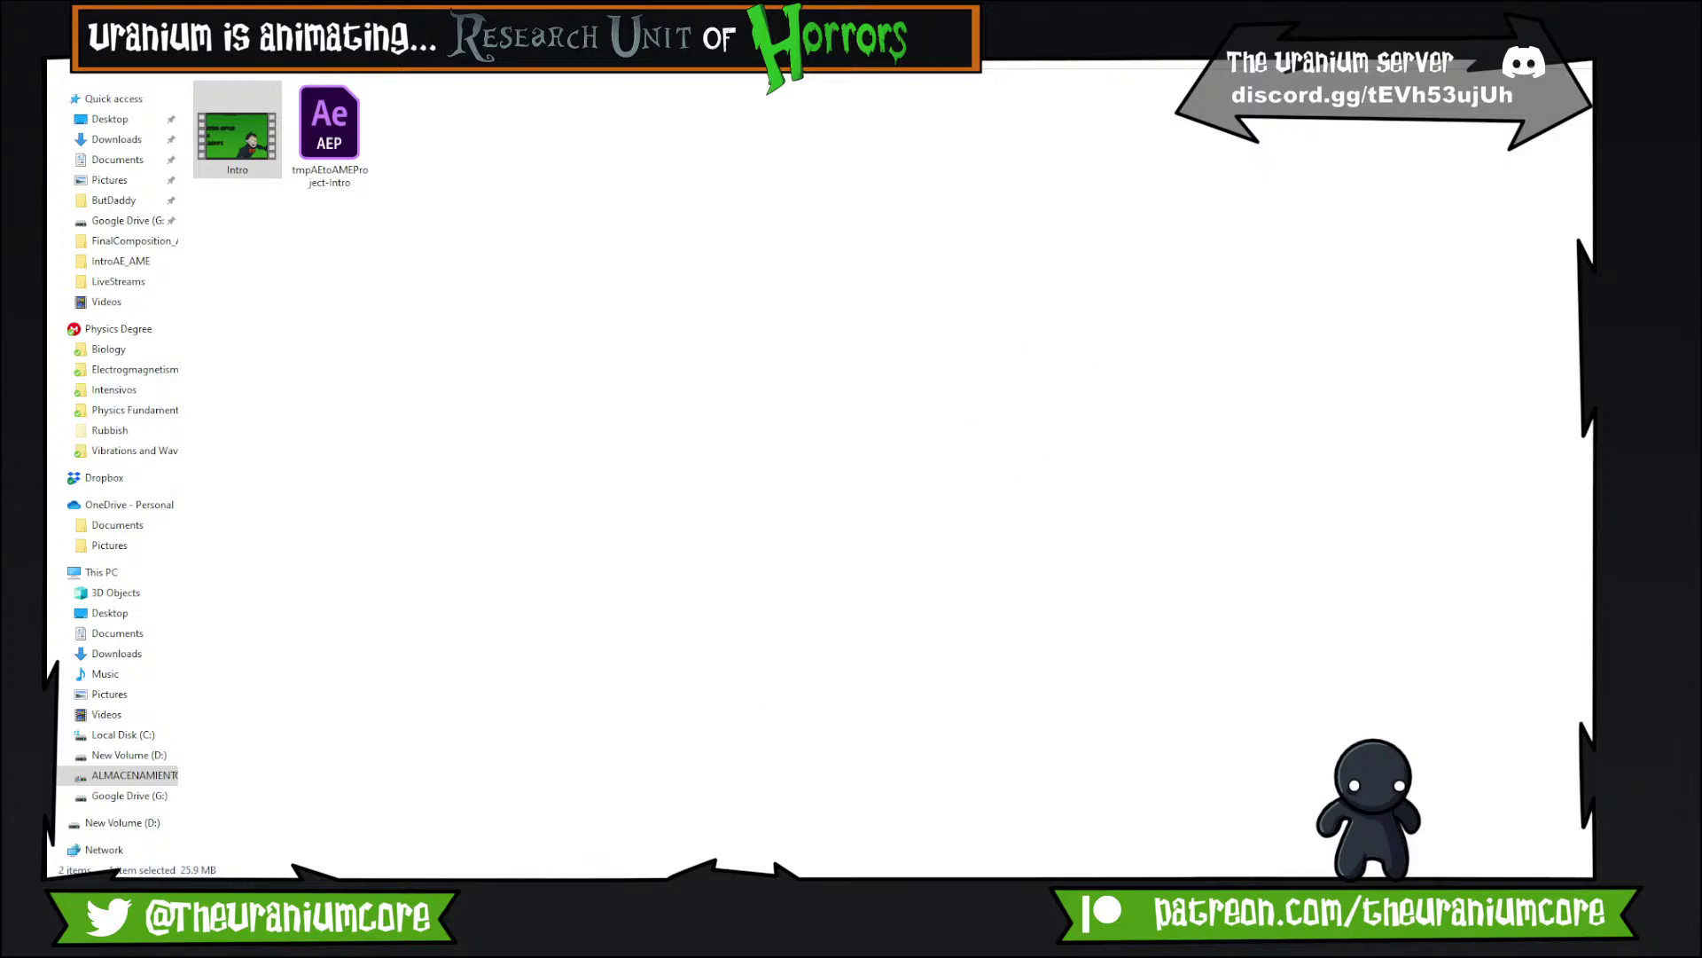
Switch to Toon Boom Harmony and scrub the opening frames to compare the robot's line art with its grey 3D reference.
key("alt+Tab")
scroll(660, 461, "down", 2)
left_click_drag(460, 454, 503, 457)
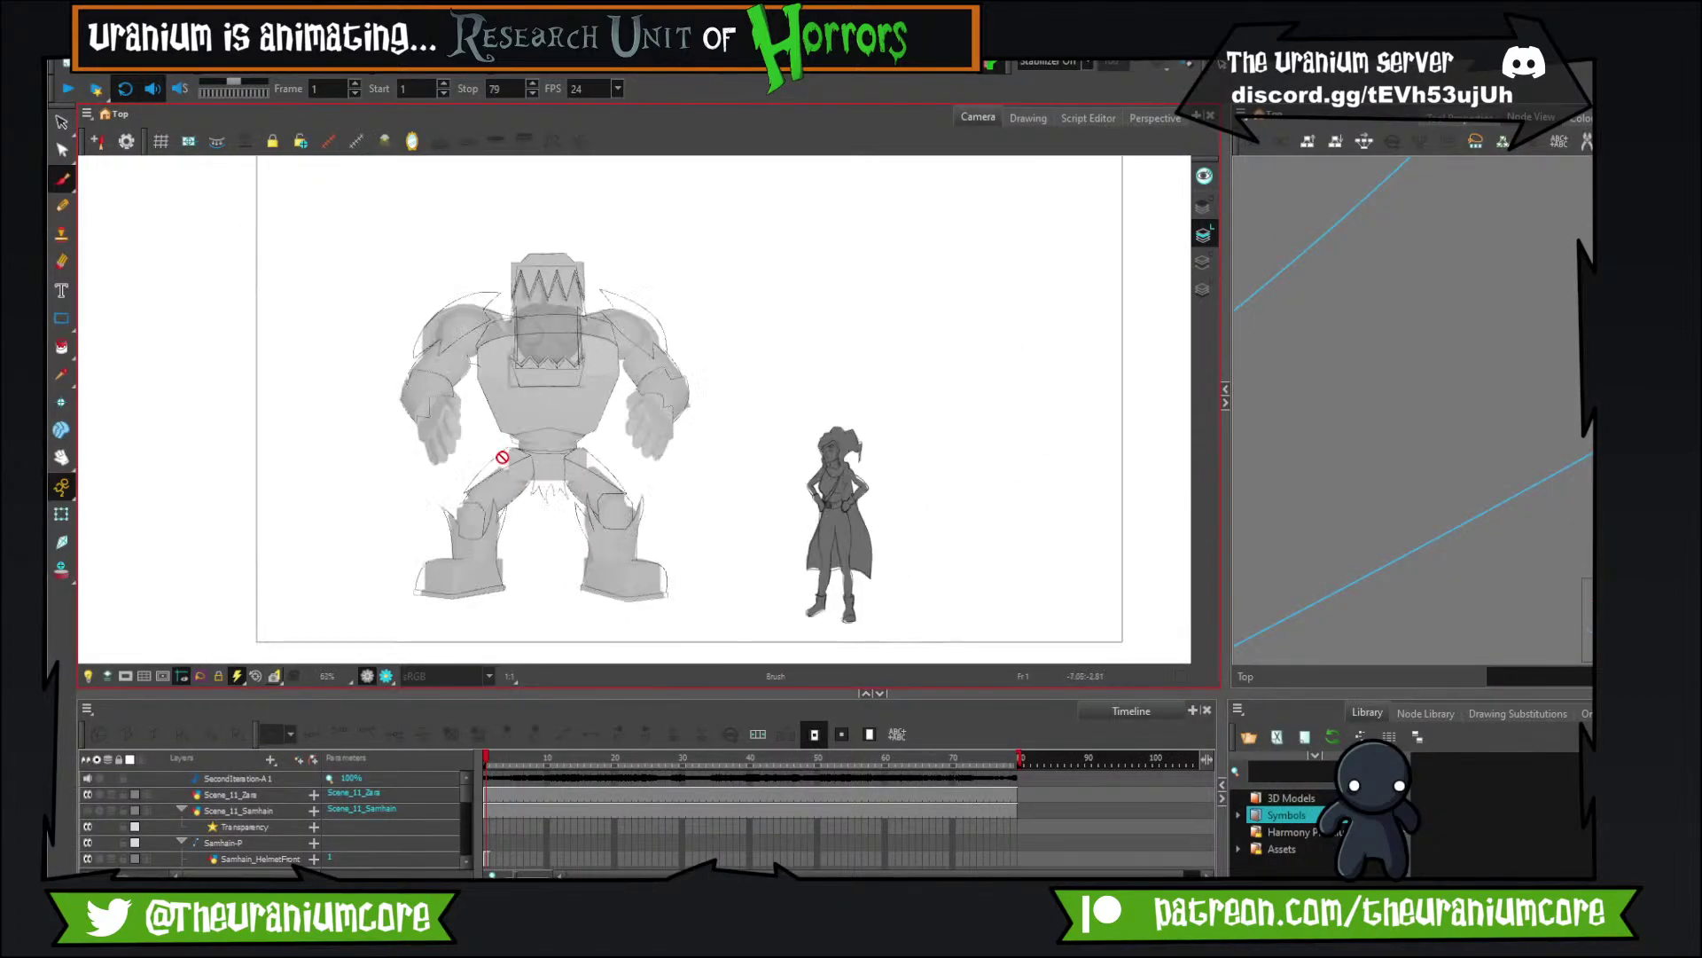
scroll(502, 457, "up", 3)
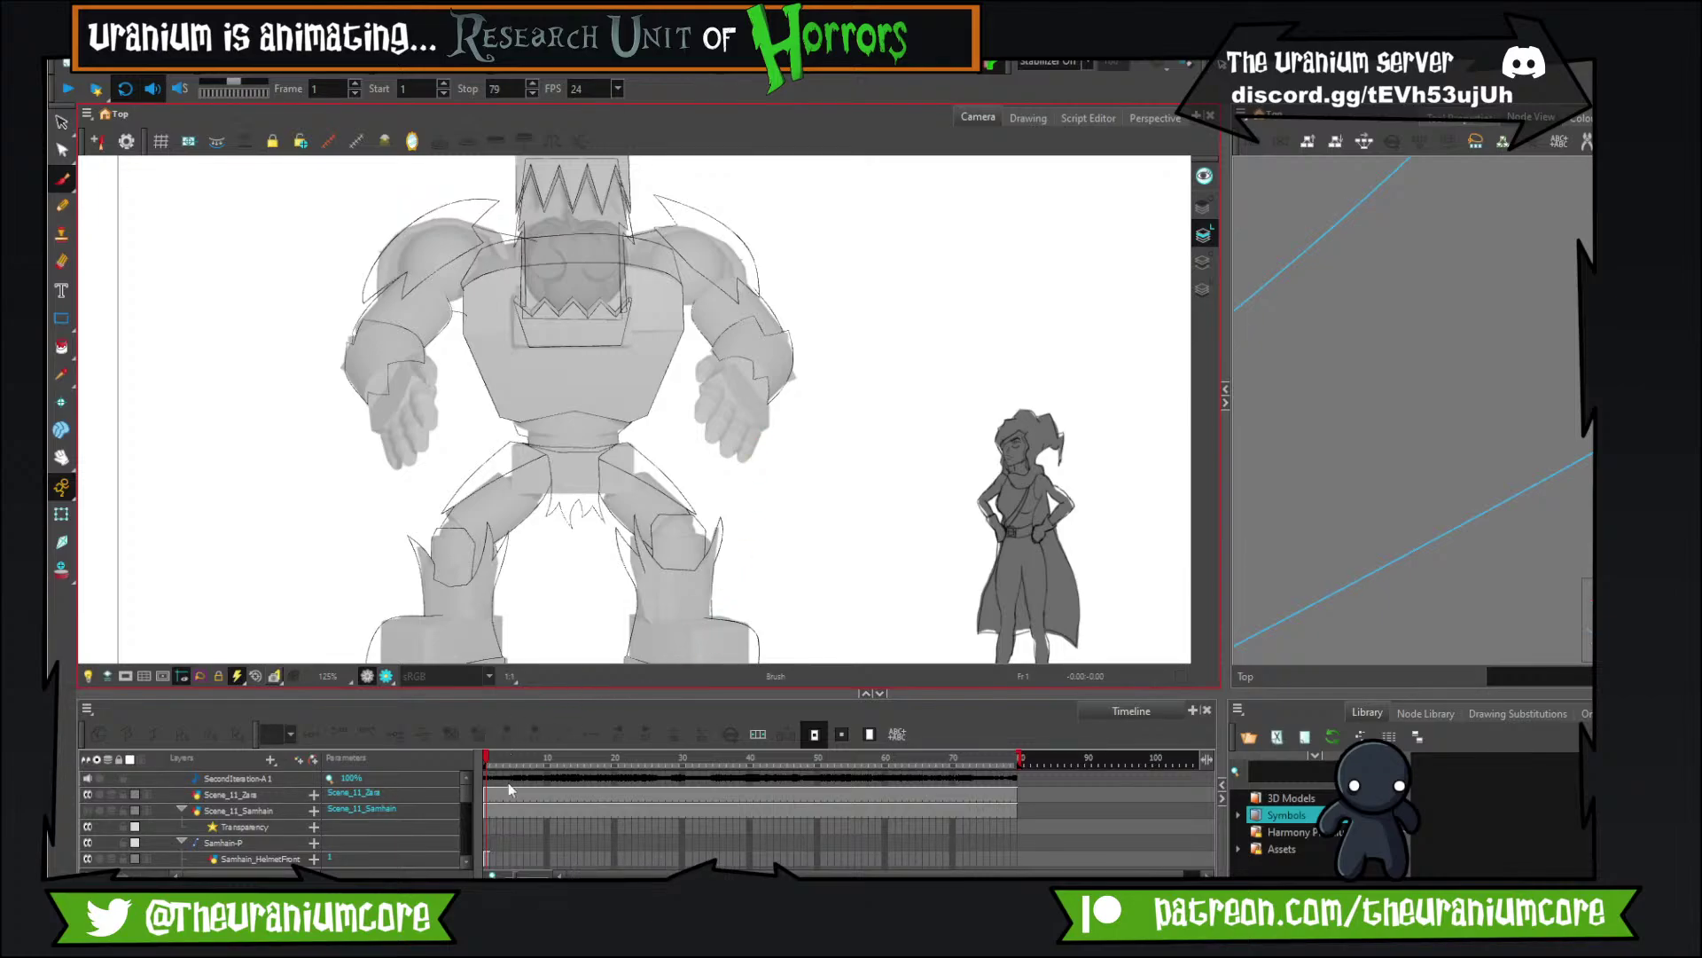
left_click_drag(503, 754, 652, 752)
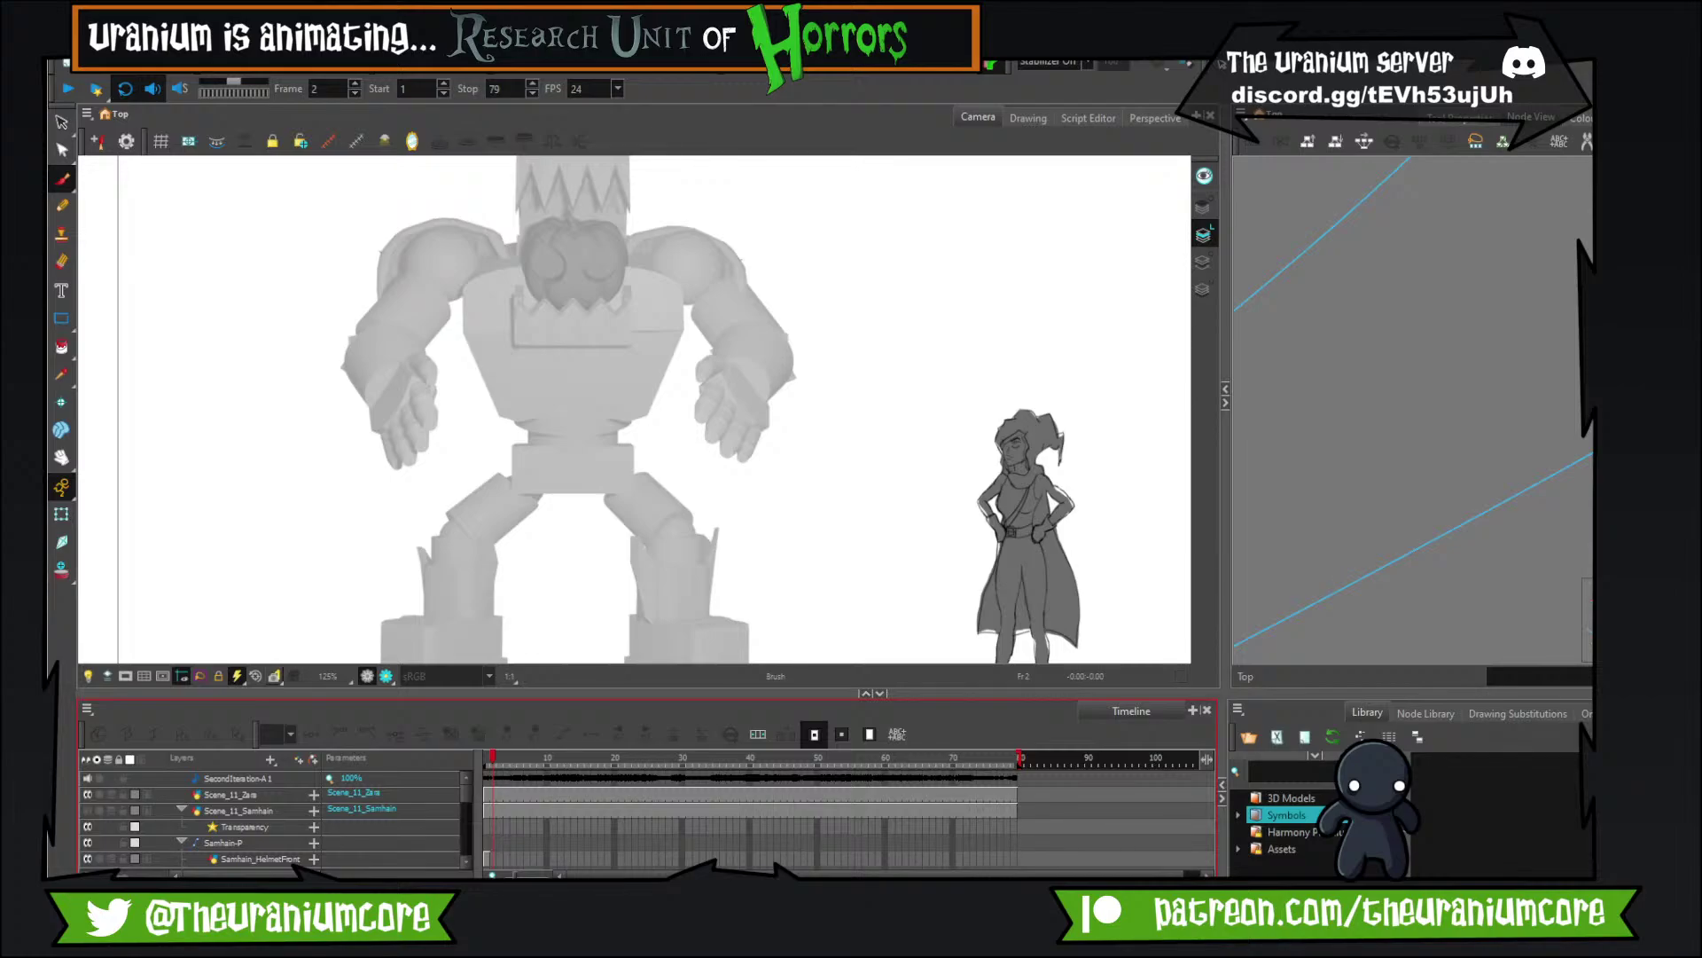
scroll(489, 351, "down", 2)
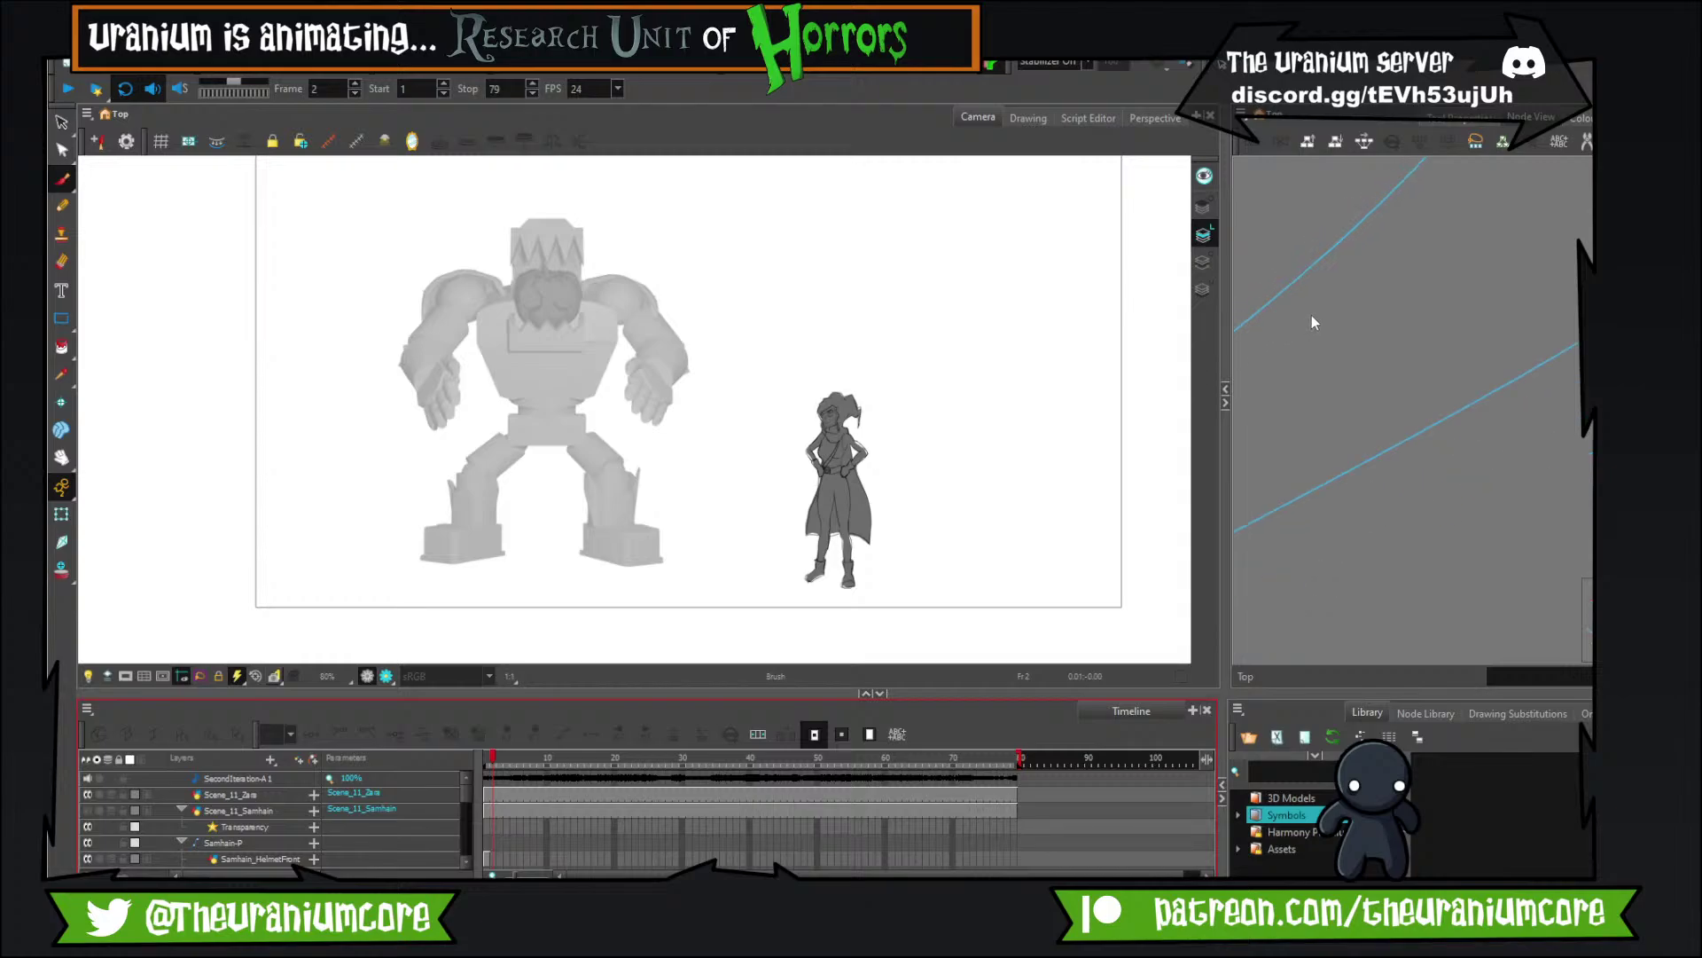
scroll(1312, 323, "down", 5)
scroll(1303, 275, "up", 3)
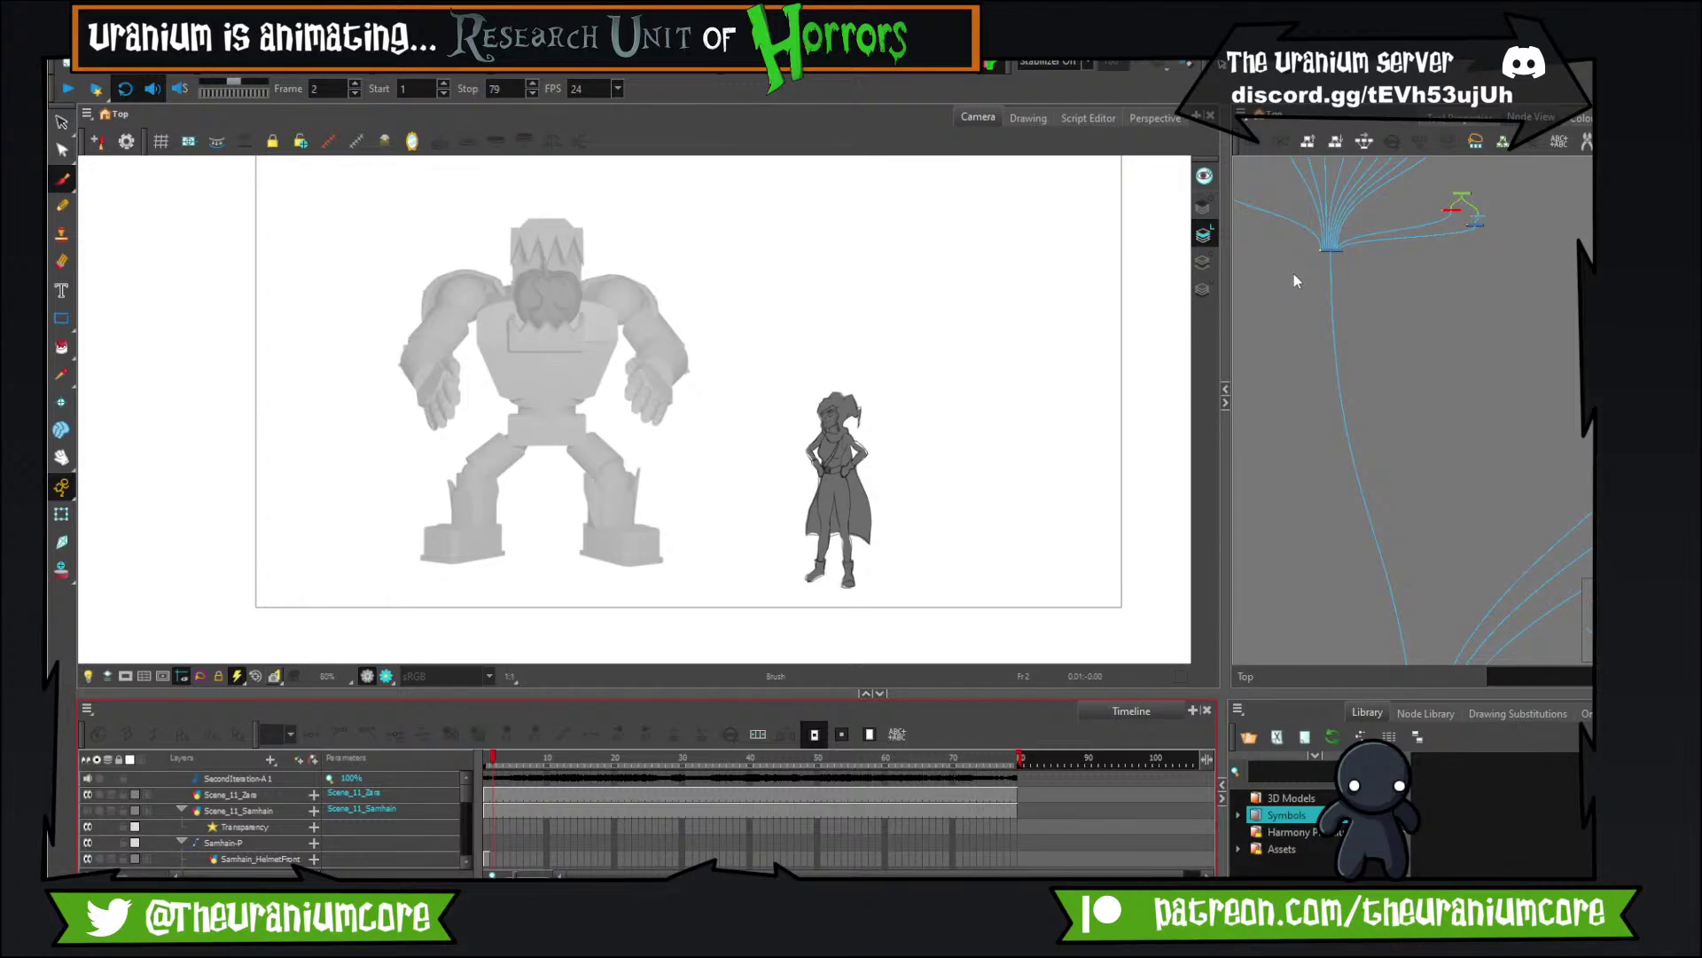
scroll(719, 384, "down", 3)
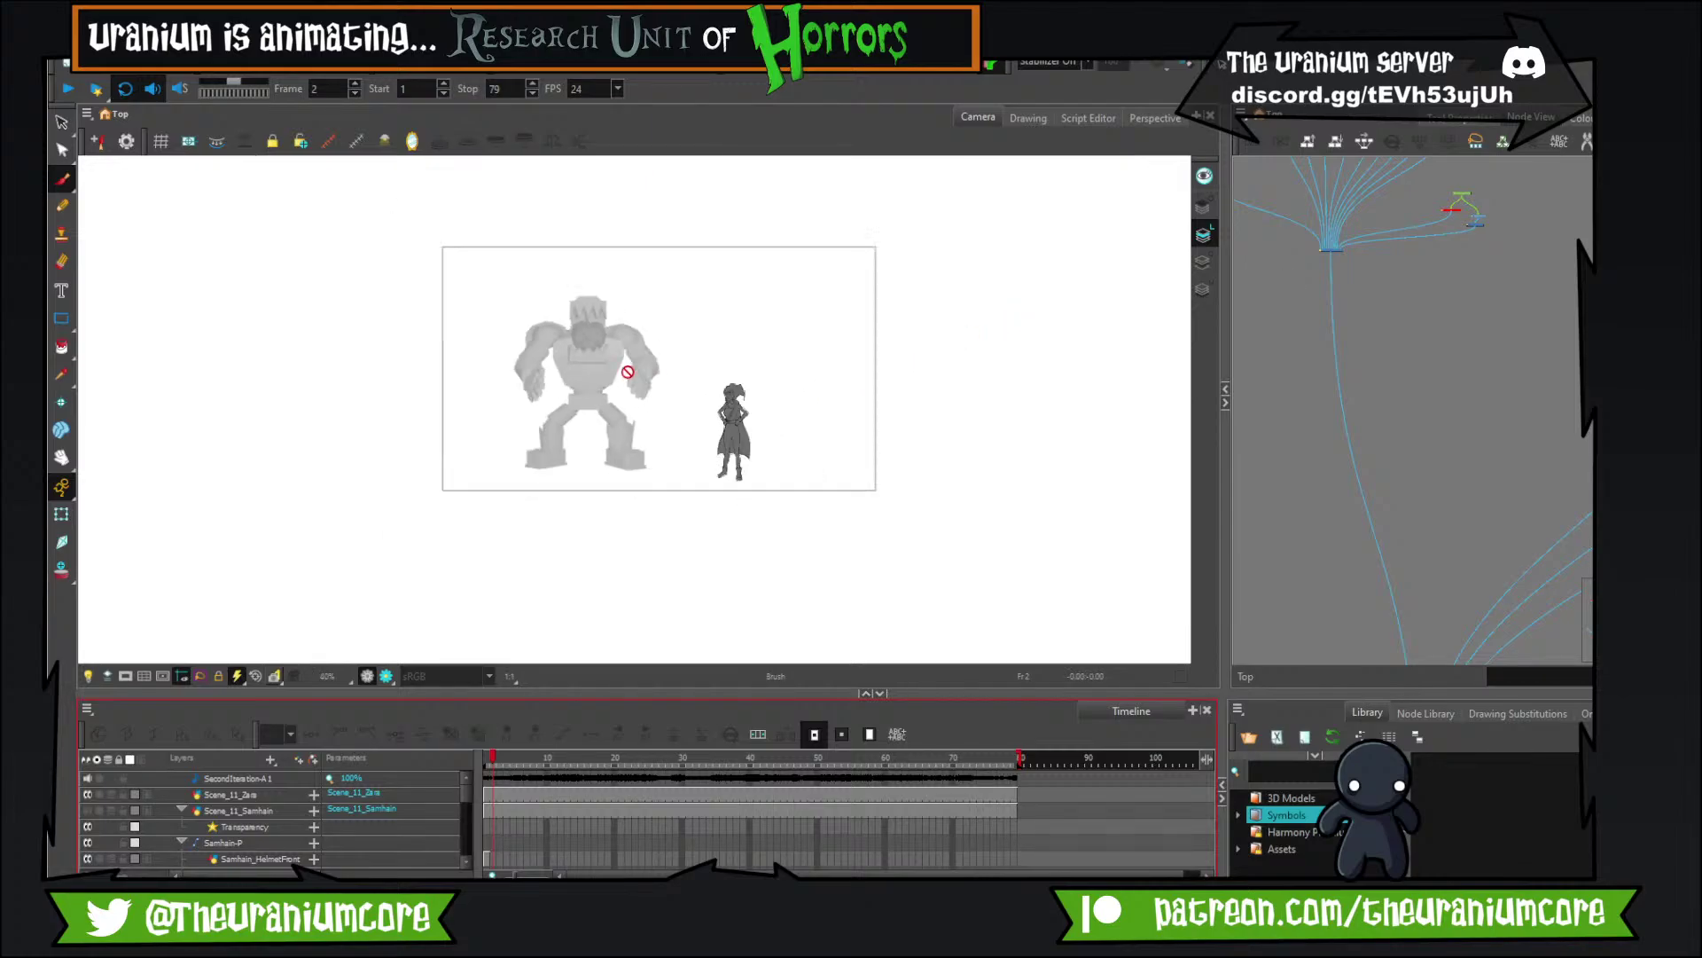
scroll(610, 339, "up", 3)
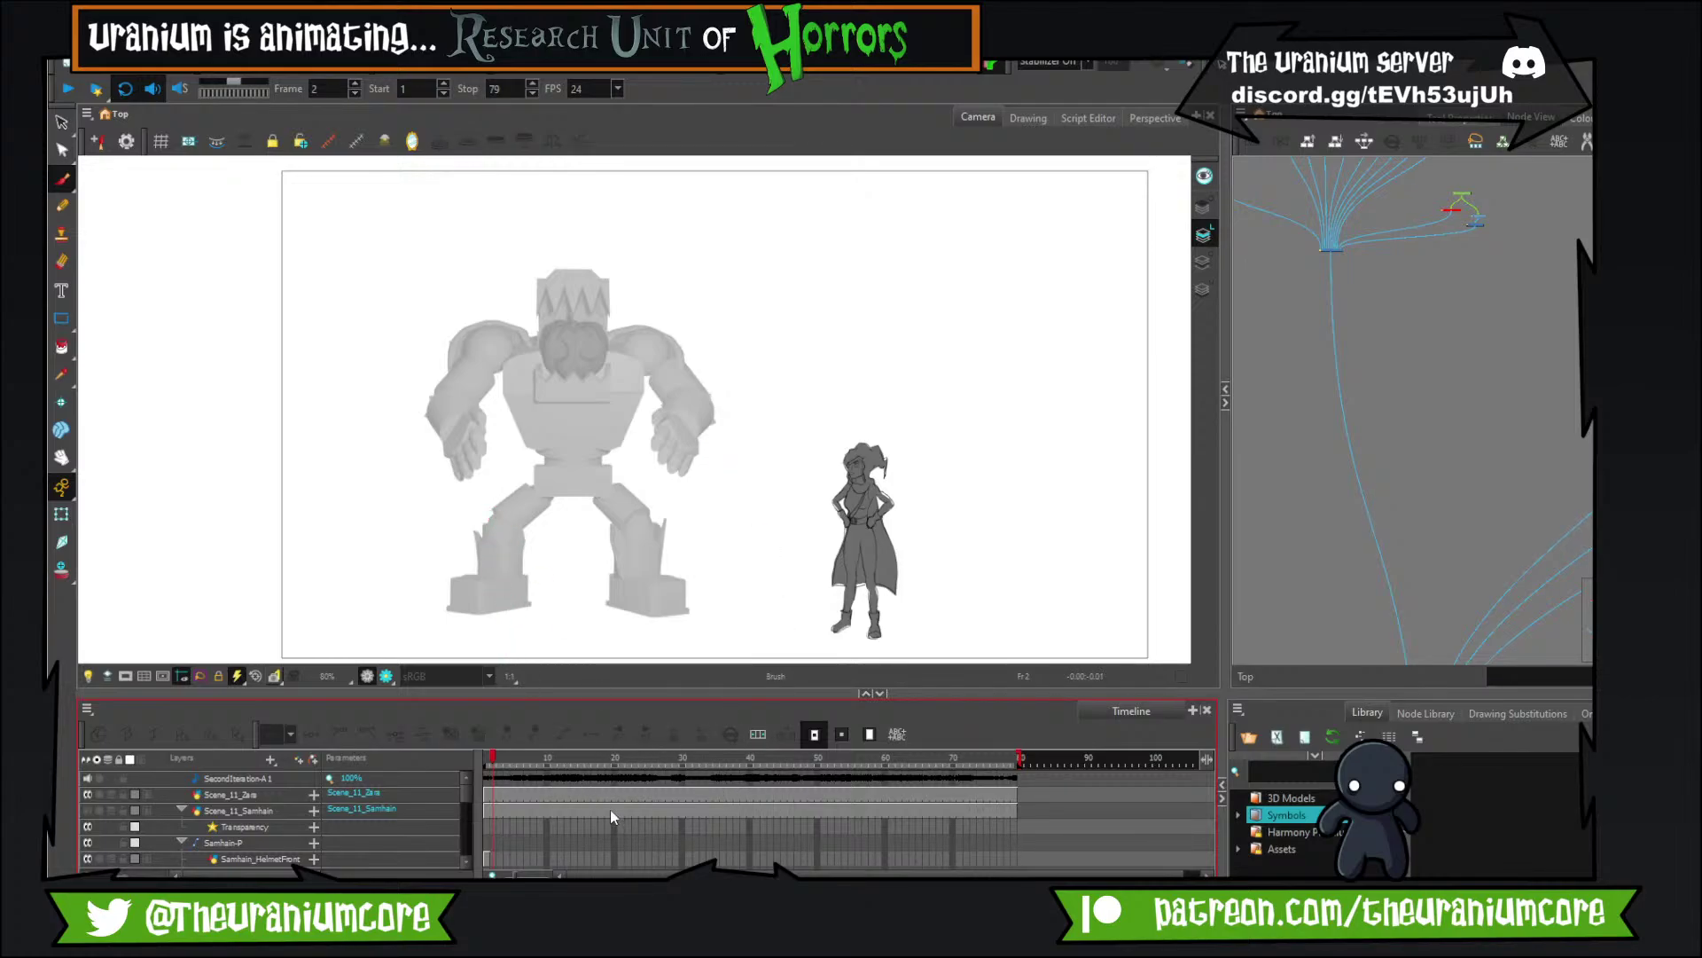
Review the robot's motion from the first-frame line art by scrubbing the timeline to frame 36 and back to frame 1.
scroll(619, 825, "down", 1)
left_click_drag(460, 760, 452, 764)
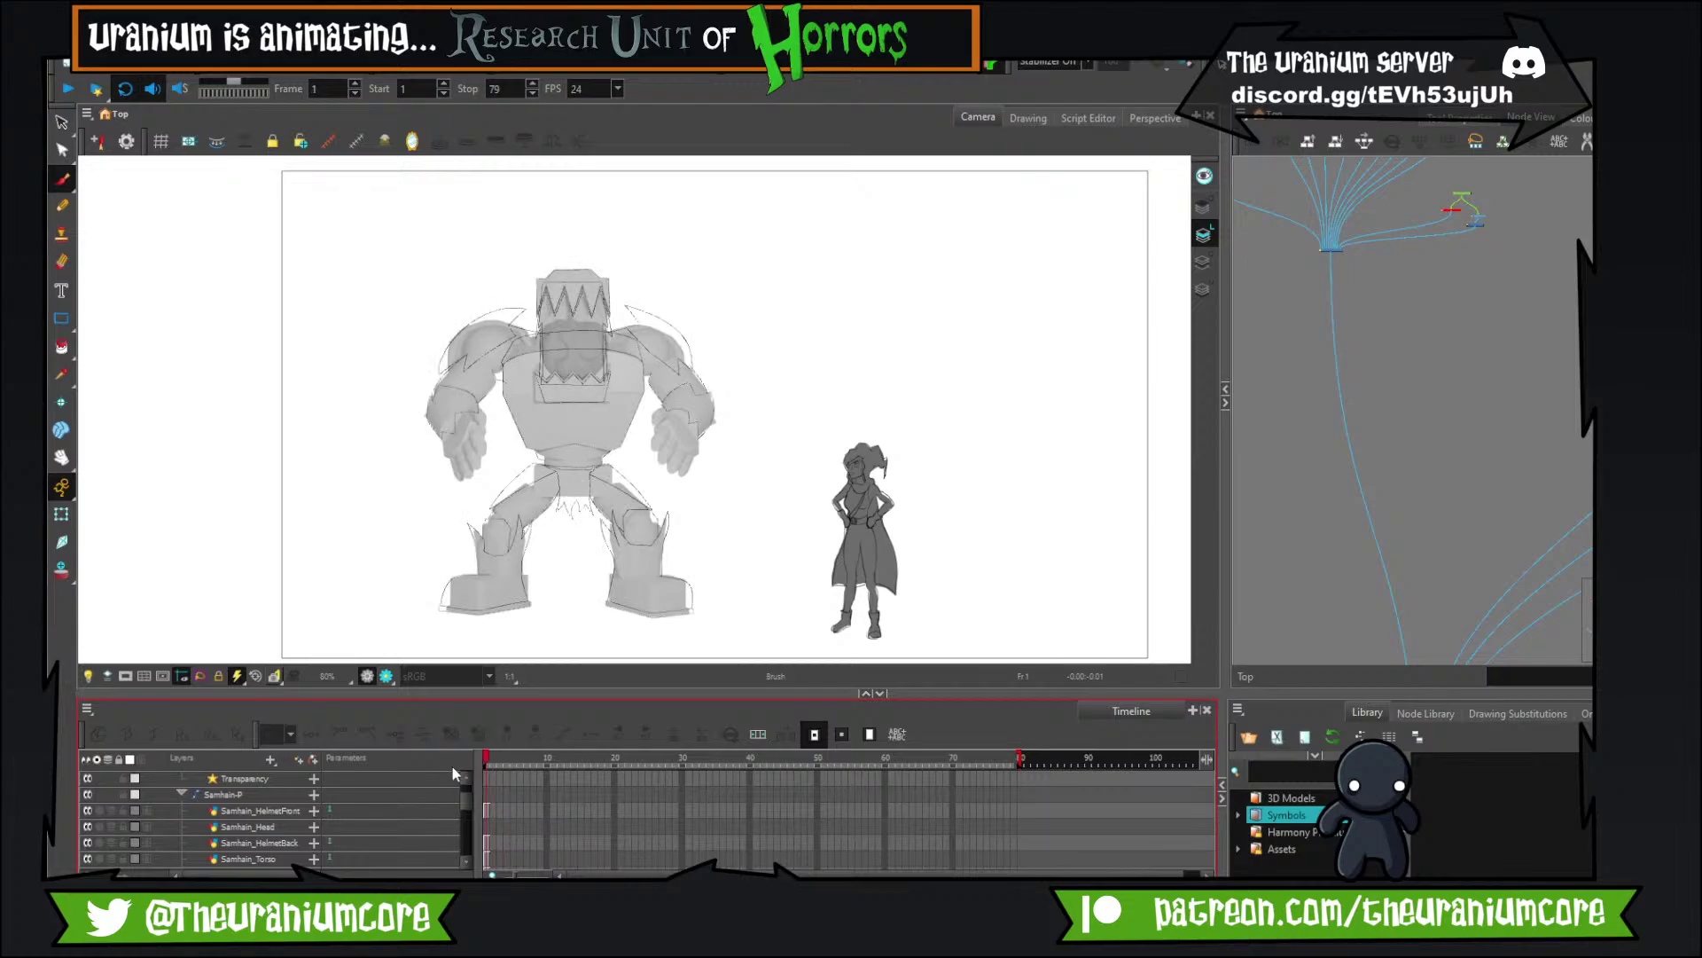
scroll(565, 343, "up", 5)
scroll(595, 379, "down", 4)
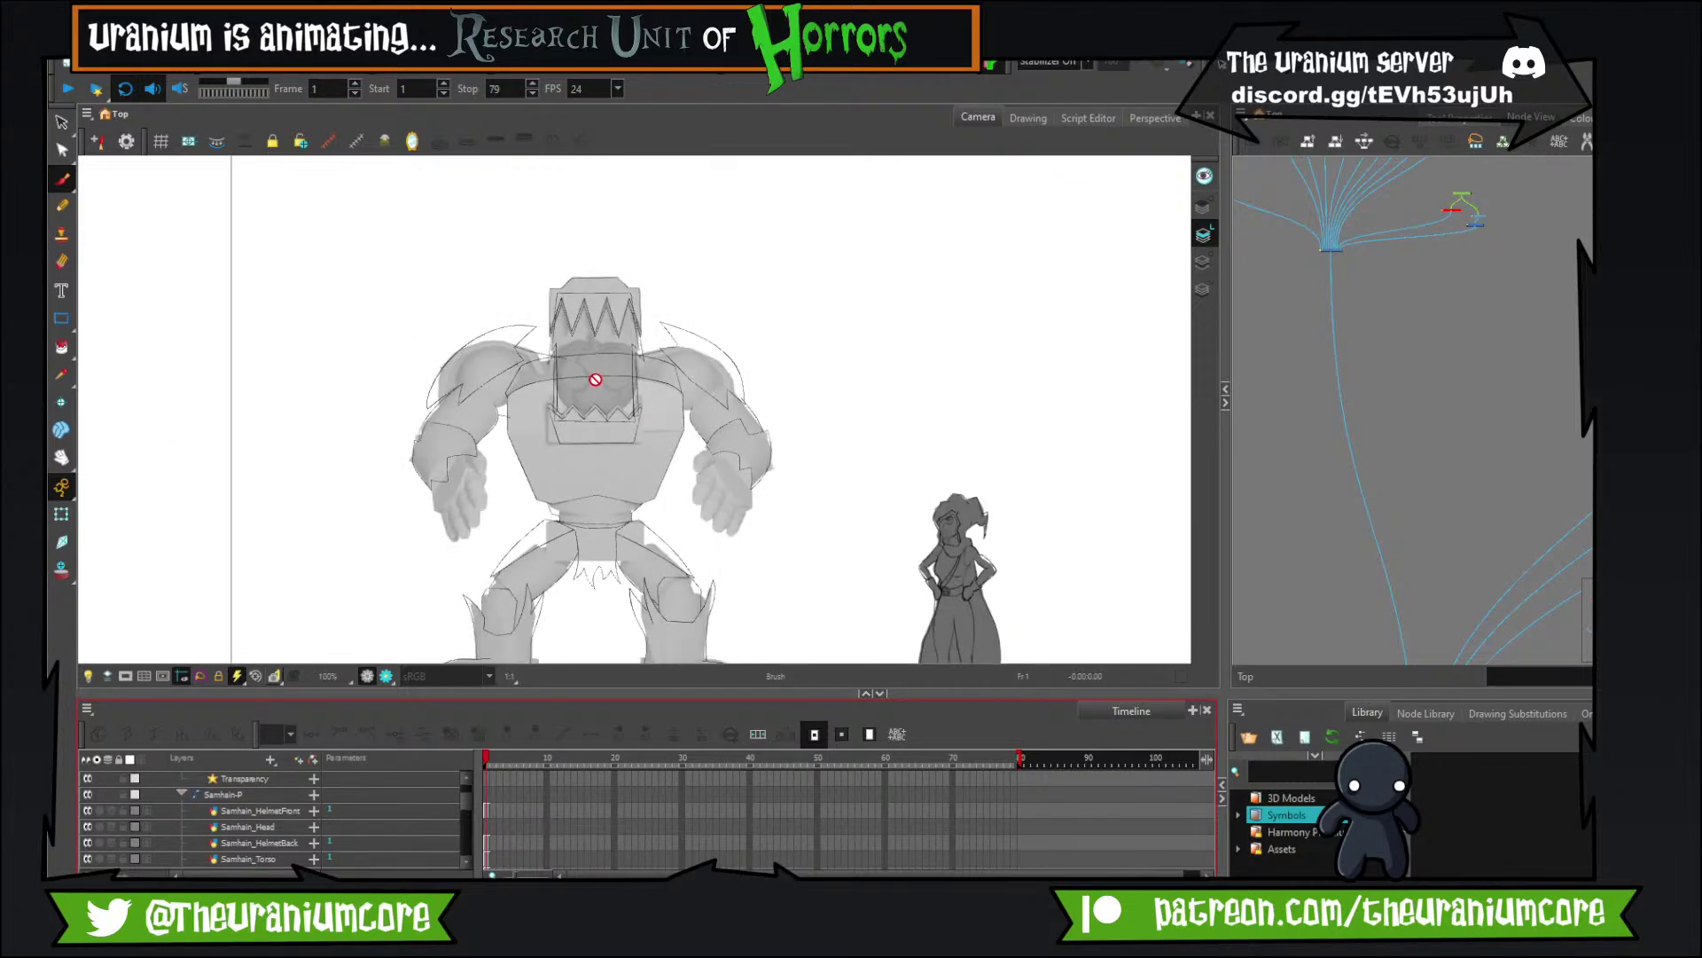
scroll(612, 439, "down", 3)
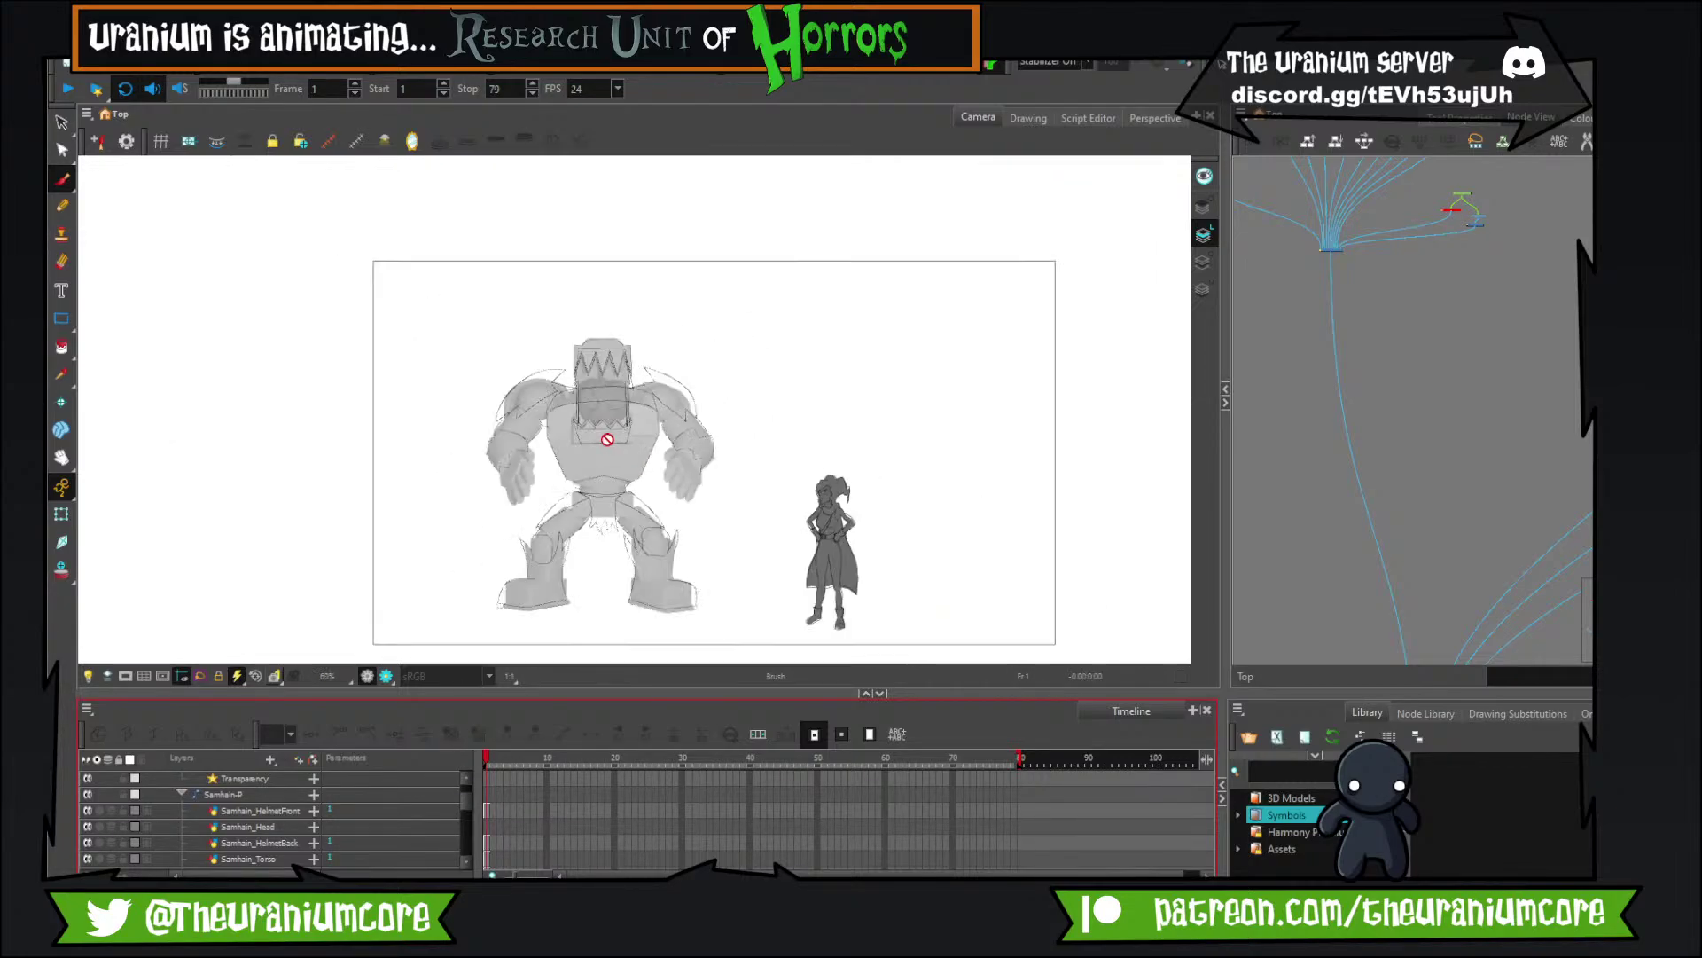
scroll(606, 440, "up", 3)
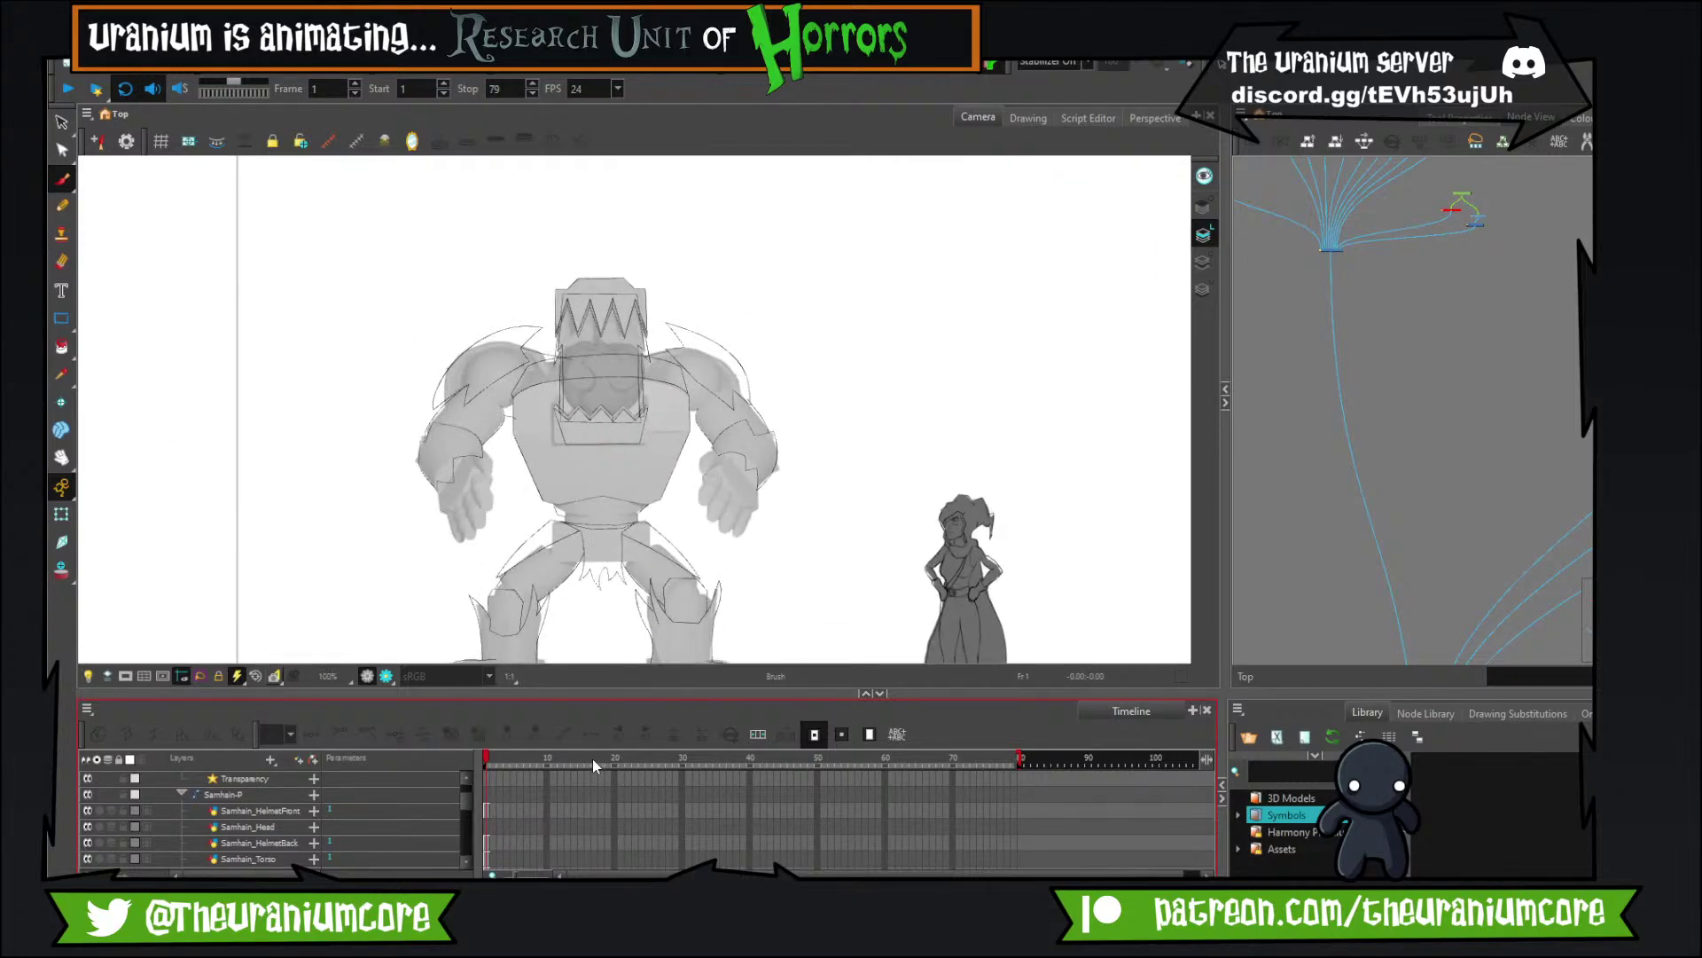
left_click(593, 759)
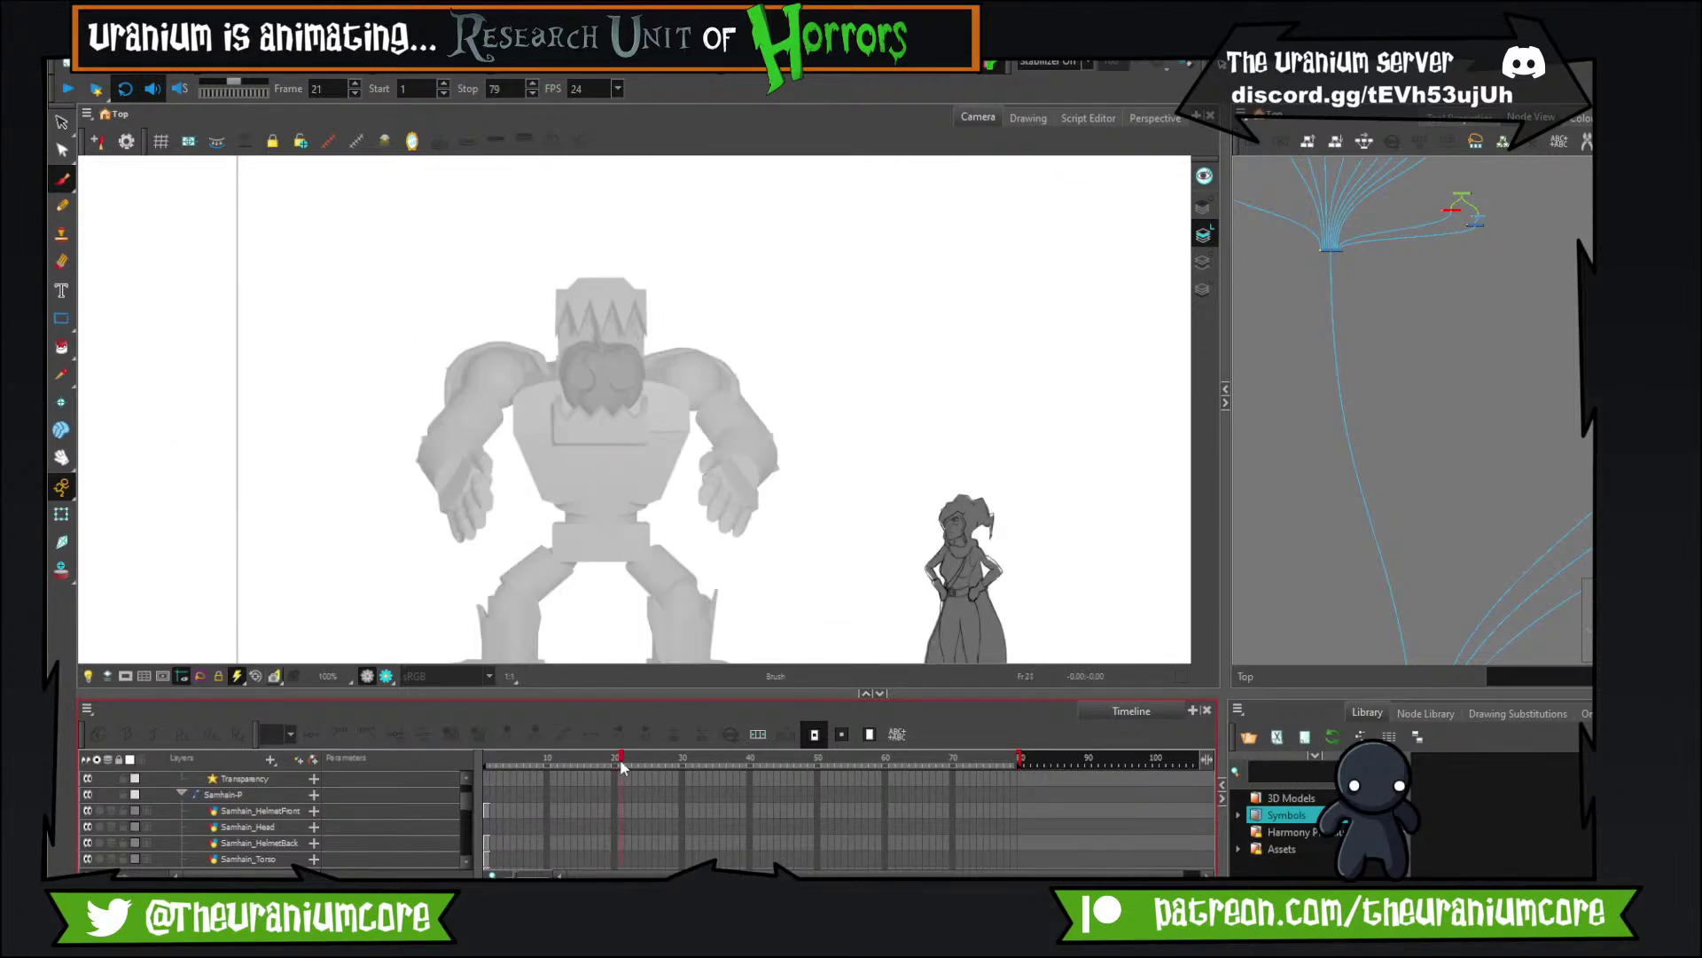
left_click_drag(662, 767, 726, 796)
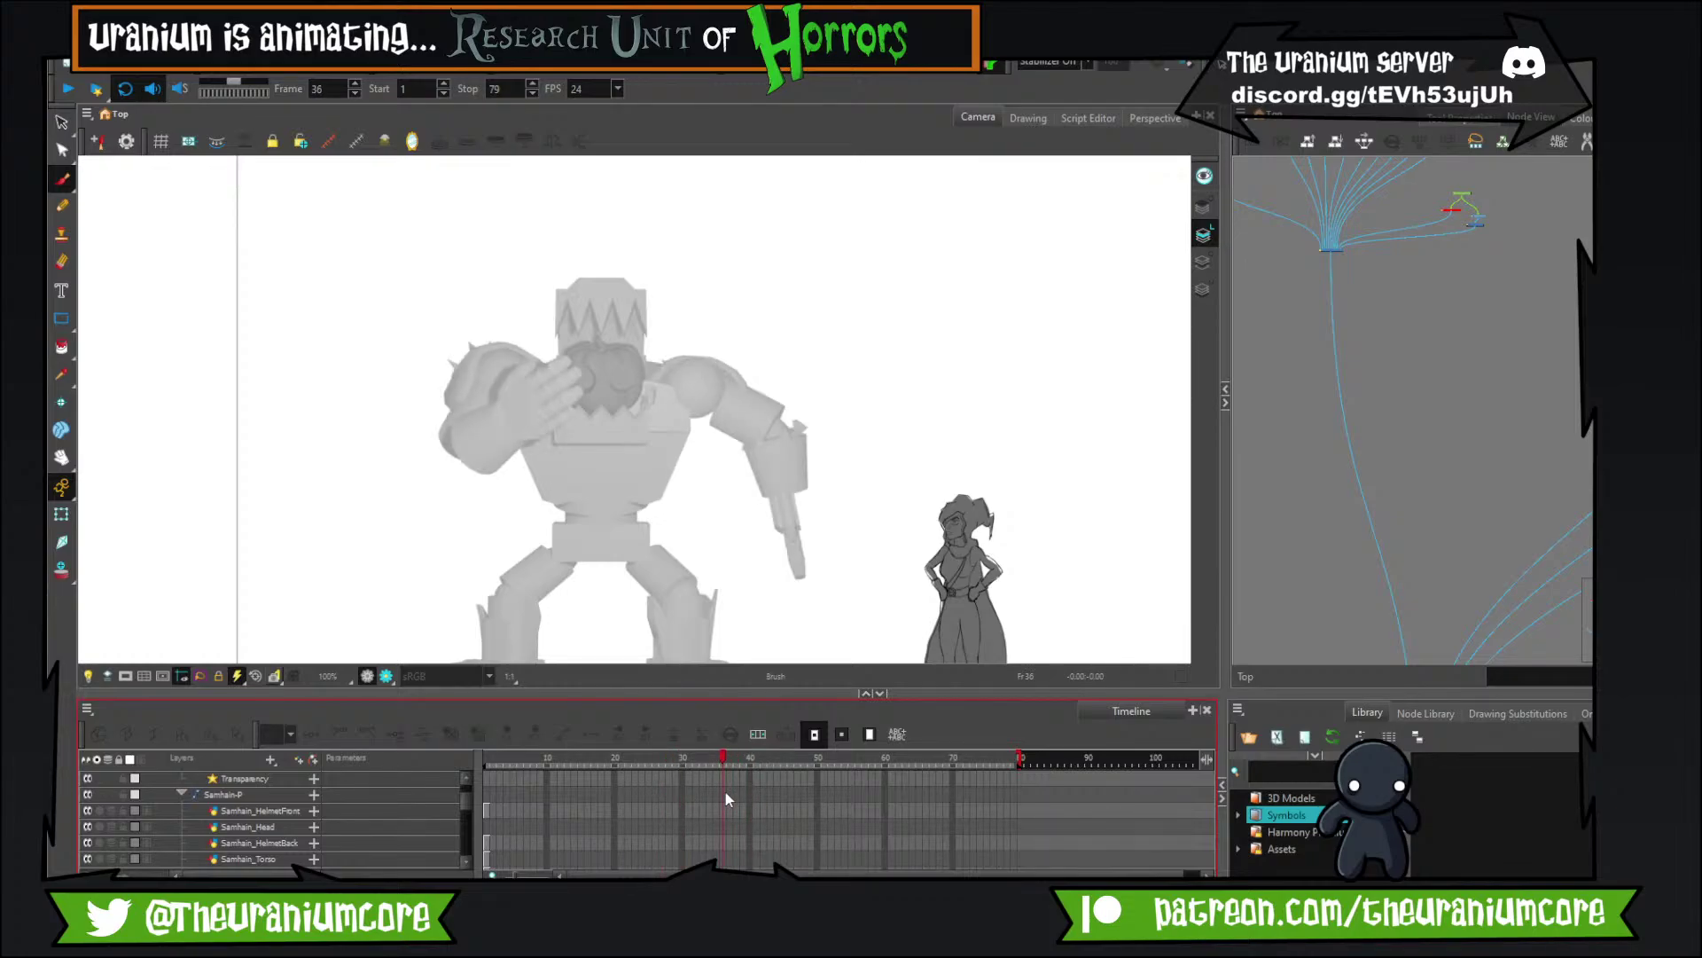
left_click_drag(725, 790, 486, 803)
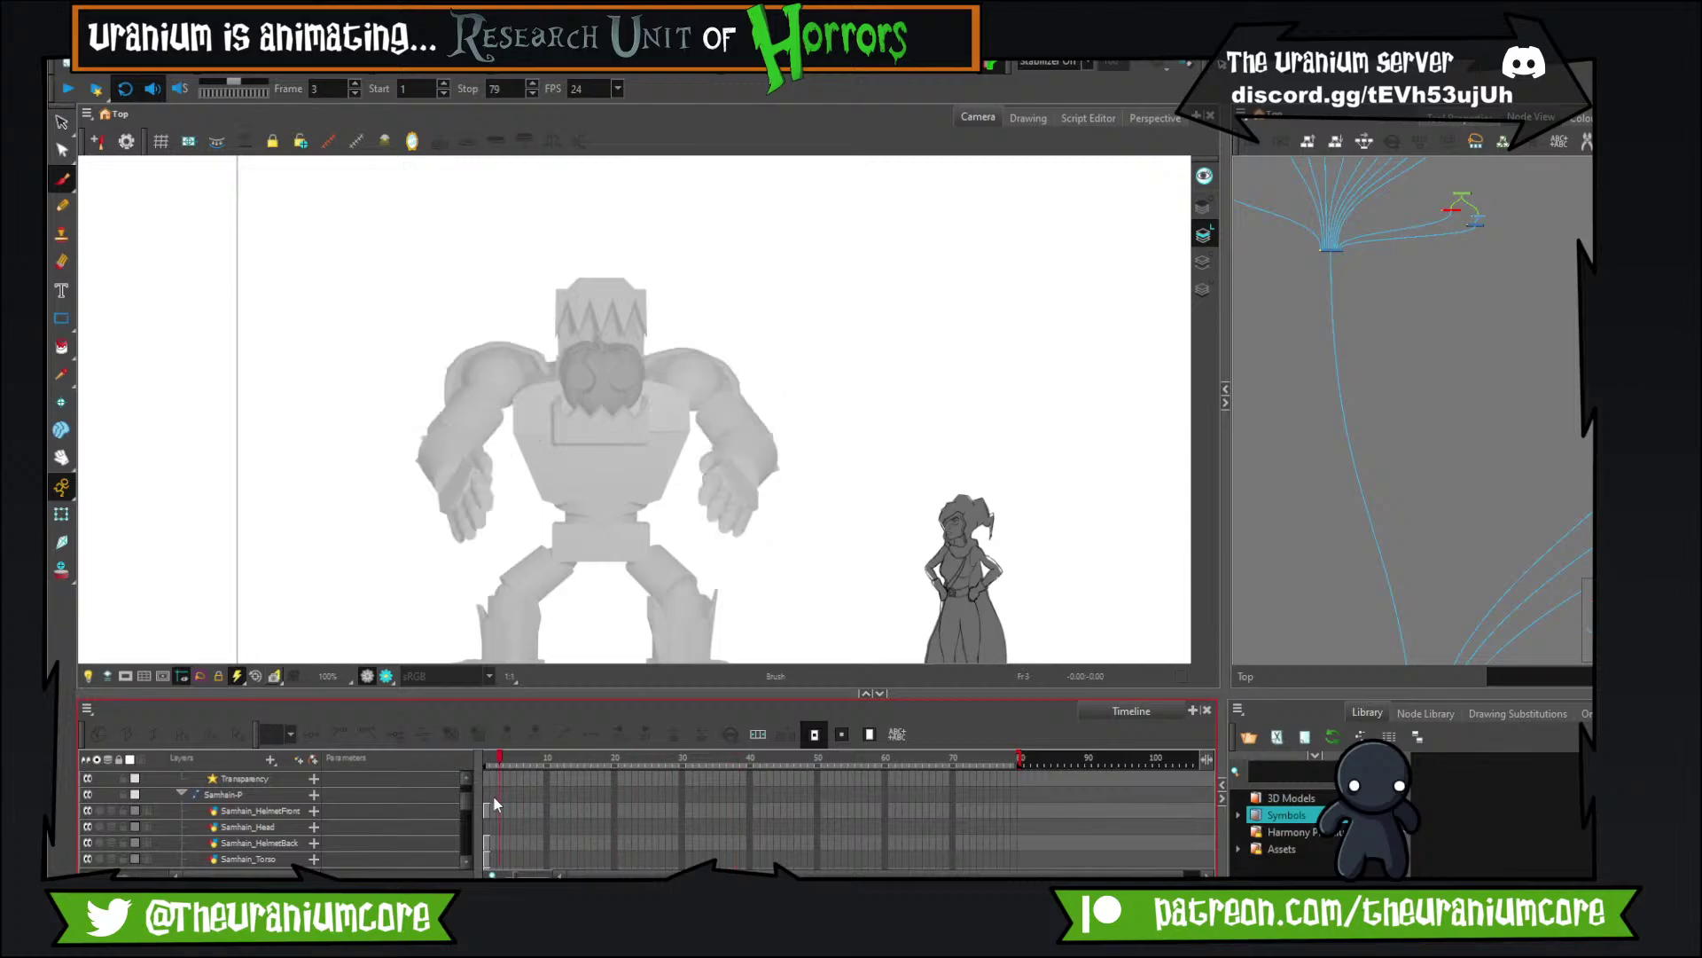
Examine how the shoulder, chest and helmet line art on frame 1 fits over the robot's grey 3D reference.
scroll(605, 490, "down", 3)
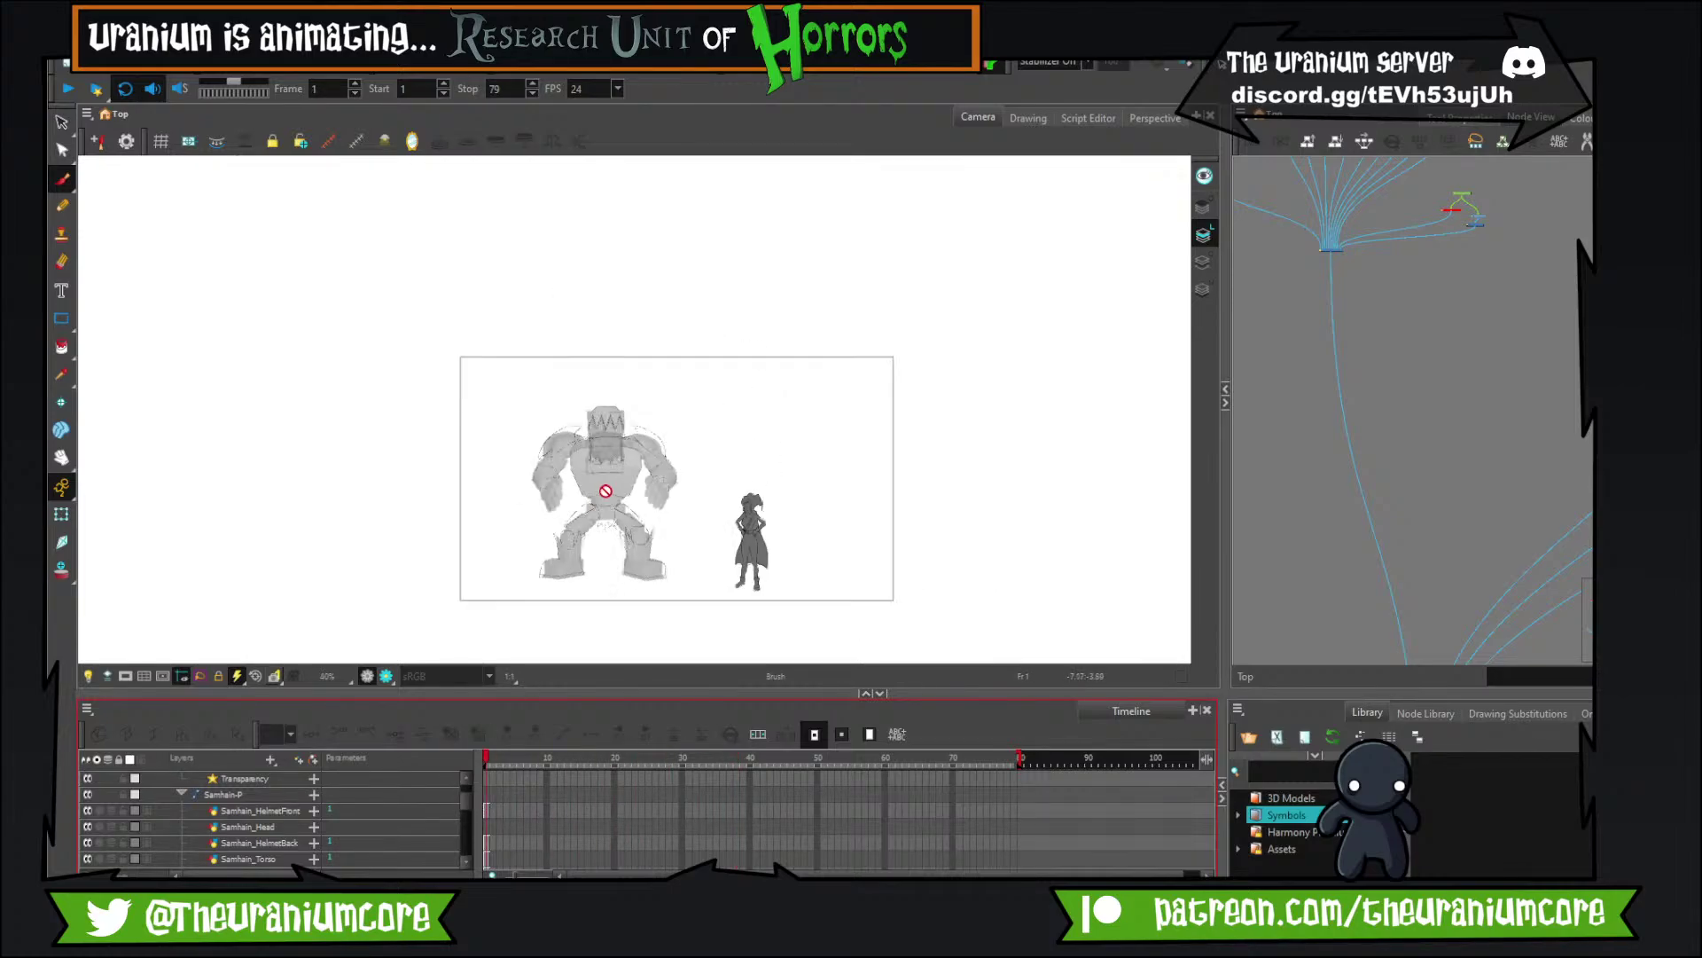
scroll(553, 505, "up", 3)
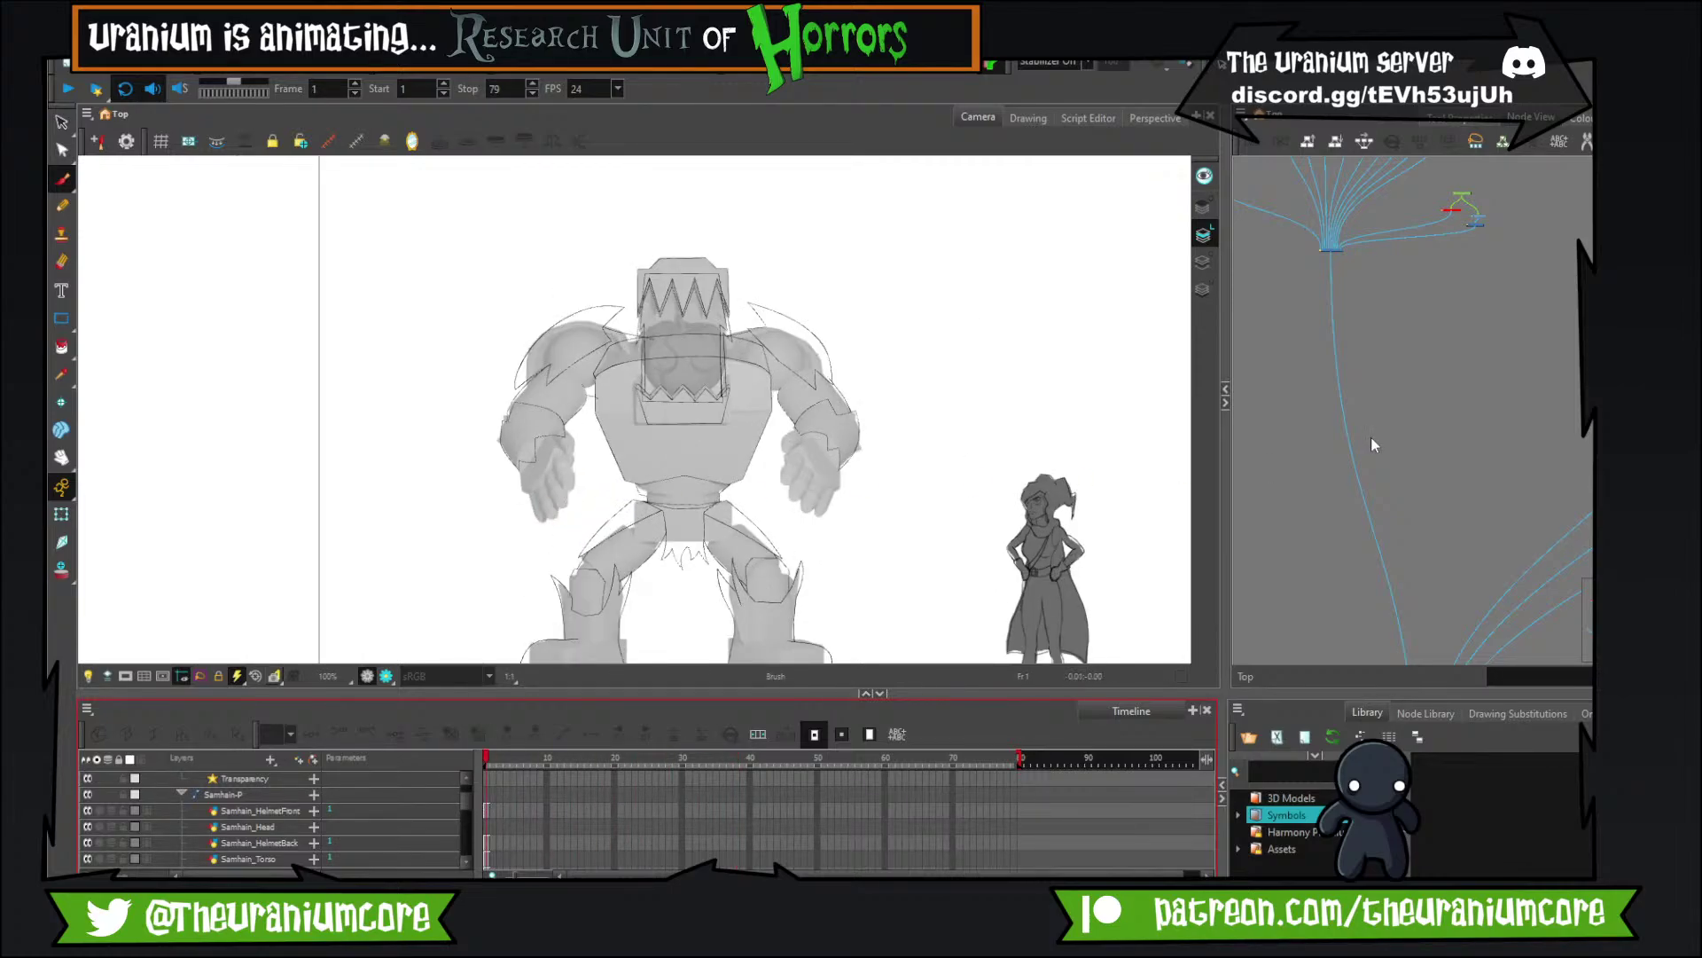
scroll(1370, 436, "down", 3)
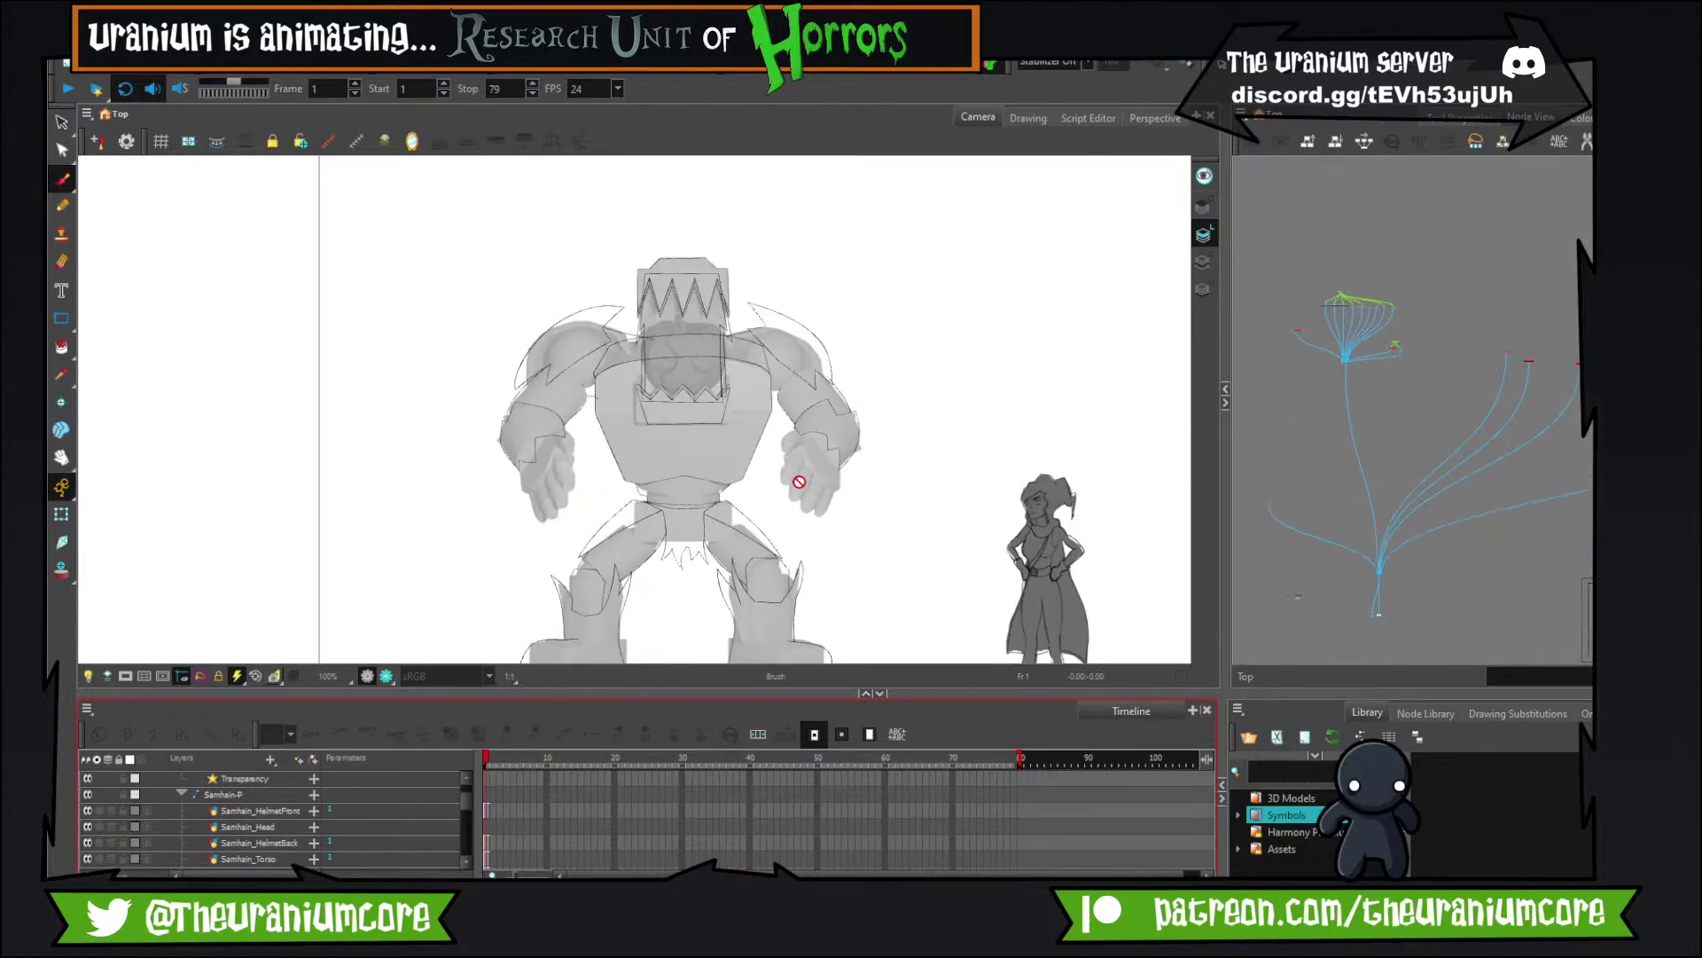
scroll(564, 396, "up", 5)
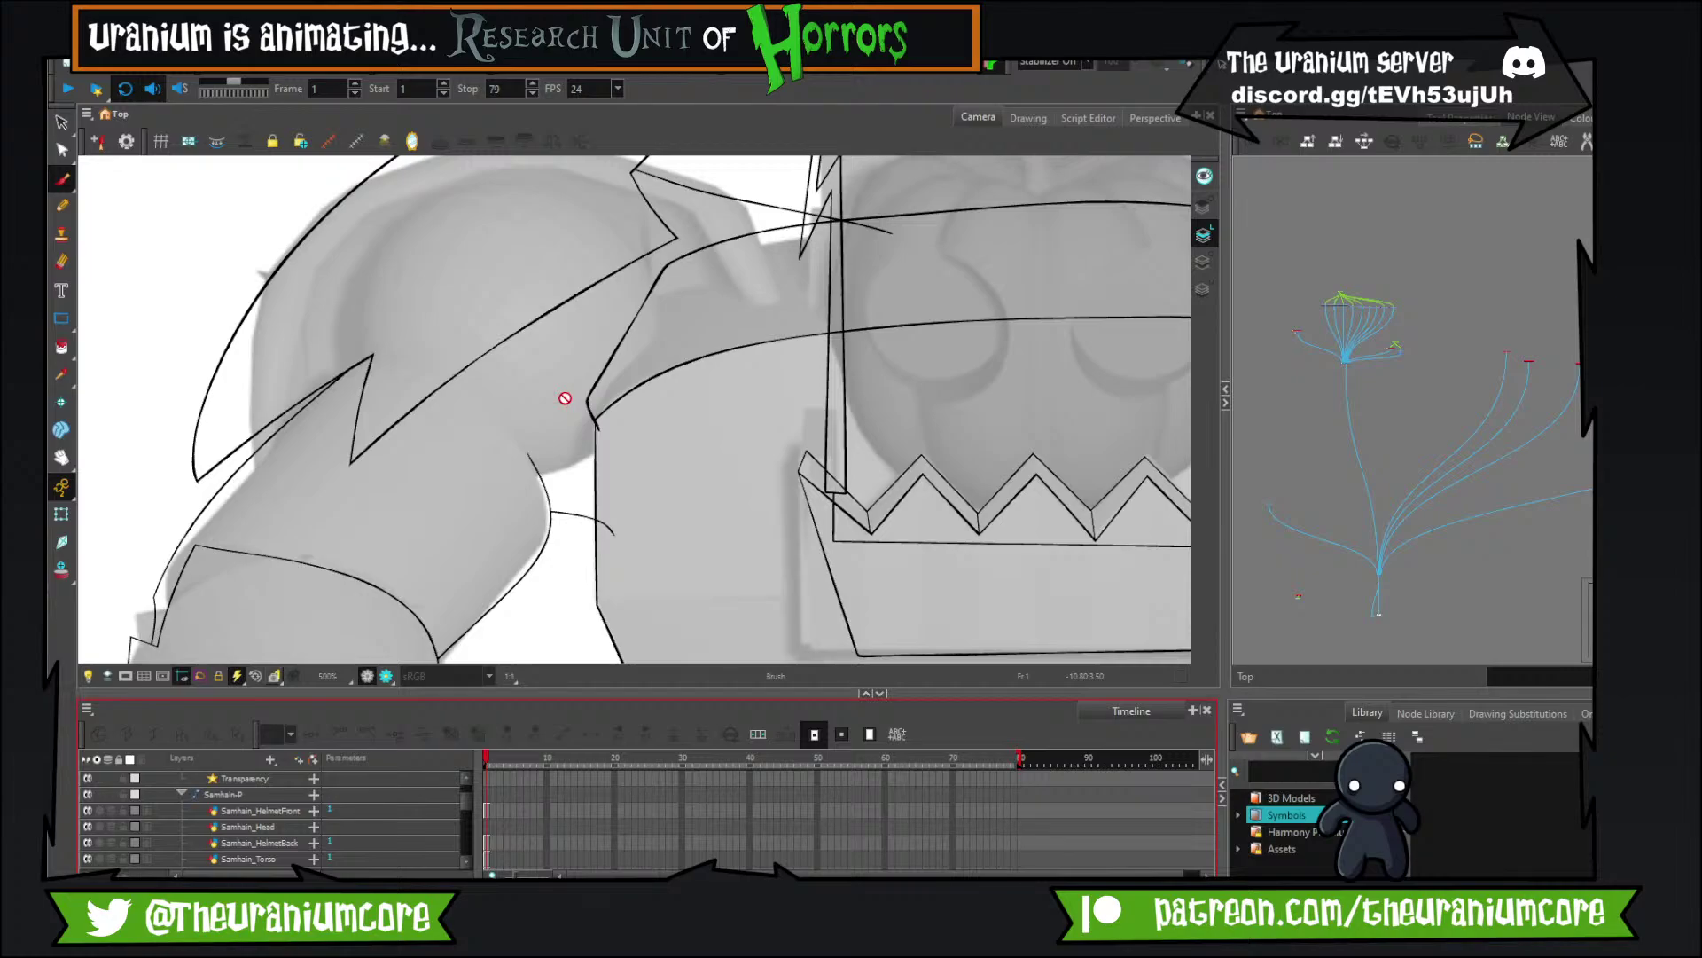
scroll(565, 398, "up", 1)
scroll(565, 398, "down", 2)
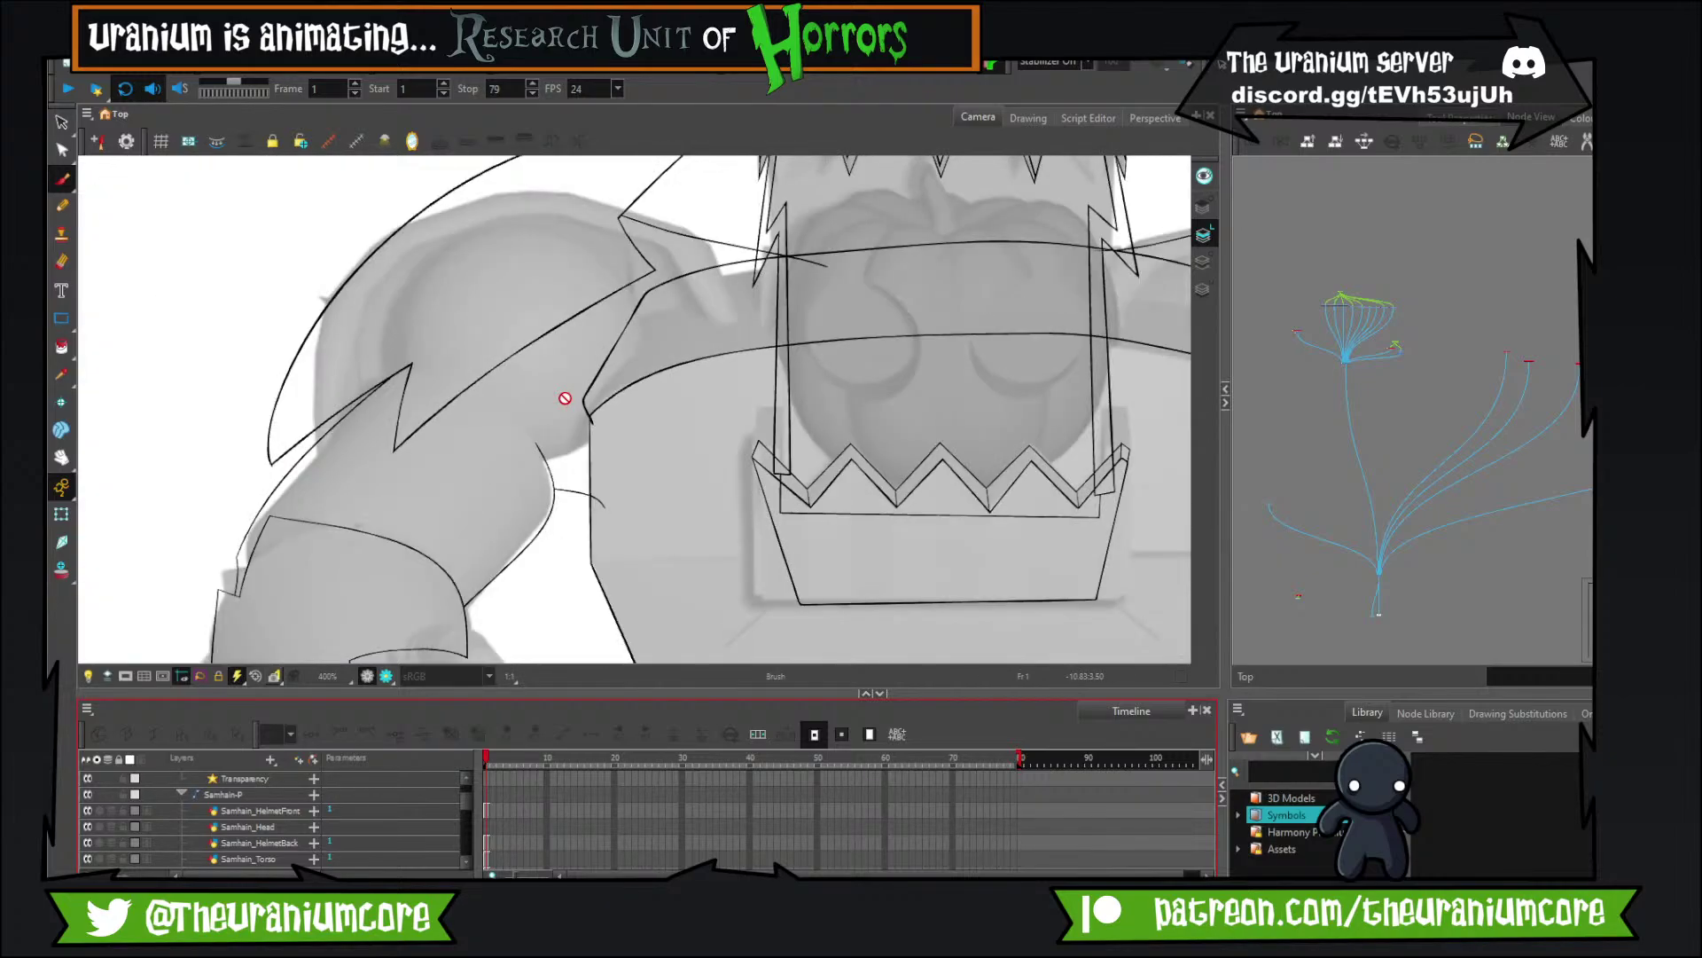
scroll(565, 398, "up", 2)
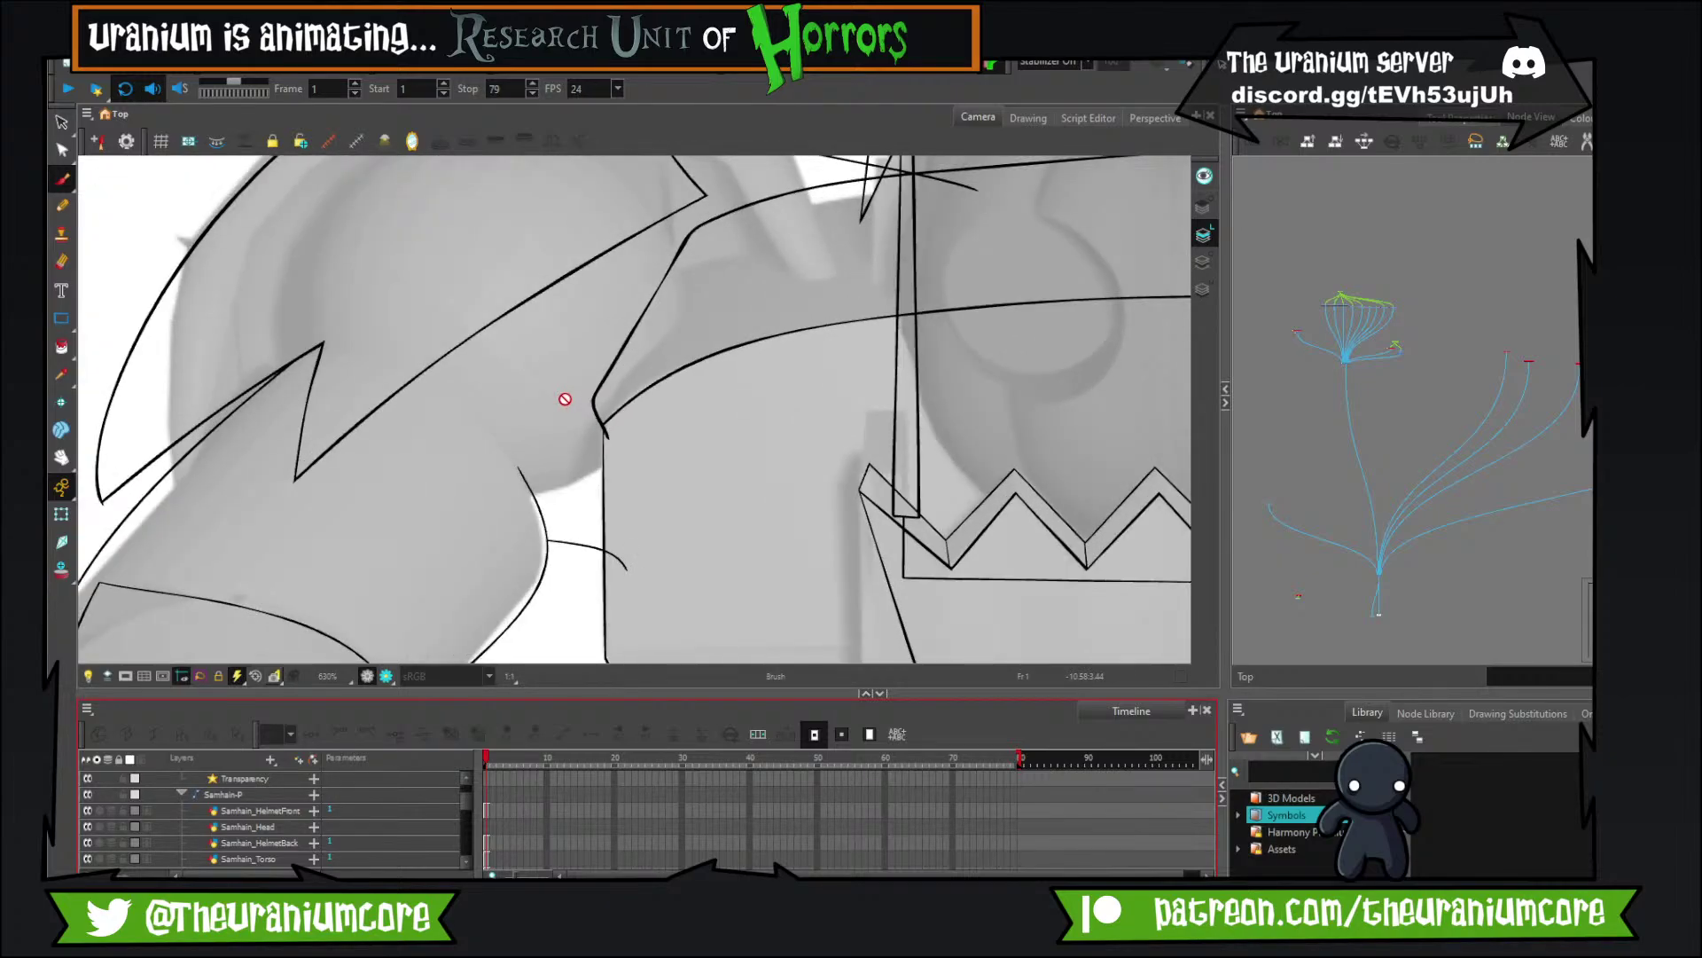
scroll(565, 398, "down", 4)
scroll(565, 398, "up", 2)
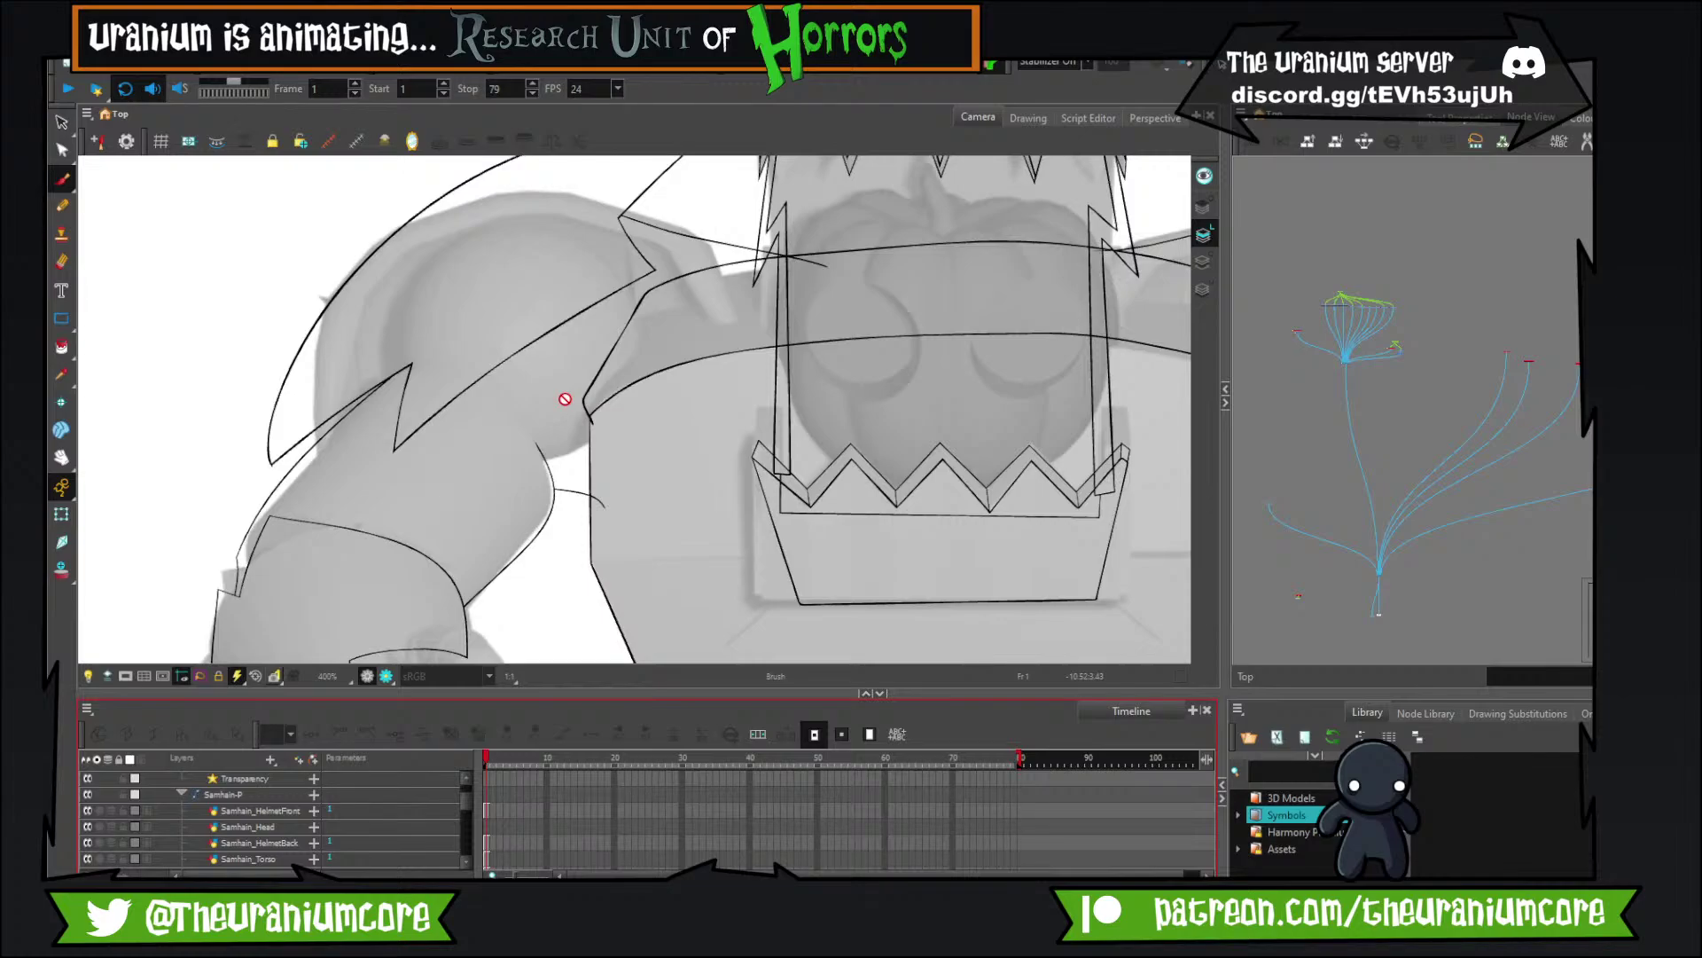
scroll(565, 398, "down", 3)
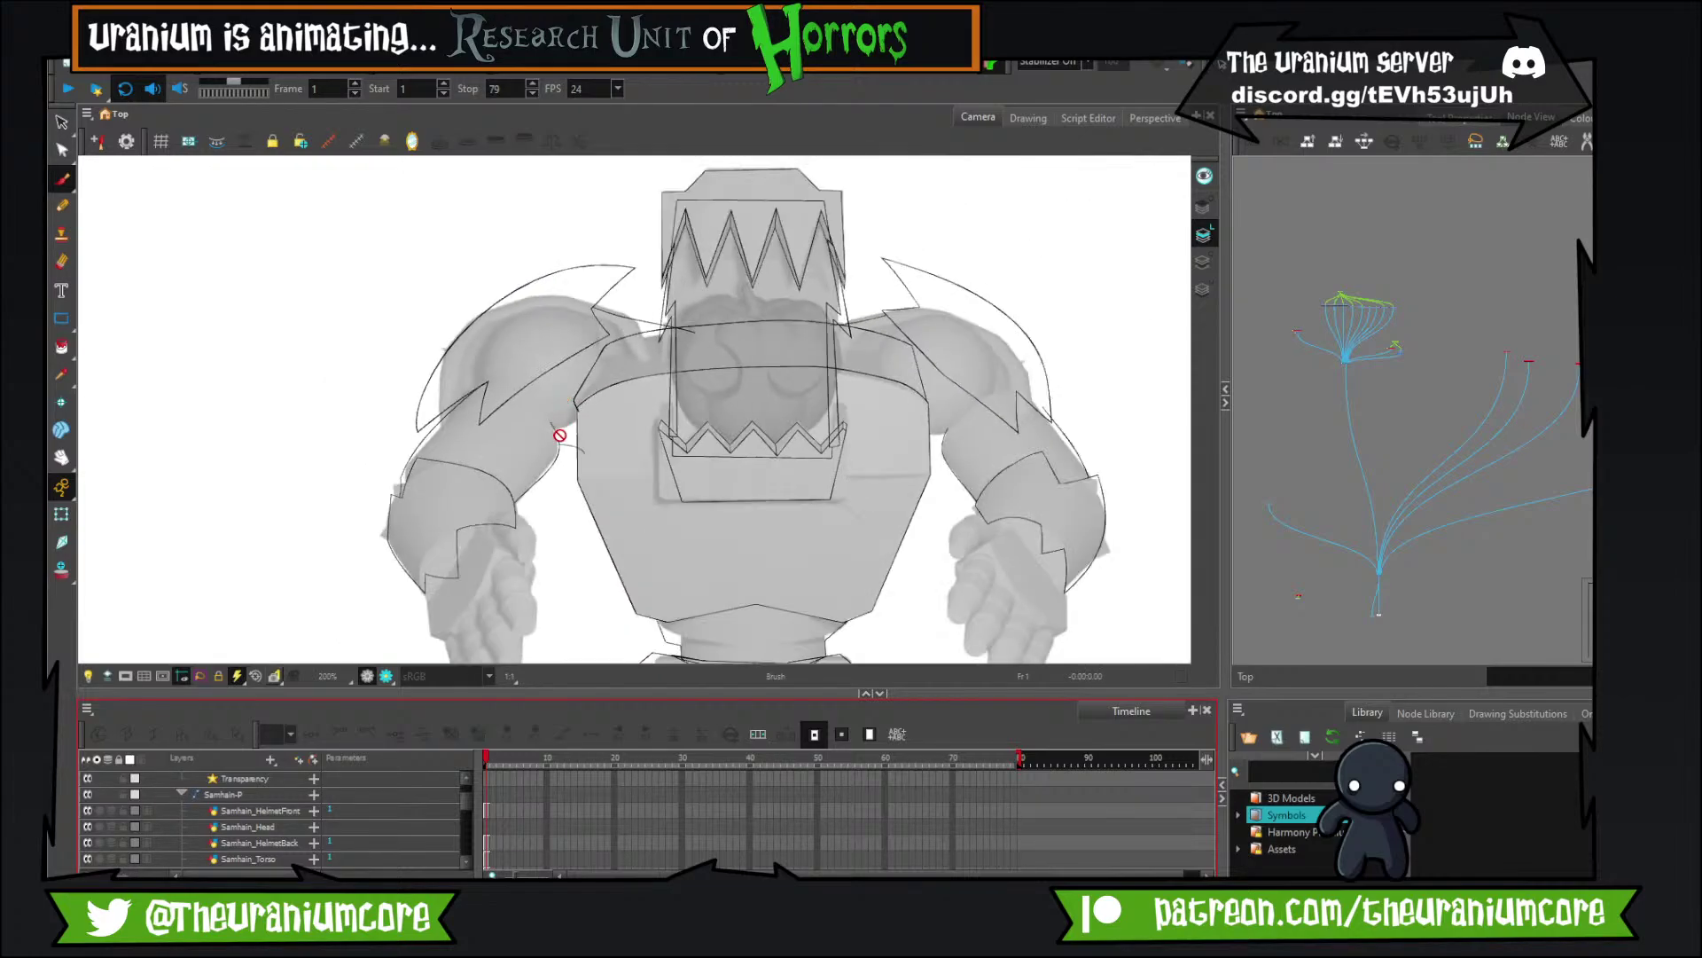
Inspect the armpit lines between the robot's upper arm and torso up close and within the whole figure.
scroll(568, 434, "up", 6)
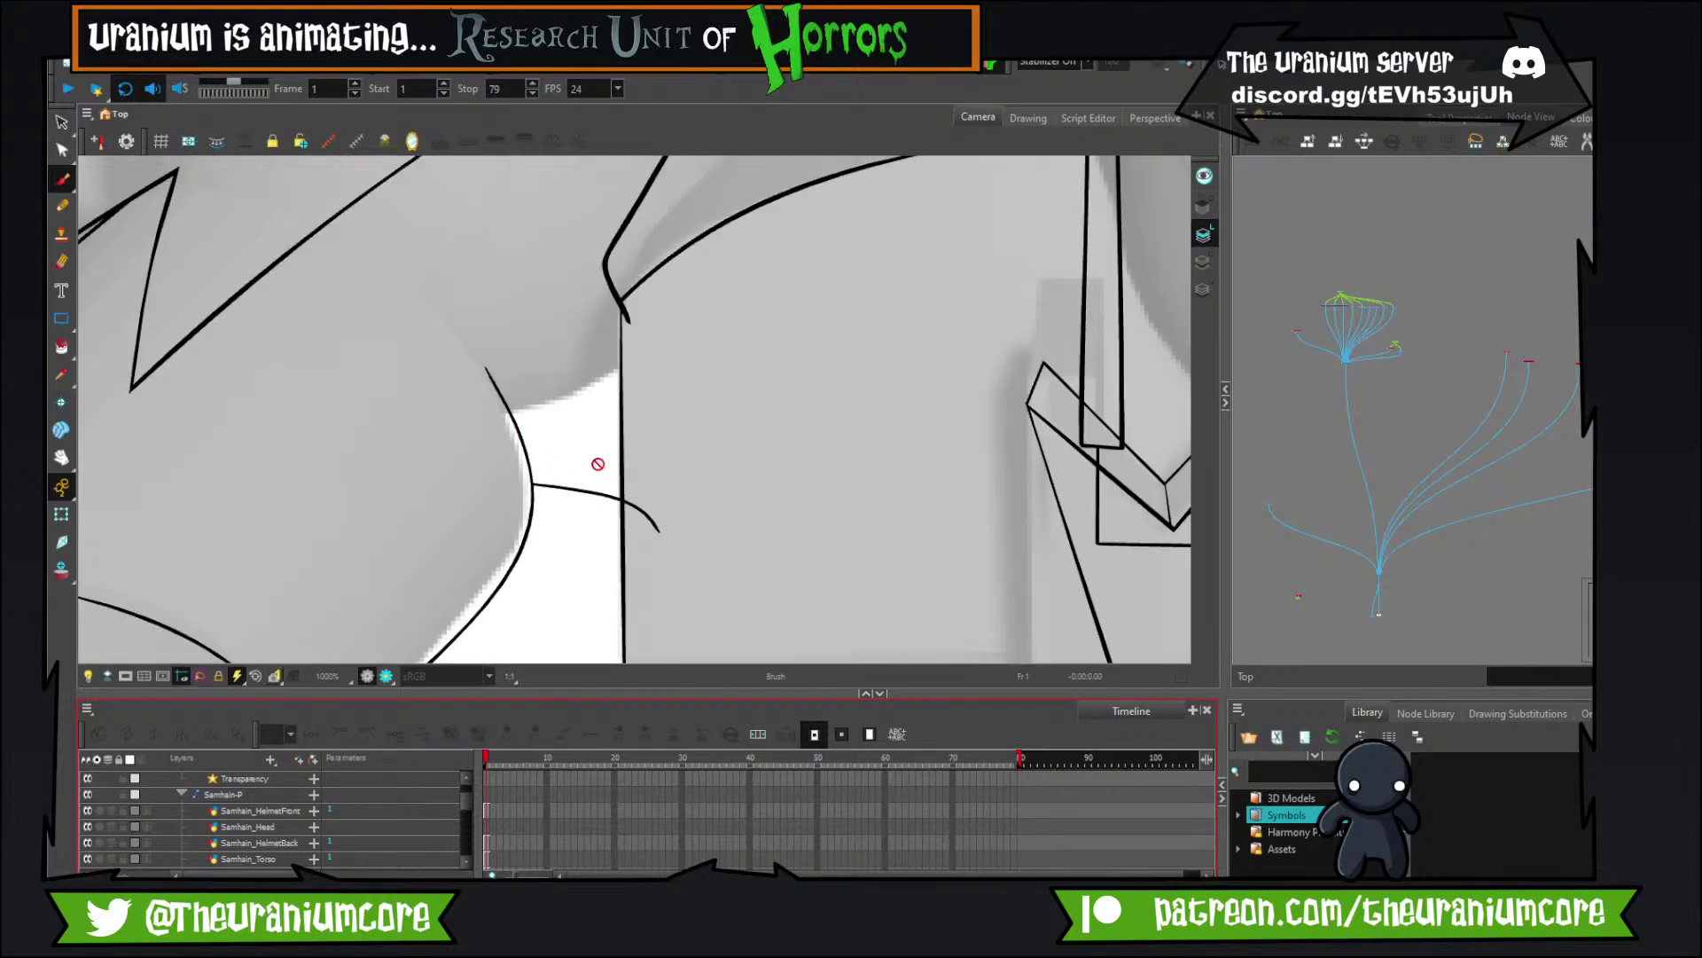
scroll(598, 464, "up", 3)
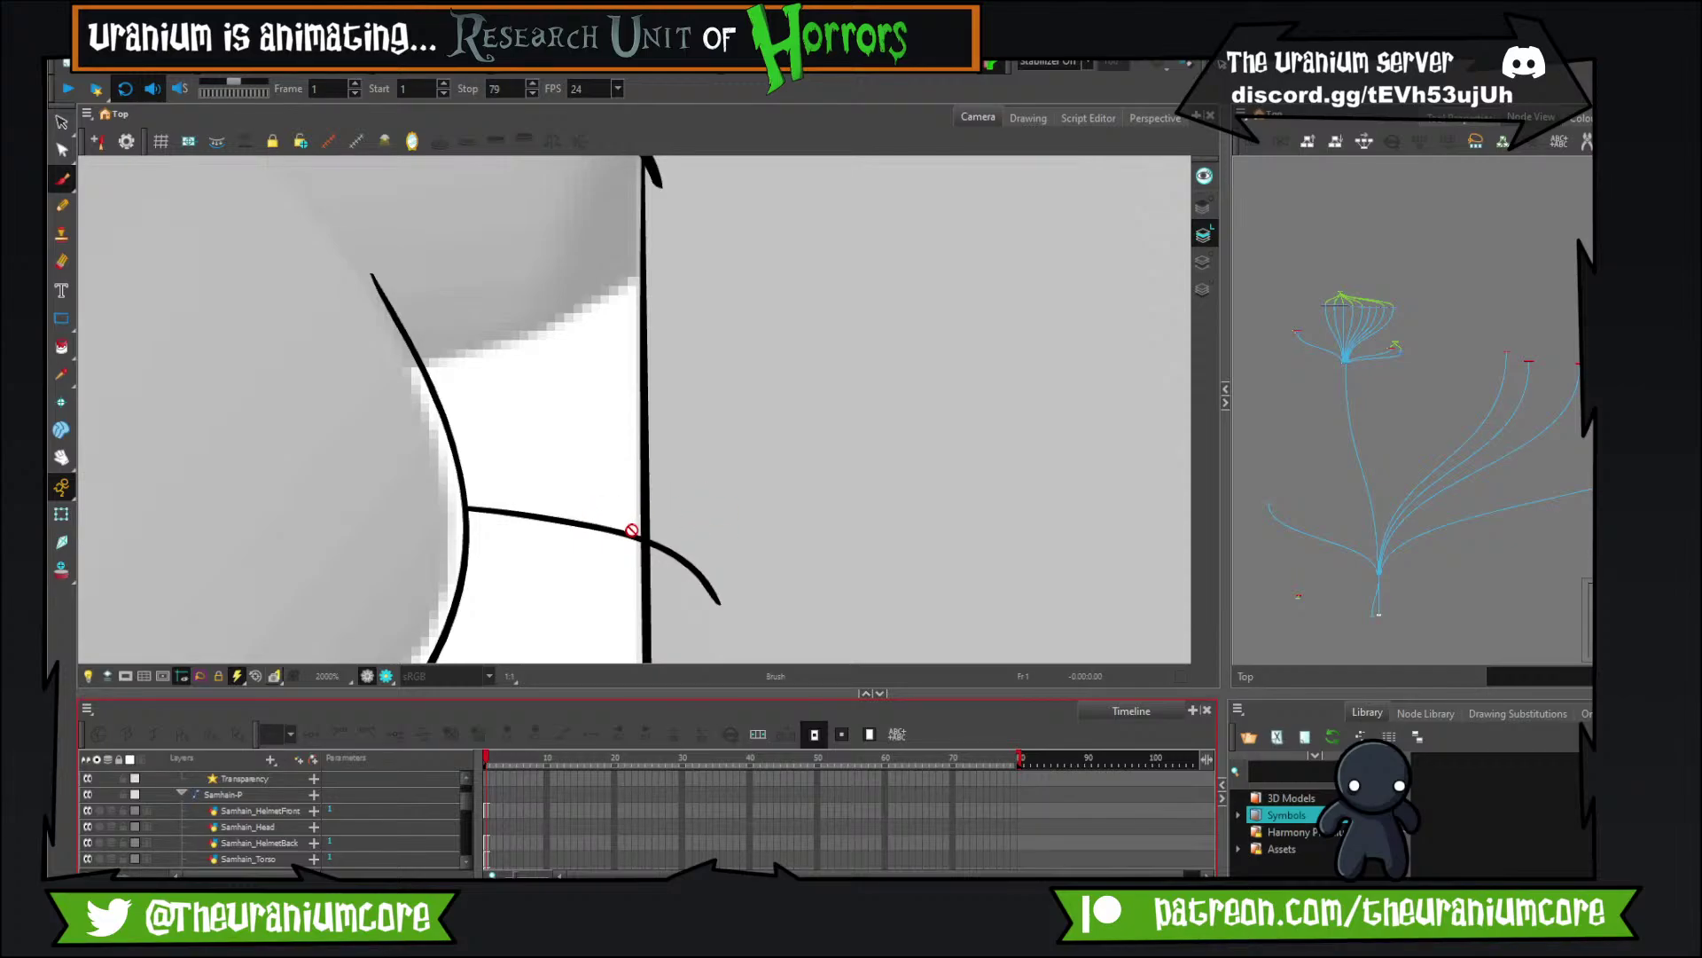
scroll(631, 530, "down", 8)
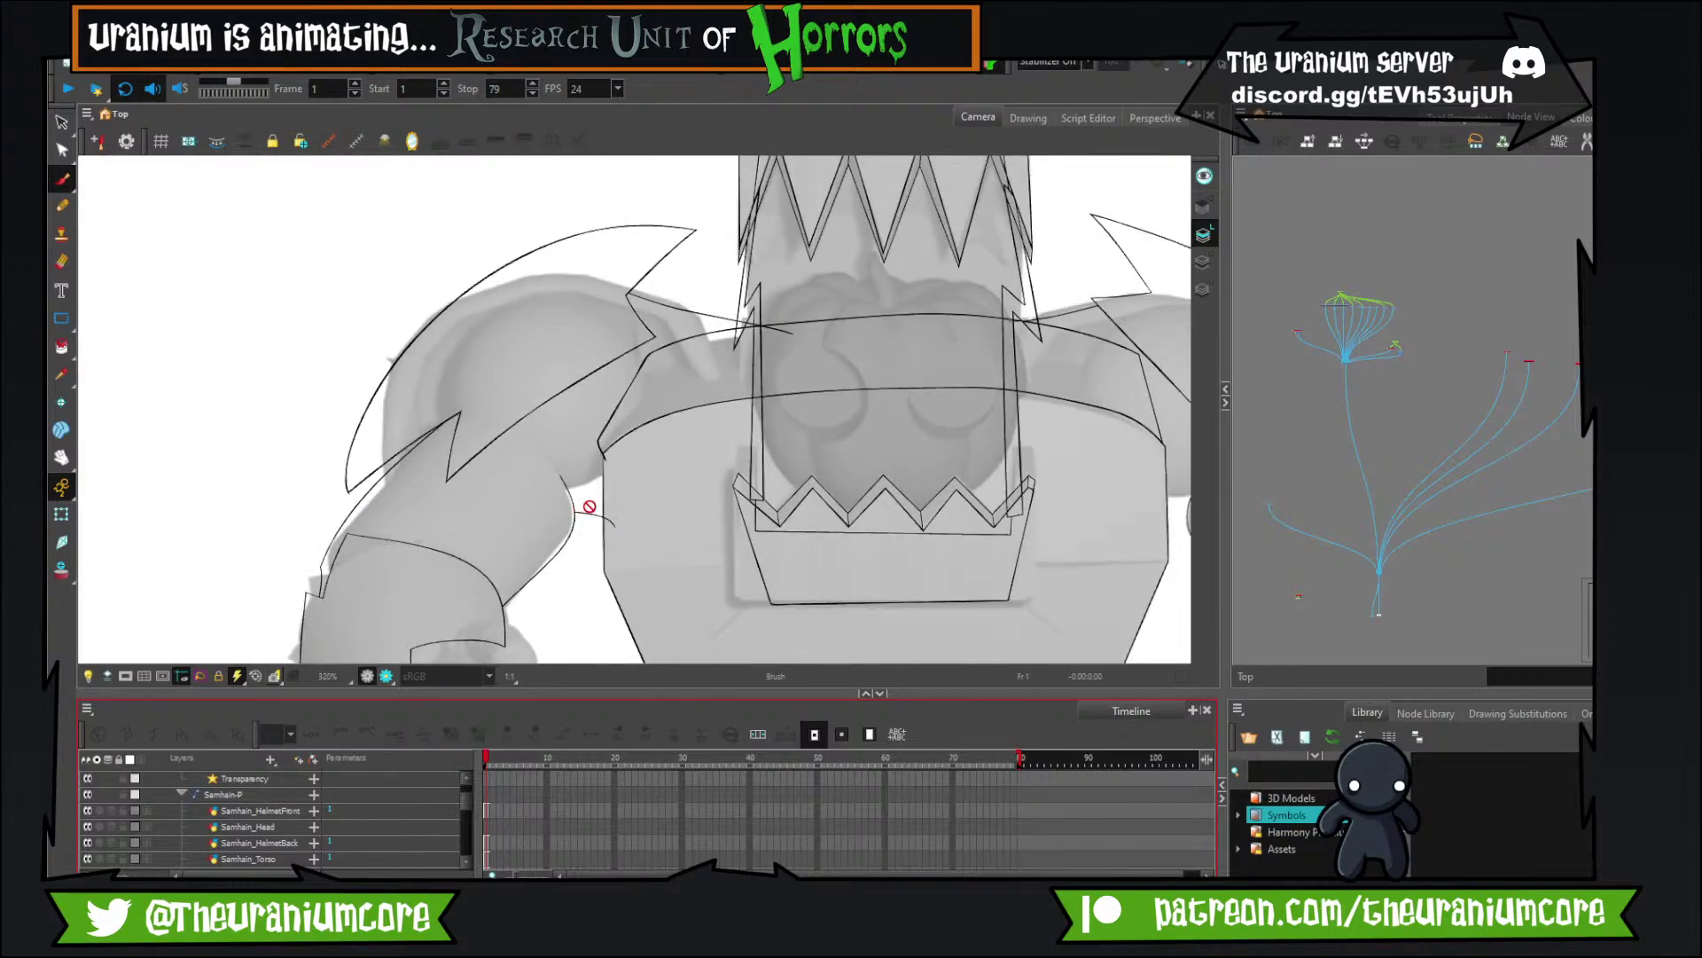
scroll(590, 506, "up", 2)
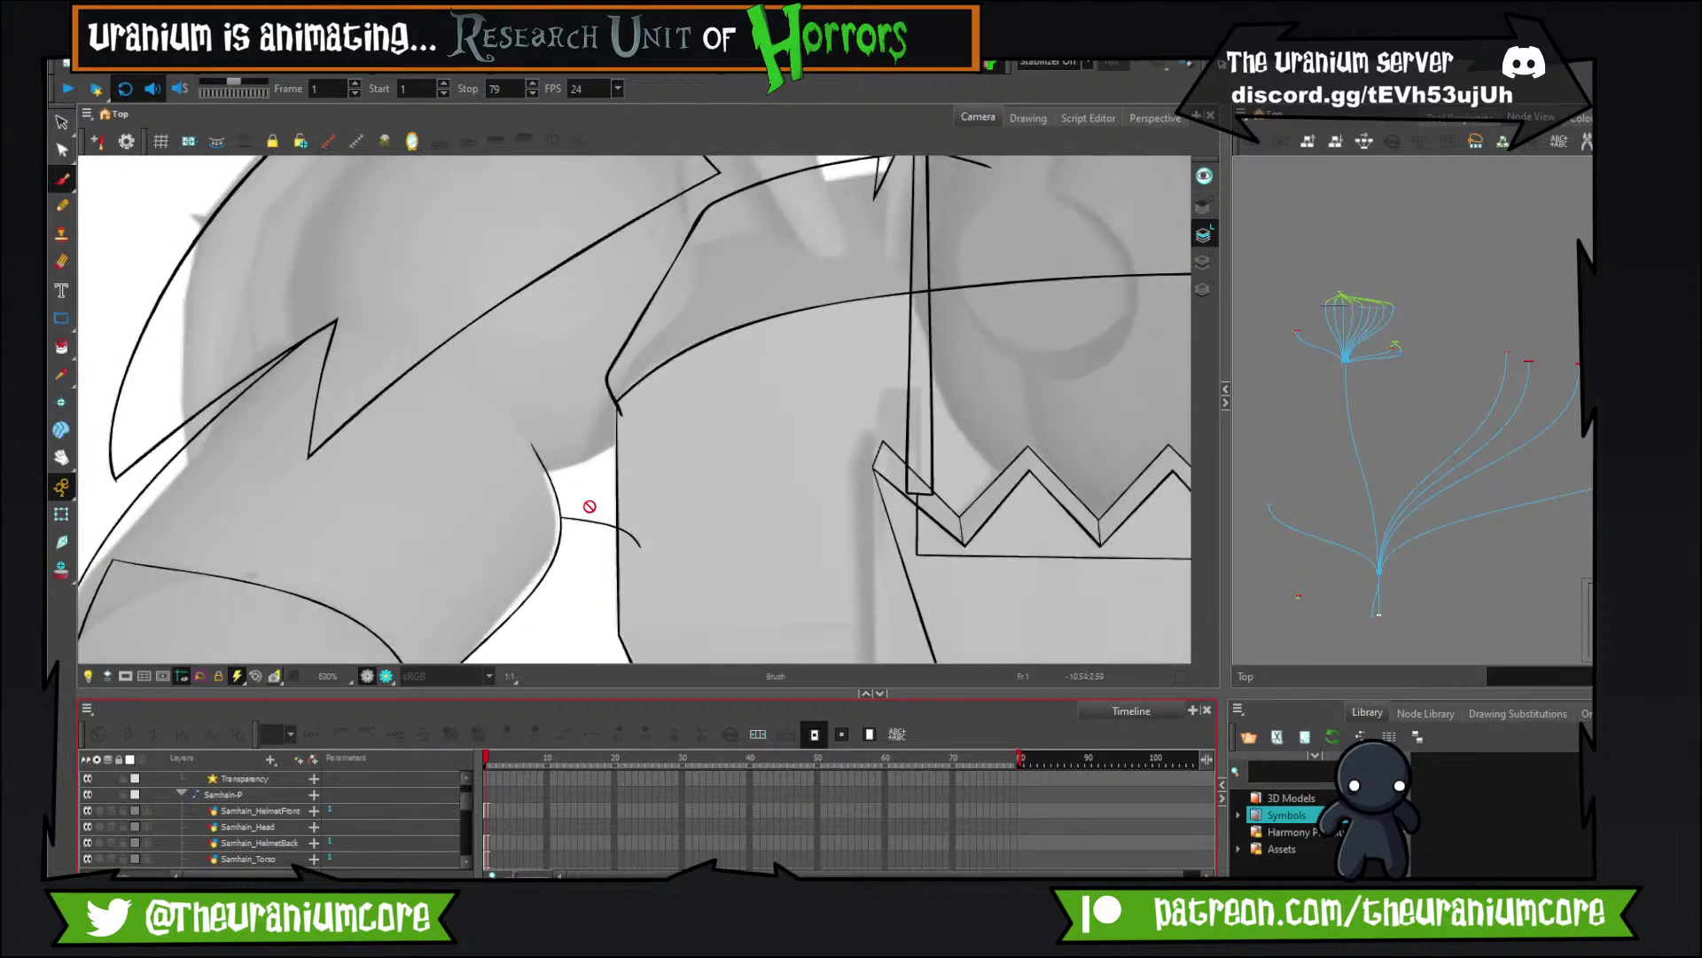
scroll(589, 506, "down", 2)
scroll(590, 507, "down", 2)
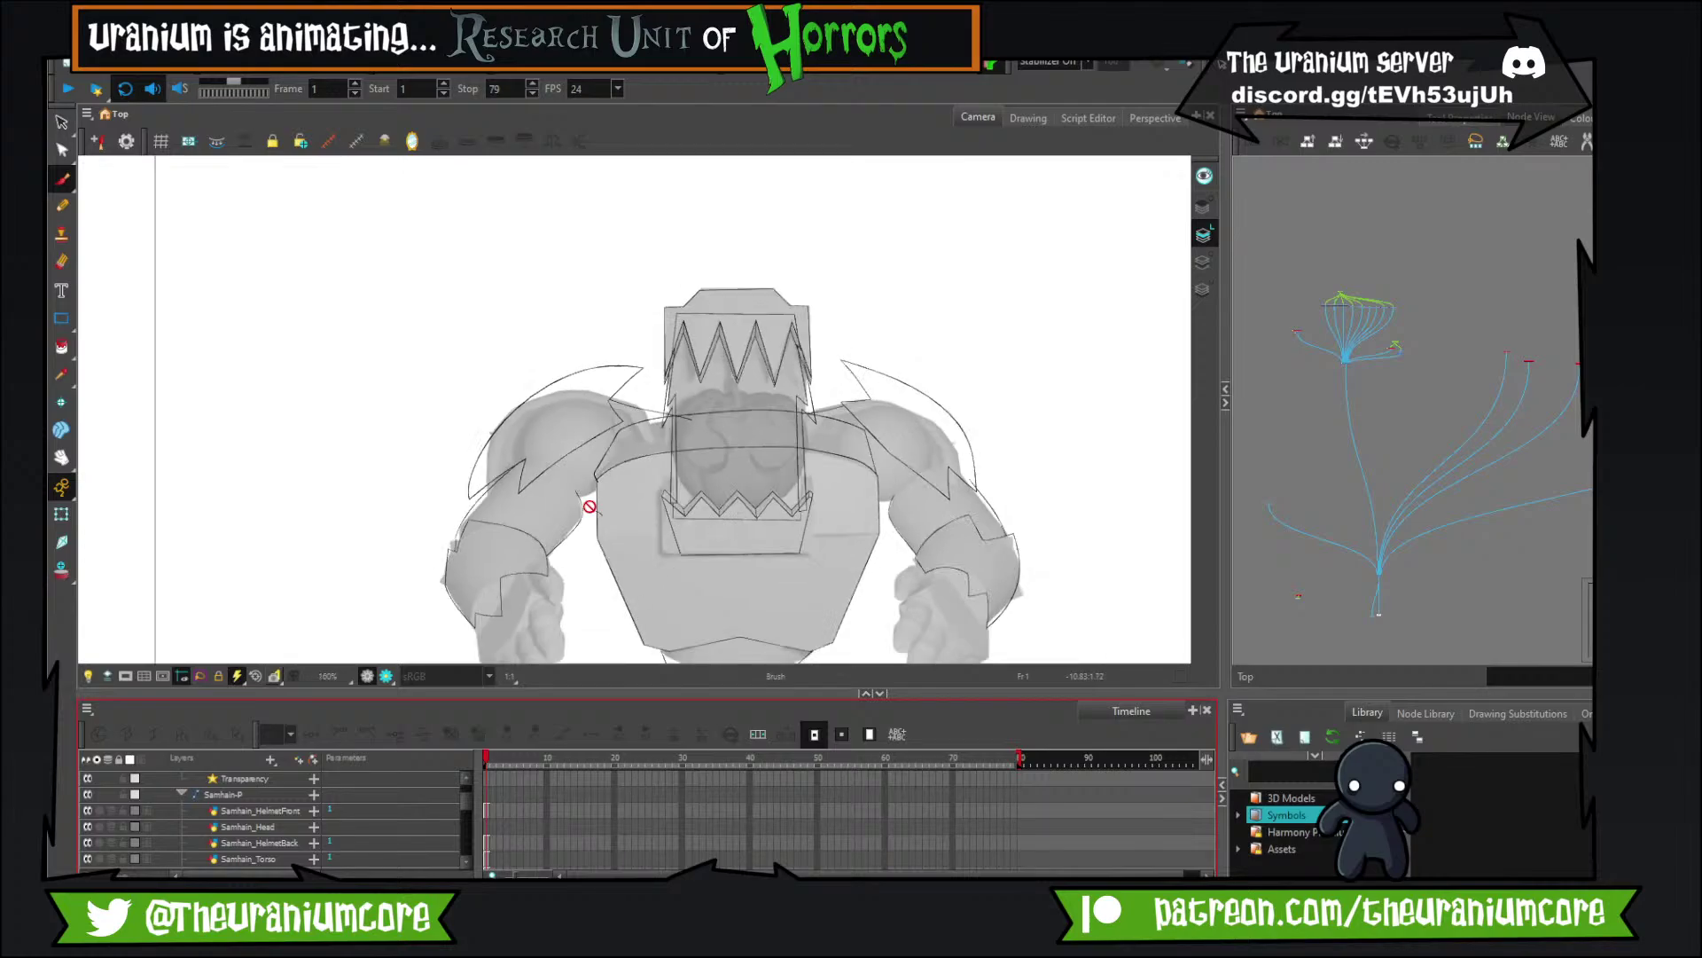
scroll(589, 506, "up", 3)
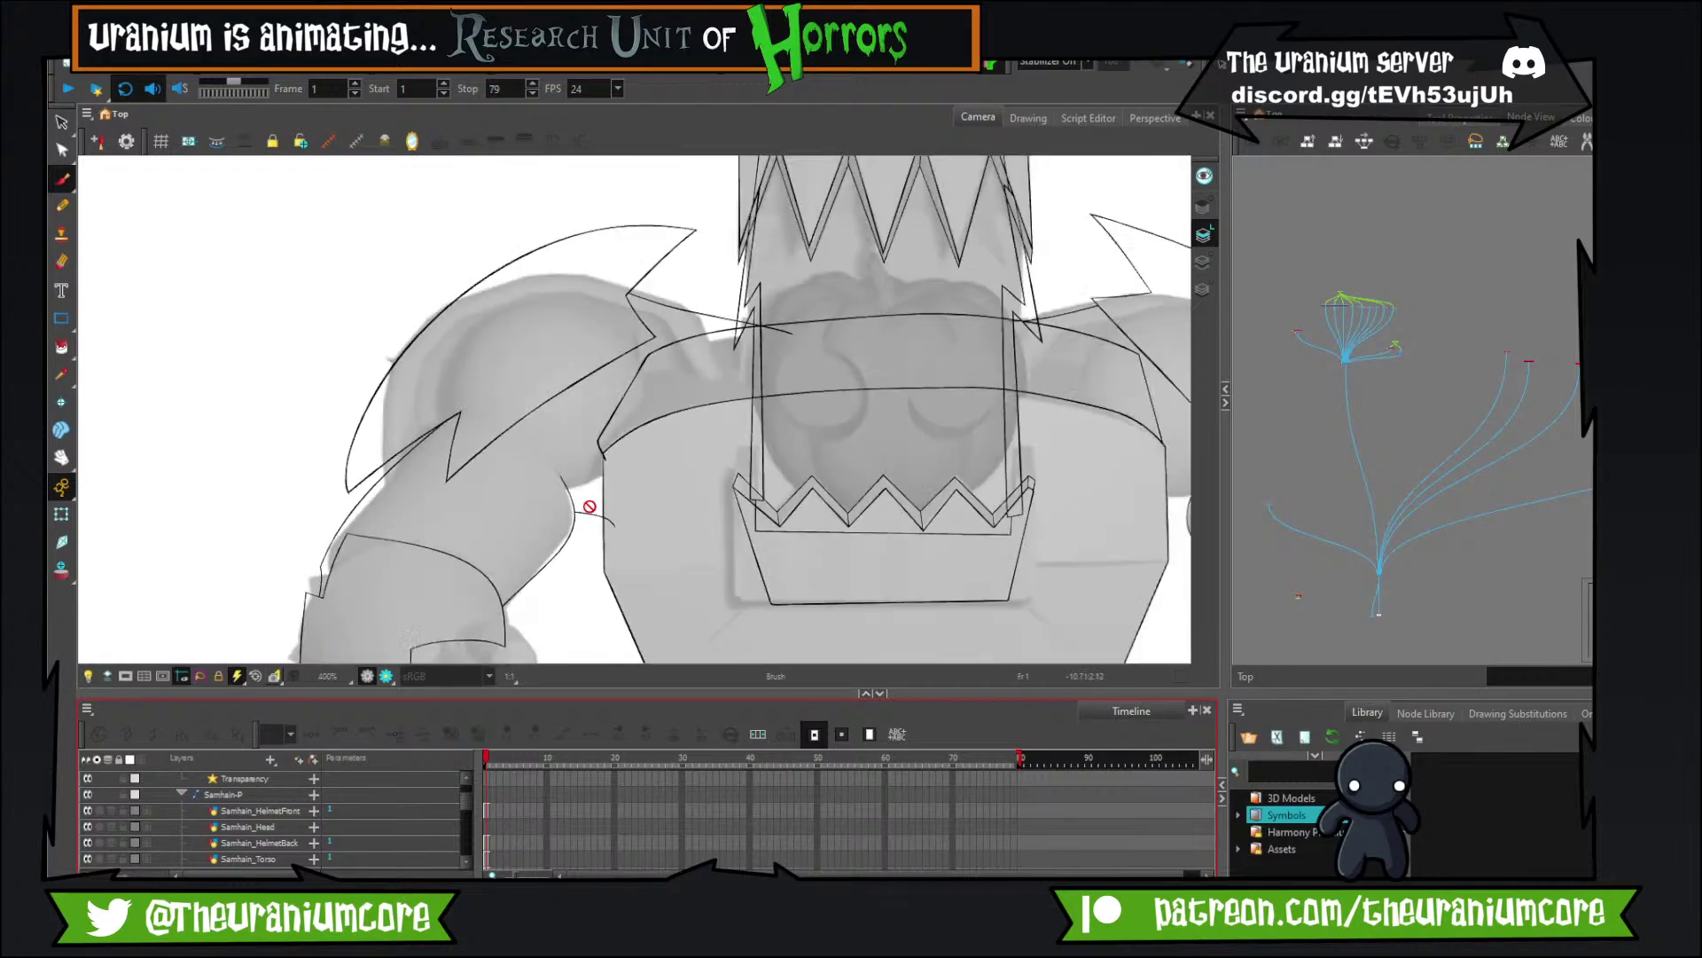
scroll(590, 506, "down", 6)
scroll(581, 577, "up", 4)
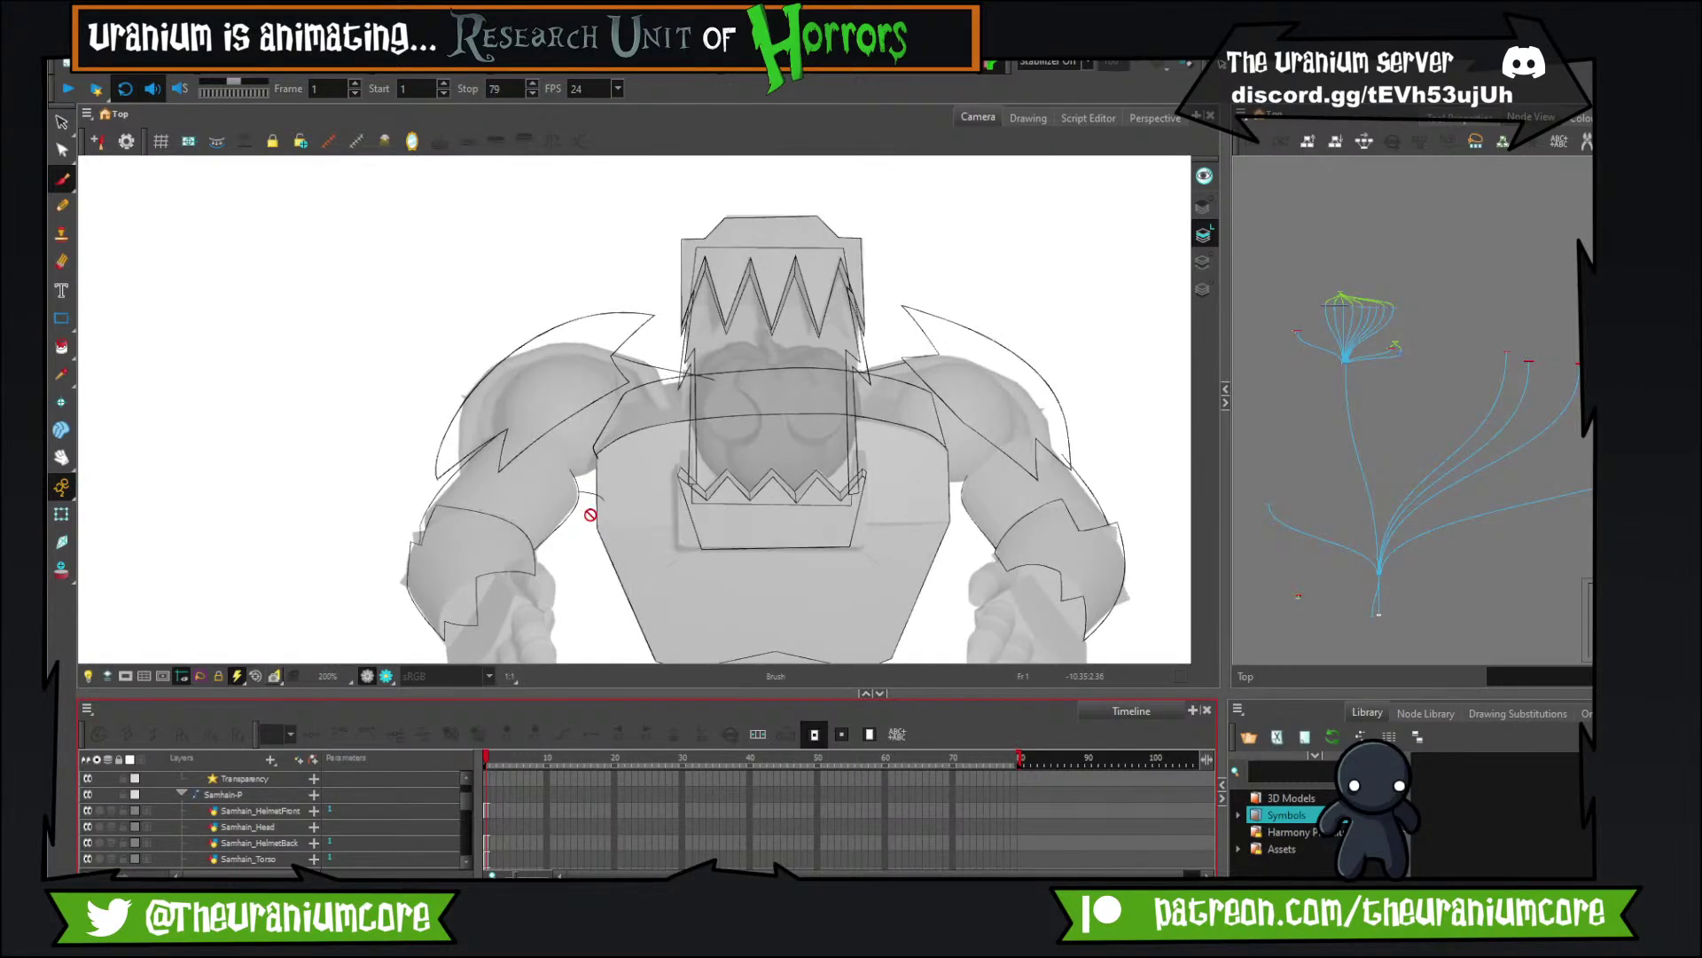
scroll(581, 577, "down", 4)
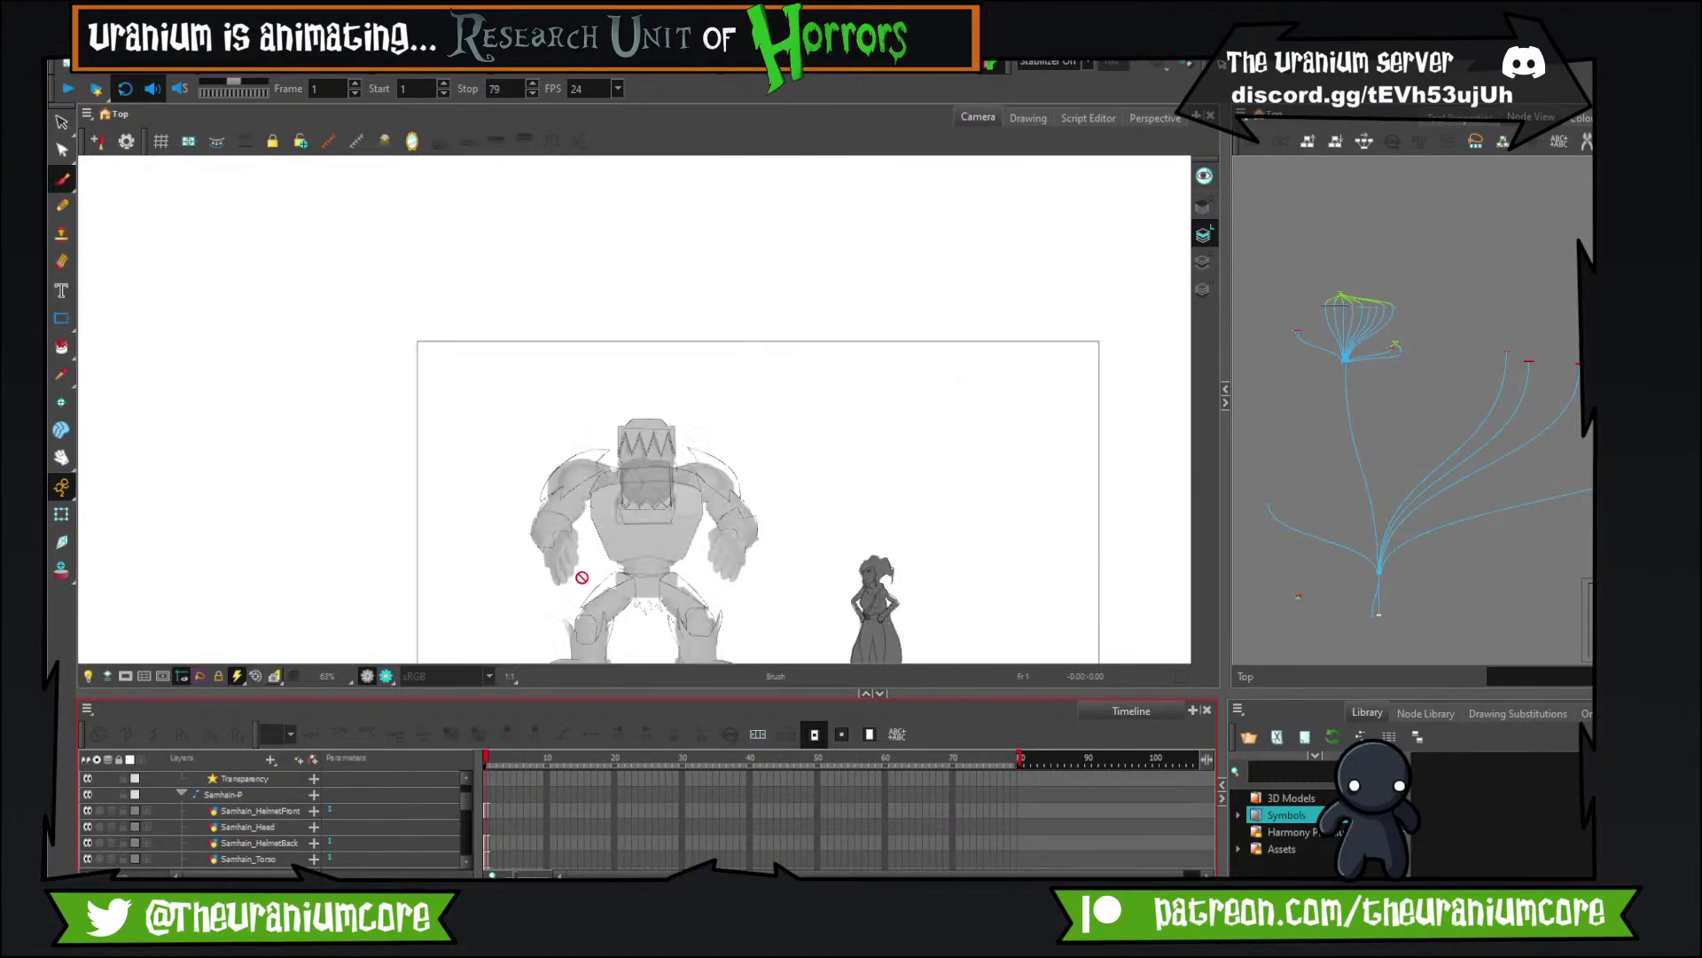
Inspect the line art of the robot's thighs, knee guards and spiked shin armour against the grey 3D reference.
scroll(582, 577, "up", 8)
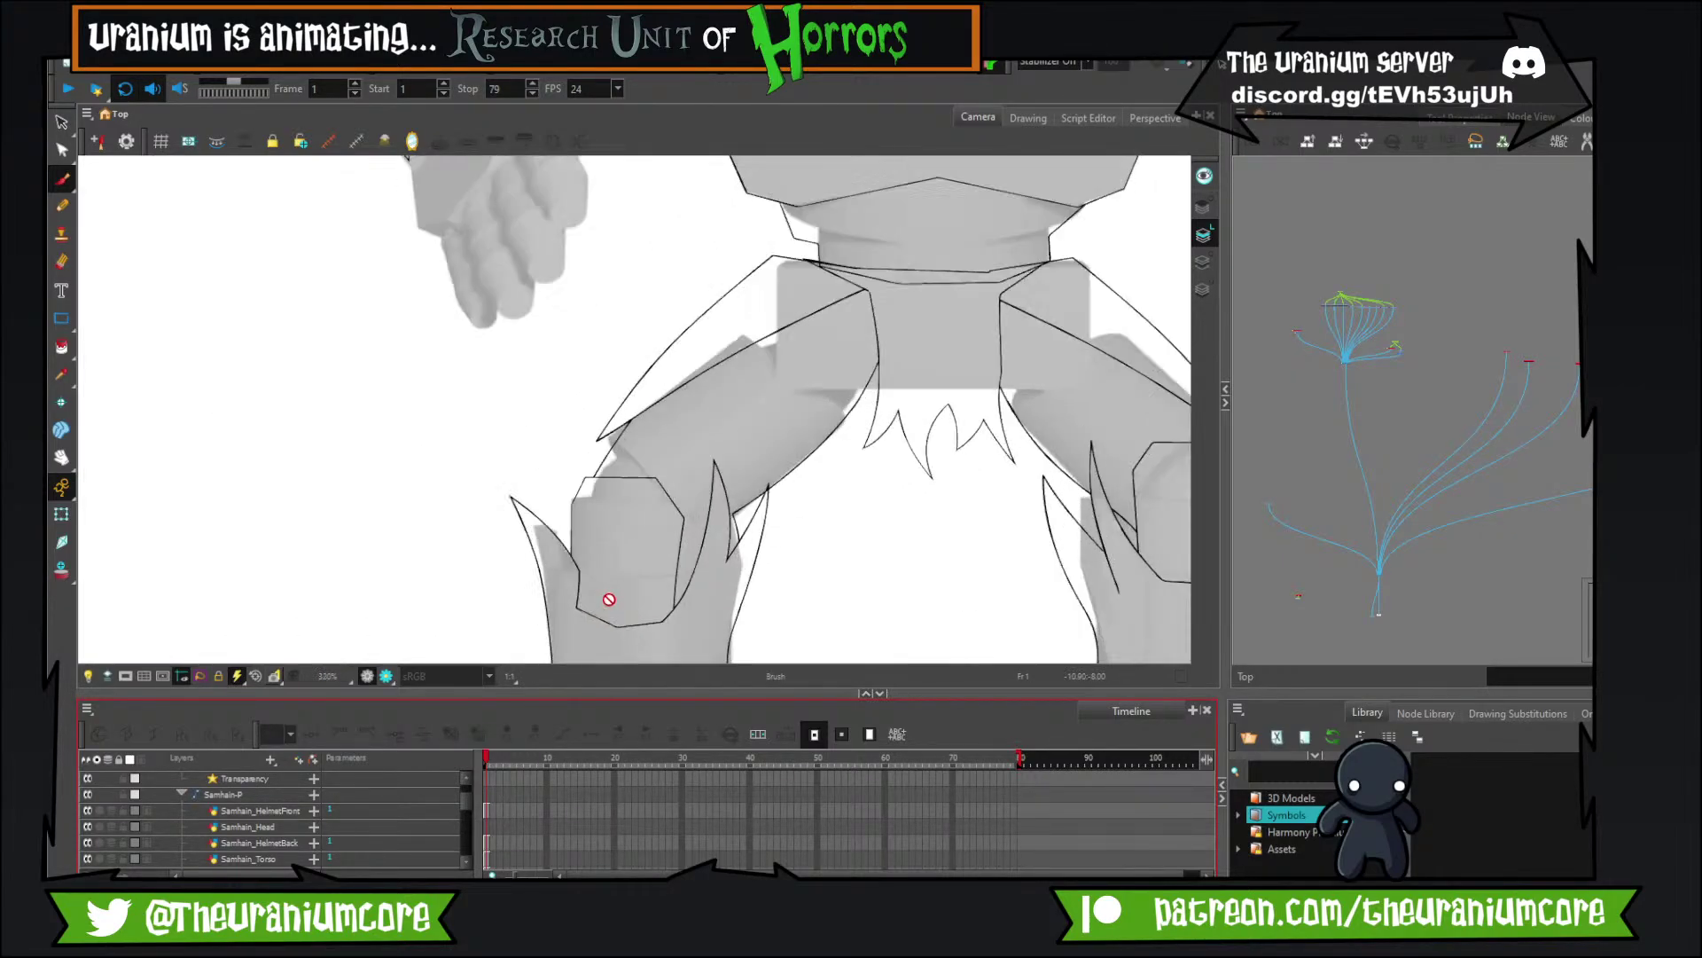
scroll(562, 570, "down", 2)
scroll(565, 560, "up", 2)
scroll(695, 475, "down", 6)
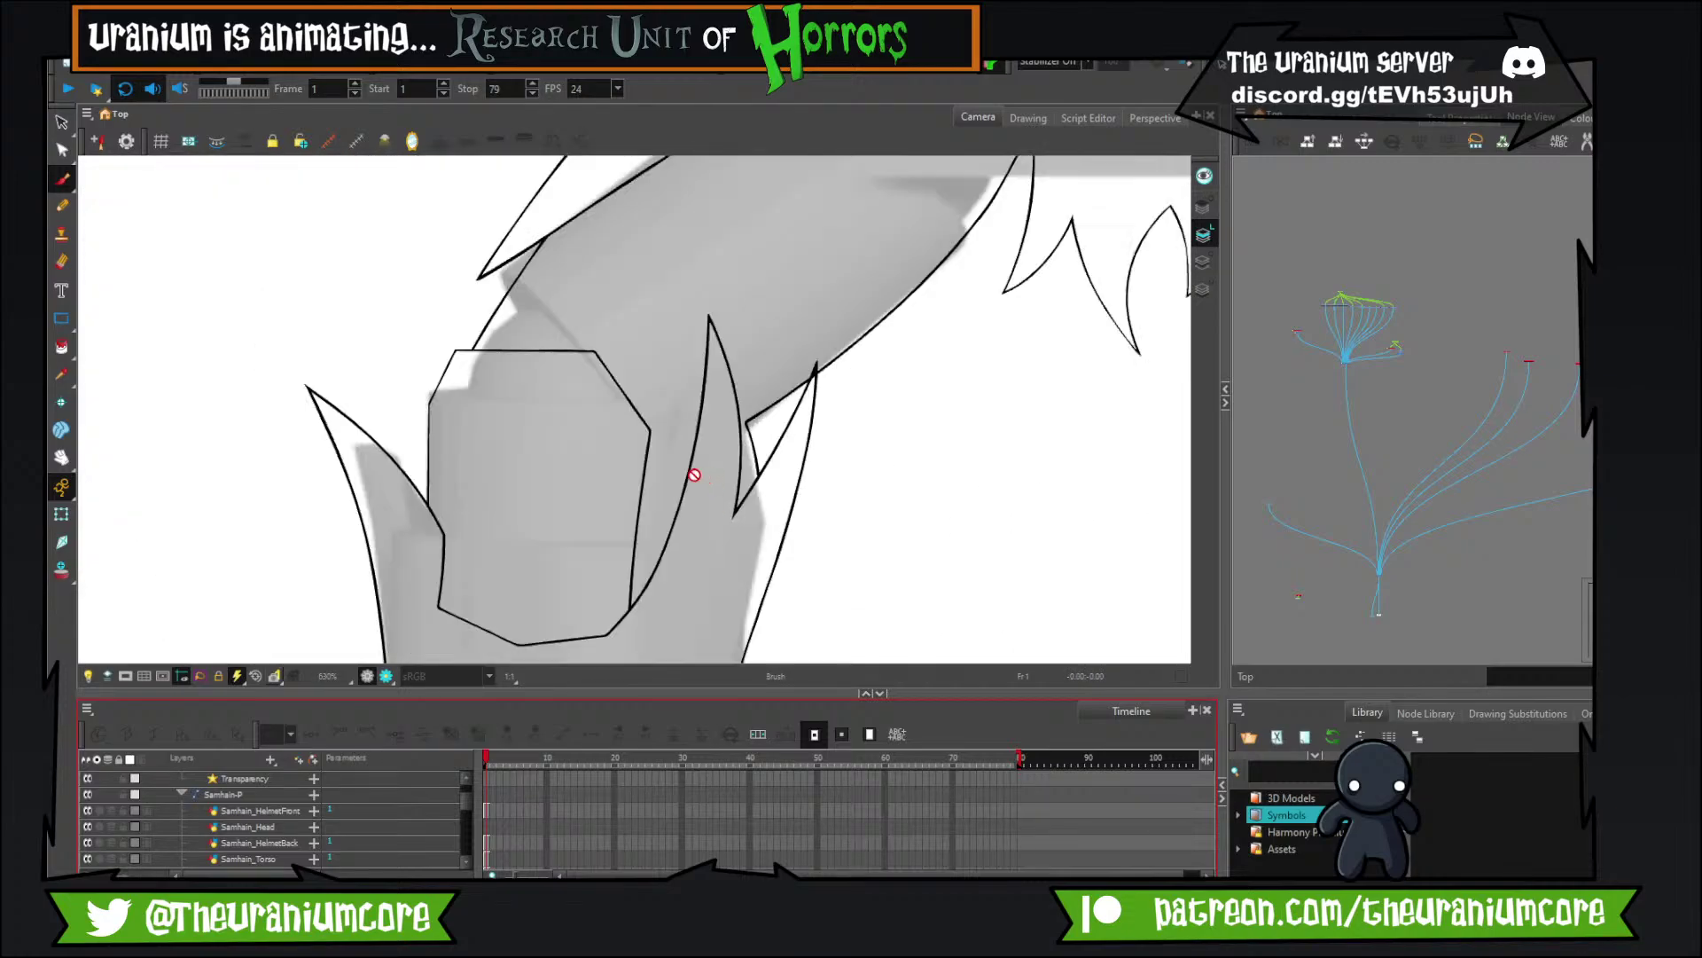
scroll(535, 550, "up", 6)
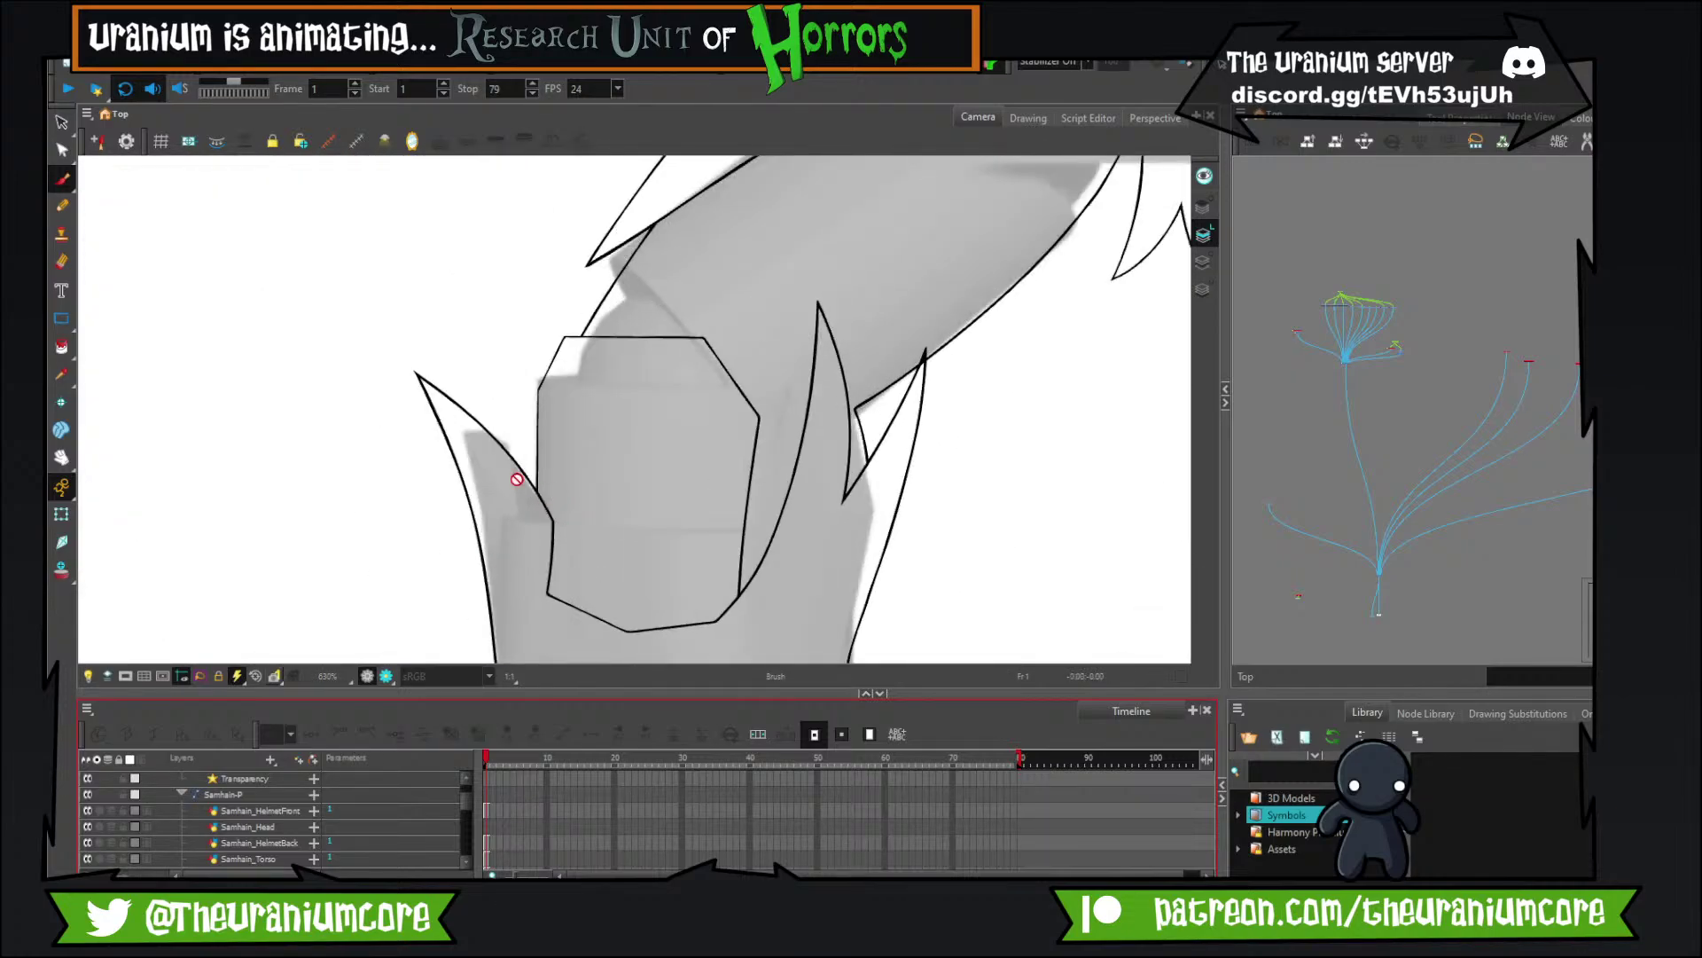
scroll(517, 479, "up", 2)
scroll(490, 460, "down", 5)
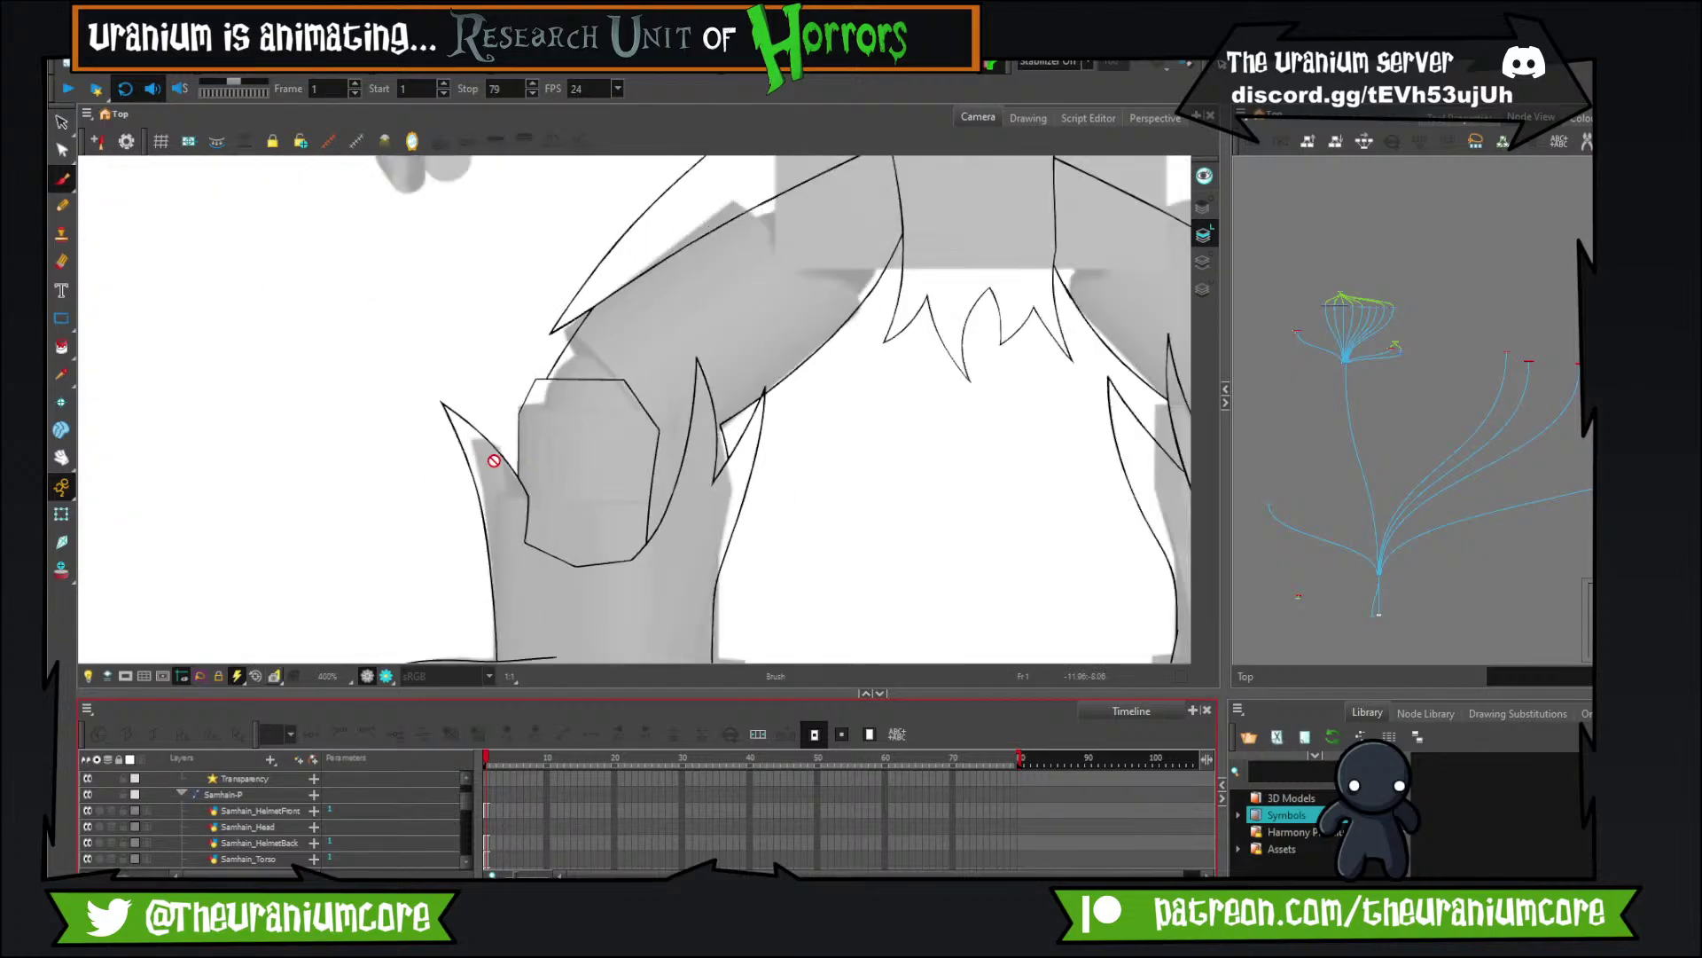
scroll(687, 461, "up", 6)
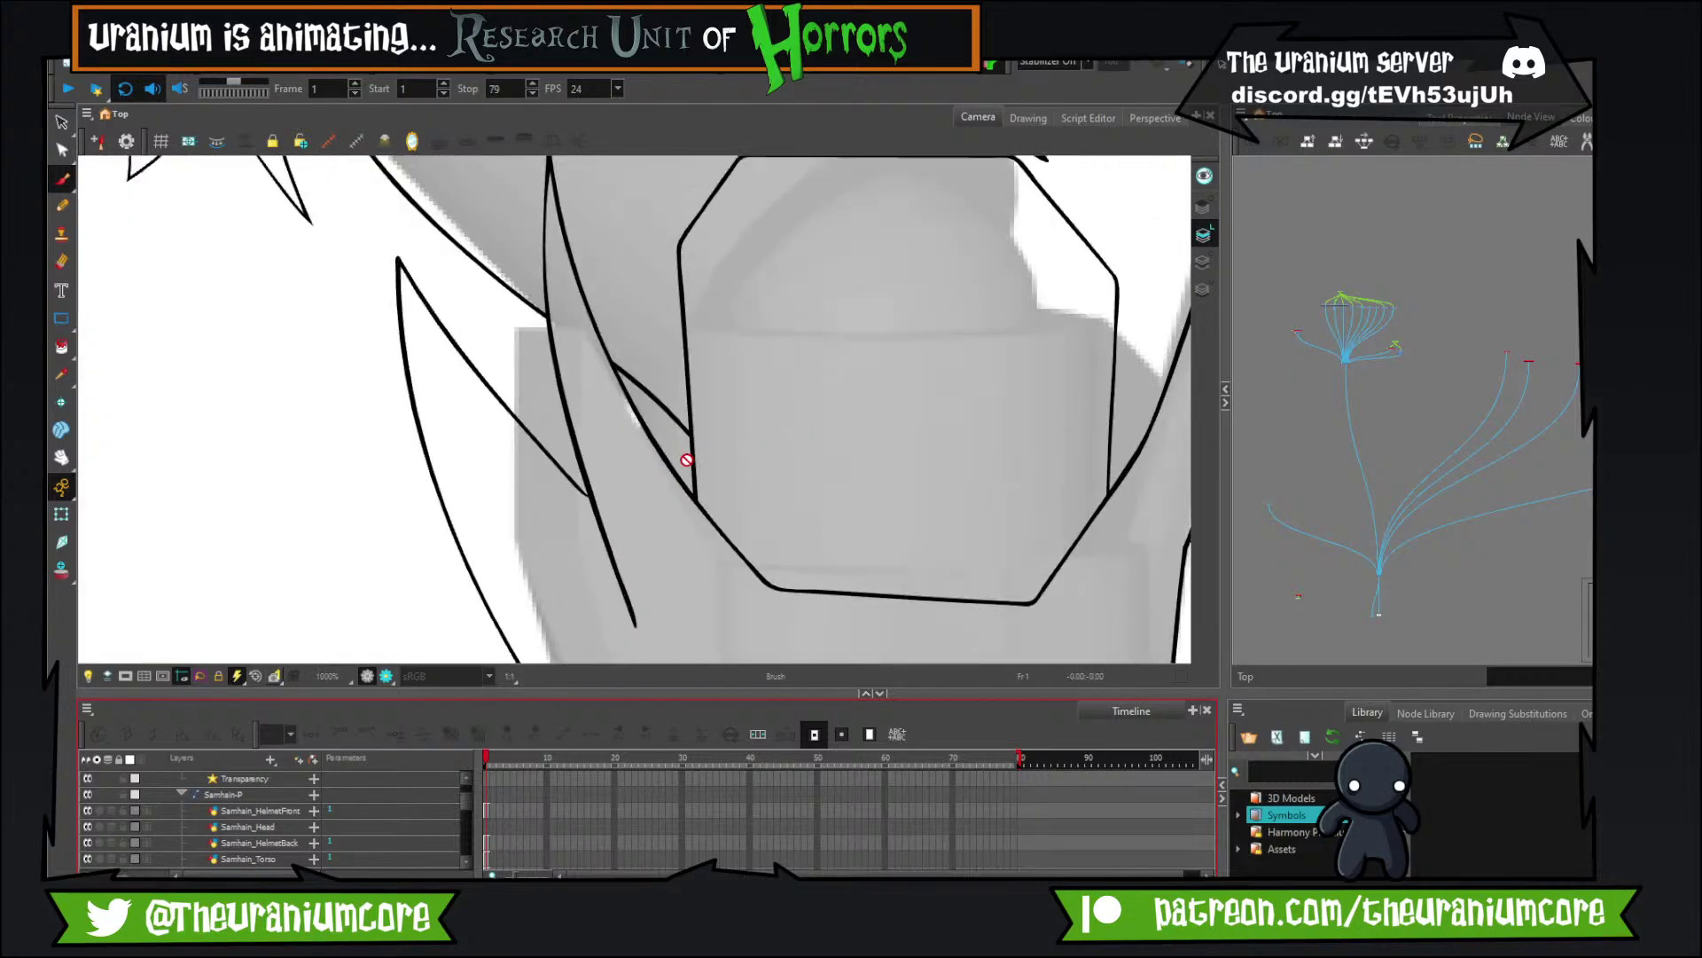
Inspect the robot's knee, chest and arm line art up close and within the whole figure.
scroll(688, 460, "down", 5)
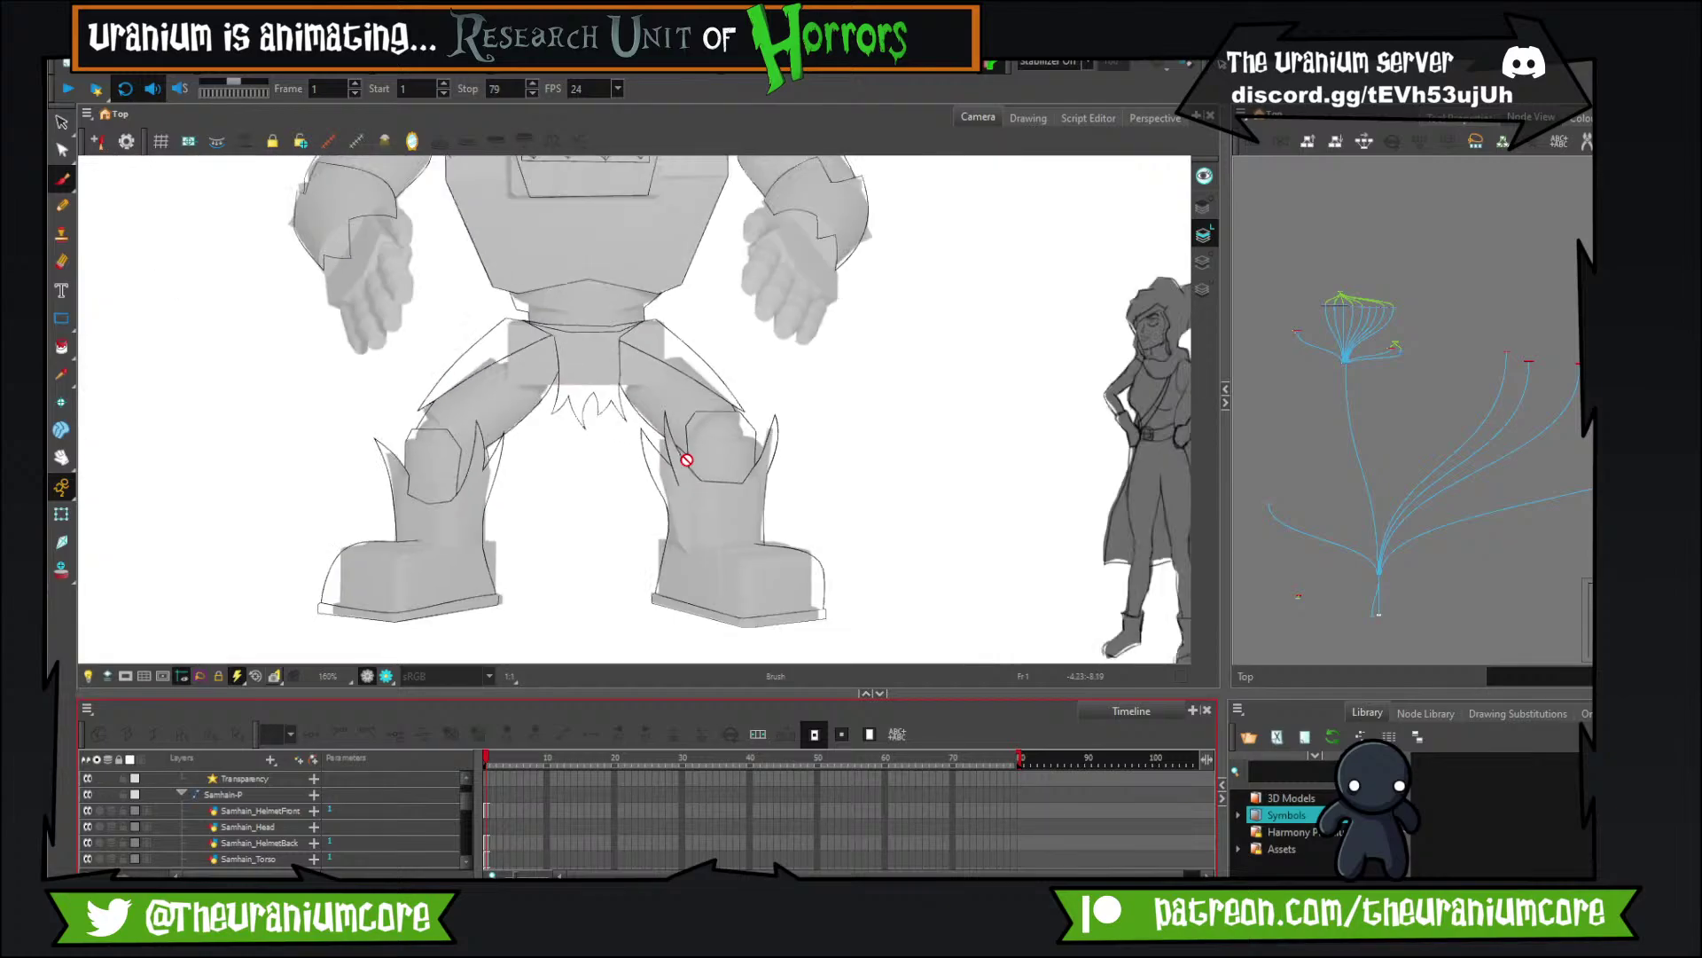
scroll(687, 460, "down", 2)
scroll(593, 395, "up", 6)
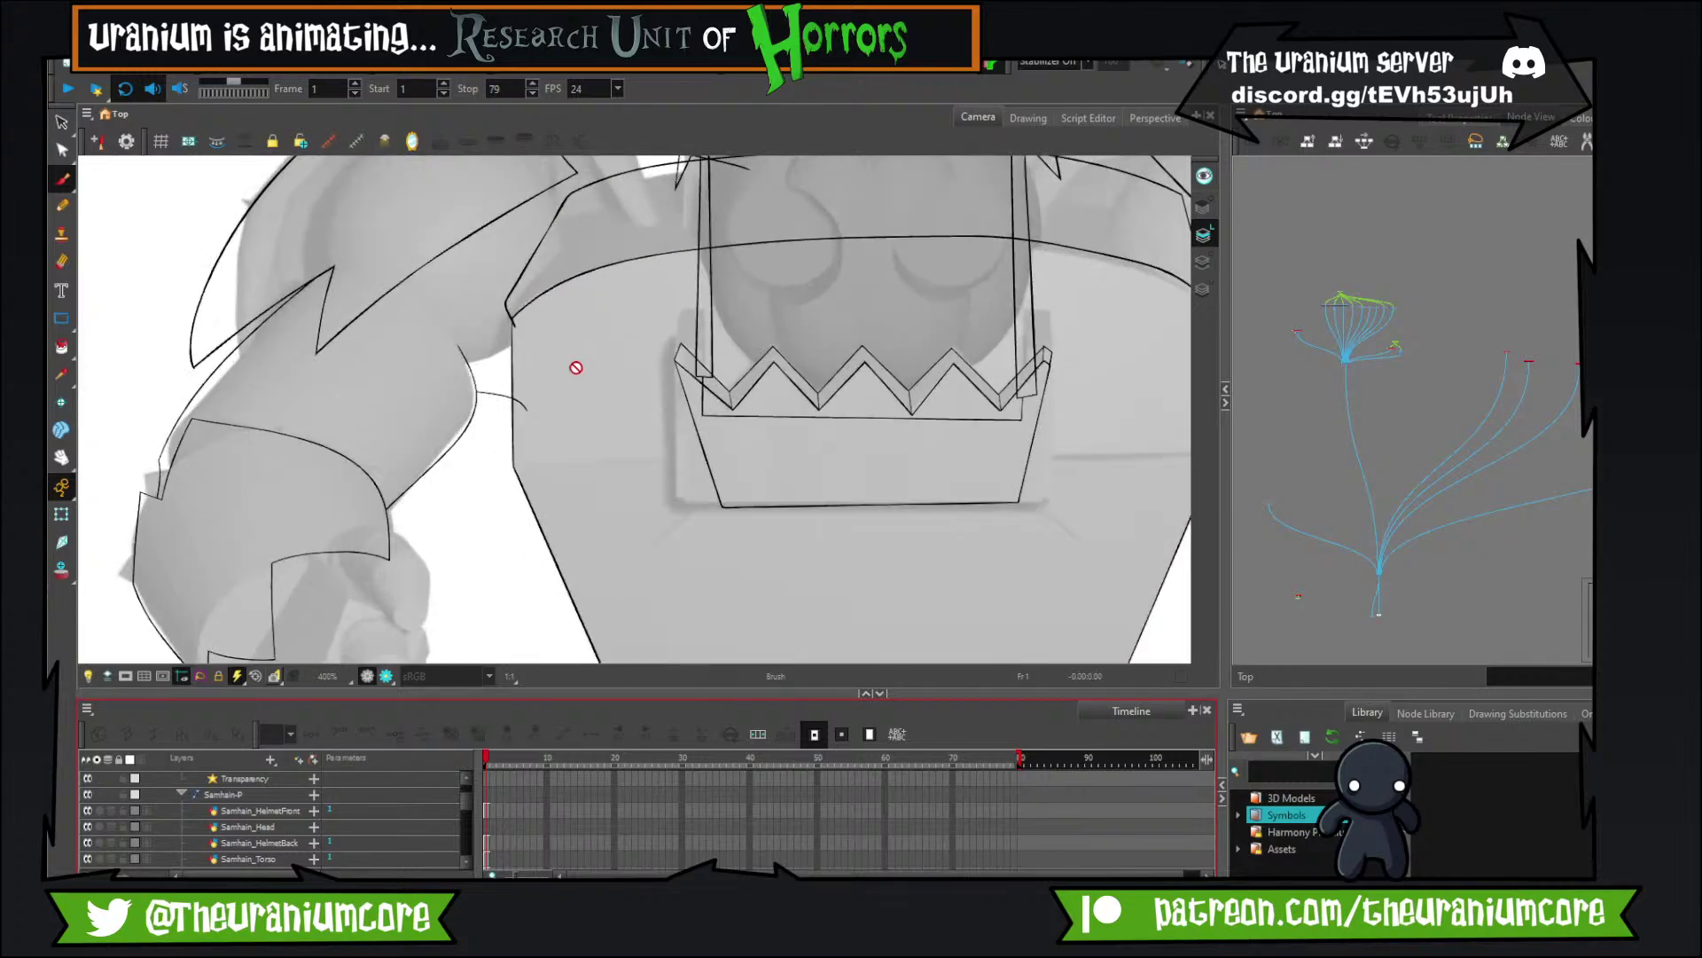
scroll(574, 369, "down", 2)
scroll(1454, 382, "down", 2)
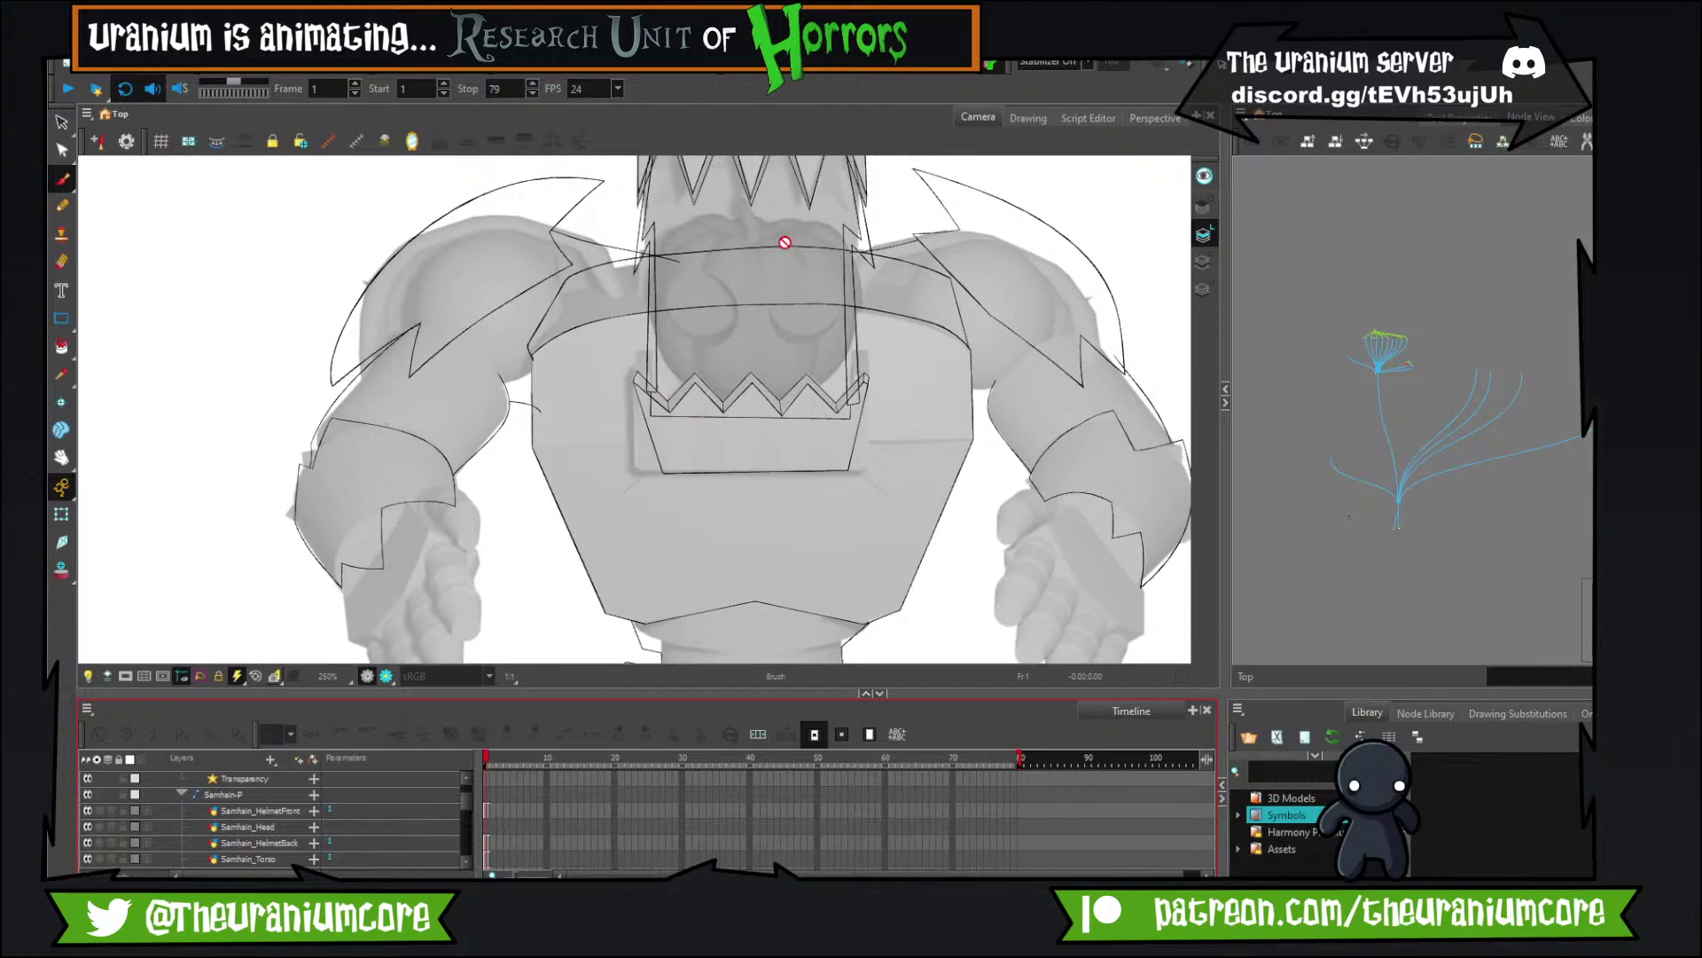
Look through the helmet front, head and helmet back drawing nodes in the Samhain-P group.
scroll(1383, 341, "up", 5)
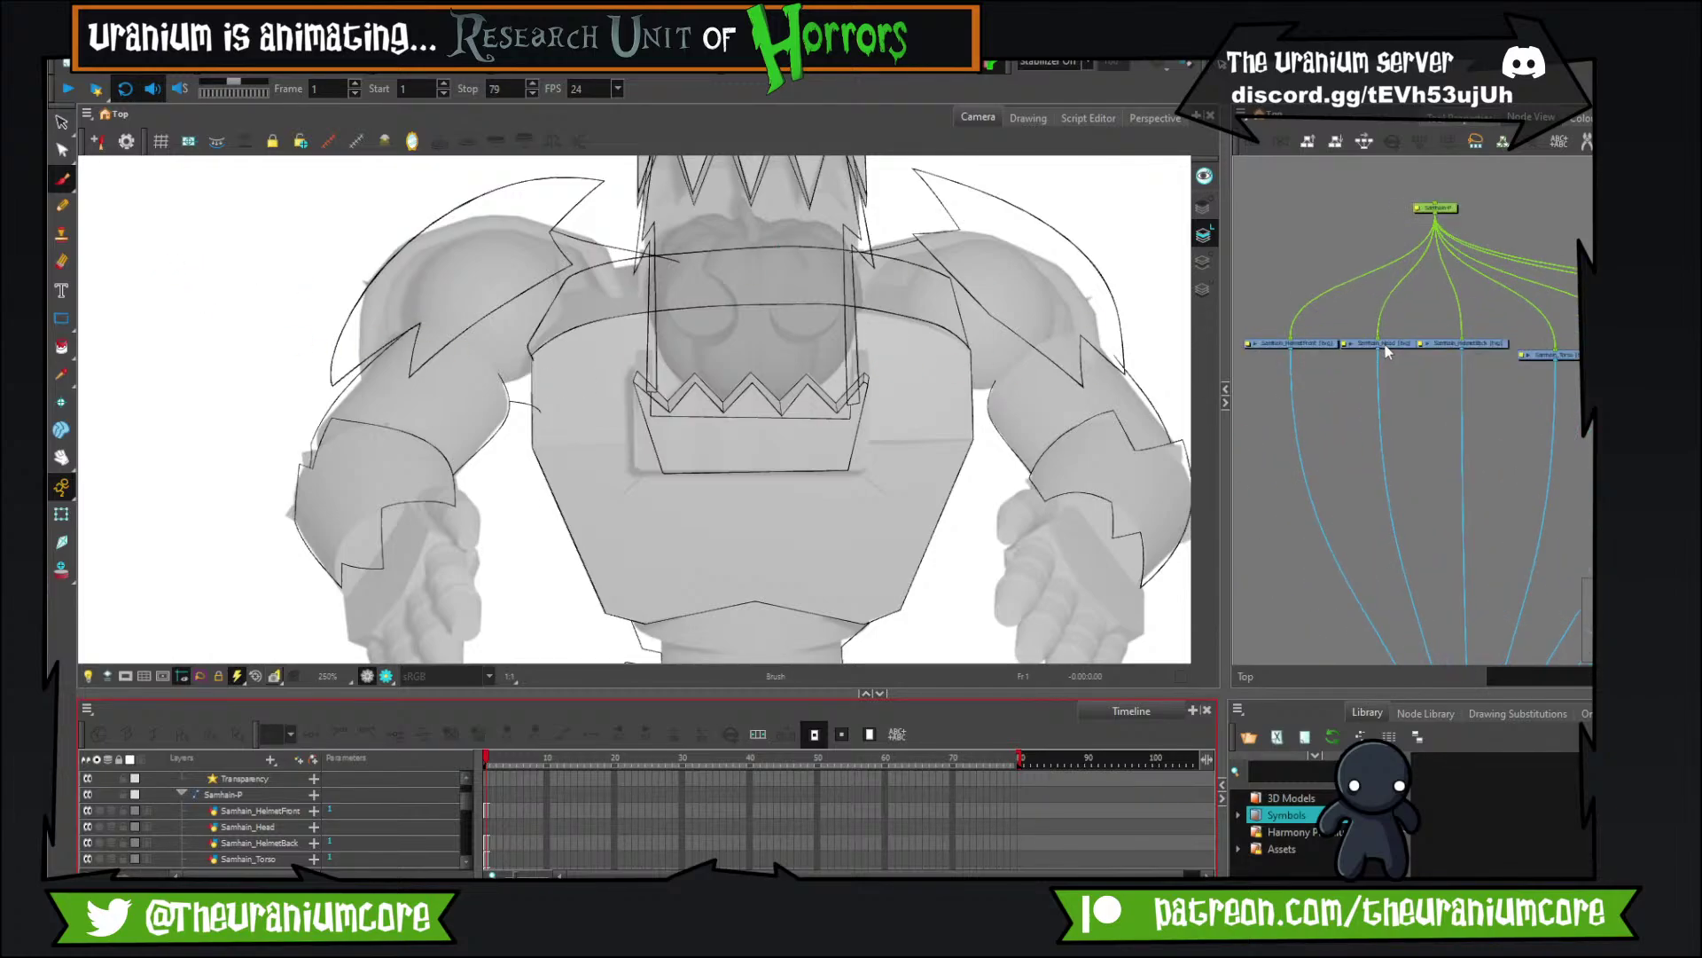
left_click(1425, 353)
scroll(1418, 355, "down", 3)
scroll(1307, 359, "up", 3)
left_click(1307, 358)
scroll(1306, 357, "down", 3)
scroll(1268, 354, "up", 3)
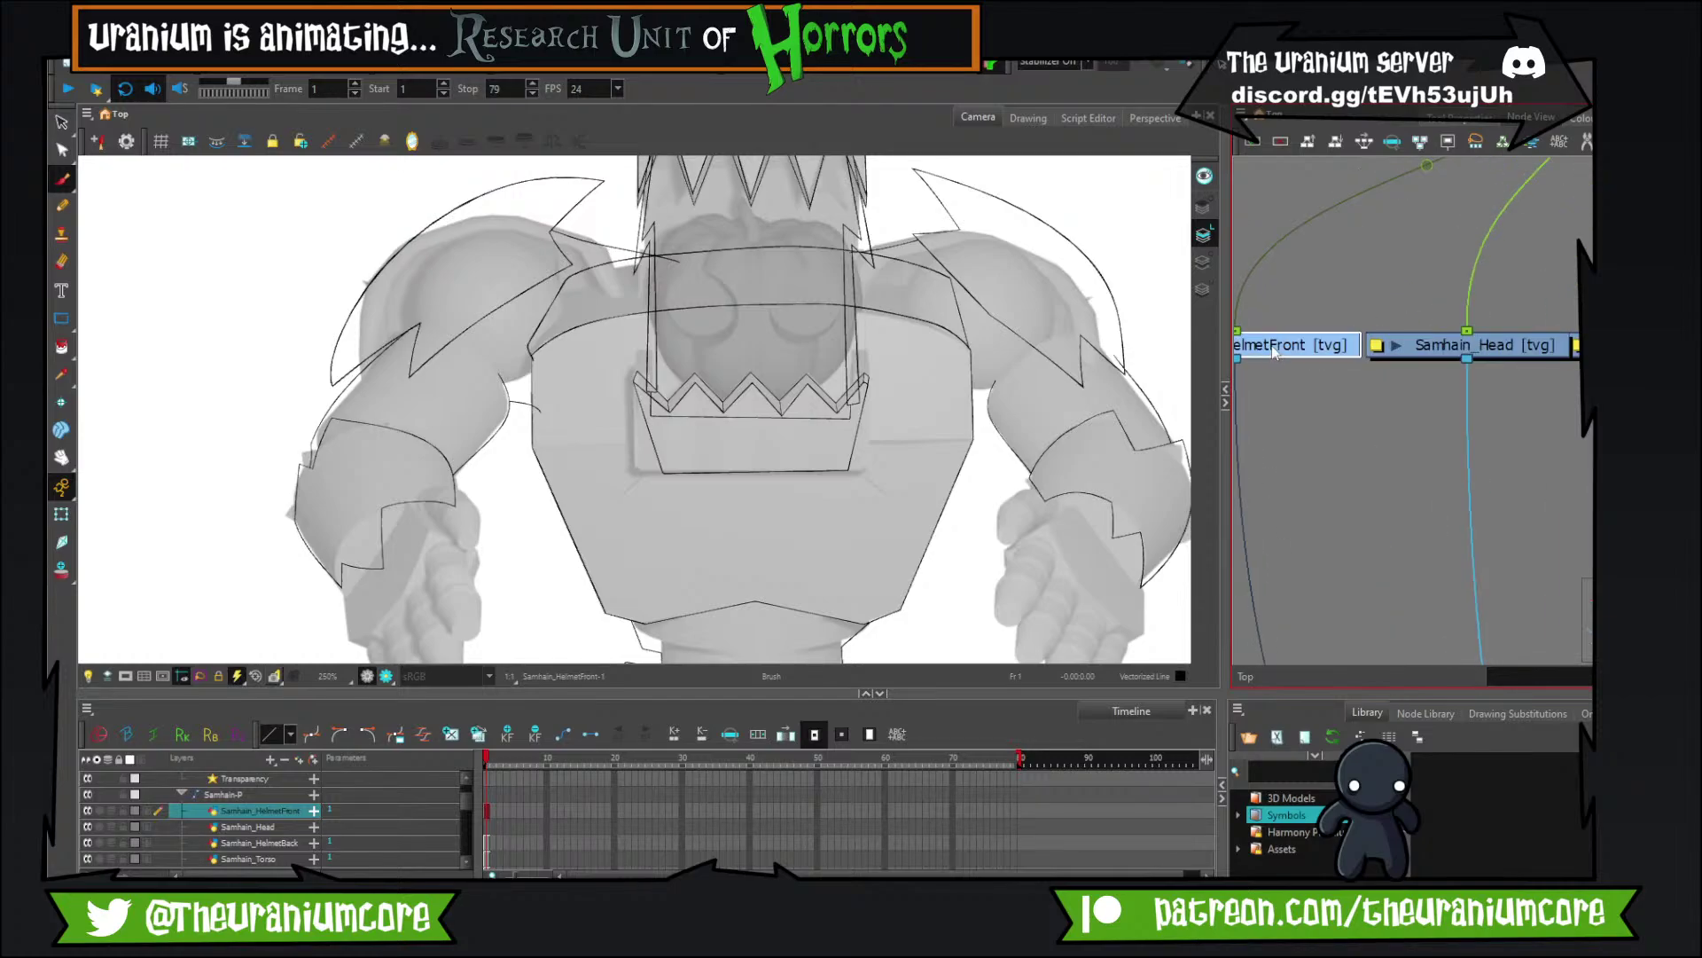
scroll(1326, 355, "down", 3)
scroll(1488, 352, "up", 3)
left_click(1489, 353)
scroll(1528, 348, "down", 3)
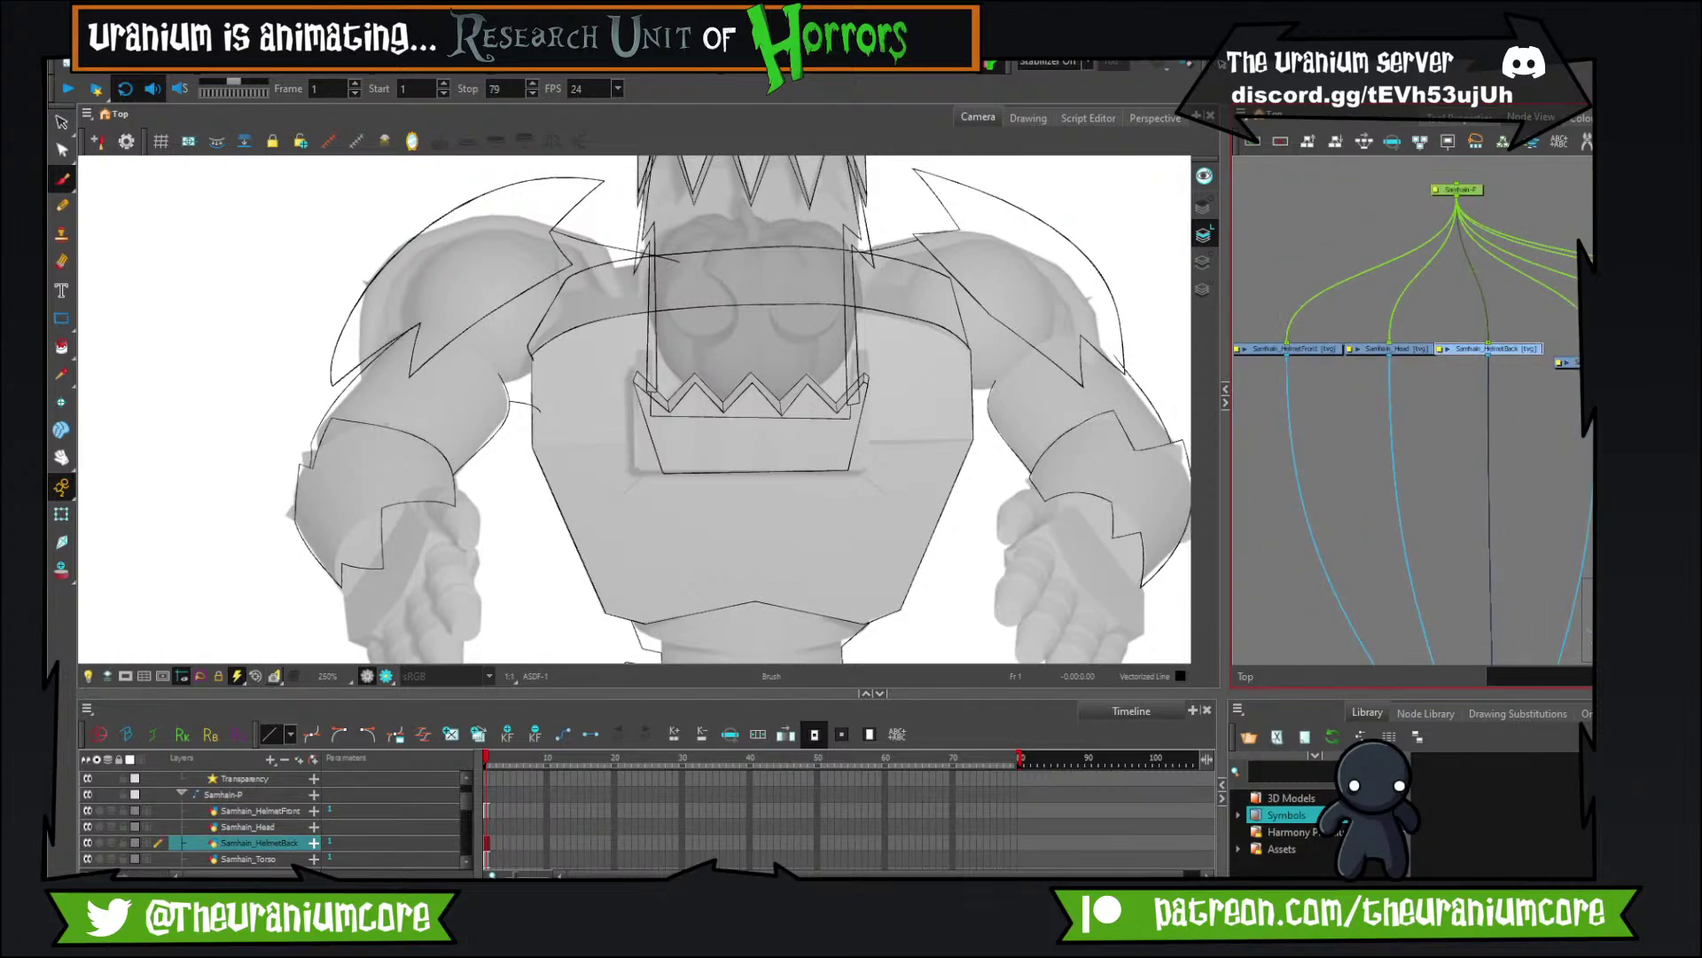
Locate the torso and legs drawing nodes, and hide and reshow the leg line art to compare it with the 3D reference.
left_click(1571, 362)
scroll(1523, 378, "down", 2)
scroll(1565, 368, "up", 3)
scroll(1445, 365, "down", 3)
scroll(1580, 371, "up", 3)
left_click(1553, 362)
scroll(865, 374, "down", 2)
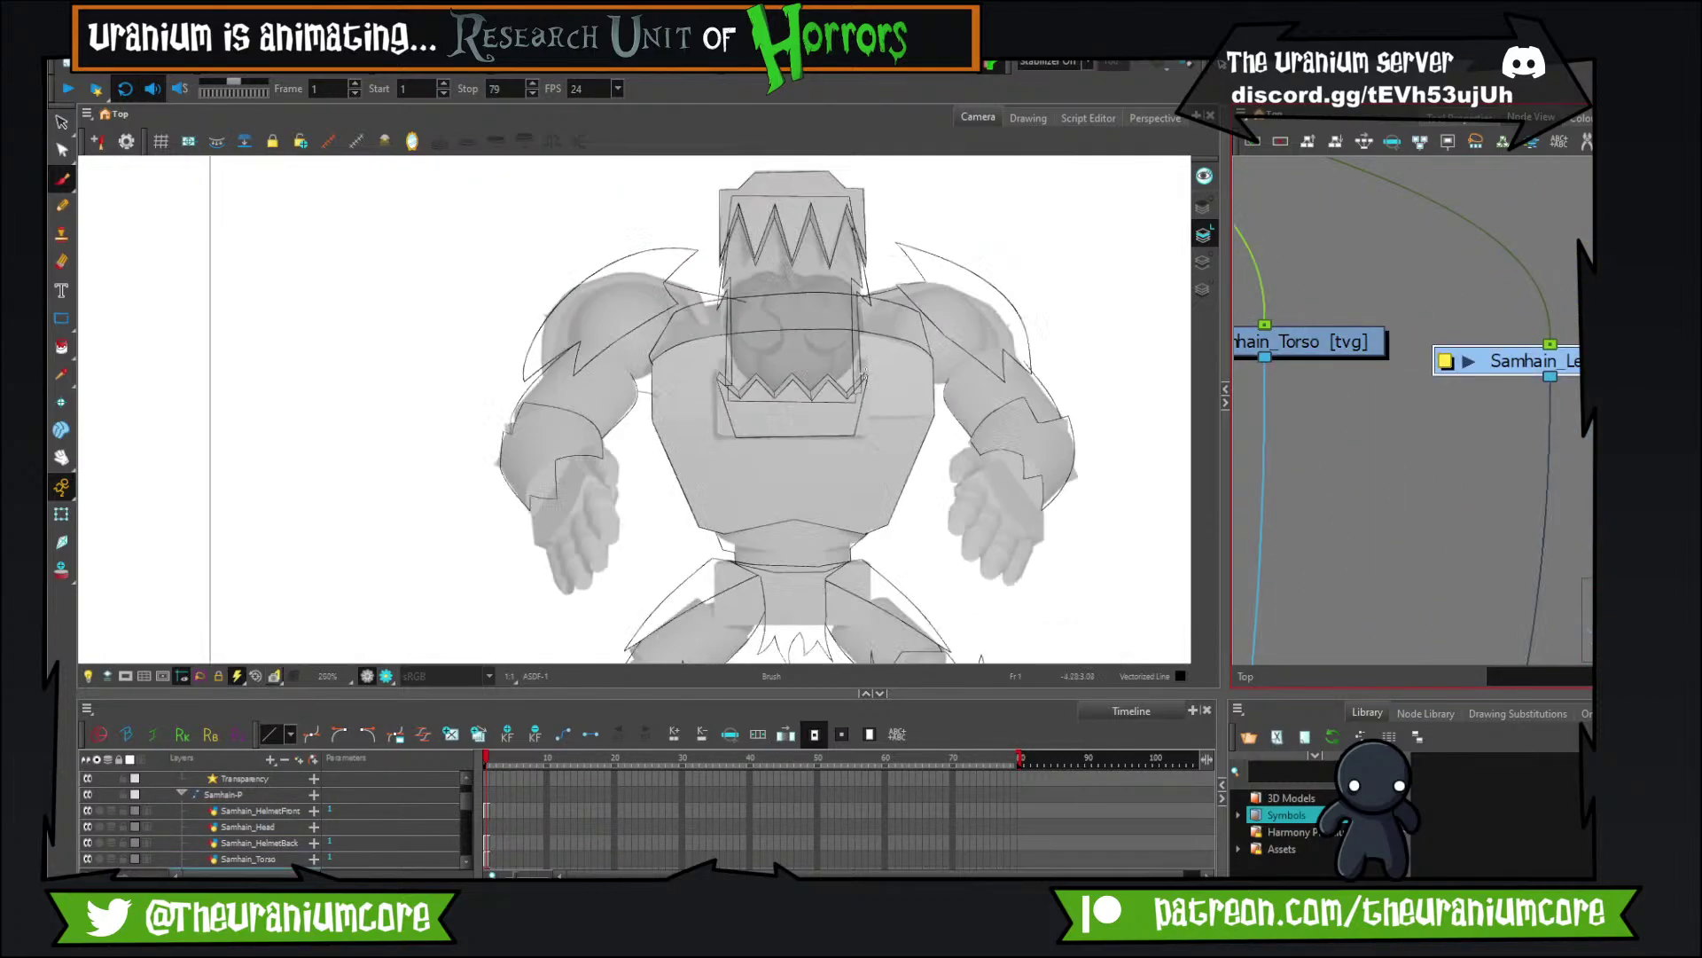
scroll(866, 375, "down", 2)
scroll(829, 487, "up", 3)
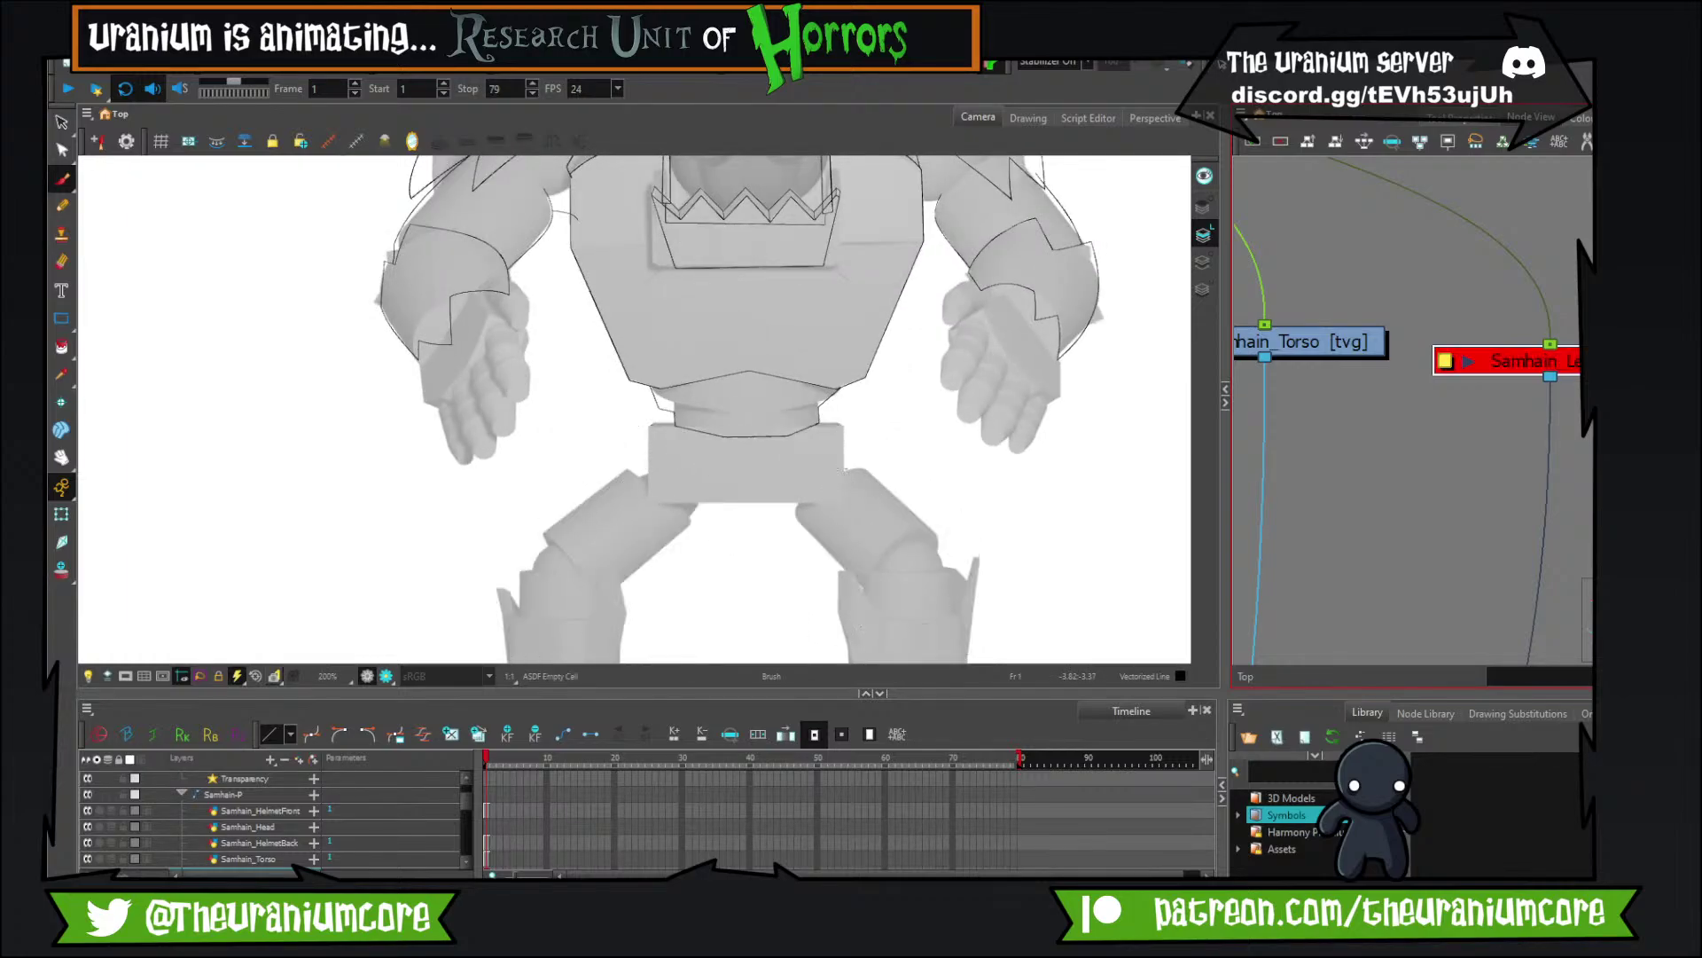
scroll(836, 381, "down", 3)
scroll(836, 381, "up", 5)
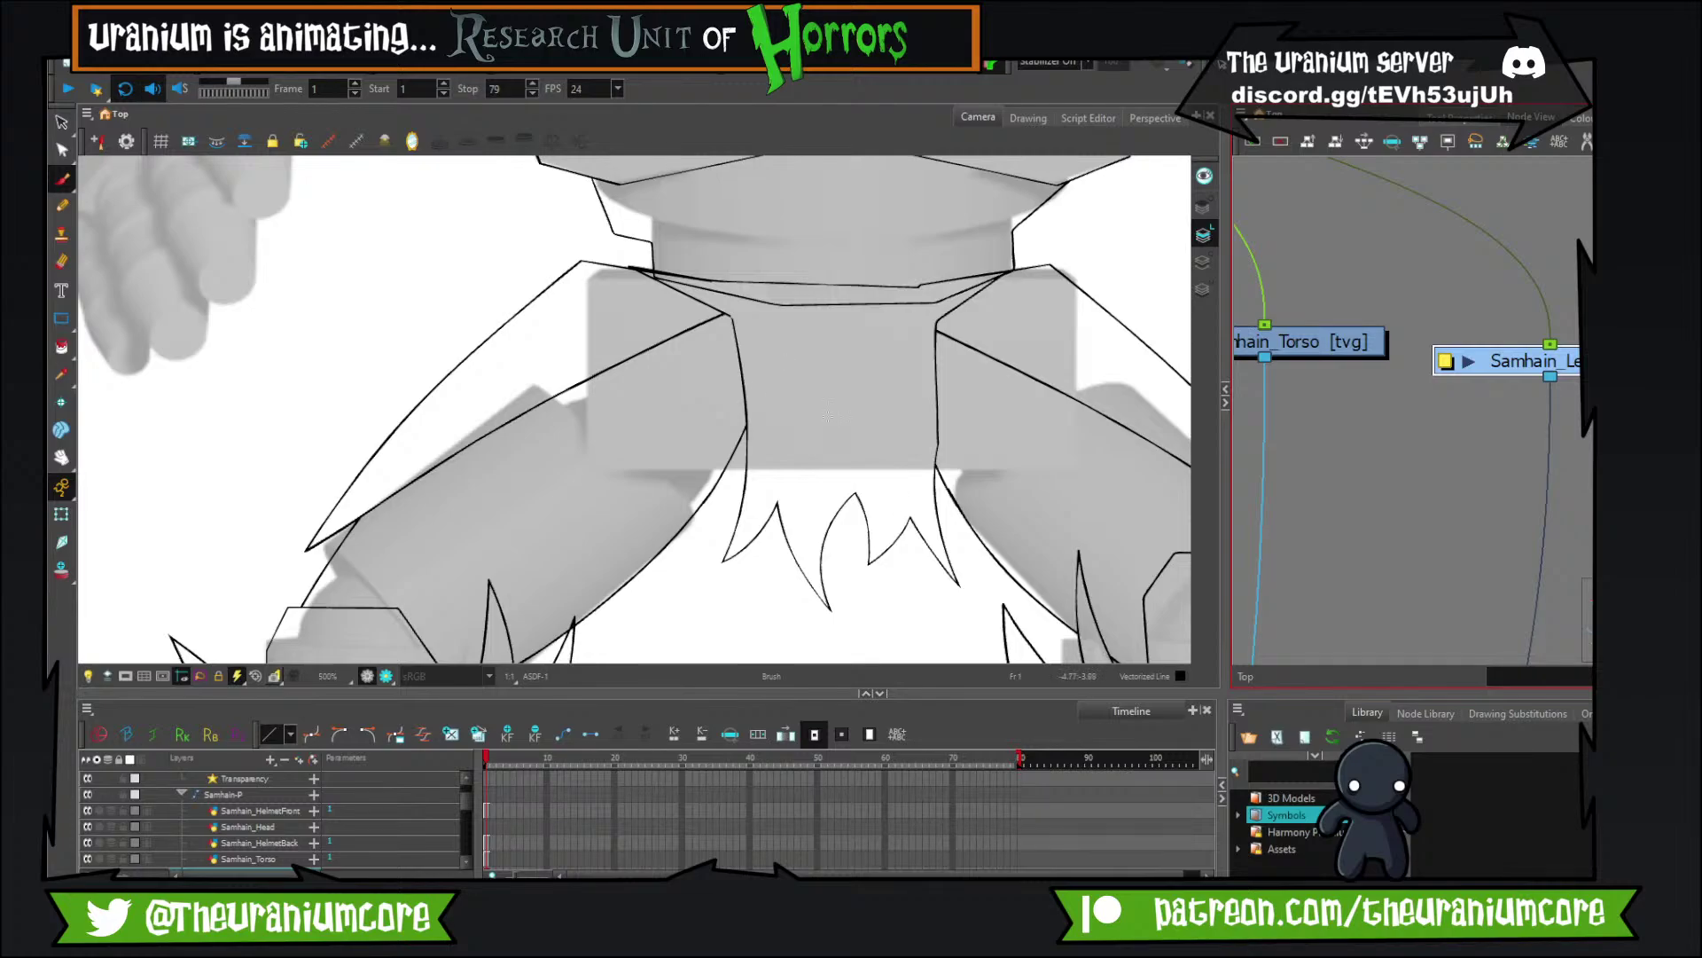
Examine how the leg, waist, torso and arm line art sits over the robot's grey 3D reference.
scroll(827, 417, "down", 2)
scroll(828, 417, "up", 2)
scroll(777, 423, "down", 3)
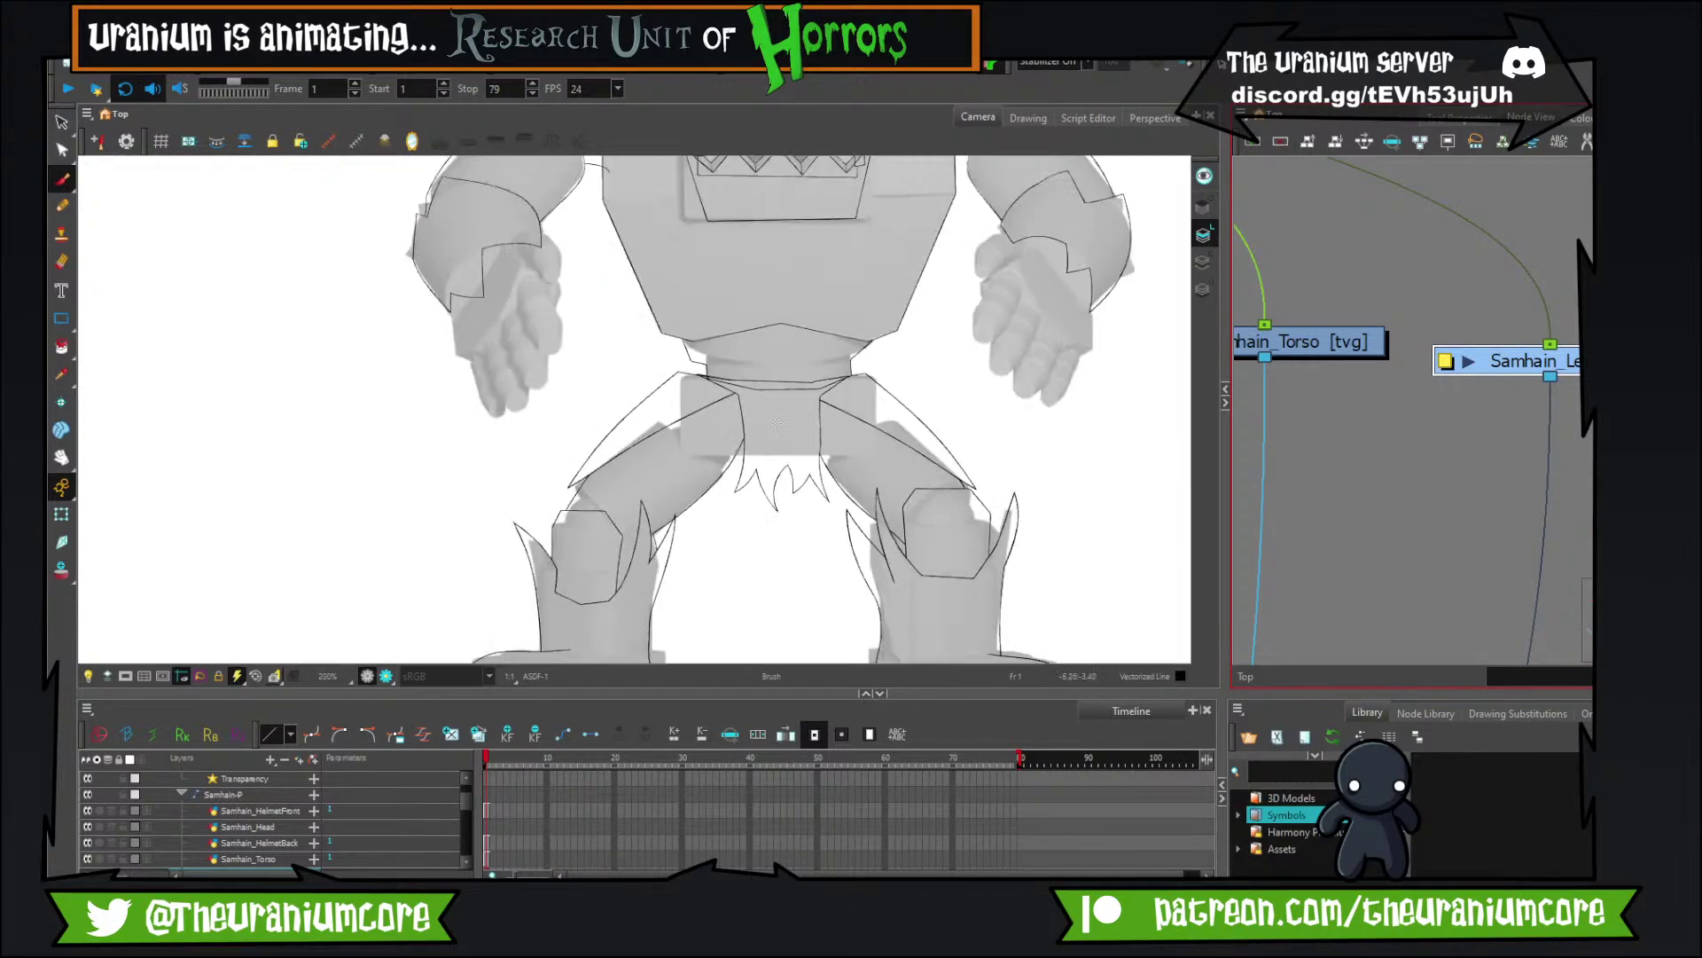
scroll(777, 422, "down", 2)
scroll(754, 390, "up", 2)
scroll(710, 355, "down", 3)
scroll(686, 335, "up", 3)
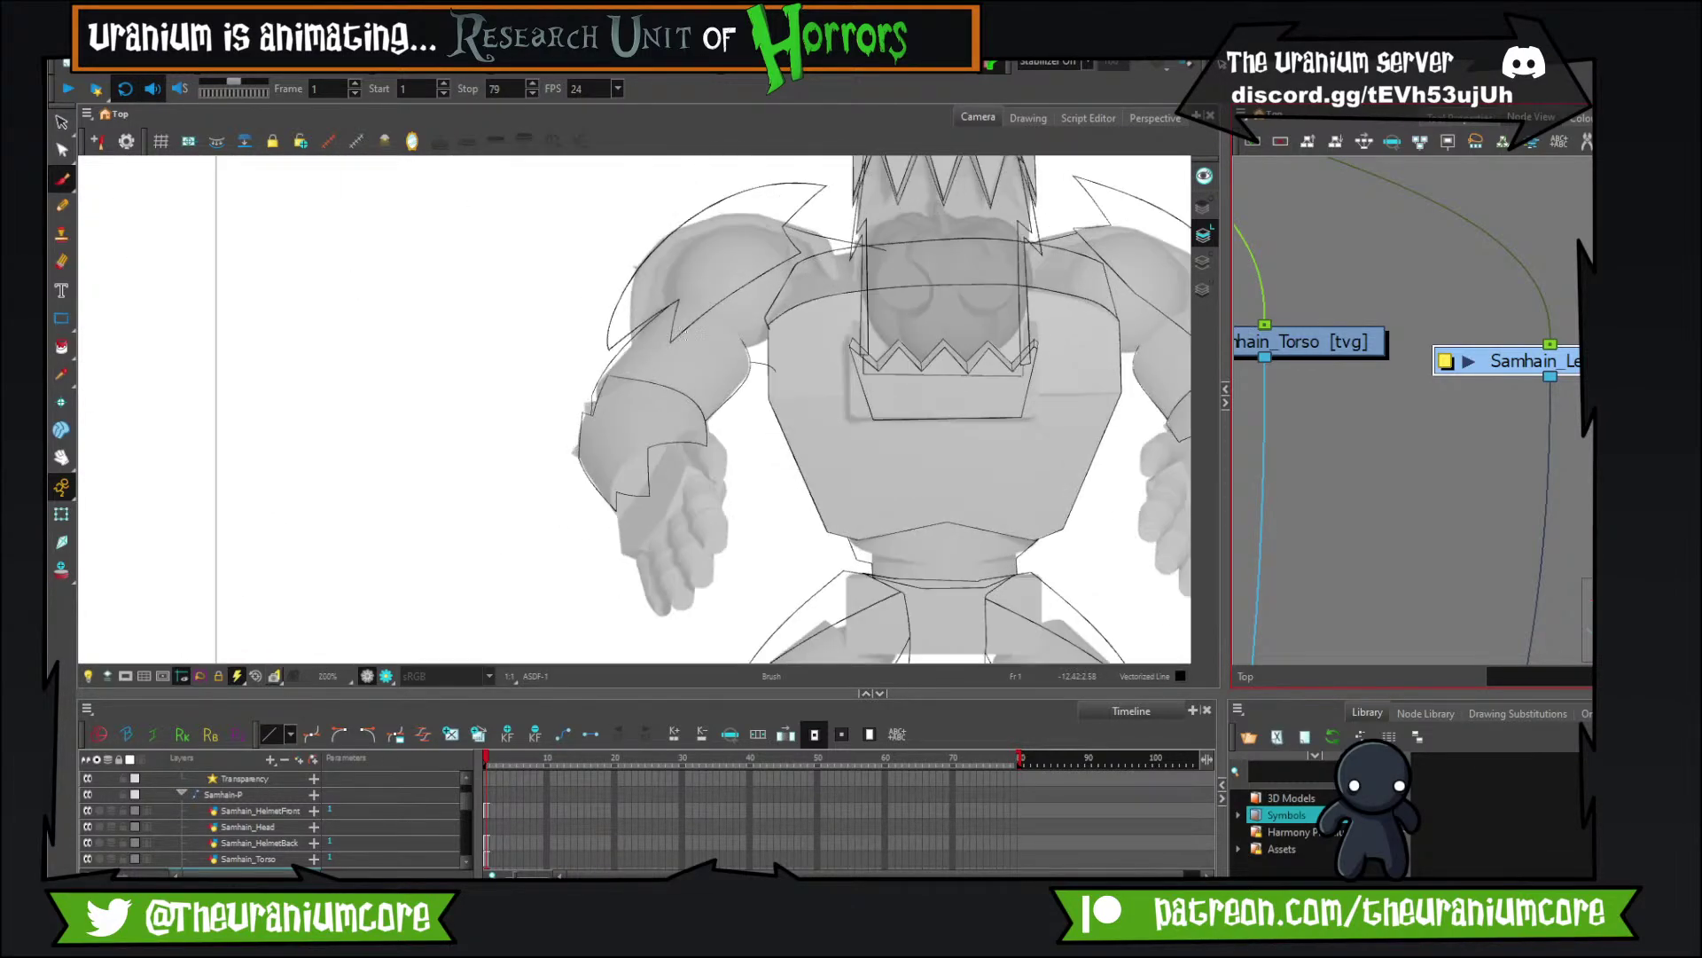
scroll(755, 338, "down", 2)
scroll(985, 344, "up", 2)
scroll(1314, 385, "down", 2)
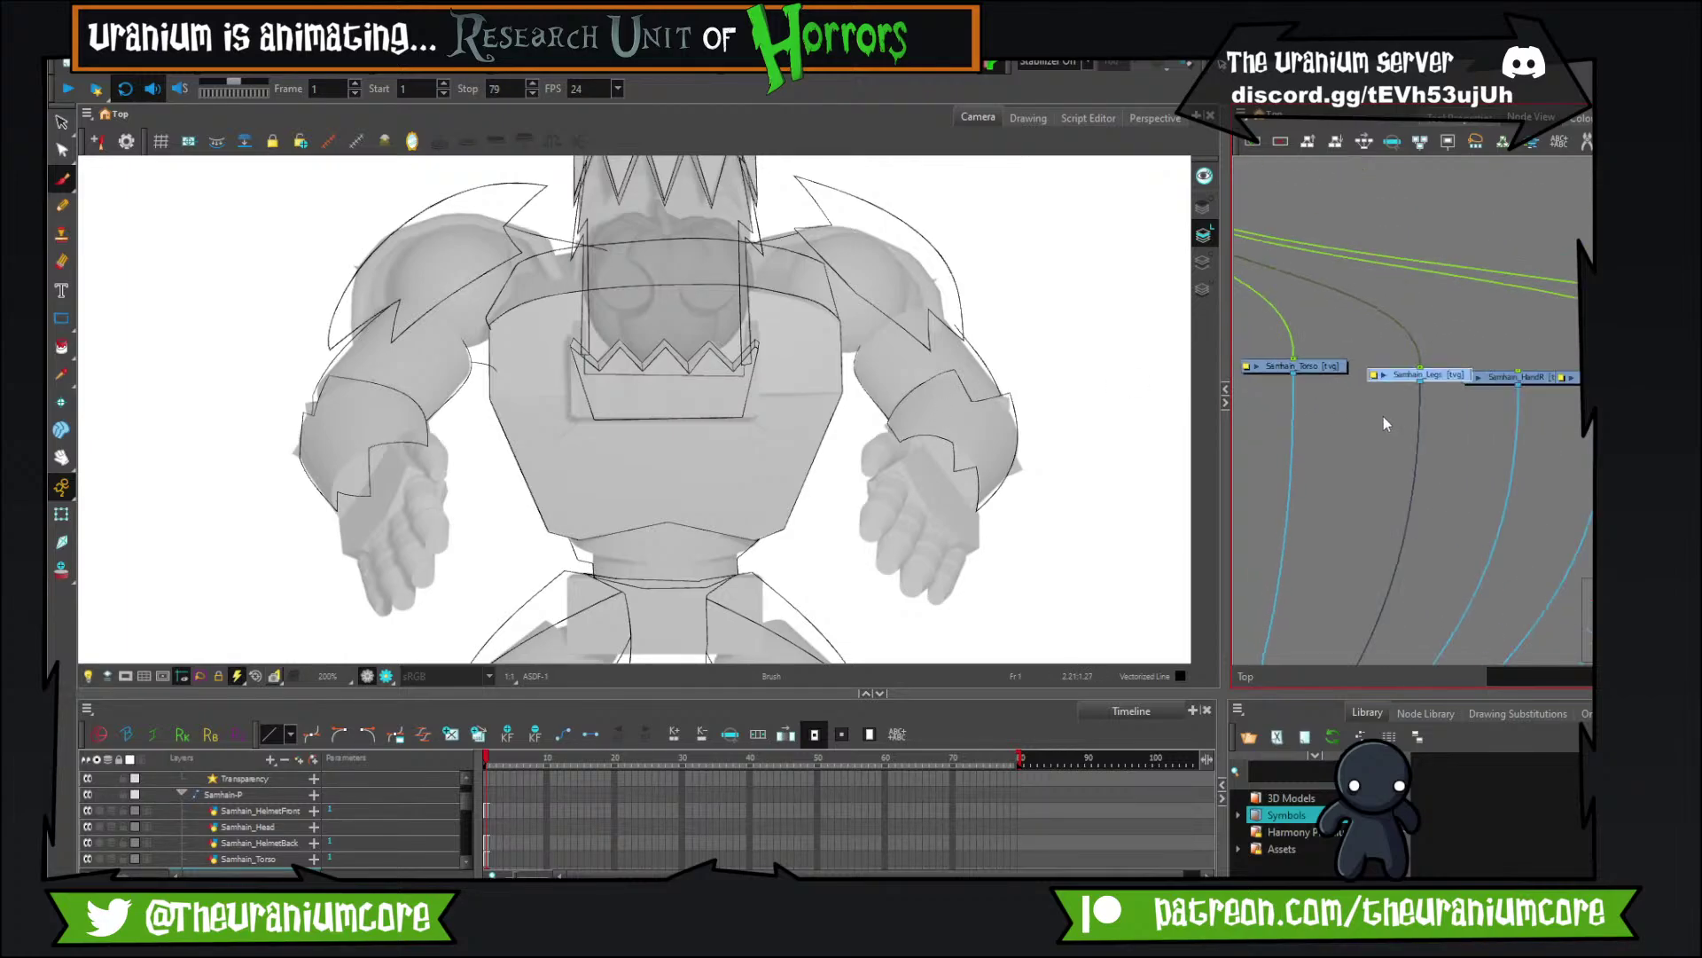
Space out the Samhain_HandL node and its neighbouring node so the hand nodes no longer overlap.
scroll(1383, 417, "down", 2)
scroll(1494, 398, "up", 3)
left_click(1493, 401)
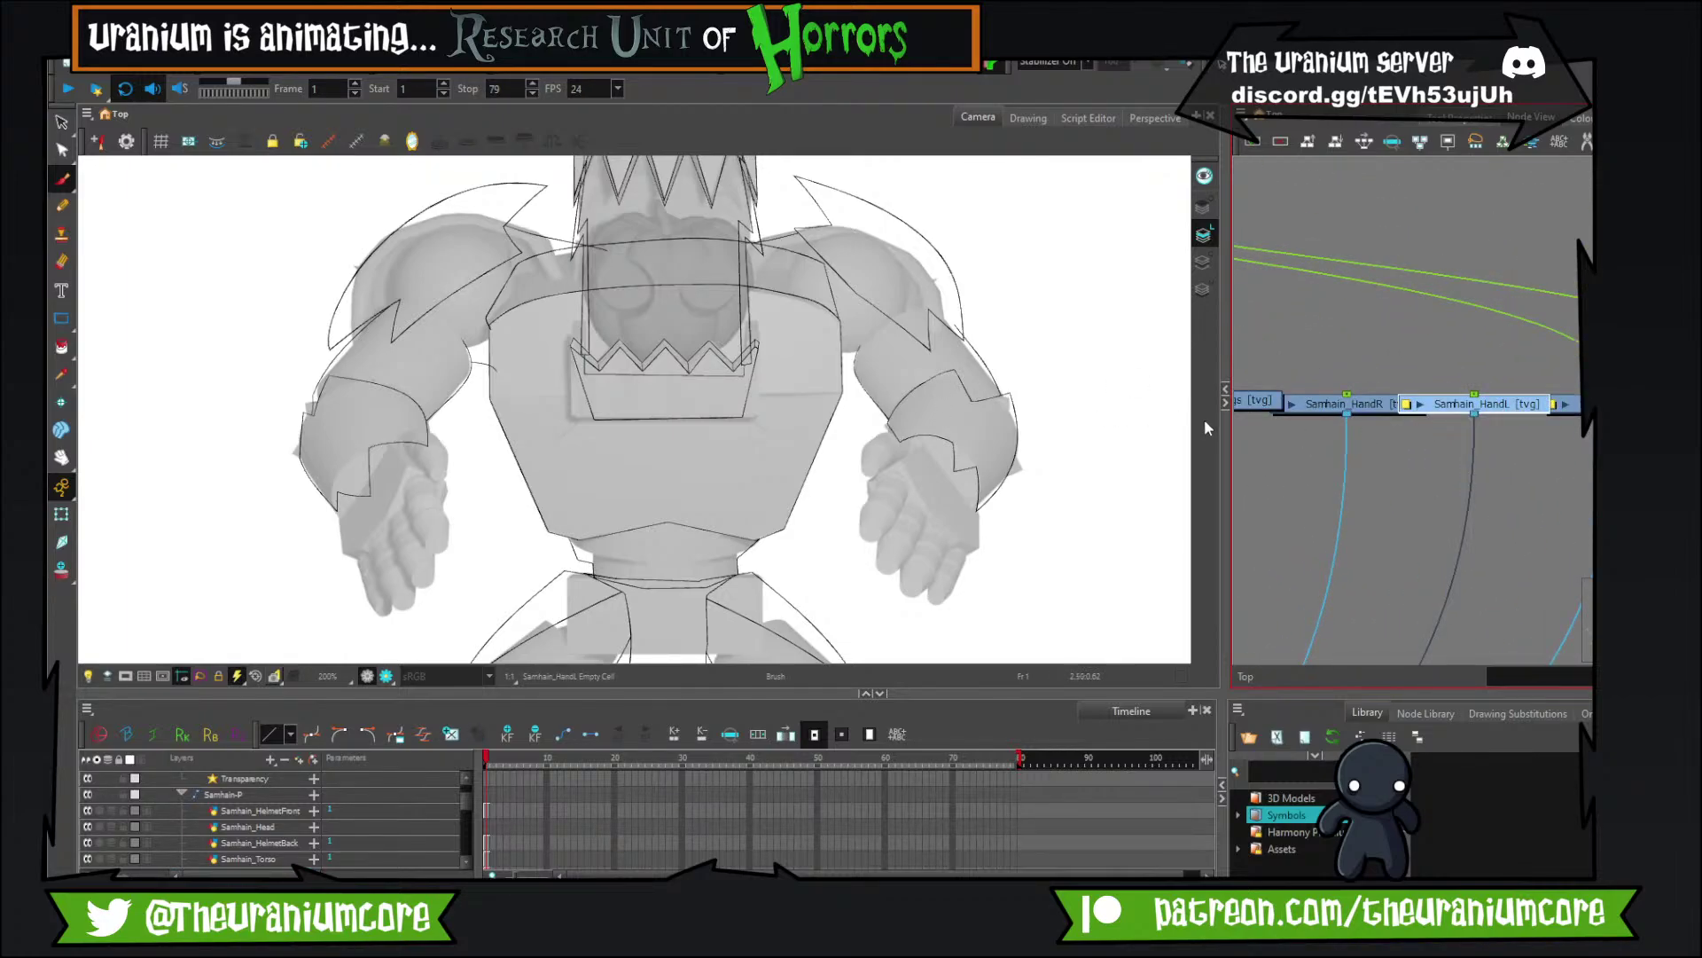
scroll(1522, 433, "up", 1)
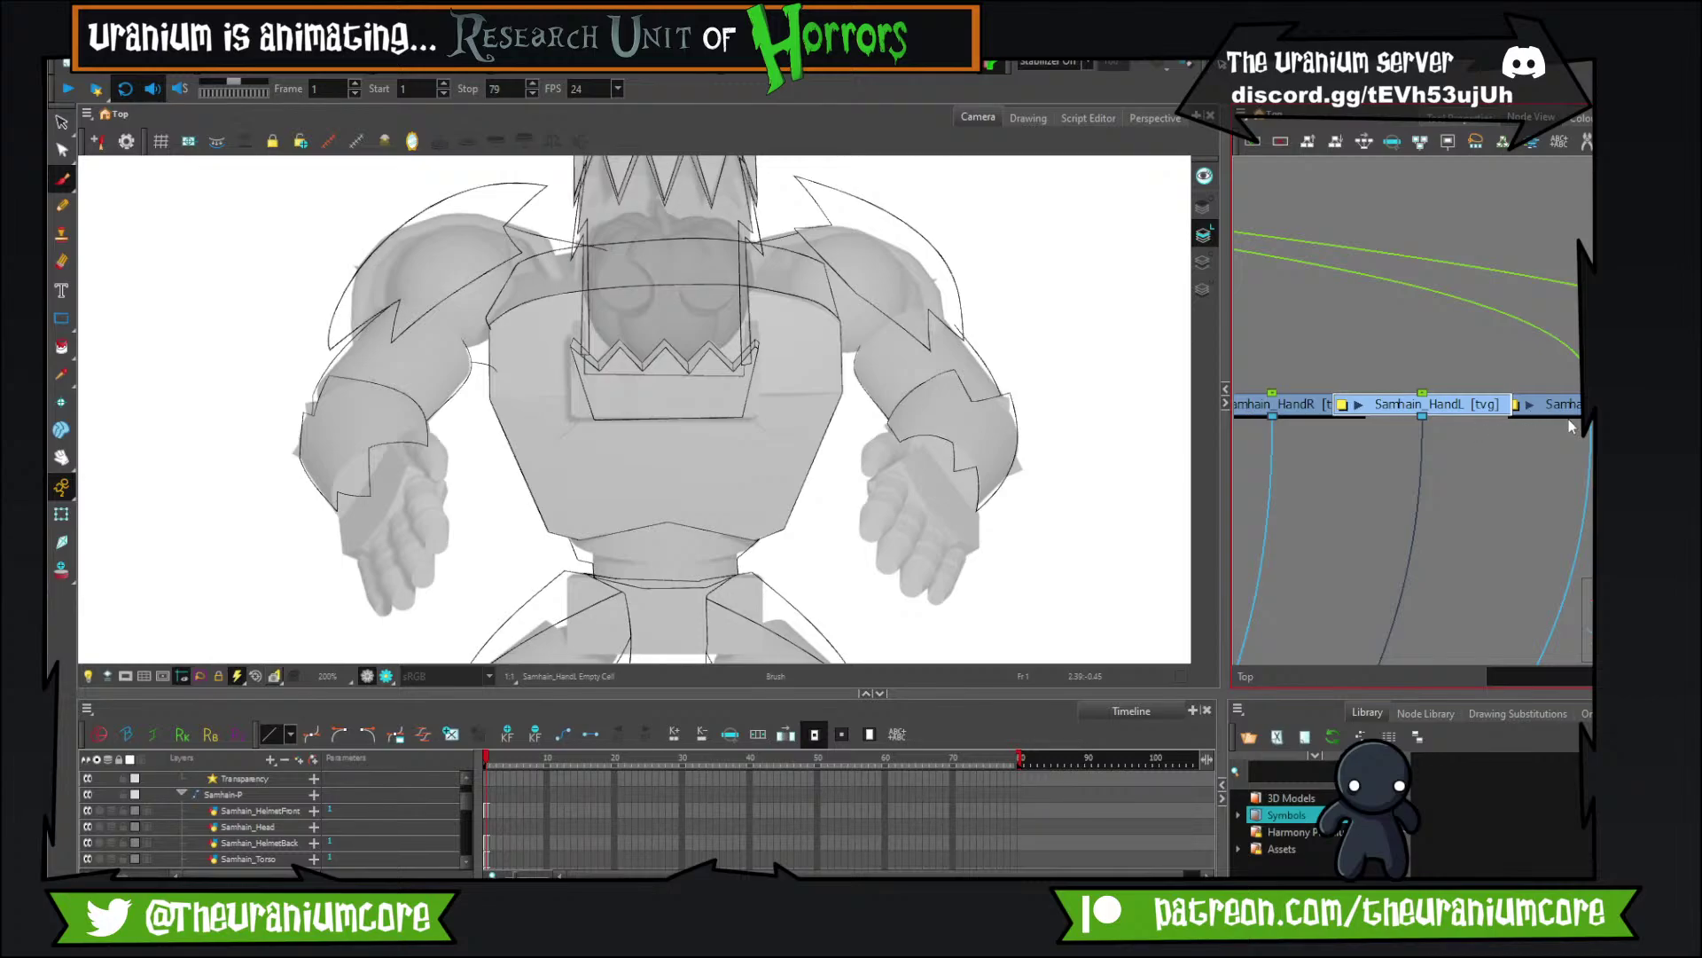
left_click_drag(1587, 406, 1622, 406)
left_click_drag(1444, 406, 1483, 407)
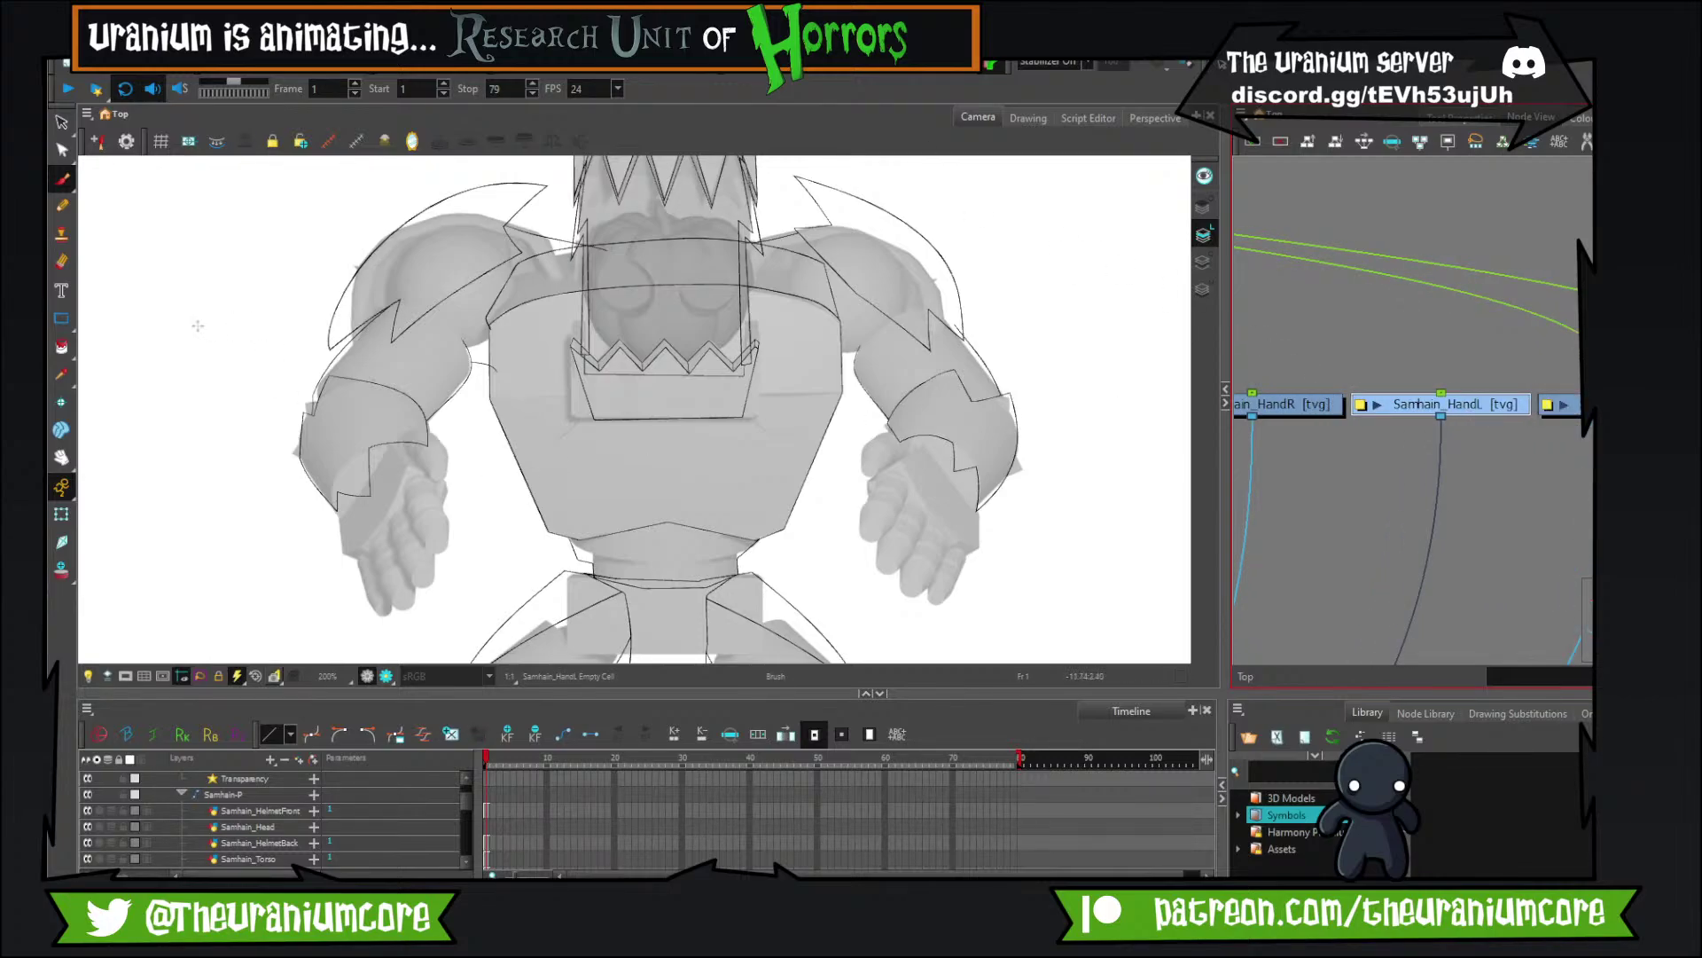
scroll(1477, 411, "down", 5)
scroll(1477, 411, "up", 6)
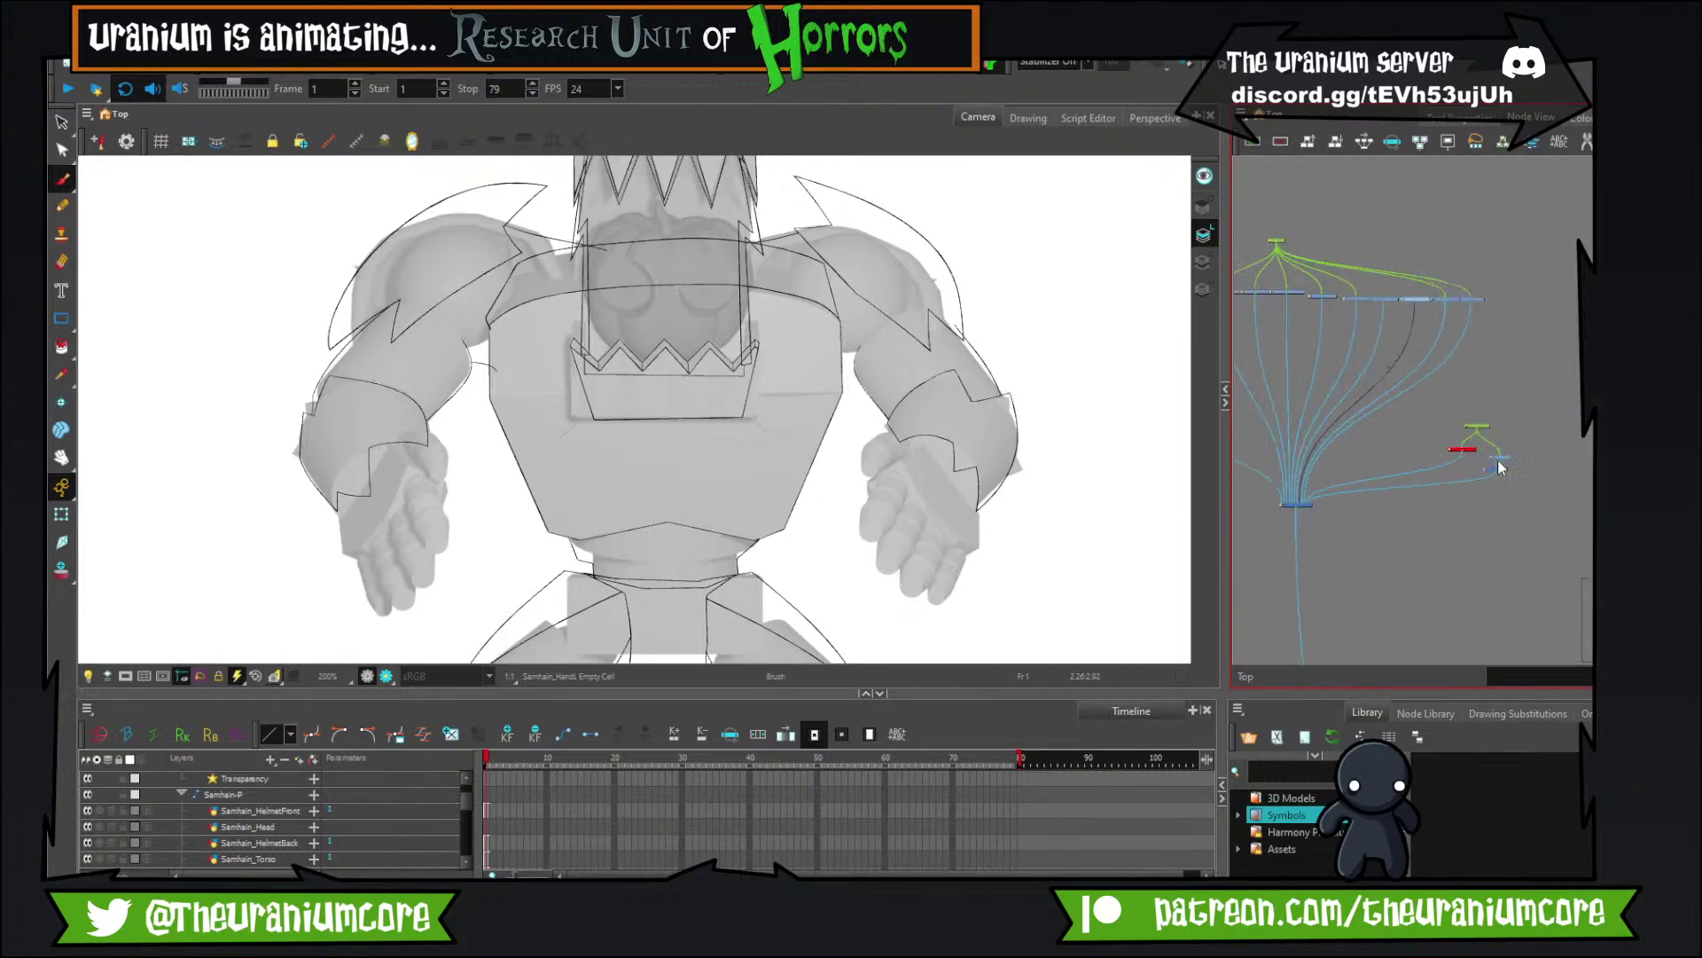
key("a")
scroll(1461, 450, "down", 4)
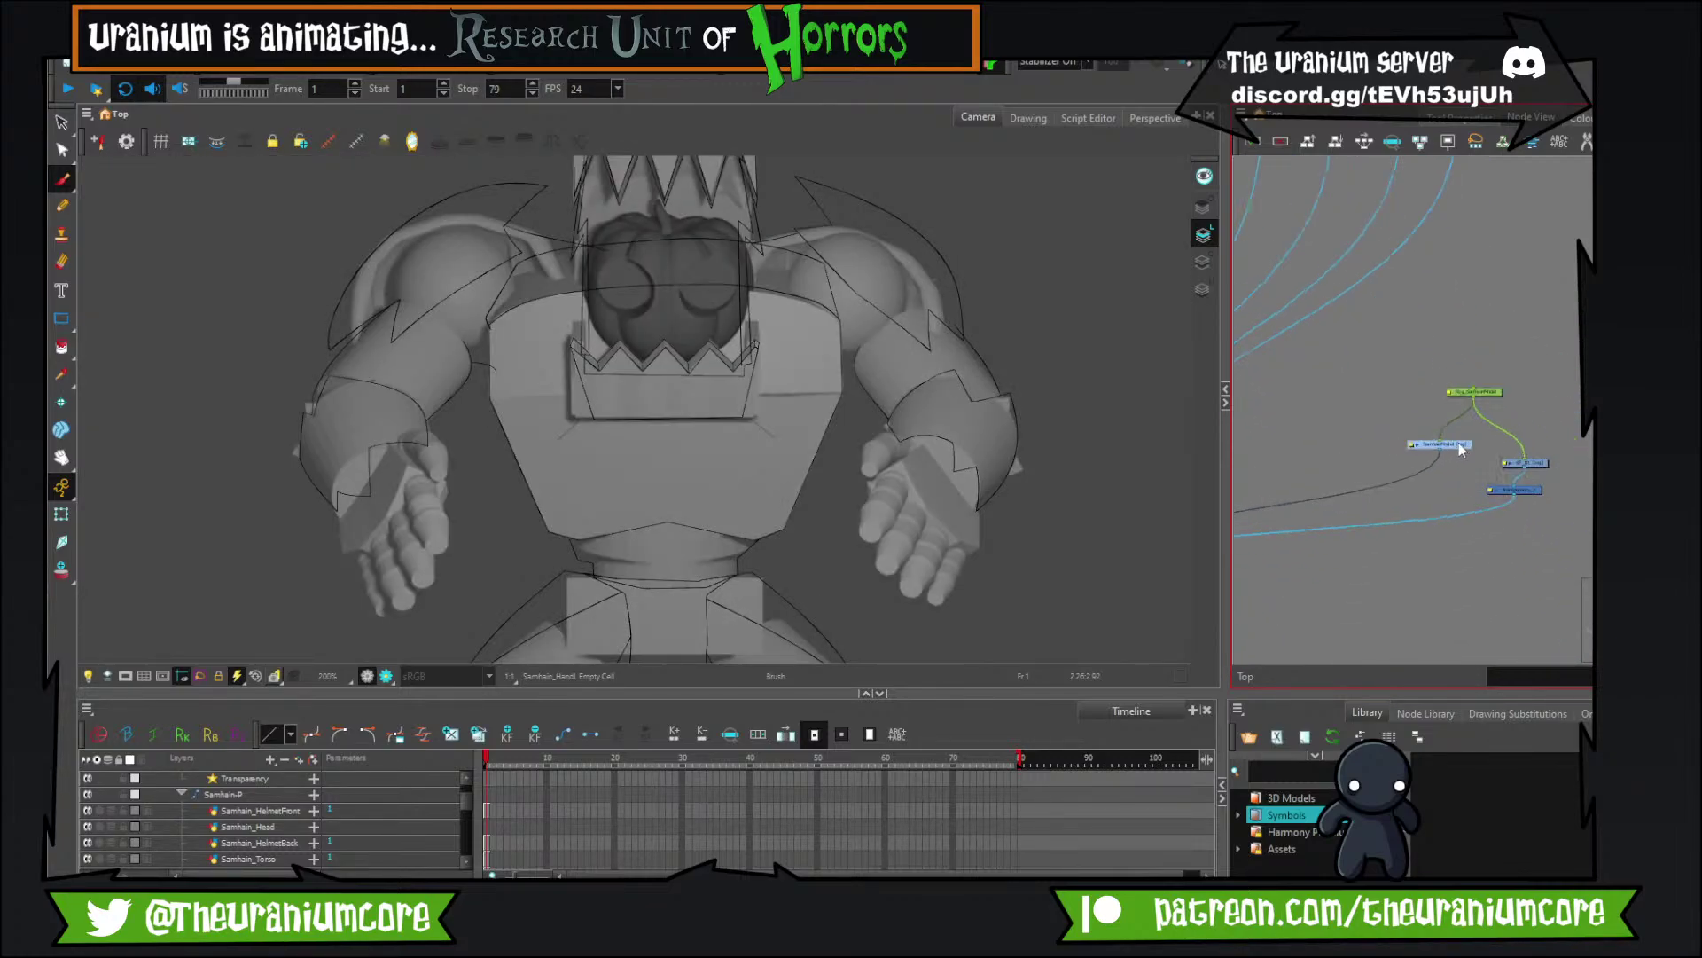
scroll(1461, 450, "up", 5)
key("d")
left_click(1596, 487)
scroll(1449, 418, "down", 1)
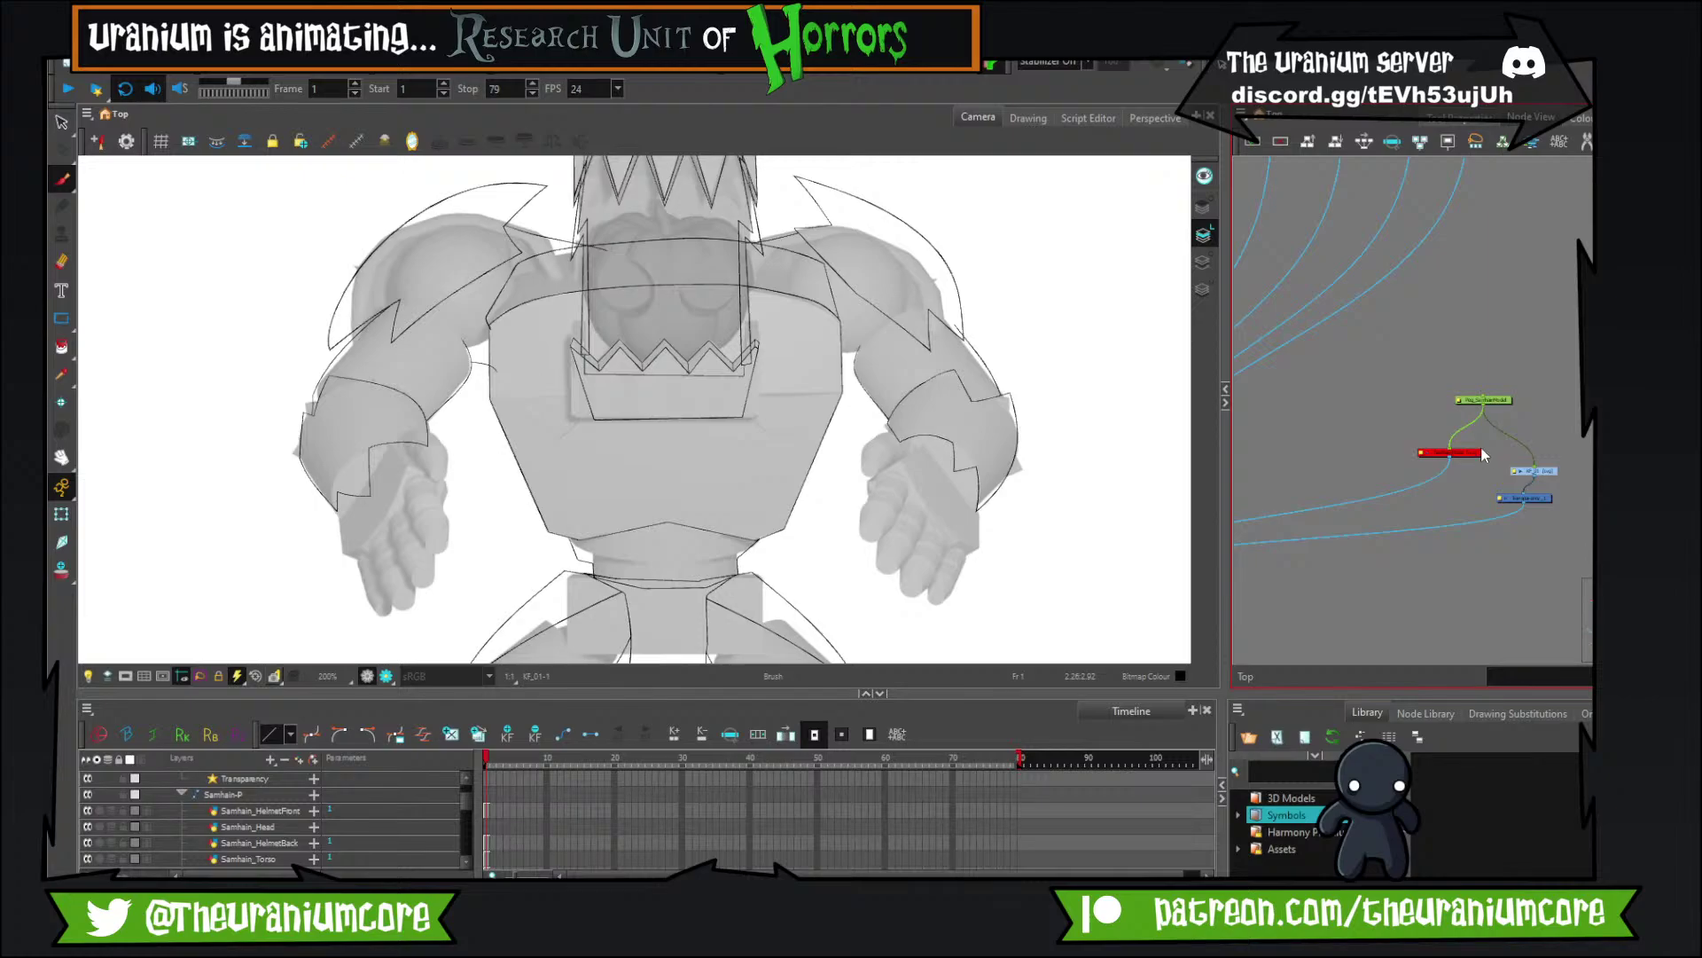
Enable the Scene_11_Samhain rough drawing node so the sketch overlays the robot's line art.
scroll(1449, 418, "down", 4)
scroll(1449, 418, "up", 2)
left_click(1429, 389)
key("a")
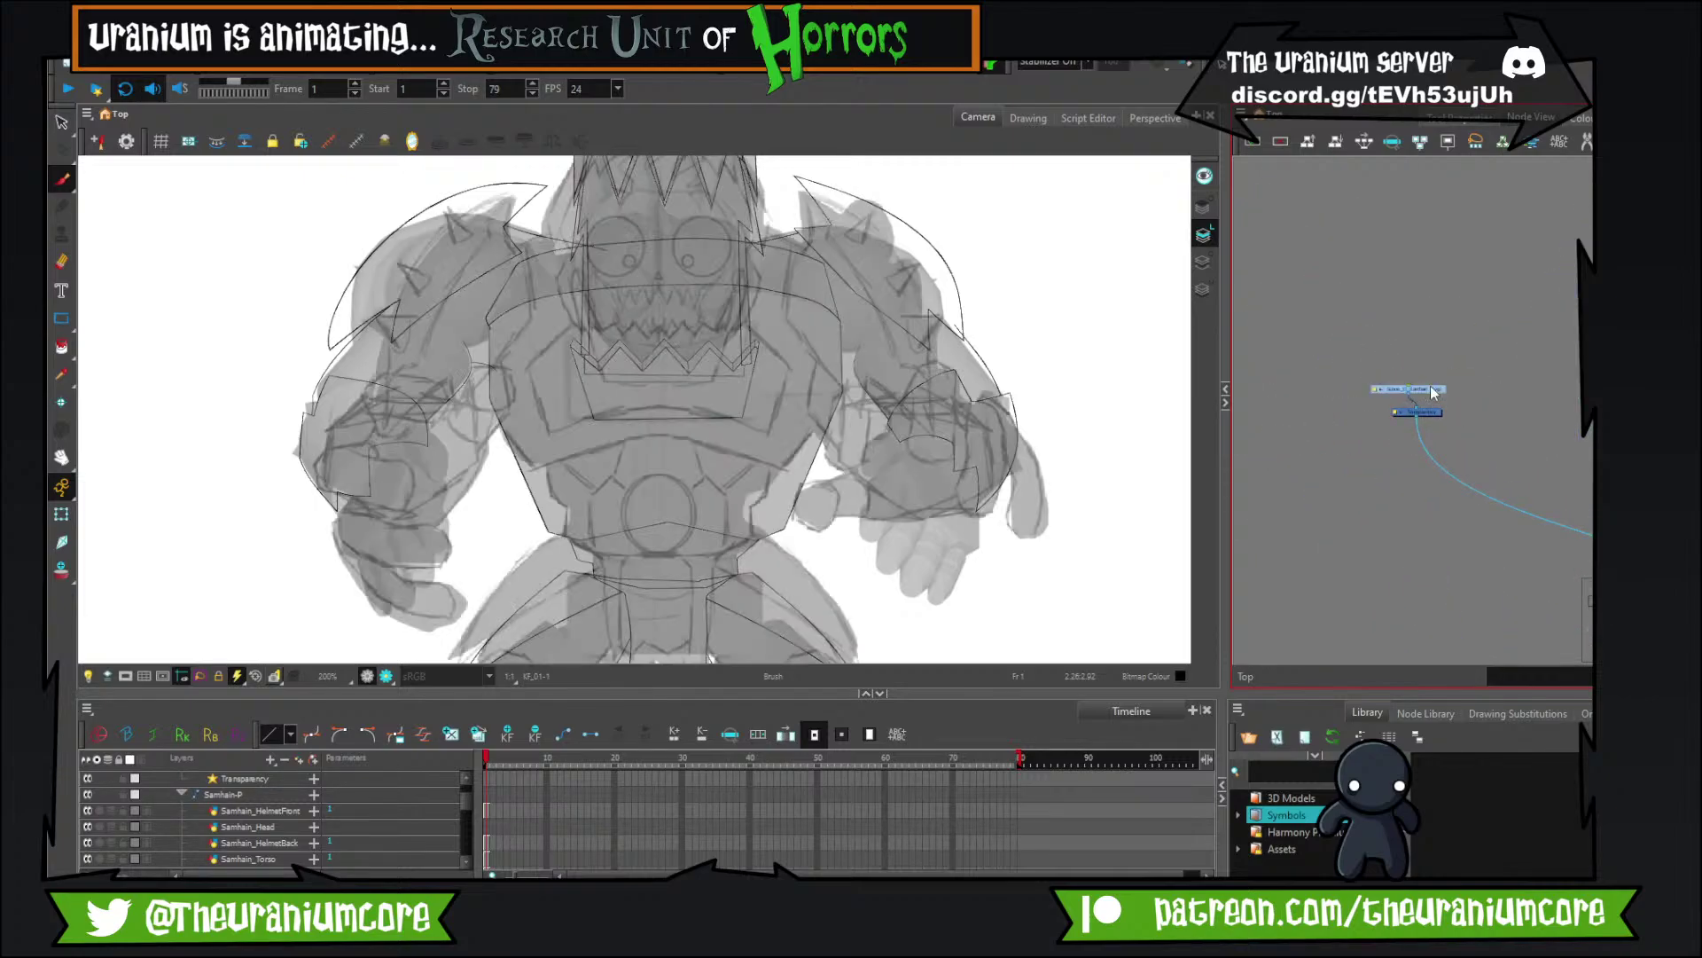
Compare the rough Samhain sketch with the line art and 3D reference, and inspect the smaller character's face.
scroll(725, 409, "down", 1)
scroll(784, 380, "up", 1)
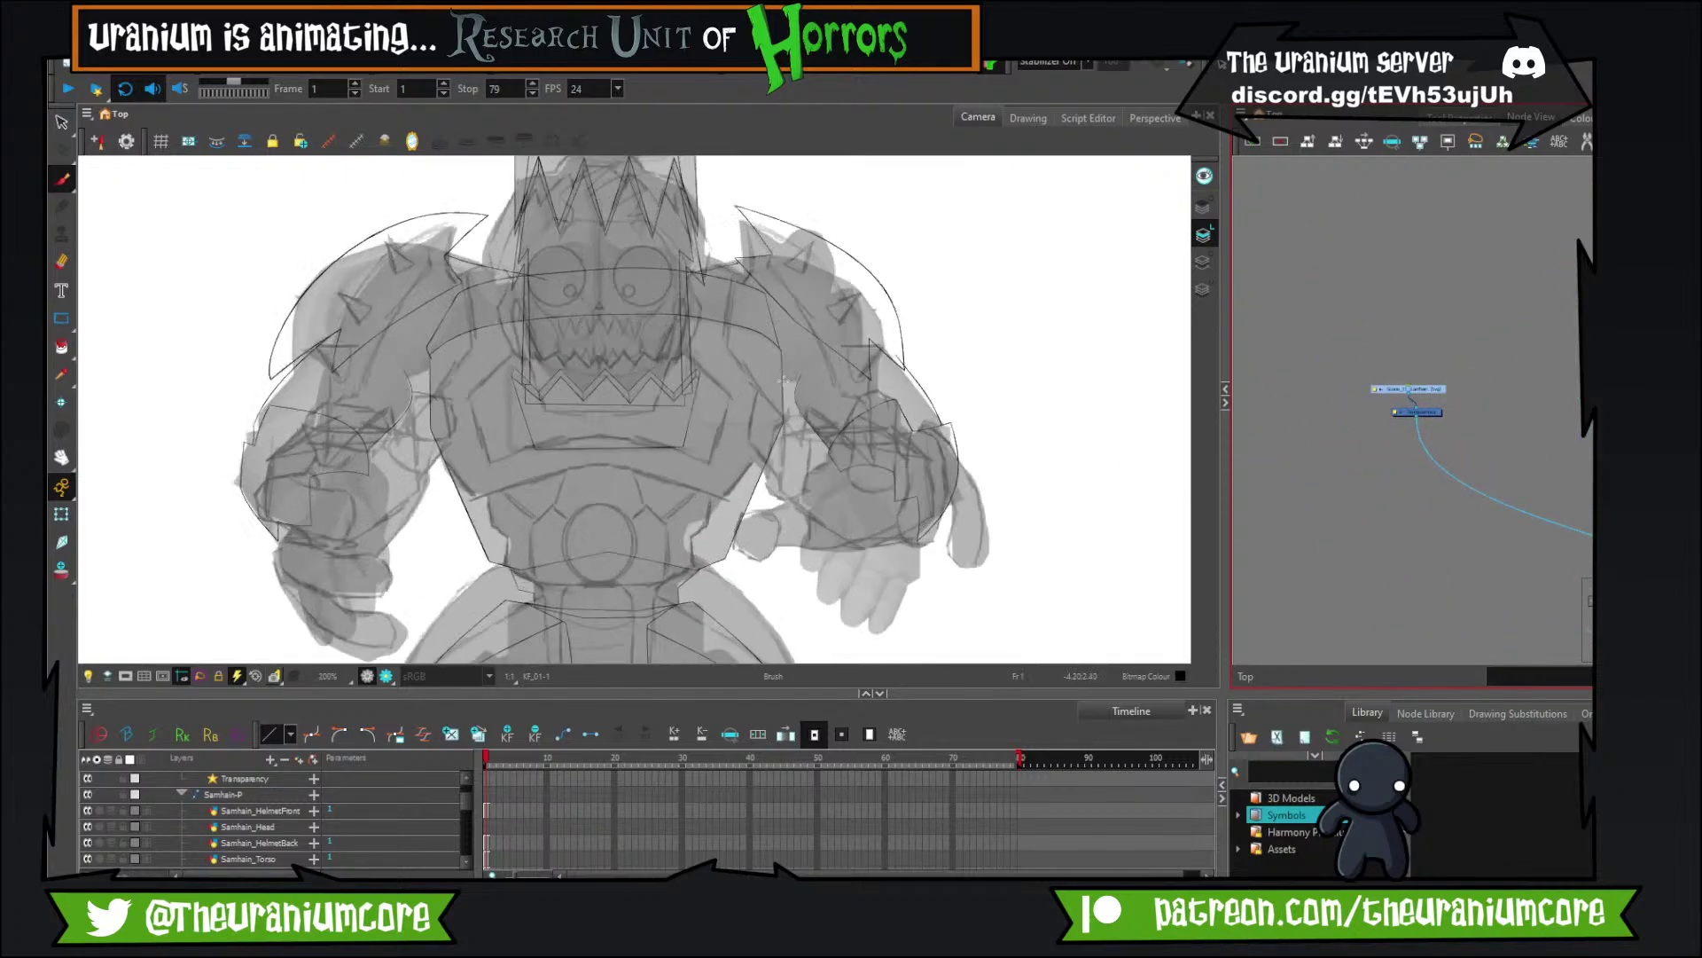
scroll(785, 379, "up", 1)
scroll(577, 341, "down", 5)
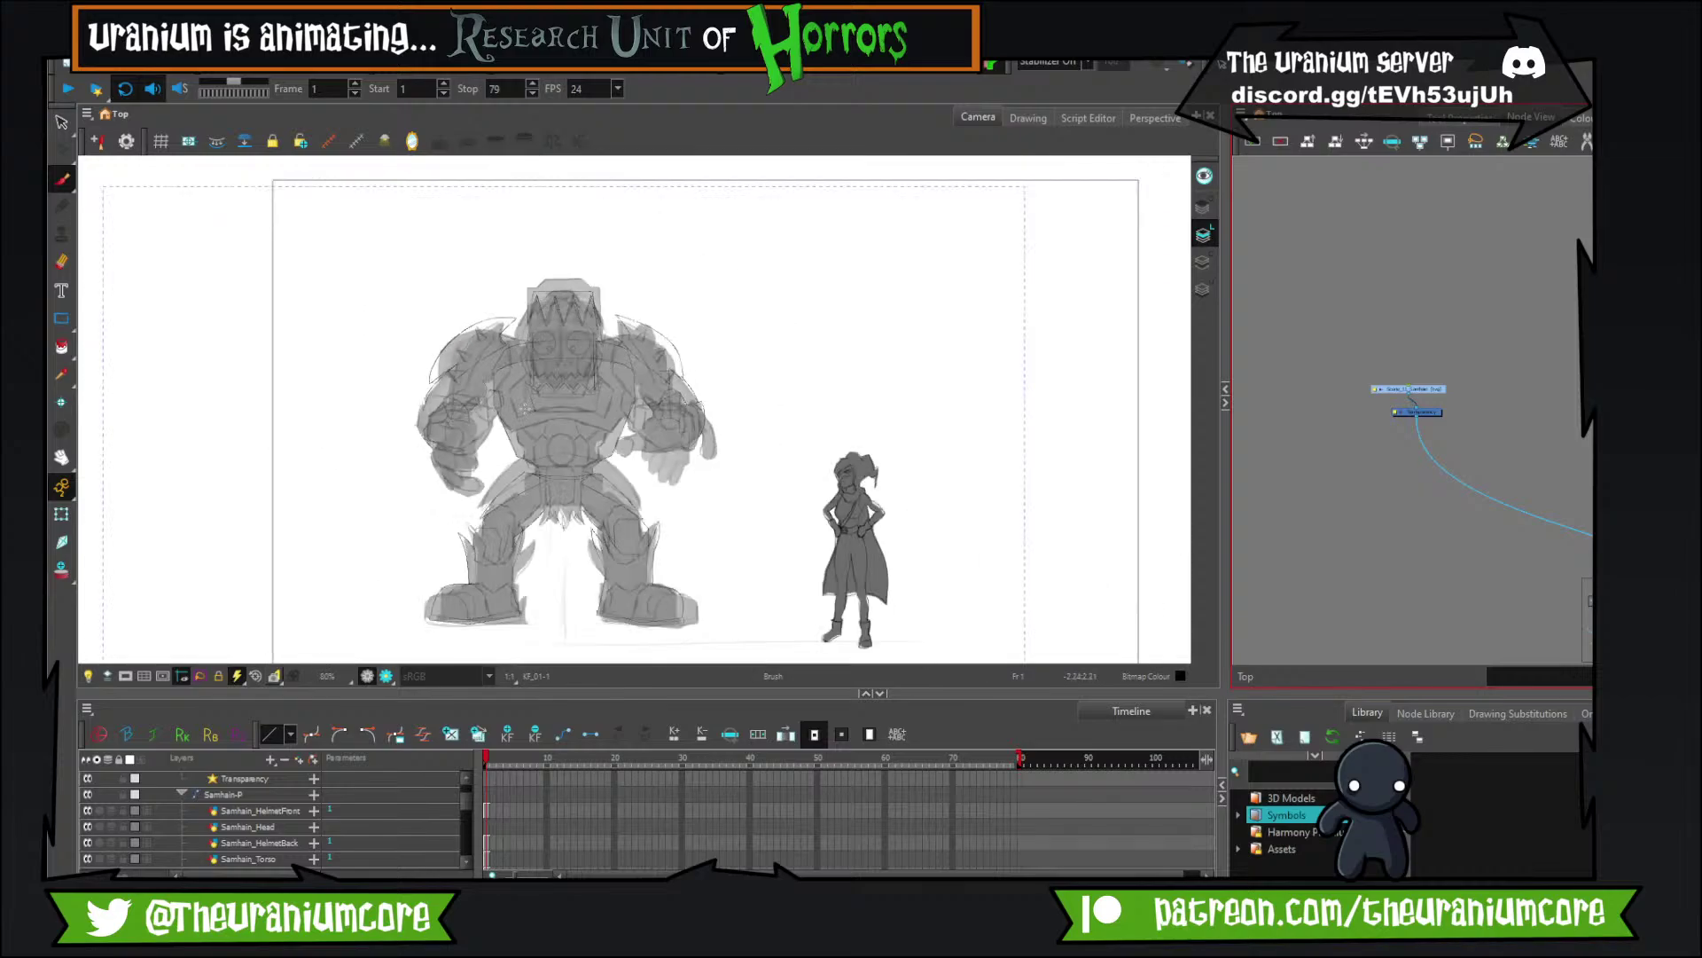
scroll(807, 500, "up", 6)
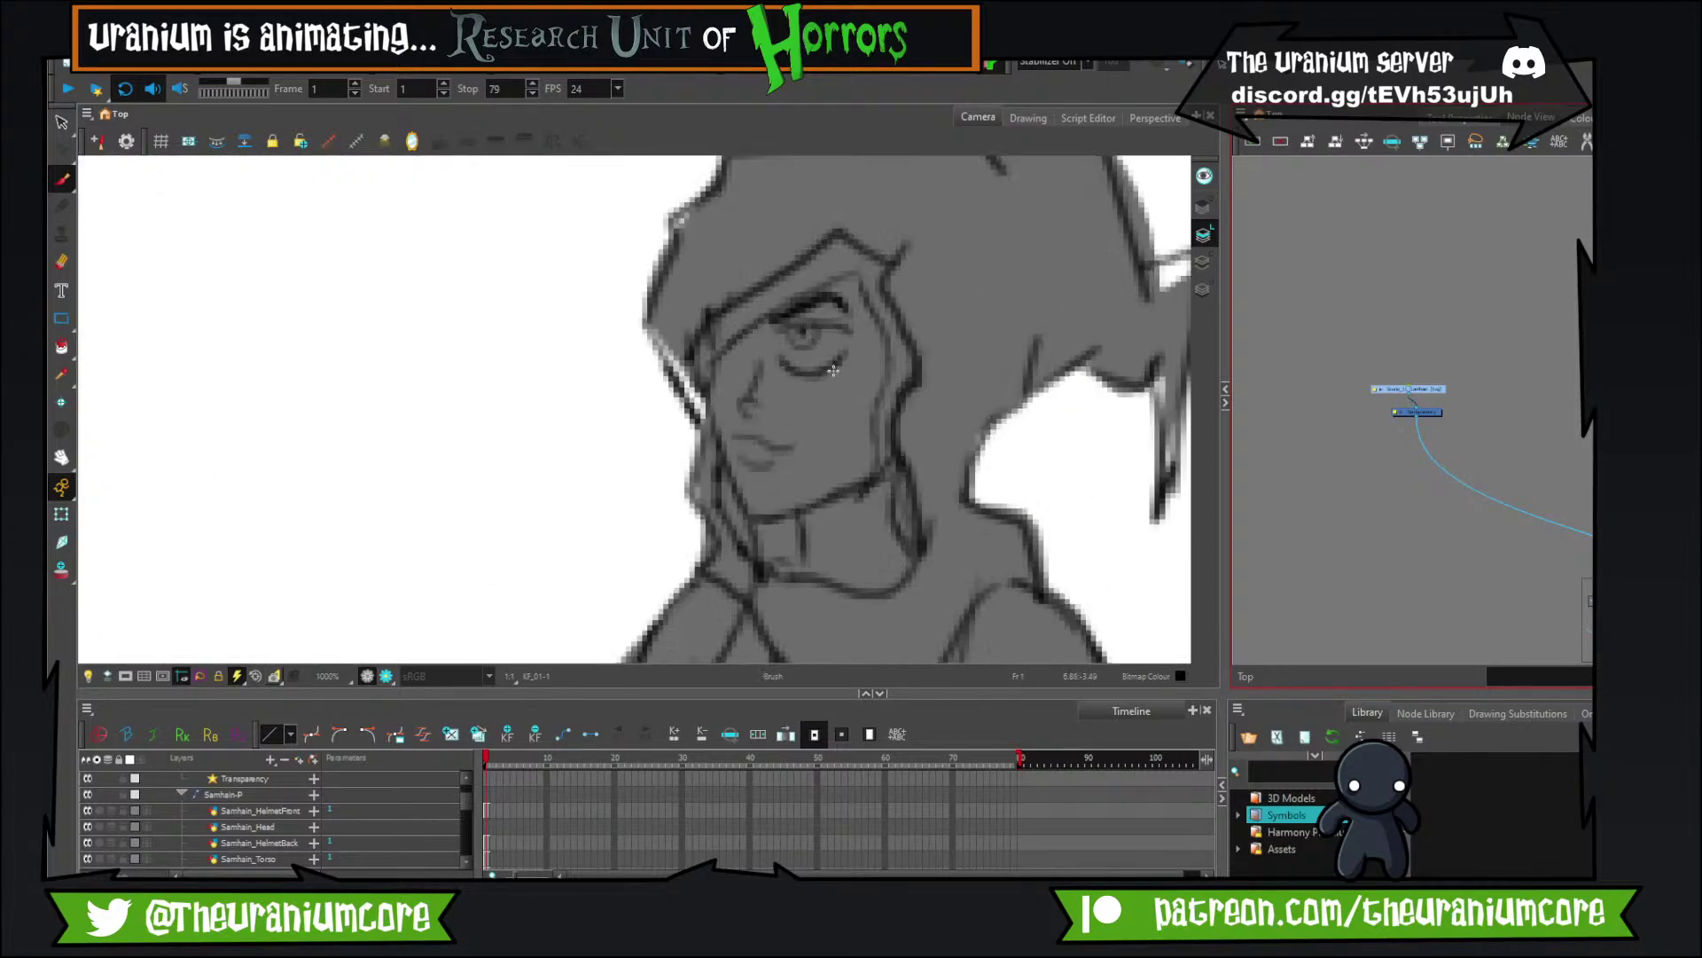
scroll(859, 413, "down", 6)
scroll(608, 337, "up", 3)
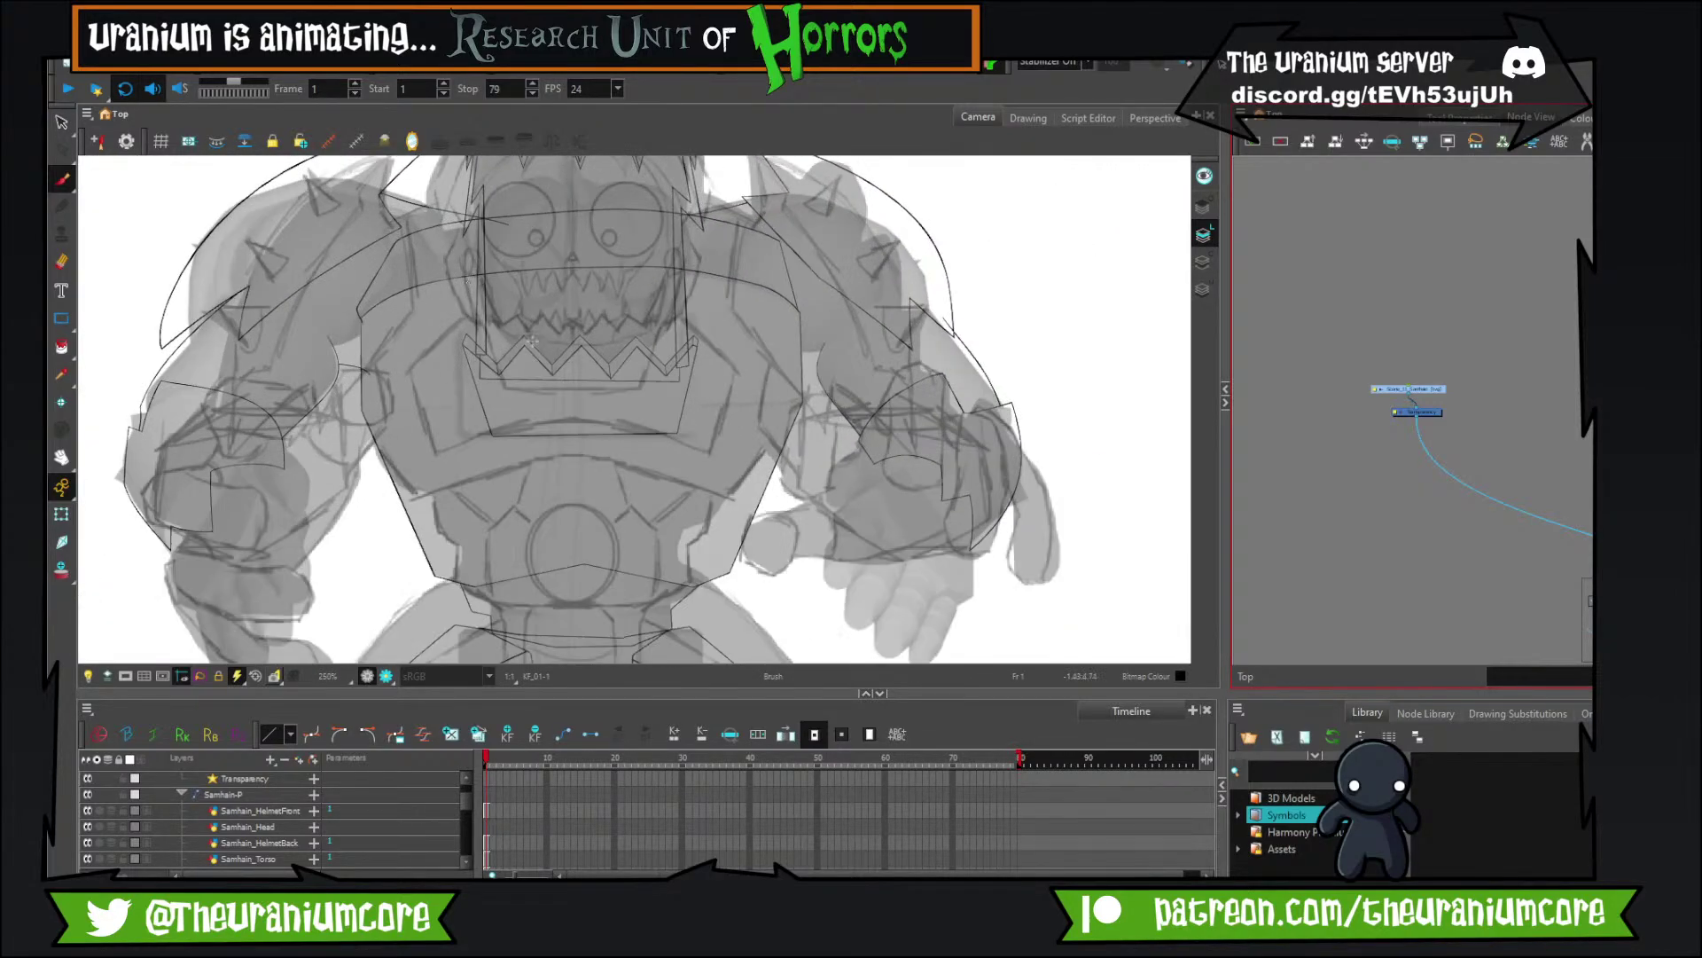
scroll(608, 338, "down", 3)
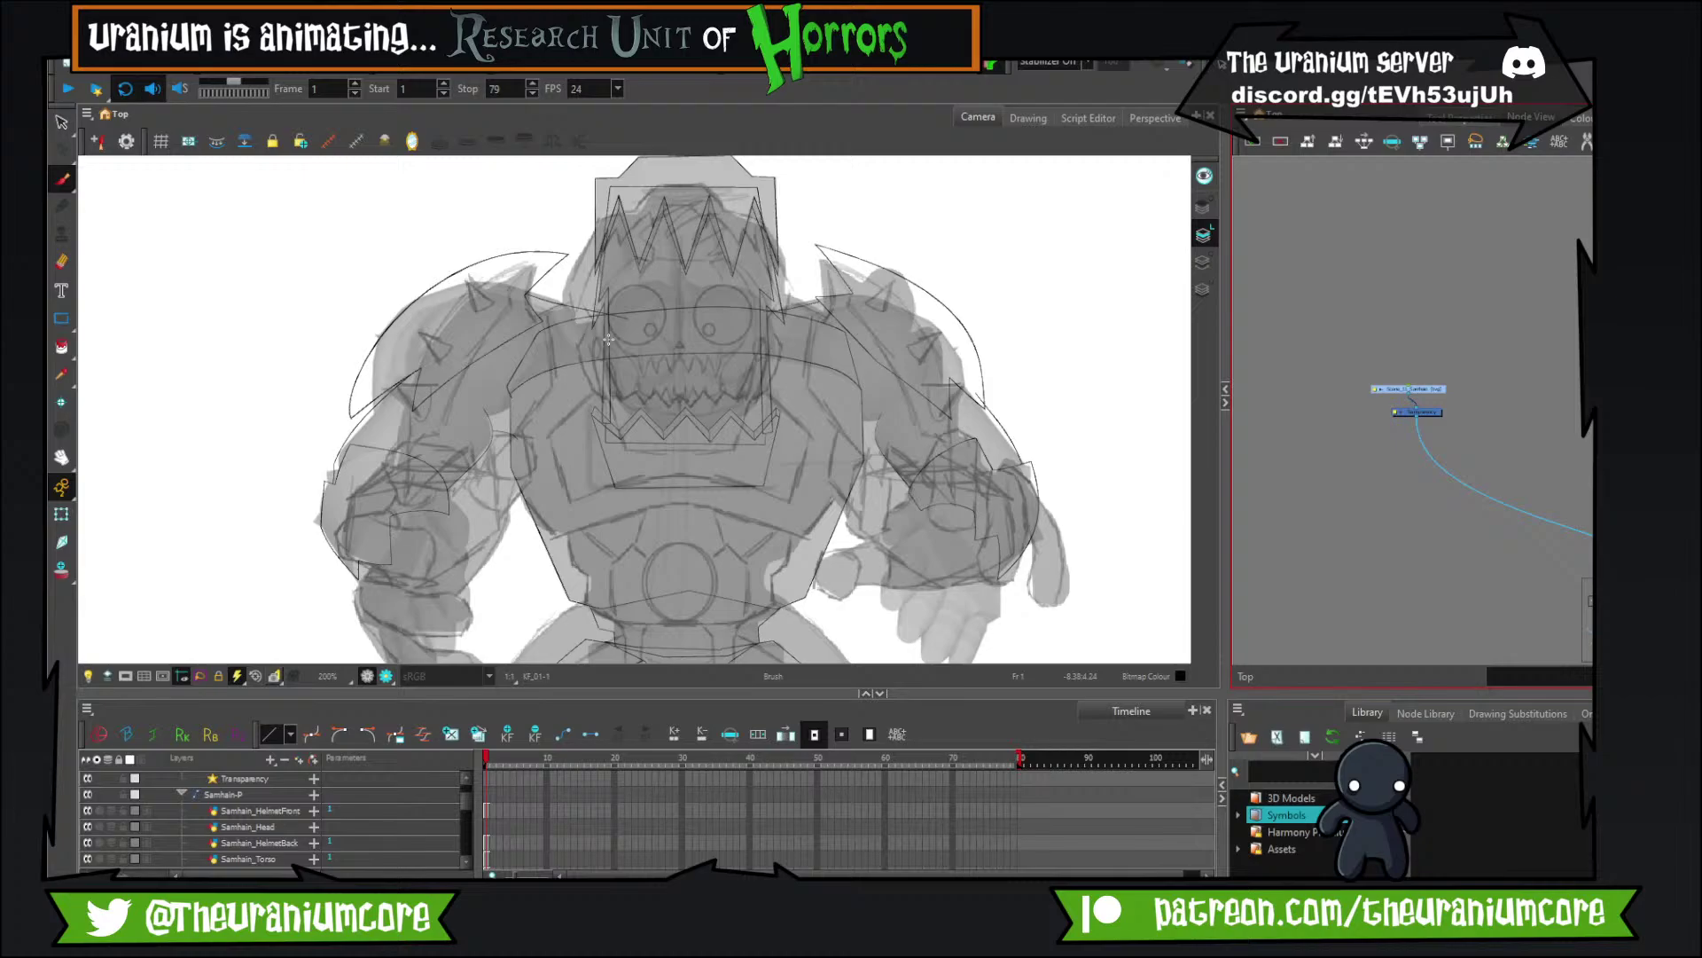
scroll(608, 340, "down", 4)
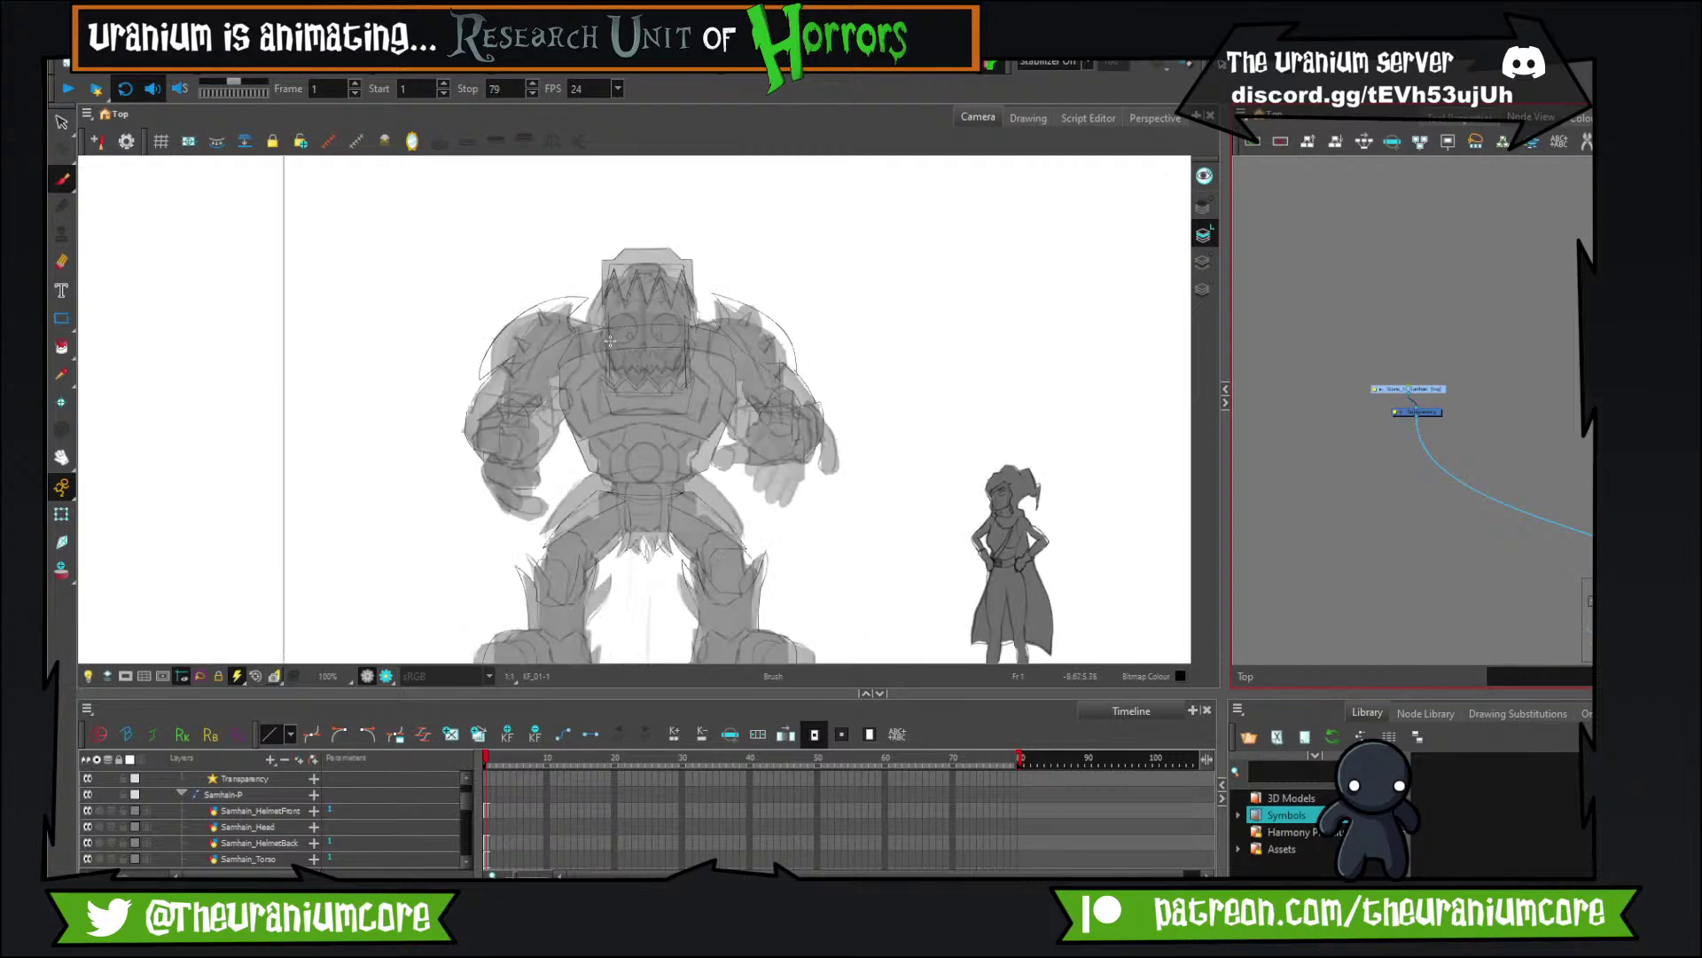
scroll(605, 358, "up", 4)
Enable the disabled drawing node that holds the wavy tentacle sketch beside the robot's shoulder.
scroll(1459, 416, "up", 3)
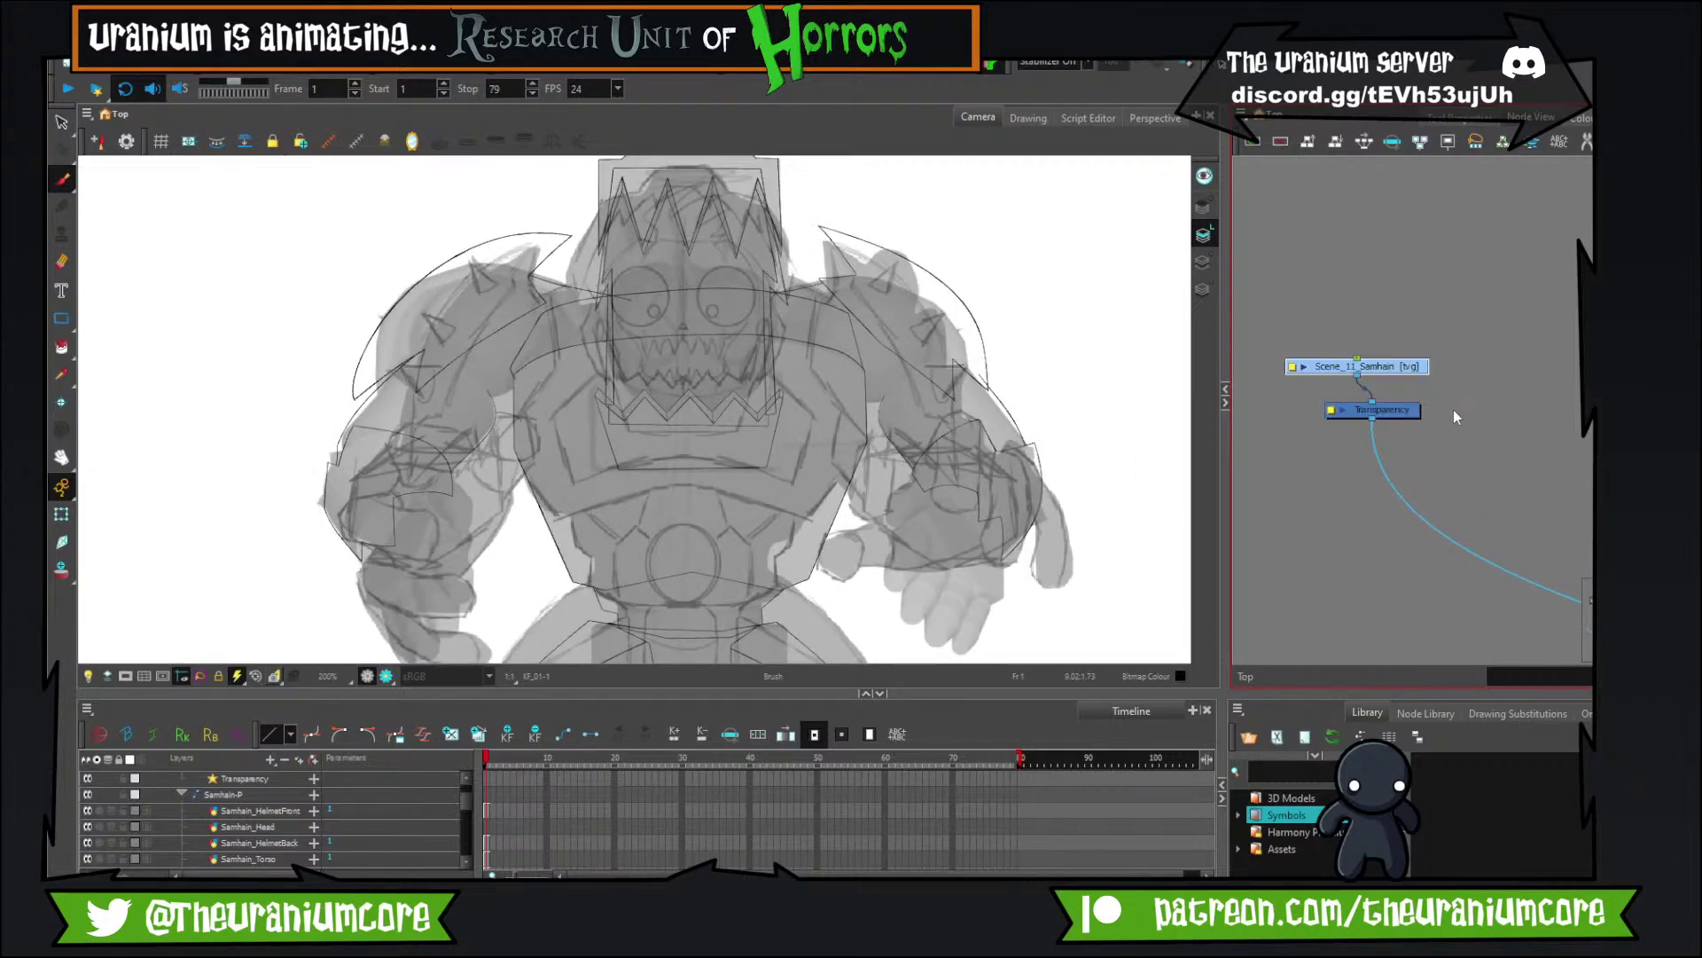
scroll(1454, 417, "down", 5)
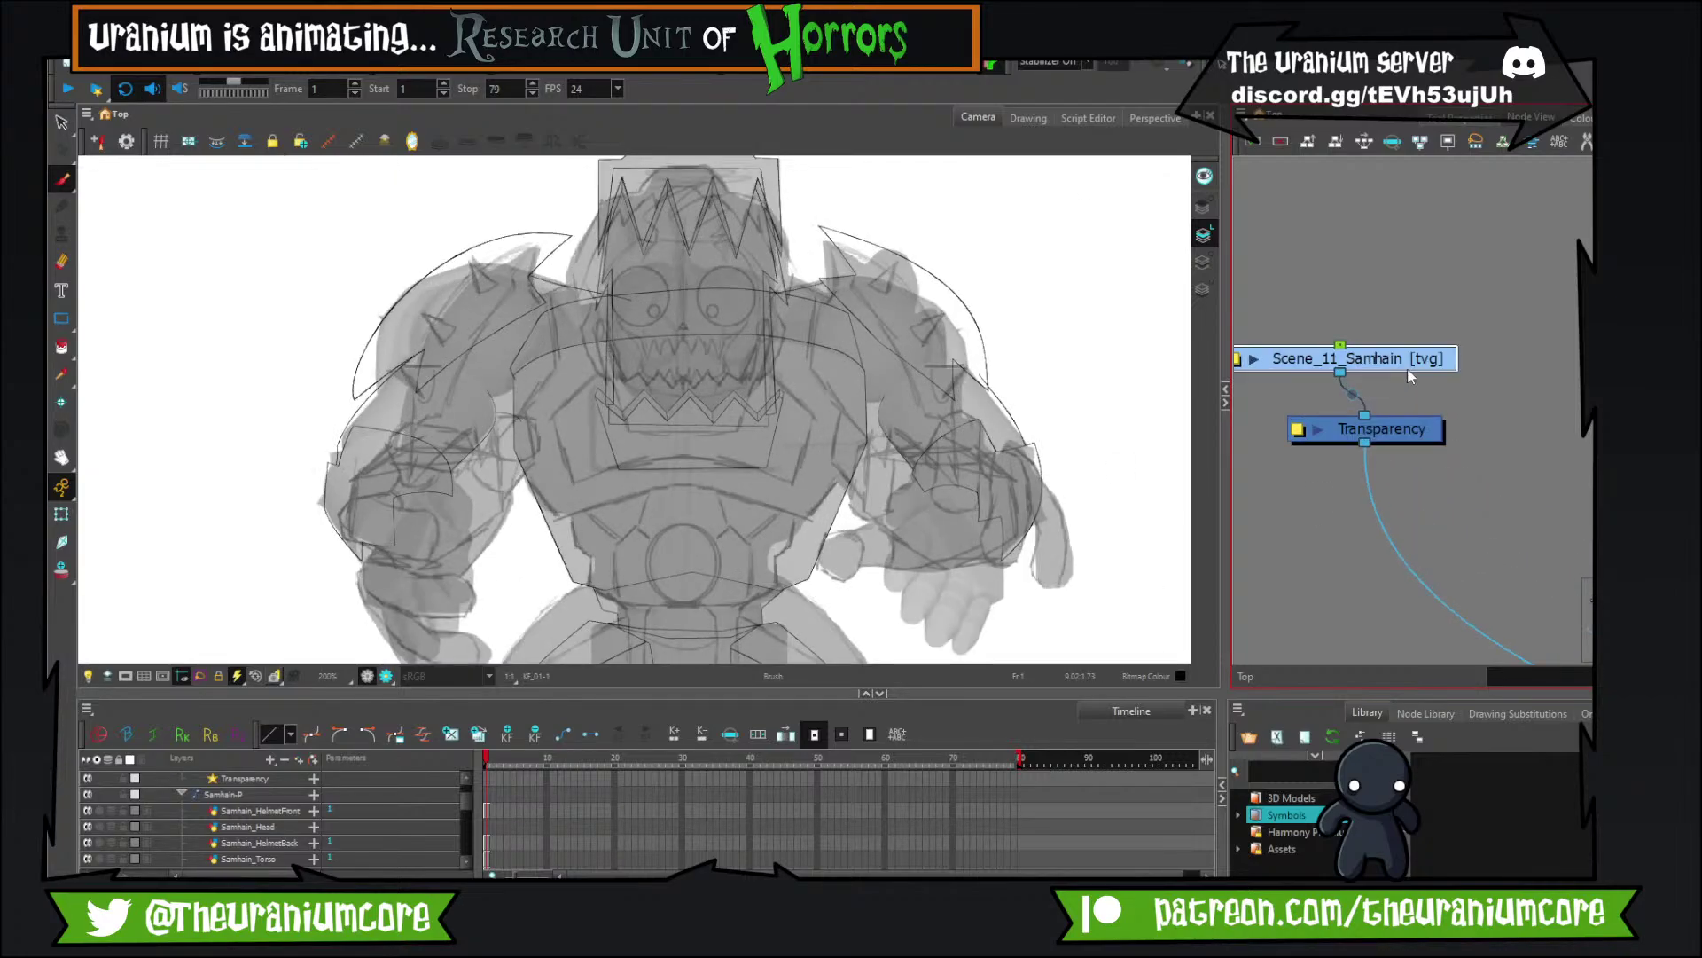
scroll(1462, 408, "up", 6)
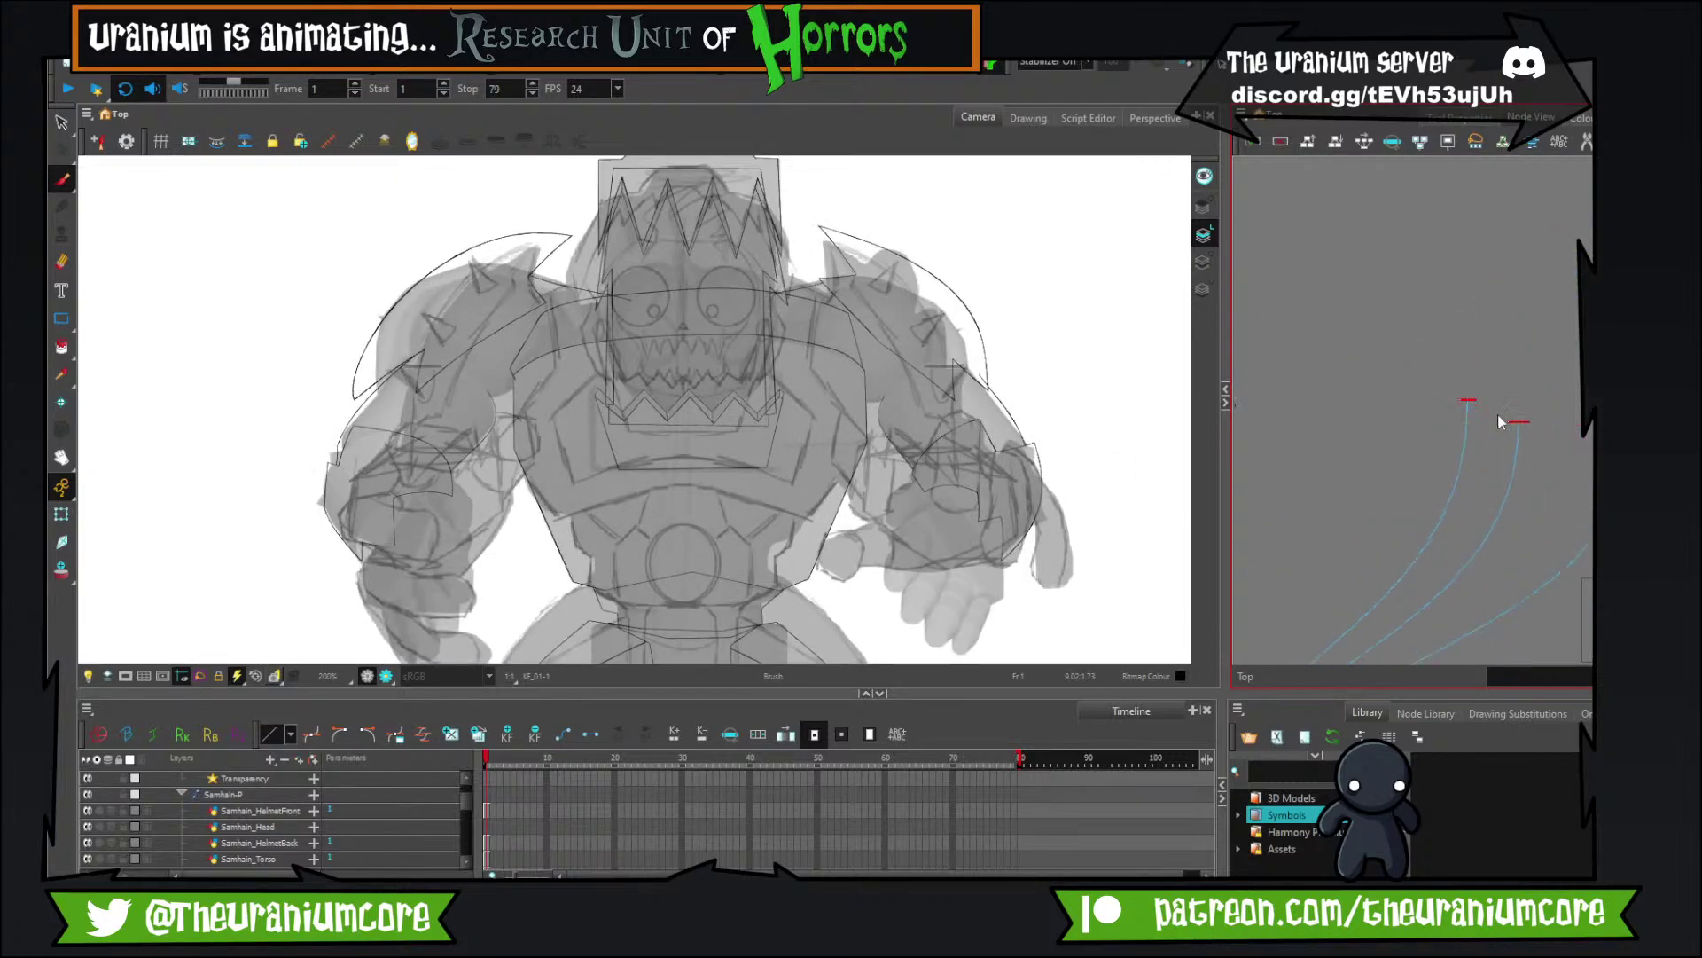
left_click(1437, 390)
scroll(1436, 392, "down", 4)
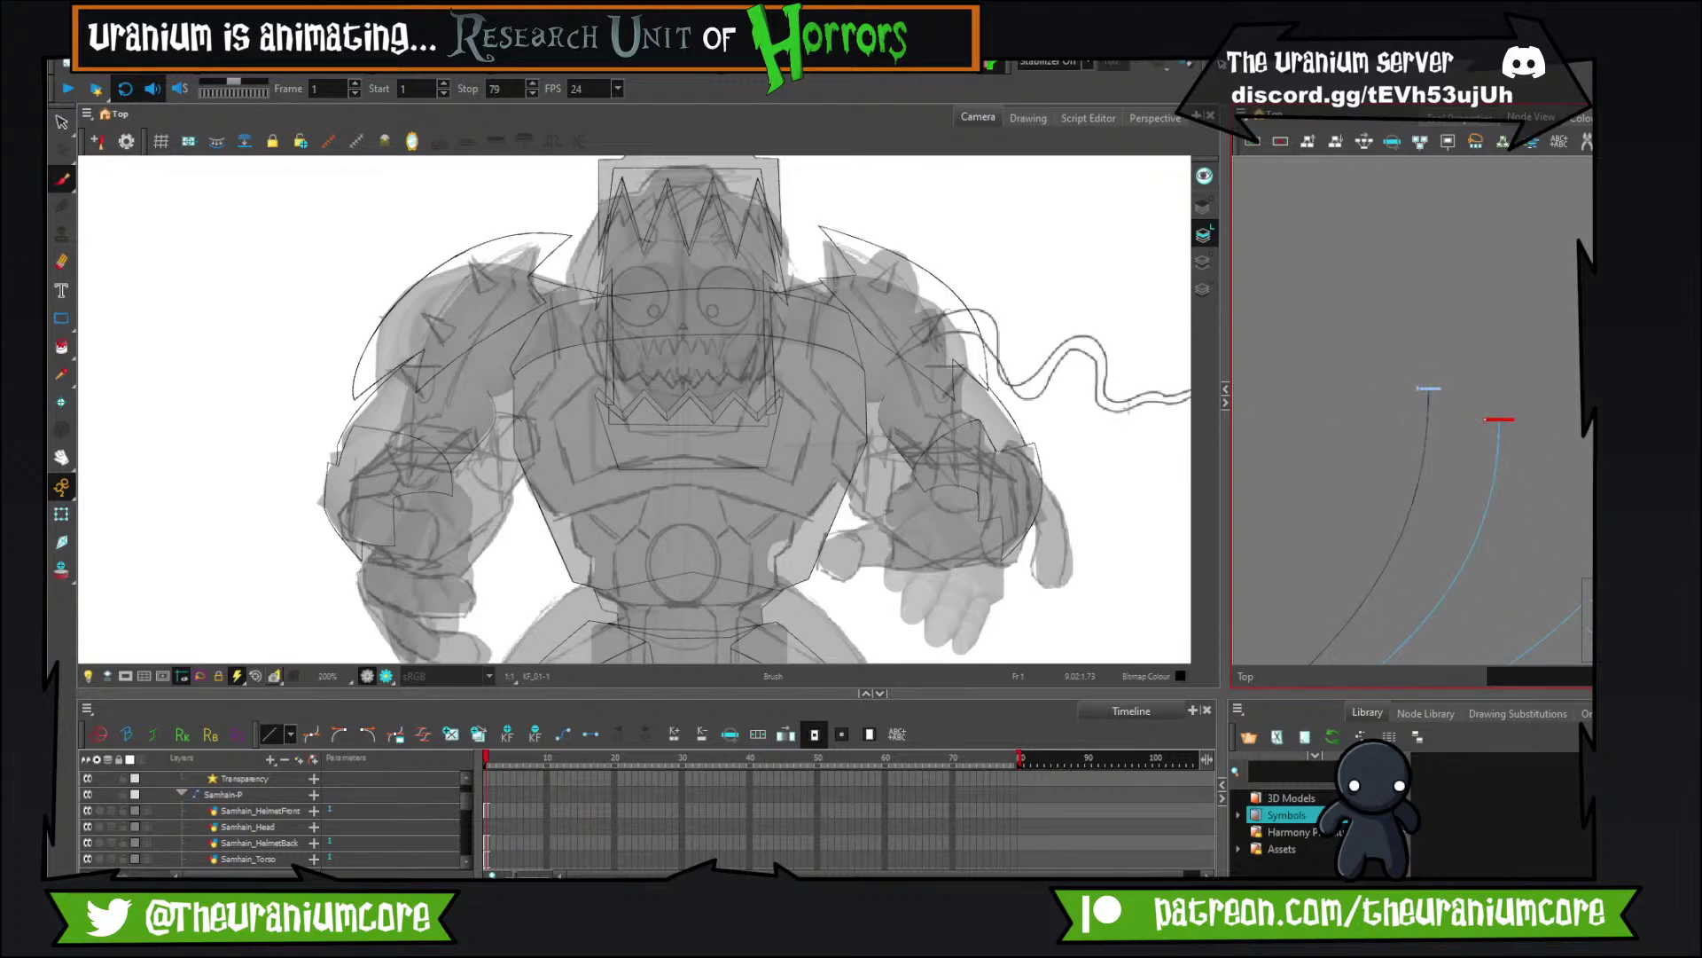
scroll(661, 316, "down", 4)
Select the neighbouring disabled Scene_11 drawing node and decline recovery of its missing colours.
scroll(917, 297, "up", 2)
scroll(1529, 419, "up", 4)
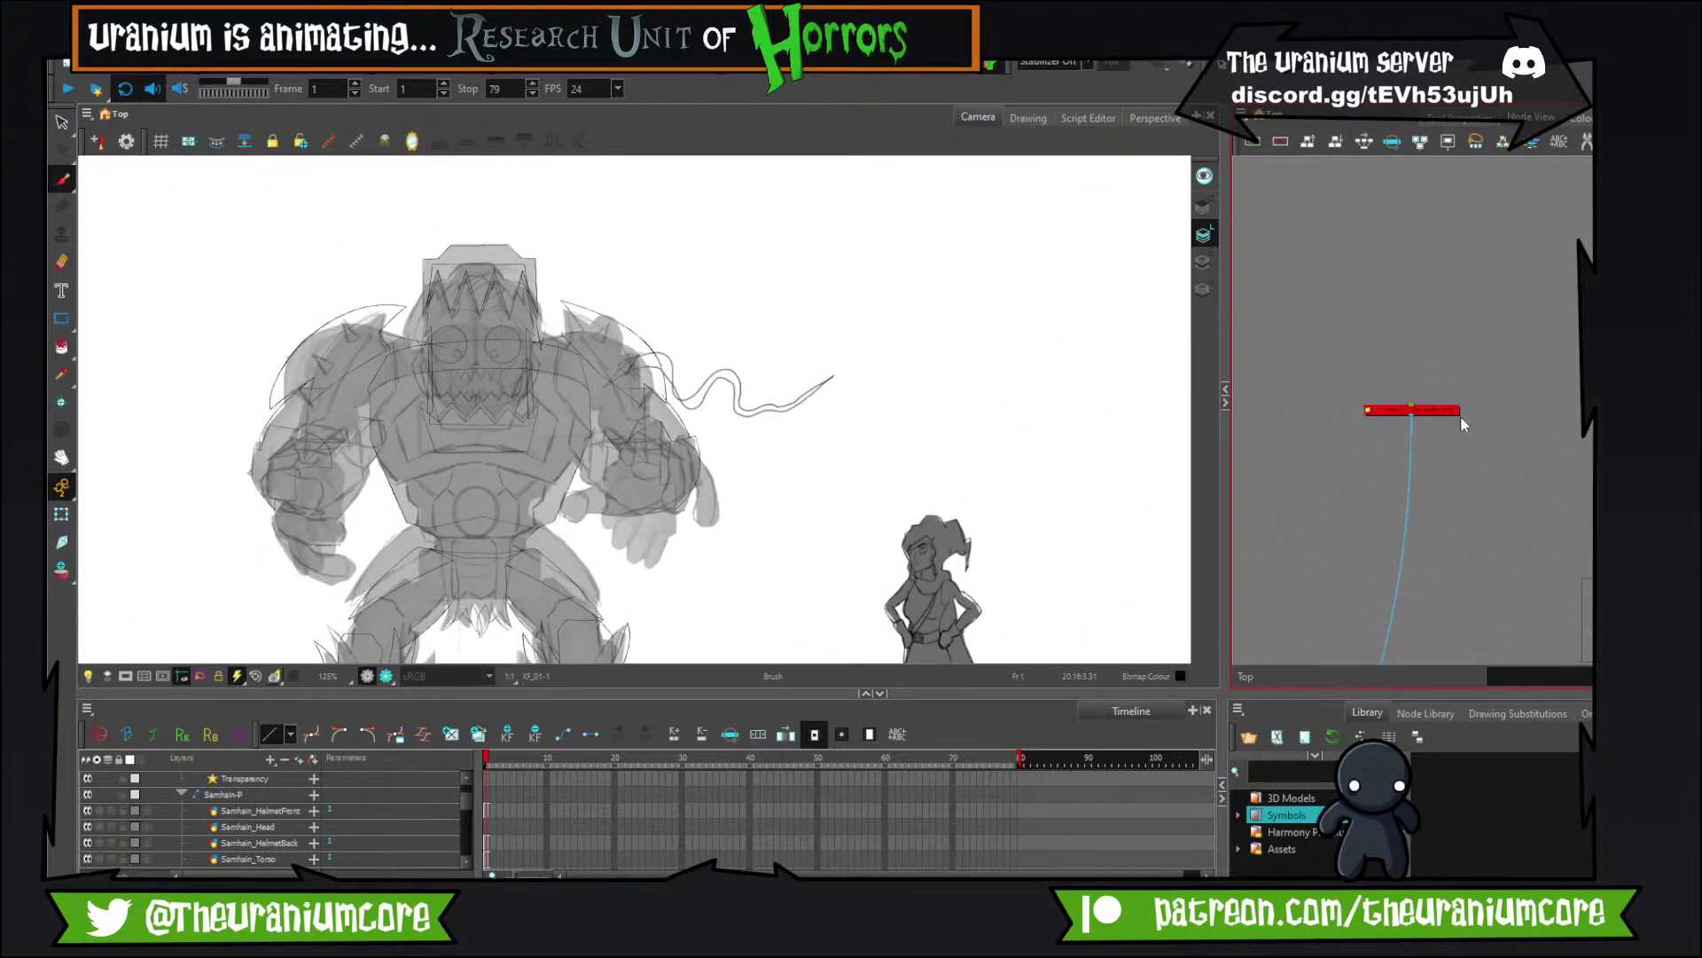
left_click(1446, 410)
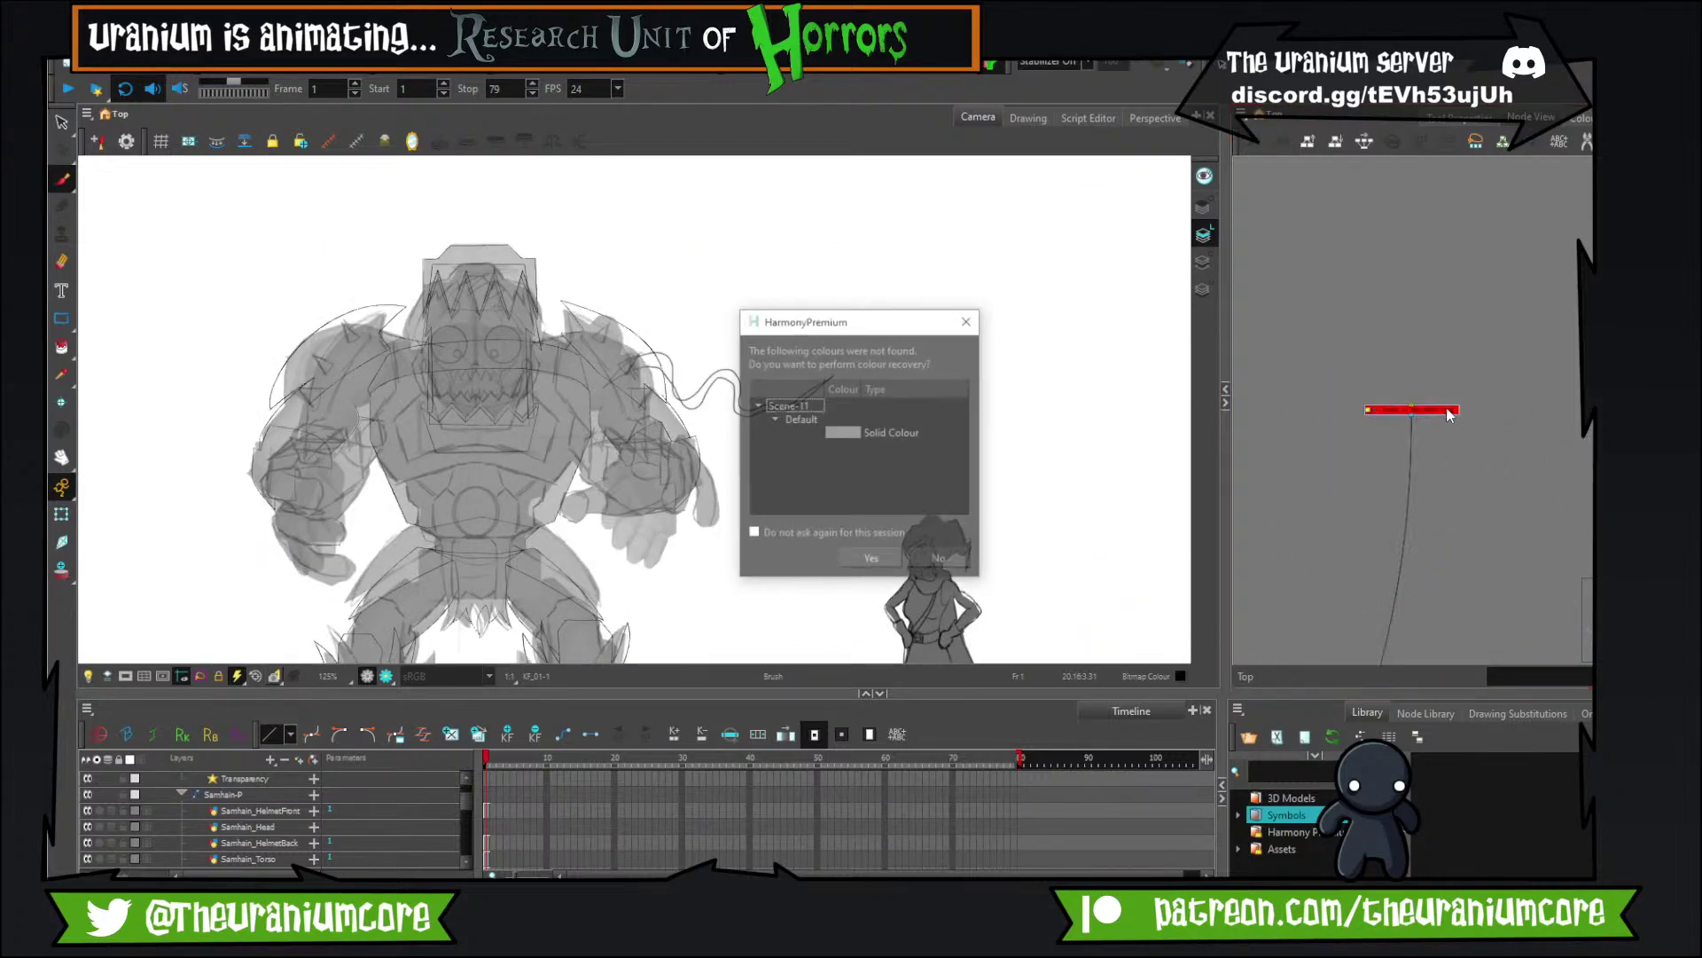
left_click(939, 560)
scroll(1456, 408, "up", 2)
scroll(1439, 425, "up", 1)
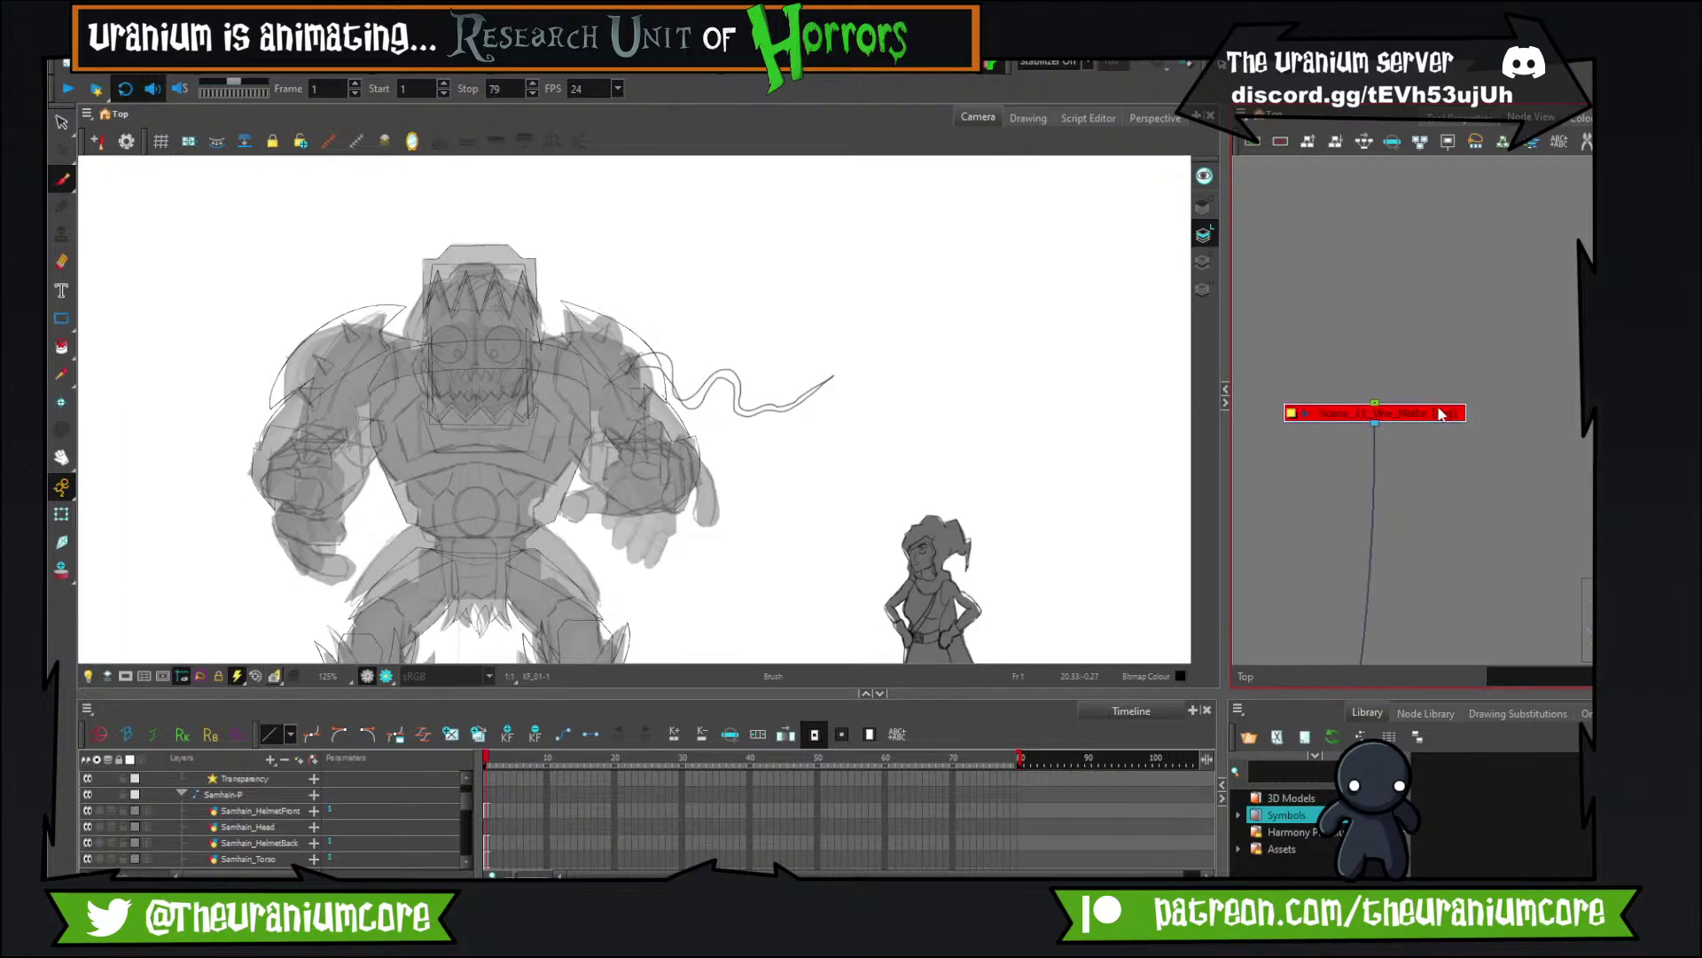
Enable the Scene_11_Turtle drawing, accept recovery of its missing colours, and inspect the turtle sketch on the tentacle.
scroll(1441, 412, "down", 5)
scroll(1541, 428, "up", 3)
left_click(1551, 431)
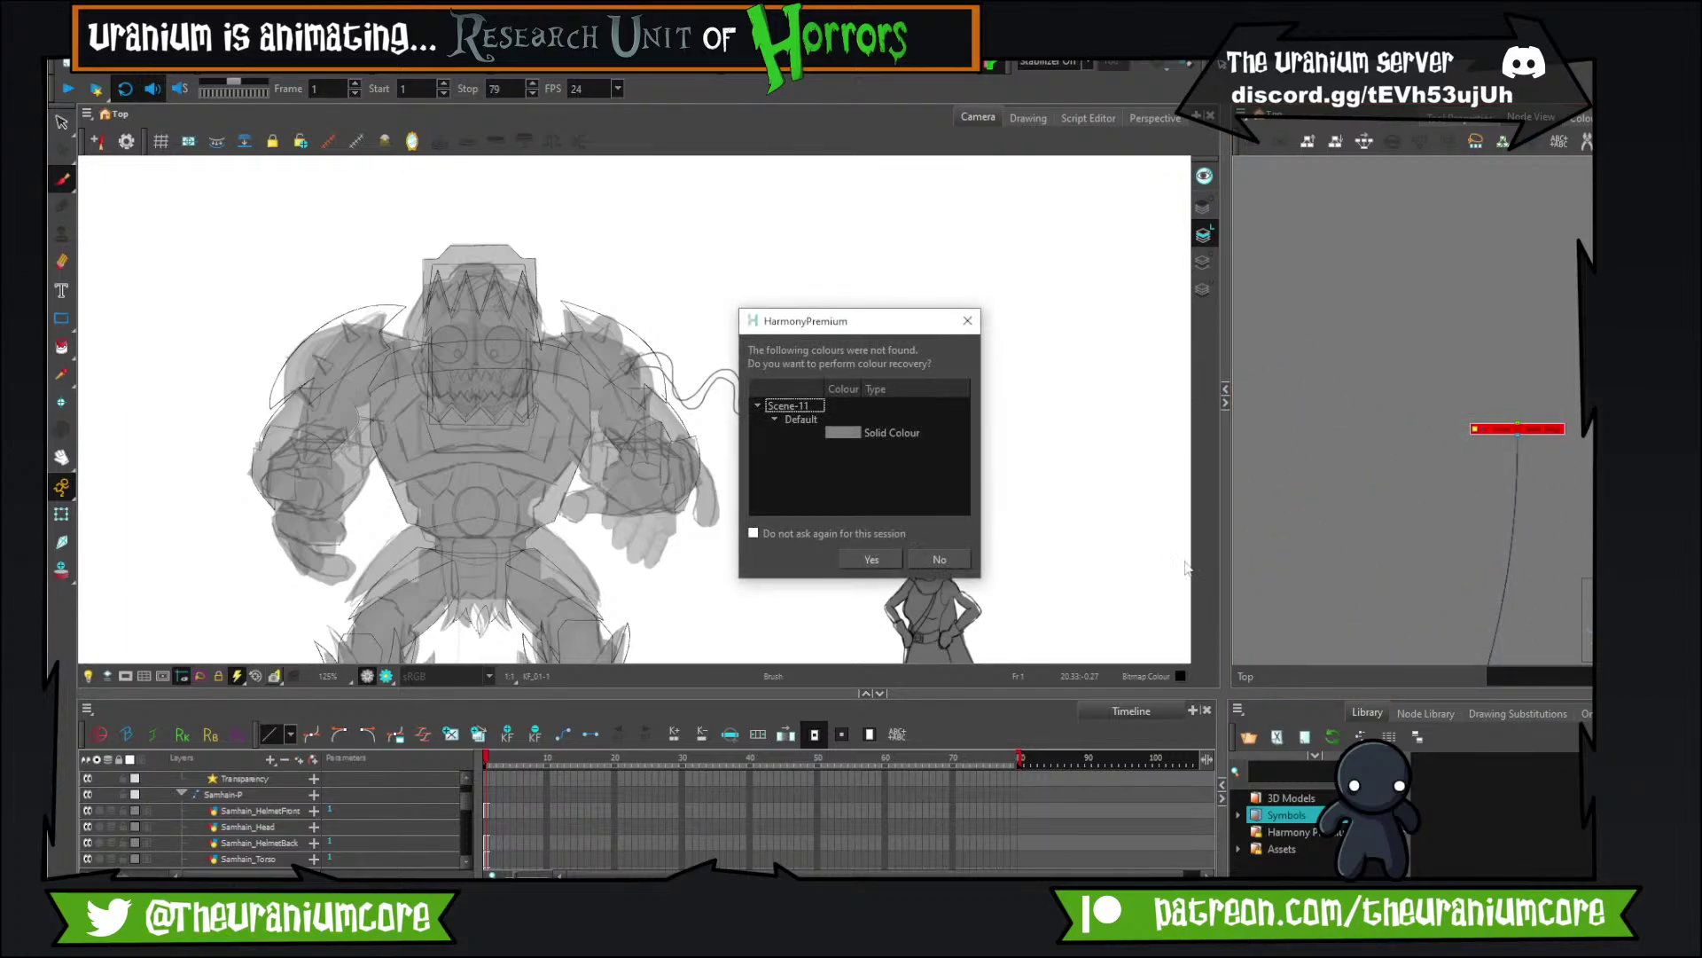
left_click(882, 561)
scroll(1543, 435, "up", 2)
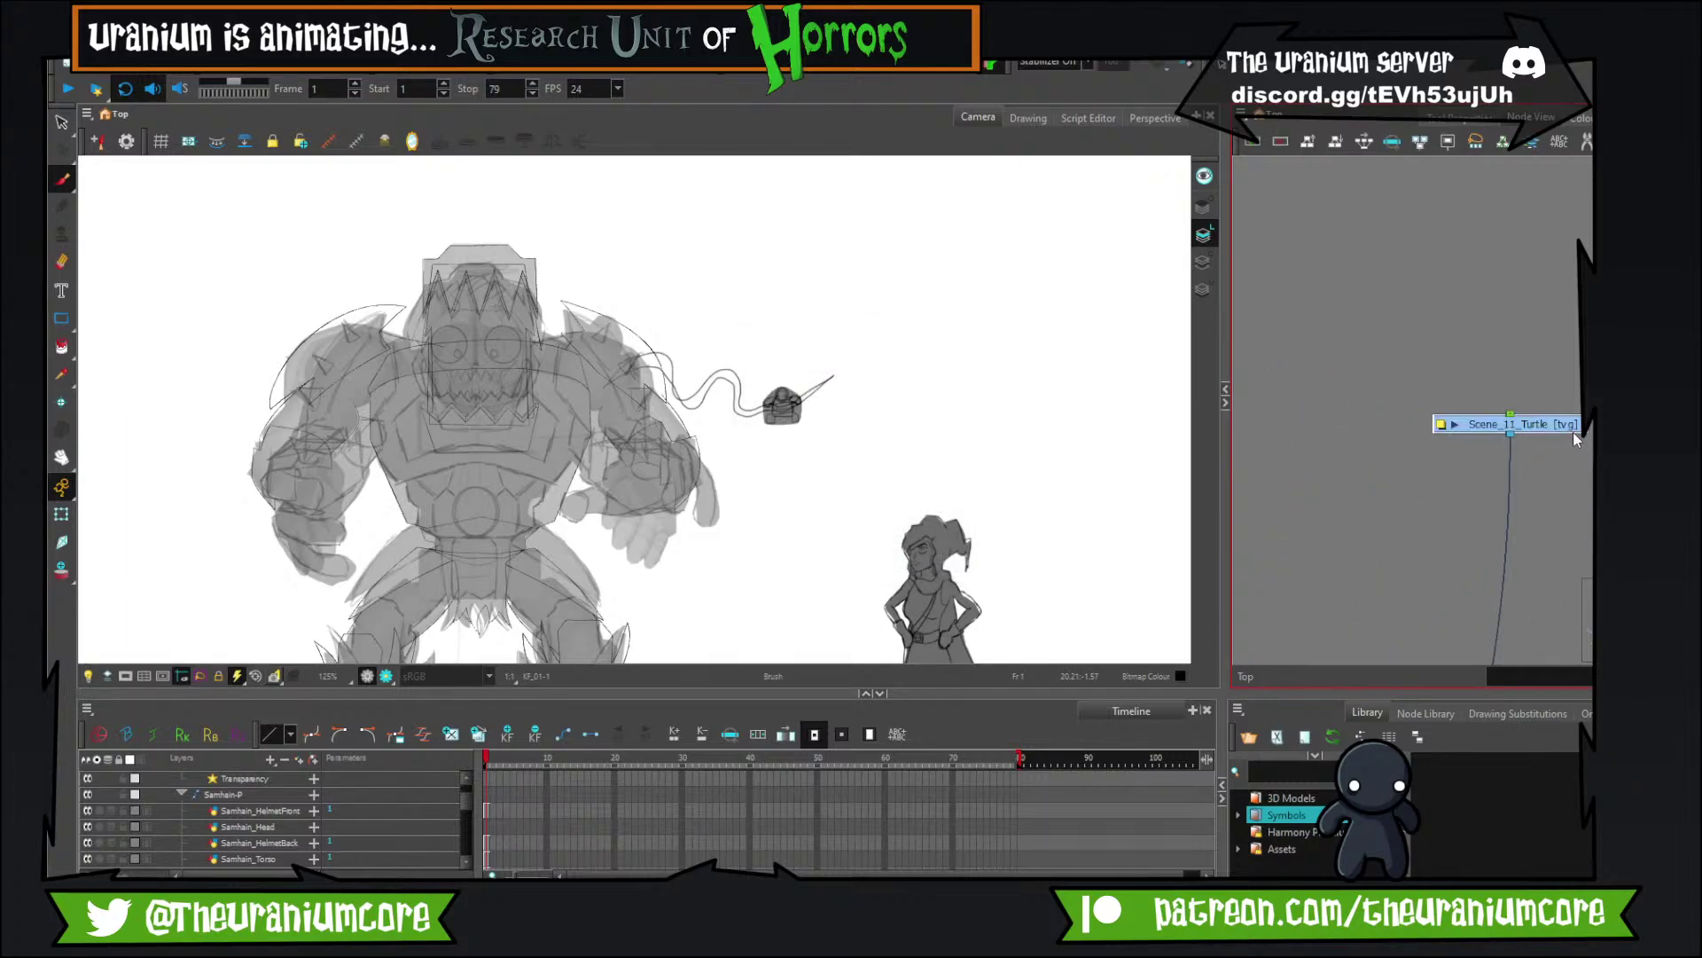
scroll(762, 408, "up", 4)
scroll(680, 403, "down", 5)
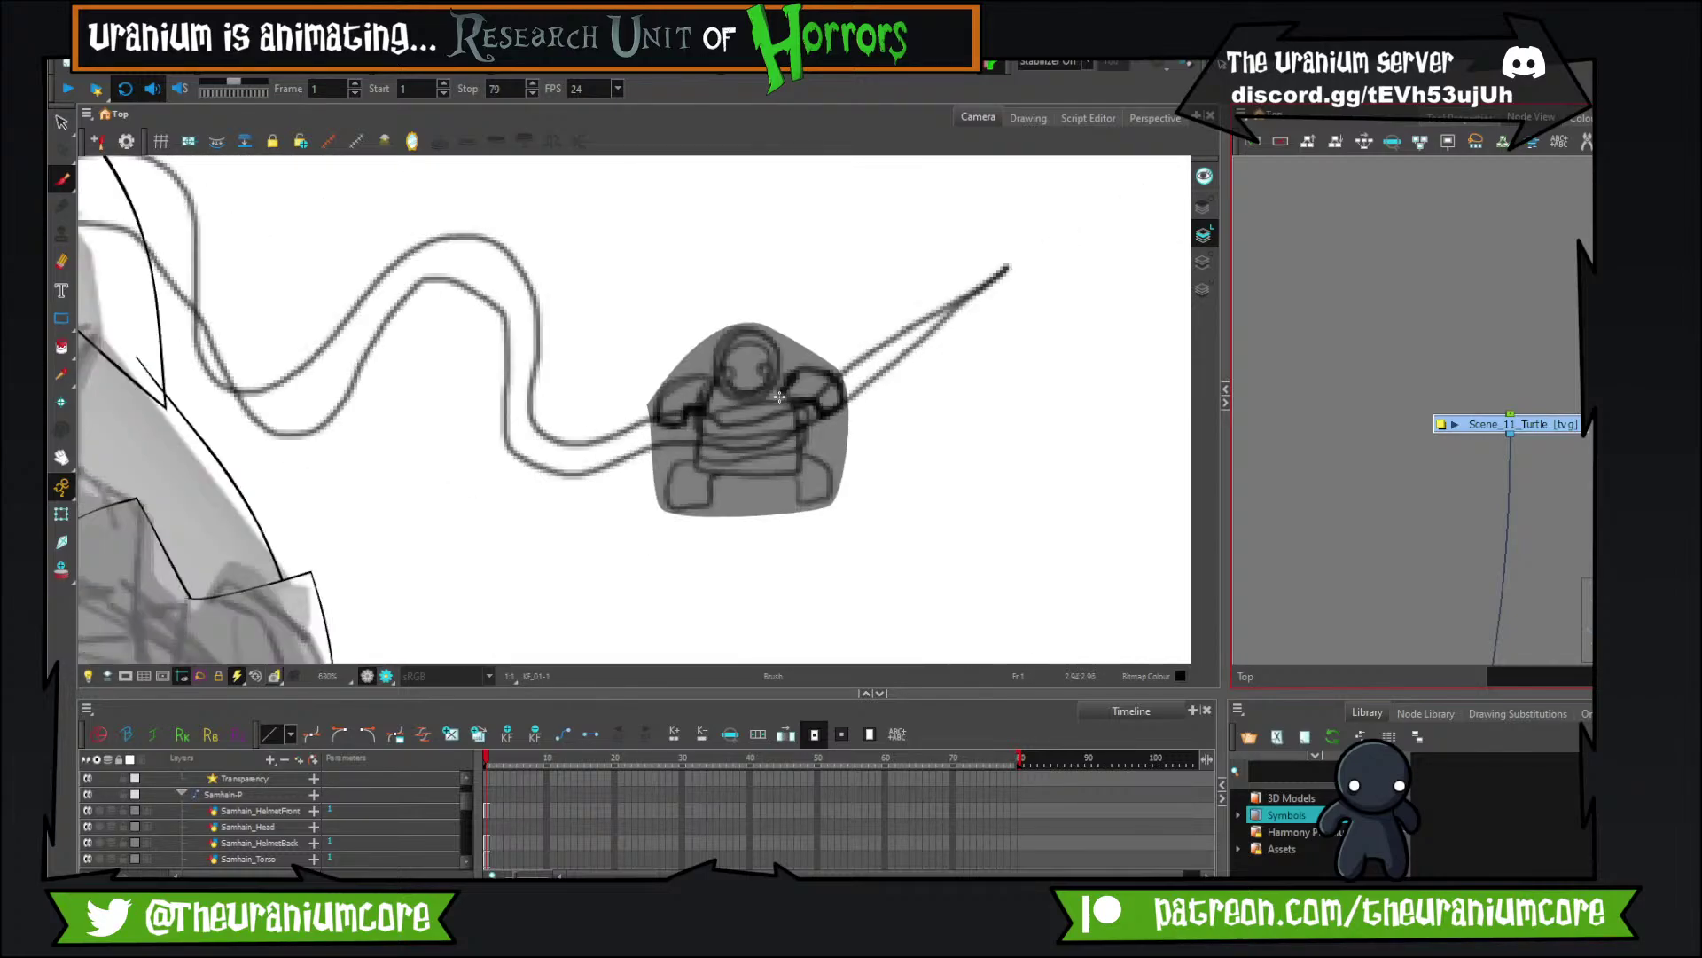
Inspect the turtle sketch on the tentacle up close and disable the Scene_11_Turtle drawing.
scroll(770, 401, "up", 8)
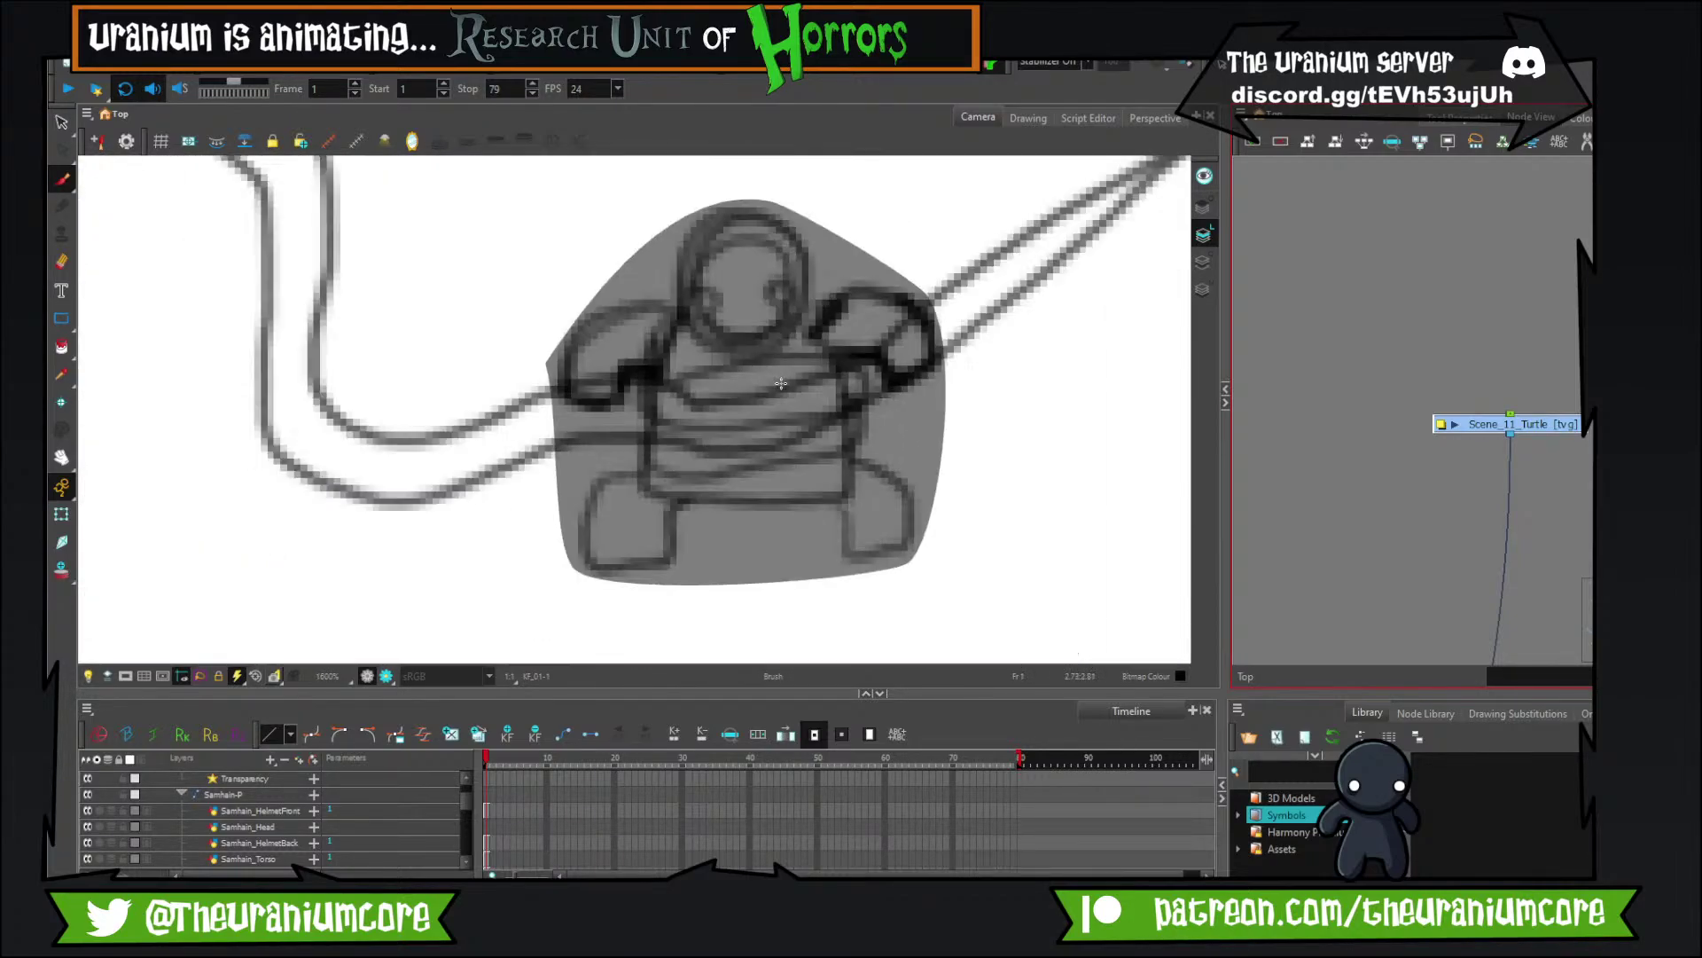
scroll(772, 360, "up", 2)
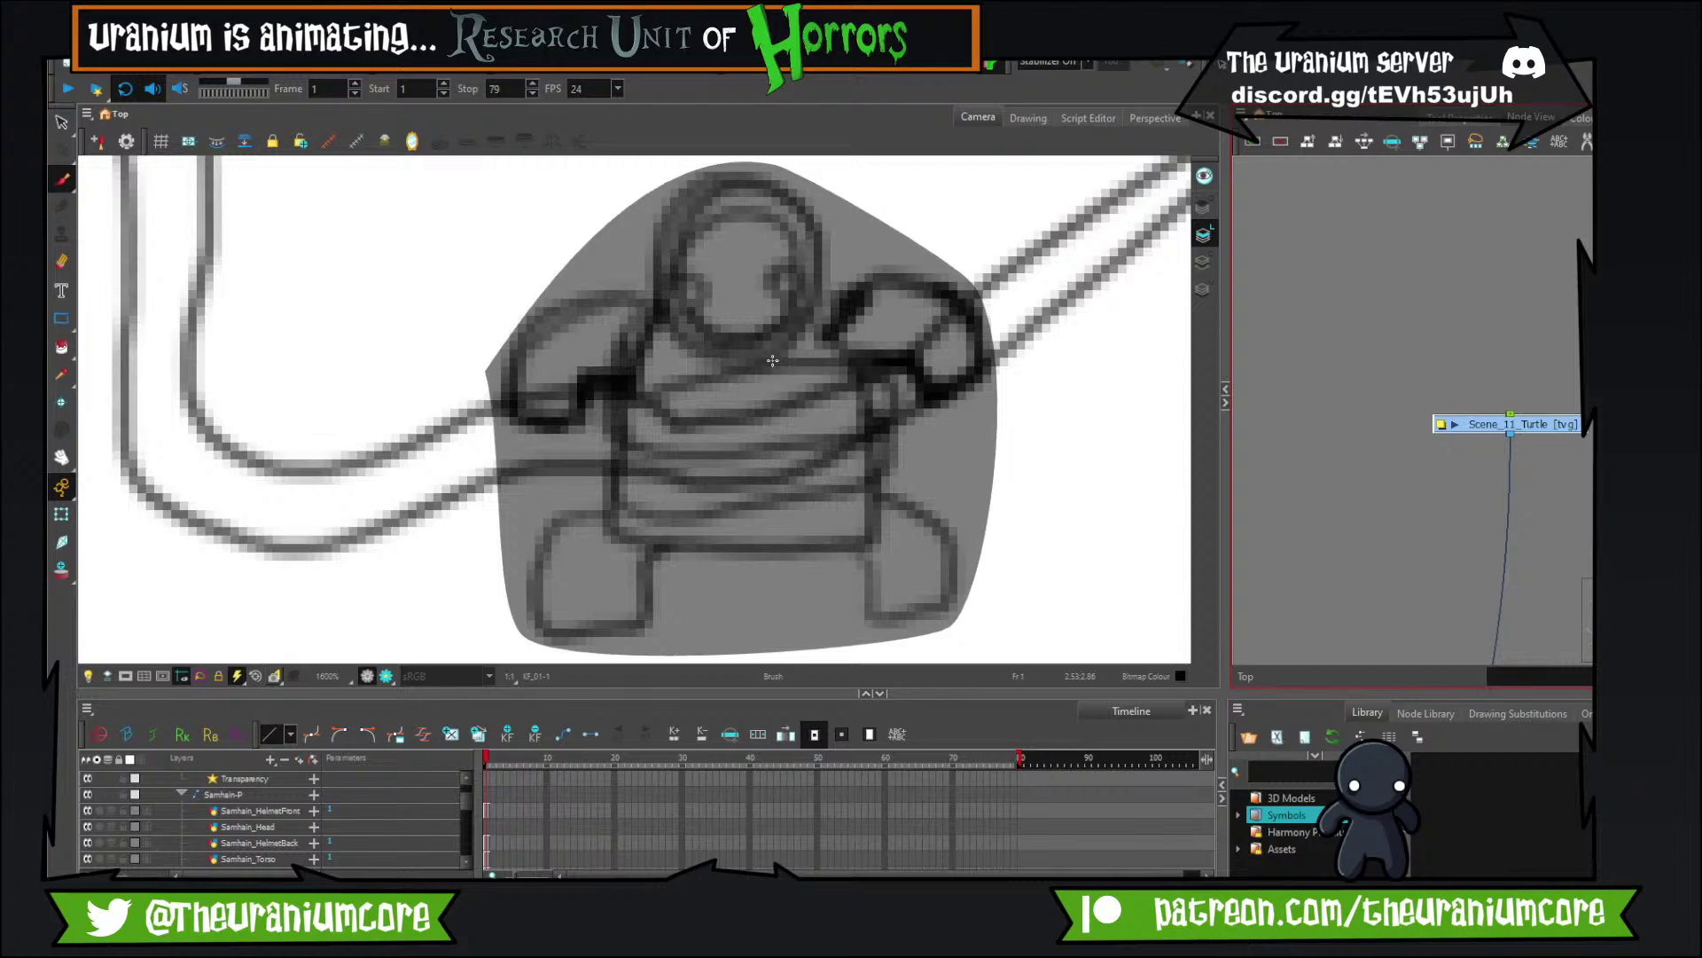
scroll(773, 360, "down", 4)
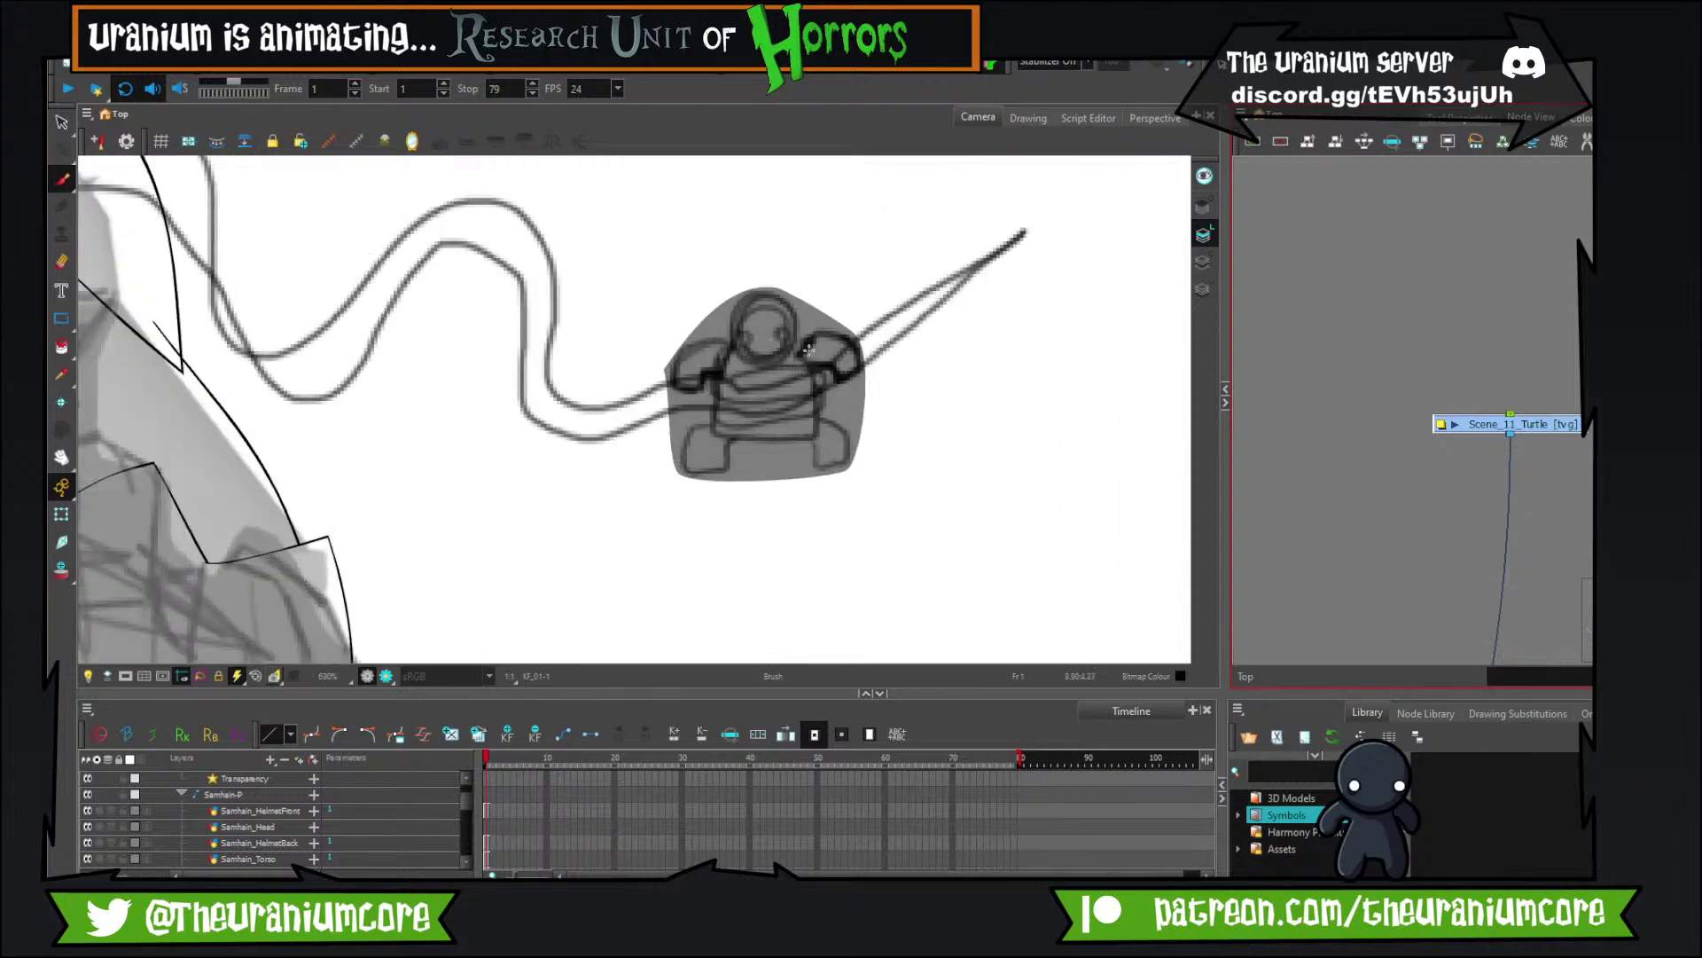
scroll(1429, 357, "down", 3)
scroll(1499, 386, "up", 3)
key("d")
Disable the neighbouring drawing node that holds the wavy tentacle sketch.
scroll(1525, 387, "down", 3)
left_click_drag(1529, 390, 1268, 360)
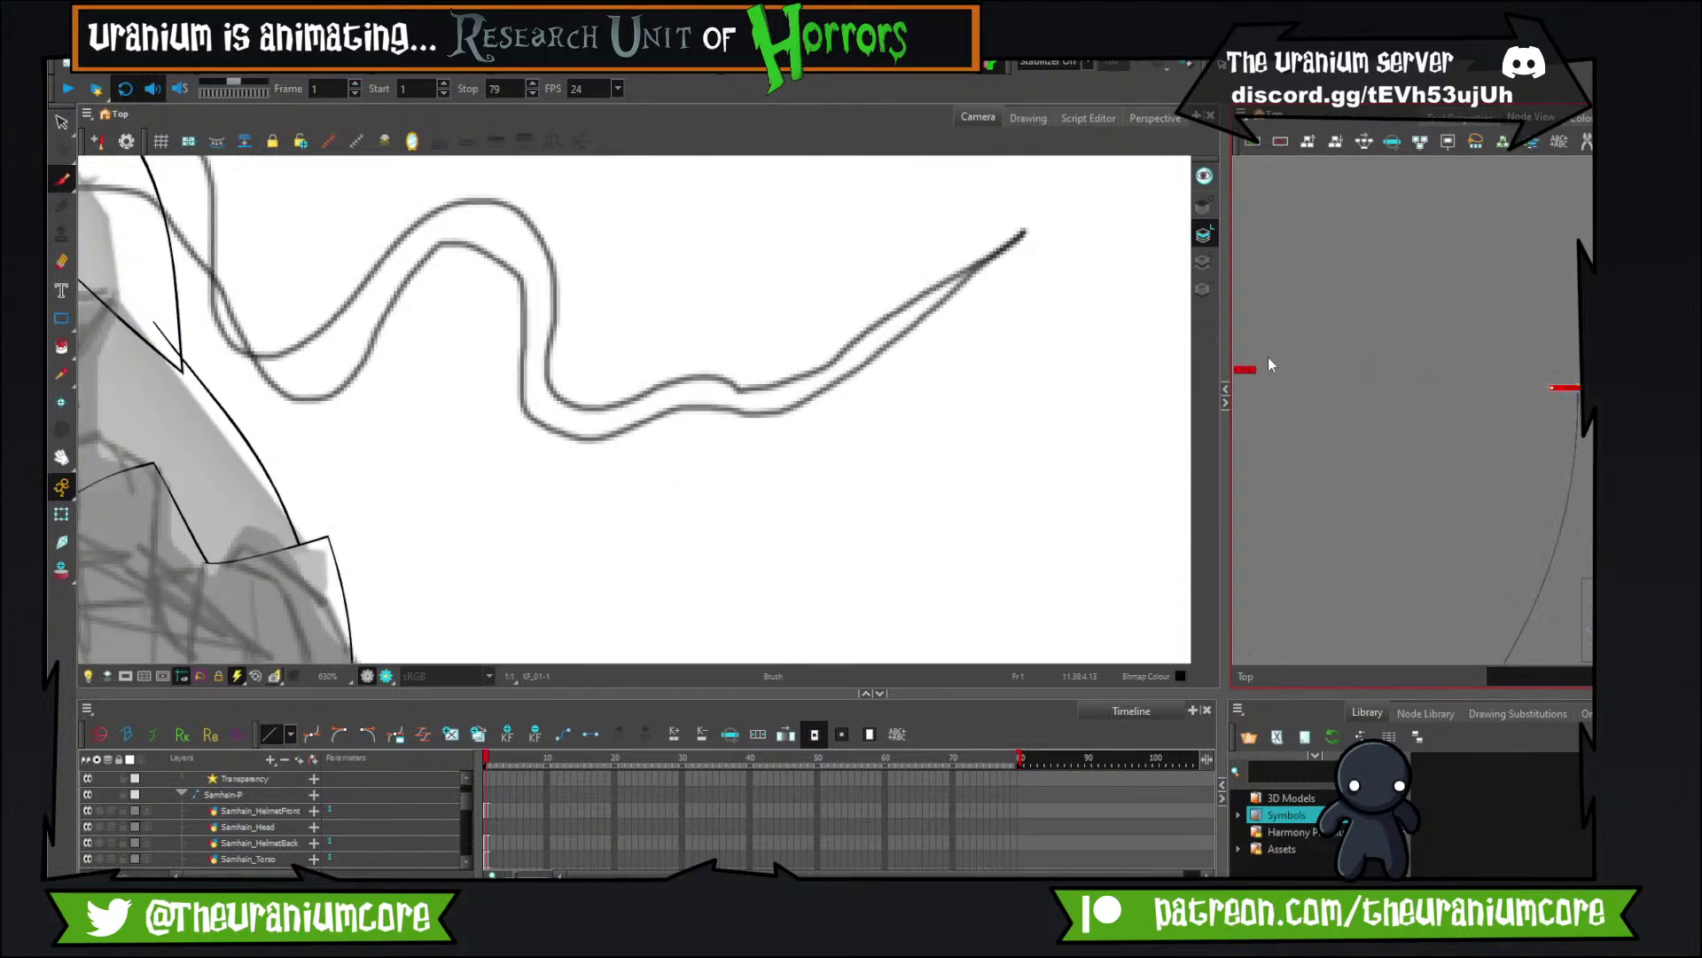
scroll(1412, 369, "down", 2)
left_click_drag(1569, 371, 1331, 362)
scroll(1331, 362, "up", 2)
left_click(1560, 346)
key("d")
Disable the Scene_11_Samhain drawing to hide the rough robot sketch over the line art.
scroll(1560, 369, "down", 5)
scroll(574, 369, "down", 11)
scroll(429, 414, "up", 6)
scroll(1048, 448, "down", 1)
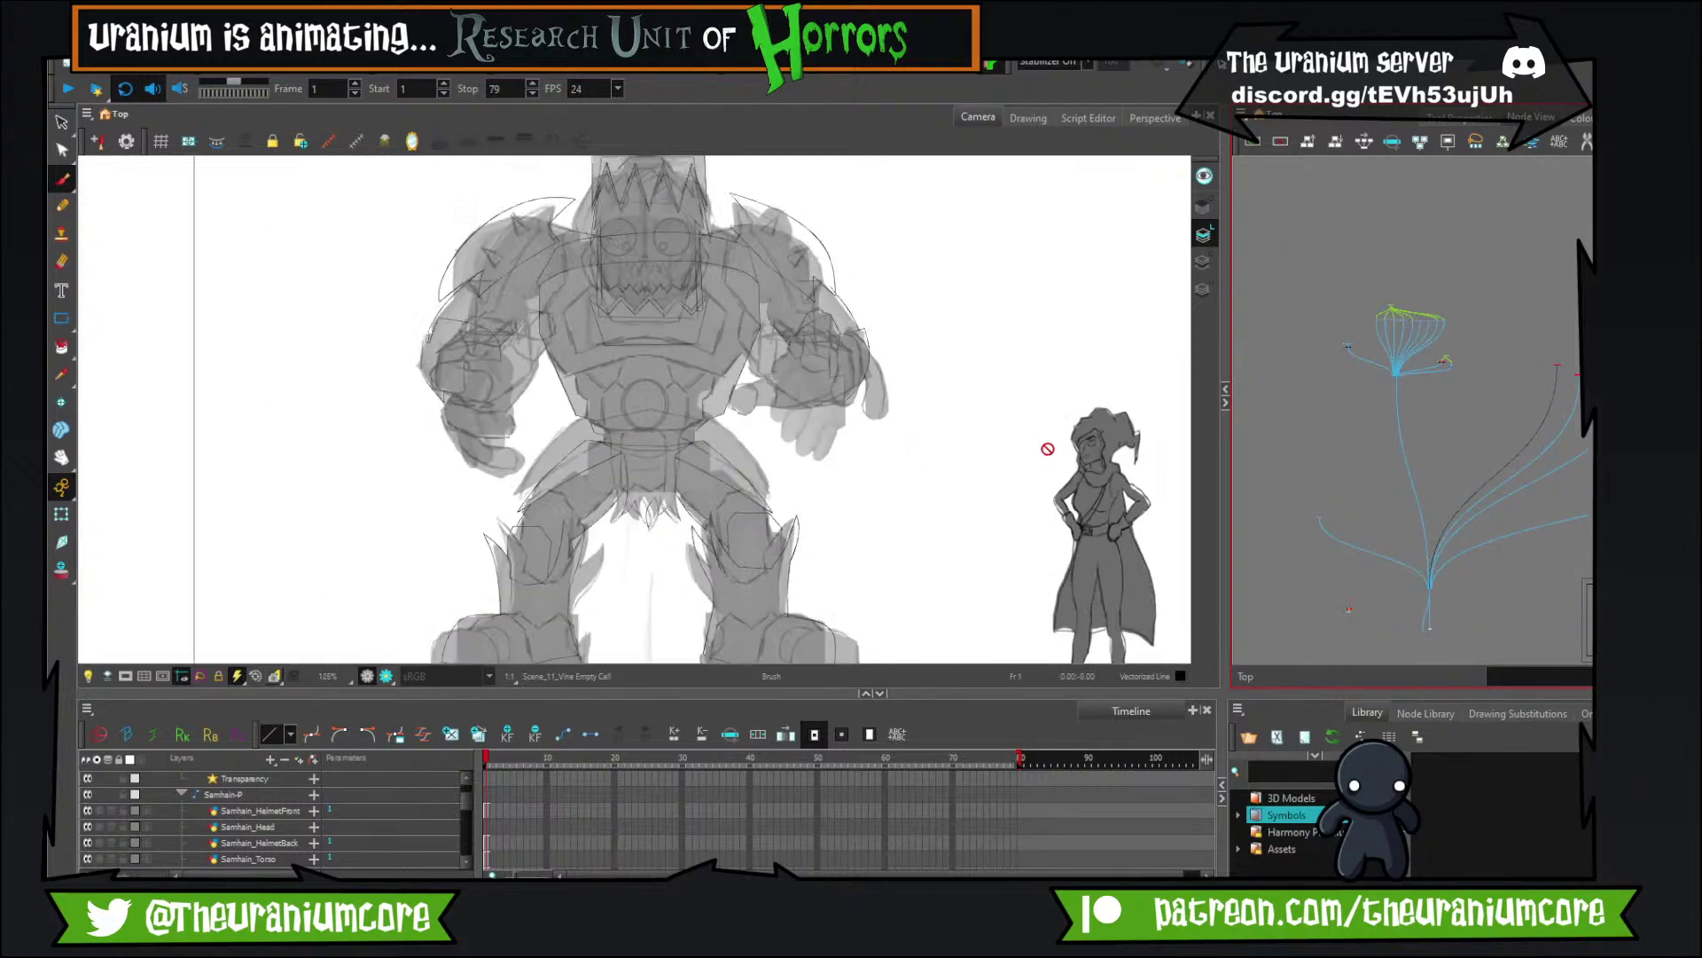
scroll(1047, 449, "down", 2)
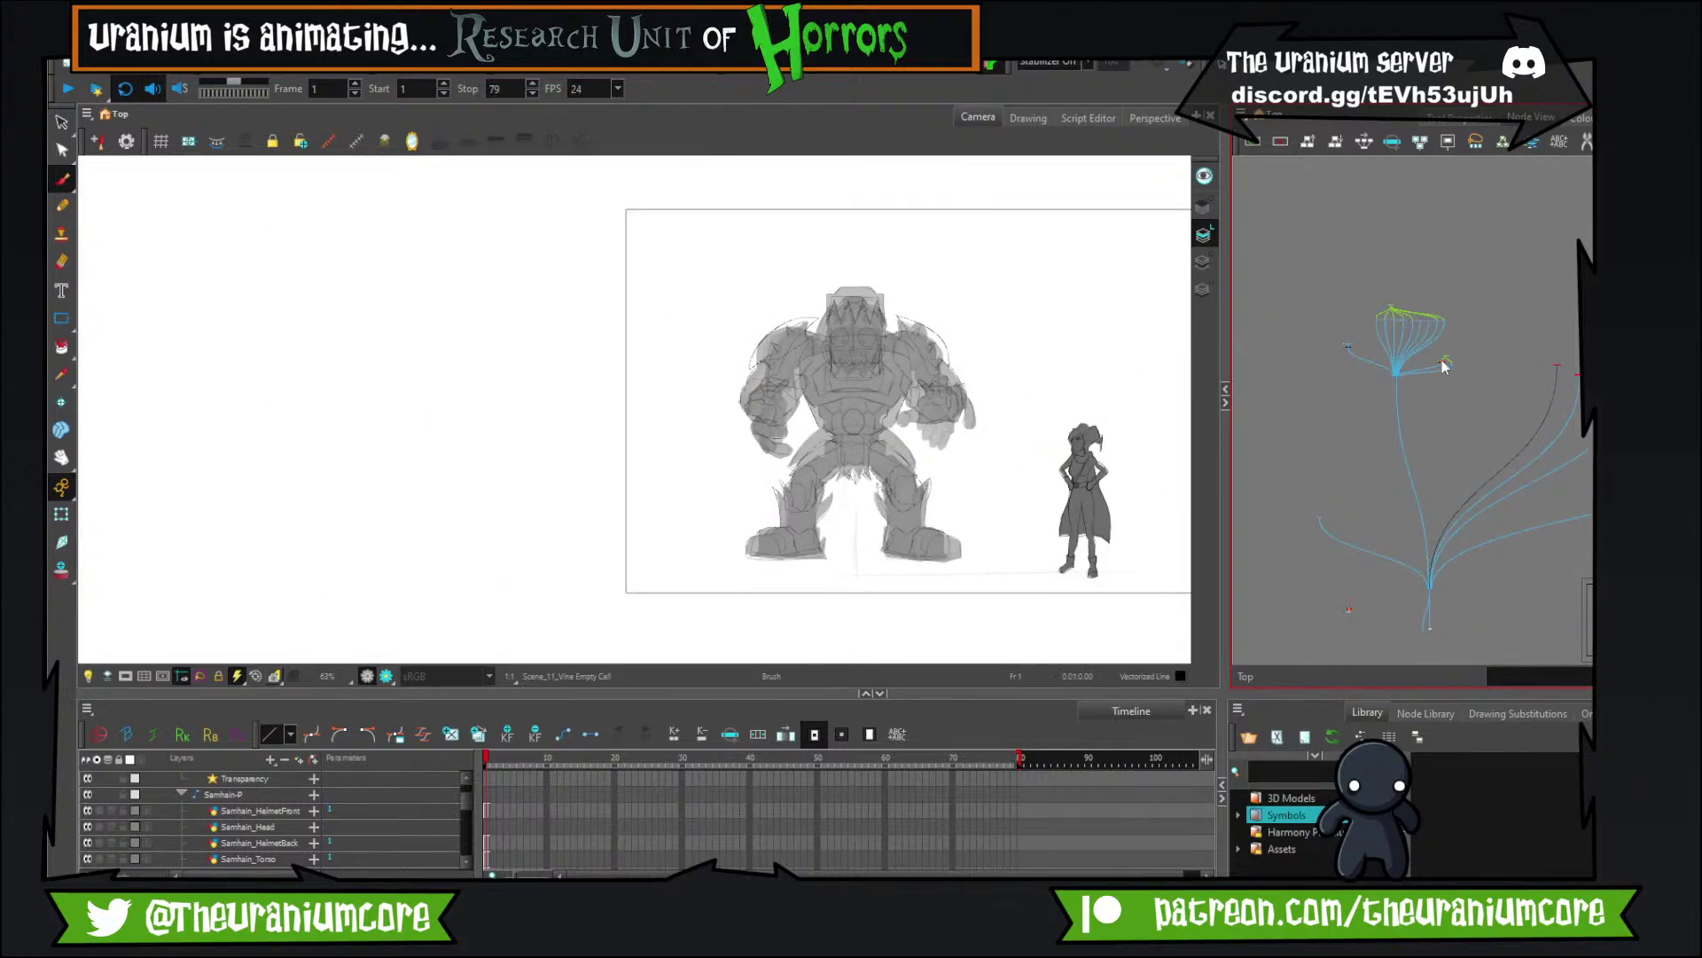
scroll(1386, 362, "up", 5)
left_click(1404, 334)
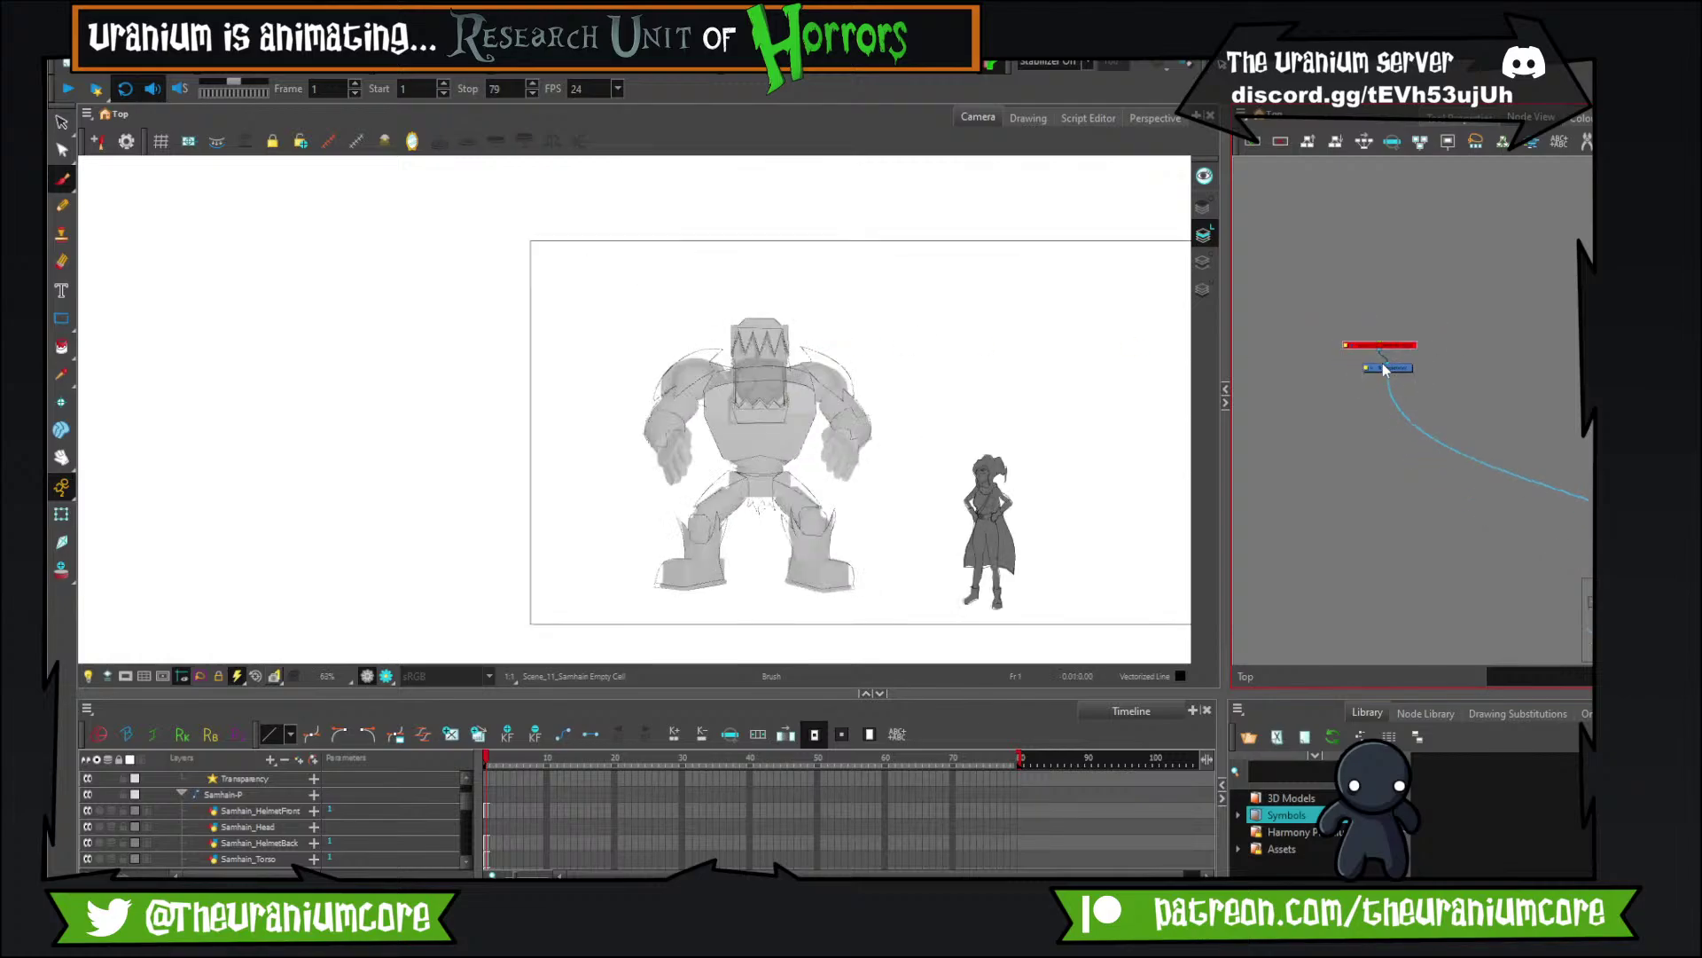
Locate the Samhain body-part drawings in the node network and select Samhain_HandL.
scroll(1338, 366, "down", 3)
scroll(1338, 365, "down", 4)
scroll(1507, 310, "up", 11)
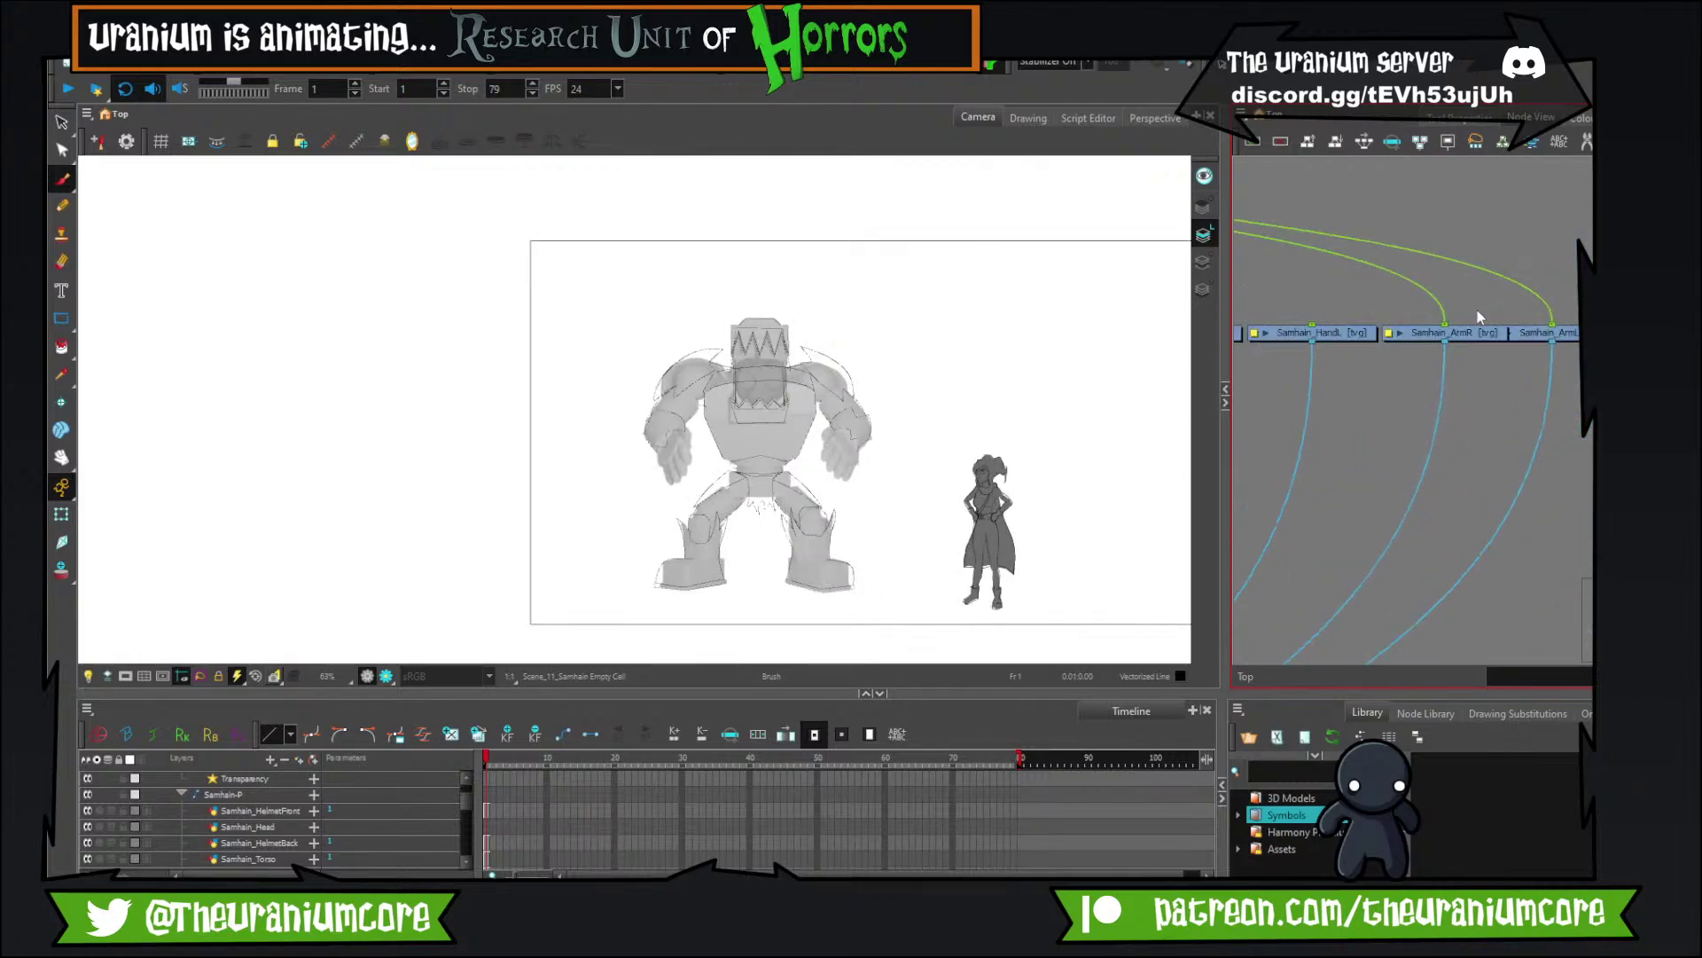
left_click(1423, 345)
scroll(1418, 344, "down", 5)
scroll(1284, 342, "up", 4)
left_click(1406, 339)
scroll(1406, 339, "down", 5)
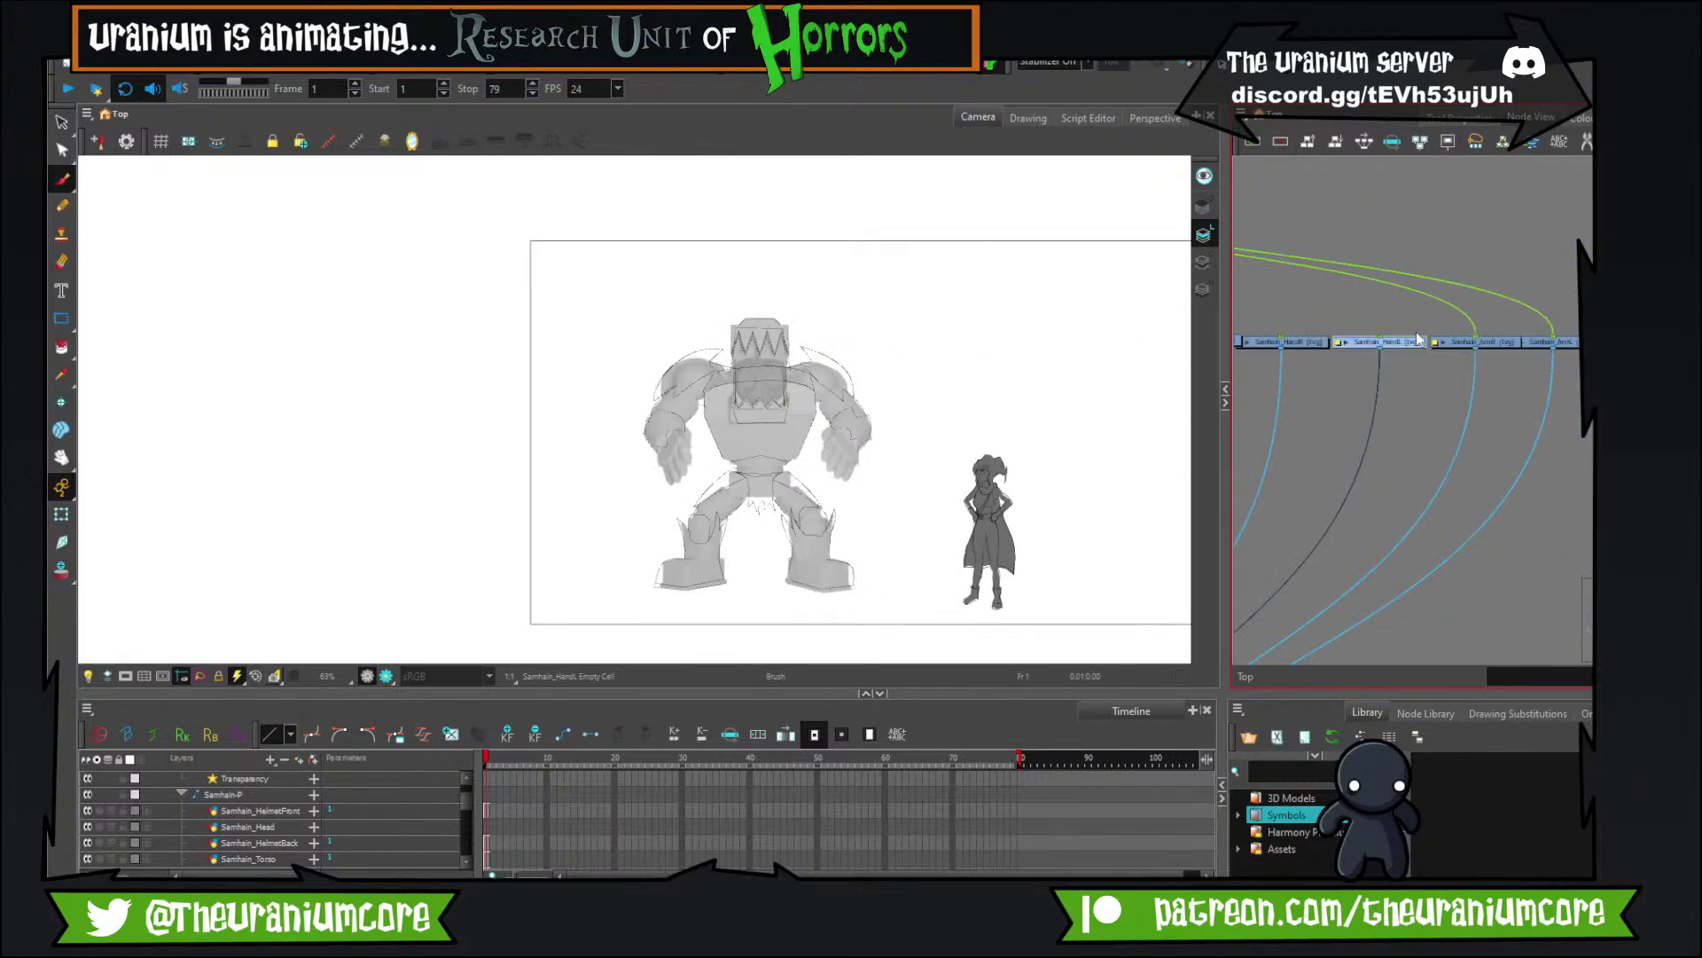
scroll(1370, 296, "up", 3)
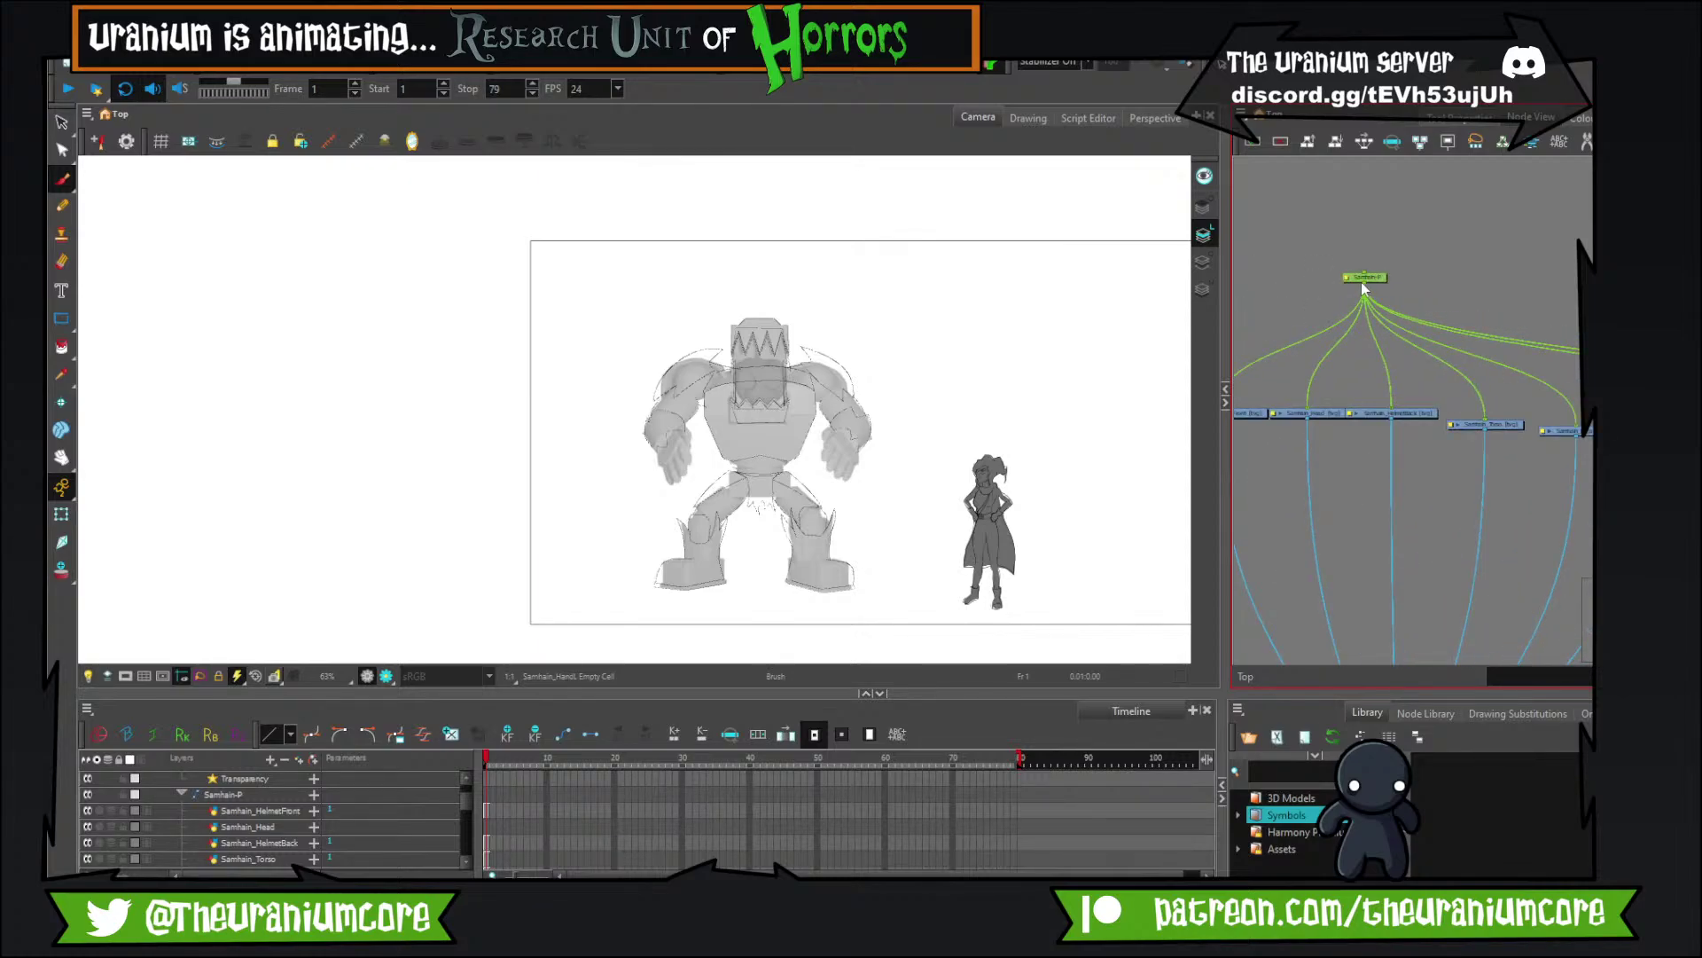
scroll(1370, 293, "down", 3)
scroll(1543, 368, "up", 3)
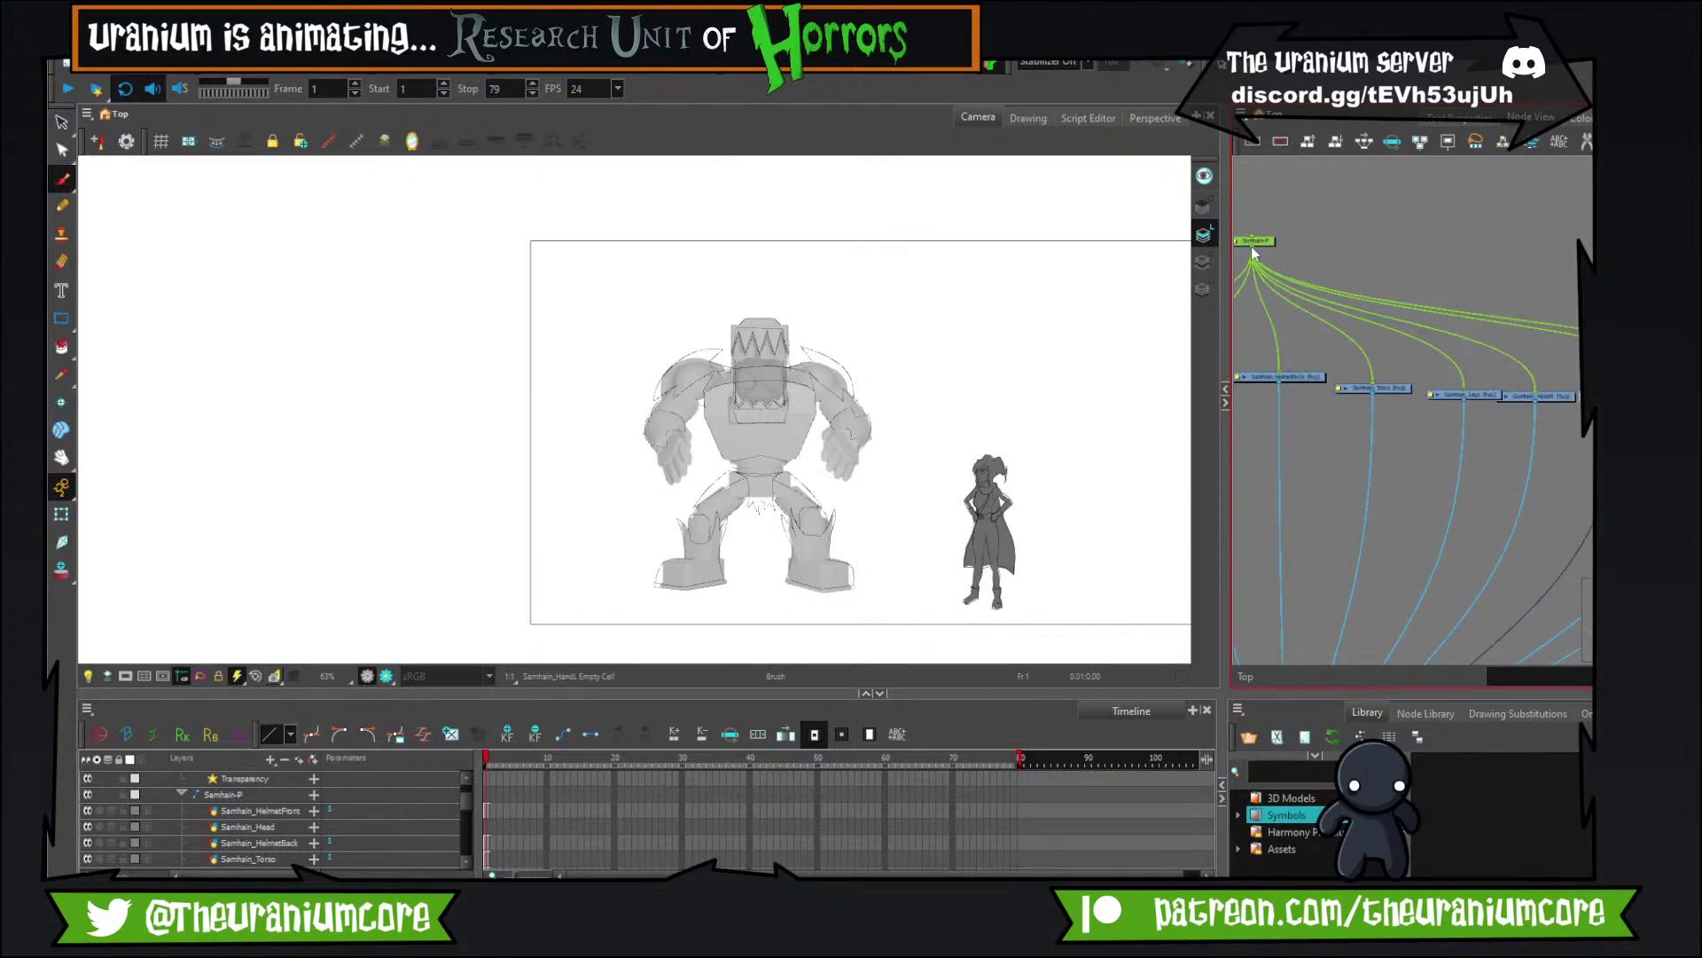
left_click_drag(1252, 249, 1634, 392)
scroll(741, 392, "up", 4)
left_click(62, 151)
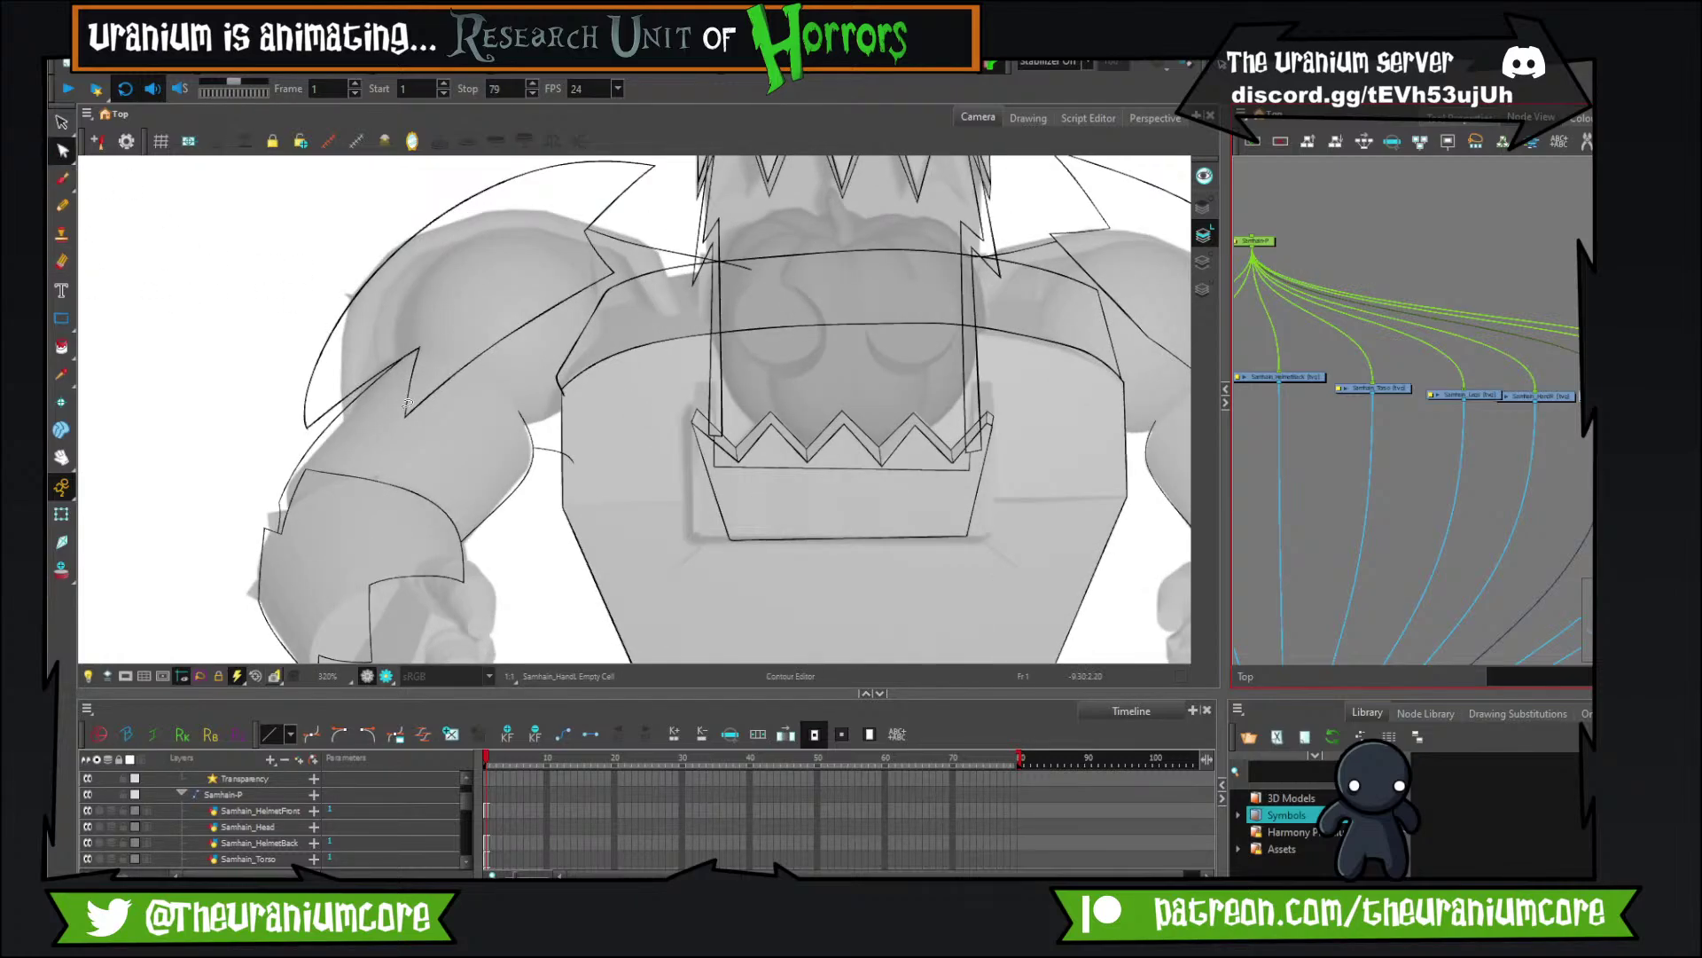
Try a brush stroke on Samhain_HandL at the wrist of the hand farther from the small character, and undo it.
left_click(62, 179)
left_click_drag(377, 532, 569, 270)
left_click_drag(555, 399, 529, 461)
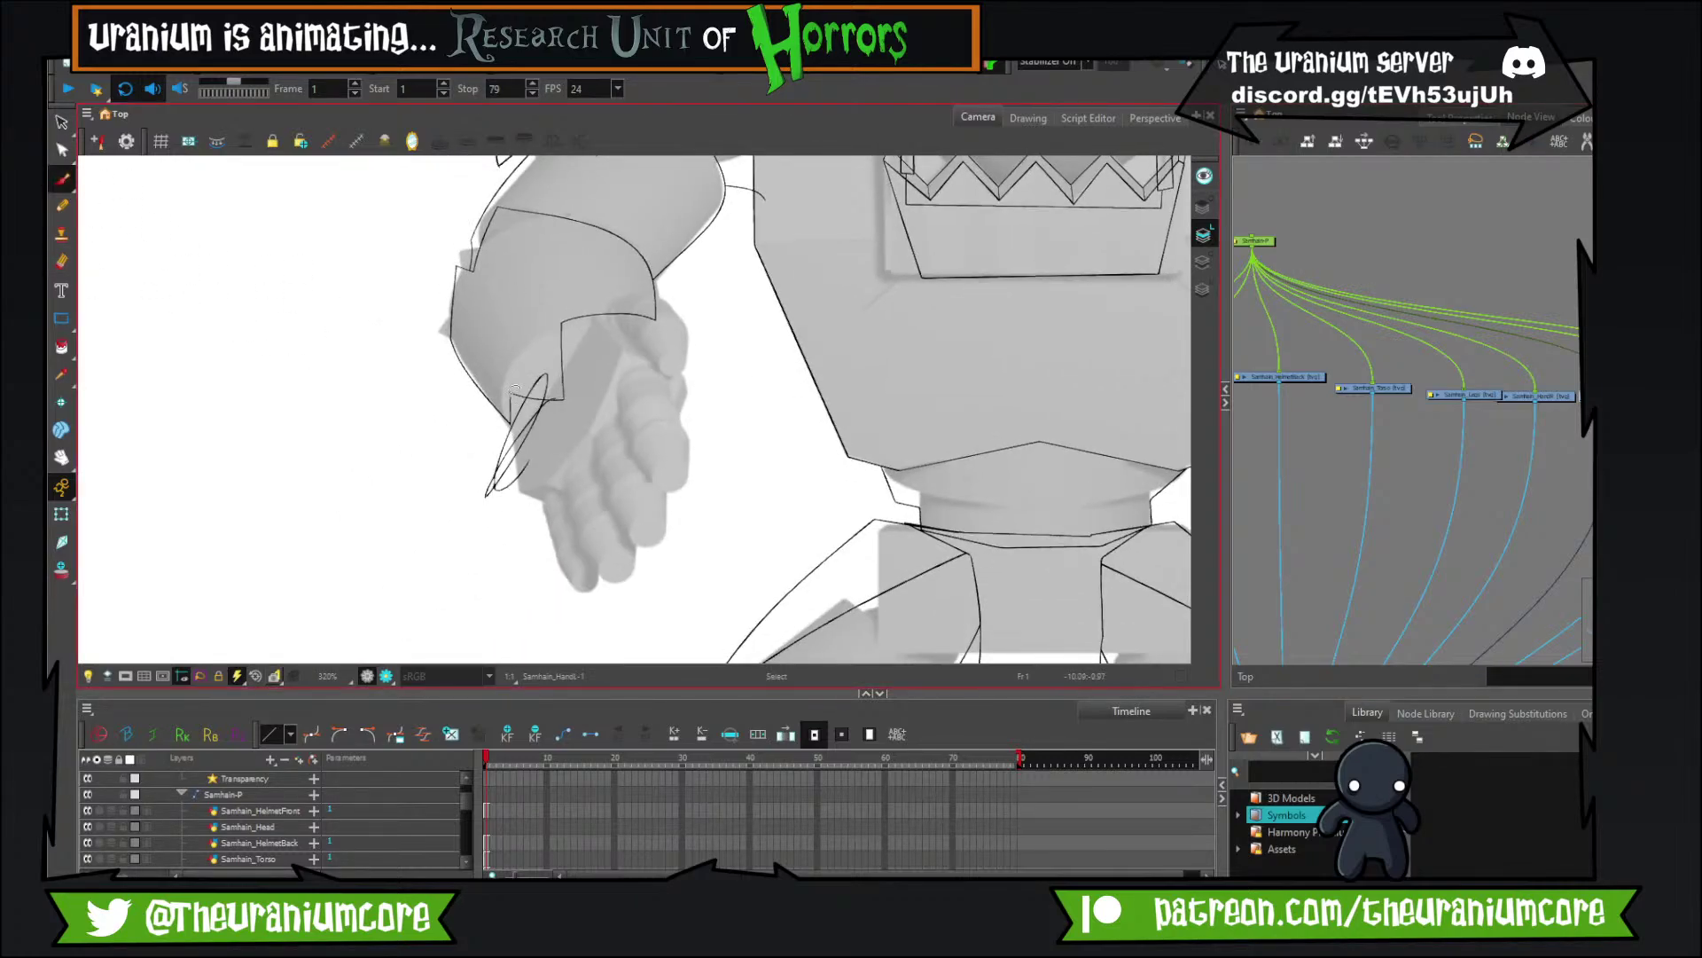
key("ctrl+z")
scroll(512, 390, "up", 2)
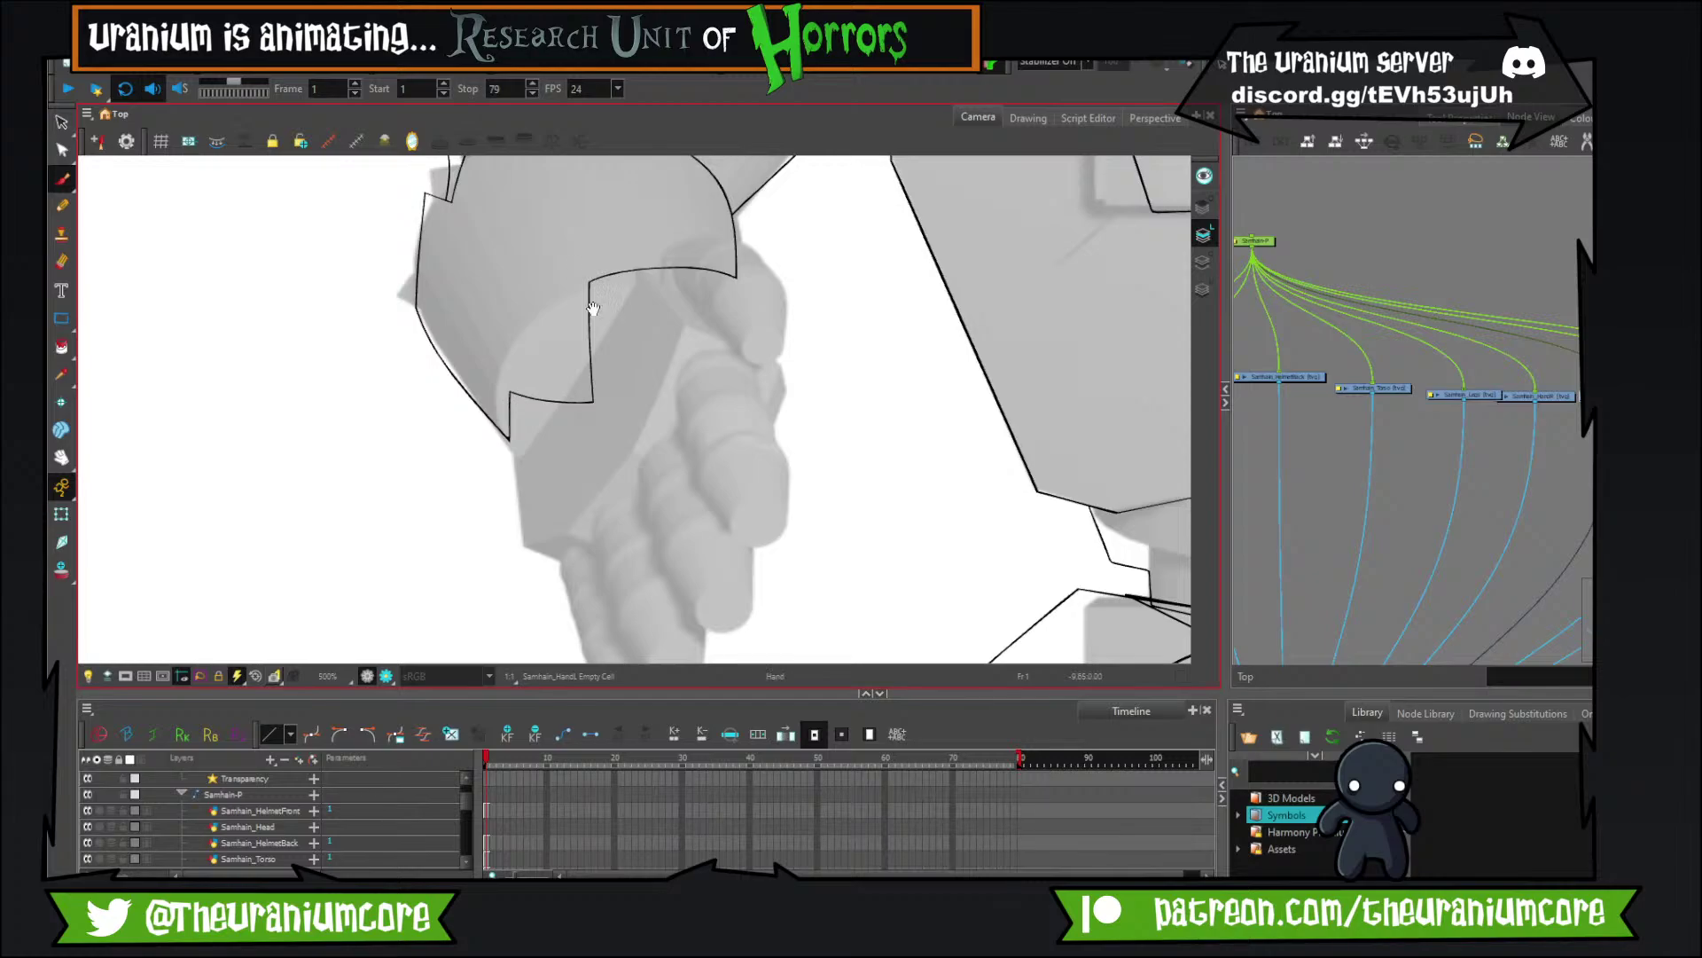
left_click_drag(593, 308, 557, 320)
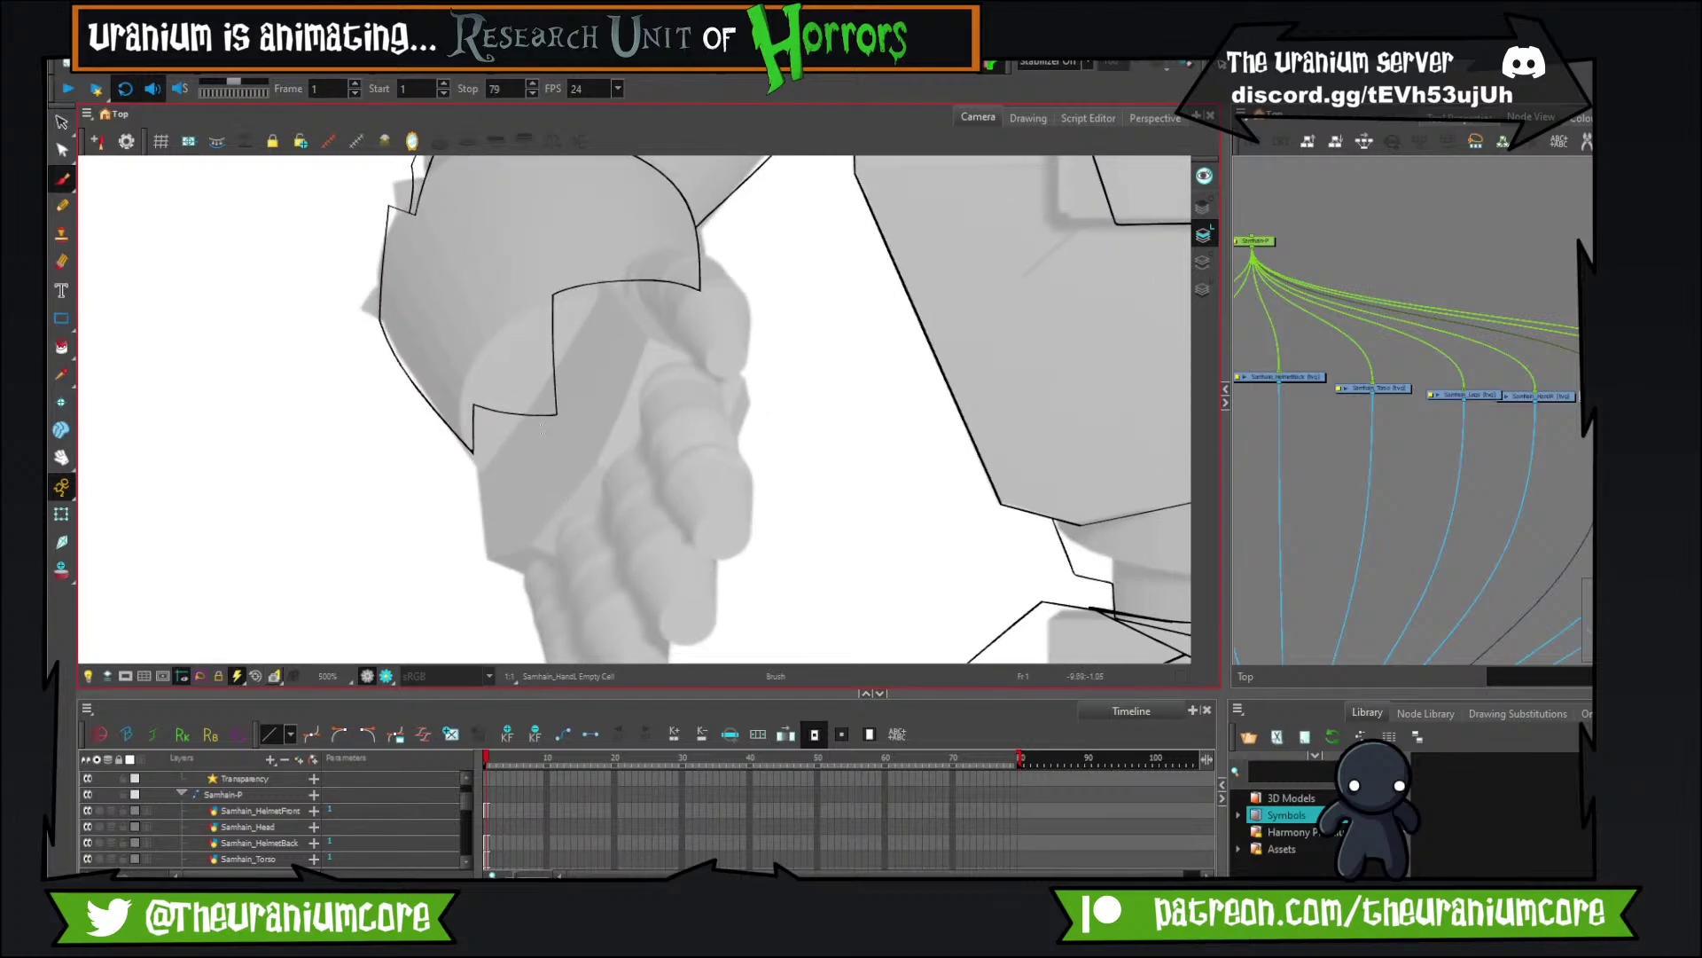
Disable and re-enable the Samhain_ArmR drawing to check which part of the robot it holds.
left_click(1491, 399)
scroll(1540, 391, "down", 4)
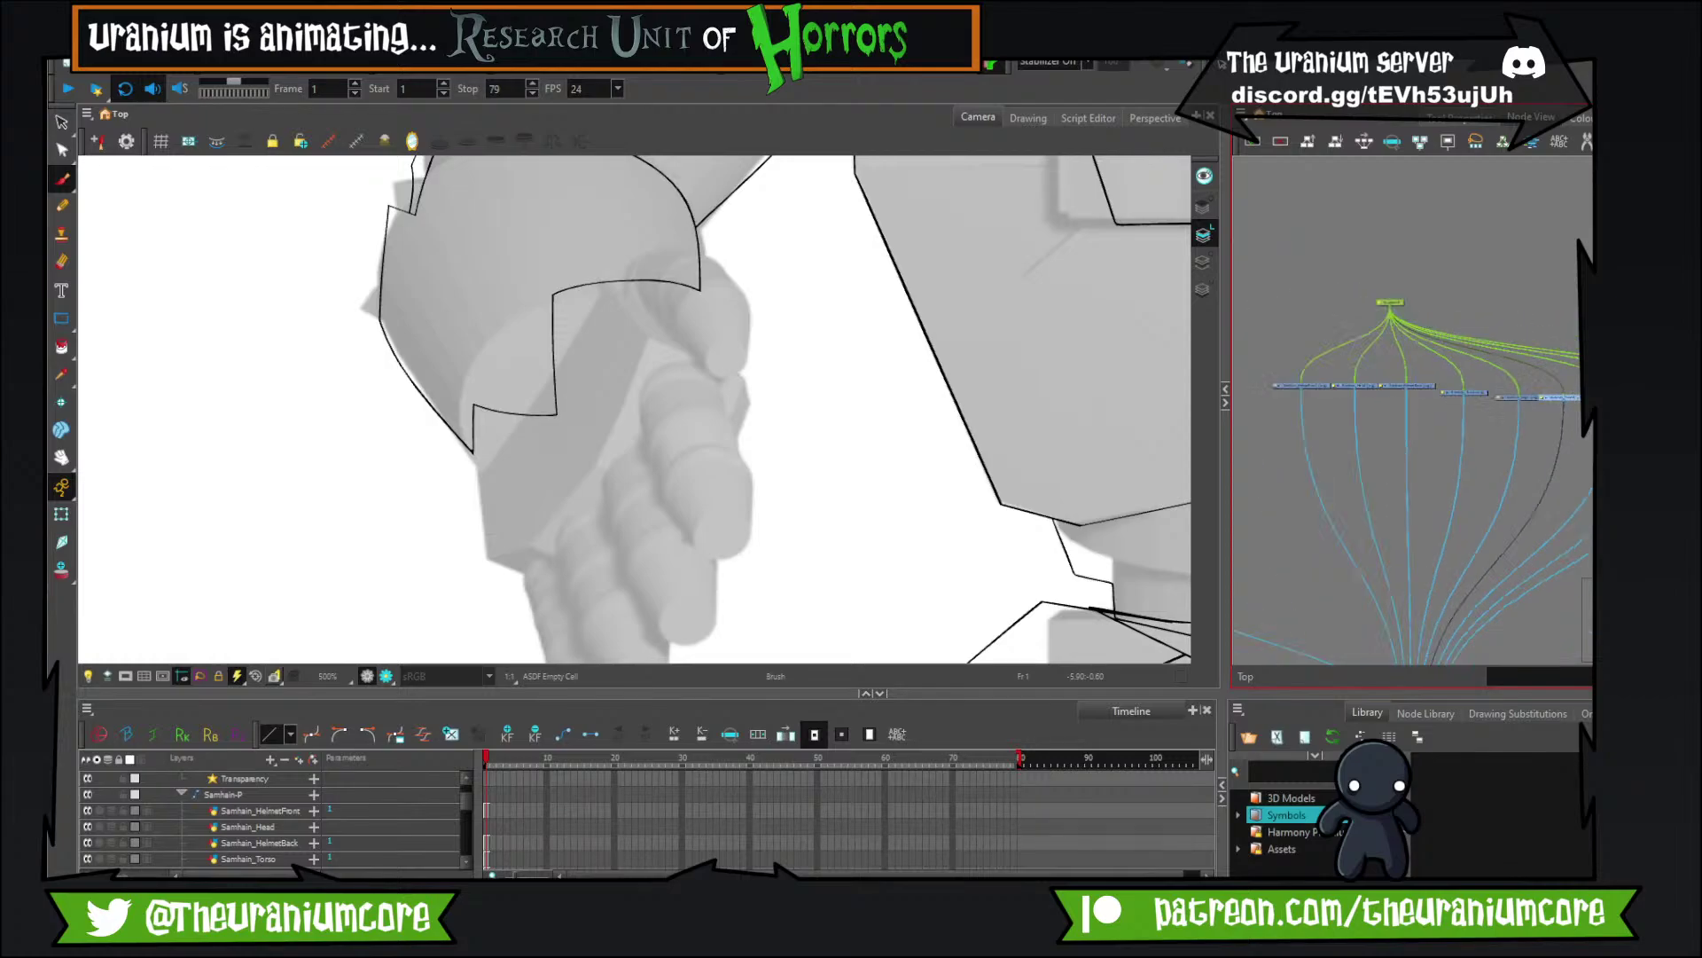
scroll(1541, 391, "up", 6)
left_click_drag(1541, 391, 1366, 395)
left_click(1625, 398)
key("d")
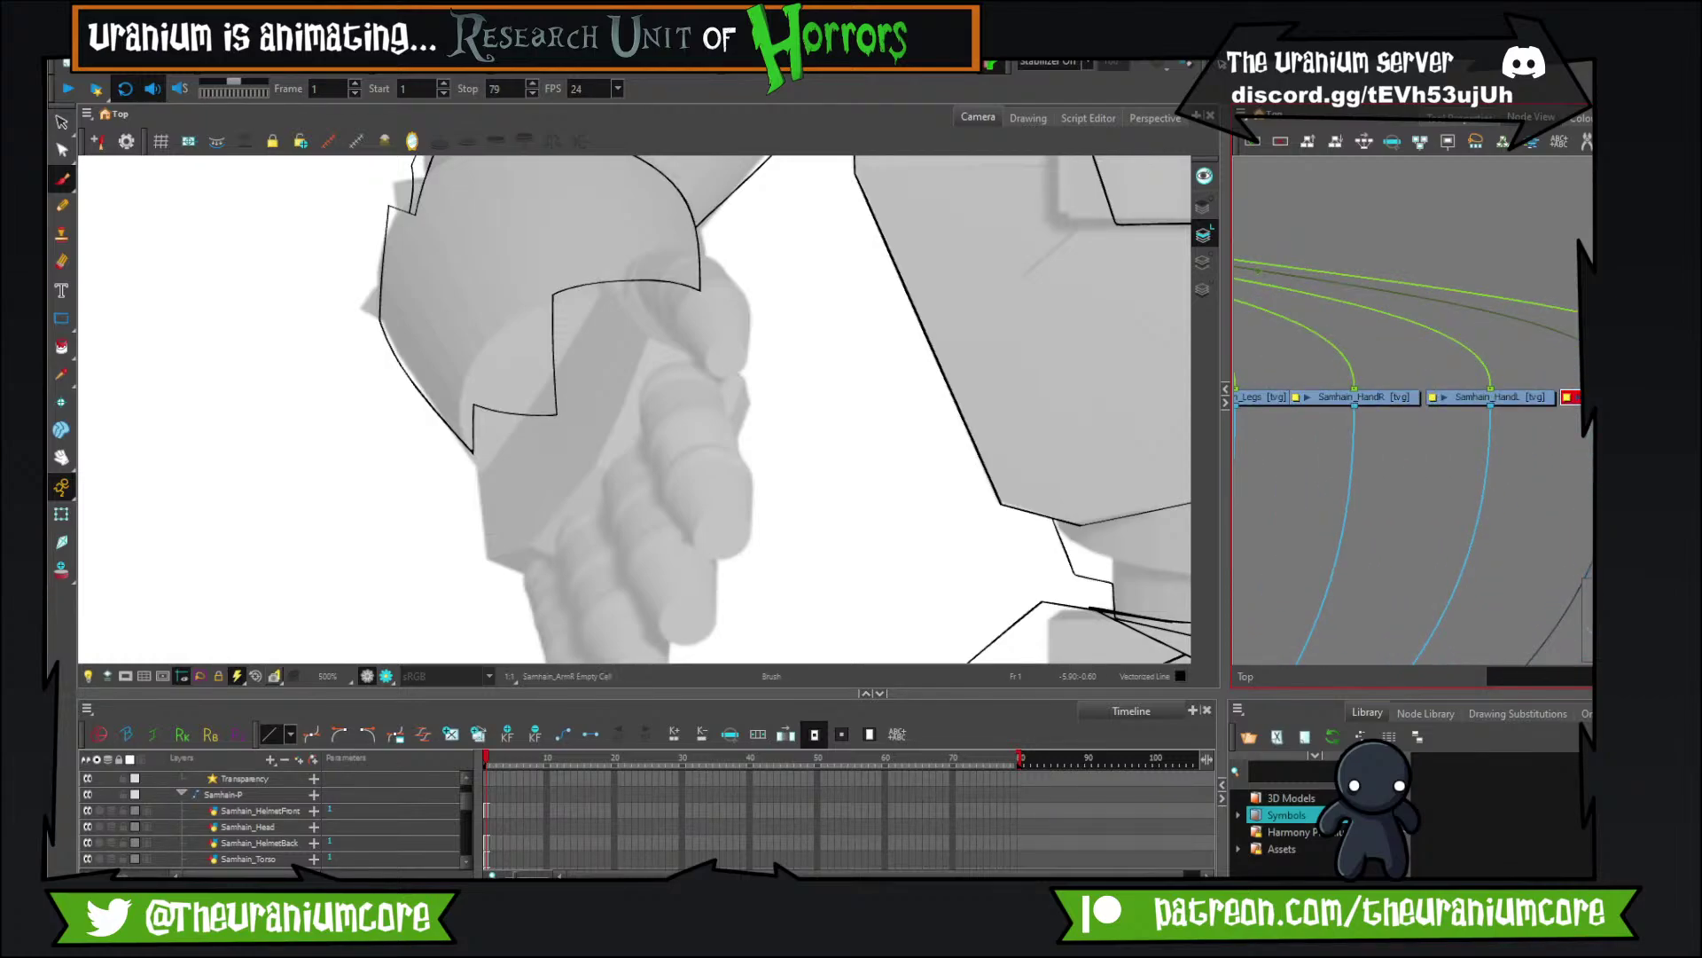
left_click_drag(1634, 401, 1537, 407)
key("a")
Toggle Samhain_HandR and Samhain_ArmR off and on for comparison, leaving Samhain_HandR selected for drawing.
left_click(1301, 407)
scroll(896, 408, "down", 7)
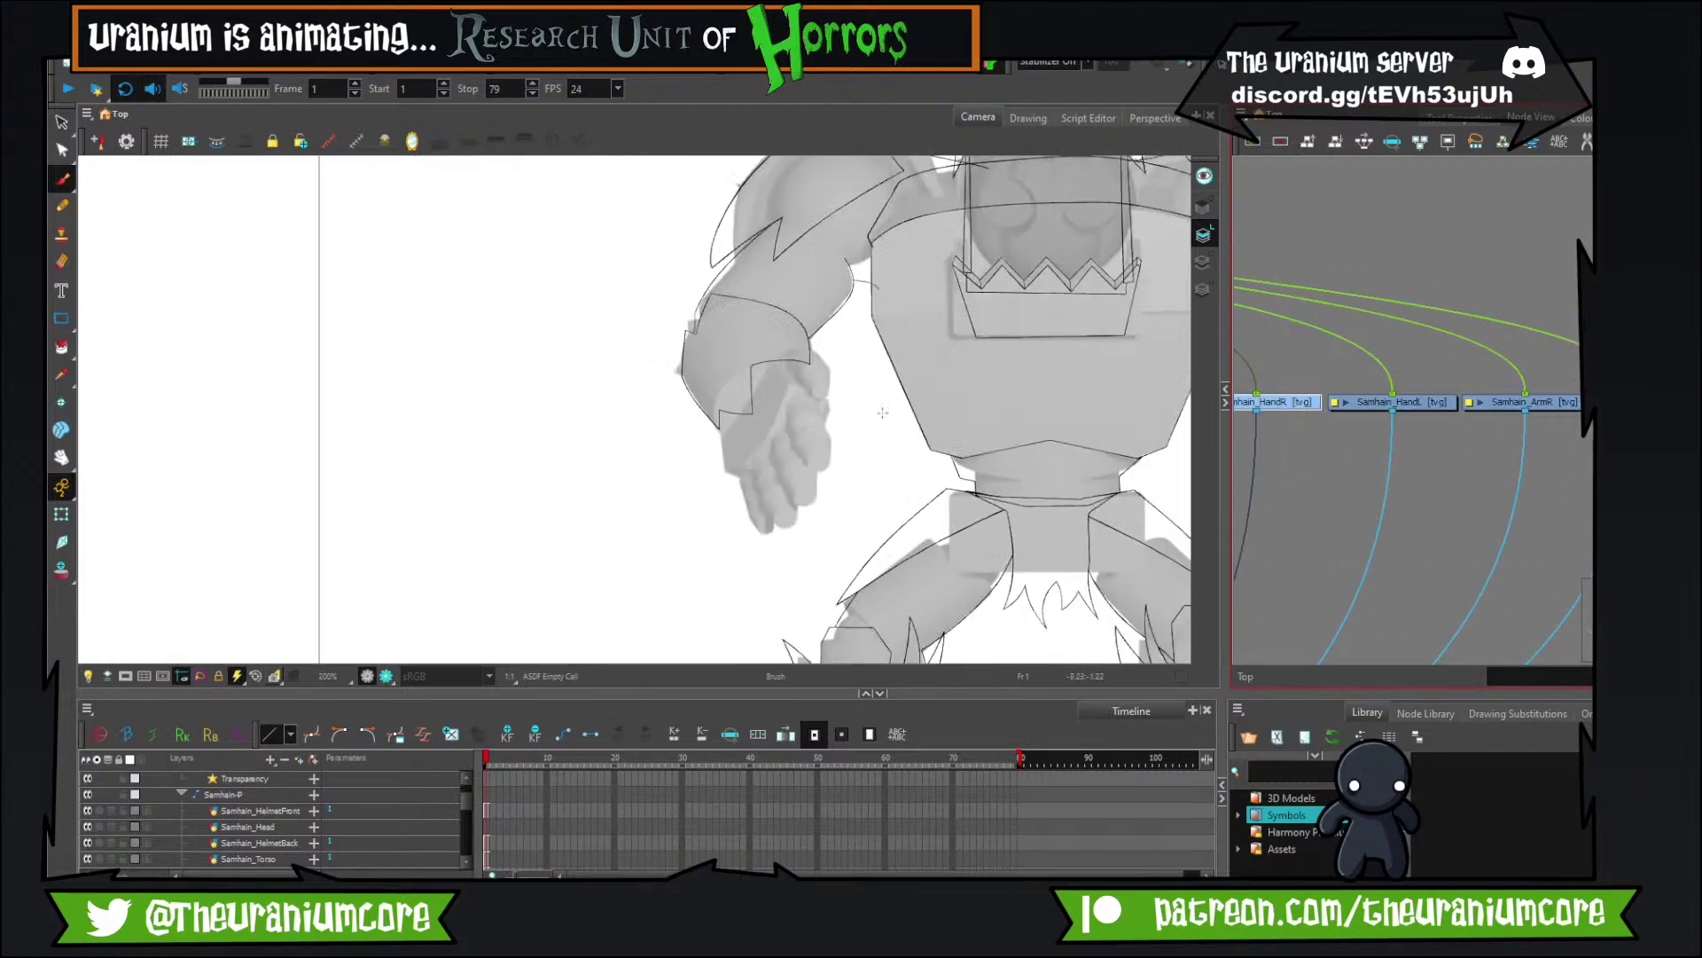
key("d")
key("a")
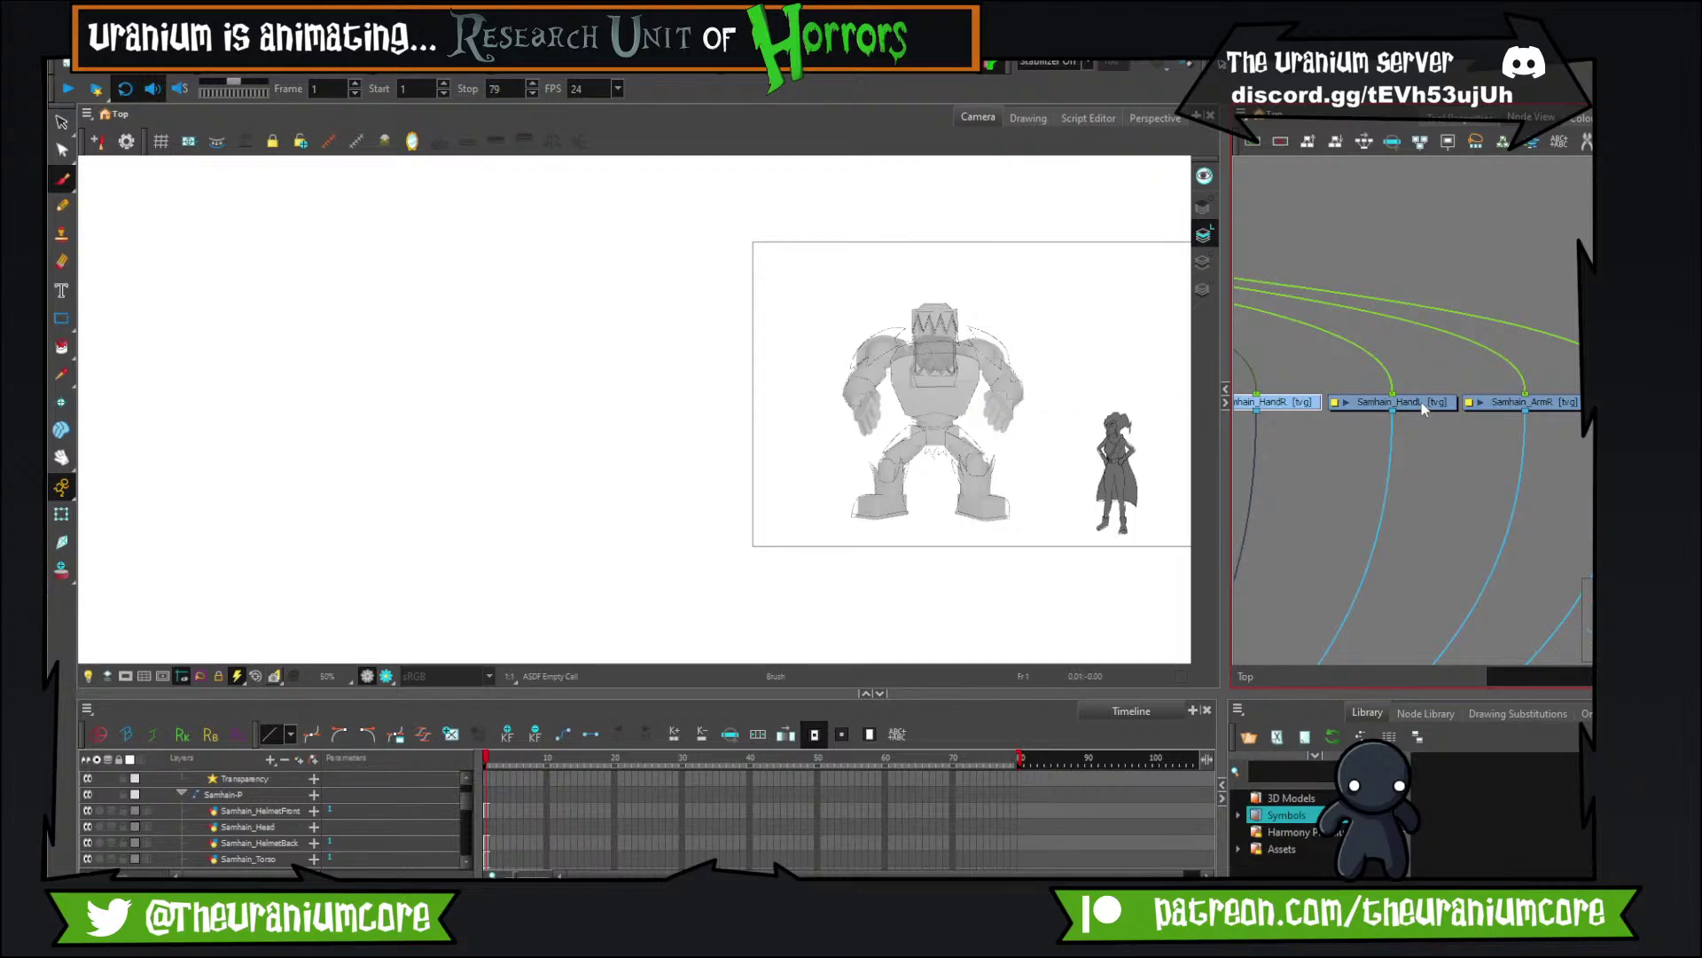
scroll(1454, 406, "up", 2)
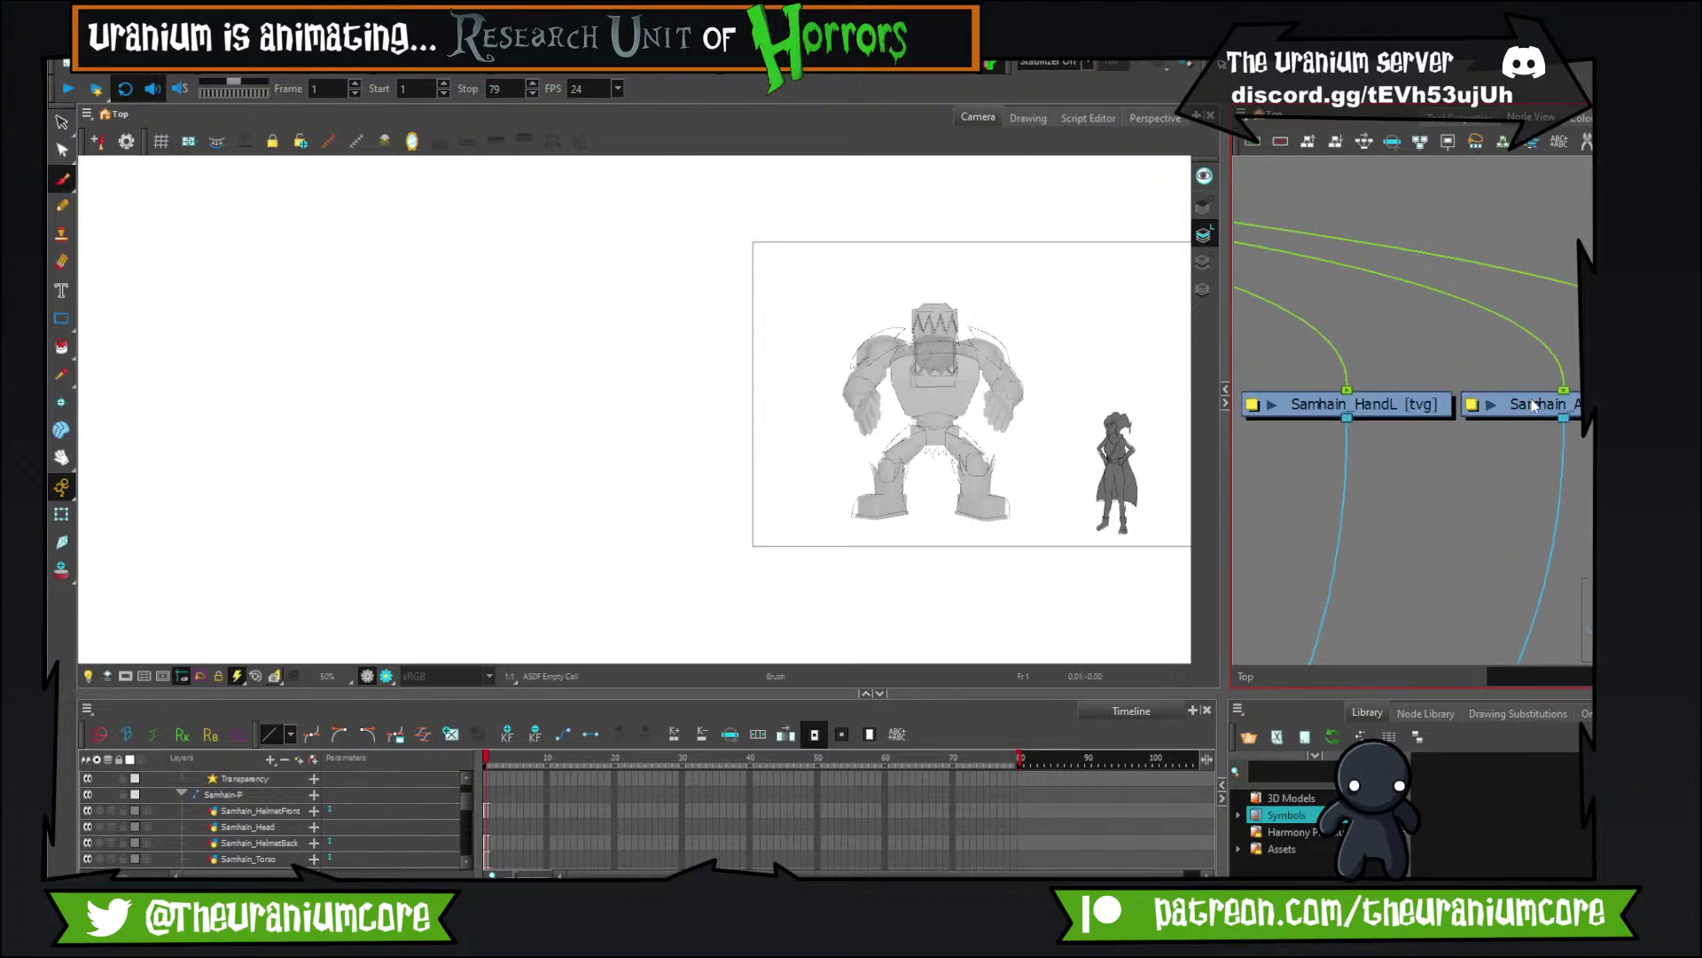
left_click(1531, 405)
key("d")
key("a")
scroll(1419, 408, "down", 3)
left_click(1303, 406)
scroll(1303, 406, "up", 2)
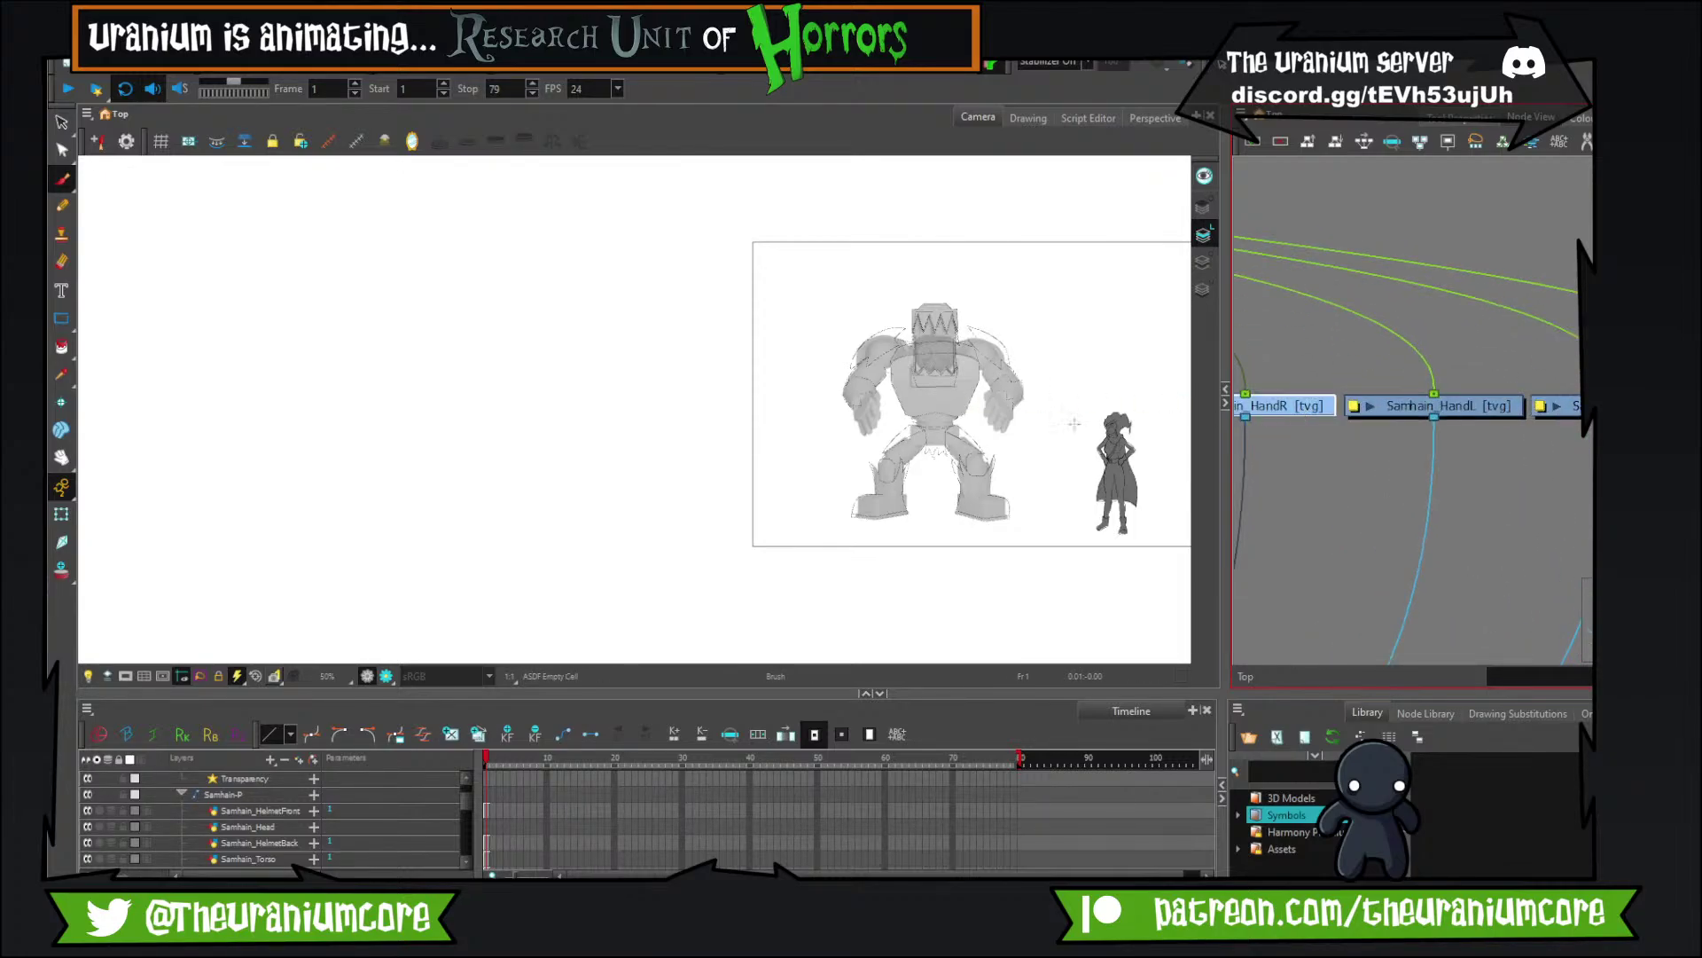
Brush the thumb-side edge and the inner curved edge of the dark palm band on the hand nearest the small character.
scroll(1104, 390, "up", 8)
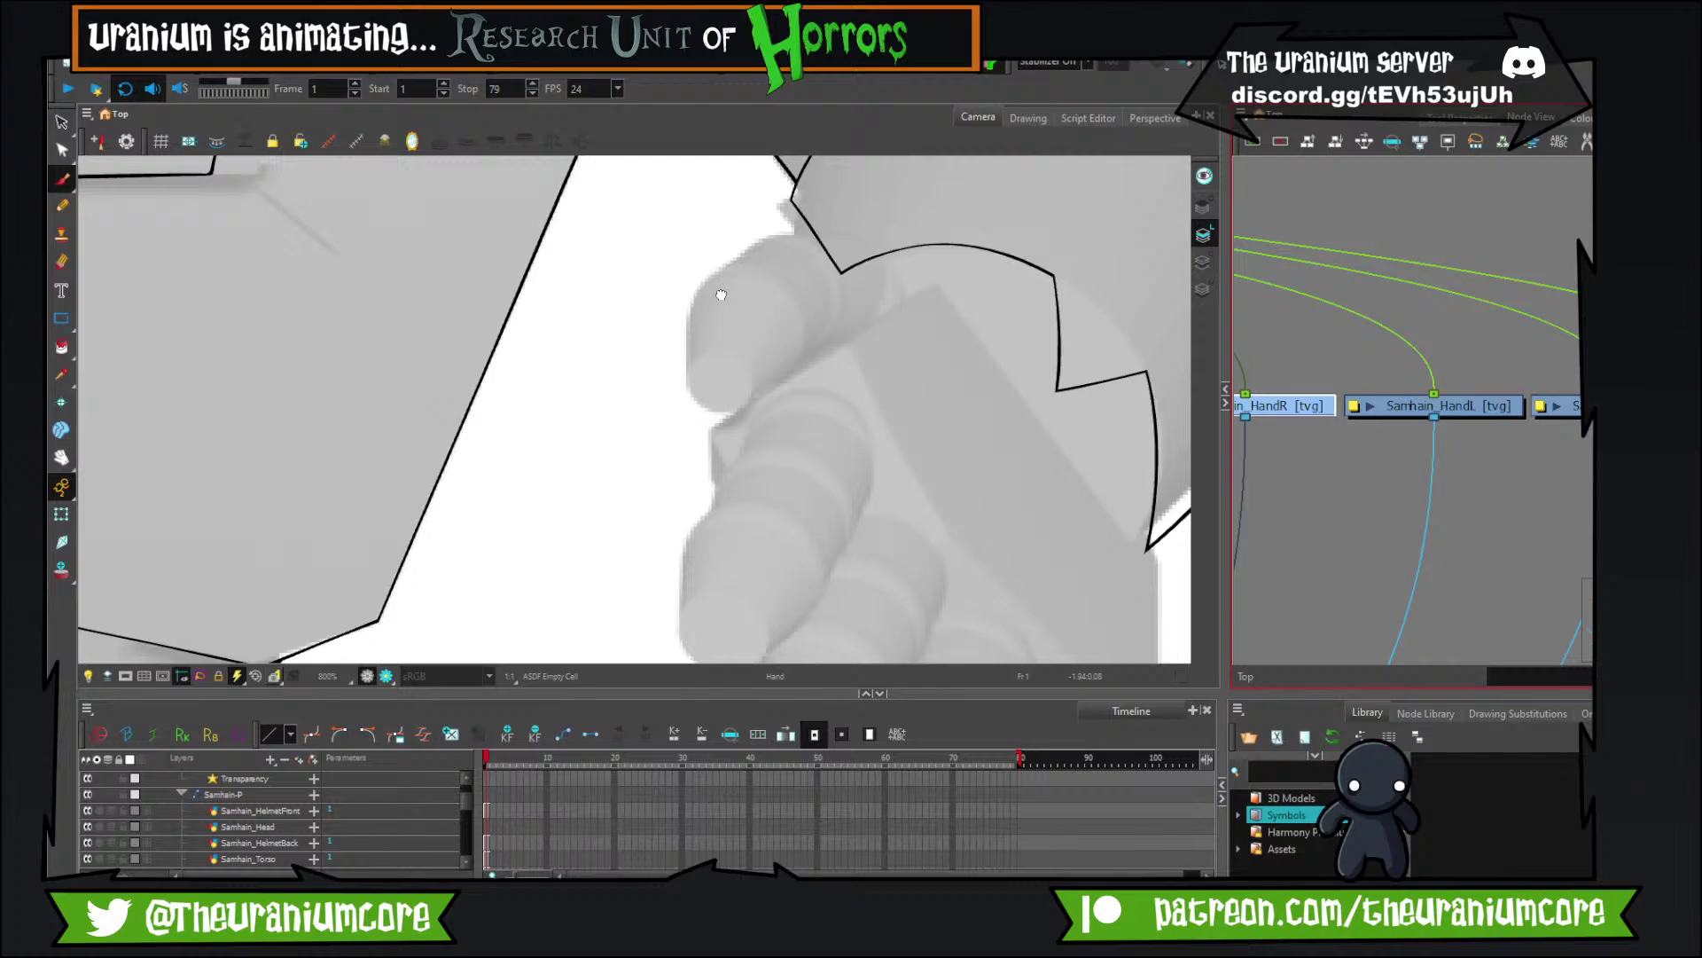
left_click_drag(721, 295, 555, 319)
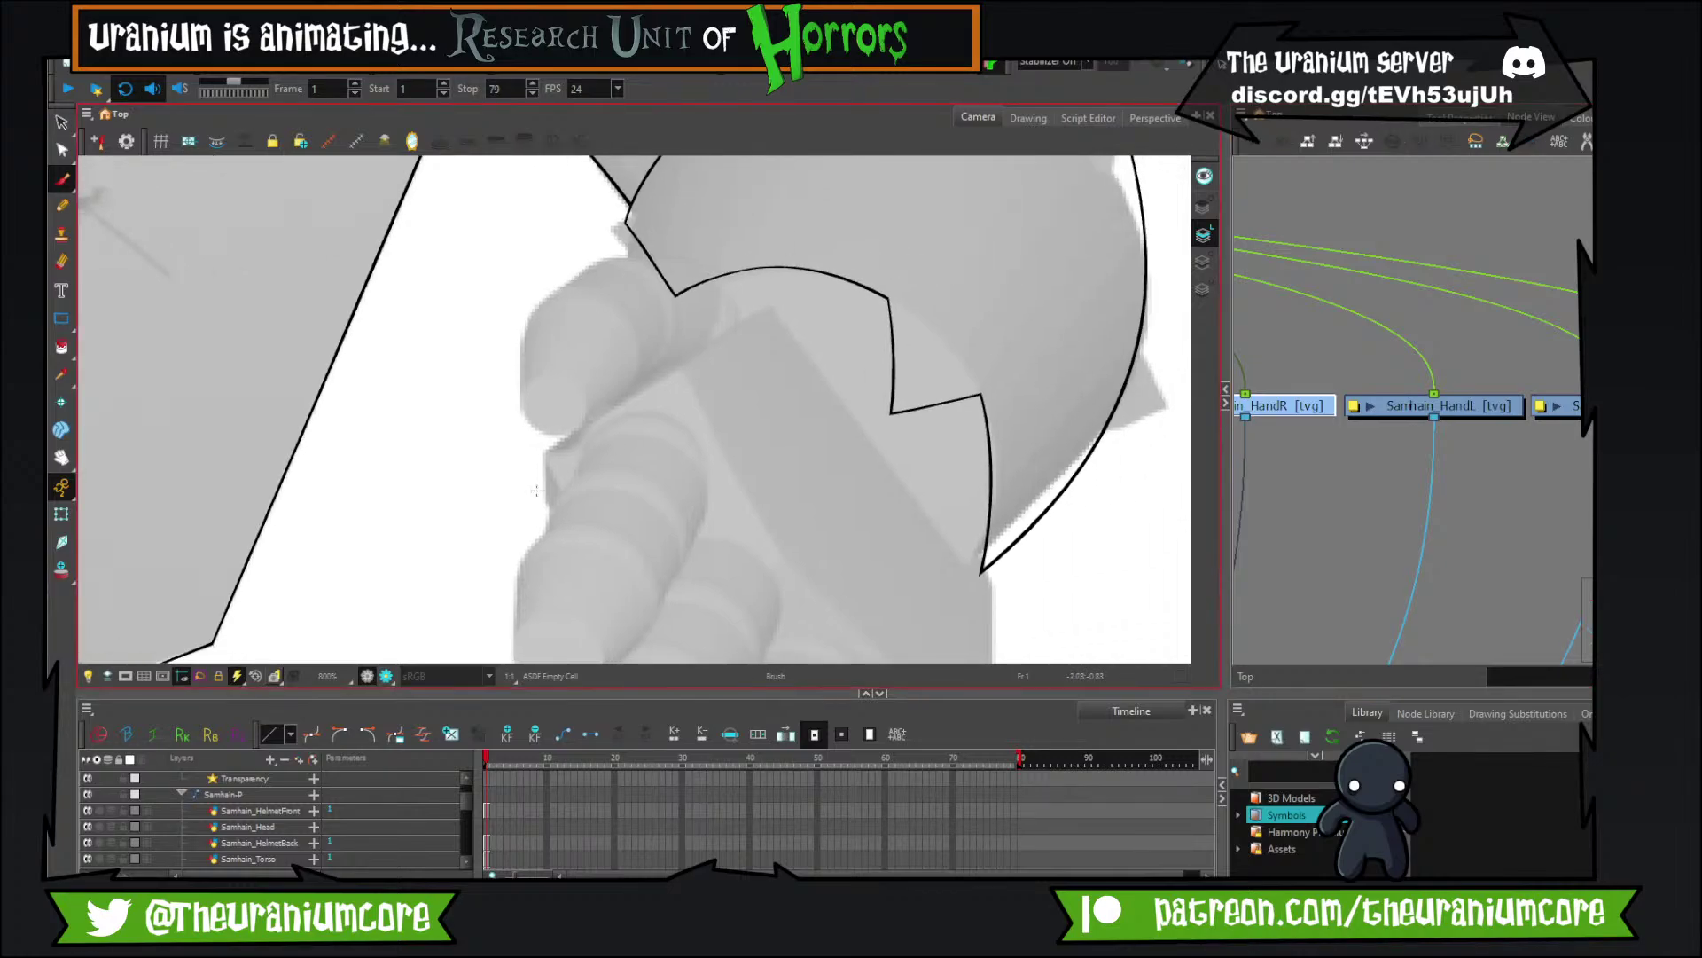
key("ctrl+z")
mouse_move(532, 495)
left_mouse_down()
mouse_move(857, 229)
mouse_move(816, 293)
left_mouse_up()
left_click_drag(768, 437, 740, 289)
left_click_drag(635, 211, 998, 634)
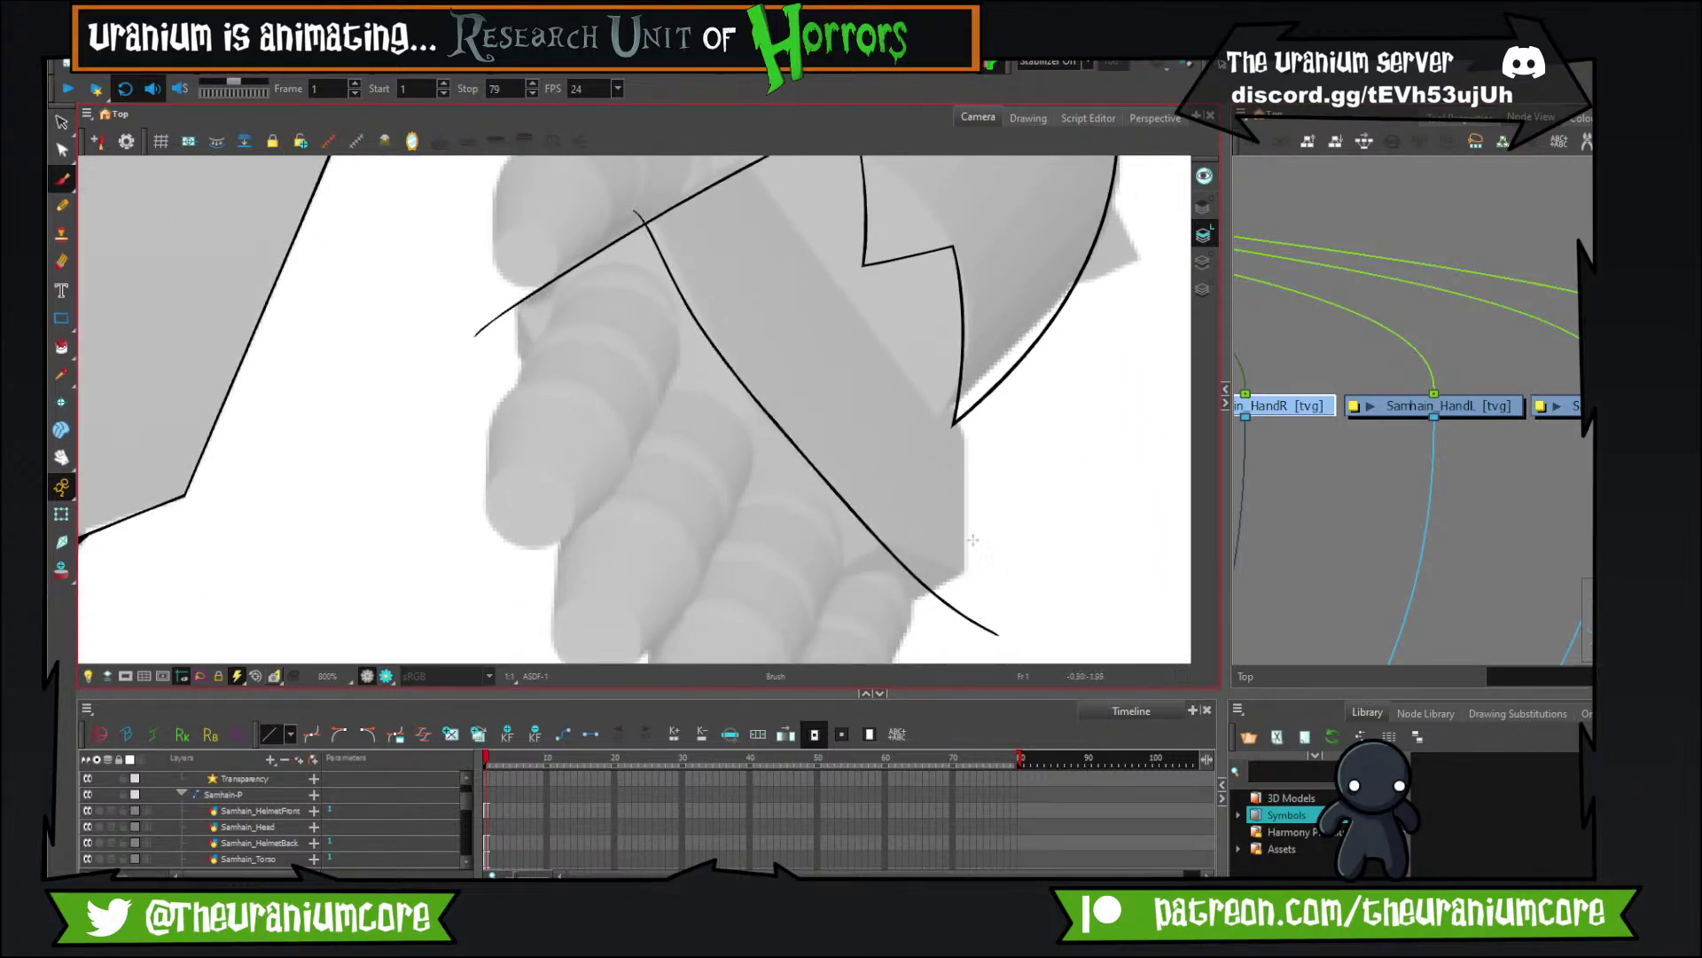
Brush the straight forearm-side edge and the short outer edge to enclose the dark palm band.
left_click_drag(757, 307, 684, 363)
left_click_drag(653, 204, 983, 553)
left_click_drag(940, 474, 934, 466)
key("ctrl+z")
left_click_drag(846, 382, 875, 454)
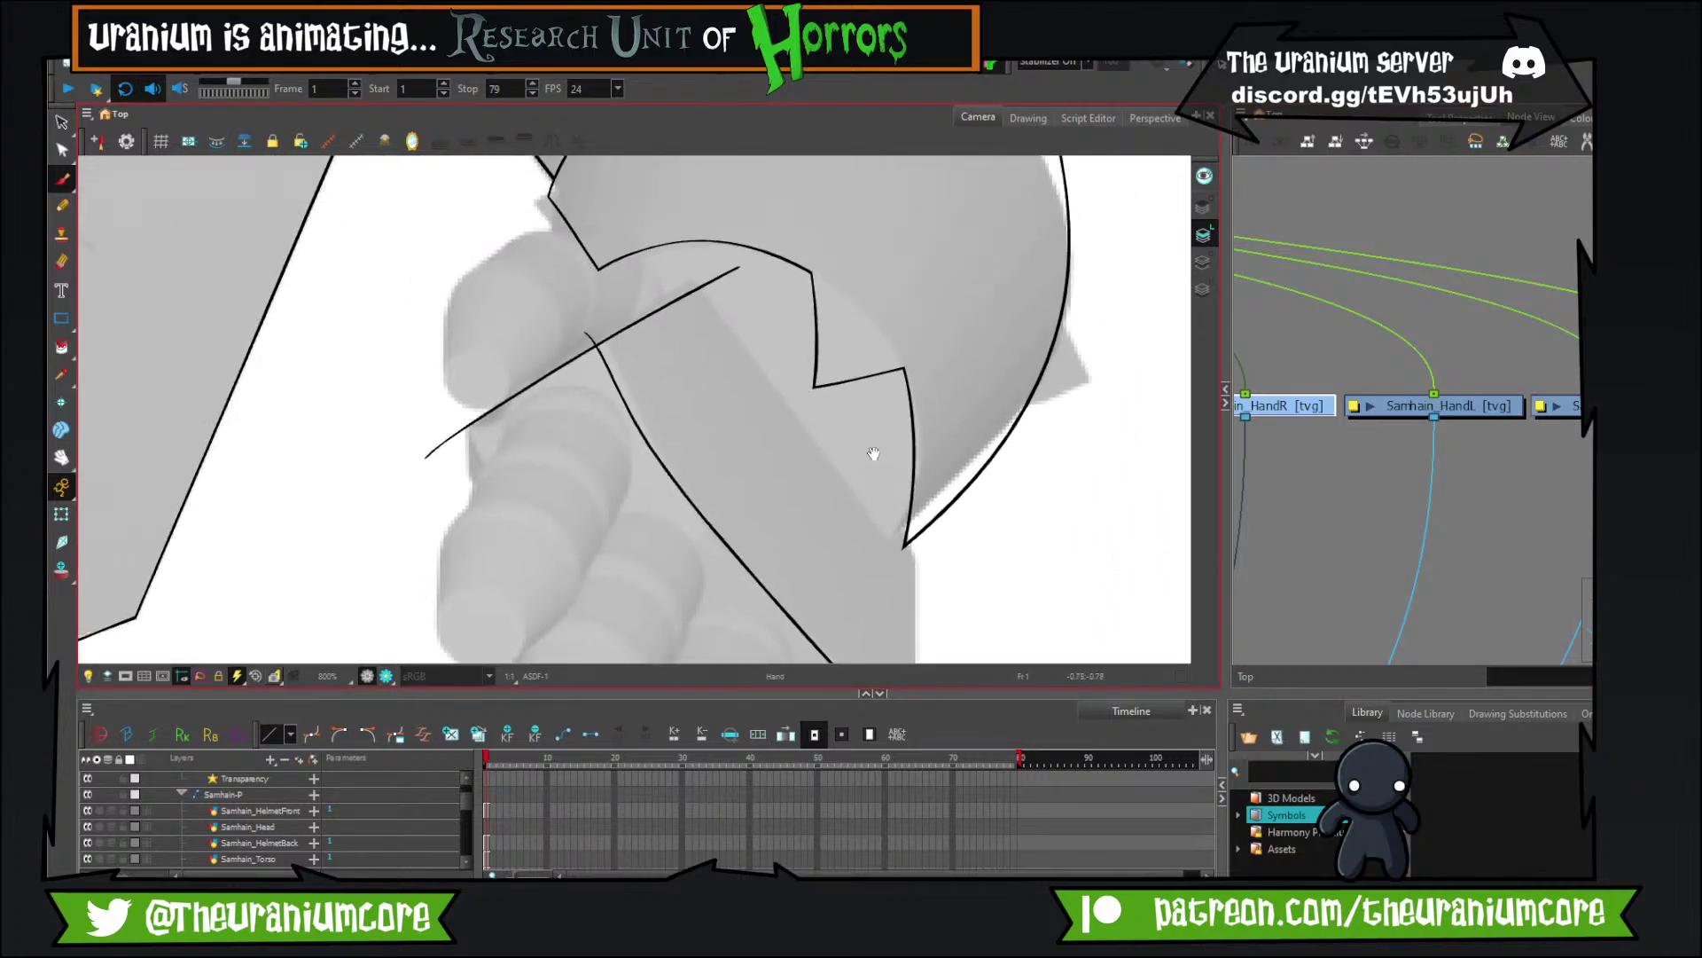
mouse_move(685, 284)
left_mouse_down()
mouse_move(995, 623)
mouse_move(955, 390)
left_mouse_up()
left_click_drag(892, 306, 902, 632)
scroll(772, 435, "down", 2)
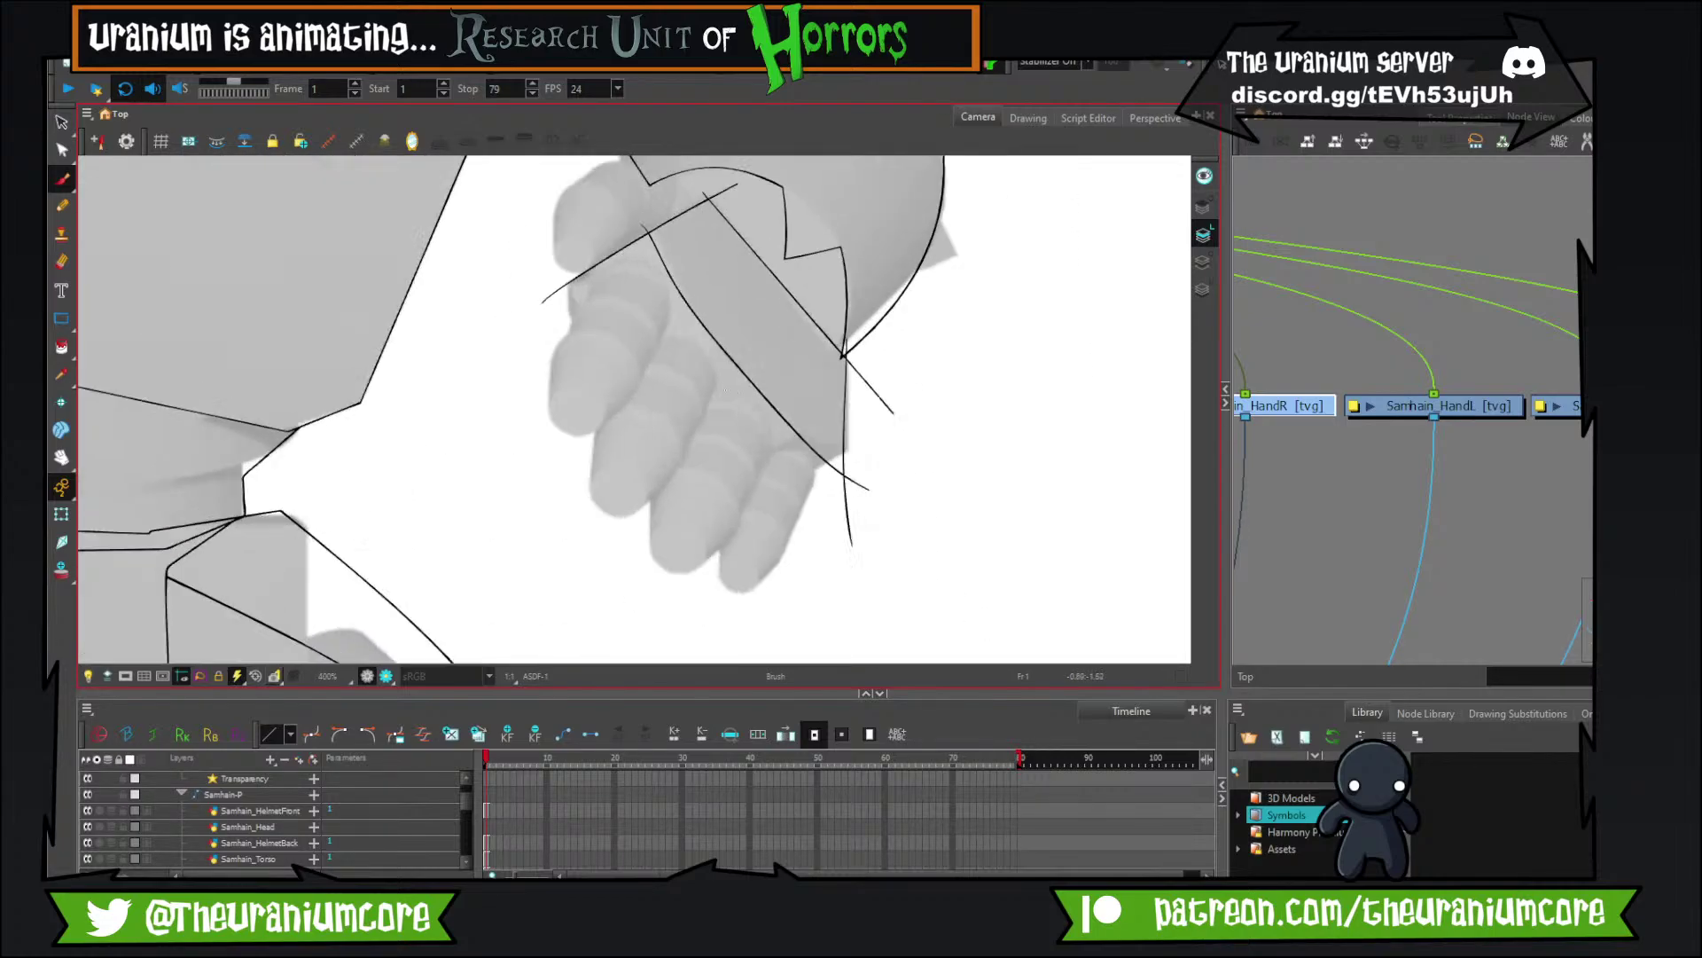
Trim the overshooting line ends at the corners of the palm band with the Cutter tool.
scroll(764, 453, "up", 1)
left_click_drag(642, 337, 581, 516)
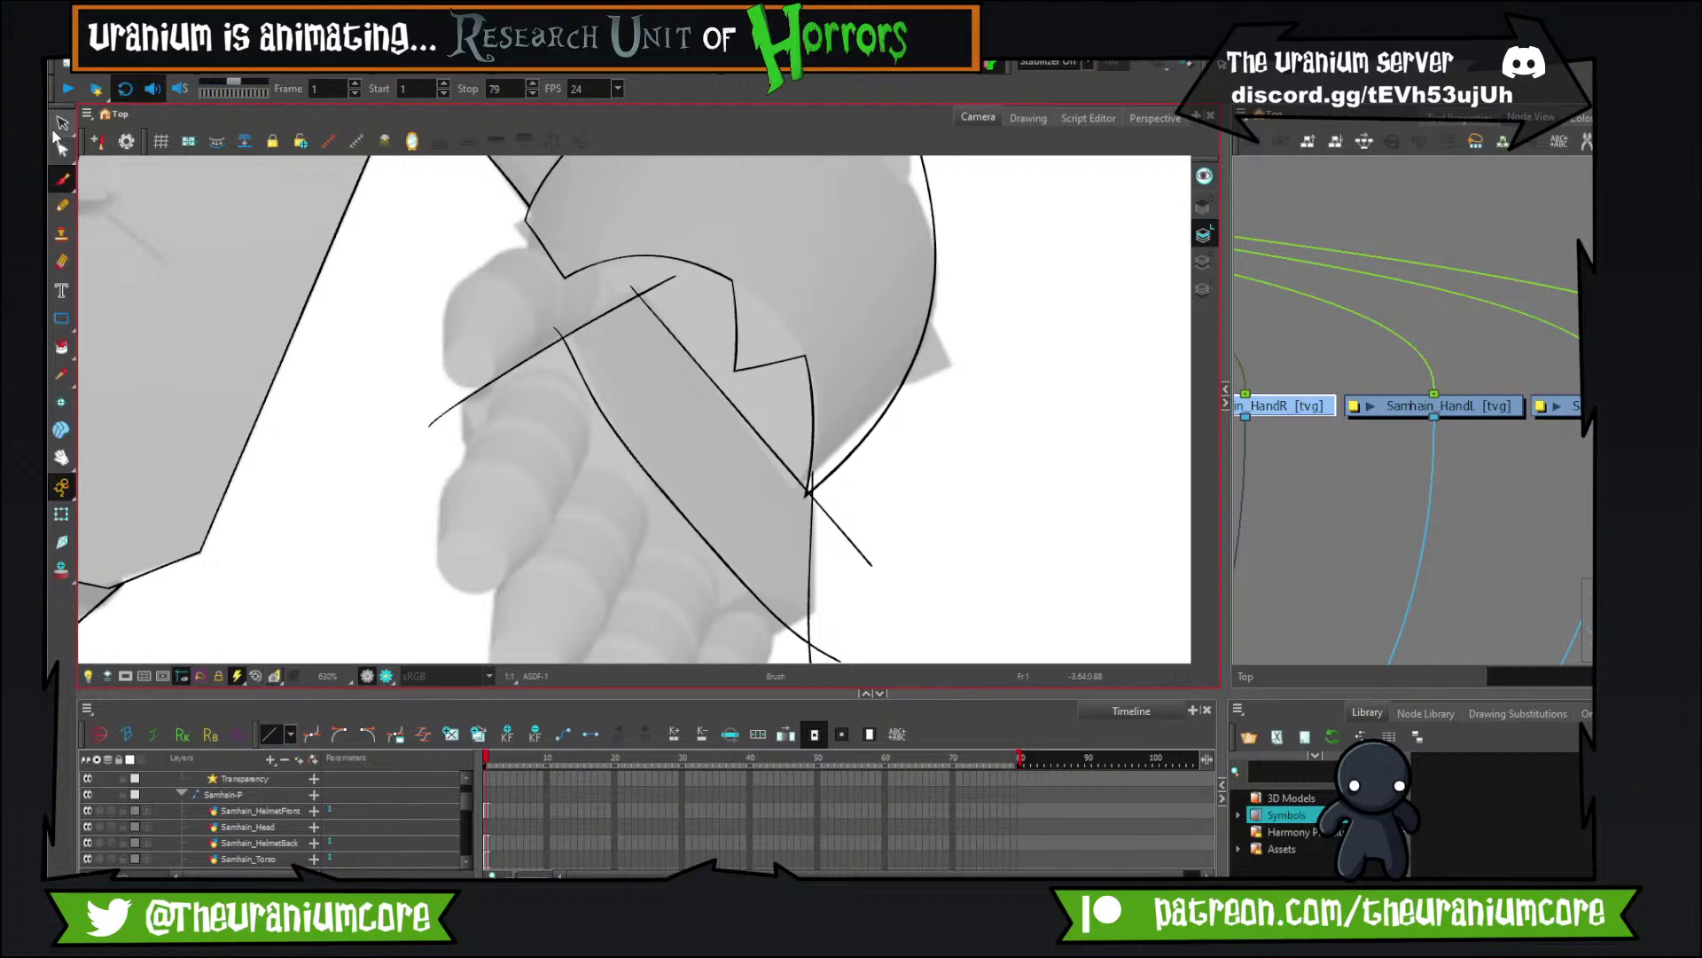
left_click(59, 129)
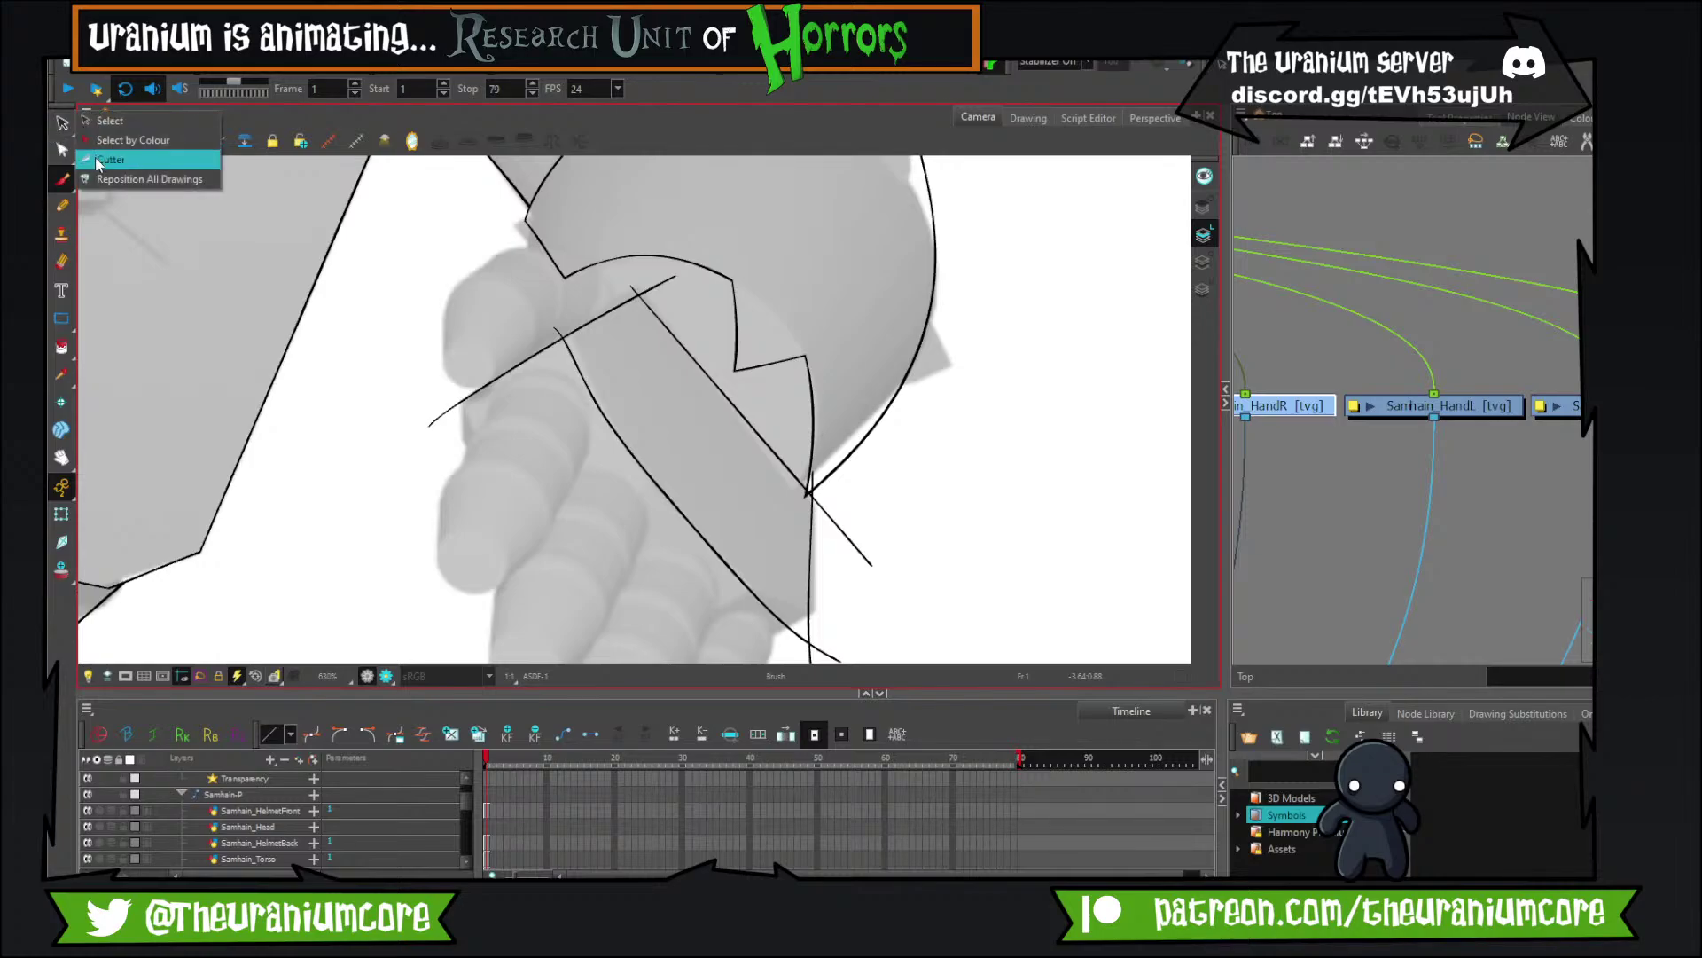
left_click(102, 161)
mouse_move(554, 385)
left_mouse_down()
mouse_move(589, 272)
mouse_move(546, 330)
mouse_move(588, 276)
left_mouse_up()
key("ctrl+z")
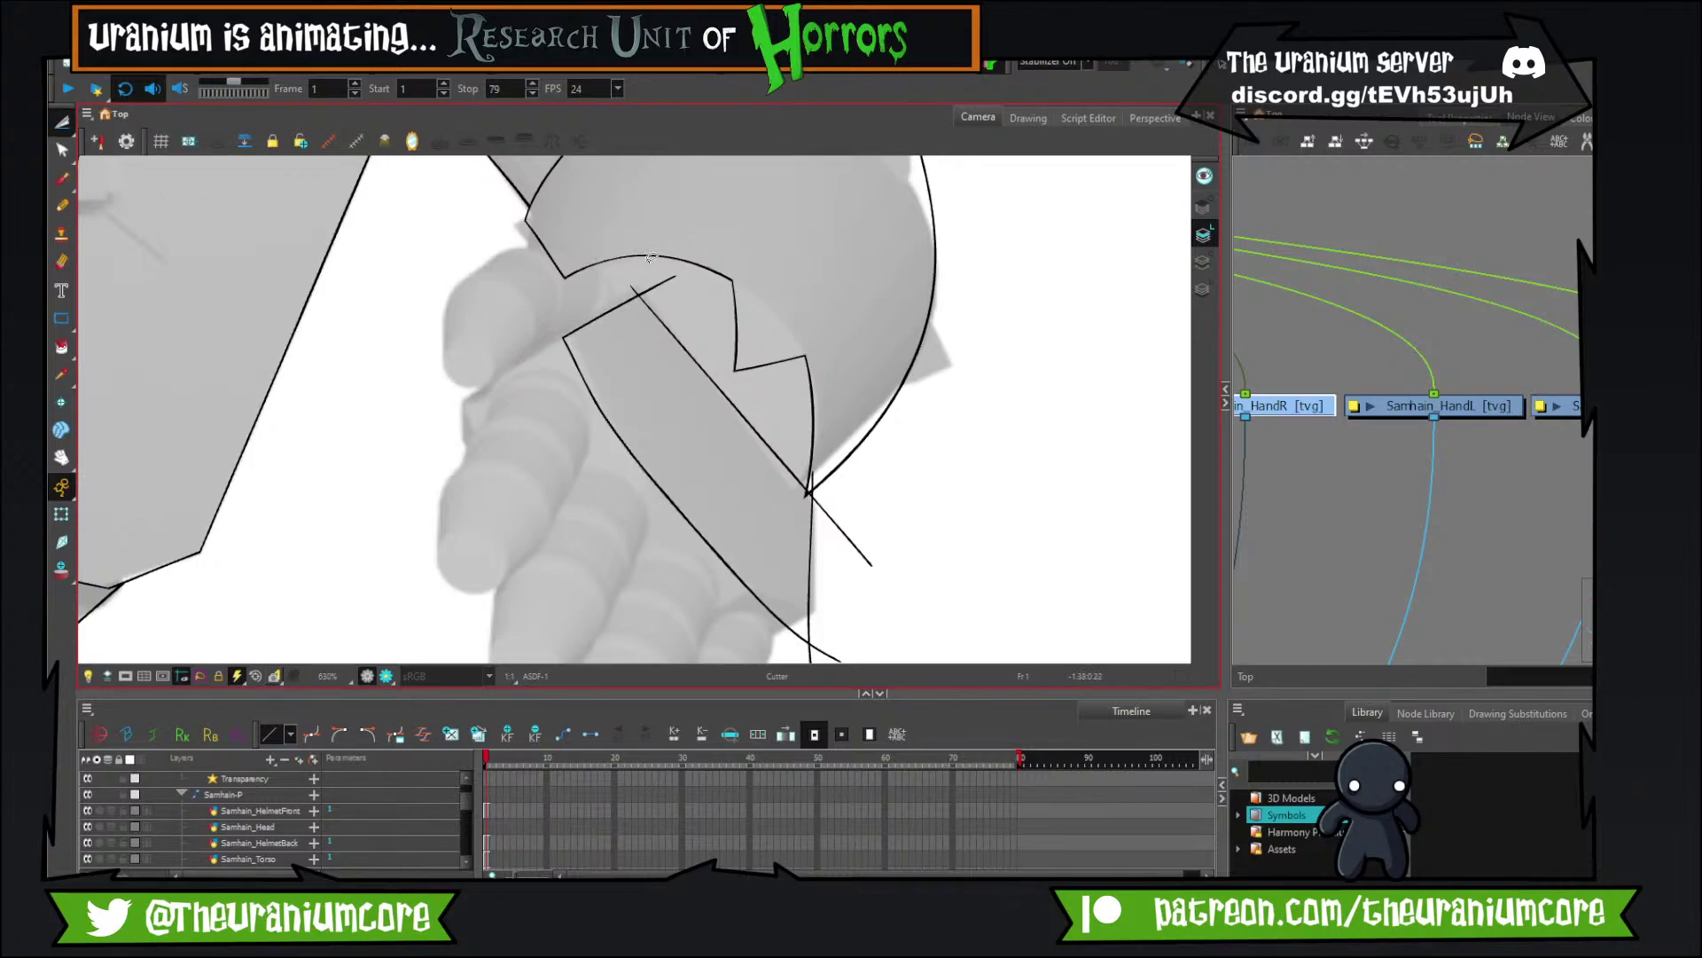
left_click_drag(883, 502, 825, 661)
left_click_drag(820, 567, 808, 469)
left_click_drag(780, 369, 842, 416)
mouse_move(844, 451)
left_mouse_down()
mouse_move(735, 521)
mouse_move(825, 362)
left_mouse_up()
left_click_drag(805, 485, 764, 497)
left_click_drag(802, 366, 843, 542)
Outline the palm area across the finger bases with the brush and cut off the overshooting corner ends.
left_click(62, 177)
mouse_move(455, 374)
left_mouse_down()
mouse_move(675, 381)
mouse_move(807, 323)
left_mouse_up()
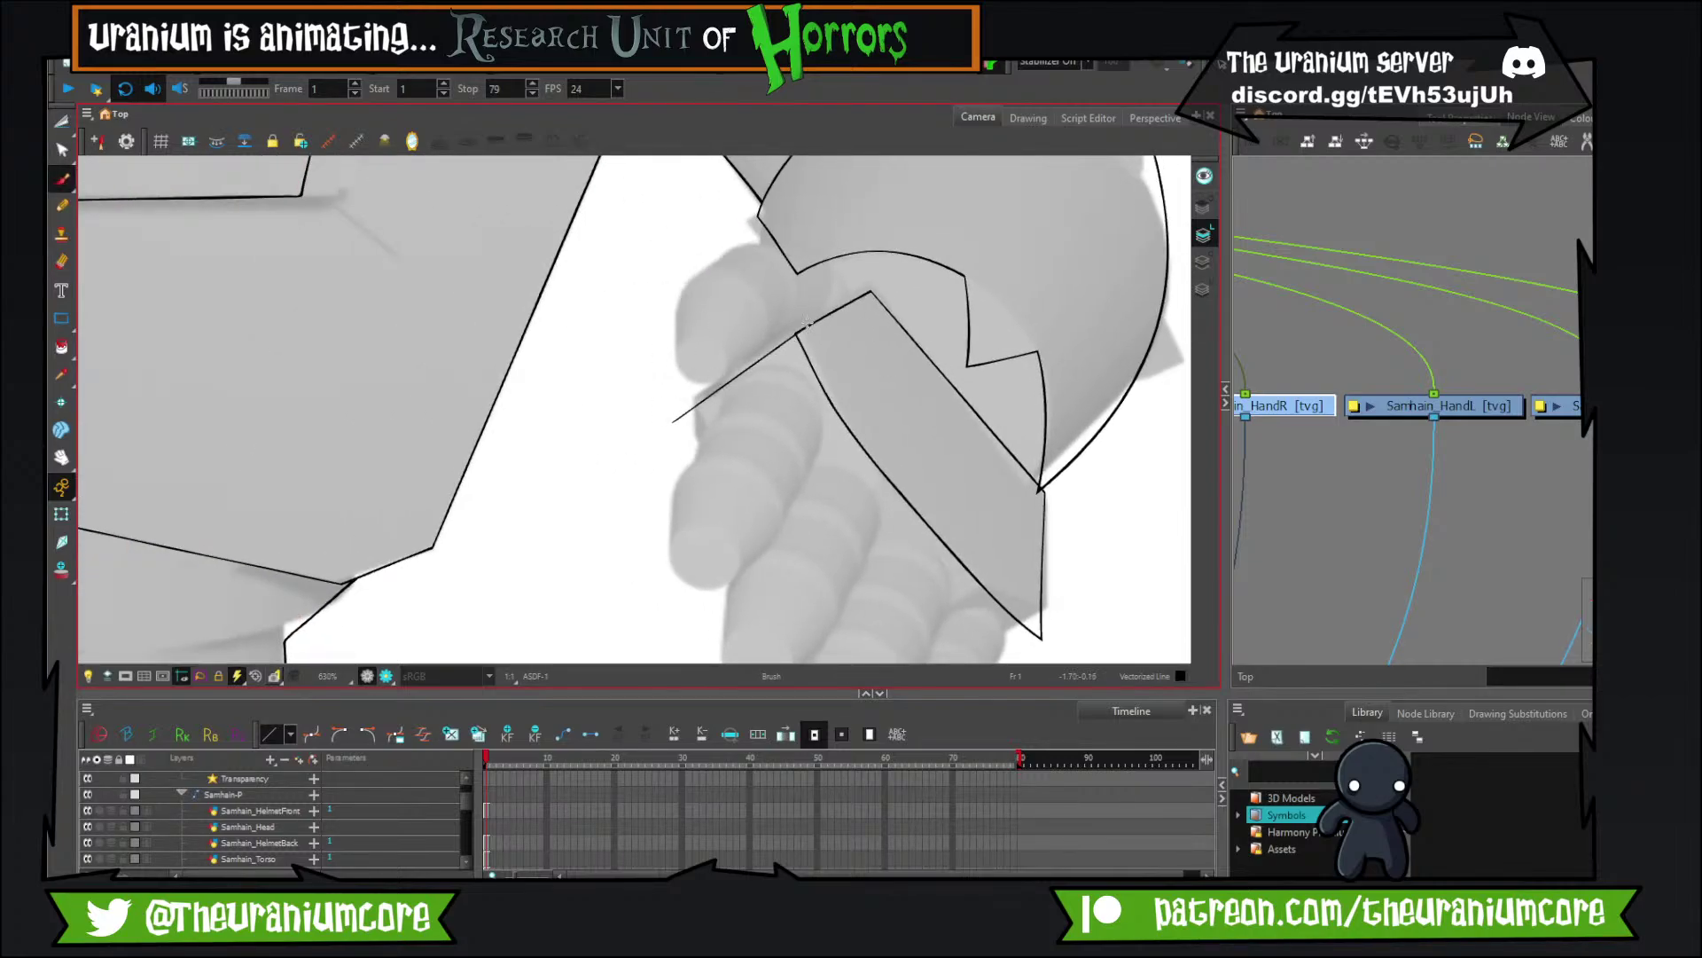
mouse_move(685, 399)
left_mouse_down()
mouse_move(808, 574)
mouse_move(941, 666)
mouse_move(977, 688)
mouse_move(1050, 614)
left_mouse_up()
mouse_move(828, 507)
left_mouse_down()
mouse_move(685, 388)
mouse_move(690, 401)
left_mouse_up()
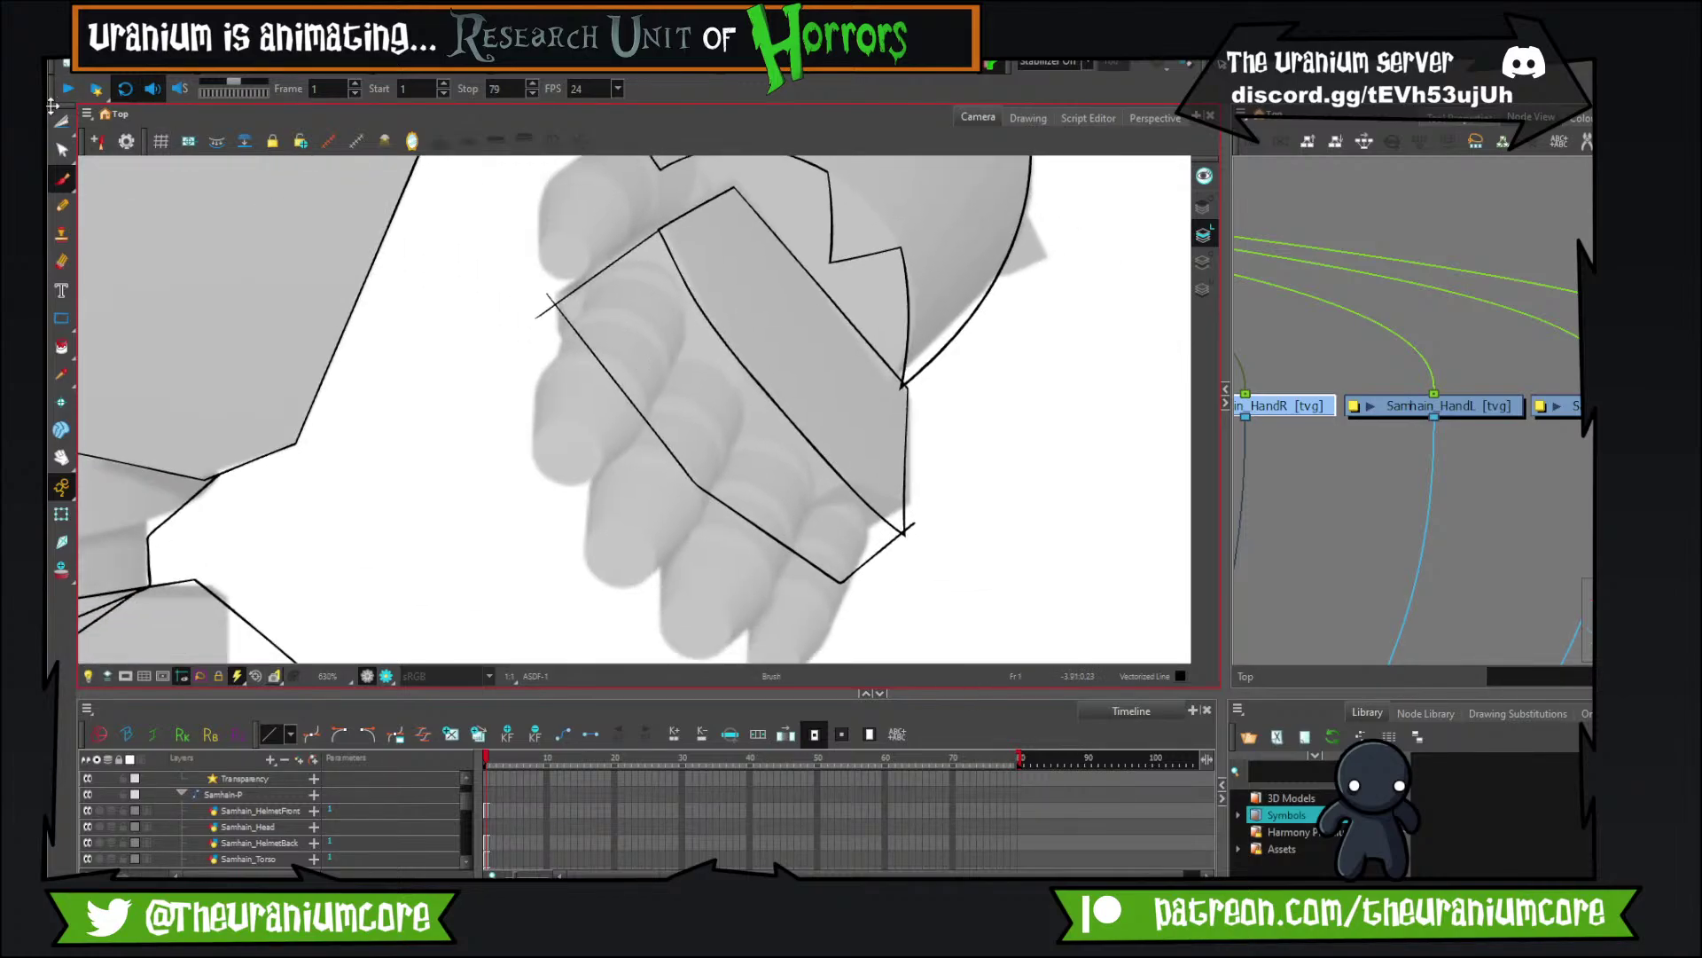
left_click(62, 122)
left_click_drag(523, 332, 574, 233)
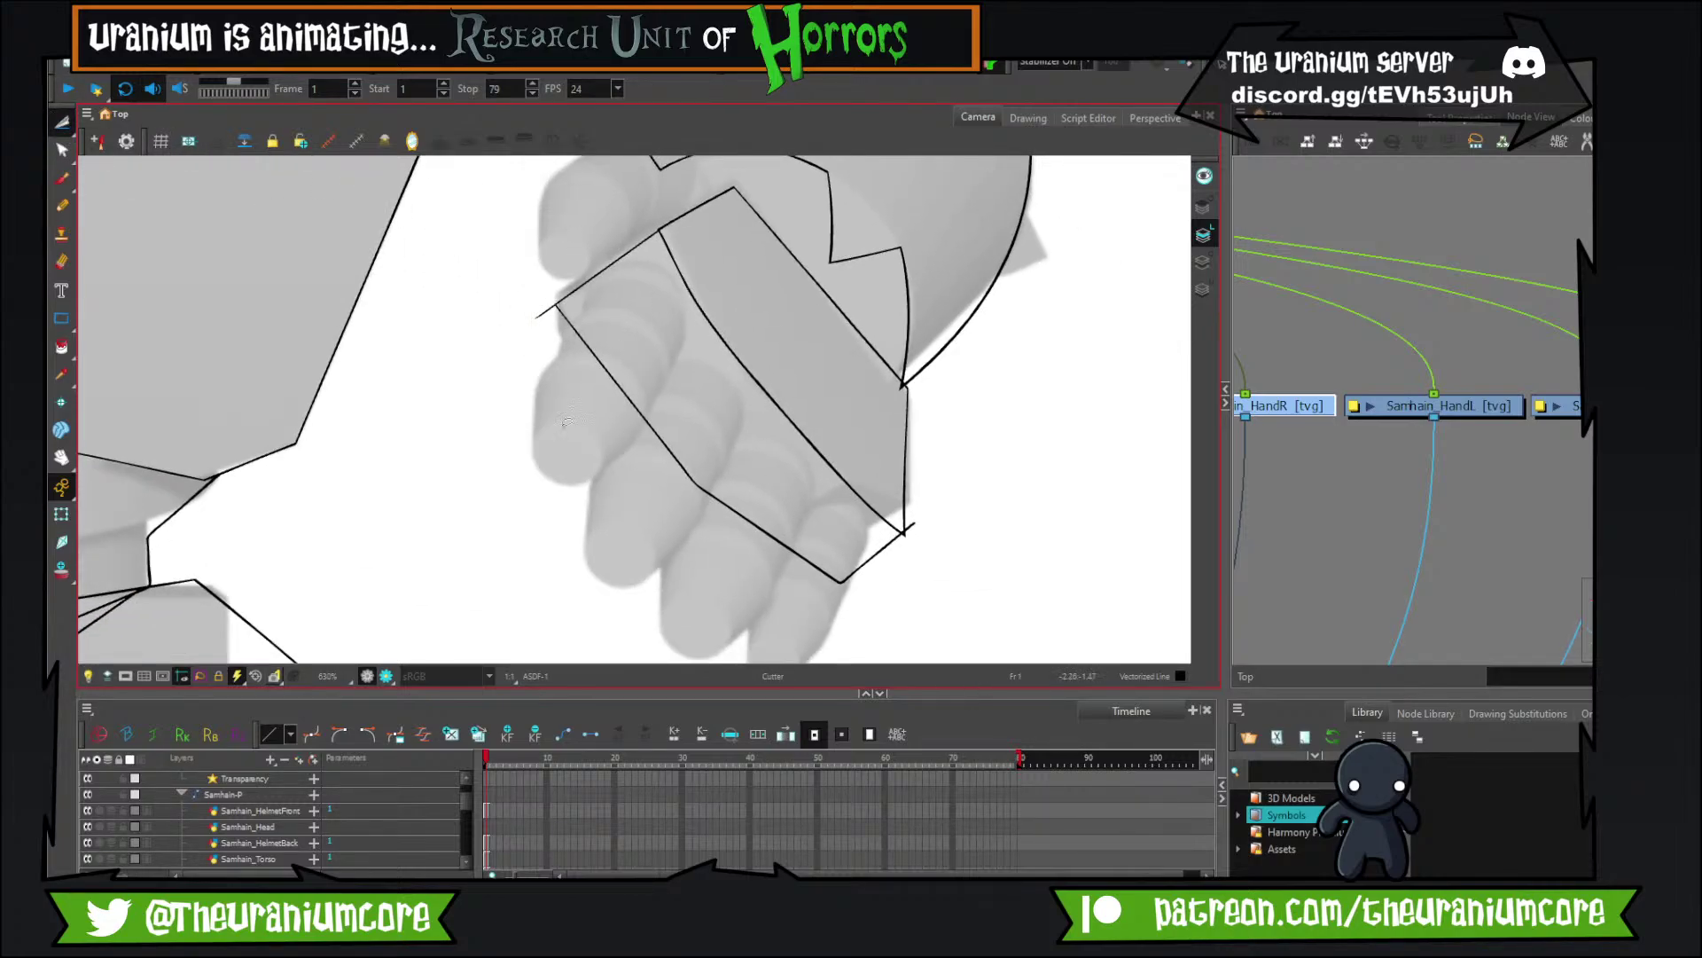
Brush a rounded thumb outline from the wrist side of the palm around to the finger side of the palm edge.
scroll(547, 284, "up", 3)
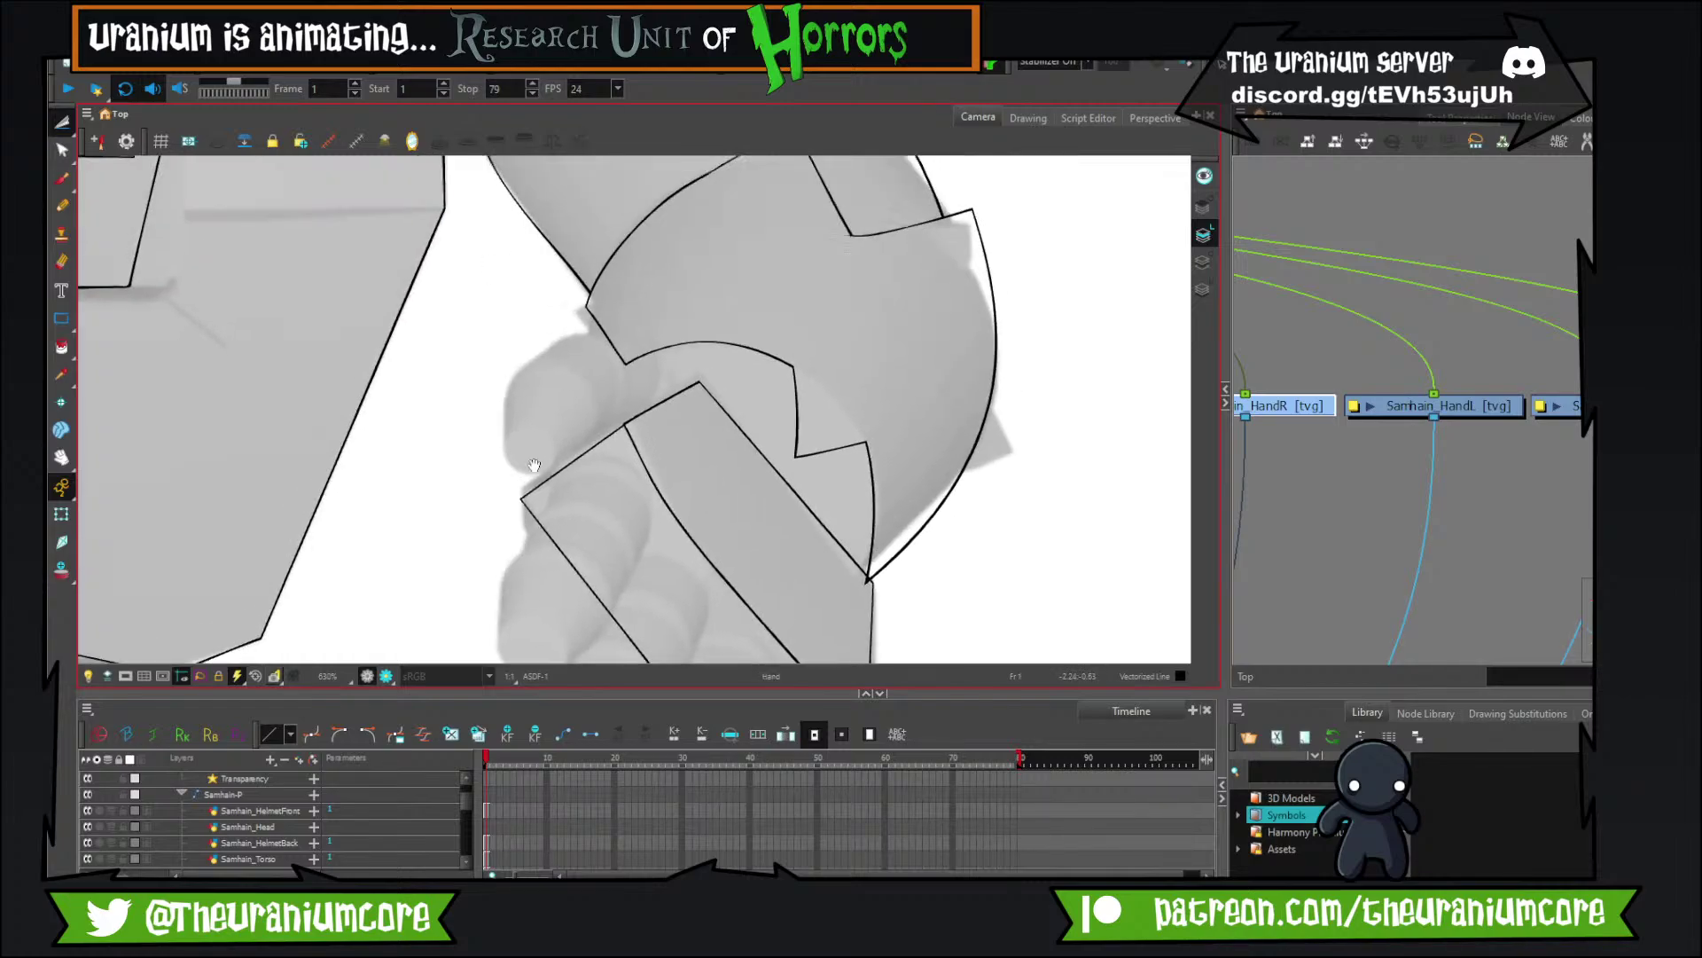
left_click(62, 180)
mouse_move(693, 442)
left_mouse_down()
mouse_move(805, 411)
mouse_move(834, 376)
left_mouse_up()
left_click_drag(823, 310, 632, 356)
key("ctrl+z")
mouse_move(671, 292)
left_mouse_down()
mouse_move(628, 368)
mouse_move(784, 348)
mouse_move(689, 387)
left_mouse_up()
key("ctrl+z")
left_click_drag(782, 306, 839, 371)
key("ctrl+z")
left_click_drag(659, 289, 876, 348)
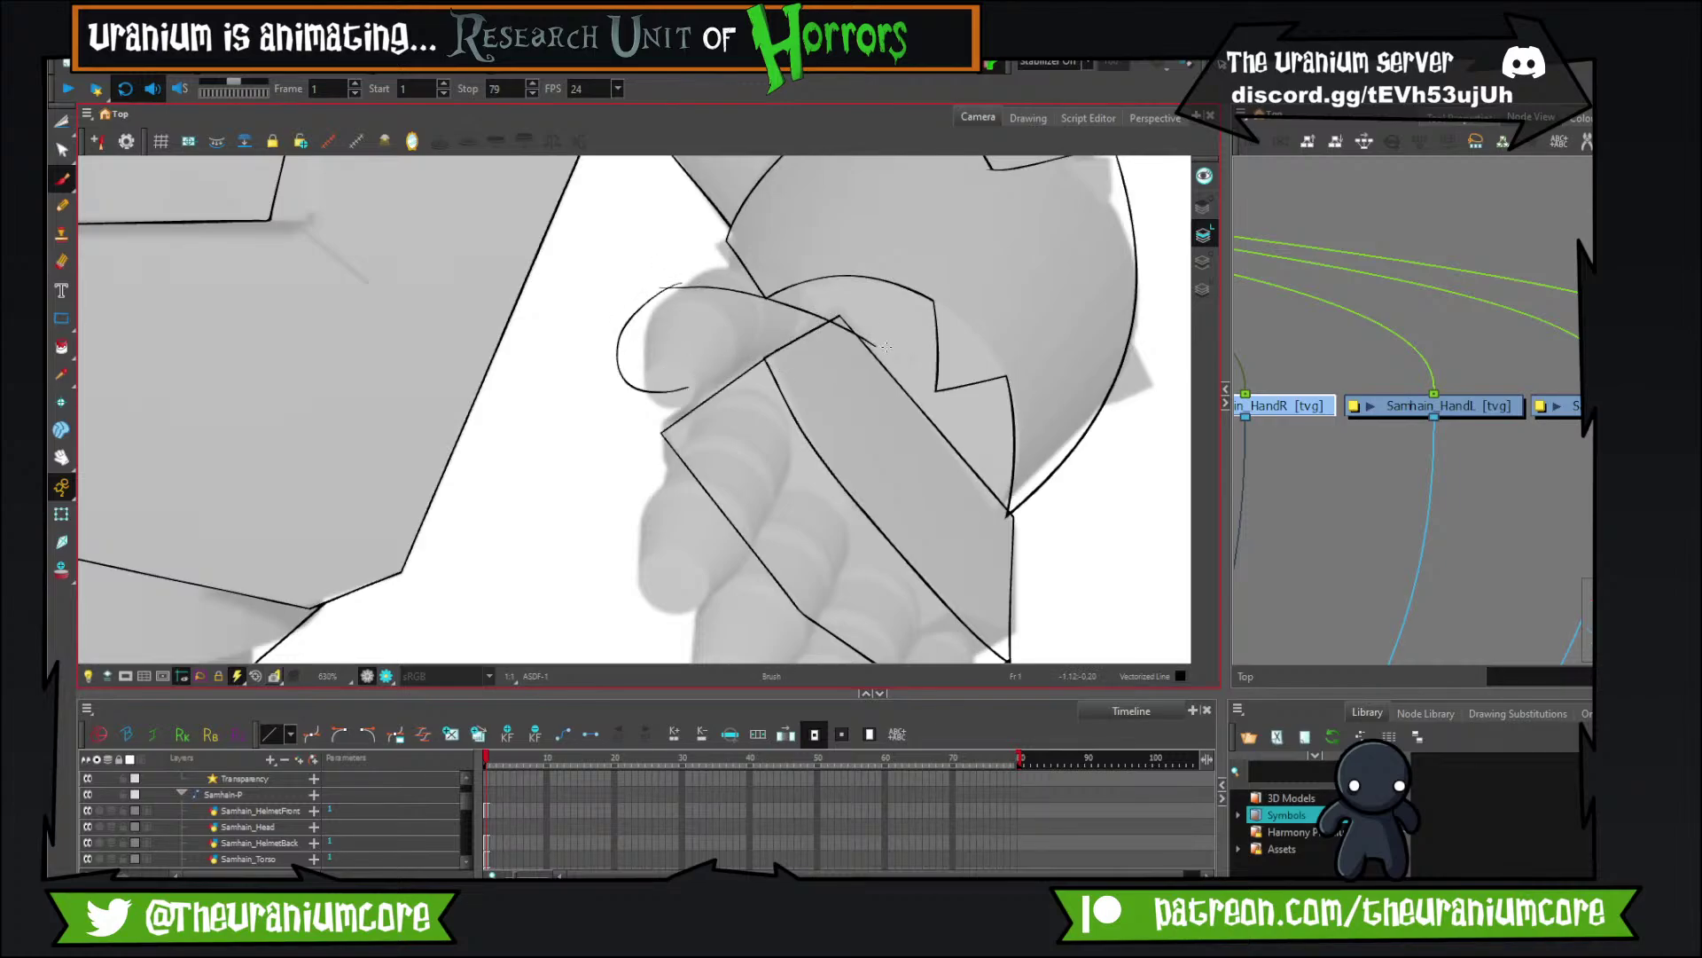
key("ctrl+z")
mouse_move(661, 284)
left_mouse_down()
mouse_move(828, 306)
mouse_move(833, 352)
mouse_move(665, 395)
left_mouse_up()
Trim the overshooting line ends where the thumb's outline and base meet the palm with the Cutter tool.
key("alt+t")
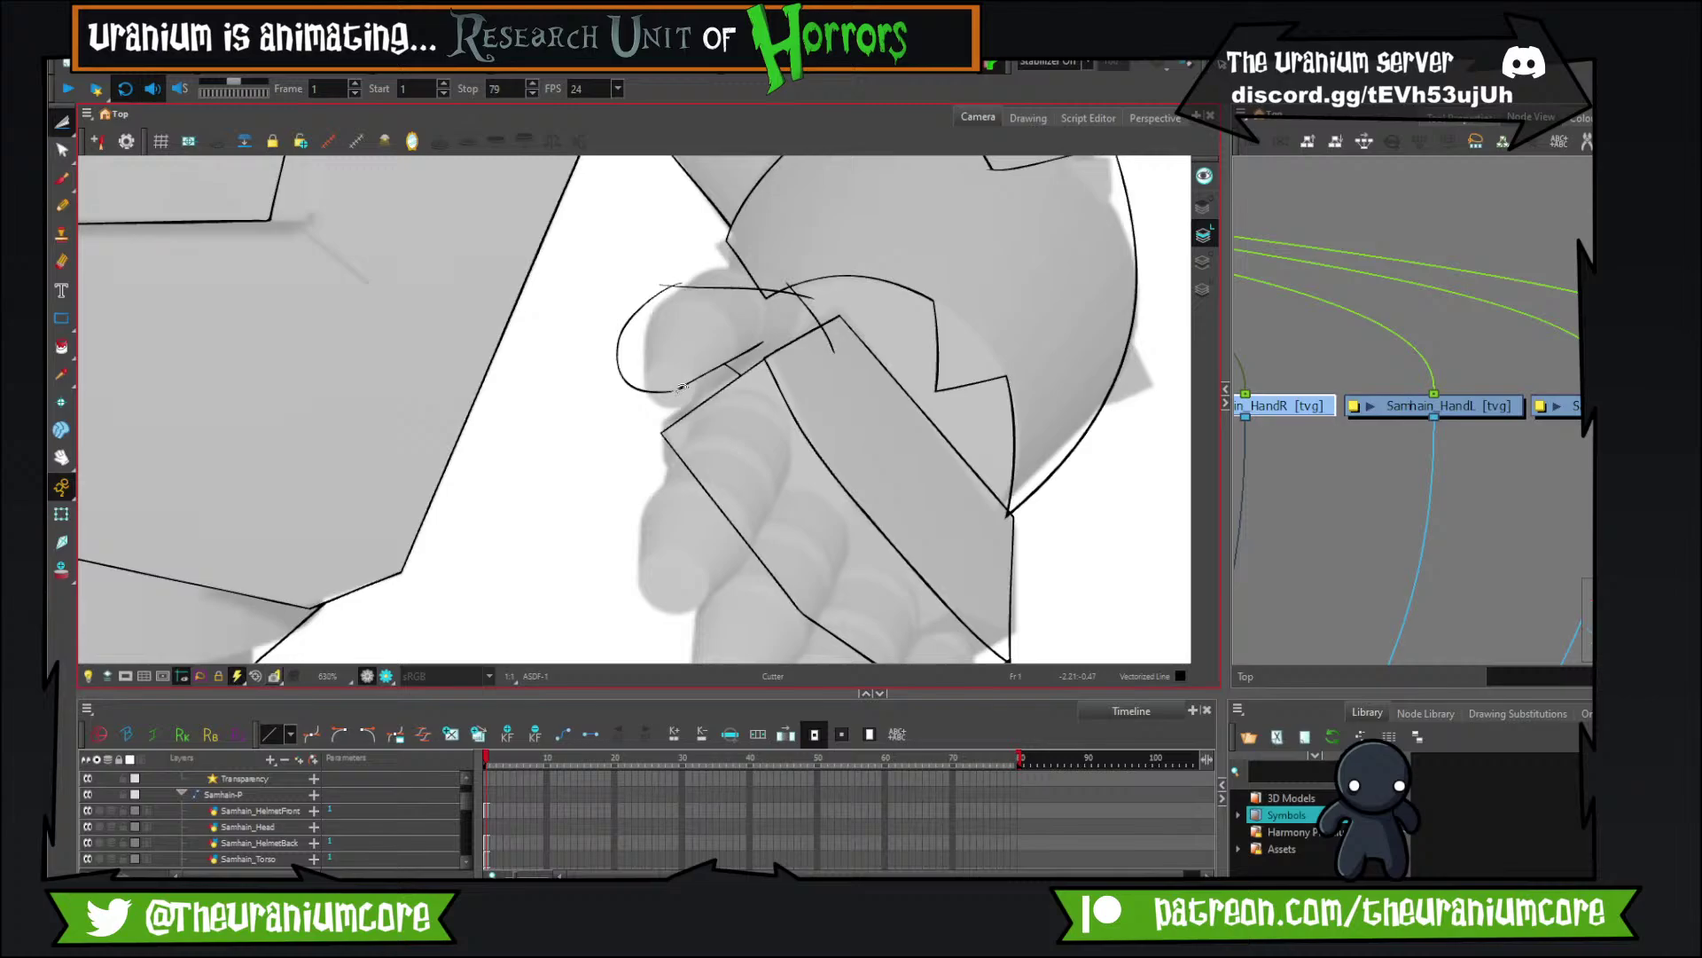
scroll(682, 386, "up", 4)
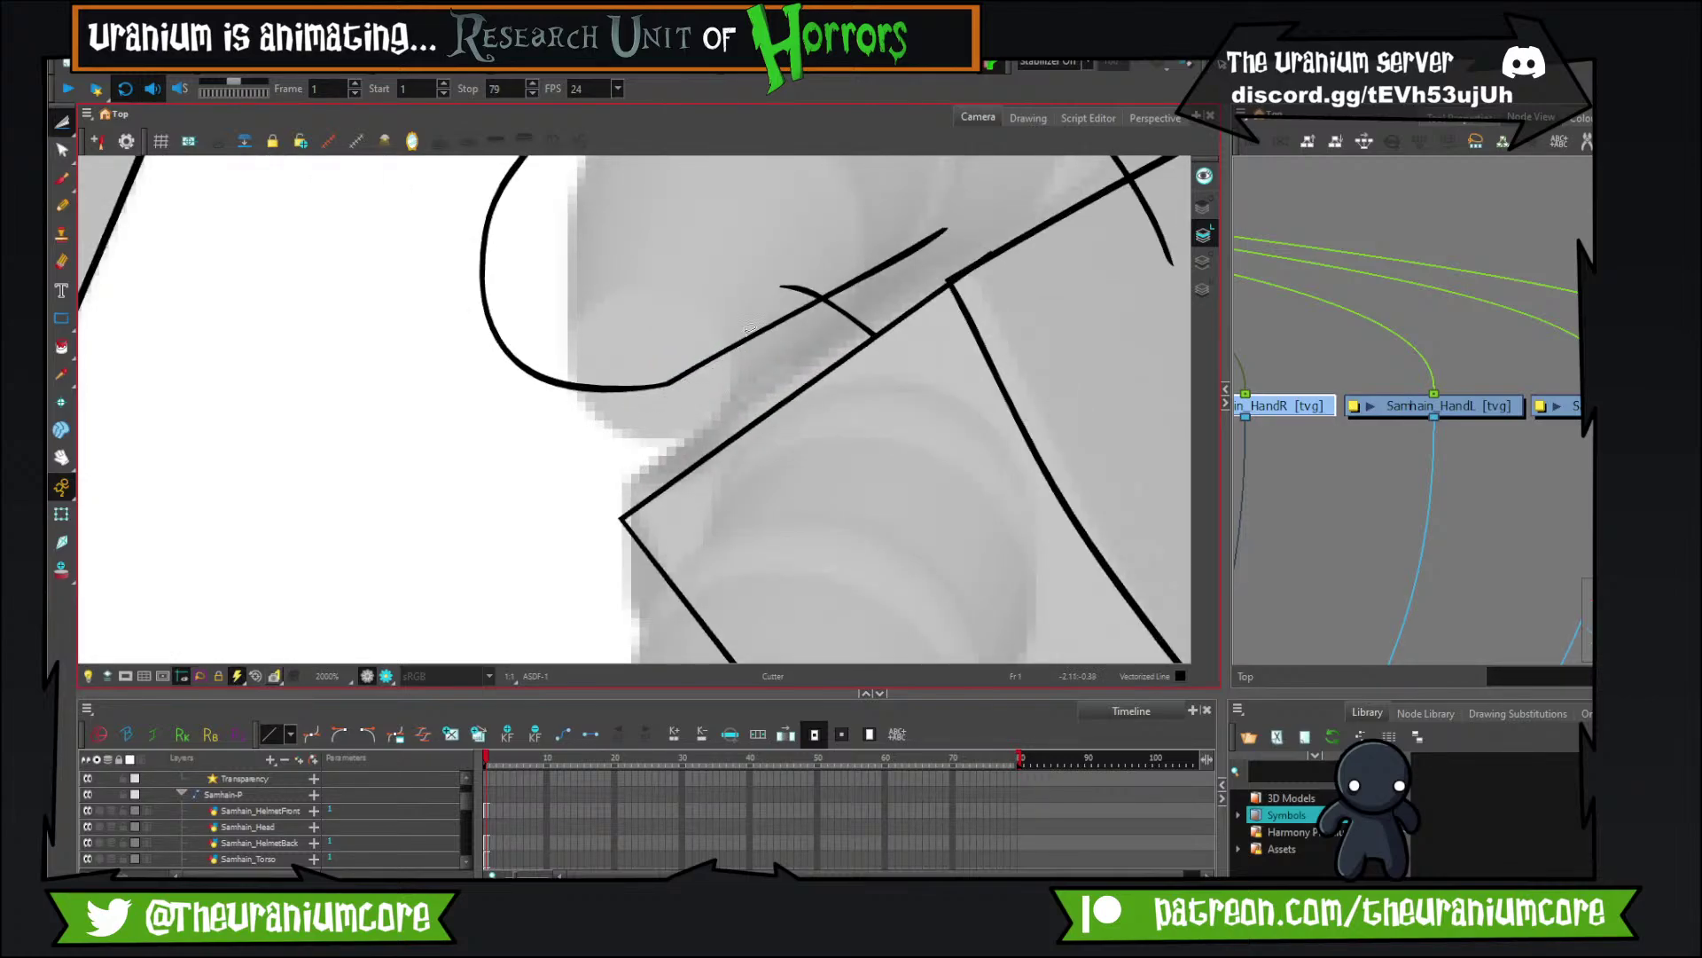
key("ctrl+alt+comma")
key("ctrl+alt+comma")
left_click_drag(601, 365, 593, 387)
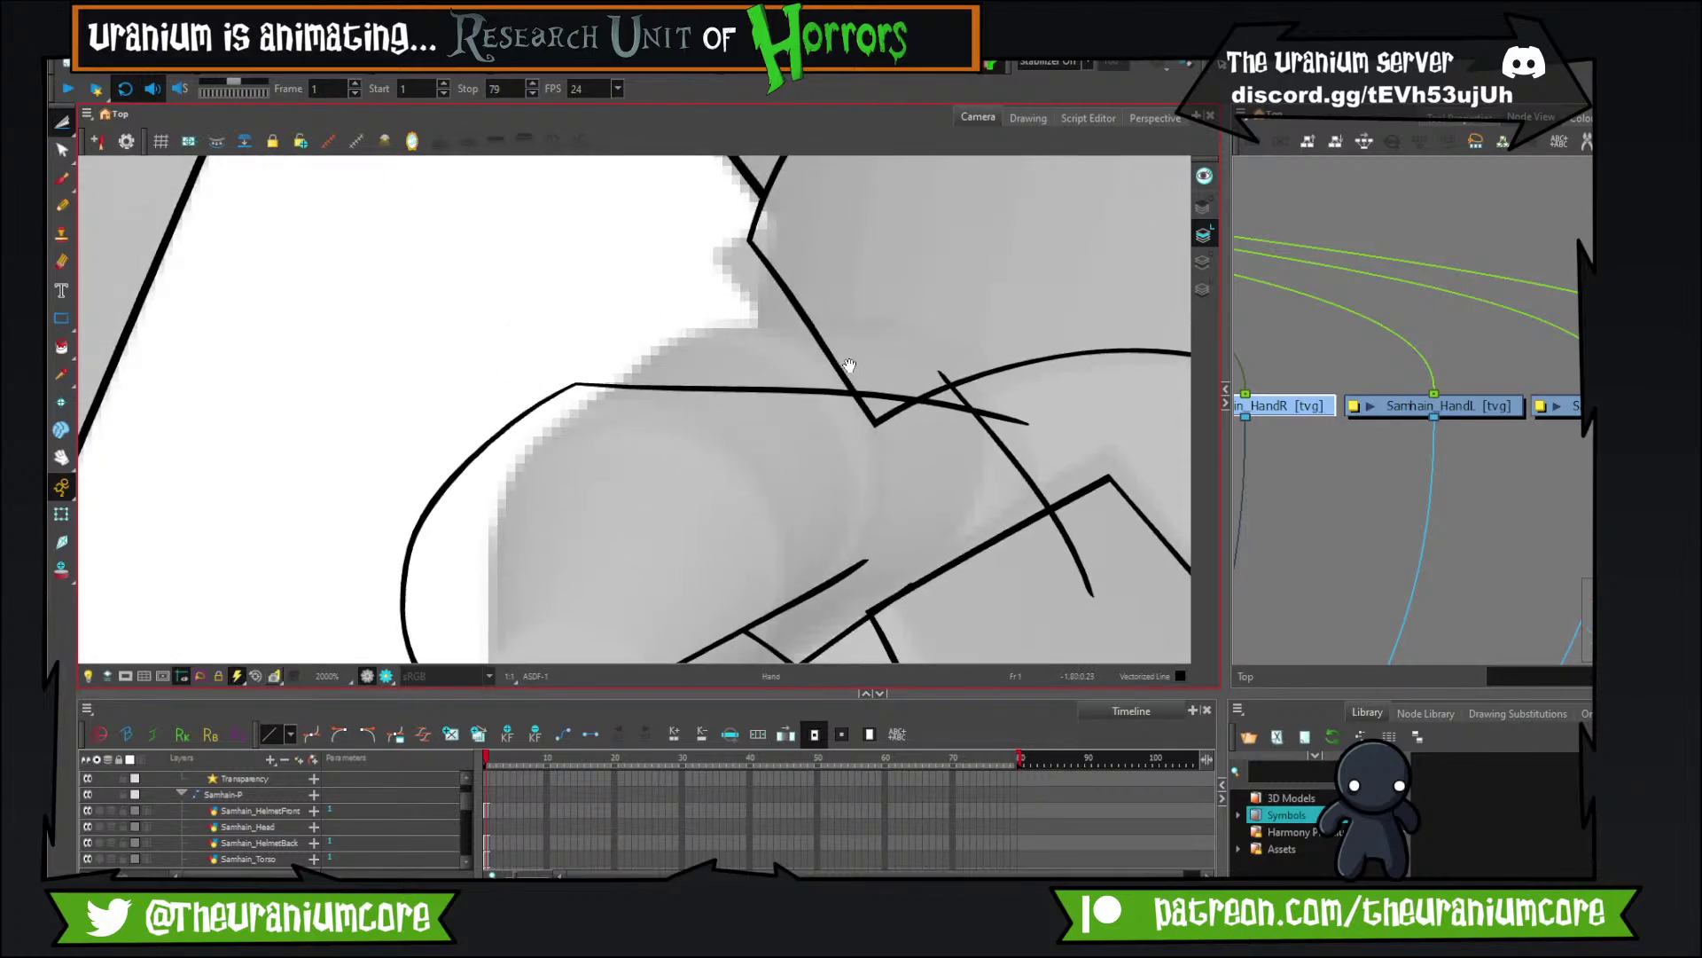
left_click_drag(847, 369, 663, 409)
left_click_drag(759, 432, 780, 417)
left_click_drag(814, 444, 821, 472)
left_click_drag(903, 509, 811, 355)
left_click_drag(792, 447, 819, 440)
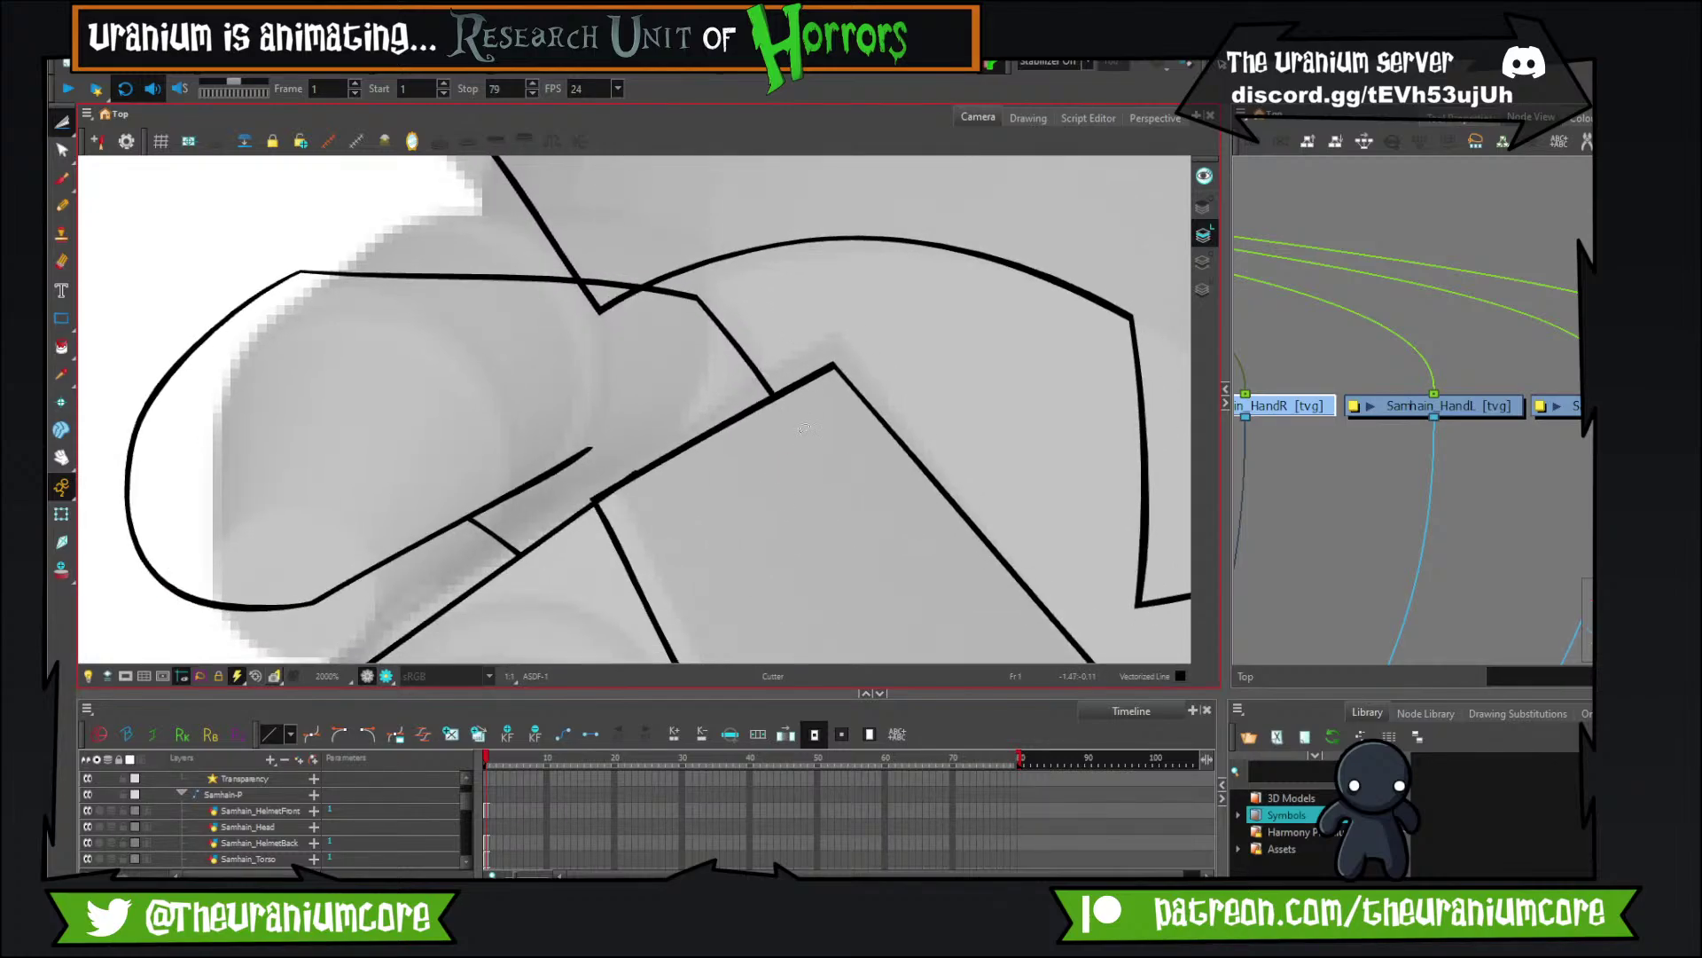
Brush the rounded outer side, inner side and tip of the little finger at the outer corner of the palm.
scroll(776, 447, "down", 7)
scroll(772, 470, "up", 4)
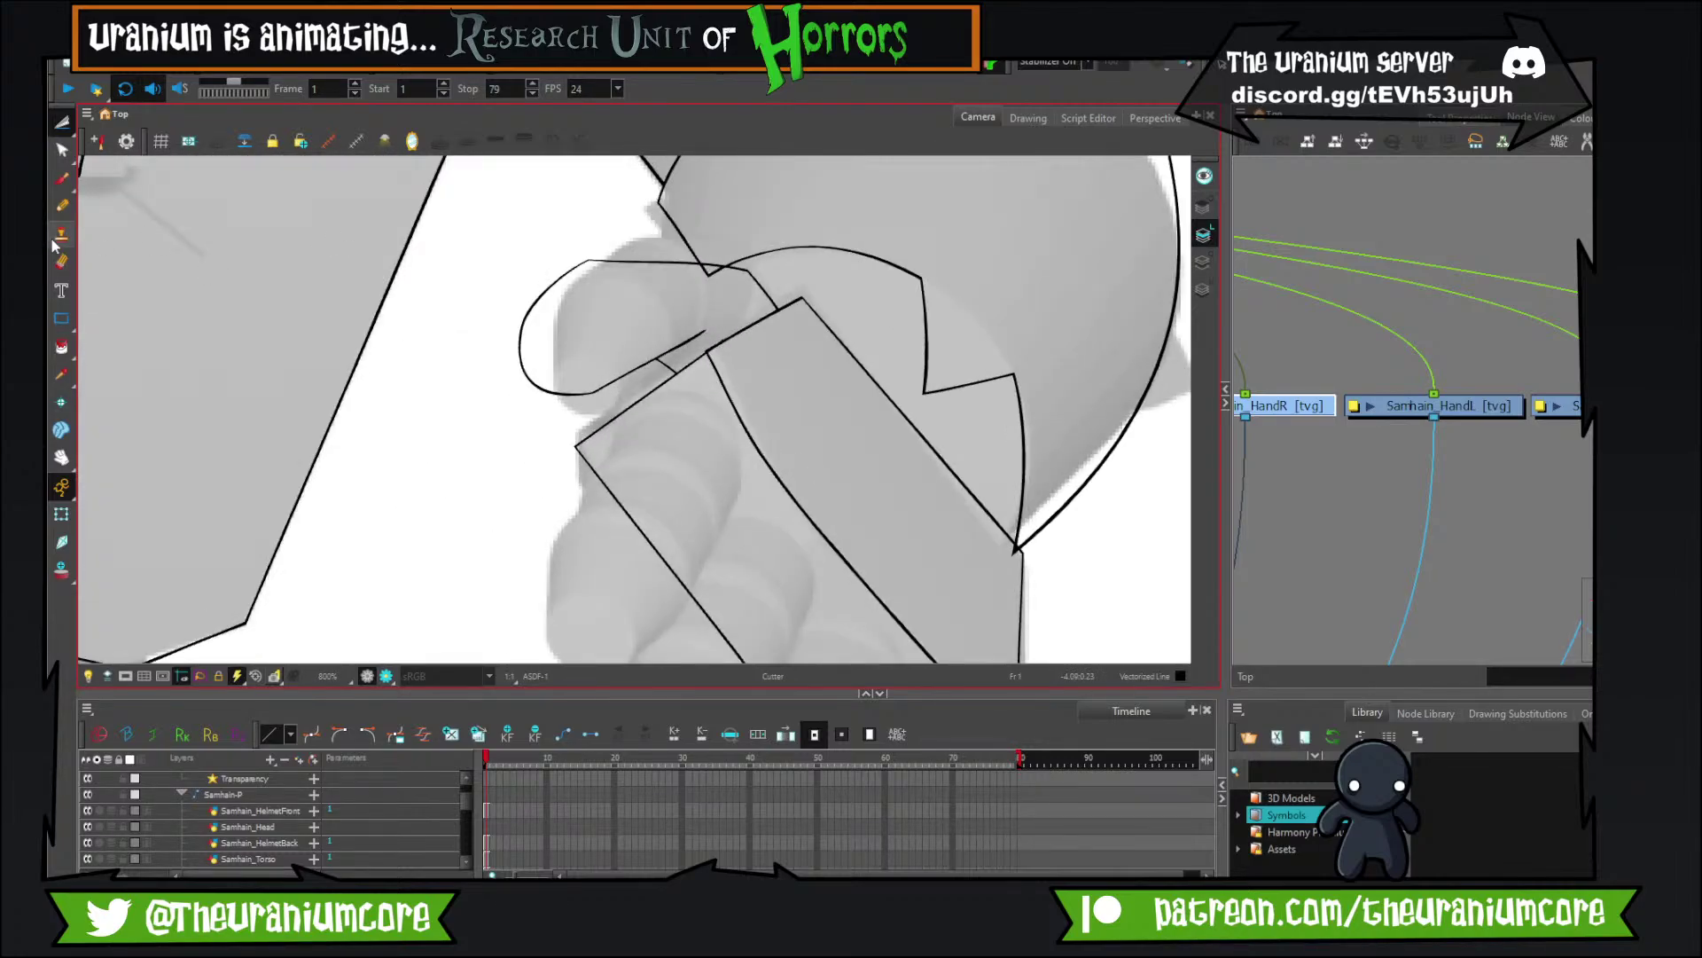
left_click(61, 178)
scroll(620, 403, "down", 4)
left_click_drag(678, 357, 828, 516)
left_click_drag(810, 472, 775, 365)
key("ctrl+z")
left_click_drag(655, 216, 776, 400)
left_click_drag(790, 354, 824, 440)
key("ctrl+z")
key("alt+b")
mouse_move(684, 306)
left_mouse_down()
mouse_move(780, 361)
mouse_move(798, 514)
left_mouse_up()
mouse_move(664, 338)
left_mouse_down()
mouse_move(663, 484)
mouse_move(851, 473)
left_mouse_up()
key("ctrl+z")
mouse_move(671, 445)
left_mouse_down()
mouse_move(671, 485)
mouse_move(863, 470)
left_mouse_up()
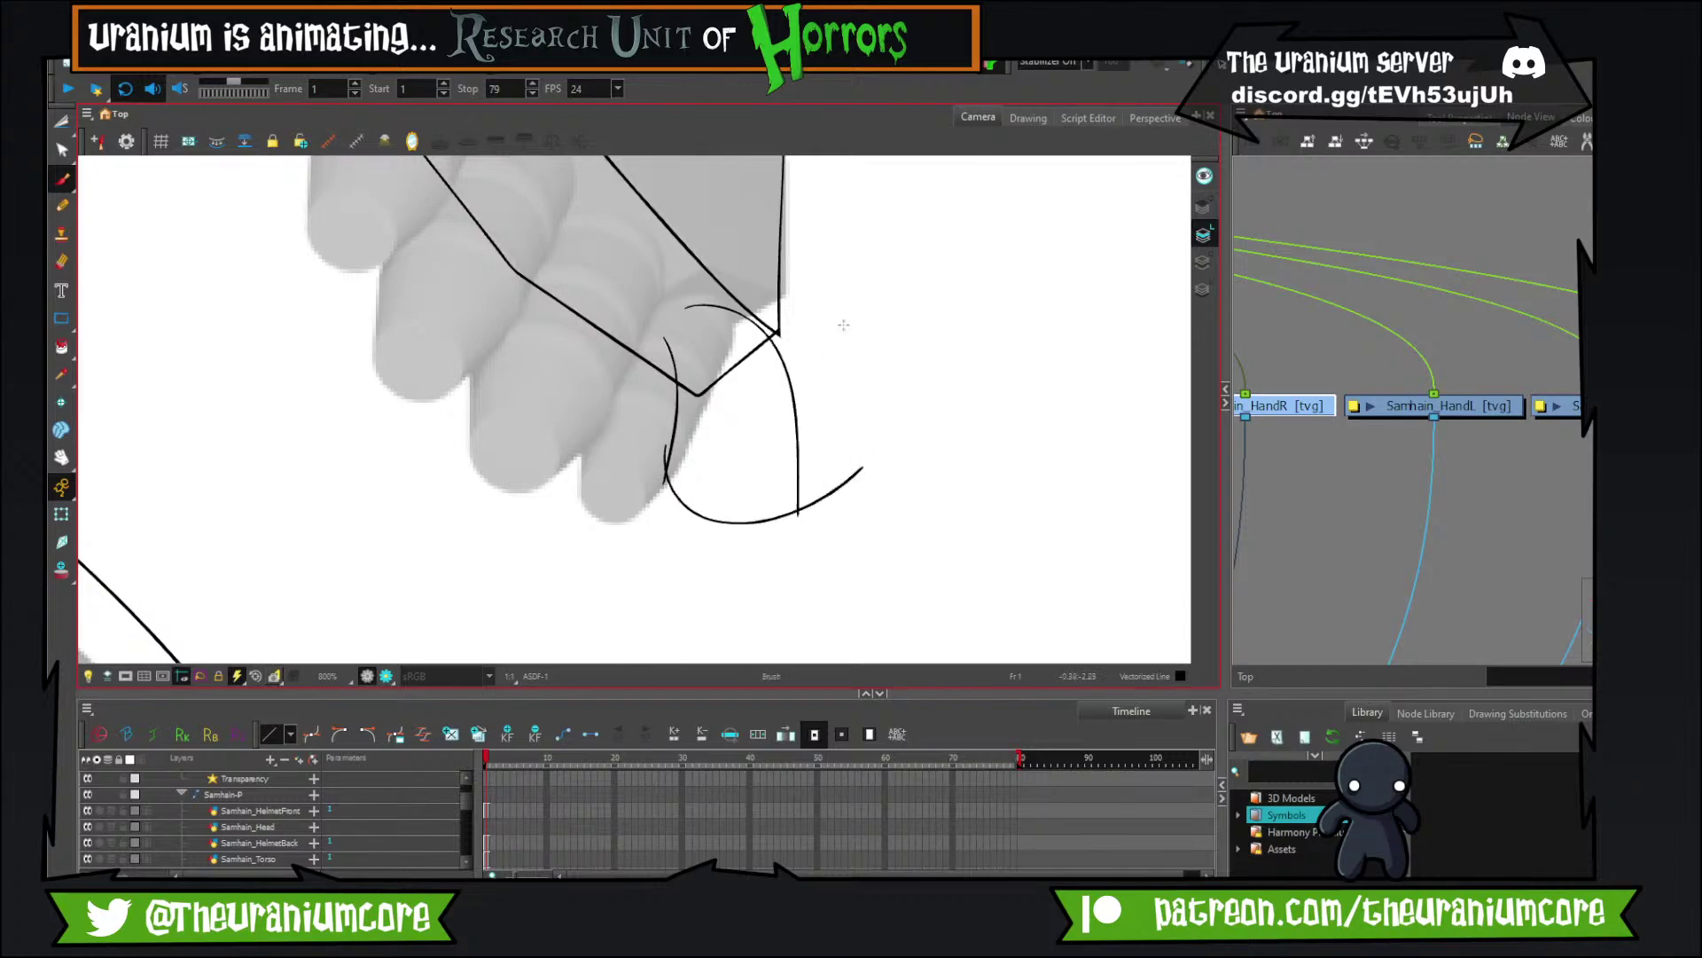
Try an index finger outline, and undo it along with the little finger's tip and inner side strokes.
scroll(843, 324, "down", 5)
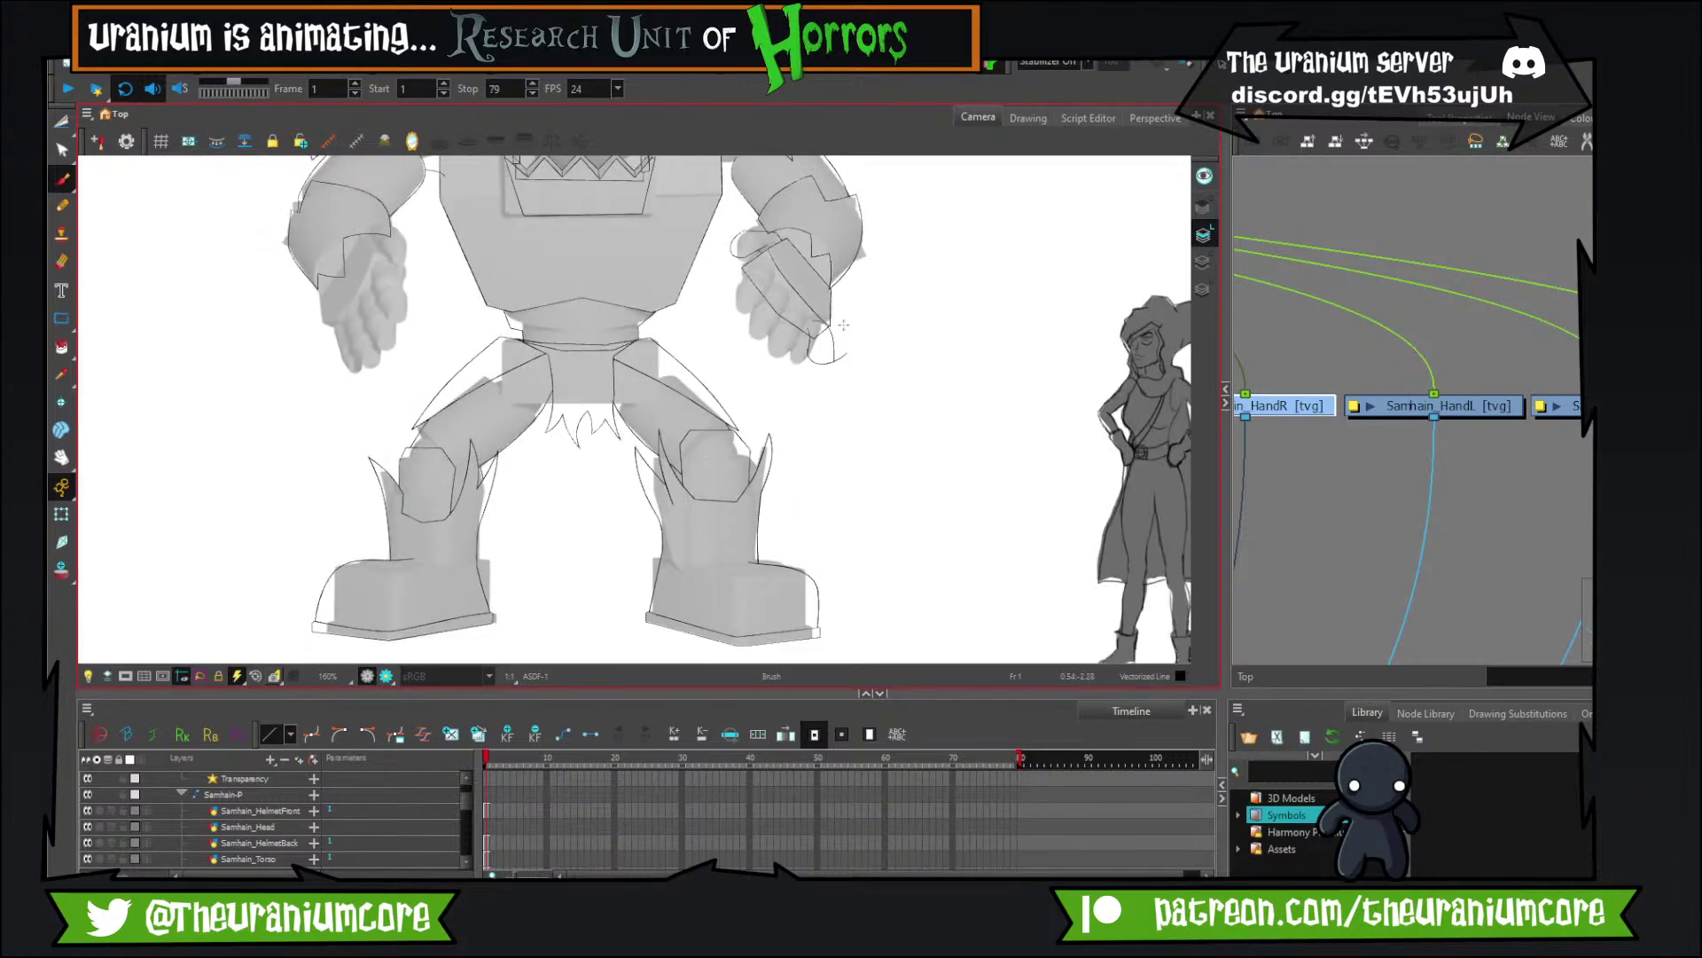
scroll(843, 325, "up", 4)
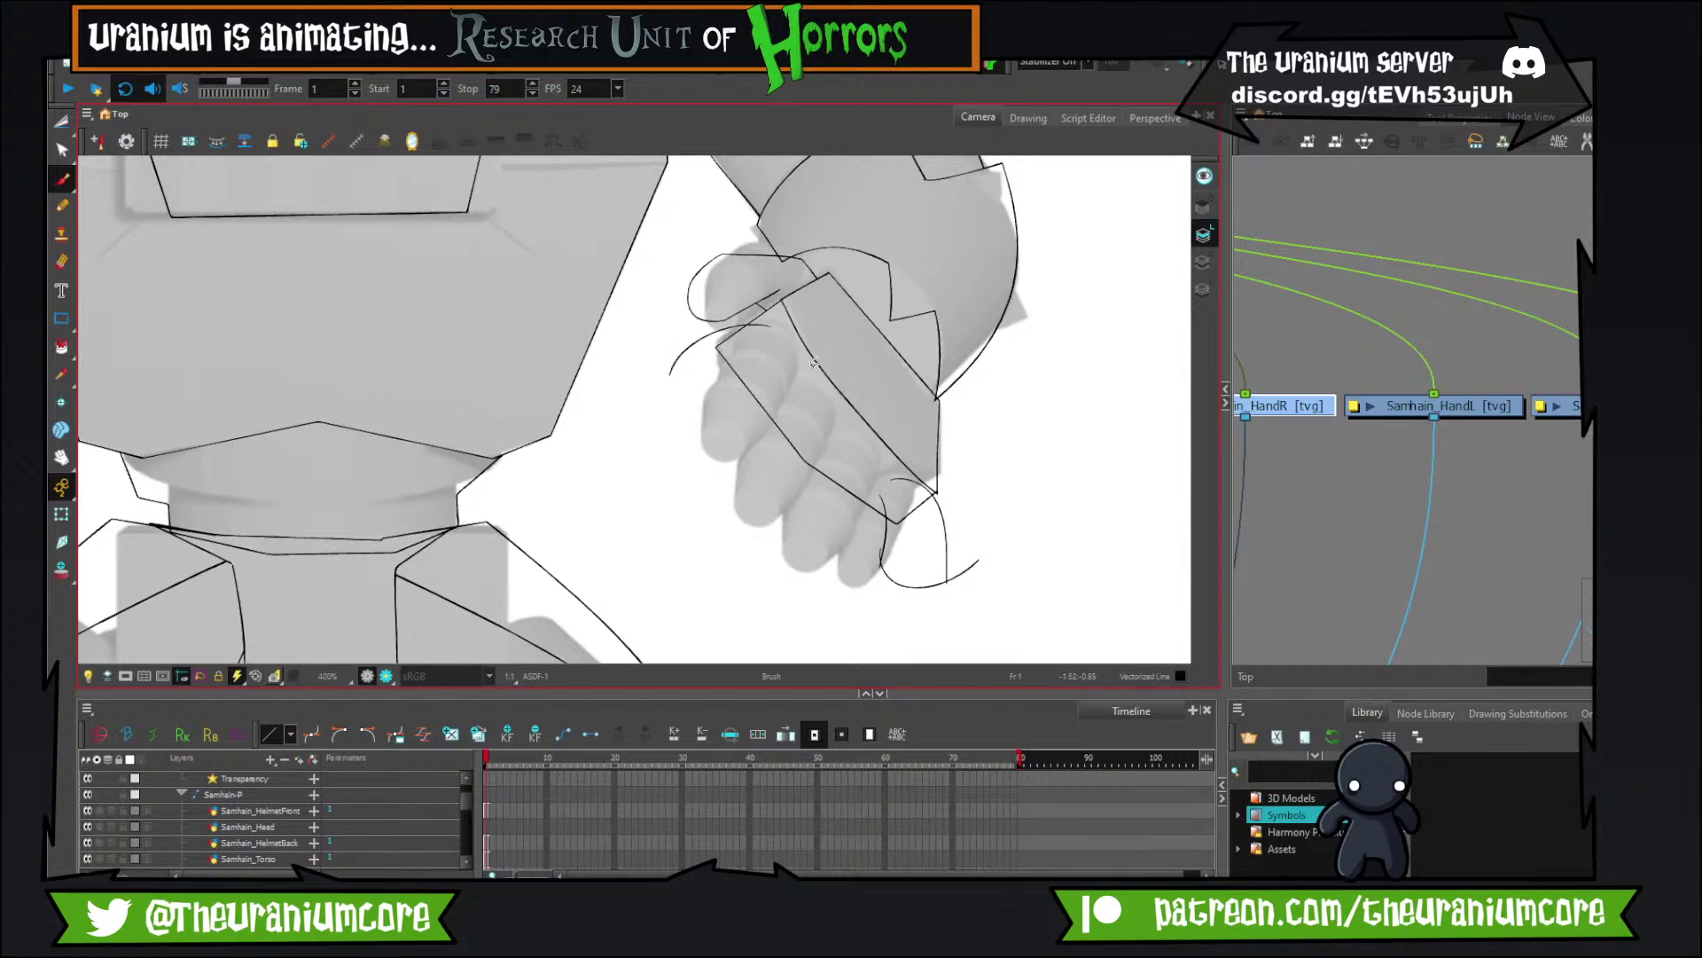
key("ctrl+z")
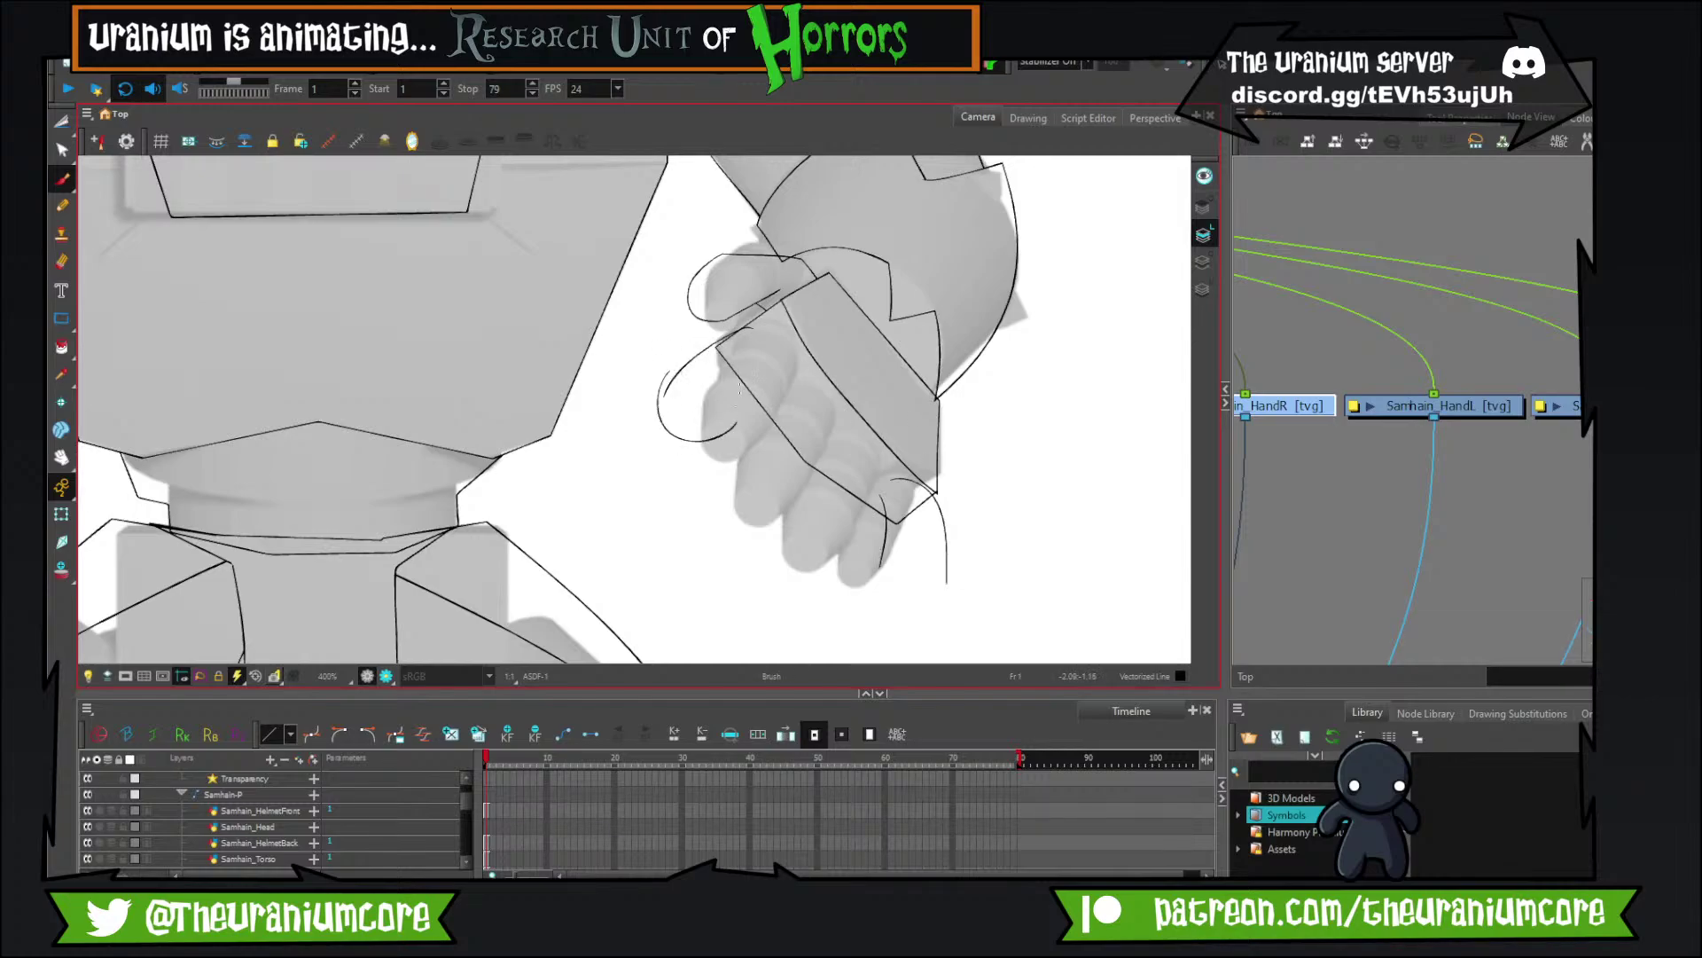
left_click_drag(860, 472, 753, 475)
key("ctrl+z")
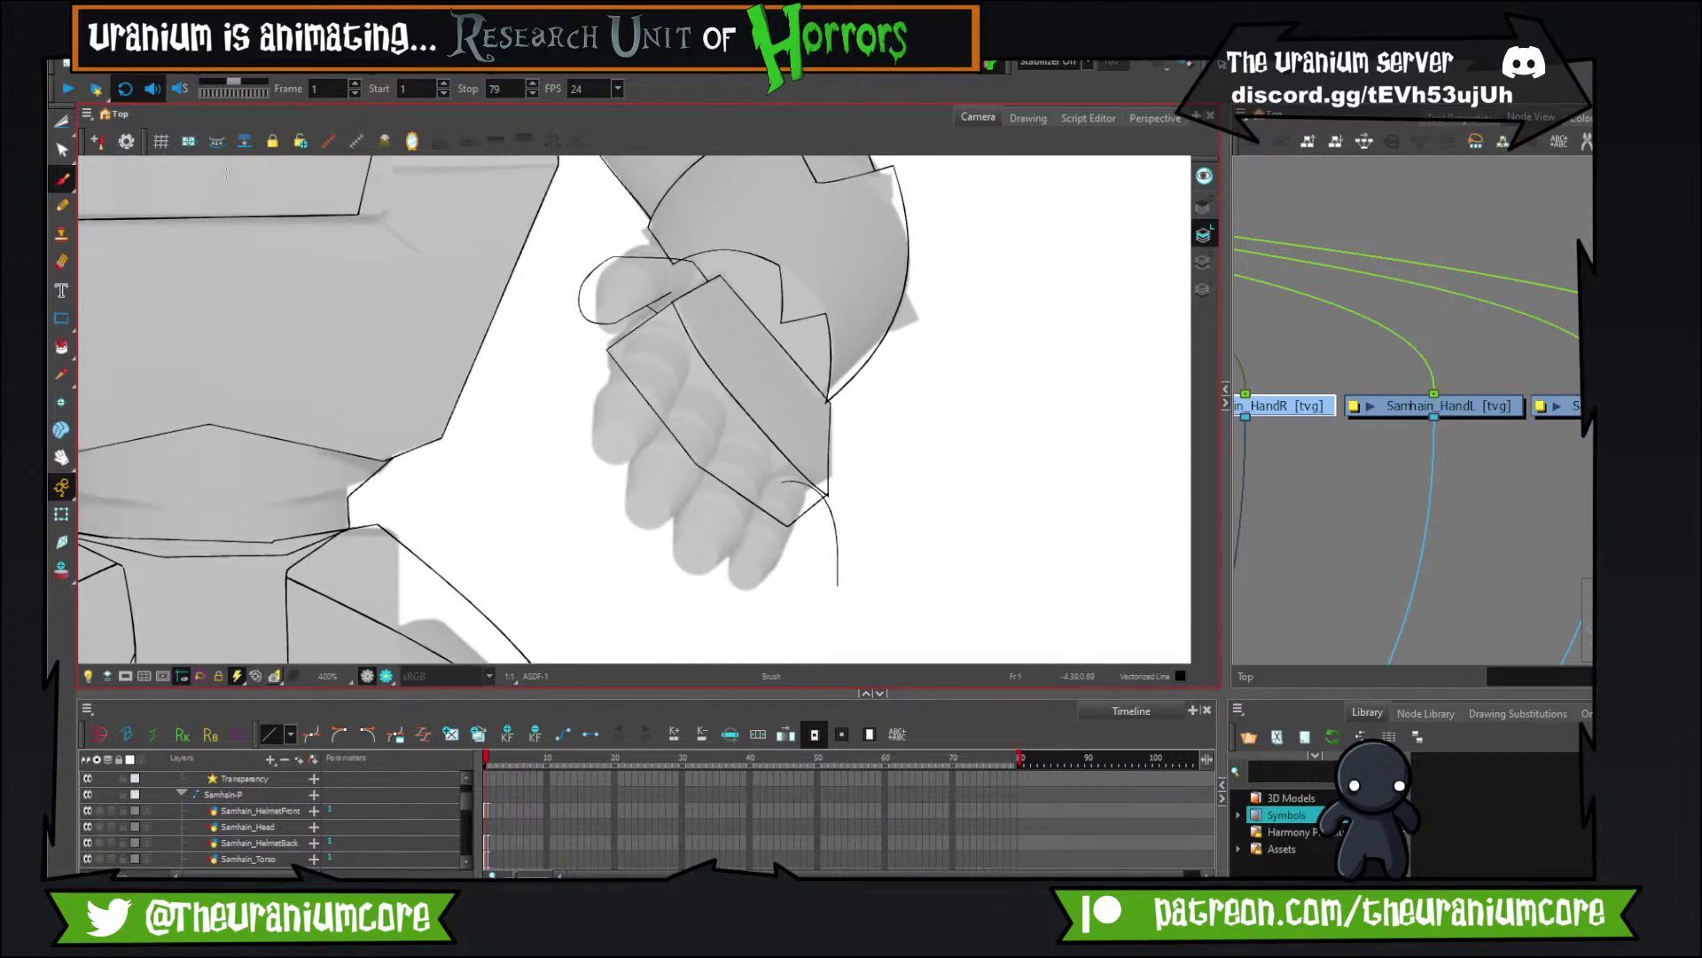
Select the hand's line art, rotate it counterclockwise to a flatter palm angle and reposition it at the wrist.
left_click(62, 124)
left_click(121, 122)
mouse_move(988, 526)
left_mouse_down()
mouse_move(532, 217)
mouse_move(868, 256)
mouse_move(774, 398)
left_mouse_up()
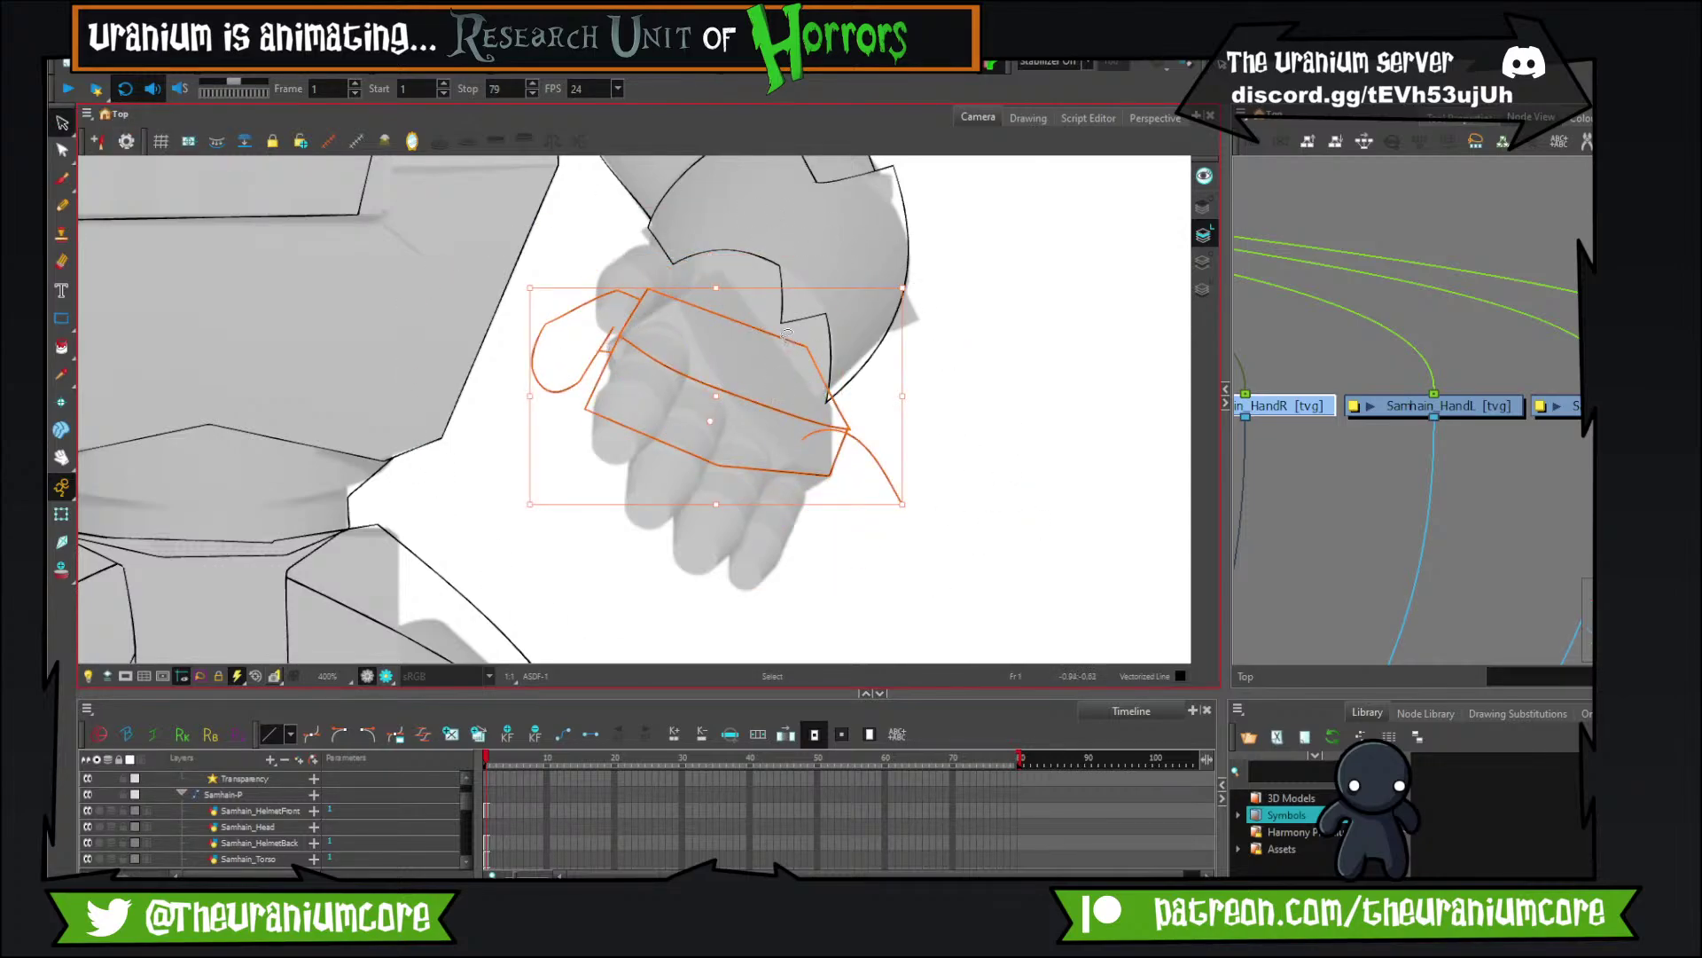
left_click_drag(781, 317, 791, 300)
mouse_move(979, 433)
left_mouse_down()
mouse_move(658, 197)
mouse_move(805, 621)
left_mouse_up()
scroll(779, 391, "up", 2)
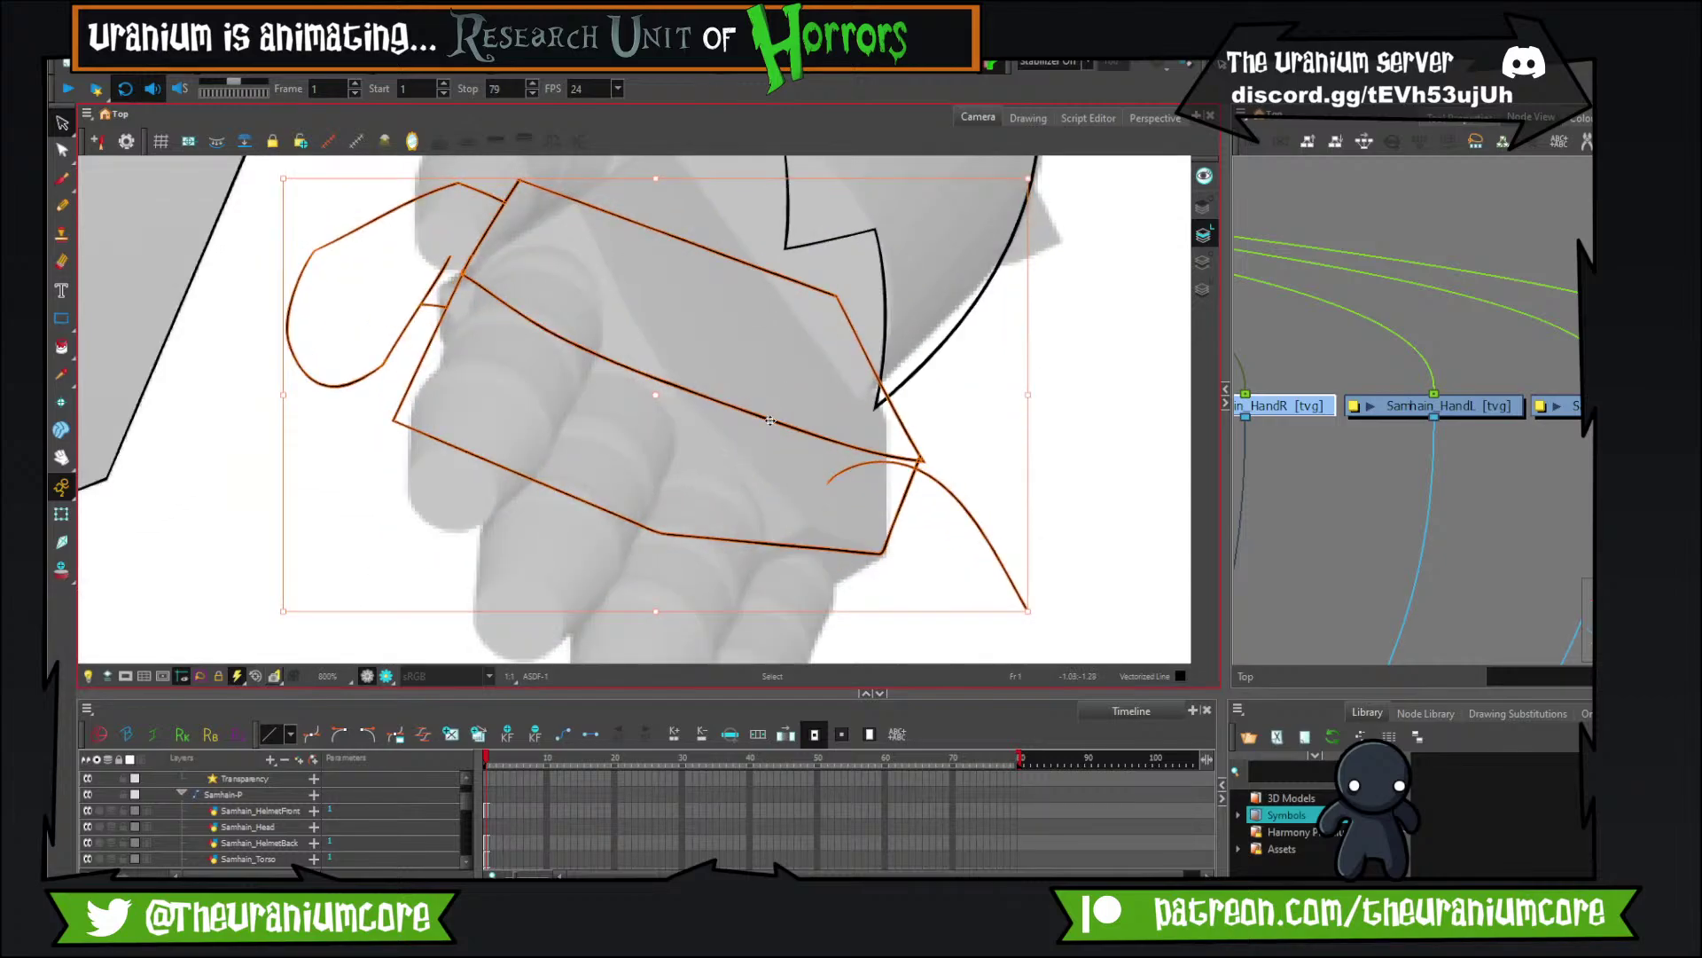
scroll(769, 420, "down", 4)
scroll(1045, 344, "up", 1)
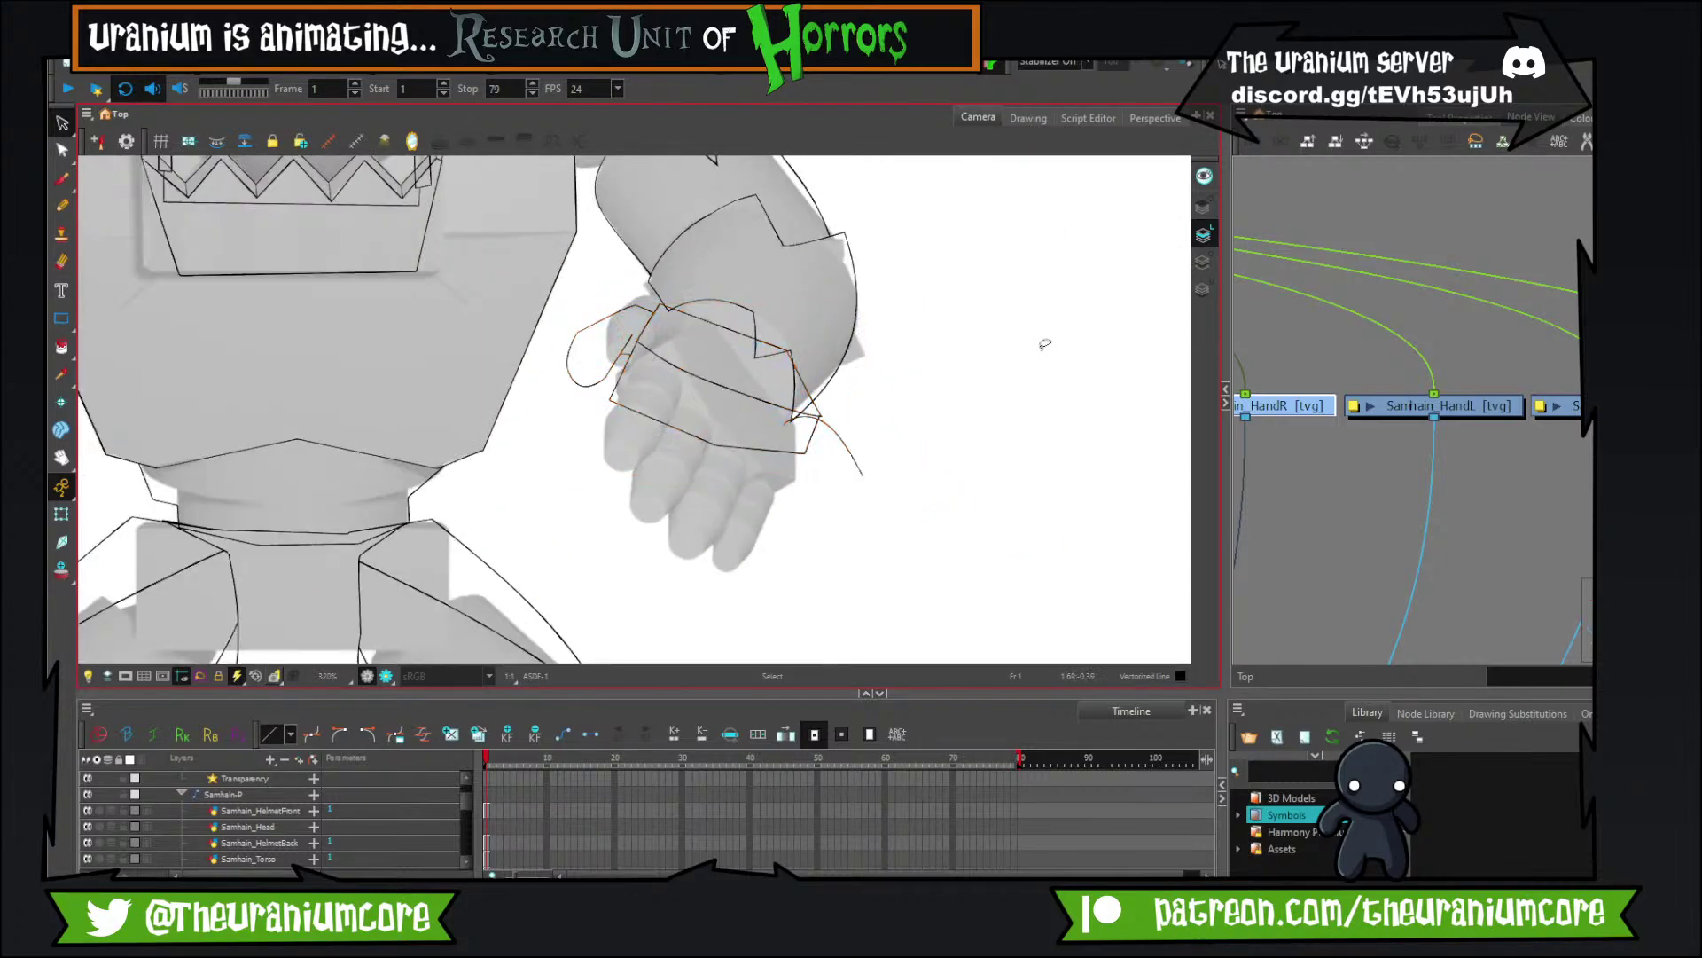
Brush the index finger's rounded outline over the palm edge beside the thumb.
left_click(61, 187)
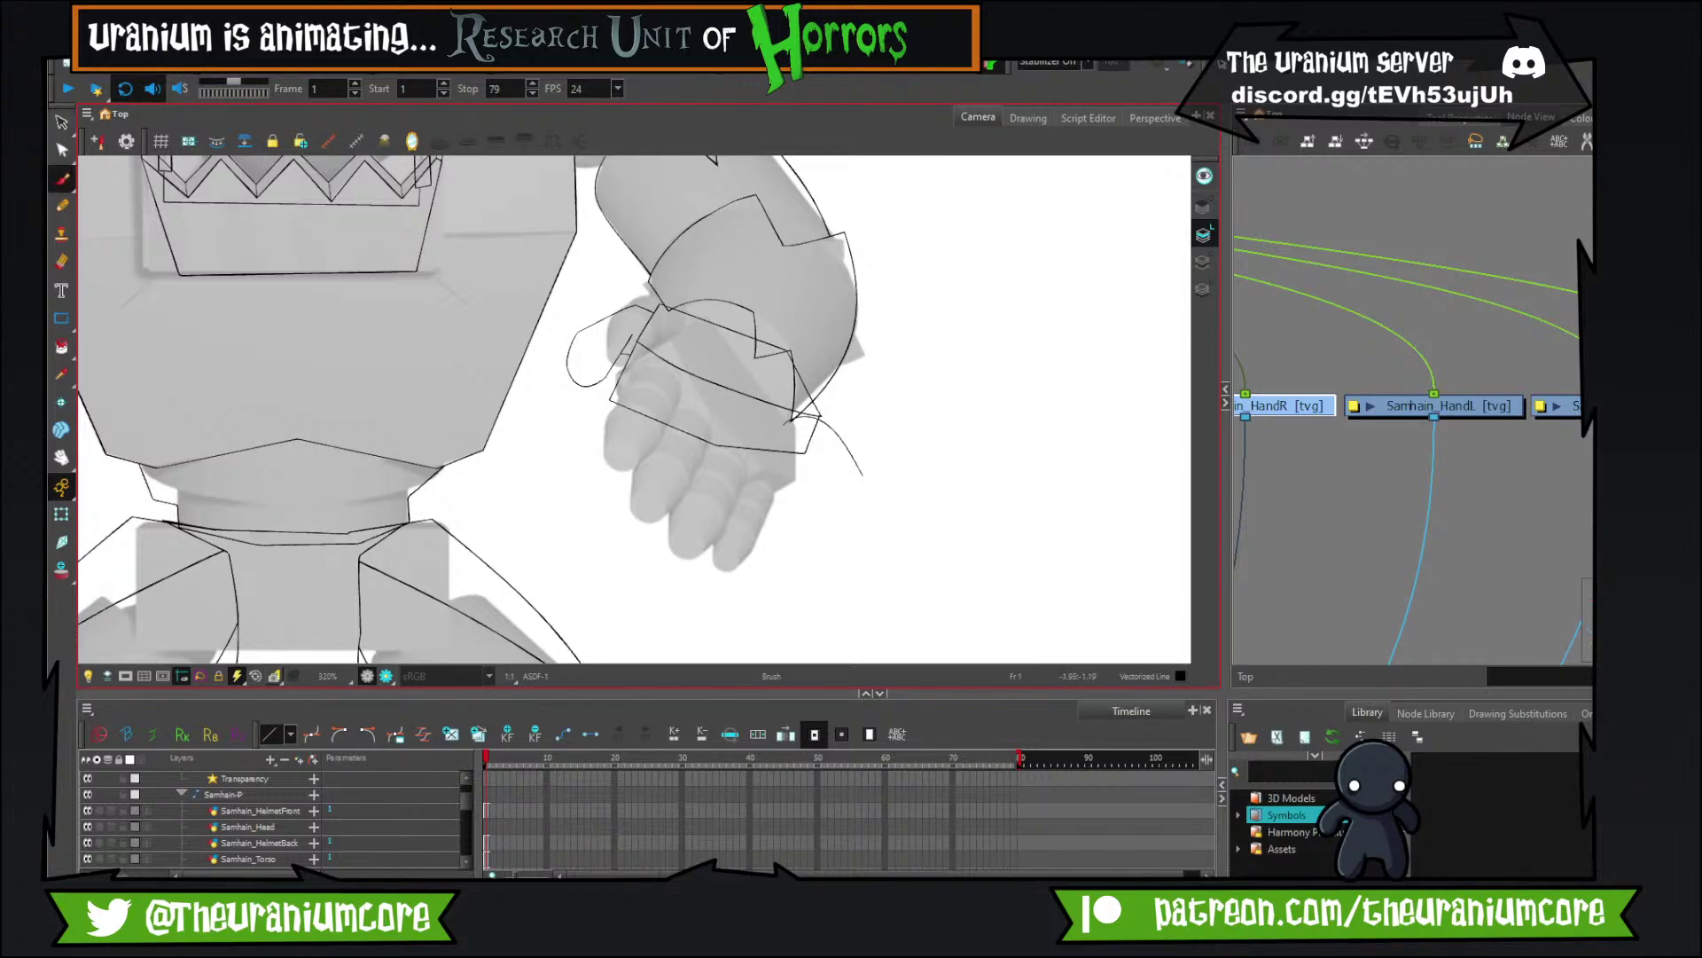
mouse_move(646, 361)
left_mouse_down()
mouse_move(573, 485)
mouse_move(557, 452)
left_mouse_up()
key("ctrl+z")
key("ctrl+z")
mouse_move(609, 364)
left_mouse_down()
mouse_move(575, 456)
mouse_move(638, 438)
left_mouse_up()
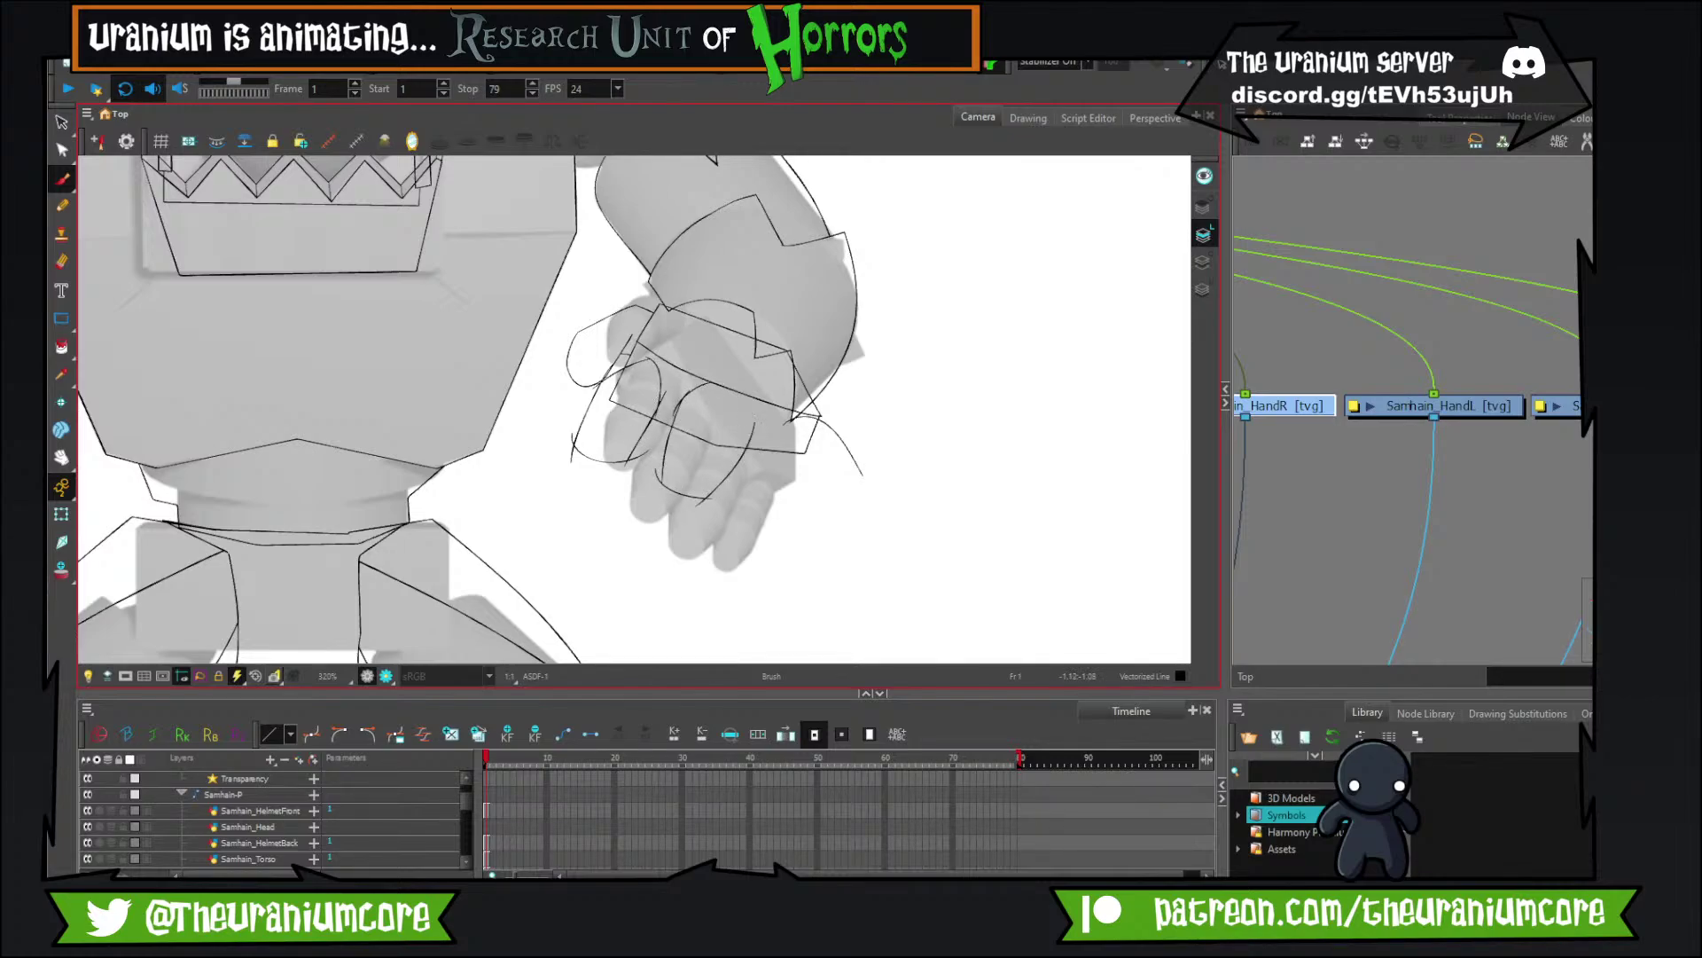
Brush the middle finger's outer side and the ring finger's inner side, undoing the strokes that miss.
left_click_drag(728, 402, 711, 501)
key("ctrl+z")
left_click_drag(732, 397, 710, 499)
key("ctrl+z")
key("ctrl+z")
left_click_drag(732, 424, 695, 507)
mouse_move(707, 381)
left_mouse_down()
mouse_move(730, 465)
mouse_move(720, 524)
left_mouse_up()
key("ctrl+z")
key("ctrl+z")
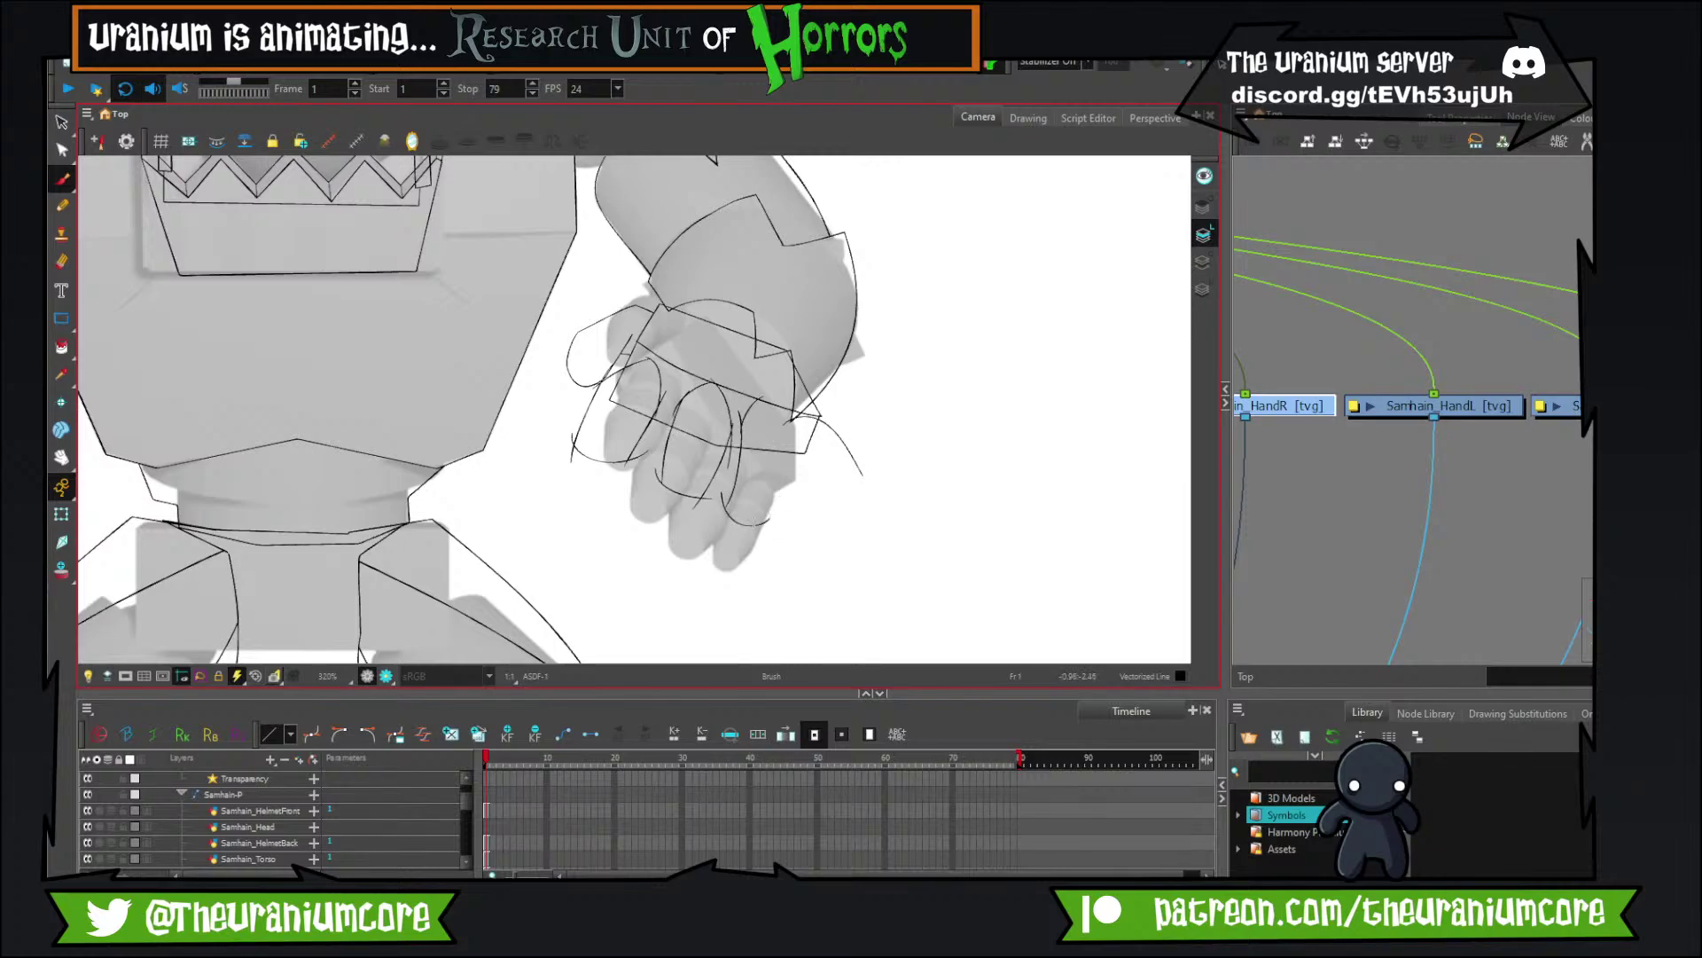
Brush the ring finger's tip and outer side to complete its outline.
mouse_move(758, 524)
left_mouse_down()
mouse_move(786, 454)
mouse_move(784, 495)
left_mouse_up()
left_click_drag(799, 432, 802, 495)
key("ctrl+z")
left_click_drag(792, 432, 804, 487)
Brush the tip and remaining side strokes of the little finger below the outer corner of the palm.
left_click_drag(806, 467, 789, 529)
key("ctrl+z")
left_click_drag(785, 509, 847, 519)
left_click_drag(830, 428, 827, 546)
key("ctrl+z")
left_click_drag(829, 426, 823, 546)
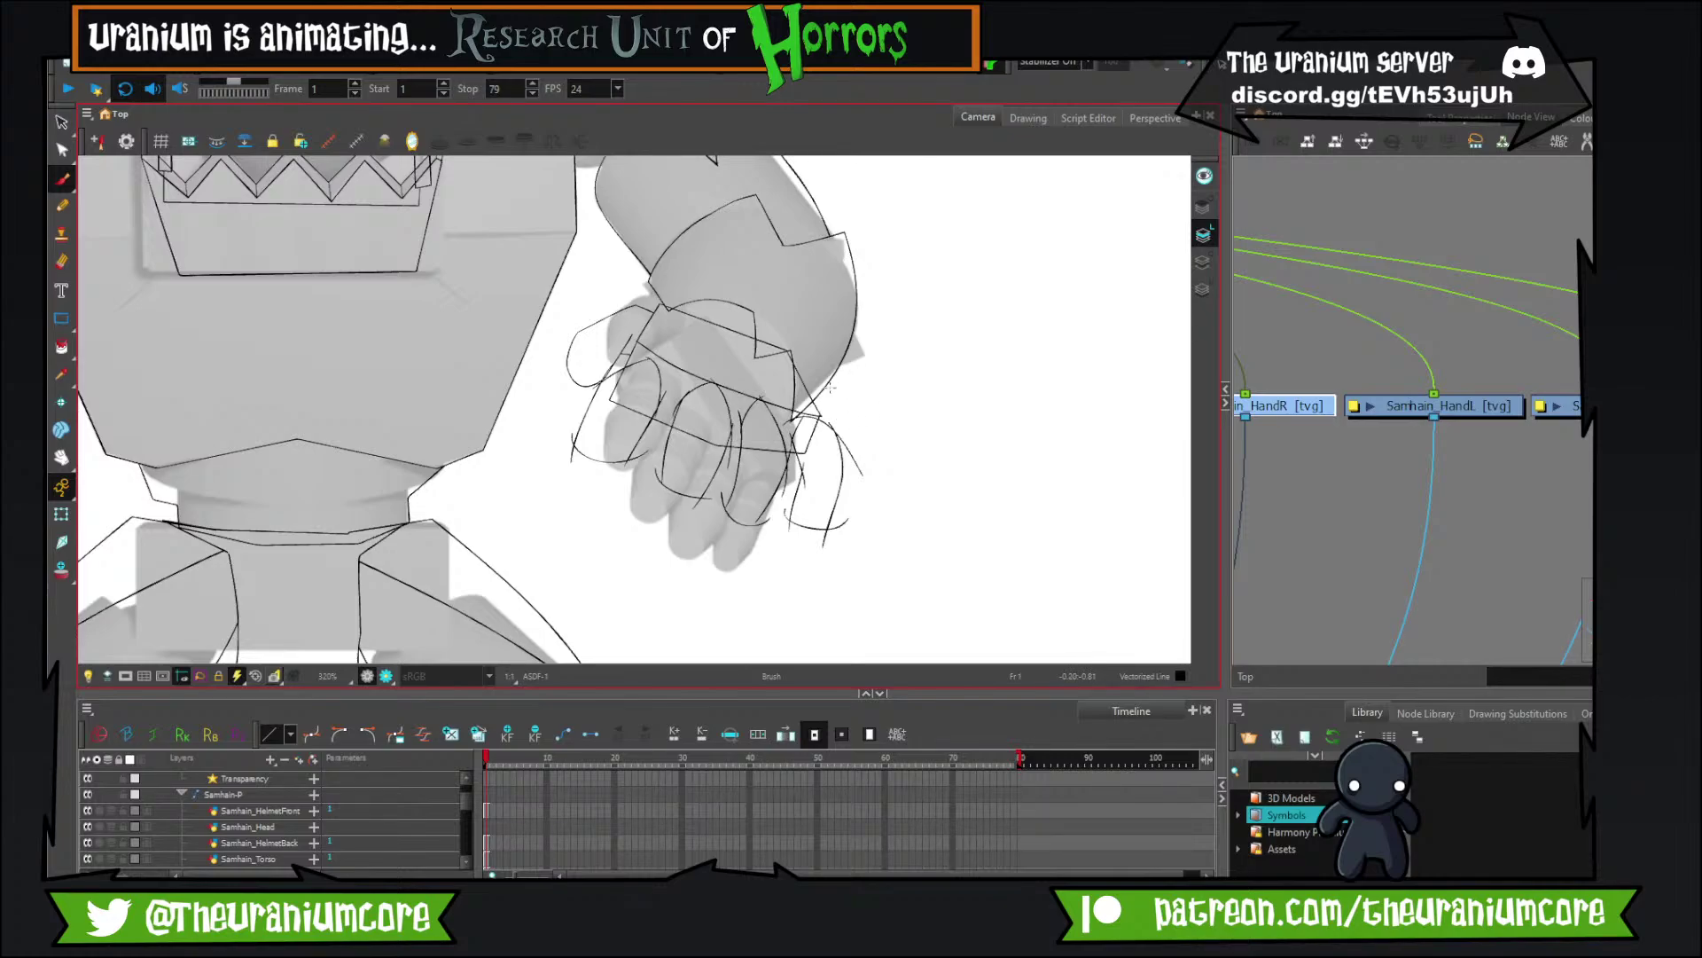
Cut away the palm corner and edge lines running through the index finger with the Cutter tool.
left_click(62, 123)
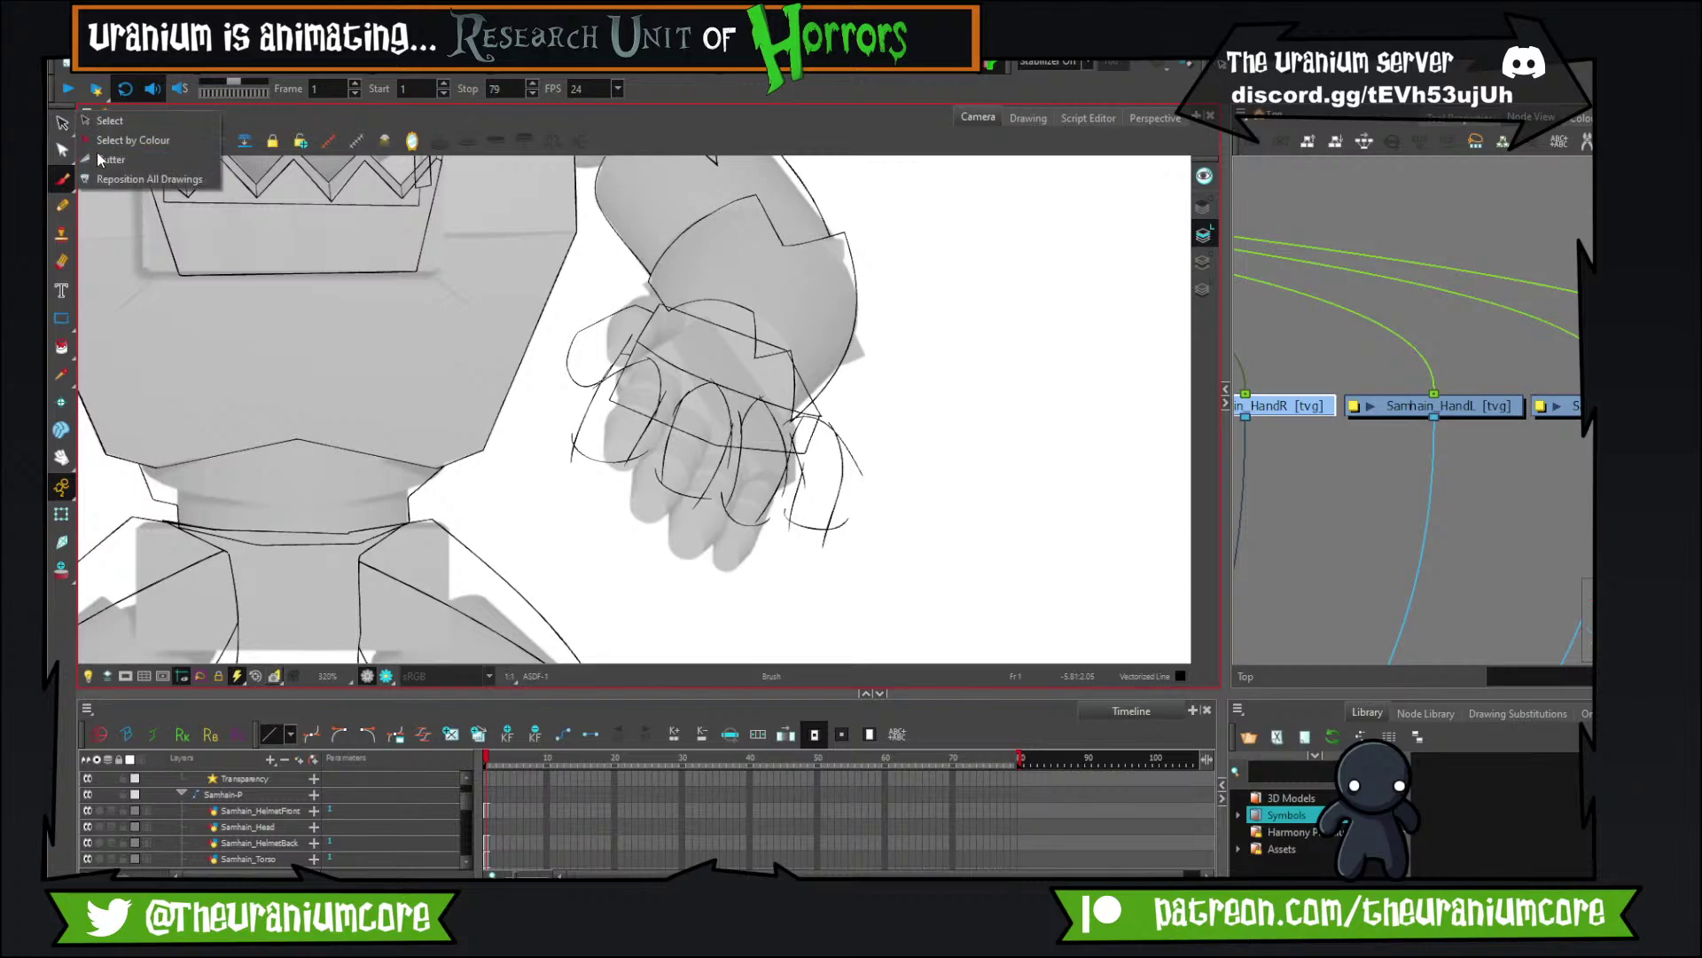
left_click(114, 147)
scroll(844, 365, "up", 4)
mouse_move(173, 523)
left_mouse_down()
mouse_move(361, 470)
mouse_move(346, 587)
left_mouse_up()
mouse_move(334, 520)
left_mouse_down()
mouse_move(362, 522)
mouse_move(365, 542)
mouse_move(377, 507)
left_mouse_up()
key("ctrl+z")
left_click(274, 521)
key("ctrl+z")
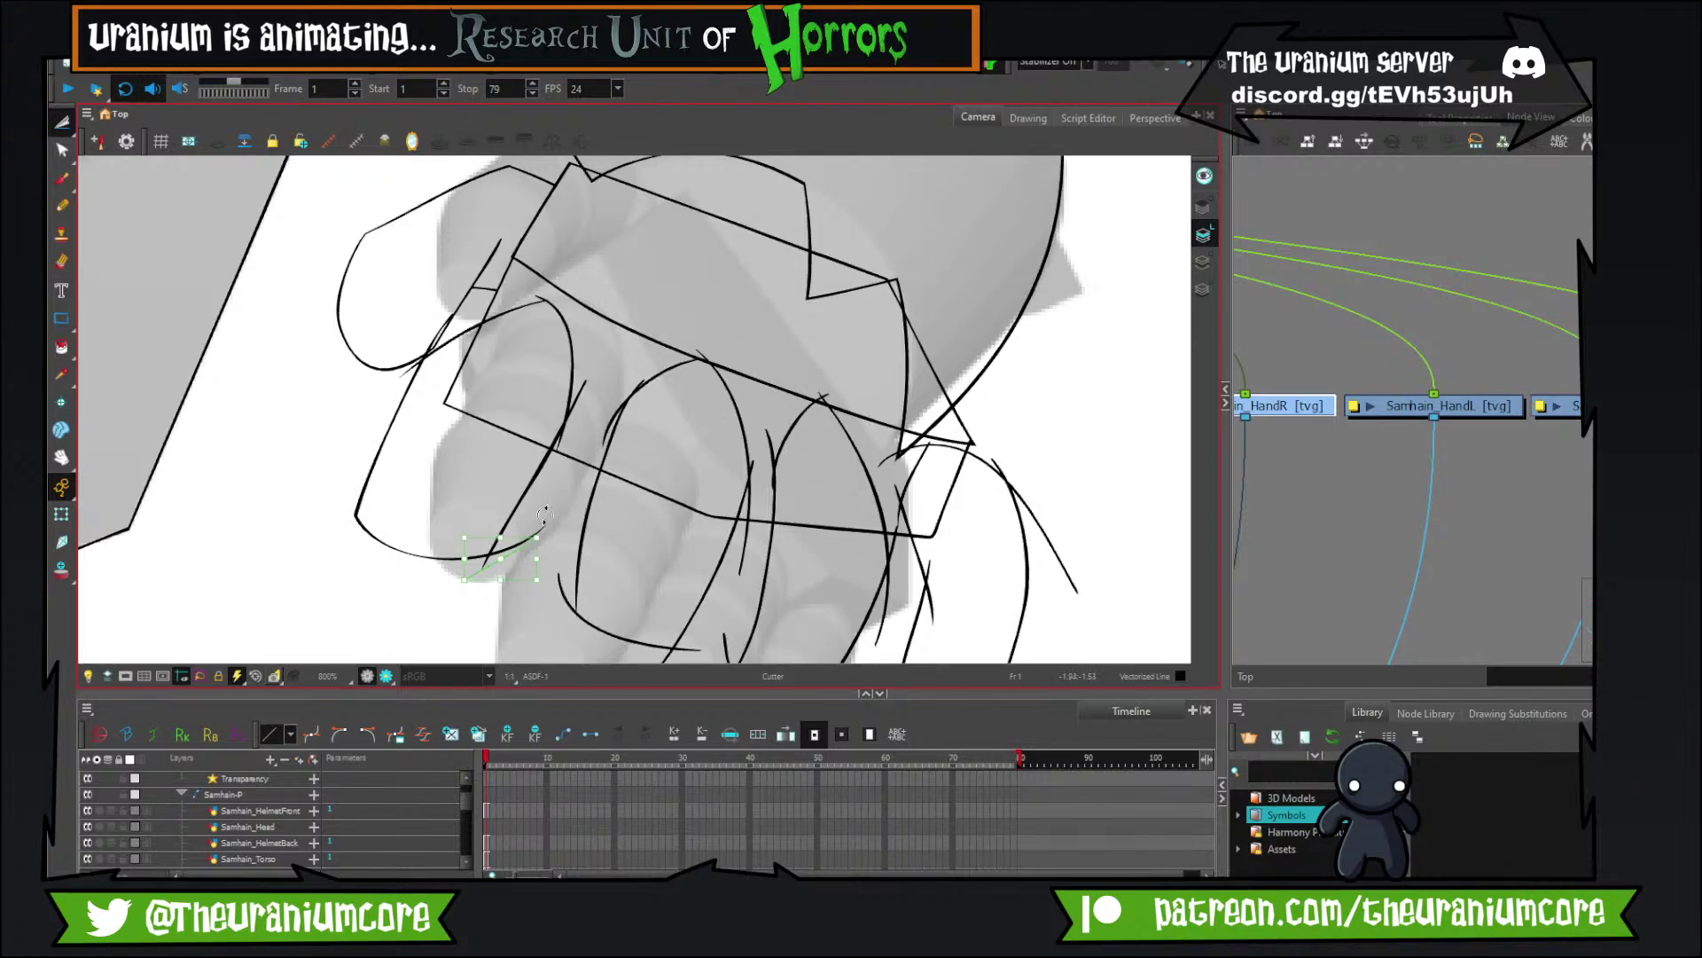
left_click_drag(507, 470, 535, 368)
mouse_move(463, 368)
left_mouse_down()
mouse_move(557, 465)
mouse_move(560, 508)
left_mouse_up()
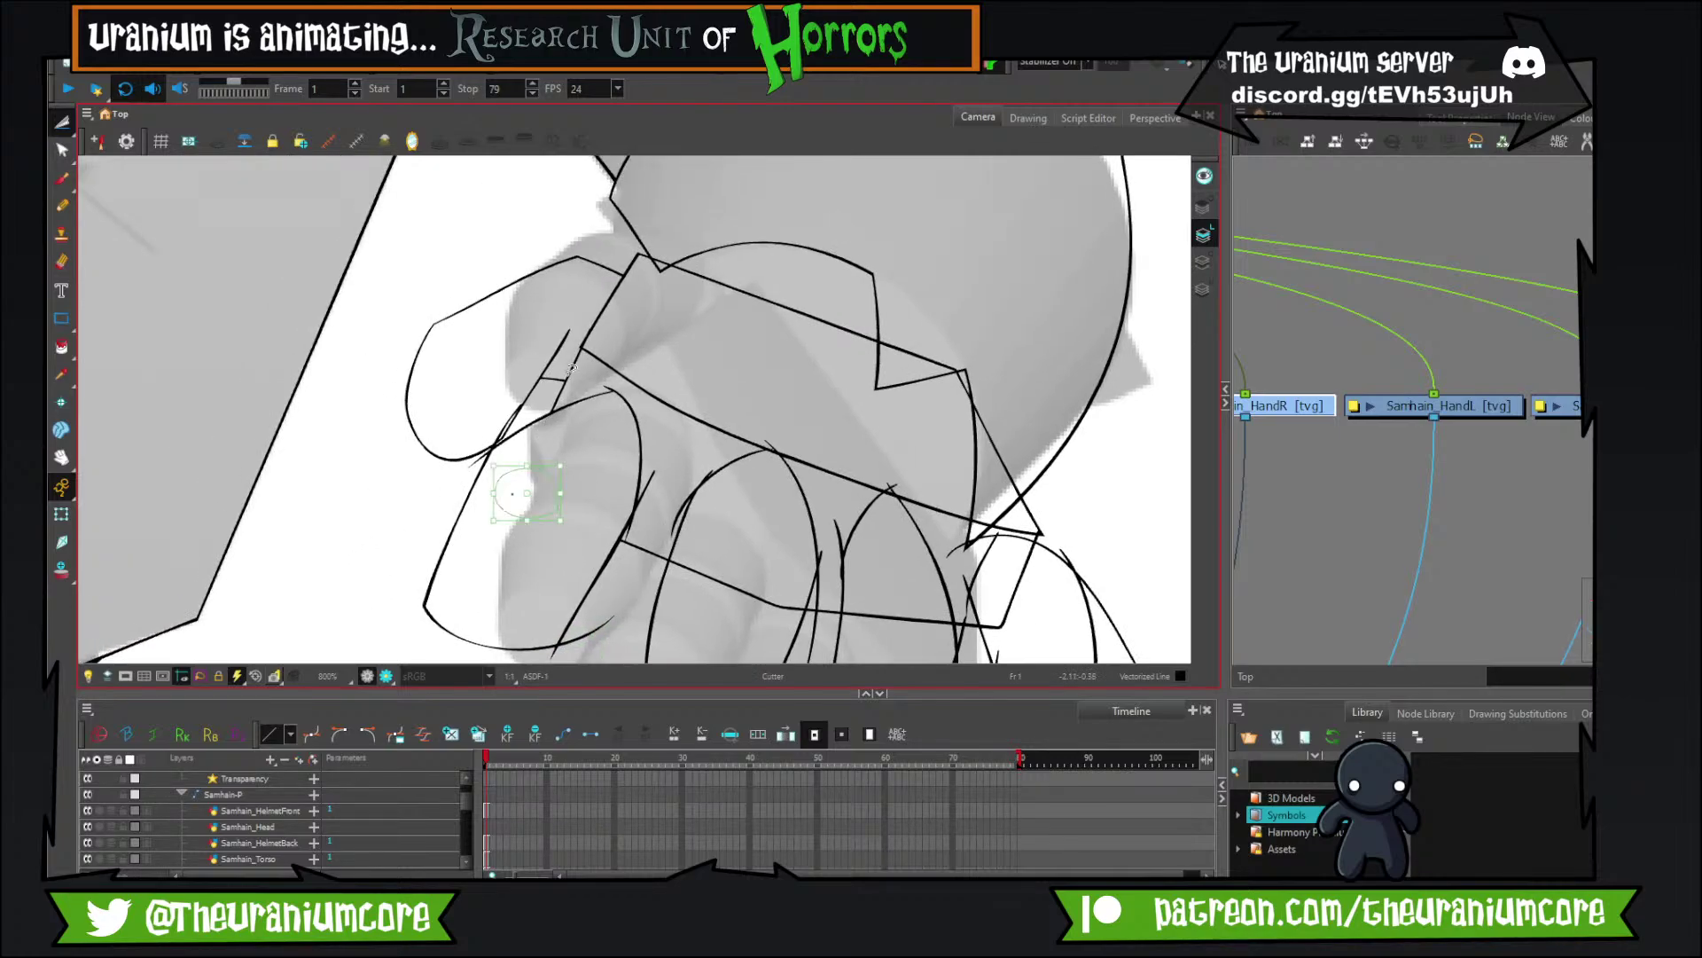
key("Delete")
Trim the overshooting line ends at the index finger's base, outer side and tip.
scroll(517, 422, "up", 2)
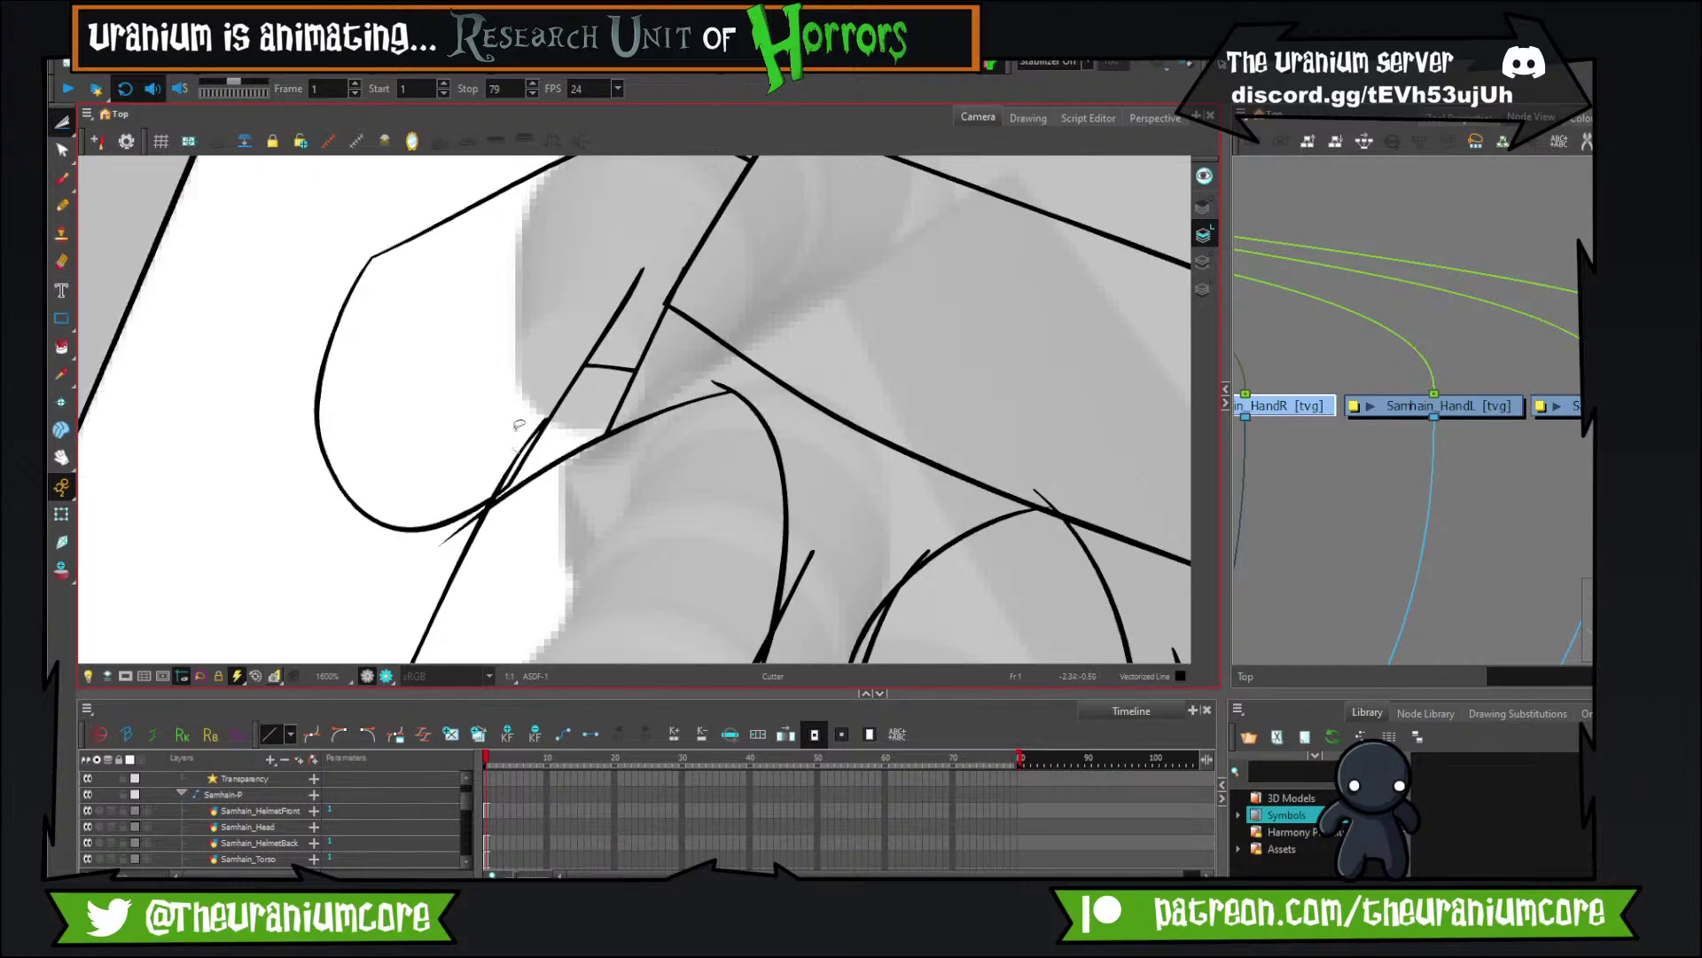
left_click_drag(519, 426, 523, 461)
mouse_move(498, 558)
left_mouse_down()
mouse_move(459, 507)
mouse_move(450, 521)
left_mouse_up()
key("ctrl+z")
mouse_move(802, 569)
left_mouse_down()
mouse_move(780, 563)
mouse_move(779, 404)
mouse_move(749, 454)
left_mouse_up()
mouse_move(691, 644)
left_mouse_down()
mouse_move(710, 494)
mouse_move(620, 538)
left_mouse_up()
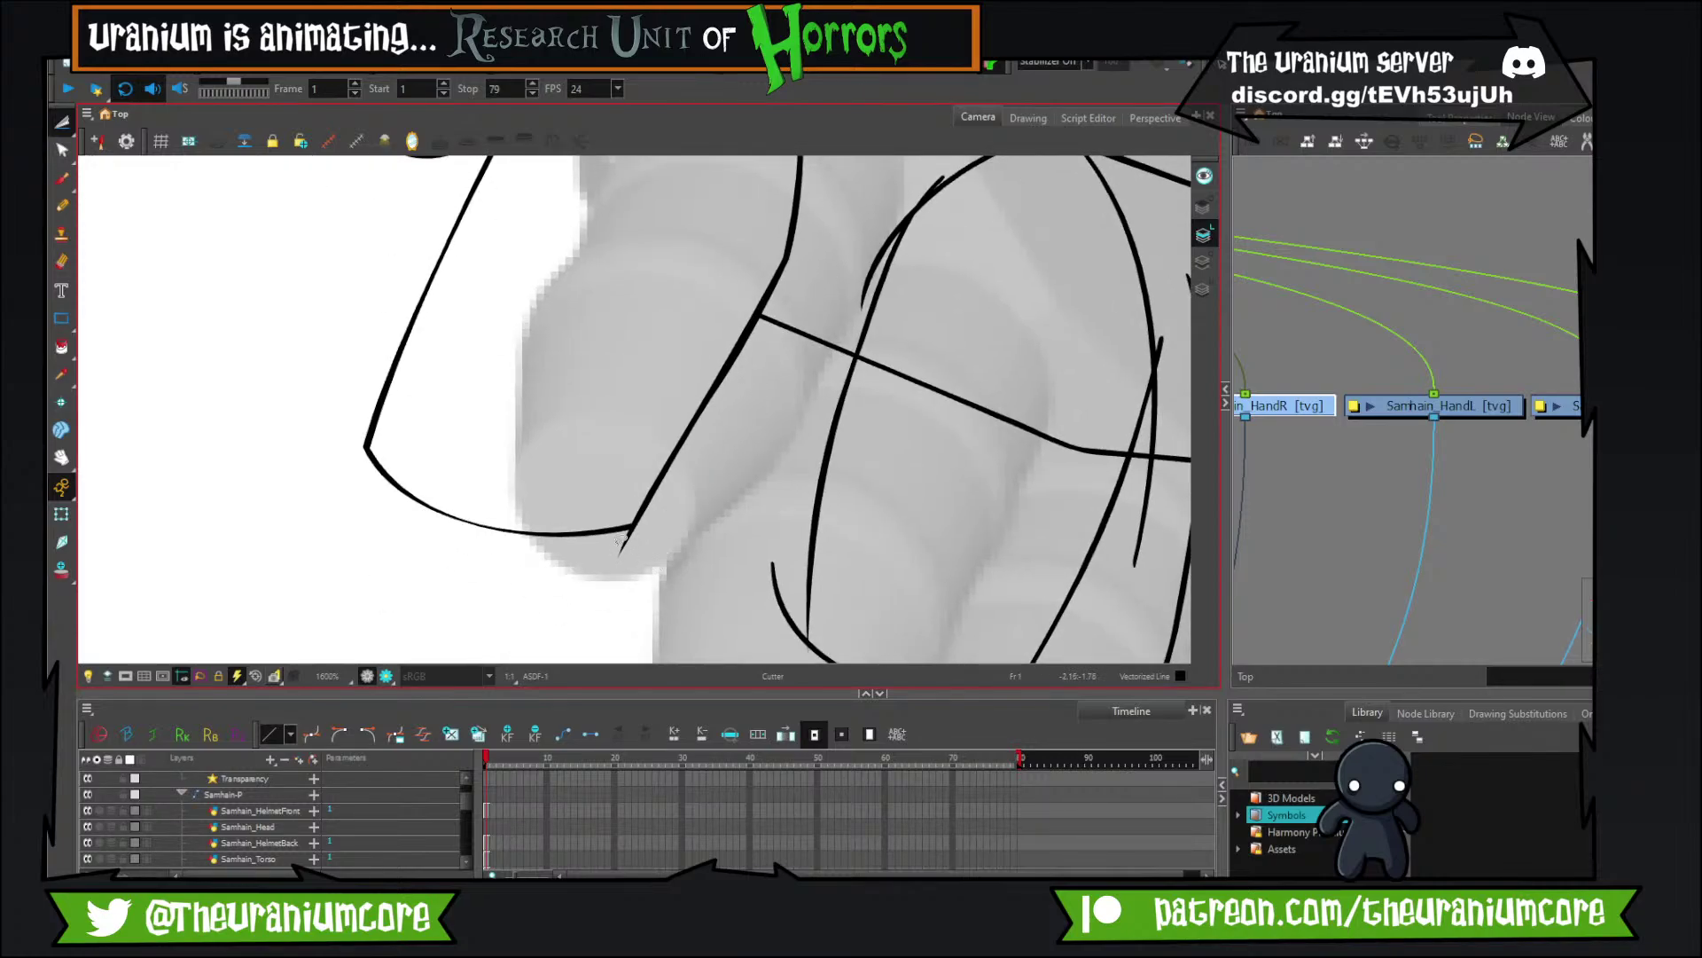
Cut away the palm edge inside the middle finger and the overshooting line ends at its tip.
scroll(686, 512, "down", 3)
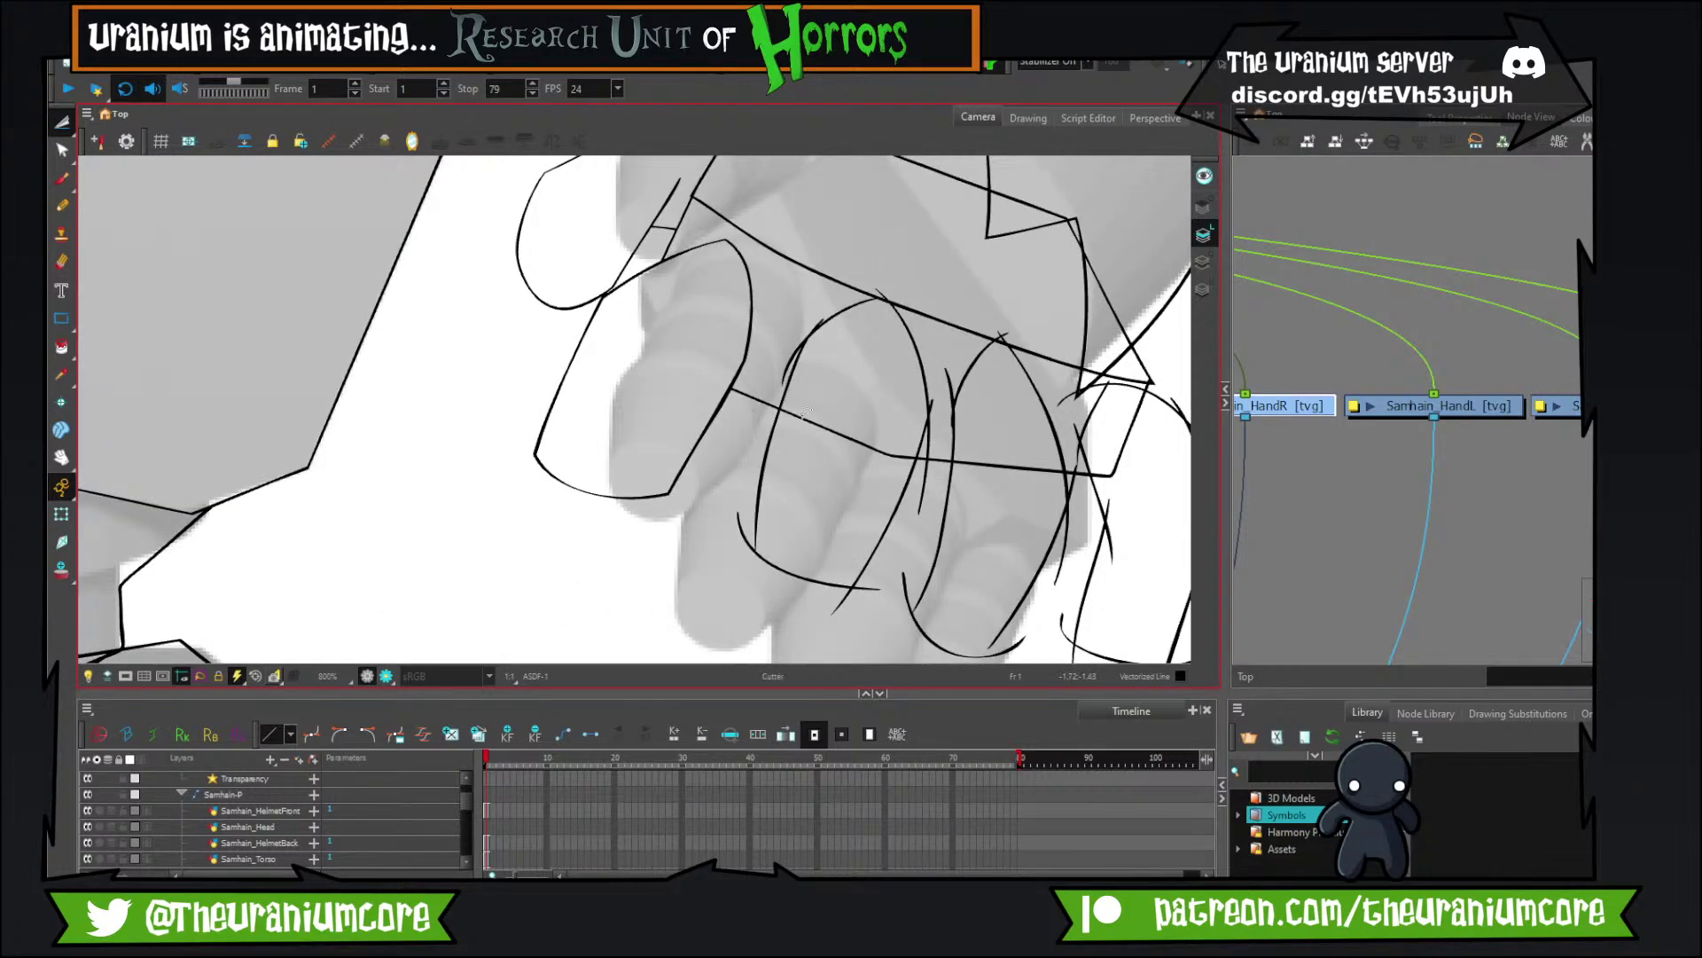
left_click_drag(803, 414, 821, 517)
left_click_drag(742, 525, 705, 450)
mouse_move(795, 526)
left_mouse_down()
mouse_move(831, 509)
mouse_move(767, 622)
left_mouse_up()
scroll(742, 293, "up", 2)
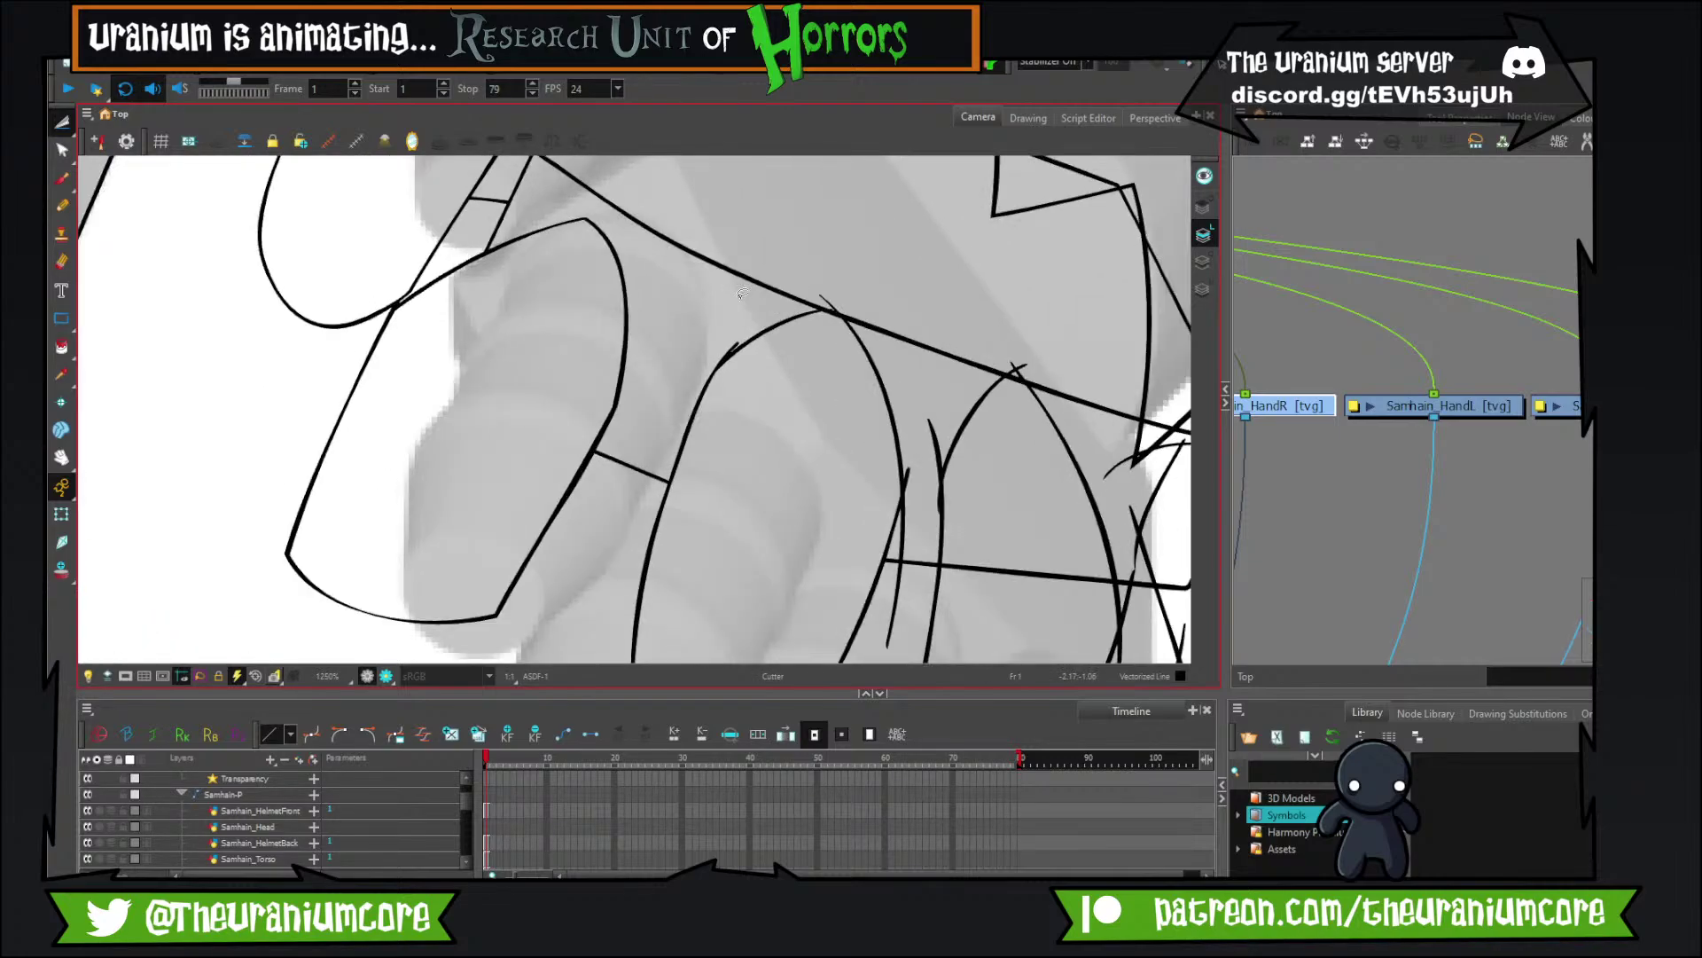
Trim the overshooting line ends at the middle finger's base and along its outer side.
left_click_drag(735, 344, 740, 352)
key("ctrl+z")
left_click_drag(839, 489, 783, 408)
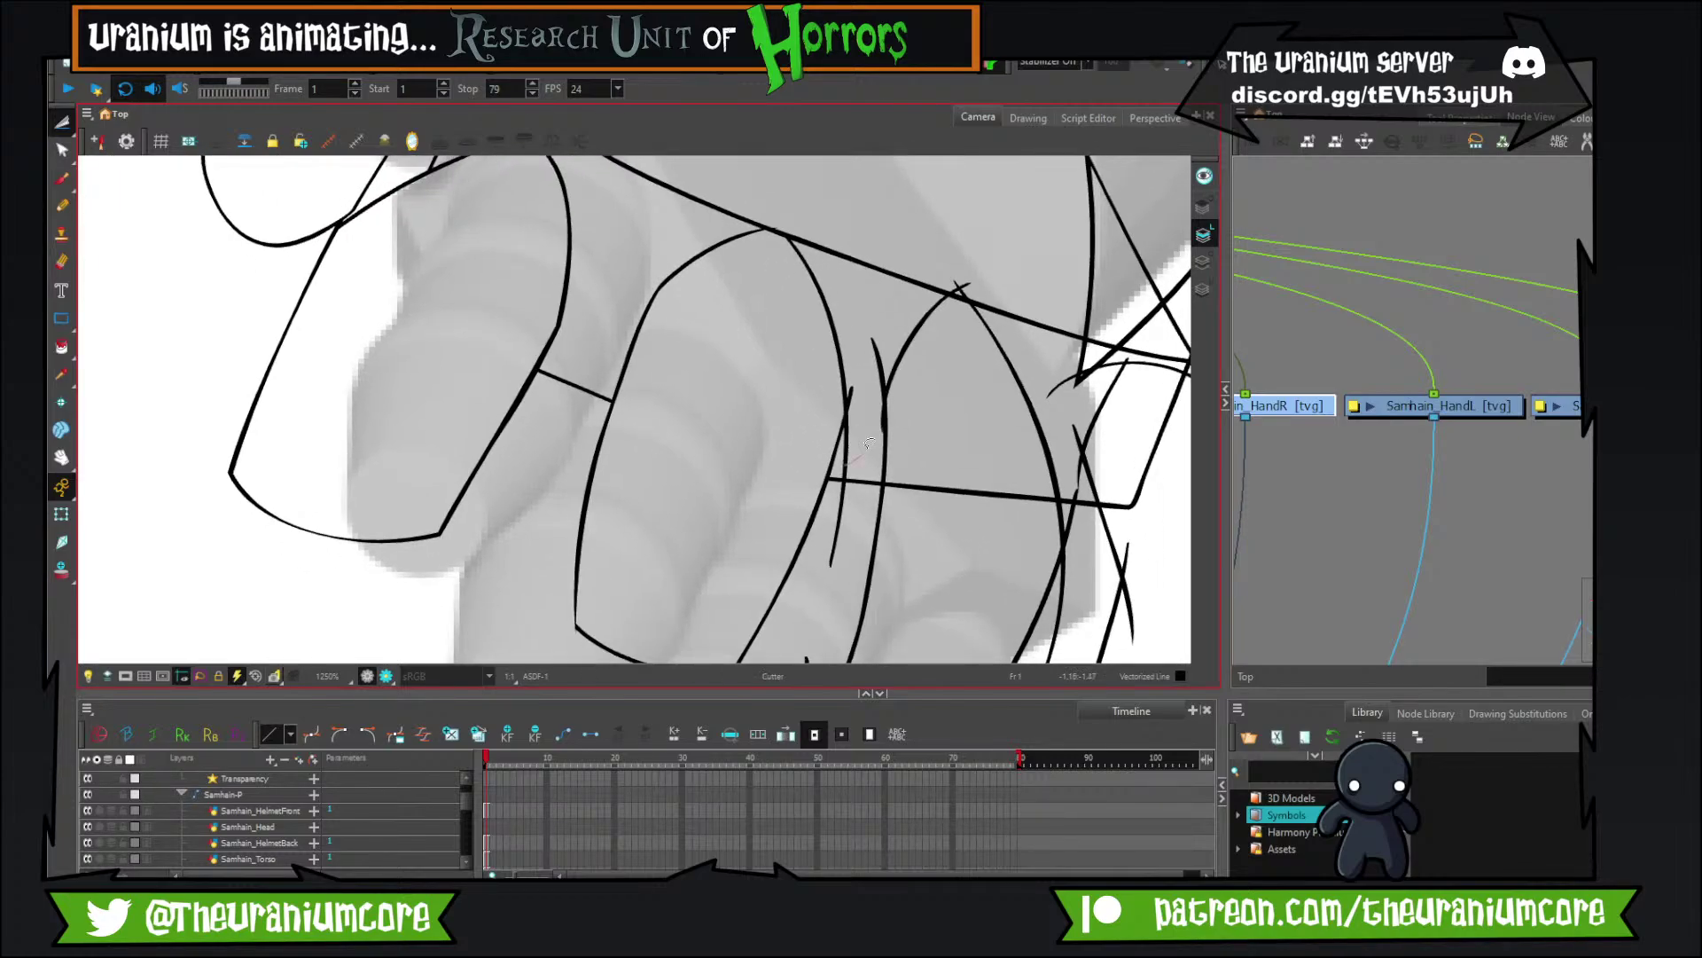
left_click_drag(869, 443, 851, 406)
left_click_drag(848, 510, 847, 517)
left_click_drag(845, 500, 728, 479)
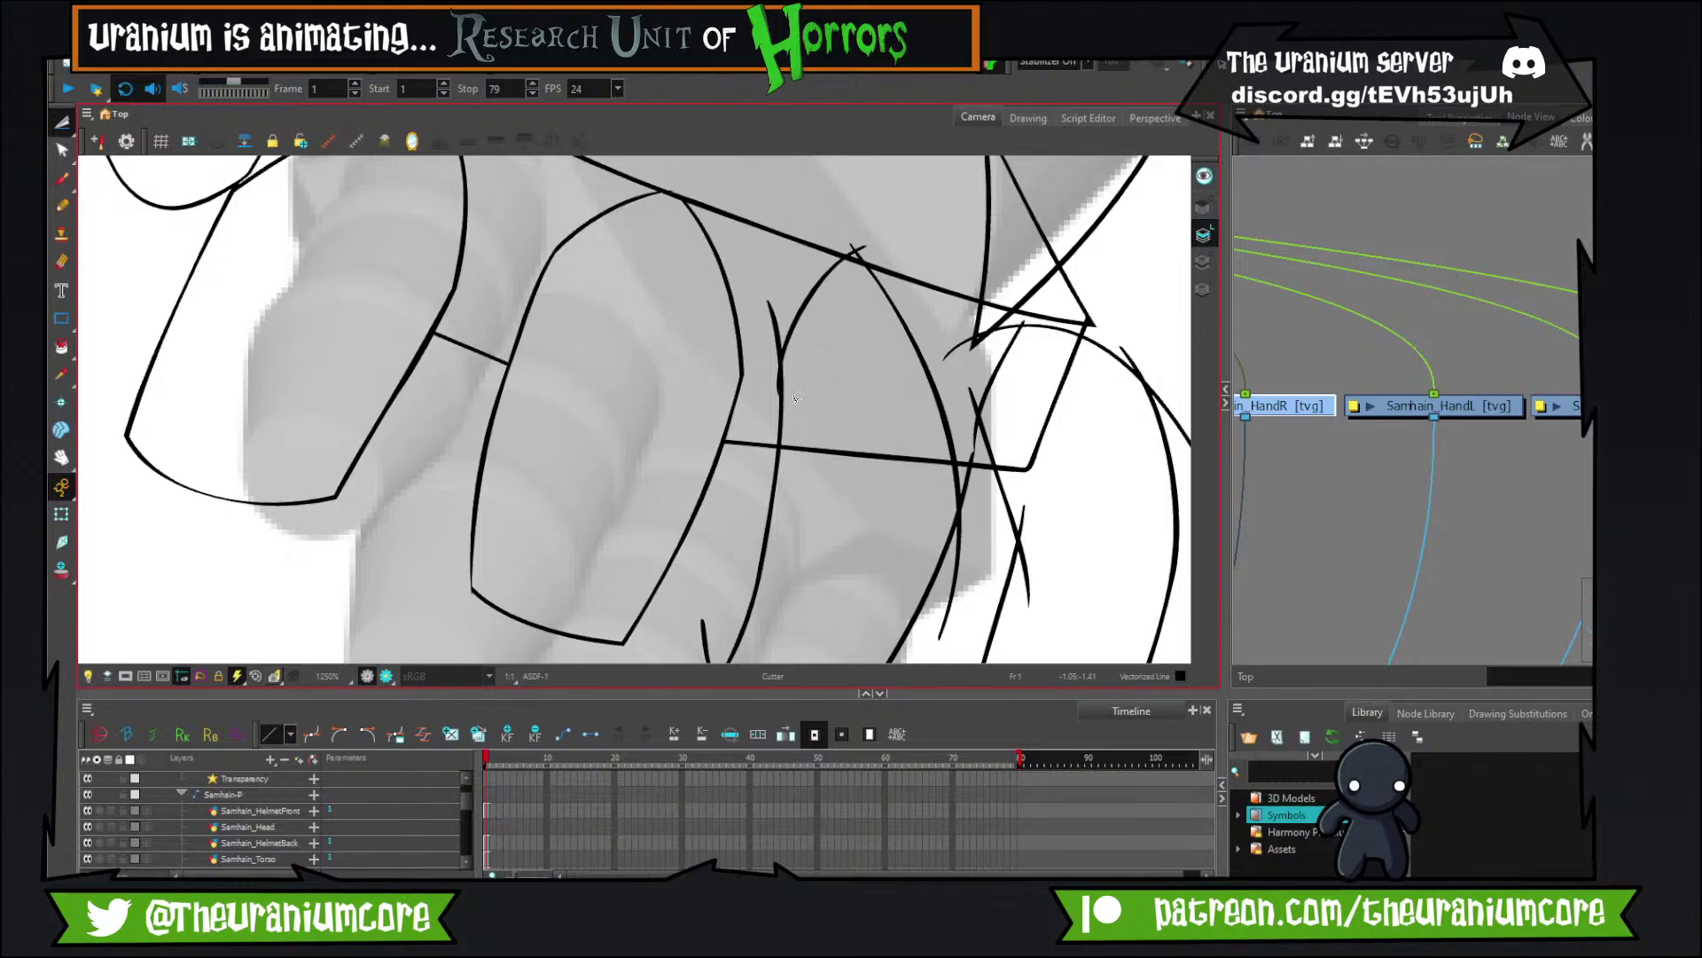
Cut away the palm edge inside the ring finger and trim the overshooting ends at its base and inner side.
left_click_drag(865, 390, 858, 483)
left_click_drag(752, 330, 785, 313)
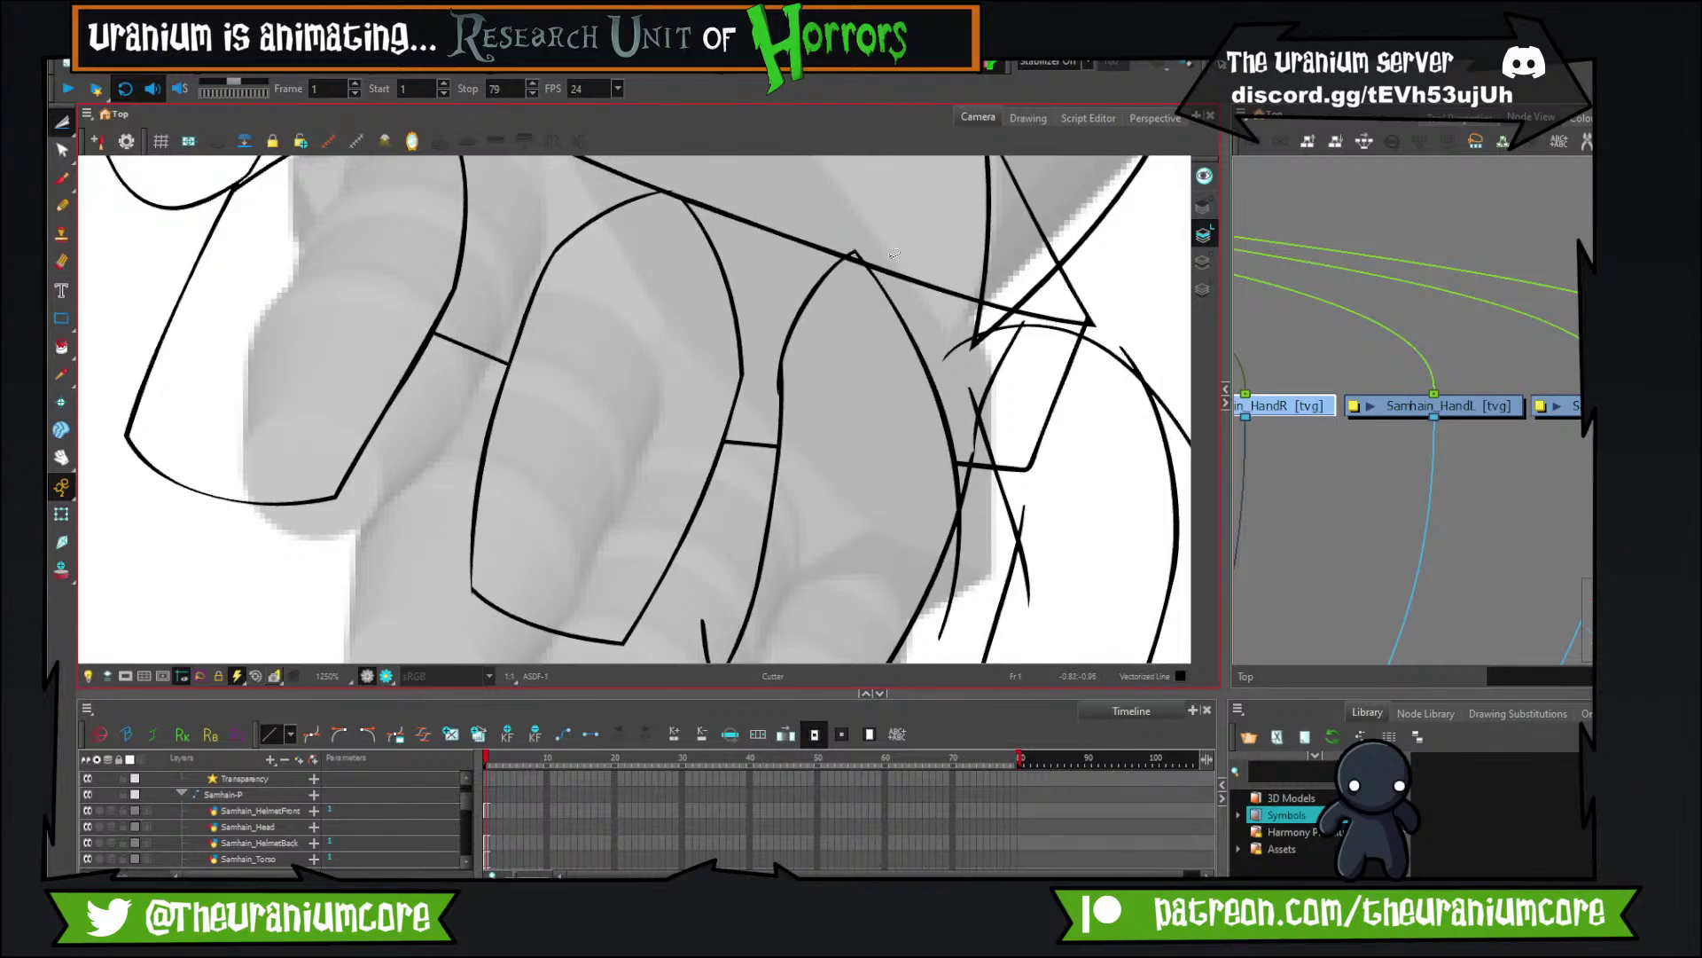
left_click_drag(813, 437, 843, 246)
left_click_drag(818, 519, 813, 580)
key("ctrl+z")
left_click_drag(885, 320, 814, 569)
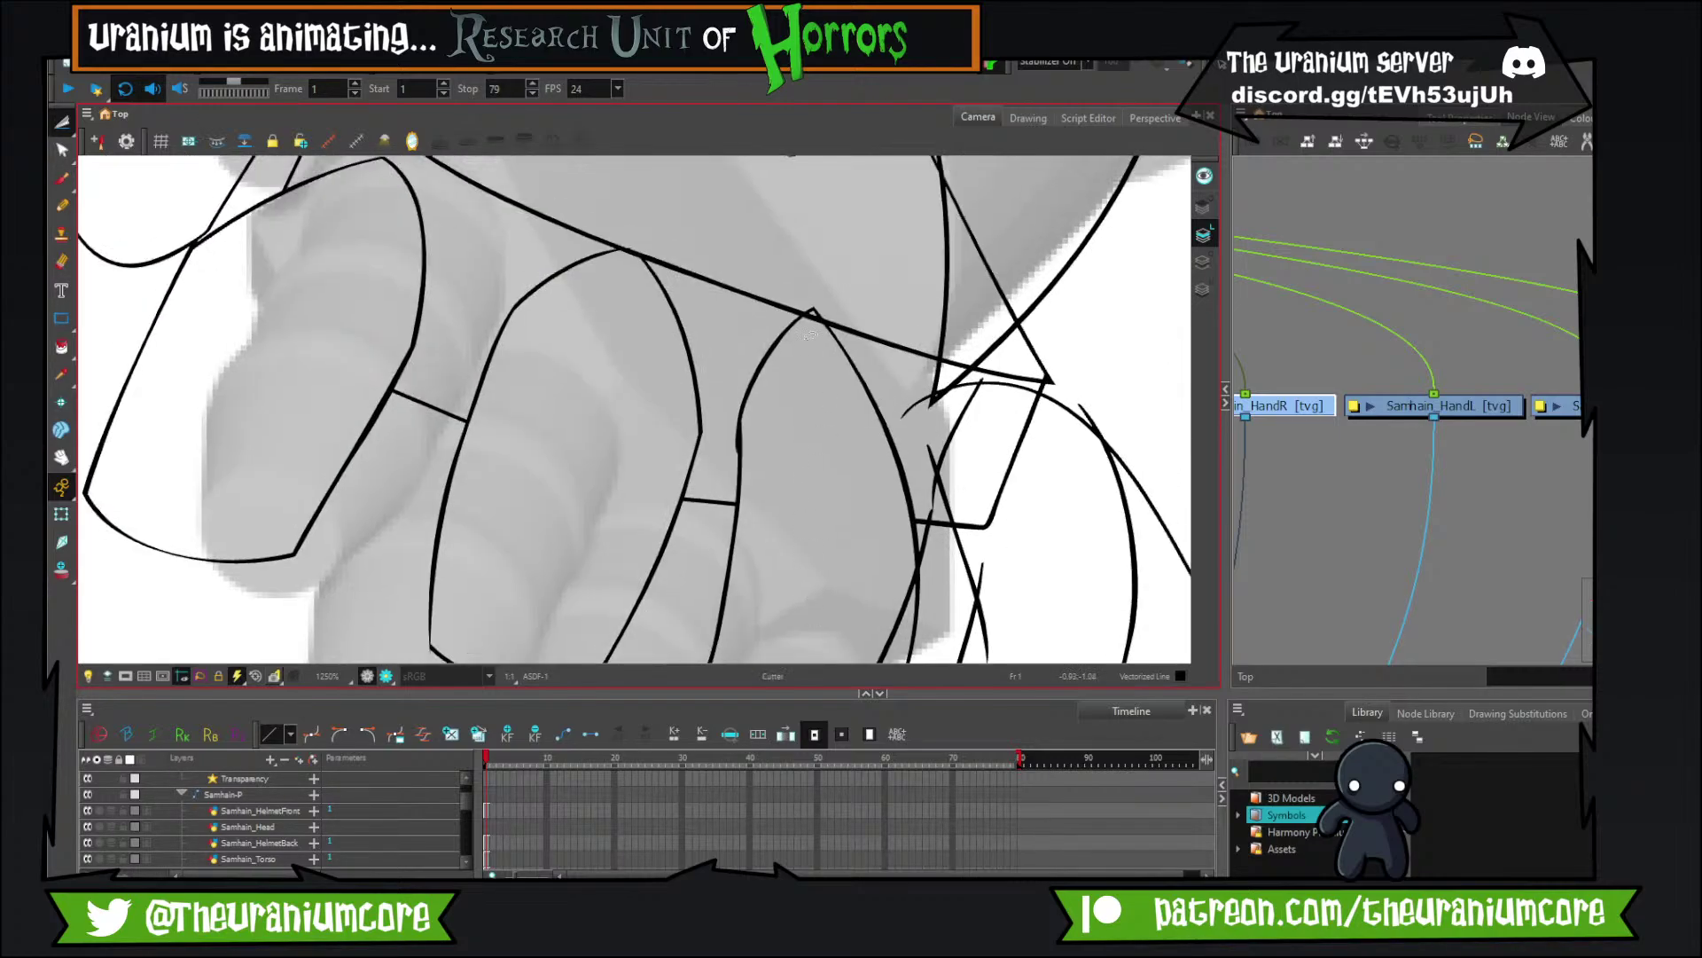
mouse_move(813, 324)
left_mouse_down()
mouse_move(814, 368)
mouse_move(775, 374)
mouse_move(742, 233)
left_mouse_up()
Brush a new tip curve on the ring finger and trim the overshooting ends at its tip and outer side.
left_click(62, 179)
scroll(141, 224, "down", 1)
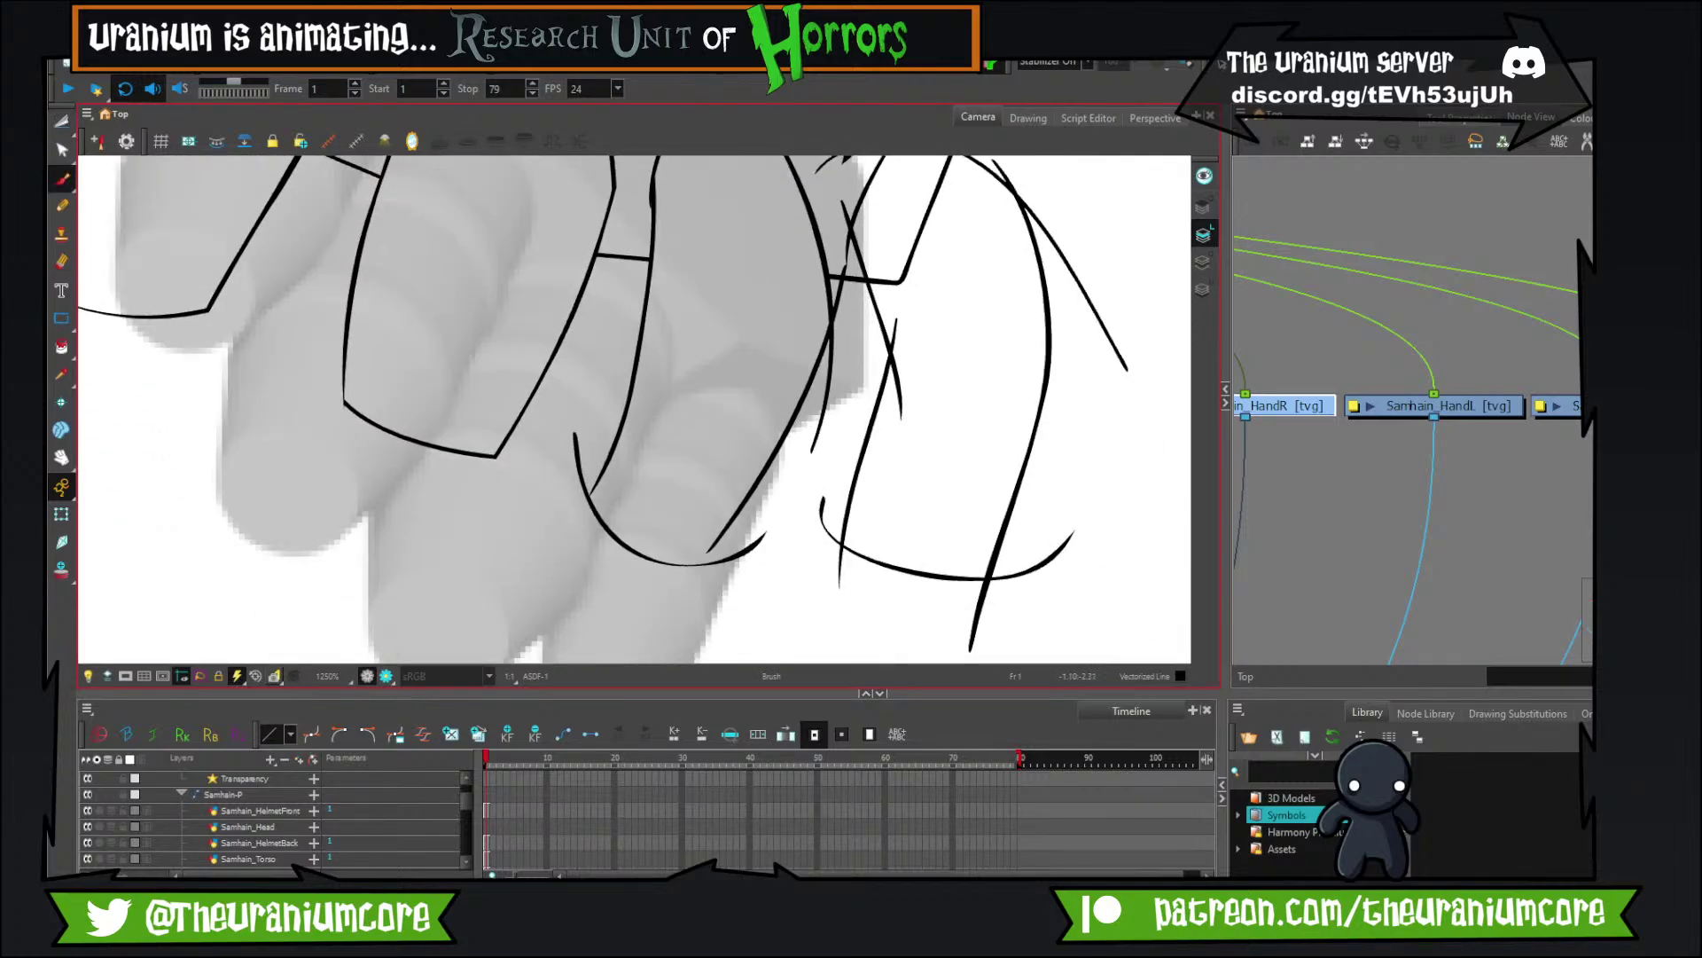
mouse_move(601, 457)
left_mouse_down()
mouse_move(623, 585)
mouse_move(715, 531)
mouse_move(756, 455)
mouse_move(797, 487)
left_mouse_up()
key("ctrl+z")
left_click(63, 122)
left_click_drag(568, 484, 594, 465)
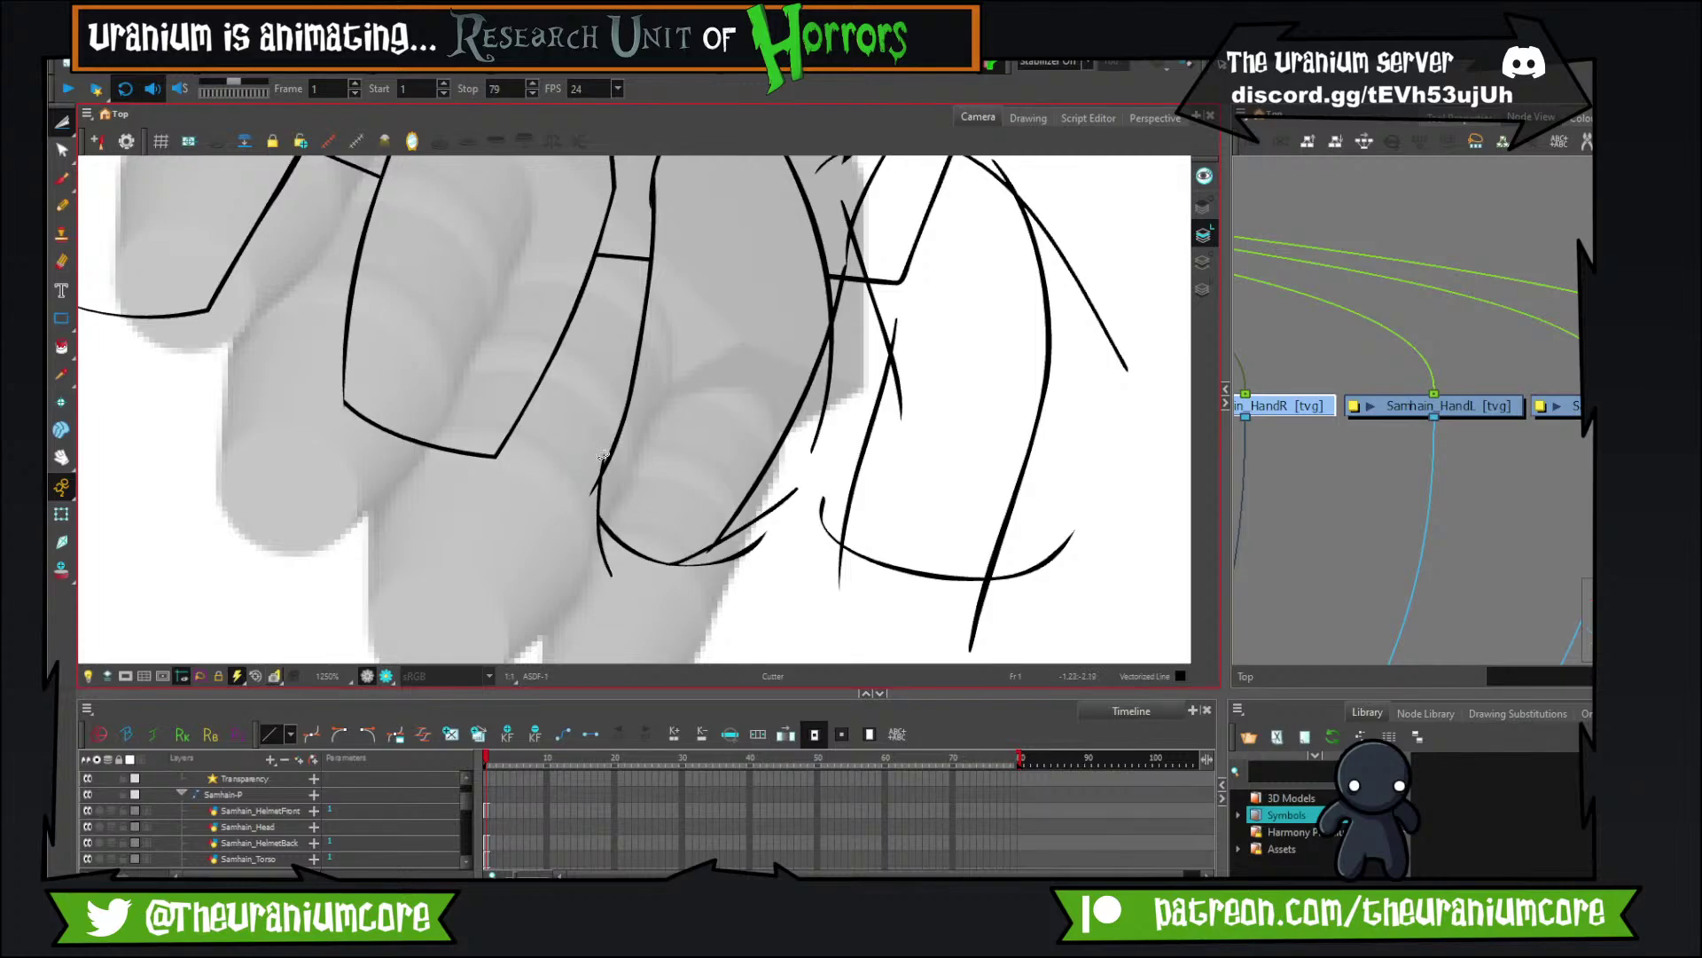
mouse_move(596, 539)
left_mouse_down()
mouse_move(730, 568)
mouse_move(703, 568)
mouse_move(754, 531)
left_mouse_up()
left_click_drag(785, 477, 747, 552)
mouse_move(811, 381)
left_mouse_down()
mouse_move(707, 536)
mouse_move(669, 718)
left_mouse_up()
left_click_drag(721, 551, 699, 573)
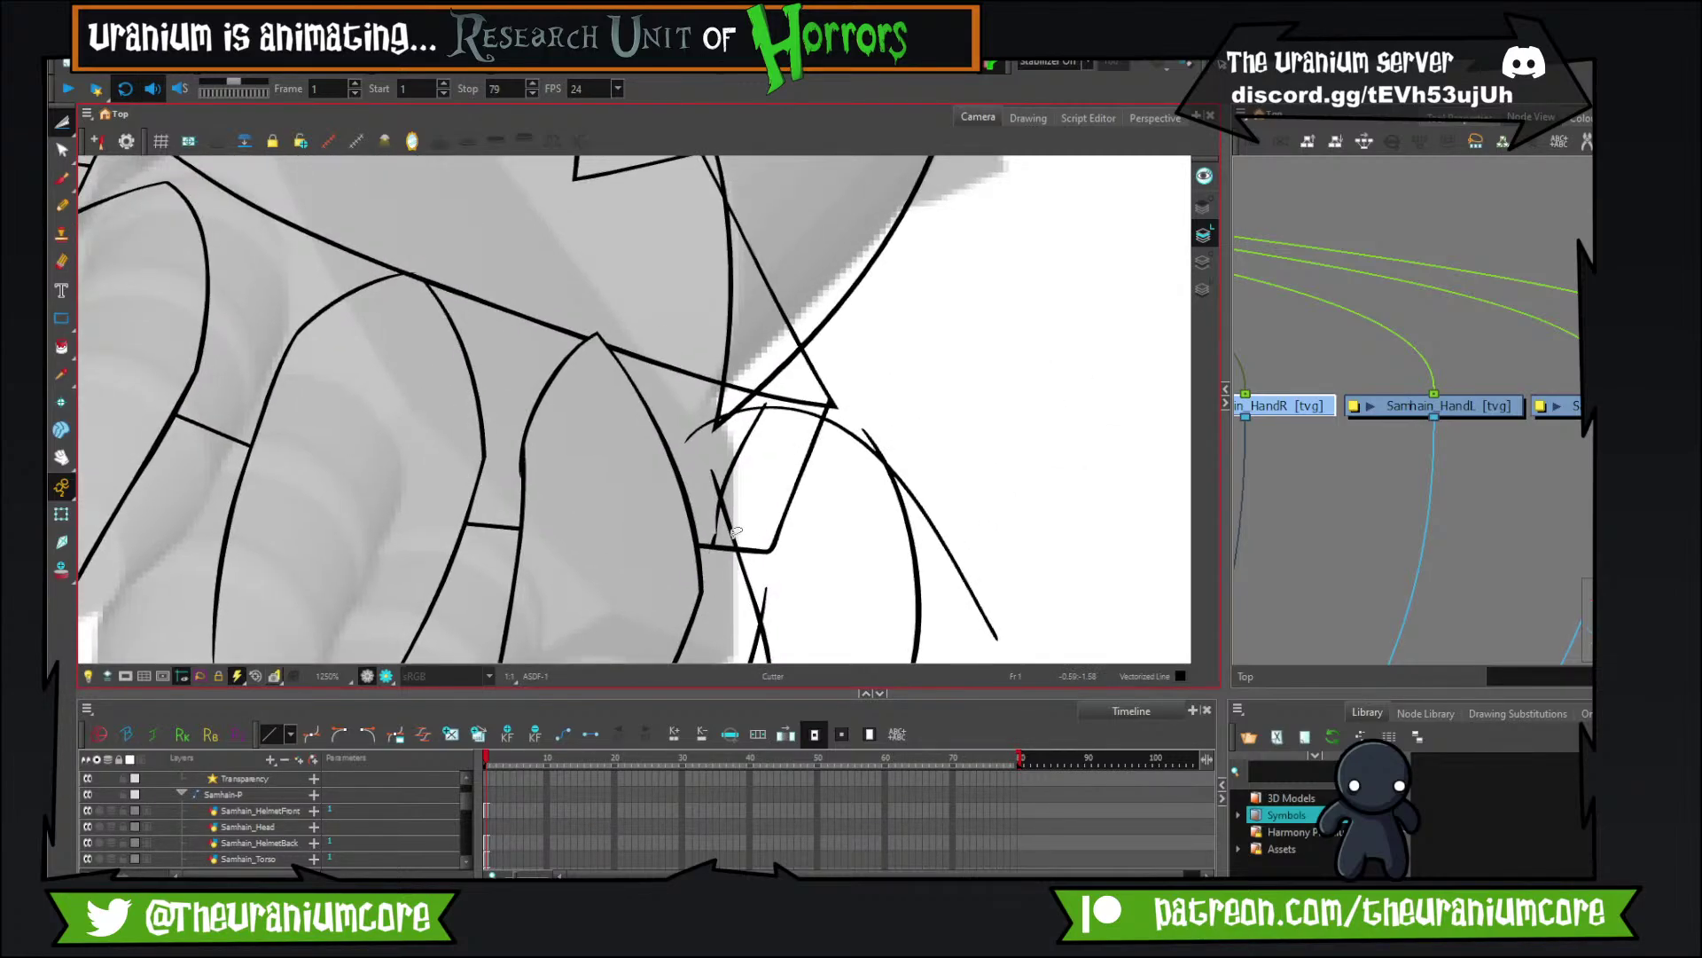
Cut away the palm corner inside the little finger and trim the overshooting ends around its base and upper outer side.
mouse_move(703, 418)
left_mouse_down()
mouse_move(747, 428)
mouse_move(800, 389)
mouse_move(764, 400)
left_mouse_up()
key("ctrl+z")
left_click_drag(776, 472, 768, 514)
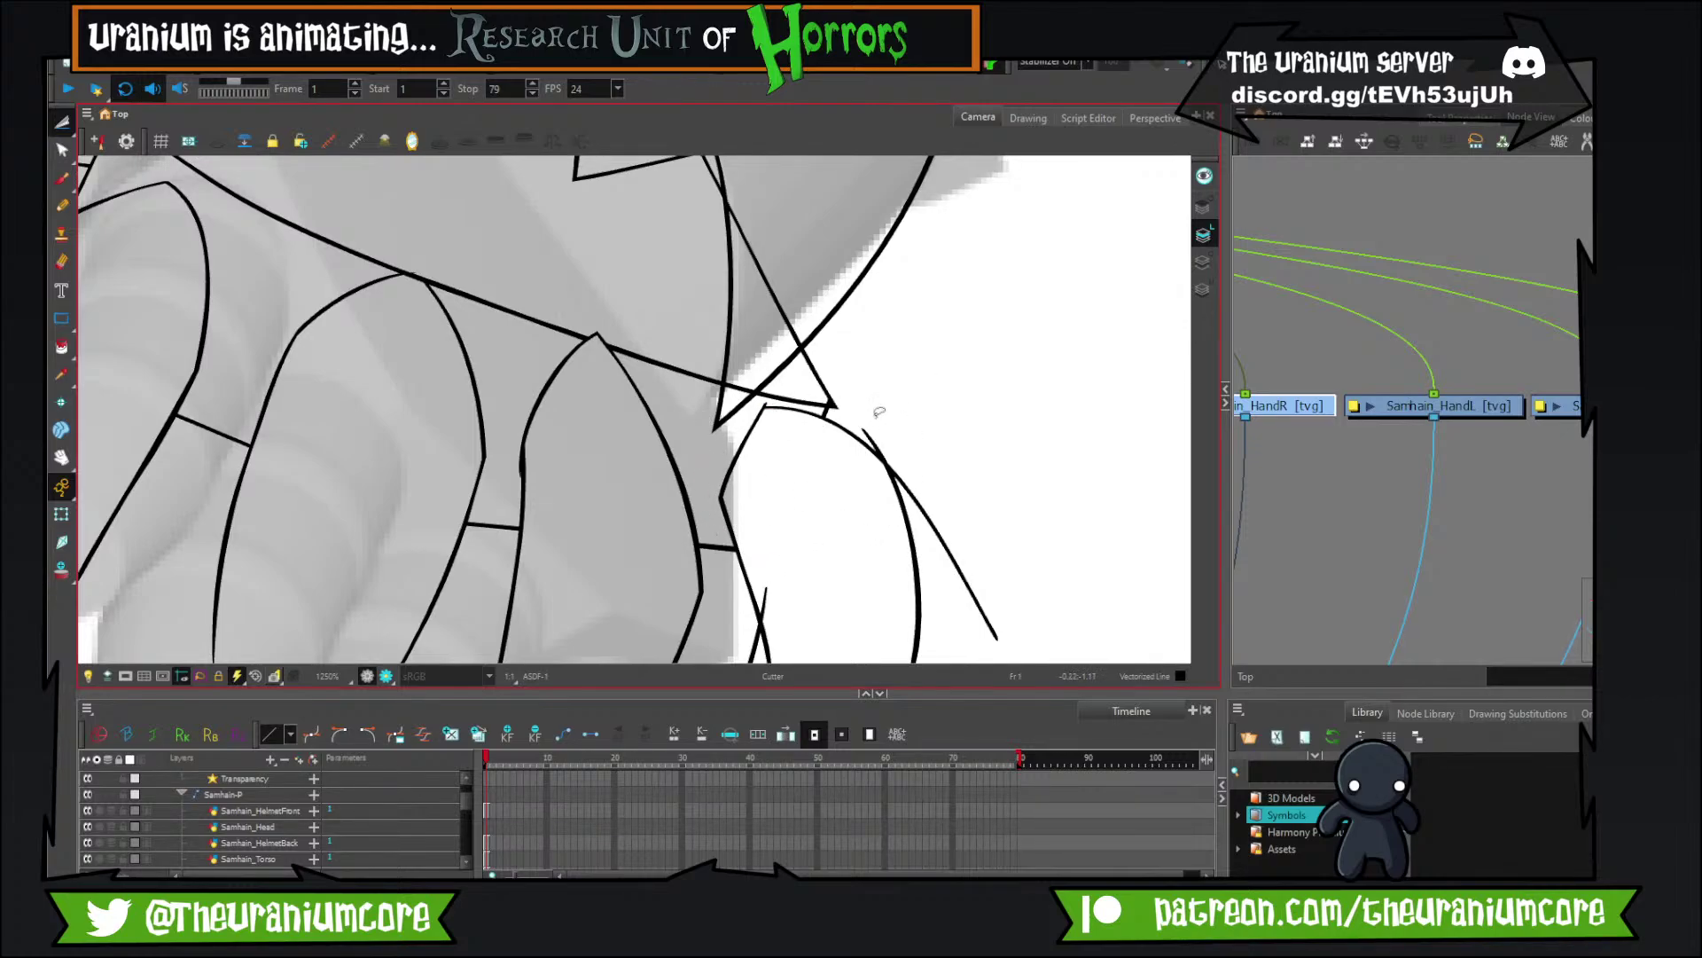
mouse_move(879, 413)
left_mouse_down()
mouse_move(920, 488)
mouse_move(866, 440)
left_mouse_up()
key("ctrl+z")
left_click_drag(930, 498, 938, 550)
scroll(958, 553, "down", 3)
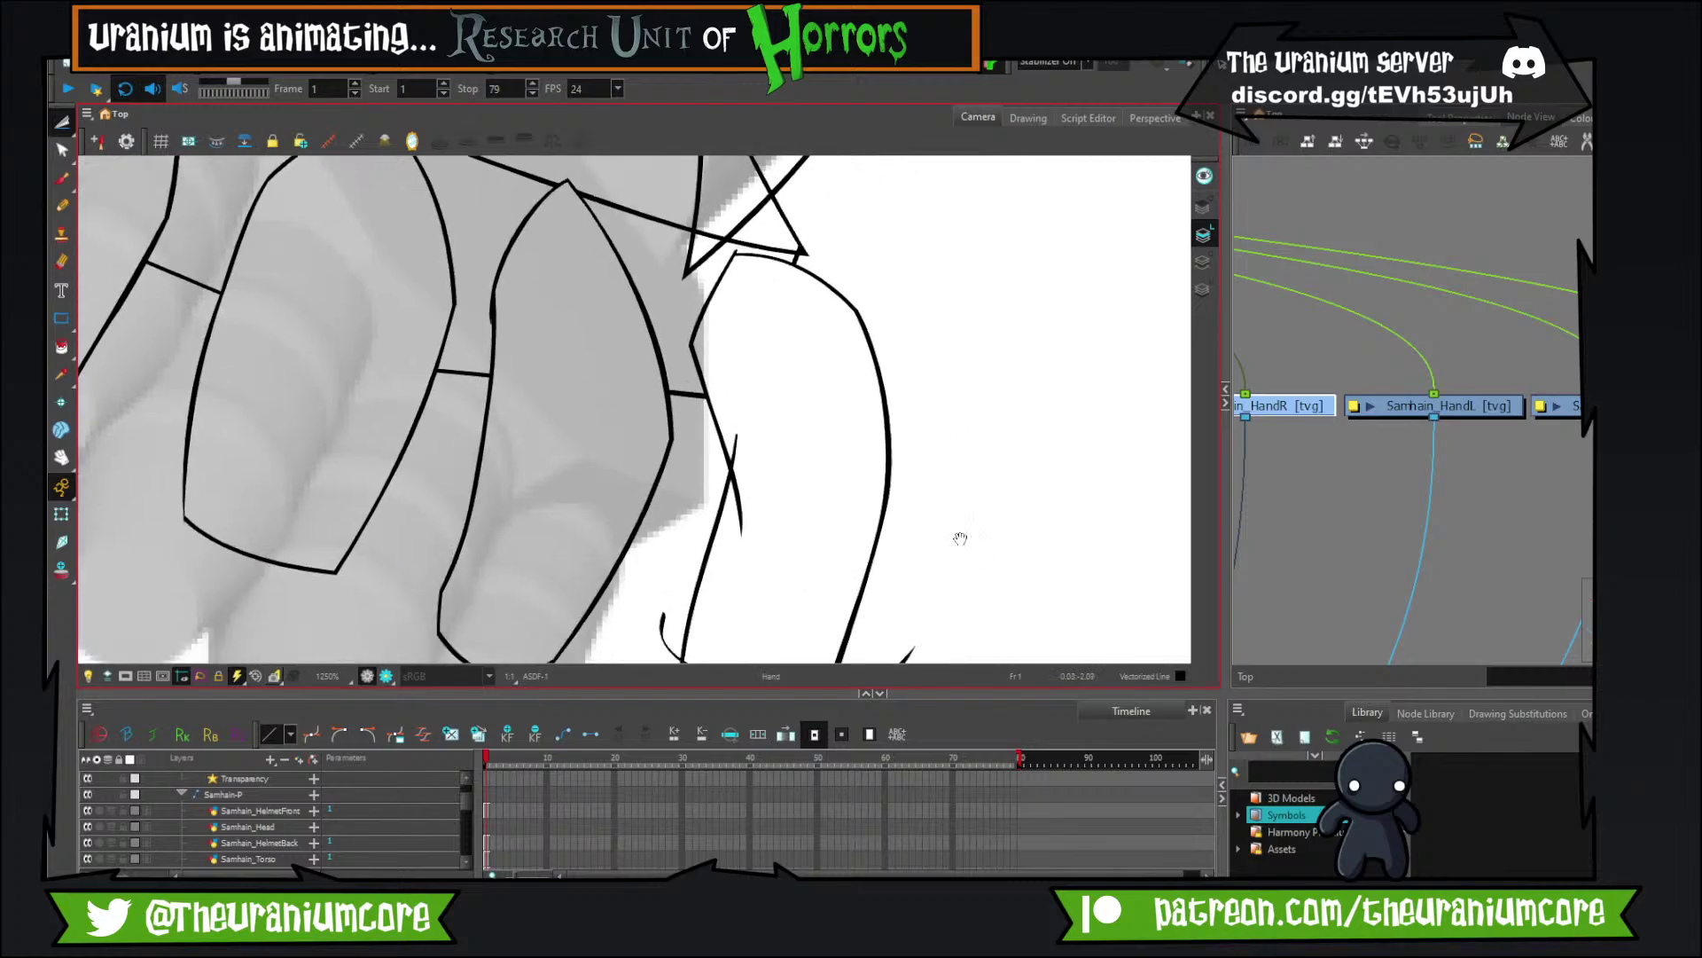
Trim the overshooting line ends on the little finger's inner side and at its tip.
left_click_drag(674, 512, 729, 479)
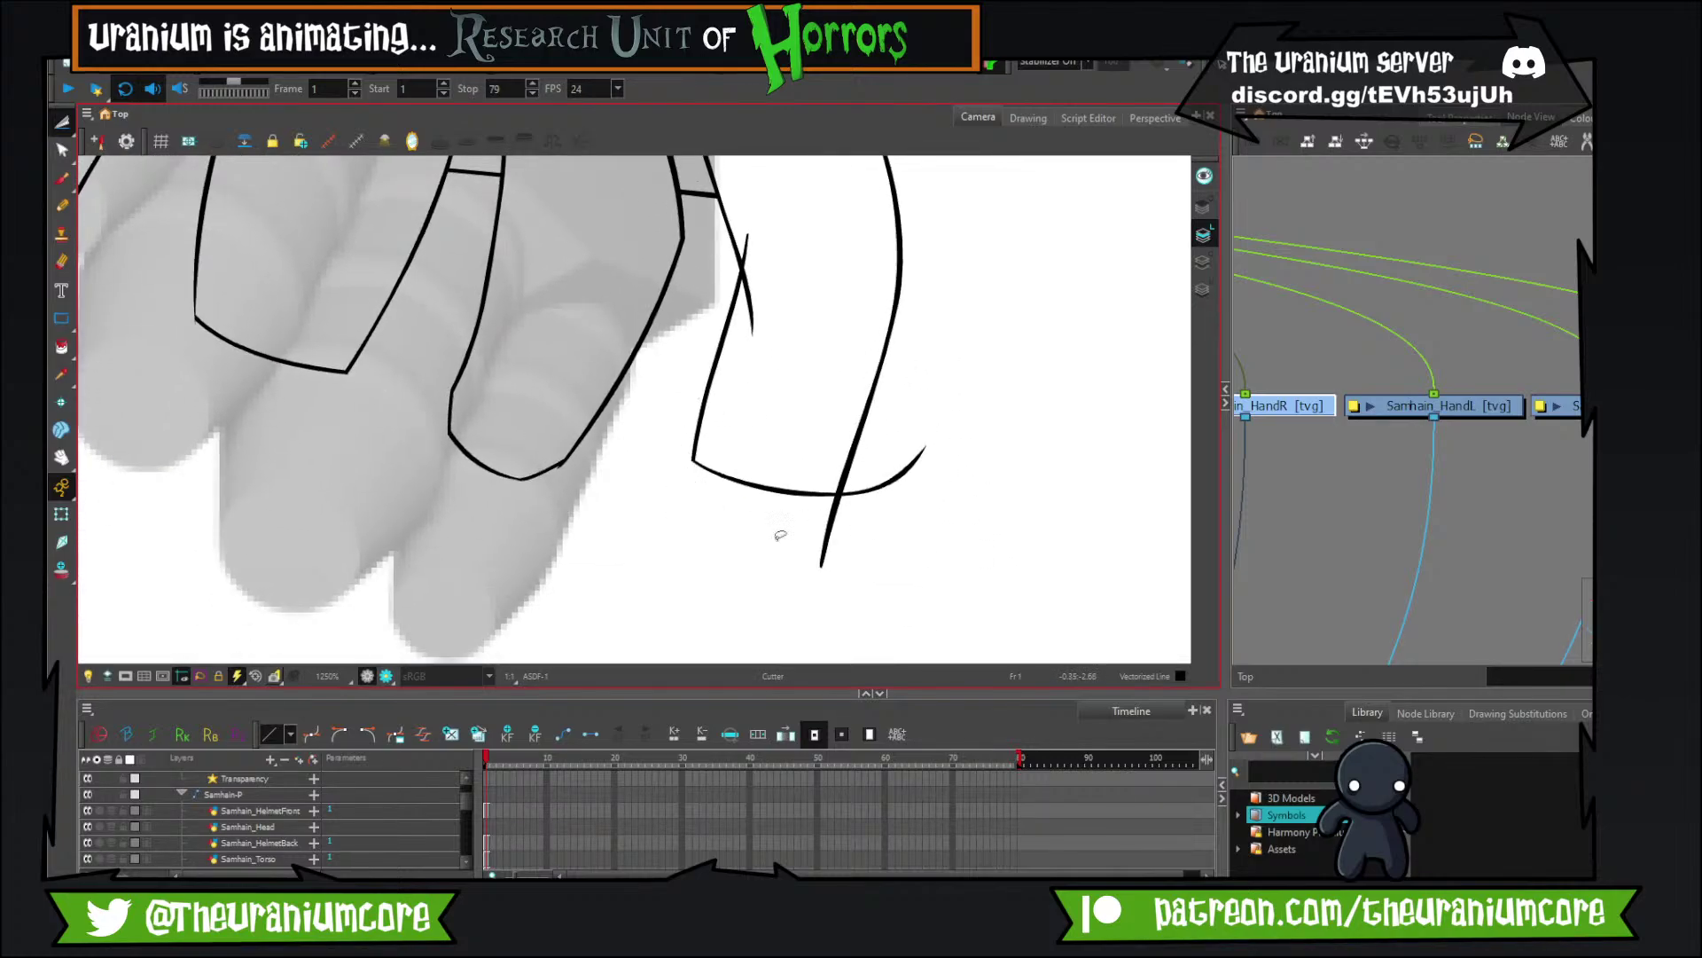
left_click_drag(784, 534, 846, 539)
left_click_drag(887, 518, 883, 461)
left_click_drag(832, 362, 866, 498)
mouse_move(777, 367)
left_mouse_down()
mouse_move(810, 433)
mouse_move(953, 546)
left_mouse_up()
Target the Samhain_HandL drawing and brush a diagonal line across the palm over the other reference hand.
scroll(848, 423, "down", 5)
scroll(867, 405, "down", 3)
scroll(867, 405, "up", 2)
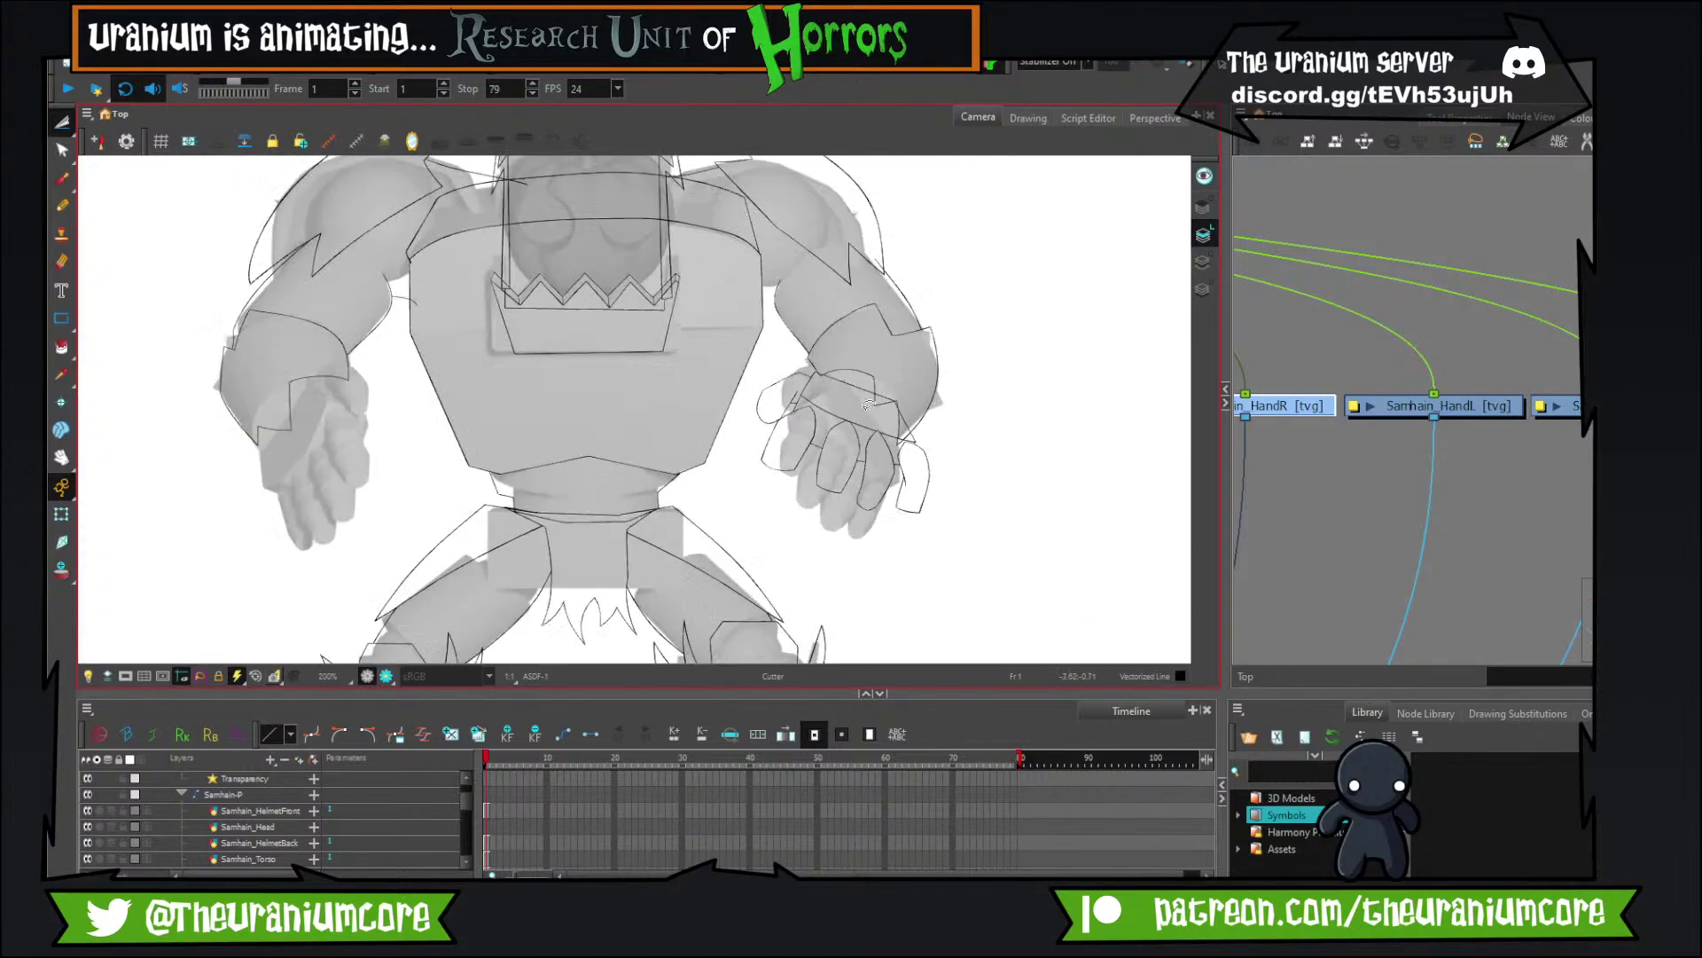
left_click_drag(539, 376, 670, 452)
left_click(63, 178)
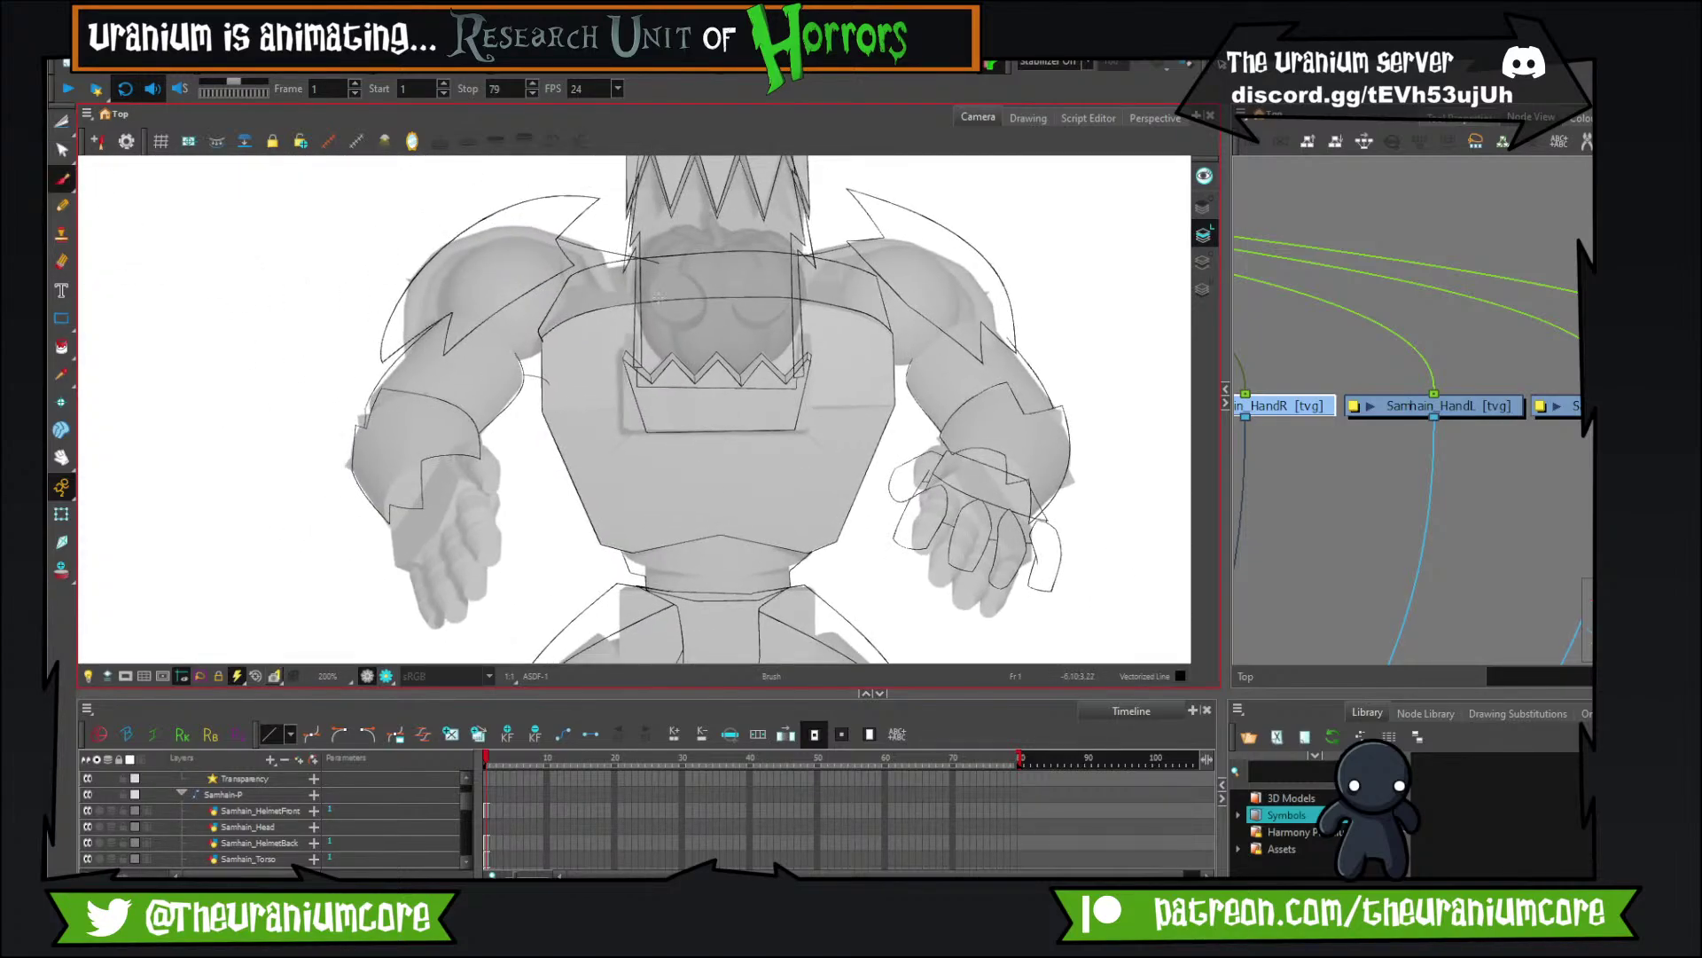
left_click(1492, 410)
scroll(586, 499, "up", 3)
left_click_drag(331, 335, 474, 221)
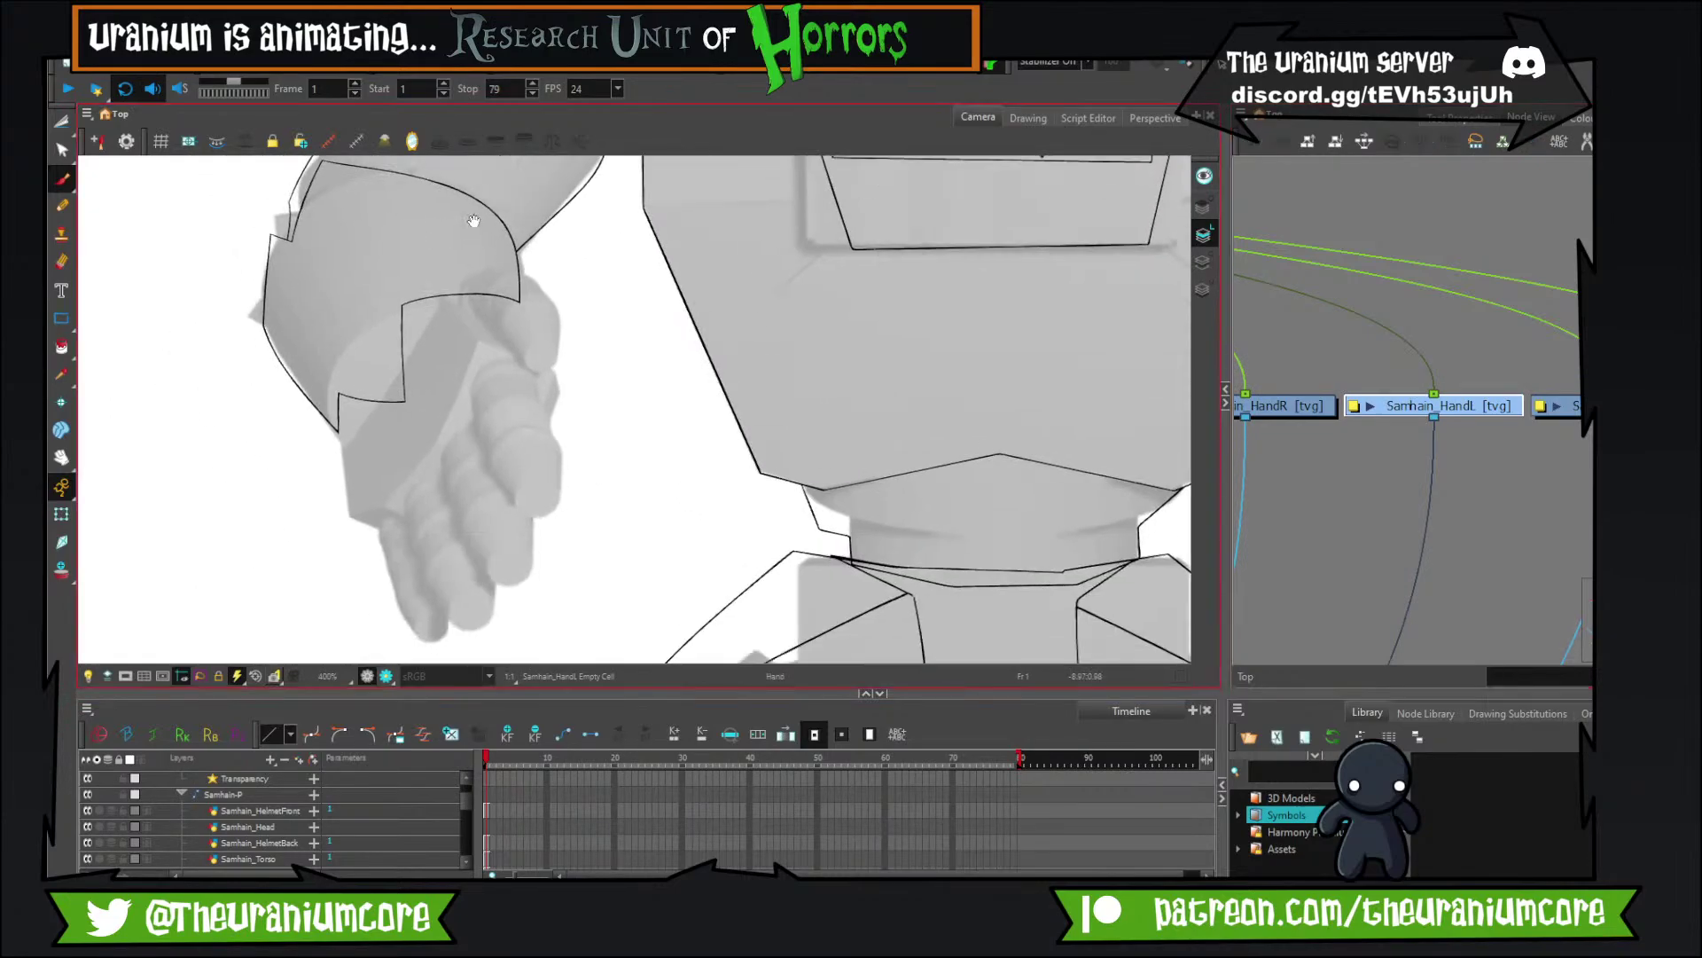
left_click_drag(326, 477, 578, 331)
key("ctrl+z")
left_click_drag(310, 521, 559, 349)
Brush the palm's short outer corner edge, its lower edge along the fingers and both side edges.
left_click_drag(317, 489, 399, 576)
left_click_drag(364, 573, 574, 427)
left_click_drag(501, 365, 512, 514)
key("ctrl+z")
left_click_drag(322, 520, 385, 326)
Brush the palm's upper edge by the wrist and the short slanted edge on the thumb side.
mouse_move(327, 415)
left_mouse_down()
mouse_move(494, 306)
mouse_move(519, 403)
left_mouse_up()
key("ctrl+z")
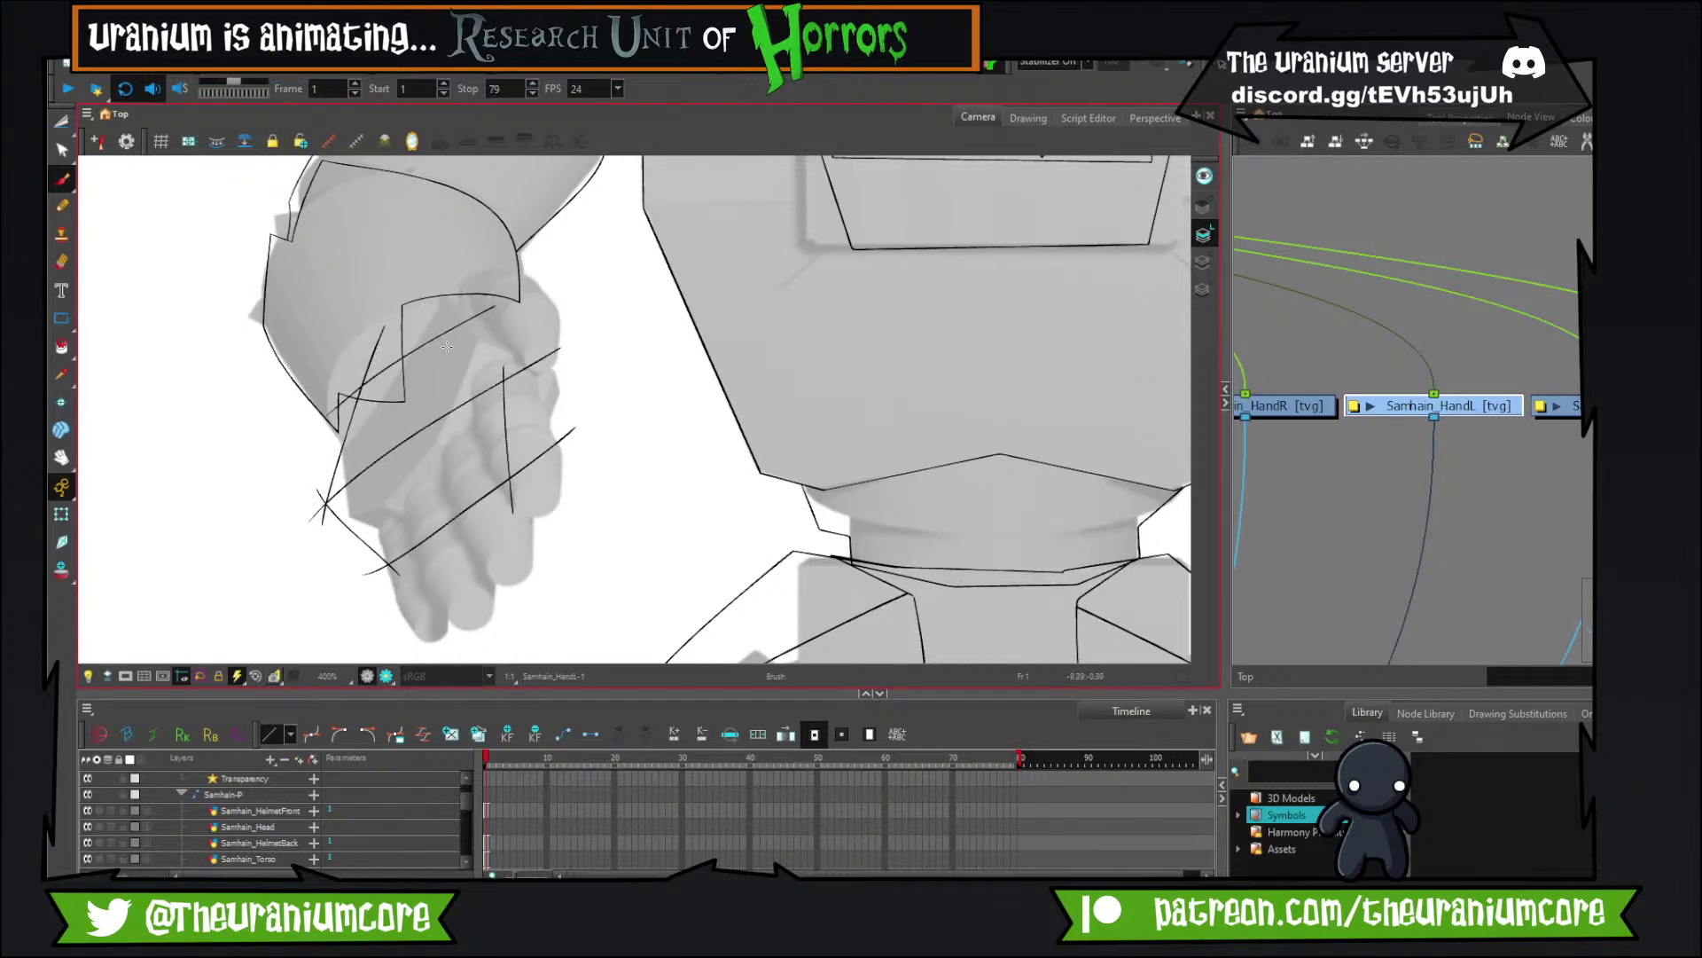
key("ctrl+z")
mouse_move(327, 460)
left_mouse_down()
mouse_move(509, 279)
mouse_move(457, 334)
mouse_move(507, 302)
mouse_move(547, 401)
left_mouse_up()
key("ctrl+z")
key("ctrl+z")
left_click_drag(432, 333, 563, 422)
key("ctrl+z")
left_click_drag(440, 328, 537, 407)
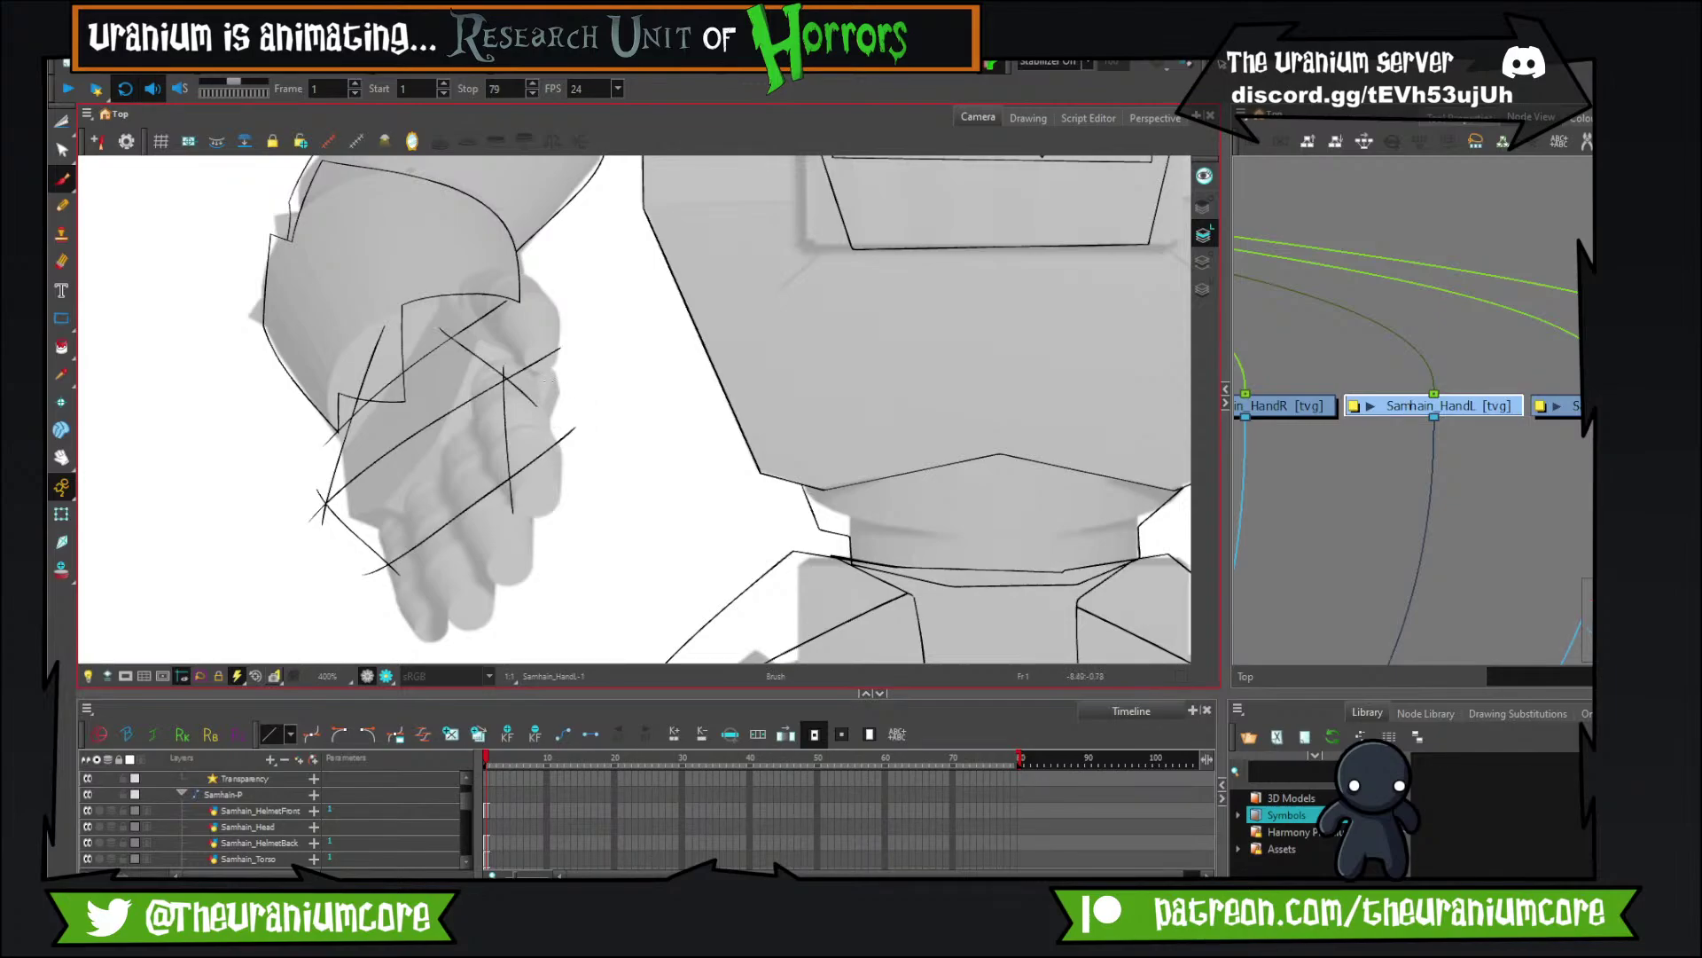
key("ctrl+z")
key("ctrl+z")
left_click_drag(437, 341, 564, 433)
Trim the overshooting line ends at the corners of the palm outline with the Cutter.
left_click(63, 122)
mouse_move(318, 478)
left_mouse_down()
mouse_move(327, 549)
mouse_move(332, 523)
left_mouse_up()
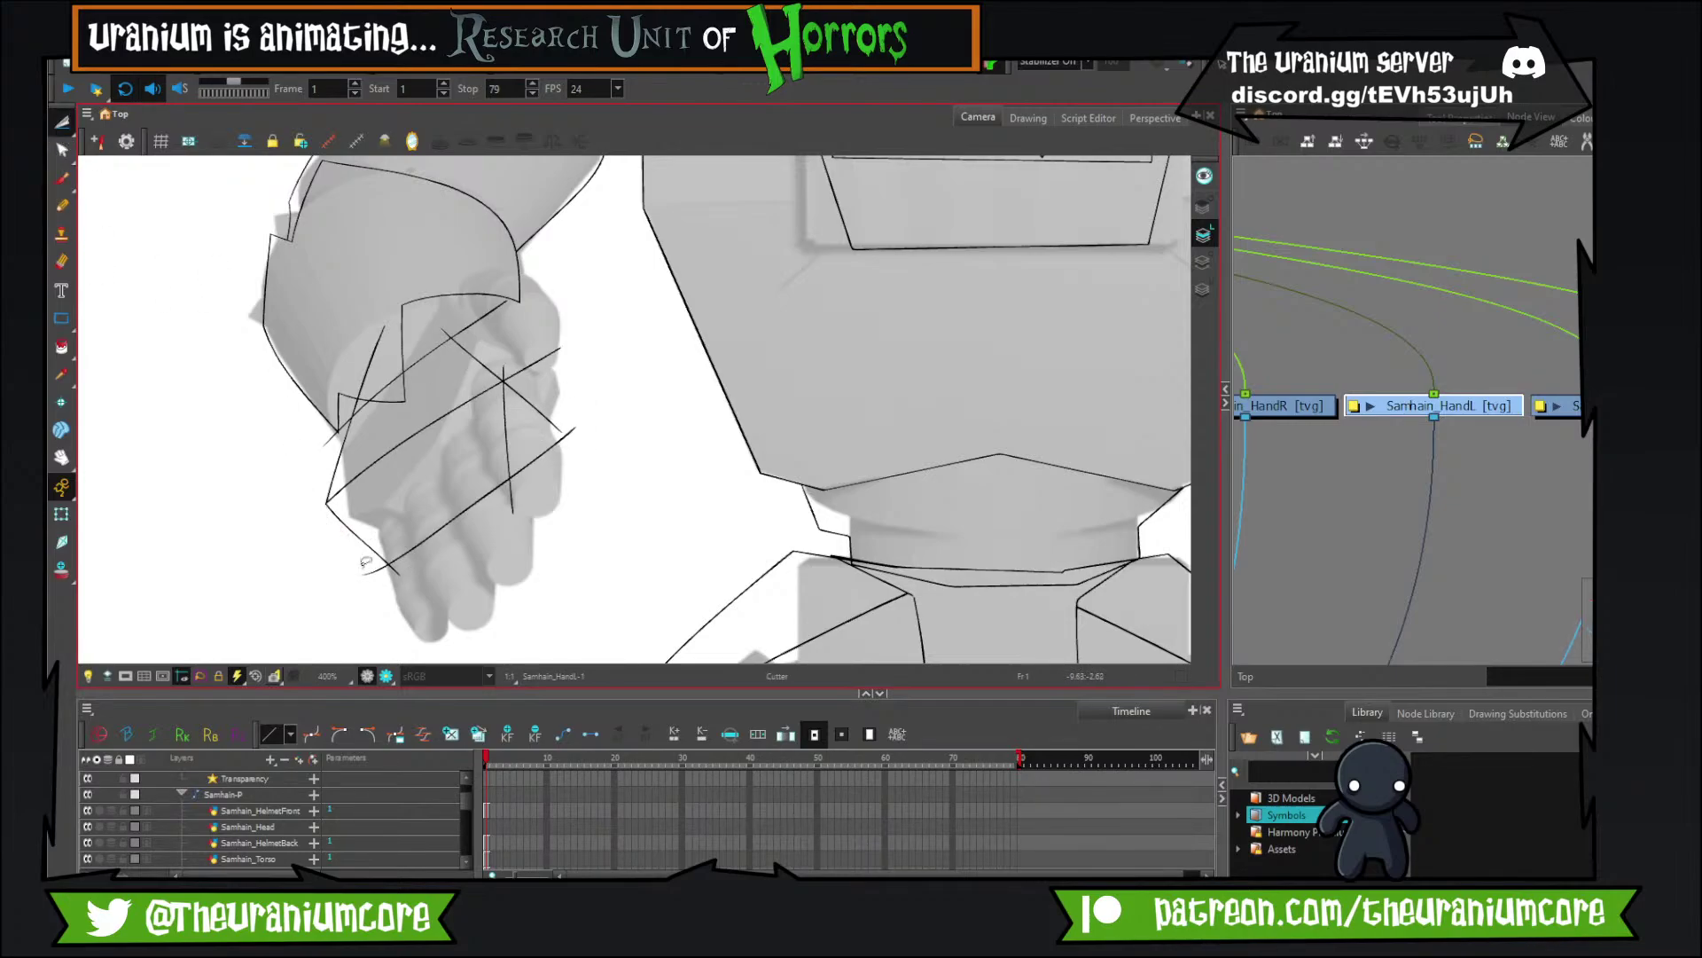
left_click_drag(567, 437, 559, 457)
mouse_move(529, 345)
left_mouse_down()
mouse_move(573, 453)
mouse_move(463, 325)
mouse_move(364, 342)
left_mouse_up()
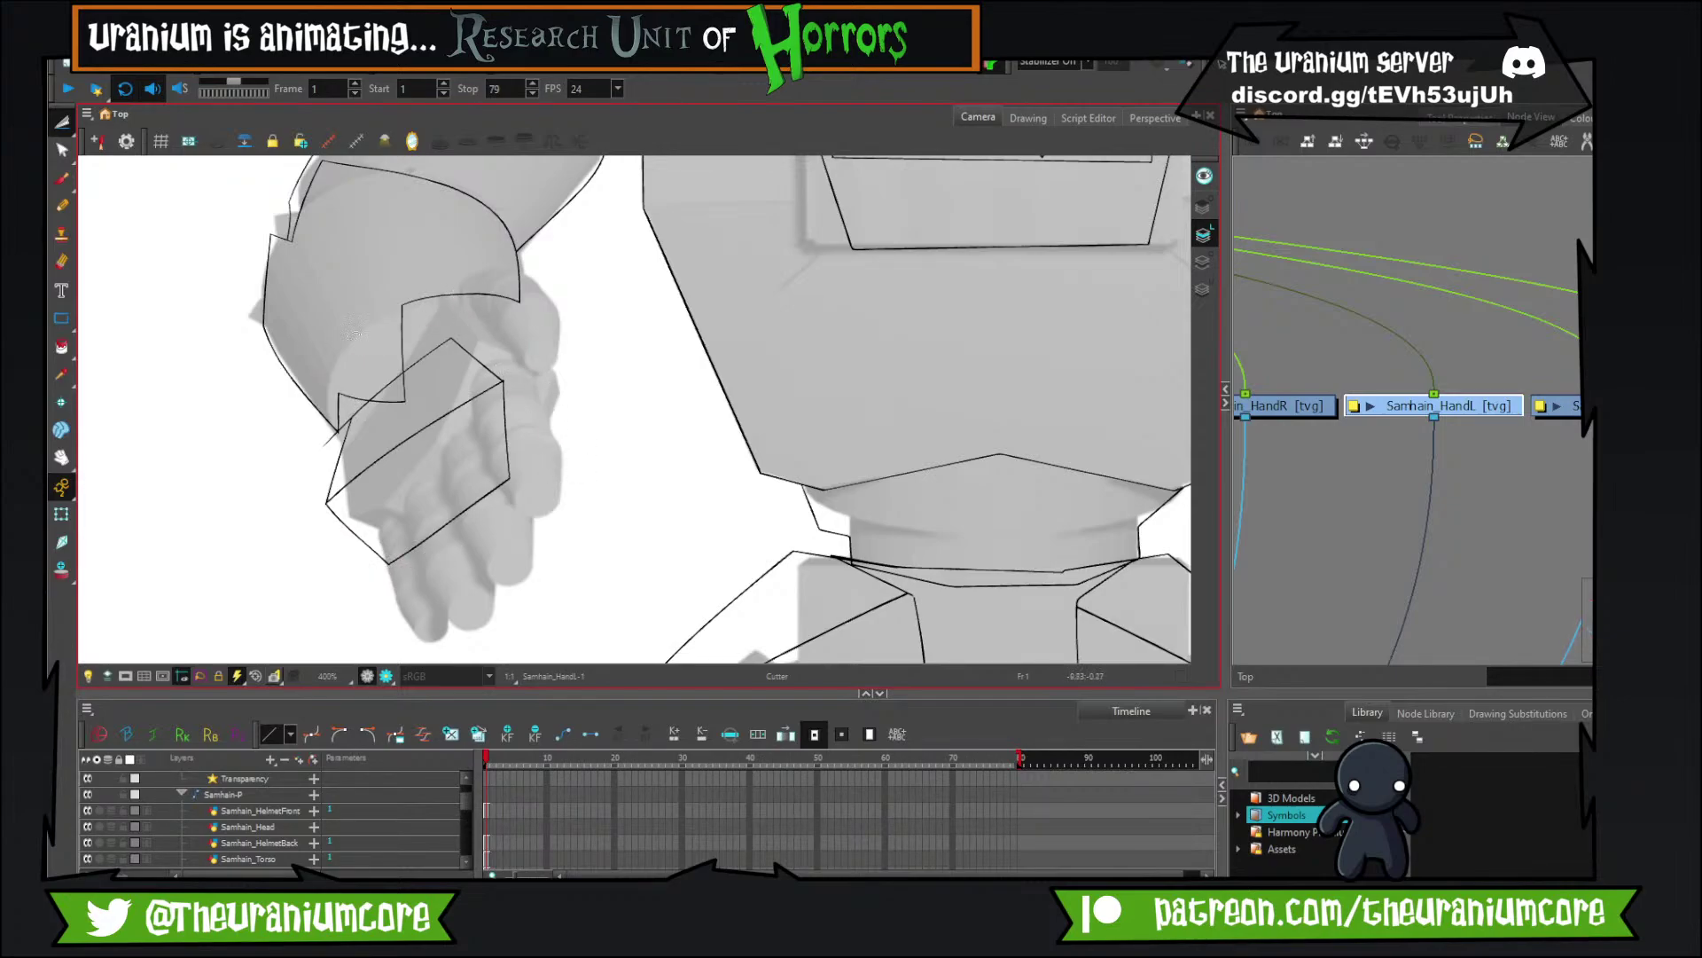
scroll(260, 344, "up", 1)
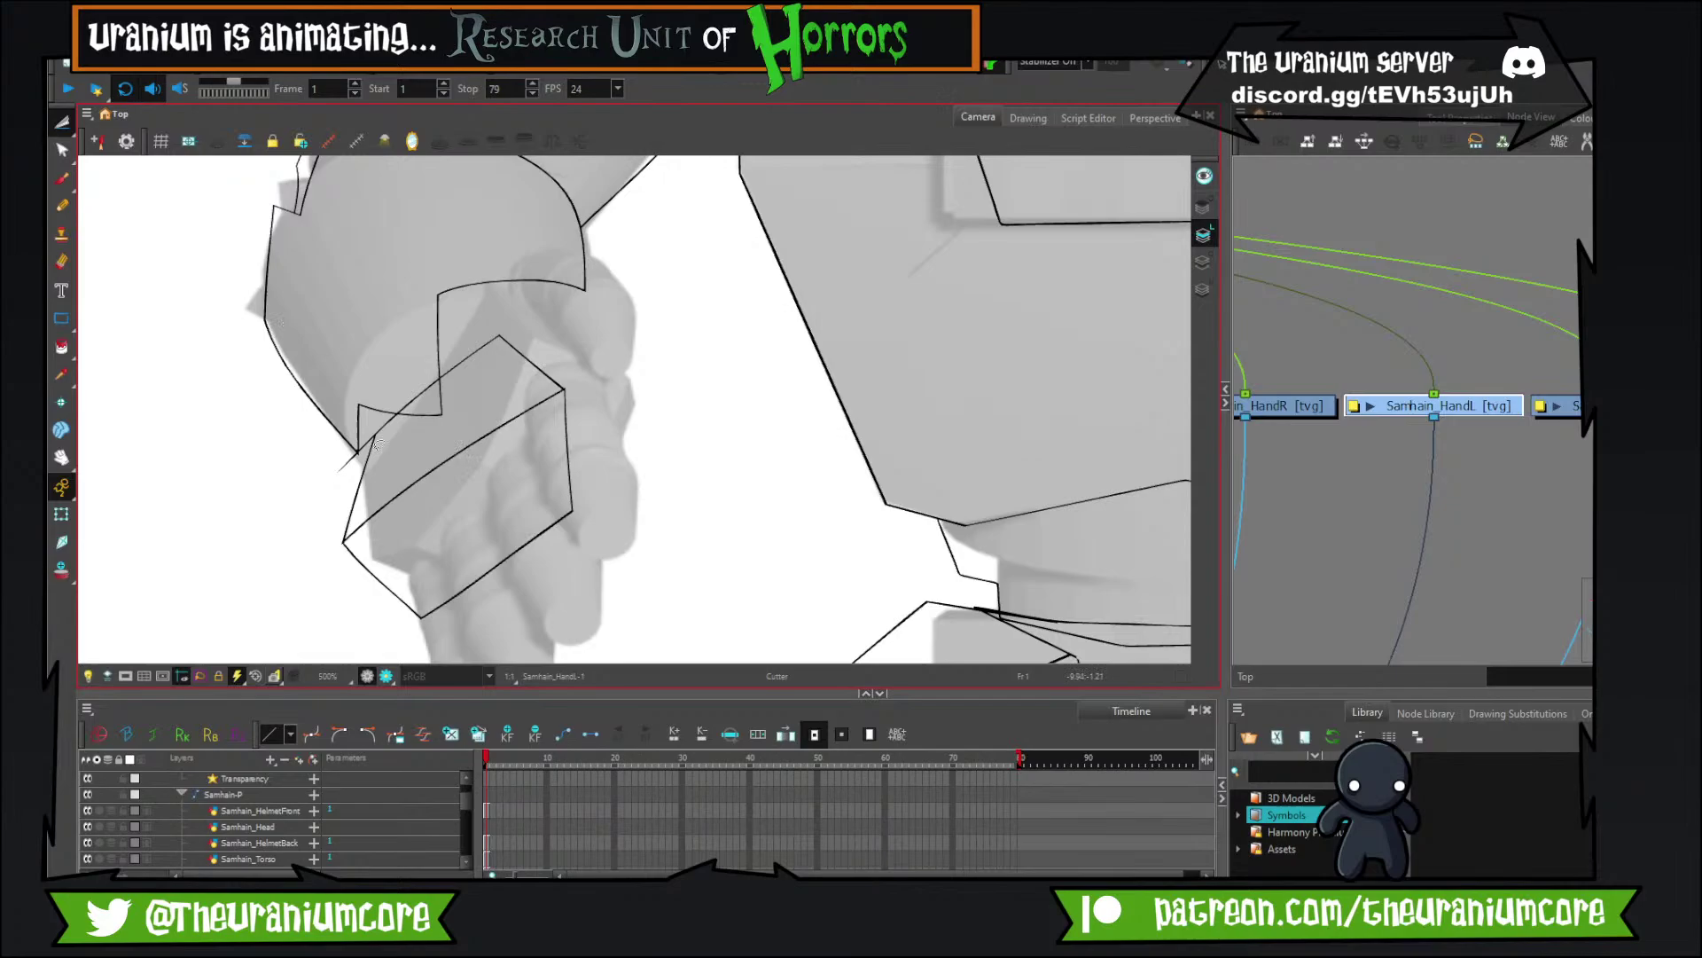
left_click_drag(378, 445, 337, 486)
Select the whole palm outline, widen it toward the body, rotate it slightly counterclockwise and reposition it over the reference hand.
left_click(66, 126)
left_click(102, 118)
mouse_move(785, 363)
left_mouse_down()
mouse_move(211, 439)
mouse_move(598, 409)
left_mouse_up()
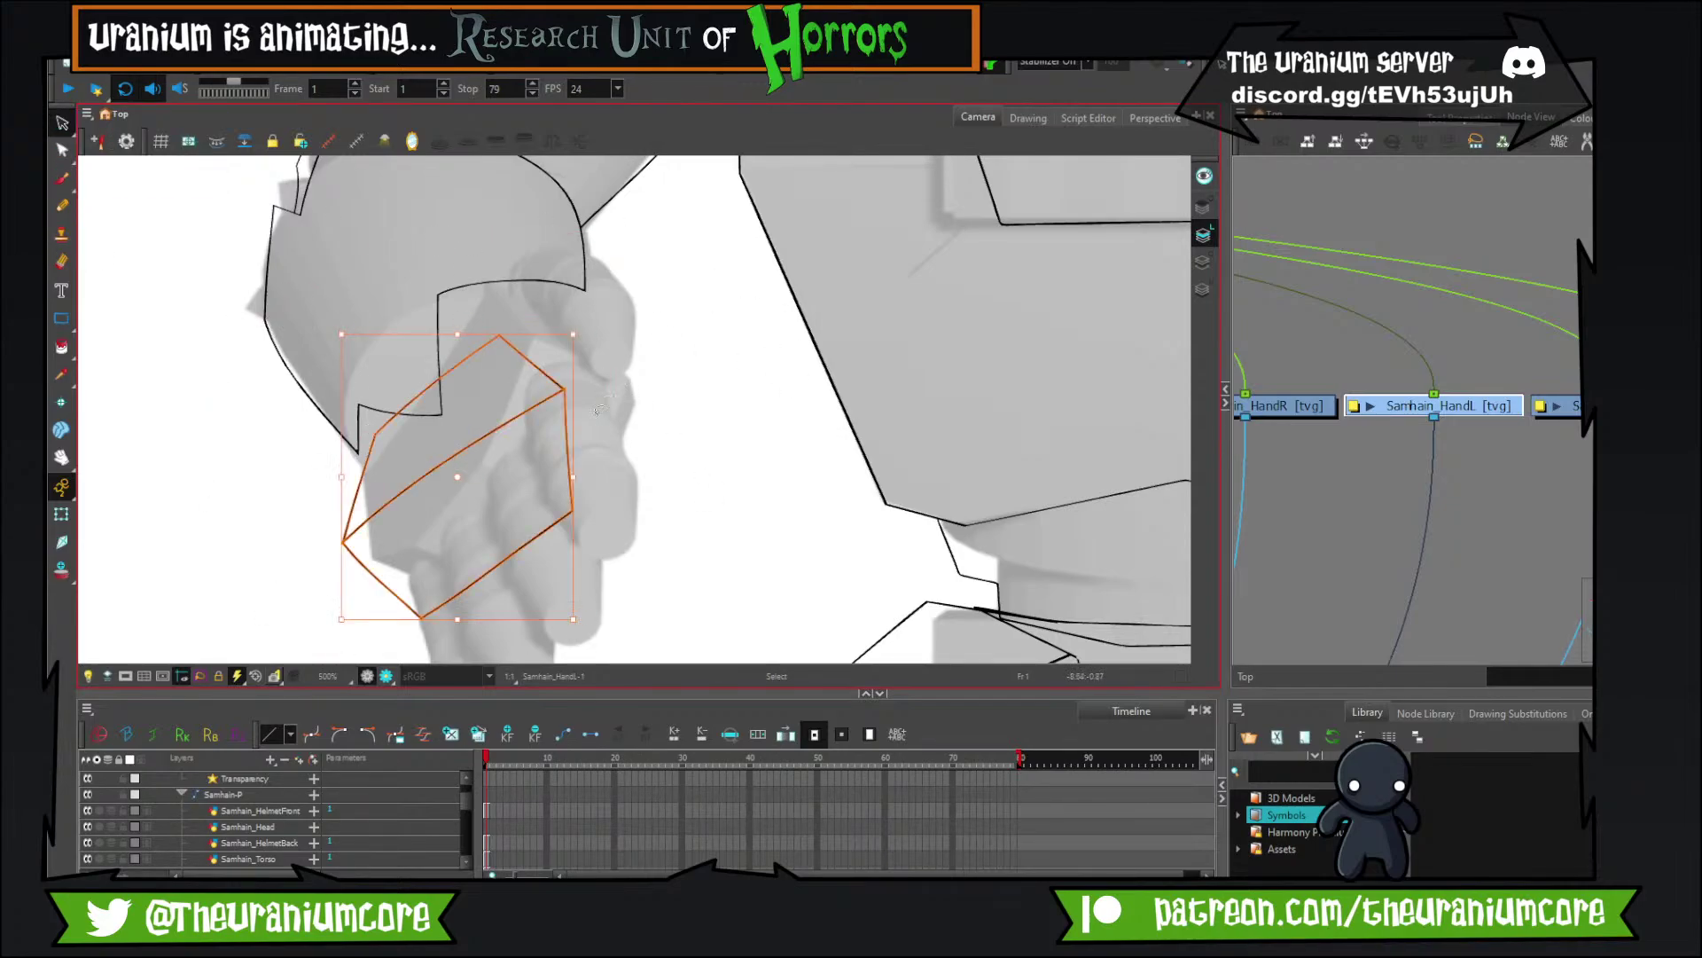
left_click_drag(573, 480, 668, 450)
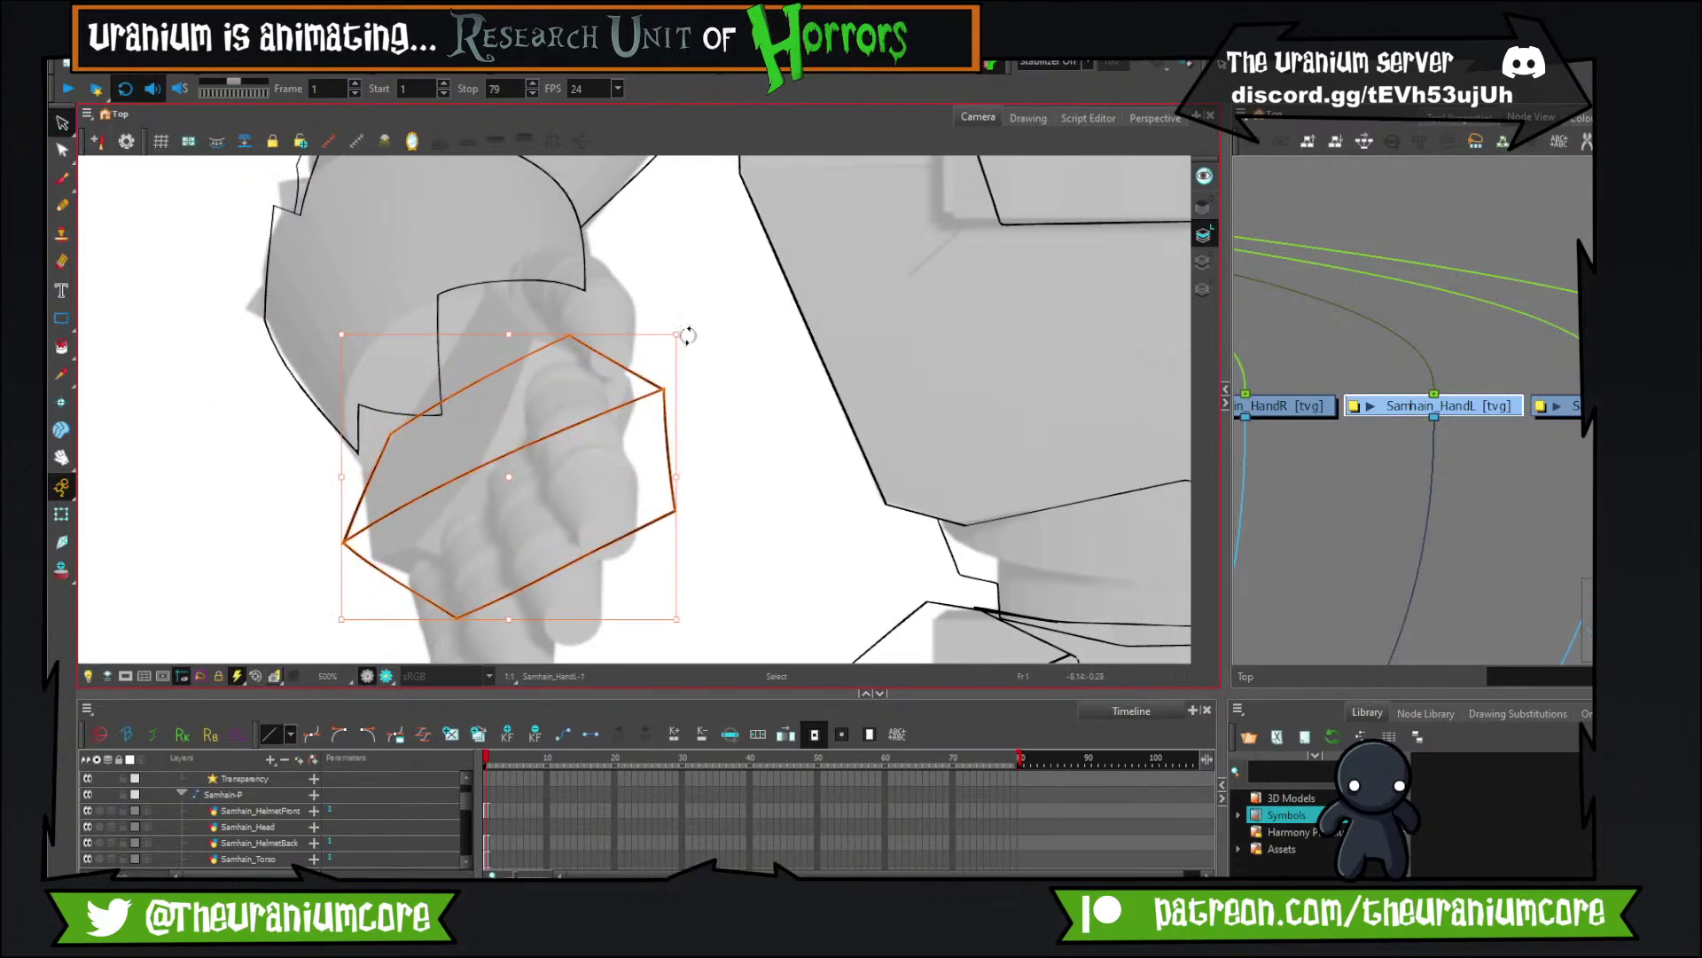
left_click_drag(684, 335, 582, 395)
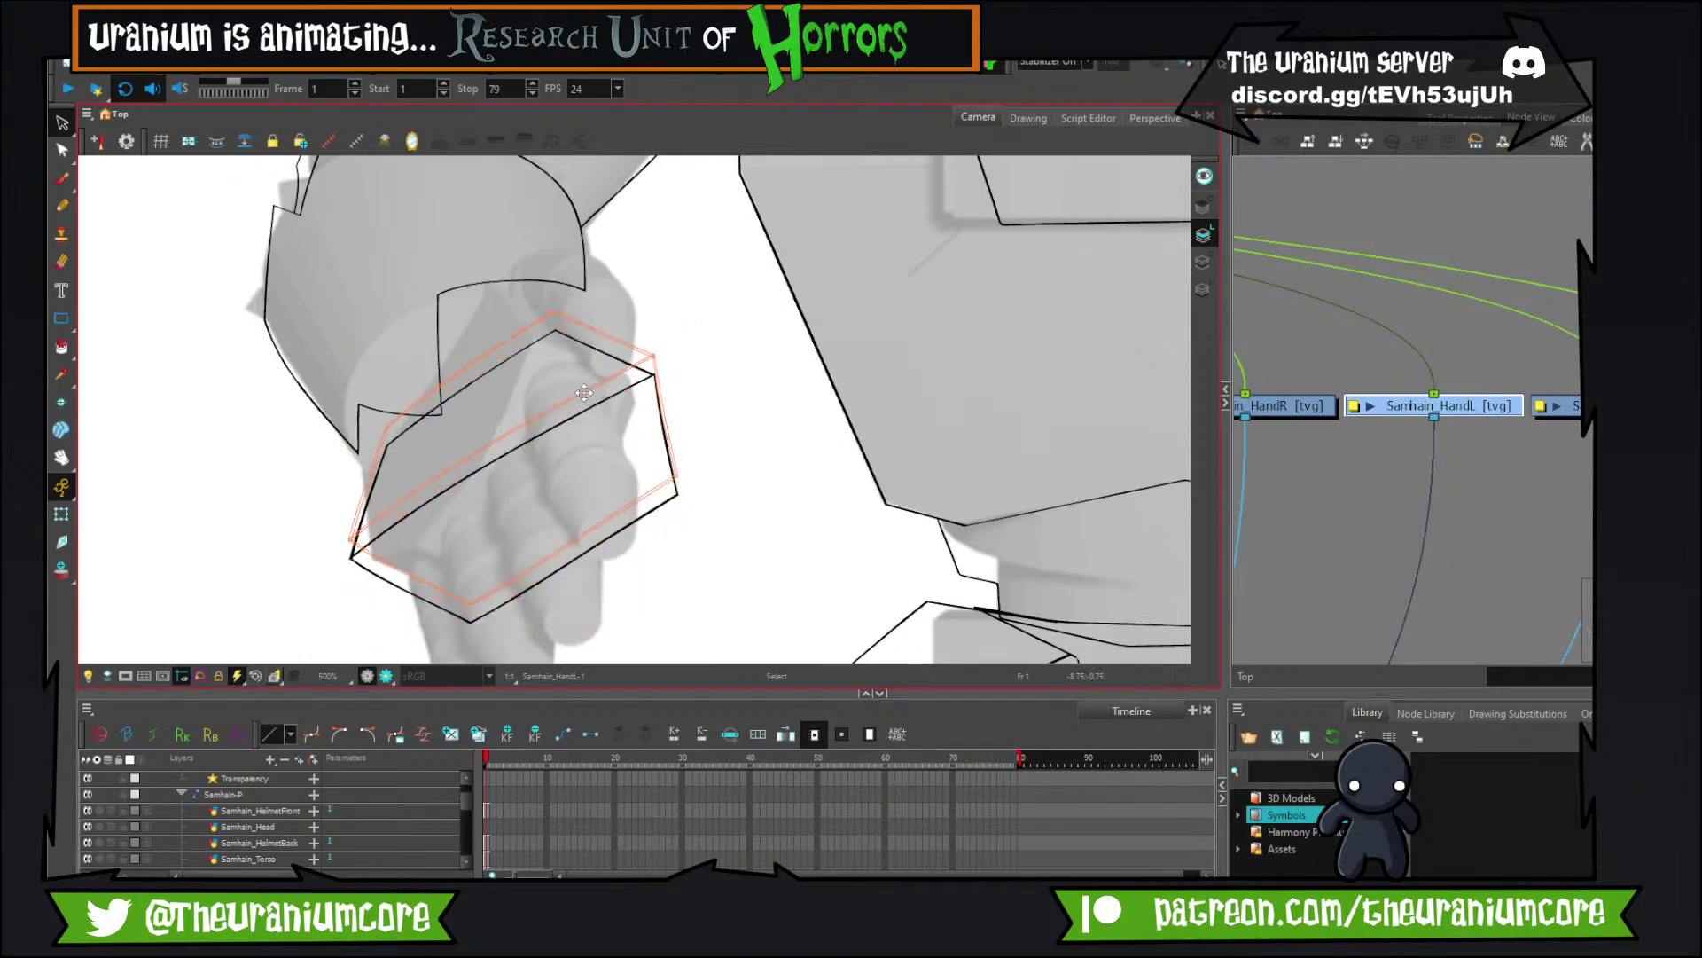
left_click(718, 312)
Brush the thumb's outline extending from the palm's inner side toward the body.
scroll(718, 312, "down", 3)
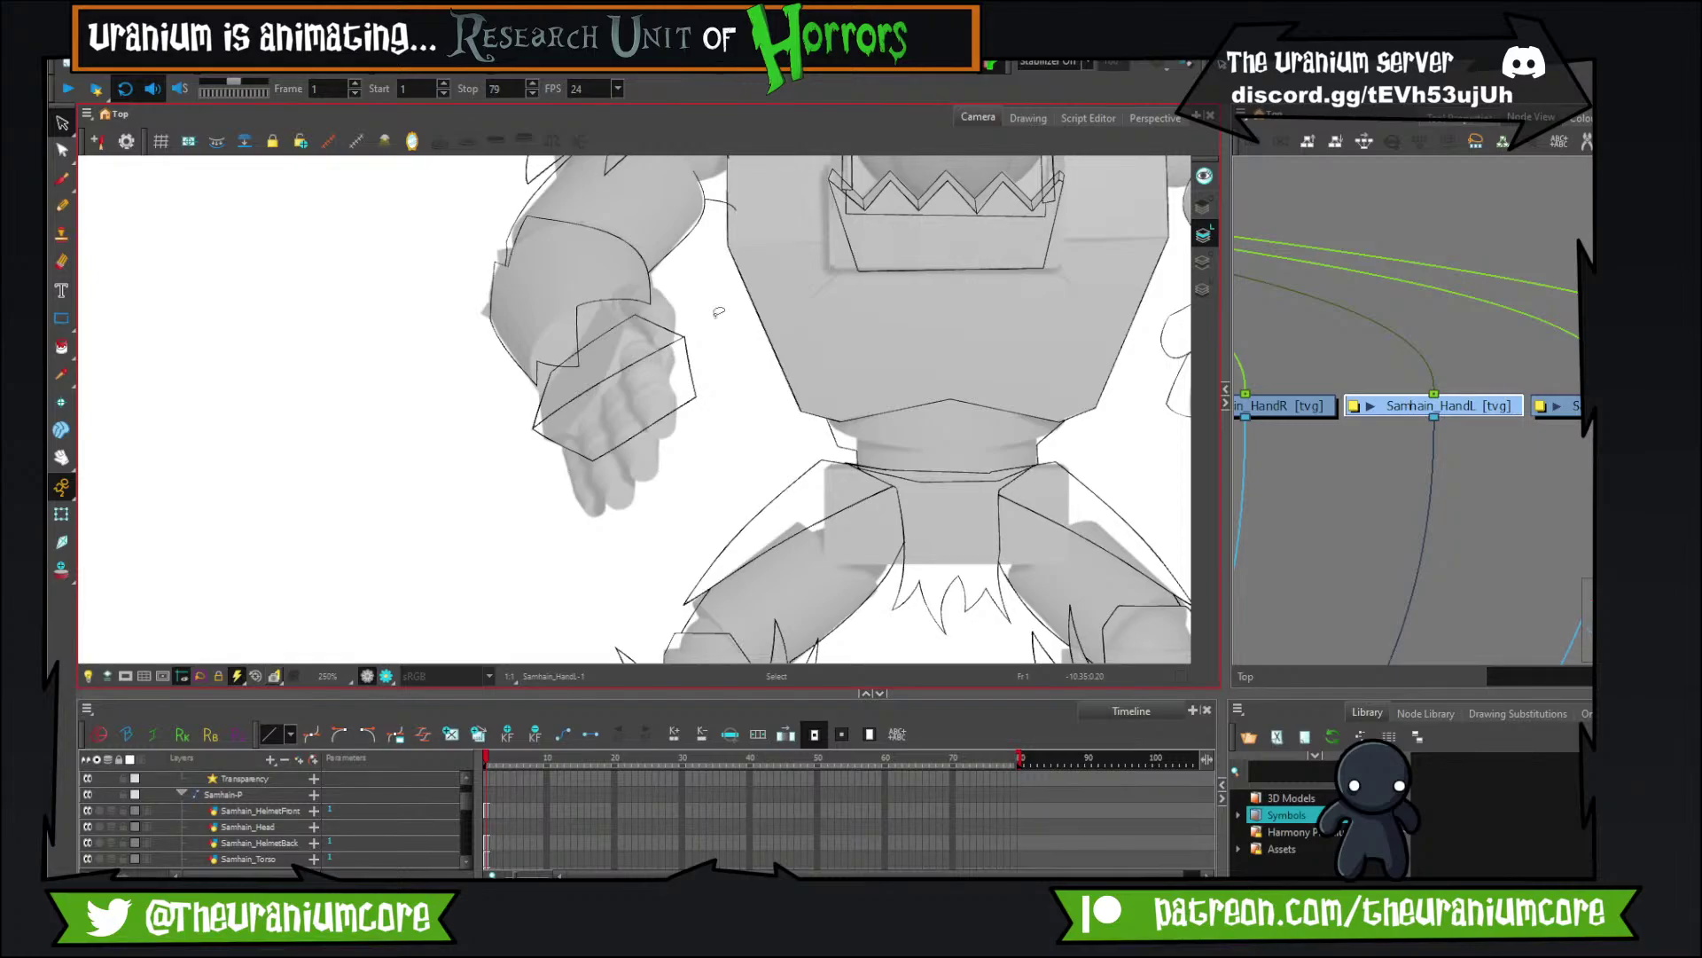
scroll(718, 312, "down", 2)
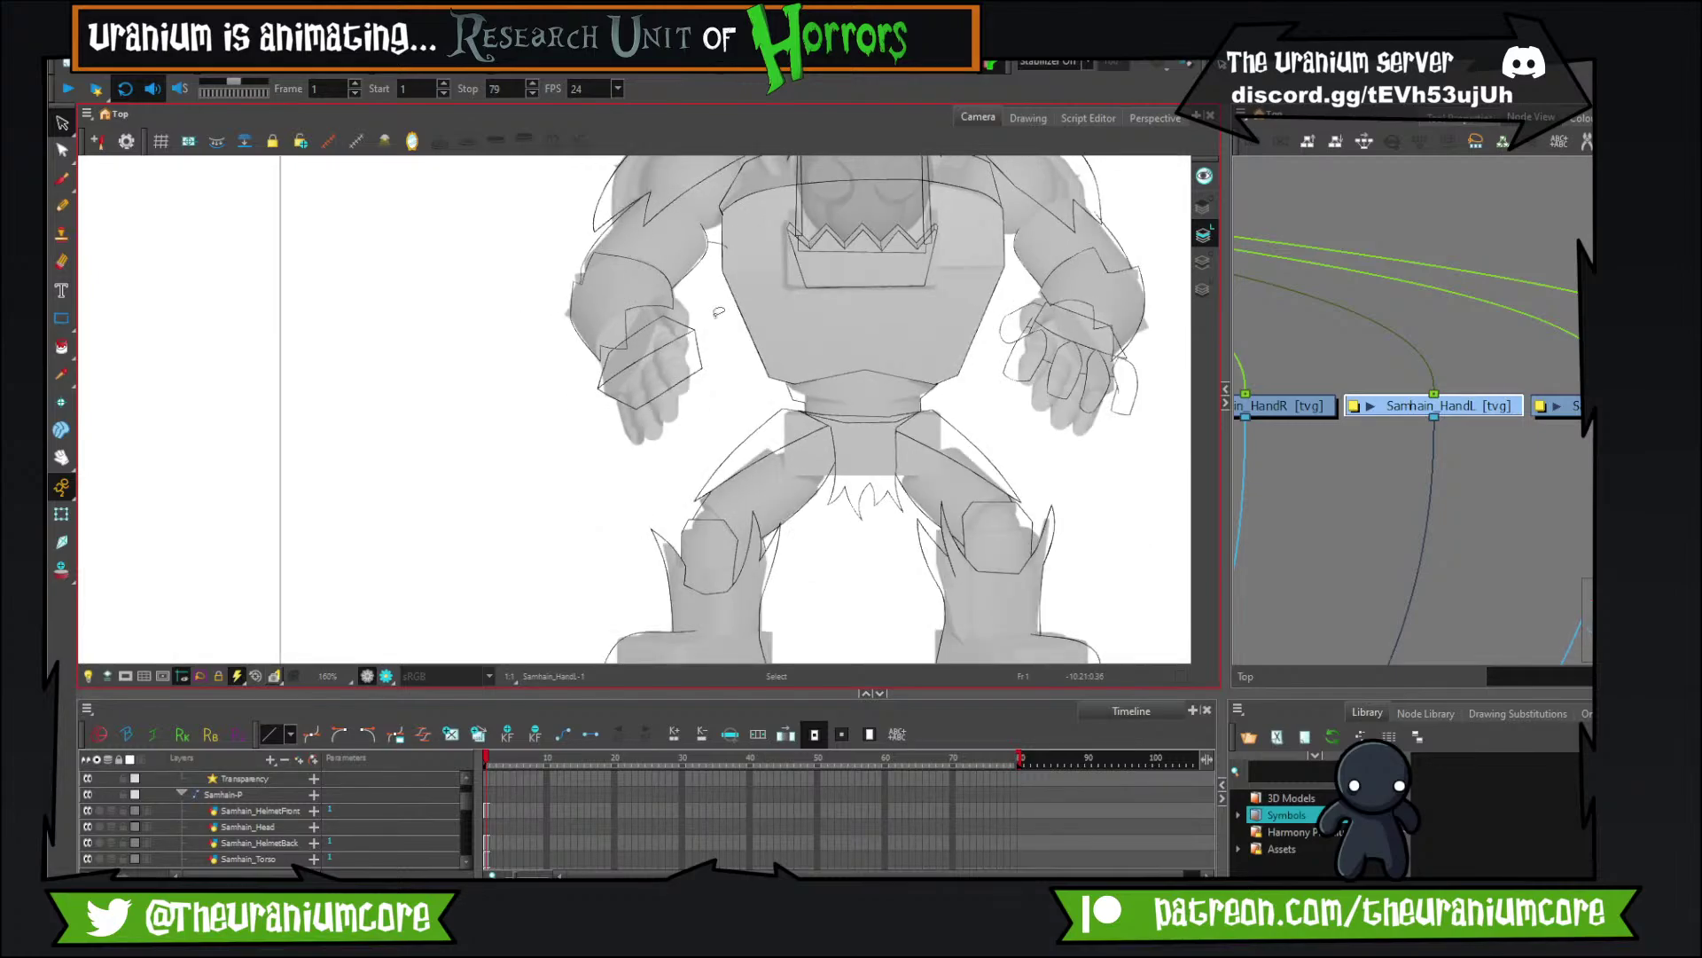
scroll(646, 311, "up", 5)
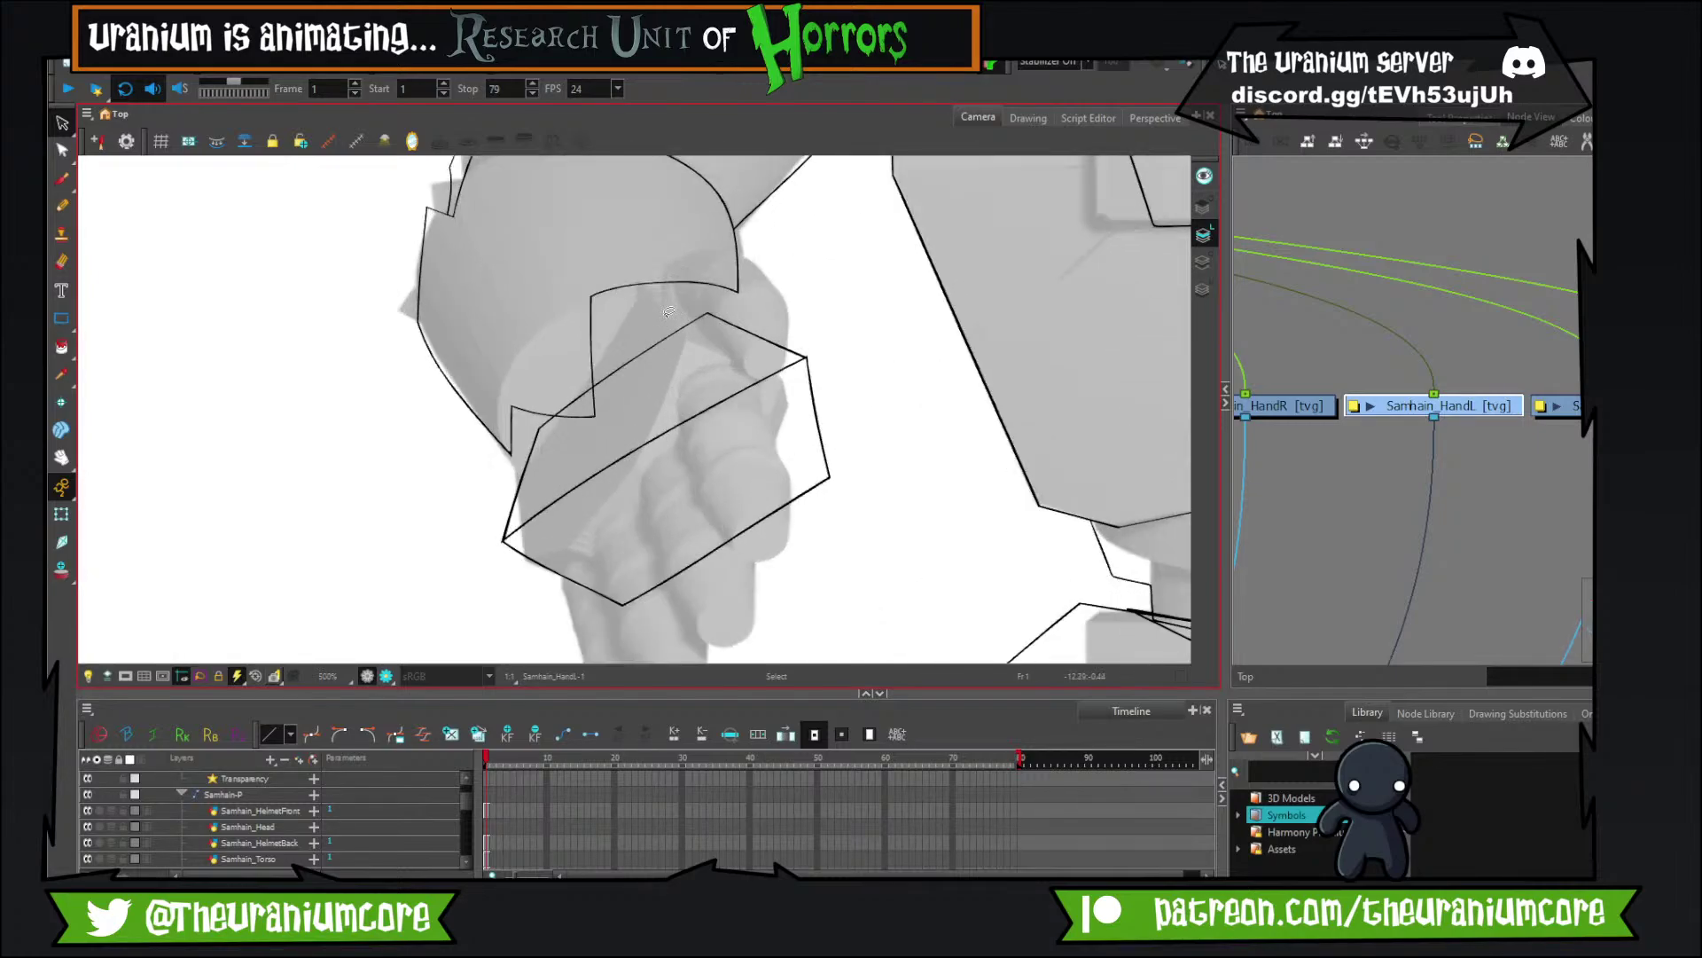
left_click(62, 179)
mouse_move(720, 339)
left_mouse_down()
mouse_move(532, 374)
mouse_move(748, 451)
left_mouse_up()
key("ctrl+z")
left_click_drag(581, 392, 712, 390)
key("ctrl+z")
mouse_move(538, 372)
left_mouse_down()
mouse_move(672, 367)
mouse_move(707, 439)
mouse_move(646, 478)
mouse_move(624, 447)
mouse_move(744, 430)
mouse_move(623, 432)
left_mouse_up()
key("ctrl+z")
key("ctrl+z")
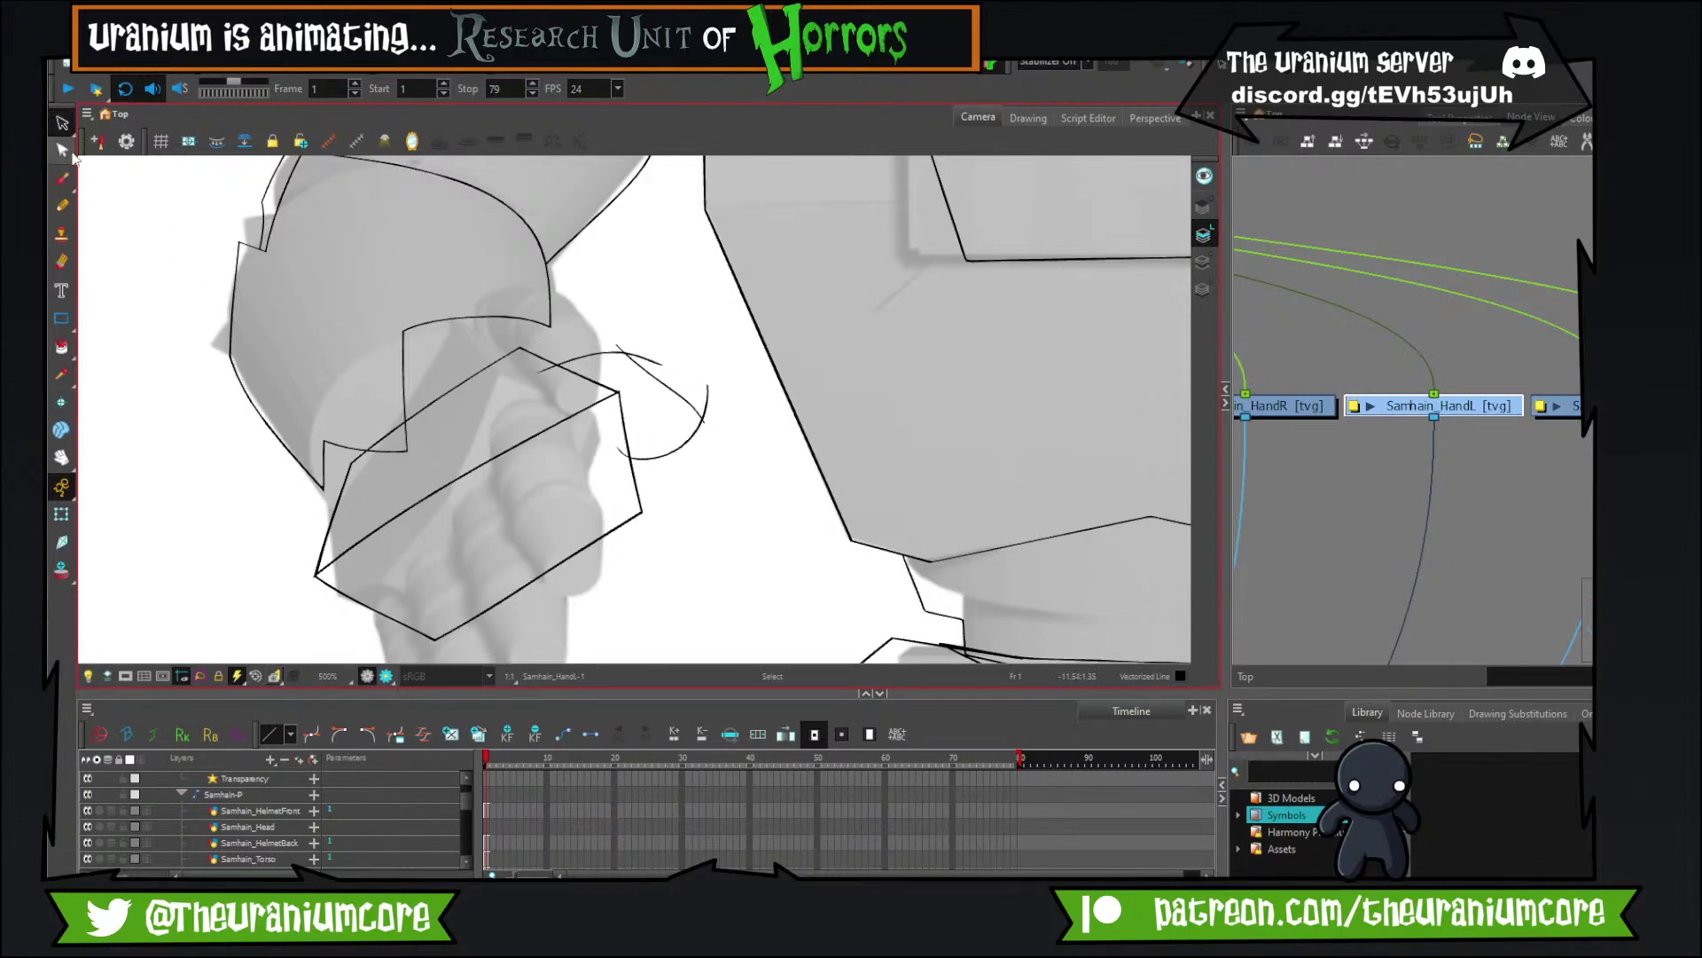
Trim the overshooting line ends at the thumb's base, upper corner and tip with the Cutter.
left_click(62, 123)
left_click(119, 161)
left_click_drag(626, 439, 620, 458)
left_click_drag(724, 397, 696, 377)
mouse_move(610, 331)
left_mouse_down()
mouse_move(665, 367)
mouse_move(669, 353)
left_mouse_up()
key("ctrl+z")
scroll(698, 440, "up", 4)
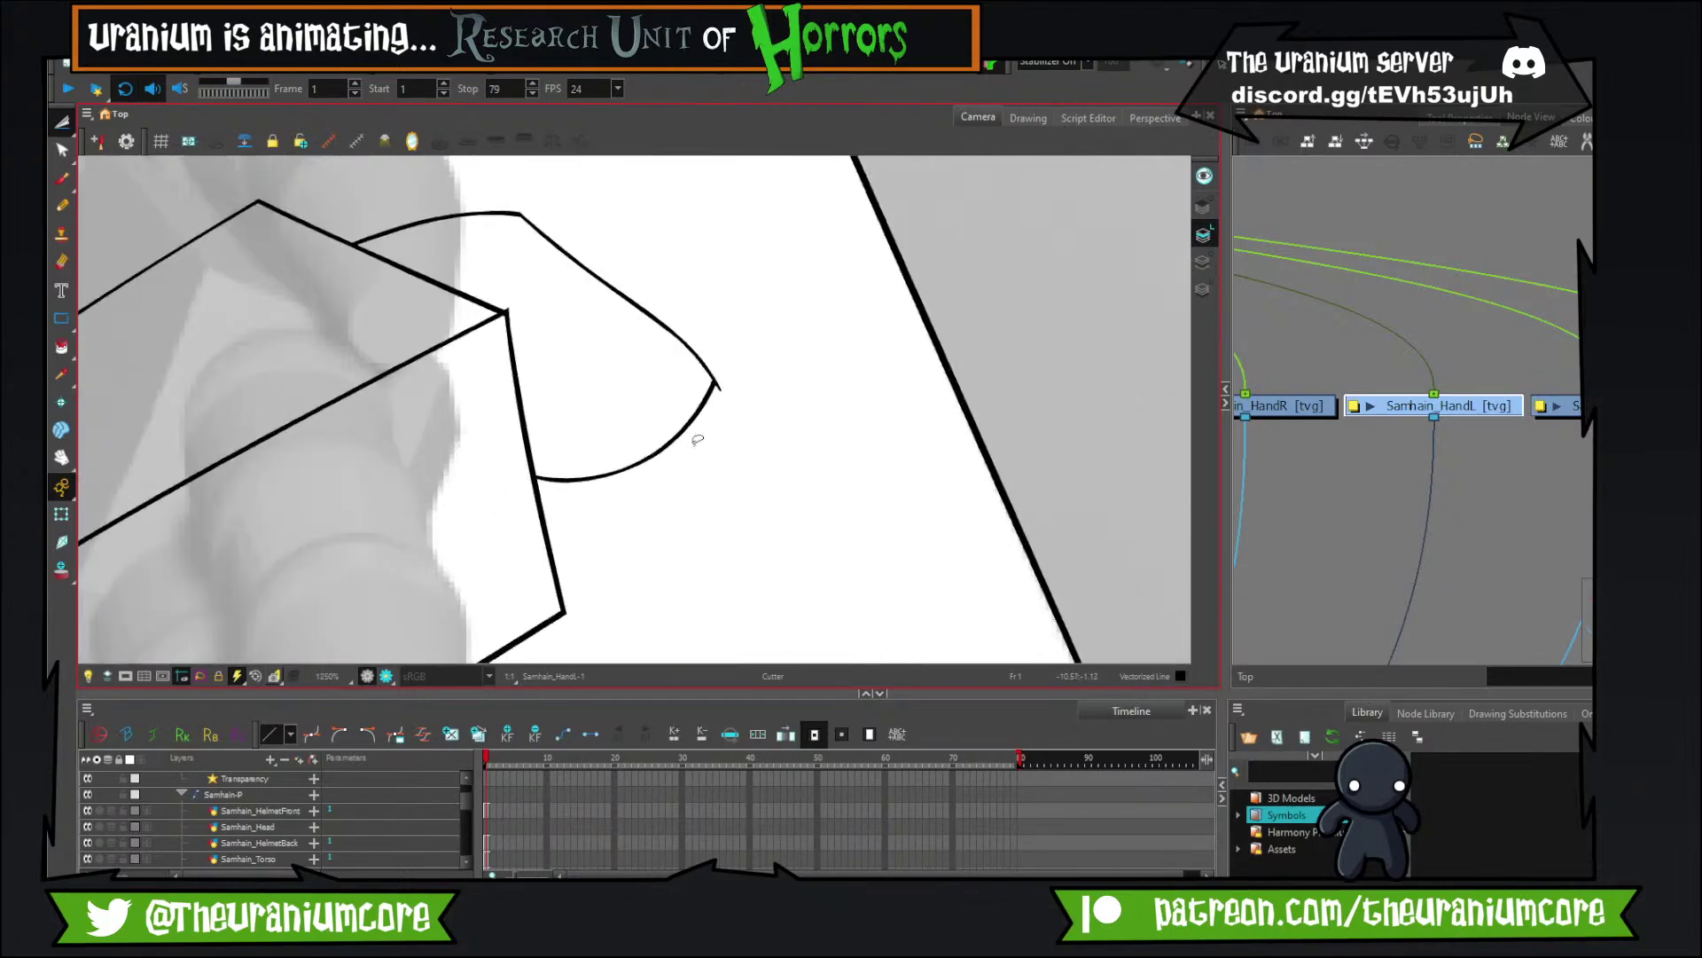
Brush the little finger's outline with a rounded base at the palm's outer lower corner.
scroll(727, 308, "down", 8)
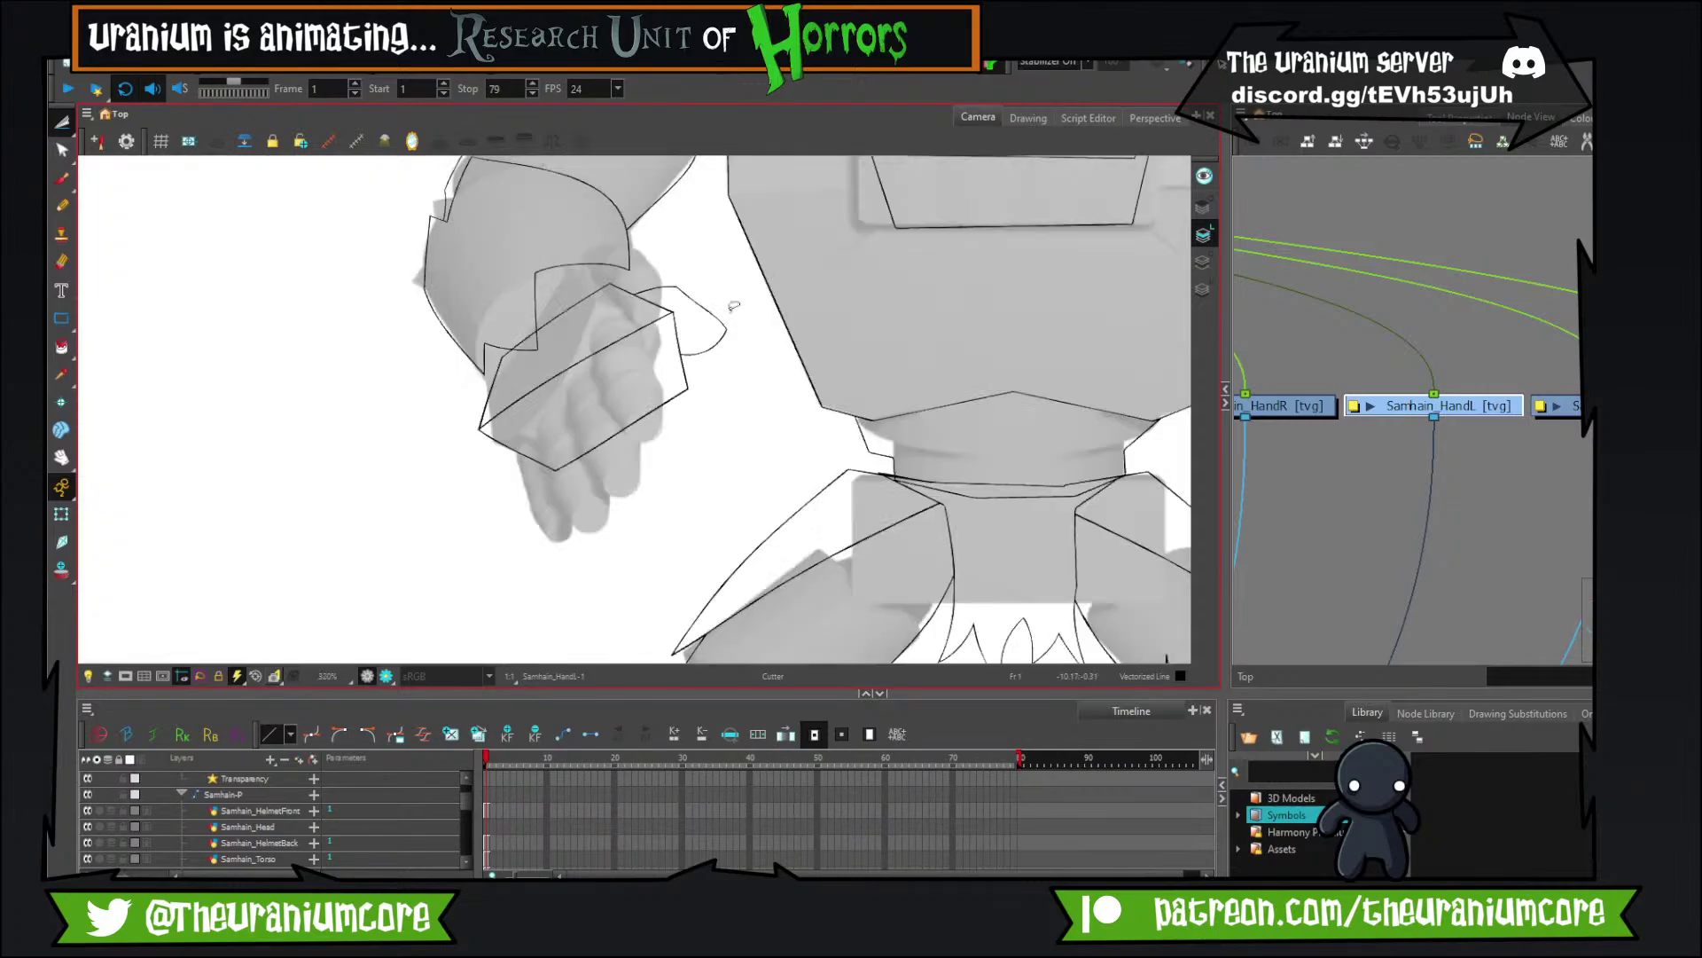
scroll(752, 387, "up", 4)
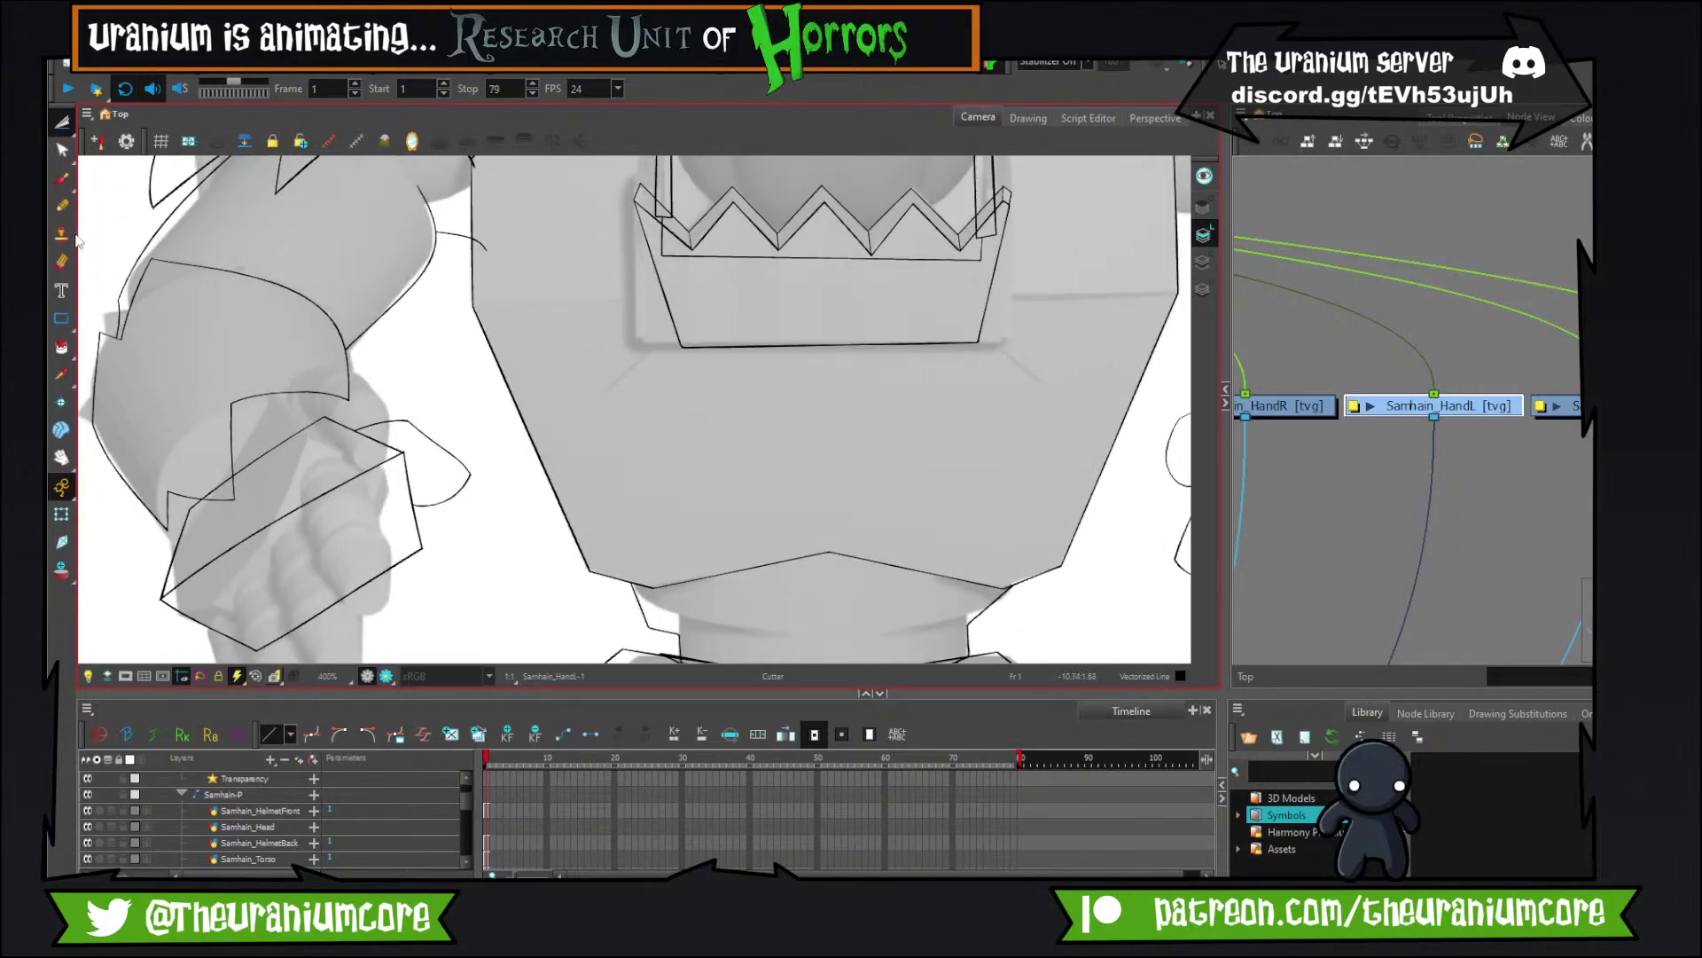
mouse_move(231, 584)
left_mouse_down()
mouse_move(443, 367)
mouse_move(416, 518)
left_mouse_up()
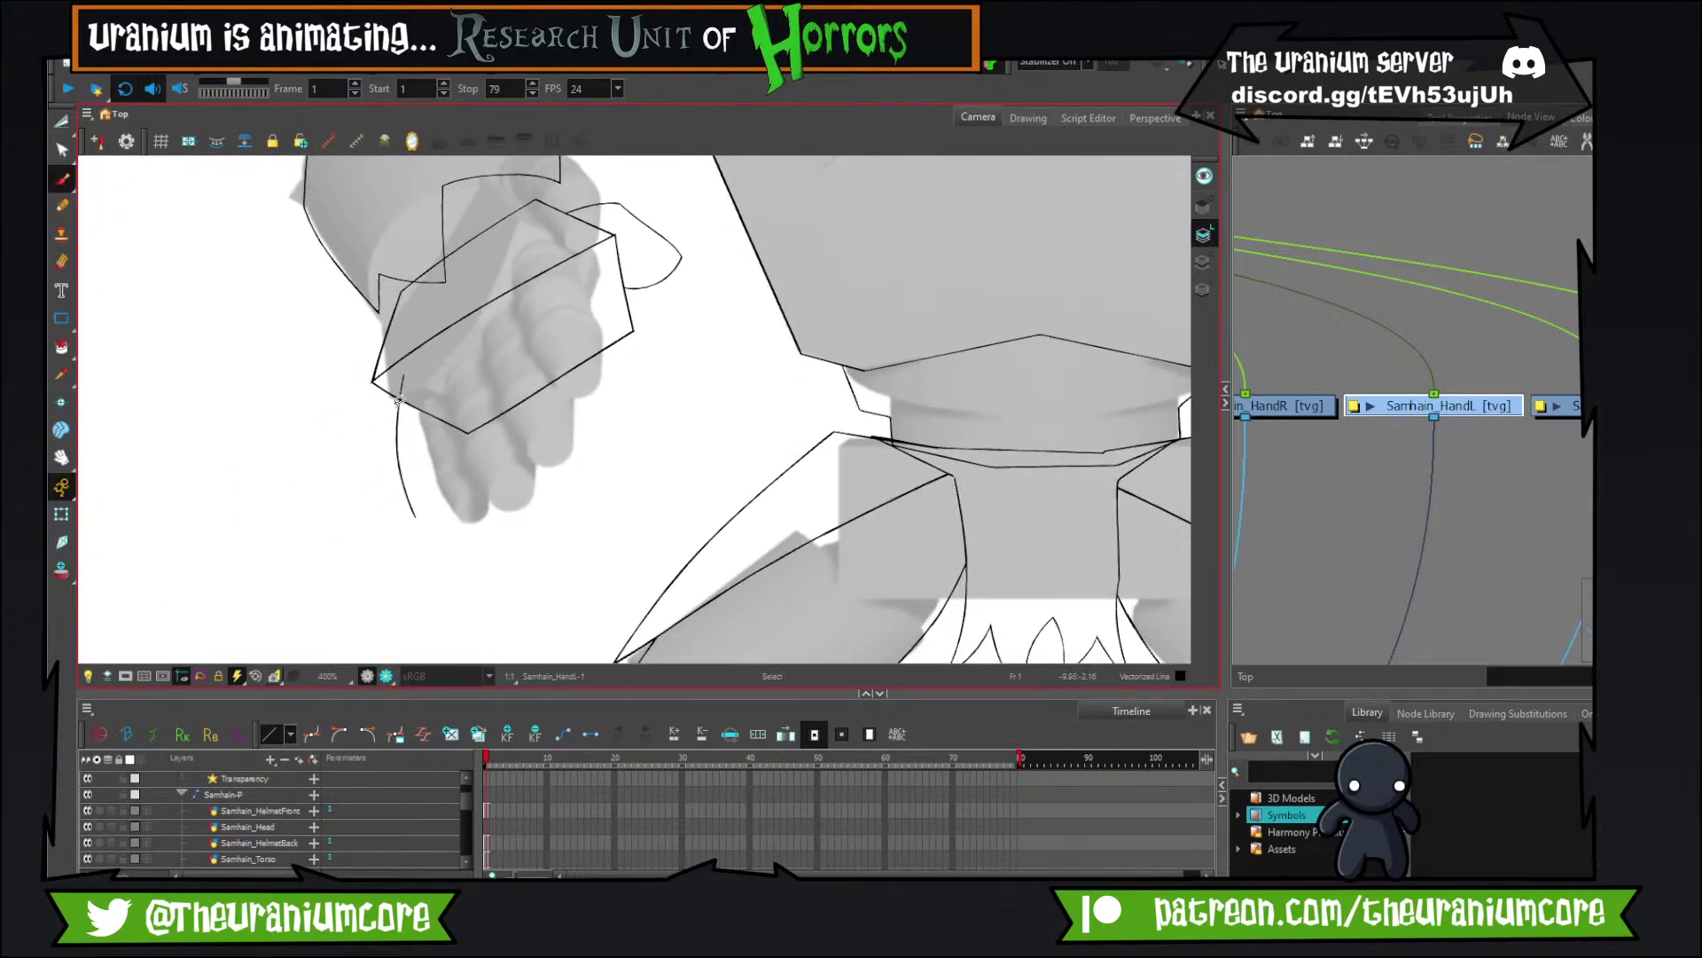
key("ctrl+z")
mouse_move(412, 371)
left_mouse_down()
mouse_move(364, 463)
mouse_move(358, 431)
mouse_move(382, 528)
mouse_move(463, 495)
mouse_move(438, 523)
left_mouse_up()
key("ctrl+z")
left_click_drag(467, 390, 434, 448)
left_click_drag(400, 381, 465, 404)
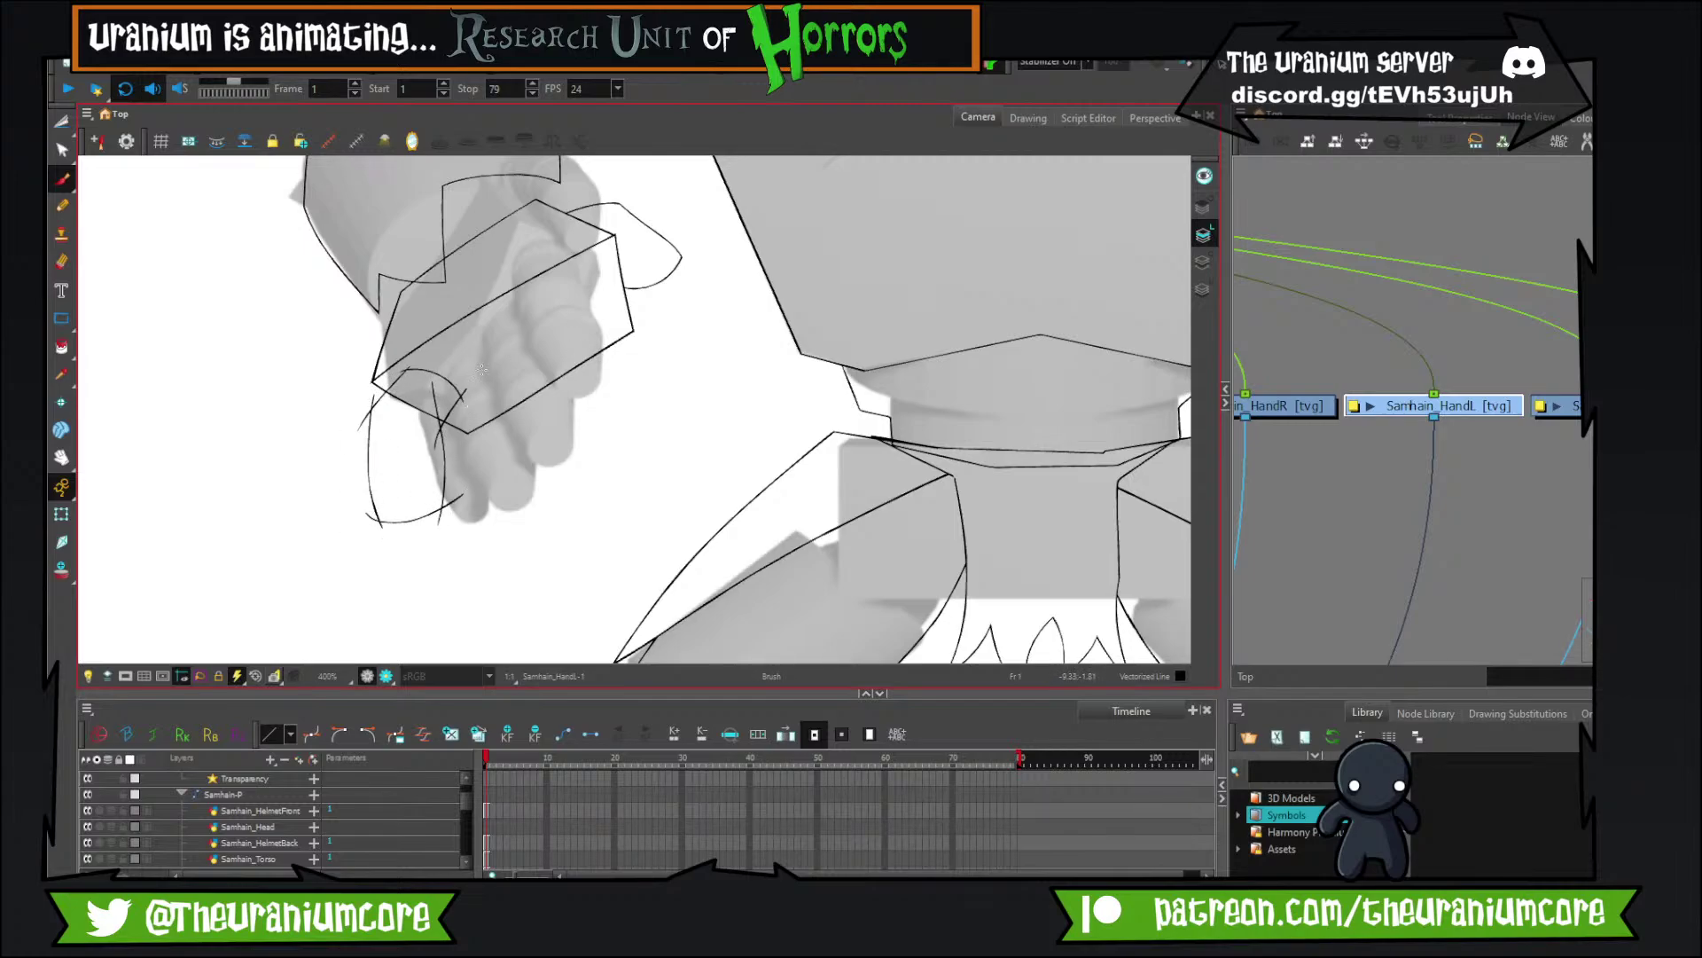
Brush the ring finger's sides and tip beside the little finger, overlapping the palm's lower edge.
left_click_drag(502, 351, 461, 491)
key("ctrl+z")
mouse_move(479, 335)
left_mouse_down()
mouse_move(486, 509)
mouse_move(567, 462)
mouse_move(541, 514)
left_mouse_up()
key("ctrl+z")
left_click_drag(512, 356, 542, 513)
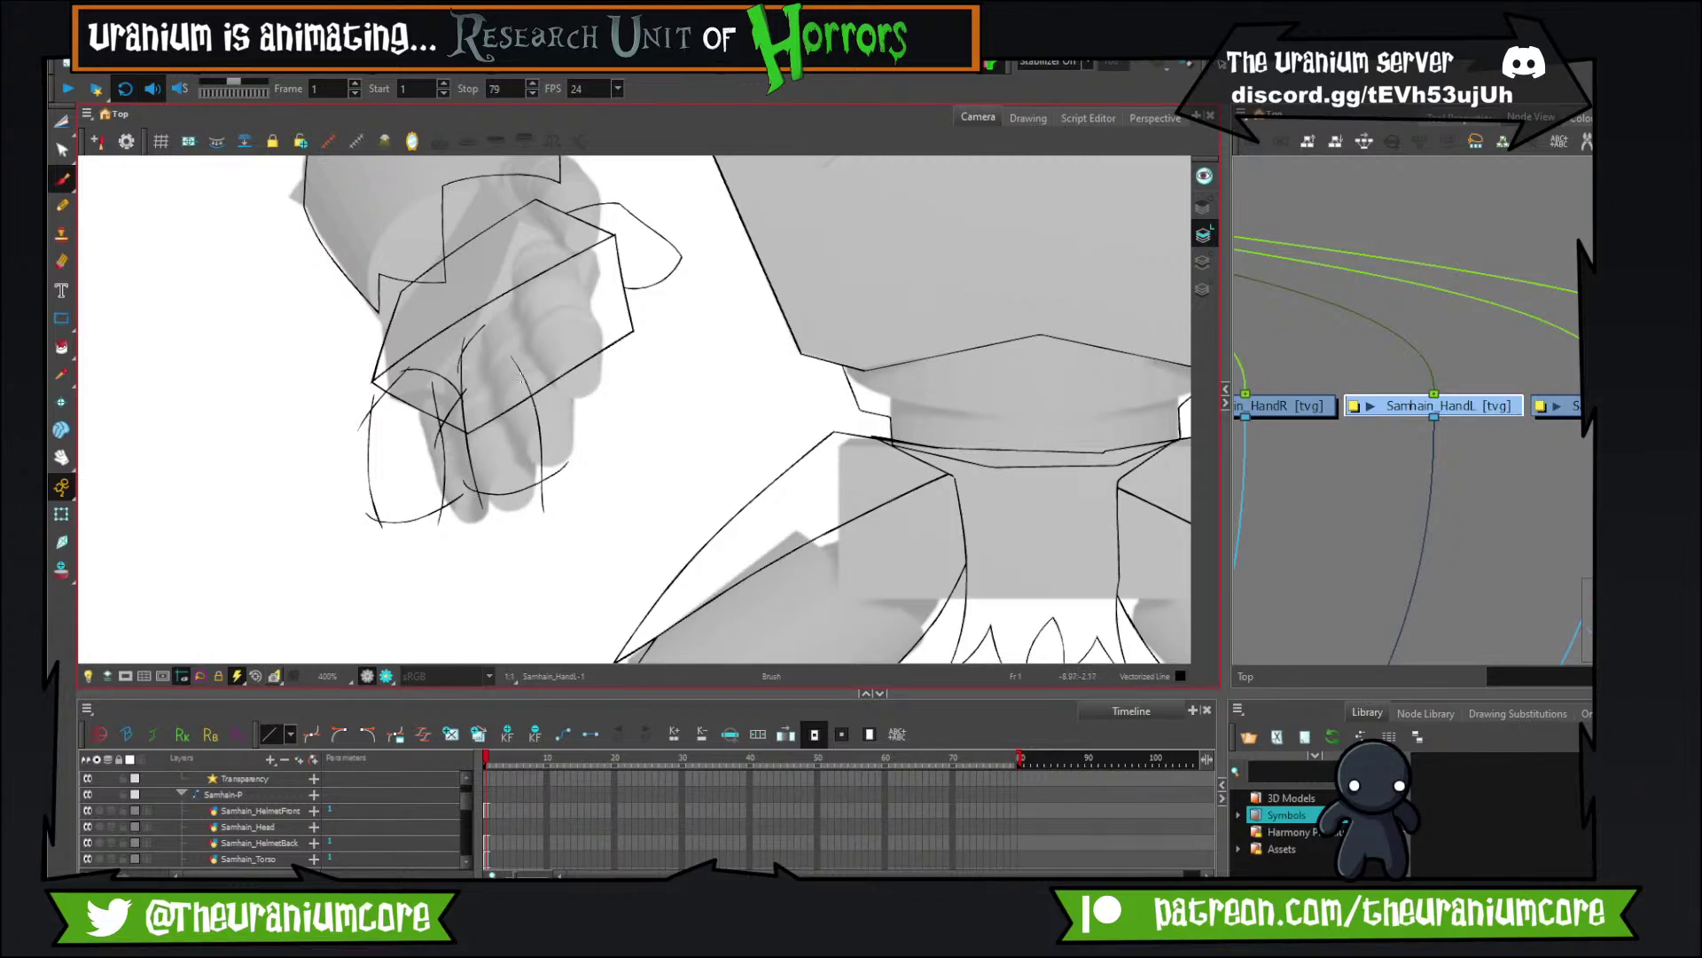
Brush the index finger's outline at the palm's inner corner below the thumb.
left_click_drag(713, 358, 659, 410)
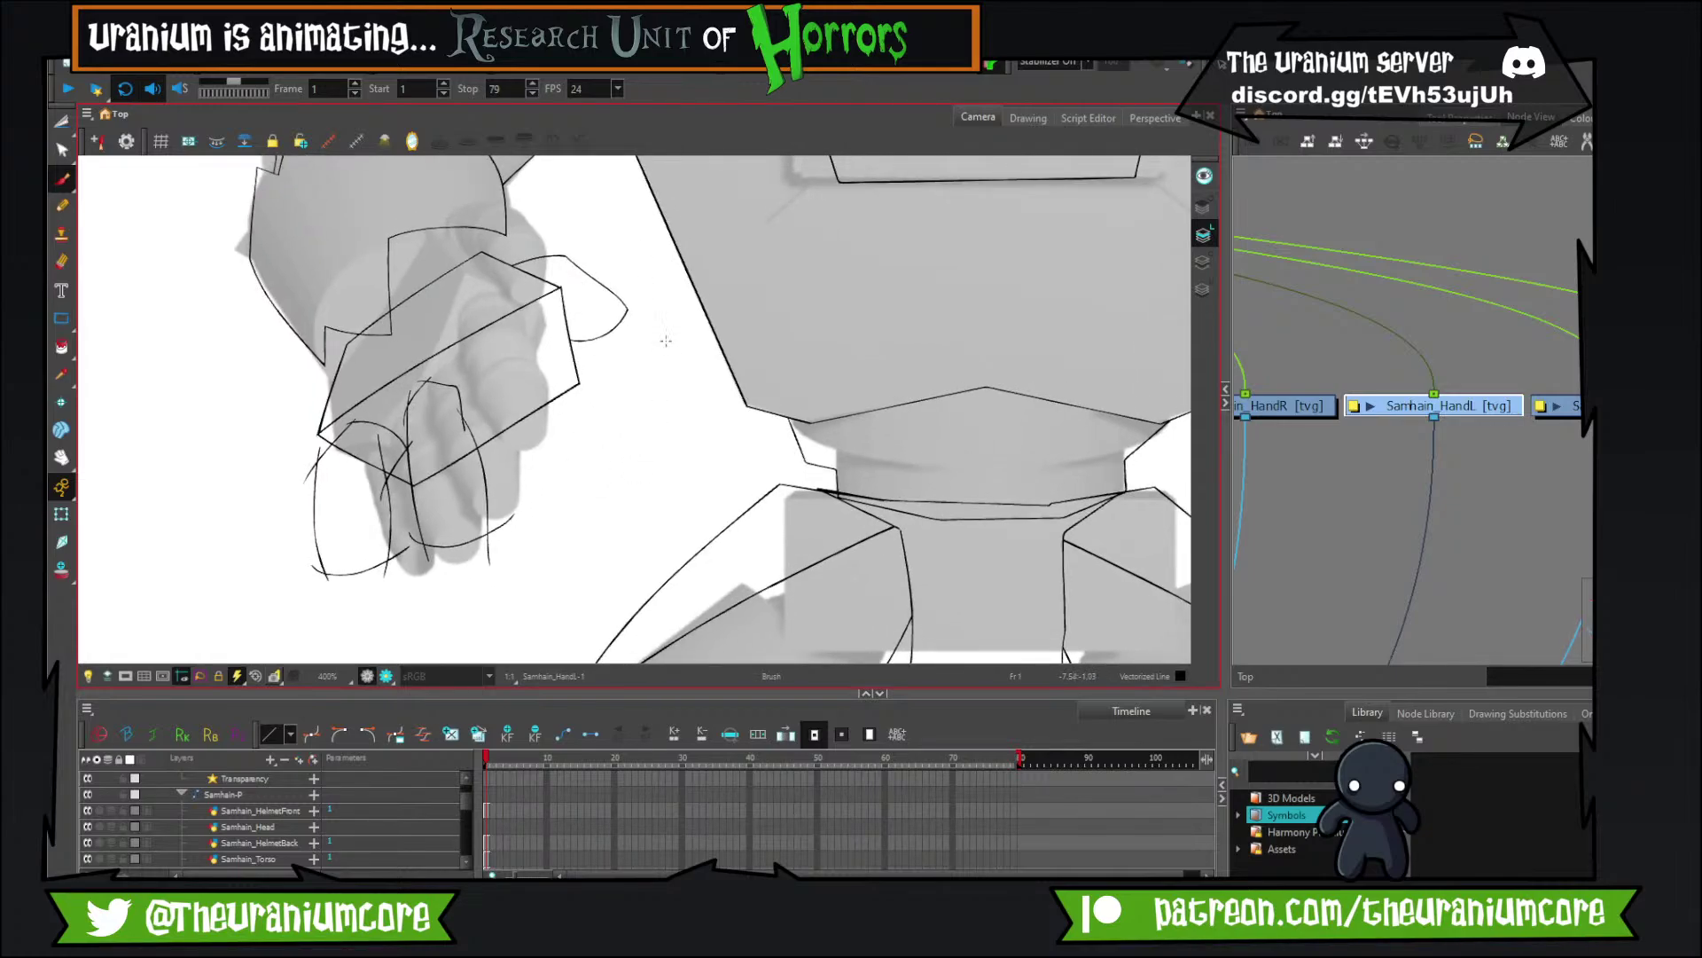
mouse_move(559, 341)
left_mouse_down()
mouse_move(681, 361)
mouse_move(732, 400)
mouse_move(731, 376)
mouse_move(771, 415)
mouse_move(735, 346)
mouse_move(809, 477)
left_mouse_up()
key("ctrl+z")
key("ctrl+z")
mouse_move(731, 343)
left_mouse_down()
mouse_move(796, 427)
mouse_move(745, 472)
mouse_move(730, 351)
mouse_move(794, 406)
mouse_move(746, 487)
mouse_move(820, 501)
mouse_move(831, 459)
left_mouse_up()
key("ctrl+z")
key("ctrl+z")
mouse_move(780, 380)
left_mouse_down()
mouse_move(813, 498)
mouse_move(878, 475)
mouse_move(910, 427)
left_mouse_up()
key("ctrl+z")
Brush the middle finger's sides, rounded base and tip between the ring and index fingers.
mouse_move(726, 389)
left_mouse_down()
mouse_move(765, 355)
mouse_move(823, 469)
left_mouse_up()
key("ctrl+z")
key("ctrl+z")
mouse_move(728, 377)
left_mouse_down()
mouse_move(778, 347)
mouse_move(817, 423)
mouse_move(773, 358)
mouse_move(752, 503)
mouse_move(833, 551)
left_mouse_up()
key("ctrl+z")
key("ctrl+z")
left_click_drag(863, 495, 802, 541)
left_click_drag(773, 342, 802, 418)
key("ctrl+z")
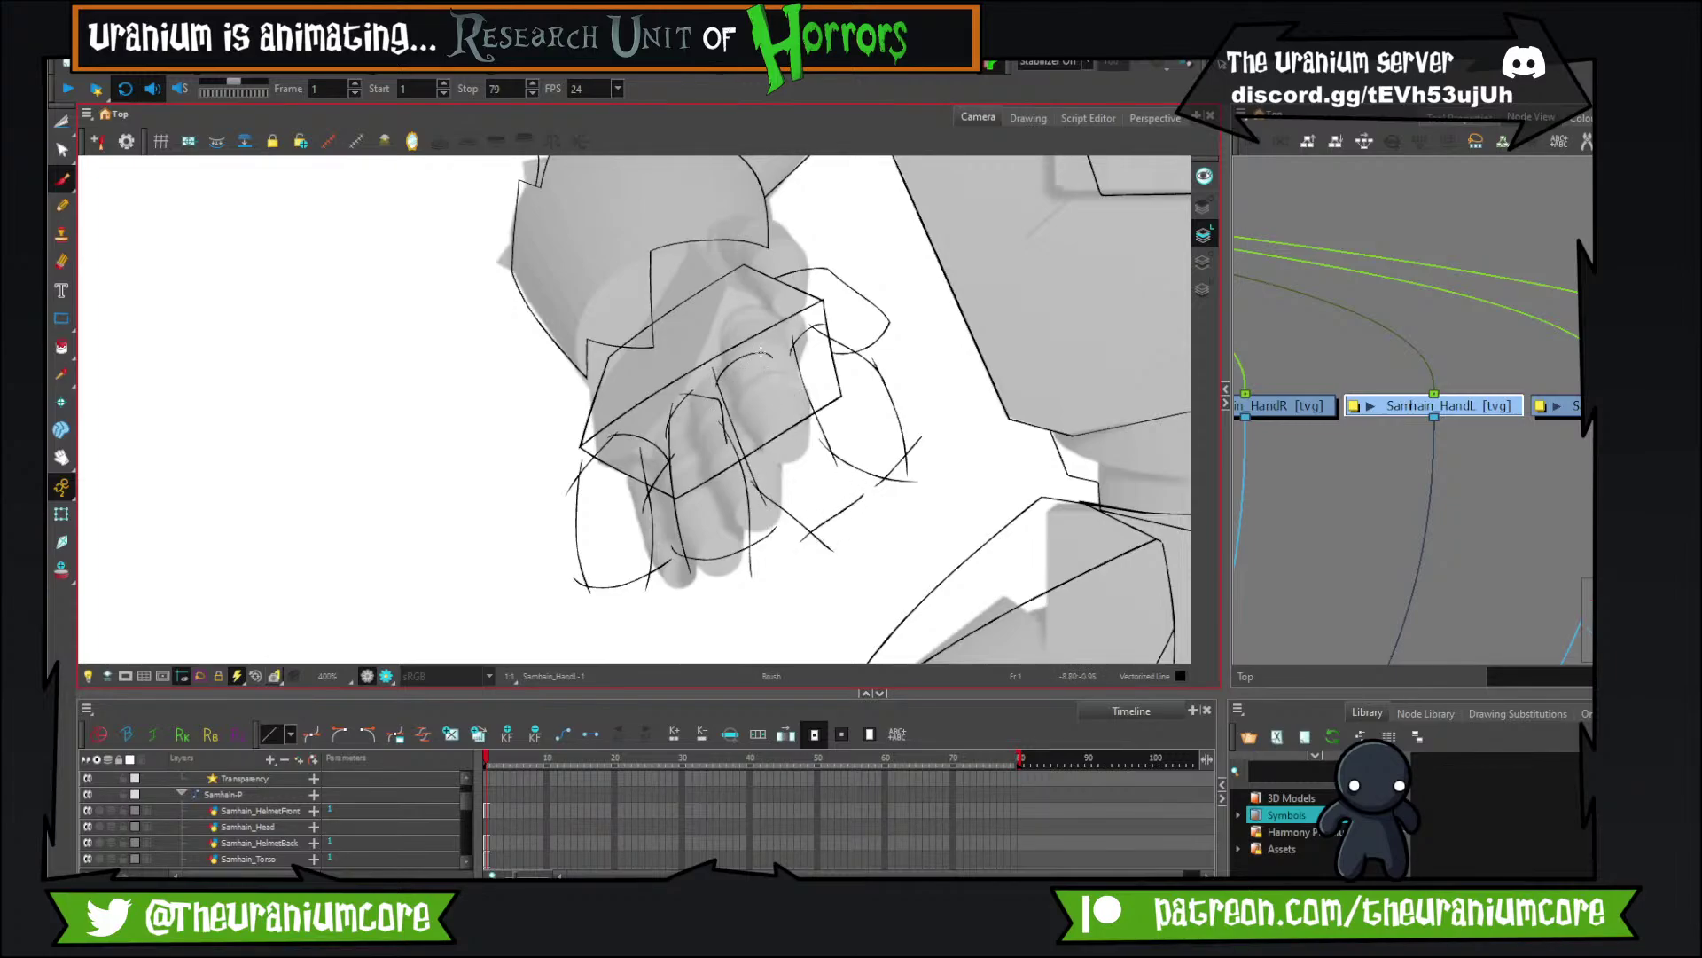
left_click_drag(768, 350, 862, 539)
Cut away the palm corner inside the little finger and trim the overshooting ends at its outer side and tip.
left_click_drag(466, 276, 536, 312)
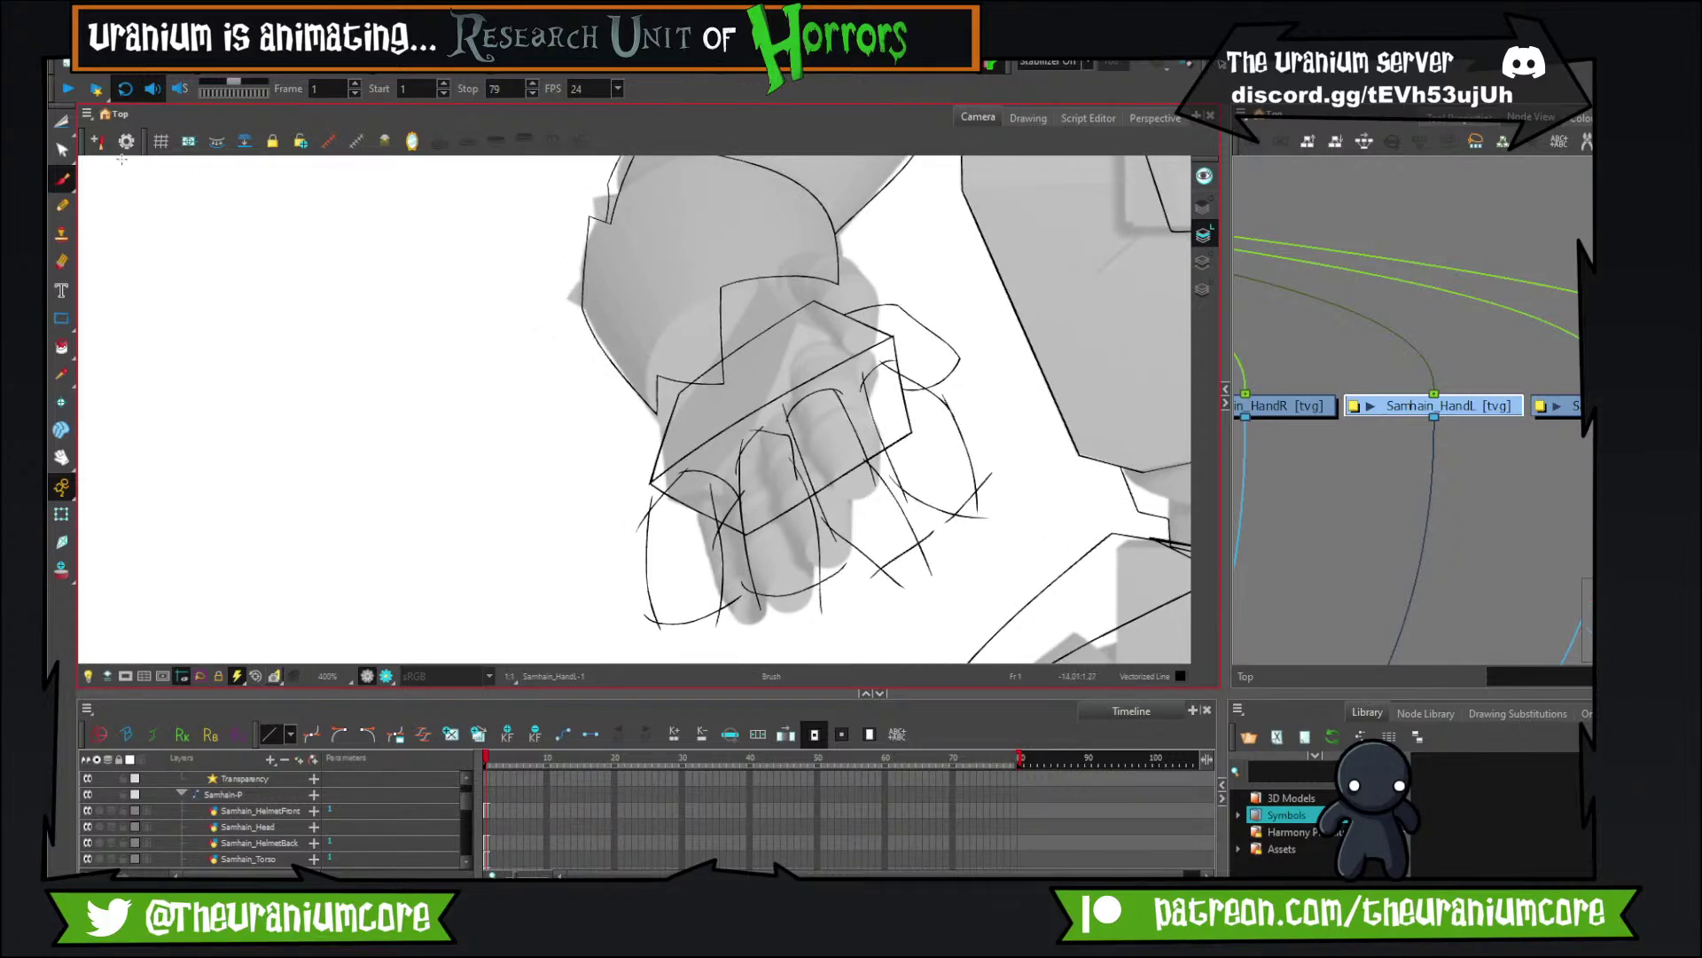
key("alt+t")
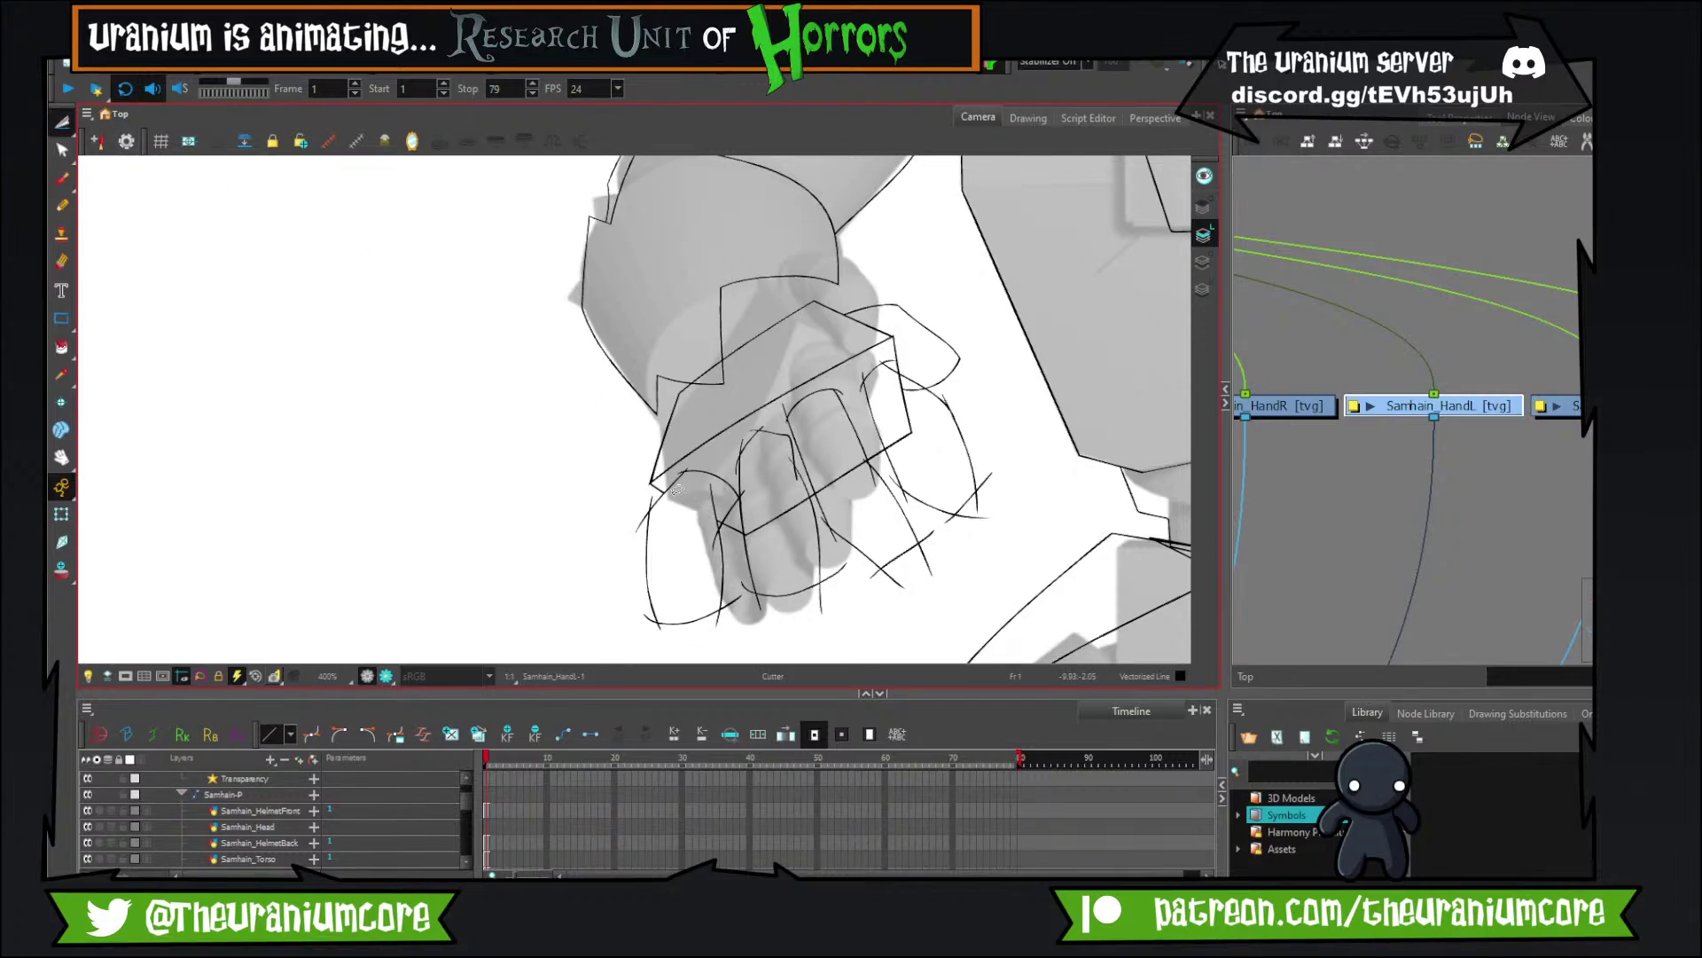
scroll(677, 491, "up", 2)
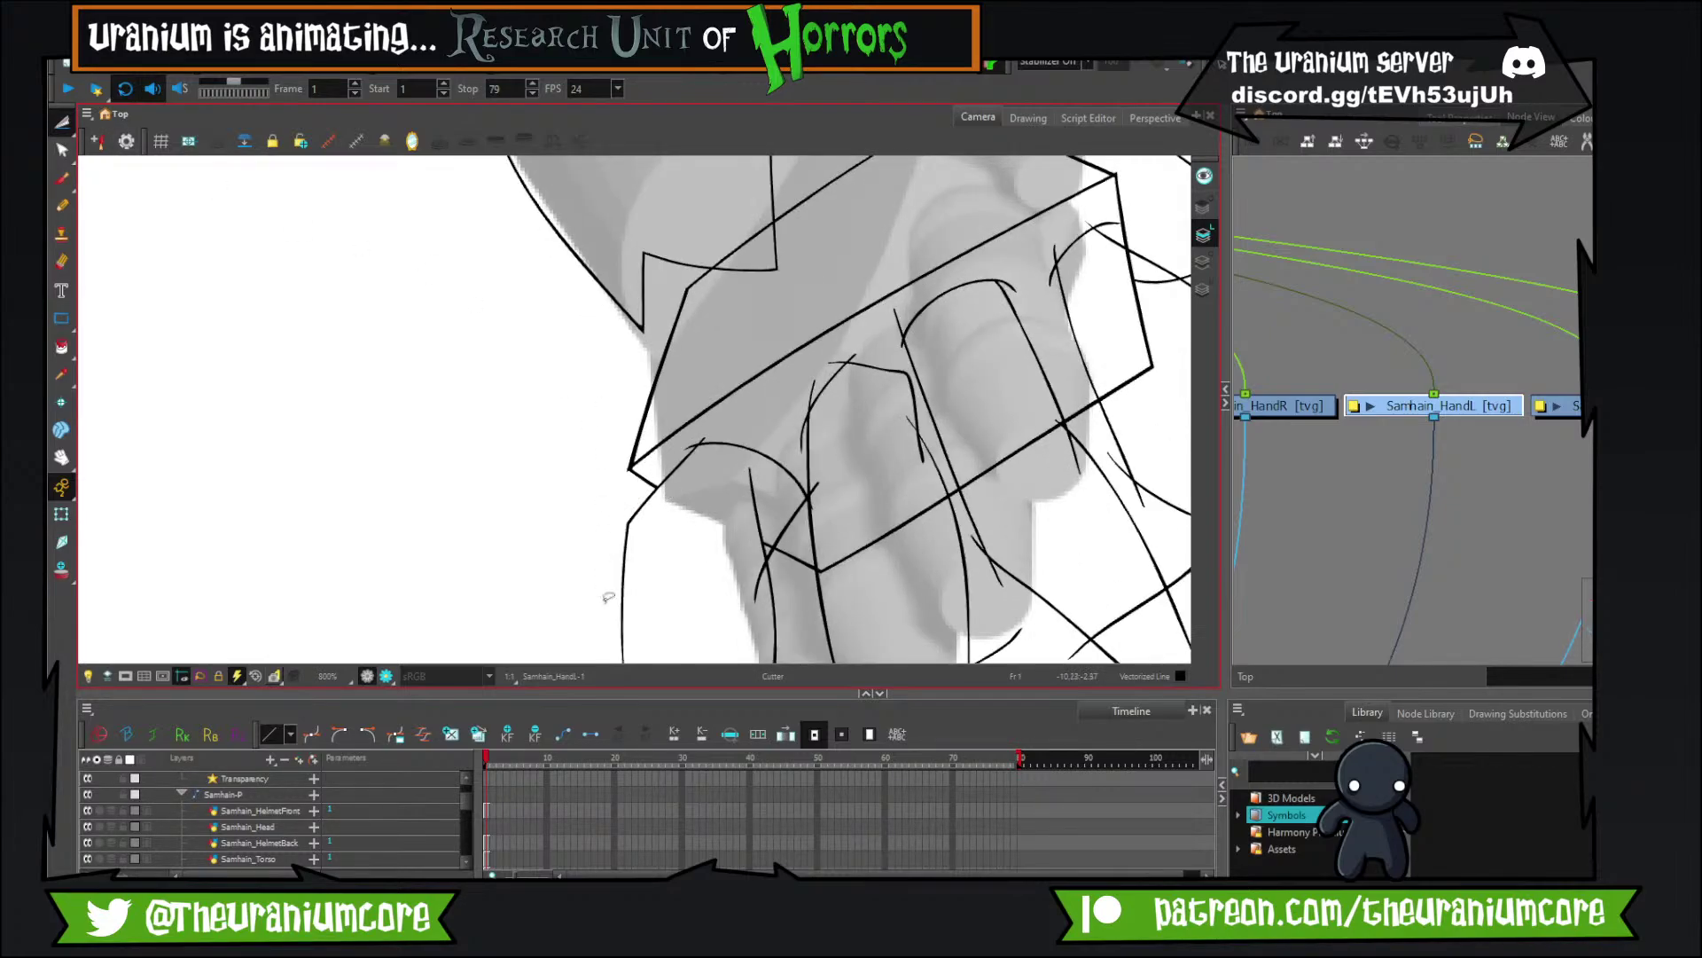
left_click_drag(608, 597, 582, 331)
mouse_move(605, 457)
left_mouse_down()
mouse_move(596, 479)
mouse_move(632, 495)
left_mouse_up()
left_click_drag(754, 463, 732, 477)
left_click_drag(756, 436, 747, 545)
left_click_drag(771, 486, 797, 461)
left_click_drag(876, 554, 746, 591)
left_click_drag(696, 536, 663, 542)
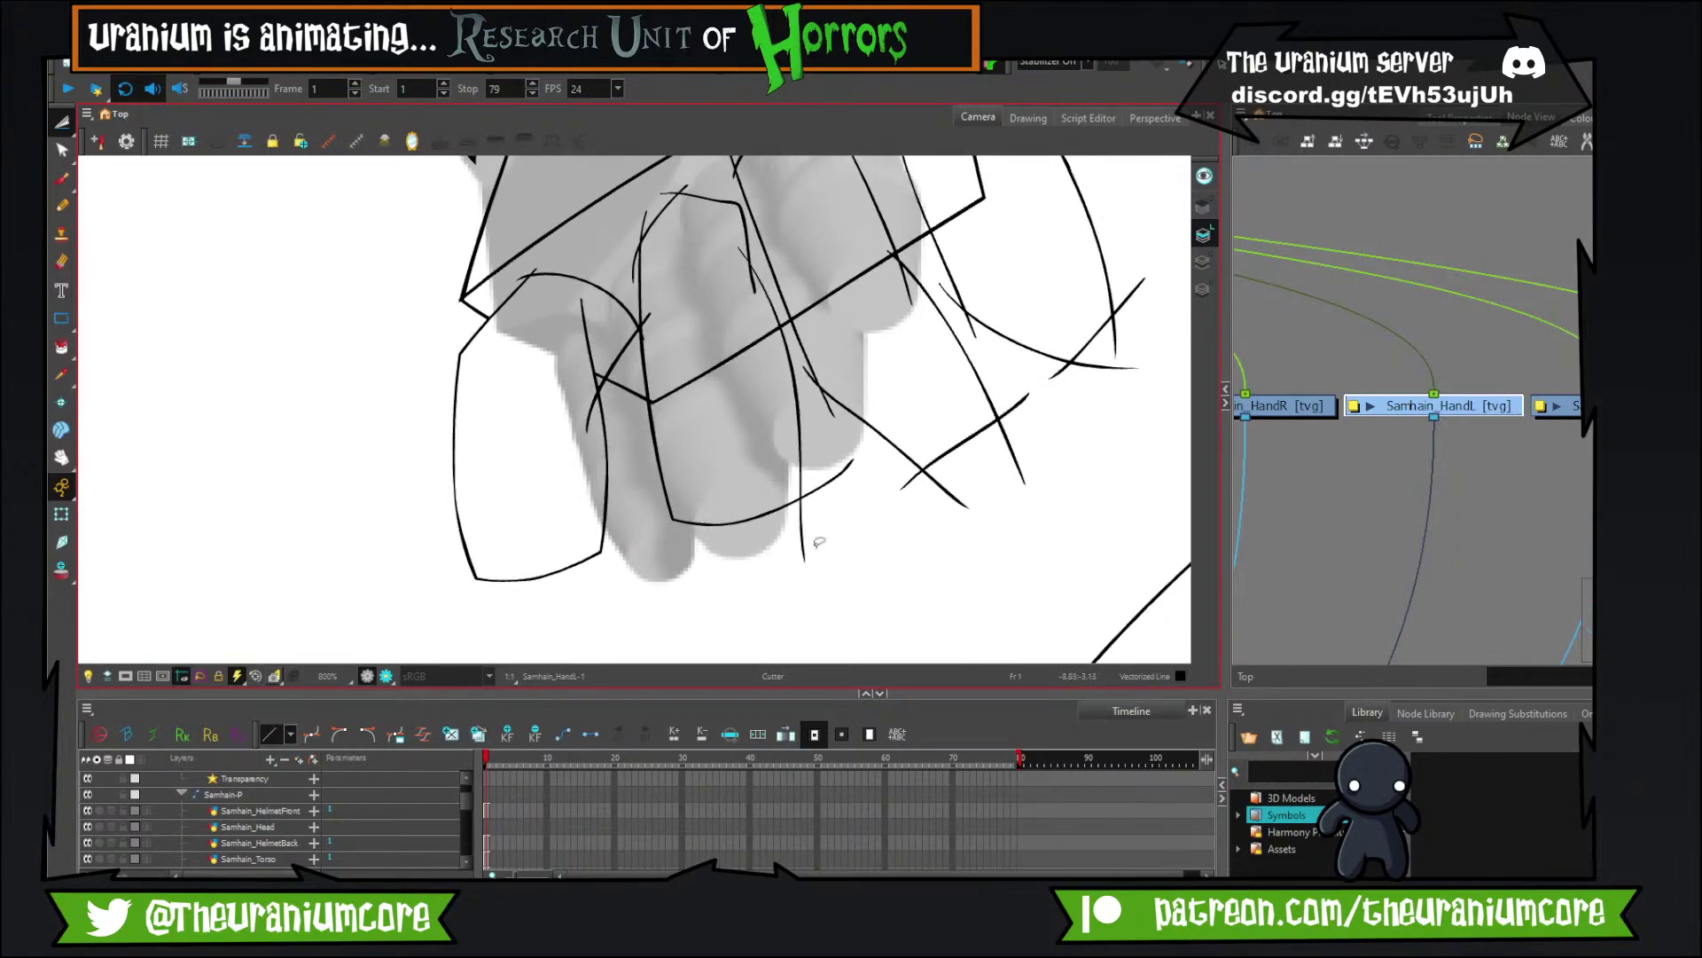
Cut away the palm edge inside the ring finger and trim the overshooting ends at its tip, base and inner side.
left_click_drag(816, 543, 787, 538)
left_click_drag(826, 472, 828, 564)
left_click_drag(753, 381, 812, 501)
left_click_drag(752, 443, 761, 525)
mouse_move(677, 484)
left_mouse_down()
mouse_move(688, 559)
mouse_move(663, 532)
mouse_move(691, 477)
left_mouse_up()
key("ctrl+z")
key("ctrl+z")
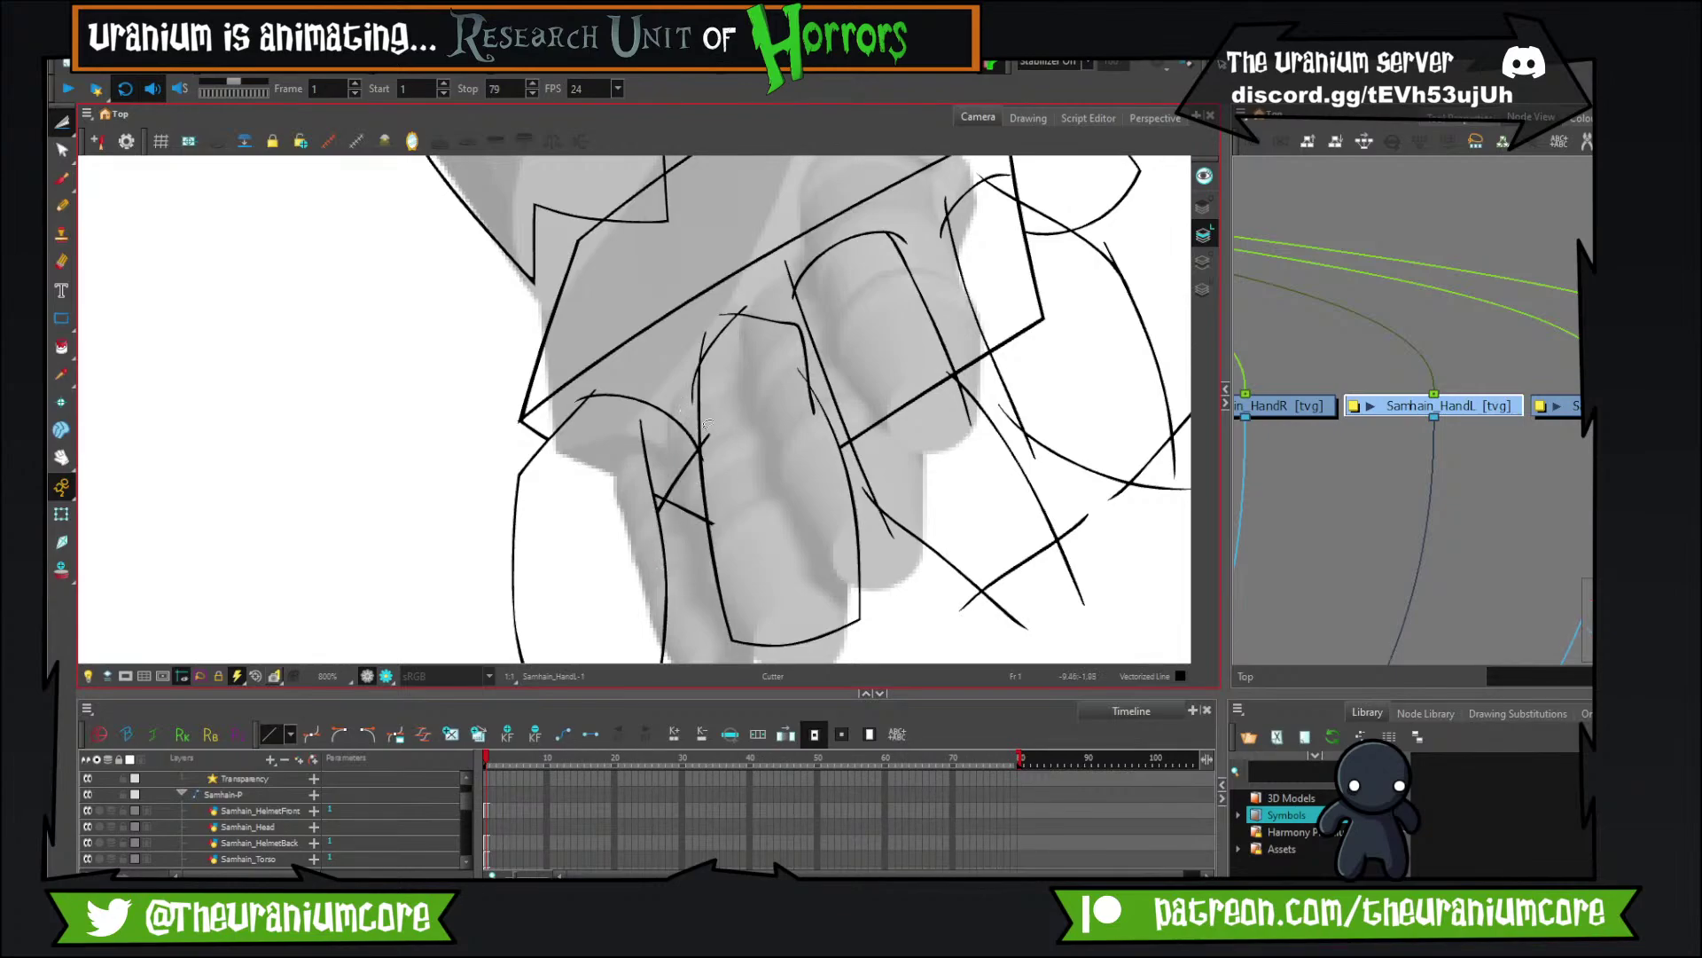
mouse_move(717, 404)
left_mouse_down()
mouse_move(718, 500)
mouse_move(756, 401)
left_mouse_up()
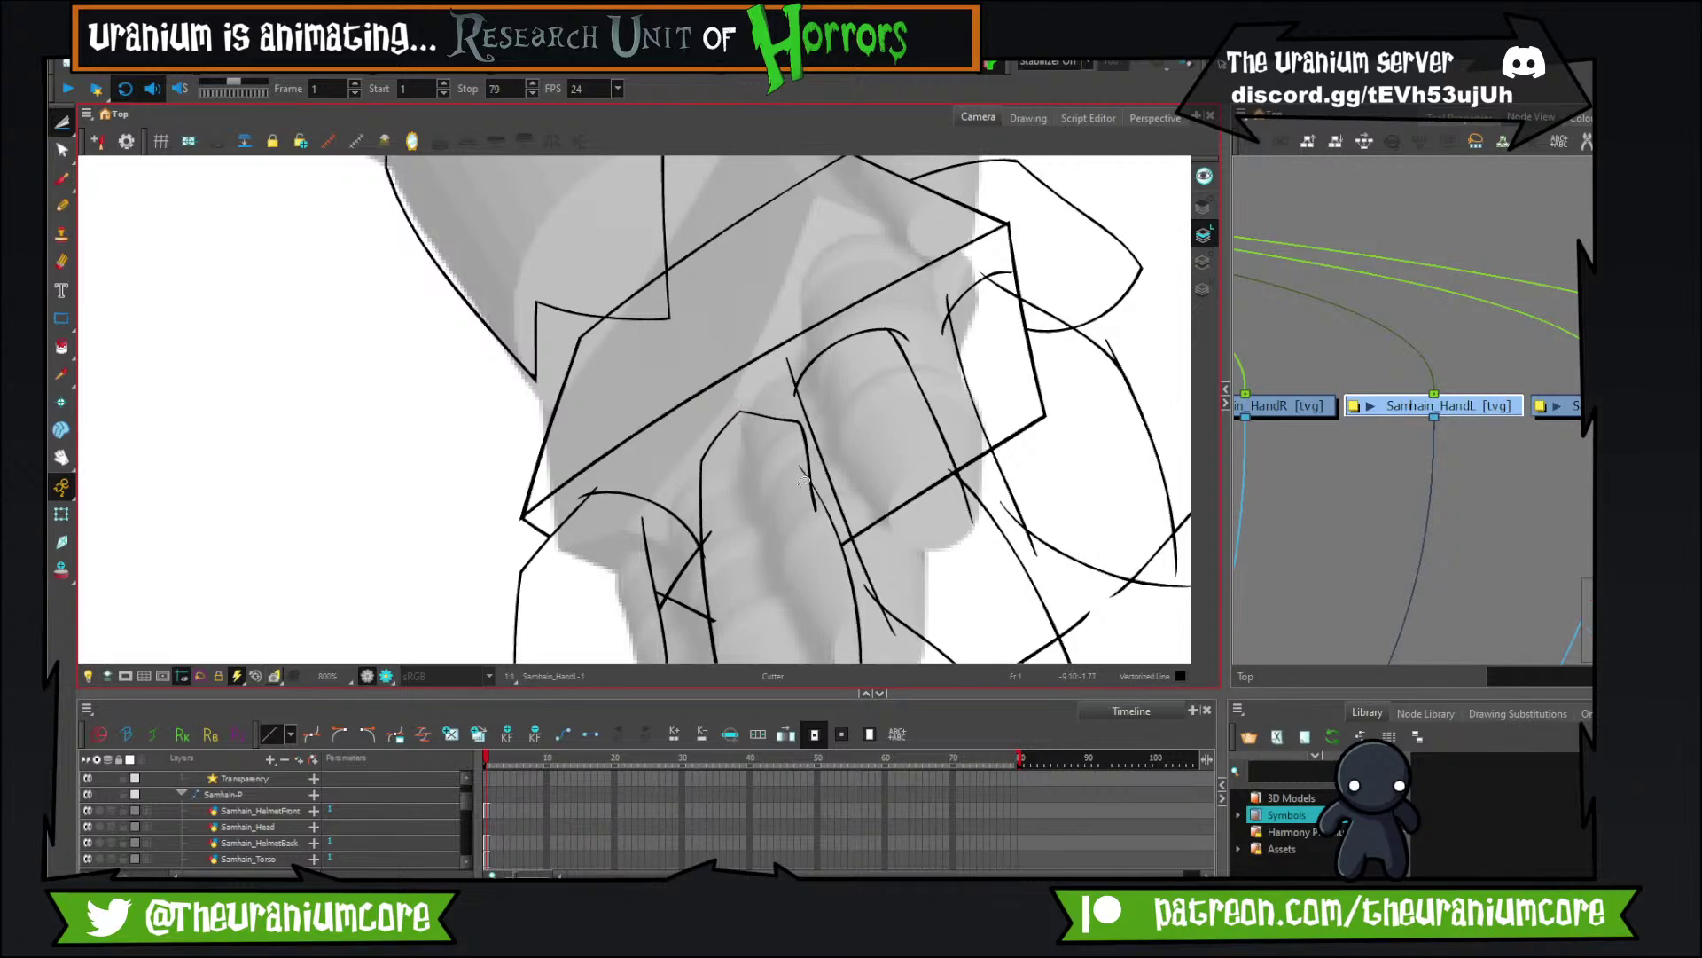
mouse_move(803, 482)
left_mouse_down()
mouse_move(818, 504)
mouse_move(776, 435)
left_mouse_up()
Cut away the palm edge inside the middle finger and trim the overshooting ends at its base and tip.
mouse_move(852, 377)
left_mouse_down()
mouse_move(876, 438)
mouse_move(848, 519)
left_mouse_up()
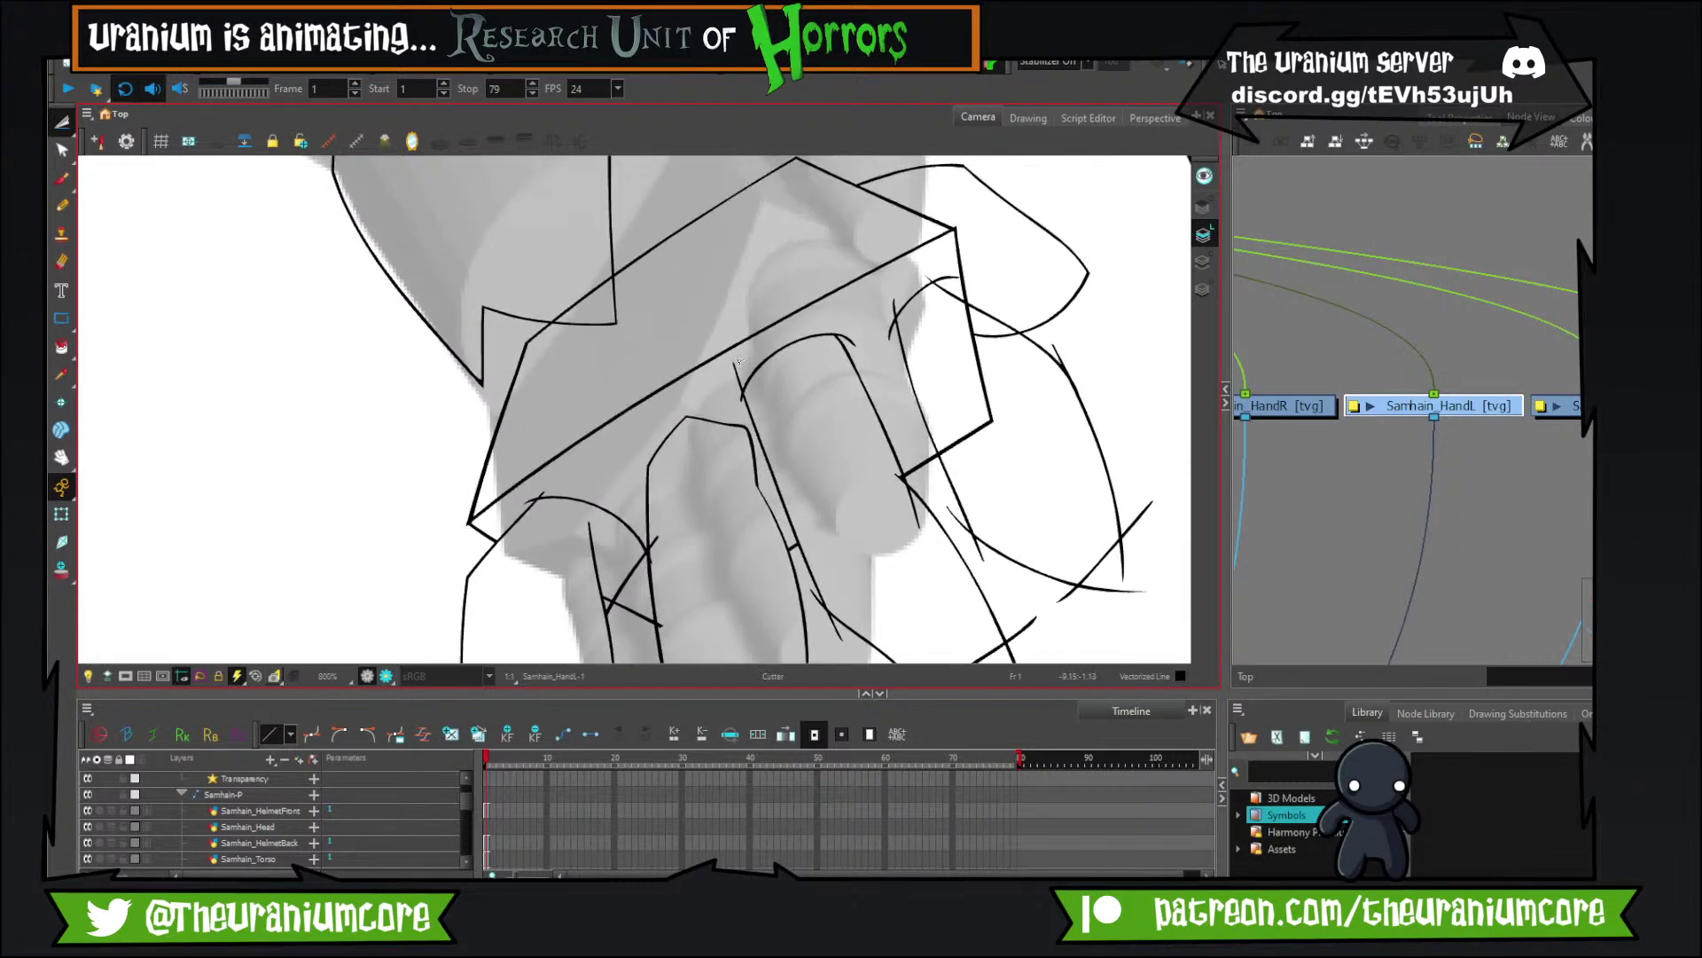
left_click_drag(736, 361, 741, 392)
left_click_drag(876, 354, 840, 208)
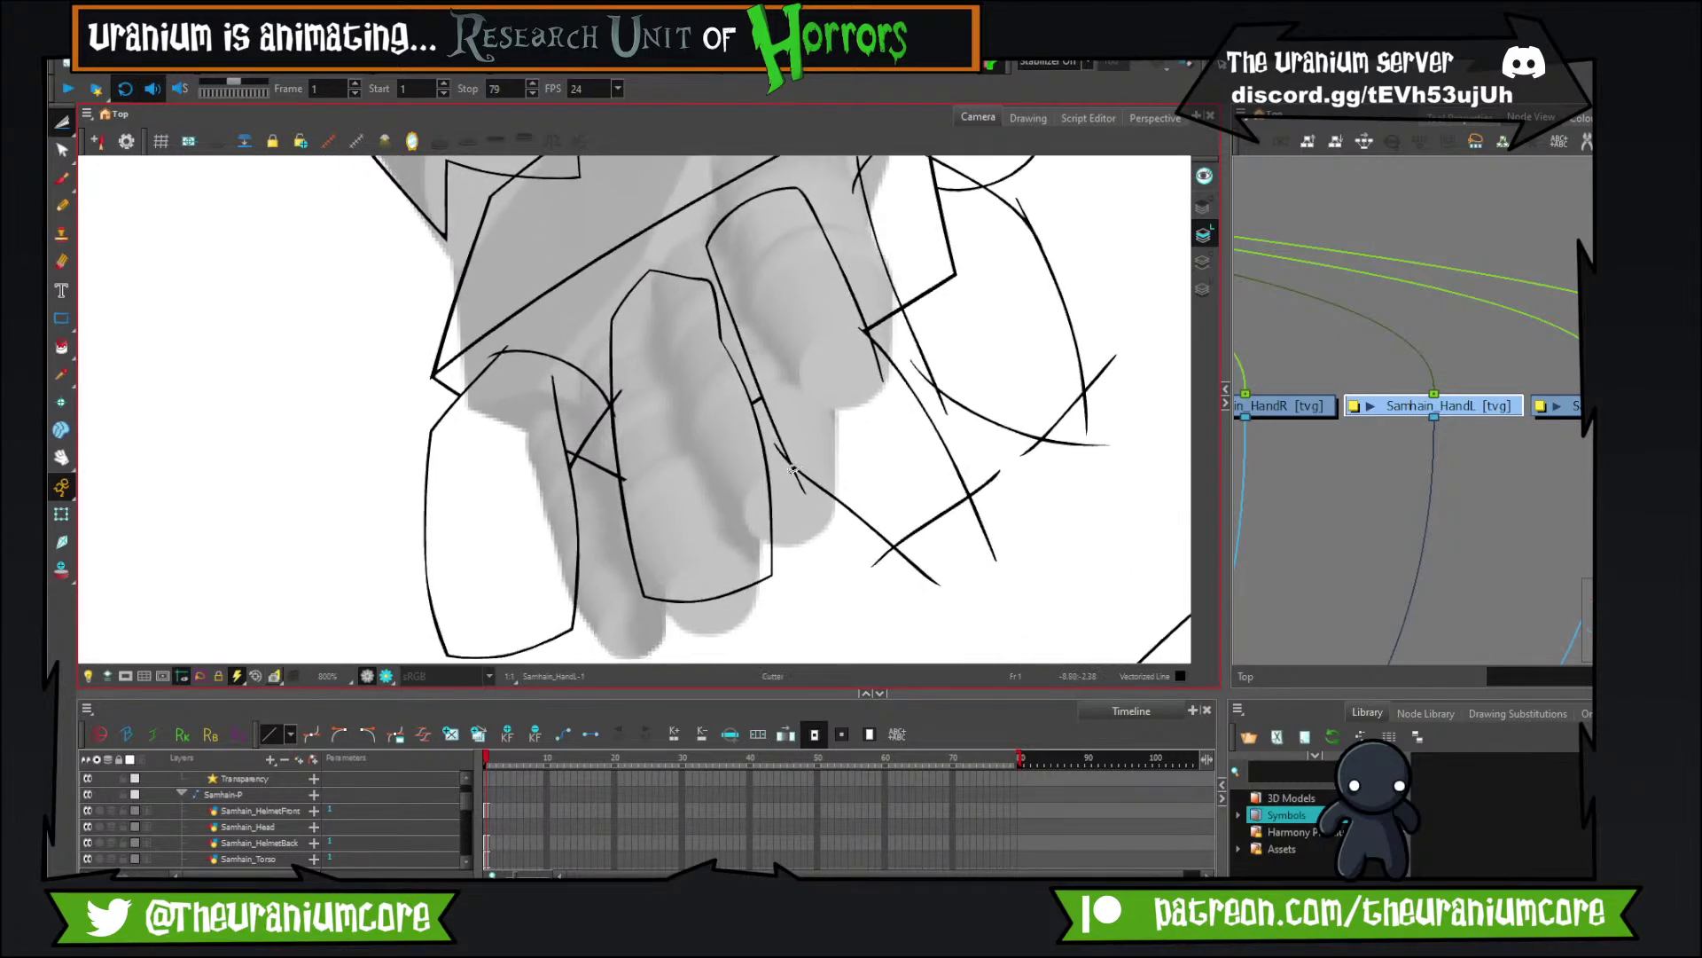
left_click_drag(792, 469, 806, 477)
scroll(869, 469, "up", 3)
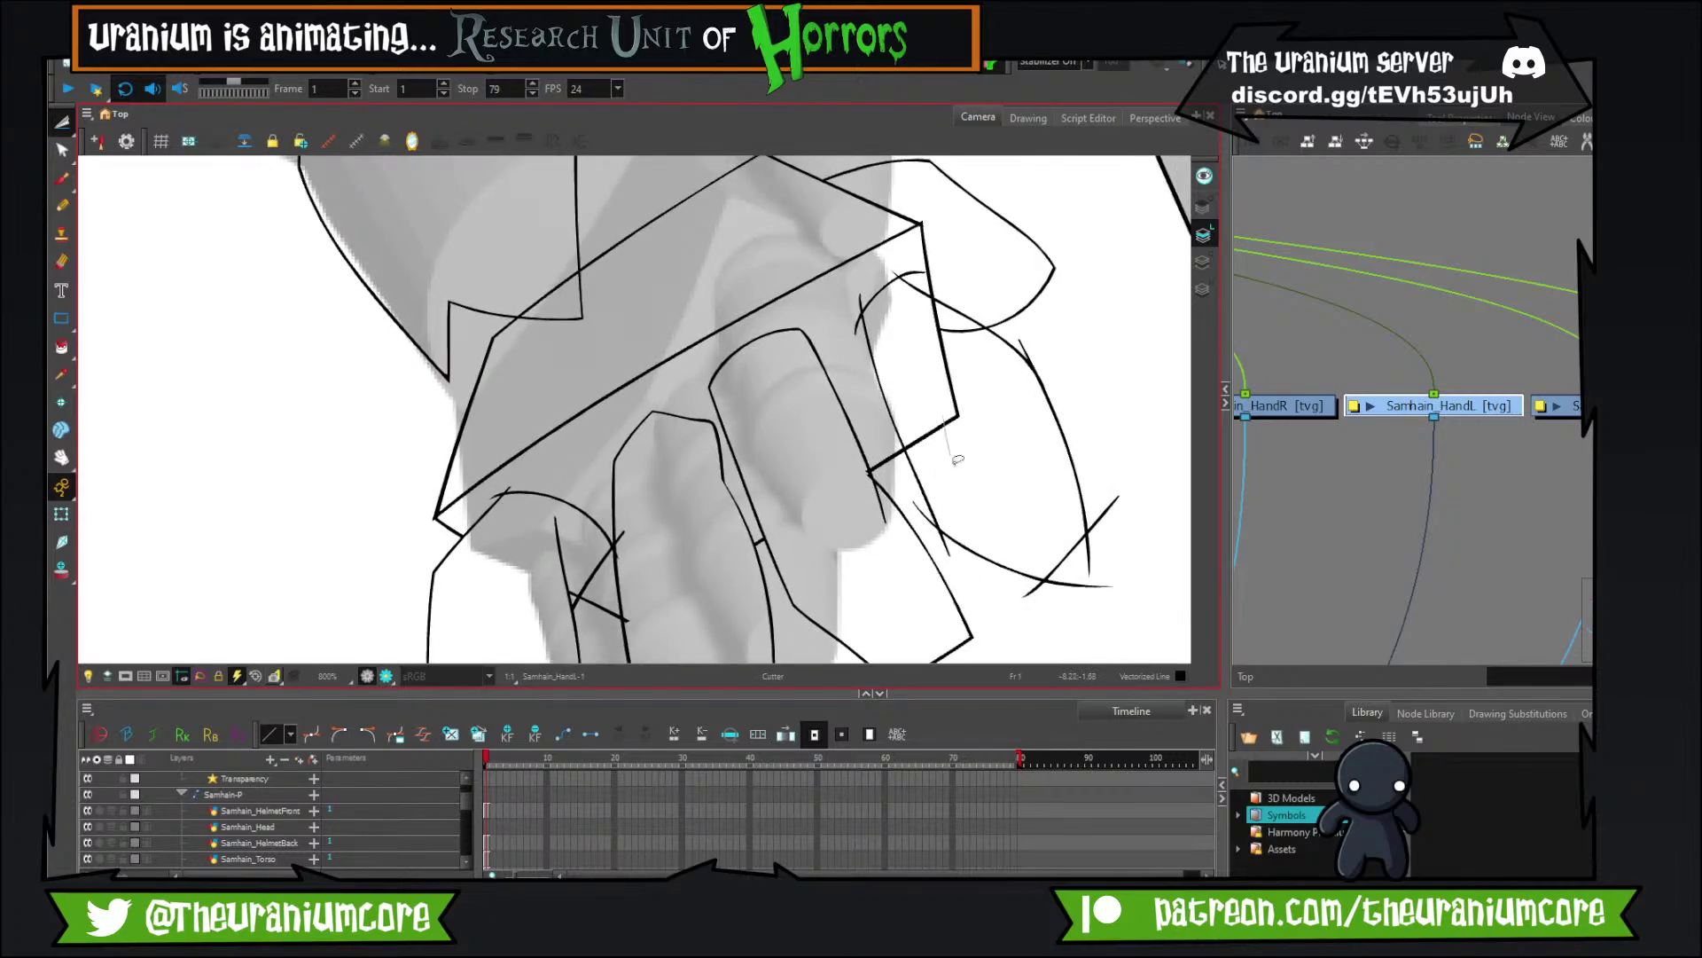
Cut away the palm corner inside the index finger and trim the overshooting ends around its base.
scroll(953, 447, "up", 2)
left_click_drag(949, 475, 922, 486)
key("Delete")
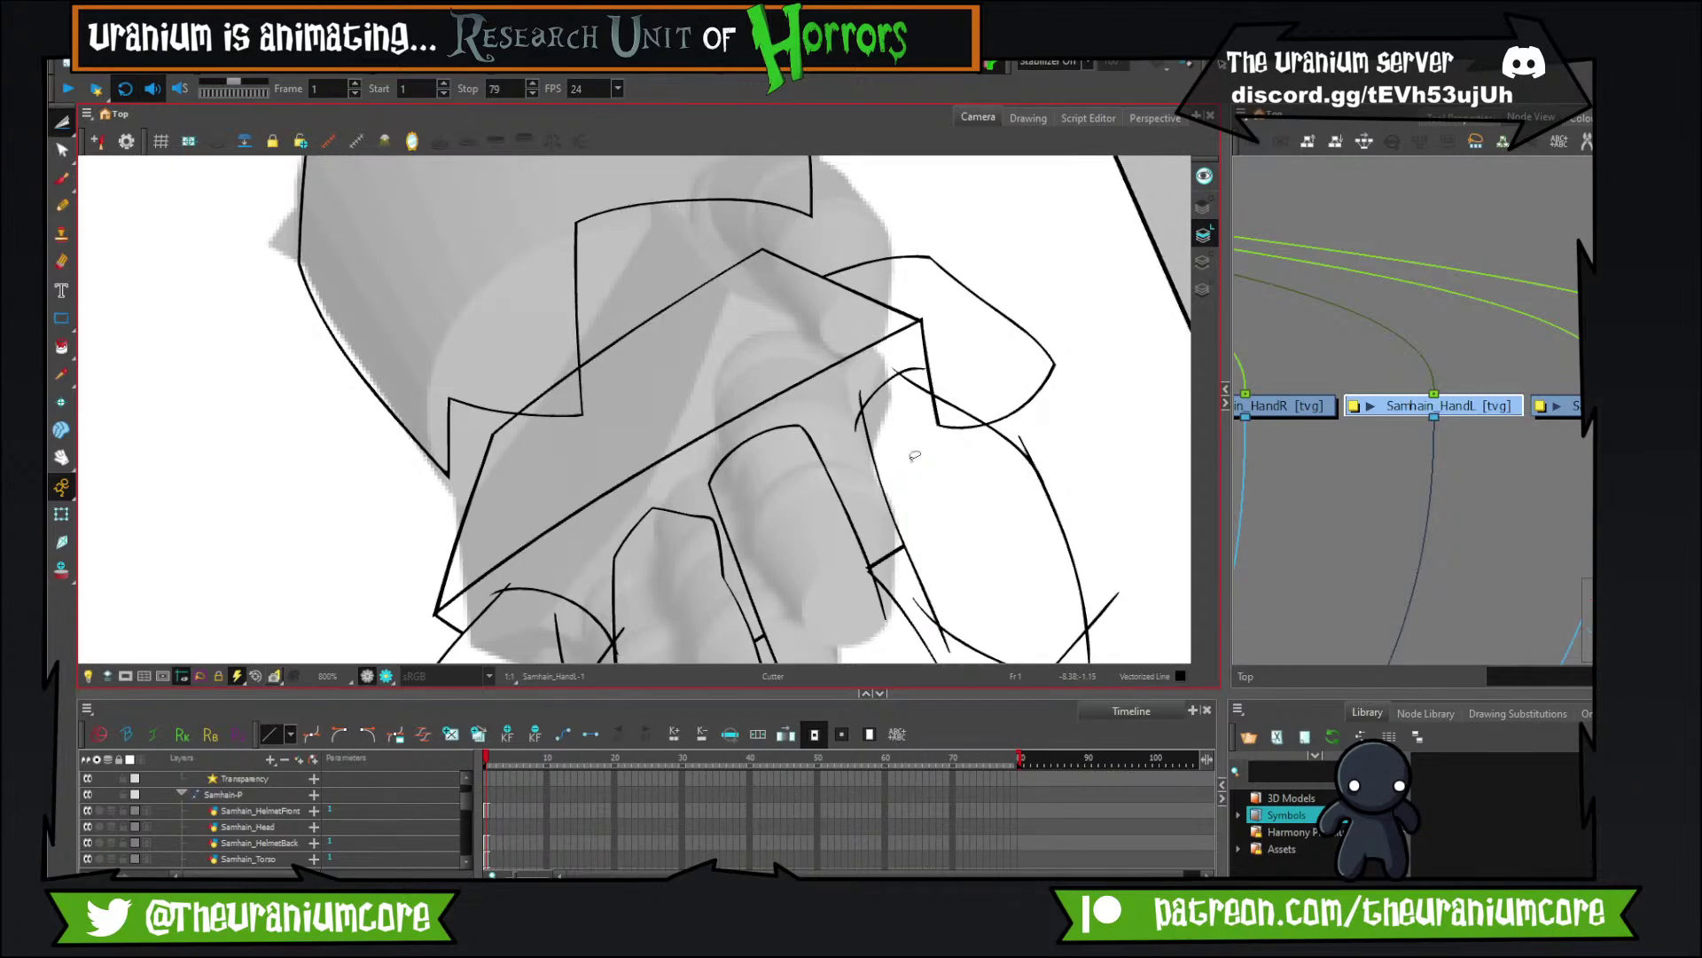
mouse_move(921, 412)
left_mouse_down()
mouse_move(963, 421)
mouse_move(921, 413)
mouse_move(923, 360)
mouse_move(854, 434)
left_mouse_up()
key("Delete")
key("ctrl+z")
left_click_drag(888, 516, 844, 339)
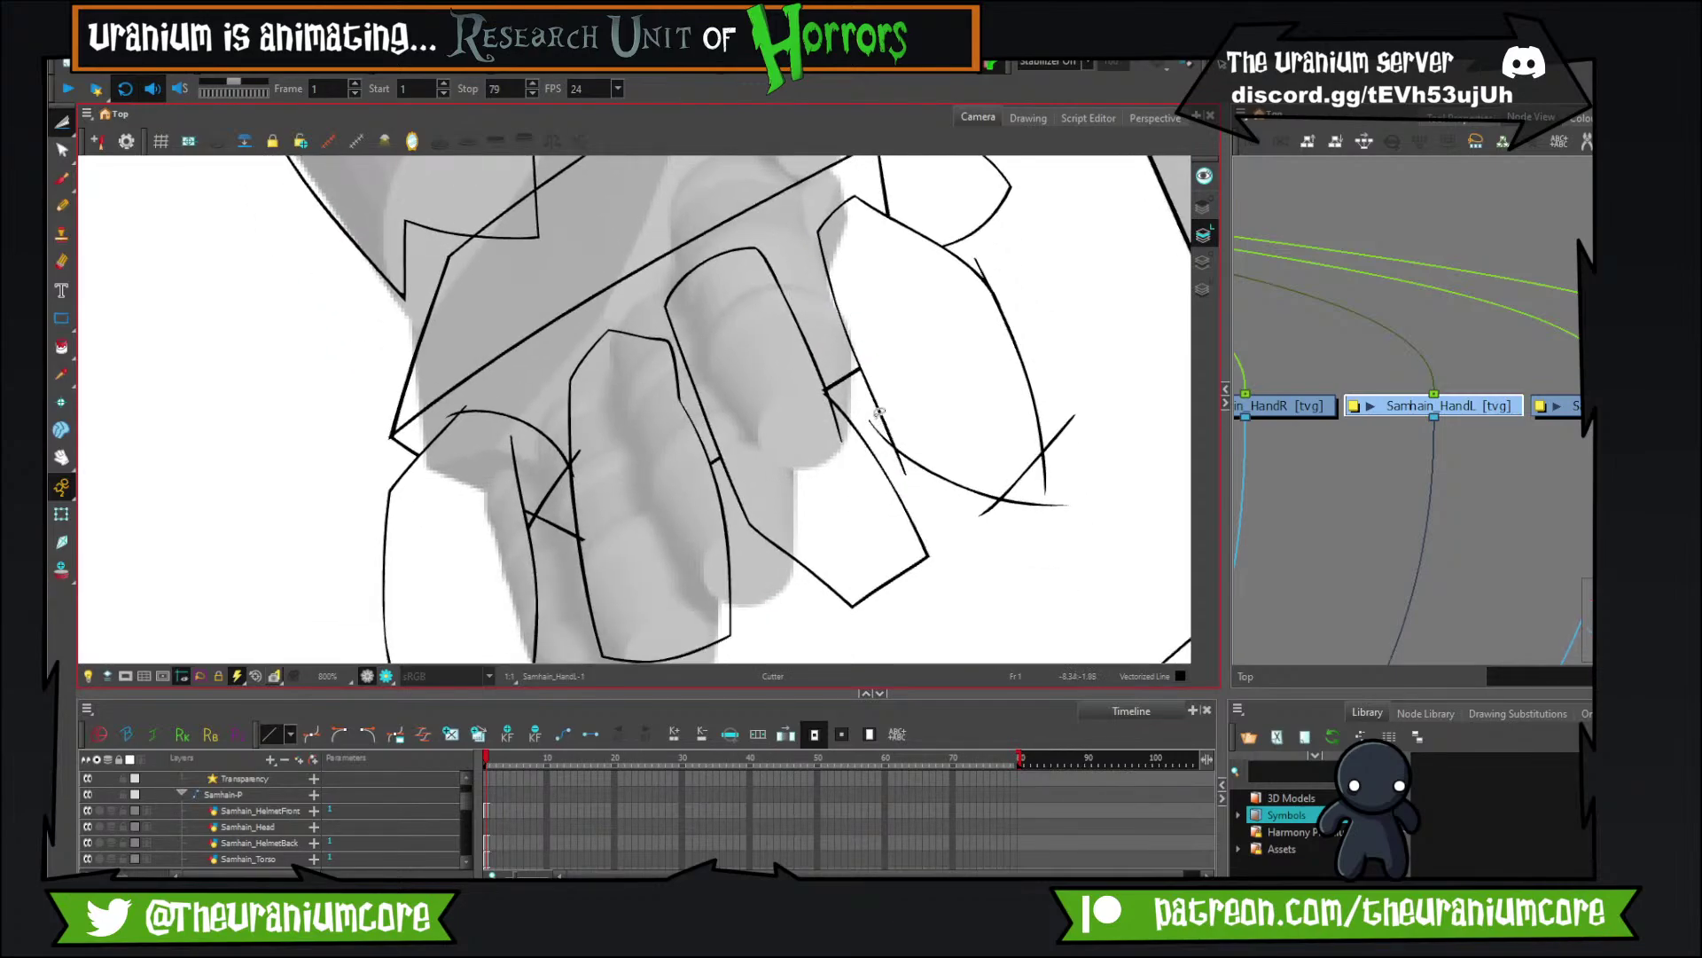
Trim the crossing line ends around the tip of the finger nearest the thumb on Samhain_HandL.
mouse_move(877, 414)
left_mouse_down()
mouse_move(922, 479)
mouse_move(997, 519)
left_mouse_up()
left_click_drag(1074, 470, 1003, 562)
left_click_drag(1080, 406, 1018, 553)
left_click_drag(1022, 503, 974, 657)
mouse_move(974, 382)
left_mouse_down()
mouse_move(1025, 417)
mouse_move(975, 456)
left_mouse_up()
scroll(1010, 446, "down", 6)
scroll(991, 437, "up", 8)
scroll(1019, 468, "down", 5)
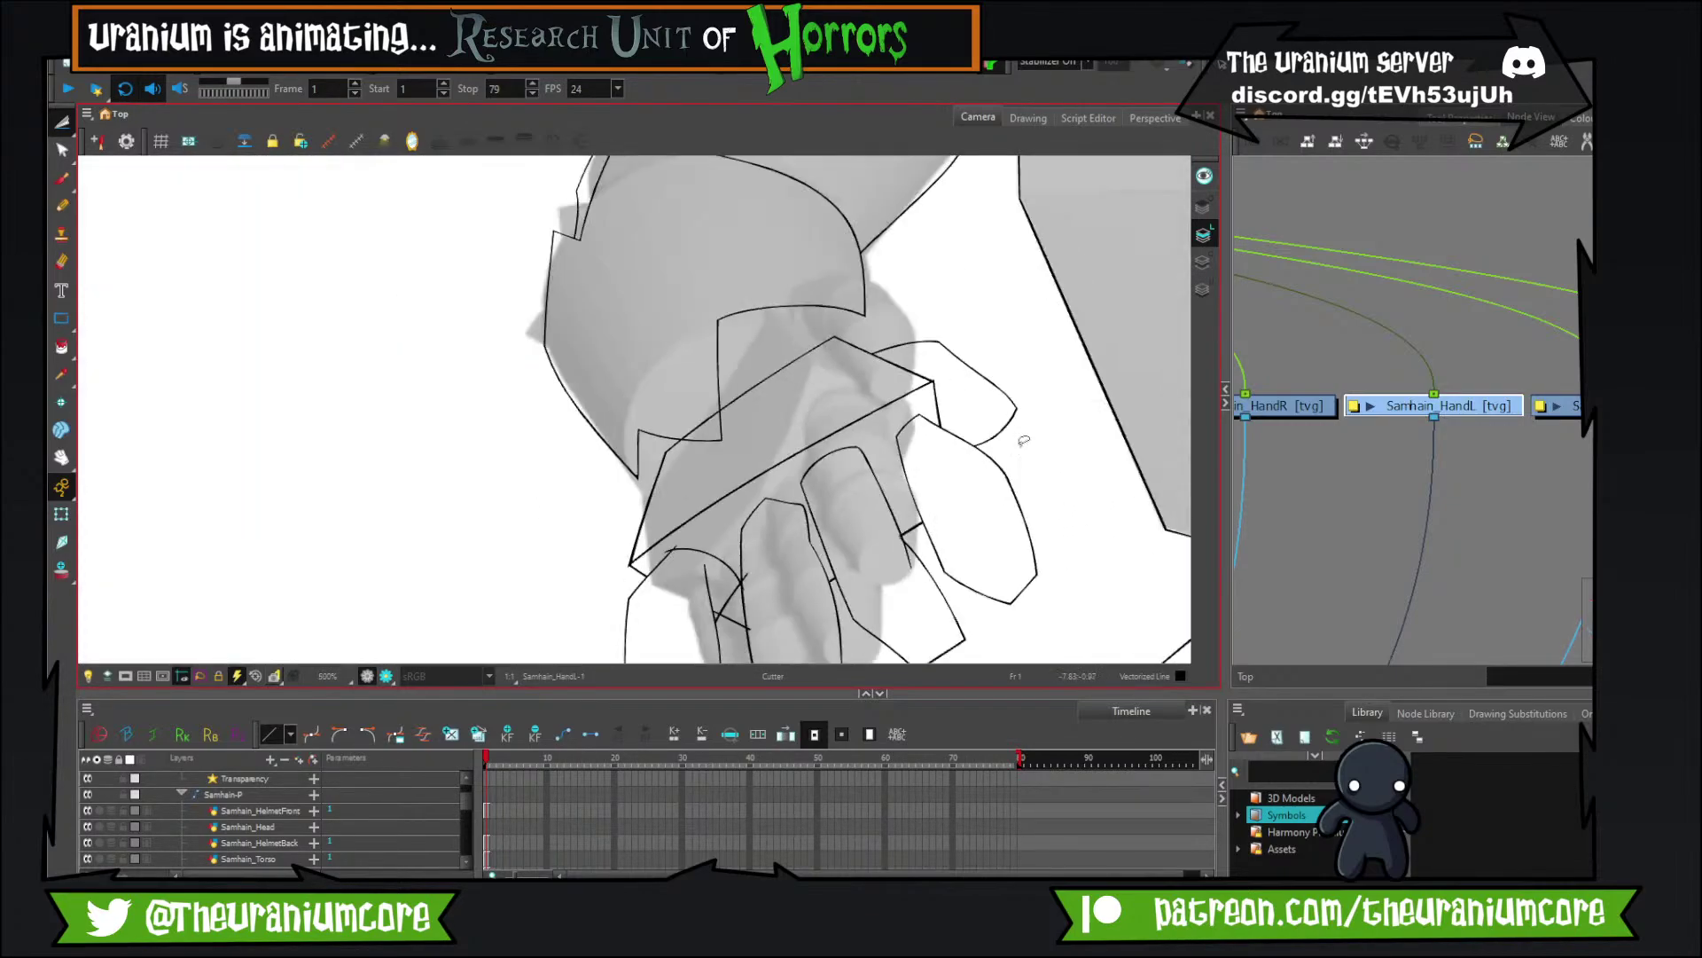
Trim the overshooting line ends around the base of the finger farthest from the thumb.
scroll(993, 461, "up", 4)
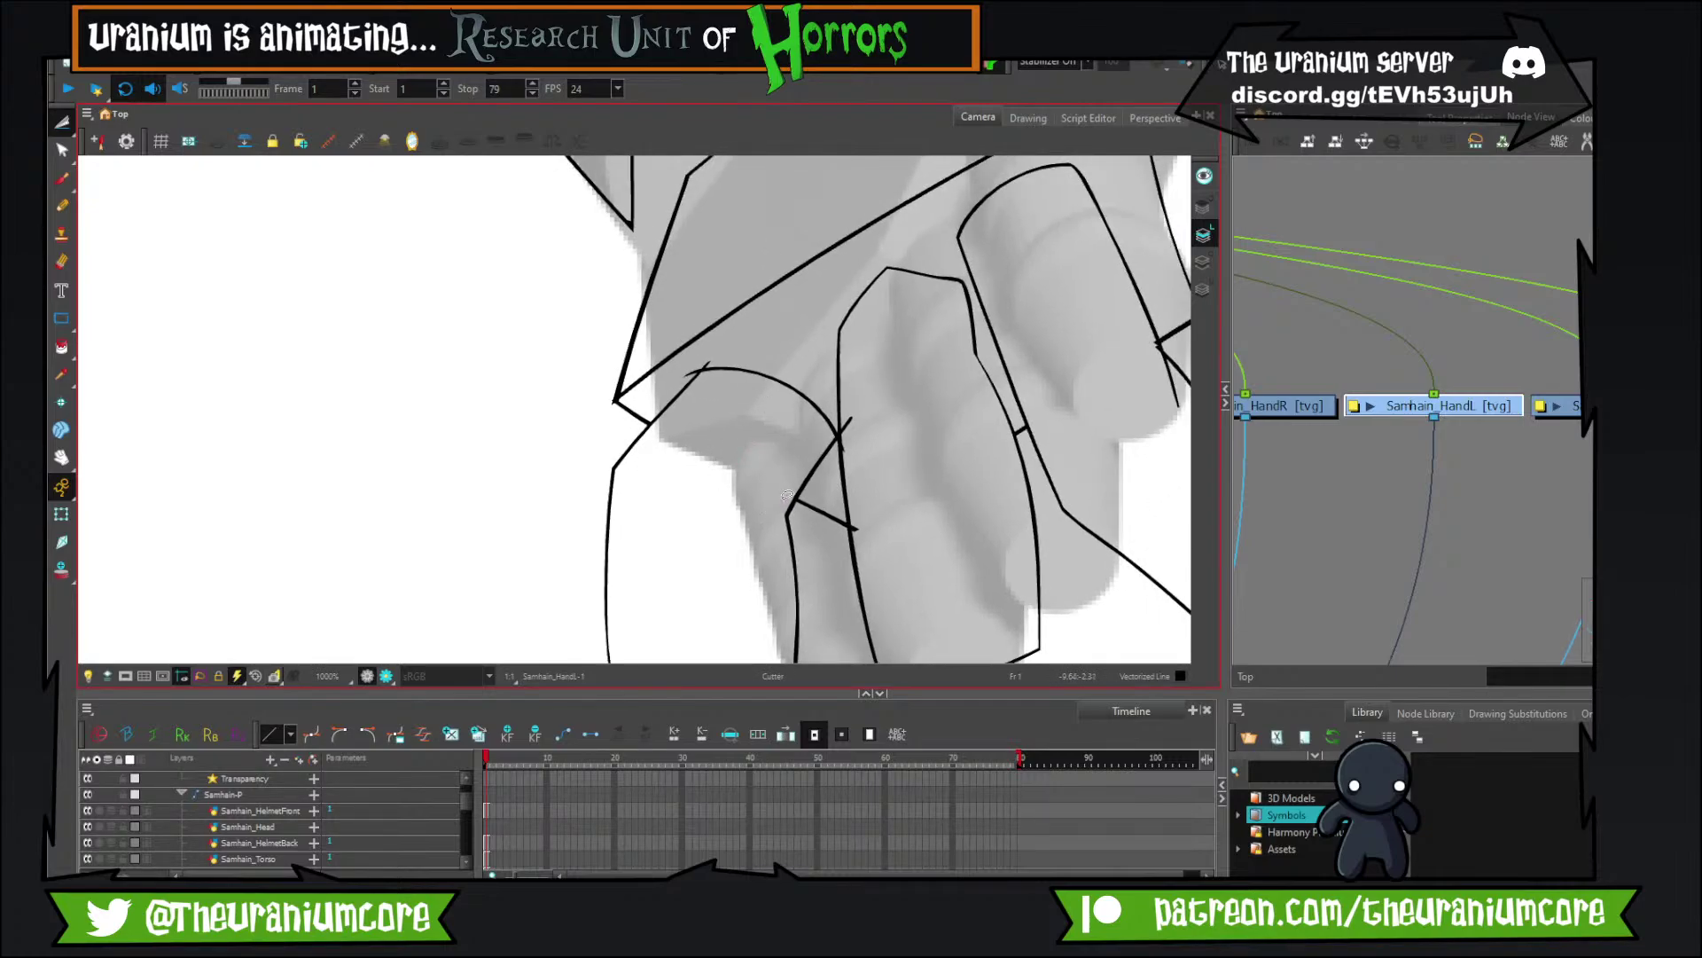
left_click_drag(788, 494, 822, 575)
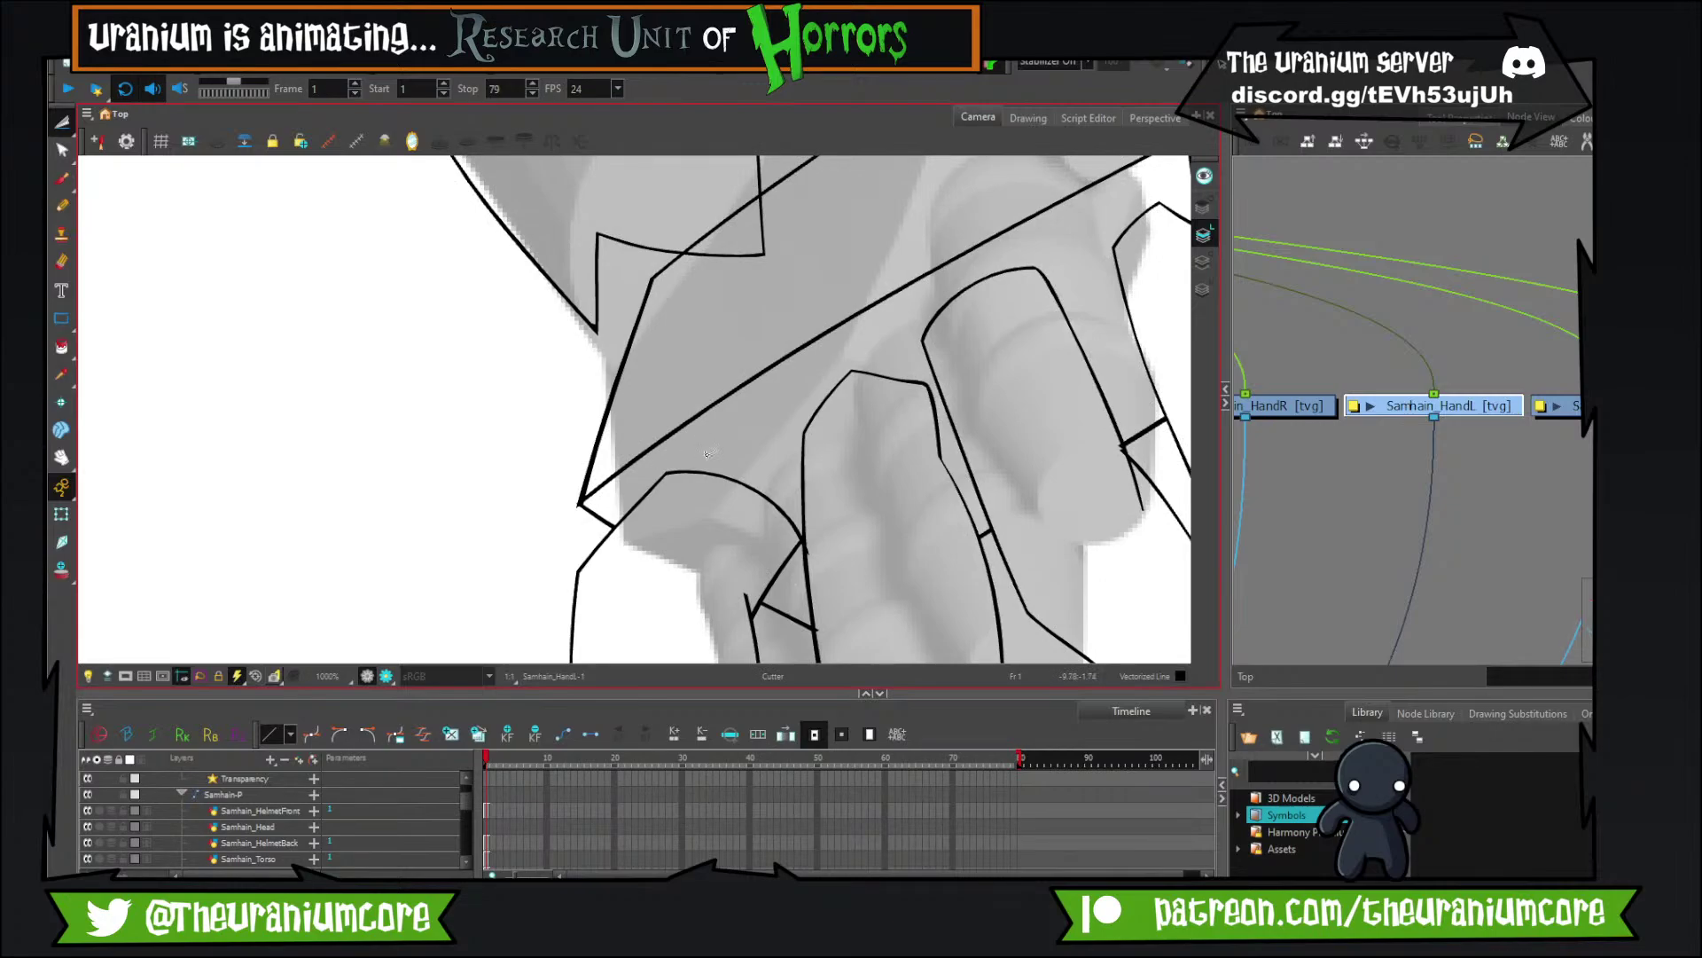
scroll(673, 437, "down", 8)
scroll(697, 423, "up", 3)
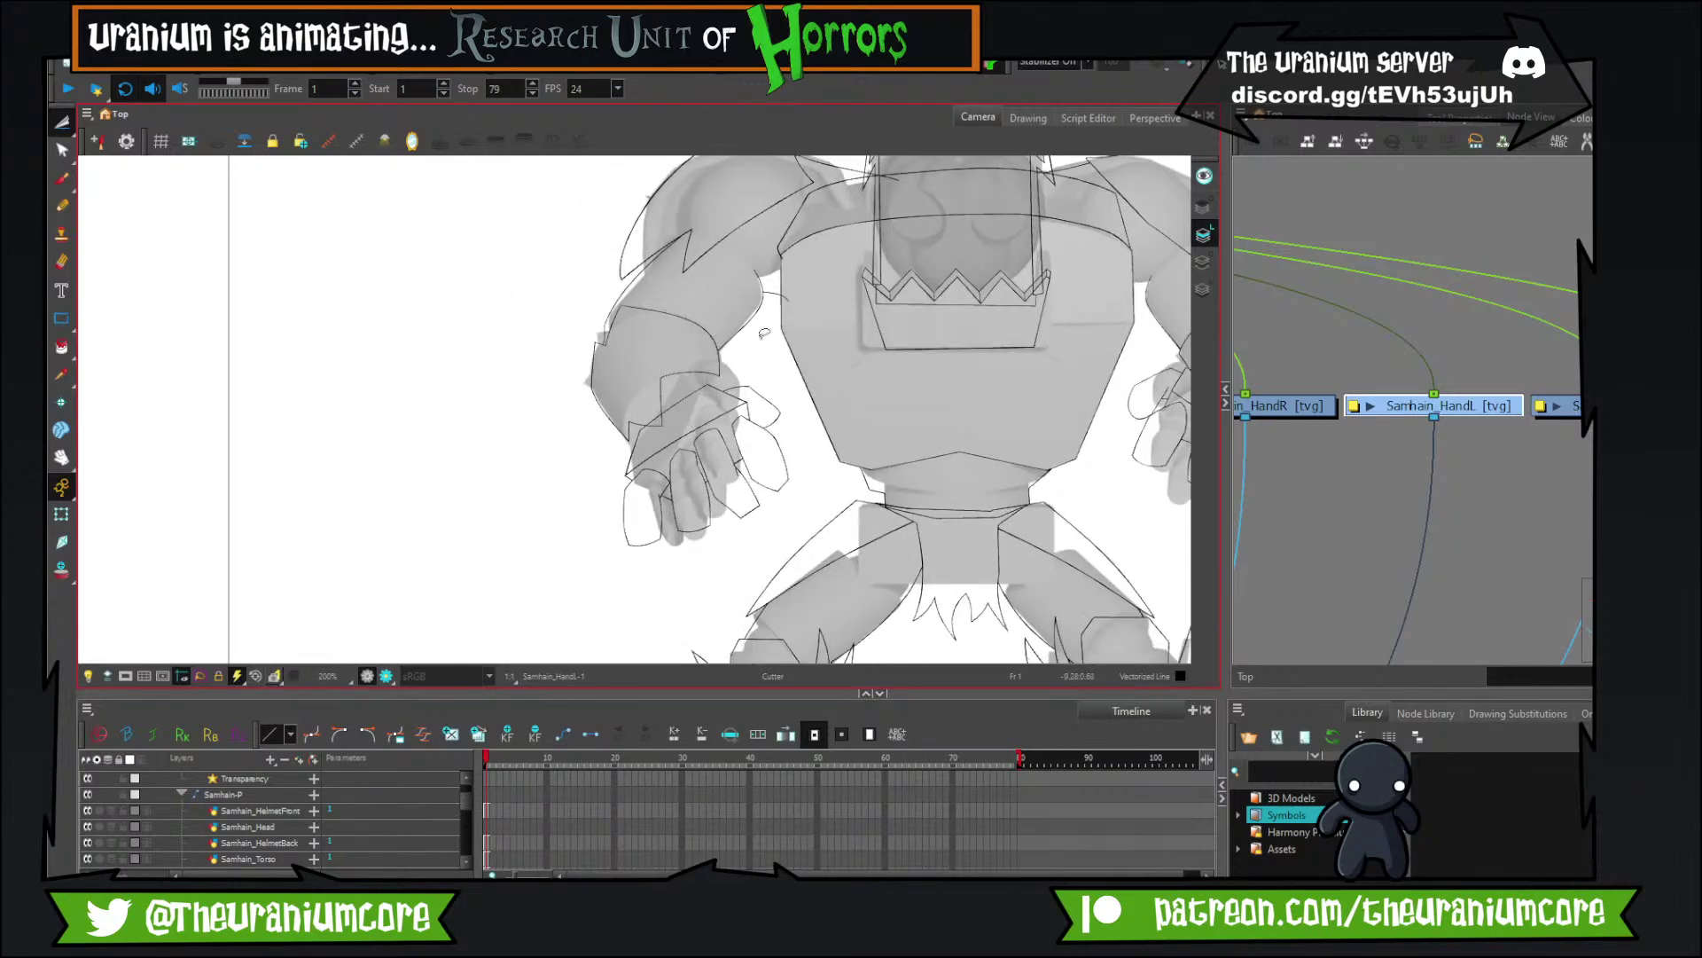
Disable the KF_01 node to hide the grey 3D reference behind the line art.
scroll(1423, 351, "down", 8)
scroll(1454, 395, "up", 6)
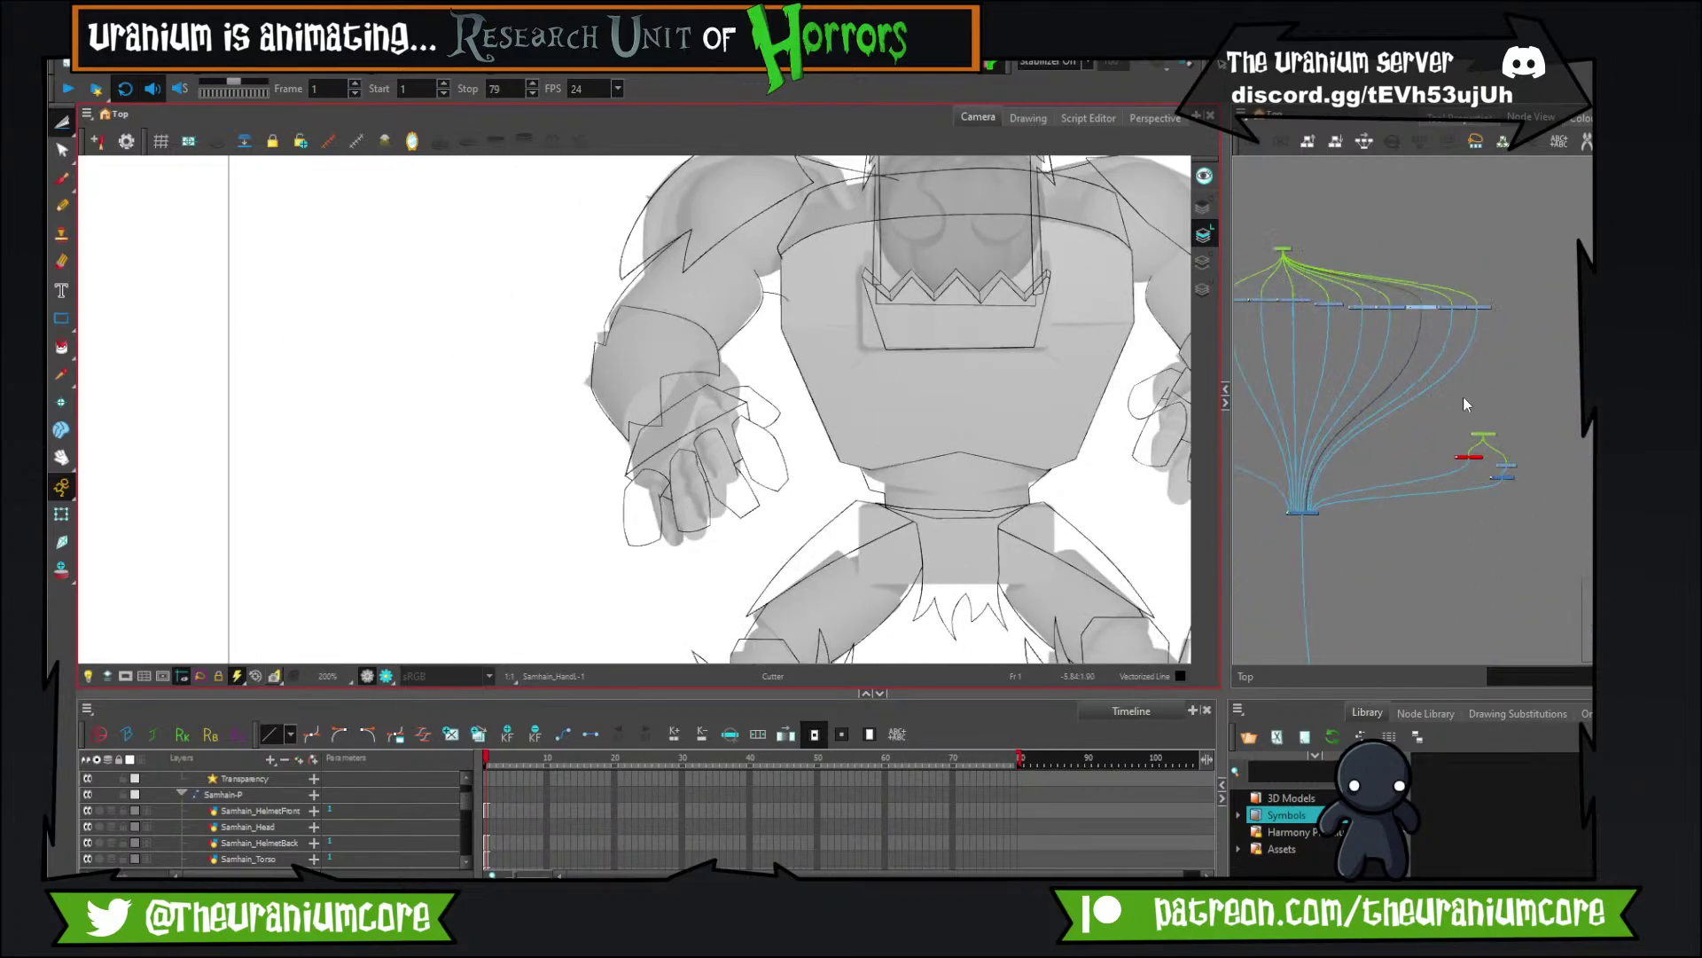
scroll(1479, 403, "down", 5)
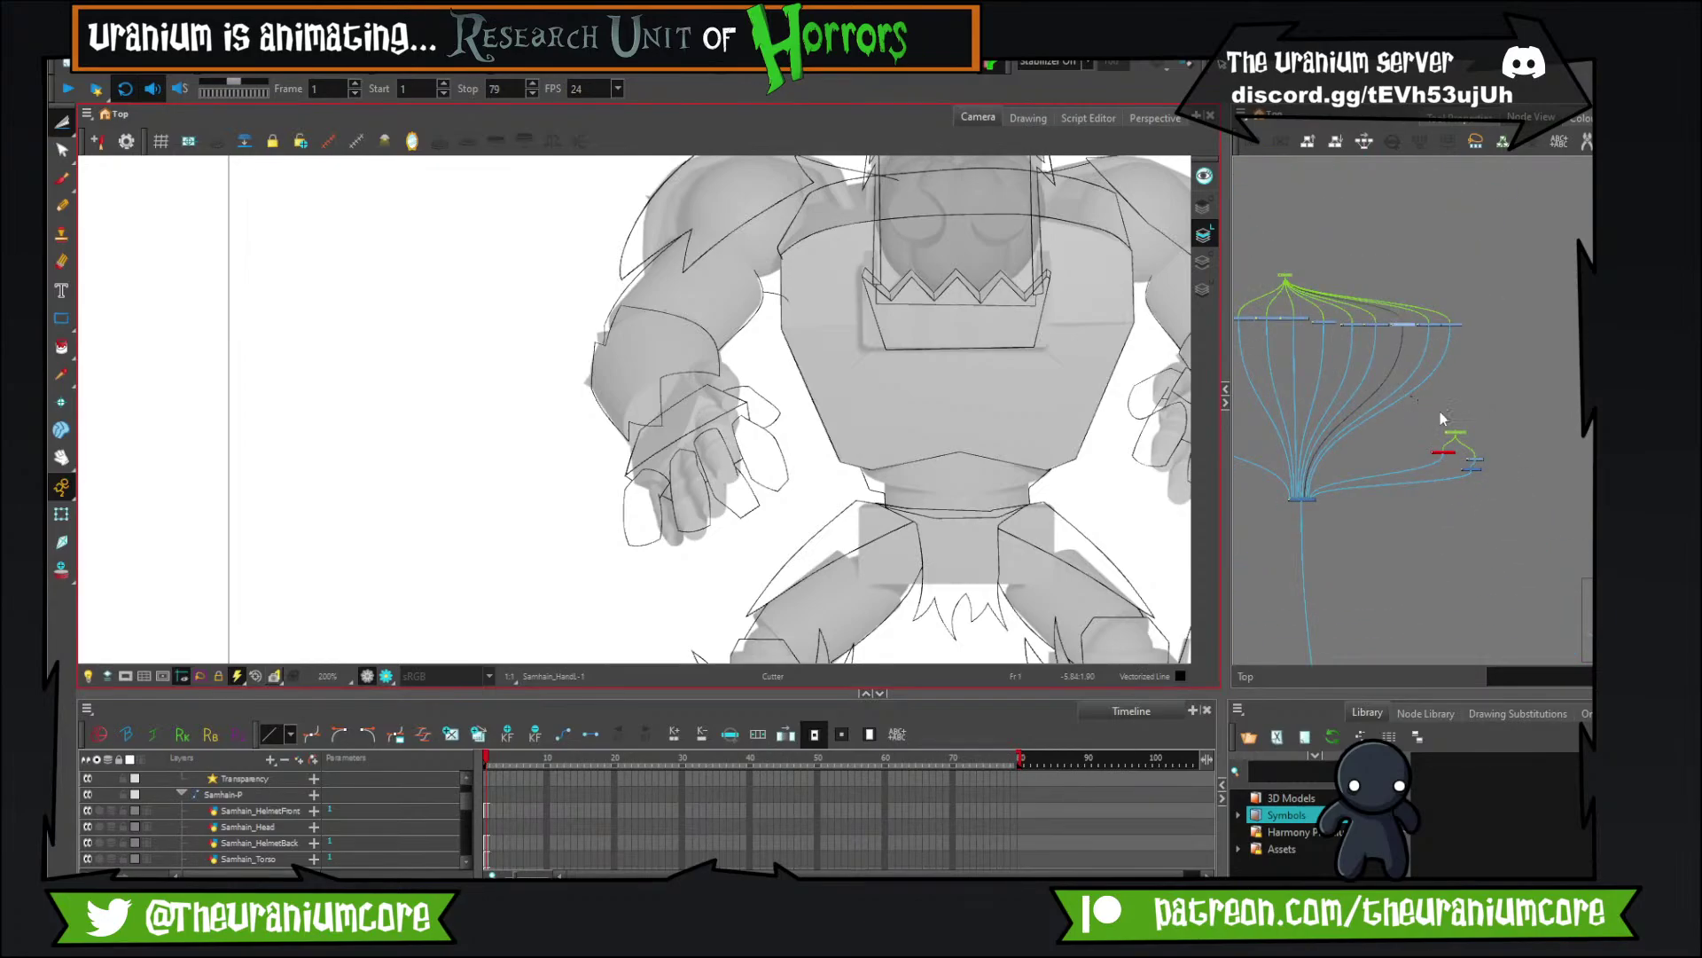
scroll(1458, 425, "up", 4)
scroll(1513, 500, "down", 2)
scroll(1493, 472, "up", 3)
left_click(1502, 487)
key("d")
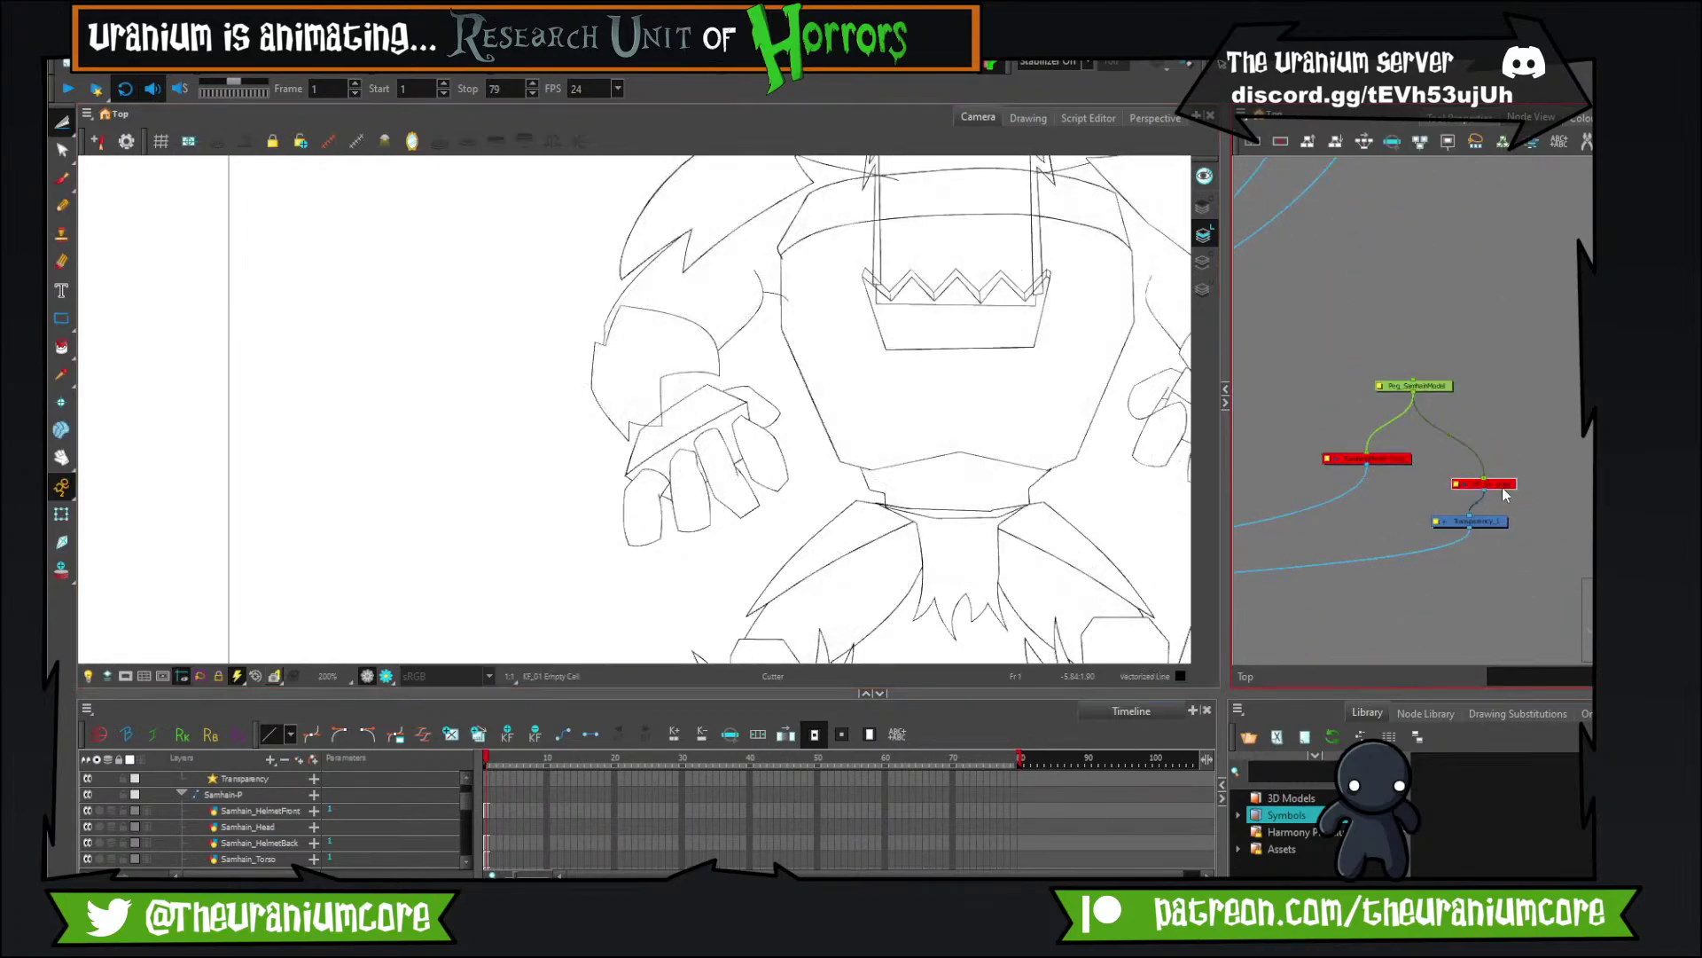
Examine the robot's full line art in the frame without the 3D reference.
scroll(991, 438, "down", 3)
scroll(991, 438, "up", 4)
scroll(990, 437, "down", 3)
scroll(989, 436, "up", 3)
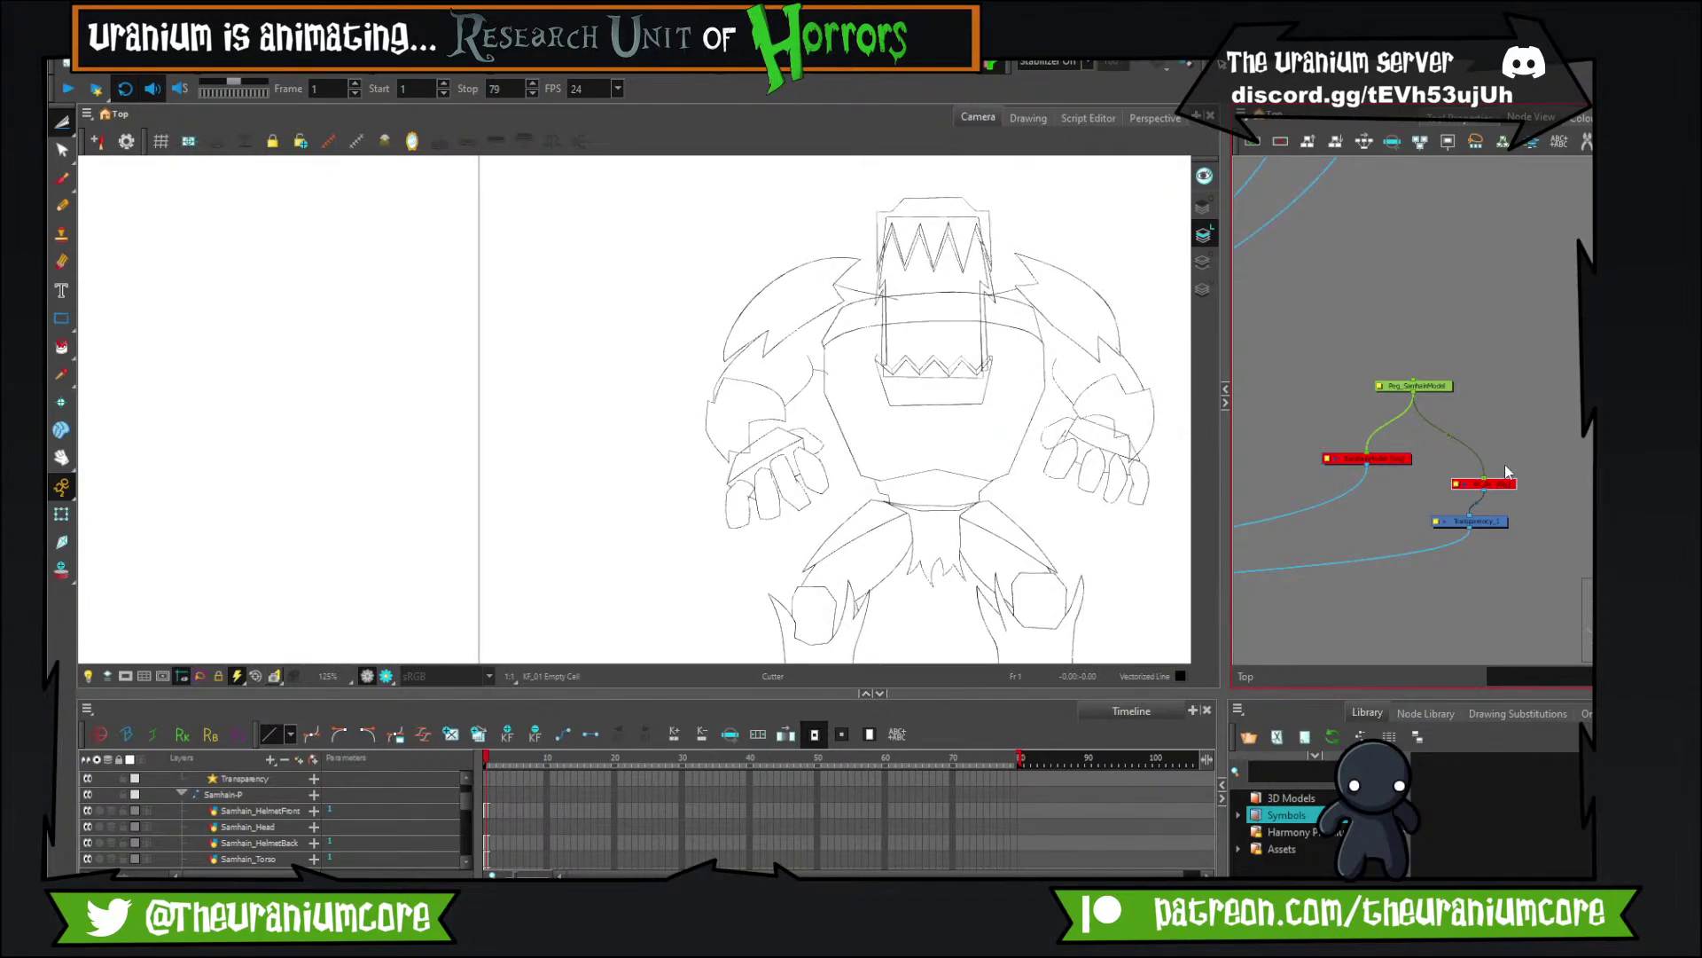
scroll(1506, 465, "up", 3)
scroll(960, 454, "down", 1)
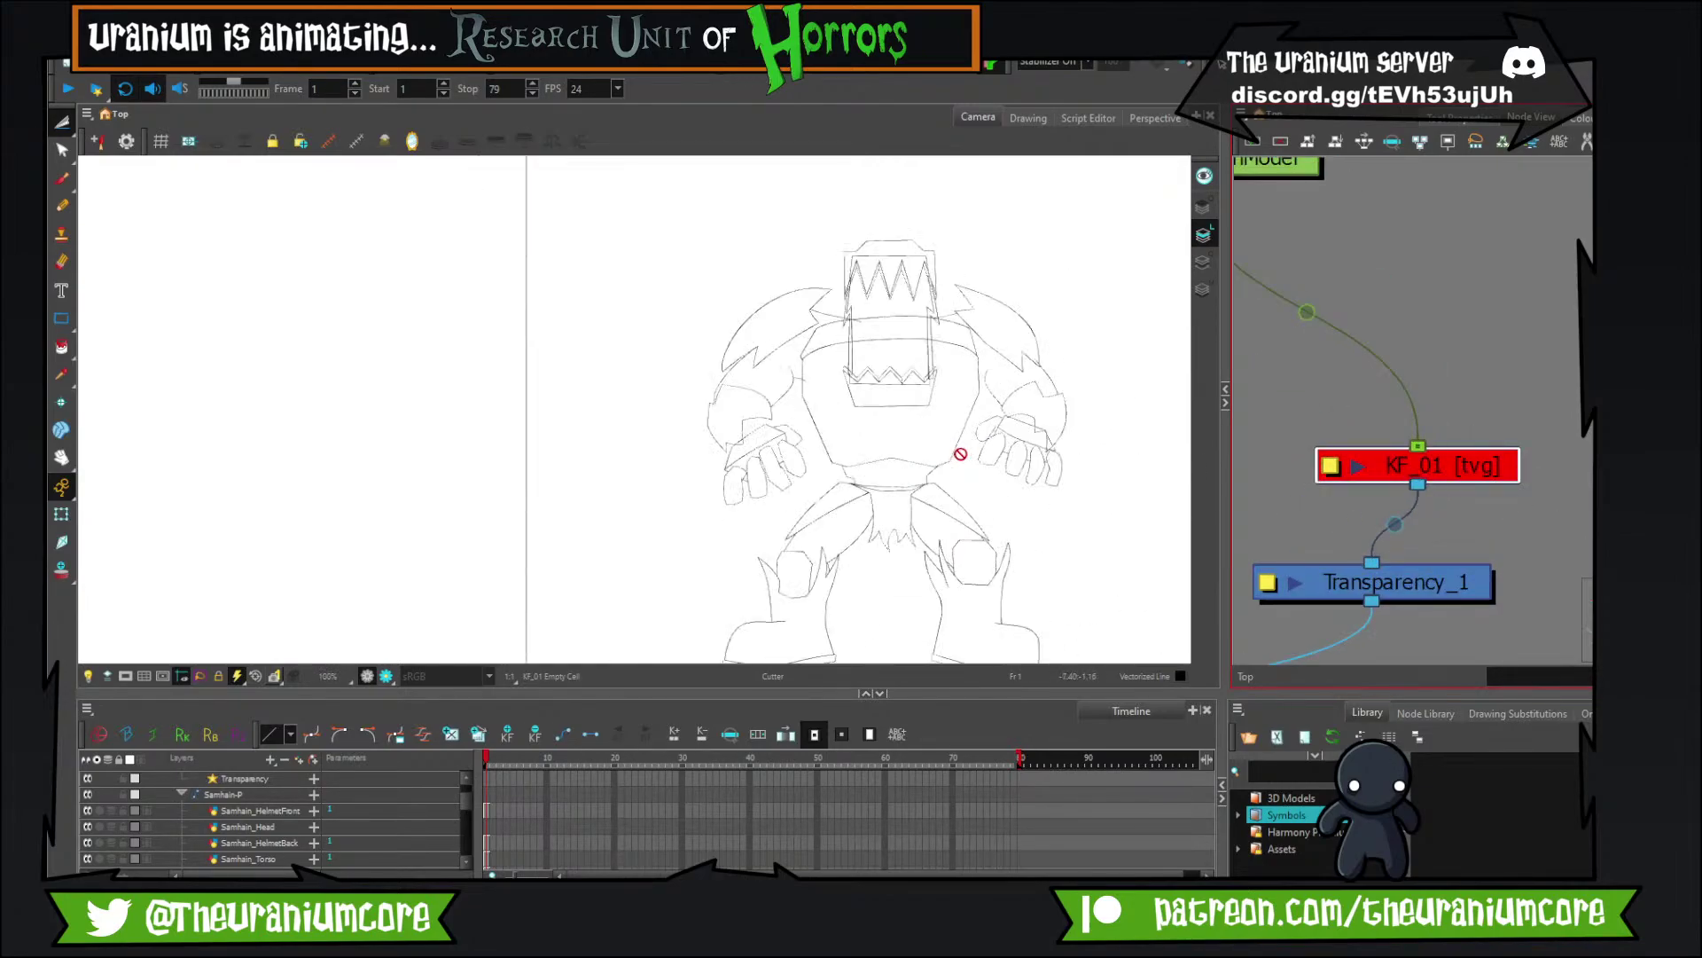
scroll(960, 454, "down", 3)
scroll(980, 461, "up", 2)
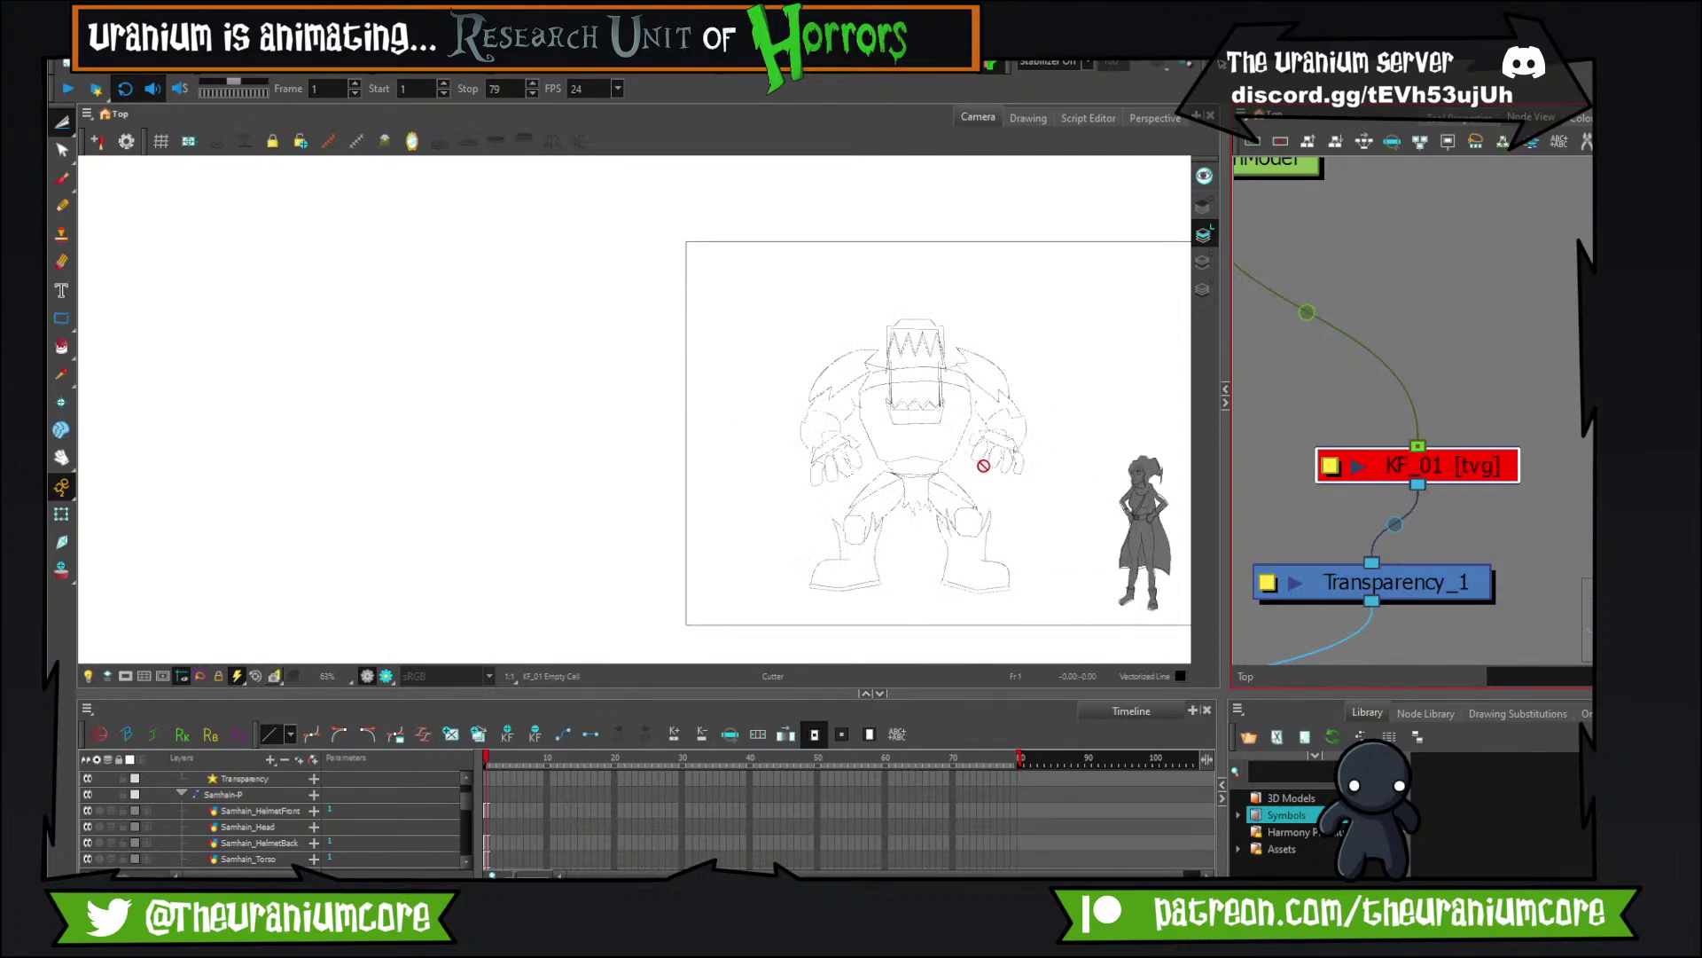
scroll(1509, 385, "down", 3)
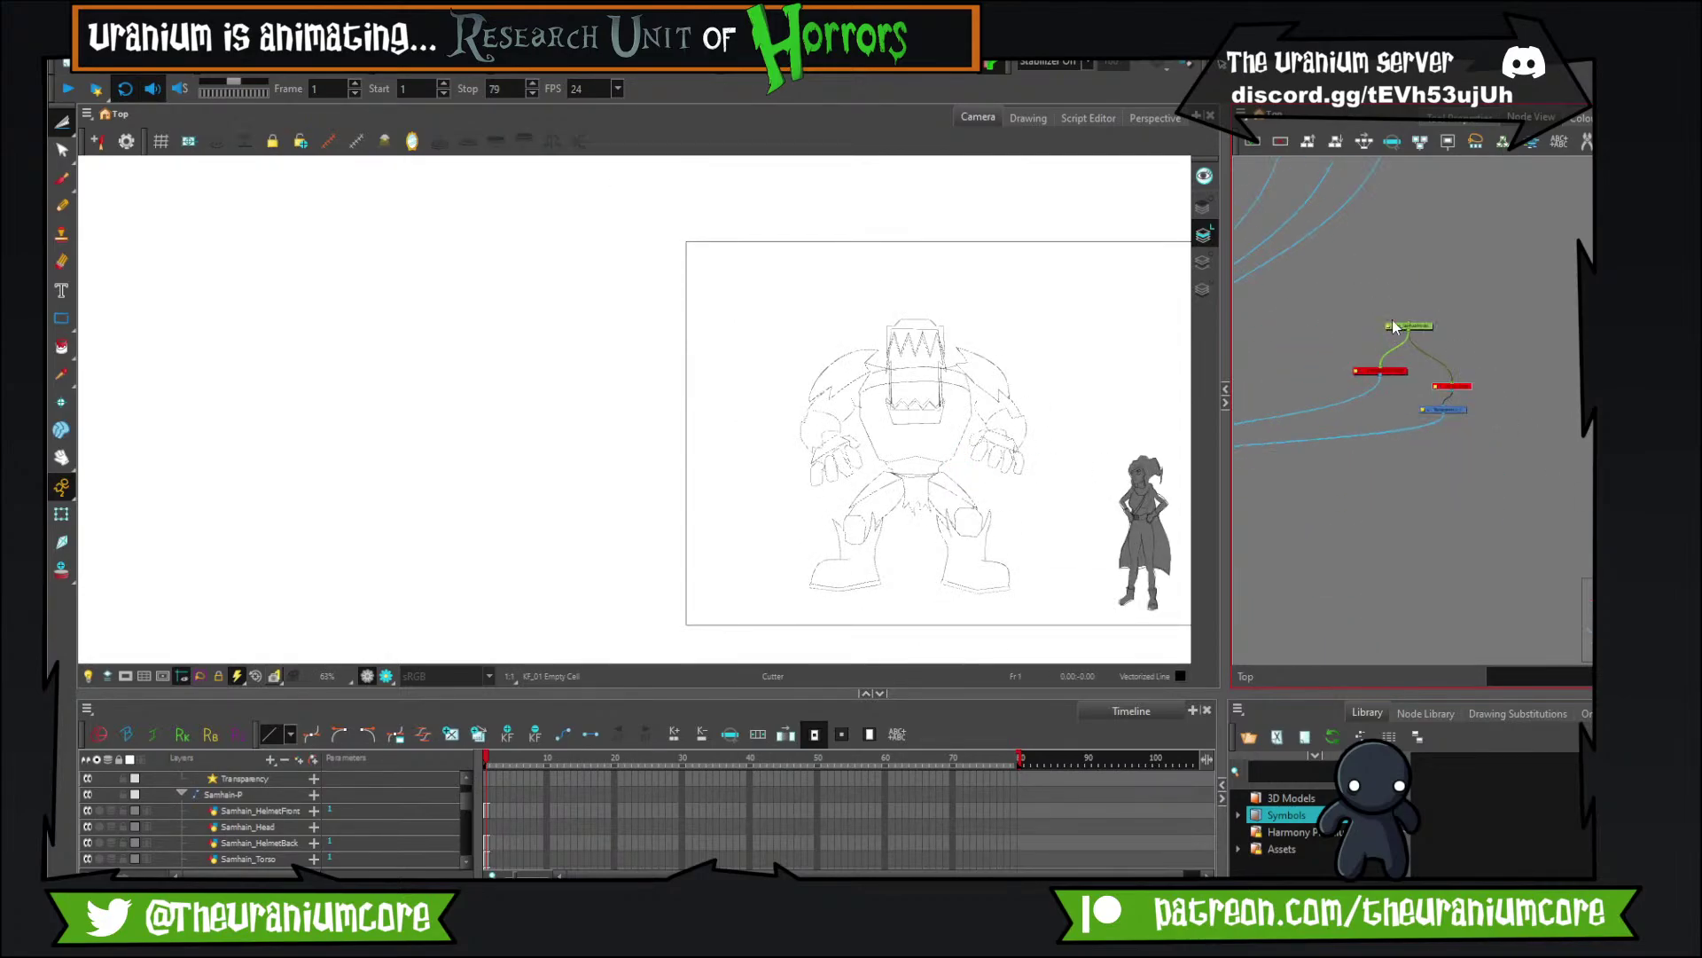
Select the Samhain_HandR drawing and extend its exposure to frame 29.
scroll(1392, 326, "up", 6)
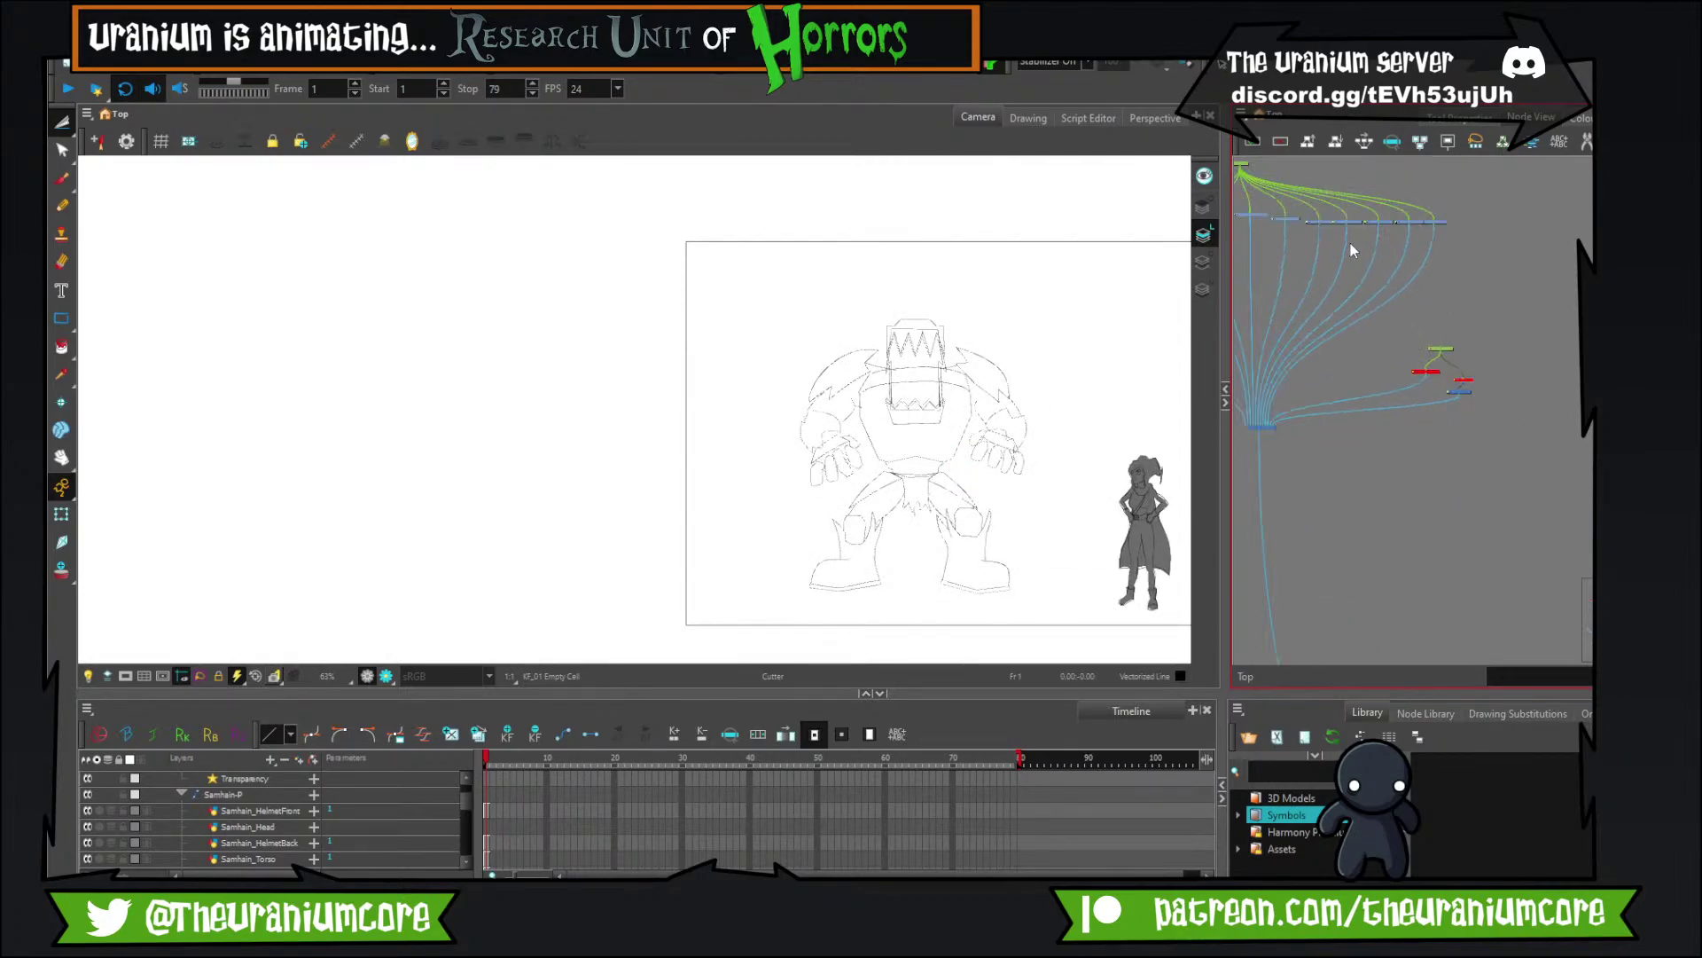
left_click(1386, 296)
scroll(1493, 315, "down", 5)
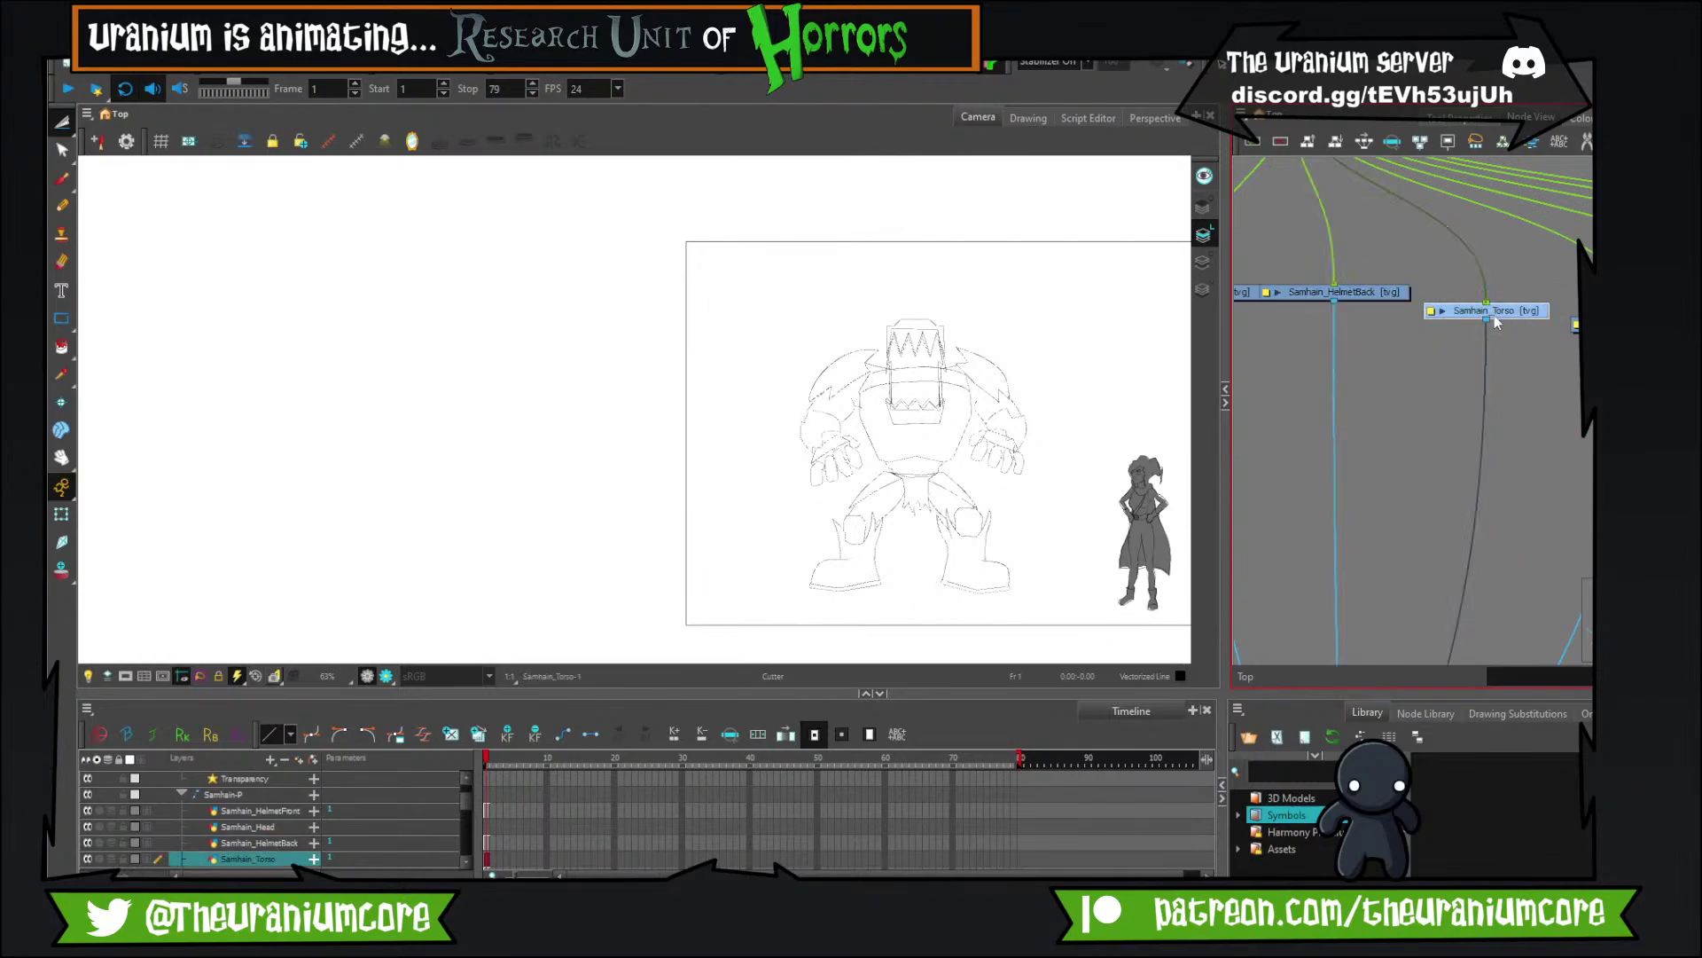
scroll(1569, 329, "up", 4)
left_click(1557, 328)
scroll(1538, 328, "down", 4)
scroll(1565, 328, "up", 4)
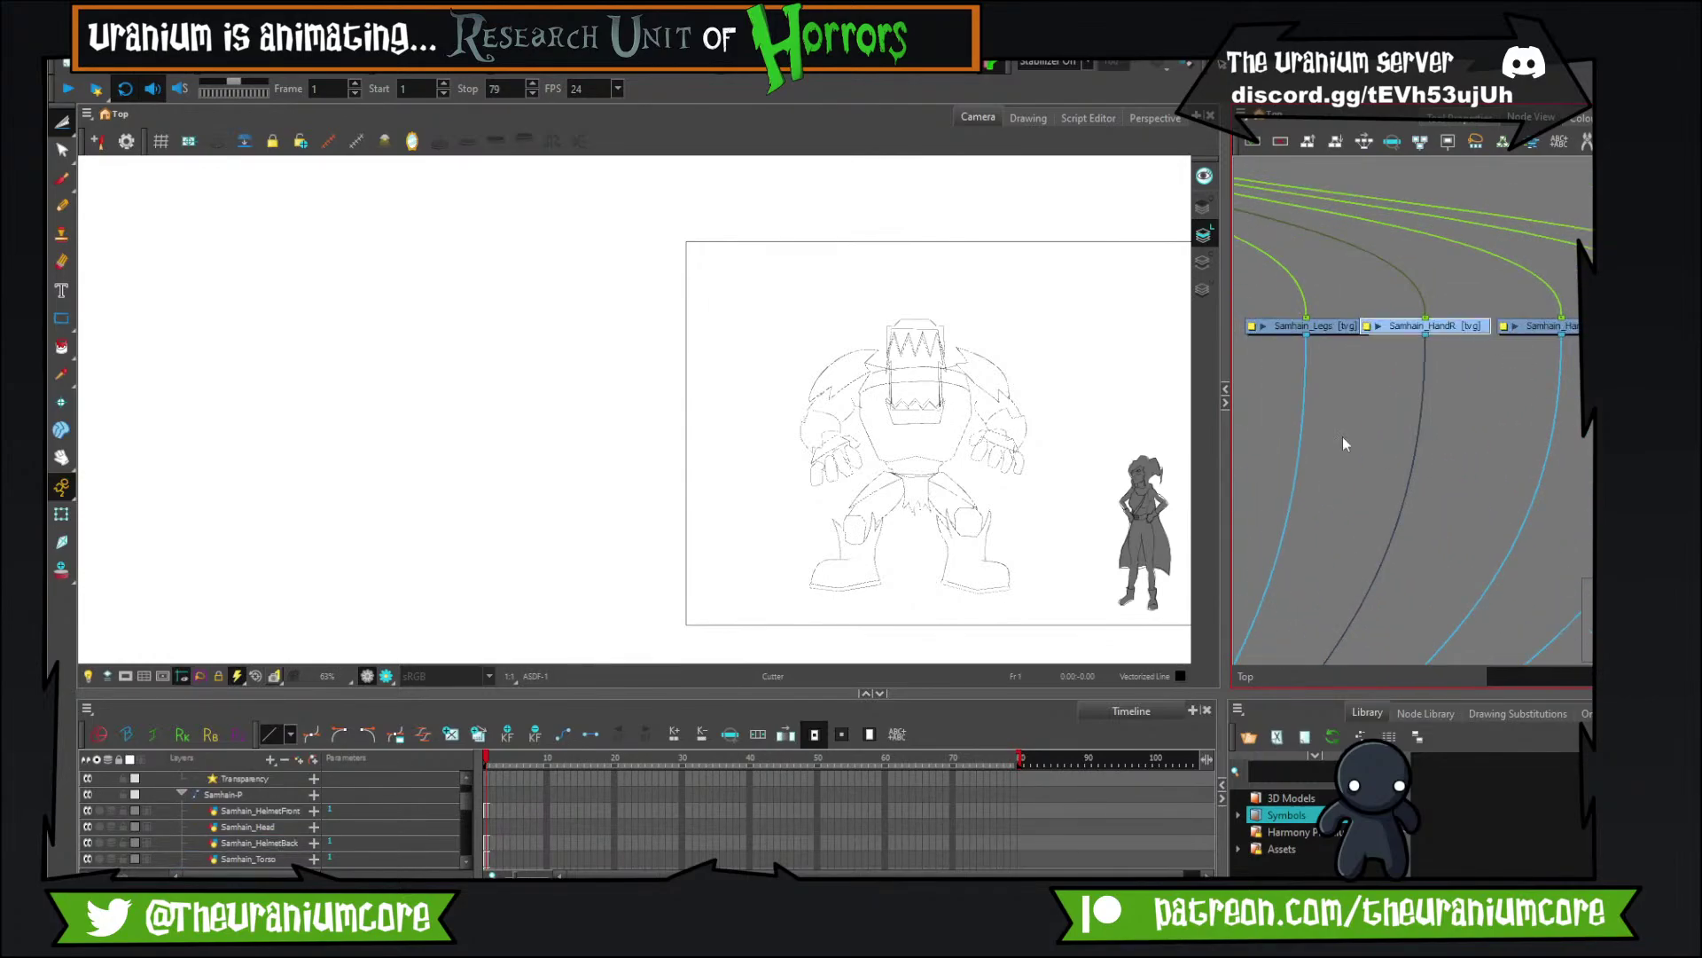
key("period")
key("period")
key("period")
key("period")
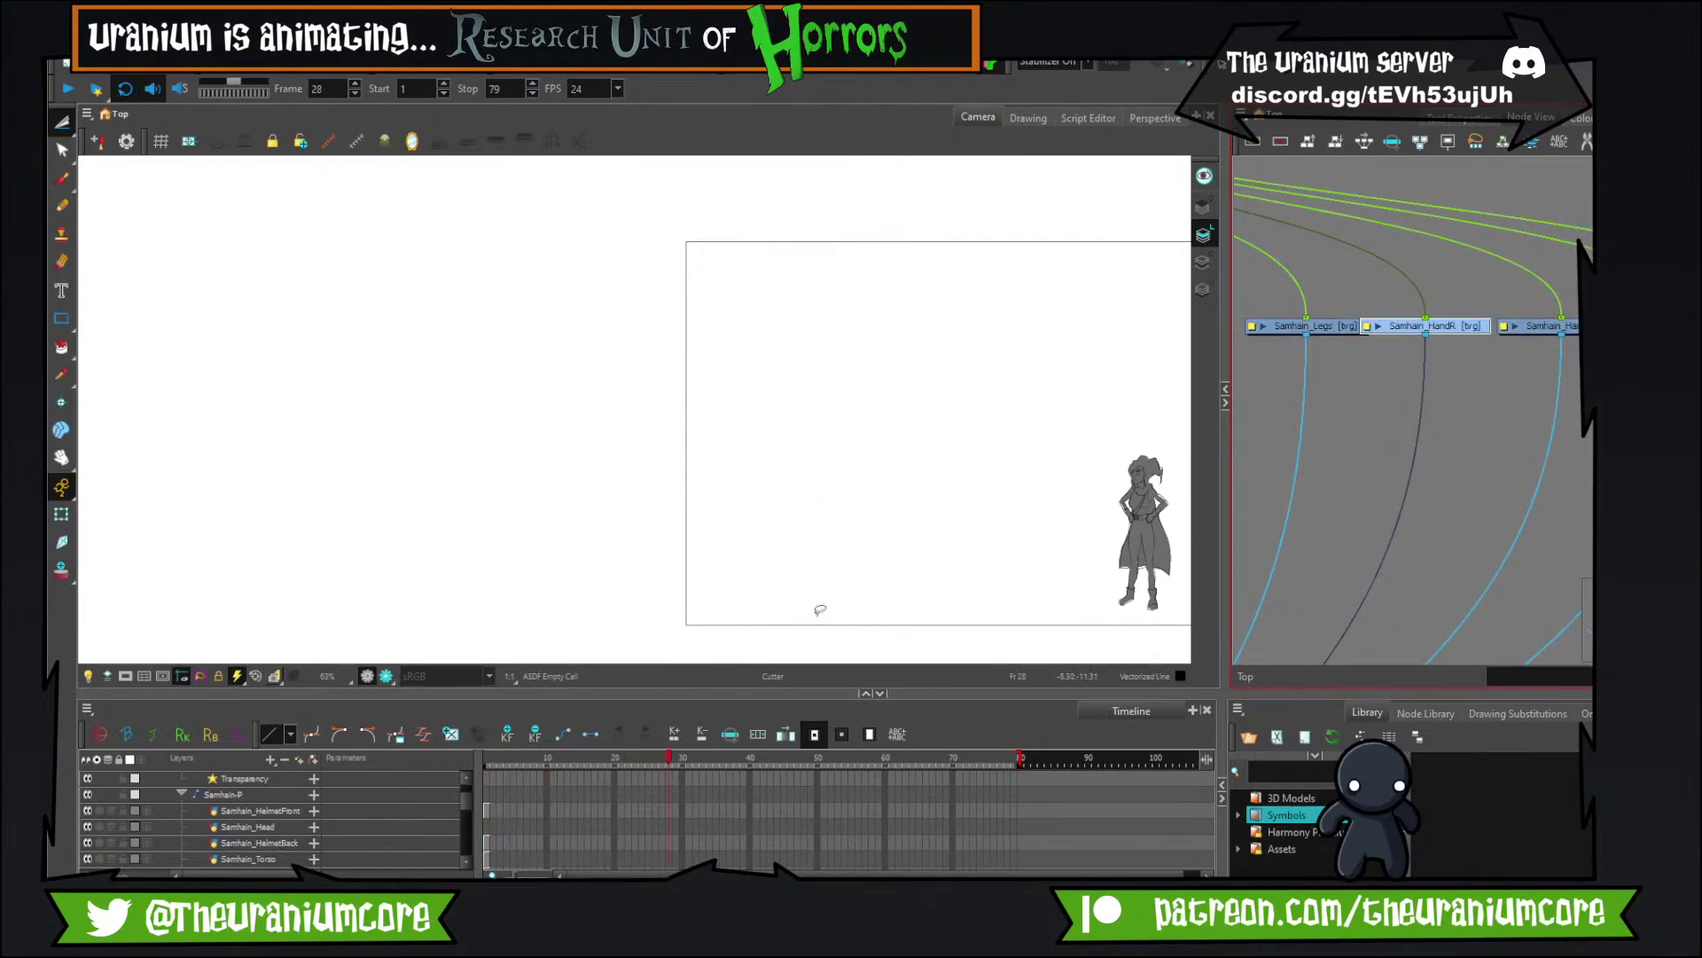
scroll(734, 808, "down", 3)
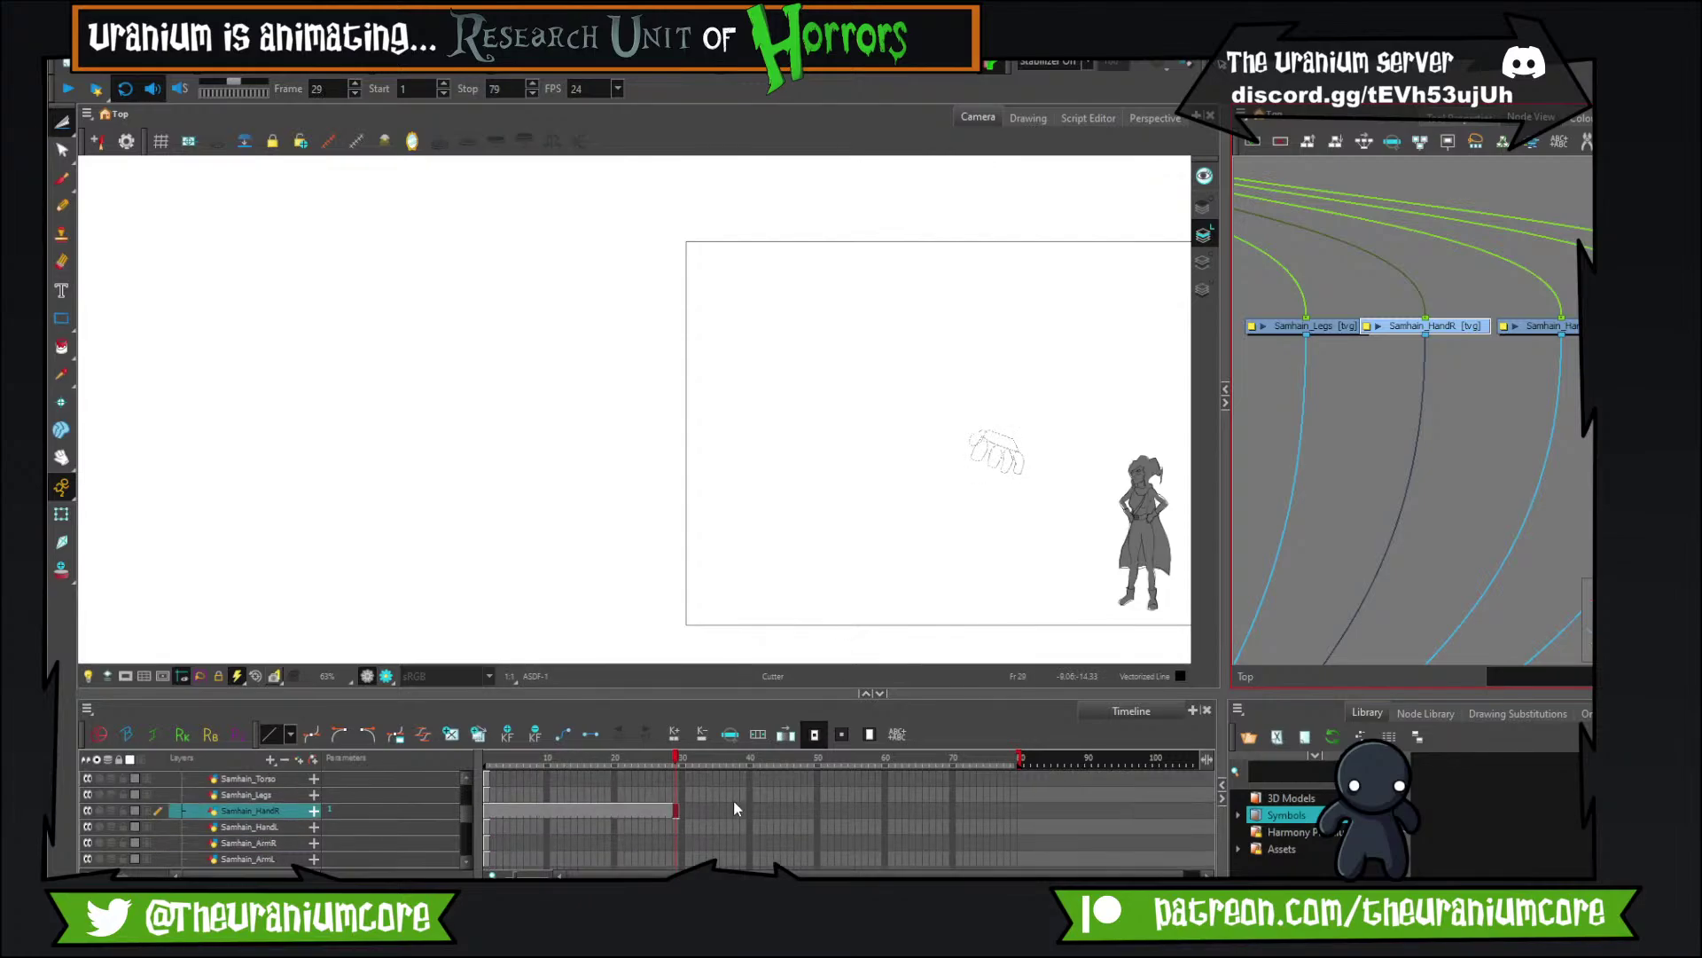
Extend the exposure of the Samhain helmet, torso and legs layers to frame 29.
left_click(681, 824)
scroll(673, 829, "up", 3)
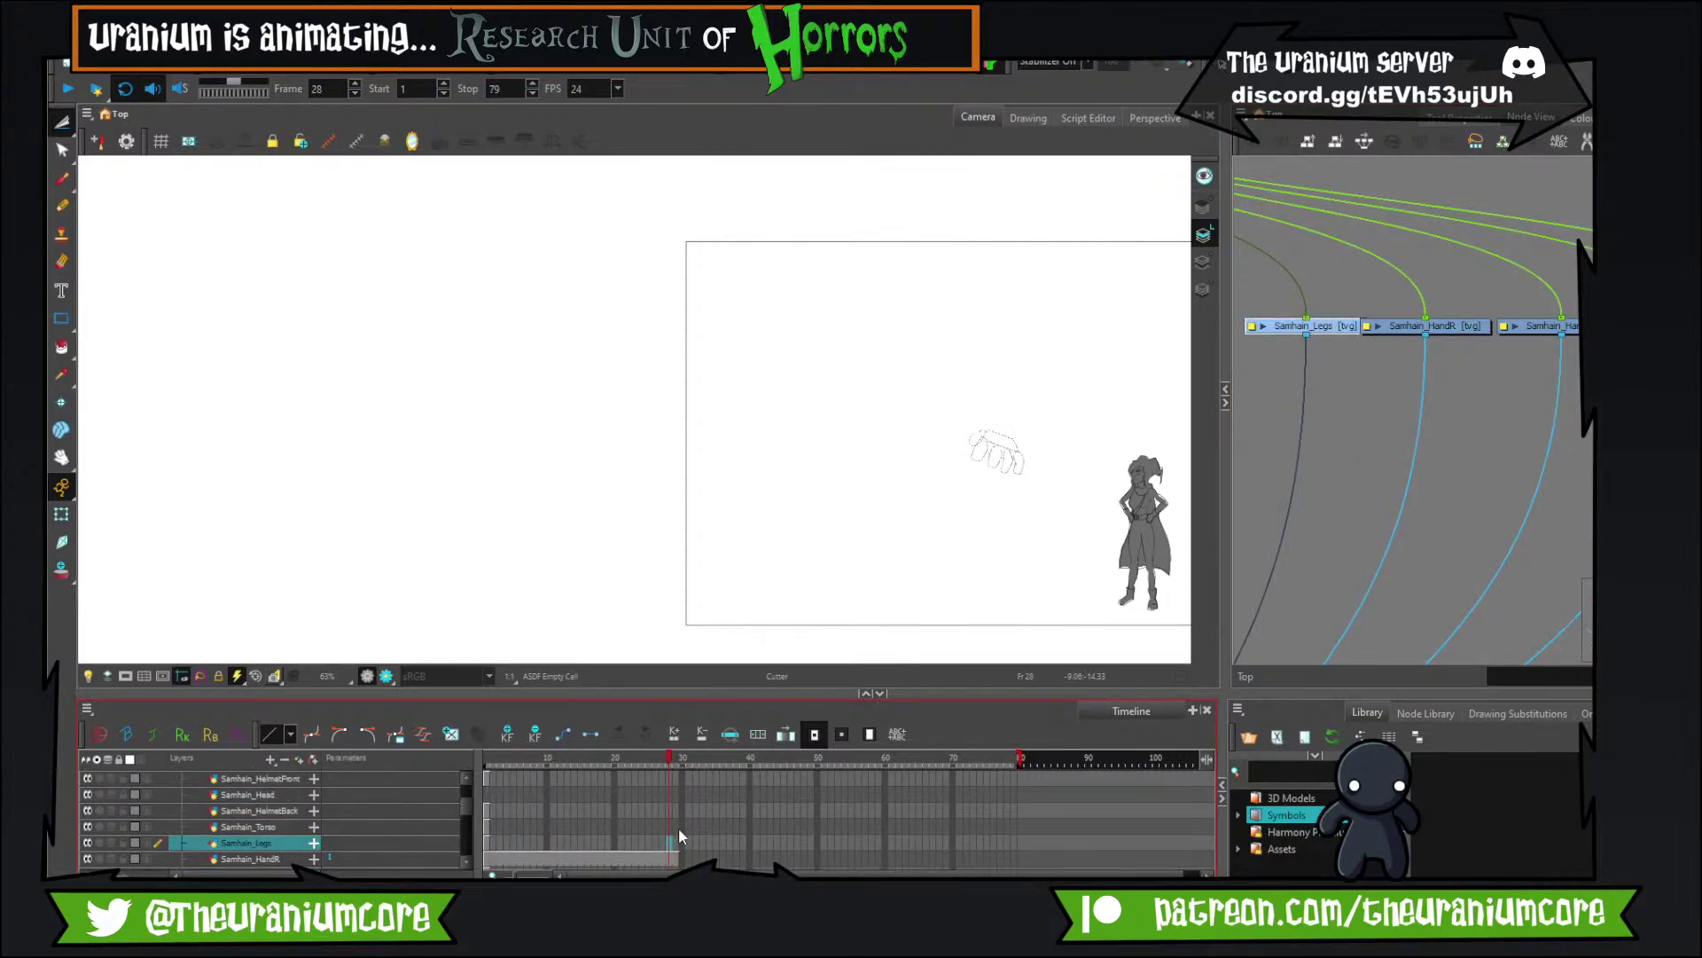
key("F5")
scroll(671, 821, "down", 3)
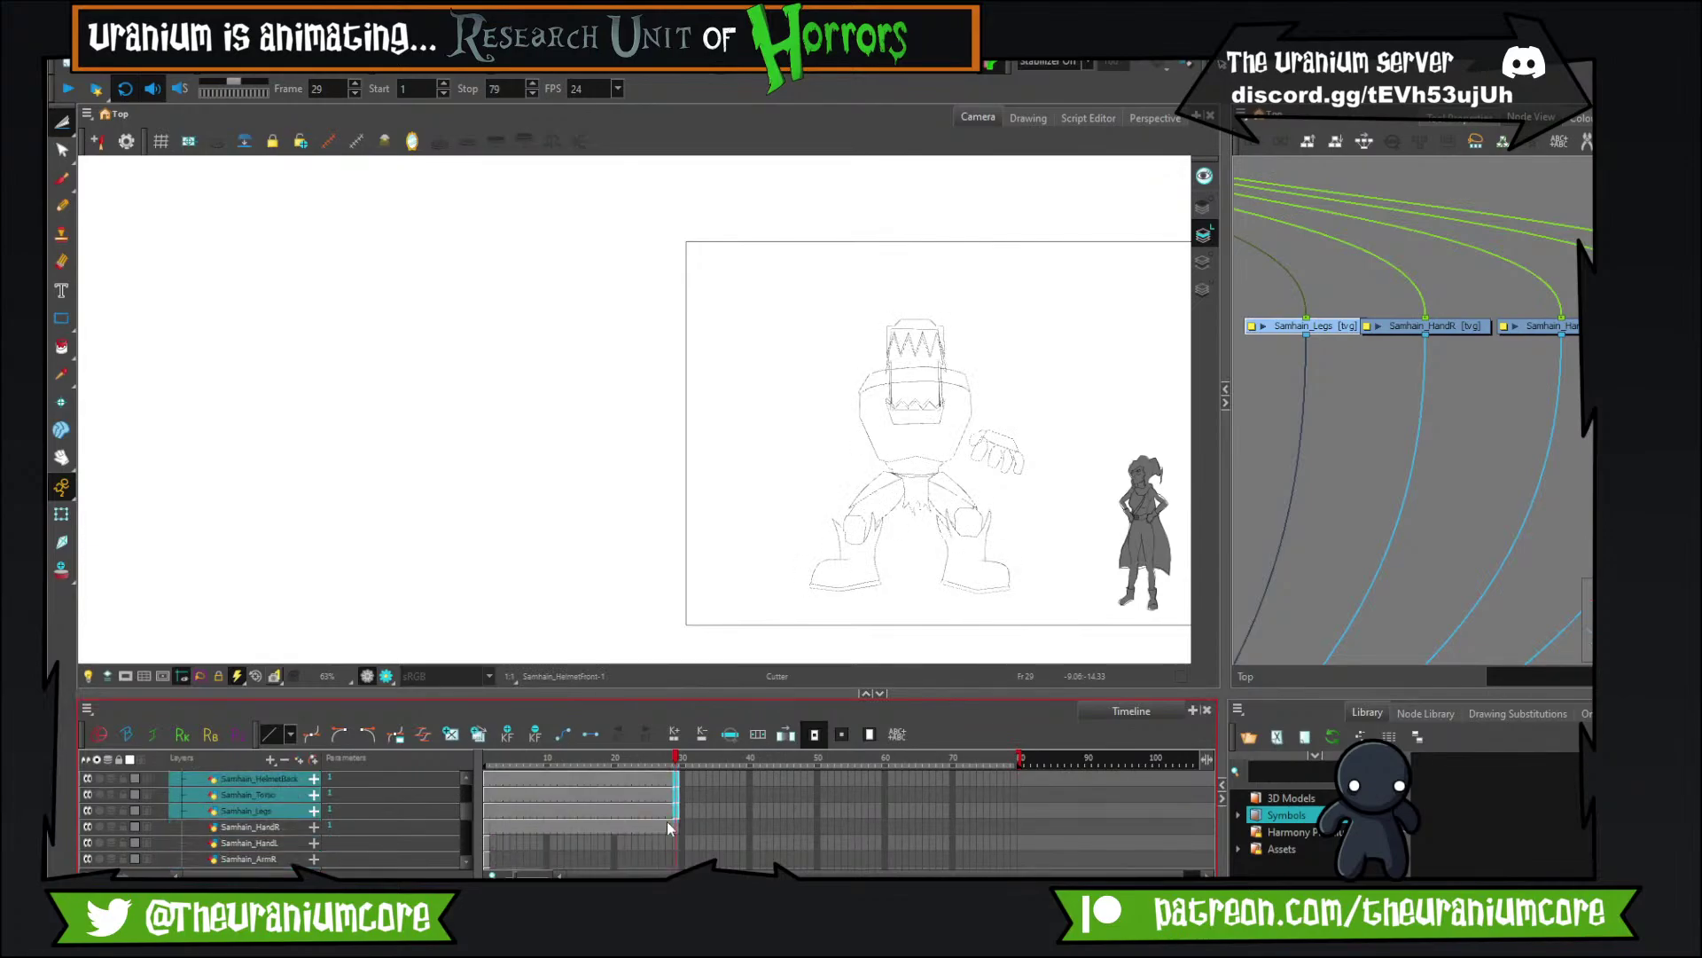
Extend the exposures of Samhain_HandL, Samhain_ArmR and Samhain_ArmL to frame 29.
left_click(675, 797)
key("F5")
left_click(671, 813)
left_click(677, 811)
key("F5")
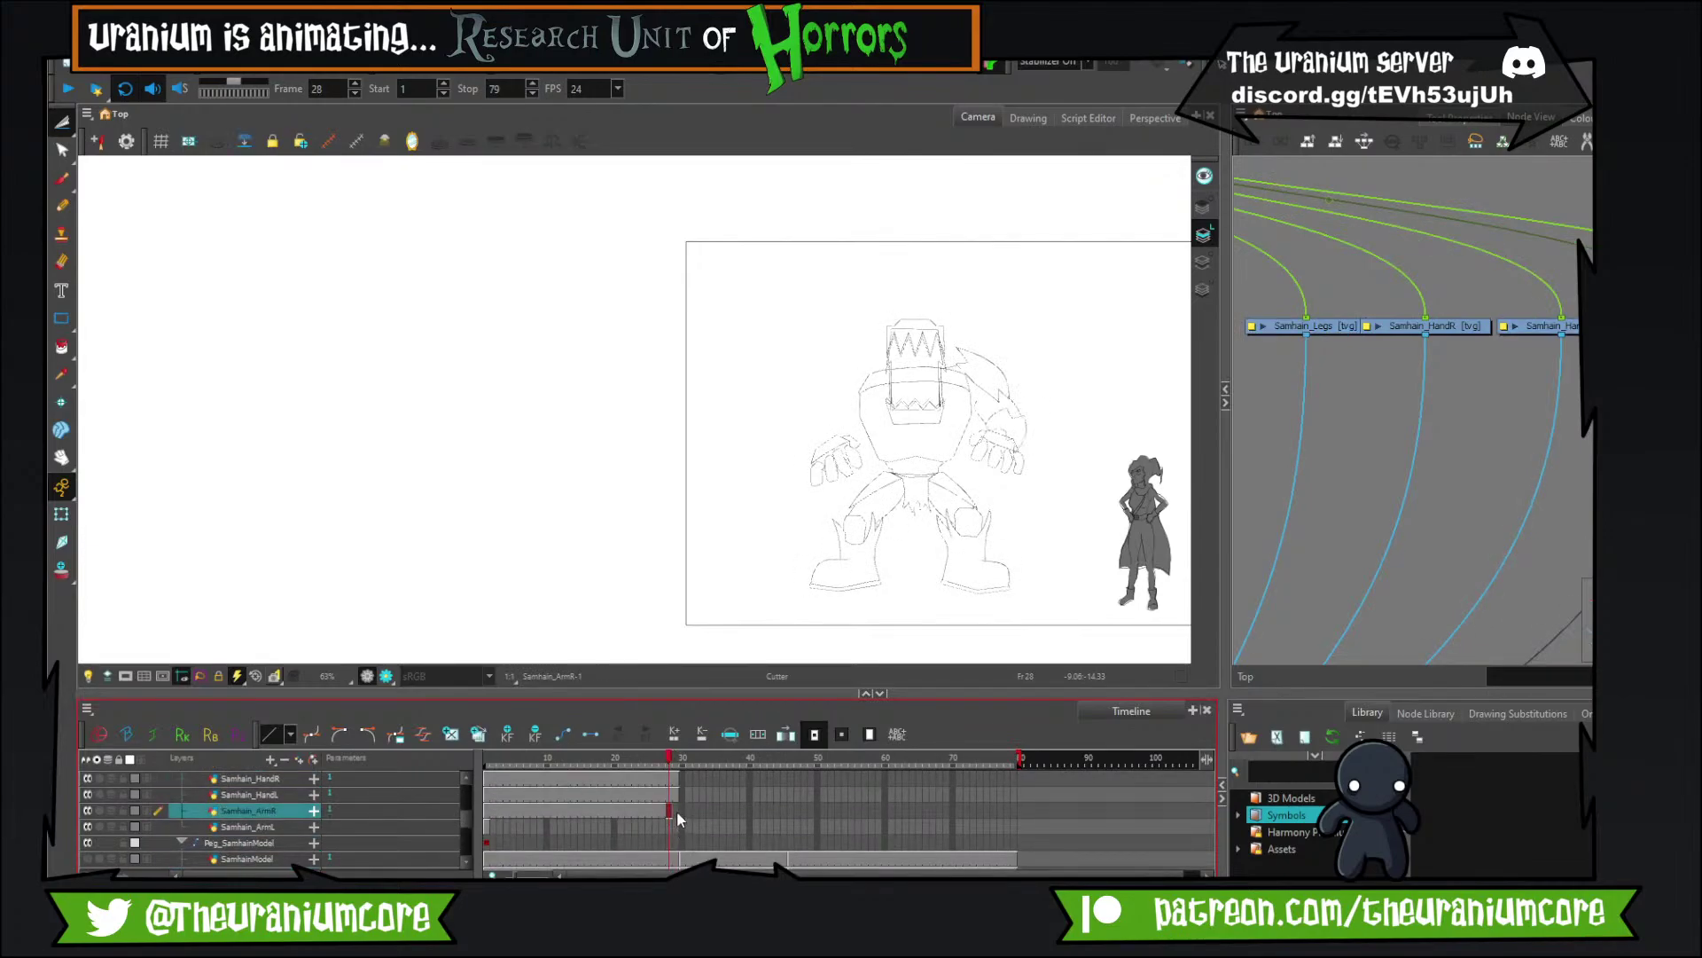
left_click(677, 827)
key("F5")
scroll(676, 810, "down", 8)
scroll(673, 803, "down", 5)
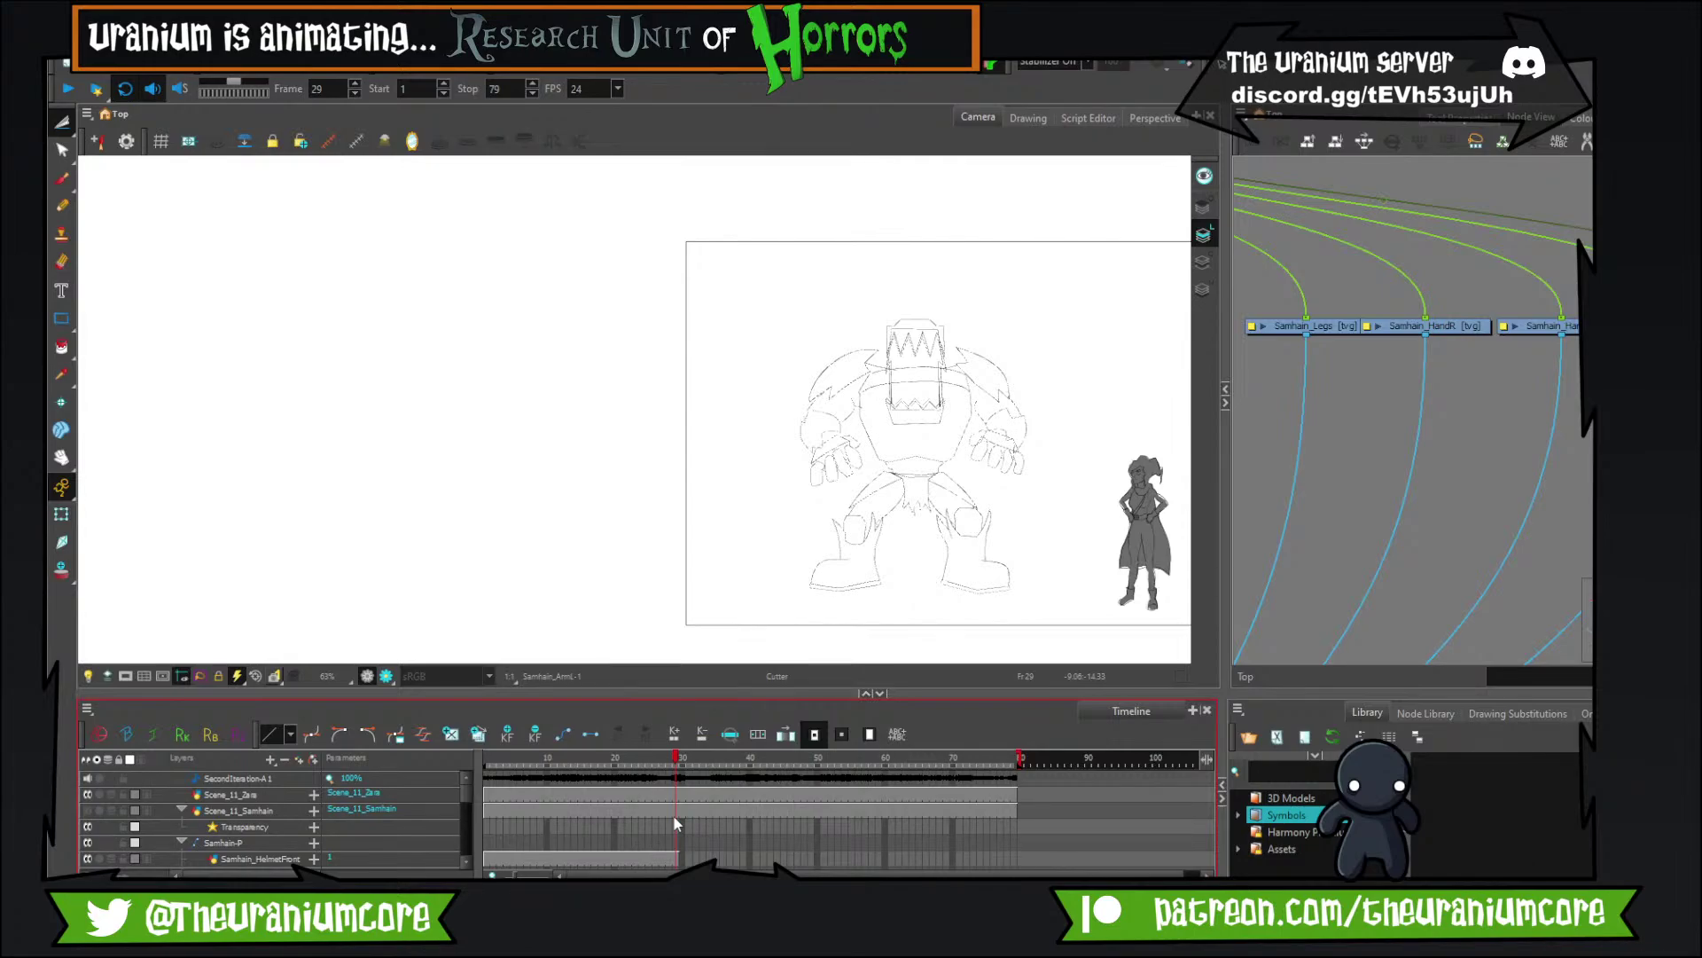
Step back through the frames to frame 1 and examine the robot's held line art.
key("comma")
scroll(821, 565, "down", 4)
scroll(905, 510, "up", 7)
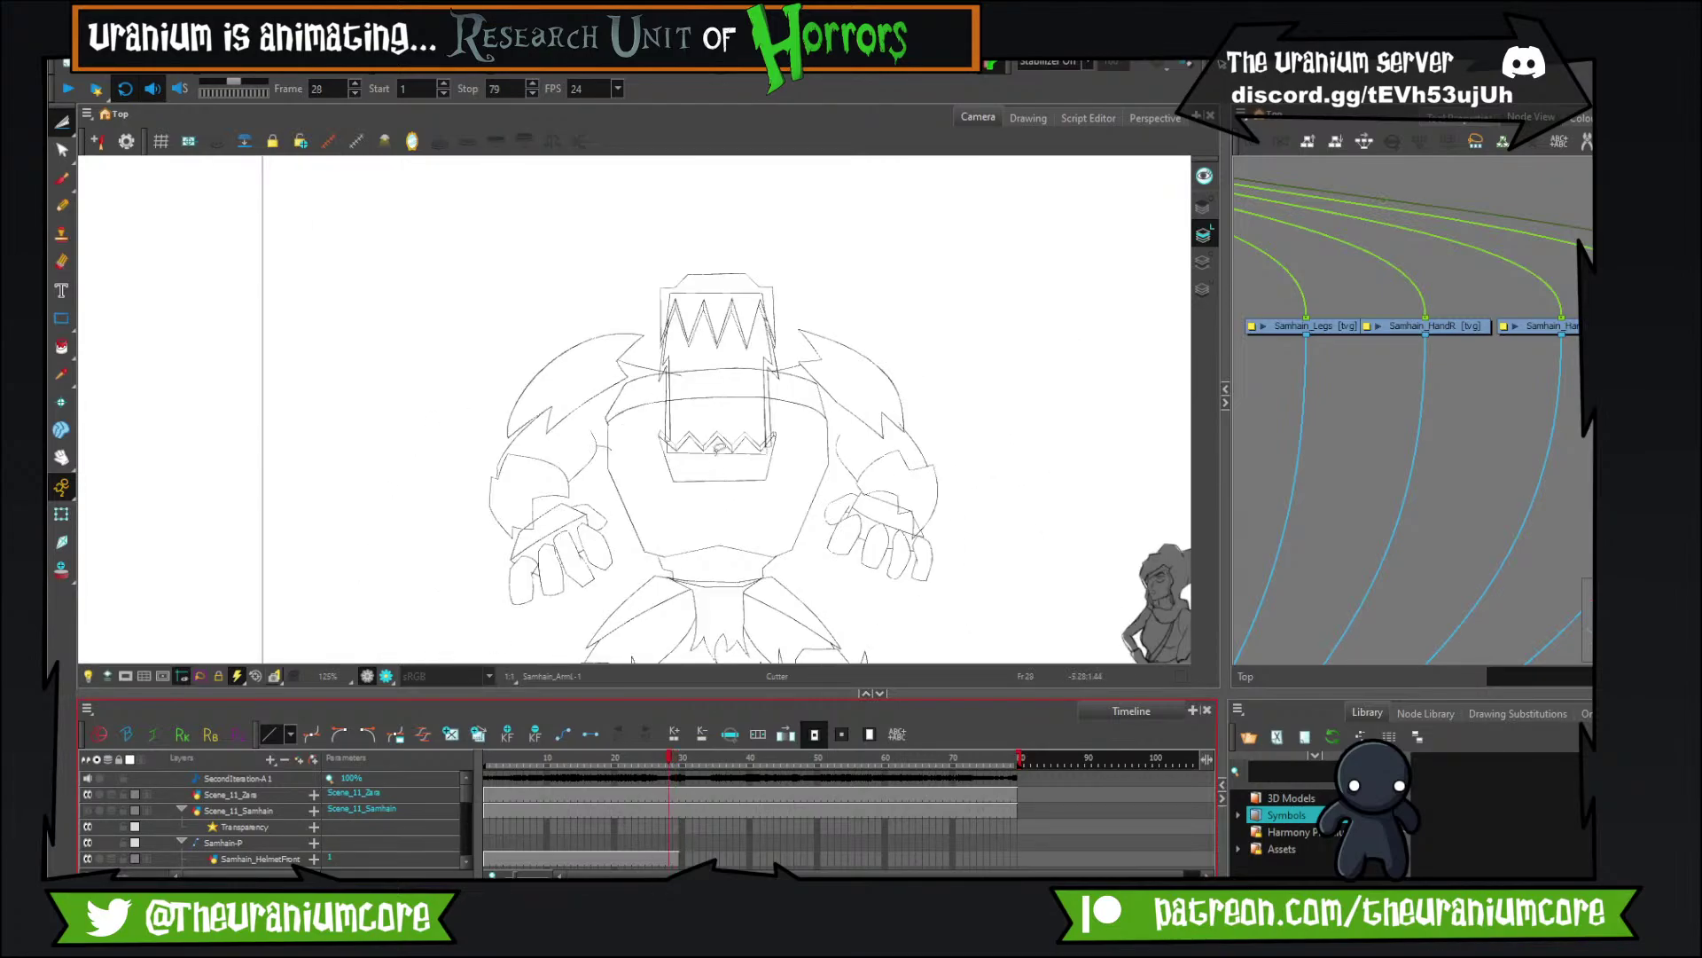
key("comma")
key("comma")
key("comma")
key("comma")
key("comma")
key("comma")
key("comma")
key("comma")
key("comma")
scroll(740, 422, "up", 5)
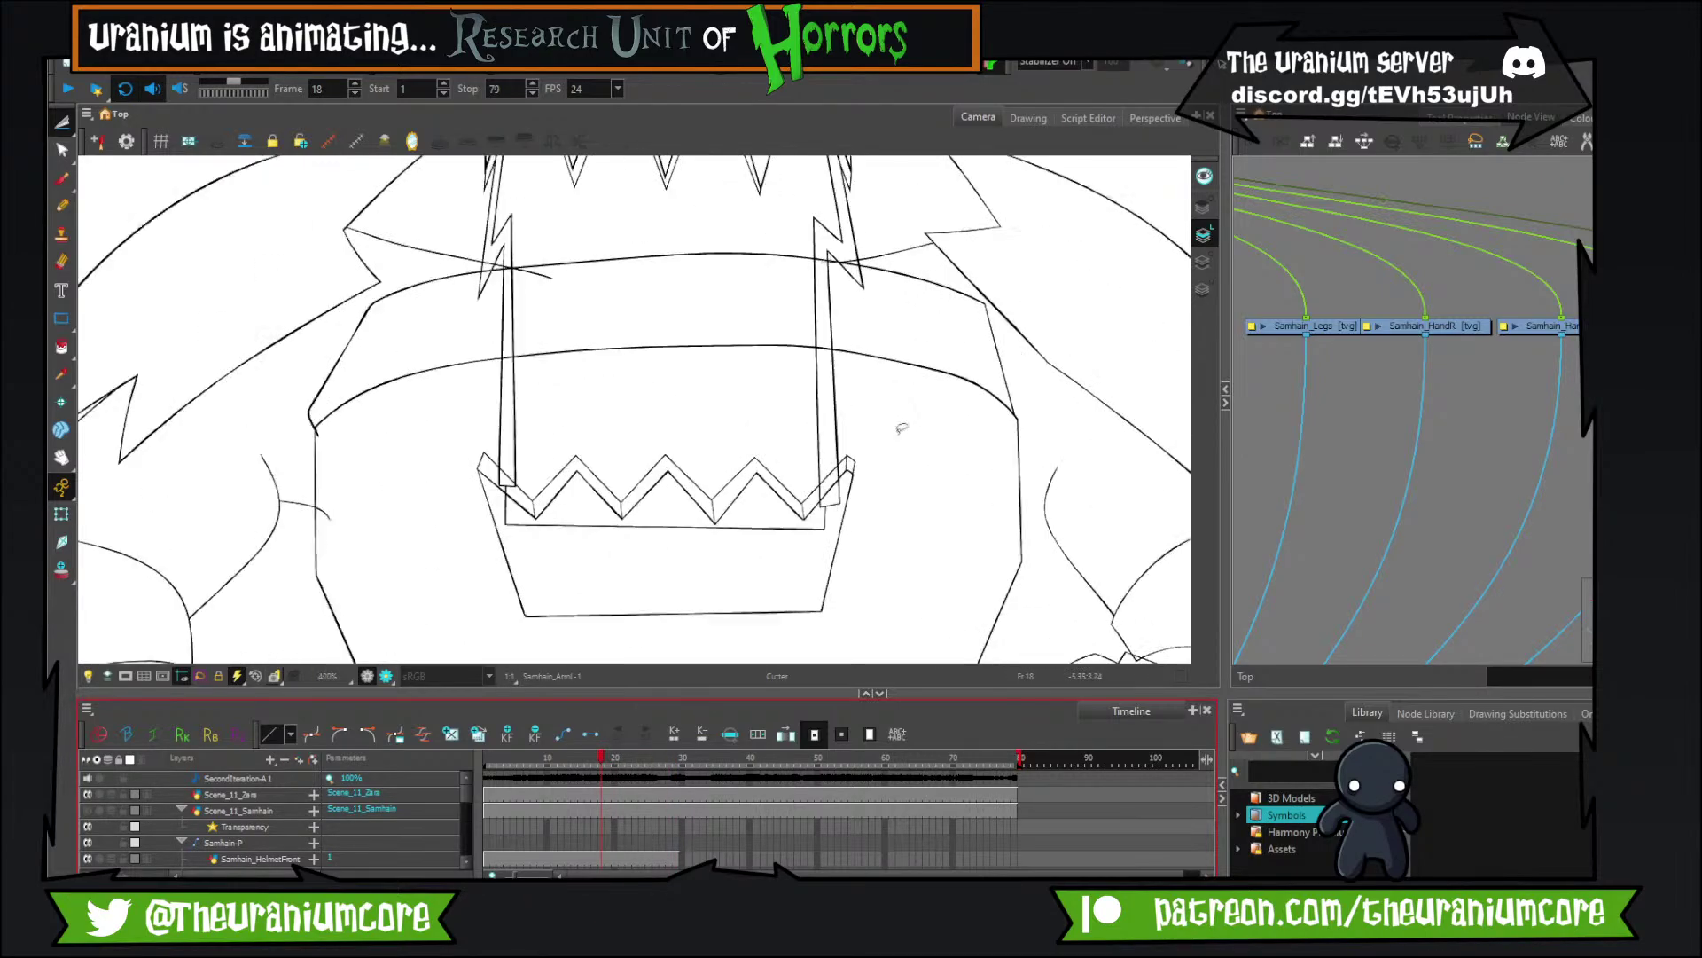
scroll(706, 428, "down", 4)
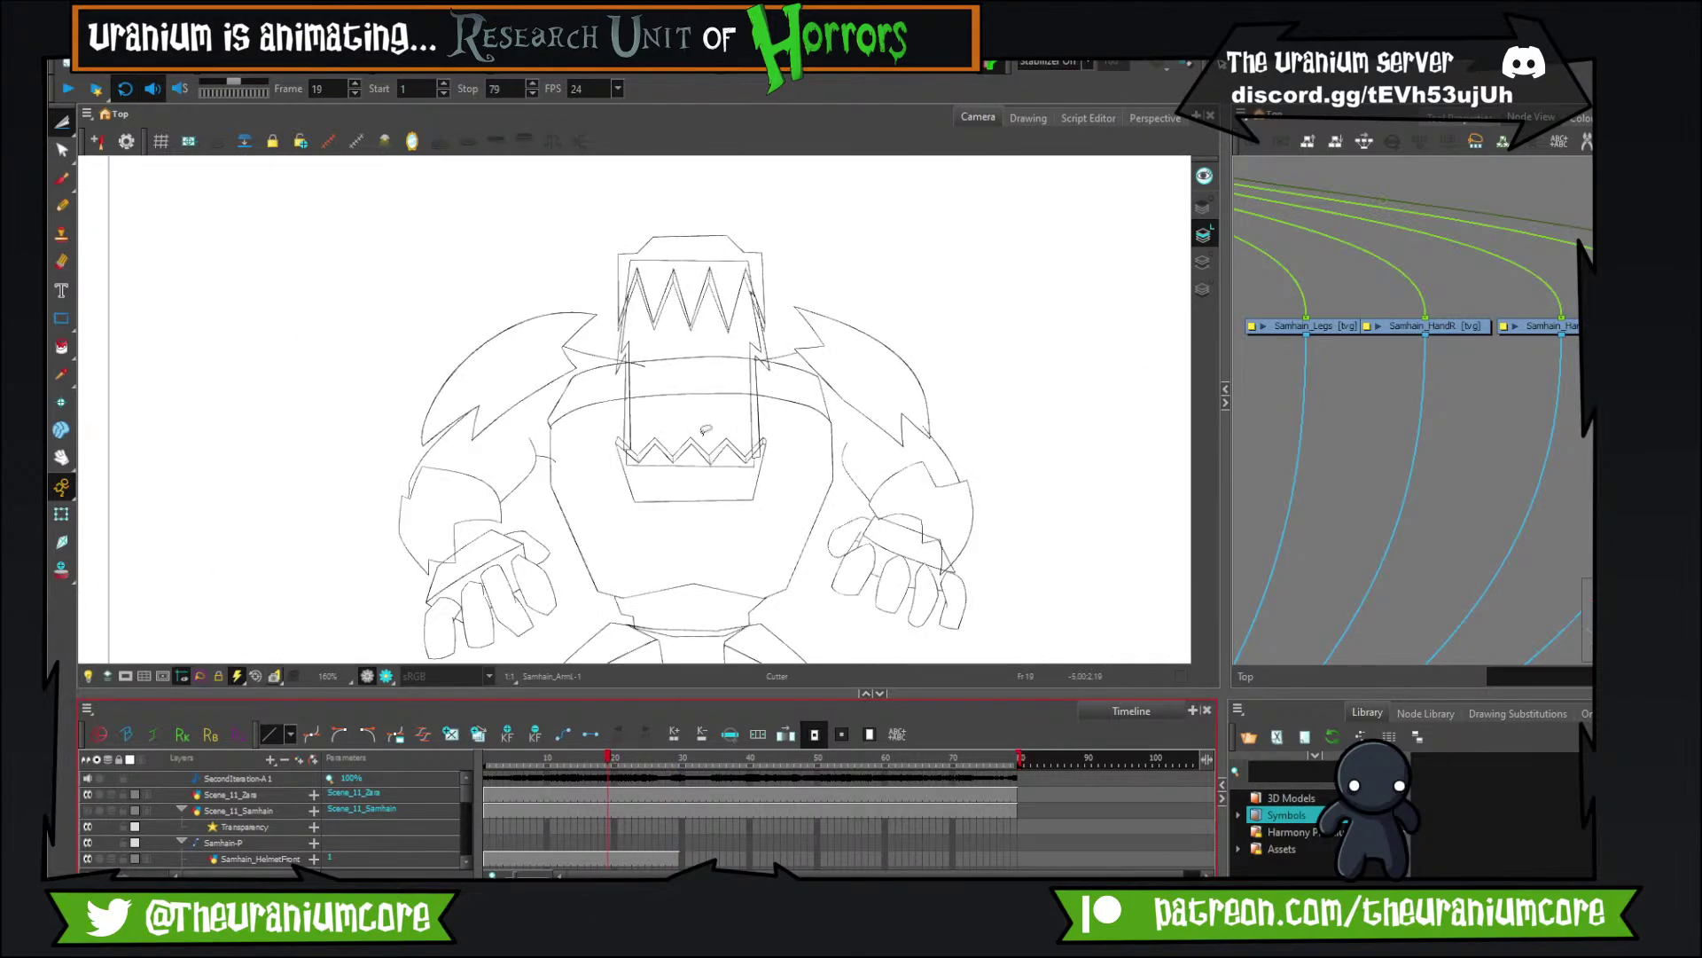
key("comma")
scroll(701, 426, "down", 3)
scroll(701, 425, "up", 2)
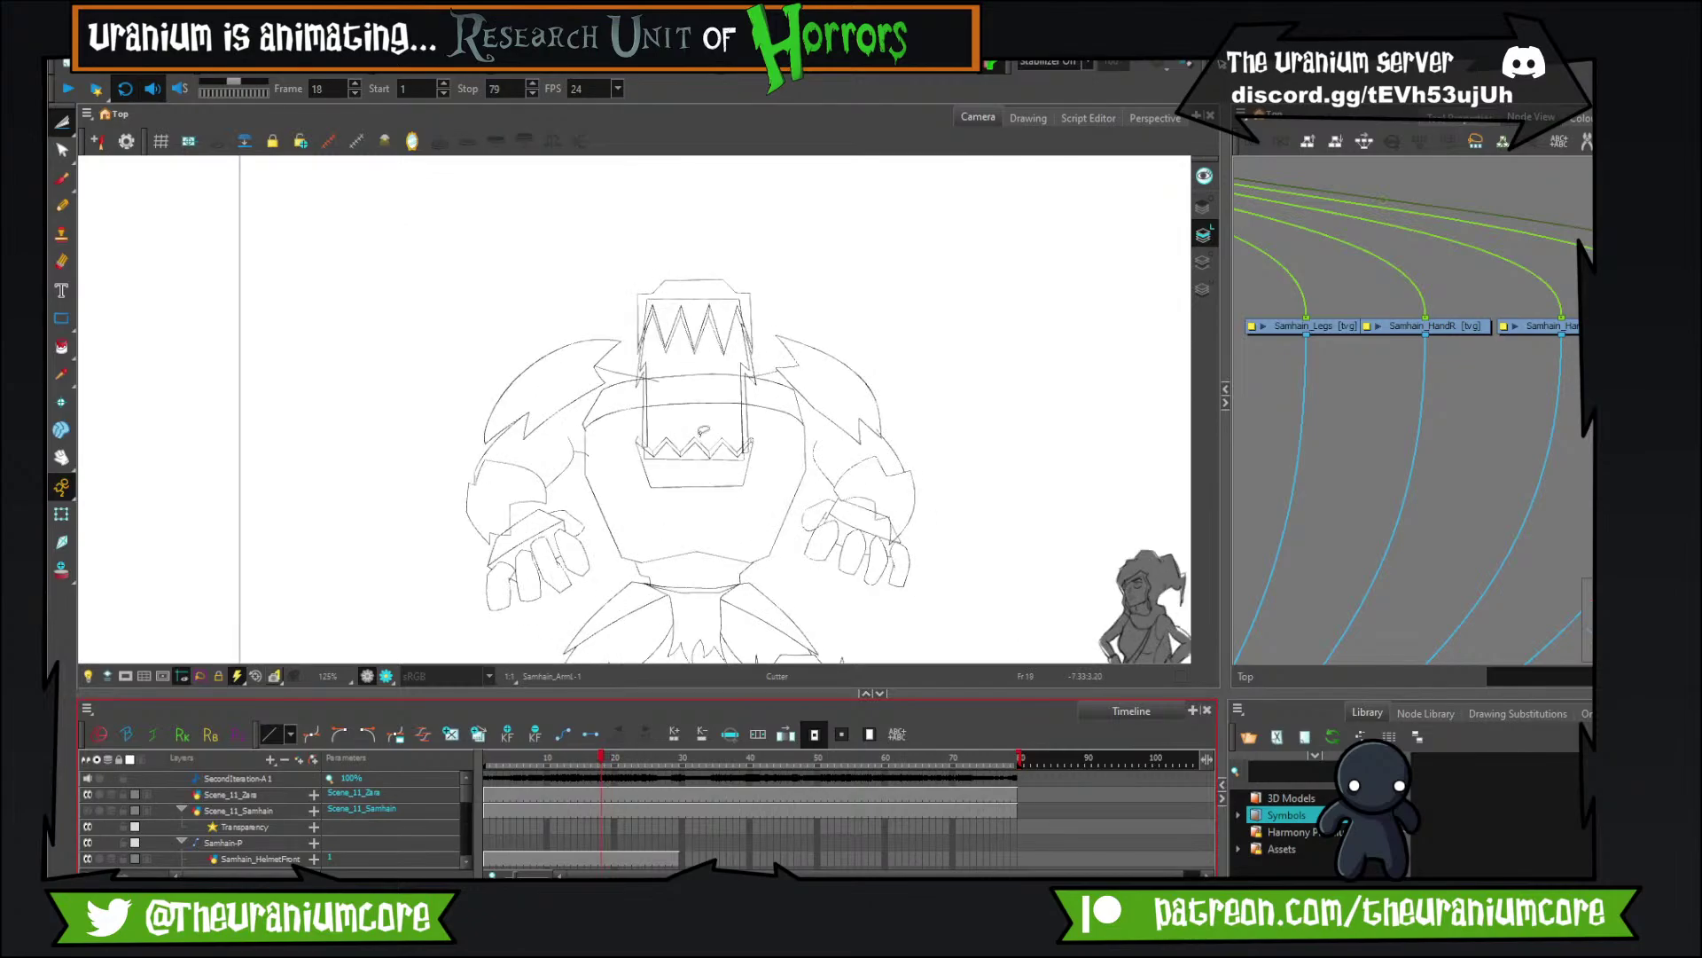
key("comma")
key("comma")
key("comma")
key("comma")
key("comma")
key("comma")
Look through the Samhain torso, helmet and head drawing nodes in the node network.
scroll(1523, 380, "down", 4)
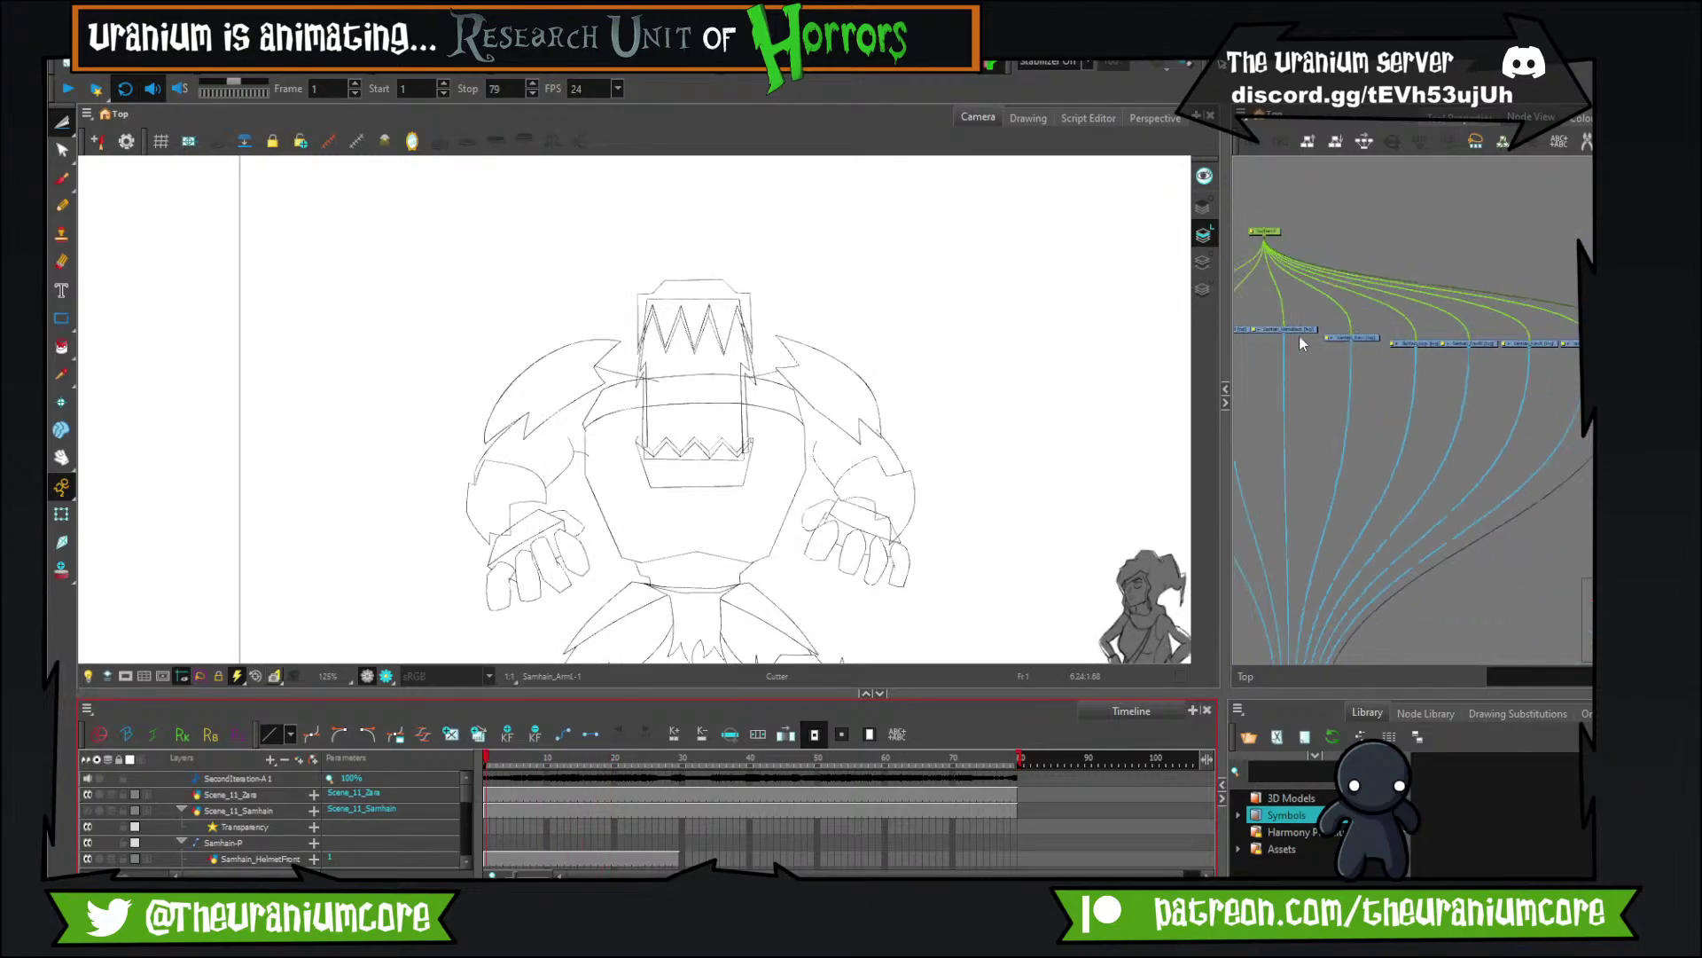
scroll(1300, 338, "up", 5)
scroll(1405, 342, "up", 1)
left_click(1457, 346)
scroll(1269, 332, "down", 5)
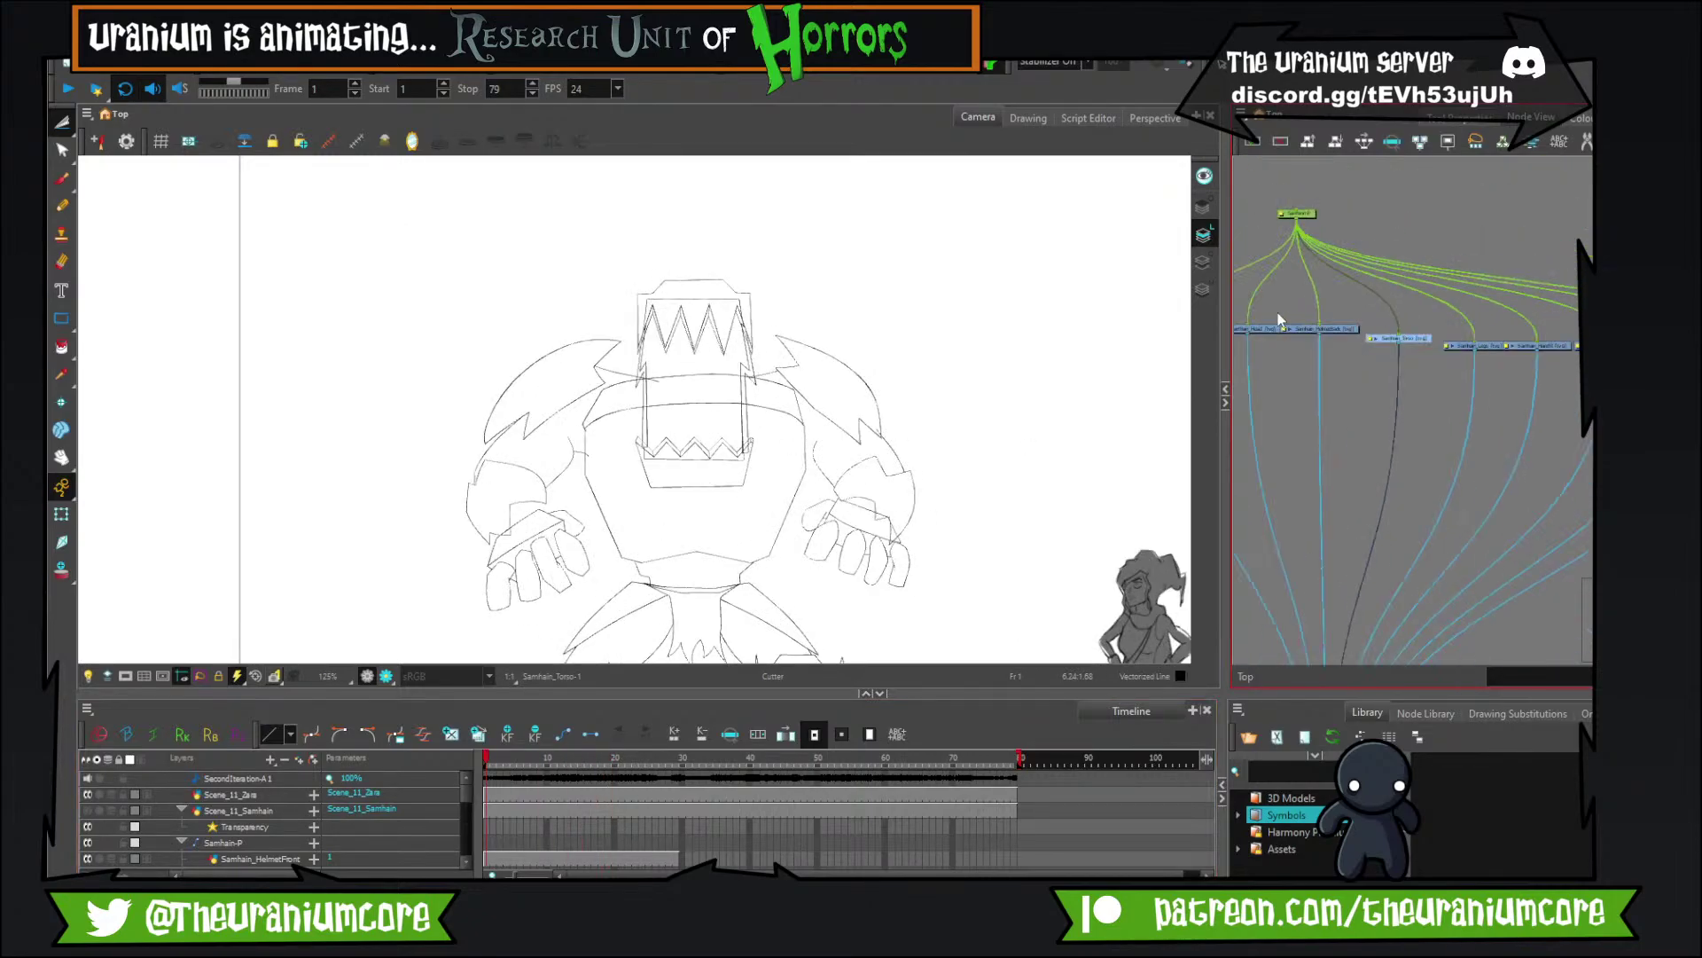
scroll(1282, 323, "up", 6)
left_click(1425, 358)
scroll(1418, 358, "down", 3)
scroll(1357, 359, "up", 2)
left_click(1348, 366)
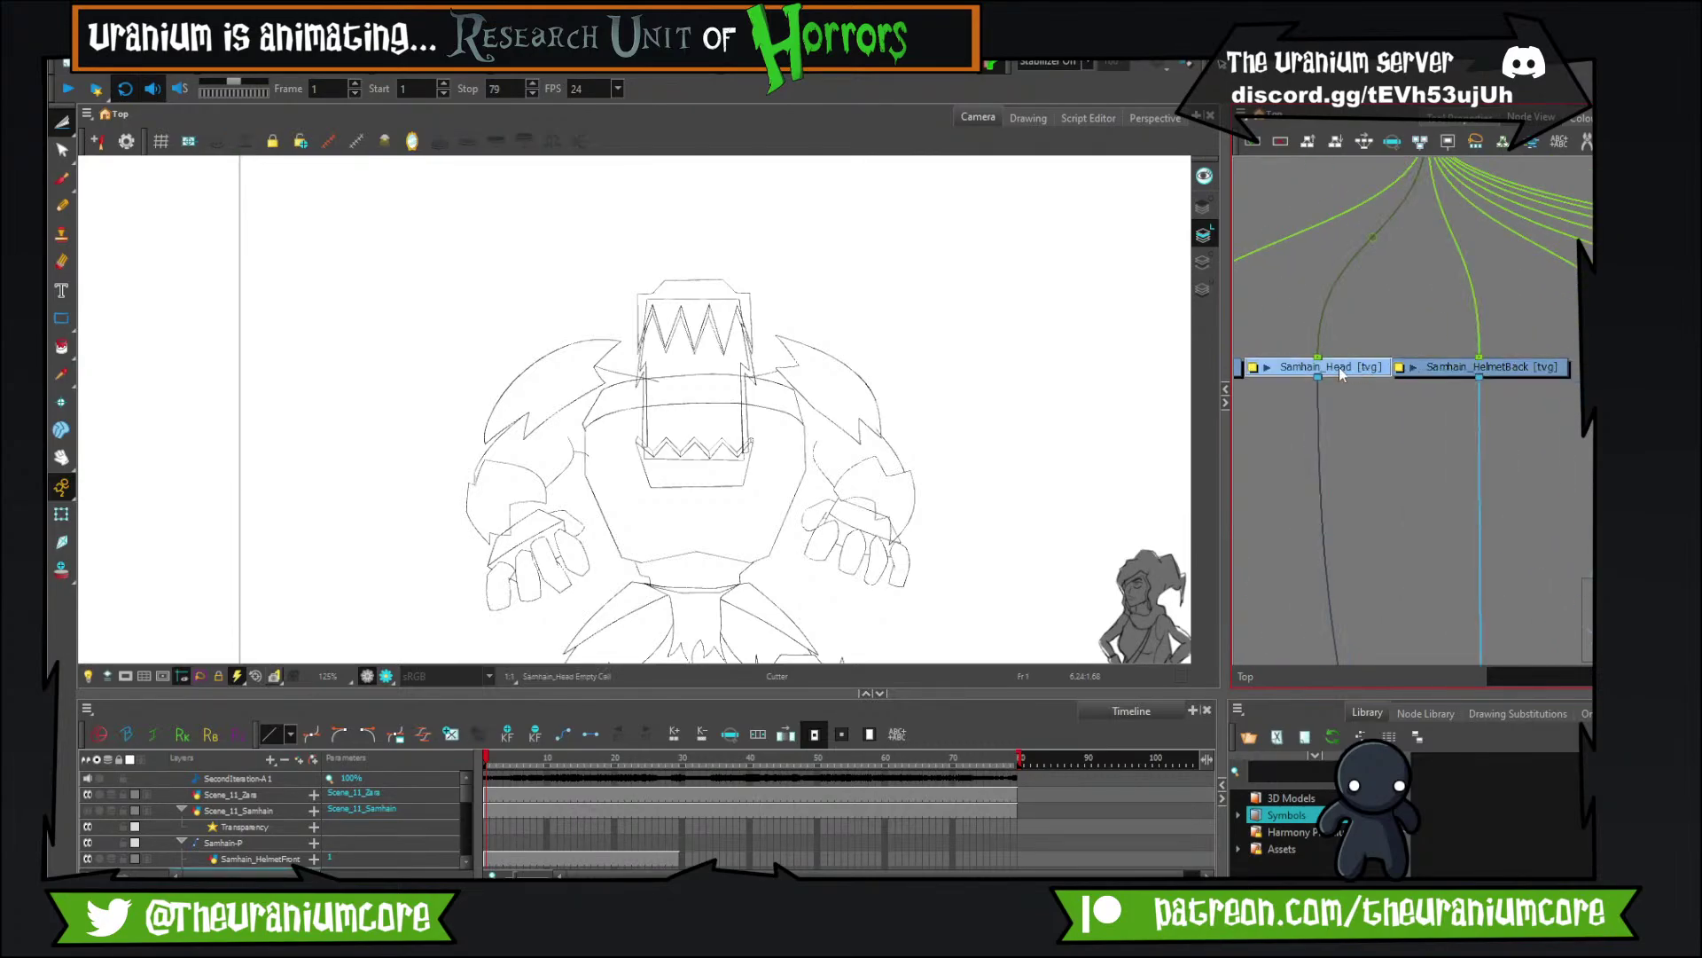
scroll(1337, 365, "down", 5)
scroll(1330, 364, "up", 3)
left_click(1353, 389)
scroll(1353, 391, "down", 2)
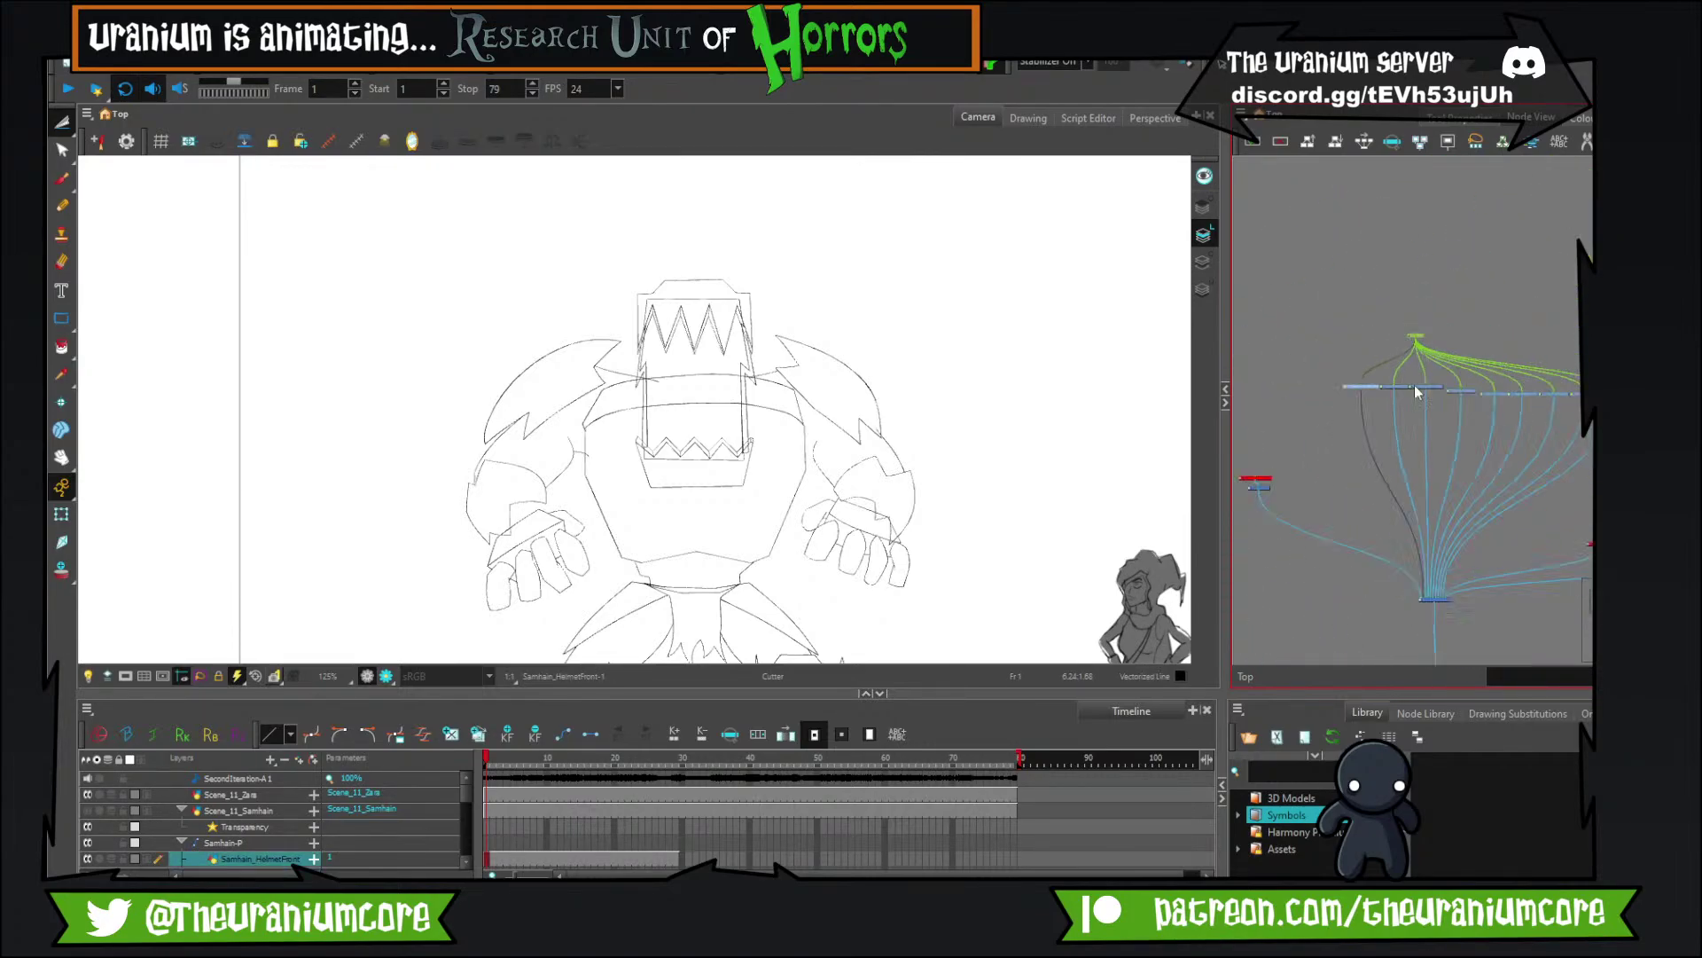
Disable and re-enable Samhain_ArmL and Samhain_ArmR in turn to identify each arm's drawing.
scroll(1533, 379, "up", 3)
scroll(1534, 381, "up", 2)
left_click(1452, 355)
scroll(1565, 363, "up", 3)
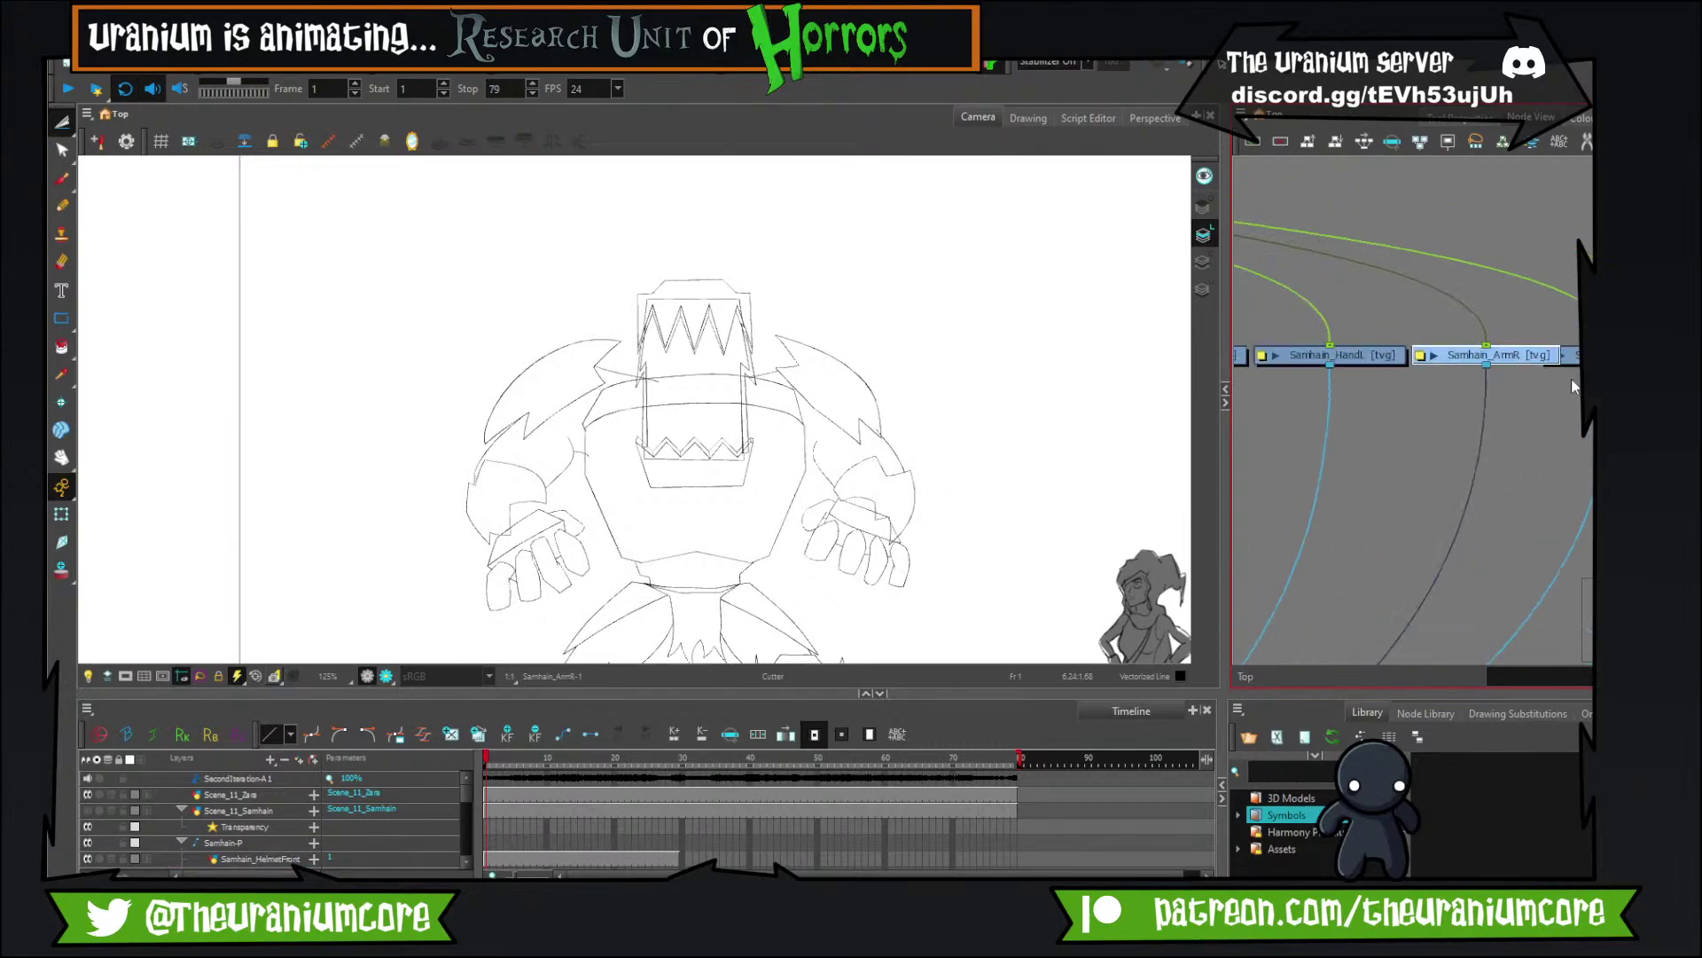
scroll(1565, 364, "down", 2)
scroll(1556, 354, "up", 2)
left_click(1559, 349)
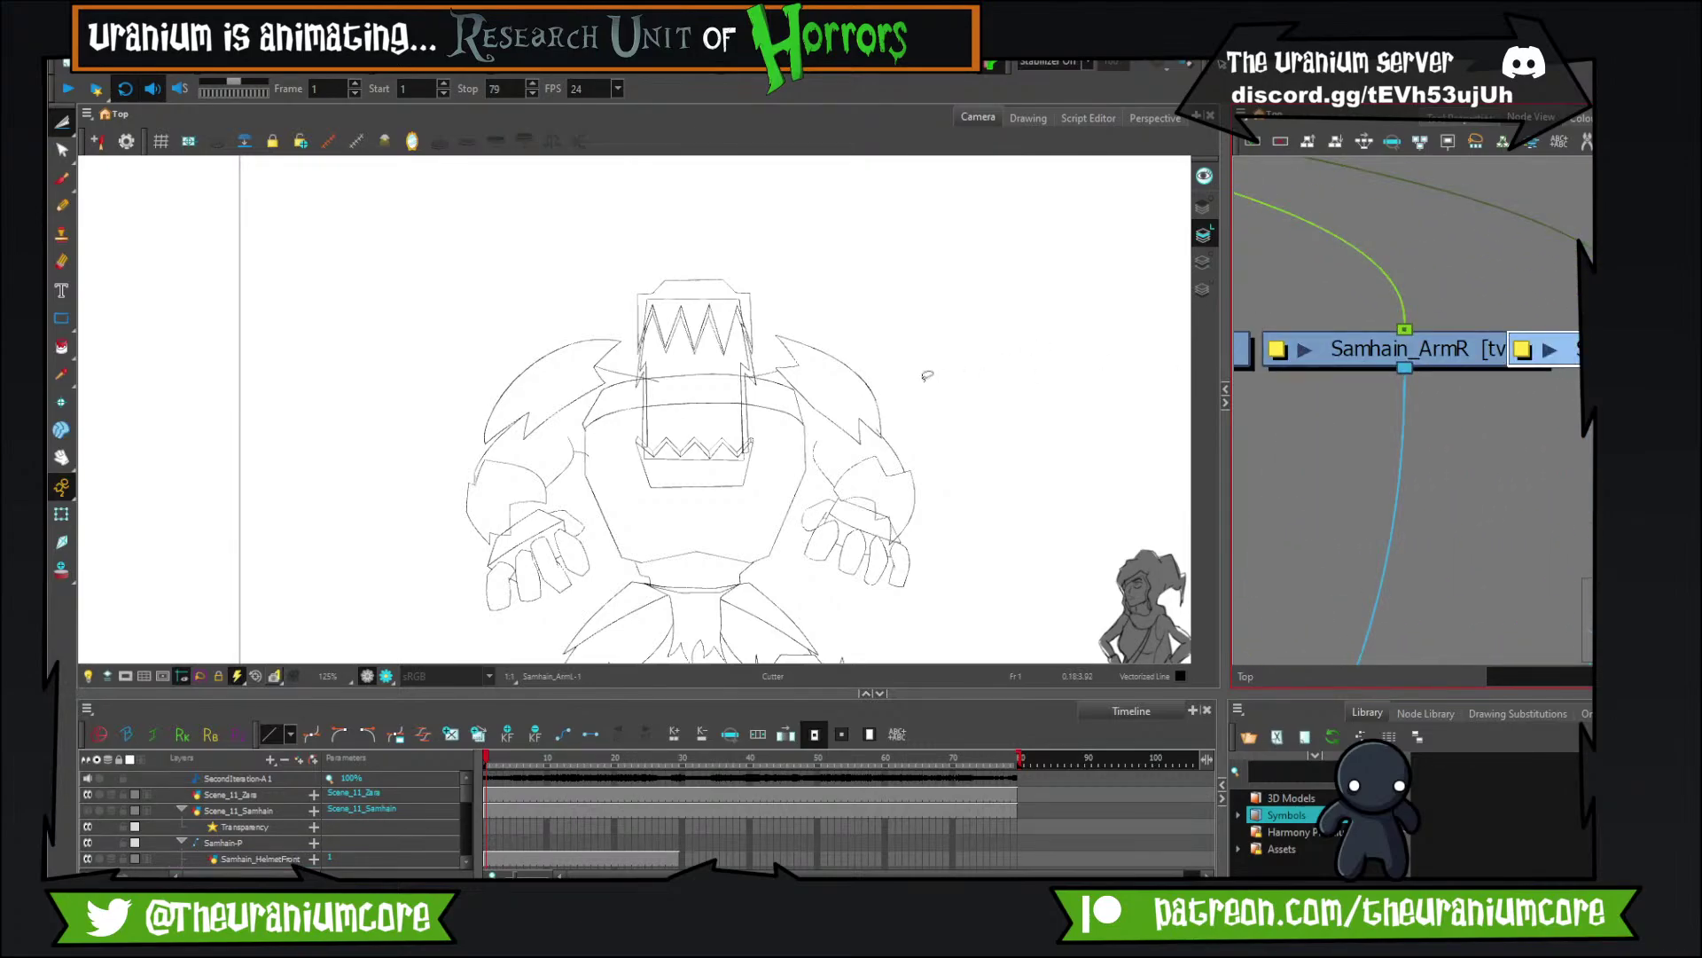
key("d")
key("a")
scroll(1456, 367, "down", 1)
left_click(1460, 361)
key("d")
key("a")
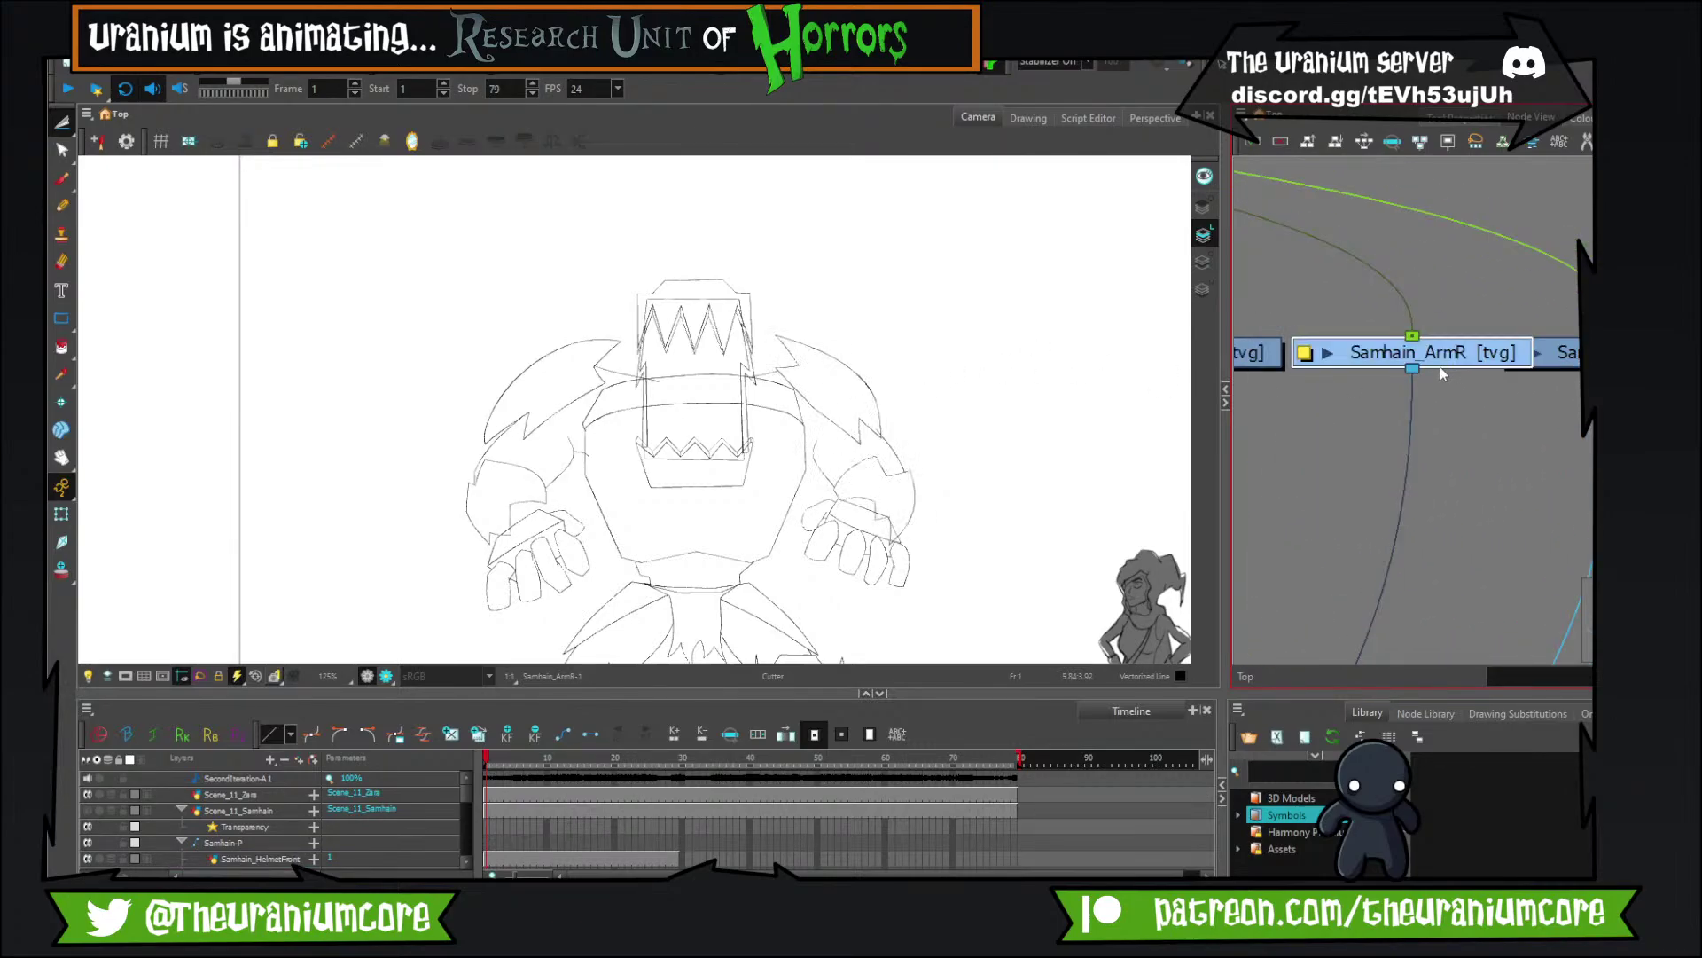
Brush a short curved line across the armpit on Samhain_ArmR and cut off its end beyond the inner arm line.
scroll(862, 404, "up", 4)
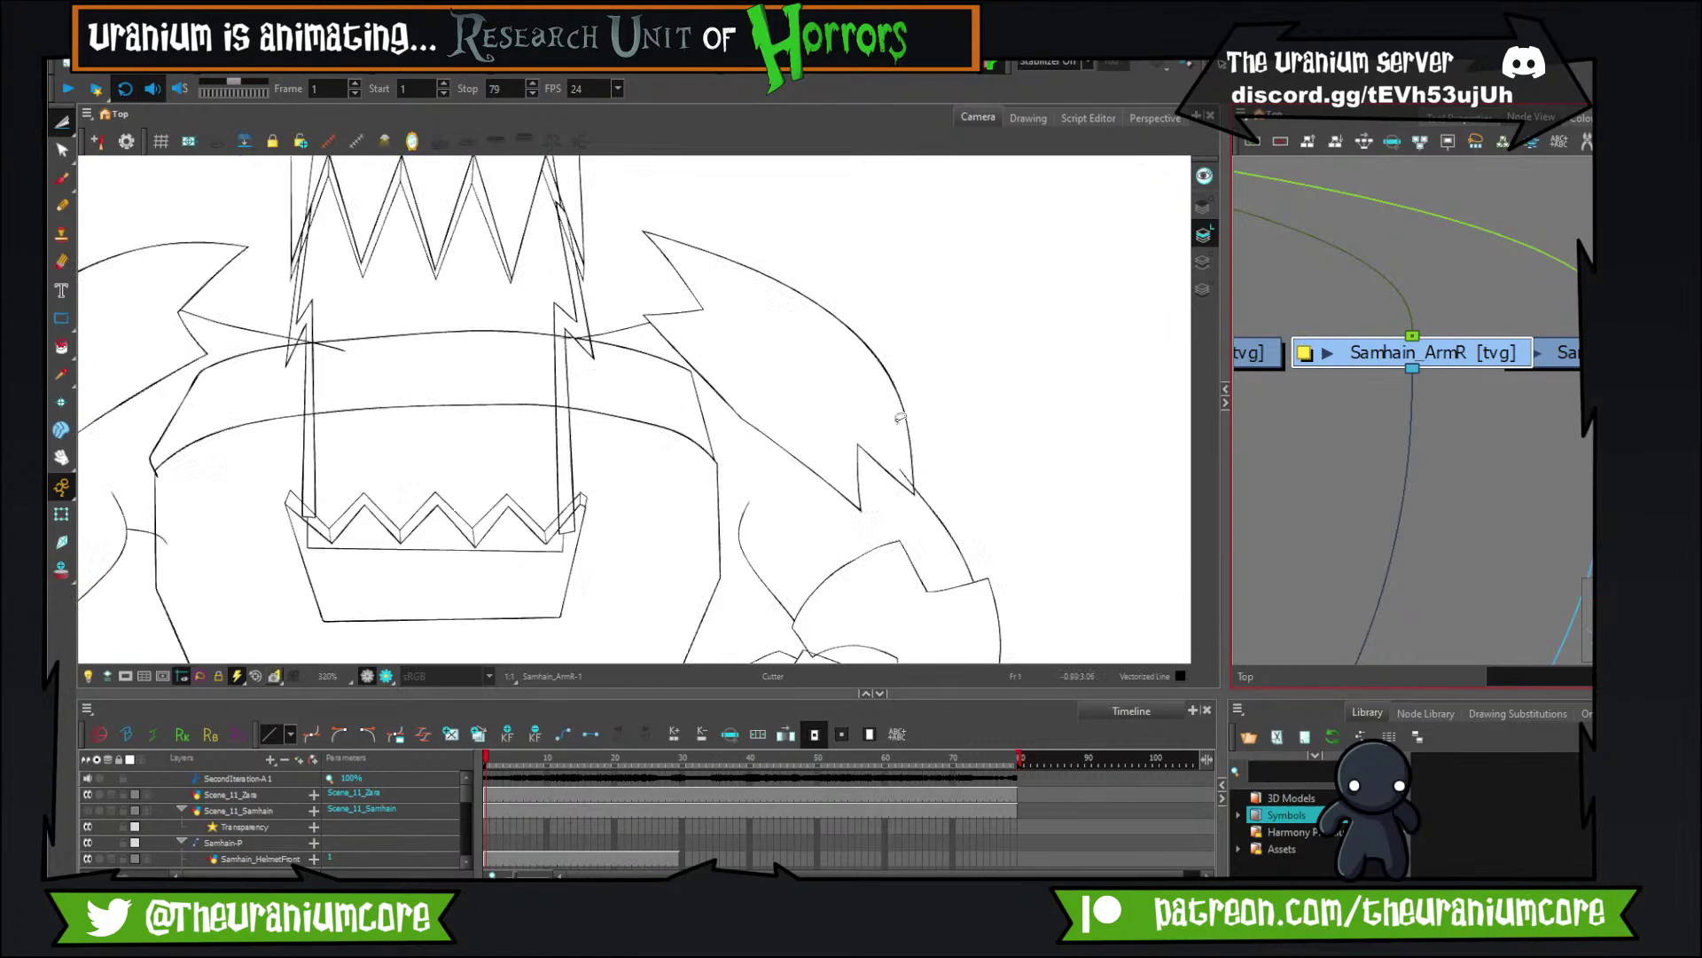
scroll(848, 475, "up", 3)
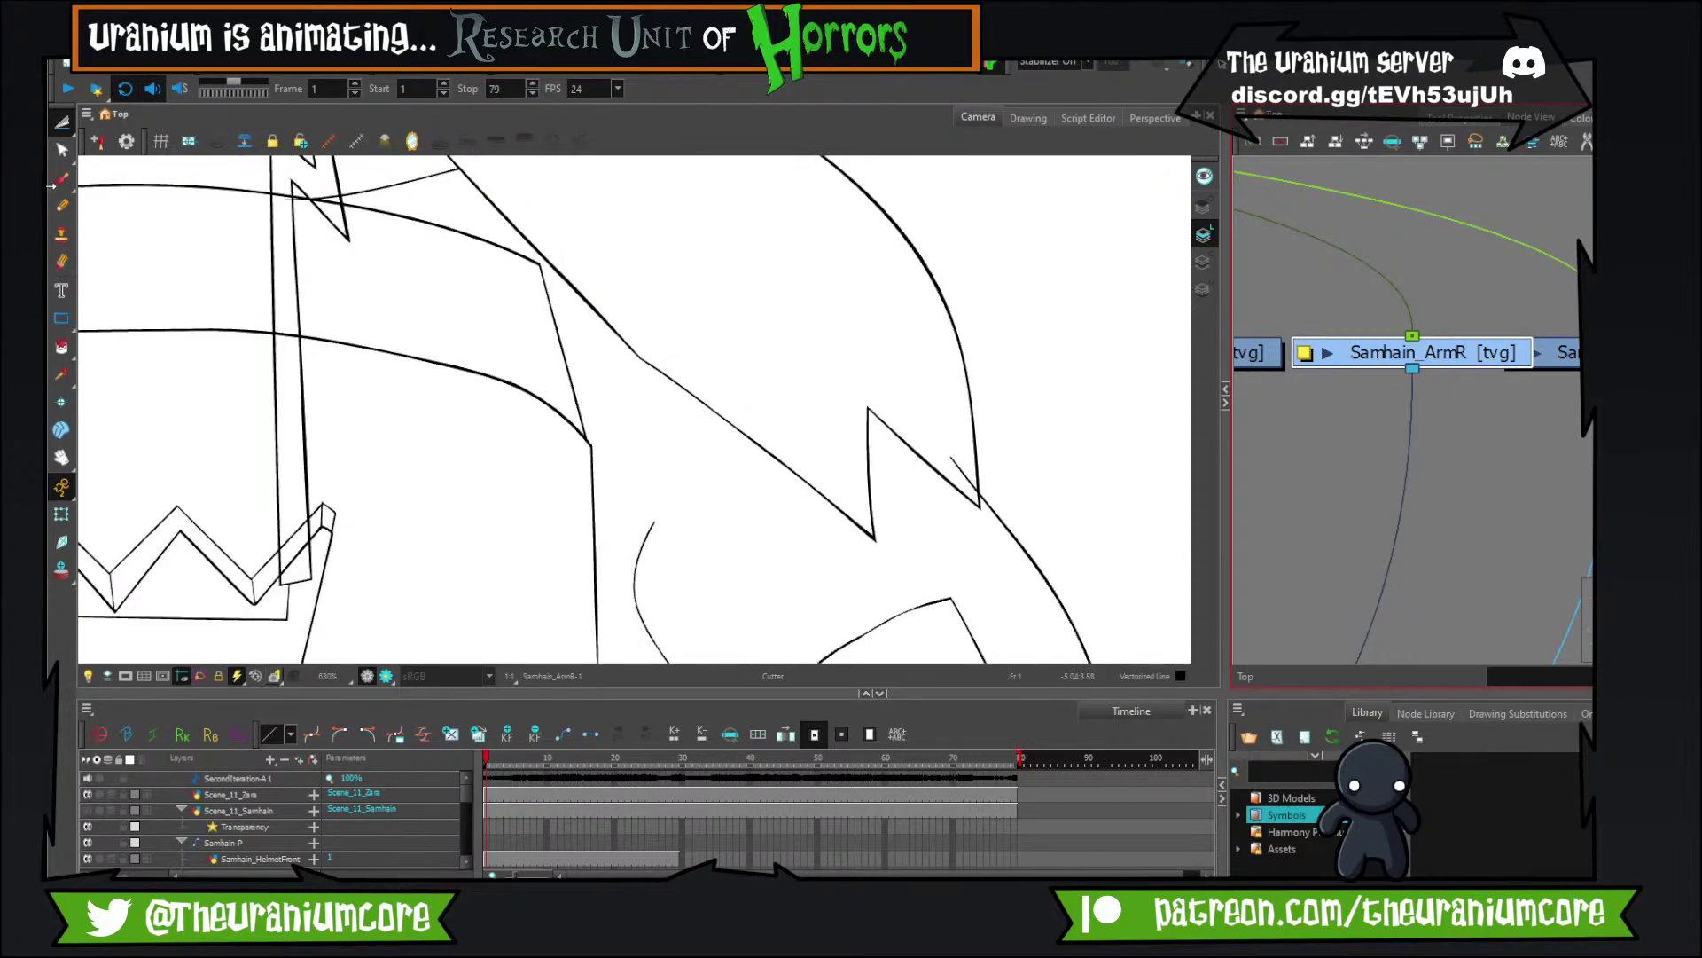
left_click(62, 178)
mouse_move(561, 504)
left_mouse_down()
mouse_move(601, 302)
mouse_move(736, 389)
left_mouse_up()
left_click_drag(524, 191, 551, 273)
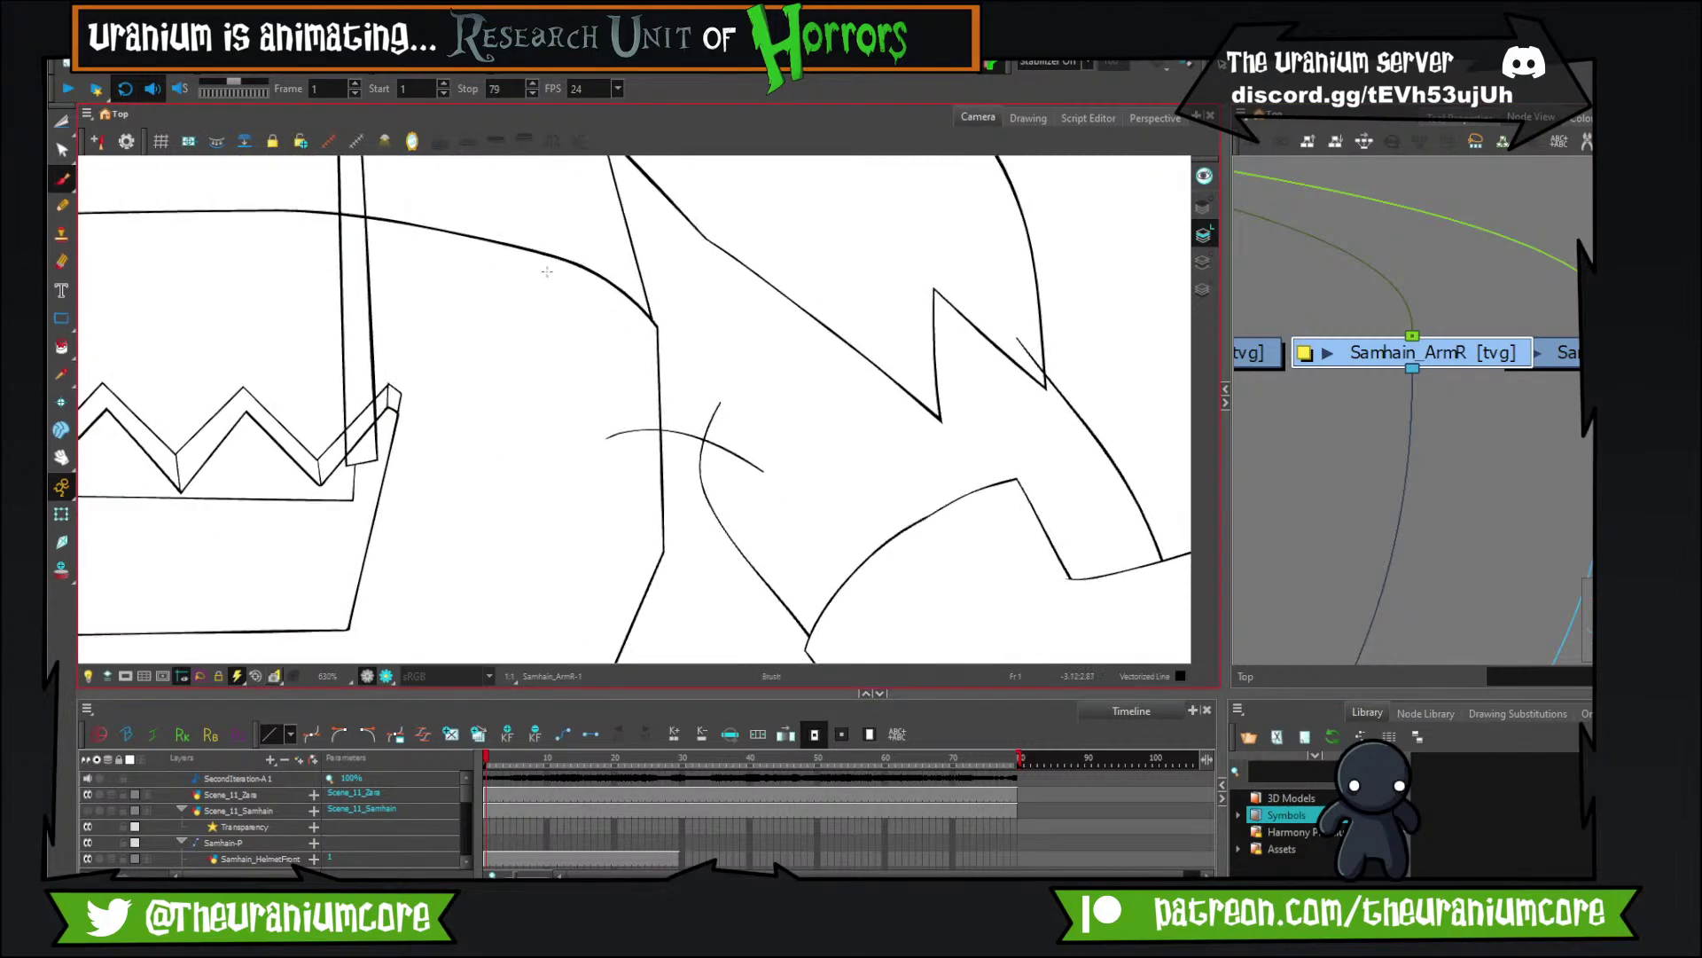
left_click(62, 121)
scroll(745, 443, "down", 6)
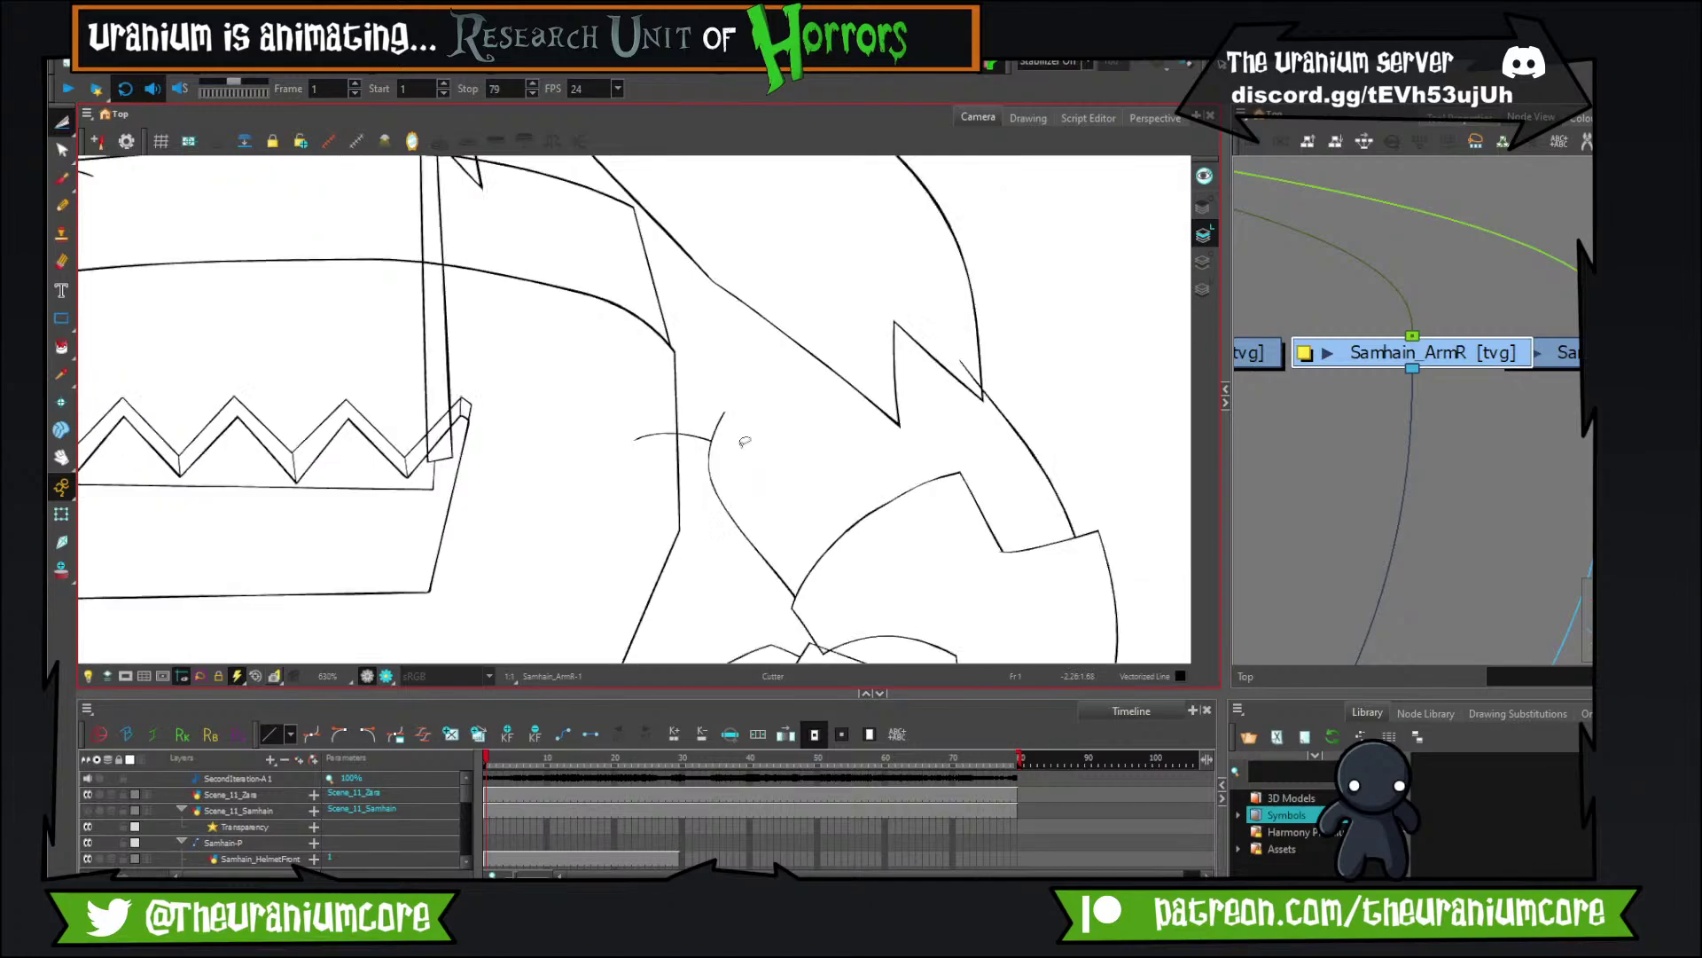
Play the scene through frame 28 and examine the robot's arm, hand and torso line art.
scroll(609, 455, "down", 1)
key("period")
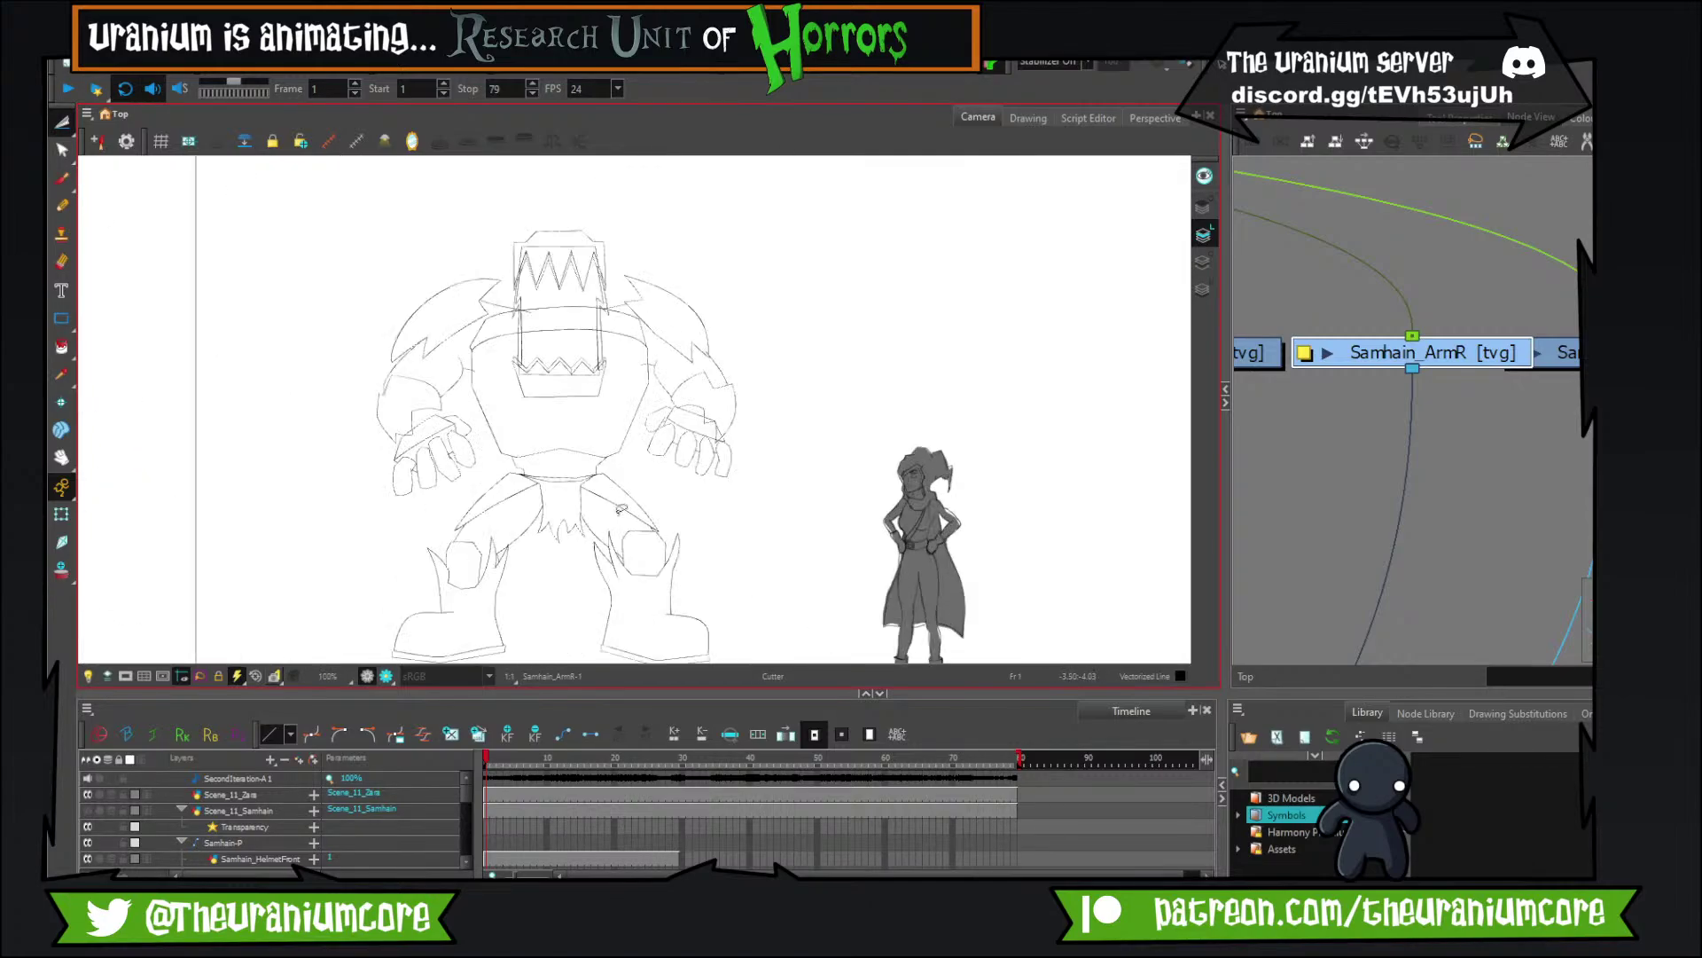
key("Return")
scroll(617, 496, "down", 3)
scroll(537, 500, "up", 3)
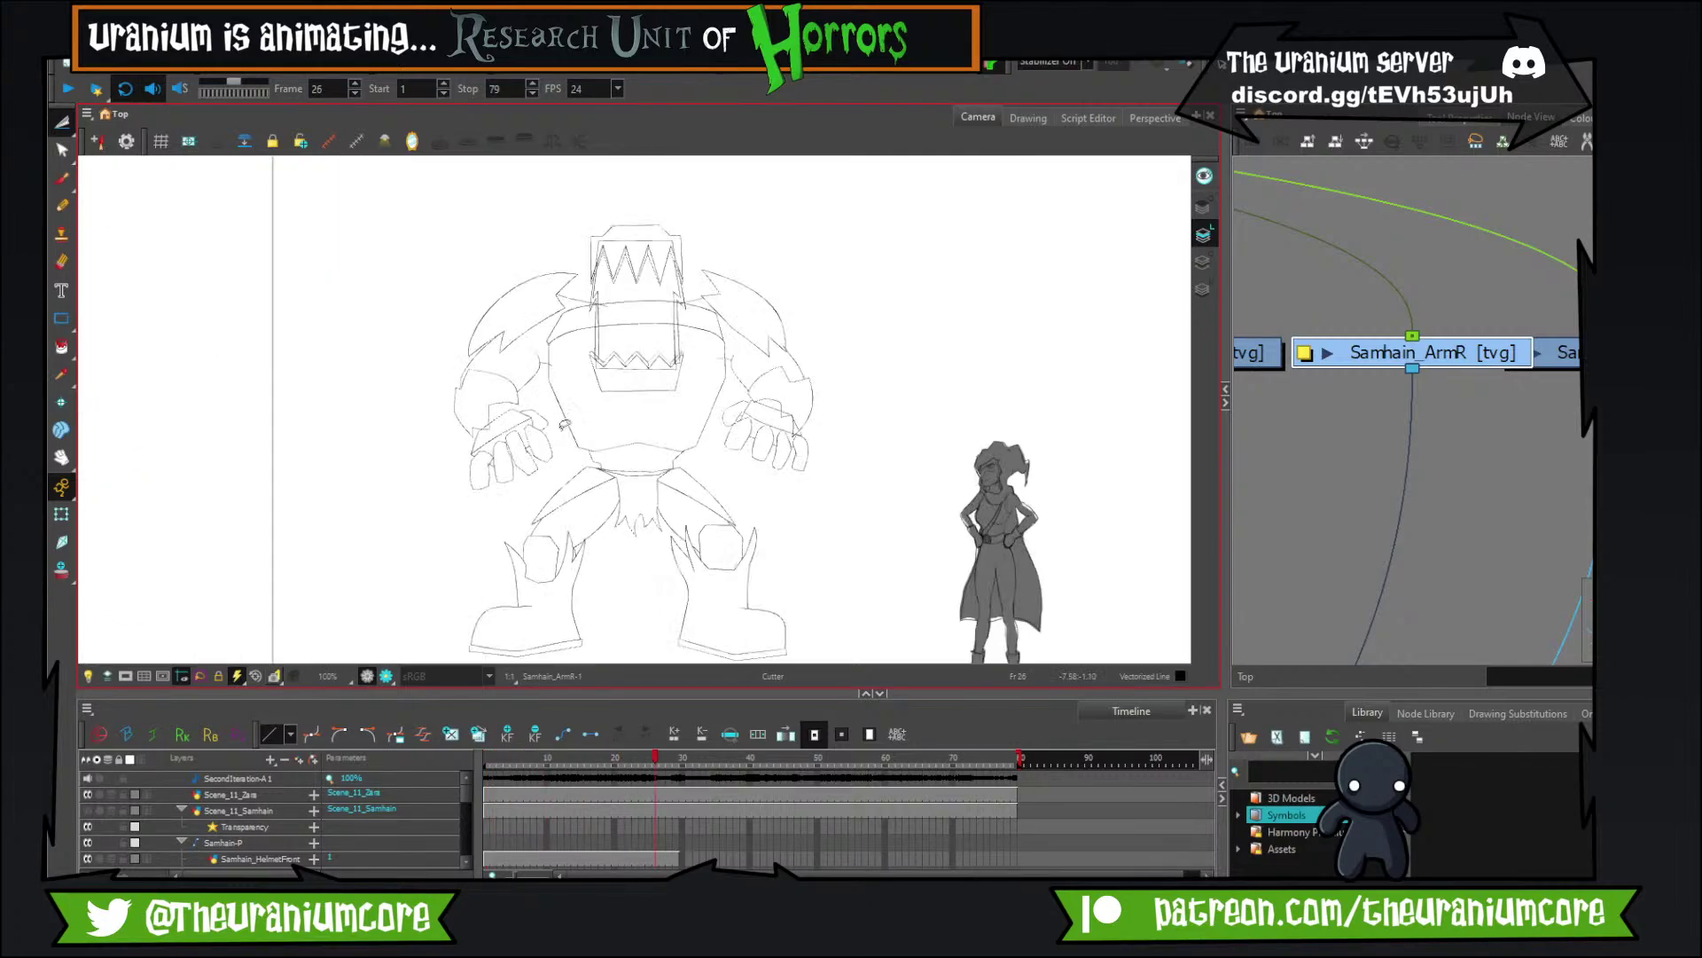
scroll(582, 404, "down", 3)
scroll(572, 454, "up", 3)
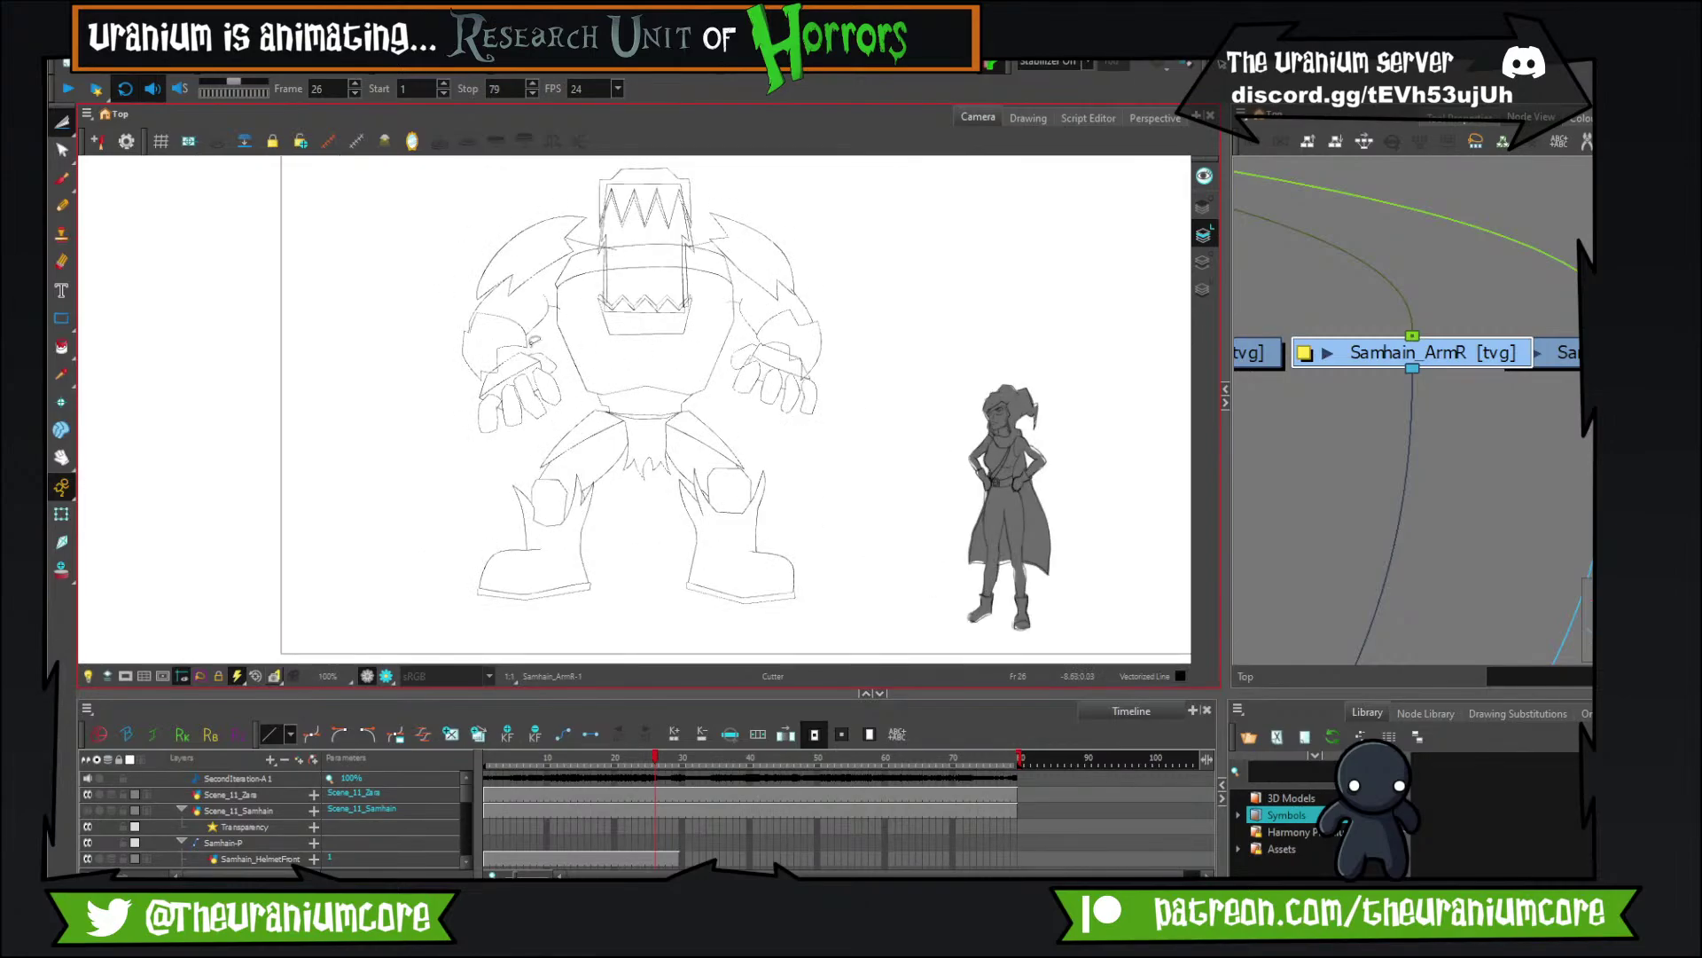
scroll(523, 338, "down", 3)
scroll(582, 307, "up", 3)
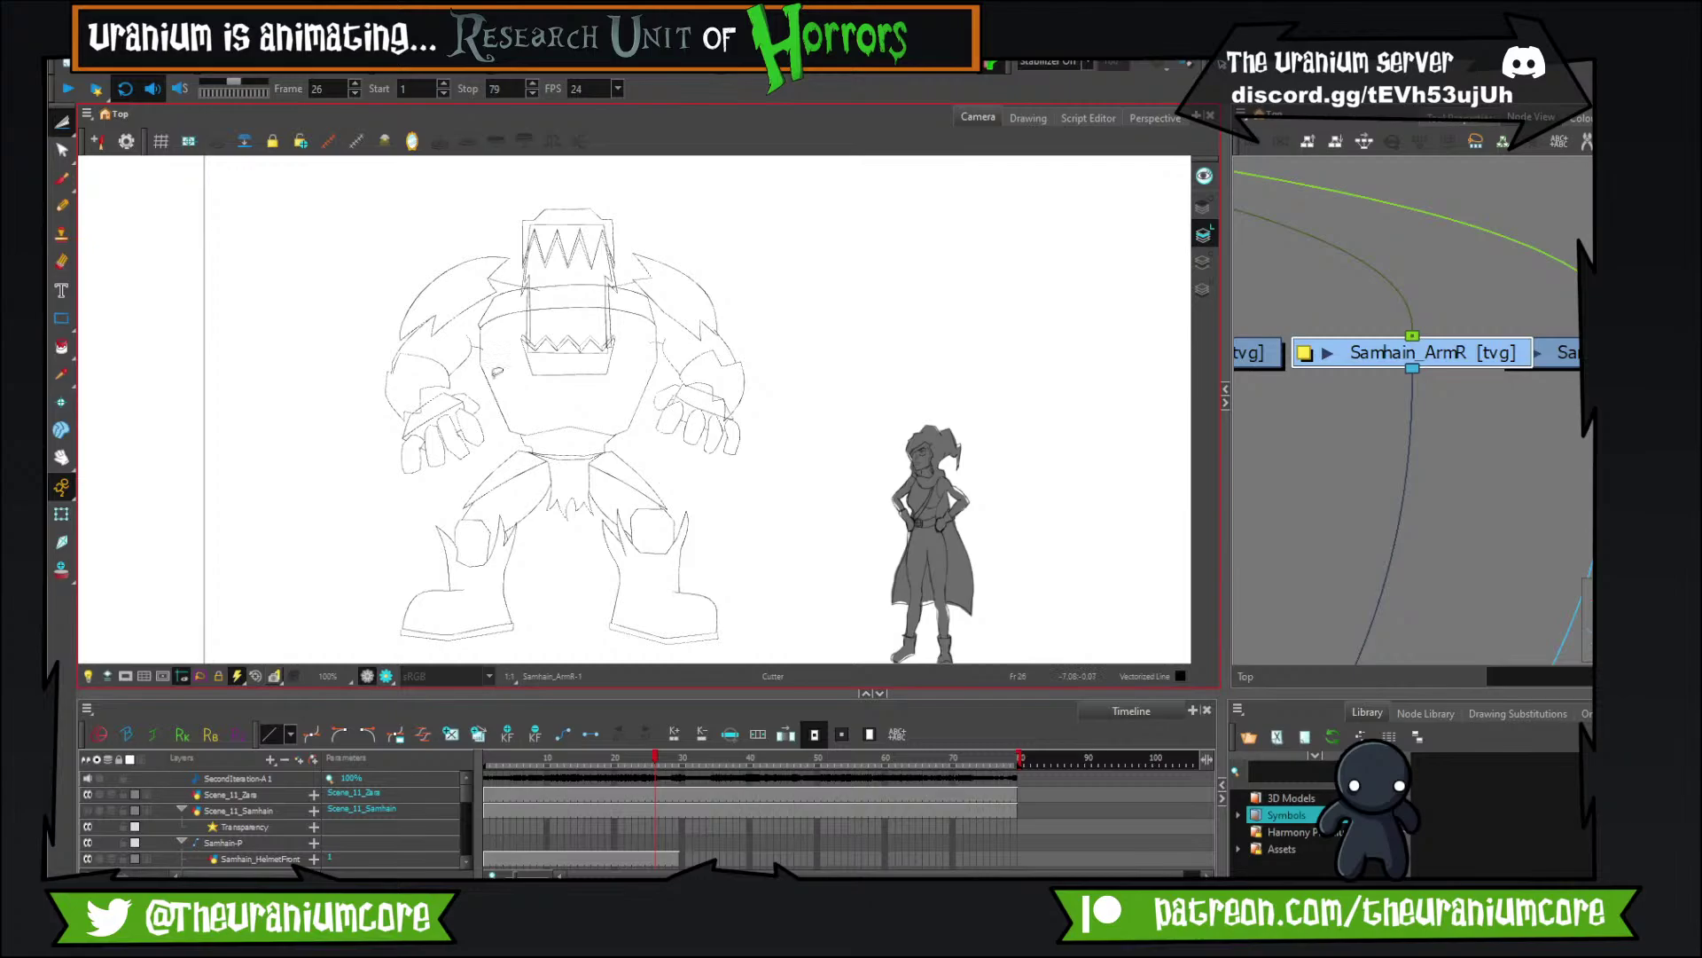
scroll(497, 371, "up", 4)
key("period")
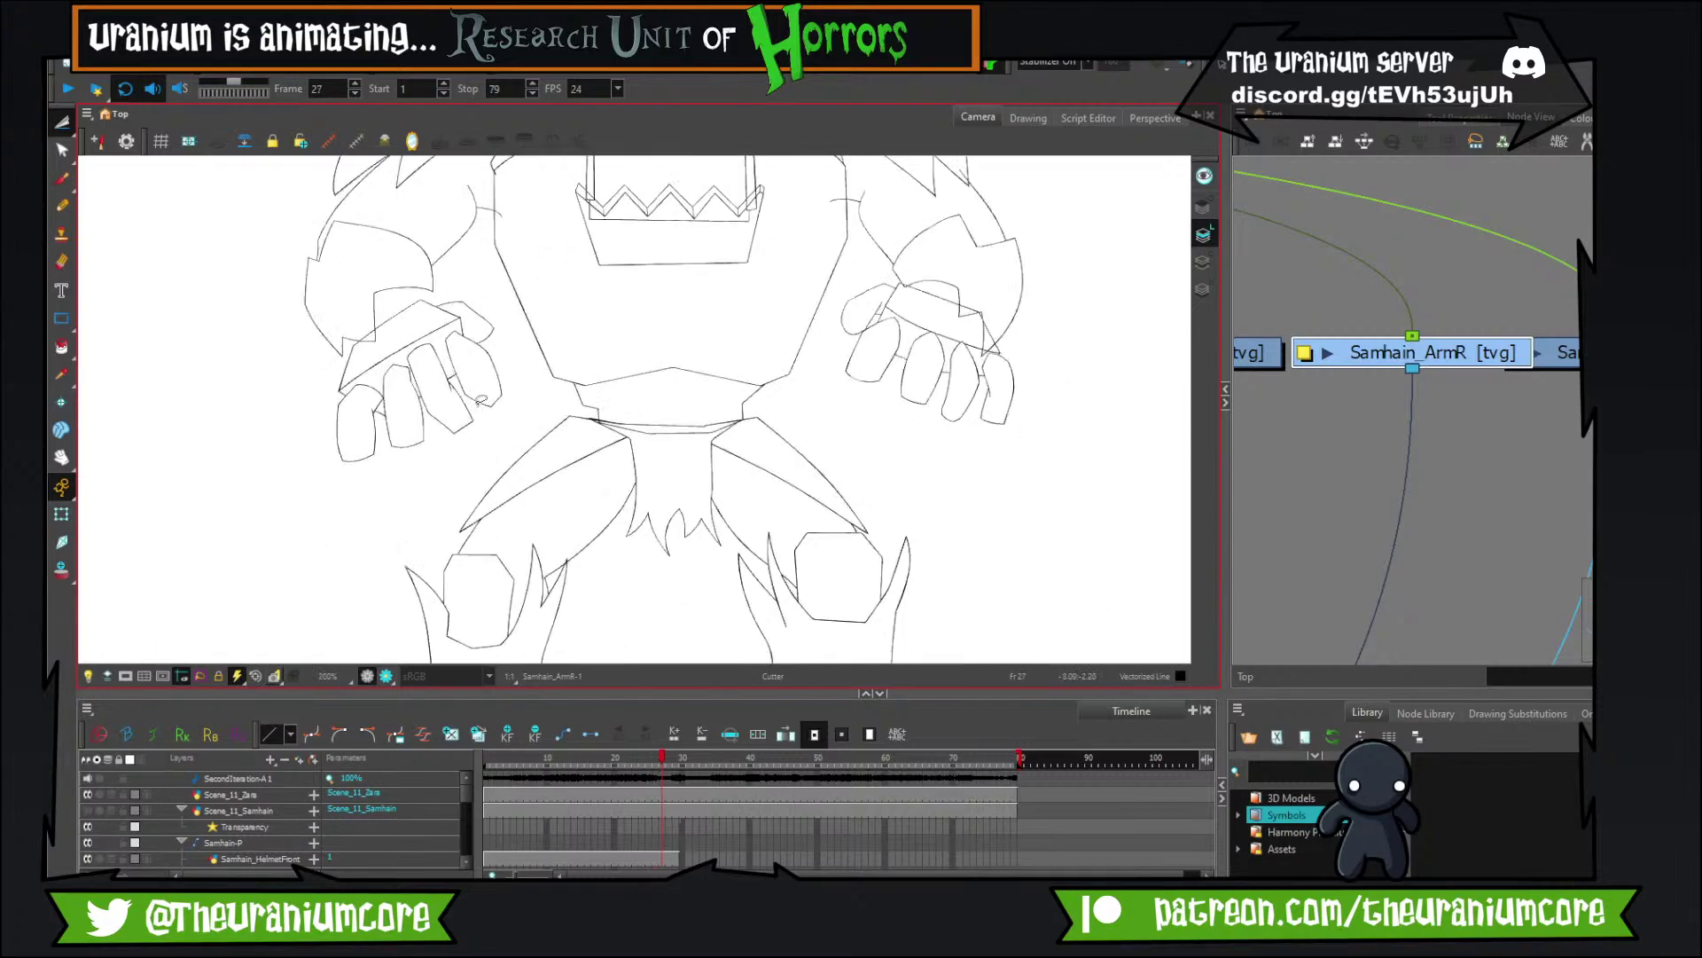
scroll(479, 401, "down", 5)
key("period")
key("period")
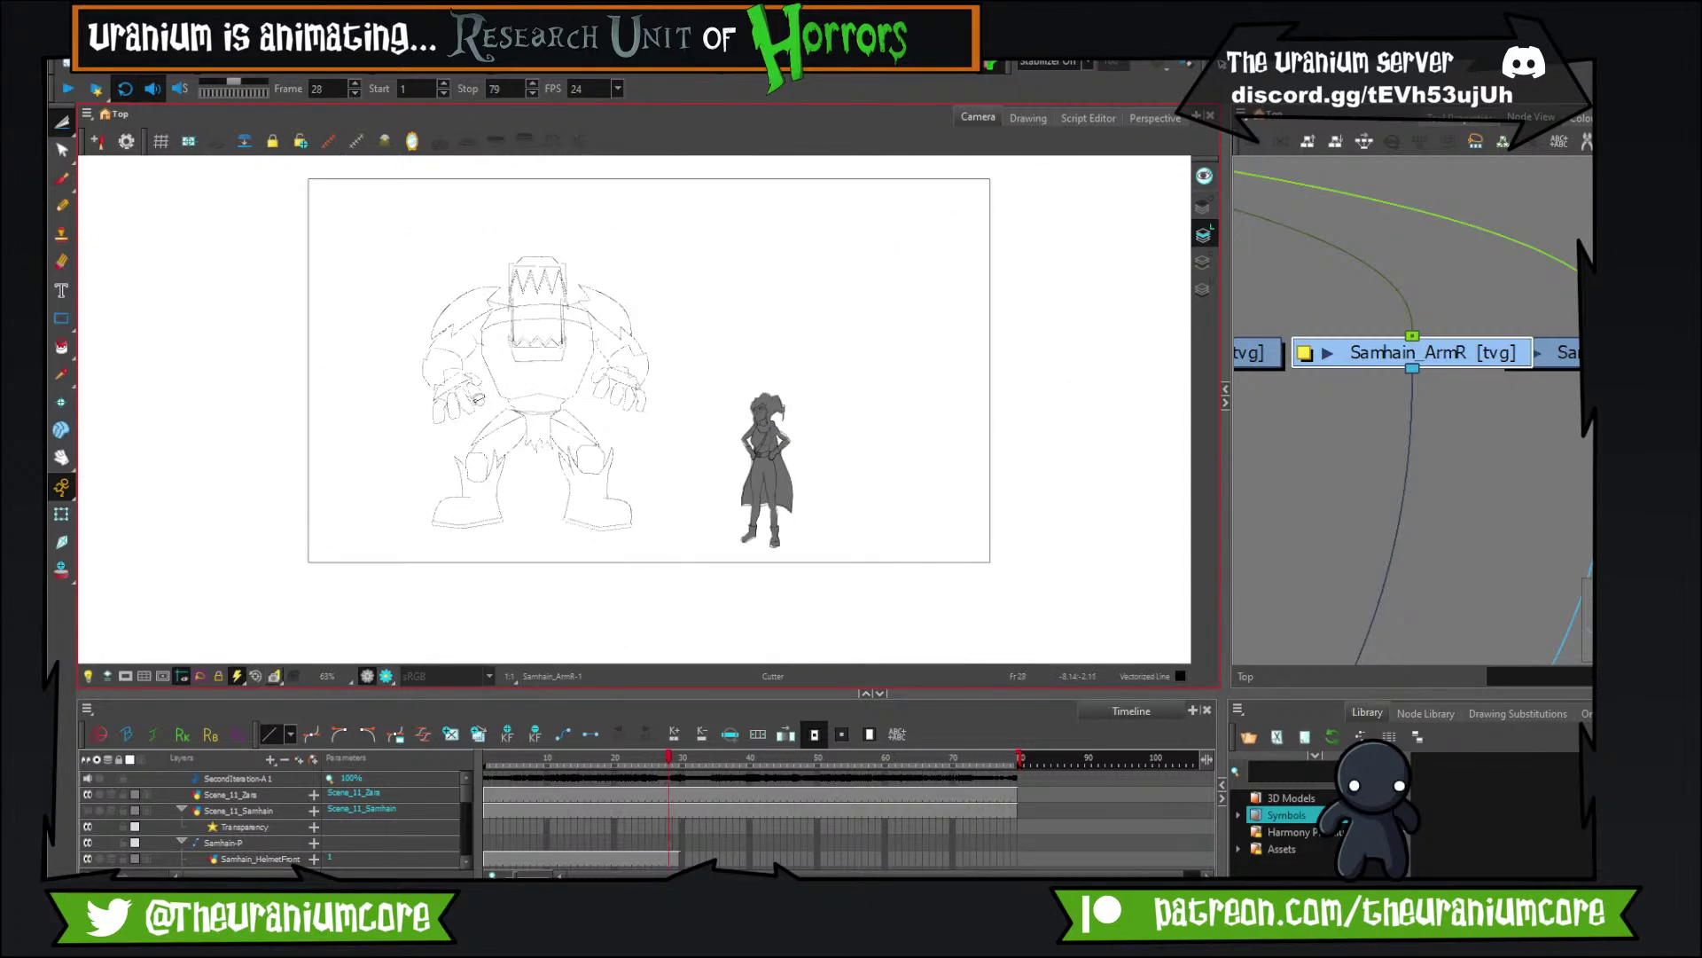
Step backward and forward through the frames, stopping at frame 17, to check the robot's held drawings.
key("comma")
key("comma")
key("comma")
key("comma")
key("comma")
key("comma")
key("comma")
key("comma")
key("comma")
key("comma")
key("comma")
key("comma")
key("comma")
key("comma")
key("comma")
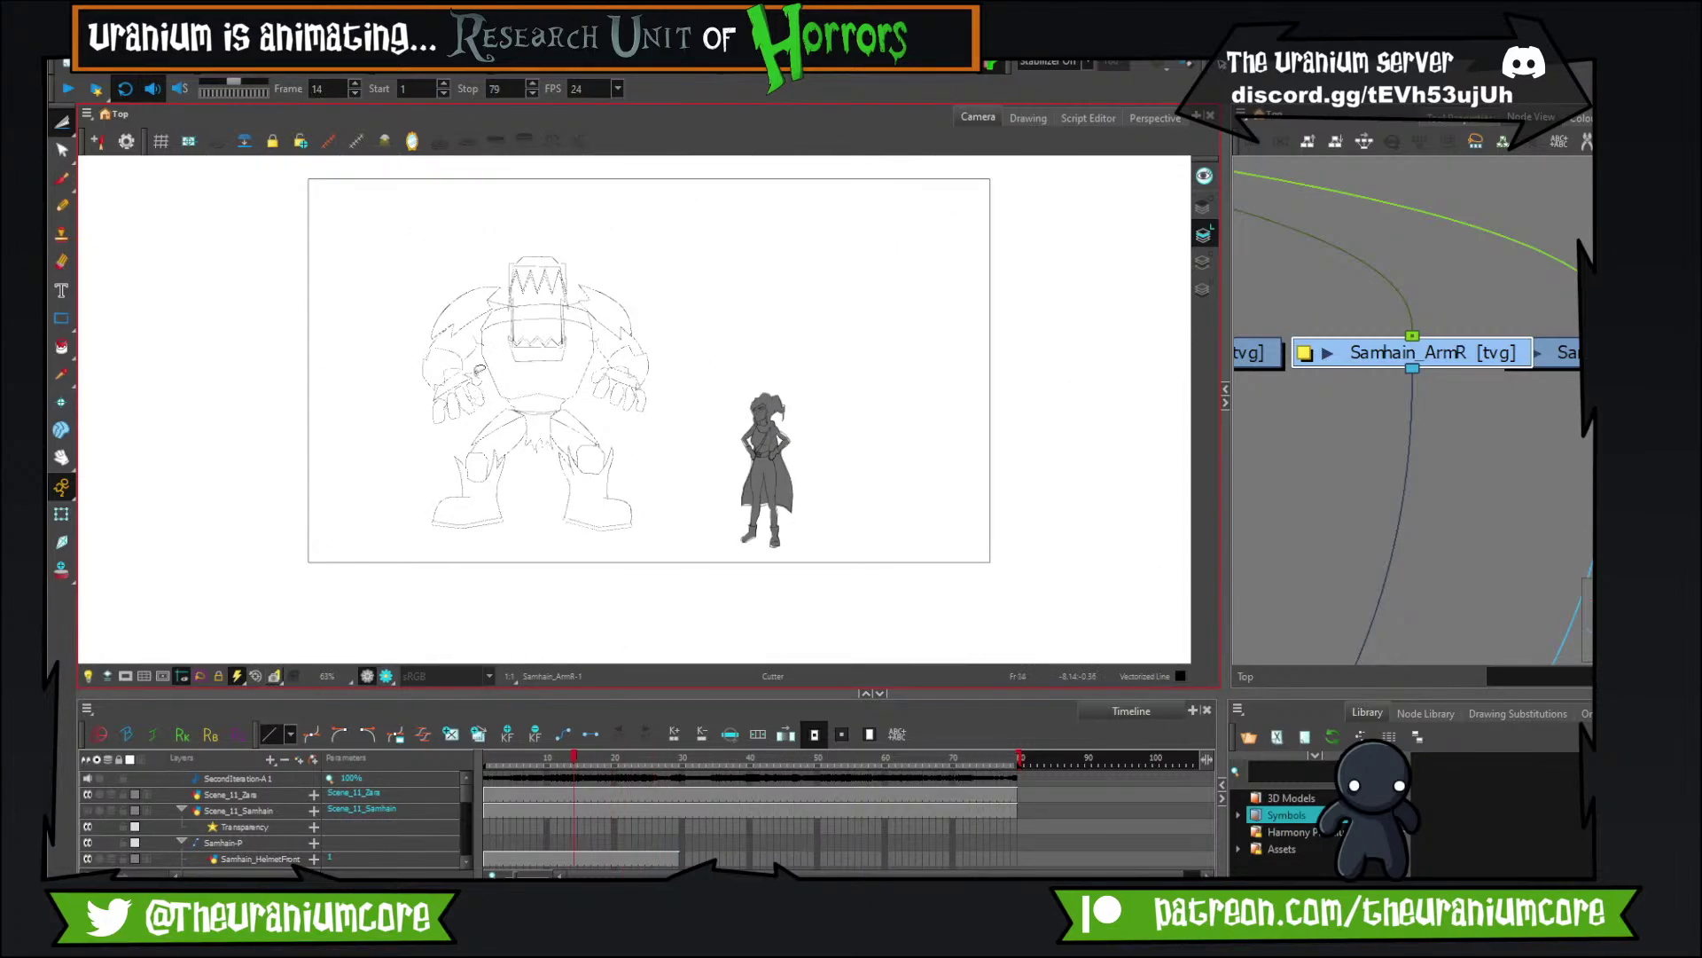
key("comma")
key("comma")
key("comma")
key("comma")
key("comma")
key("comma")
key("comma")
key("comma")
key("comma")
key("comma")
key("comma")
key("comma")
key("comma")
key("period")
key("period")
key("period")
key("period")
key("period")
key("period")
key("period")
key("period")
key("period")
key("period")
key("period")
key("period")
key("period")
key("period")
key("period")
key("period")
scroll(471, 354, "up", 4)
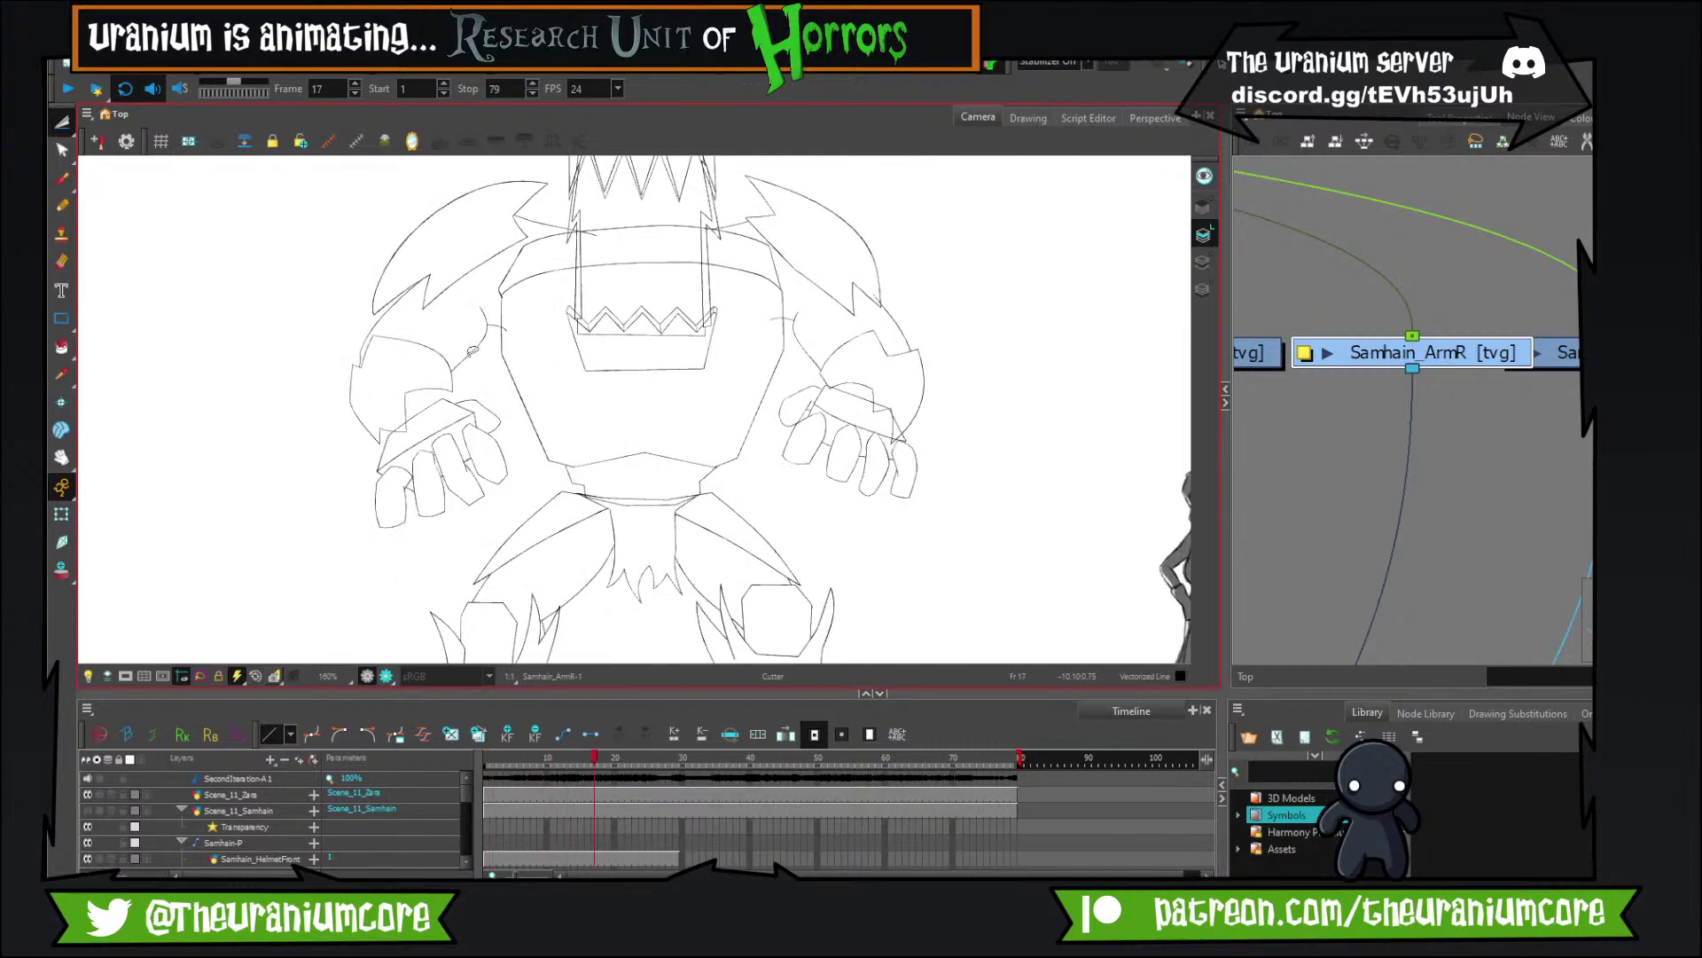
scroll(472, 349, "down", 3)
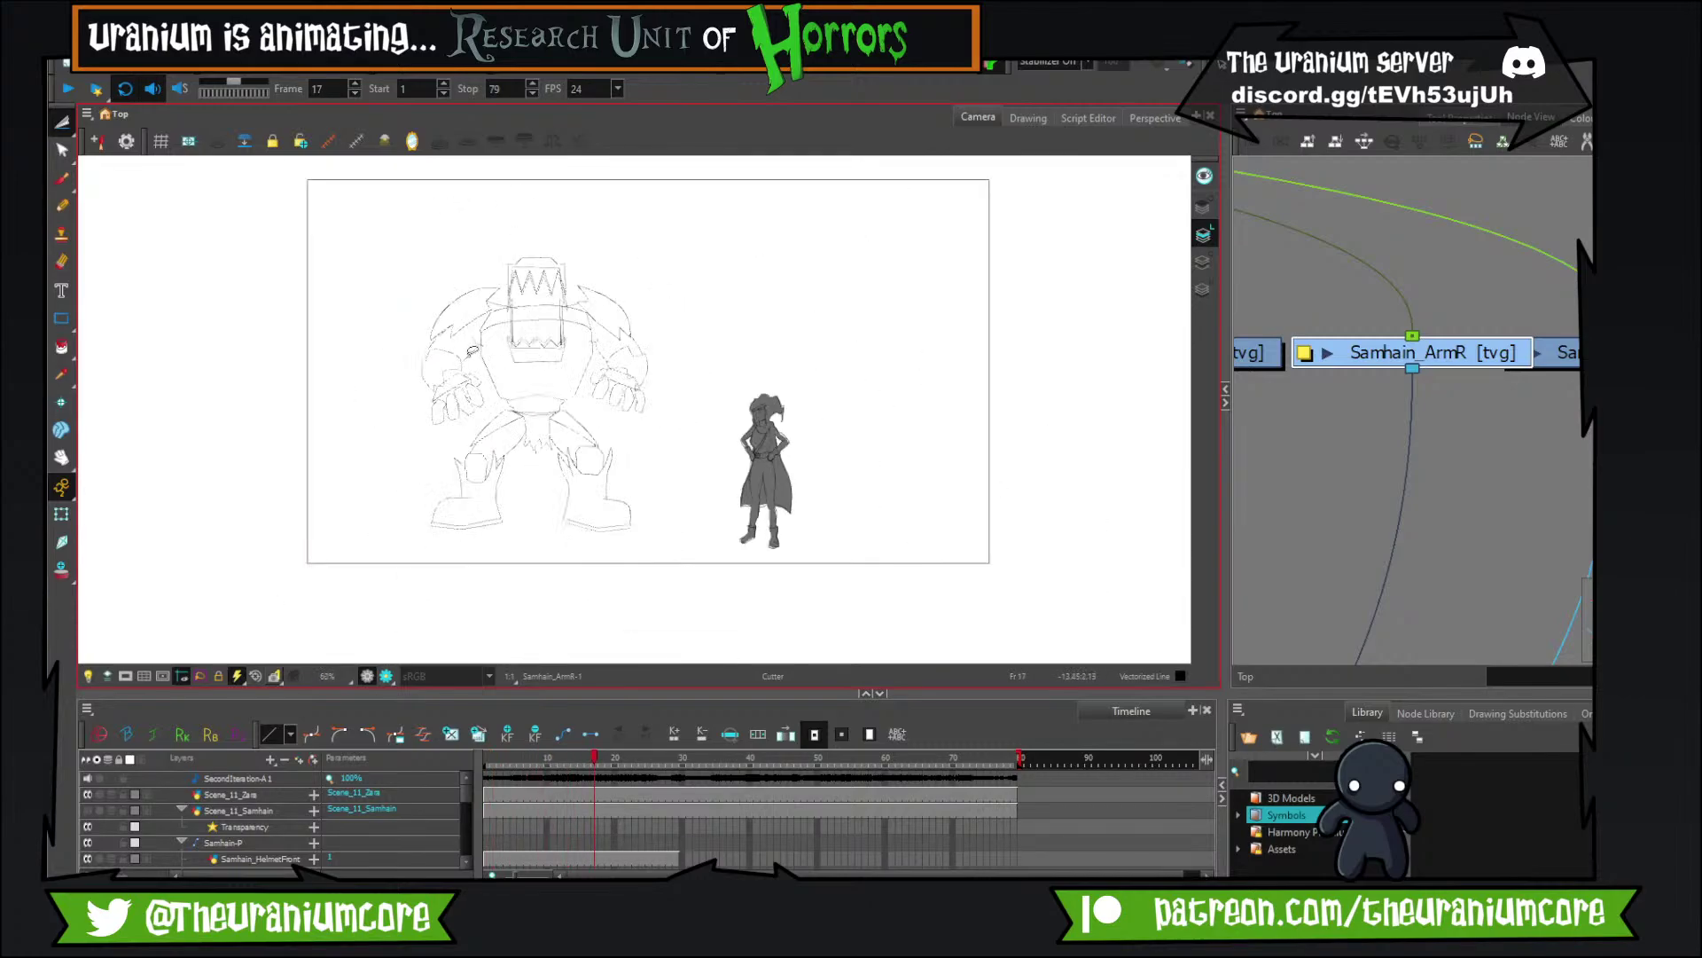
scroll(473, 350, "up", 2)
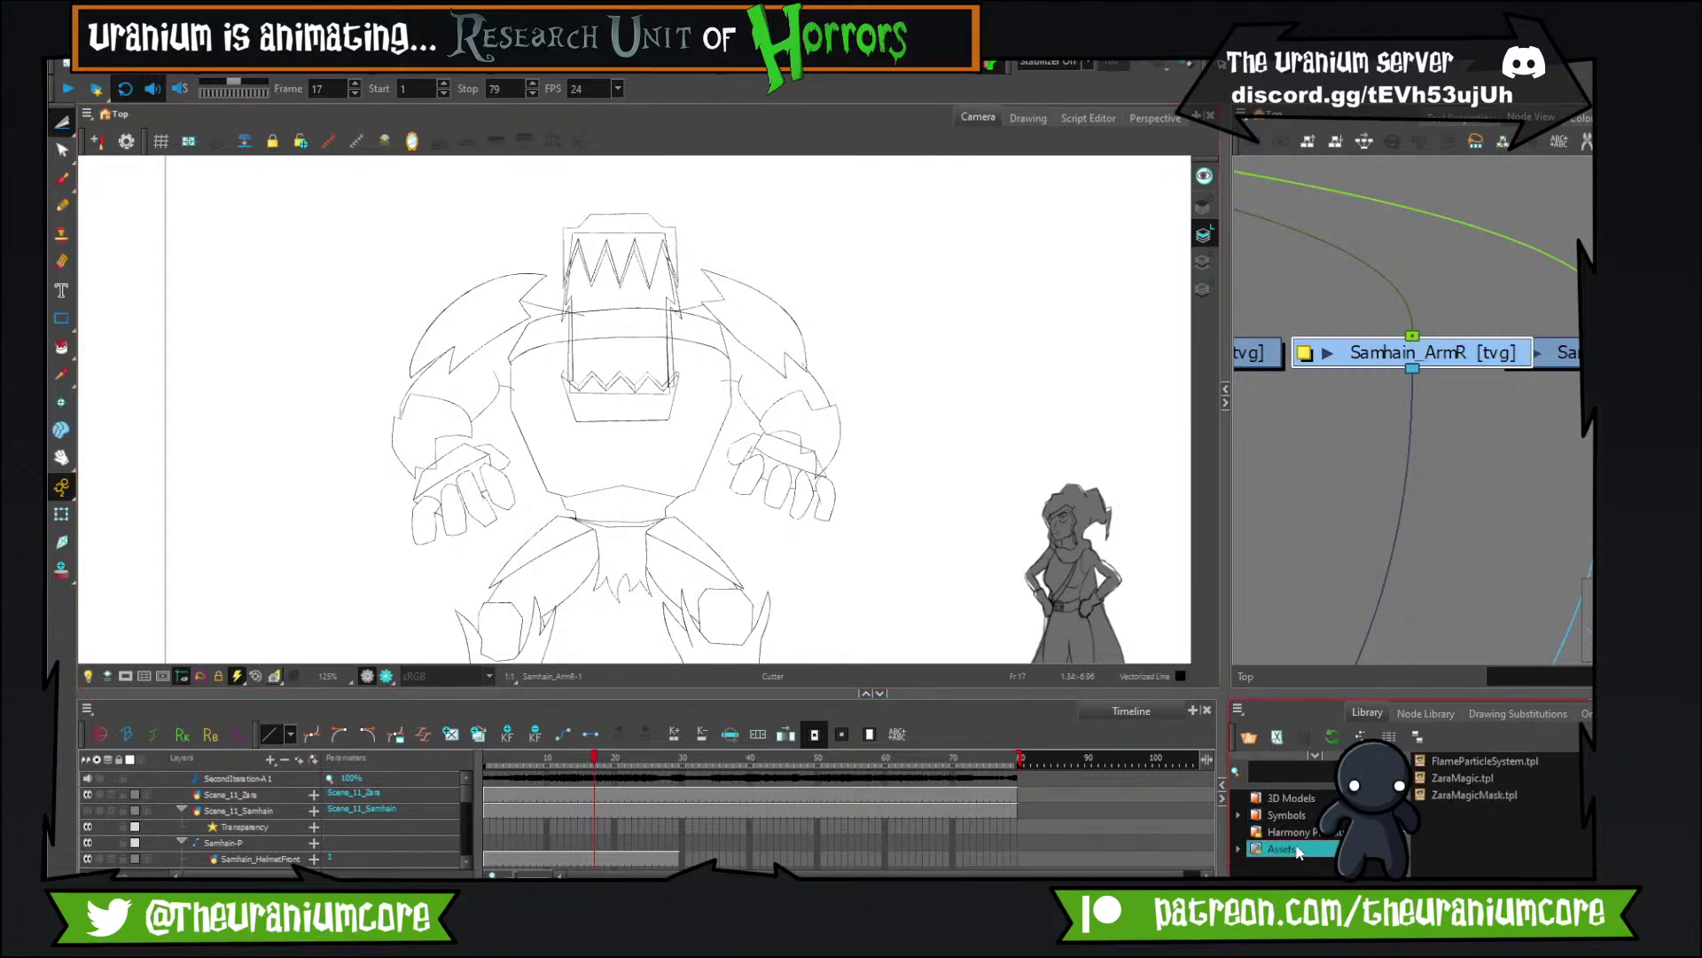
Open the Samhain folder in the library's Assets and select the SamhainHead.tpl template.
left_click(1261, 850)
left_click(1238, 848)
left_click(1303, 849)
left_click(1463, 778)
left_click(1472, 763)
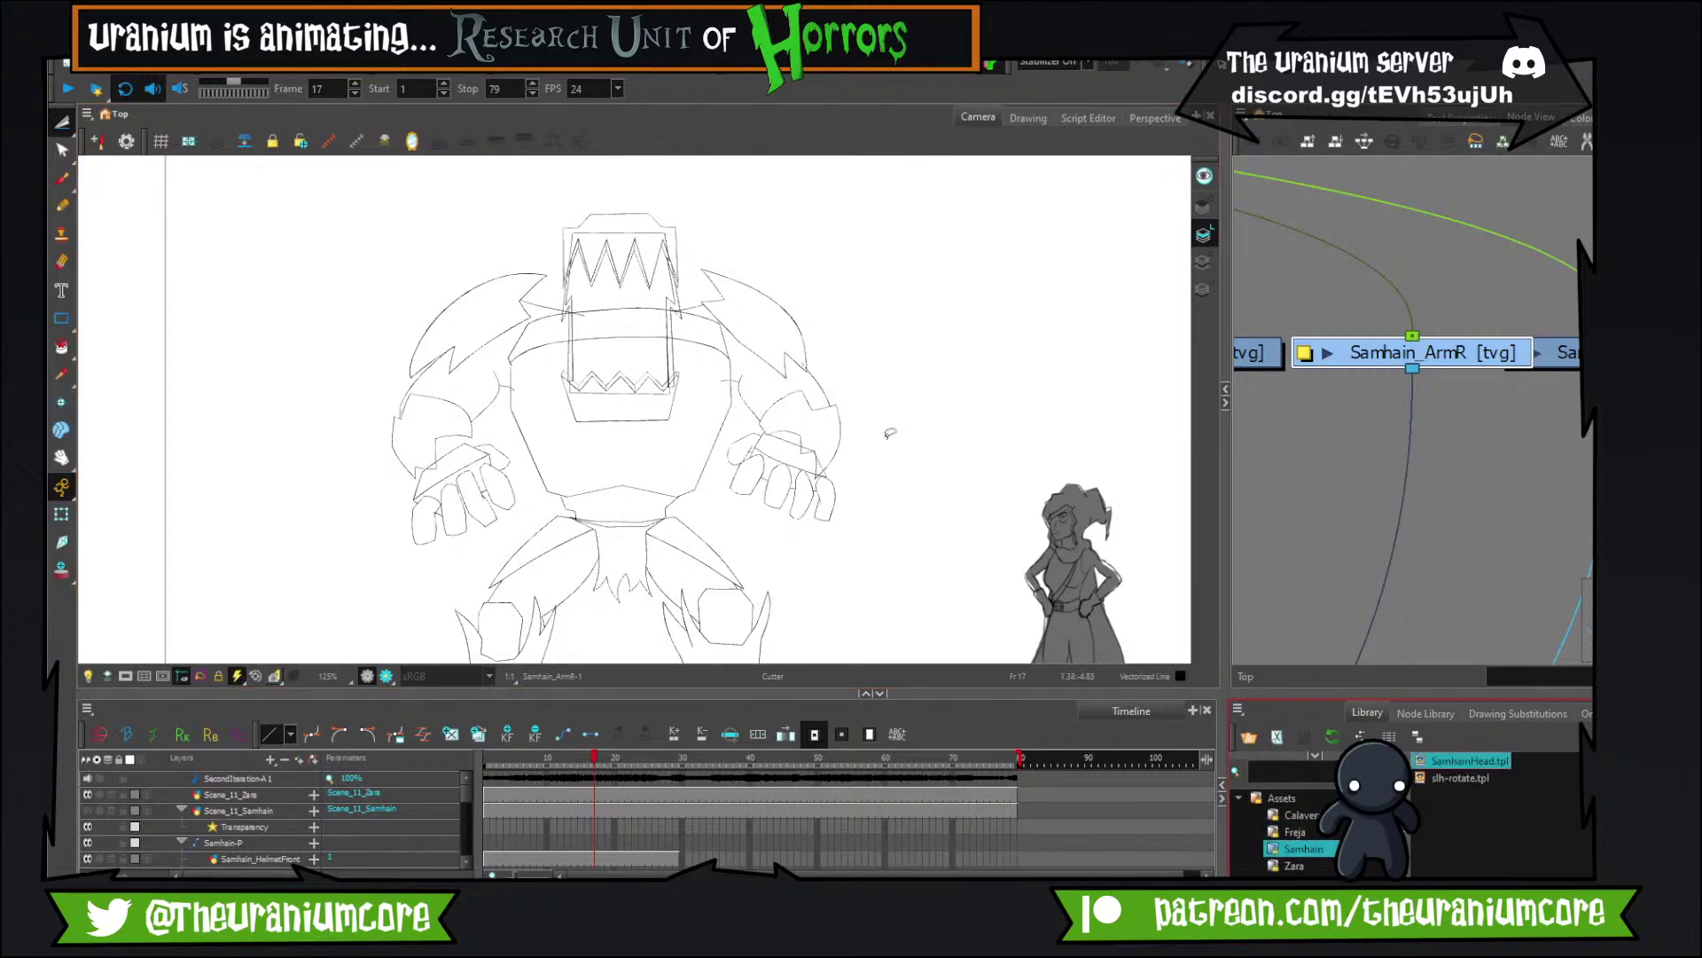
left_click(60, 41)
left_click(86, 136)
Move the Samhain_HelmetFront node away from Samhain_Head and place the SamhainHead template in the gap between them.
scroll(496, 257, "down", 1)
scroll(1428, 489, "down", 4)
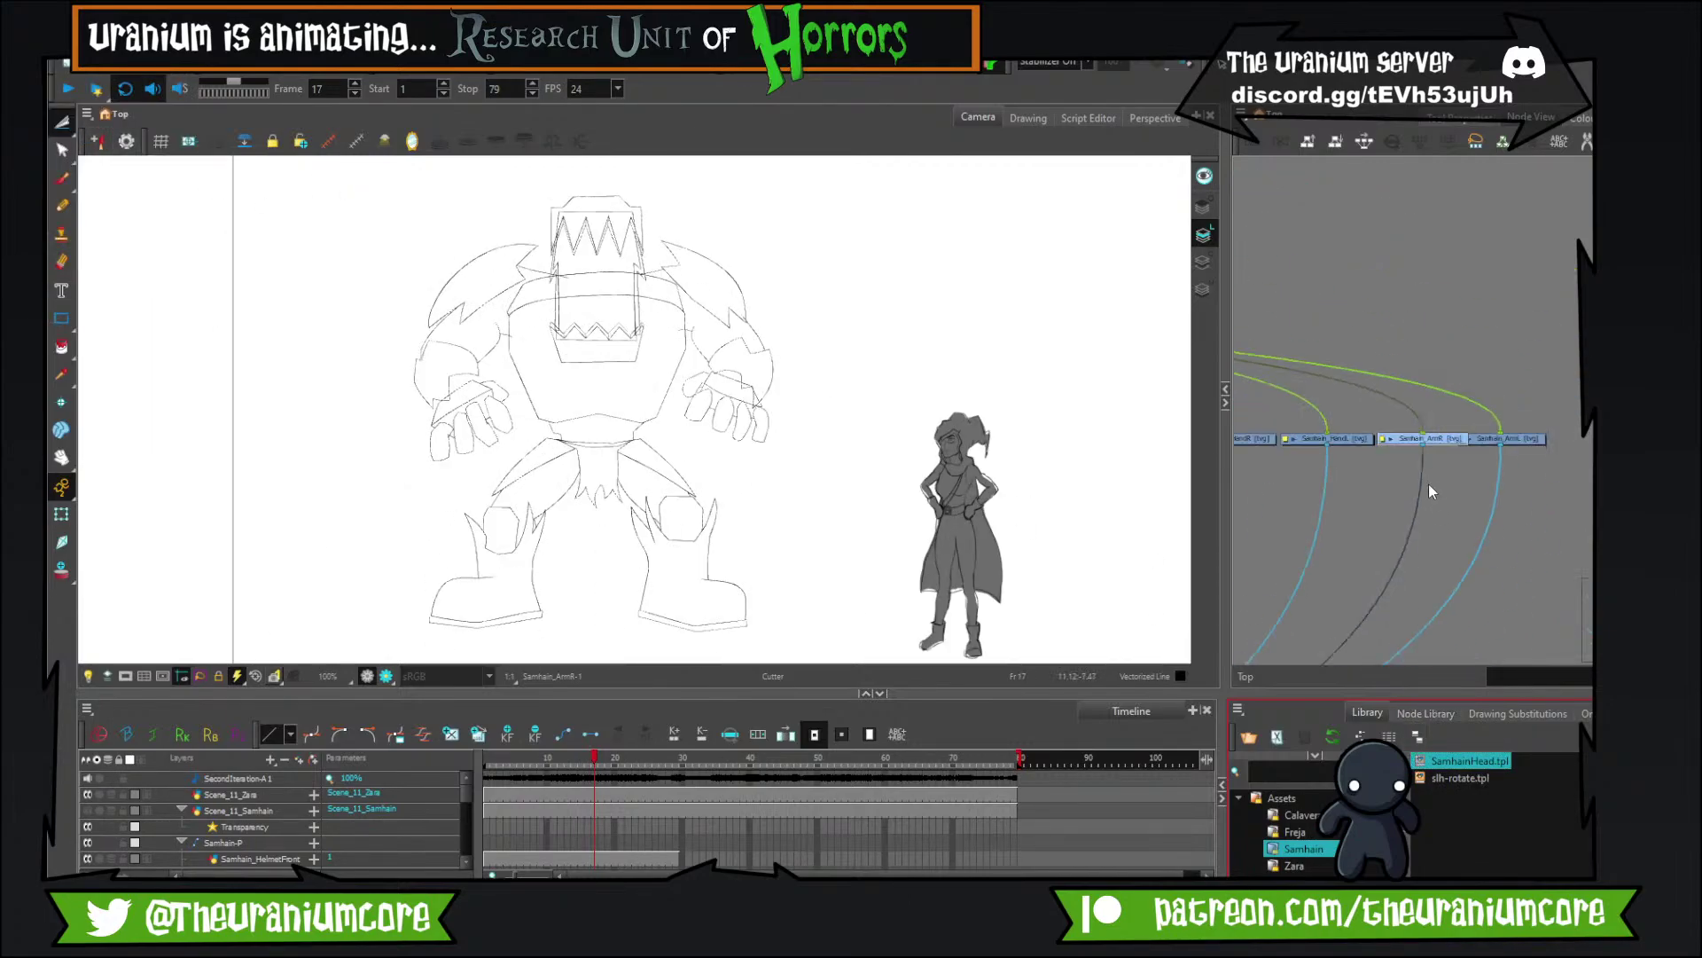
scroll(1428, 492, "down", 2)
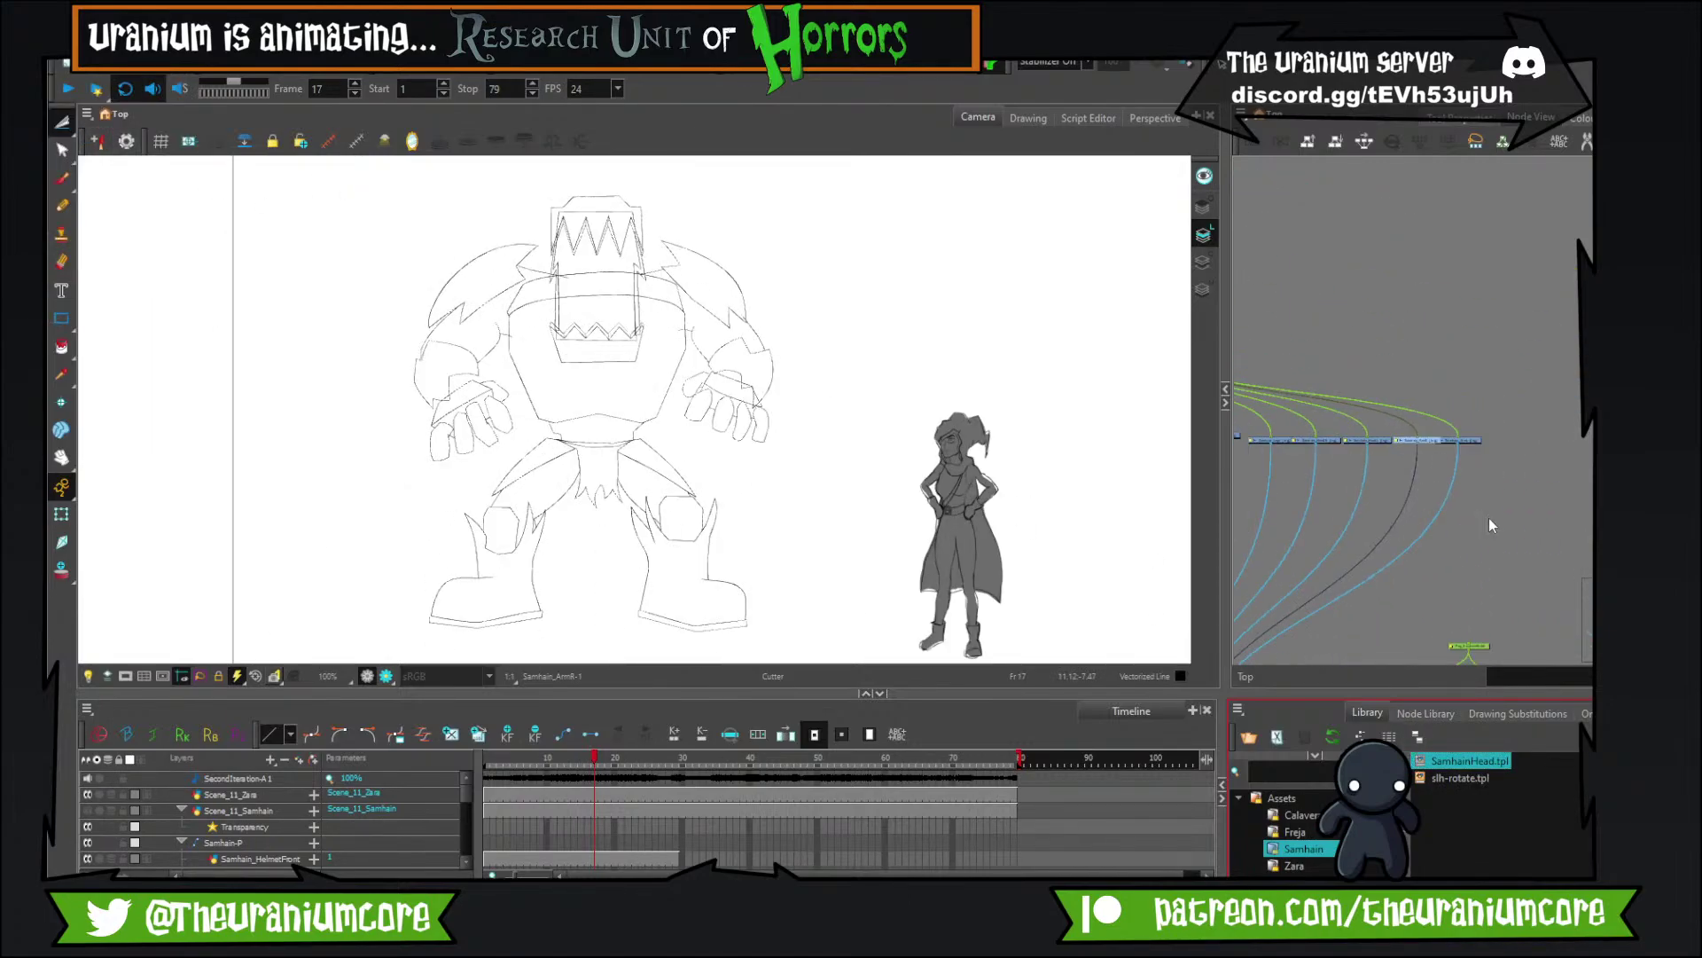
scroll(1348, 479, "down", 3)
scroll(1307, 492, "up", 3)
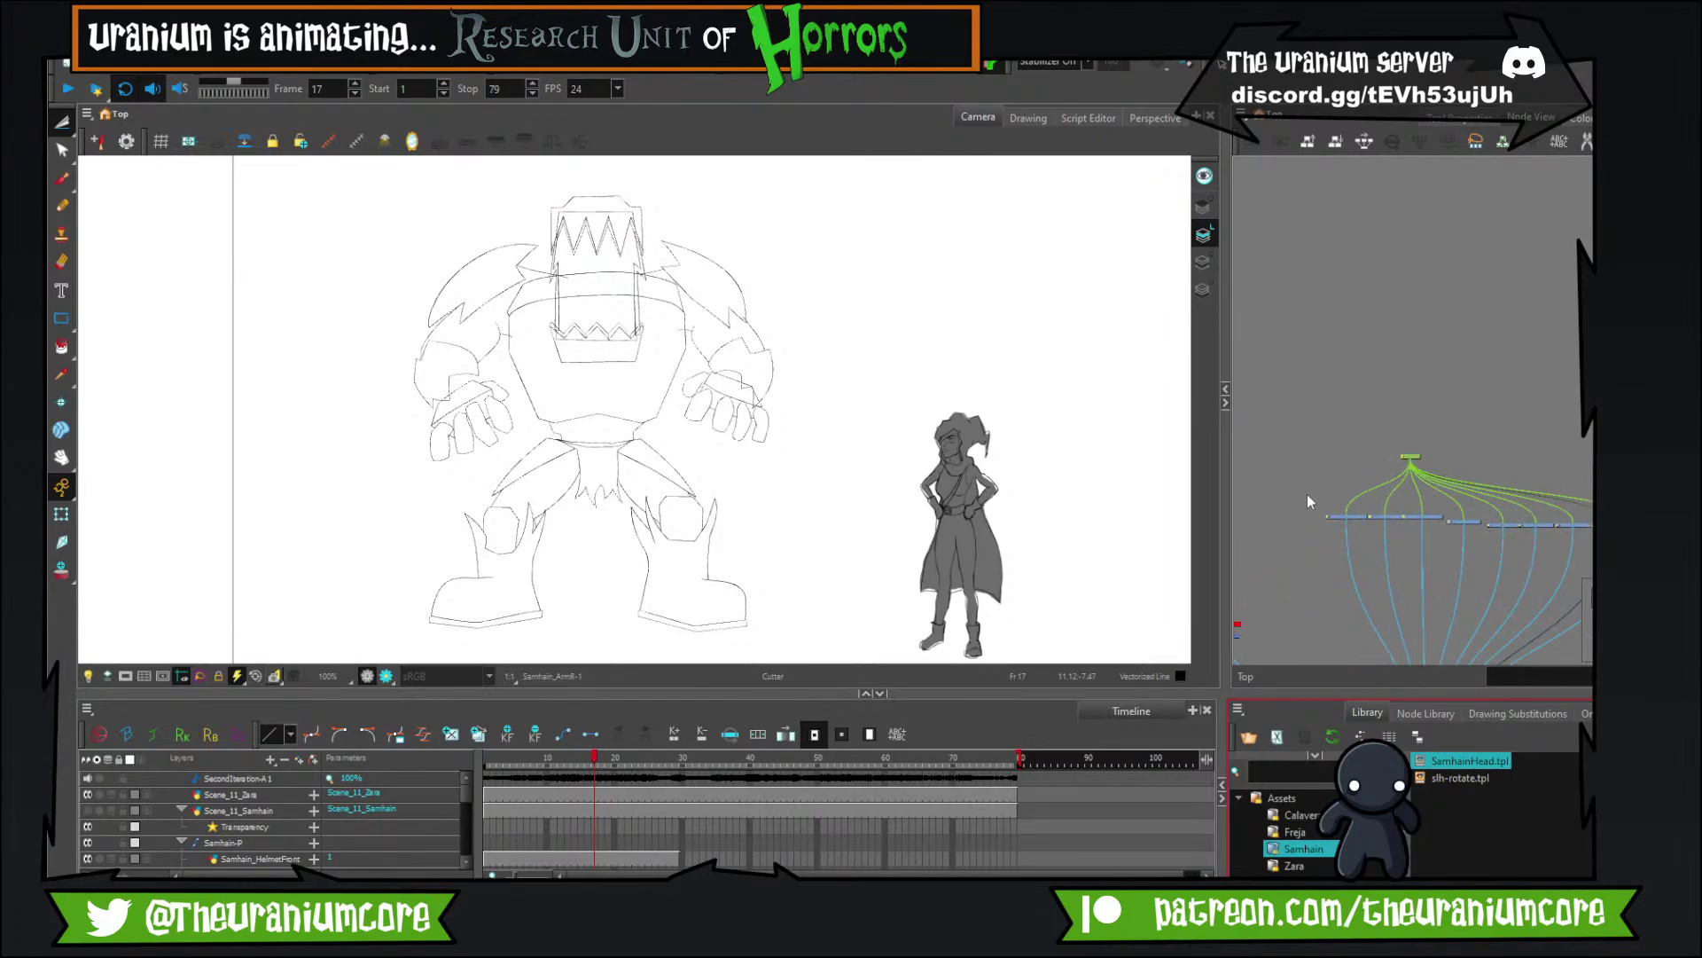
scroll(1358, 481, "up", 4)
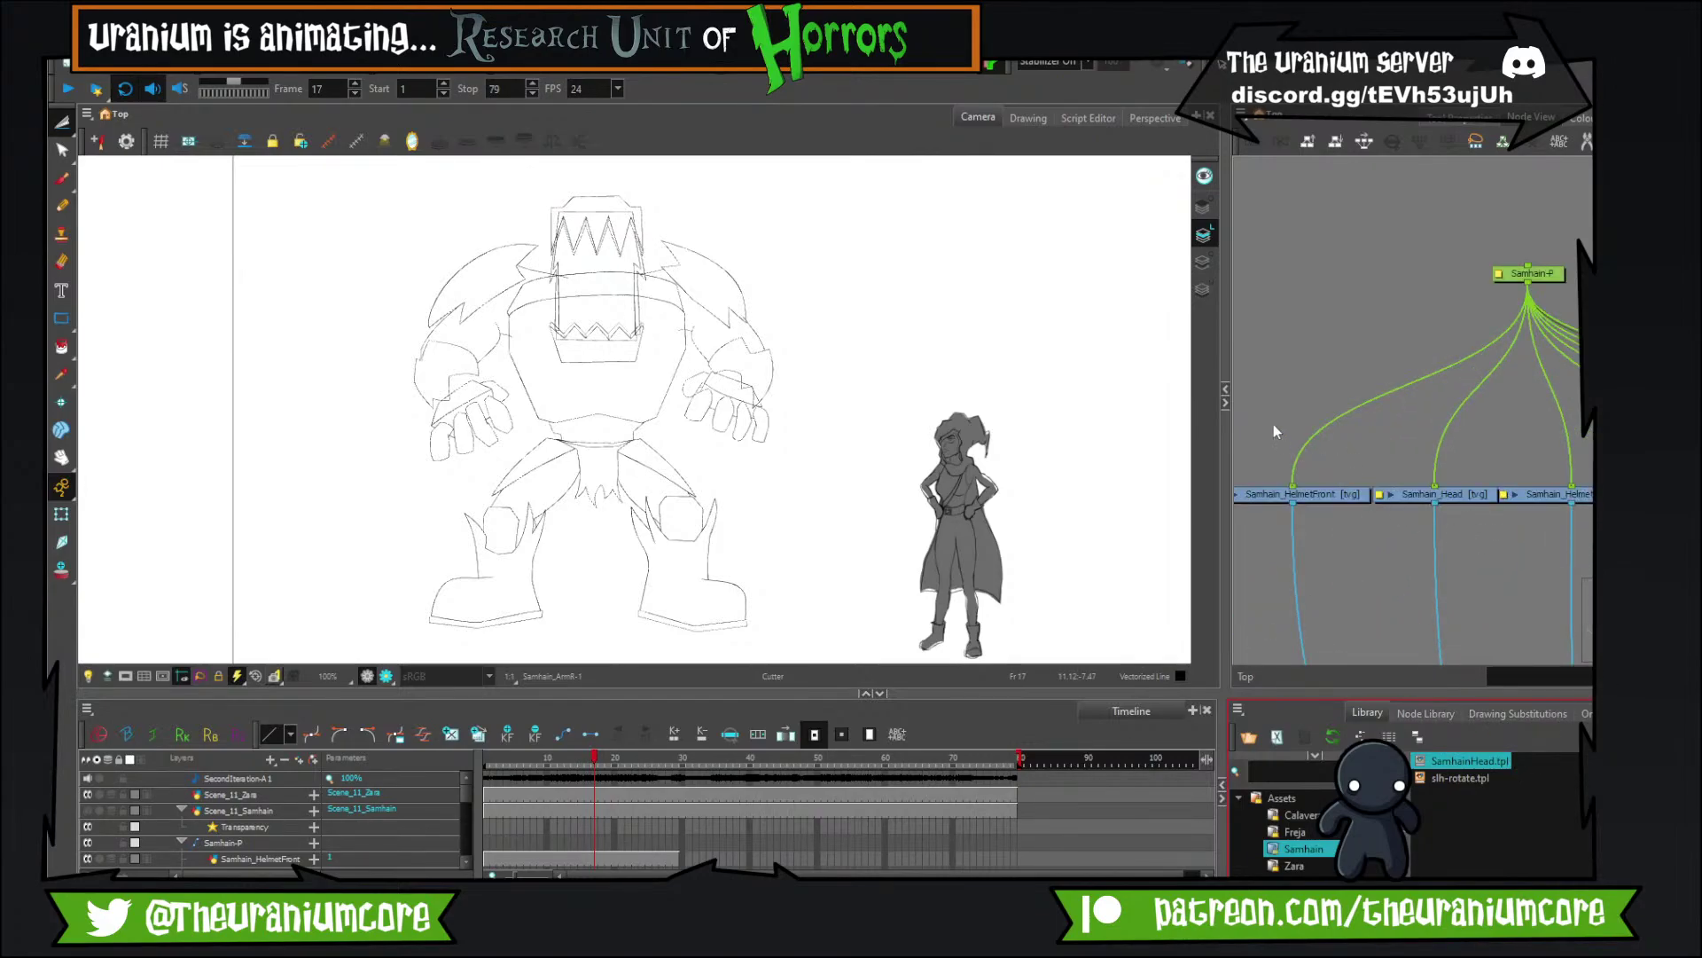
left_click_drag(1259, 415, 1215, 480)
scroll(1322, 434, "down", 3)
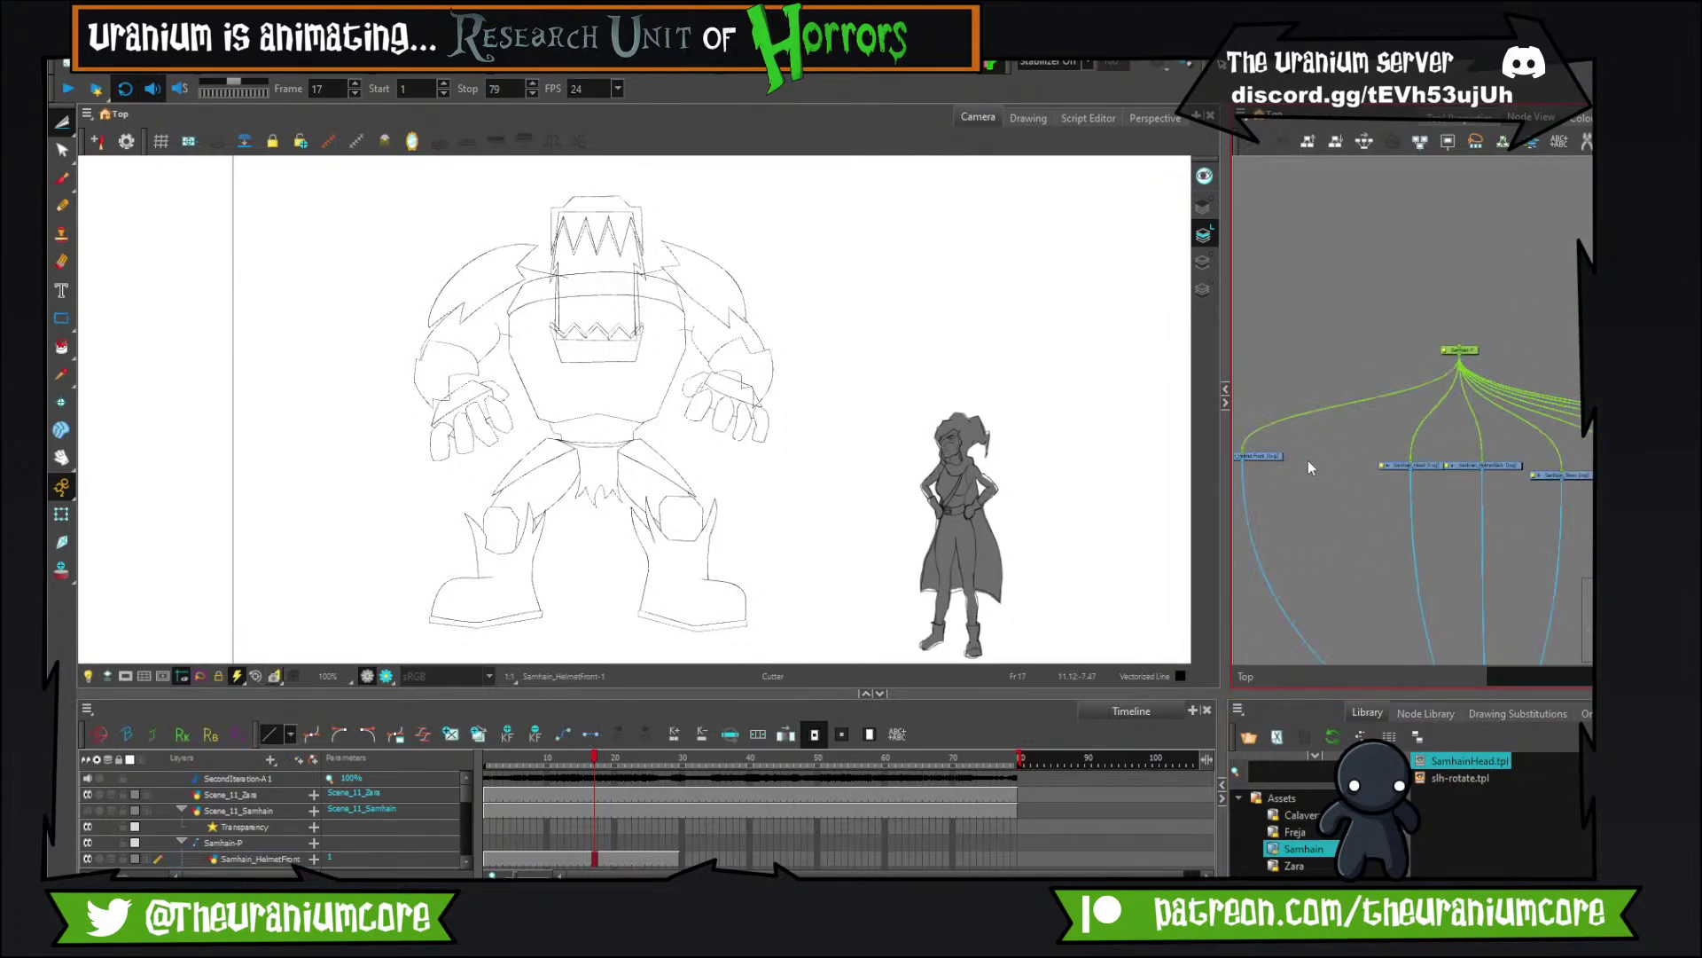
left_click_drag(1479, 762, 1328, 473)
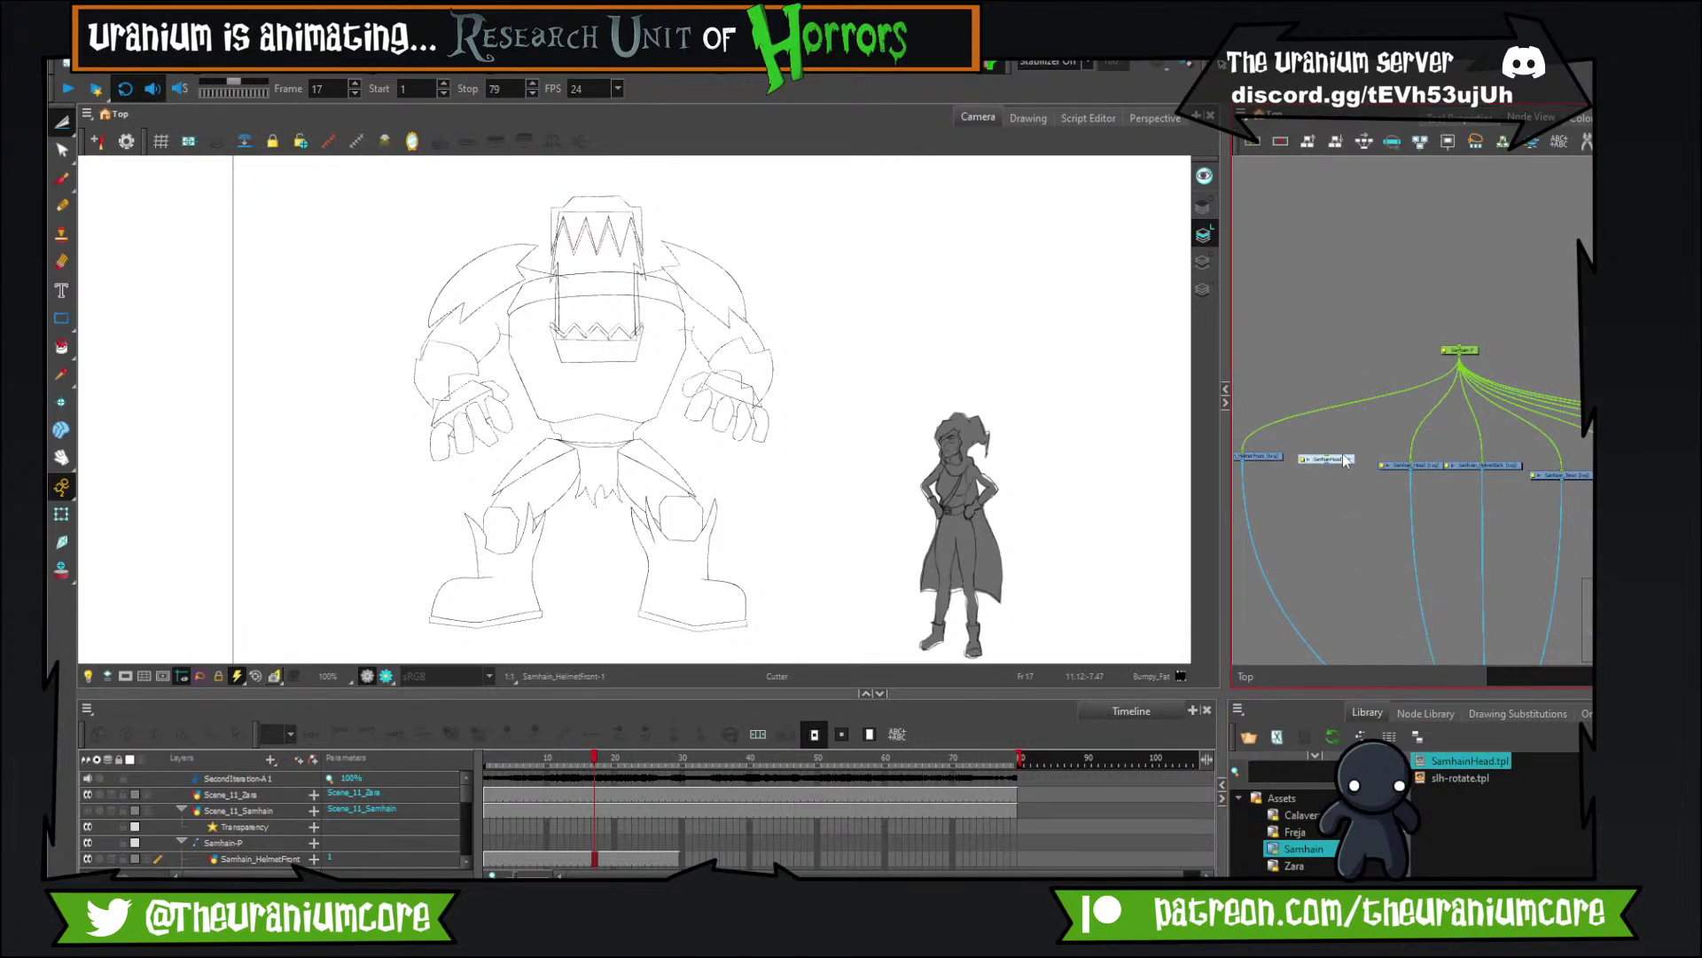
Connect the SamhainHead group to the Samhain-P peg and to the composite that gathers the robot's drawings.
scroll(1345, 460, "up", 2)
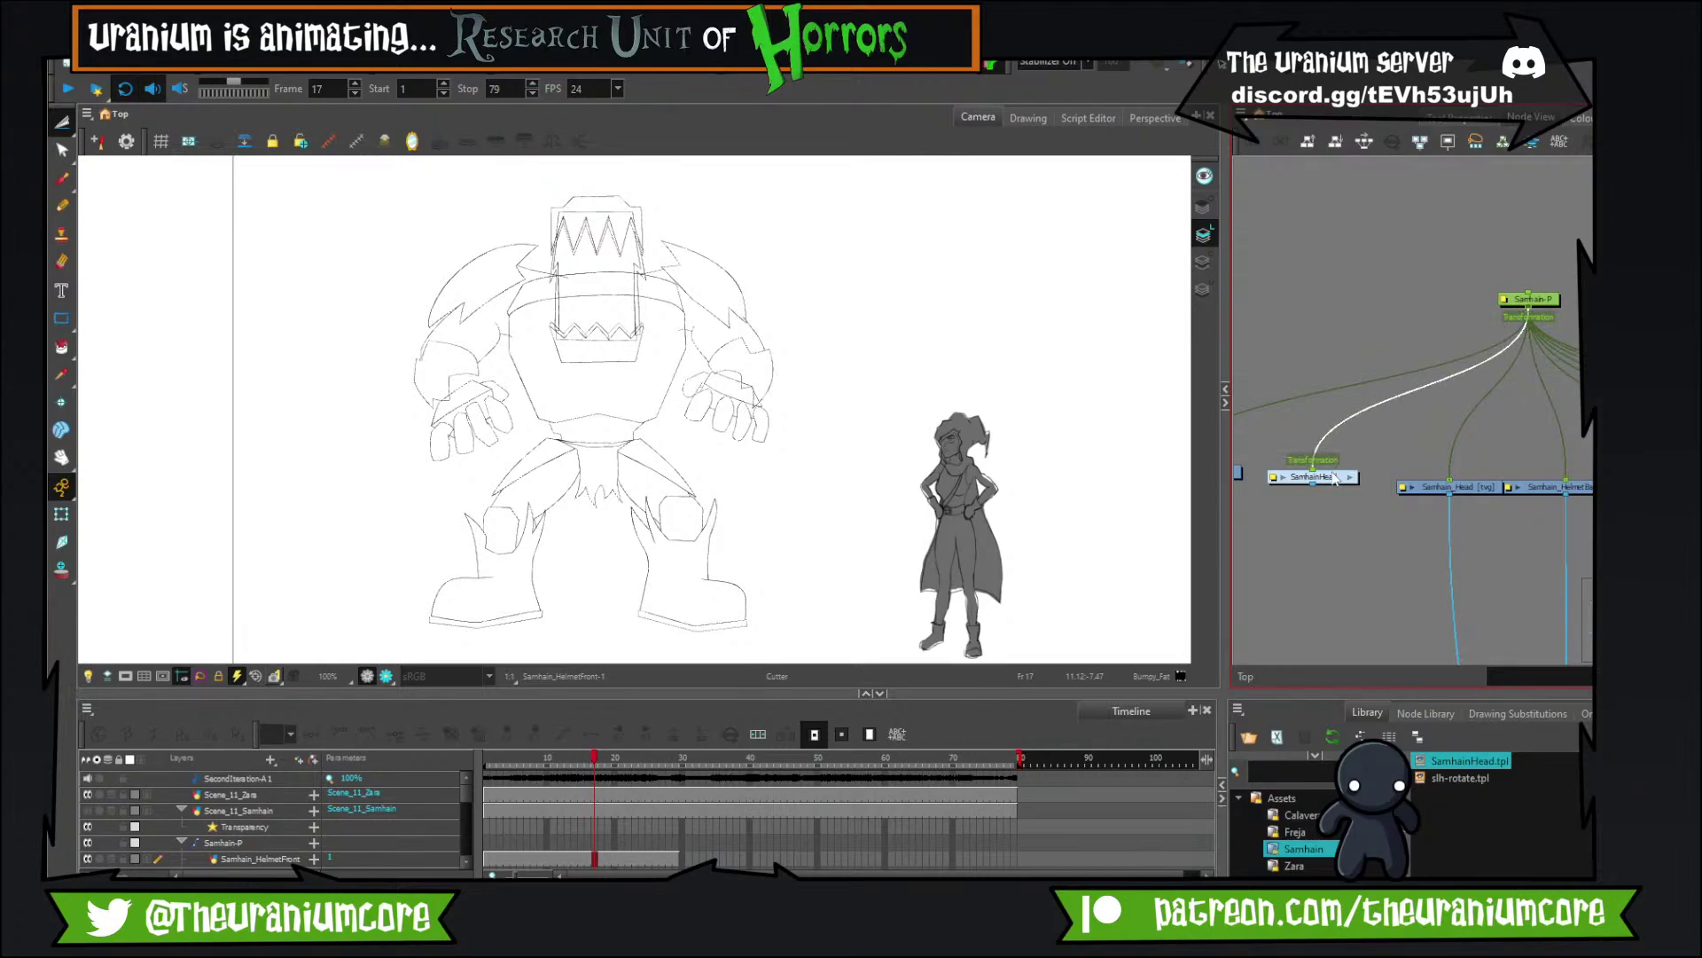
scroll(1328, 515, "down", 5)
scroll(1366, 612, "up", 6)
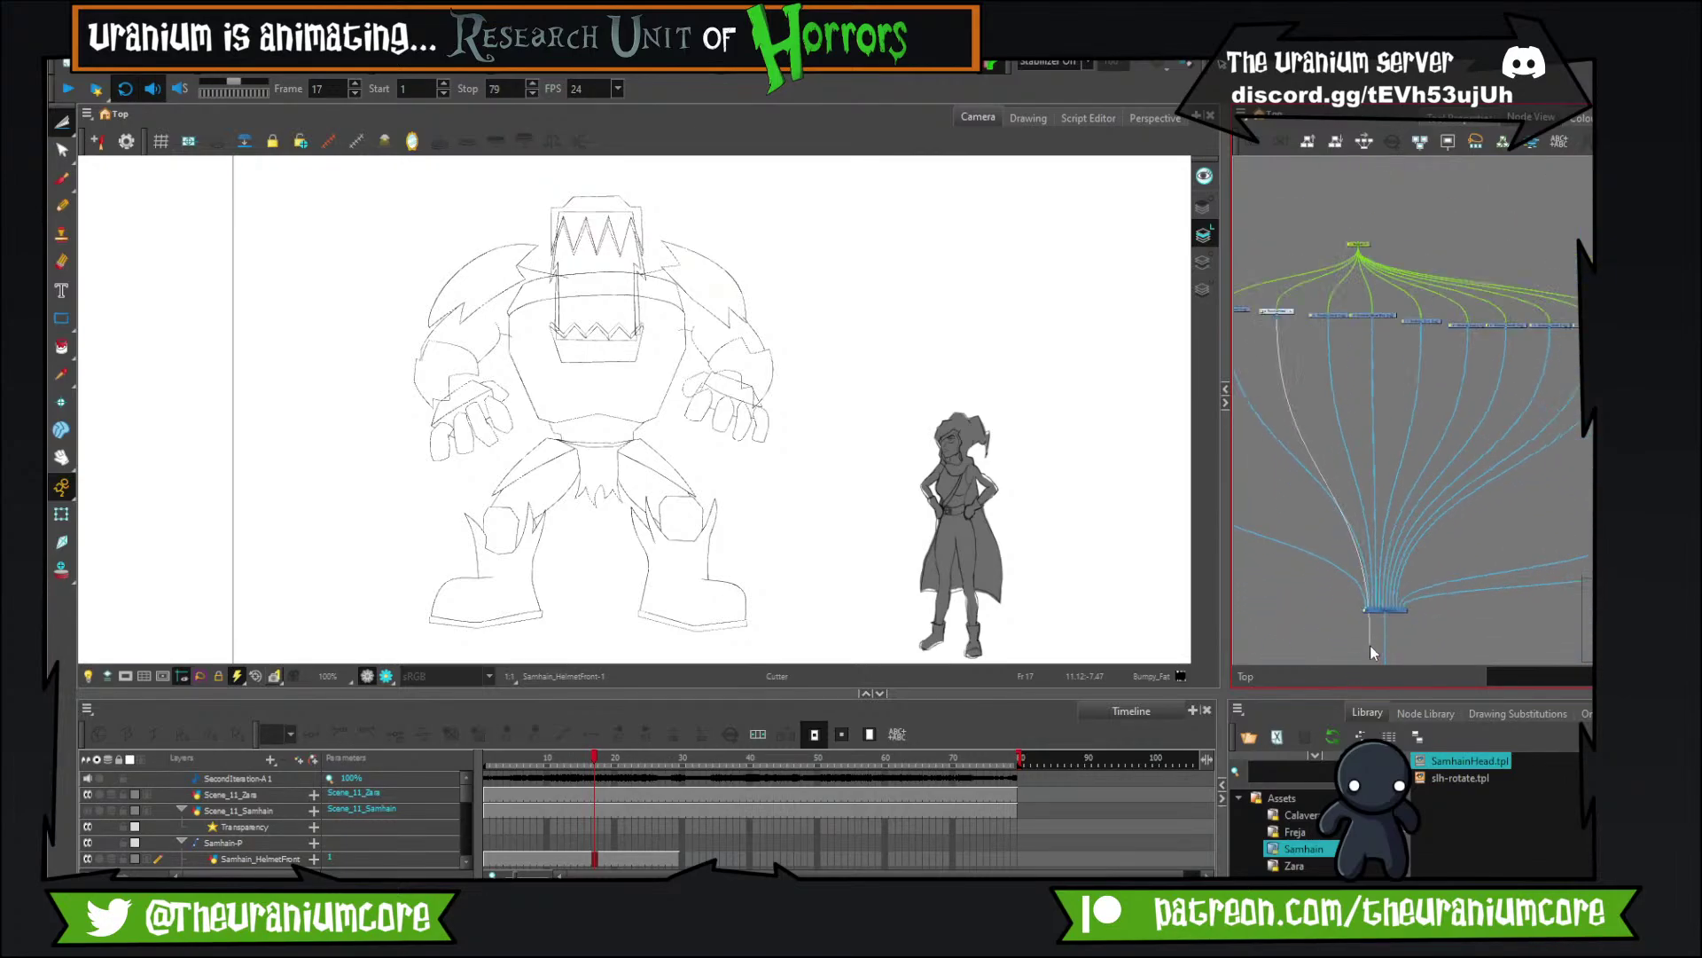
left_click_drag(1369, 586, 1370, 584)
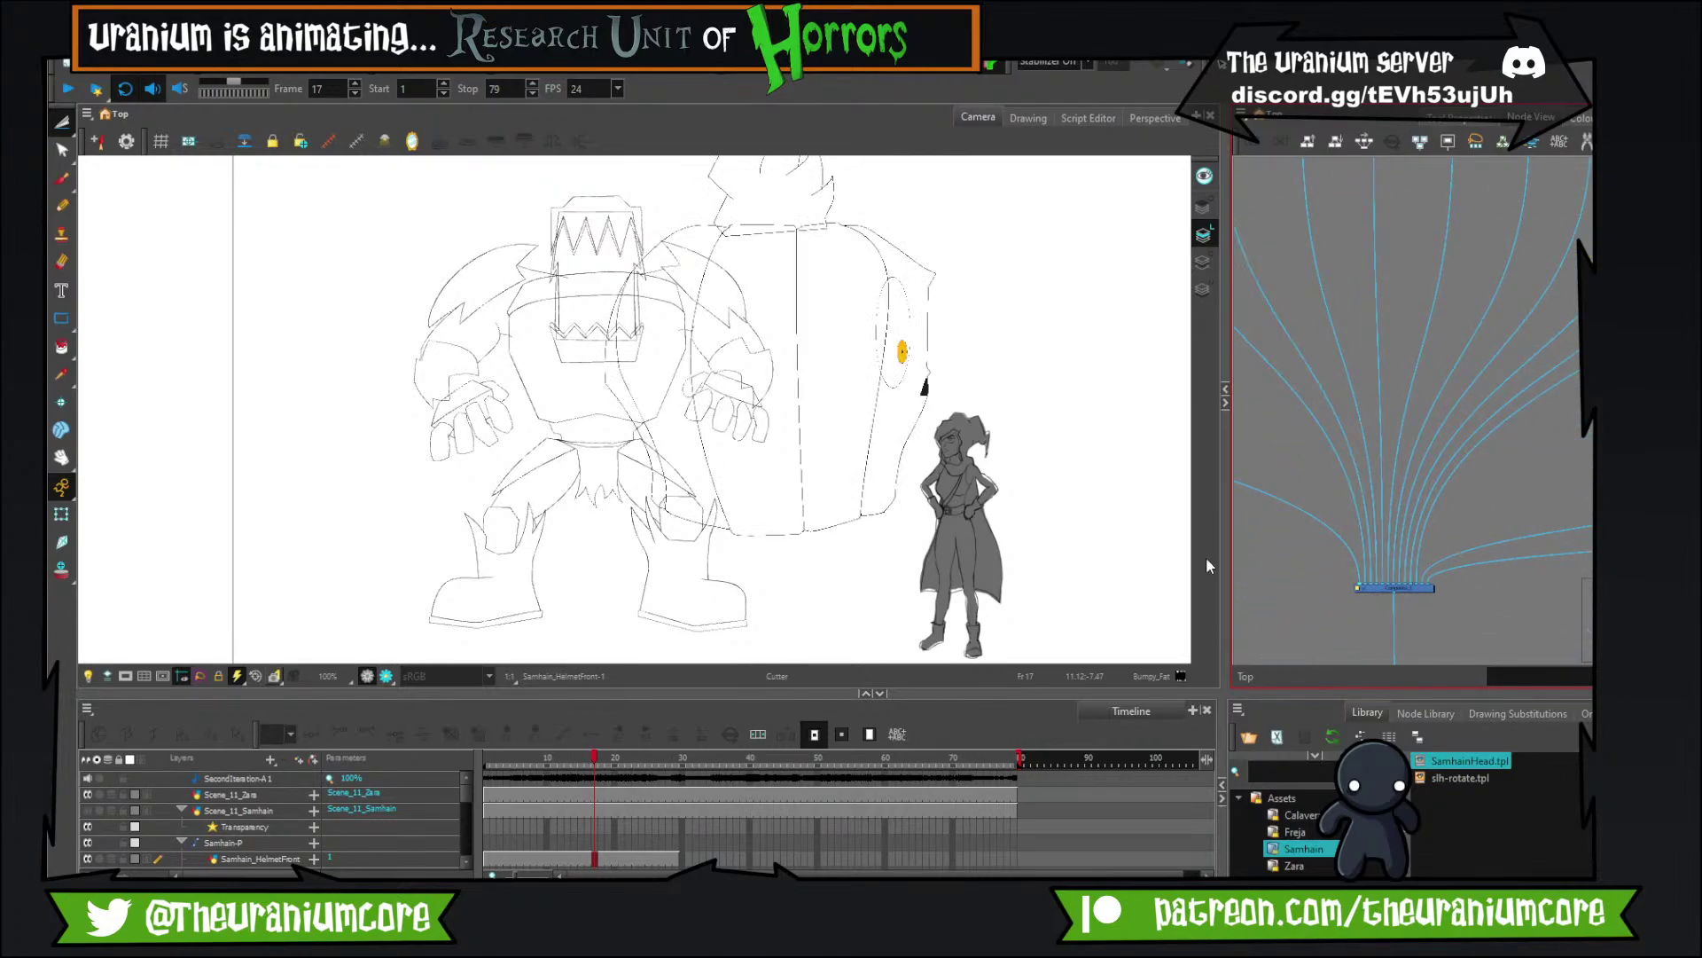
Step back and forth through frames 1 to 18 to examine the imported pumpkin head's rotation.
scroll(746, 589, "down", 1)
key("period")
key("period")
key("comma")
key("comma")
key("comma")
key("comma")
key("comma")
key("comma")
key("comma")
key("comma")
key("comma")
key("comma")
key("comma")
key("comma")
key("comma")
key("comma")
key("comma")
key("comma")
key("comma")
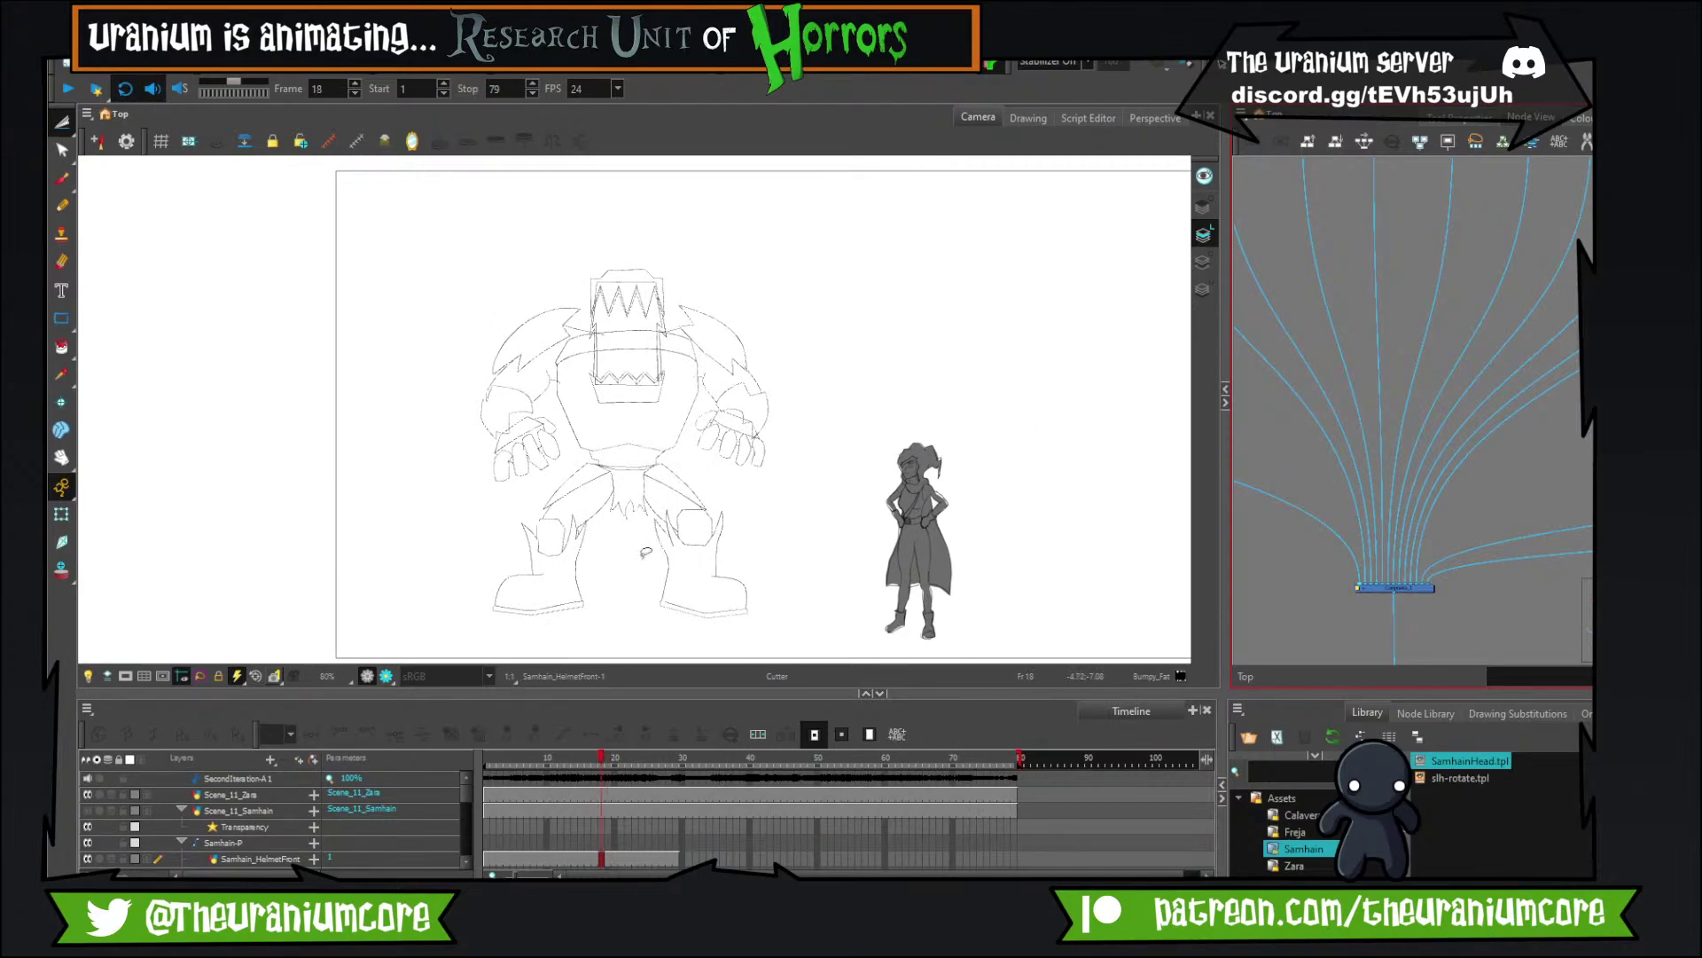
key("period")
key("period")
key("period")
key("period")
key("period")
key("period")
key("period")
key("period")
key("period")
key("period")
key("period")
key("period")
key("period")
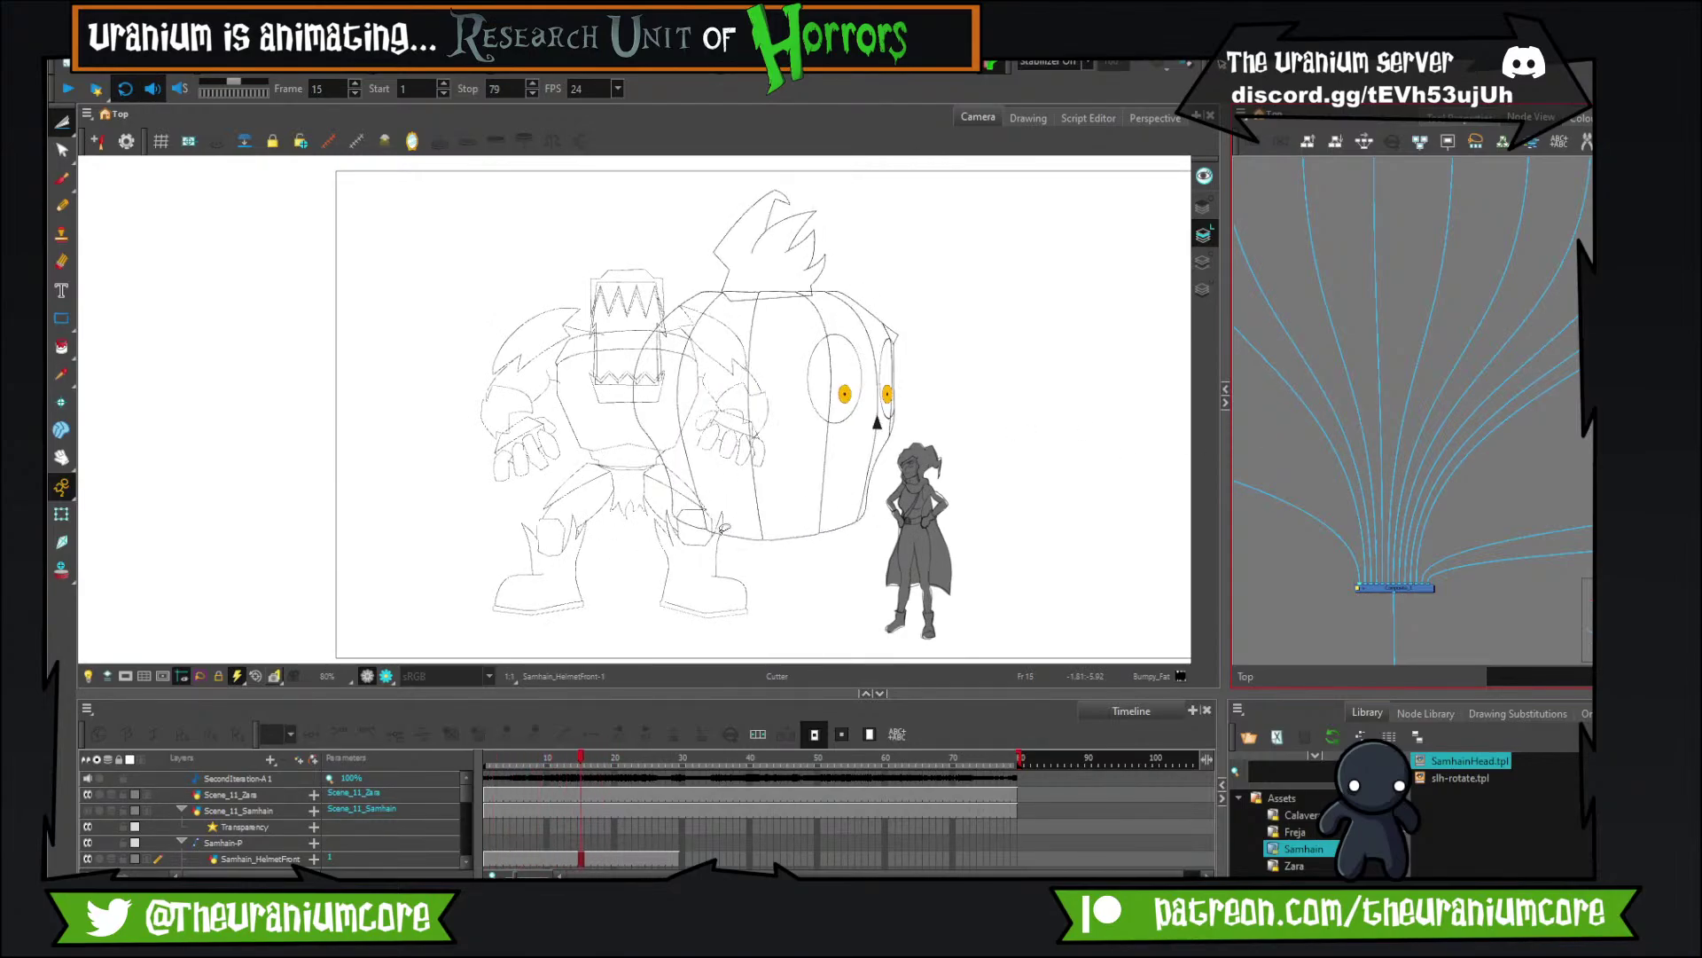
key("comma")
key("comma")
key("comma")
key("comma")
key("comma")
key("comma")
key("comma")
key("comma")
key("comma")
key("comma")
key("comma")
key("comma")
key("comma")
key("period")
key("period")
key("period")
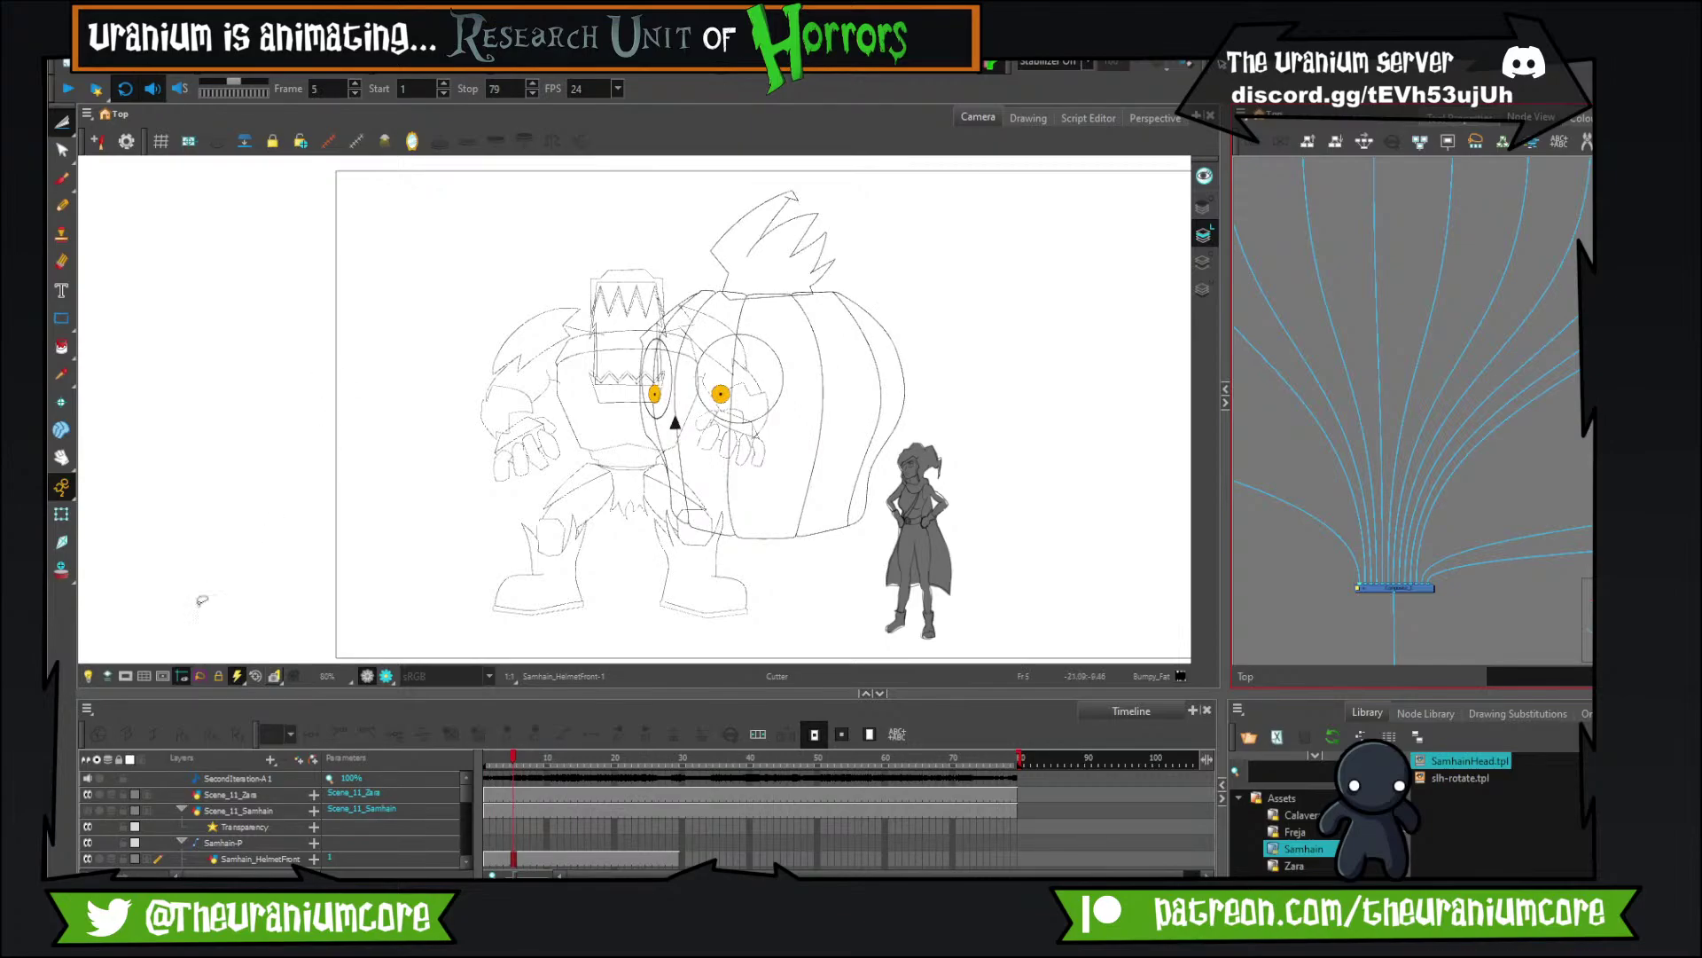
Switch the camera to the rendered view and examine the pumpkin head's colours and eyes.
left_click(387, 676)
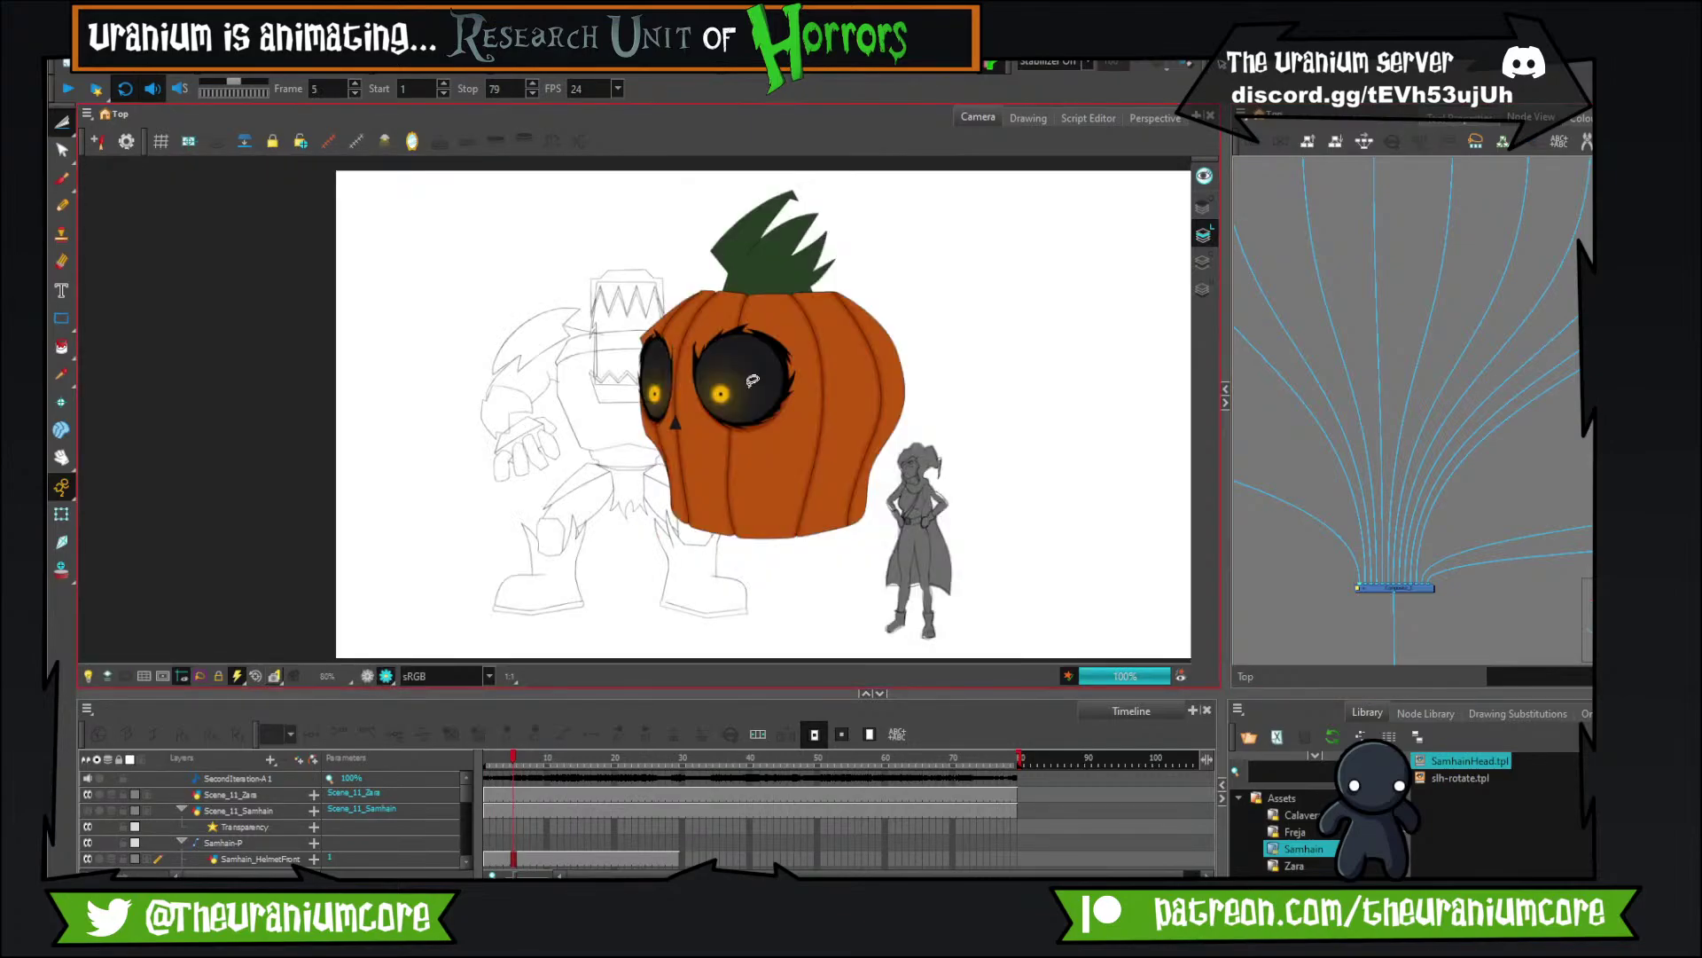
scroll(752, 380, "up", 5)
scroll(700, 385, "down", 6)
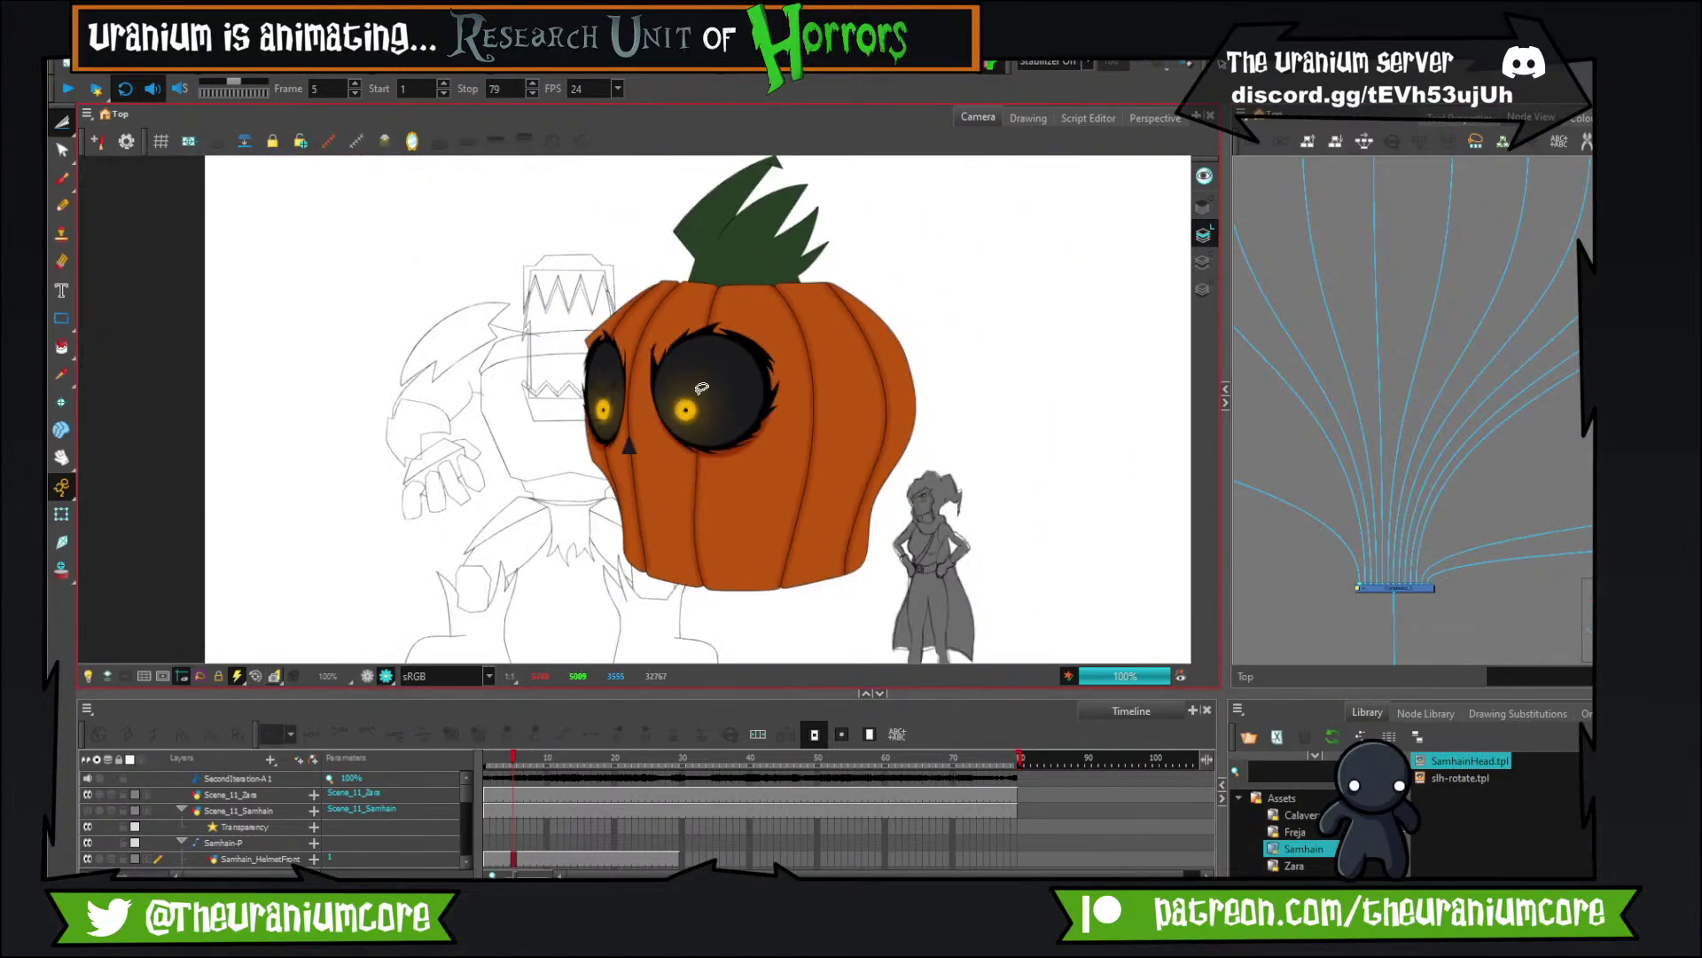
scroll(702, 388, "up", 4)
scroll(701, 387, "down", 3)
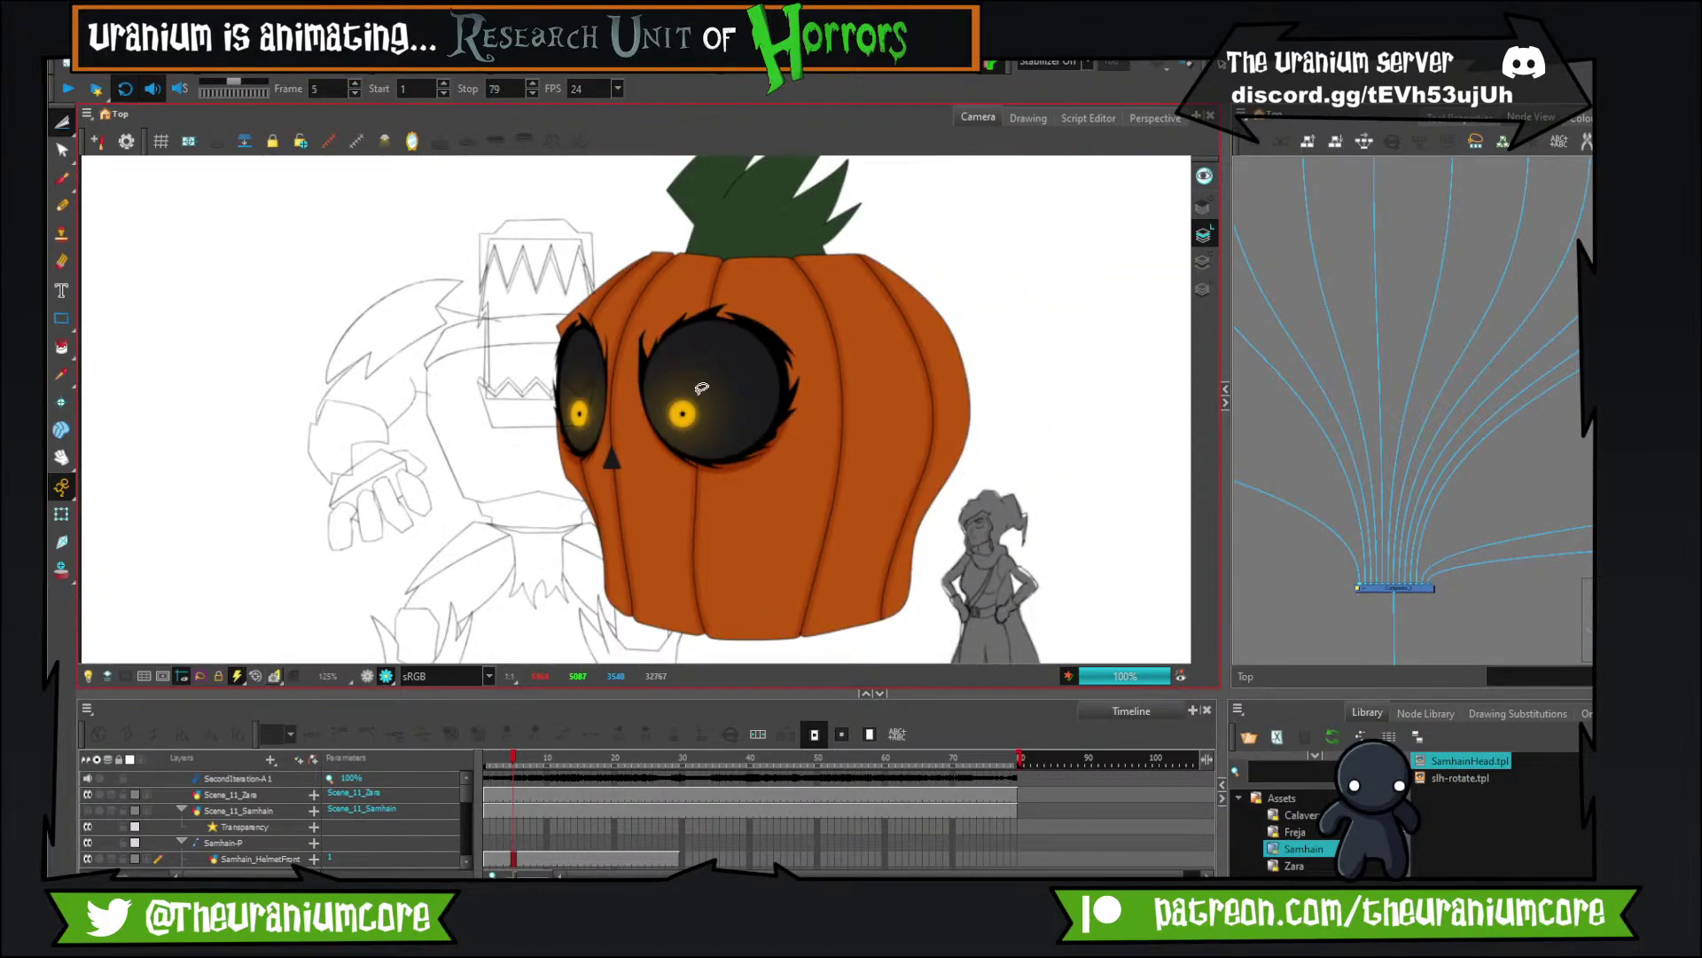
scroll(701, 387, "down", 2)
Step through the frames to frame 11 and examine the rendered pumpkin head as it turns.
key("comma")
key("comma")
key("comma")
key("comma")
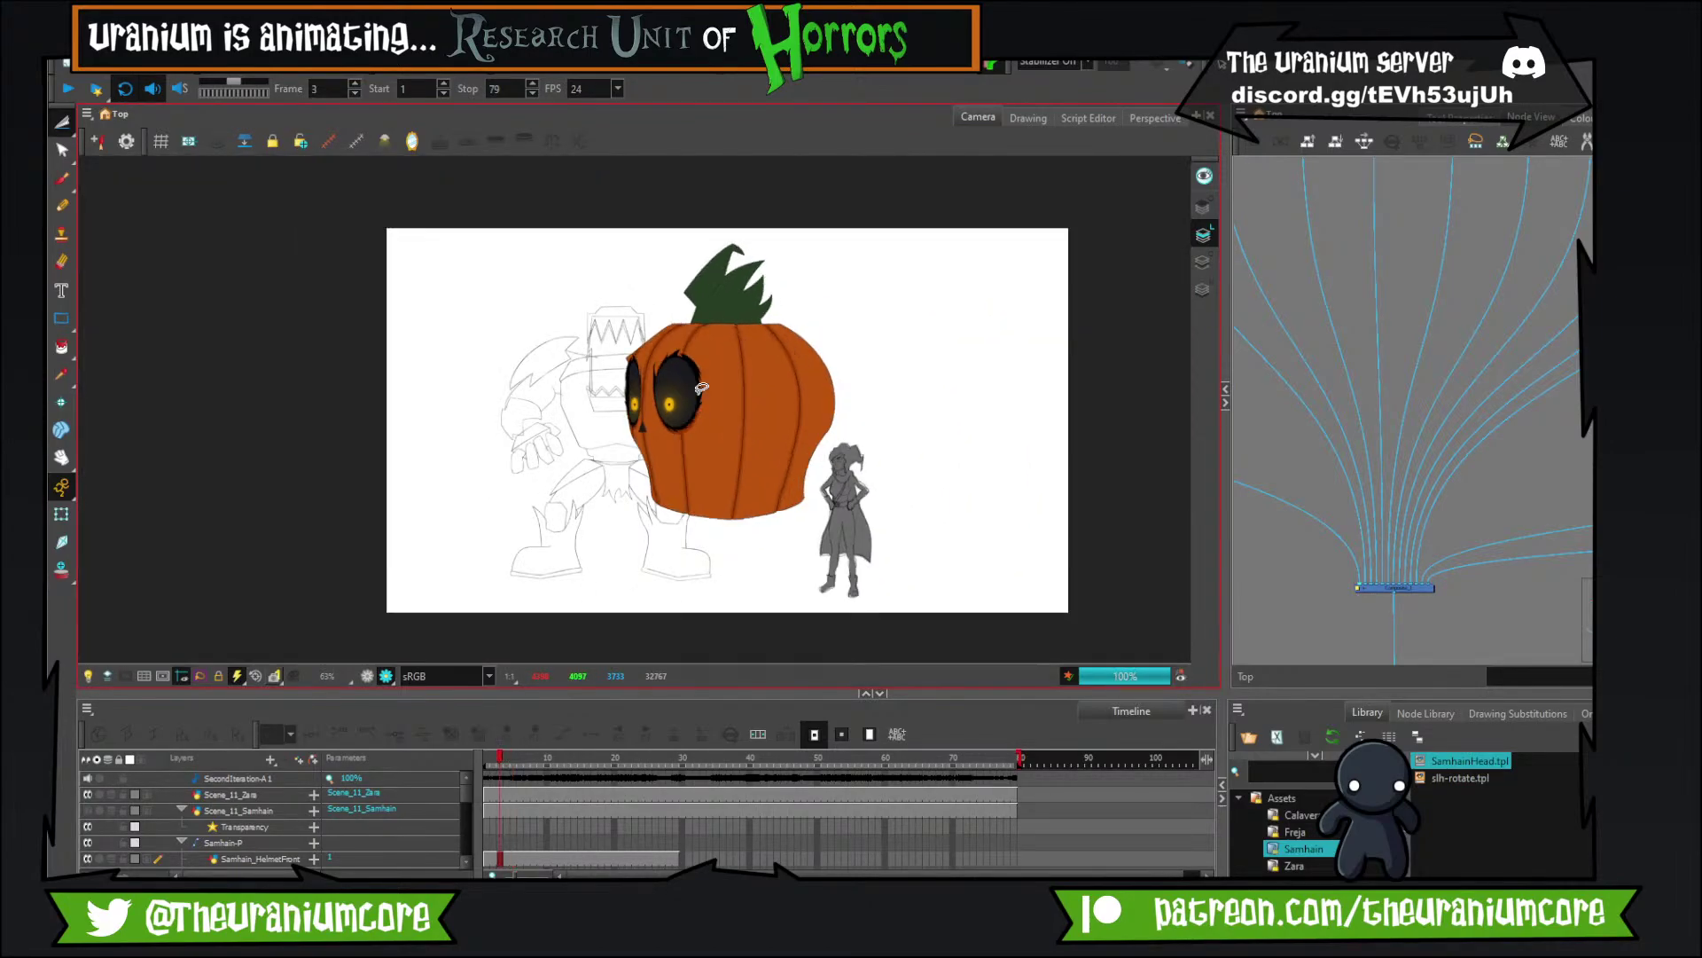
key("period")
key("period")
key("period")
key("period")
key("period")
key("period")
key("period")
key("period")
key("period")
key("period")
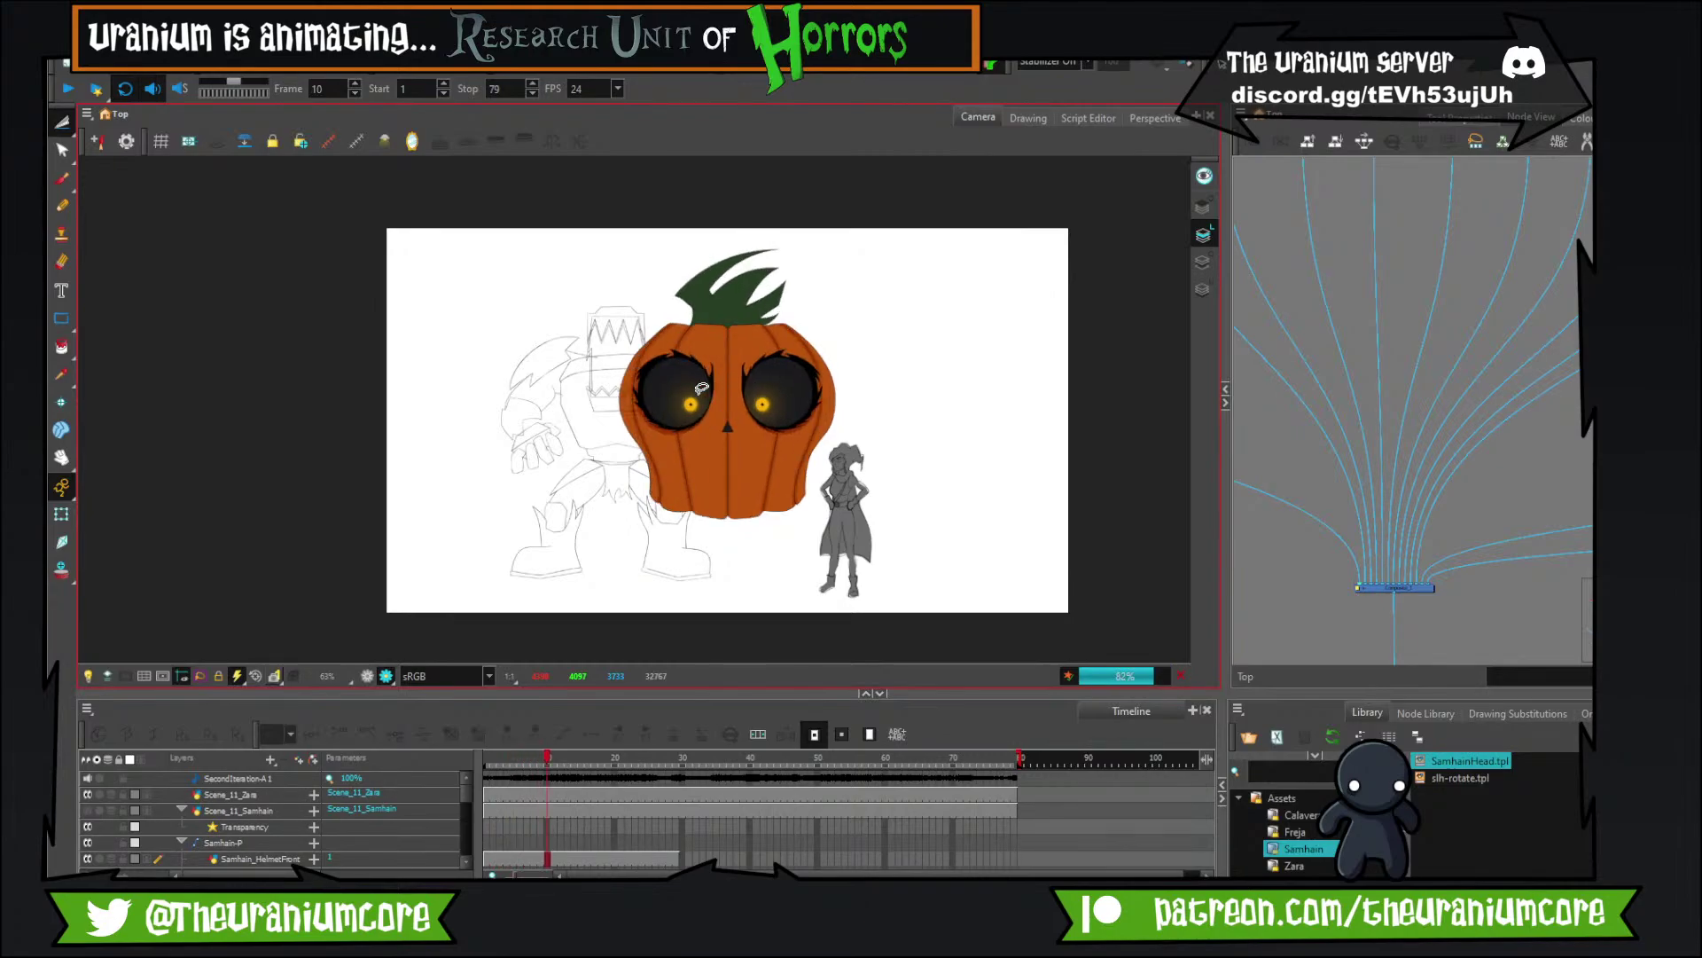
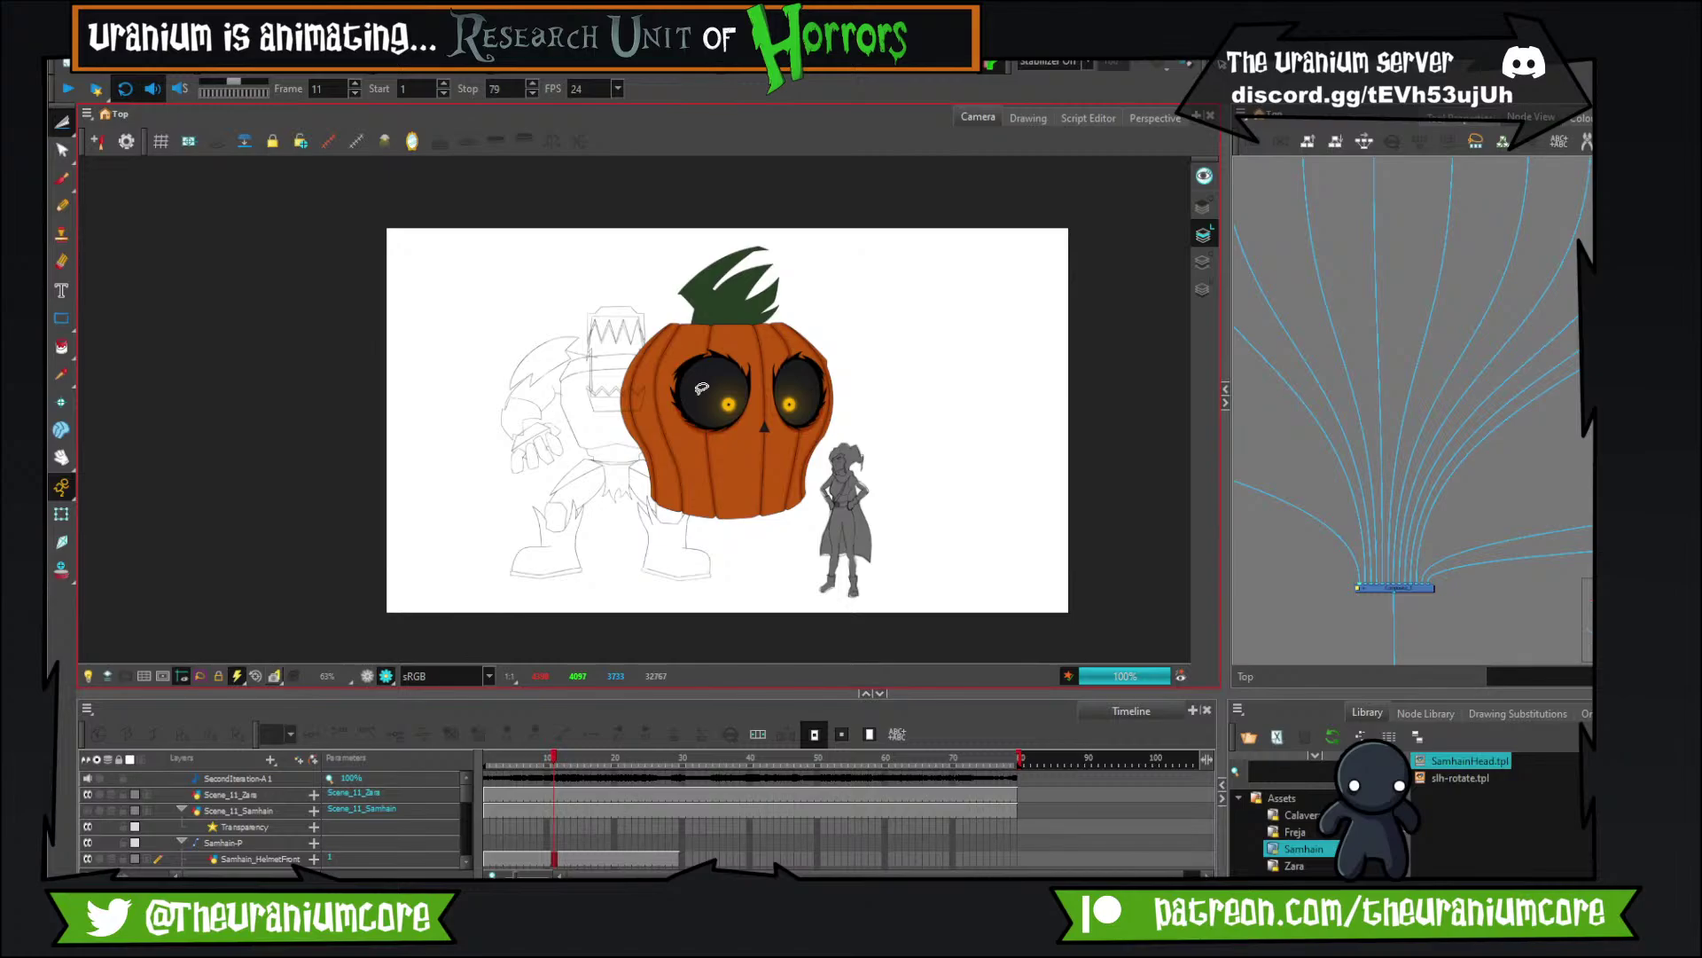
scroll(702, 388, "up", 2)
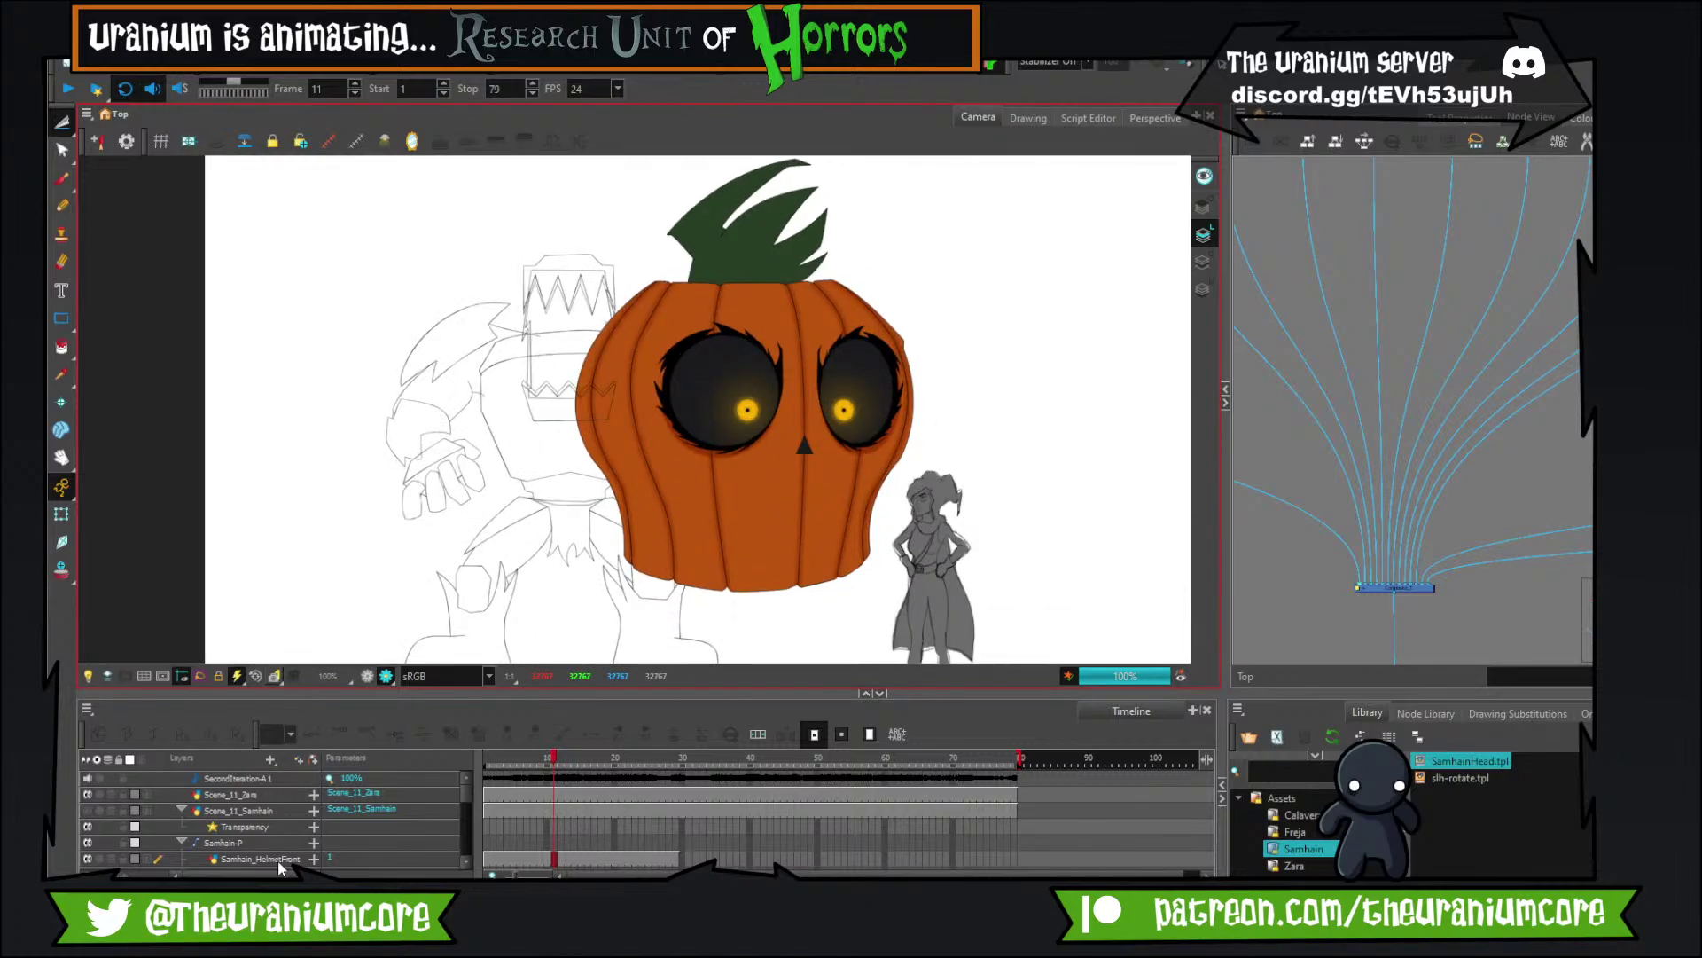
Disable the SamhainHead layer to hide the pumpkin head.
left_click(278, 860)
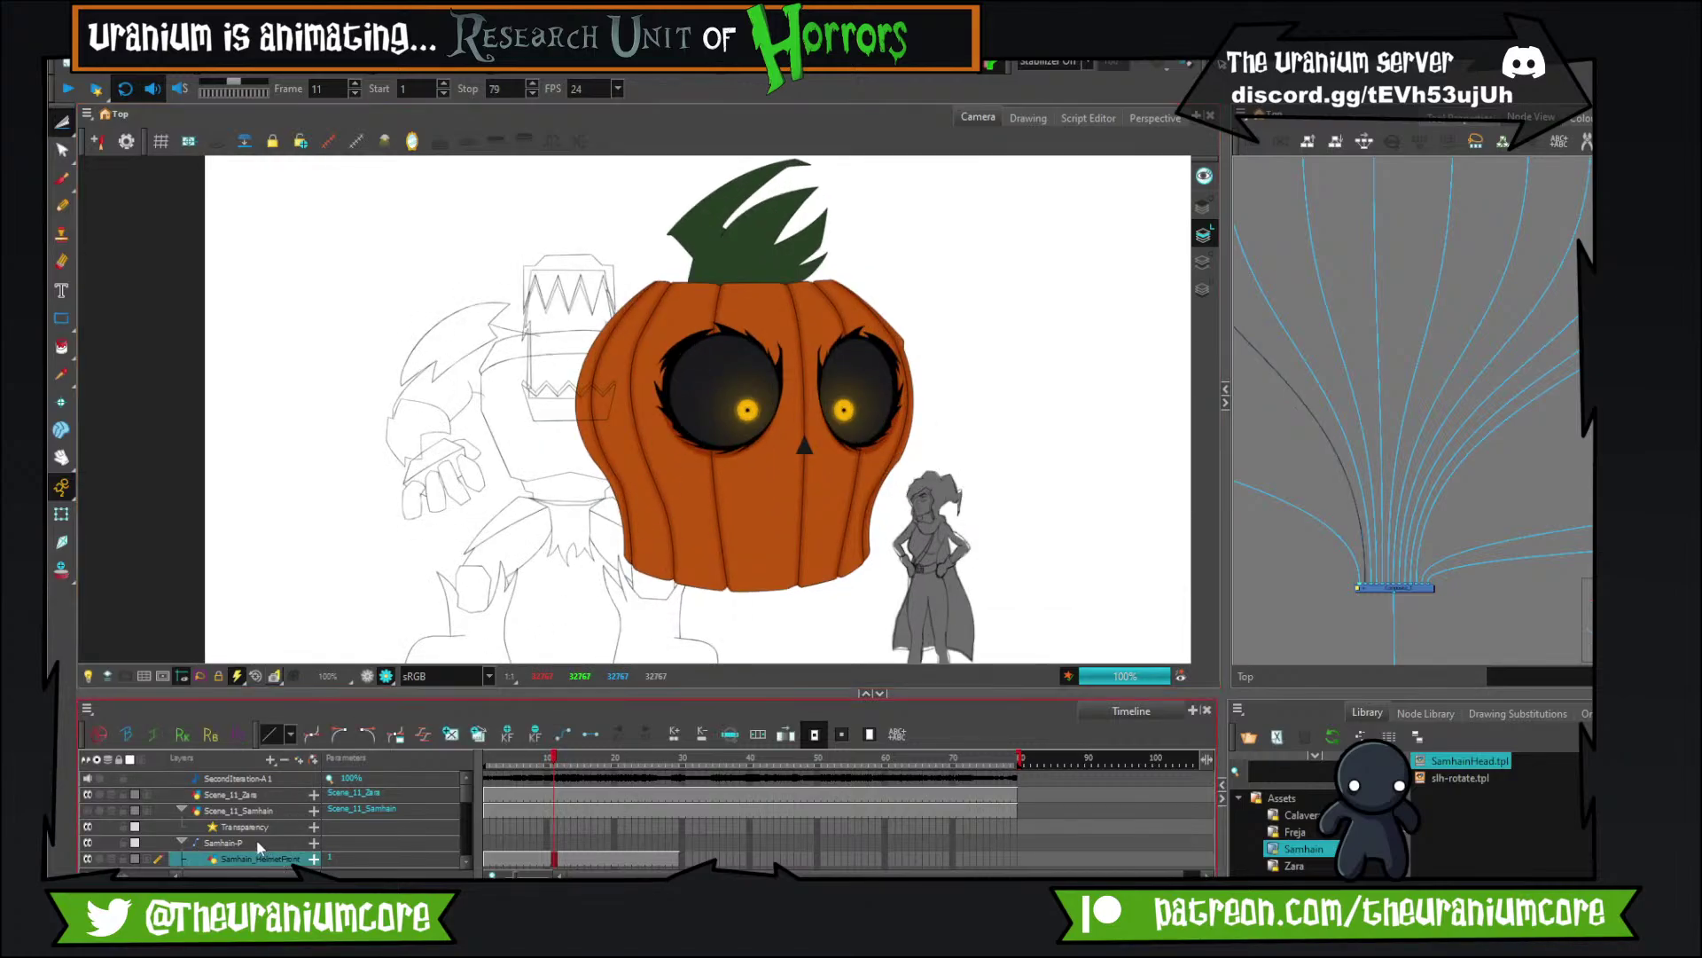
scroll(257, 842, "down", 3)
left_click(251, 828)
key("d")
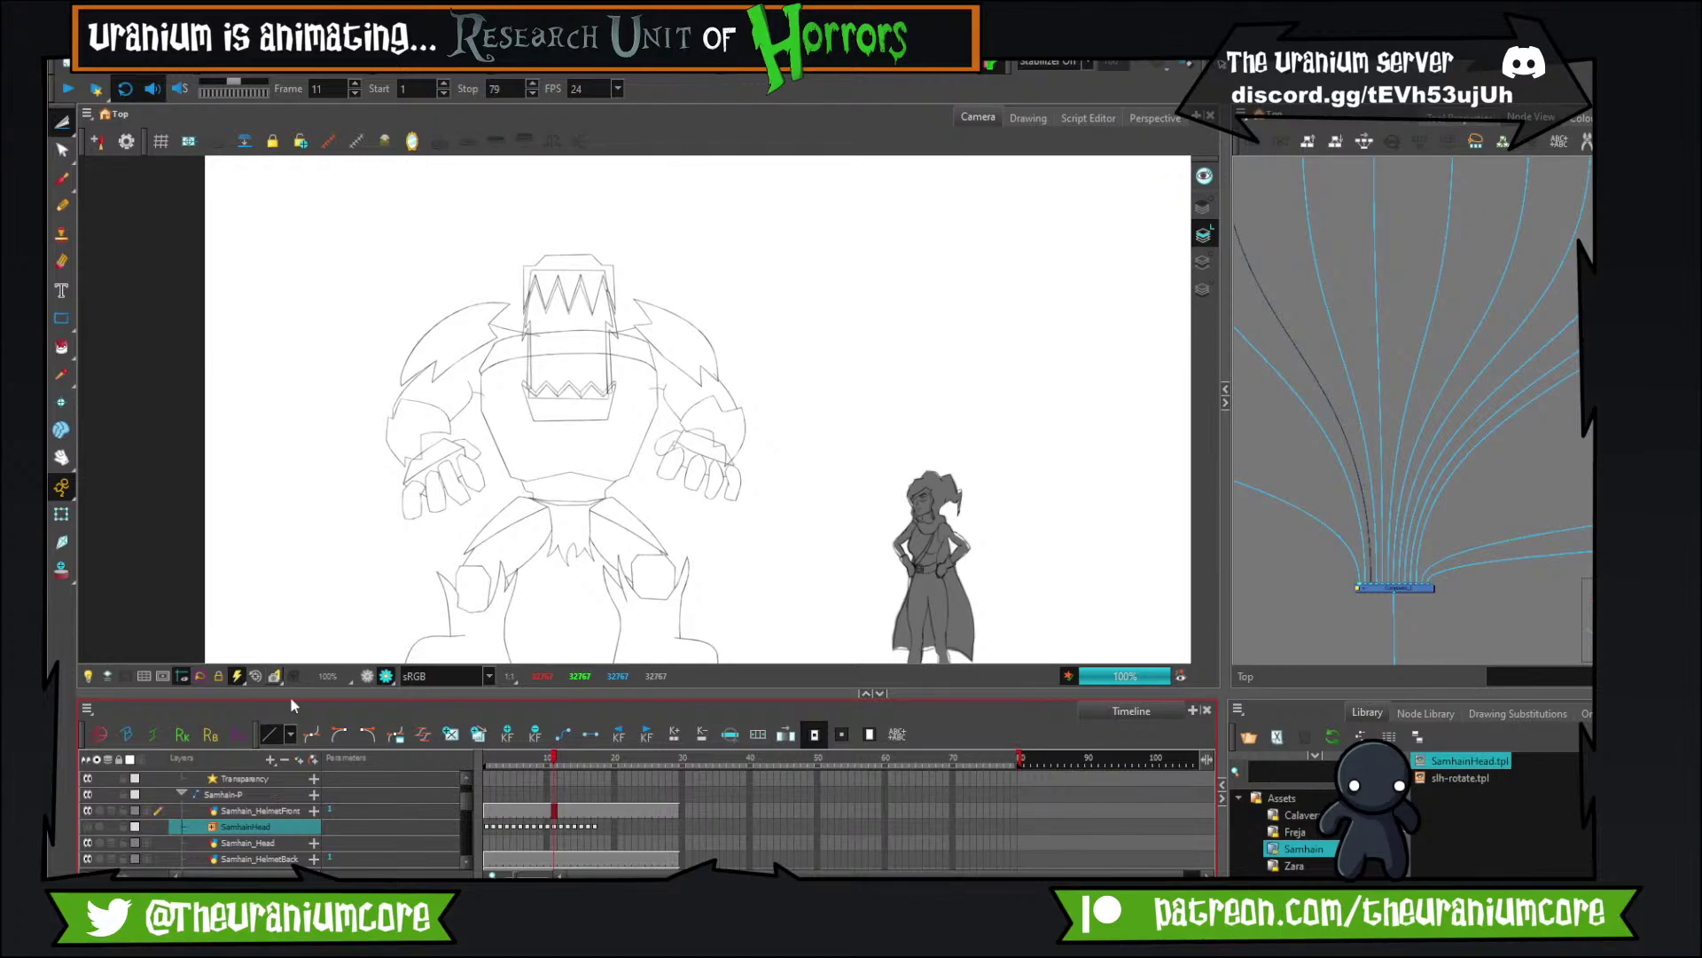
scroll(376, 454, "down", 5)
scroll(376, 454, "up", 4)
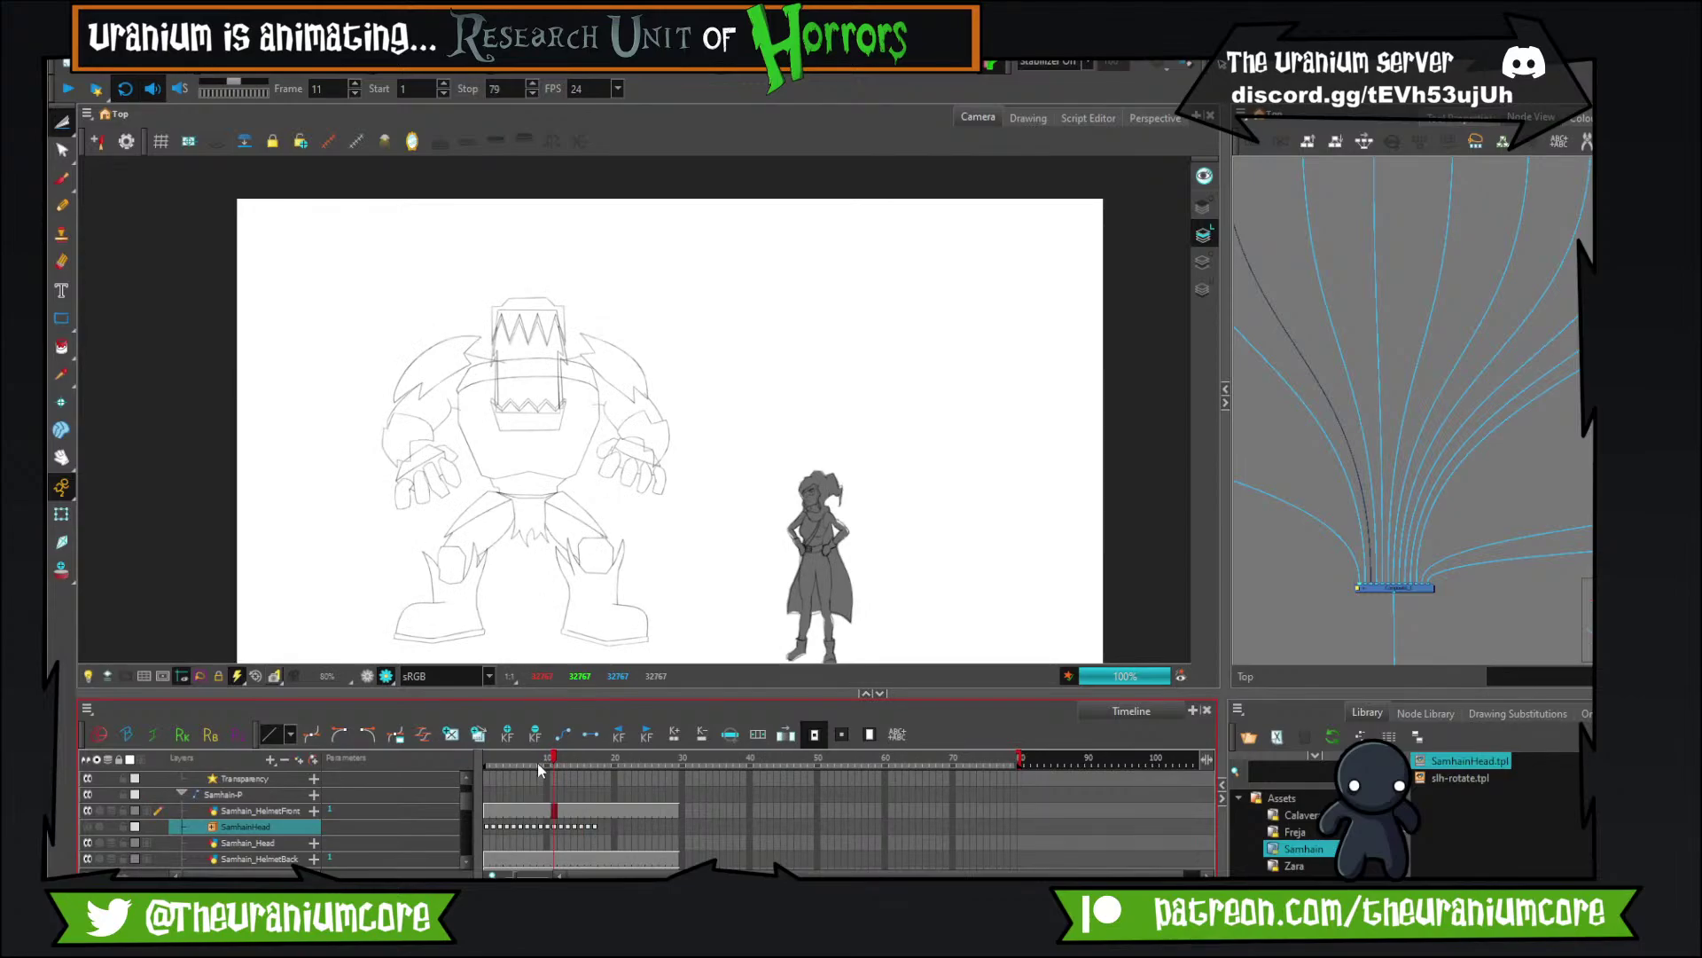
Return to frames 1 and 2 and examine the robot's line art up close and as a whole.
left_click_drag(538, 764, 485, 764)
scroll(417, 434, "up", 2)
scroll(416, 434, "down", 3)
scroll(406, 450, "up", 3)
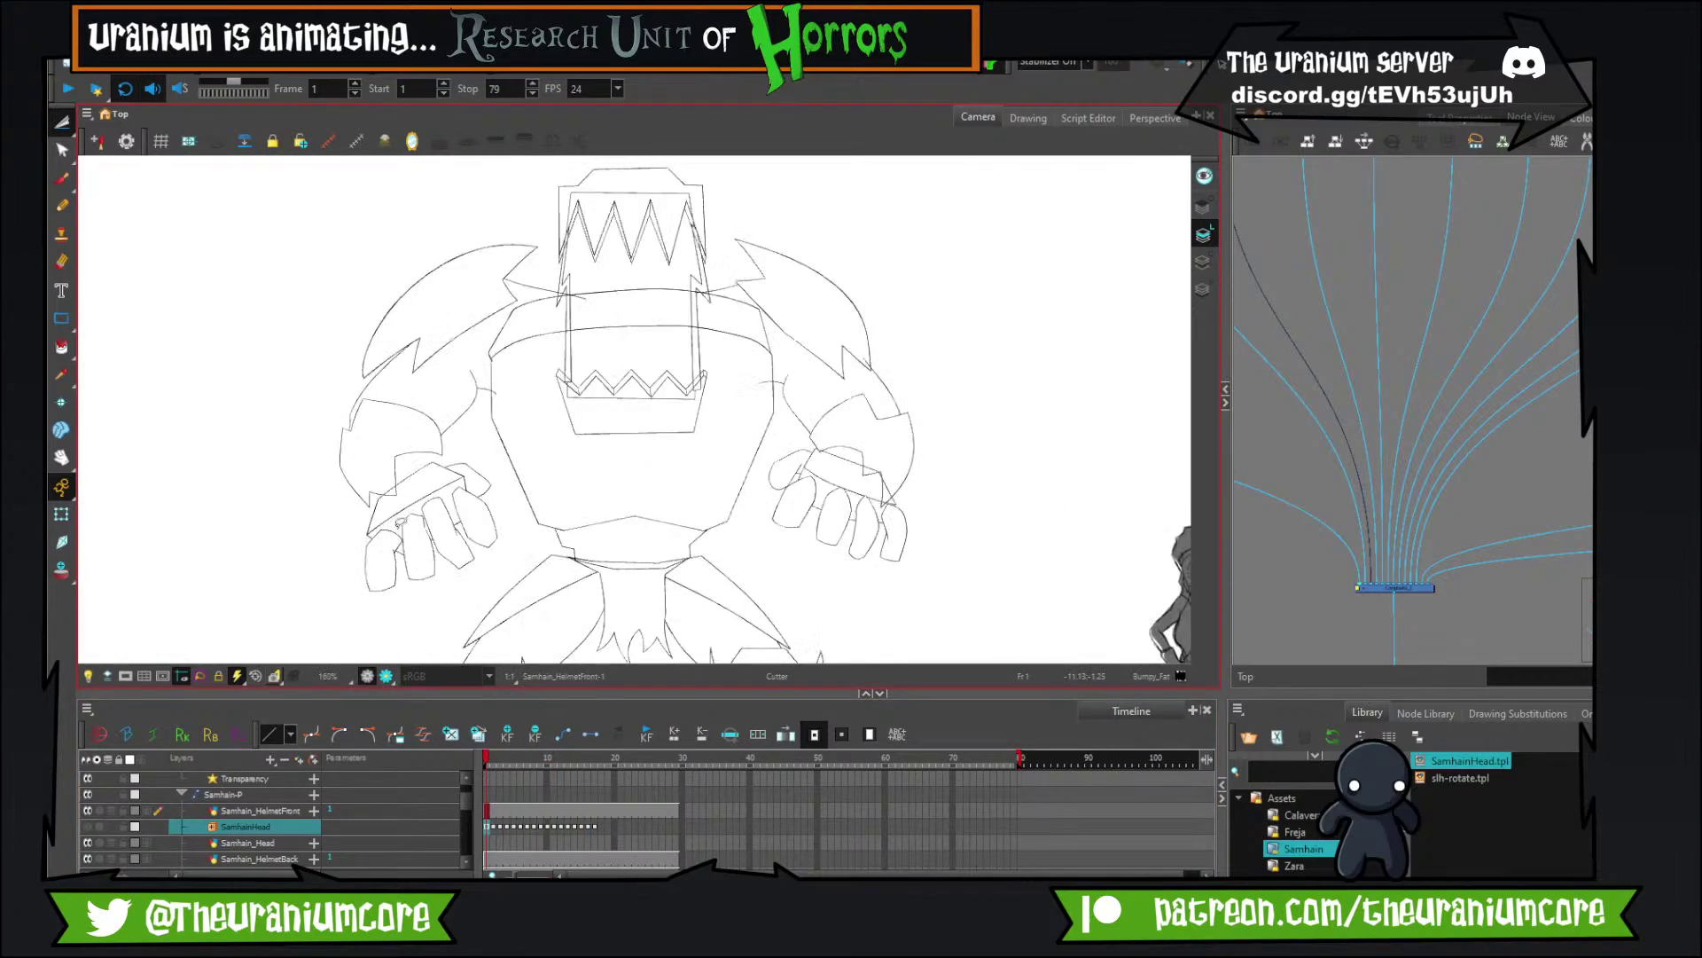
key("period")
scroll(480, 418, "down", 1)
scroll(480, 419, "up", 3)
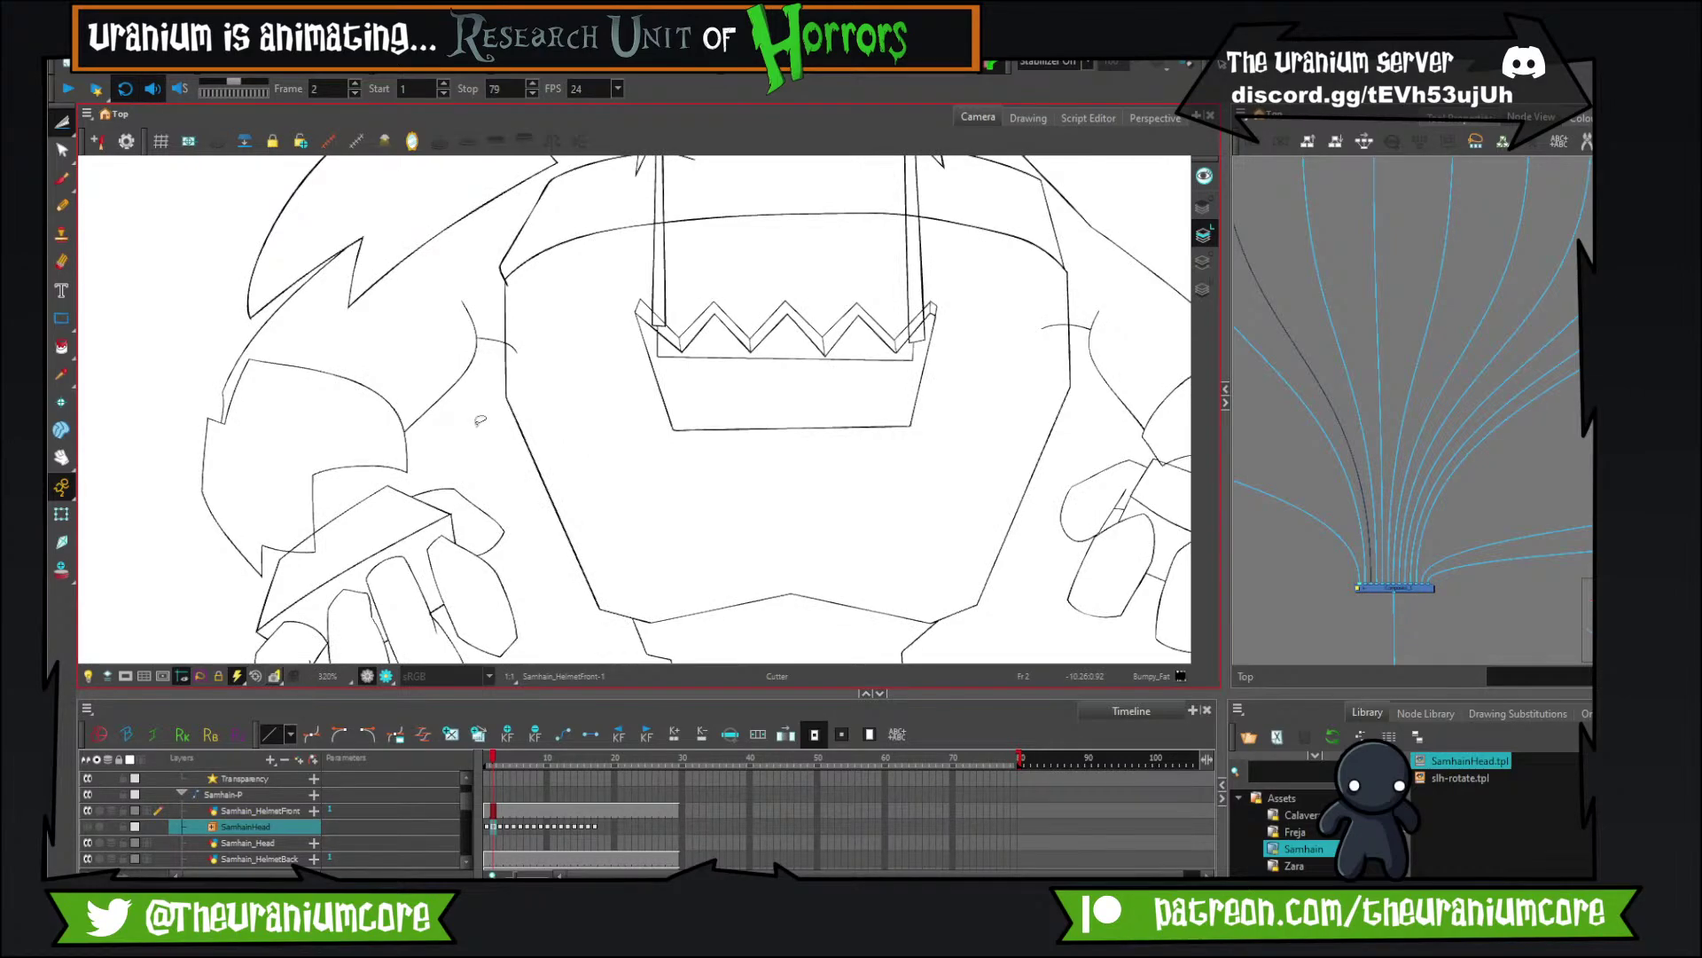
scroll(479, 419, "down", 1)
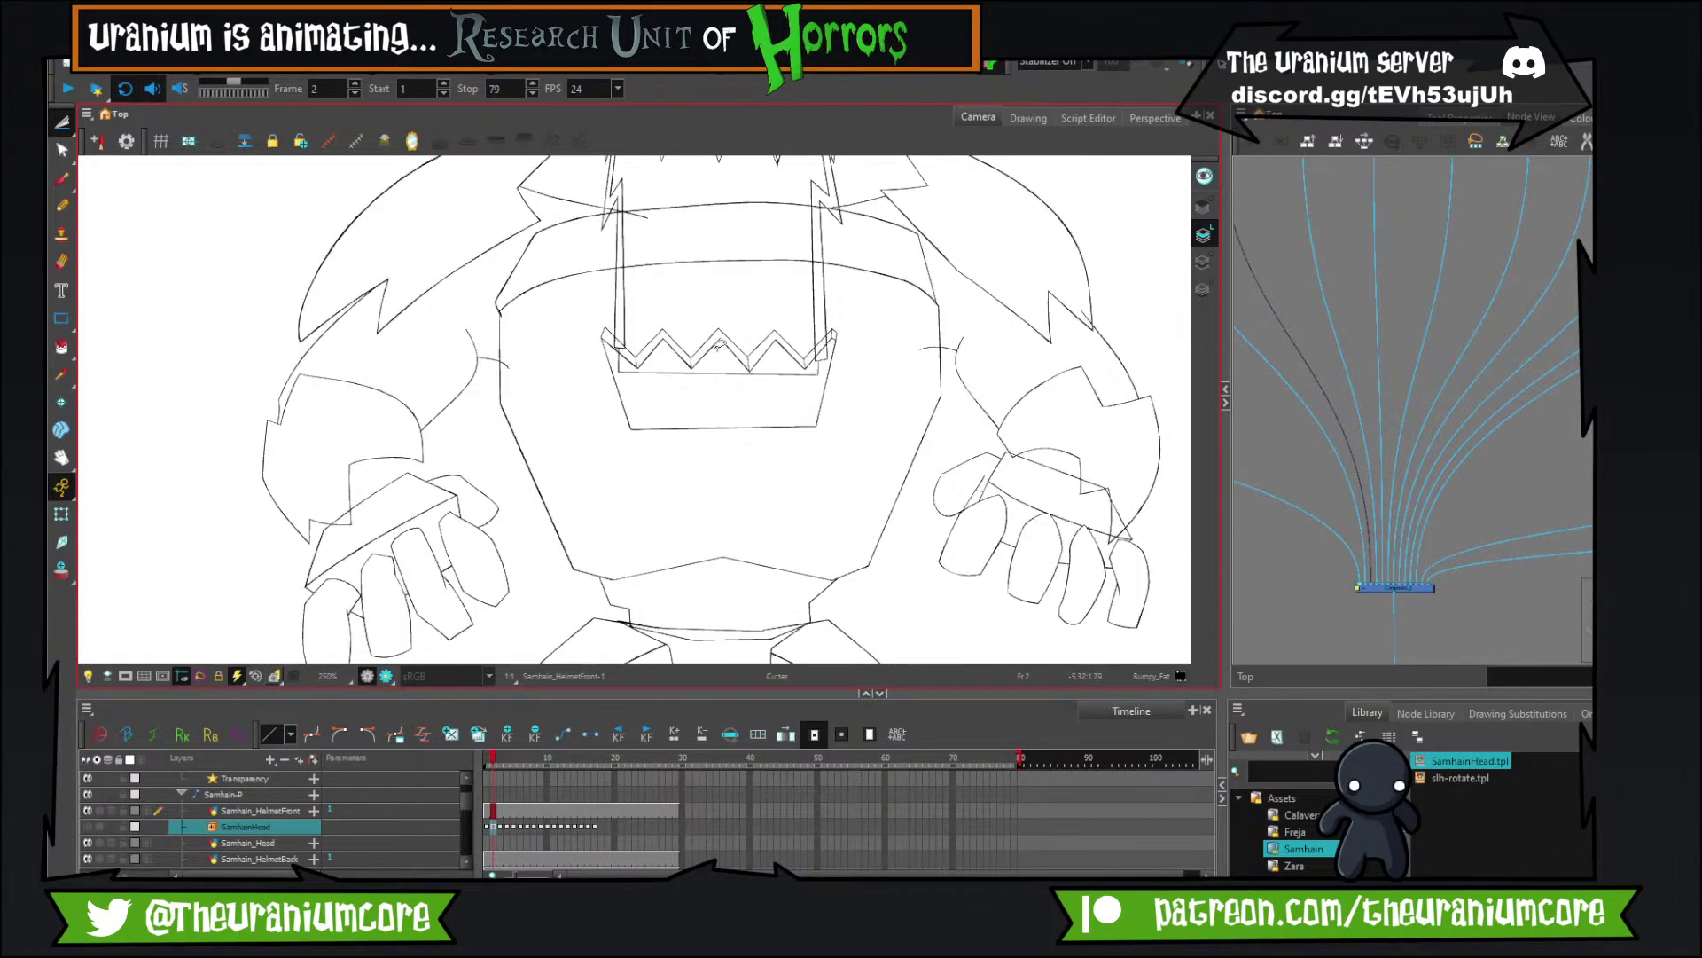
scroll(719, 346, "down", 4)
scroll(270, 809, "up", 1)
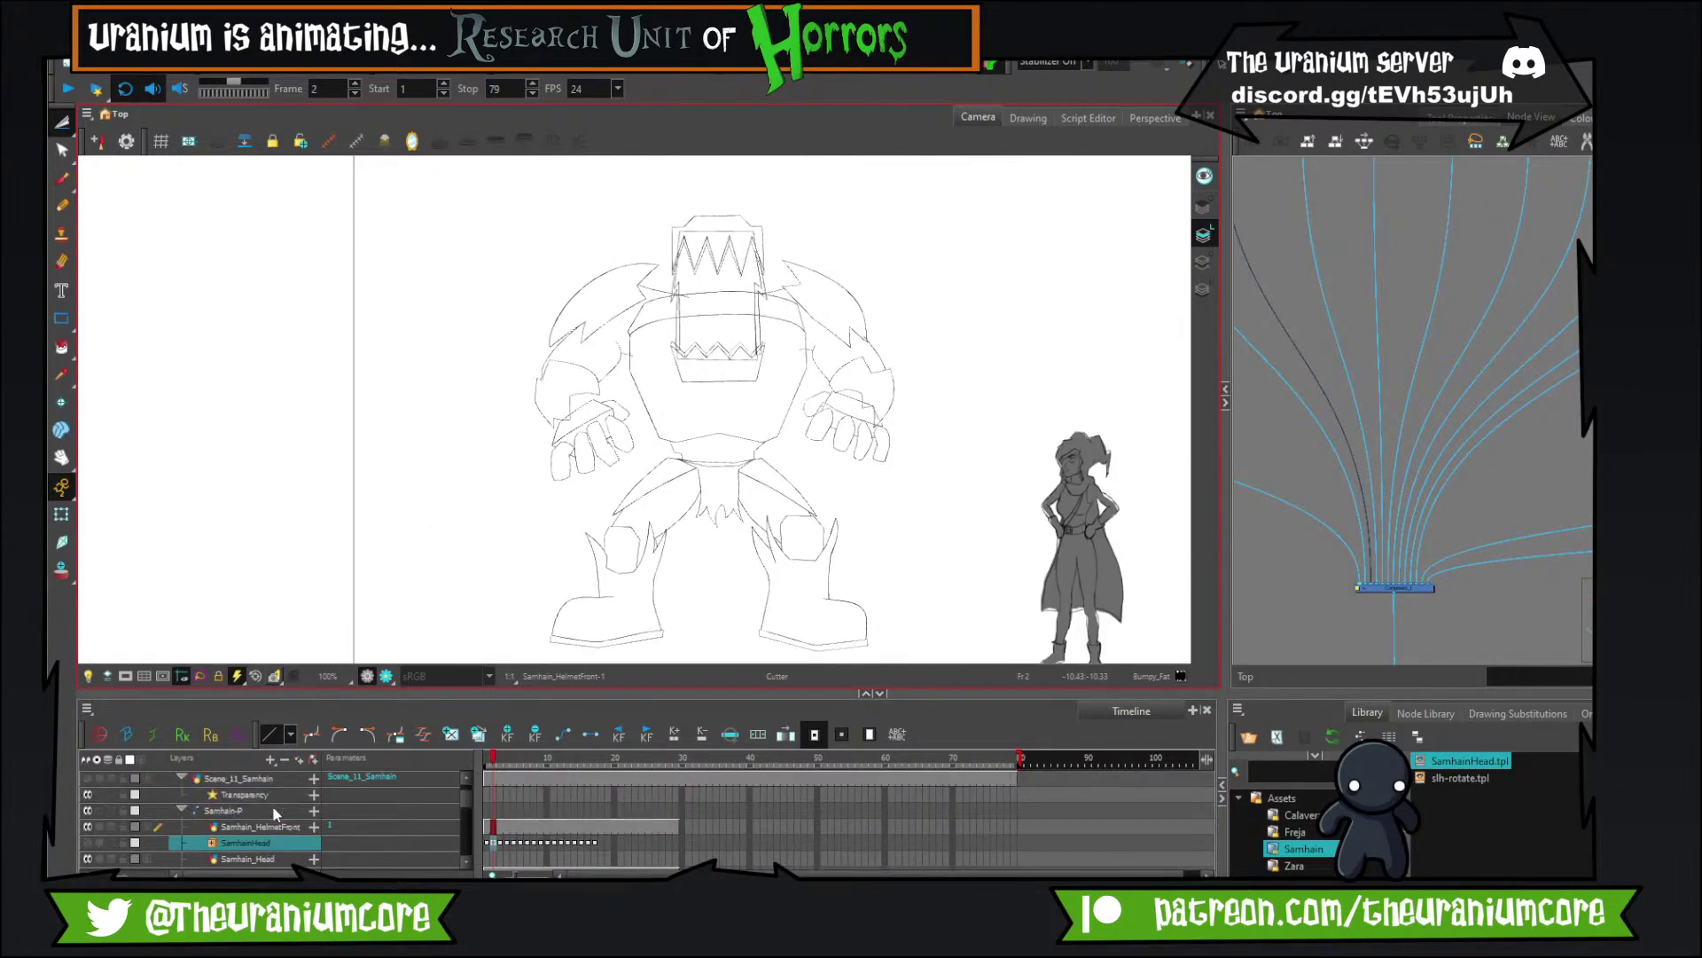
Select the Samhain_Torso and Samhain_HandR layers in turn and examine the torso and hand line art.
scroll(270, 820, "down", 3)
left_click(271, 842)
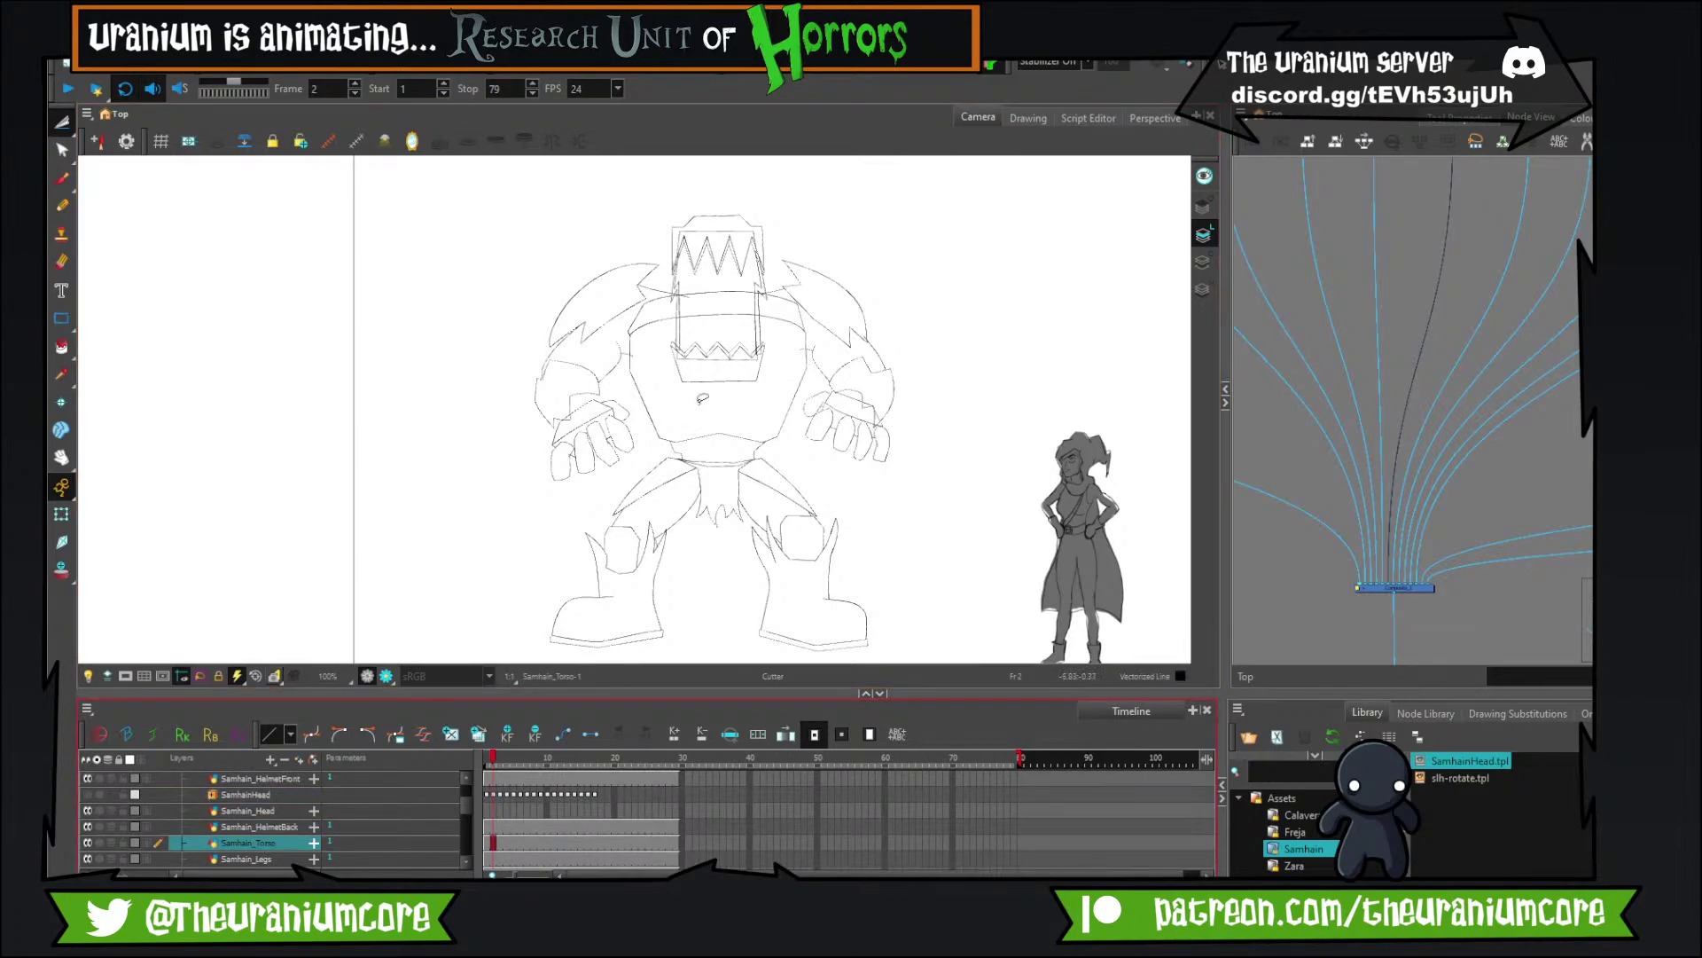
scroll(701, 399, "up", 3)
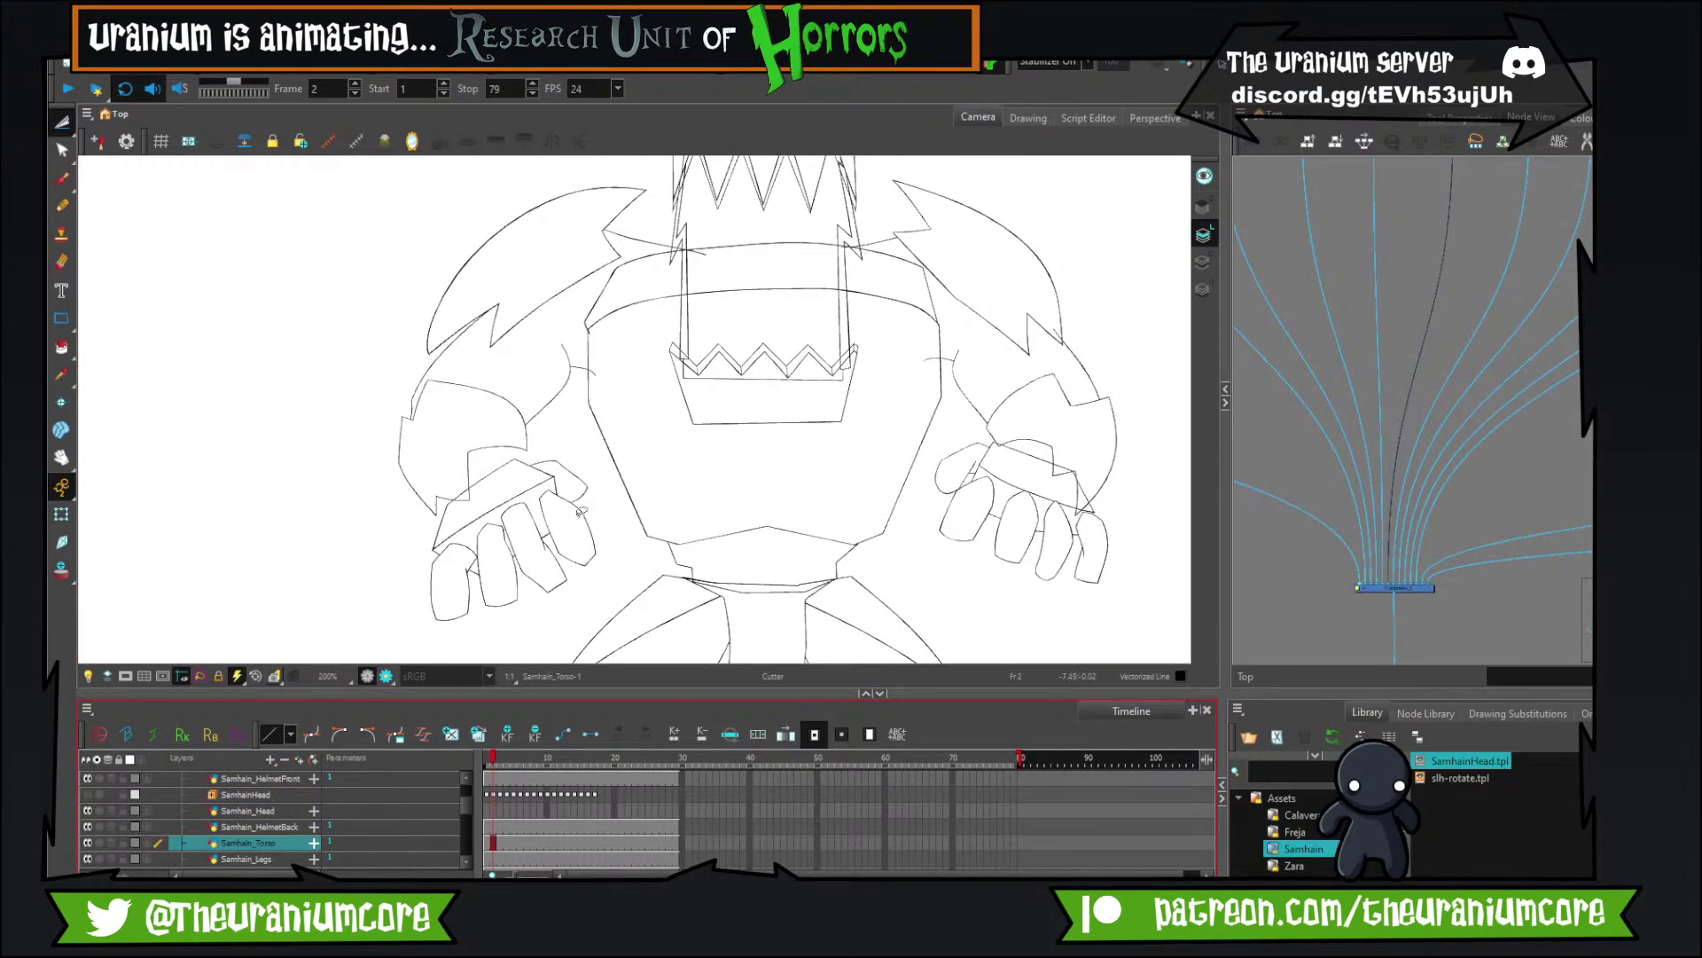
scroll(306, 807, "down", 3)
left_click(285, 811)
left_click(285, 826)
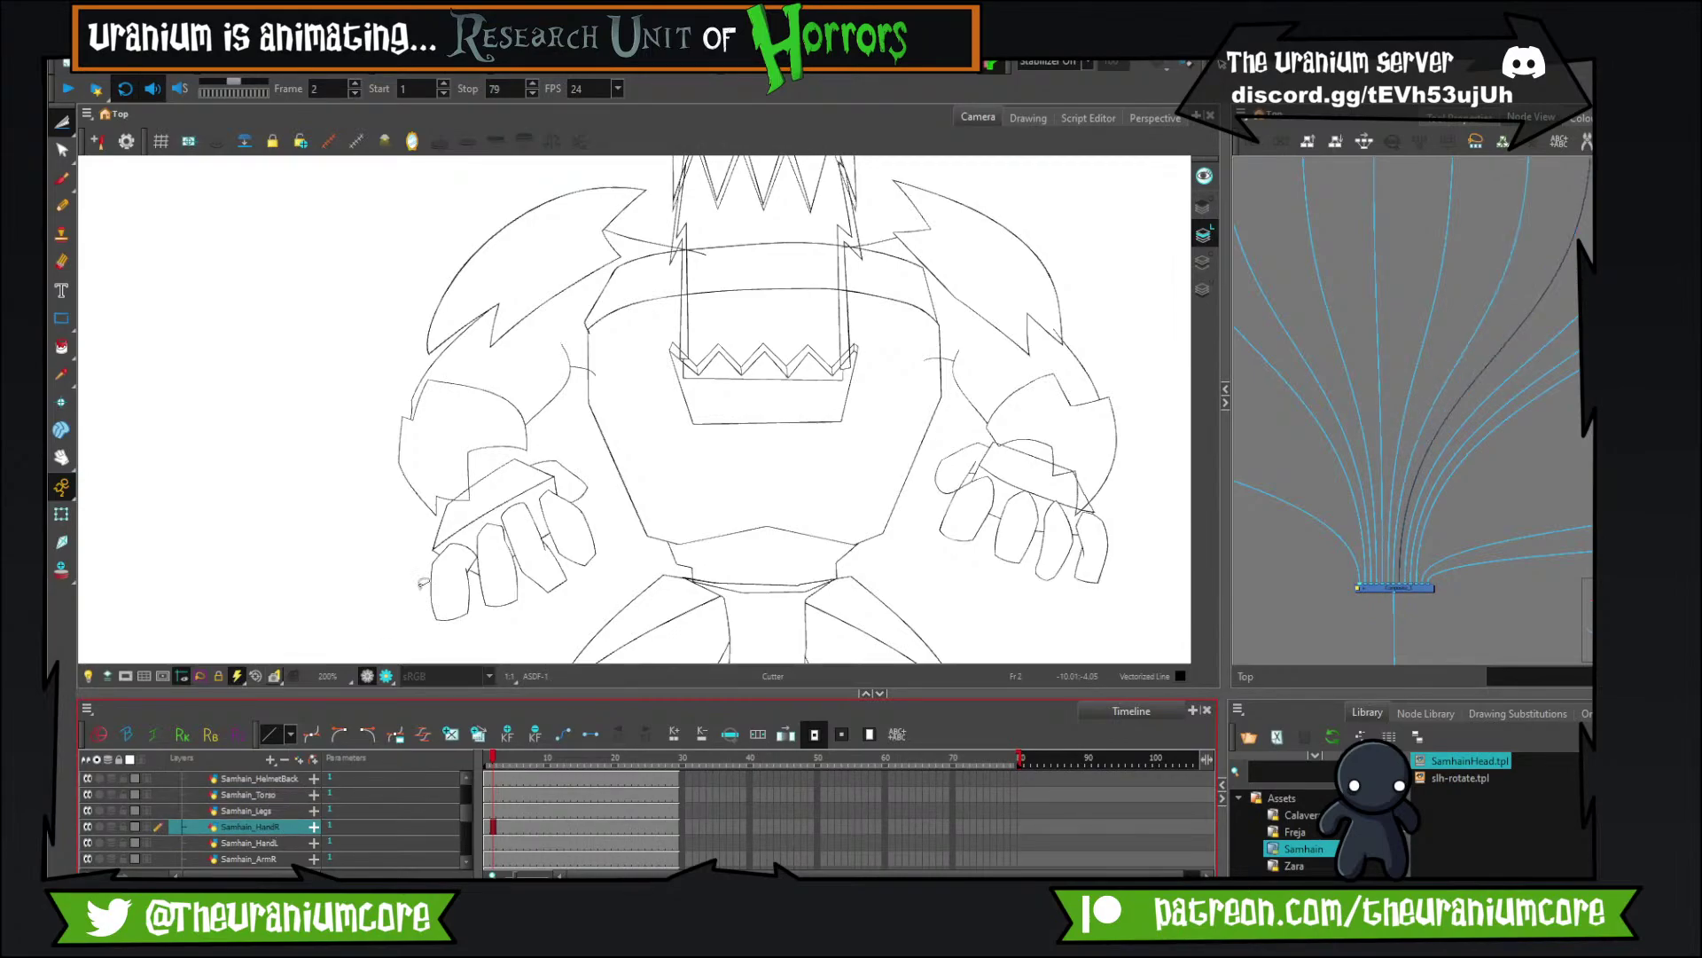
scroll(596, 379, "down", 1)
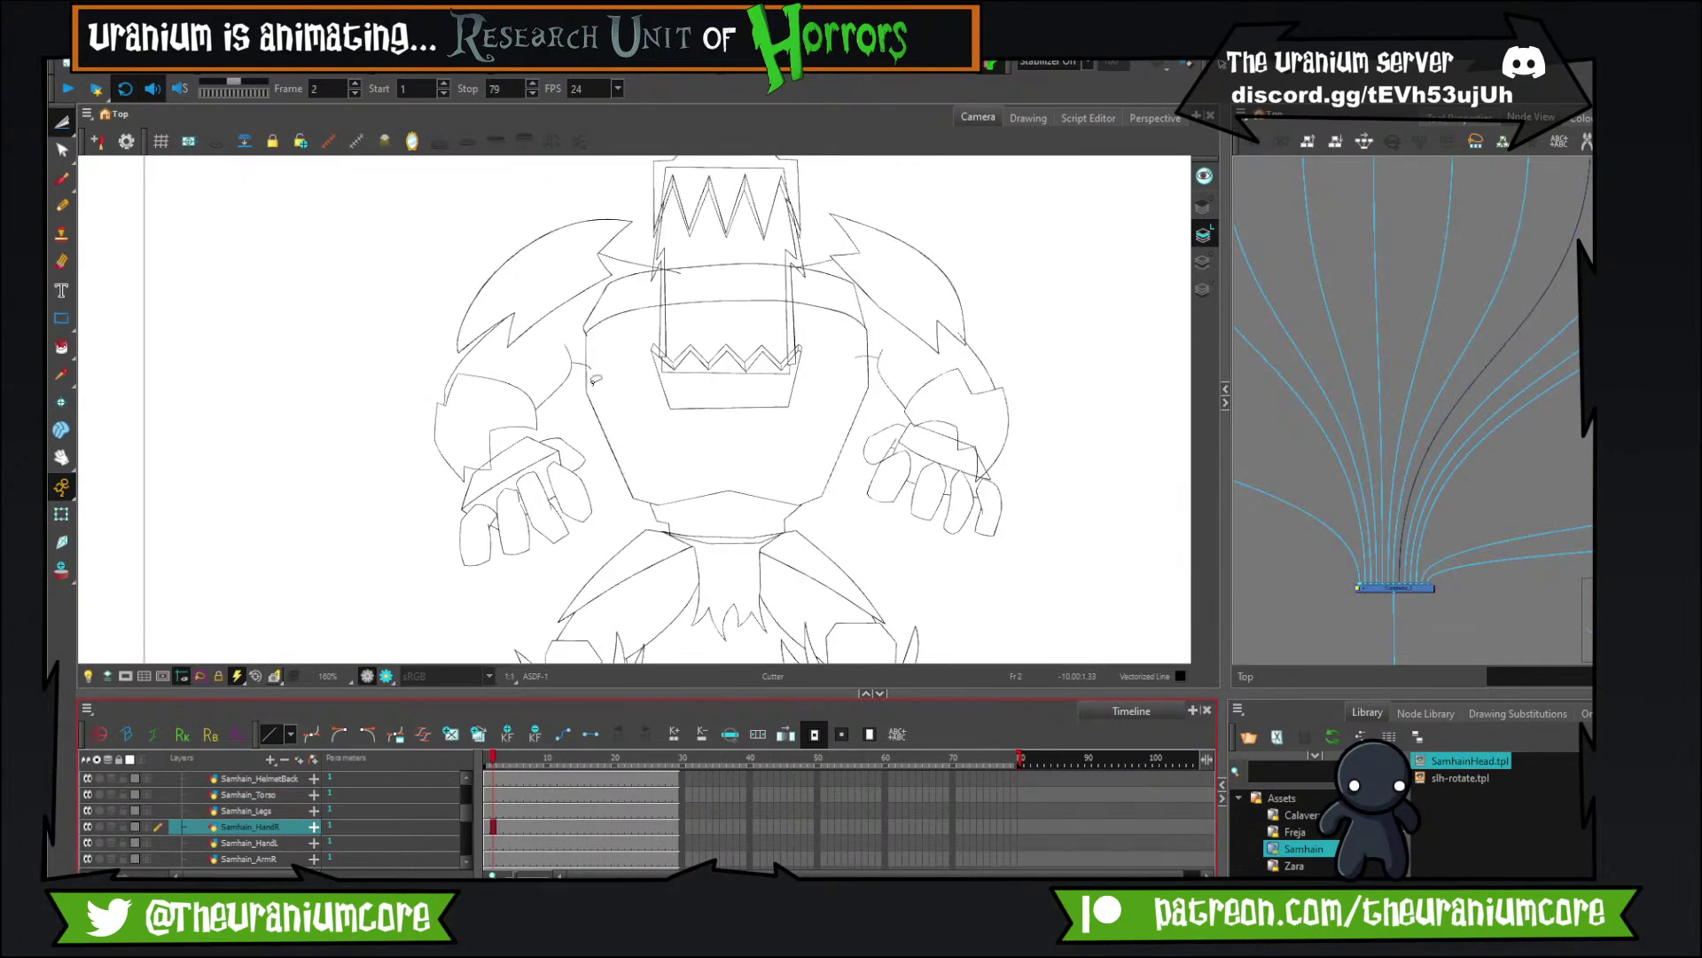
Extend the exposure of the Samhain_Legs and Samhain_Torso drawings to frame 79.
left_click(679, 762)
scroll(684, 837, "down", 3)
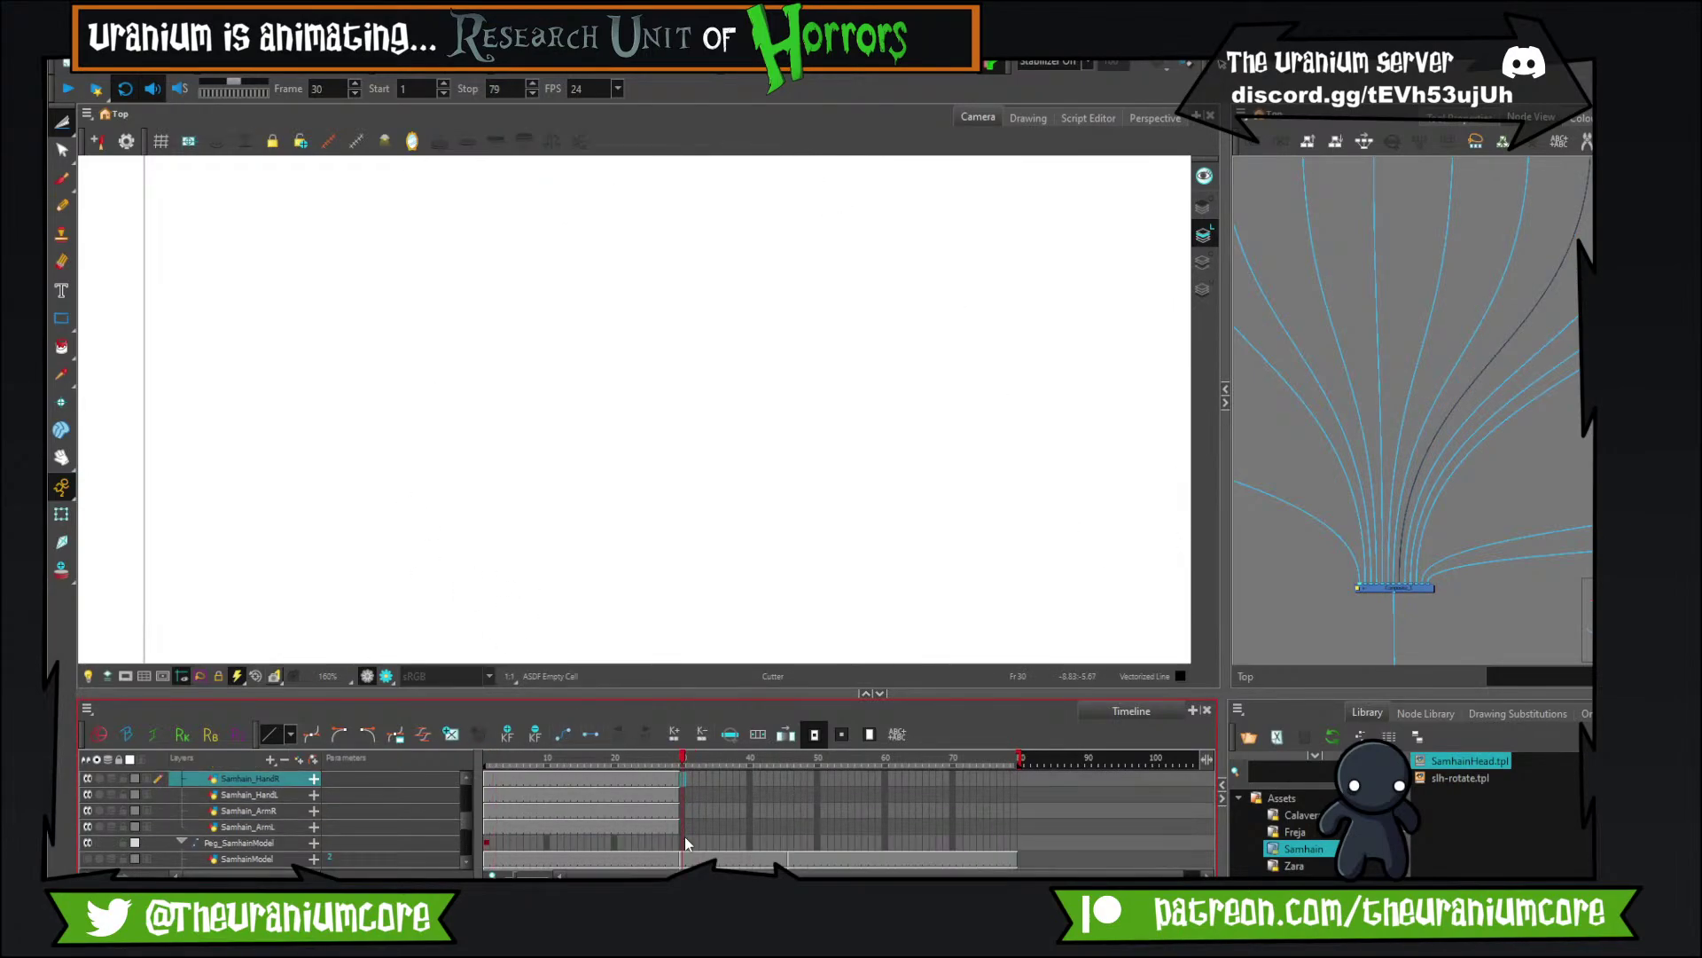
left_click(688, 825)
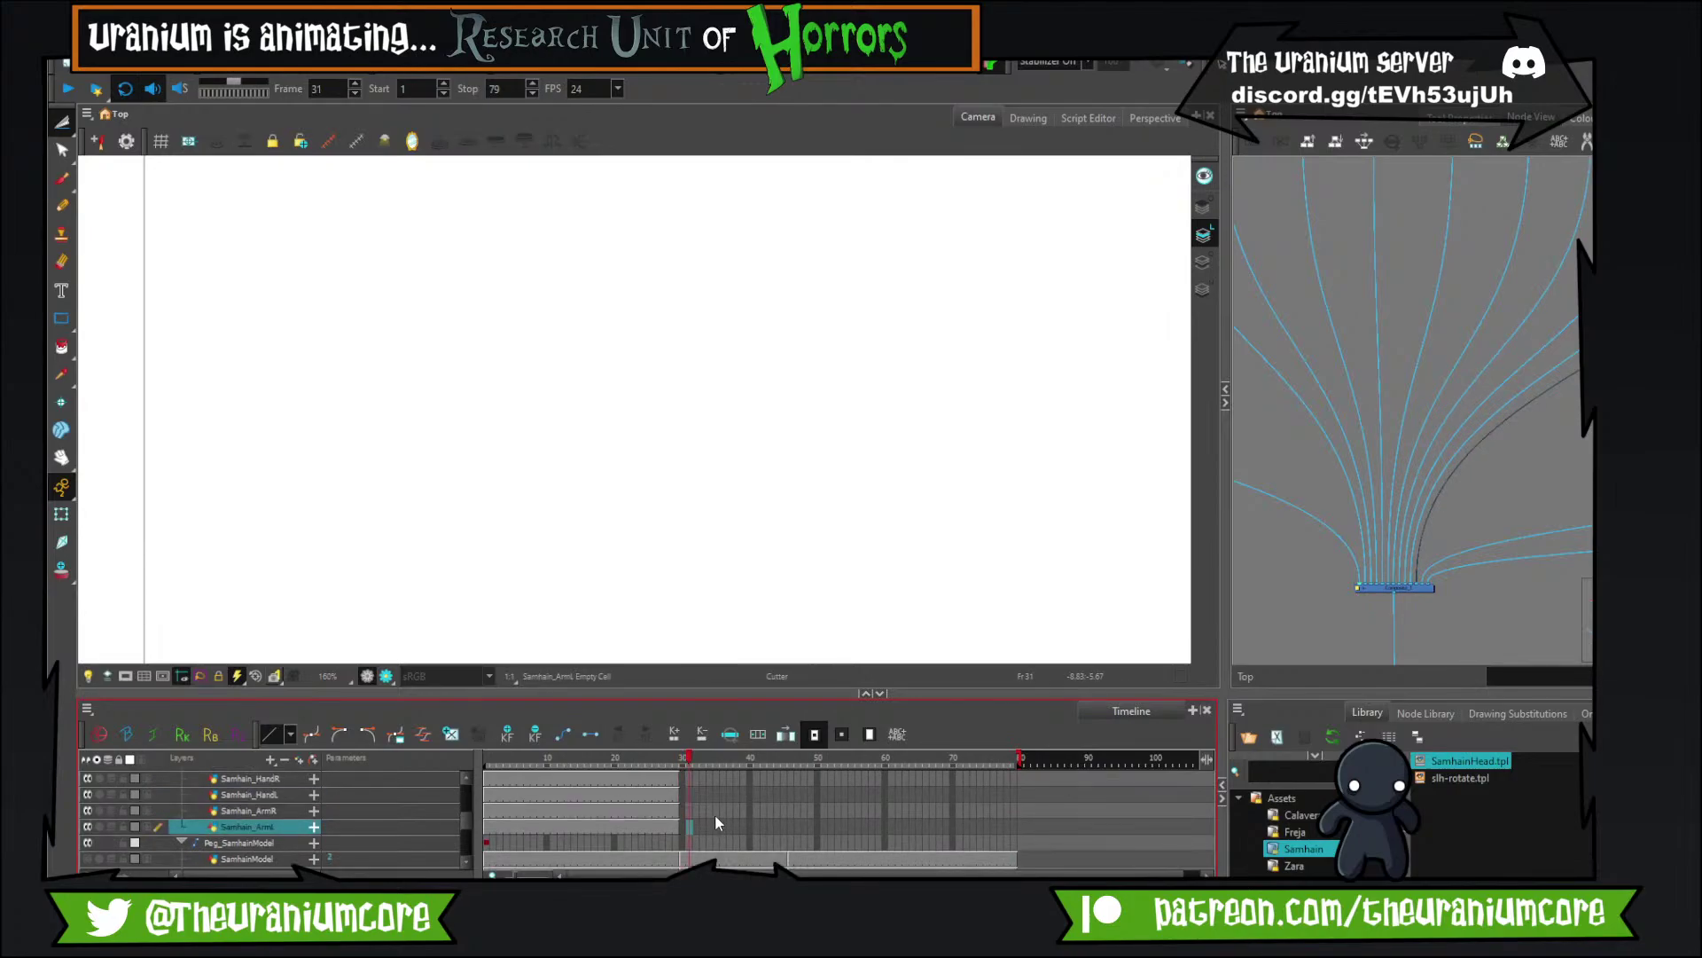
scroll(707, 814, "up", 3)
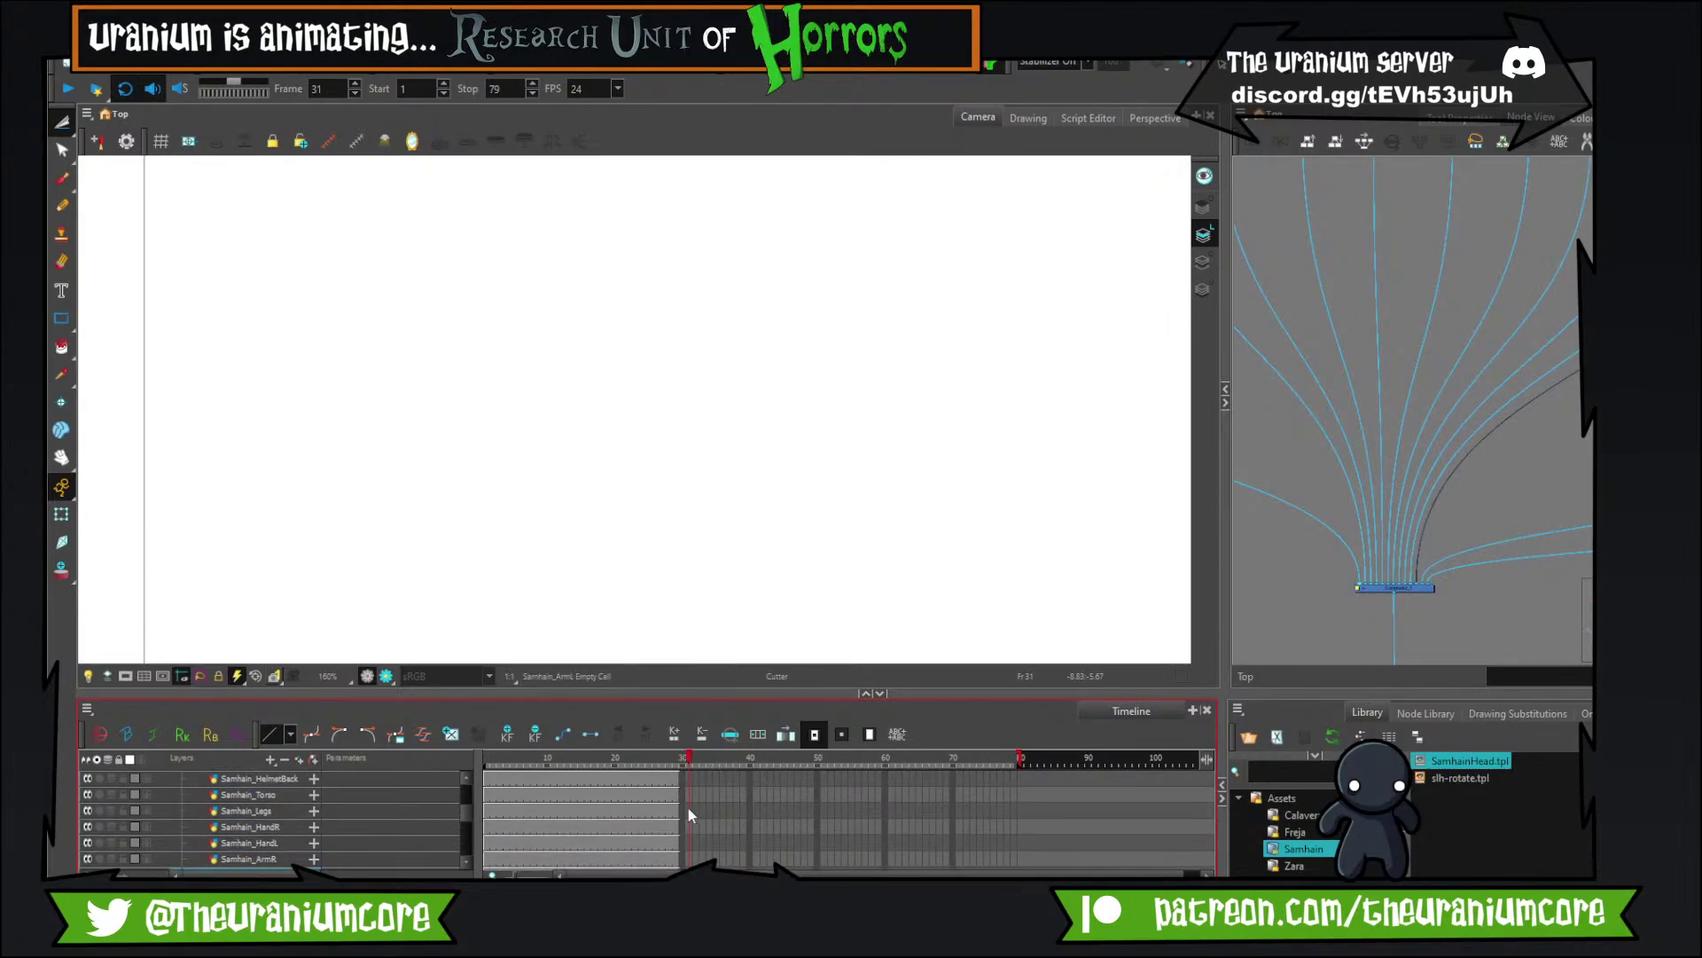
left_click(683, 810)
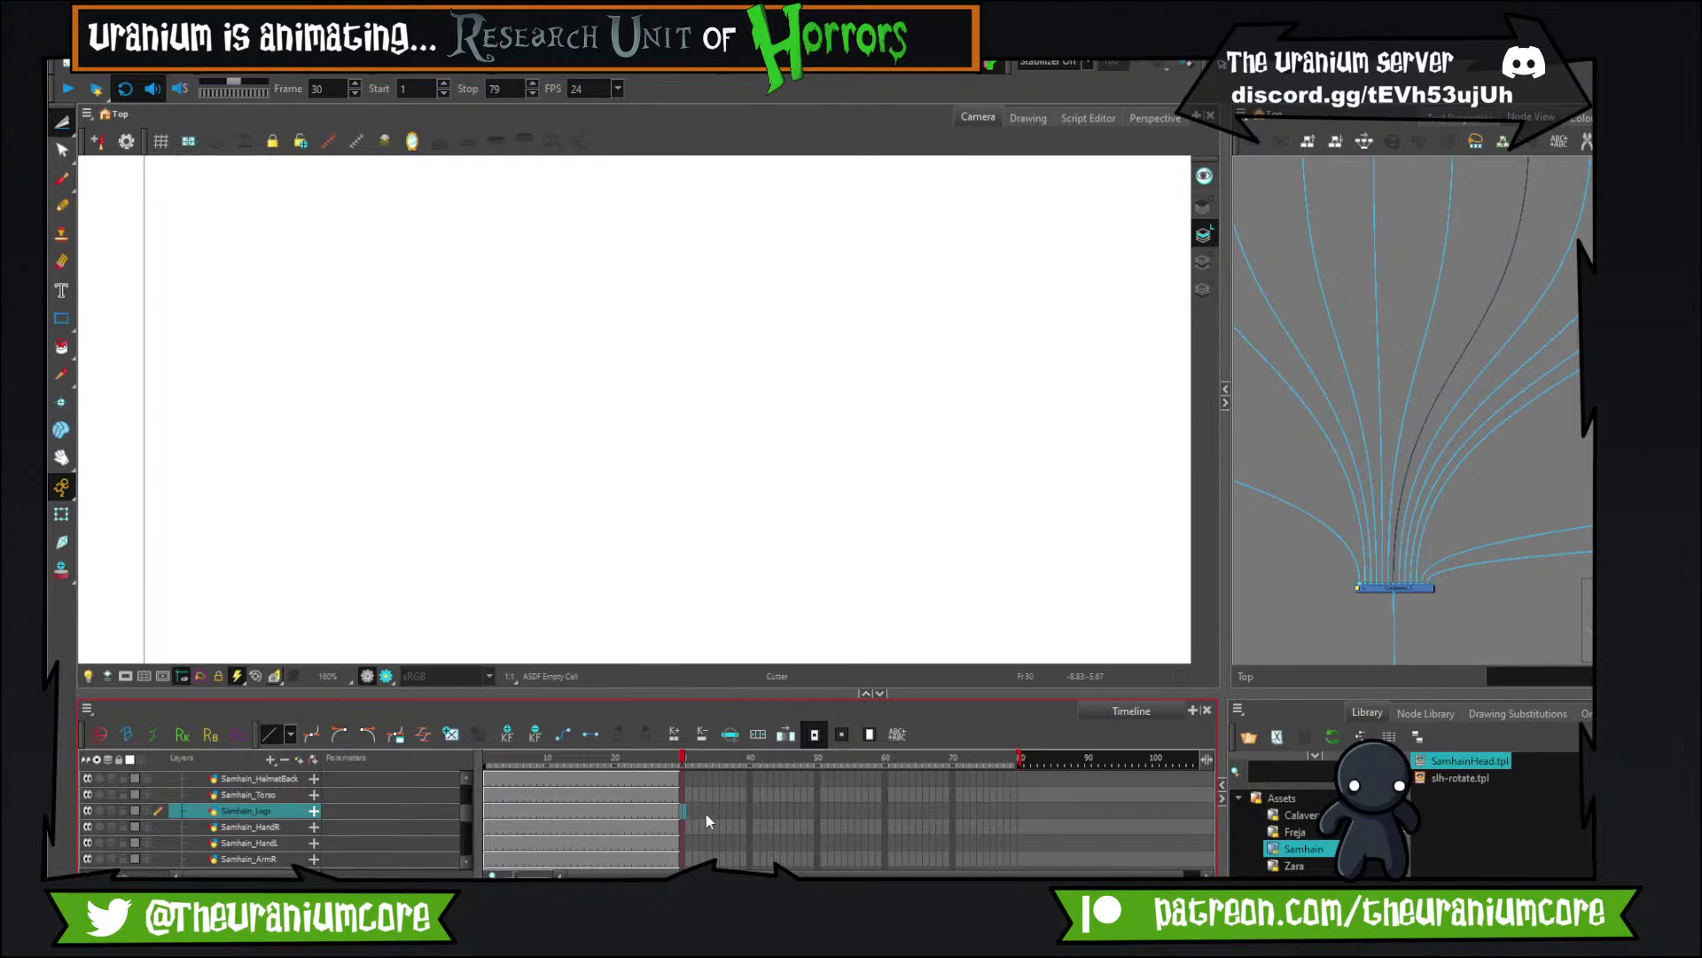
left_click(987, 810)
left_click(1015, 812)
key("F5")
left_click(1014, 795)
key("F5")
Extend the exposure of the Samhain_HelmetBack and Samhain_HelmetFront drawings to frame 79.
scroll(1013, 796, "up", 1)
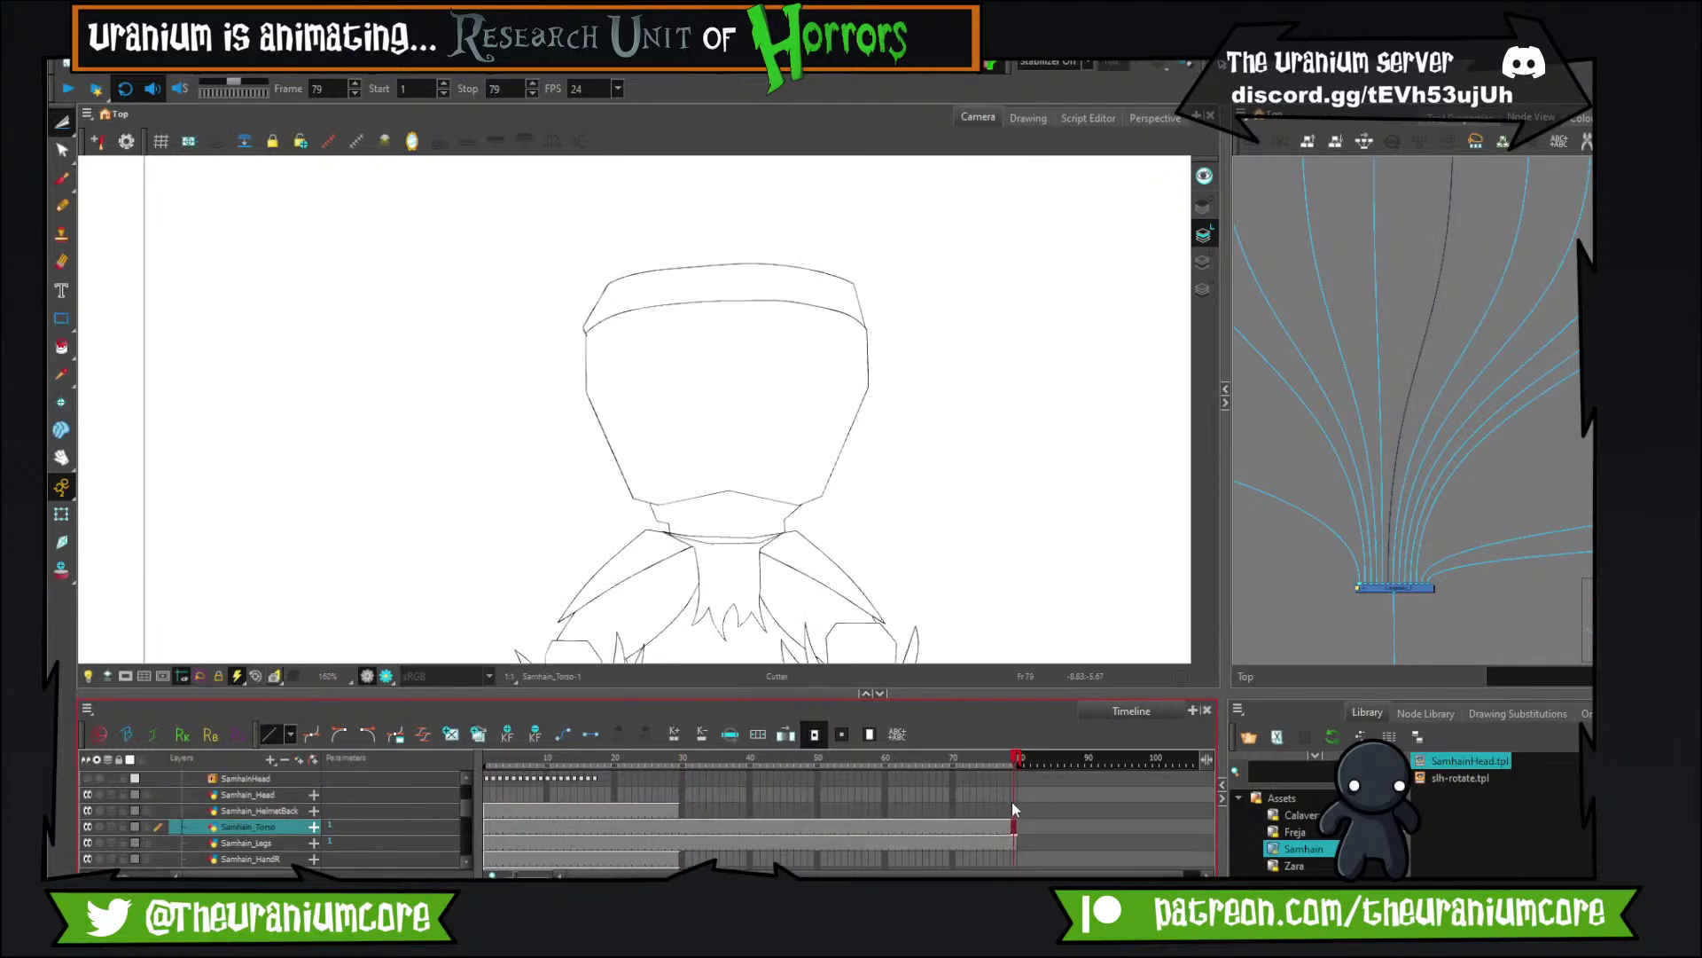
left_click(1013, 811)
key("F5")
scroll(741, 299, "down", 4)
scroll(739, 297, "up", 3)
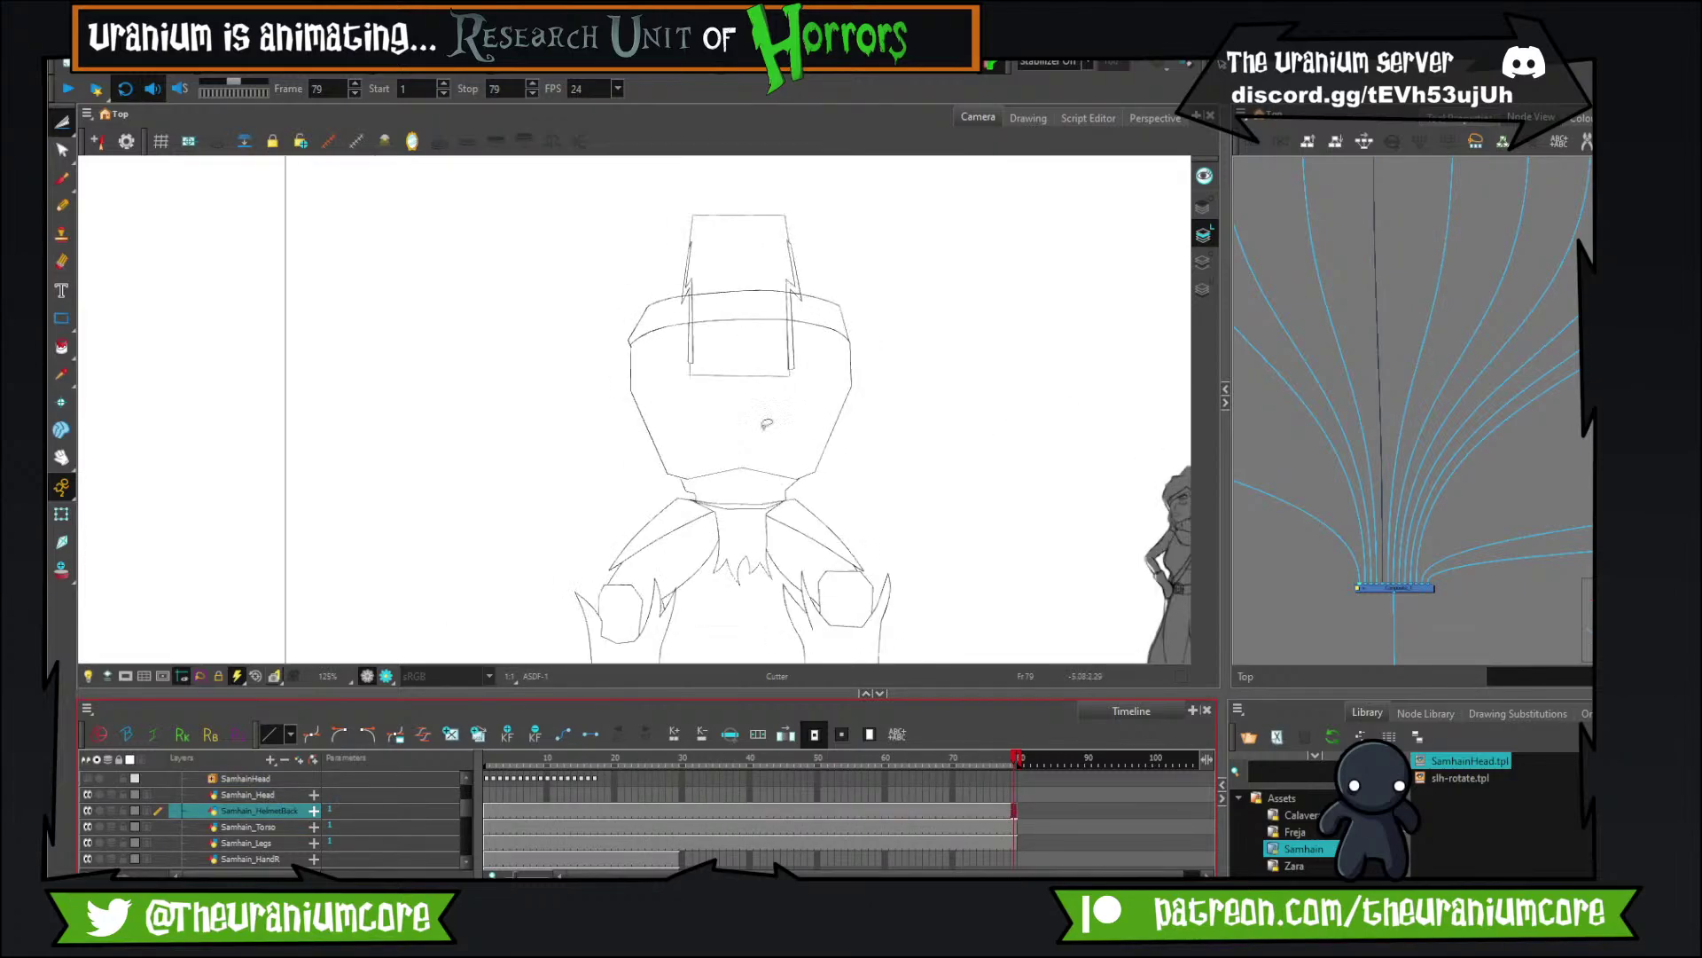
left_click(1013, 792)
scroll(1018, 798, "up", 3)
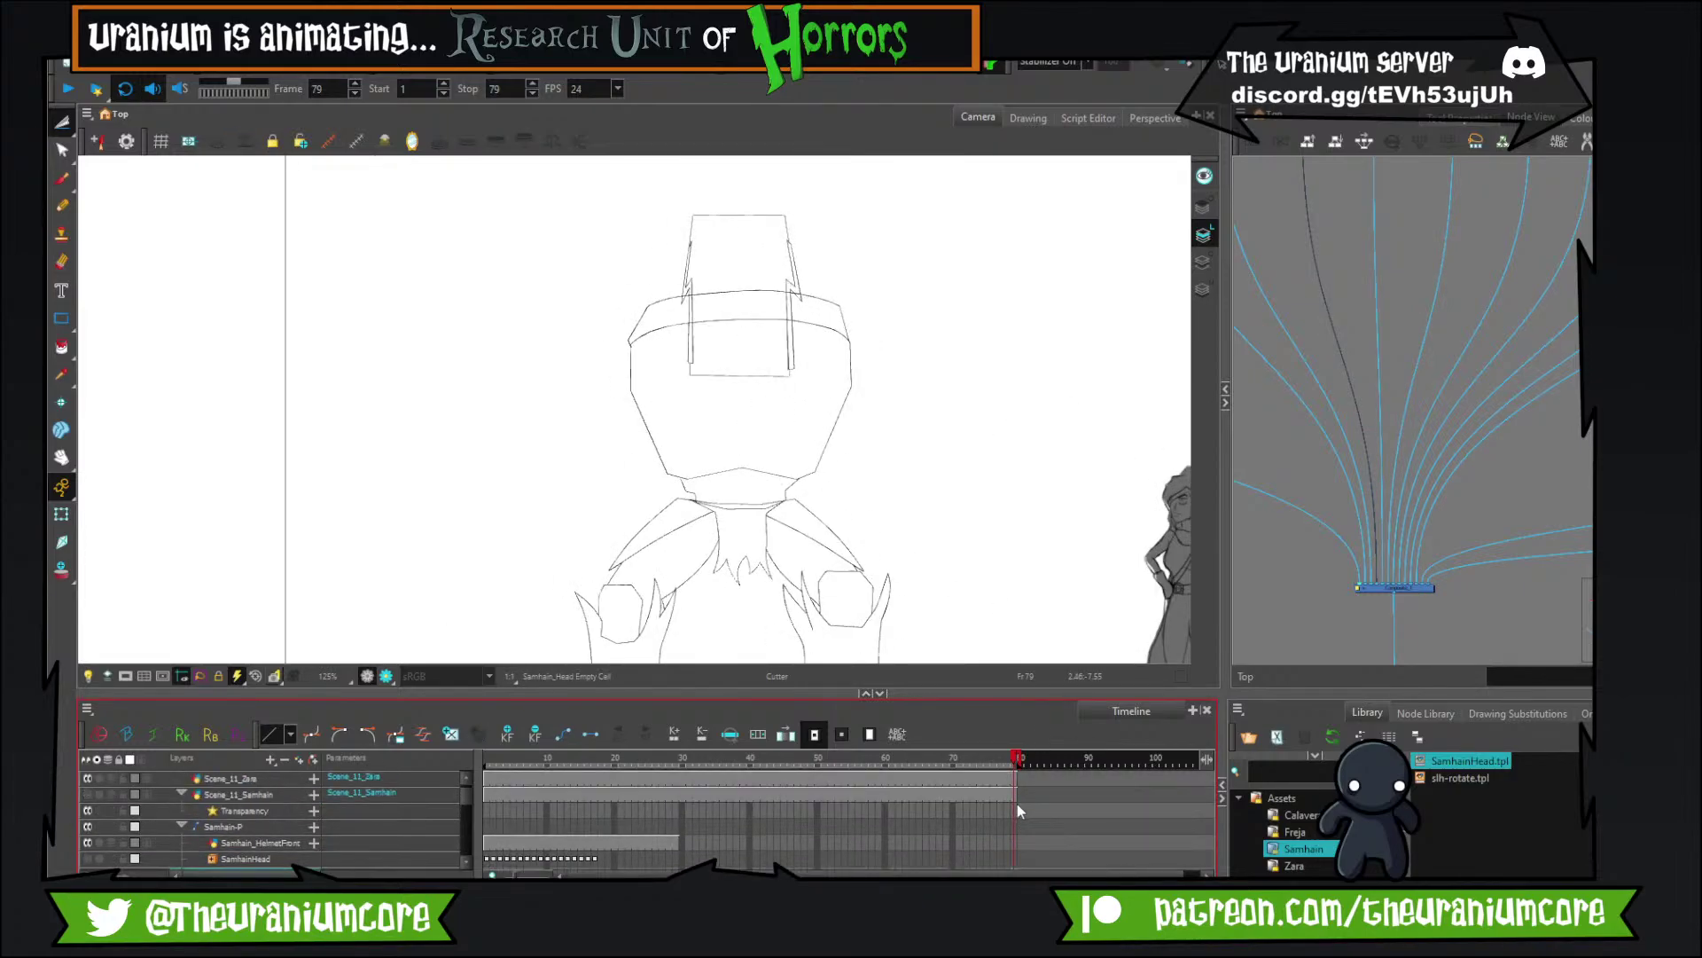
left_click(1013, 827)
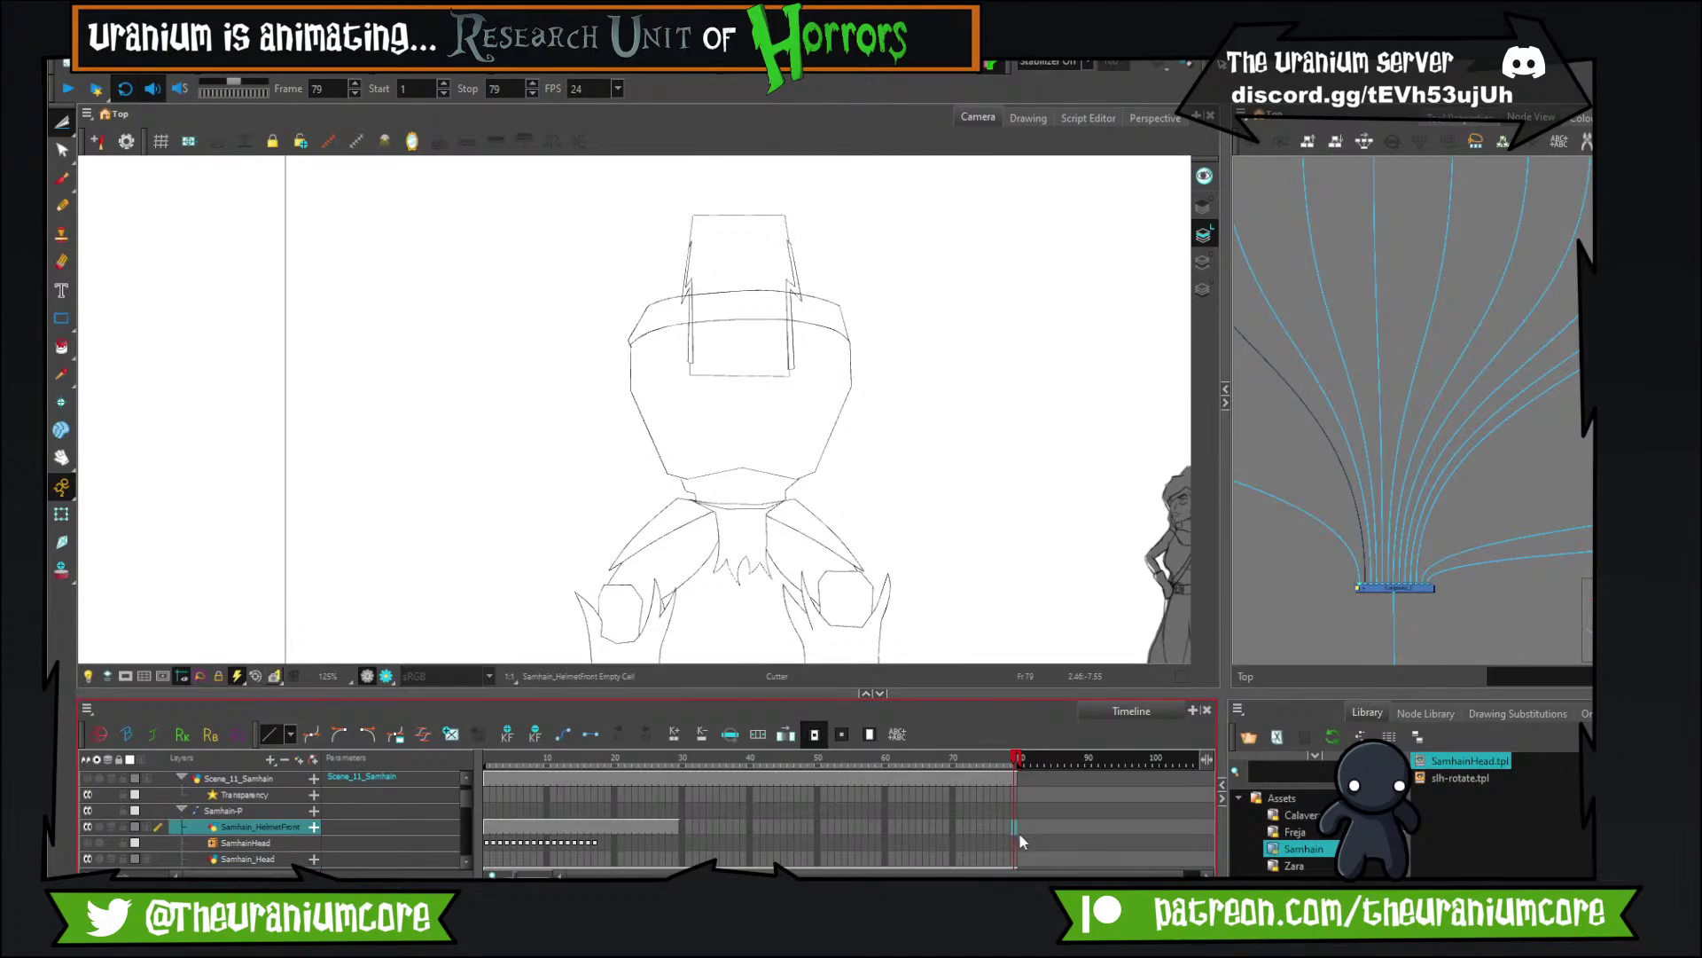
key("F5")
Check the extended drawings at frame 59 and the hand and arm layers at frame 30.
left_click(972, 759)
left_click(881, 759)
scroll(826, 487, "down", 3)
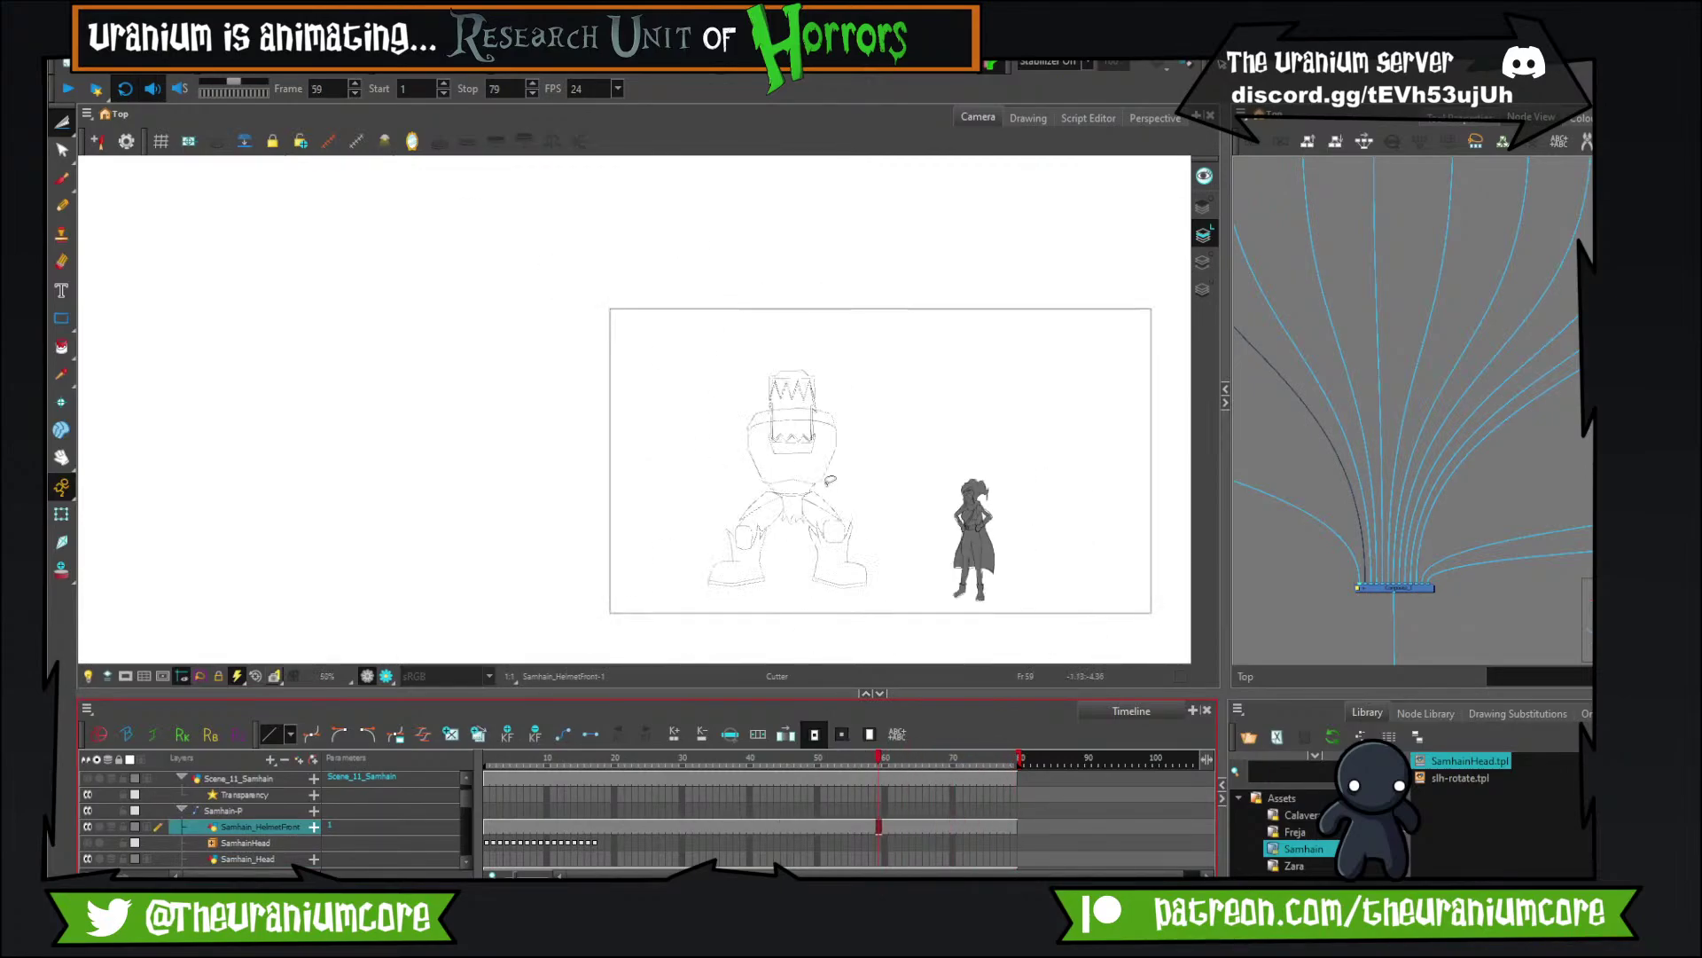
scroll(691, 798, "down", 2)
scroll(695, 816, "down", 3)
left_click(683, 812)
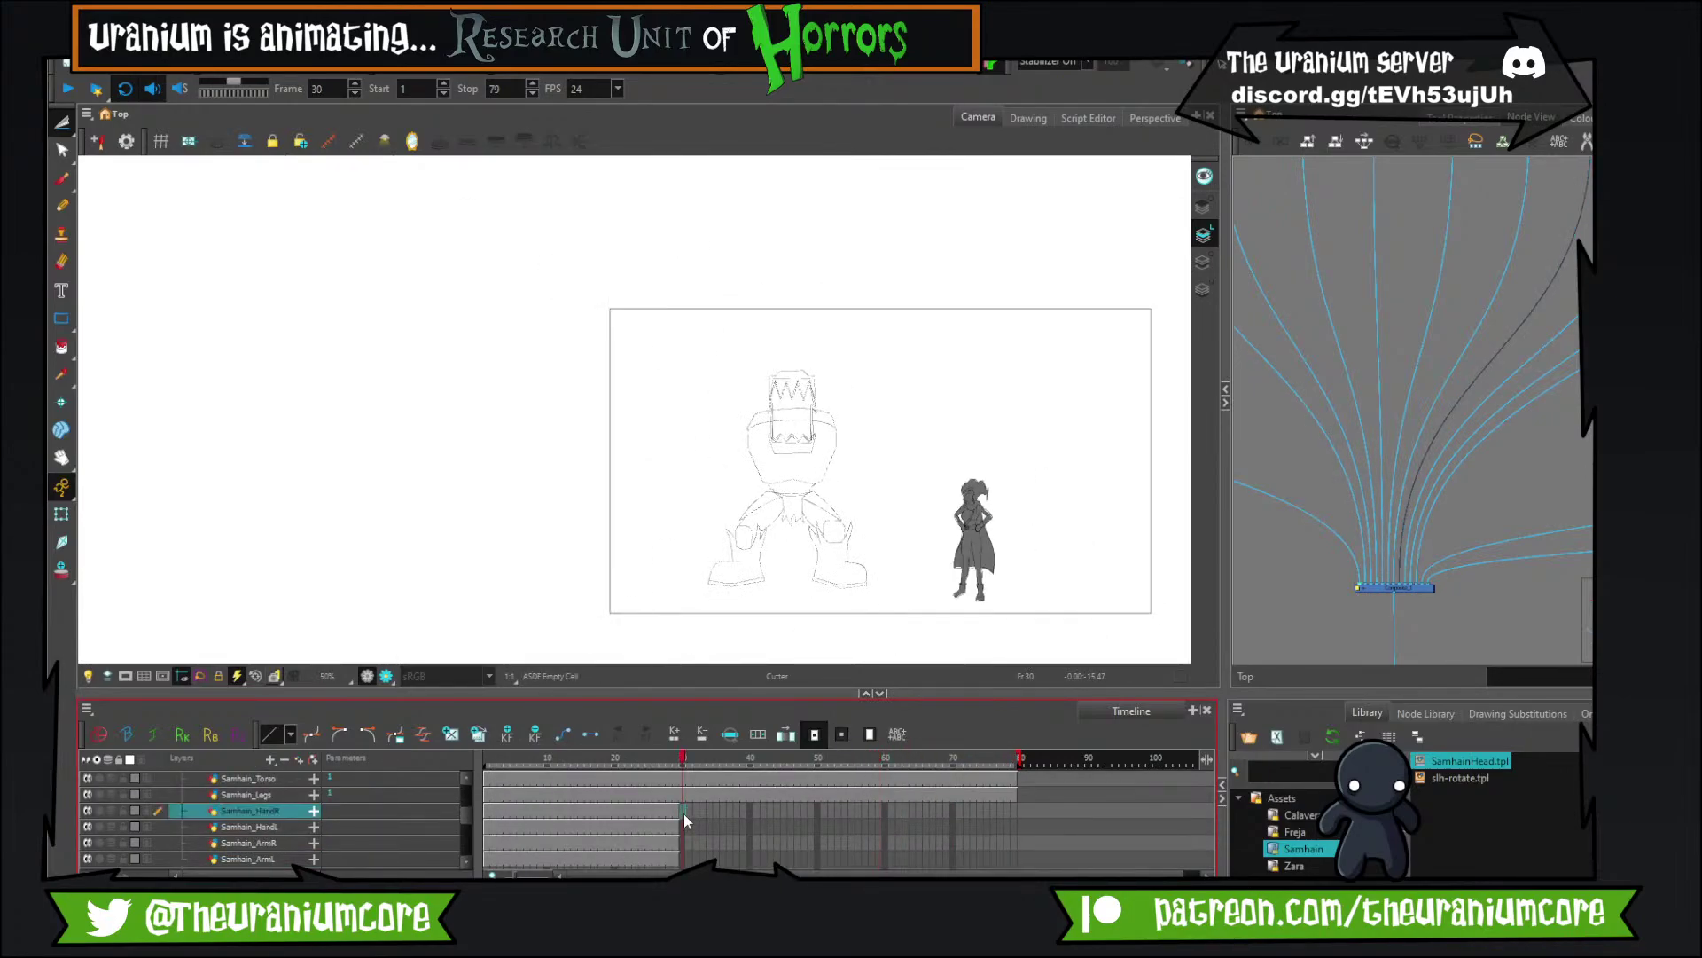
scroll(684, 812, "down", 2)
left_click(684, 826)
scroll(1417, 443, "up", 6)
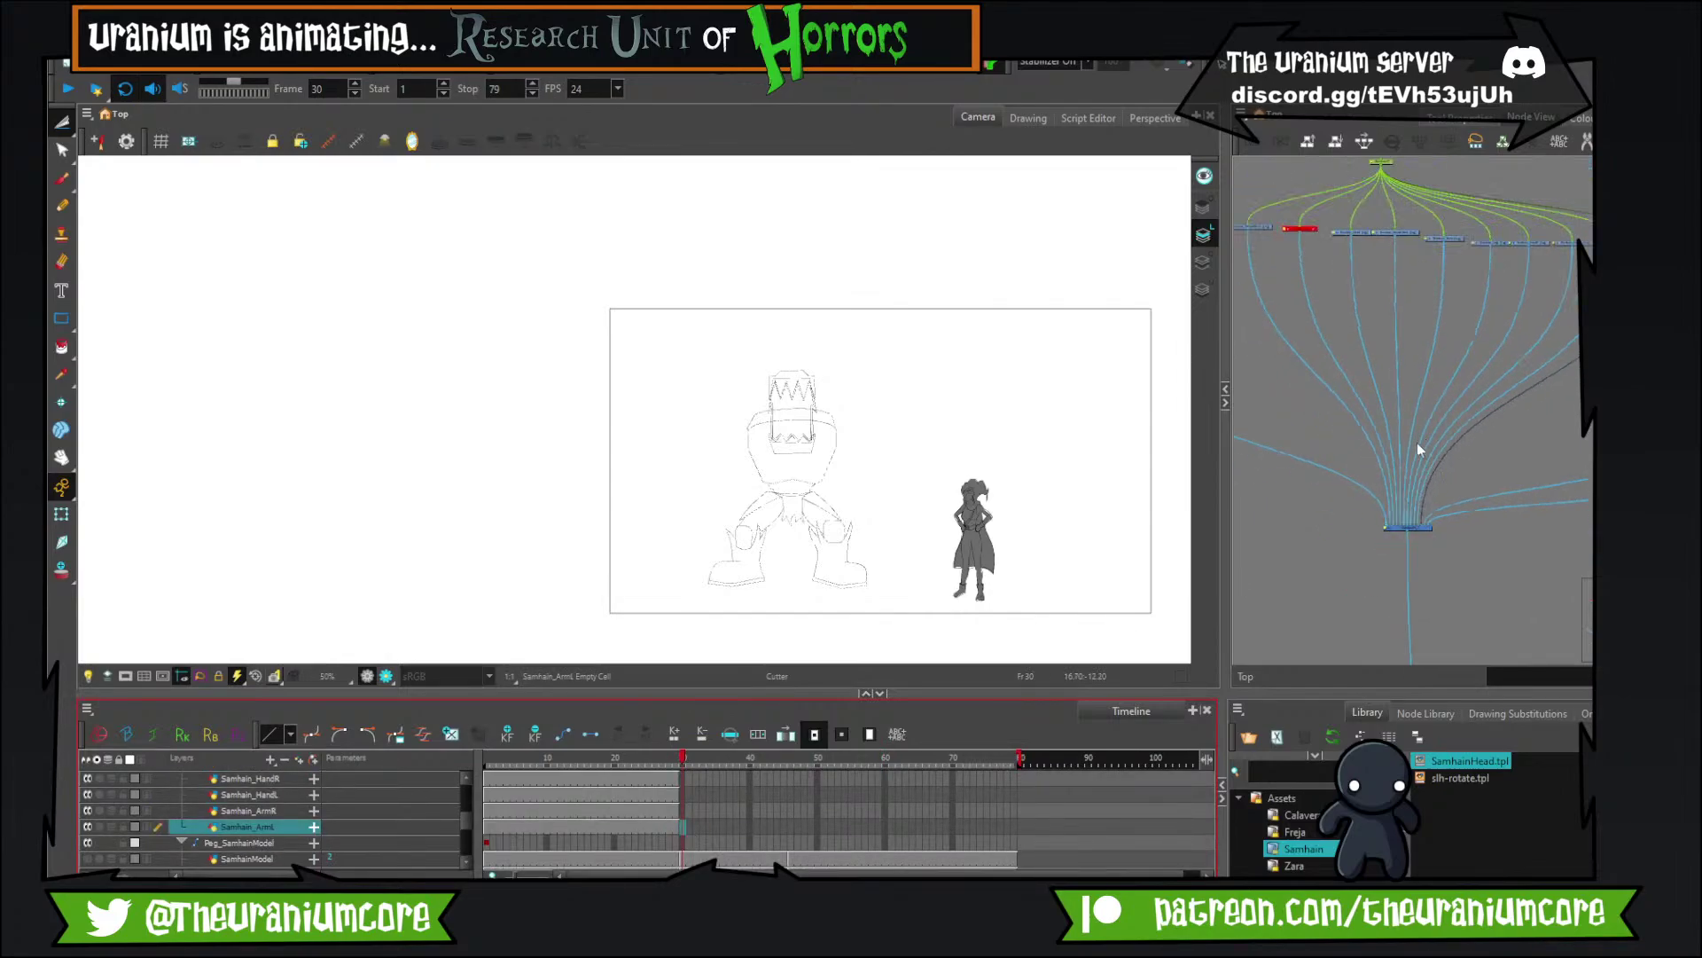
Enable the SamhainModel reference to examine its pose at frame 30, disable it again and return to frame 1.
scroll(1468, 530, "up", 3)
left_click(1413, 488)
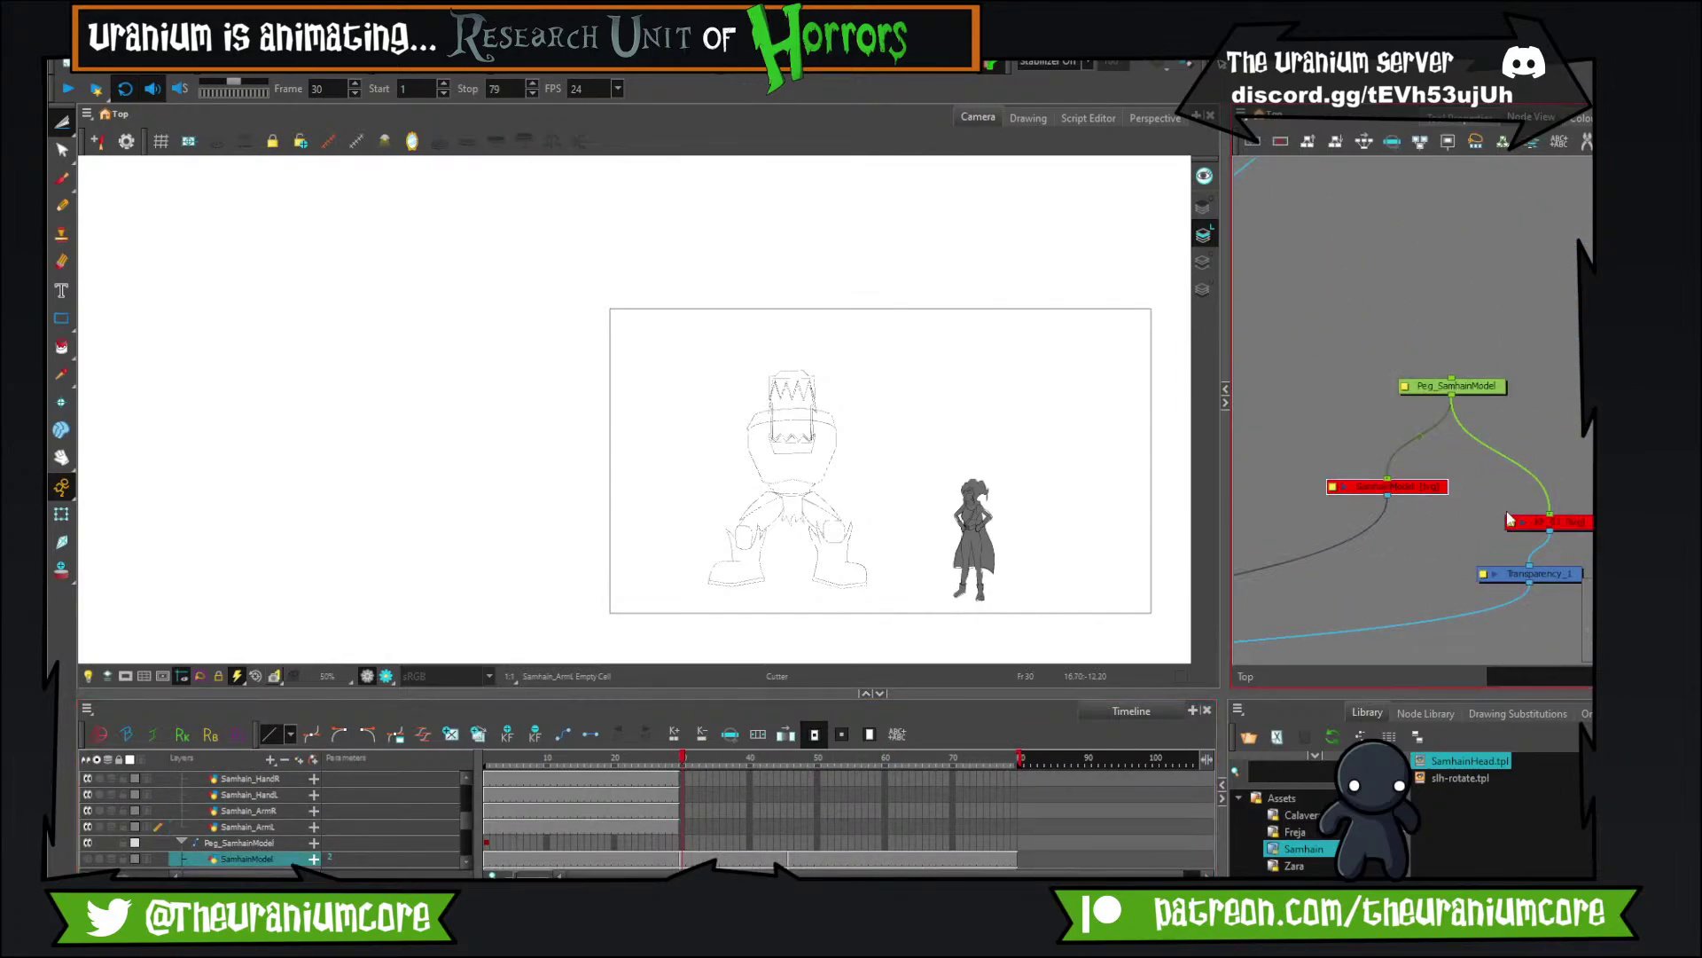
key("a")
scroll(955, 457, "up", 2)
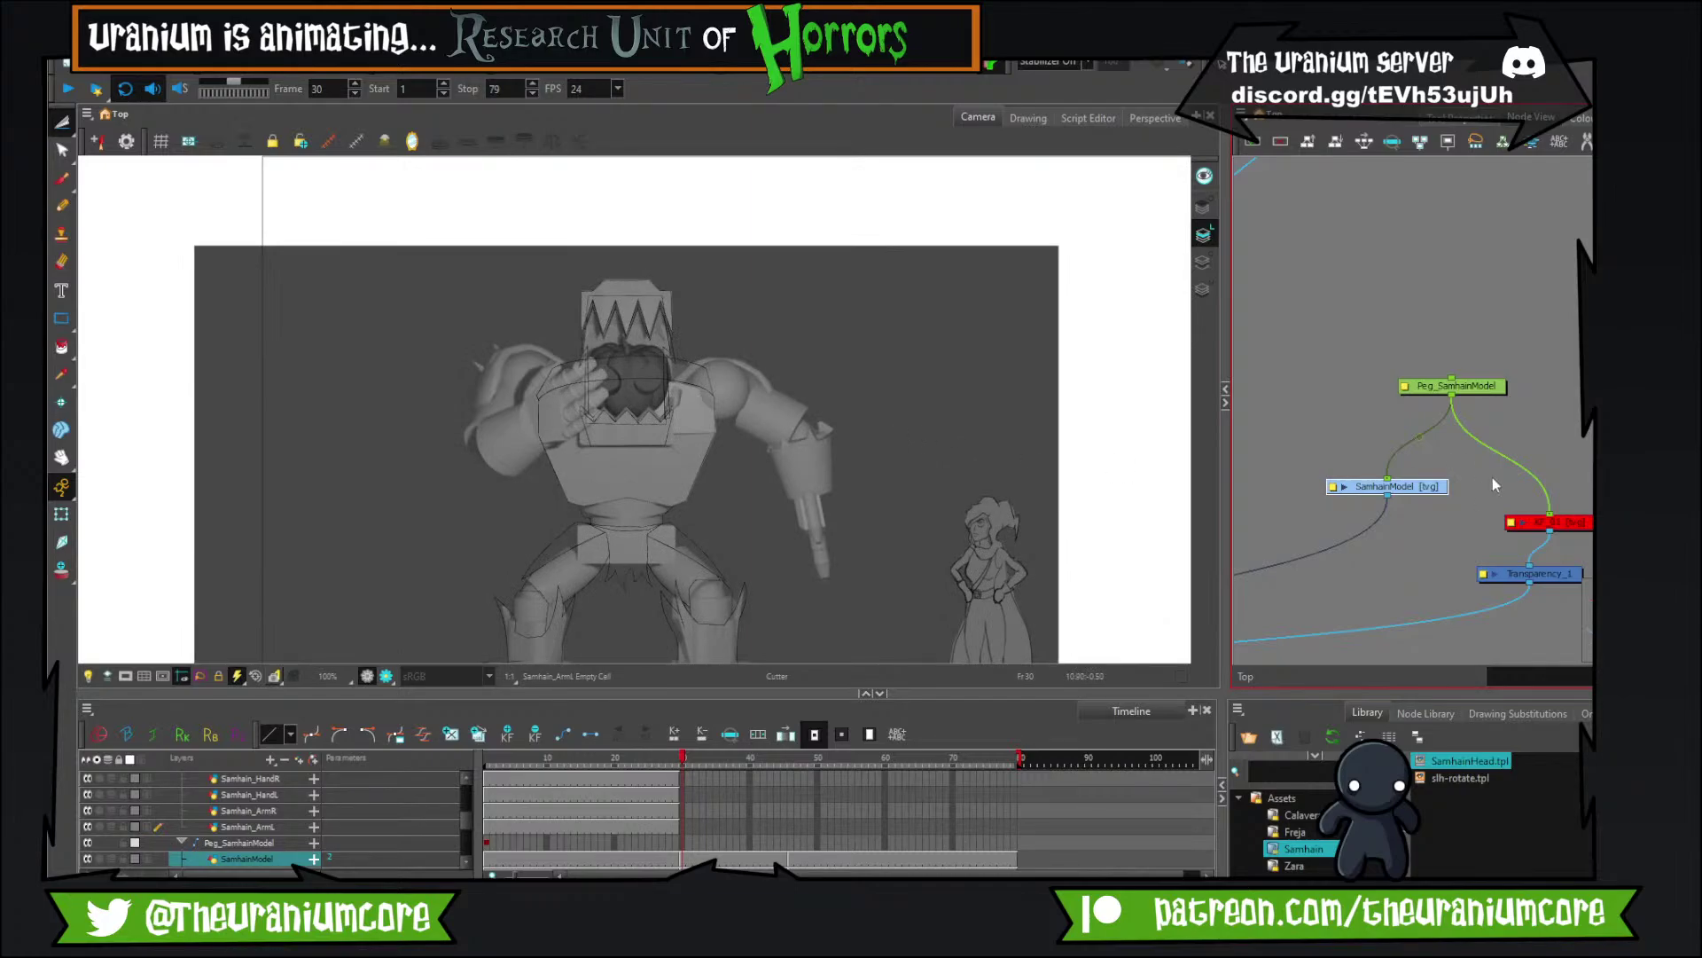
key("d")
key("shift+comma")
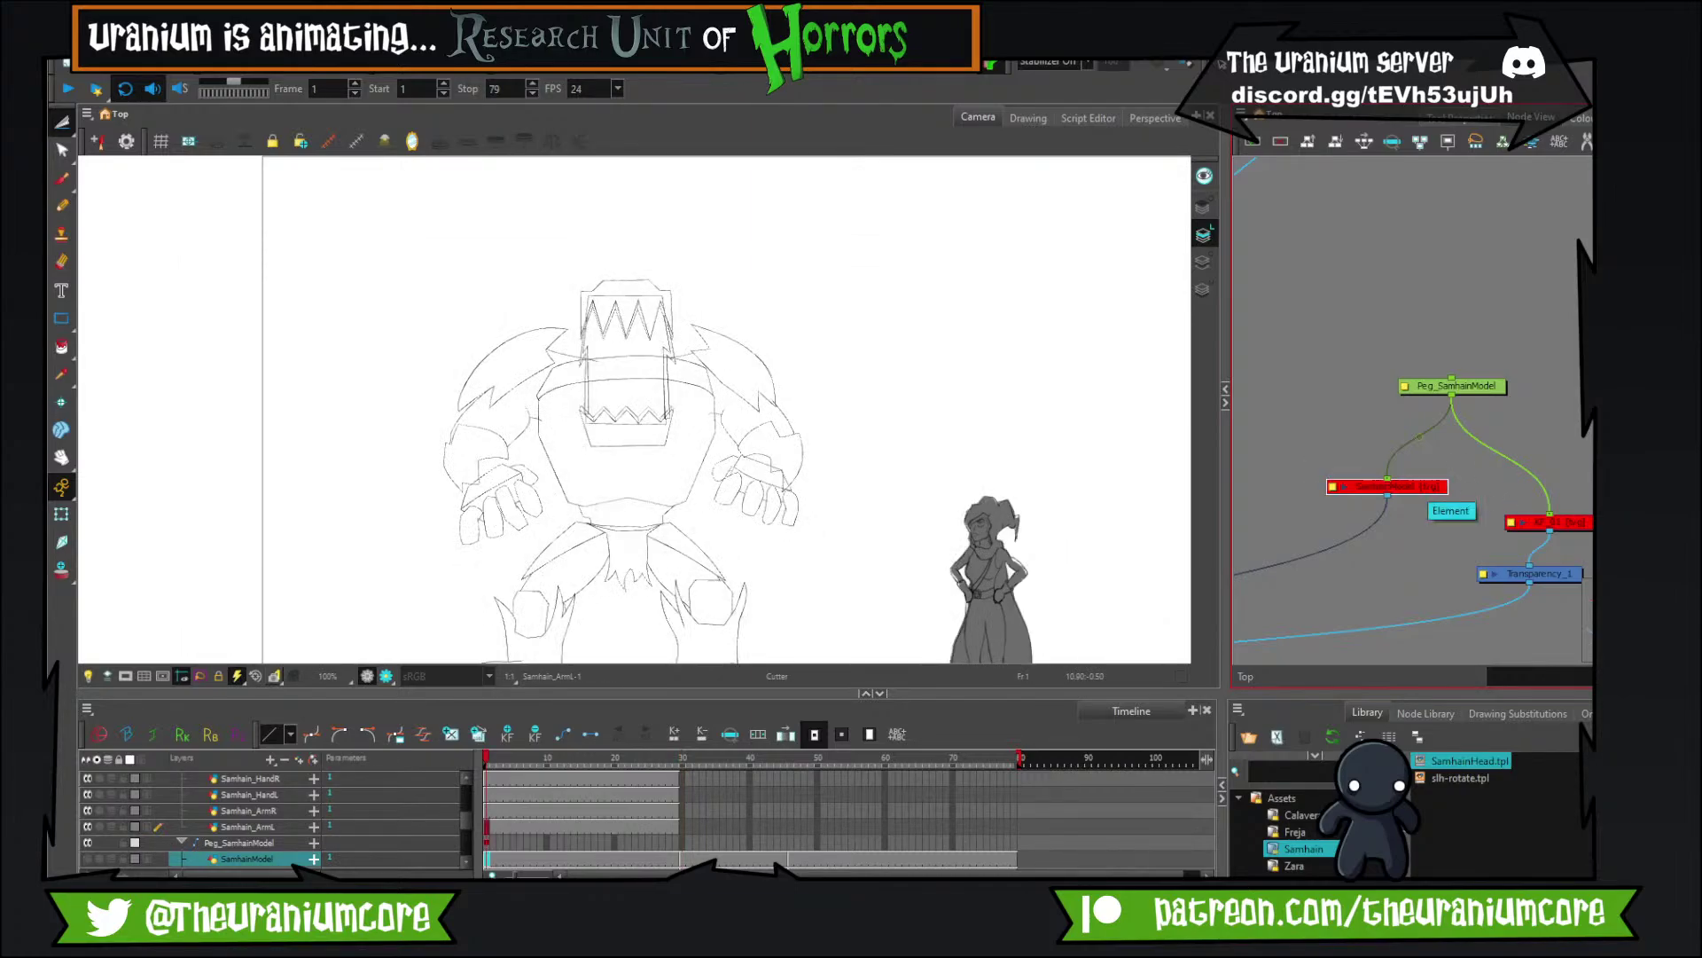
Enable the KF_01 model node and play the scene to examine the model's motion behind the line art.
left_click(1584, 521)
key("a")
key("Return")
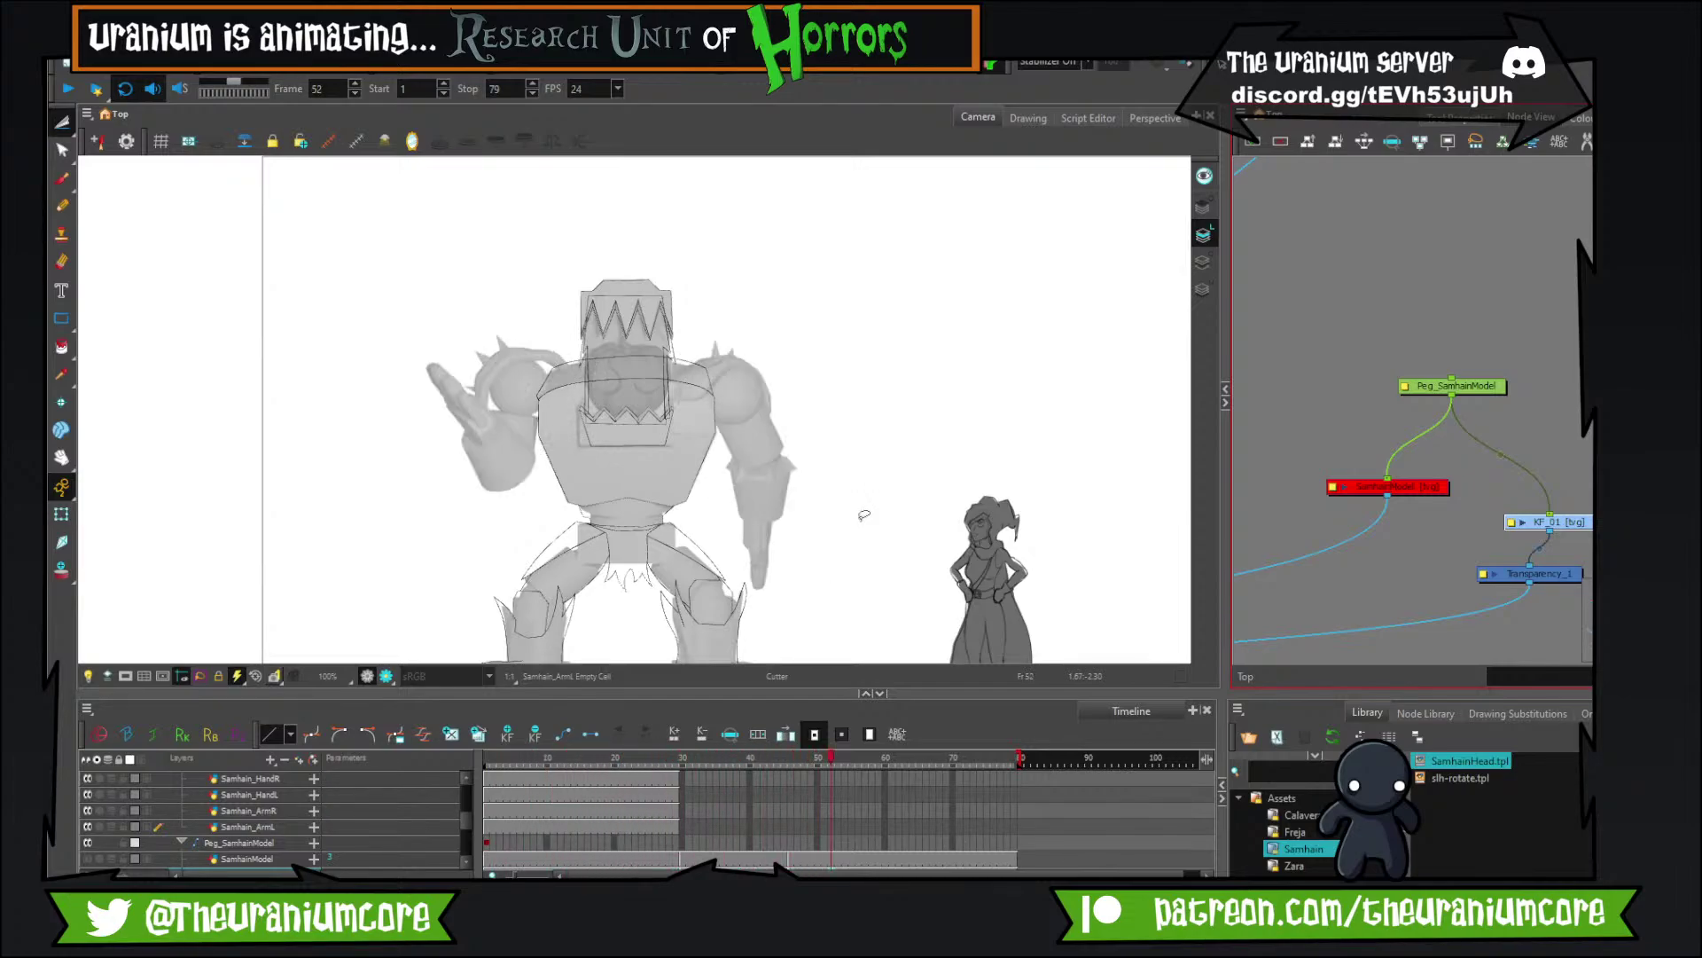
scroll(644, 481, "down", 4)
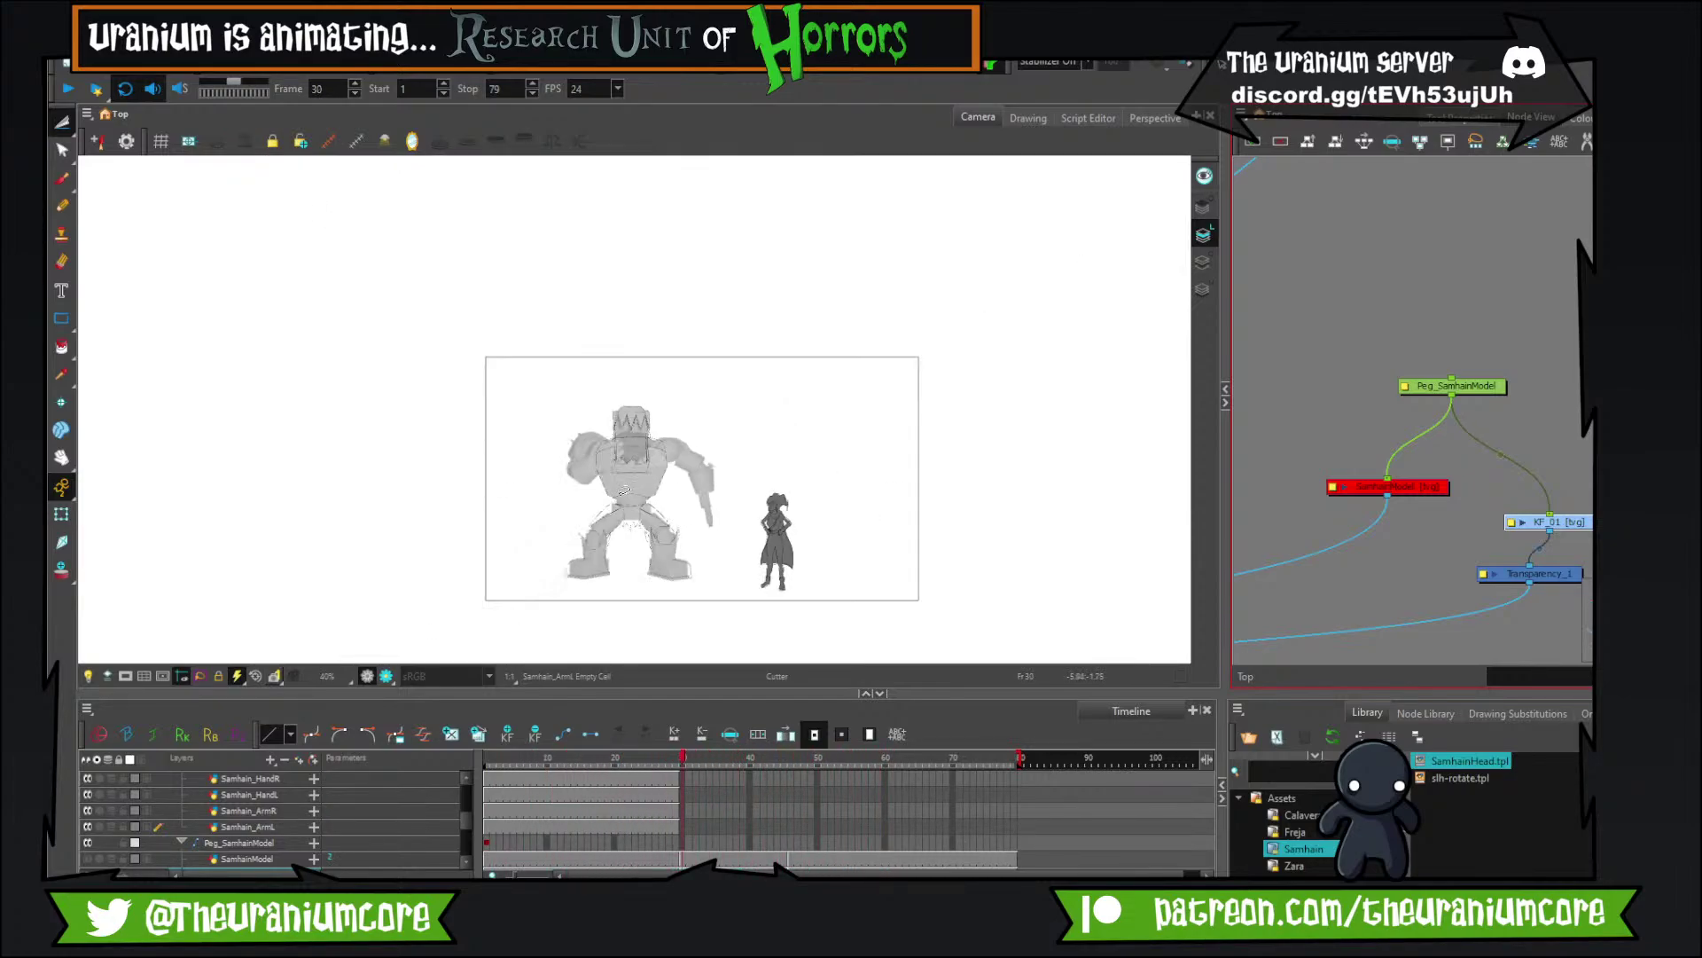
scroll(628, 489, "up", 4)
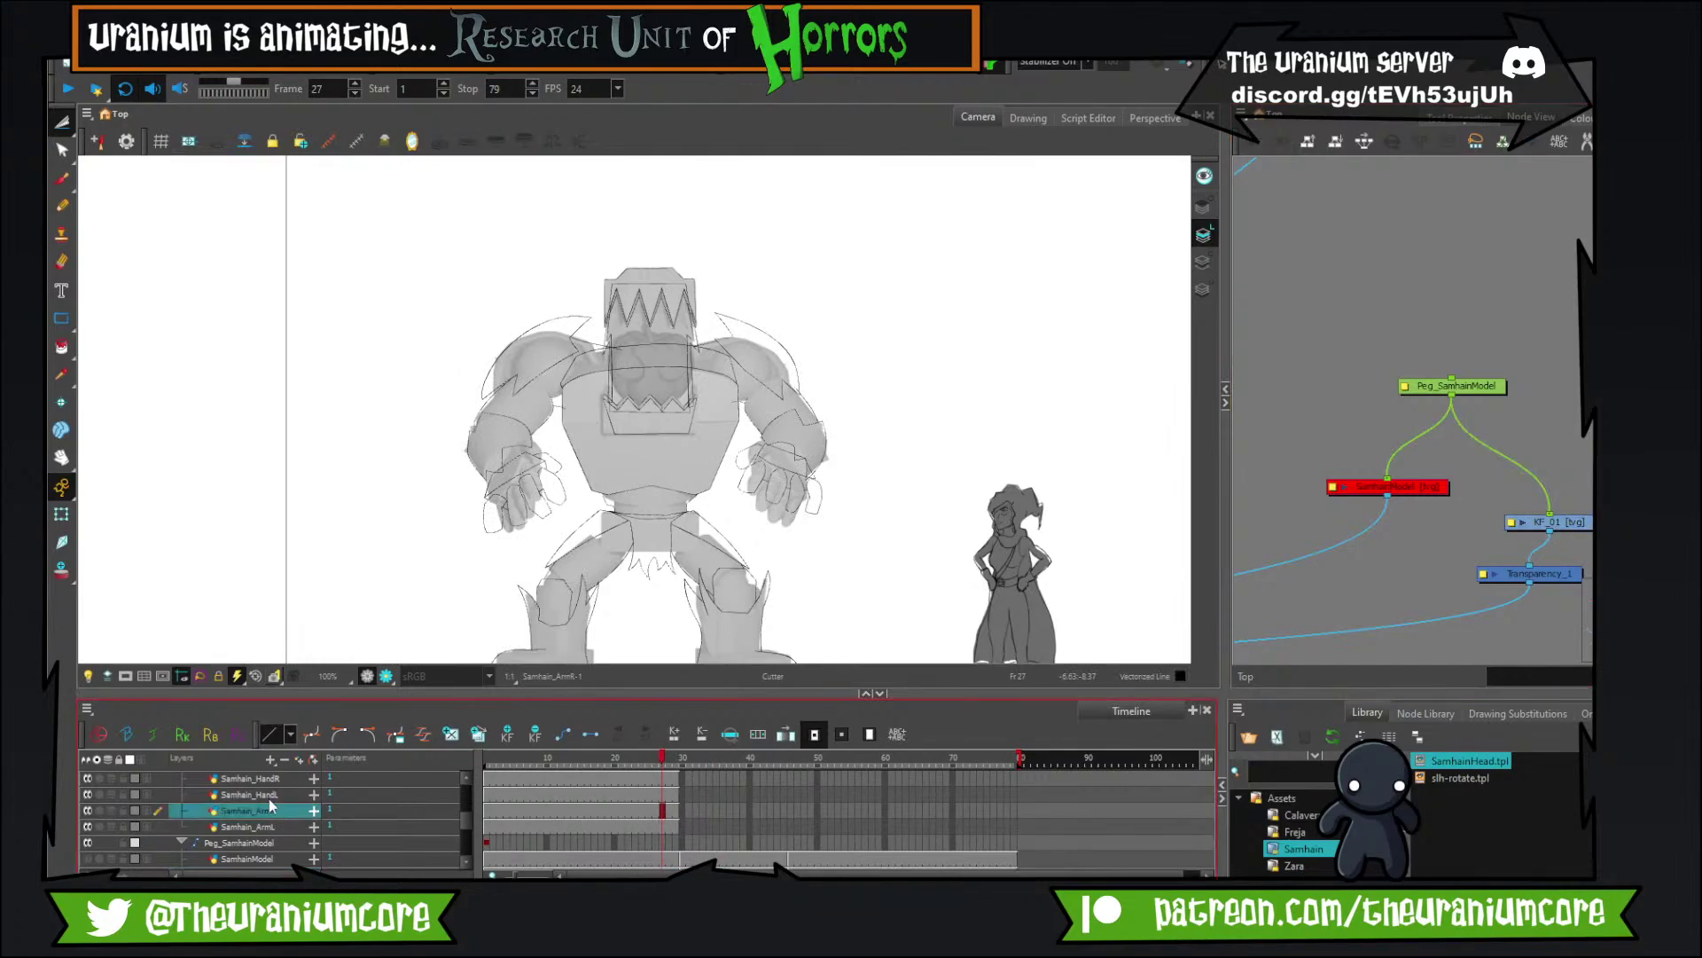
Select the Samhain_HandR layer and step back through the frames to frame 1, comparing the model's arm poses with the line art.
scroll(275, 811, "up", 2)
left_click(258, 826)
left_click(273, 844)
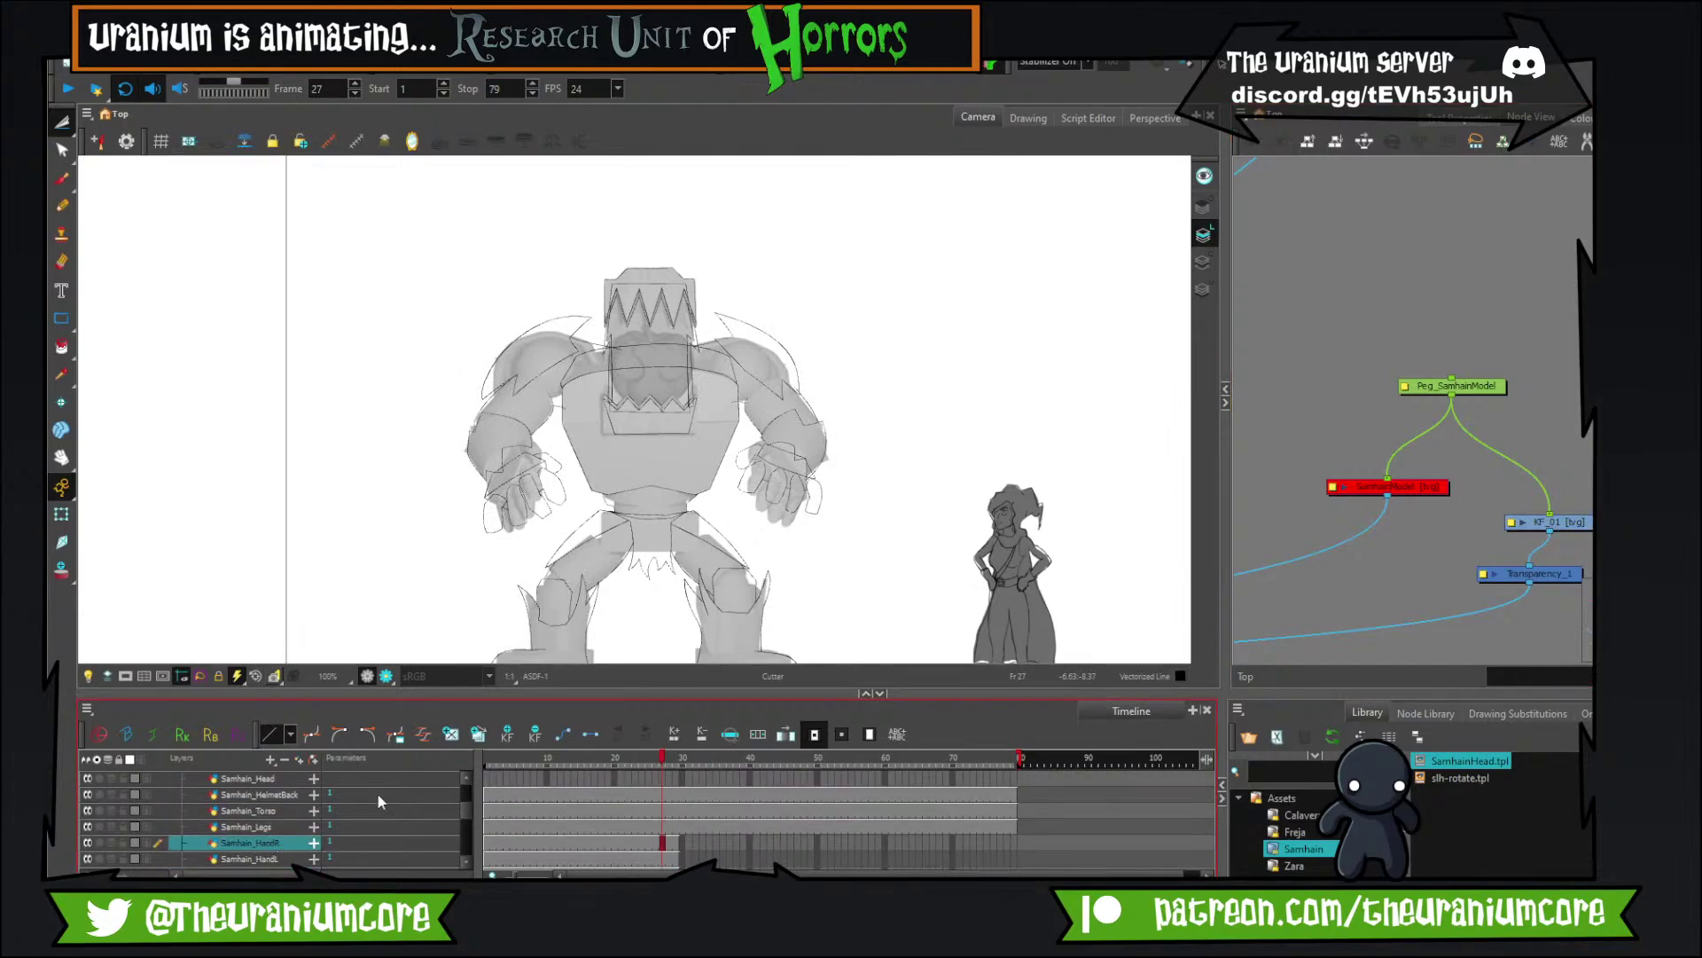
scroll(695, 805, "down", 3)
key("g")
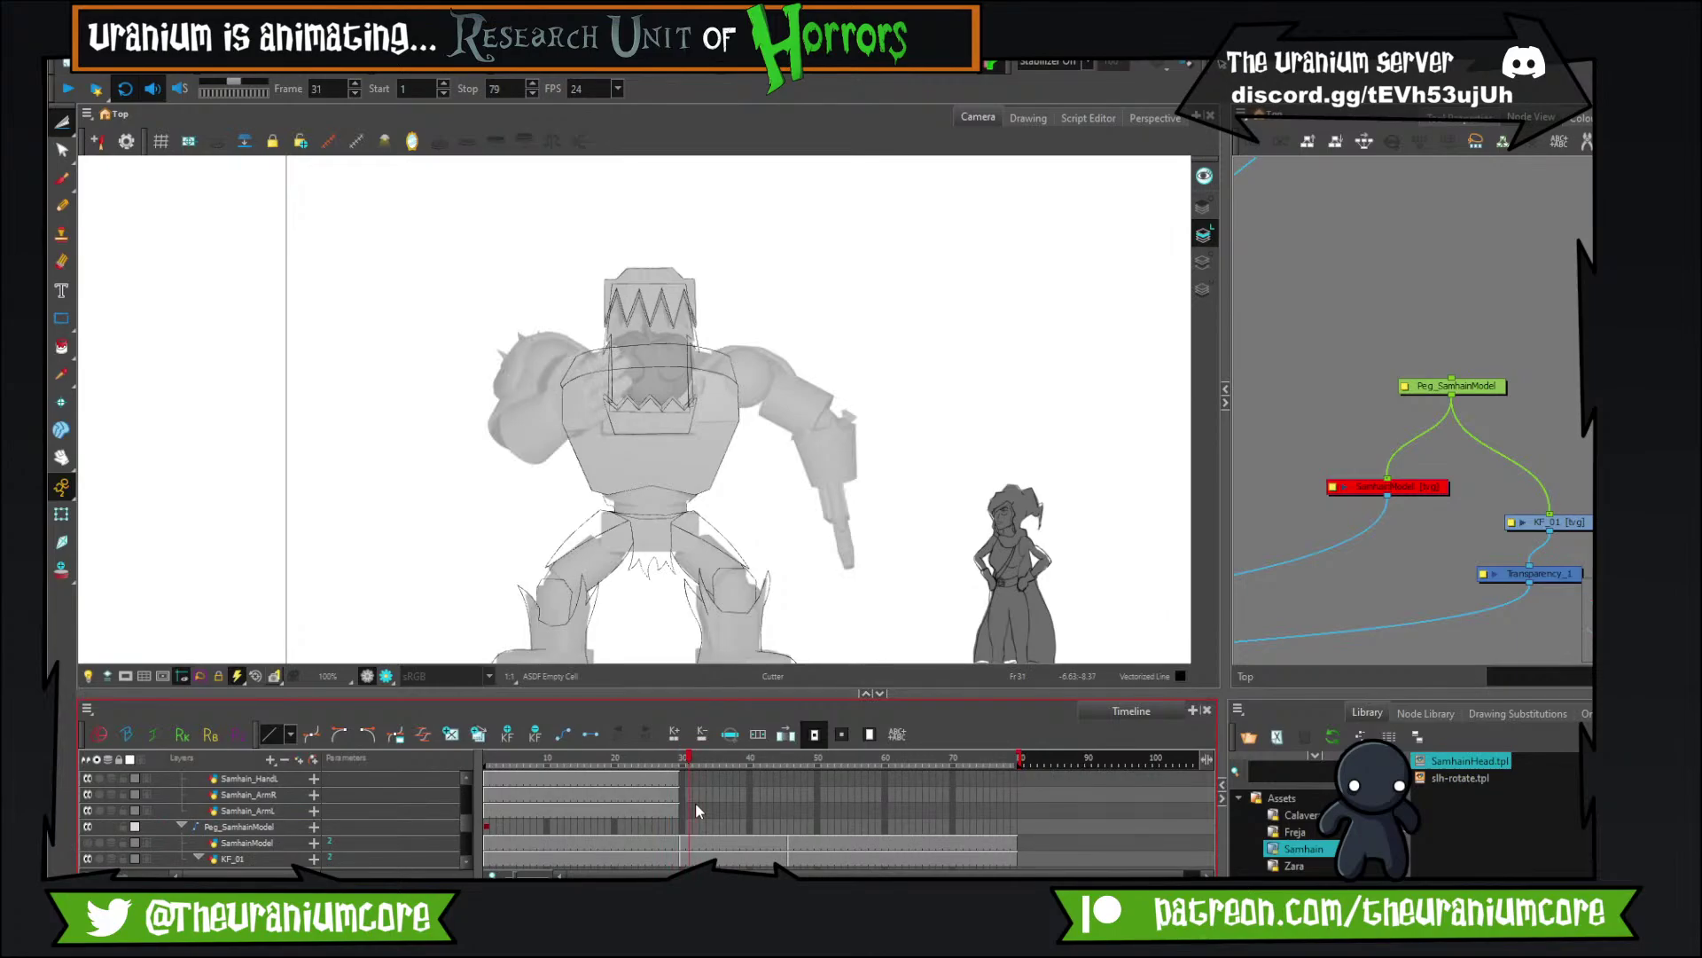
key("comma")
key("comma")
key("comma")
key("comma")
key("comma")
key("comma")
key("comma")
key("comma")
key("comma")
key("comma")
key("comma")
key("comma")
key("comma")
key("comma")
key("comma")
key("comma")
key("comma")
key("comma")
key("comma")
key("comma")
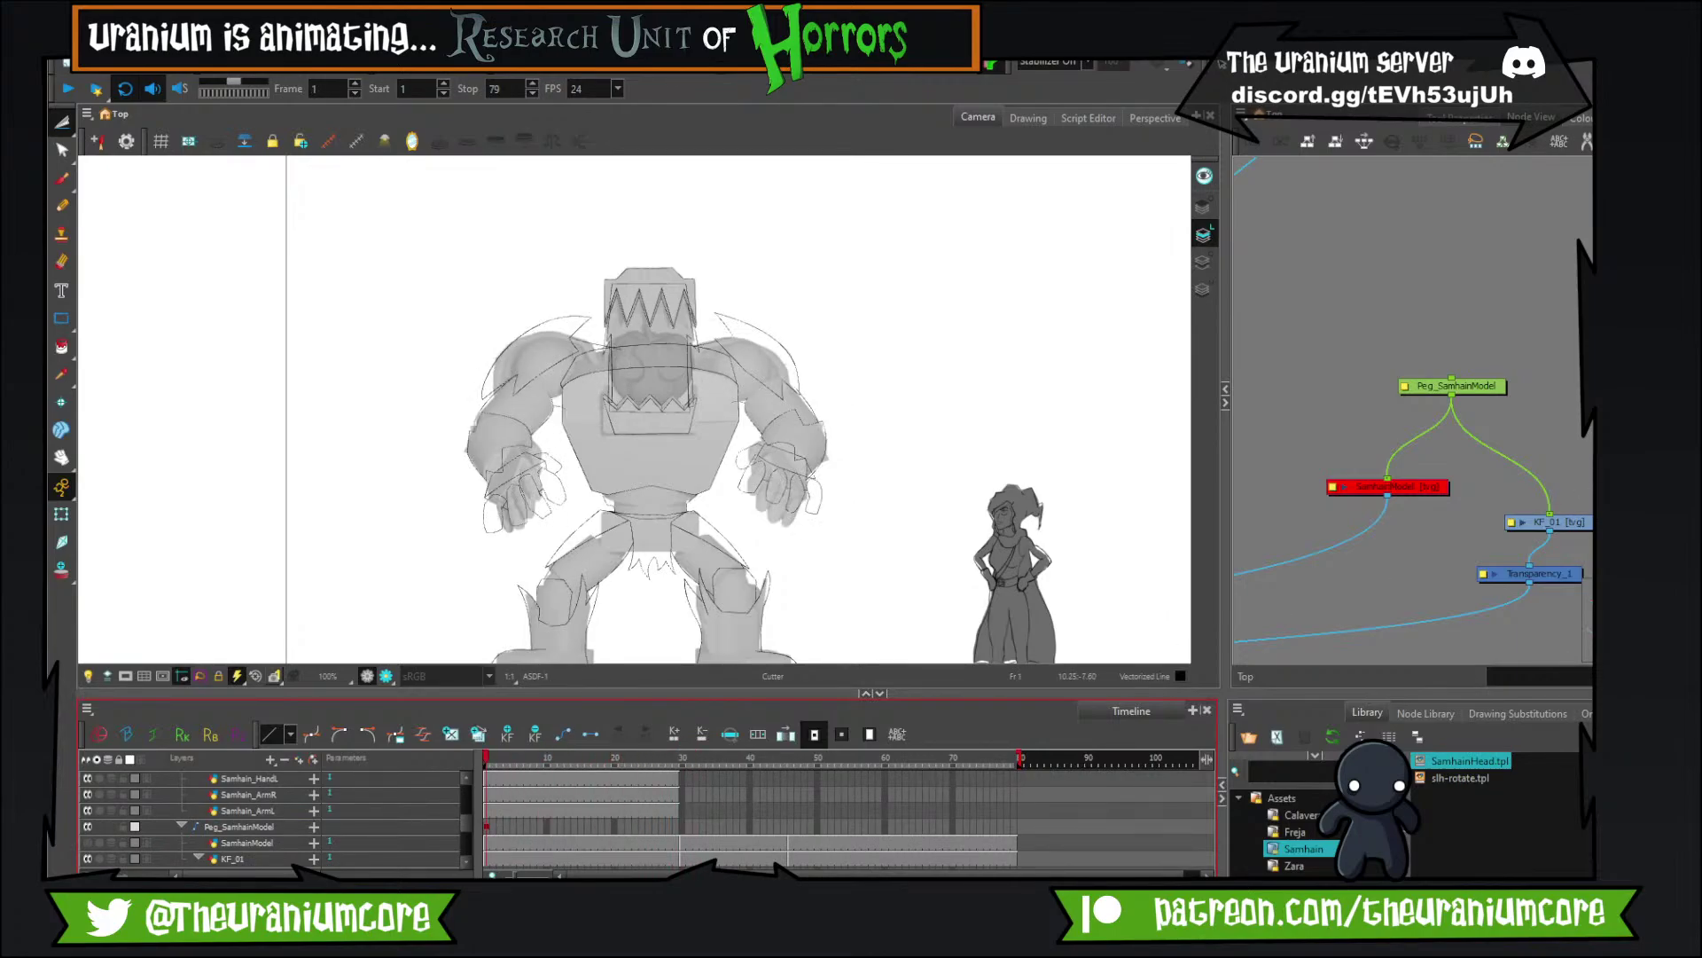
Disable the KF_01 model node to hide the reference behind the line art.
left_click(1577, 524)
scroll(1577, 524, "down", 2)
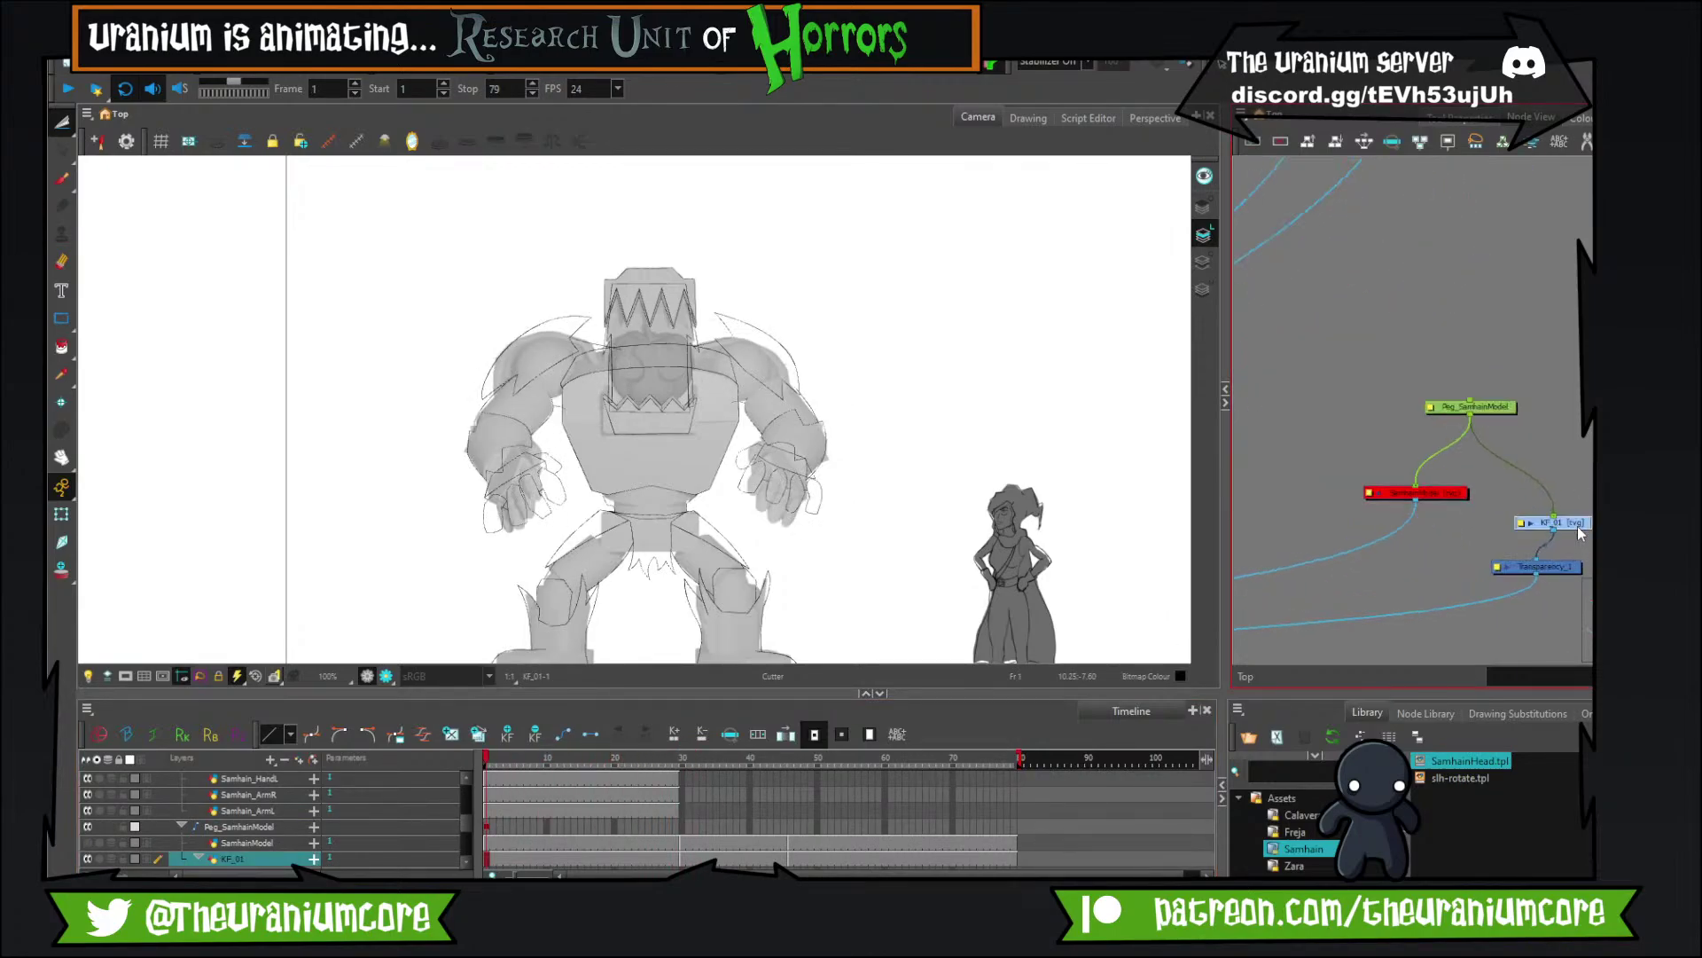
scroll(1574, 515, "down", 5)
scroll(230, 832, "up", 2)
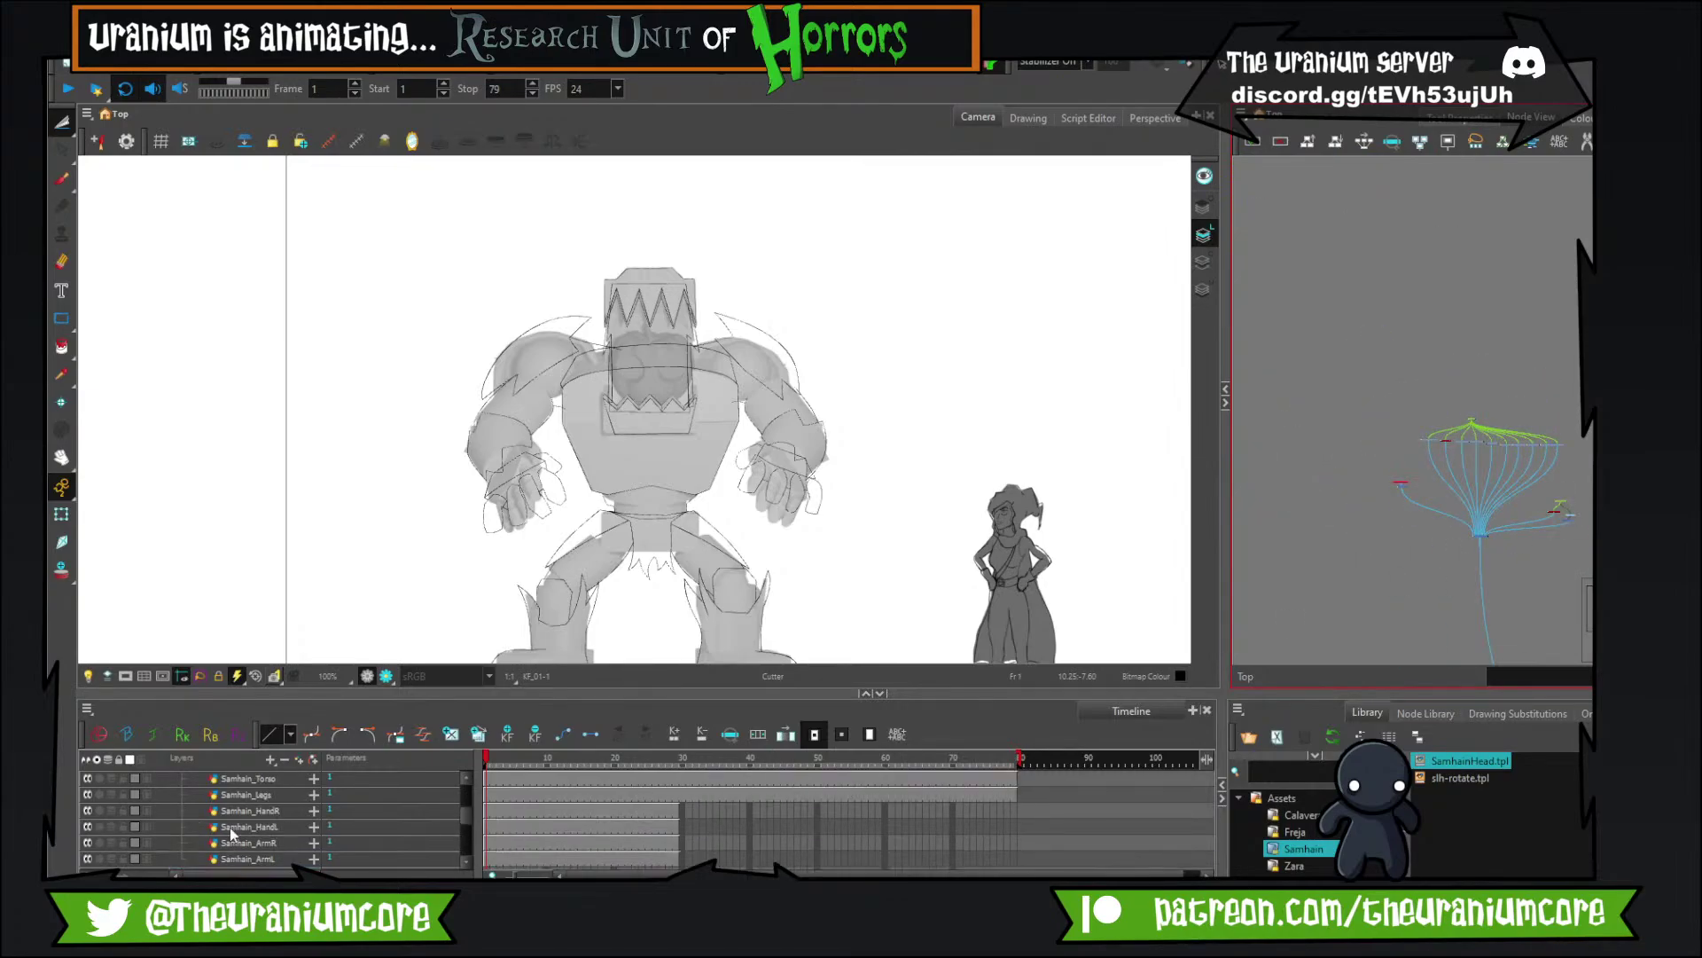
scroll(231, 831, "up", 3)
scroll(1383, 482, "up", 5)
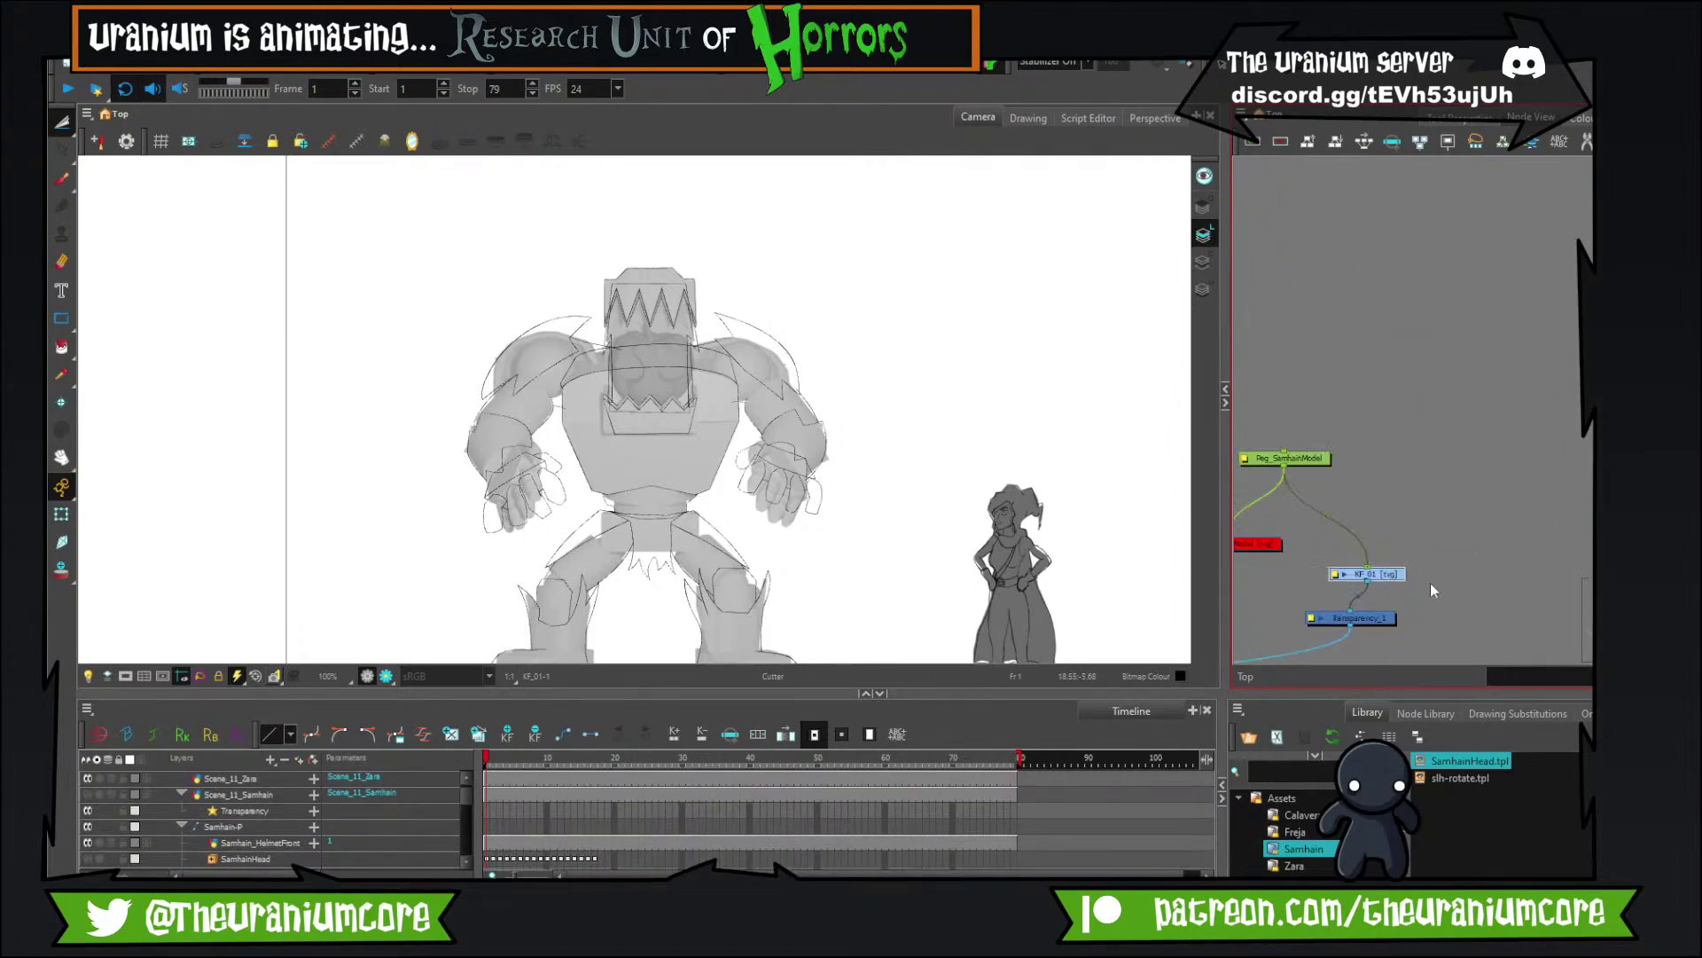
left_click(1355, 572)
Delete the SamhainHead layer's drawings across the whole range from frame 1 to 79.
scroll(246, 806, "down", 3)
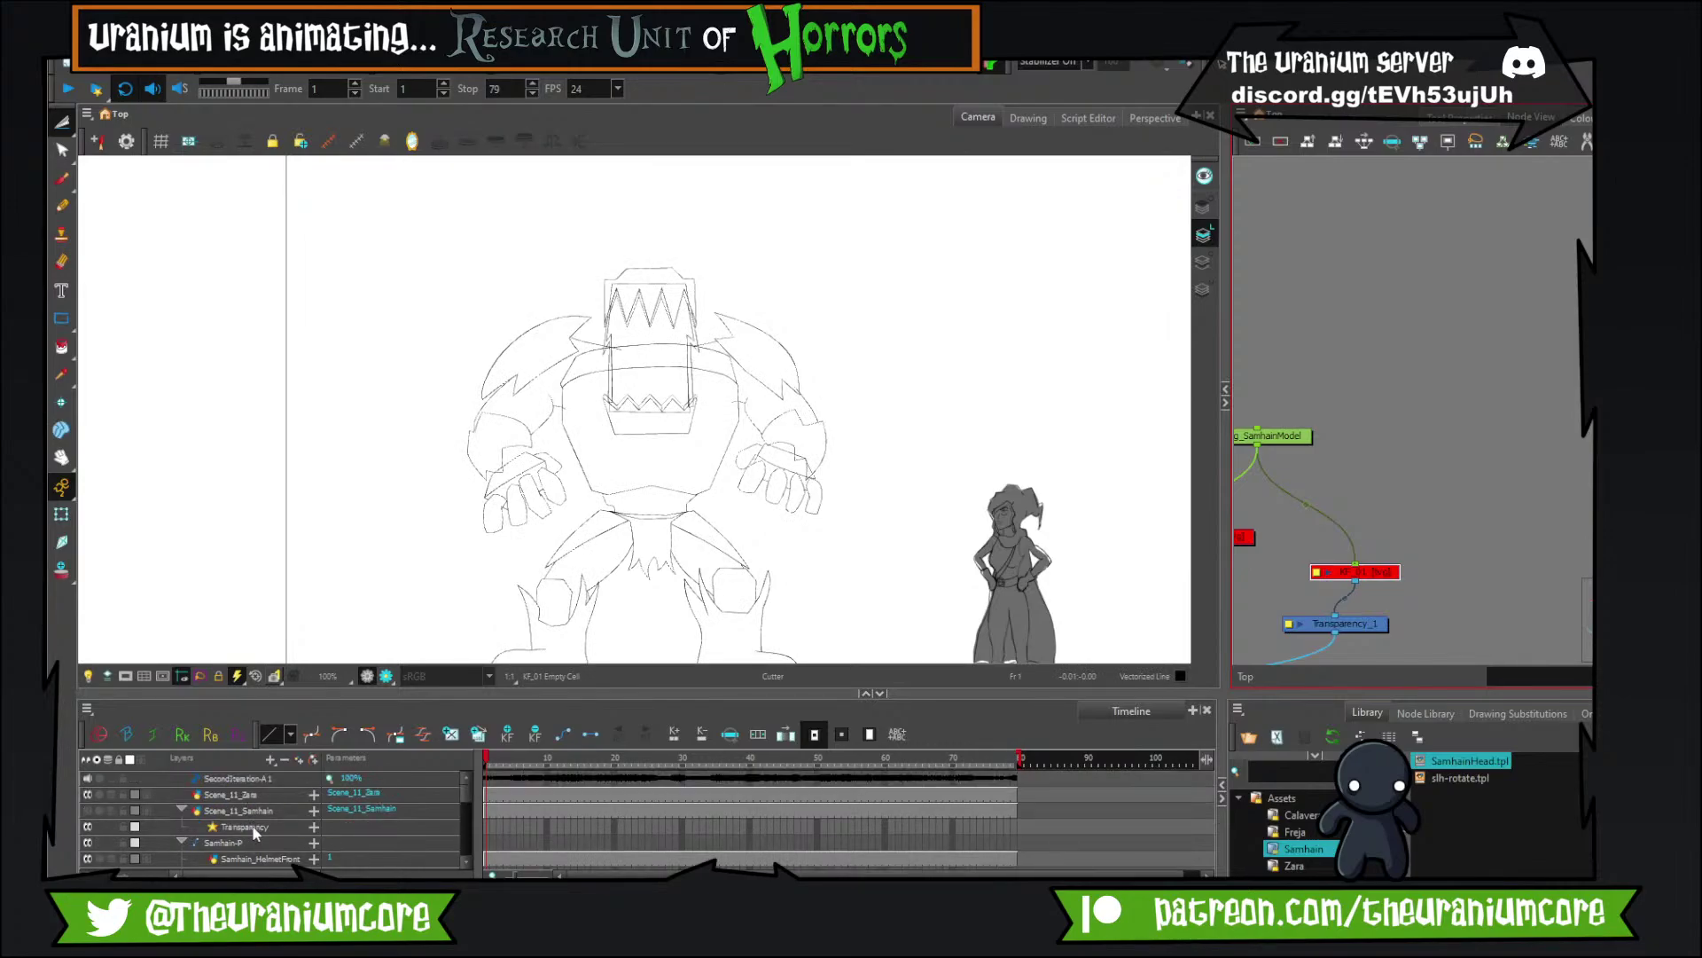
left_click(260, 798)
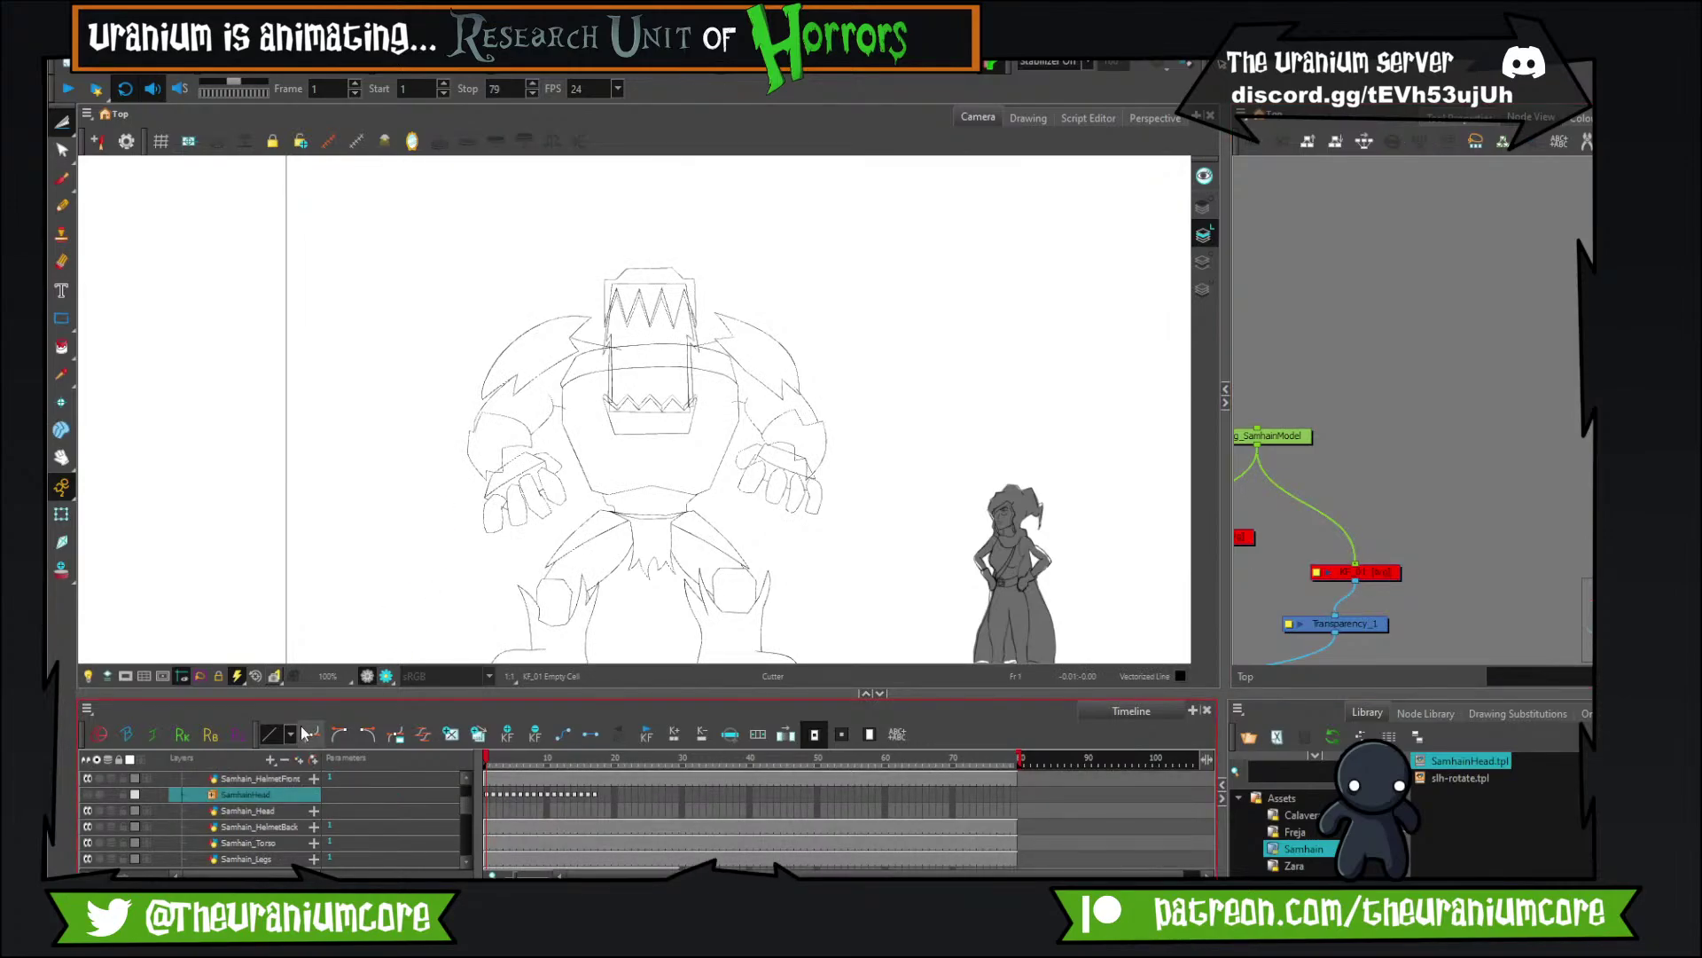
key("a")
left_click(489, 794)
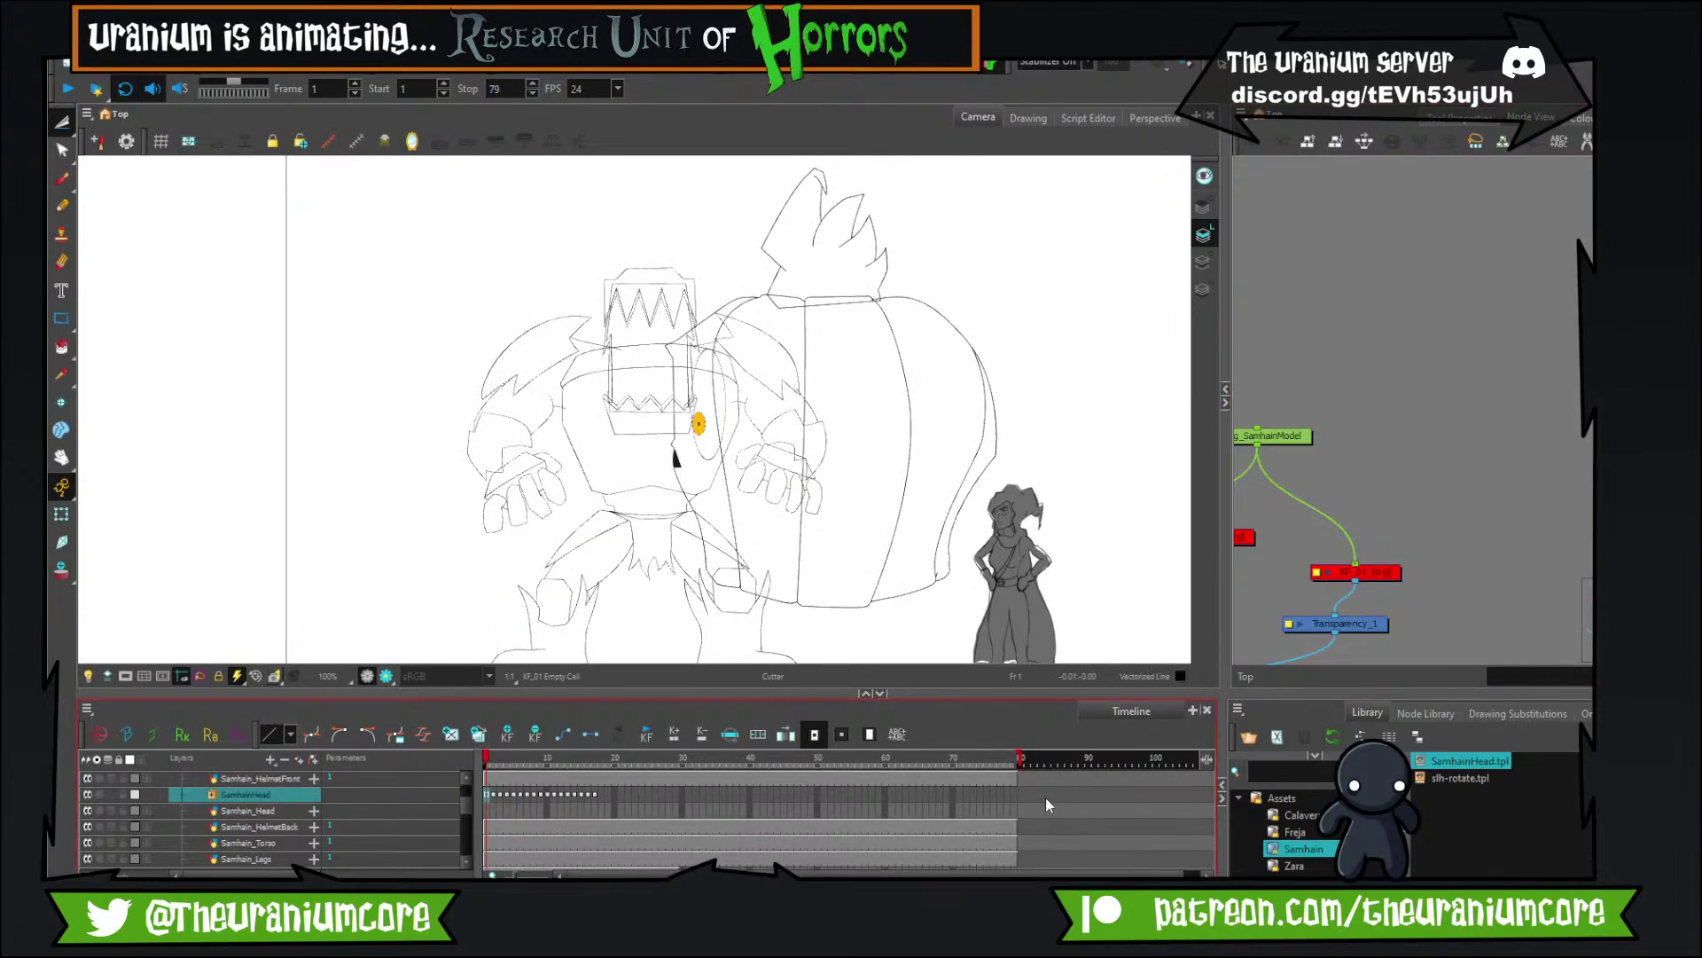
left_click(1010, 801, "shift")
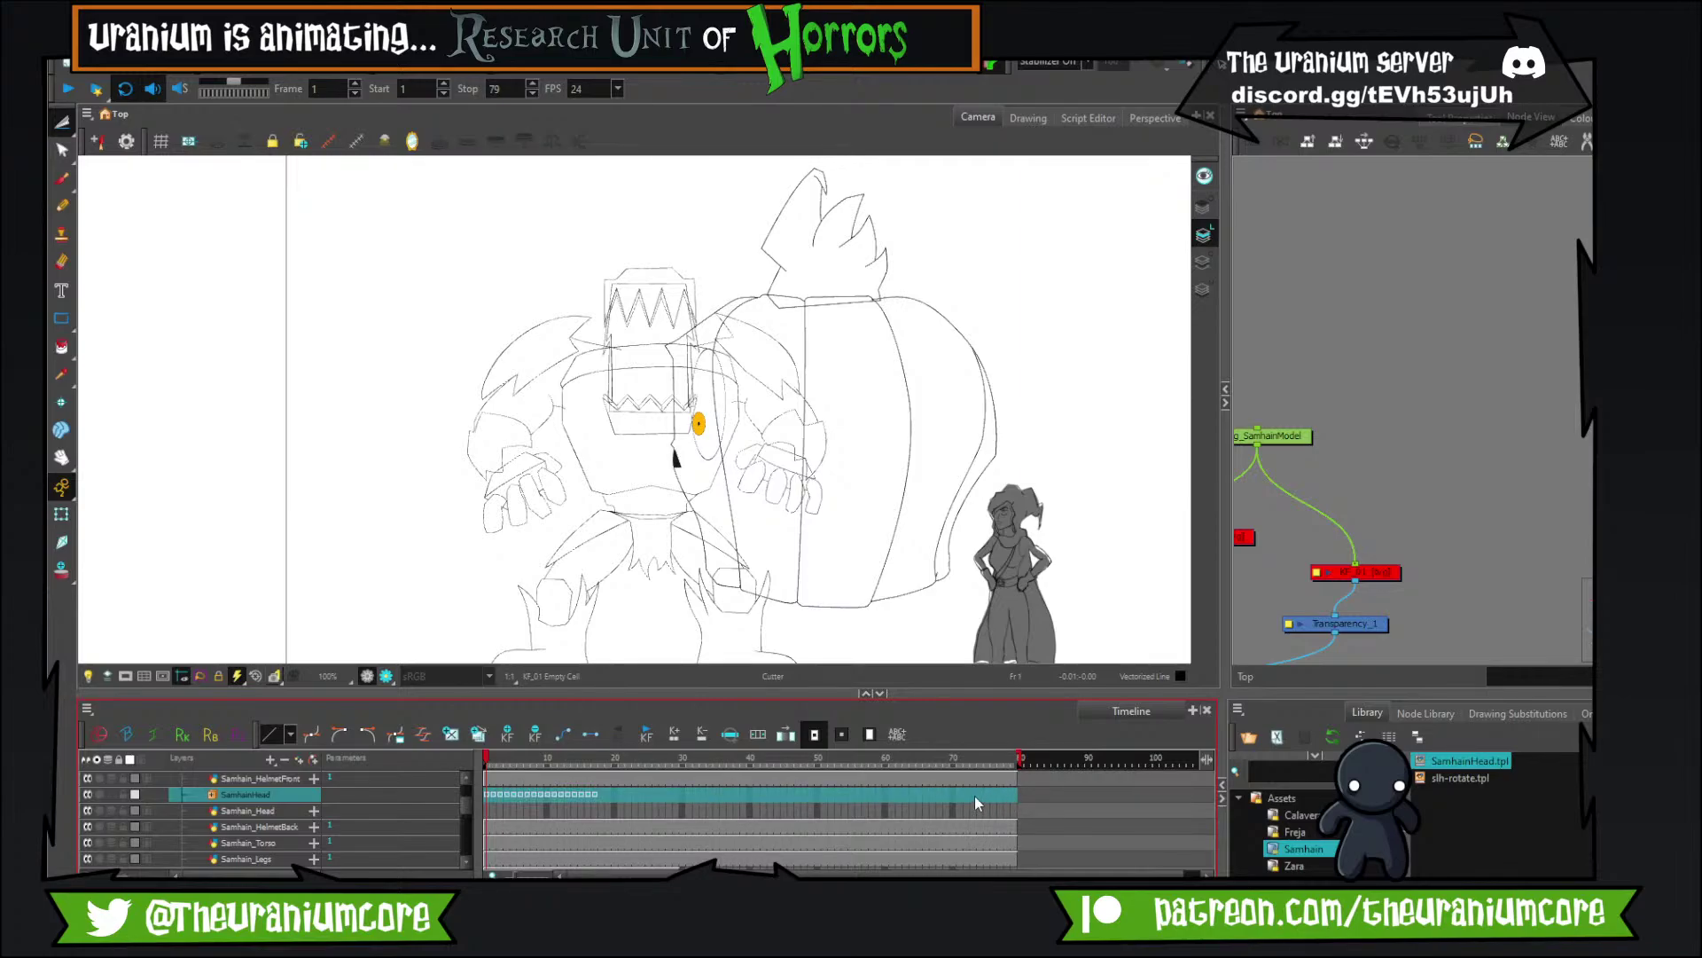
key("Delete")
left_click(489, 794)
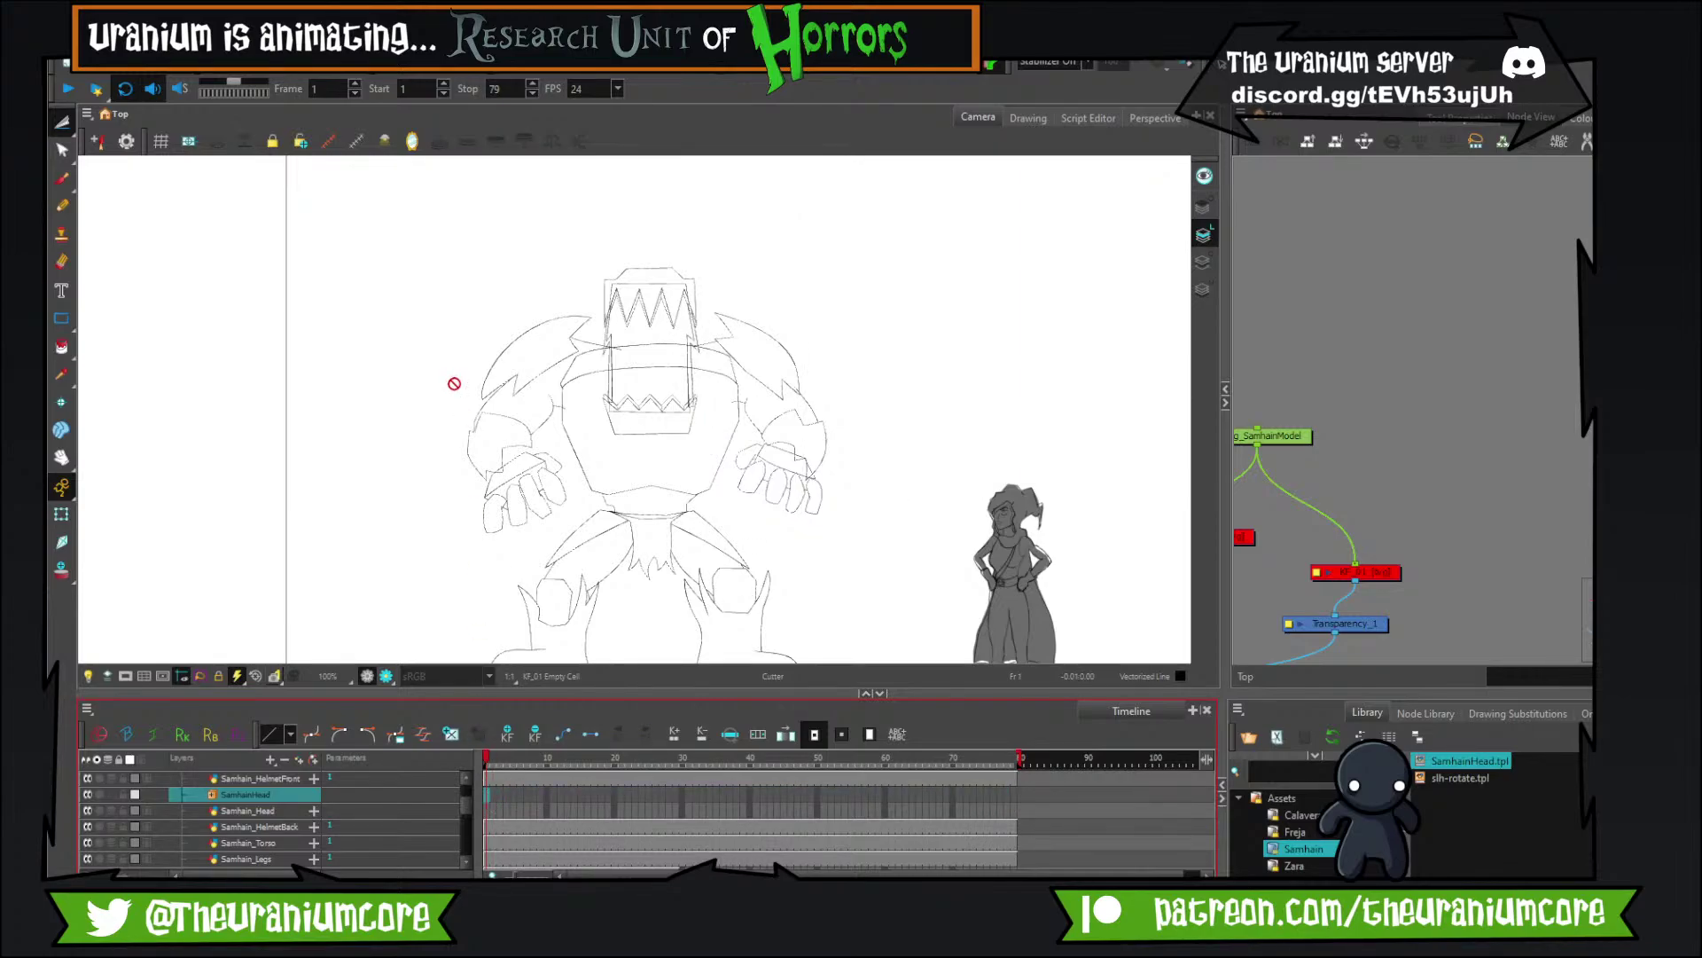
scroll(466, 382, "down", 1)
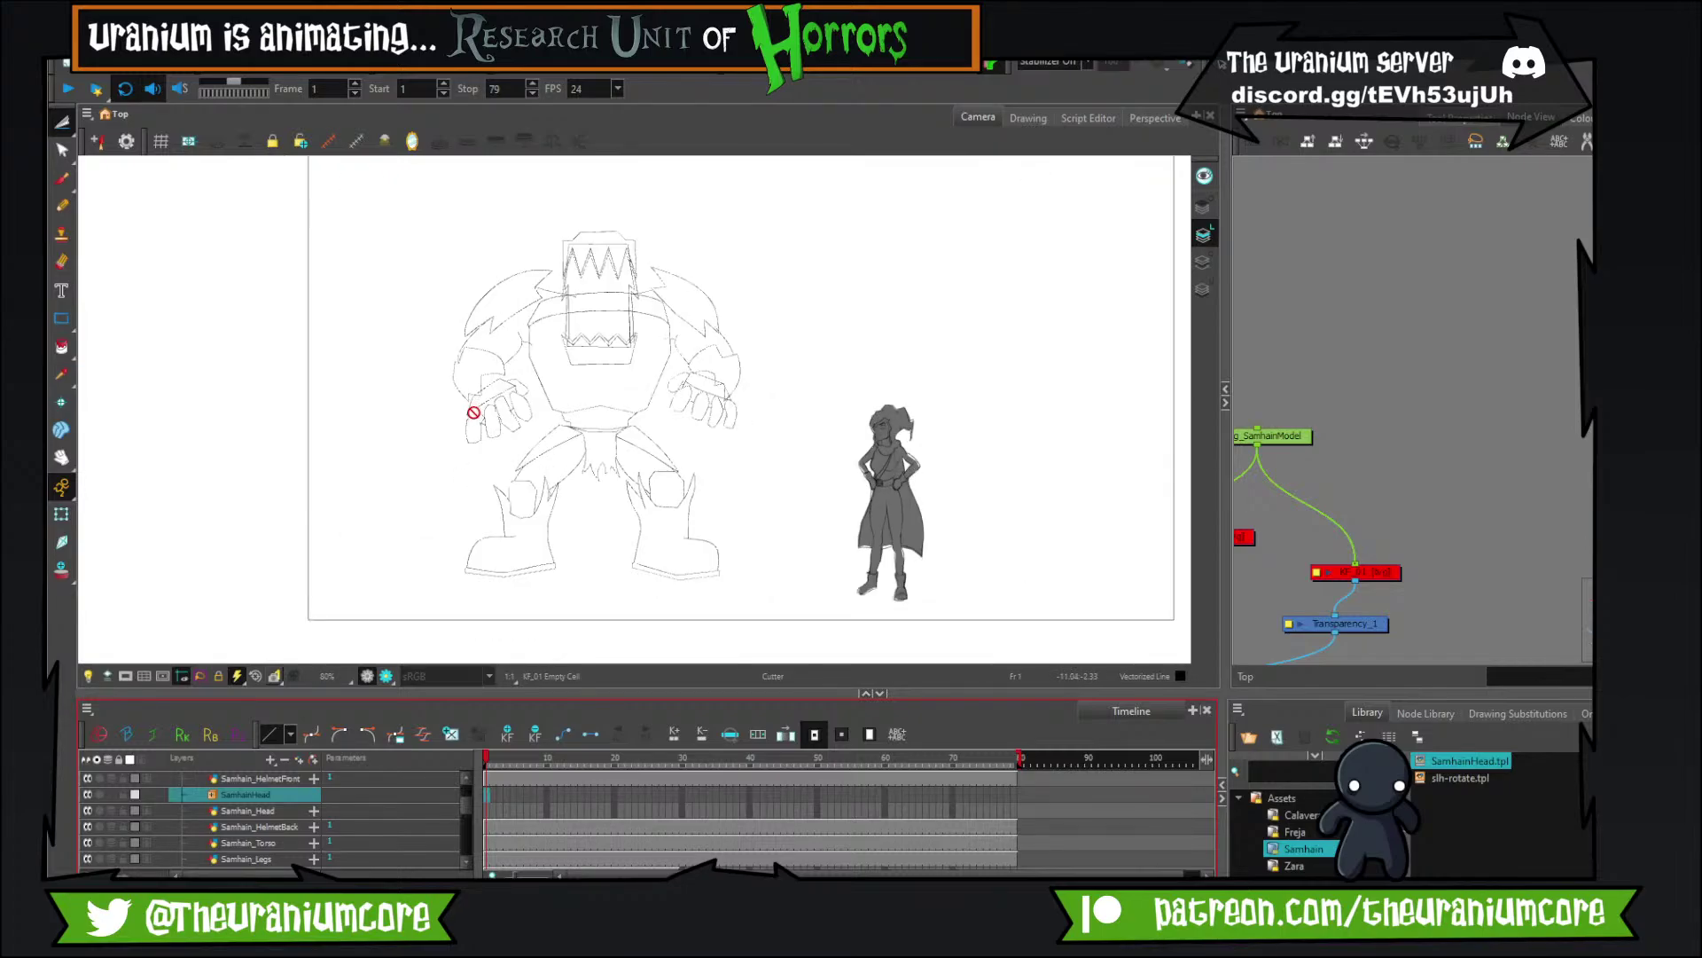
scroll(553, 444, "up", 2)
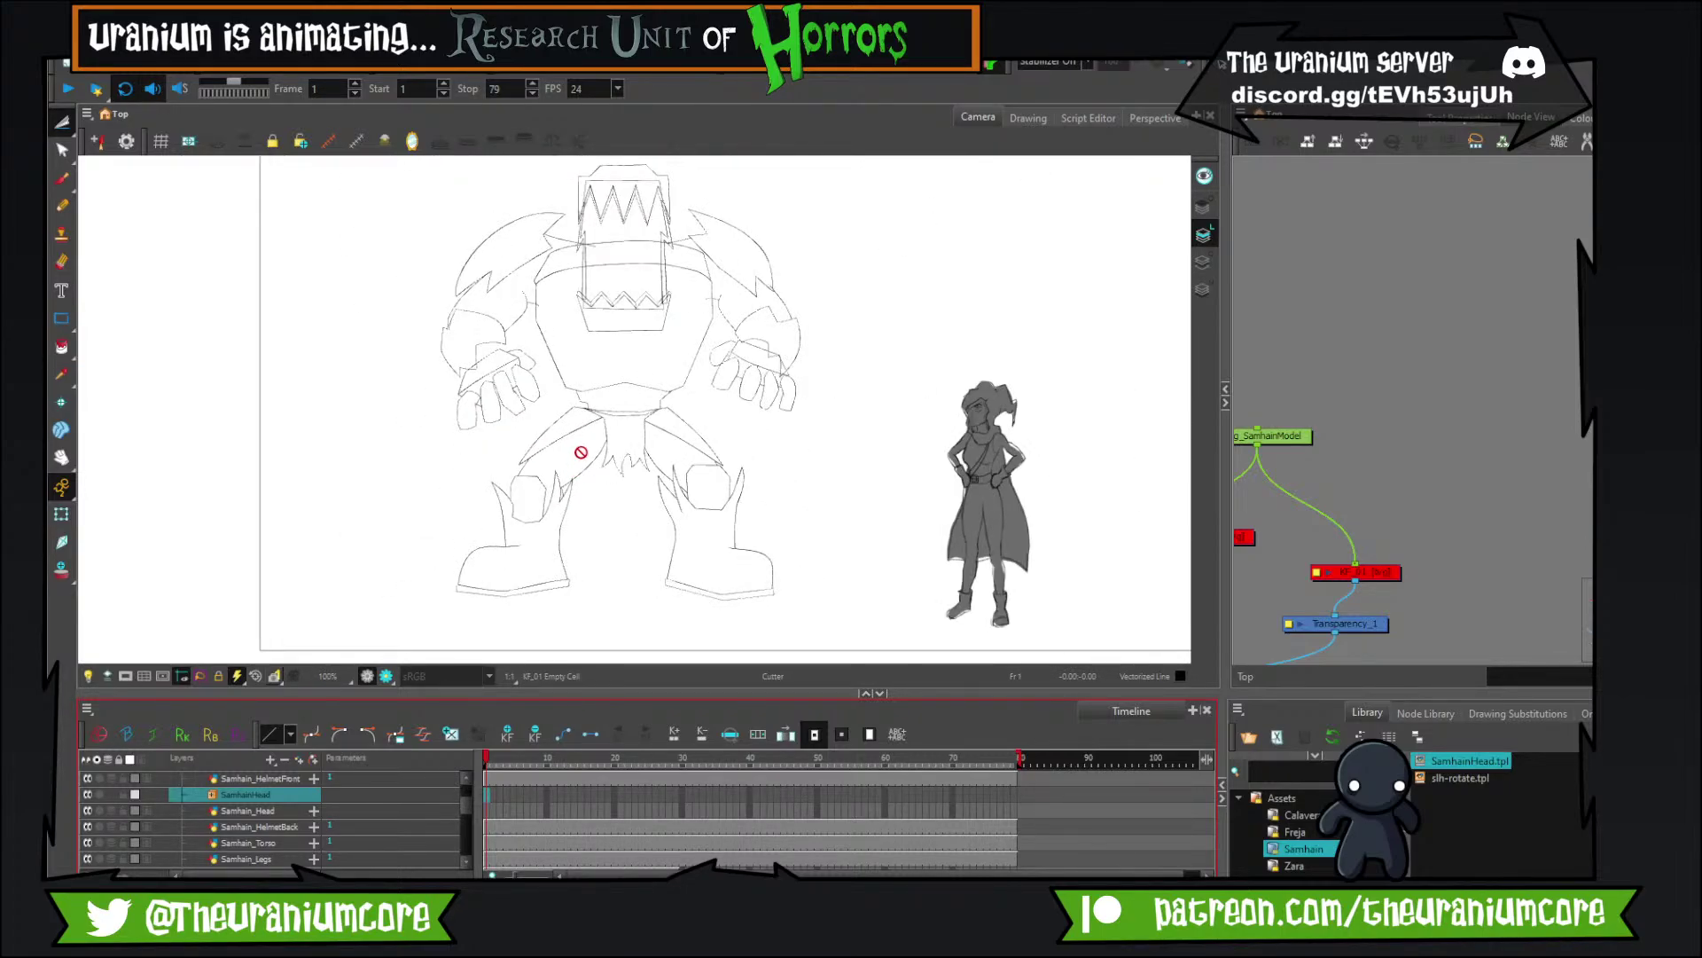
Step back and forth through the SamhainHead layer's opening frames to examine the pumpkin head's turnaround views.
left_click(277, 817)
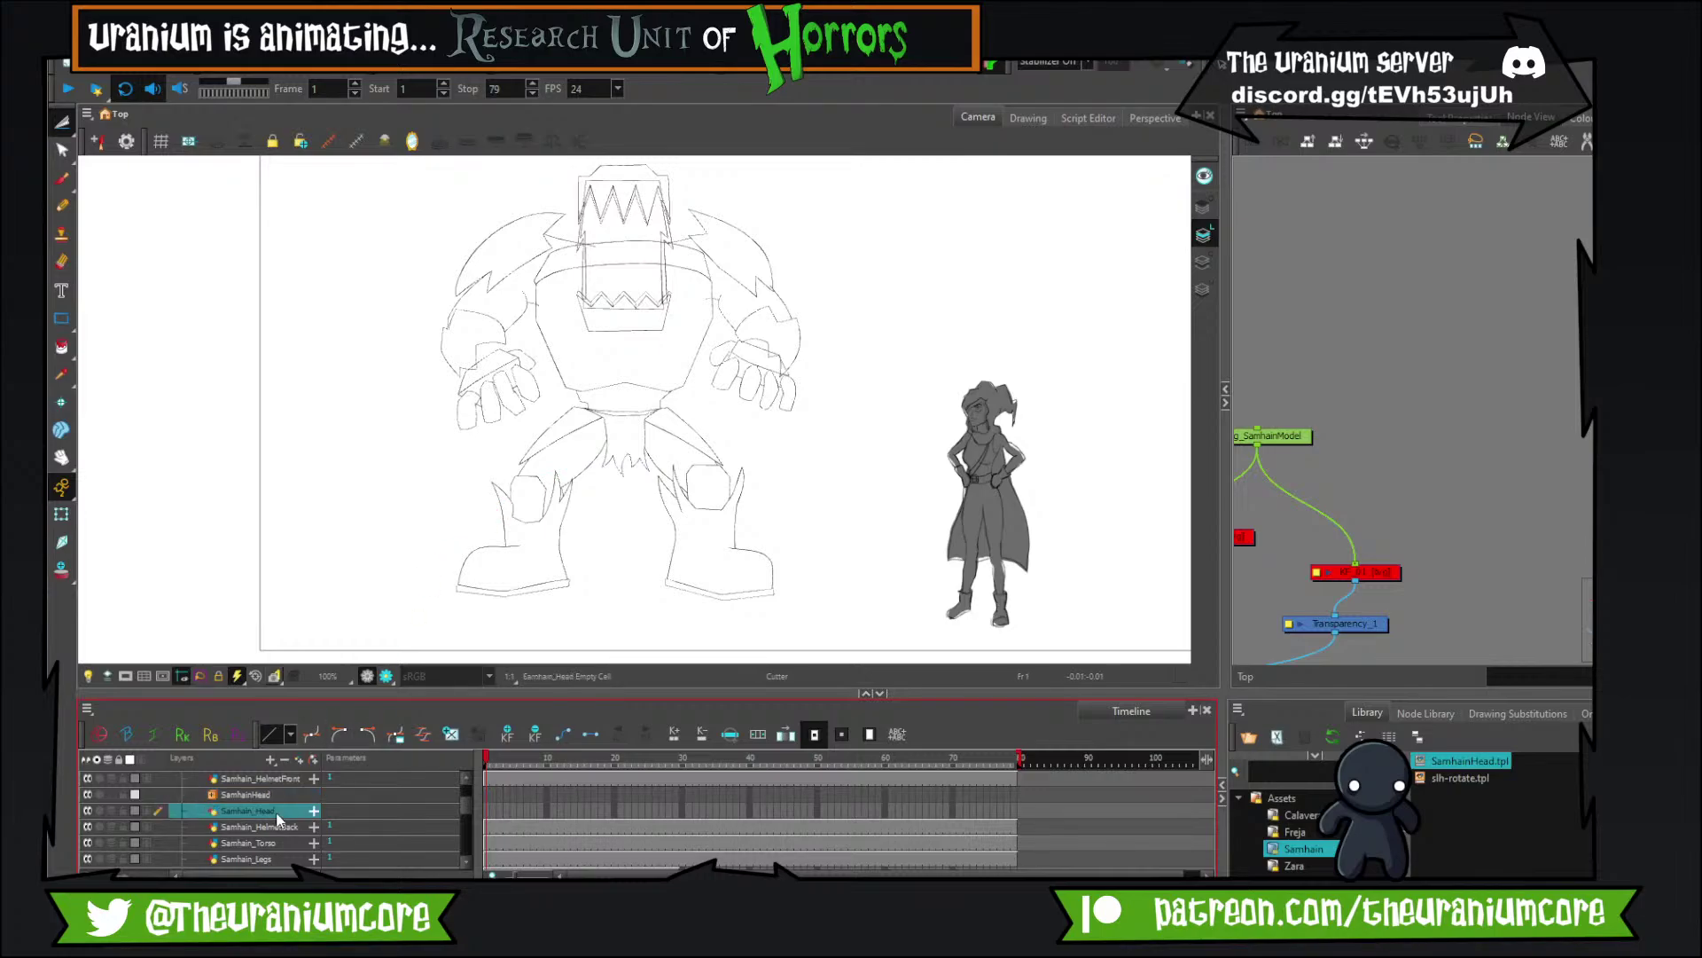
left_click(268, 795)
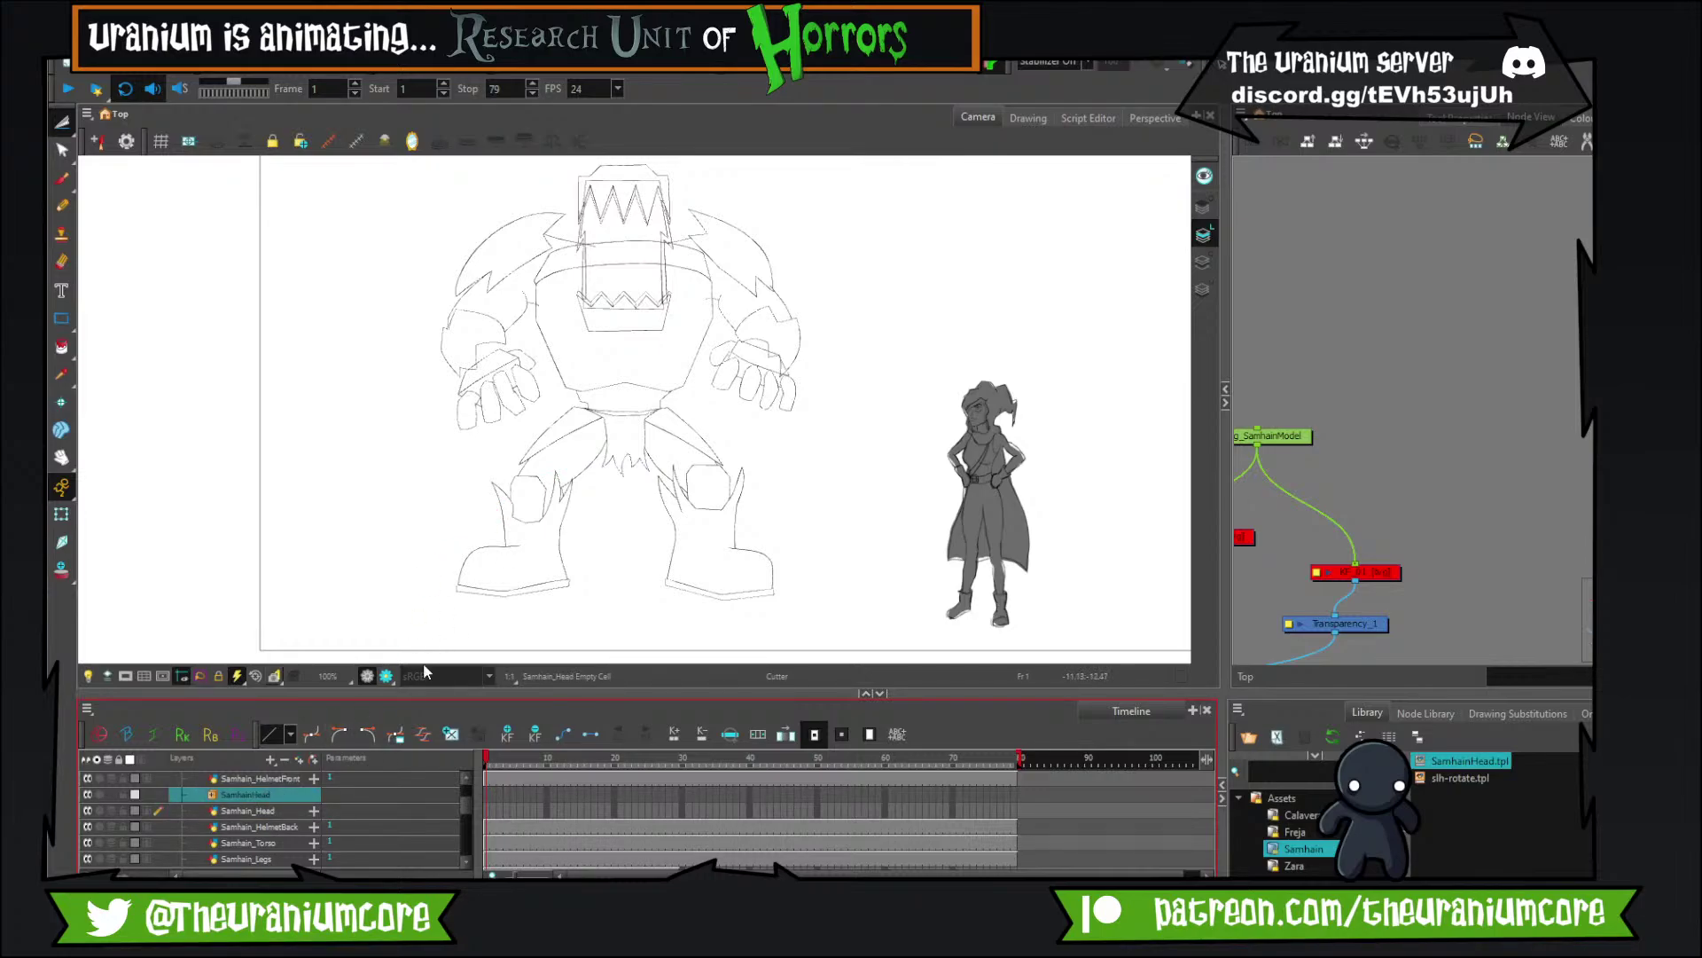
left_click_drag(495, 762, 547, 761)
scroll(571, 457, "down", 1)
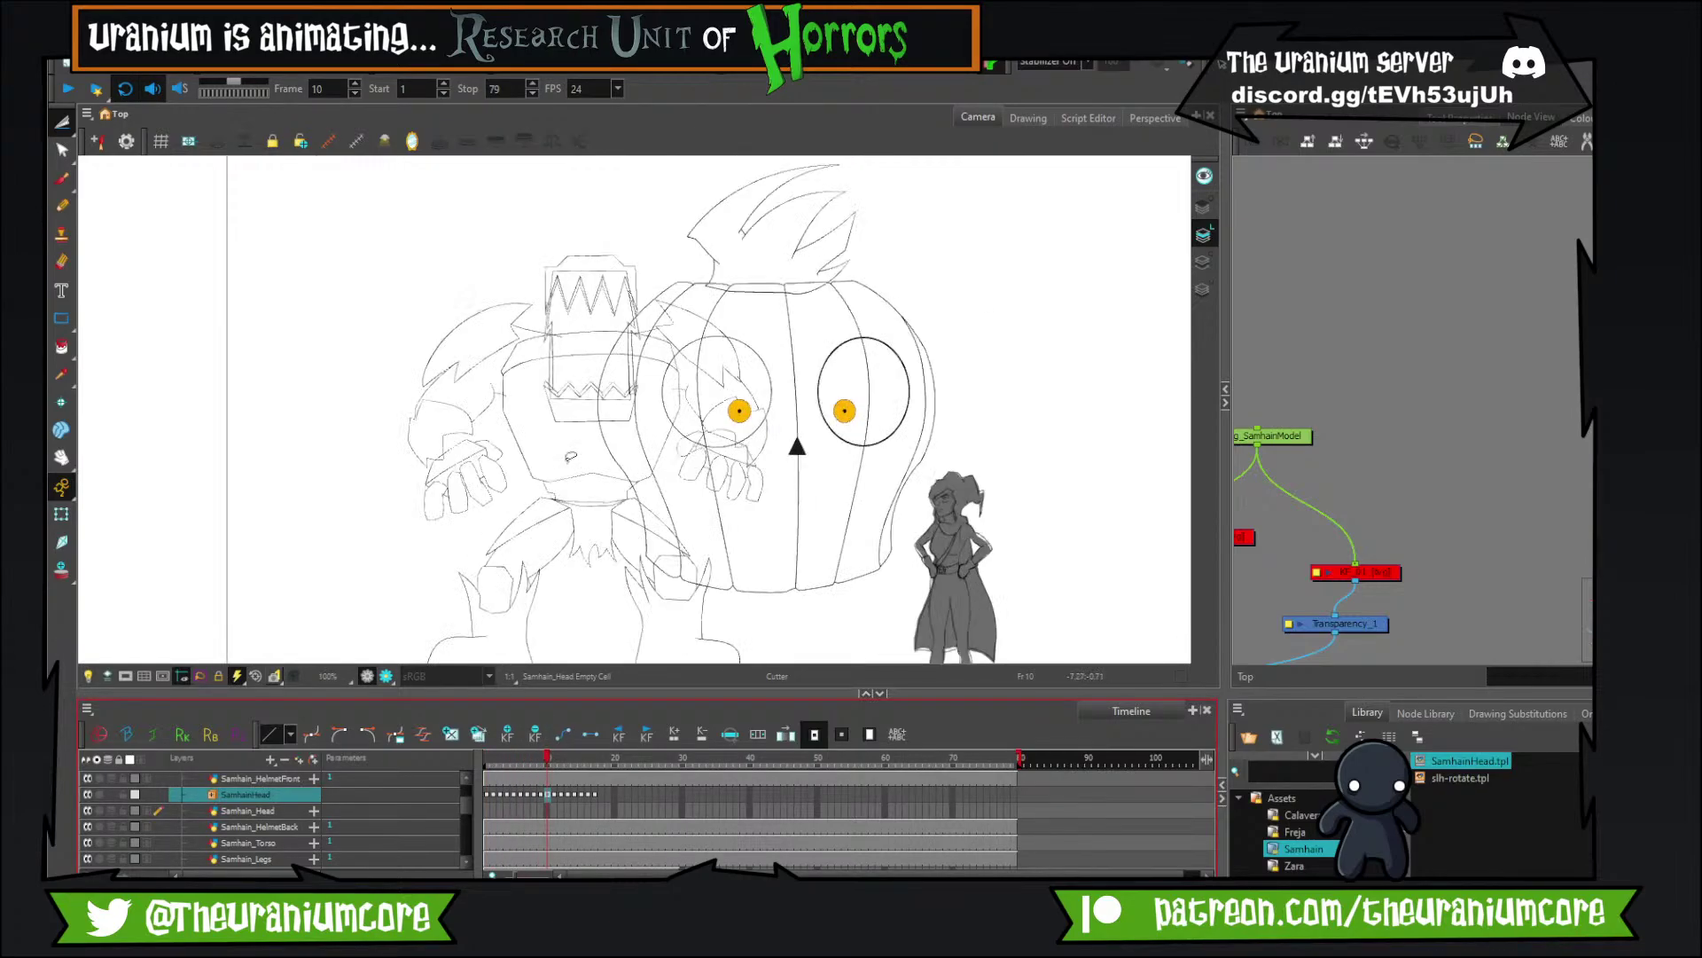
scroll(571, 457, "up", 1)
key("comma")
key("comma")
key("comma")
key("comma")
key("comma")
key("comma")
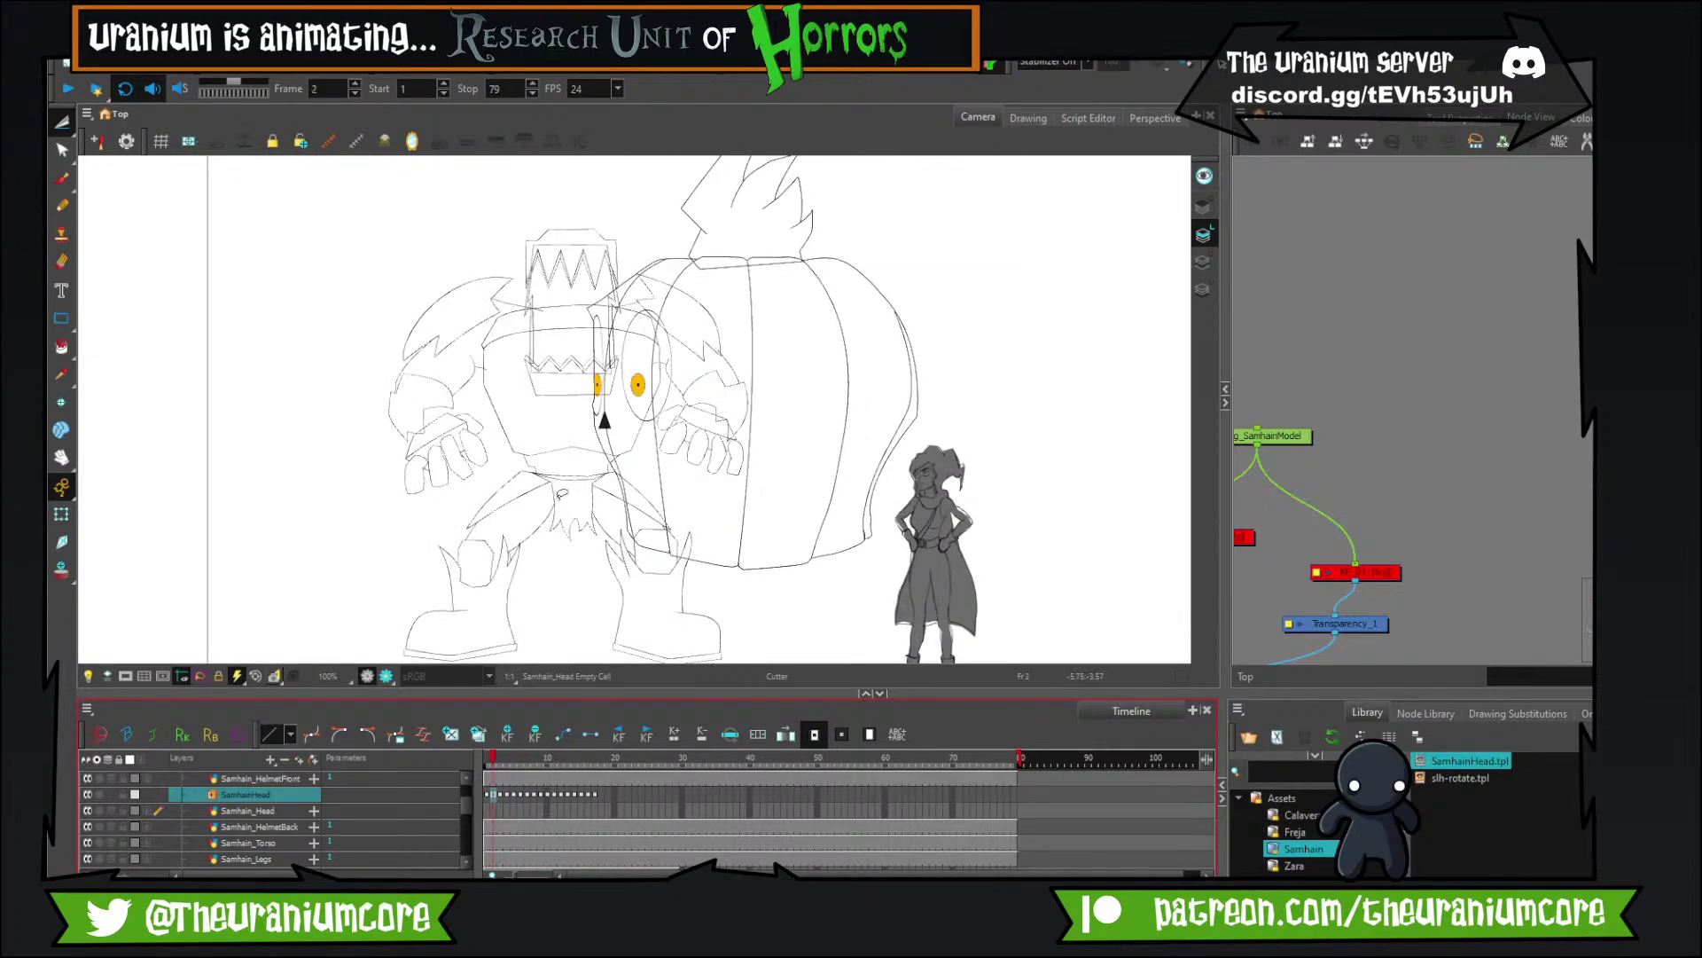
key("period")
key("period")
key("period")
key("period")
key("period")
key("period")
key("period")
key("period")
key("period")
key("period")
key("period")
key("period")
key("period")
key("period")
key("comma")
key("comma")
key("comma")
key("comma")
key("comma")
key("comma")
key("comma")
key("comma")
key("comma")
key("comma")
key("comma")
key("comma")
key("comma")
key("comma")
key("comma")
key("comma")
key("comma")
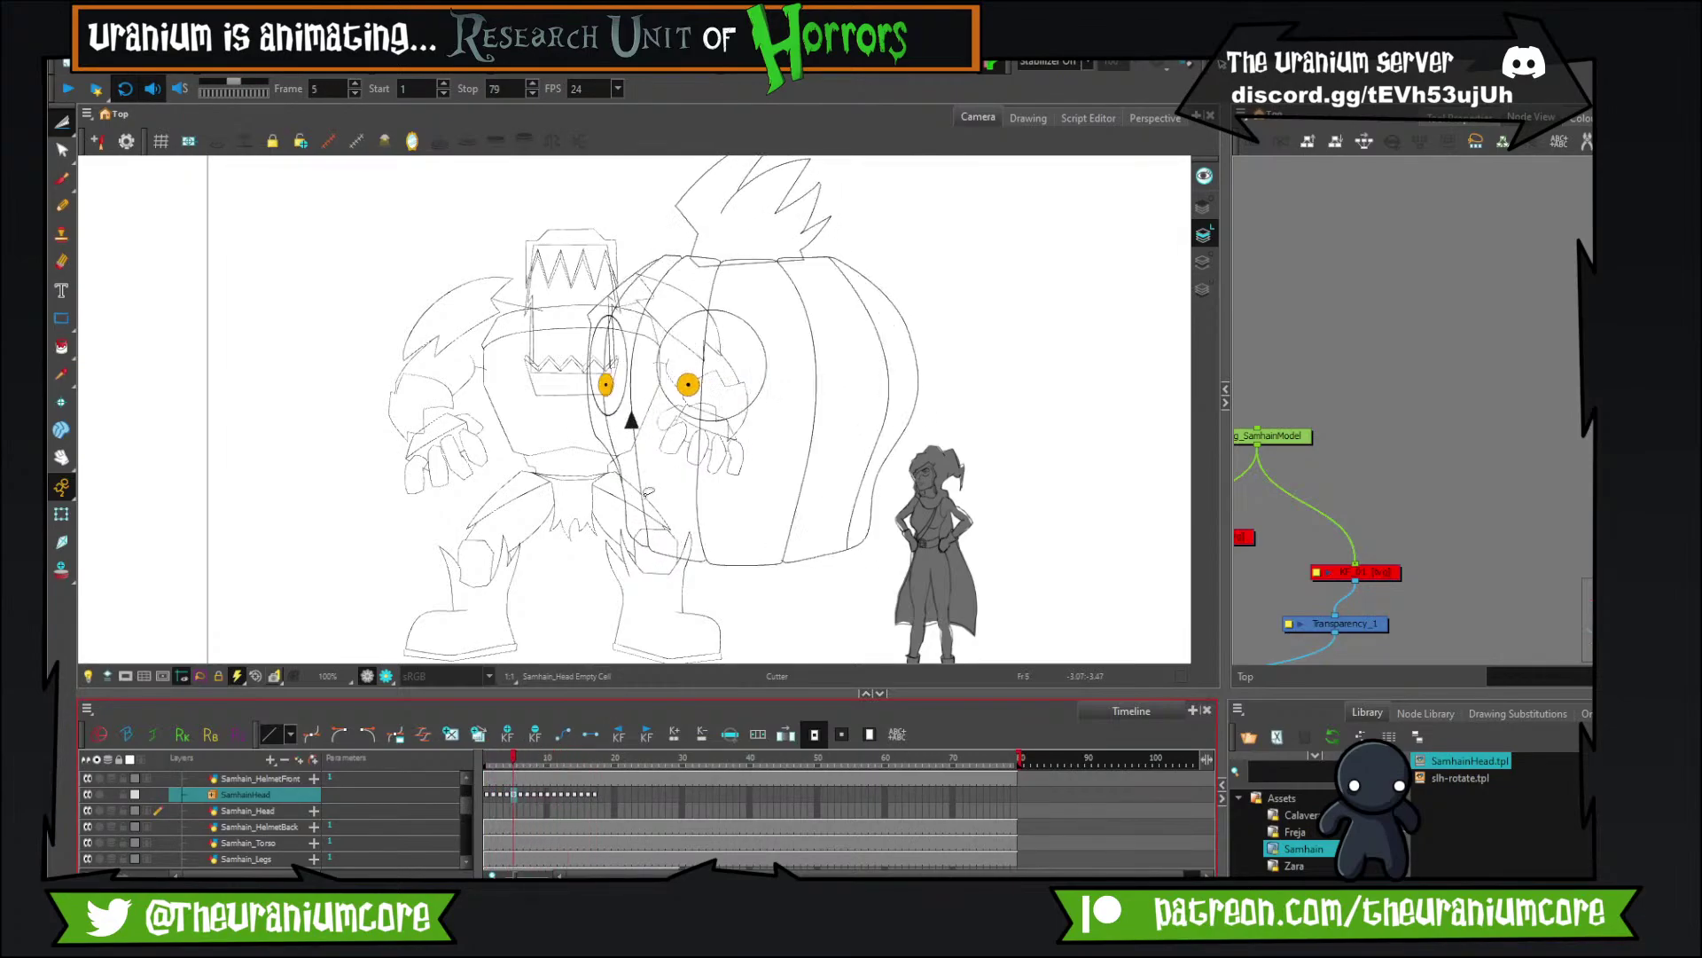
key("period")
key("period")
key("period")
key("comma")
key("comma")
key("comma")
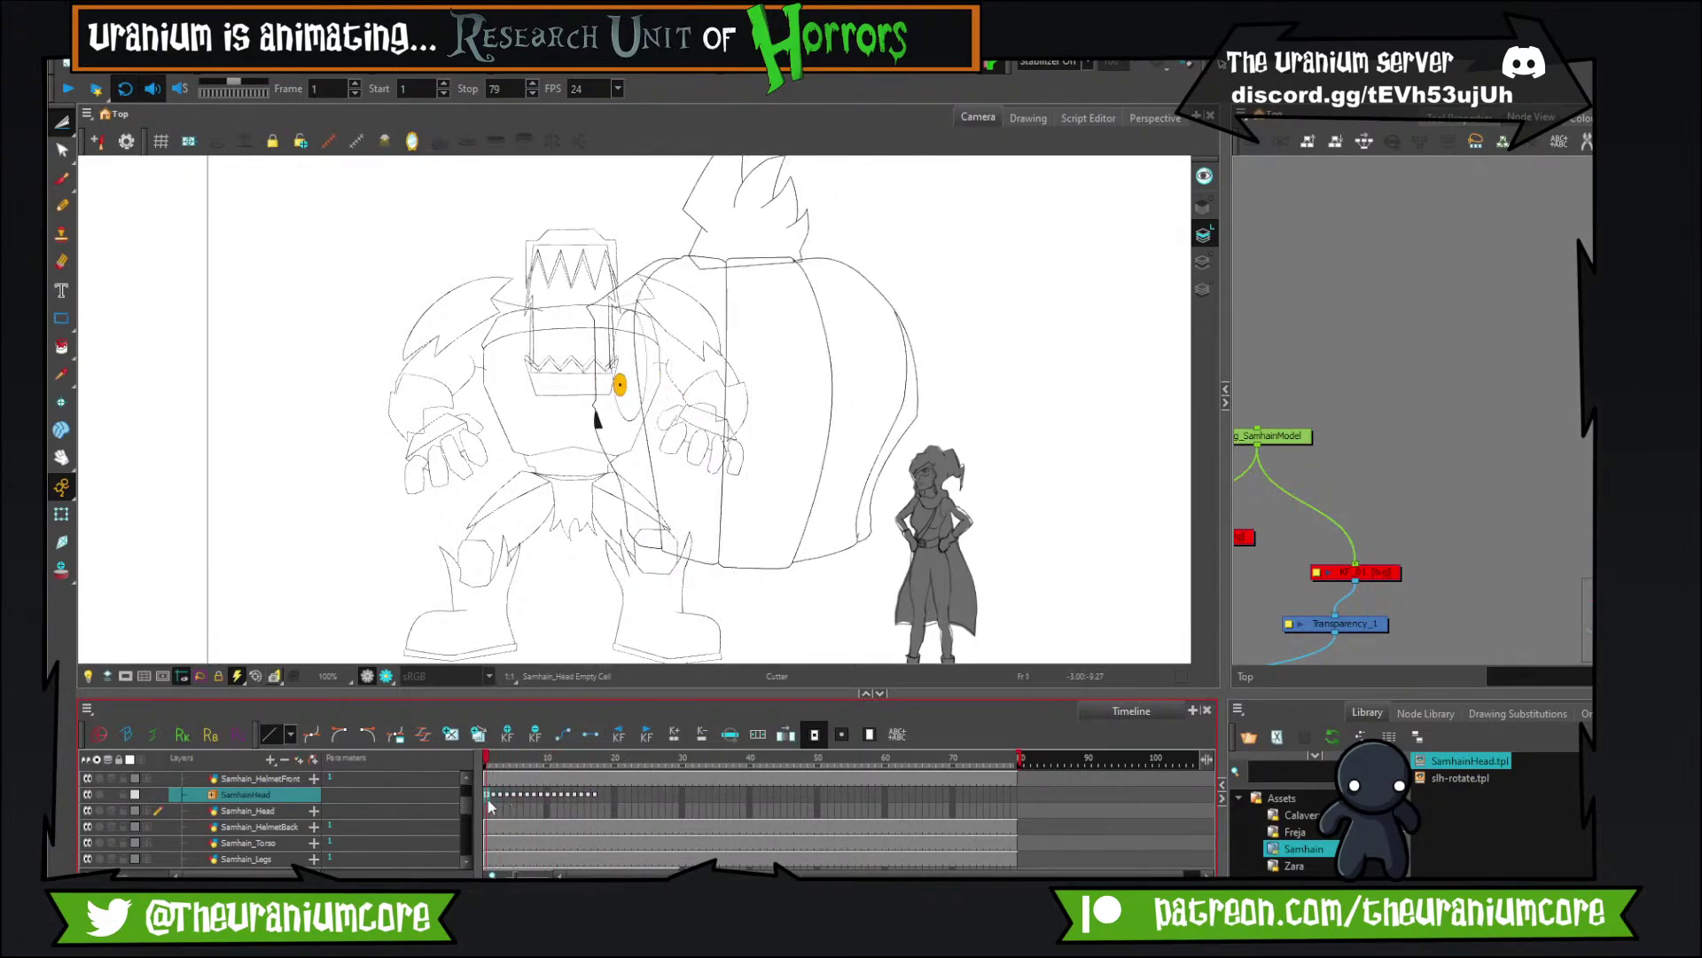
key("period")
key("period")
key("period")
key("period")
key("period")
key("period")
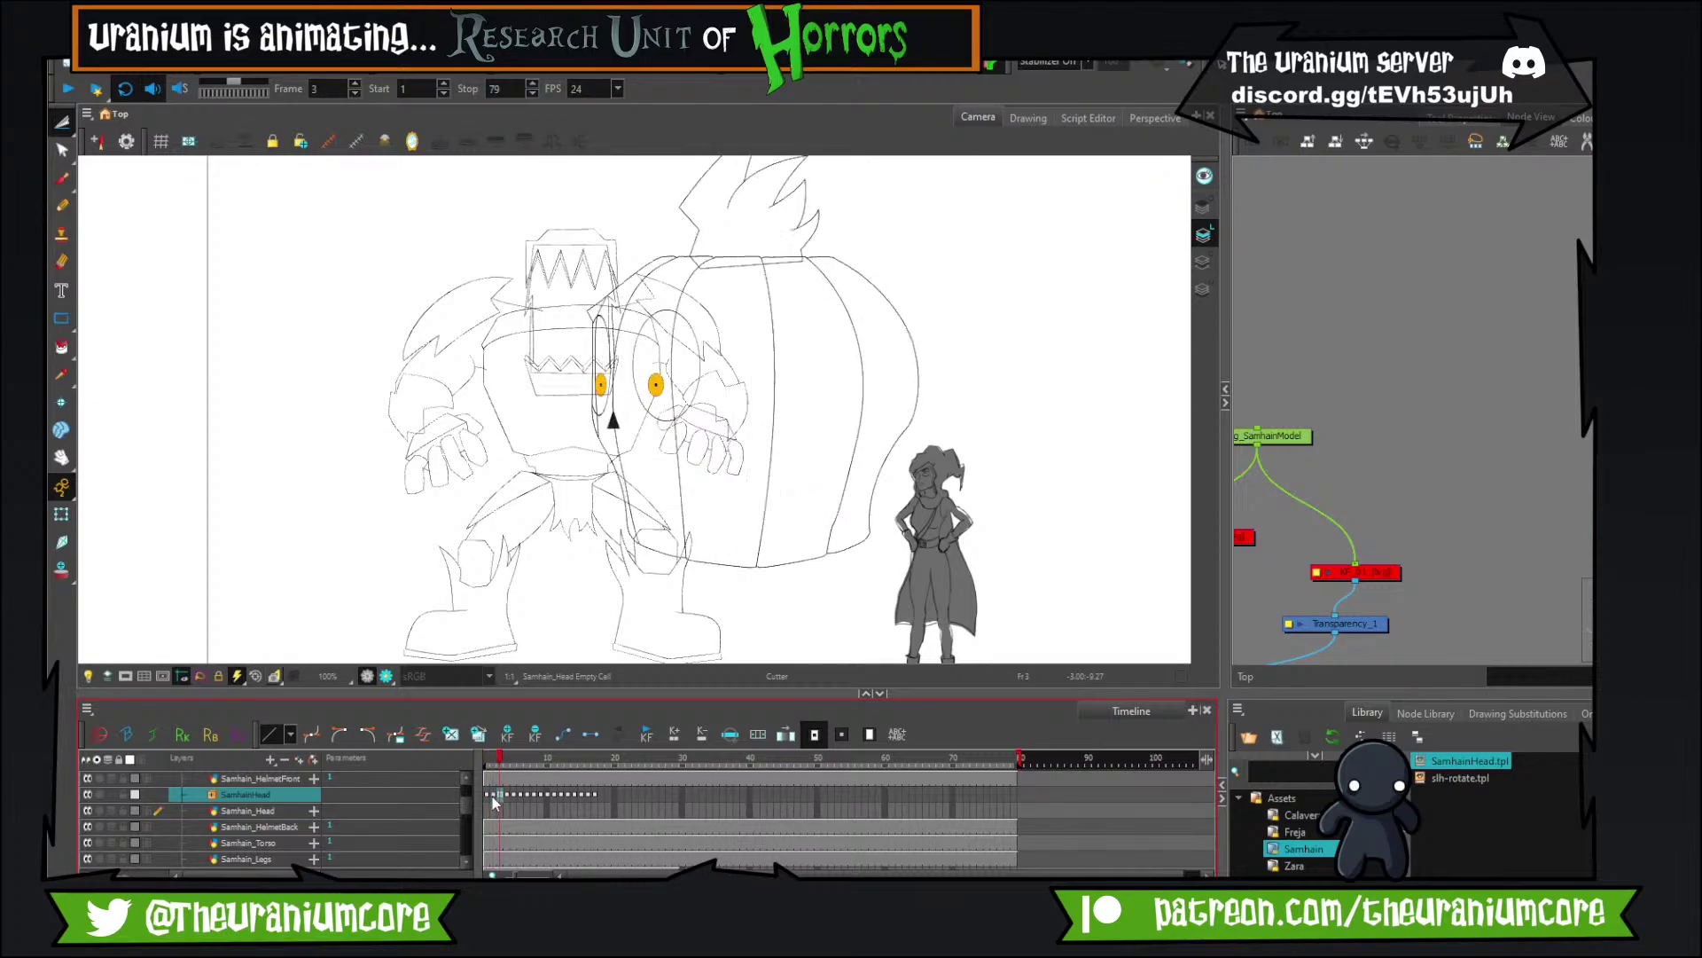
key("period")
key("period")
key("period")
key("period")
key("period")
key("period")
key("period")
key("period")
key("period")
key("period")
key("period")
key("comma")
key("comma")
key("comma")
key("comma")
key("comma")
key("comma")
key("comma")
key("comma")
key("comma")
key("comma")
key("comma")
key("comma")
key("comma")
key("comma")
key("comma")
key("comma")
key("comma")
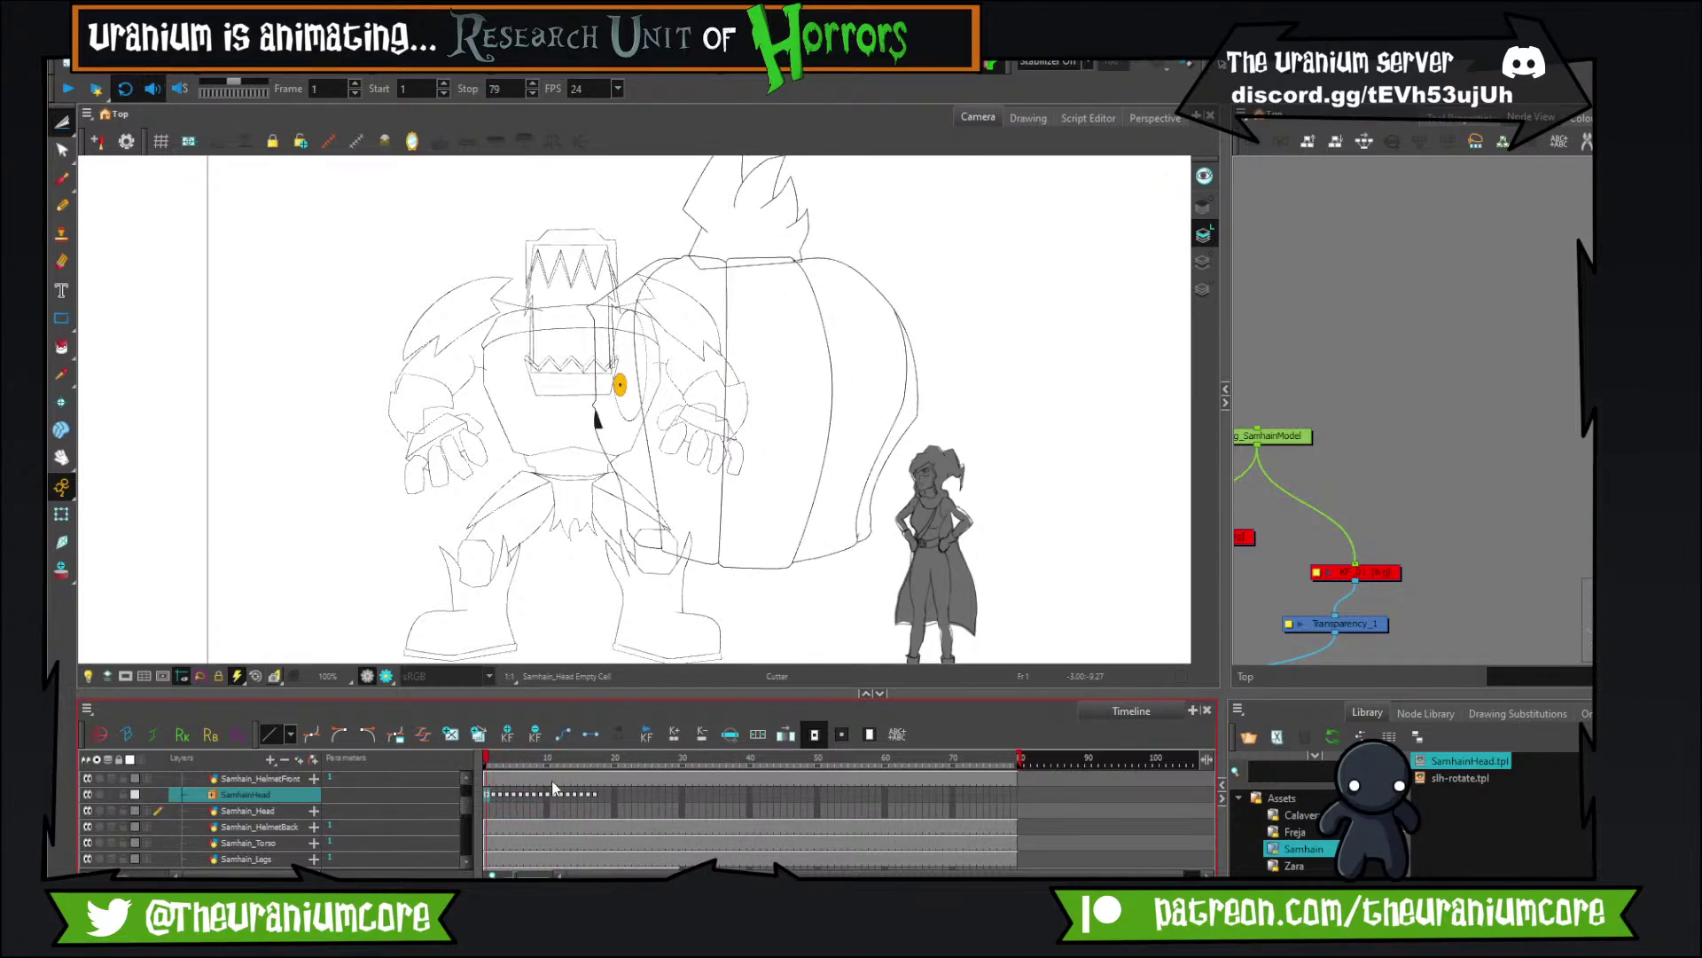
Delete the SamhainHead drawings on frames 1 to 8 and 10 to 17, and move the front-facing frame 9 drawing to frame 1.
left_click(543, 763)
left_click(534, 794)
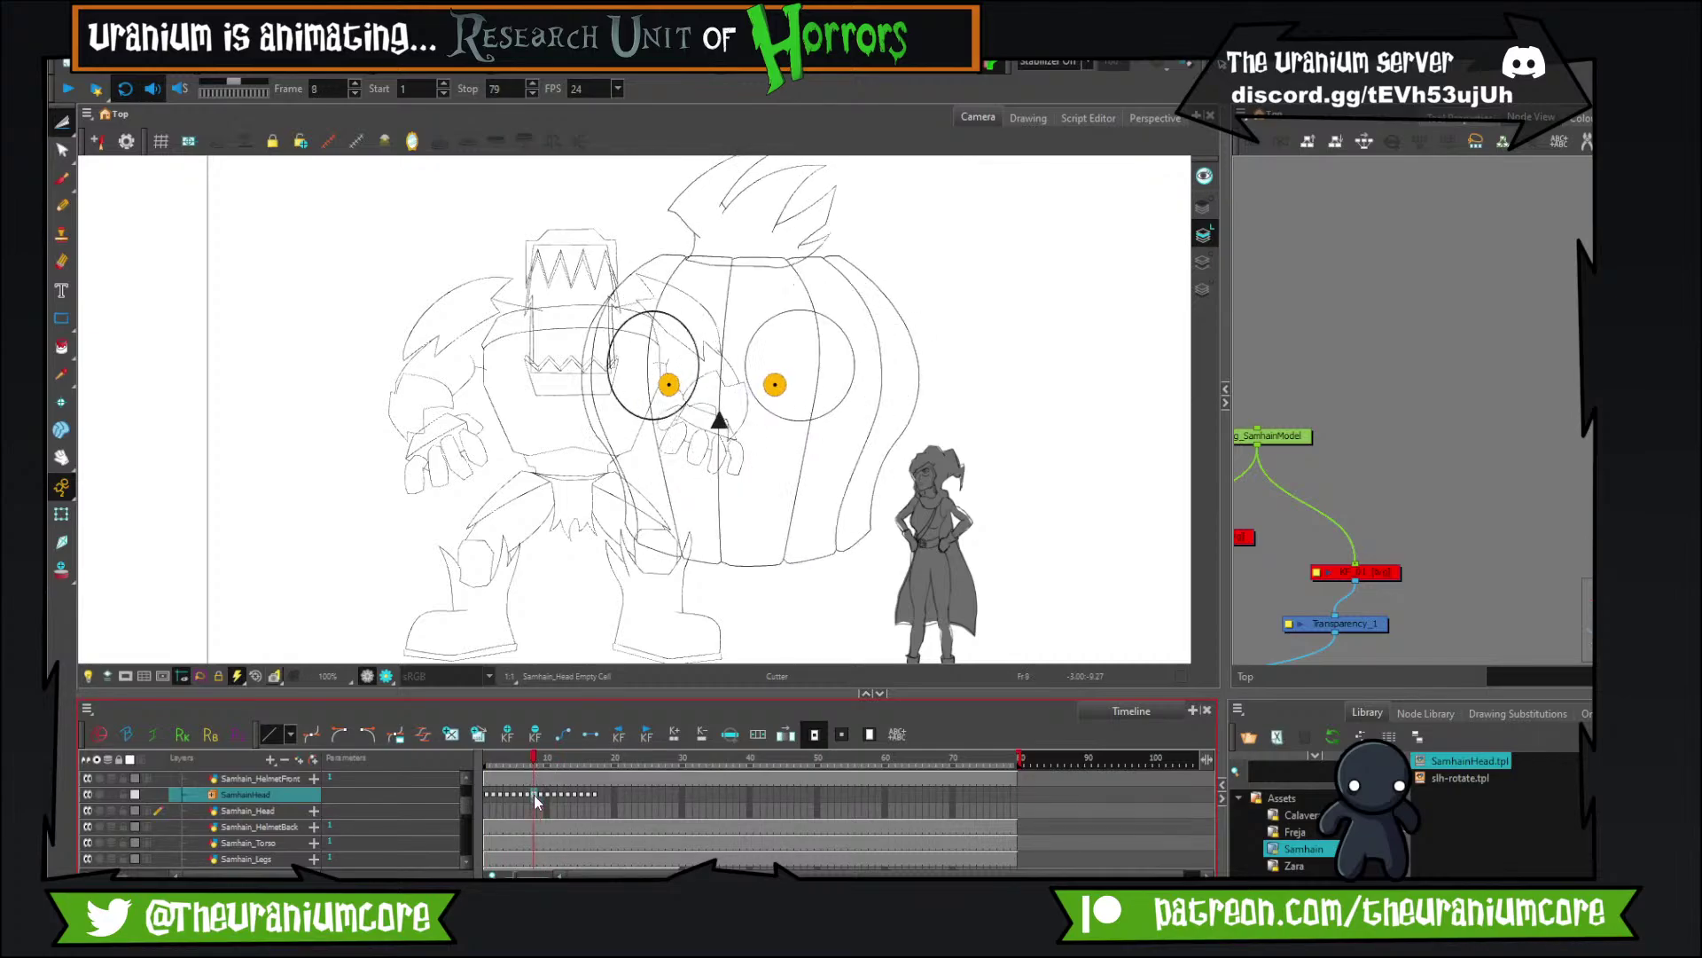
left_click(485, 796, "shift")
key("Delete")
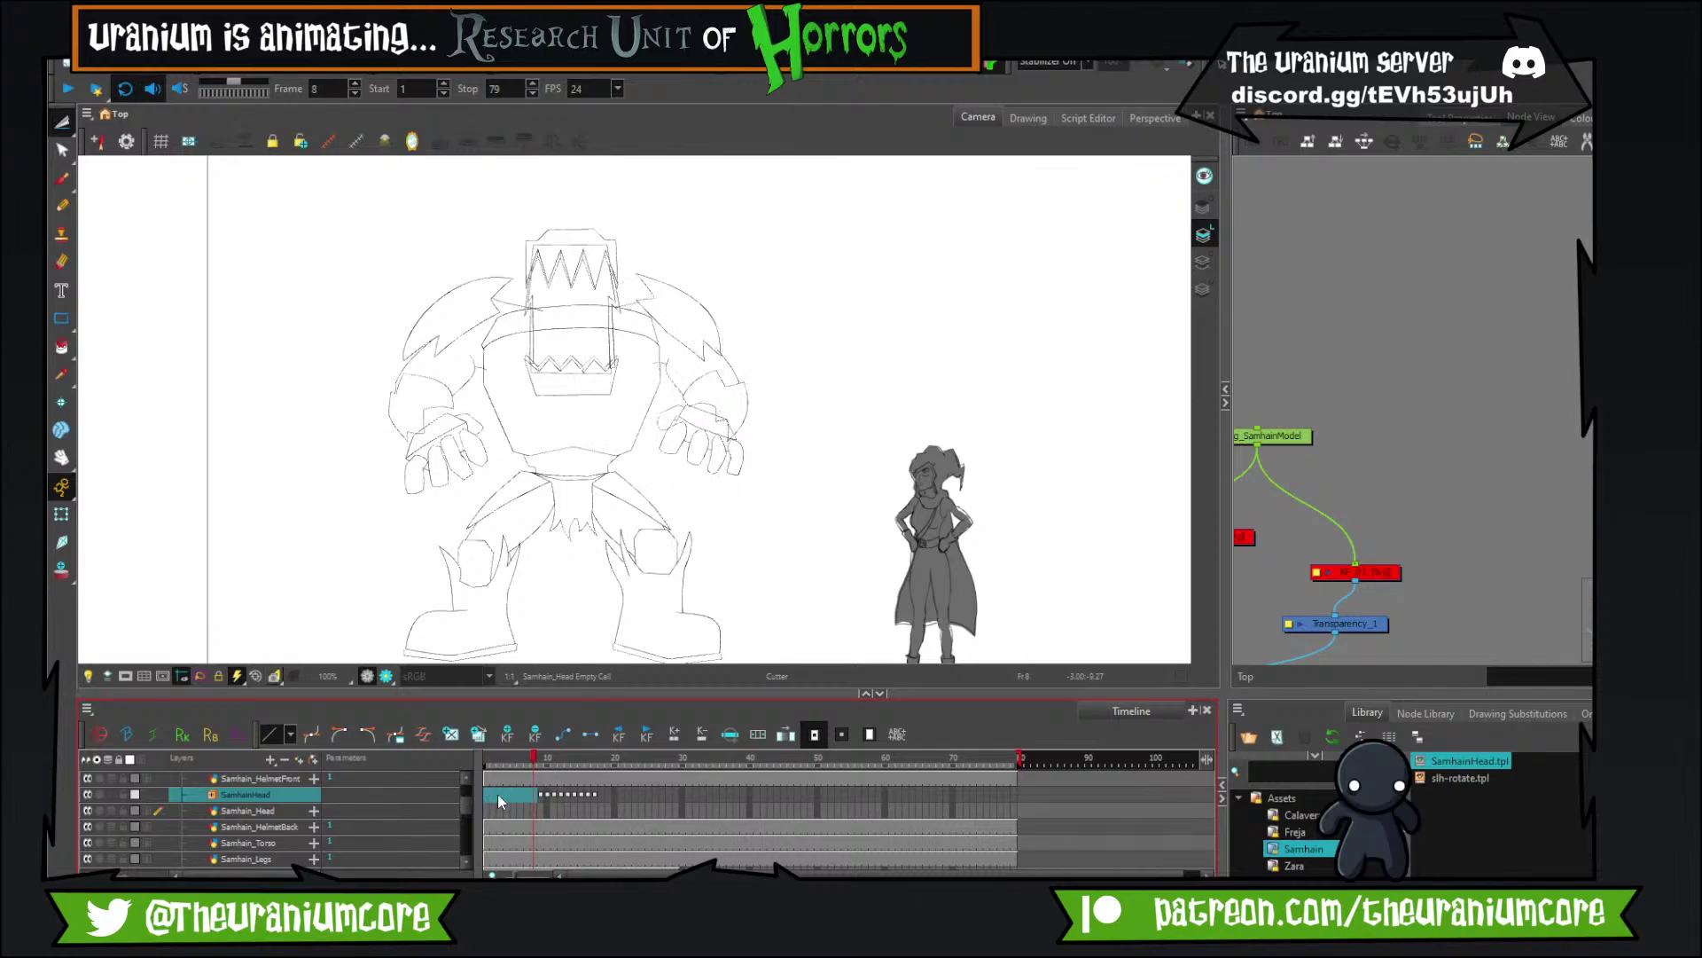
left_click(547, 796)
left_click_drag(546, 795, 599, 795)
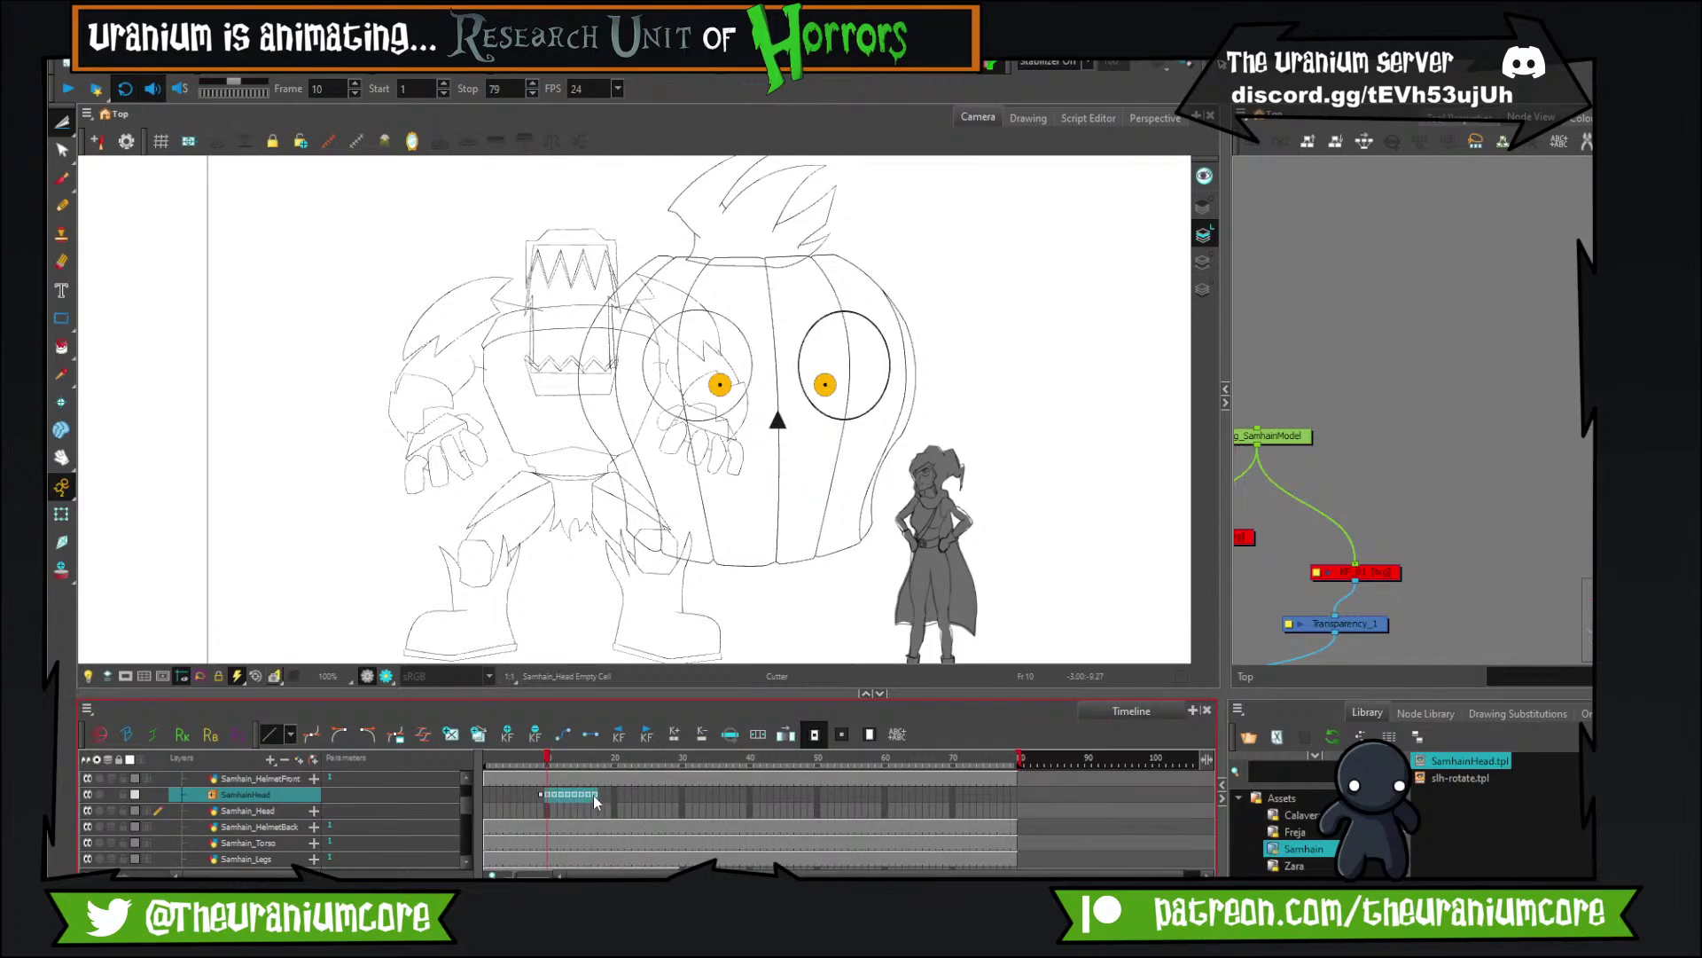
key("Delete")
left_click(541, 798)
left_click_drag(542, 798, 486, 802)
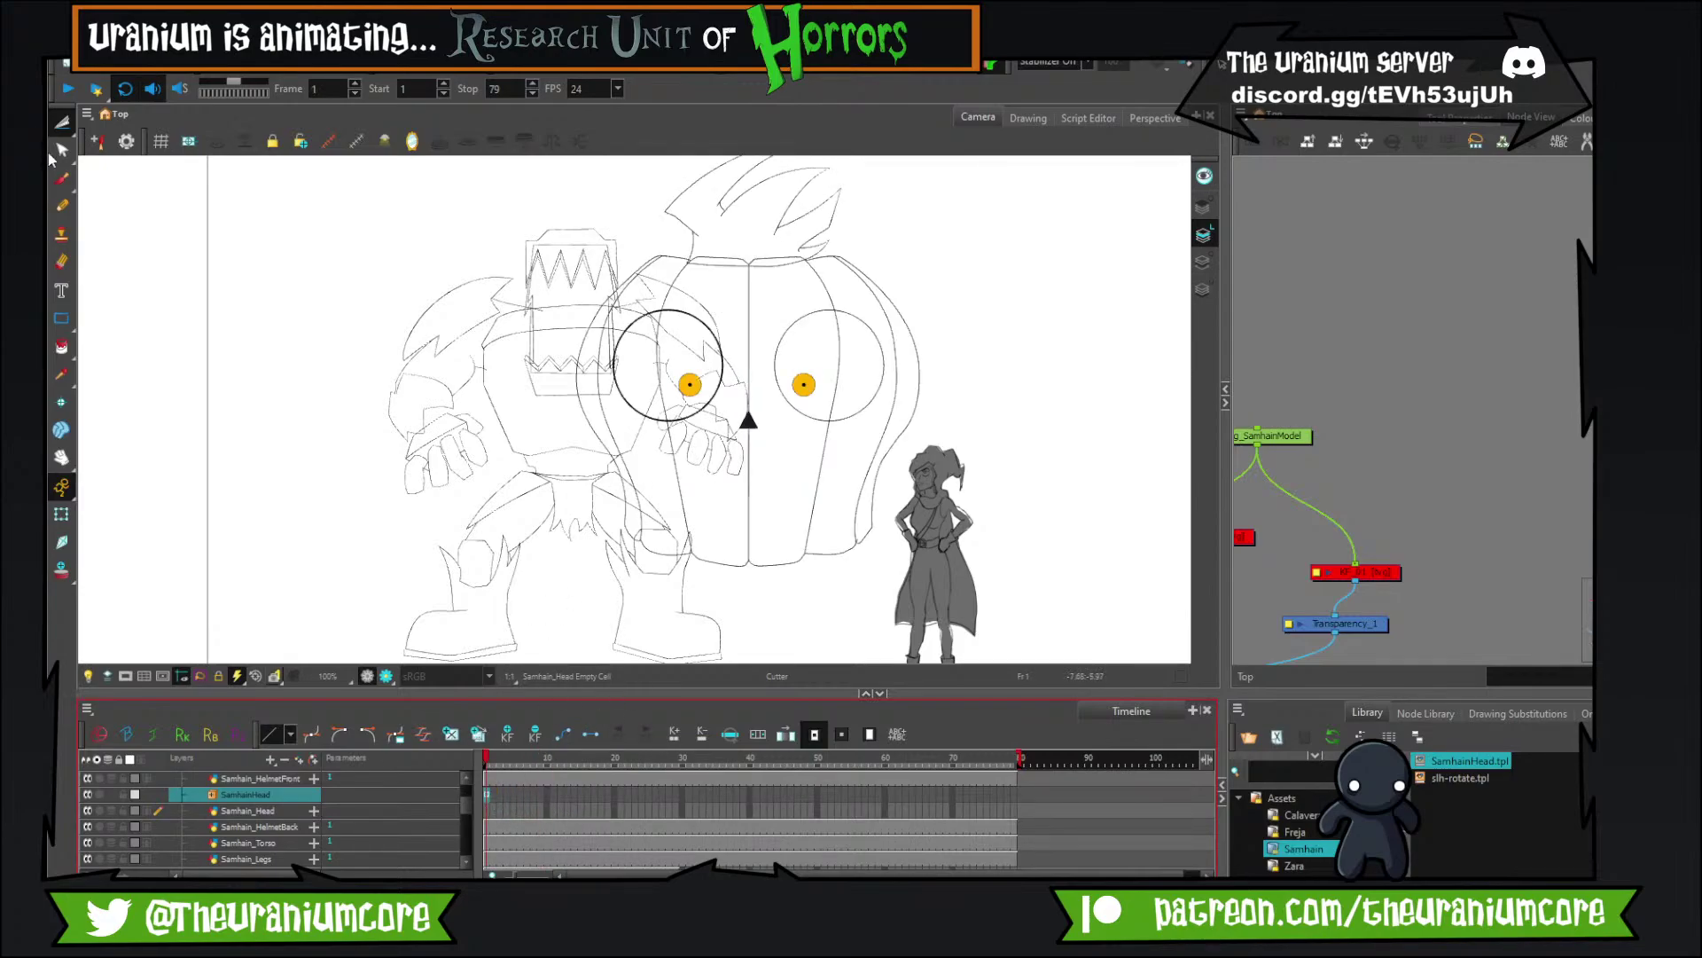
Add a Peg node above the SamhainHead group and insert it into the group's incoming connection.
scroll(1376, 296, "down", 5)
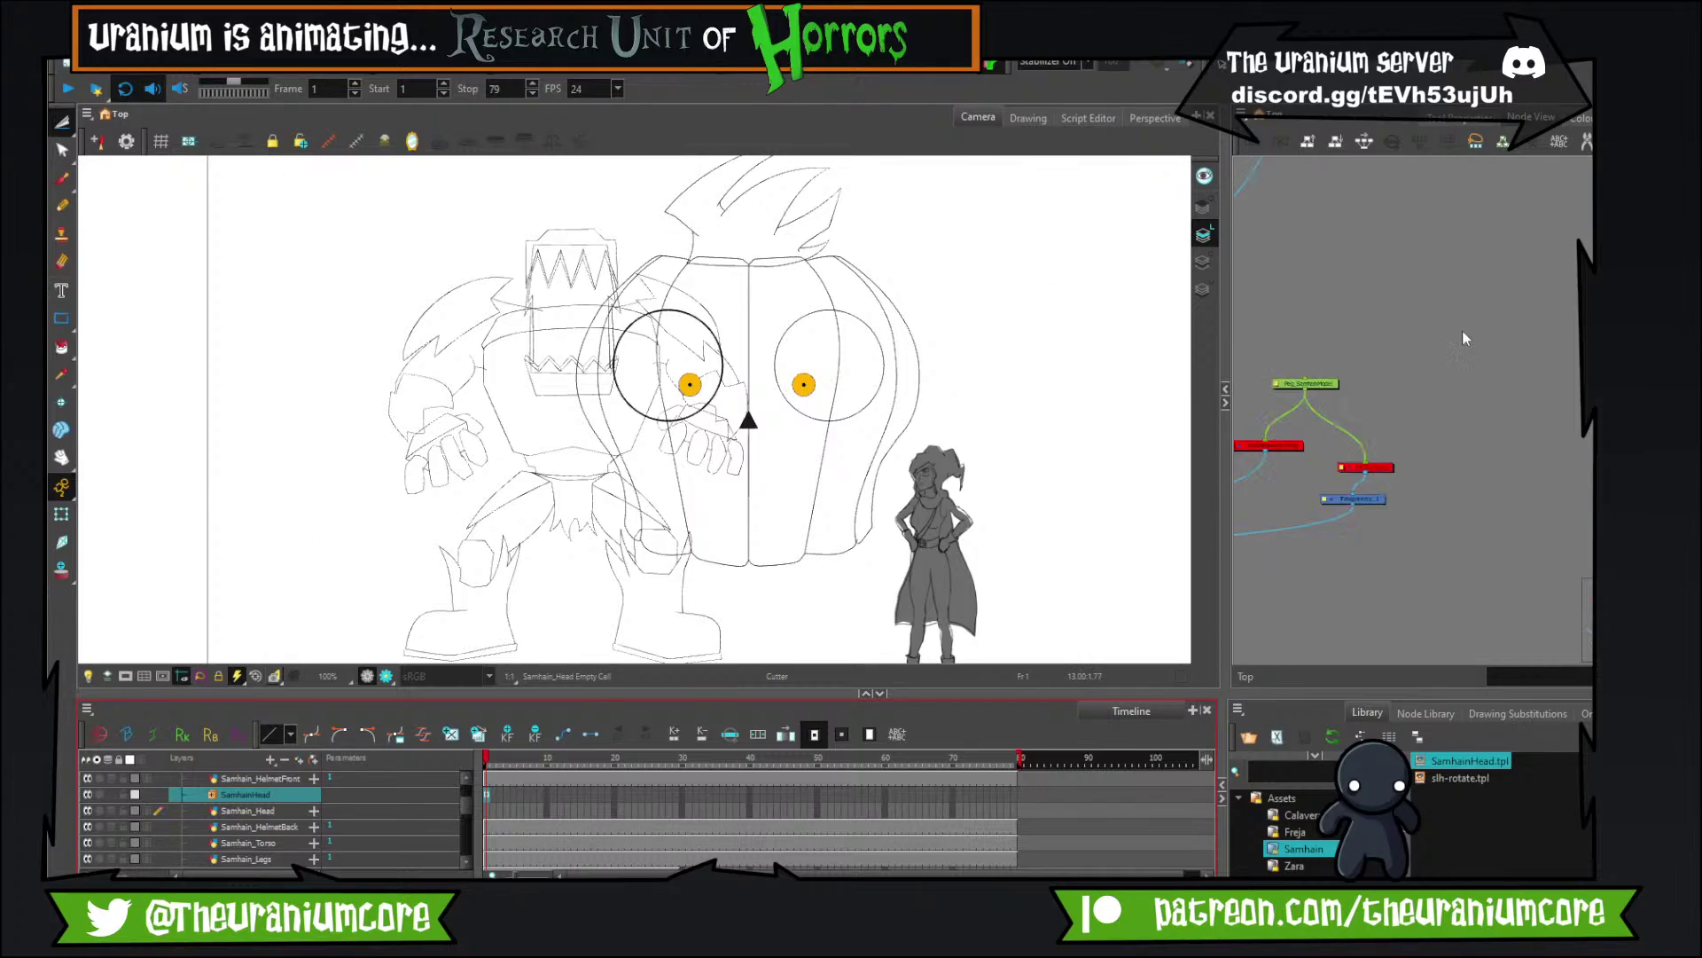
scroll(1455, 350, "up", 5)
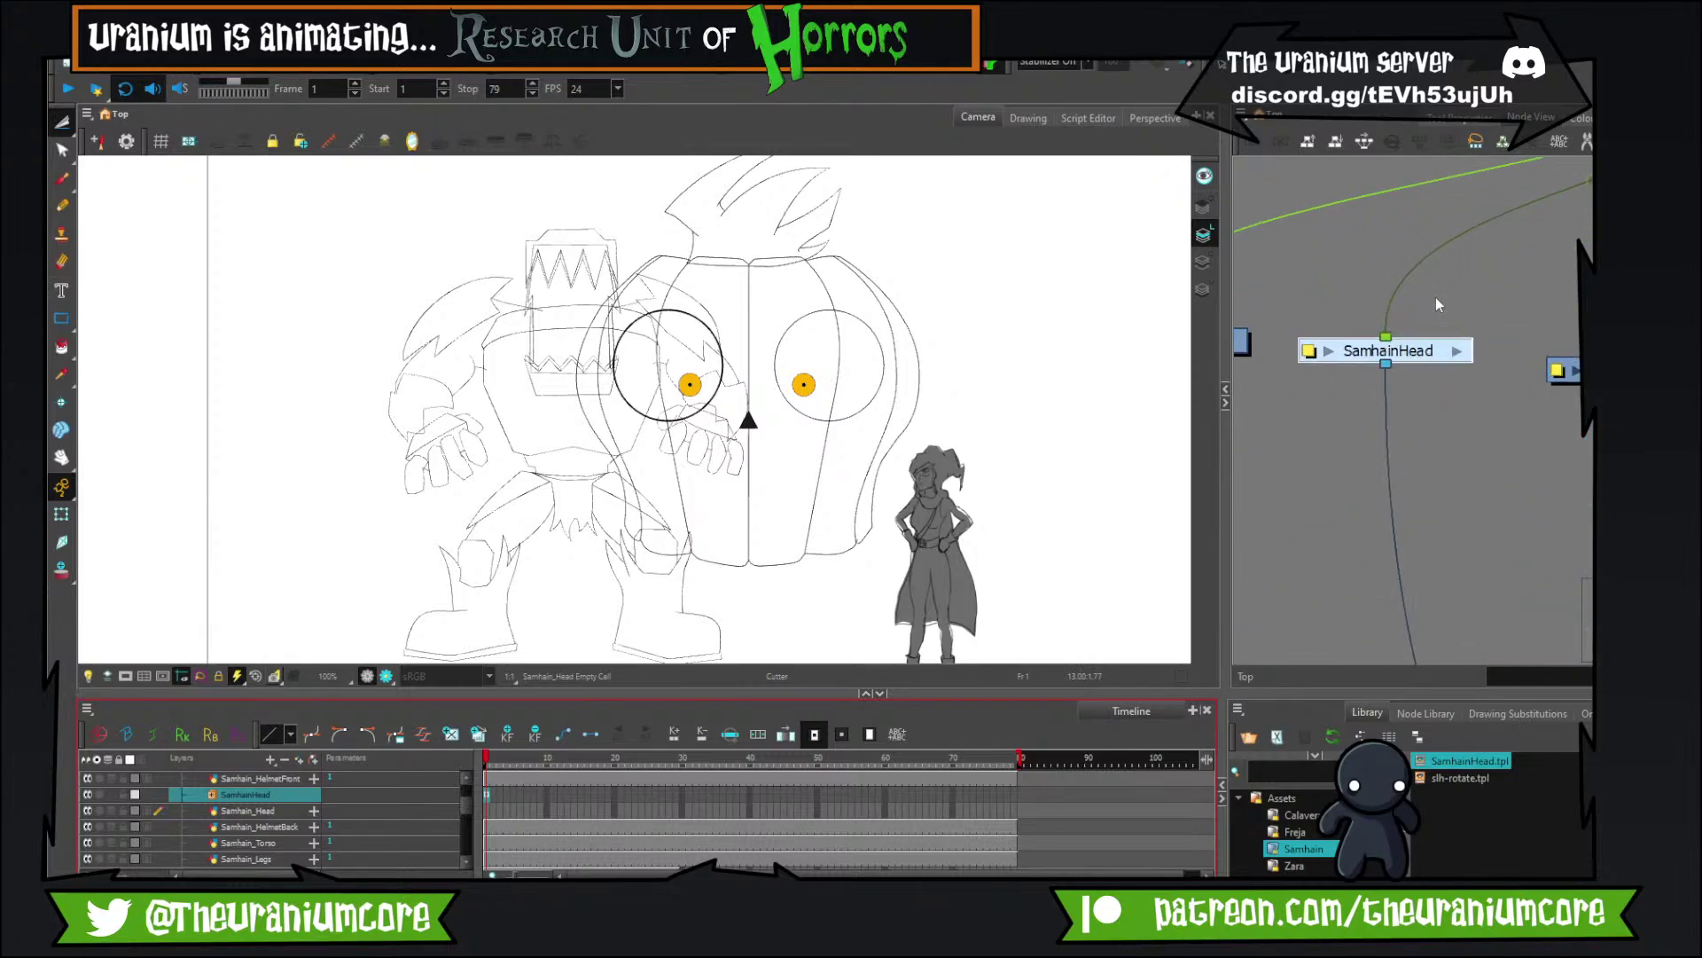
left_click(1436, 304)
key("Return")
type("peg")
key("Down")
key("Up")
key("Return")
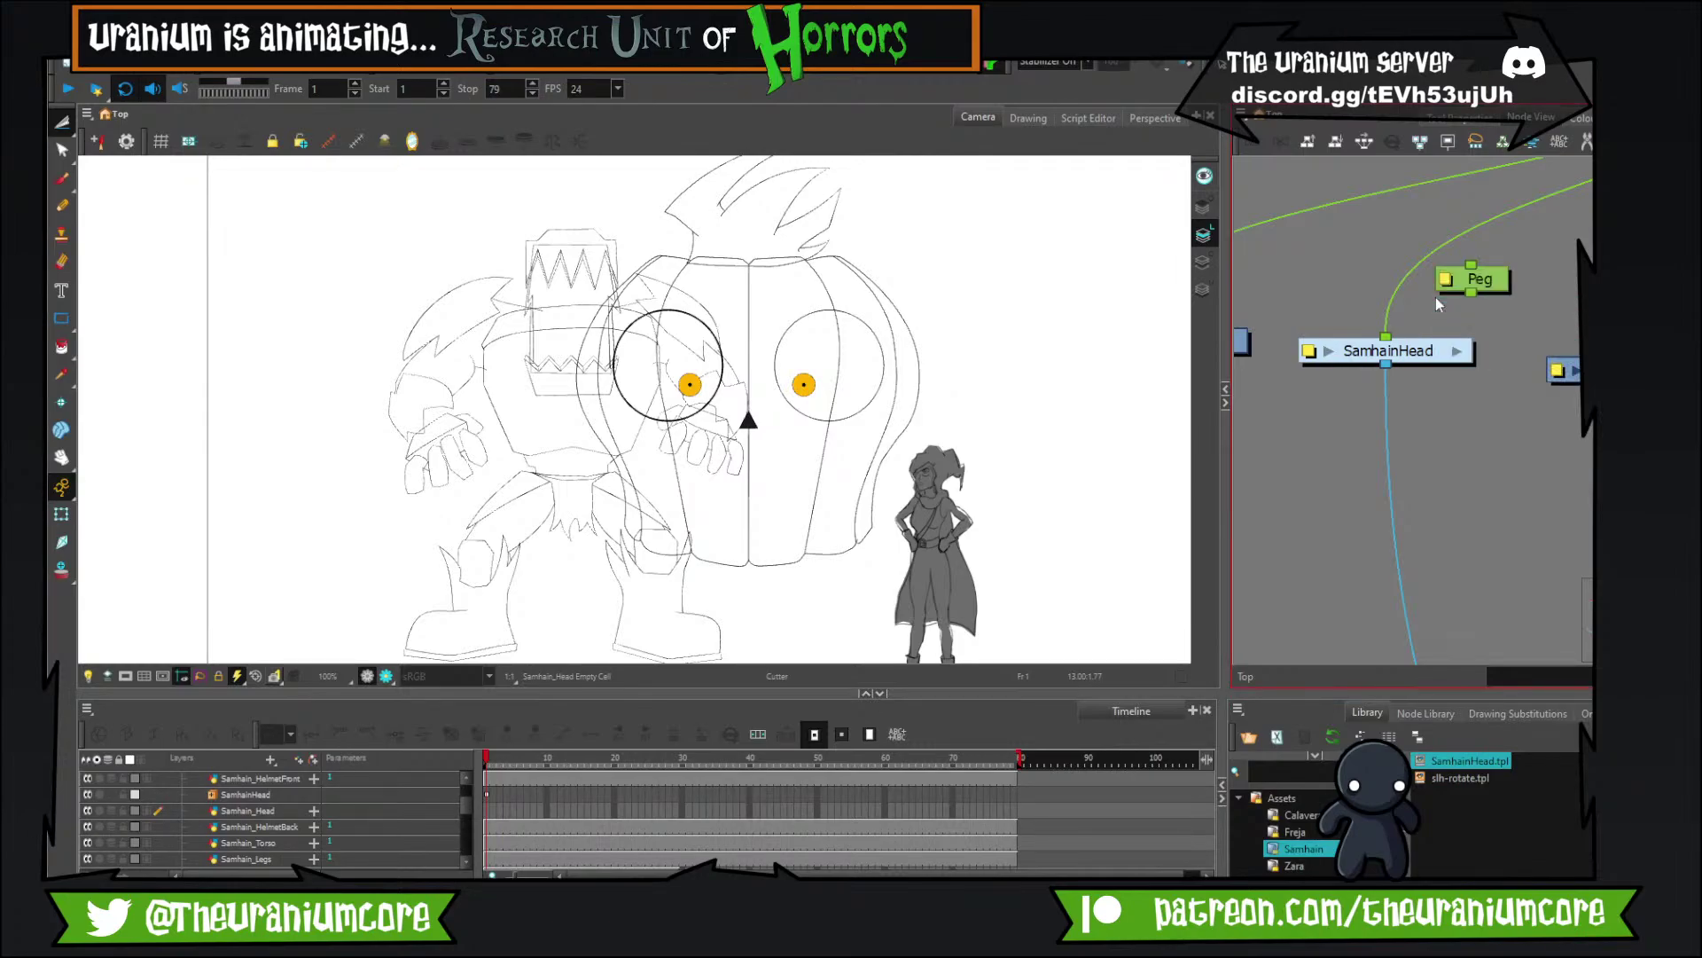
left_click_drag(1509, 284, 1460, 281)
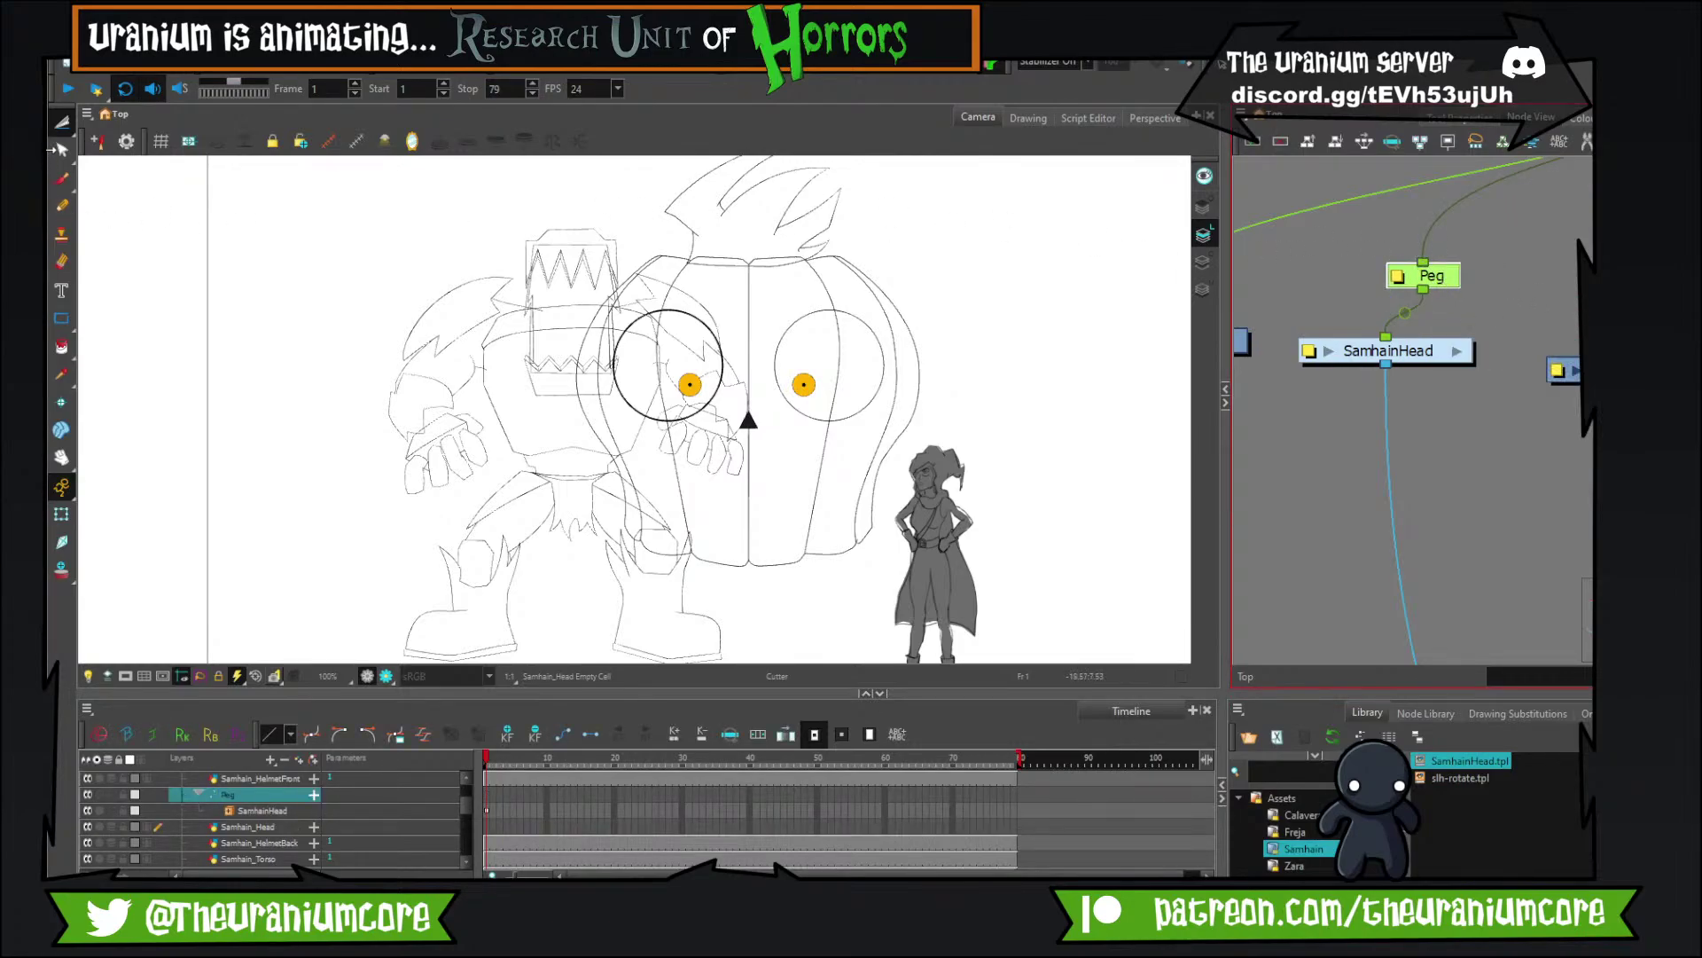
Scale the pumpkin head down to less than half its size through its Peg with the Transform tool.
left_click(62, 515)
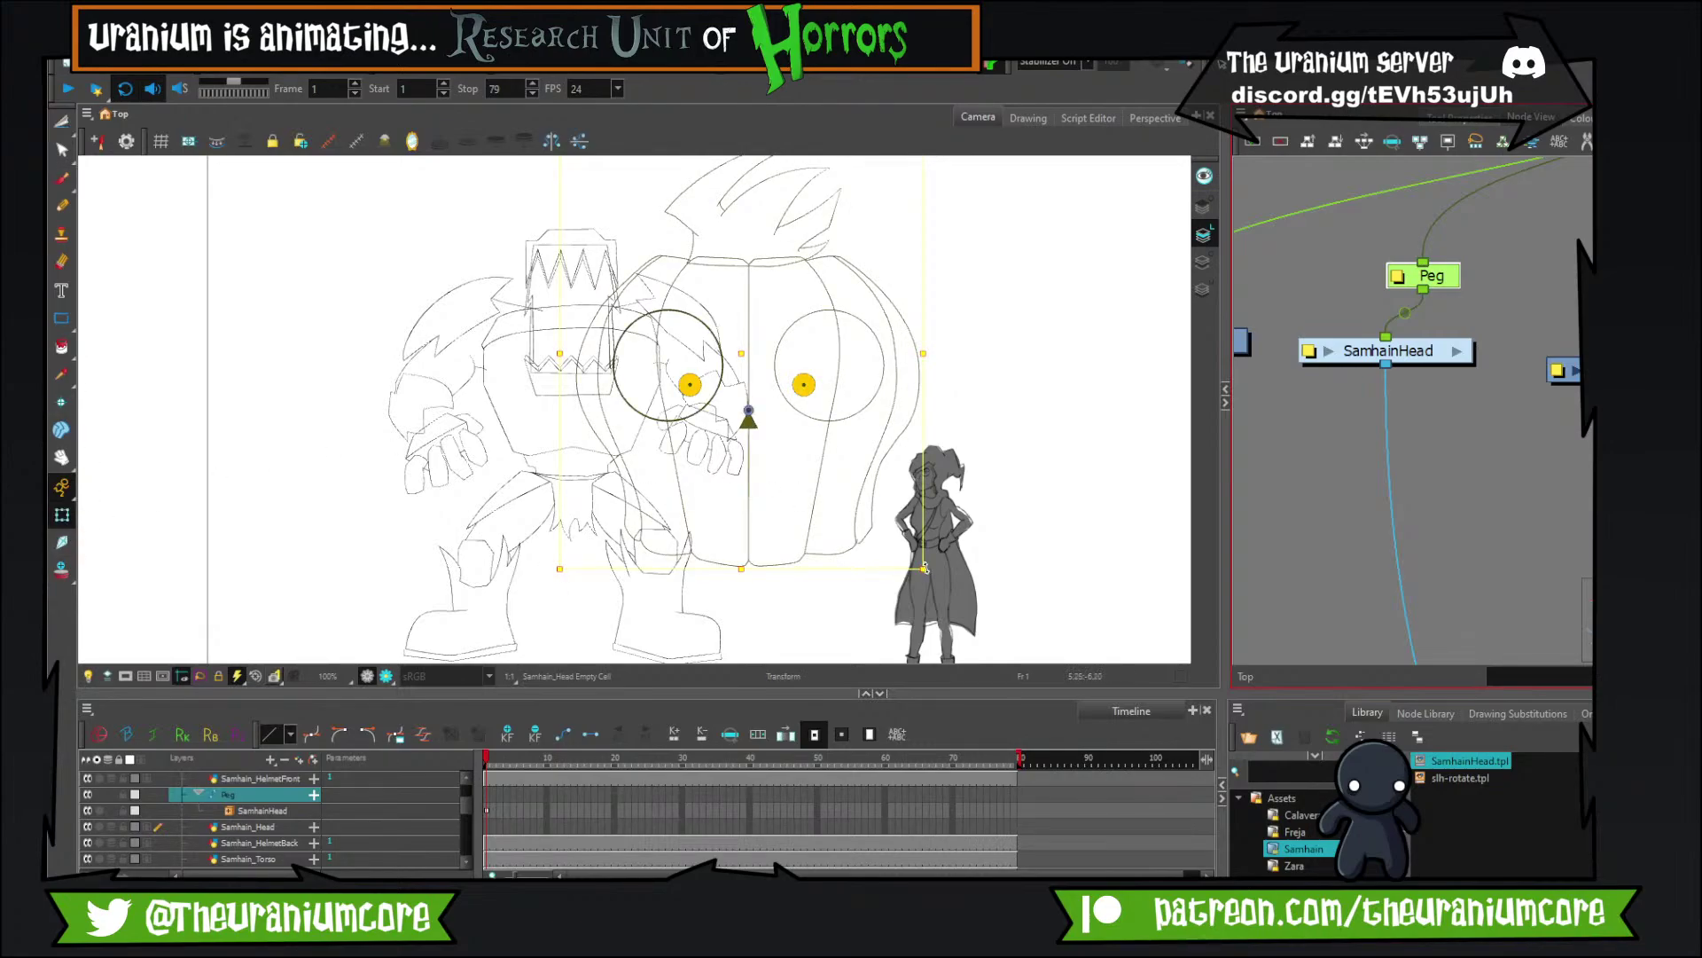
left_click_drag(923, 568, 790, 429)
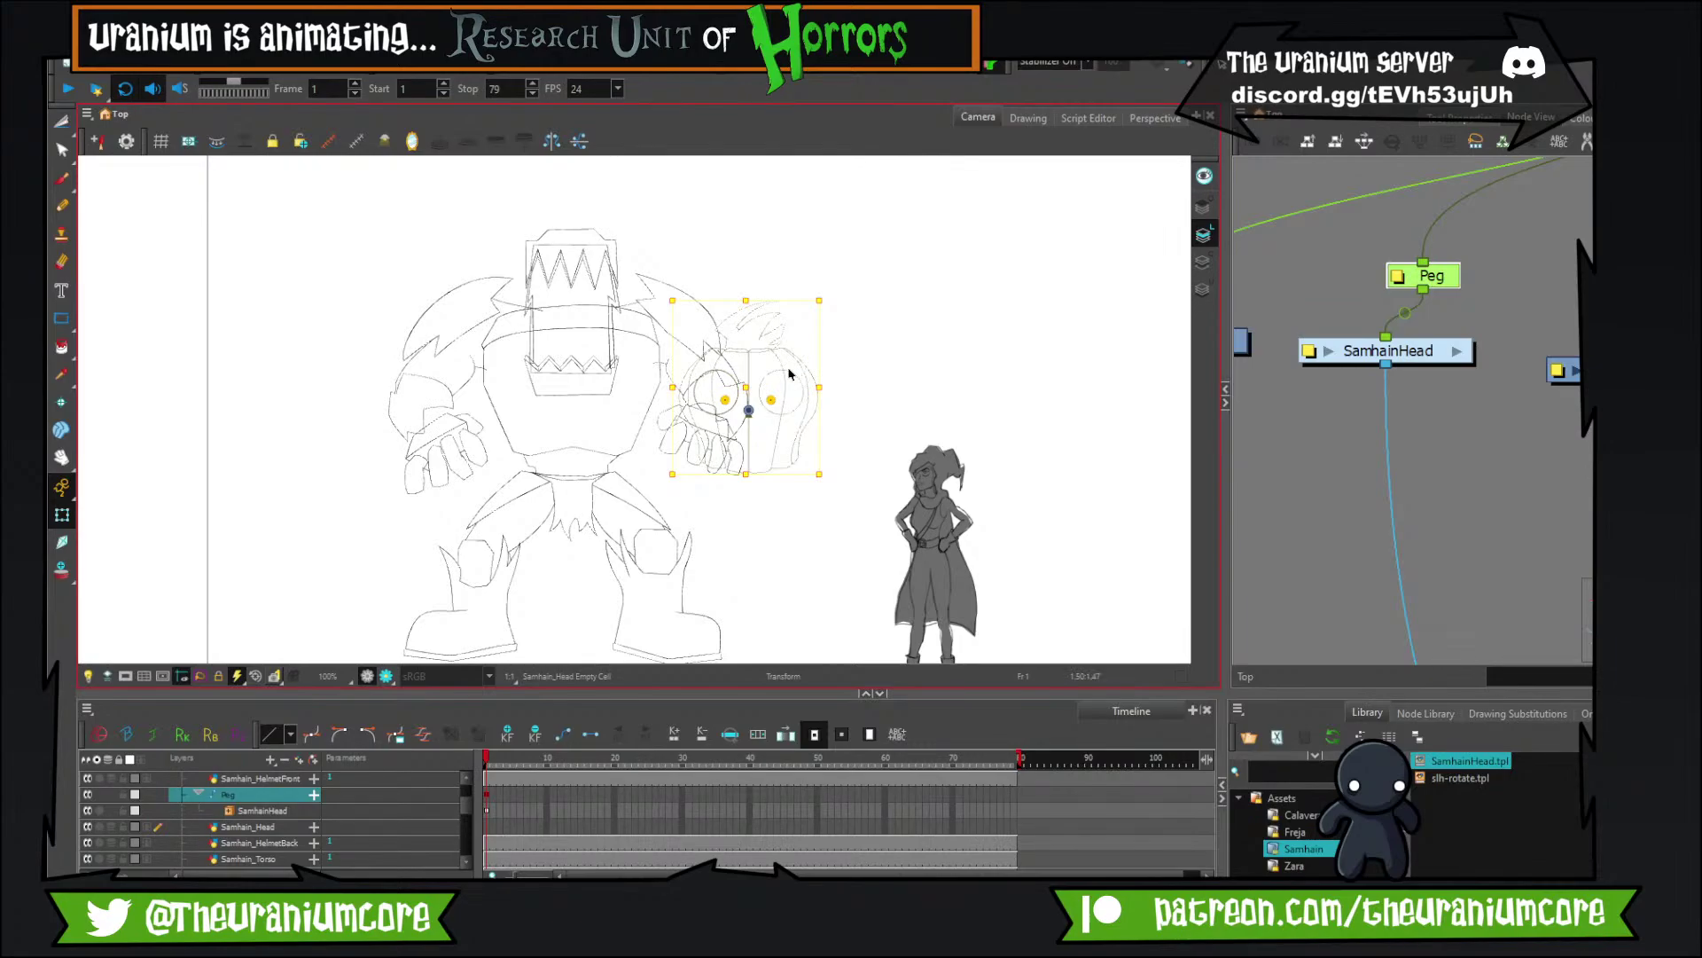
scroll(765, 390, "up", 10)
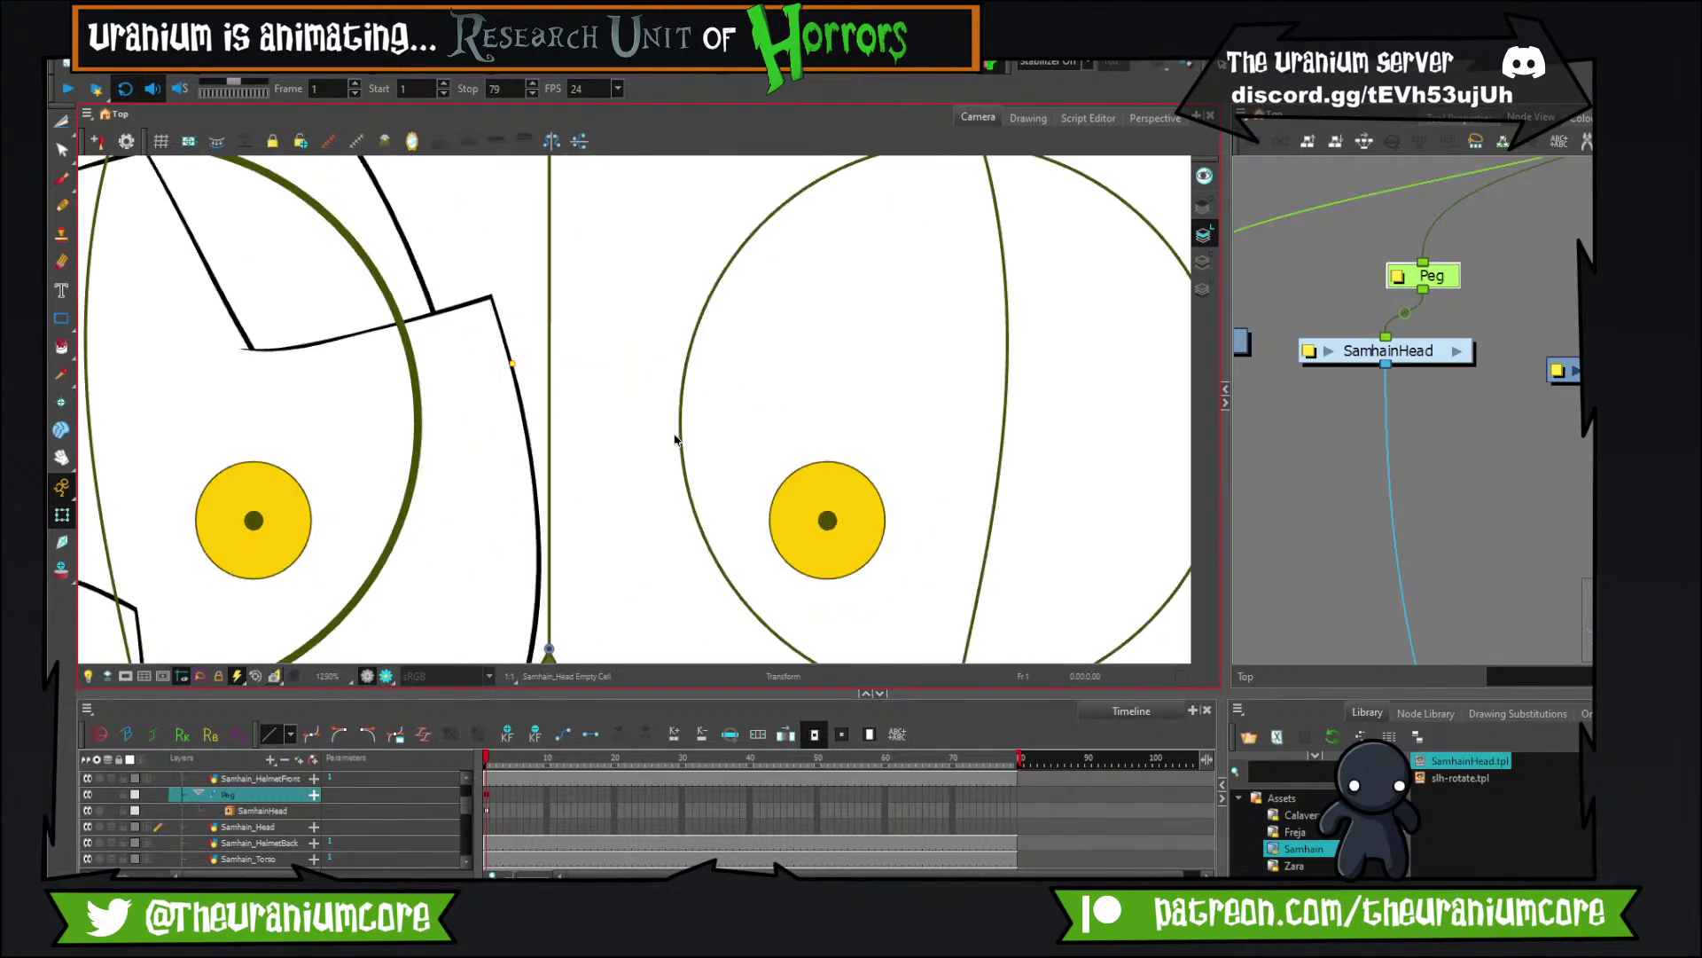
scroll(675, 439, "up", 4)
scroll(687, 427, "down", 10)
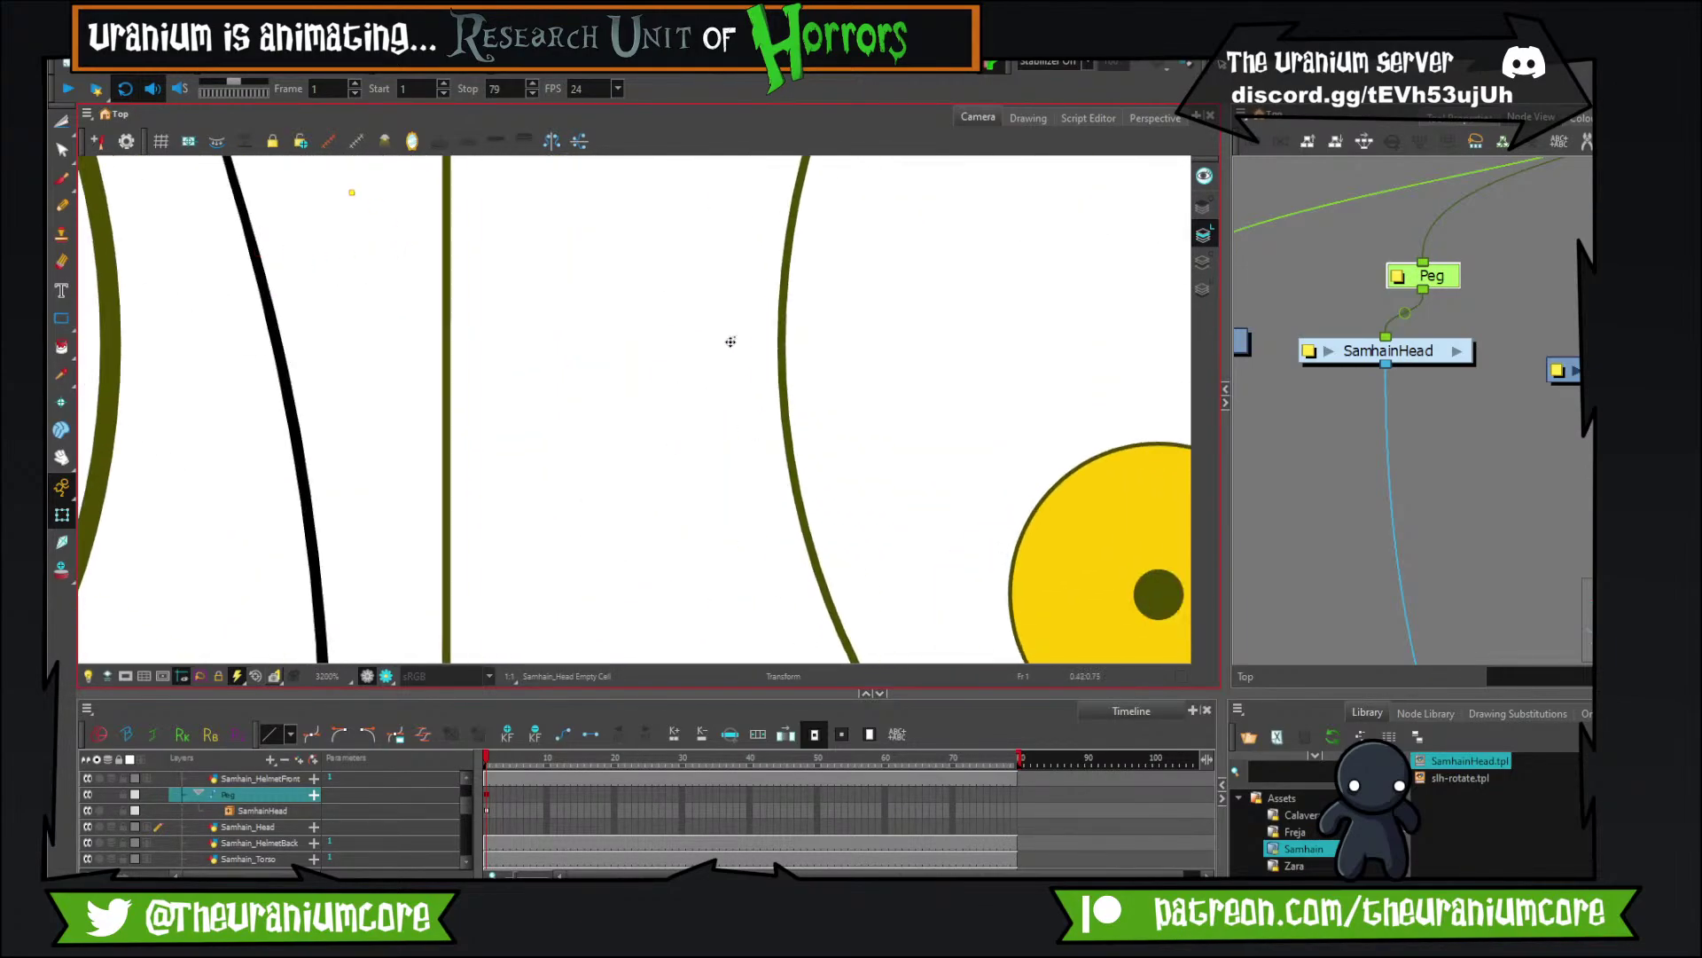
scroll(615, 321, "down", 3)
scroll(706, 299, "up", 5)
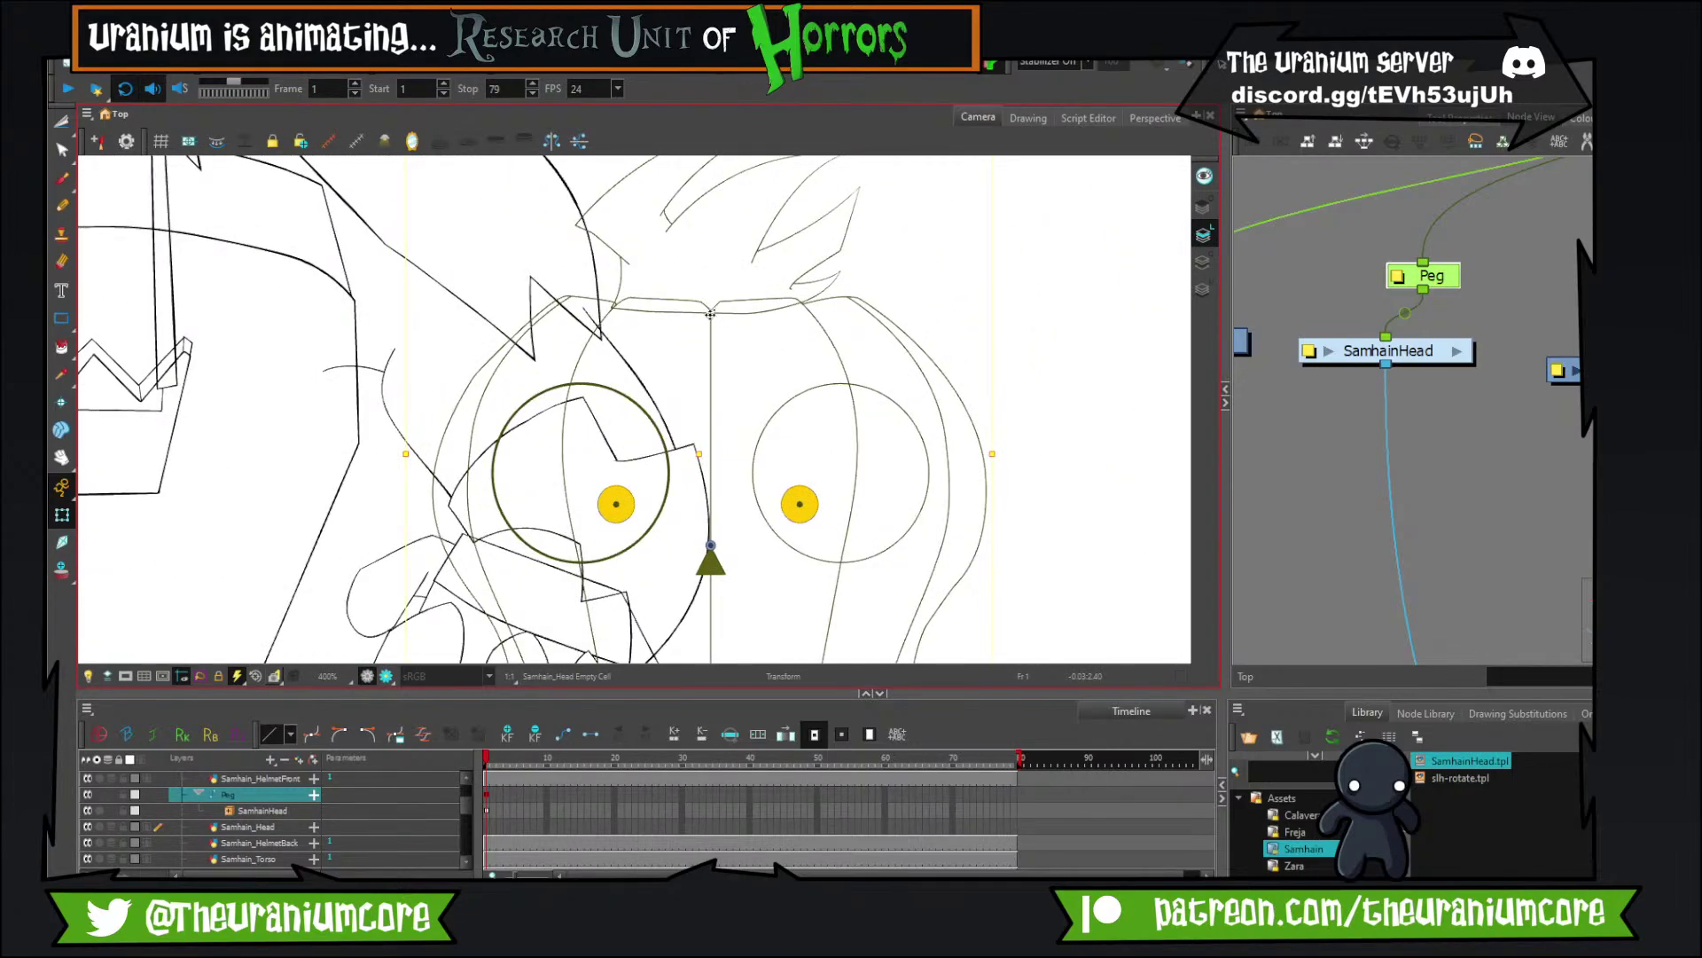
scroll(922, 354, "down", 3)
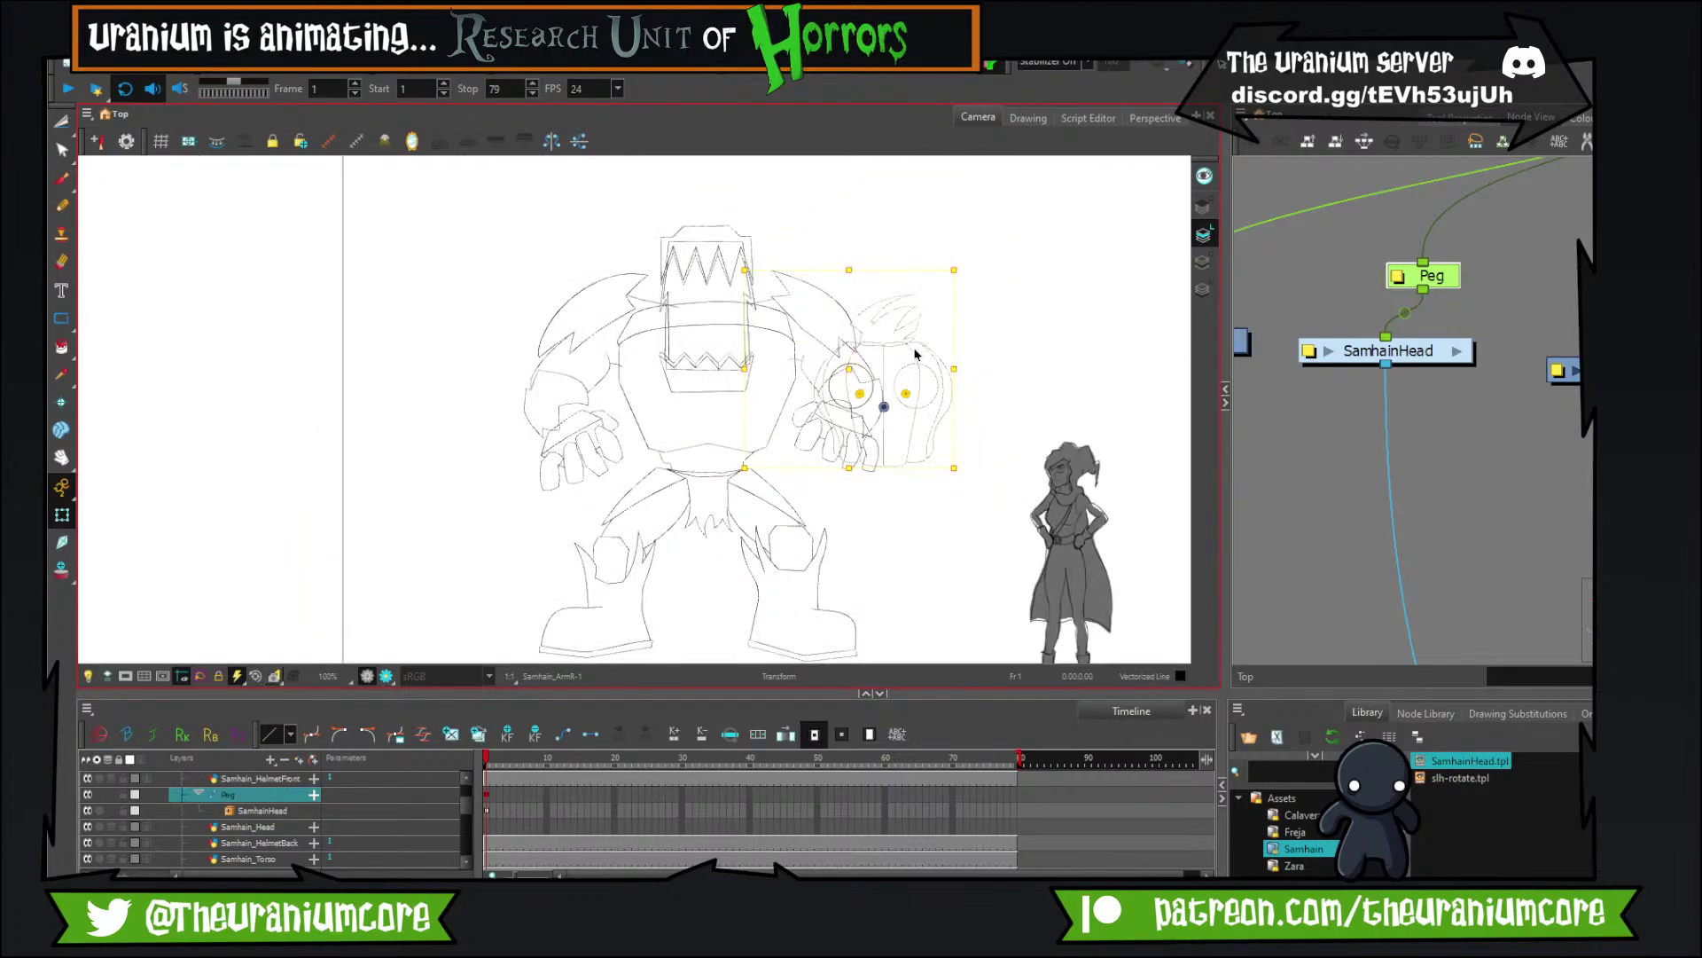
Enable 3D on the SamhainHead Peg, then move and shrink the pumpkin head to fit between the helmet's jaws.
left_click(1457, 284)
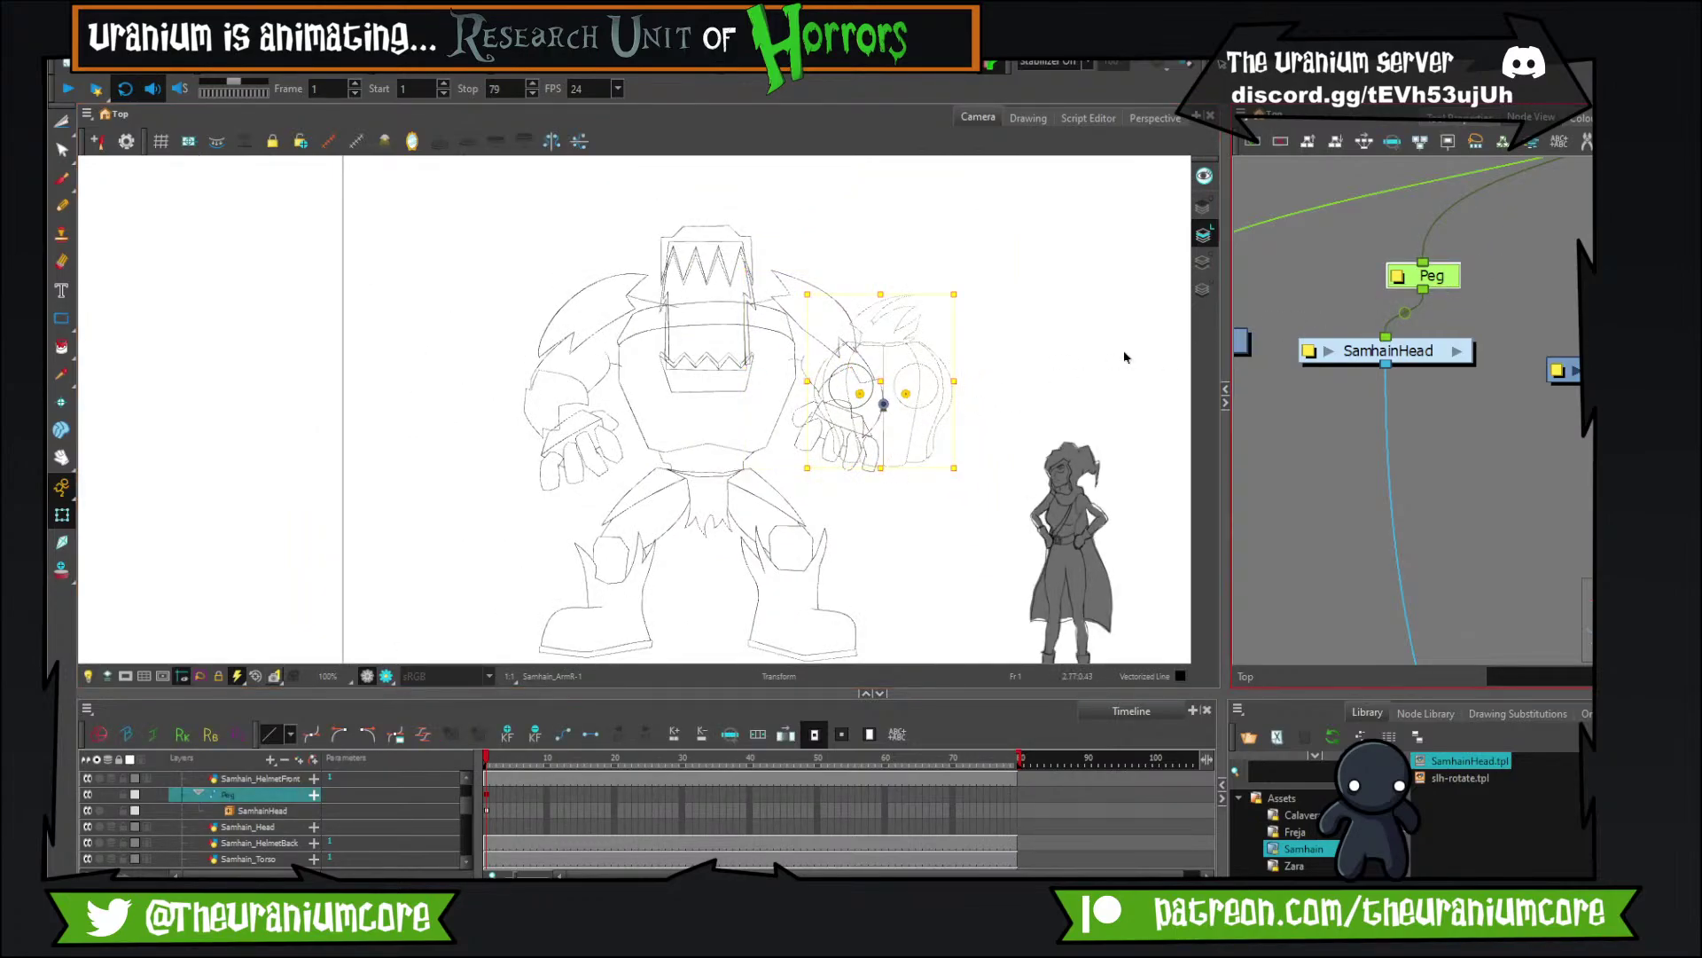
double_click(1417, 278)
left_click(979, 320)
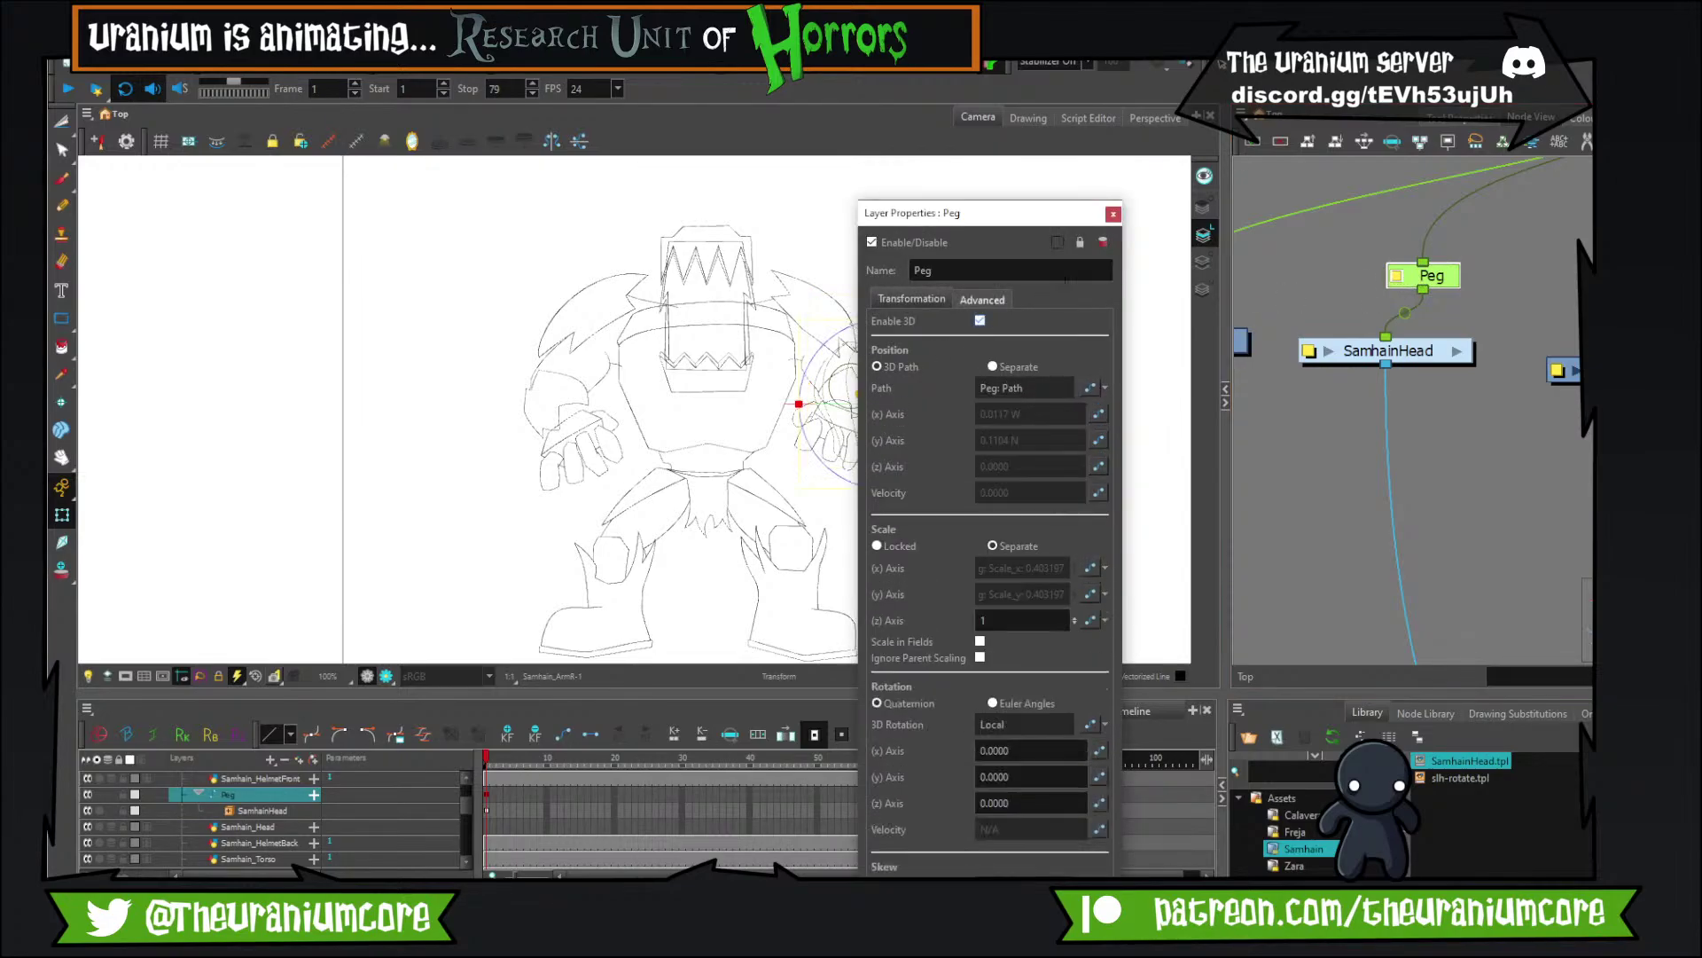
left_click(1113, 215)
mouse_move(904, 403)
left_mouse_down()
mouse_move(741, 390)
mouse_move(732, 279)
left_mouse_up()
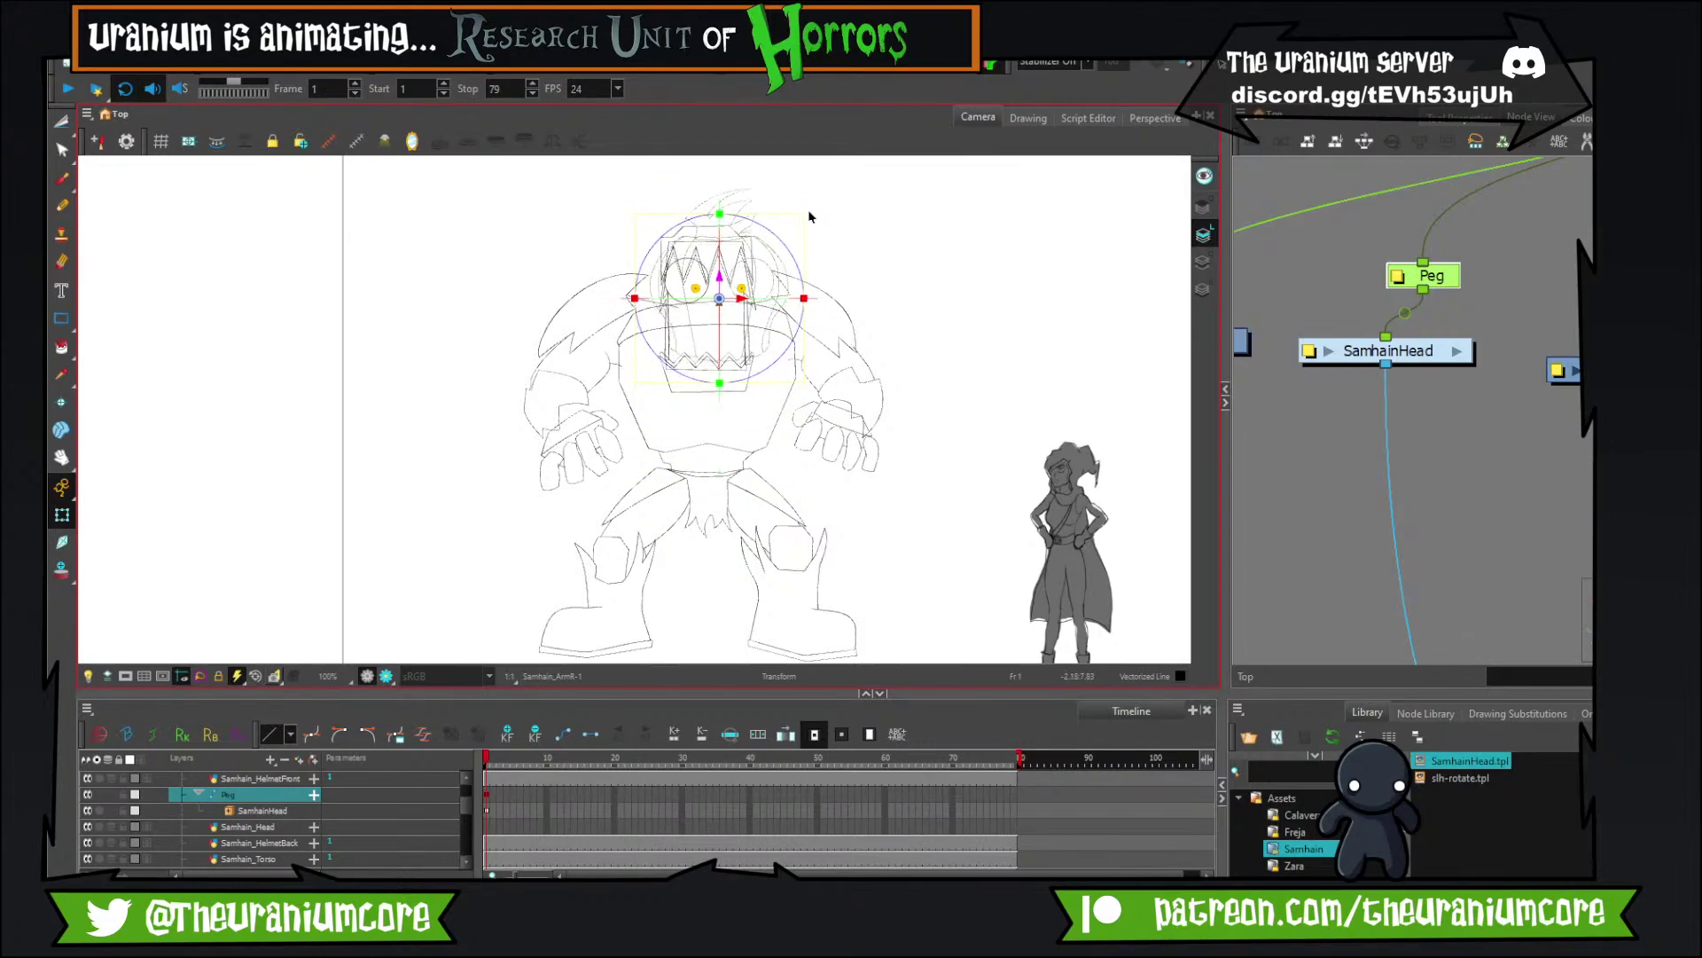
left_click_drag(804, 216, 723, 320)
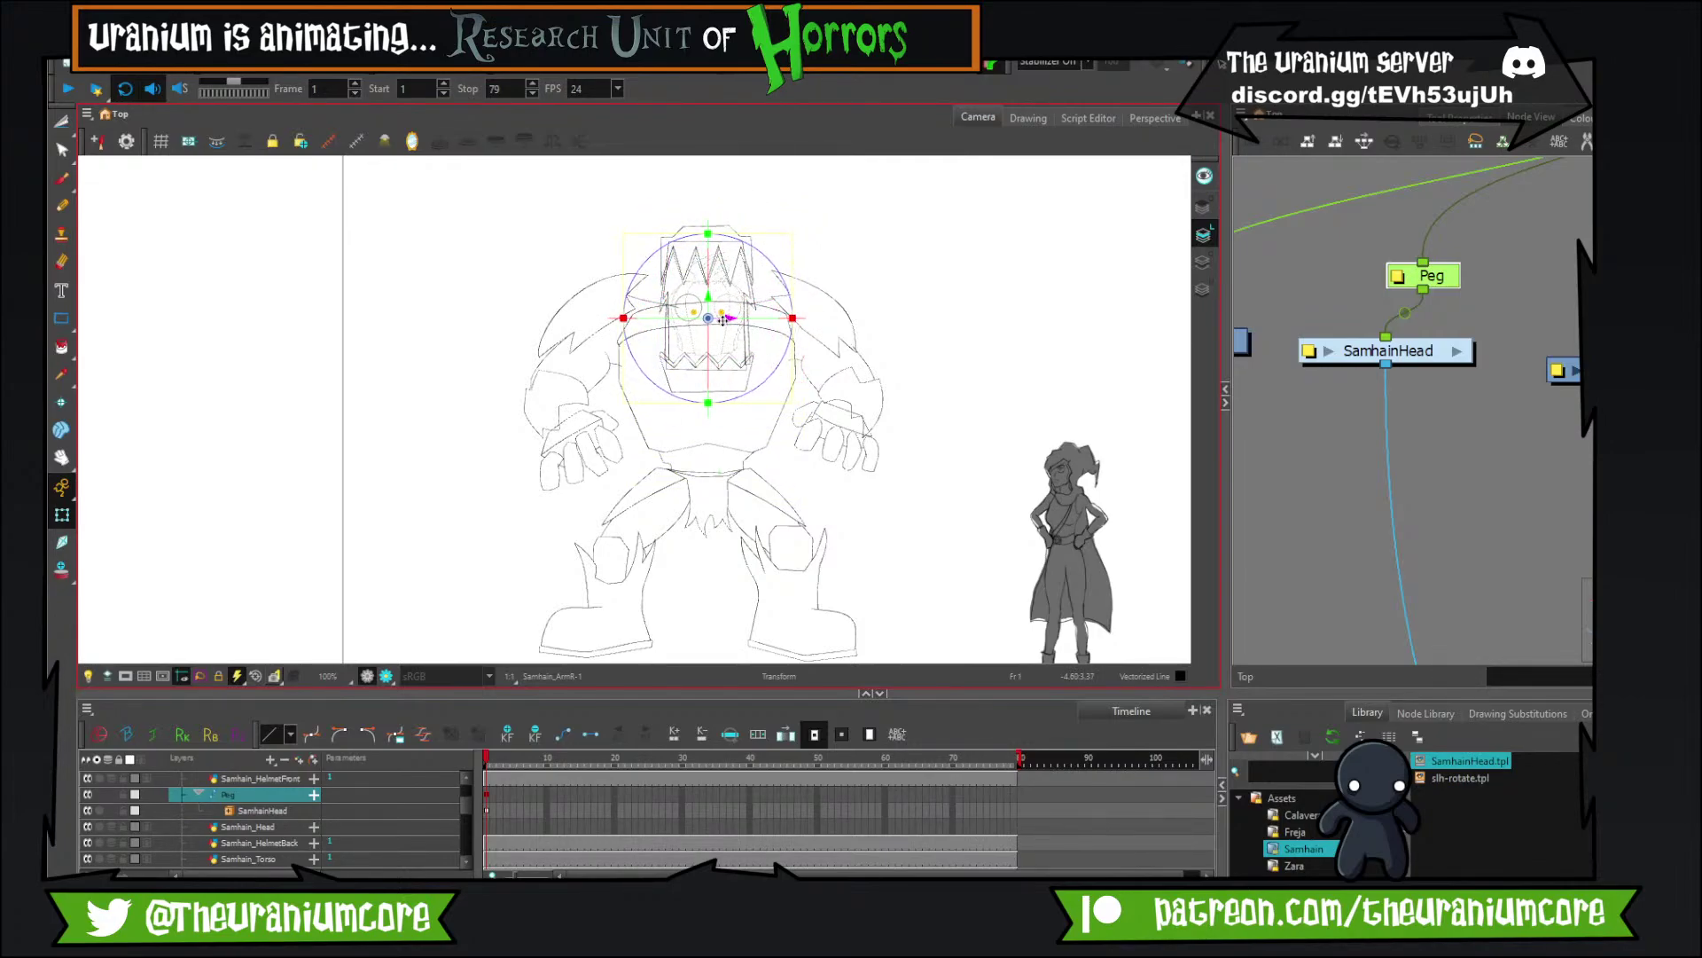
Select the SamhainHead layer, scrub the opening frames and return to frame 1 to examine the head's fit inside the helmet.
mouse_move(523, 760)
left_mouse_down()
mouse_move(780, 779)
mouse_move(526, 775)
left_mouse_up()
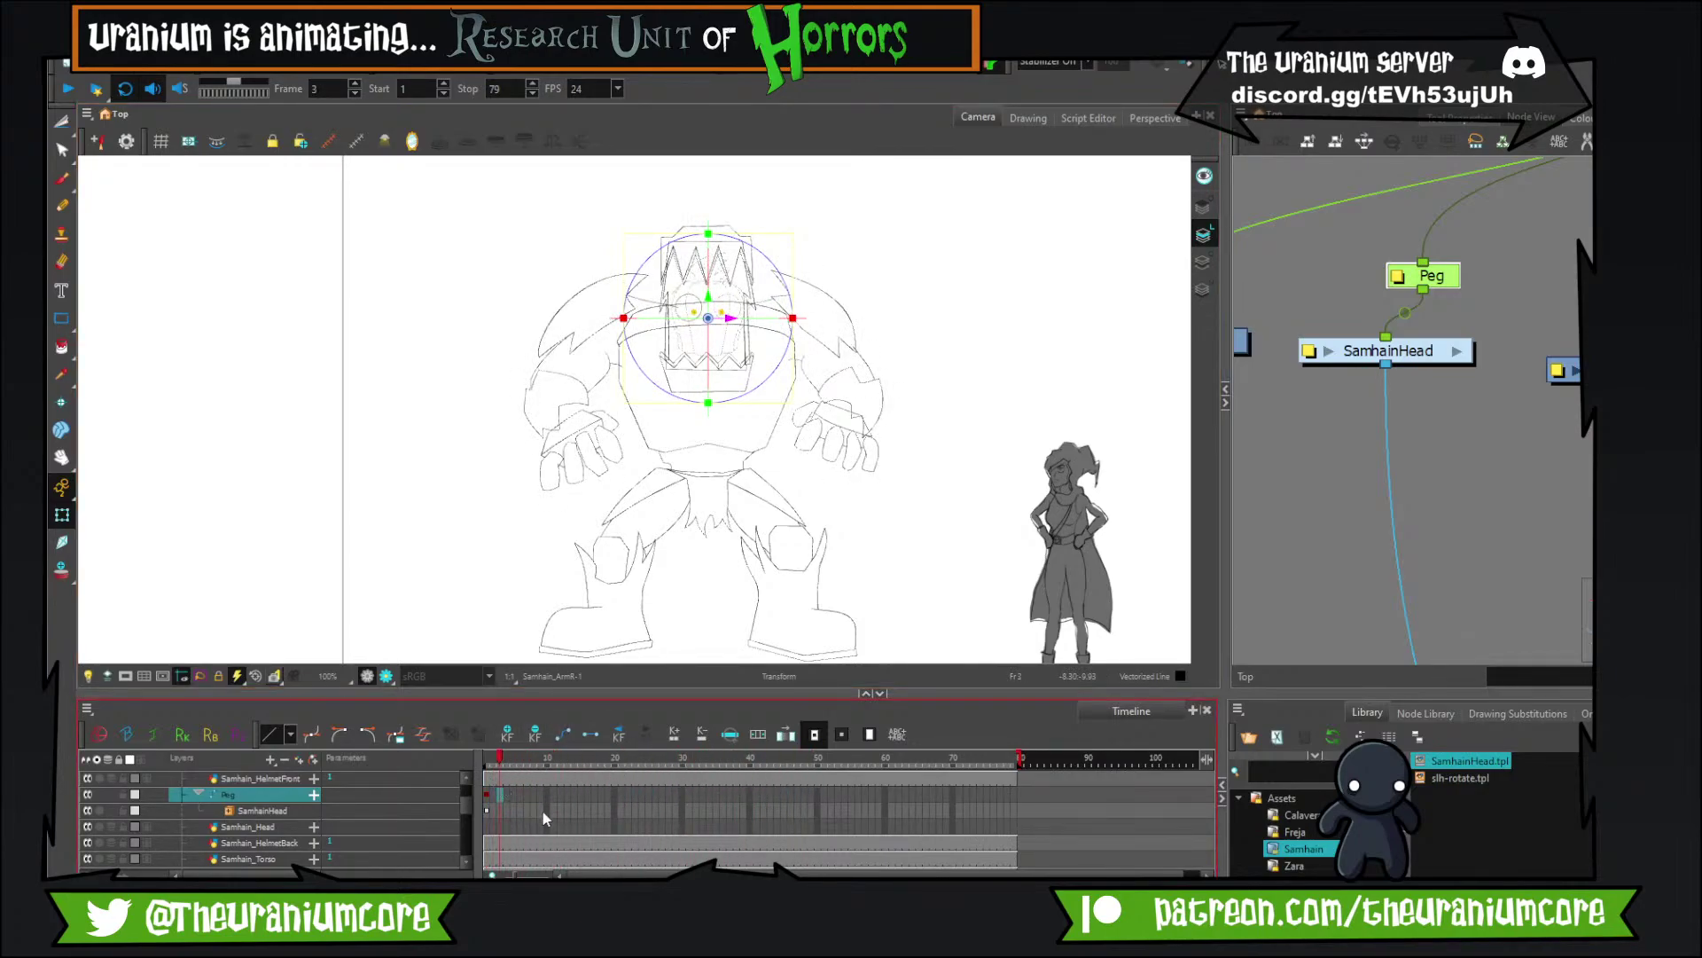
left_click(543, 812)
left_click(570, 767)
mouse_move(615, 770)
left_mouse_down()
mouse_move(1024, 763)
mouse_move(520, 764)
mouse_move(459, 711)
left_mouse_up()
scroll(744, 320, "up", 5)
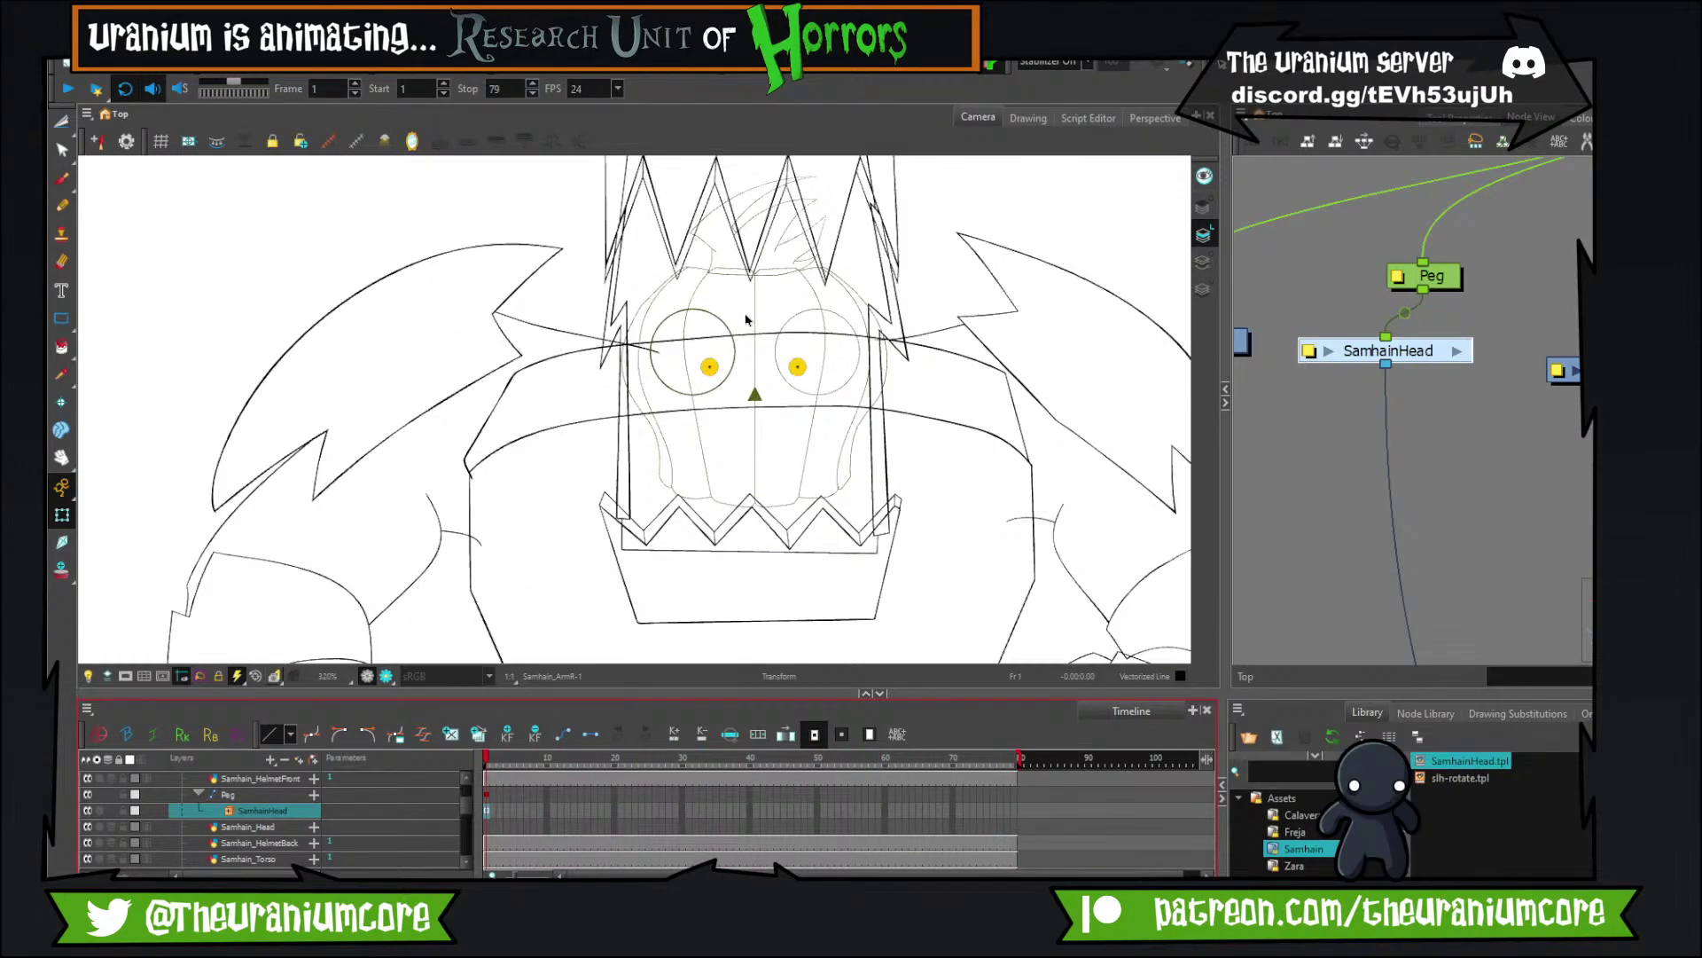
Enlarge the pumpkin head slightly through its Peg and move it down a little between the helmet's jaws.
left_click_drag(1429, 275, 1431, 280)
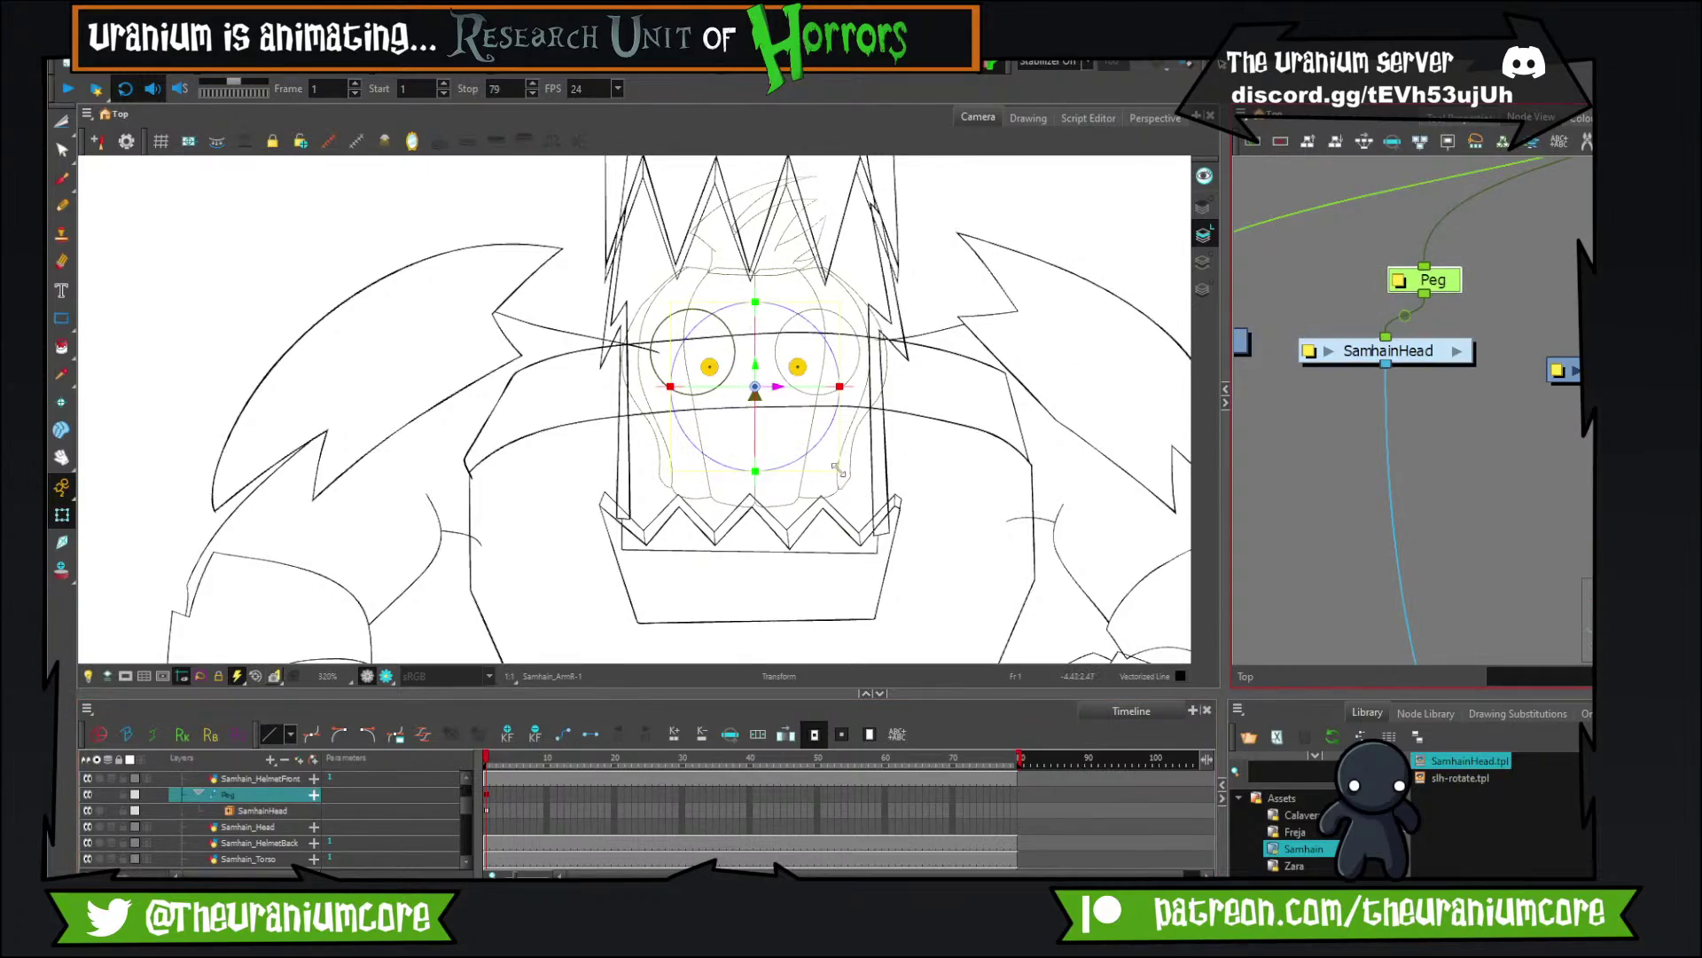
left_click_drag(840, 470, 847, 478)
left_click_drag(752, 361, 753, 372)
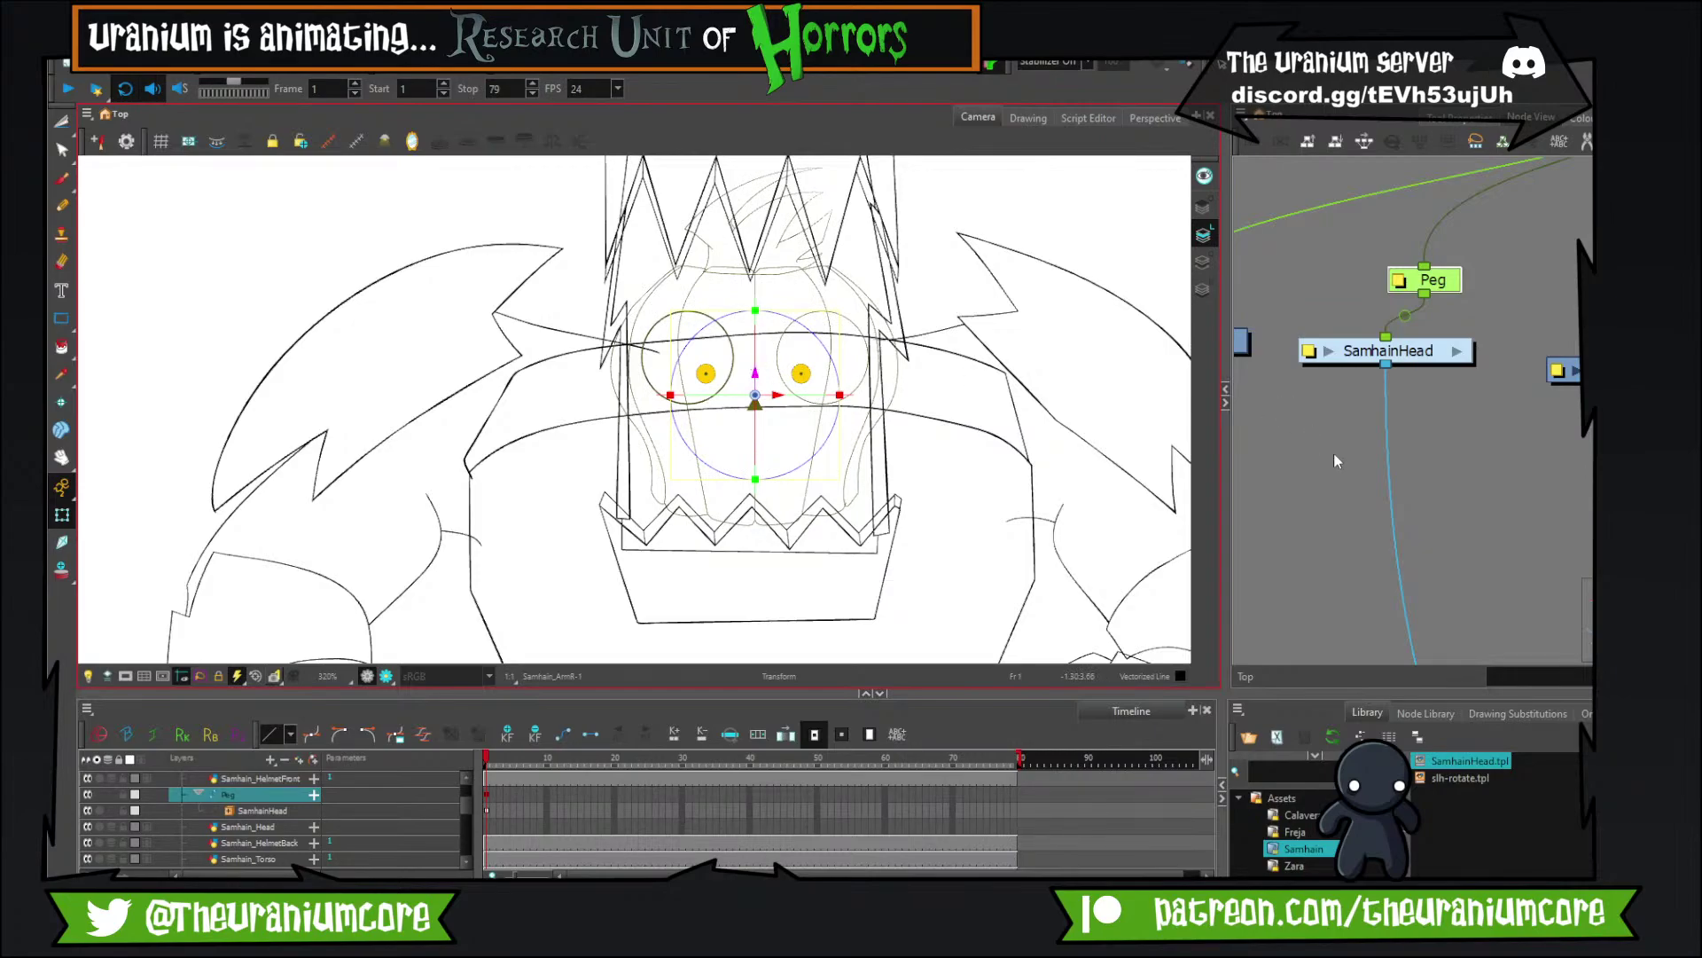
left_click(1369, 458)
scroll(755, 445, "down", 8)
scroll(760, 456, "up", 2)
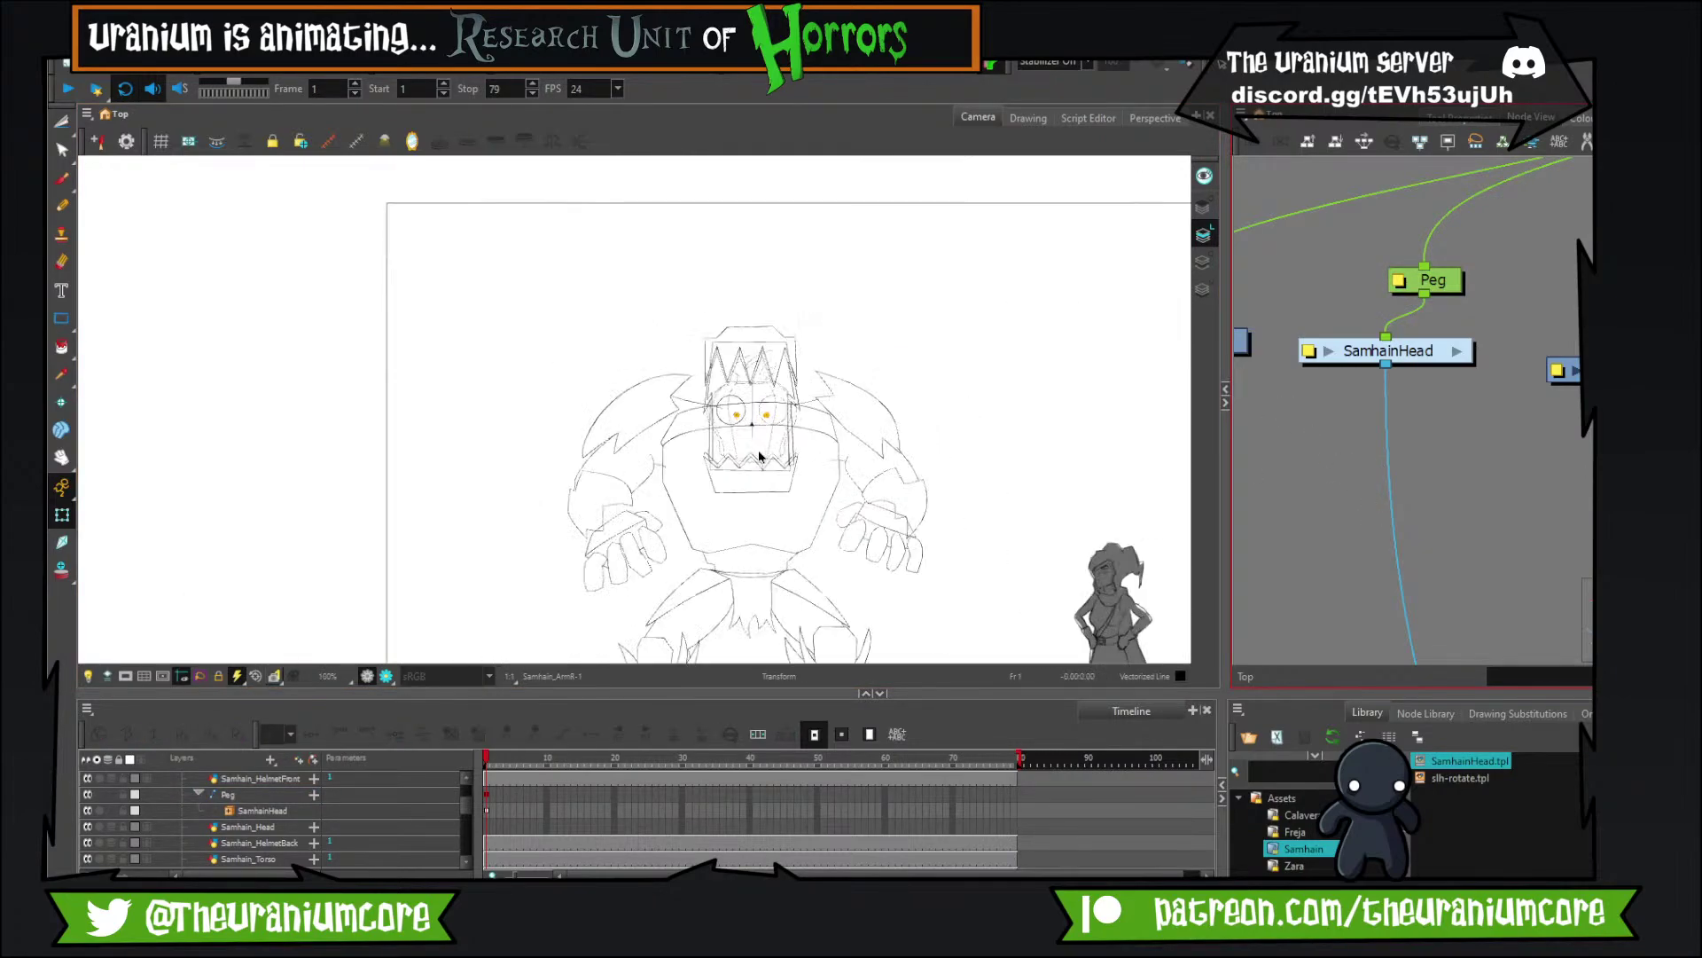
scroll(760, 457, "up", 2)
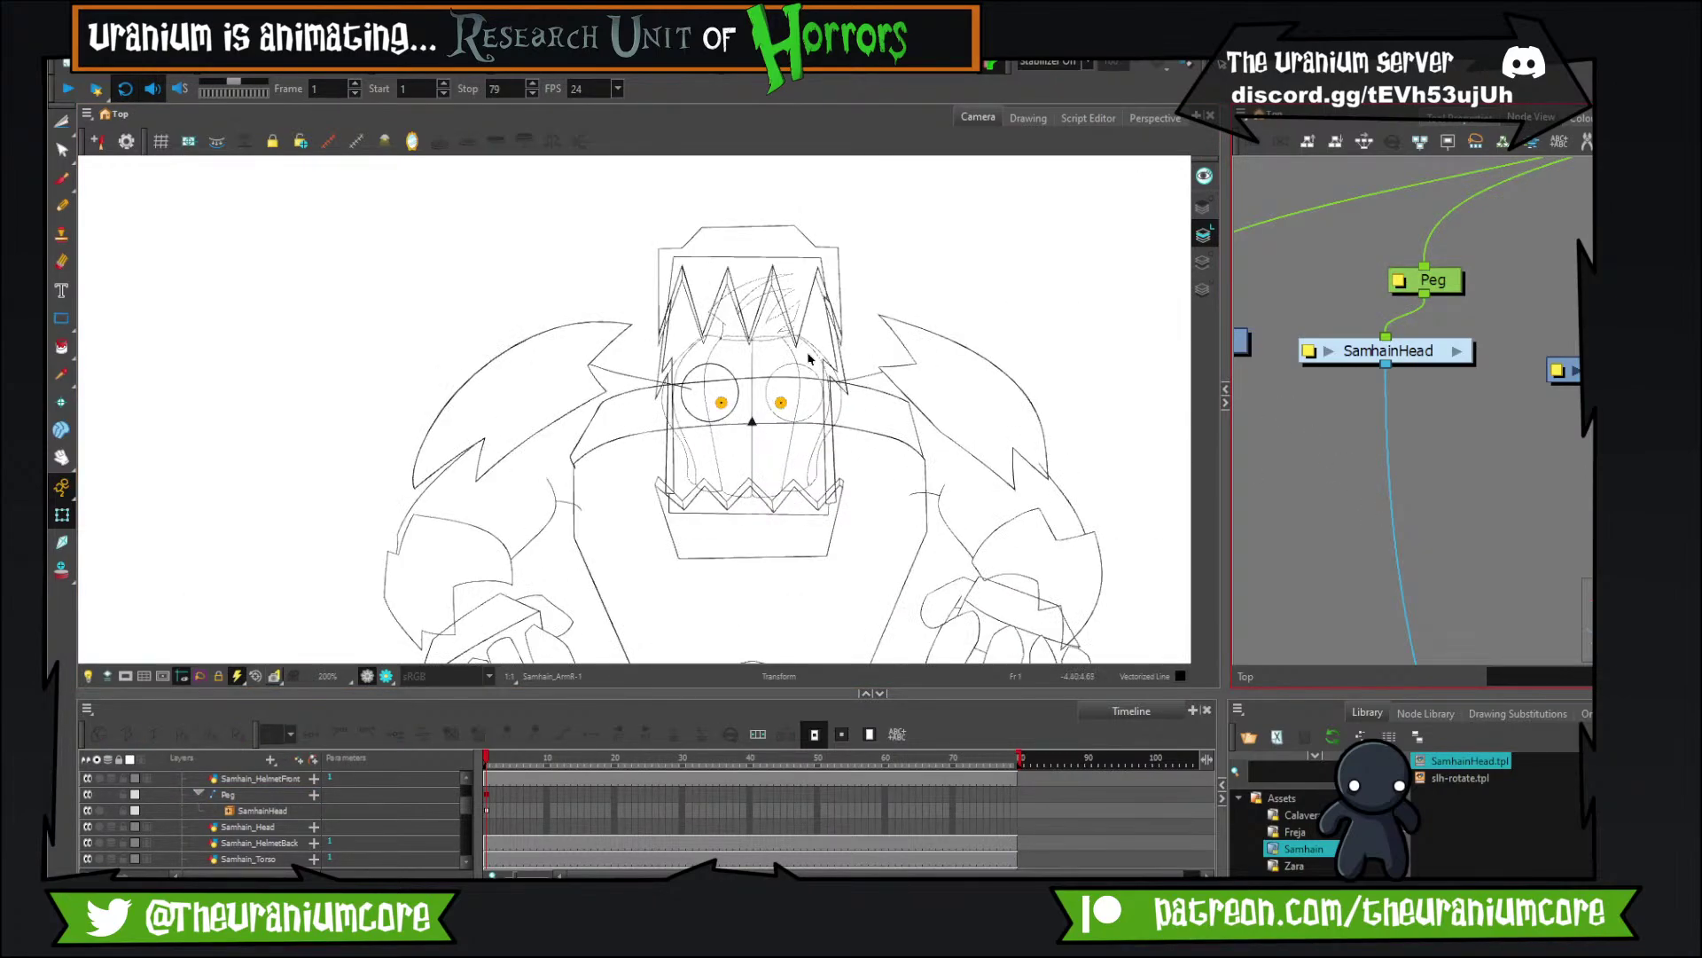
Add a Transparency node below the SamhainHead group and insert it into the group's outgoing connection.
key("Tab")
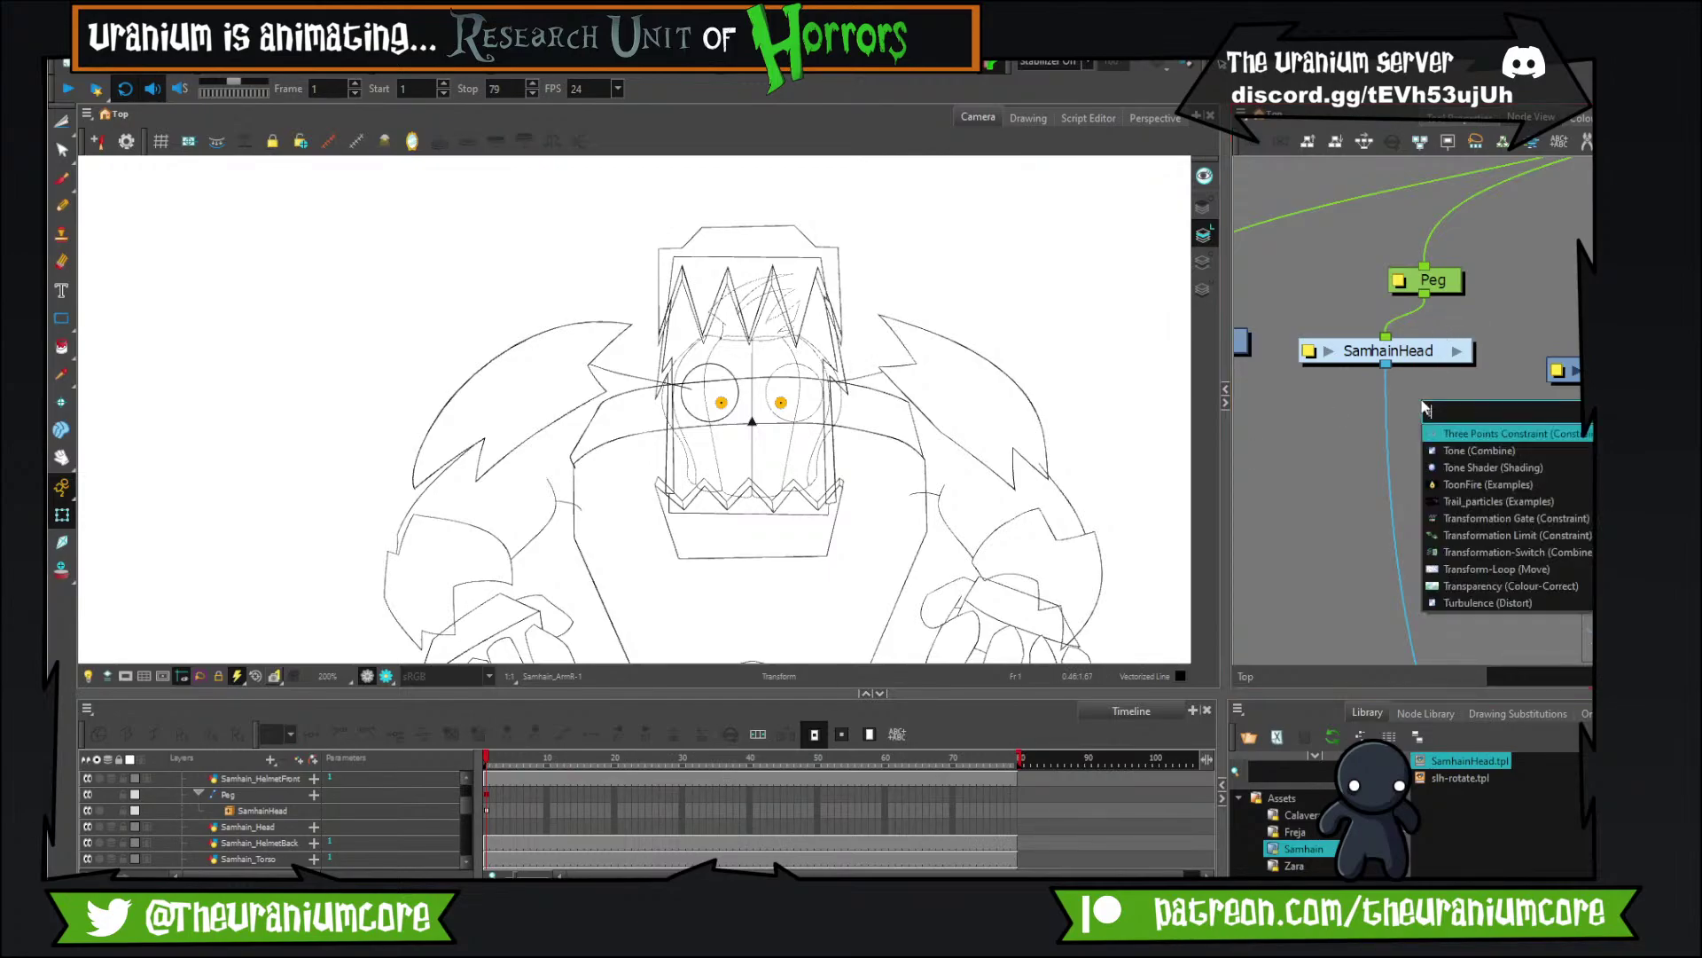
type("transpare")
key("Return")
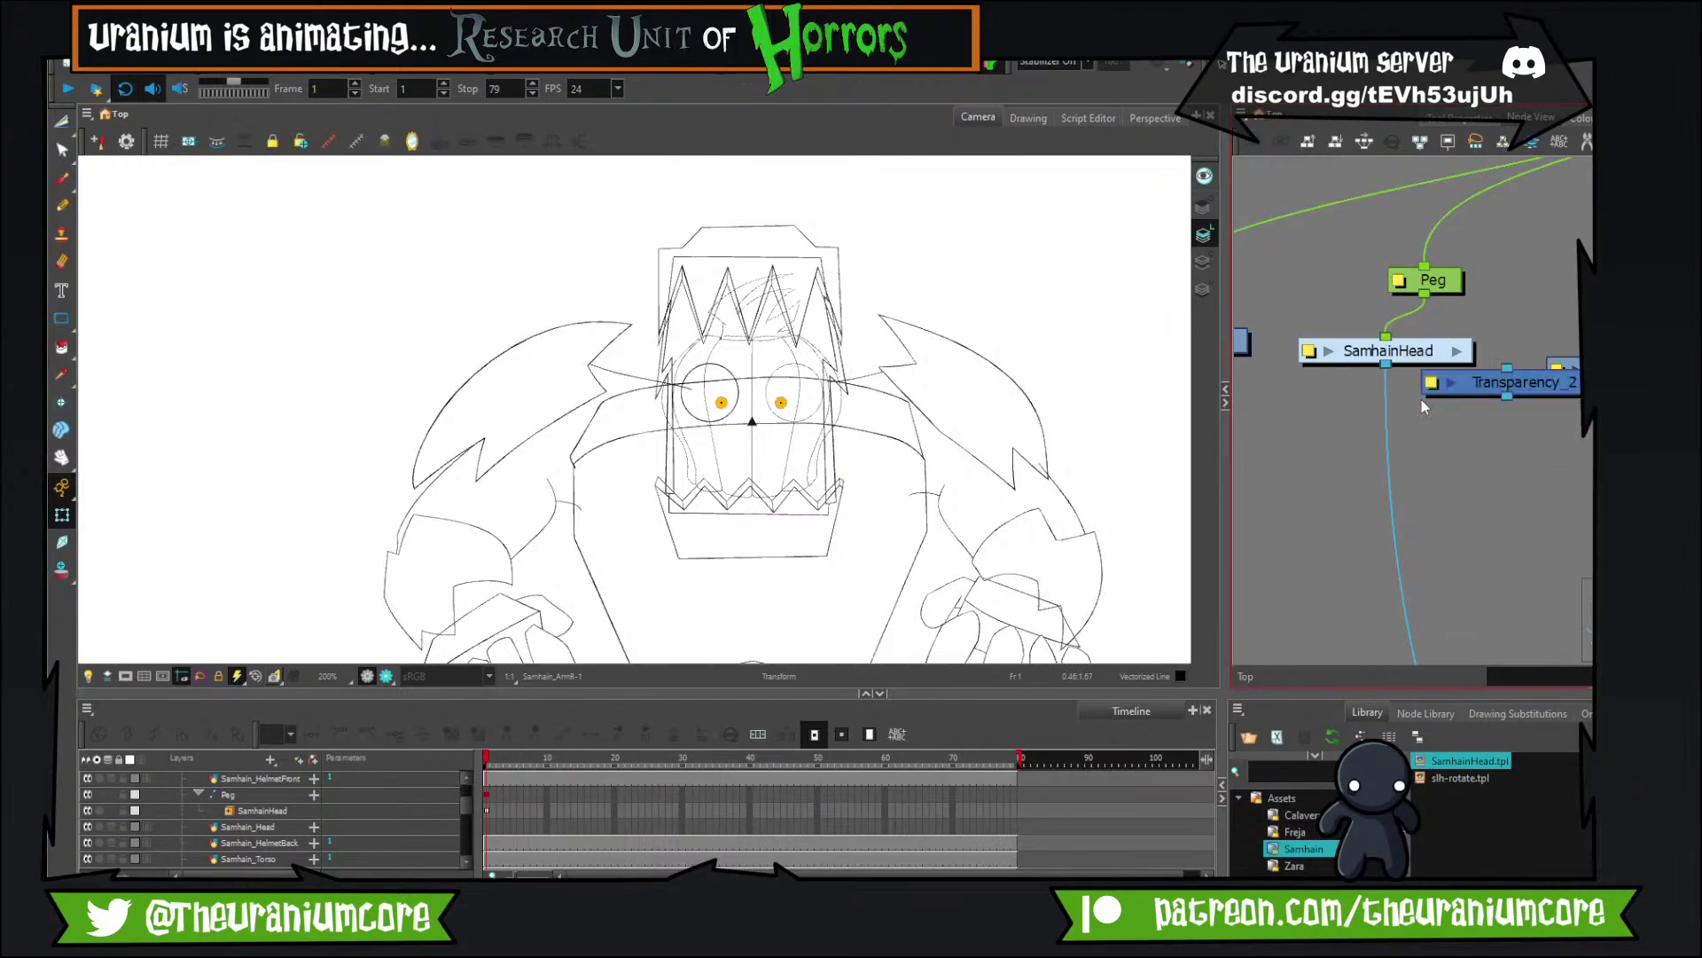
left_click_drag(1549, 385, 1421, 449)
left_click_drag(1429, 448, 1491, 451)
left_click(981, 524)
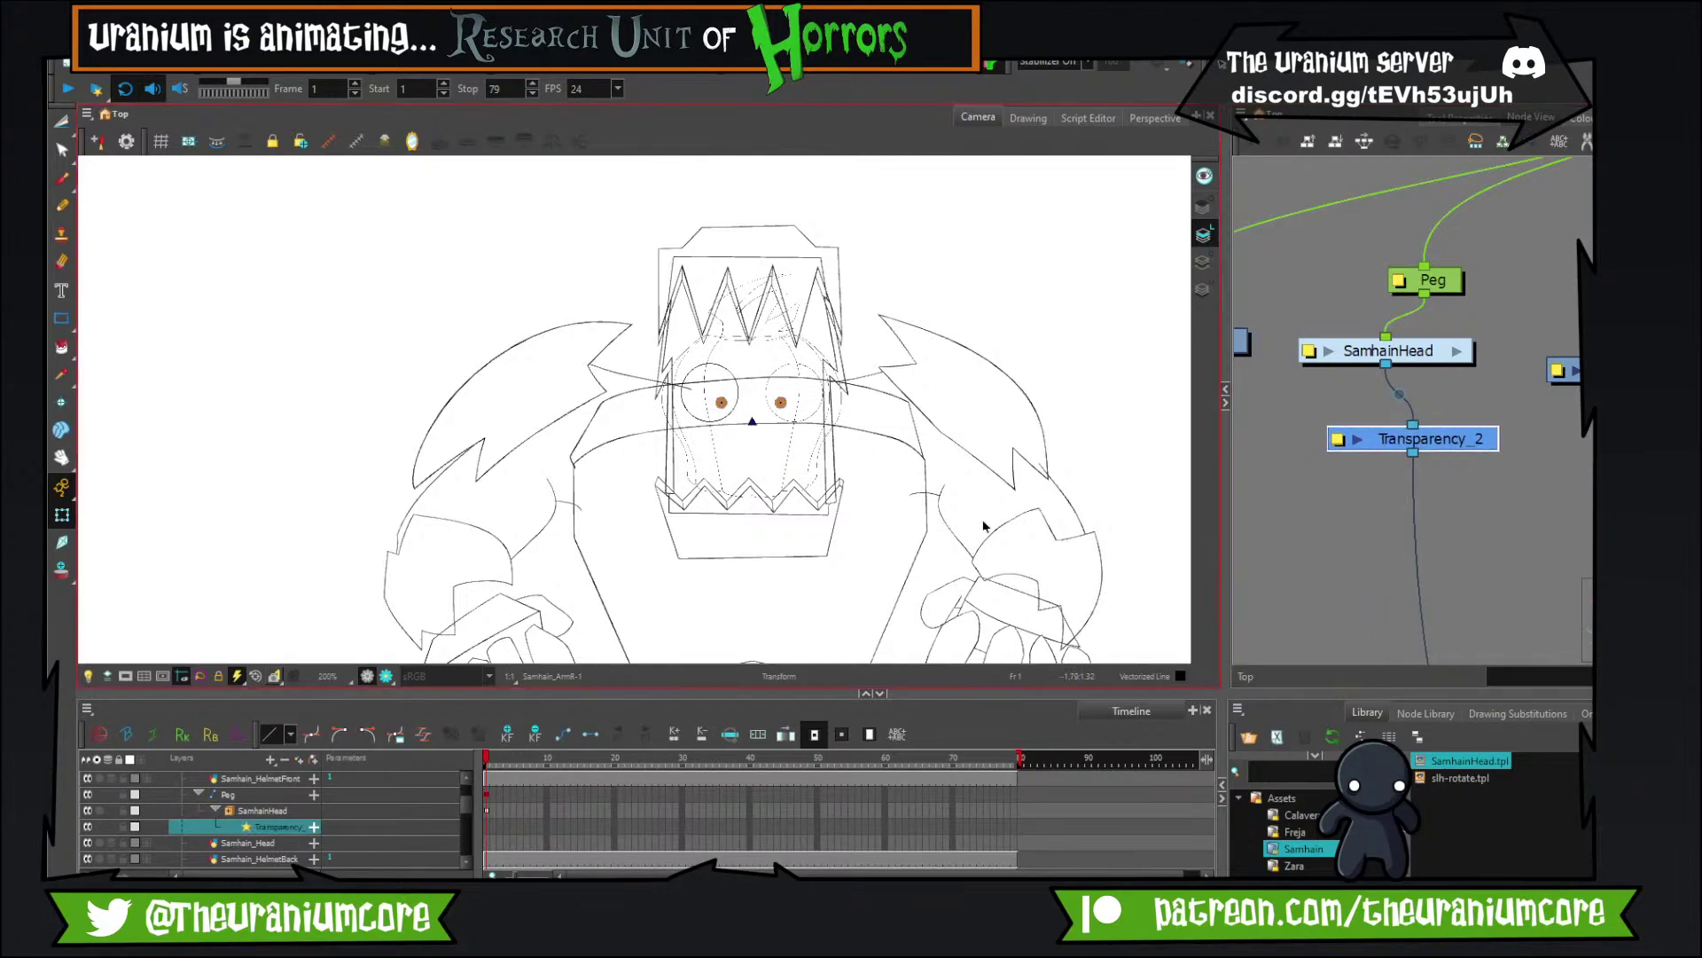
scroll(772, 381, "up", 2)
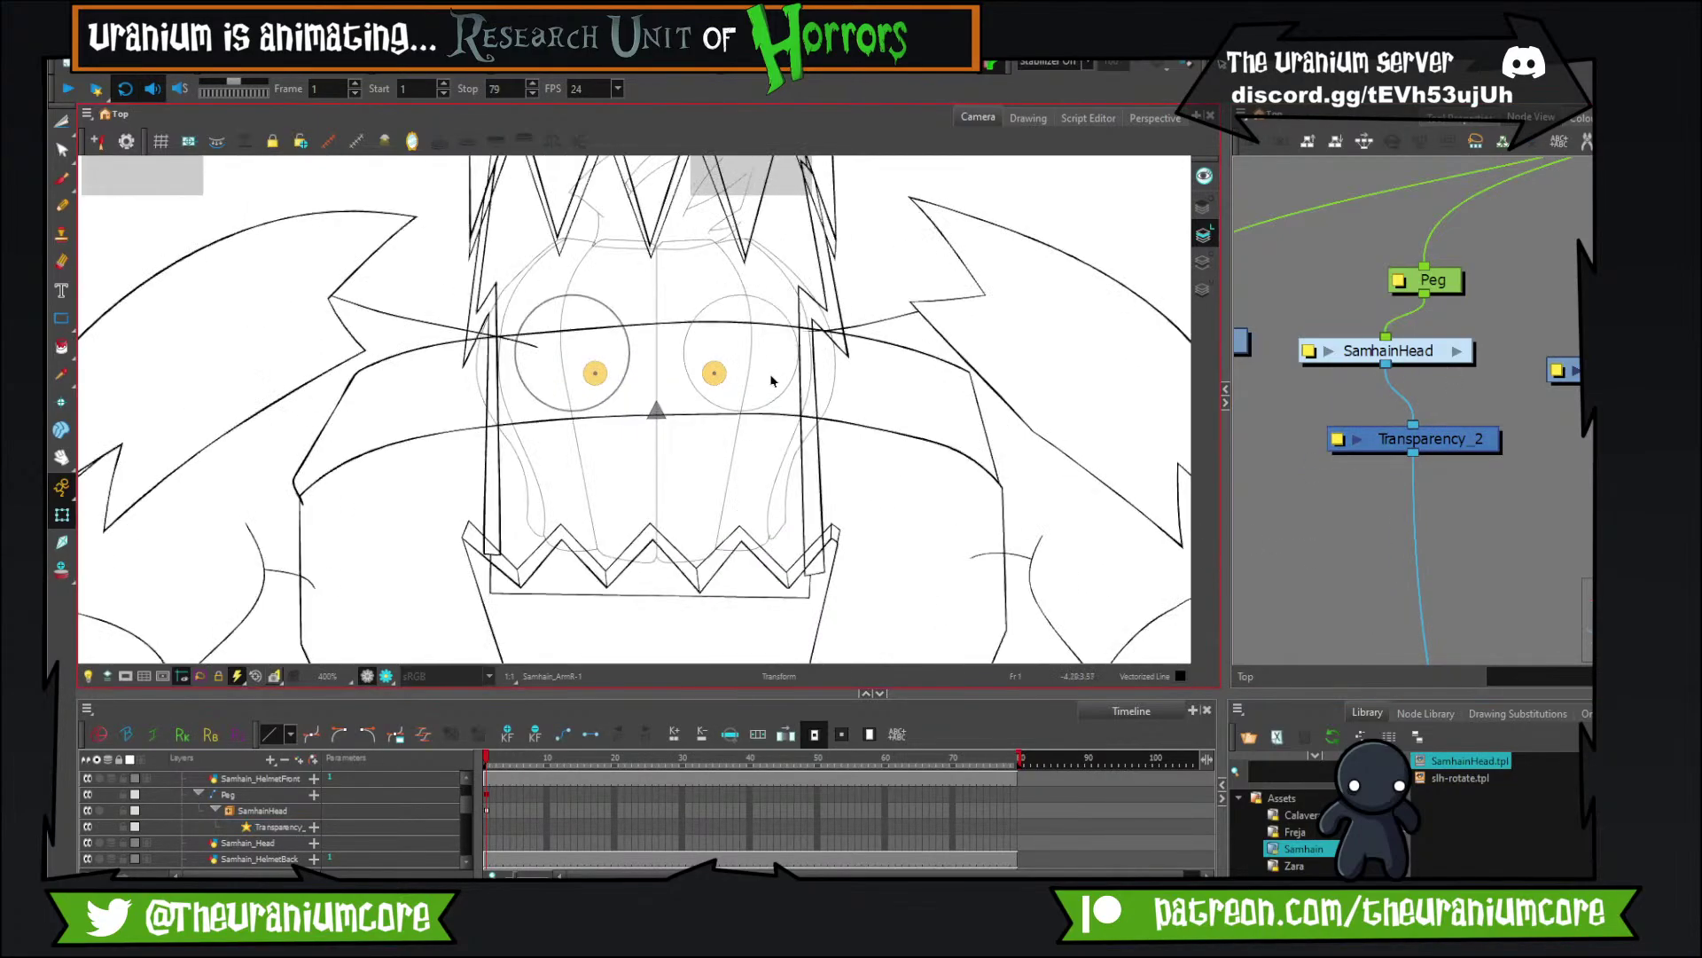
Set the Transparency_2 node's transparency to 77 and check how faint the pumpkin head looks inside the helmet.
left_click(1336, 442)
double_click(1091, 305)
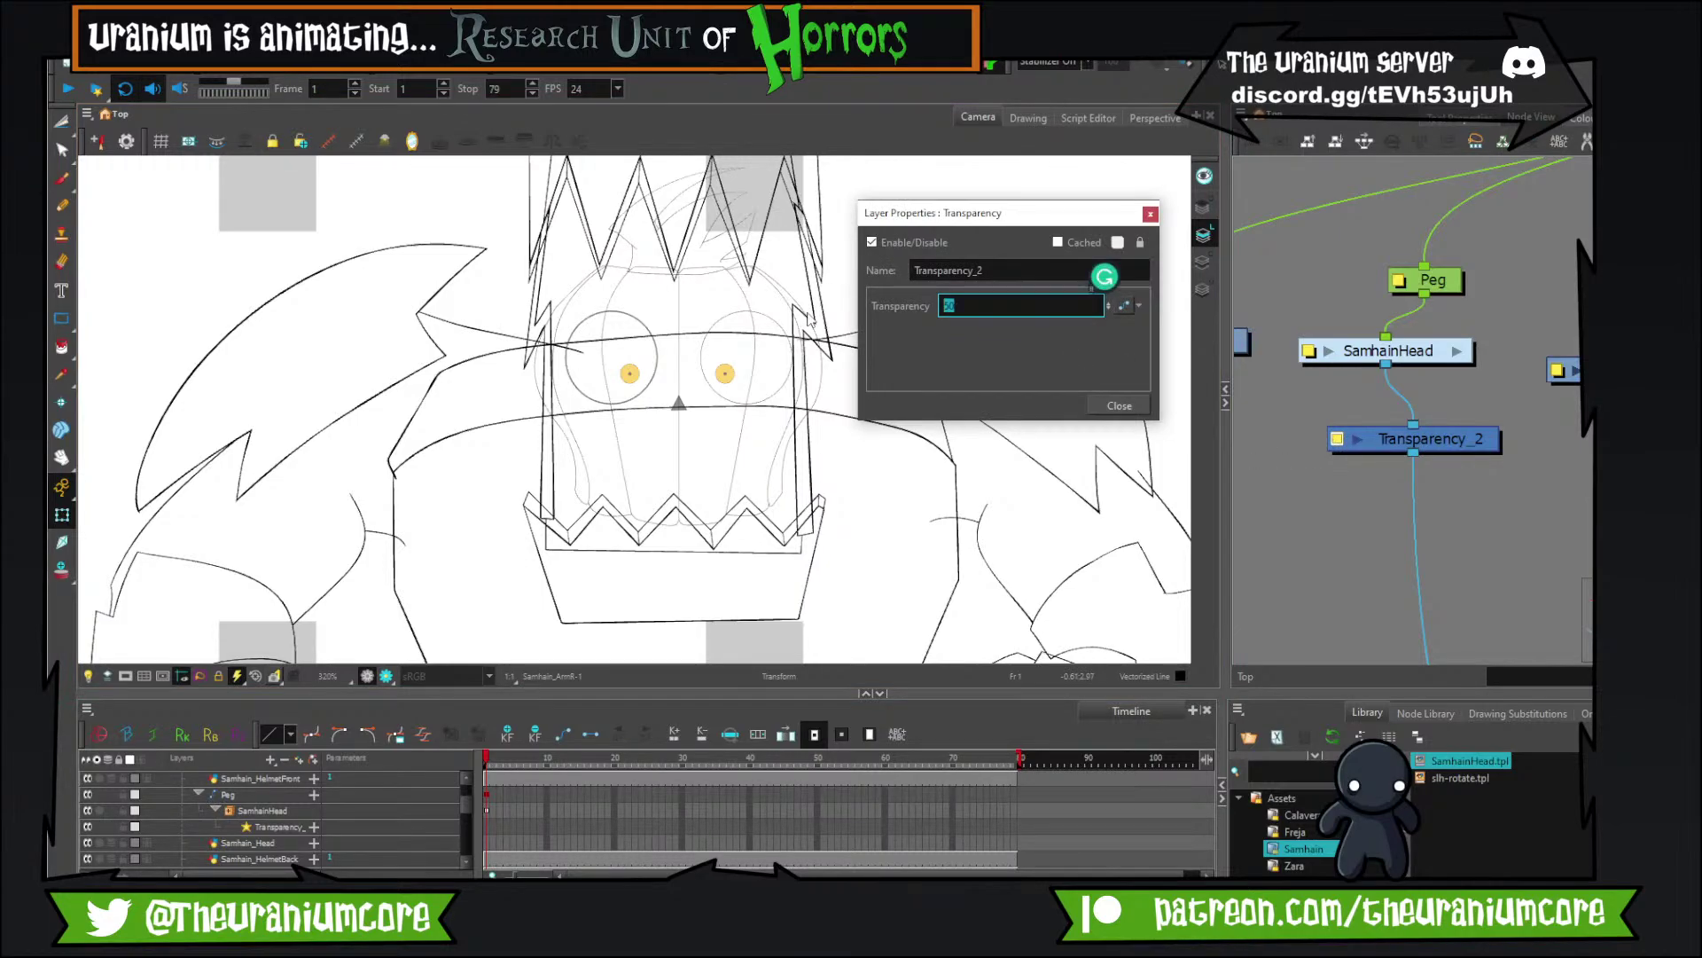
type("77")
left_click(1150, 214)
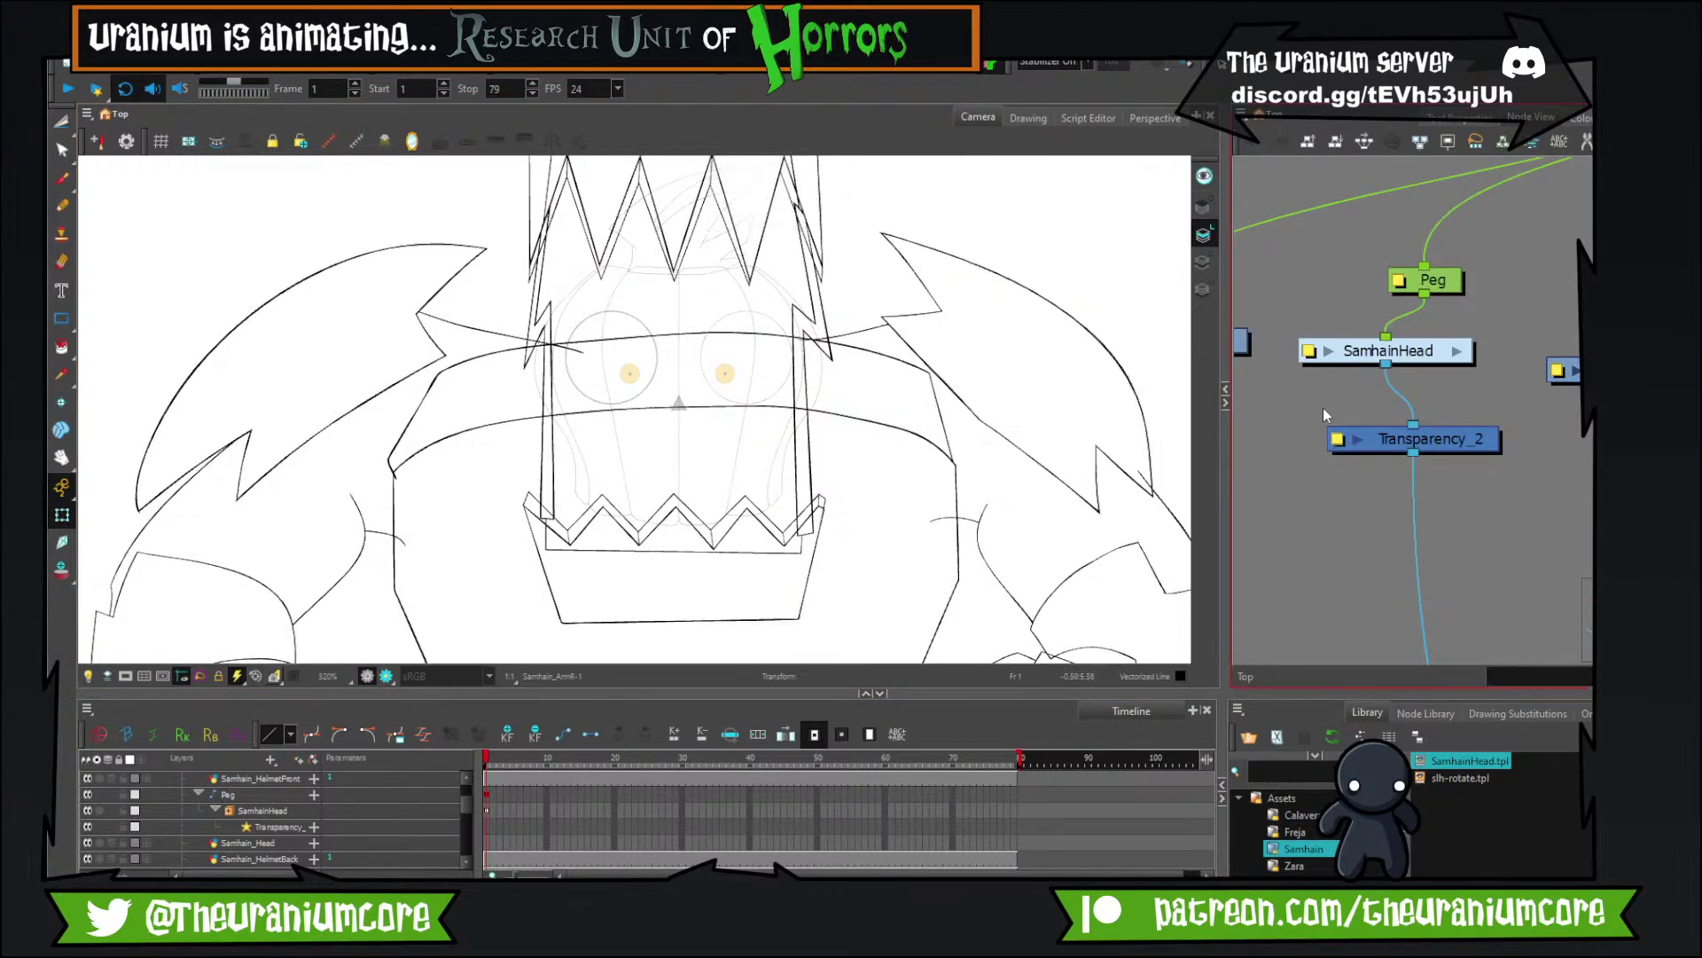
scroll(811, 407, "down", 4)
scroll(801, 412, "up", 2)
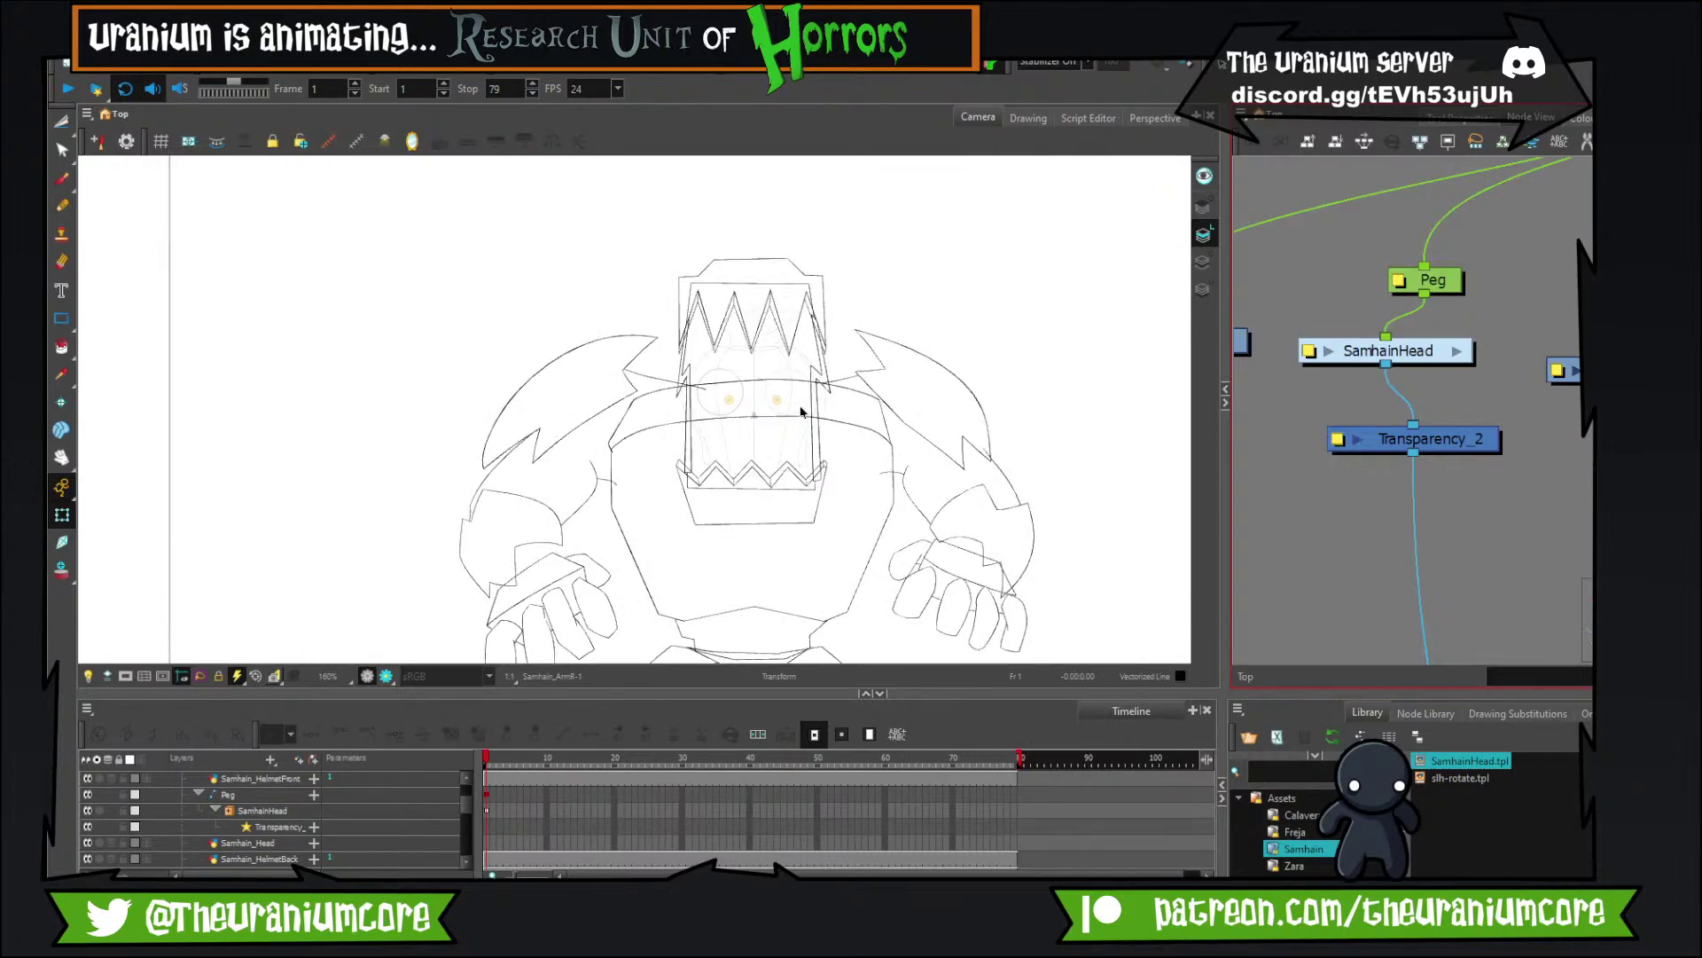
scroll(801, 412, "up", 6)
scroll(753, 410, "down", 4)
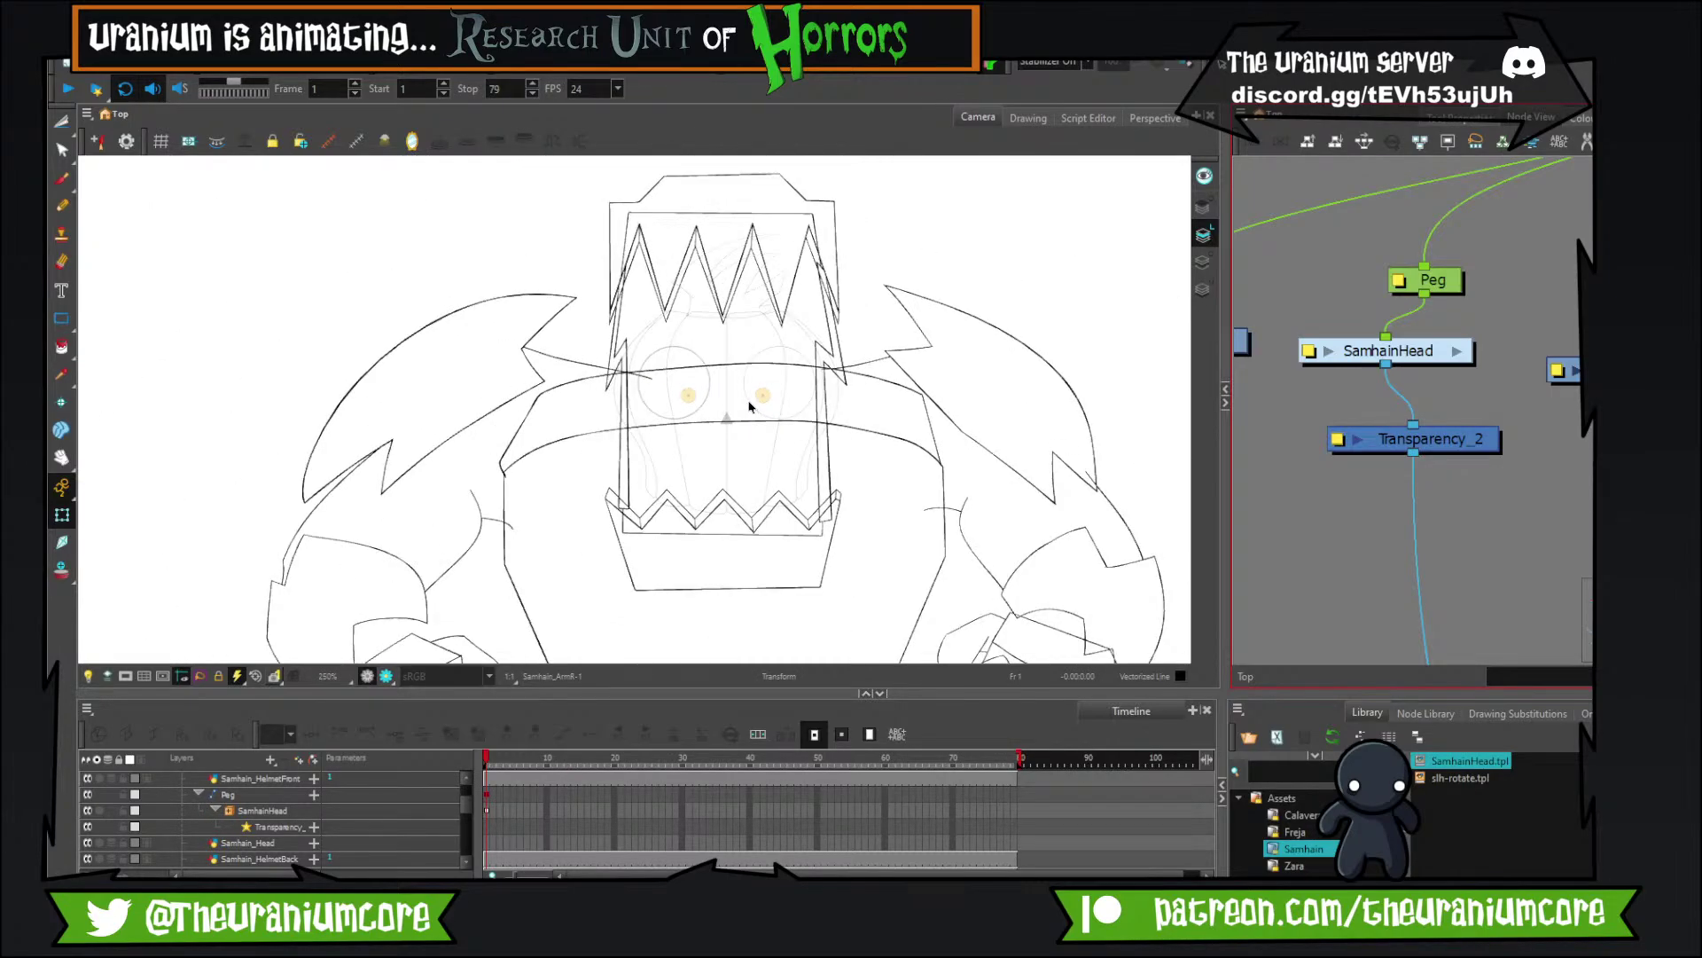
scroll(749, 407, "up", 2)
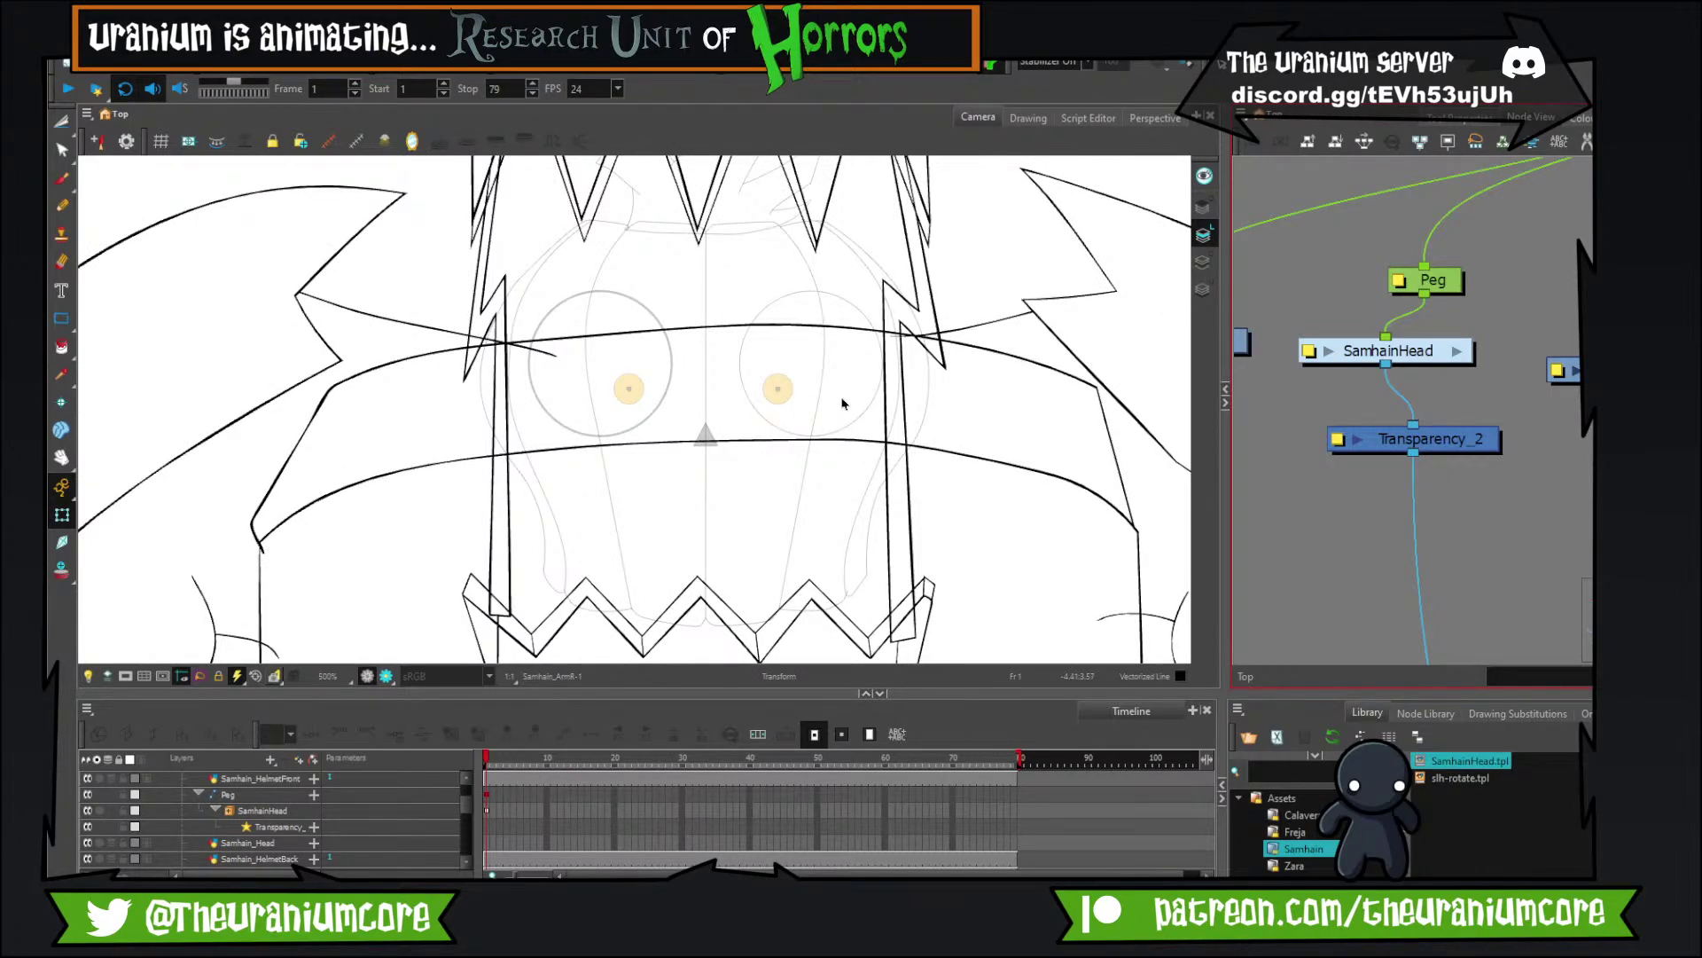
scroll(786, 400, "down", 4)
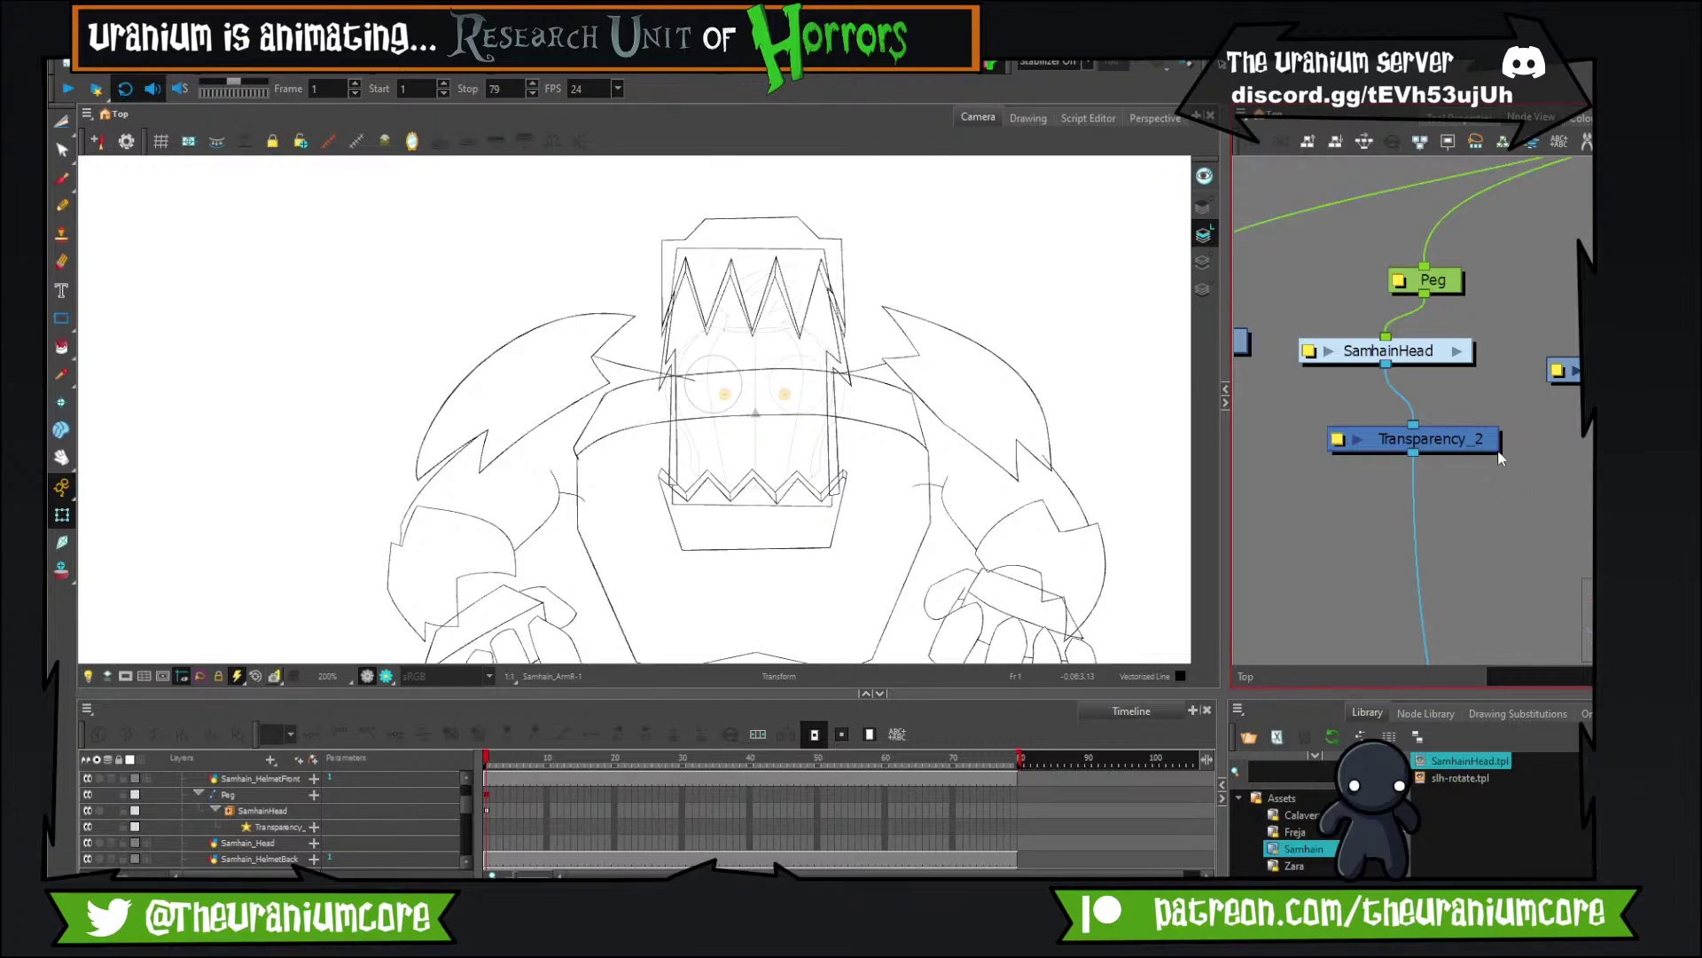
Rearrange the node network so the Samhain_Head drawing sits on the other side of the Peg, SamhainHead and Transparency_2 chain.
left_click_drag(1497, 450, 1379, 324)
scroll(1552, 450, "down", 2)
left_click_drag(1436, 383, 1440, 411)
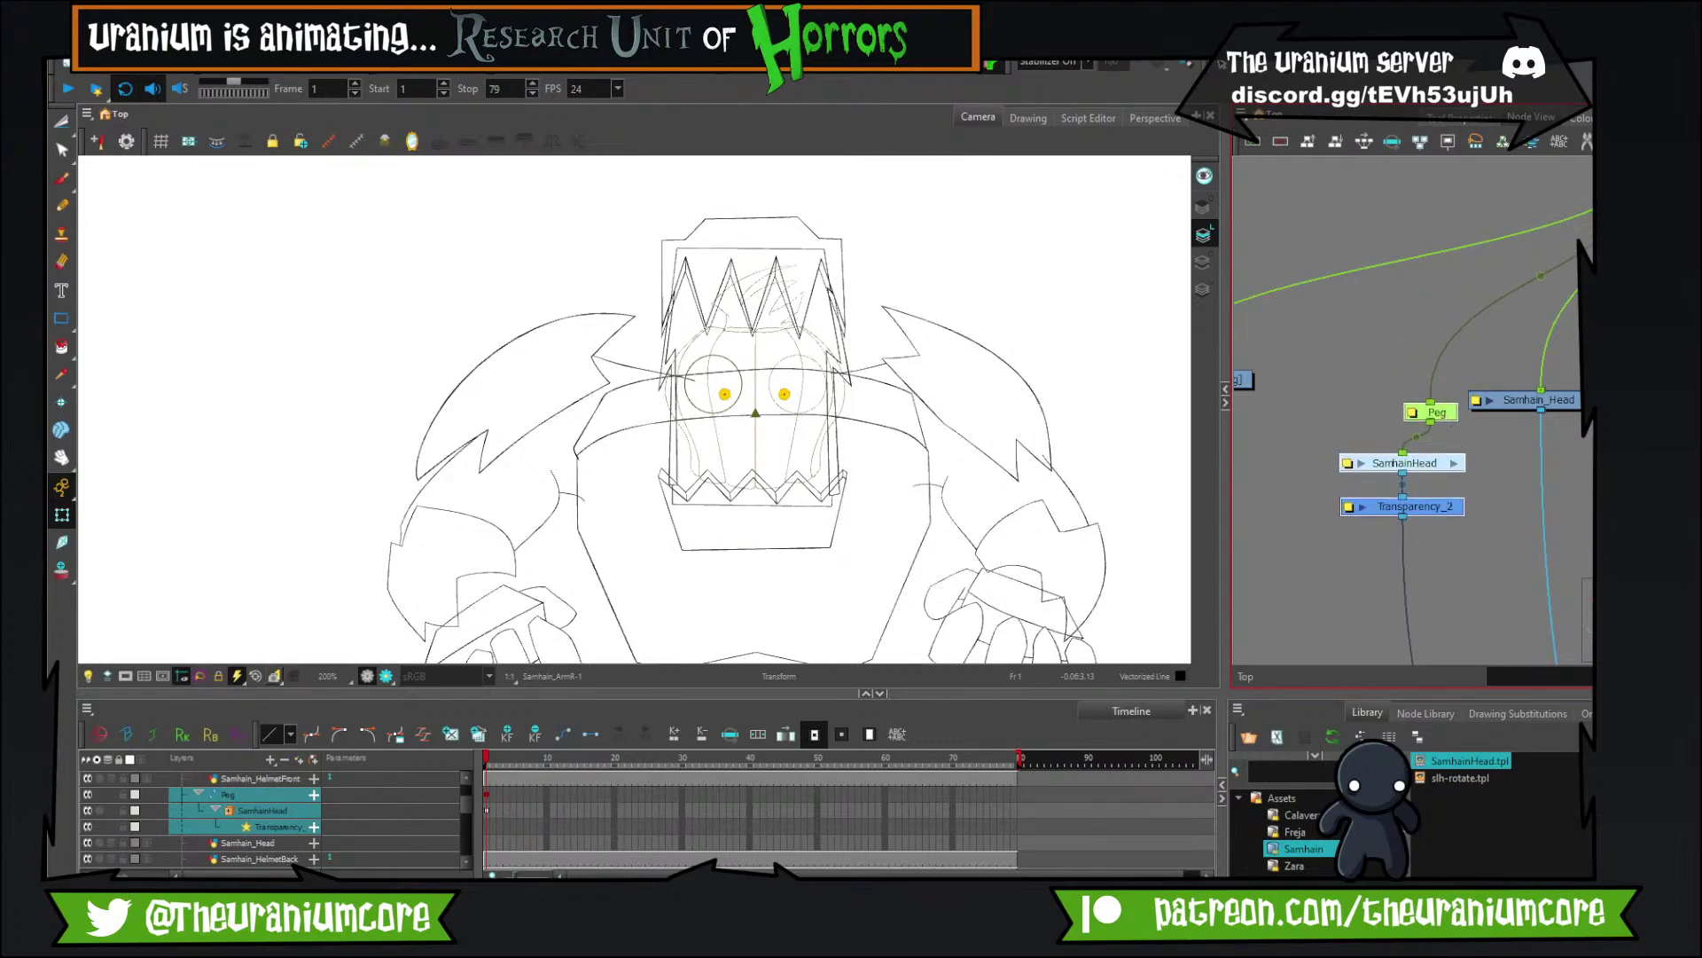
left_click_drag(1548, 400, 1280, 394)
left_click_drag(1524, 536, 1537, 376)
left_click(1410, 380)
left_click_drag(1334, 395, 1401, 379)
Reorder the Samhain_Head drawing's connection on Composite_1 so the layer lies above the SamhainHead Peg in the layer stack.
scroll(1401, 383, "down", 6)
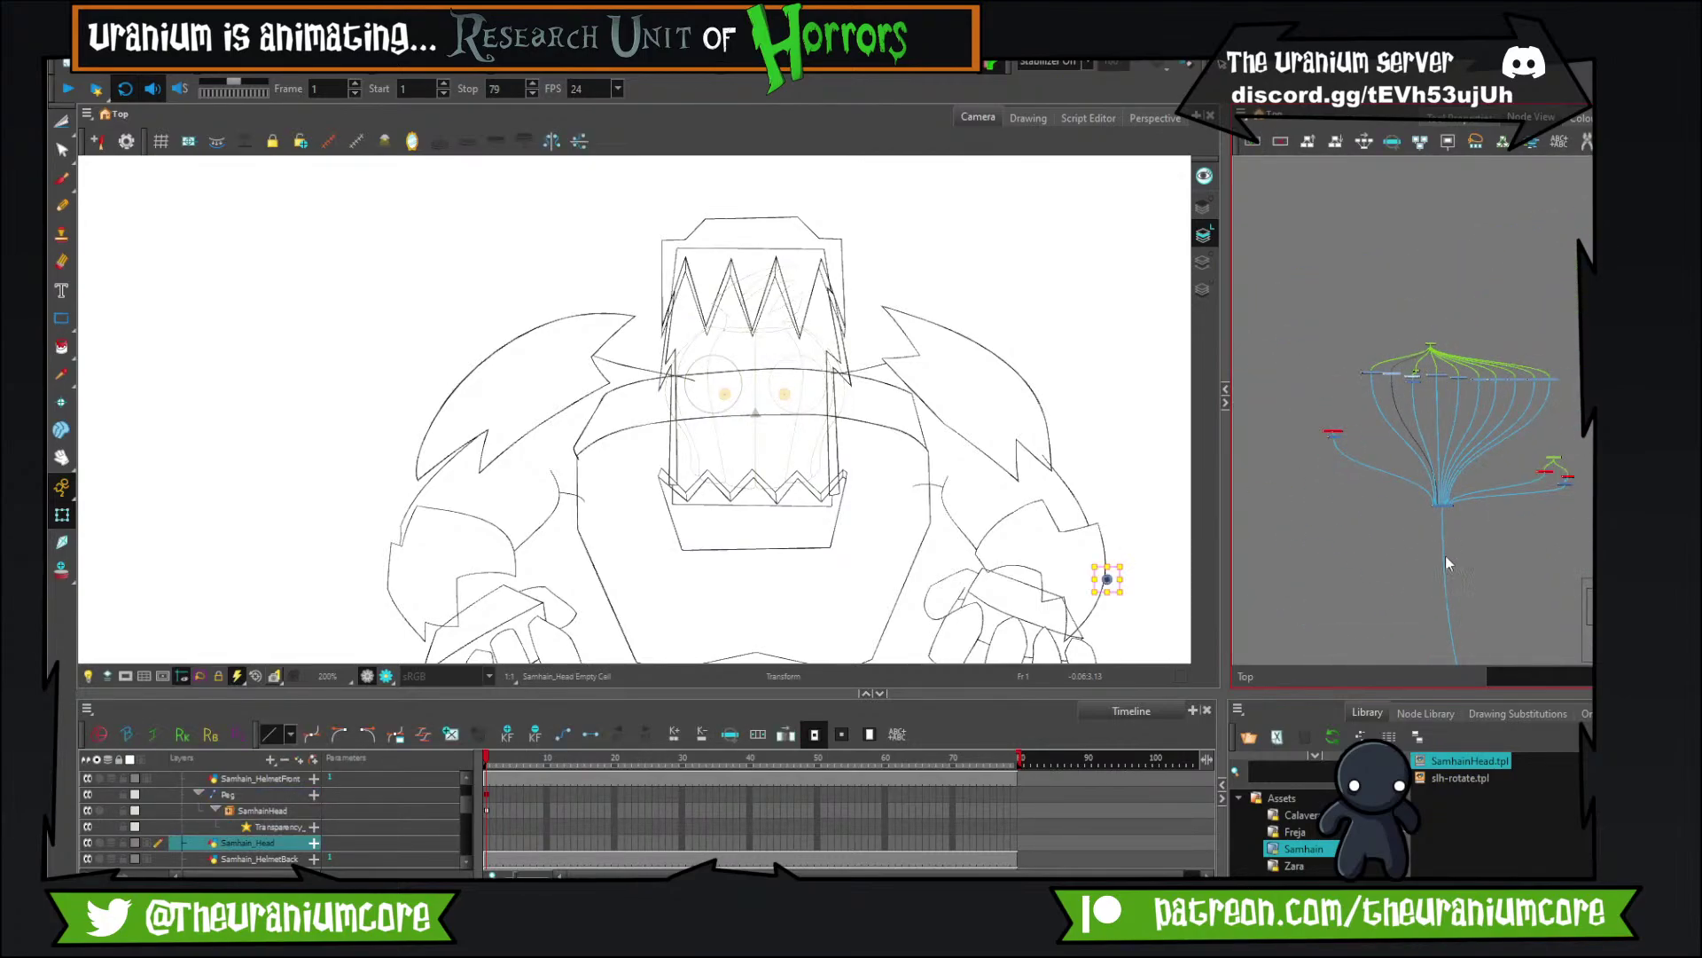
scroll(1446, 555, "up", 8)
left_click_drag(1416, 470, 1397, 483)
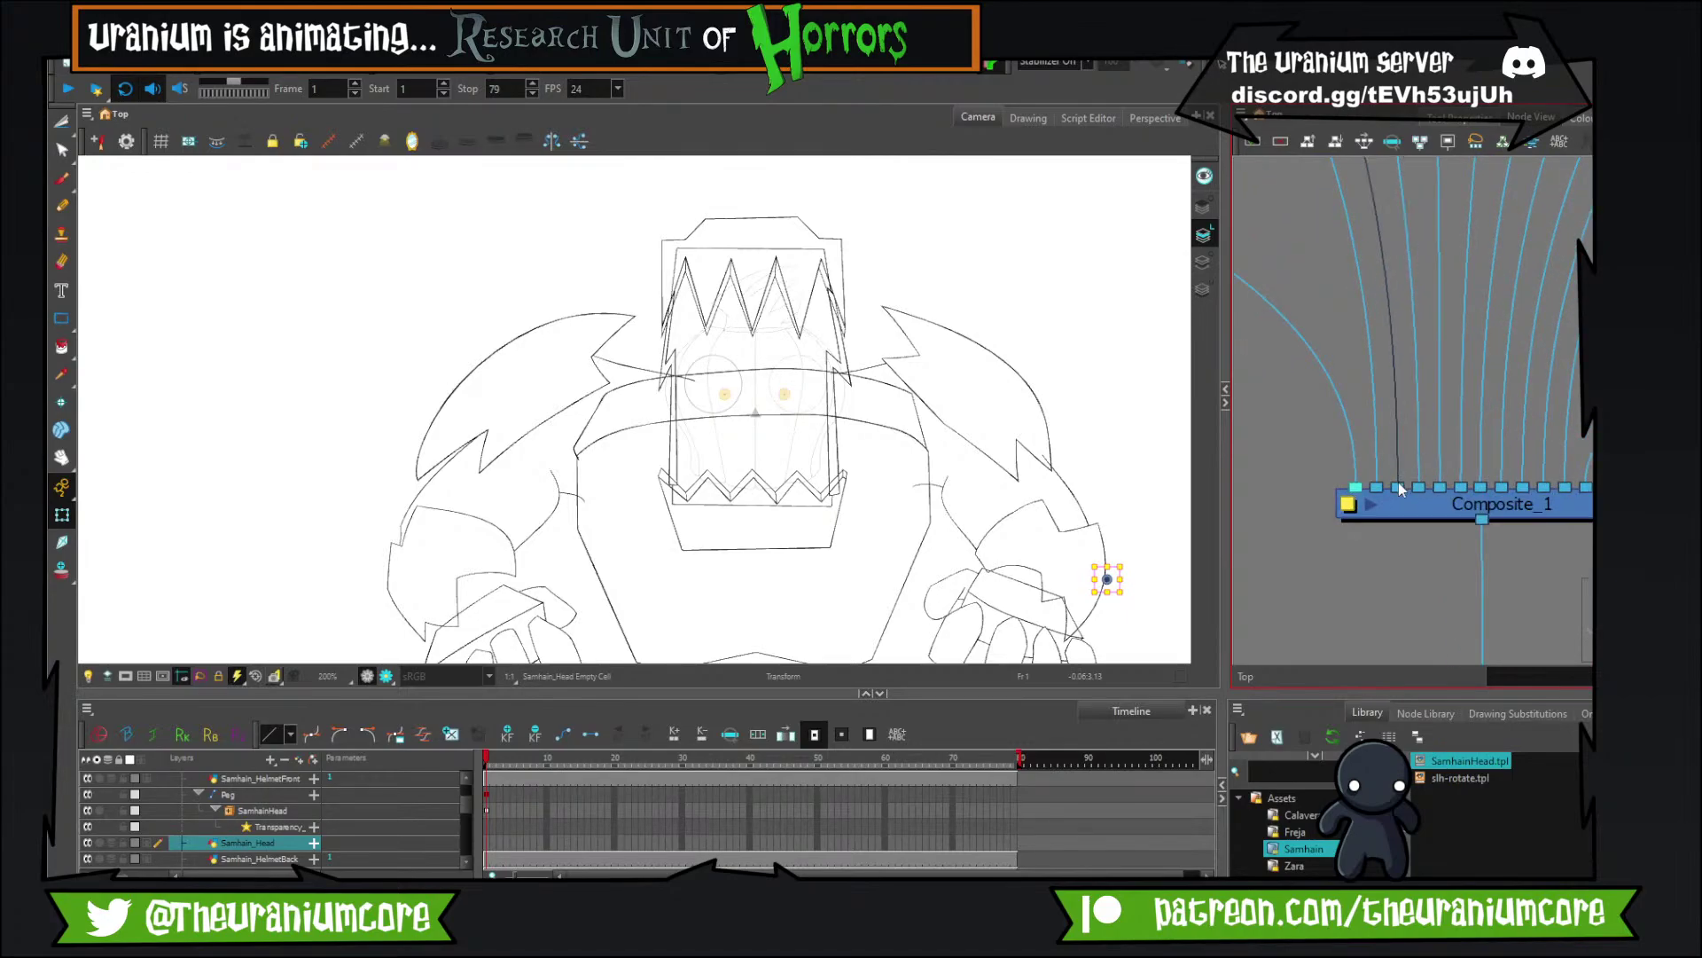
scroll(1429, 476, "down", 7)
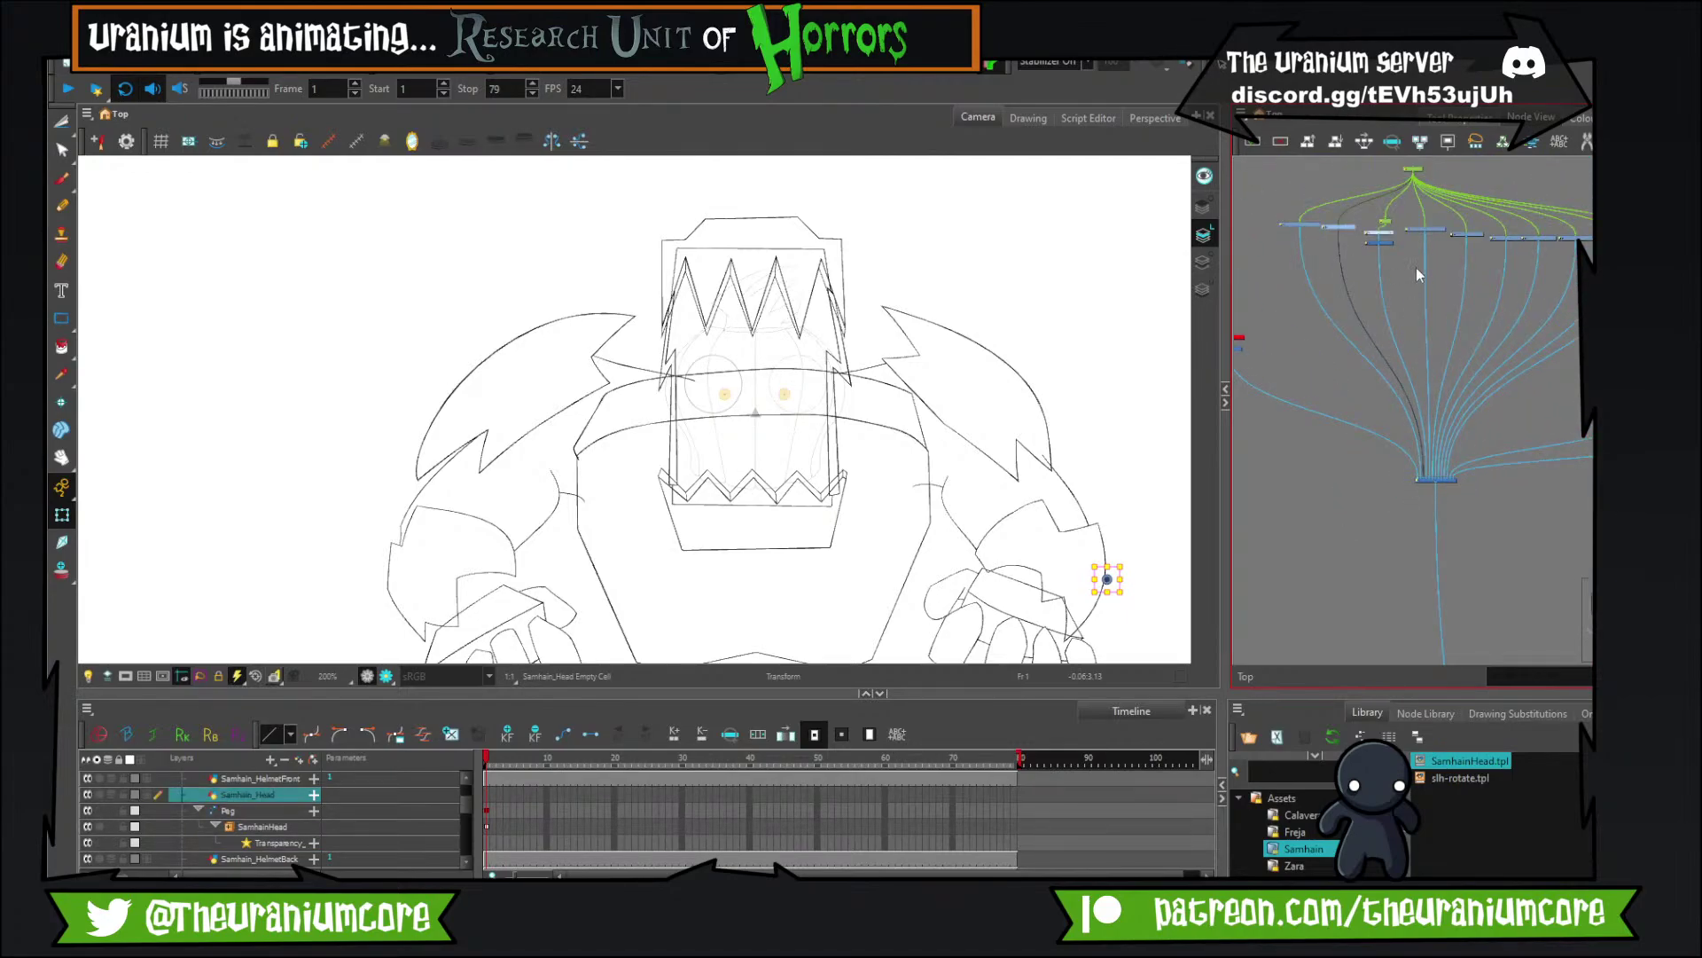
scroll(1303, 210, "up", 5)
Trace the pumpkin head's lower left outer edge with the Brush tool on the Samhain_Head layer.
scroll(884, 317, "up", 3)
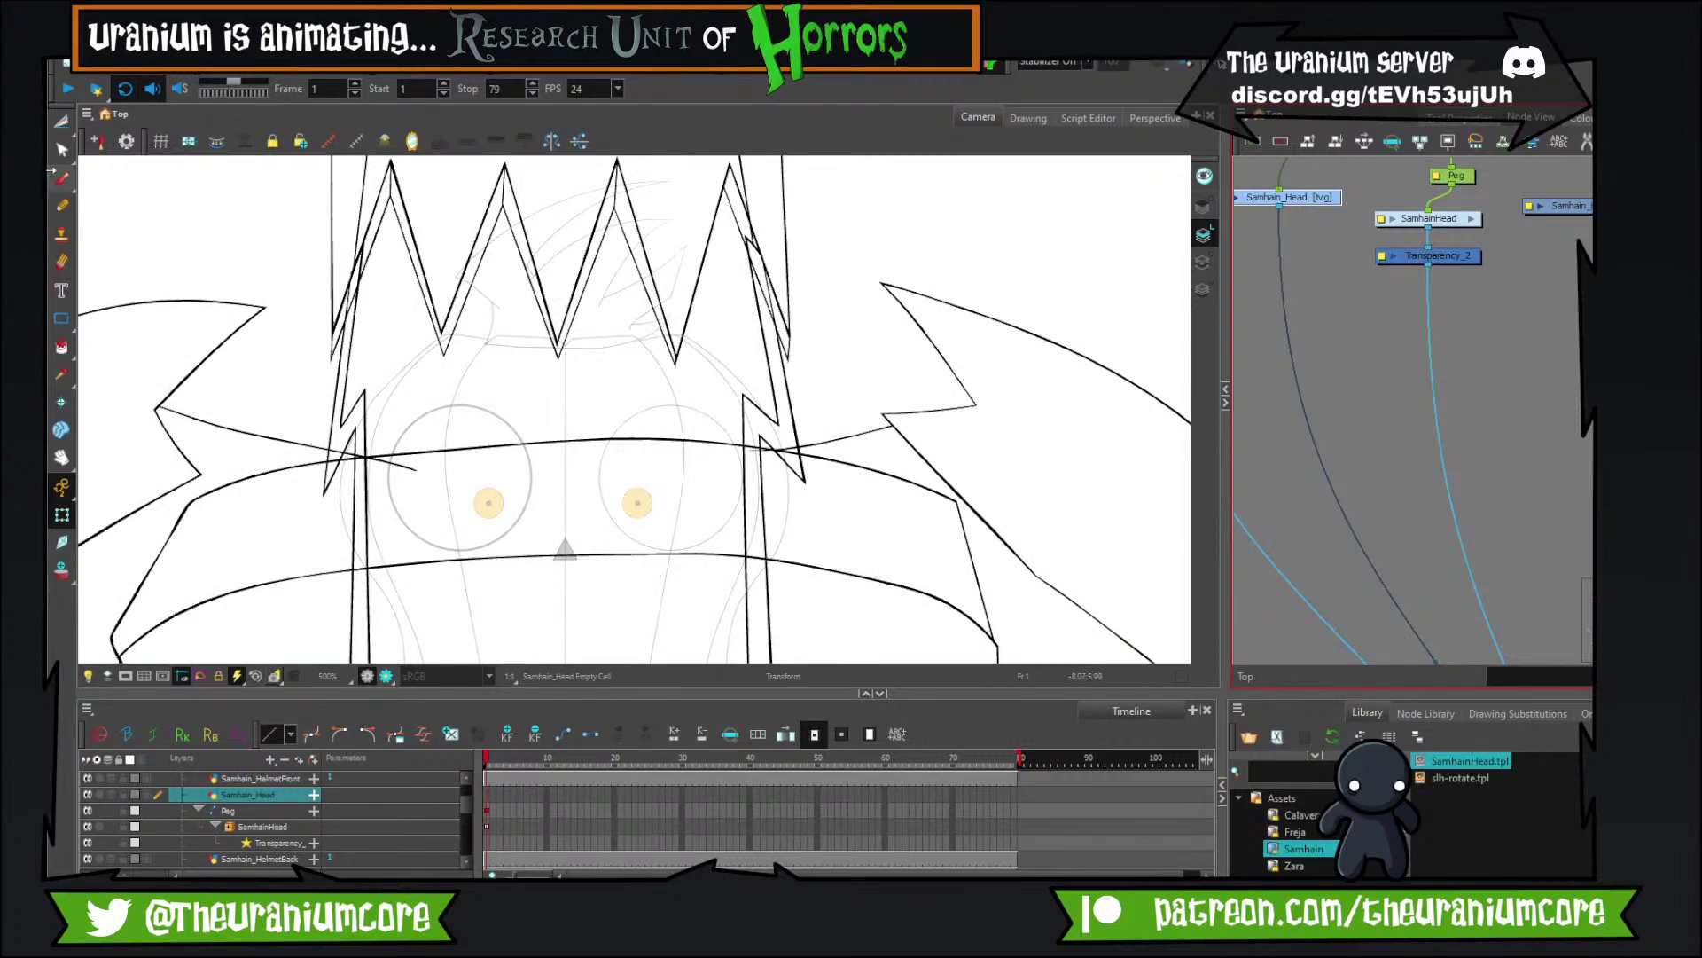
left_click(63, 181)
left_click_drag(301, 515, 522, 321)
scroll(550, 320, "up", 1)
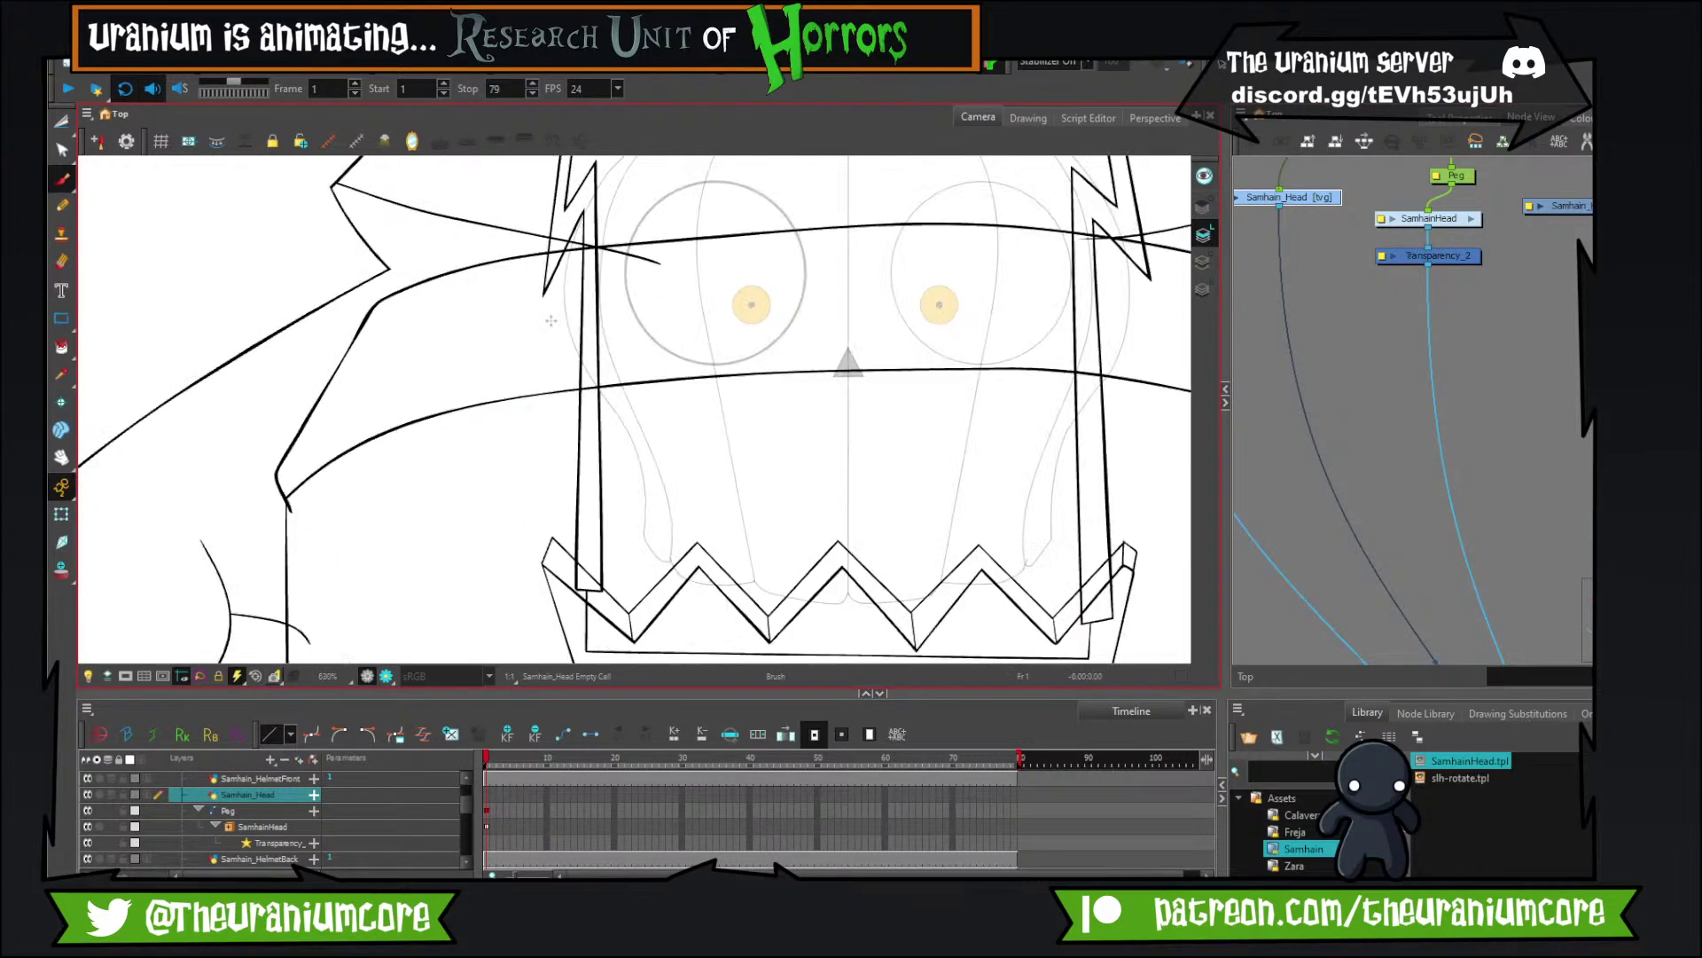
left_click_drag(551, 259, 469, 433)
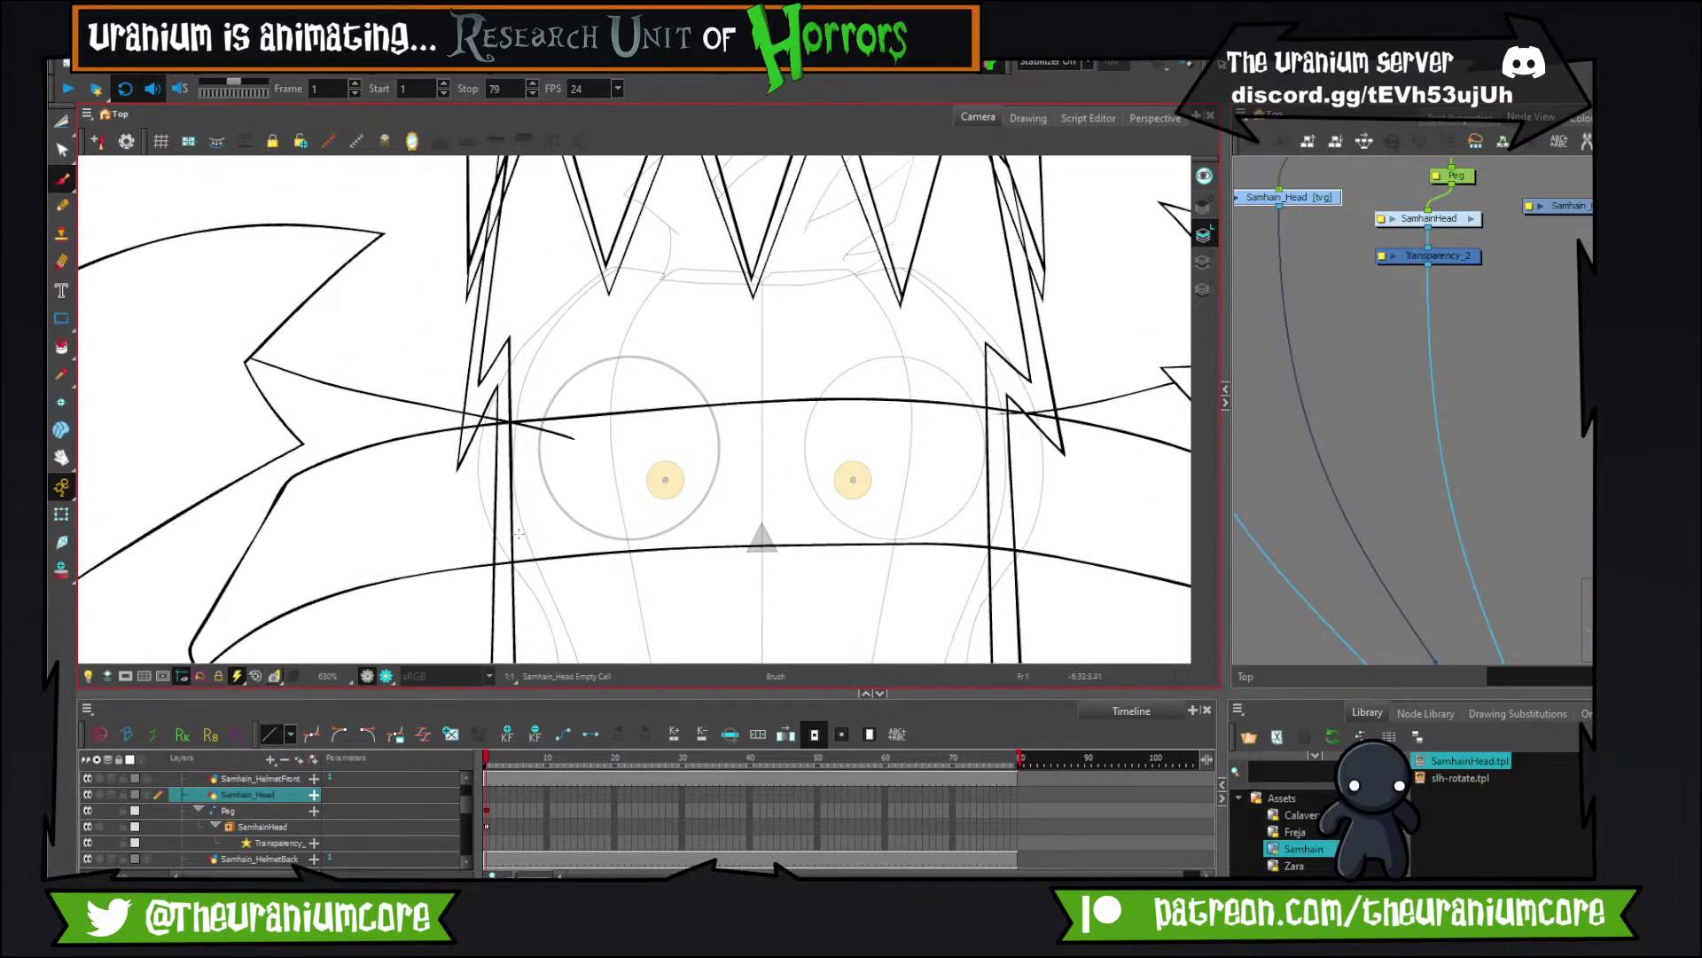
left_click_drag(448, 558, 392, 413)
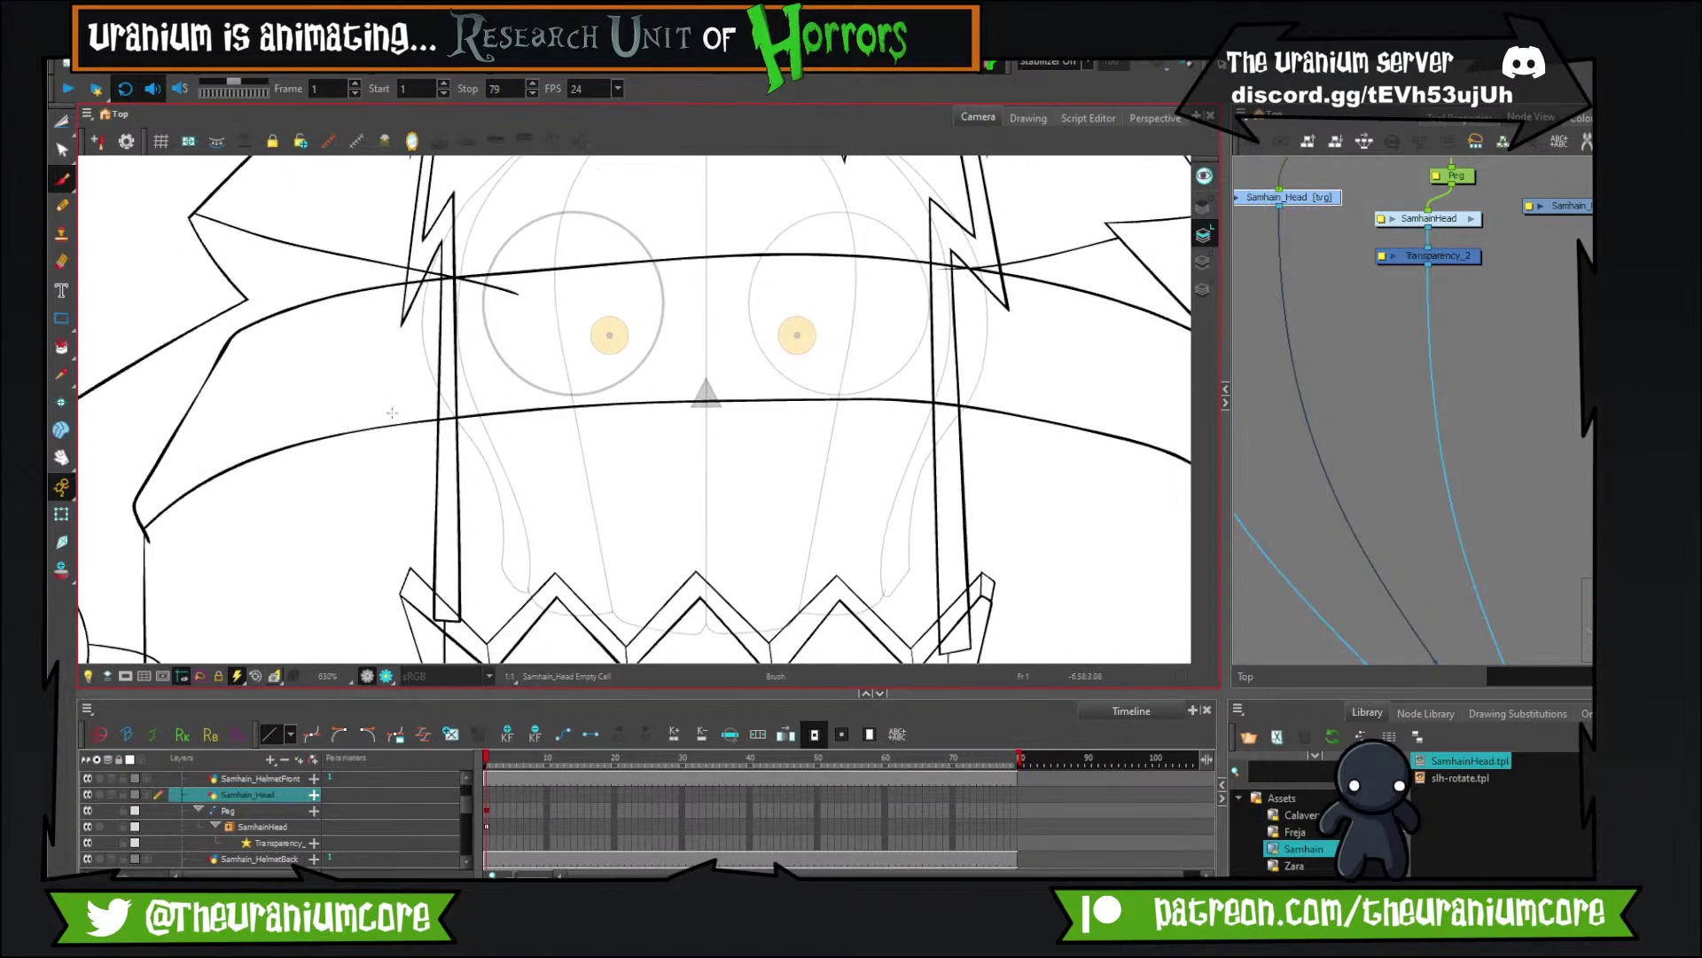
key("ctrl+z")
mouse_move(421, 353)
left_mouse_down()
mouse_move(517, 633)
mouse_move(493, 511)
mouse_move(483, 640)
mouse_move(505, 645)
left_mouse_up()
key("ctrl+z")
key("ctrl+z")
mouse_move(426, 362)
left_mouse_down()
mouse_move(495, 491)
mouse_move(495, 623)
left_mouse_up()
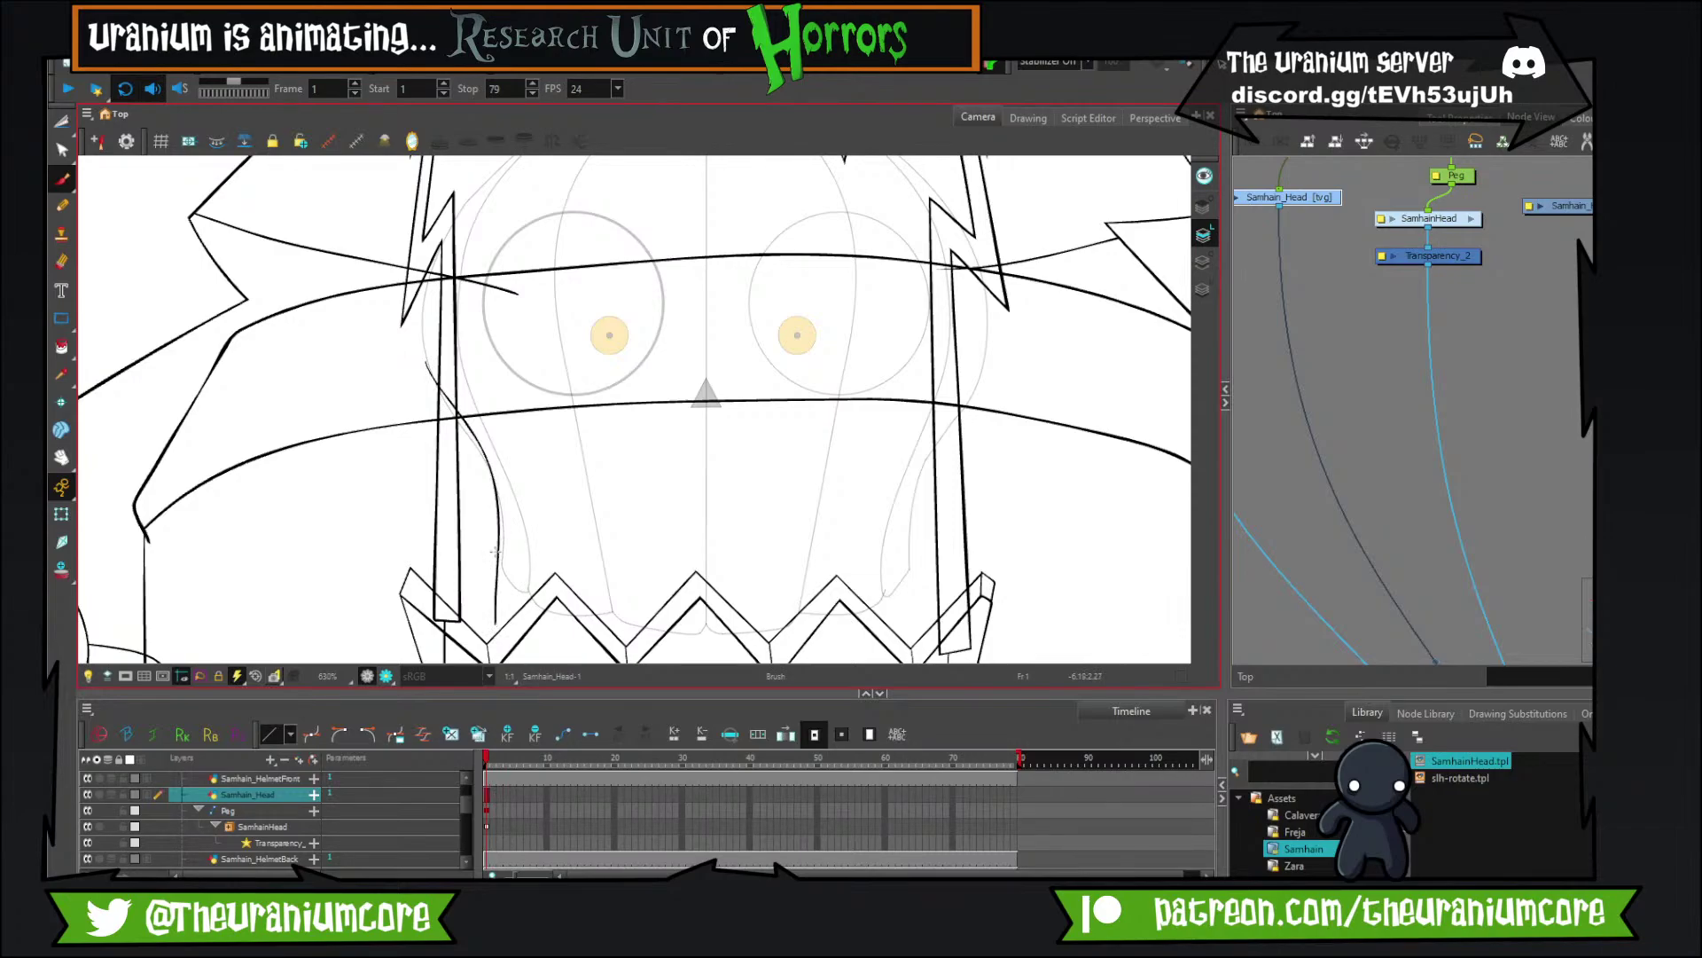
Brush the short curve that closes the bottom of the pumpkin's leftmost segment.
scroll(555, 578, "up", 4)
left_click_drag(535, 410, 539, 374)
key("ctrl+z")
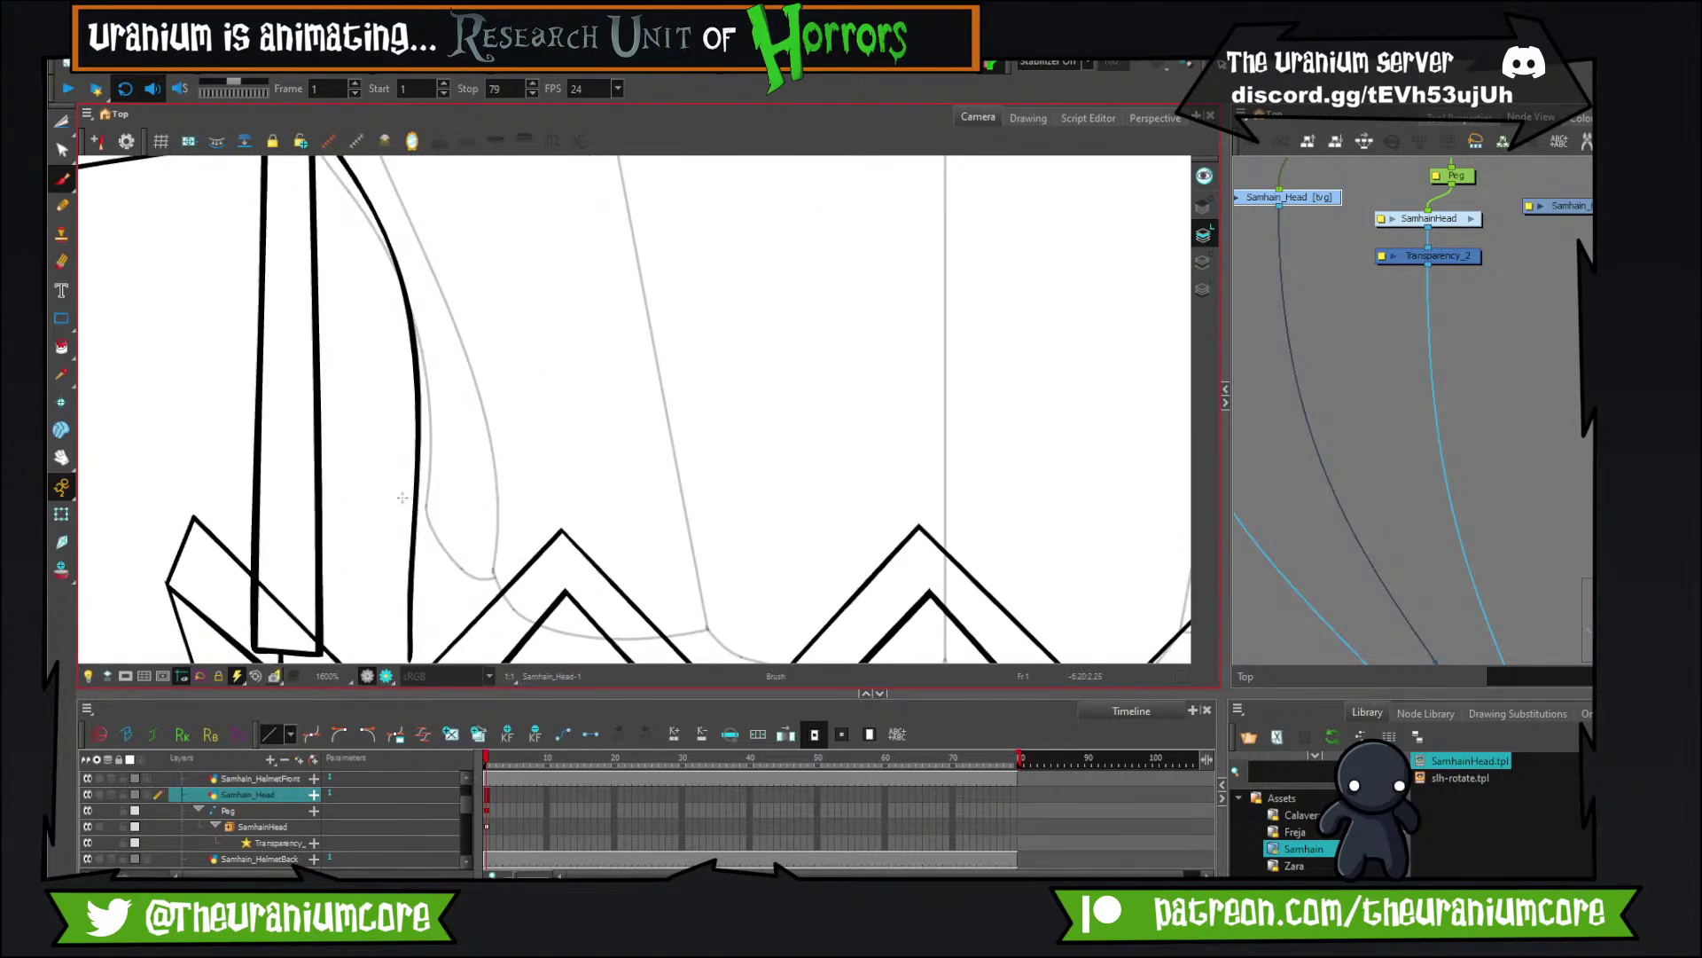
left_click_drag(402, 497, 504, 595)
mouse_move(488, 437)
left_mouse_down()
mouse_move(533, 630)
mouse_move(464, 513)
left_mouse_up()
key("ctrl+z")
Trace the inner edge of the pumpkin's leftmost segment down to its lower corner, redoing strokes until the curve fits.
mouse_move(450, 353)
left_mouse_down()
mouse_move(434, 532)
mouse_move(586, 551)
left_mouse_up()
key("ctrl+z")
key("ctrl+z")
left_click_drag(436, 322, 443, 558)
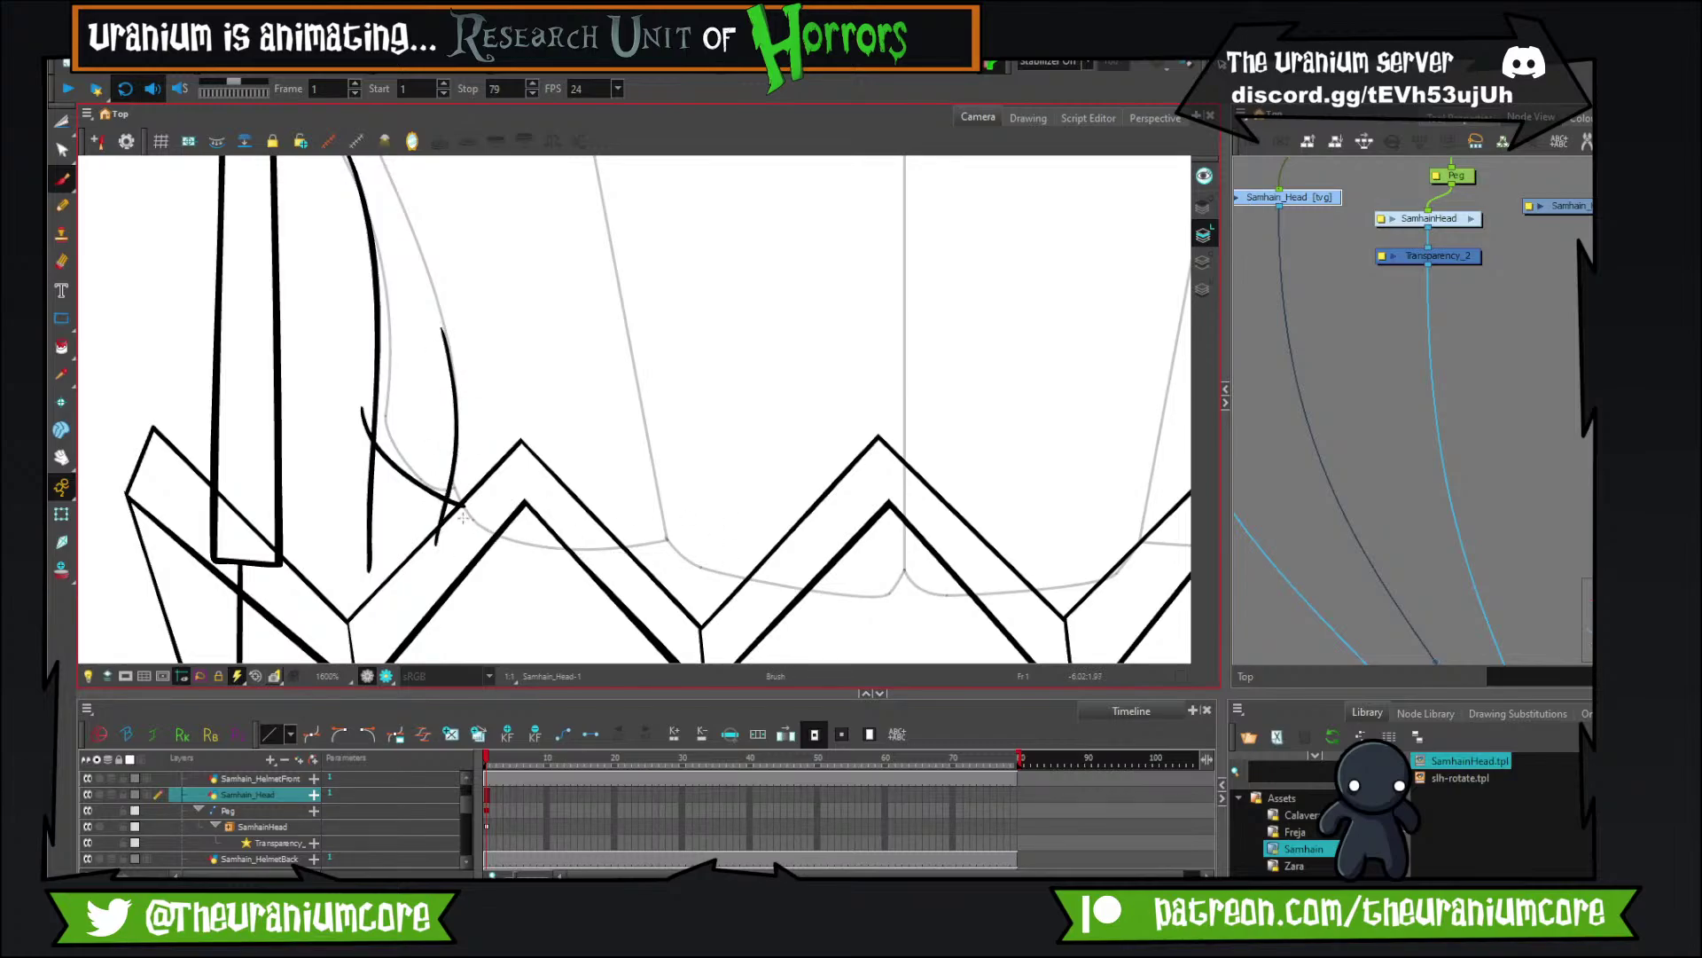
key("ctrl+z")
left_click_drag(448, 315, 438, 530)
key("ctrl+z")
left_click_drag(437, 313, 453, 546)
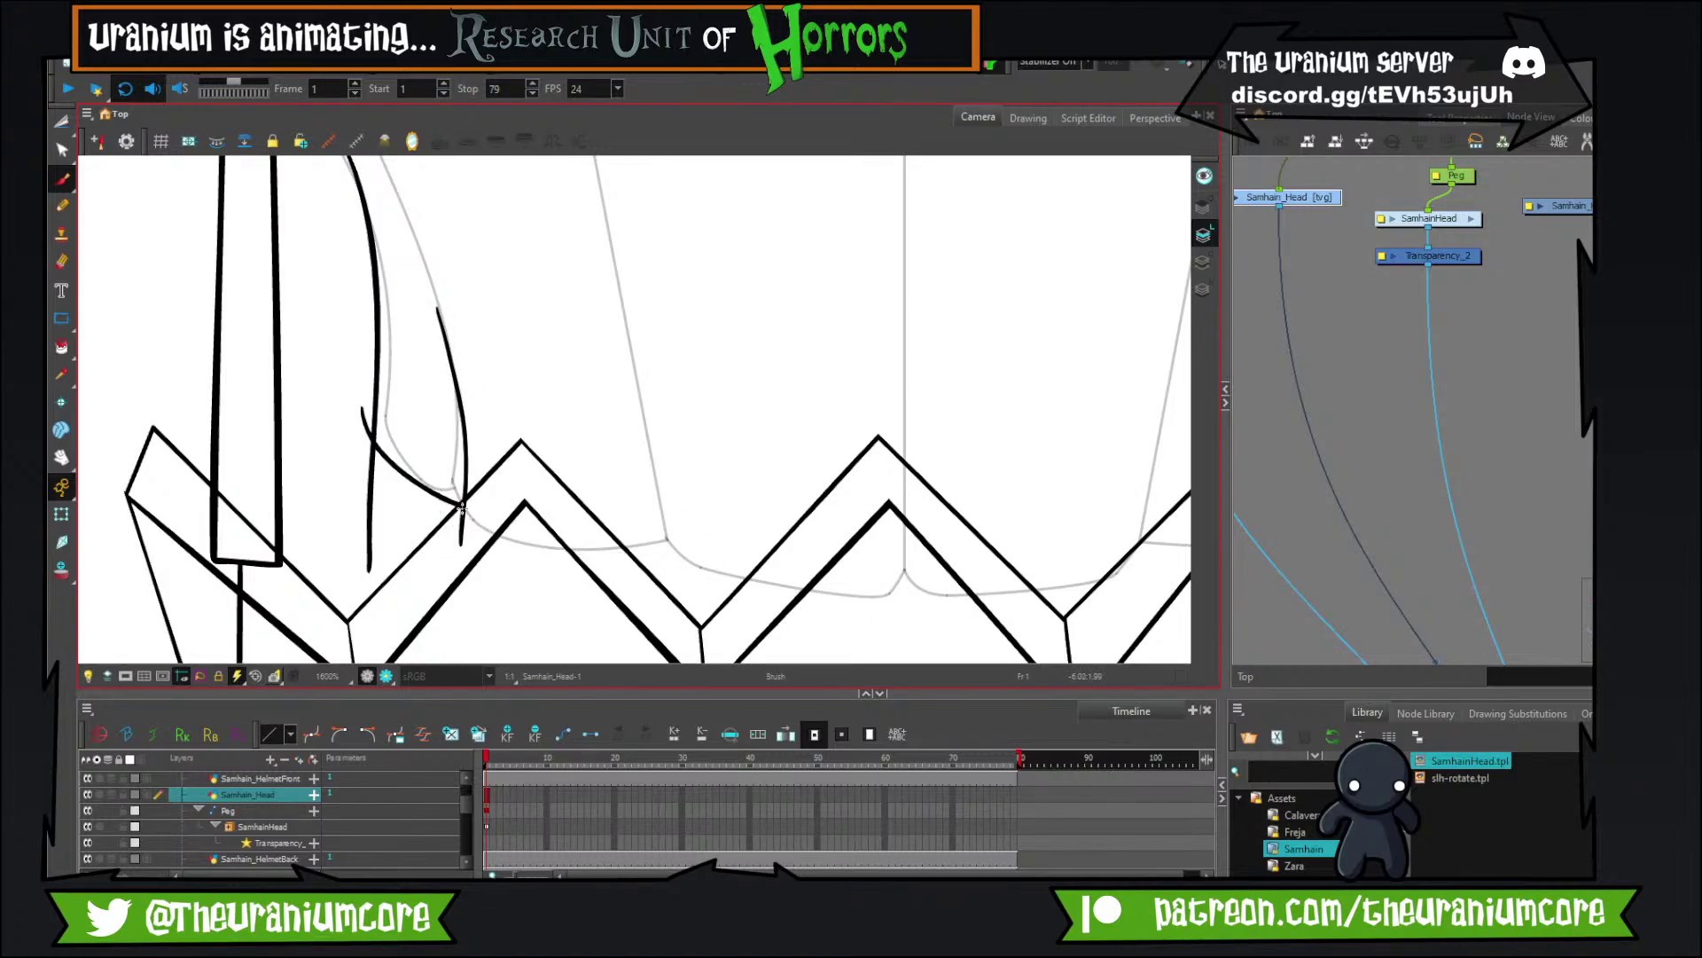
key("ctrl+z")
mouse_move(443, 311)
left_mouse_down()
mouse_move(455, 527)
mouse_move(521, 549)
mouse_move(647, 548)
left_mouse_up()
Trace the bottom curve of the pumpkin's second segment from the left, following the faded reference head.
key("Right")
key("ctrl+z")
mouse_move(424, 529)
left_mouse_down()
mouse_move(521, 544)
mouse_move(640, 521)
left_mouse_up()
key("ctrl+z")
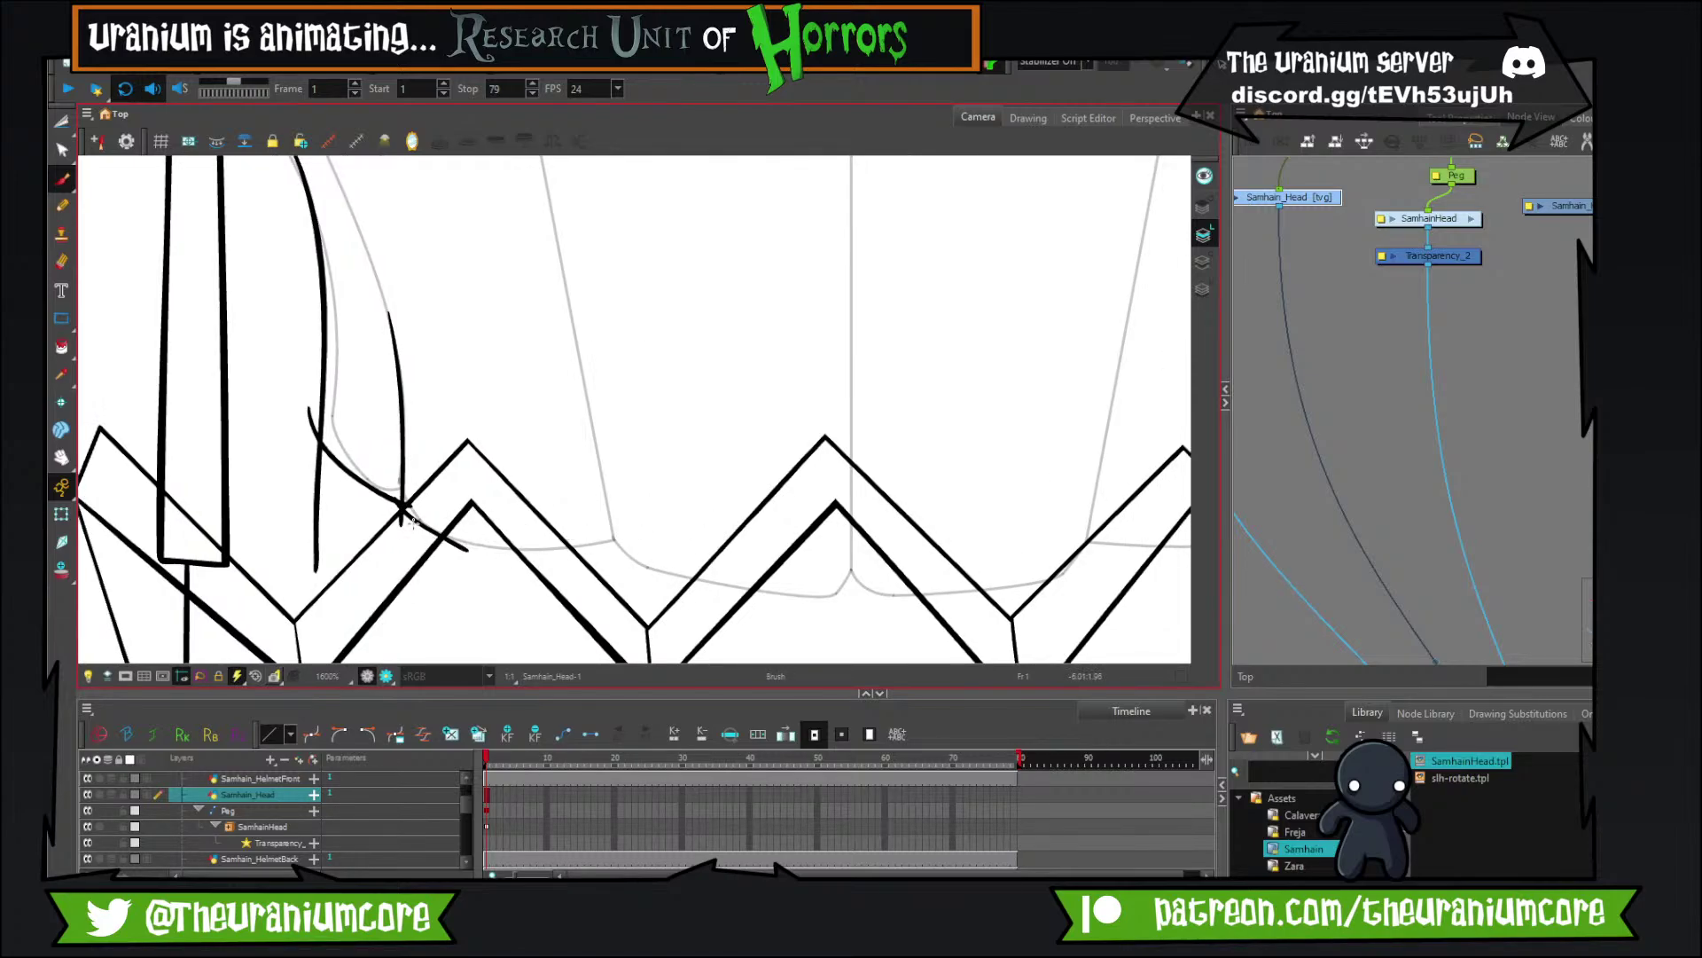
mouse_move(412, 516)
left_mouse_down()
mouse_move(505, 550)
mouse_move(617, 558)
mouse_move(633, 531)
left_mouse_up()
key("ctrl+z")
scroll(532, 523, "right", 3)
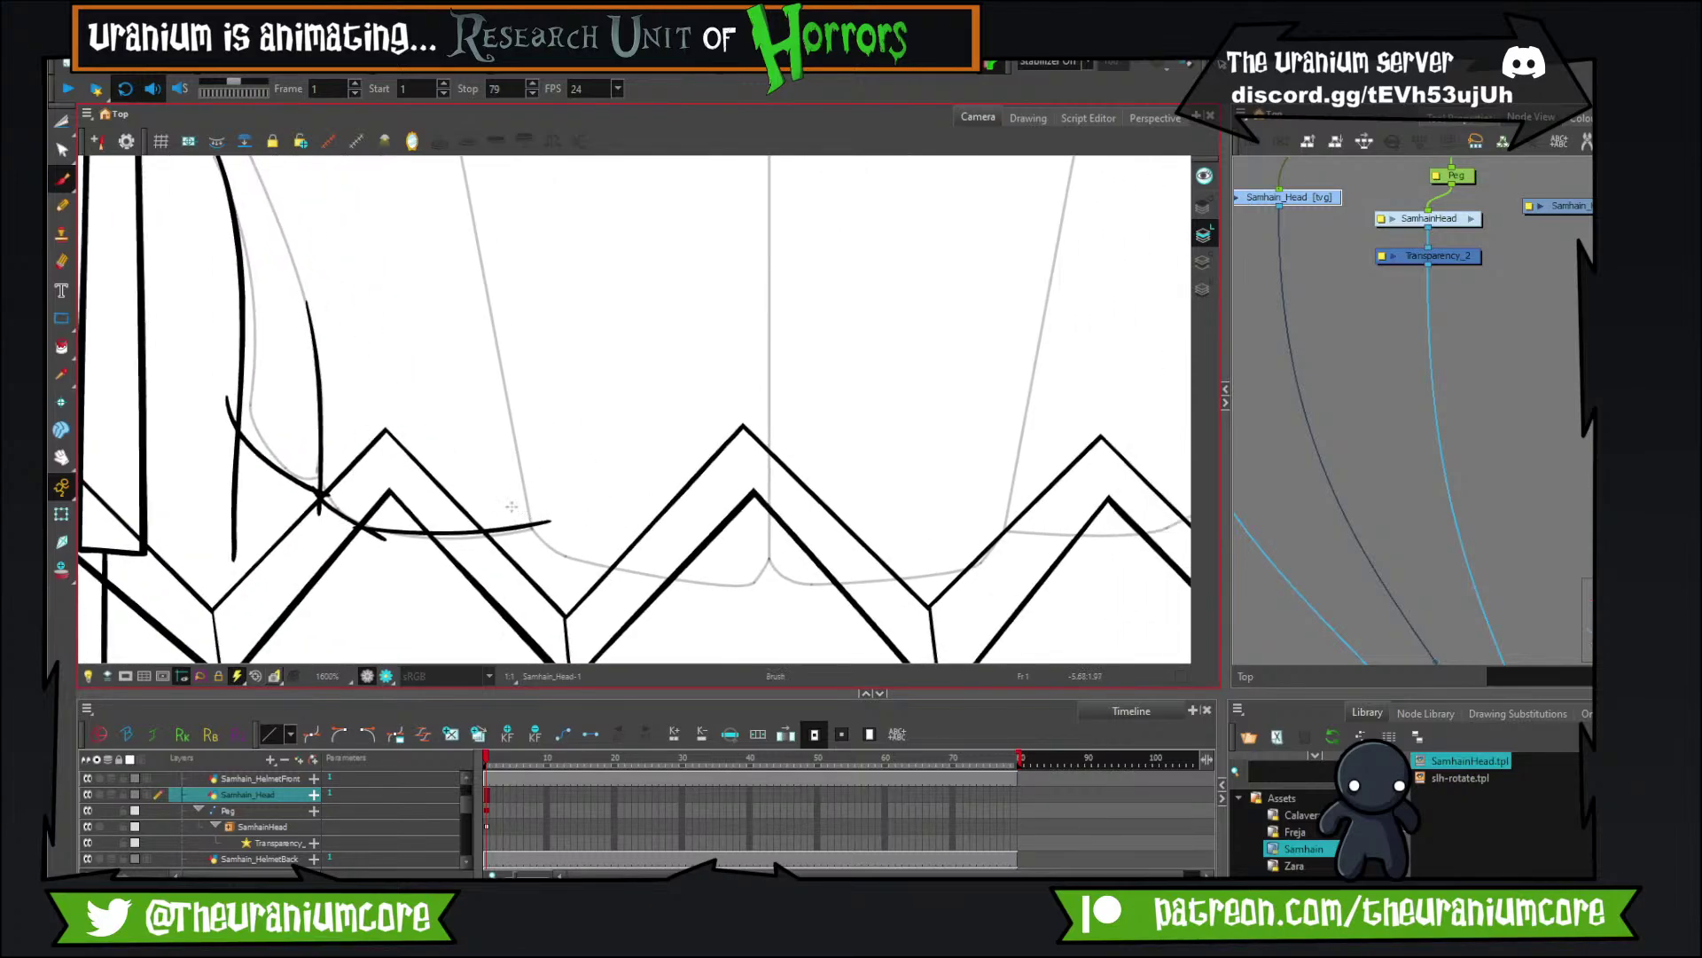
Trace the bottom curves of the two middle pumpkin segments with the centre notch, continuing into the segment to their right.
mouse_move(513, 504)
left_mouse_down()
mouse_move(592, 572)
mouse_move(768, 592)
left_mouse_up()
scroll(639, 583, "right", 3)
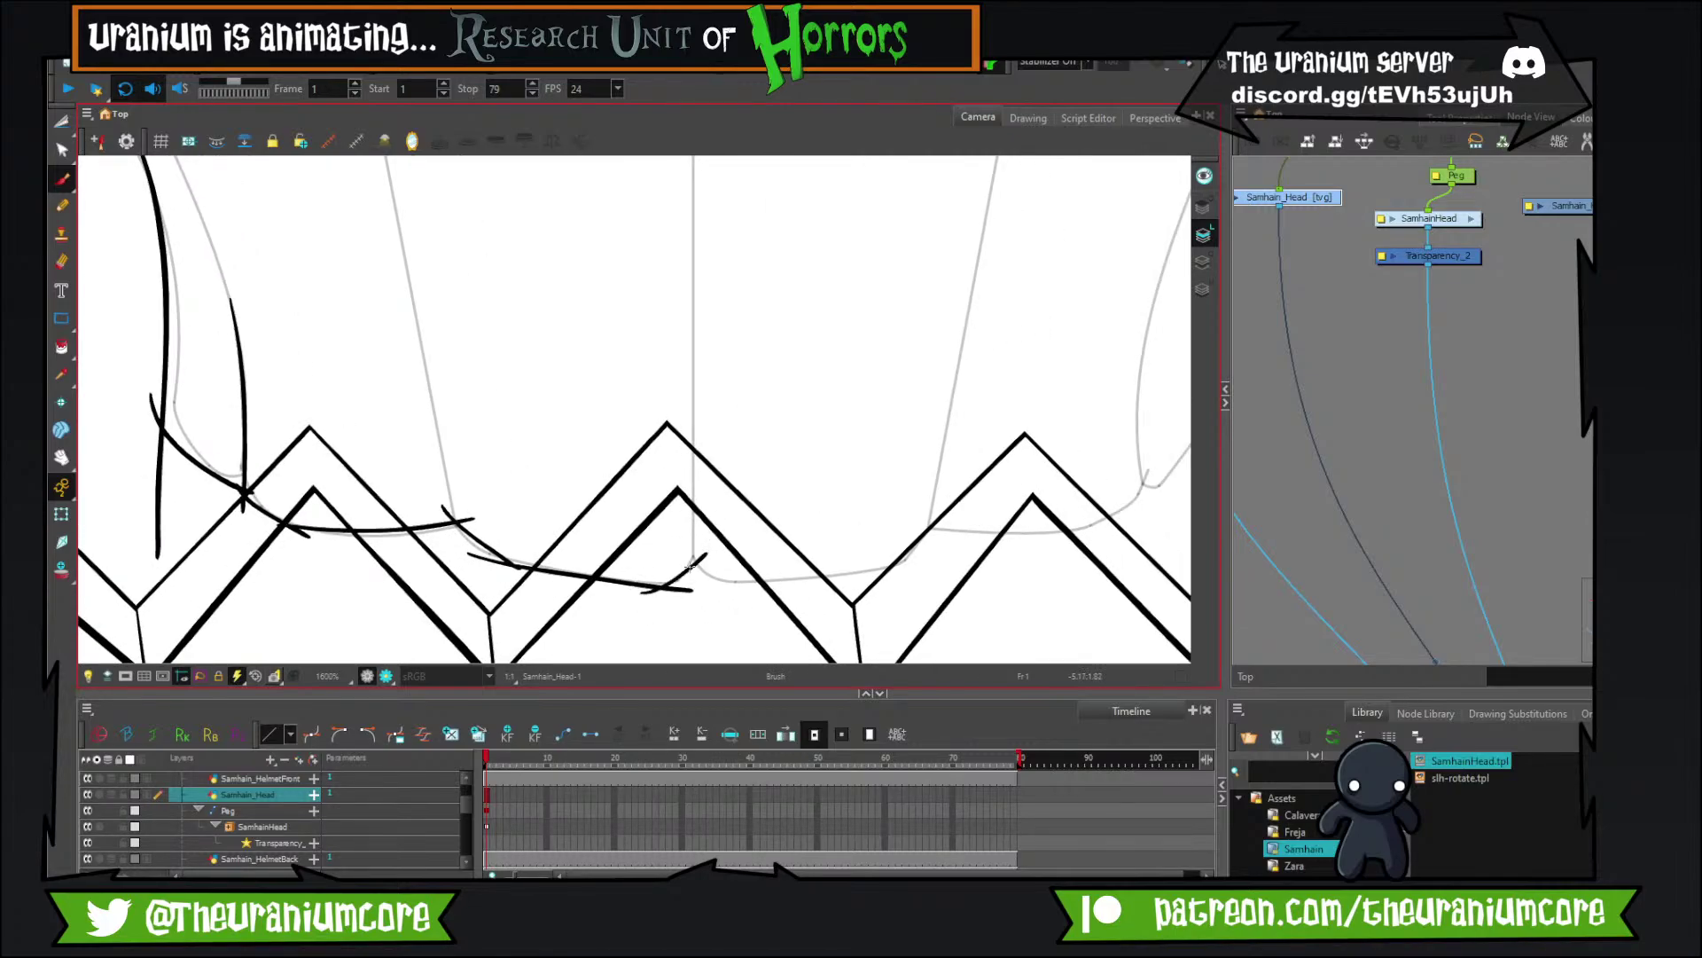
key("ctrl+z")
mouse_move(651, 591)
left_mouse_down()
mouse_move(701, 540)
mouse_move(603, 556)
mouse_move(878, 556)
mouse_move(876, 495)
mouse_move(755, 563)
mouse_move(935, 567)
left_mouse_up()
left_click_drag(870, 566, 817, 581)
key("ctrl+z")
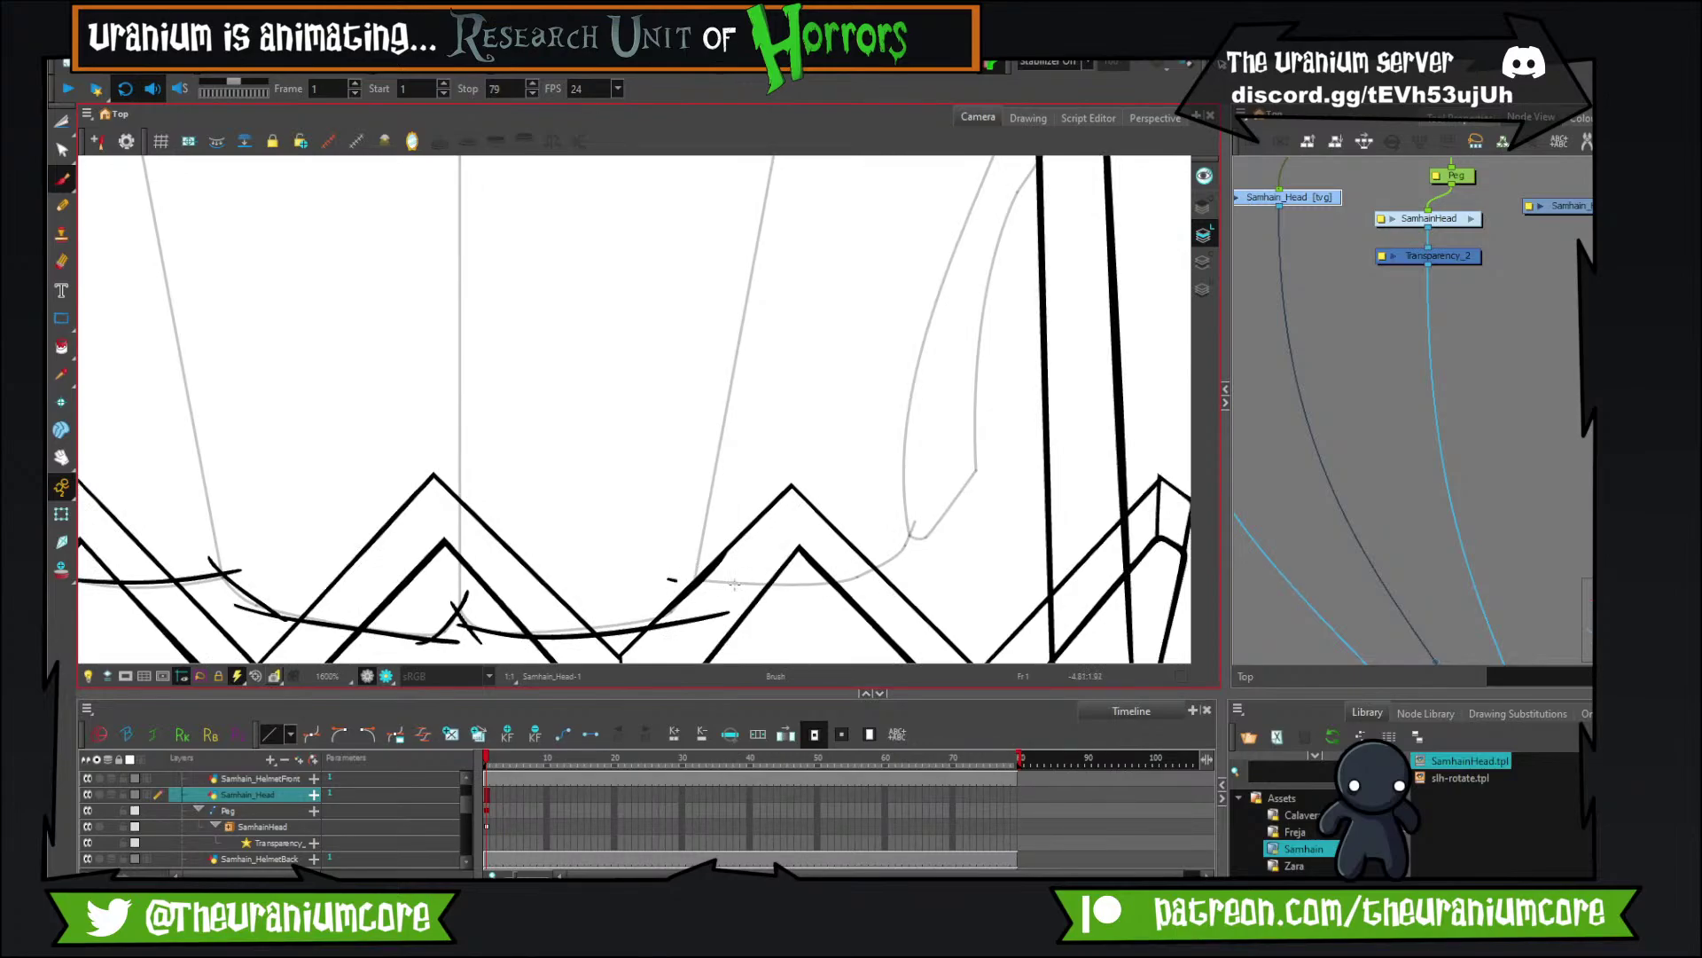
mouse_move(669, 583)
left_mouse_down()
mouse_move(913, 563)
mouse_move(946, 511)
mouse_move(925, 567)
mouse_move(878, 606)
left_mouse_up()
Trim the overshooting line ends along the pumpkin's bottom and lower left corner with the Cutter tool.
left_click(62, 122)
mouse_move(816, 656)
left_mouse_down()
mouse_move(939, 485)
mouse_move(982, 455)
left_mouse_up()
mouse_move(803, 511)
left_mouse_down()
mouse_move(925, 492)
mouse_move(929, 450)
mouse_move(847, 517)
mouse_move(939, 523)
mouse_move(879, 501)
left_mouse_up()
left_click_drag(788, 523, 862, 610)
left_click_drag(729, 535, 738, 569)
left_click_drag(574, 531, 702, 572)
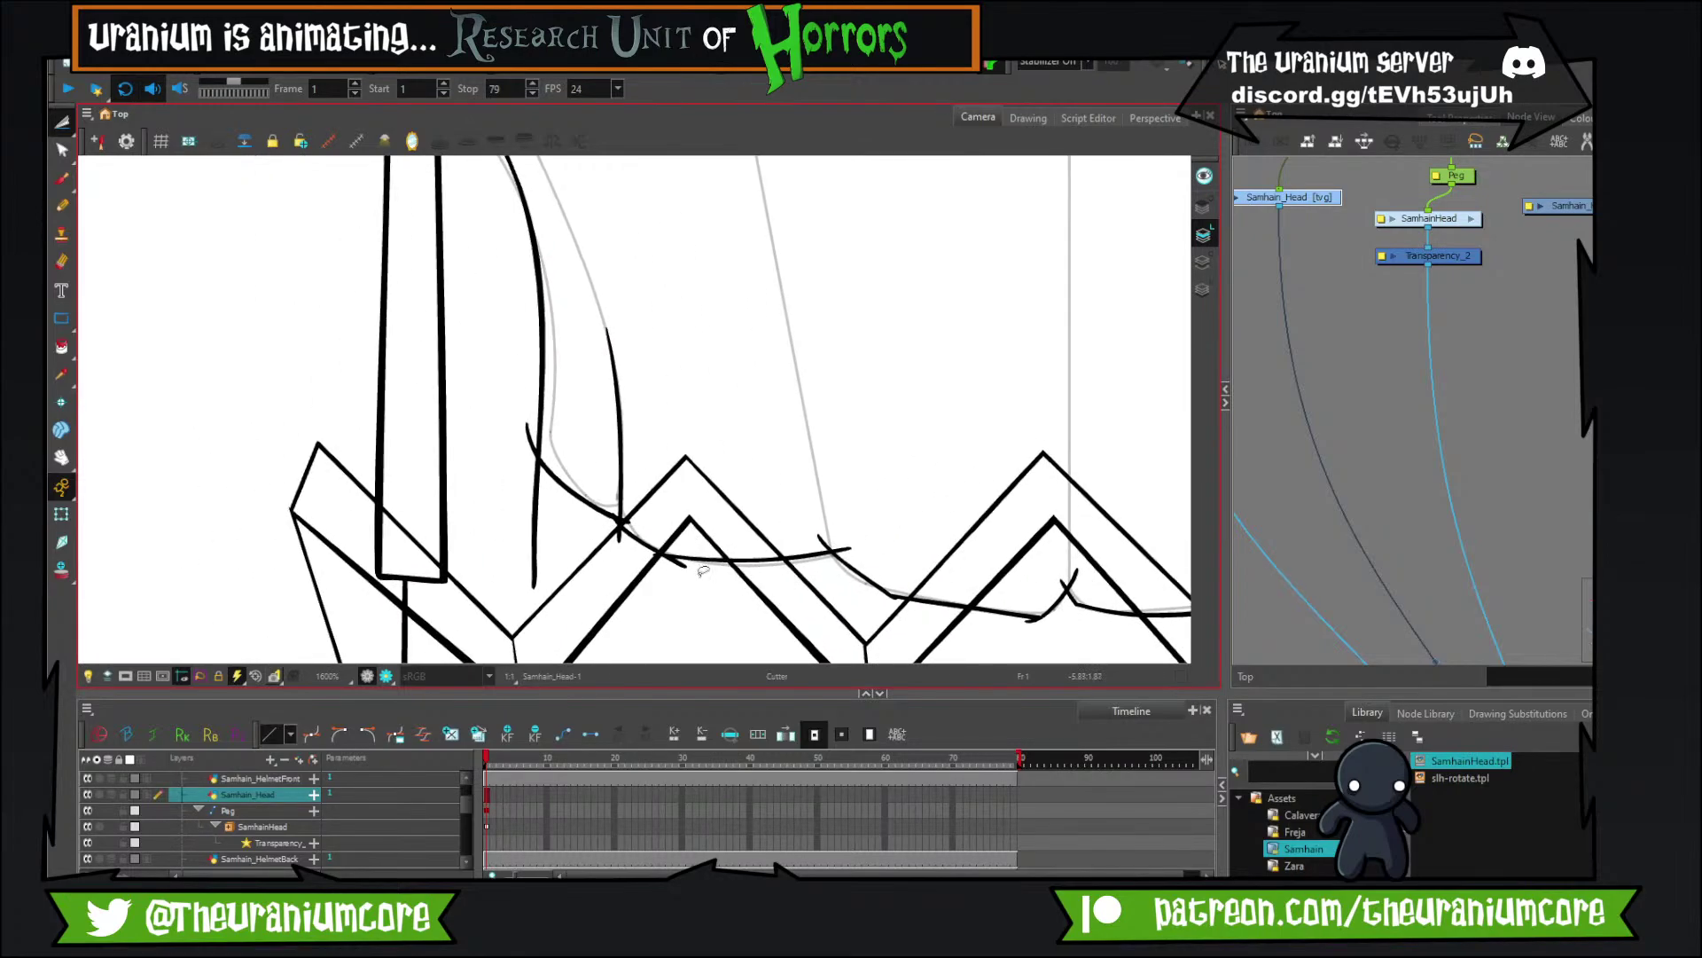
left_click_drag(536, 521, 530, 528)
left_click_drag(544, 472, 521, 558)
scroll(539, 425, "down", 8)
scroll(521, 357, "up", 6)
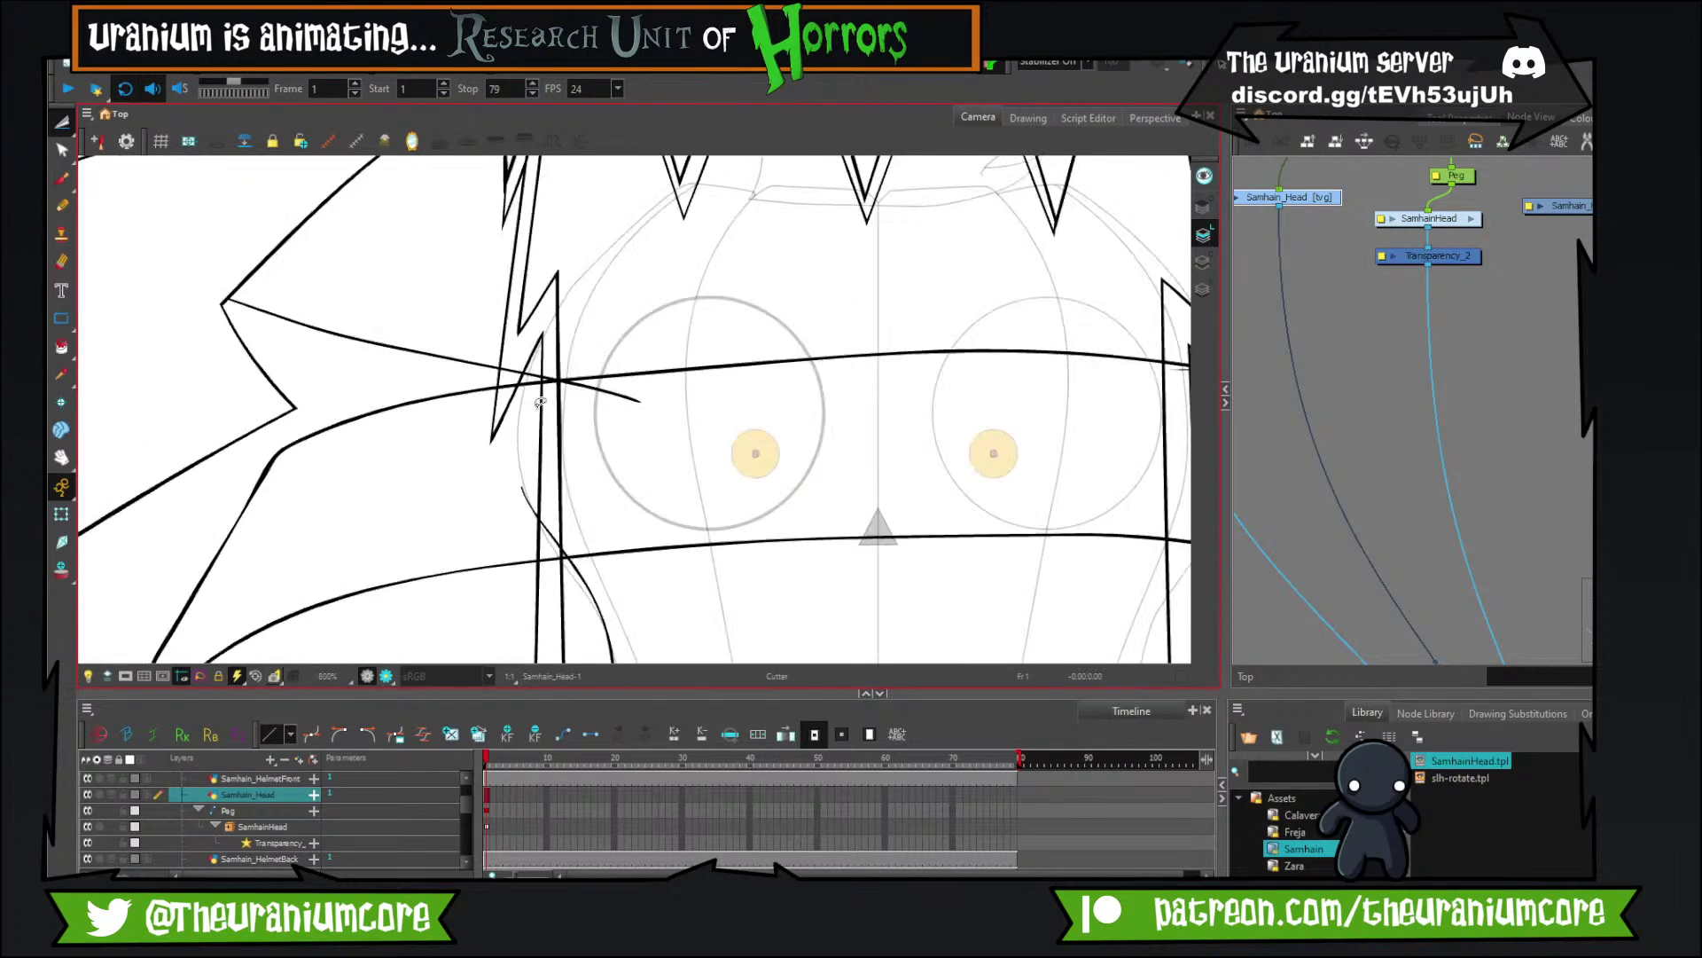
Trace the pumpkin's upper left outer edge from the side up to the top, redoing strokes until the curve fits.
left_click(62, 179)
left_click_drag(389, 353, 303, 441)
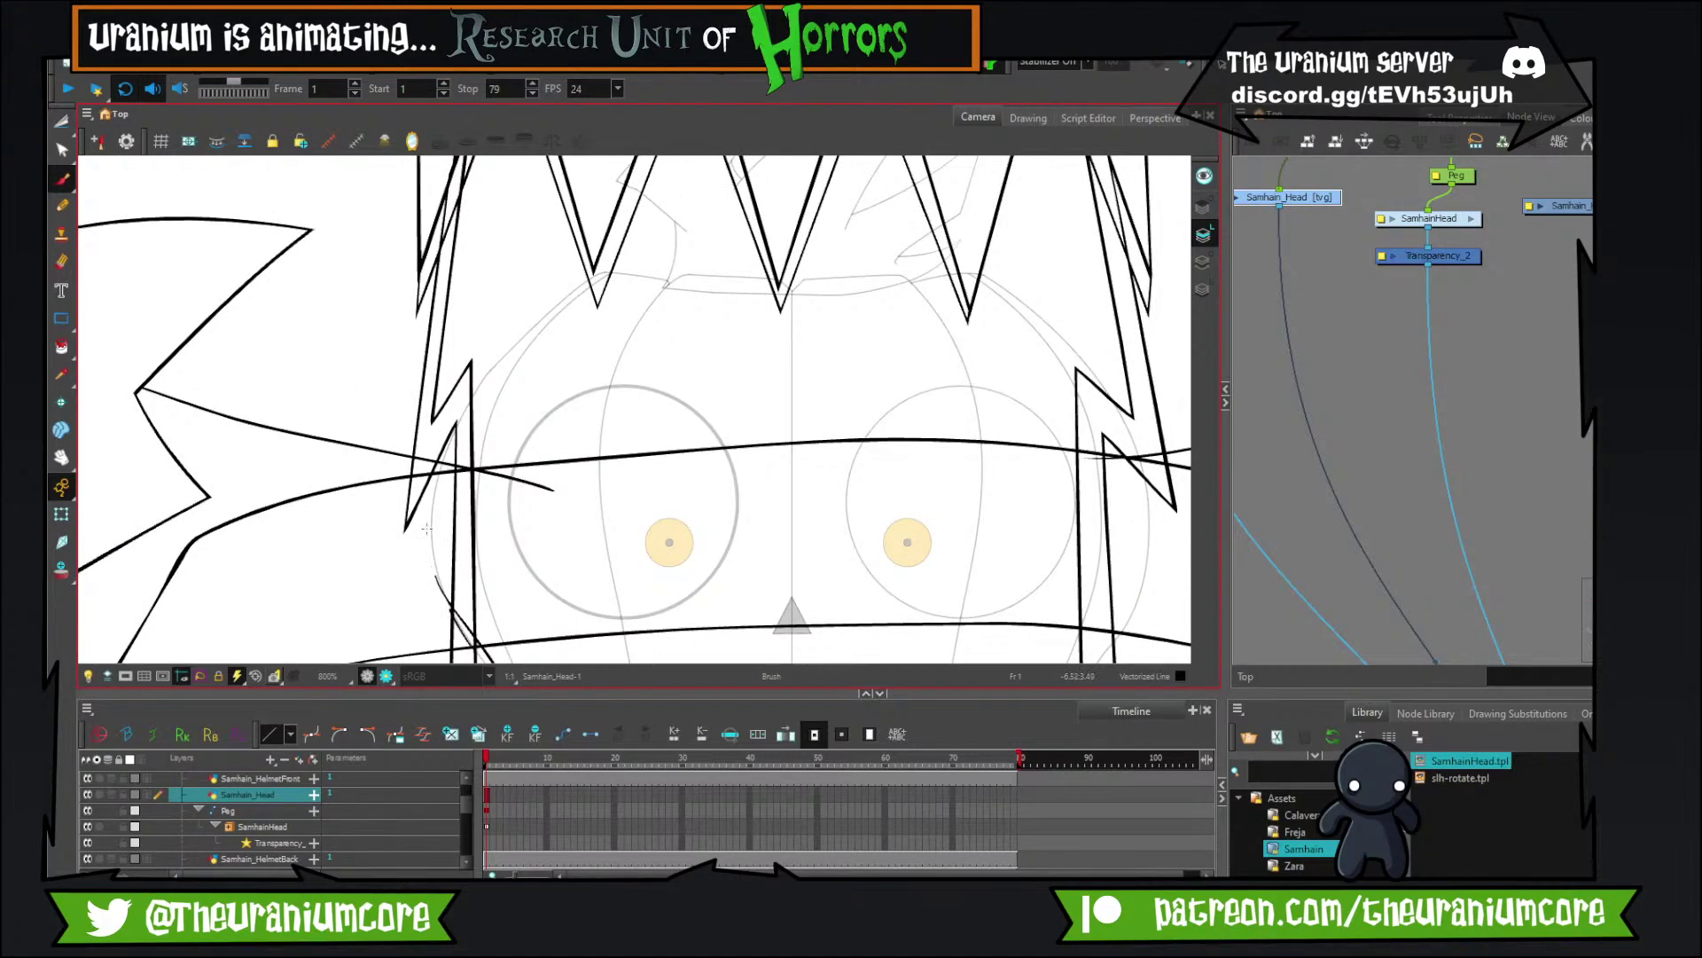
left_click_drag(427, 529, 481, 332)
key("ctrl+z")
mouse_move(450, 588)
left_mouse_down()
mouse_move(486, 330)
mouse_move(543, 274)
left_mouse_up()
key("ctrl+z")
left_click_drag(462, 630, 573, 265)
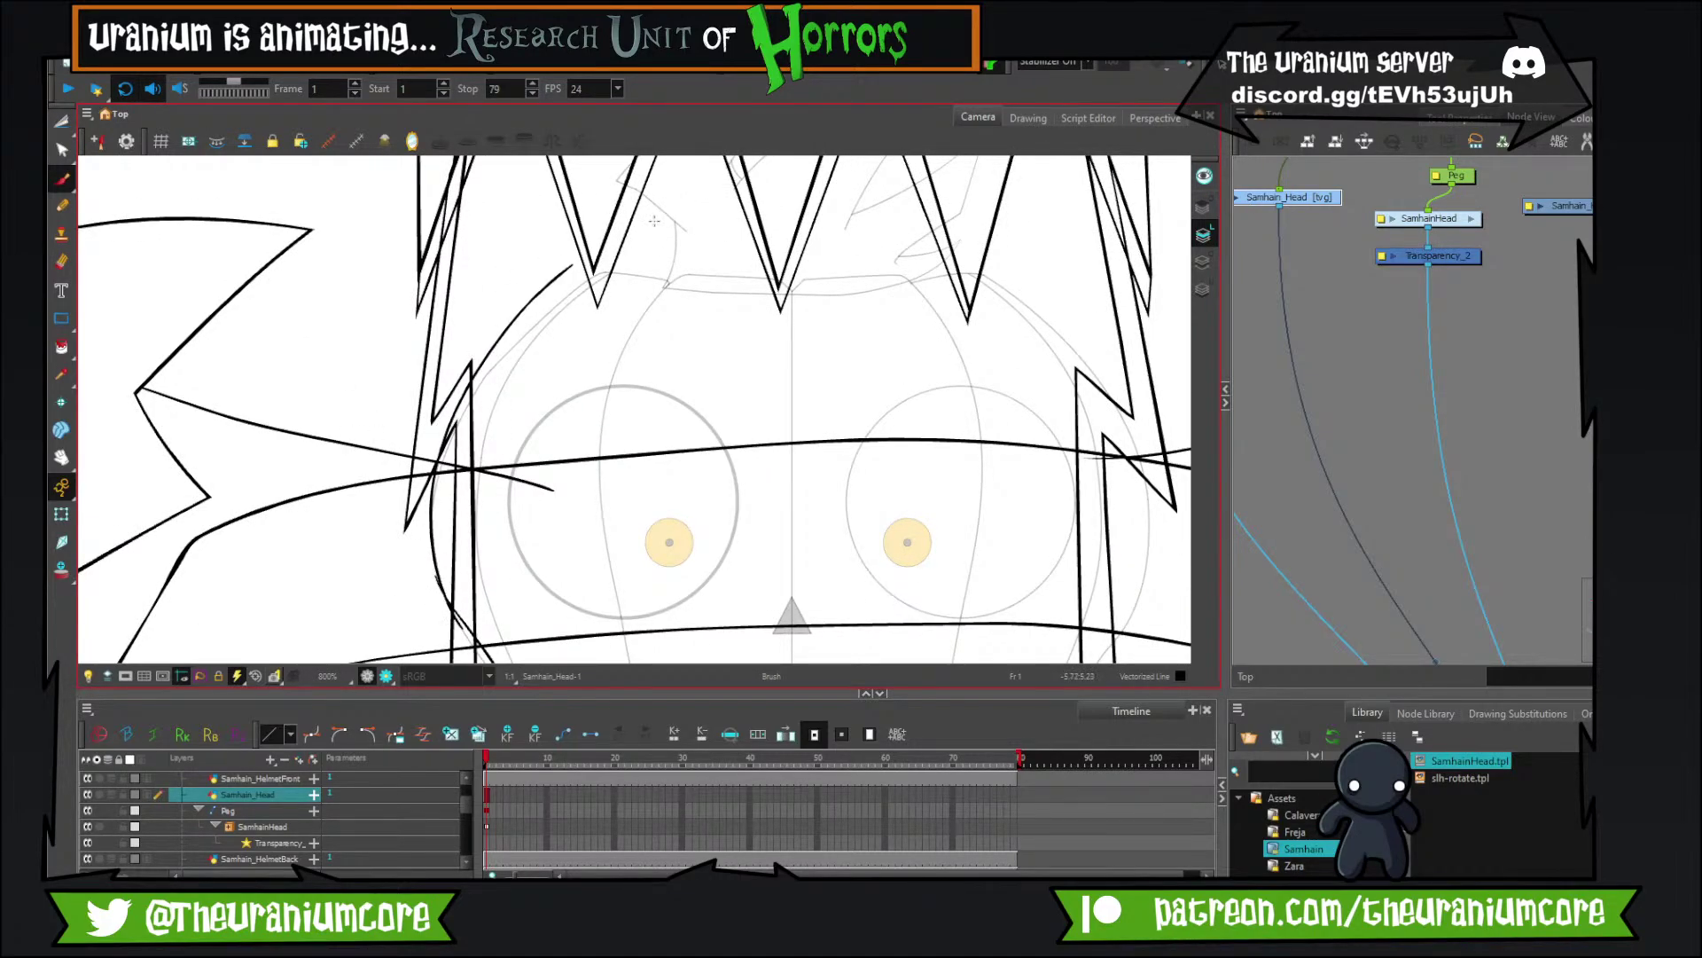
left_click_drag(484, 390, 662, 255)
key("ctrl+z")
left_click_drag(421, 570, 631, 249)
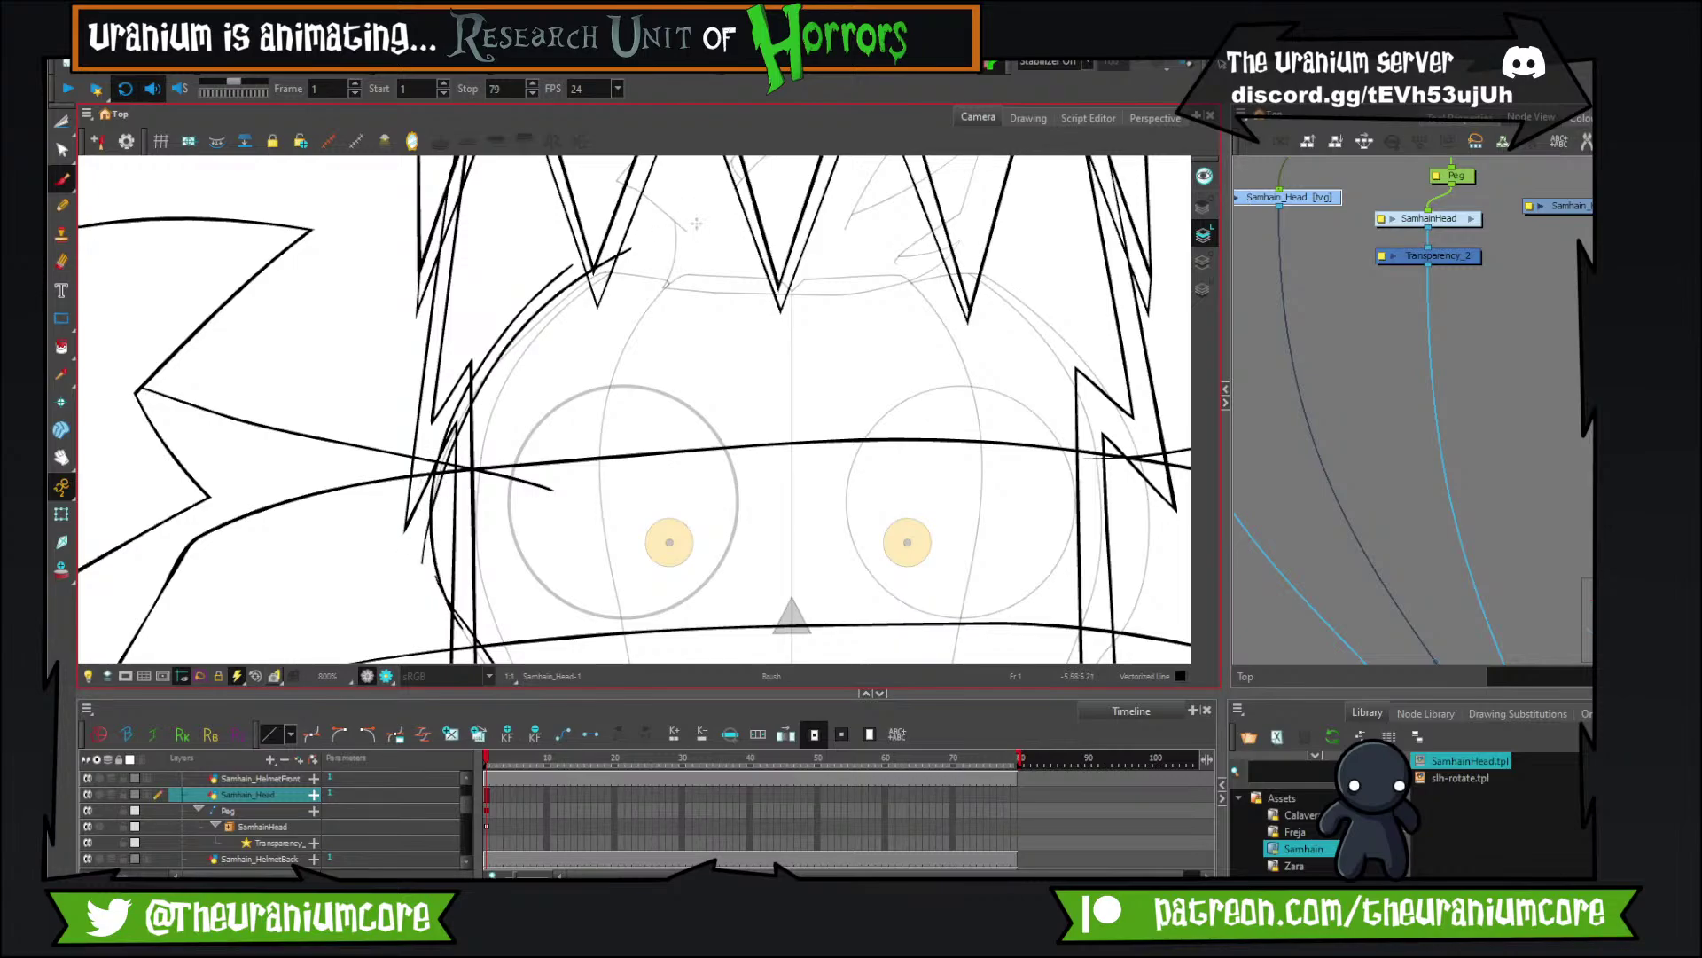
key("ctrl+z")
left_click_drag(420, 590, 611, 252)
key("ctrl+z")
left_click_drag(433, 581, 589, 282)
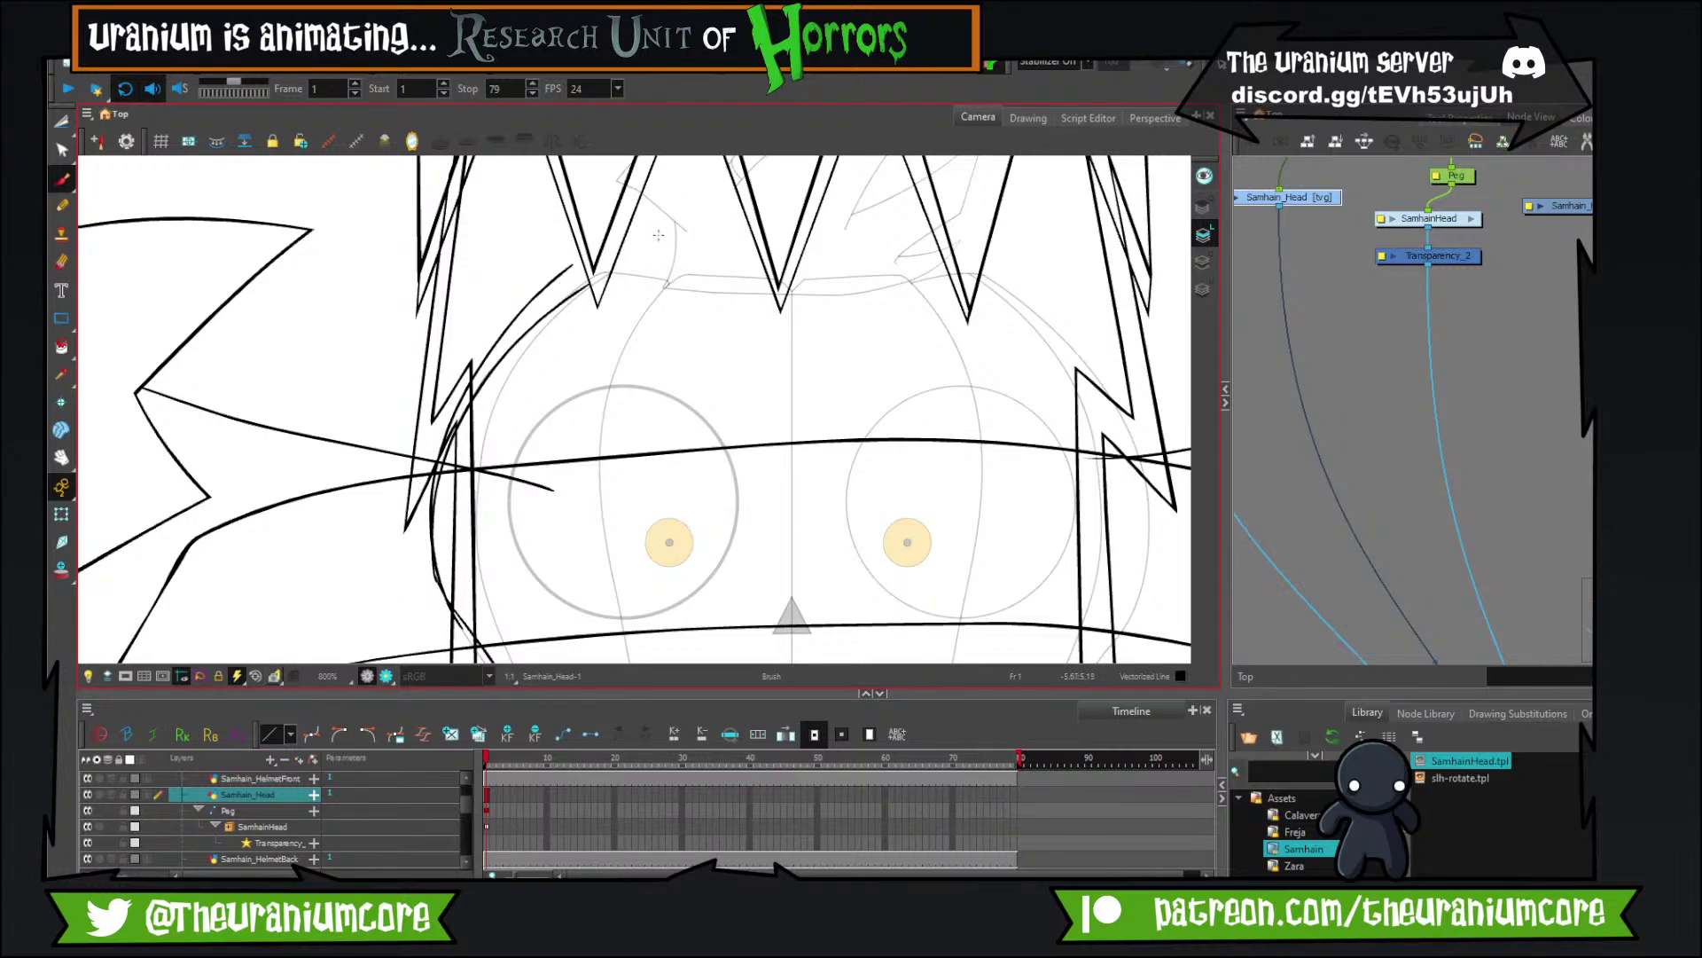
key("ctrl+z")
mouse_move(424, 574)
left_mouse_down()
mouse_move(622, 233)
mouse_move(429, 560)
mouse_move(650, 237)
mouse_move(459, 408)
mouse_move(621, 263)
left_mouse_up()
key("ctrl+z")
key("ctrl+z")
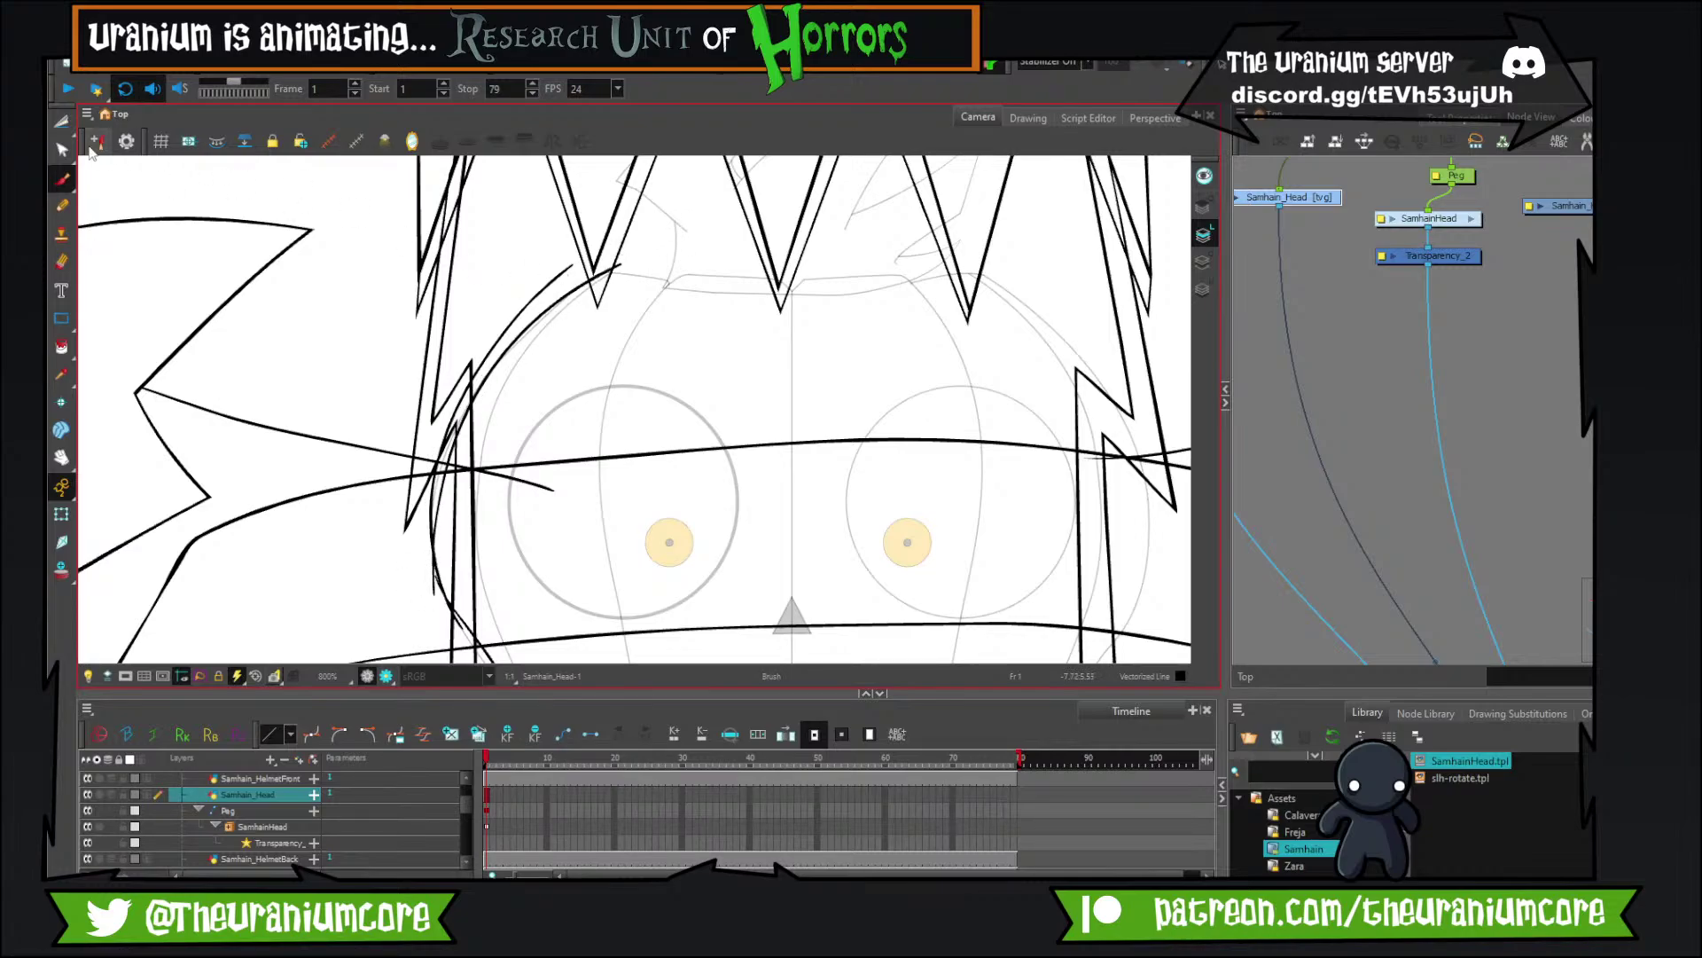
Trim the overshooting line ends where the upper and lower left side curves of the pumpkin meet, using the Cutter tool.
left_click(62, 121)
left_click_drag(420, 492, 453, 412)
left_click_drag(570, 221, 460, 382)
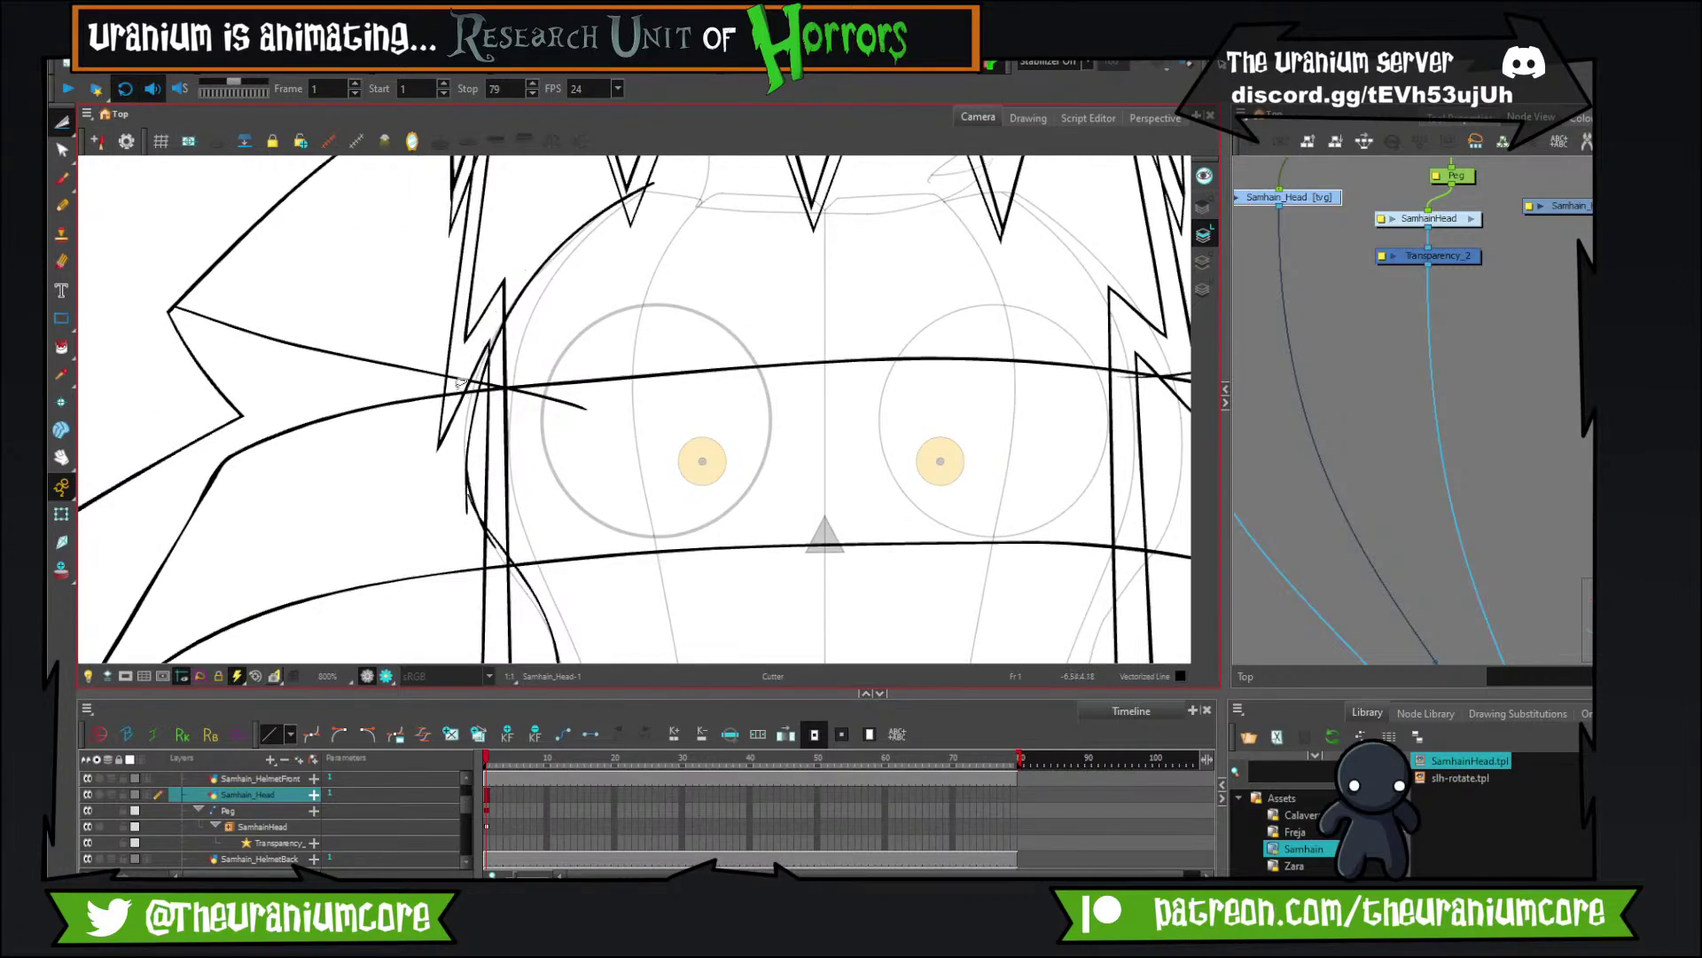
left_click(464, 491)
scroll(392, 594, "up", 2)
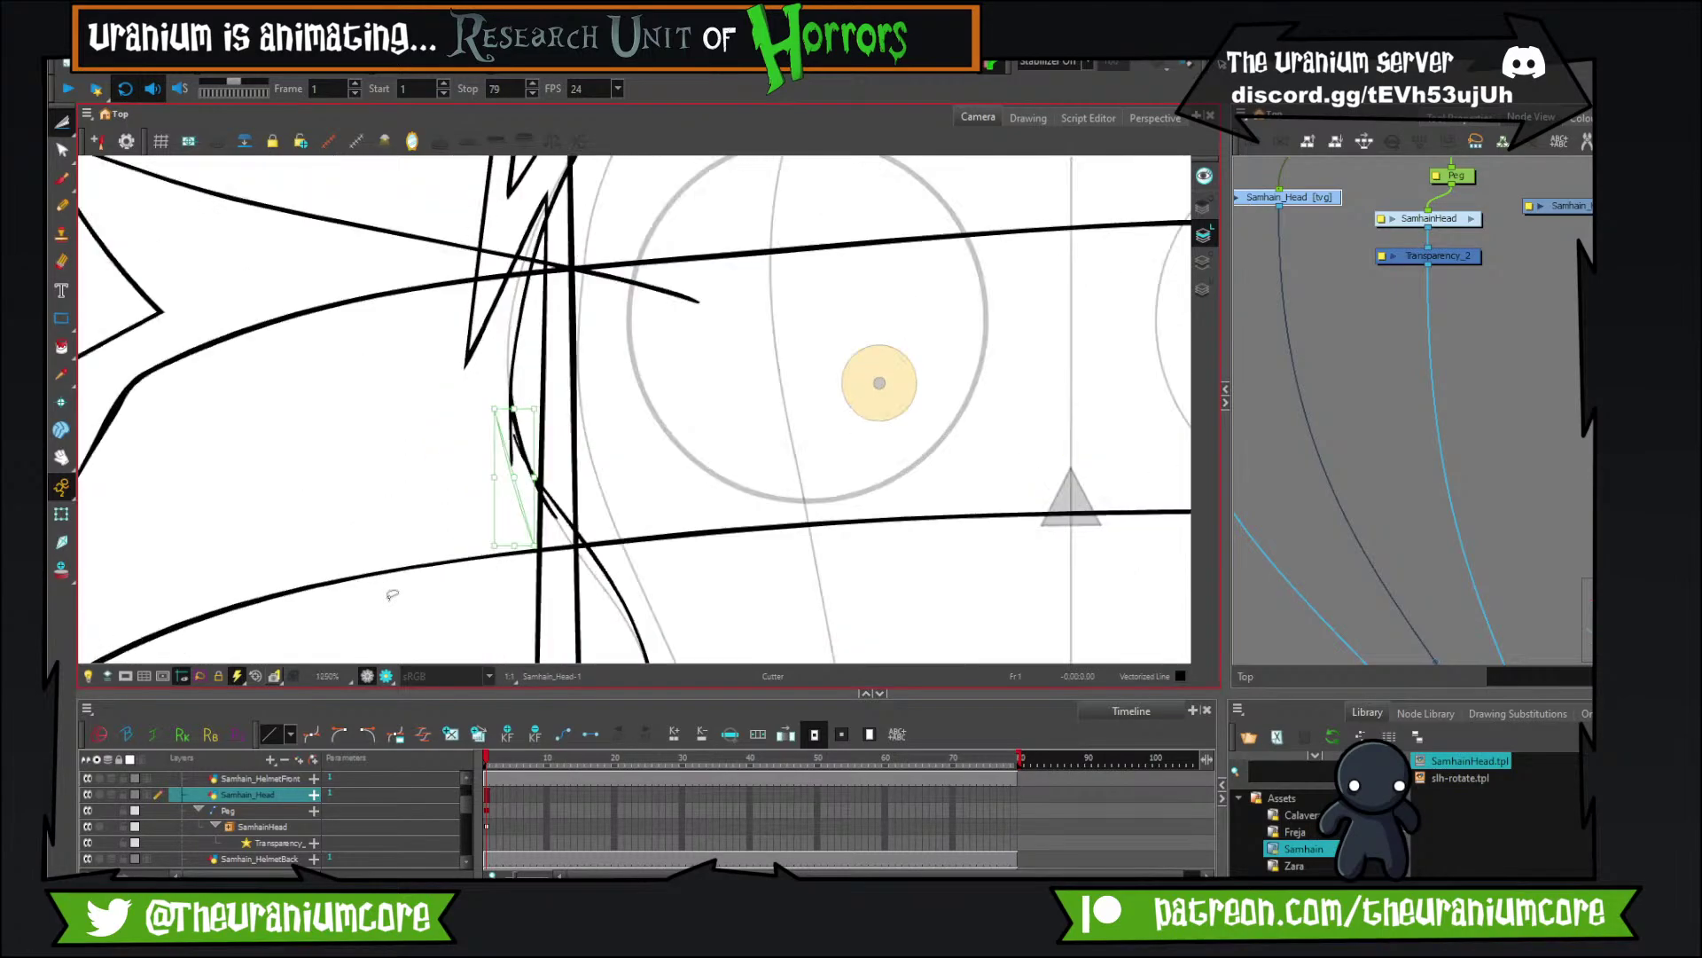
key("Delete")
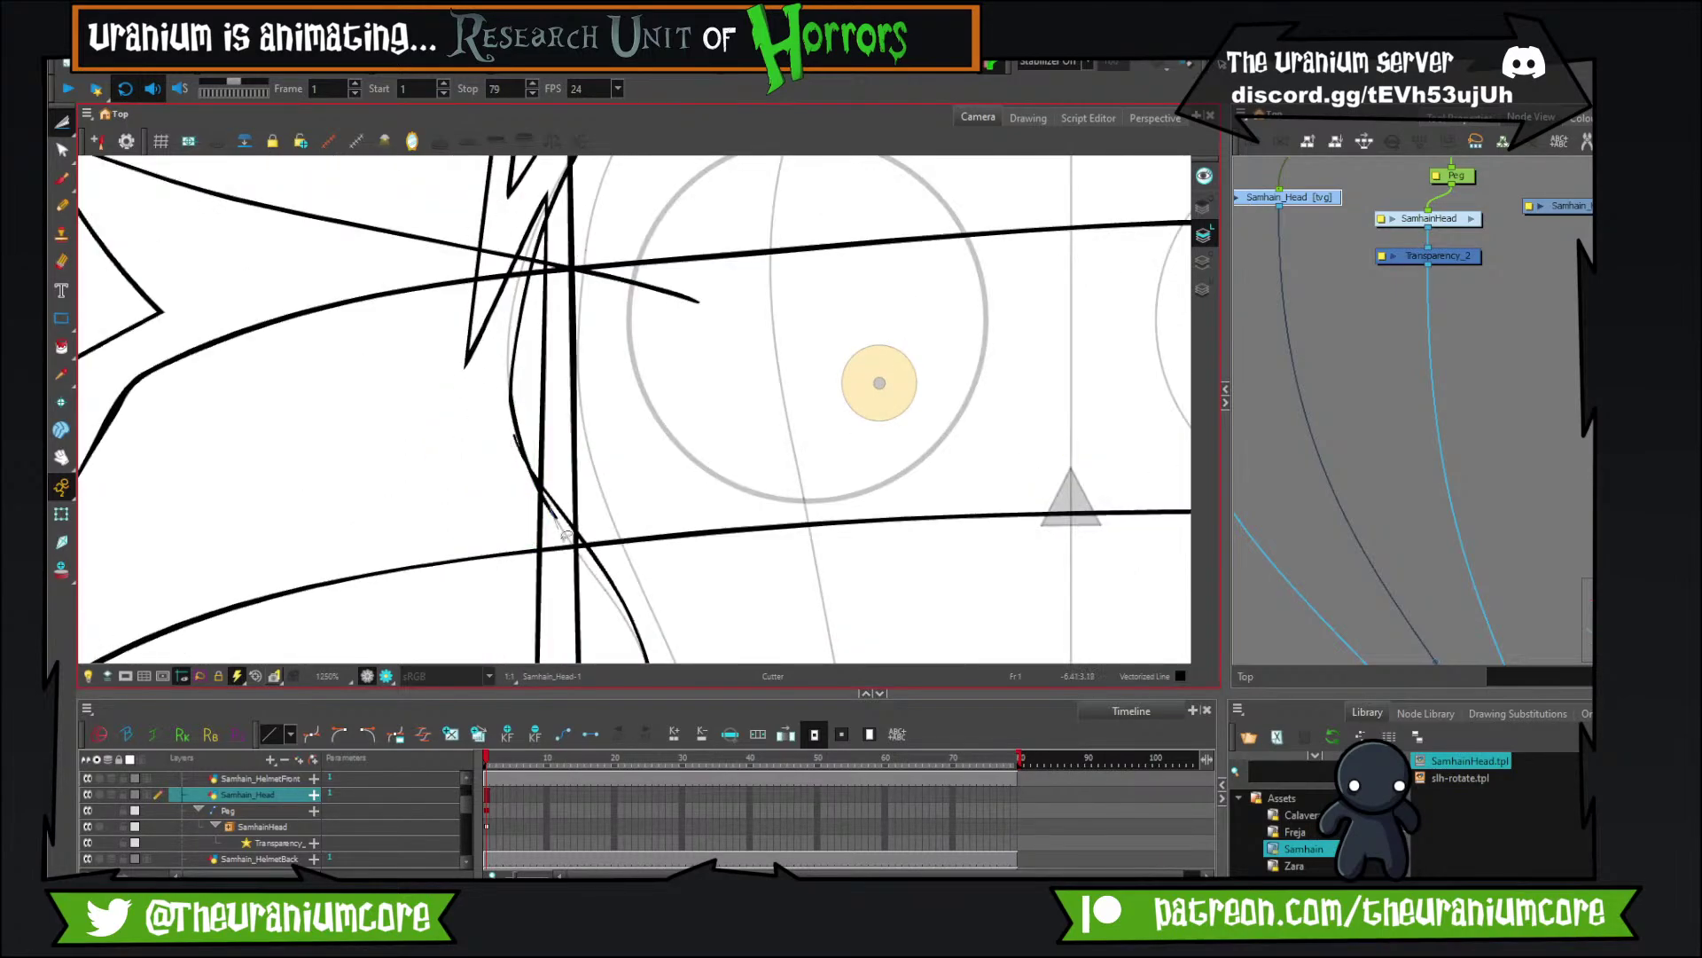
left_click_drag(565, 535, 556, 513)
left_click_drag(617, 209, 473, 521)
left_click_drag(698, 324, 417, 452)
Trace the short top edge of the pumpkin's leftmost segment and the crossing line where the second segment begins.
left_click(62, 179)
left_click_drag(479, 404, 426, 420)
left_click_drag(291, 409, 451, 449)
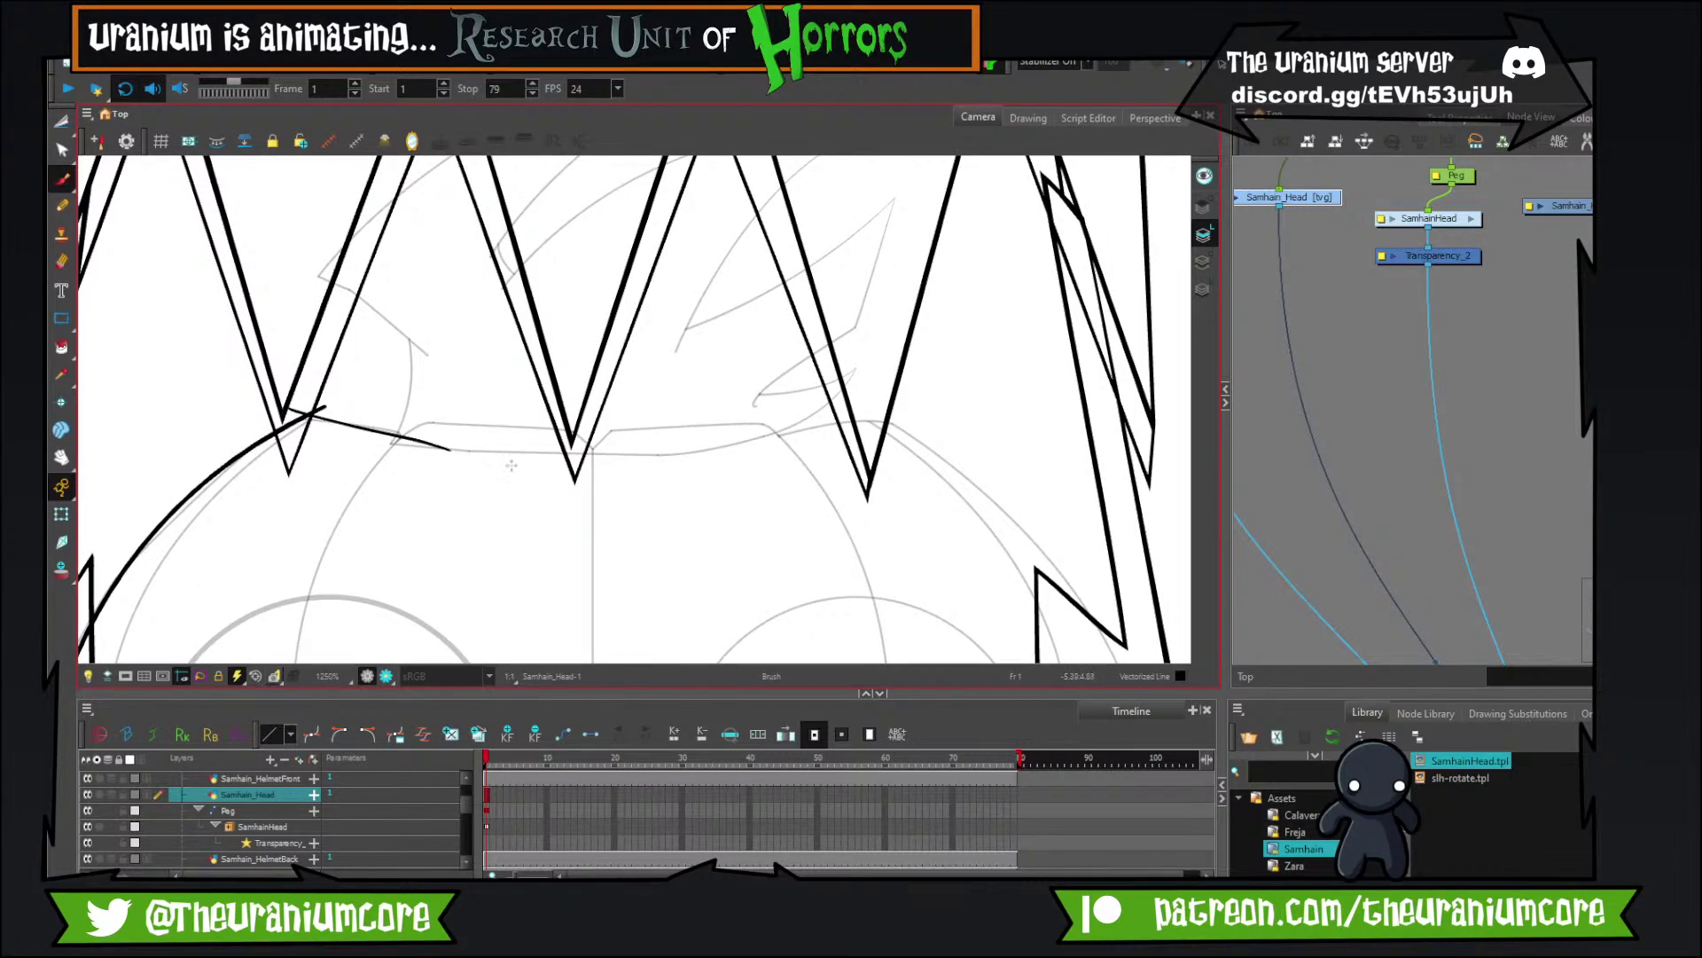
key("ctrl+z")
mouse_move(293, 408)
left_mouse_down()
mouse_move(415, 443)
mouse_move(462, 404)
left_mouse_up()
key("ctrl+z")
mouse_move(347, 497)
left_mouse_down()
mouse_move(446, 406)
mouse_move(591, 418)
left_mouse_up()
key("ctrl+z")
Trace the top edges of the two middle pumpkin segments with the centre notch, continuing to the top right corner.
left_click_drag(408, 418, 625, 434)
key("ctrl+z")
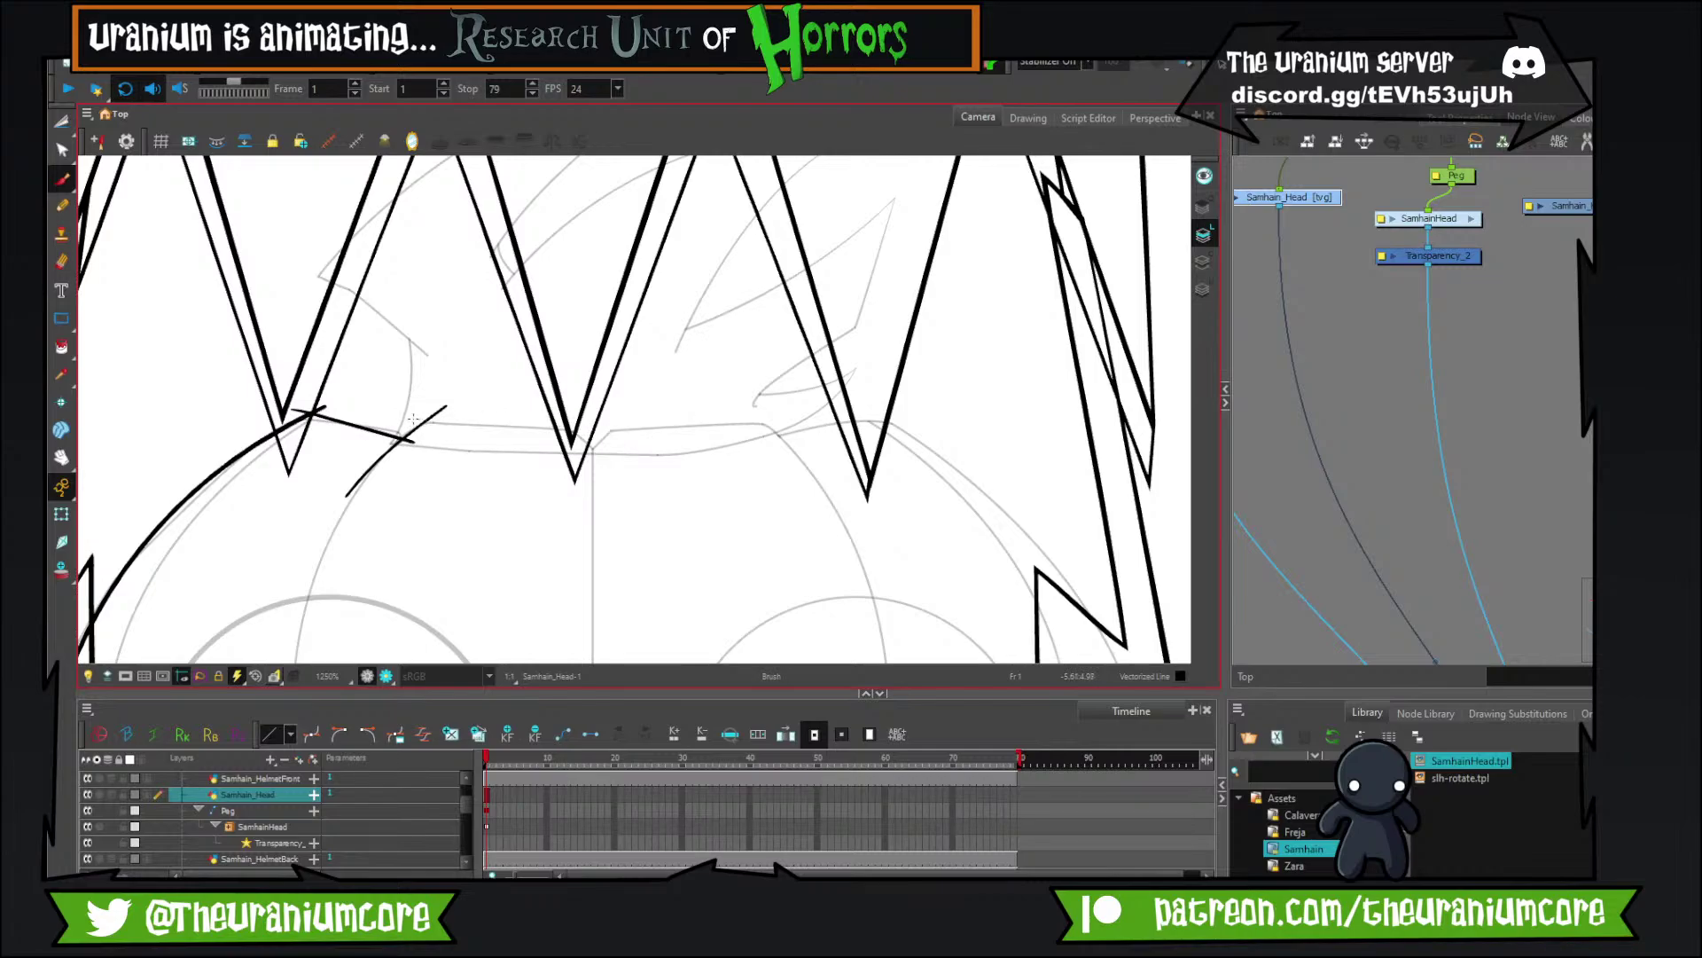
mouse_move(406, 419)
left_mouse_down()
mouse_move(601, 435)
mouse_move(587, 454)
mouse_move(766, 427)
left_mouse_up()
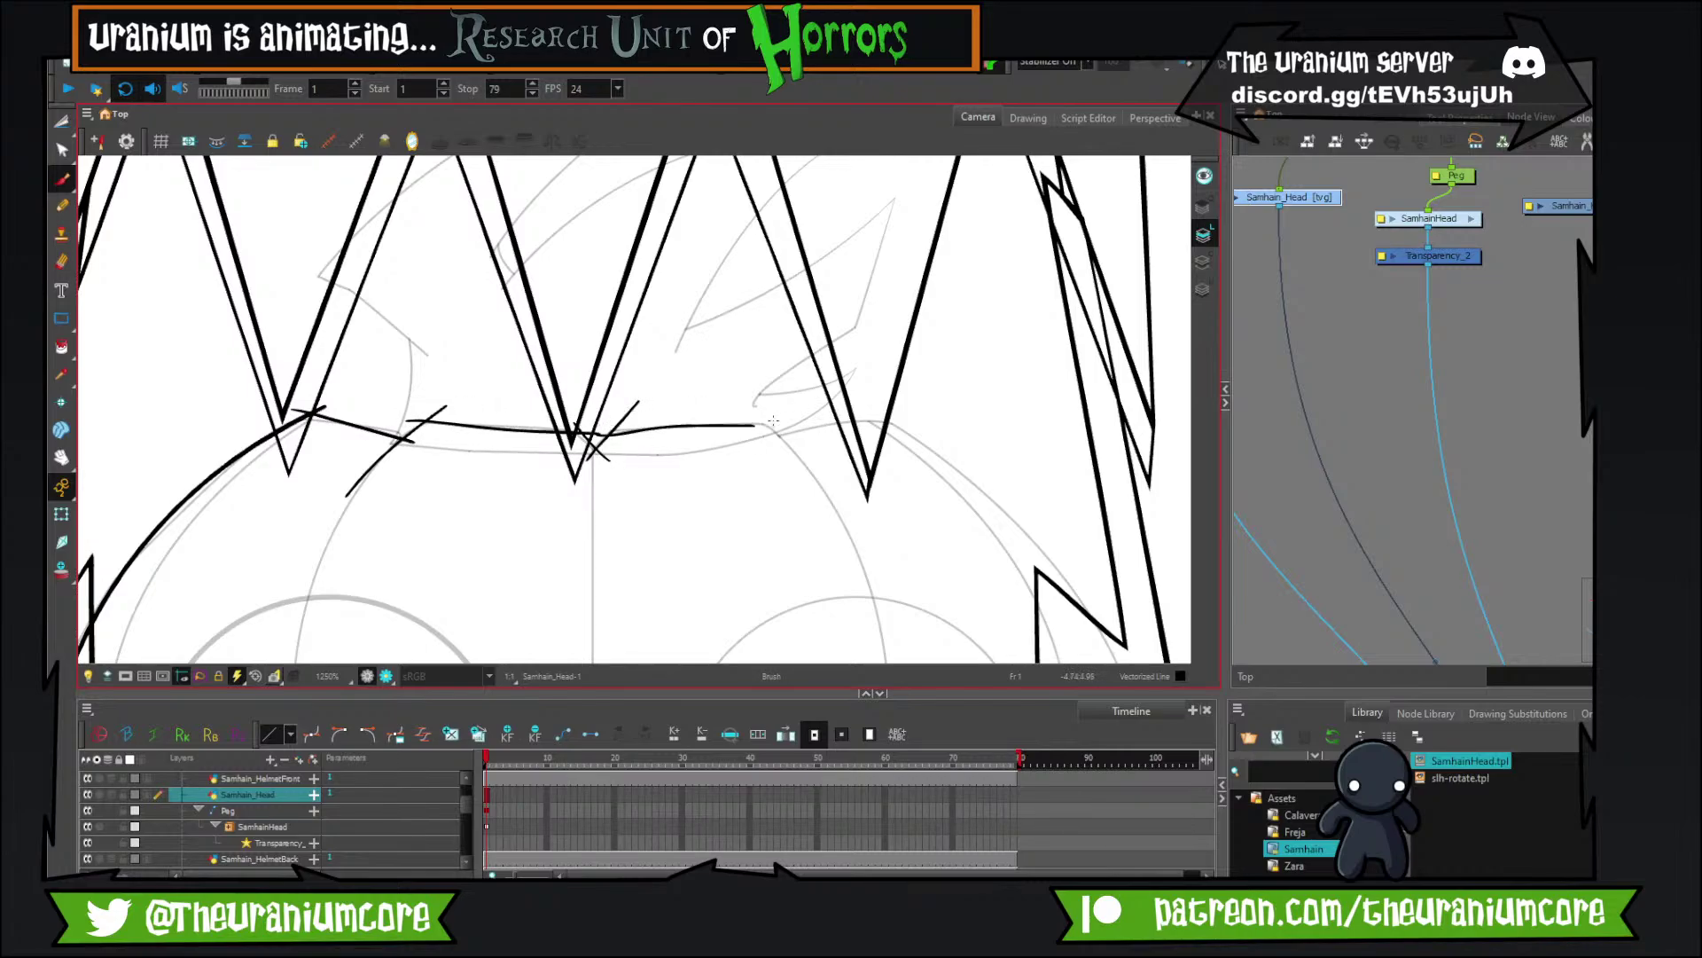
key("ctrl+z")
left_click_drag(598, 435, 771, 432)
left_click_drag(865, 461, 734, 416)
key("ctrl+z")
mouse_move(469, 385)
left_mouse_down()
mouse_move(690, 383)
mouse_move(717, 494)
left_mouse_up()
mouse_move(688, 386)
left_mouse_down()
mouse_move(557, 449)
mouse_move(714, 412)
left_mouse_up()
key("ctrl+z")
key("ctrl+z")
Try to trace the rightmost segment's inner line curving down from the pumpkin's top right corner.
left_click_drag(687, 473, 624, 380)
left_click_drag(598, 308, 851, 574)
key("ctrl+z")
key("ctrl+z")
left_click_drag(709, 426, 669, 393)
mouse_move(584, 284)
left_mouse_down()
mouse_move(786, 493)
mouse_move(814, 556)
left_mouse_up()
key("ctrl+z")
mouse_move(585, 283)
left_mouse_down()
mouse_move(829, 570)
mouse_move(762, 438)
left_mouse_up()
scroll(836, 527, "down", 2)
key("ctrl+z")
mouse_move(603, 278)
left_mouse_down()
mouse_move(789, 523)
mouse_move(811, 470)
left_mouse_up()
key("ctrl+z")
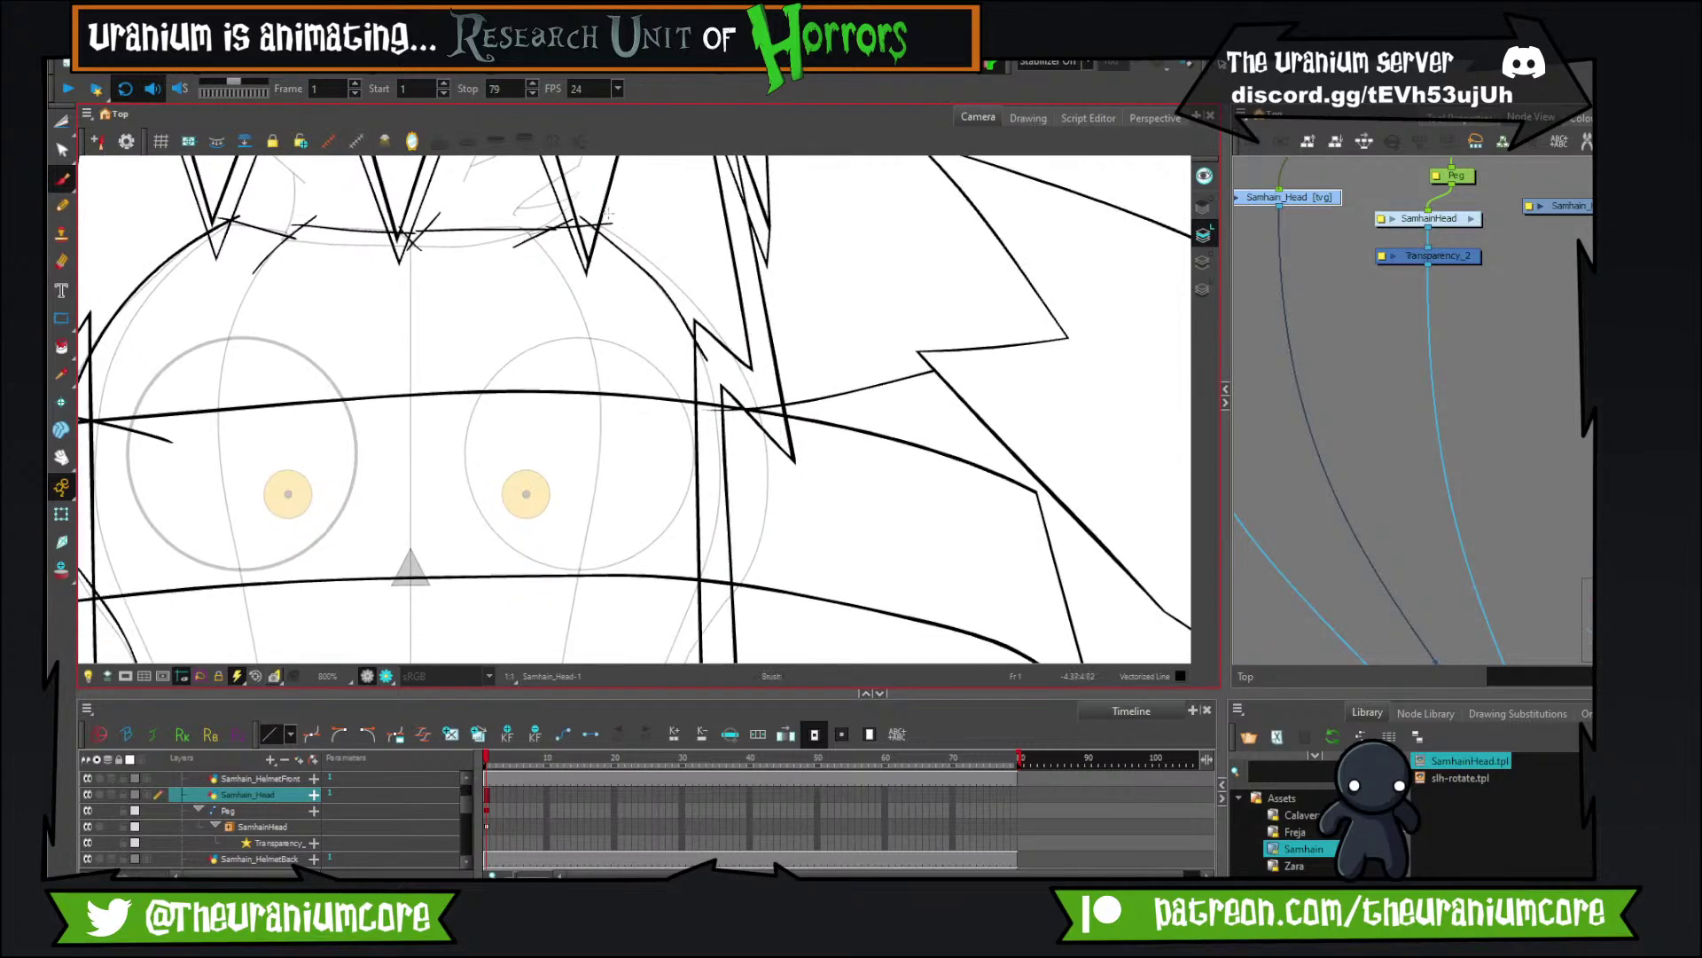
Try to trace the pumpkin's right outer edge from the top corner down past the eye.
left_click_drag(683, 286, 766, 553)
key("ctrl+z")
left_click_drag(603, 221, 768, 580)
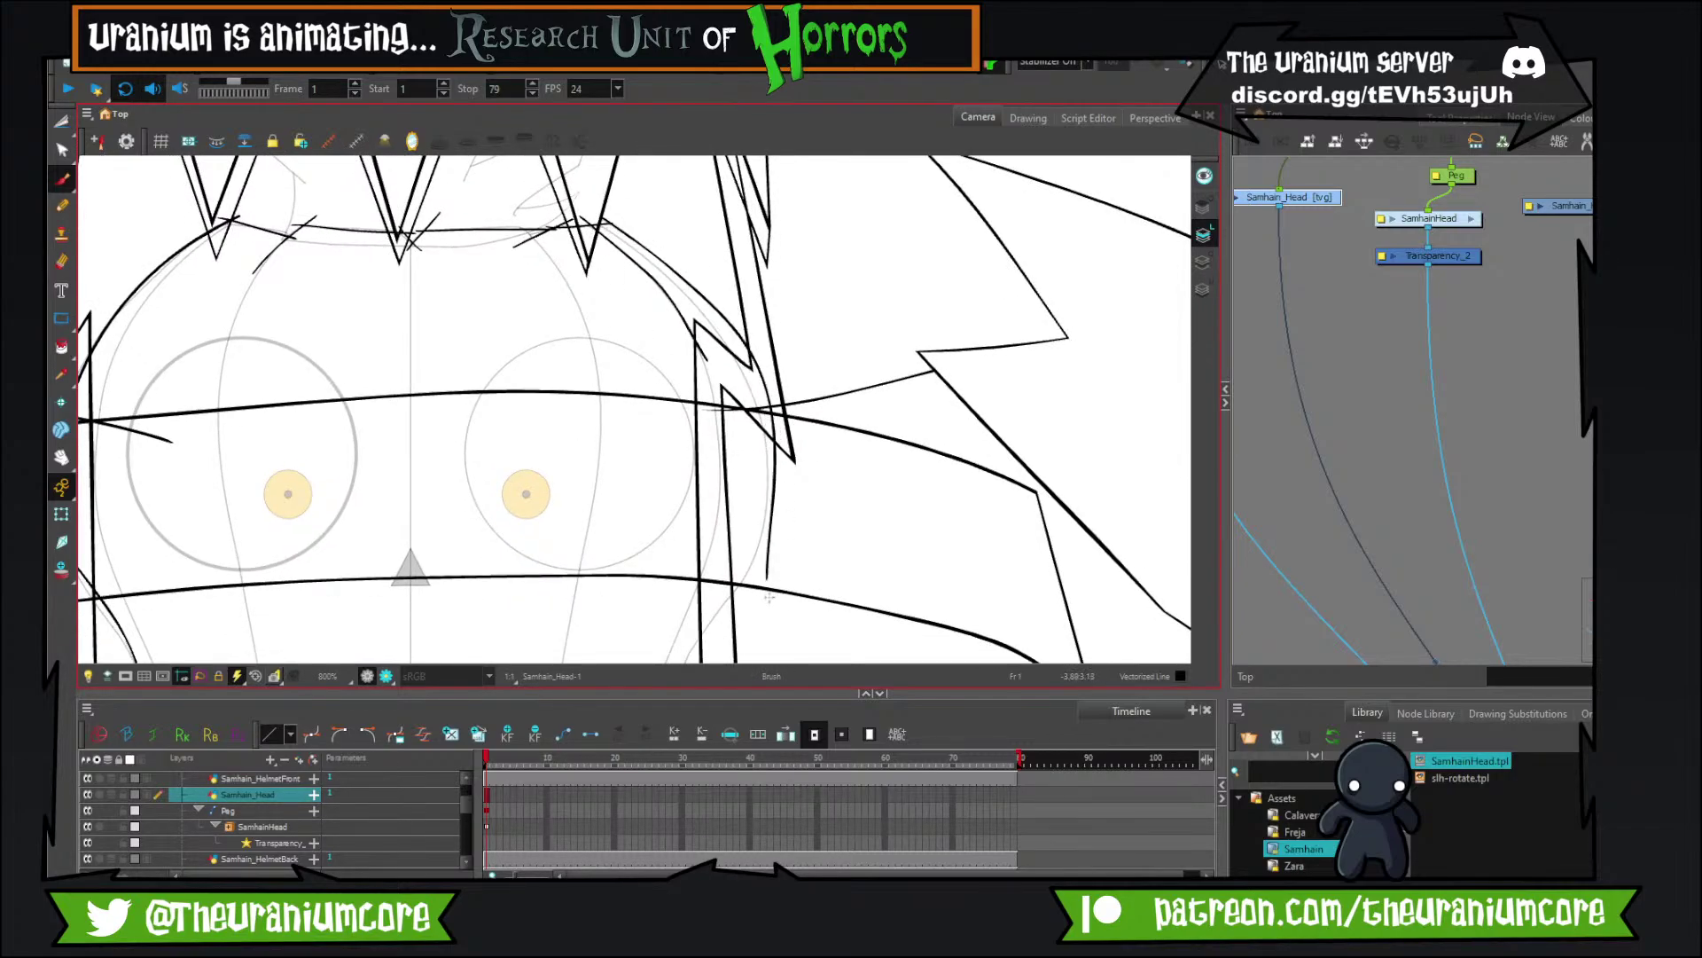
key("ctrl+z")
left_click_drag(600, 216, 758, 603)
left_click_drag(738, 395, 778, 414)
key("ctrl+z")
key("ctrl+z")
mouse_move(620, 240)
left_mouse_down()
mouse_move(686, 351)
mouse_move(649, 259)
mouse_move(748, 394)
mouse_move(740, 368)
left_mouse_up()
key("ctrl+z")
key("ctrl+z")
key("ctrl+z")
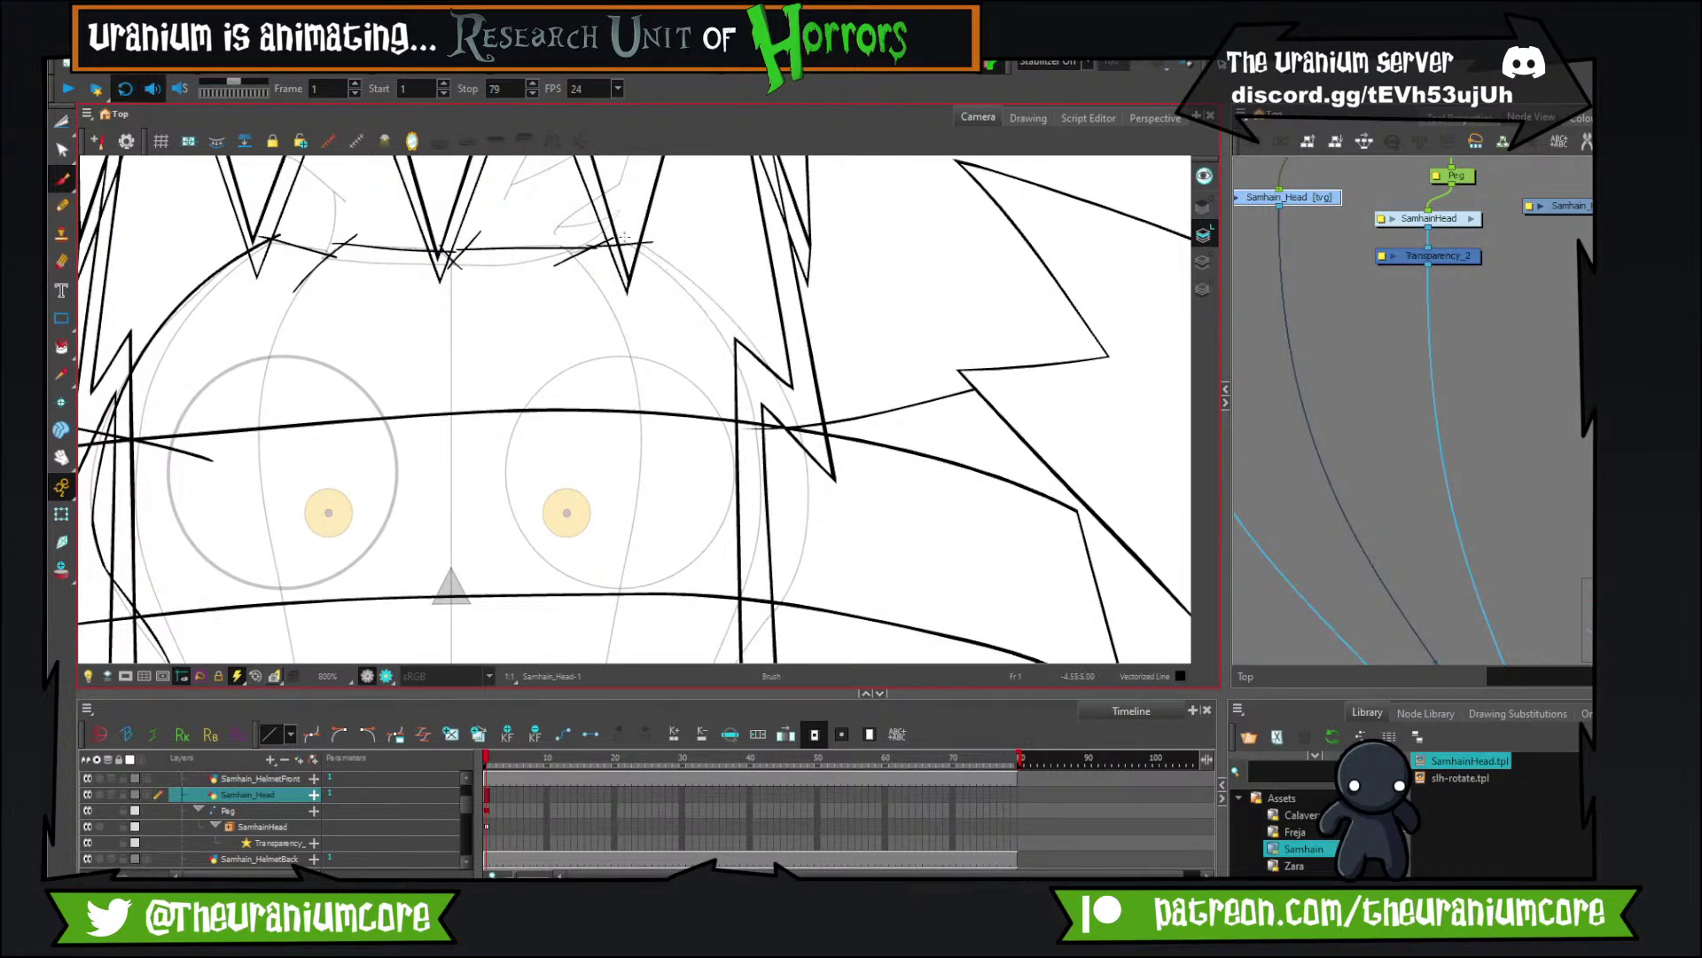
Trace the two curved lines down the pumpkin's upper right side, the segment's inner line and the outer edge.
left_click_drag(625, 236, 736, 344)
left_click_drag(635, 241, 815, 493)
key("ctrl+z")
mouse_move(629, 240)
left_mouse_down()
mouse_move(814, 523)
mouse_move(818, 212)
mouse_move(694, 503)
left_mouse_up()
key("ctrl+z")
left_click_drag(845, 200, 701, 515)
key("ctrl+z")
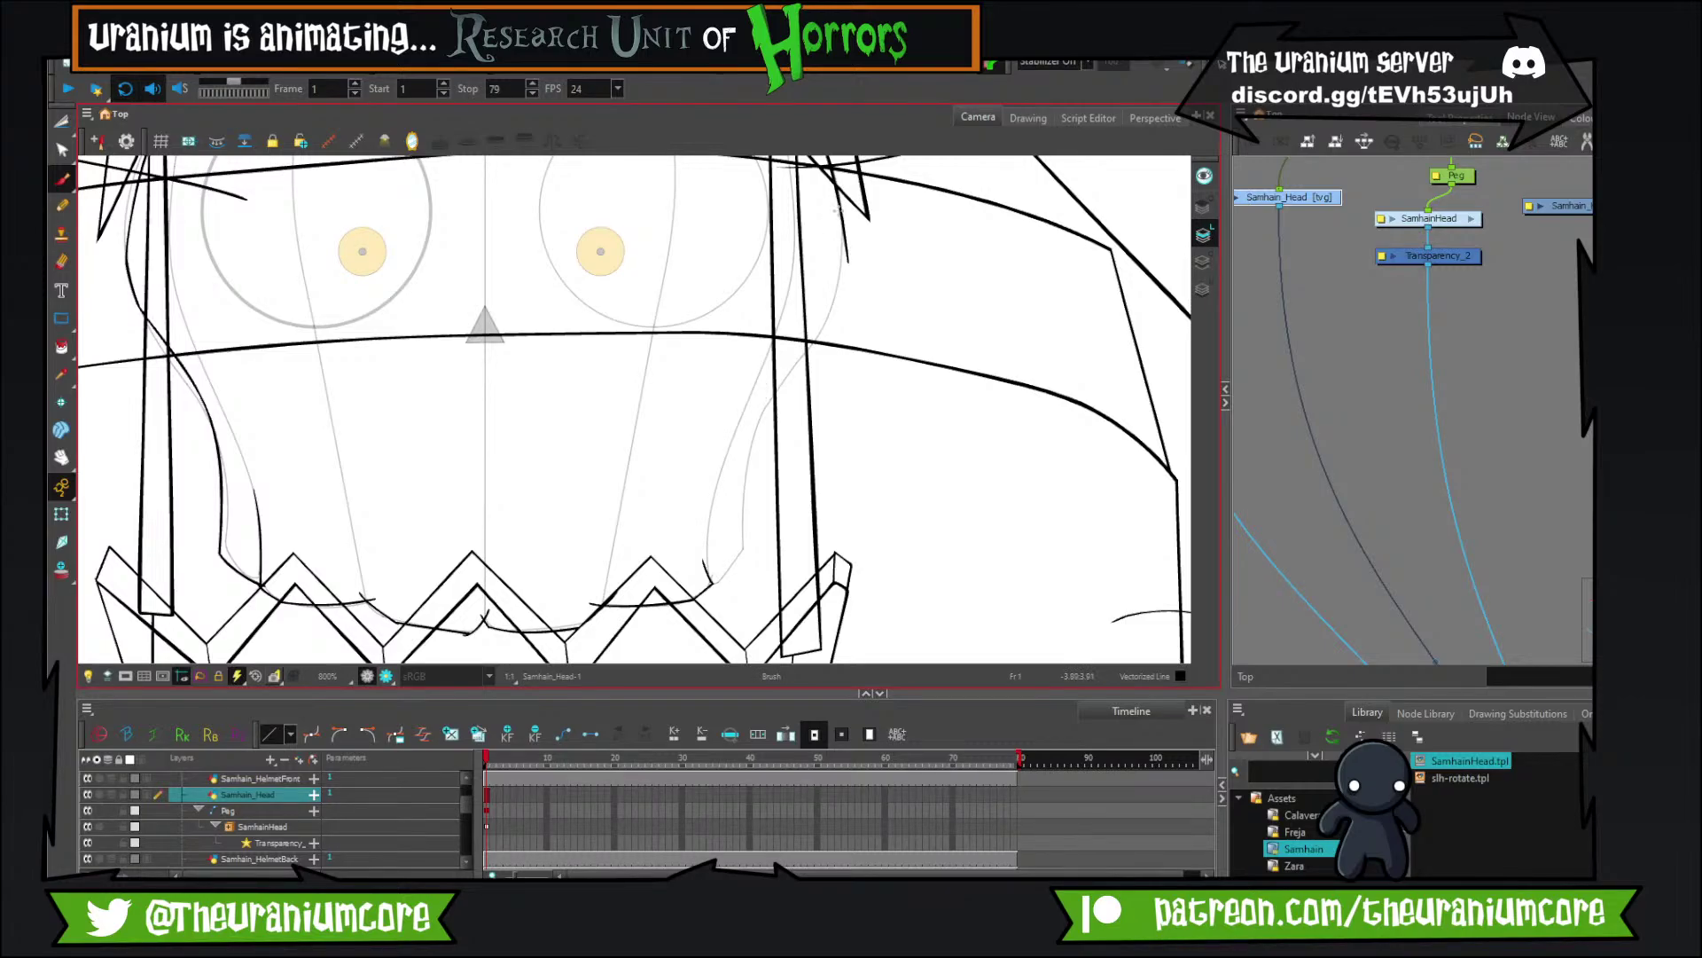
Try to trace the pumpkin's lower right side from beside the eye inward to the bottom corner.
mouse_move(839, 206)
left_mouse_down()
mouse_move(696, 502)
mouse_move(821, 284)
mouse_move(726, 542)
left_mouse_up()
key("ctrl+z")
key("ctrl+z")
left_click_drag(805, 349, 723, 532)
key("ctrl+z")
left_click_drag(826, 296, 702, 556)
key("ctrl+z")
left_click_drag(845, 276, 746, 554)
key("ctrl+z")
mouse_move(840, 188)
left_mouse_down()
mouse_move(837, 284)
mouse_move(725, 531)
left_mouse_up()
key("ctrl+z")
left_click_drag(827, 296, 723, 545)
key("ctrl+z")
Switch the brush stabilizer to Pulled String and retry the curve down the pumpkin's lower right side.
key("alt+s")
left_click_drag(842, 202, 709, 550)
key("ctrl+z")
key("alt+s")
left_click_drag(836, 206, 725, 572)
key("ctrl+z")
left_click_drag(774, 479, 756, 525)
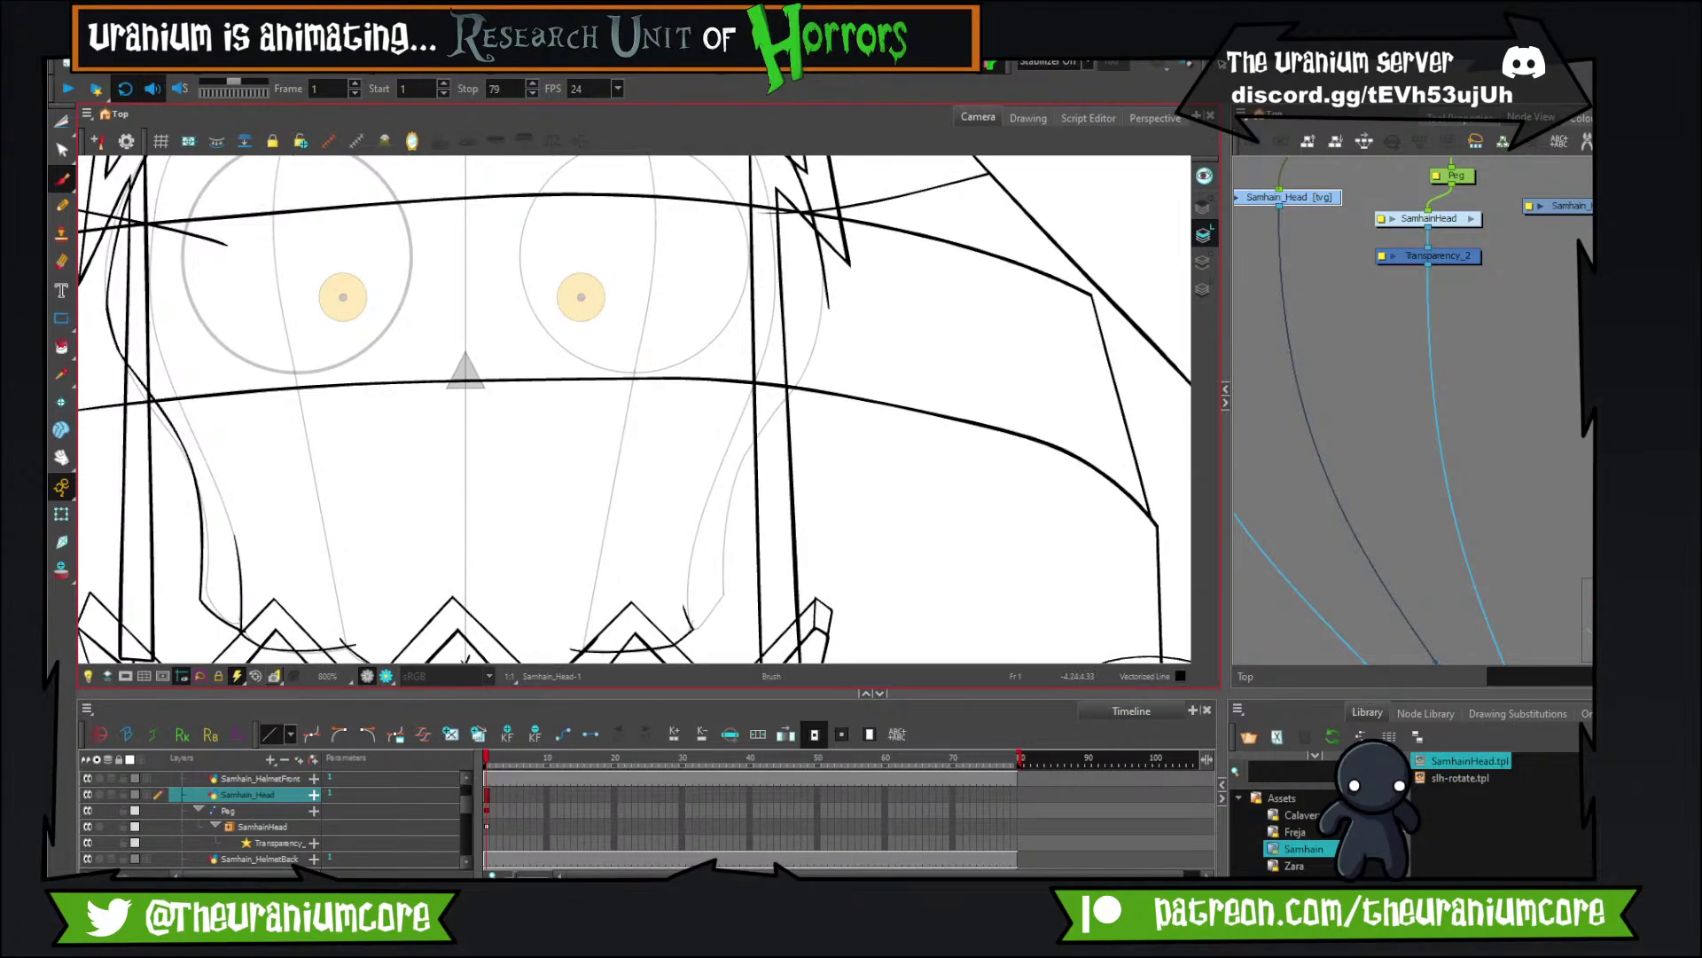
left_click_drag(850, 311, 896, 290)
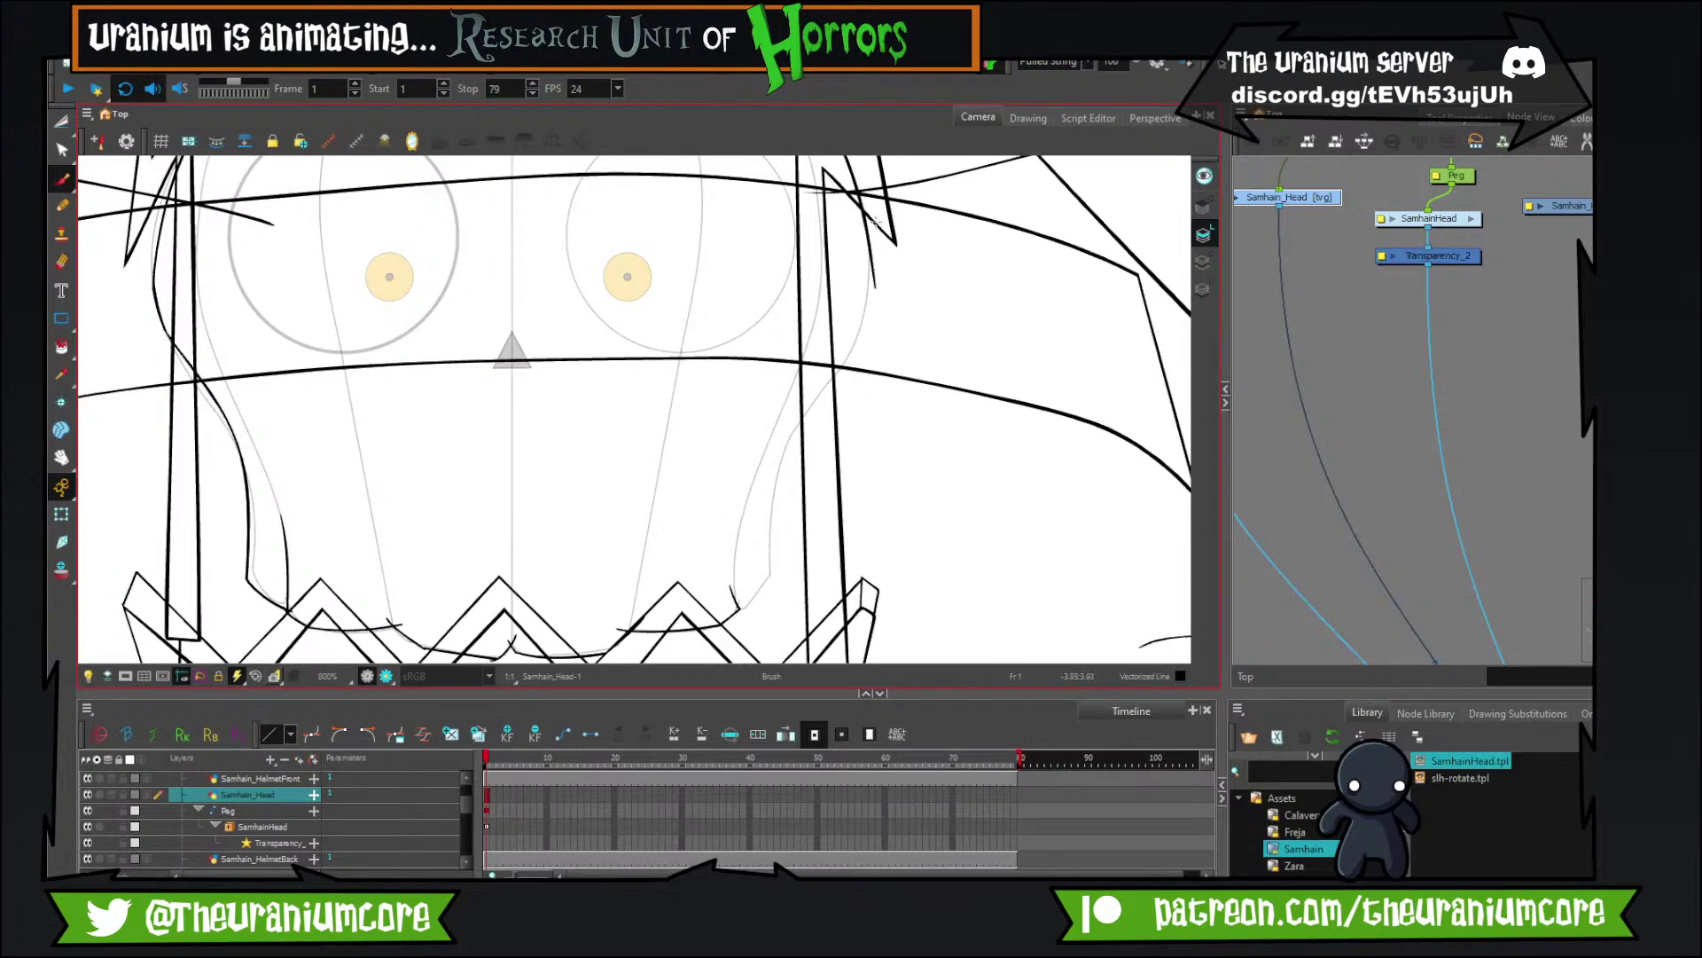
left_click_drag(870, 228, 840, 408)
key("ctrl+z")
key("ctrl+z")
left_click_drag(864, 318, 843, 394)
key("ctrl+z")
Trace the pumpkin's right side from the end of the upper curve down to the lower right corner, redoing misfitting strokes.
key("alt+s")
mouse_move(866, 220)
left_mouse_down()
mouse_move(838, 383)
mouse_move(773, 486)
mouse_move(765, 649)
left_mouse_up()
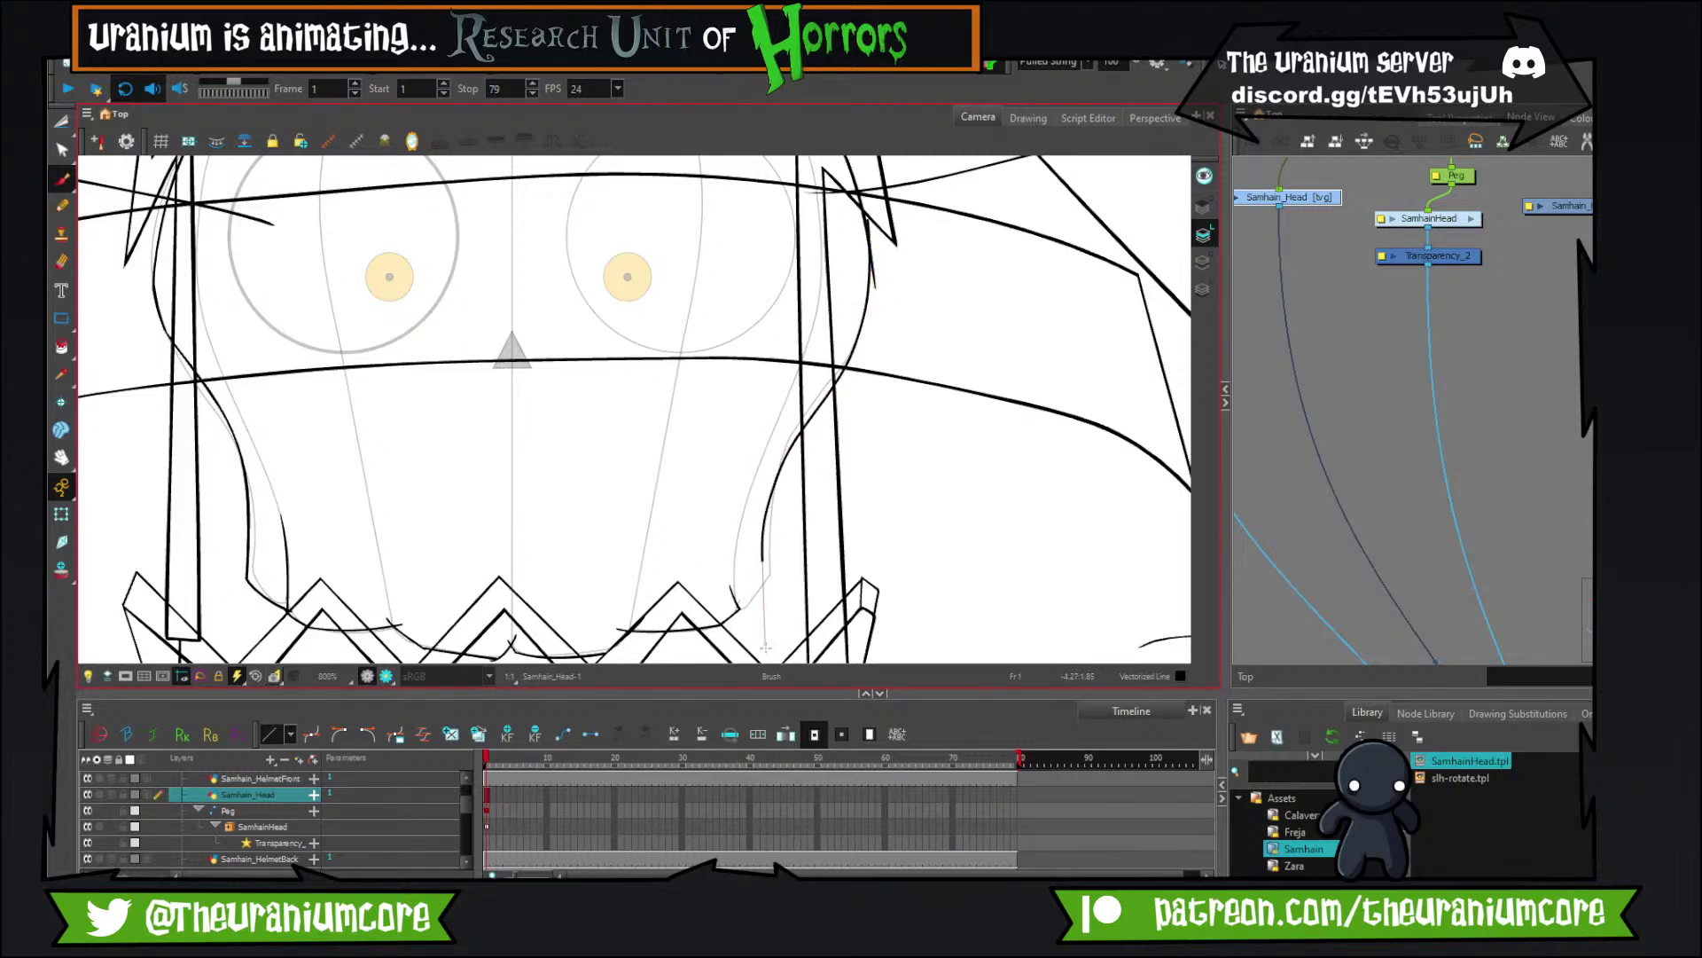
key("ctrl+z")
mouse_move(865, 231)
left_mouse_down()
mouse_move(829, 421)
mouse_move(772, 536)
left_mouse_up()
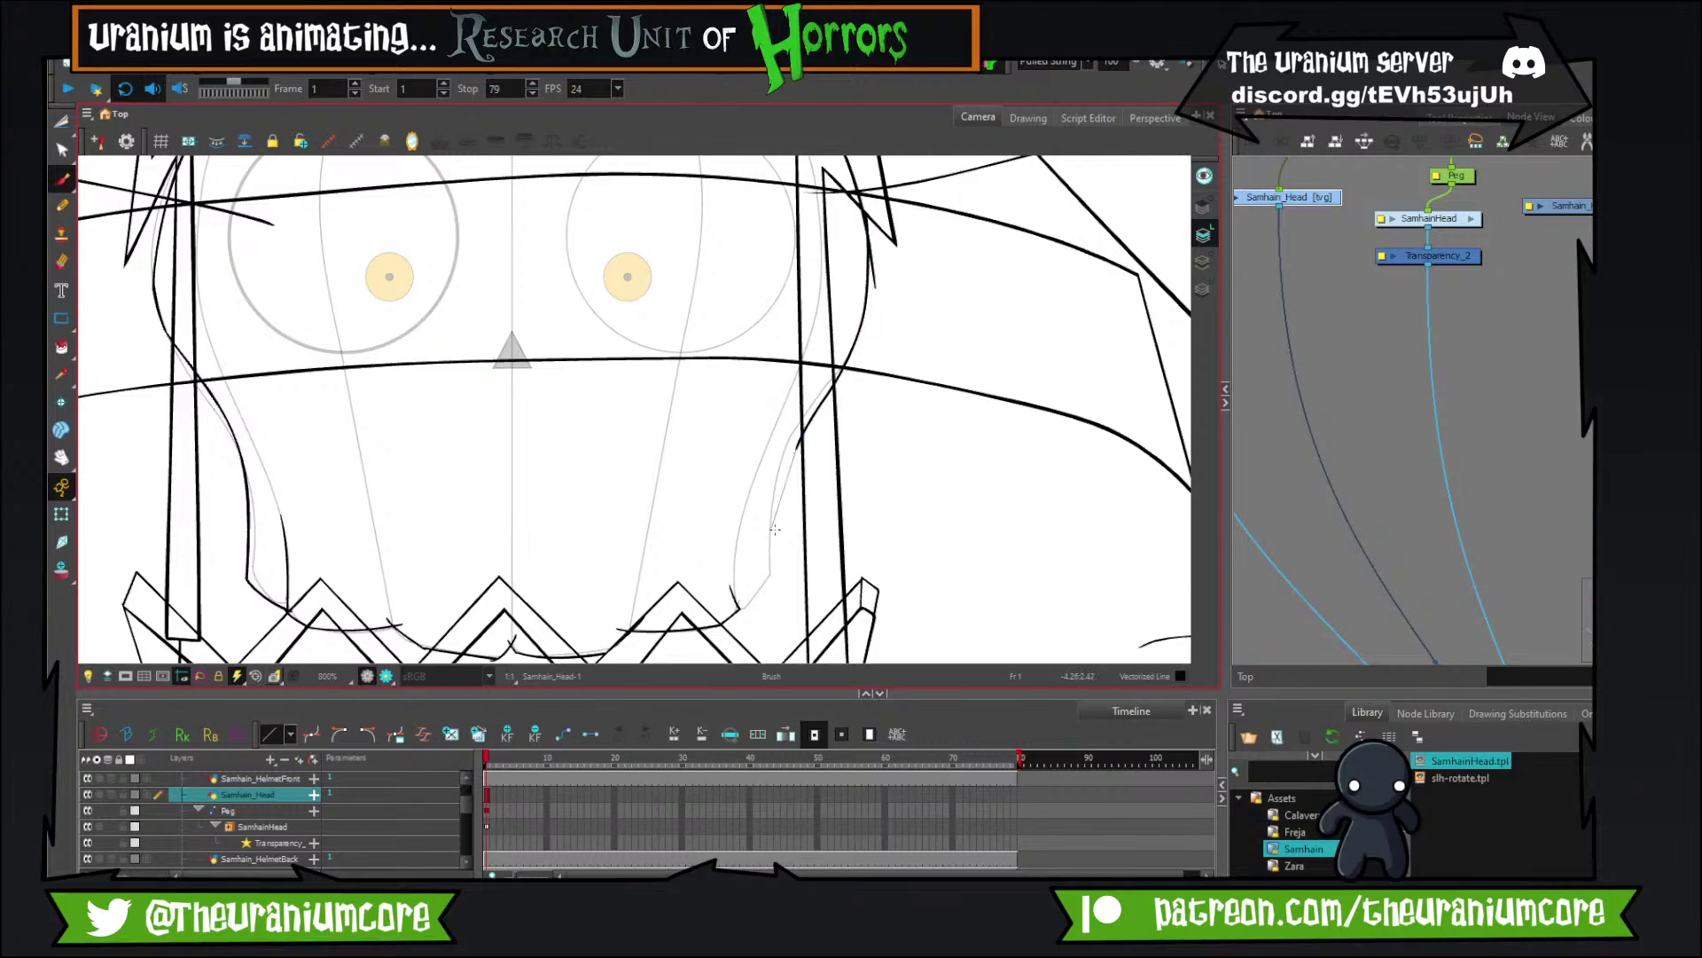
key("ctrl+z")
left_click_drag(869, 334, 844, 404)
key("ctrl+z")
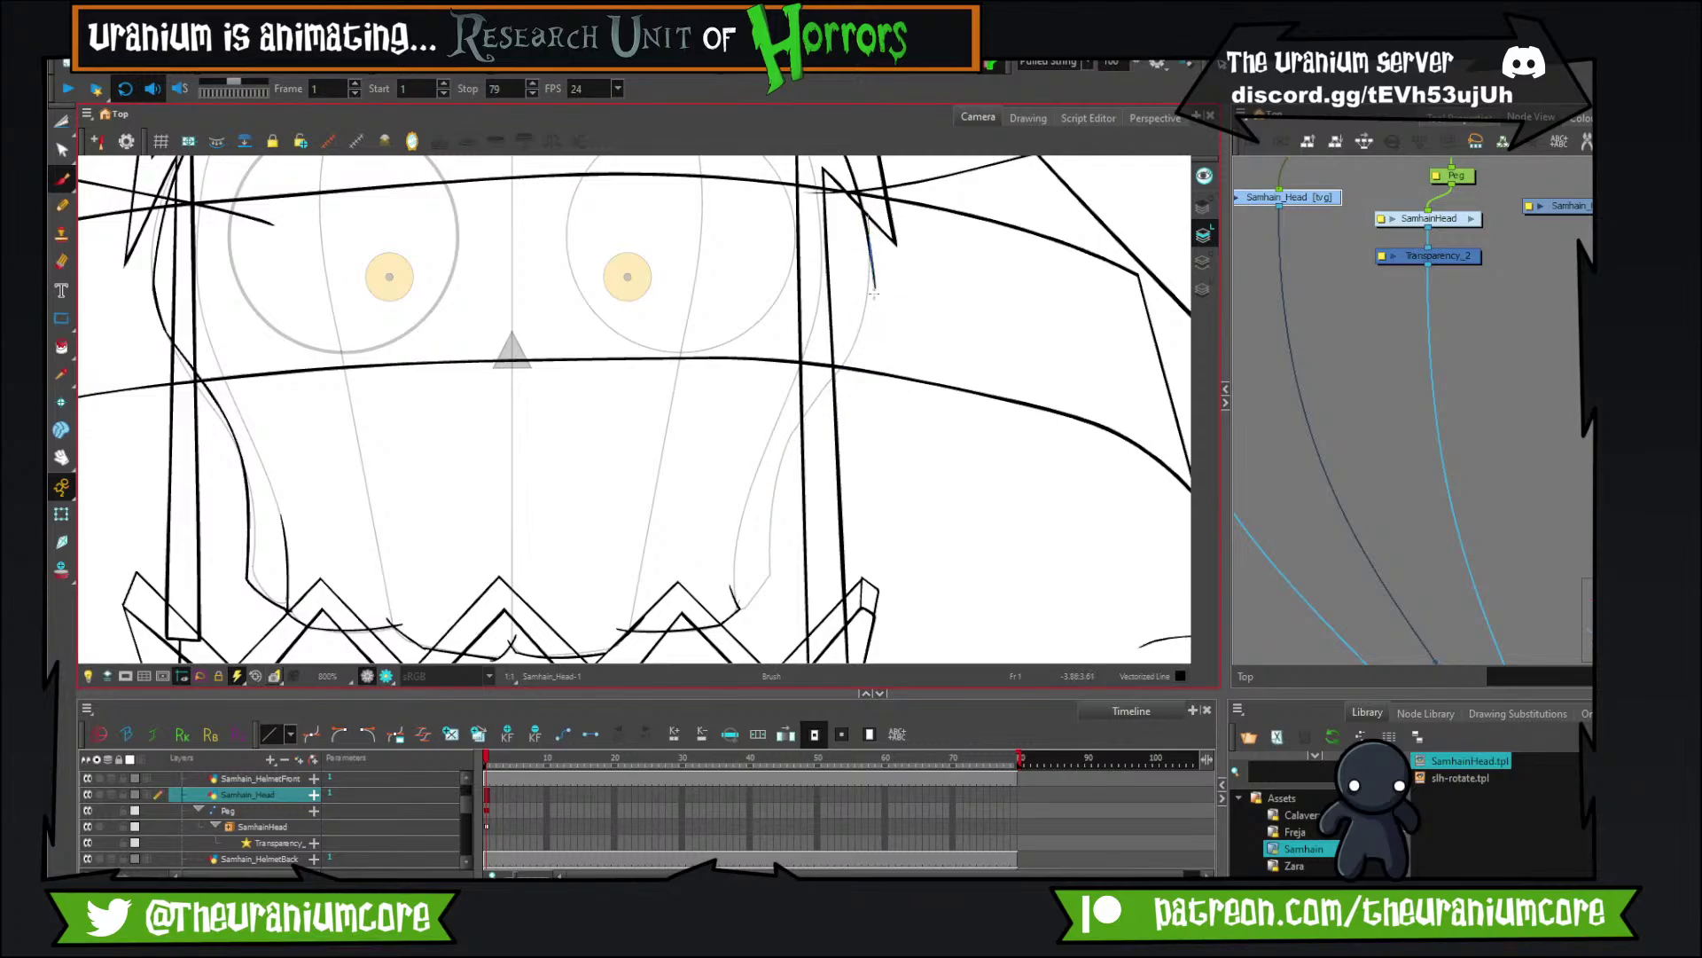
mouse_move(874, 291)
left_mouse_down()
mouse_move(780, 472)
mouse_move(760, 595)
mouse_move(775, 670)
left_mouse_up()
Draw the pumpkin's lower right corner, joining the right side line to the bottom curve.
scroll(808, 583, "up", 5)
left_click_drag(761, 417, 849, 366)
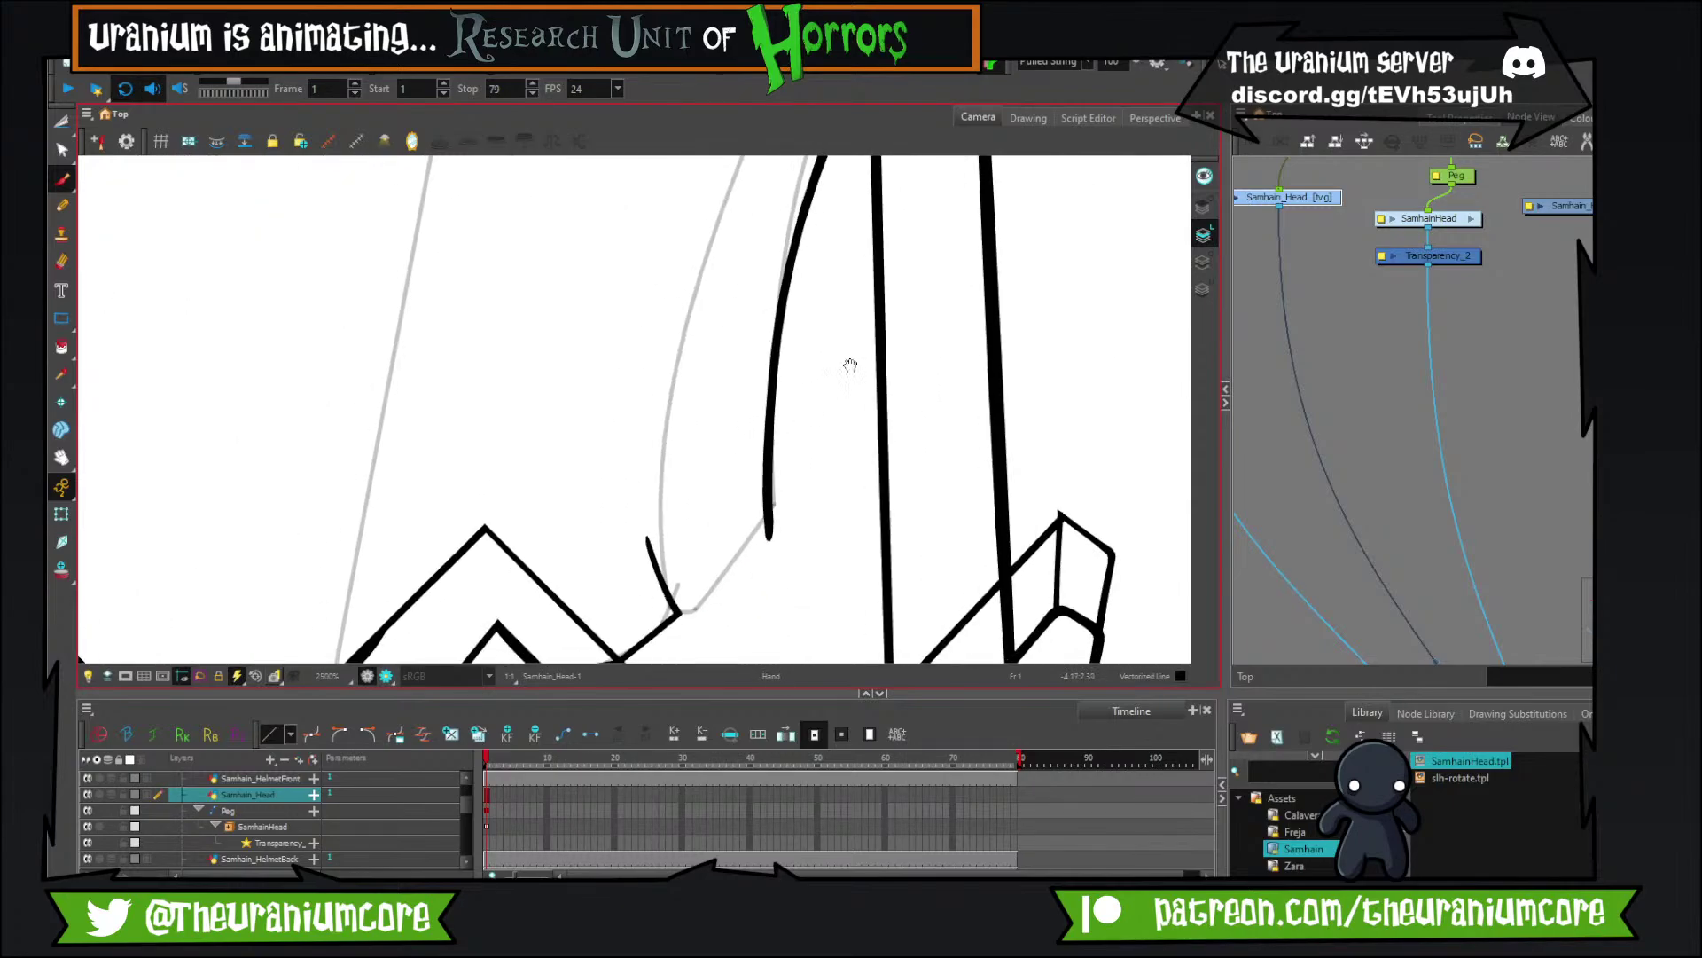
left_click_drag(705, 605, 786, 482)
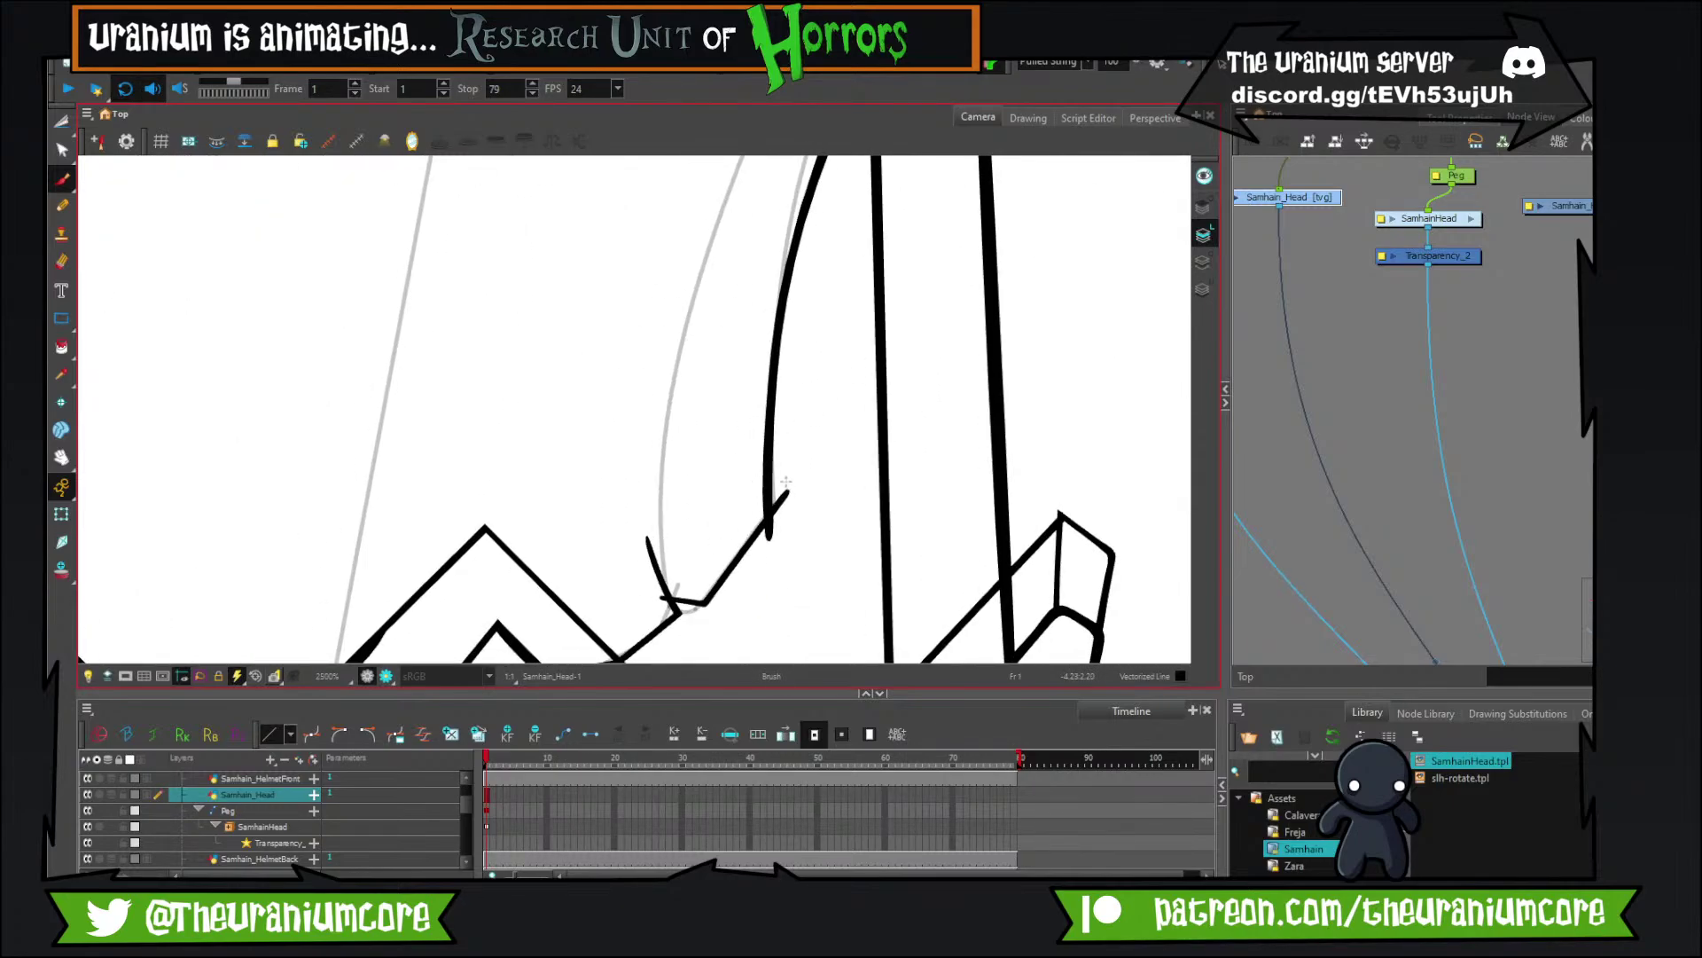
Trim the overshooting line ends around the pumpkin's lower right corner with the Cutter tool.
left_click(62, 121)
left_click_drag(624, 554, 833, 506)
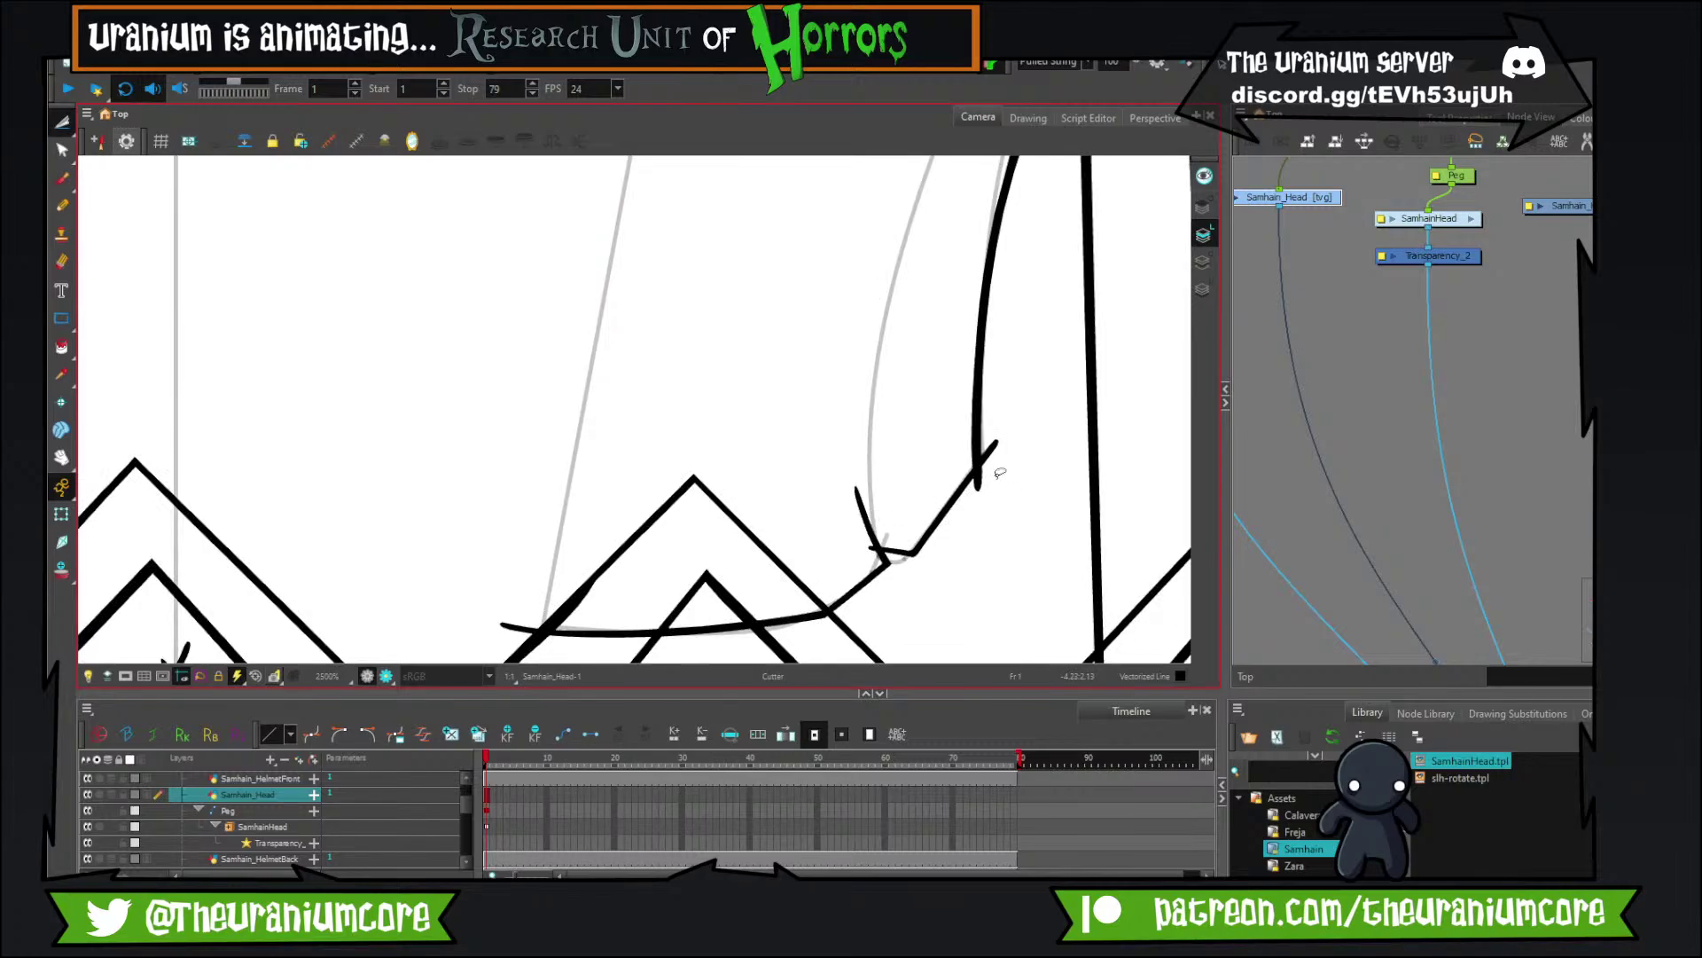
mouse_move(1000, 473)
left_mouse_down()
mouse_move(967, 481)
mouse_move(984, 425)
left_mouse_up()
left_click_drag(960, 570, 978, 501)
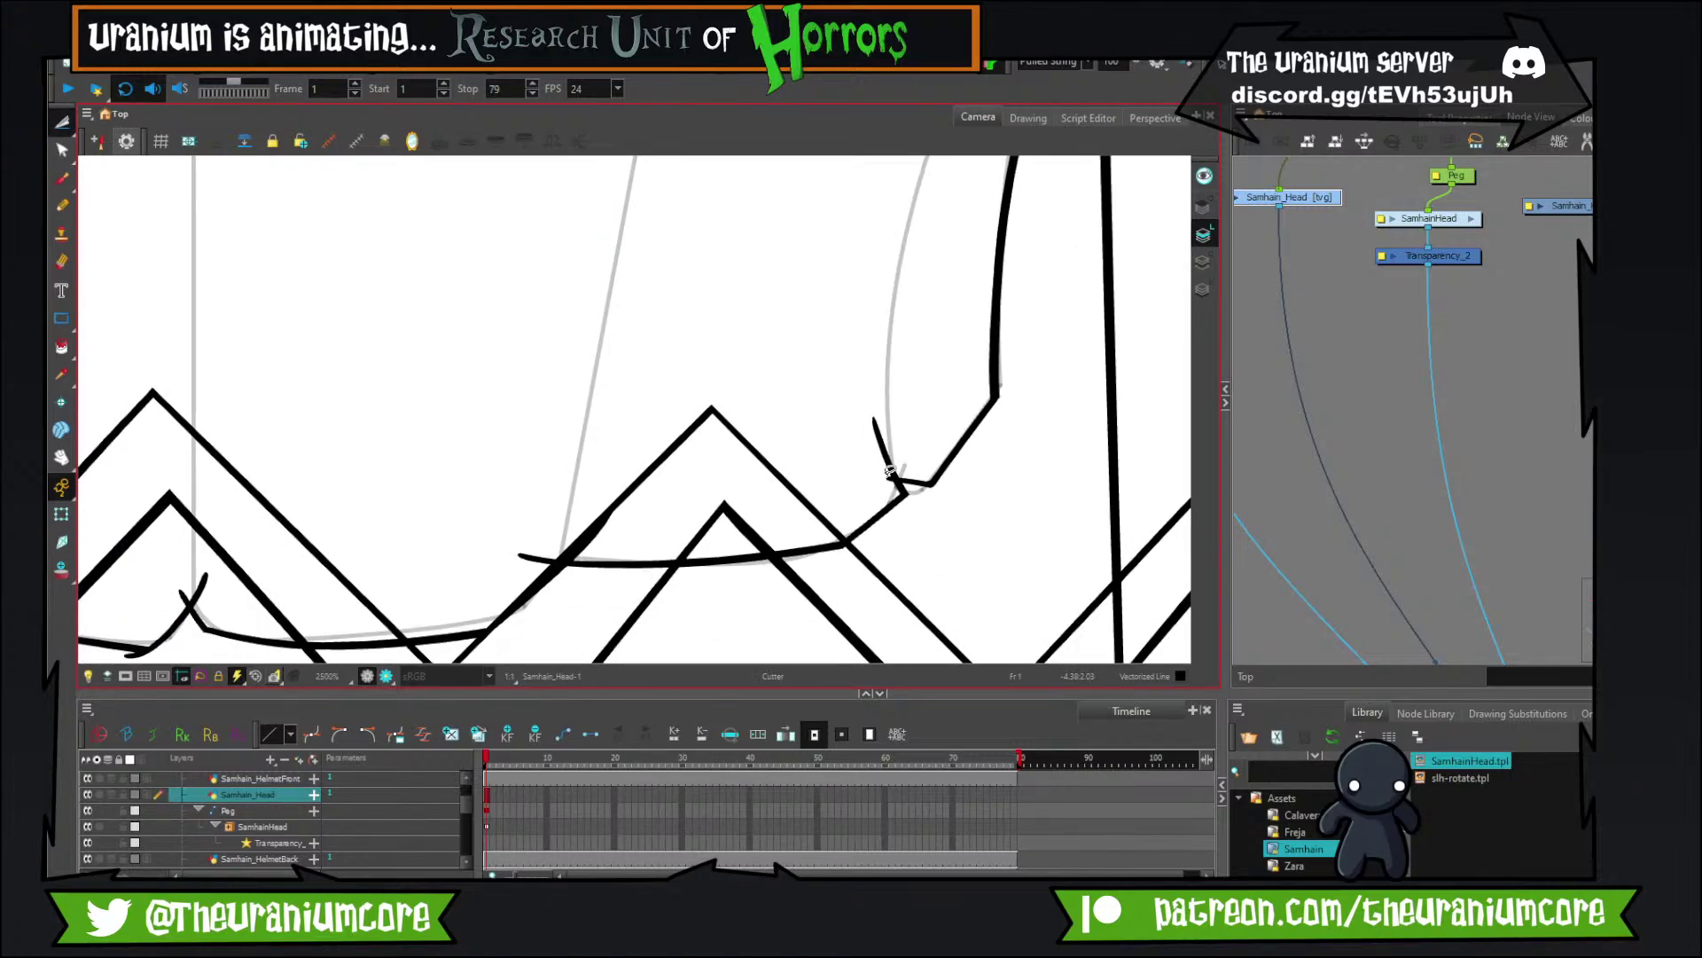
left_click_drag(889, 471, 886, 493)
left_click_drag(780, 453, 924, 409)
Disable the Samhain_HelmetBack node to hide the back of the helmet.
left_click(62, 178)
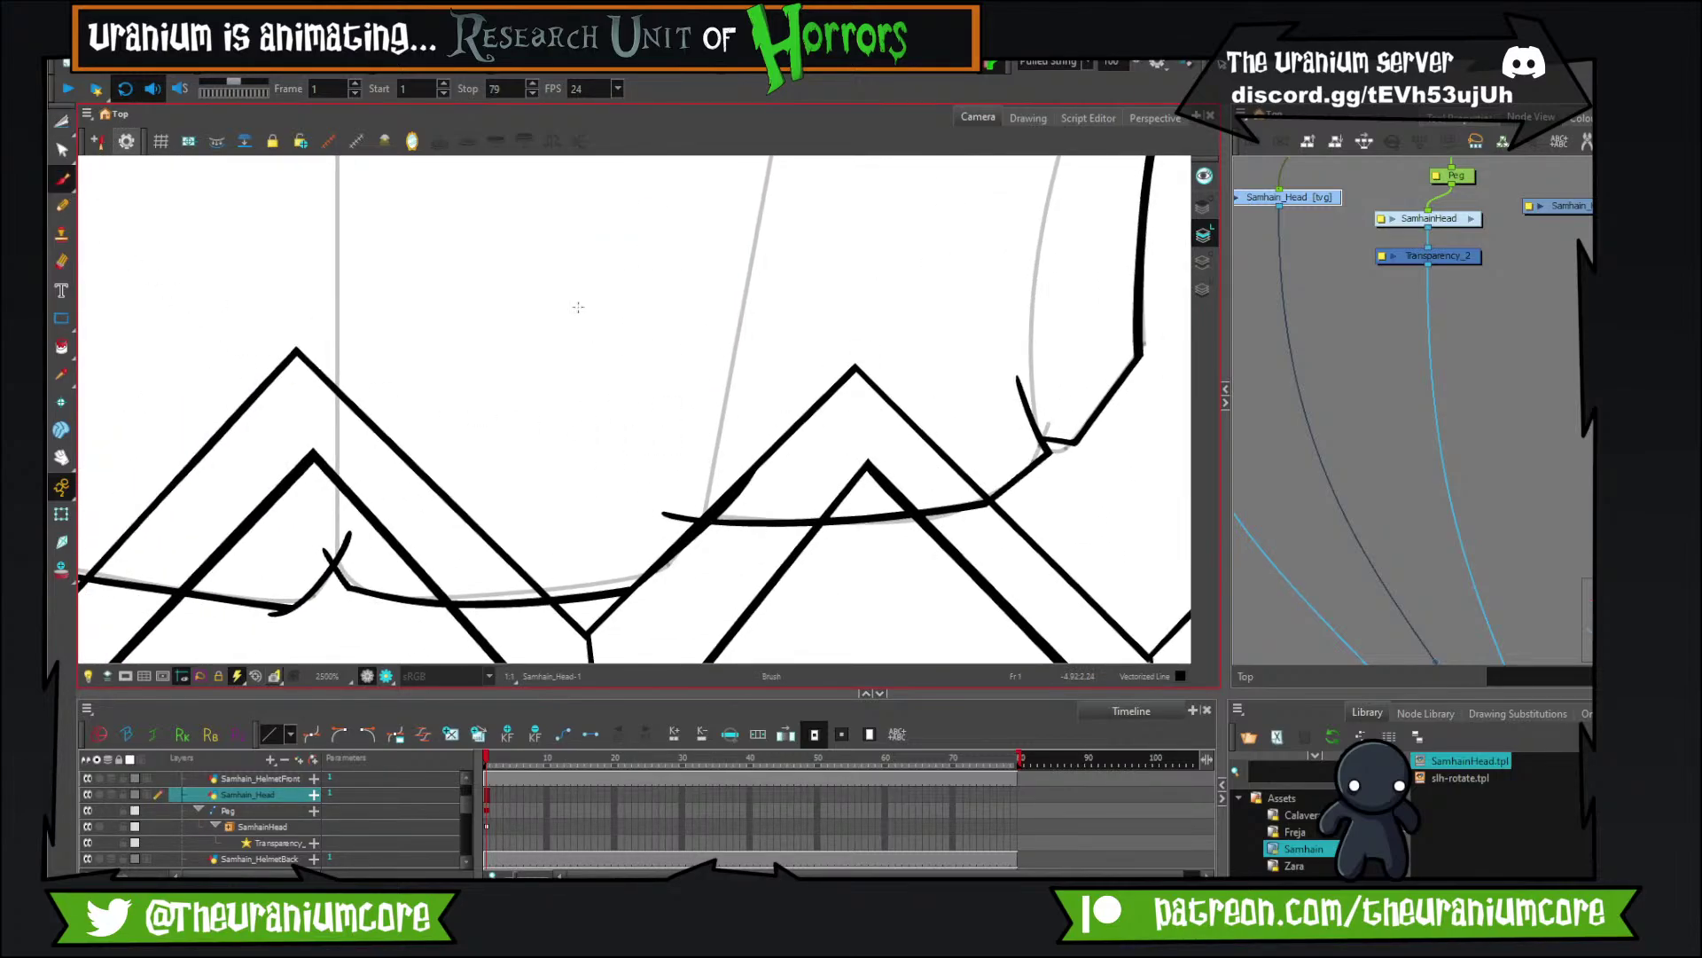
scroll(707, 376, "down", 13)
left_click_drag(630, 268, 687, 348)
scroll(688, 348, "up", 2)
scroll(1393, 321, "down", 2)
scroll(1479, 247, "up", 2)
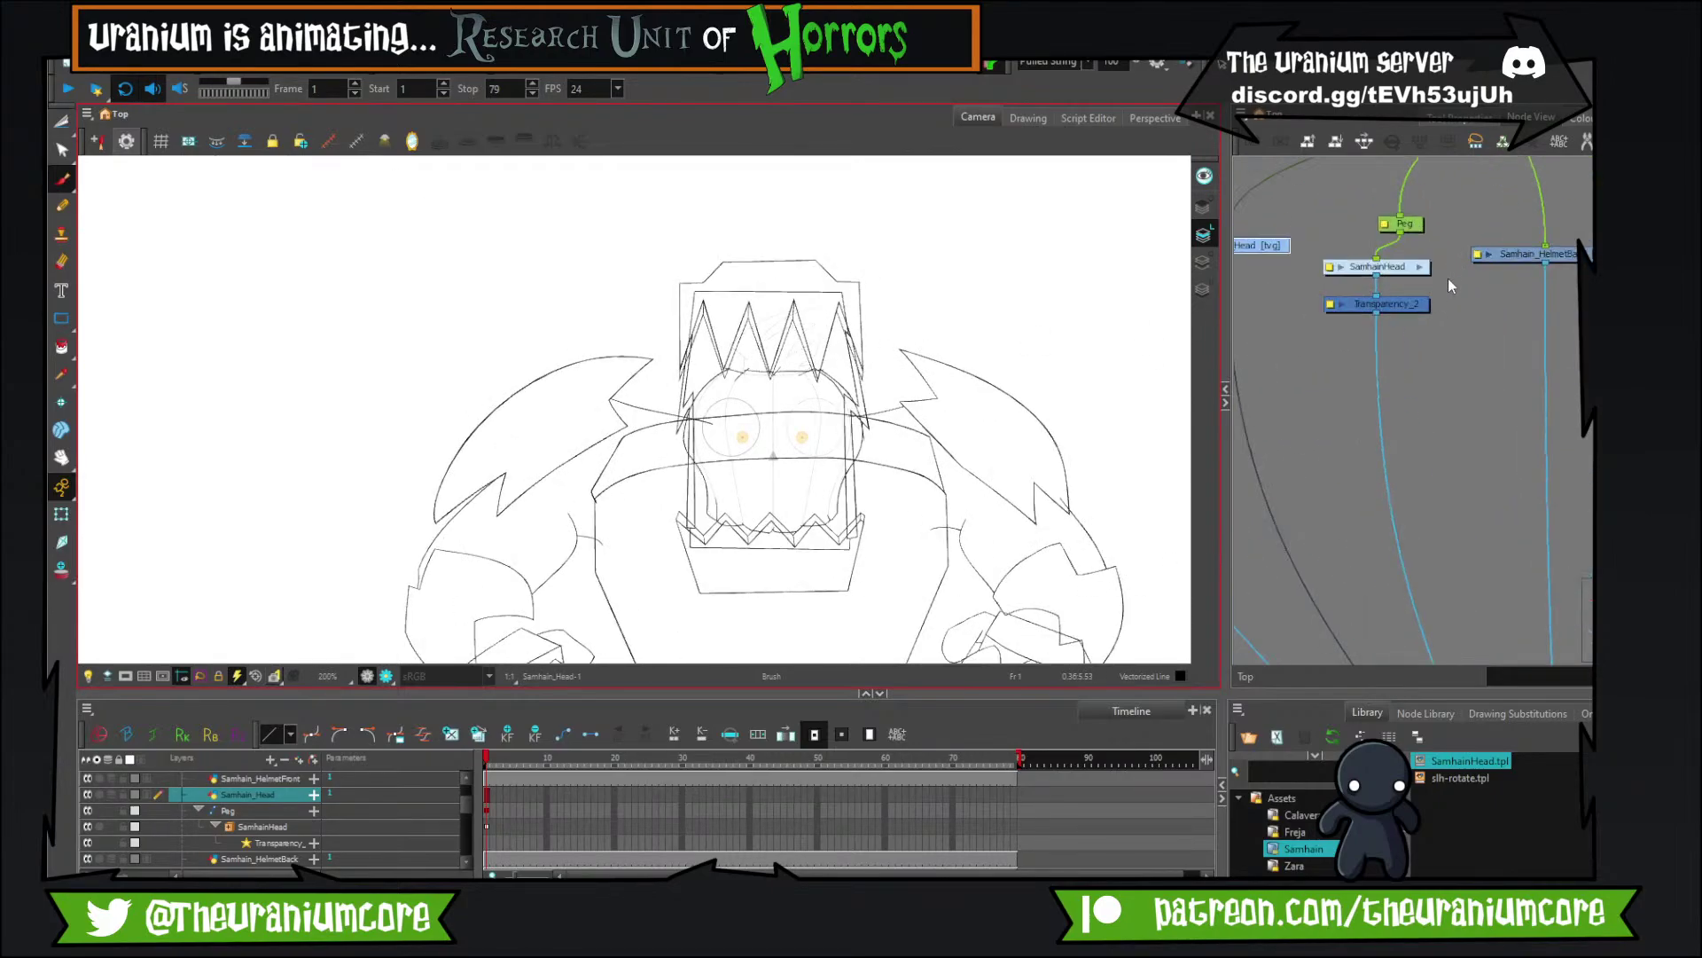
scroll(1450, 279, "down", 2)
scroll(1527, 278, "up", 2)
left_click(1507, 261)
key("d")
left_click(1556, 279)
scroll(1540, 297, "down", 3)
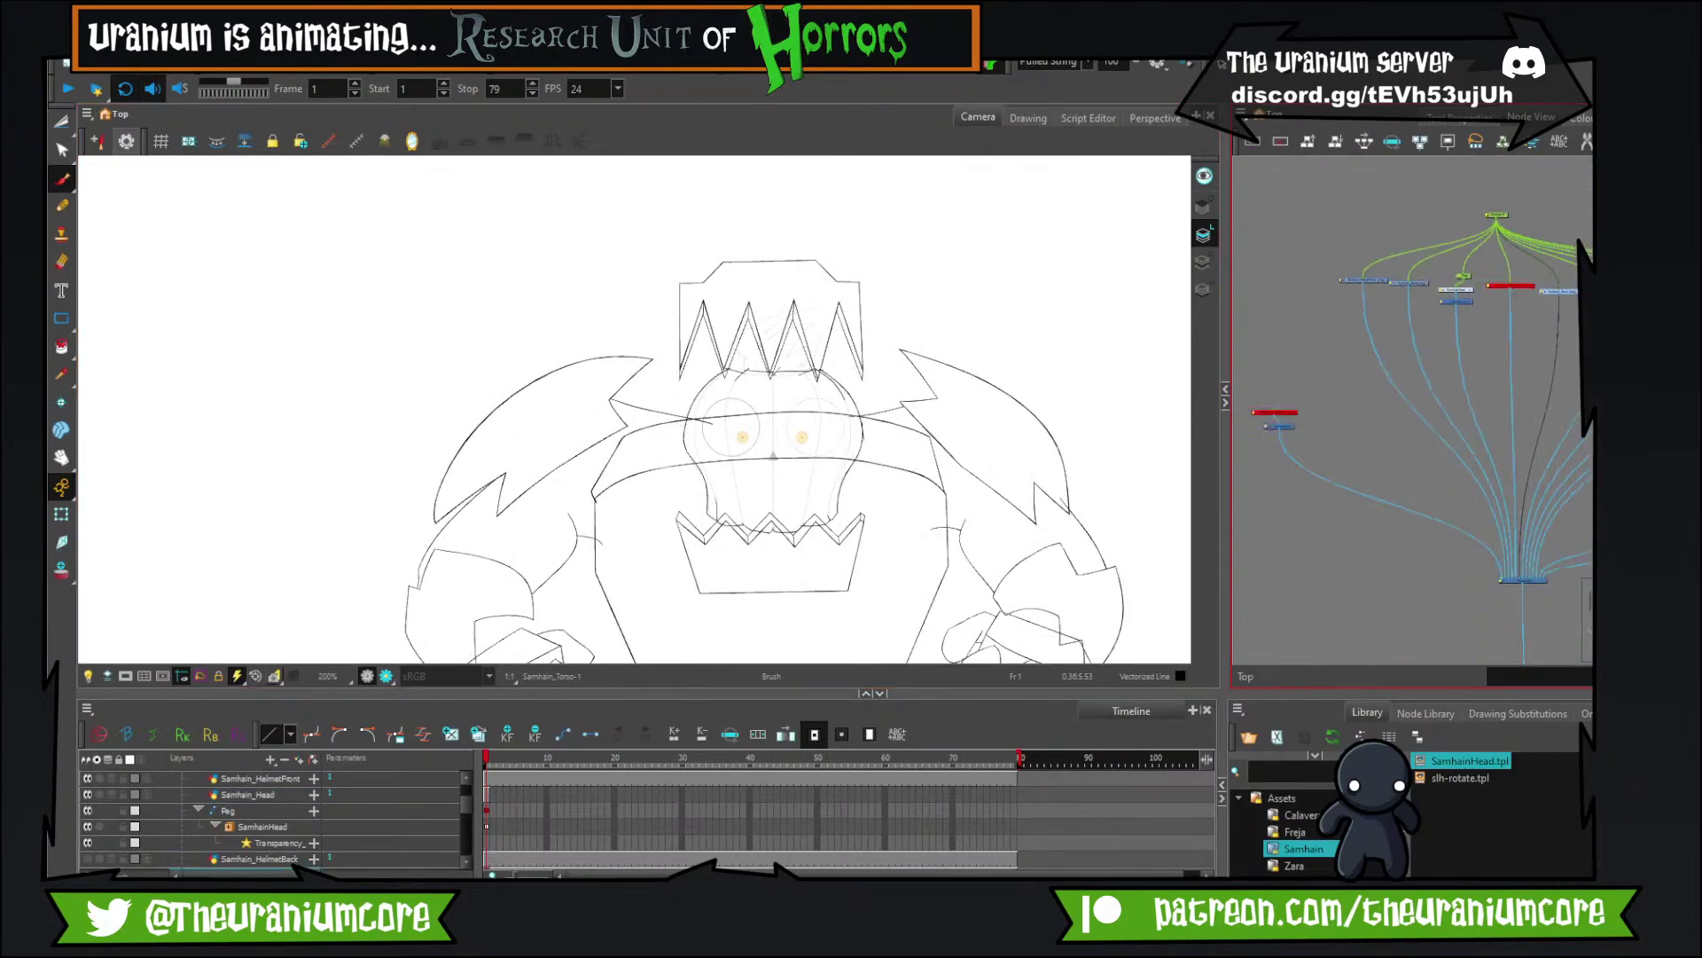
Disable the Samhain_HelmetFront node to hide the front of the helmet.
scroll(1587, 297, "up", 3)
left_click(1572, 293)
scroll(1551, 294, "down", 4)
scroll(1500, 294, "up", 2)
scroll(1415, 286, "down", 2)
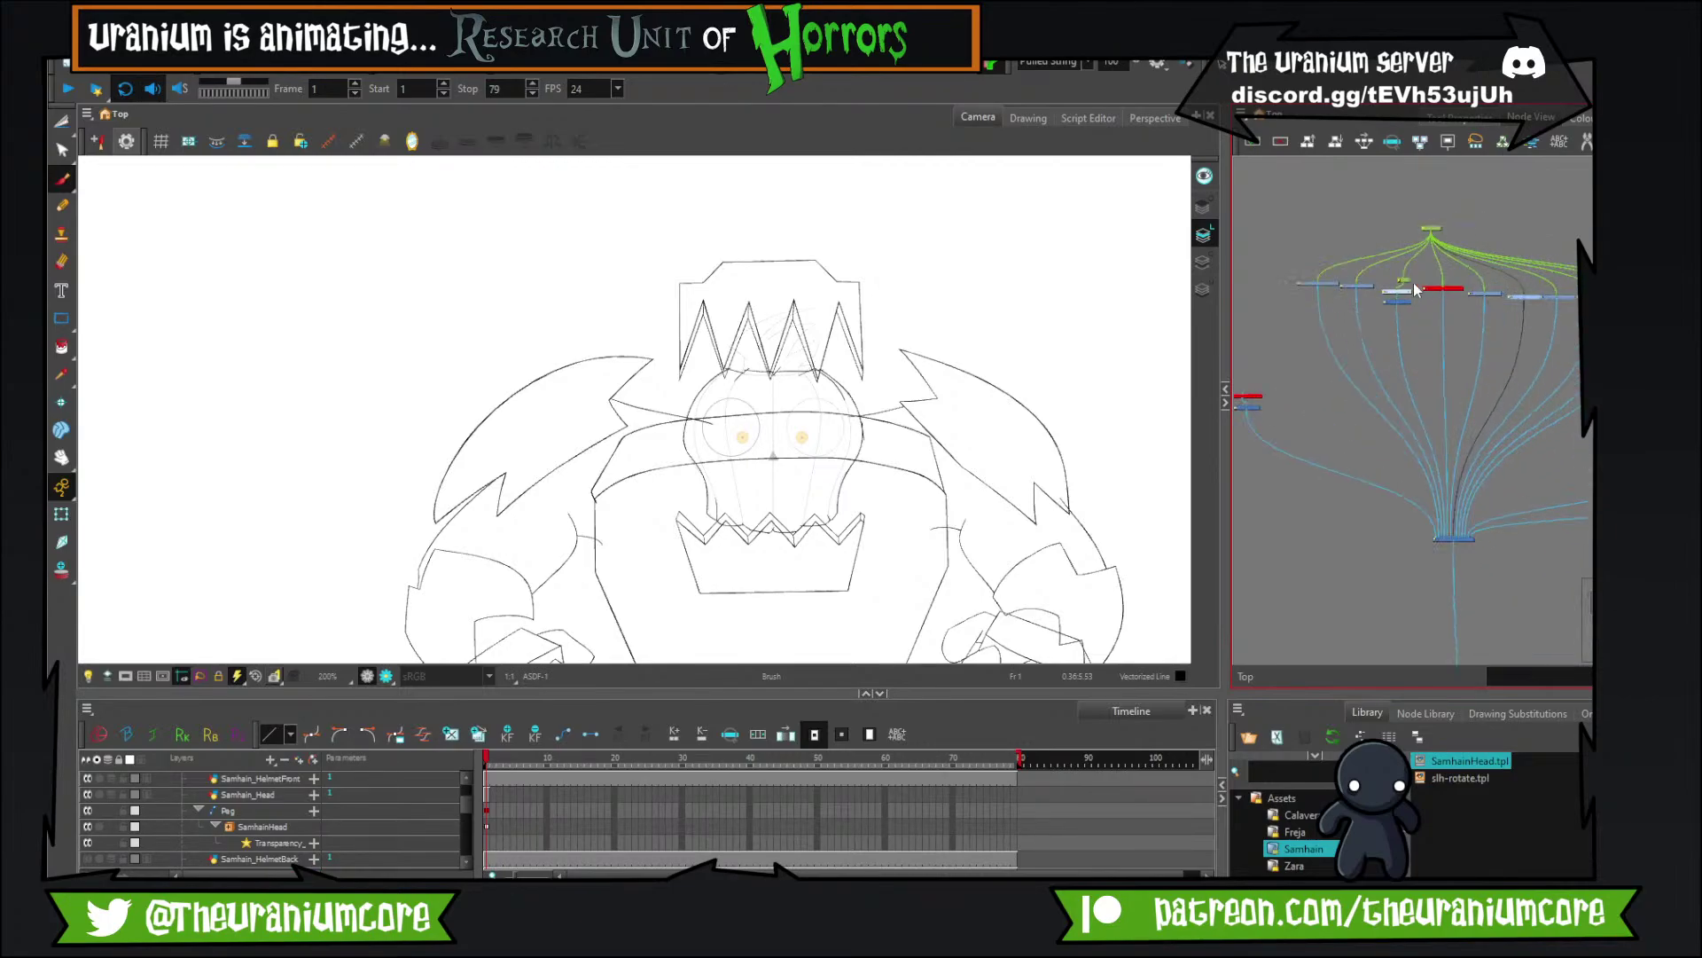
scroll(1414, 284, "up", 2)
left_click(1310, 298)
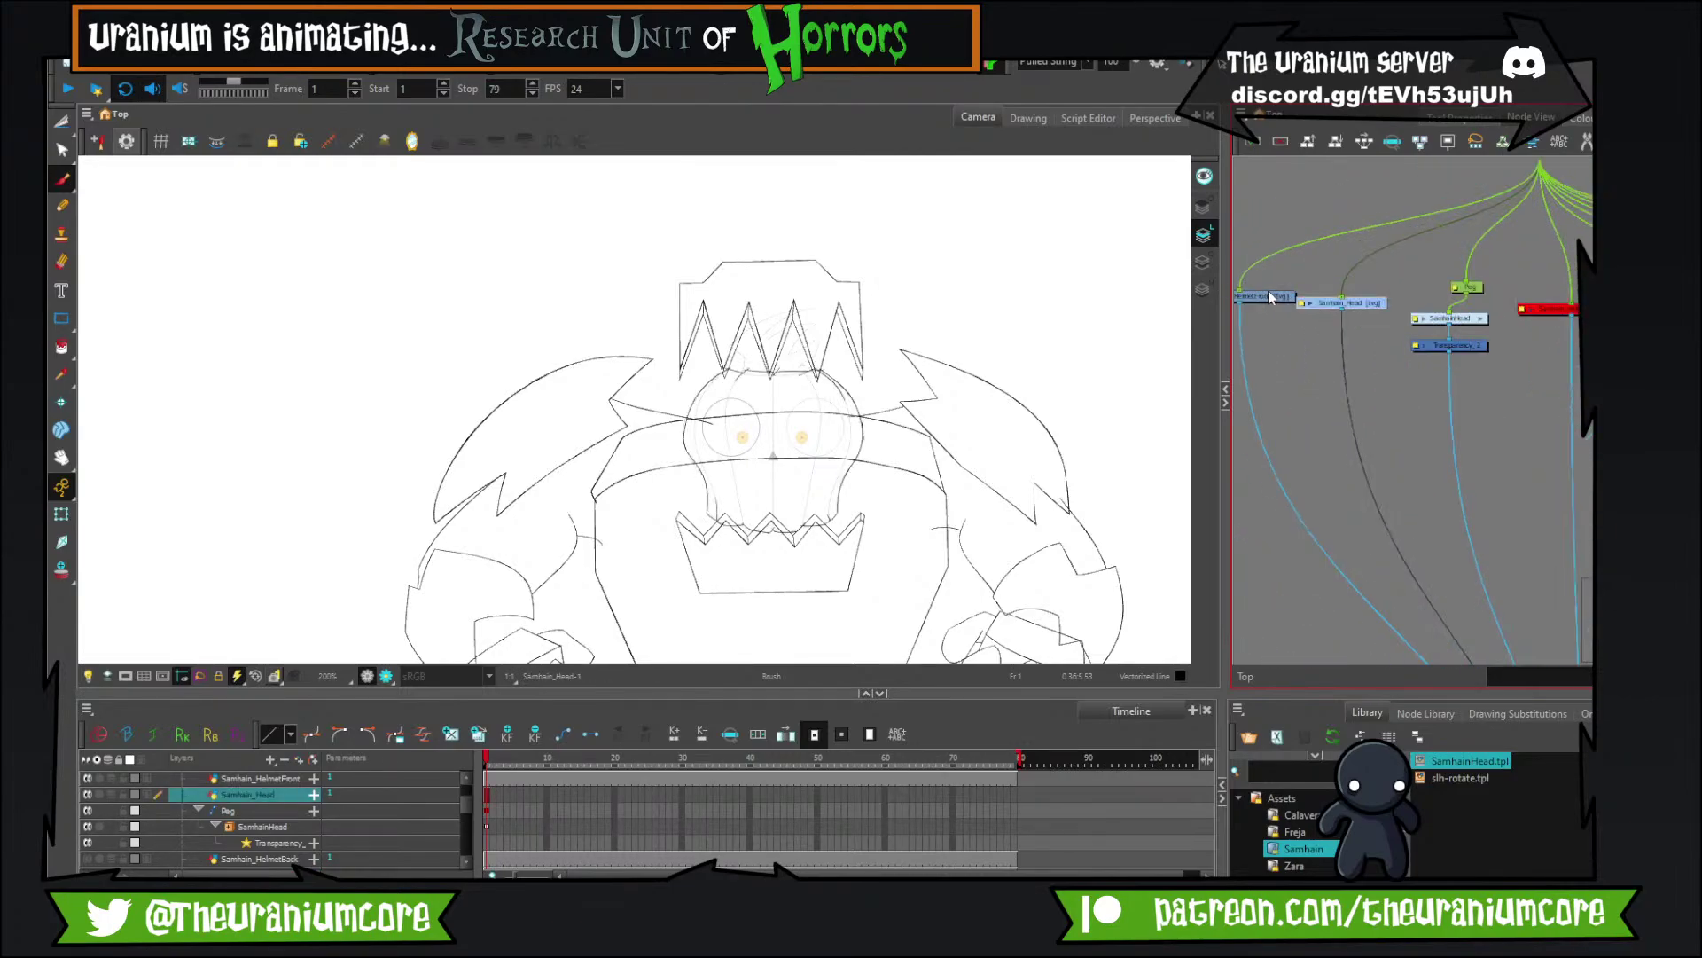
left_click(1268, 302)
Select the Samhain_Head drawing node again for further drawing on the pumpkin head.
scroll(1268, 302, "up", 3)
left_click(1329, 373)
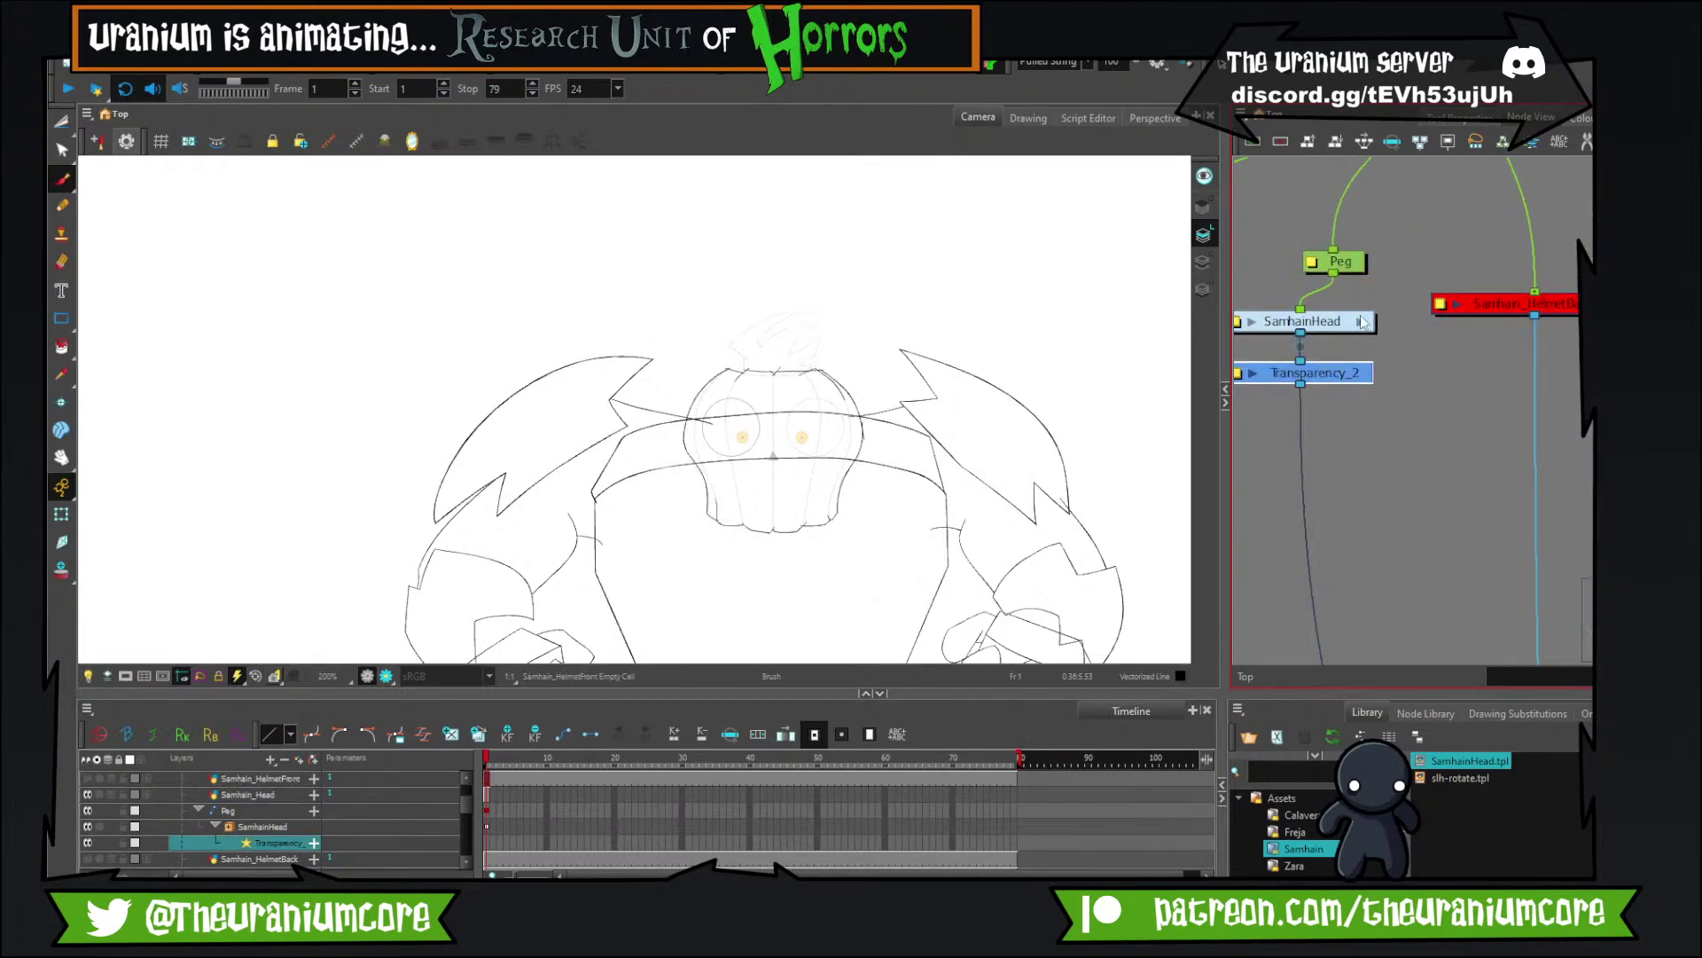
left_click(1342, 322)
scroll(1407, 364, "down", 3)
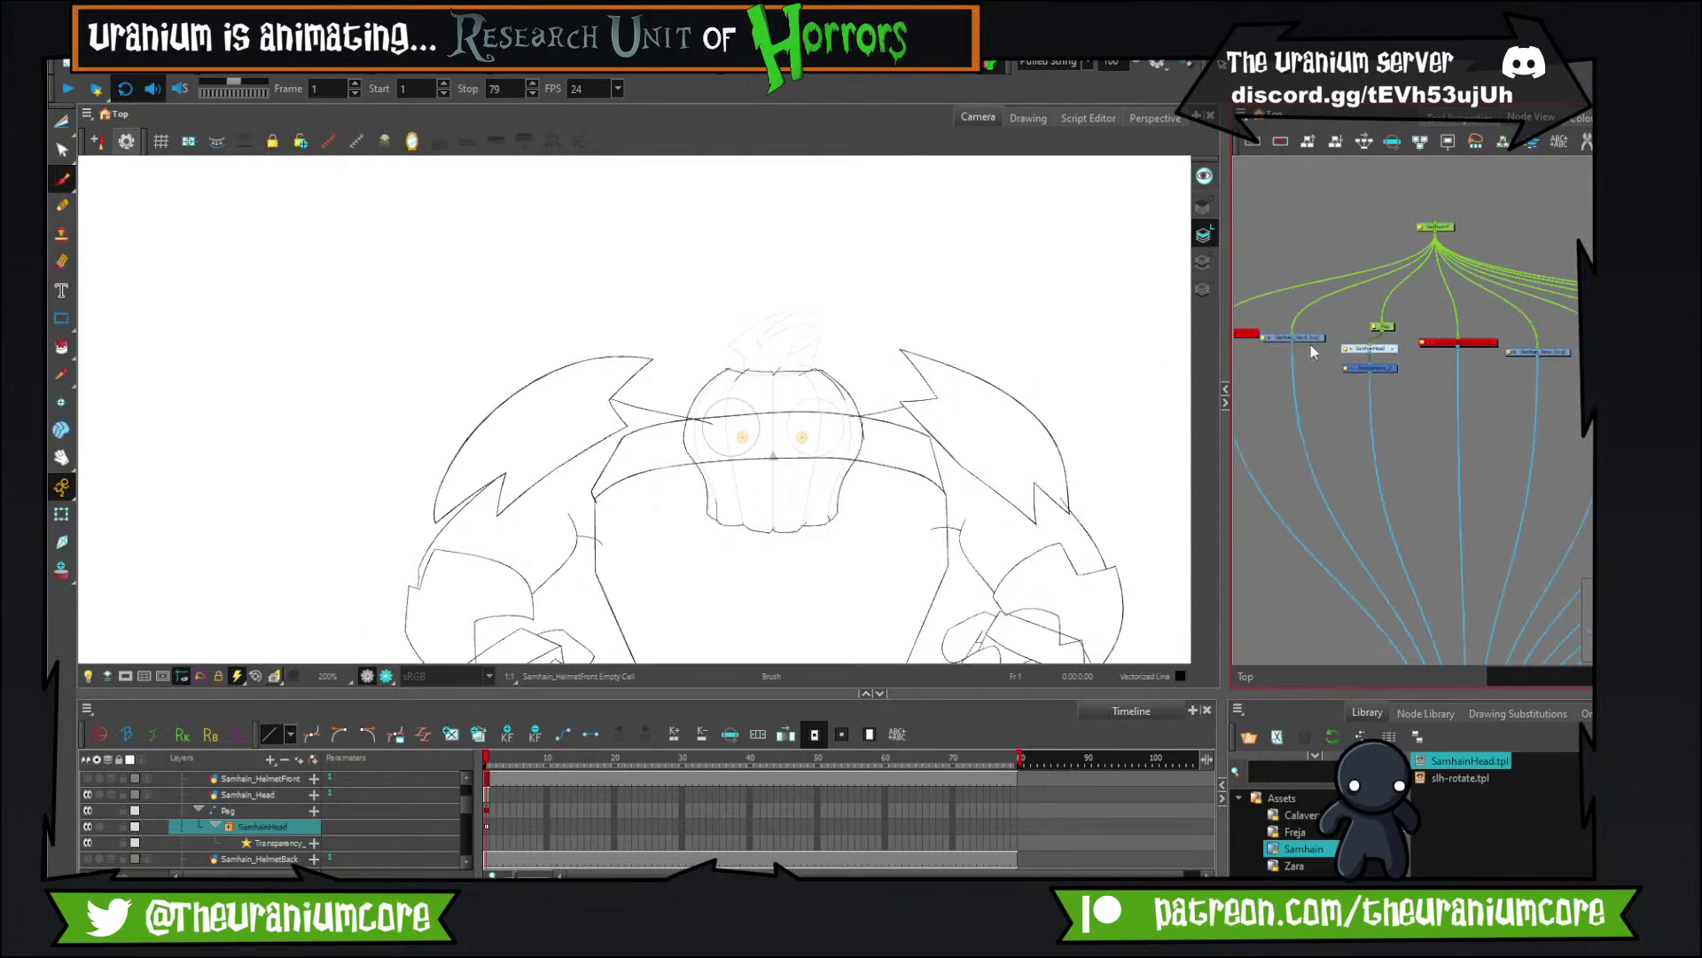
scroll(1295, 339, "up", 3)
left_click(1290, 330)
scroll(931, 452, "up", 5)
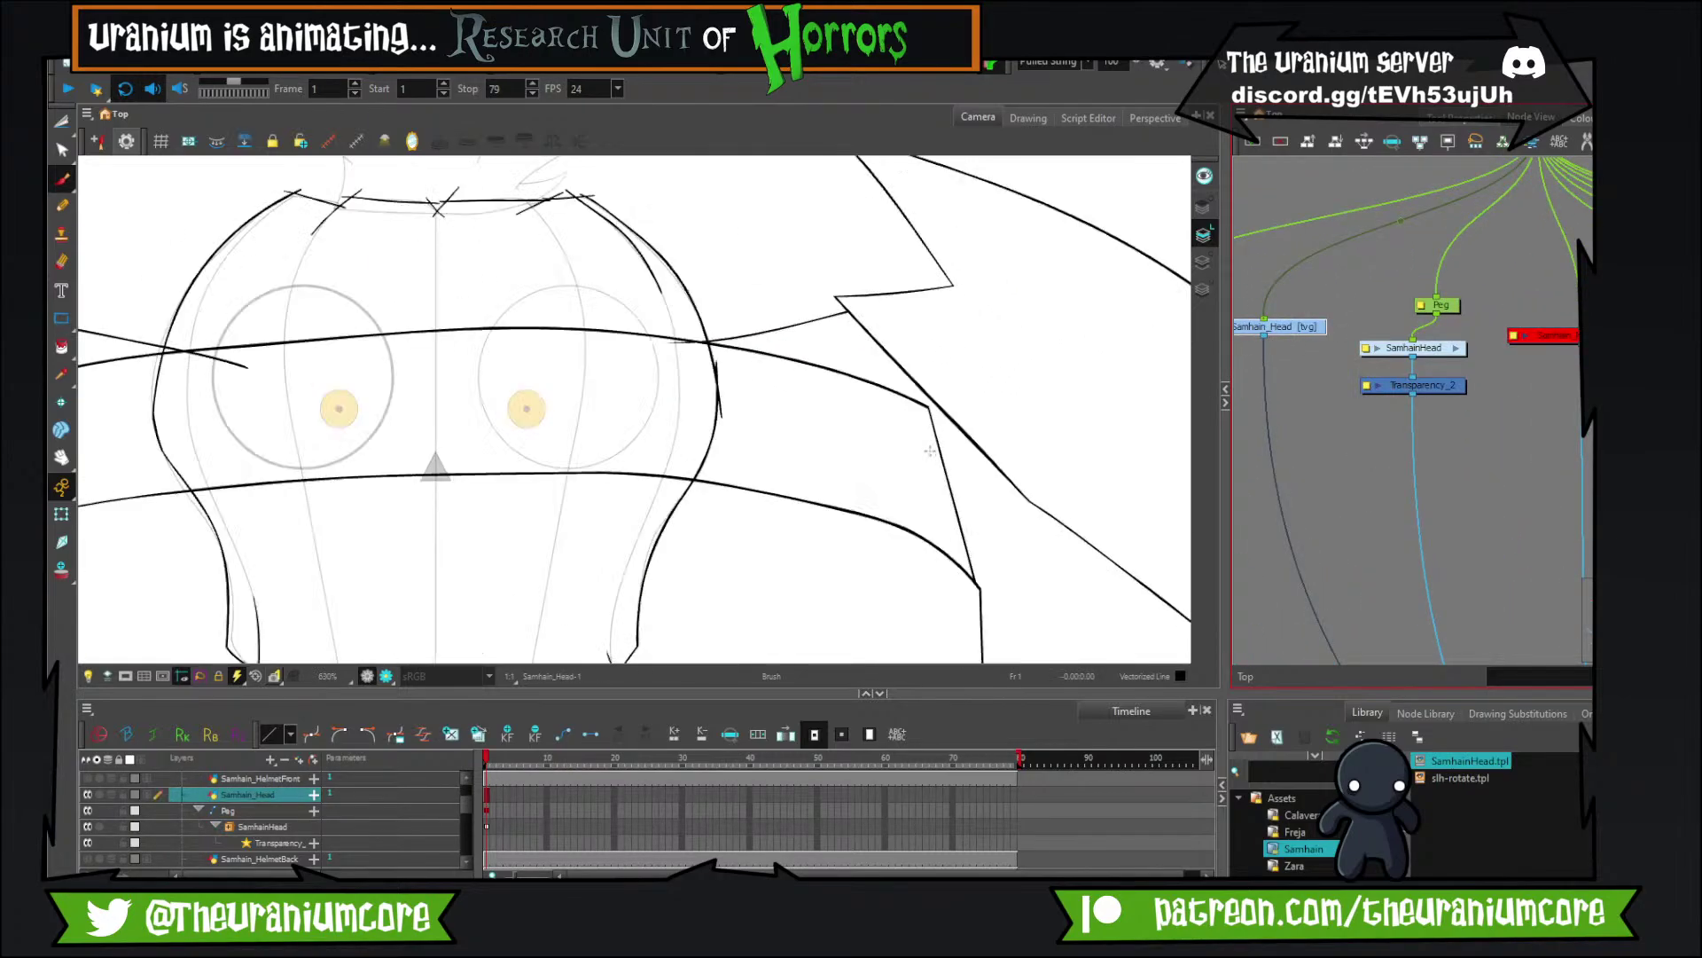
Trim the overshooting stroke ends where the scallops meet along the bottom edge of the pumpkin head with the Cutter.
left_click_drag(436, 357, 597, 339)
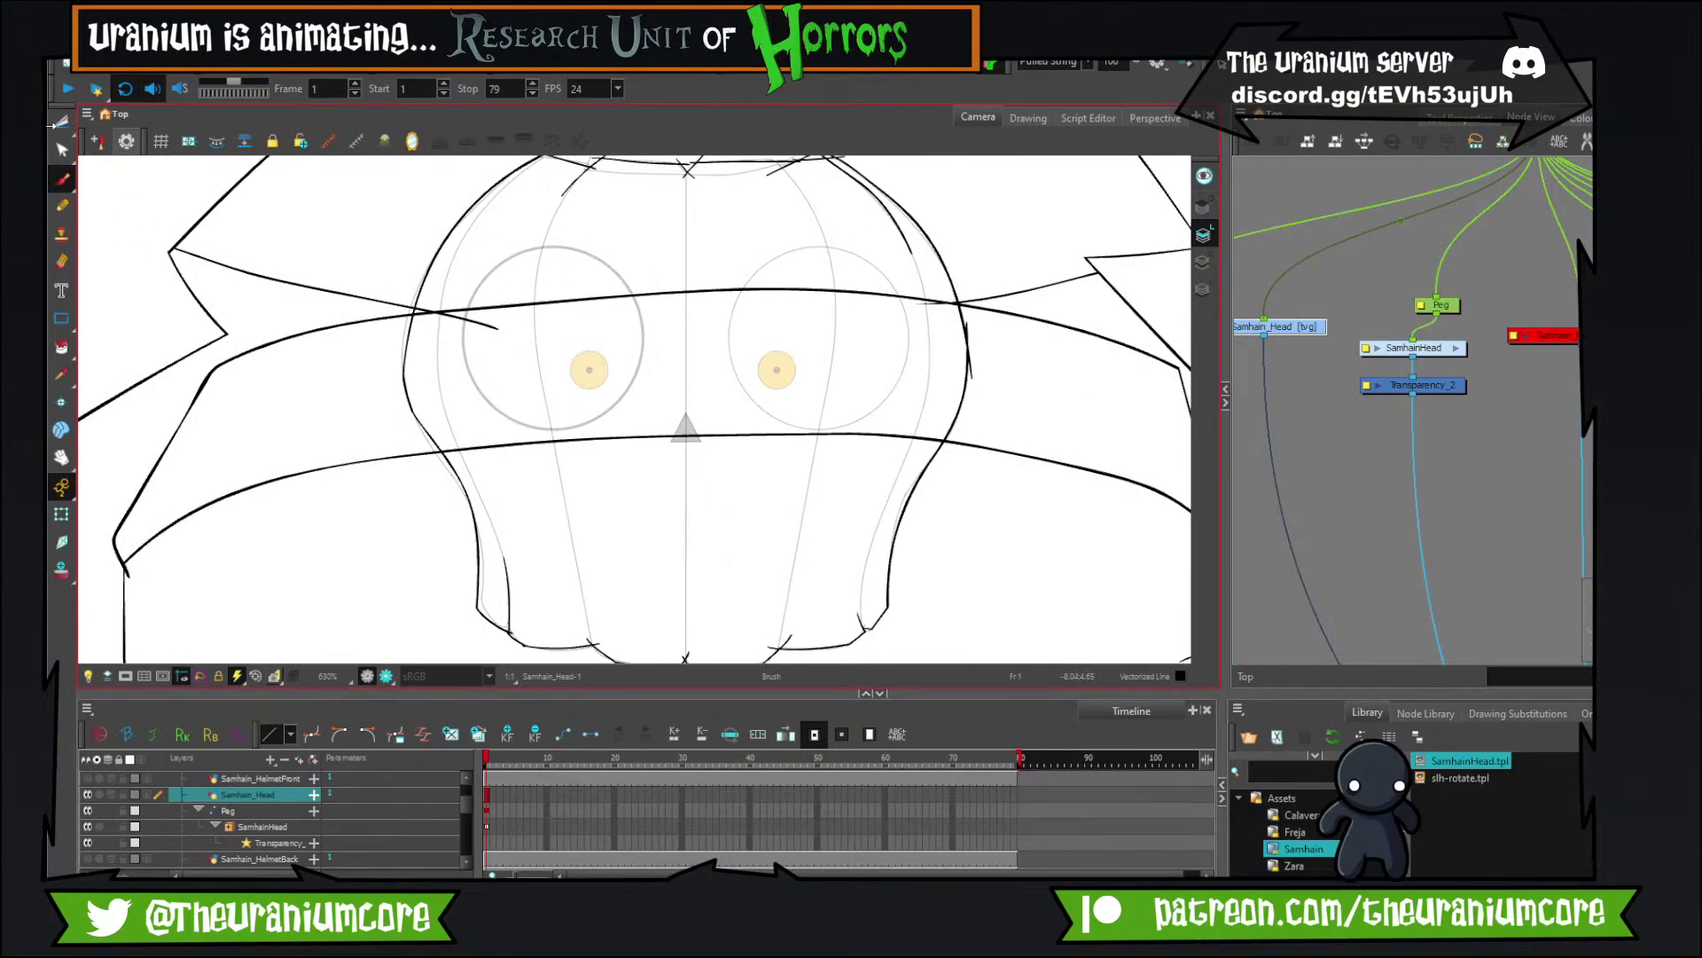
left_click_drag(551, 411, 600, 289)
scroll(540, 421, "up", 3)
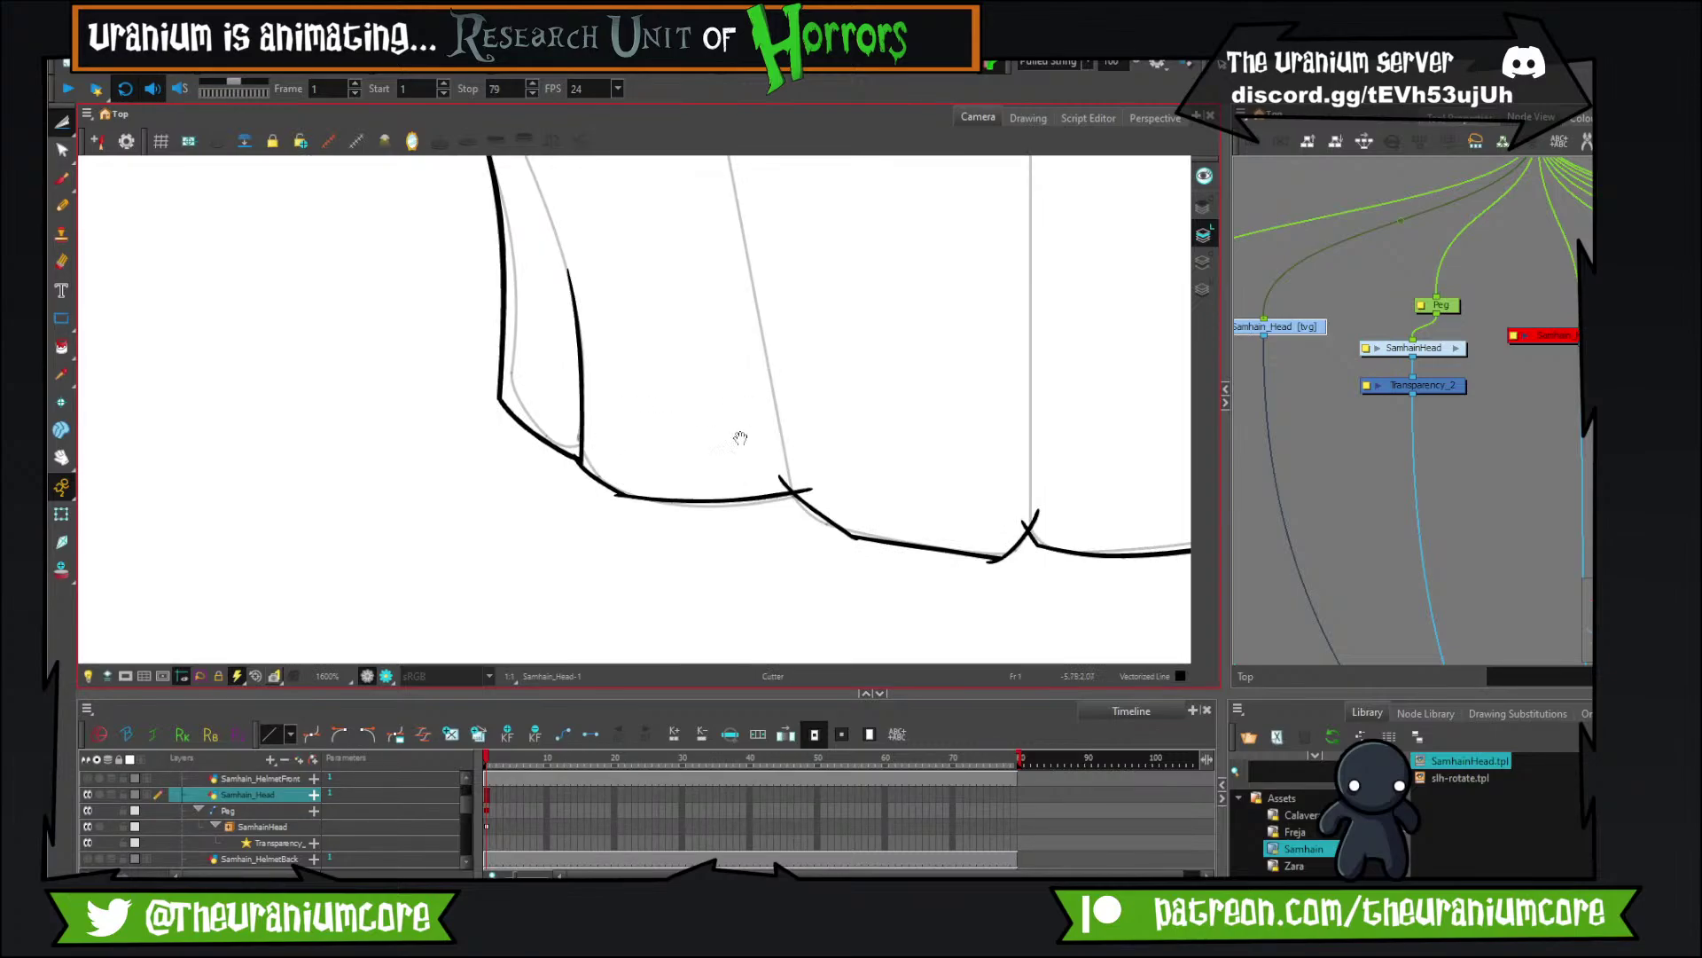
mouse_move(741, 438)
left_mouse_down()
mouse_move(714, 426)
mouse_move(607, 457)
left_mouse_up()
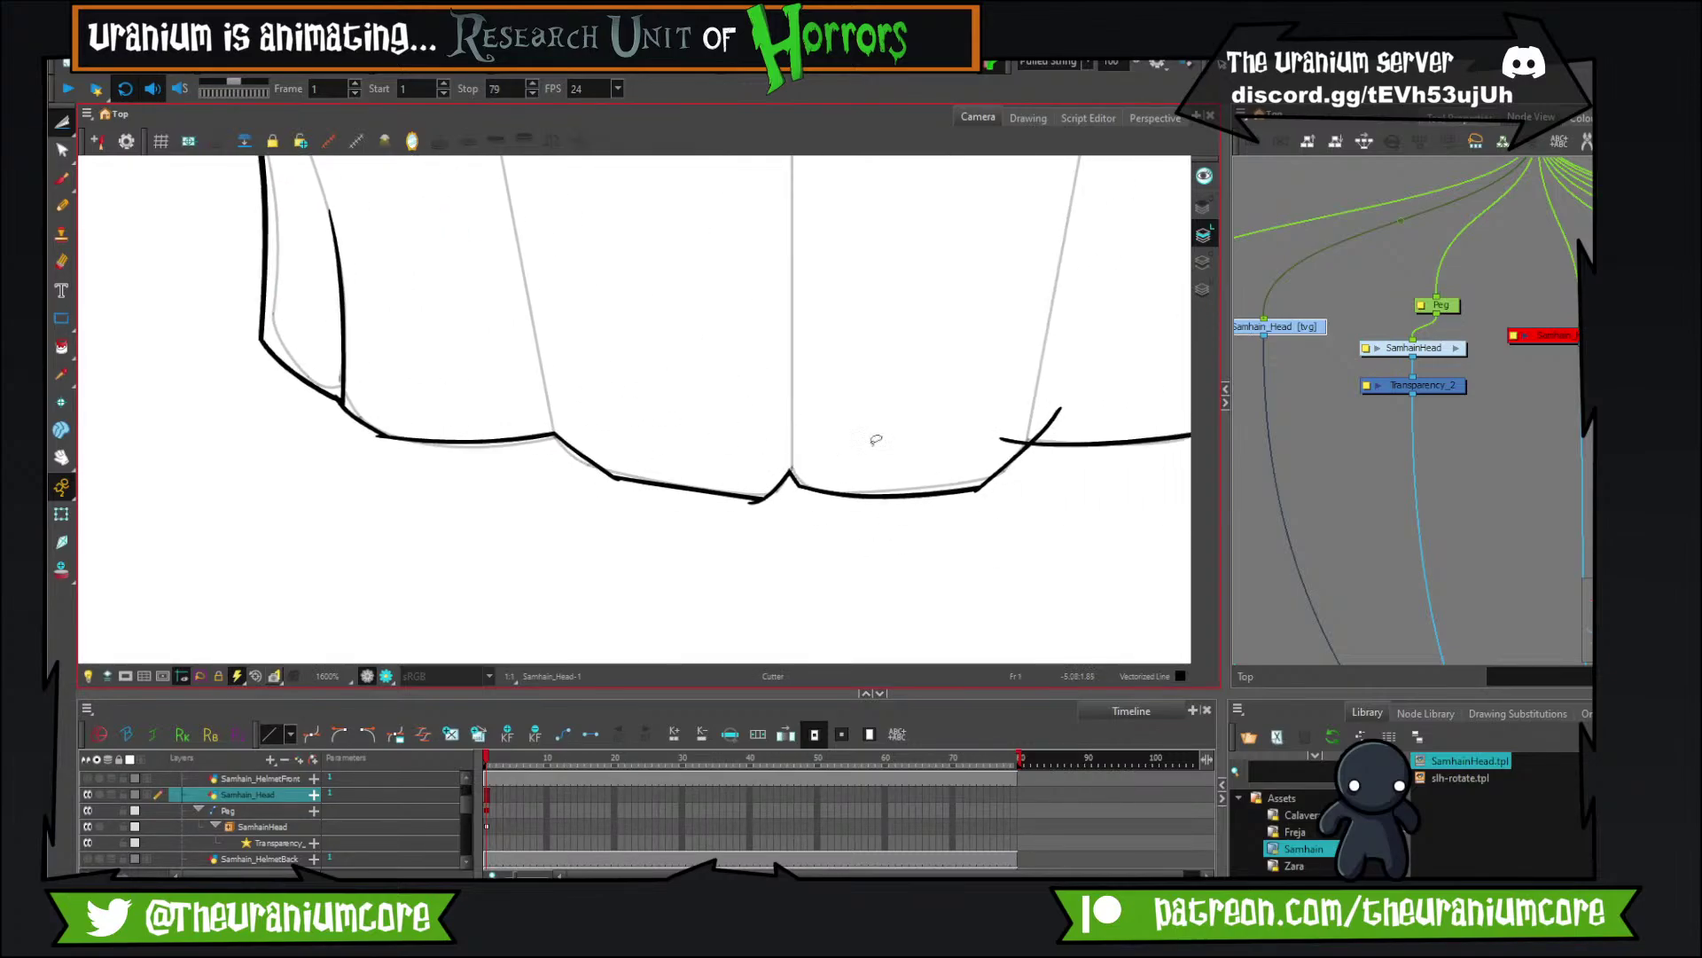
left_click_drag(876, 440, 680, 515)
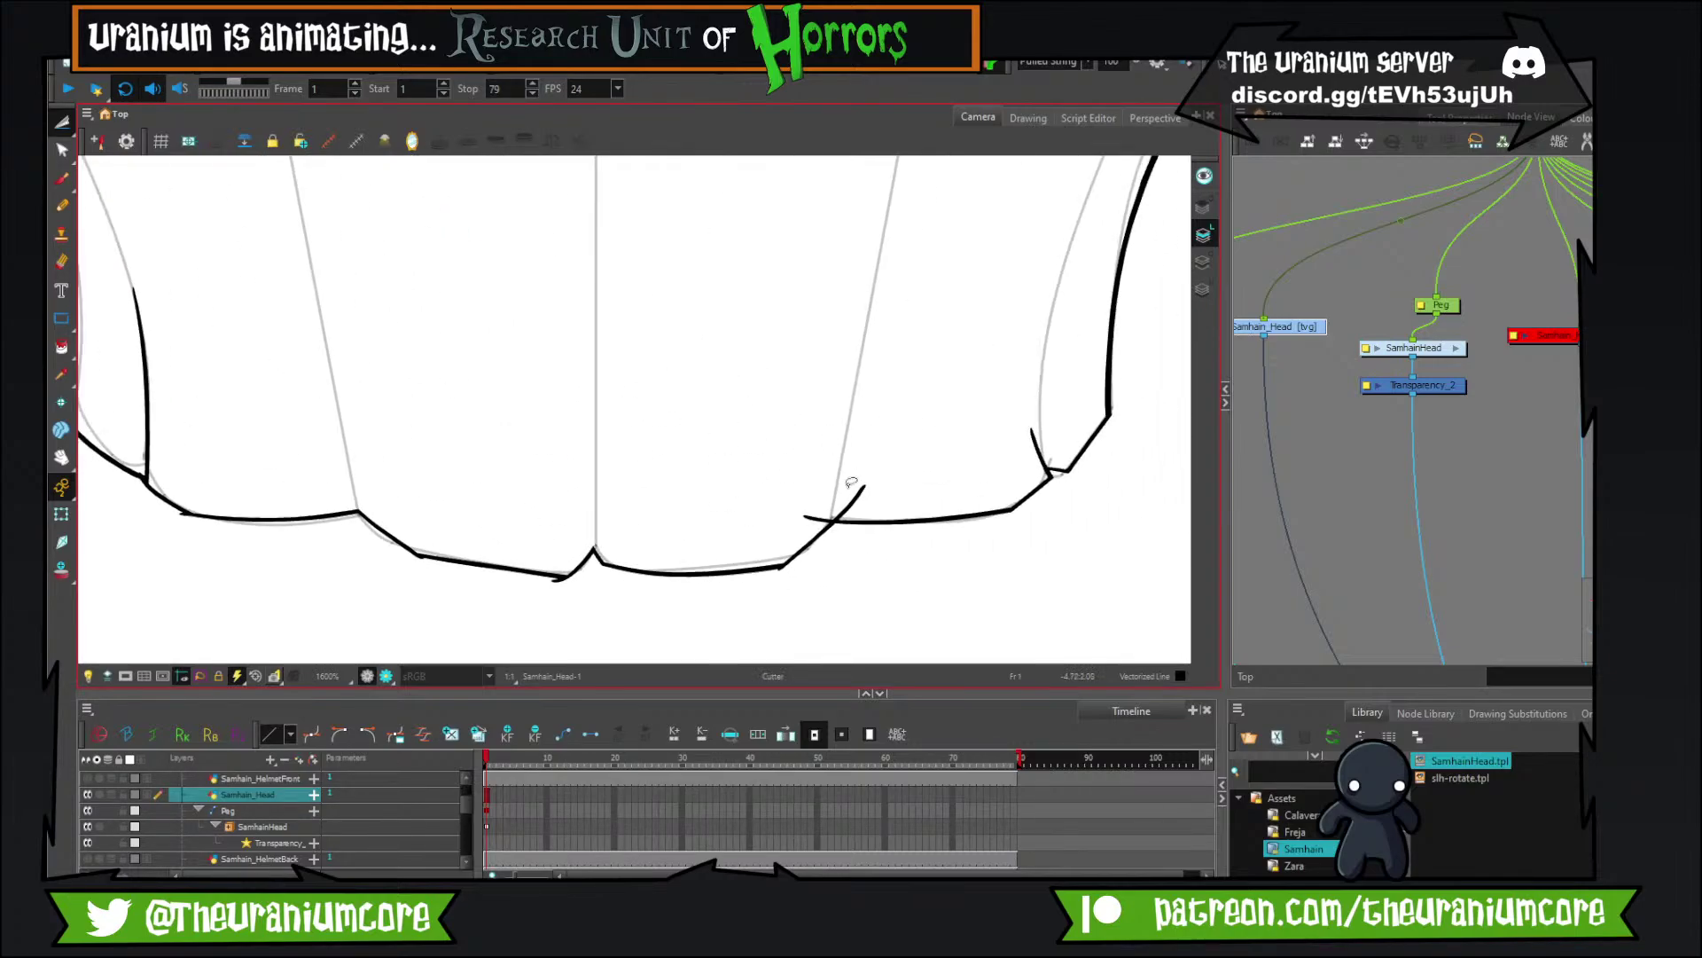
left_click_drag(852, 483, 874, 487)
left_click_drag(880, 479, 681, 502)
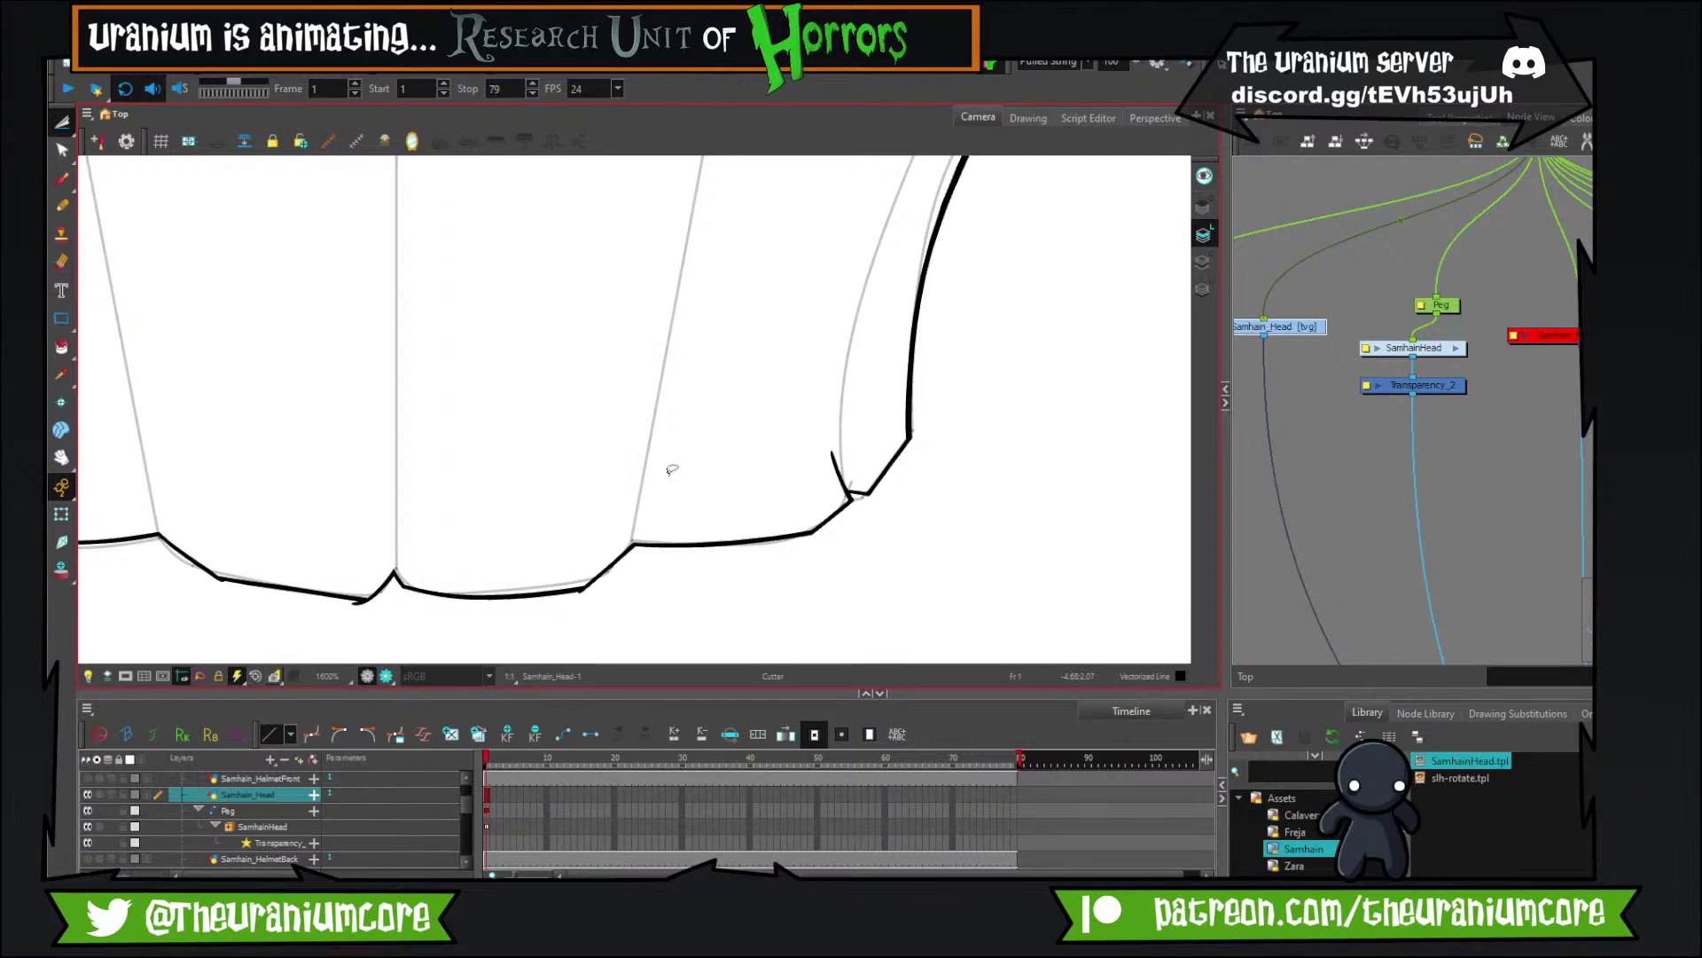
left_click_drag(434, 416, 662, 294)
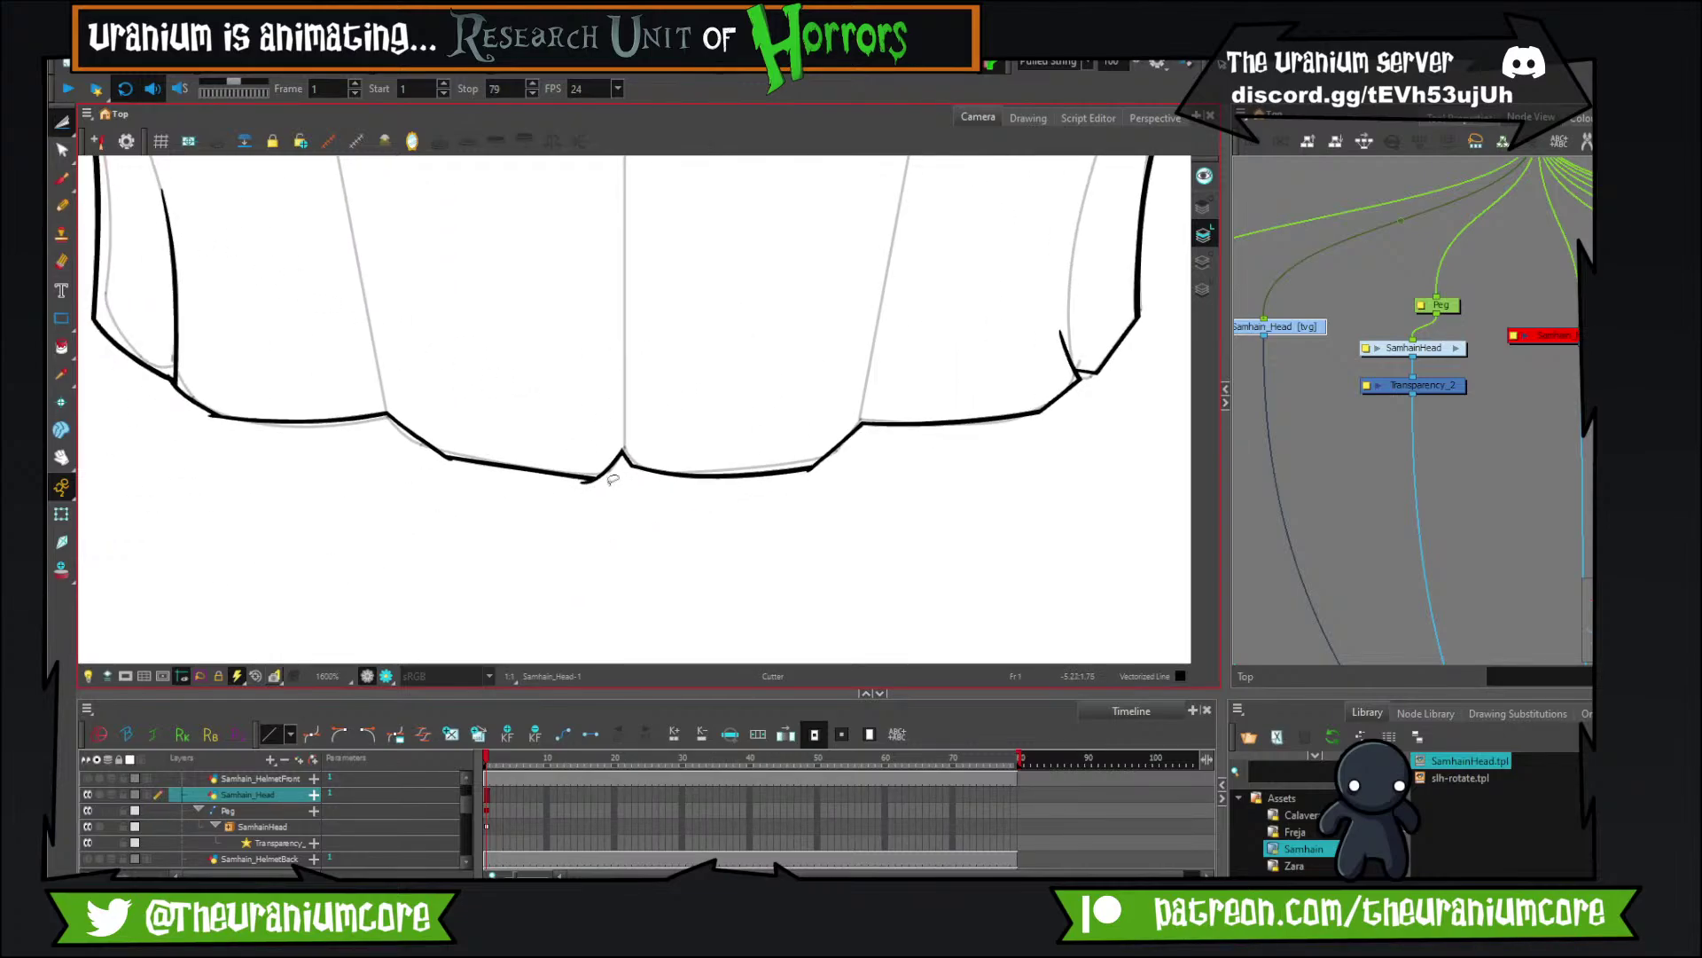
mouse_move(586, 472)
left_mouse_down()
mouse_move(590, 487)
mouse_move(594, 473)
left_mouse_up()
key("ctrl+z")
left_click_drag(319, 416, 538, 449)
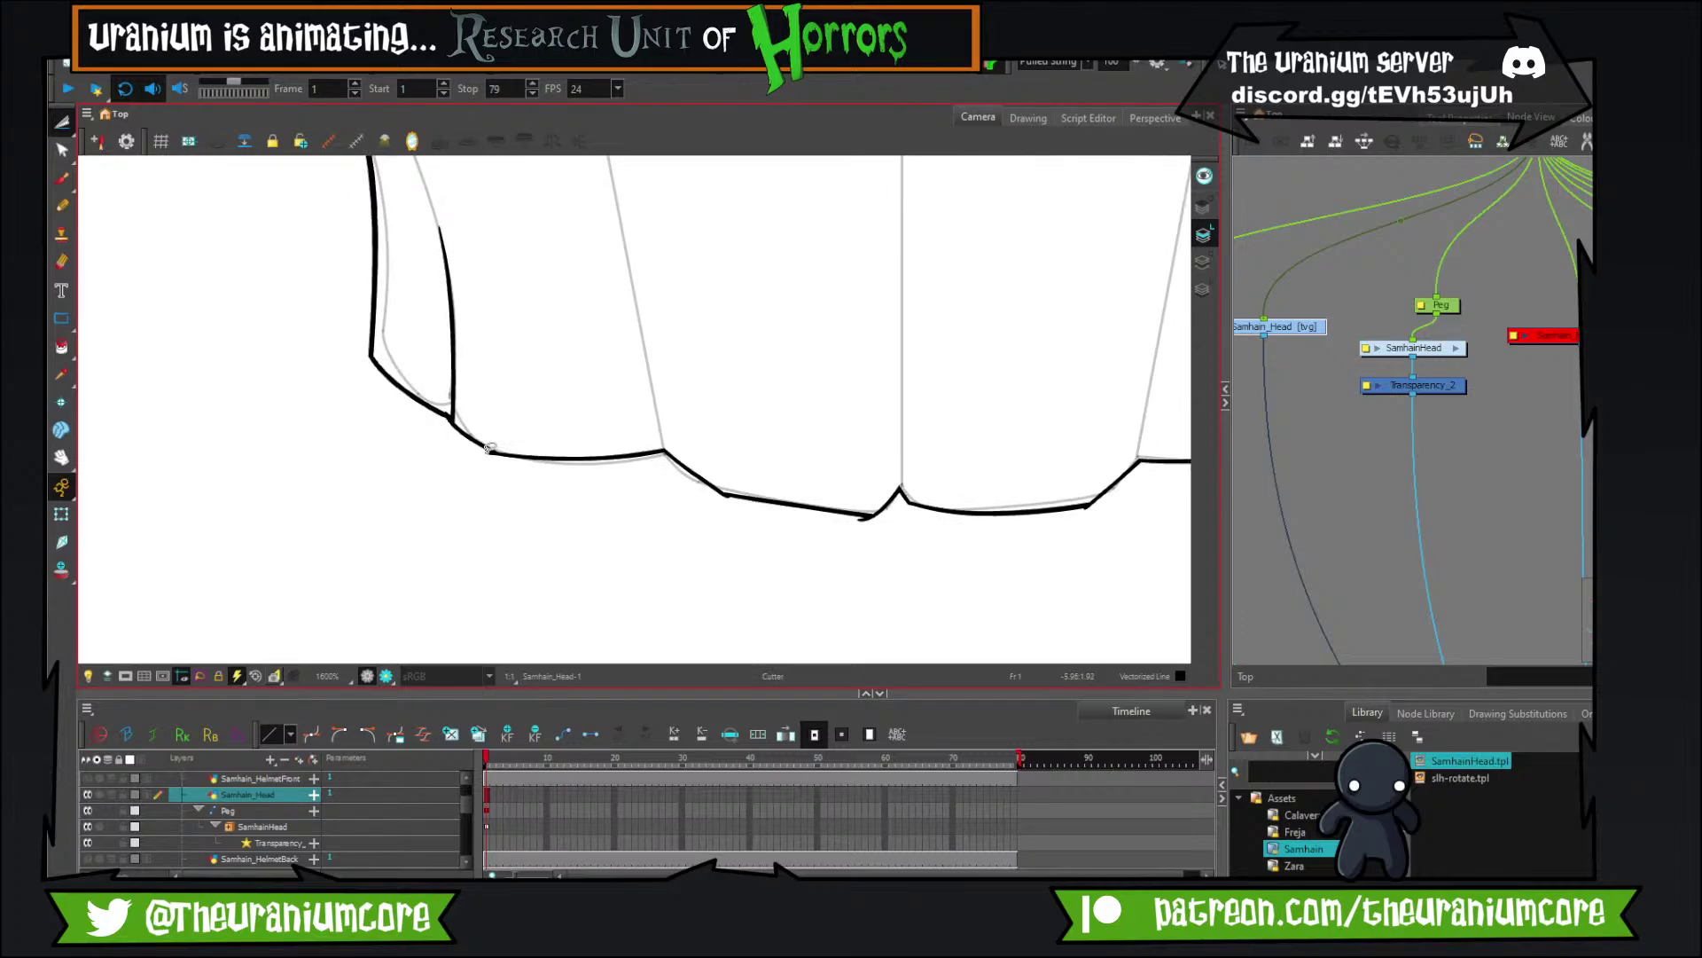
Trim the overshooting stroke ends at the upper-left corner and first notch of the pumpkin head's top edge.
left_click(62, 180)
scroll(810, 449, "down", 5)
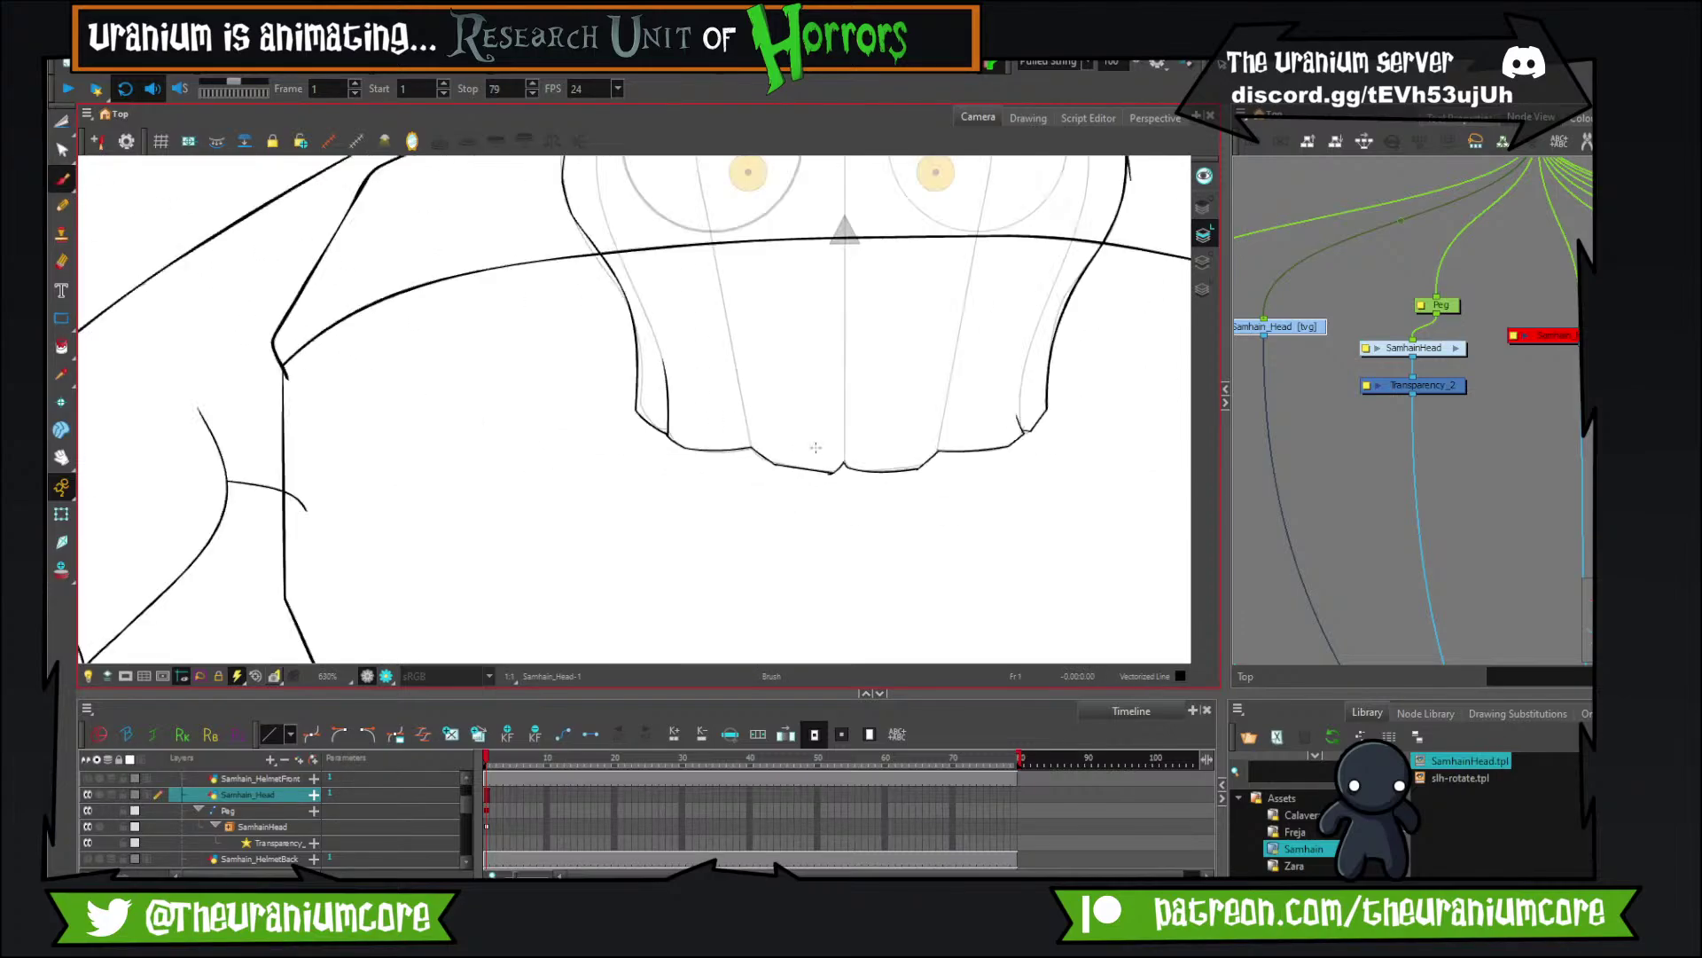
scroll(849, 341, "up", 10)
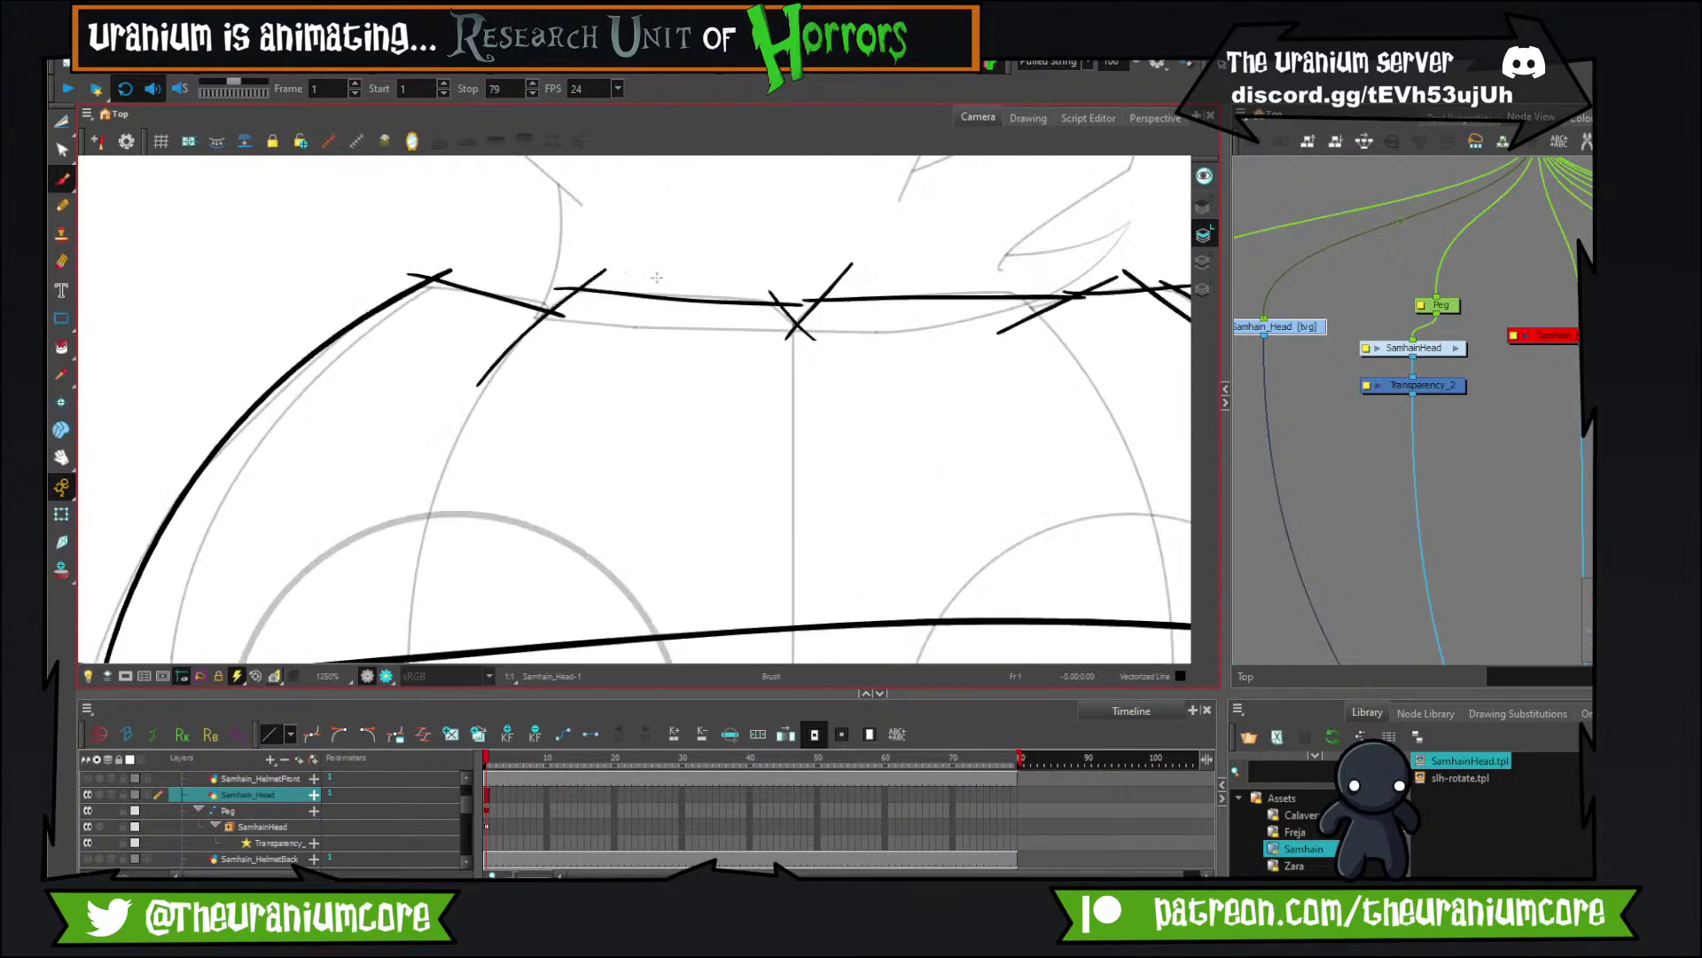
left_click(62, 121)
mouse_move(341, 257)
left_mouse_down()
mouse_move(365, 269)
mouse_move(271, 270)
left_mouse_up()
key("ctrl+z")
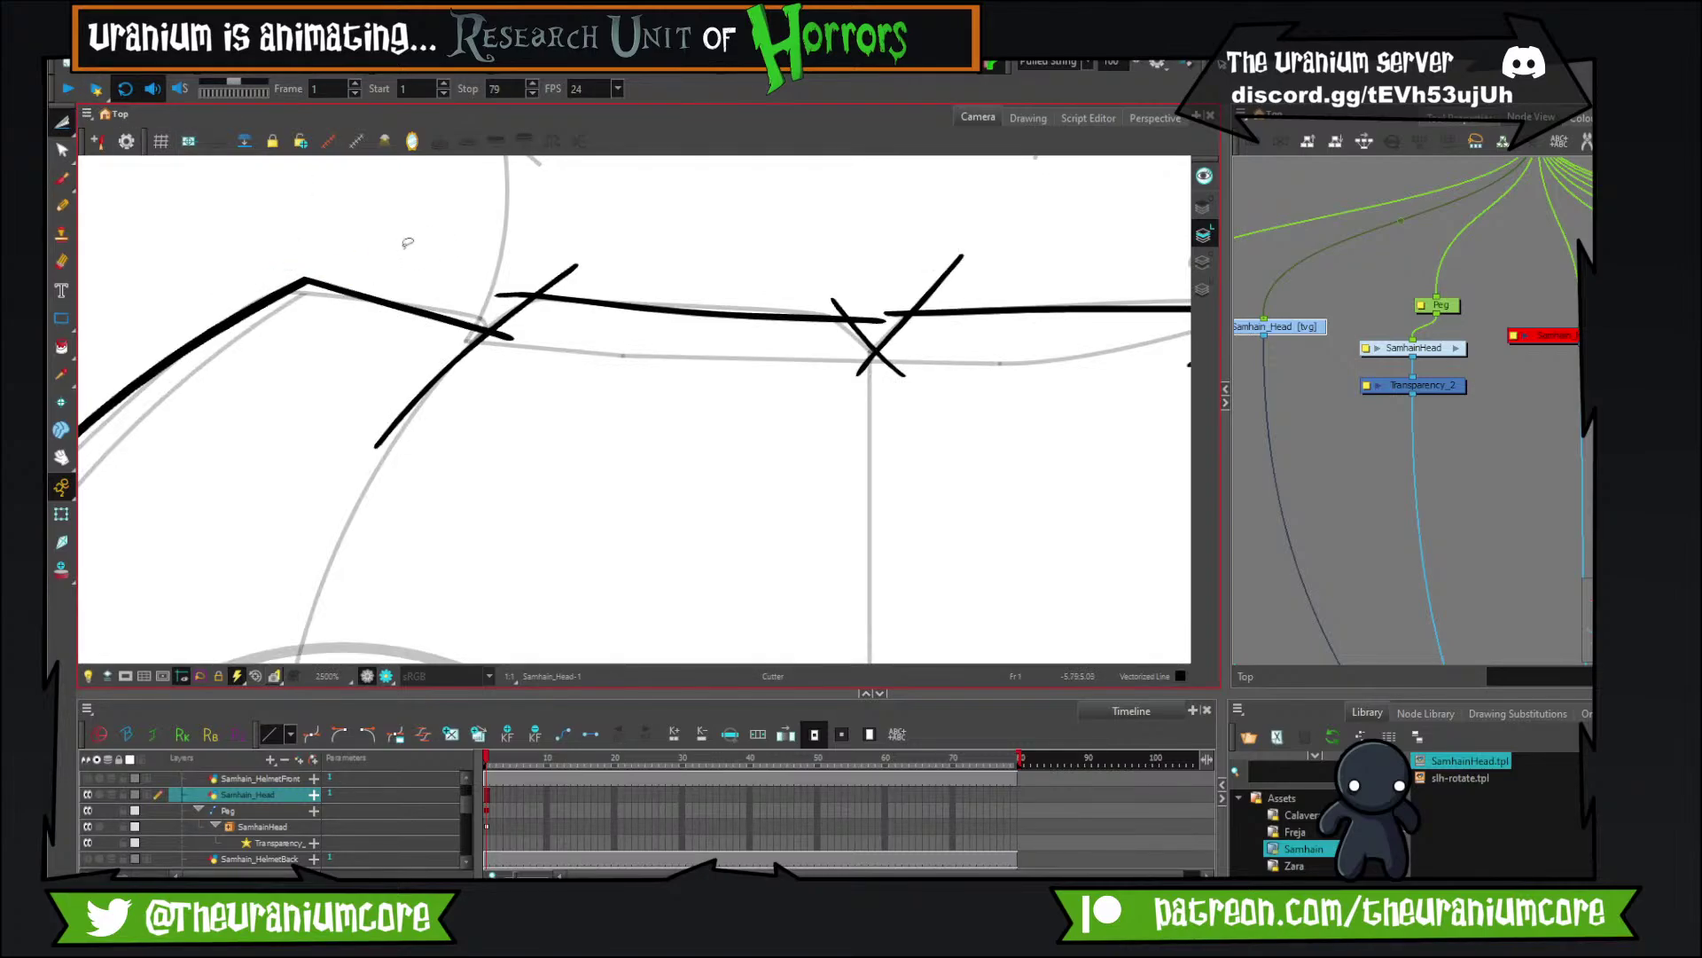
left_click_drag(522, 275, 609, 288)
left_click_drag(507, 324, 497, 352)
left_click_drag(595, 383, 485, 439)
Trim the crossing strokes at the centre V notch and along the right part of the head's top edge.
mouse_move(719, 355)
left_mouse_down()
mouse_move(798, 370)
mouse_move(759, 383)
left_mouse_up()
left_click_drag(814, 337, 845, 355)
left_click_drag(747, 414, 809, 420)
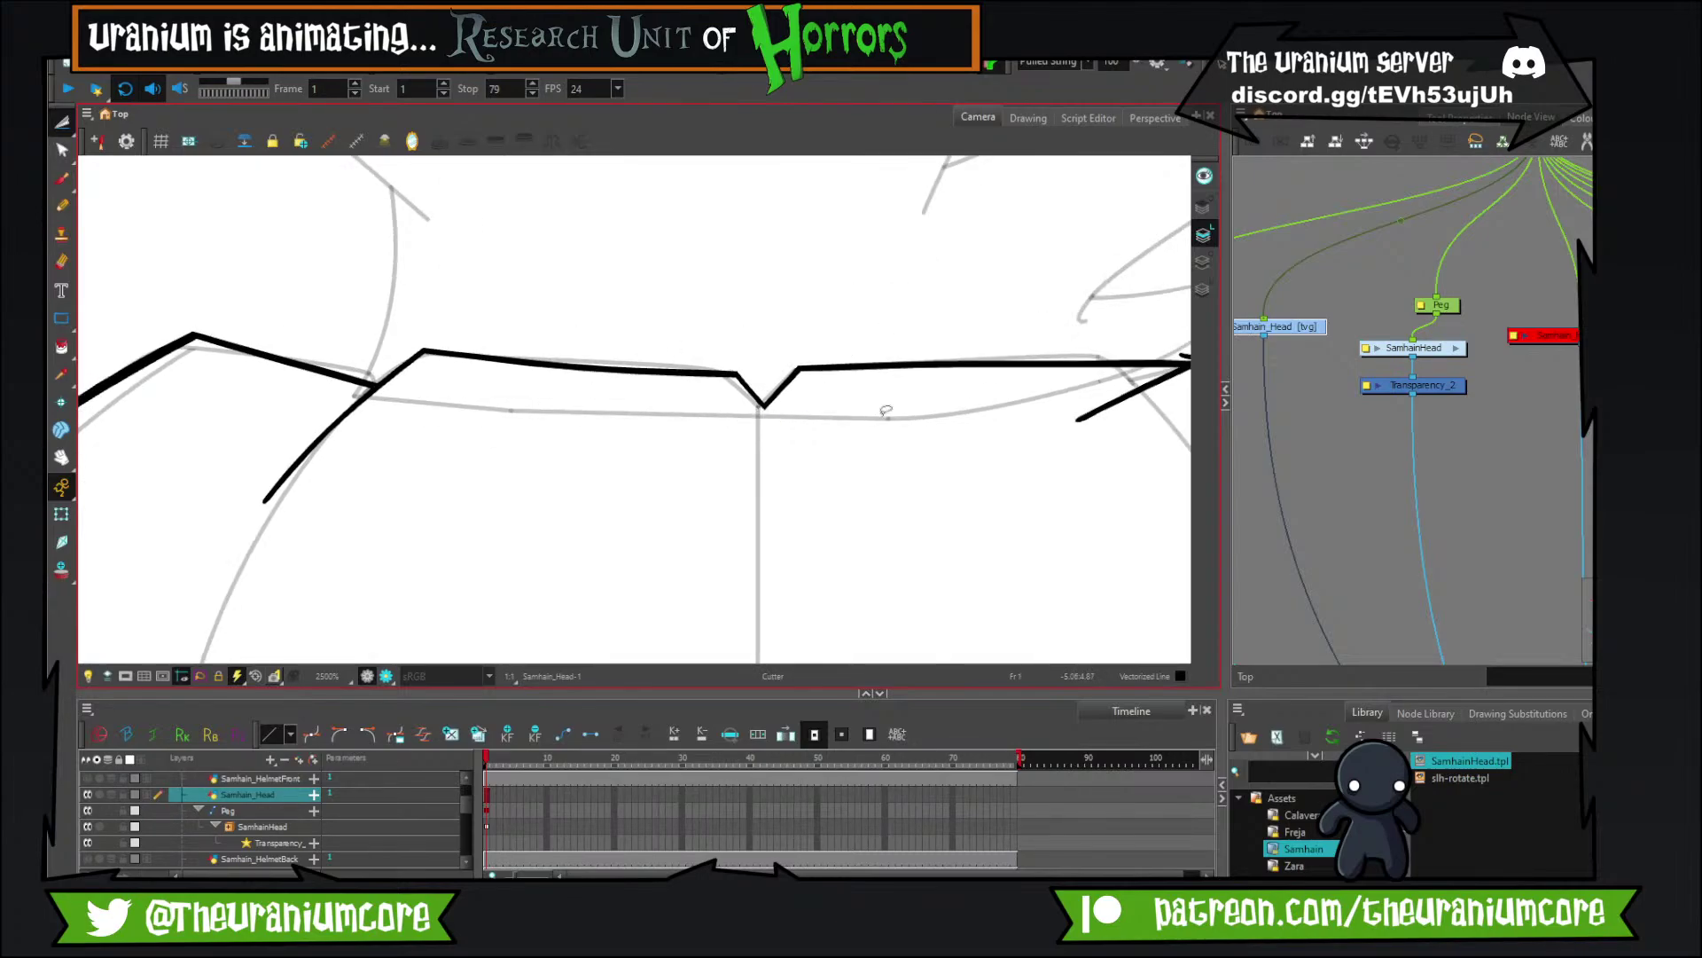
left_click_drag(931, 399, 599, 410)
mouse_move(734, 421)
left_mouse_down()
mouse_move(862, 390)
mouse_move(922, 337)
mouse_move(1031, 340)
left_mouse_up()
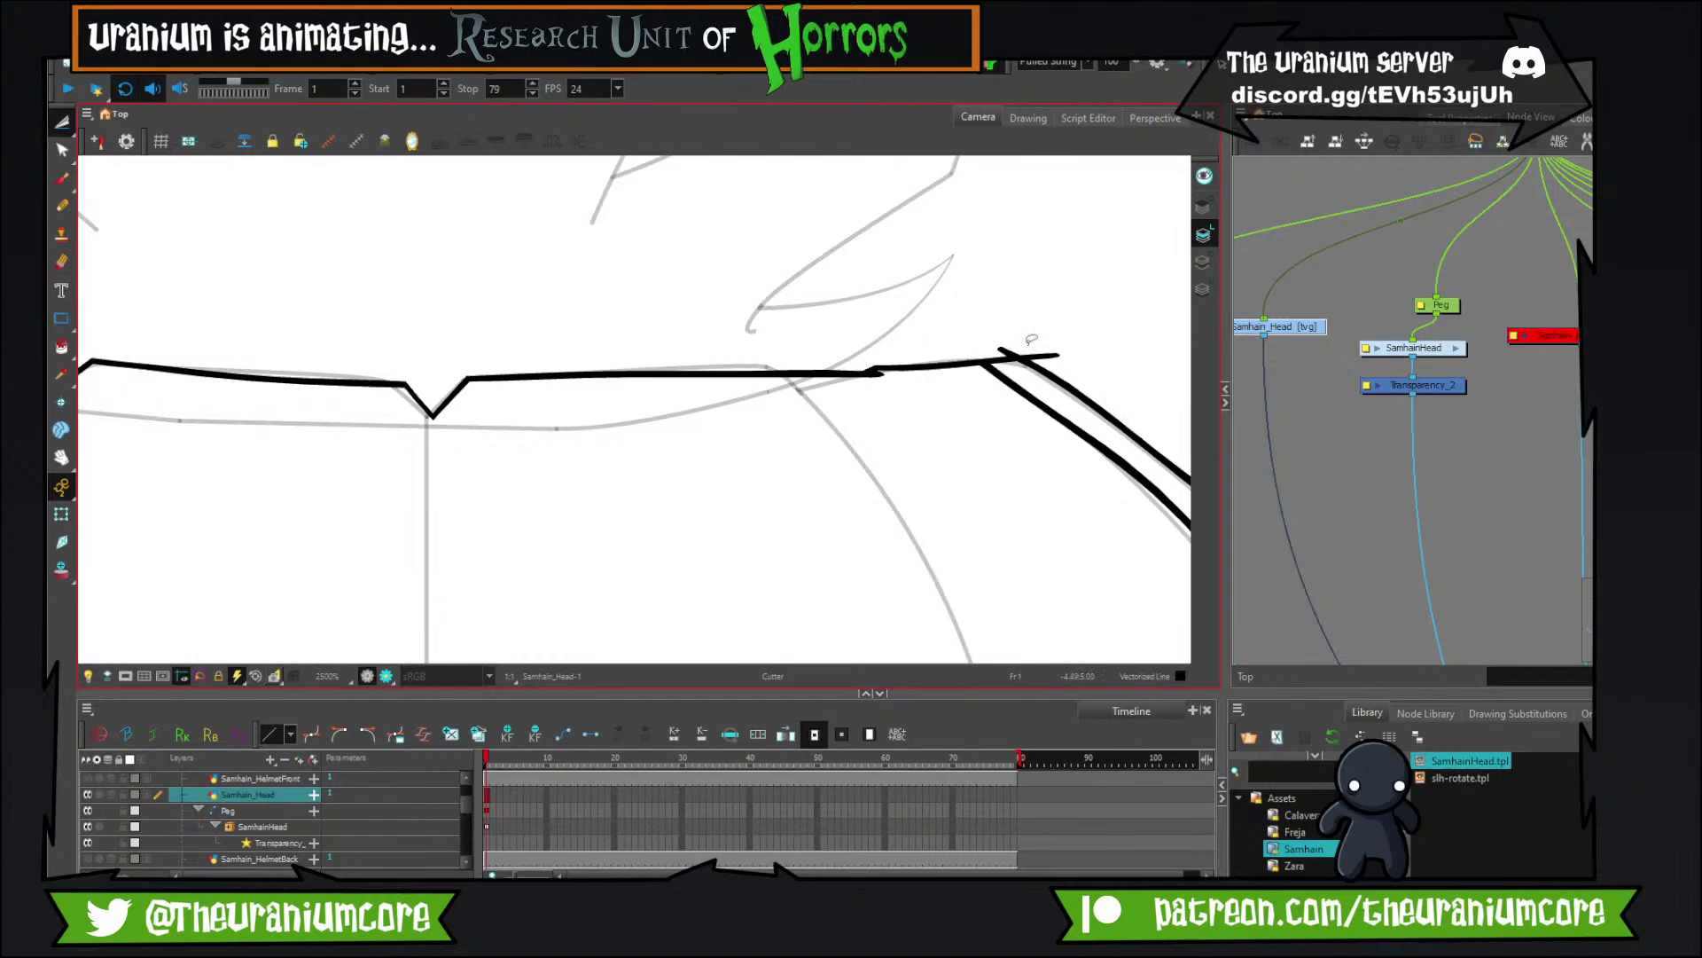
Draw the vertical centre rib of the pumpkin head with the Brush, from the top notch to the bottom edge.
left_click(62, 178)
scroll(511, 273, "down", 6)
scroll(514, 302, "down", 1)
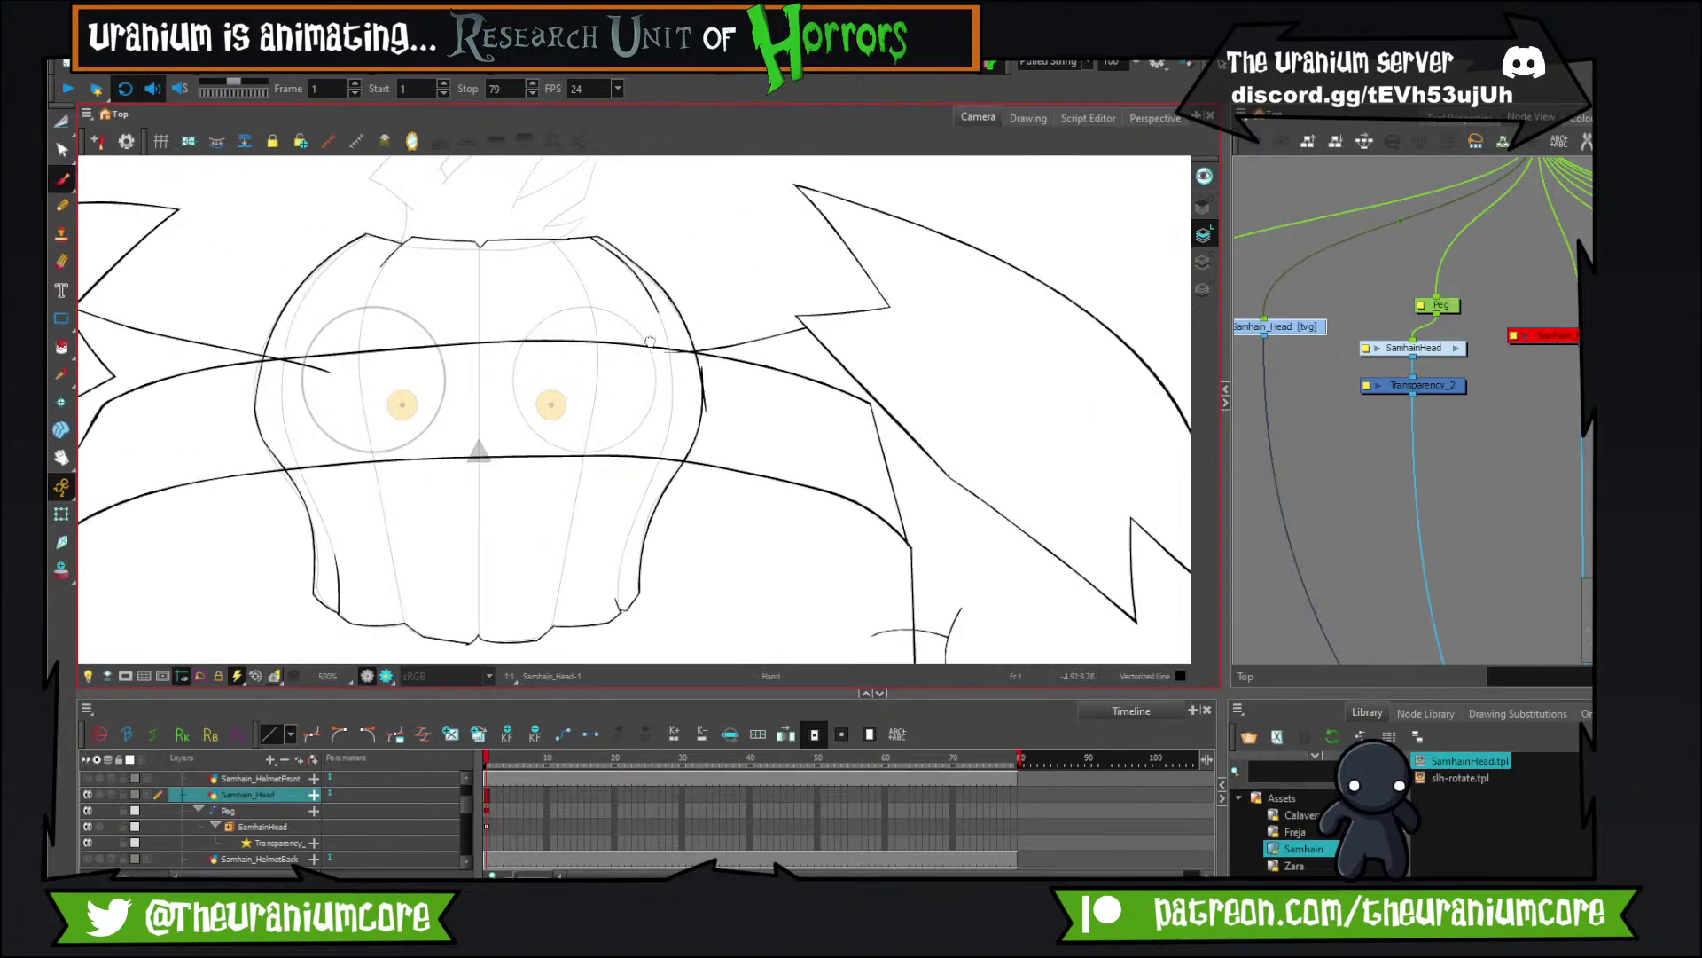
left_click_drag(650, 342, 652, 285)
left_click_drag(560, 211, 569, 189)
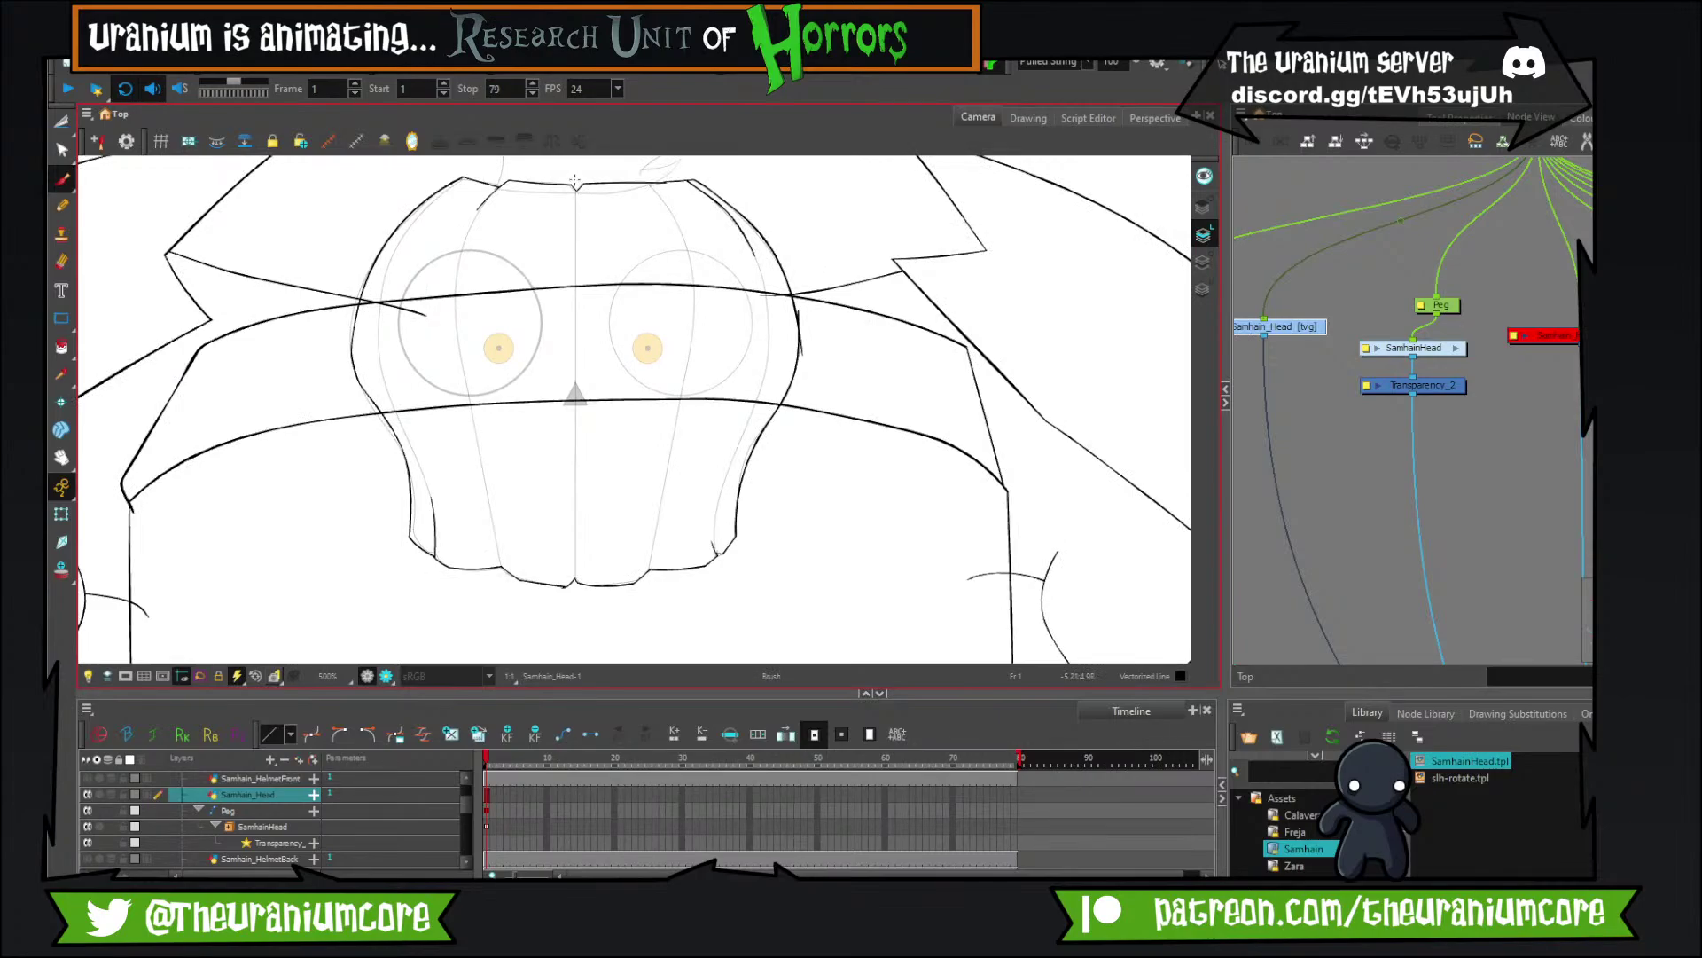
left_click_drag(576, 182, 571, 294)
key("ctrl+z")
left_click_drag(576, 187, 573, 429)
key("ctrl+z")
left_click_drag(576, 184, 576, 597)
mouse_move(498, 342)
left_mouse_down()
mouse_move(534, 333)
mouse_move(520, 364)
left_mouse_up()
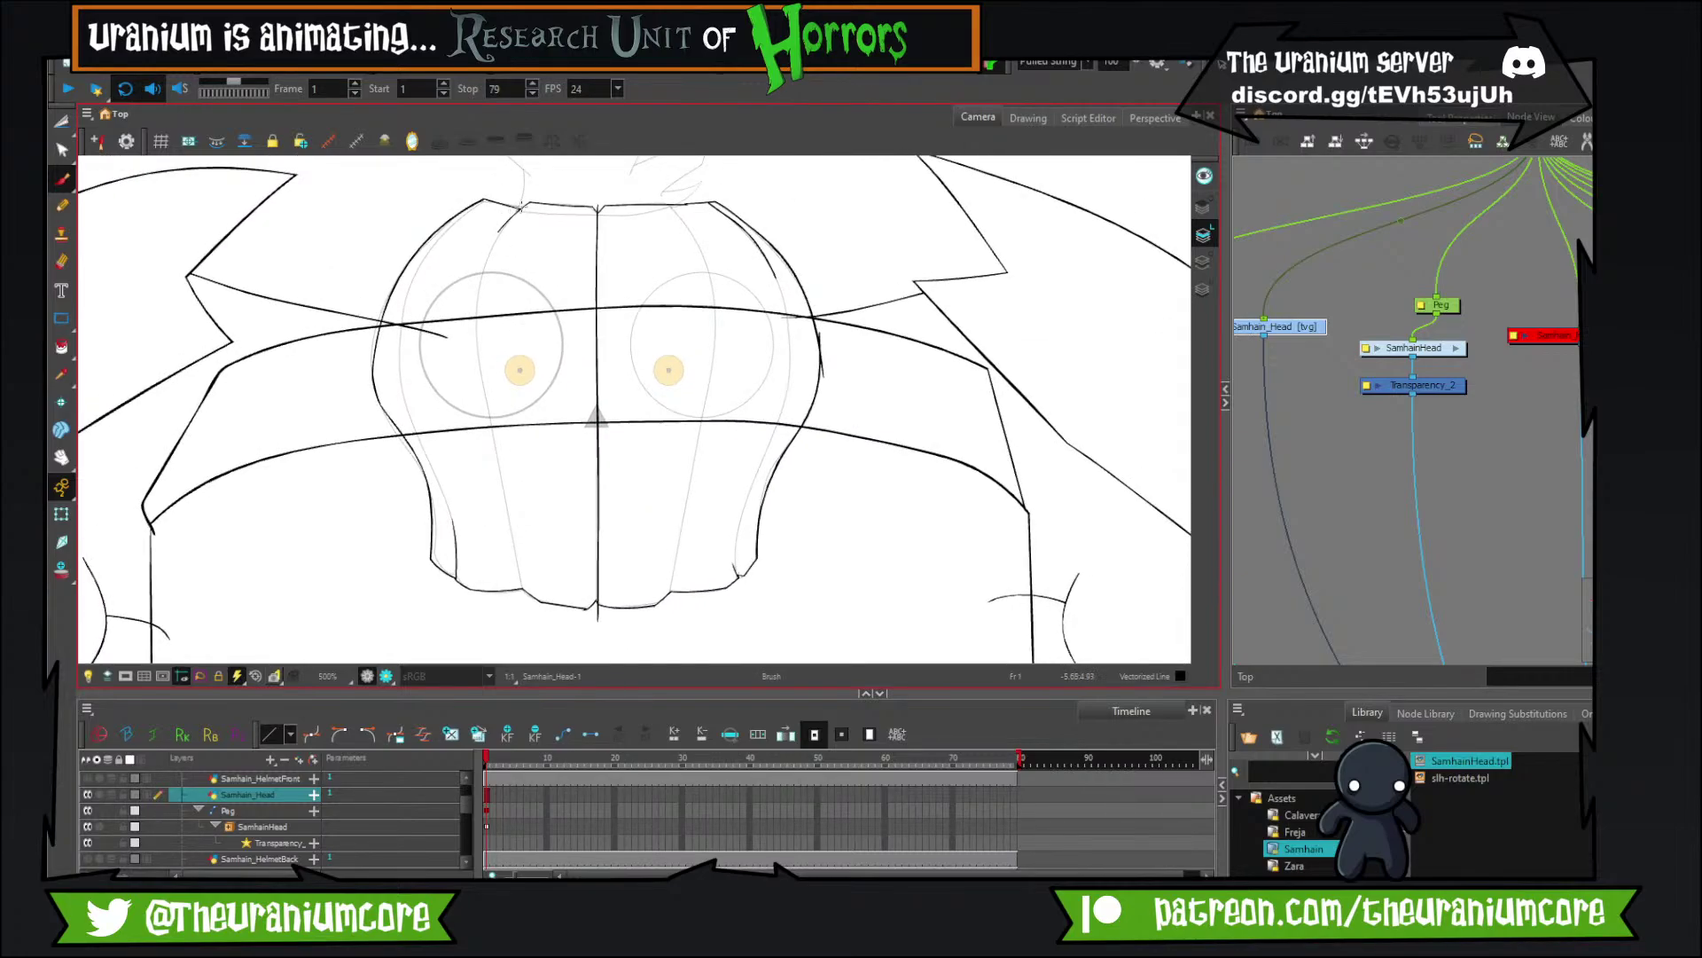
Draw the inner left rib of the pumpkin head, following the rough guide from top edge to bottom edge.
left_click_drag(521, 210, 457, 304)
key("ctrl+z")
mouse_move(531, 200)
left_mouse_down()
mouse_move(450, 290)
mouse_move(513, 546)
left_mouse_up()
left_click_drag(526, 608, 524, 619)
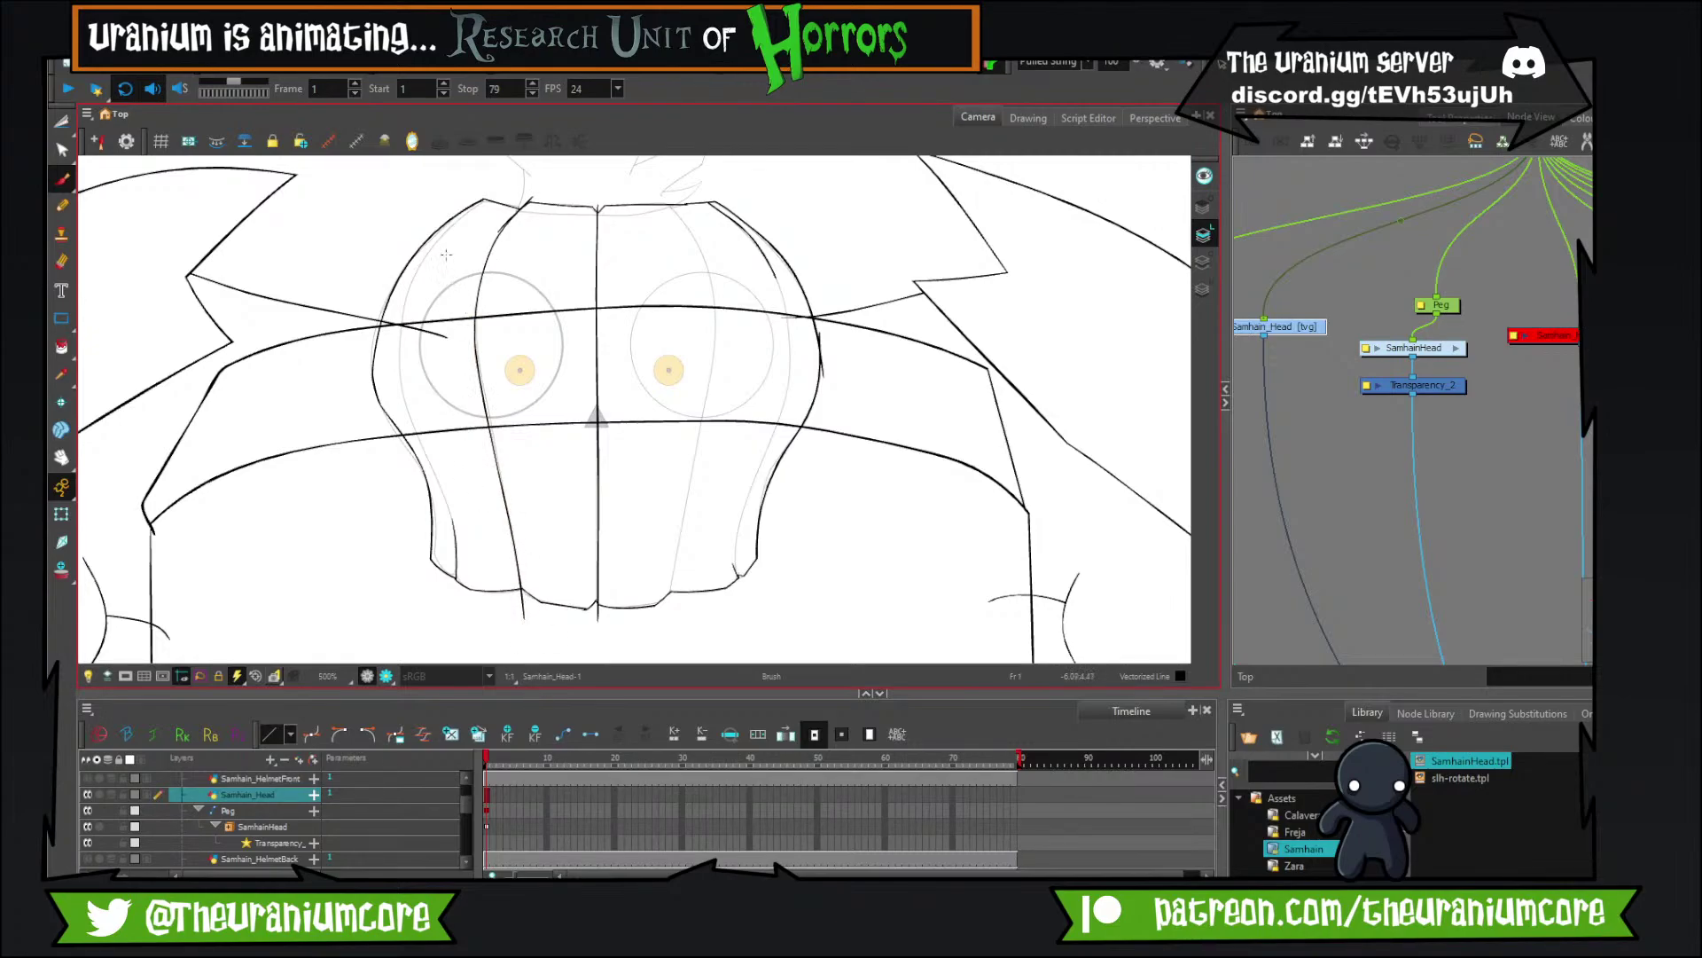
Draw the outer left rib of the pumpkin head, curving from the upper-left corner to the bottom edge.
left_click_drag(484, 200, 373, 314)
key("ctrl+z")
left_click_drag(421, 247, 388, 283)
key("ctrl+z")
mouse_move(450, 214)
left_mouse_down()
mouse_move(385, 287)
mouse_move(388, 383)
left_mouse_up()
key("ctrl+z")
mouse_move(497, 190)
left_mouse_down()
mouse_move(390, 288)
mouse_move(386, 359)
mouse_move(472, 569)
mouse_move(469, 611)
left_mouse_up()
Draw the inner and outer right ribs of the pumpkin head, following the rough guides down to the bottom edge.
mouse_move(561, 514)
left_mouse_down()
mouse_move(624, 453)
mouse_move(531, 507)
left_mouse_up()
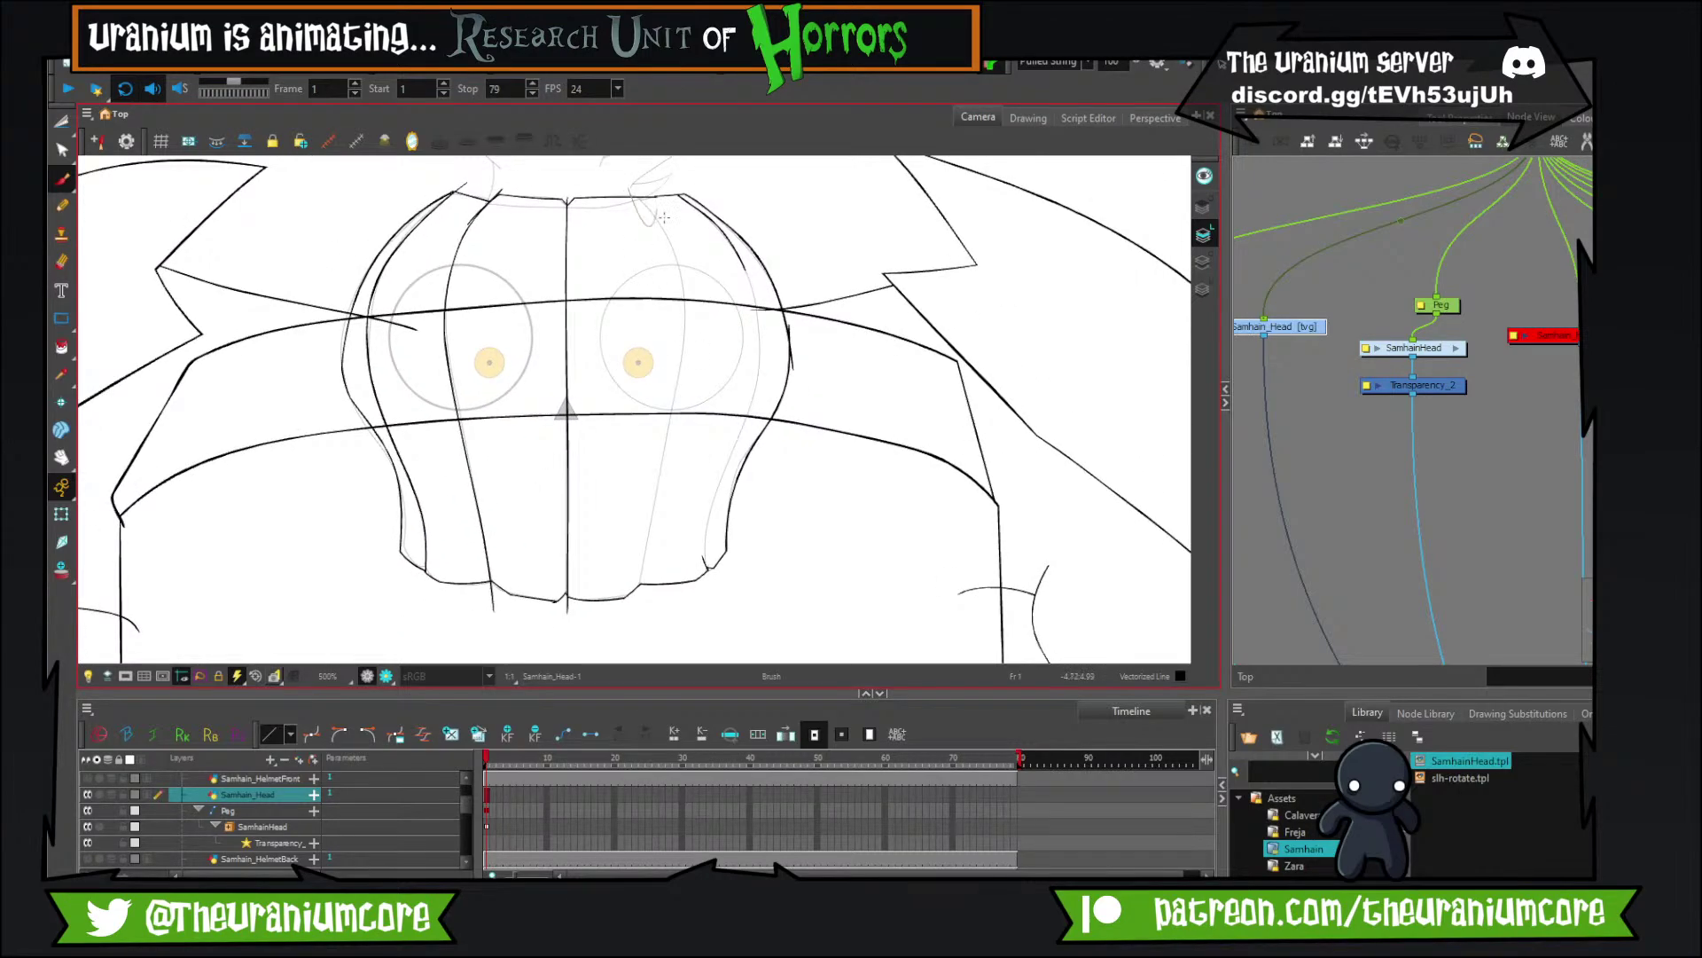
left_click_drag(664, 217, 706, 348)
key("ctrl+z")
left_click_drag(667, 226, 706, 330)
key("ctrl+z")
mouse_move(633, 193)
left_mouse_down()
mouse_move(702, 284)
mouse_move(638, 608)
left_mouse_up()
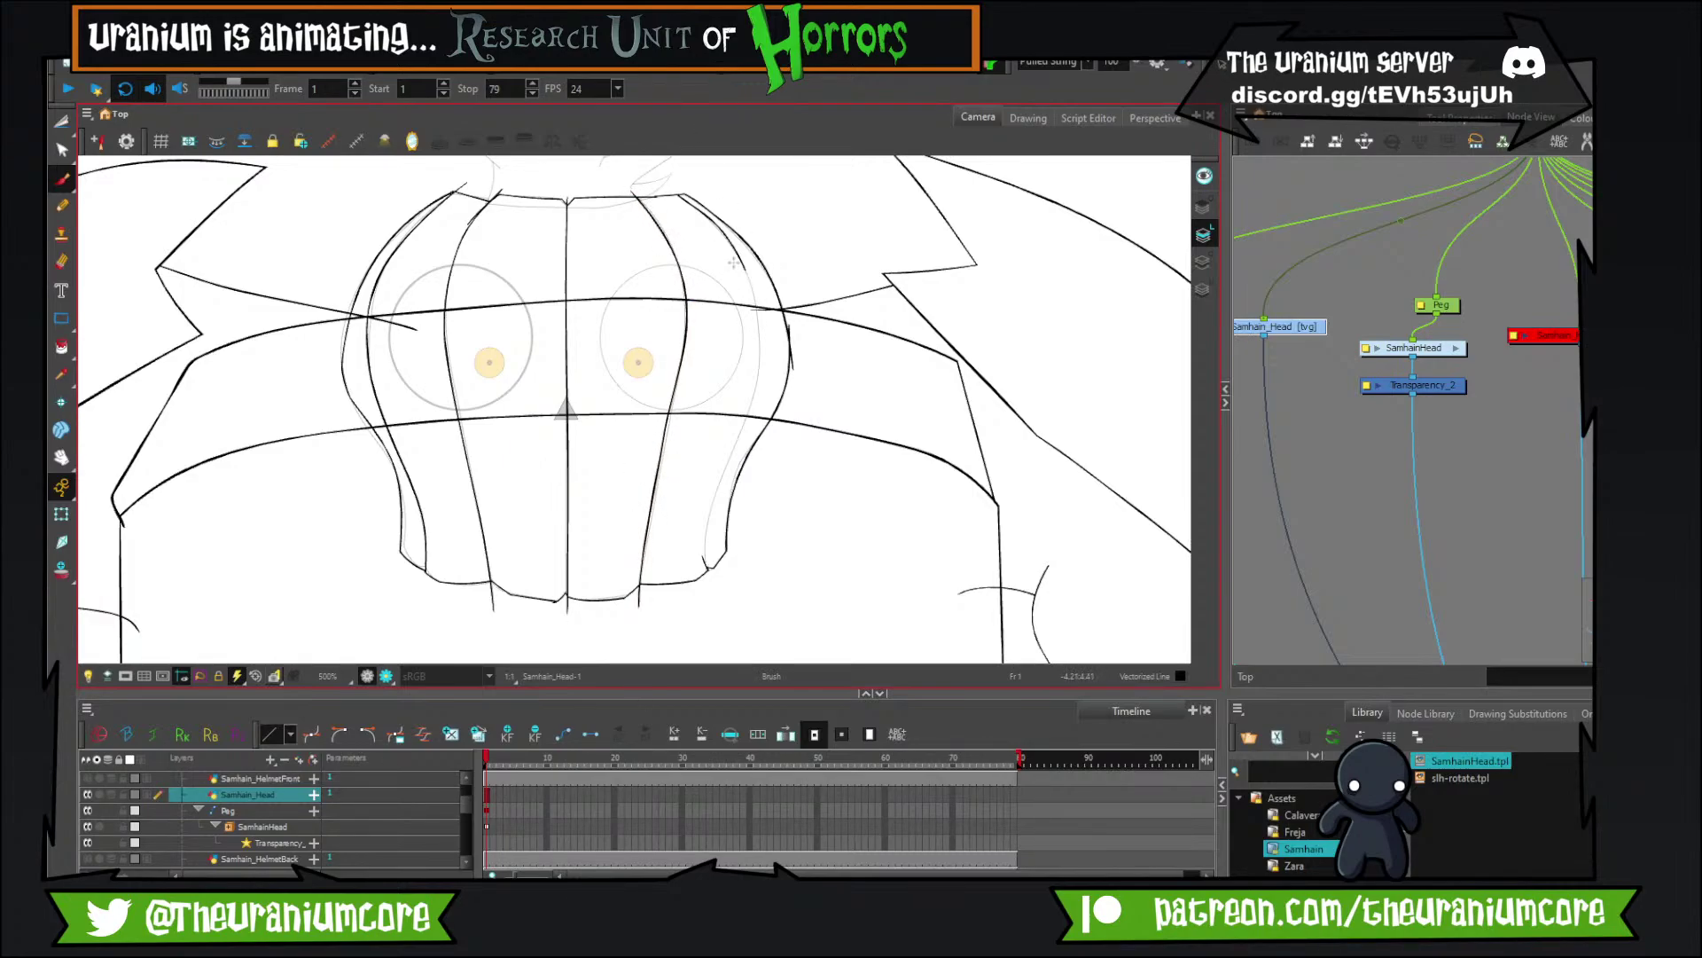
mouse_move(738, 255)
left_mouse_down()
mouse_move(768, 381)
mouse_move(688, 602)
mouse_move(718, 655)
mouse_move(835, 612)
left_mouse_up()
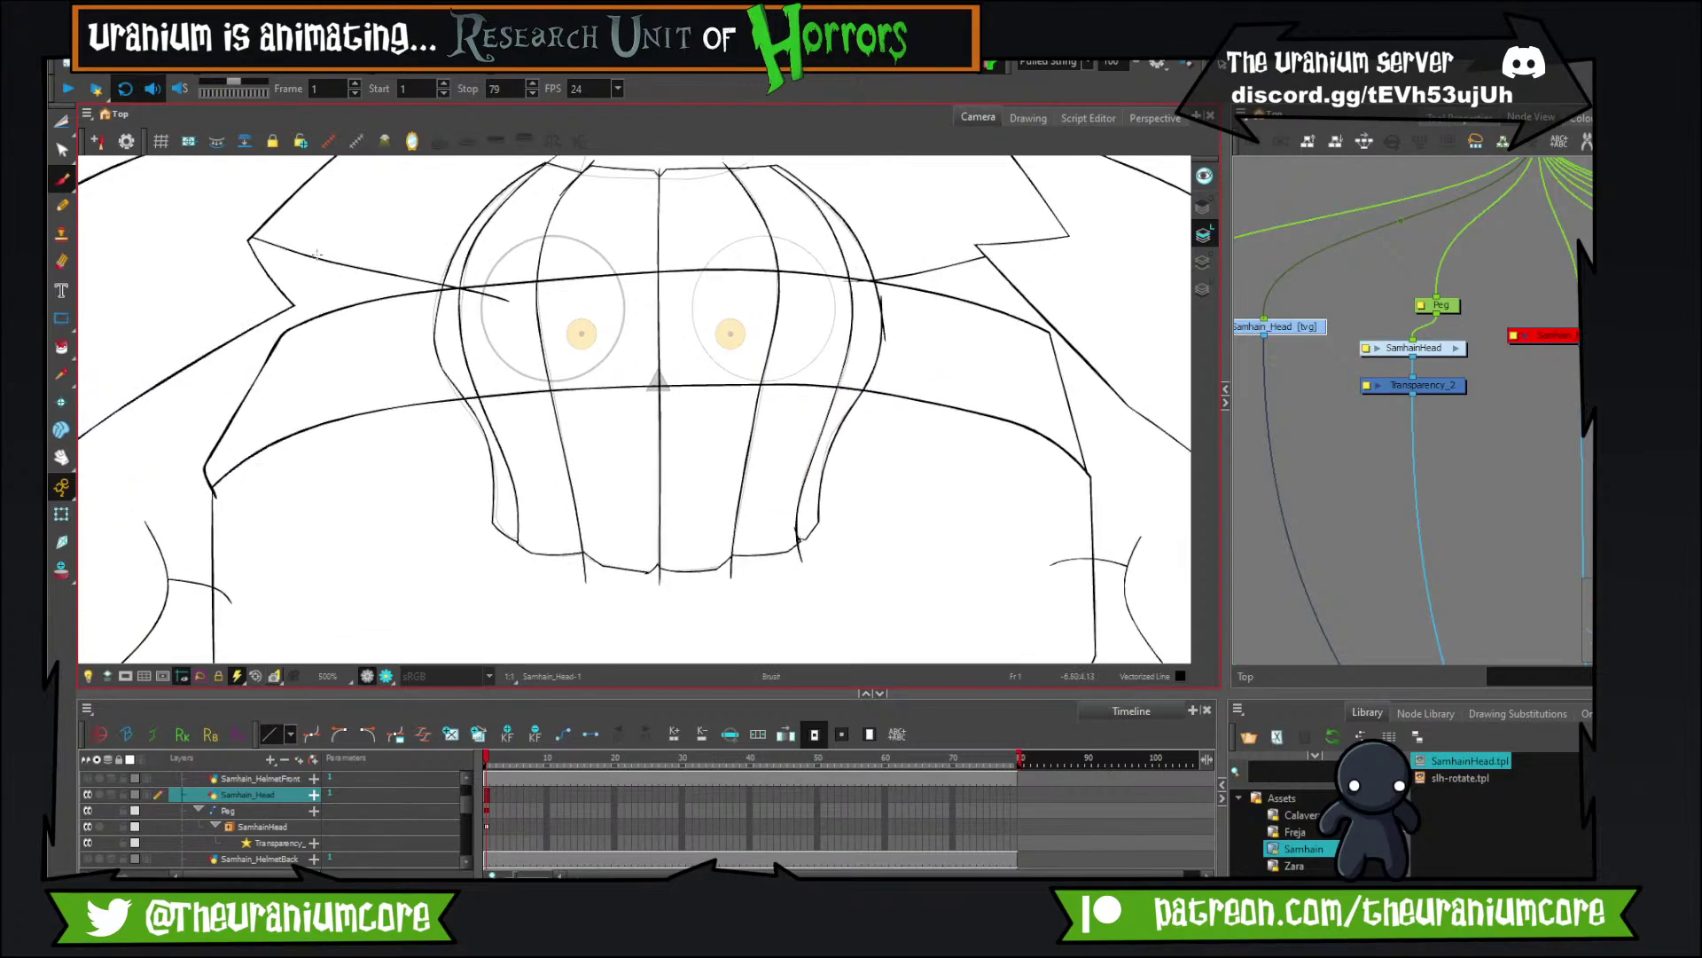
Trim the rib ends that extend below the bottom edge of the pumpkin head with the Cutter.
left_click(60, 121)
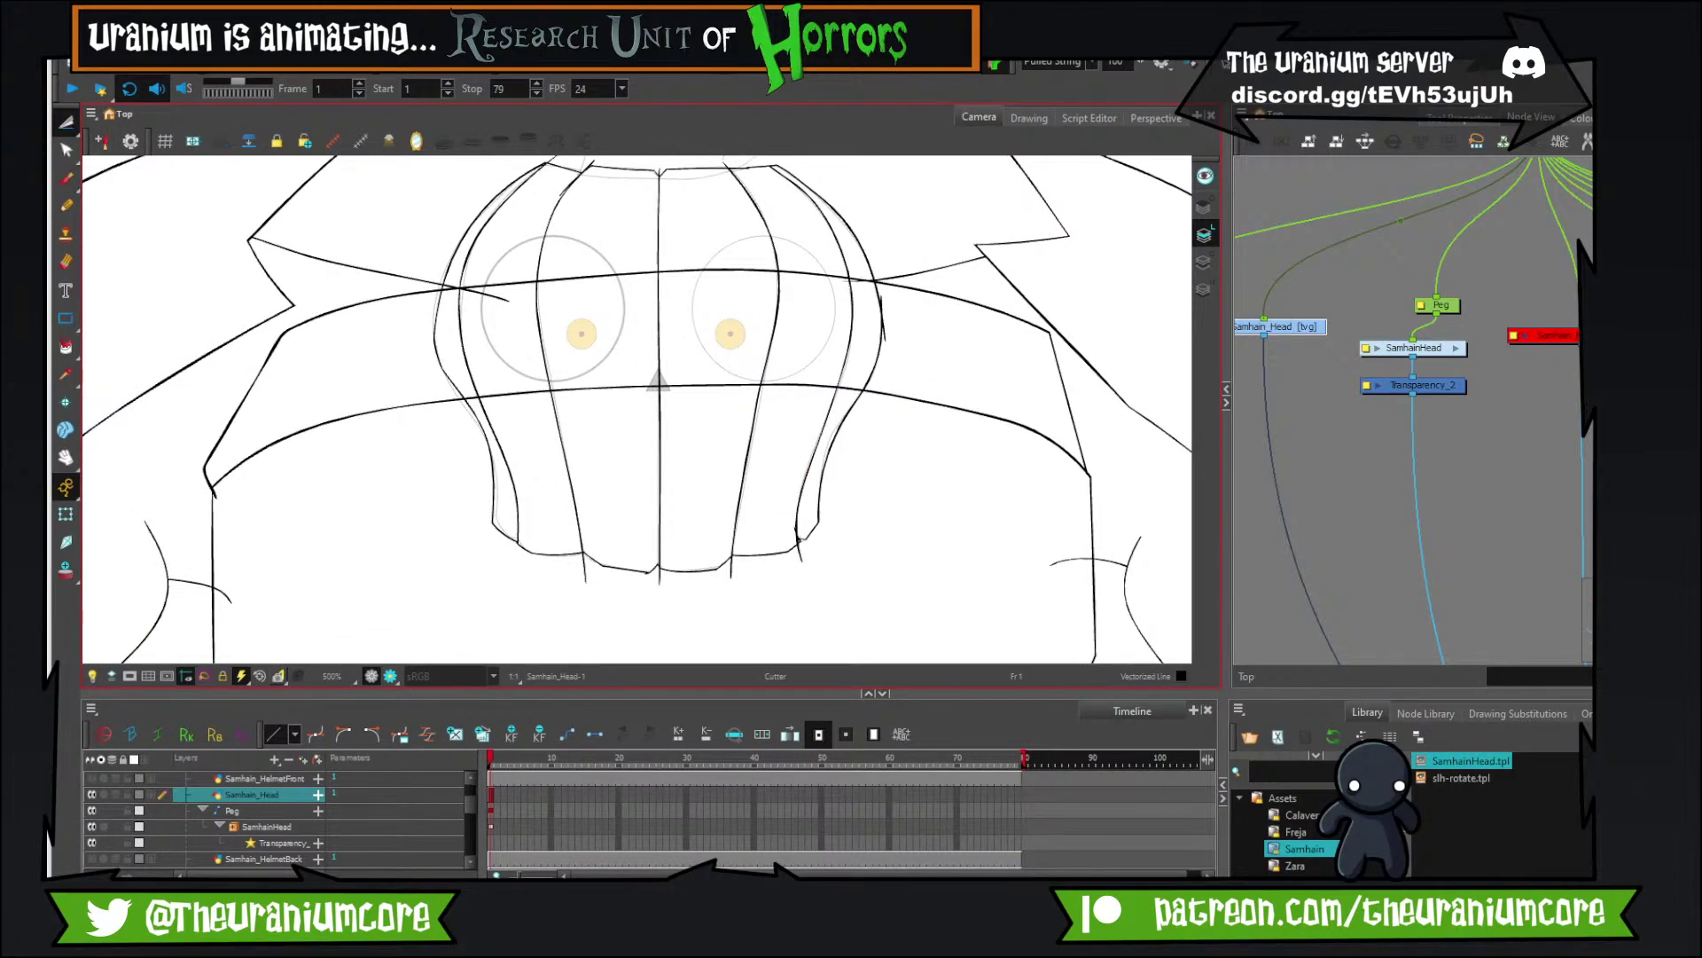
scroll(551, 472, "up", 4)
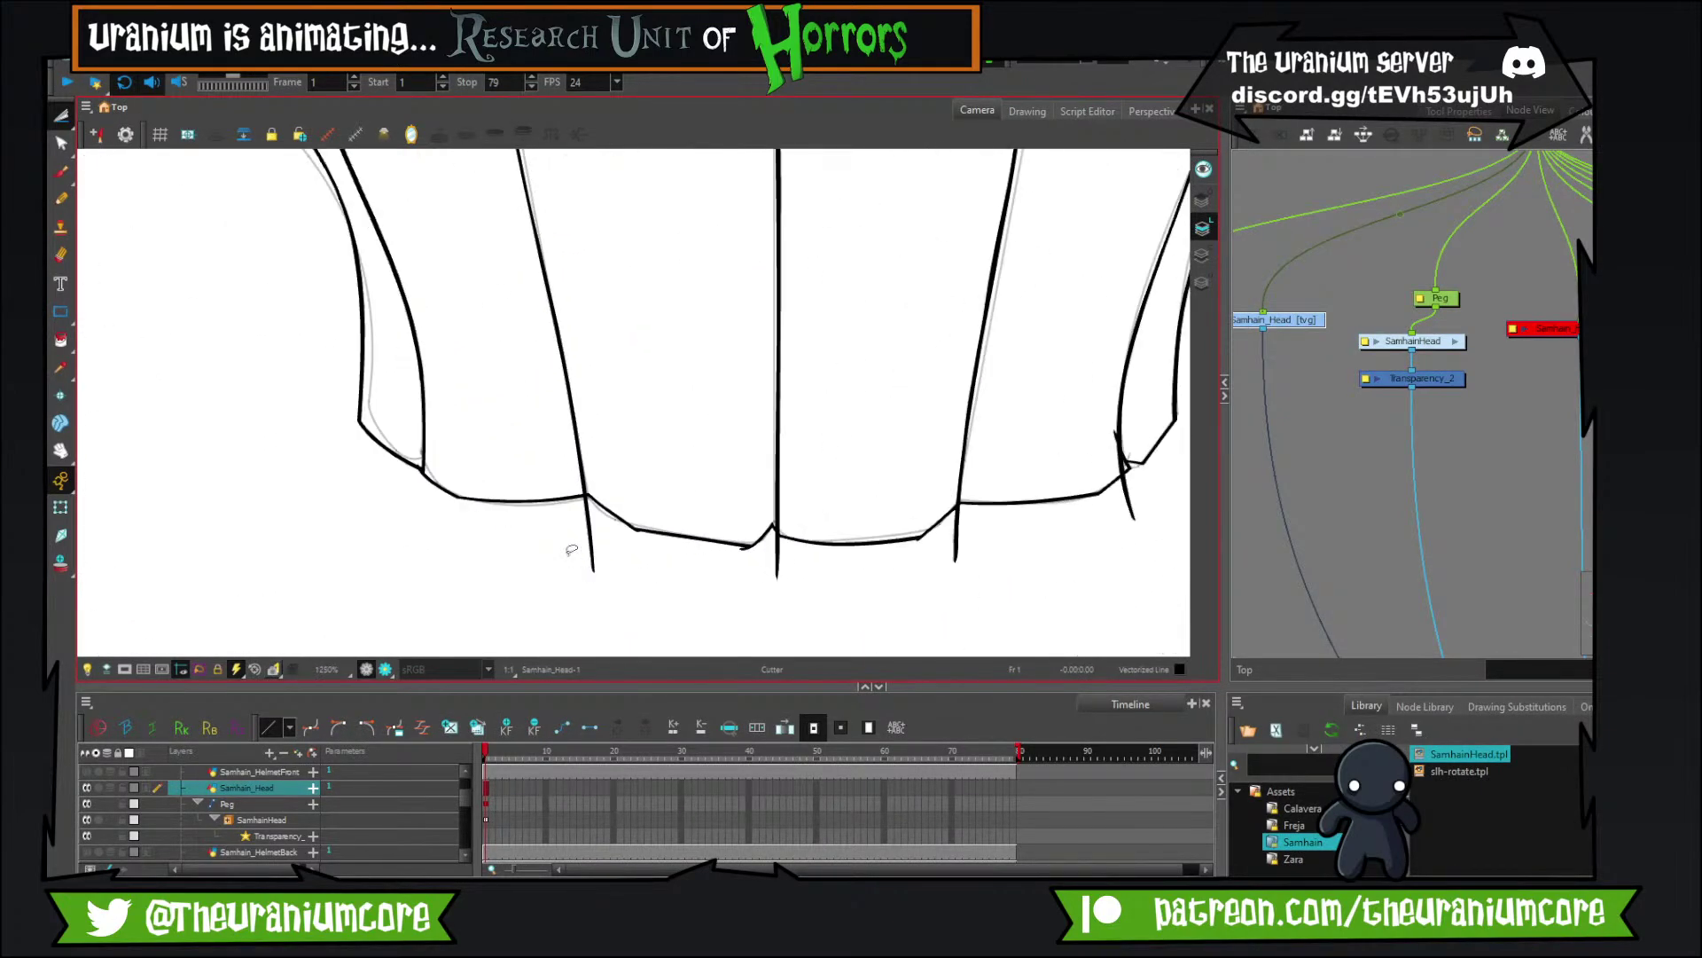
mouse_move(542, 534)
left_mouse_down()
mouse_move(816, 556)
mouse_move(747, 606)
mouse_move(816, 576)
left_mouse_up()
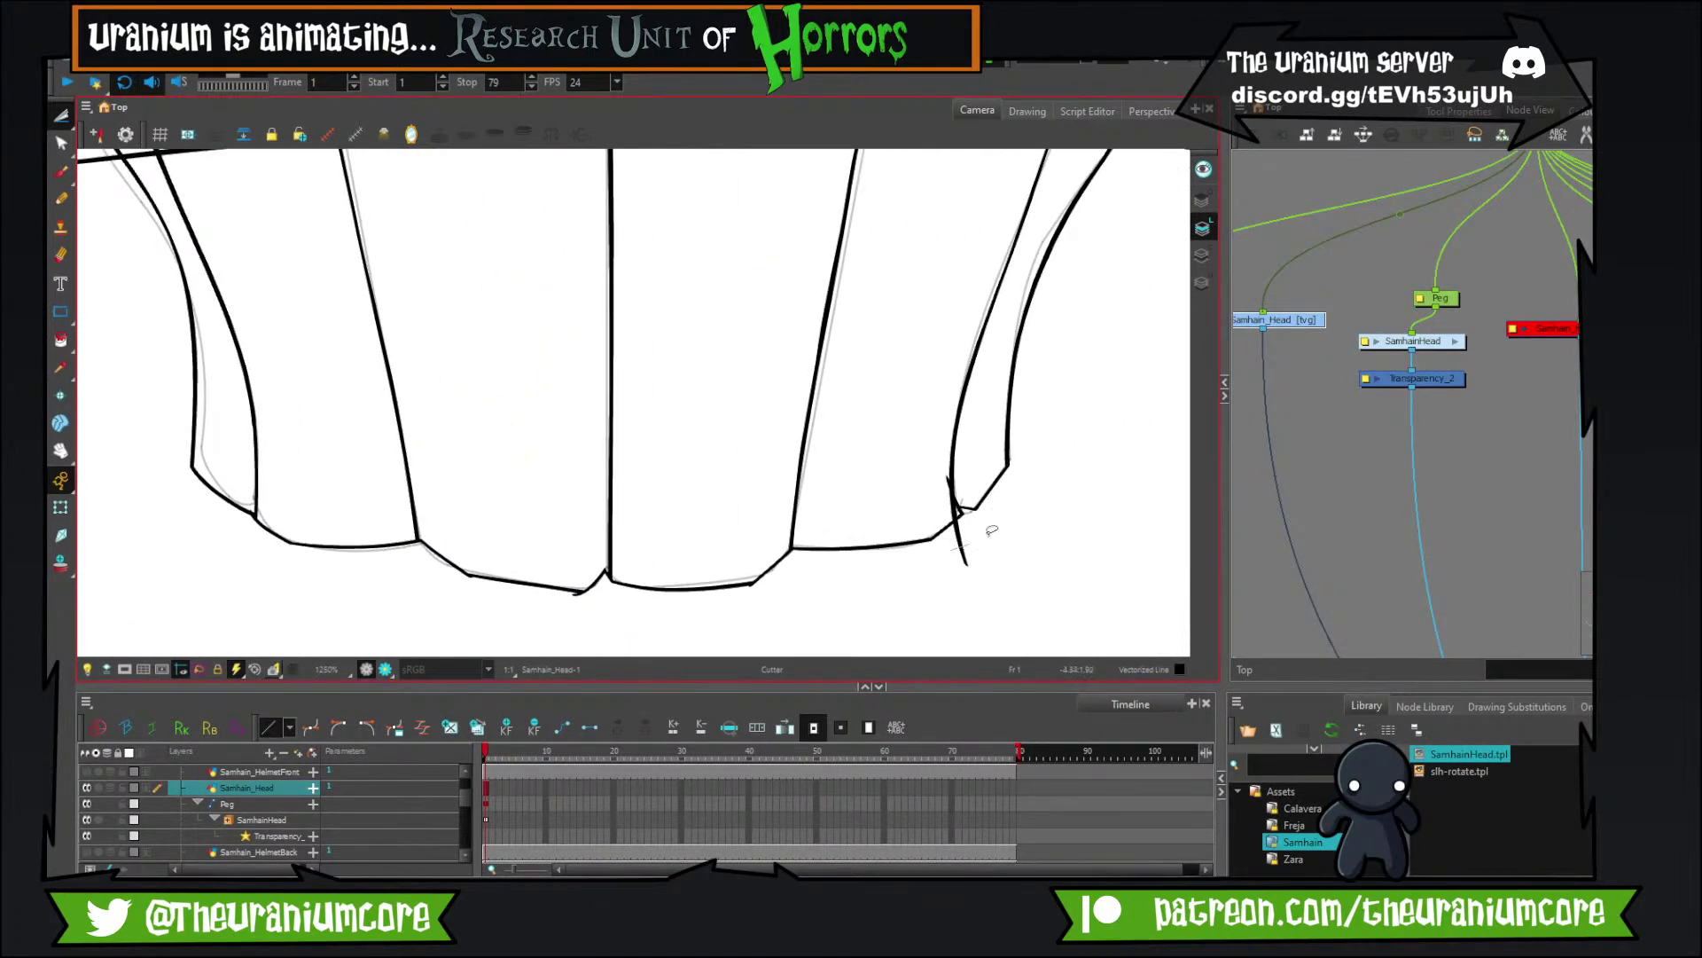
left_click_drag(990, 534, 938, 542)
Trim the stray stroke on the head's right side and the rib ends that extend above its top edge.
scroll(957, 504, "up", 4)
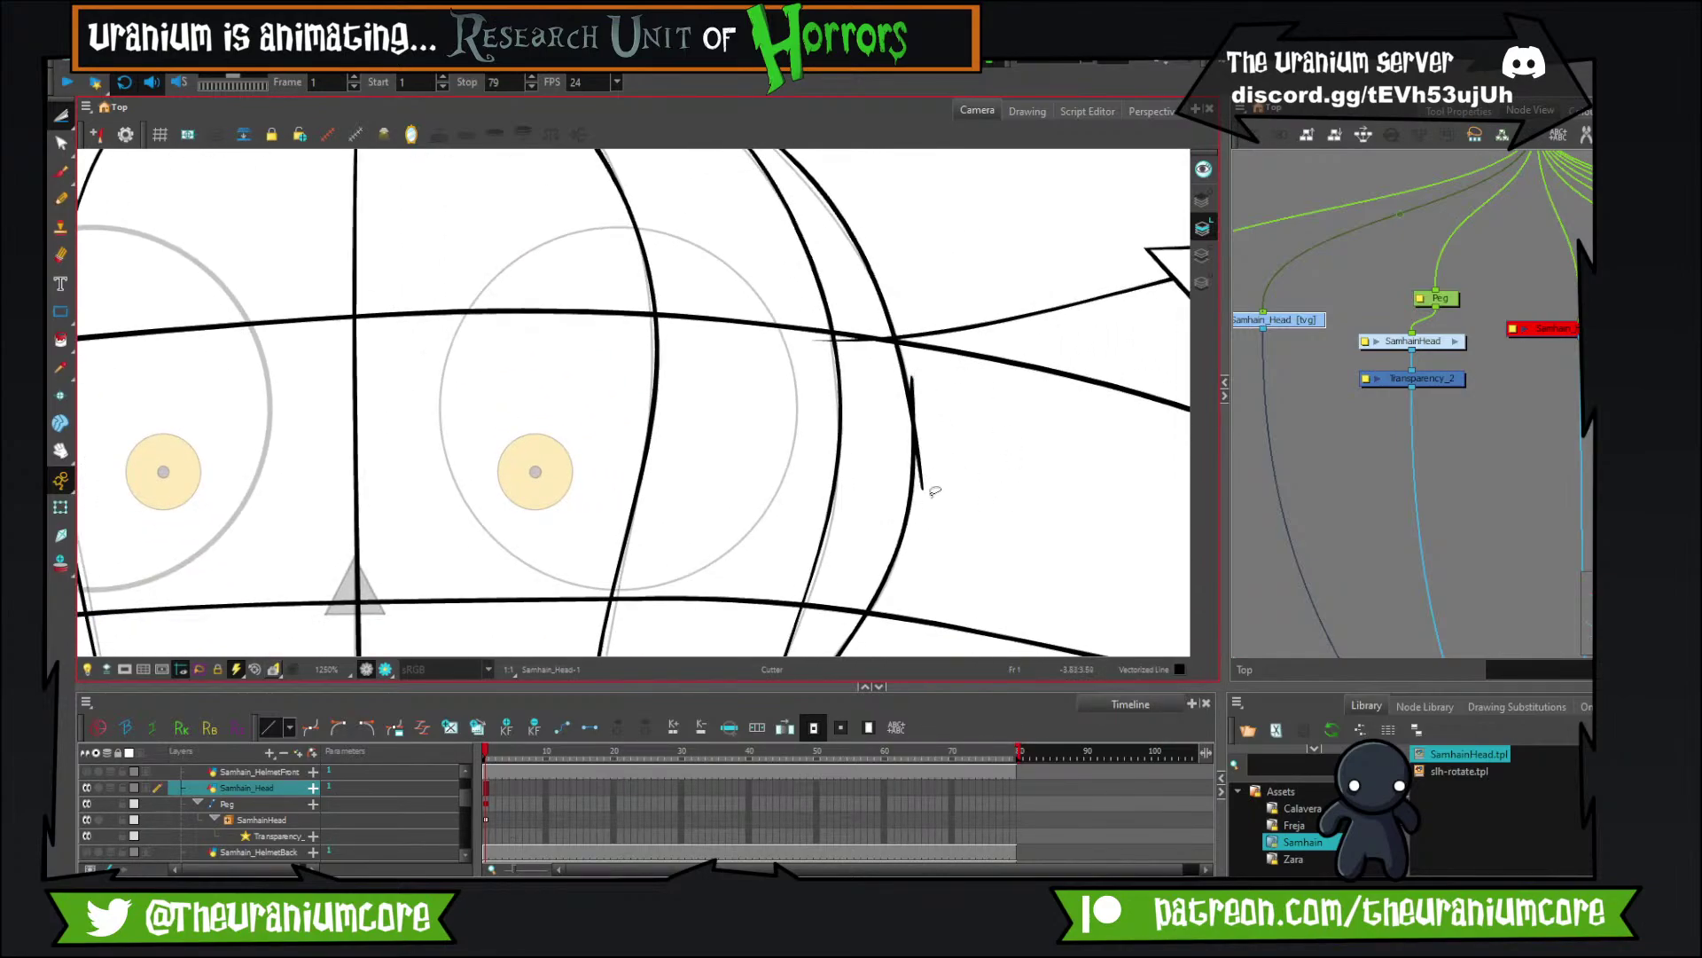
scroll(938, 395, "up", 3)
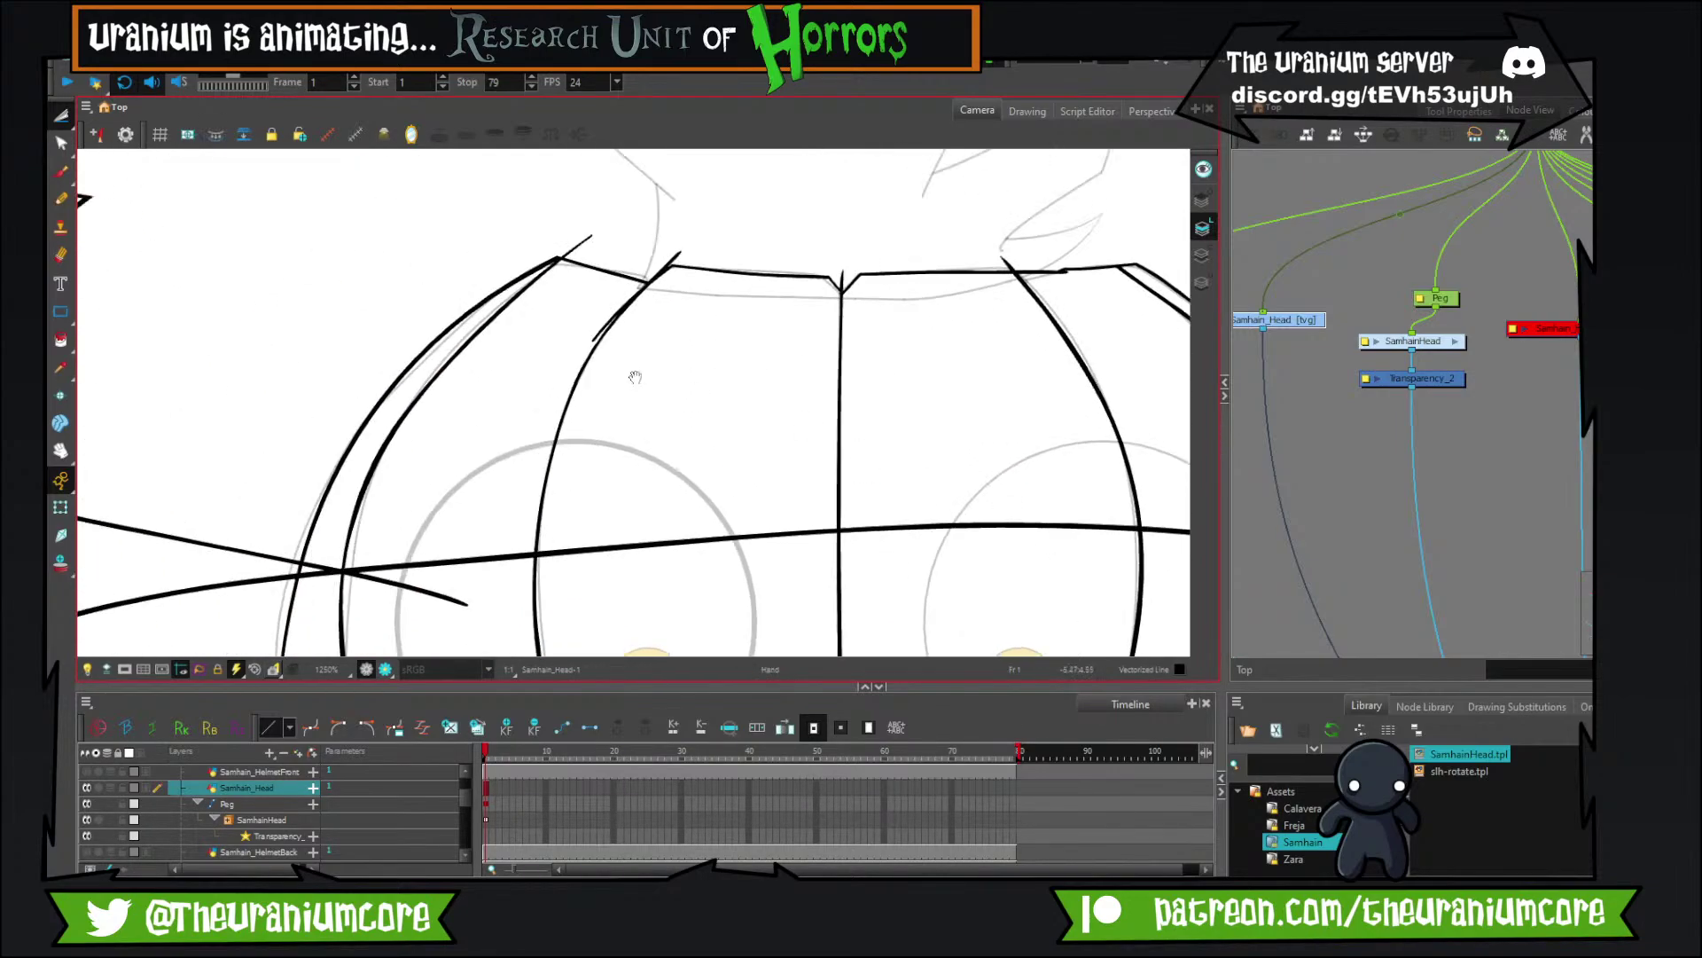
left_click(630, 294)
left_click(729, 305)
left_click_drag(714, 436, 645, 439)
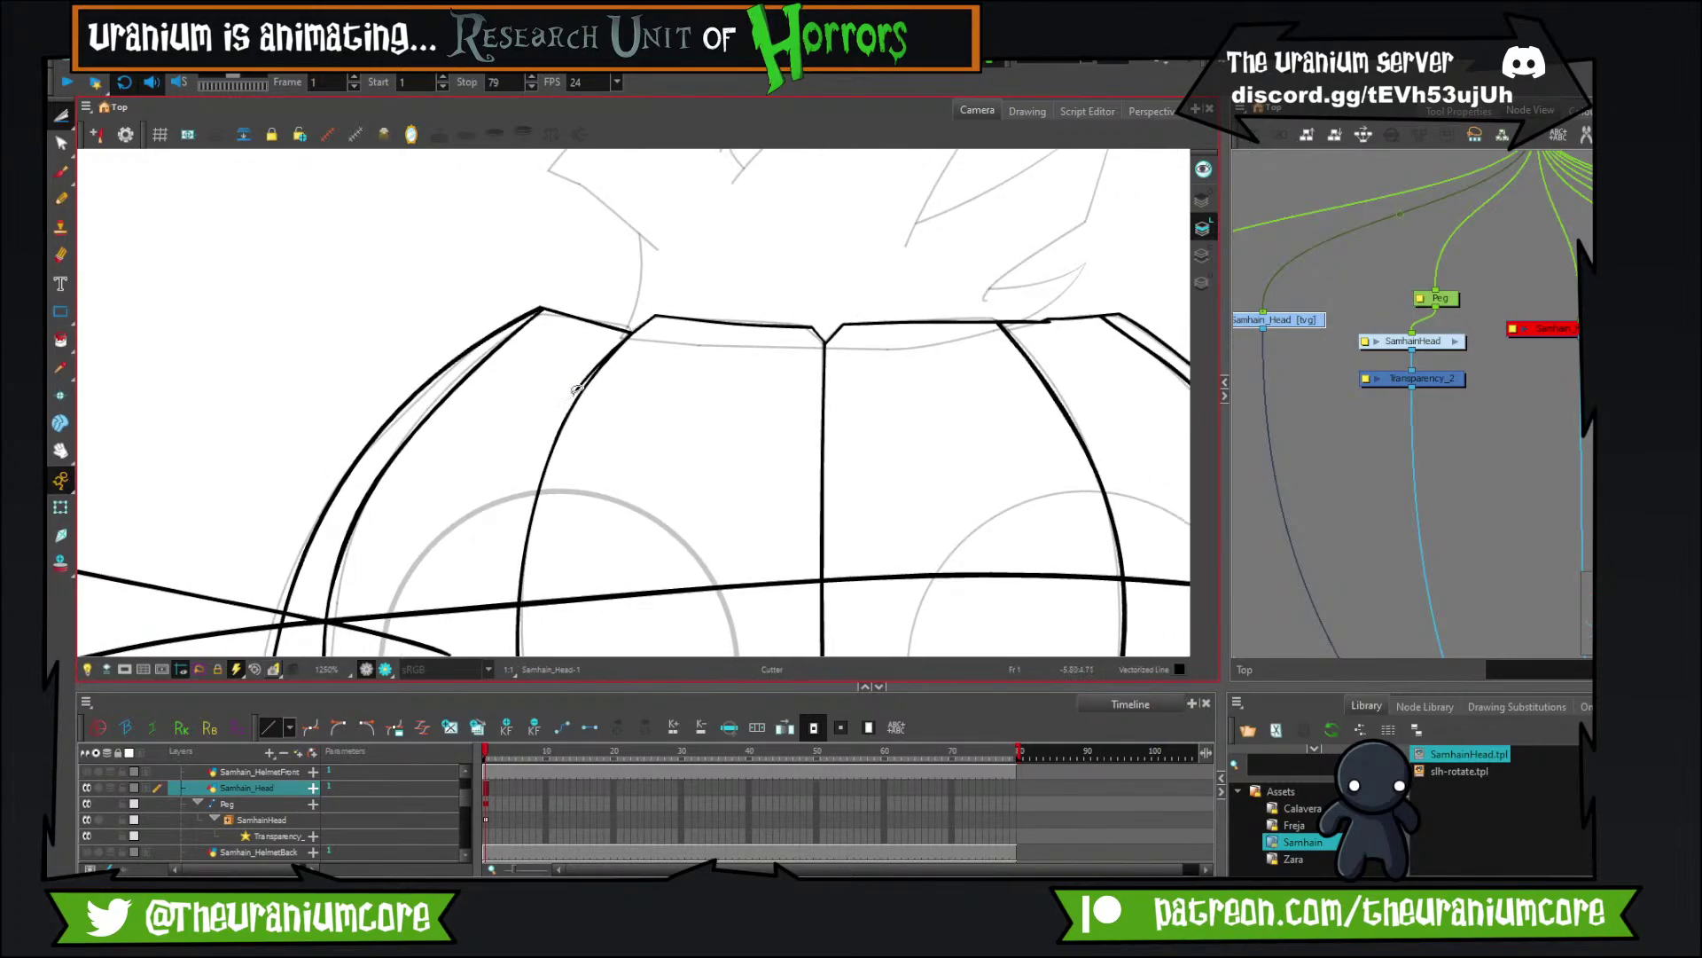
scroll(576, 390, "down", 4)
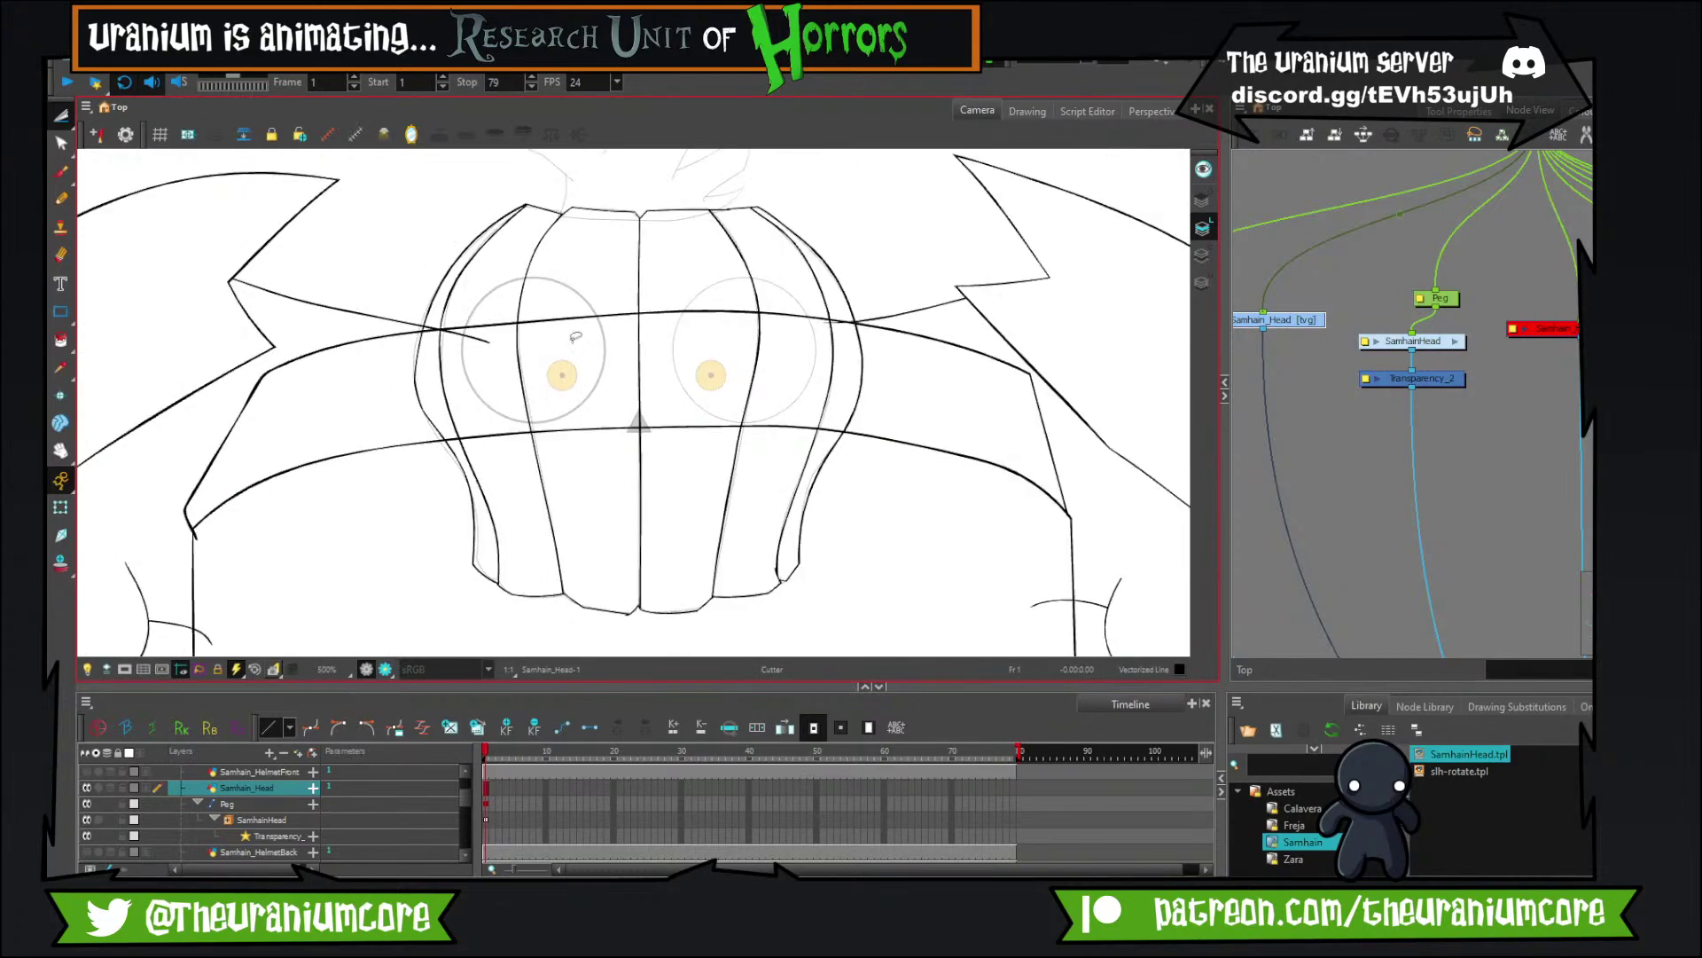
scroll(576, 337, "up", 1)
Extend the exposure of the first Samhain_Head drawing through frame 30.
left_click(60, 171)
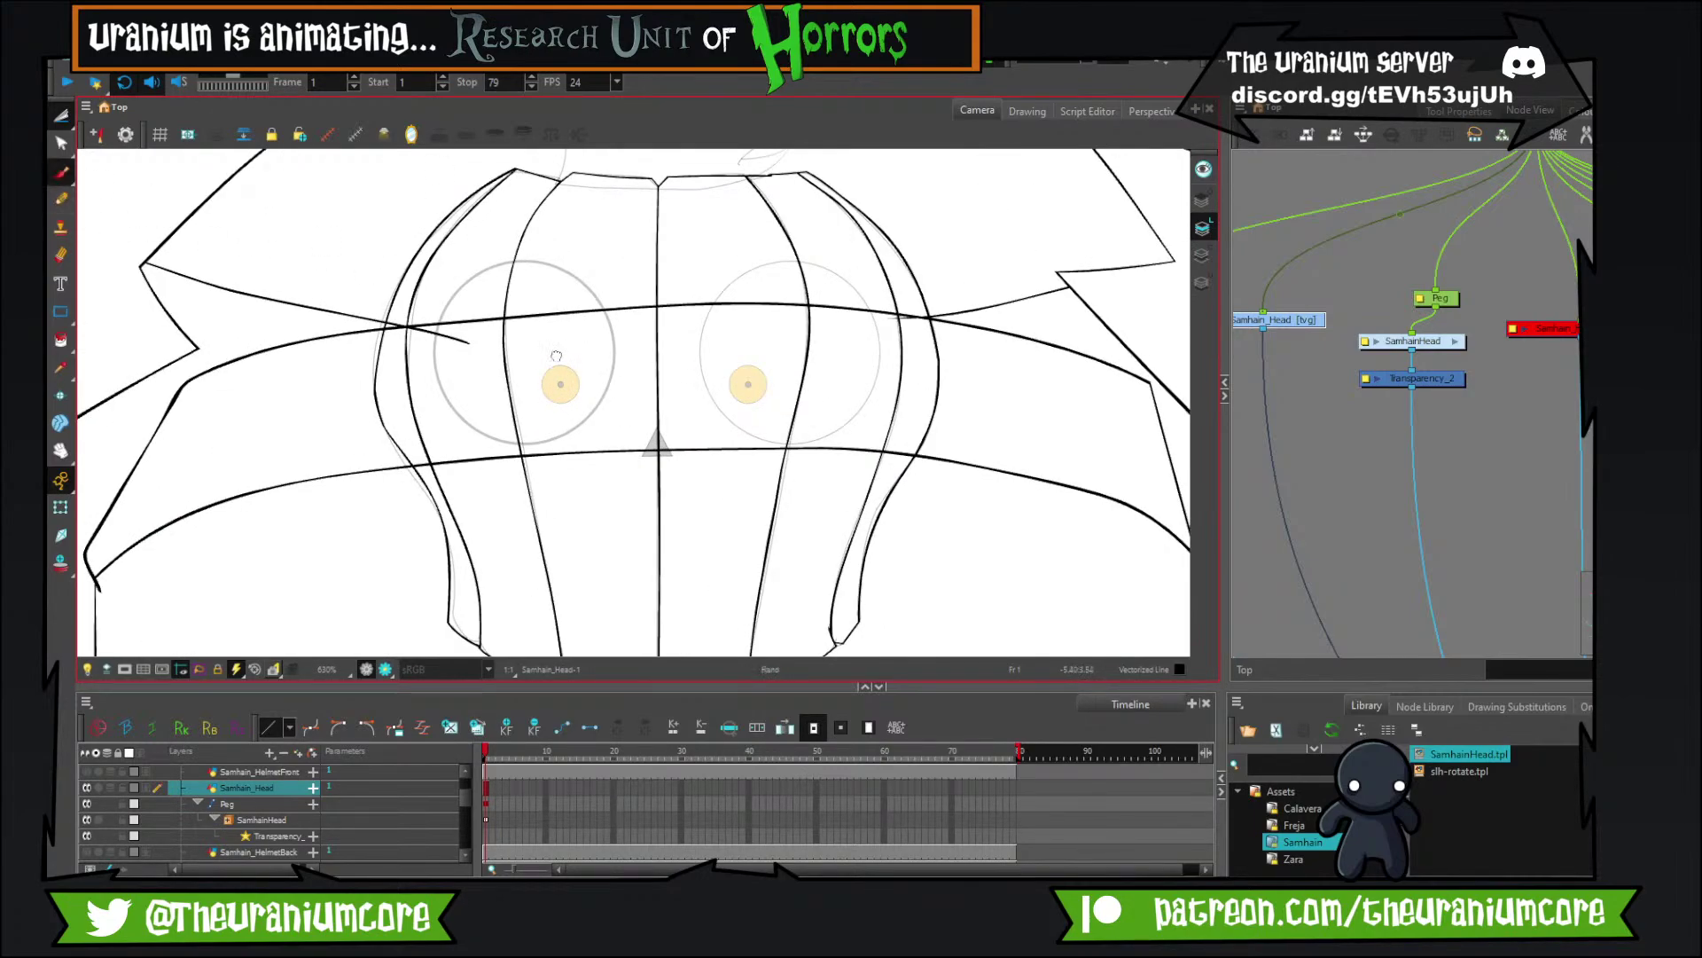
scroll(557, 354, "down", 2)
key("period")
key("period")
key("period")
key("period")
key("period")
key("period")
key("period")
key("period")
key("period")
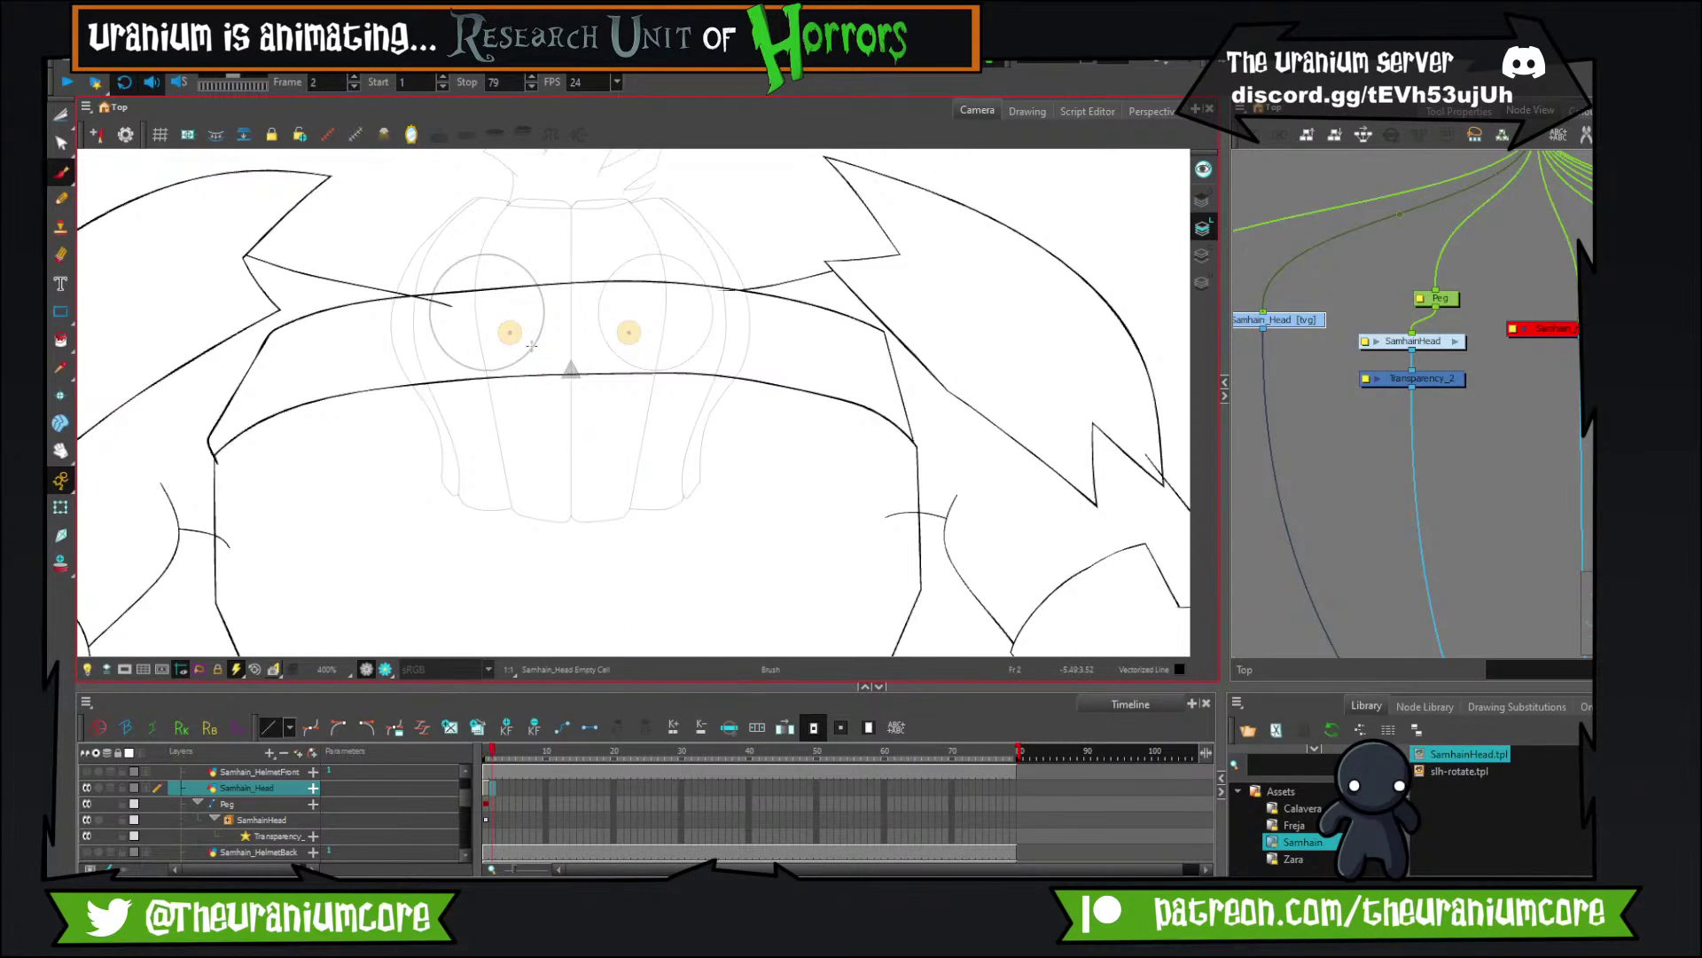
key("period")
key("period")
key("period")
key("period")
key("period")
key("period")
key("period")
key("period")
key("period")
key("period")
key("period")
key("period")
key("period")
key("comma")
key("comma")
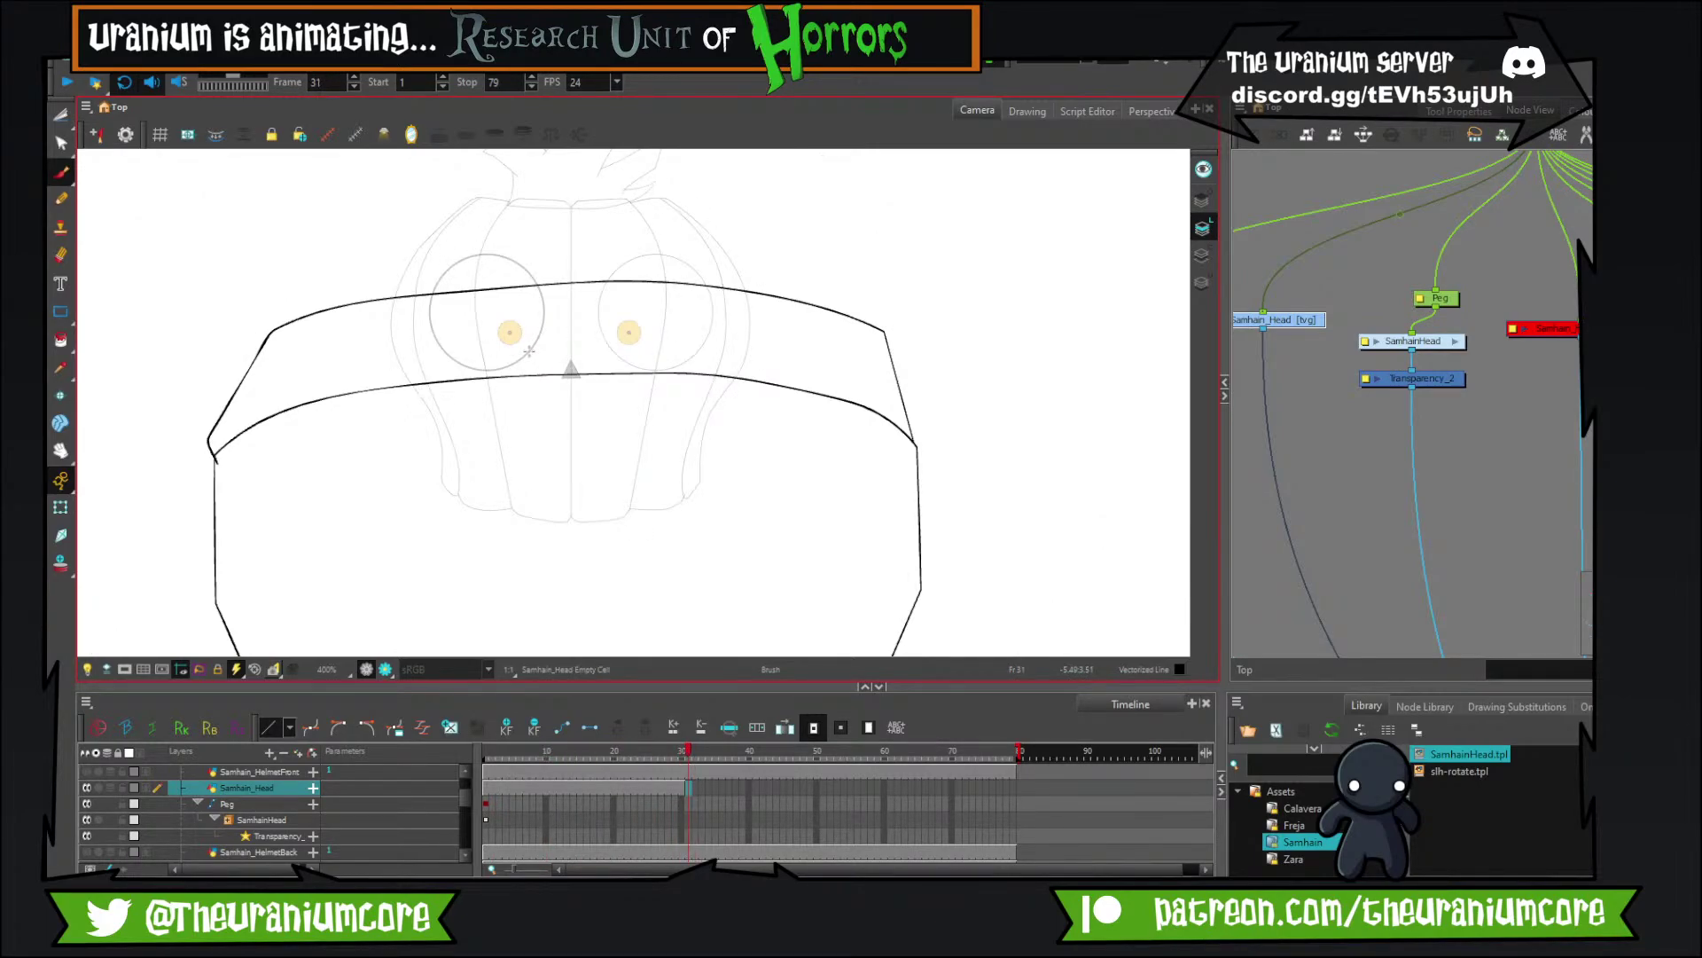
key("comma")
key("period")
Create an empty drawing on the Samhain_Head layer at frame 30.
scroll(711, 803, "down", 1)
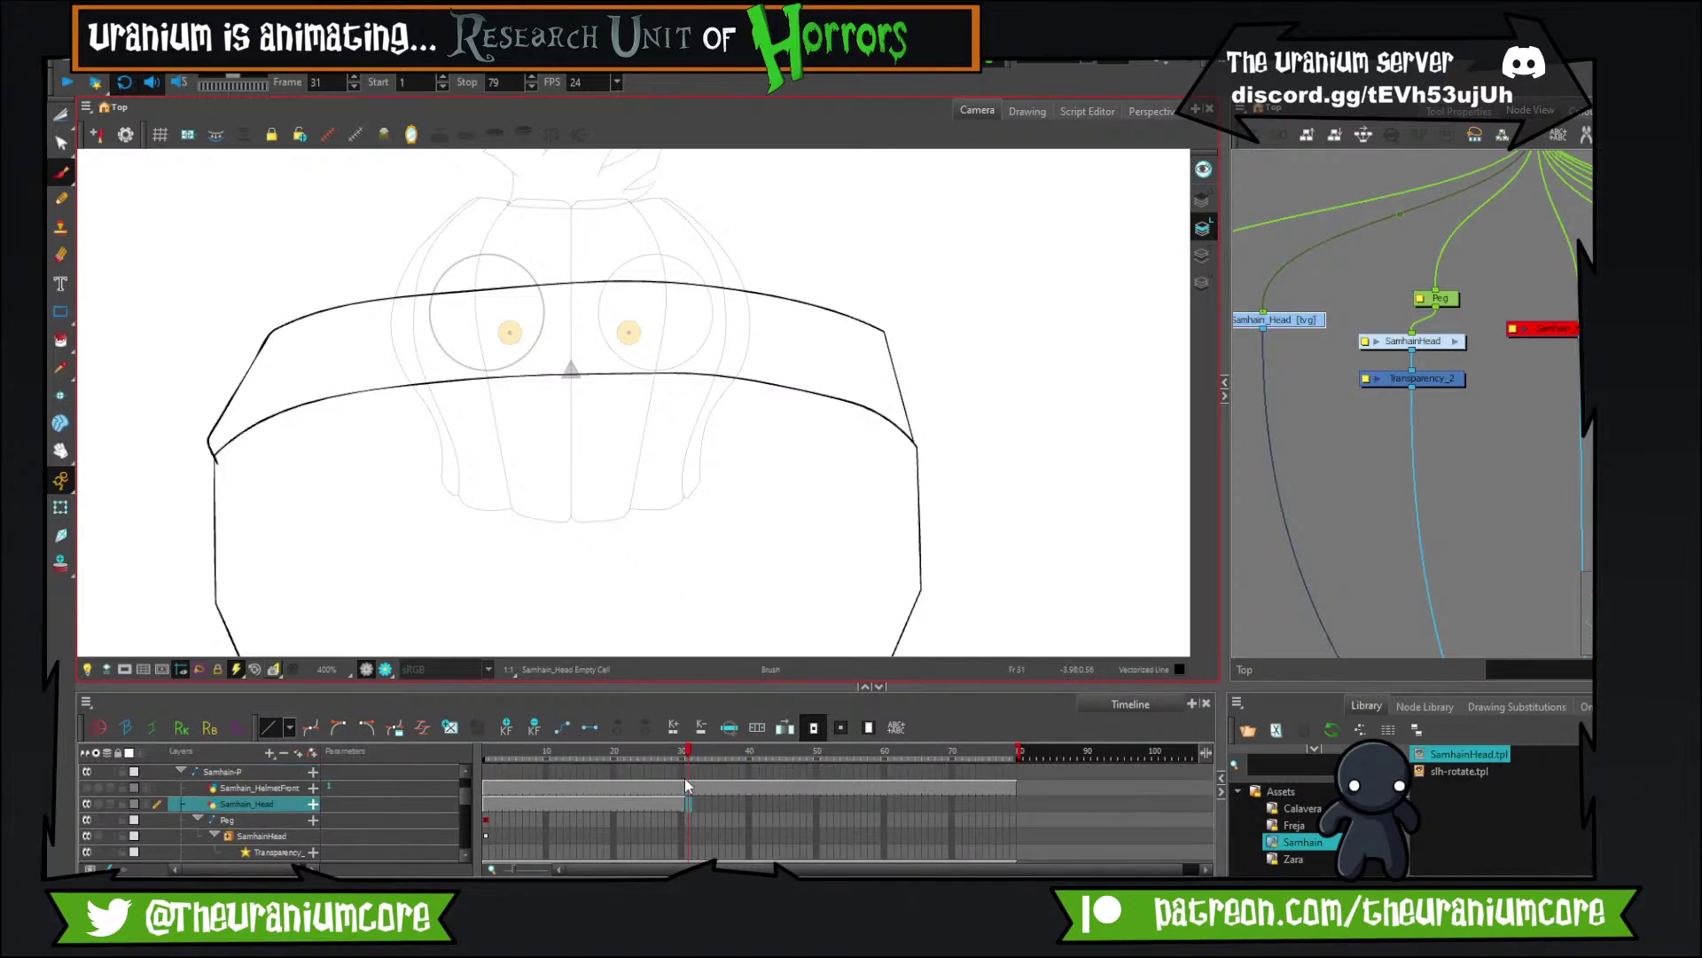
left_click(683, 779)
left_click(457, 730)
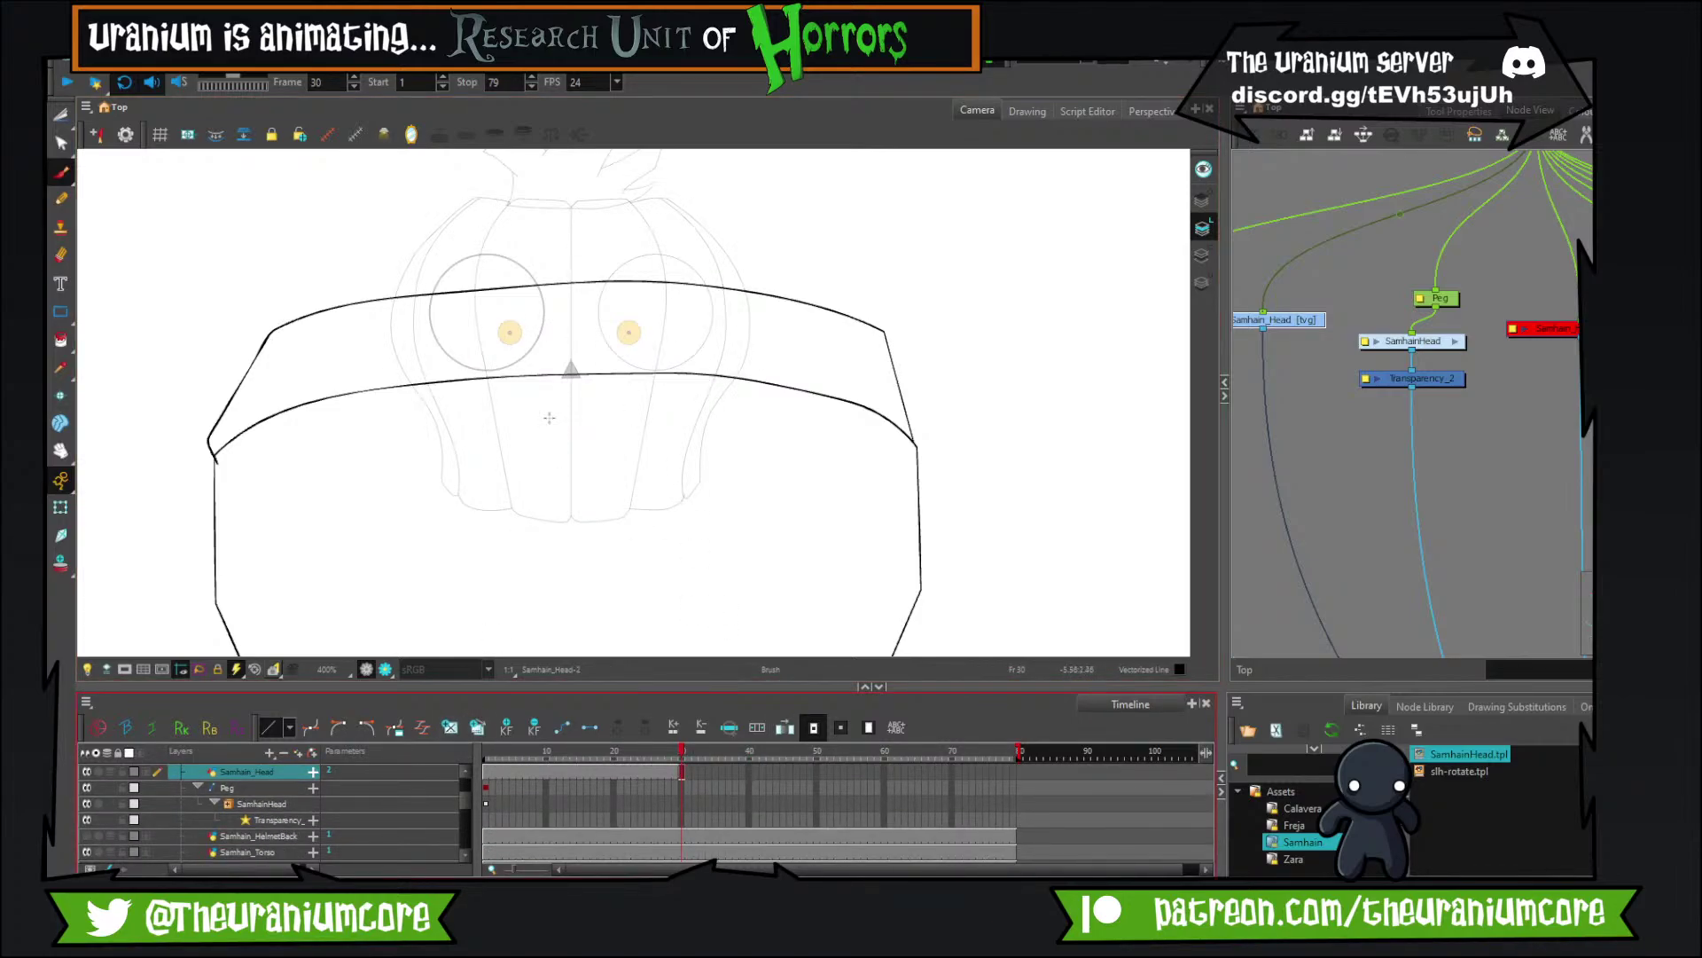
scroll(549, 414, "down", 2)
left_click_drag(1426, 340, 1435, 344)
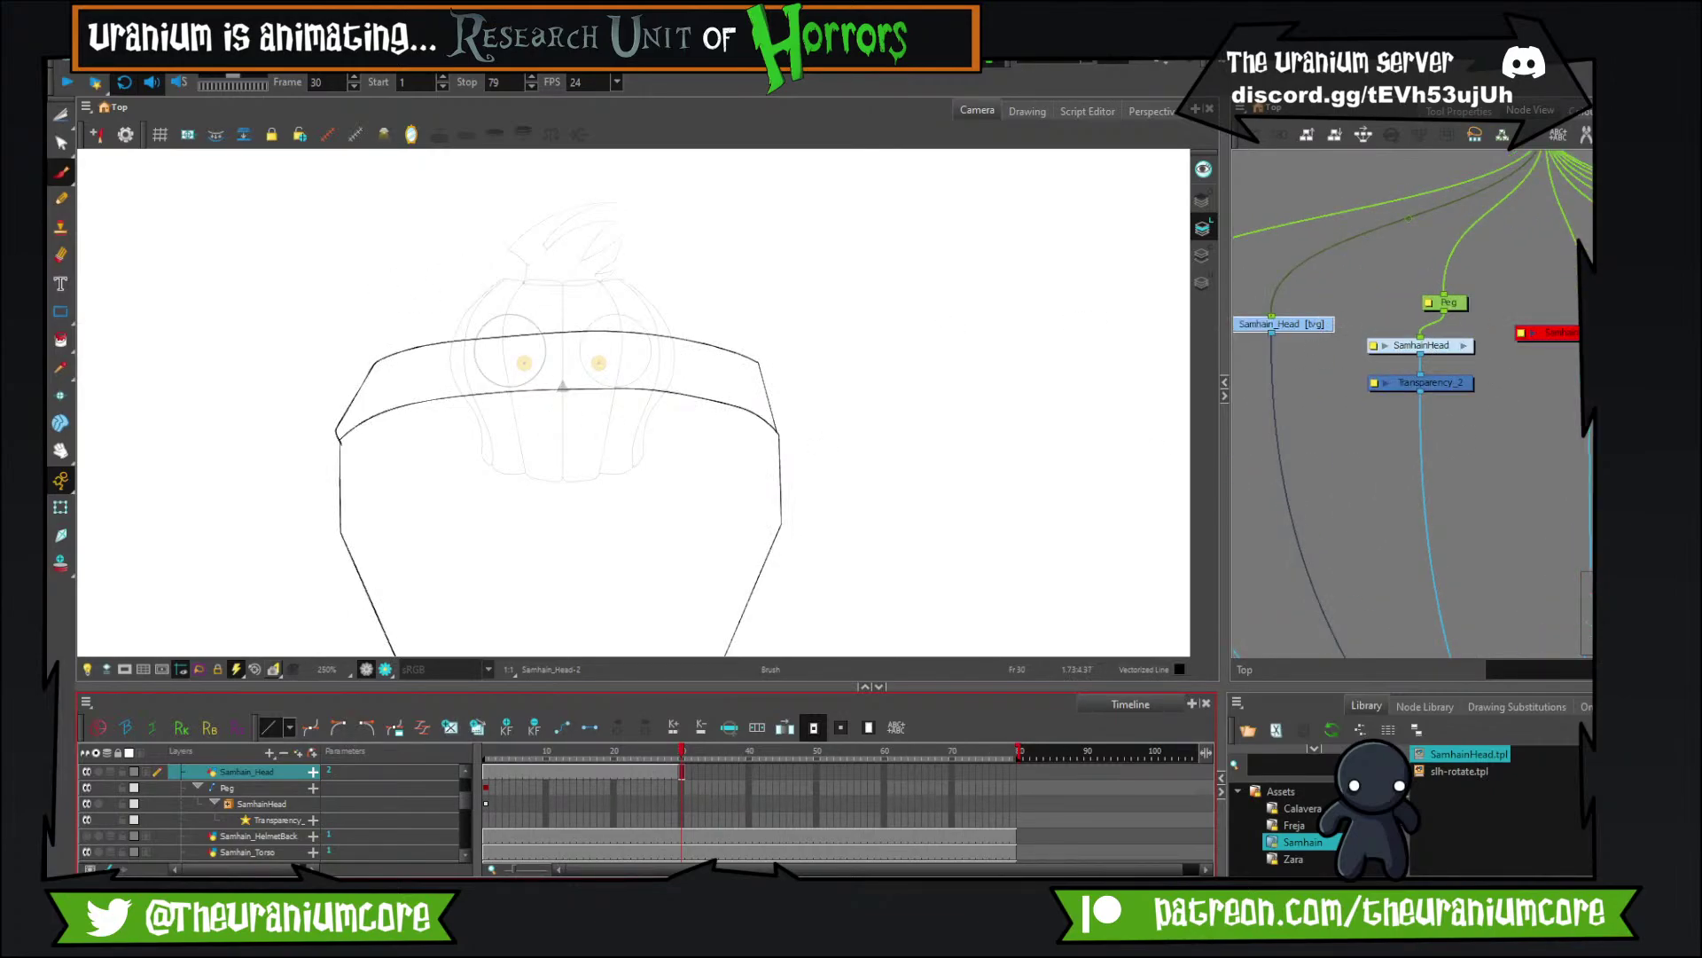
Ink the outer curve and inner edge of the tallest spike of the tuft on the first Samhain_Head drawing.
left_click(485, 771)
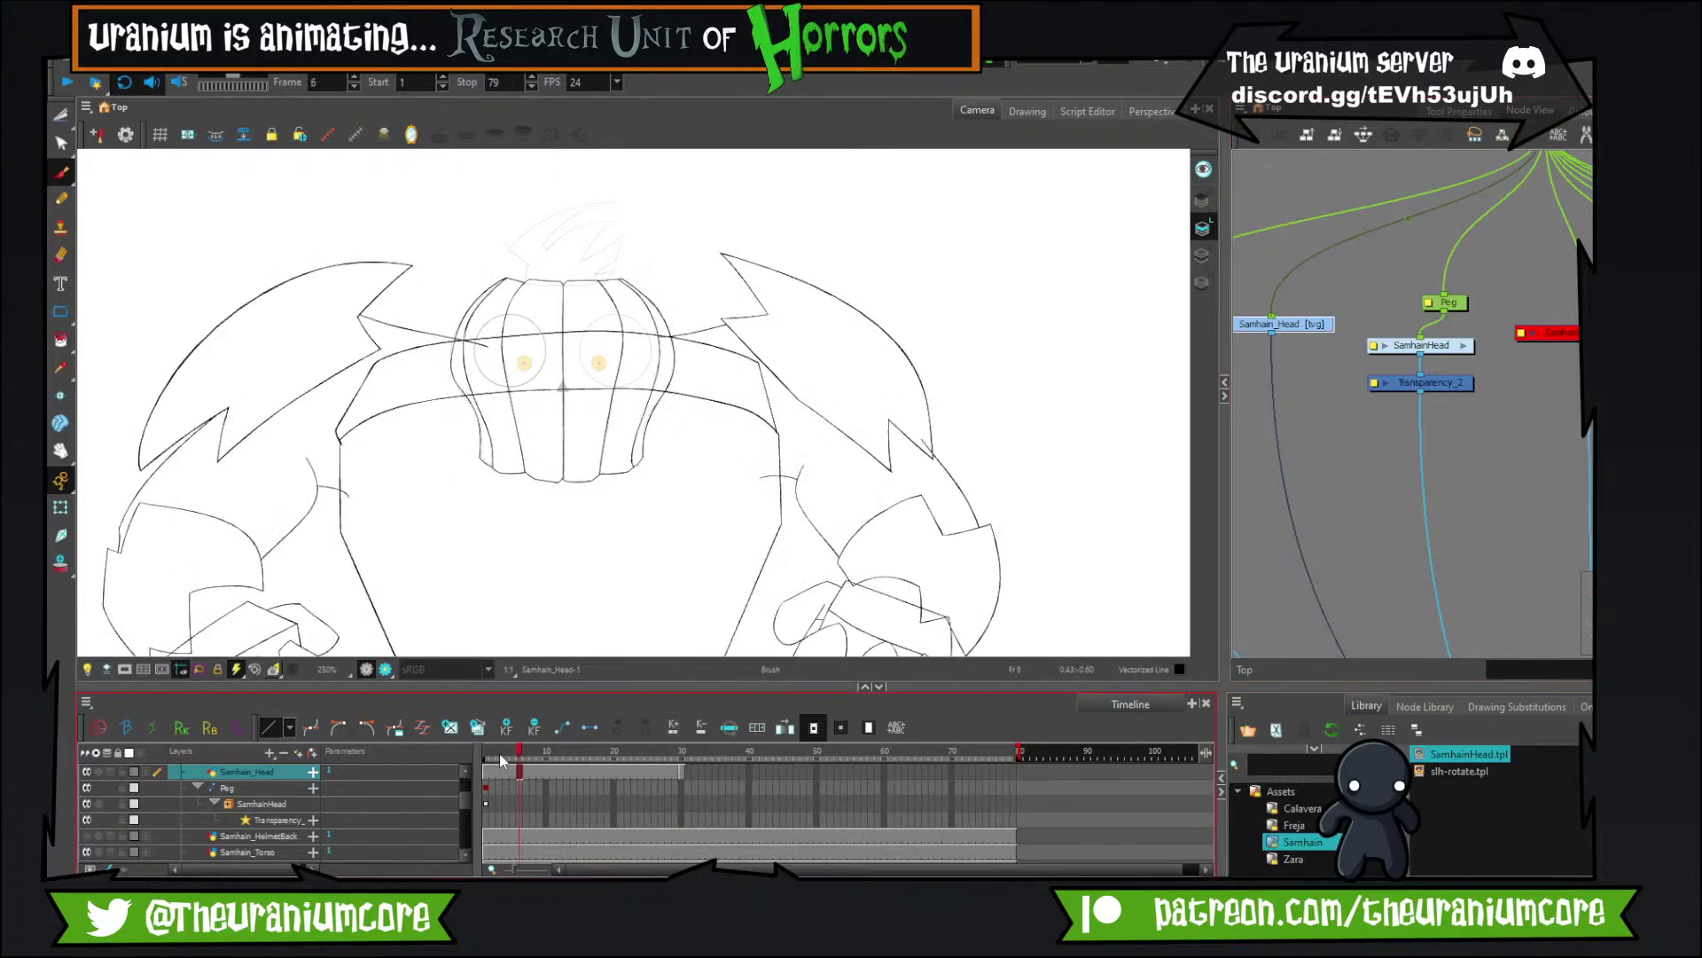
scroll(589, 217, "up", 3)
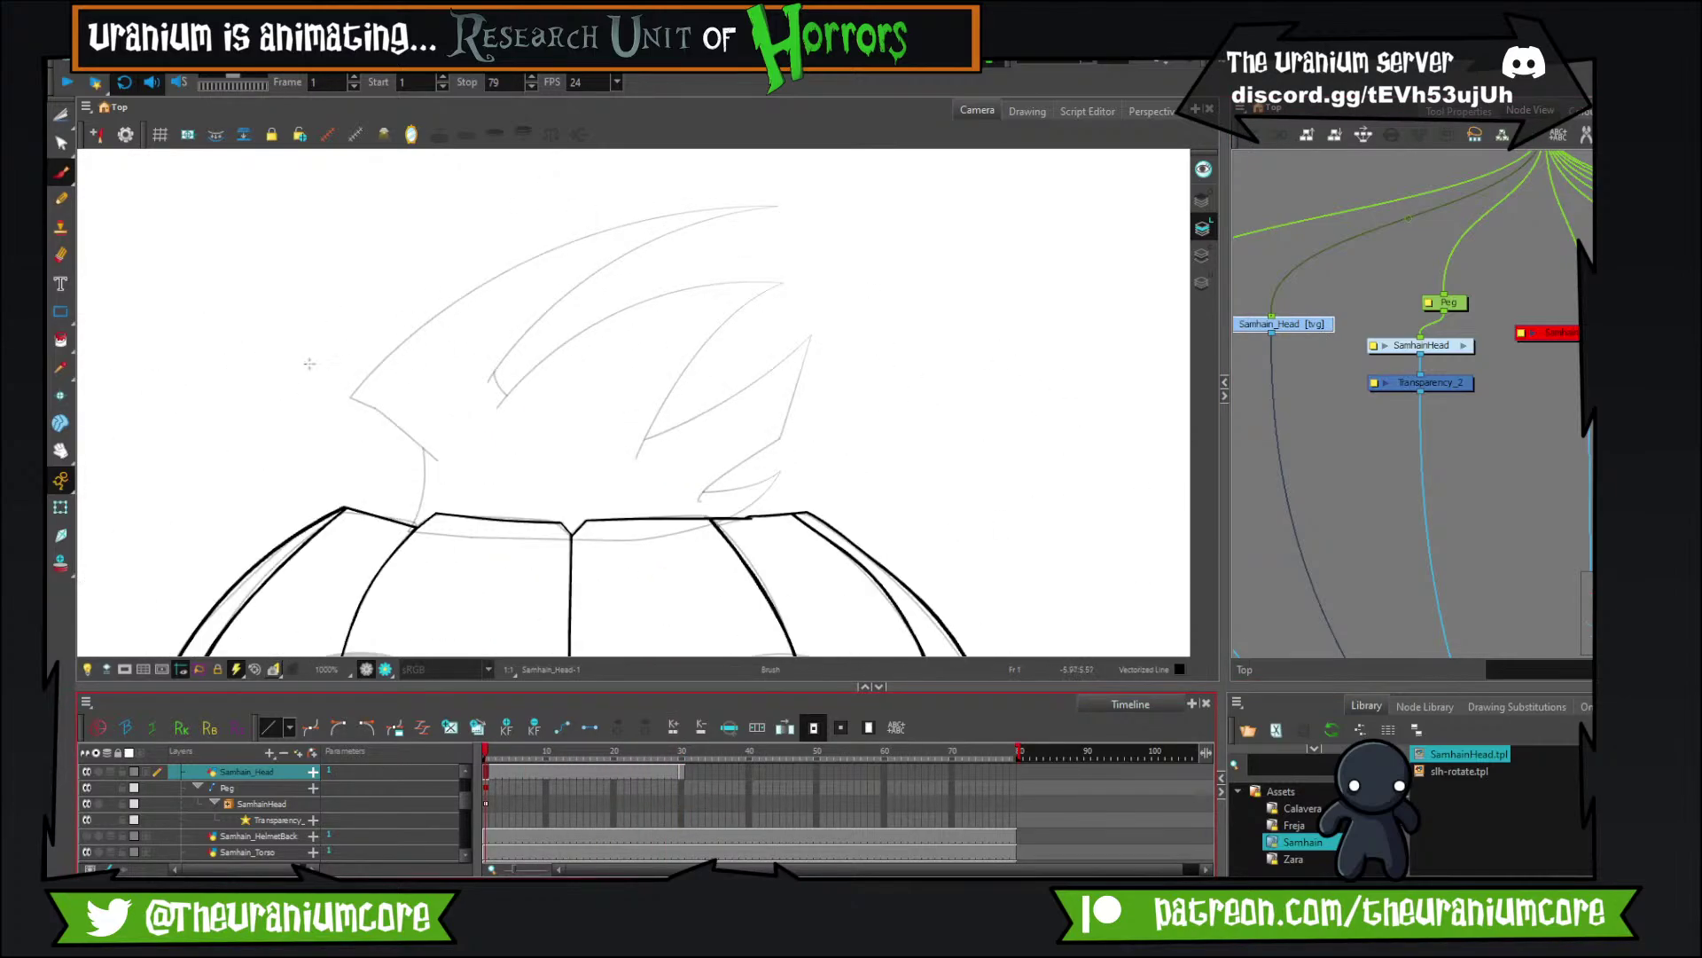
left_click_drag(342, 405, 913, 164)
left_click_drag(765, 157, 742, 186)
key("ctrl+z")
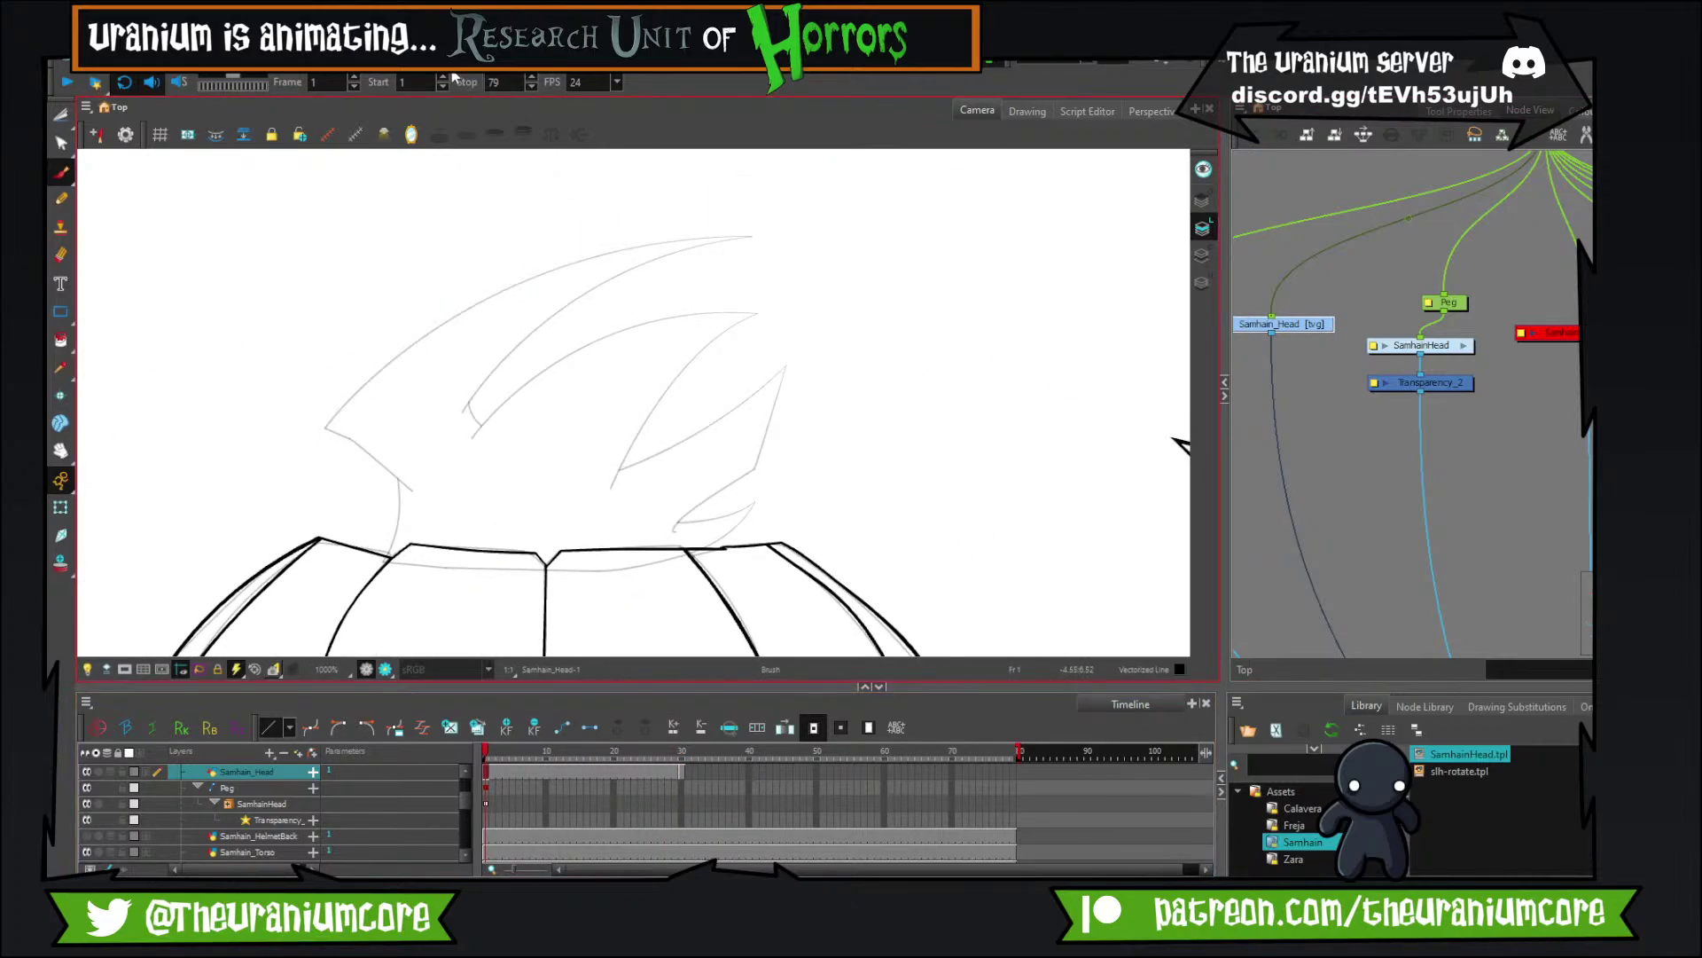
left_click(1077, 64)
left_click(1047, 78)
mouse_move(322, 439)
left_mouse_down()
mouse_move(497, 302)
mouse_move(876, 237)
mouse_move(841, 220)
left_mouse_up()
key("ctrl+z")
key("alt+b")
left_click_drag(440, 422, 835, 187)
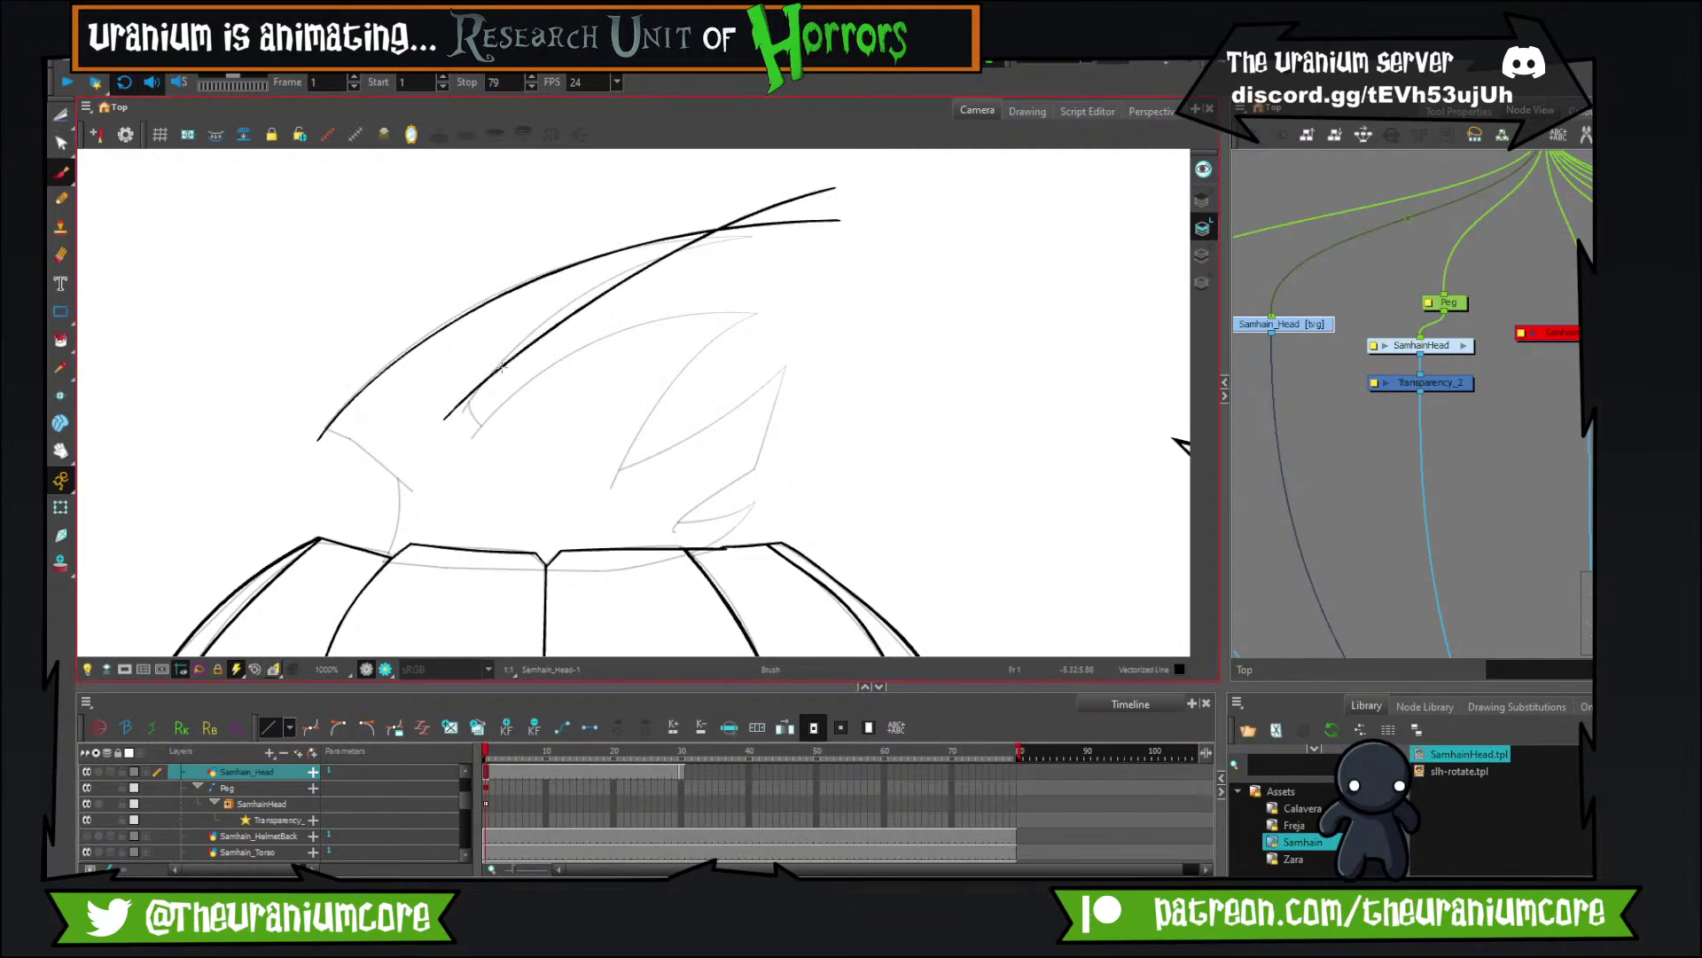
Ink the notch, the middle spike and the smaller right-hand spikes of the tuft down to the head's top edge.
left_click_drag(452, 439, 809, 309)
key("ctrl+z")
left_click_drag(454, 457, 825, 295)
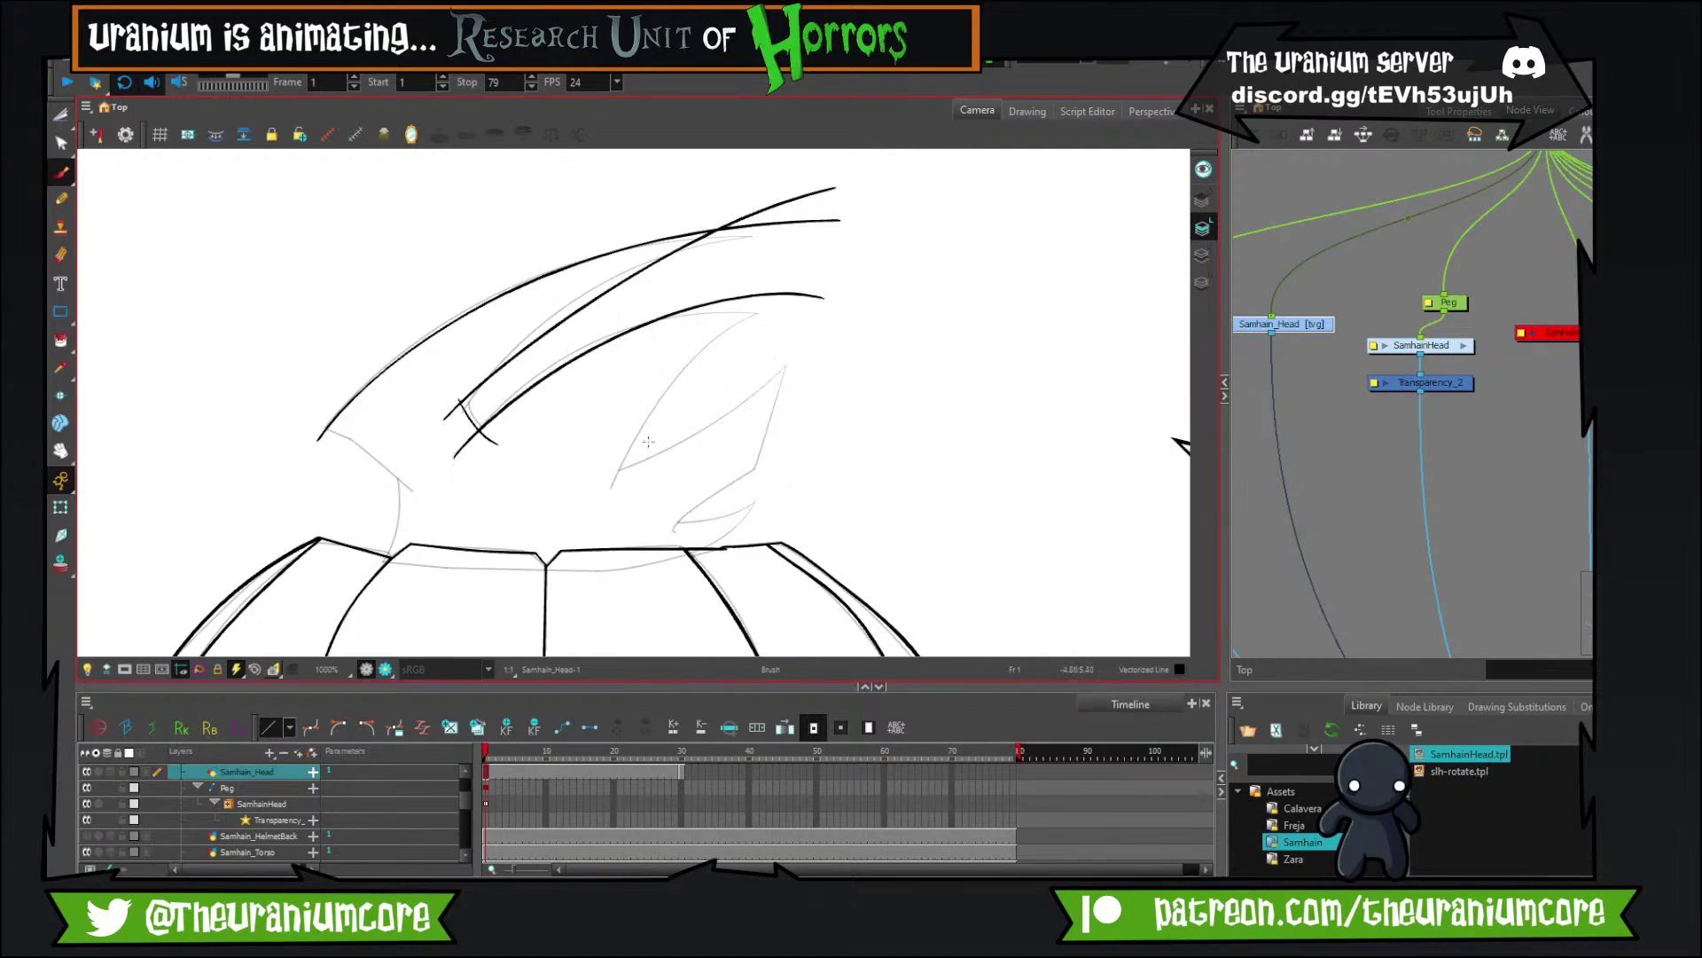
left_click_drag(612, 465, 833, 258)
key("ctrl+z")
mouse_move(623, 472)
left_mouse_down()
mouse_move(858, 255)
mouse_move(823, 364)
mouse_move(812, 341)
mouse_move(714, 500)
mouse_move(774, 459)
left_mouse_up()
key("ctrl+z")
left_click_drag(783, 440, 820, 355)
mouse_move(695, 420)
left_mouse_down()
mouse_move(805, 407)
mouse_move(684, 479)
left_mouse_up()
key("ctrl+z")
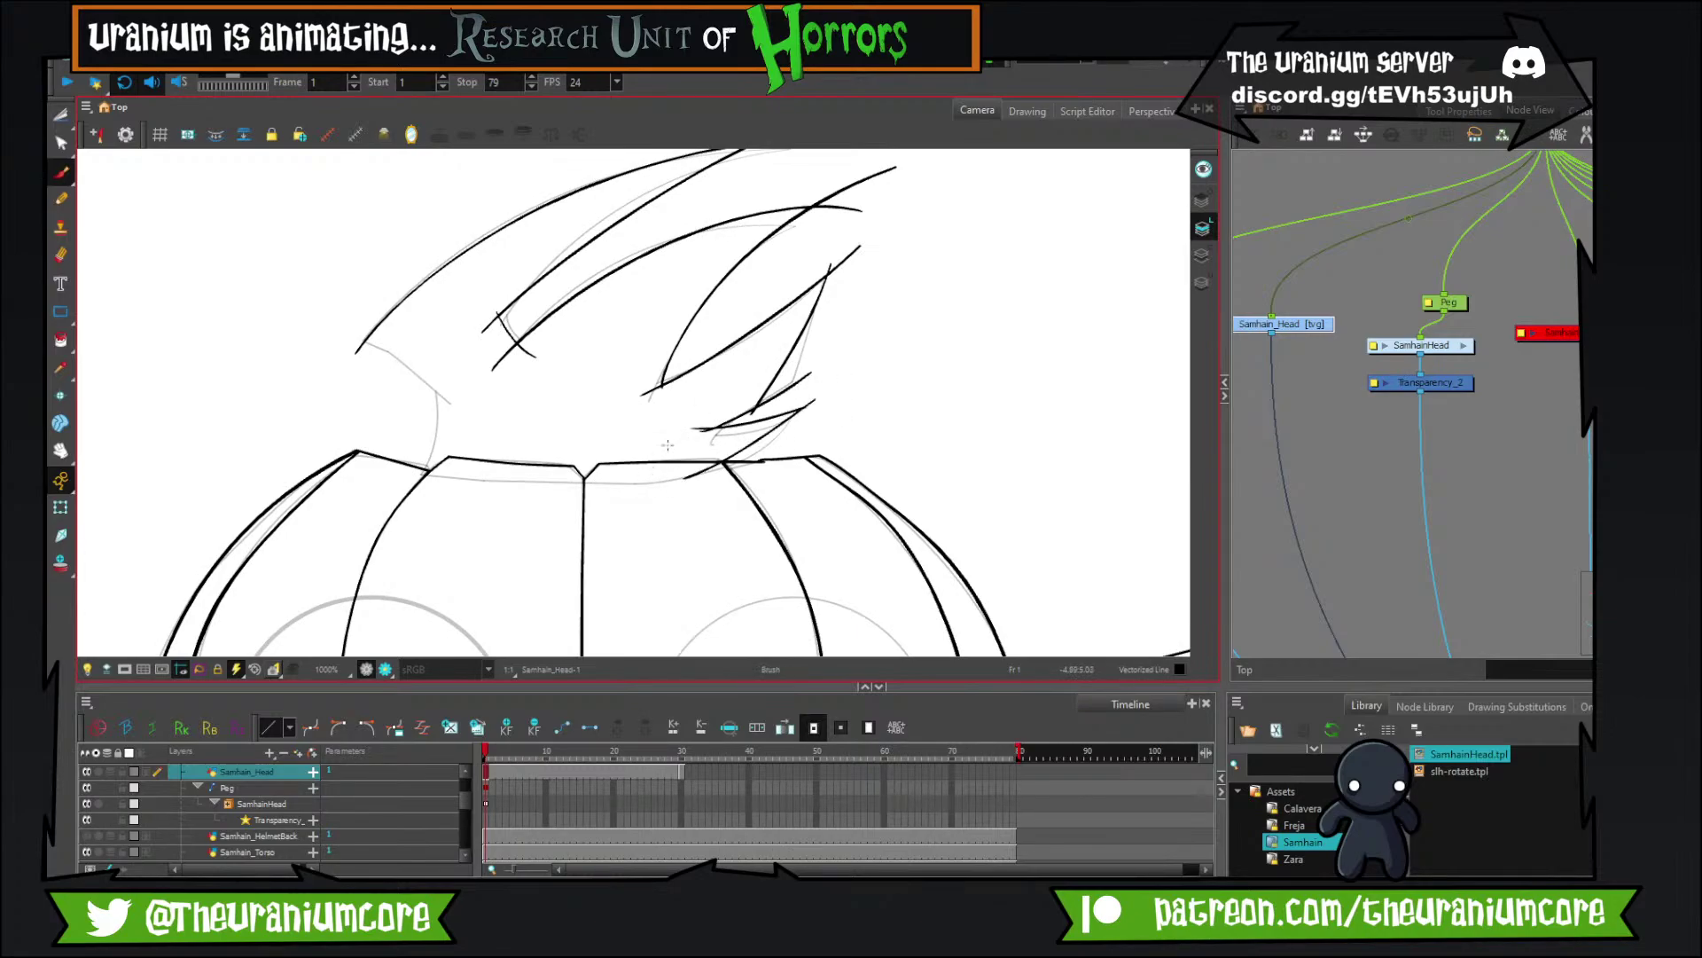
Ink the tuft's left underside and the short curved stem line joining it to the top of the head.
left_click_drag(358, 340, 461, 426)
key("ctrl+z")
mouse_move(359, 339)
left_mouse_down()
mouse_move(467, 424)
mouse_move(426, 384)
mouse_move(426, 489)
left_mouse_up()
key("ctrl+z")
key("ctrl+z")
key("ctrl+z")
mouse_move(441, 370)
left_mouse_down()
mouse_move(392, 507)
mouse_move(424, 425)
mouse_move(403, 488)
left_mouse_up()
key("ctrl+z")
Trim the overshooting line ends at the tuft's left corner, inner notch and upper spike tips with the Cutter.
left_click(61, 117)
left_click_drag(357, 325, 356, 356)
mouse_move(508, 312)
left_mouse_down()
mouse_move(448, 475)
mouse_move(503, 448)
left_mouse_up()
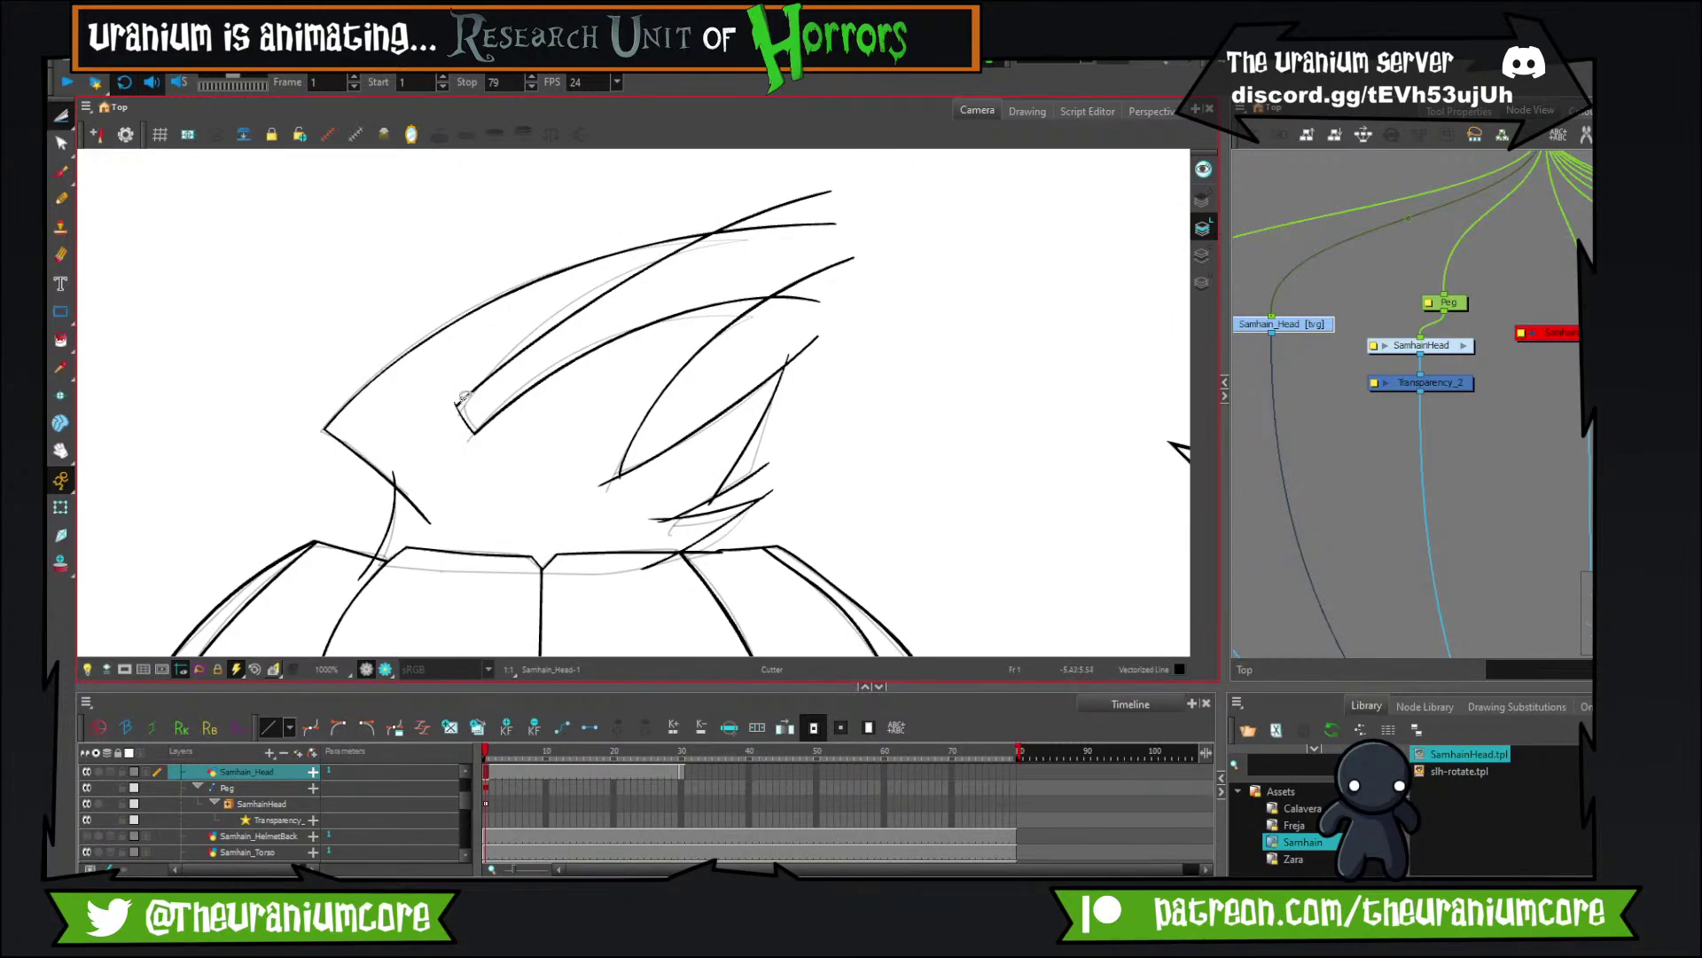
left_click_drag(596, 293, 530, 369)
left_click_drag(711, 269, 735, 333)
left_click_drag(742, 416, 744, 341)
mouse_move(727, 413)
left_mouse_down()
mouse_move(743, 340)
mouse_move(799, 360)
left_mouse_up()
Trim the stray line ends around the lower right spikes and where the tuft's base meets the head.
left_click_drag(560, 461, 569, 496)
mouse_move(705, 462)
left_mouse_down()
mouse_move(697, 490)
mouse_move(733, 410)
left_mouse_up()
scroll(675, 473, "up", 2)
left_click_drag(626, 454, 632, 498)
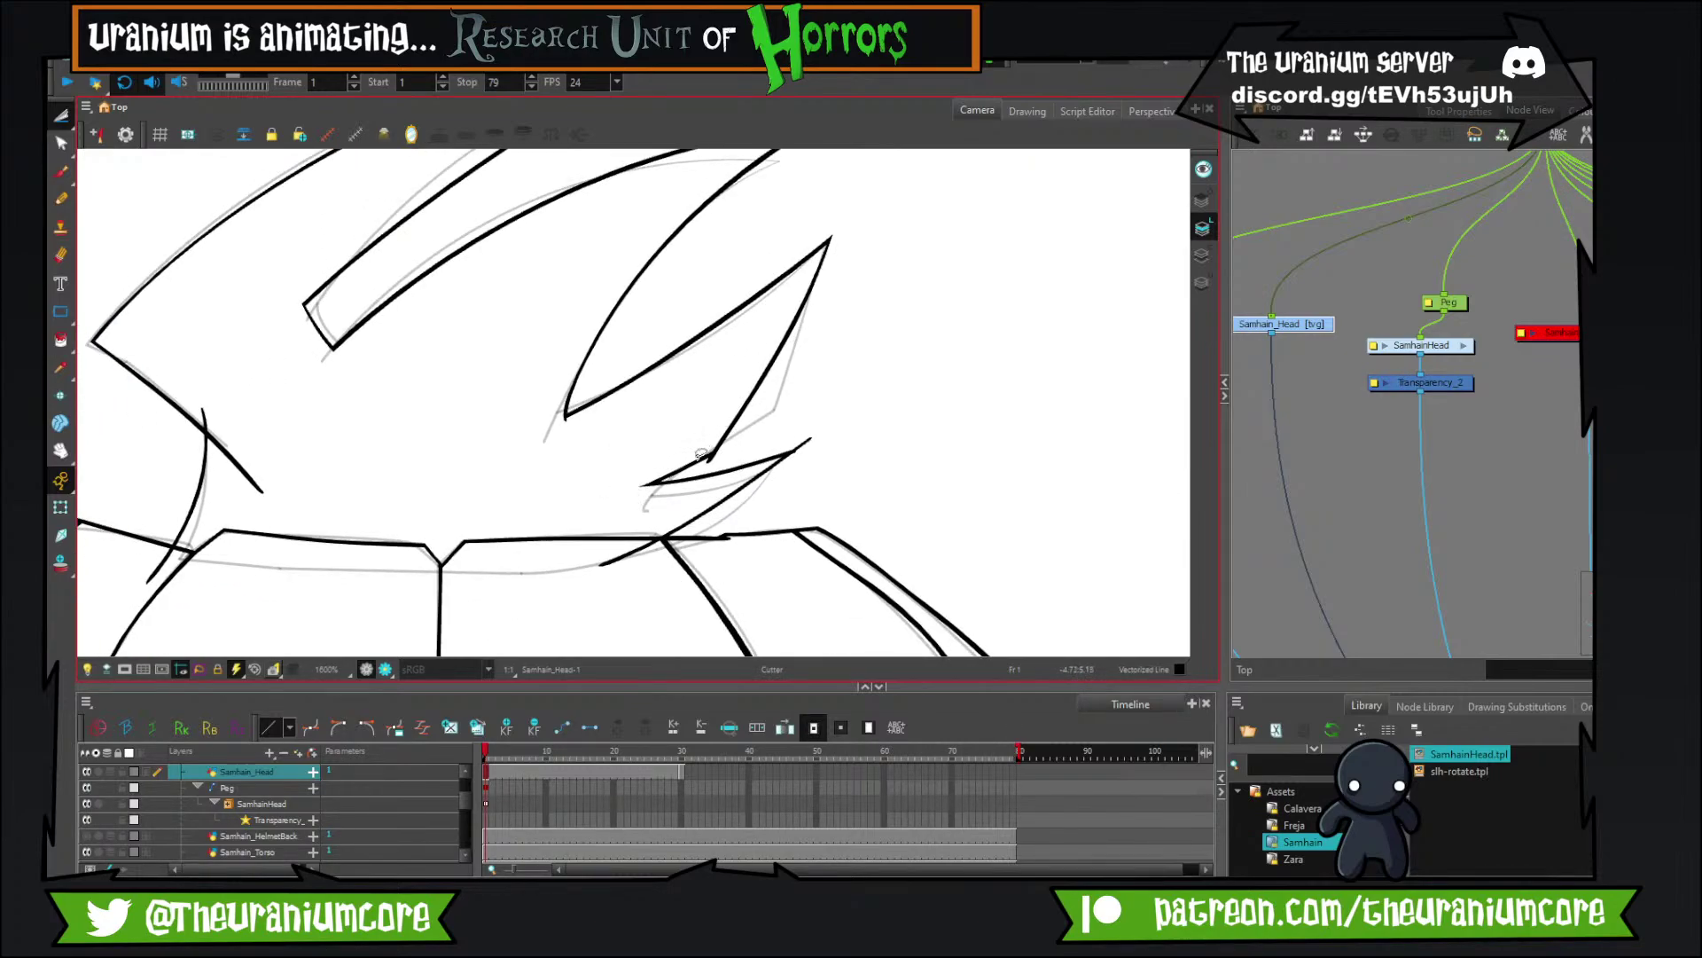
mouse_move(677, 554)
left_mouse_down()
mouse_move(750, 490)
mouse_move(675, 494)
left_mouse_up()
left_click_drag(474, 476, 689, 487)
left_click_drag(425, 493, 461, 521)
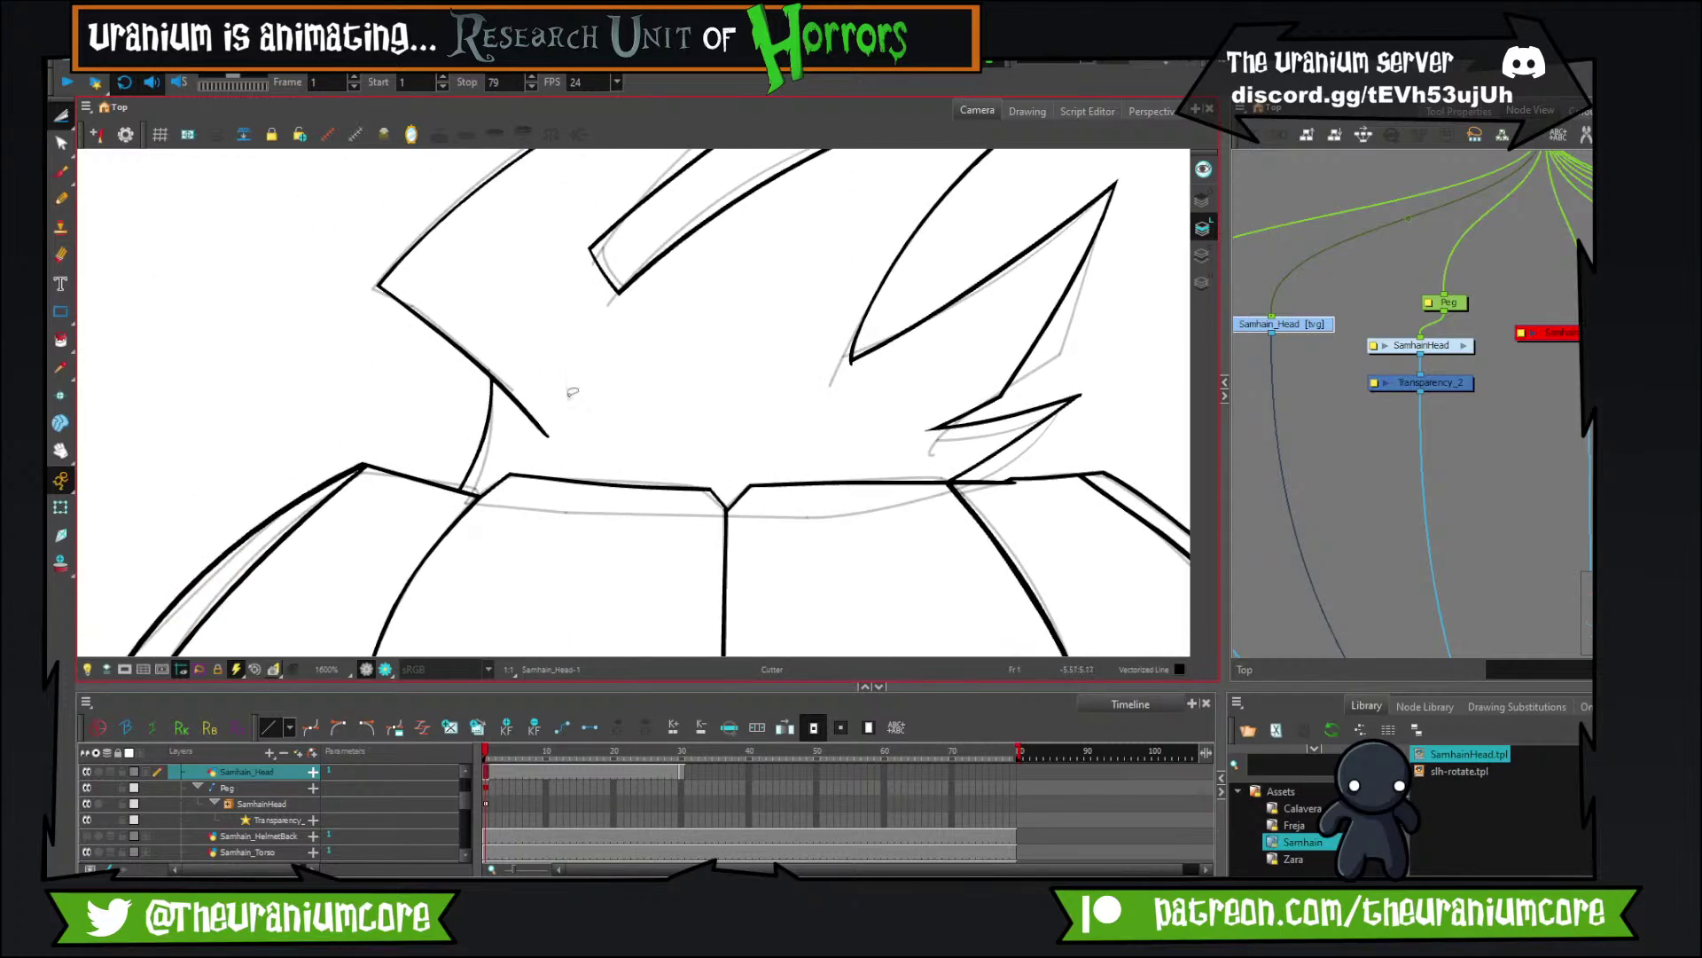
left_click_drag(1066, 410, 860, 422)
At frame 30, disable the rough SamhainHead reference node and turn on onion skin to show the inked head drawing.
scroll(927, 322, "down", 3)
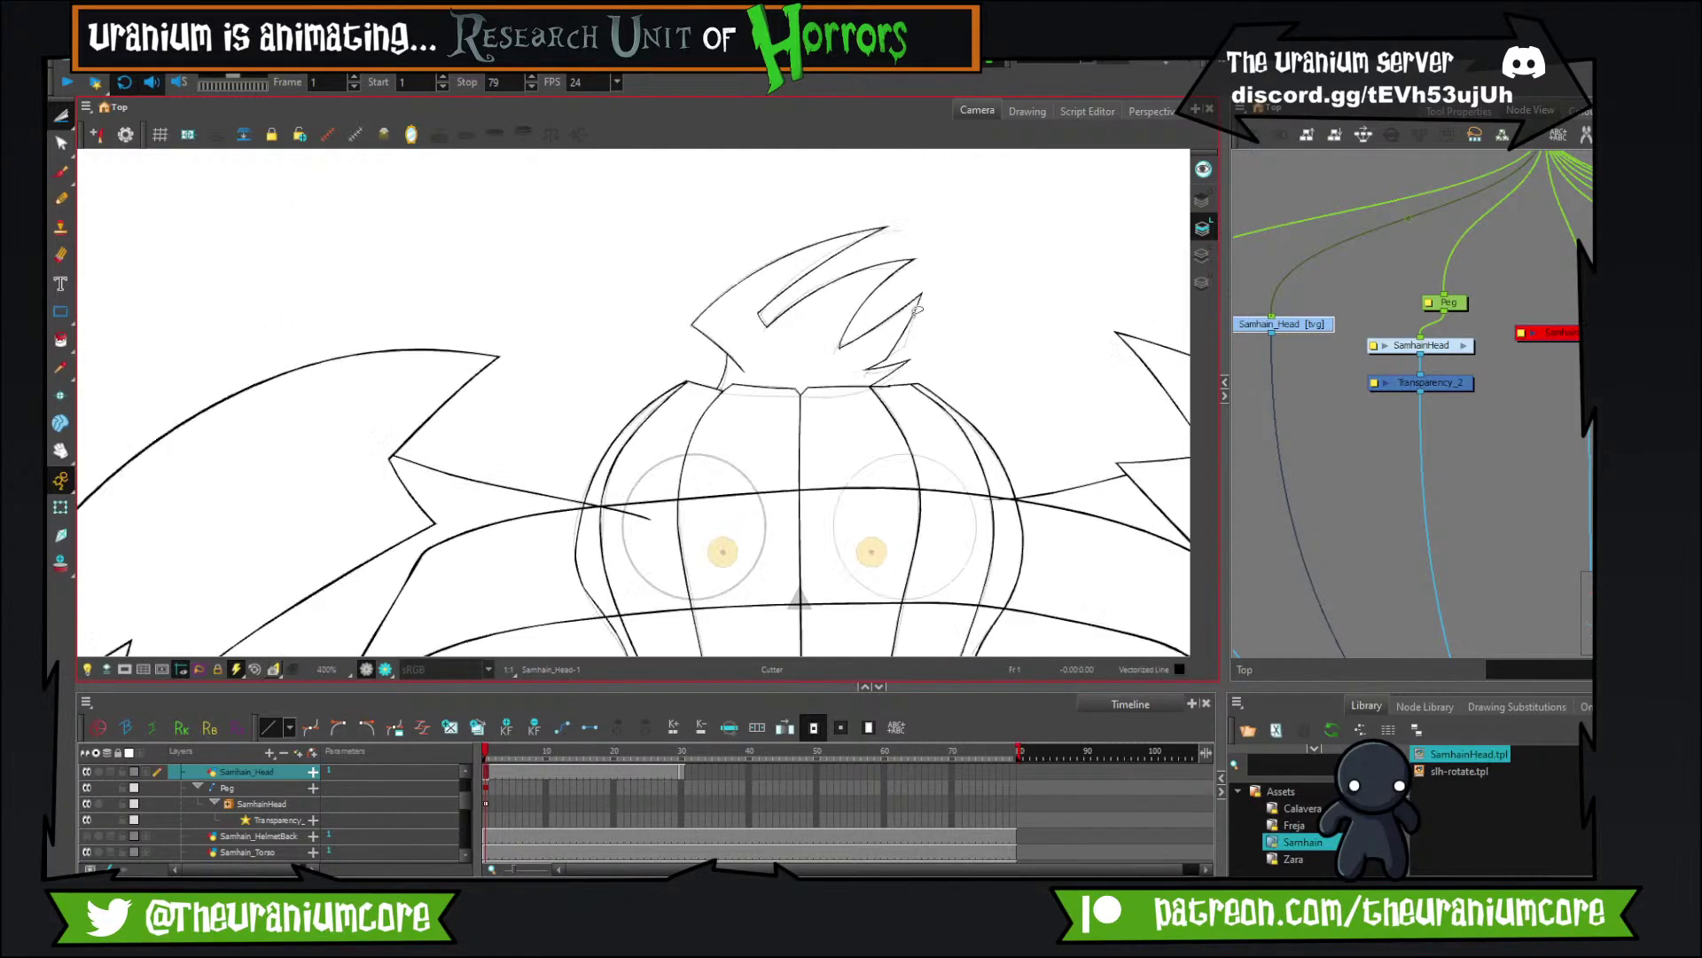
scroll(912, 316, "down", 1)
key("period")
key("period")
key("period")
key("period")
key("period")
key("period")
key("period")
key("period")
key("period")
key("period")
key("period")
key("period")
key("period")
key("period")
key("period")
key("period")
key("period")
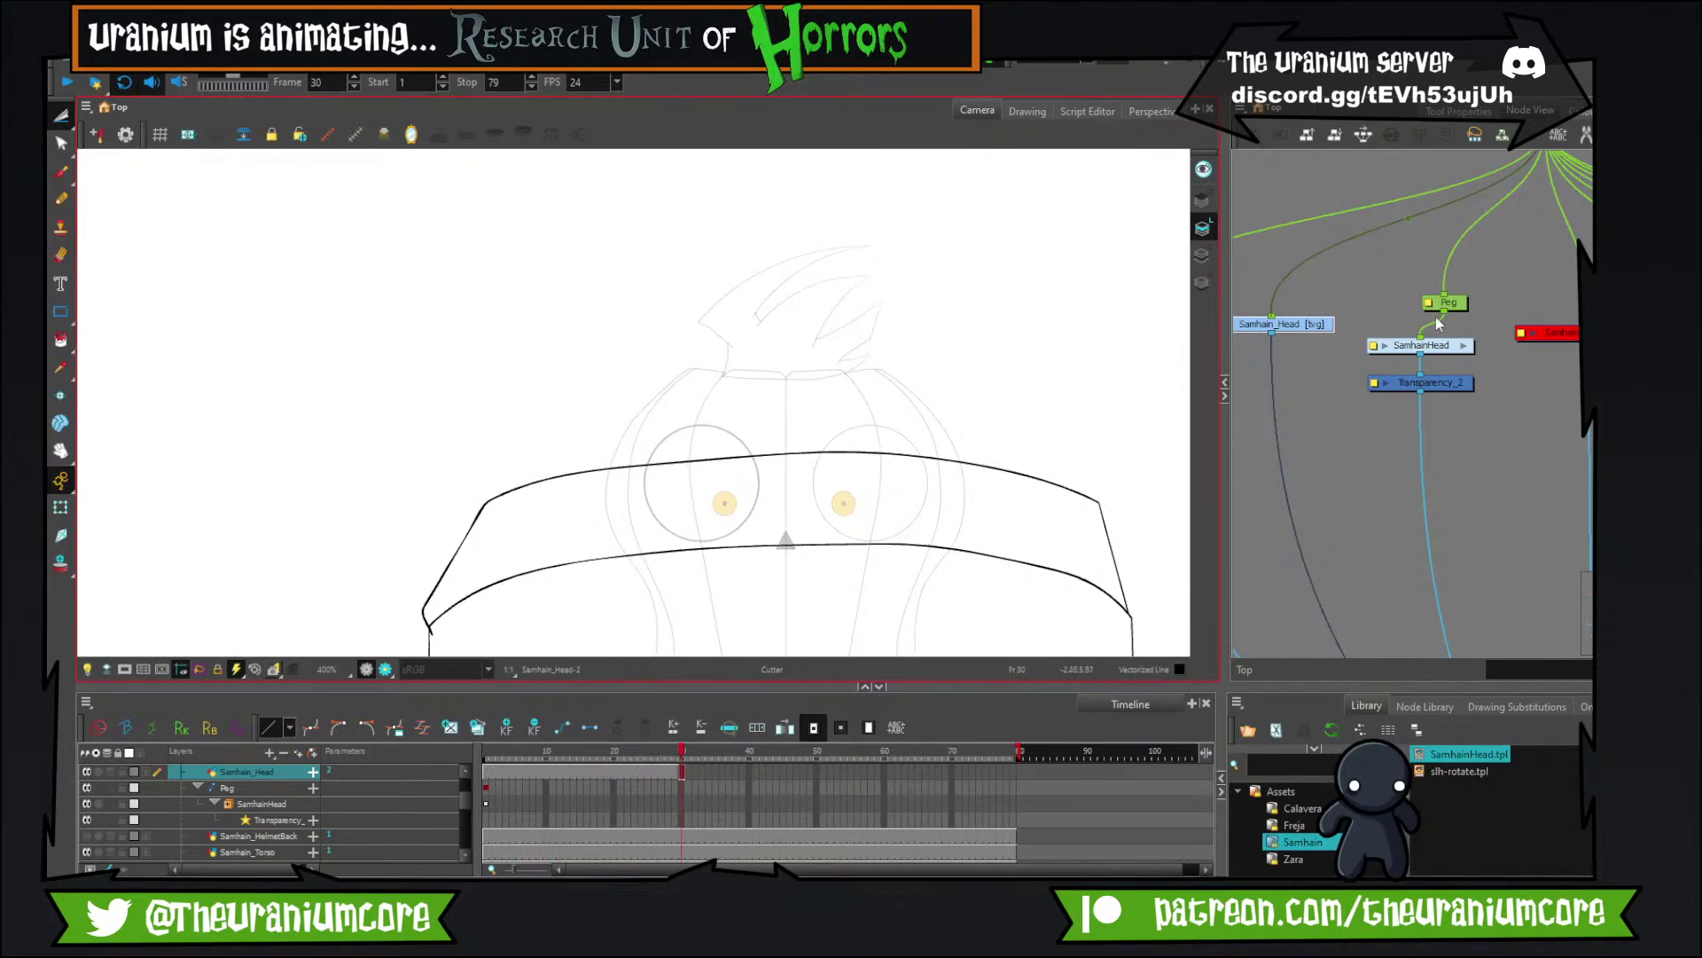
key("d")
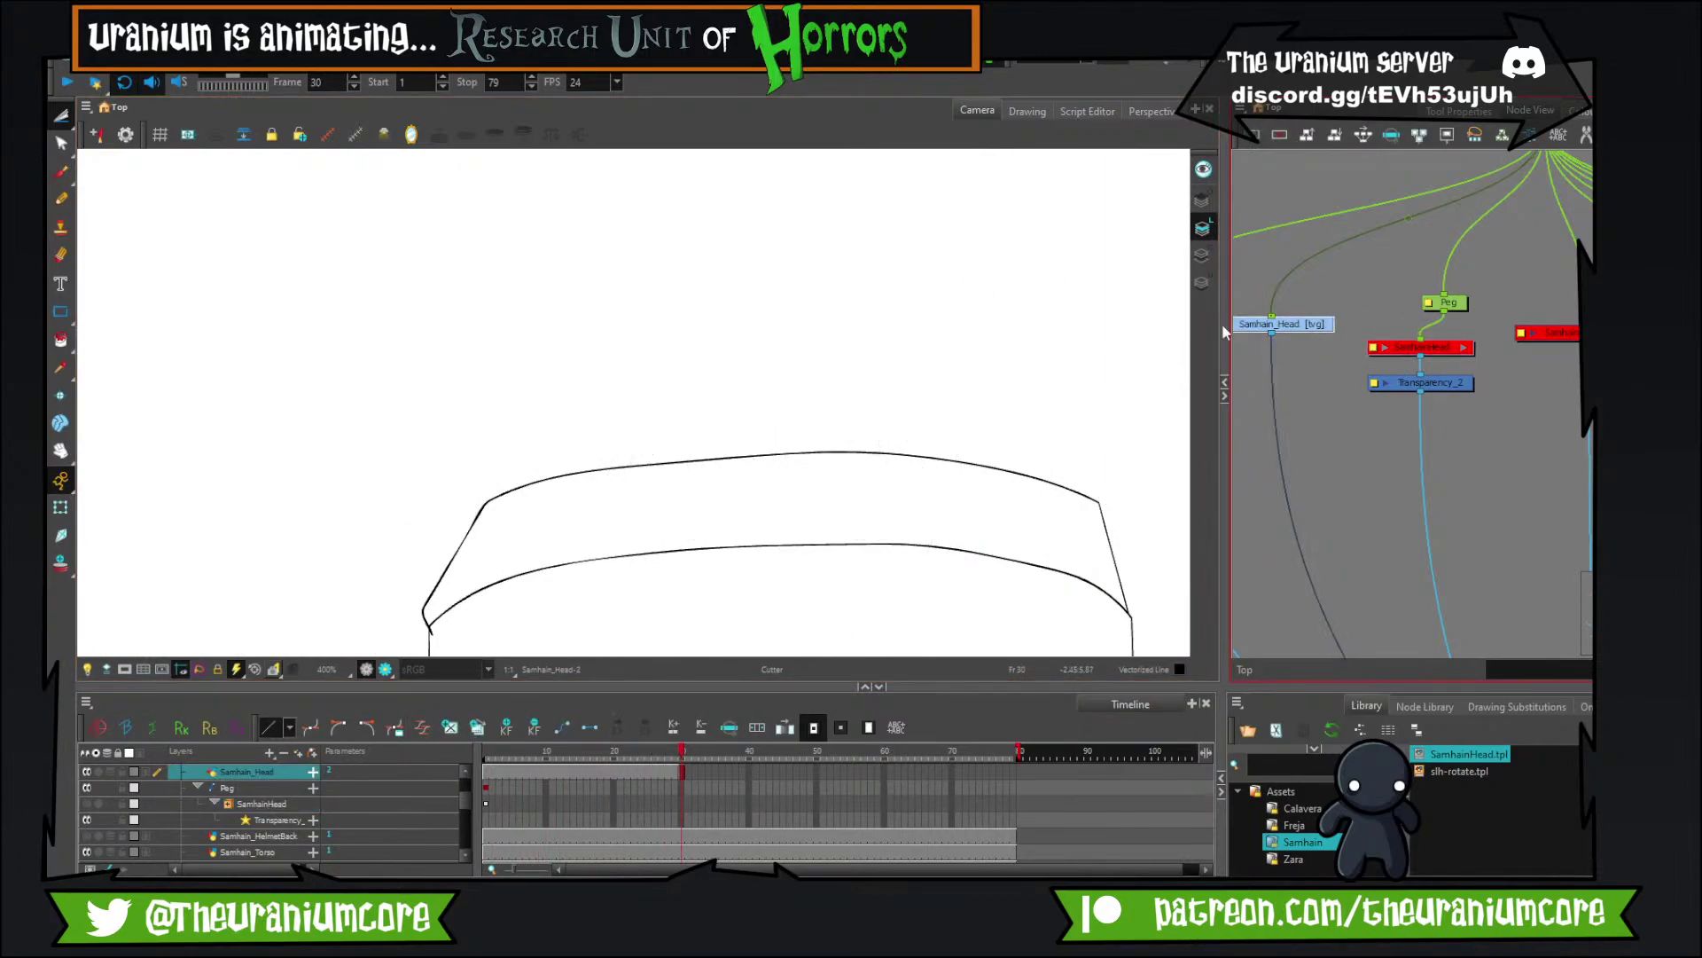
left_click(60, 565)
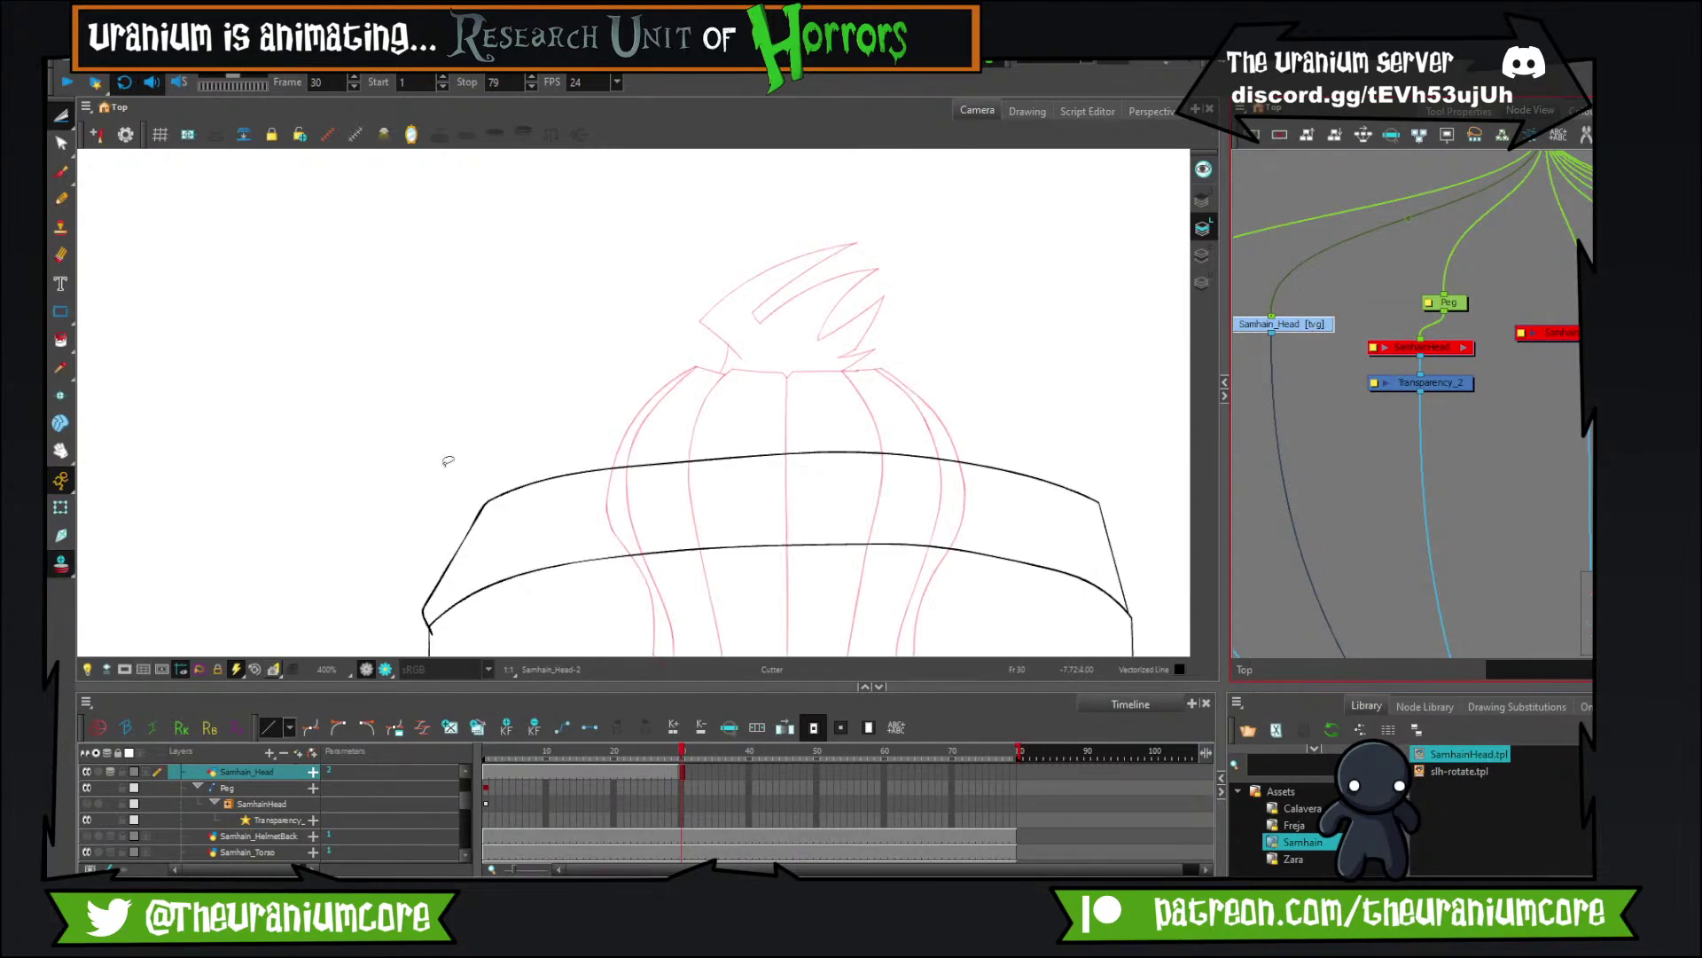
Ink the left side contour and the curved bottom edge of the head on the frame 30 drawing with the Brush.
scroll(768, 426, "down", 5)
scroll(795, 471, "up", 2)
scroll(797, 474, "up", 3)
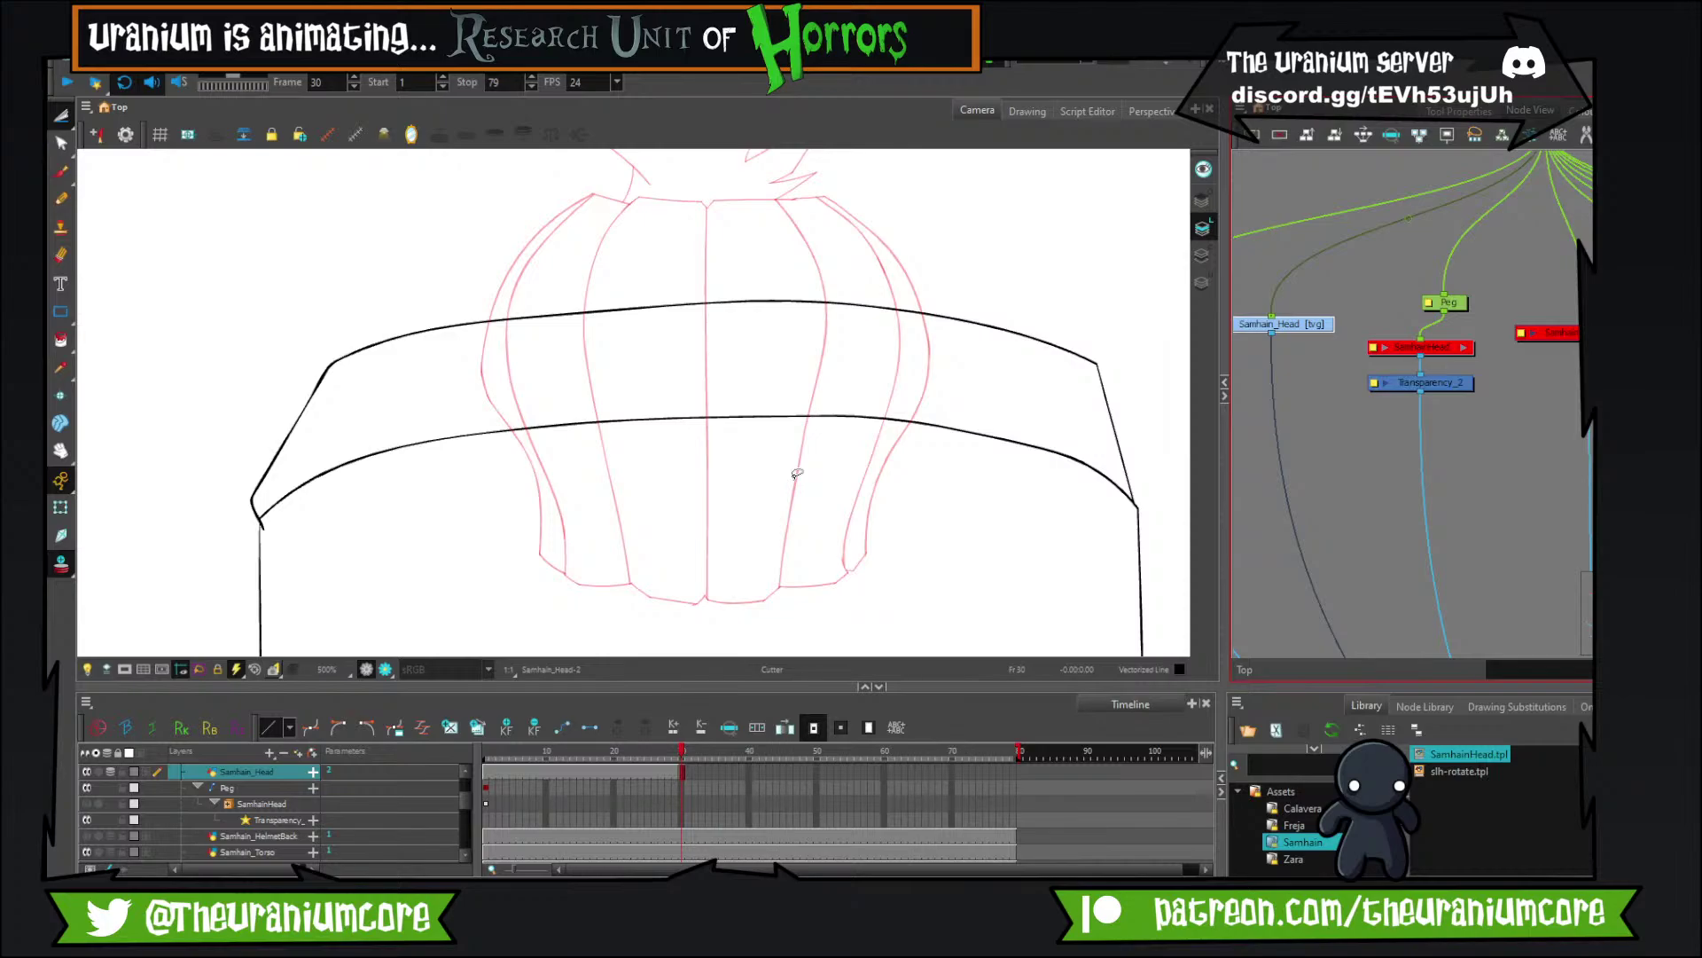
scroll(818, 457, "down", 3)
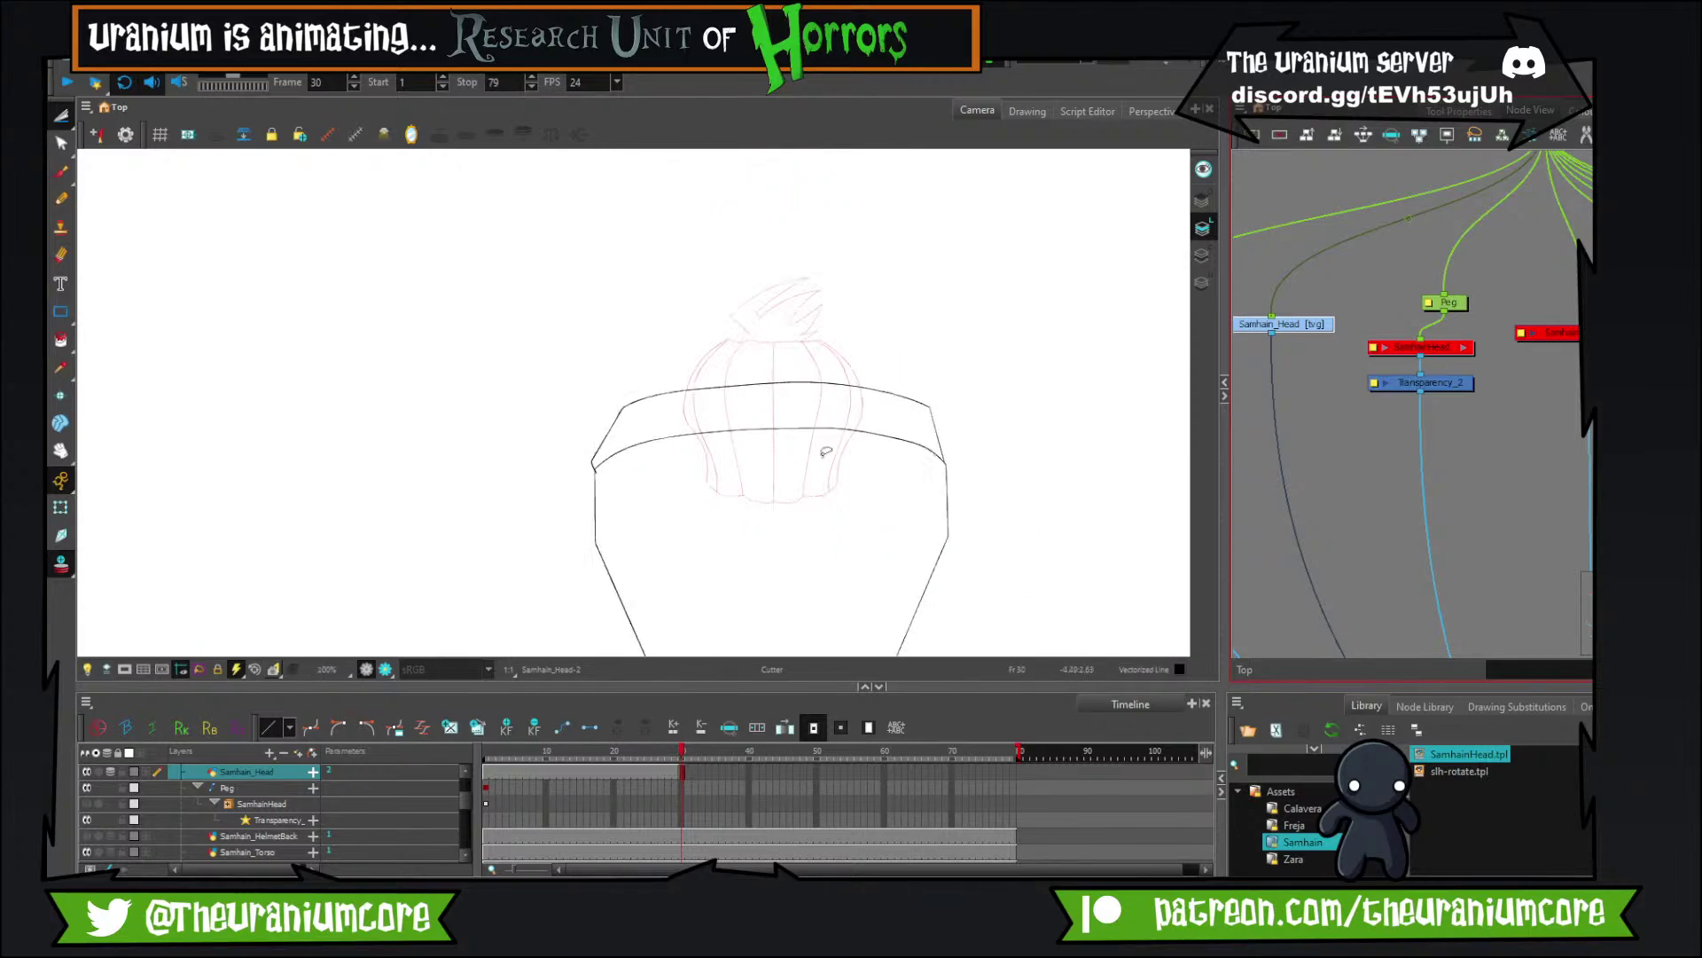
scroll(825, 440, "up", 2)
left_click(60, 171)
scroll(604, 370, "up", 2)
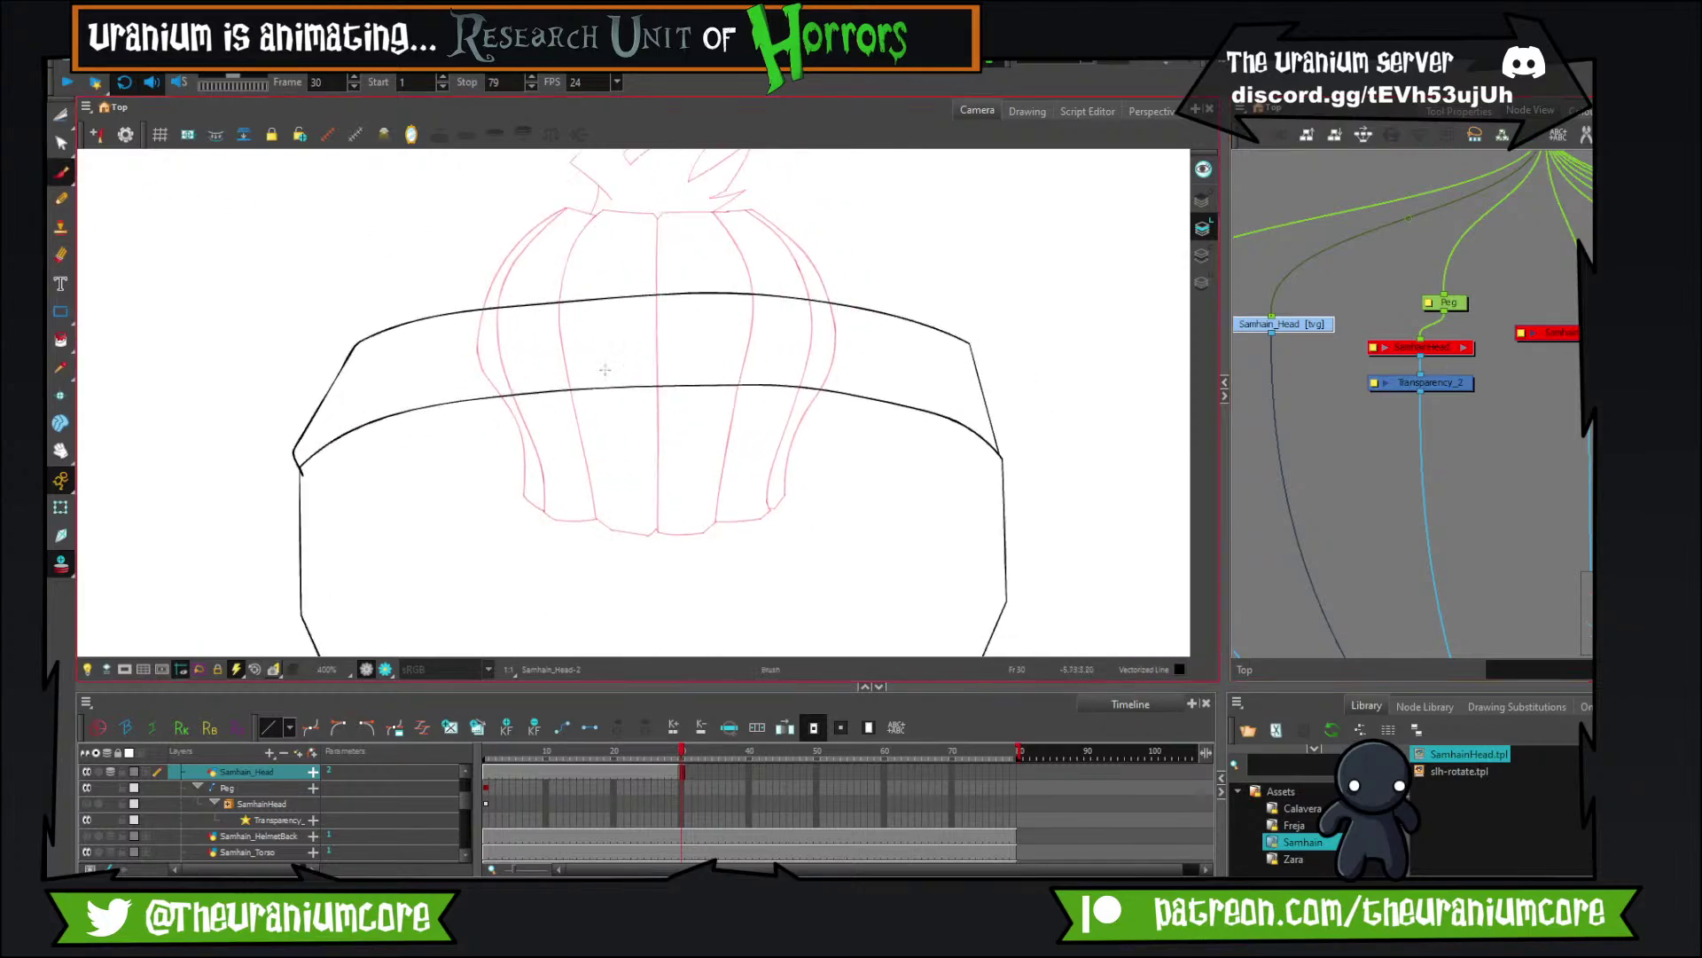
scroll(605, 369, "down", 1)
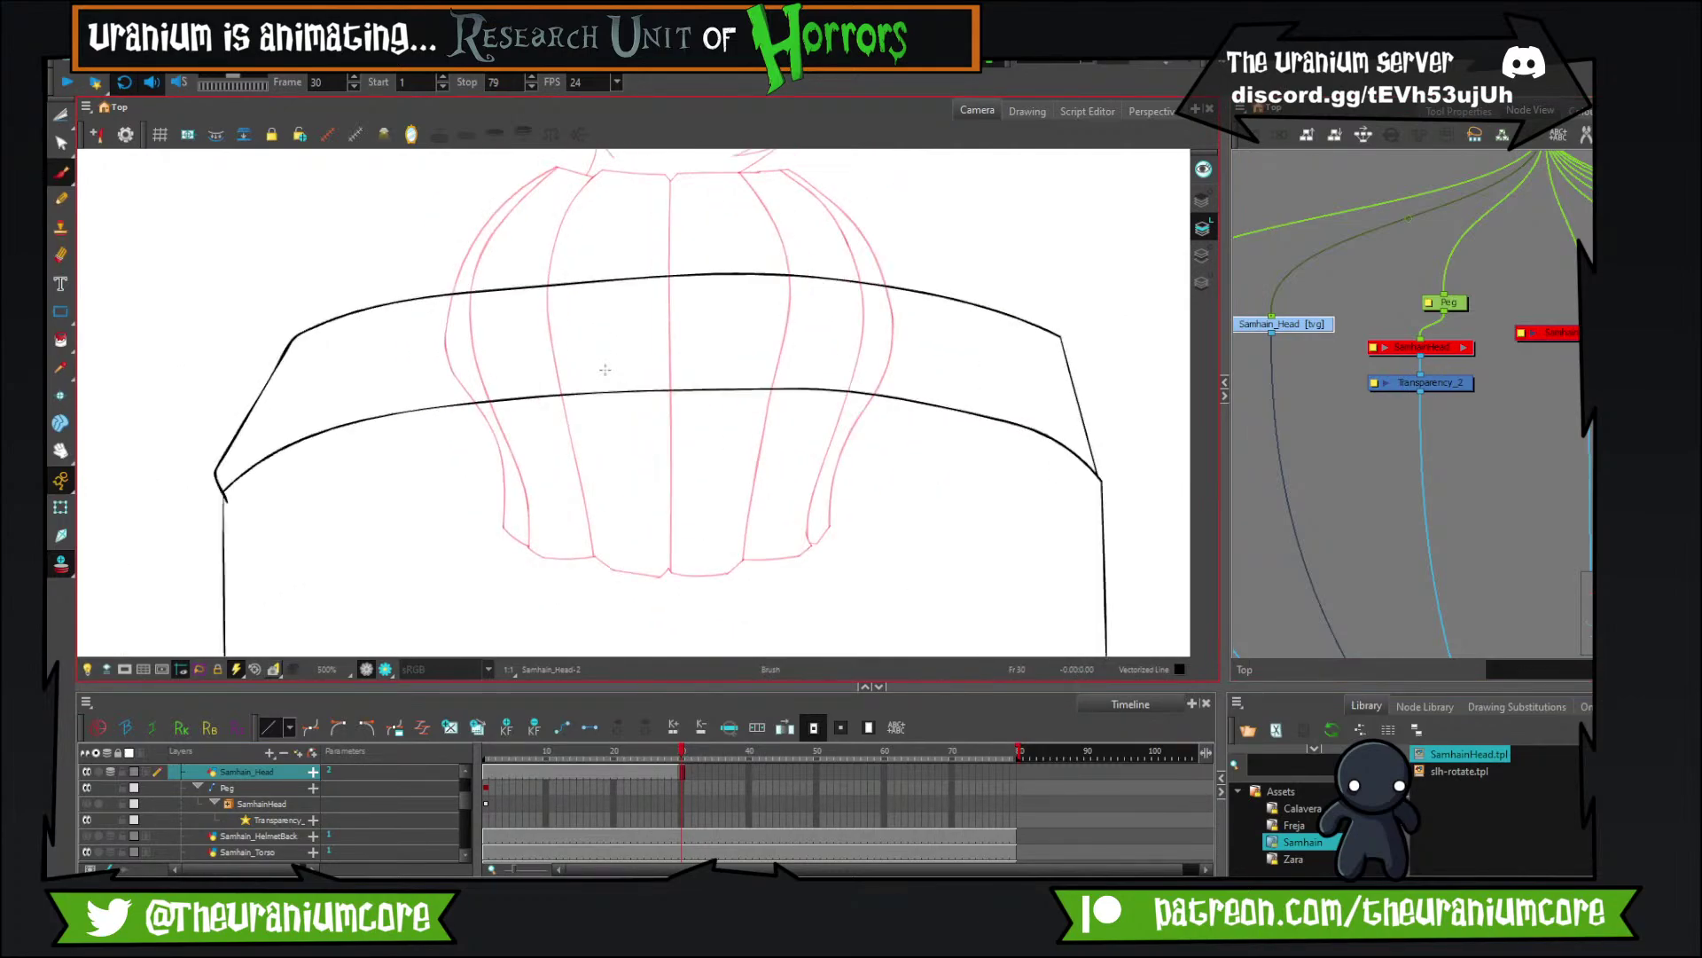
left_click_drag(698, 308, 608, 369)
scroll(571, 353, "up", 1)
left_click_drag(449, 200, 422, 310)
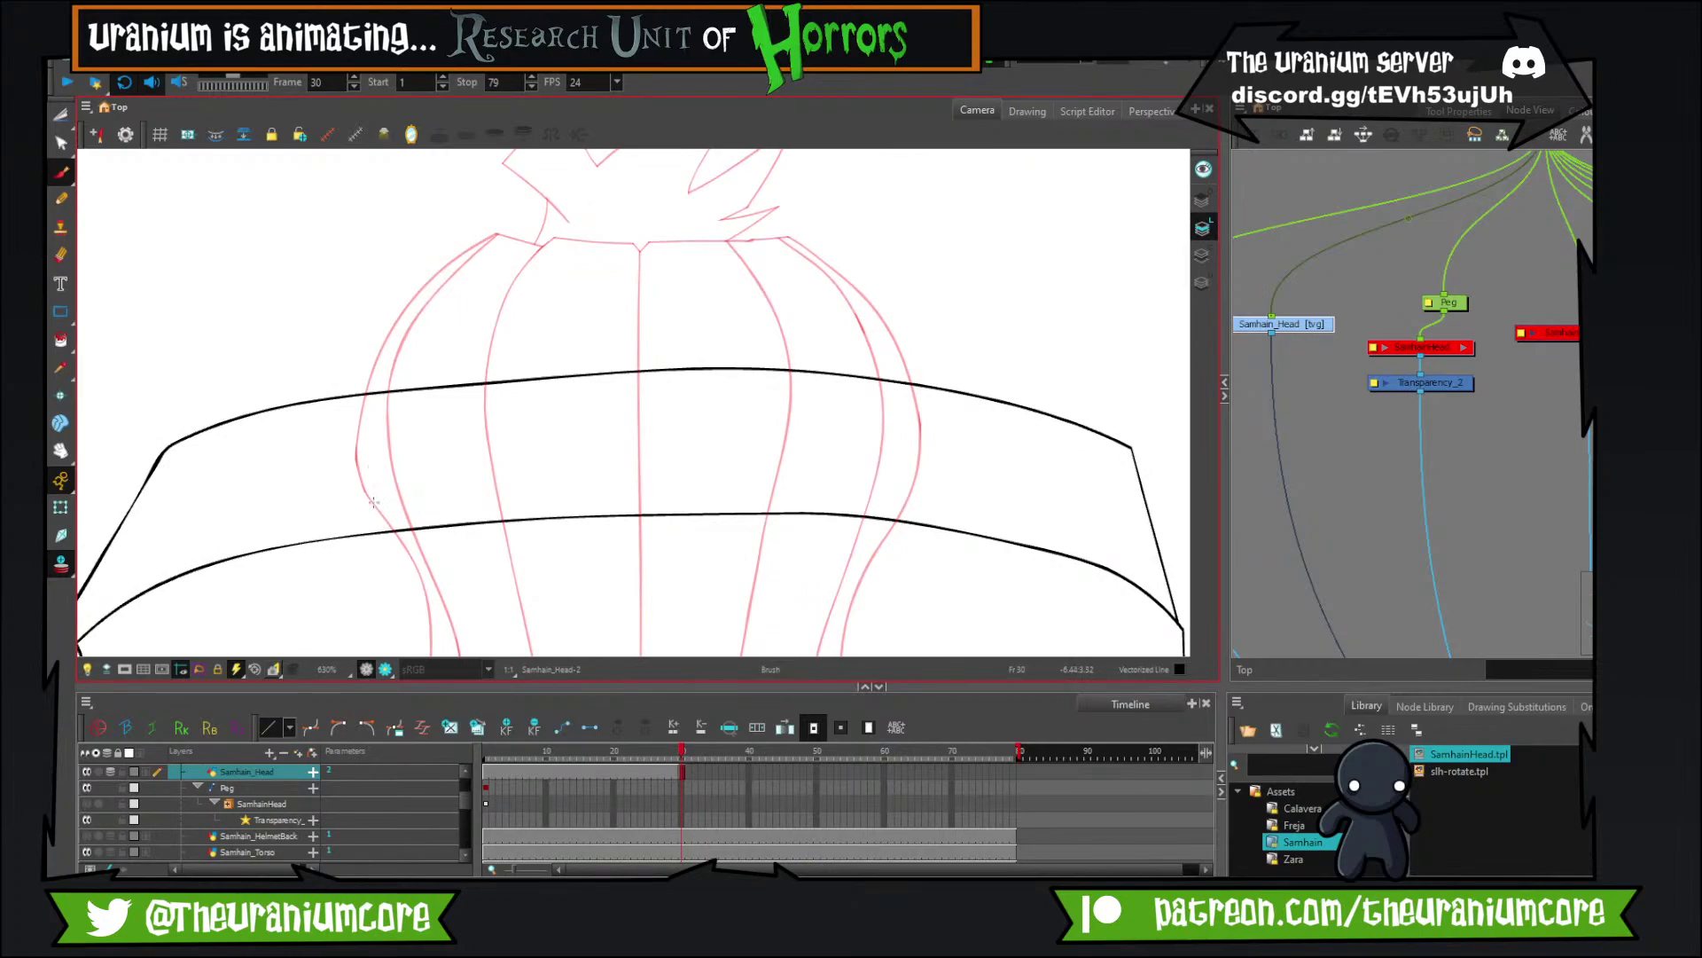
mouse_move(373, 502)
left_mouse_down()
mouse_move(341, 357)
mouse_move(371, 331)
left_mouse_up()
key("ctrl+z")
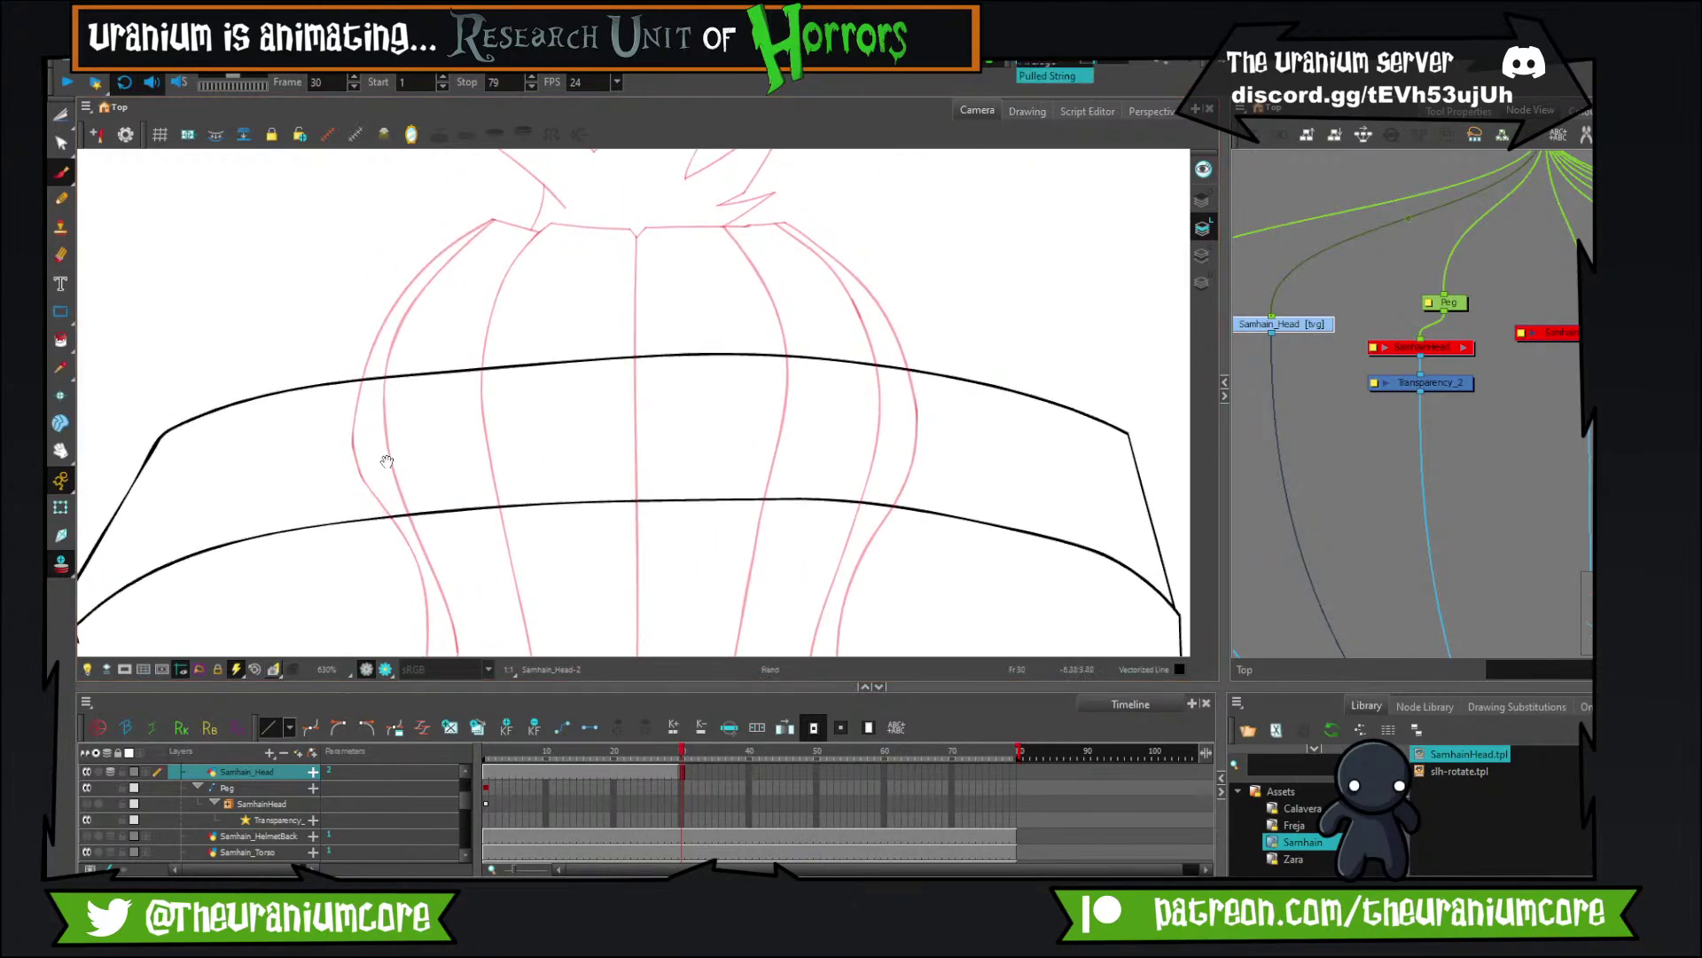
mouse_move(366, 505)
left_mouse_down()
mouse_move(382, 467)
mouse_move(377, 275)
mouse_move(434, 212)
mouse_move(559, 150)
left_mouse_up()
scroll(425, 334, "down", 3)
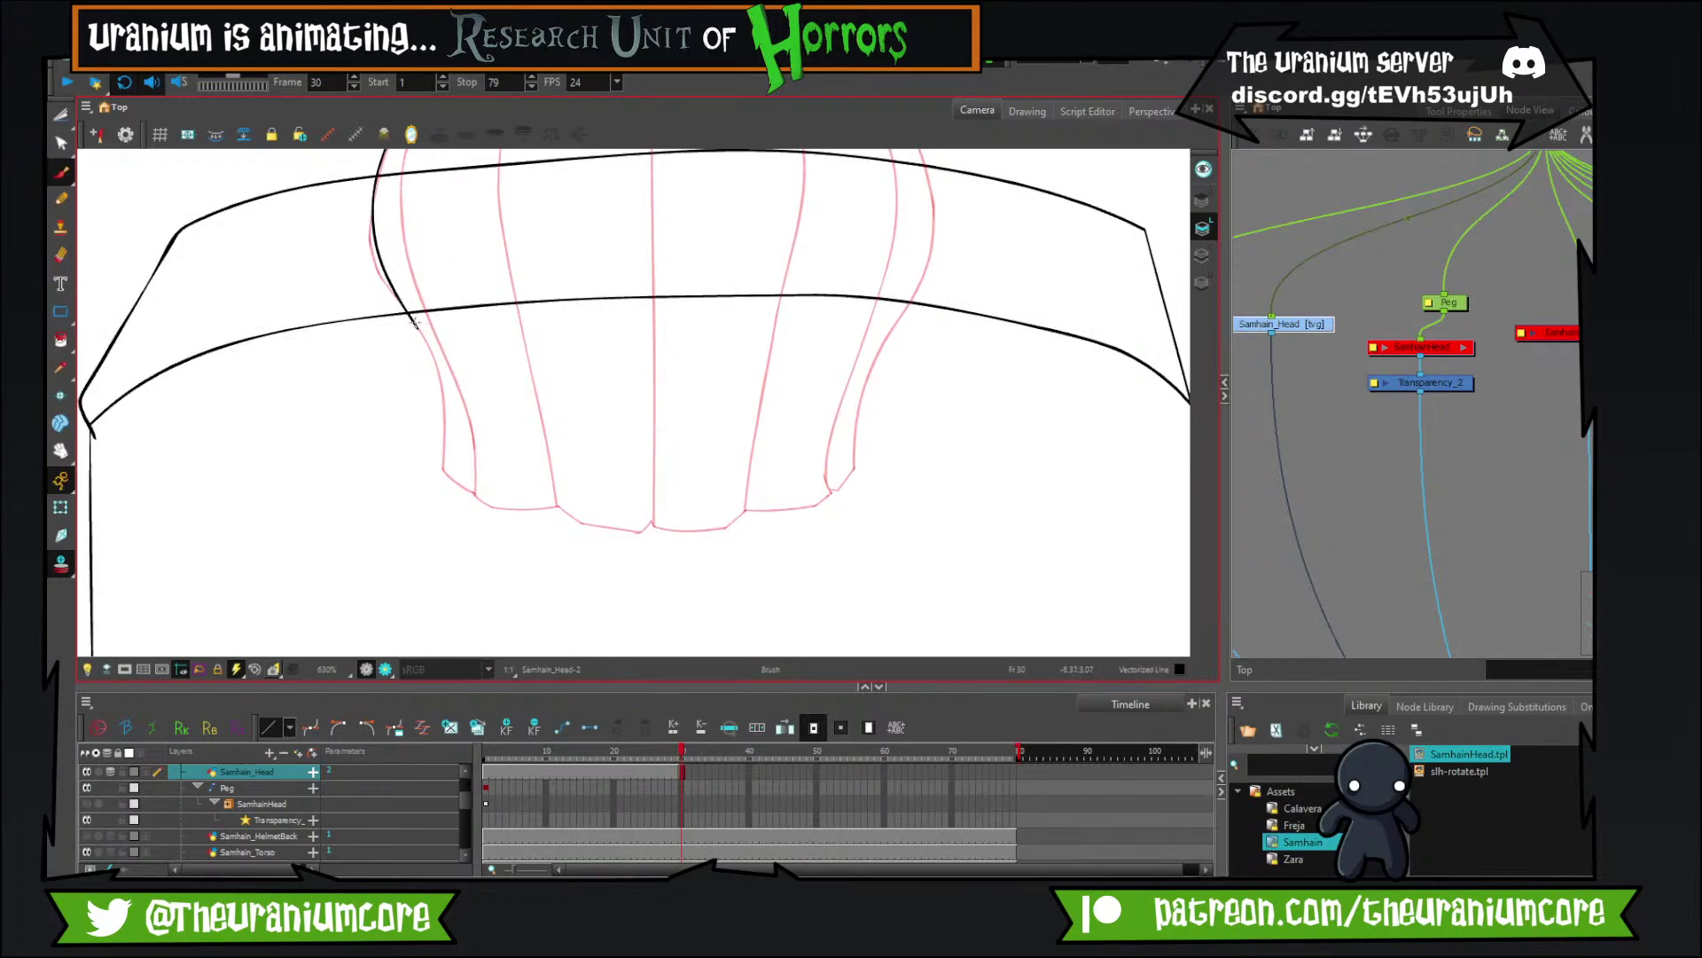
mouse_move(413, 320)
left_mouse_down()
mouse_move(439, 469)
mouse_move(545, 537)
mouse_move(759, 517)
mouse_move(869, 474)
mouse_move(925, 415)
left_mouse_up()
Ink the right side contour of the head from its top corner past the bottom edge.
scroll(887, 390, "up", 4)
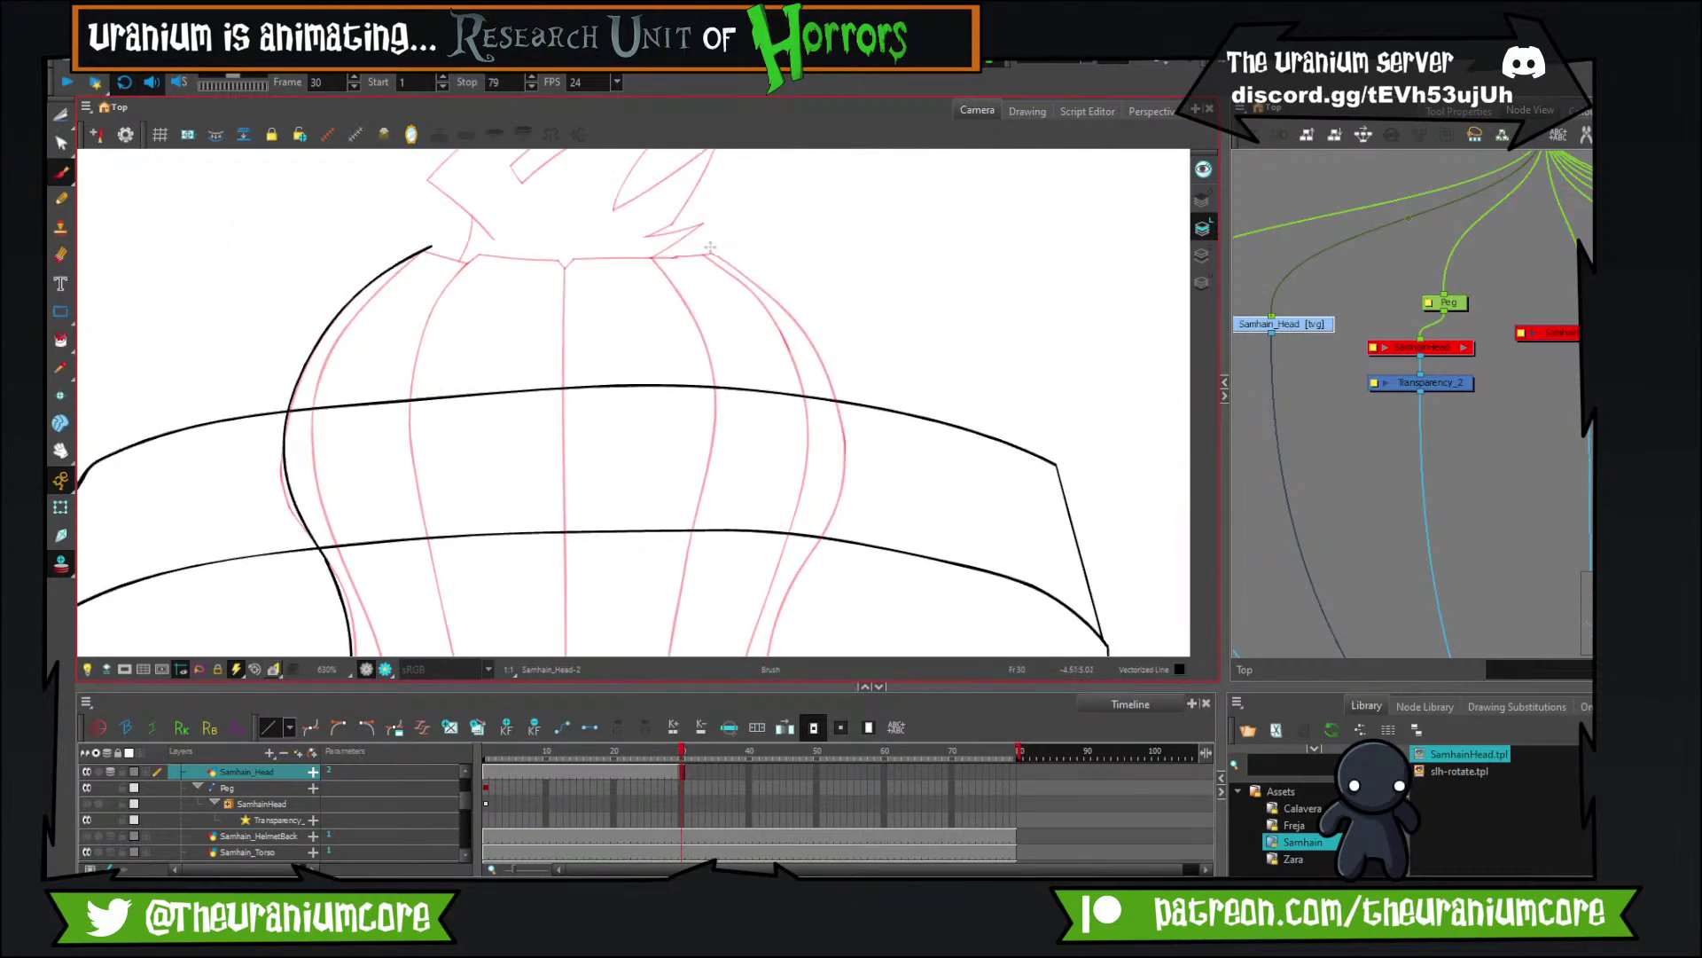
mouse_move(710, 248)
left_mouse_down()
mouse_move(833, 381)
mouse_move(829, 483)
mouse_move(779, 580)
mouse_move(758, 815)
left_mouse_up()
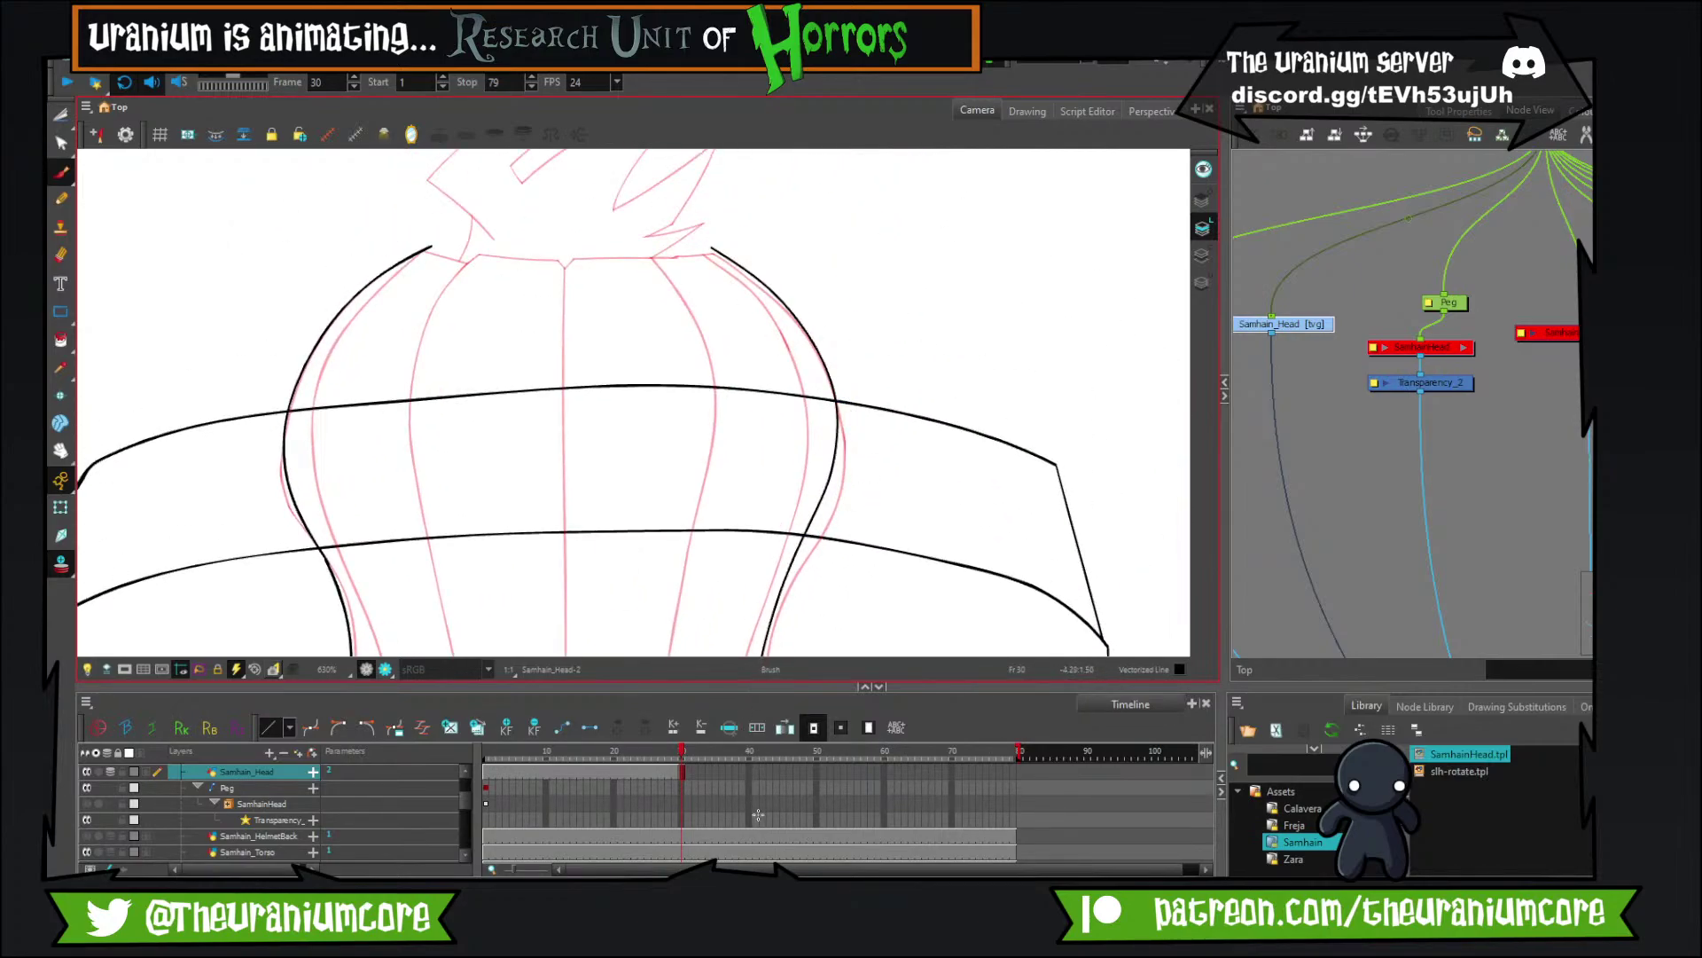
left_click_drag(802, 518, 825, 299)
left_click_drag(545, 396, 585, 403)
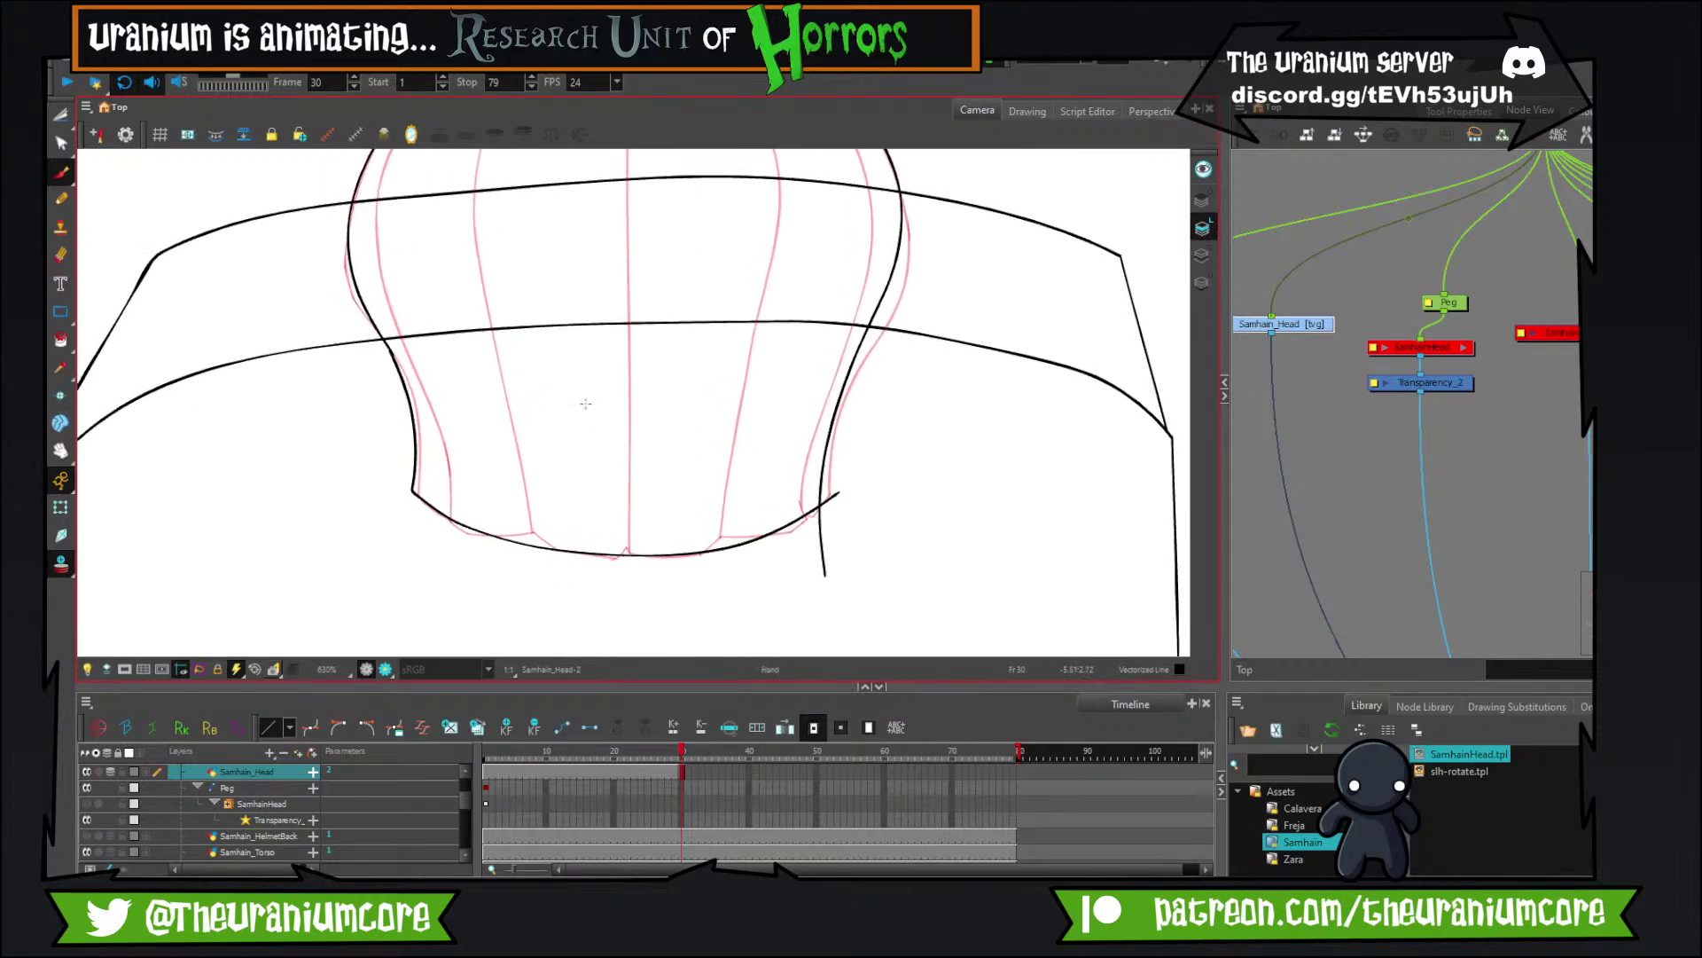
Temporarily enable the disabled node with the zigzag piece to check it against the head's bottom edge, and disable it again.
scroll(1392, 316, "down", 3)
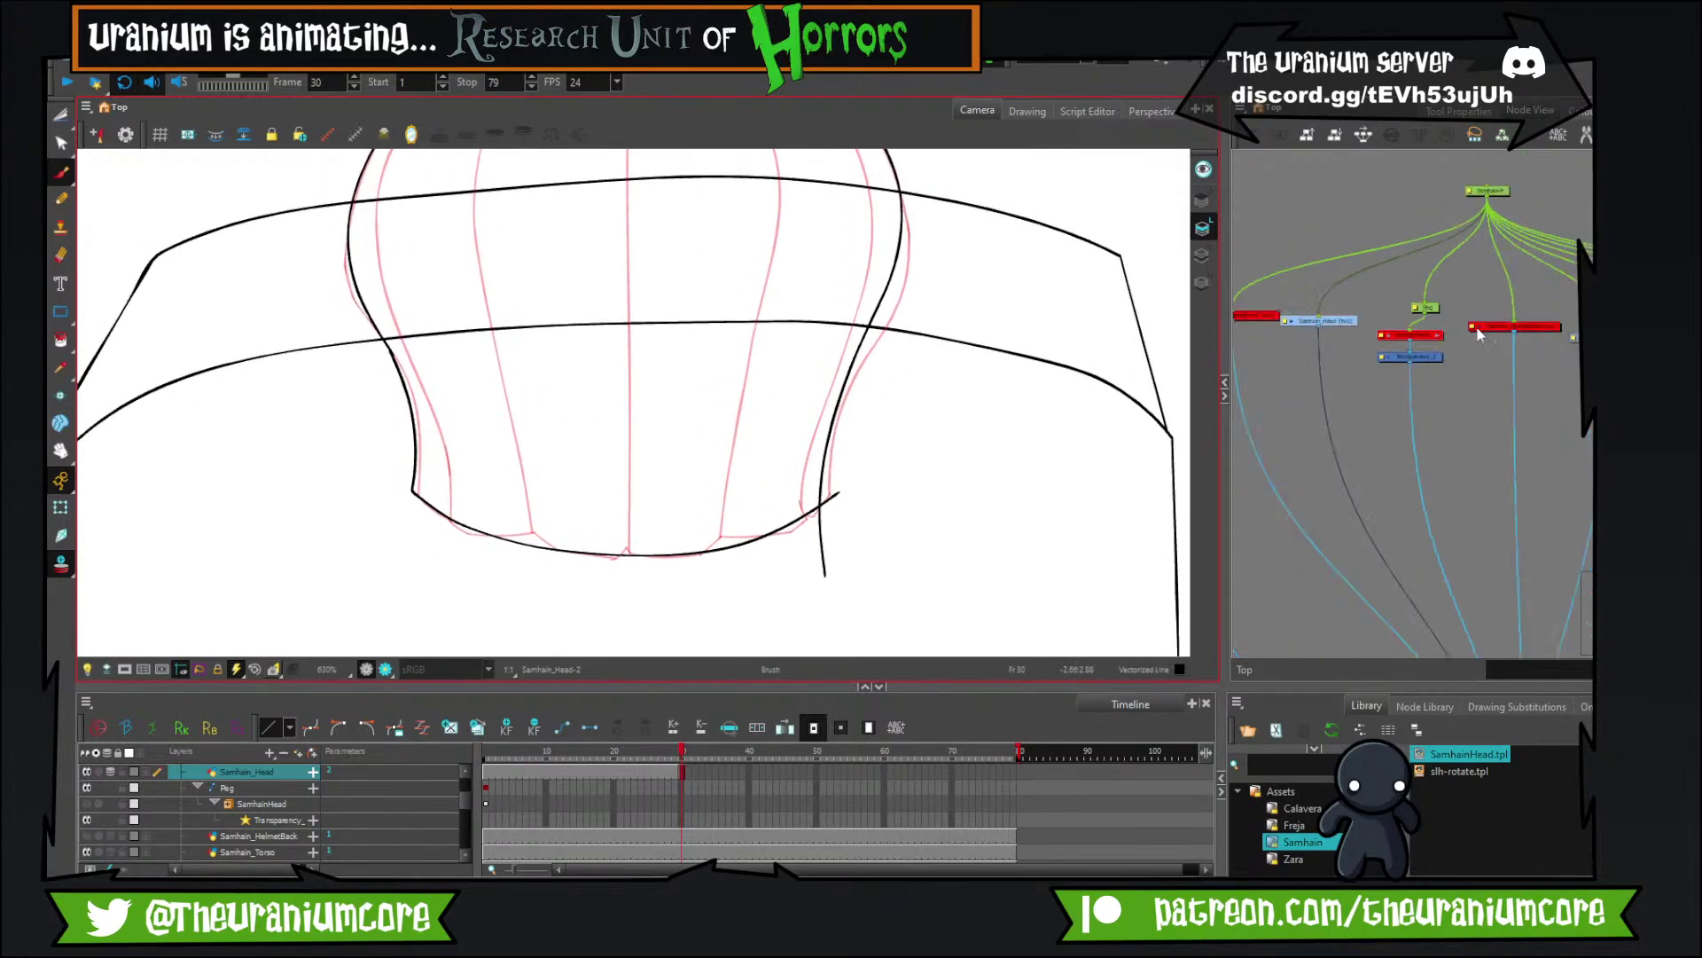
left_click(1269, 315)
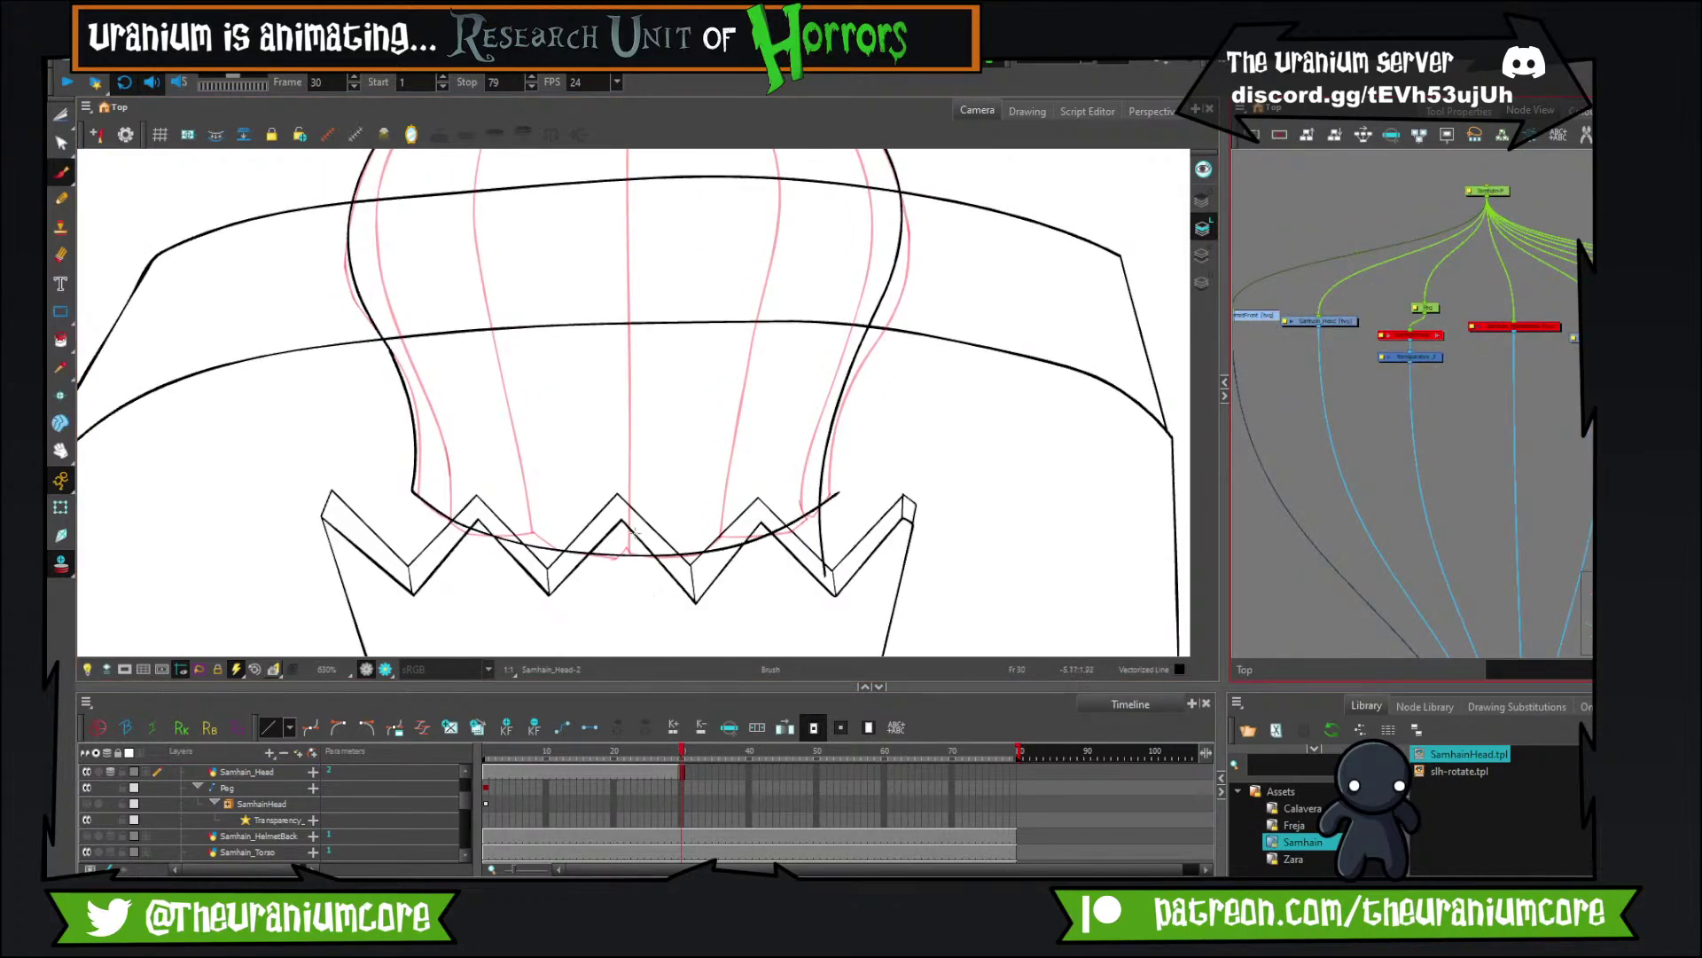
scroll(633, 534, "up", 7)
scroll(606, 558, "down", 7)
scroll(606, 555, "up", 3)
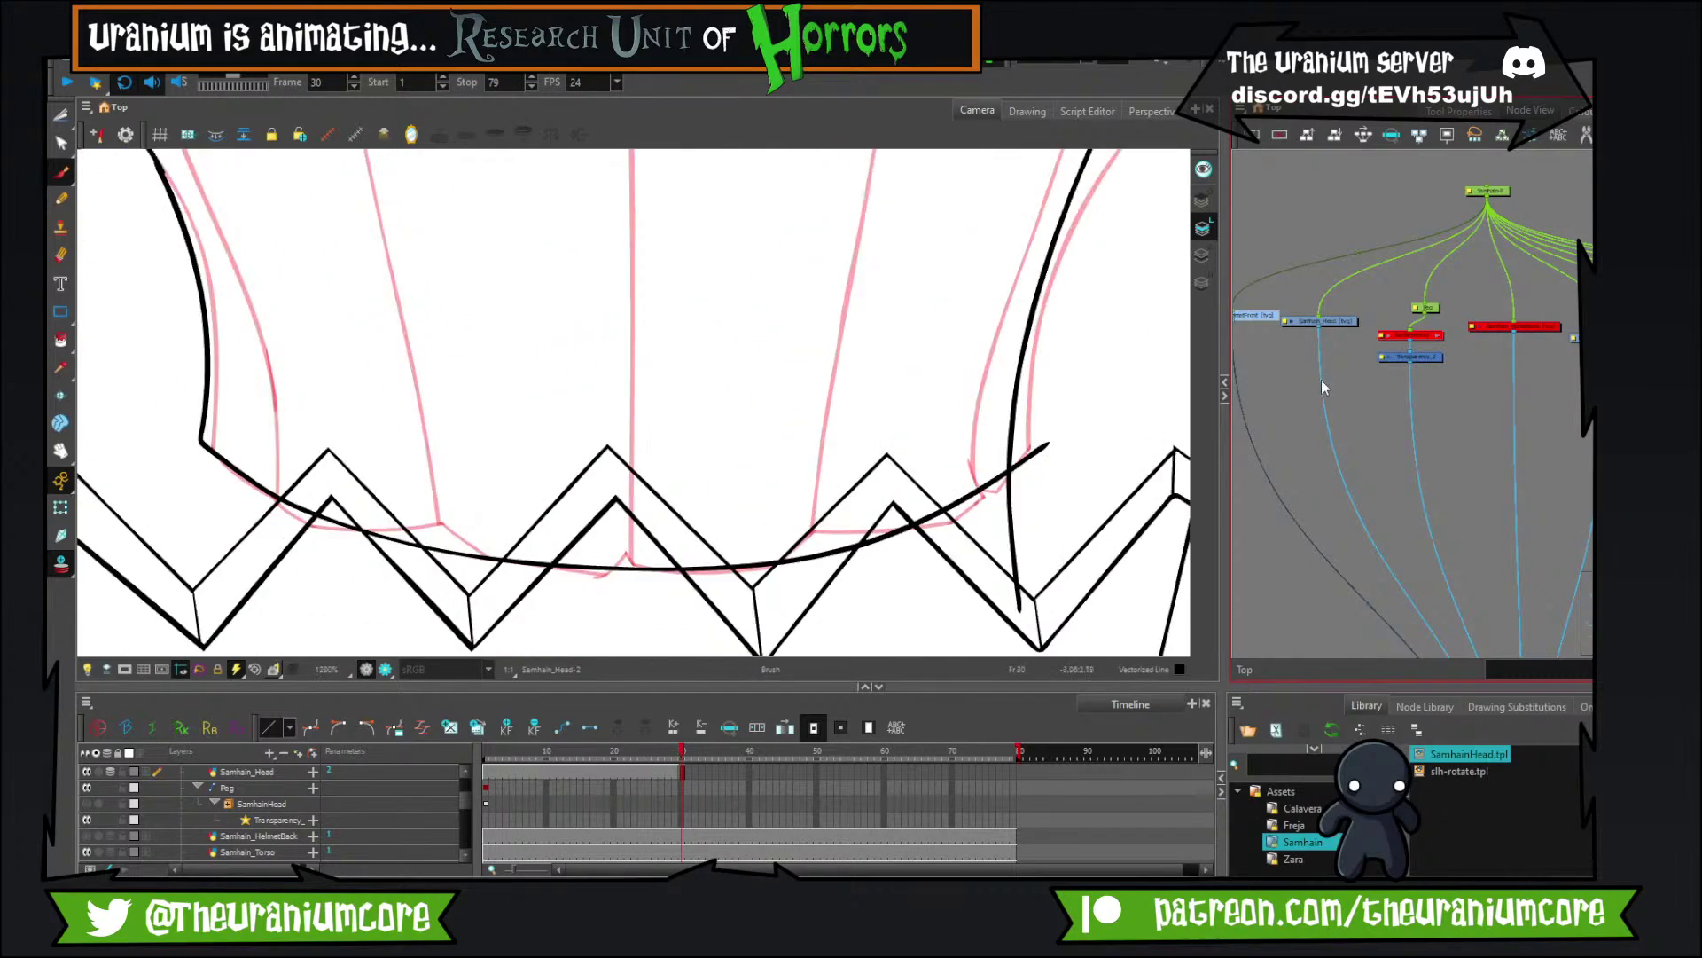
left_click(1401, 346)
left_click(1332, 324)
scroll(820, 477, "down", 3)
scroll(798, 277, "up", 3)
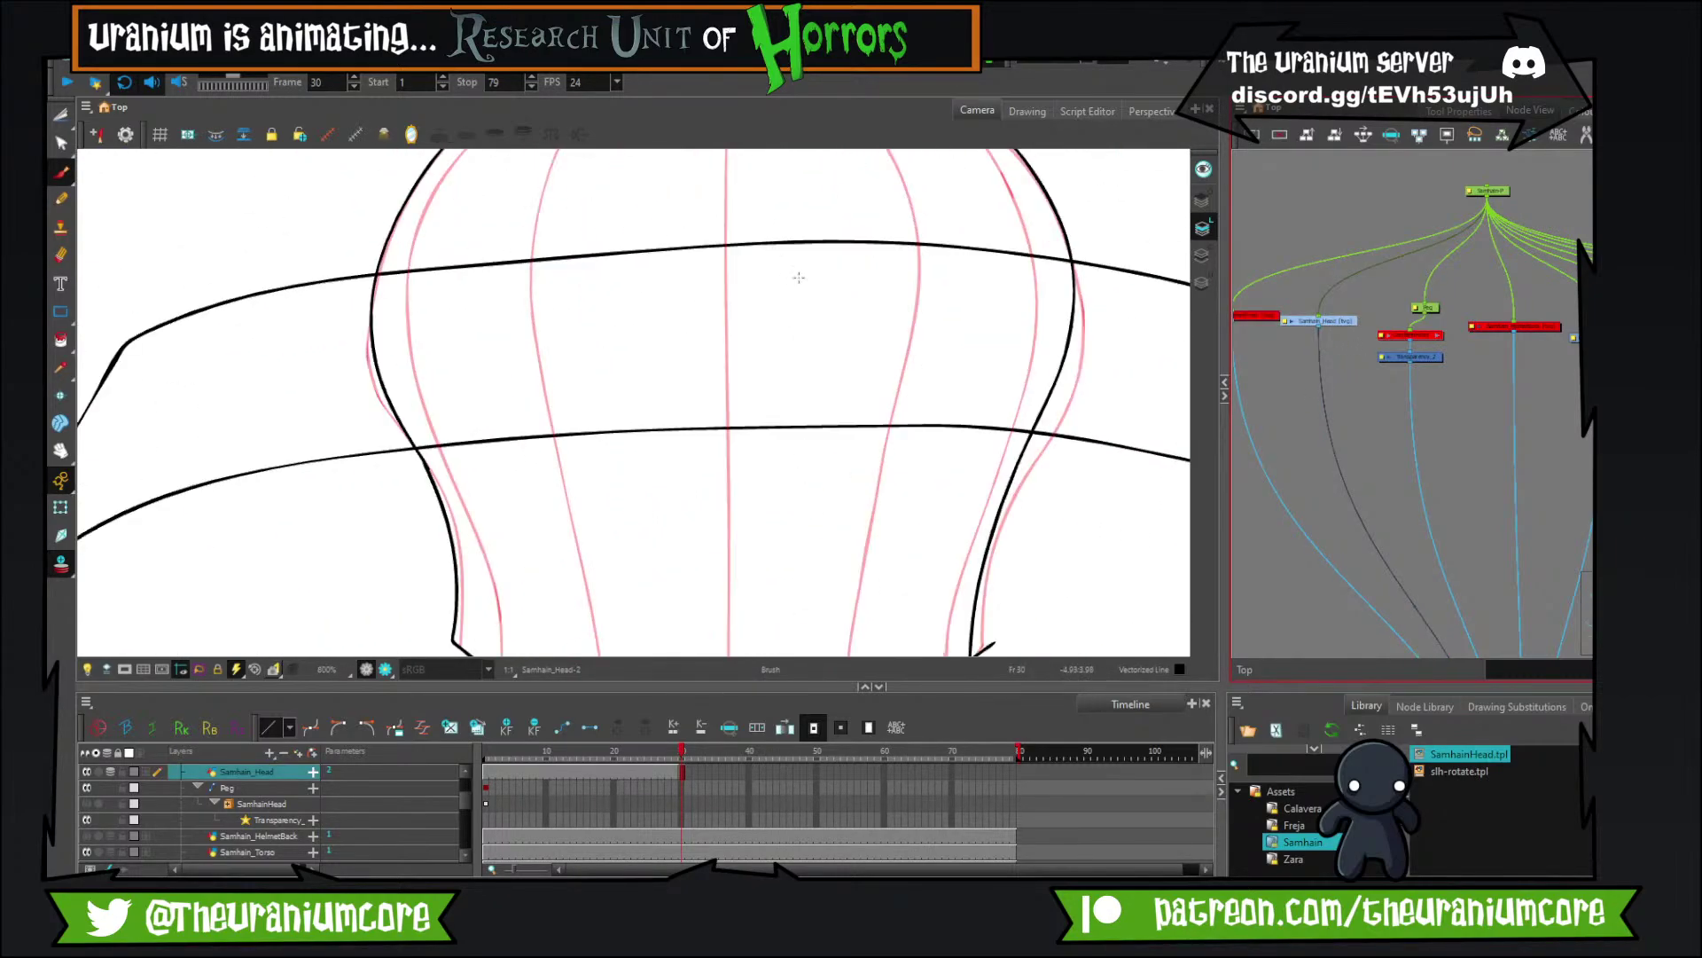
Ink a shallow curved top edge across the head between its left and right contours.
left_click_drag(657, 259, 624, 481)
scroll(624, 482, "up", 3)
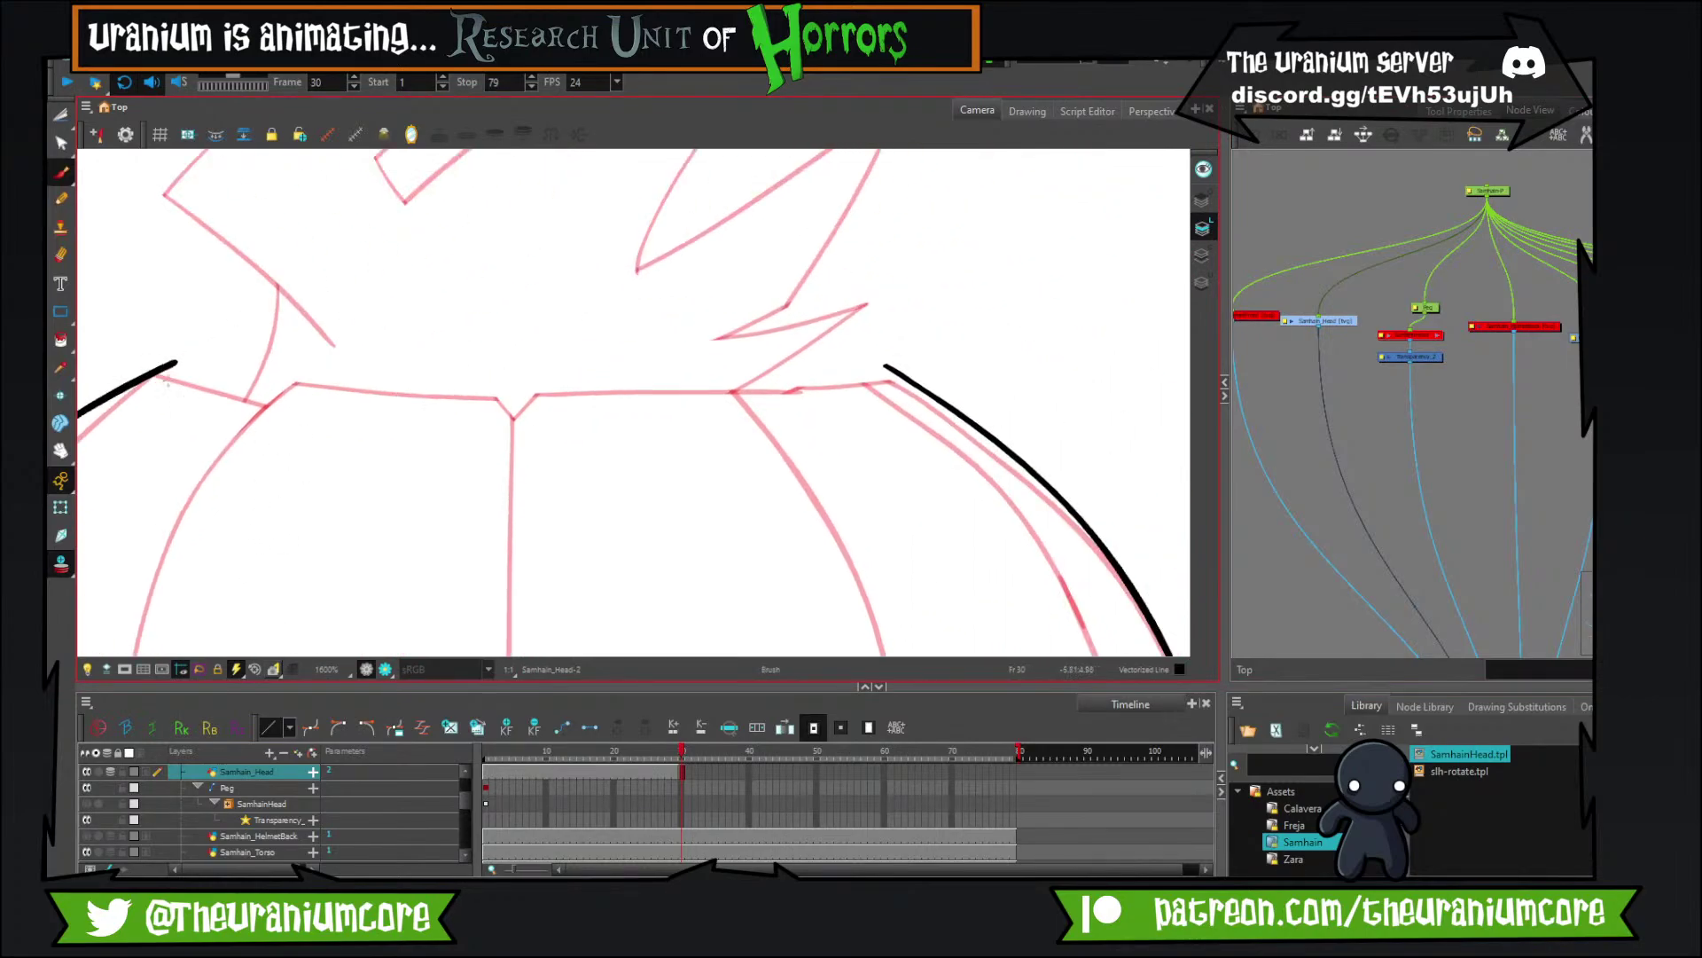
mouse_move(140, 371)
left_mouse_down()
mouse_move(627, 399)
mouse_move(1029, 376)
left_mouse_up()
scroll(975, 363, "down", 3)
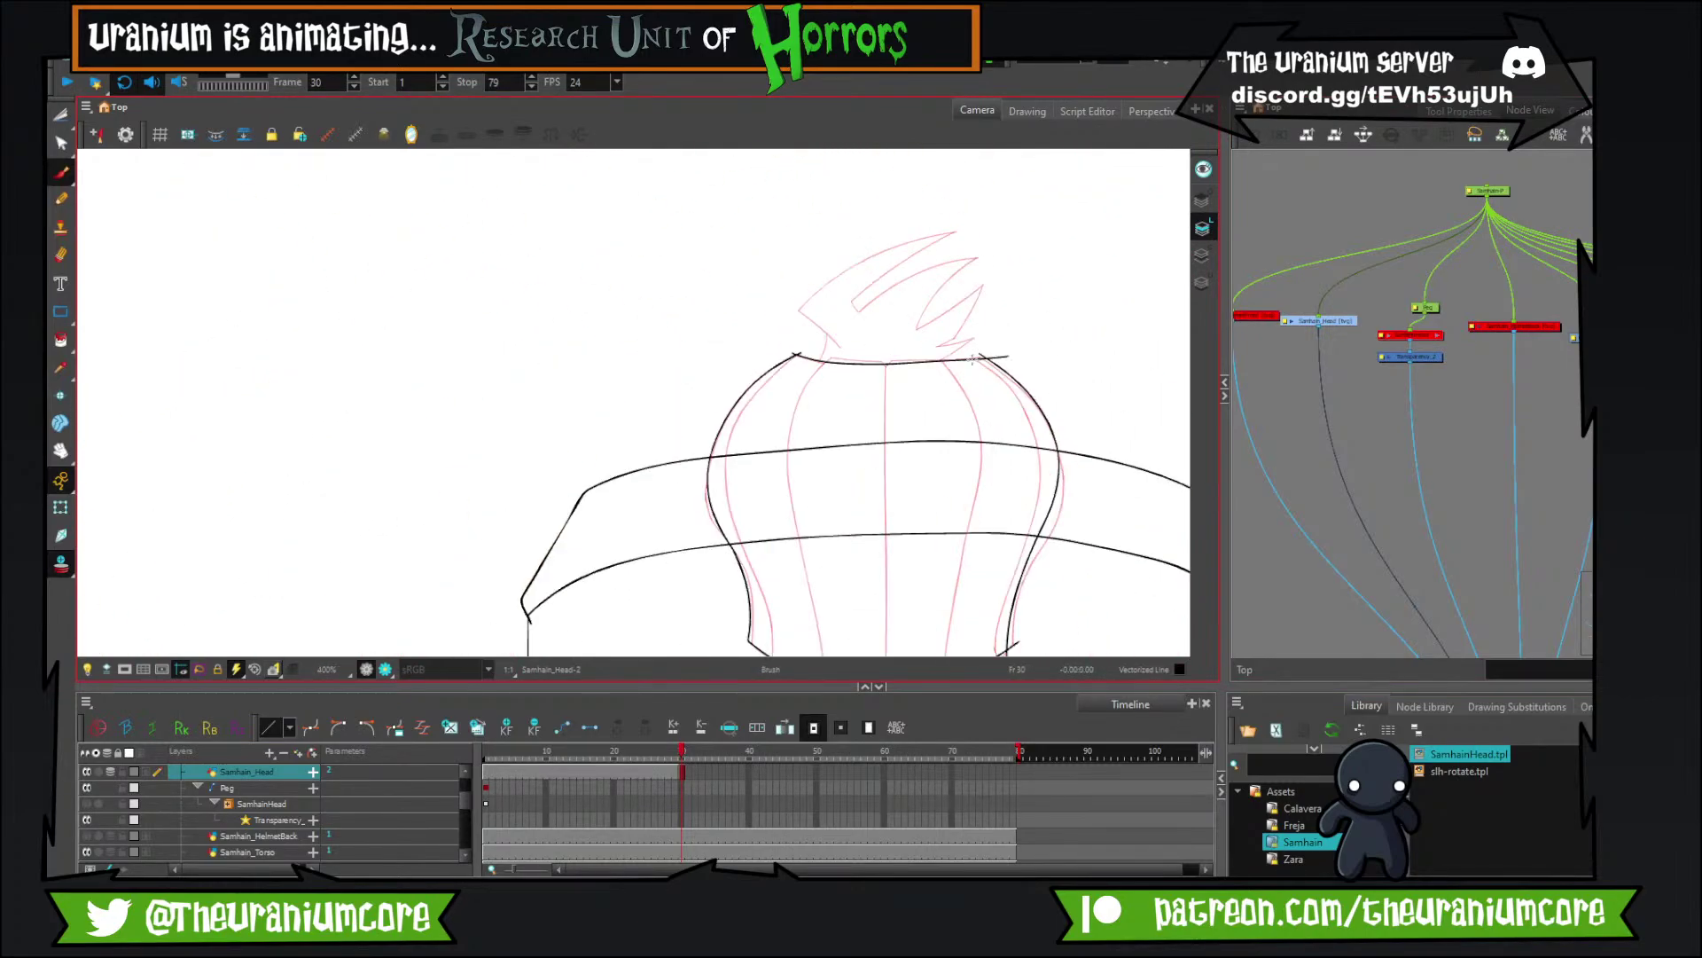
Trim the overshooting line ends at the top and bottom corners of the frame 30 head outline with the Cutter.
scroll(974, 361, "up", 2)
left_click(60, 114)
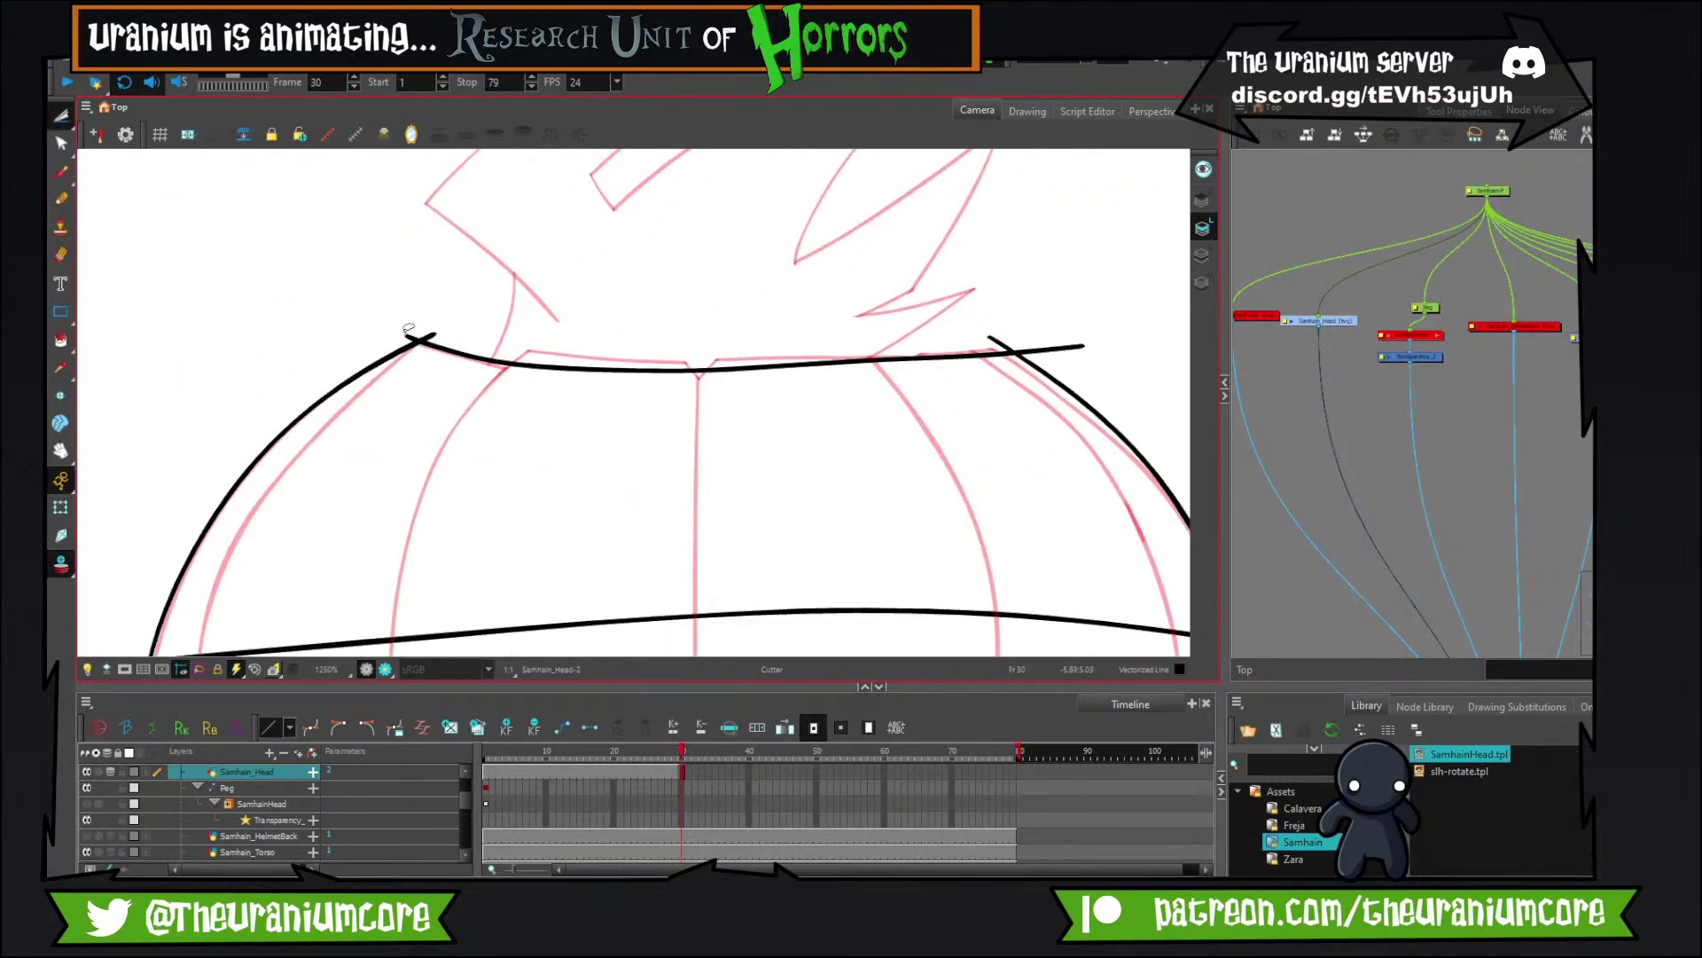
left_click_drag(461, 329, 468, 328)
mouse_move(961, 337)
left_mouse_down()
mouse_move(1016, 336)
mouse_move(1062, 362)
left_mouse_up()
left_click_drag(470, 579, 486, 254)
left_click_drag(373, 634, 452, 261)
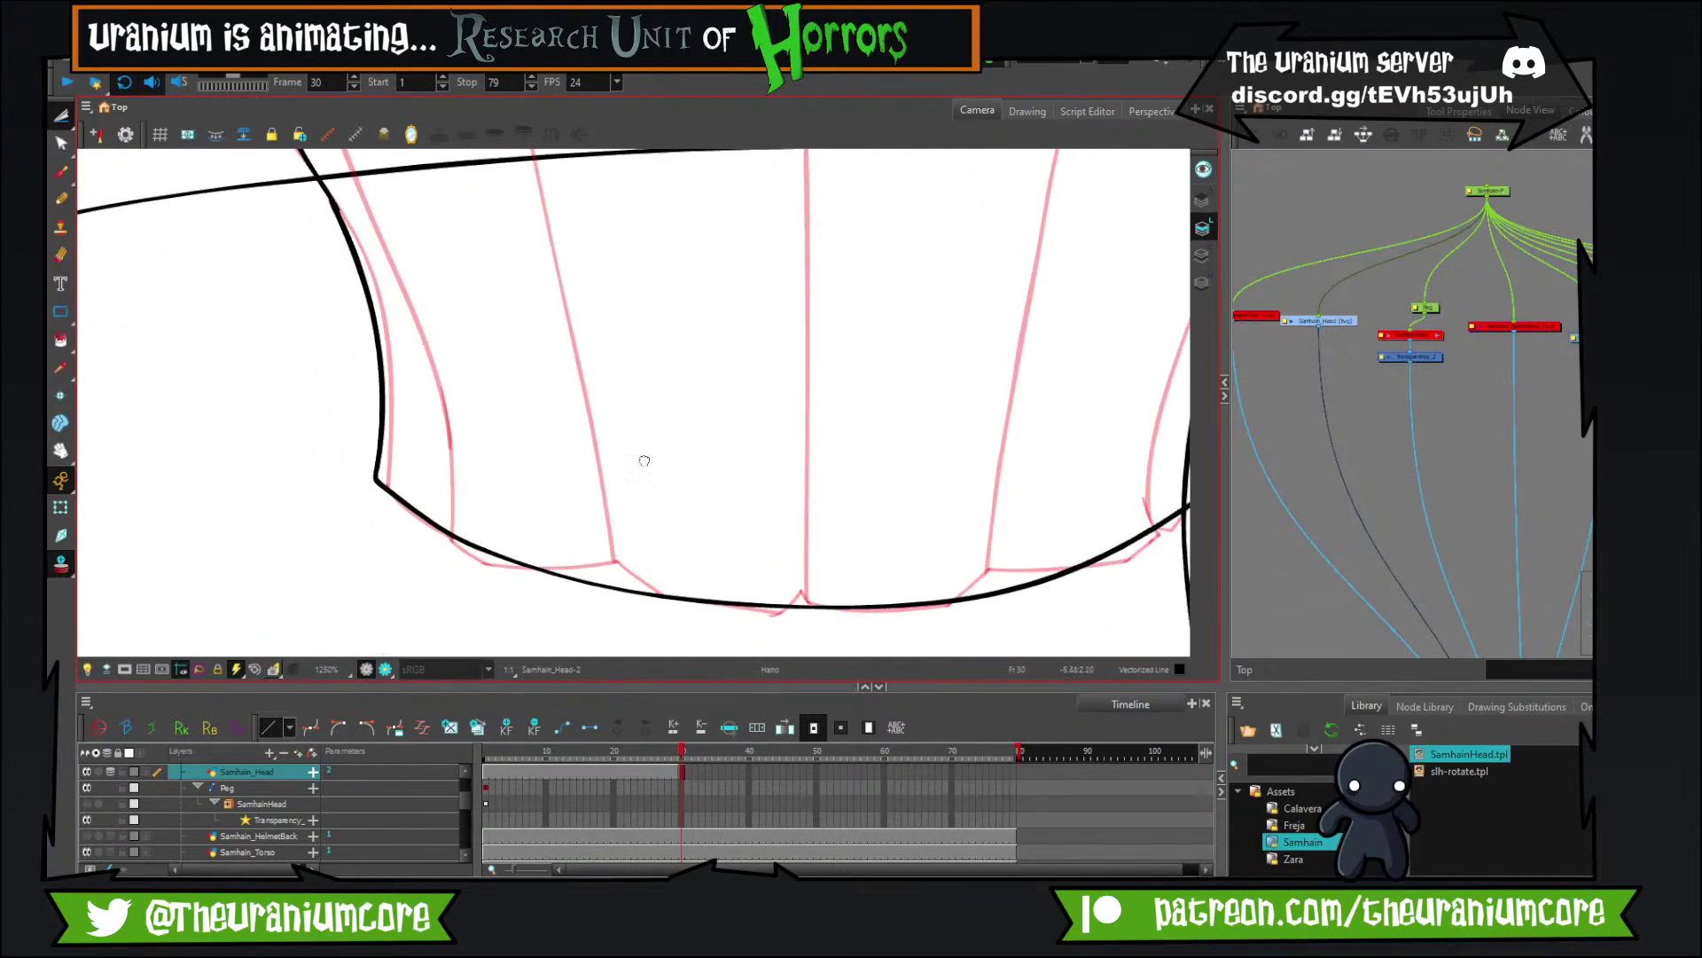
left_click_drag(1103, 477, 679, 452)
left_click_drag(718, 519, 809, 477)
mouse_move(882, 217)
left_mouse_down()
mouse_move(794, 514)
mouse_move(777, 652)
left_mouse_up()
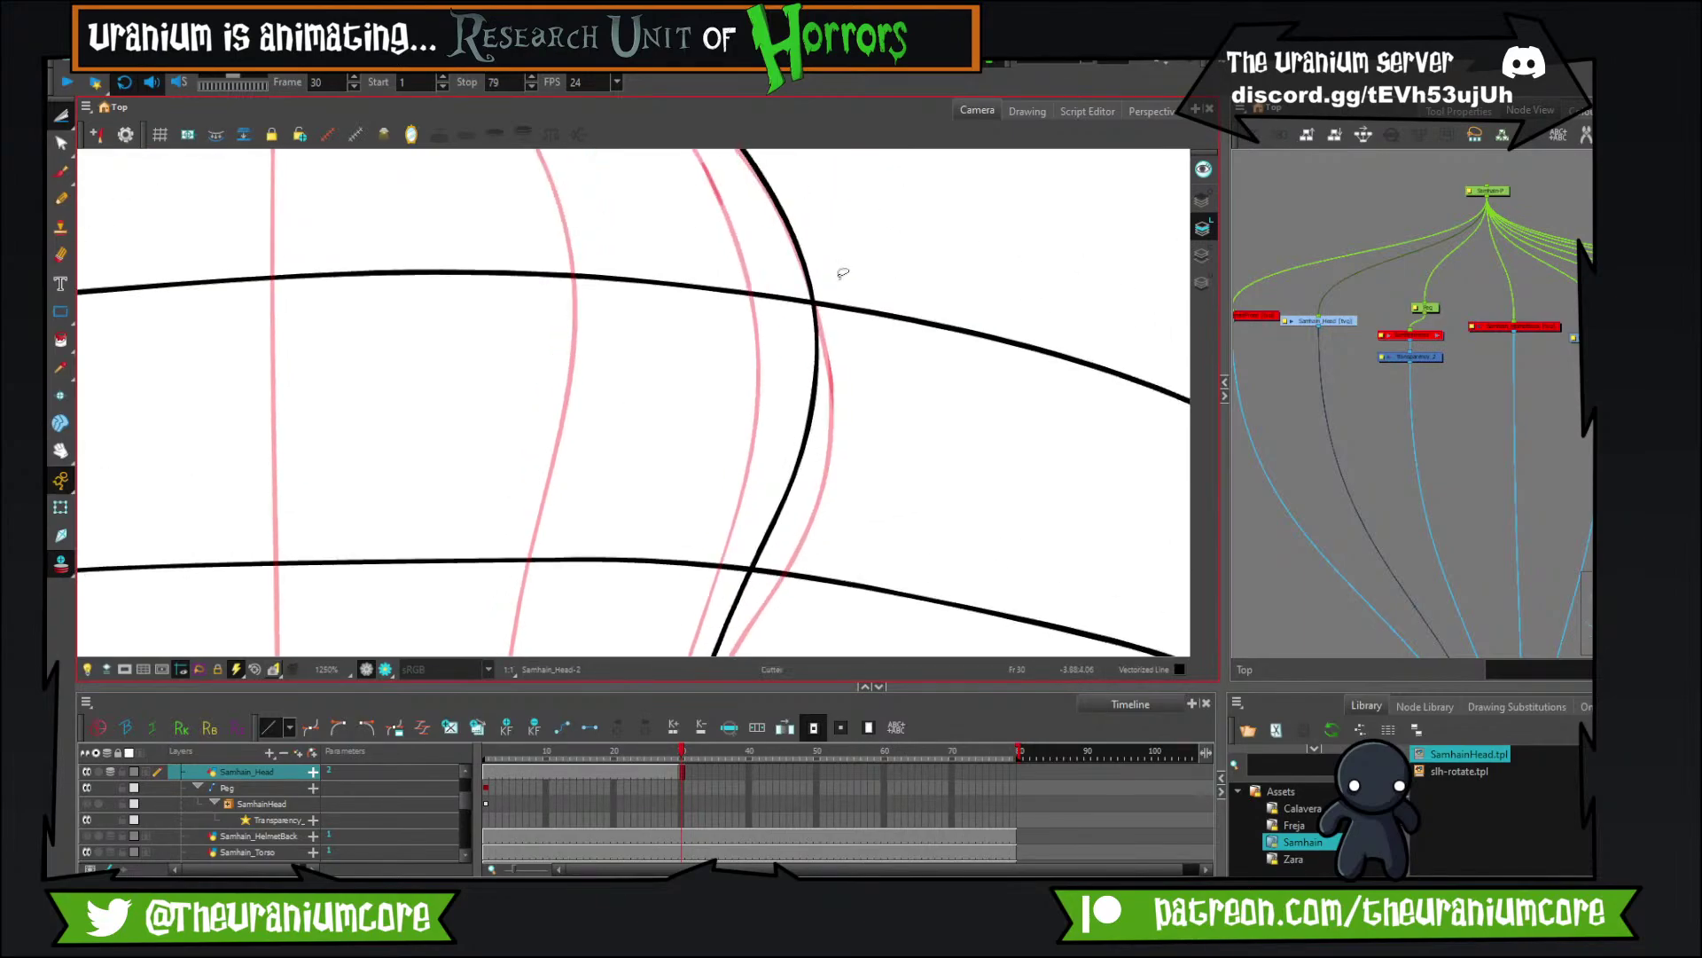
Compare the head drawings at frames 29 and 30 against the whole character.
scroll(842, 273, "down", 10)
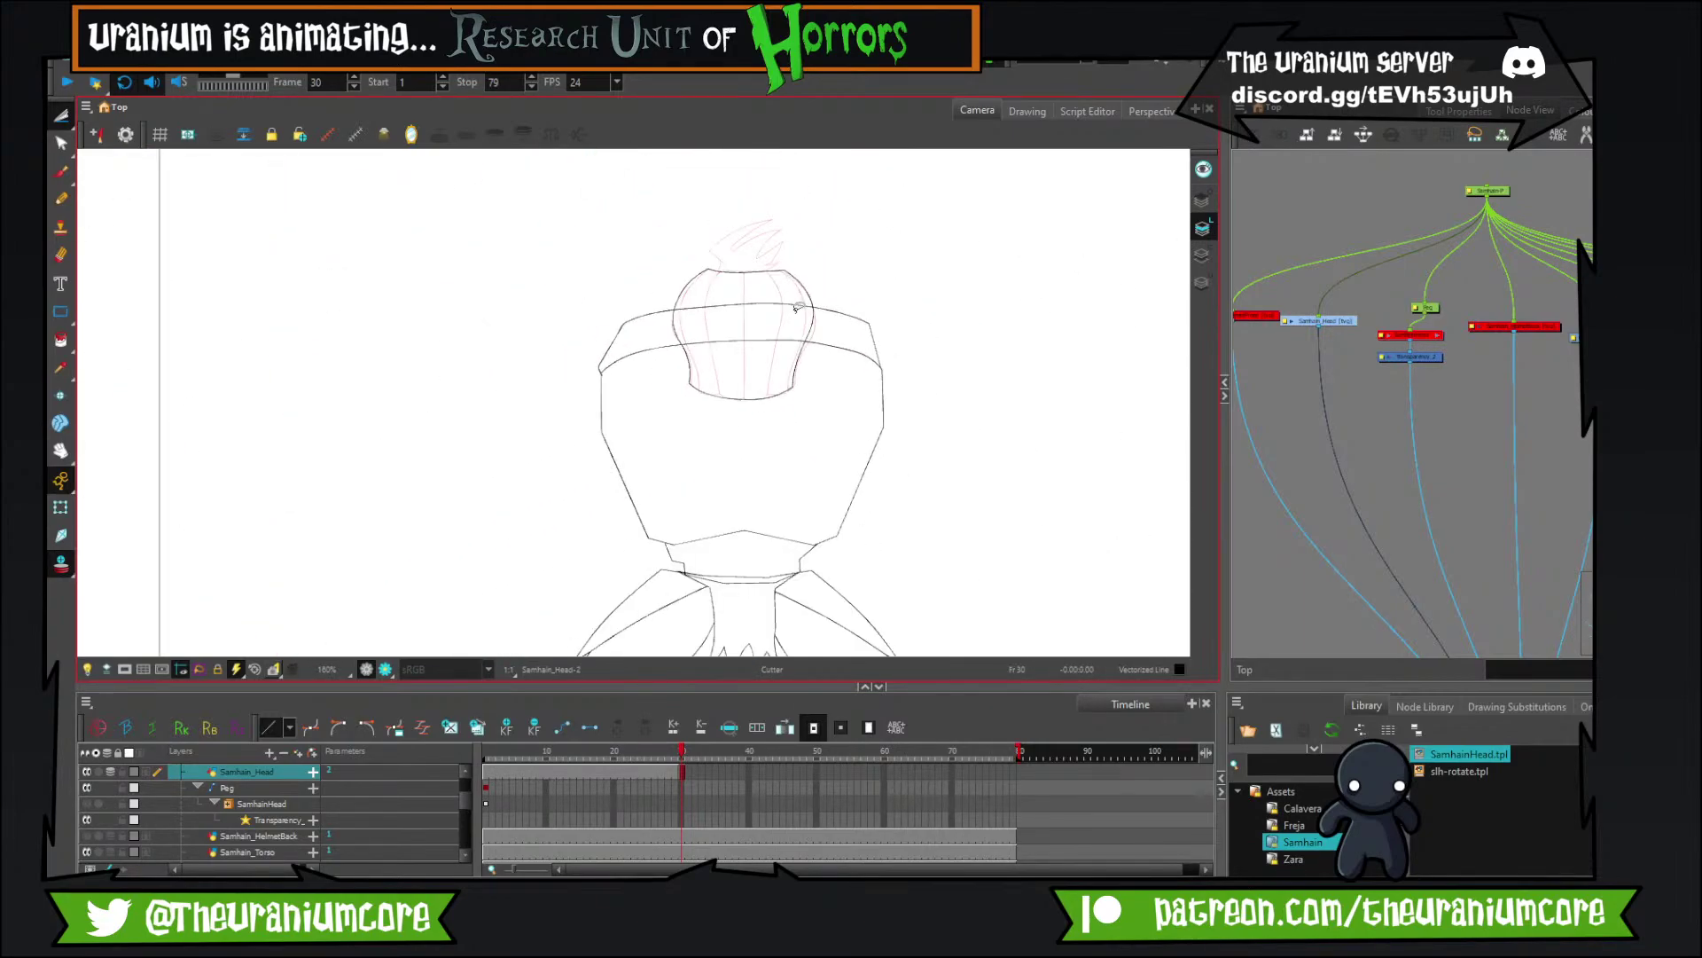
scroll(807, 309, "down", 2)
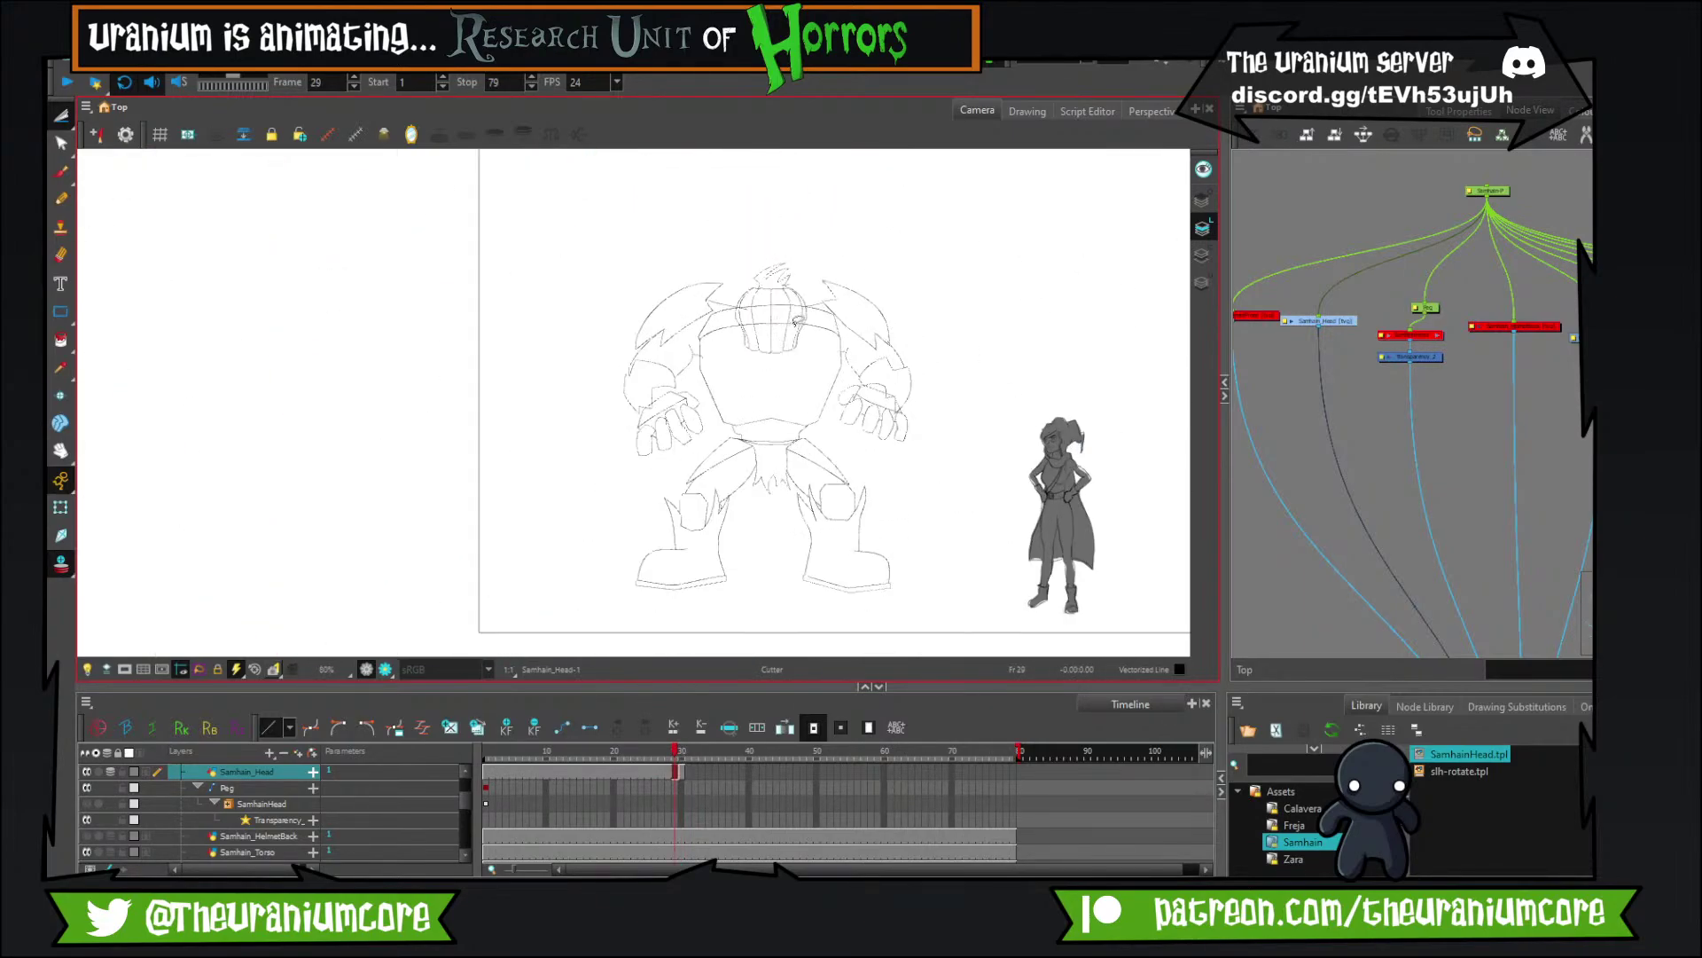
scroll(802, 310, "up", 2)
key(".")
key(".")
key(".")
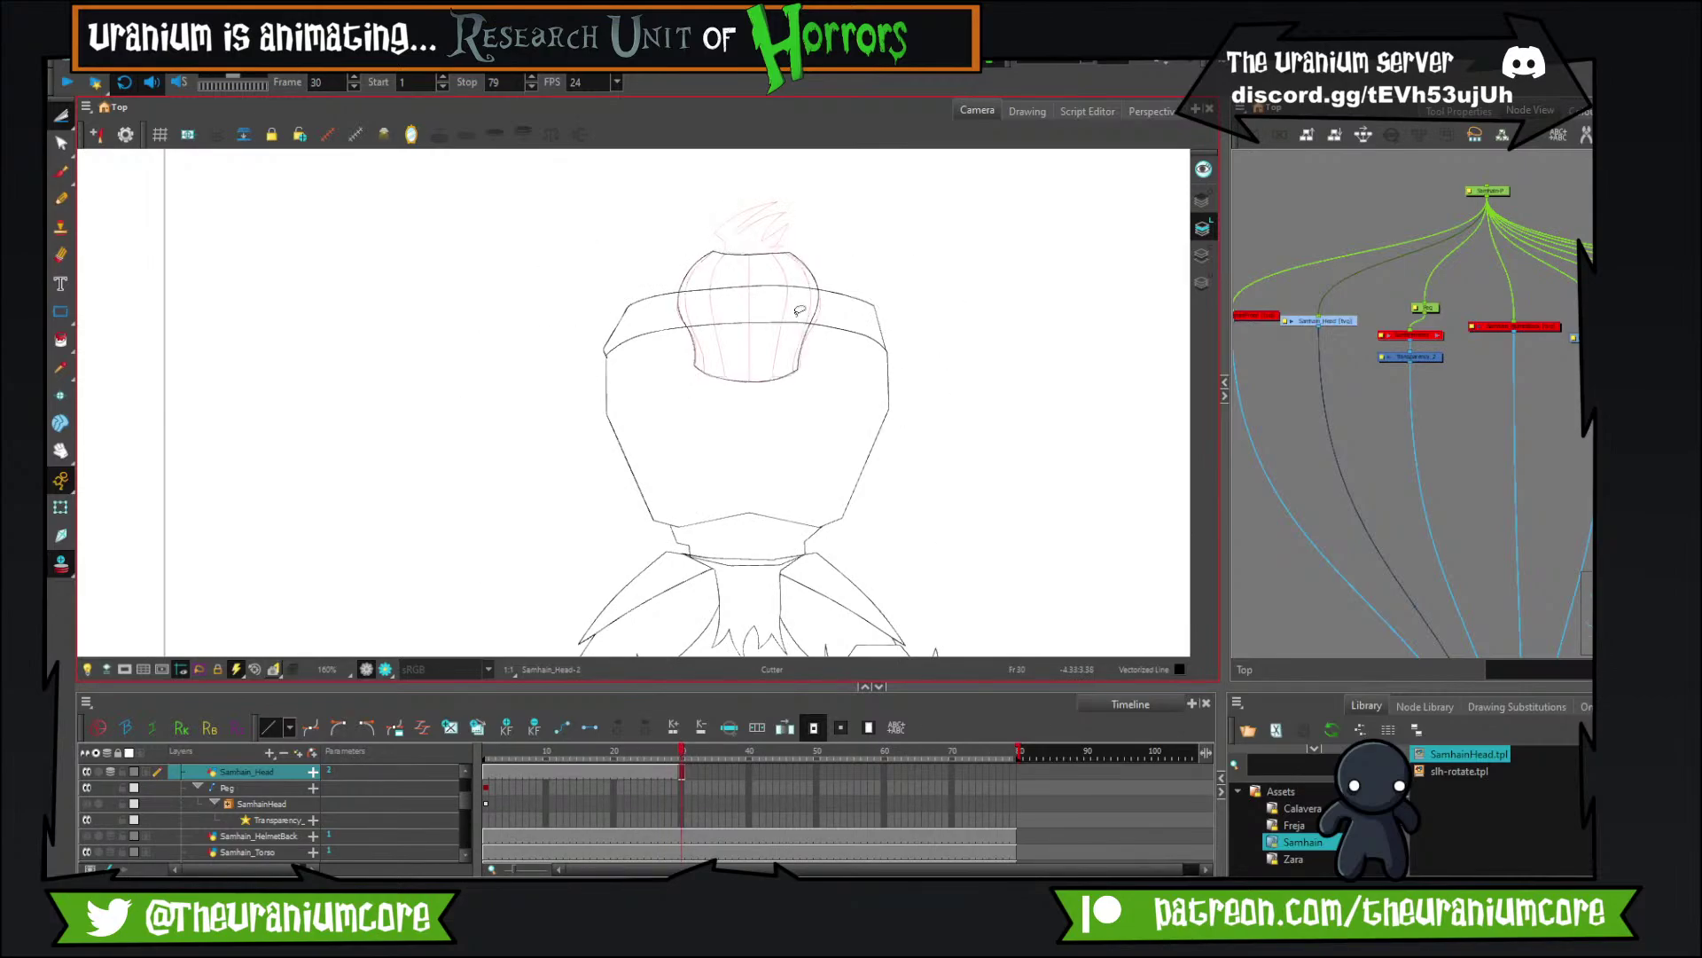
Ink the central rib and two curved ribs on the head's right side at frame 30 with the Brush.
scroll(799, 310, "down", 5)
scroll(817, 302, "up", 6)
key(".")
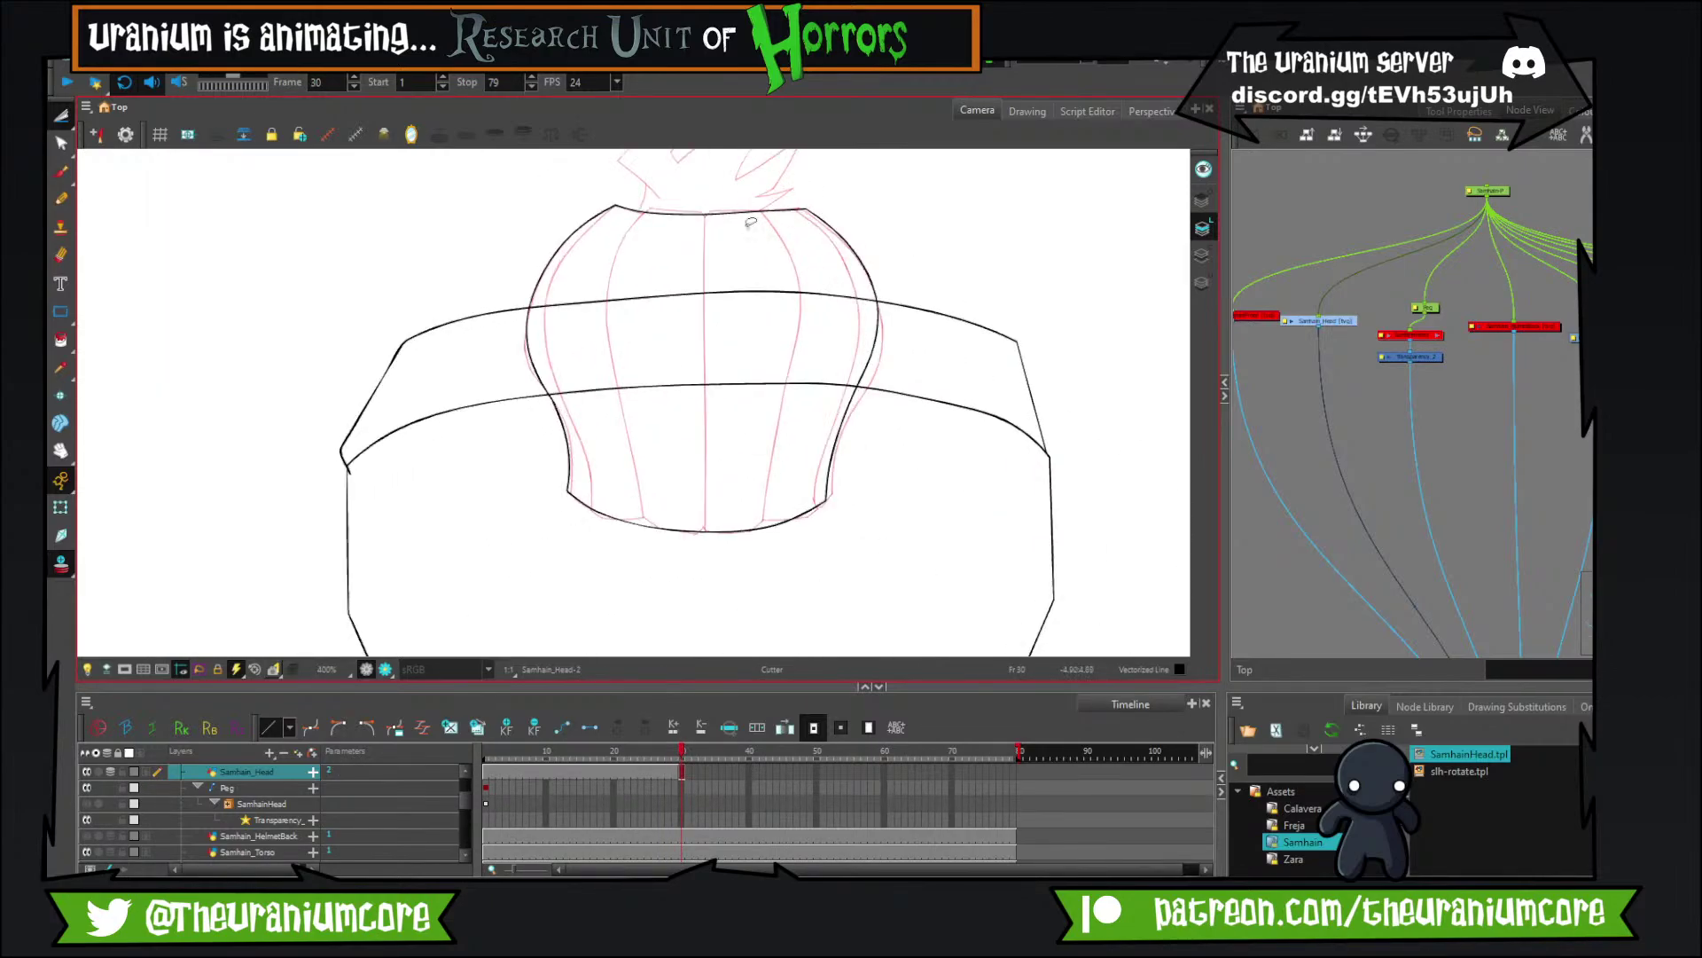
scroll(780, 374, "down", 2)
scroll(780, 375, "up", 3)
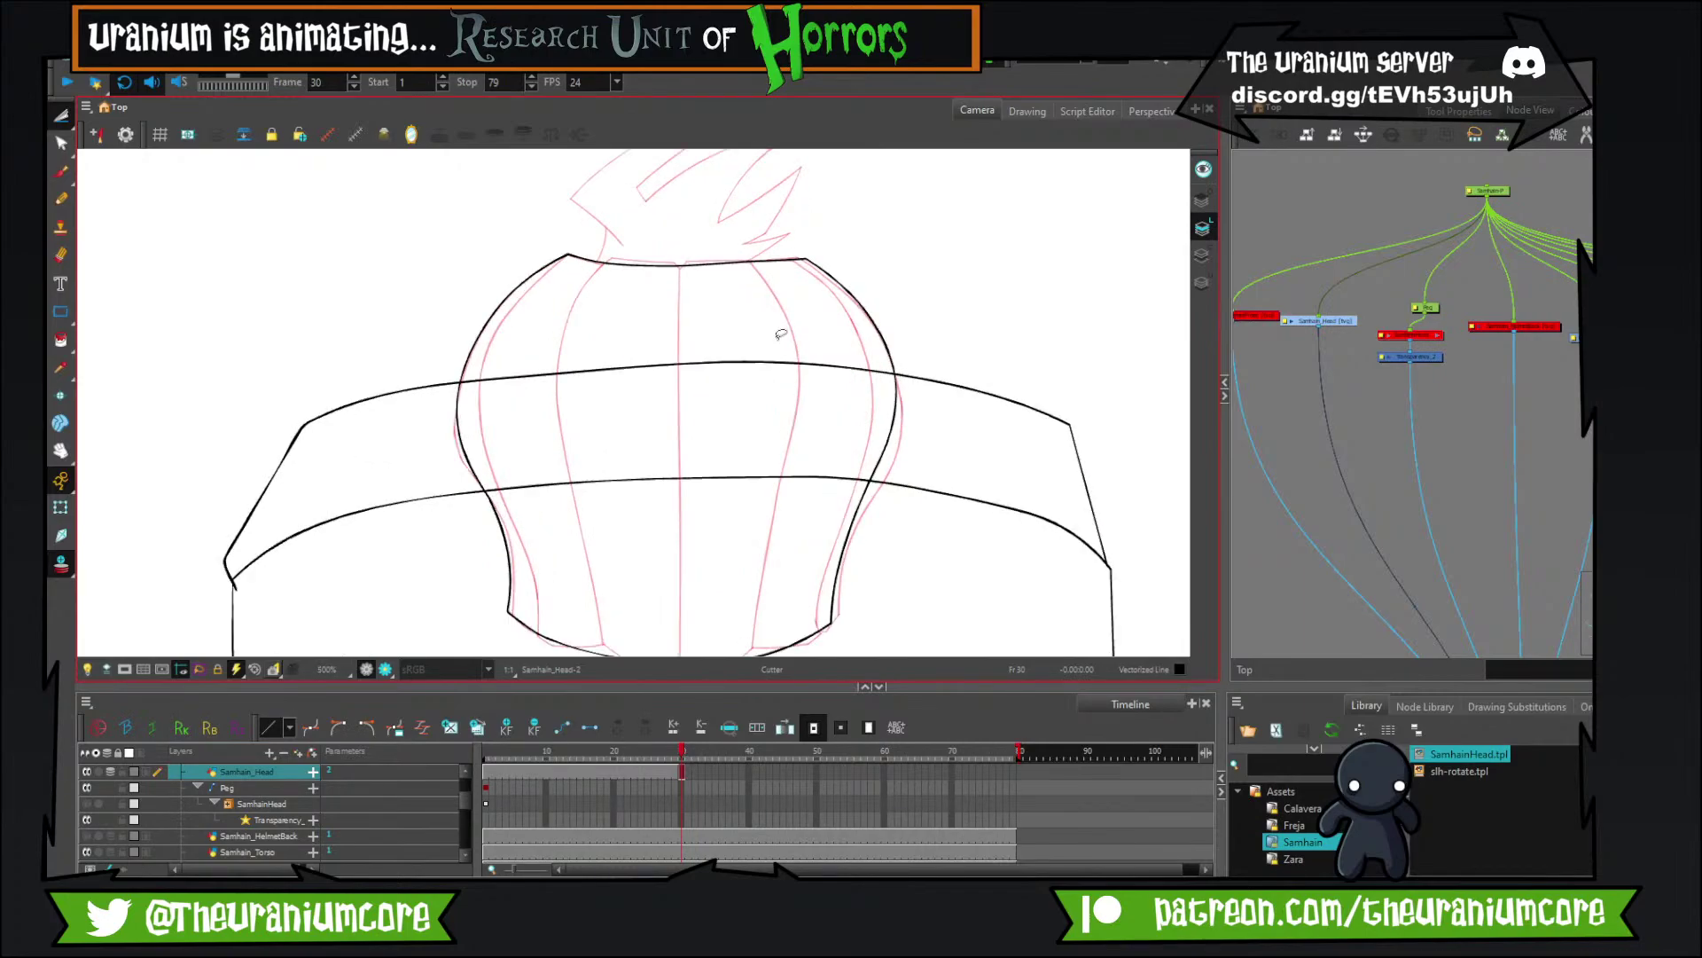
left_click(65, 177)
left_click_drag(692, 351, 643, 257)
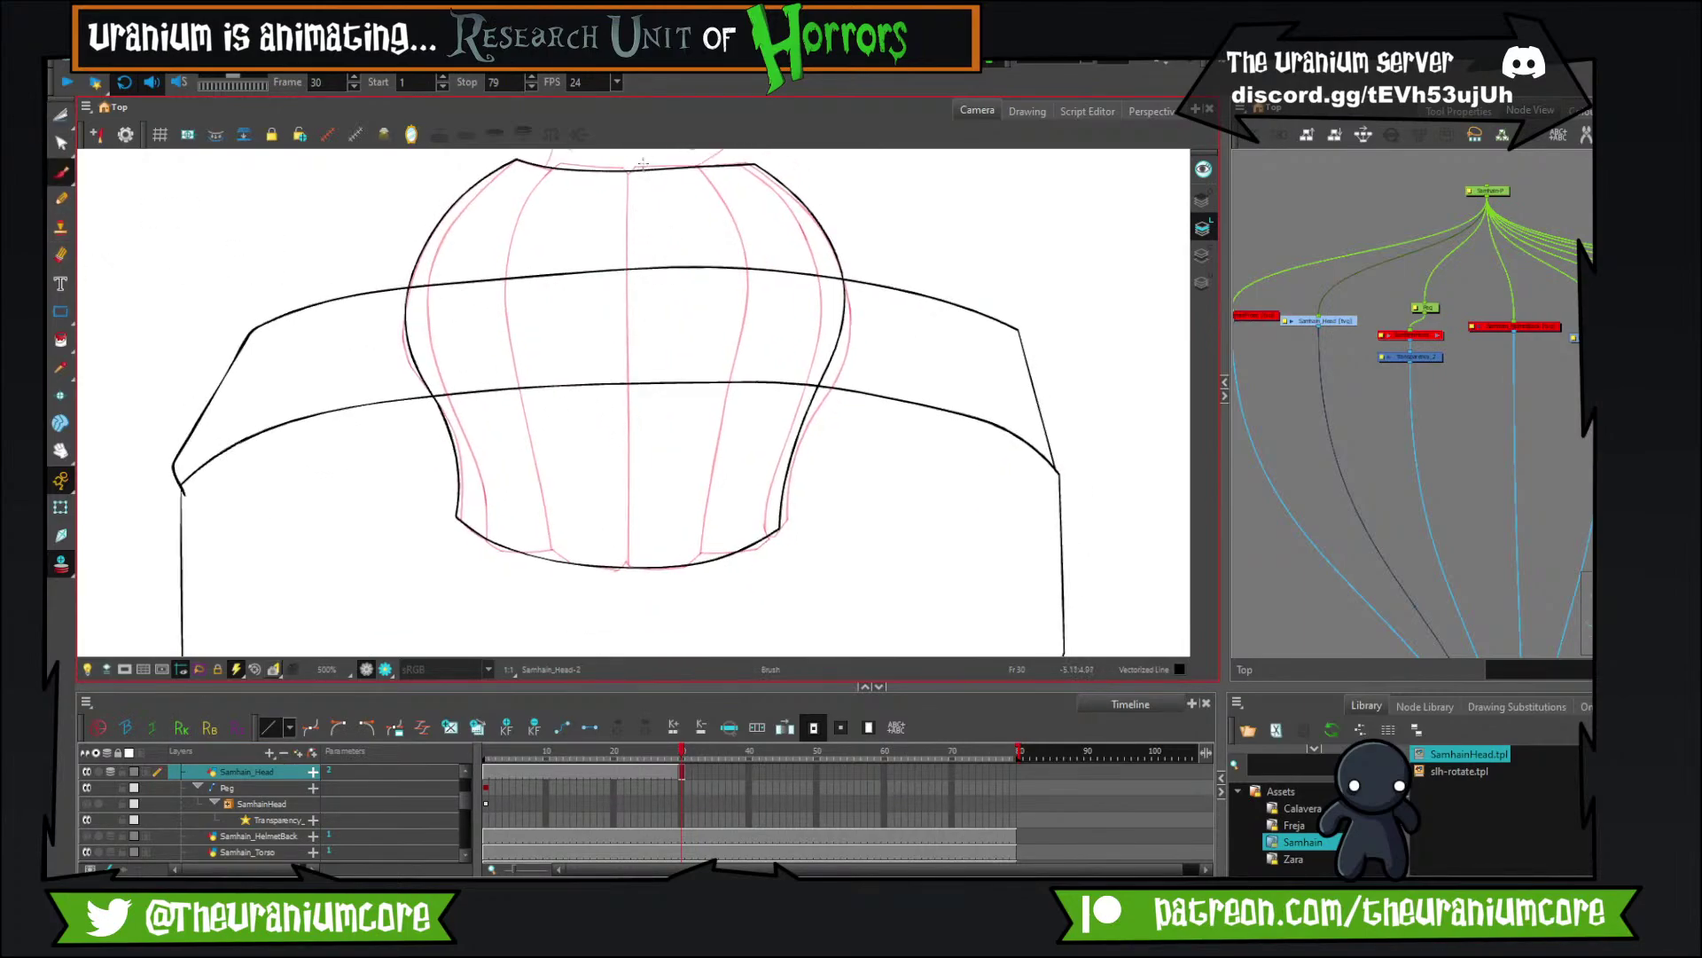
left_click_drag(642, 164, 638, 645)
mouse_move(706, 166)
left_mouse_down()
mouse_move(774, 249)
mouse_move(729, 596)
left_mouse_up()
key("ctrl+z")
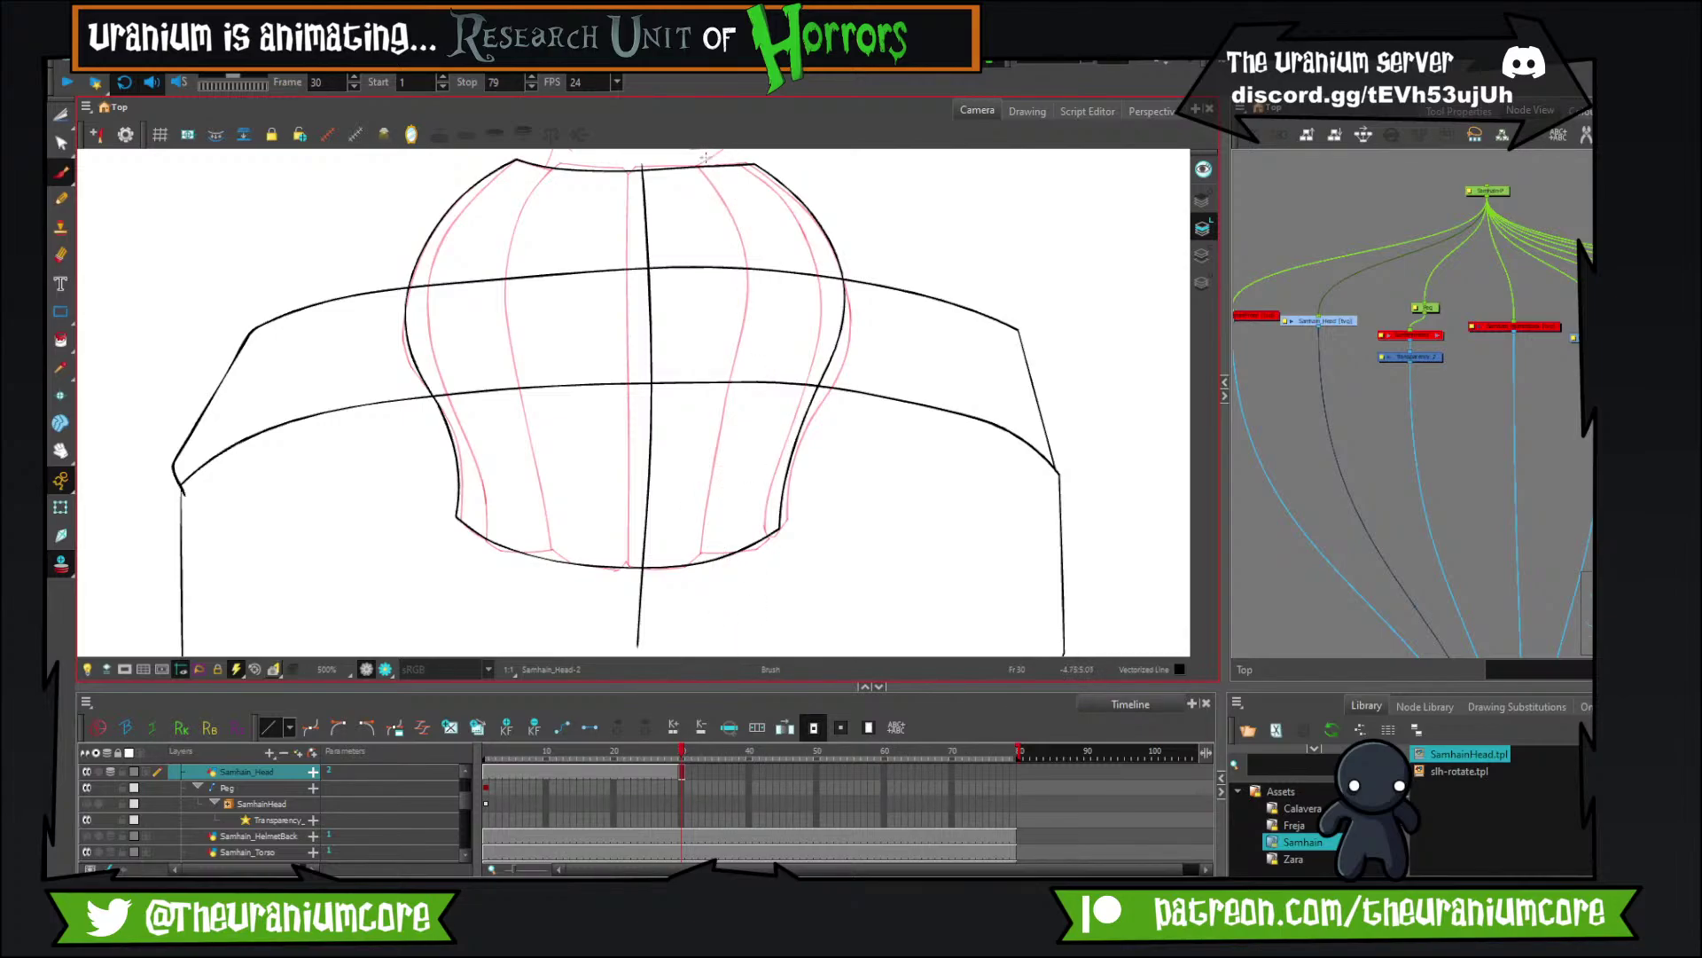
mouse_move(705, 158)
left_mouse_down()
mouse_move(762, 355)
mouse_move(735, 587)
left_mouse_up()
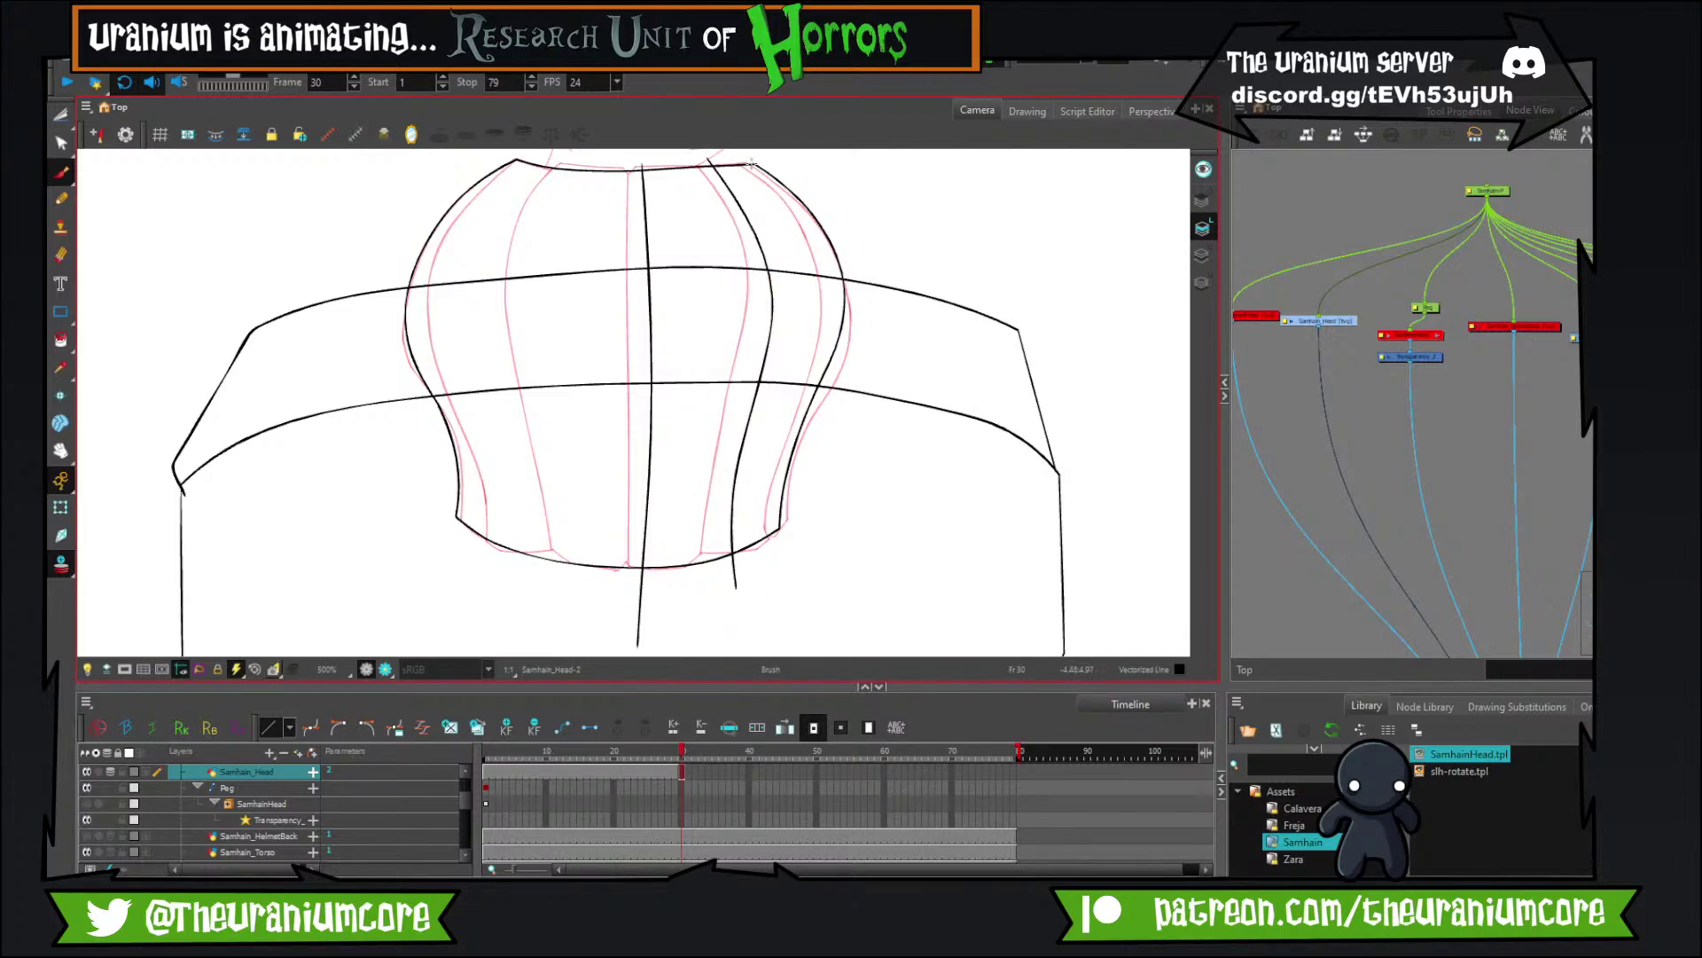
mouse_move(751, 164)
left_mouse_down()
mouse_move(823, 244)
mouse_move(837, 355)
left_mouse_up()
mouse_move(747, 162)
left_mouse_down()
mouse_move(852, 227)
mouse_move(868, 288)
left_mouse_up()
key("ctrl+z")
mouse_move(745, 163)
left_mouse_down()
mouse_move(838, 257)
mouse_move(829, 342)
mouse_move(771, 499)
mouse_move(785, 643)
left_mouse_up()
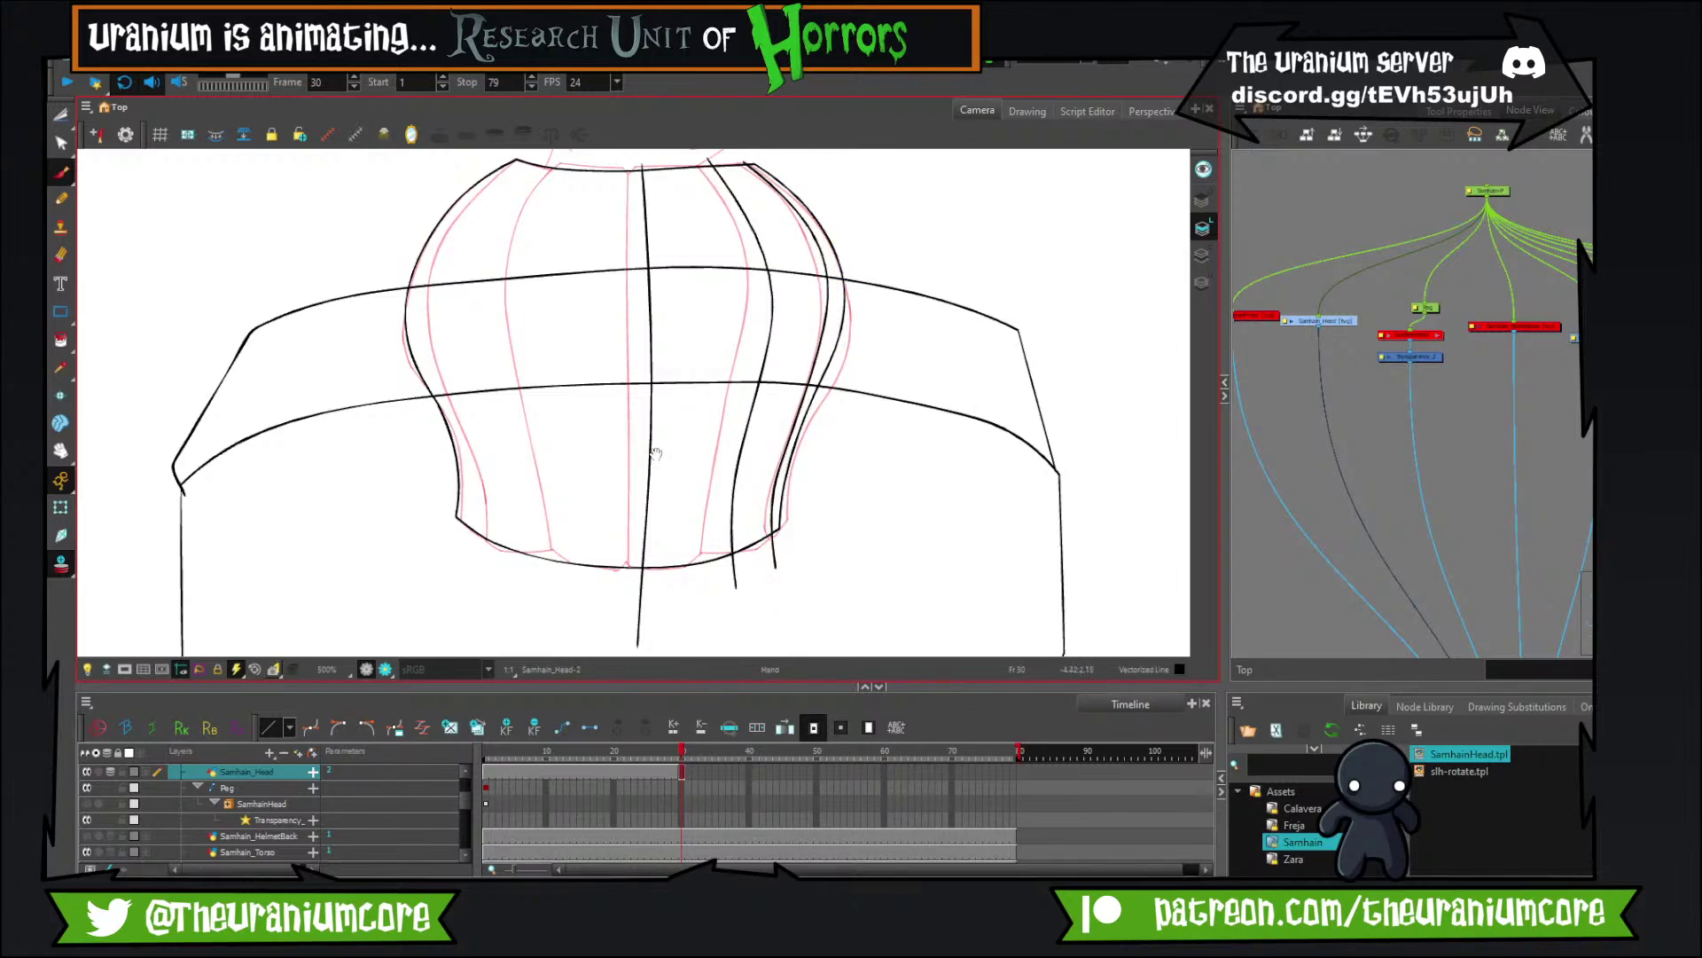
Ink two curved vertical ribs on the left side of the frame 30 head.
left_click_drag(654, 452, 728, 480)
mouse_move(656, 188)
left_mouse_down()
mouse_move(573, 290)
mouse_move(576, 364)
mouse_move(631, 513)
mouse_move(632, 640)
left_mouse_up()
mouse_move(607, 180)
left_mouse_down()
mouse_move(530, 269)
mouse_move(507, 329)
mouse_move(513, 403)
mouse_move(586, 555)
mouse_move(570, 647)
left_mouse_up()
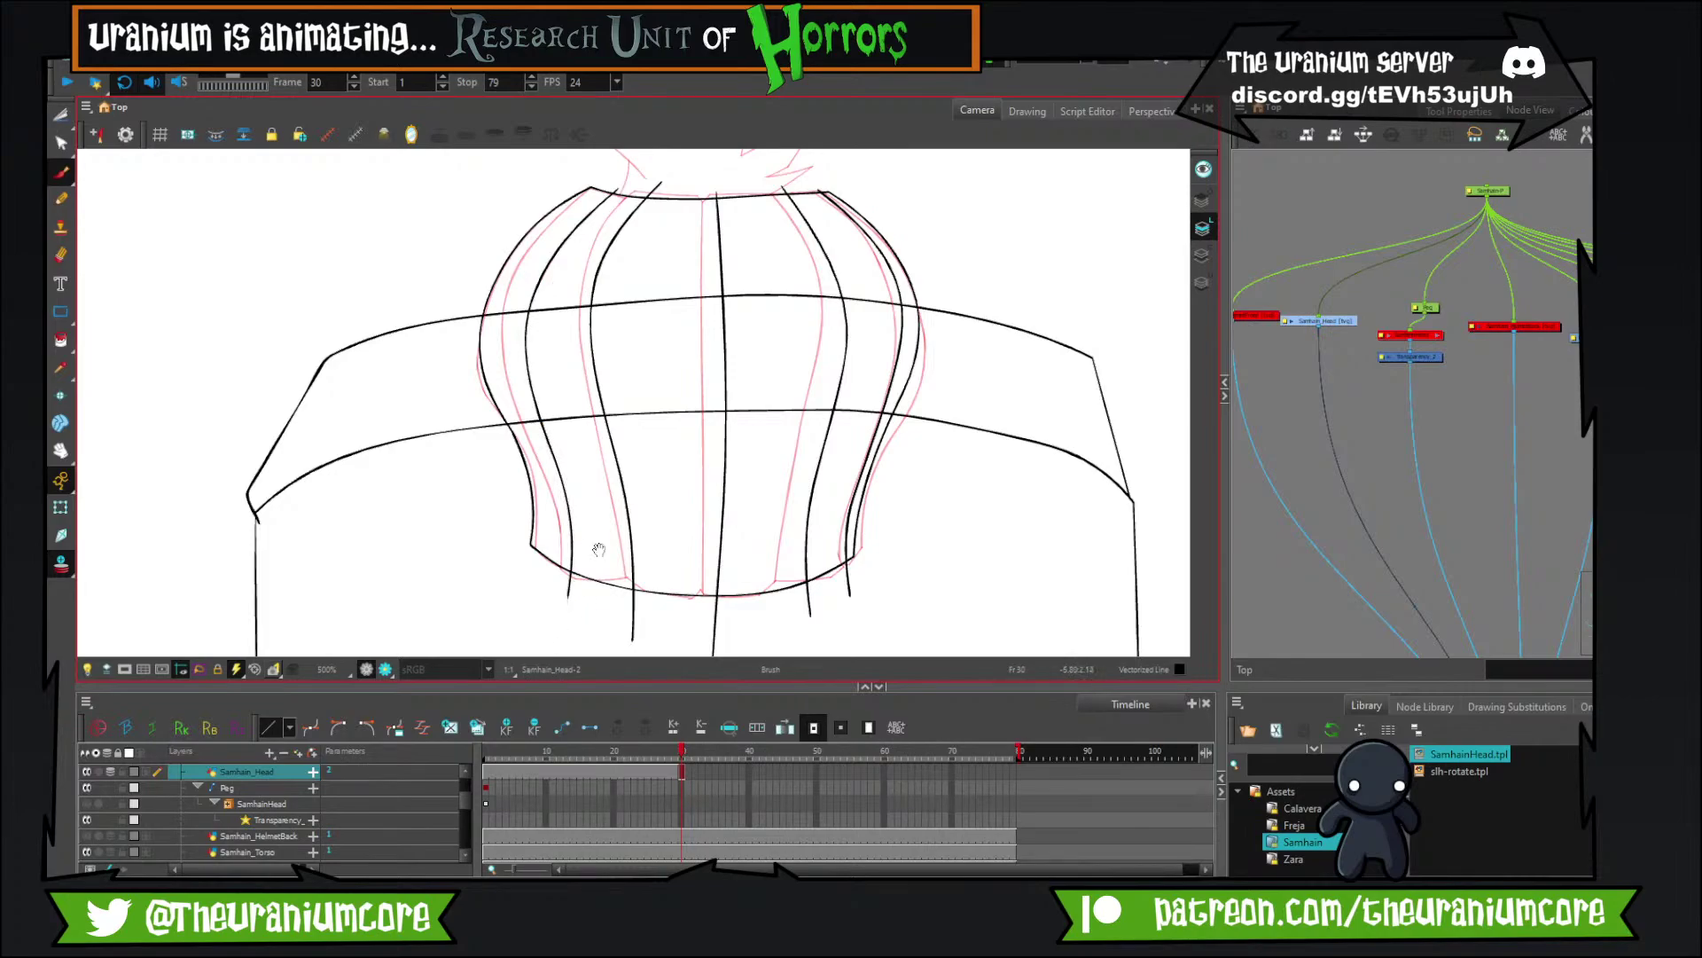
Trim the rib ends overshooting the head's bottom and top edges with the Cutter.
mouse_move(596, 548)
left_mouse_down()
mouse_move(575, 446)
mouse_move(708, 536)
left_mouse_up()
left_click(61, 115)
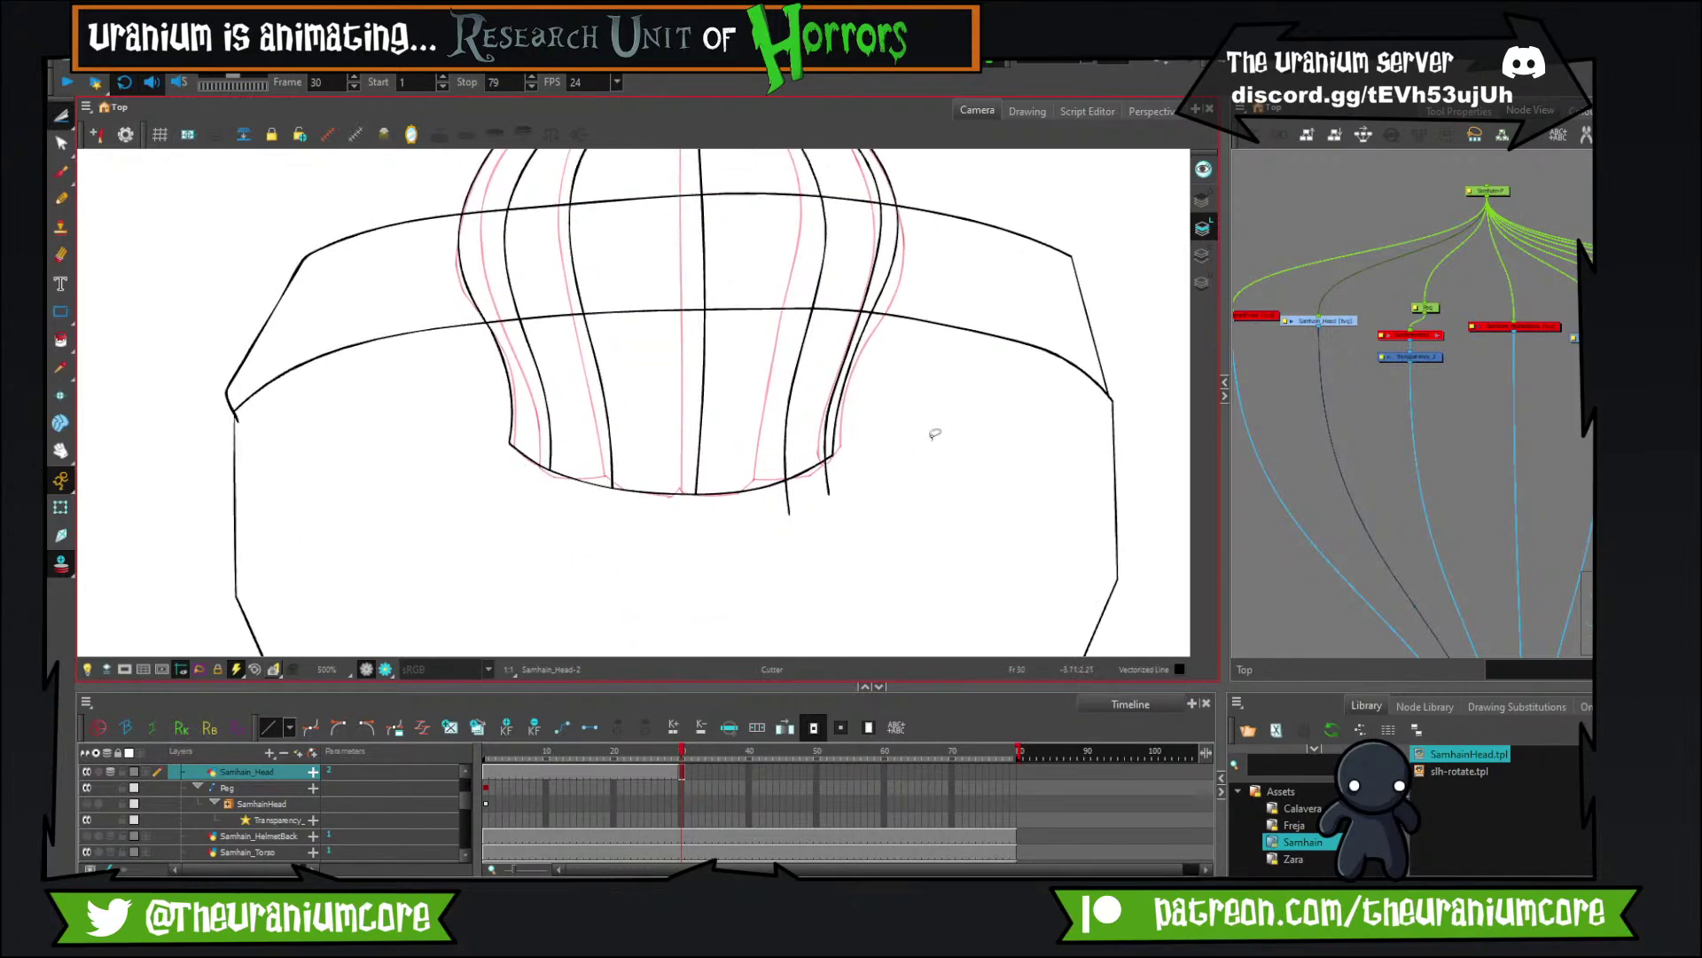
left_click_drag(889, 459, 719, 512)
left_click_drag(684, 221, 690, 474)
left_click_drag(598, 331, 634, 356)
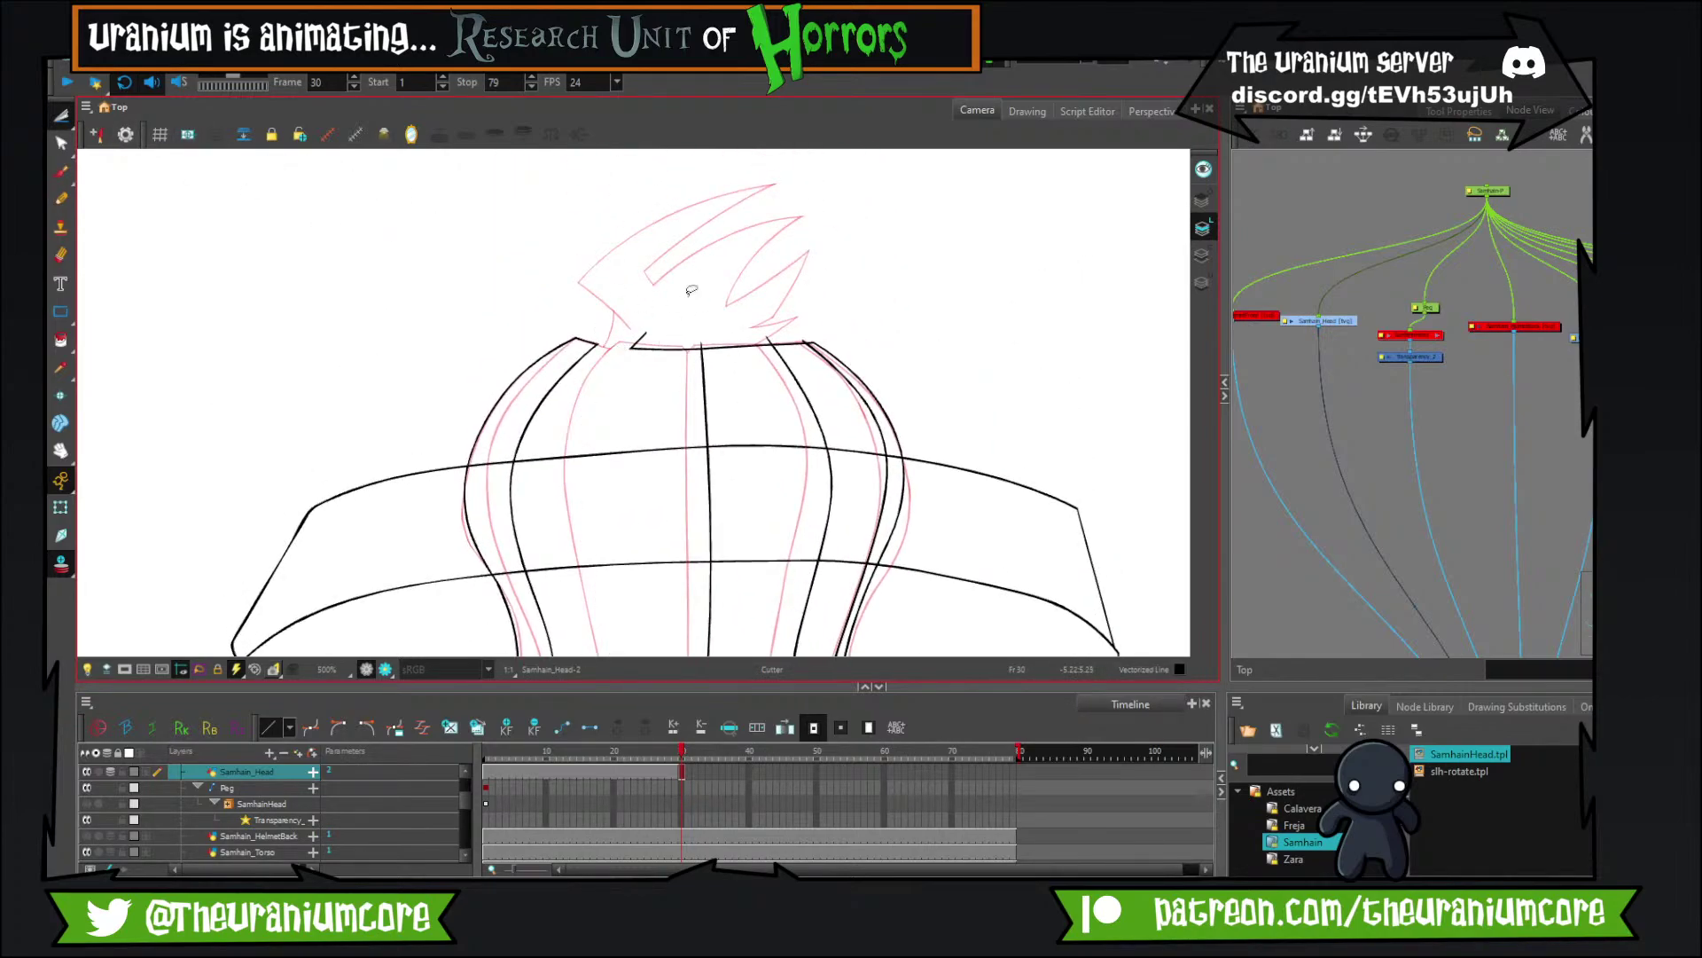
scroll(700, 295, "up", 3)
key("ctrl+z")
mouse_move(445, 399)
left_mouse_down()
mouse_move(518, 392)
mouse_move(676, 408)
left_mouse_up()
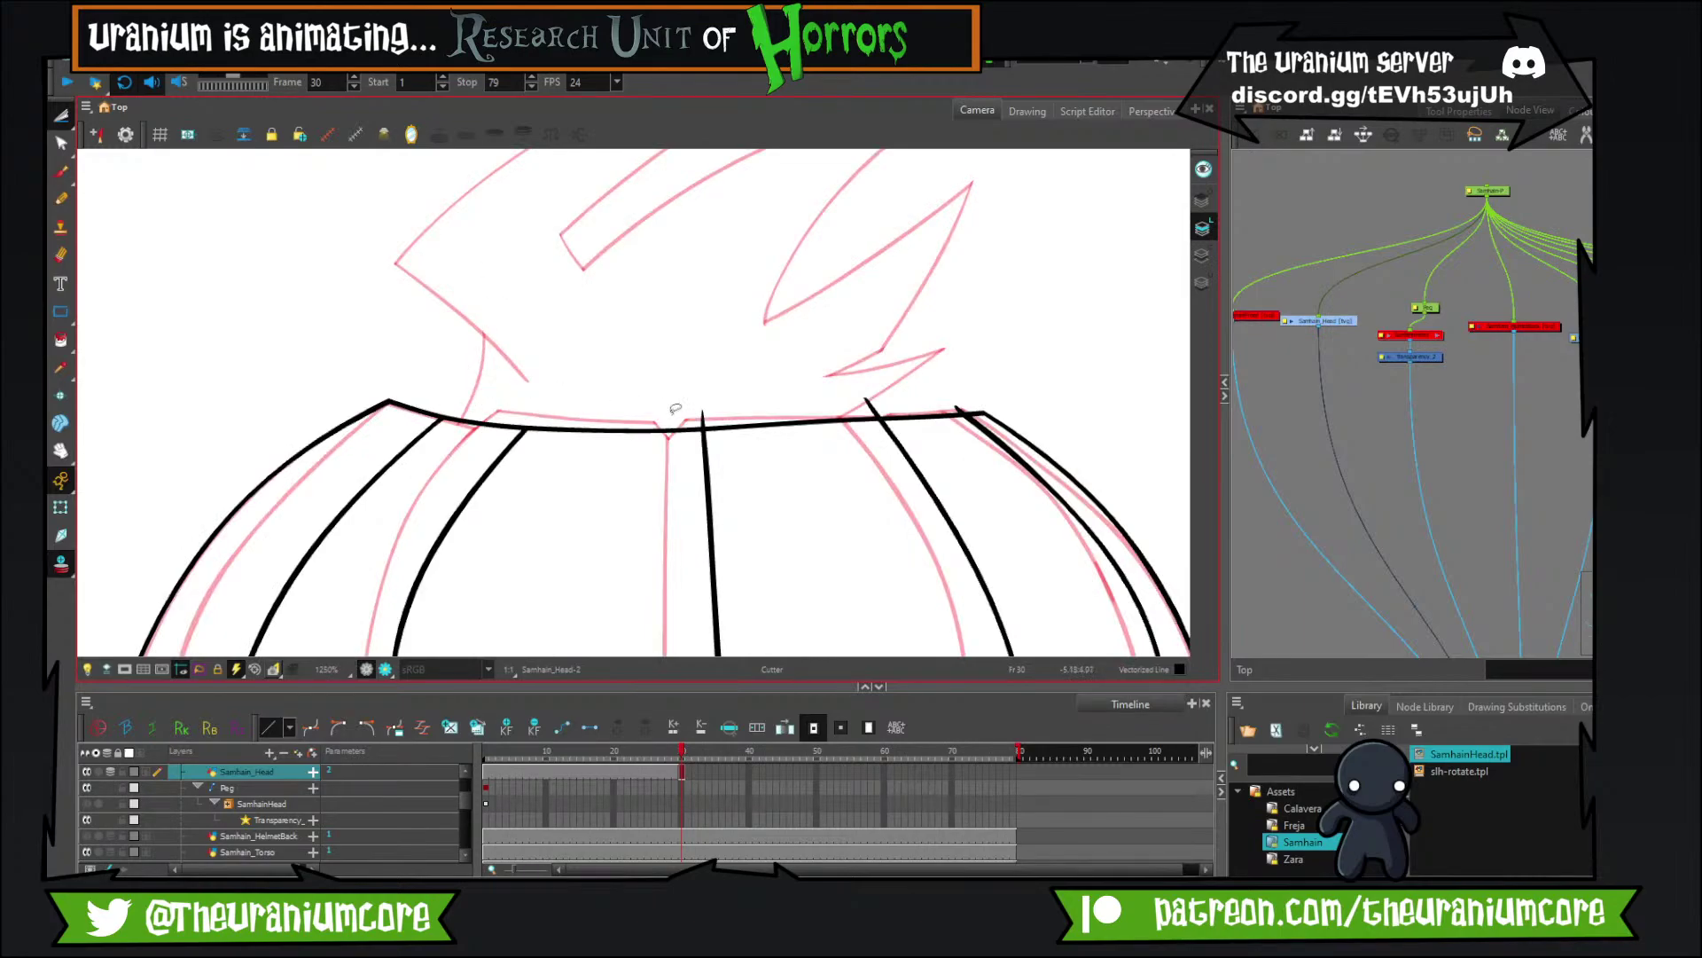
scroll(994, 375, "down", 5)
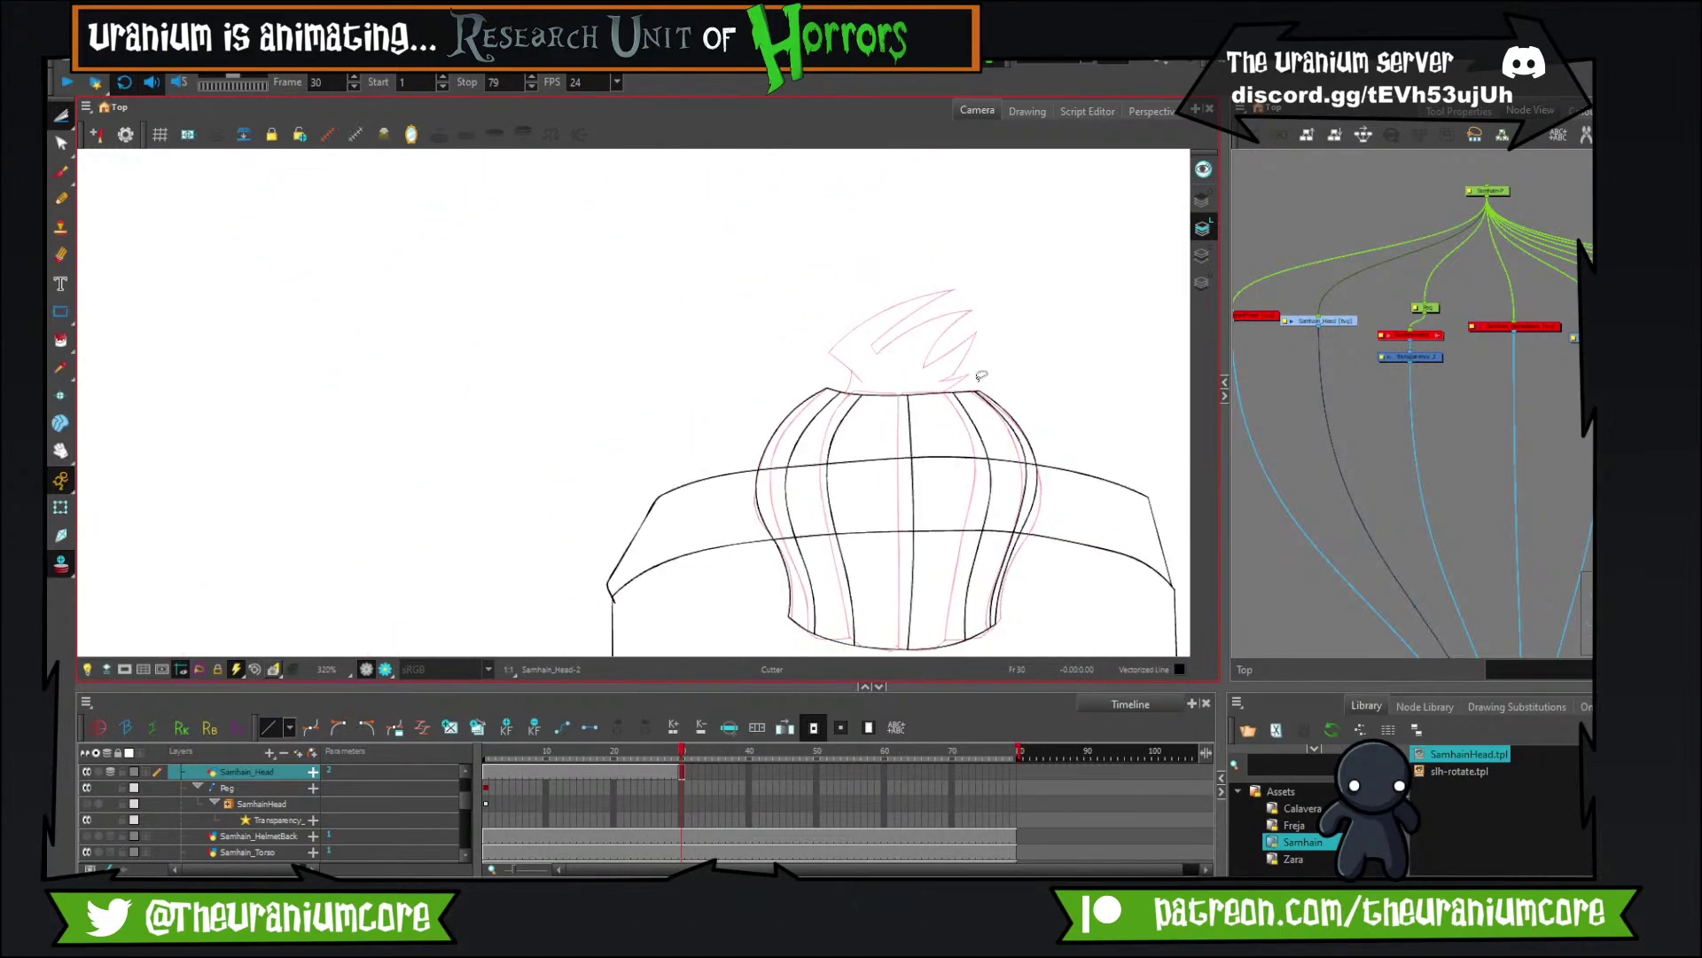
Hide the onion skin and flip between frames 29 and 30 to compare the ribbed head drawings.
left_click_drag(978, 376, 851, 250)
key("comma")
key("period")
left_click(63, 566)
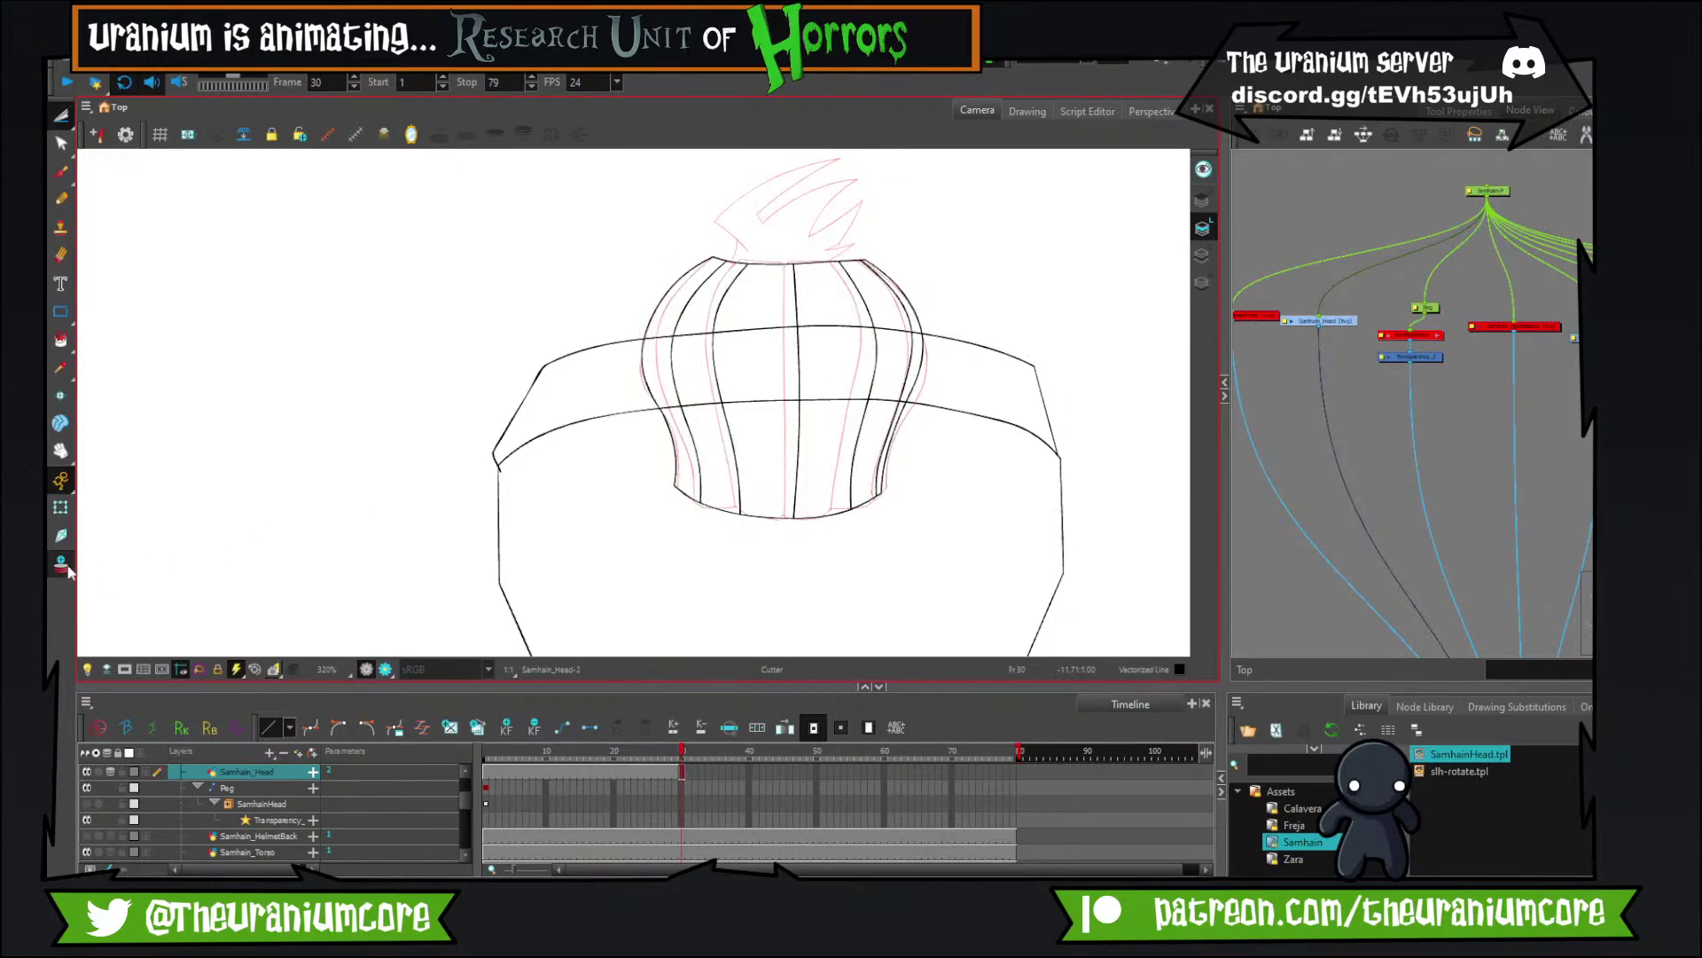
key("comma")
key("period")
key("comma")
key("period")
key("comma")
key("period")
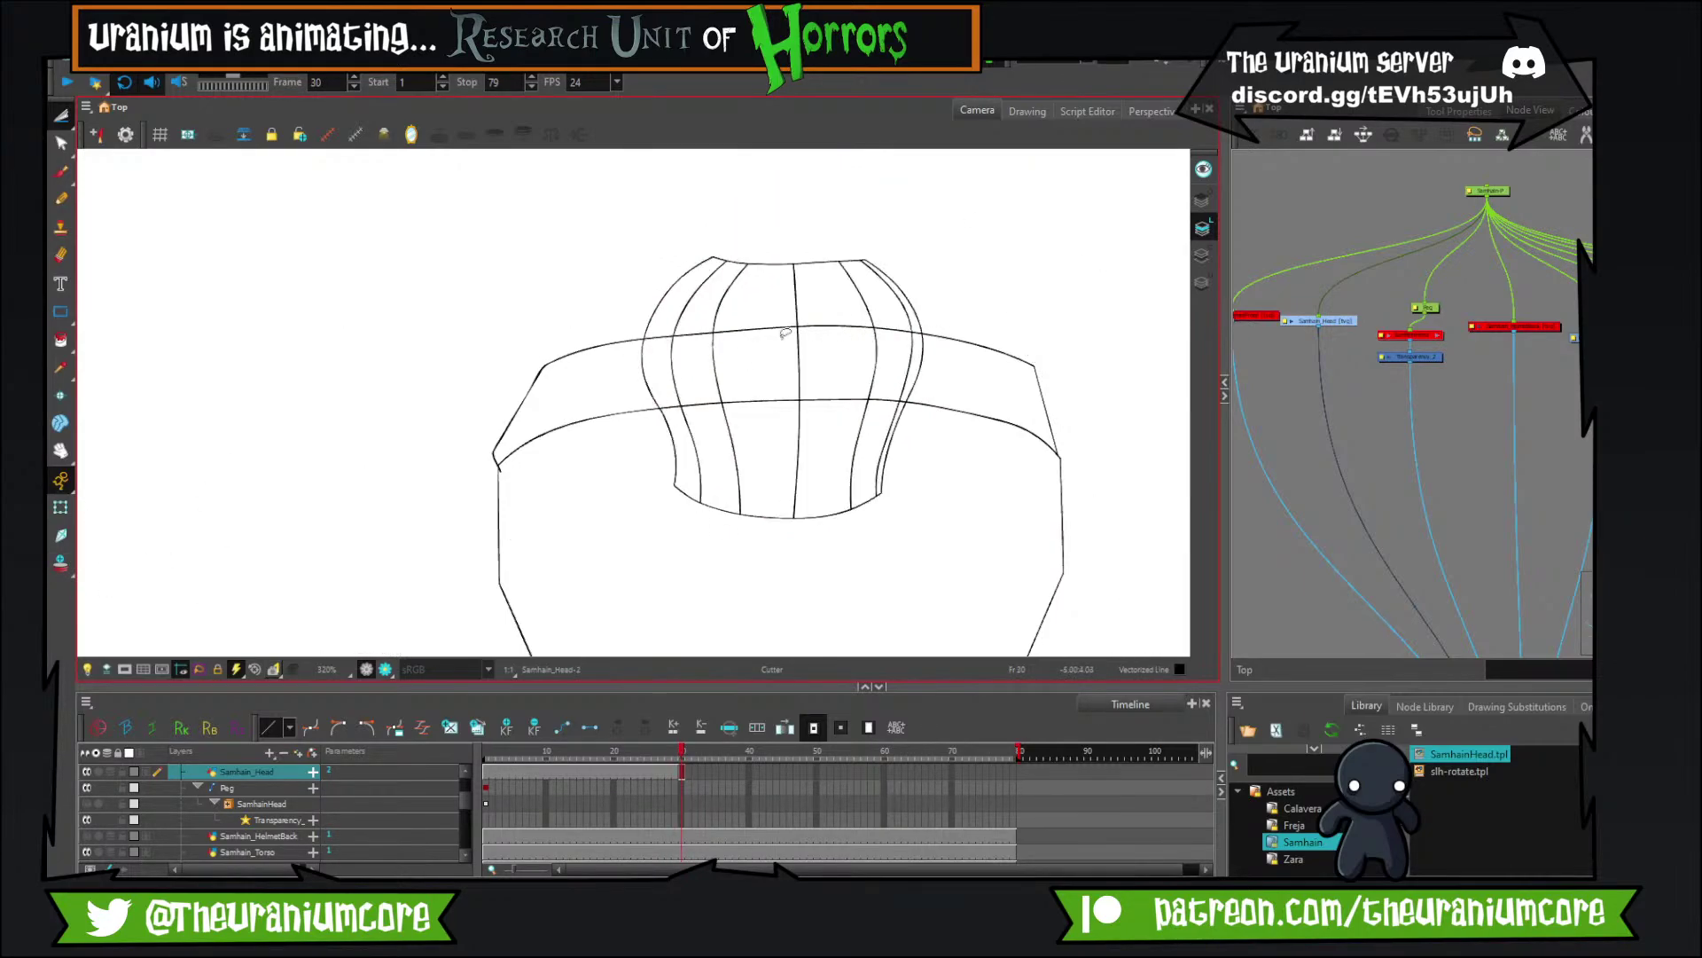
key("comma")
key("period")
key("comma")
key("period")
key("comma")
key("period")
scroll(831, 194, "up", 3)
scroll(789, 238, "down", 2)
left_click_drag(917, 647, 805, 413)
scroll(804, 413, "down", 3)
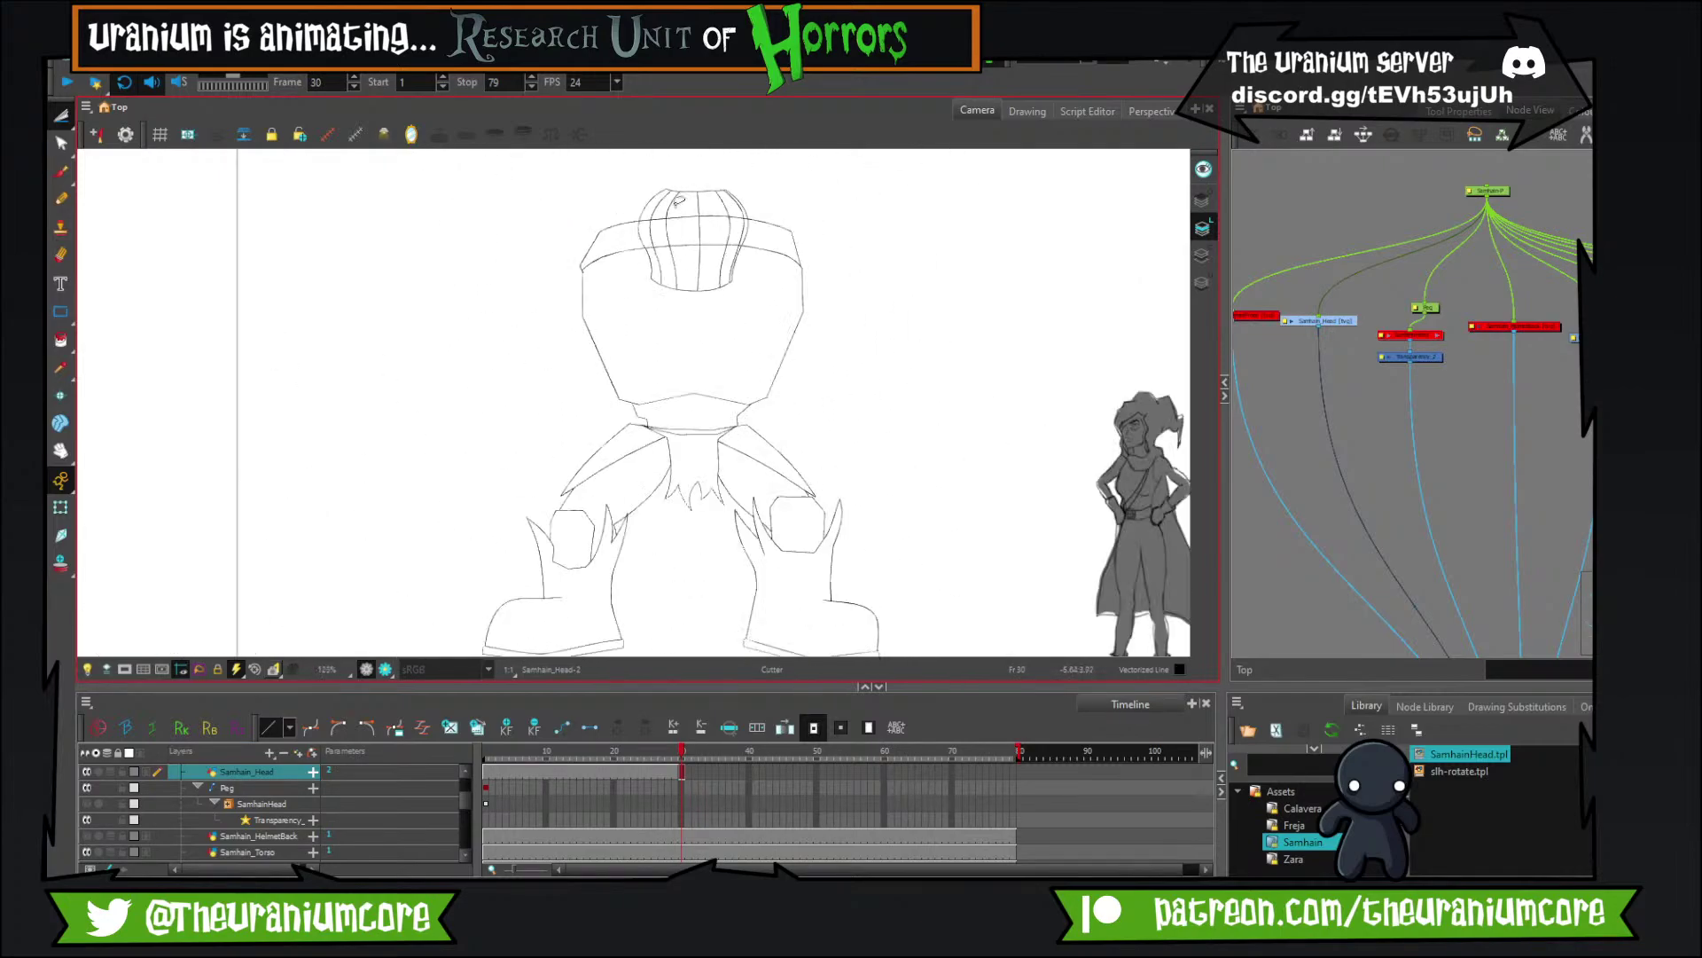
Show the onion skin and ink raised, notched top edges between the ribs along the head's upper edge.
scroll(687, 178, "up", 6)
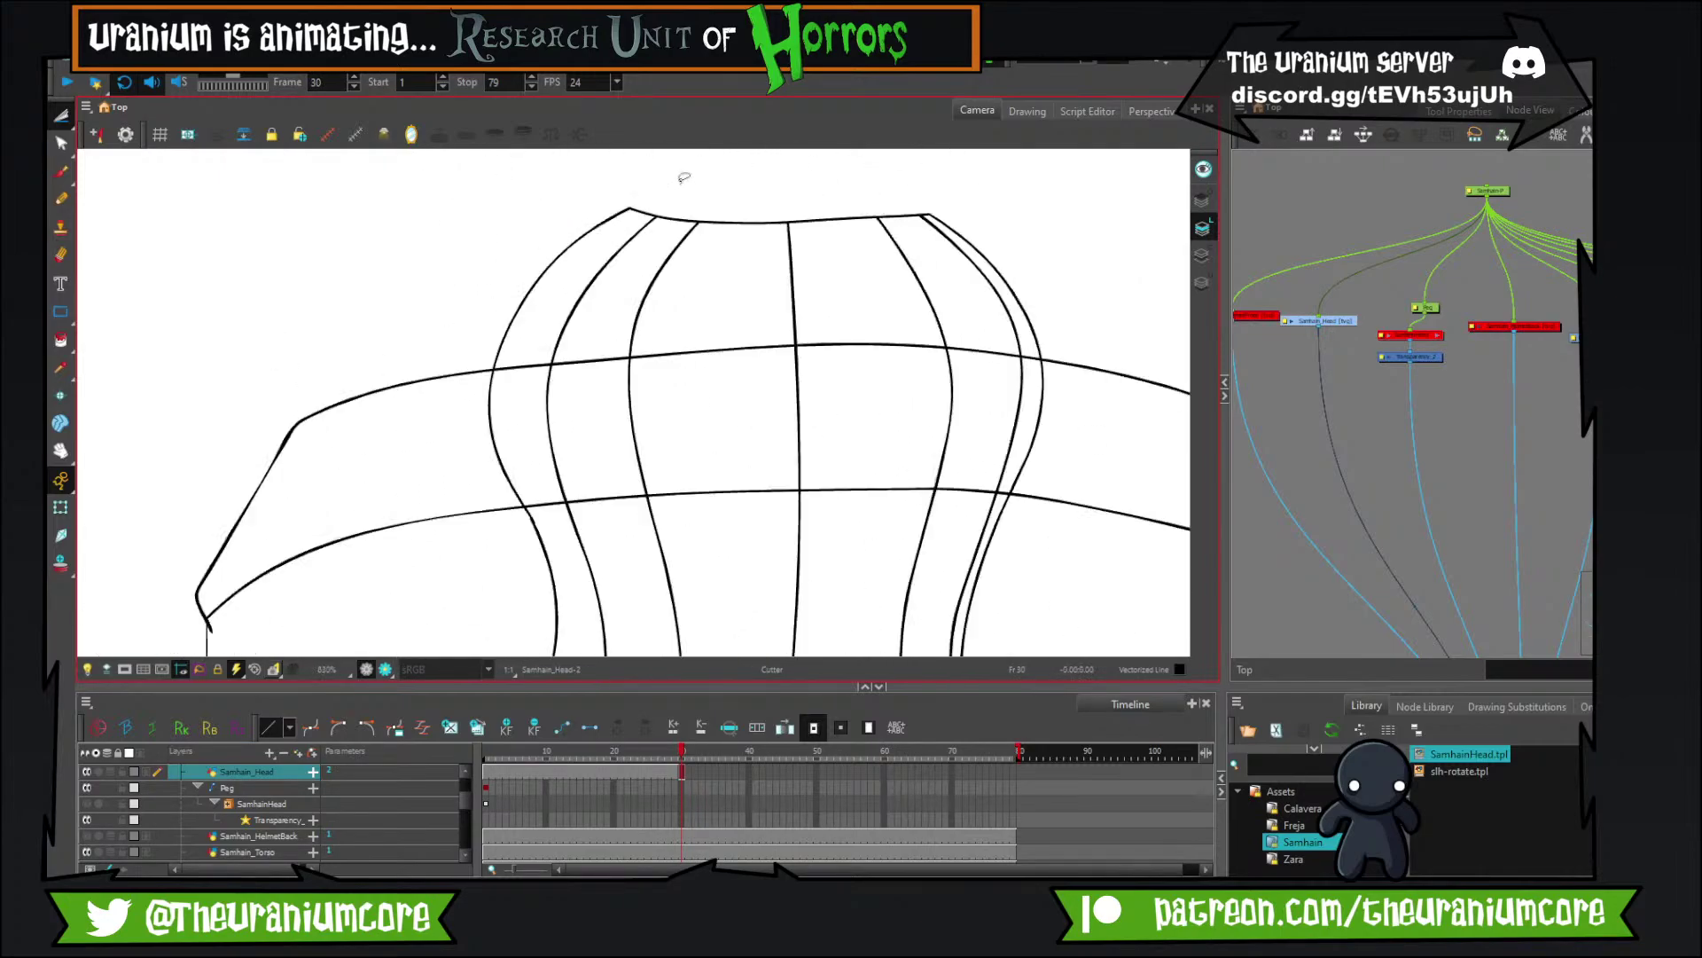
left_click(60, 171)
key("period")
key("comma")
key("comma")
key("period")
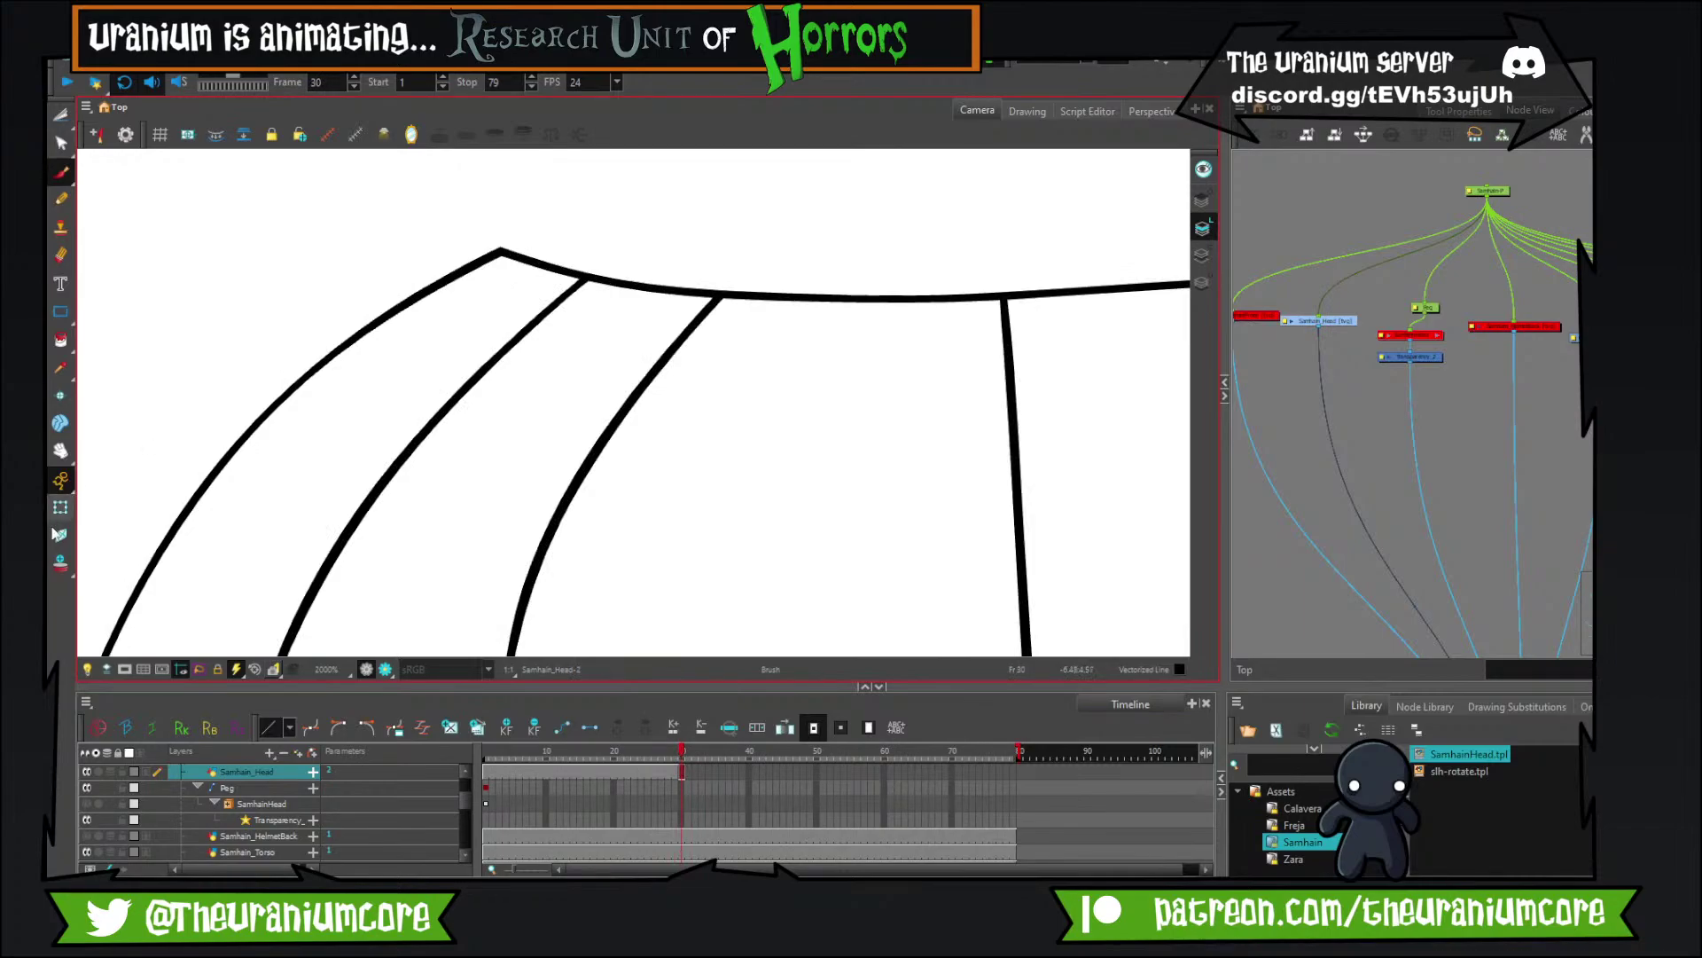
left_click(60, 563)
left_click_drag(539, 324, 457, 381)
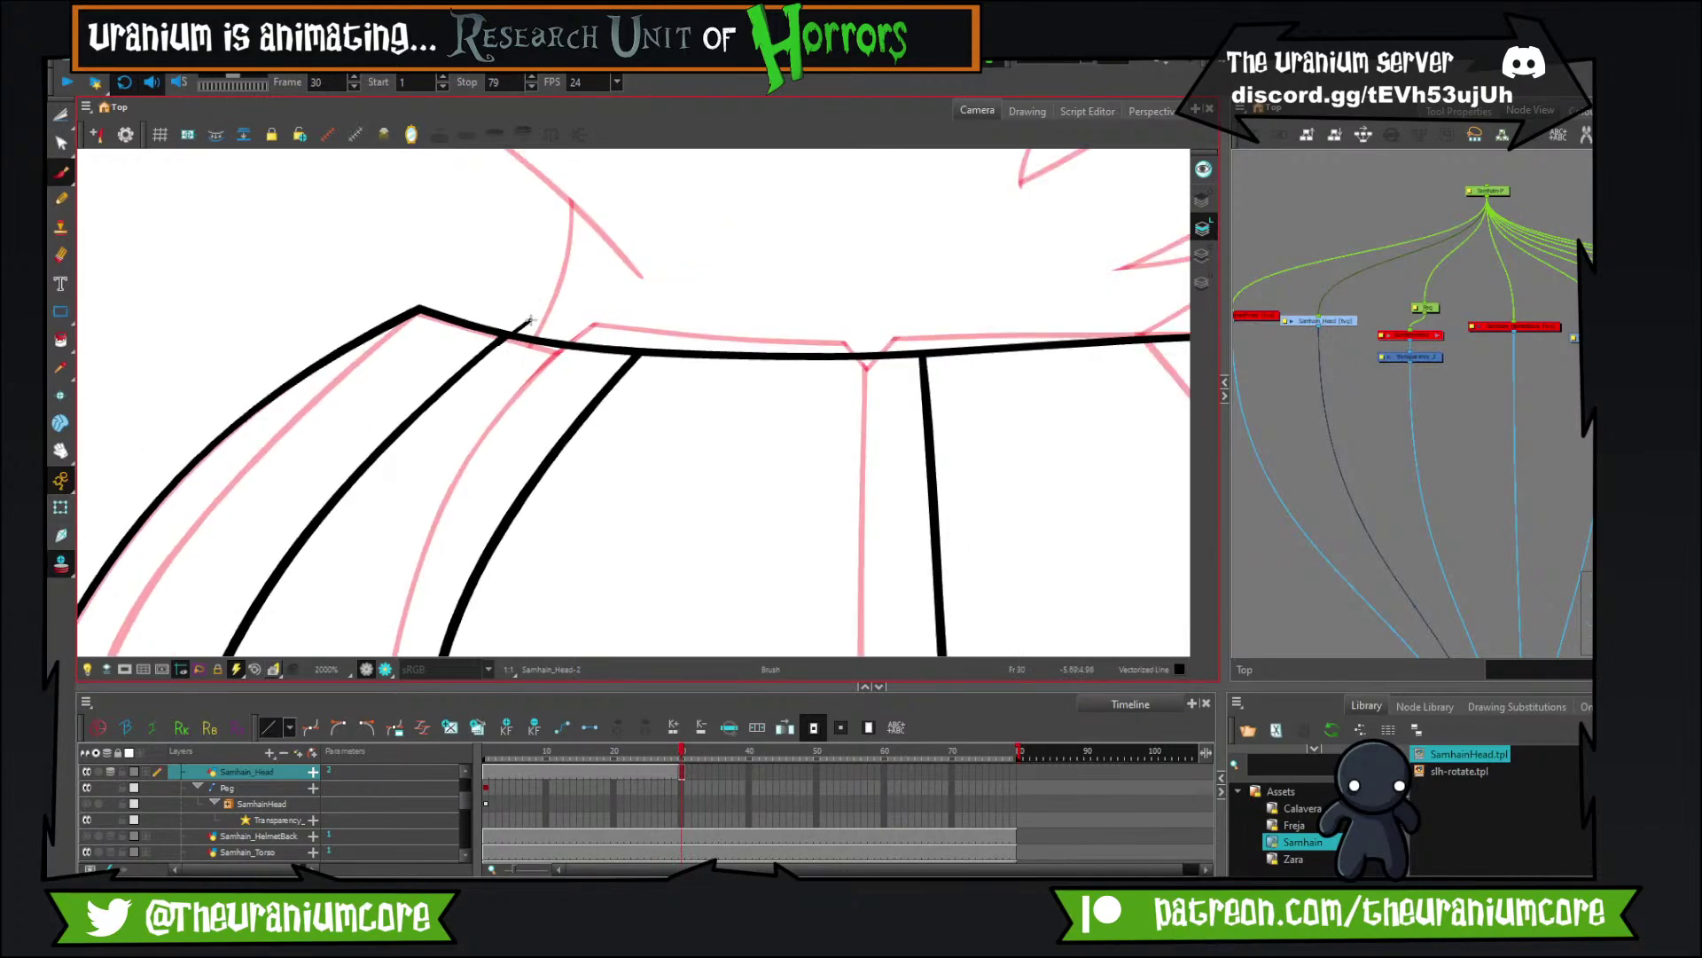
mouse_move(530, 317)
left_mouse_down()
mouse_move(654, 340)
mouse_move(639, 353)
mouse_move(688, 329)
mouse_move(908, 338)
left_mouse_up()
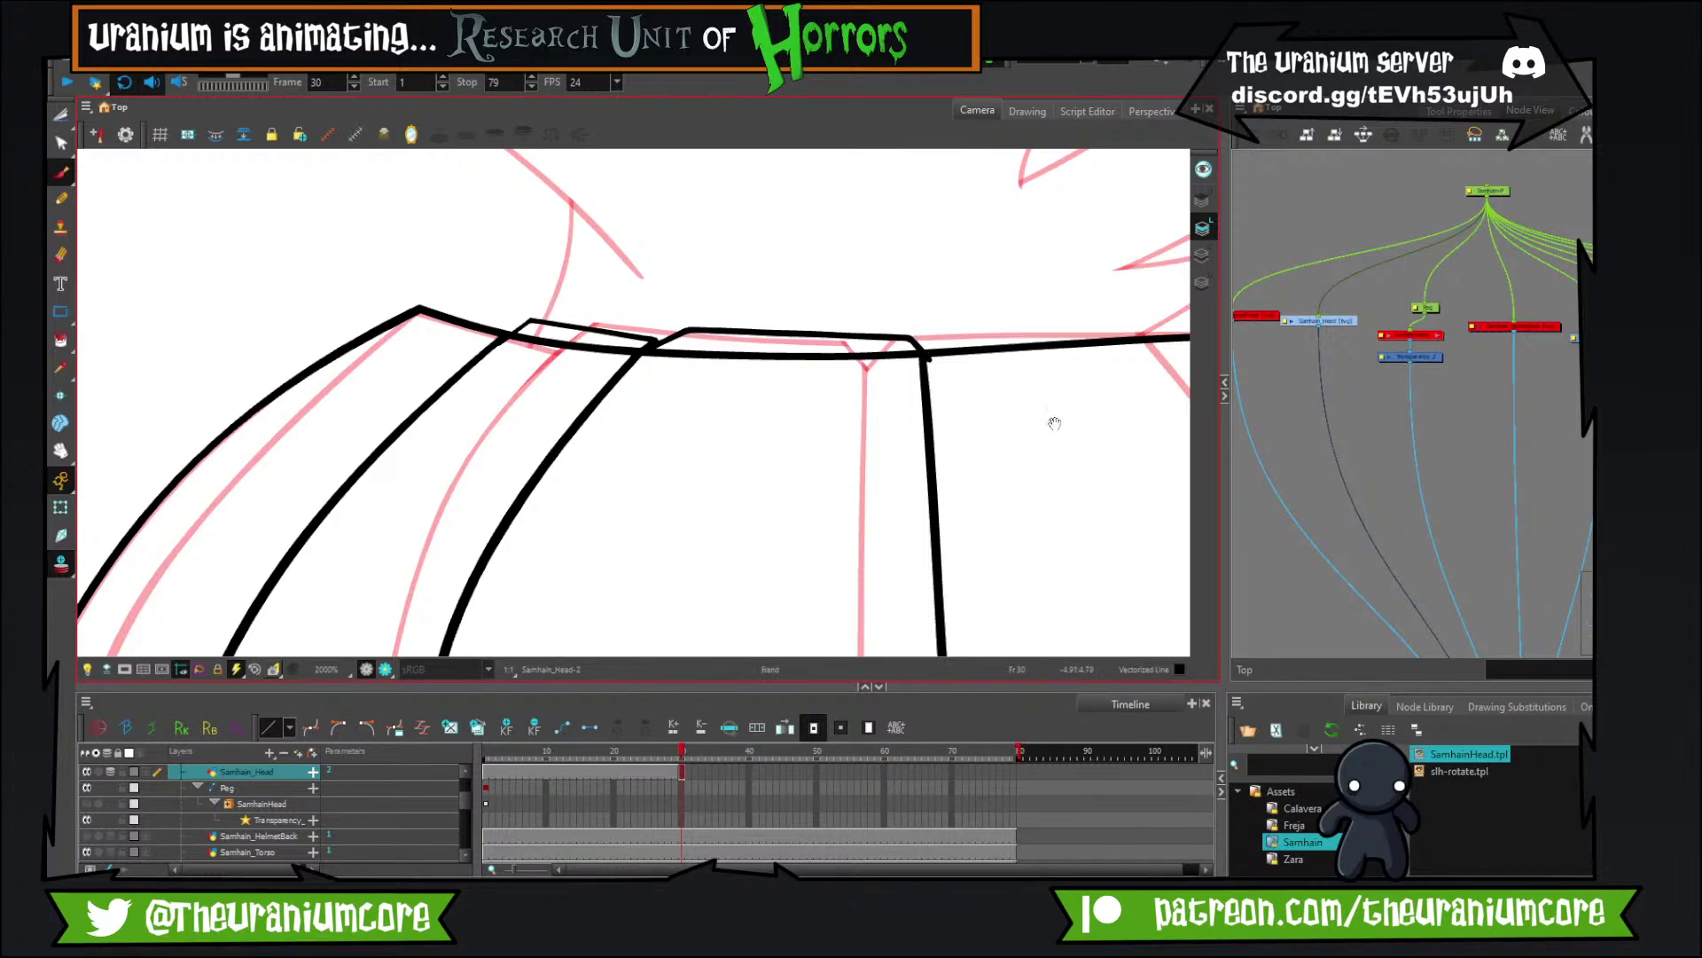
left_click_drag(1052, 417, 793, 433)
left_click_drag(689, 351, 944, 331)
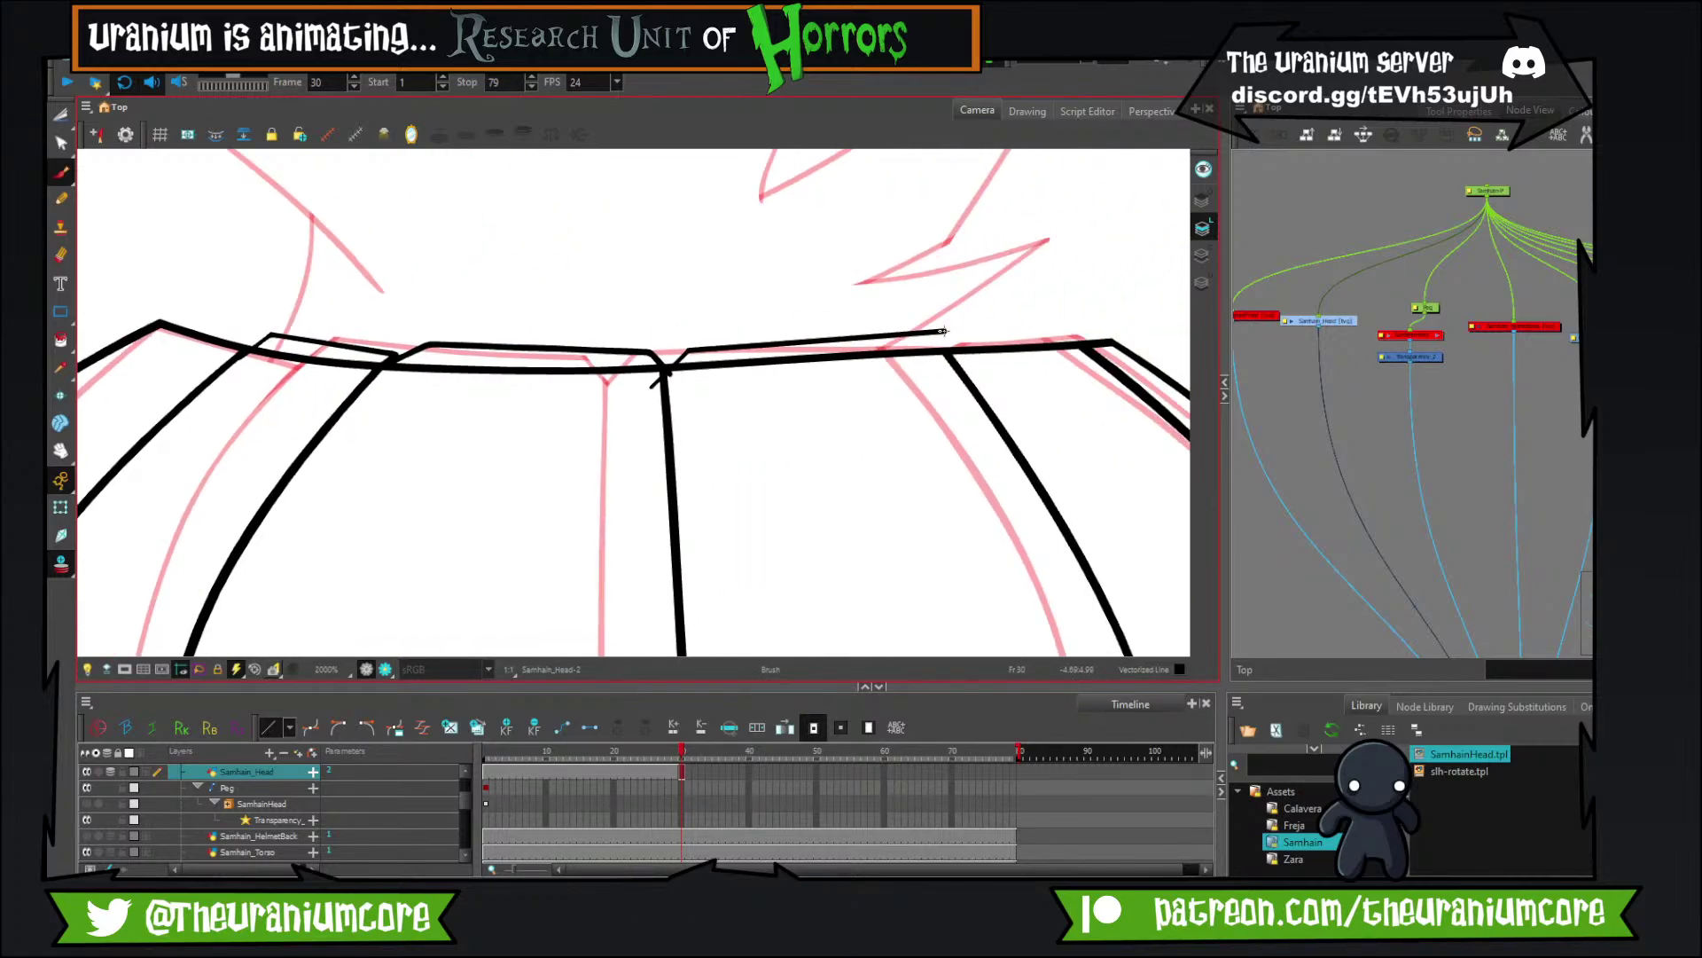
key("ctrl+z")
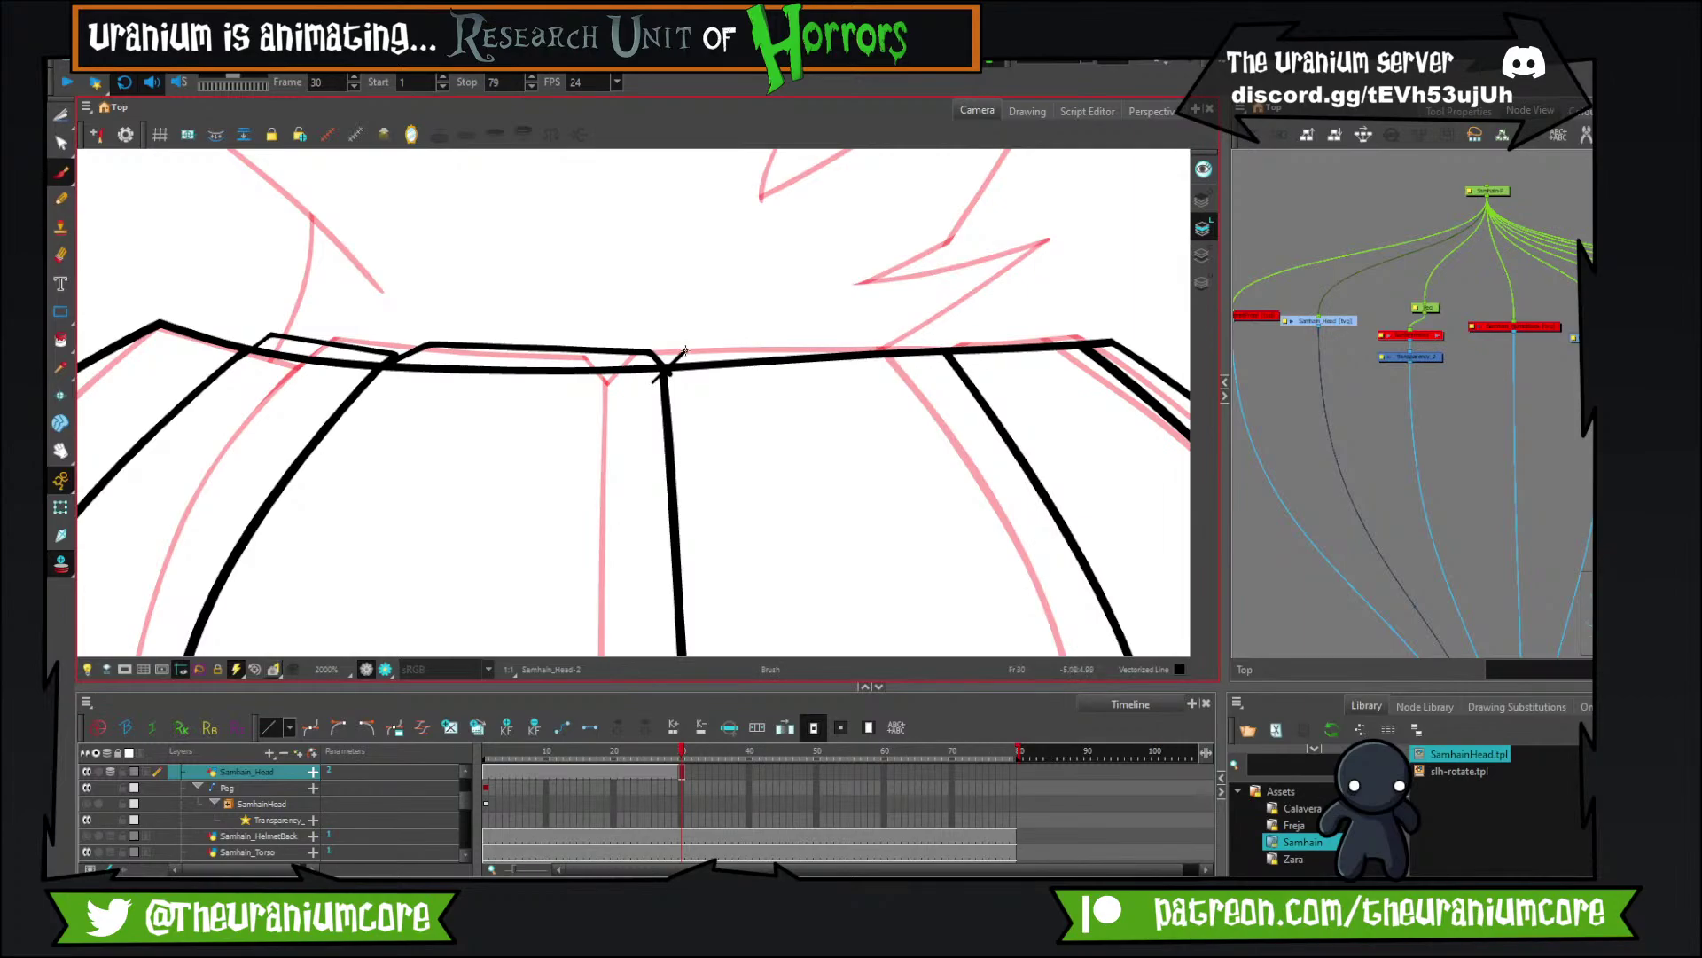
mouse_move(686, 349)
left_mouse_down()
mouse_move(944, 335)
mouse_move(949, 355)
mouse_move(1085, 335)
left_mouse_up()
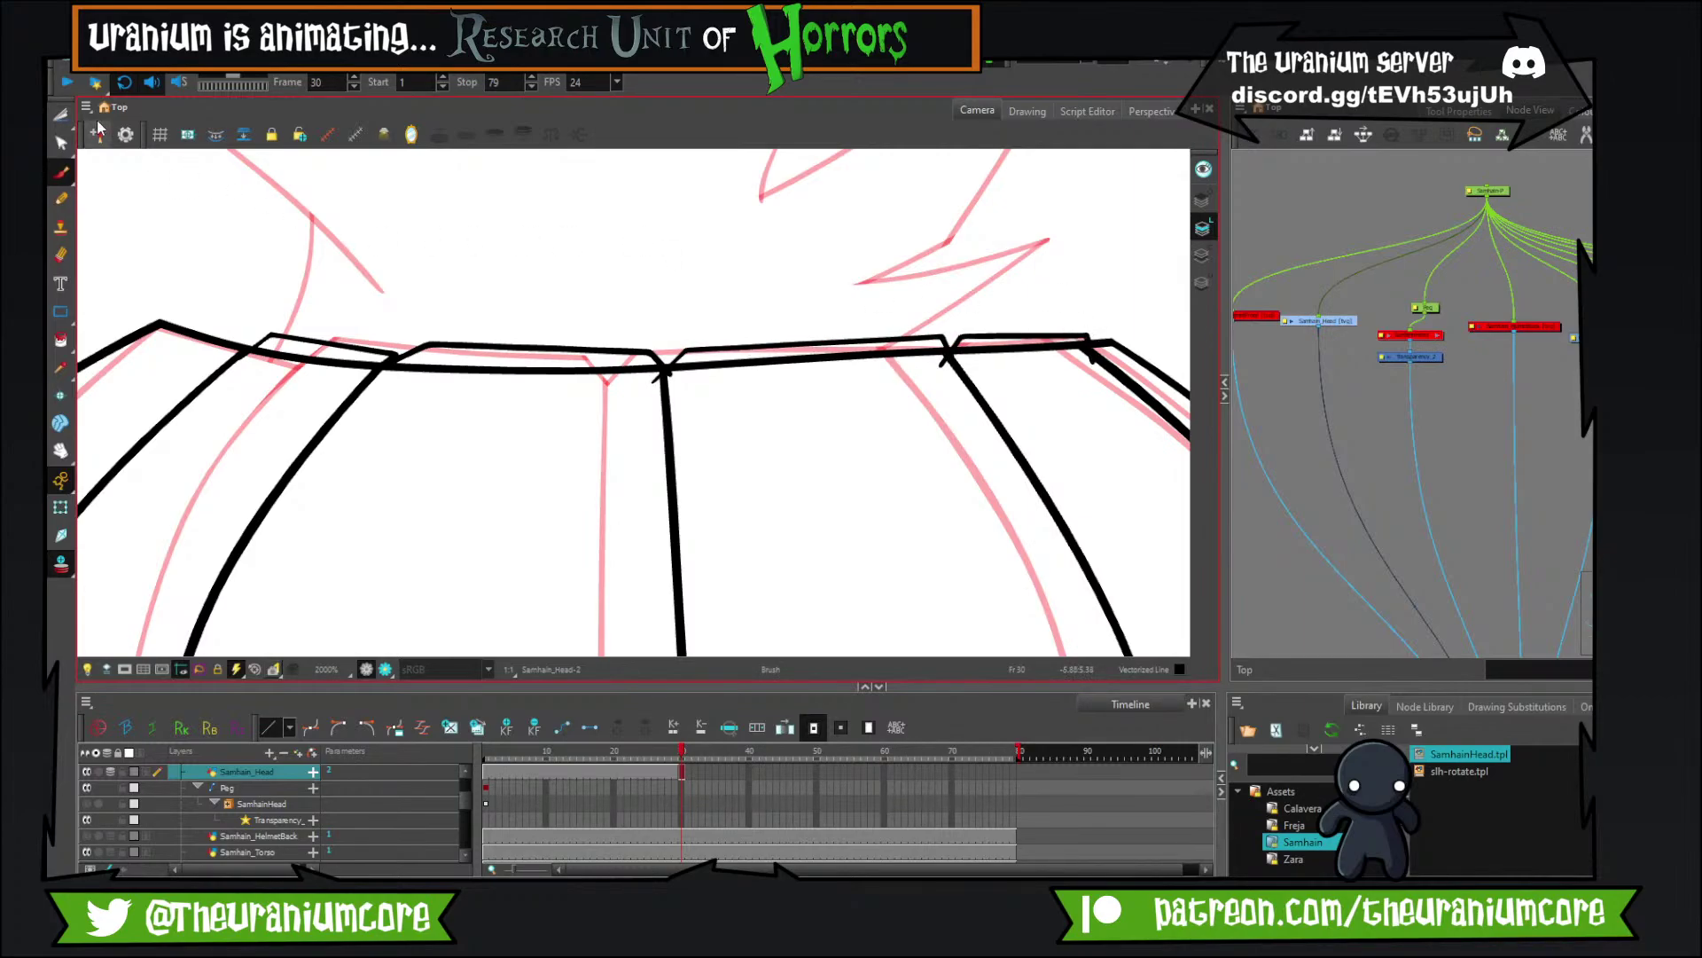
Cut away the old smooth top edge beneath the notched segments and hide the onion skin.
left_click(60, 114)
left_click_drag(330, 342, 341, 365)
left_click_drag(494, 358, 476, 391)
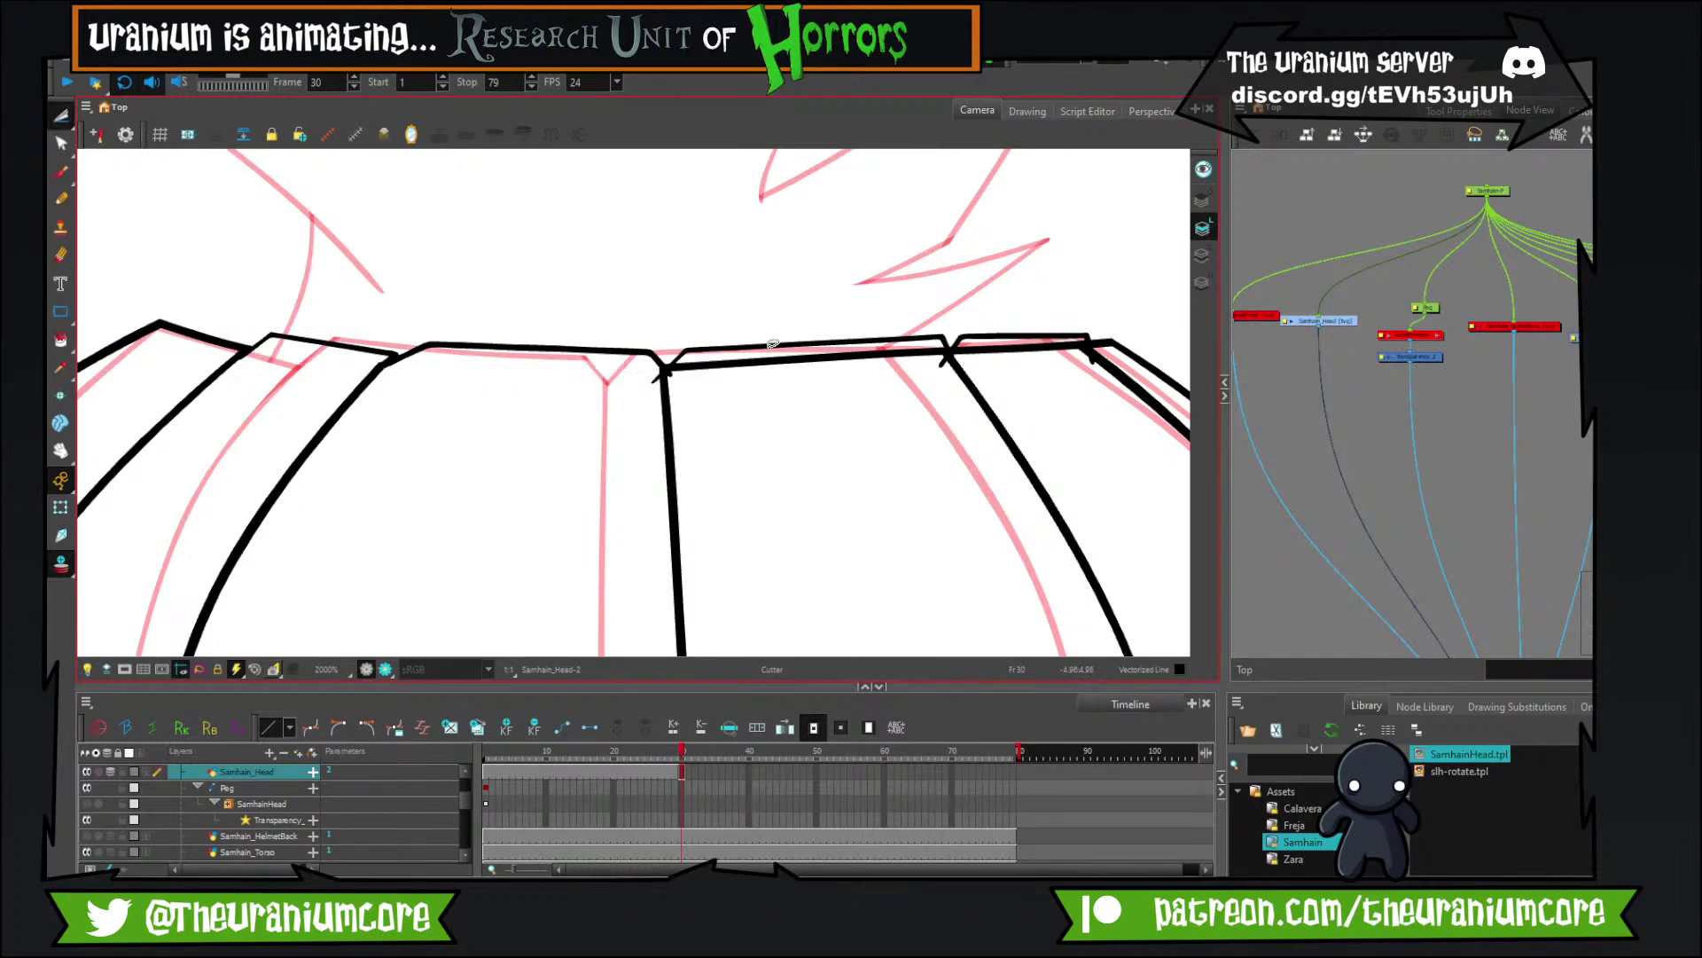
left_click_drag(772, 346, 762, 374)
left_click_drag(1069, 340, 1056, 365)
left_click_drag(350, 515, 391, 411)
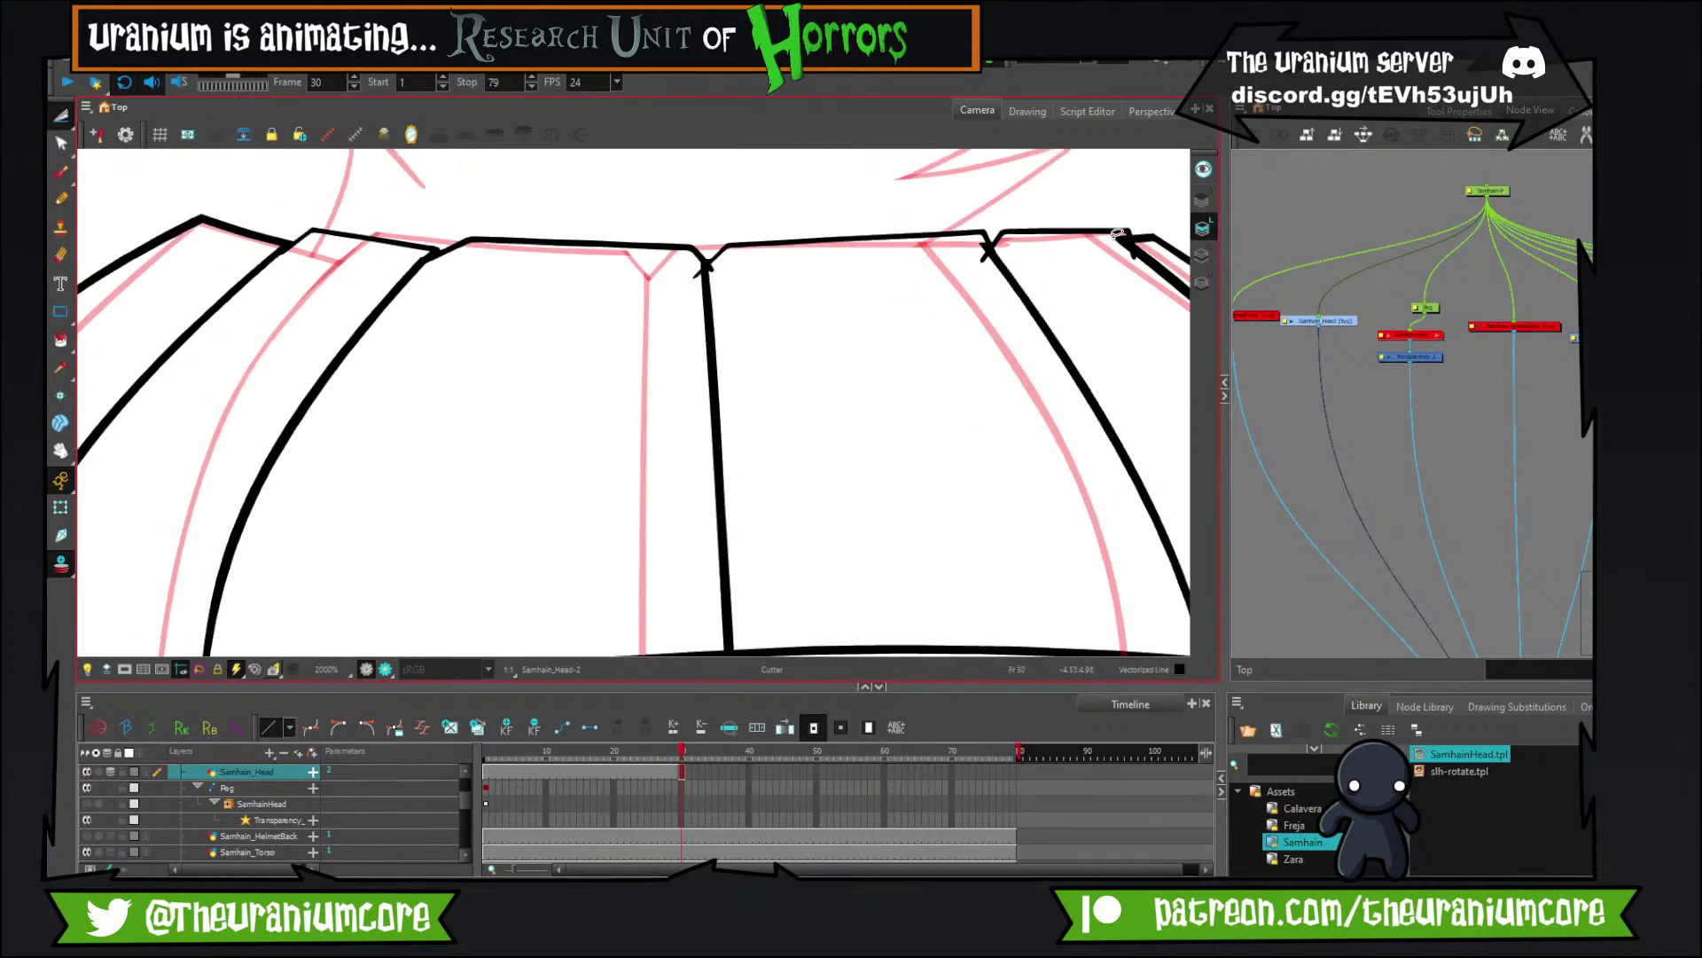
left_click_drag(1123, 235, 1020, 347)
left_click(65, 564)
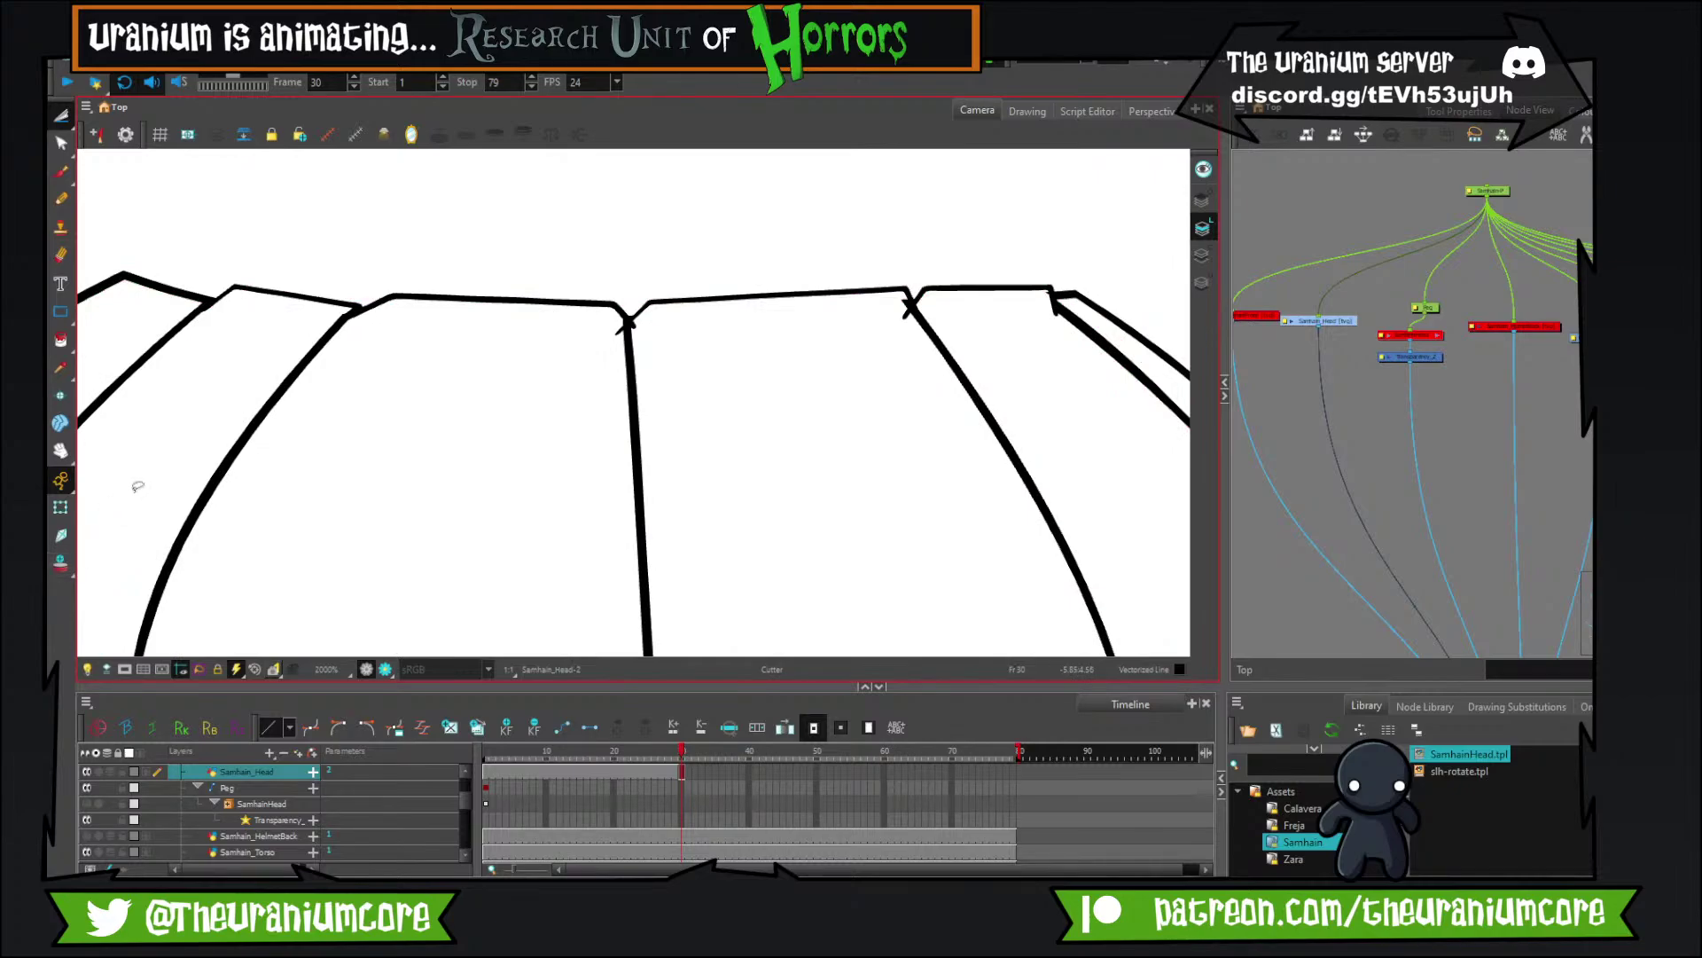
Ink short diagonal notch strokes where the ribs meet the bottom edge of the frame 30 head.
scroll(581, 382, "down", 8)
scroll(578, 394, "up", 3)
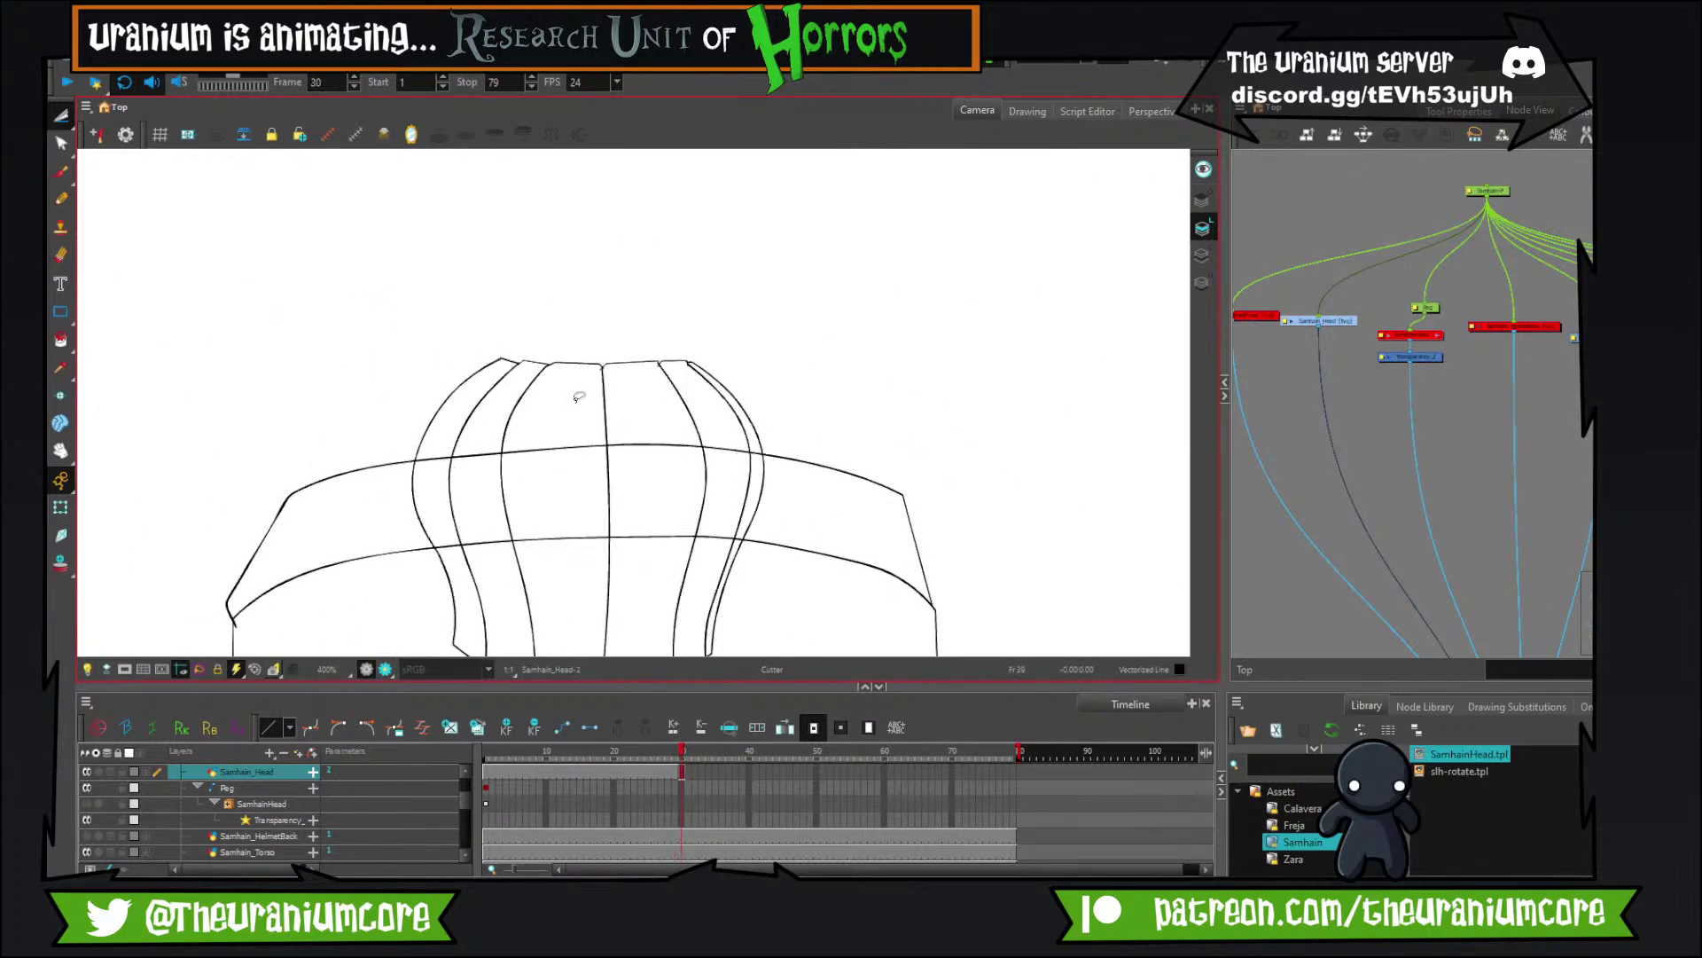
scroll(579, 396, "down", 3)
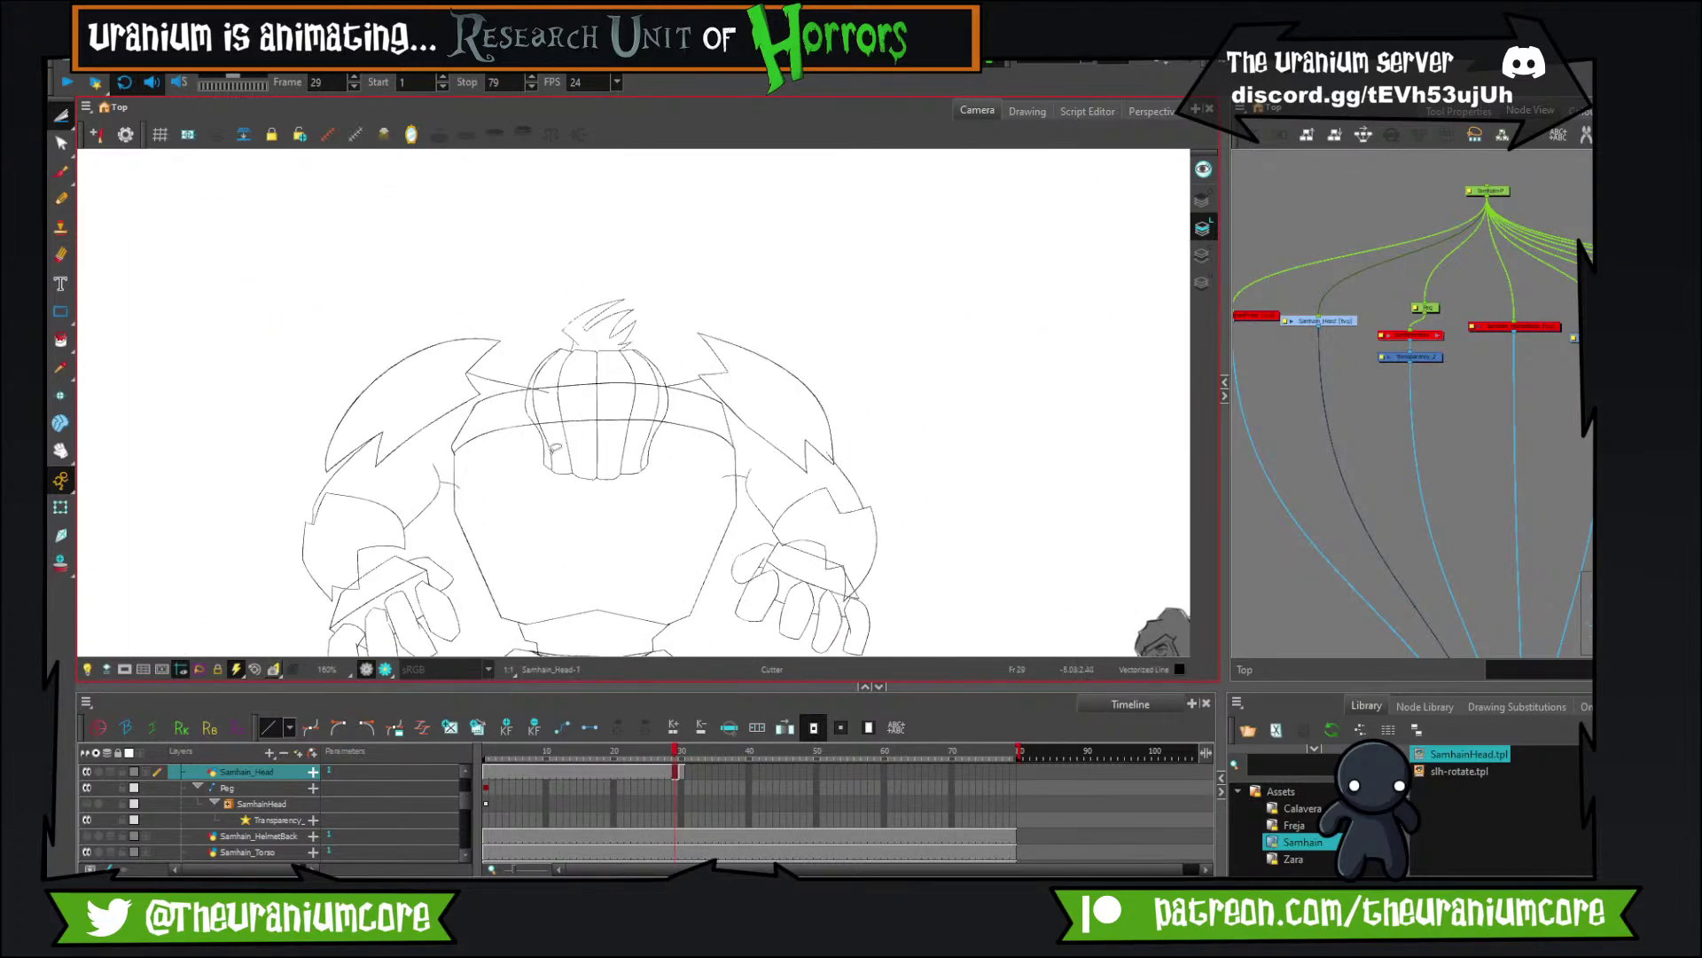
scroll(554, 448, "up", 3)
key(".")
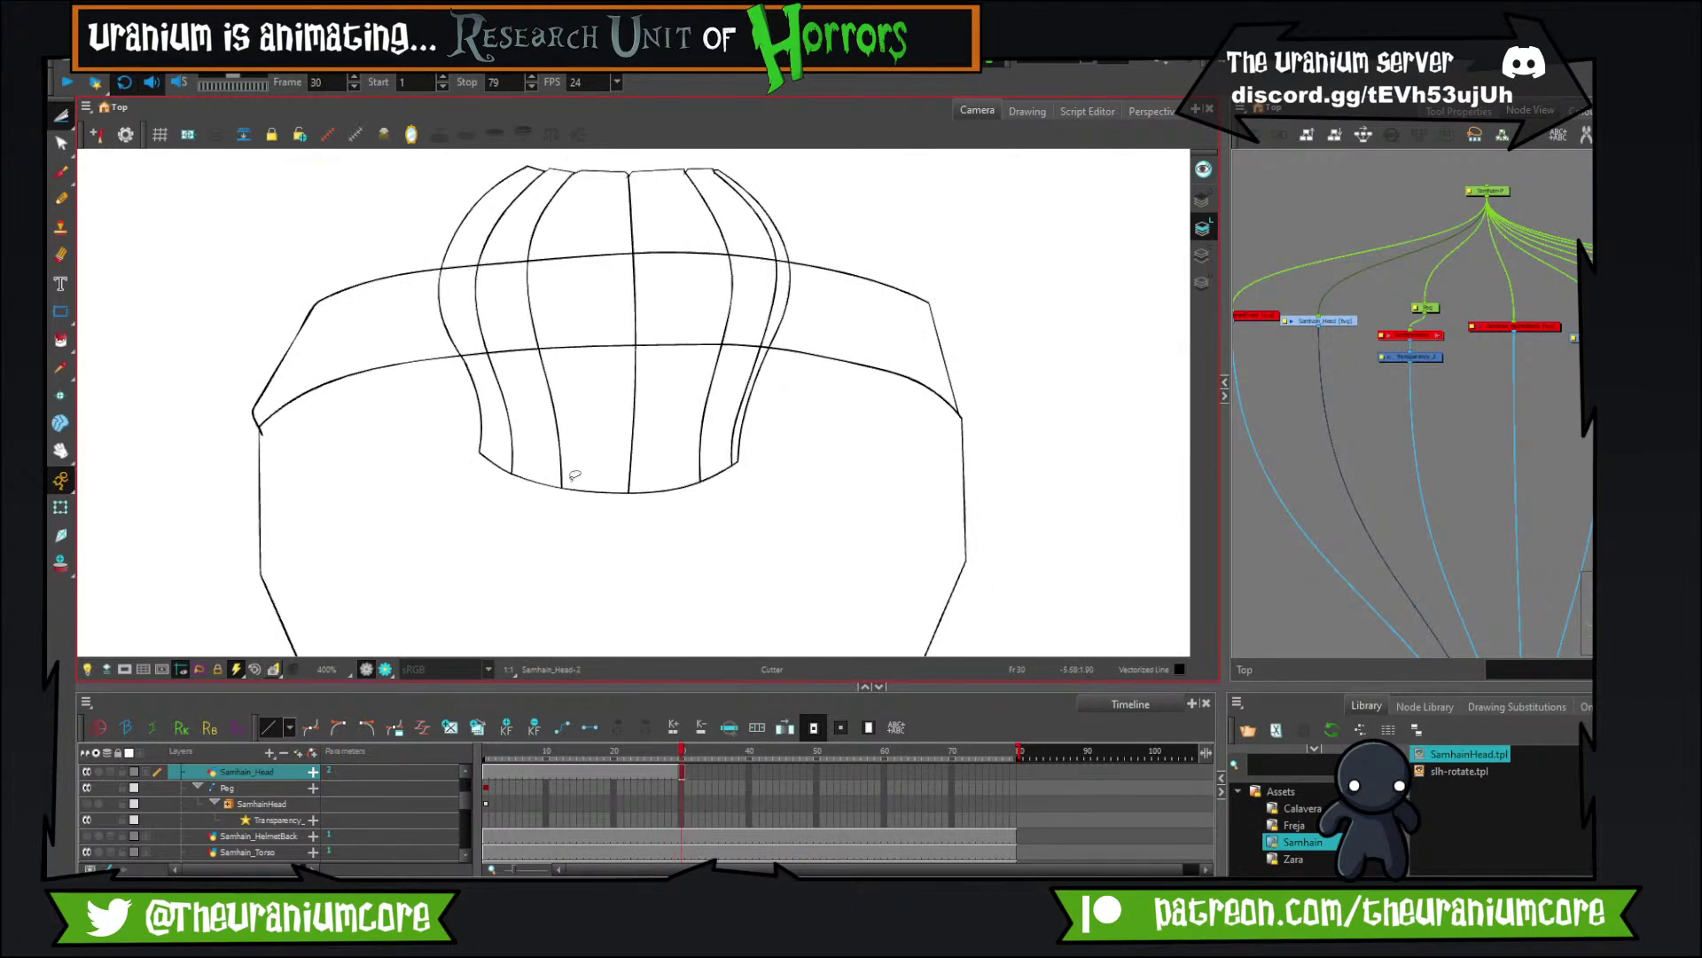
scroll(574, 476, "up", 4)
key("alt+b")
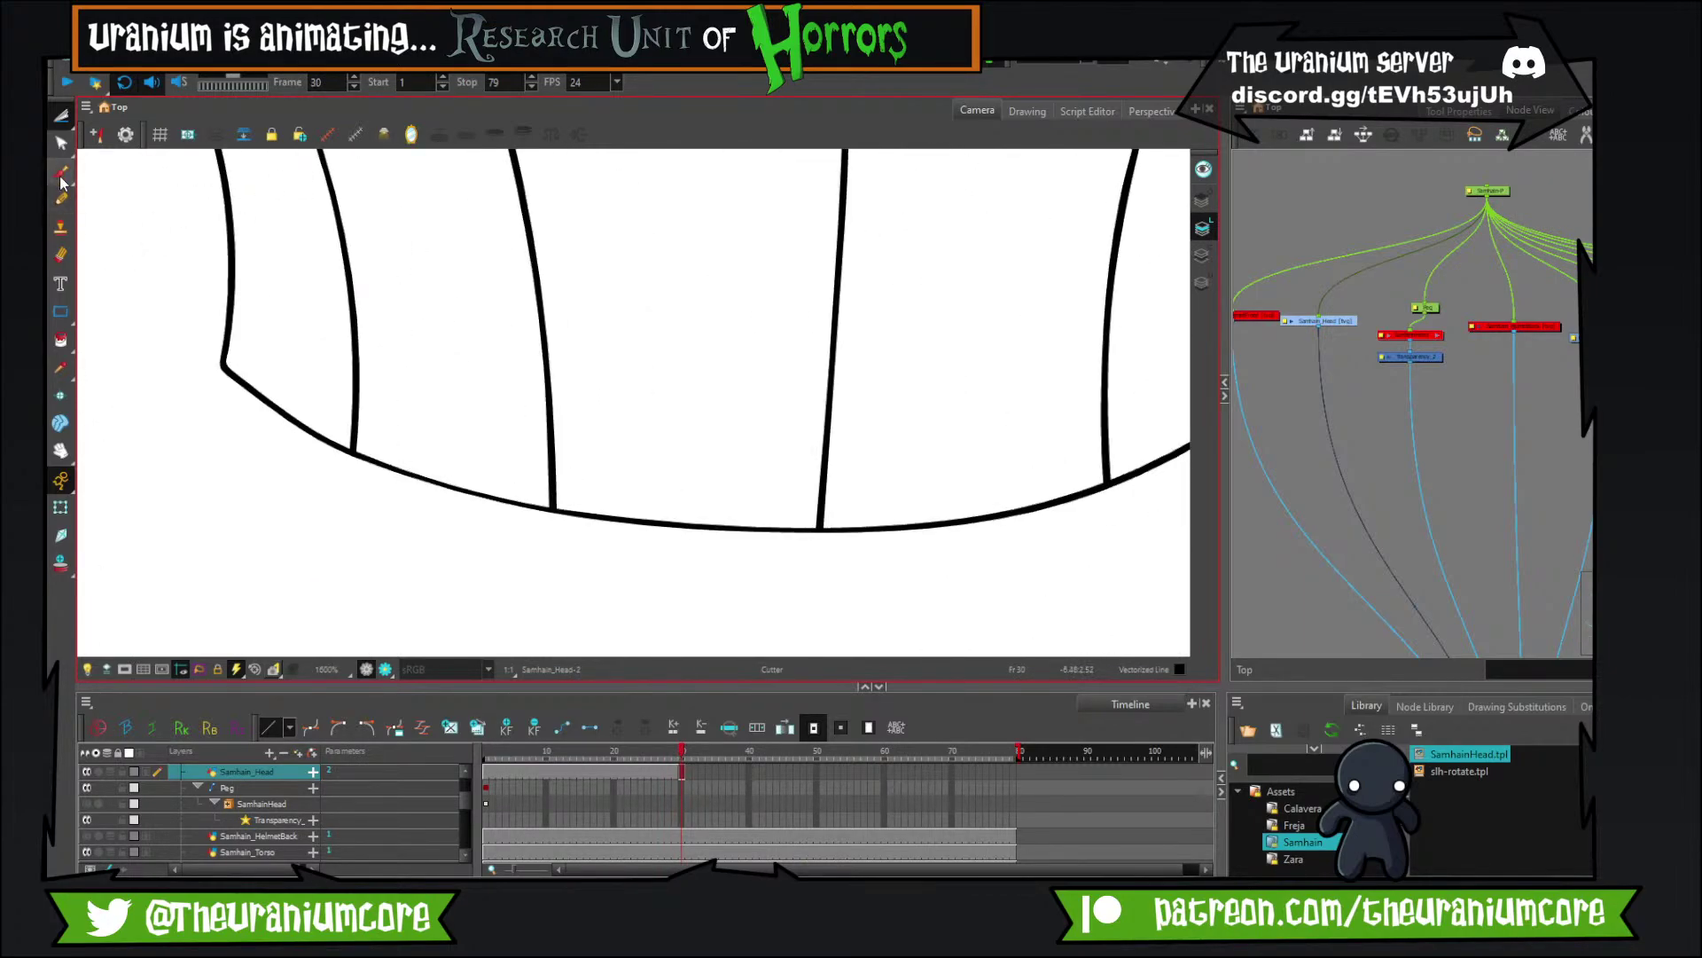
left_click_drag(346, 415, 371, 458)
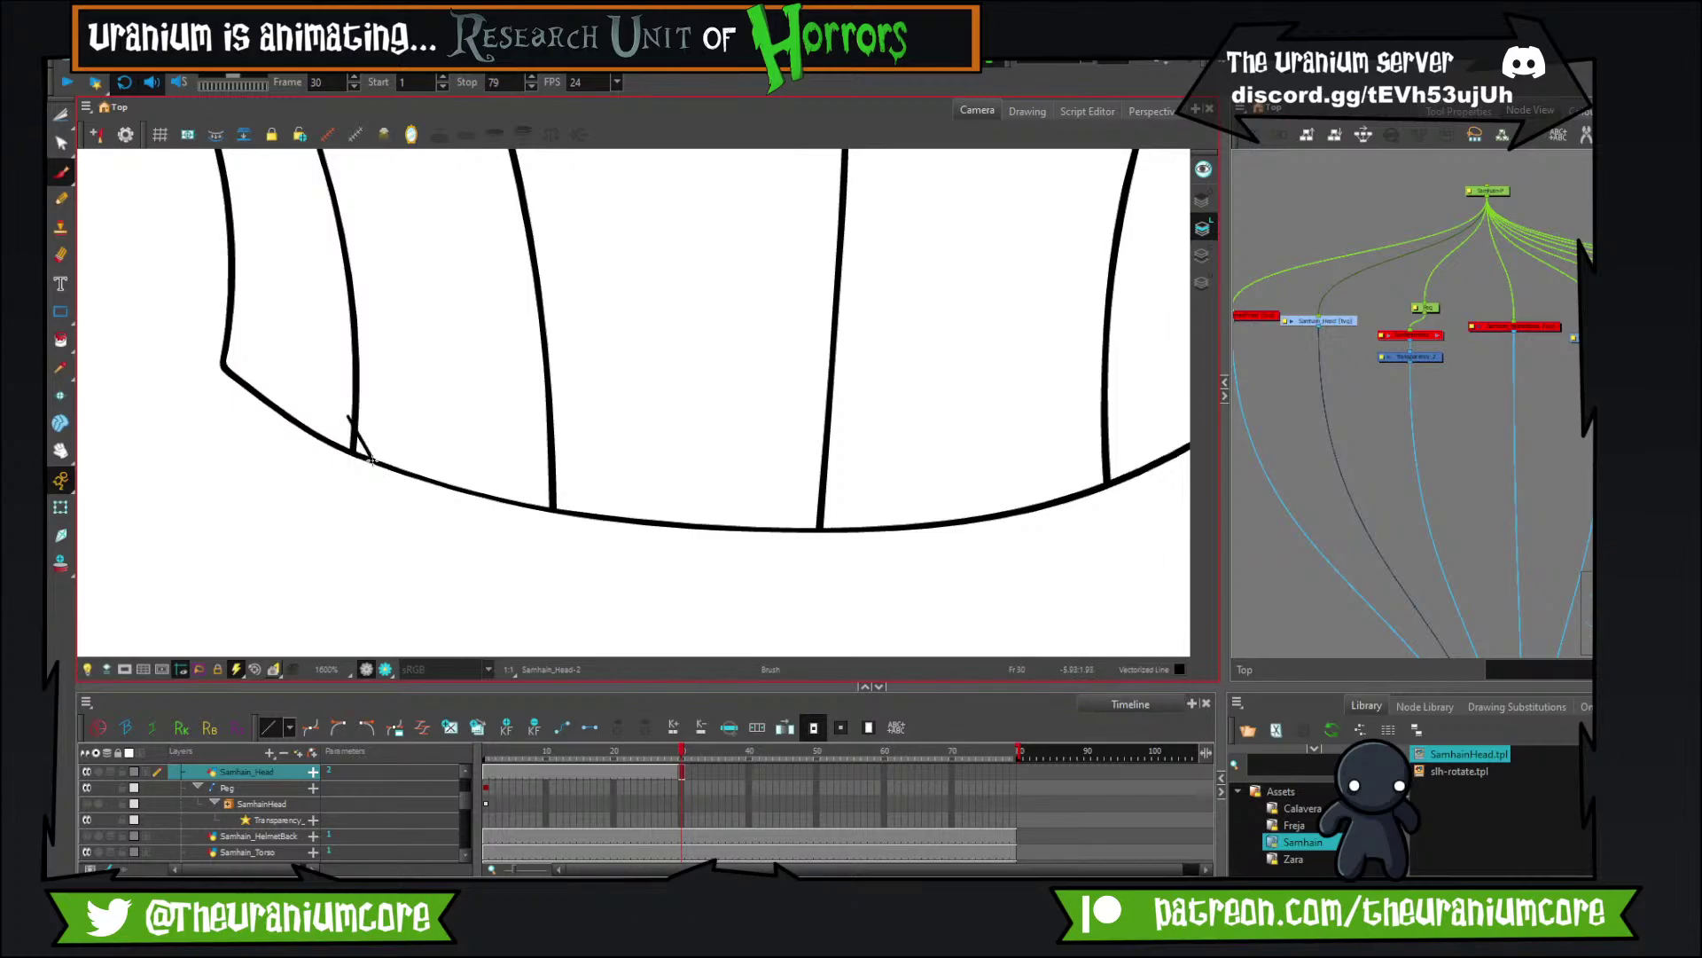
left_click_drag(506, 514, 565, 488)
left_click_drag(918, 564, 683, 570)
left_click_drag(589, 509, 641, 555)
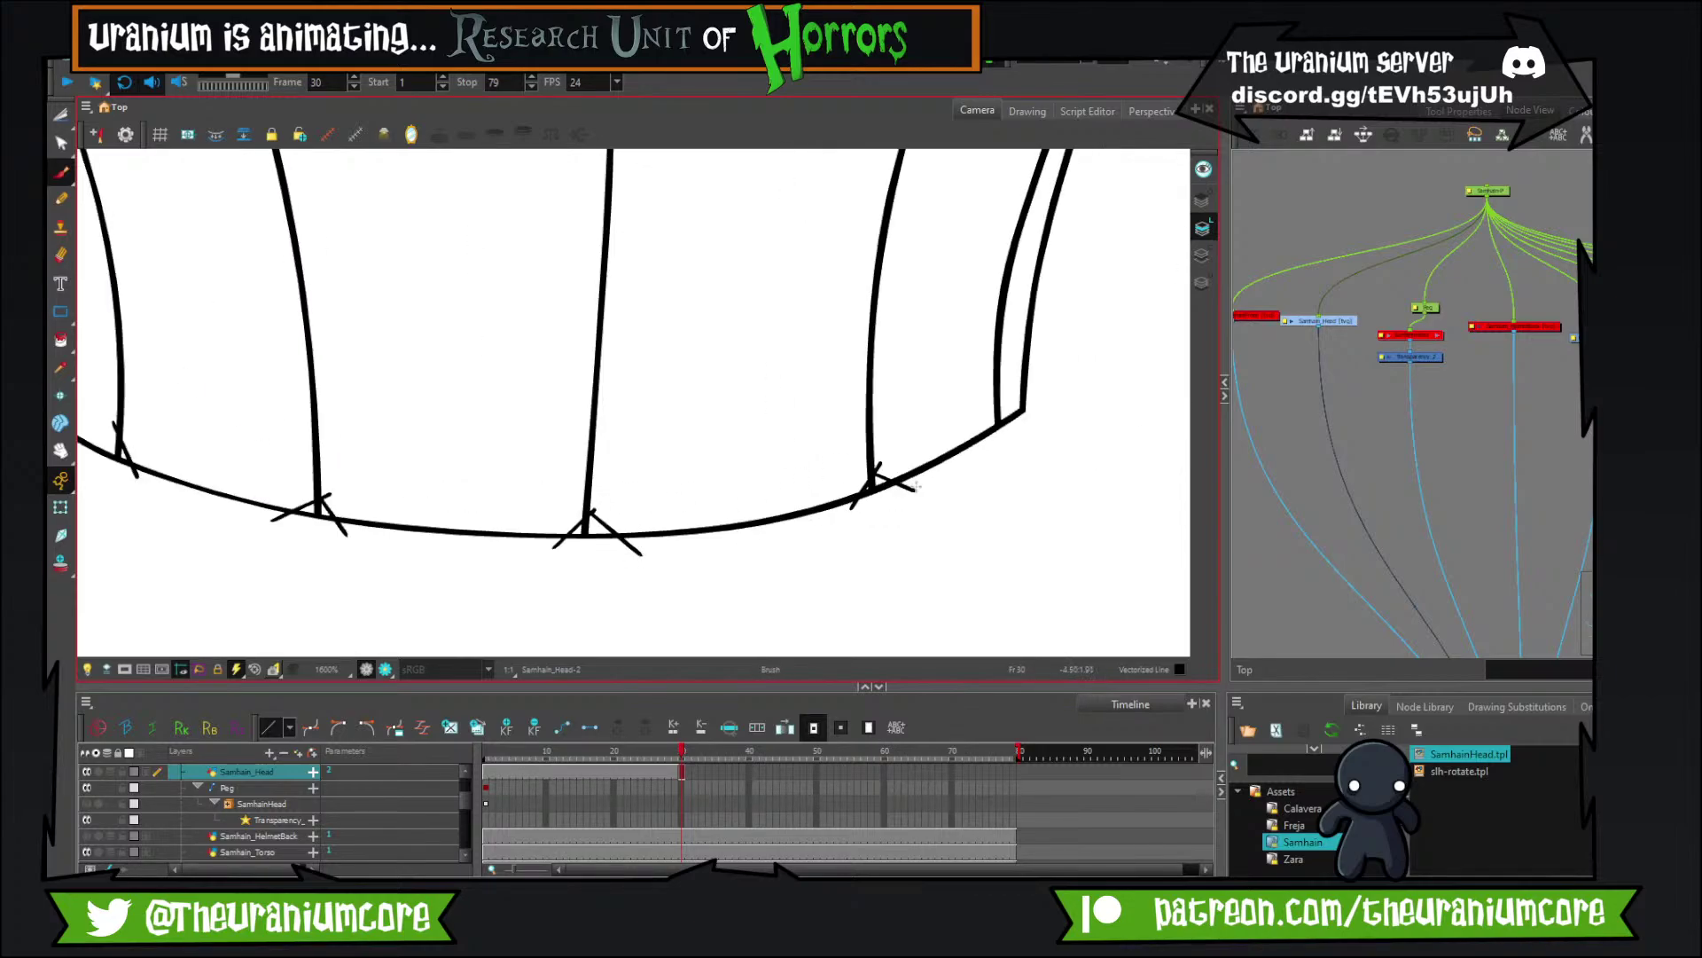
Cut away the bottom edge pieces and stray stroke ends inside the notches at the head's left and middle ribs.
left_click(61, 115)
left_click_drag(269, 407, 493, 387)
left_click_drag(339, 406, 368, 449)
key("ctrl+z")
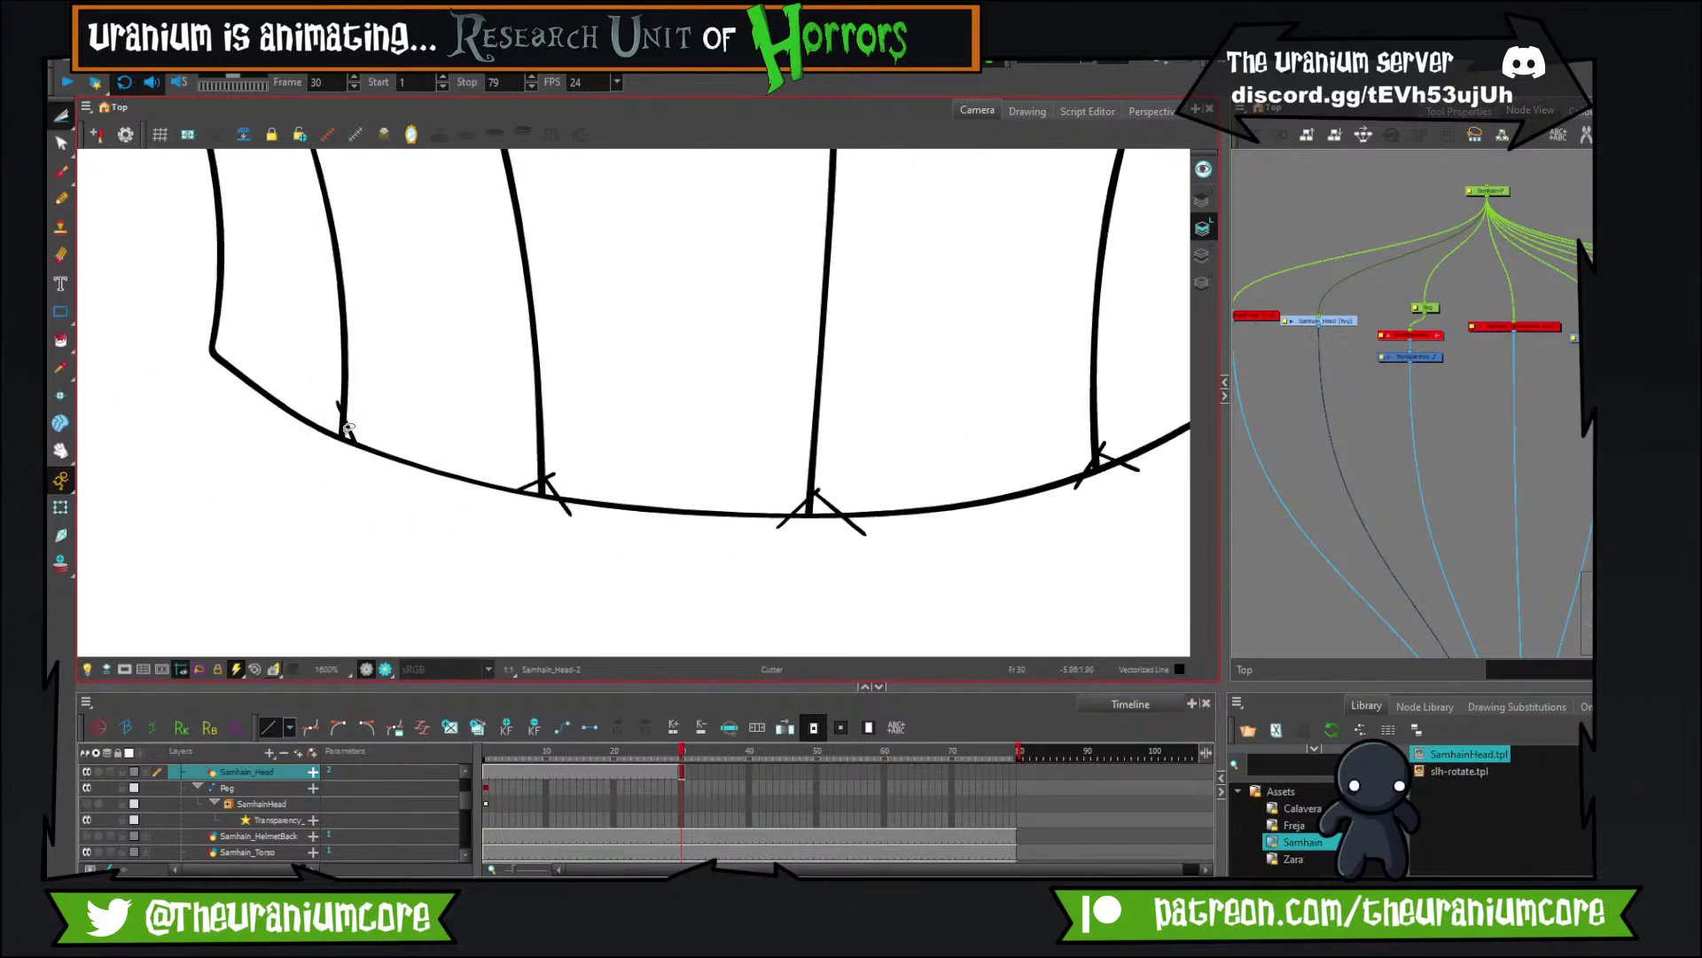
mouse_move(528, 467)
left_mouse_down()
mouse_move(522, 513)
mouse_move(555, 488)
mouse_move(539, 484)
mouse_move(567, 507)
left_mouse_up()
left_click_drag(868, 526, 771, 532)
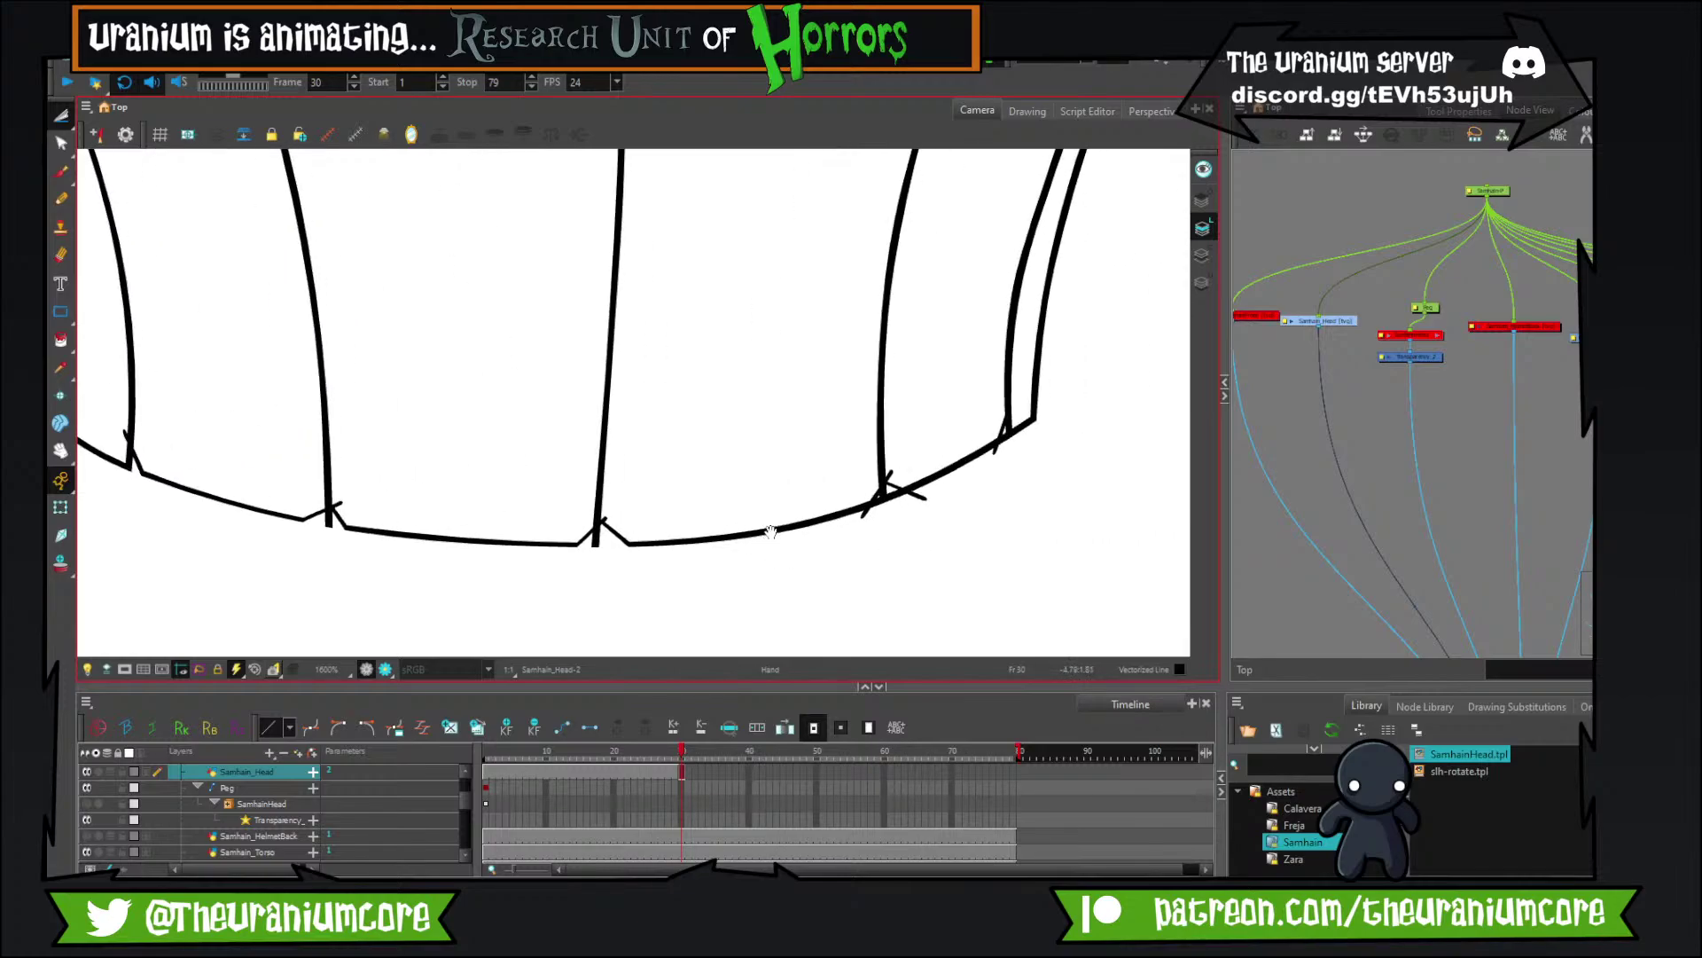
Trim the crossing strokes and bottom edge pieces inside the notches at the two rightmost ribs.
scroll(989, 432, "up", 3)
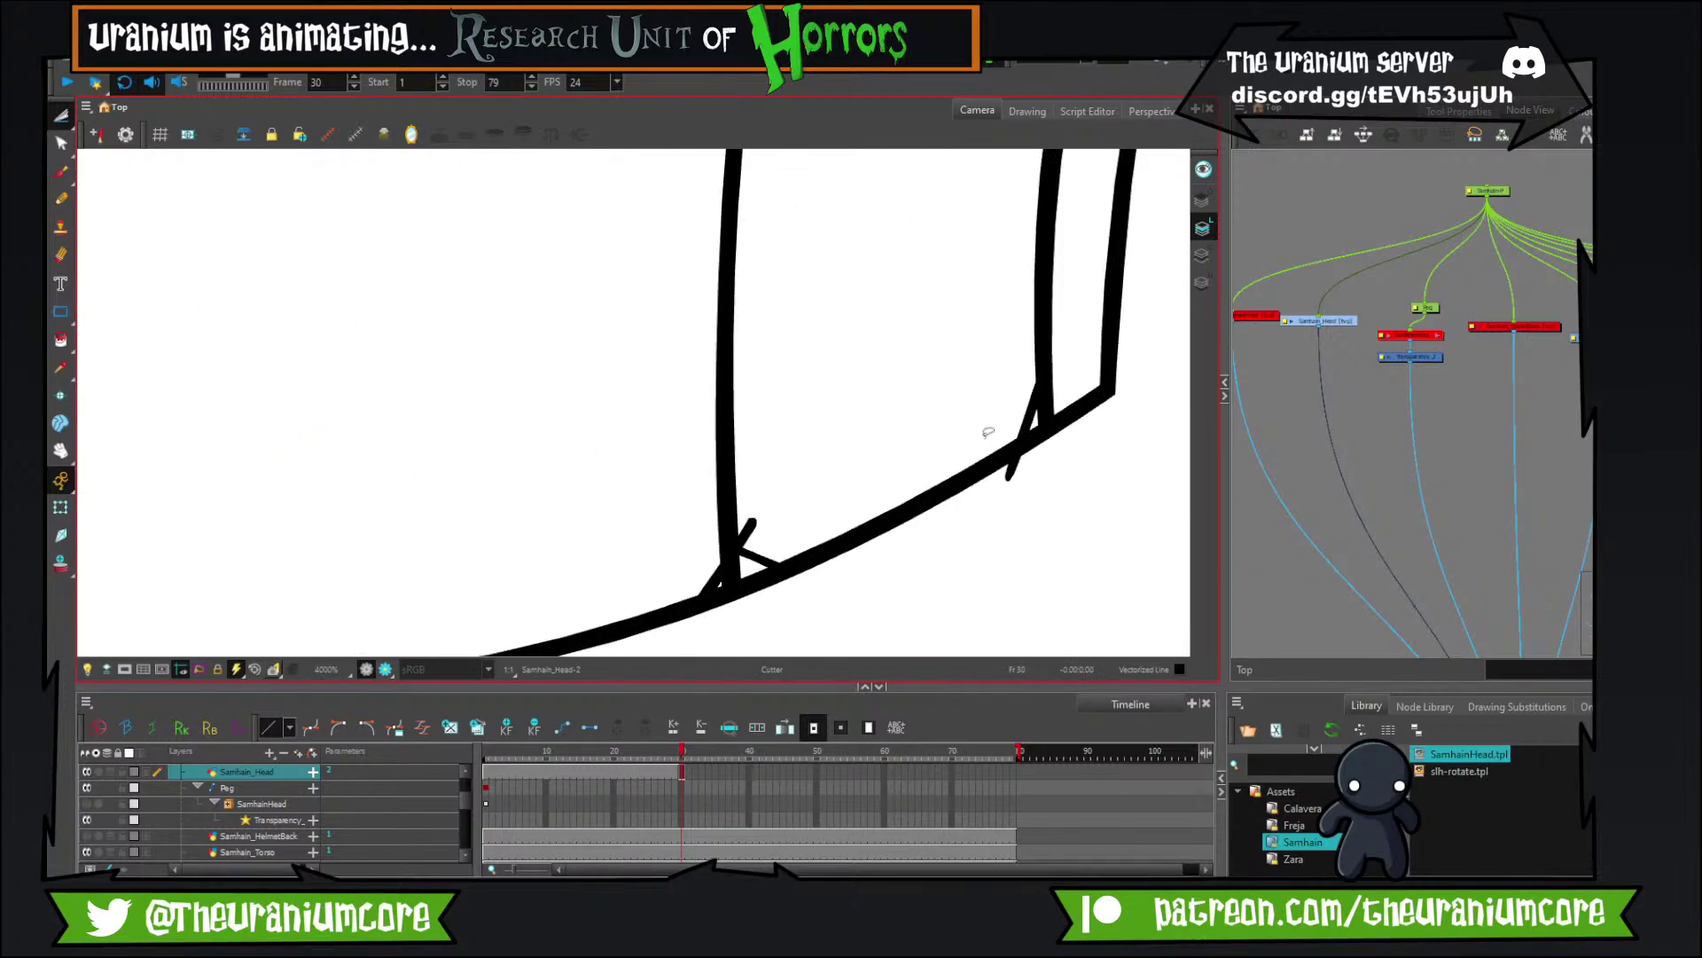
mouse_move(757, 526)
left_mouse_down()
mouse_move(751, 562)
mouse_move(714, 554)
mouse_move(733, 557)
left_mouse_up()
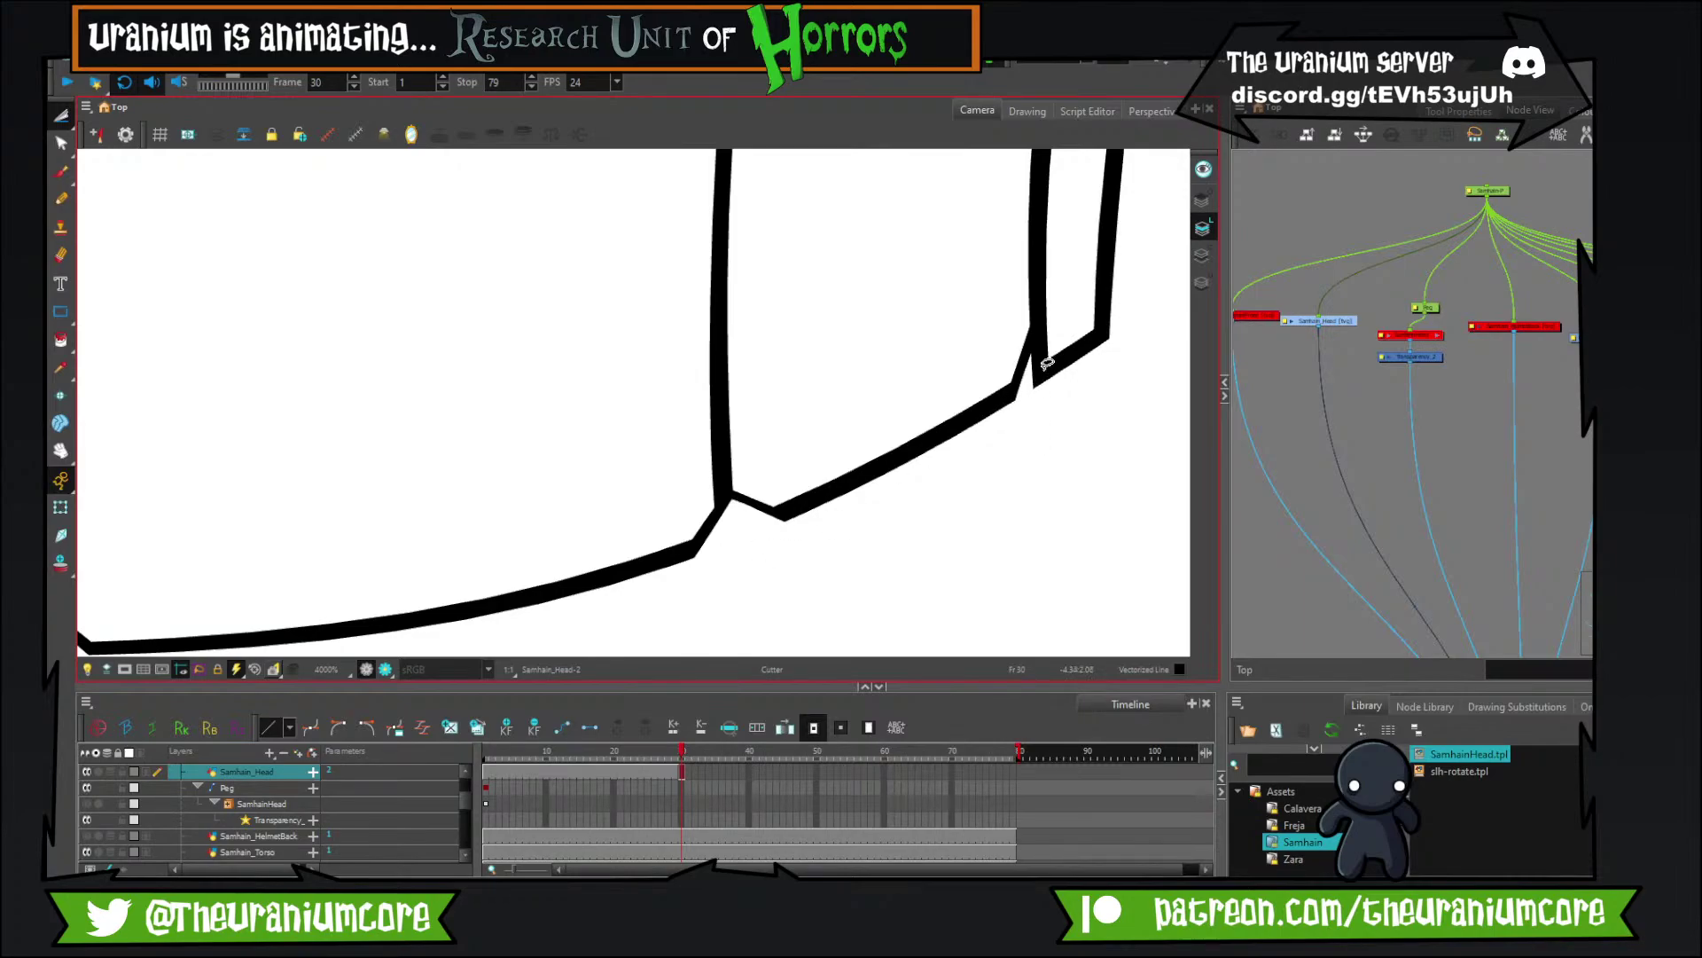
left_click_drag(1045, 391, 994, 474)
scroll(1039, 336, "down", 5)
scroll(750, 383, "up", 3)
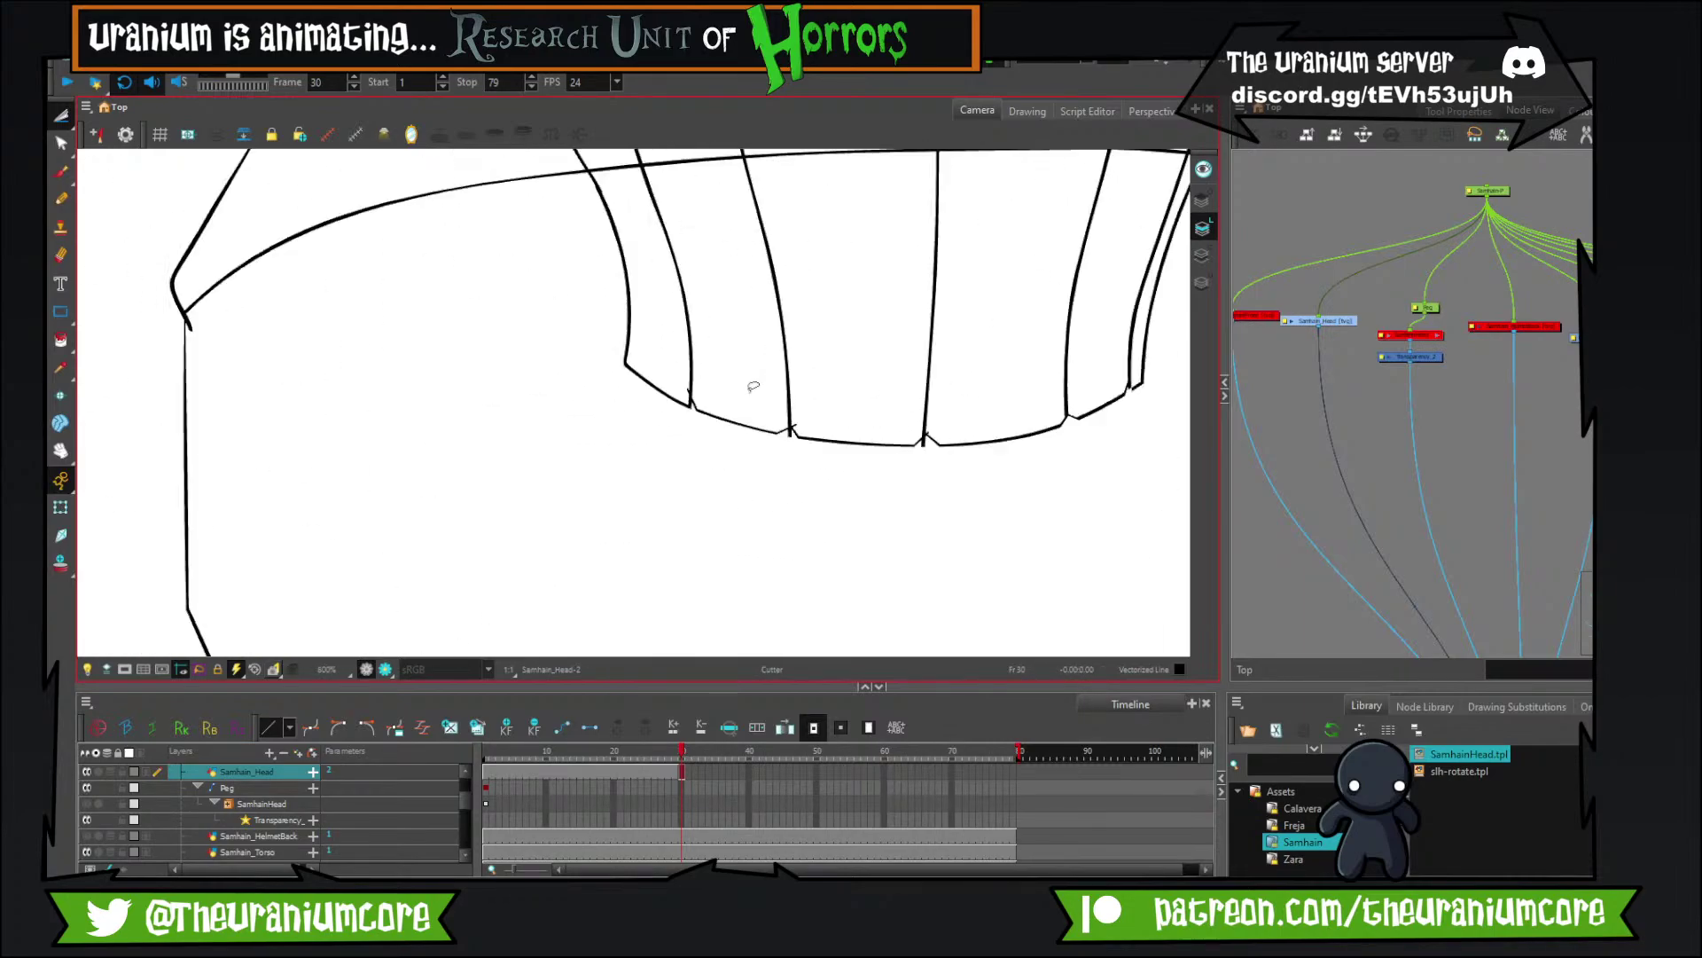
mouse_move(1155, 459)
left_mouse_down()
mouse_move(907, 441)
mouse_move(915, 487)
mouse_move(533, 489)
mouse_move(420, 524)
left_mouse_up()
mouse_move(505, 423)
left_mouse_down()
mouse_move(760, 430)
mouse_move(726, 396)
left_mouse_up()
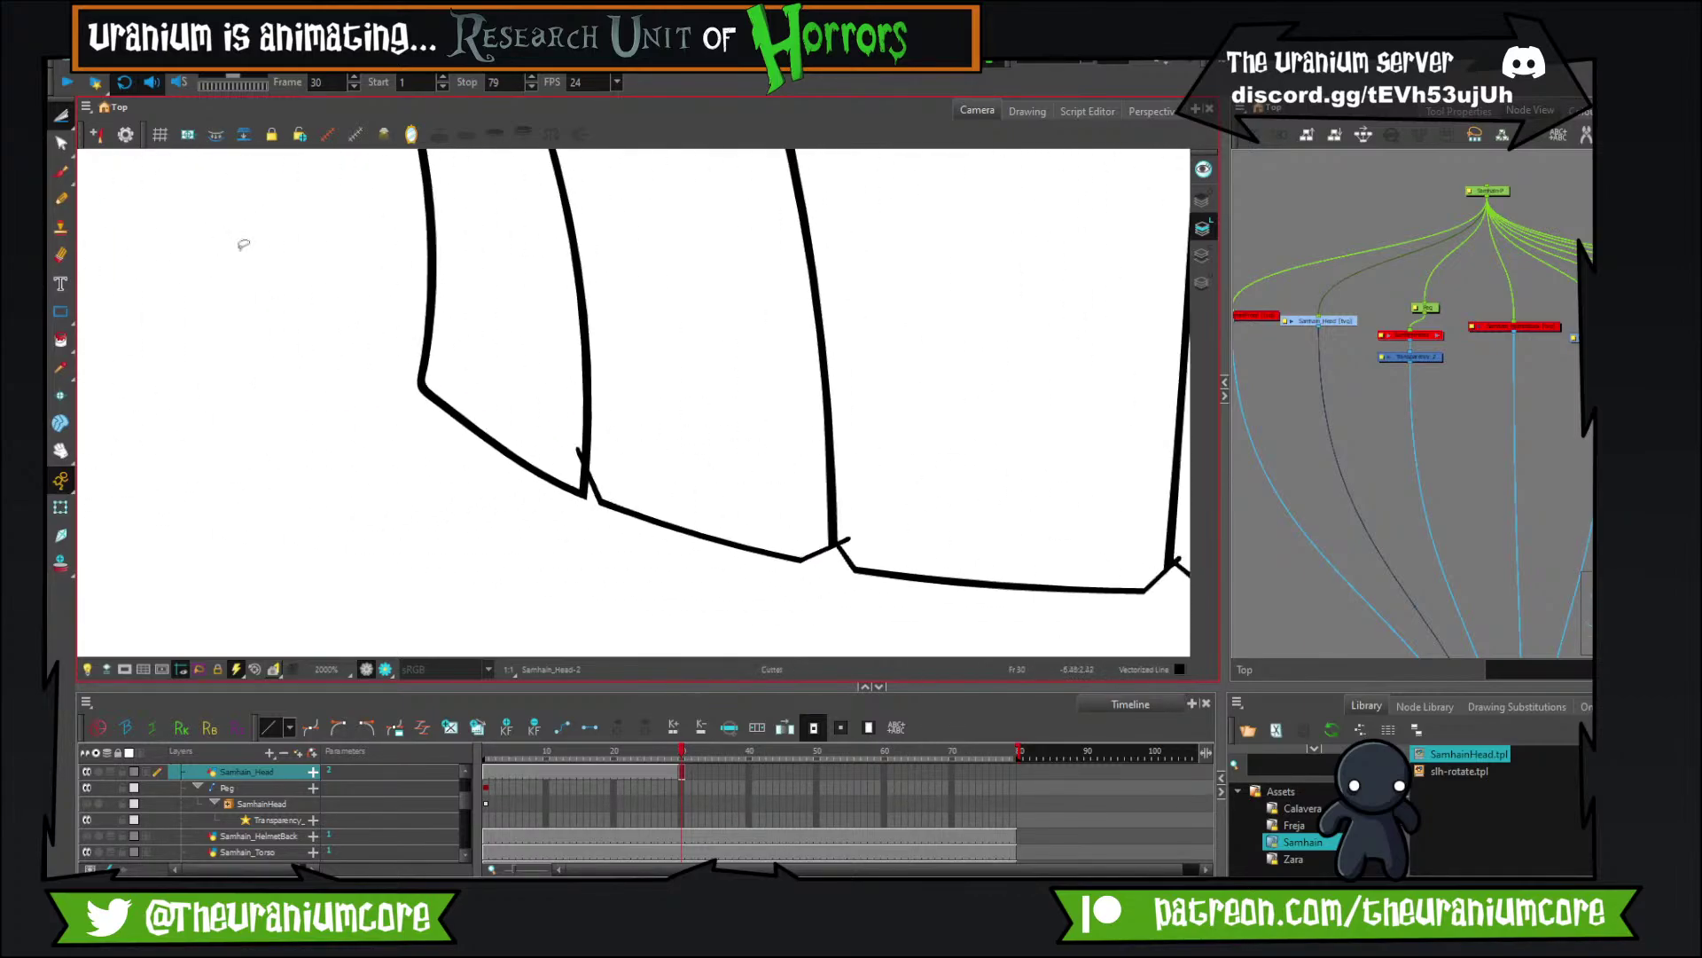
Ink the missing diagonal notch stroke at the leftmost inner rib's bottom end and cut away the leftover corner.
left_click(60, 171)
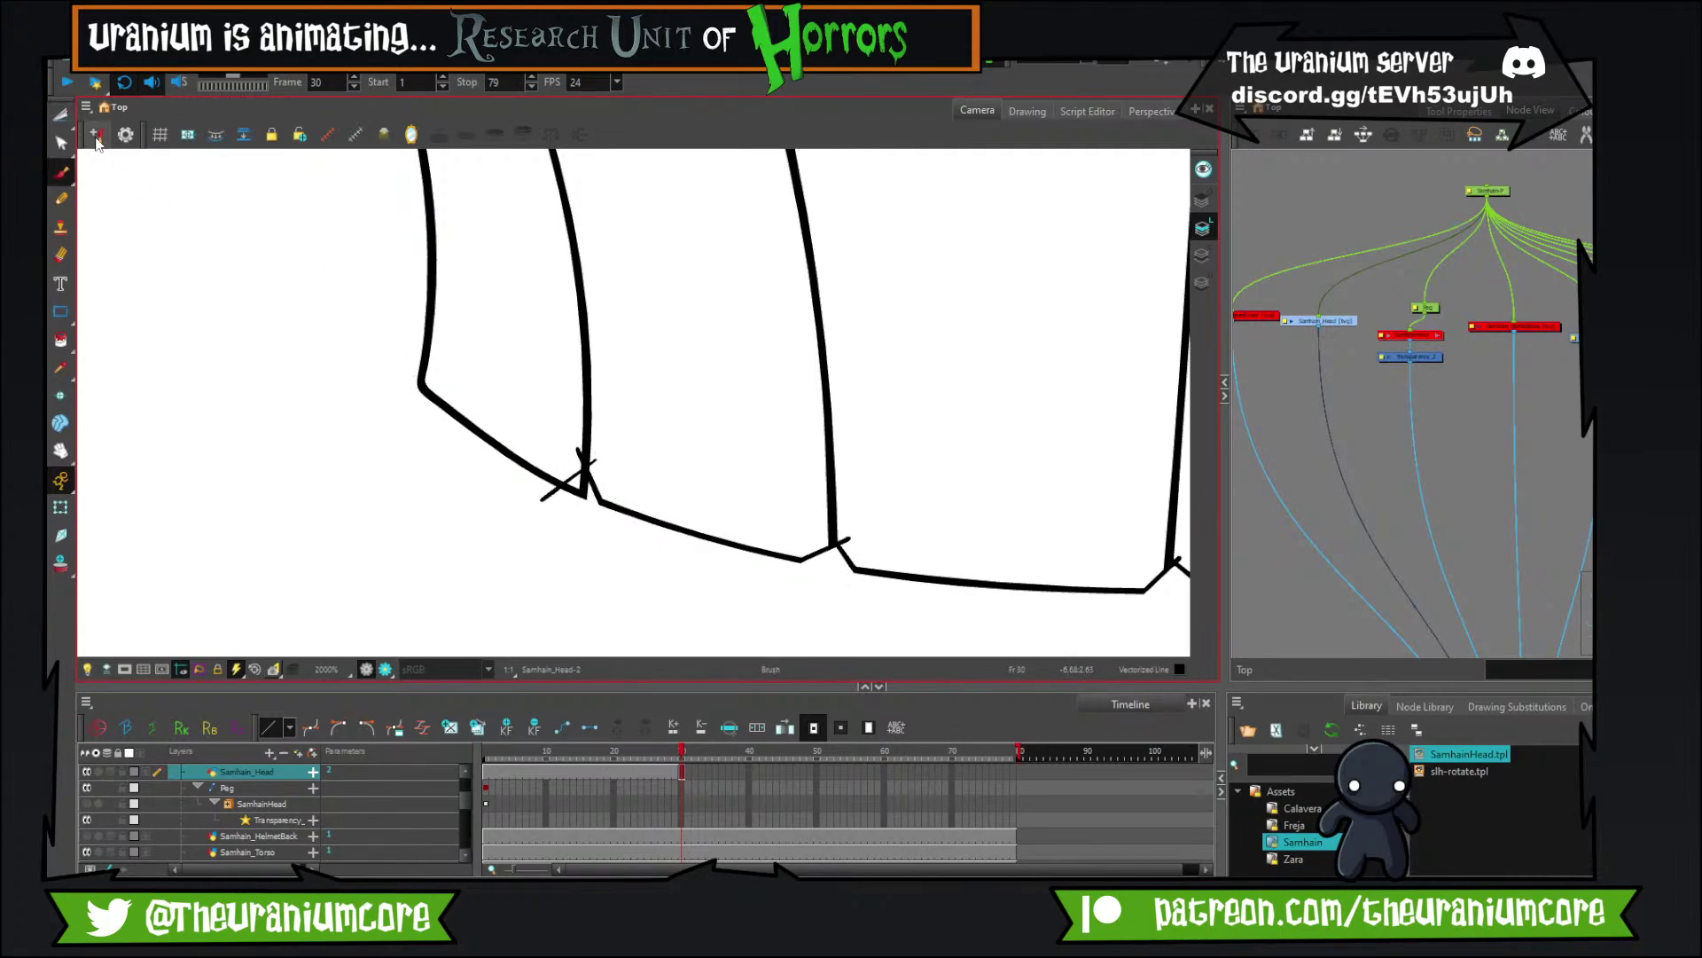
left_click(60, 115)
left_click_drag(545, 487, 553, 494)
left_click_drag(582, 480, 587, 472)
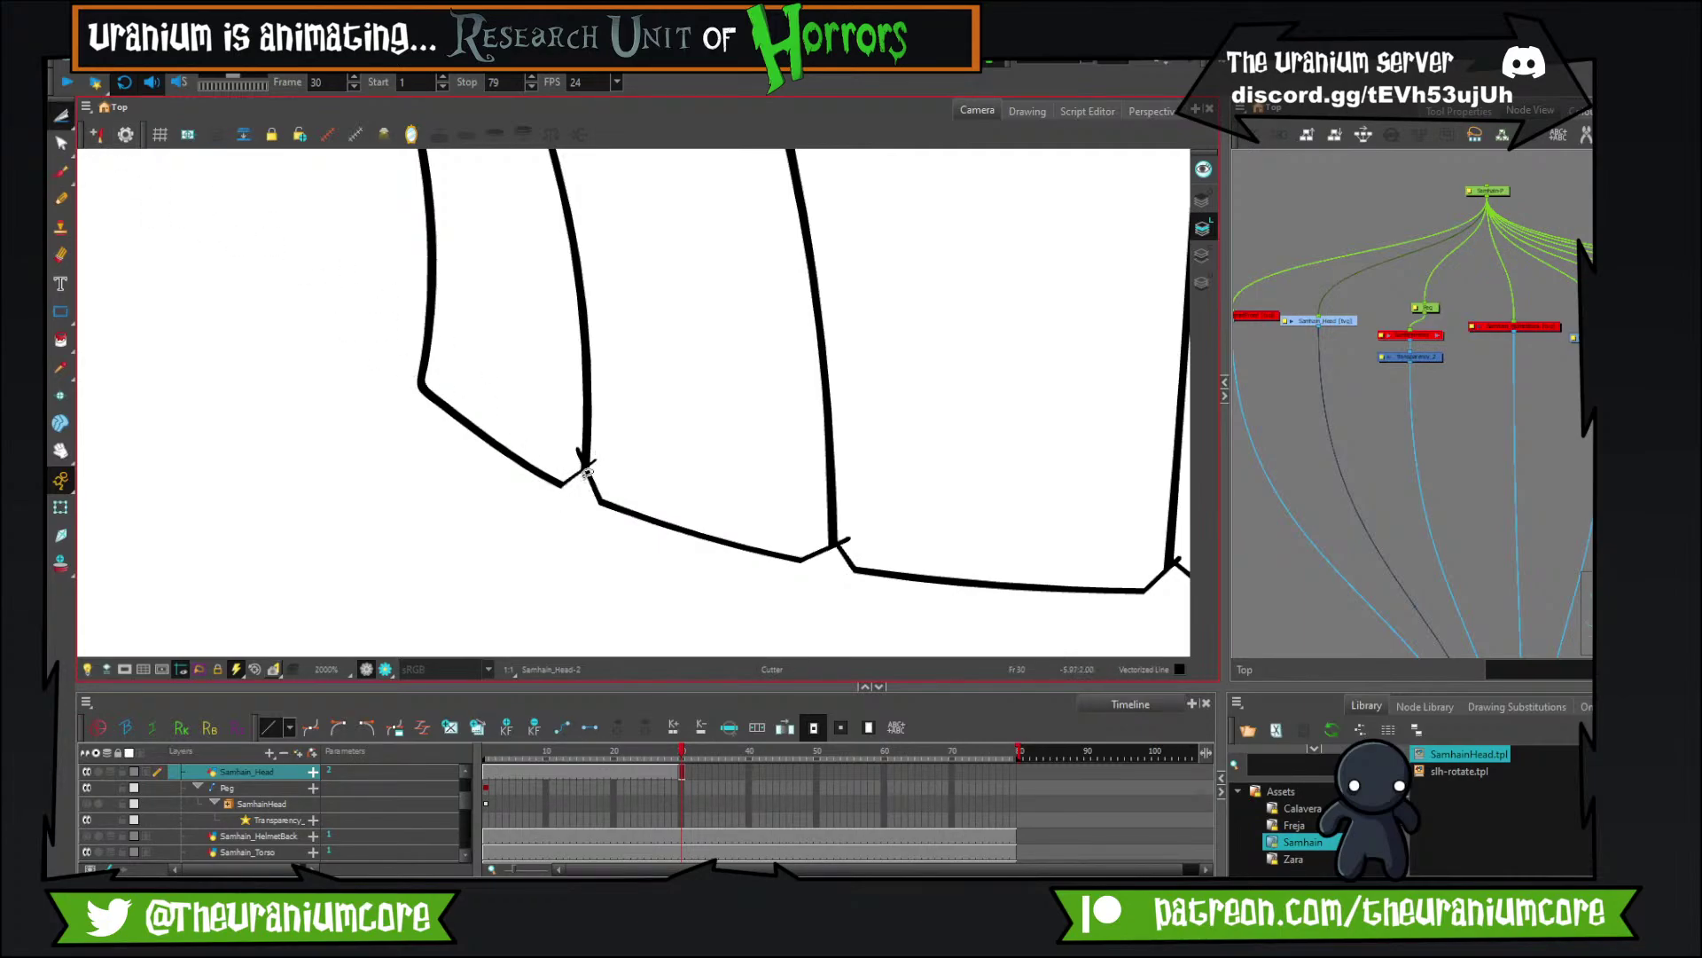
Trim the overhanging rib and notch ends along the bottom edge from the left ribs to the middle rib.
left_click_drag(823, 537, 586, 497)
left_click_drag(428, 452, 423, 463)
left_click_drag(761, 446, 489, 431)
key("ctrl+z")
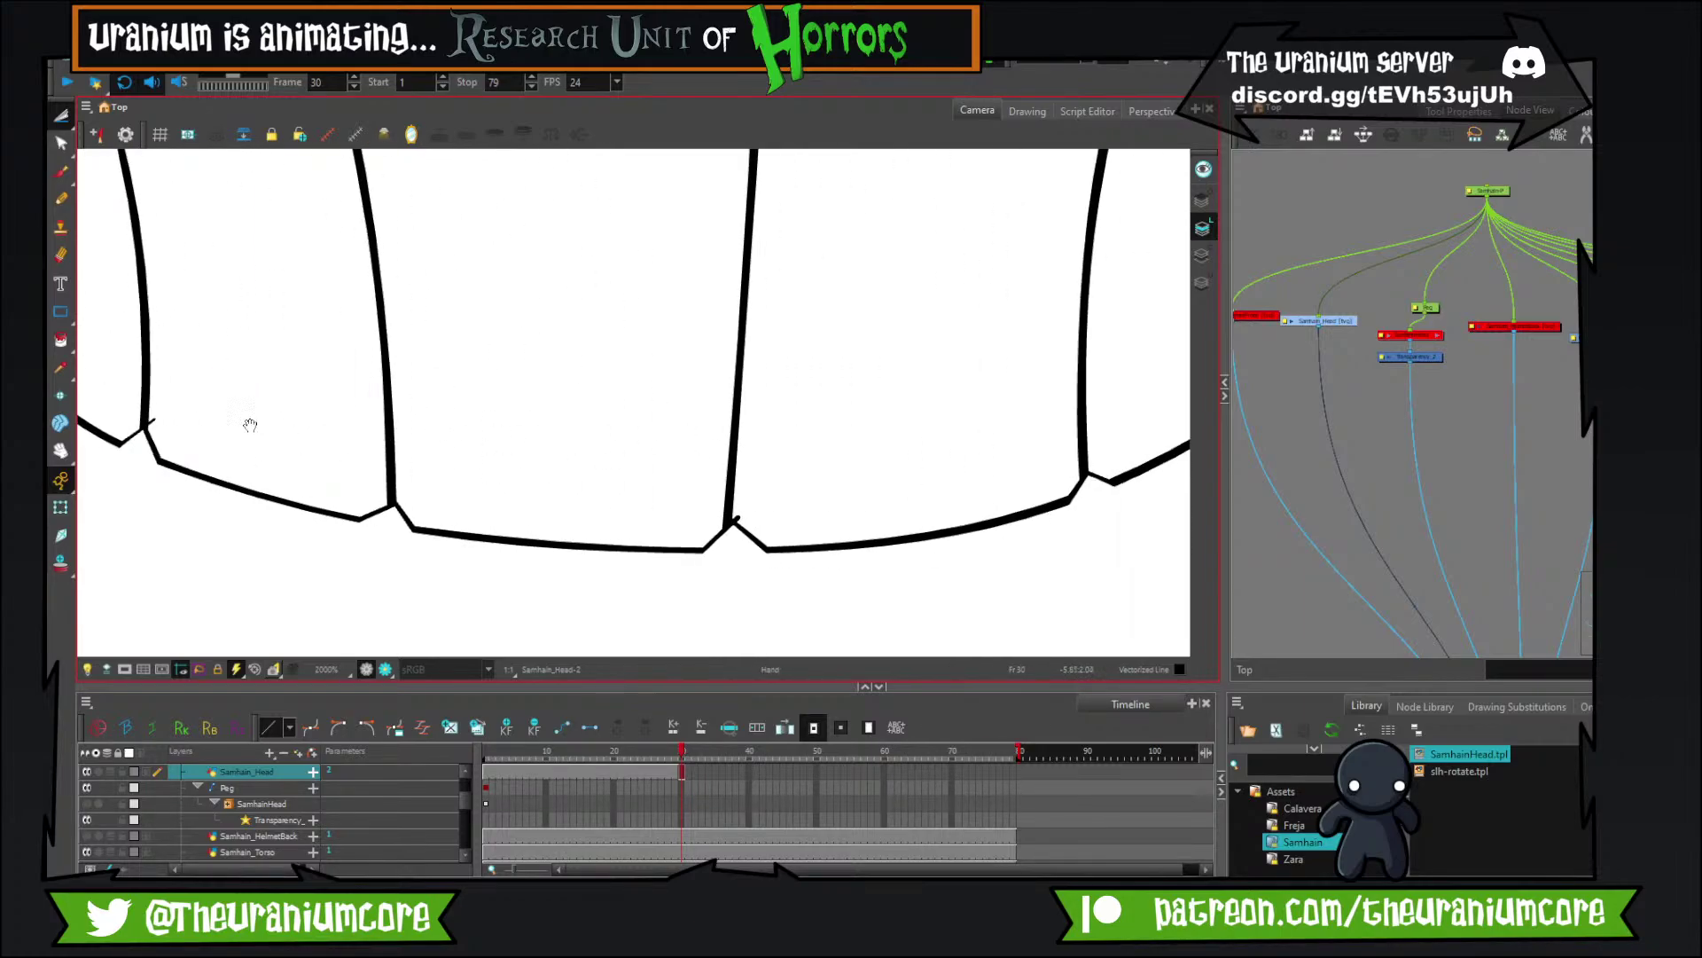
left_click_drag(165, 419, 289, 424)
left_click_drag(1034, 486, 630, 430)
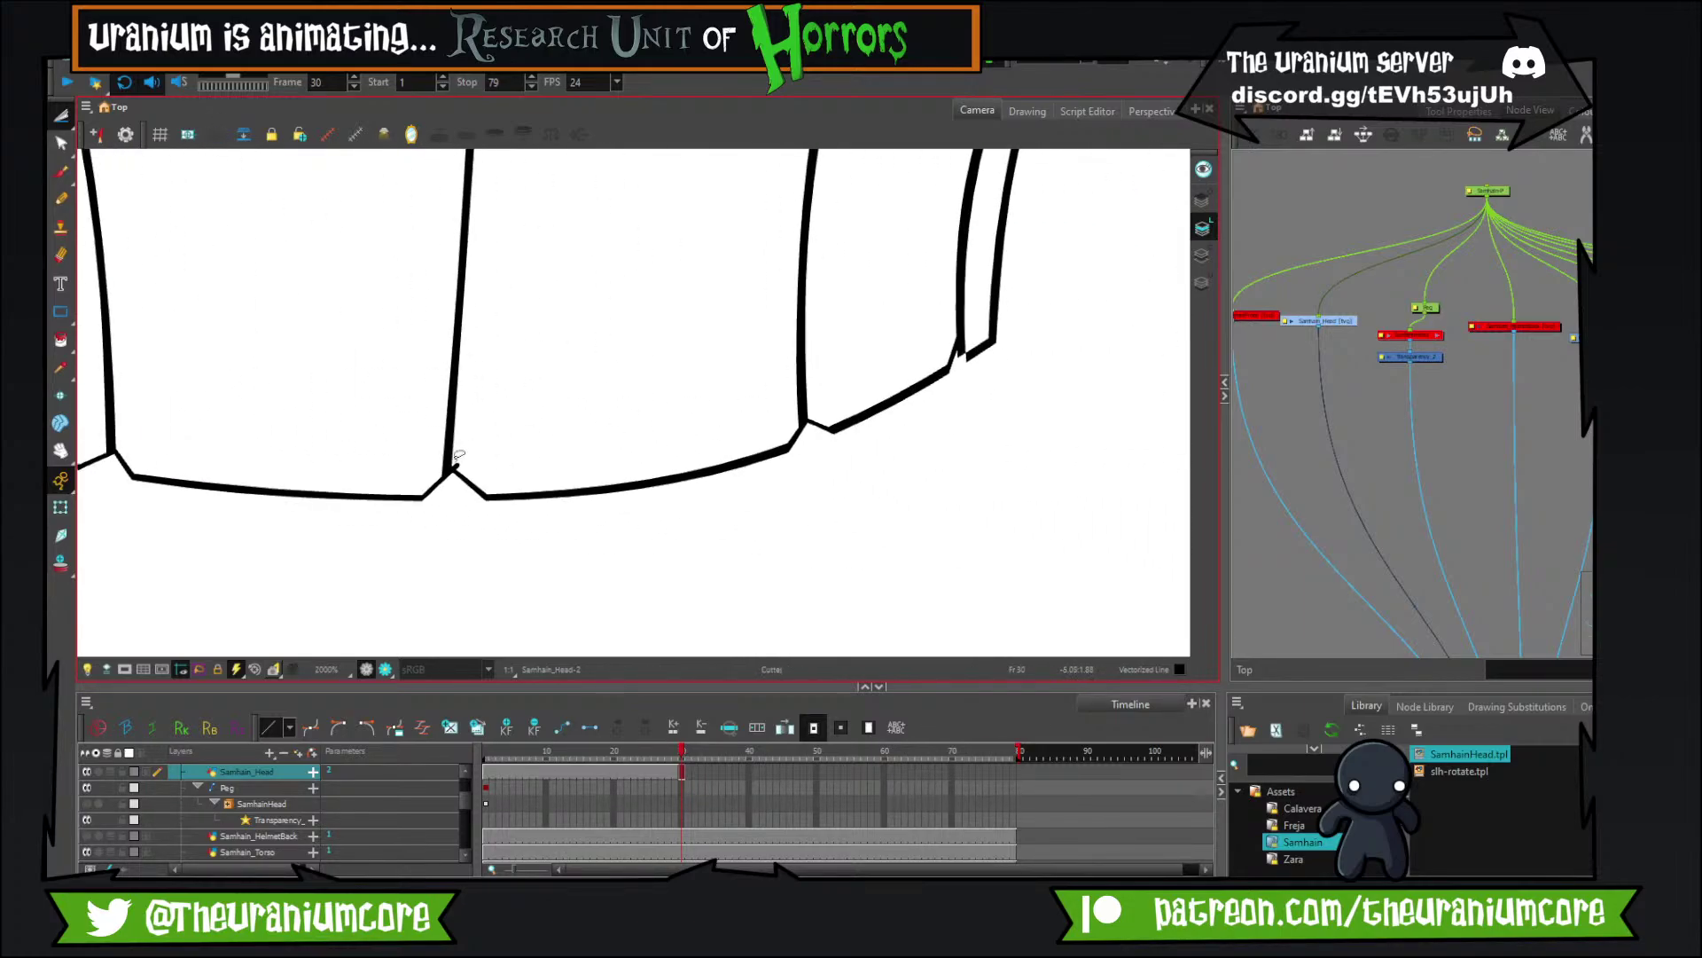
Ink the missing notch stroke at the rightmost inner rib's bottom end and trim its overlapping ends.
mouse_move(873, 369)
left_mouse_down()
mouse_move(654, 419)
mouse_move(610, 447)
mouse_move(721, 461)
left_mouse_up()
scroll(741, 408, "up", 1)
left_click(61, 171)
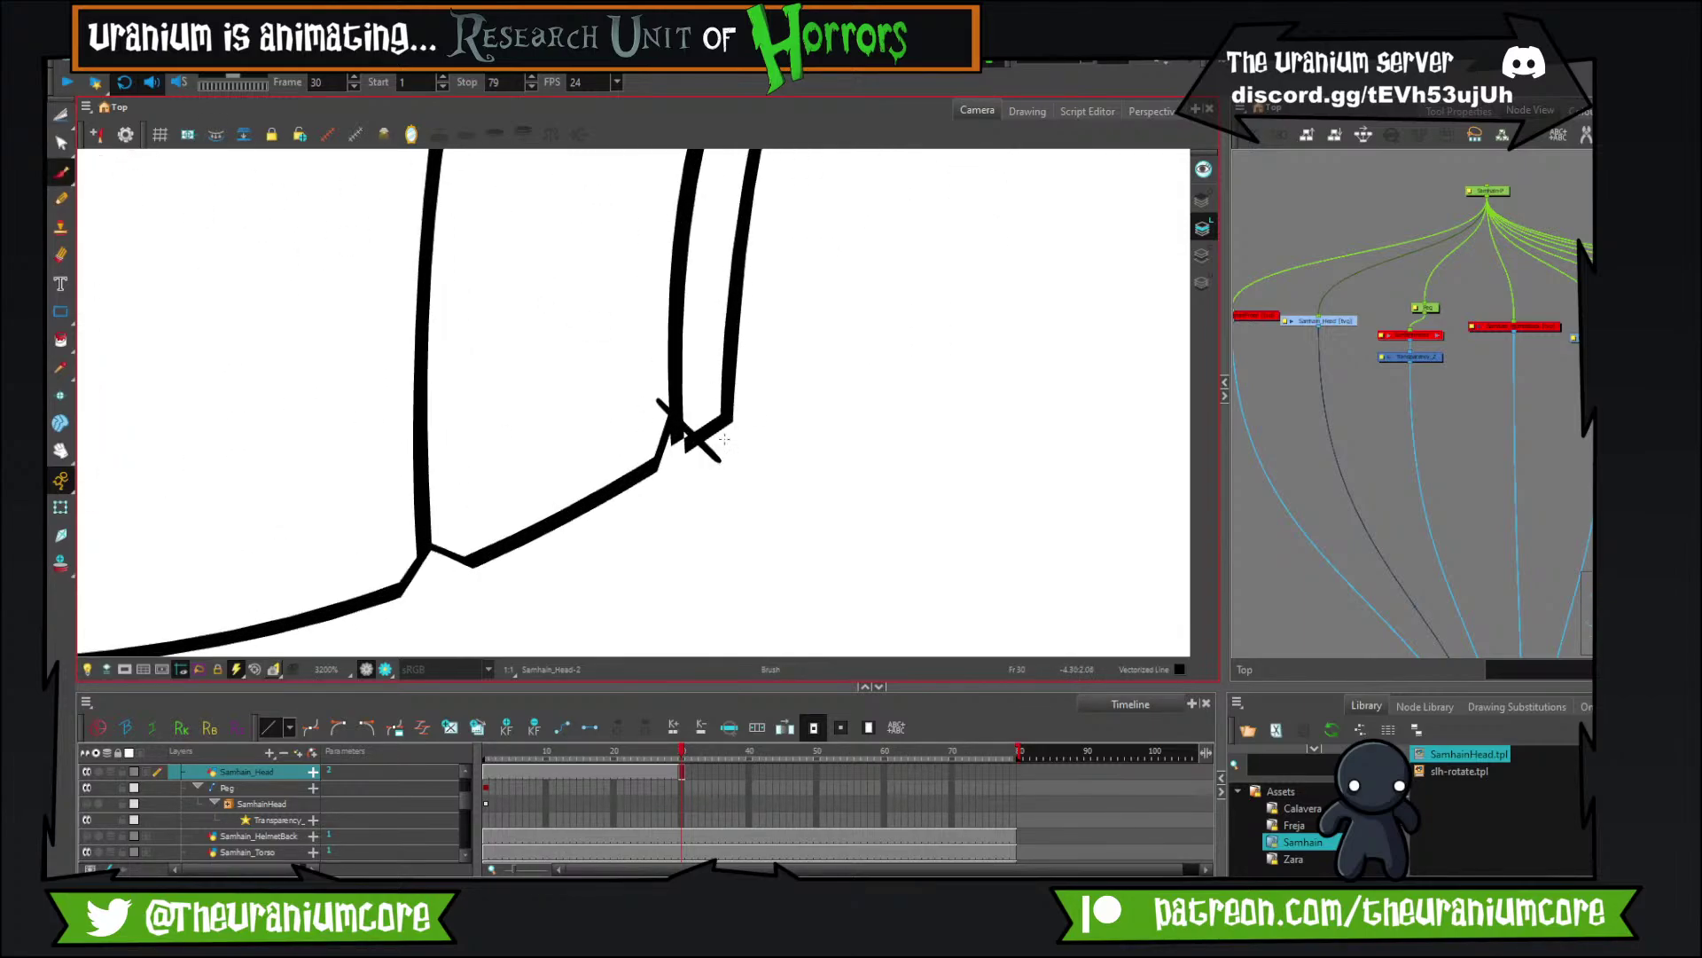
left_click(60, 115)
mouse_move(662, 391)
left_mouse_down()
mouse_move(692, 444)
mouse_move(719, 447)
left_mouse_up()
scroll(747, 413, "down", 12)
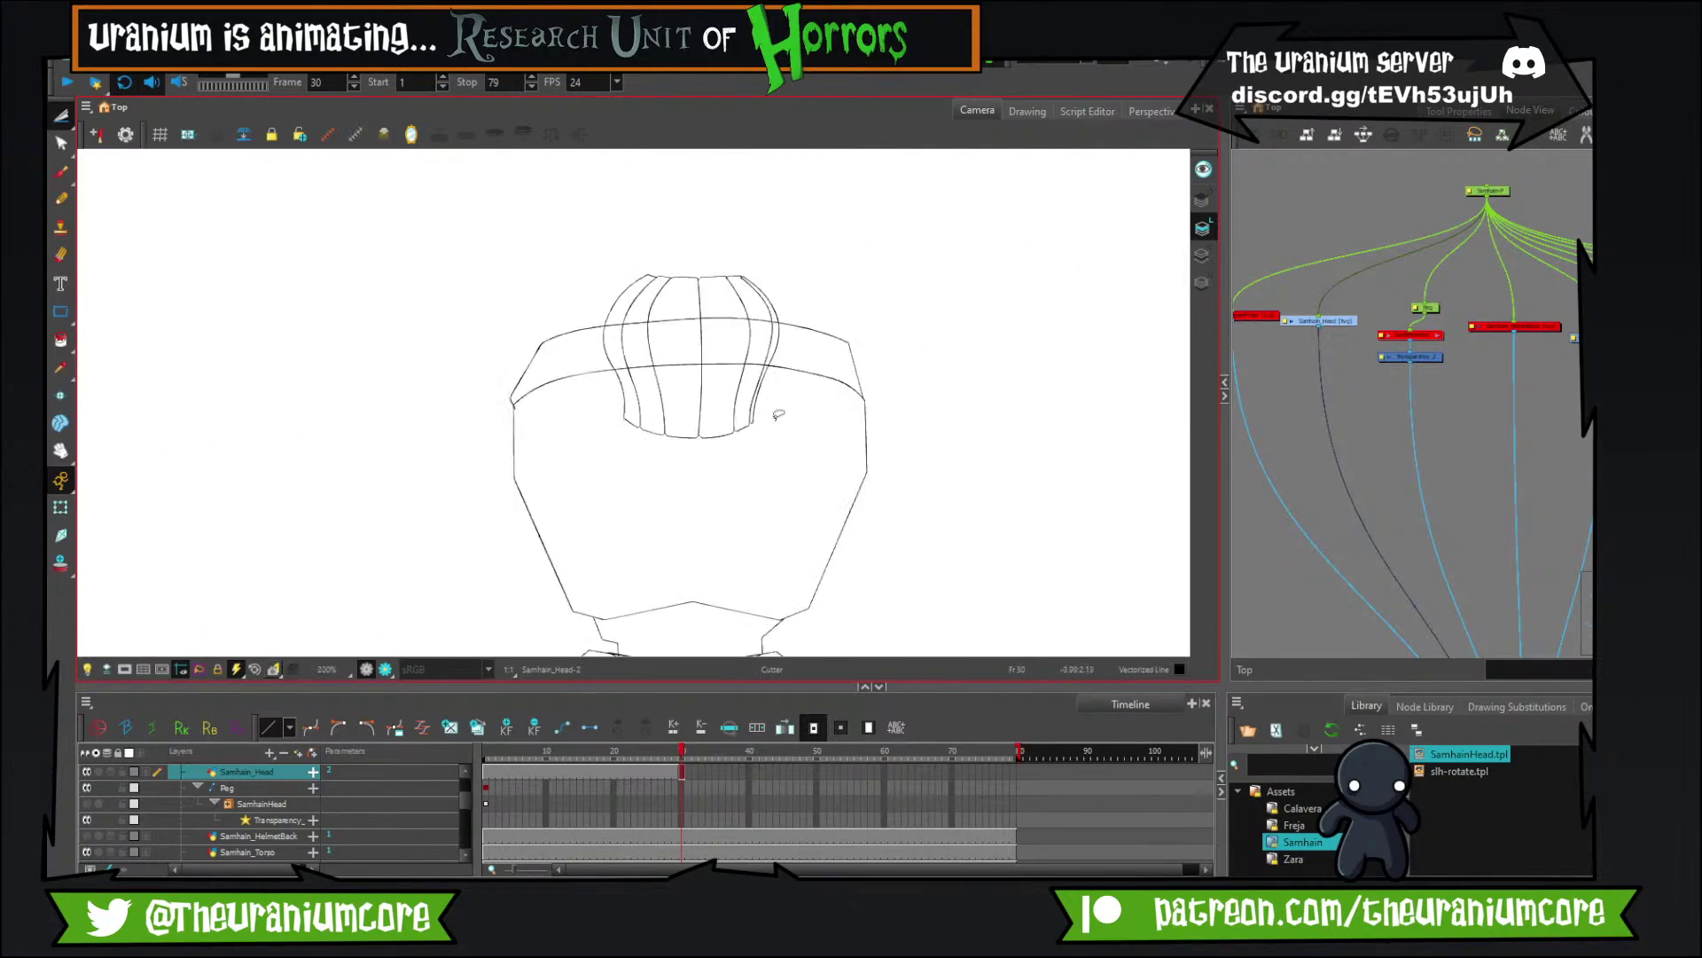
Flip between frames 29 and 30 to compare the notched head edges and the spiky tuft on top.
scroll(737, 392, "up", 2)
key("comma")
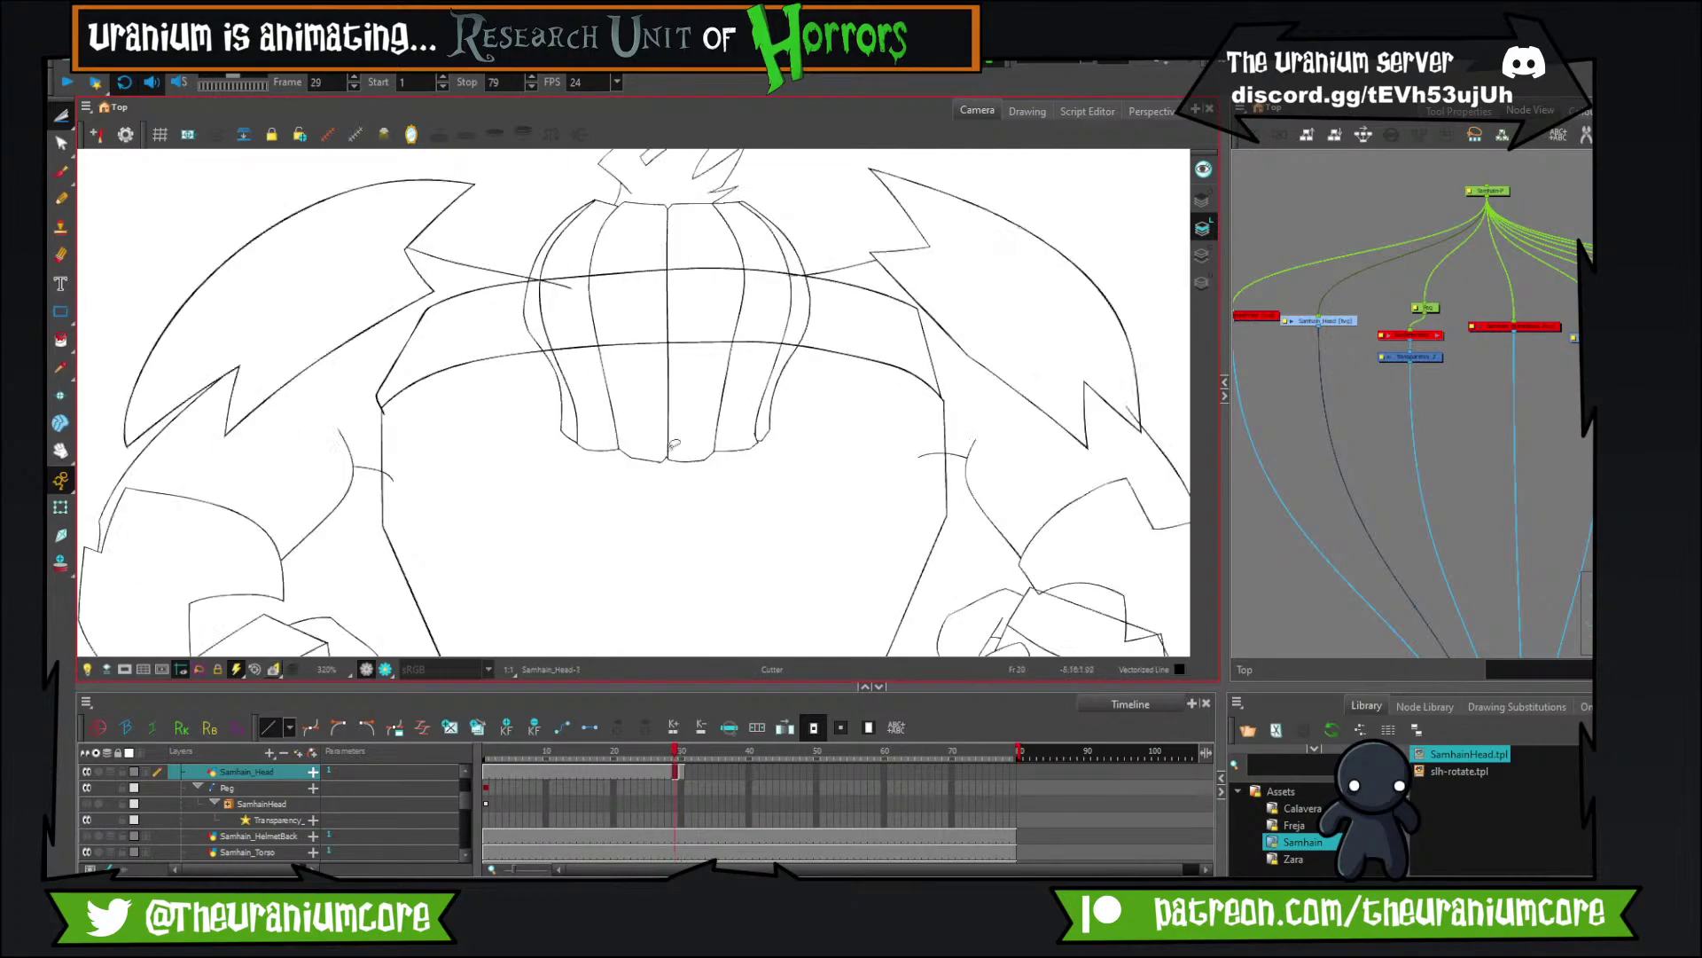
key("period")
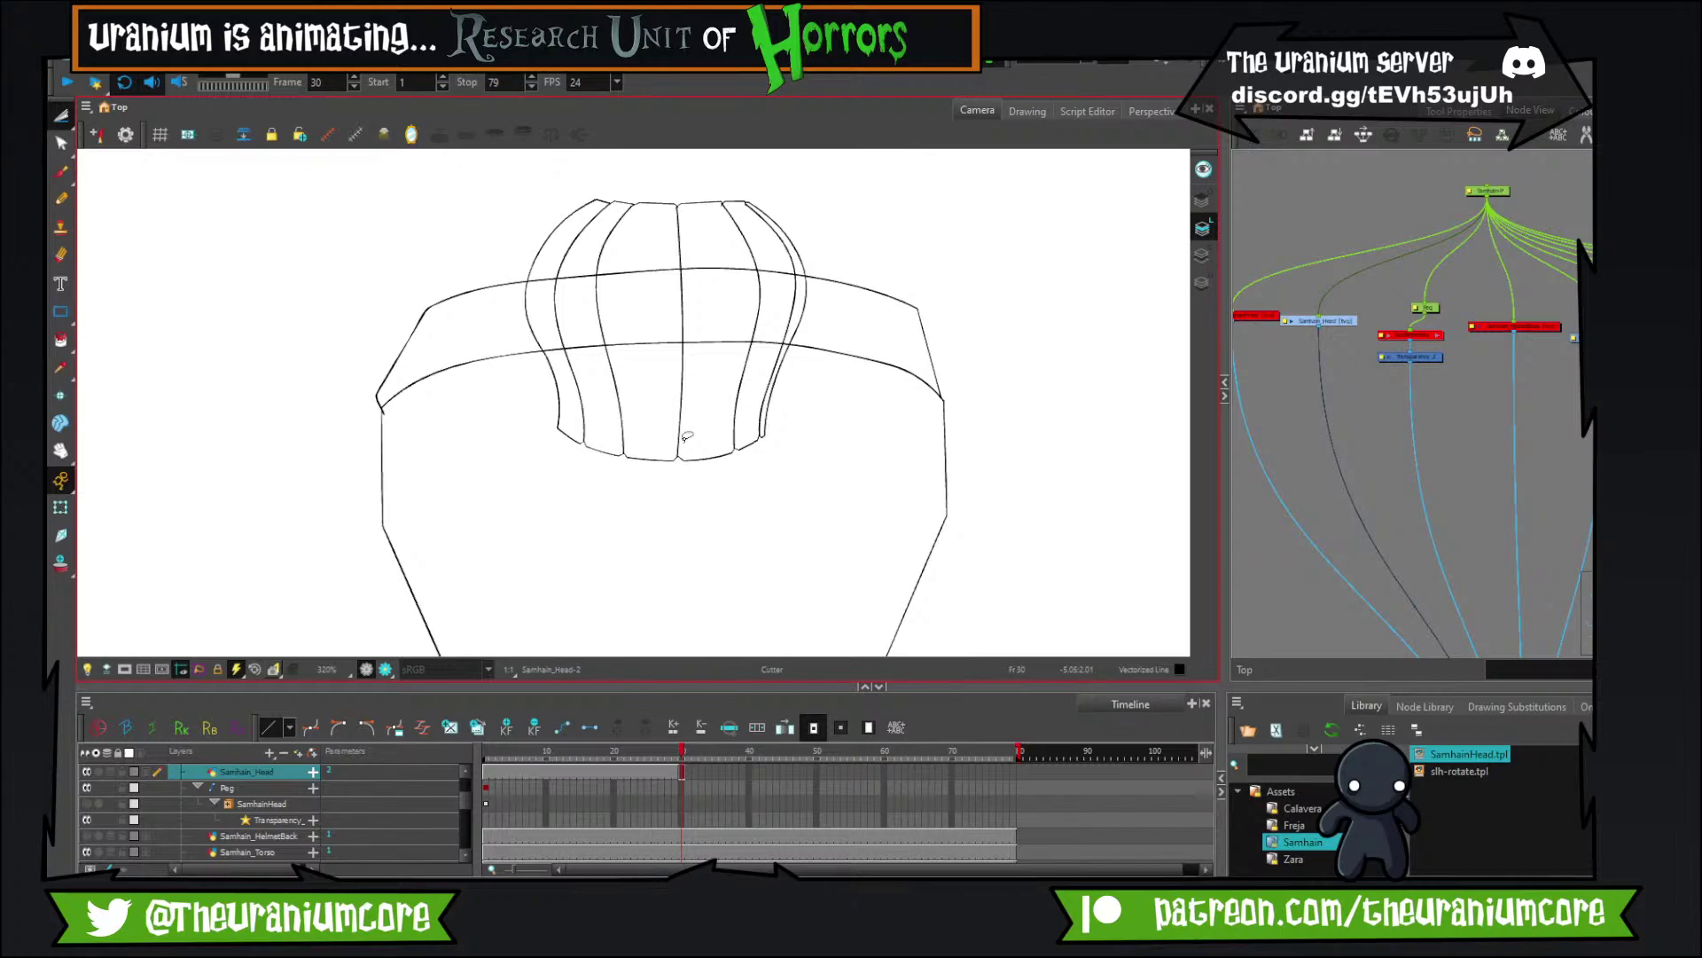
scroll(687, 437, "down", 2)
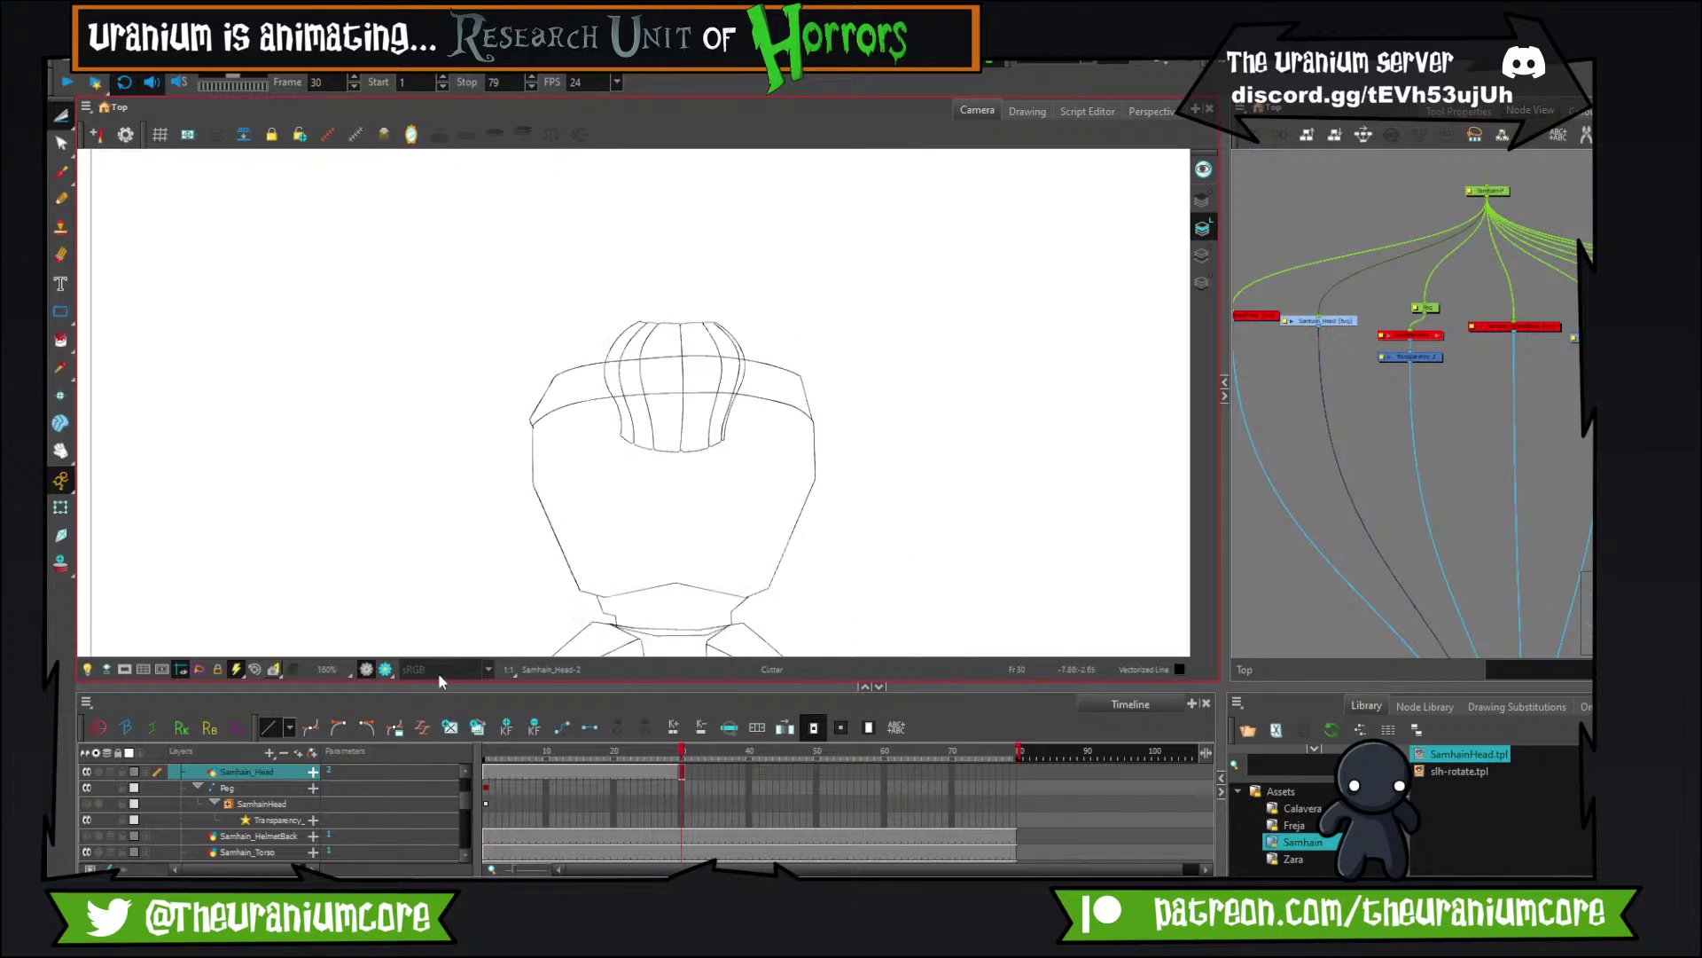
scroll(720, 348, "up", 4)
scroll(687, 377, "down", 3)
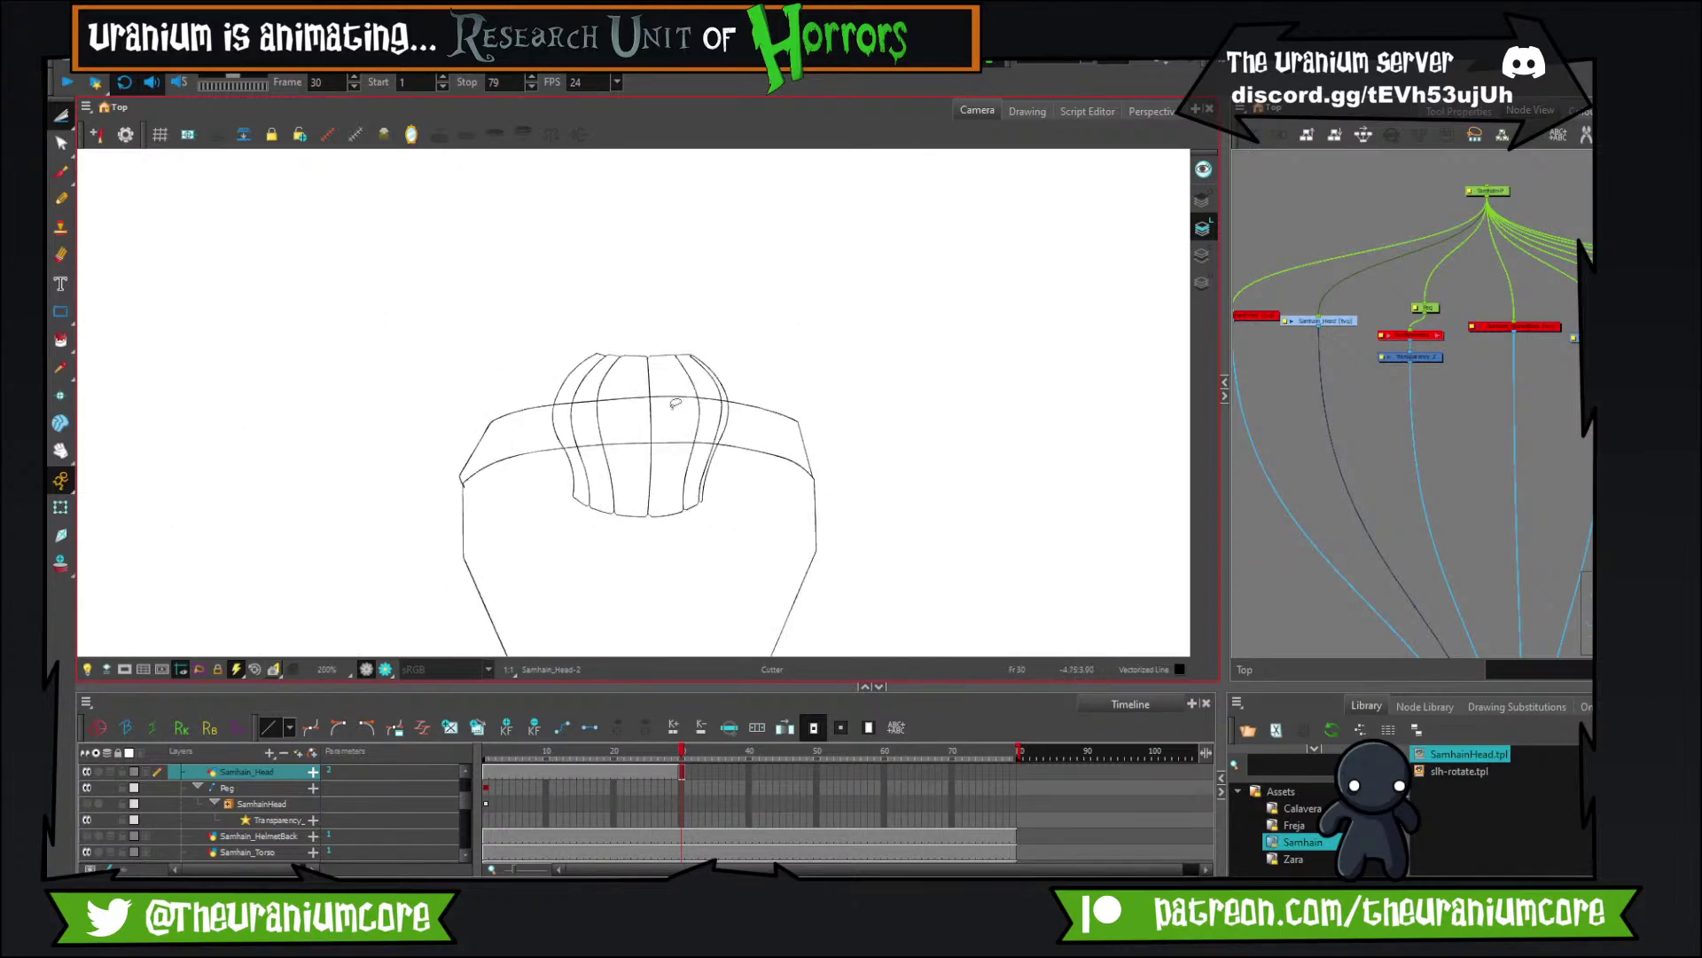
key("comma")
scroll(626, 330, "up", 4)
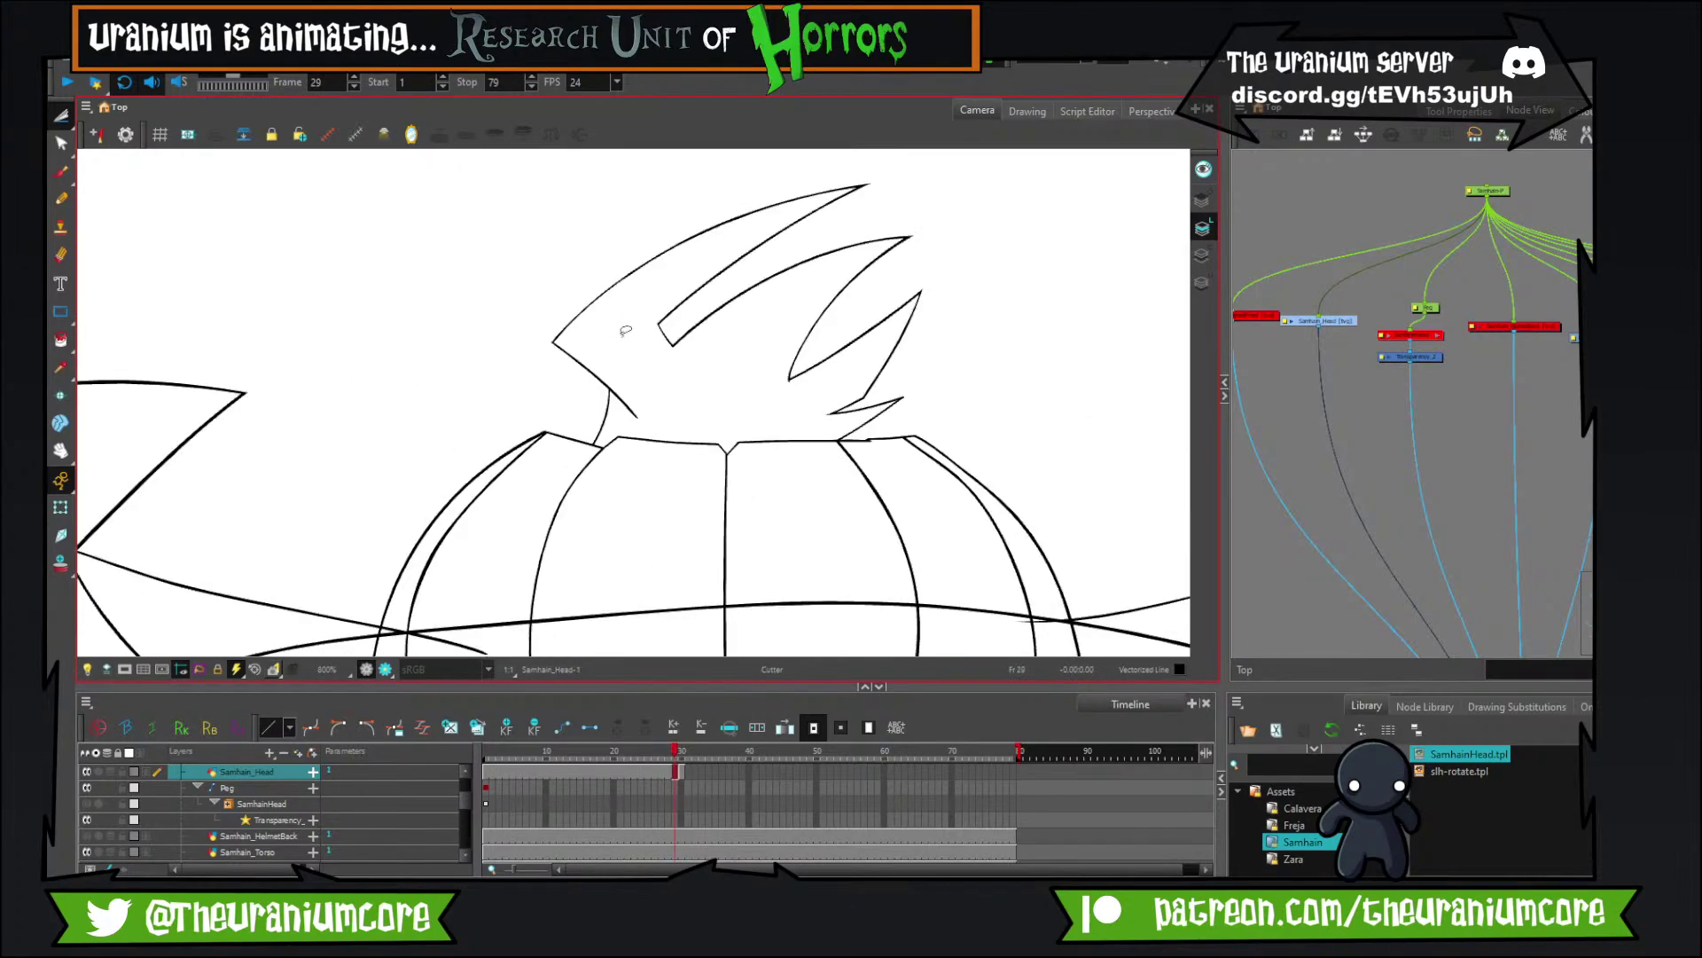
key("period")
scroll(674, 368, "down", 4)
scroll(676, 366, "up", 4)
key("comma")
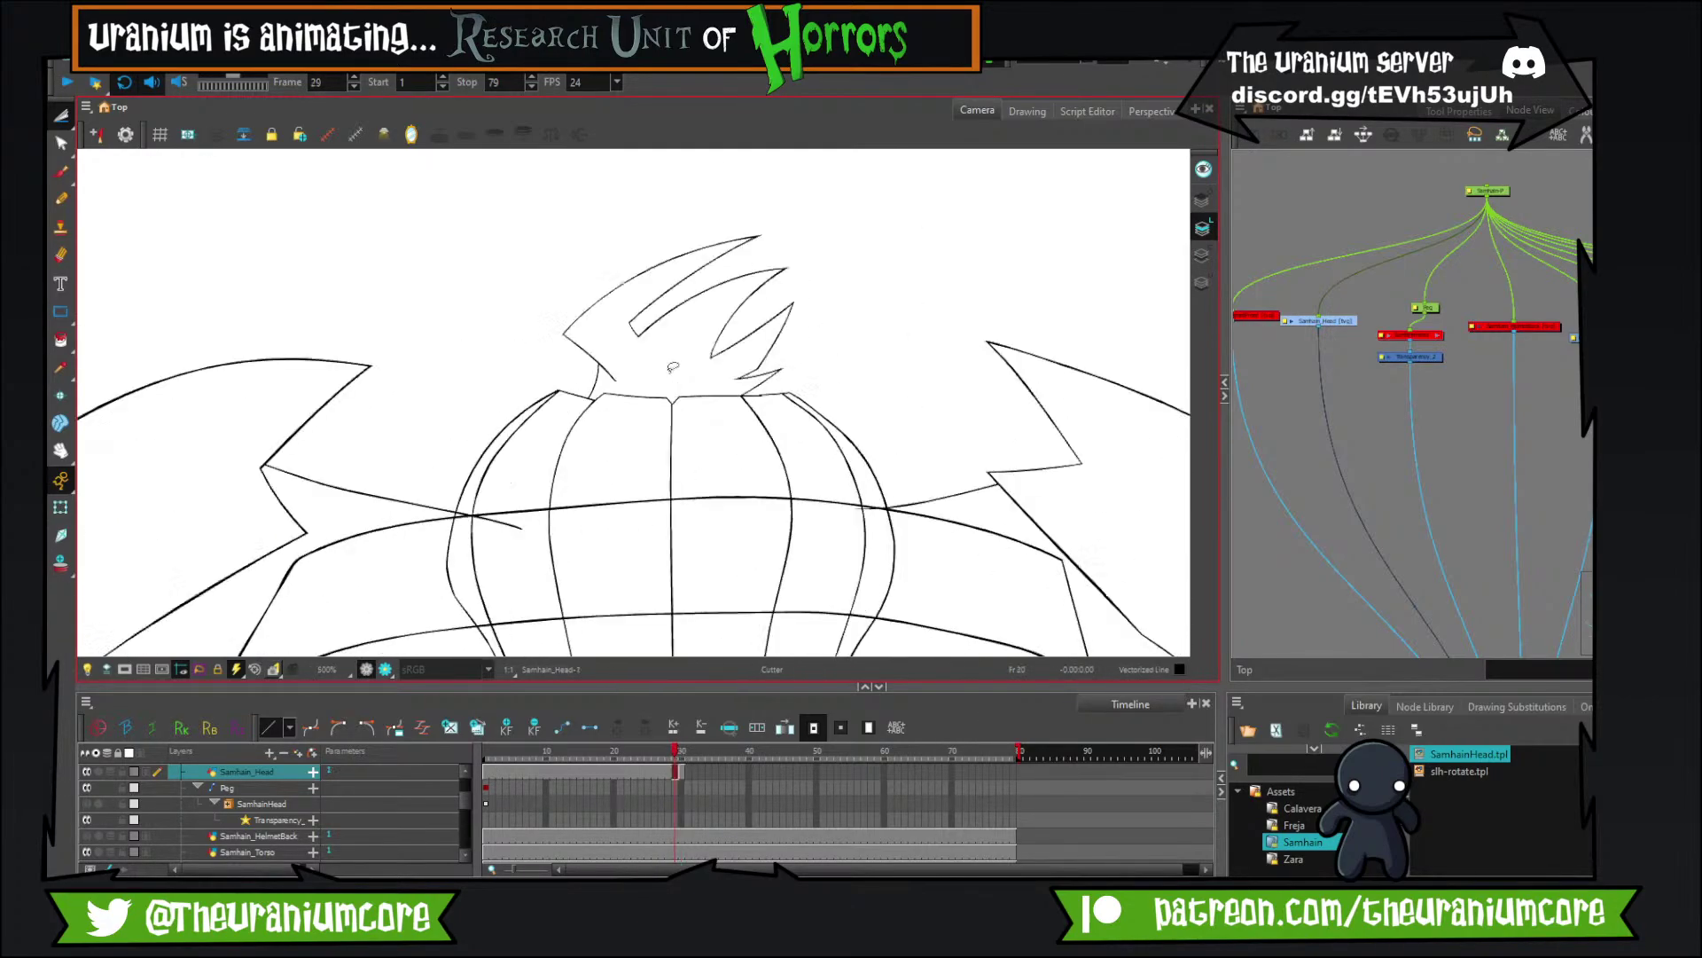
key("period")
Show the onion skin and ink the tuft's long outer curve, its lower left diagonal and the short base stroke.
scroll(676, 364, "up", 3)
left_click(61, 171)
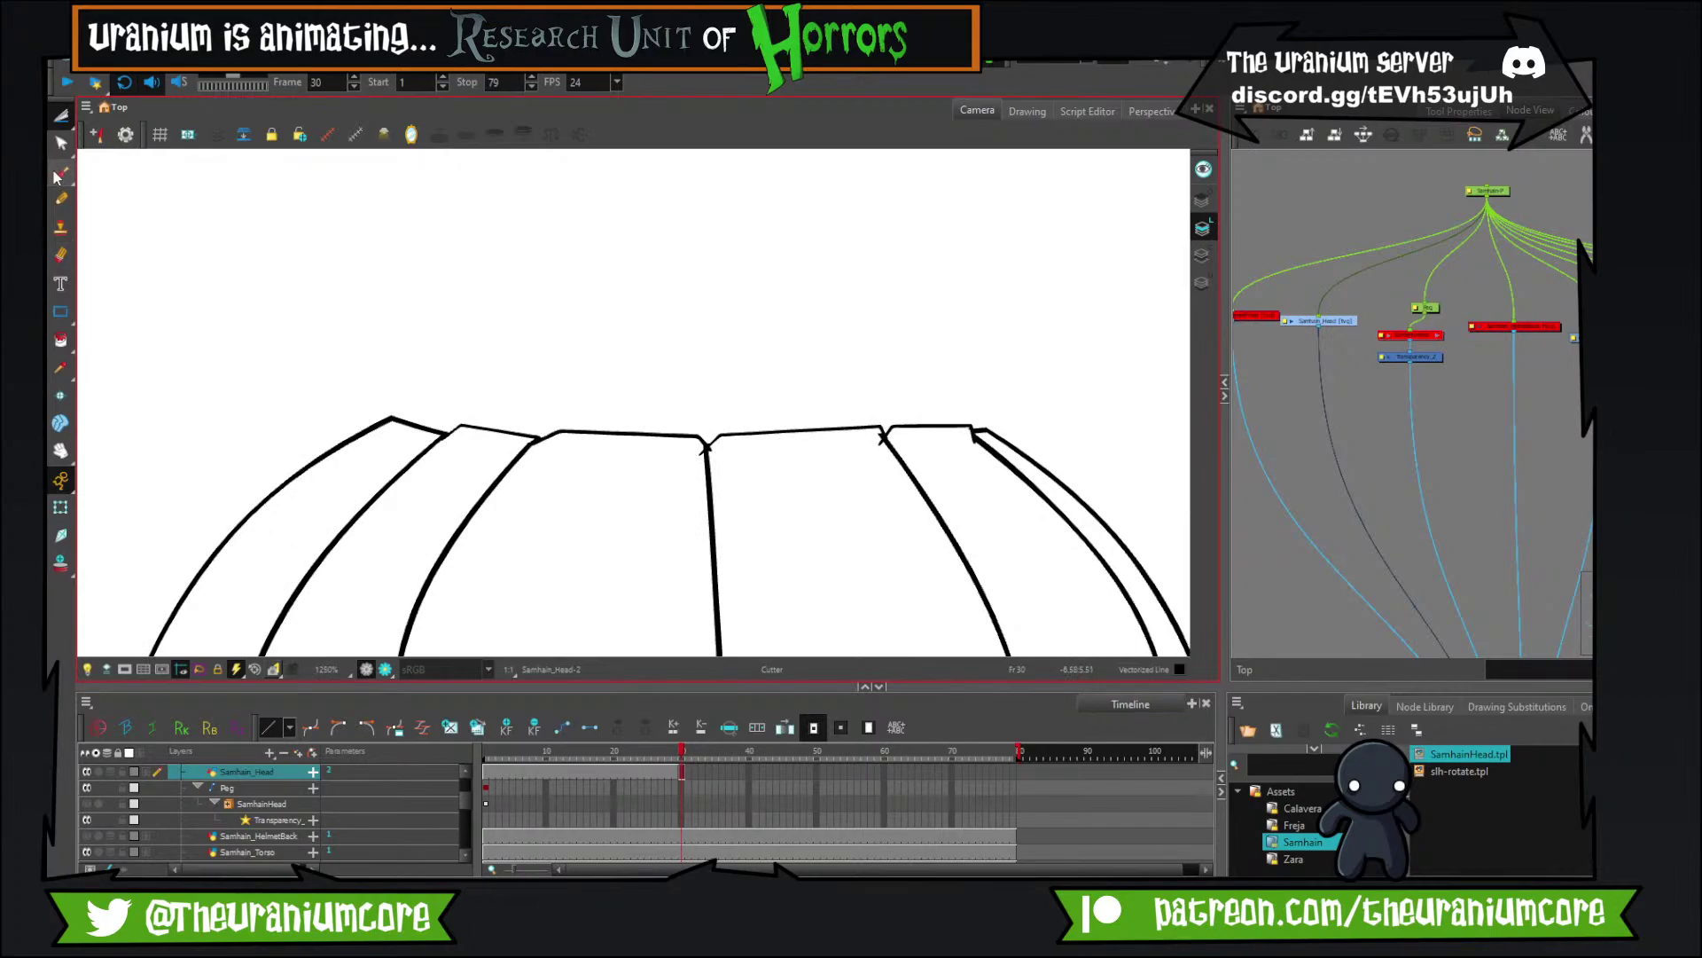
left_click(60, 564)
left_click_drag(562, 194, 450, 359)
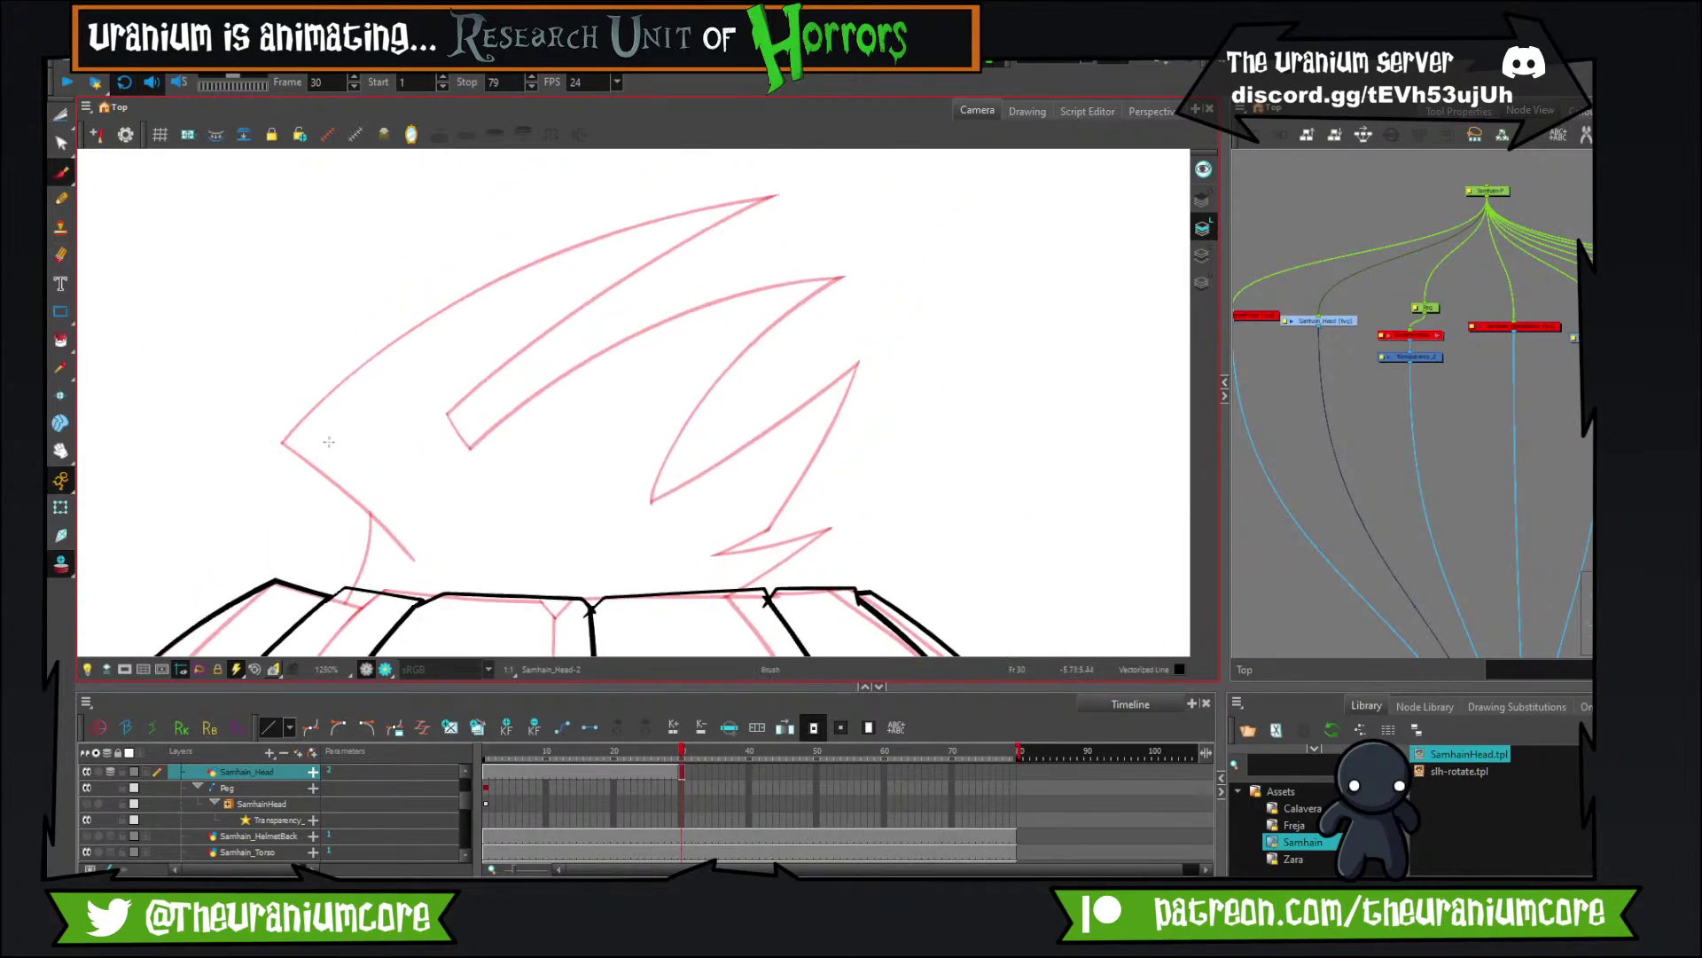
mouse_move(330, 417)
left_mouse_down()
mouse_move(280, 471)
mouse_move(706, 242)
left_mouse_up()
left_click_drag(331, 449, 406, 301)
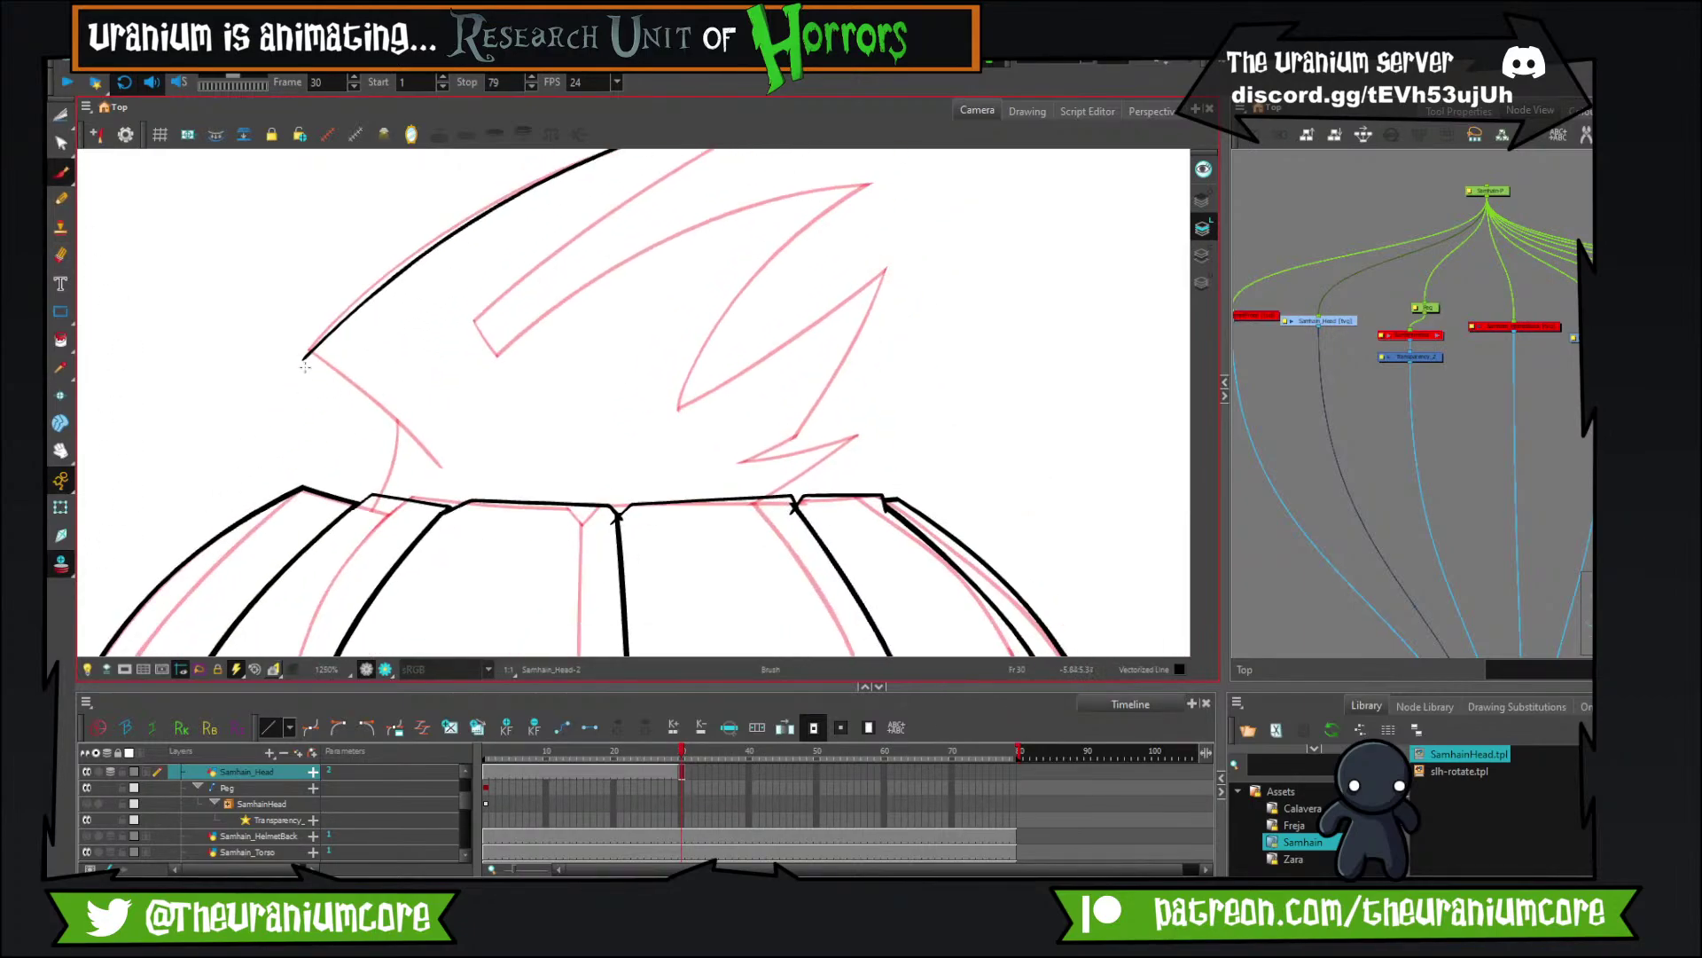
left_click_drag(300, 344, 449, 469)
mouse_move(405, 415)
left_mouse_down()
mouse_move(402, 532)
mouse_move(385, 528)
mouse_move(347, 588)
left_mouse_up()
key("ctrl+z")
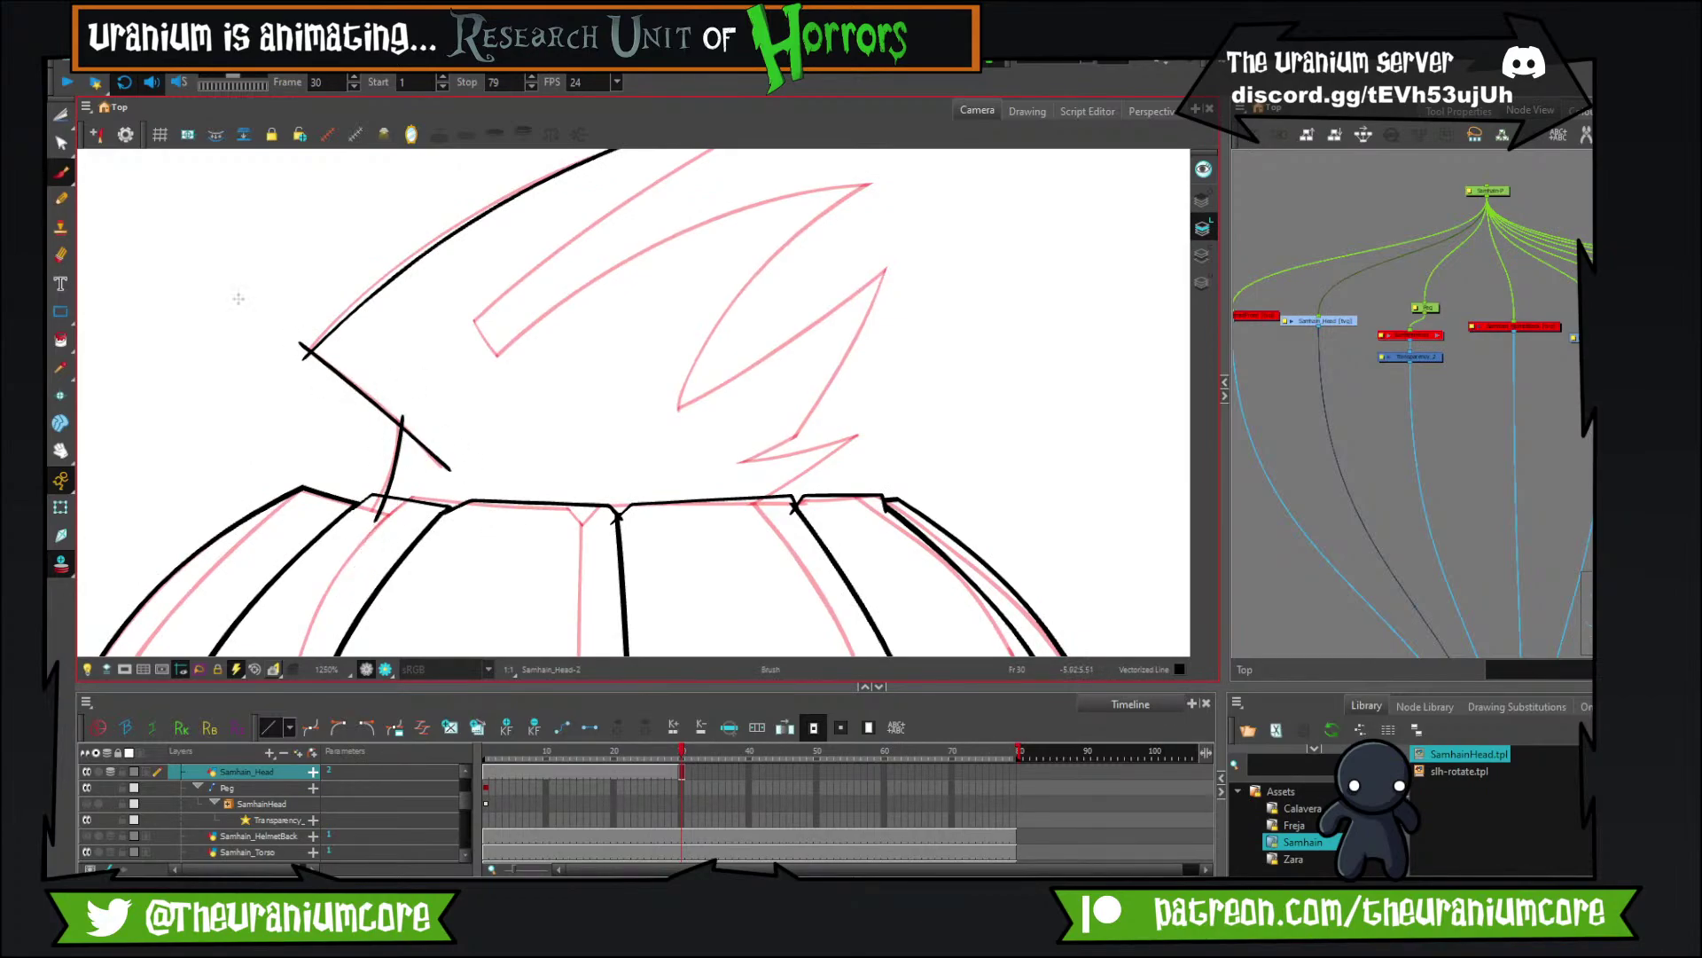
Trim the overlapping line ends at the tuft's left corner and where its base meets the head.
left_click(61, 115)
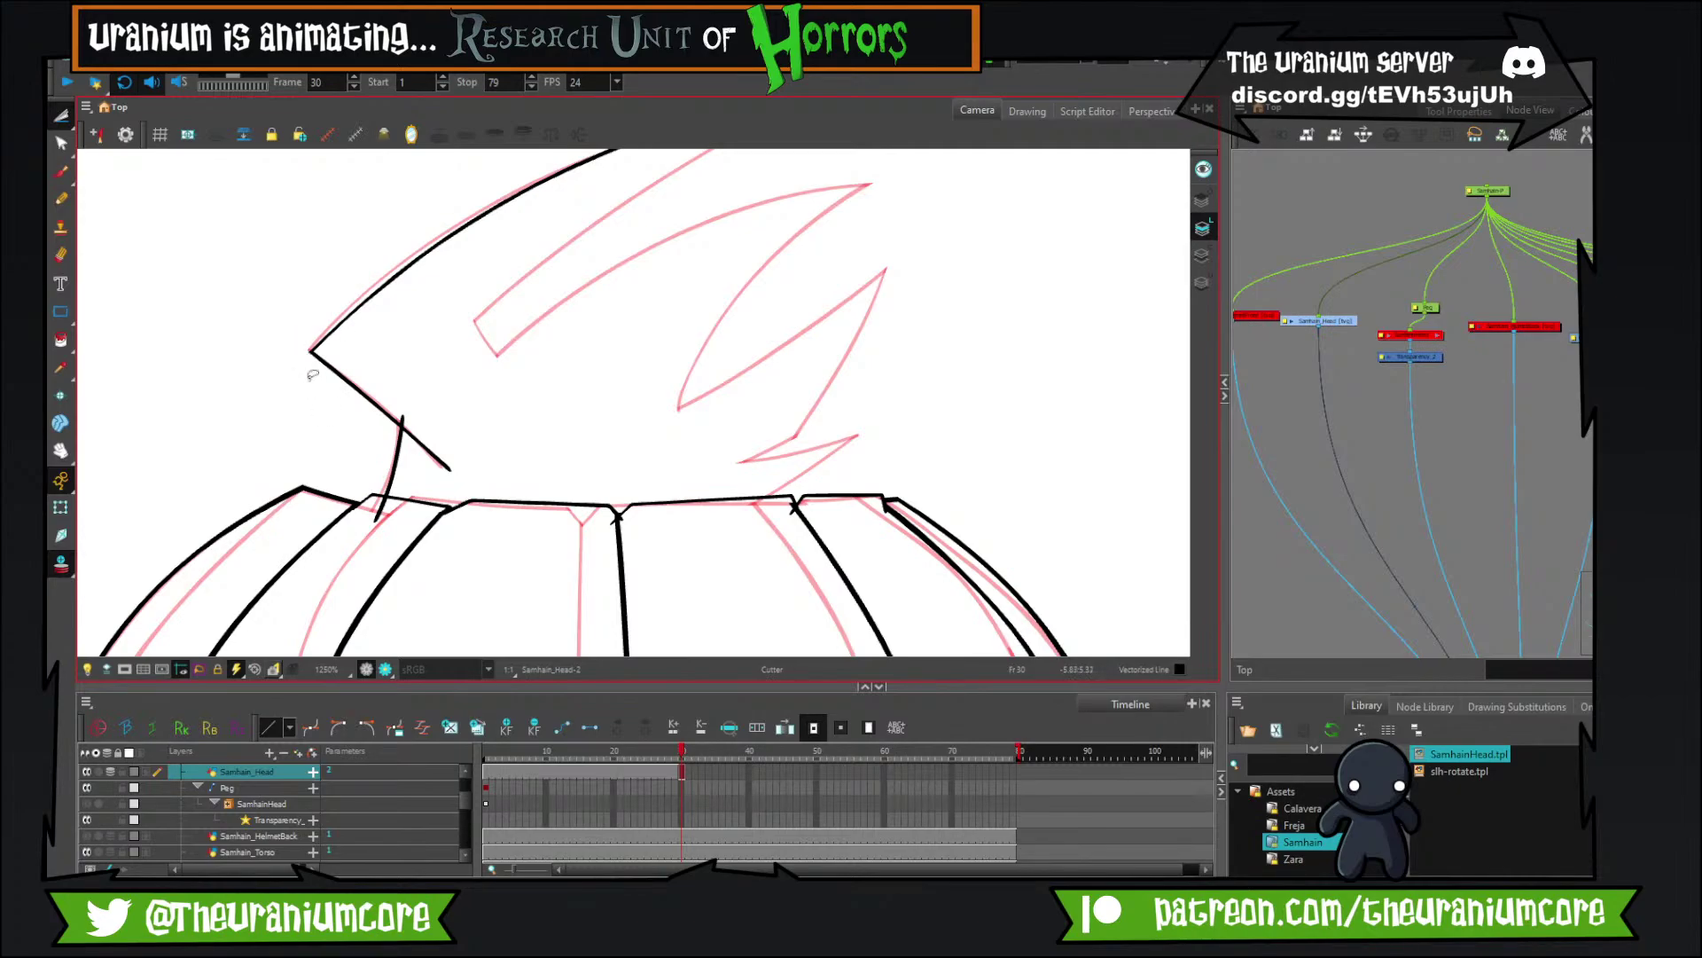
left_click_drag(393, 507, 372, 512)
left_click_drag(694, 176, 498, 346)
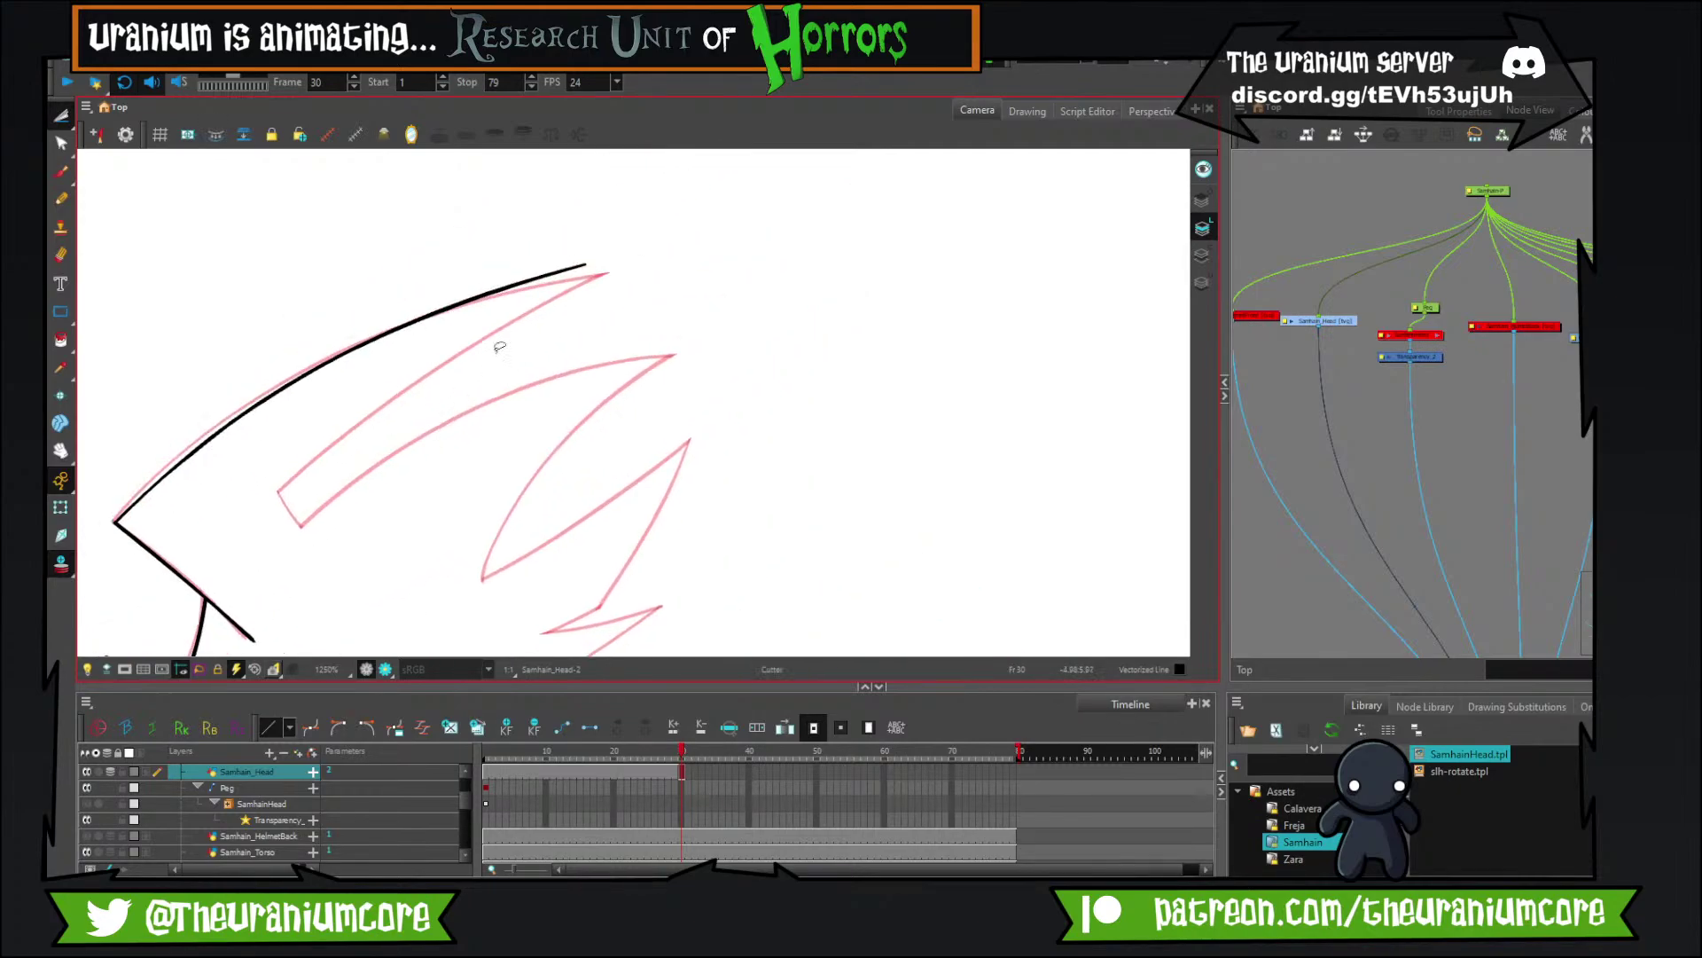
Ink the inner edge of the tuft's longest spike, redrawing the curve until it crosses the outer line near the tip.
left_click(60, 172)
left_click_drag(275, 494, 630, 246)
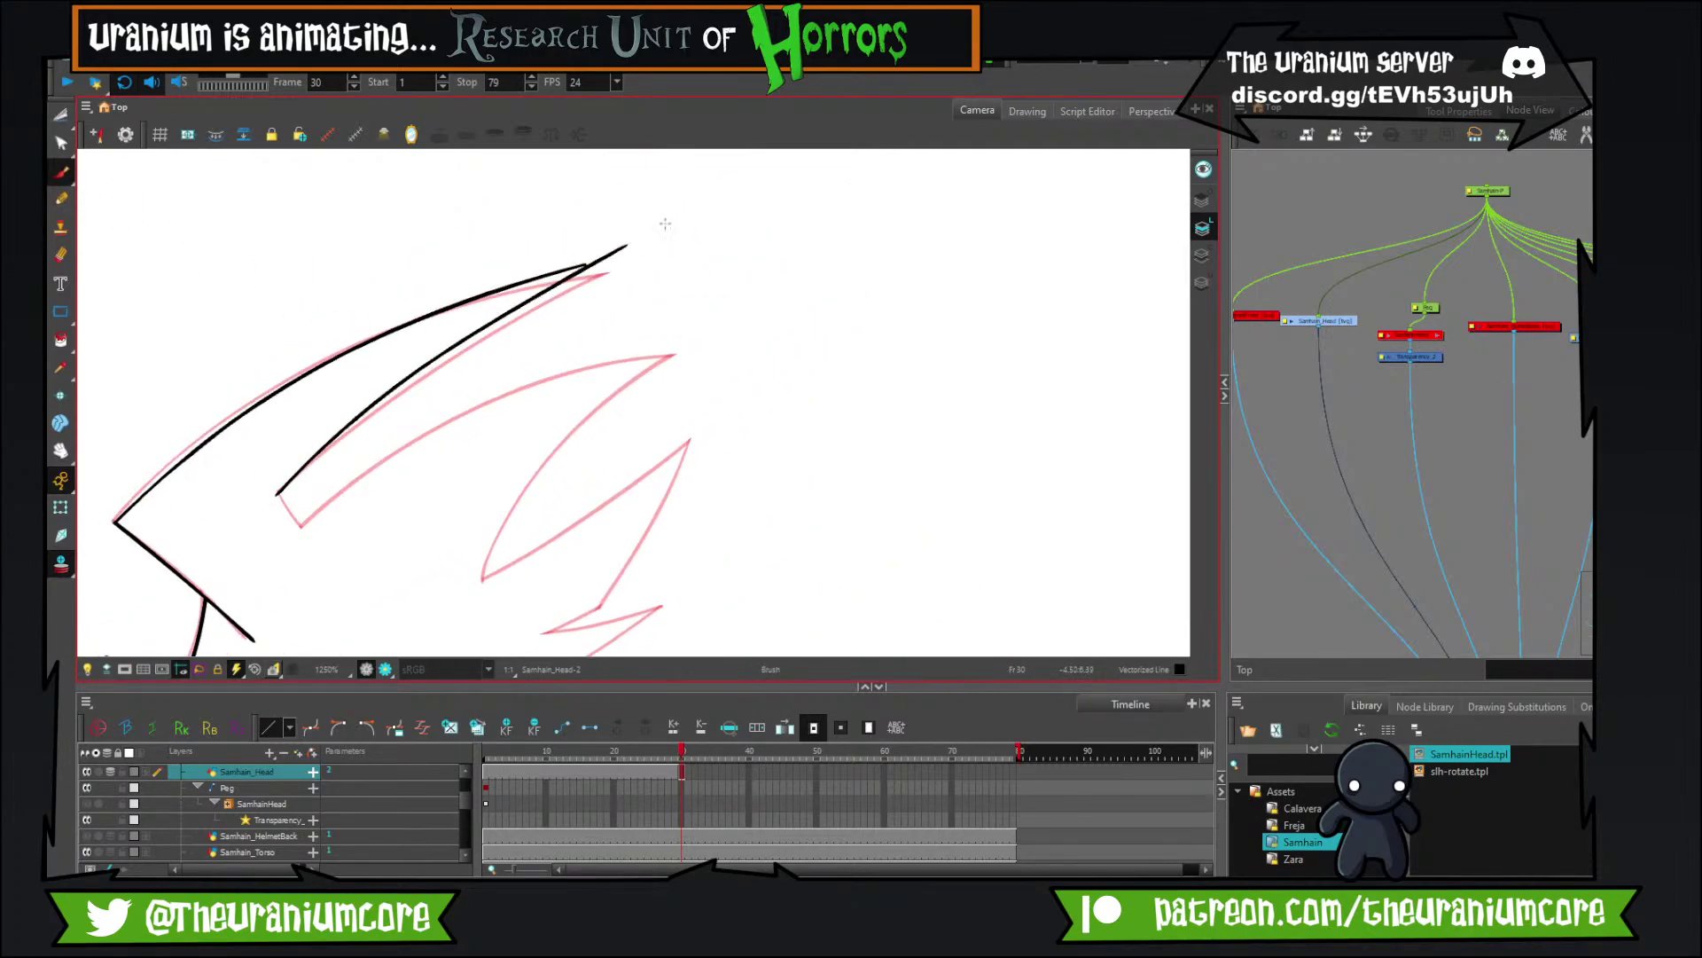
key("ctrl+z")
mouse_move(278, 491)
left_mouse_down()
mouse_move(400, 373)
mouse_move(612, 242)
left_mouse_up()
key("ctrl+z")
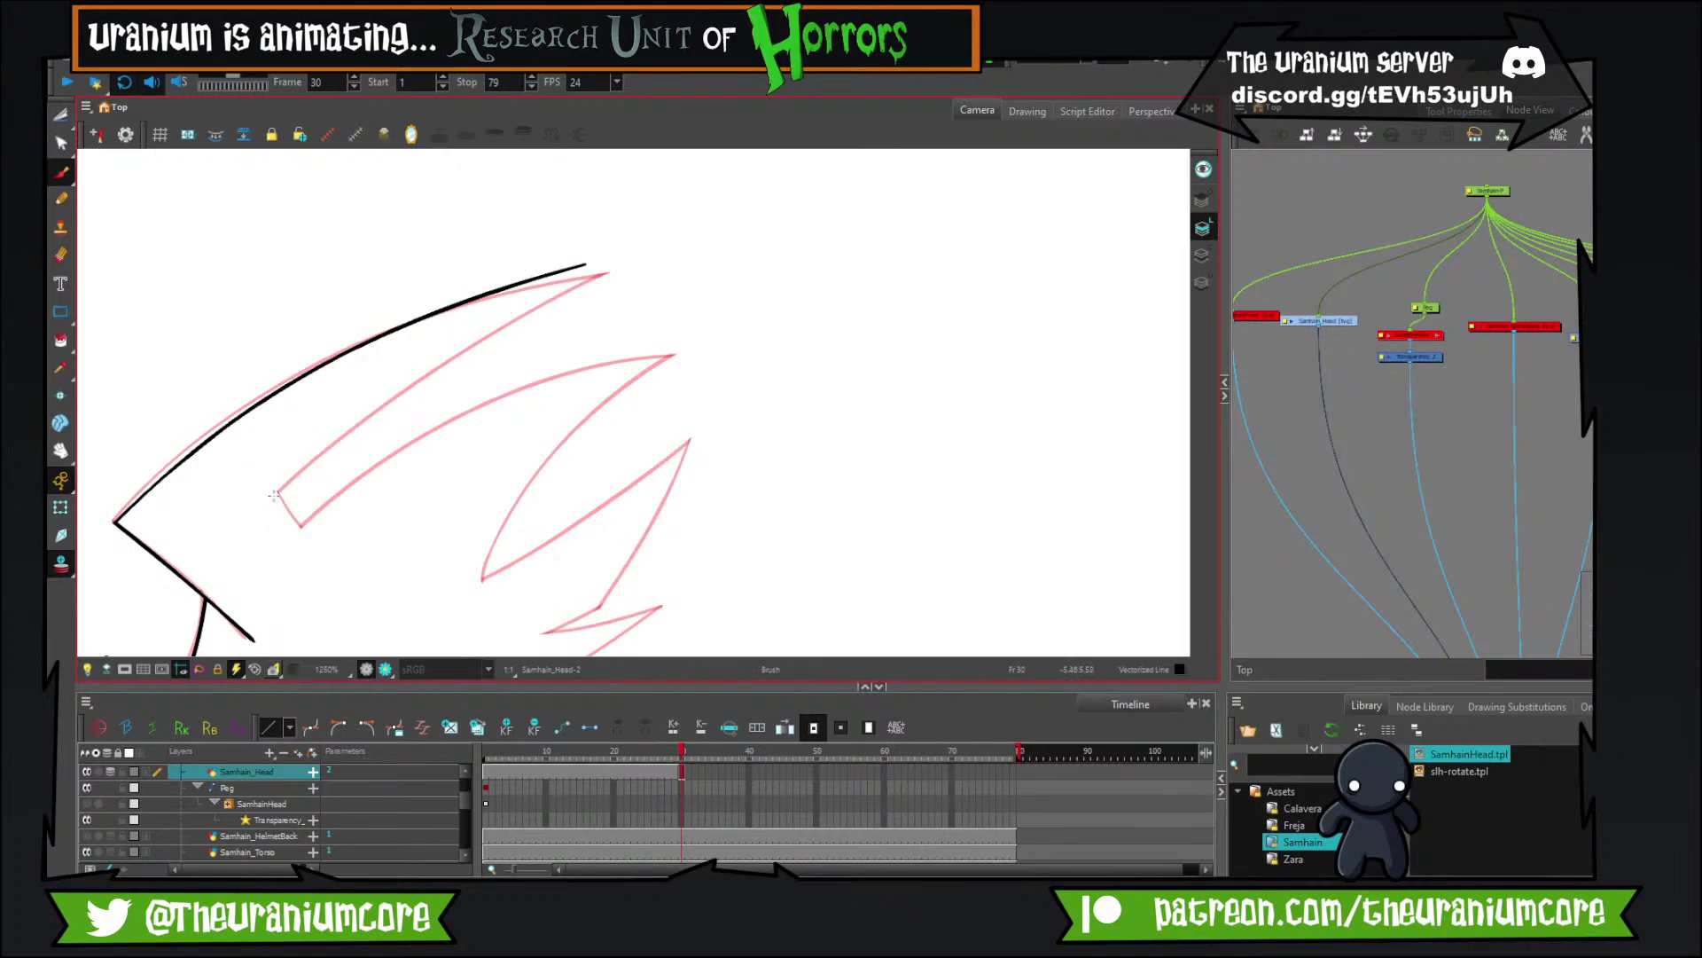
left_click_drag(274, 493, 631, 244)
key("ctrl+z")
left_click_drag(274, 490, 587, 246)
left_click_drag(414, 453, 463, 355)
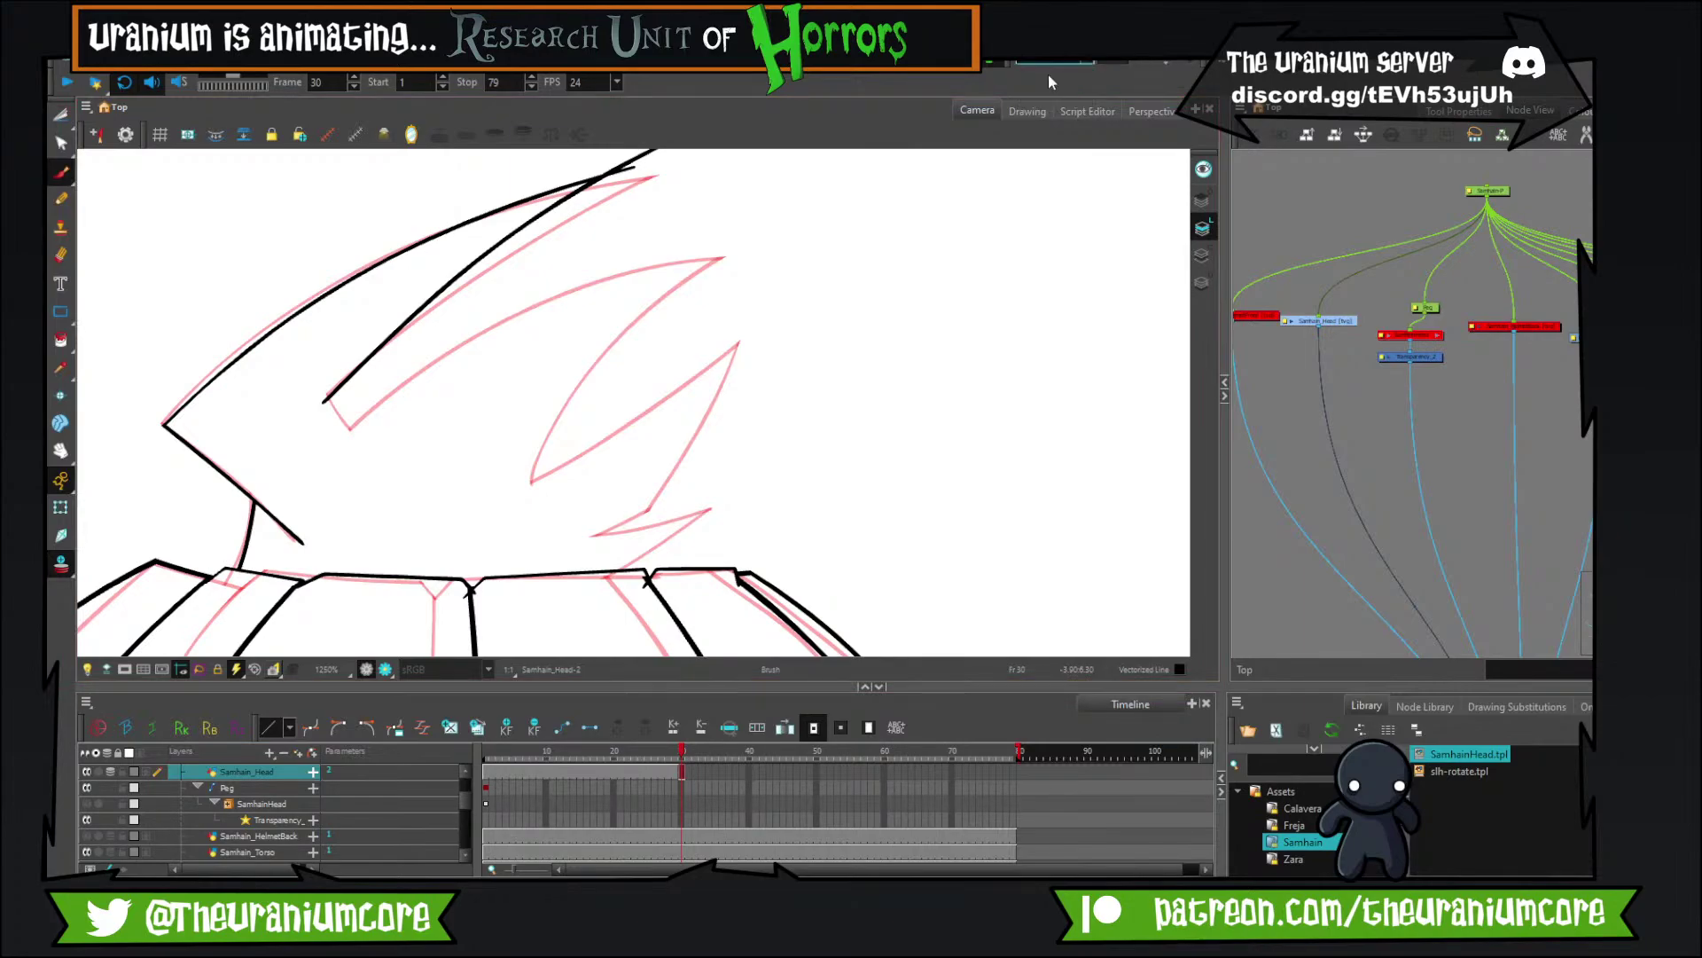
Ink the short slot end below the first spike and the outlines of the tuft's second and third spikes.
mouse_move(329, 391)
left_mouse_down()
mouse_move(384, 438)
mouse_move(682, 279)
left_mouse_up()
key("ctrl+z")
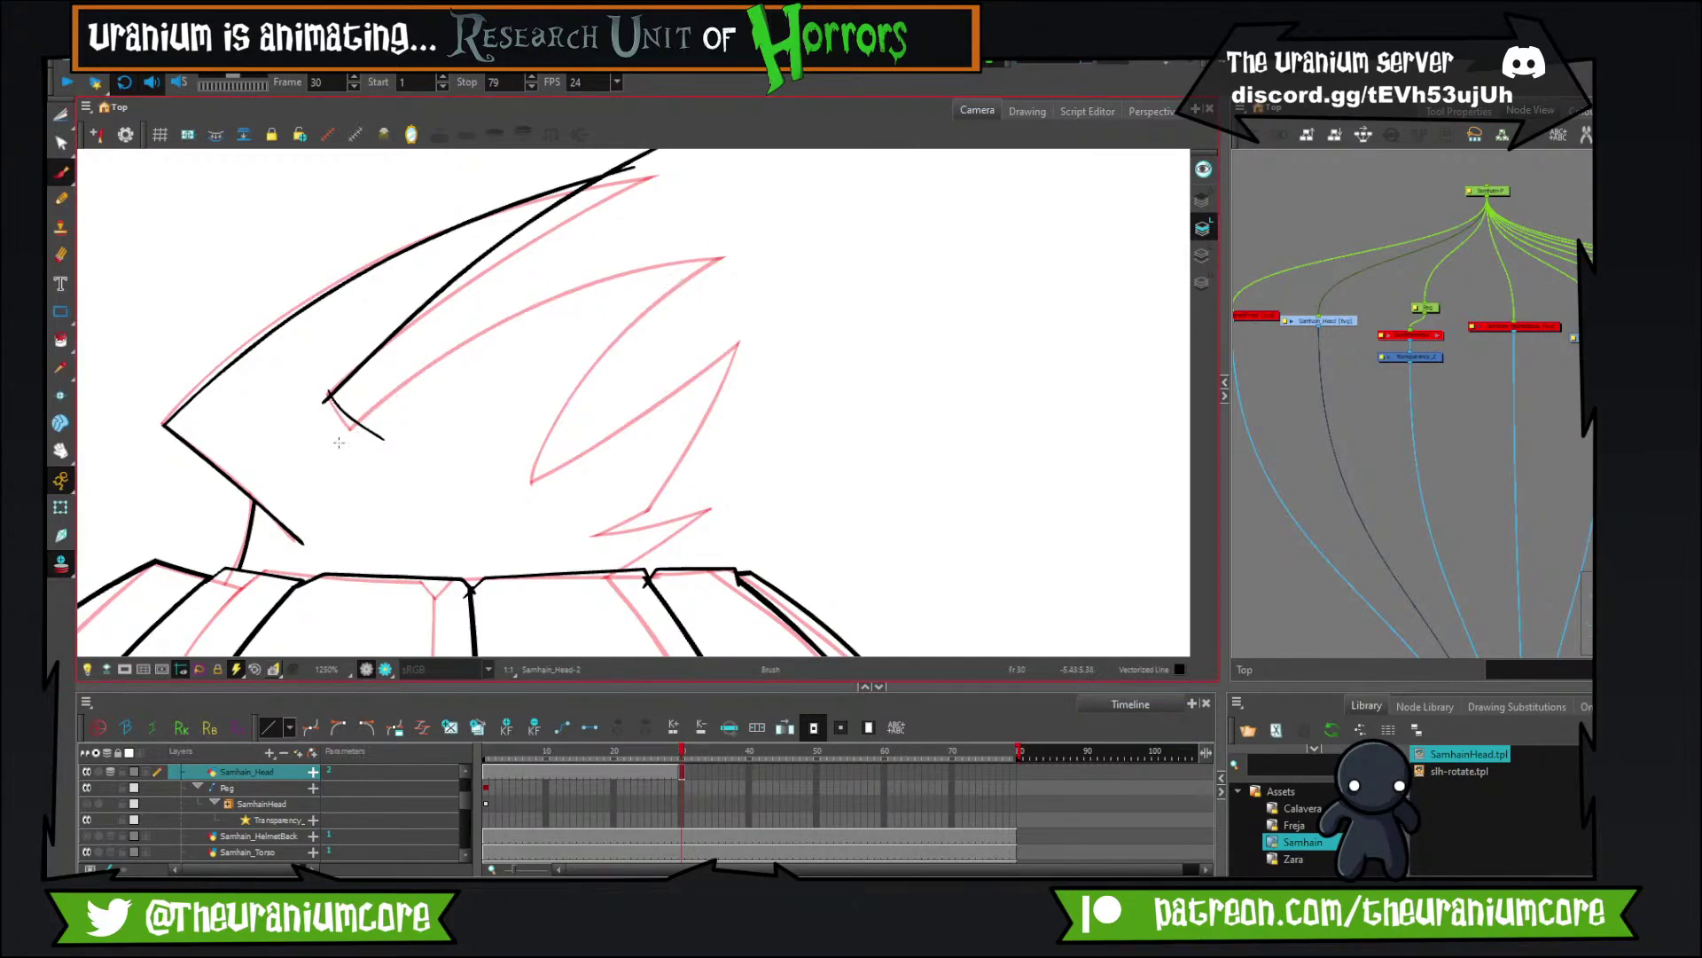
mouse_move(340, 443)
left_mouse_down()
mouse_move(702, 246)
mouse_move(532, 497)
left_mouse_up()
key("ctrl+z")
mouse_move(705, 230)
left_mouse_down()
mouse_move(507, 511)
mouse_move(749, 311)
mouse_move(636, 534)
left_mouse_up()
key("ctrl+z")
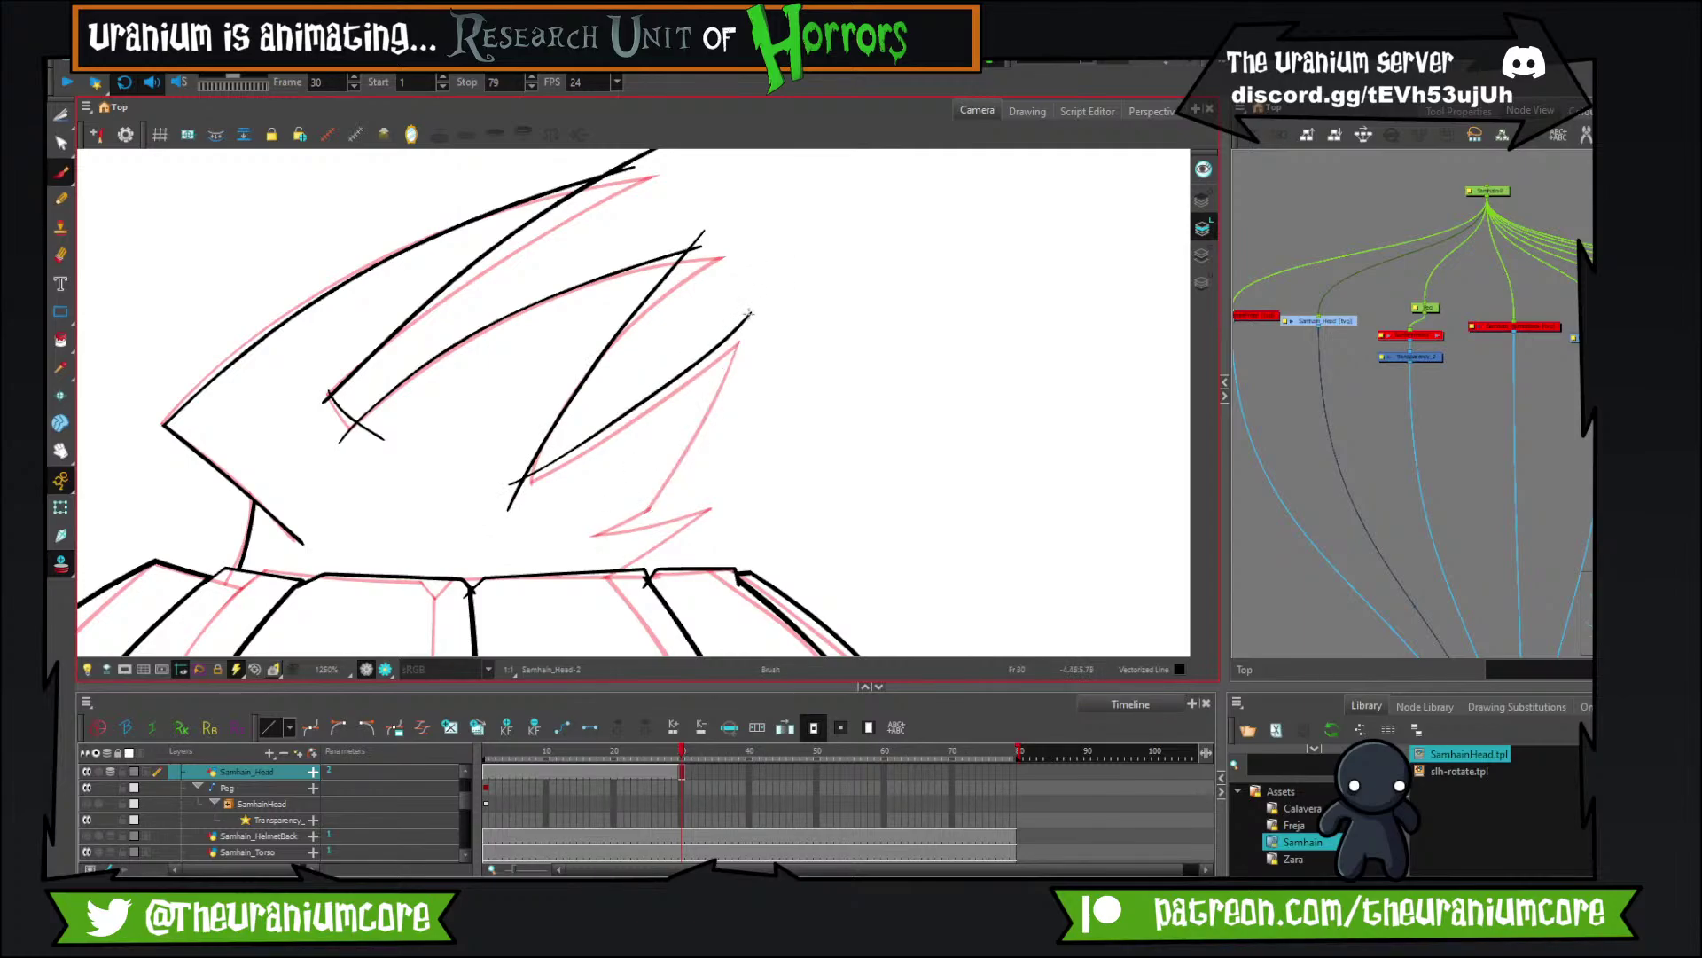
mouse_move(749, 311)
left_mouse_down()
mouse_move(619, 536)
mouse_move(687, 467)
left_mouse_up()
key("ctrl+z")
left_click_drag(589, 548, 683, 472)
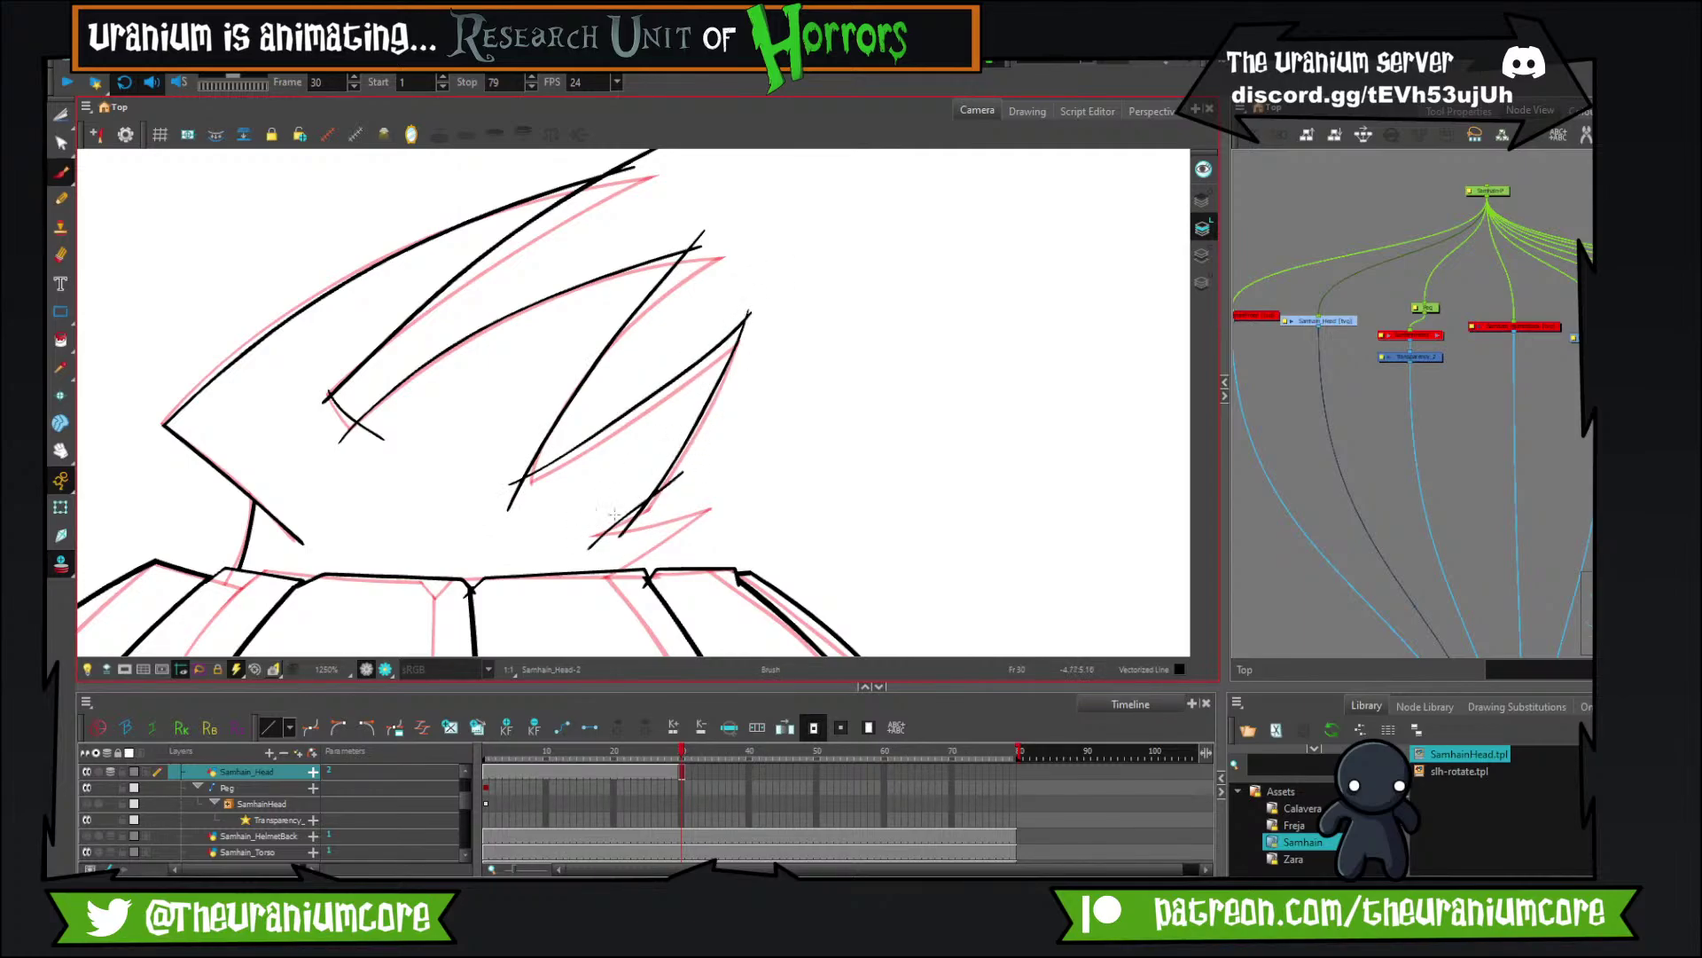
Trim the overlapping line ends at the slot corners and at the tip of the tuft's first spike.
left_click(60, 113)
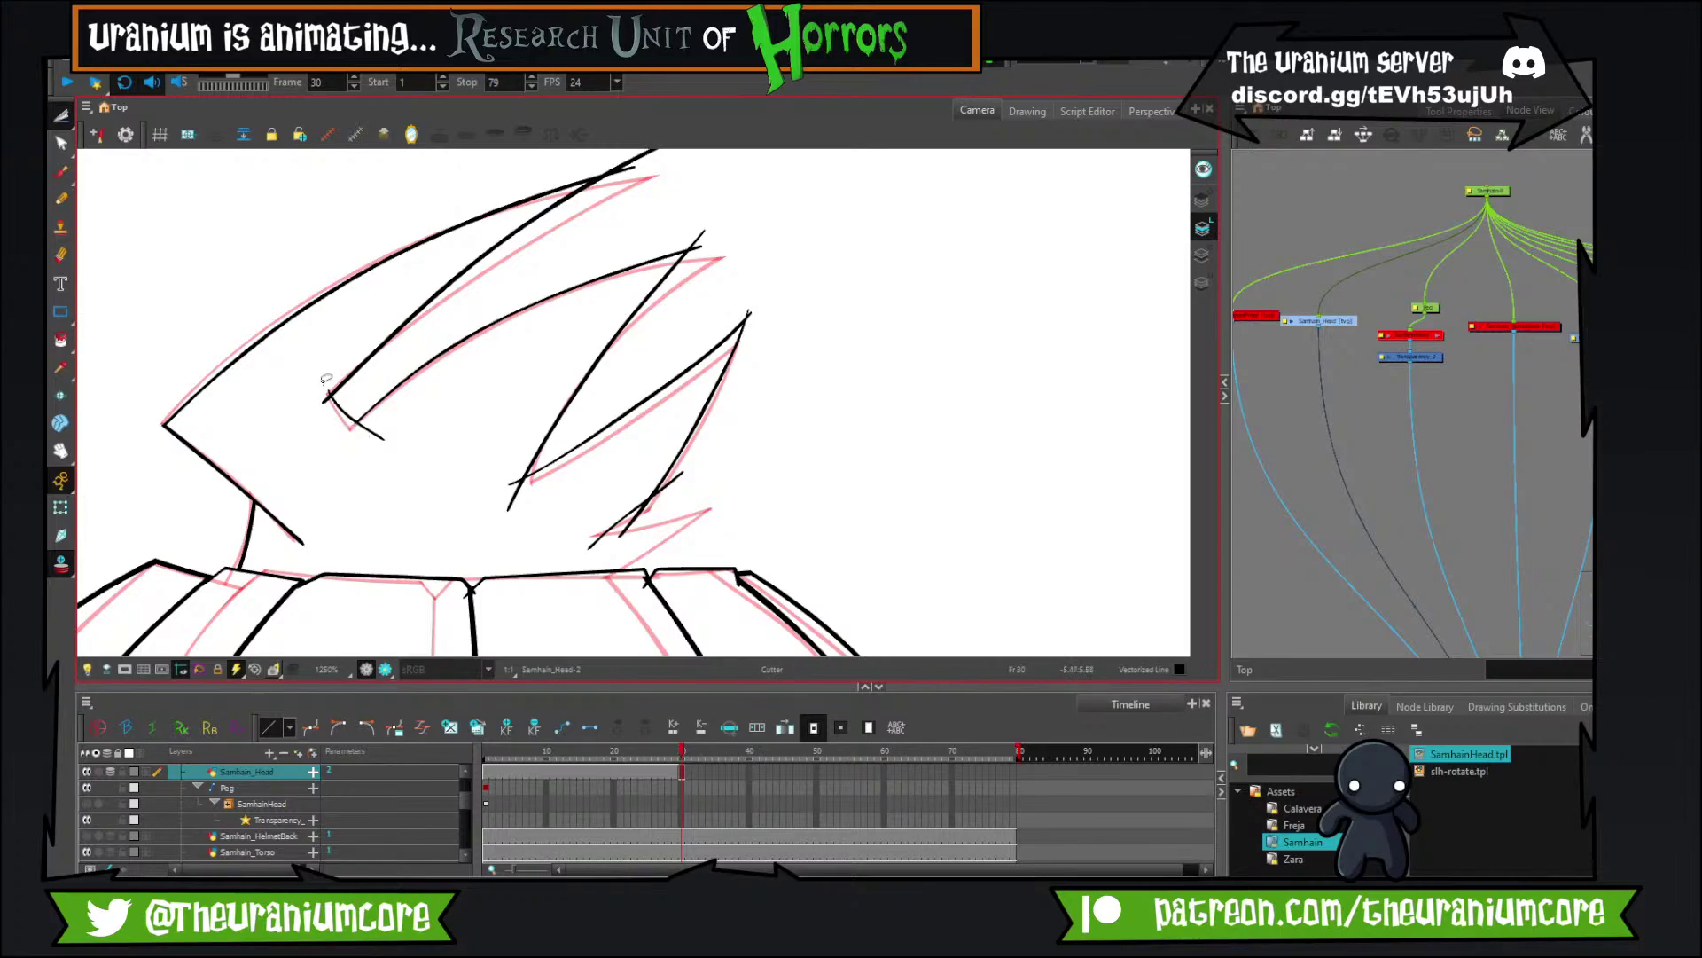
left_click_drag(326, 382, 371, 427)
key("ctrl+z")
left_click_drag(486, 271, 442, 370)
mouse_move(587, 244)
left_mouse_down()
mouse_move(557, 316)
mouse_move(631, 214)
left_mouse_up()
key("ctrl+z")
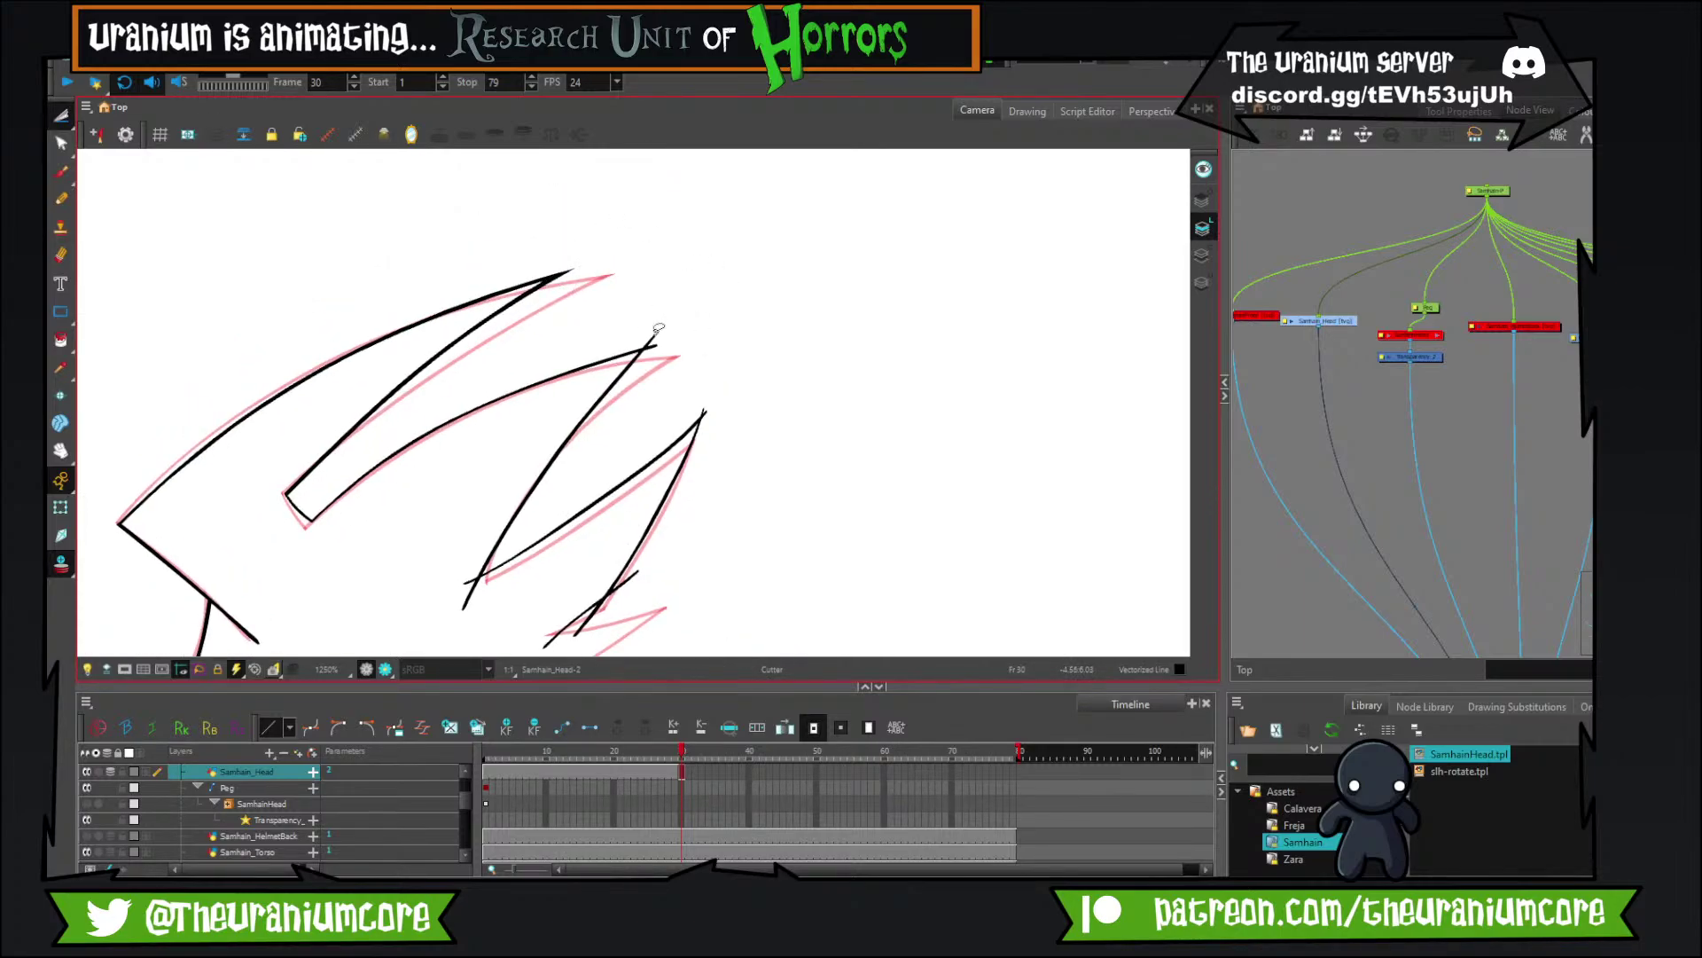
Trim the overlapping line ends at the second and third spike tips and in the valley between them.
mouse_move(657, 331)
left_mouse_down()
mouse_move(660, 376)
mouse_move(672, 273)
left_mouse_up()
mouse_move(482, 434)
left_mouse_down()
mouse_move(495, 482)
mouse_move(521, 425)
left_mouse_up()
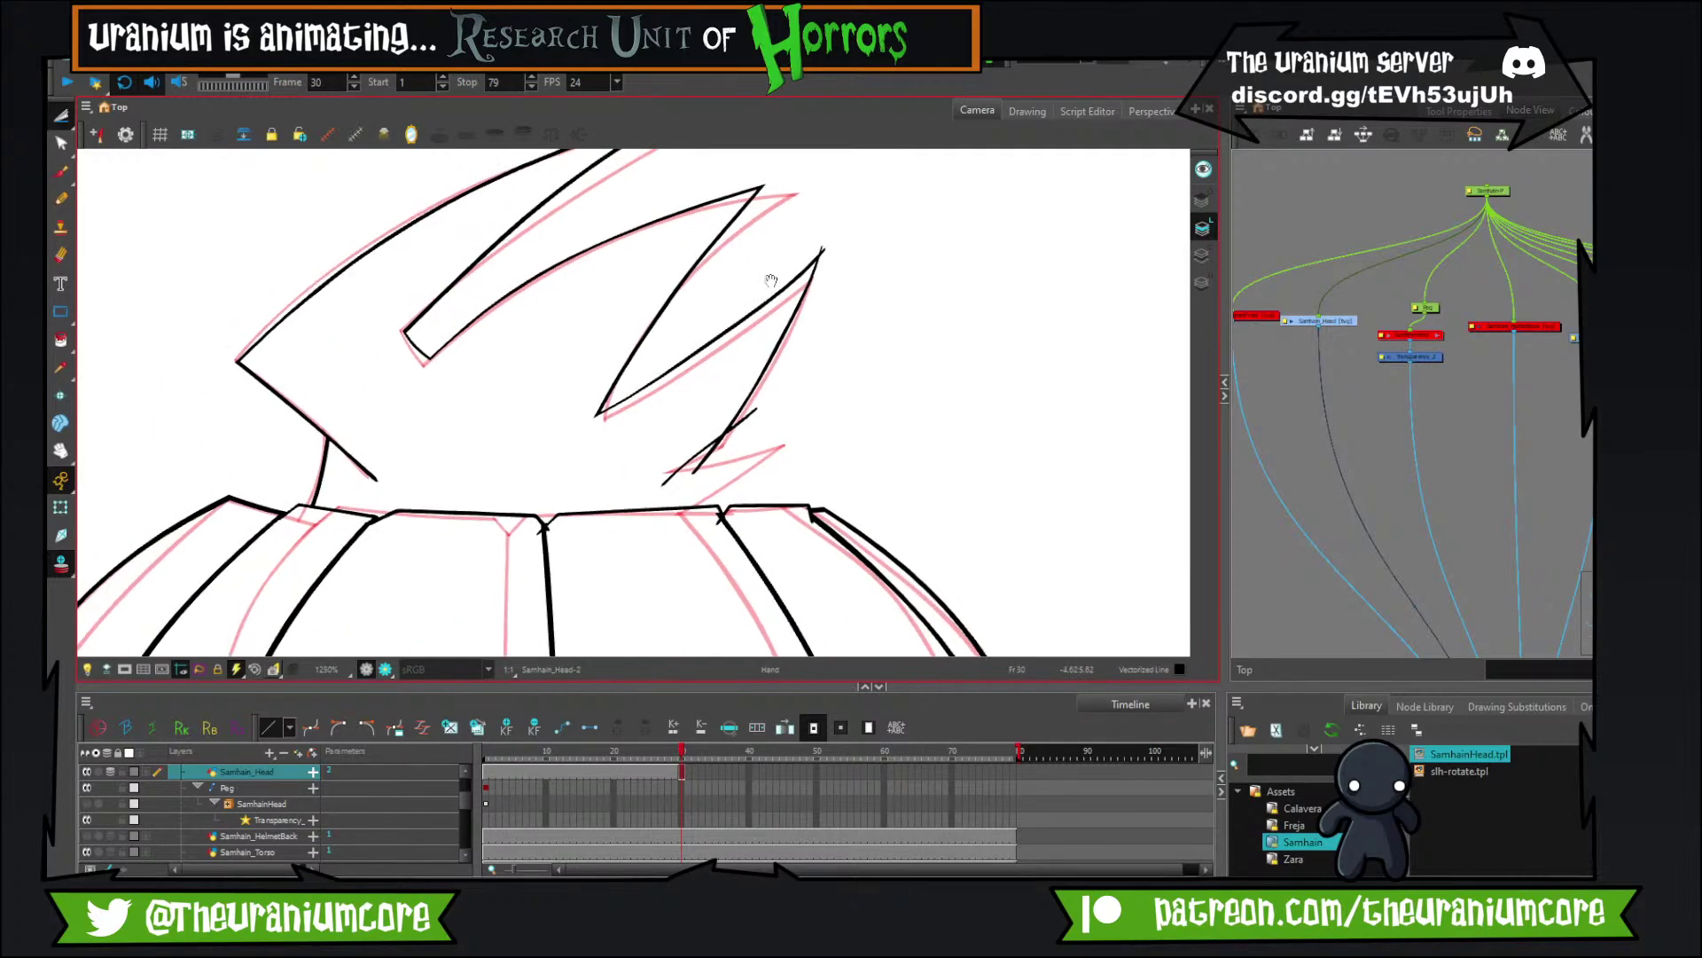
left_click_drag(772, 280, 707, 341)
scroll(766, 306, "up", 3)
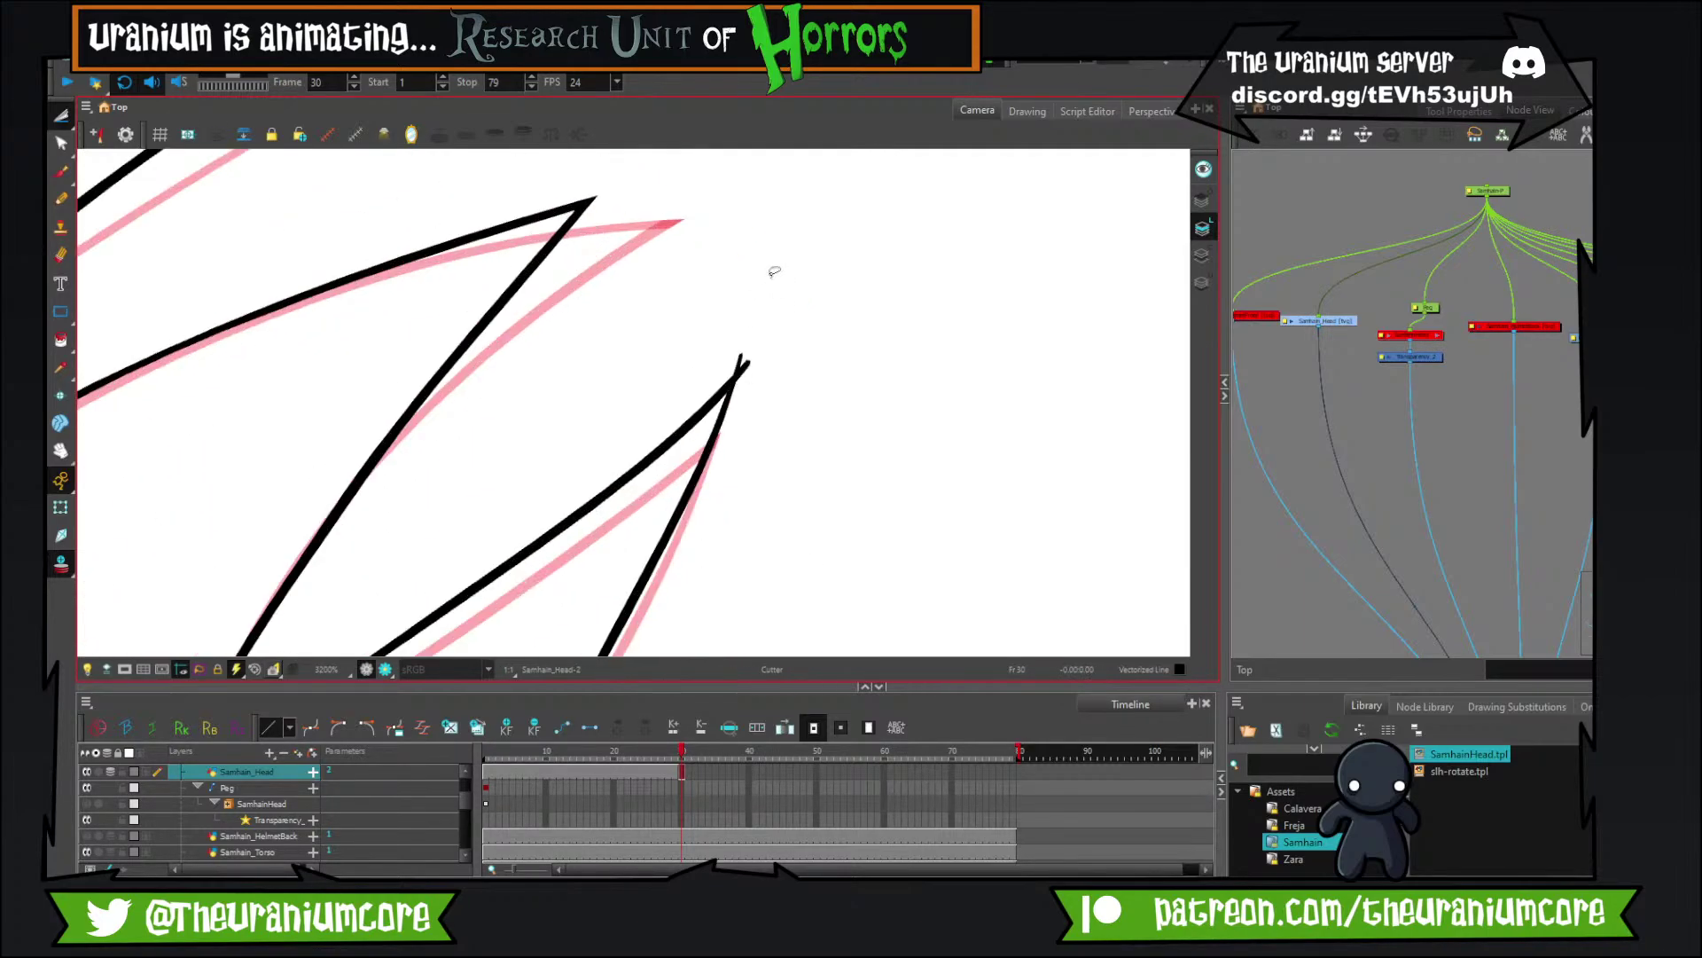
left_click(737, 357)
left_click_drag(748, 441, 831, 237)
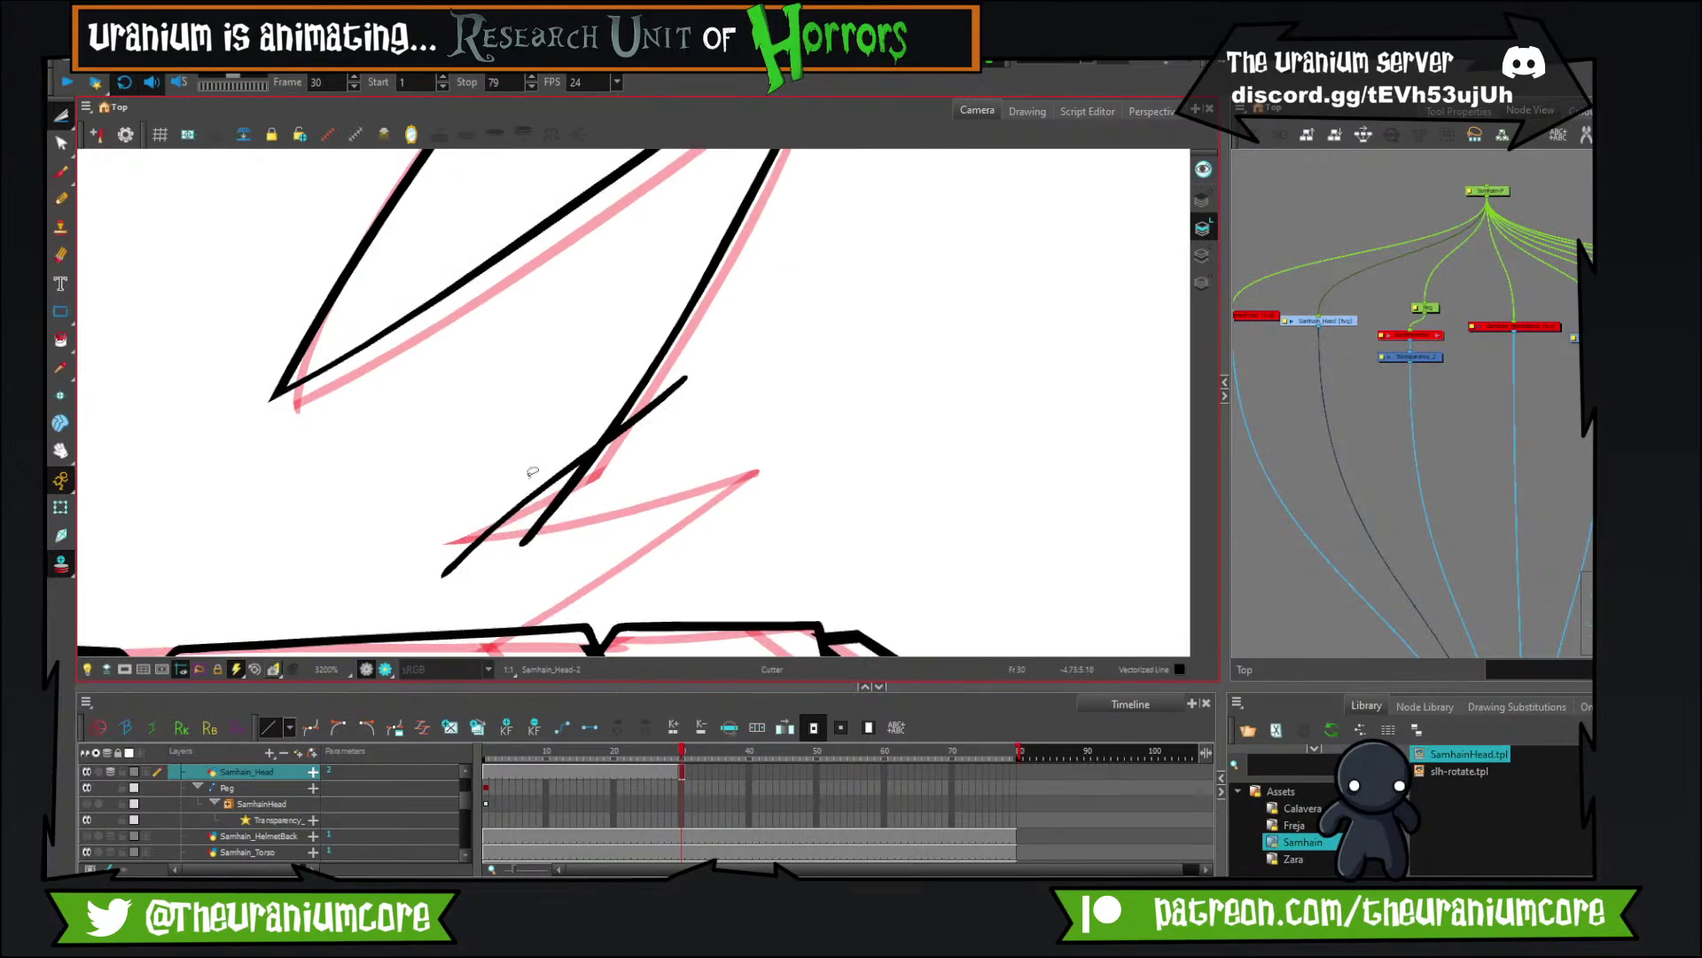
Trim the crossing line ends below the tuft's third spike and ink both edges of the small lowest spike down to the head.
left_click(538, 514)
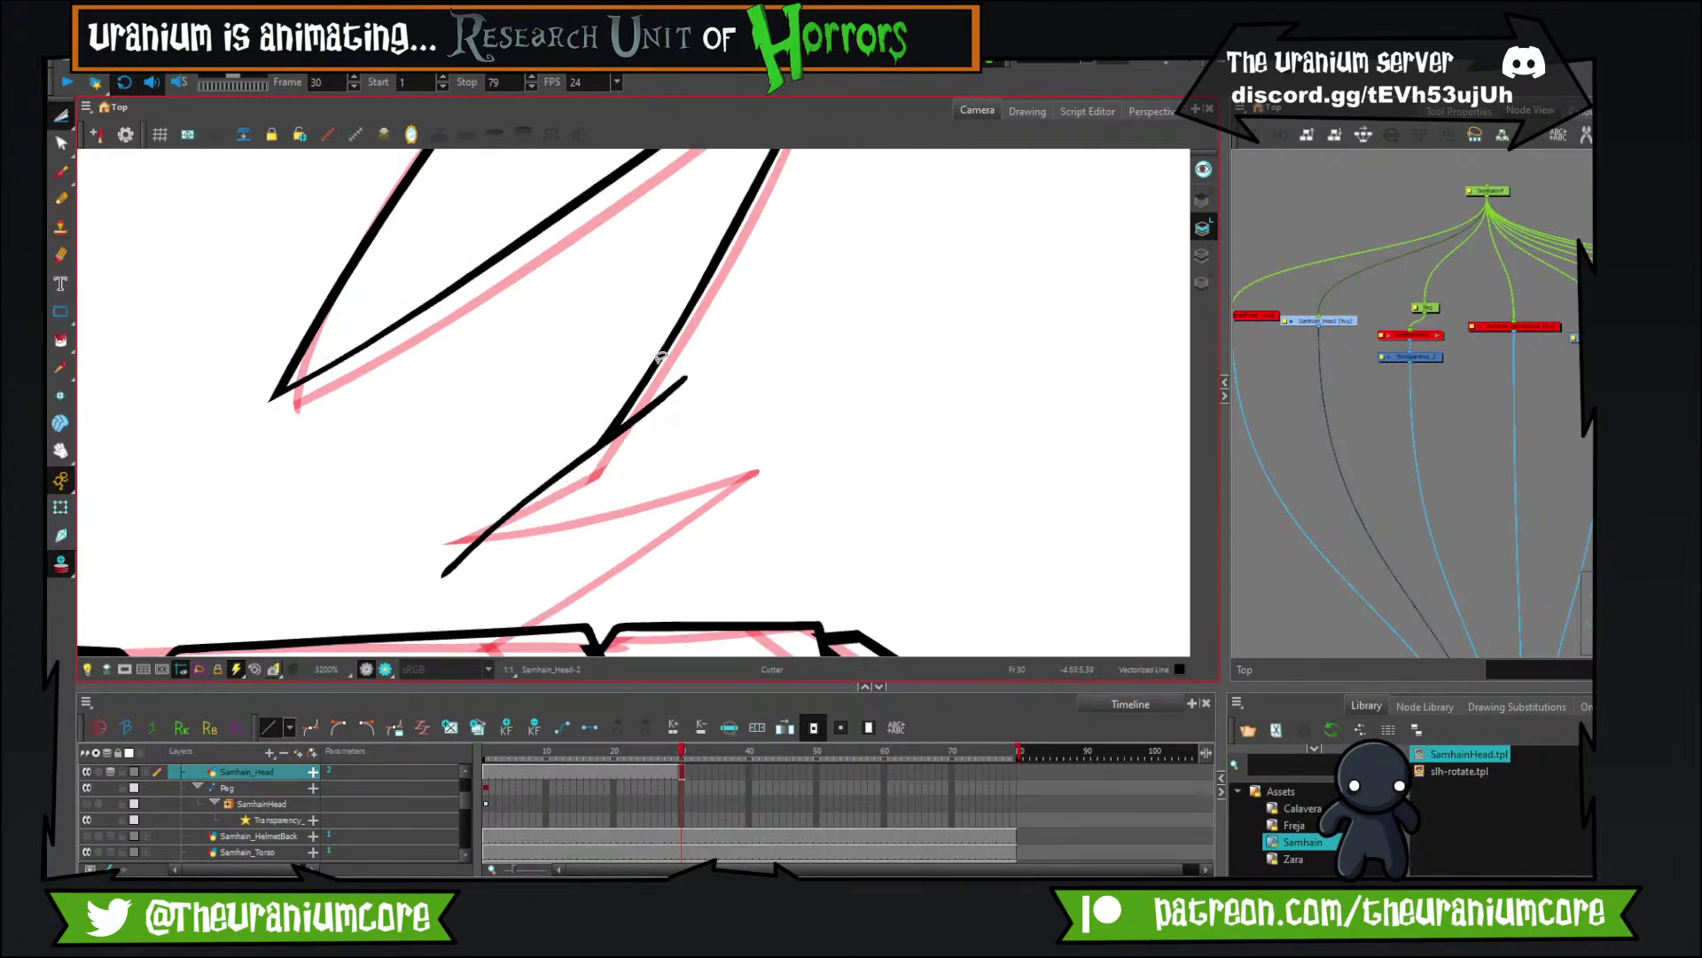
left_click_drag(704, 348, 651, 412)
left_click(62, 171)
left_click_drag(498, 439, 471, 392)
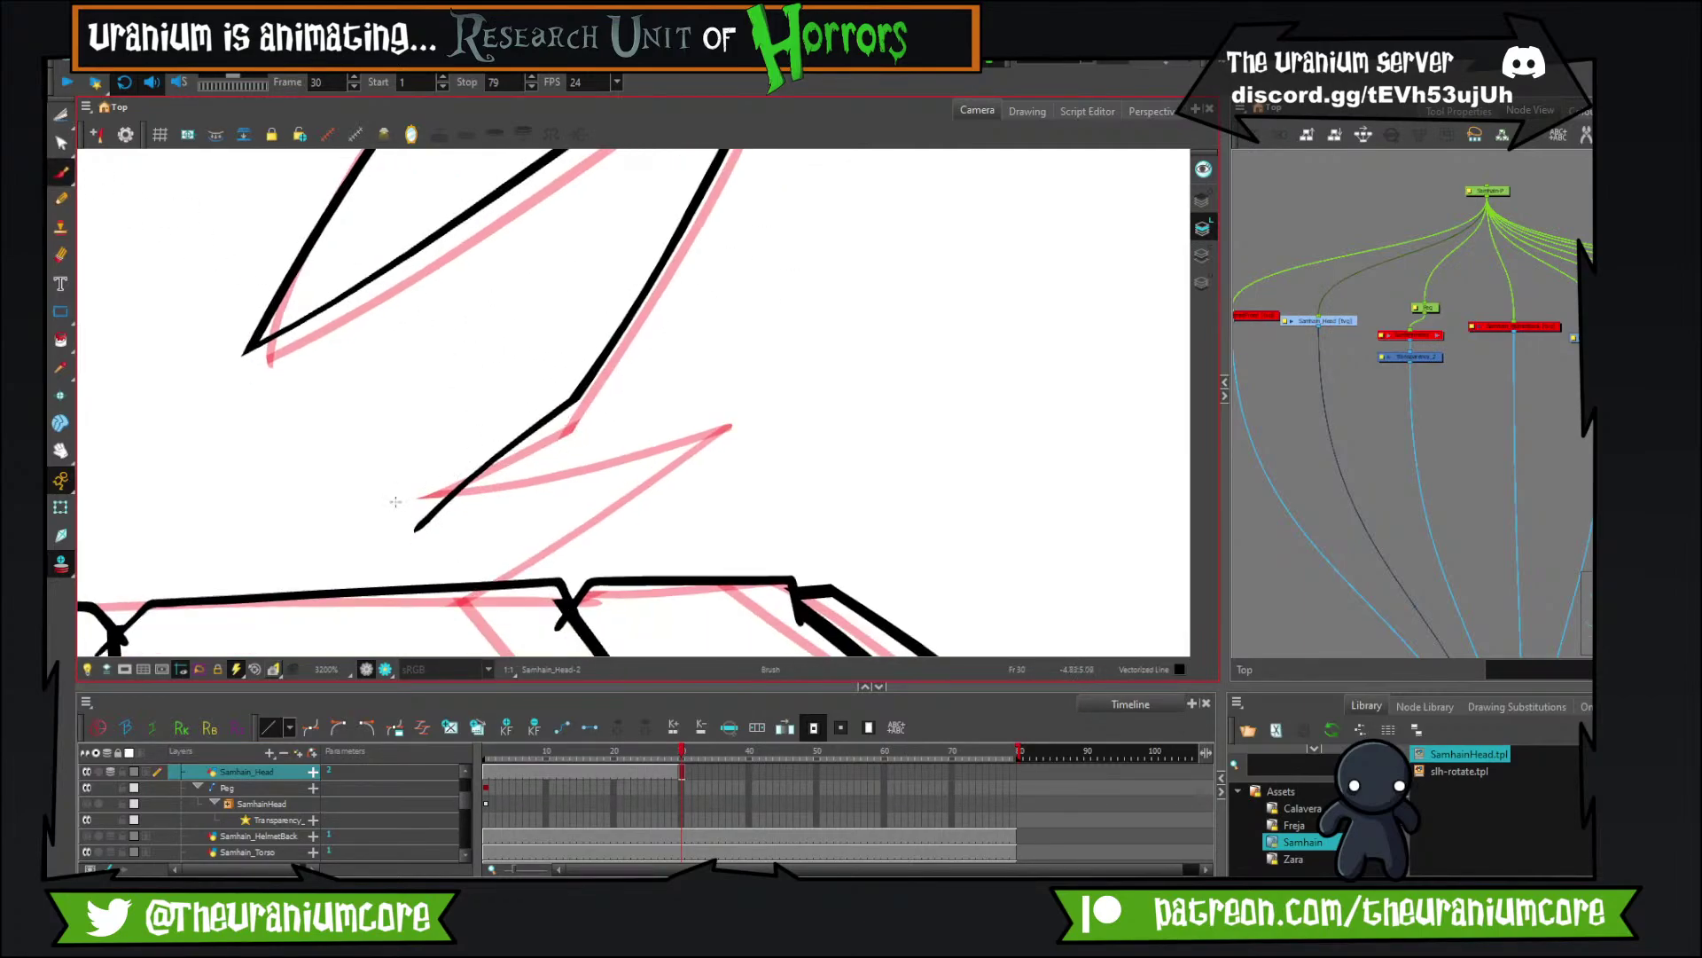
mouse_move(409, 506)
left_mouse_down()
mouse_move(723, 428)
mouse_move(618, 430)
left_mouse_up()
key("ctrl+z")
key("ctrl+z")
mouse_move(414, 490)
left_mouse_down()
mouse_move(700, 397)
mouse_move(491, 615)
left_mouse_up()
left_click_drag(541, 514, 664, 482)
key("ctrl+z")
left_click_drag(820, 347, 567, 624)
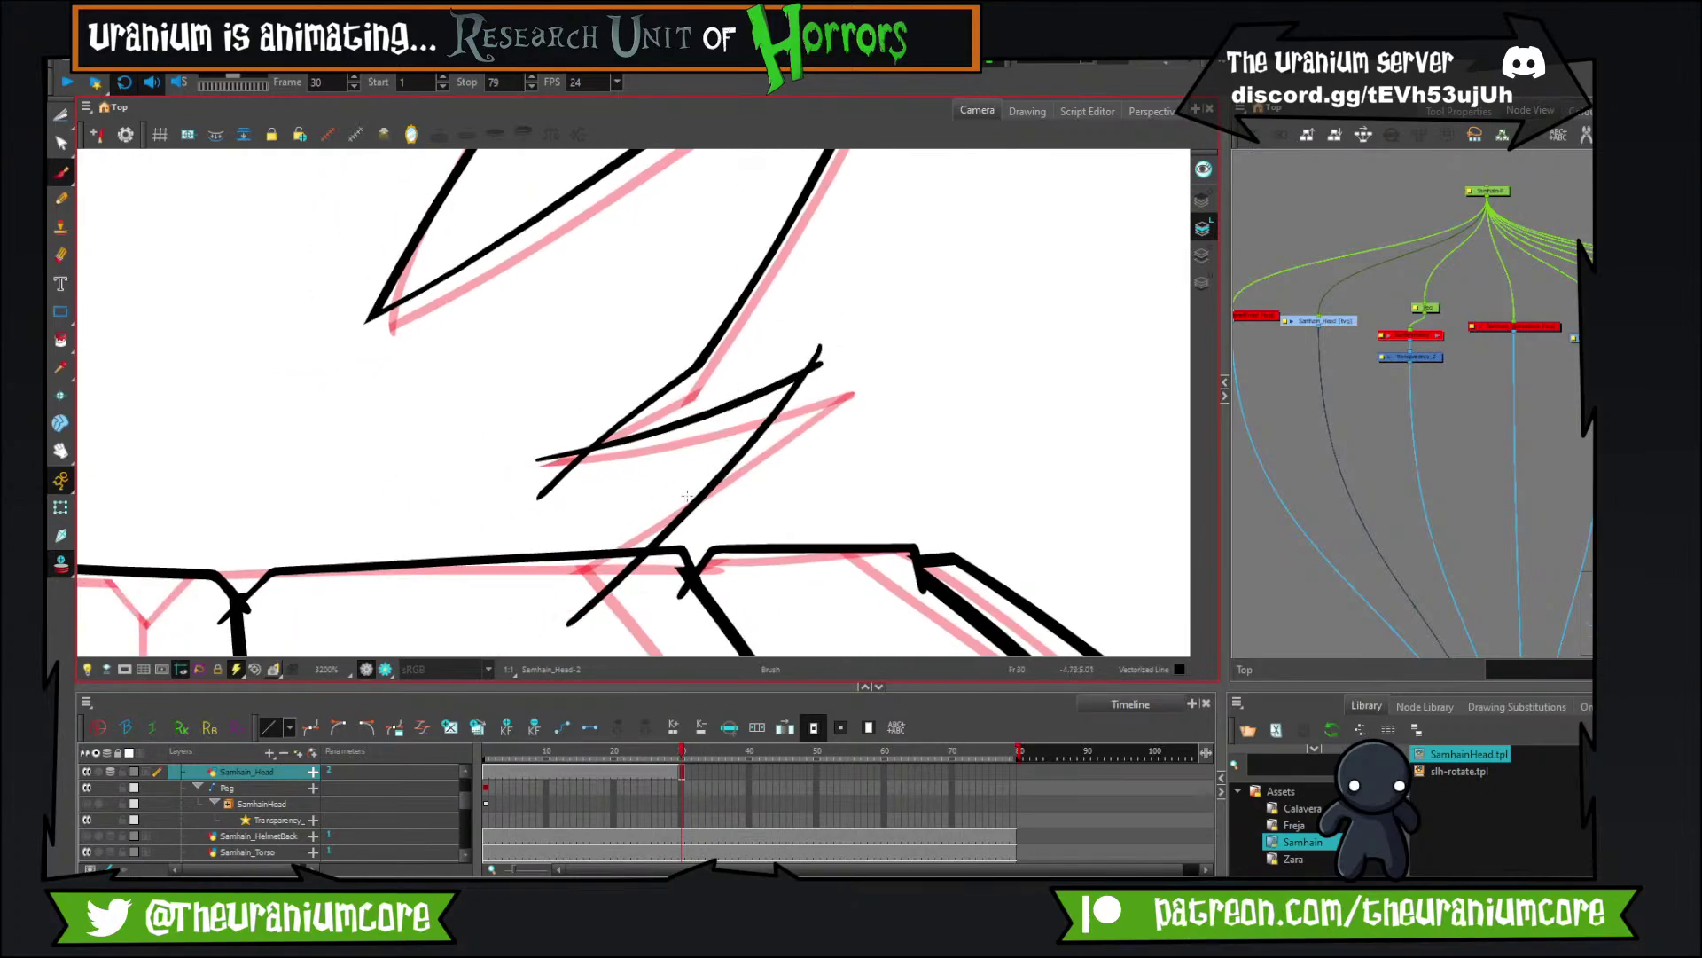
key("ctrl+z")
left_click_drag(830, 347, 596, 595)
Trim the overlapping line ends at the lowest spike's tips and base and at the rib notches along the head's top edge.
left_click(61, 116)
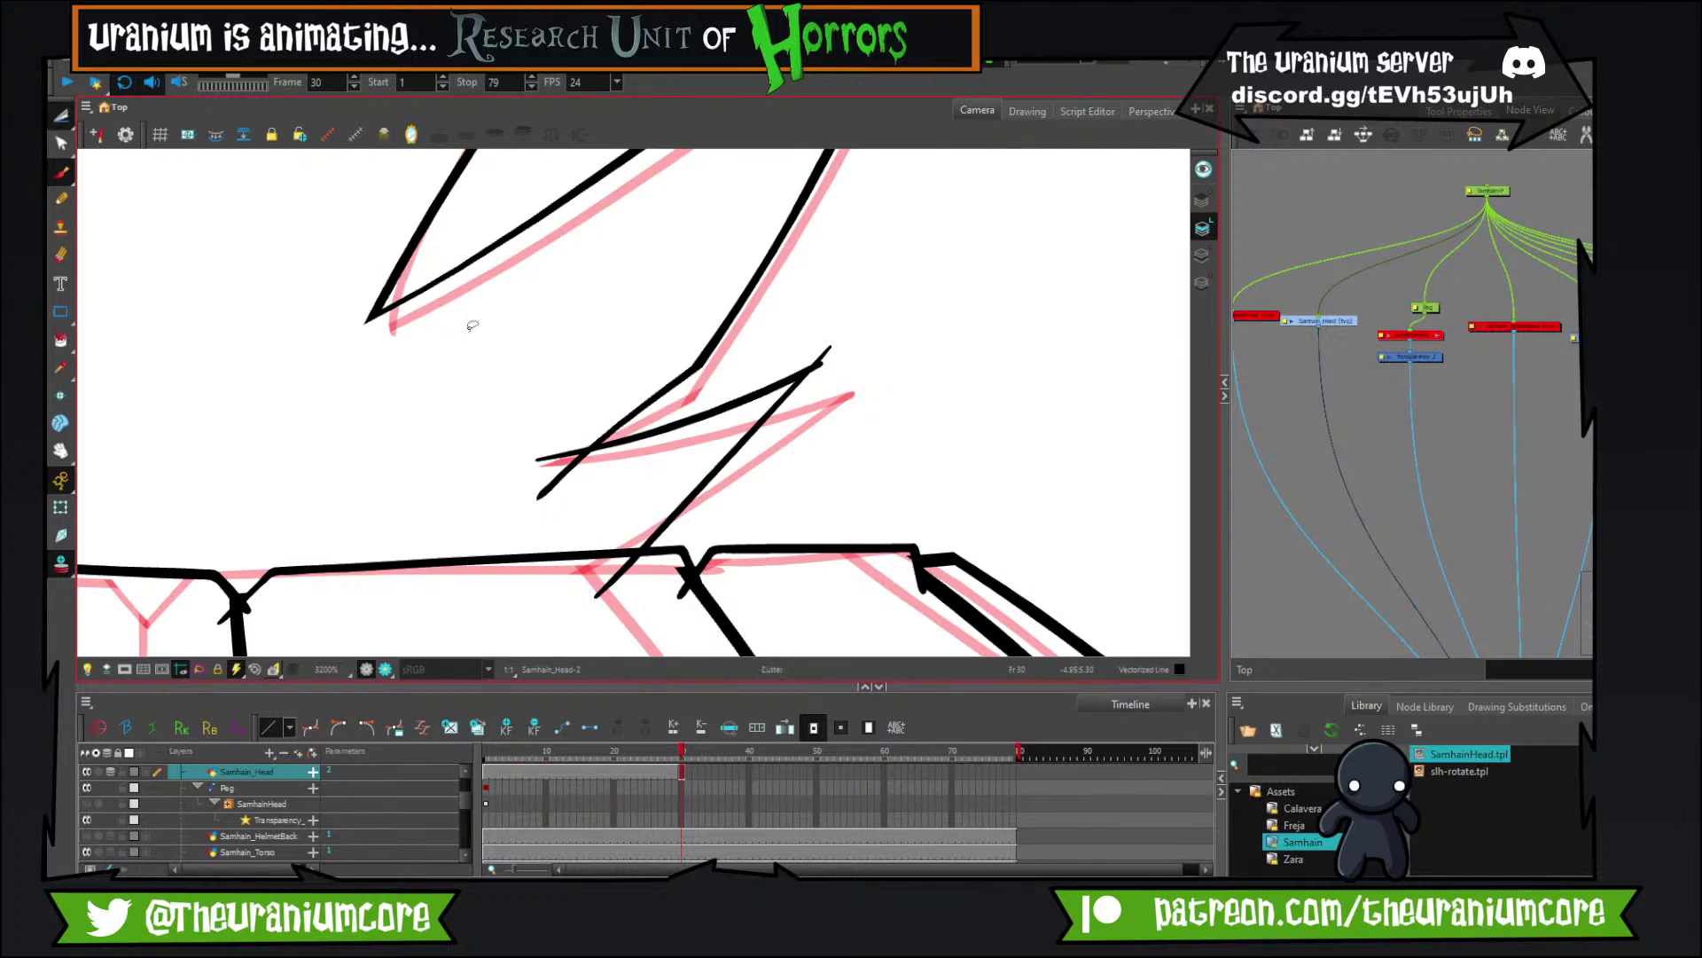
left_click_drag(539, 424, 600, 503)
mouse_move(829, 392)
left_mouse_down()
mouse_move(828, 331)
mouse_move(809, 410)
left_mouse_up()
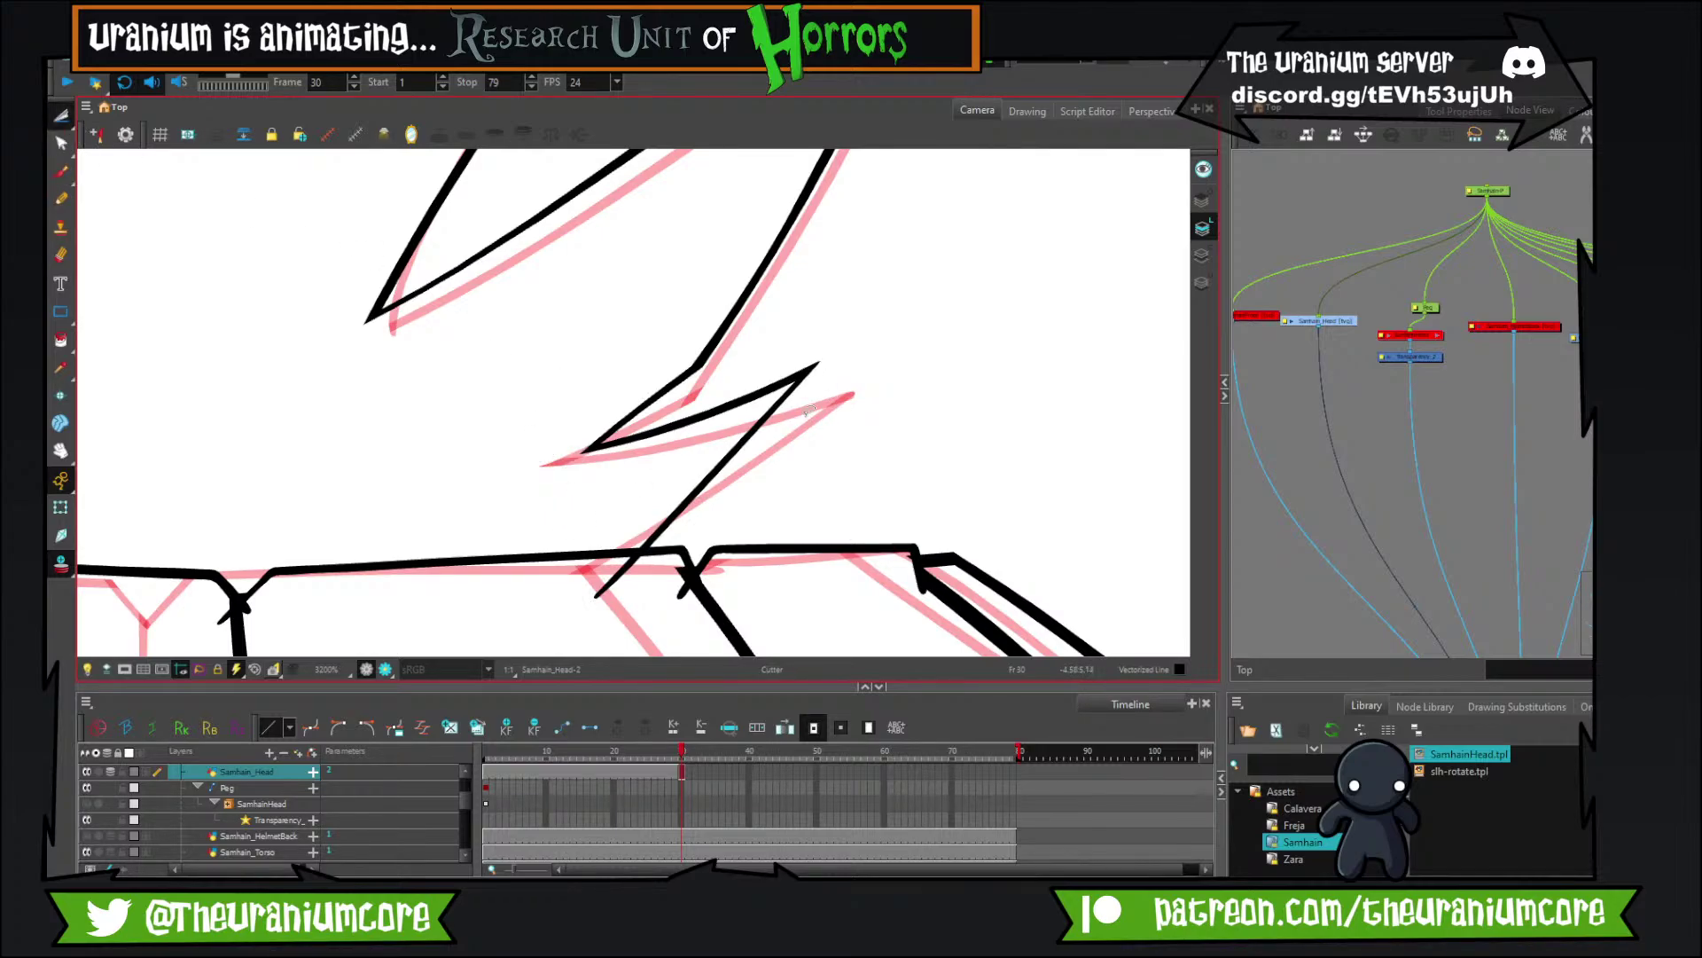
left_click_drag(545, 581, 627, 505)
left_click_drag(683, 559, 692, 607)
left_click_drag(393, 552, 589, 390)
left_click_drag(420, 448, 441, 441)
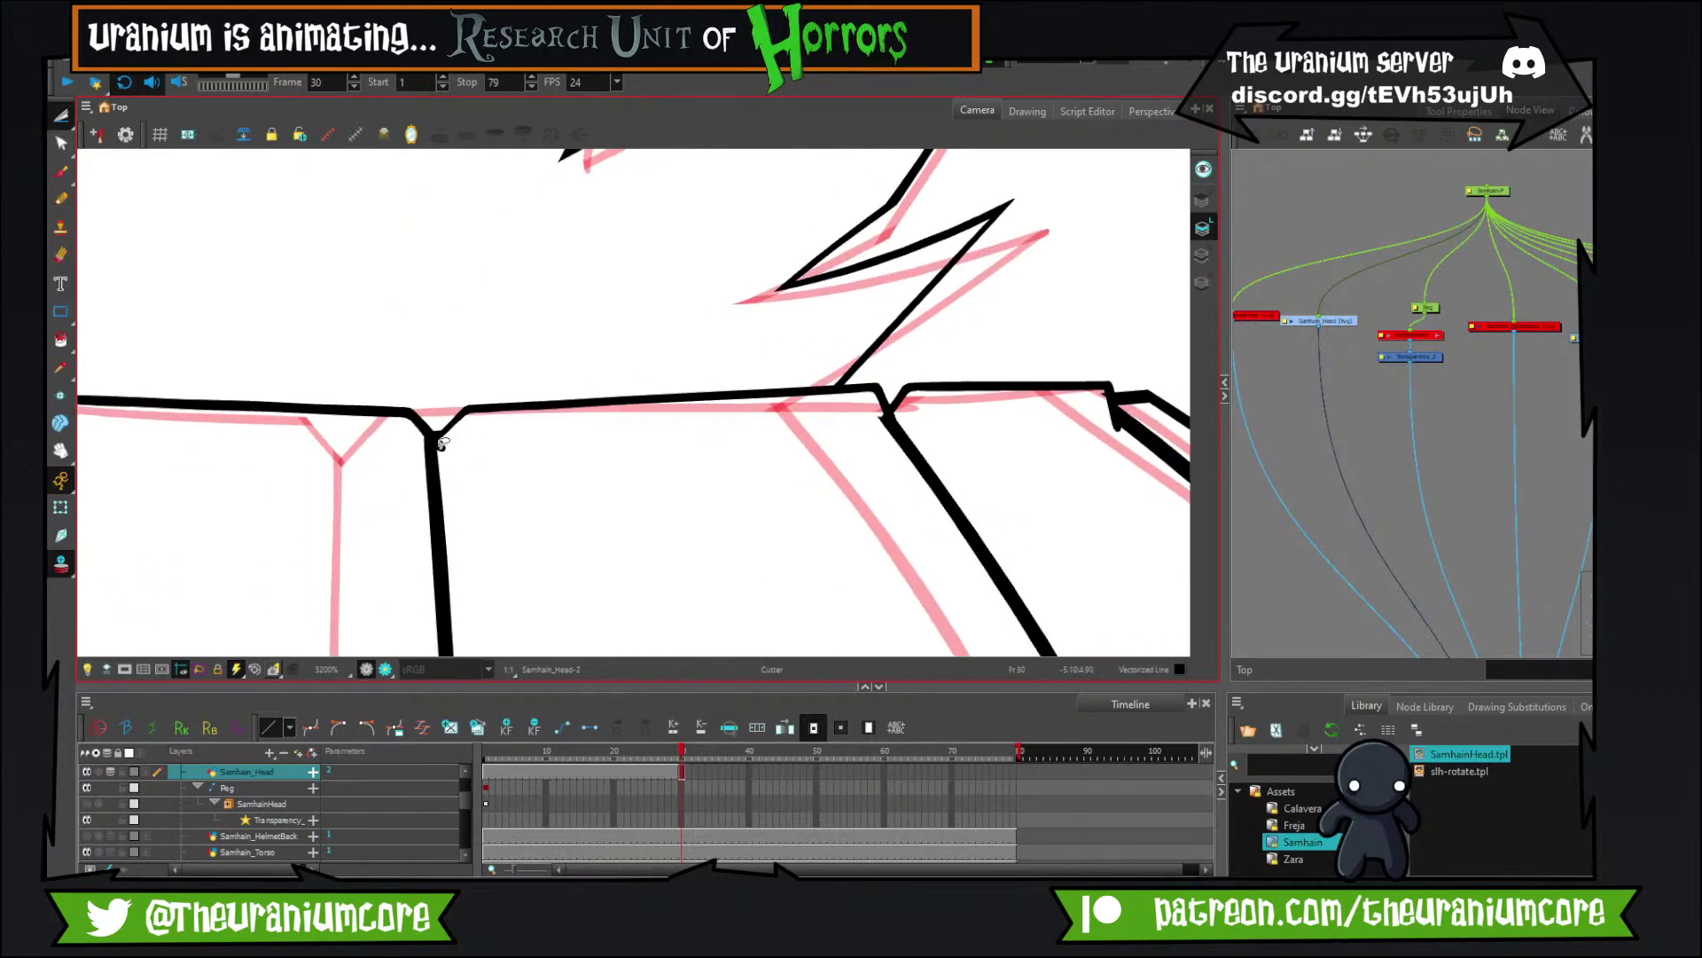
left_click_drag(696, 443, 595, 498)
Turn off onion skinning and compare the head drawings on frames 29 and 30 at full-figure view.
scroll(943, 344, "down", 8)
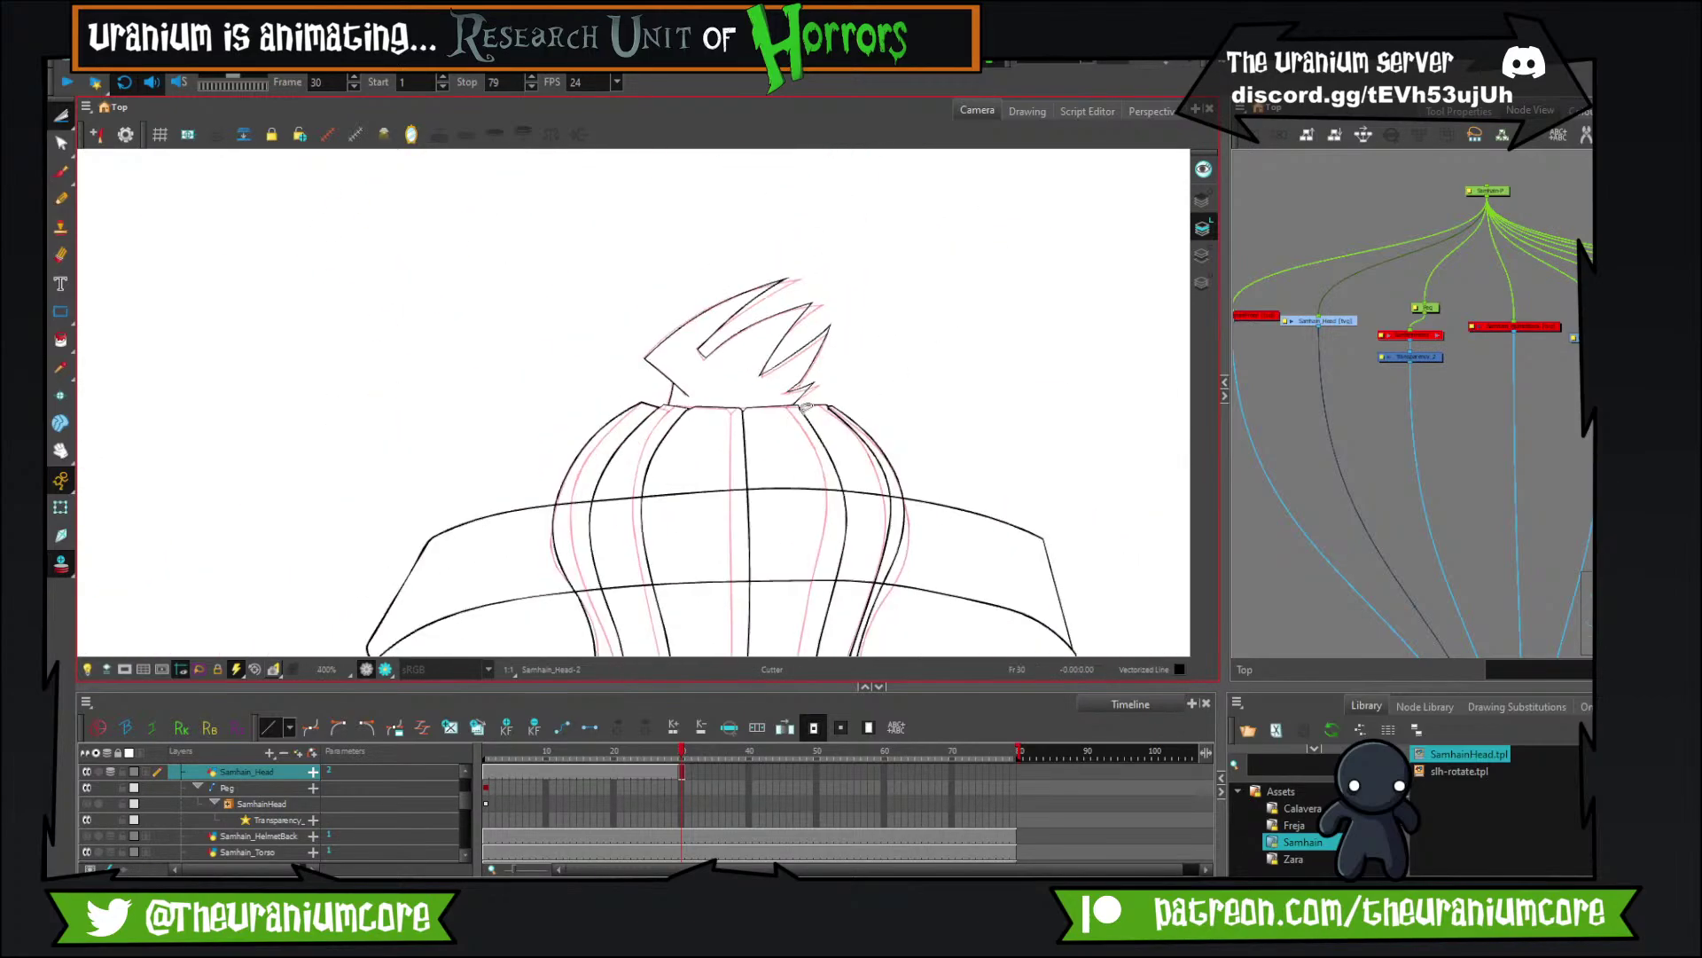
scroll(817, 388, "up", 2)
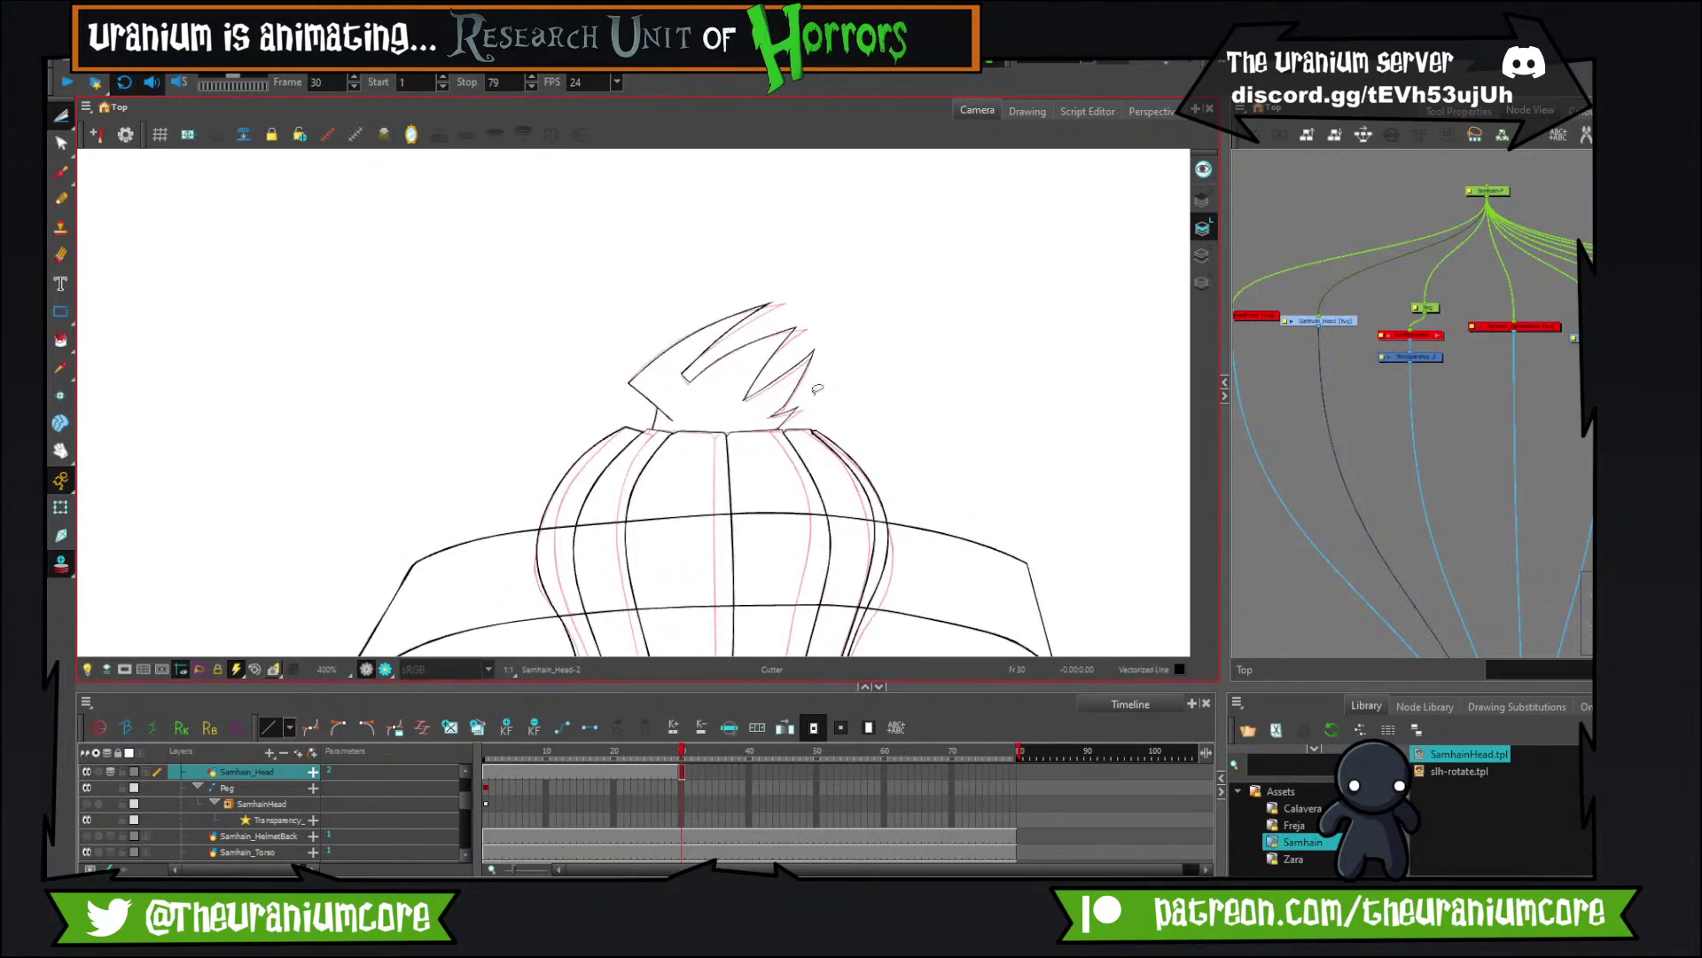
scroll(816, 389, "down", 2)
left_click(60, 564)
scroll(635, 321, "down", 4)
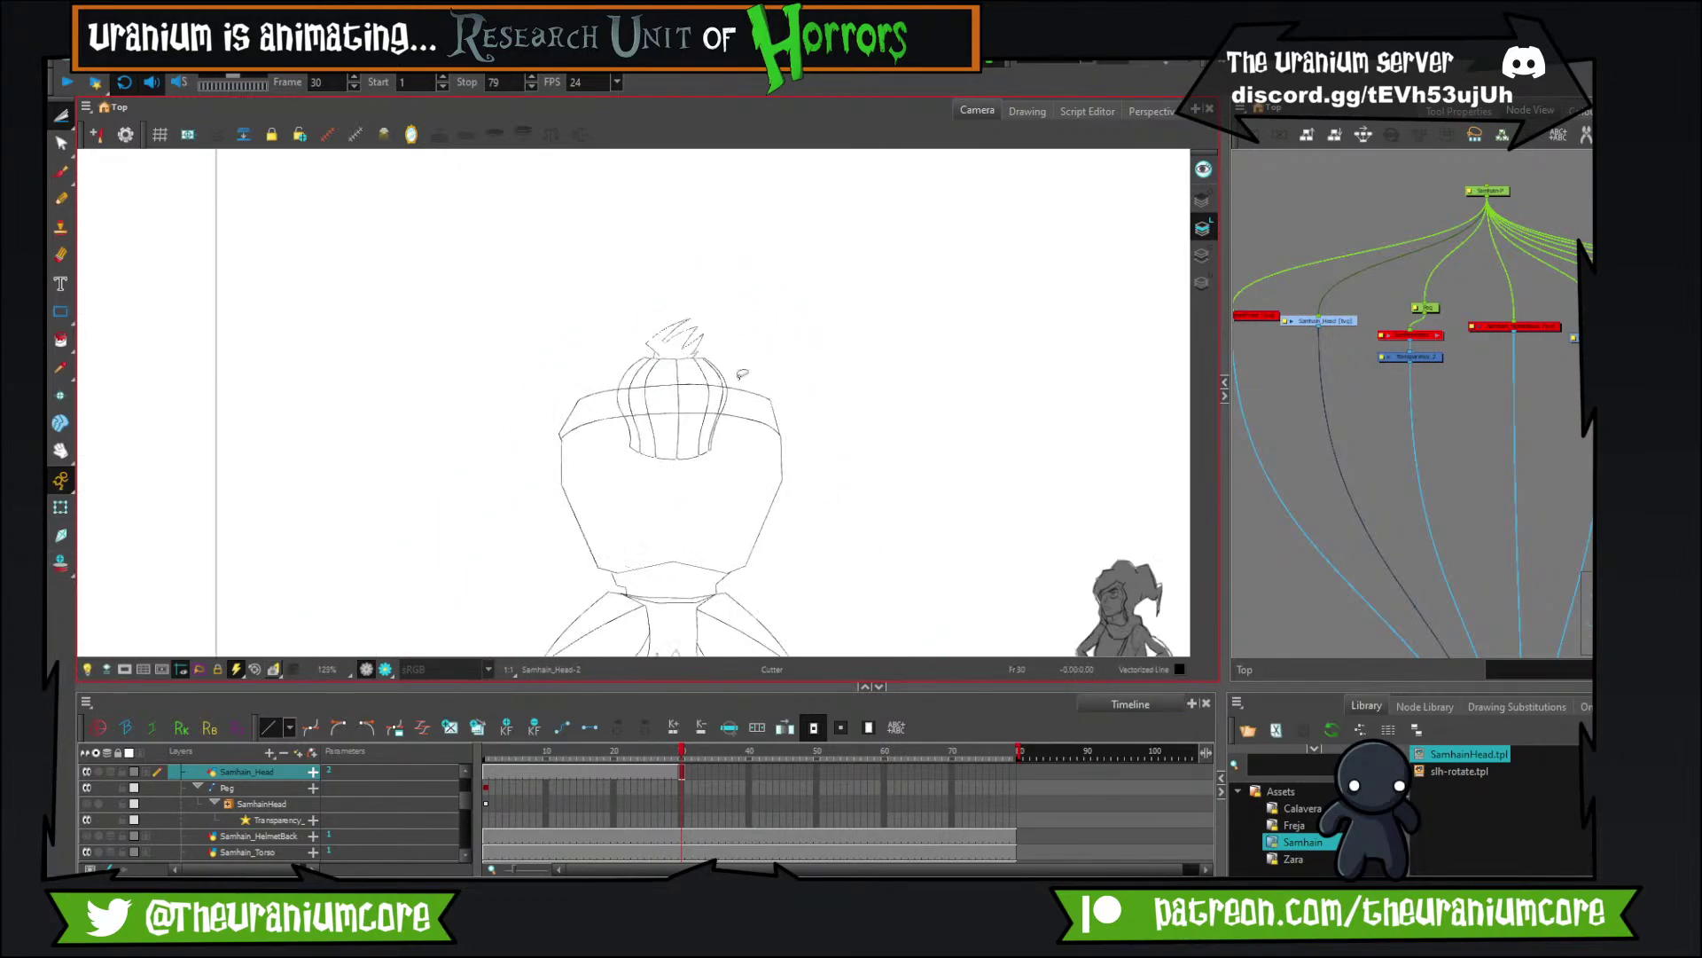
key("comma")
key("period")
key("comma")
key("period")
key("comma")
key("period")
scroll(705, 372, "down", 4)
scroll(707, 403, "up", 5)
Examine the frames after 30 and the layer exposures in the timeline to locate the reference model's next pose change.
key("period")
key("period")
key("period")
key("period")
key("period")
key("period")
key("period")
key("period")
key("period")
key("period")
key("period")
key("period")
key("period")
key("period")
key("period")
key("period")
key("period")
key("period")
key("period")
key("period")
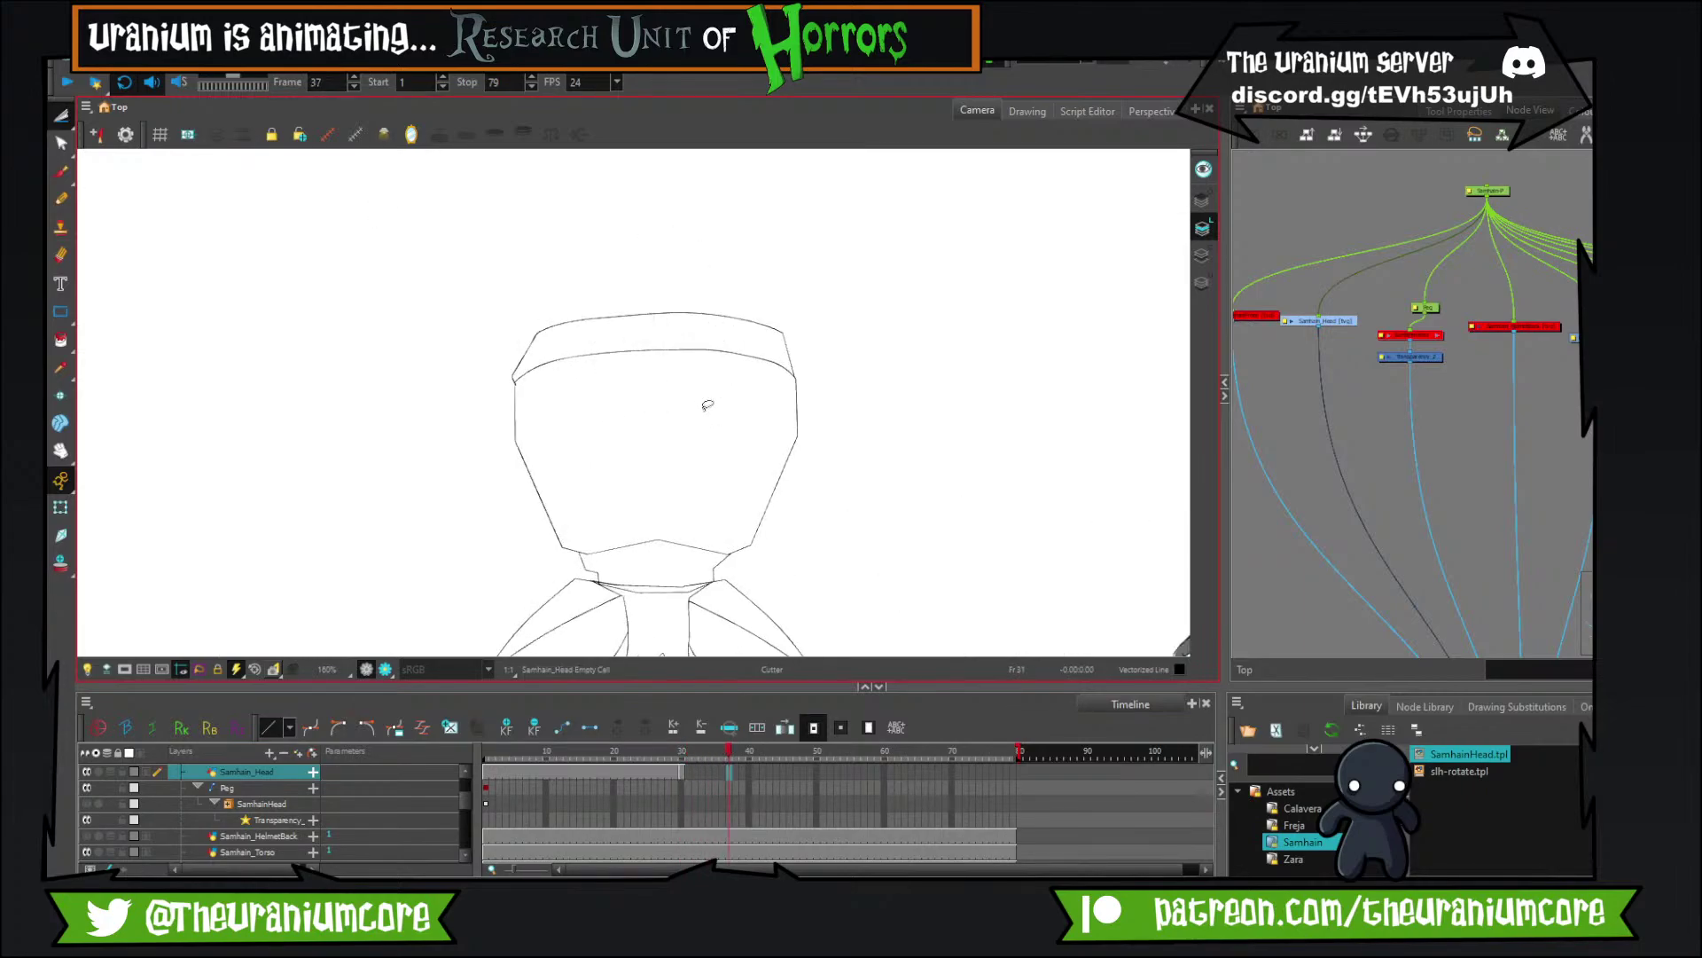
scroll(839, 795, "down", 6)
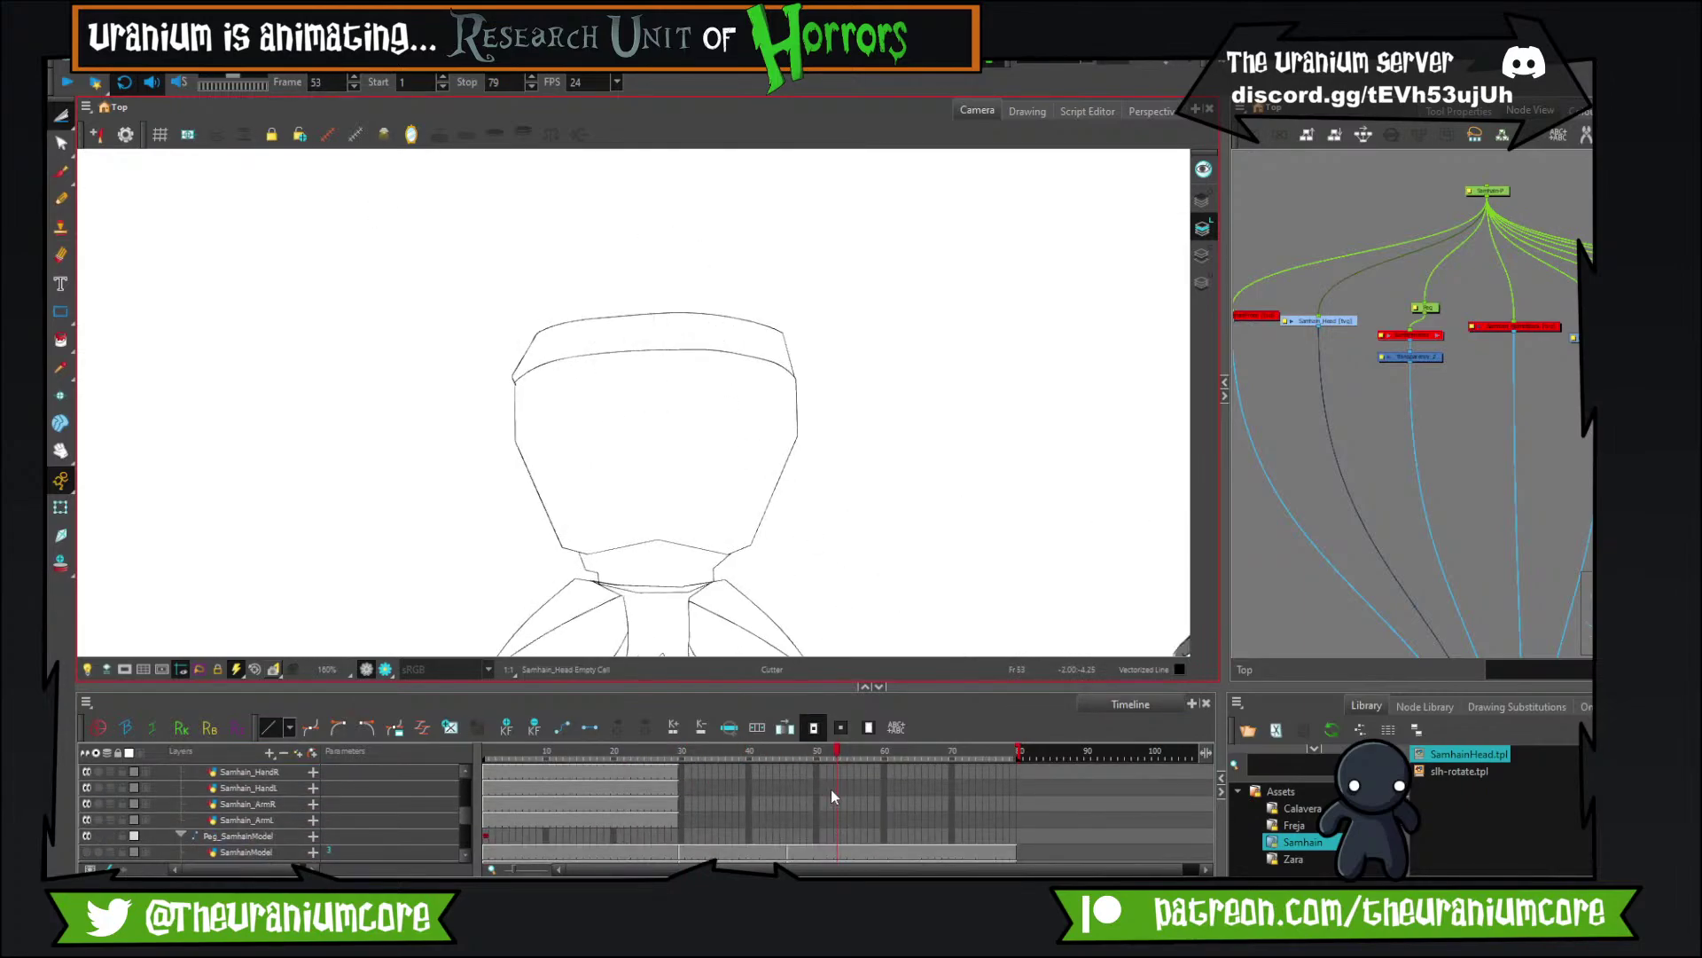
scroll(829, 790, "up", 4)
key("comma")
key("comma")
key("comma")
scroll(802, 798, "down", 4)
scroll(801, 813, "down", 2)
key("comma")
key("comma")
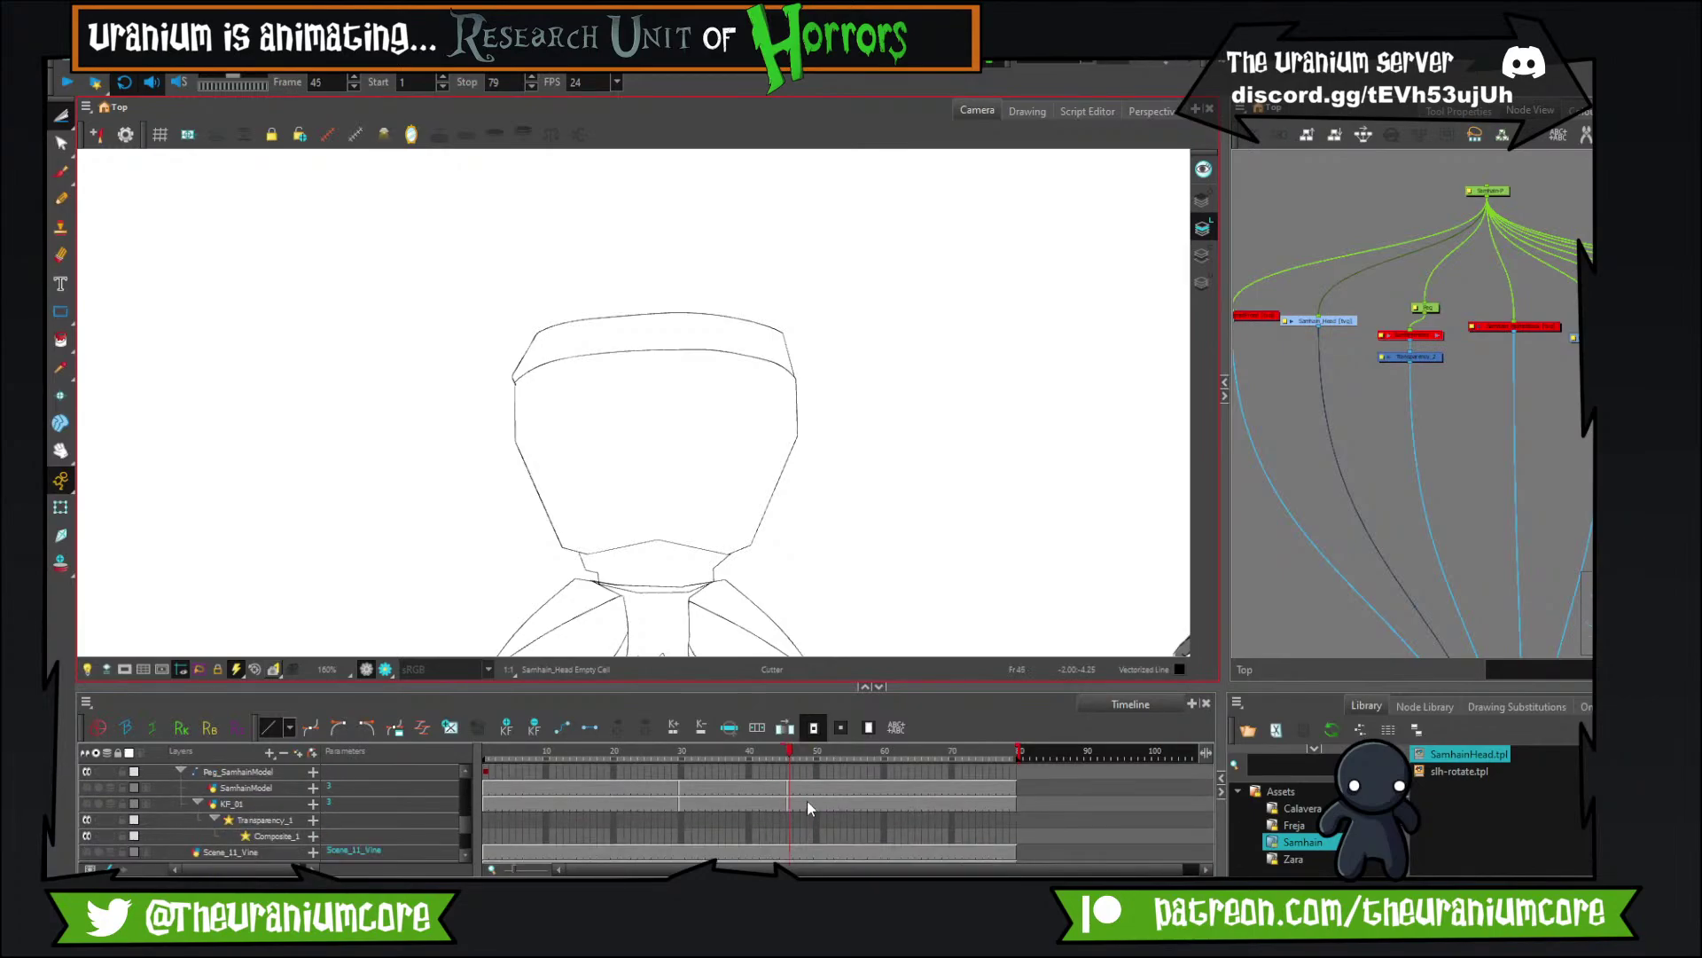
key("period")
scroll(808, 808, "up", 5)
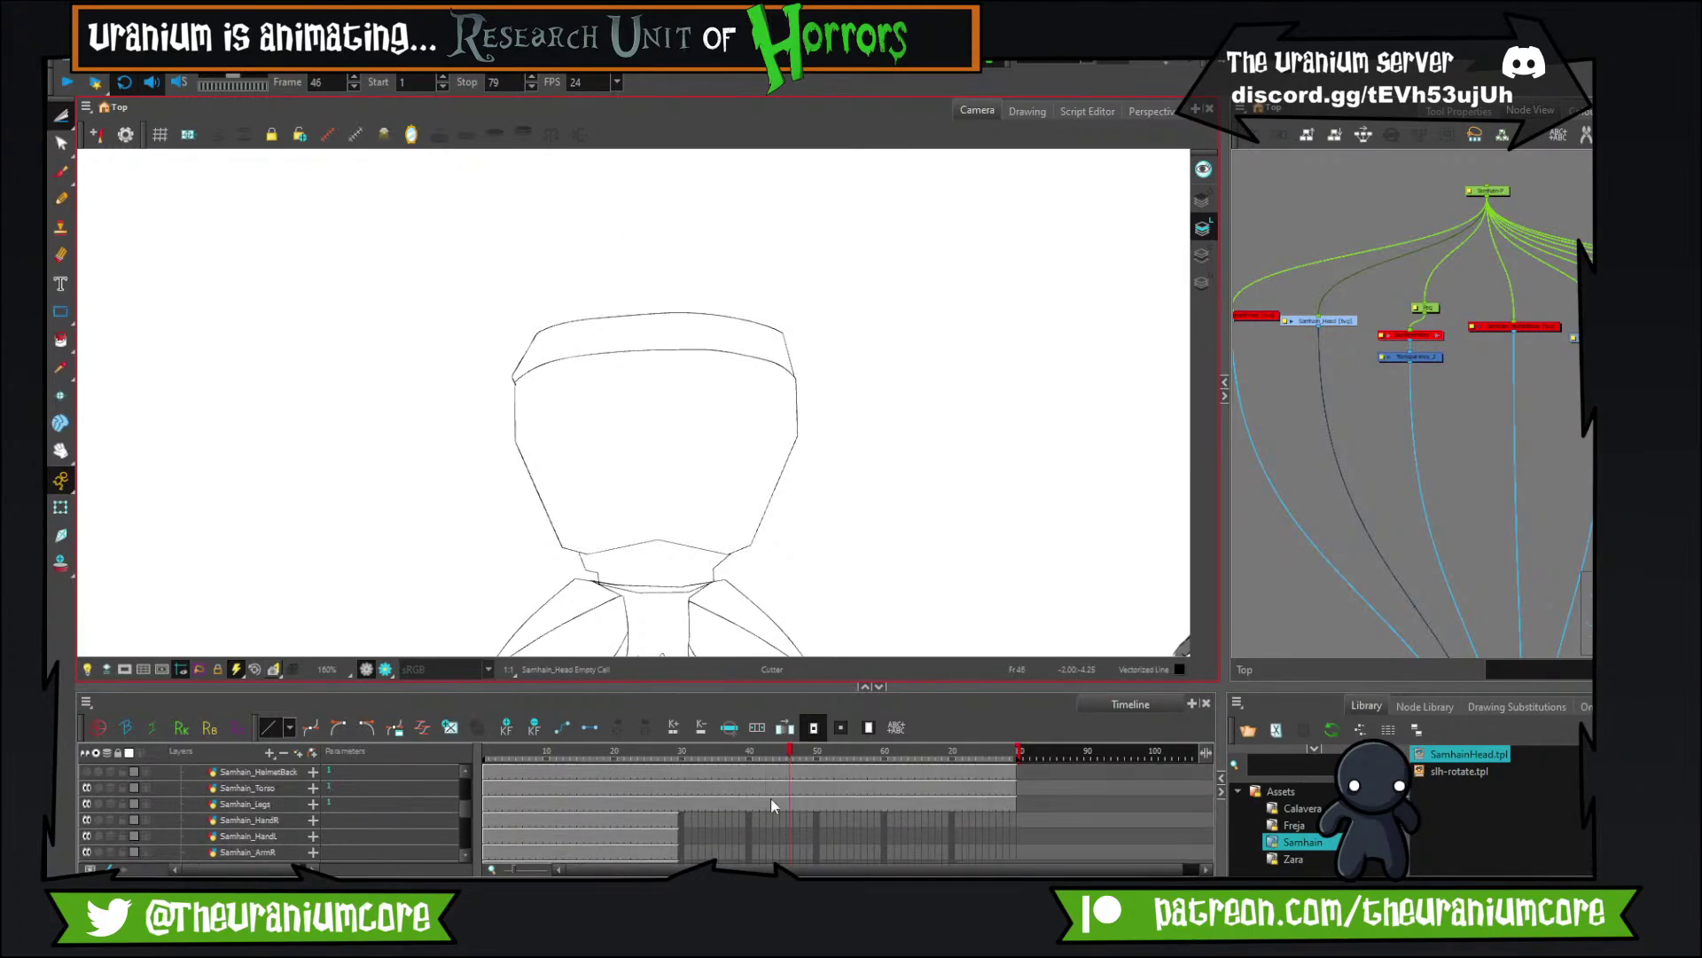
scroll(708, 801, "up", 1)
Extend the Samhain_Head layer's drawing exposure to frame 79.
left_click(676, 803)
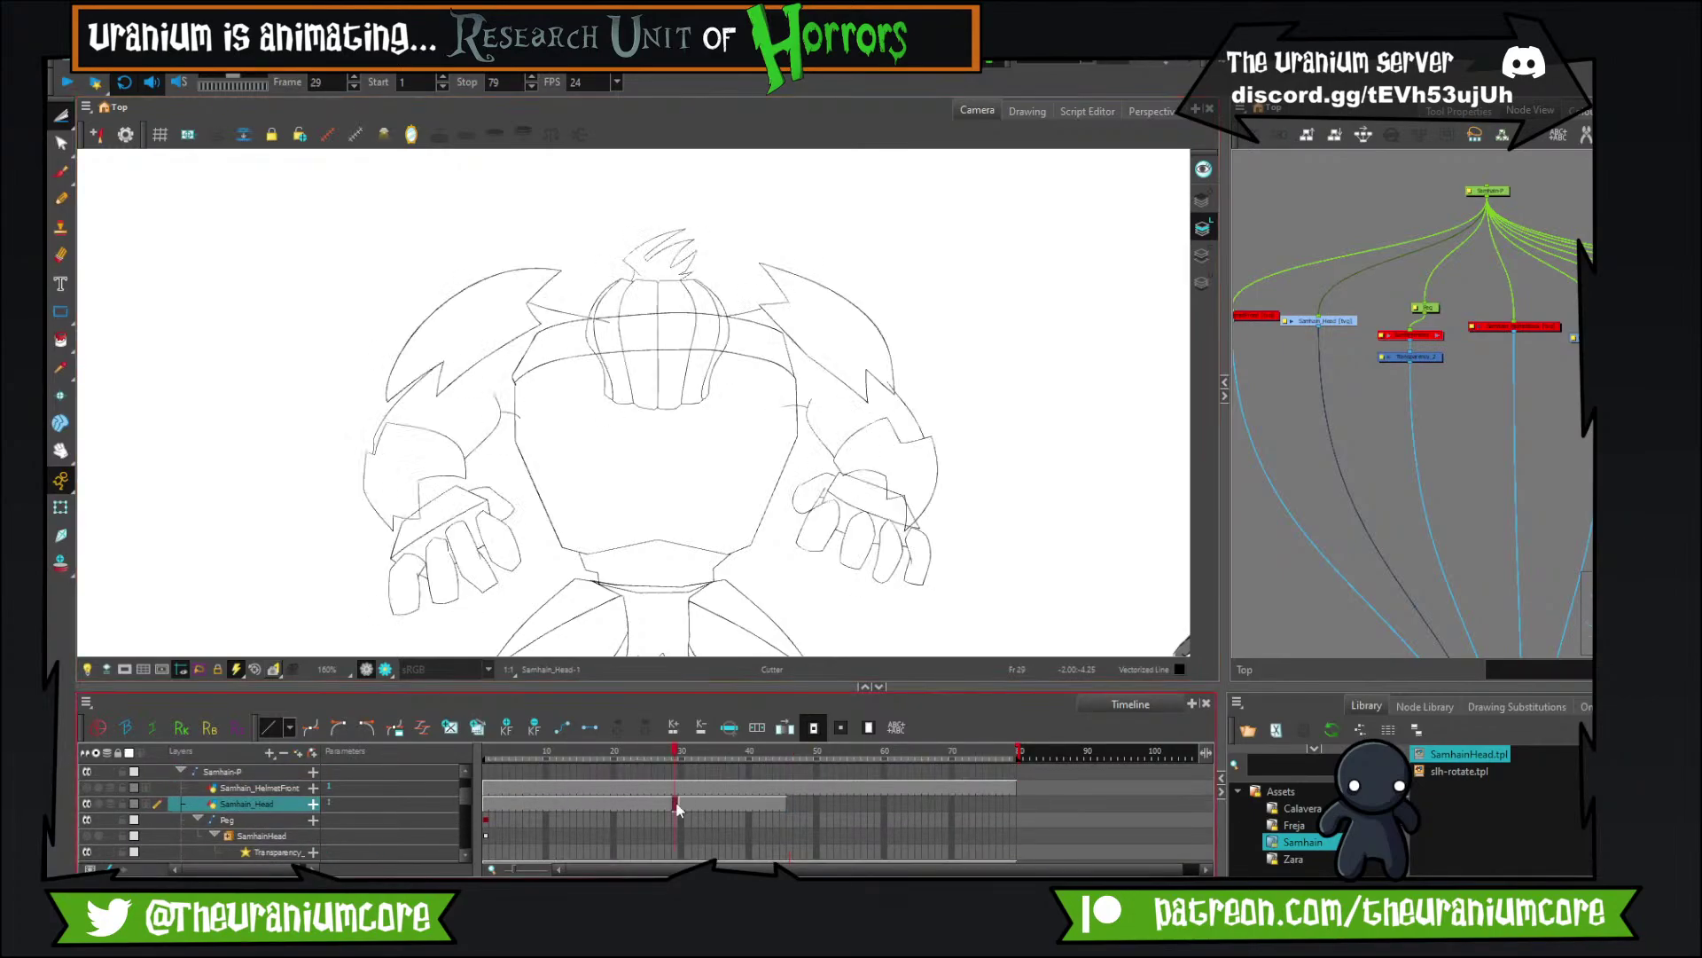
left_click(790, 803)
left_click(1007, 803)
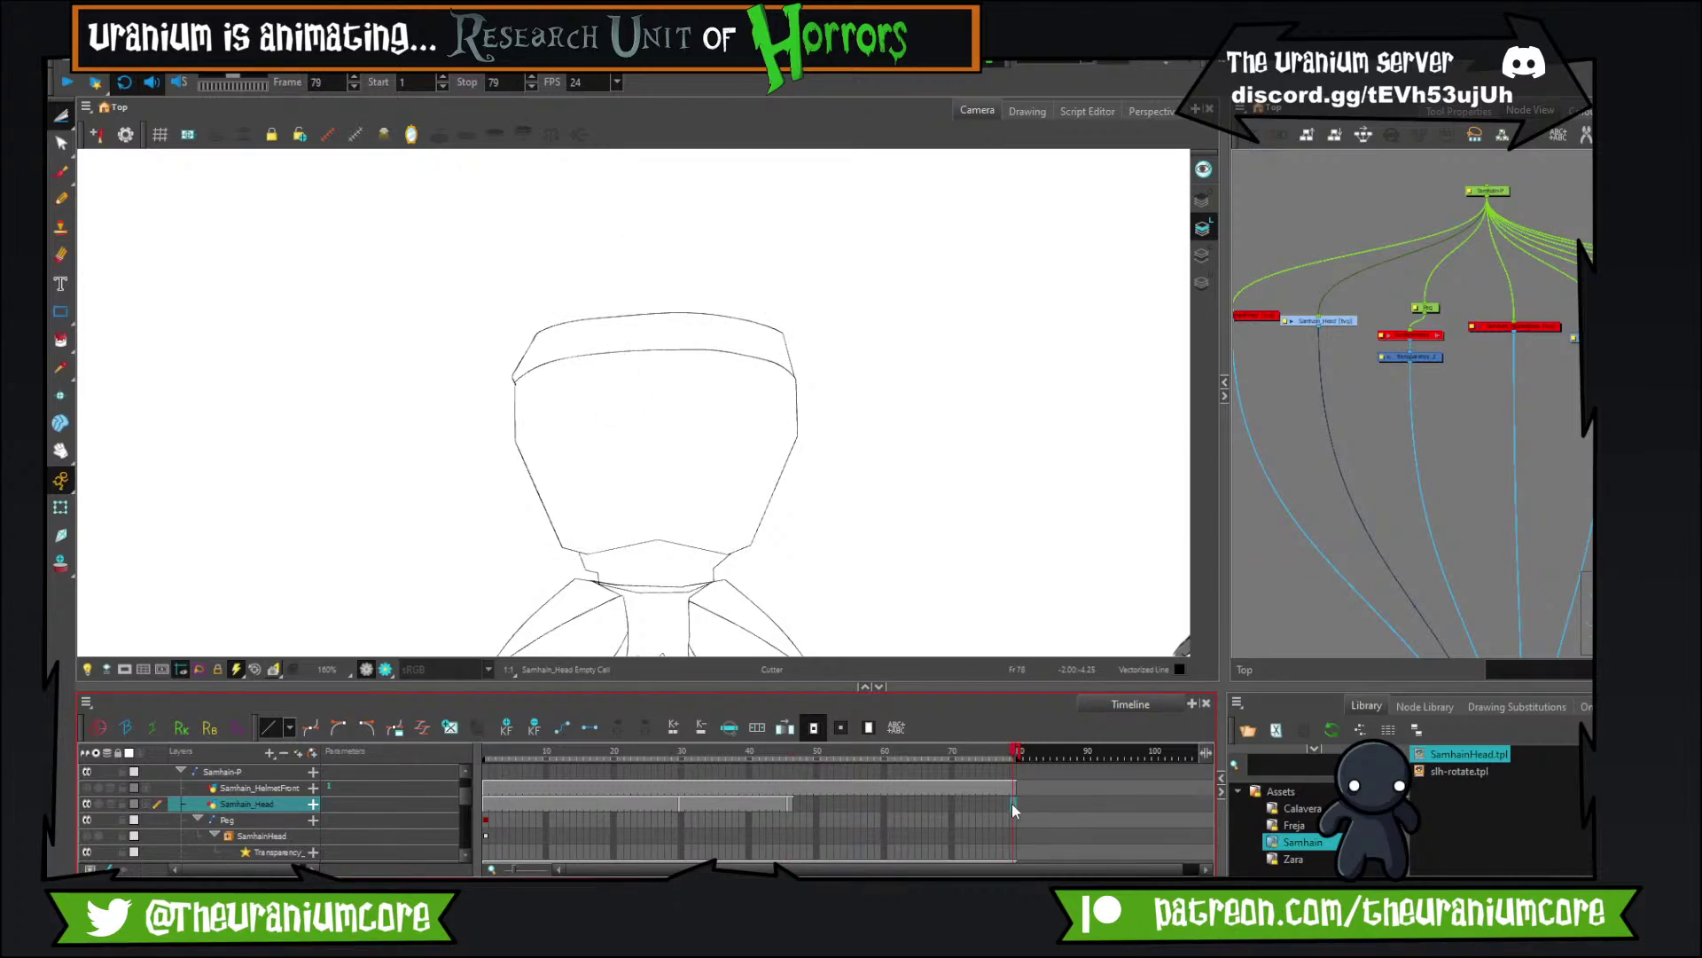
key("F5")
Return to frame 30 and compare the head drawing with the ones on the frames just before it.
left_click_drag(970, 756, 775, 757)
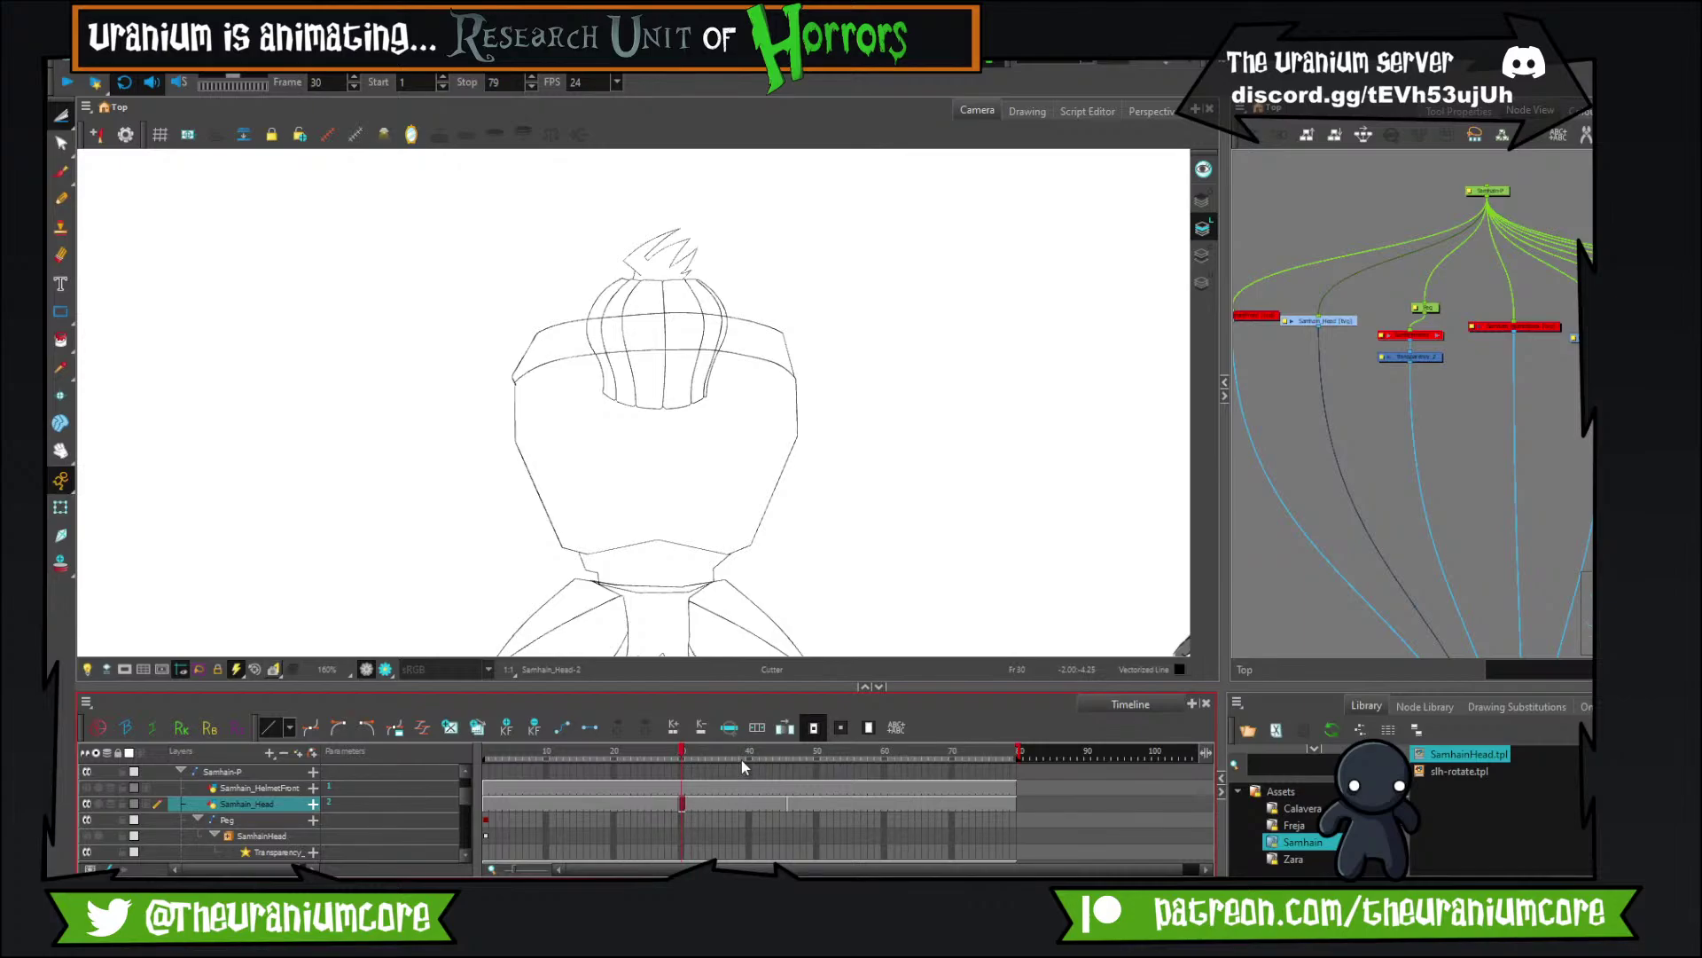
key("comma")
key("period")
key("comma")
key("period")
key("comma")
key("comma")
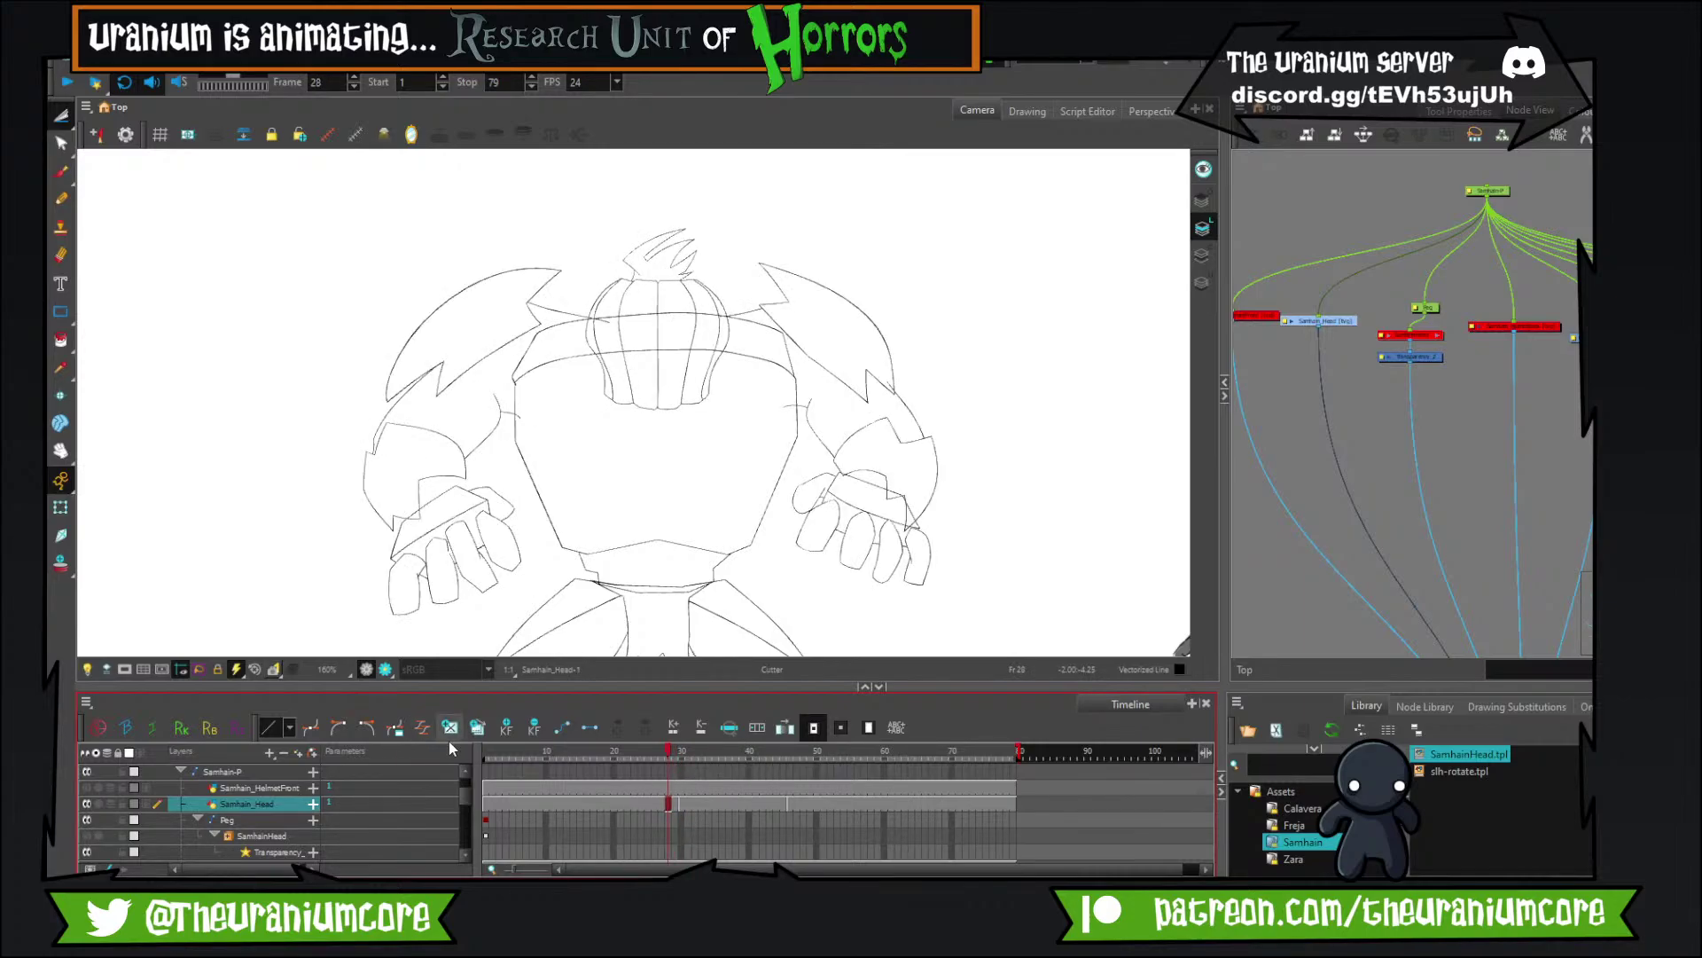
scroll(716, 827, "down", 1)
scroll(708, 826, "up", 2)
scroll(699, 822, "down", 1)
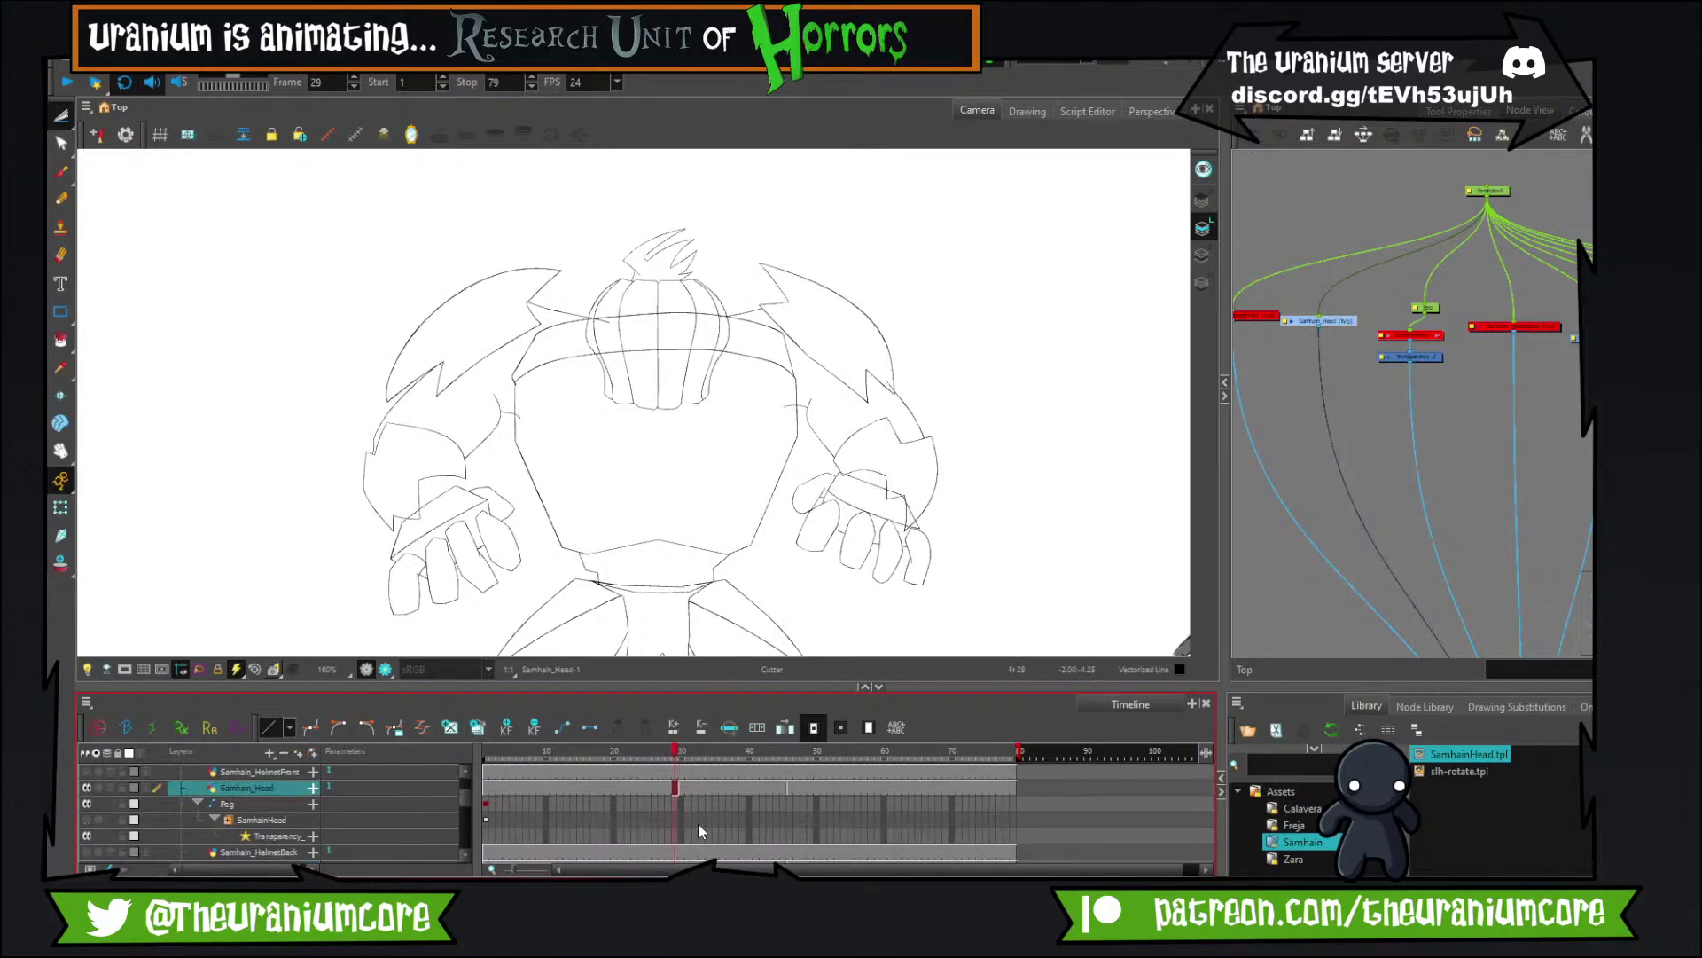
key("period")
key("period")
Enable the KF reference node under Peg_SamhainModel, leaving the SamhainModel drawing node disabled.
scroll(1468, 325, "down", 7)
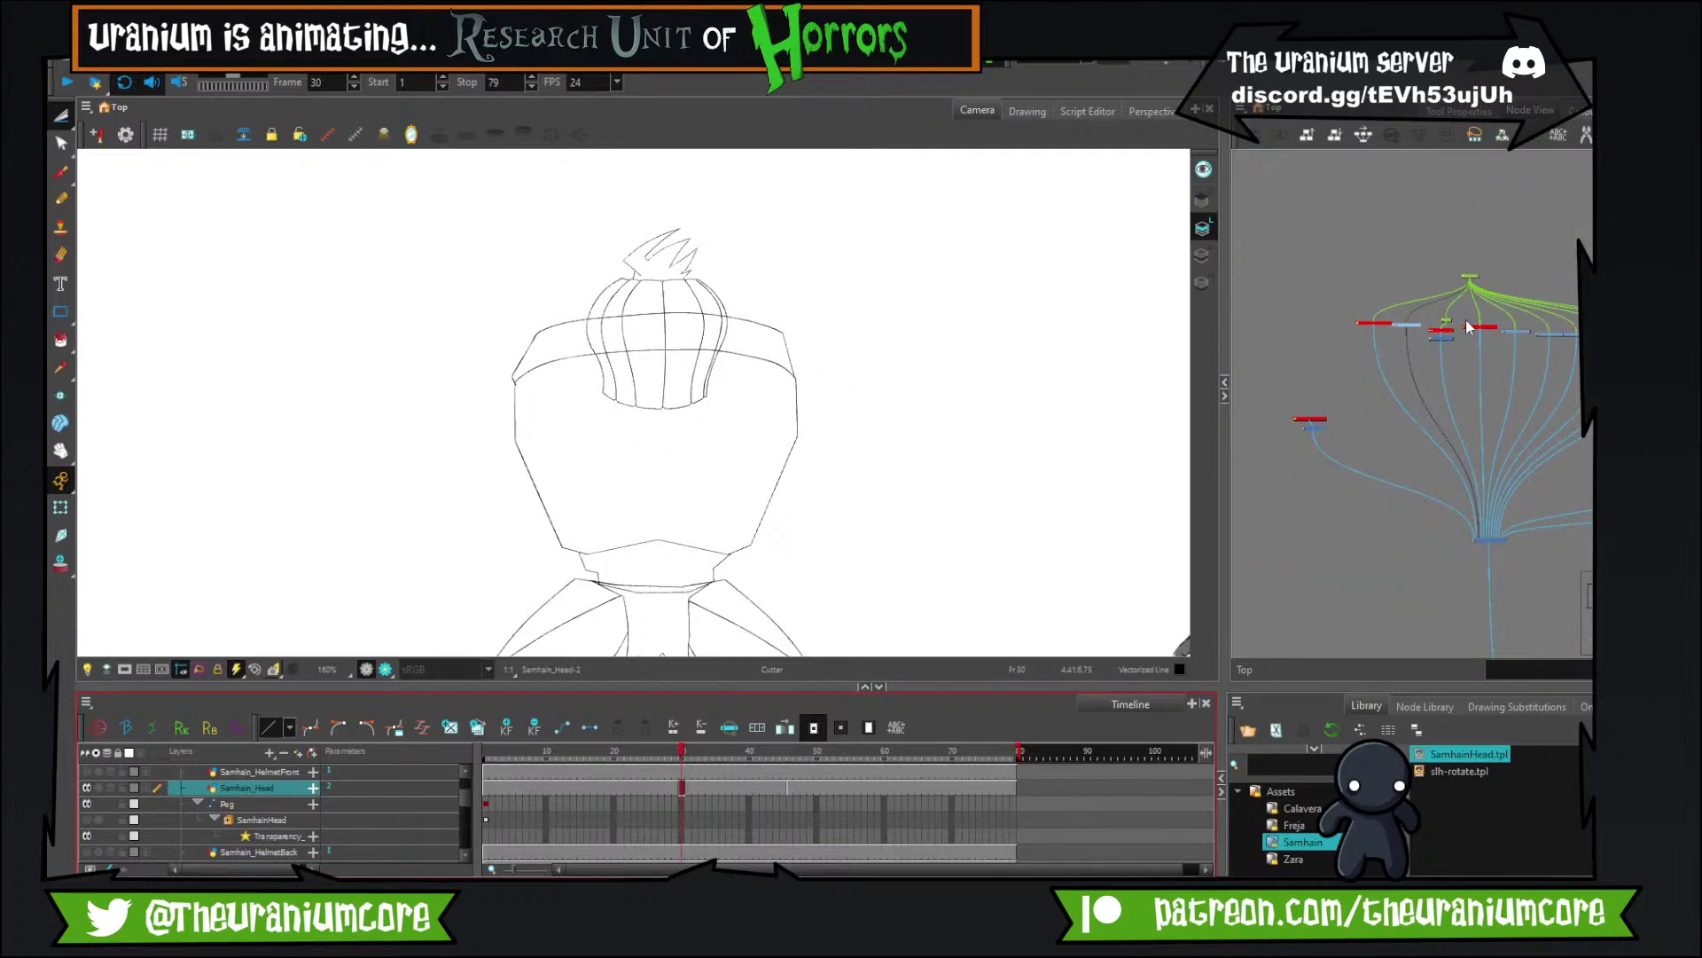
scroll(1568, 381, "up", 10)
left_click(1422, 406)
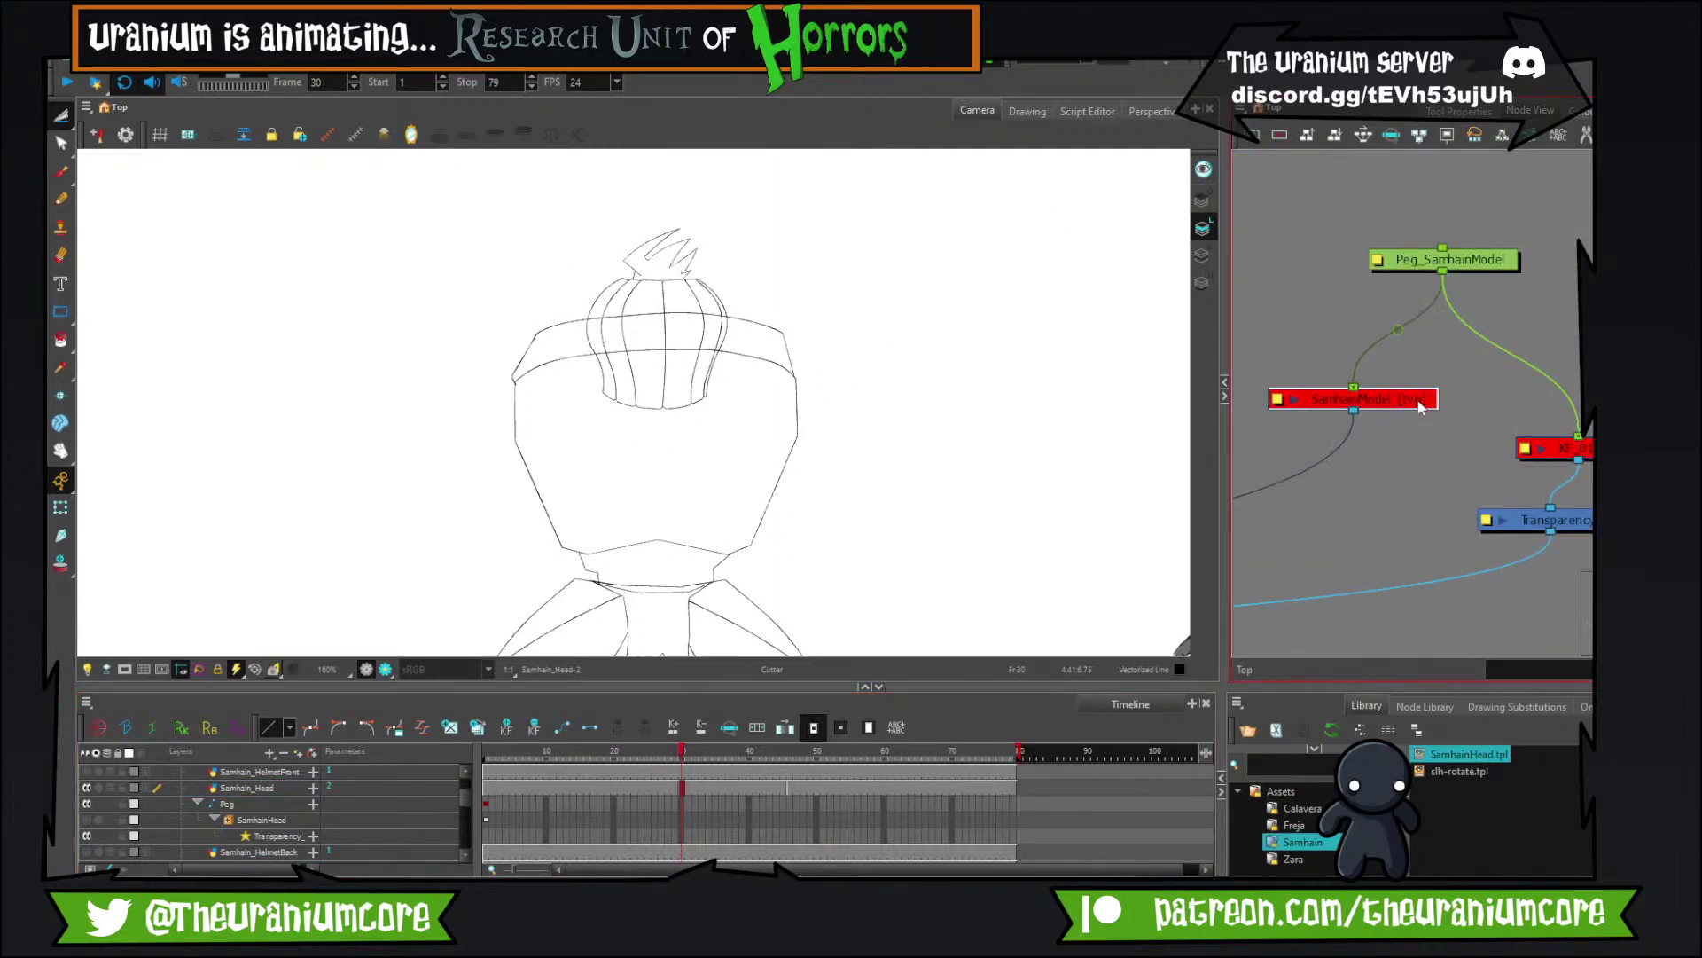
key("a")
key("d")
left_click(1562, 449)
key("a")
Go through the head, torso, legs and hand nodes in the node network and select the Samhain_ArmR drawing.
scroll(1520, 377, "down", 4)
scroll(1522, 379, "down", 5)
scroll(1418, 328, "up", 9)
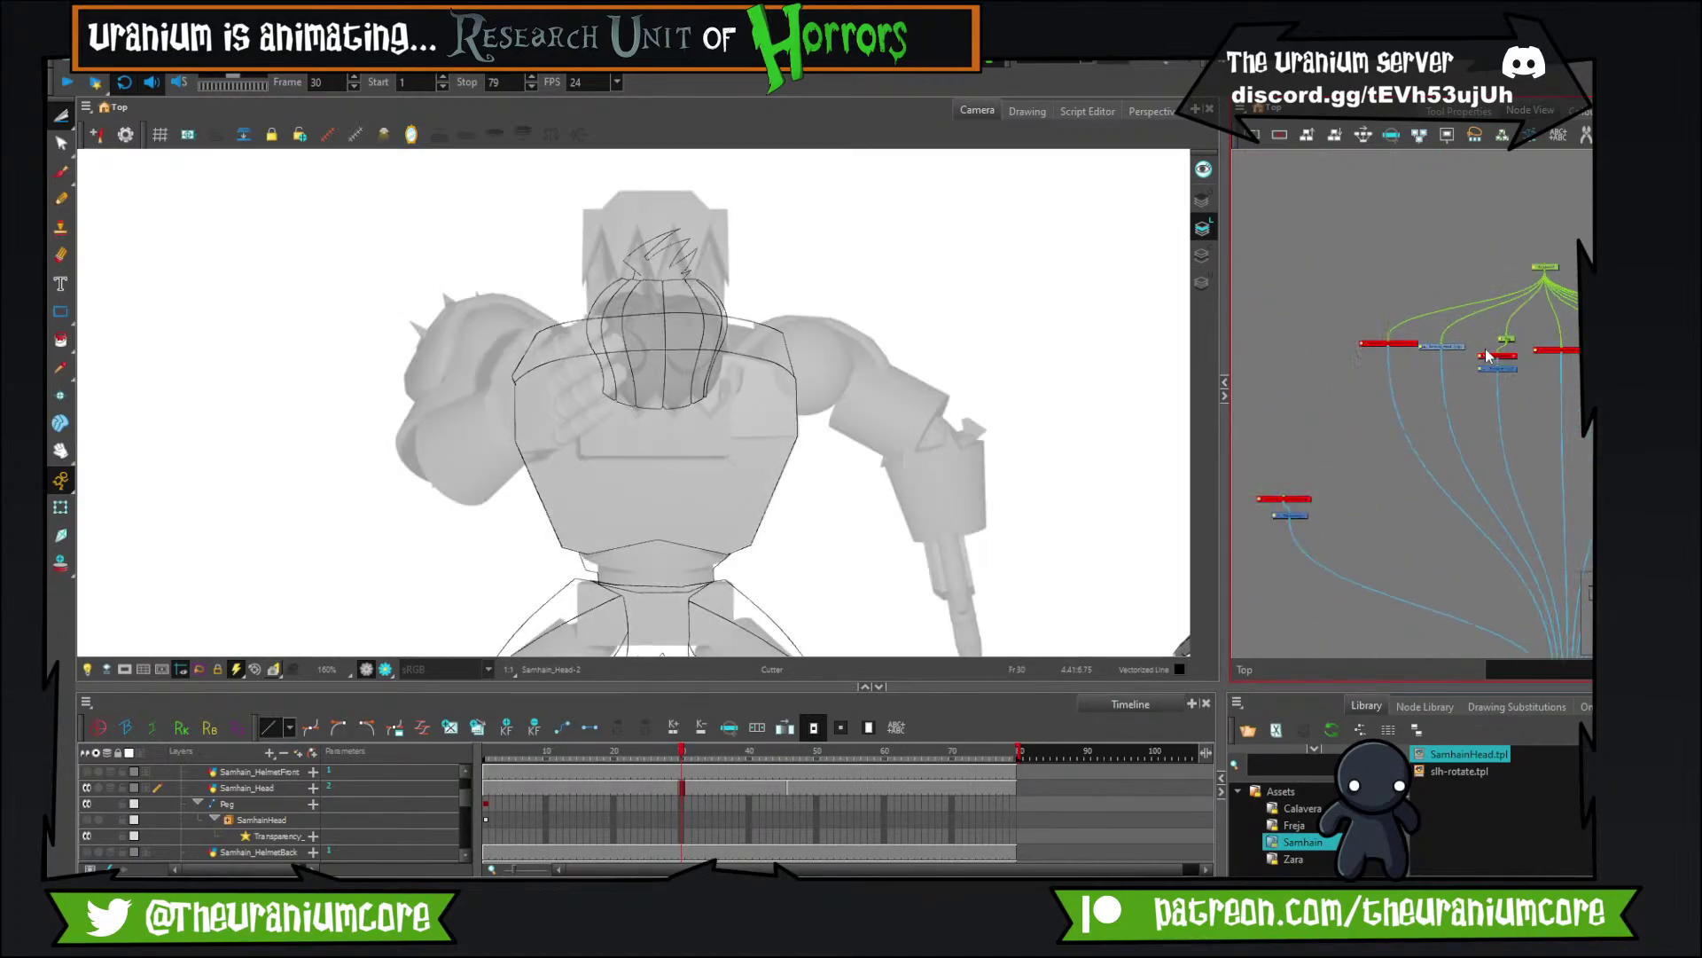
left_click(1438, 352)
scroll(1454, 351, "down", 4)
scroll(1514, 352, "down", 3)
scroll(1566, 355, "up", 9)
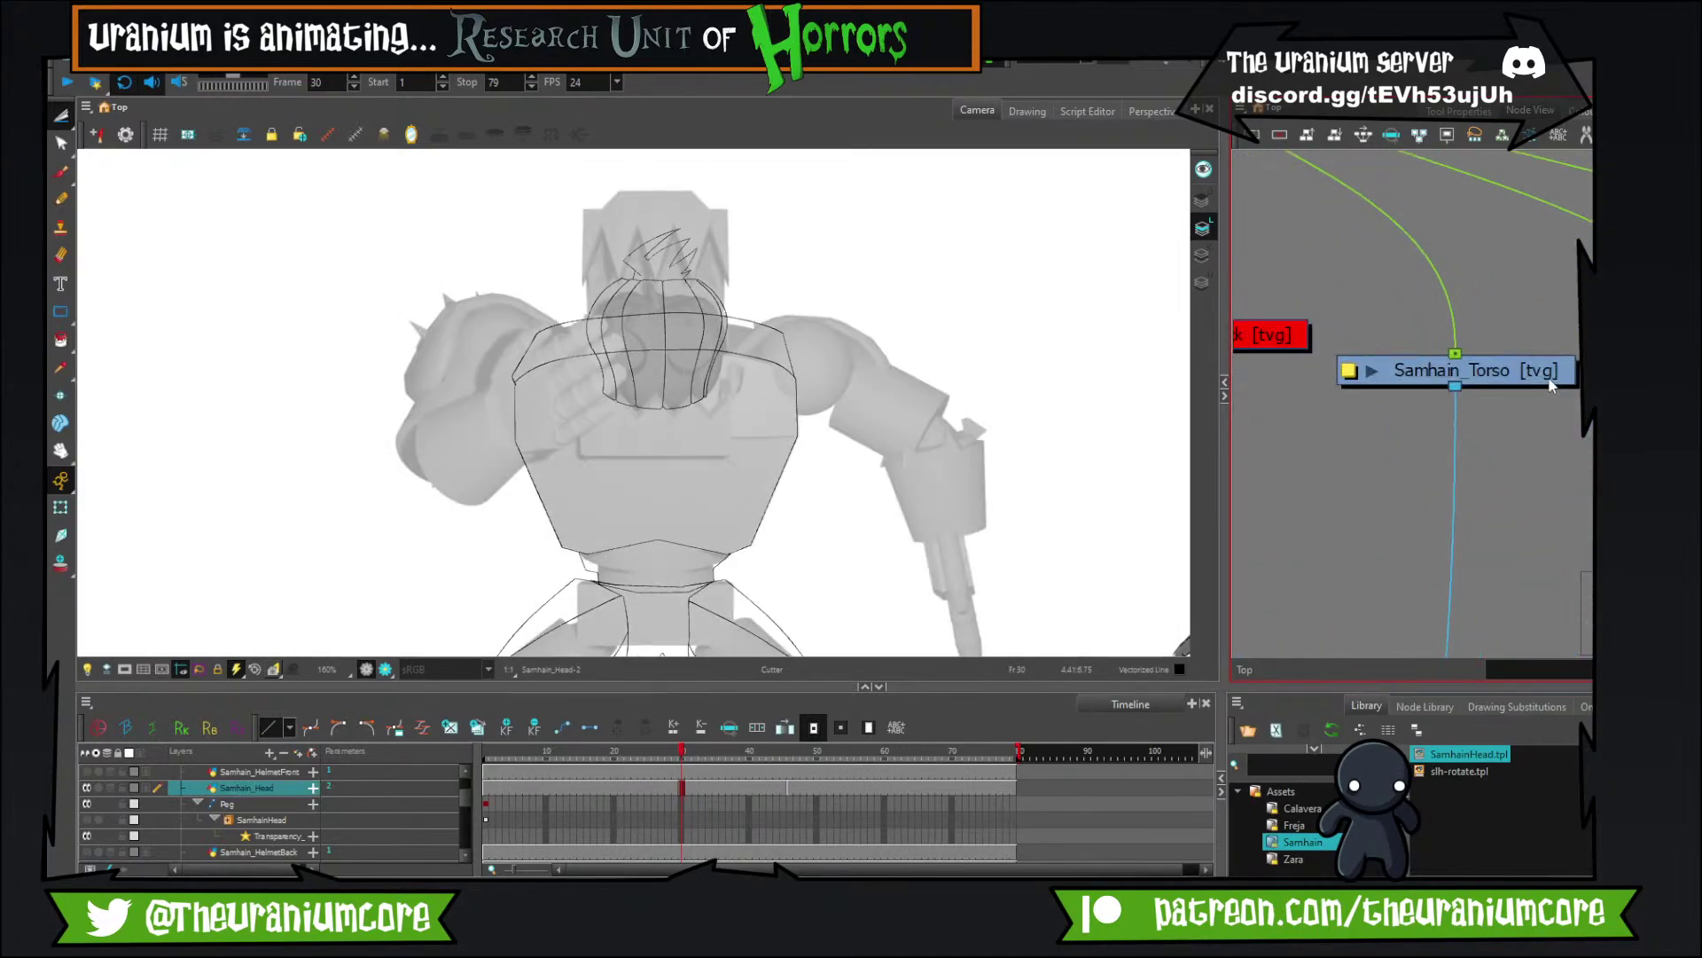
left_click(1551, 378)
scroll(1552, 378, "down", 8)
scroll(1585, 381, "up", 3)
scroll(1573, 376, "up", 3)
left_click(1543, 391)
scroll(1530, 391, "down", 4)
scroll(1570, 391, "up", 4)
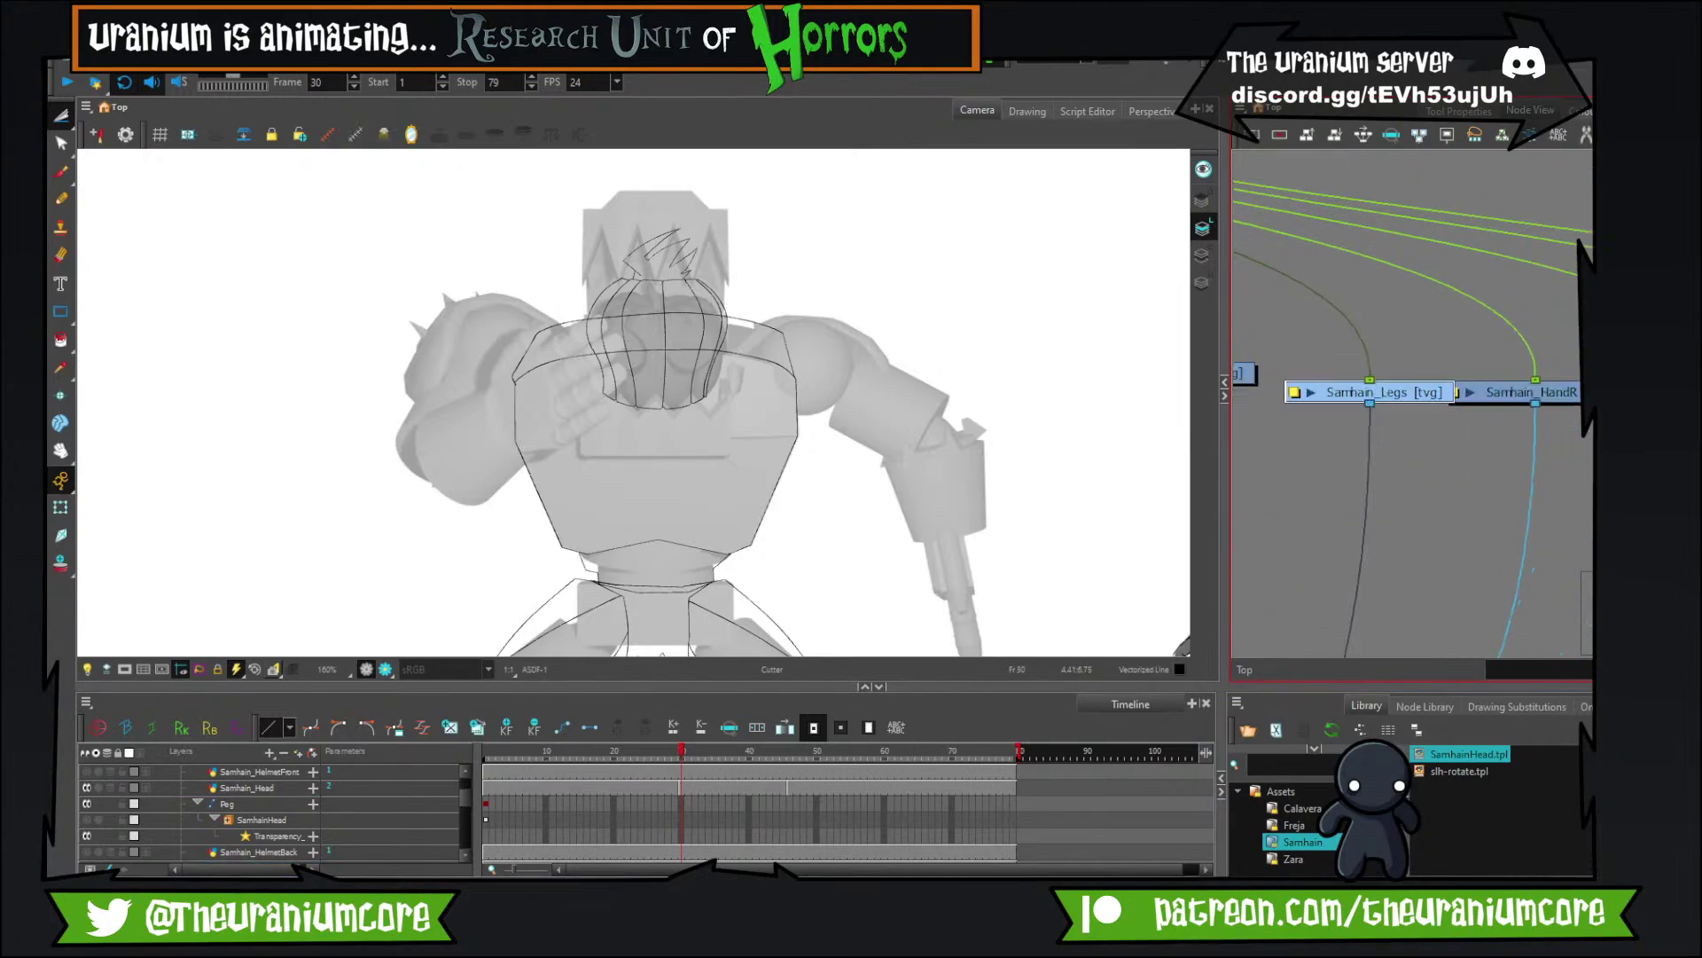
left_click(1542, 391)
scroll(1516, 391, "down", 4)
scroll(1569, 391, "up", 4)
left_click(1539, 395)
scroll(1531, 395, "down", 4)
scroll(1569, 391, "up", 4)
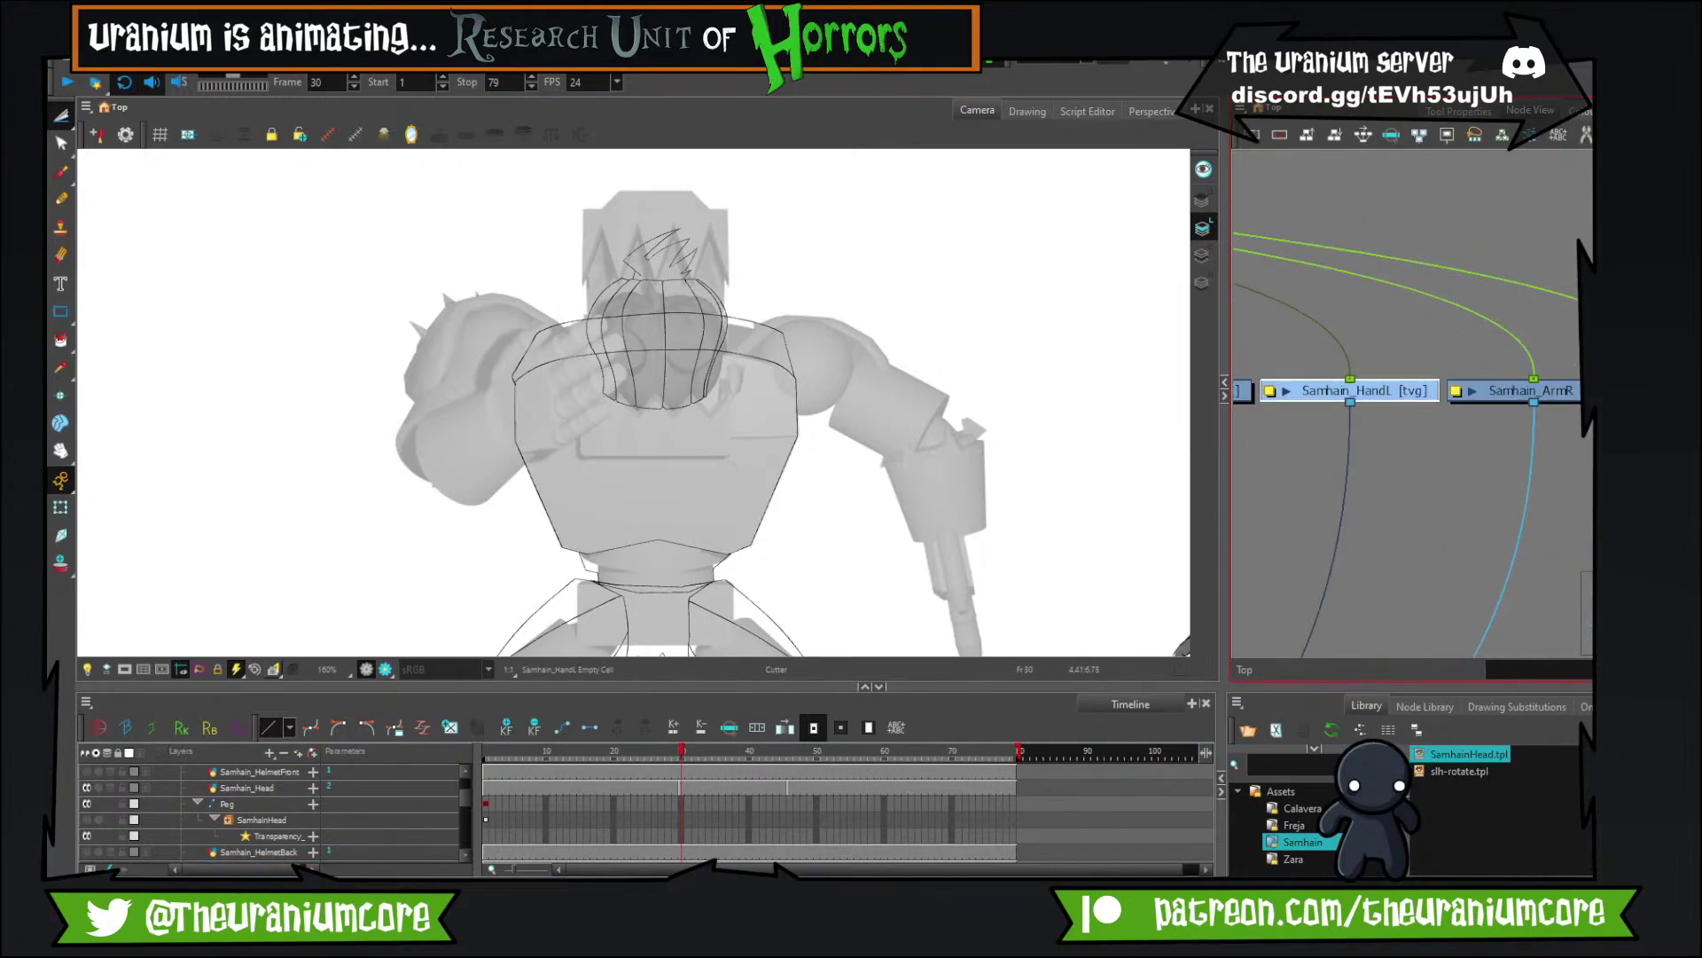
left_click(1547, 391)
scroll(1543, 391, "down", 4)
scroll(1565, 391, "up", 4)
scroll(585, 426, "up", 3)
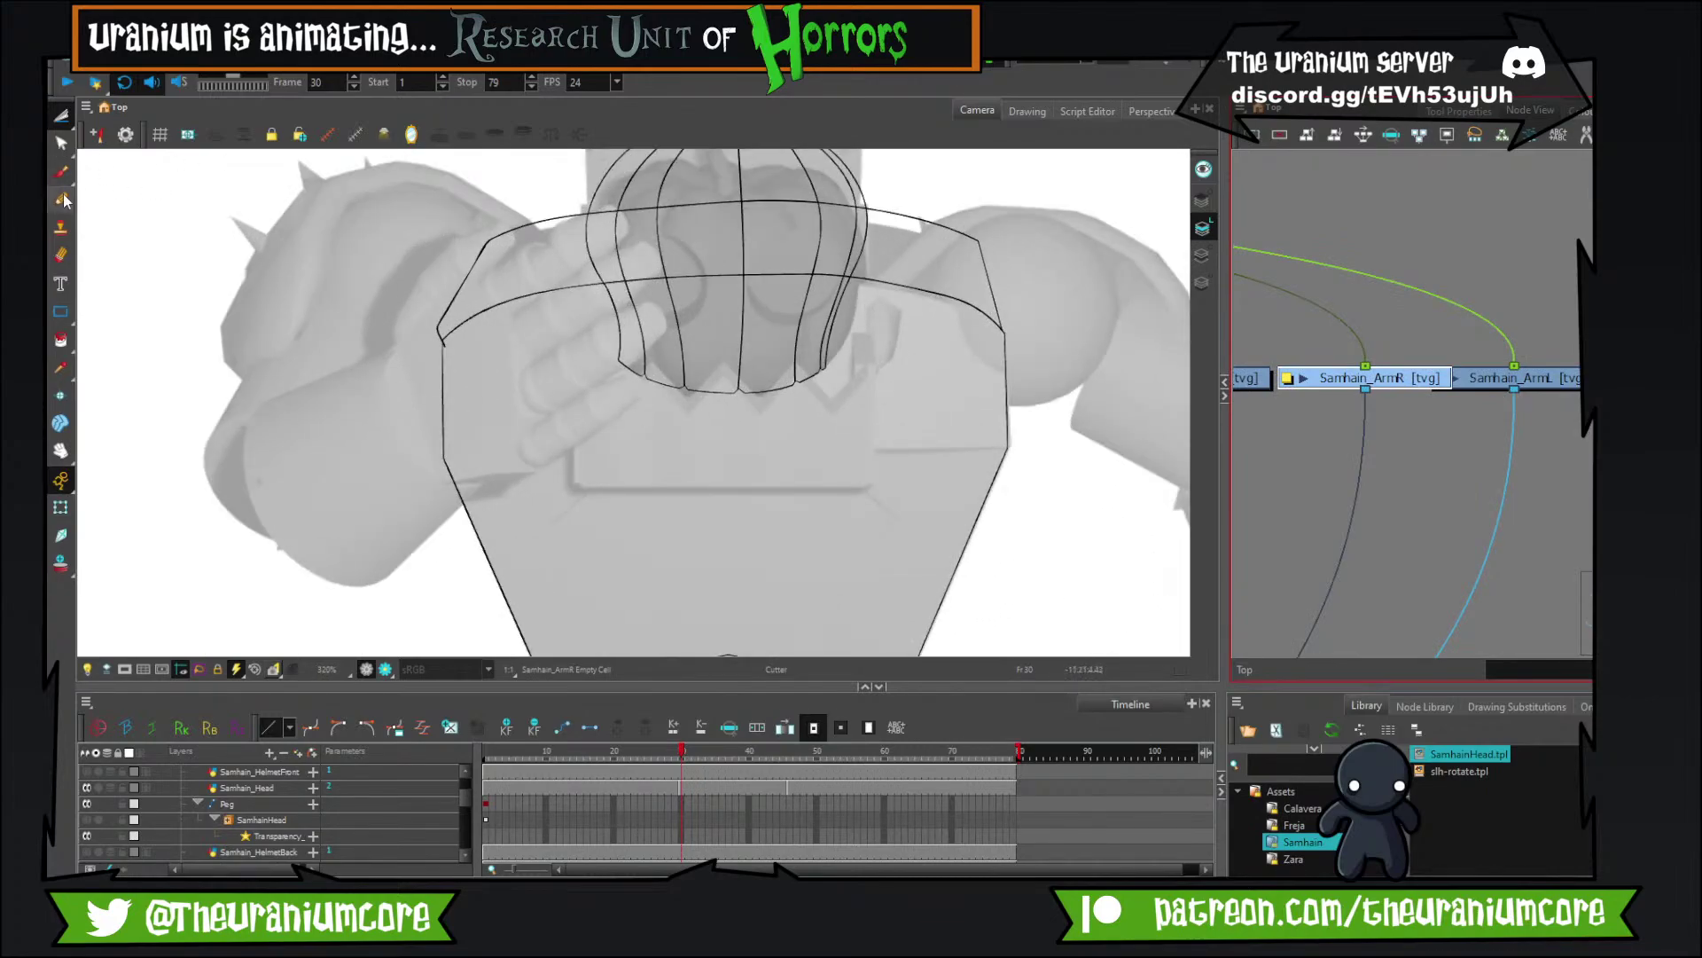
Compare the arm line art with the reference model's pose on frames 29, 79 and 25, ending on frame 30.
left_click(60, 172)
left_click_drag(335, 290, 535, 360)
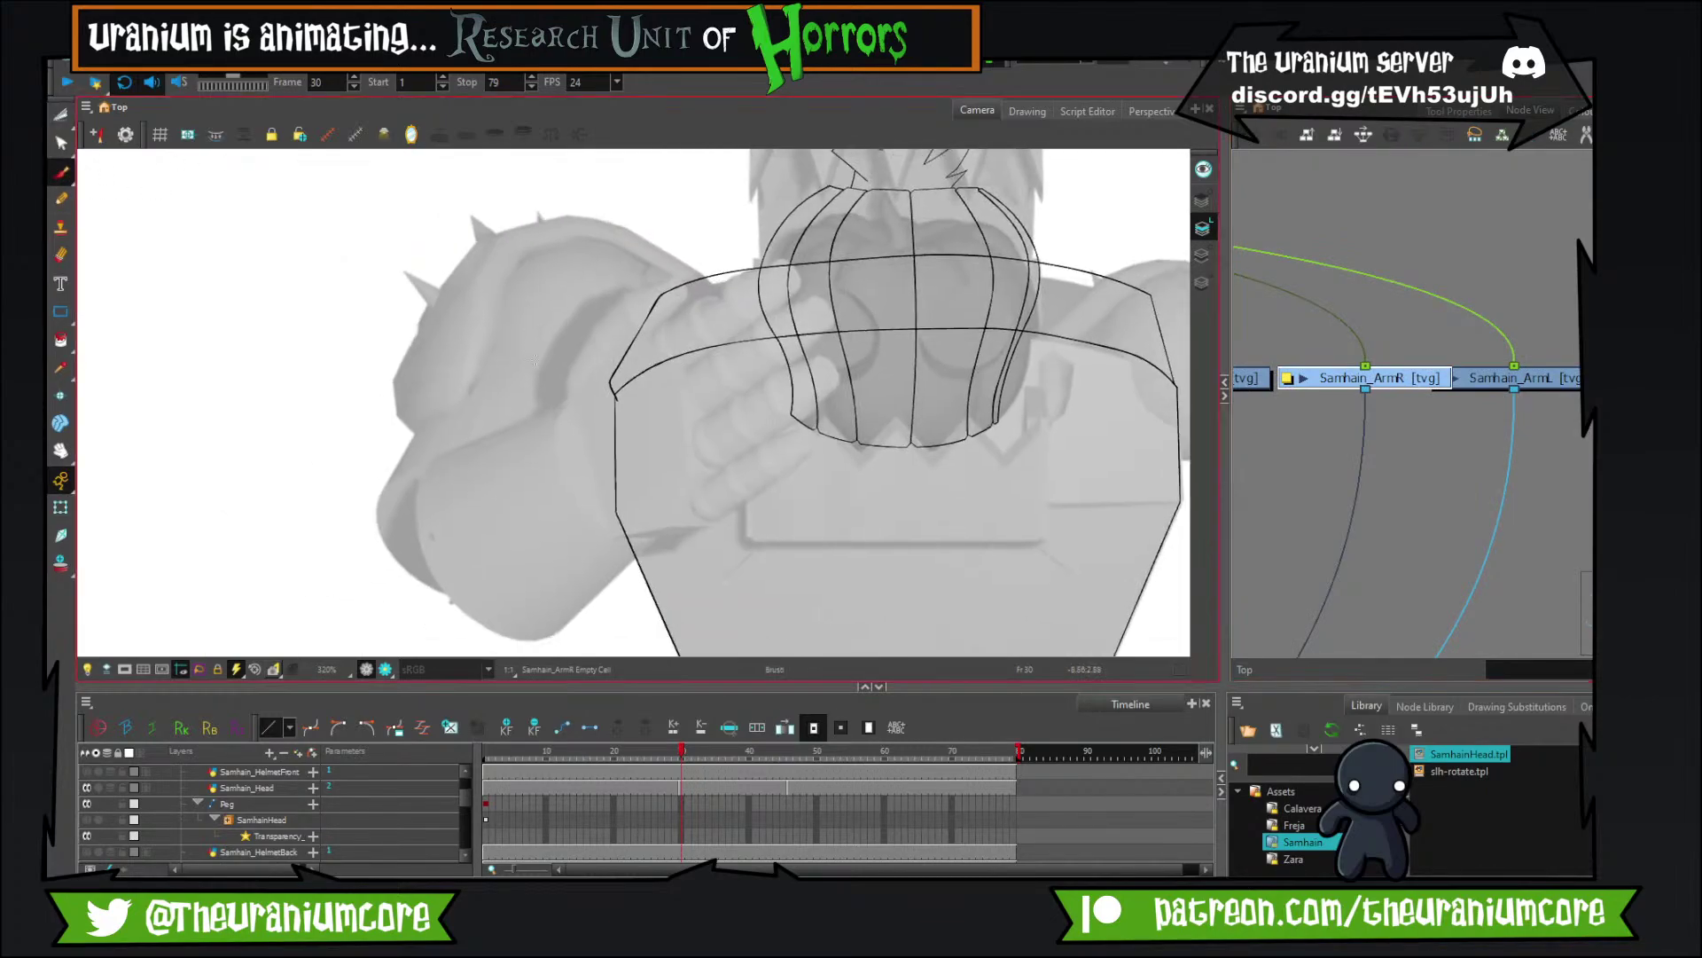
scroll(585, 401, "down", 5)
key("f")
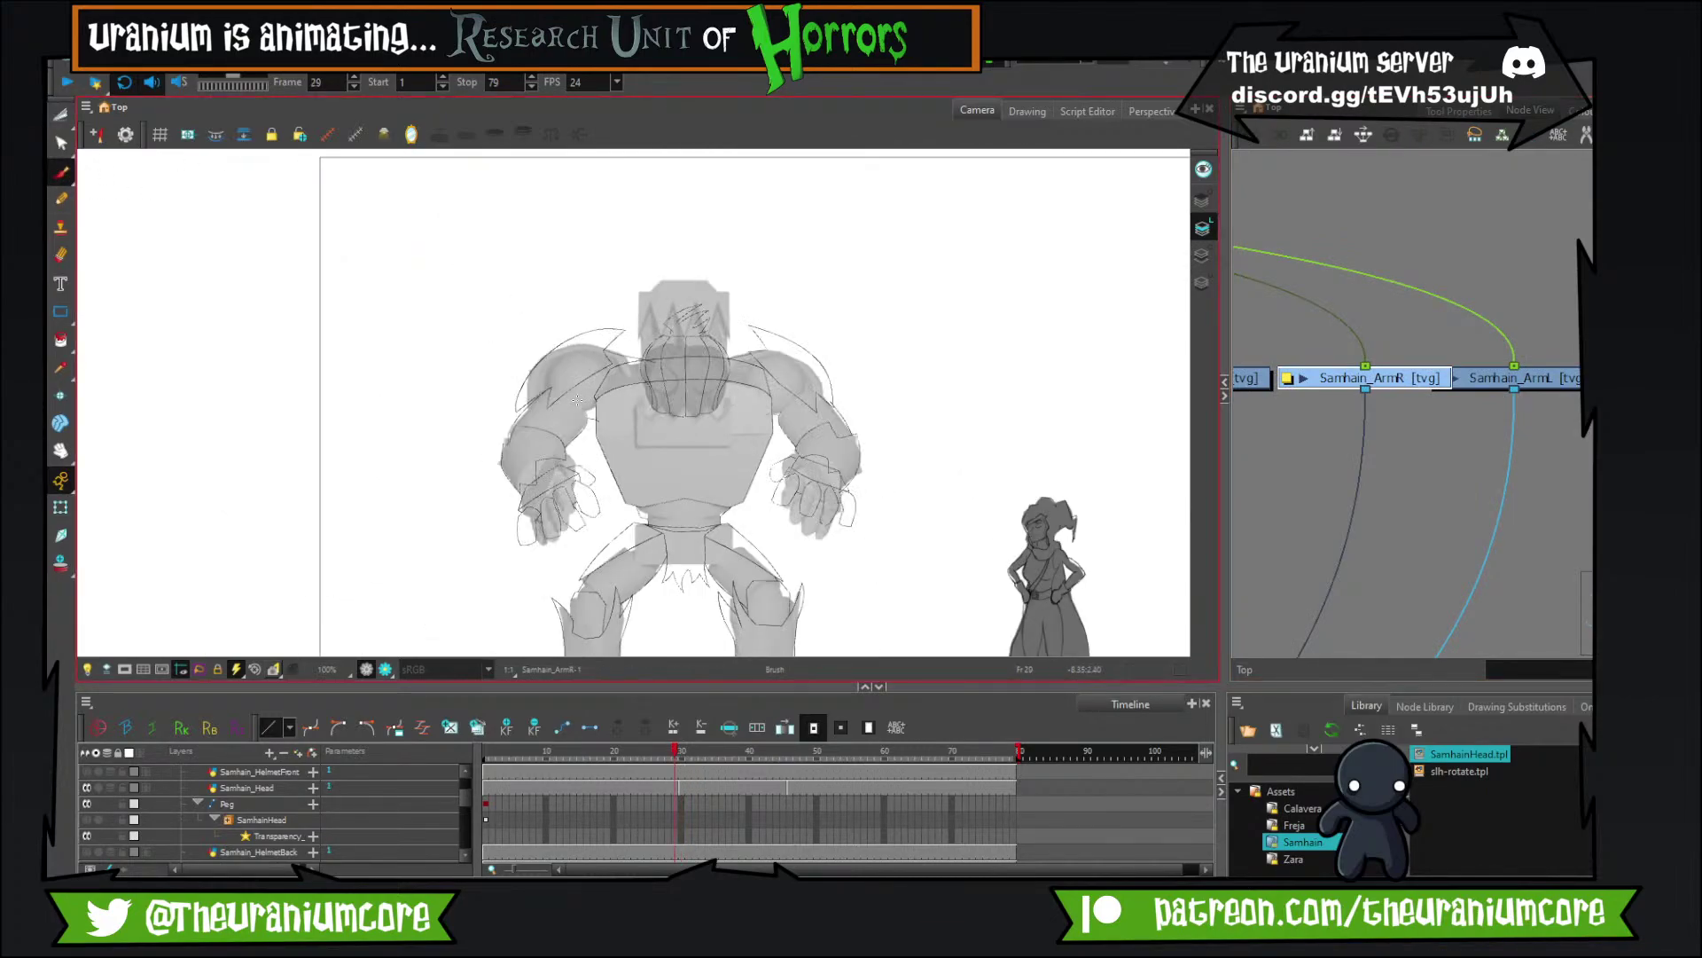
key("g")
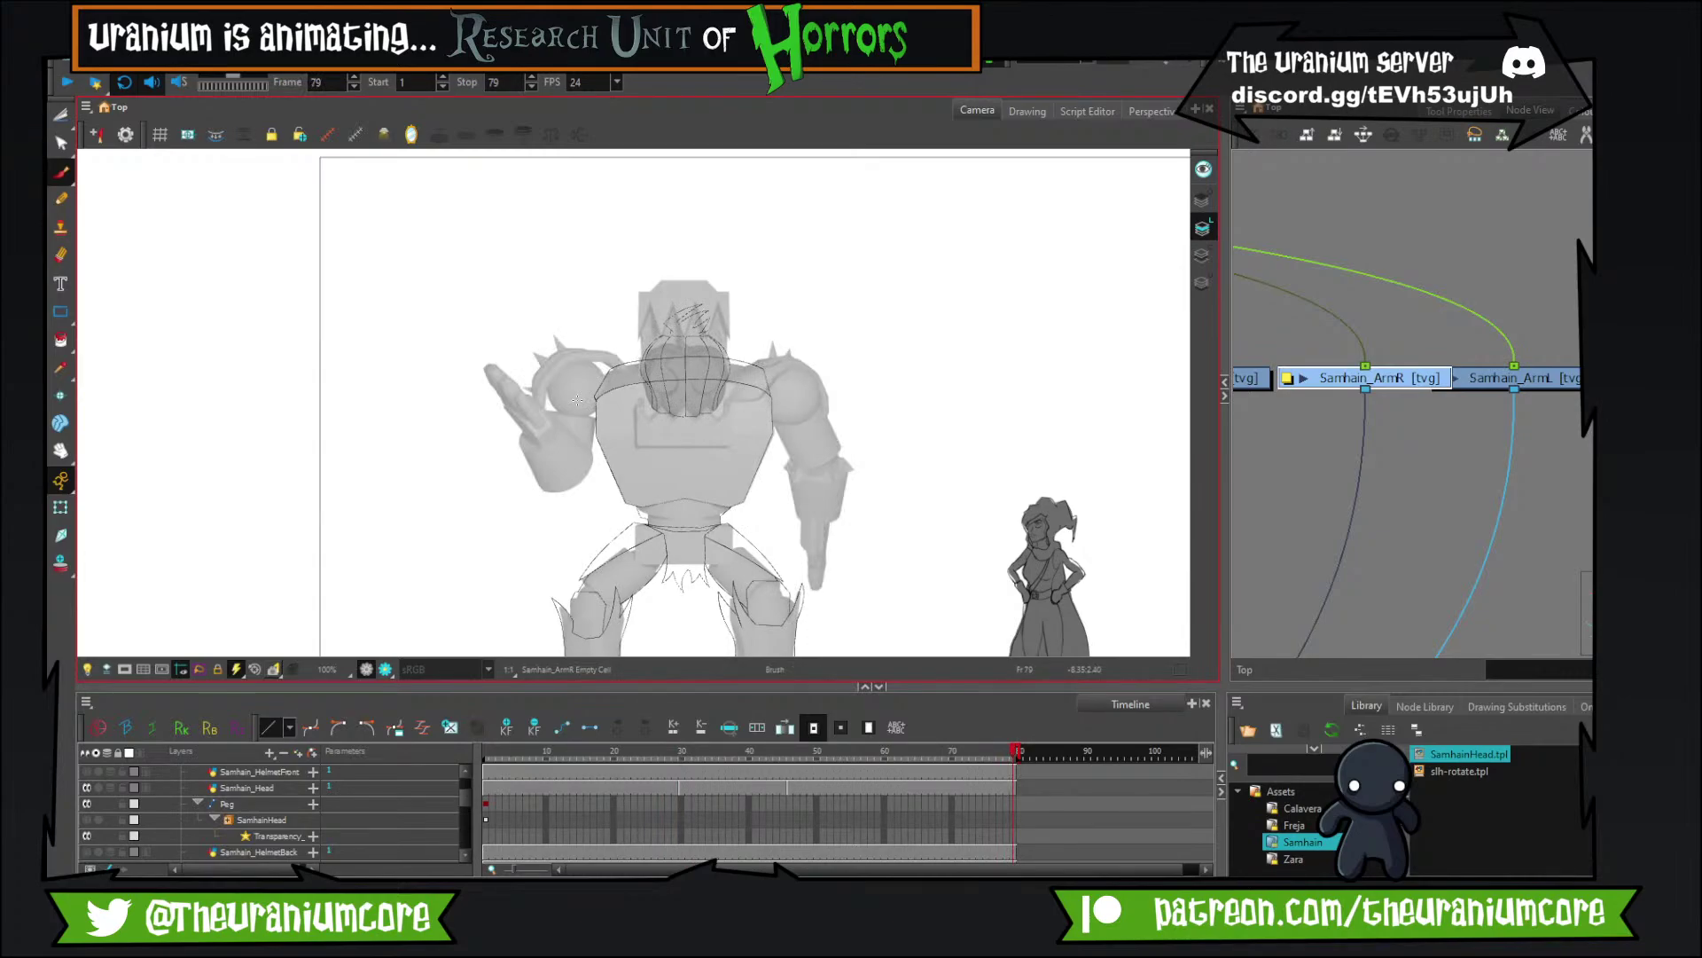
left_click(1486, 295)
left_click(1421, 381)
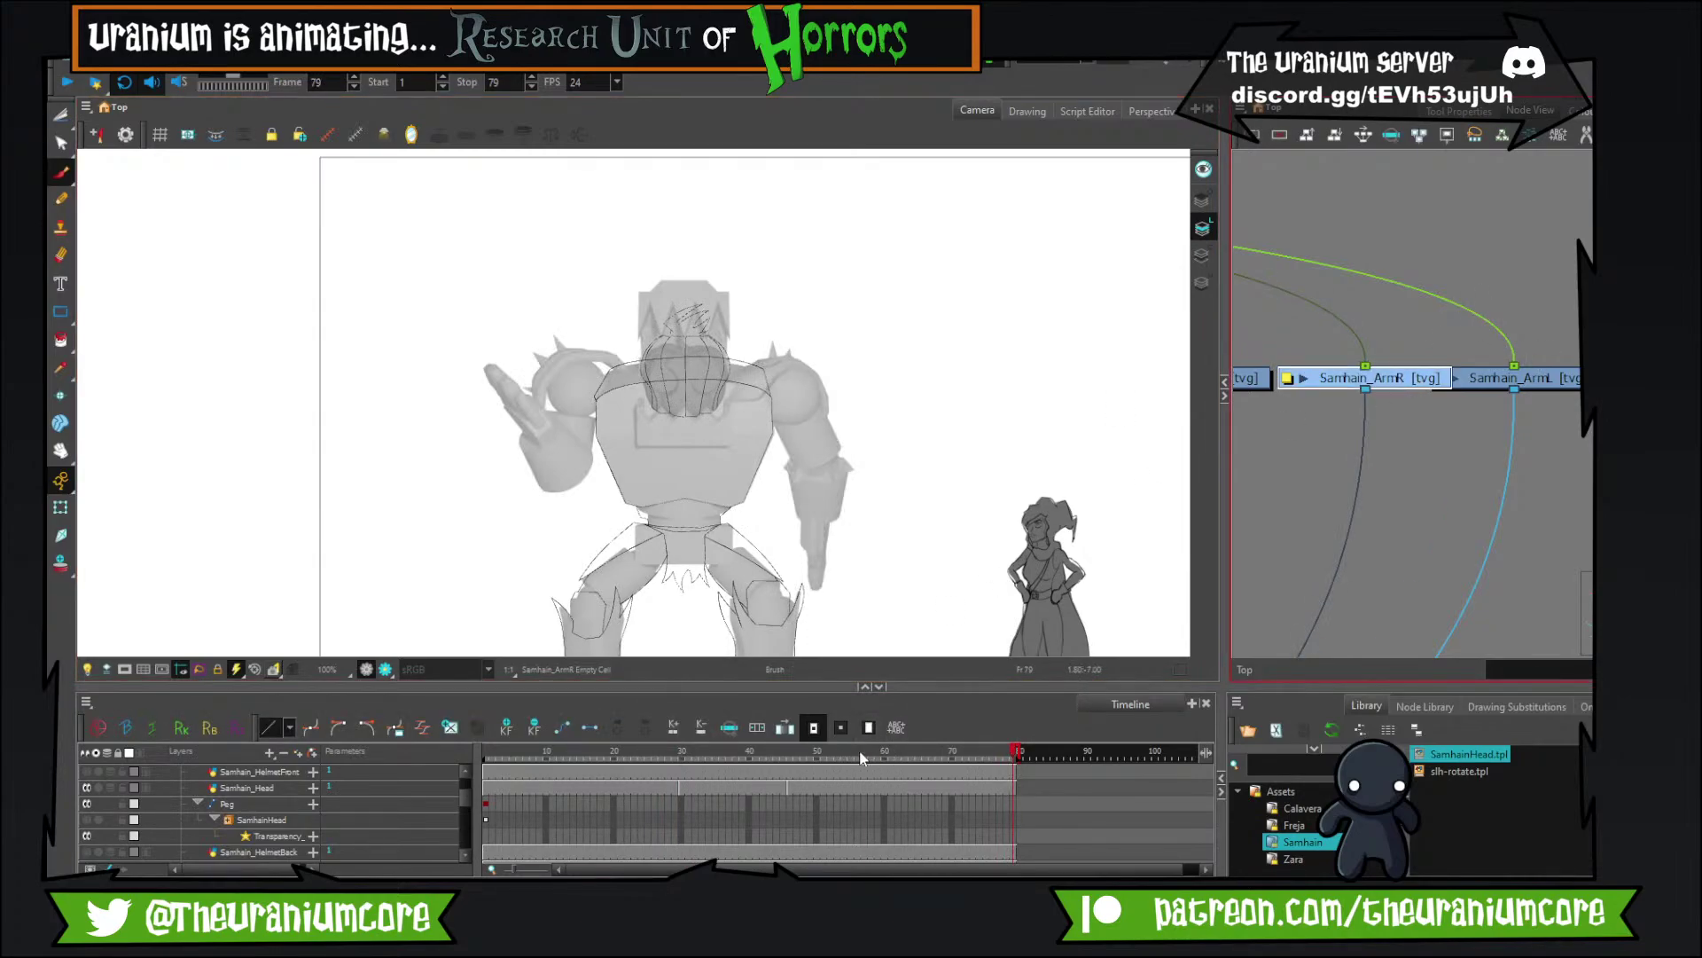
left_click(651, 769)
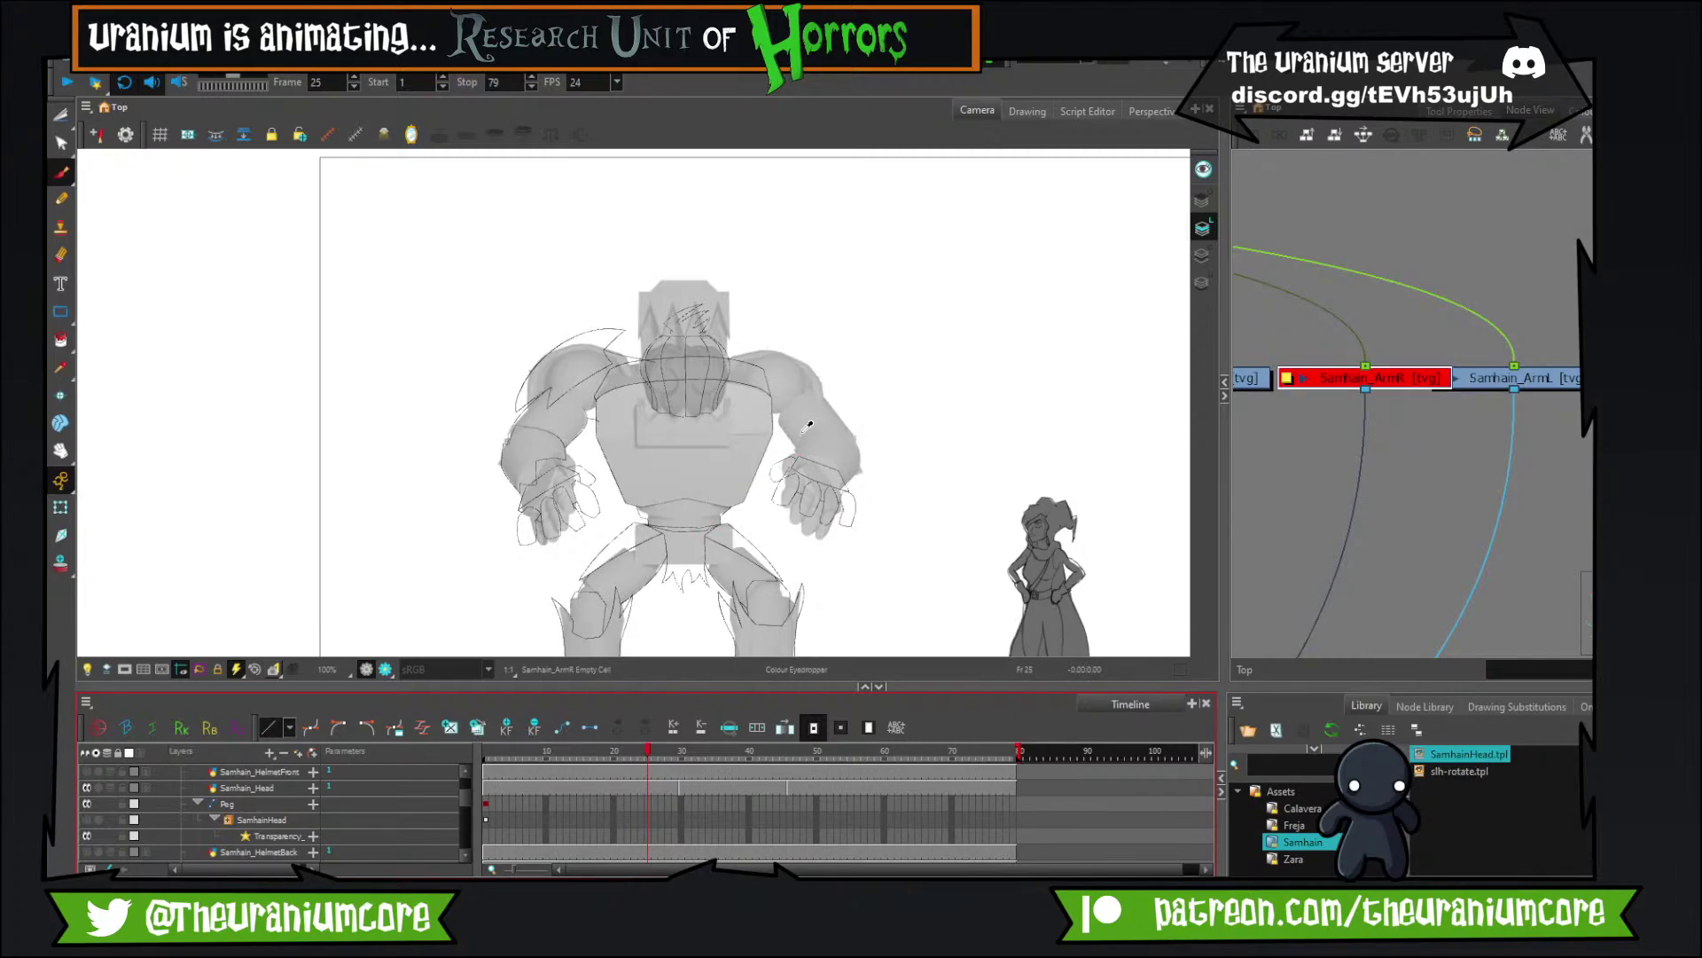
scroll(807, 427, "up", 2)
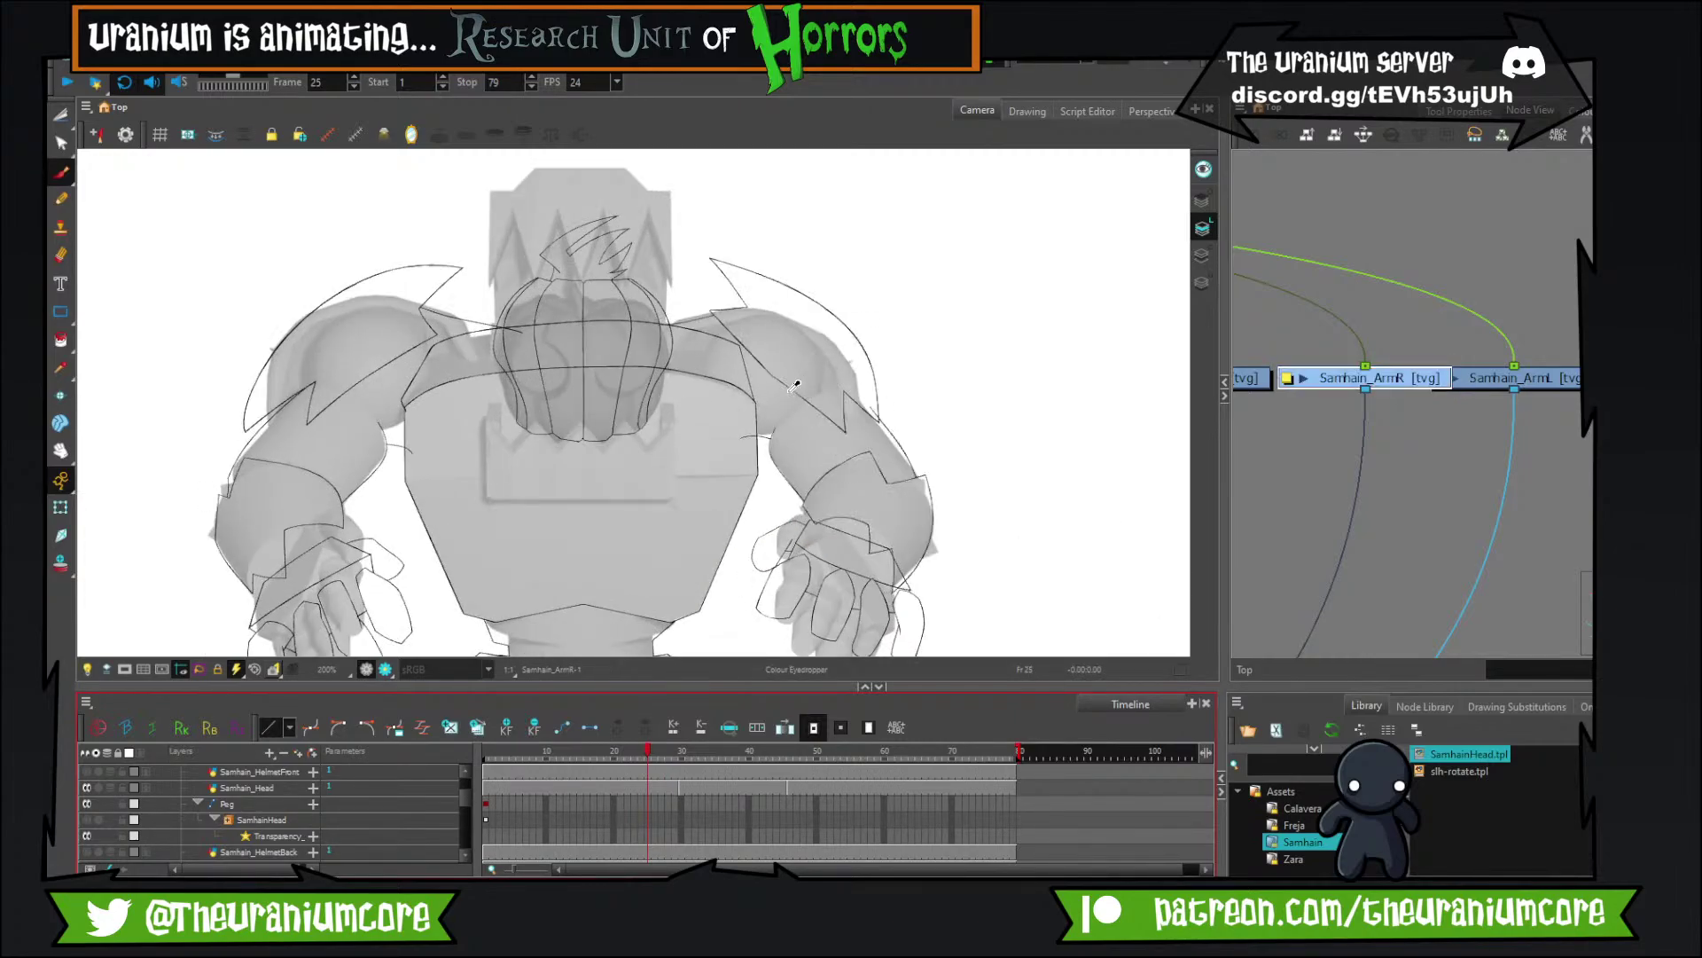
key("period")
key("period")
key("period")
key("period")
key("period")
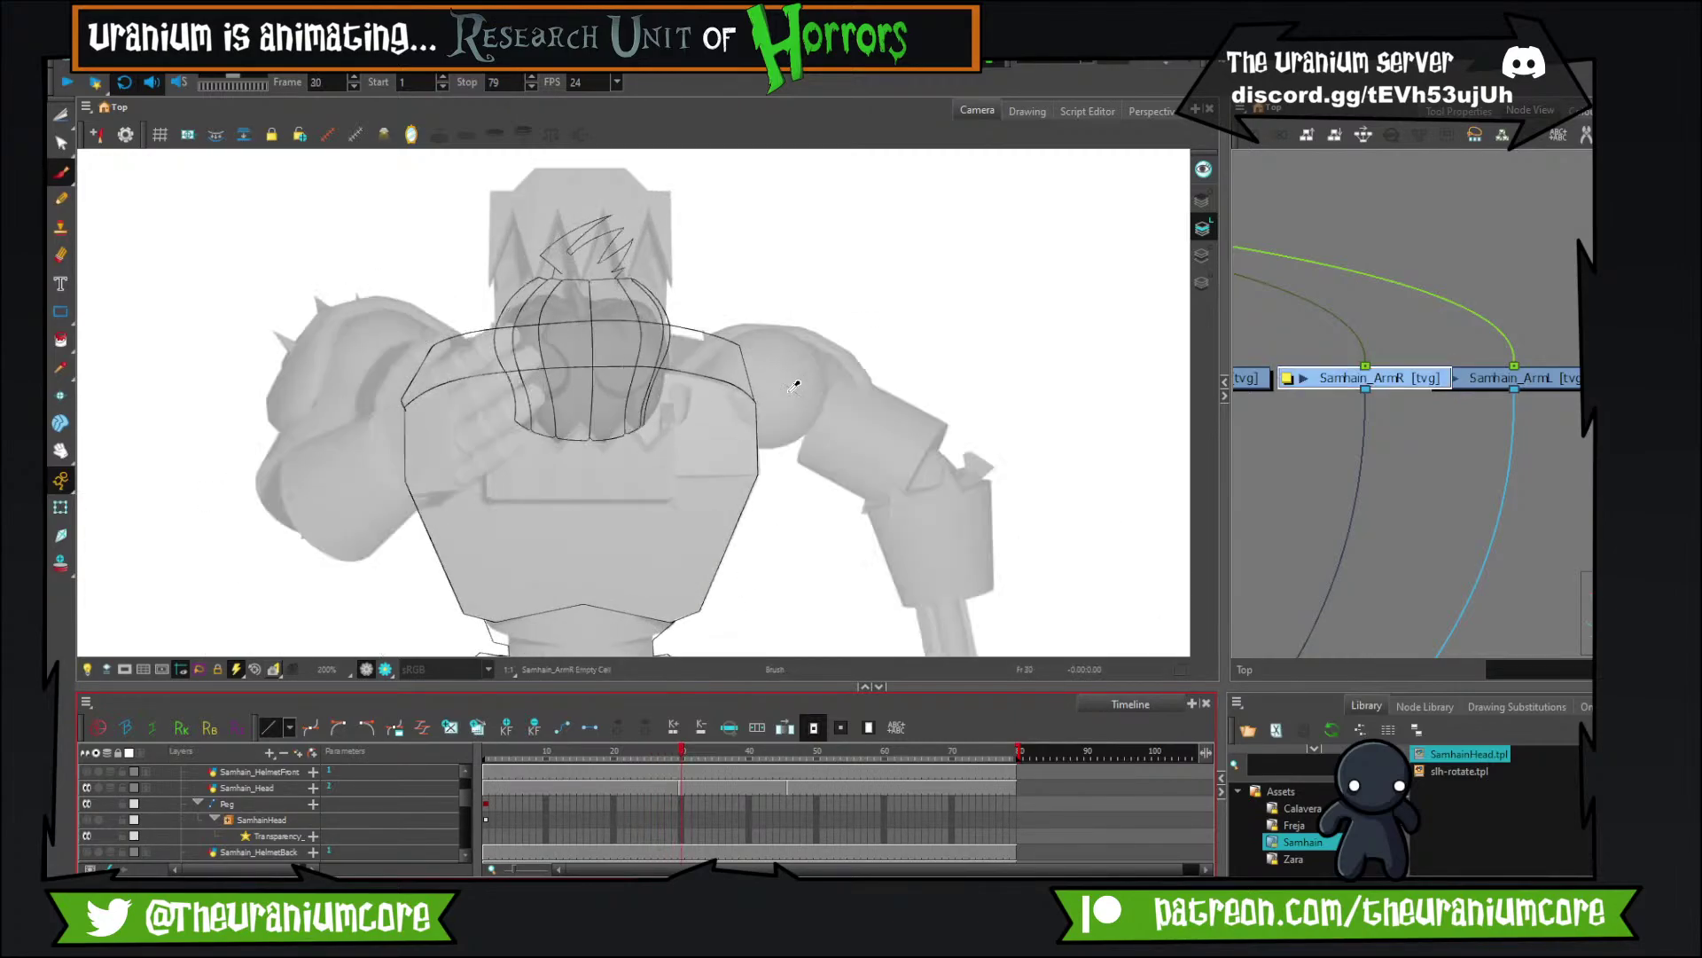
Ink the curved upper and lower edges and pointed inner end of the shoulder guard on the Samhain_ArmR drawing.
scroll(685, 381, "up", 1)
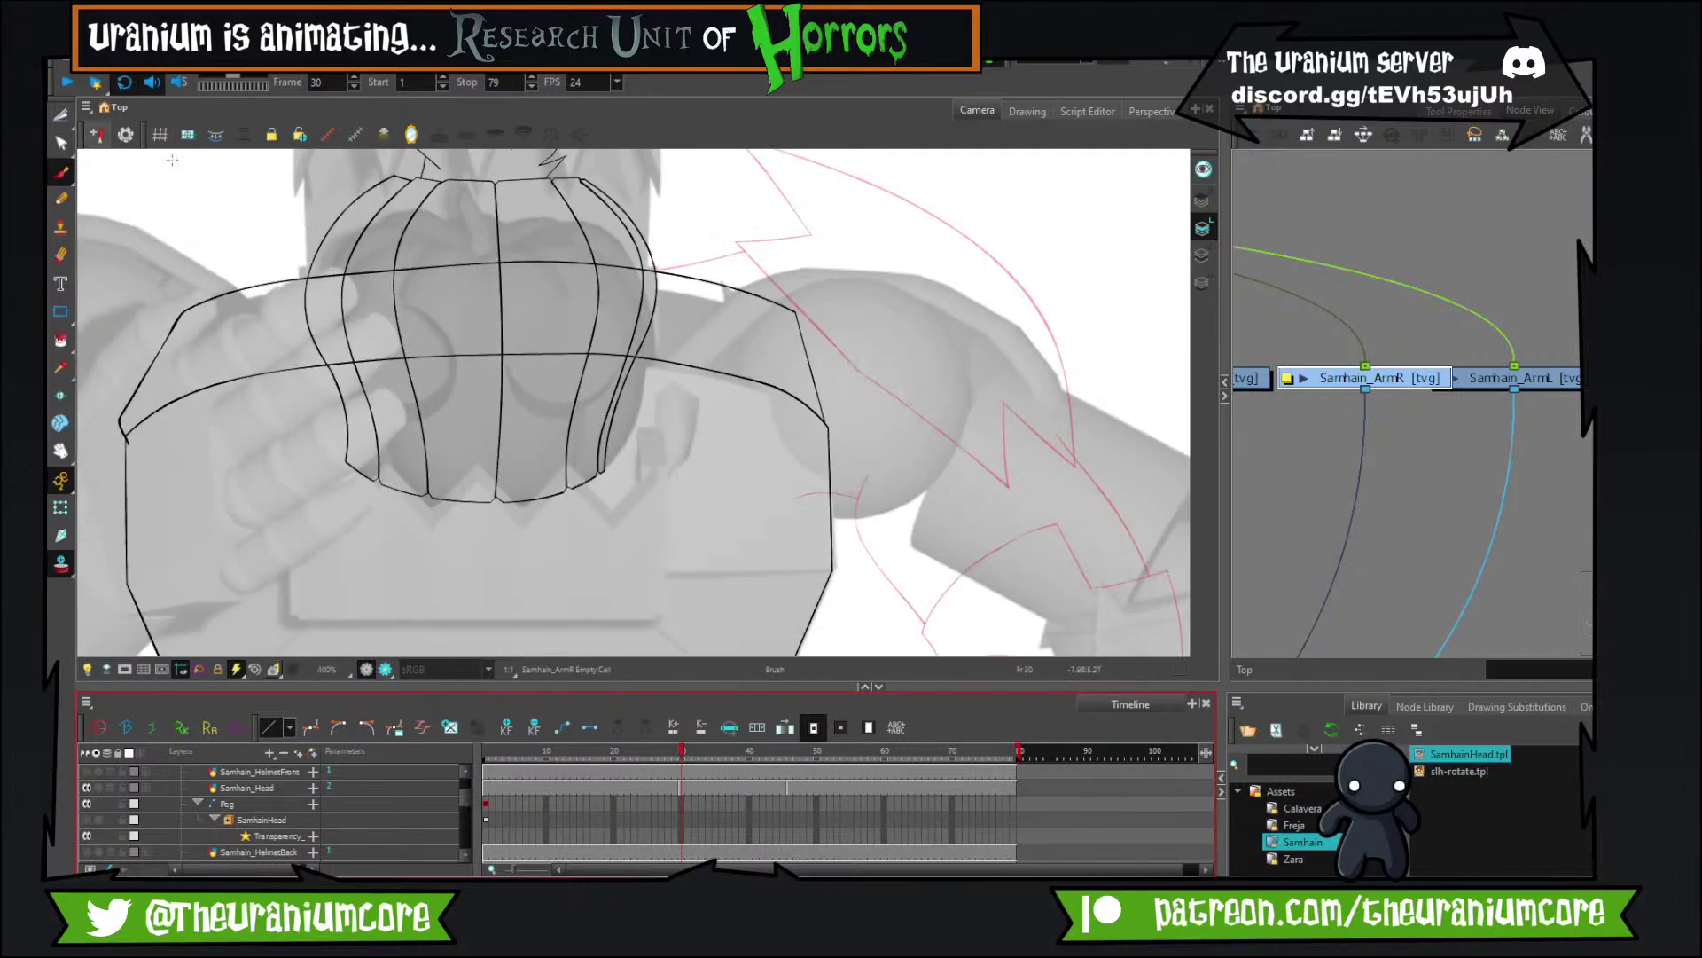
mouse_move(806, 254)
left_mouse_down()
mouse_move(612, 369)
mouse_move(427, 262)
mouse_move(712, 436)
mouse_move(733, 489)
left_mouse_up()
key("ctrl+z")
mouse_move(421, 263)
left_mouse_down()
mouse_move(644, 308)
mouse_move(787, 478)
left_mouse_up()
left_click_drag(537, 353, 551, 308)
mouse_move(430, 211)
left_mouse_down()
mouse_move(544, 292)
mouse_move(426, 277)
mouse_move(716, 479)
left_mouse_up()
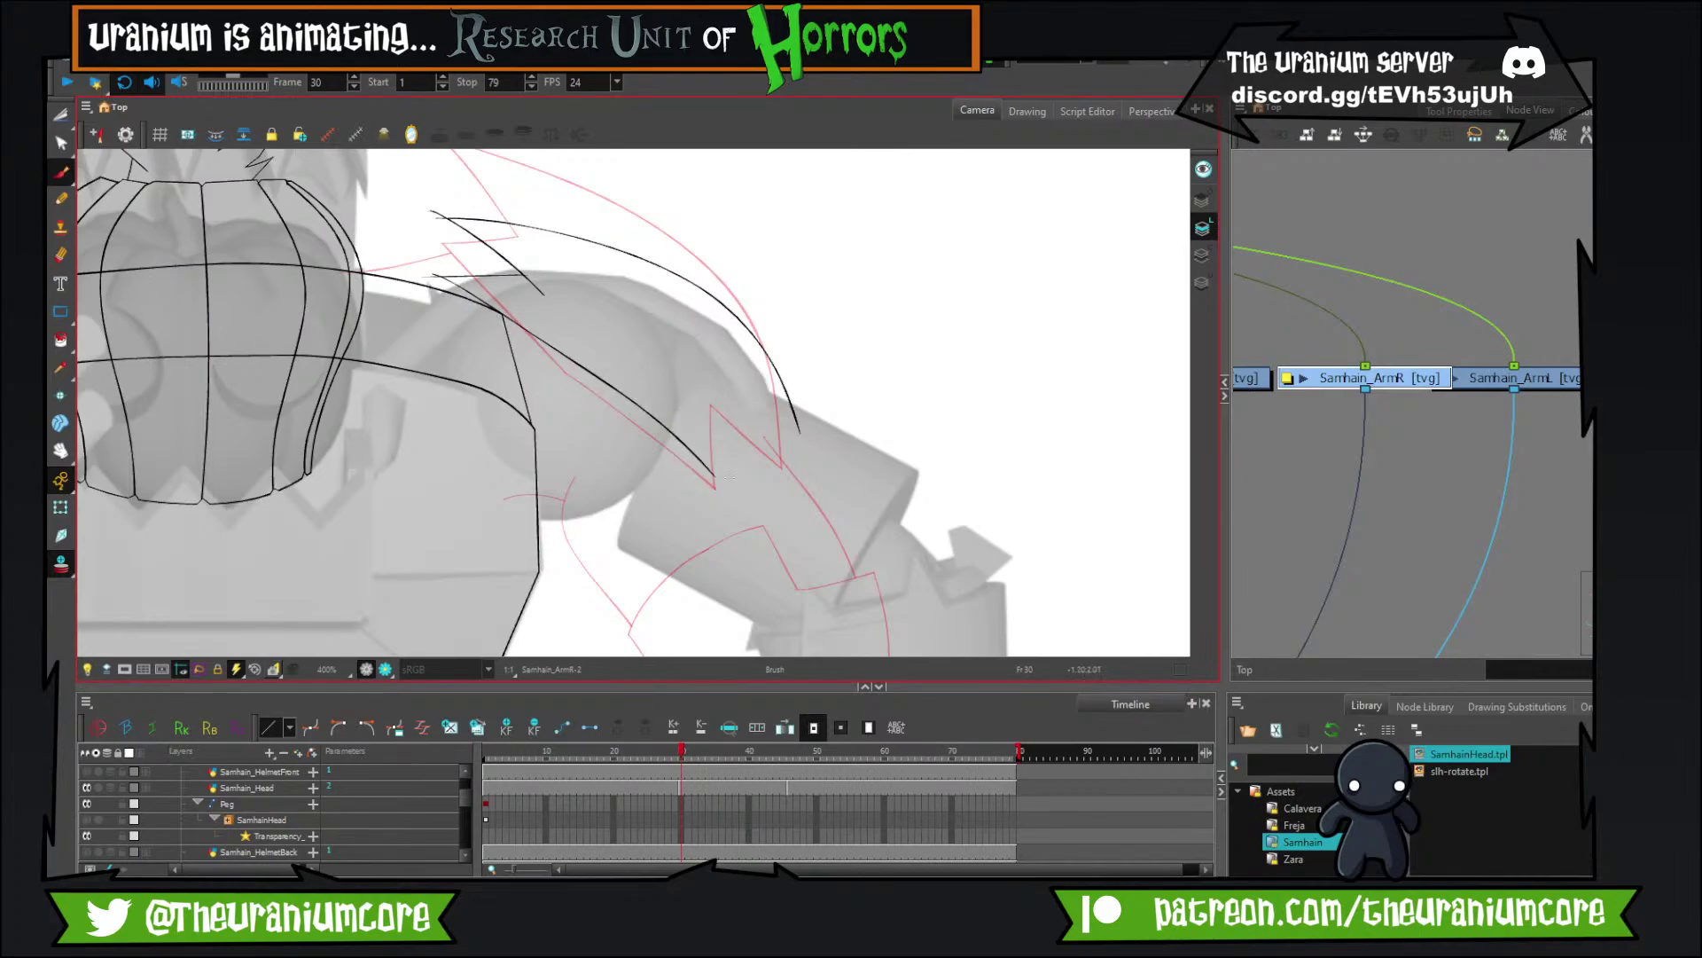
key("ctrl+z")
mouse_move(438, 276)
left_mouse_down()
mouse_move(578, 348)
mouse_move(734, 490)
left_mouse_up()
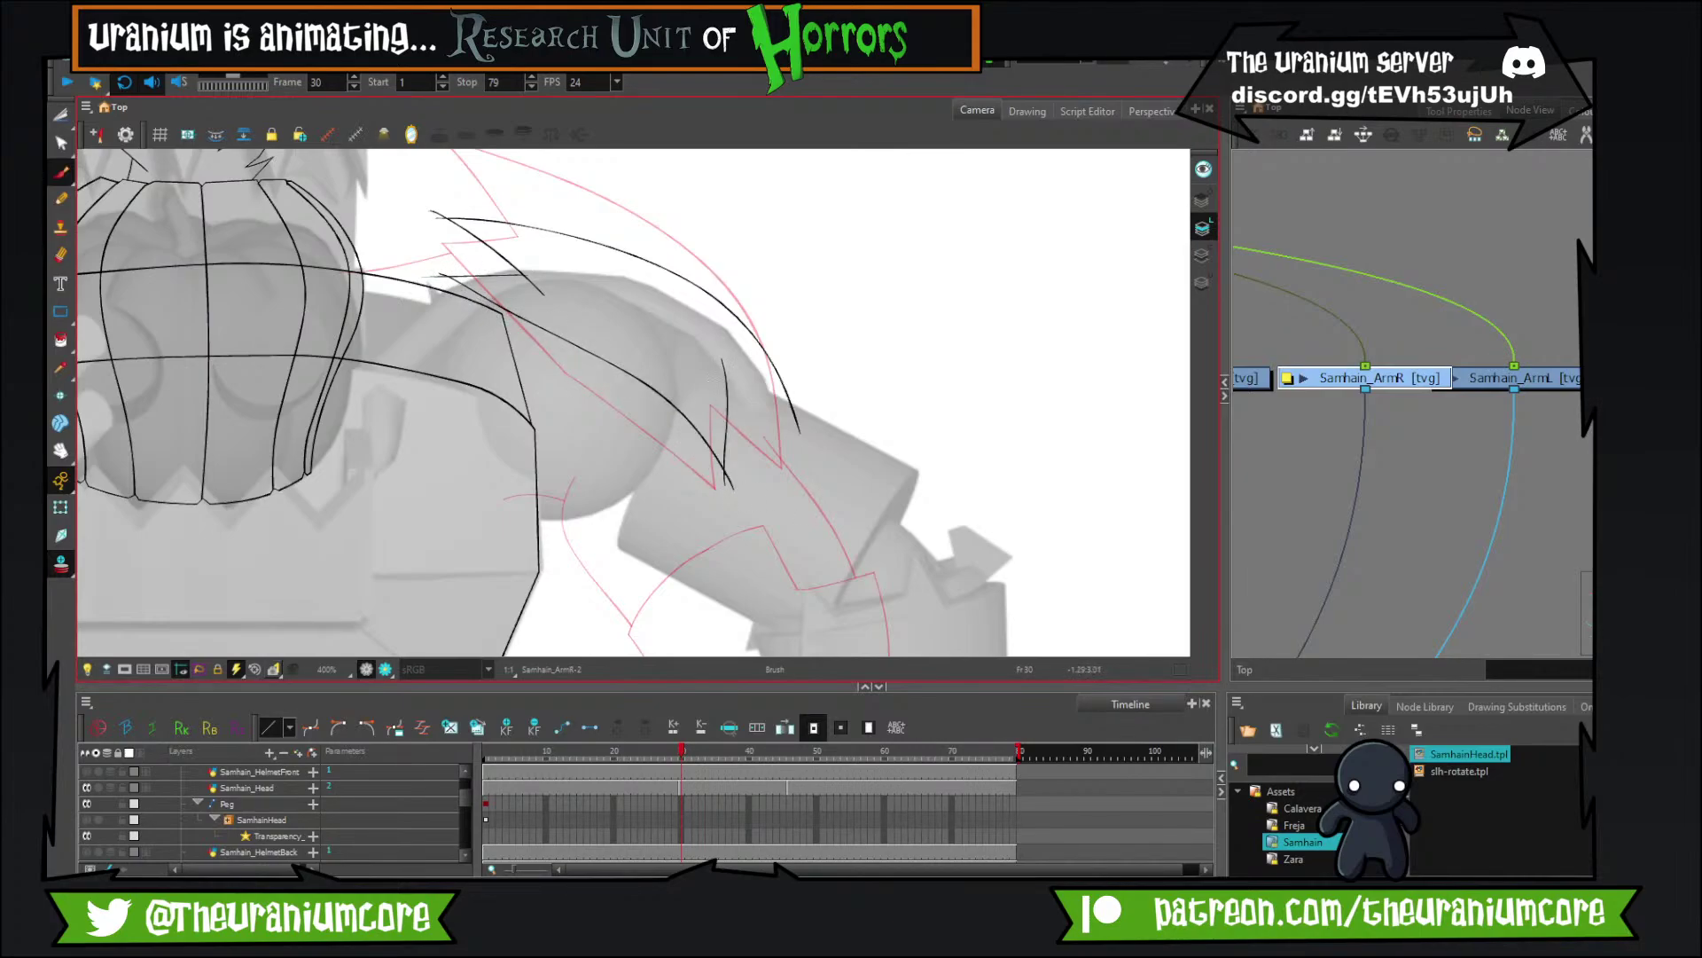
Ink the crossing zigzag lines that close the shoulder guard's outer end above the upper arm.
mouse_move(721, 476)
left_mouse_down()
mouse_move(705, 355)
mouse_move(820, 444)
left_mouse_up()
key("ctrl+z")
left_click_drag(700, 388, 820, 443)
left_click_drag(703, 349, 787, 475)
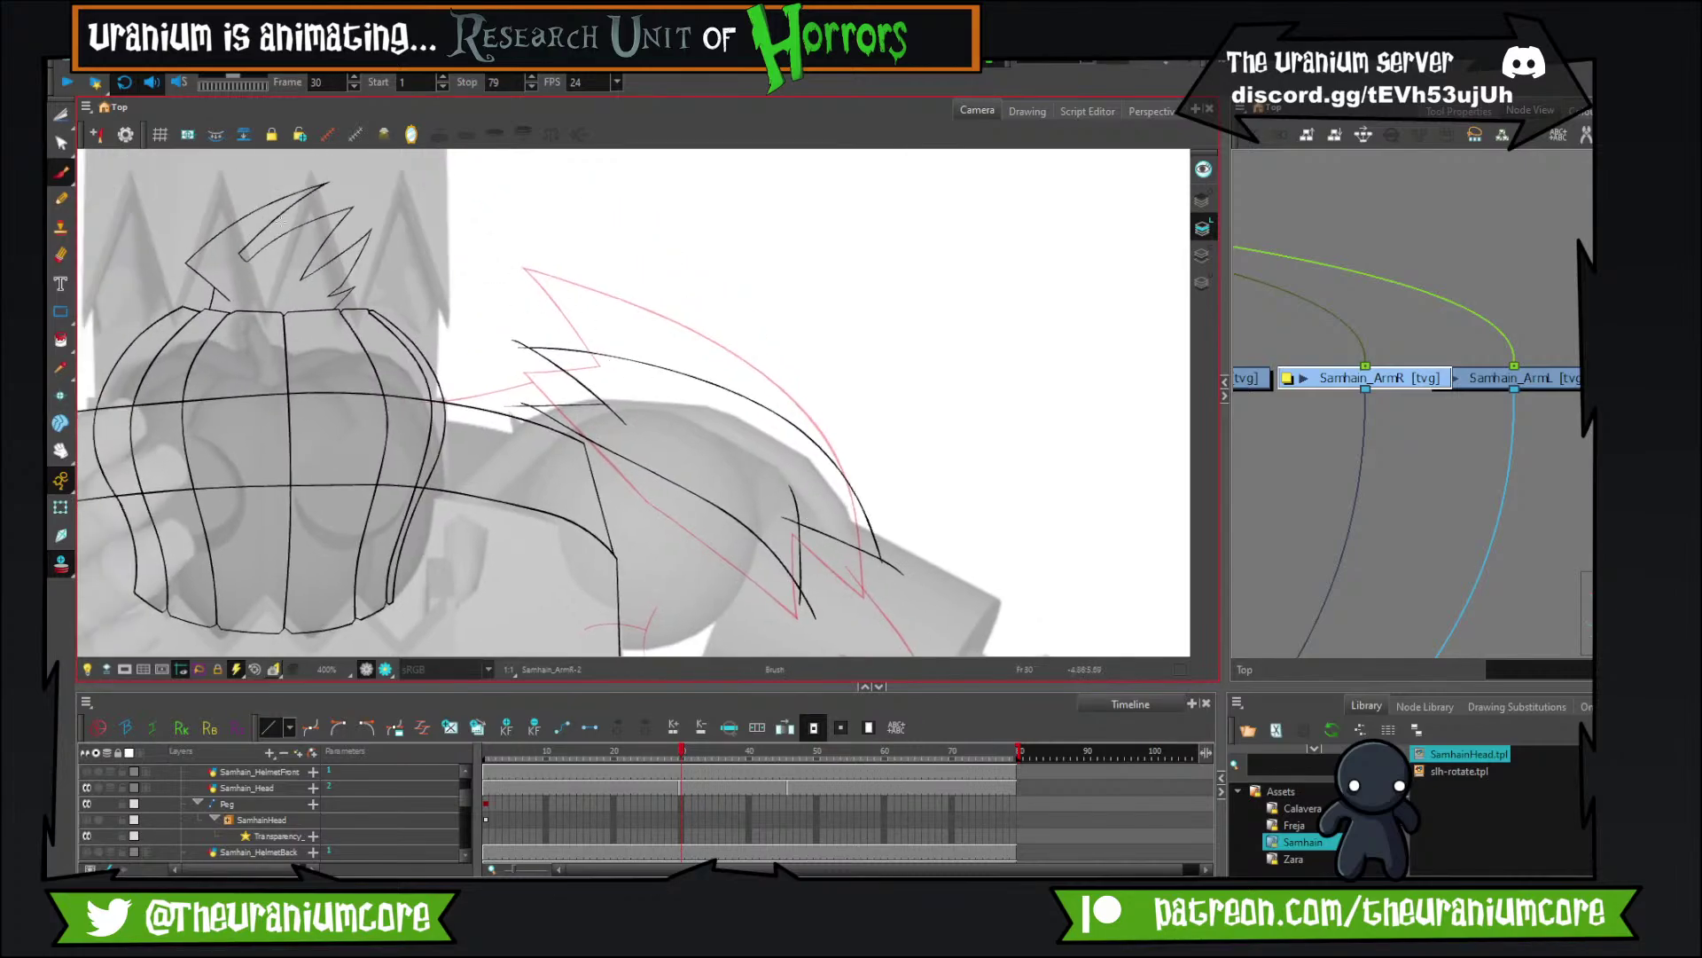
Trim the overshooting line ends at the shoulder guard's pointed inner tips with the Cutter.
left_click(61, 115)
scroll(508, 331, "up", 3)
left_click_drag(528, 312, 521, 383)
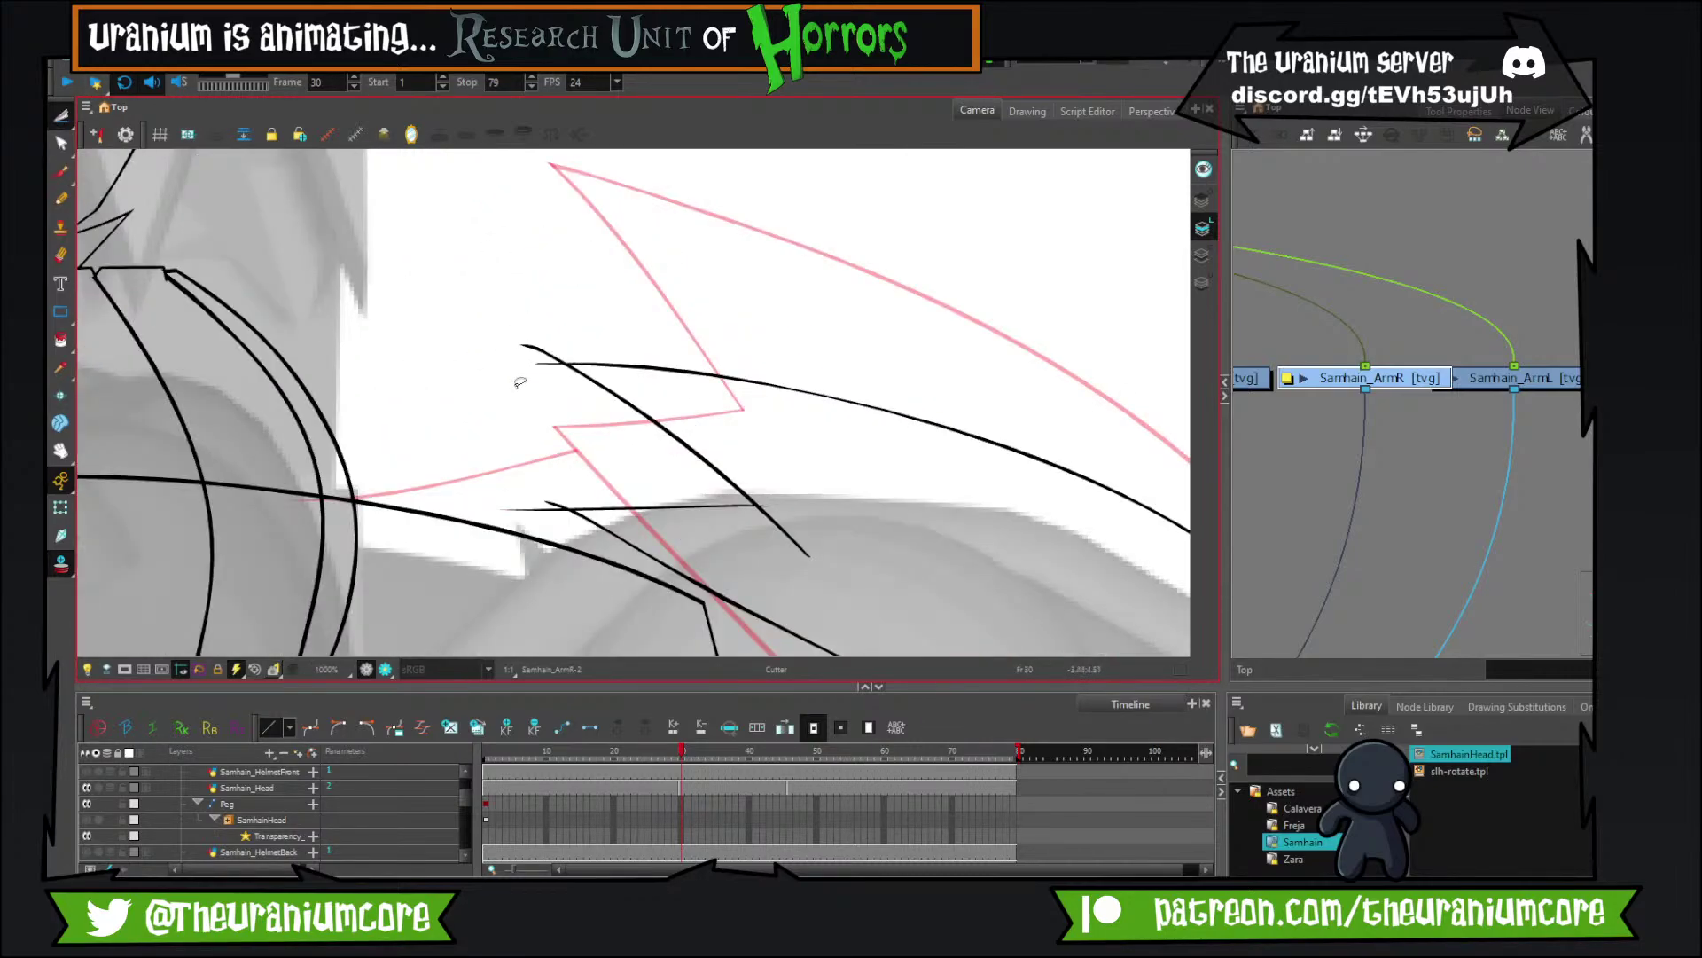
left_click_drag(679, 441, 656, 318)
left_click_drag(529, 204, 540, 284)
left_click_drag(524, 361, 499, 436)
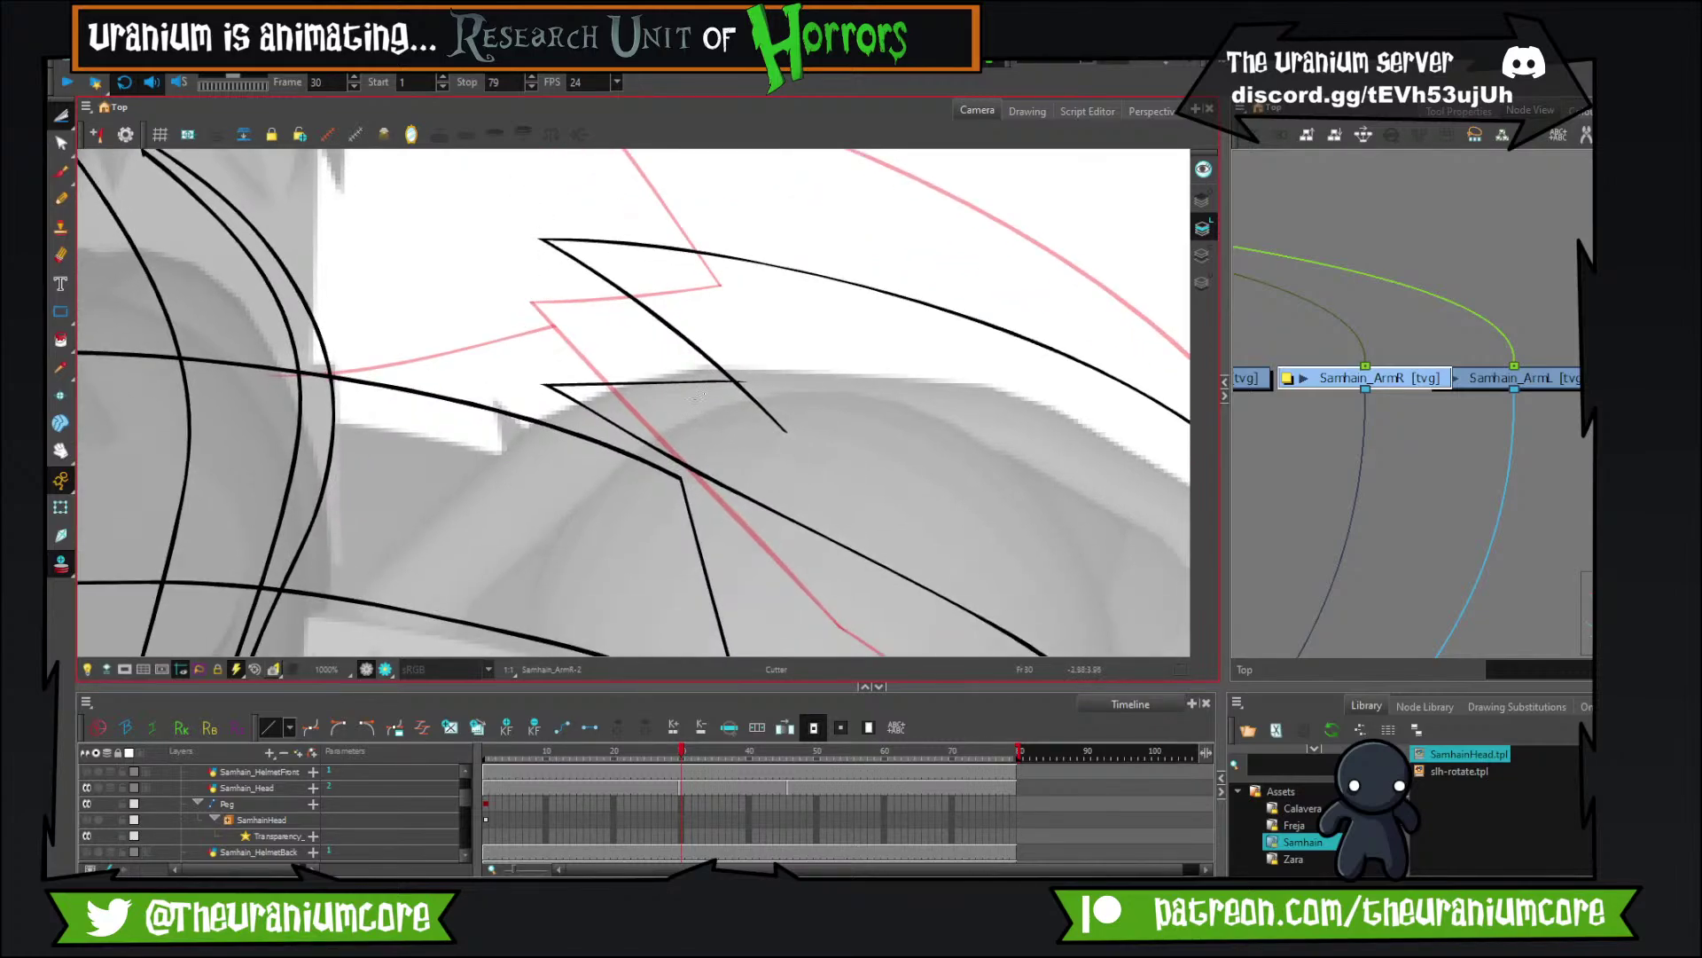
Cut away the excess line ends at the inner notch and the outer zigzag of the shoulder guard.
mouse_move(773, 367)
left_mouse_down()
mouse_move(750, 418)
mouse_move(741, 395)
left_mouse_up()
left_click_drag(854, 492, 504, 188)
left_click_drag(701, 413, 571, 362)
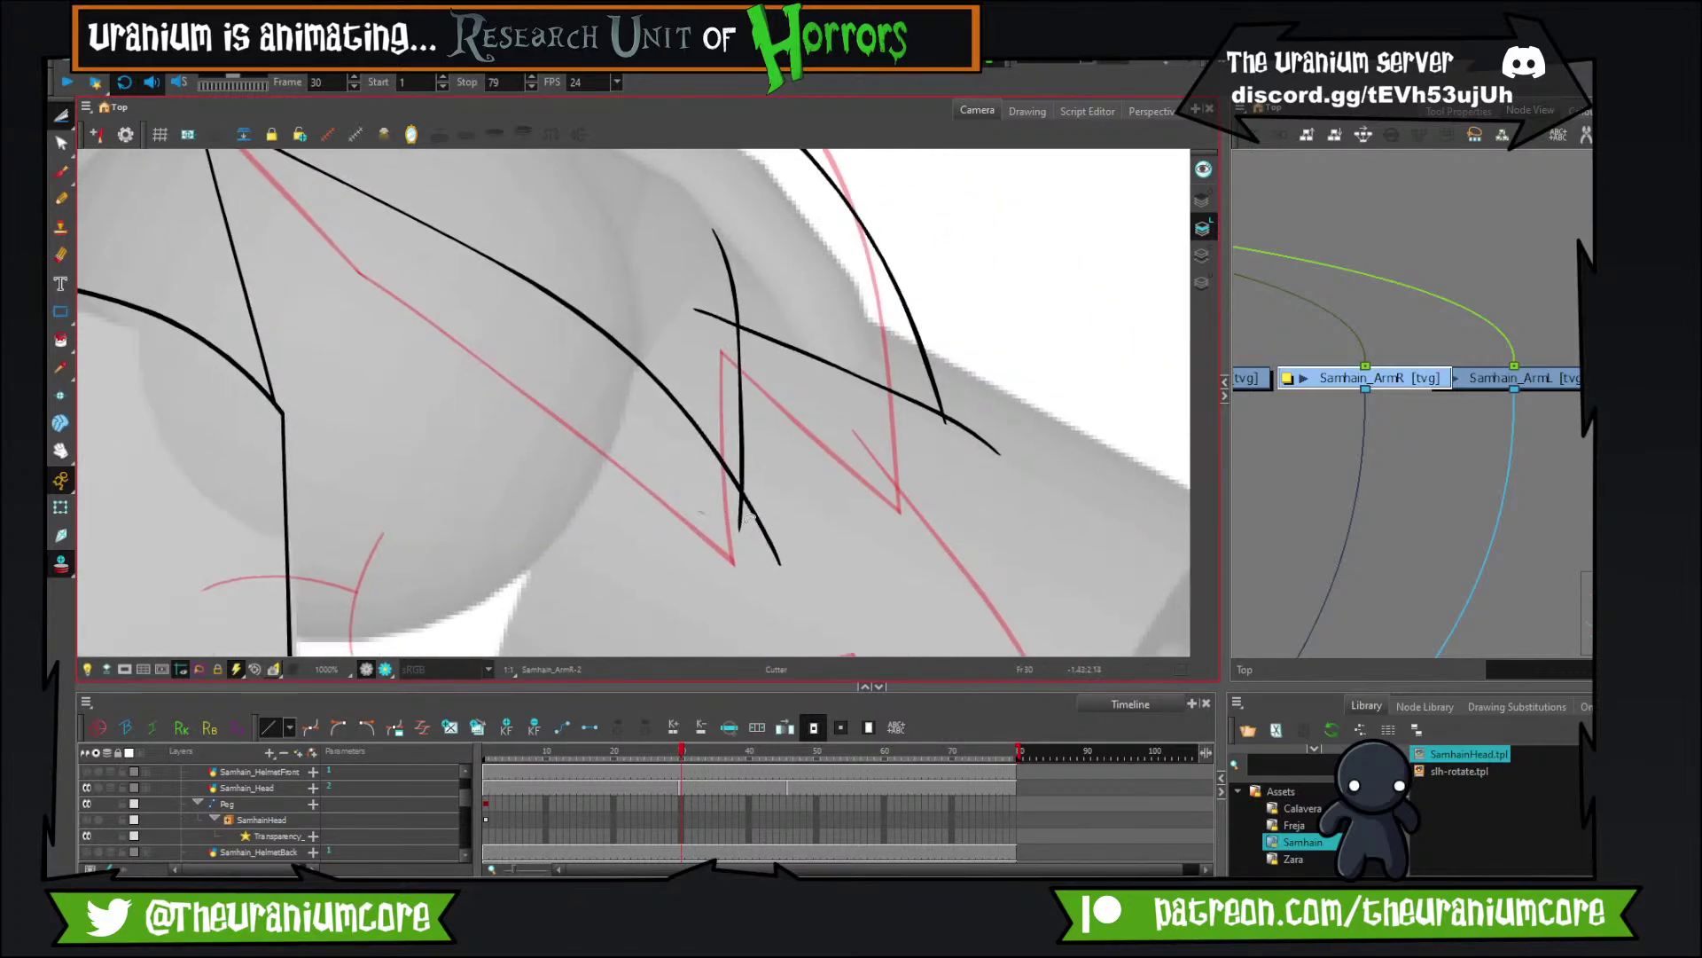
left_click_drag(729, 510, 770, 525)
left_click_drag(738, 270, 712, 326)
mouse_move(982, 423)
left_mouse_down()
mouse_move(924, 464)
mouse_move(929, 401)
left_mouse_up()
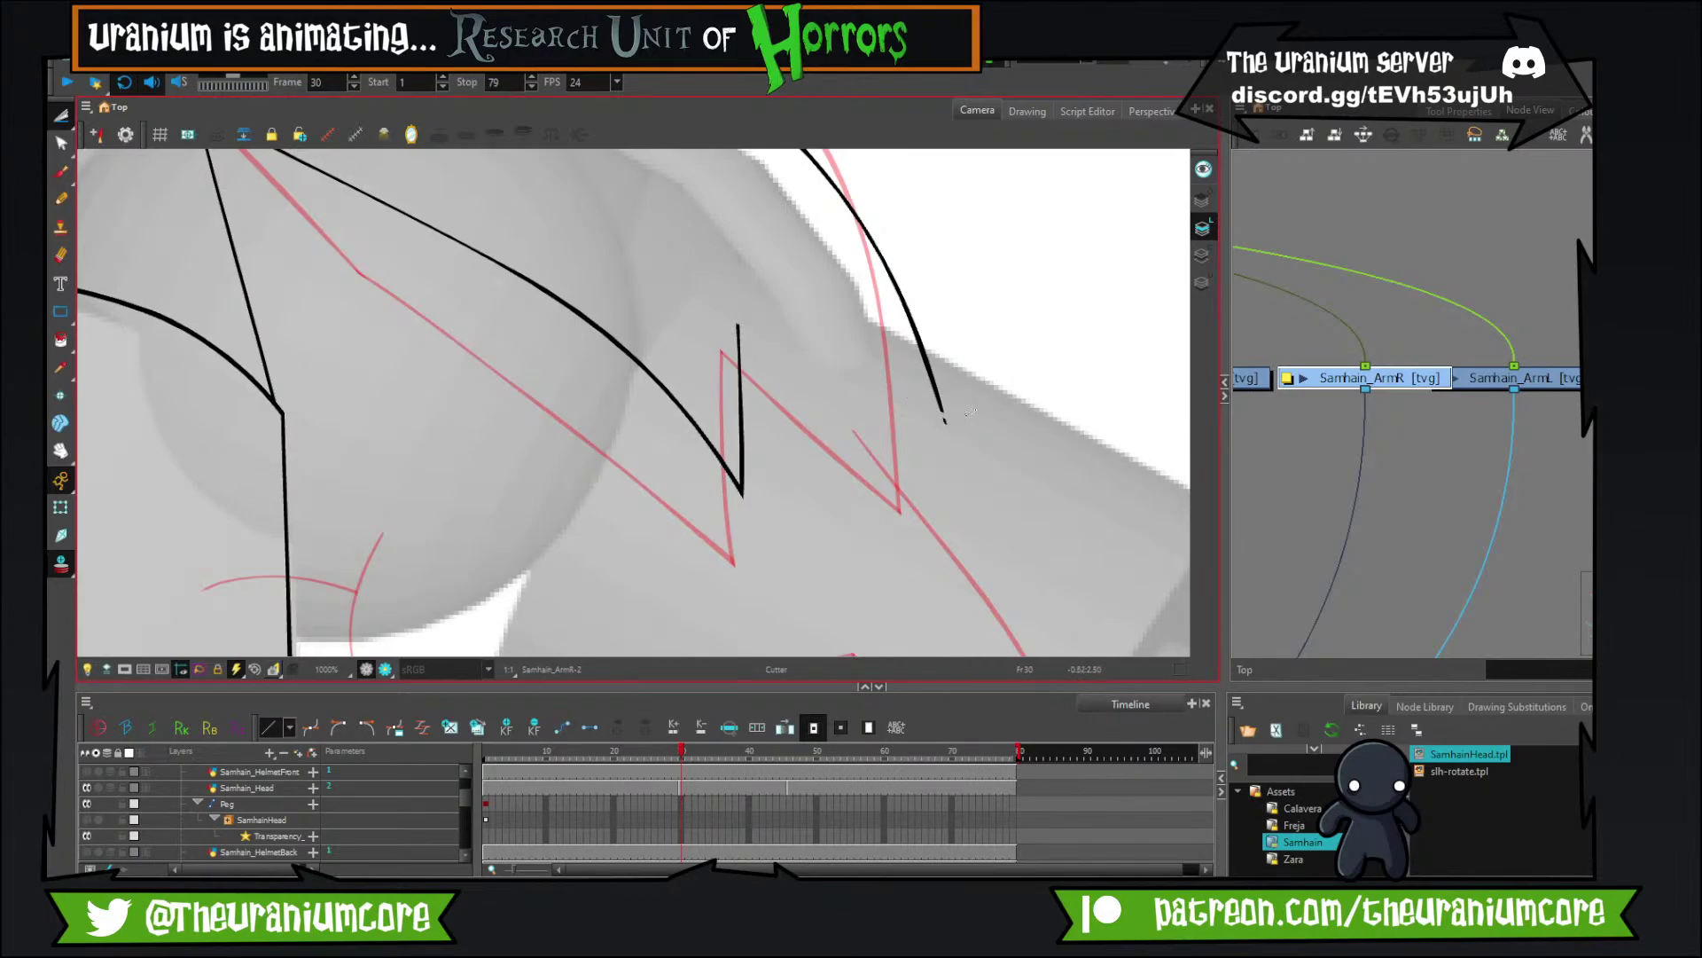
key("ctrl+z")
scroll(979, 416, "up", 2)
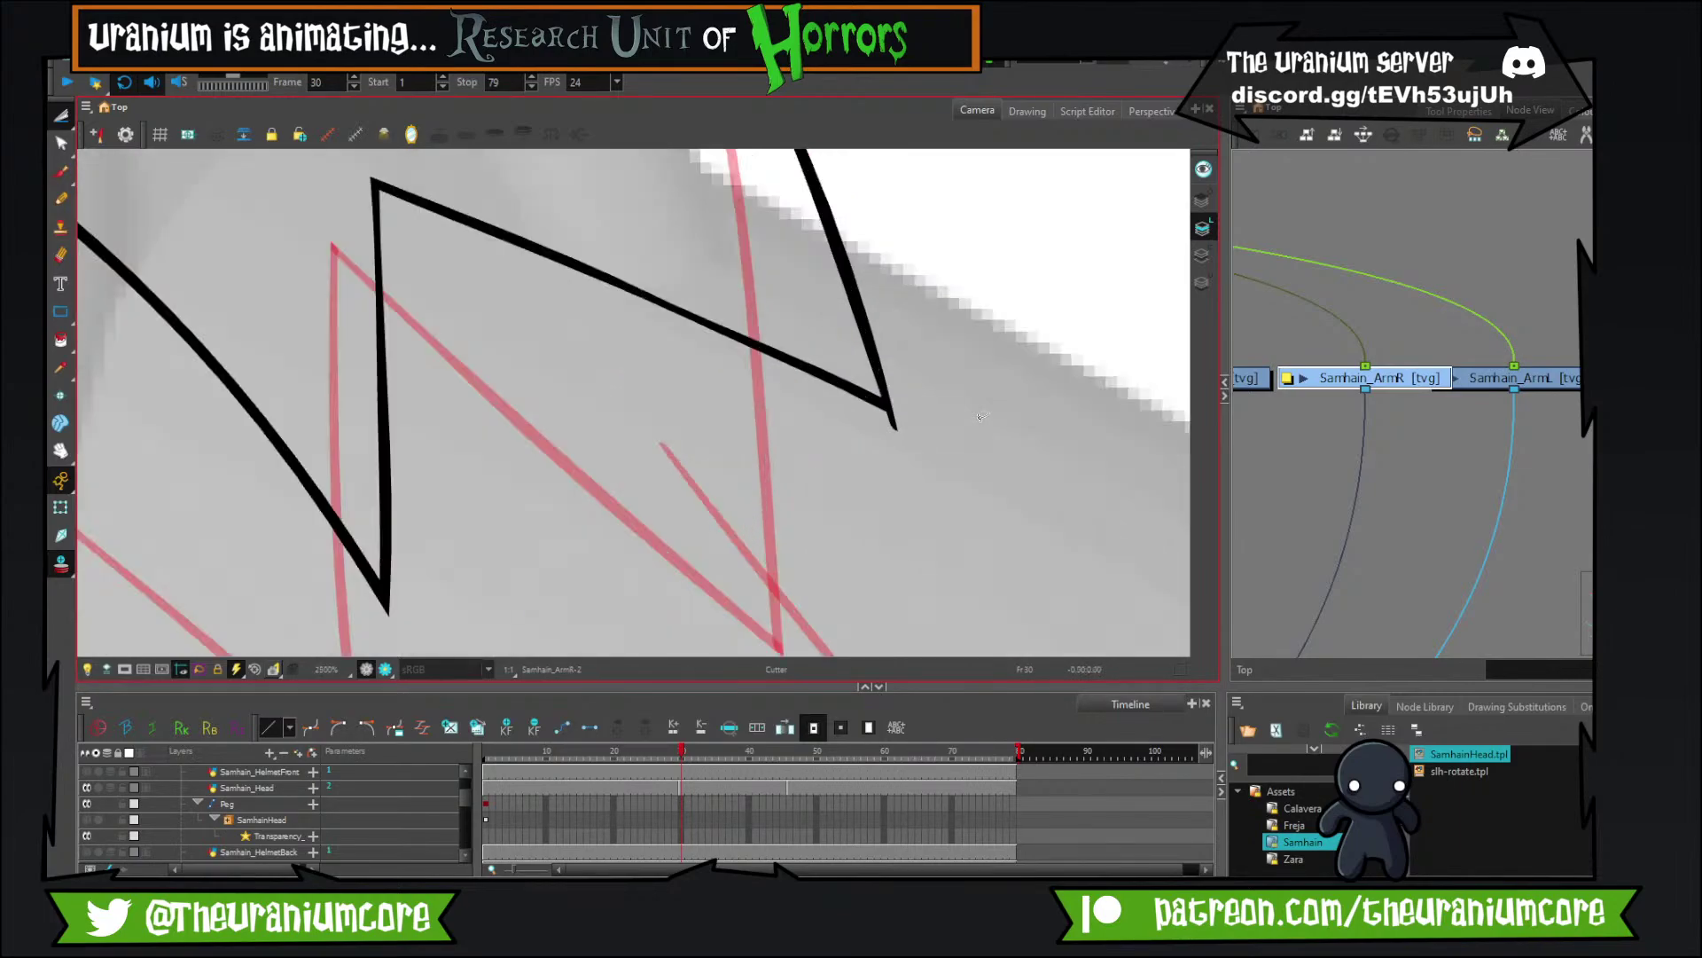
scroll(973, 395, "down", 5)
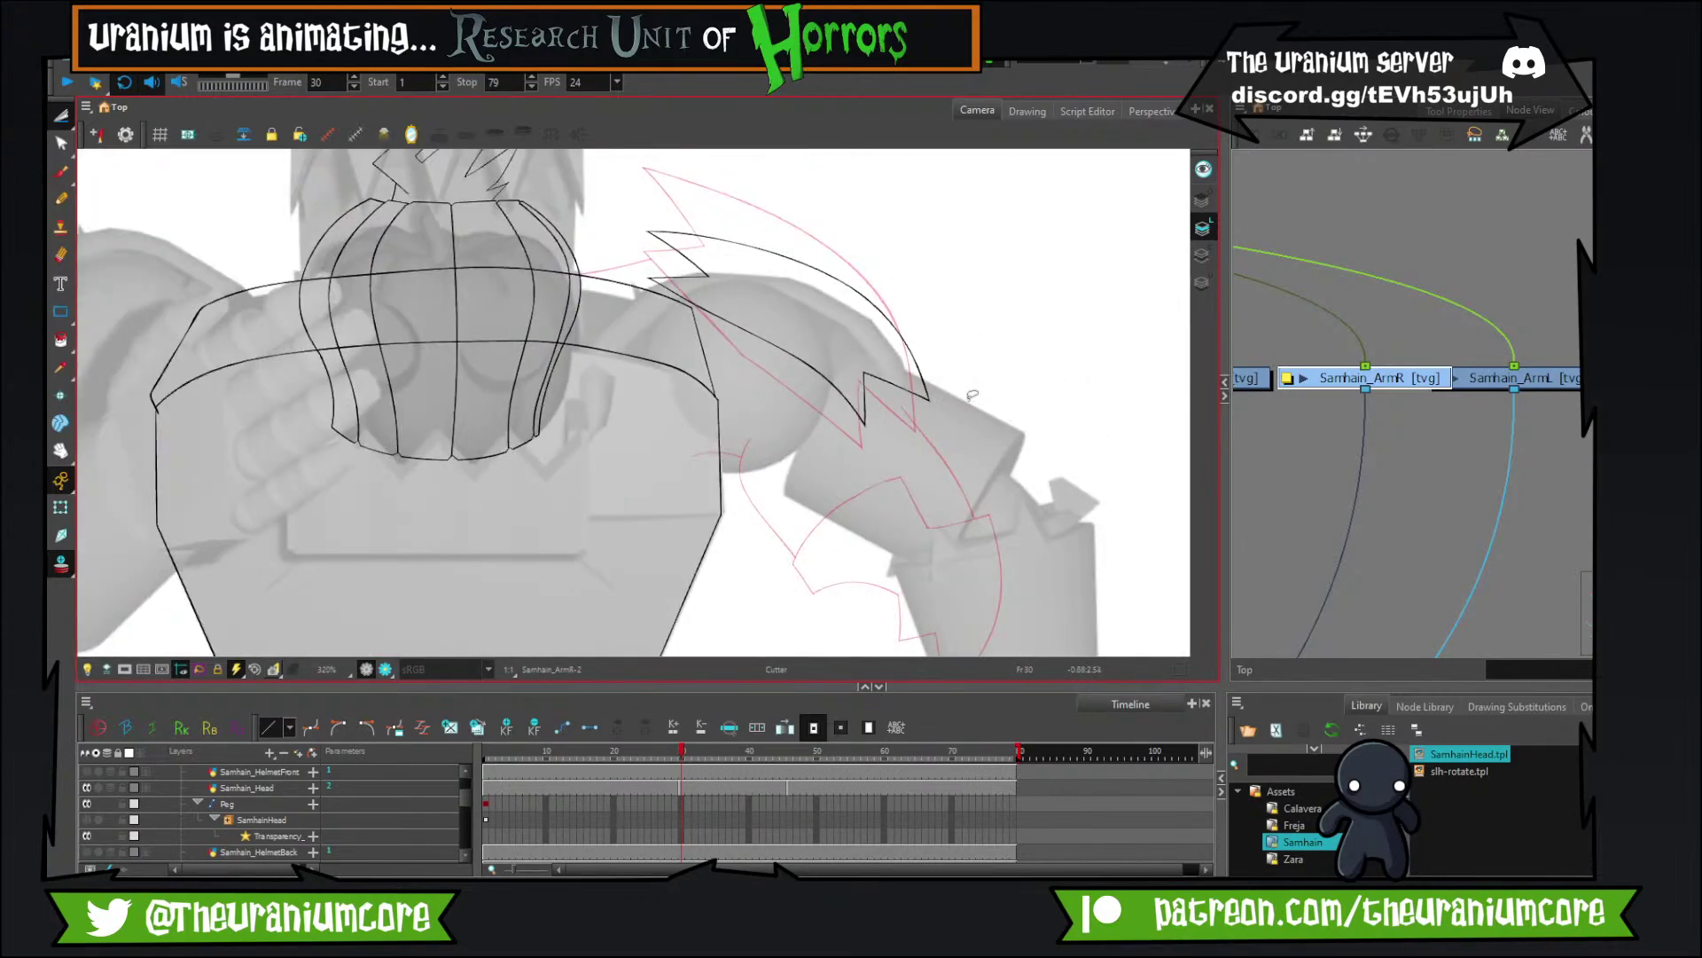
Ink the upper arm's curved inner and outer contours from below the shoulder guard down to the elbow.
scroll(973, 394, "up", 2)
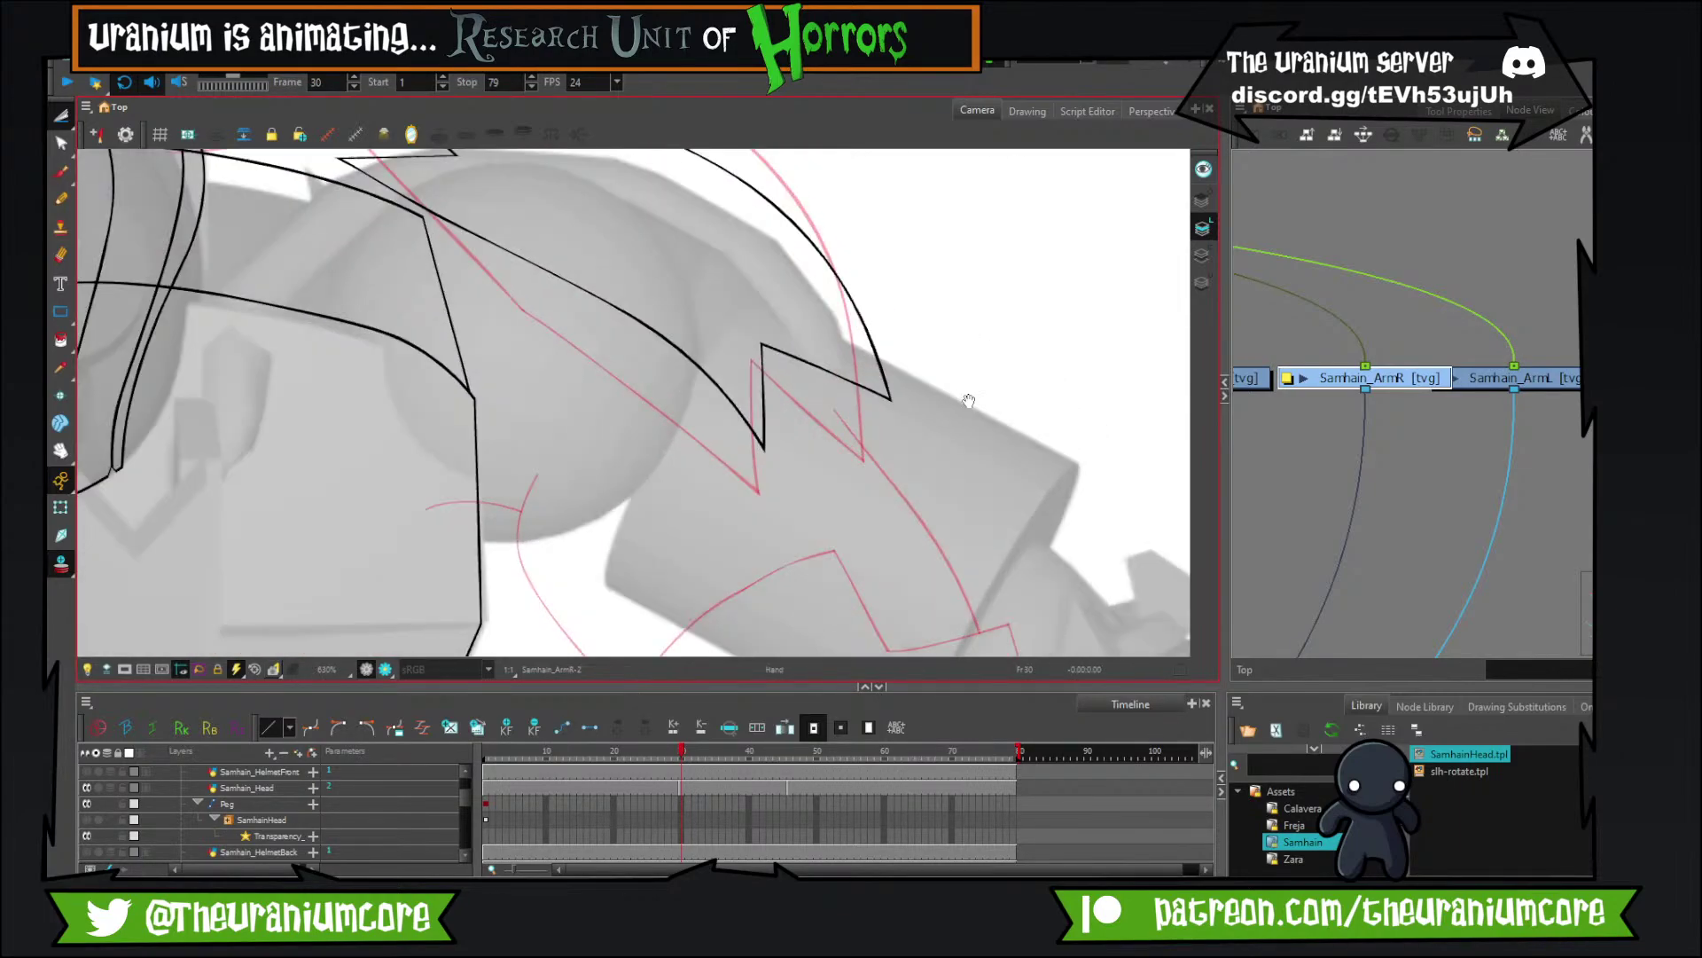
left_click_drag(969, 397, 927, 474)
left_click(61, 172)
mouse_move(555, 448)
left_mouse_down()
mouse_move(379, 167)
mouse_move(398, 208)
left_mouse_up()
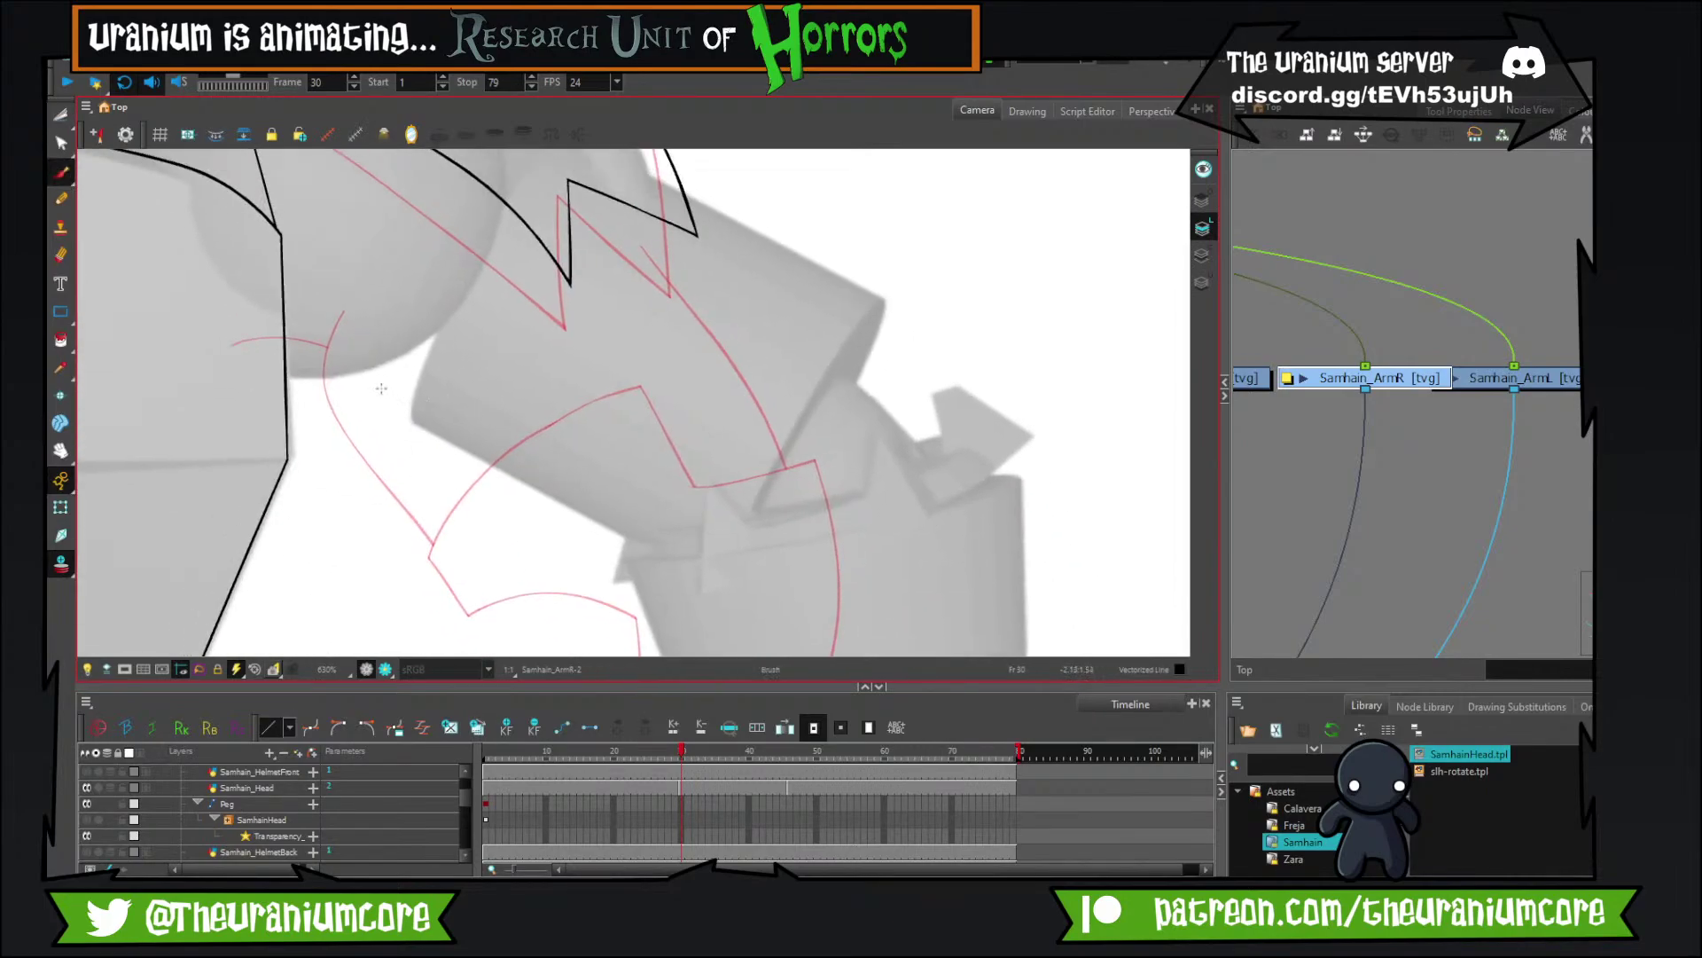
left_click_drag(382, 352, 749, 567)
key("ctrl+z")
mouse_move(396, 326)
left_mouse_down()
mouse_move(549, 514)
mouse_move(688, 573)
mouse_move(431, 442)
mouse_move(682, 544)
left_mouse_up()
key("ctrl+z")
left_click_drag(673, 443, 644, 539)
left_click_drag(624, 274, 860, 532)
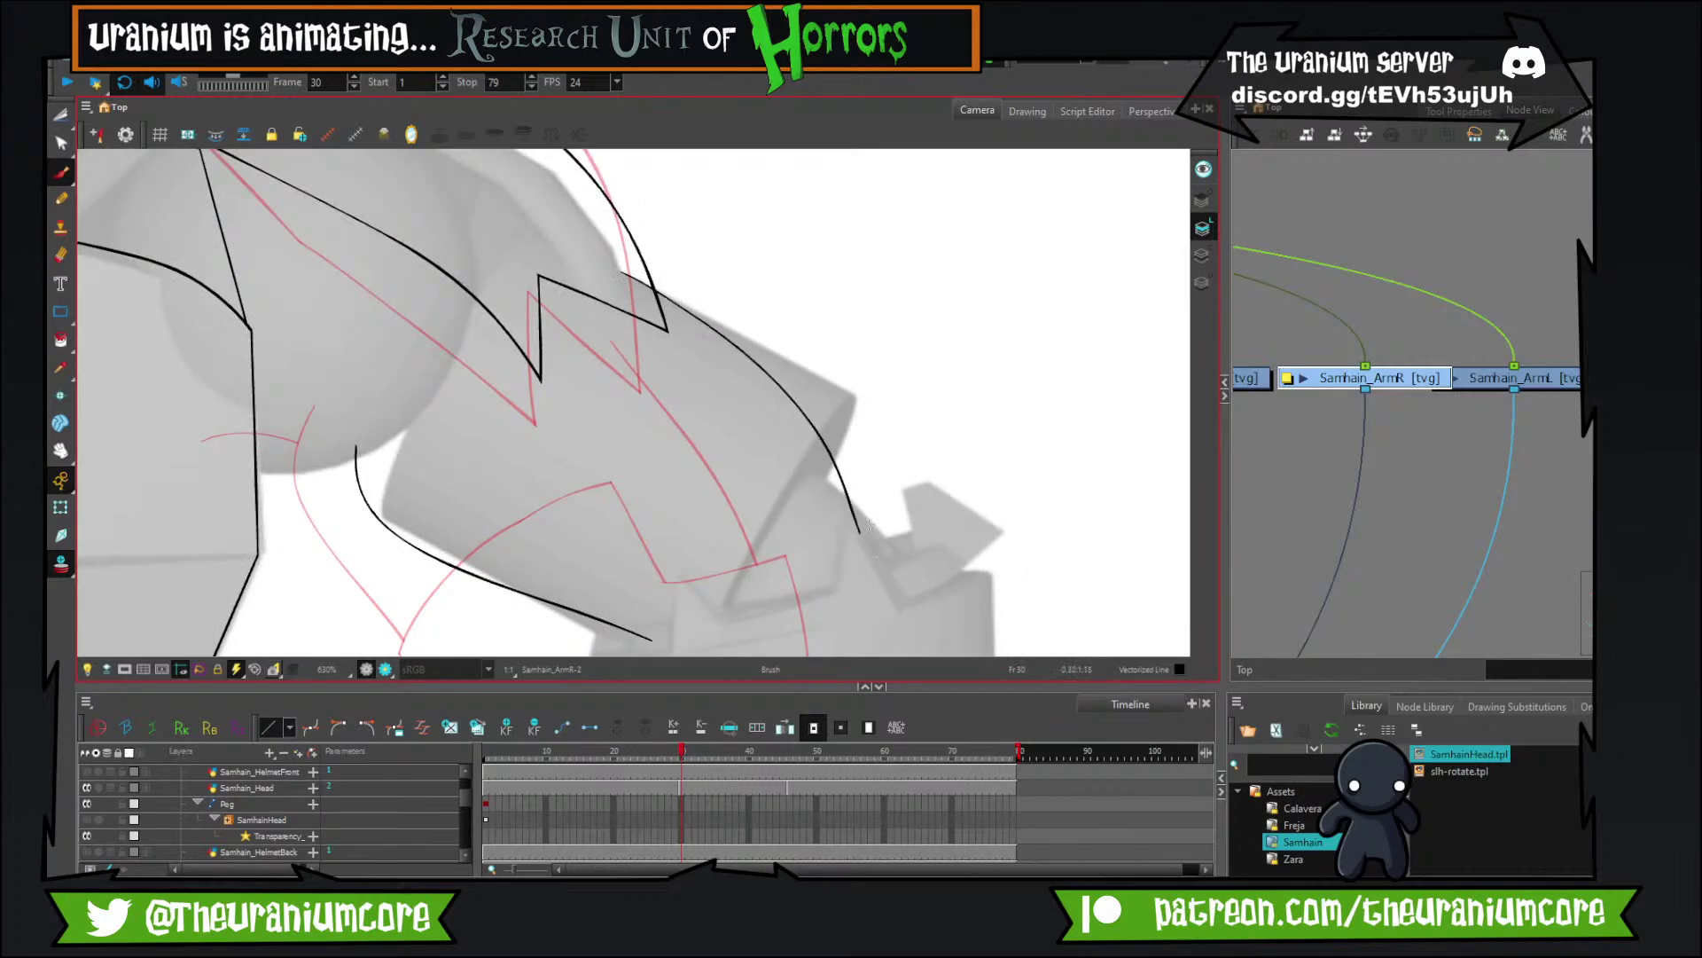
key("ctrl+z")
mouse_move(636, 271)
left_mouse_down()
mouse_move(884, 482)
mouse_move(753, 198)
mouse_move(713, 304)
left_mouse_up()
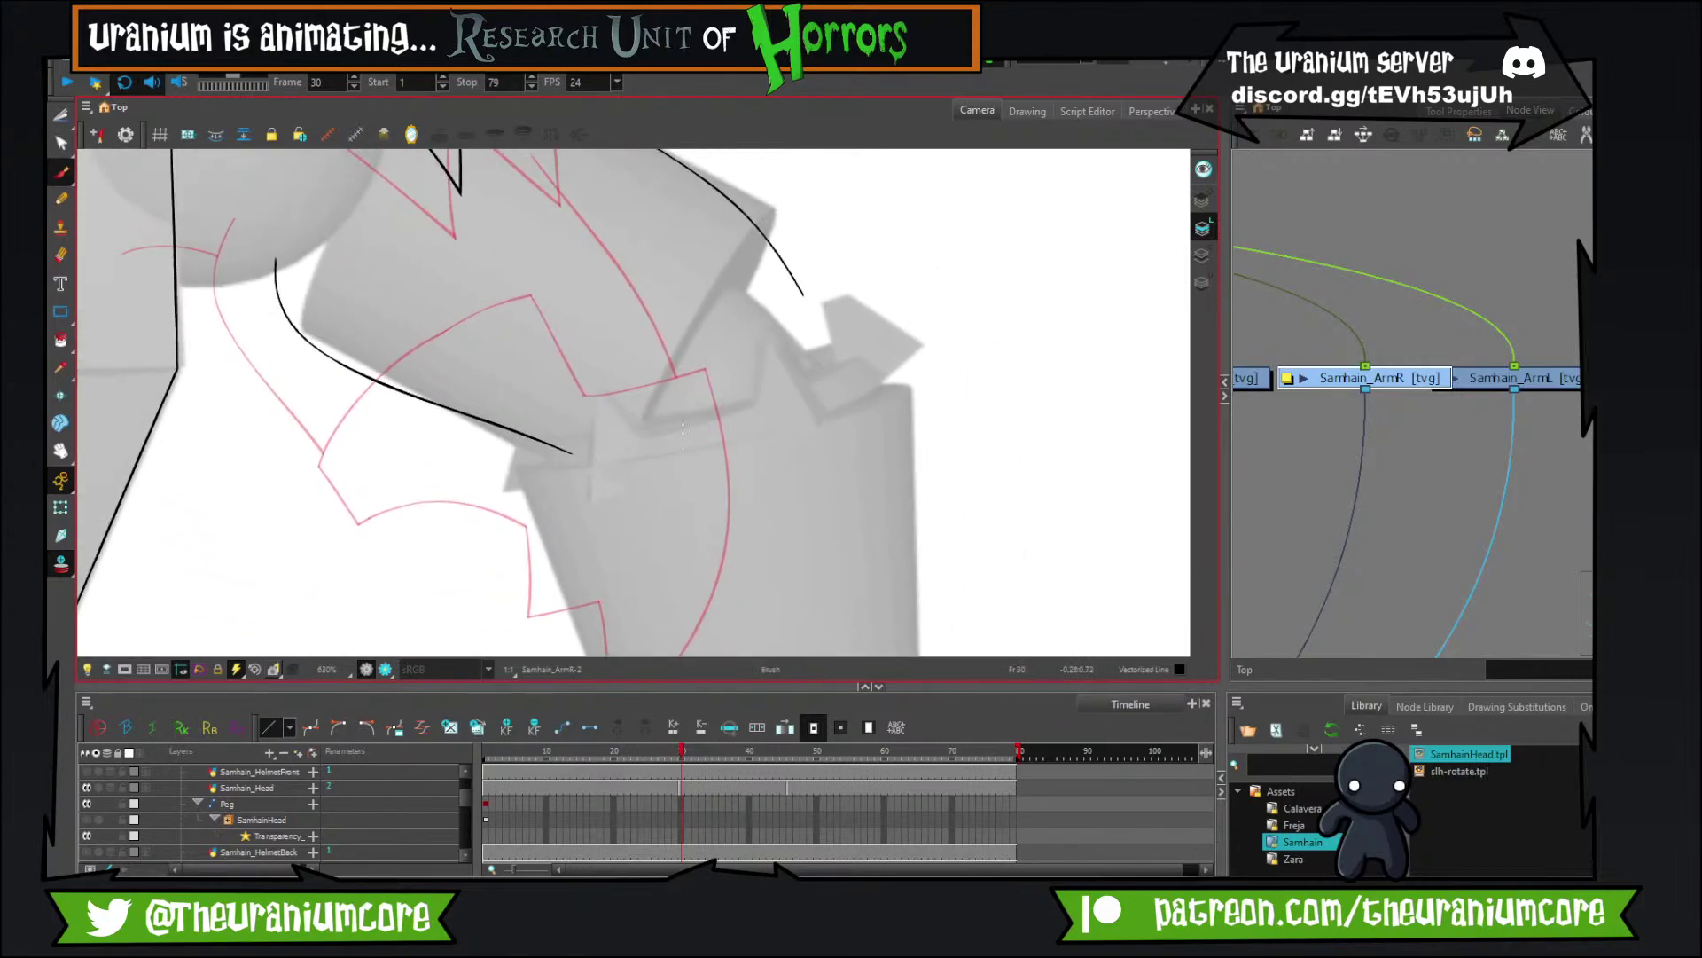
Ink the slanted upper edge of the forearm guard and its pointed notch at the elbow.
mouse_move(540, 463)
left_mouse_down()
mouse_move(519, 442)
mouse_move(750, 300)
mouse_move(850, 418)
left_mouse_up()
key("ctrl+z")
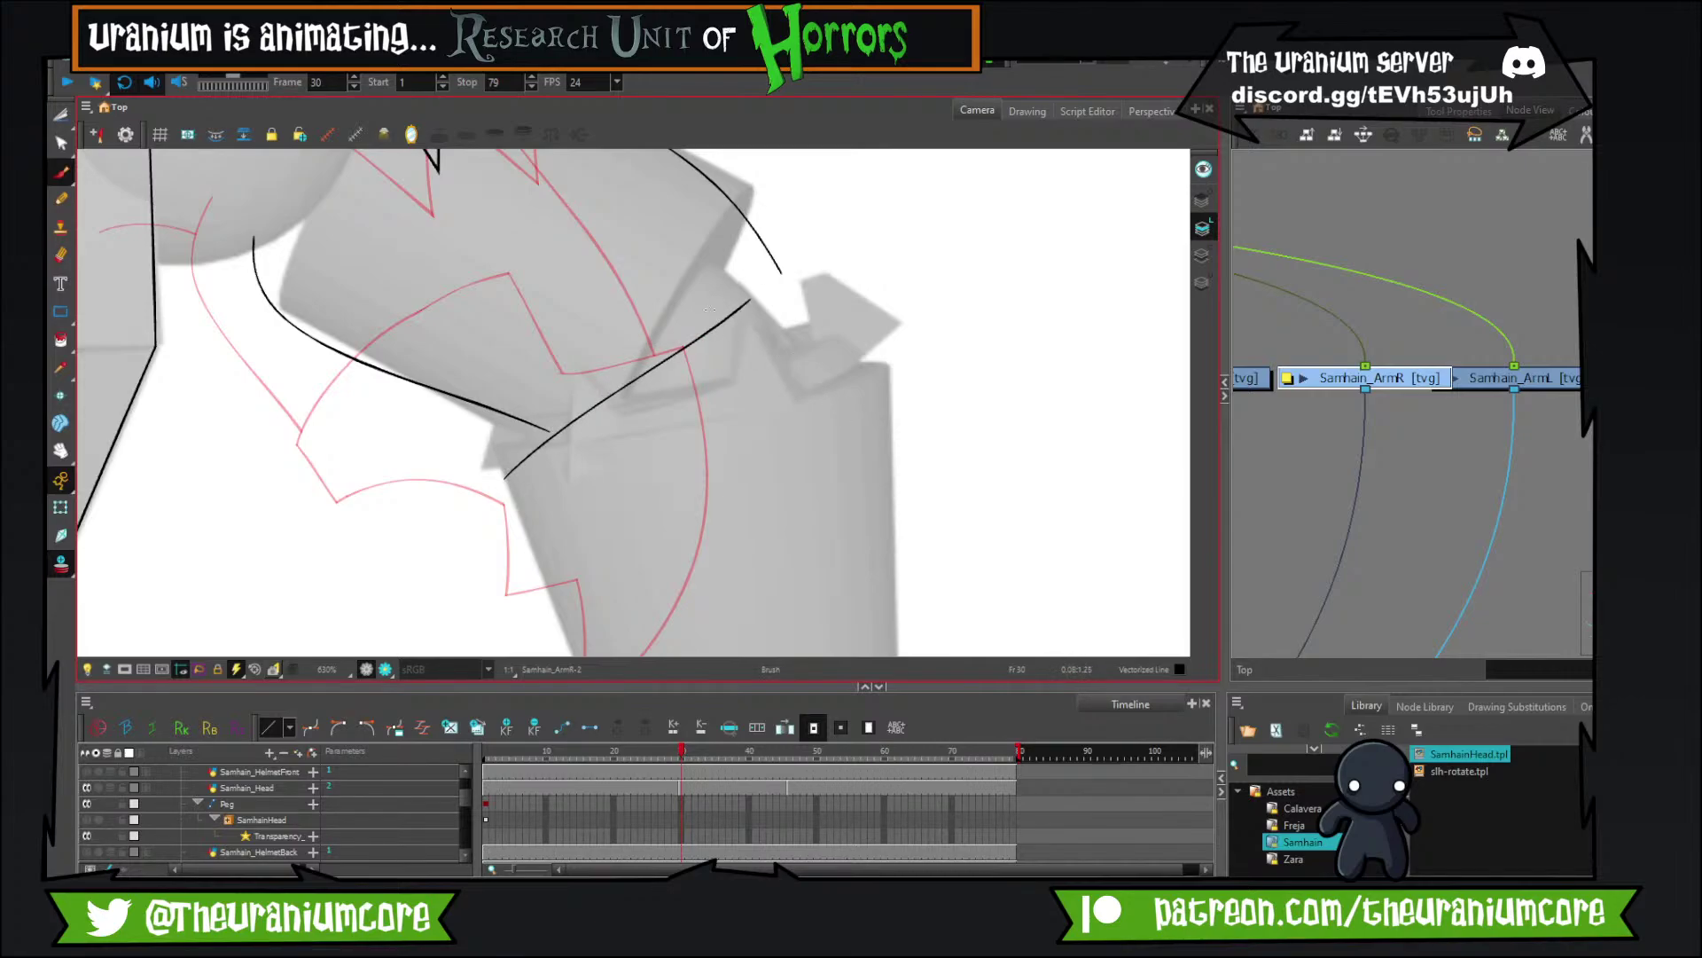
mouse_move(711, 303)
left_mouse_down()
mouse_move(850, 418)
mouse_move(795, 281)
mouse_move(781, 271)
mouse_move(894, 440)
left_mouse_up()
key("ctrl+z")
key("ctrl+z")
mouse_move(793, 459)
left_mouse_down()
mouse_move(795, 275)
mouse_move(906, 417)
left_mouse_up()
scroll(912, 380, "up", 1)
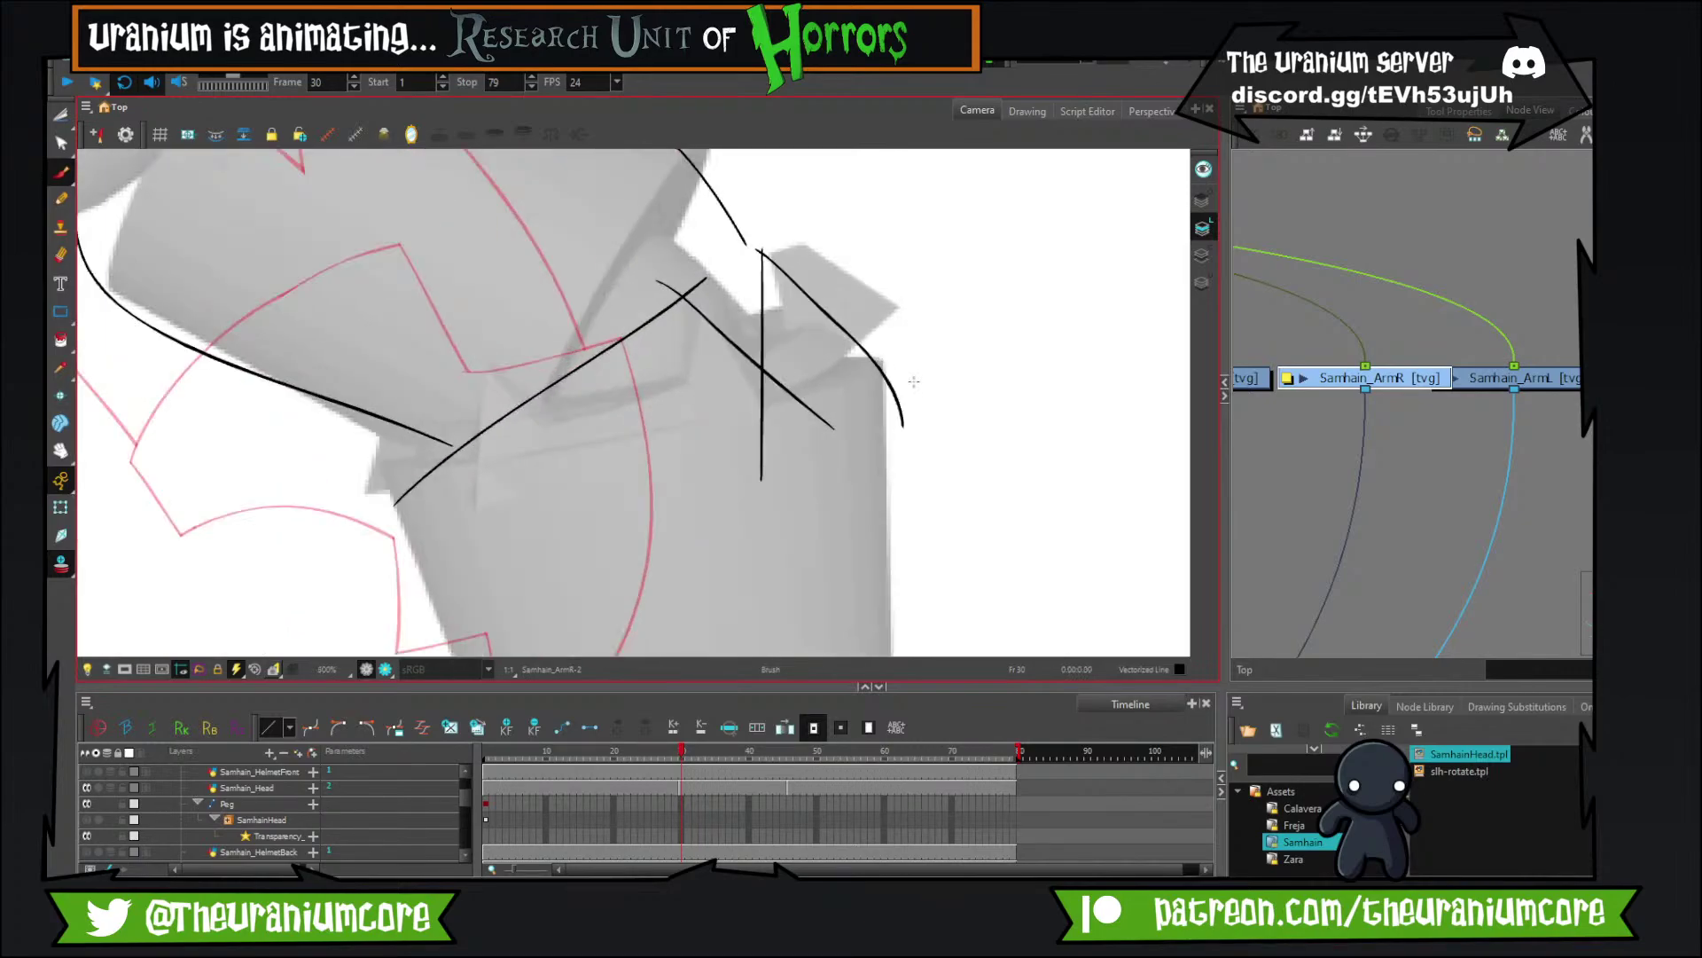
Ink the forearm guard's two sides and its curved lower edge over the reference model.
left_click_drag(560, 577, 581, 279)
scroll(476, 291, "down", 2)
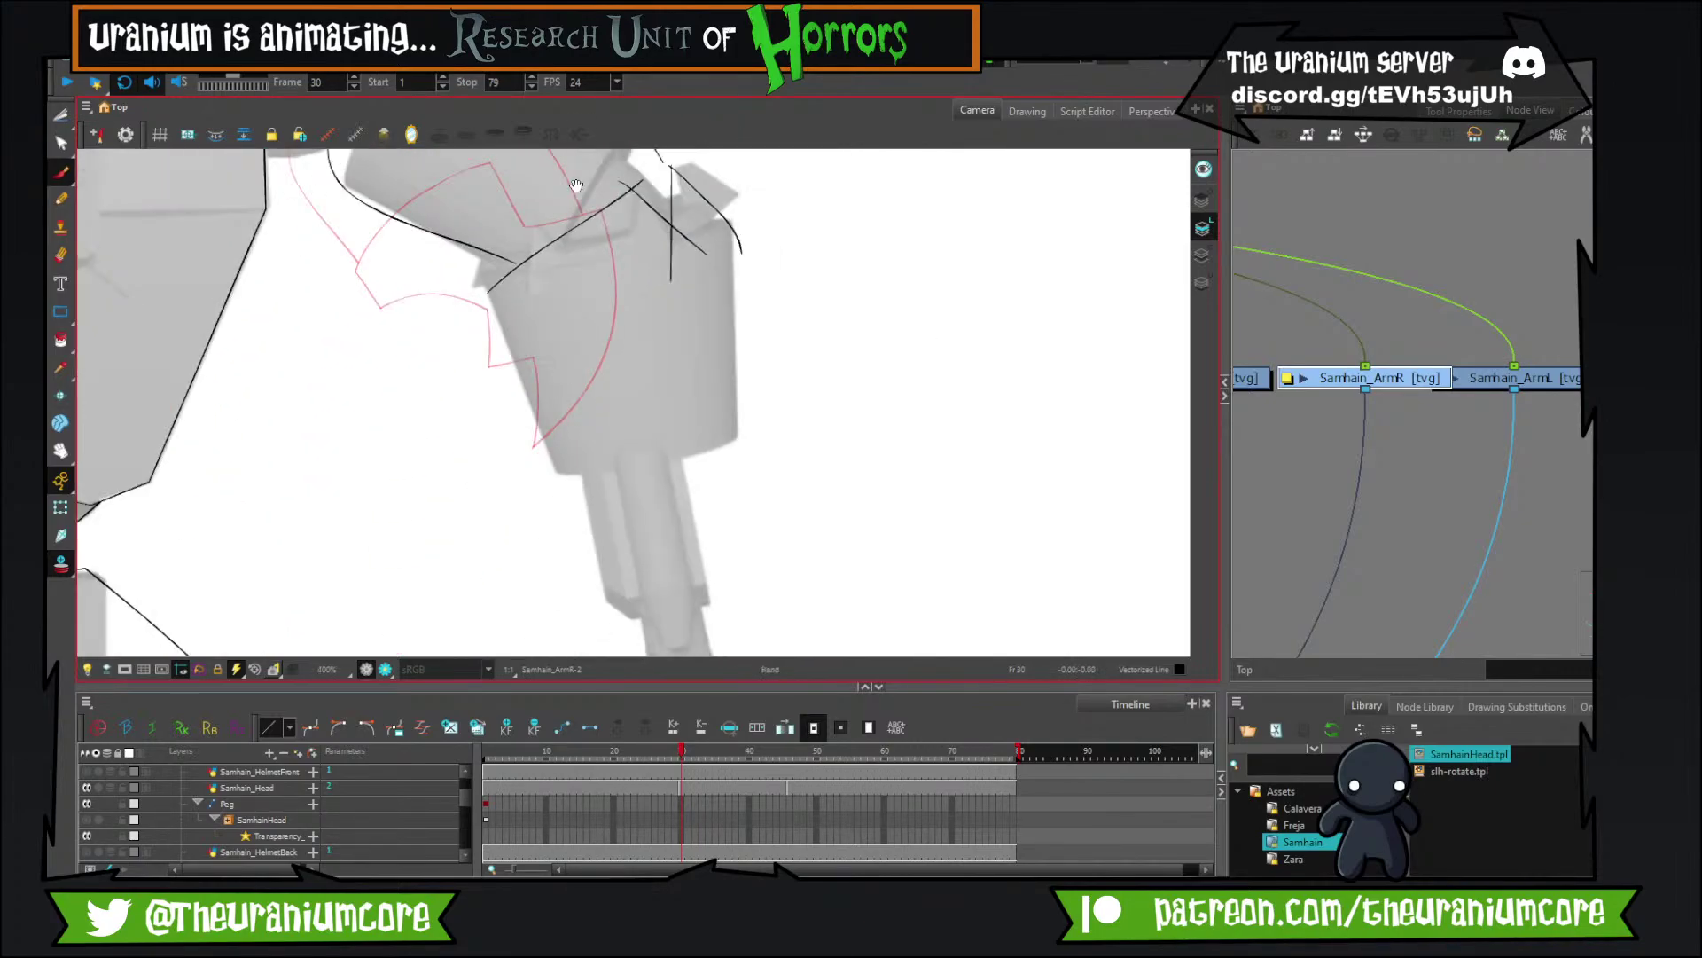
left_click_drag(478, 290, 599, 535)
key("ctrl+z")
key("ctrl+z")
mouse_move(532, 487)
left_mouse_down()
mouse_move(796, 427)
mouse_move(743, 449)
left_mouse_up()
mouse_move(727, 237)
left_mouse_down()
mouse_move(727, 467)
mouse_move(717, 534)
mouse_move(706, 523)
left_mouse_up()
key("ctrl+z")
key("ctrl+z")
left_click_drag(719, 239, 732, 516)
key("ctrl+z")
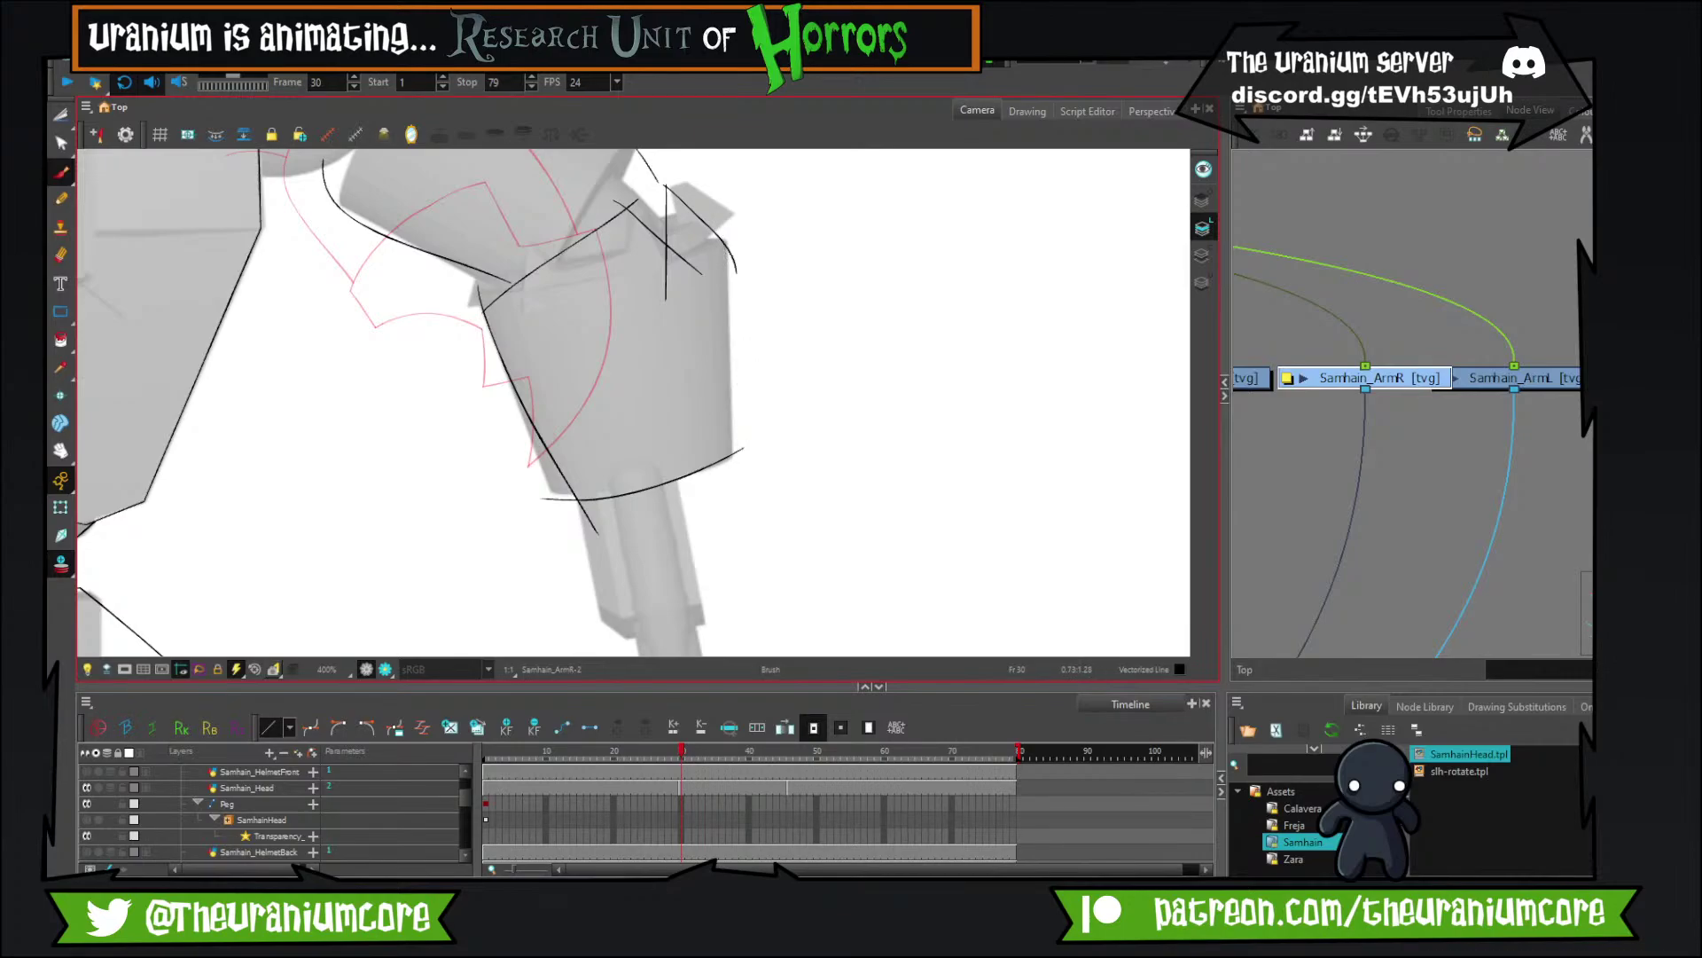
left_click_drag(721, 208, 734, 521)
key("ctrl+z")
left_click_drag(721, 238, 714, 523)
Trim the overshooting line ends at the forearm guard's lower corners with the Cutter.
key("alt+t")
left_click_drag(603, 508, 567, 516)
key("ctrl+z")
left_click_drag(691, 496, 743, 486)
left_click_drag(739, 435, 715, 524)
left_click_drag(711, 234, 732, 355)
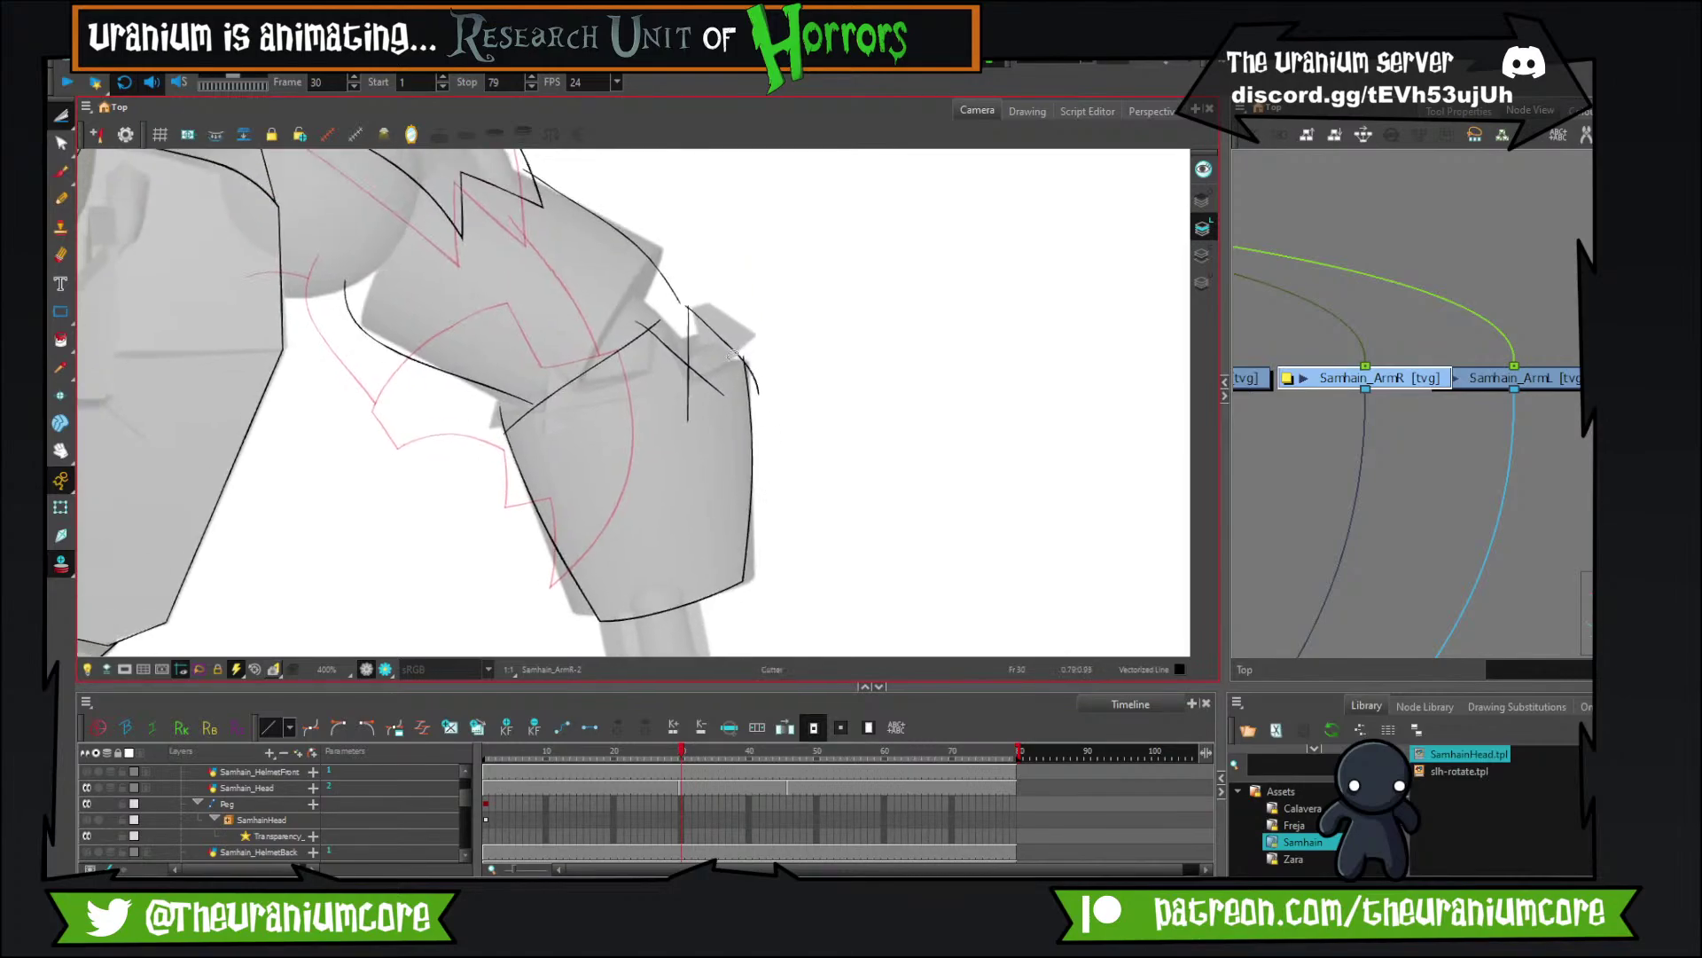
Trim the crossing line ends around the elbow notch and outer corner of the forearm guard.
scroll(759, 308, "up", 4)
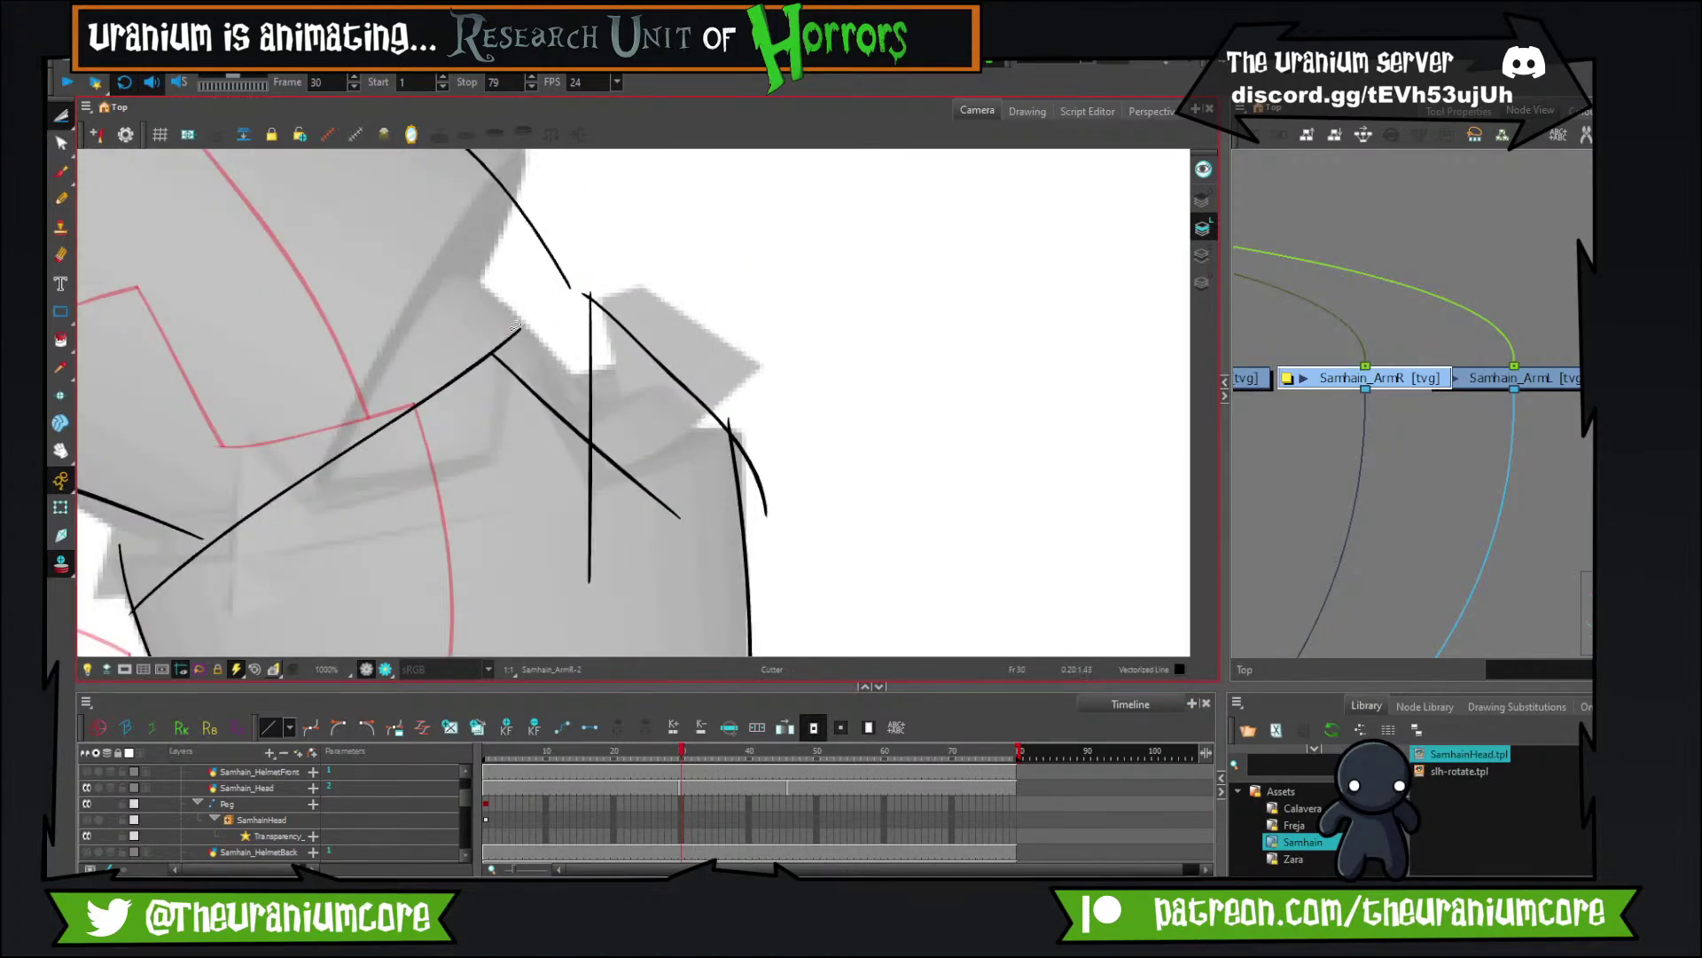
left_click_drag(508, 323, 521, 347)
left_click_drag(645, 469, 577, 518)
mouse_move(586, 279)
left_mouse_down()
mouse_move(578, 306)
mouse_move(592, 287)
left_mouse_up()
left_click_drag(787, 460, 726, 422)
Trim the excess line where the forearm guard's upper edge meets its inner side.
key("space")
left_click_drag(483, 420, 835, 214)
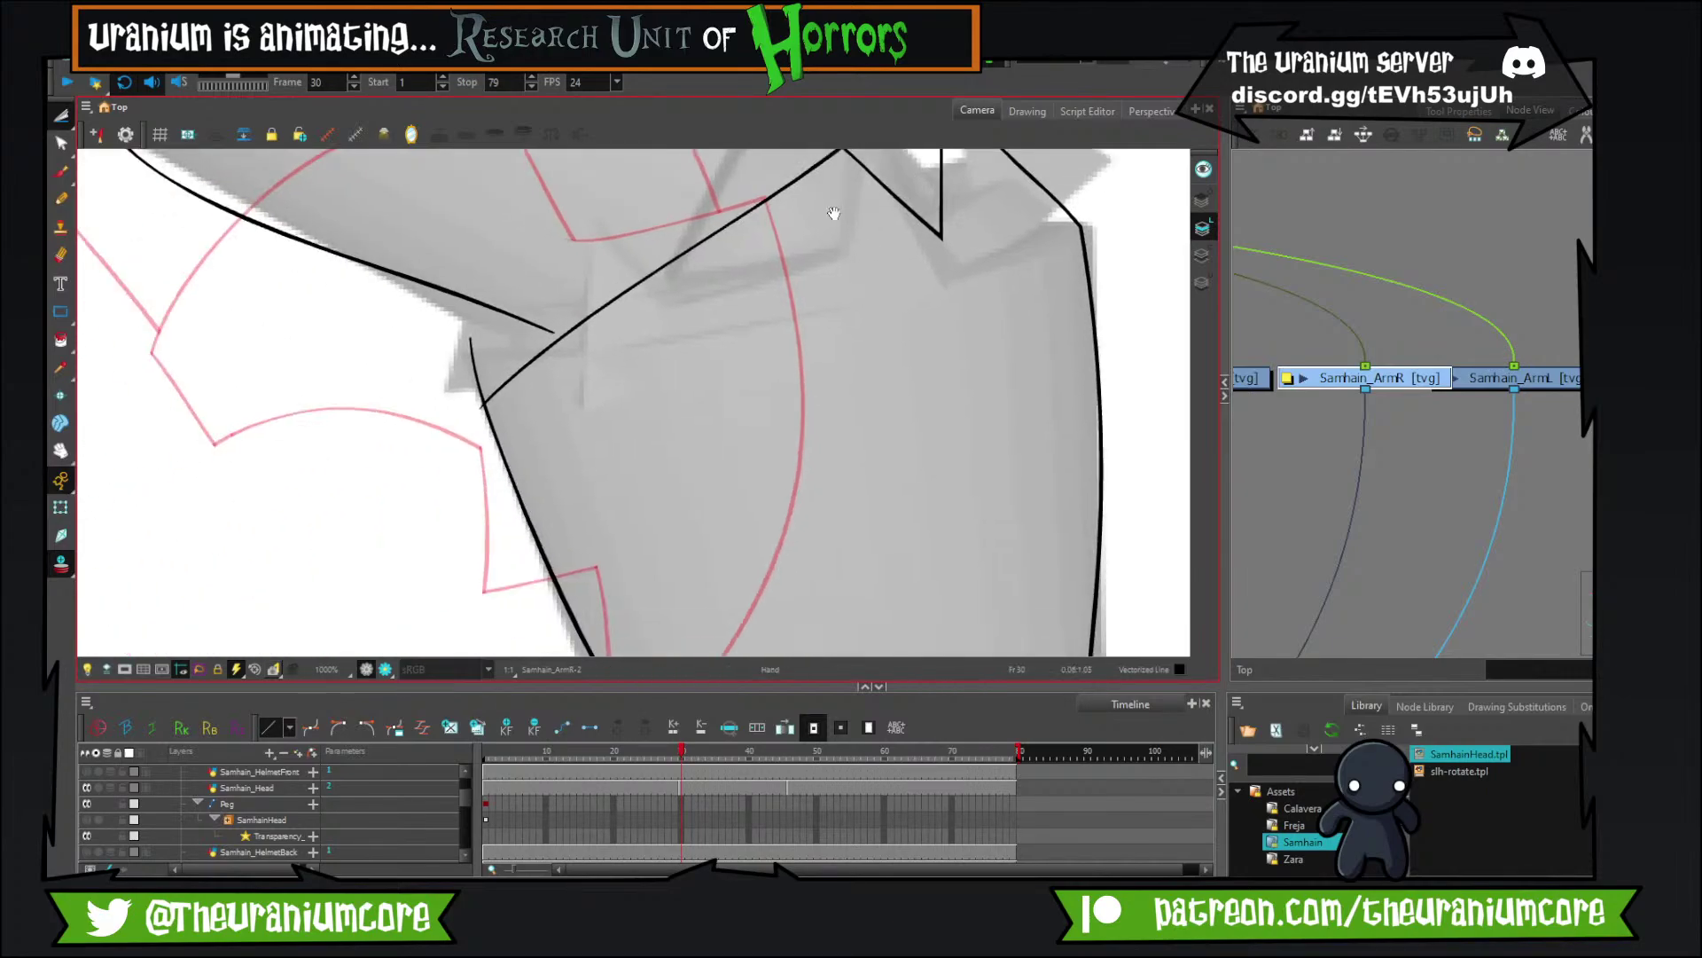
left_click_drag(461, 371, 493, 358)
left_click_drag(480, 387, 492, 544)
key("space")
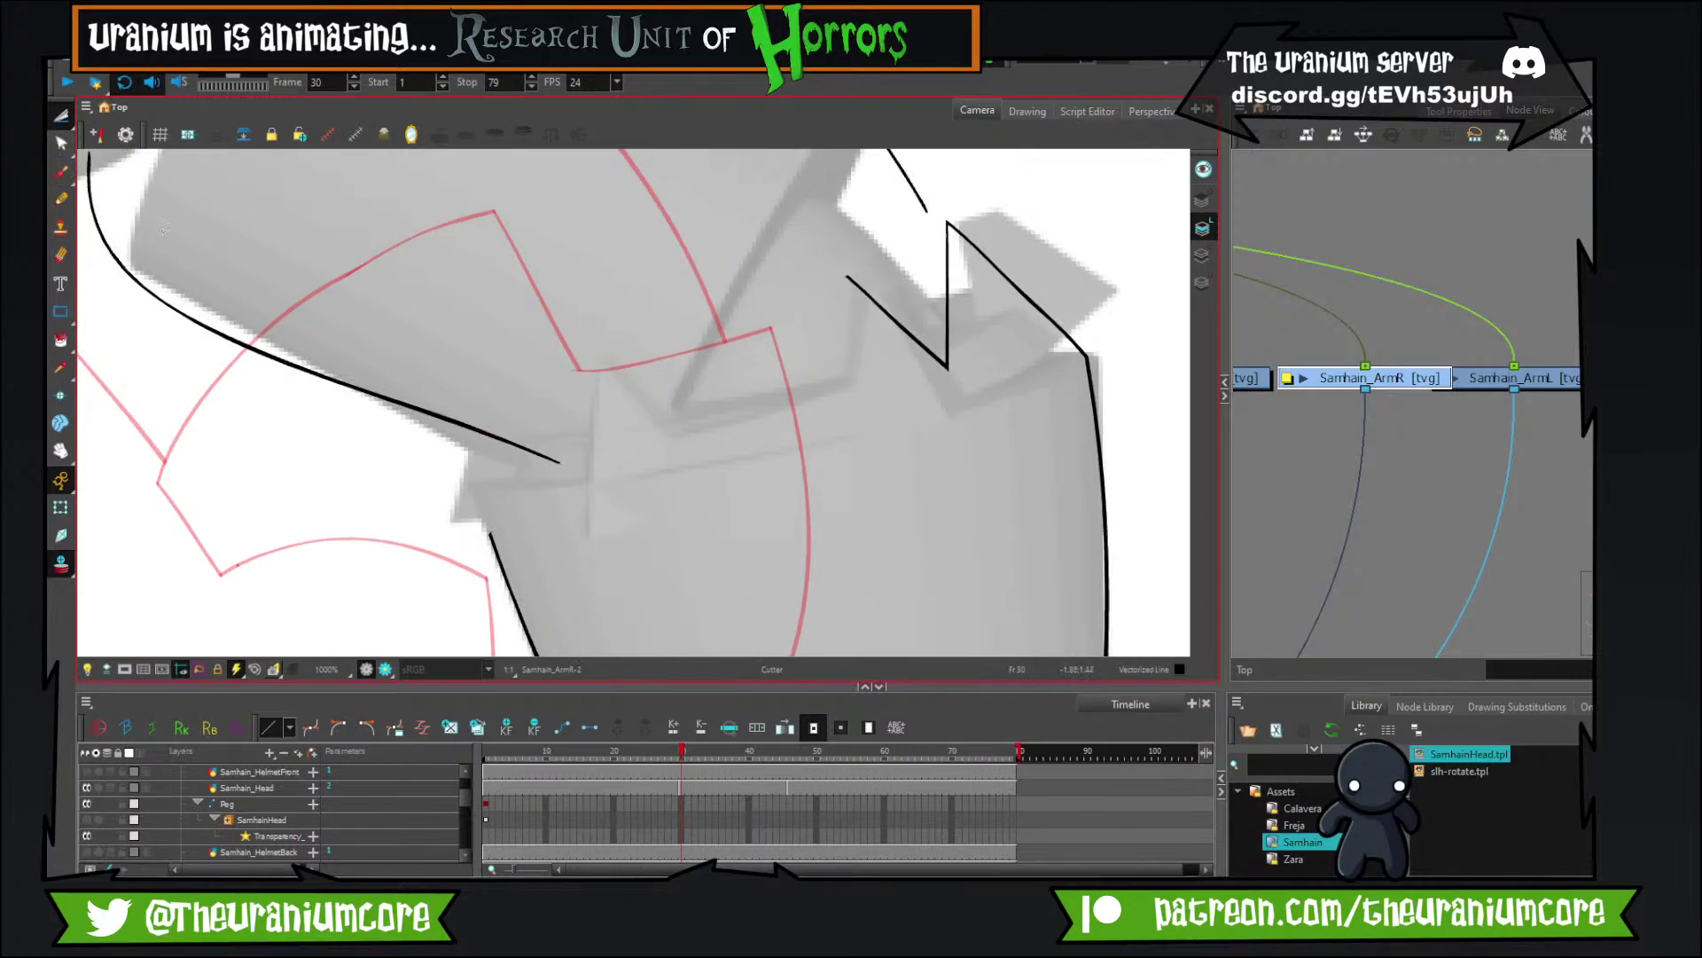
Ink a short line joining the upper arm's inner contour to the forearm guard and trim its ends.
left_click(63, 131)
left_click(62, 177)
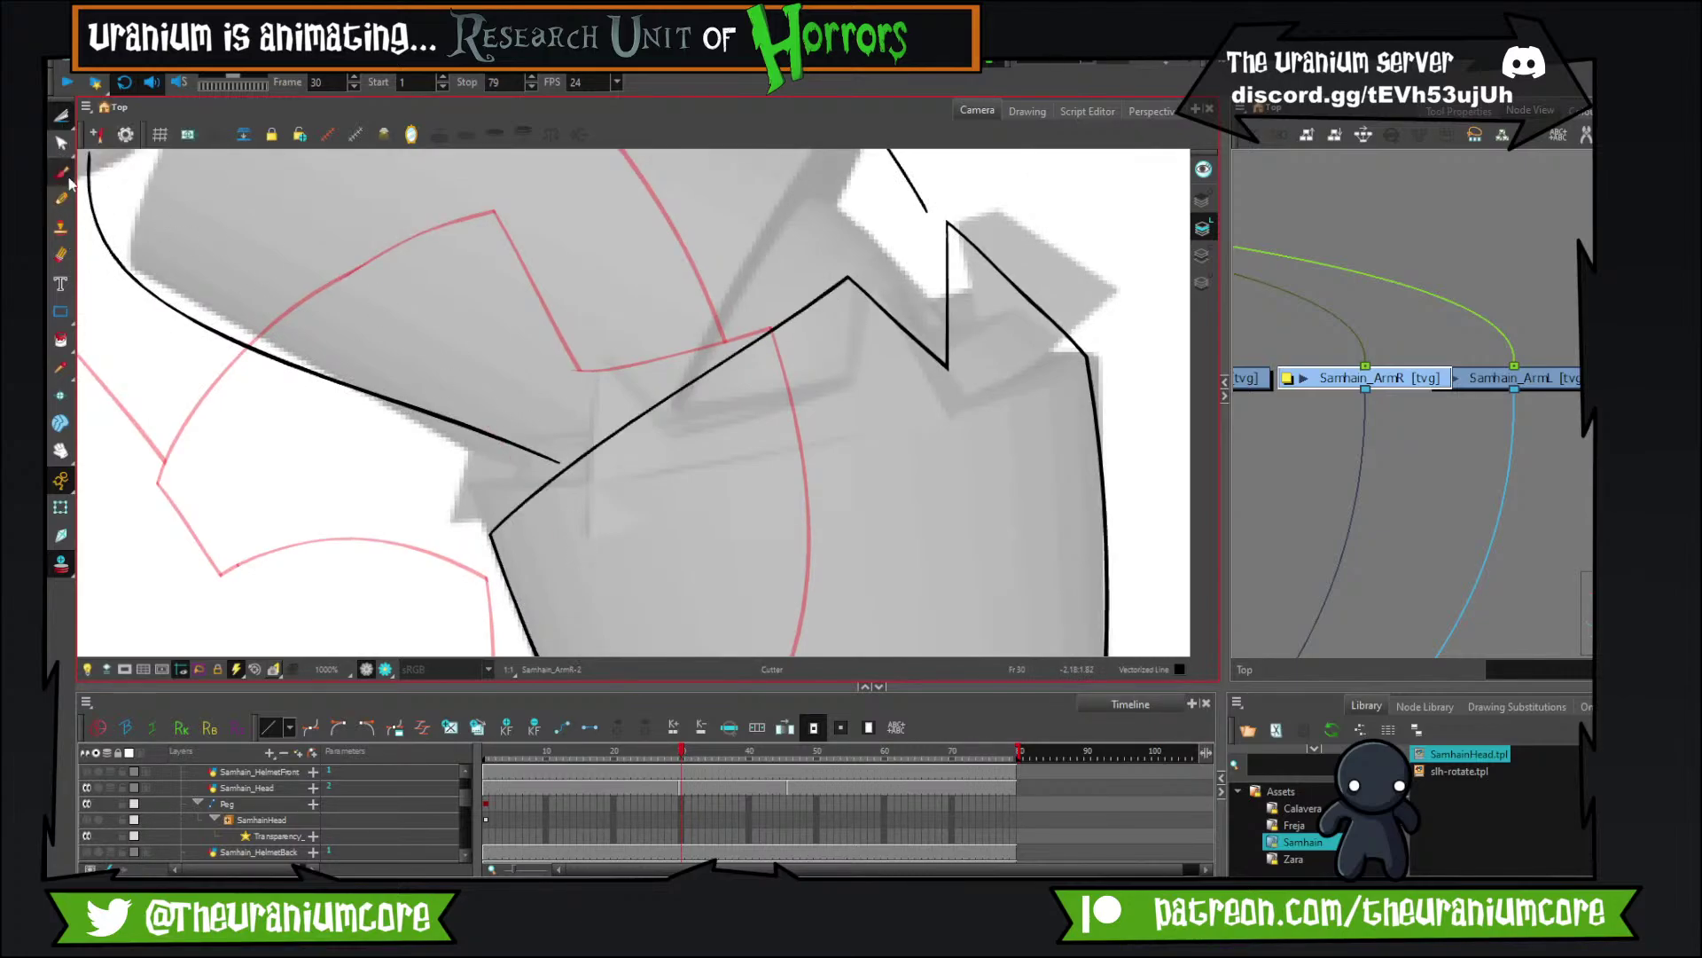
left_click_drag(470, 414, 561, 539)
left_click(62, 113)
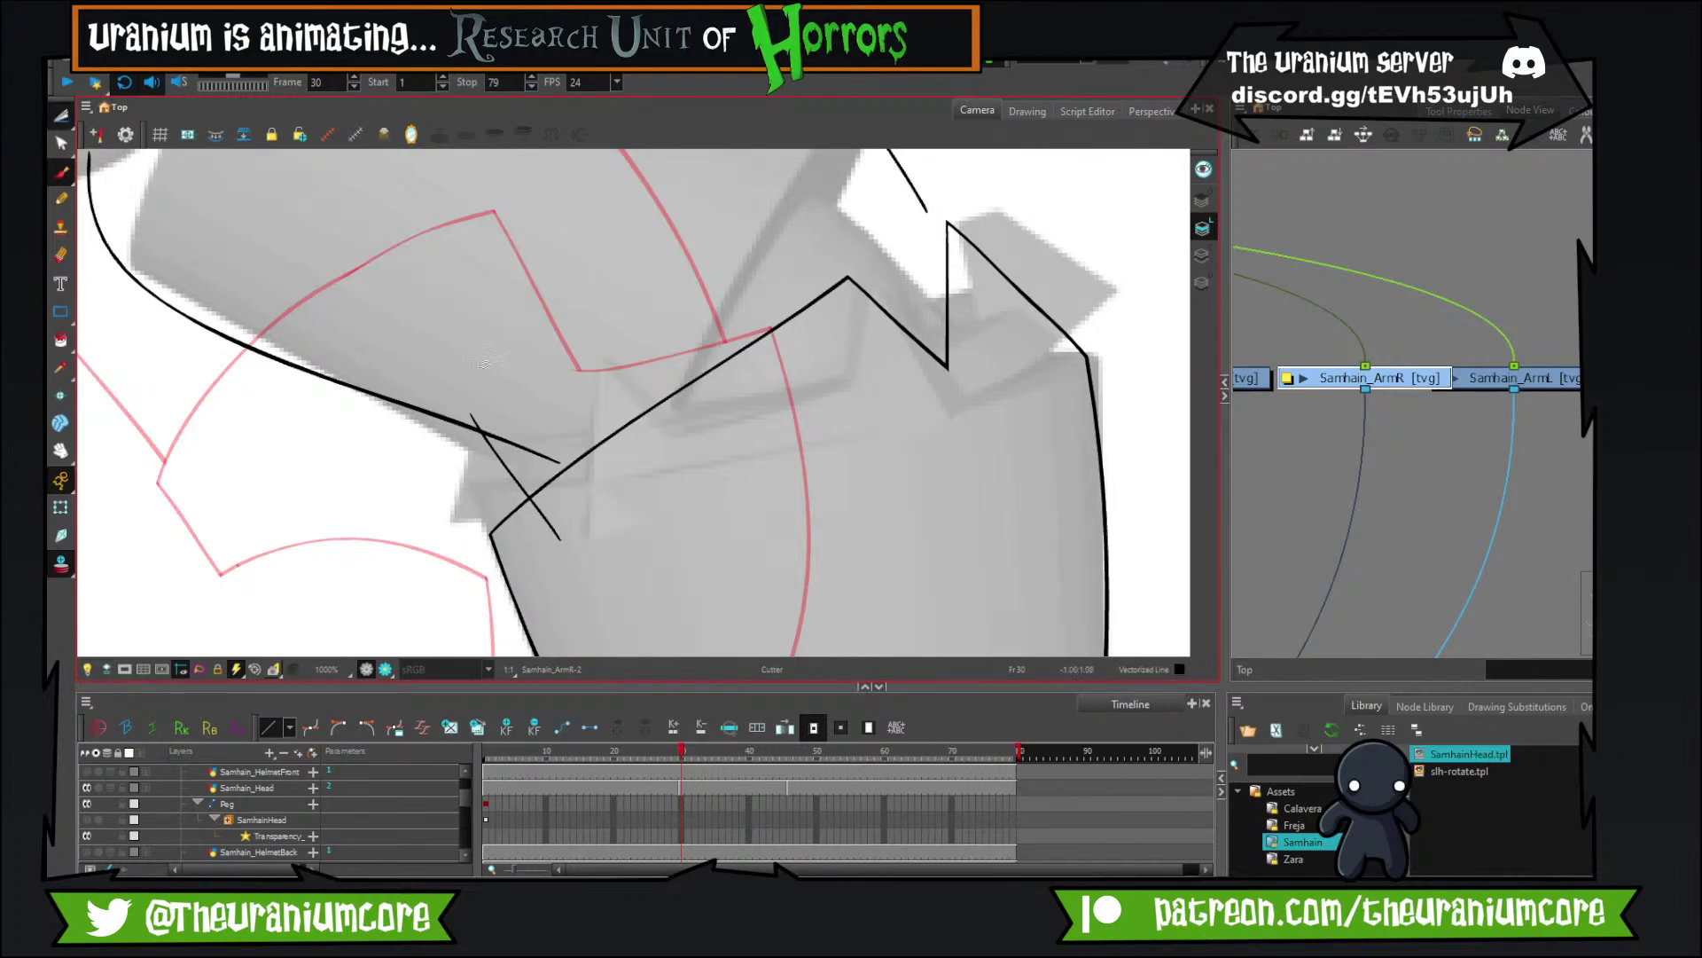
left_click_drag(463, 429, 486, 415)
left_click_drag(534, 530, 561, 509)
scroll(581, 418, "down", 5)
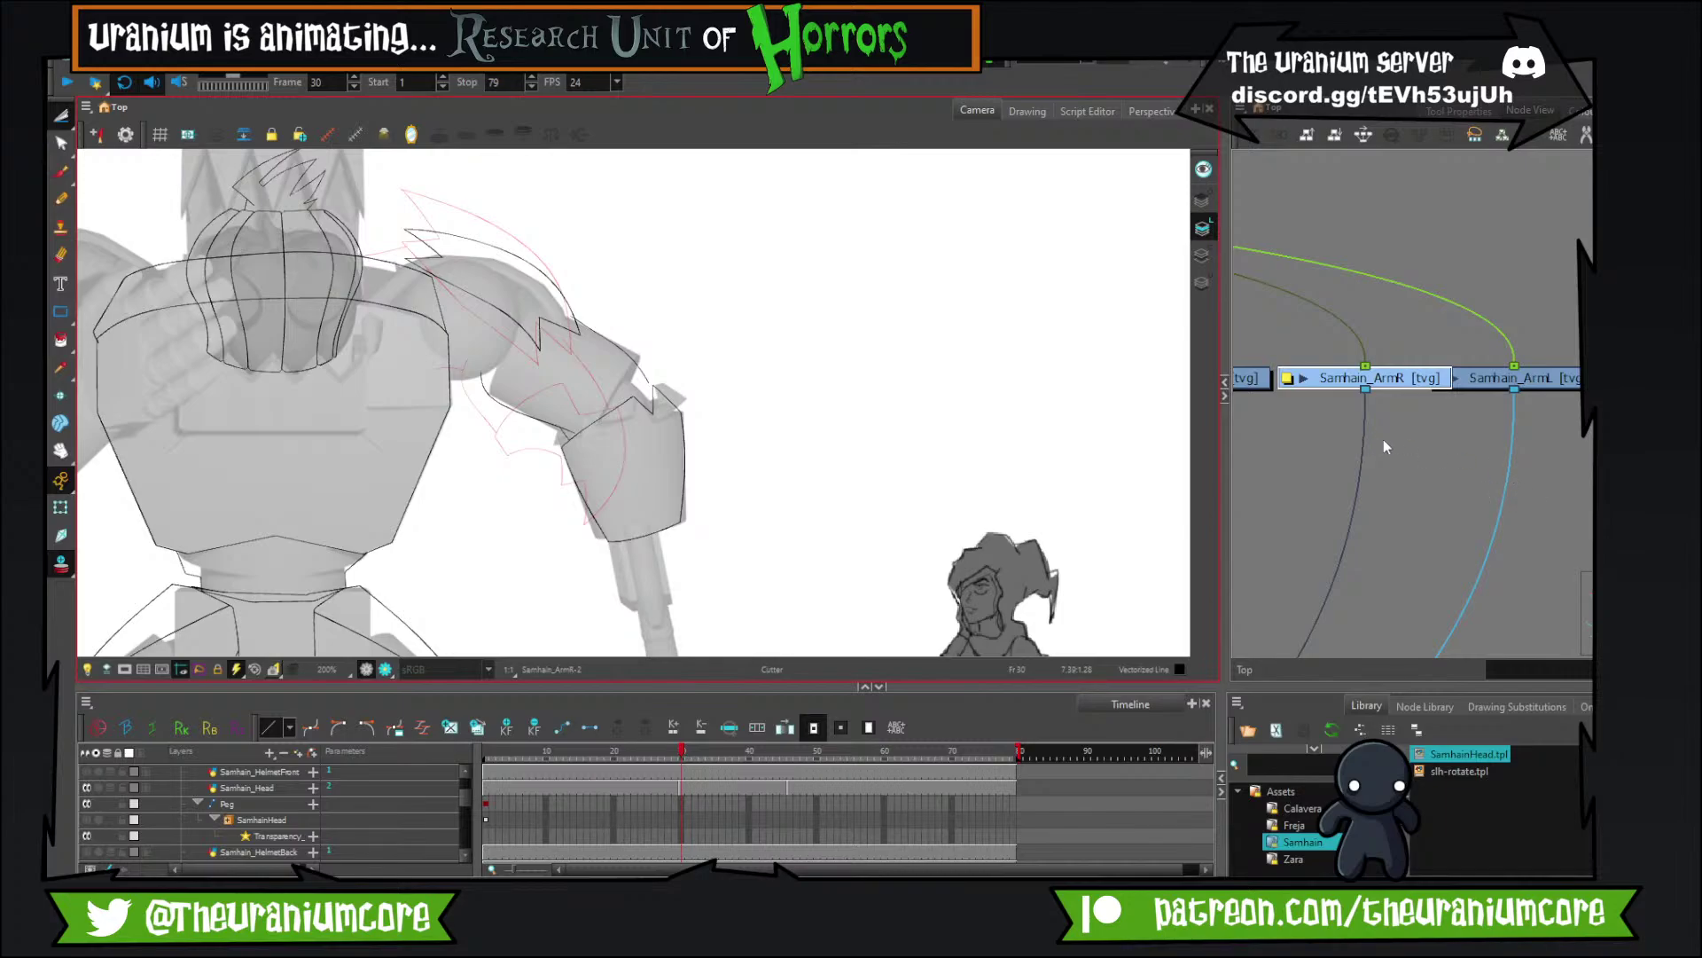
Extend the upper arm's outer contour to the elbow notch and trim the extension's overshooting ends.
scroll(683, 417, "down", 3)
scroll(666, 396, "up", 8)
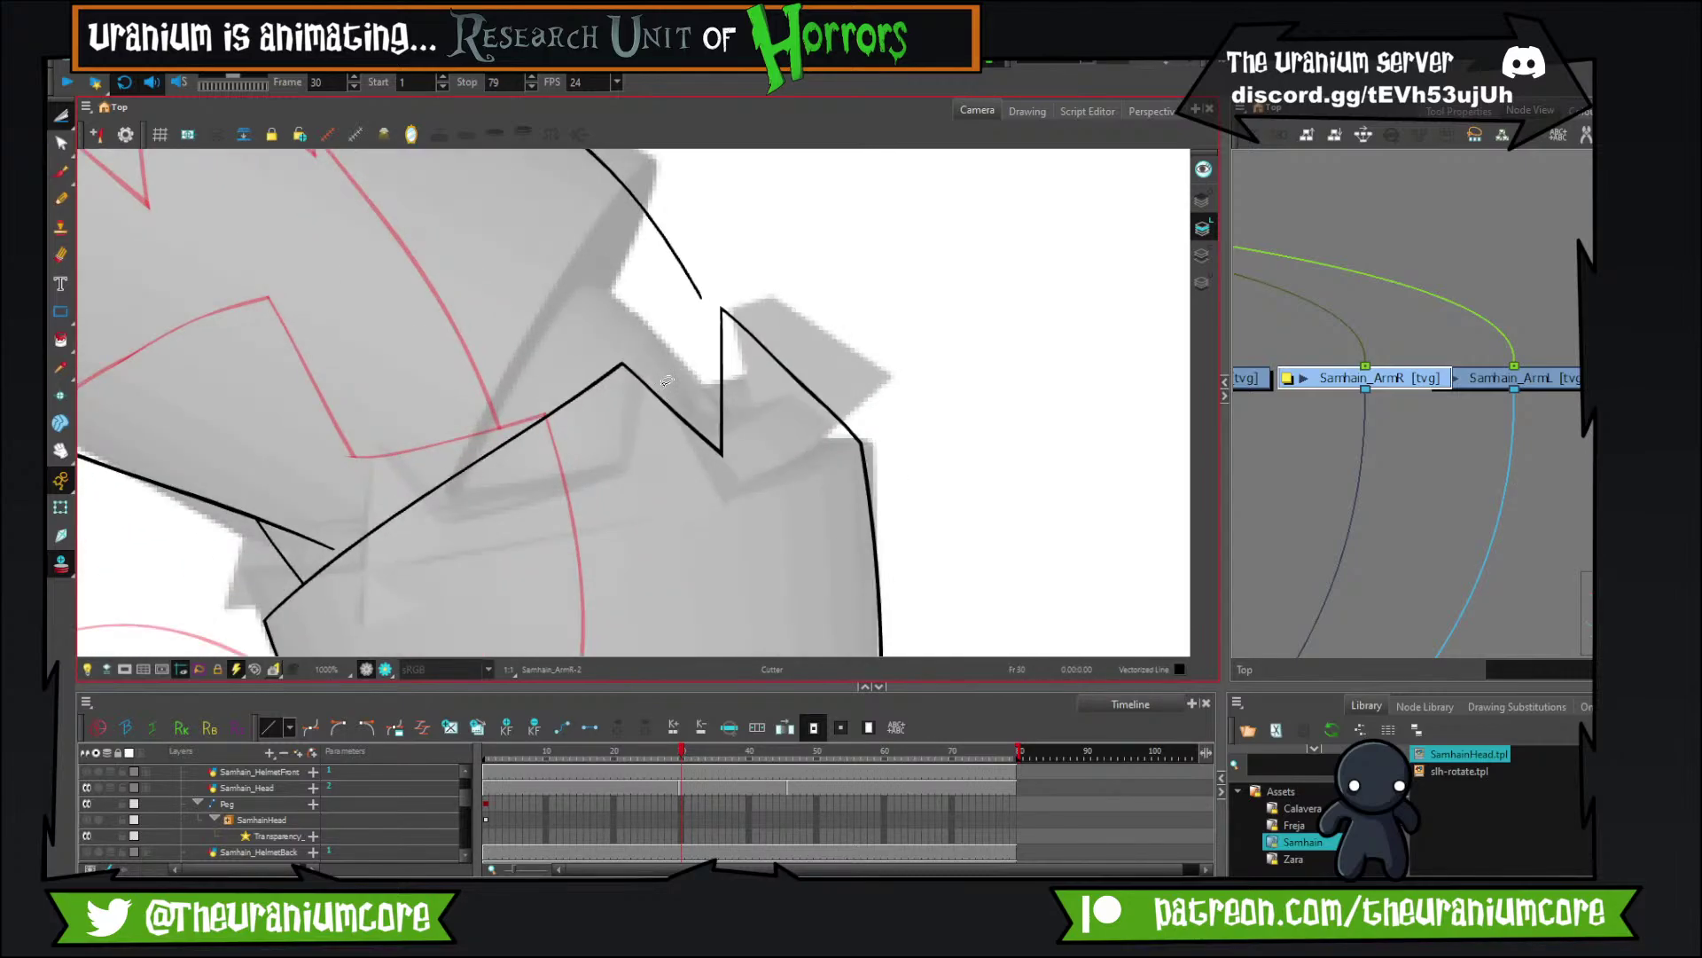
left_click(61, 172)
mouse_move(712, 369)
left_mouse_down()
mouse_move(810, 546)
mouse_move(805, 457)
mouse_move(838, 584)
left_mouse_up()
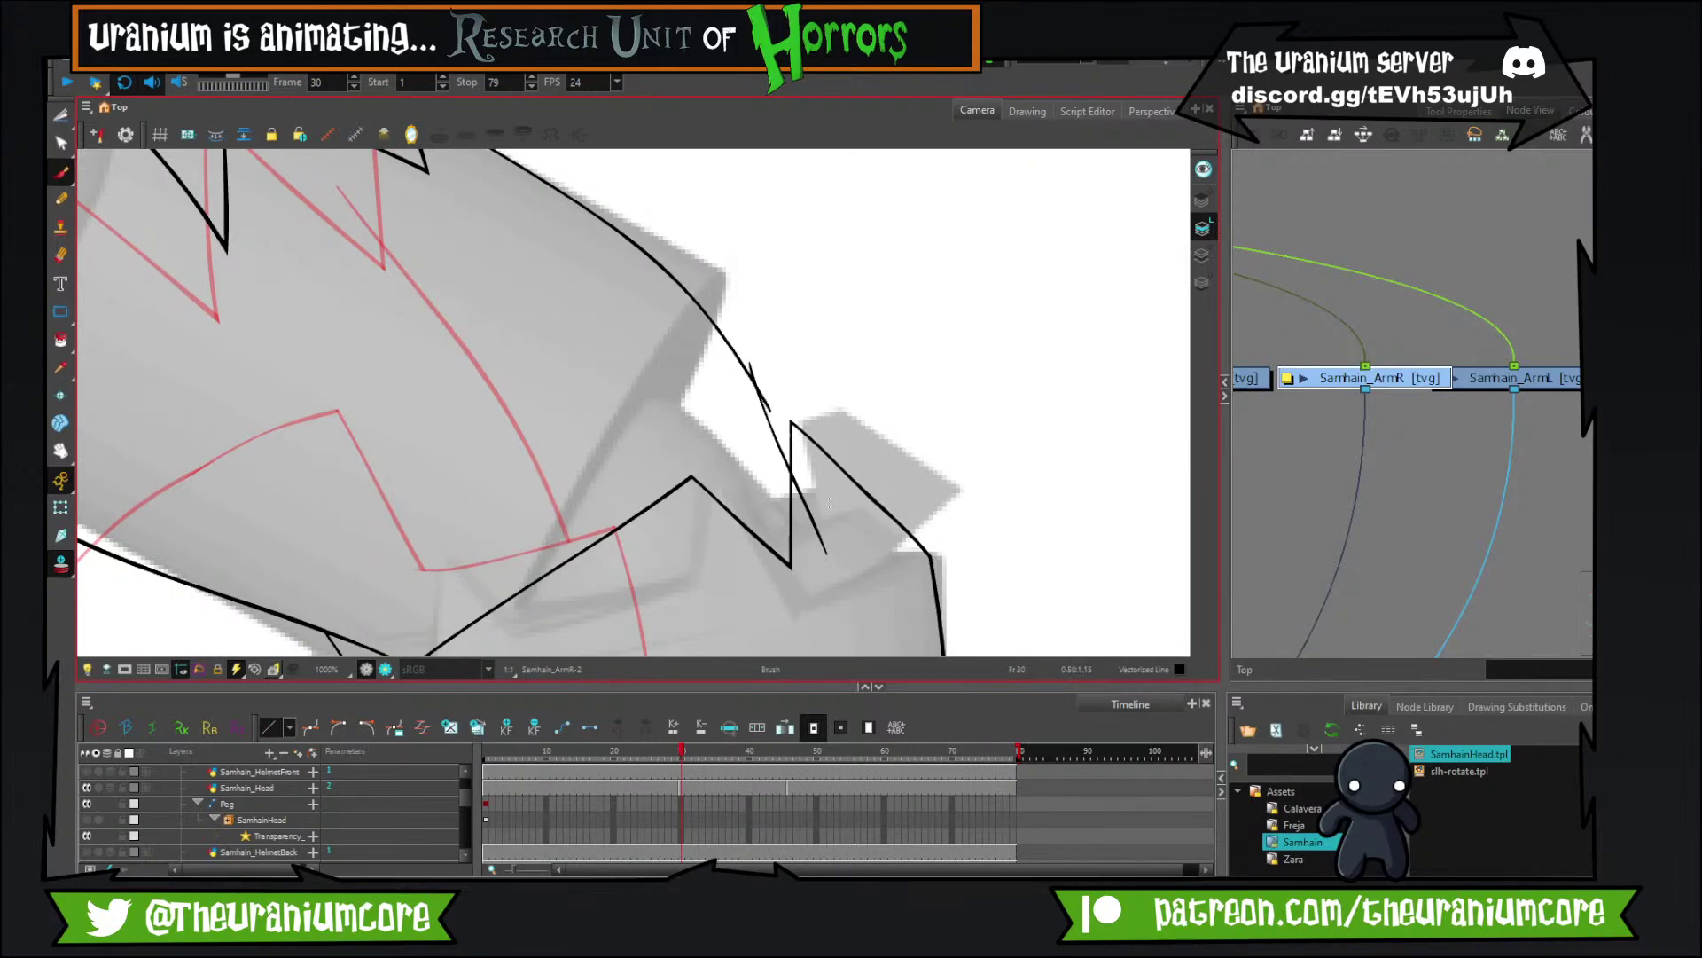
left_click(62, 115)
left_click_drag(827, 505, 799, 524)
left_click_drag(747, 359, 763, 372)
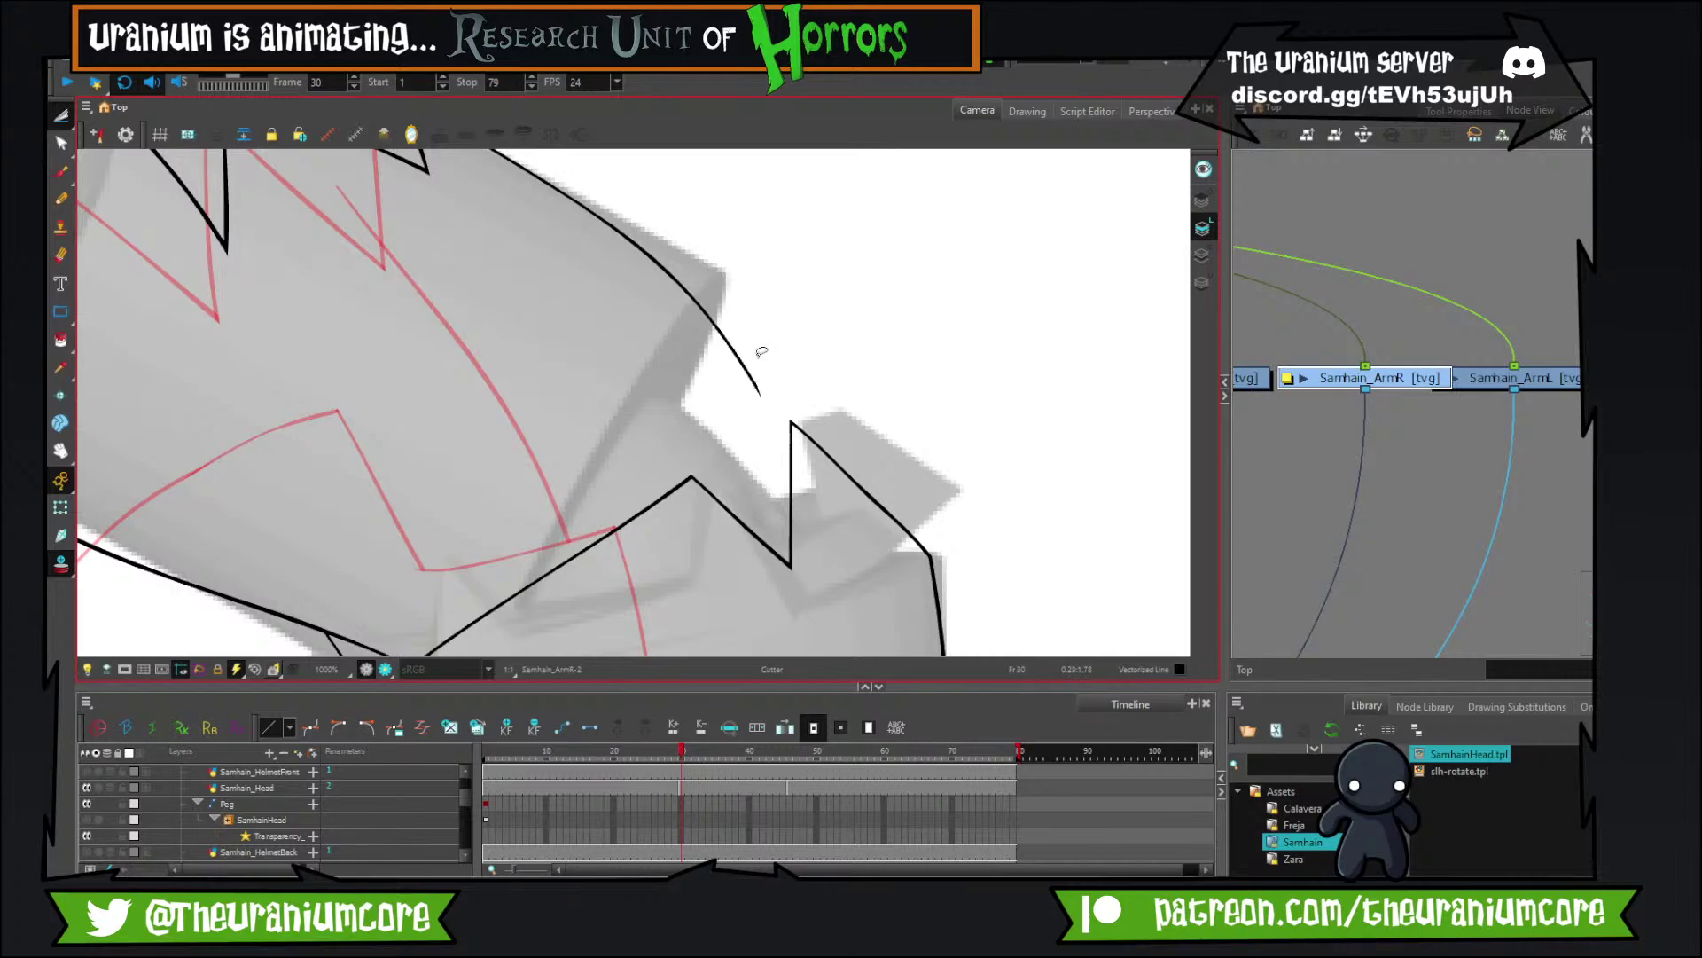
Examine the arm line art against the reference model from the shoulder guard down to the lower arm.
scroll(773, 403, "up", 5)
scroll(782, 409, "down", 8)
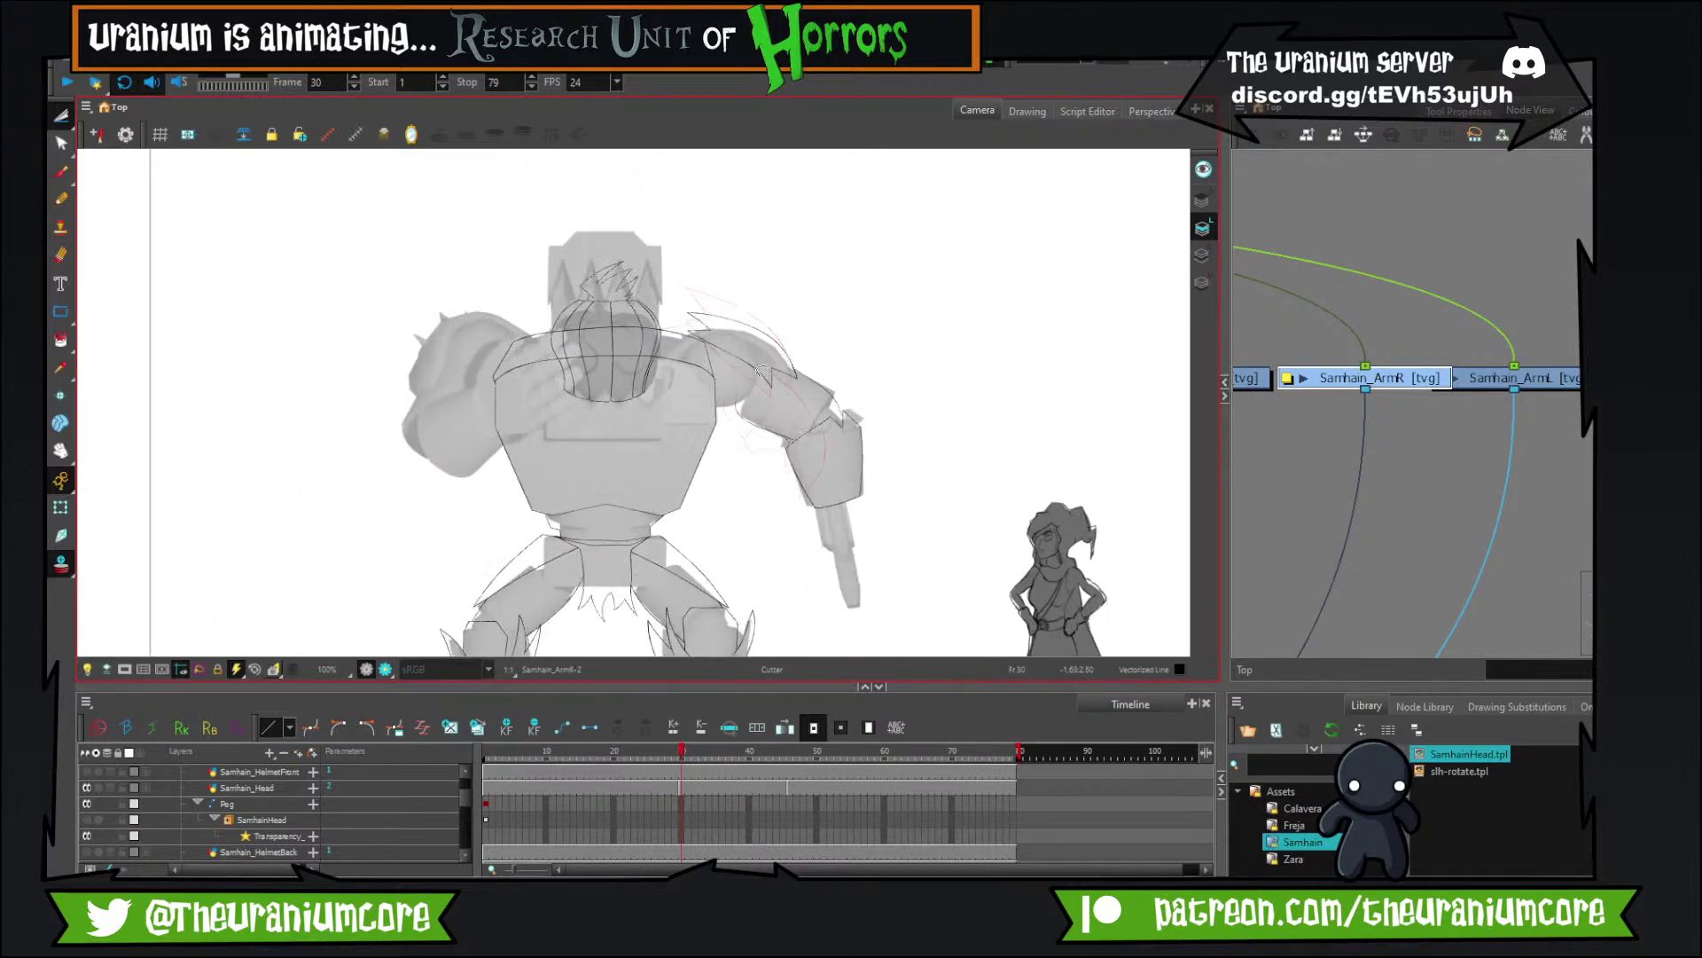
scroll(842, 426, "up", 3)
scroll(853, 457, "down", 1)
scroll(853, 456, "up", 3)
scroll(849, 434, "down", 1)
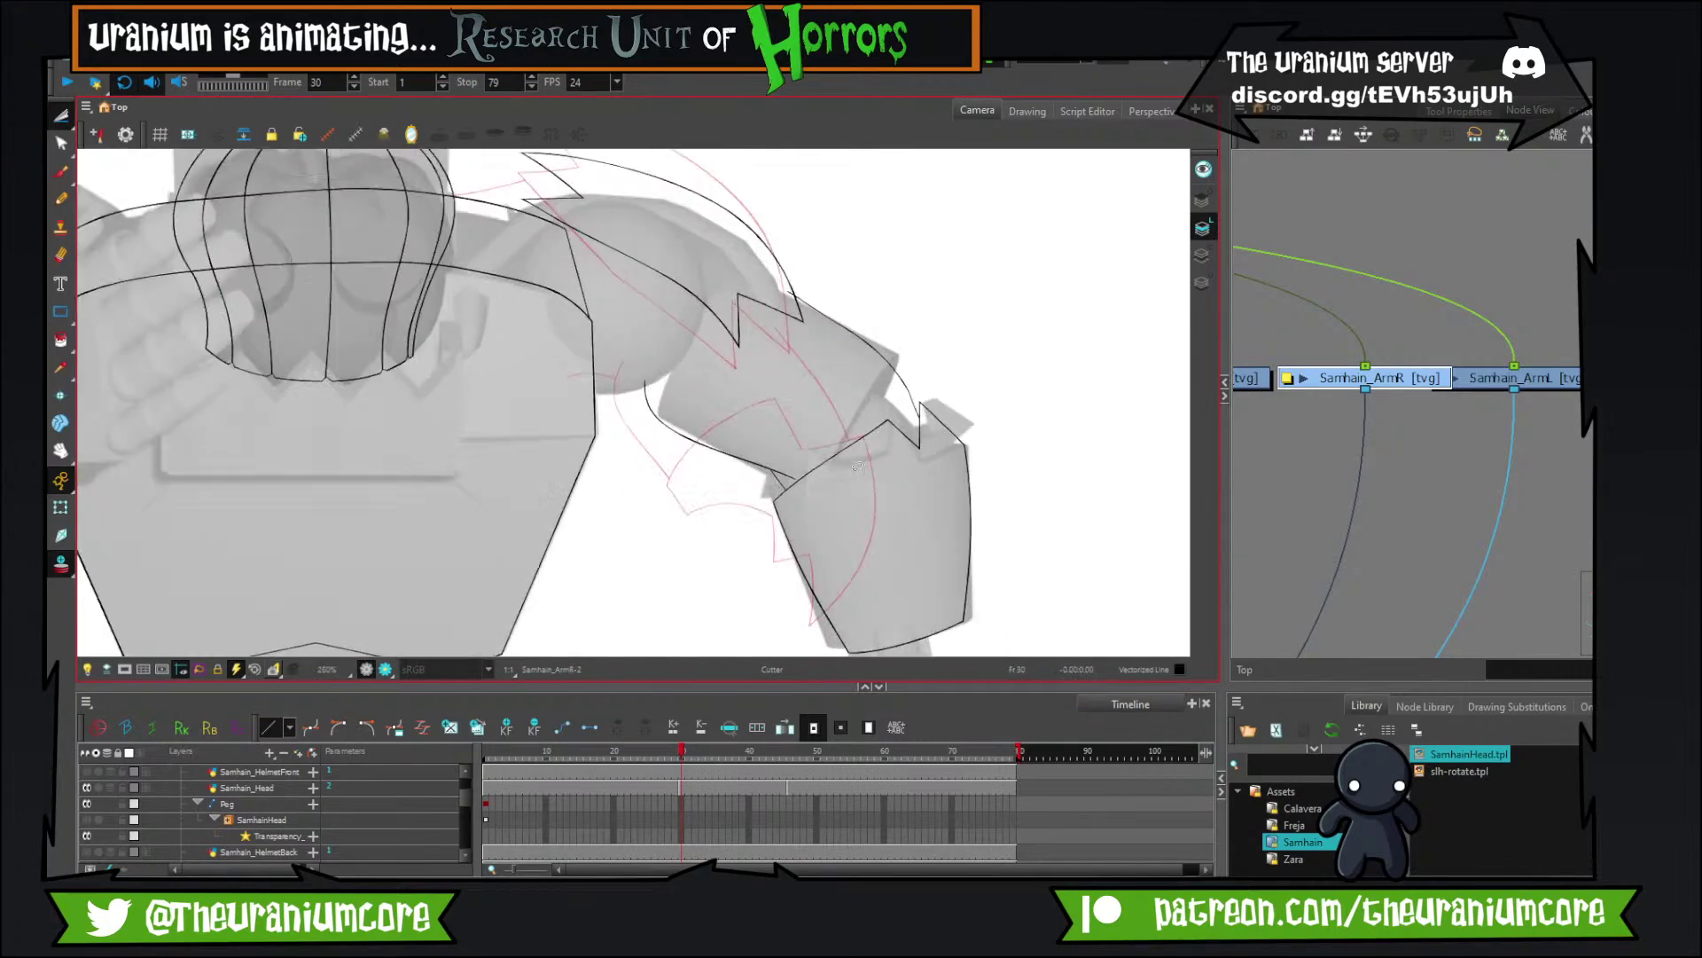
scroll(847, 416, "up", 3)
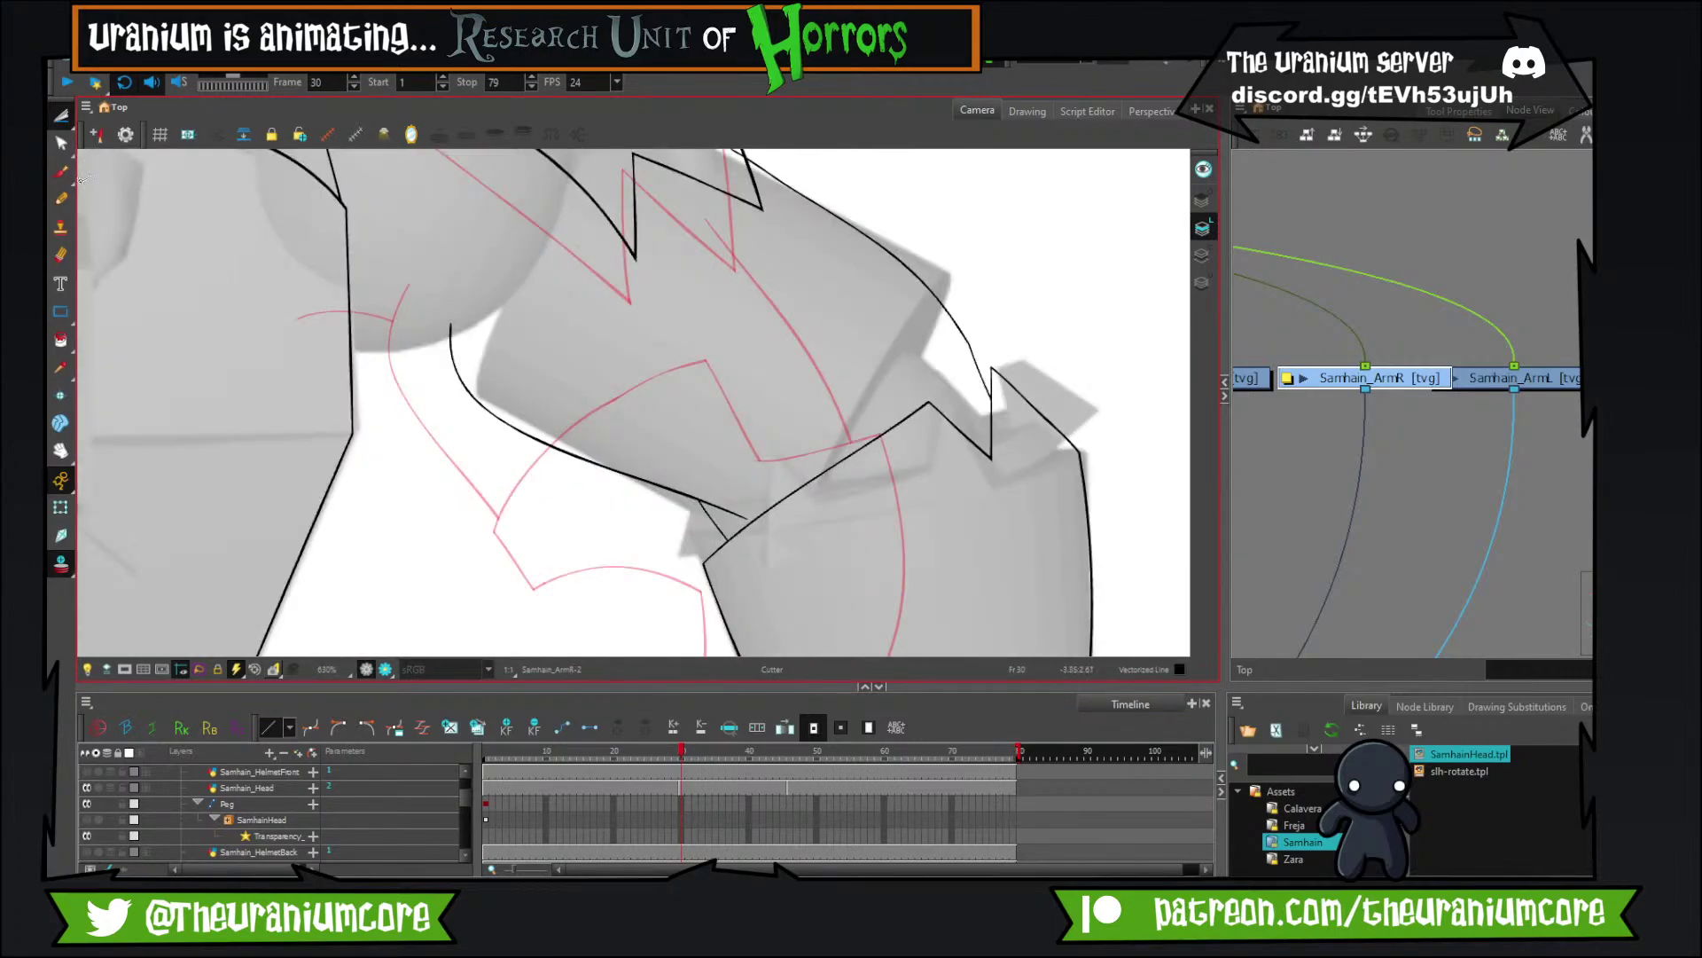
left_click(61, 171)
left_click_drag(634, 461, 587, 164)
left_click_drag(791, 646, 657, 325)
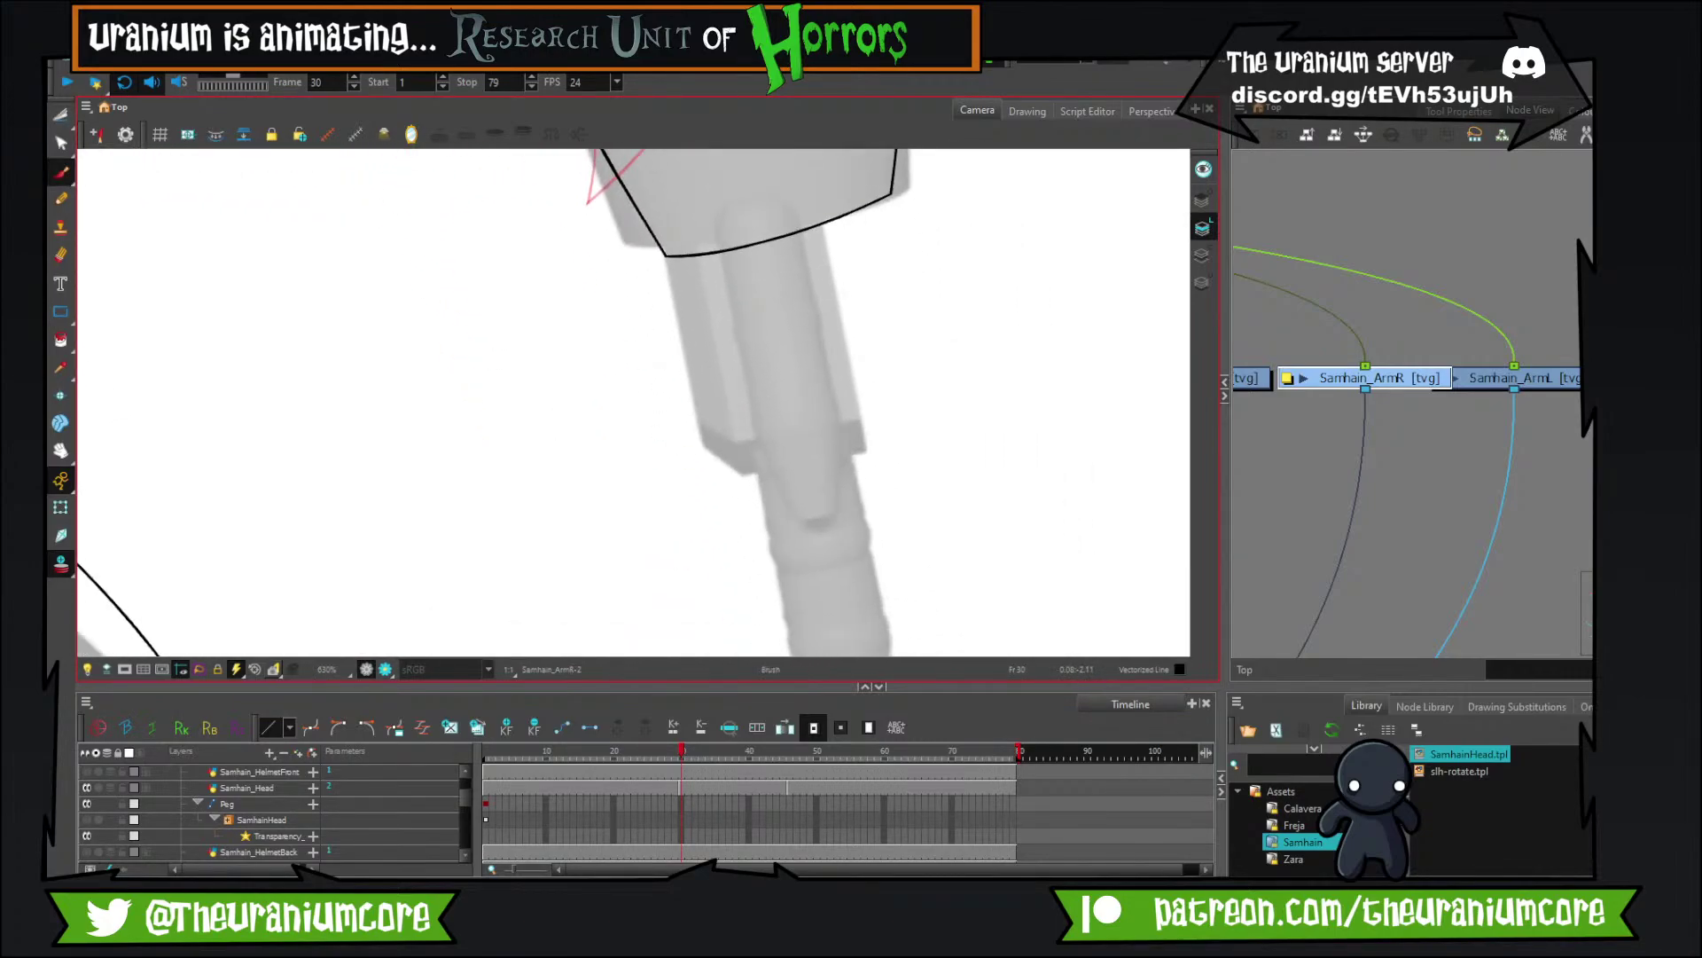
scroll(717, 317, "down", 6)
scroll(716, 317, "up", 4)
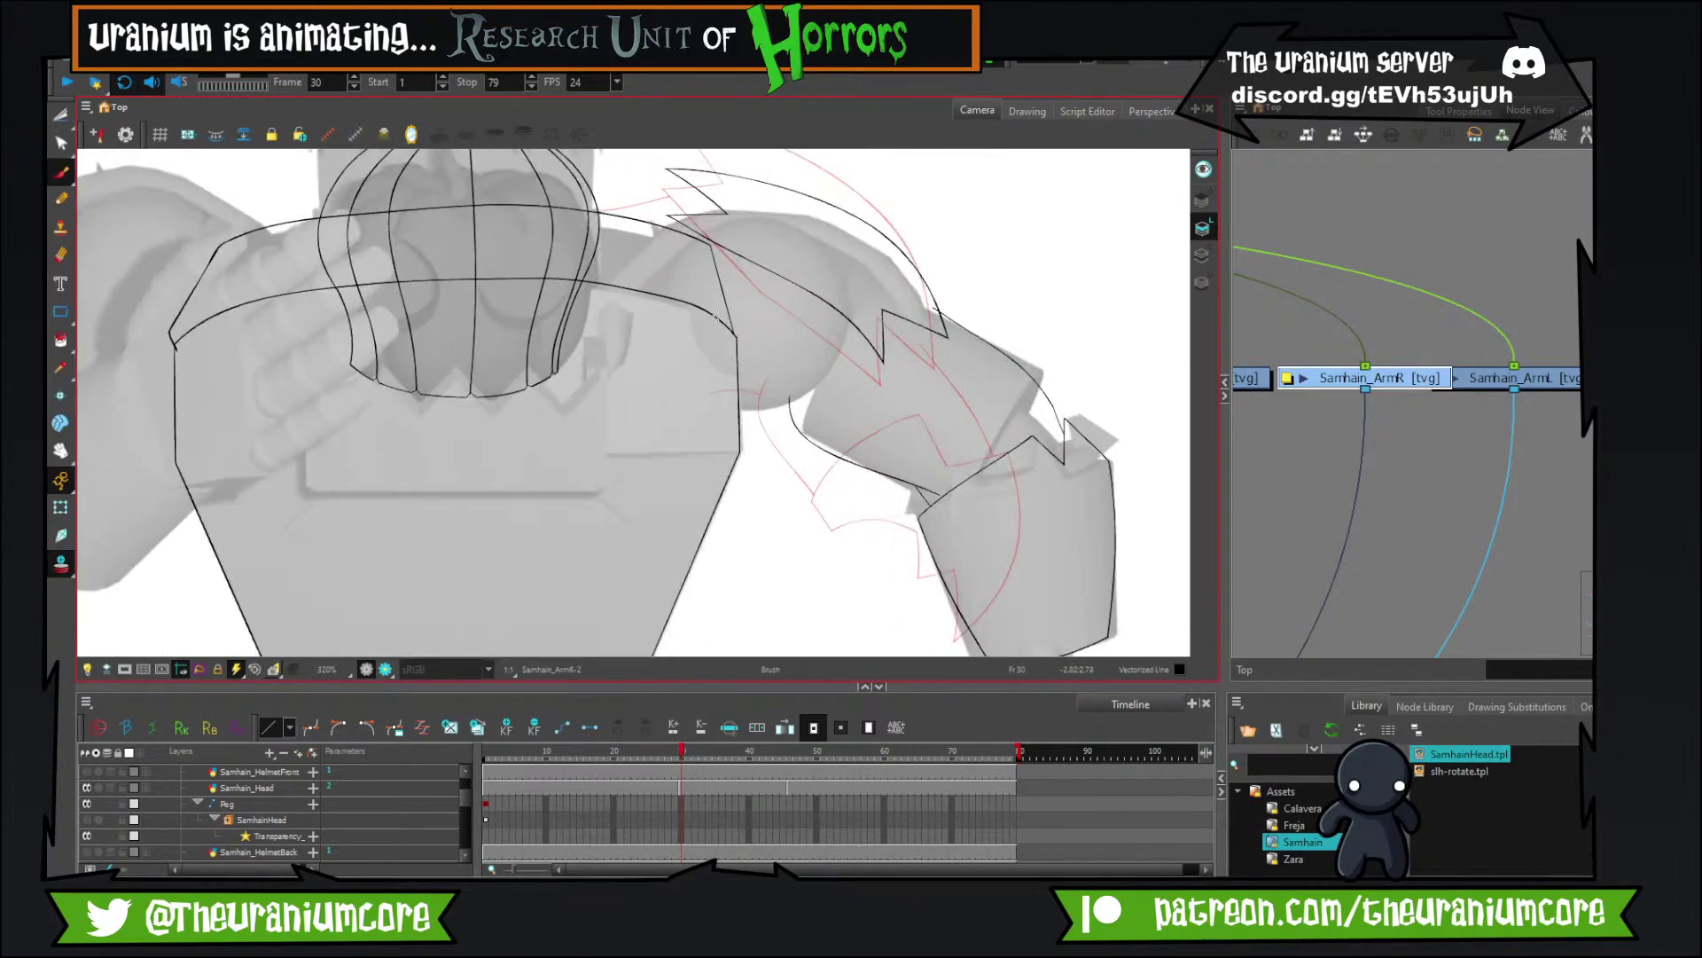
scroll(825, 337, "up", 4)
Ink the underarm line between the torso's side and the upper arm's inner contour, redoing the unsatisfactory strokes.
left_click_drag(715, 479, 727, 399)
left_click_drag(584, 476, 802, 449)
key("ctrl+z")
key("ctrl+z")
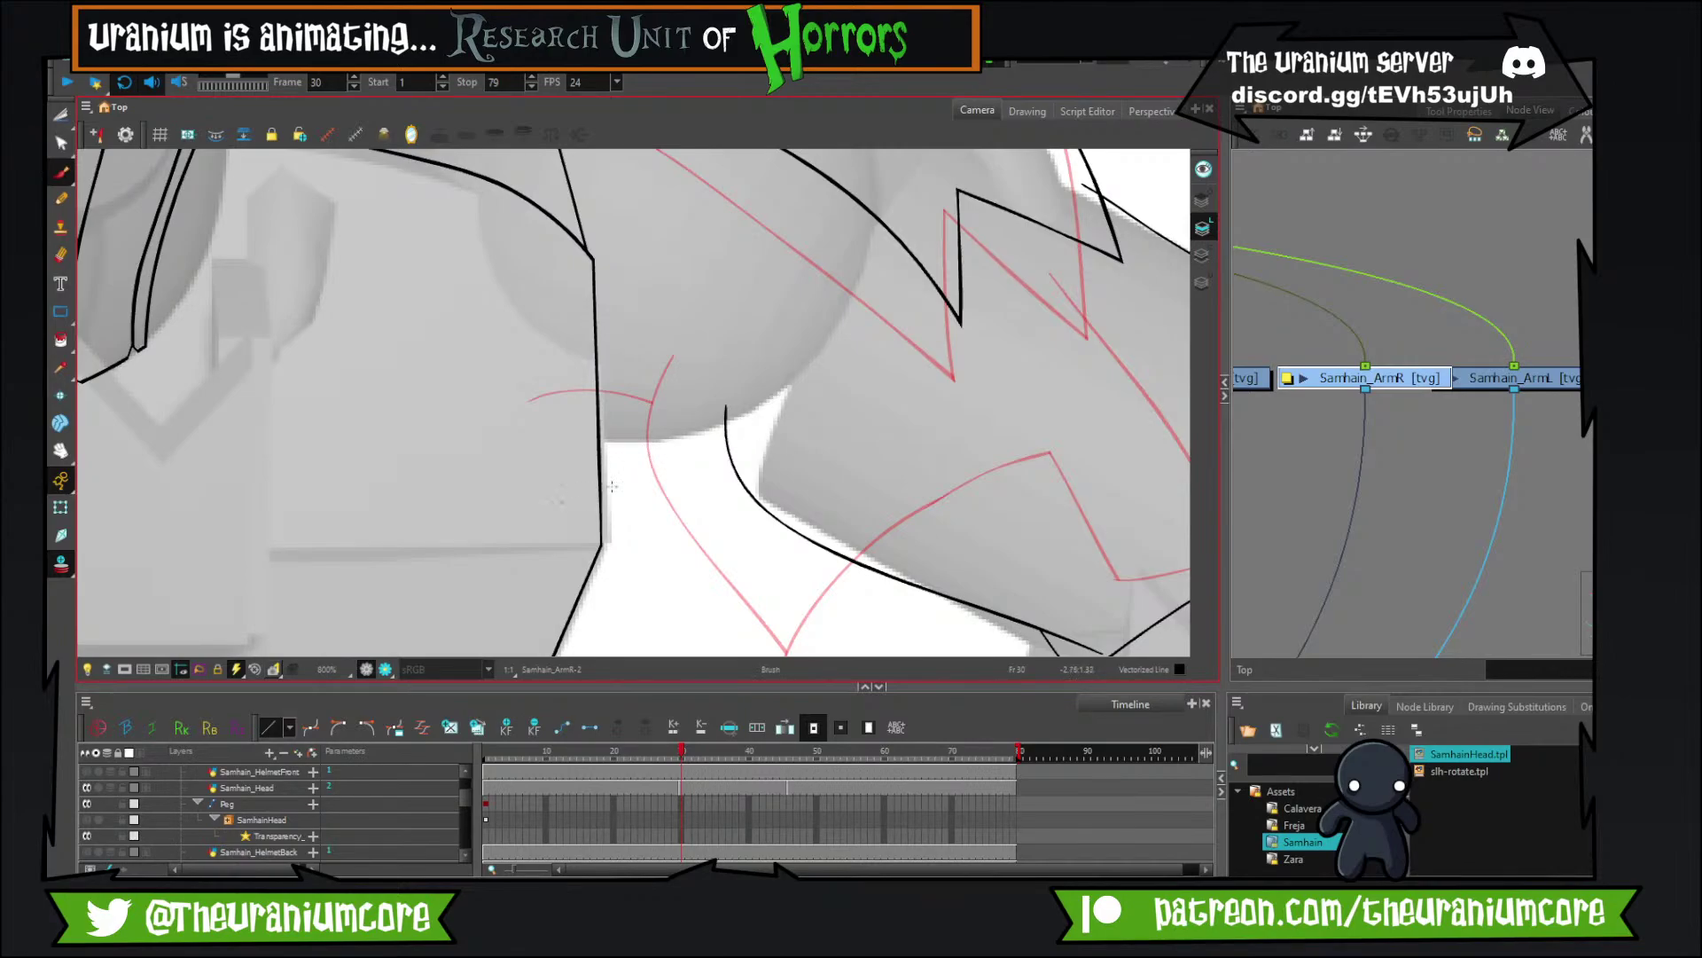
key("ctrl+z")
left_click_drag(564, 501, 796, 483)
scroll(776, 329, "down", 3)
scroll(772, 332, "down", 3)
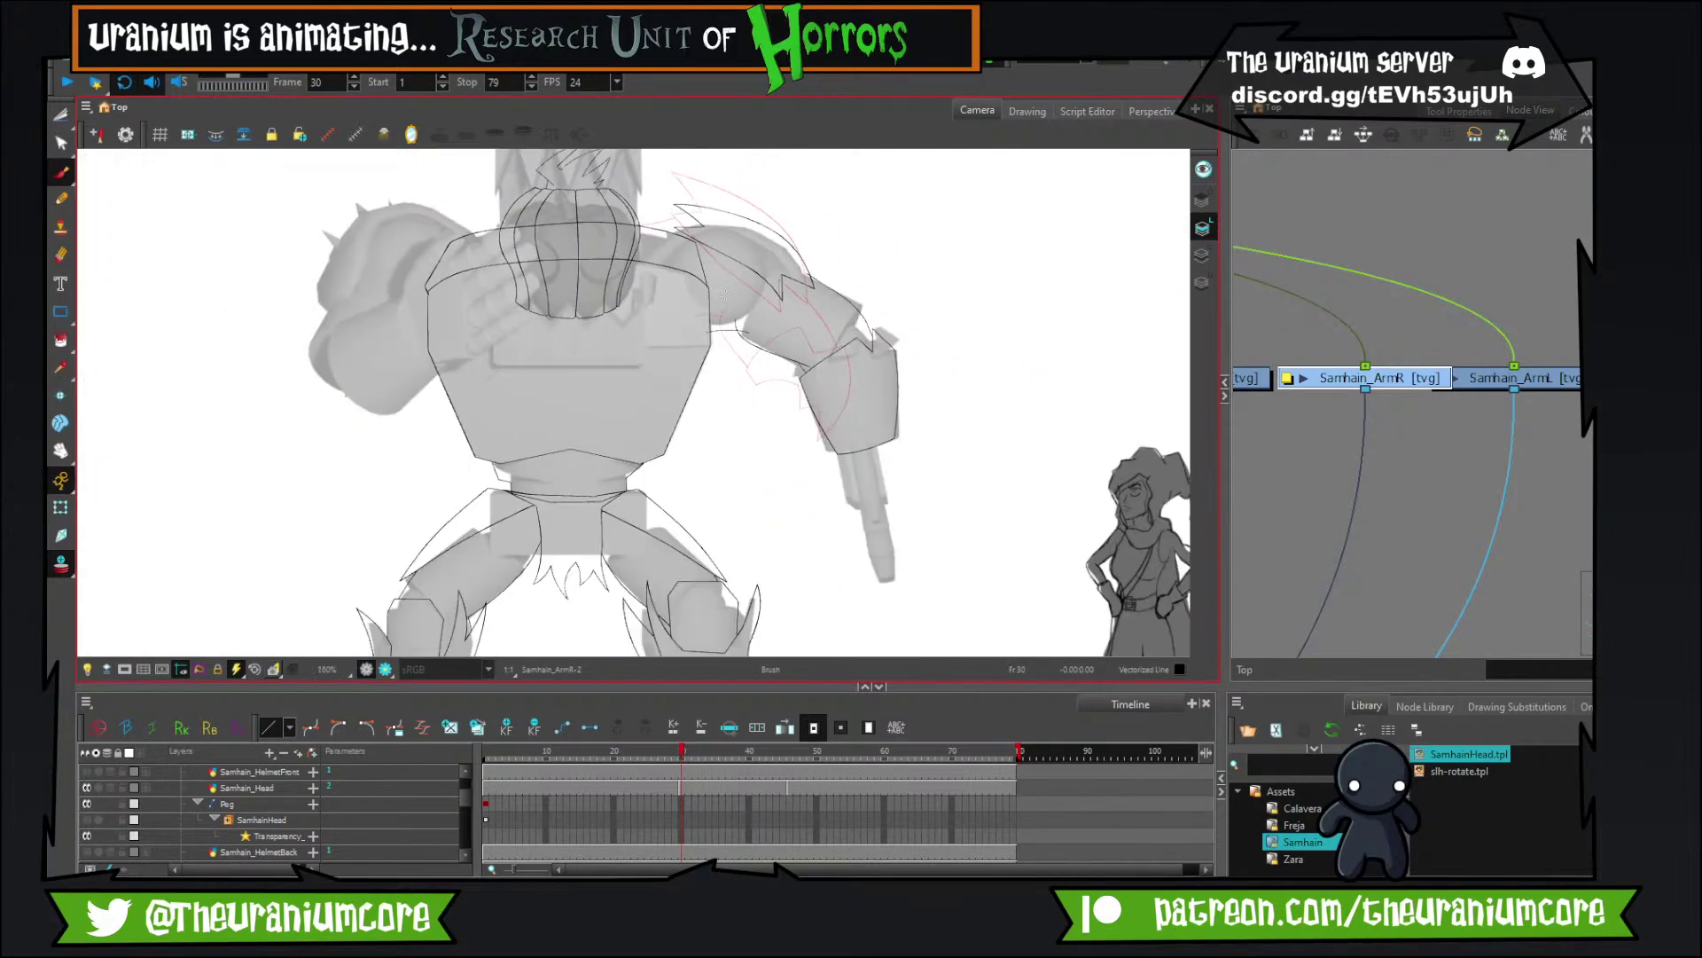
Ink the shoulder line from the torso's collar to the right shoulder guard's spikes, redoing the first stroke.
scroll(718, 498, "up", 5)
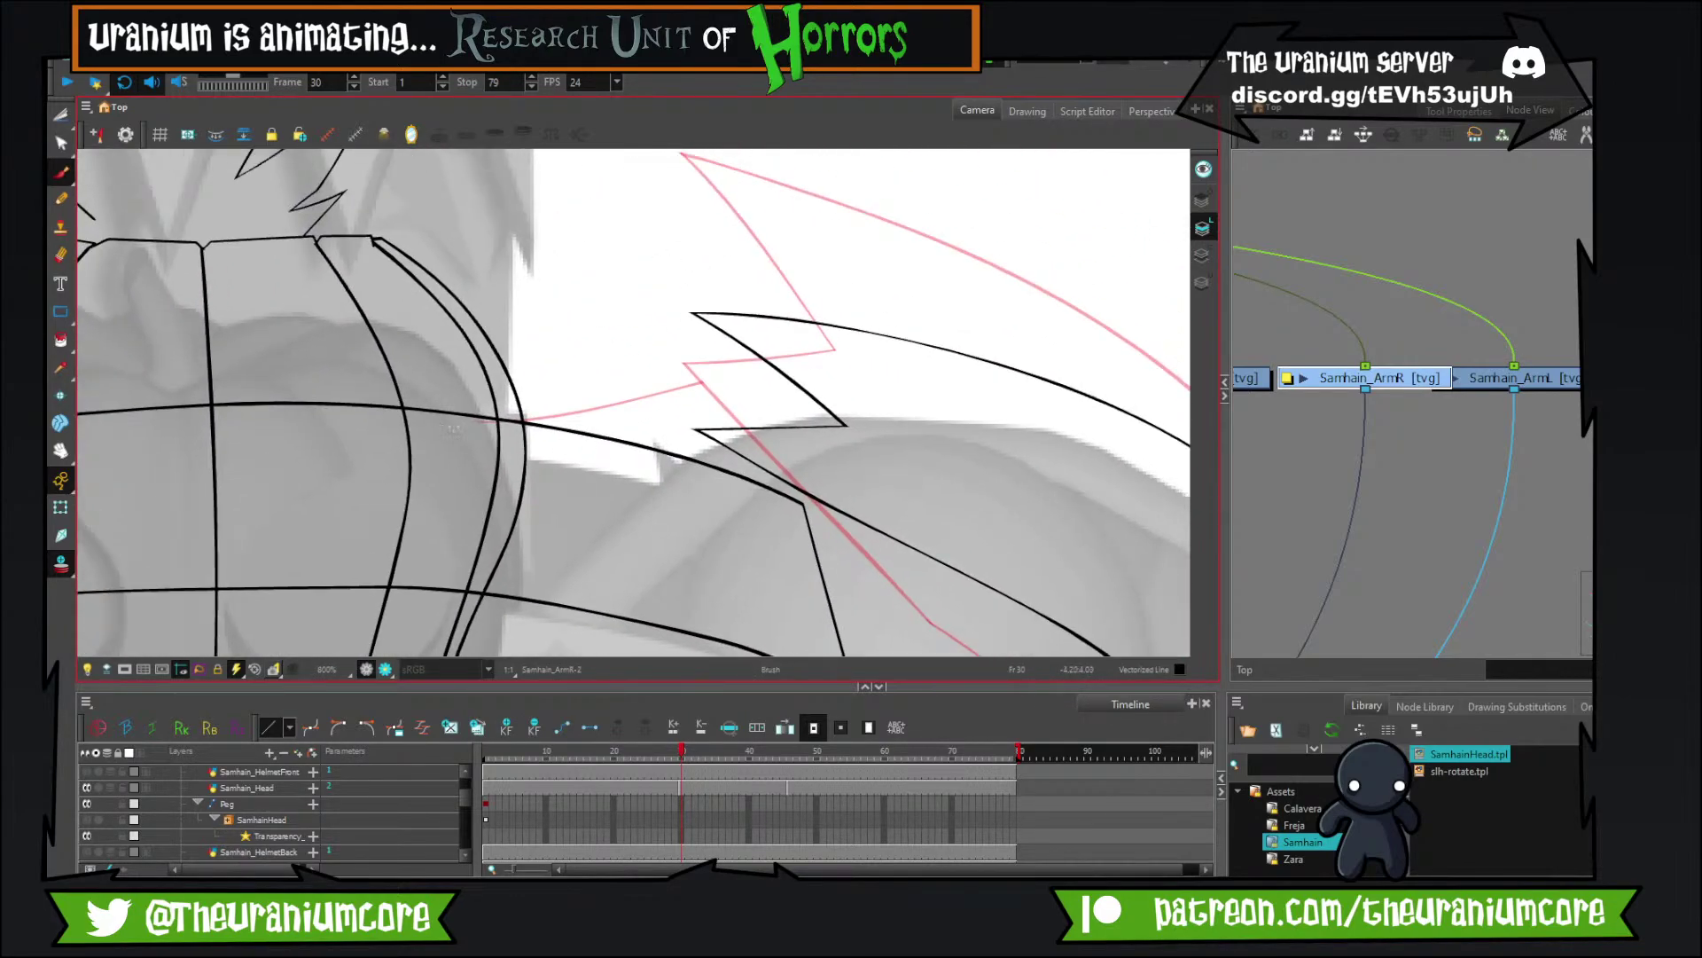
left_click_drag(449, 427, 833, 359)
key("ctrl+z")
left_click_drag(466, 425, 848, 358)
scroll(775, 322, "down", 5)
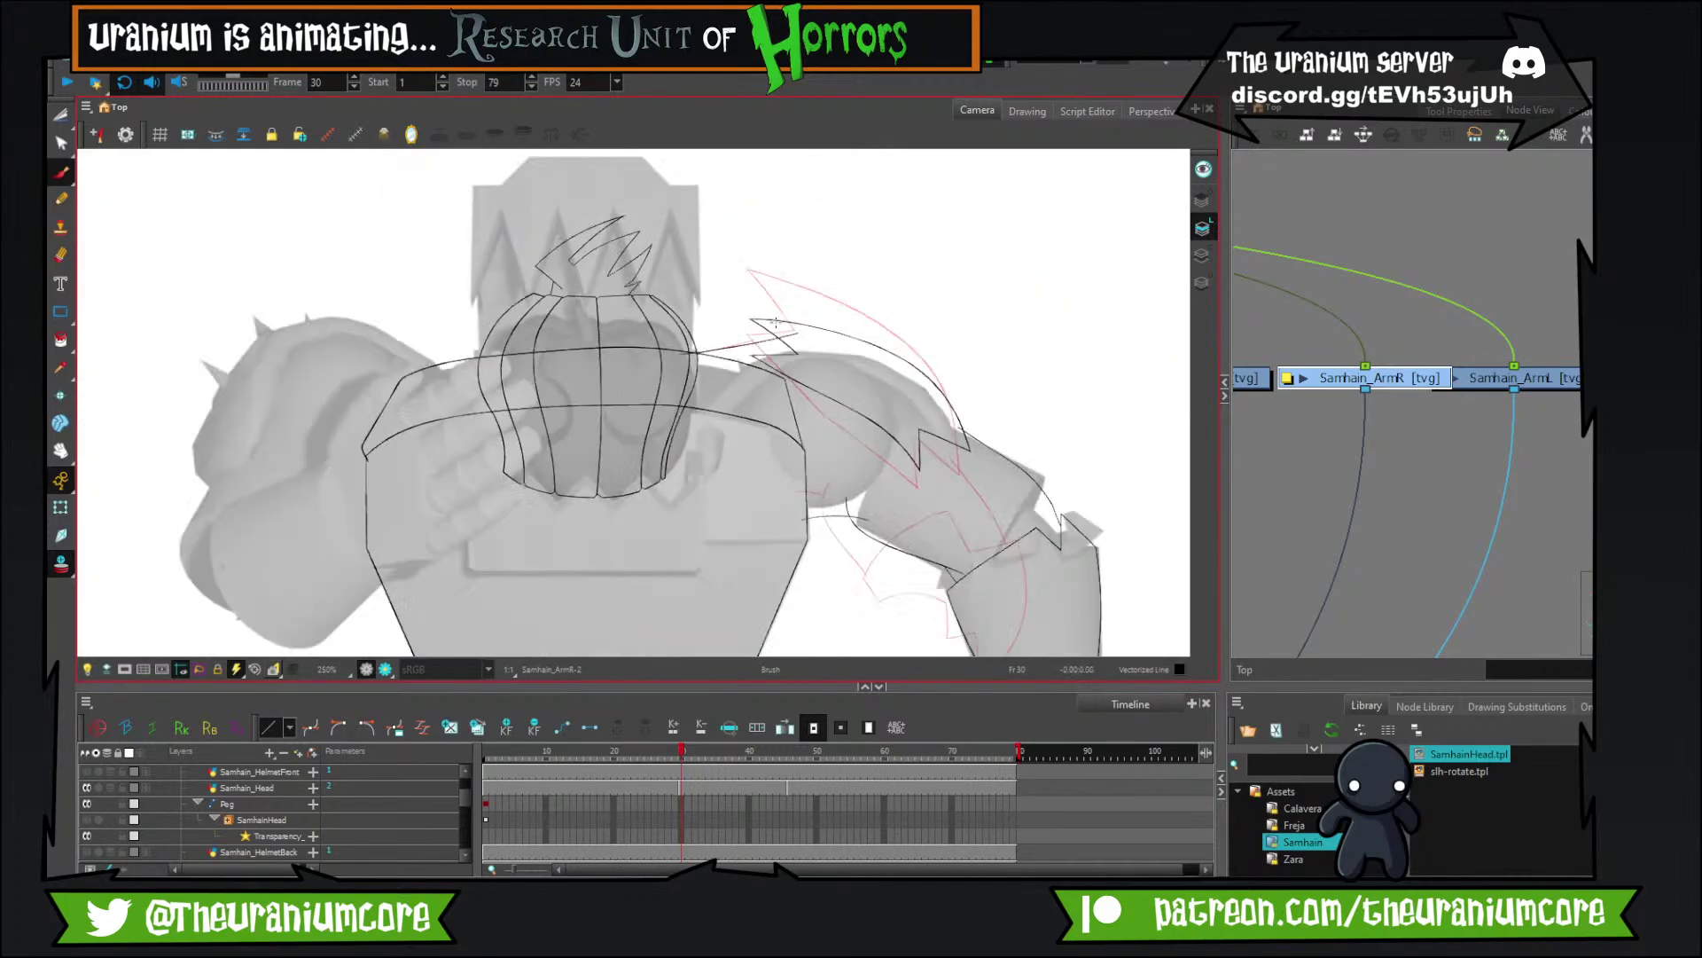
Trim the overshooting ends of the right arm's shoulder line and underarm line with the Cutter.
scroll(593, 352, "up", 2)
scroll(760, 339, "up", 4)
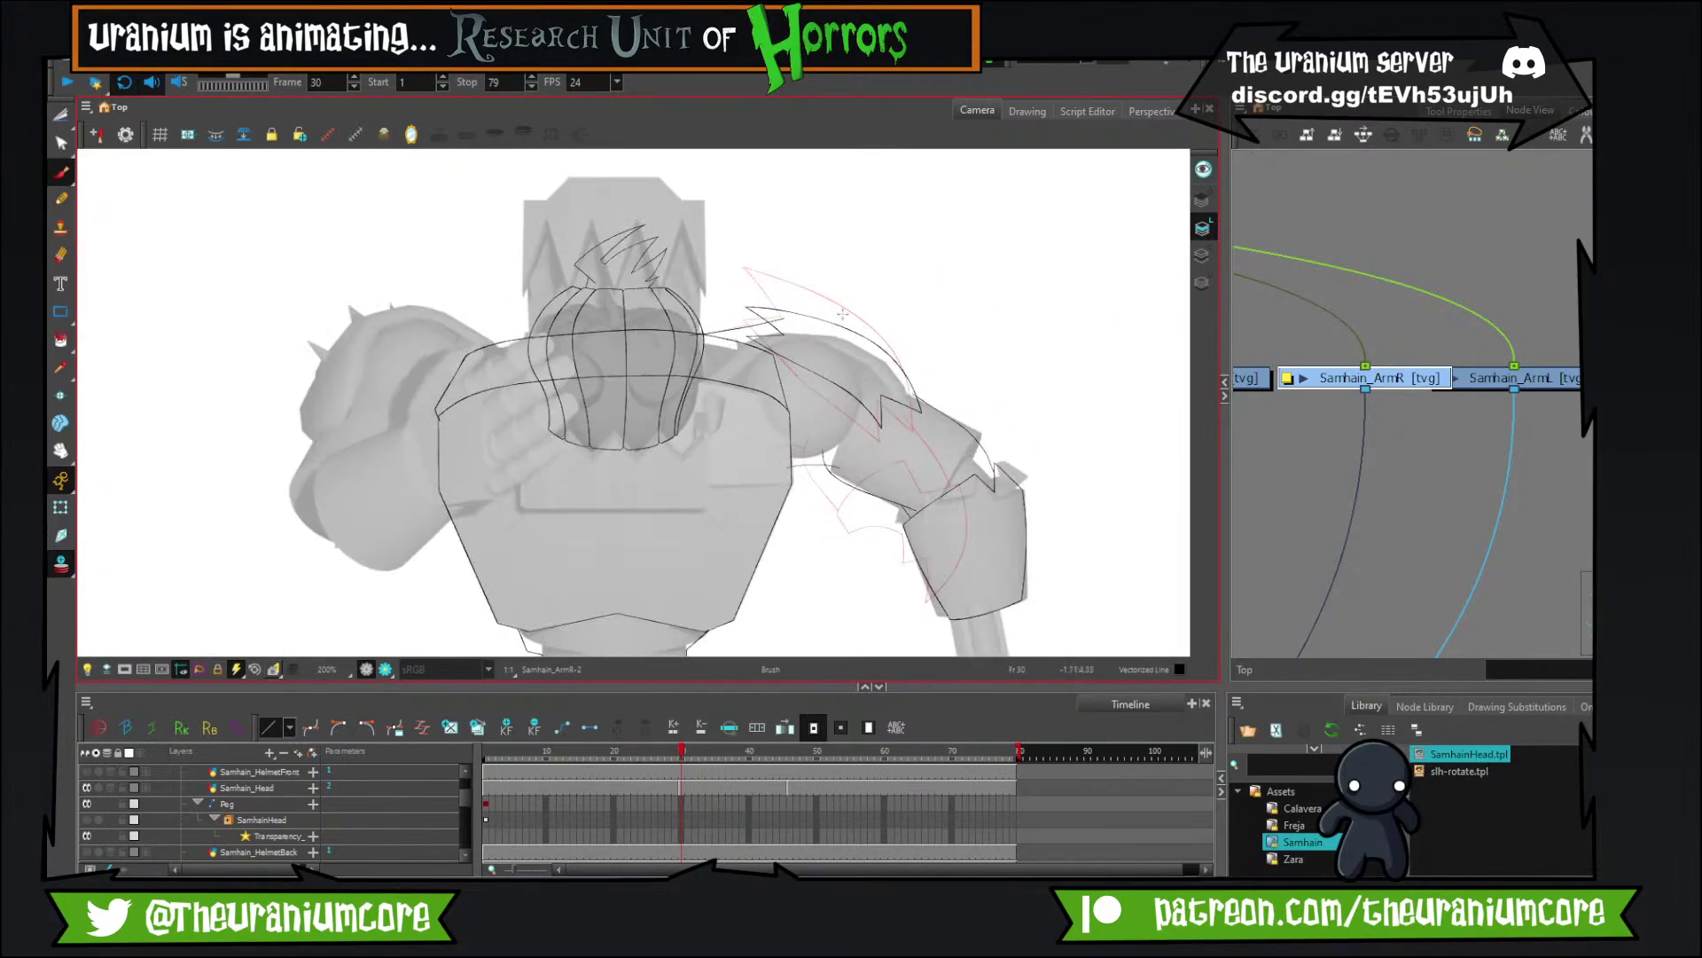
left_click(60, 120)
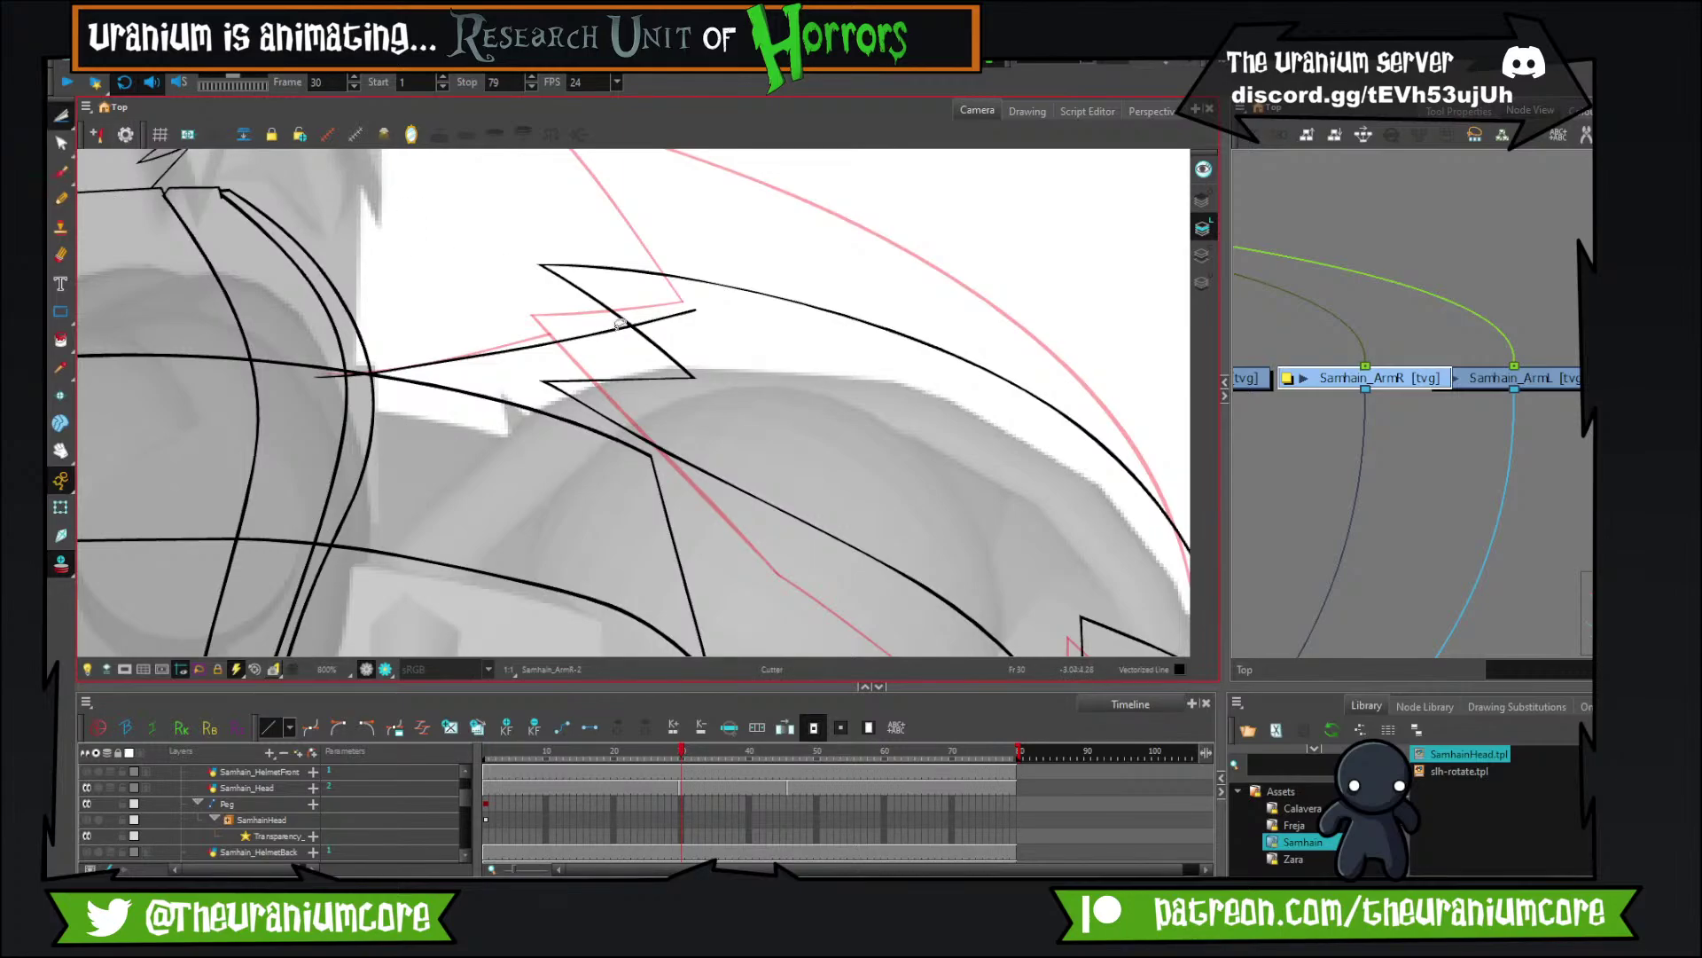
left_click_drag(779, 455, 621, 151)
left_click_drag(811, 501, 645, 242)
left_click_drag(630, 390, 728, 488)
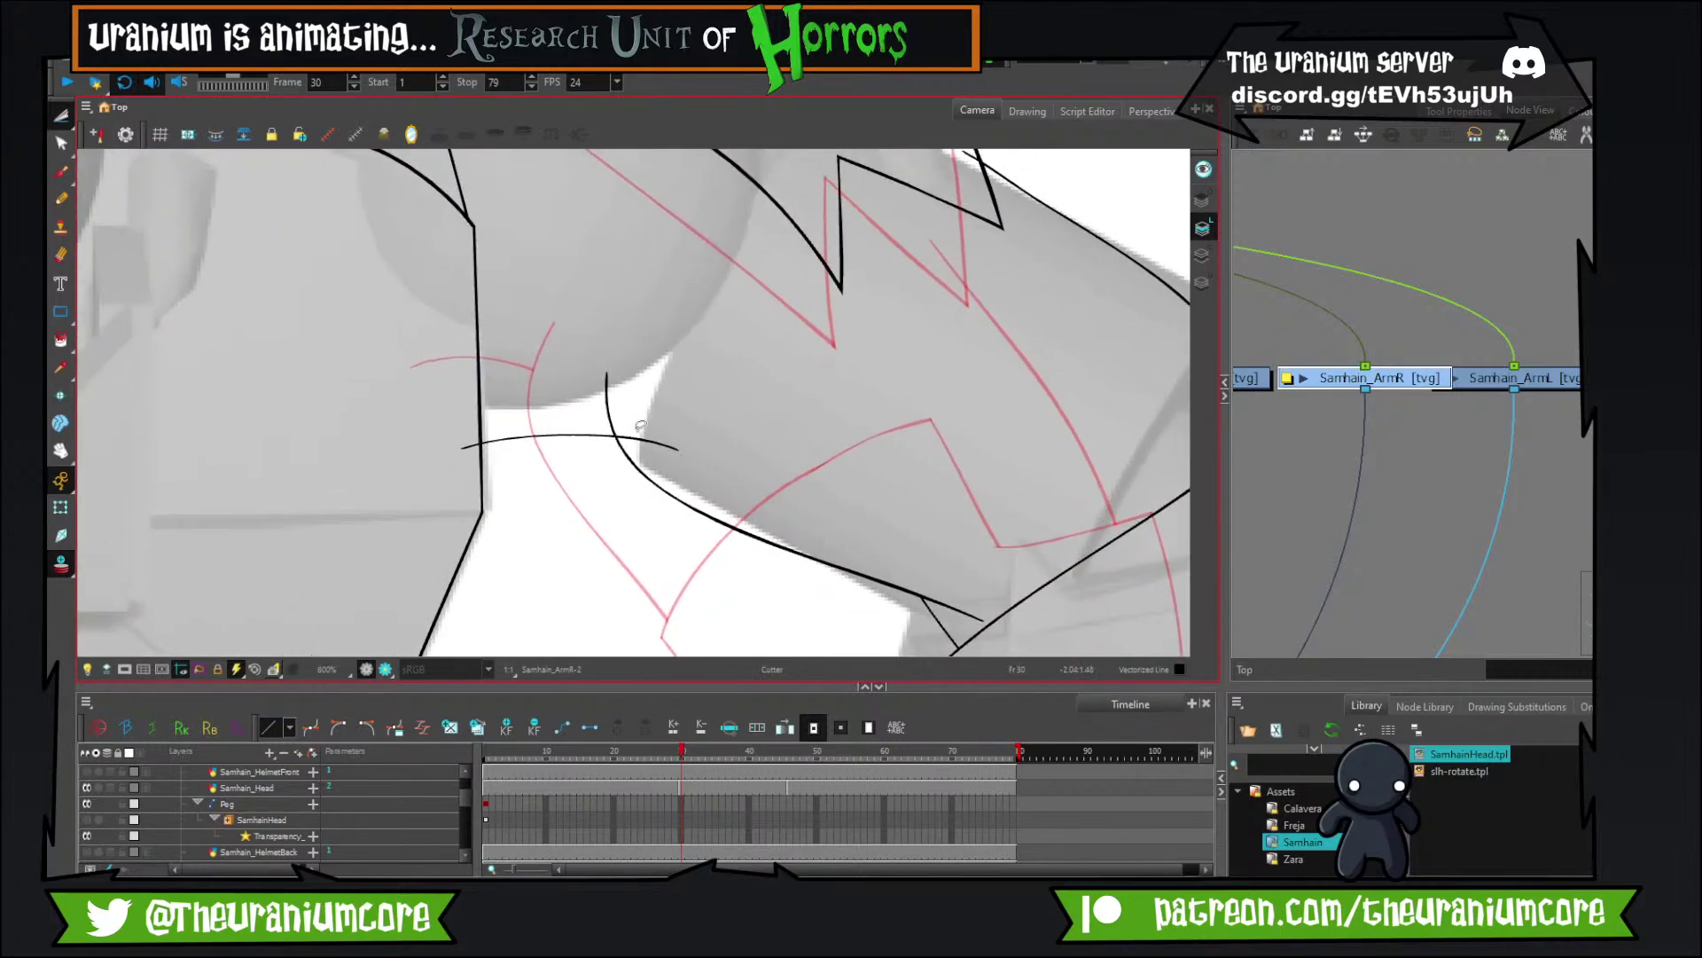
left_click_drag(636, 429, 652, 460)
Make the Samhain_ArmL drawing active for brush inking over the raised arm's reference.
scroll(655, 382, "down", 8)
scroll(451, 302, "up", 7)
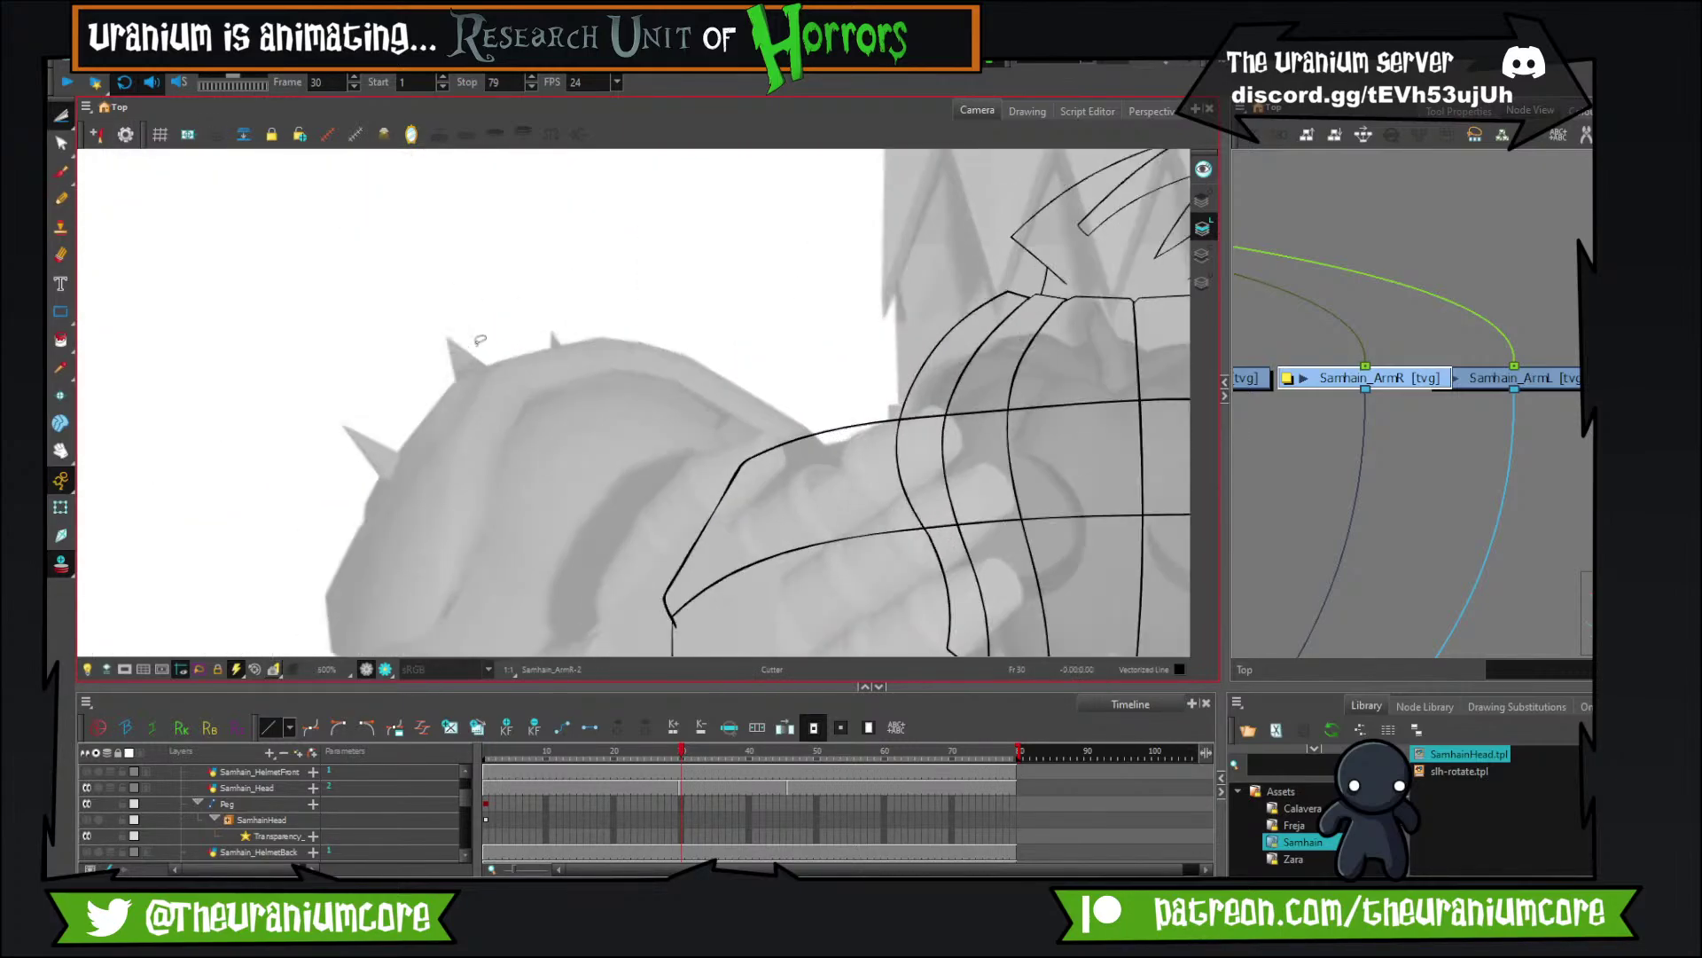
left_click(61, 173)
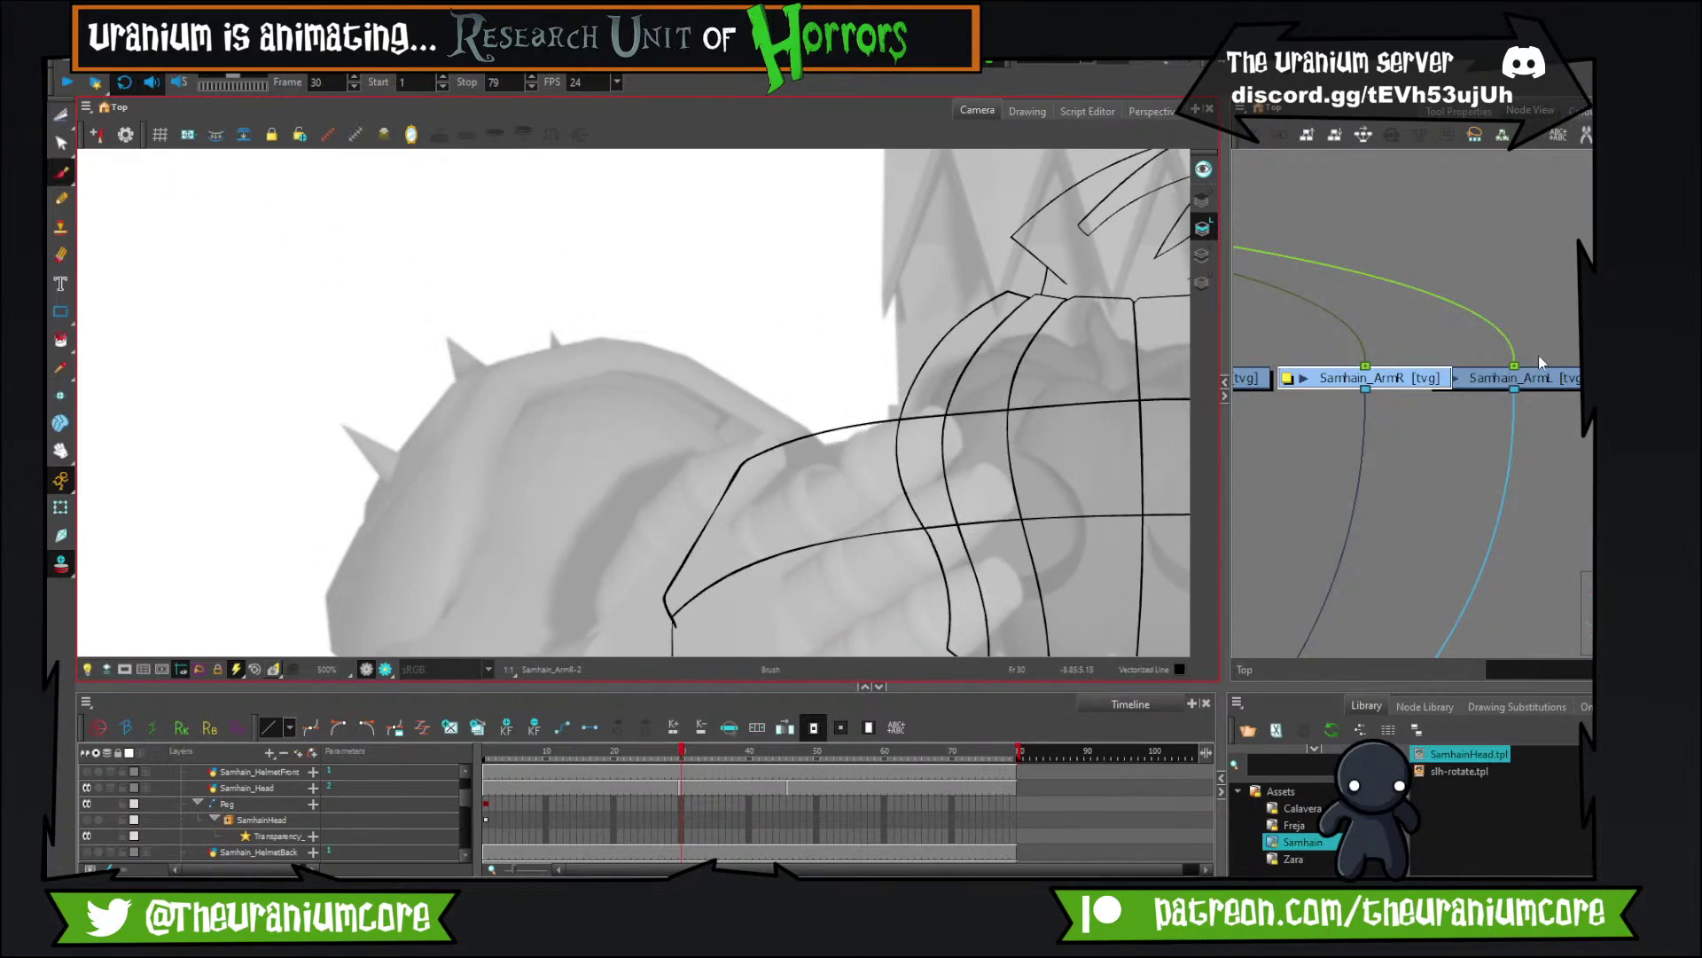
scroll(1539, 355, "down", 4)
left_click(1431, 344)
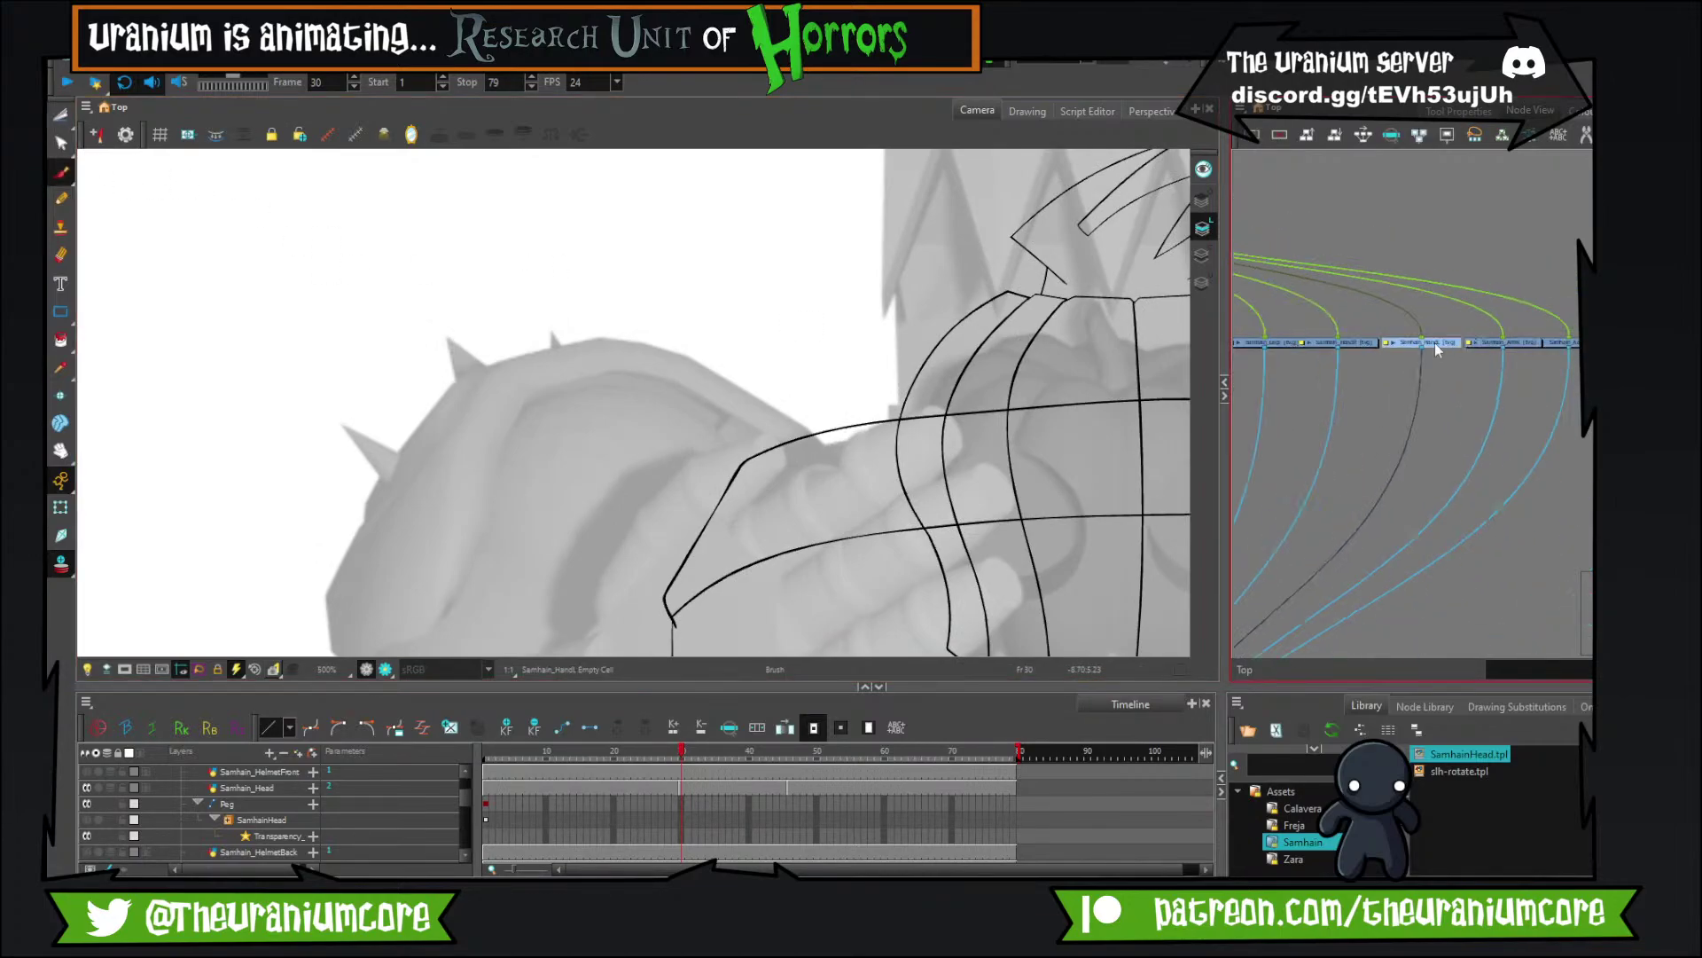
scroll(1533, 343, "up", 3)
left_click(1558, 345)
scroll(844, 399, "down", 3)
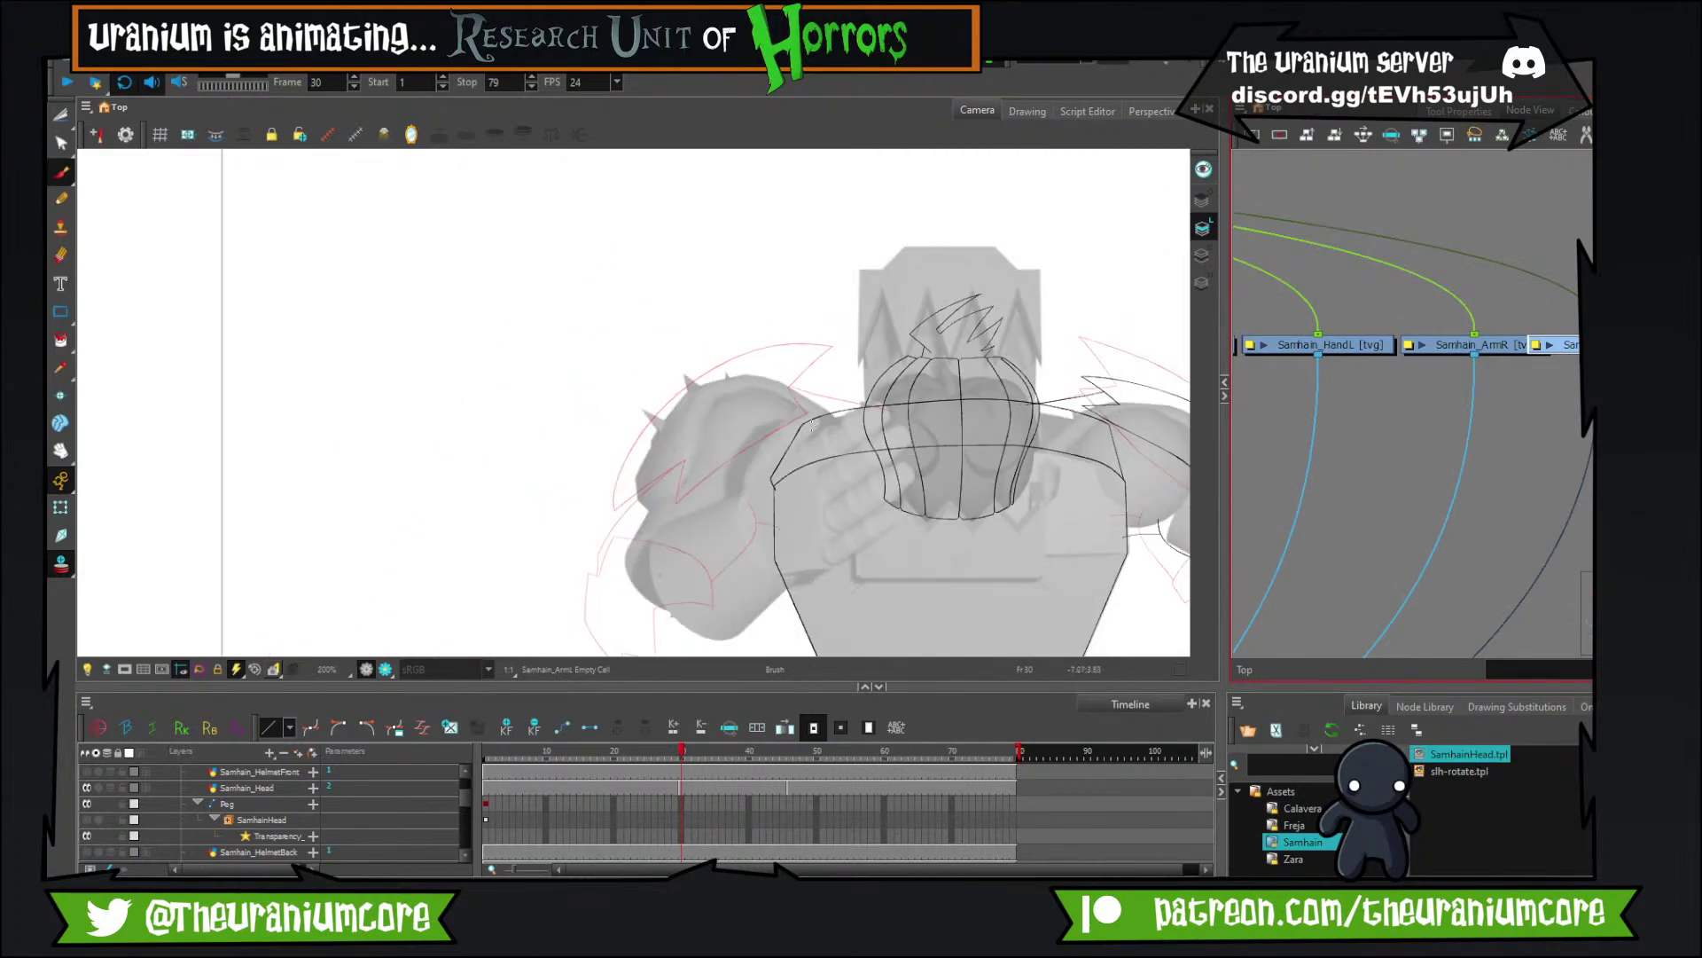
scroll(810, 425, "up", 4)
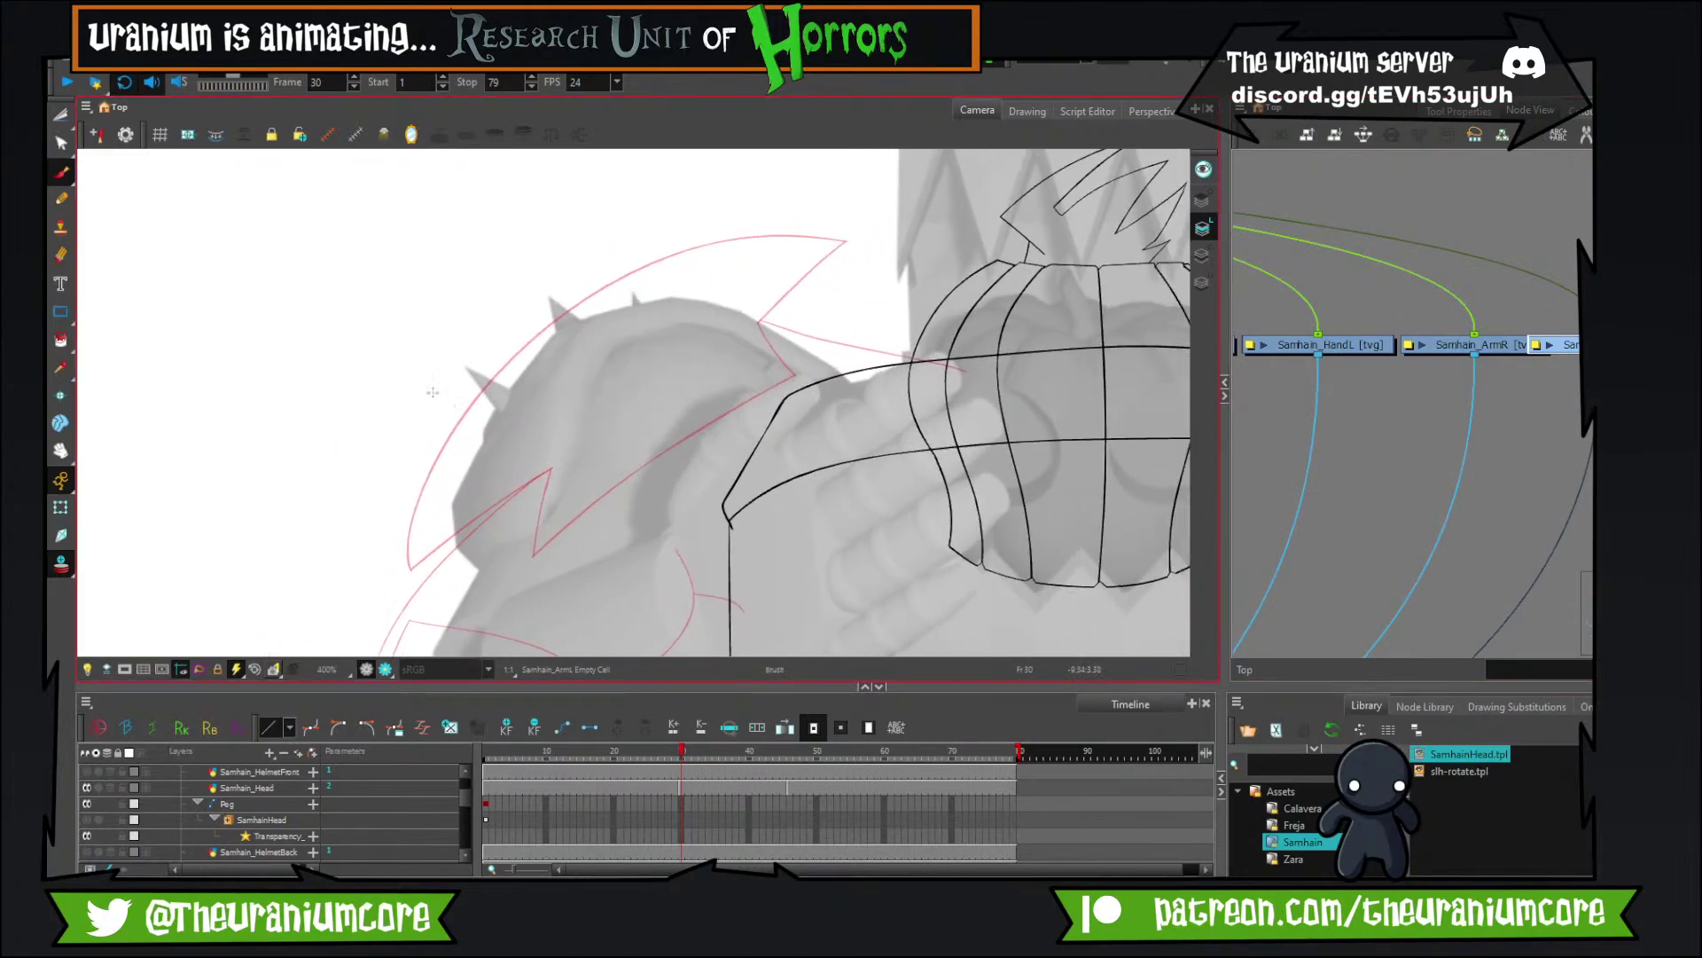
Ink the left shoulder guard's curved outer edge and its upper spike's inner side, redoing unsatisfactory strokes.
left_click_drag(465, 446, 435, 566)
left_click_drag(517, 373, 720, 249)
key("ctrl+z")
left_click_drag(446, 578, 754, 205)
key("ctrl+z")
mouse_move(434, 563)
left_mouse_down()
mouse_move(472, 454)
mouse_move(758, 211)
mouse_move(710, 341)
left_mouse_up()
key("ctrl+z")
left_click_drag(755, 189, 724, 289)
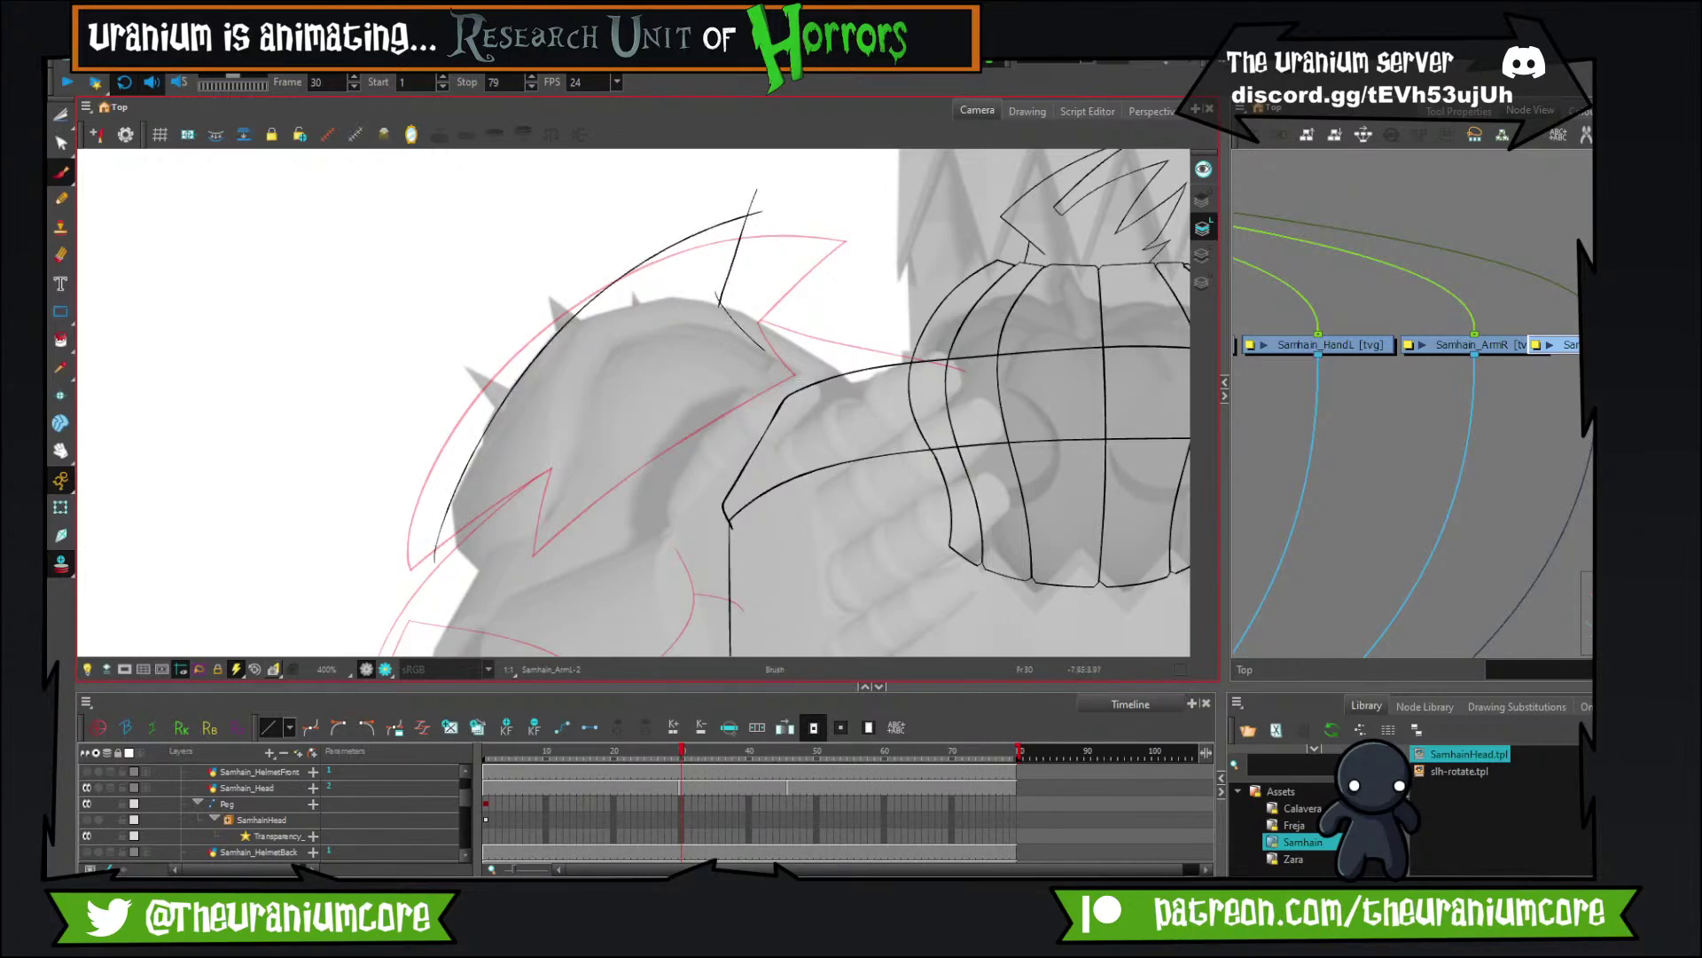
Ink the left shoulder guard's second spike, long inner edge and zigzag lower edge, redoing unsatisfactory strokes.
left_click_drag(799, 379, 796, 377)
key("ctrl+z")
mouse_move(719, 298)
left_mouse_down()
mouse_move(821, 283)
mouse_move(630, 501)
left_mouse_up()
key("ctrl+z")
key("ctrl+z")
mouse_move(706, 301)
left_mouse_down()
mouse_move(799, 271)
mouse_move(683, 485)
left_mouse_up()
key("ctrl+z")
key("ctrl+z")
mouse_move(810, 262)
left_mouse_down()
mouse_move(596, 579)
mouse_move(574, 496)
left_mouse_up()
mouse_move(432, 514)
left_mouse_down()
mouse_move(609, 403)
mouse_move(589, 546)
left_mouse_up()
key("ctrl+z")
mouse_move(596, 397)
left_mouse_down()
mouse_move(583, 537)
mouse_move(703, 410)
left_mouse_up()
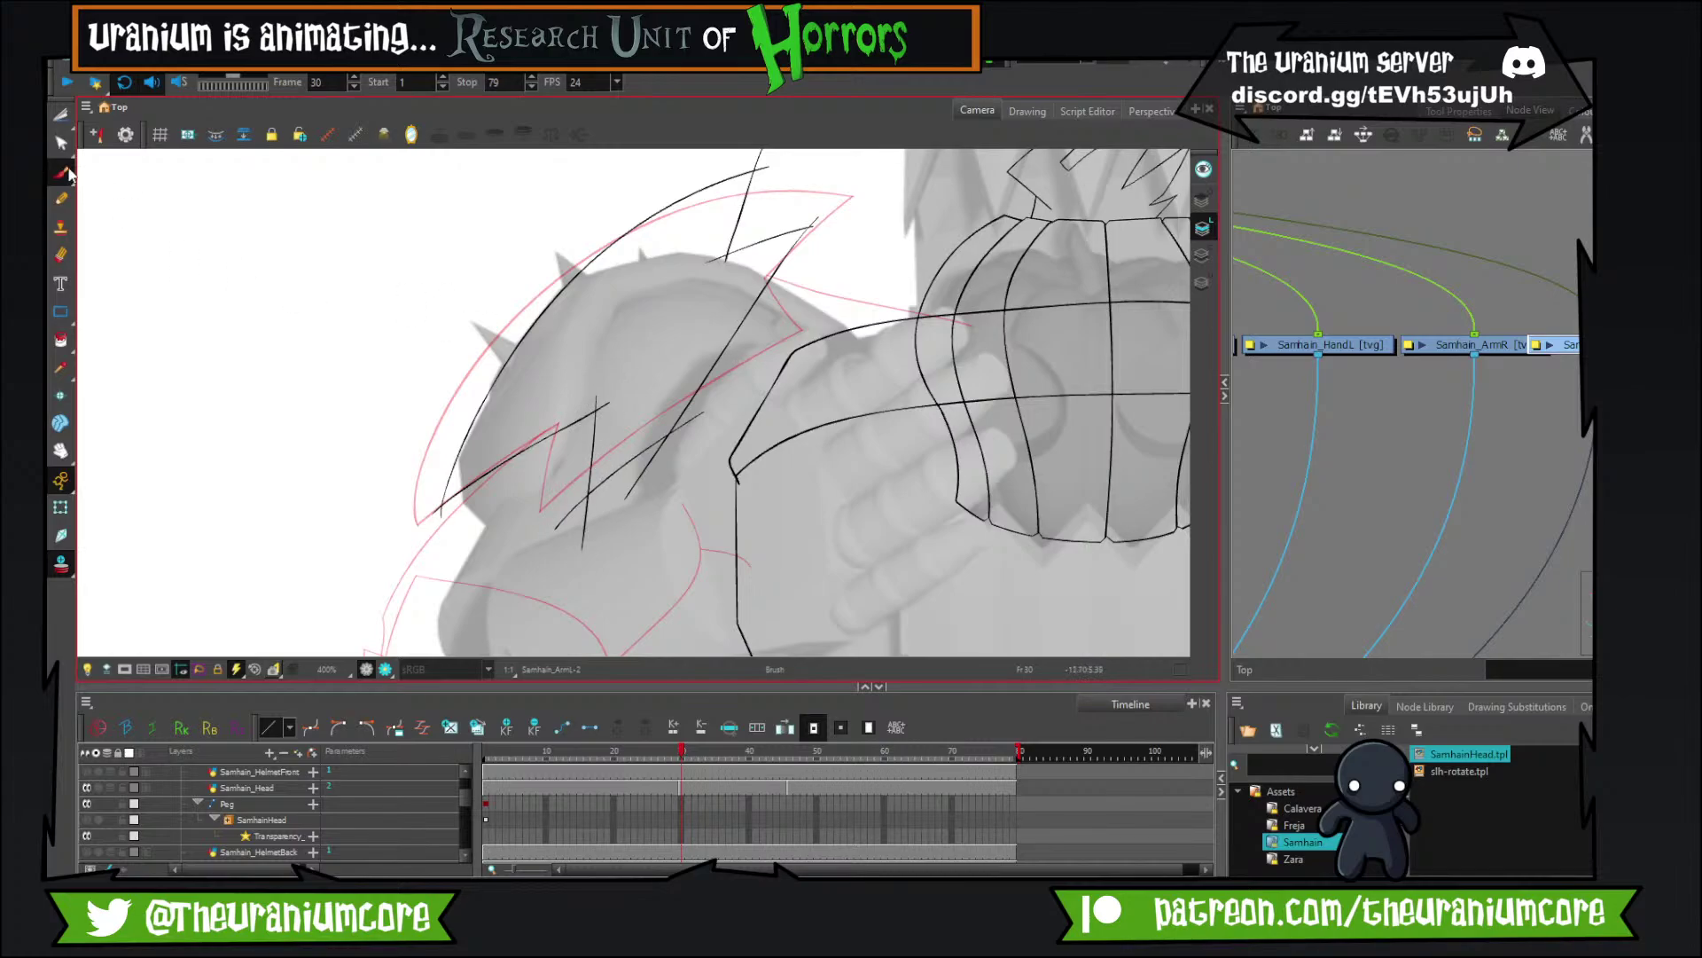
Trim the overshooting line ends along the left shoulder guard's zigzag edge and spike tips.
left_click(62, 116)
left_click_drag(573, 479, 595, 532)
left_click_drag(625, 461, 665, 479)
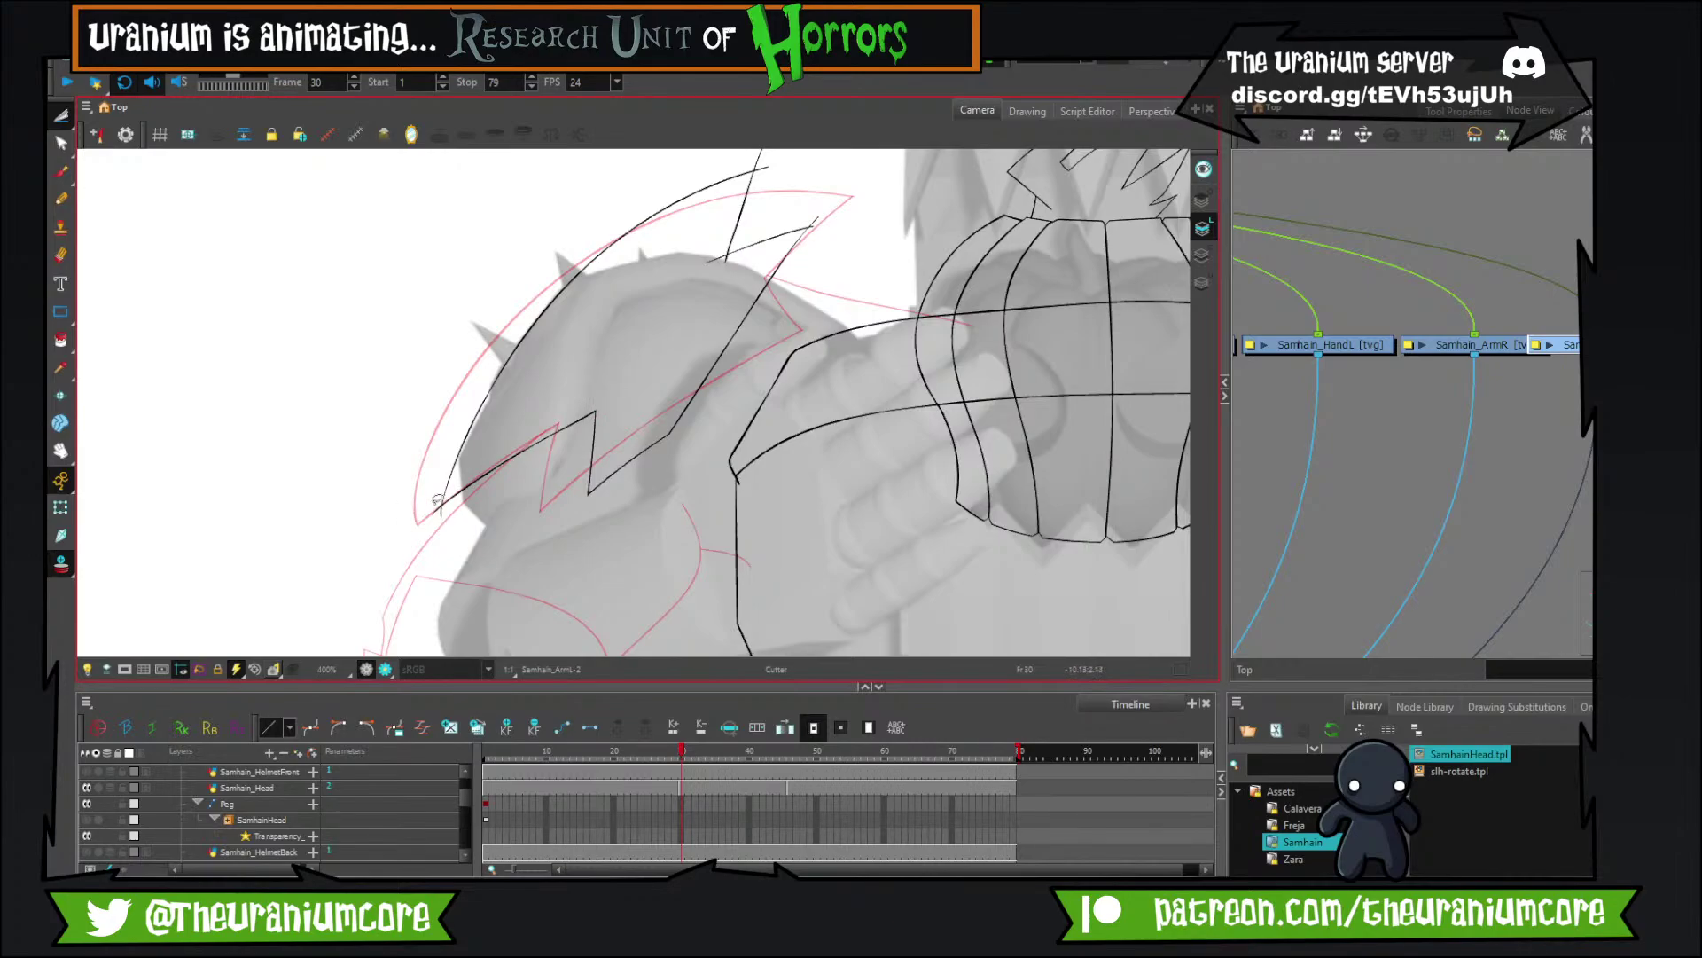
mouse_move(769, 252)
left_mouse_down()
mouse_move(702, 341)
mouse_move(720, 357)
left_mouse_up()
scroll(671, 363, "up", 4)
mouse_move(741, 239)
left_mouse_down()
mouse_move(703, 410)
mouse_move(711, 319)
left_mouse_up()
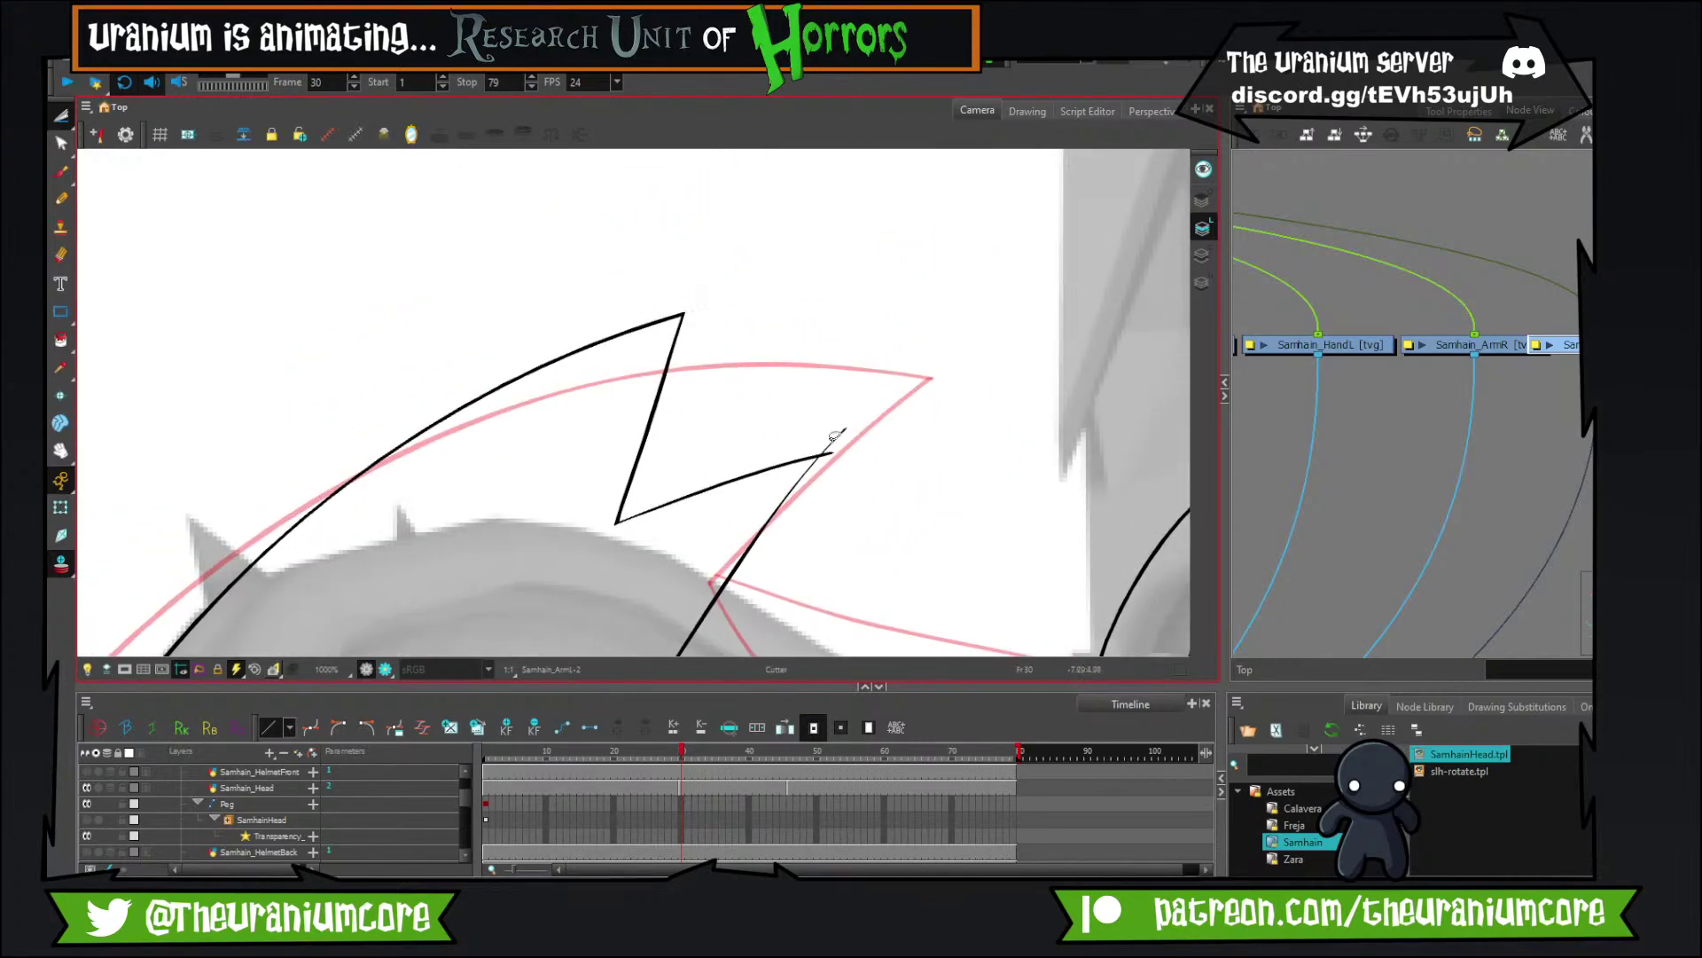
scroll(844, 369, "down", 9)
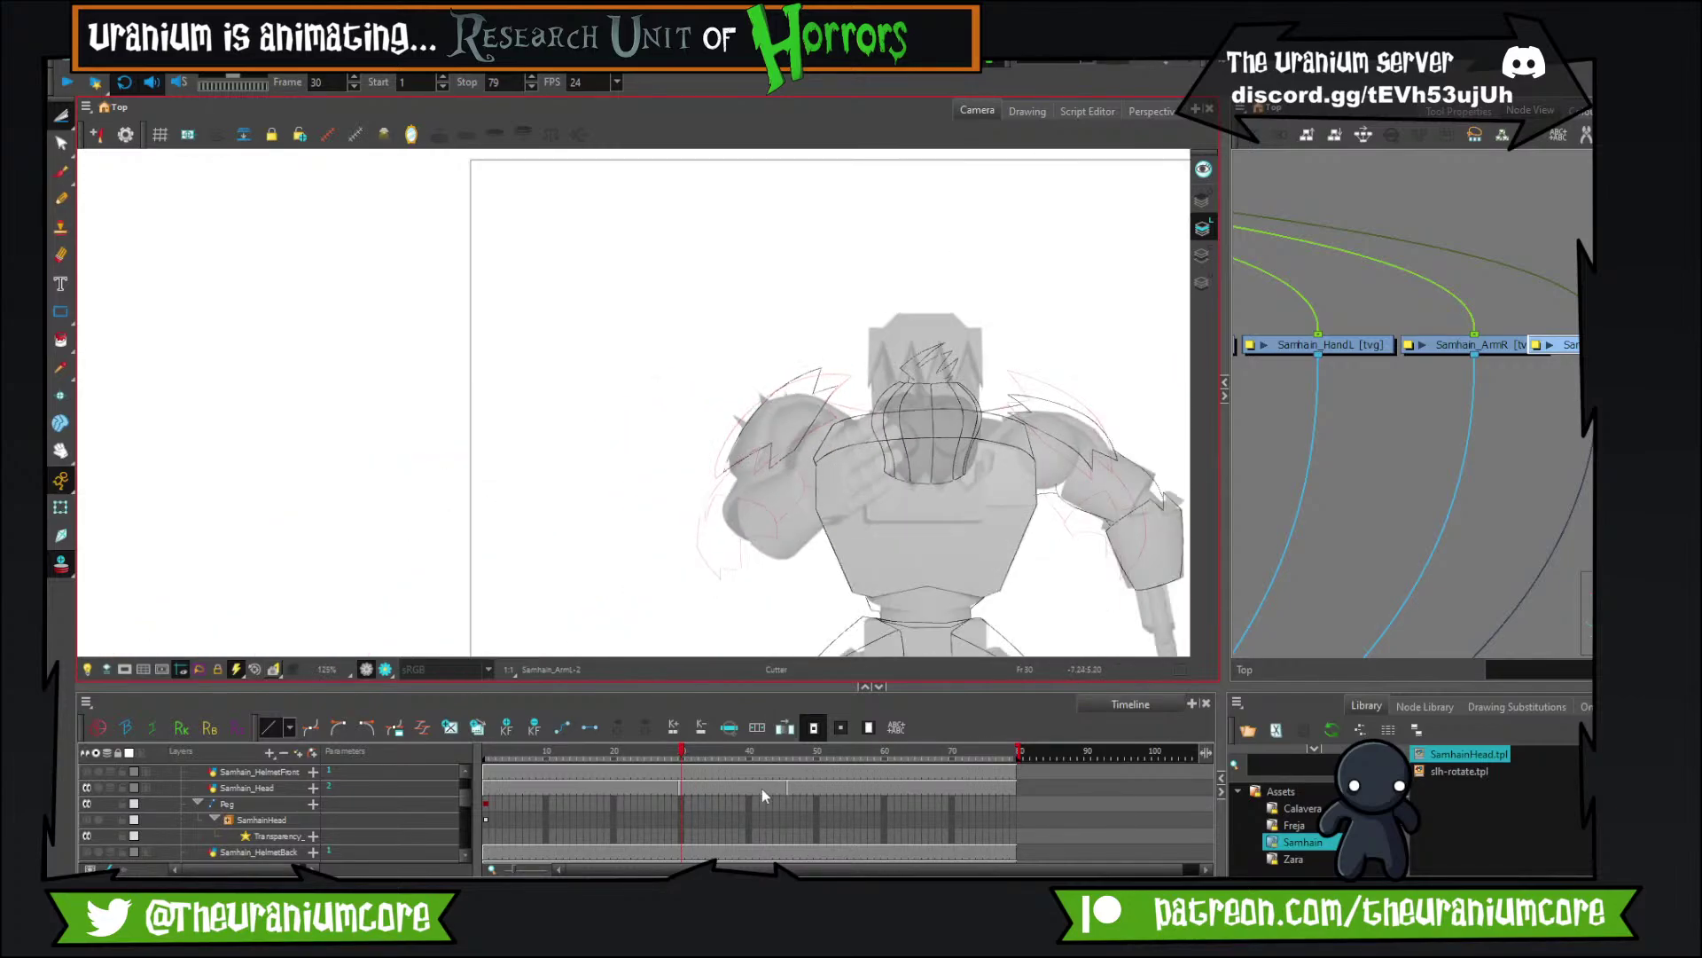
Ink the left upper arm's outer contour from the shoulder guard down to the elbow, redoing unsatisfactory strokes.
scroll(764, 794, "up", 2)
scroll(756, 574, "up", 4)
scroll(784, 516, "down", 3)
scroll(858, 490, "up", 3)
left_click_drag(735, 324, 584, 369)
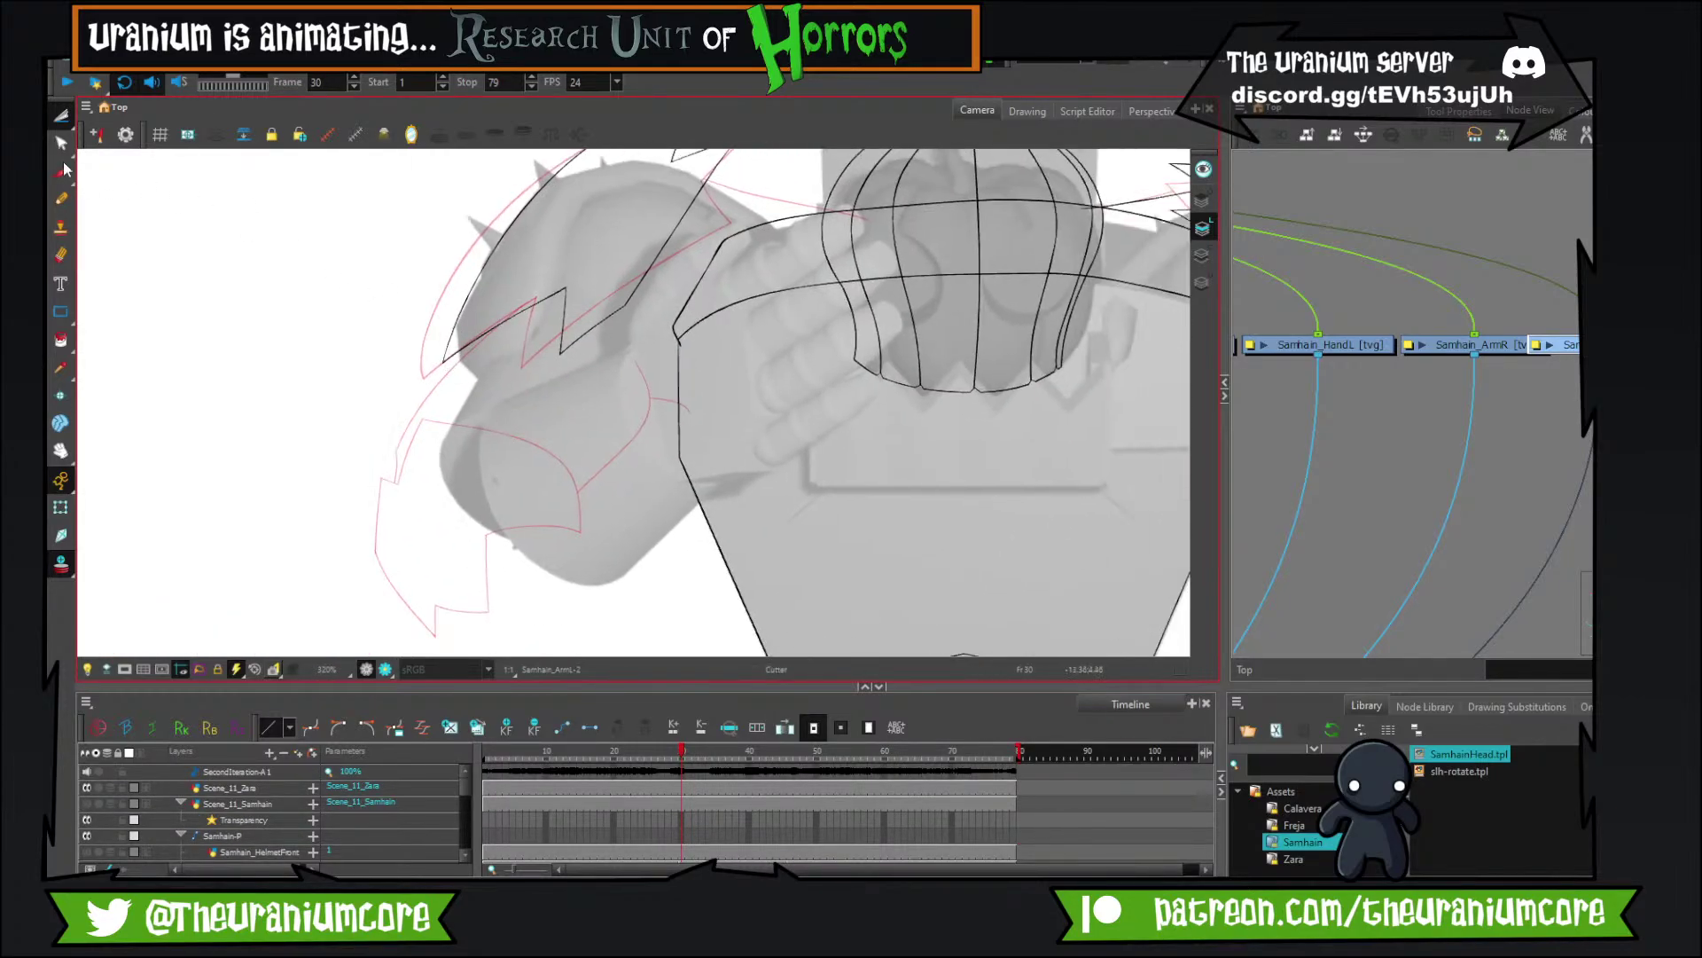
left_click(61, 172)
left_click_drag(532, 301, 396, 612)
key("ctrl+z")
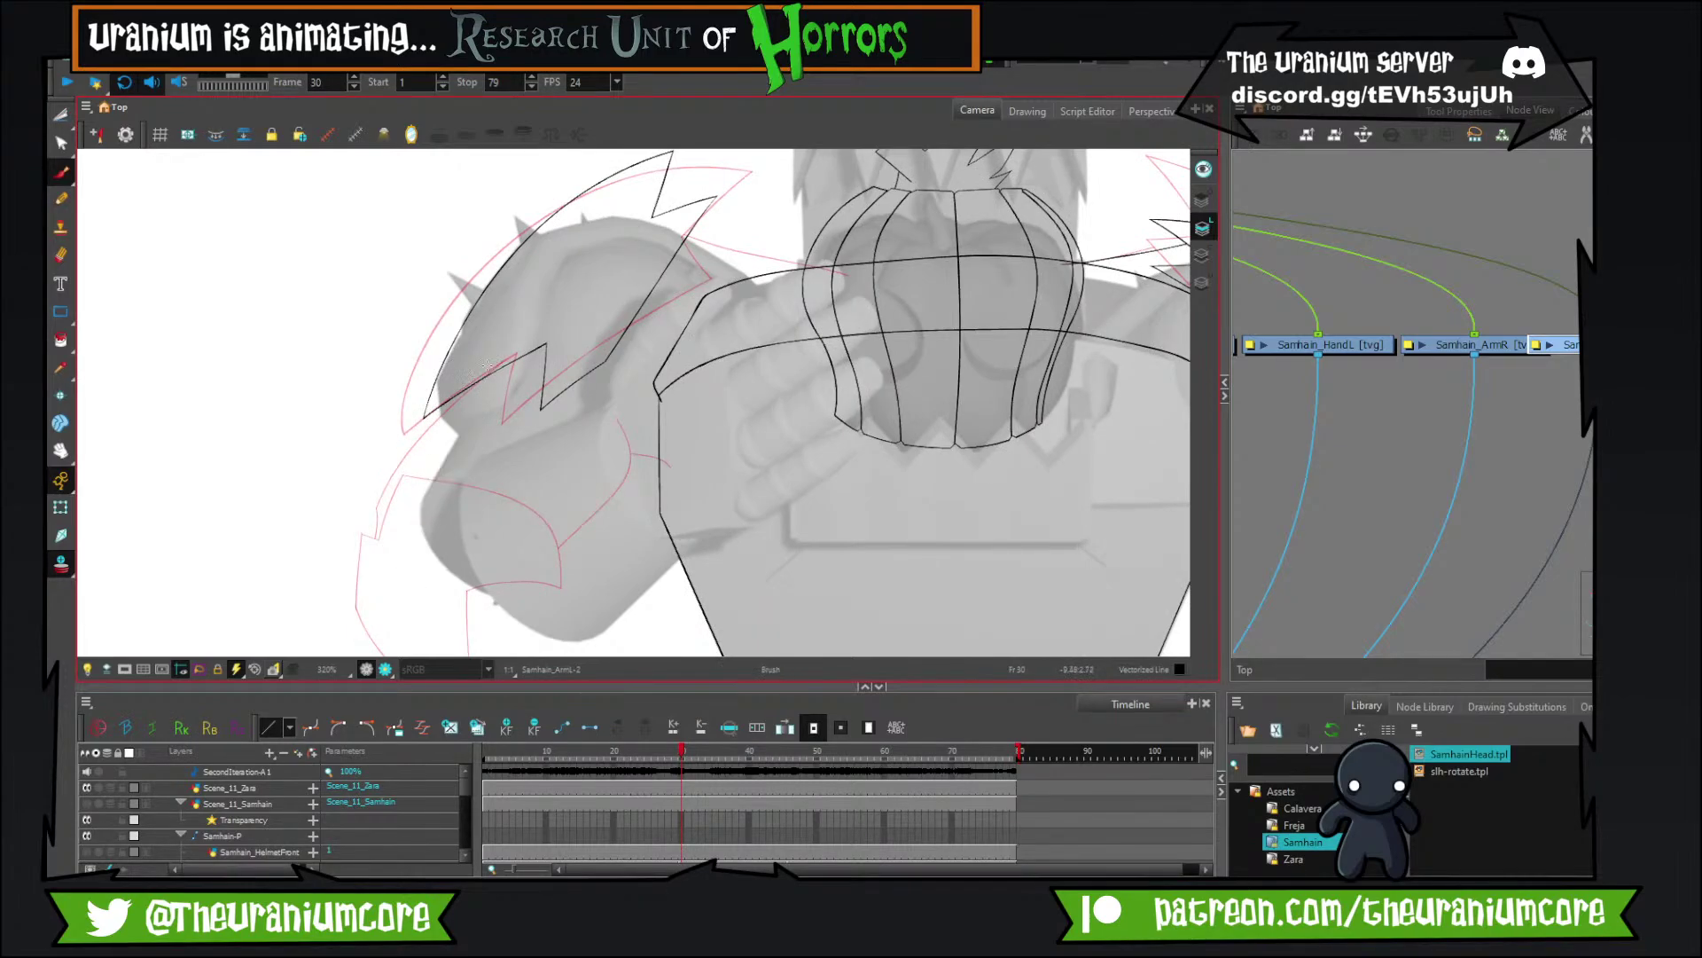
left_click_drag(499, 347, 400, 590)
key("ctrl+z")
left_click_drag(496, 352, 405, 565)
Ink the left elbow's curved underside and the upper arm's inner contour up to the torso, redoing unsatisfactory strokes.
mouse_move(413, 500)
left_mouse_down()
mouse_move(520, 635)
mouse_move(472, 542)
left_mouse_up()
key("ctrl+z")
mouse_move(390, 456)
left_mouse_down()
mouse_move(506, 559)
mouse_move(421, 494)
mouse_move(485, 583)
mouse_move(476, 502)
left_mouse_up()
key("ctrl+z")
mouse_move(561, 351)
left_mouse_down()
mouse_move(490, 525)
mouse_move(429, 585)
left_mouse_up()
key("ctrl+z")
key("alt+b")
left_click_drag(623, 383, 392, 591)
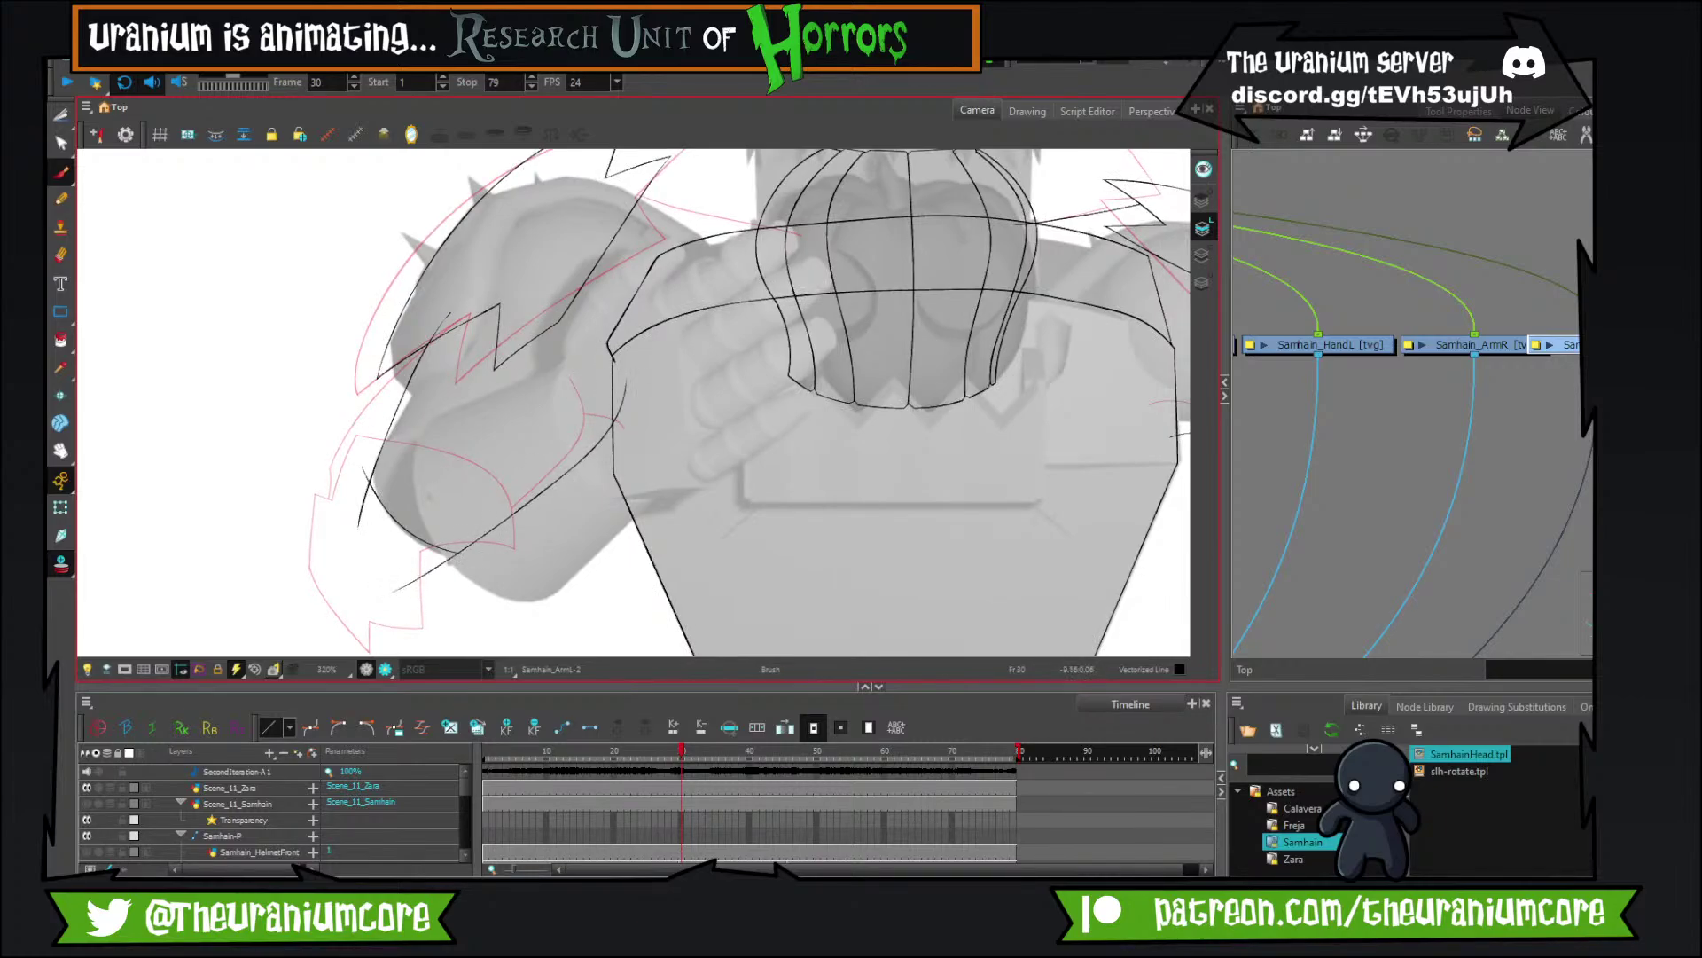
Trim the overshooting line ends at the left shoulder guard and around the elbow.
left_click(60, 115)
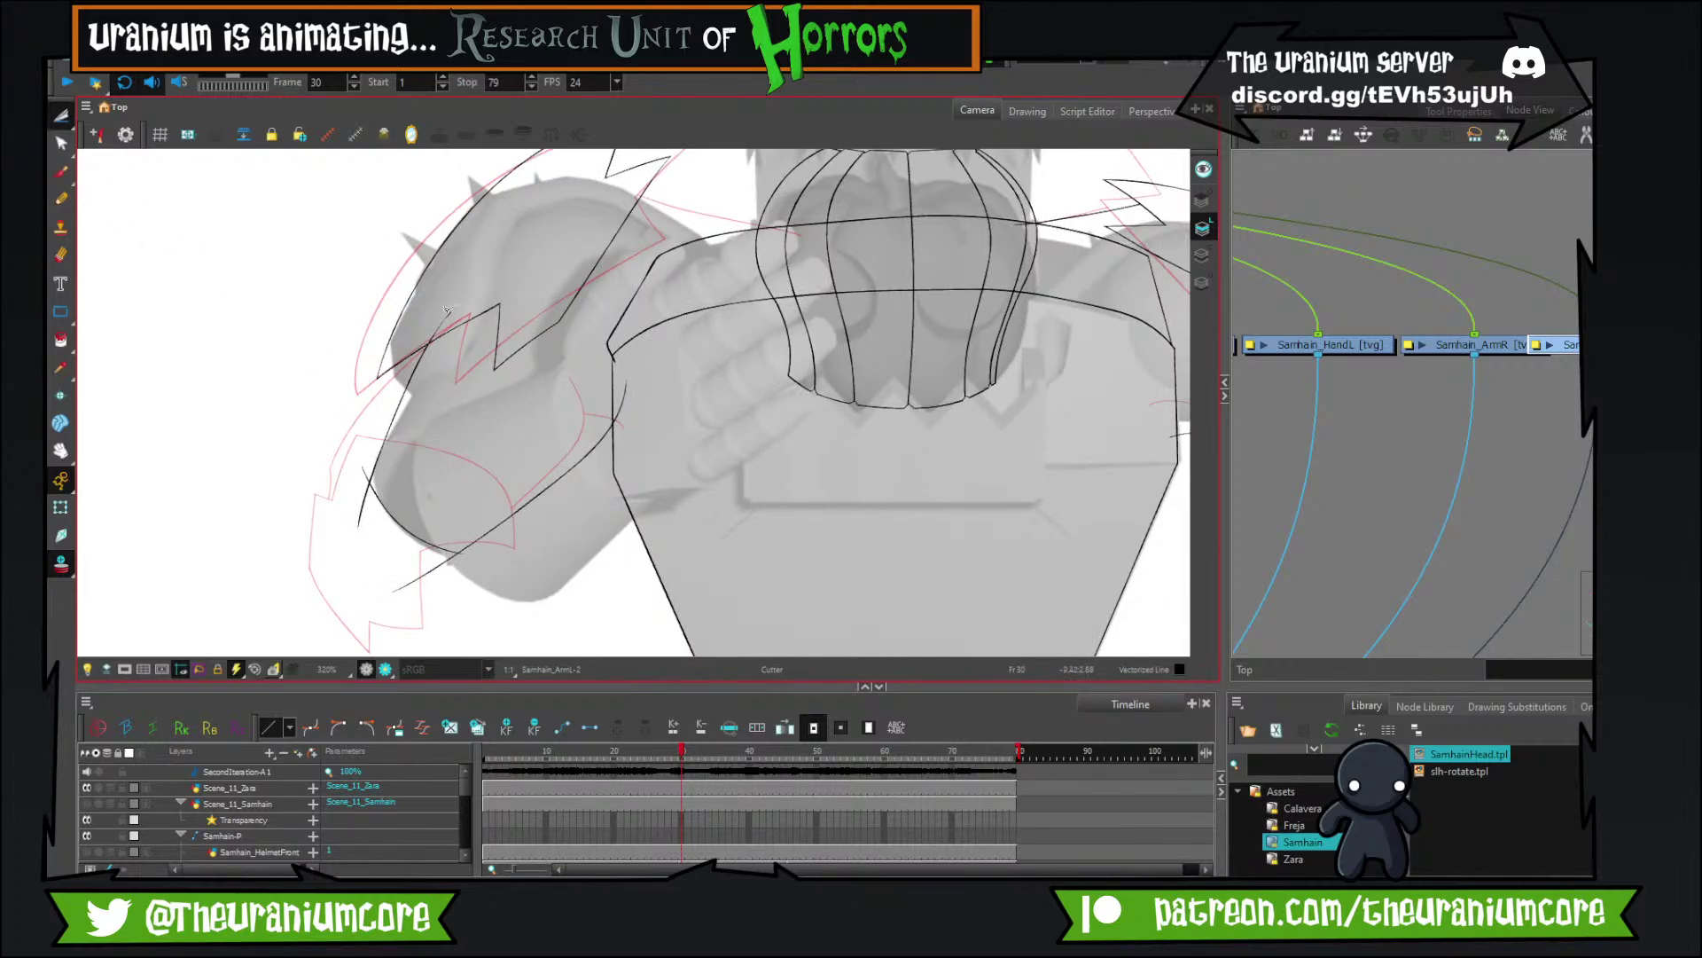
mouse_move(364, 463)
left_mouse_down()
mouse_move(368, 554)
mouse_move(353, 501)
mouse_move(476, 609)
left_mouse_up()
scroll(482, 481, "up", 4)
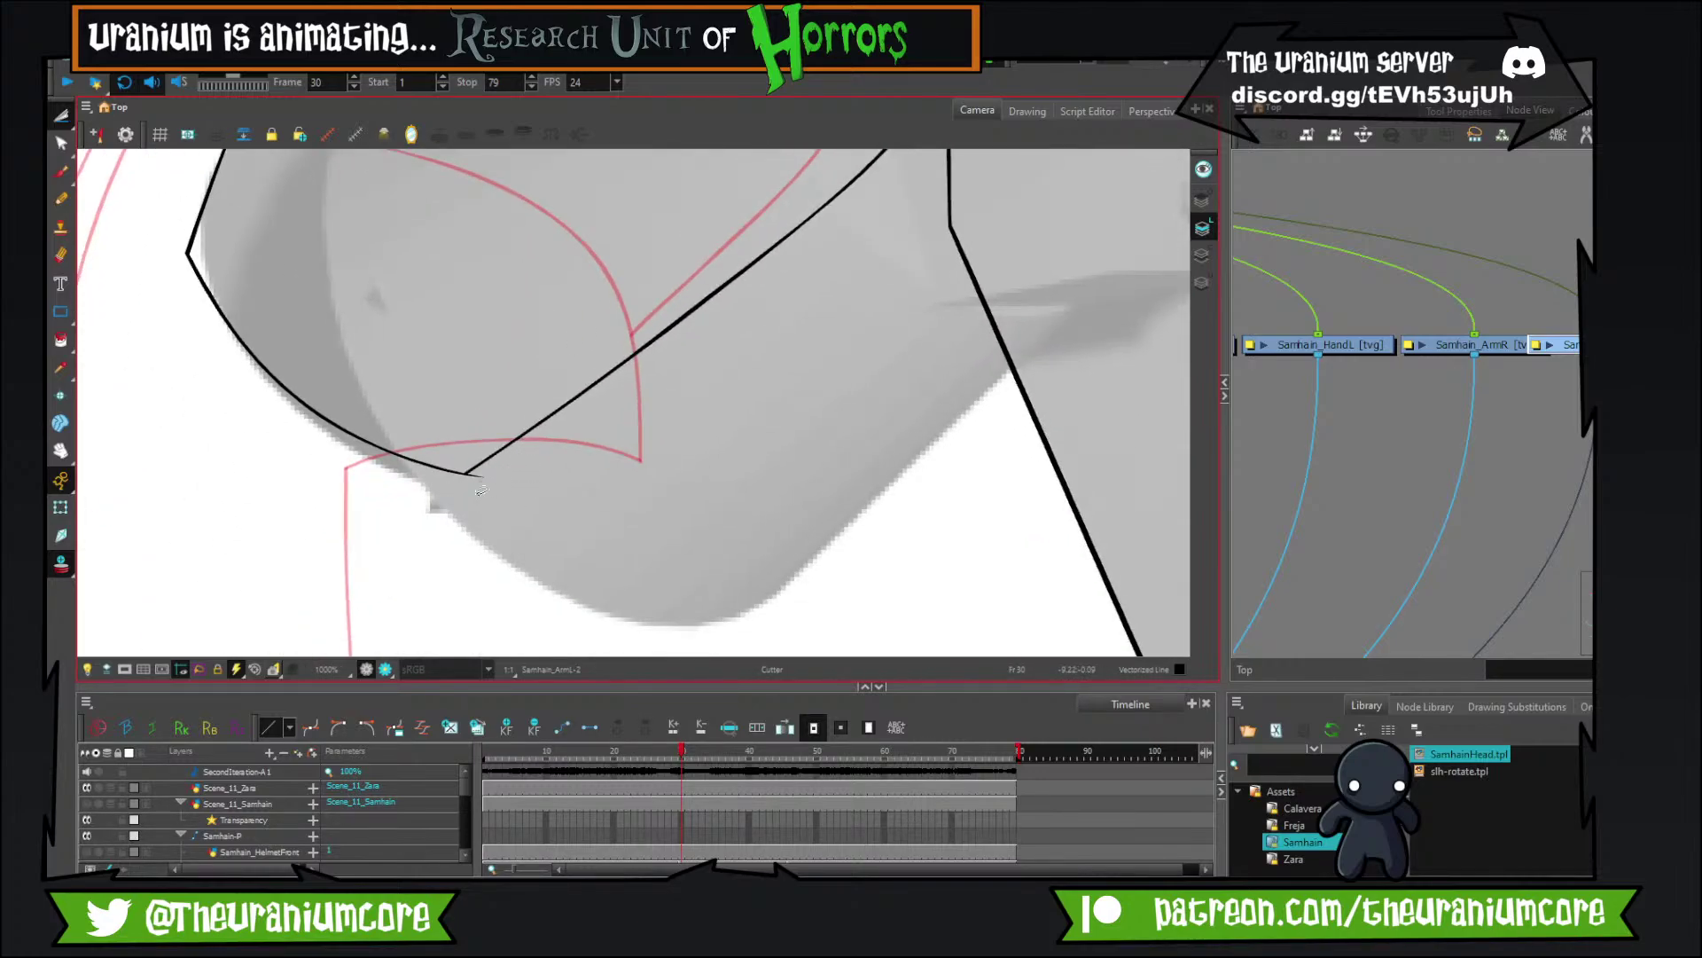
scroll(482, 491, "up", 3)
left_click_drag(482, 490, 525, 461)
scroll(530, 464, "down", 6)
Ink the left forearm guard's short elbow edge, curved lower end and underside contour, redoing unsatisfactory strokes.
left_click_drag(561, 354, 408, 409)
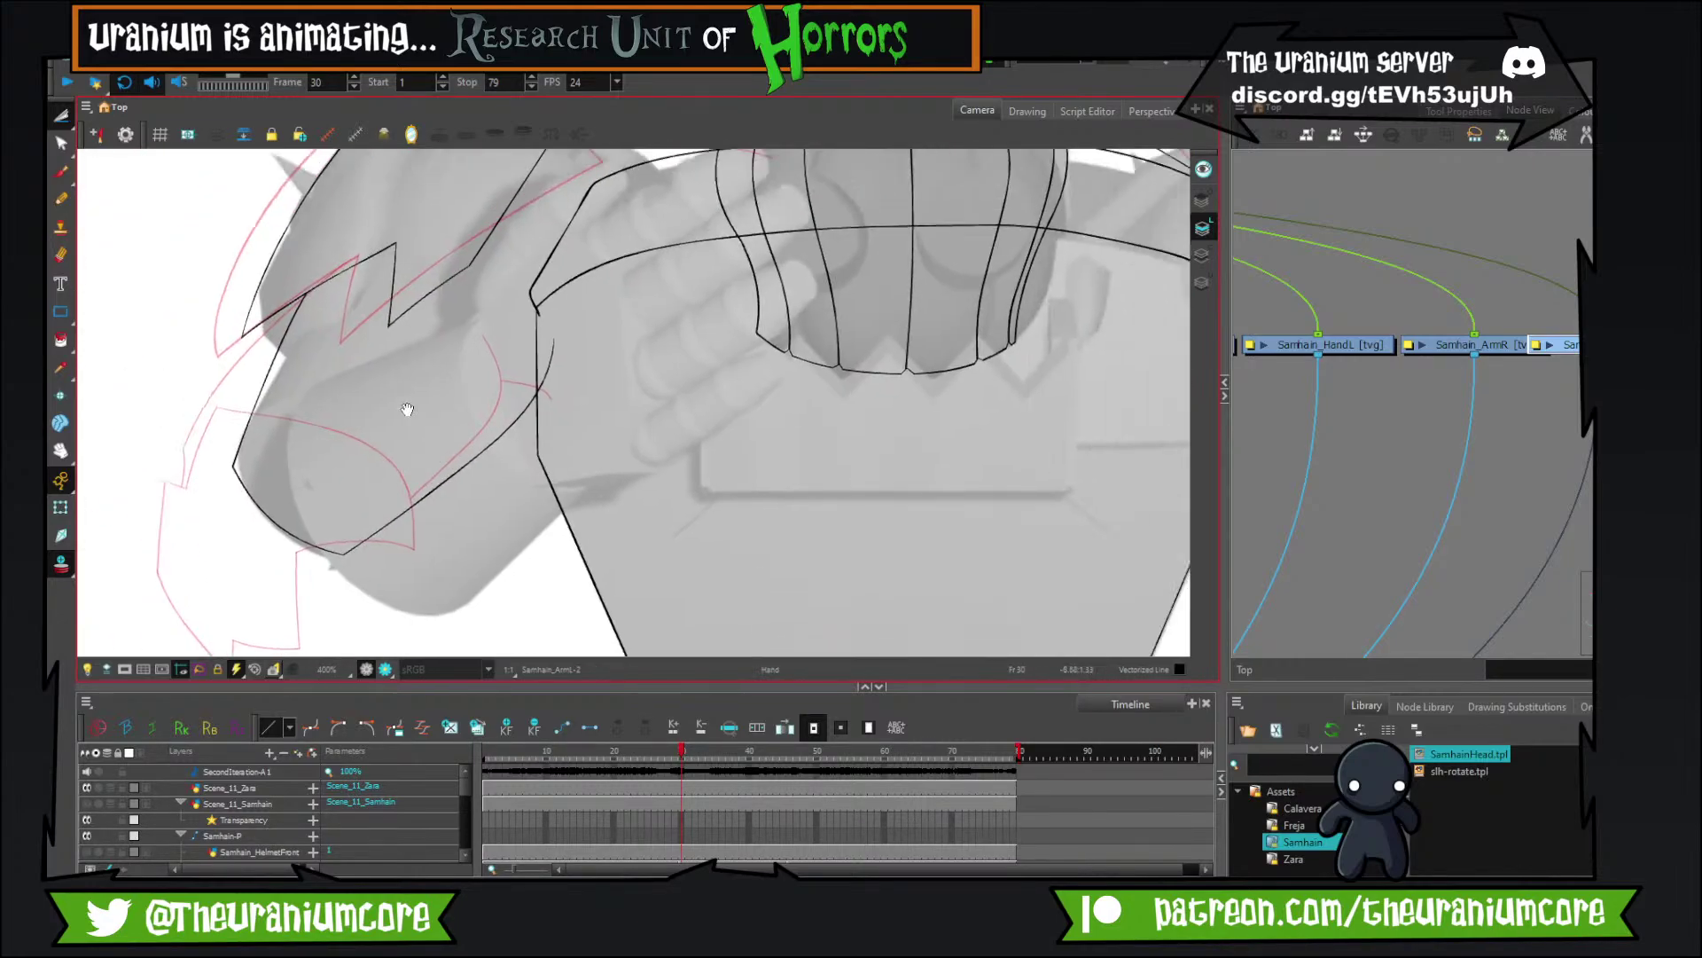
left_click(61, 171)
mouse_move(302, 417)
left_mouse_down()
mouse_move(388, 382)
mouse_move(343, 480)
left_mouse_up()
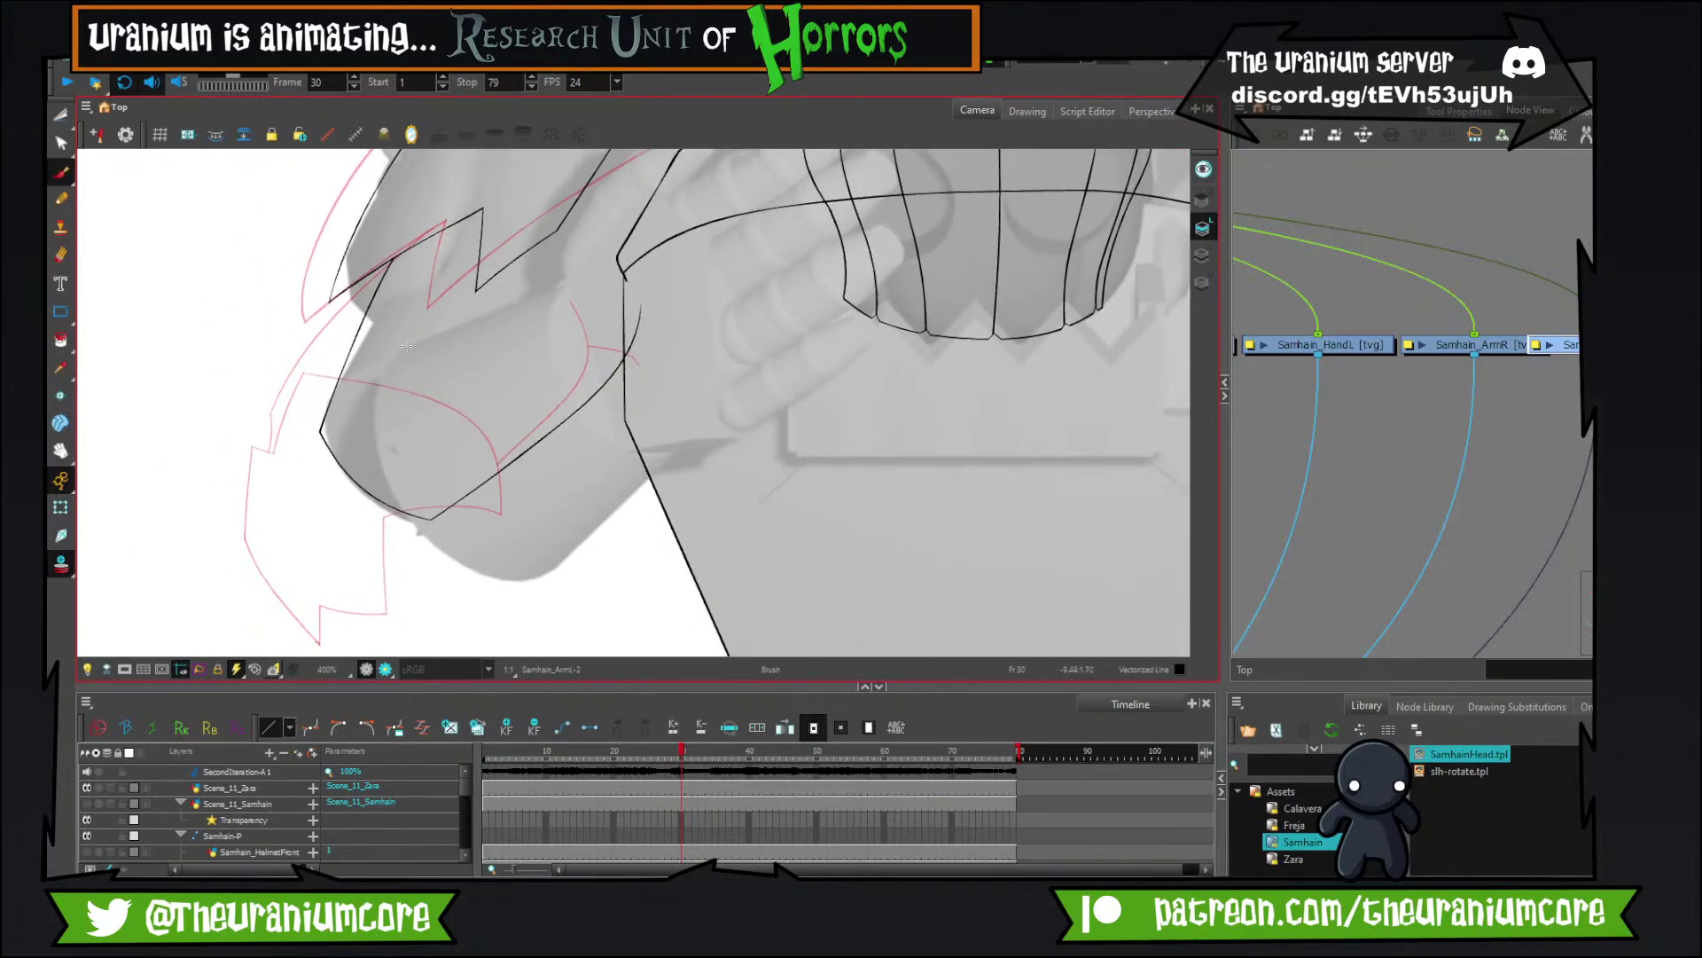
key("ctrl+z")
mouse_move(402, 414)
left_mouse_down()
mouse_move(352, 523)
mouse_move(542, 584)
left_mouse_up()
key("ctrl+z")
left_click_drag(350, 505, 556, 572)
key("ctrl+z")
mouse_move(354, 502)
left_mouse_down()
mouse_move(532, 587)
mouse_move(678, 447)
left_mouse_up()
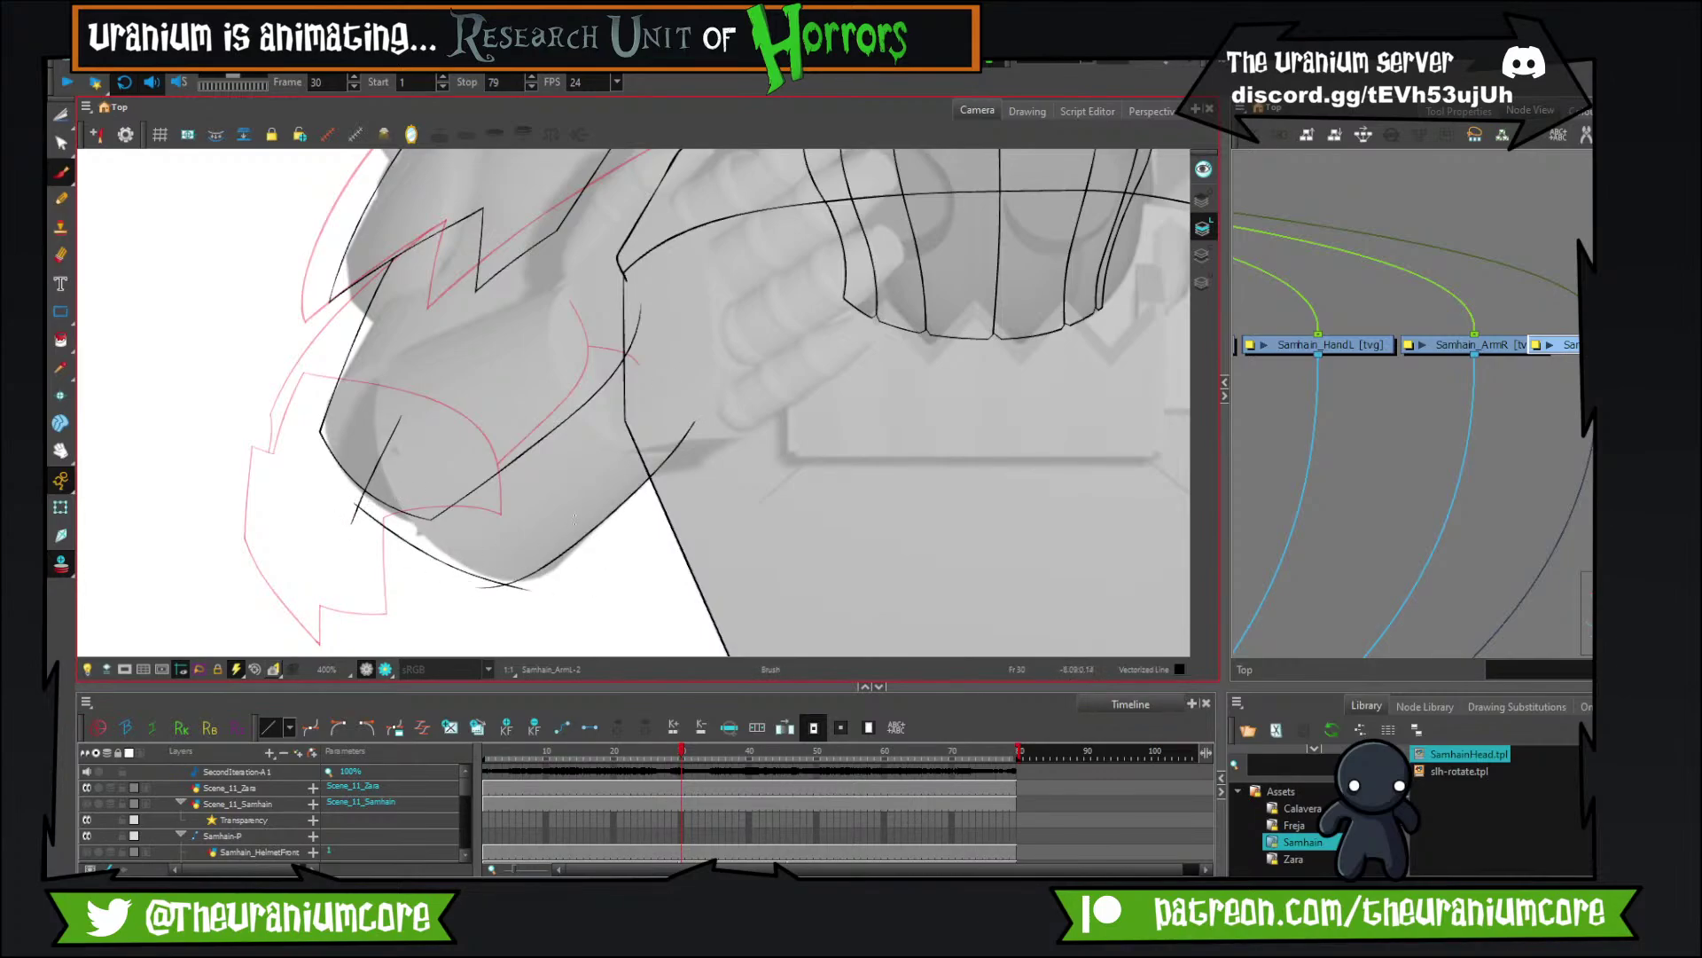
key("ctrl+z")
left_click_drag(499, 594, 705, 426)
Ink the left forearm guard's elbow notch, upper edge and the near curve of its wrist opening, redoing the curve.
left_click_drag(585, 401, 573, 515)
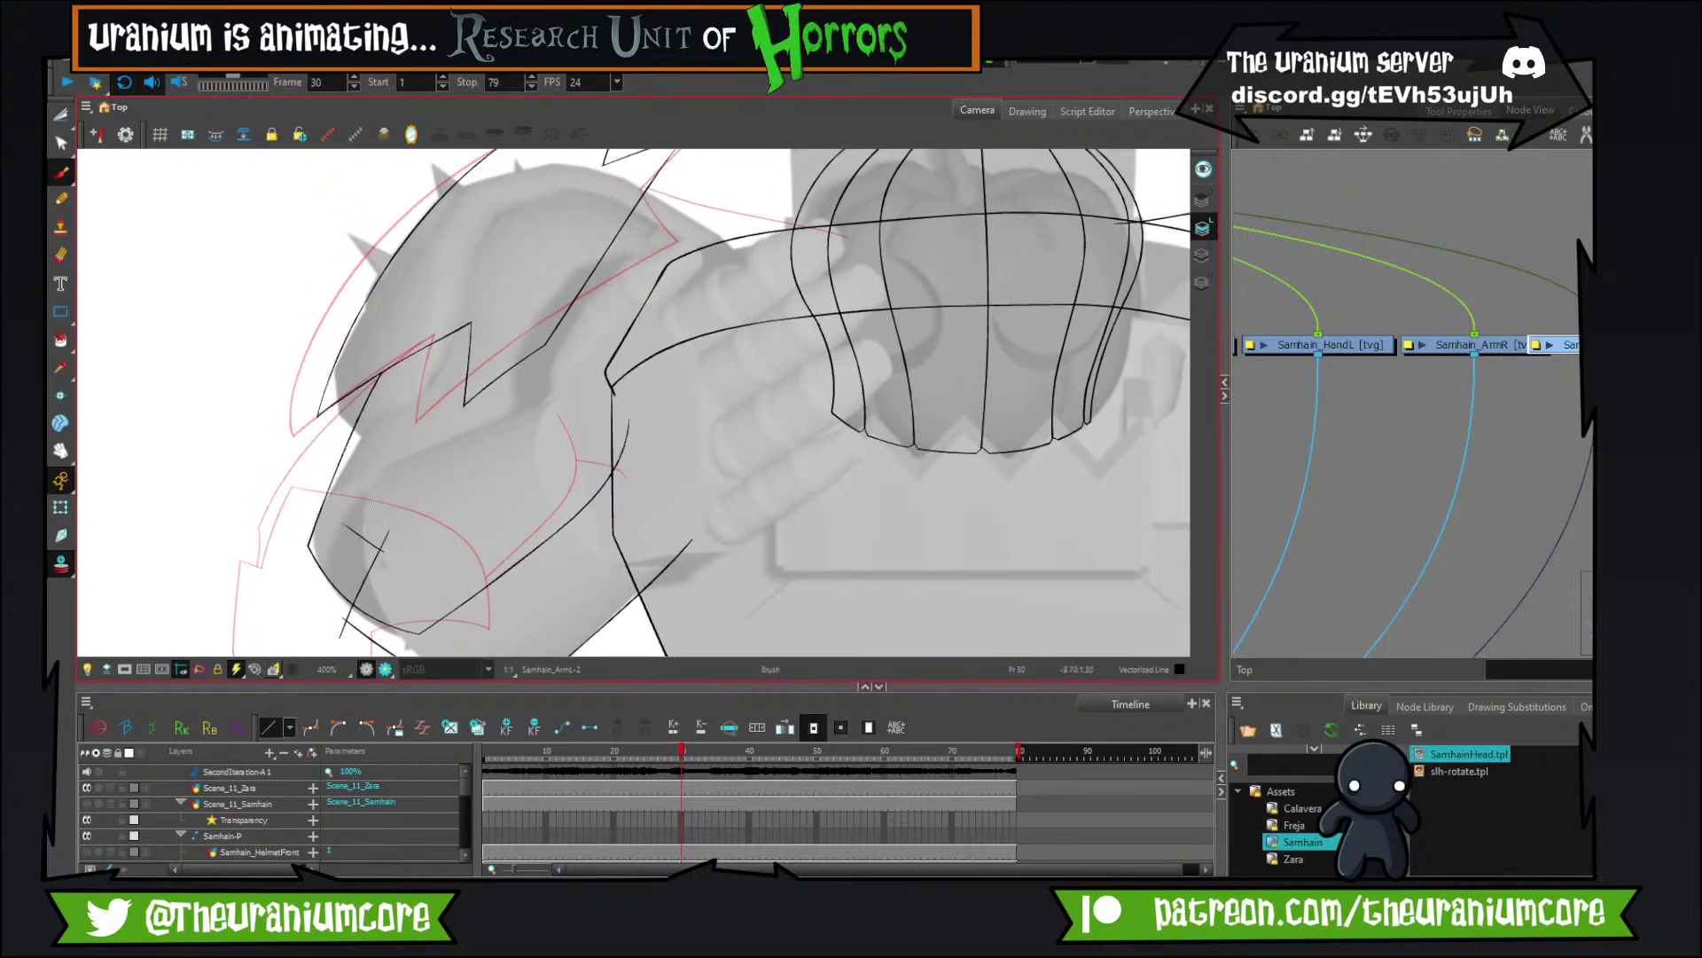
mouse_move(410, 440)
left_mouse_down()
mouse_move(341, 536)
mouse_move(607, 383)
left_mouse_up()
left_click_drag(632, 477, 583, 360)
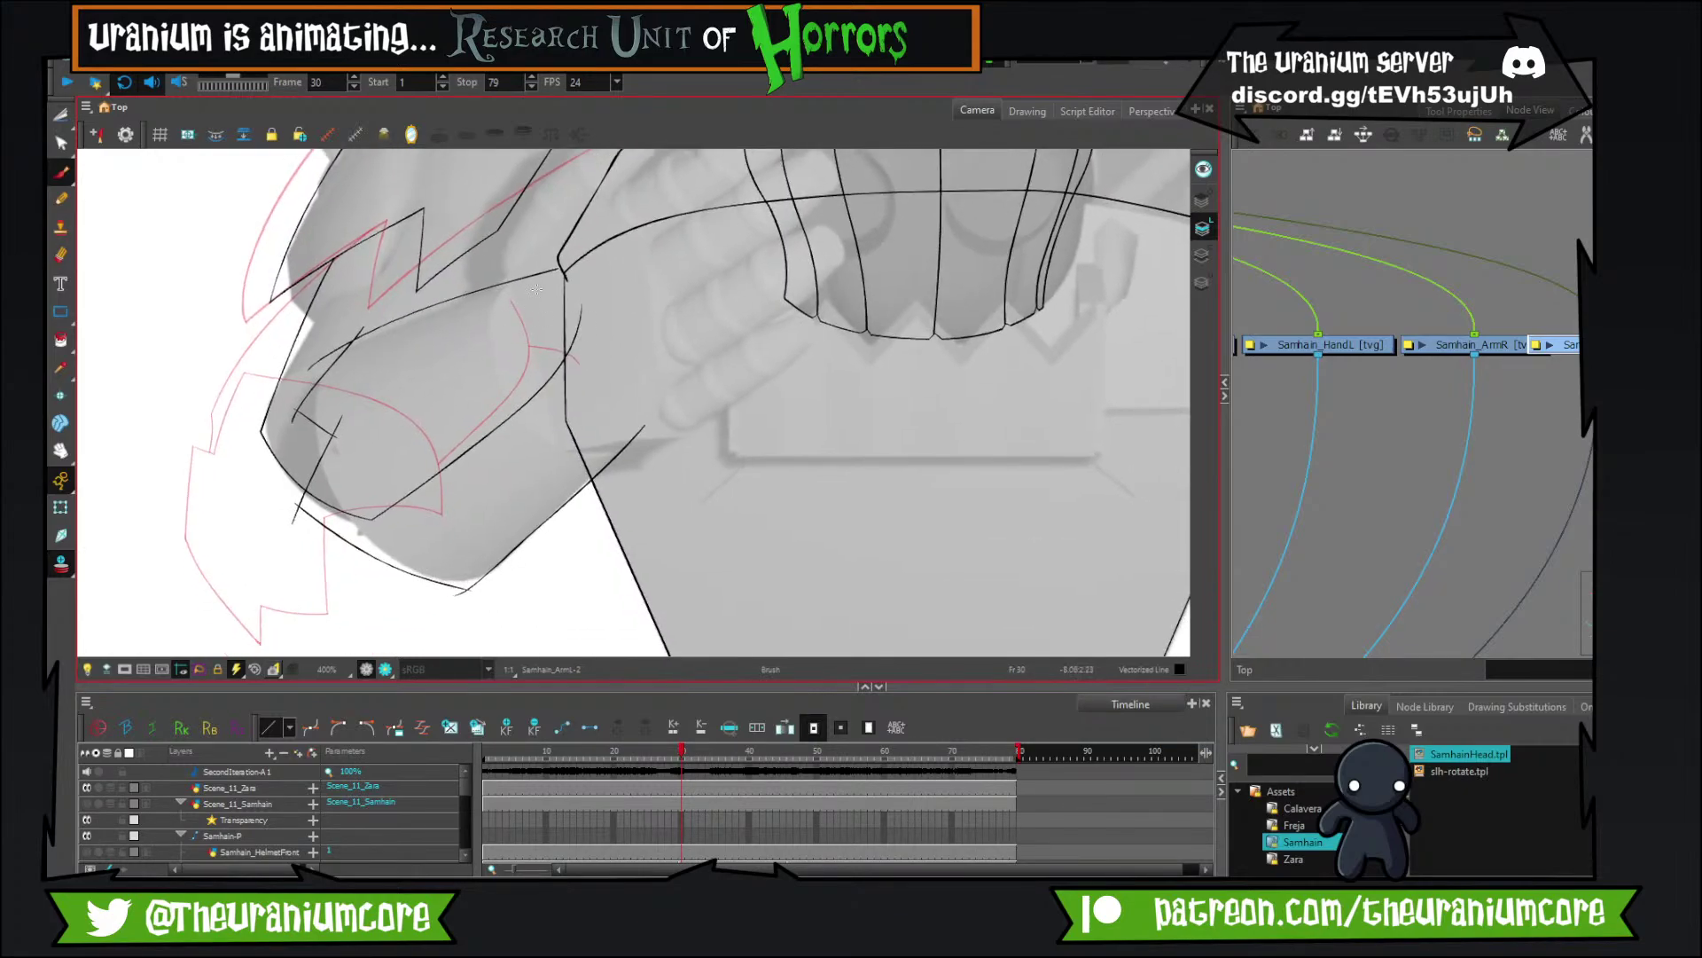
mouse_move(538, 289)
left_mouse_down()
mouse_move(531, 438)
mouse_move(557, 308)
mouse_move(565, 401)
mouse_move(598, 326)
mouse_move(695, 510)
left_mouse_up()
key("ctrl+z")
left_click_drag(570, 335, 714, 492)
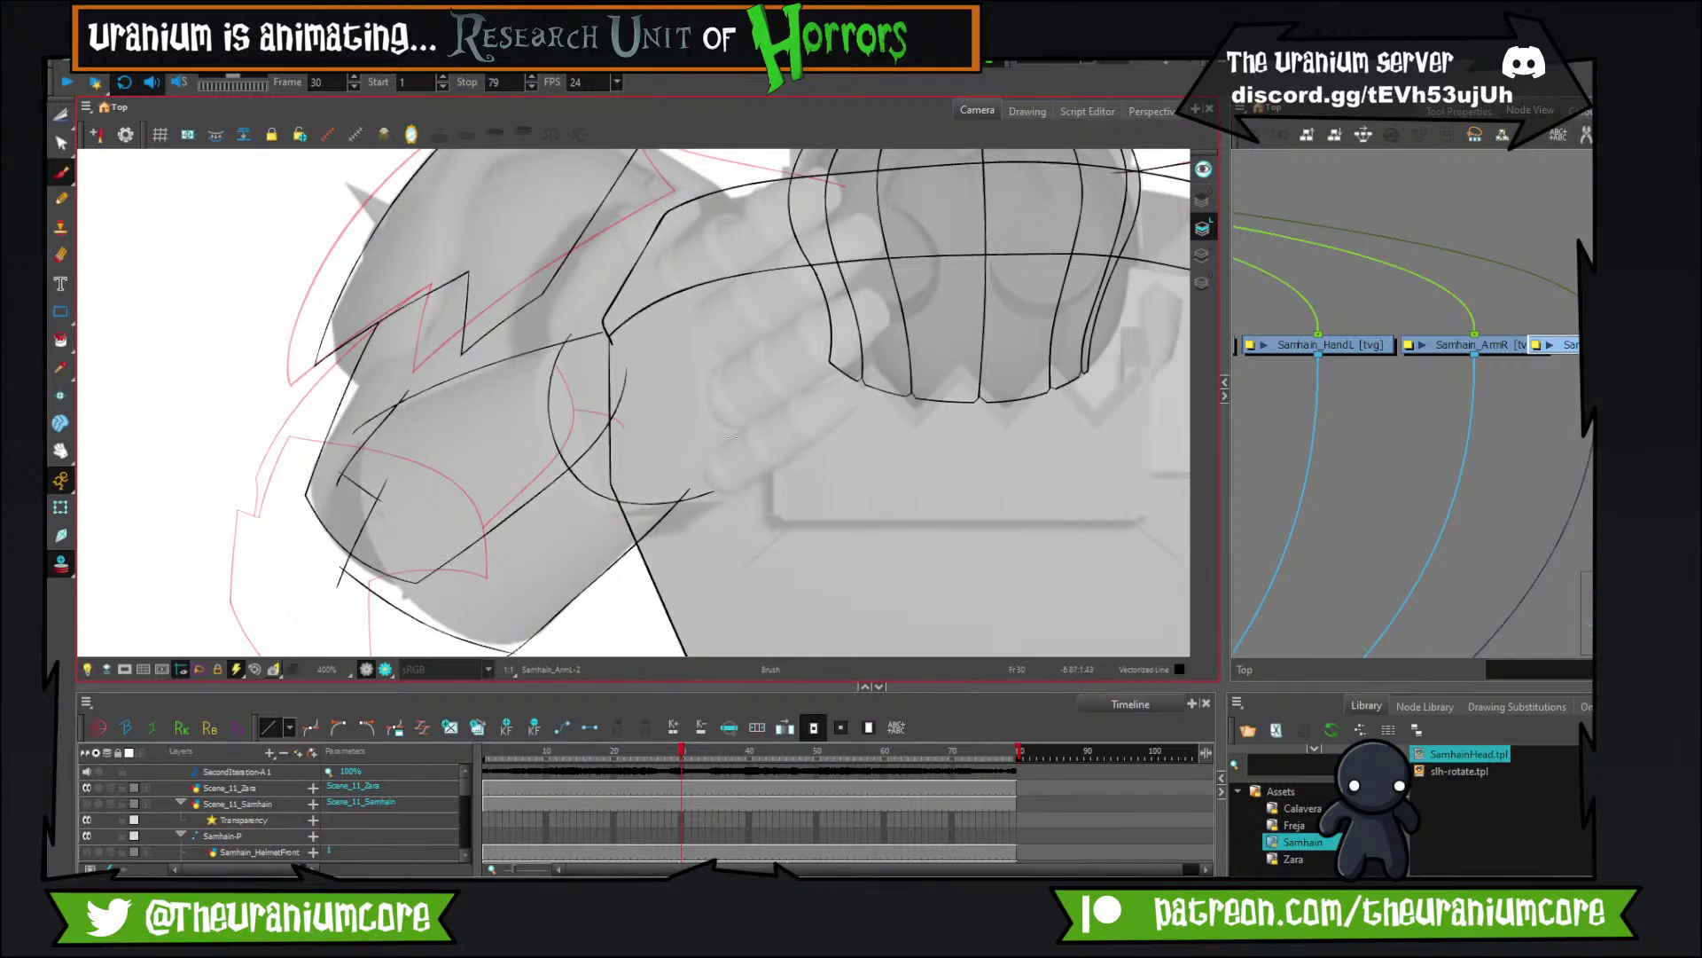
key("ctrl+z")
mouse_move(561, 337)
left_mouse_down()
mouse_move(576, 475)
mouse_move(718, 493)
left_mouse_up()
Cut away the upper arm's contour inside the left forearm guard and trim the guard's overshooting corners.
key("alt+t")
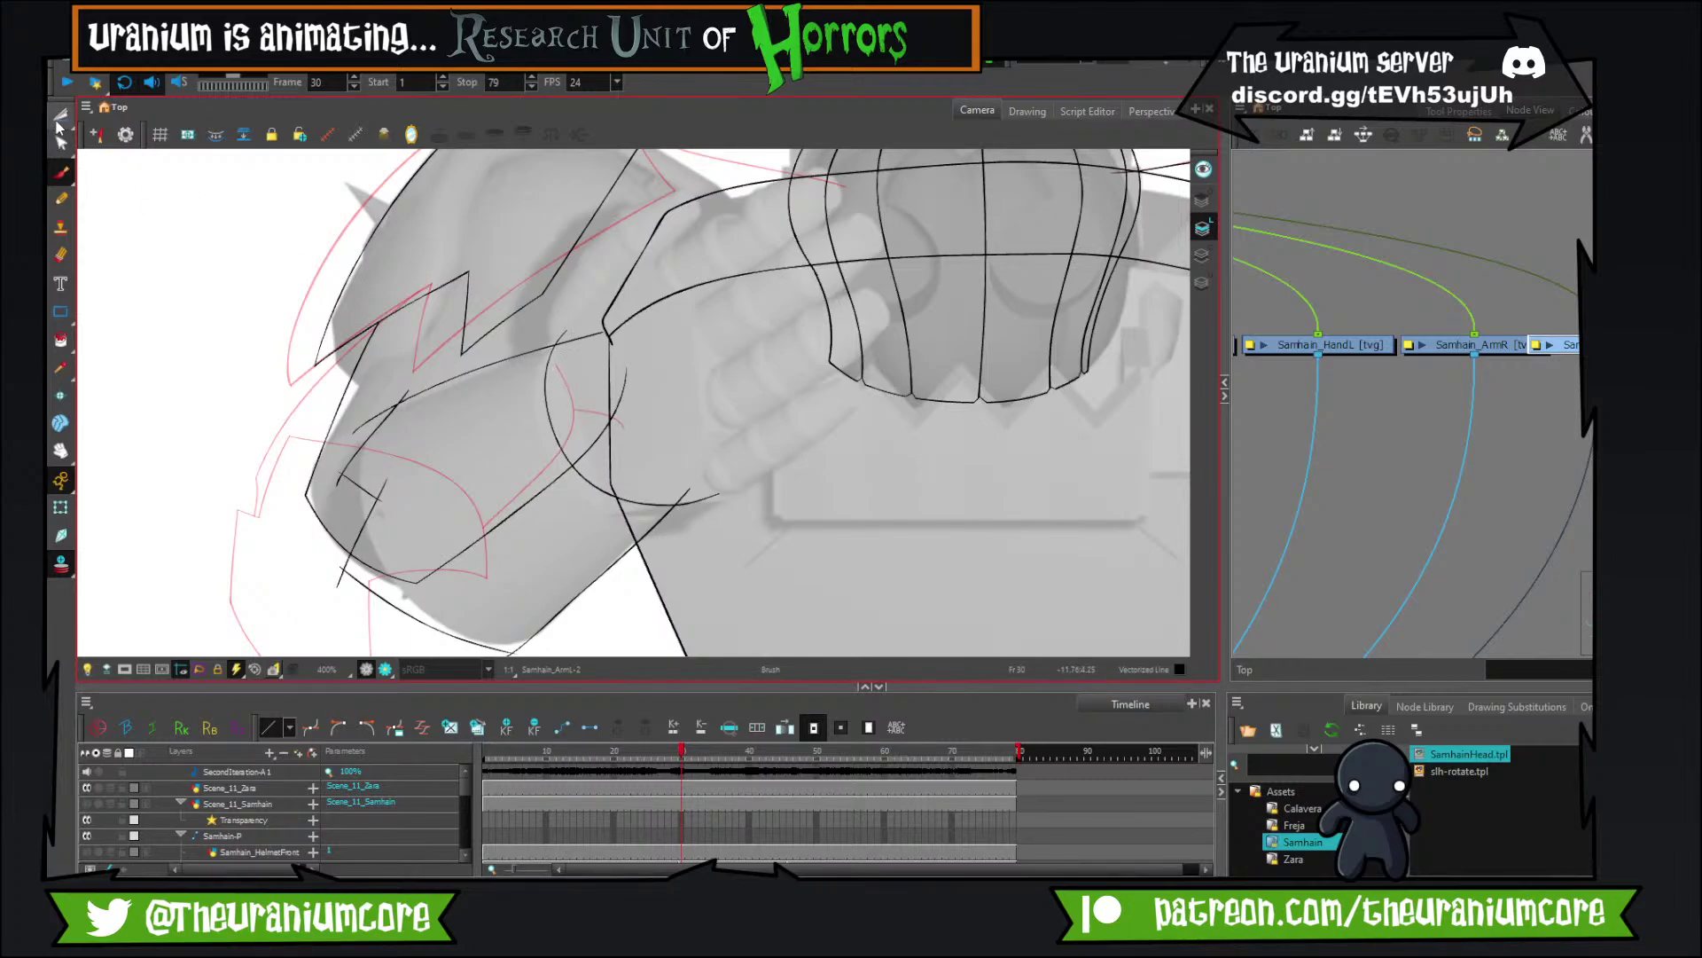
left_click_drag(499, 491, 612, 436)
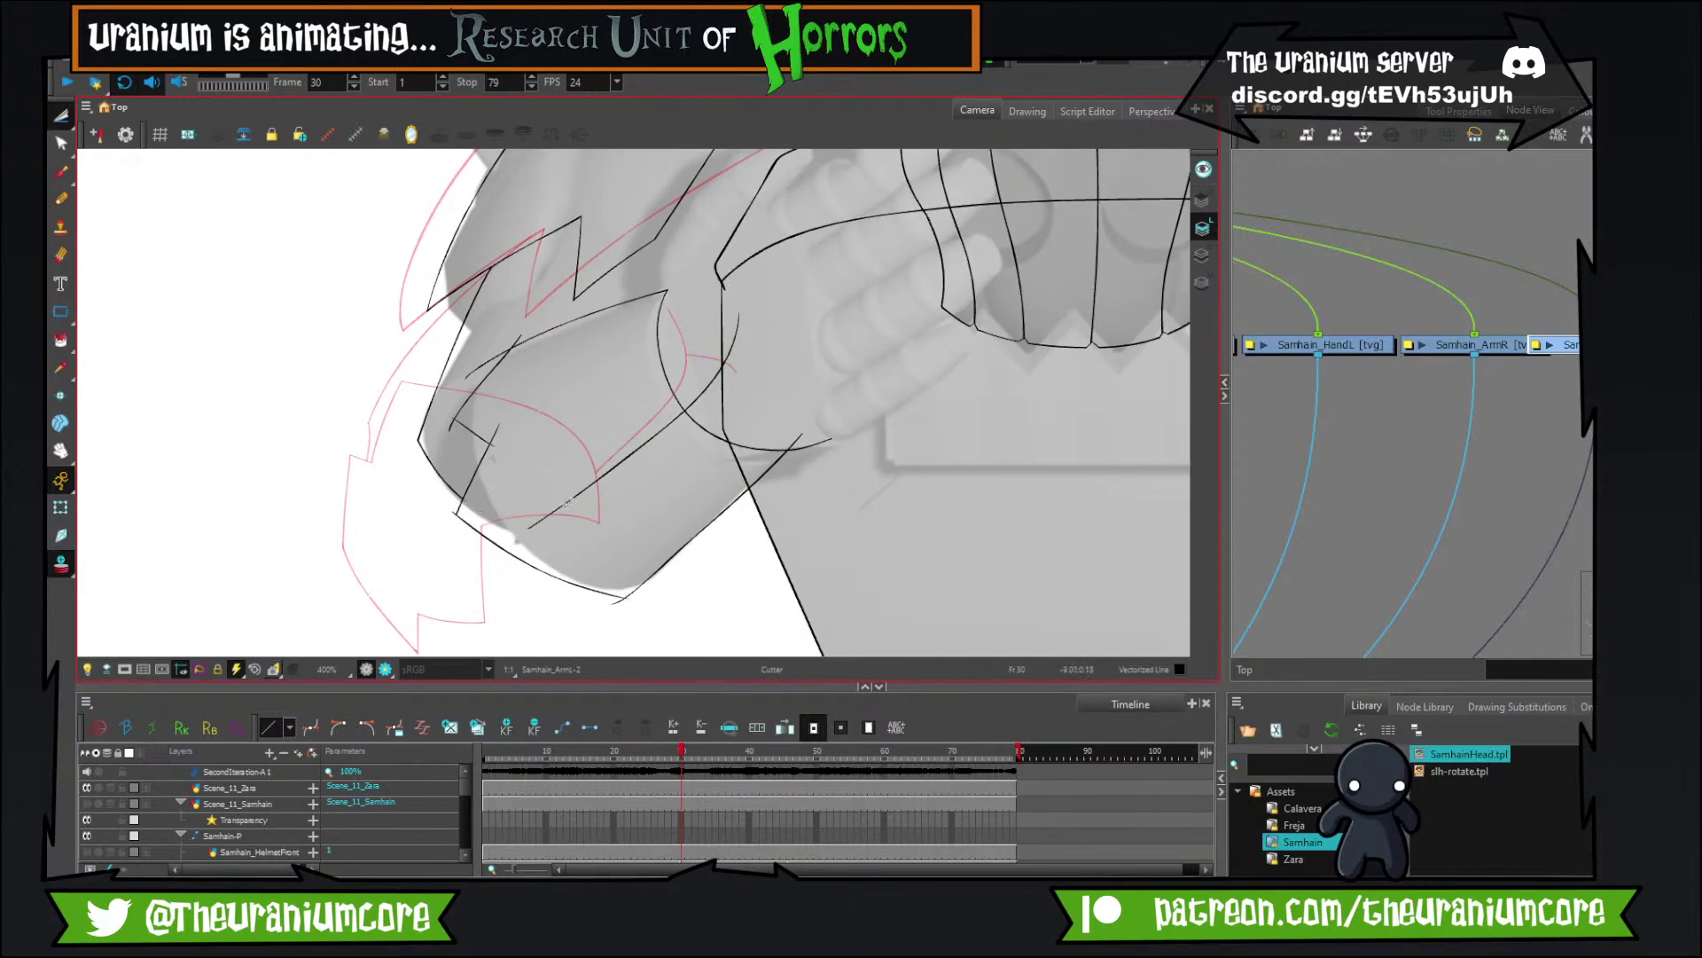
left_click_drag(565, 490, 578, 527)
left_click_drag(723, 336, 709, 381)
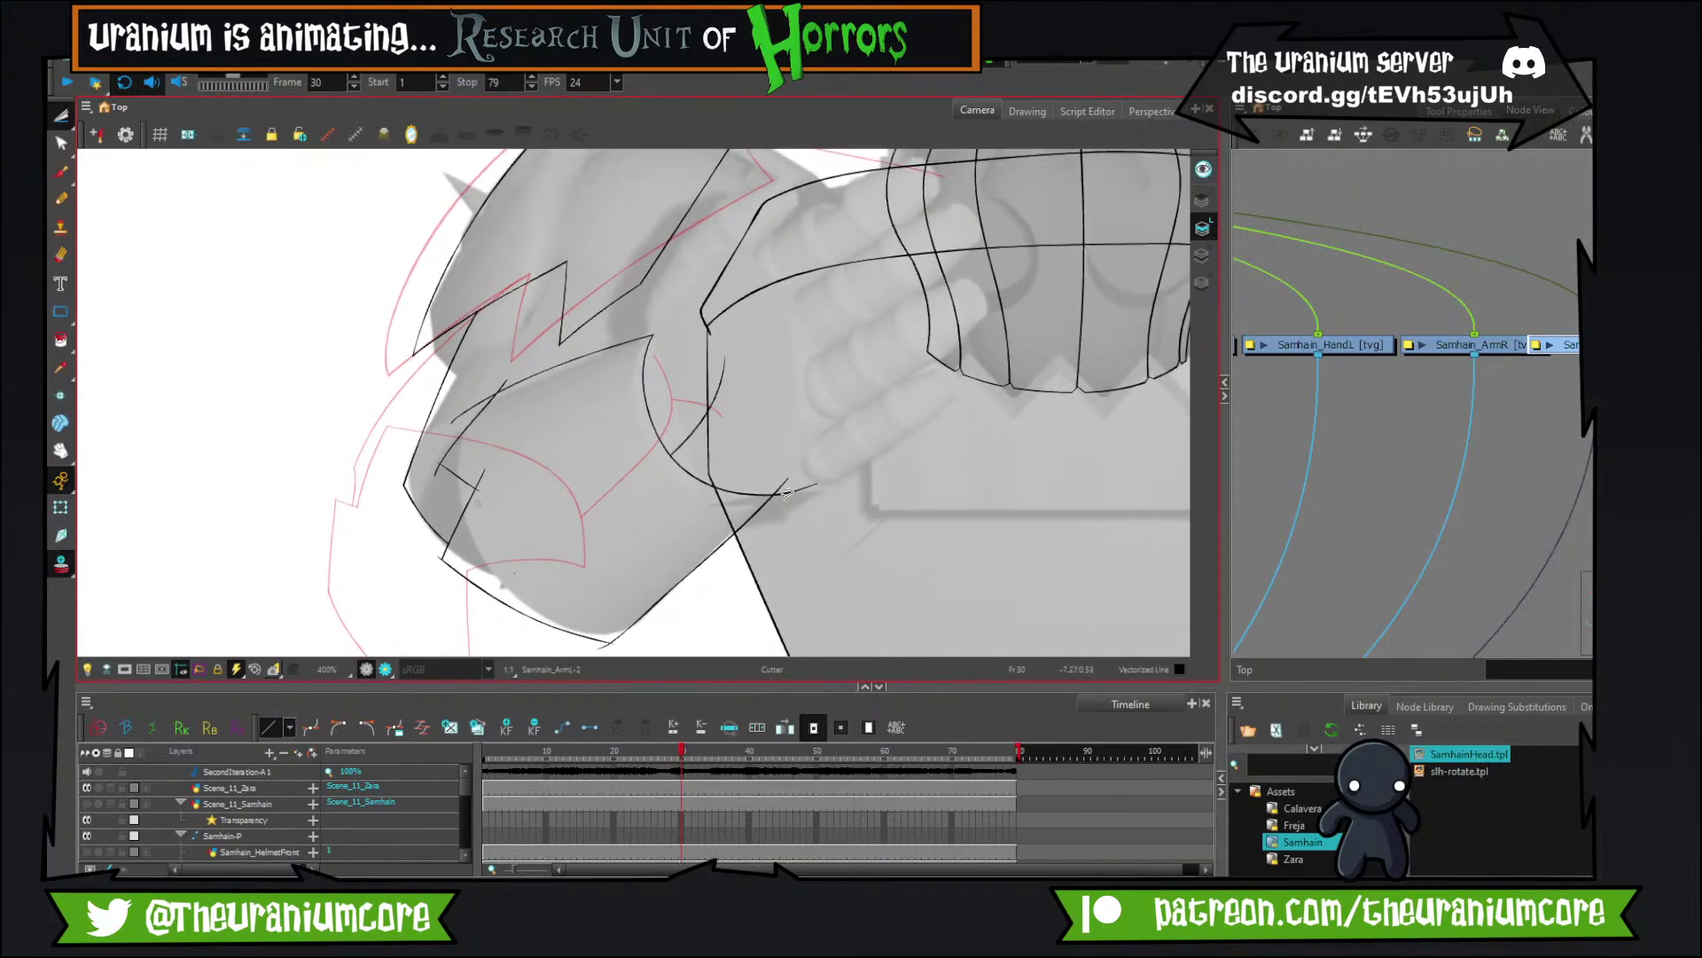
left_click_drag(591, 470, 629, 463)
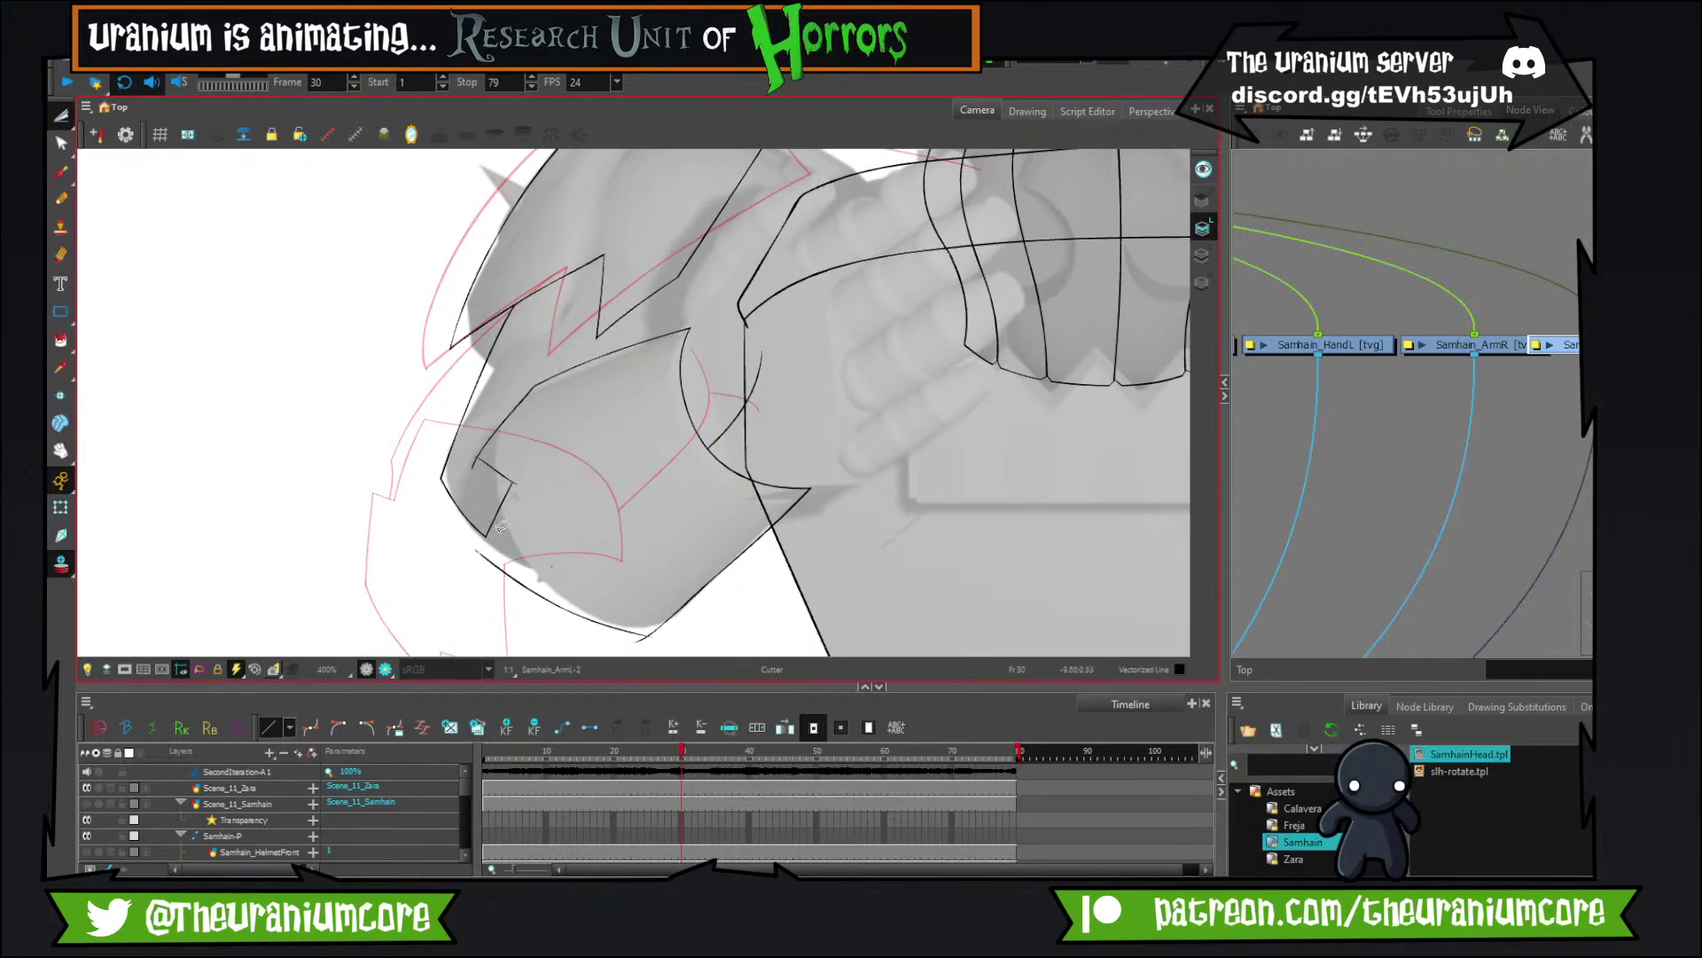
Trim the left forearm guard's elbow notch and lower corner, and delete the stray line fragments.
scroll(501, 526, "up", 3)
left_click_drag(434, 388, 451, 352)
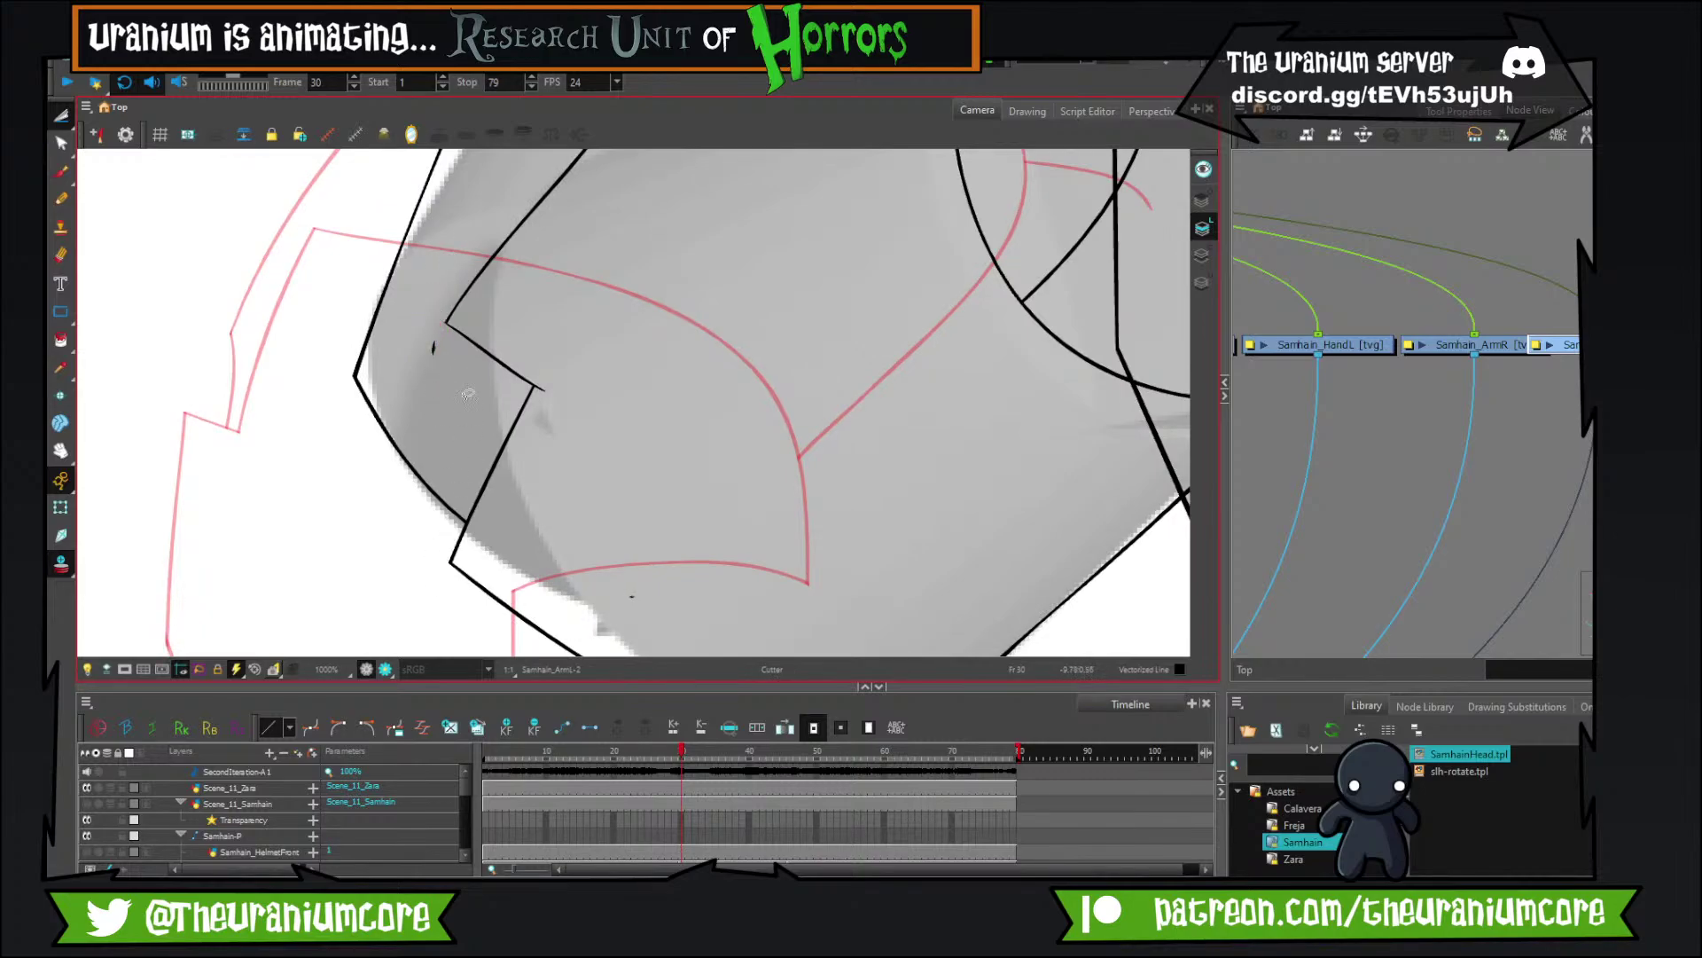
left_click_drag(441, 332, 441, 333)
mouse_move(654, 500)
left_mouse_down()
mouse_move(630, 379)
mouse_move(661, 408)
left_mouse_up()
left_click(530, 270)
key("Delete")
left_click_drag(663, 421, 665, 470)
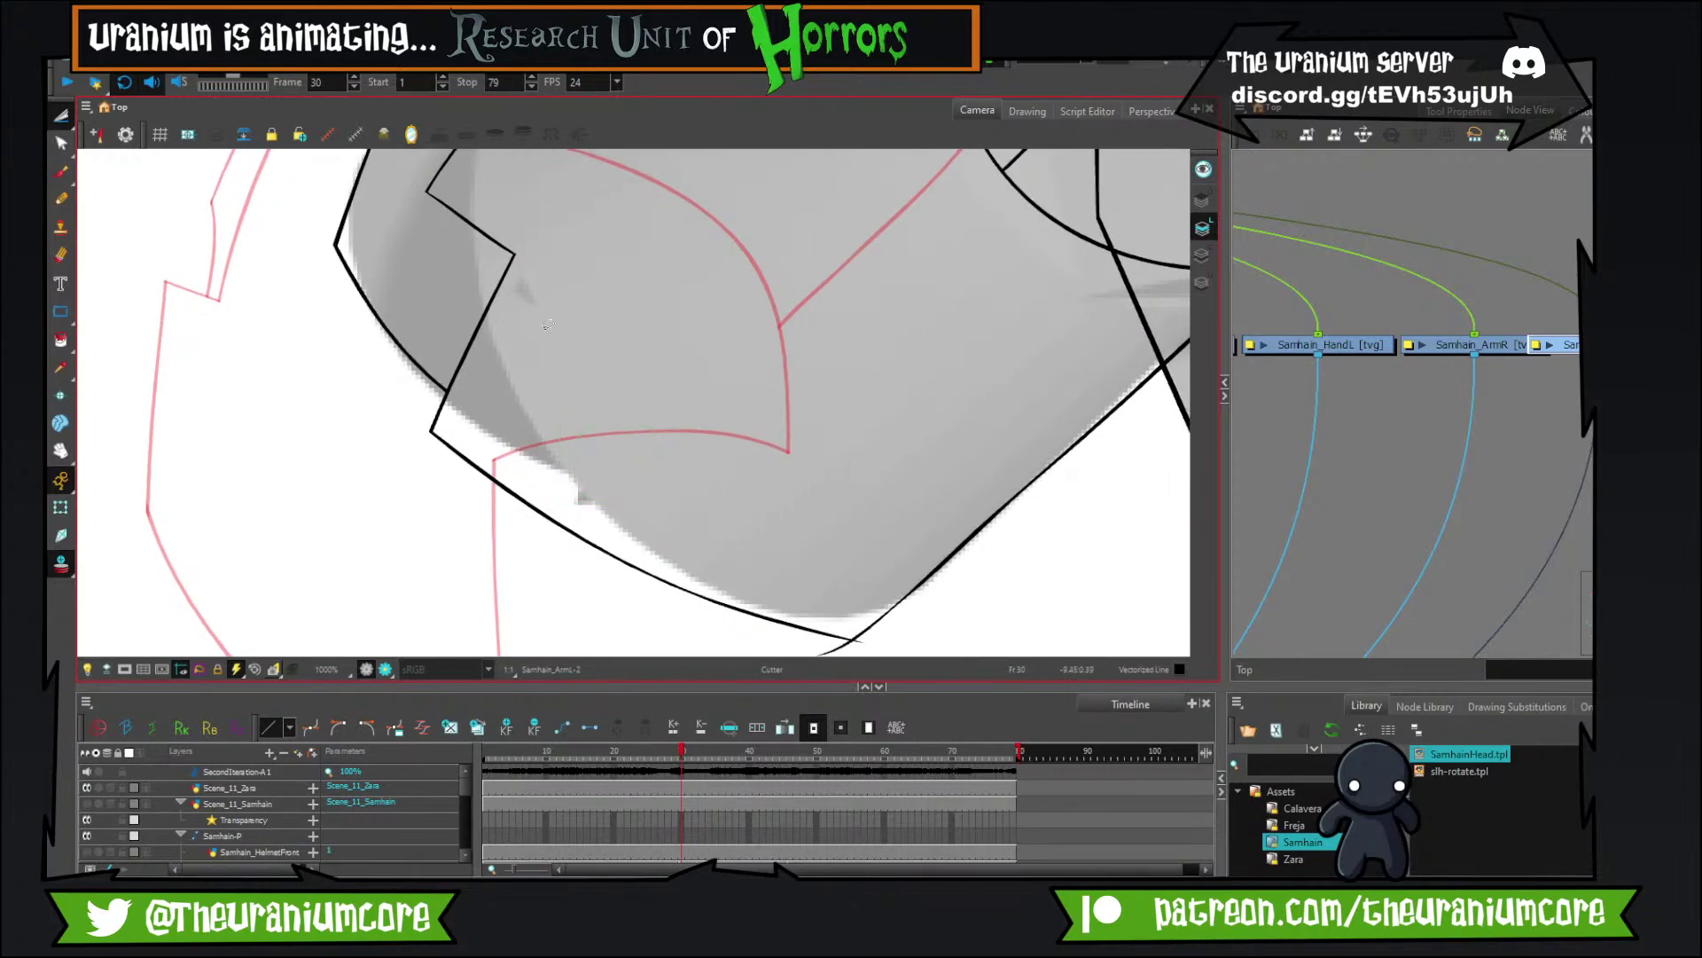
mouse_move(888, 628)
left_mouse_down()
mouse_move(751, 462)
mouse_move(690, 497)
mouse_move(751, 458)
left_mouse_up()
key("ctrl+z")
scroll(690, 497, "down", 5)
scroll(744, 398, "up", 2)
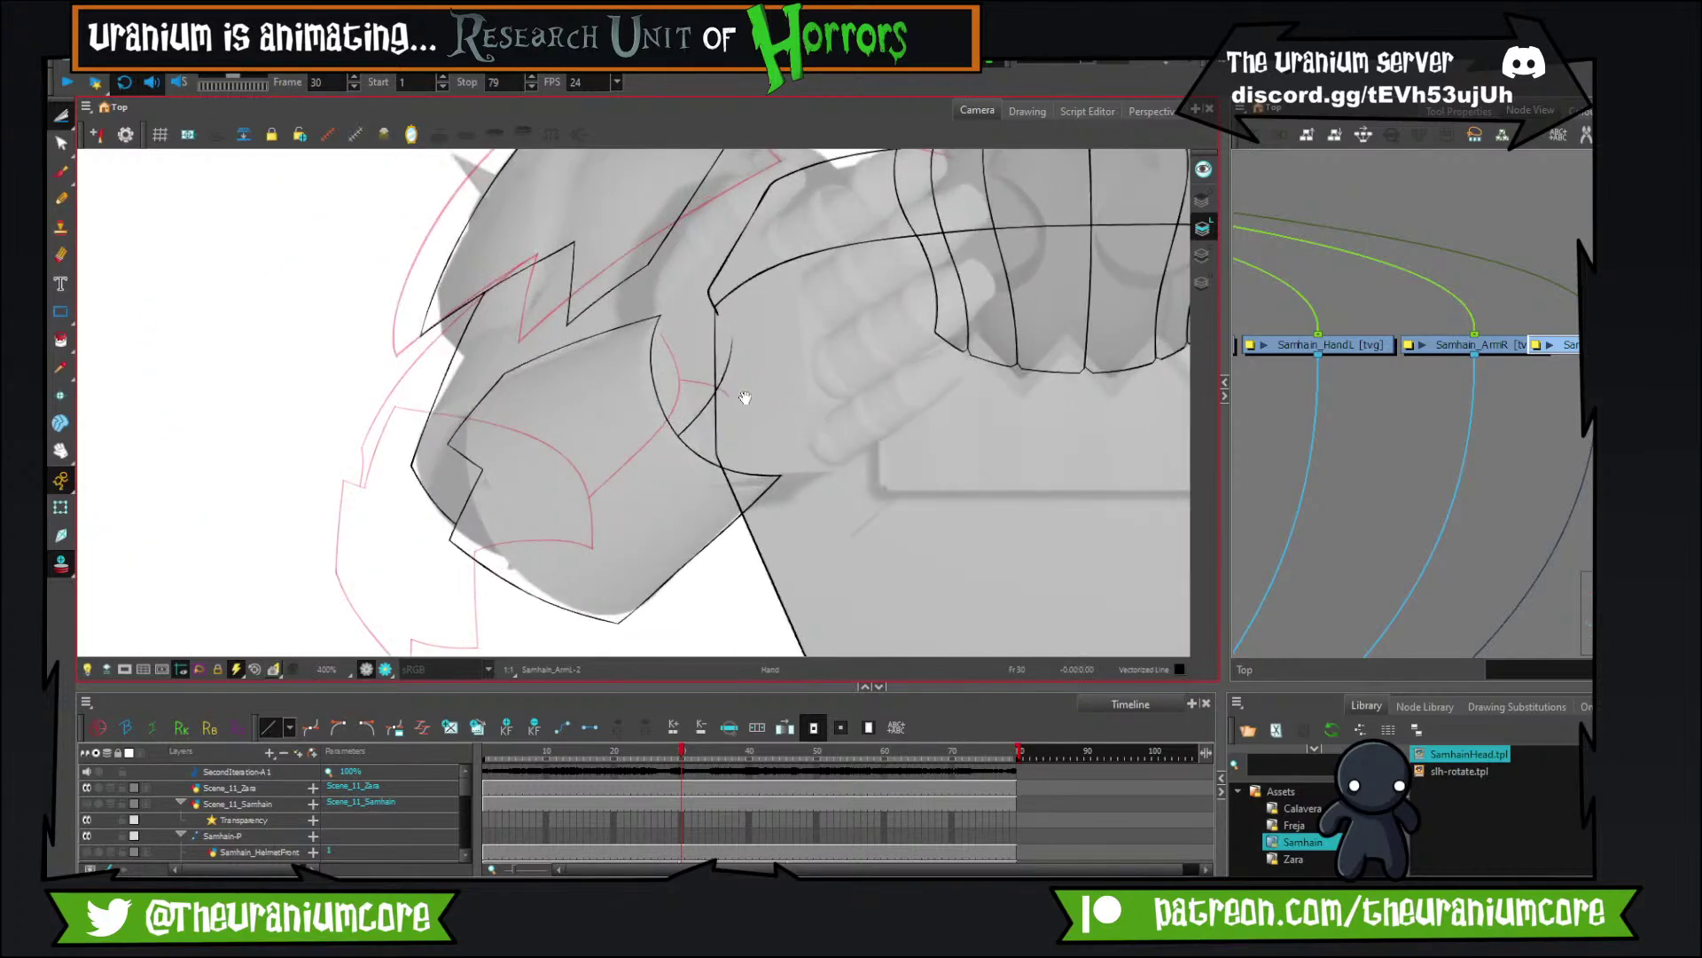
Ink the far curve of the left forearm guard's wrist opening between its upper and lower corners, redoing the first stroke.
left_click_drag(745, 398, 663, 412)
left_click(61, 171)
mouse_move(576, 341)
left_mouse_down()
mouse_move(533, 404)
mouse_move(375, 260)
mouse_move(621, 557)
left_mouse_up()
scroll(533, 401, "up", 2)
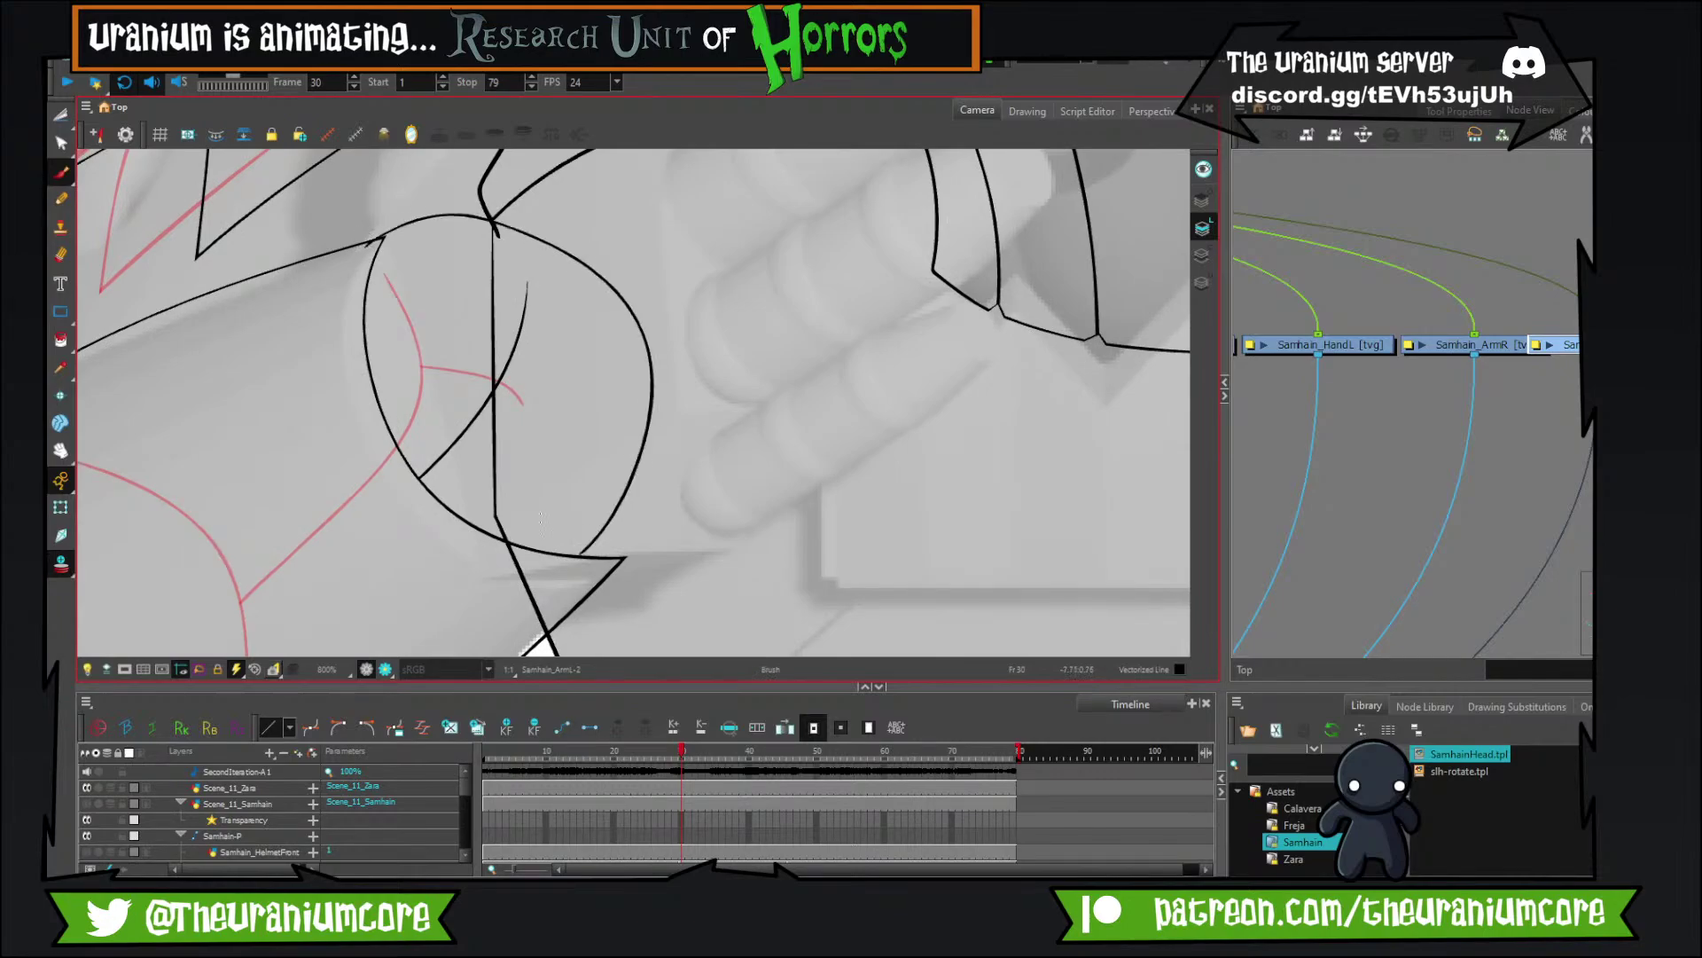
key("ctrl+z")
left_click_drag(369, 246, 604, 583)
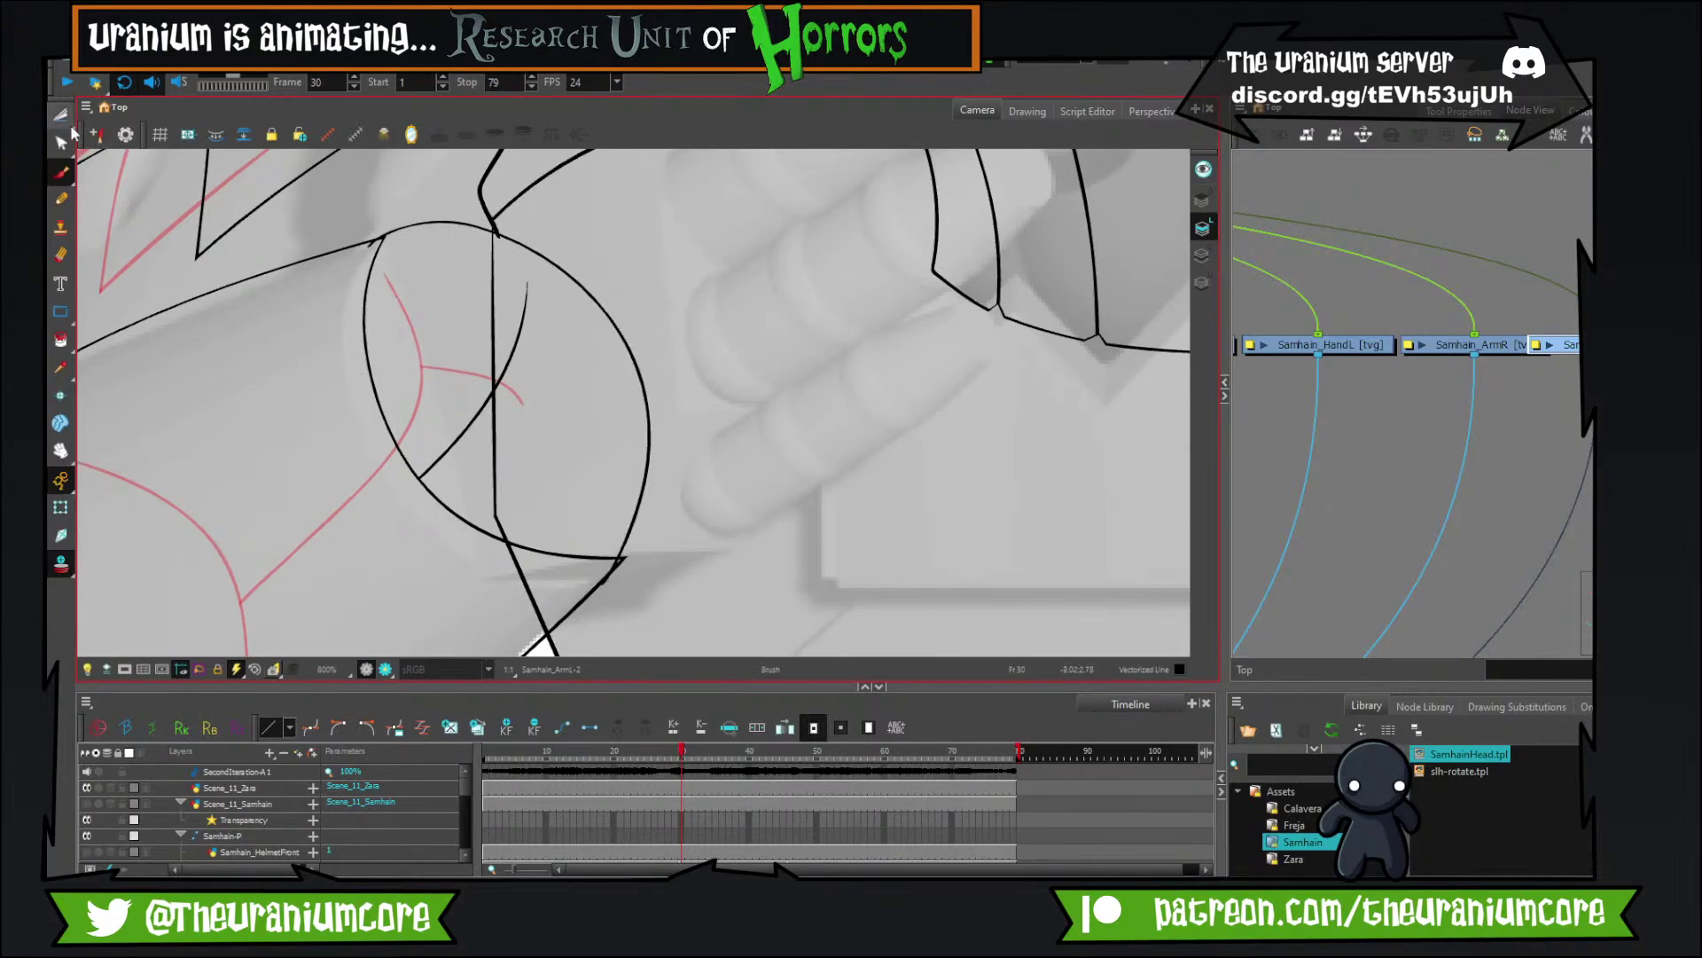
Hide the KF_01 3D reference model so only the line art shows.
key("alt+t")
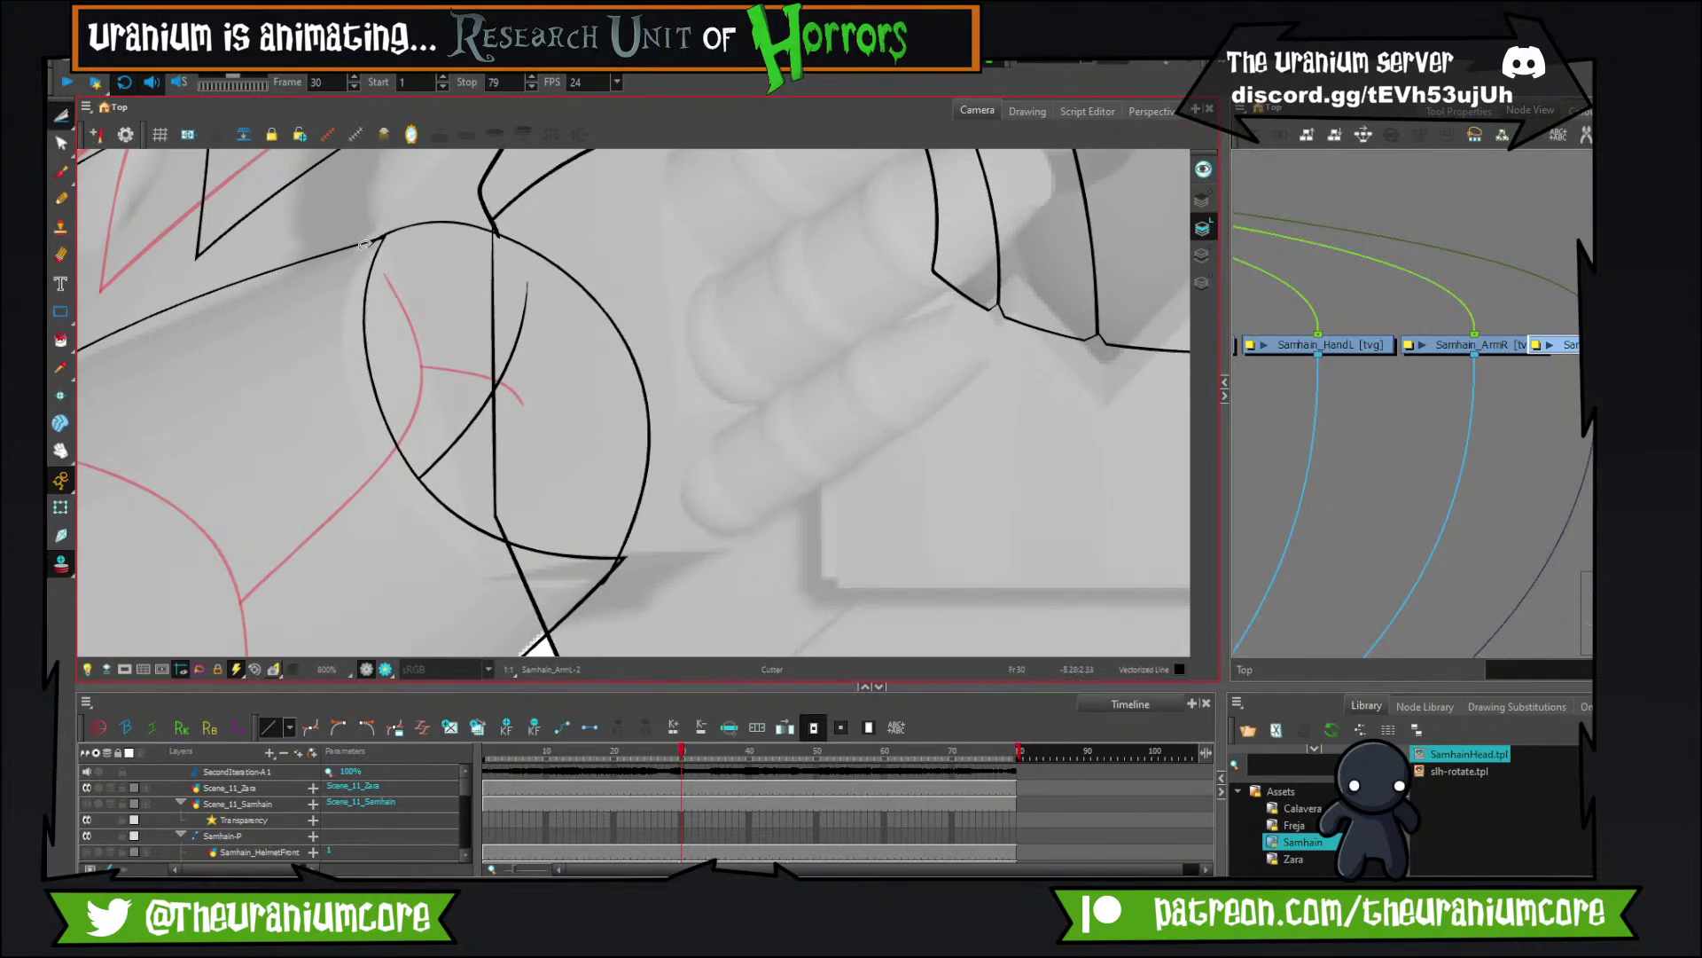
scroll(626, 560, "down", 3)
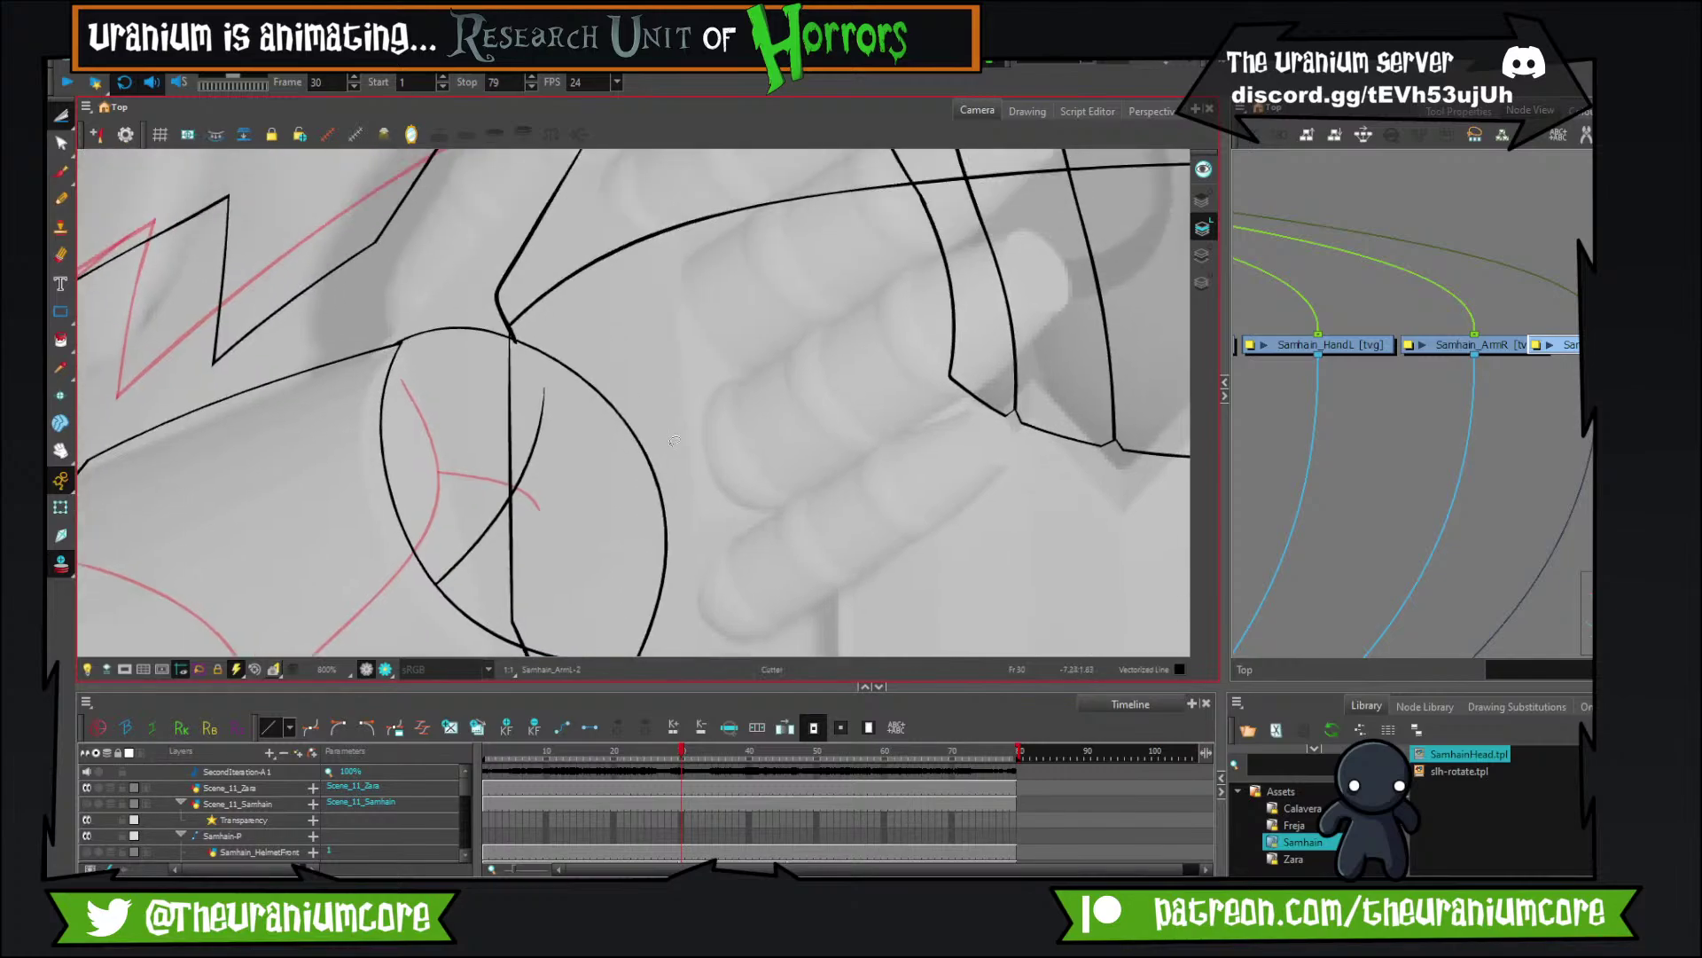
scroll(614, 467, "up", 1)
scroll(615, 467, "down", 1)
scroll(614, 467, "up", 1)
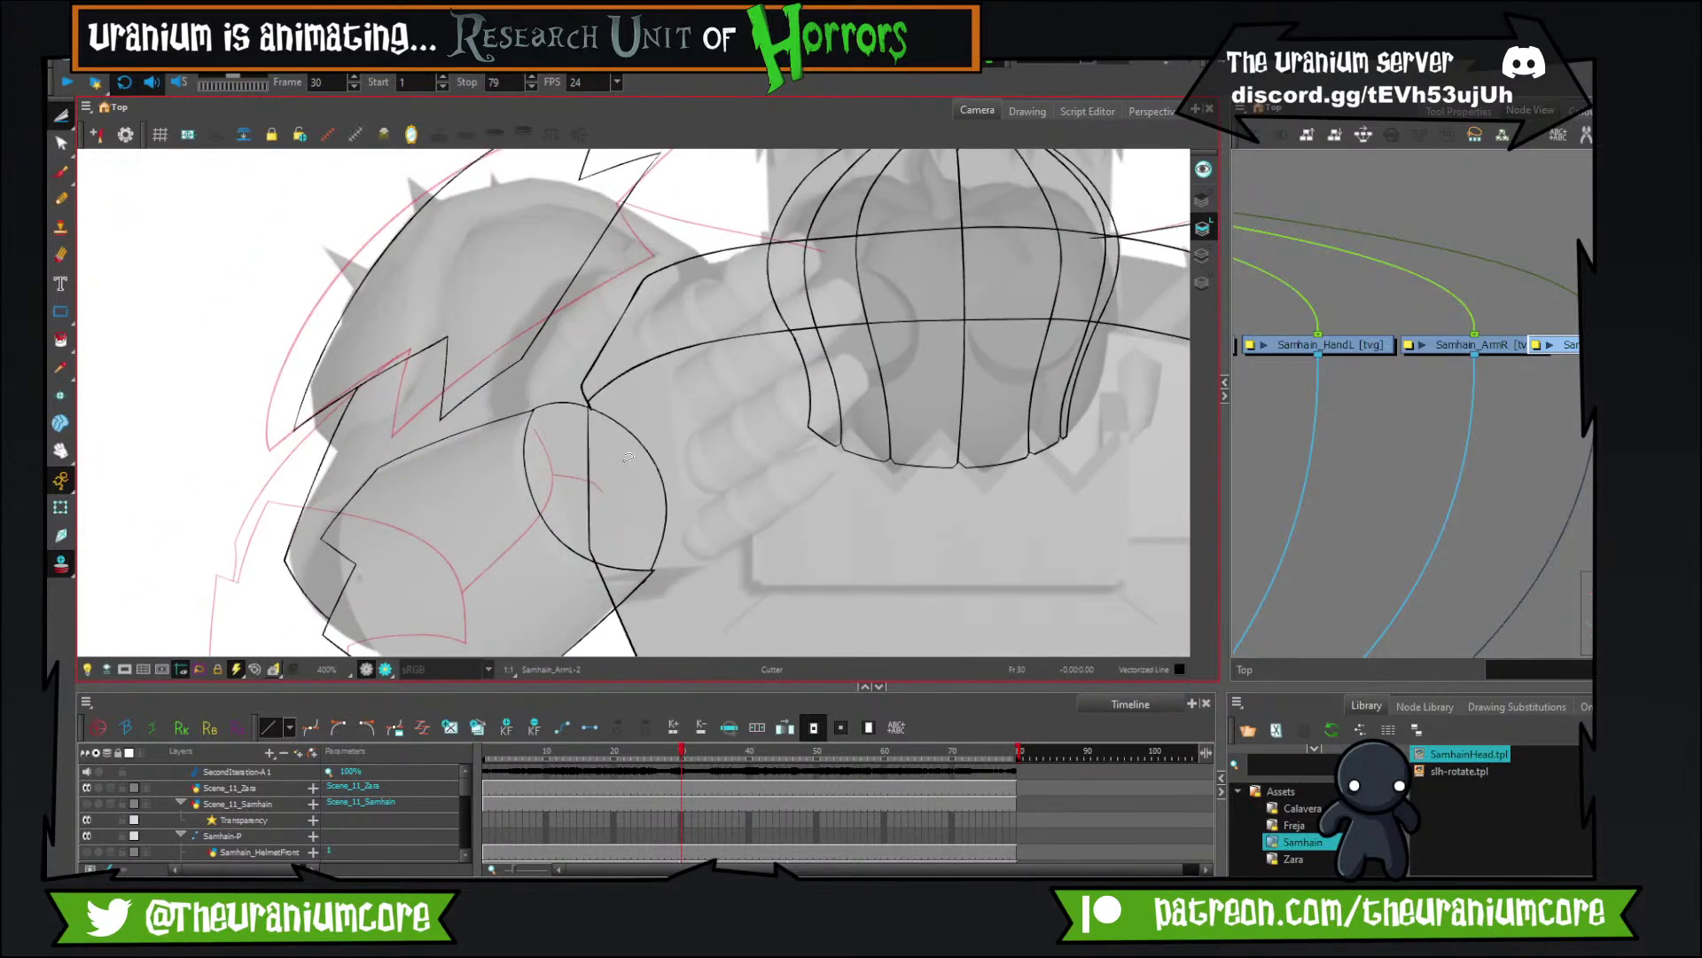
left_click_drag(376, 477, 417, 390)
scroll(1509, 289, "down", 4)
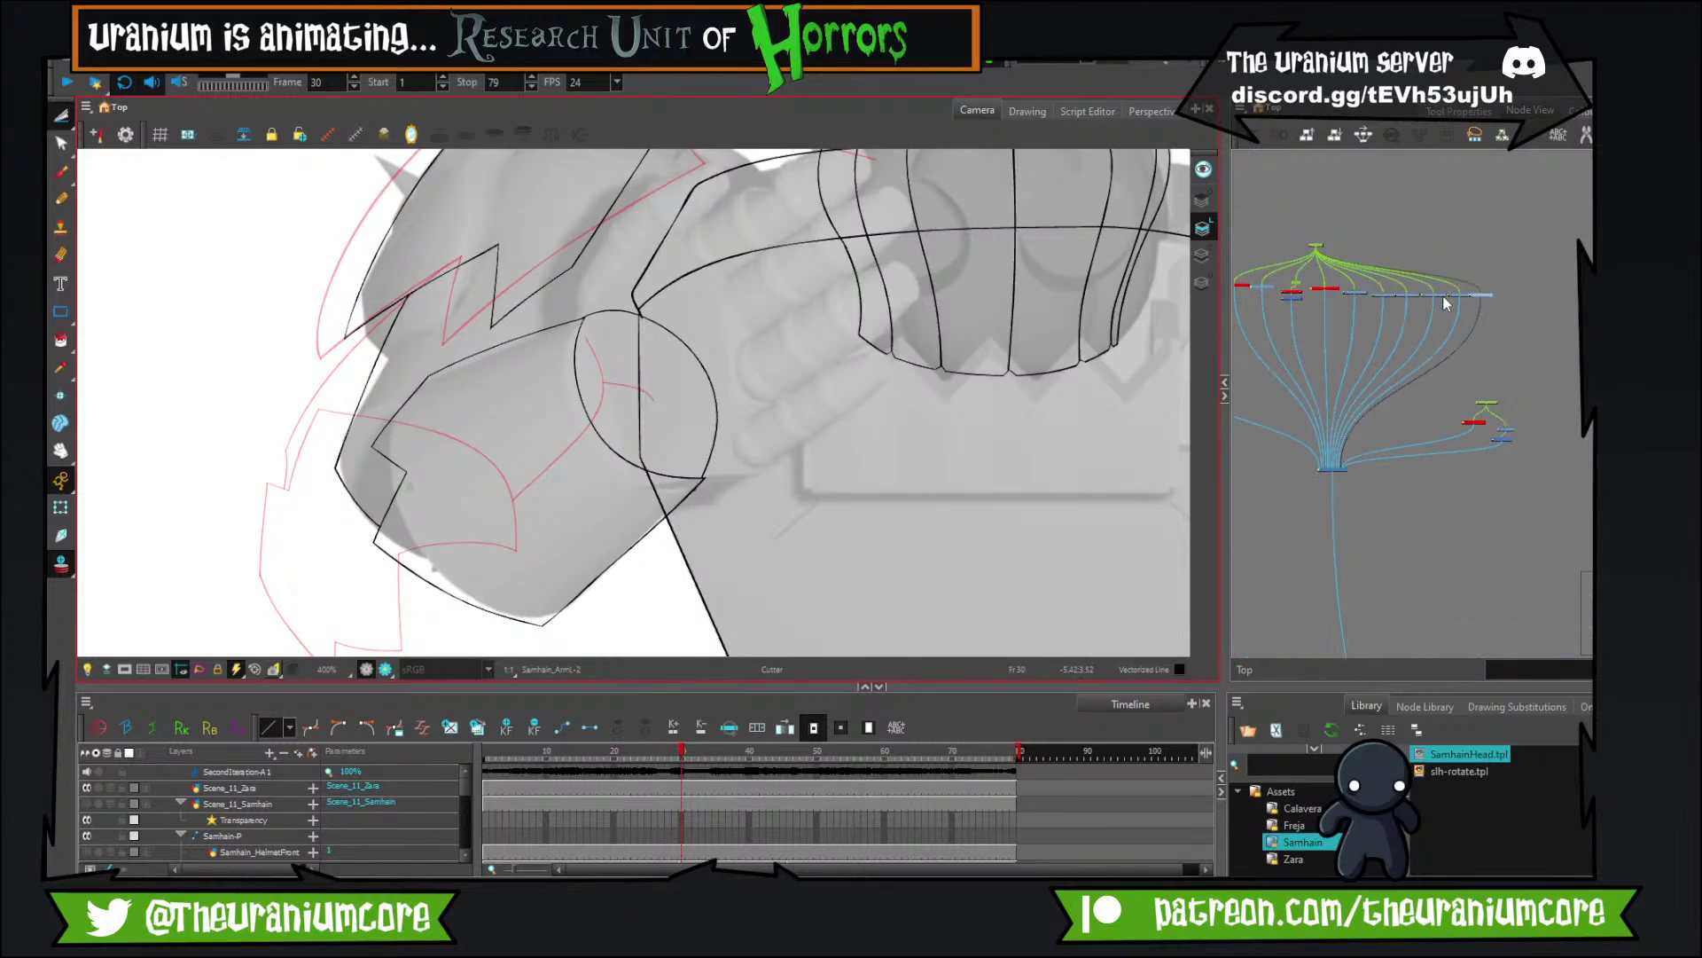
scroll(1516, 432, "up", 4)
left_click(1502, 426)
key("d")
scroll(855, 414, "down", 2)
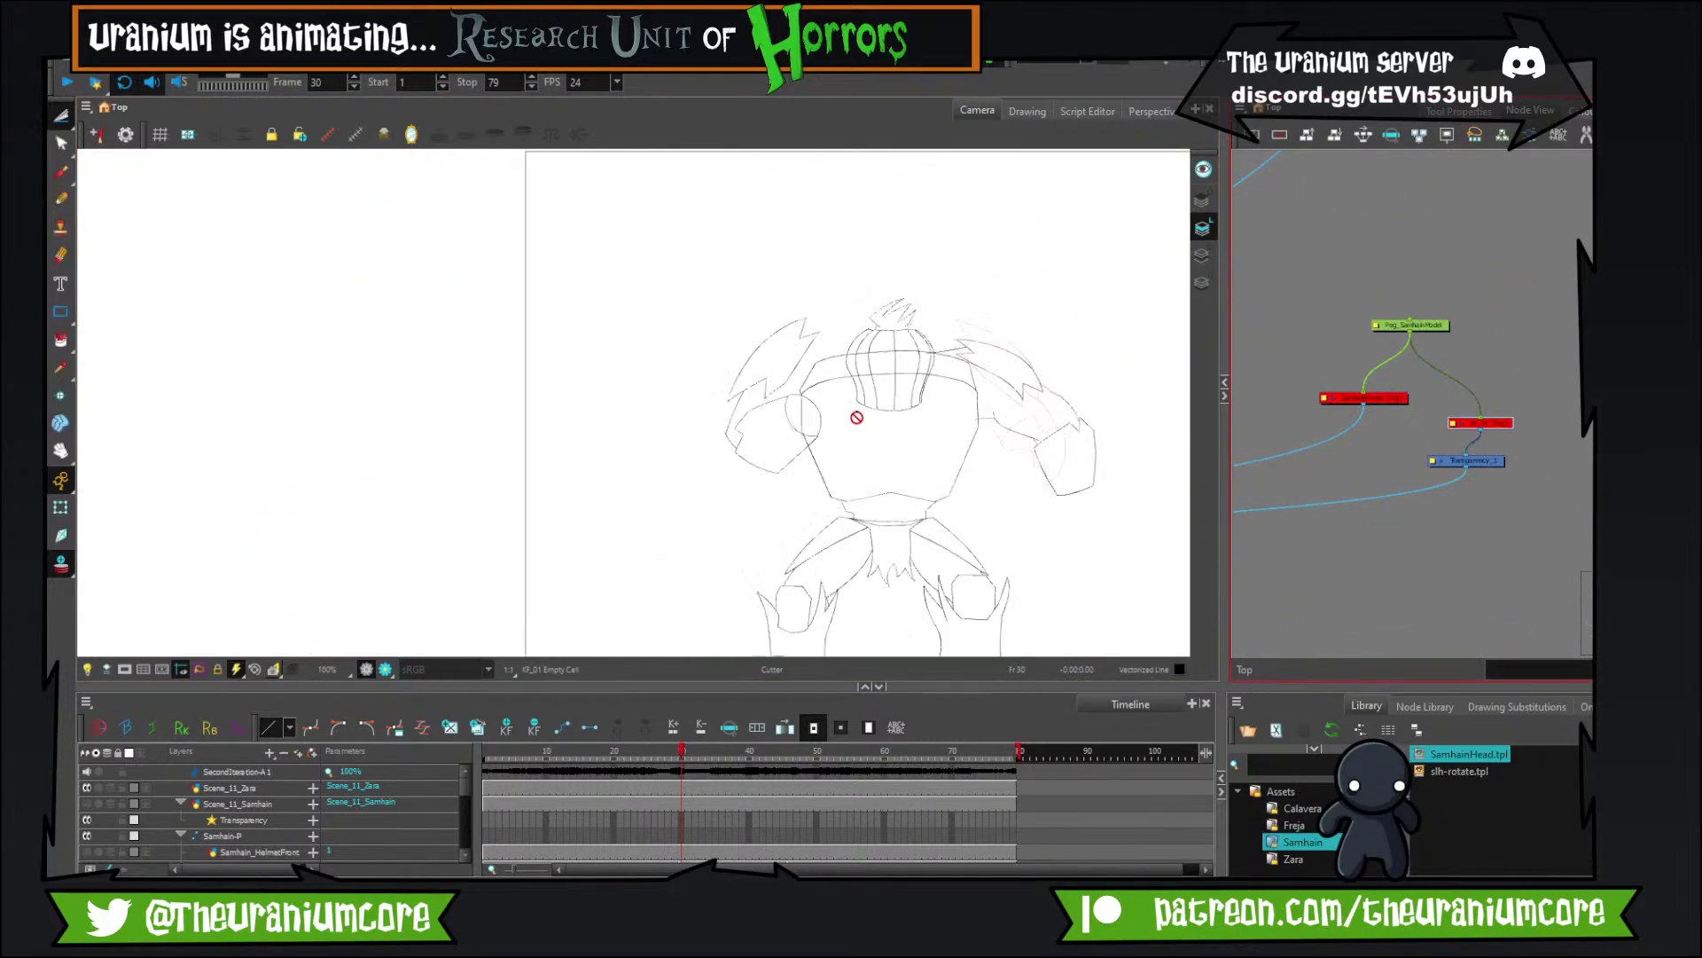
Flip between frames 29 and 30 to compare Samhain's previous pose with the newly inked one.
left_click_drag(1085, 369, 932, 403)
scroll(926, 408, "down", 2)
scroll(916, 418, "up", 2)
key("comma")
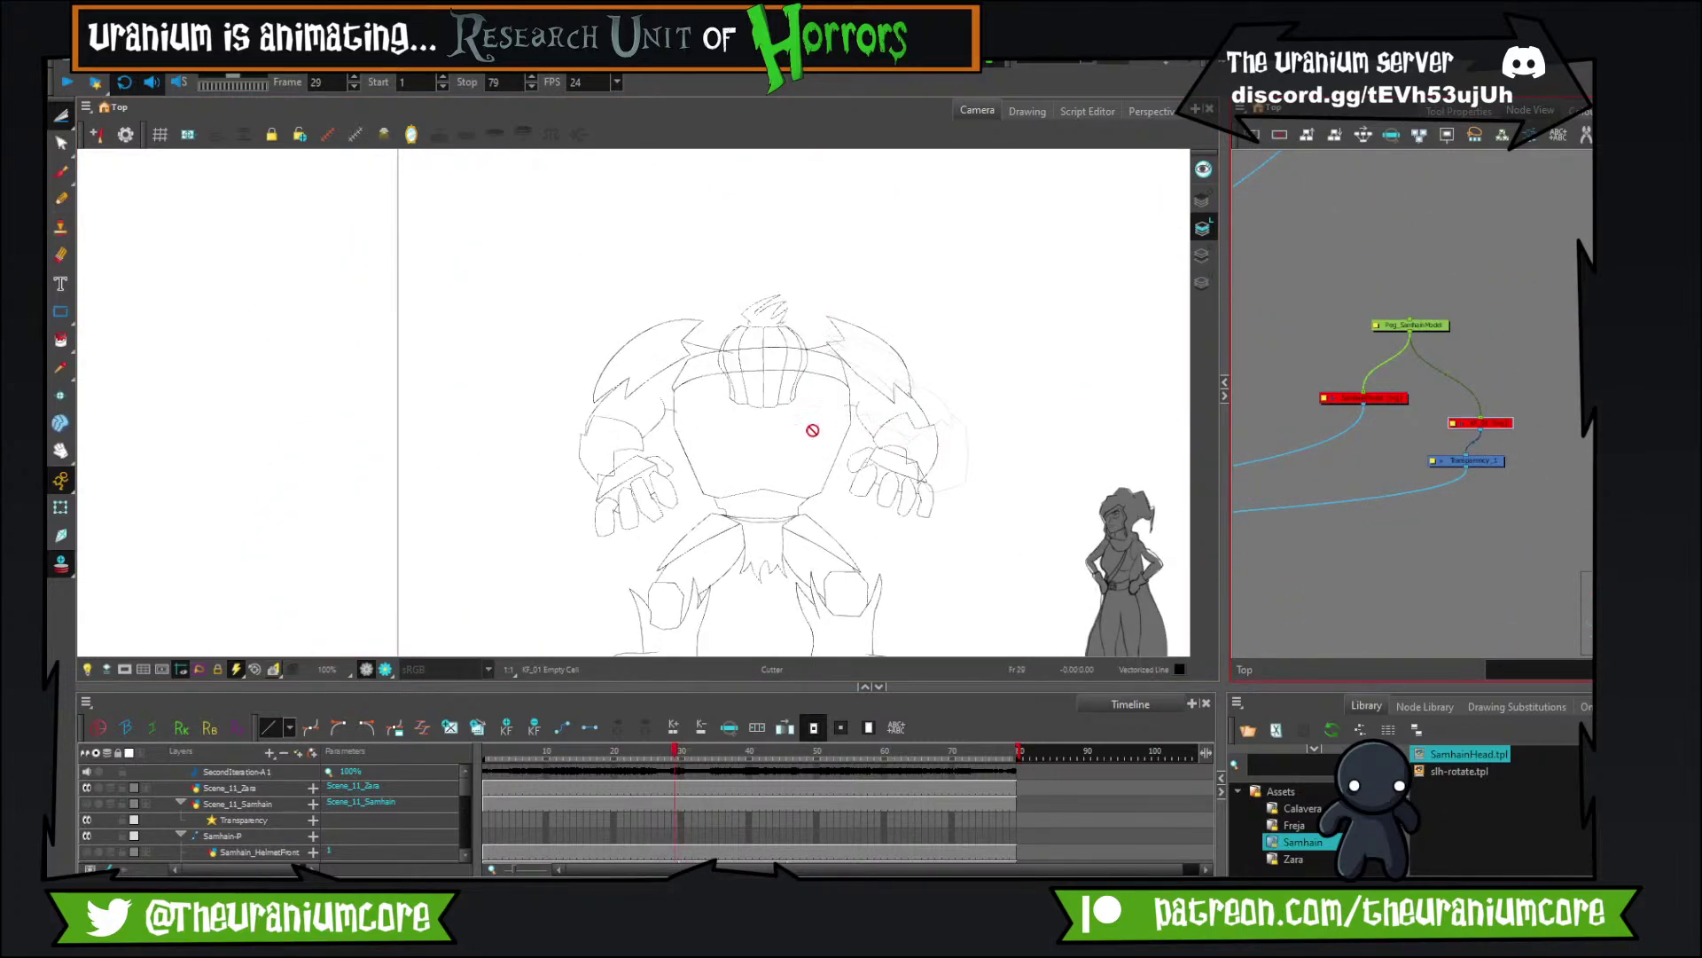
key("period")
key("comma")
key("period")
key("comma")
scroll(680, 407, "up", 3)
key("period")
key("comma")
key("period")
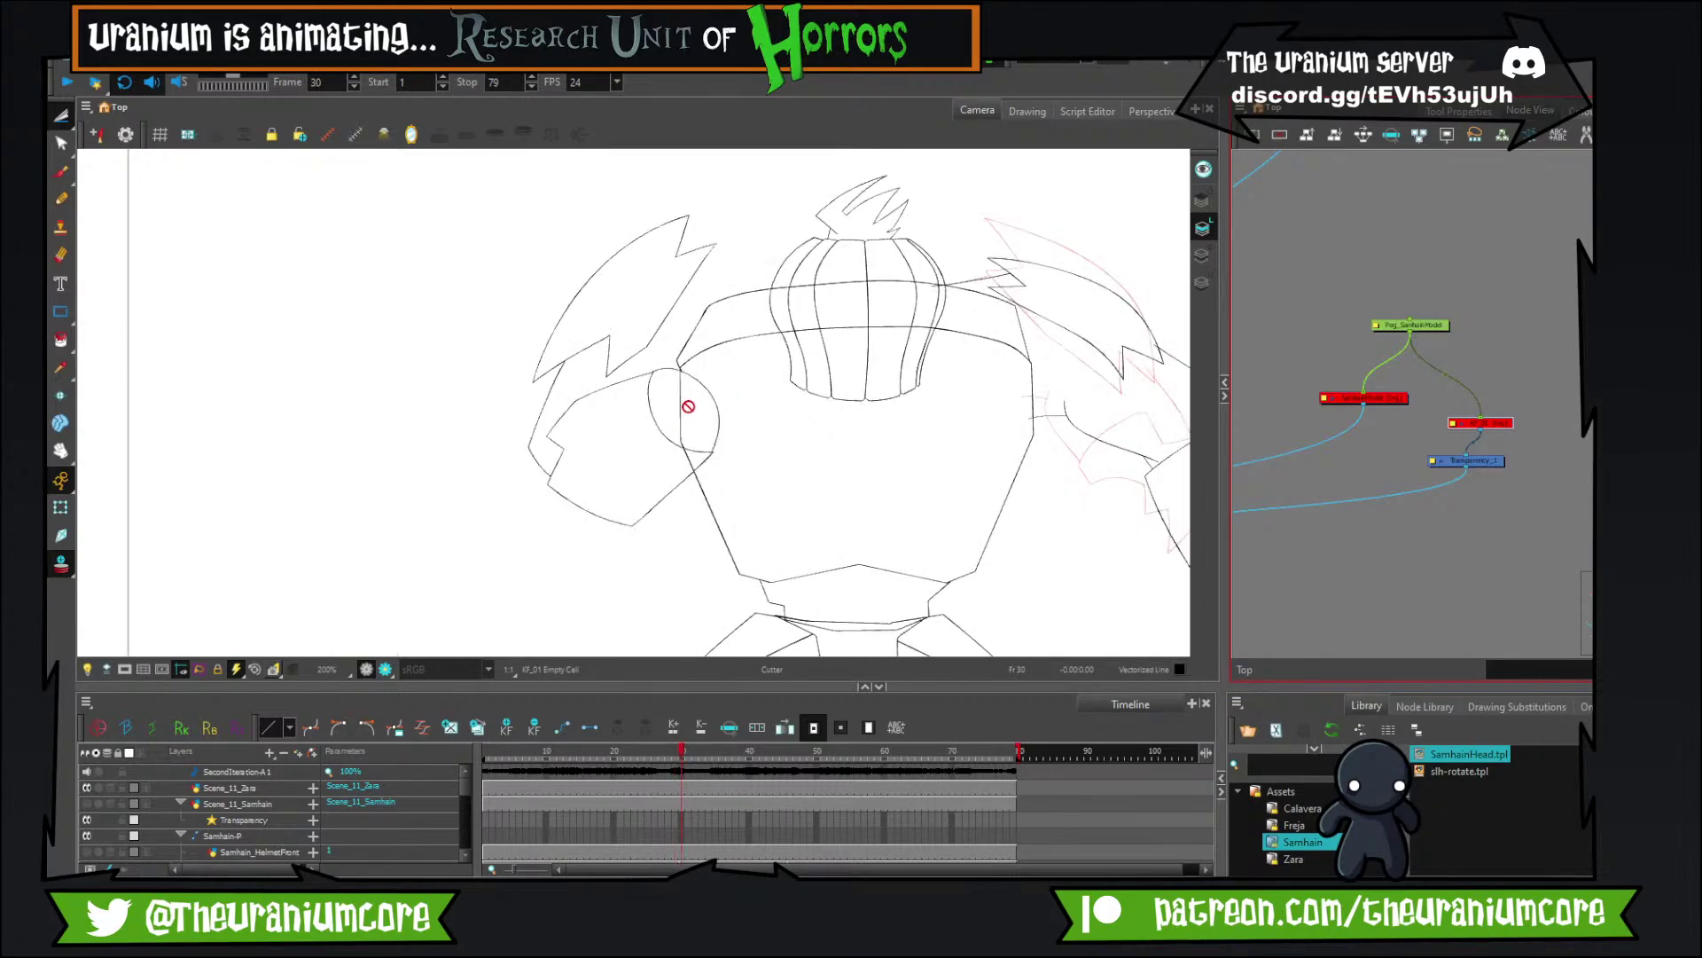
key("comma")
scroll(688, 408, "down", 1)
key("period")
scroll(685, 422, "down", 5)
scroll(682, 442, "up", 3)
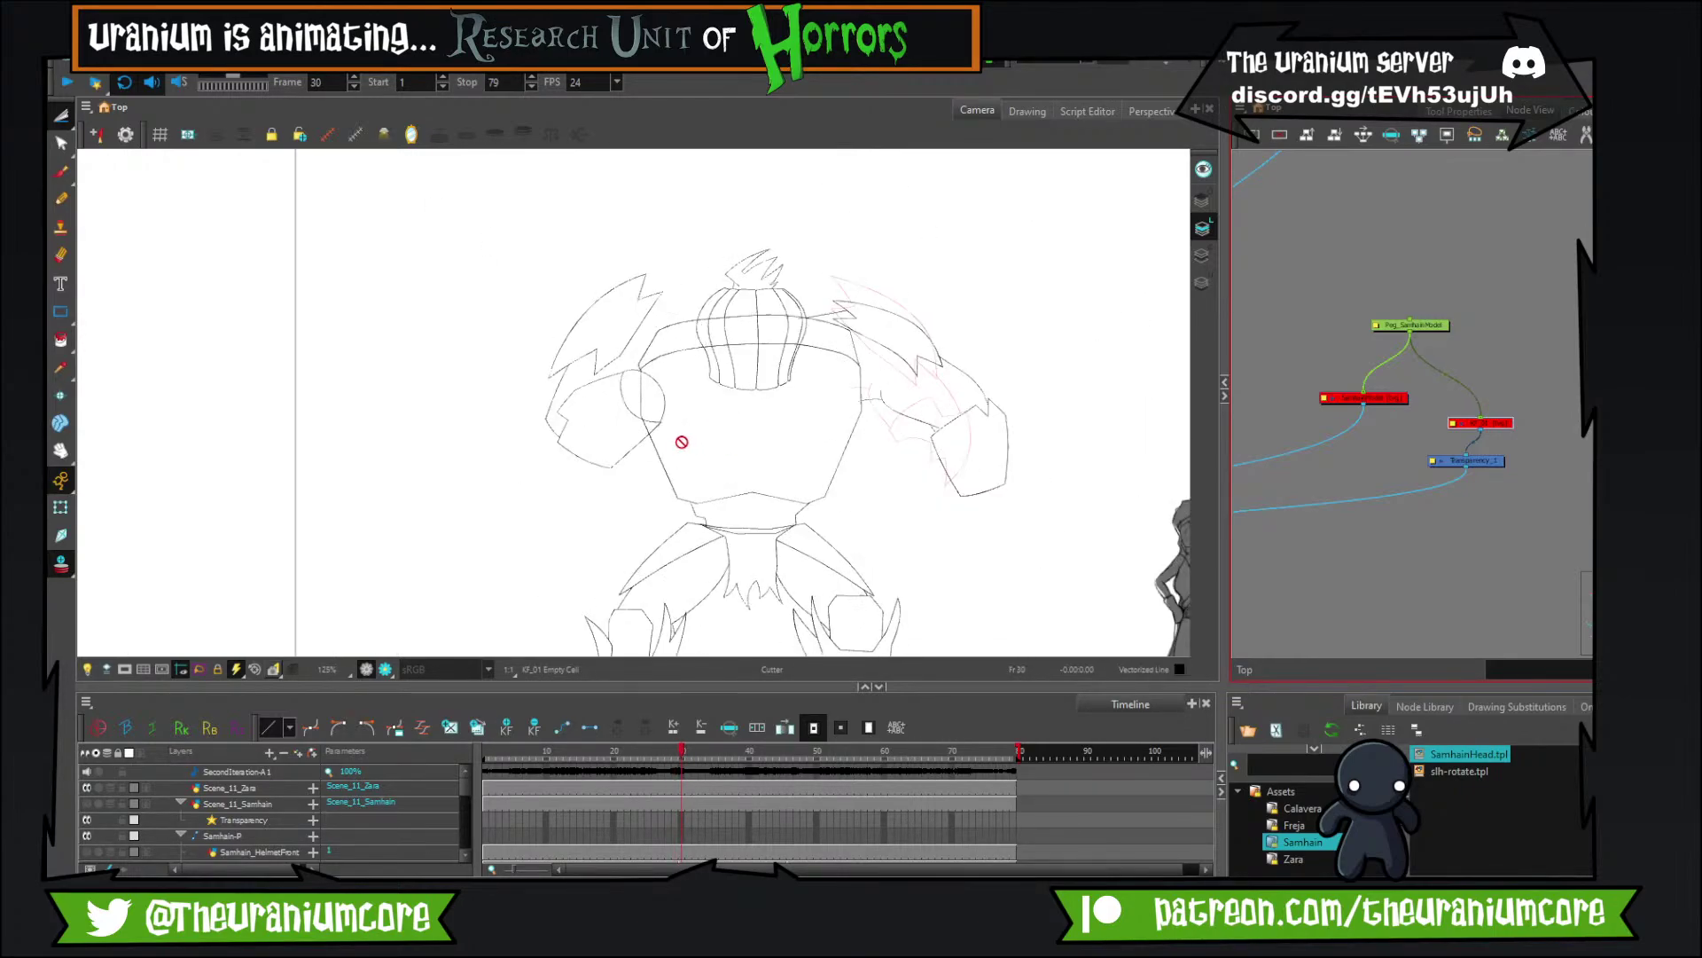
key("period")
key("comma")
key("period")
key("comma")
key("period")
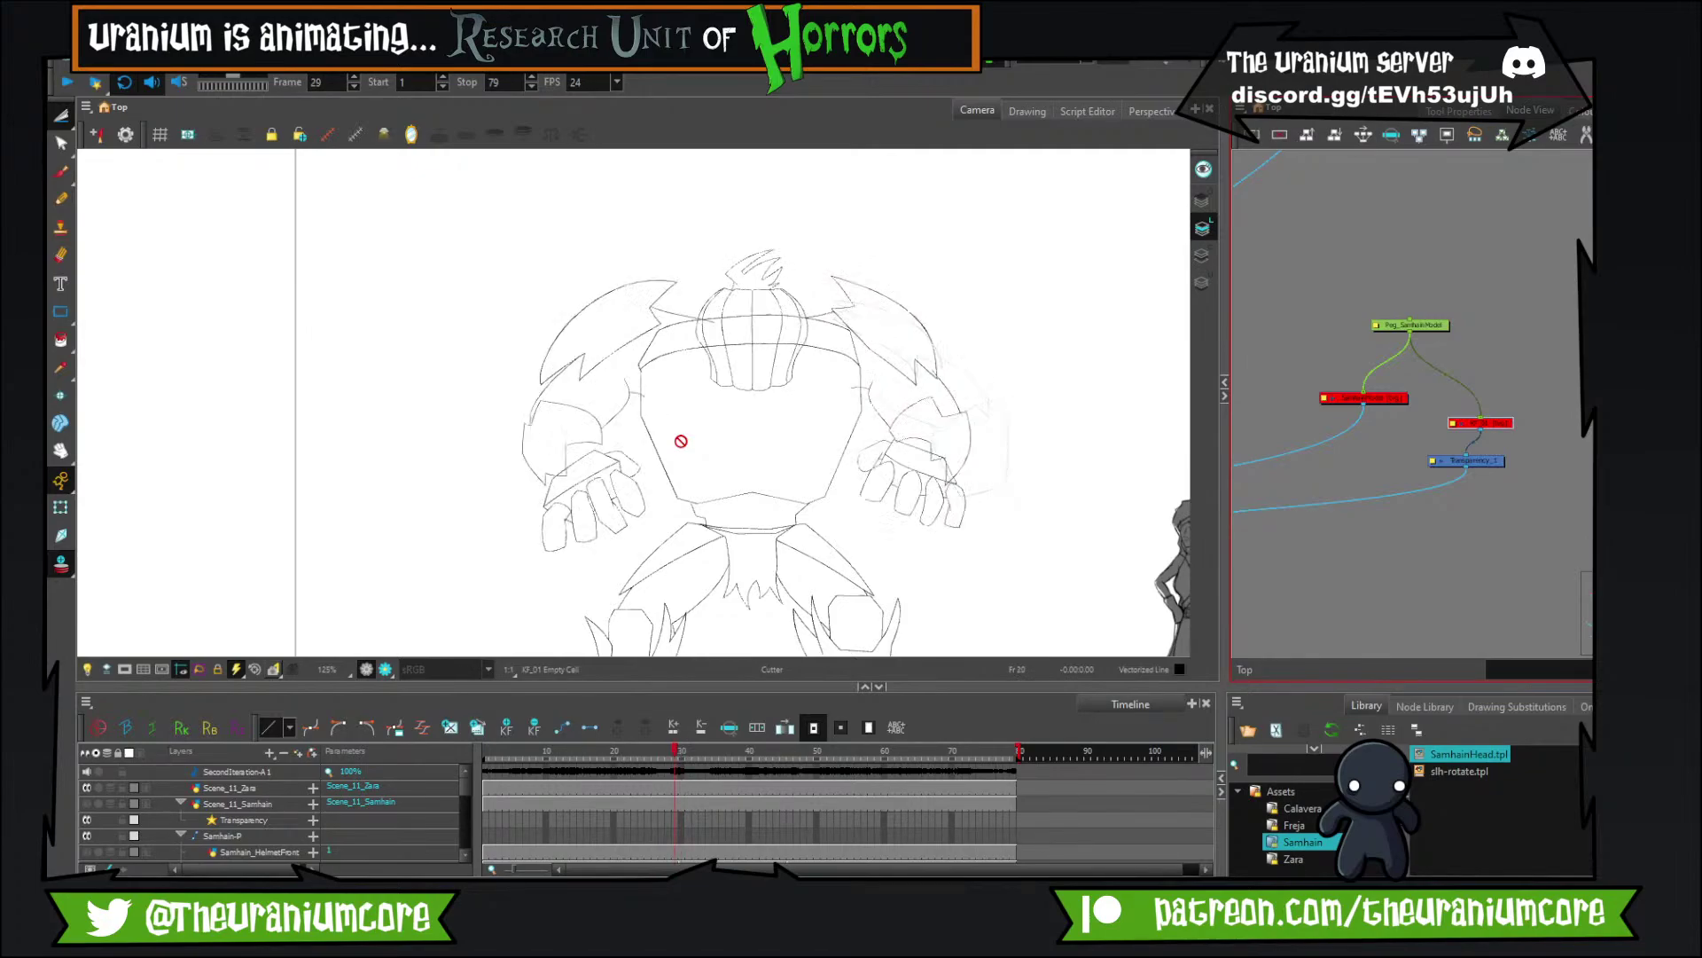
key("comma")
key("period")
key("comma")
key("period")
key("comma")
key("period")
key("comma")
key("period")
key("comma")
Ink the line from the left shoulder pad to the pumpkin head on the left arm drawing, and trim its overshooting end.
scroll(1436, 418, "down", 4)
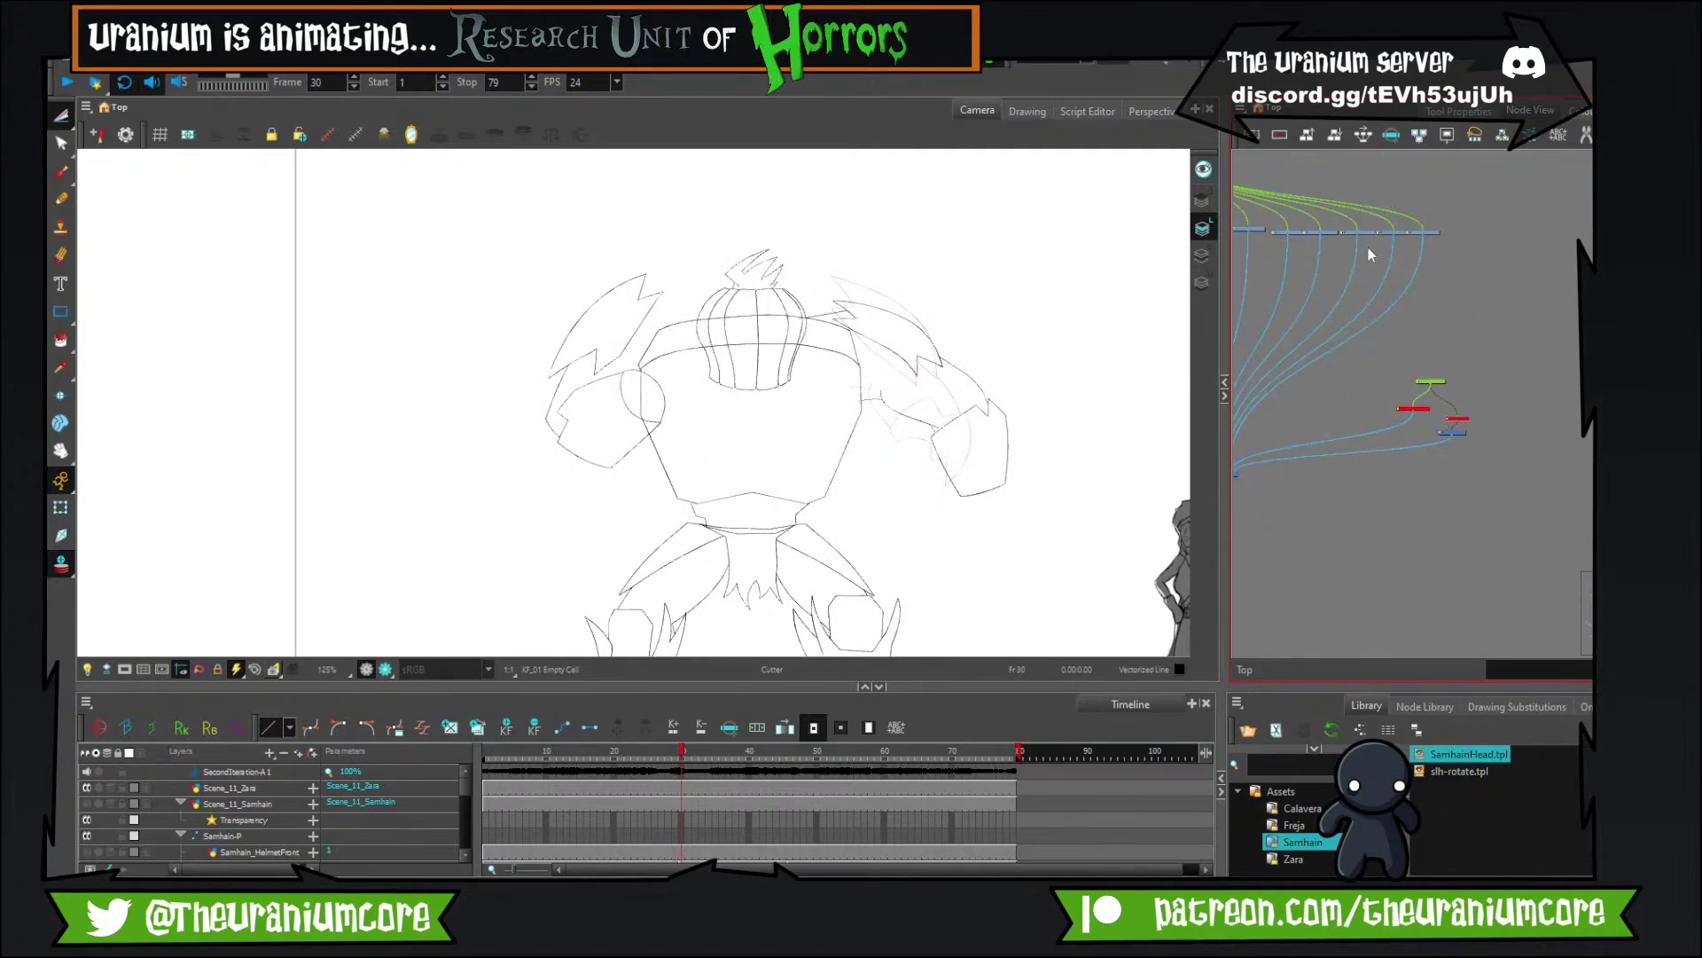
scroll(1415, 361, "up", 5)
scroll(1433, 355, "down", 4)
scroll(1387, 208, "up", 2)
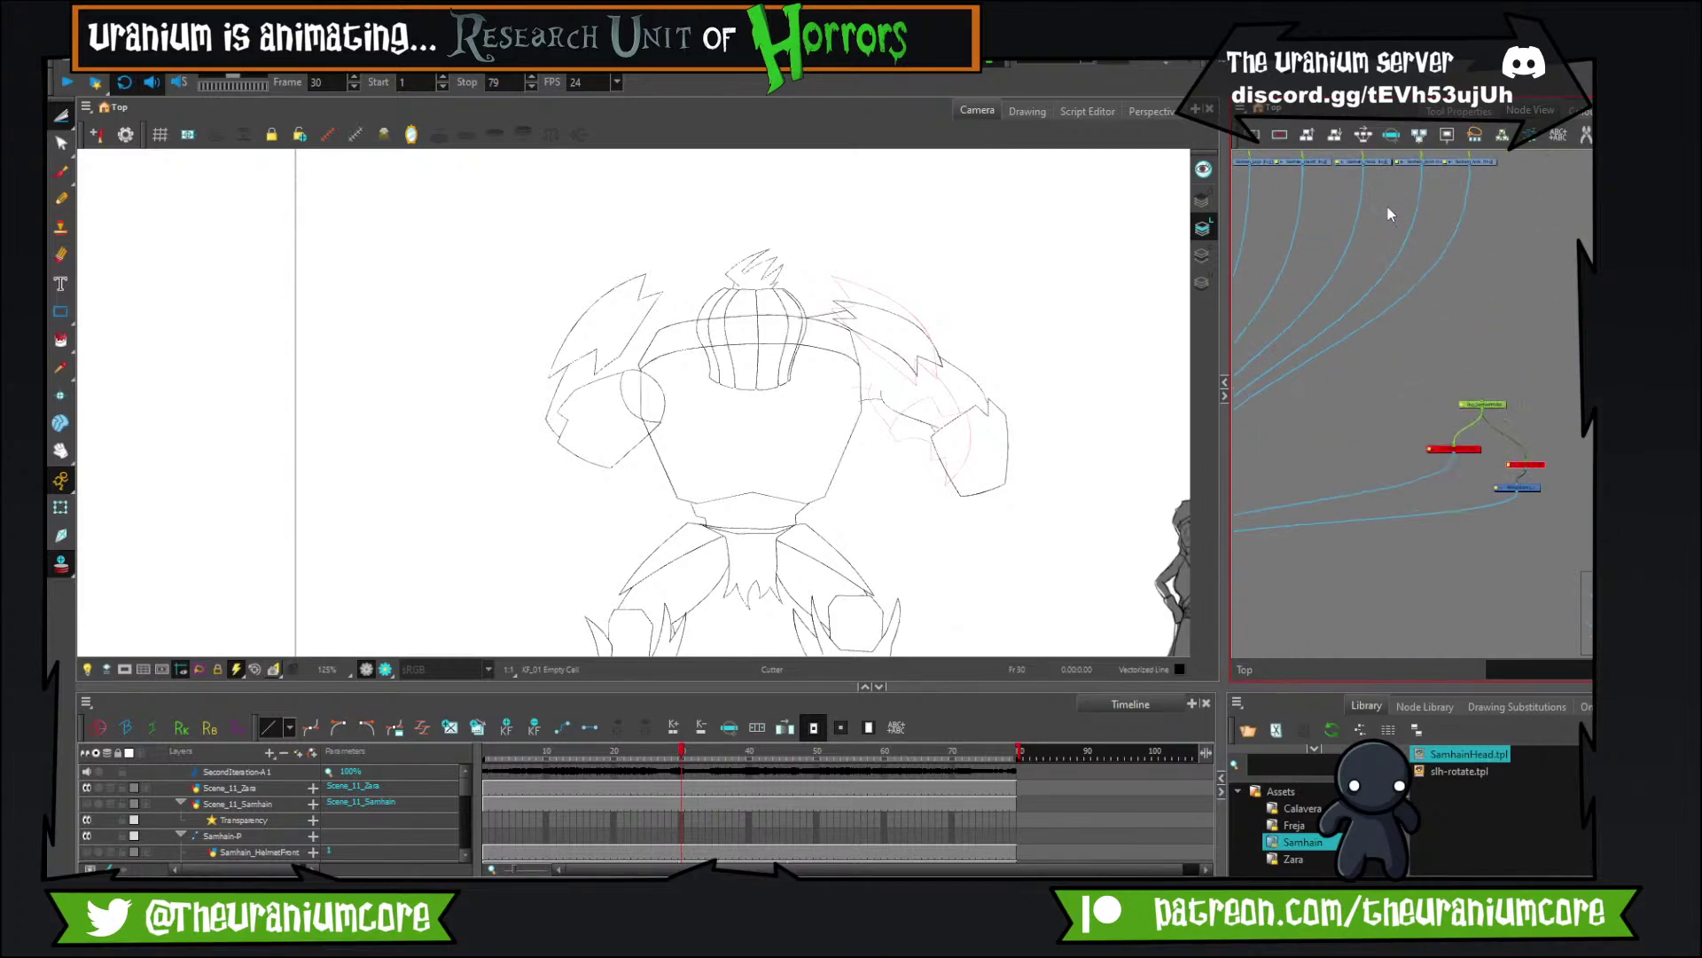
scroll(1379, 213, "down", 2)
scroll(1366, 213, "up", 4)
scroll(1380, 207, "down", 3)
scroll(1393, 212, "up", 2)
scroll(1476, 256, "down", 3)
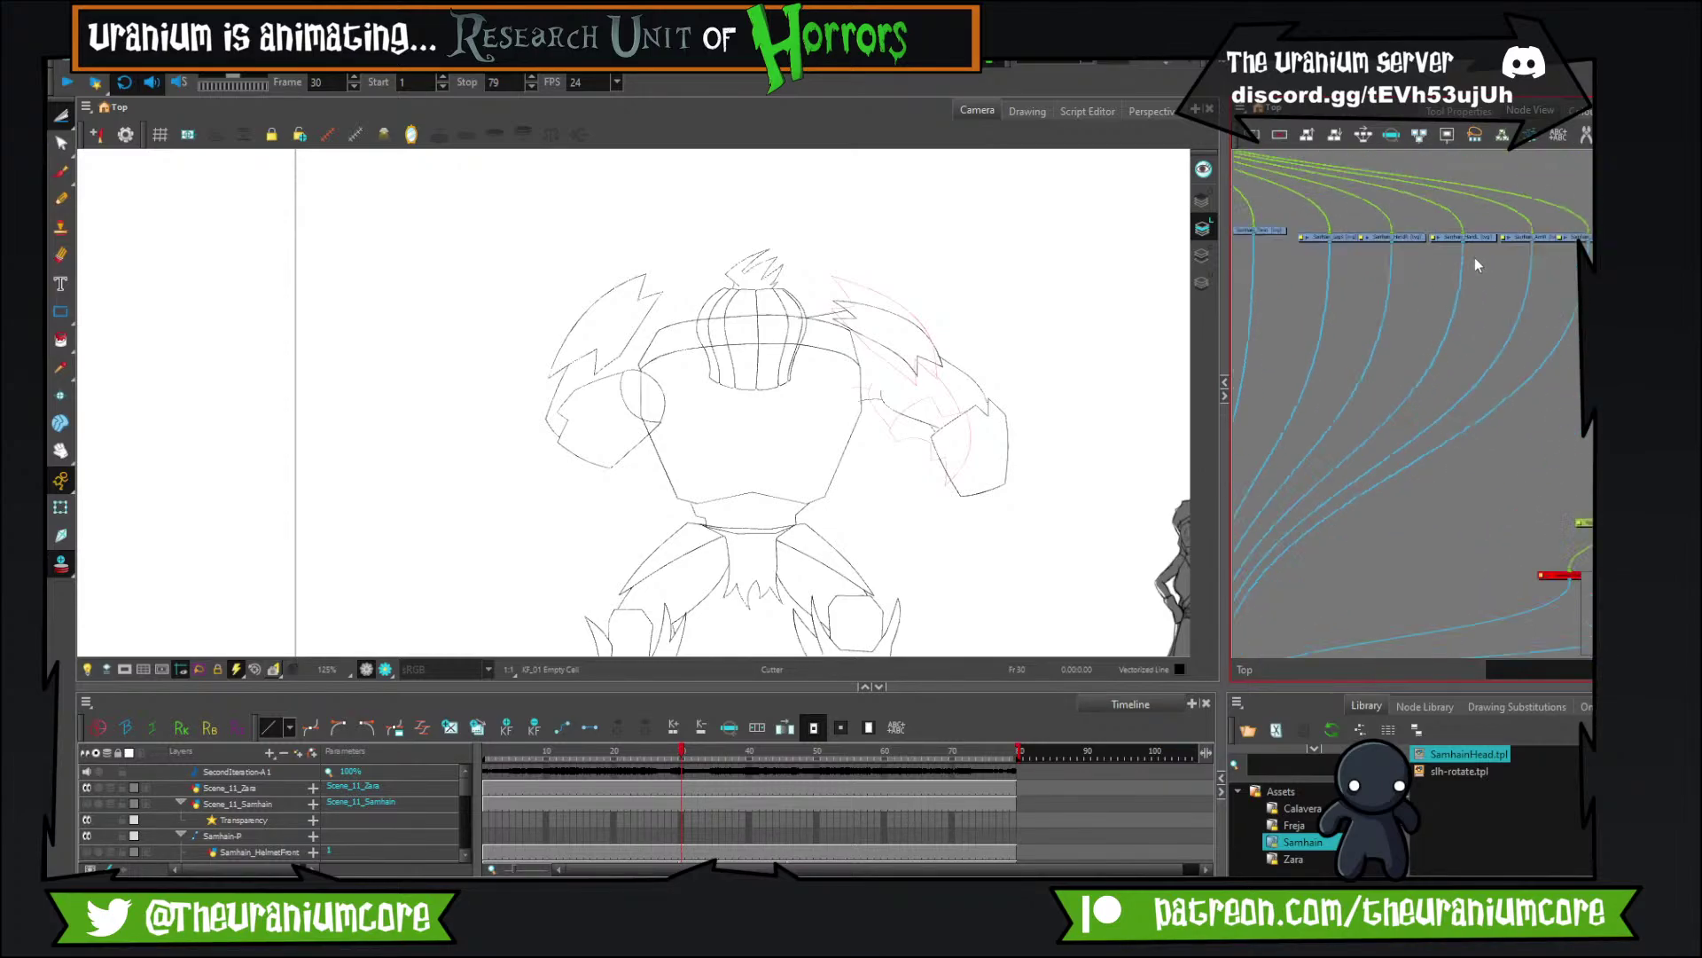
scroll(1475, 257, "up", 4)
left_click(1569, 209)
key("d")
scroll(616, 318, "up", 6)
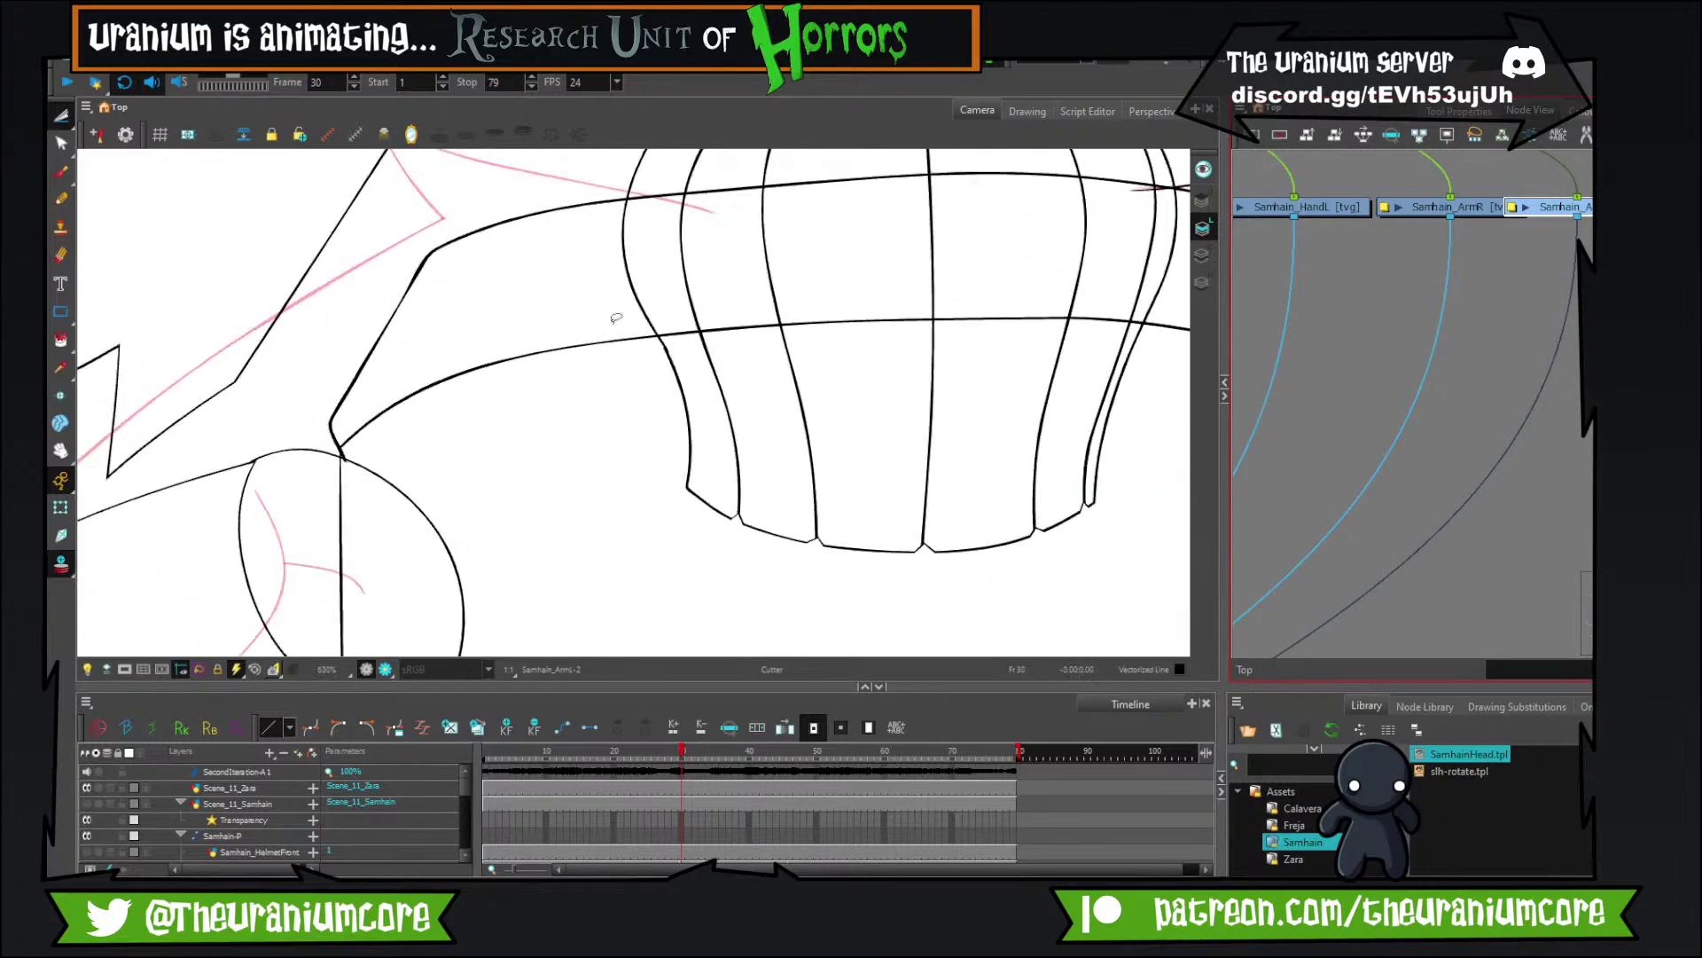
left_click_drag(462, 295, 493, 486)
left_click(60, 172)
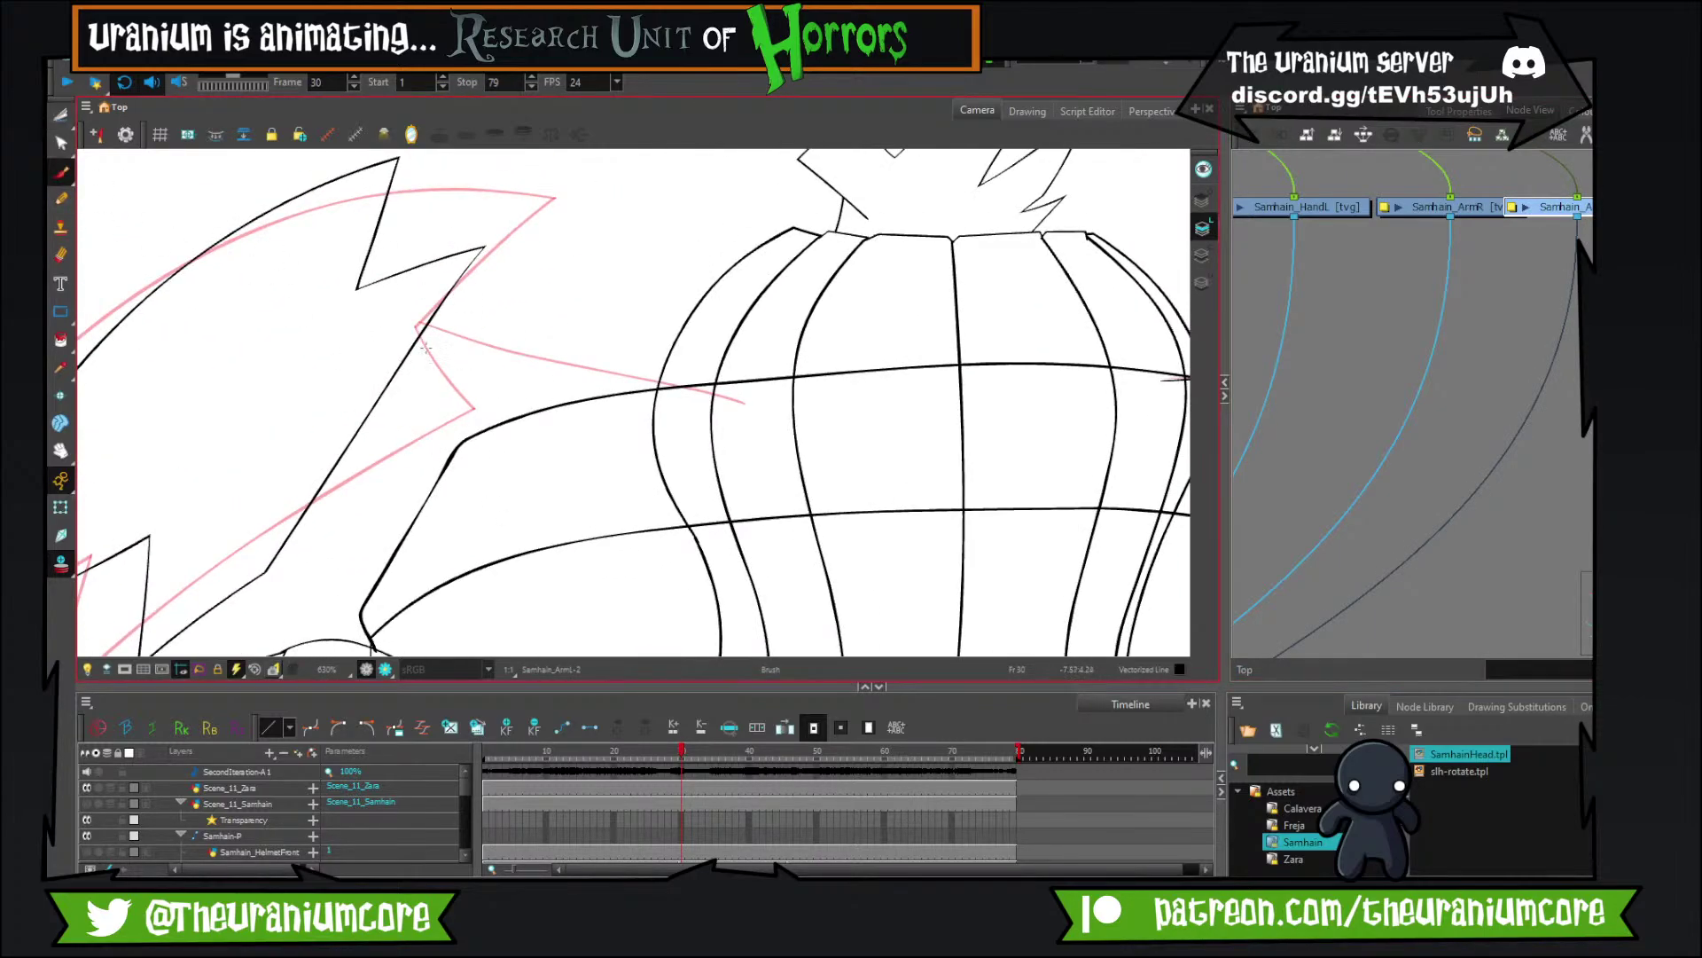
left_click_drag(414, 322, 795, 409)
left_click_drag(480, 398, 619, 437)
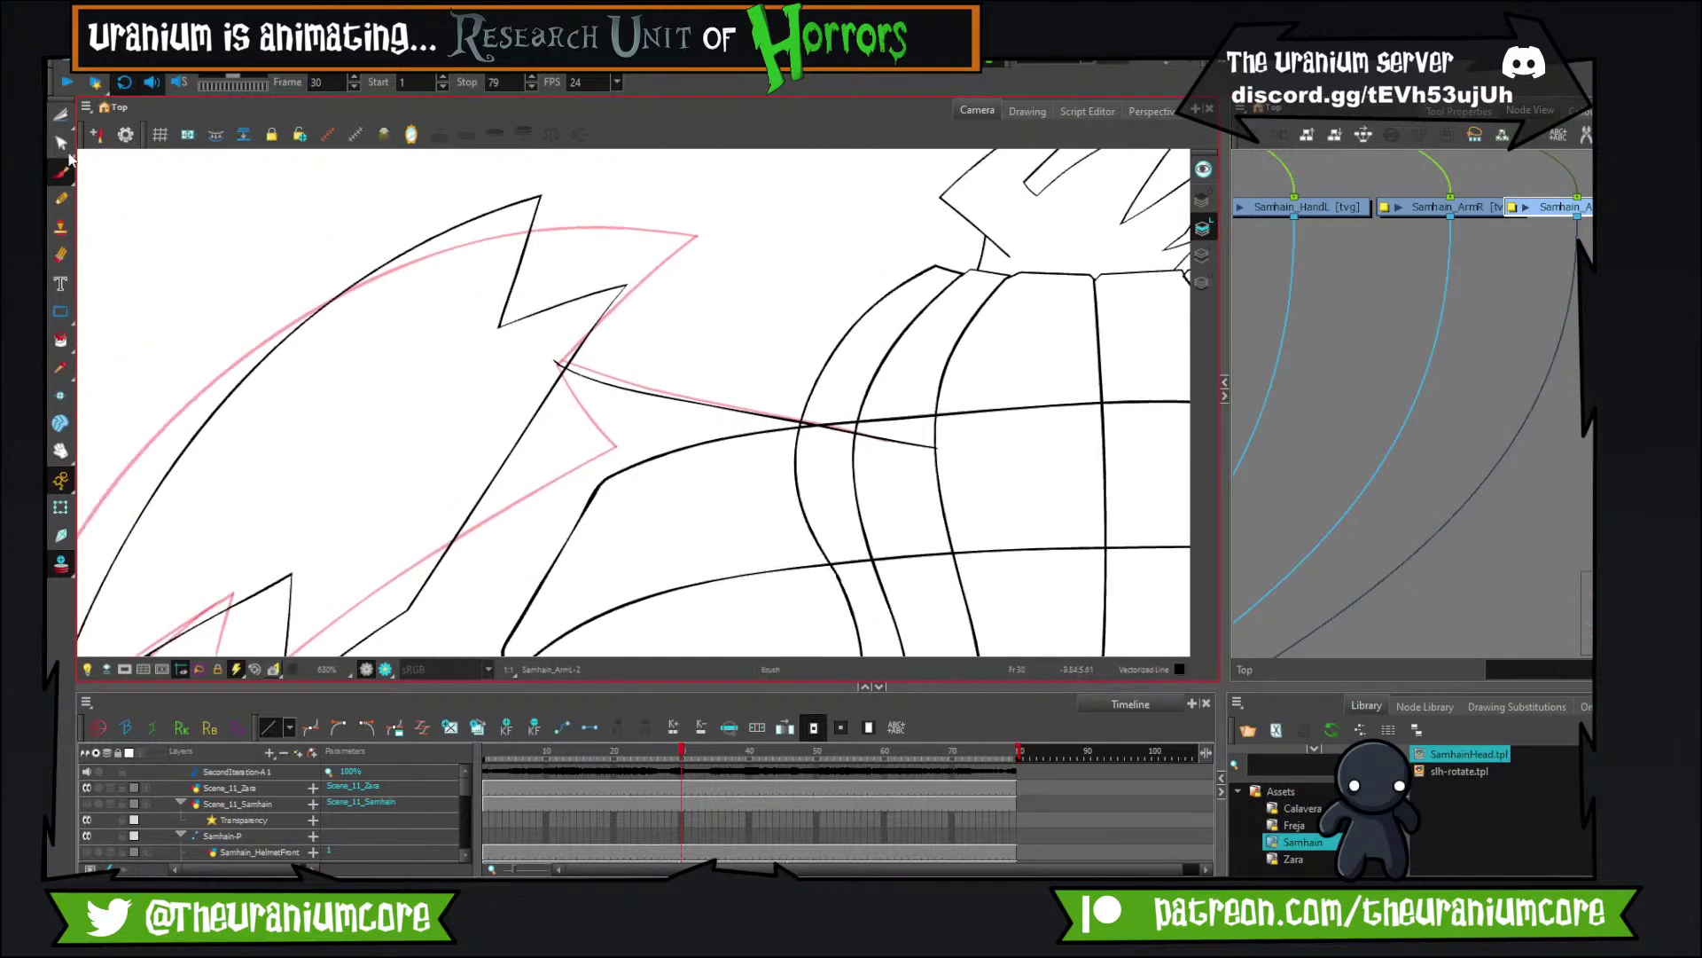
left_click(61, 116)
left_click_drag(542, 365, 567, 350)
Check the left arm's inked lines up close and against frame 29 by flipping between the two frames.
mouse_move(531, 476)
left_mouse_down()
mouse_move(543, 188)
mouse_move(584, 140)
left_mouse_up()
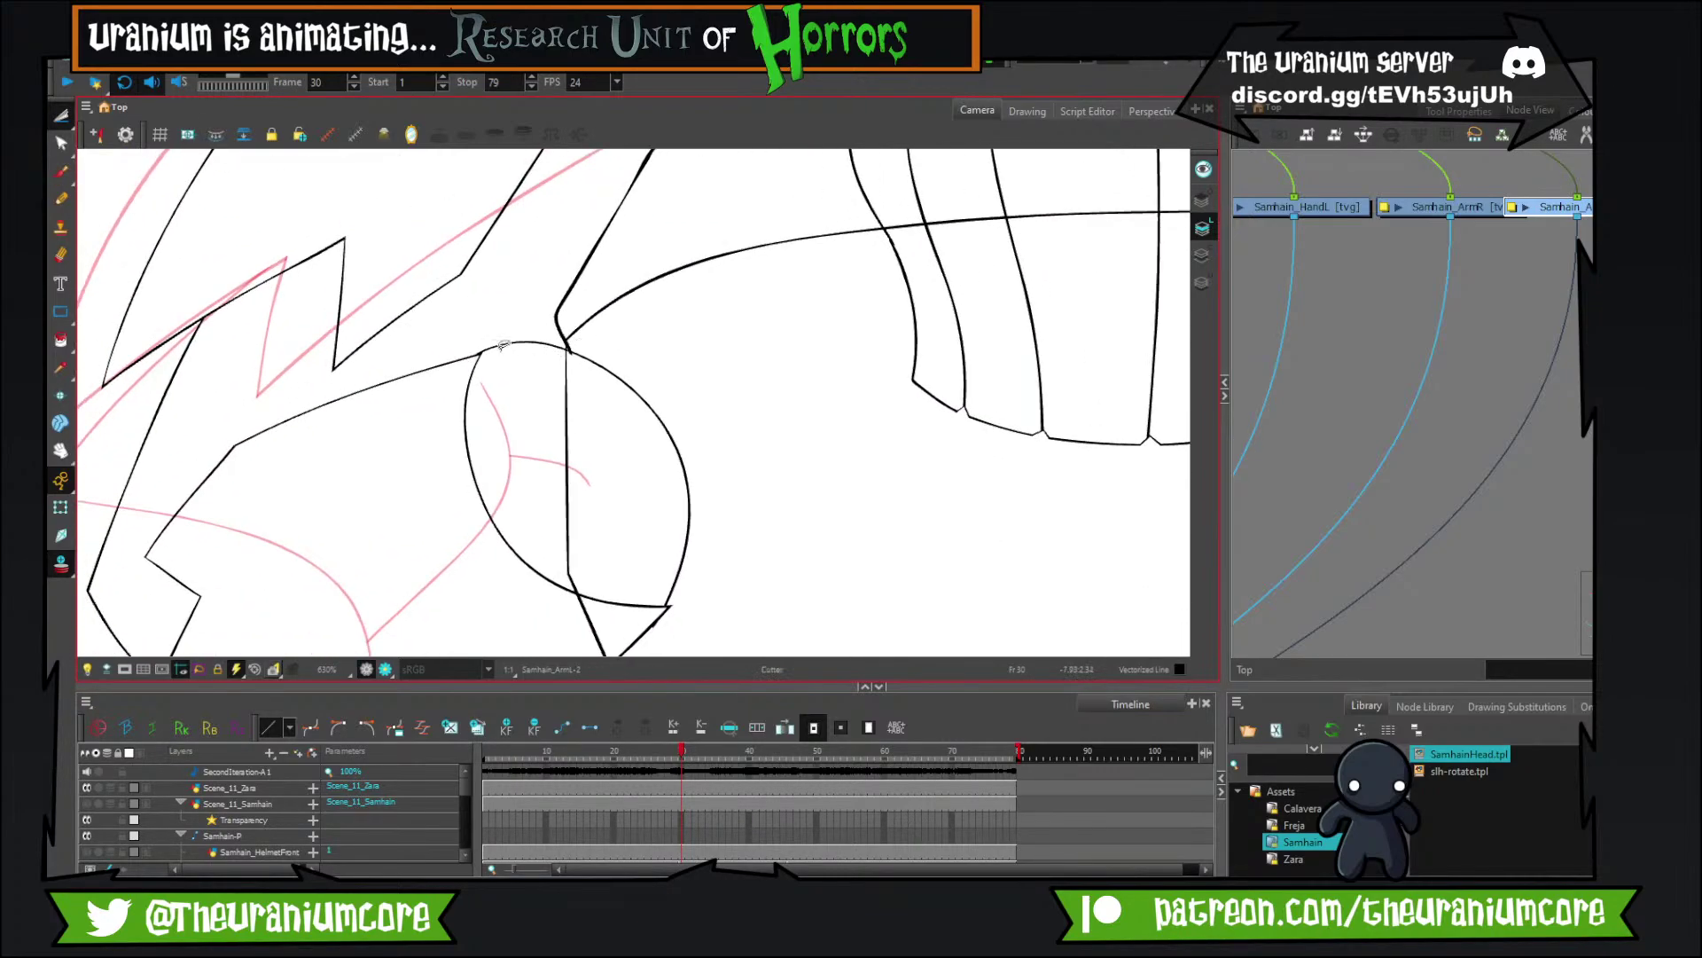
scroll(541, 373, "down", 5)
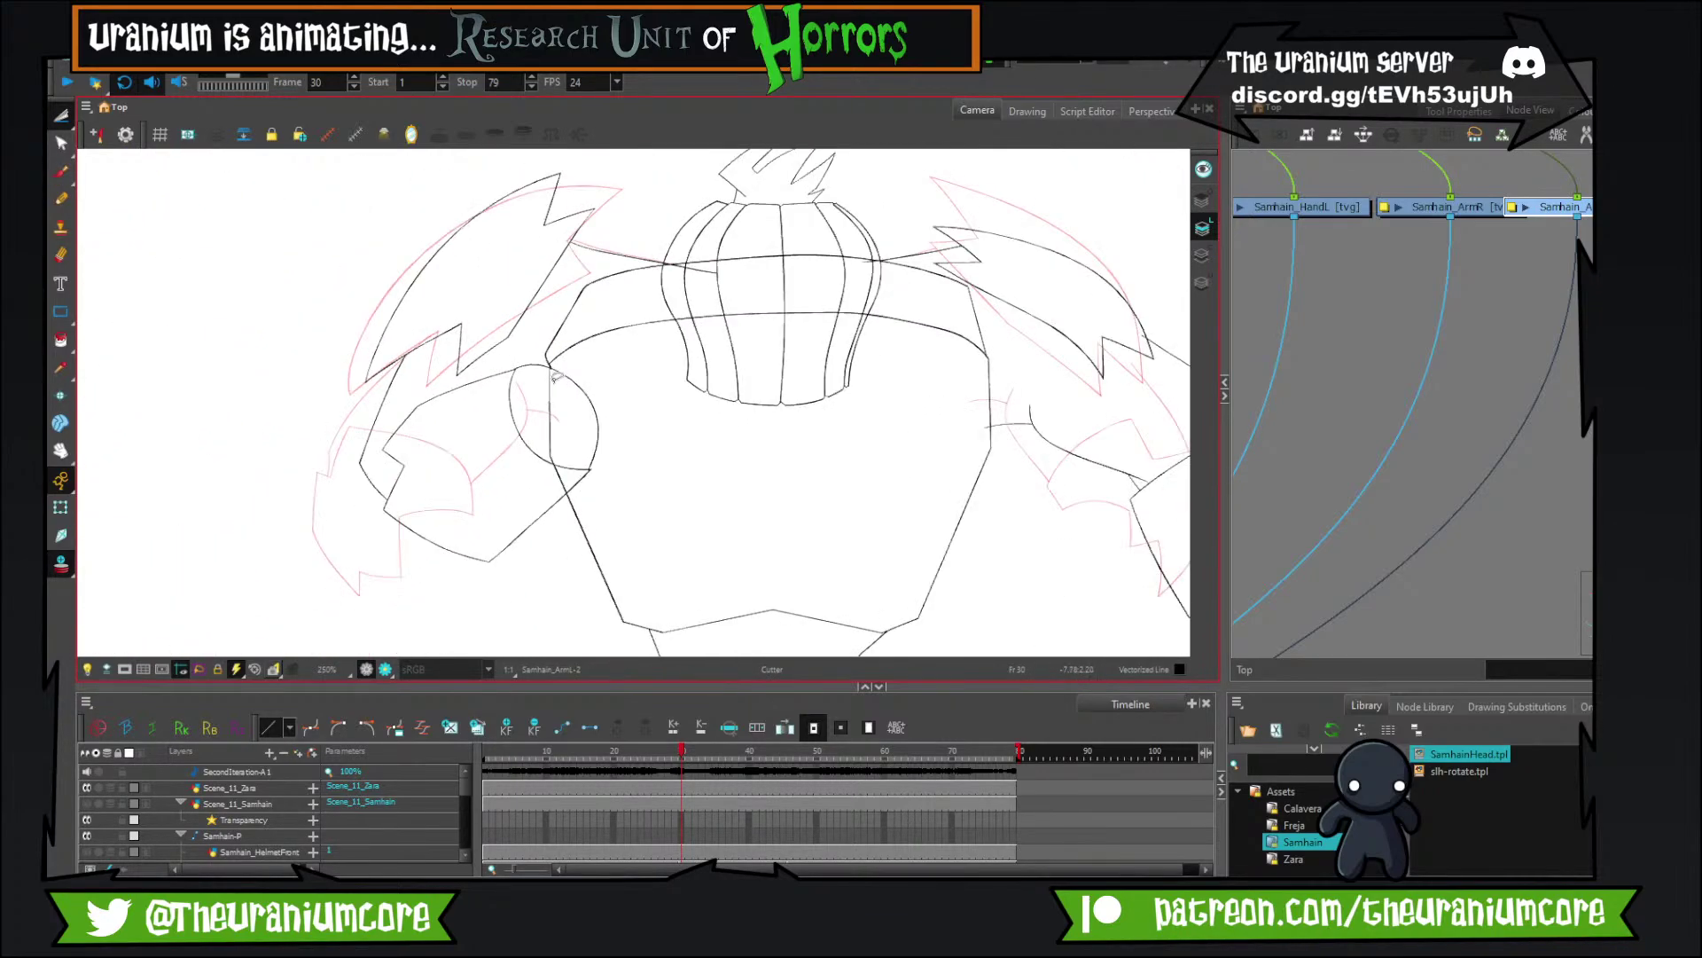
scroll(541, 346, "up", 3)
scroll(544, 359, "up", 3)
scroll(545, 368, "down", 9)
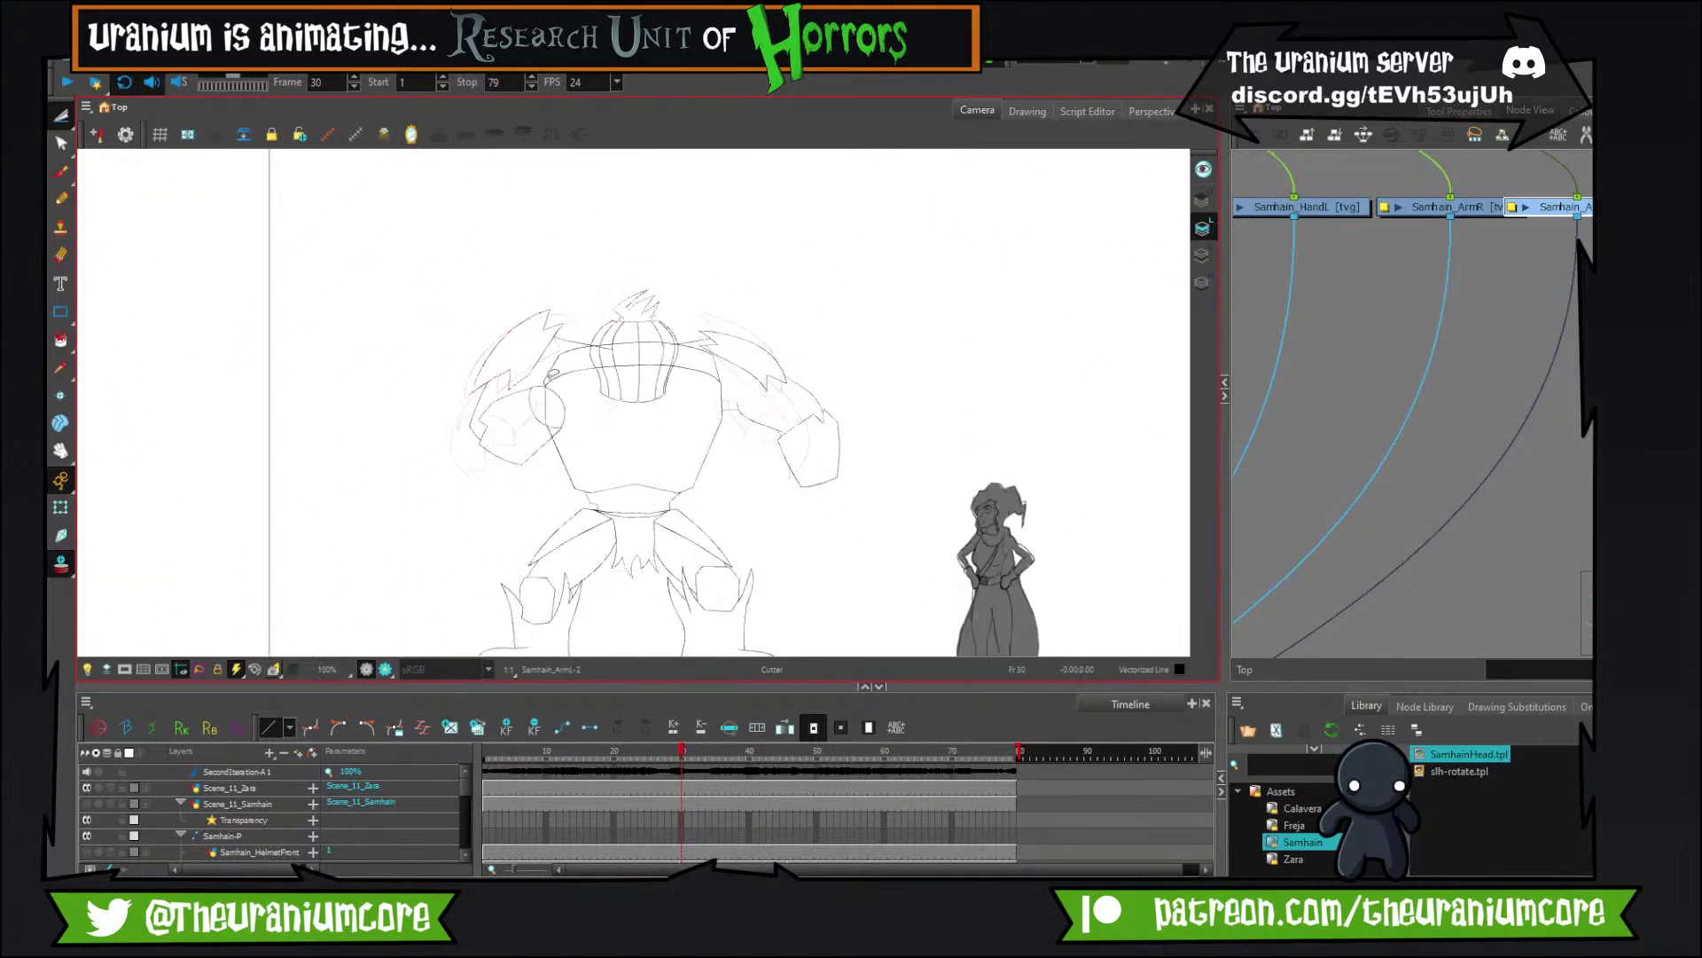
scroll(550, 388, "up", 5)
scroll(551, 388, "down", 5)
scroll(551, 387, "up", 4)
key("comma")
key("period")
key("comma")
key("period")
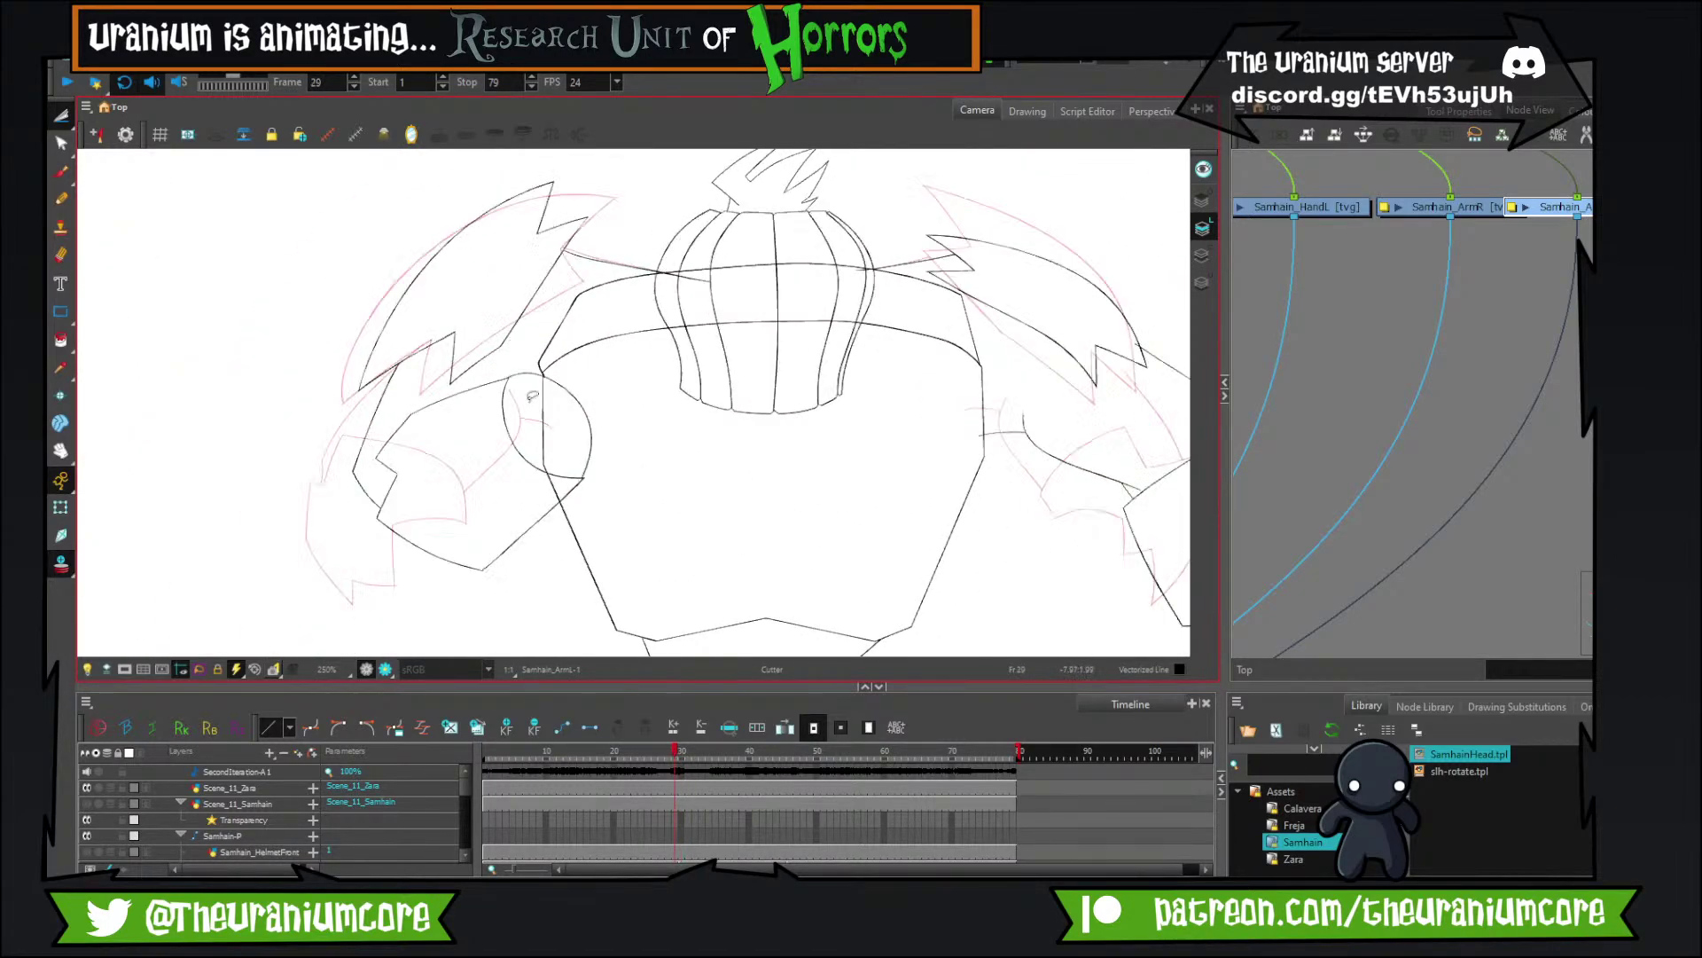
key("comma")
scroll(572, 382, "down", 3)
key("period")
key("period")
key("period")
key("period")
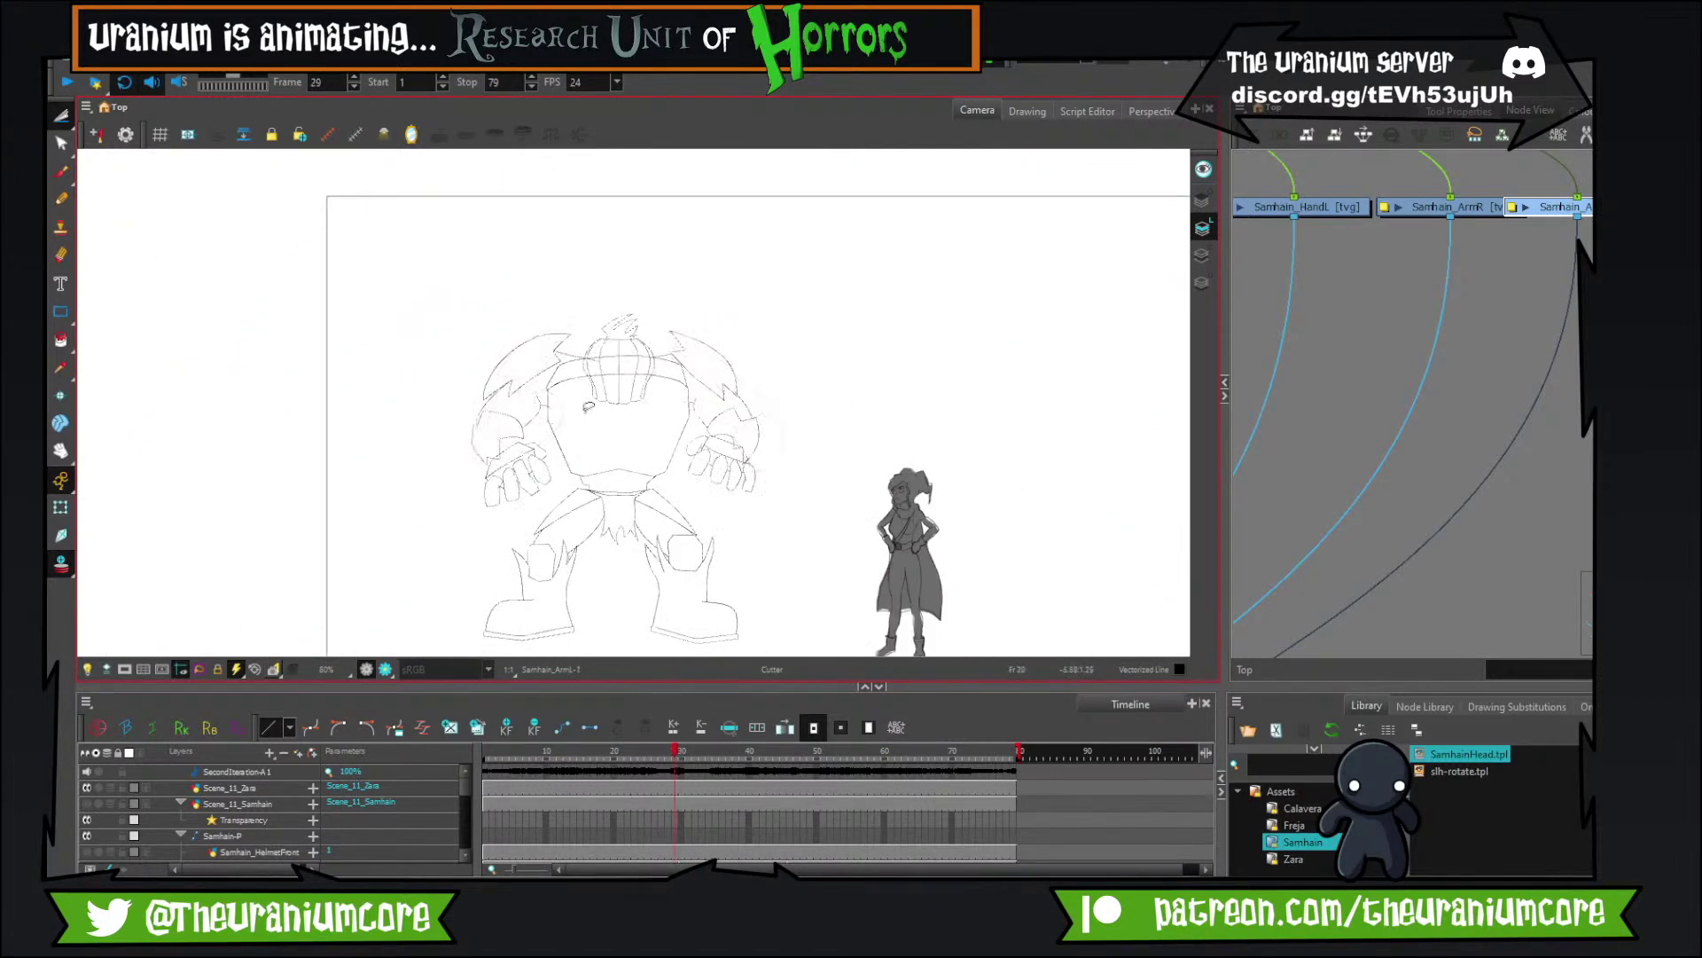
Move the playhead to frame 46.
key("period")
key("period")
key("period")
key("period")
key("period")
key("period")
key("period")
key("period")
key("period")
key("period")
key("period")
key("period")
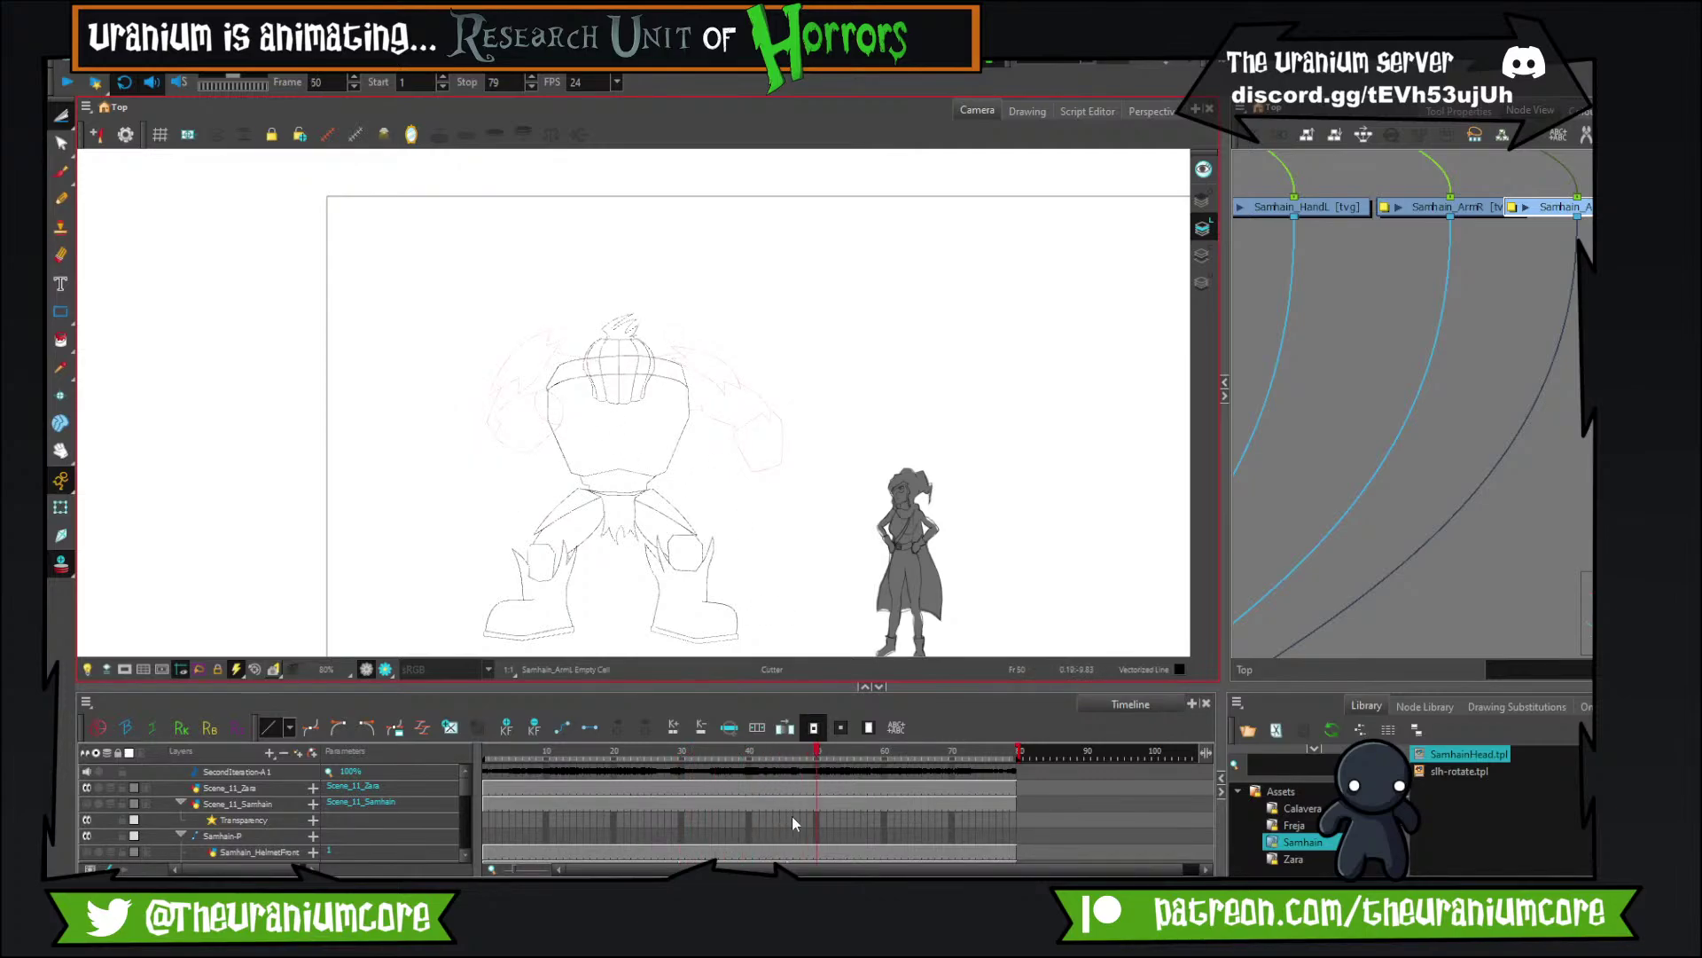
scroll(803, 825, "down", 3)
key("comma")
key("comma")
key("comma")
key("comma")
key("comma")
key("period")
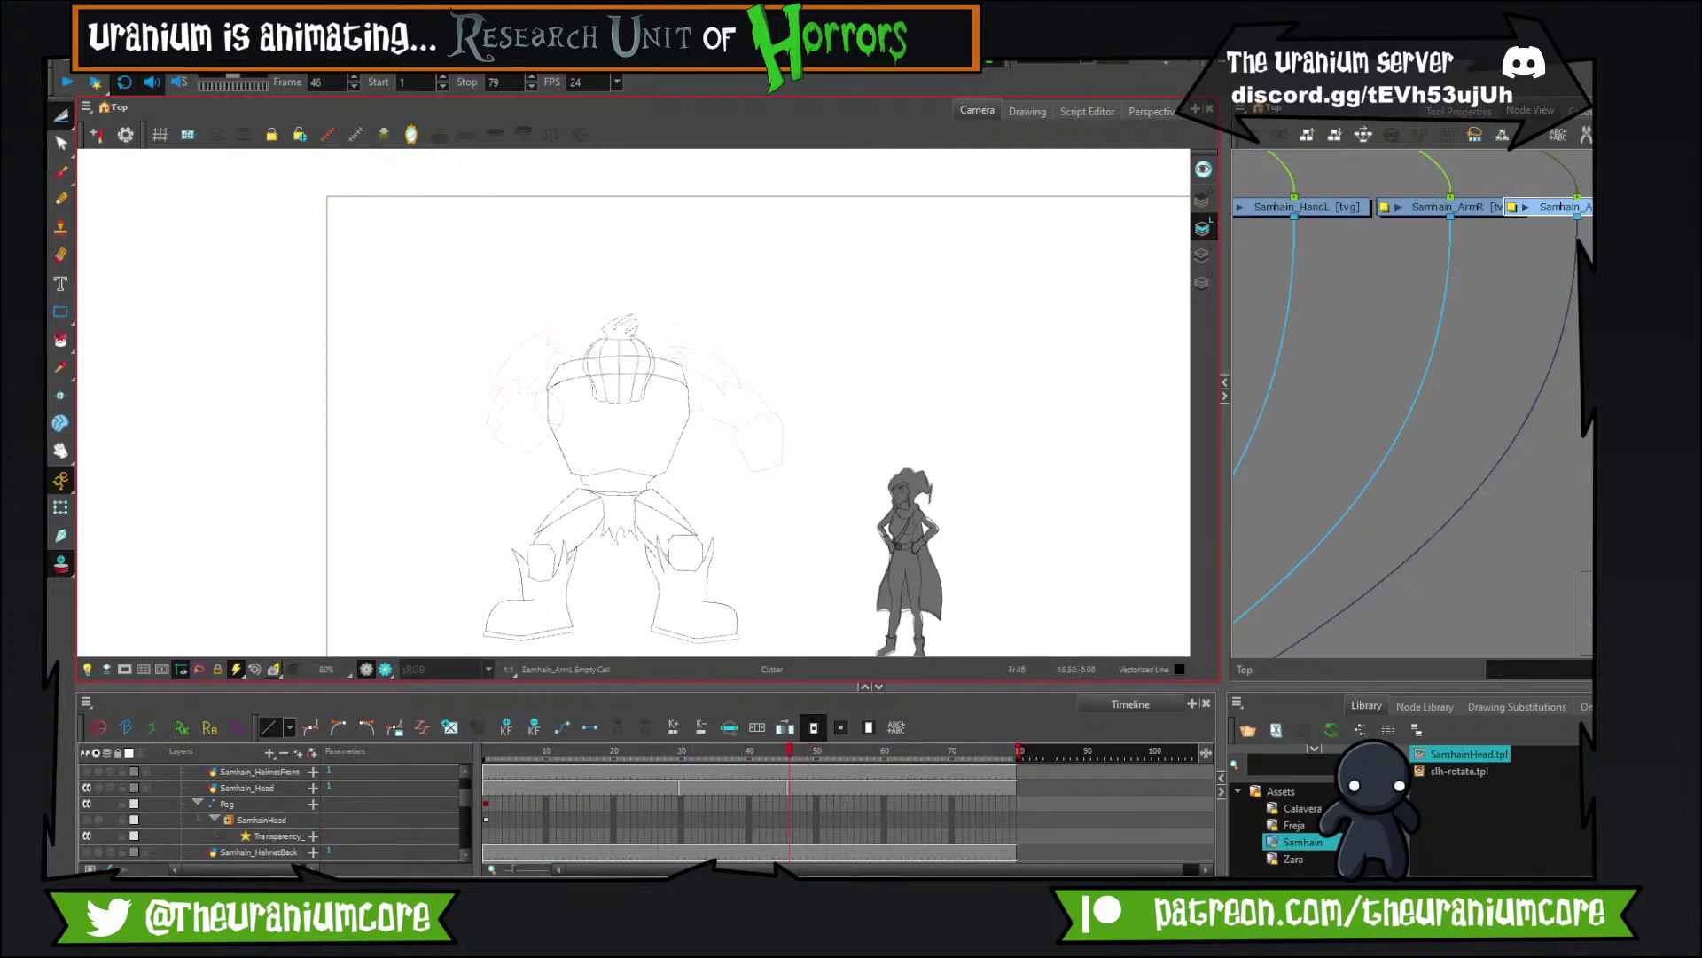
Show the KF_01 reference model again and select the Samhain_ArmR drawing.
scroll(1484, 365, "down", 5)
scroll(1541, 456, "up", 5)
scroll(1505, 436, "down", 4)
scroll(1539, 470, "up", 5)
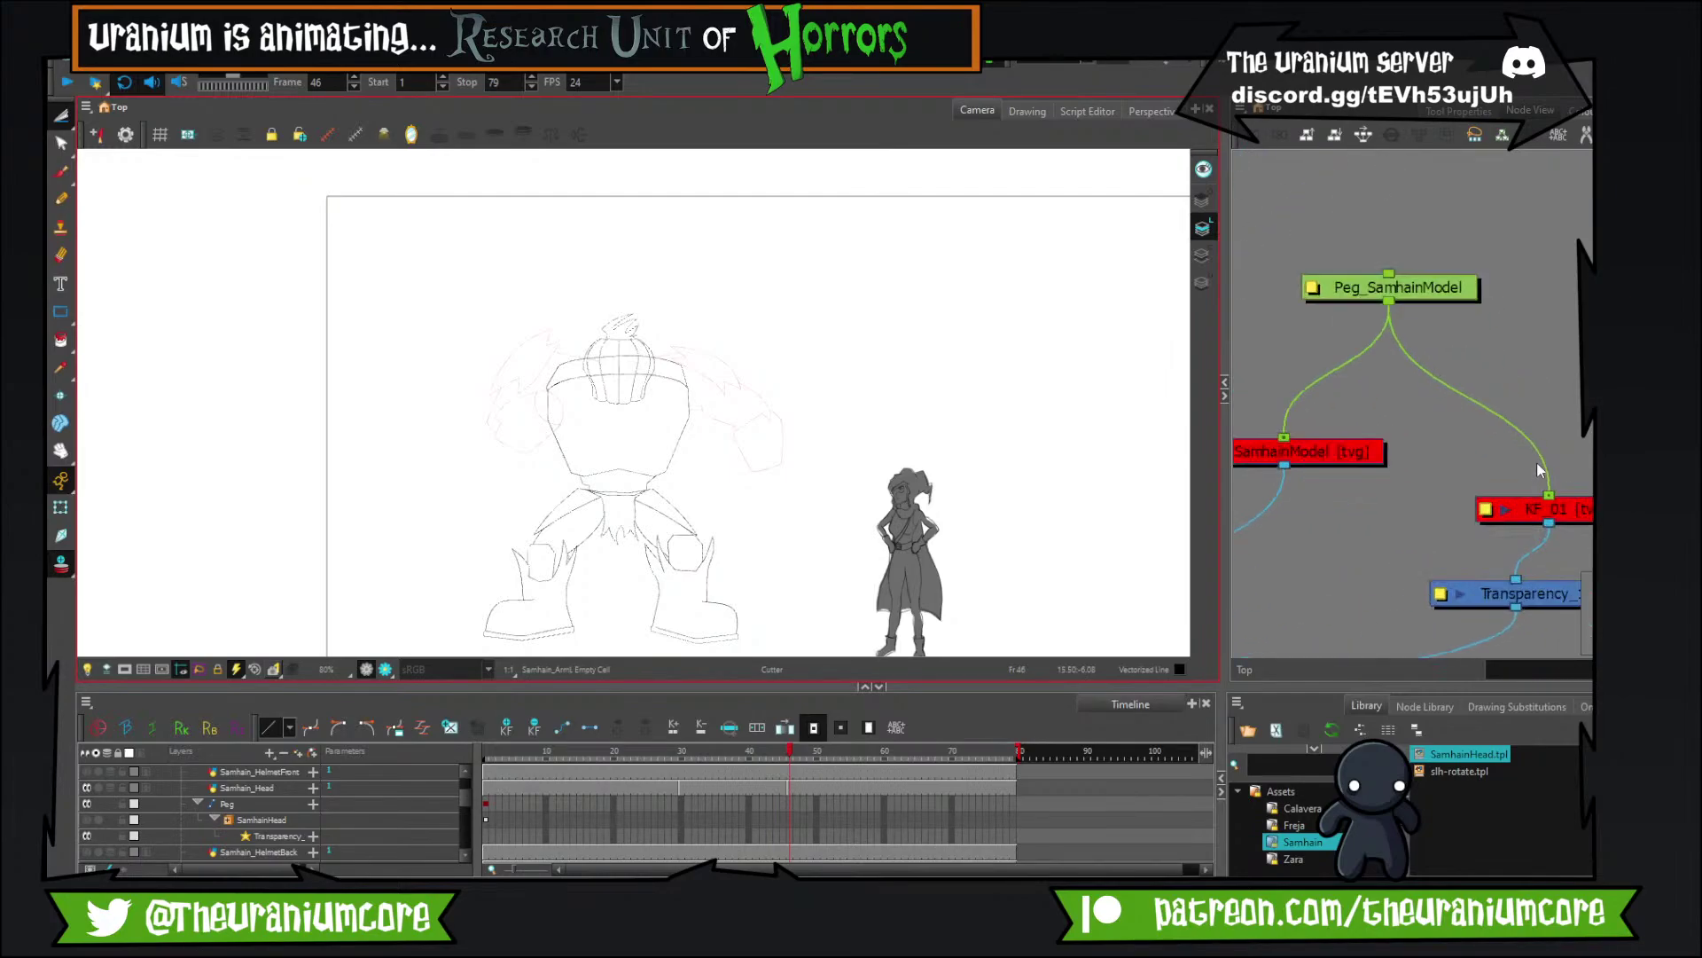
scroll(1567, 497, "down", 5)
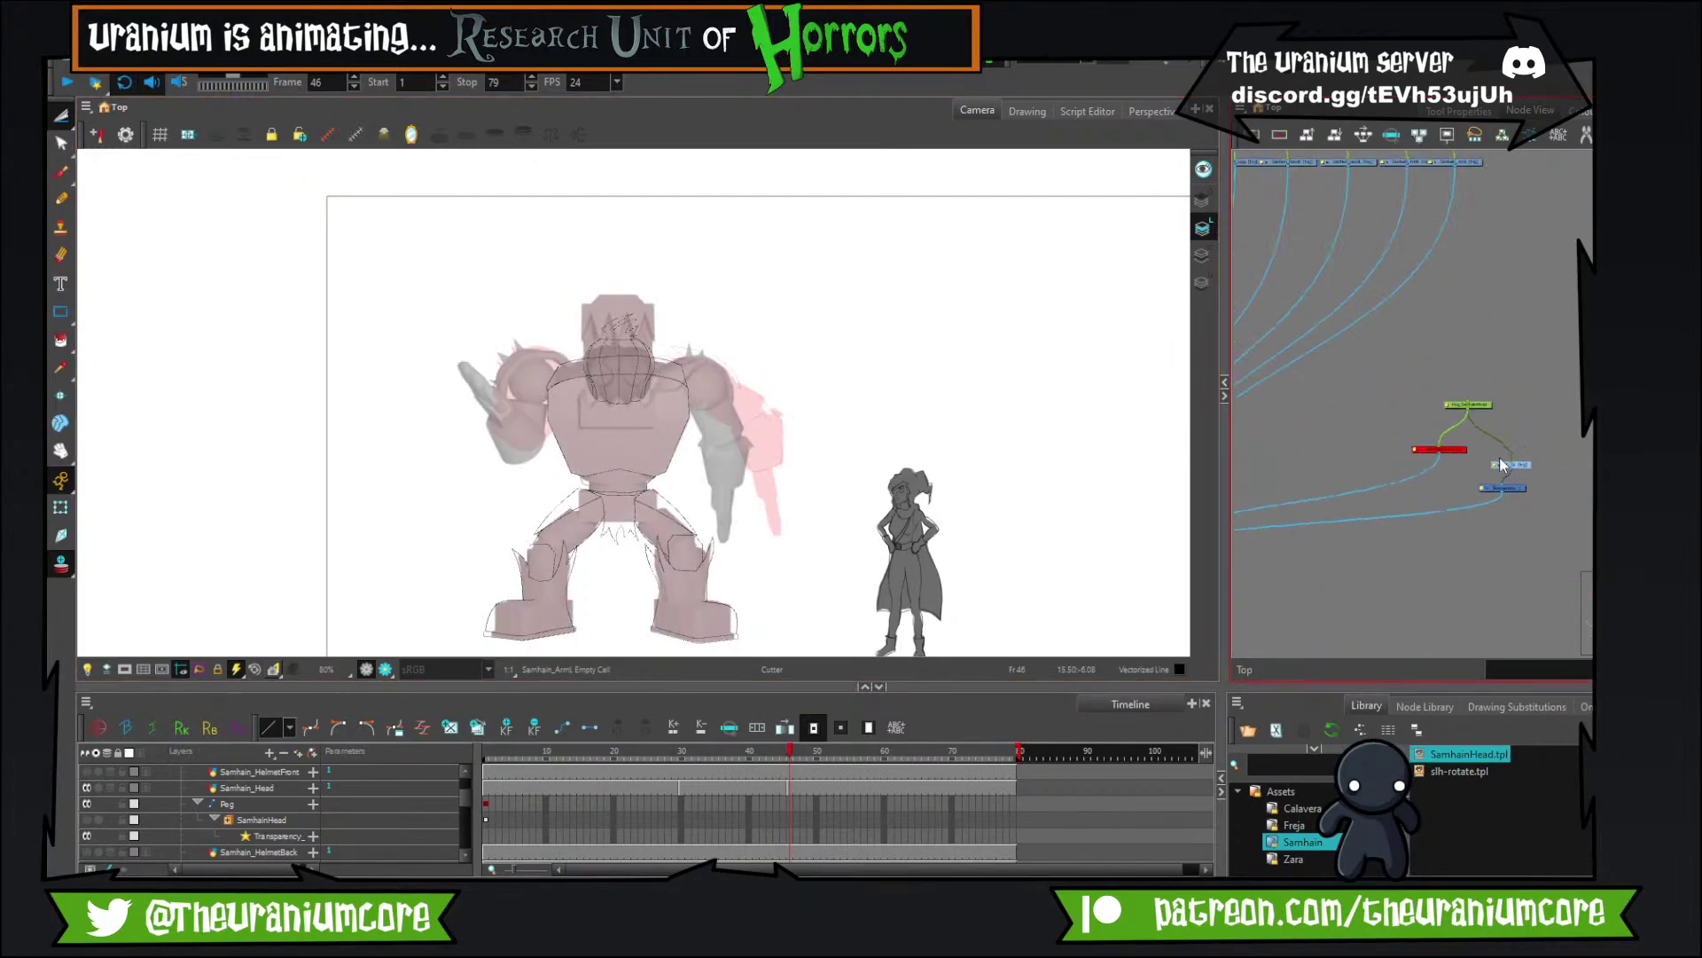
scroll(1439, 270, "up", 5)
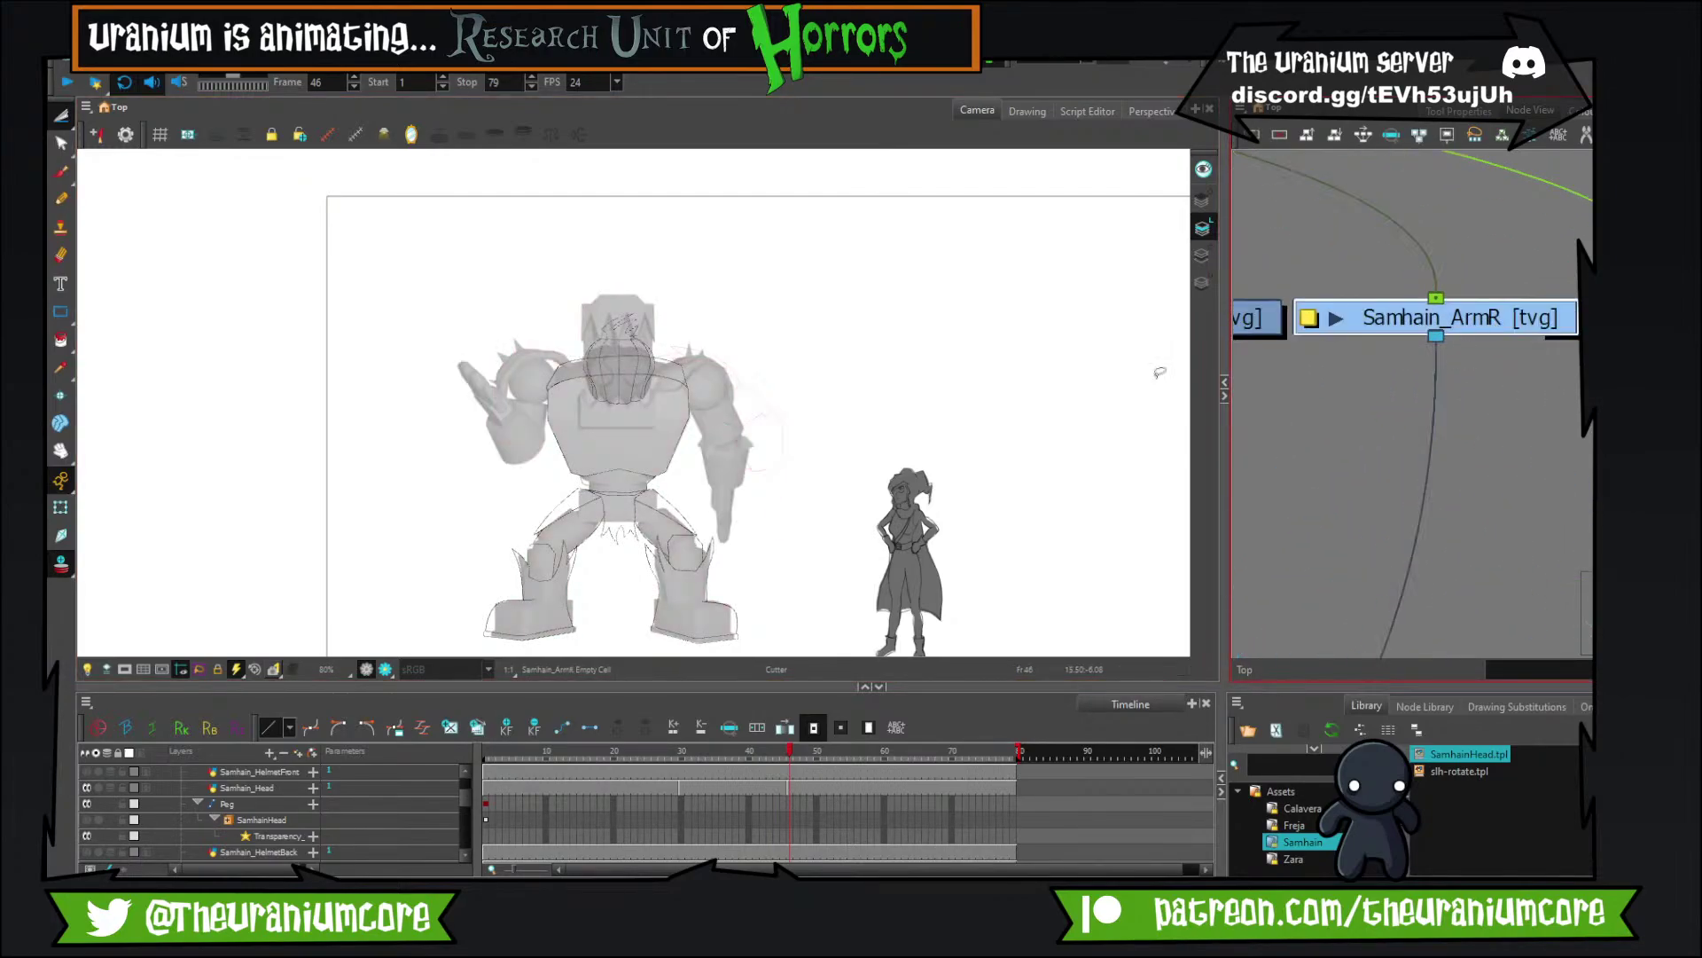
Ink the right shoulder pad's upper contour and the jagged spikes at its neck-side end on frame 46.
scroll(718, 386, "up", 3)
scroll(719, 385, "up", 3)
left_click_drag(727, 382, 542, 561)
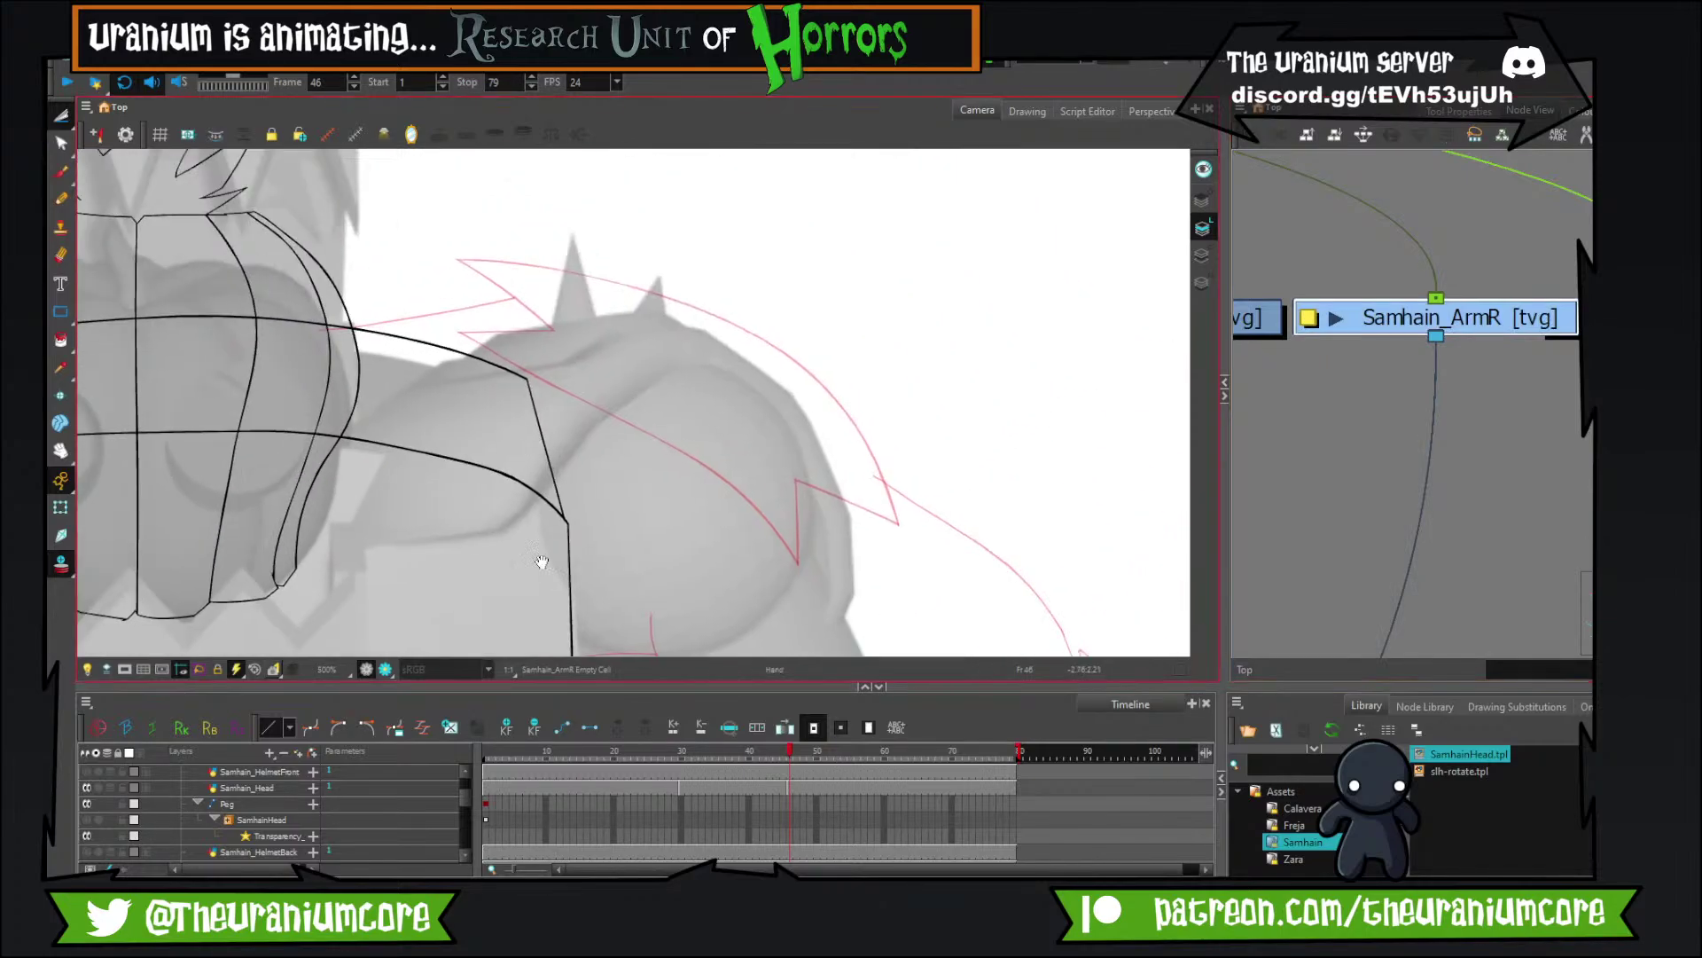
left_click(62, 172)
mouse_move(513, 284)
left_mouse_down()
mouse_move(391, 296)
mouse_move(374, 227)
mouse_move(743, 498)
left_mouse_up()
left_click_drag(561, 311, 623, 272)
mouse_move(434, 193)
left_mouse_down()
mouse_move(463, 285)
mouse_move(536, 388)
mouse_move(434, 323)
left_mouse_up()
left_click_drag(469, 386, 424, 272)
Ink the right shoulder pad's lower edge and jagged outer tip over the reference model, redoing the misplaced strokes.
mouse_move(406, 208)
left_mouse_down()
mouse_move(709, 562)
mouse_move(395, 217)
mouse_move(745, 558)
left_mouse_up()
key("ctrl+z")
mouse_move(726, 493)
left_mouse_down()
mouse_move(727, 416)
mouse_move(817, 539)
left_mouse_up()
key("ctrl+z")
left_click_drag(714, 441, 834, 566)
left_click_drag(773, 344, 797, 602)
key("ctrl+z")
Trim the overshooting stroke ends at the right shoulder pad's outer tip and neck-side spikes.
key("alt+t")
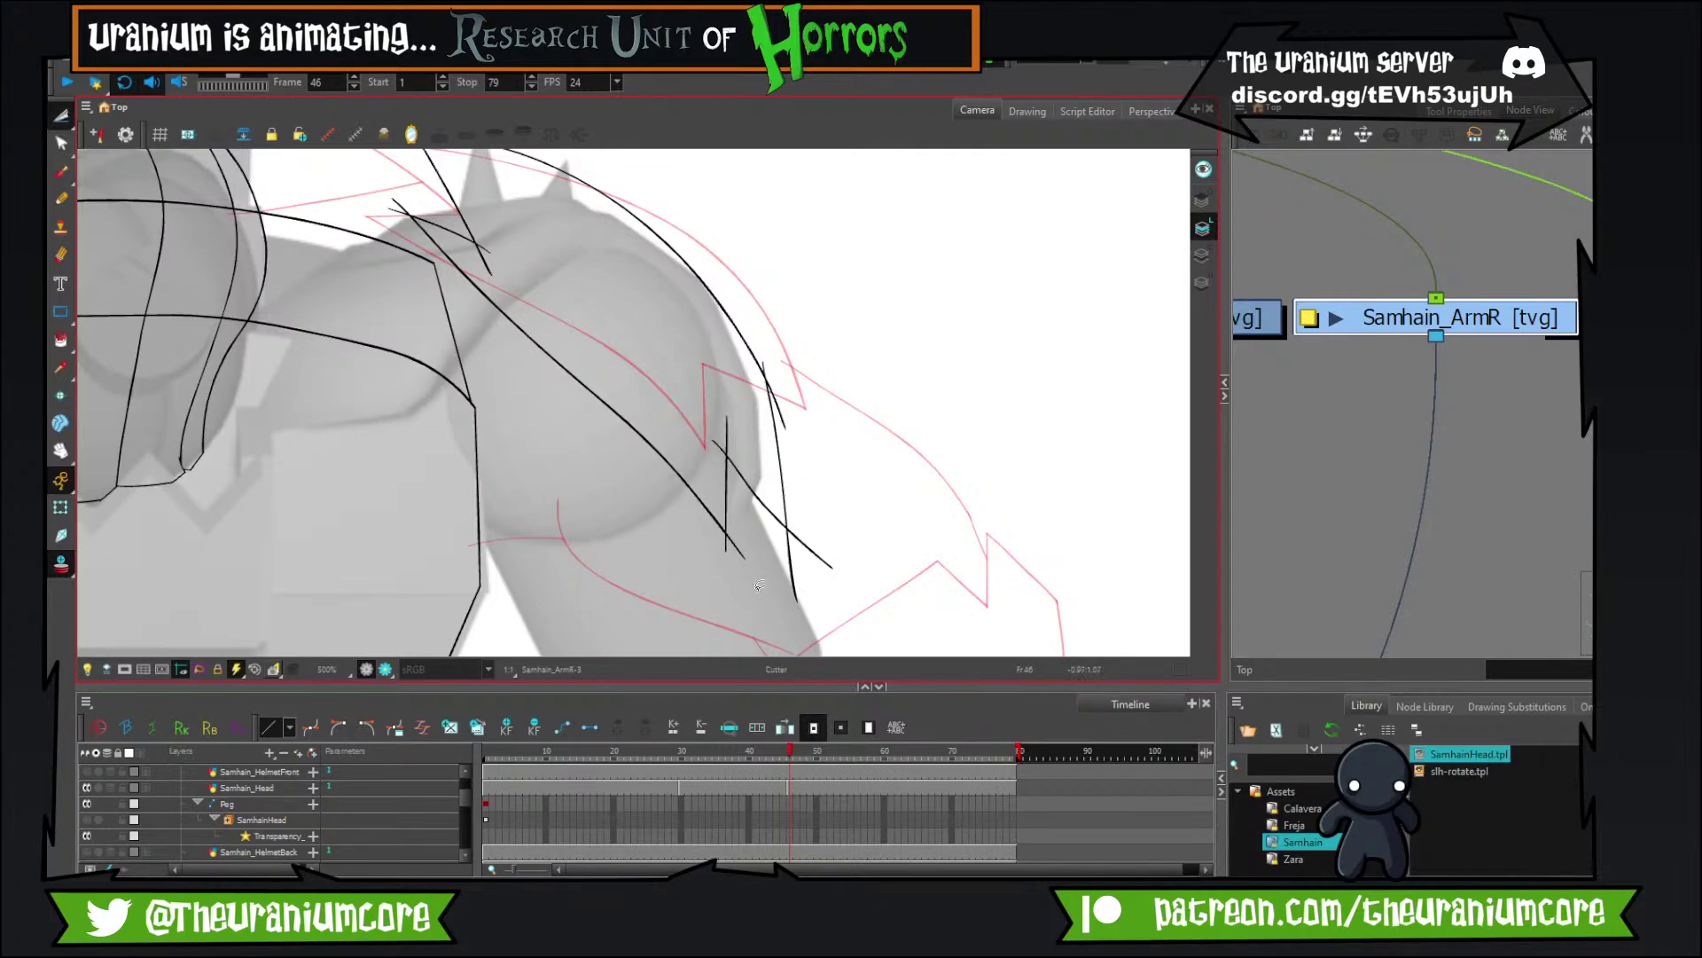
left_click_drag(826, 541, 787, 579)
left_click_drag(705, 445, 738, 408)
left_click_drag(678, 336, 729, 491)
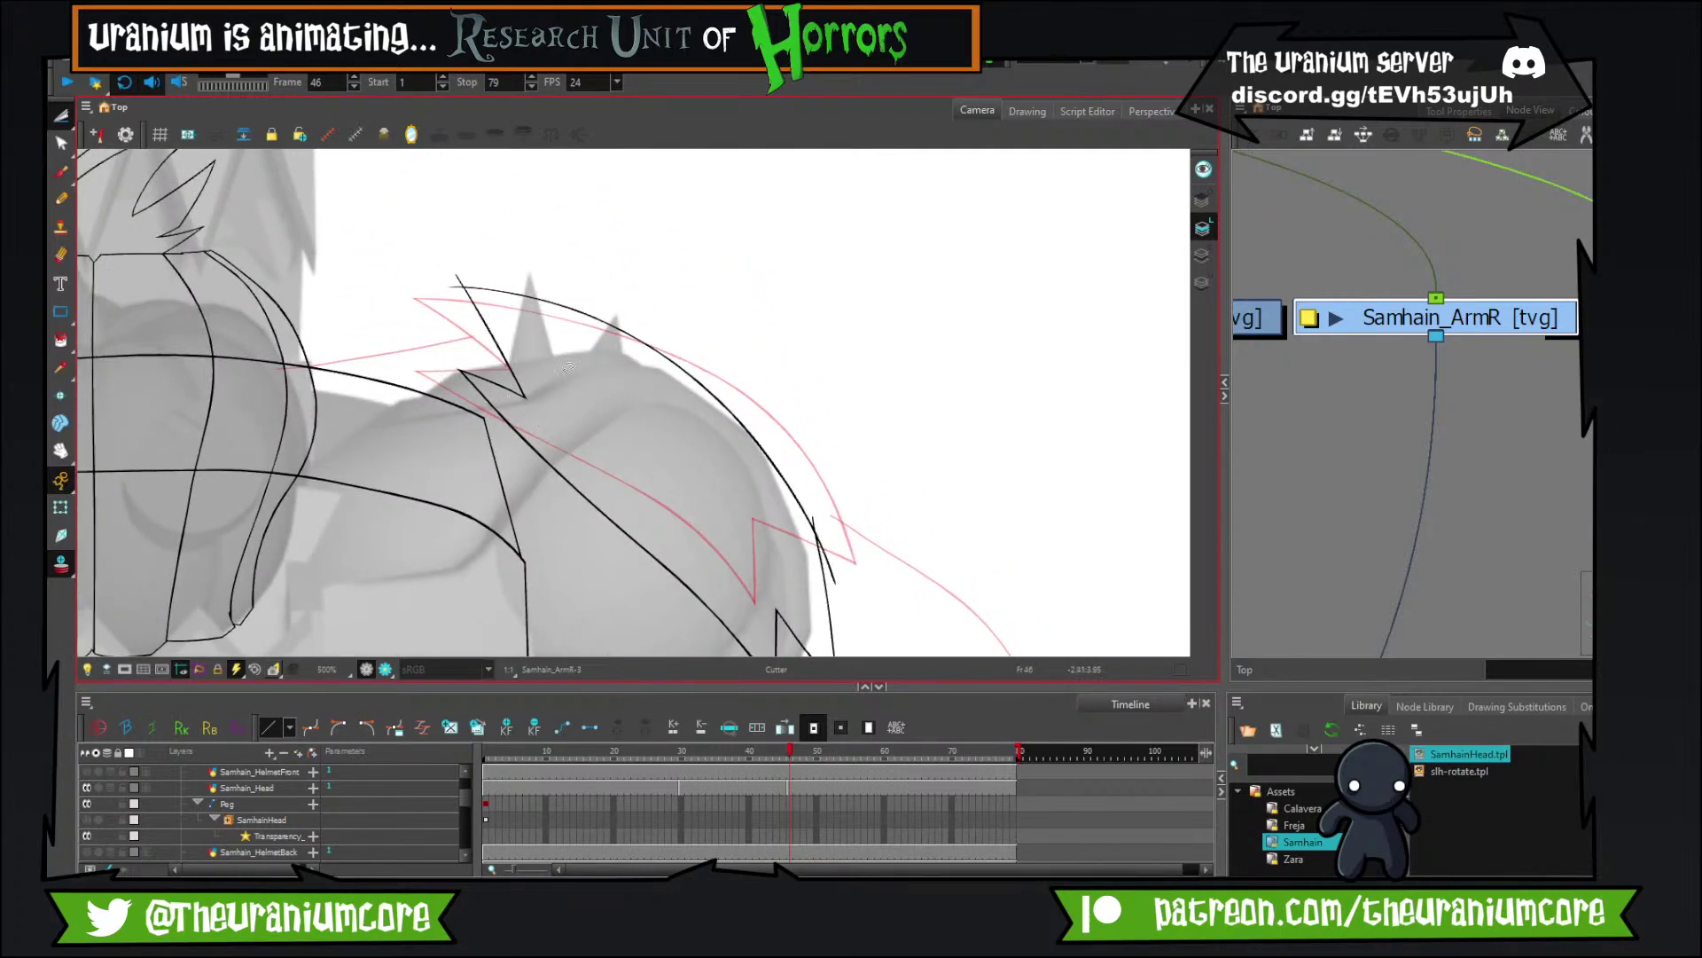
left_click_drag(568, 367, 592, 455)
left_click_drag(495, 345, 477, 390)
Trim the overshooting end of the right shoulder pad's upper contour where it meets the jagged outer tip.
mouse_move(604, 475)
left_mouse_down()
mouse_move(780, 411)
mouse_move(1019, 426)
left_mouse_up()
left_click_drag(285, 407, 650, 418)
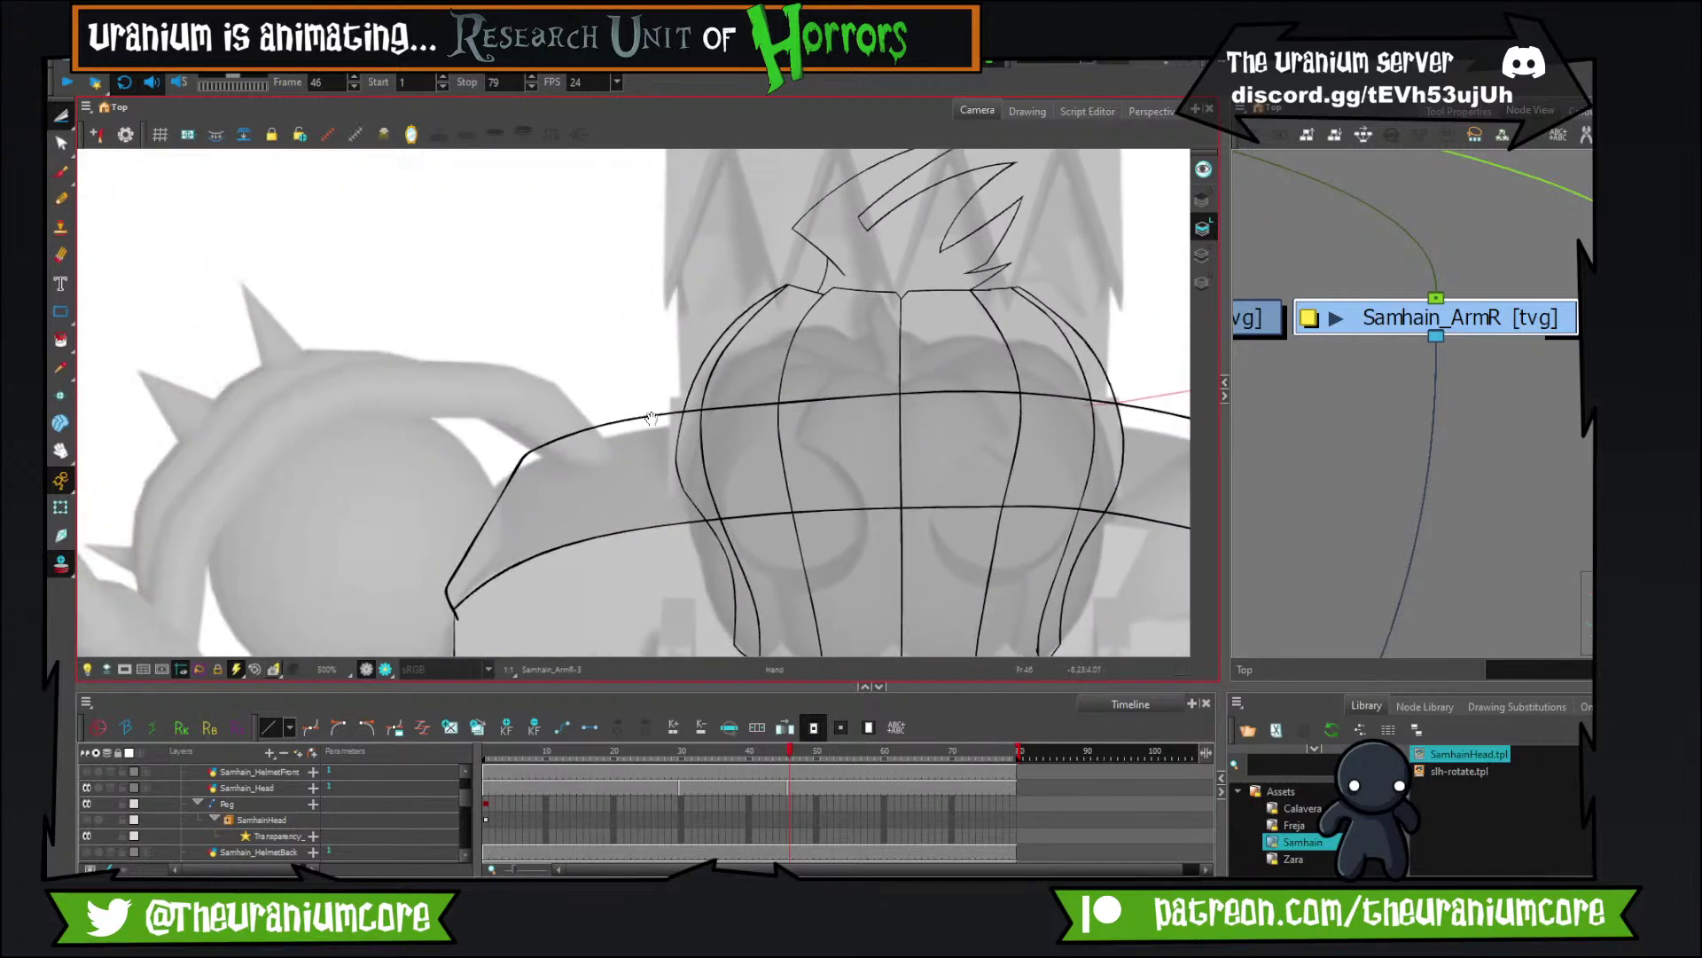
scroll(650, 418, "down", 4)
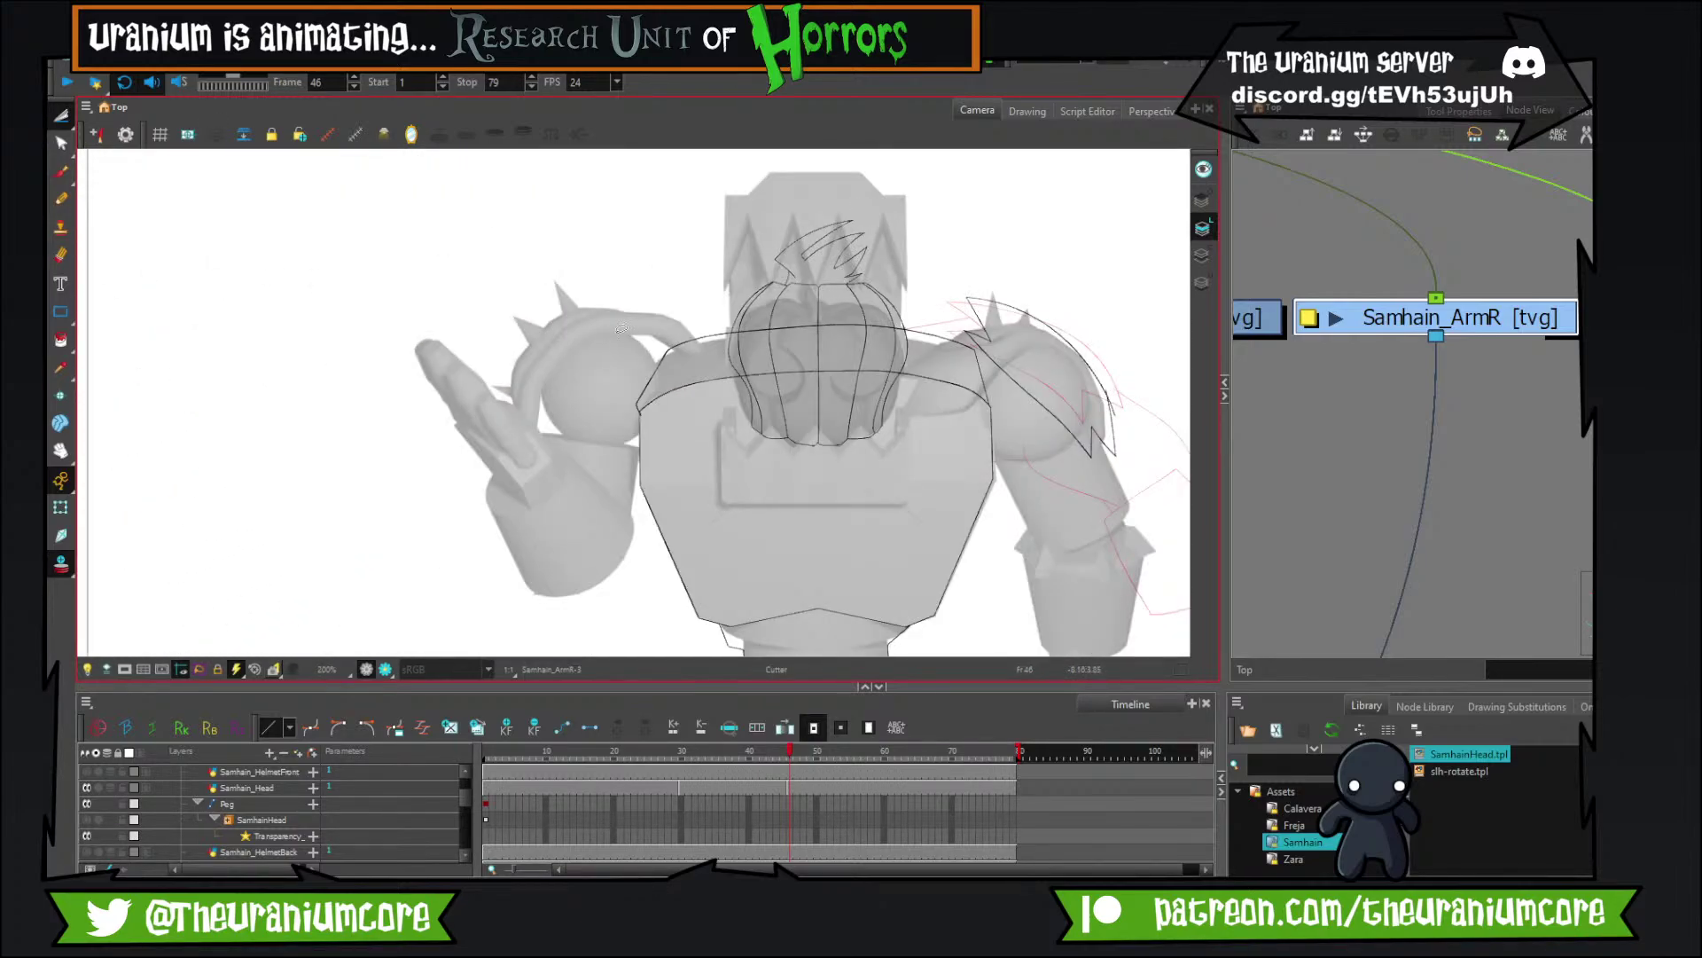
scroll(892, 306, "down", 1)
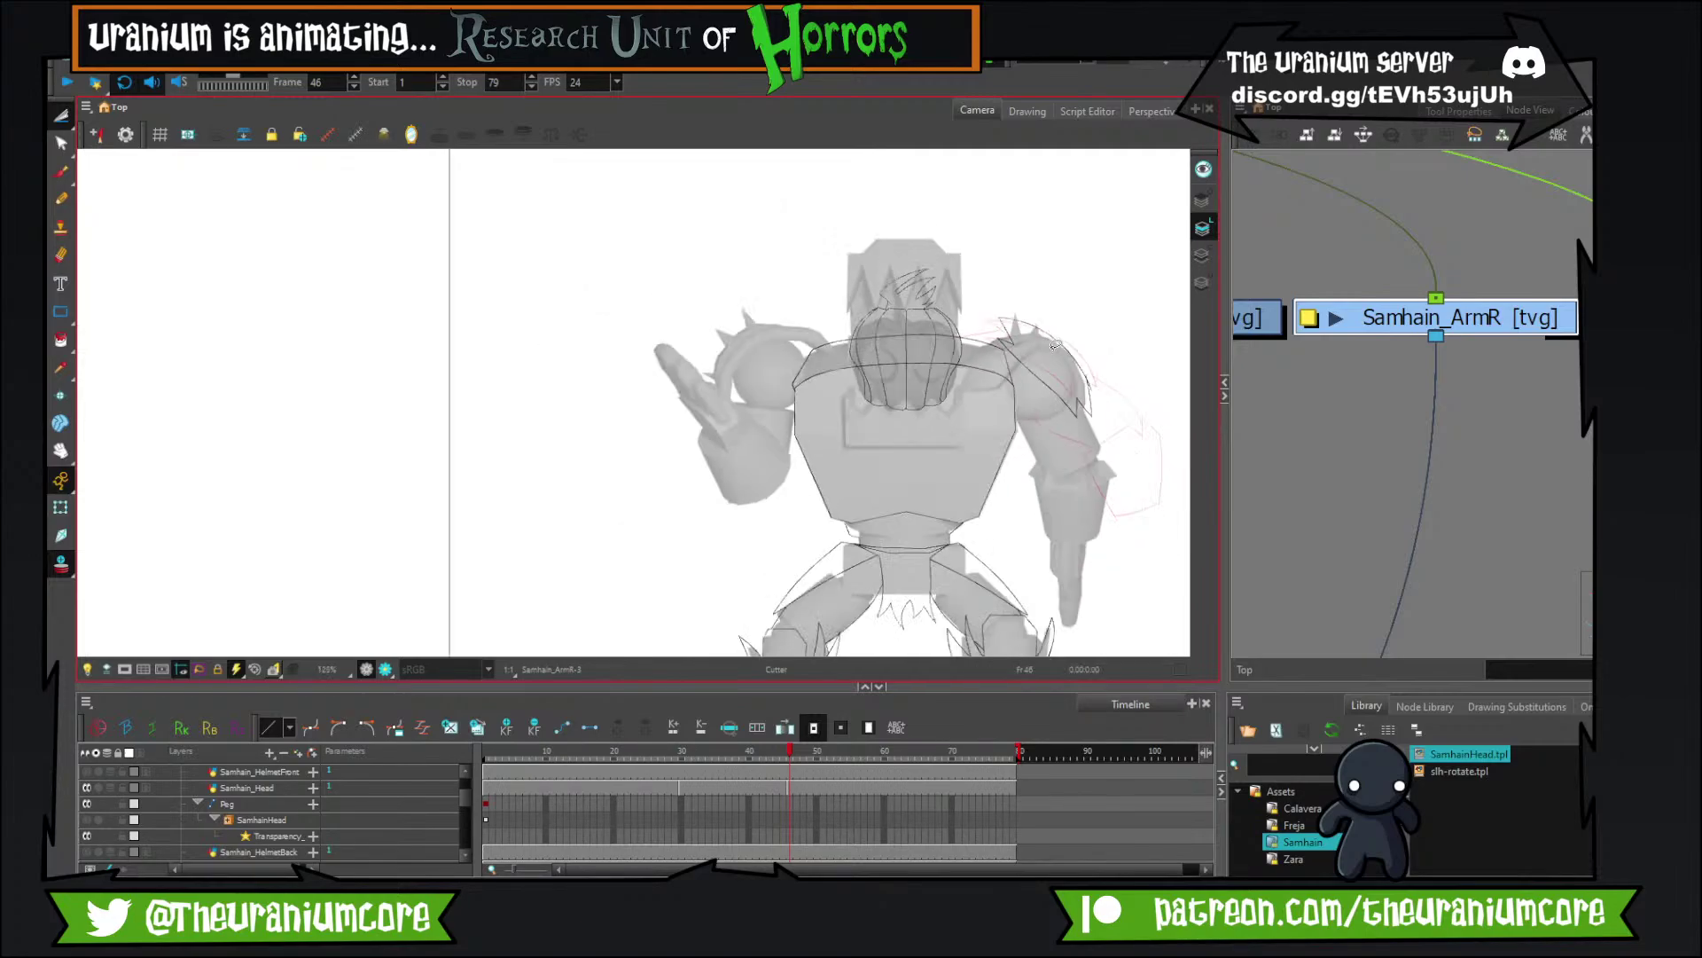
scroll(1068, 357, "up", 2)
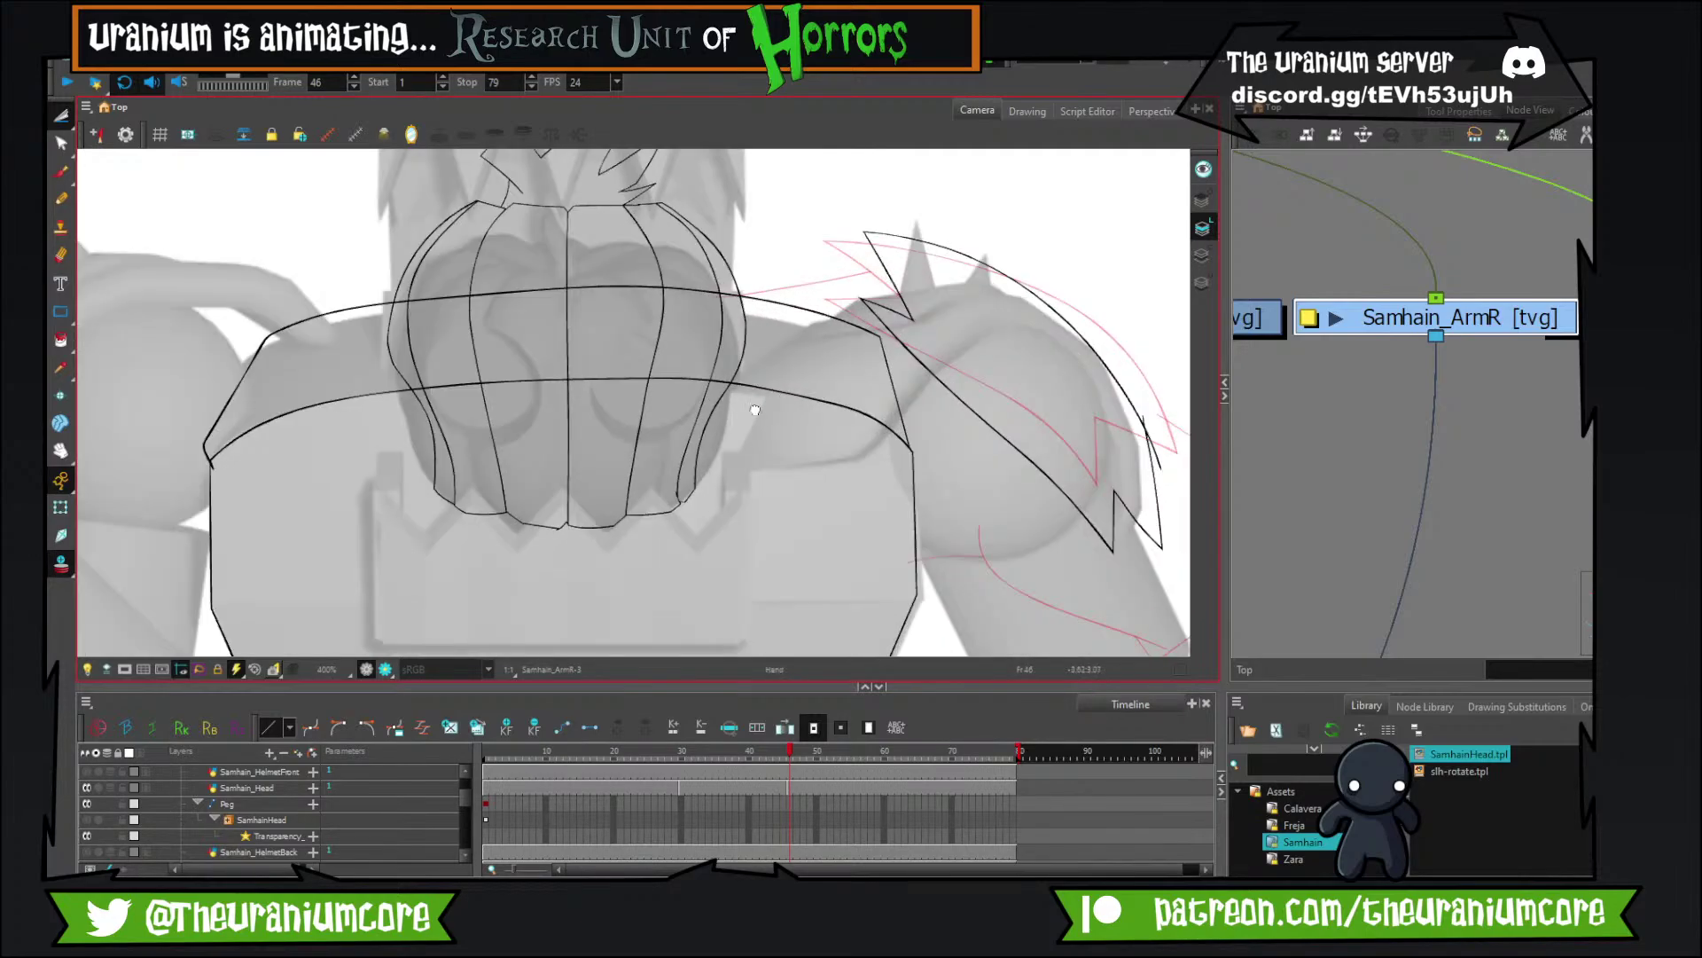
left_click_drag(755, 409, 628, 442)
left_click_drag(688, 266, 723, 286)
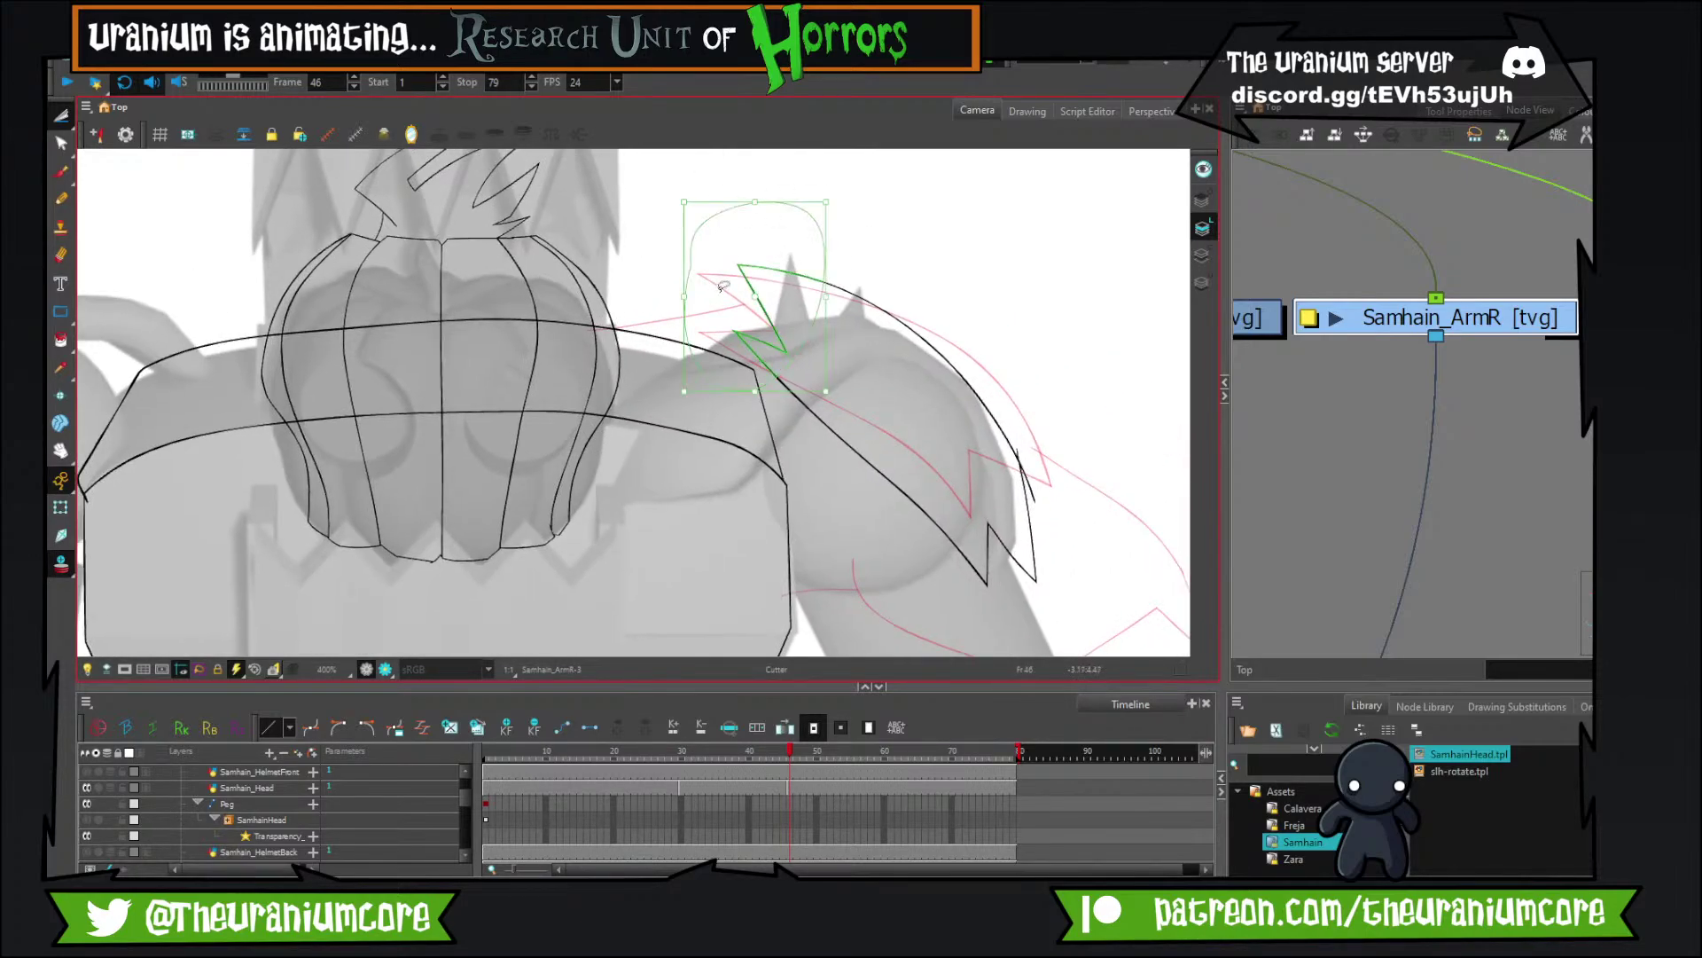
left_click(1046, 268)
left_click_drag(1046, 268, 943, 164)
left_click_drag(1075, 391, 982, 425)
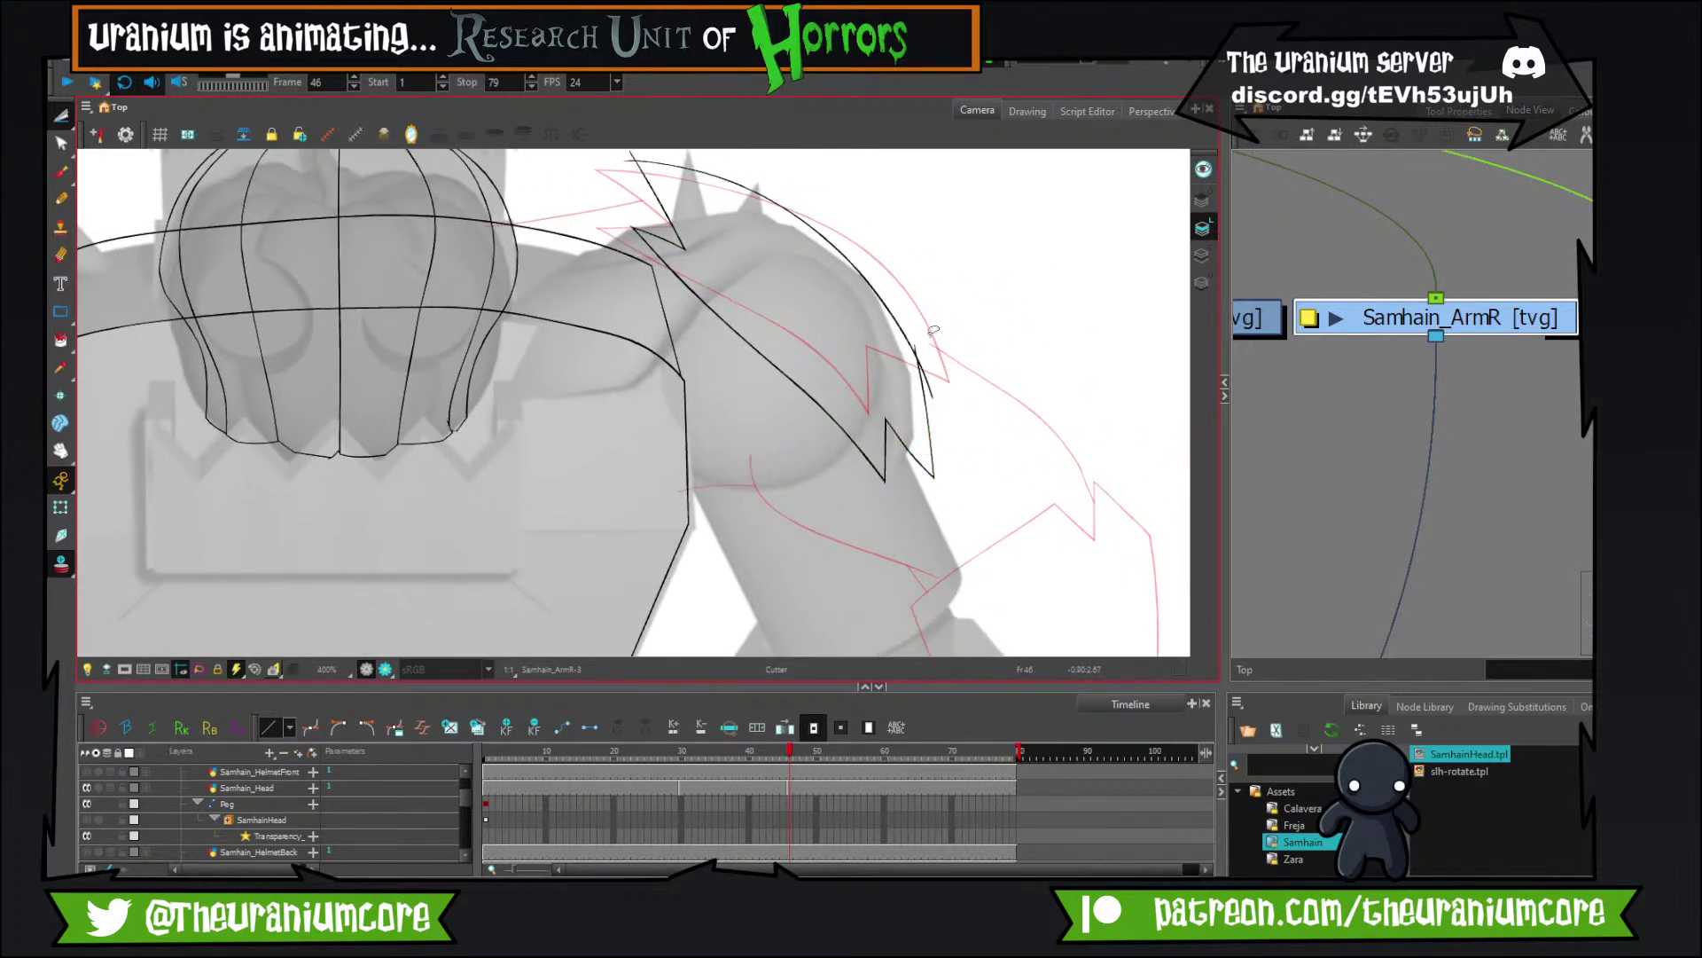
scroll(933, 330, "up", 3)
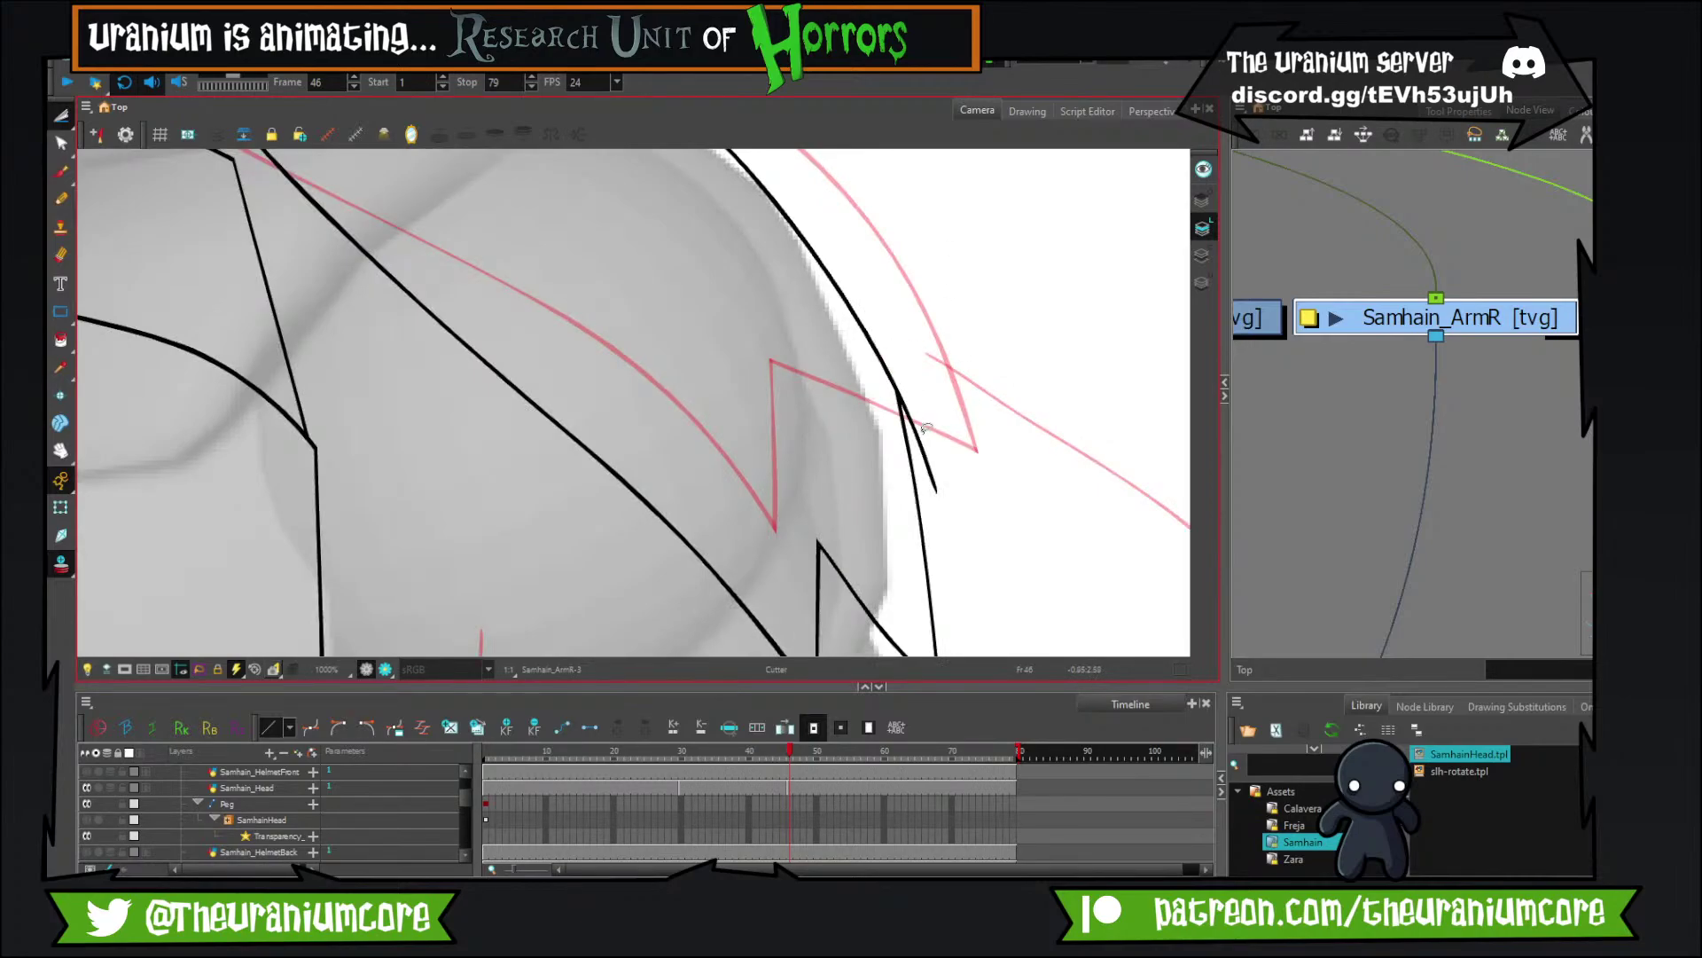
left_click_drag(925, 428, 915, 450)
scroll(923, 358, "down", 3)
left_click_drag(924, 359, 1103, 374)
scroll(382, 423, "up", 2)
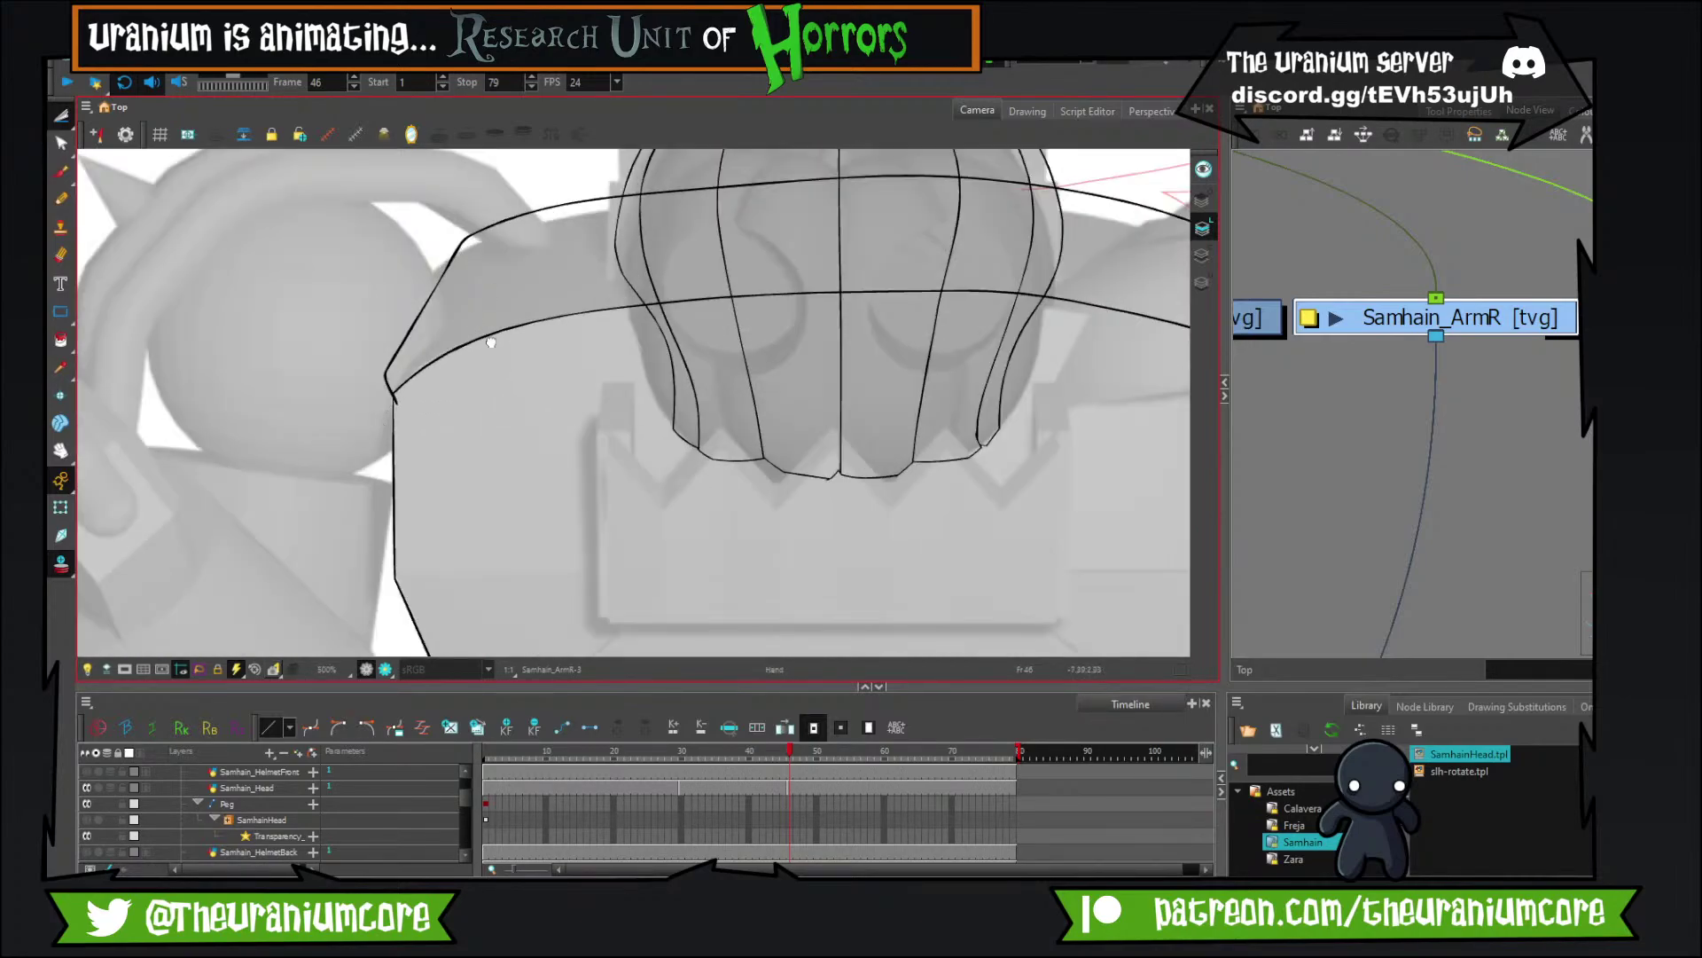
left_click_drag(490, 342, 826, 446)
left_click(61, 172)
left_click_drag(449, 442, 296, 459)
mouse_move(280, 593)
left_mouse_down()
mouse_move(803, 220)
mouse_move(848, 340)
left_mouse_up()
mouse_move(482, 358)
left_mouse_down()
mouse_move(761, 292)
mouse_move(654, 366)
mouse_move(814, 361)
left_mouse_up()
left_click_drag(554, 411, 805, 269)
left_click_drag(799, 177, 477, 518)
key("ctrl+z")
key("ctrl+z")
key("ctrl+z")
key("ctrl+z")
key("ctrl+z")
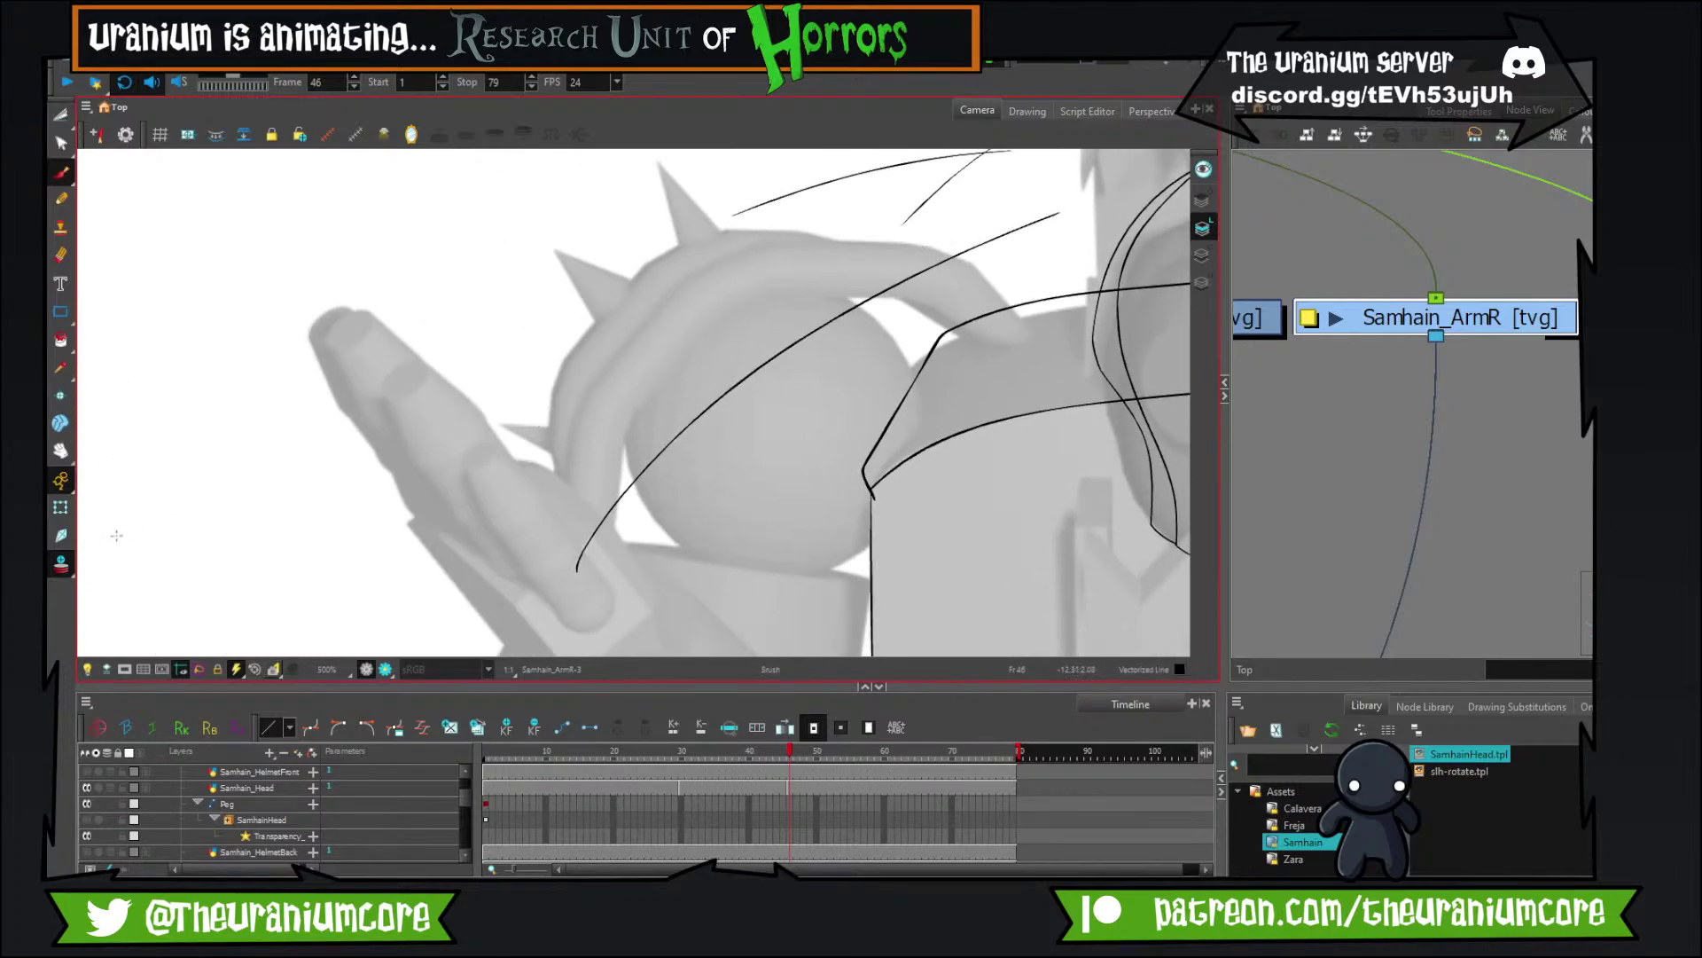
Ink the right upper arm's inner and outer contours and its curved lower end over the reference model.
scroll(695, 316, "down", 5)
left_click_drag(1152, 377, 911, 325)
scroll(911, 324, "up", 2)
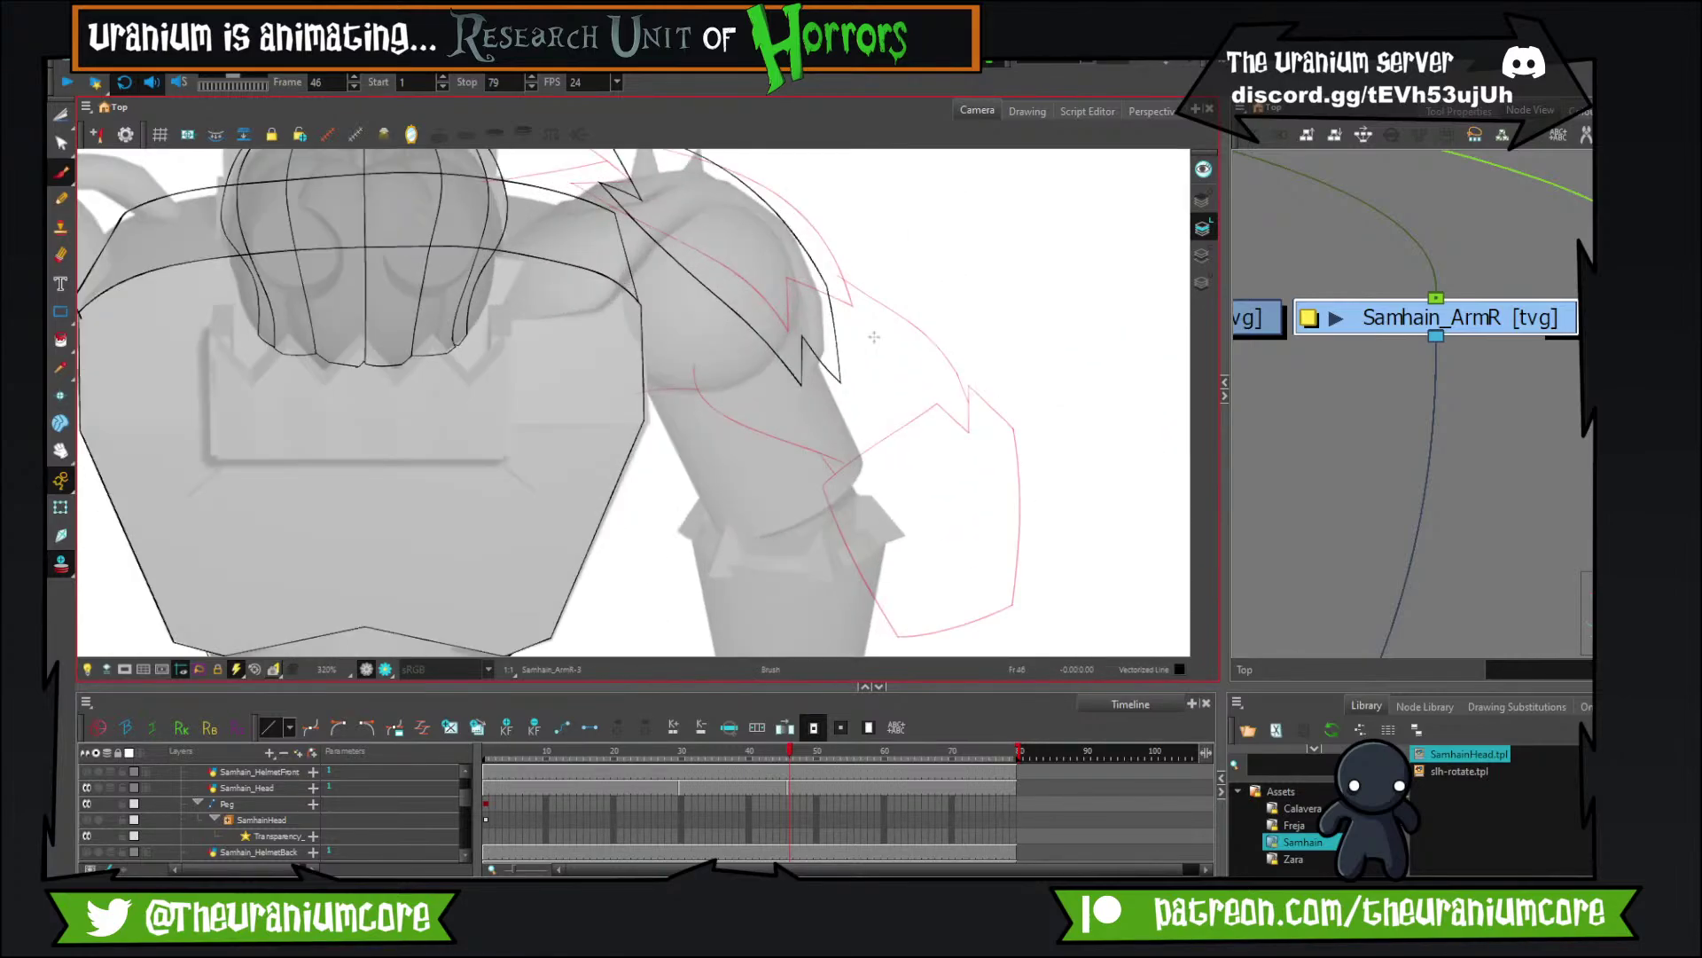
mouse_move(656, 391)
left_mouse_down()
mouse_move(629, 328)
mouse_move(706, 509)
left_mouse_up()
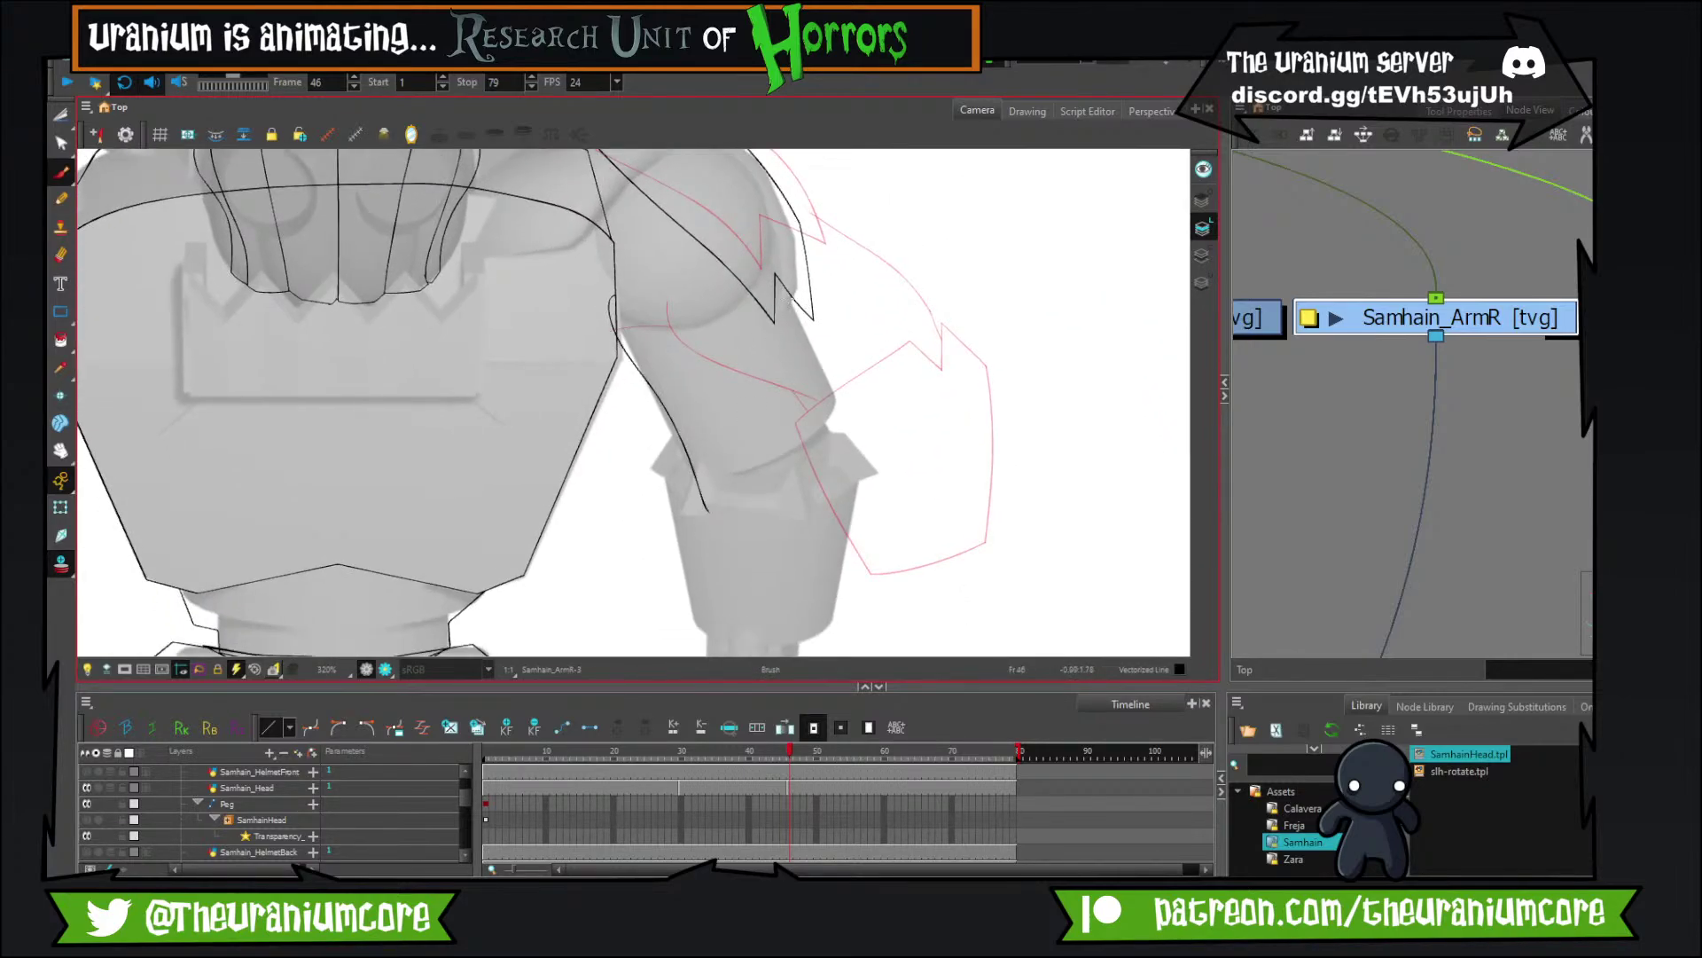
left_click_drag(787, 293, 812, 461)
scroll(797, 348, "up", 4)
left_click_drag(812, 266, 812, 248)
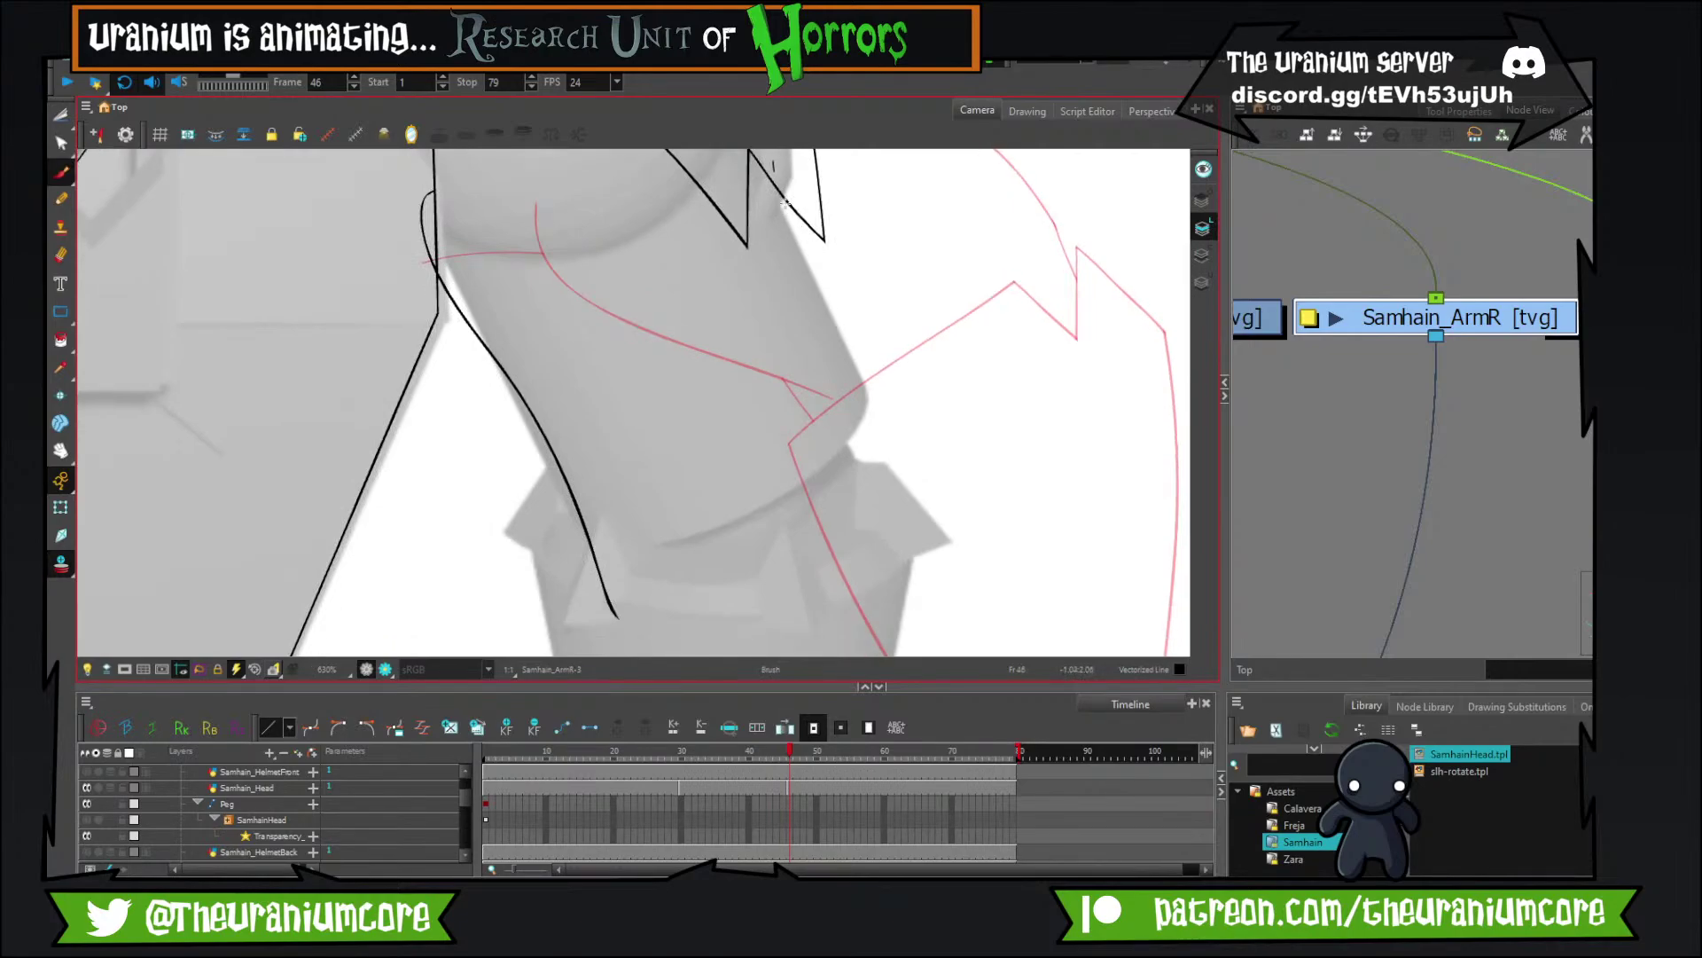
left_click_drag(773, 164, 866, 499)
key("ctrl+z")
mouse_move(774, 180)
left_mouse_down()
mouse_move(880, 498)
mouse_move(878, 357)
left_mouse_up()
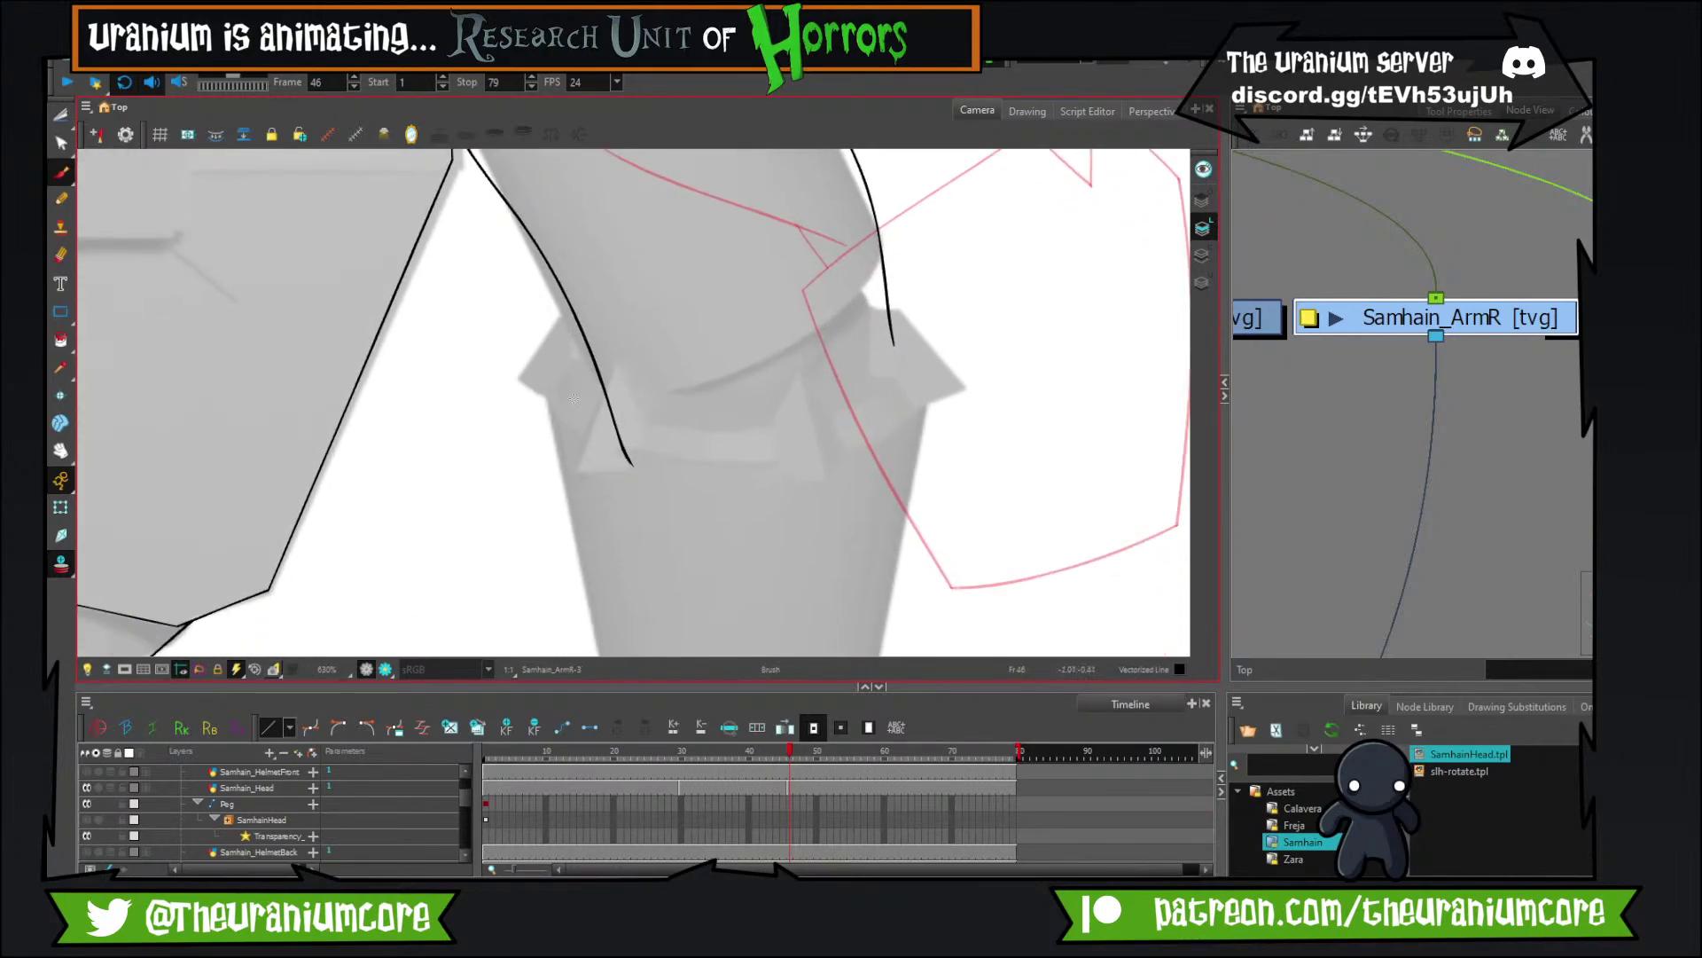
left_click_drag(571, 372, 945, 274)
Trim the overshooting stroke ends at both lower corners of the right upper arm.
left_click_drag(596, 442, 601, 356)
key("1")
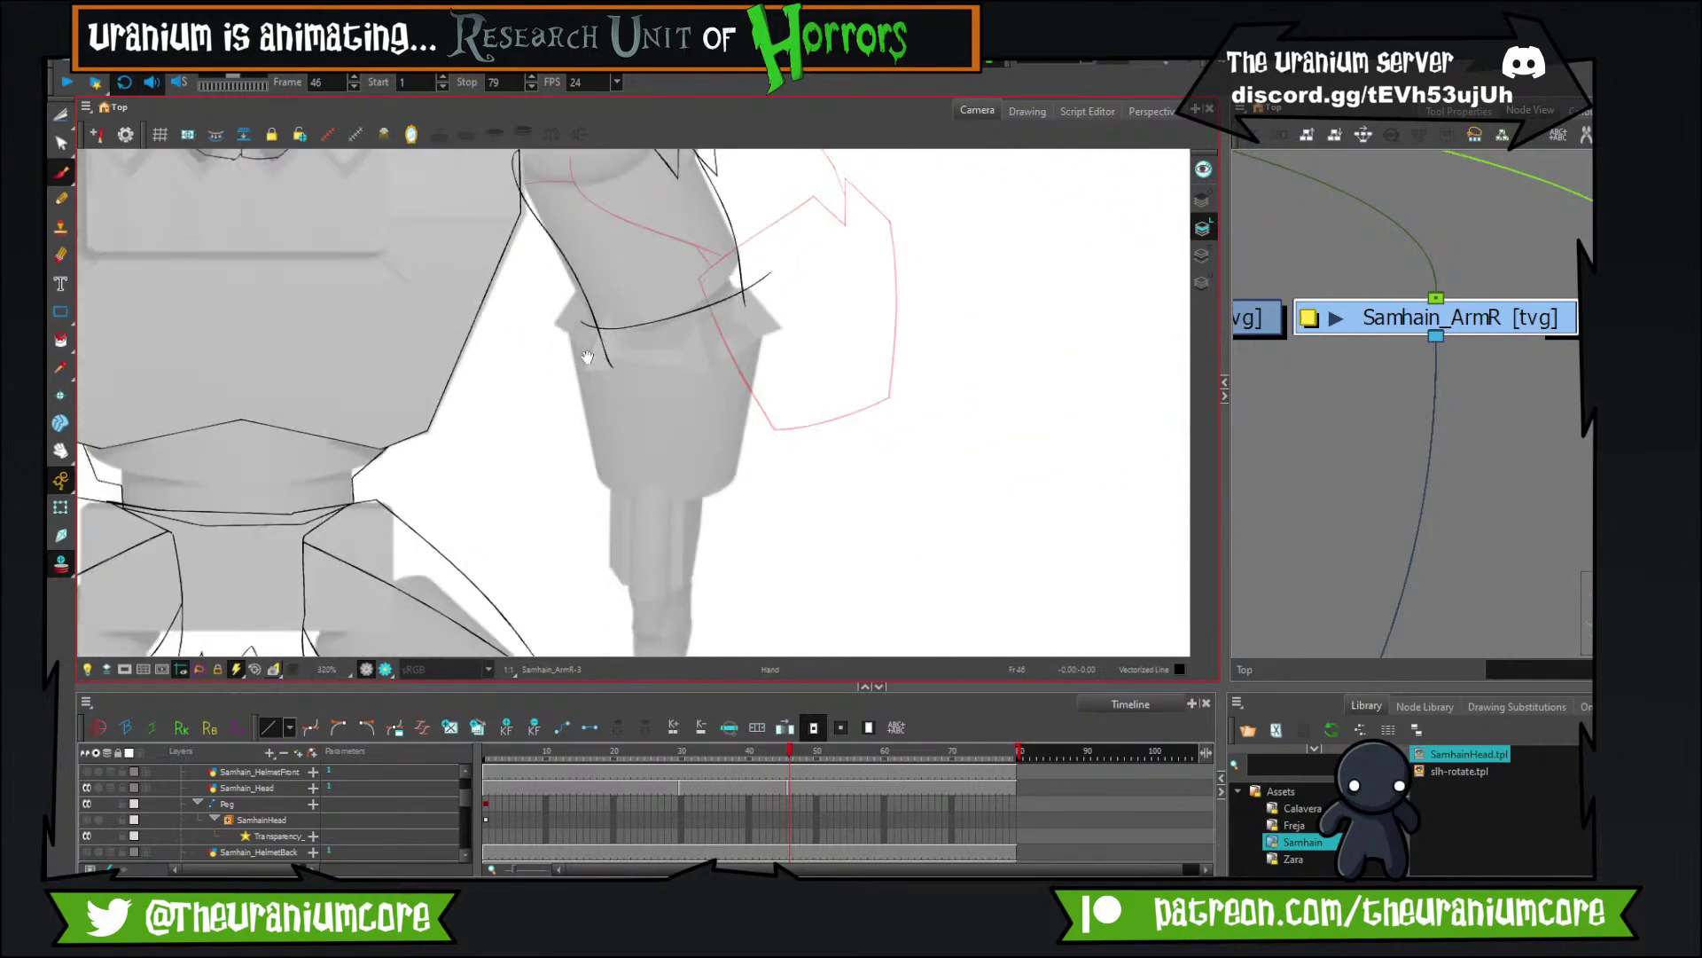
left_click_drag(635, 258, 585, 349)
left_click(60, 116)
left_click_drag(556, 428, 549, 446)
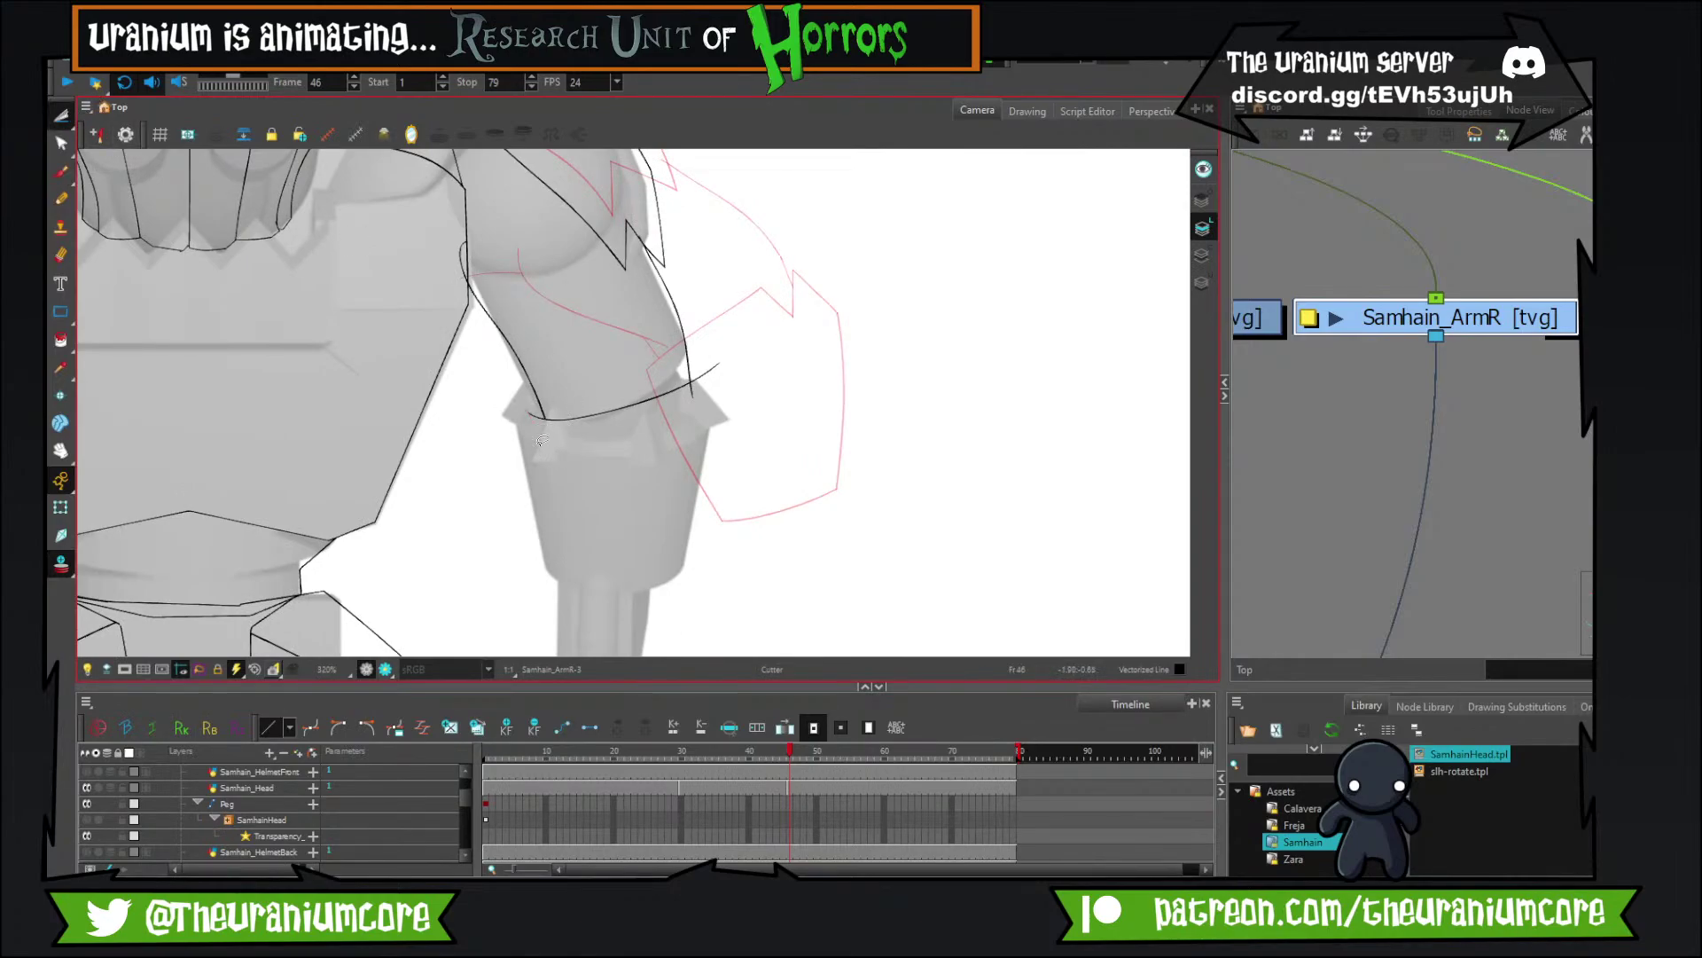
left_click_drag(707, 365, 685, 395)
mouse_move(531, 406)
left_mouse_down()
mouse_move(537, 427)
mouse_move(524, 358)
left_mouse_up()
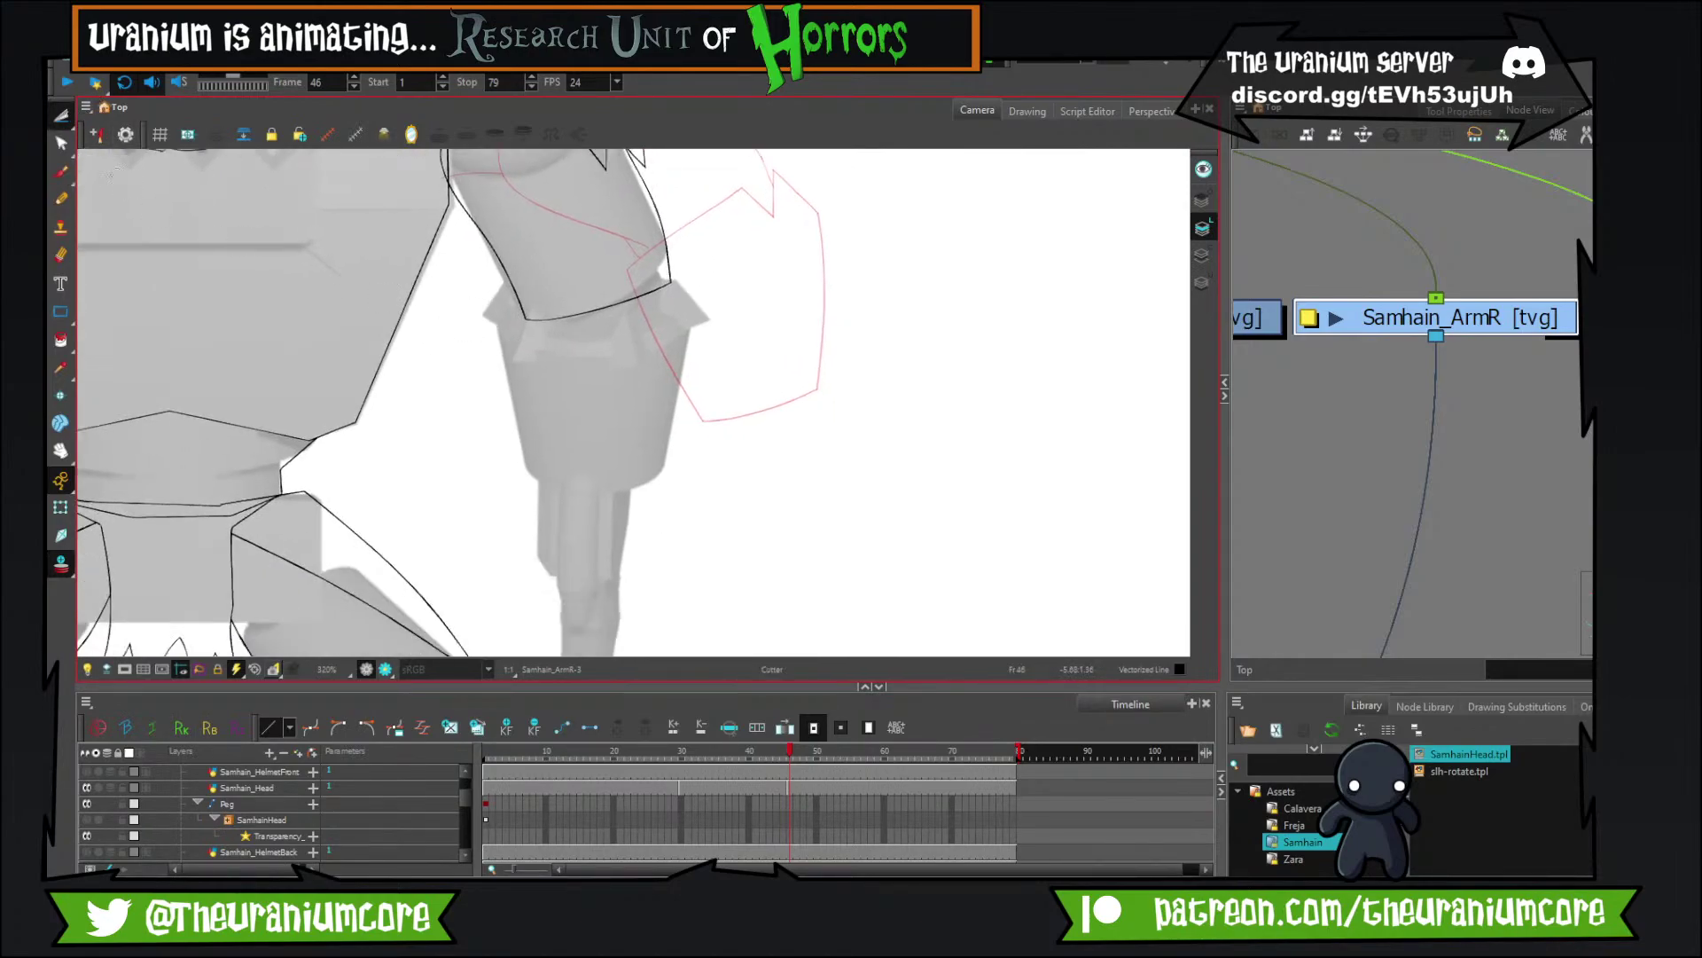
Ink the zigzag upper edge of the right forearm over the end of the upper arm.
left_click(61, 173)
left_click_drag(621, 263, 614, 316)
left_click_drag(497, 393, 592, 289)
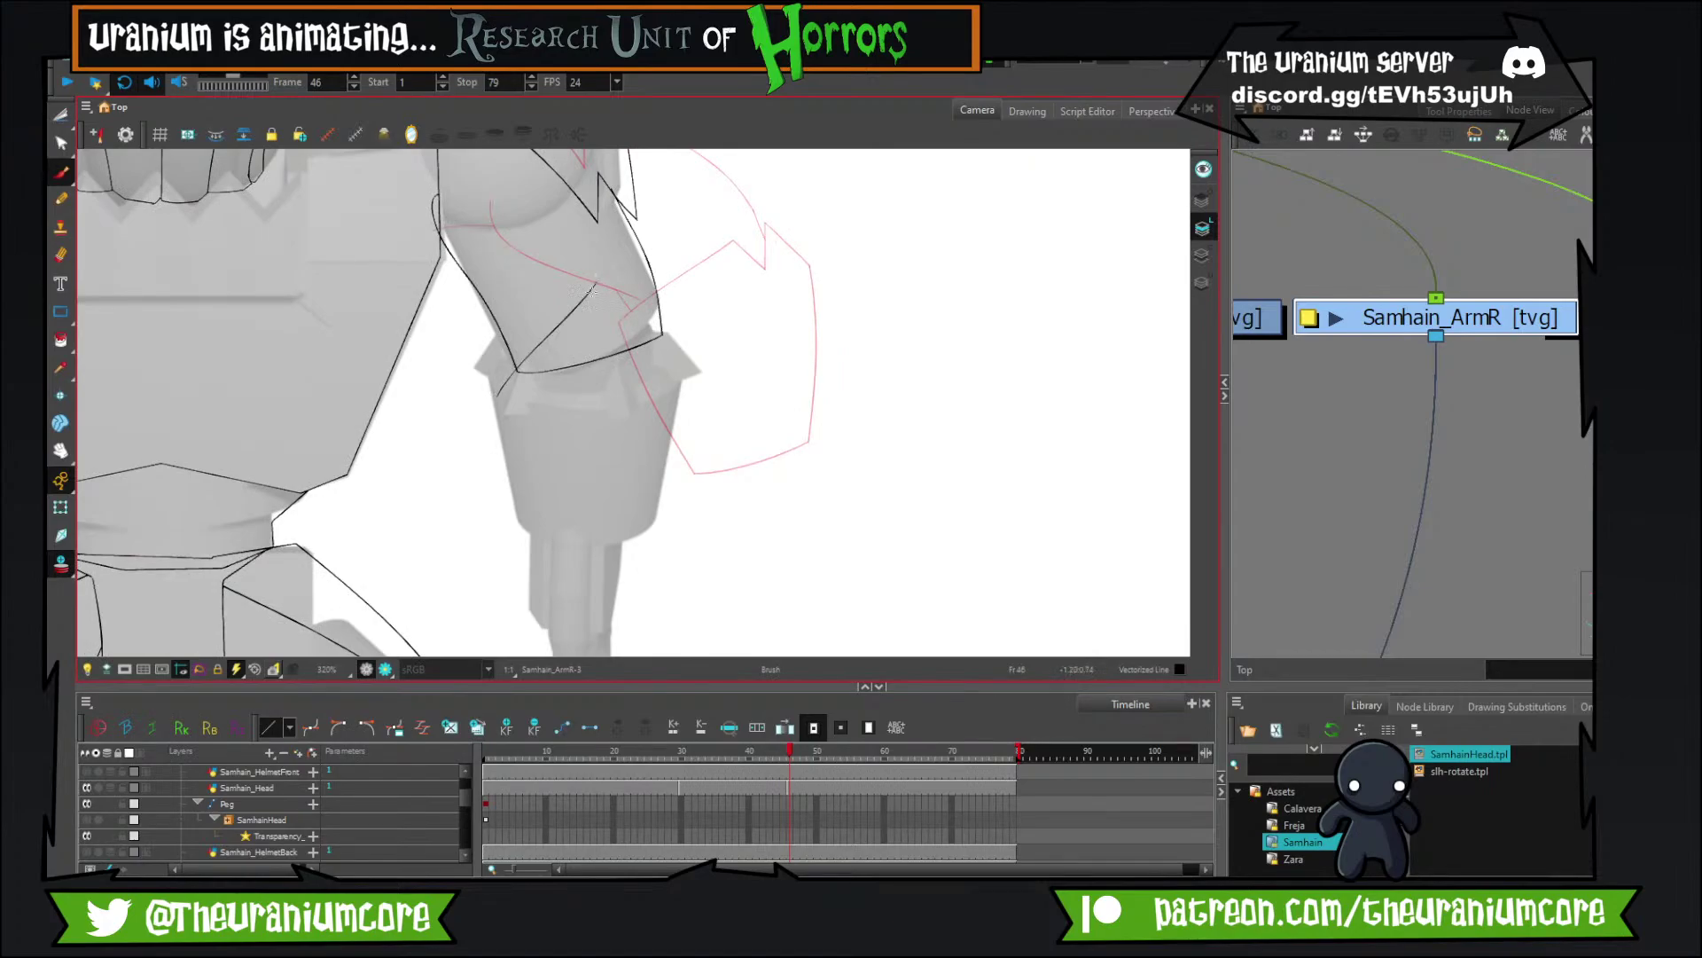
key("ctrl+z")
mouse_move(497, 393)
left_mouse_down()
mouse_move(584, 316)
mouse_move(638, 380)
left_mouse_up()
mouse_move(612, 383)
left_mouse_down()
mouse_move(670, 295)
mouse_move(628, 521)
left_mouse_up()
key("ctrl+z")
Ink the right forearm's outer and inner side contours and its curved lower edge.
left_click_drag(664, 294, 644, 537)
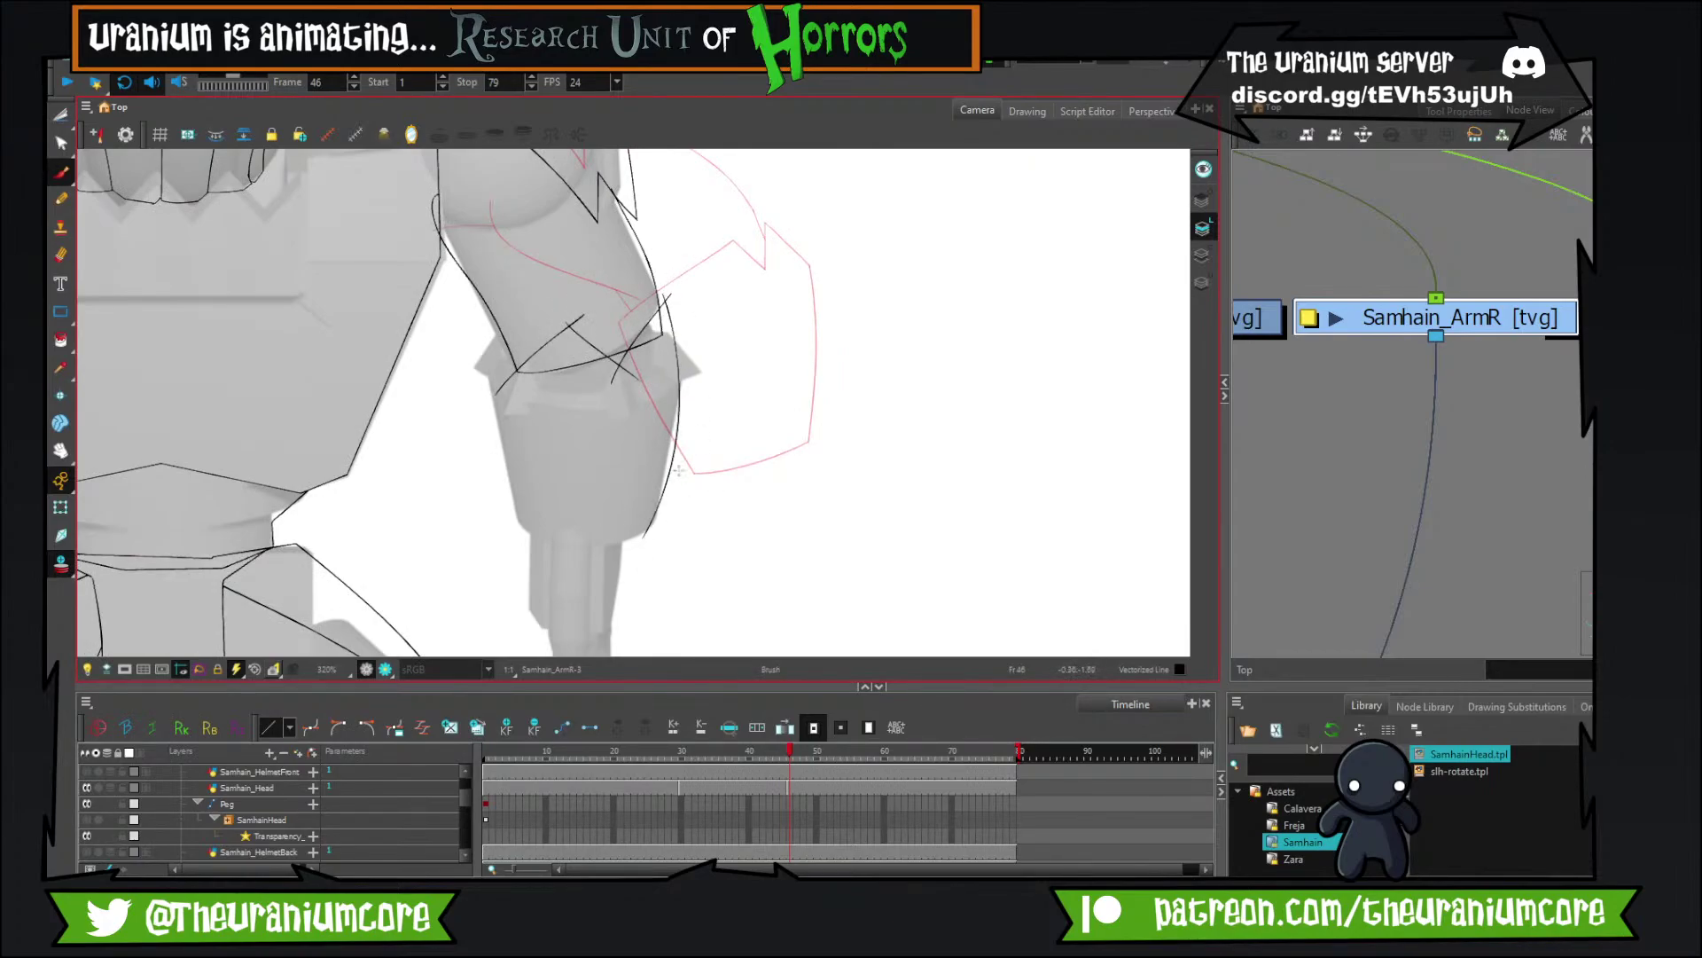
mouse_move(502, 397)
left_mouse_down()
mouse_move(521, 345)
mouse_move(578, 532)
left_mouse_up()
left_click_drag(521, 471, 718, 474)
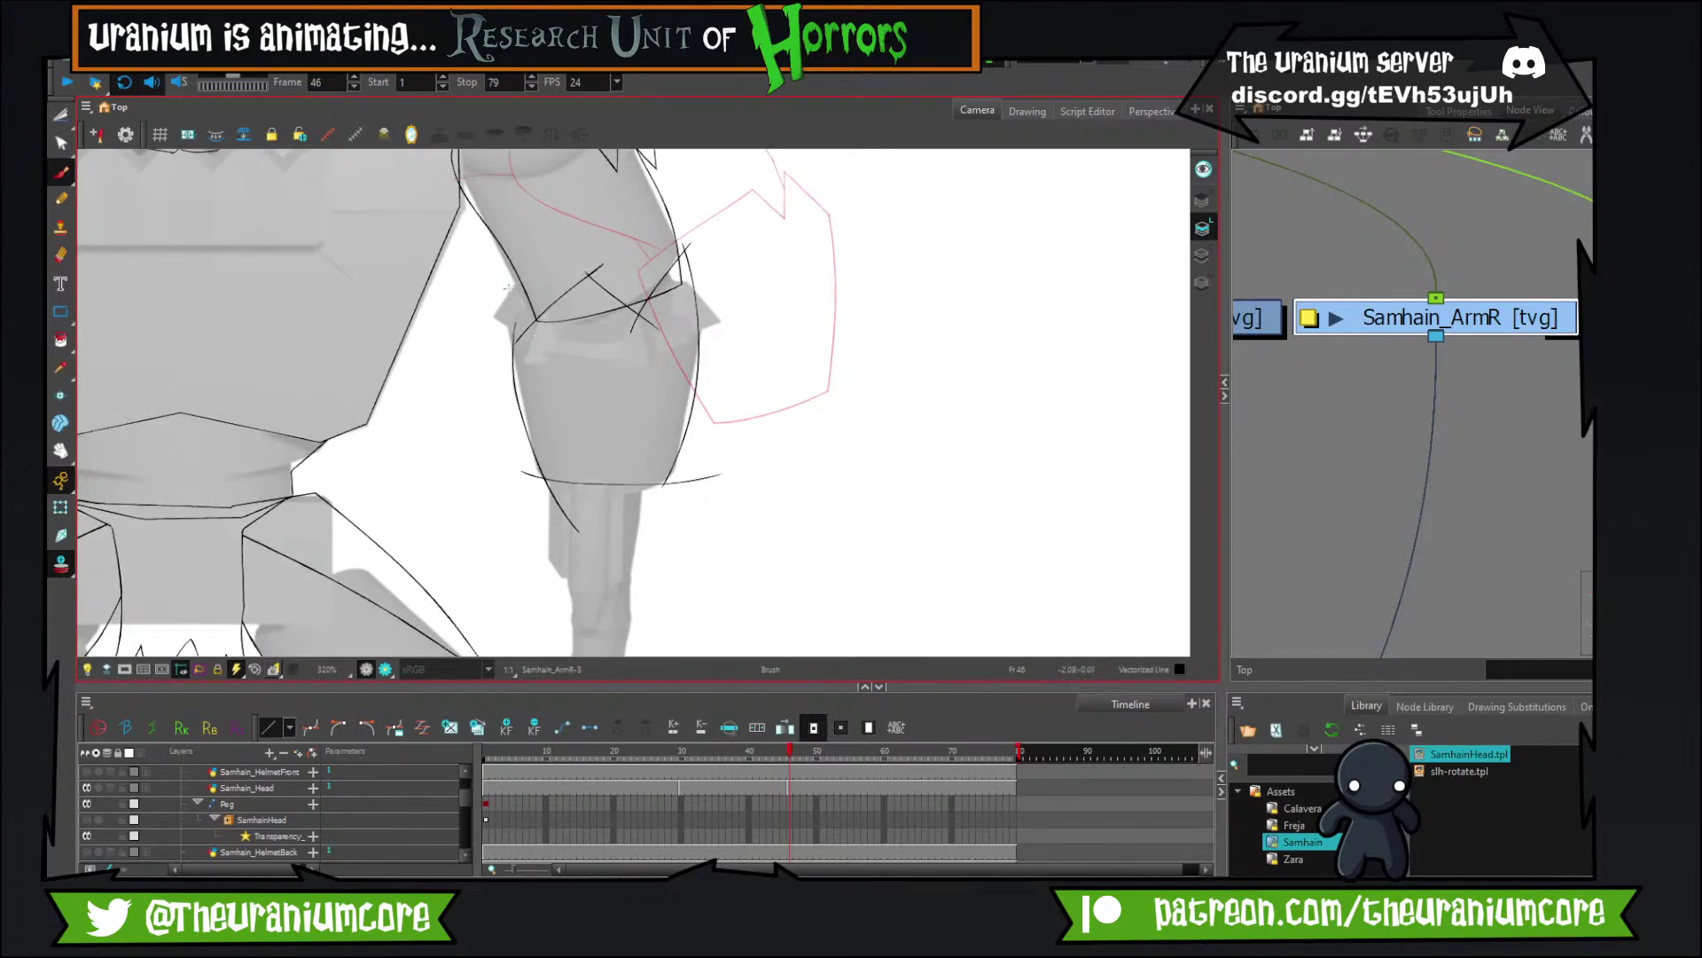
Ink a small spike at the right forearm's inner upper corner and trim its overshooting stroke ends.
scroll(544, 275, "up", 1)
scroll(544, 274, "up", 3)
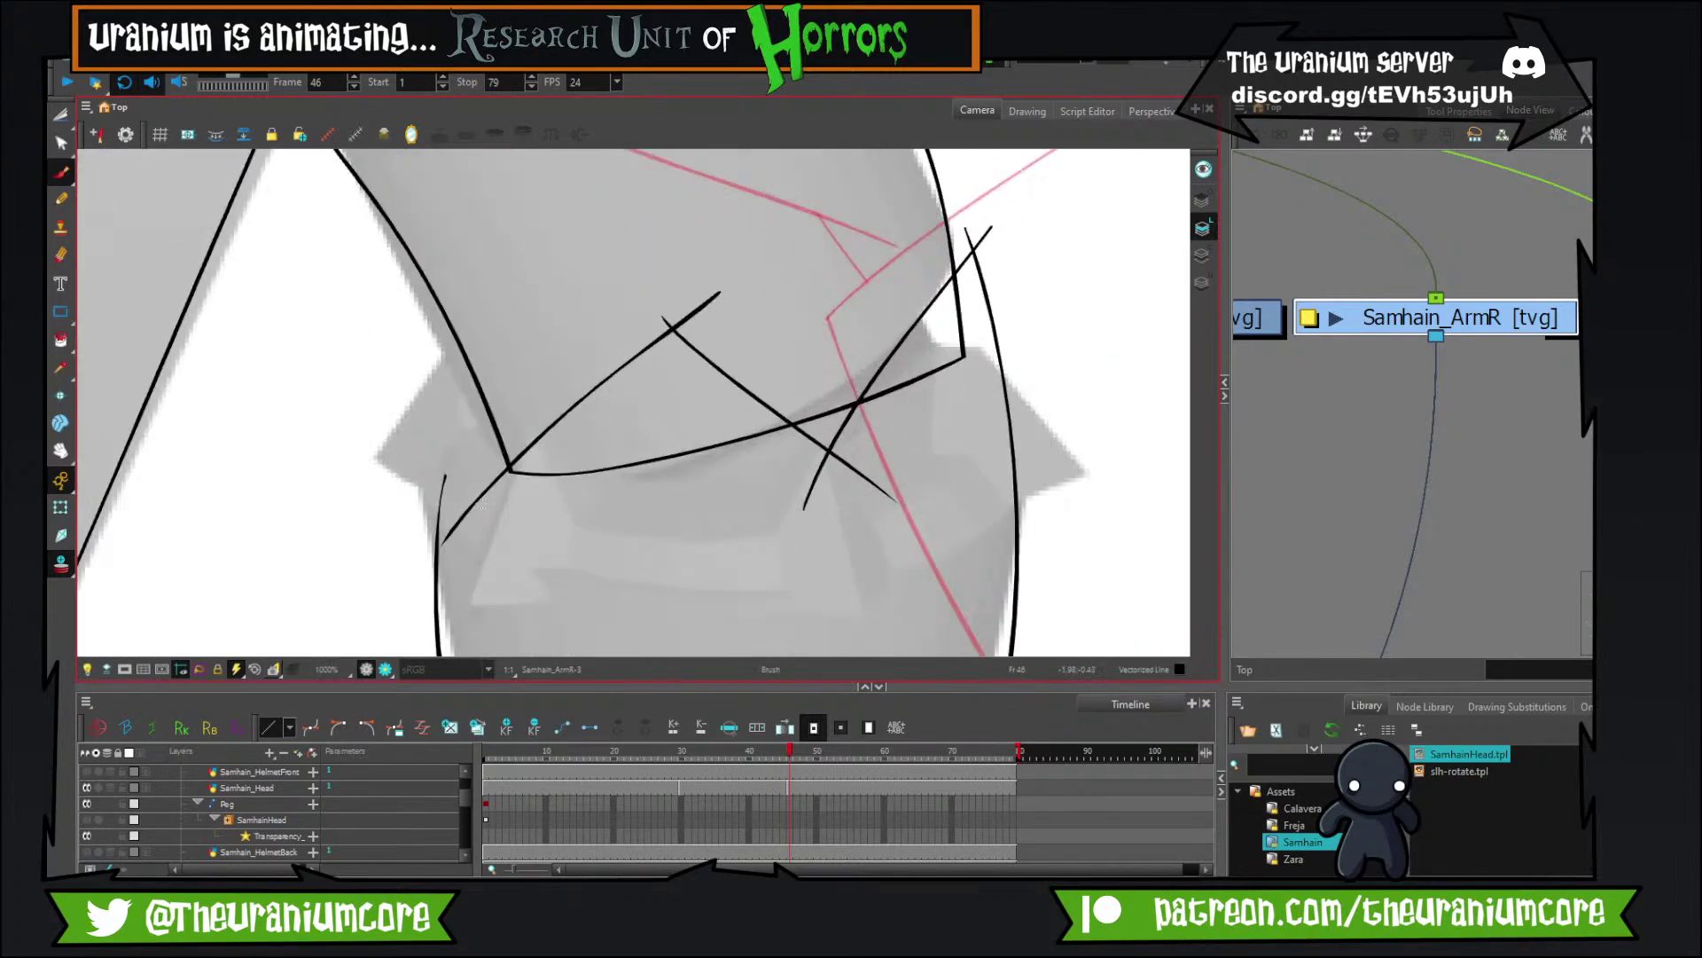
left_click_drag(424, 562, 507, 467)
left_click_drag(427, 527, 529, 422)
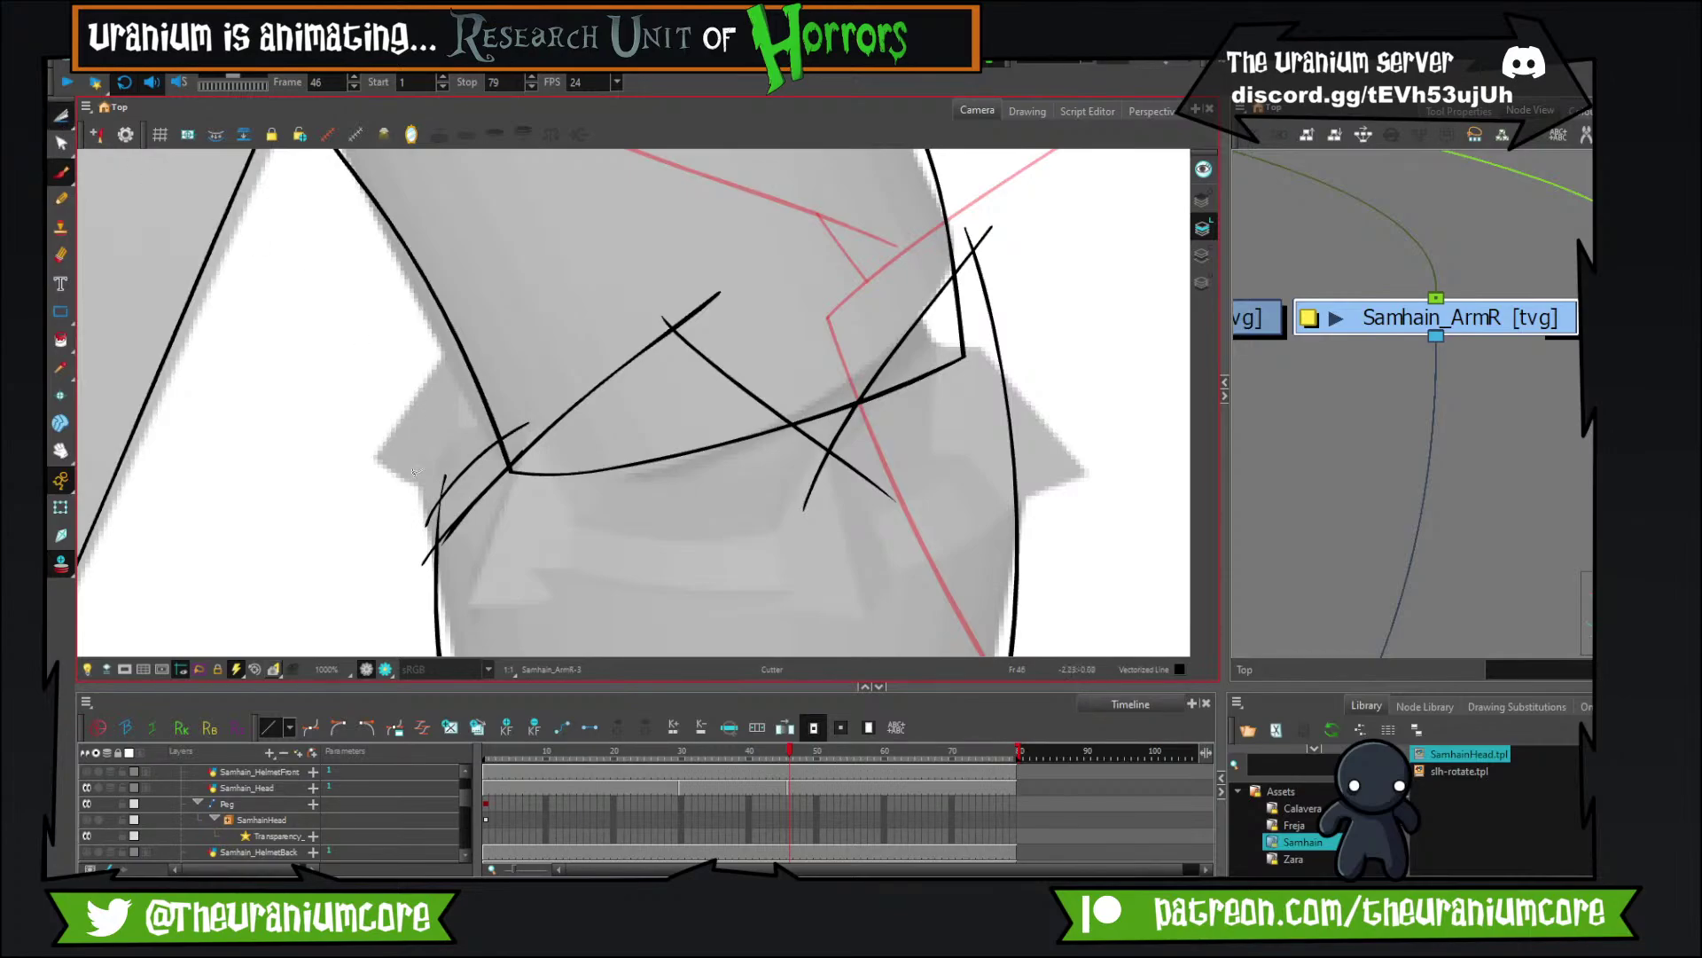
key("alt+t")
left_click_drag(432, 568, 423, 546)
mouse_move(424, 512)
left_mouse_down()
mouse_move(437, 521)
mouse_move(450, 488)
left_mouse_up()
left_click_drag(516, 420, 534, 440)
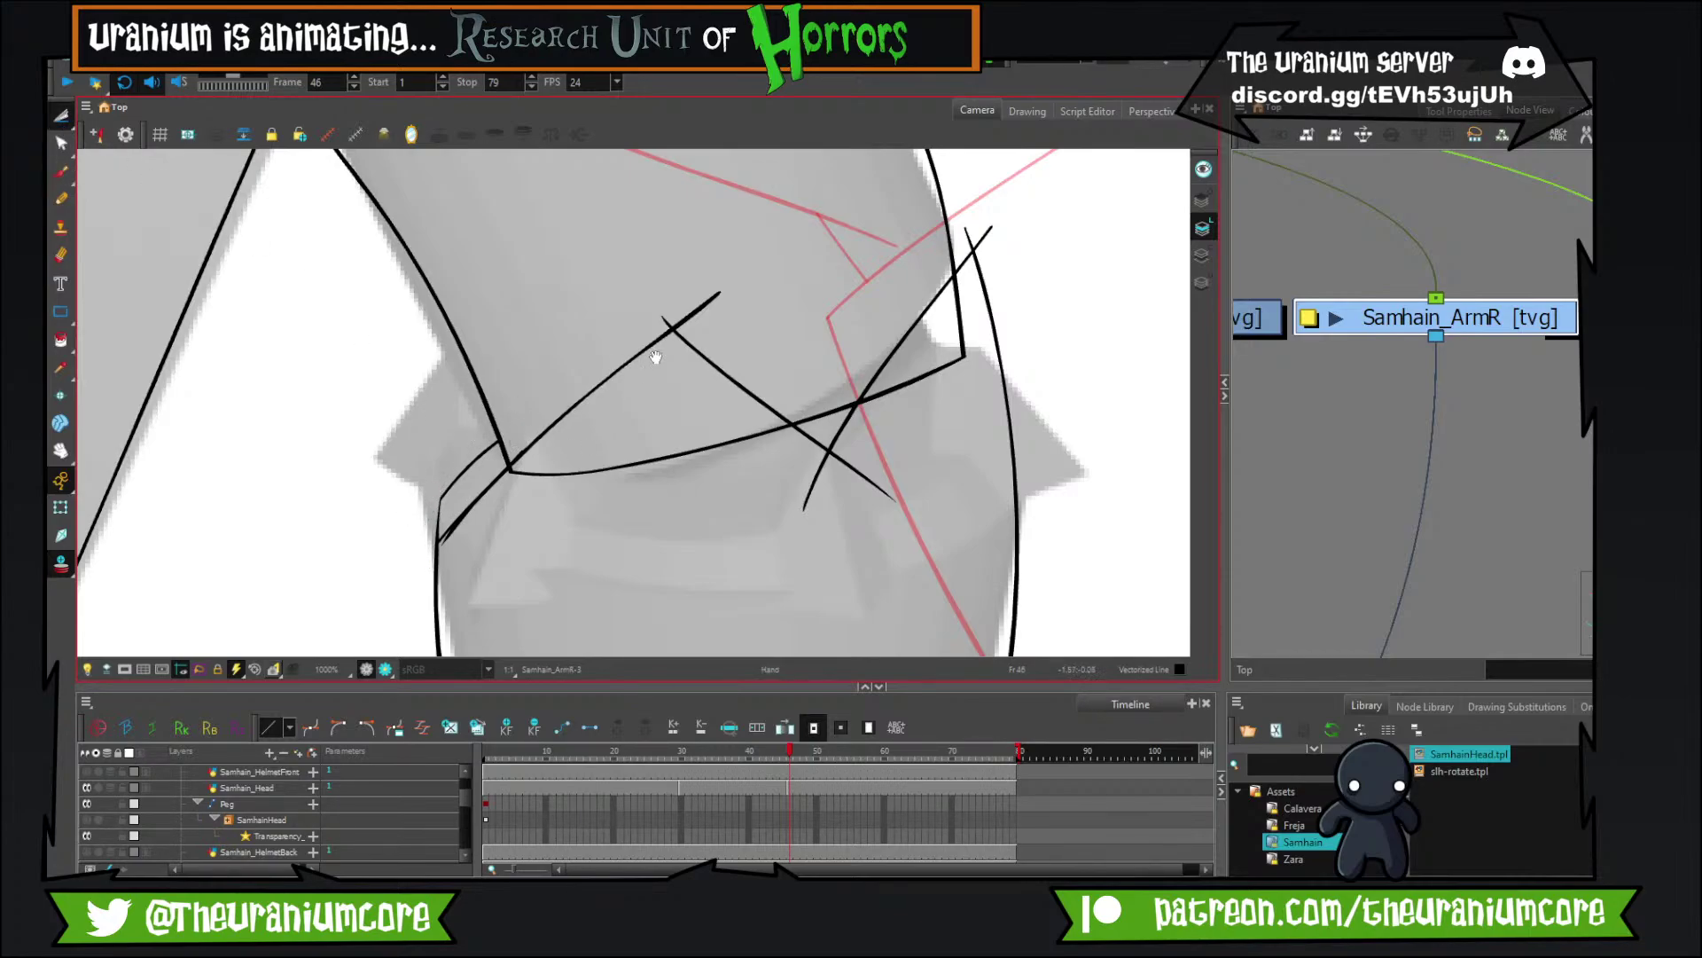
Trim the crossing strokes and overshooting ends along the right forearm's zigzag edge, including the upper arm line overlapping it.
key("space")
mouse_move(638, 438)
left_mouse_down()
mouse_move(583, 453)
mouse_move(591, 419)
left_mouse_up()
mouse_move(592, 425)
left_mouse_down()
mouse_move(597, 470)
mouse_move(515, 569)
left_mouse_up()
key("space")
left_click_drag(675, 559, 746, 551)
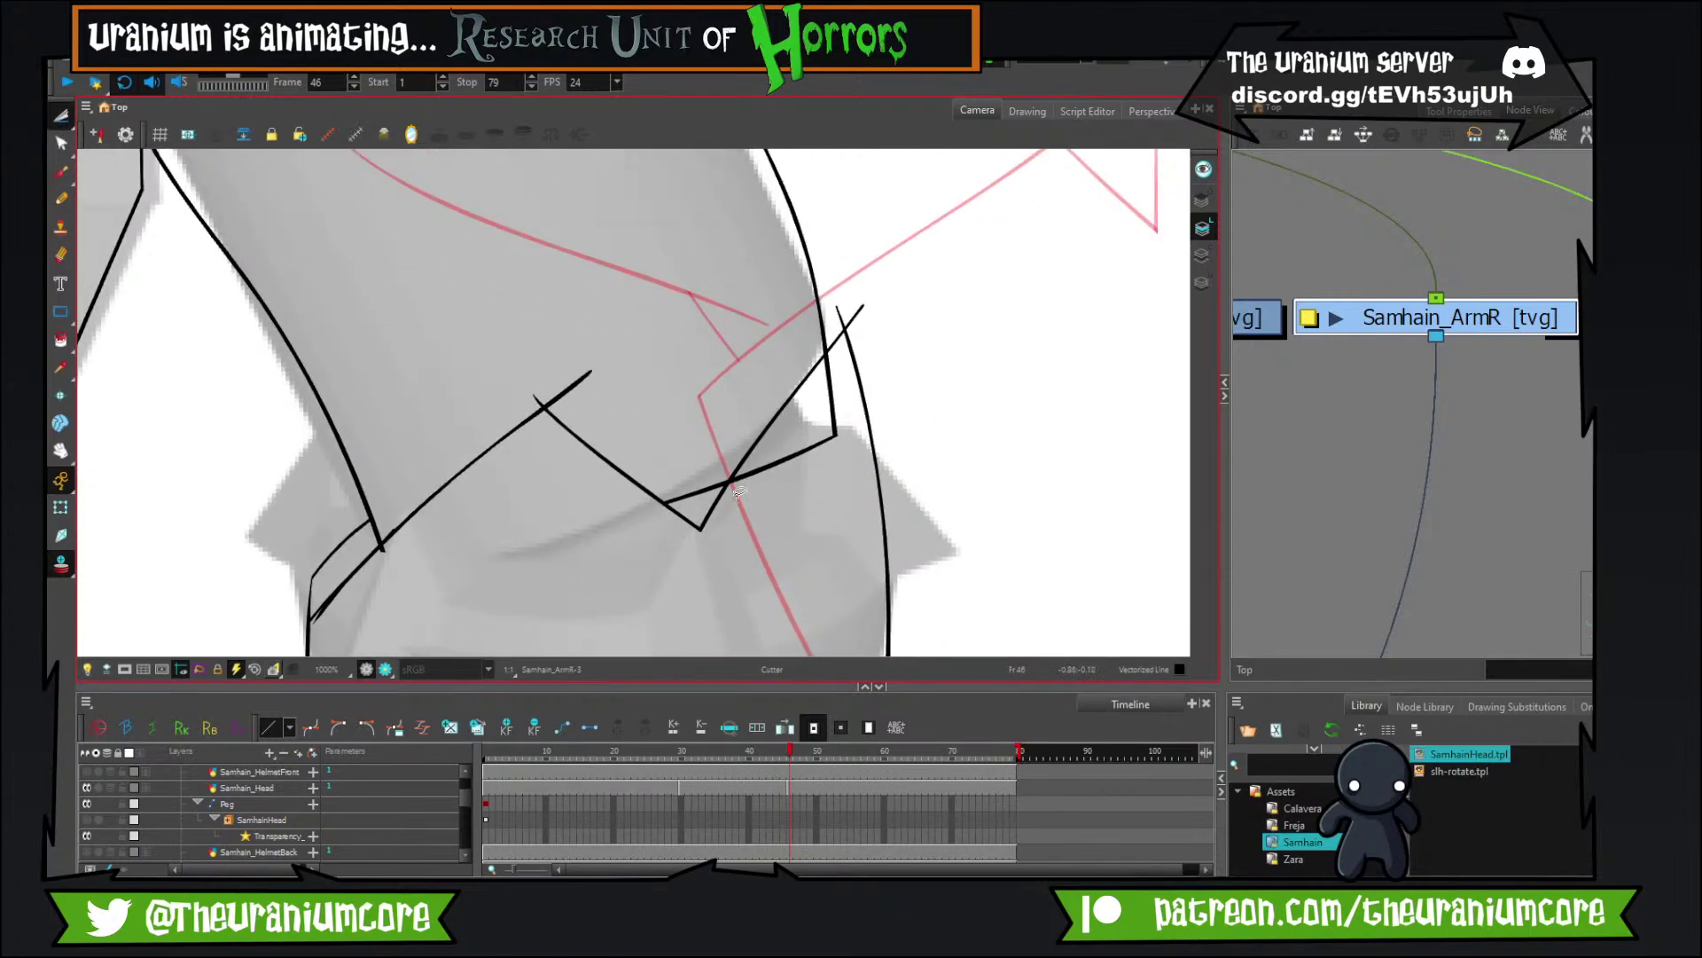
mouse_move(768, 486)
left_mouse_down()
mouse_move(842, 386)
mouse_move(814, 411)
left_mouse_up()
left_click_drag(833, 316, 731, 326)
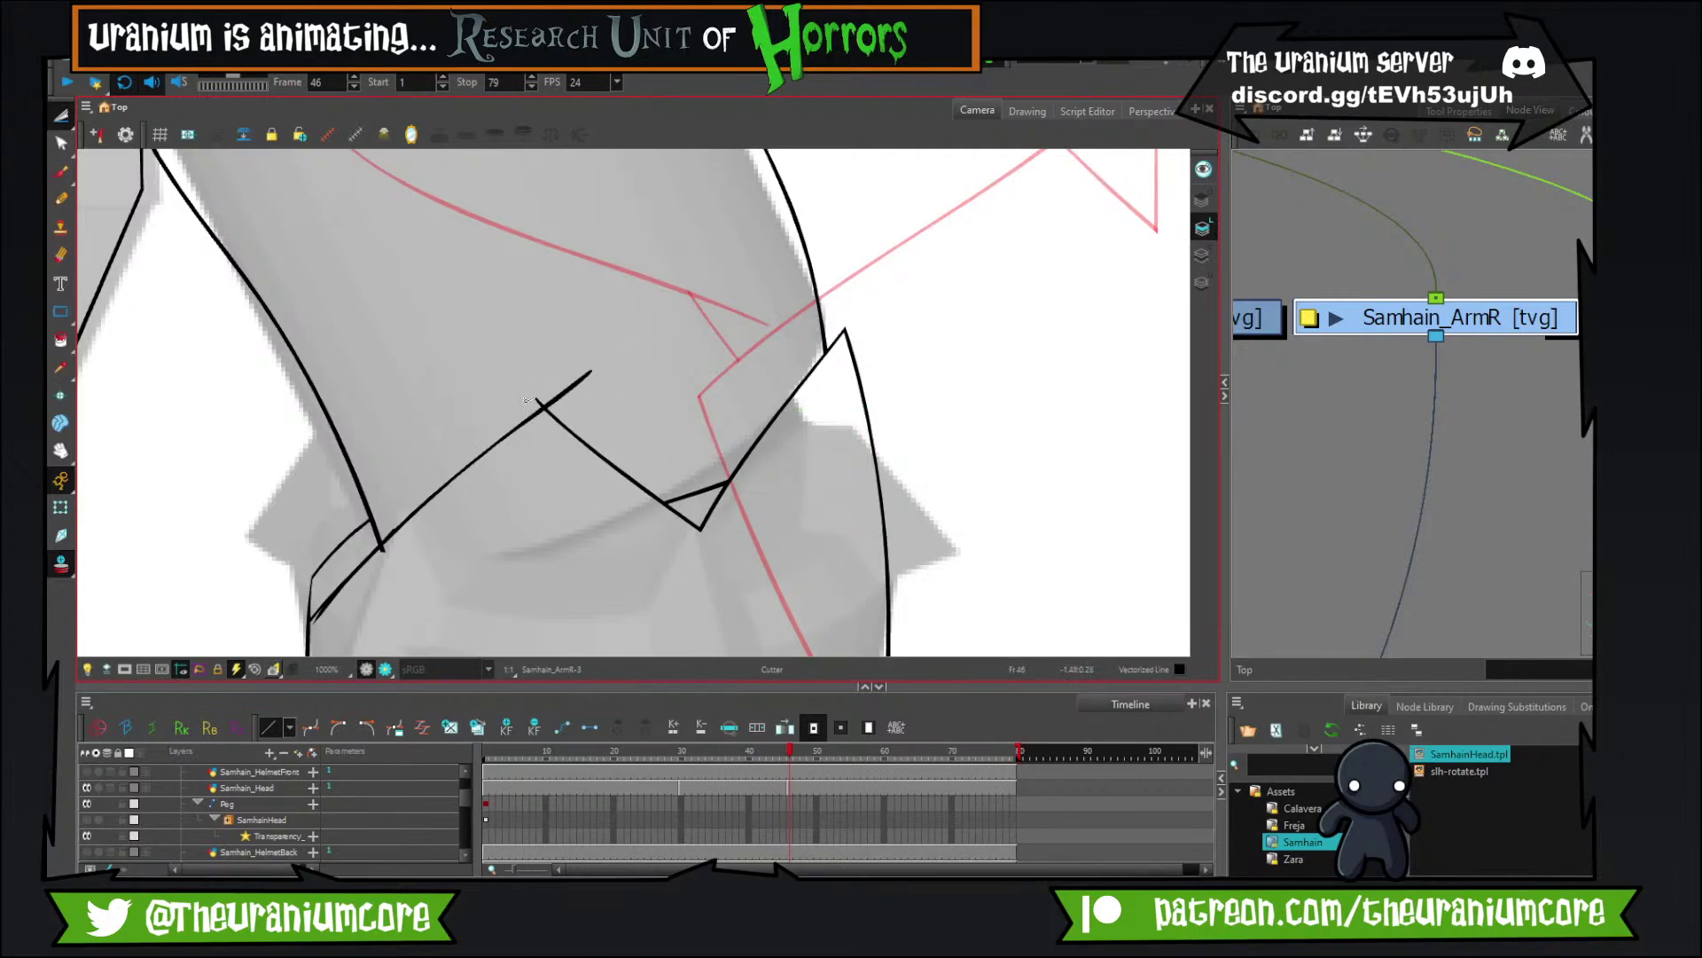
left_click_drag(525, 400, 575, 355)
scroll(335, 583, "up", 6)
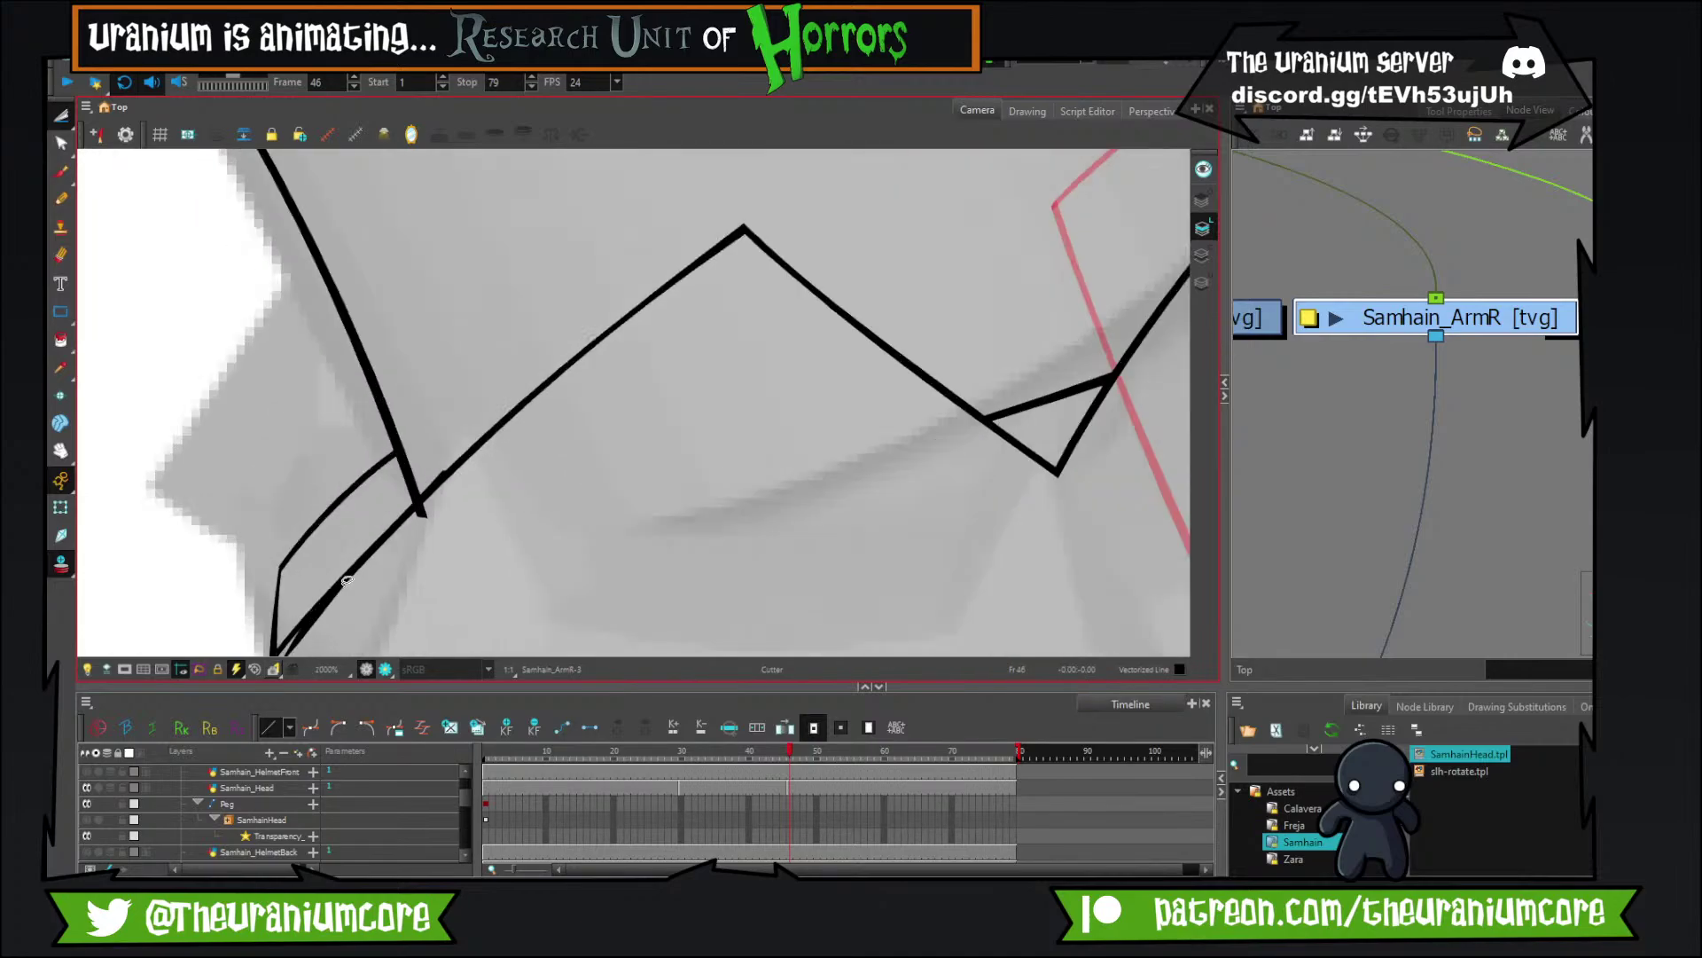
scroll(483, 454, "down", 8)
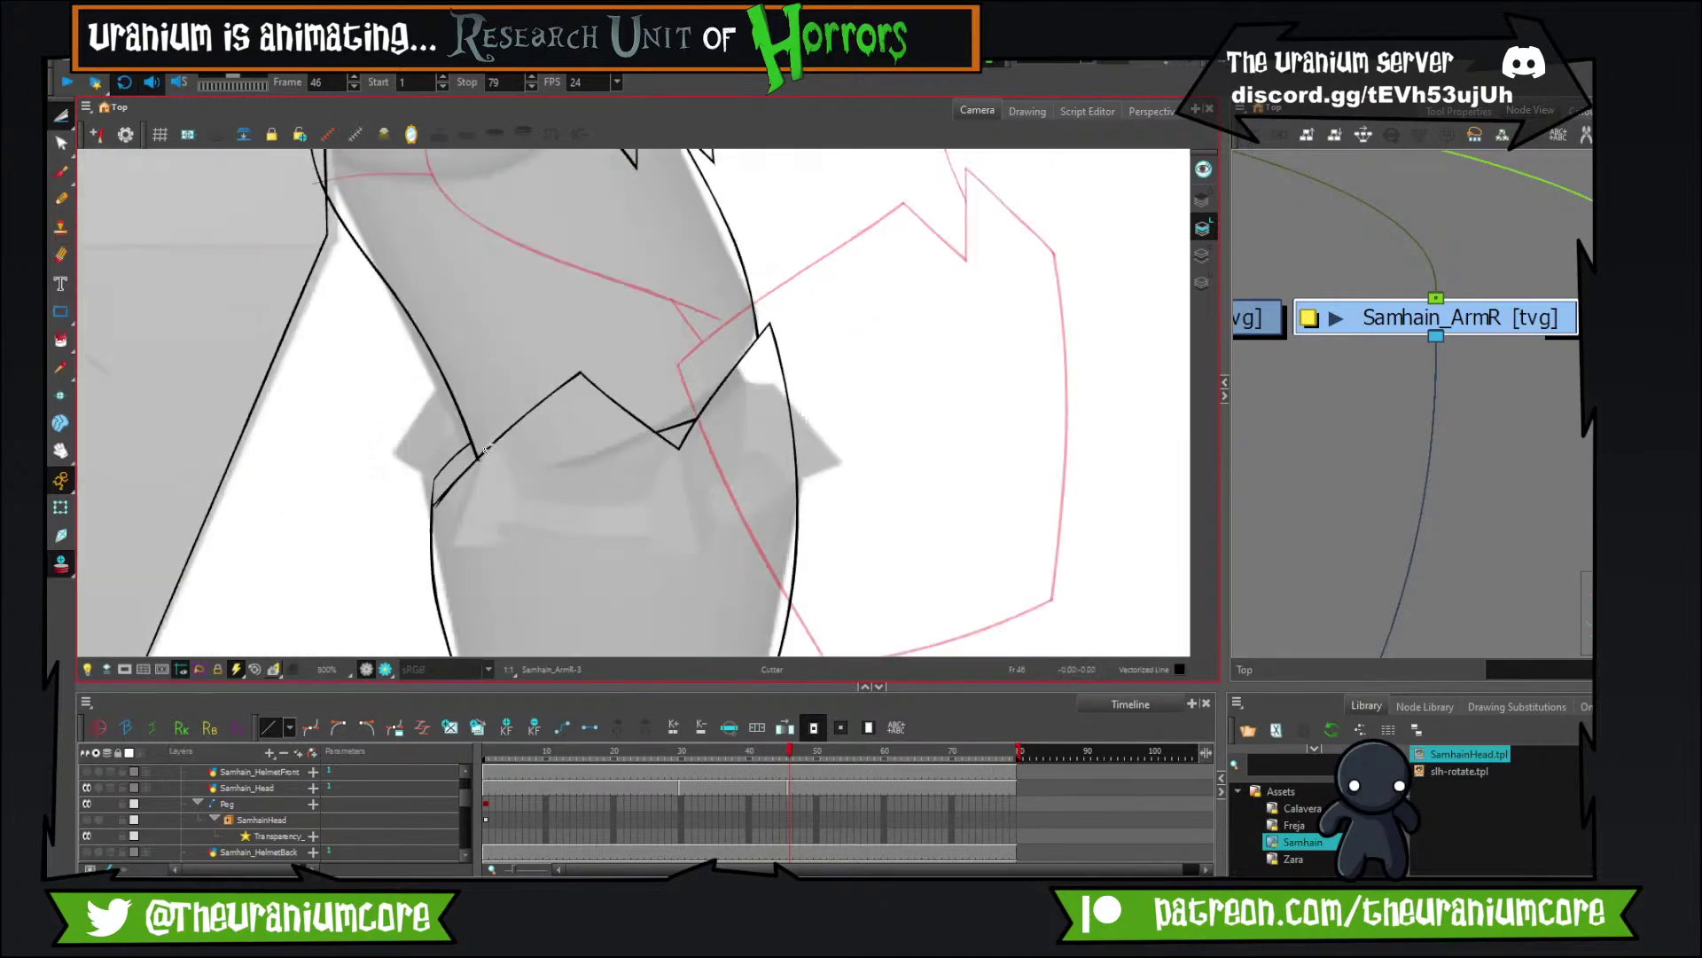
Trim the overshooting stroke ends at both corners of the right forearm's lower edge.
scroll(484, 451, "down", 5)
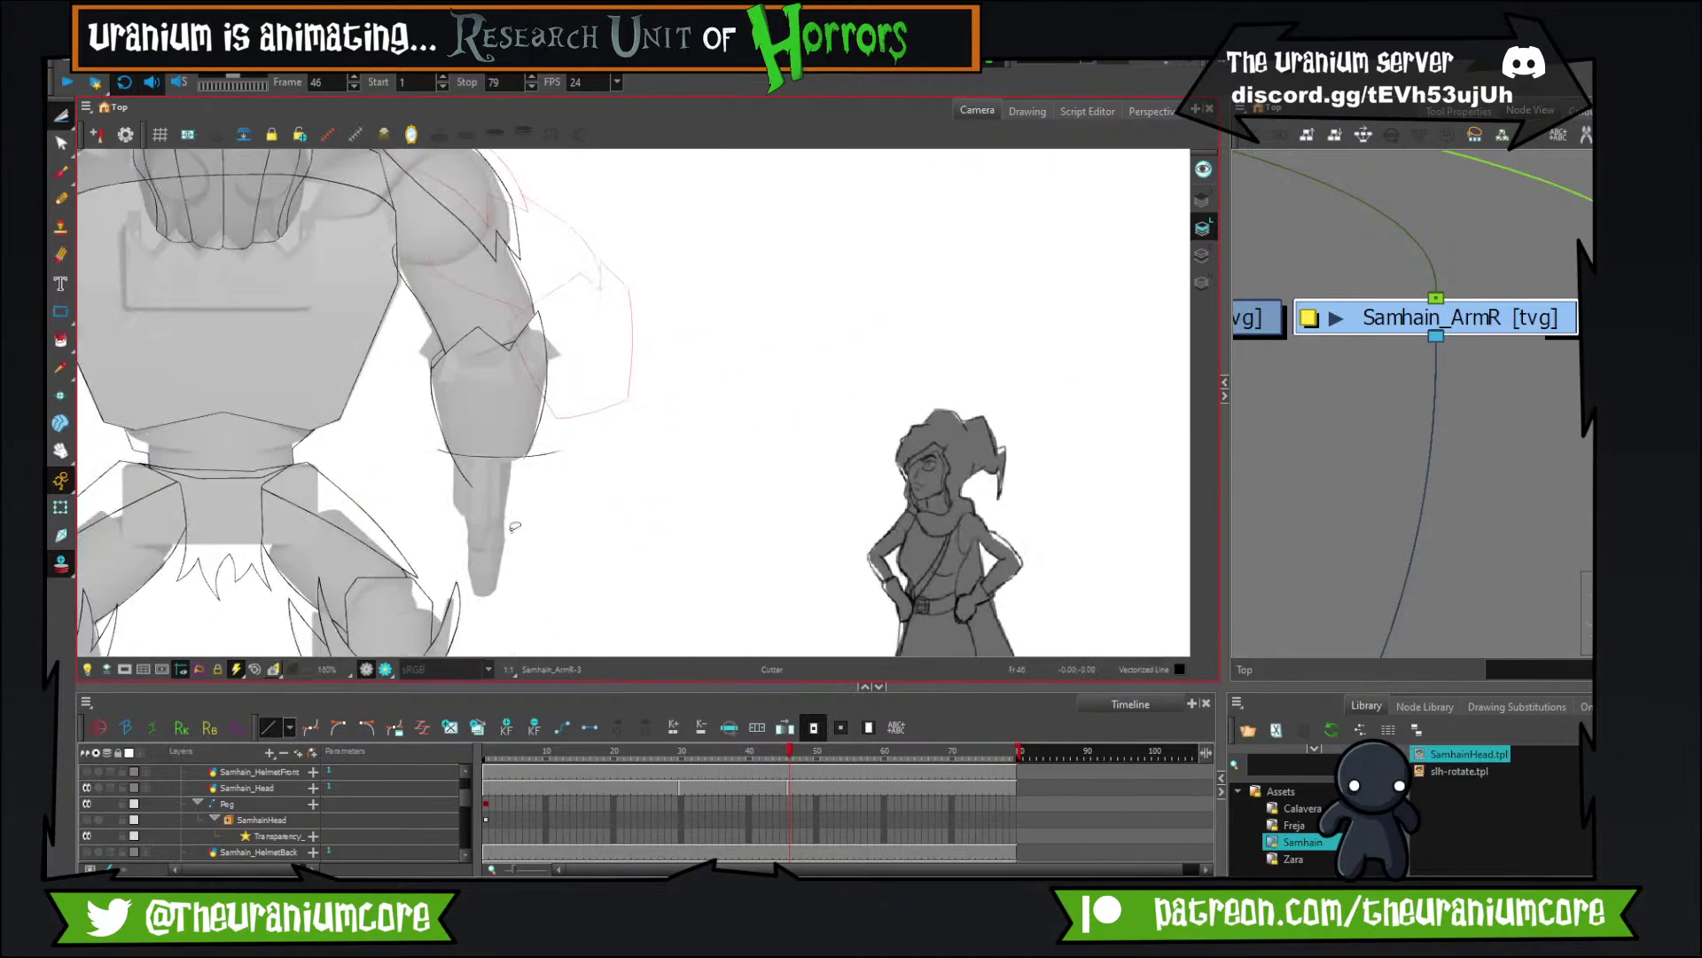
scroll(444, 486, "up", 6)
left_click(493, 320)
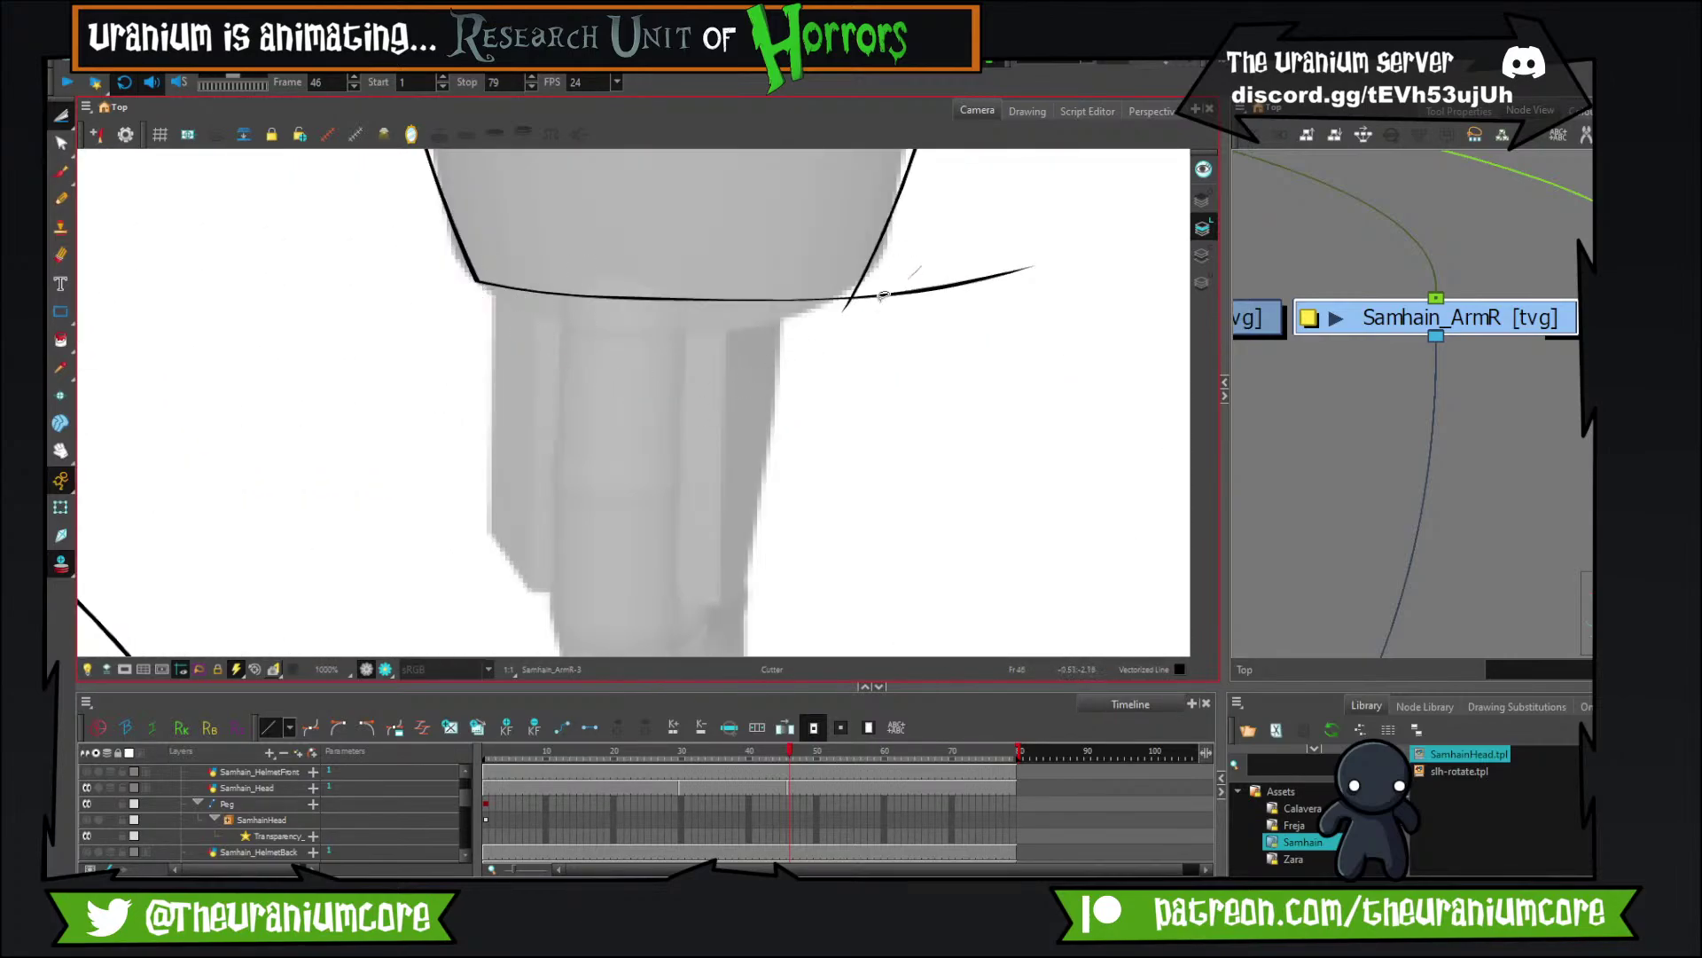
left_click(883, 295)
Examine the inked right arm as a whole against the reference model.
scroll(780, 508, "down", 5)
scroll(780, 508, "down", 5)
scroll(754, 452, "up", 4)
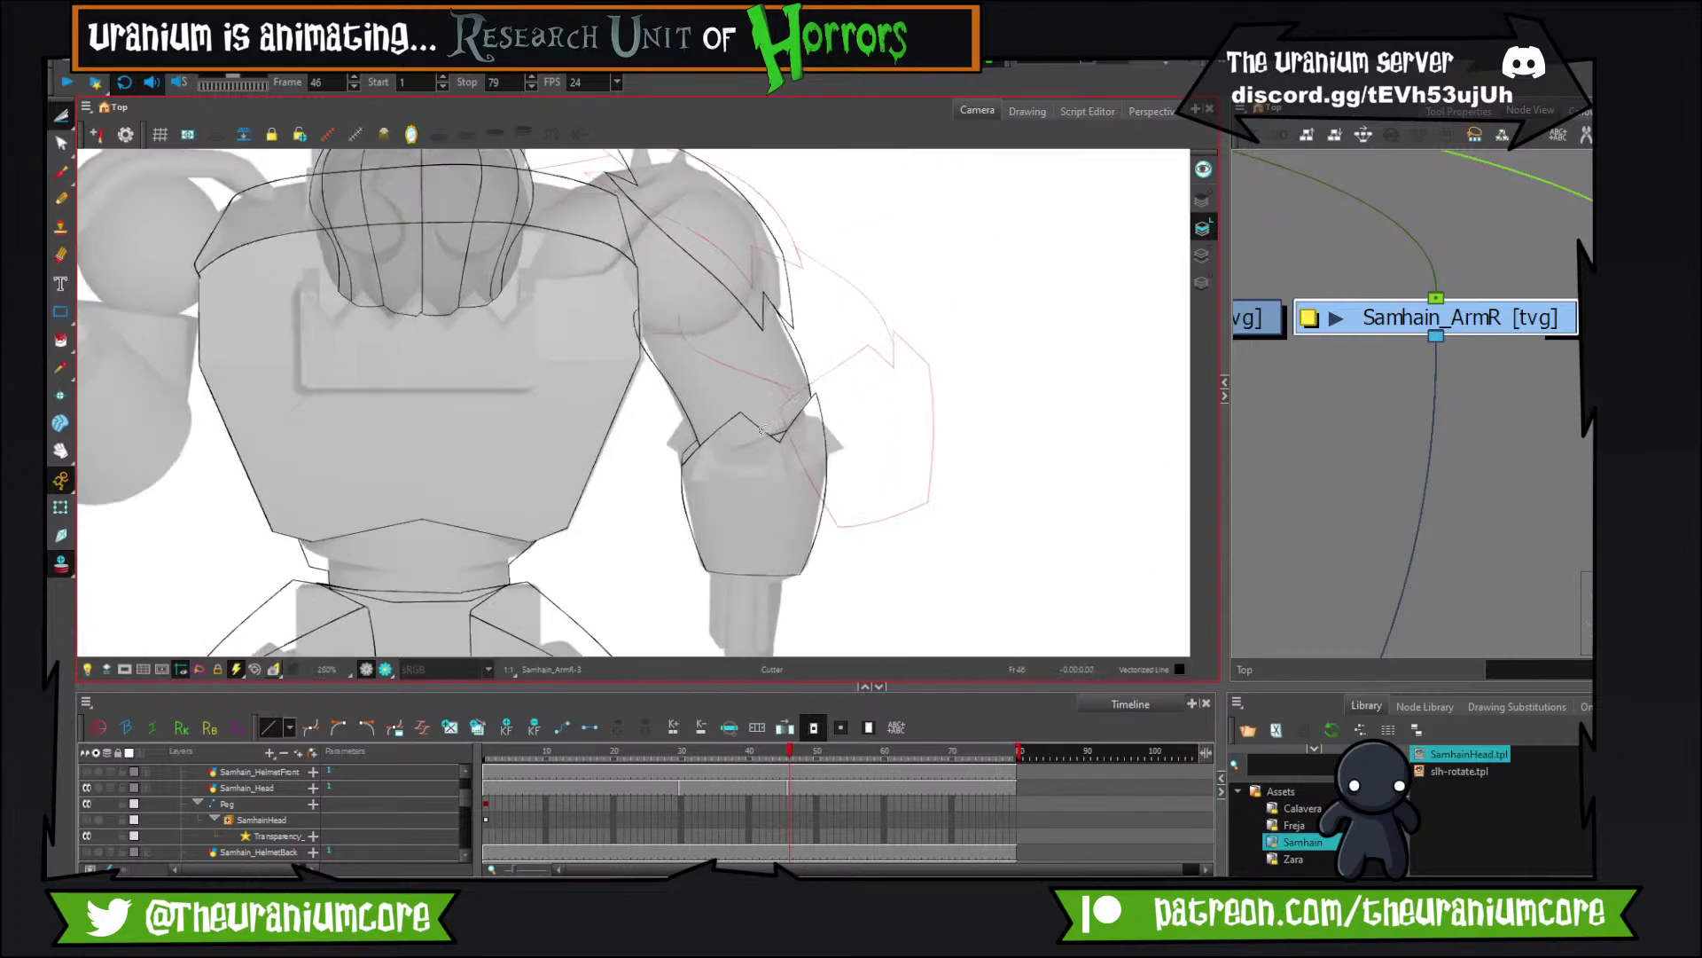
scroll(749, 452, "down", 4)
scroll(745, 448, "up", 8)
scroll(722, 429, "down", 4)
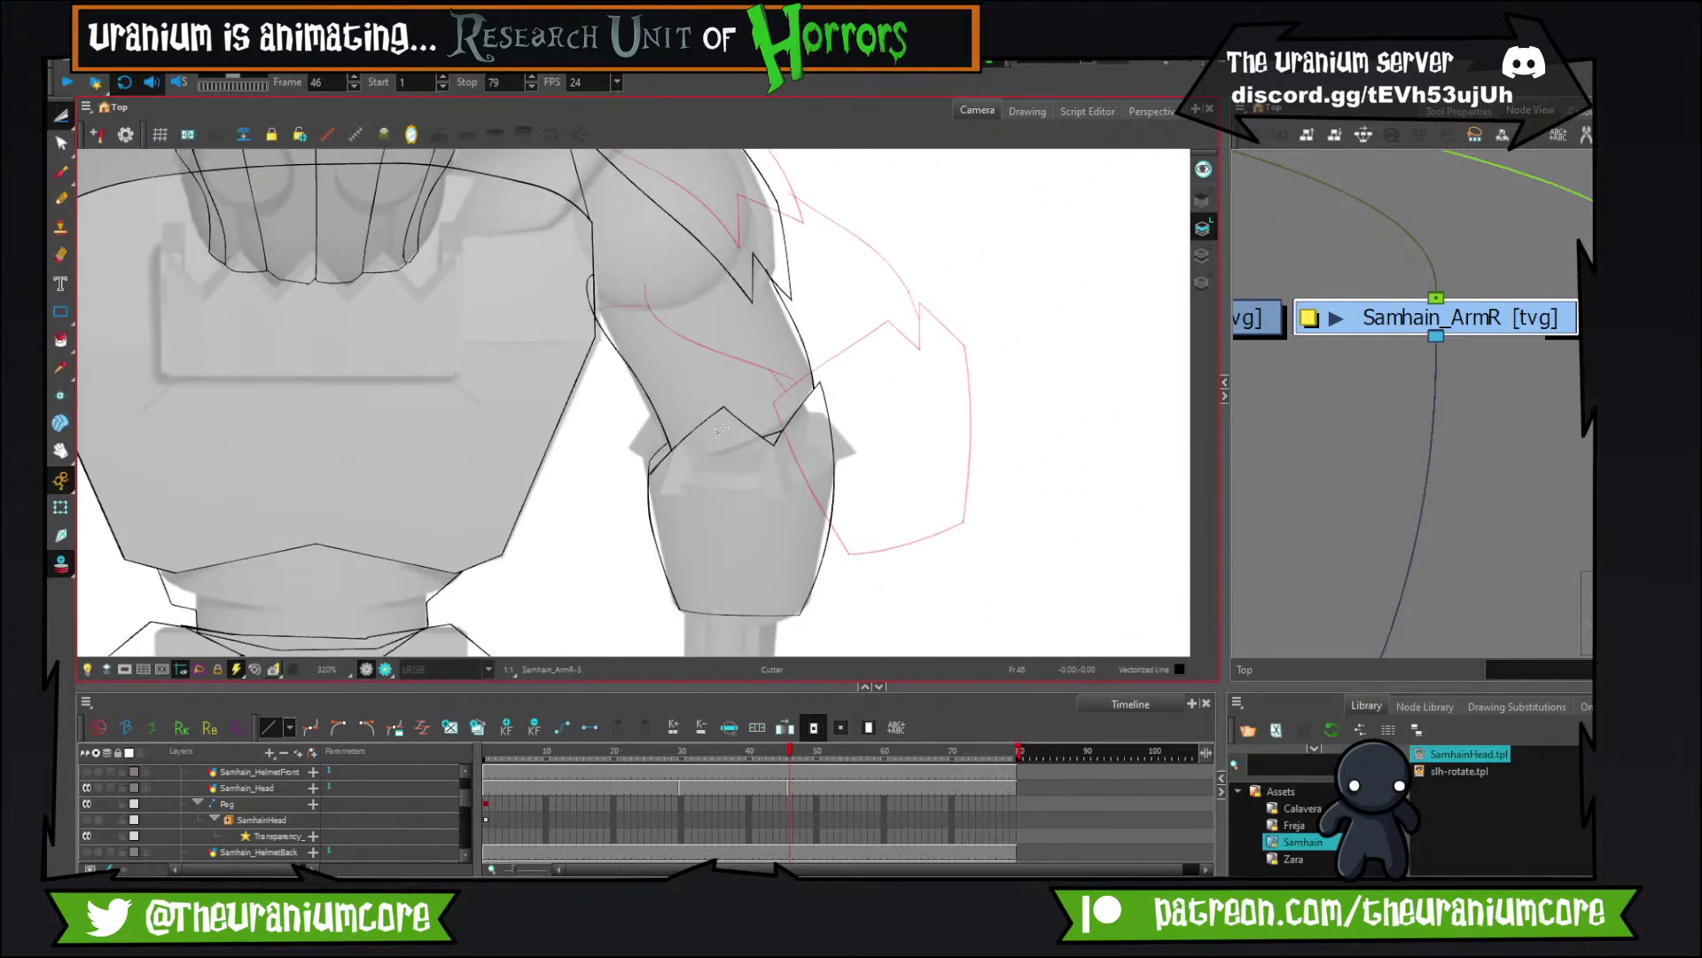
scroll(720, 429, "down", 3)
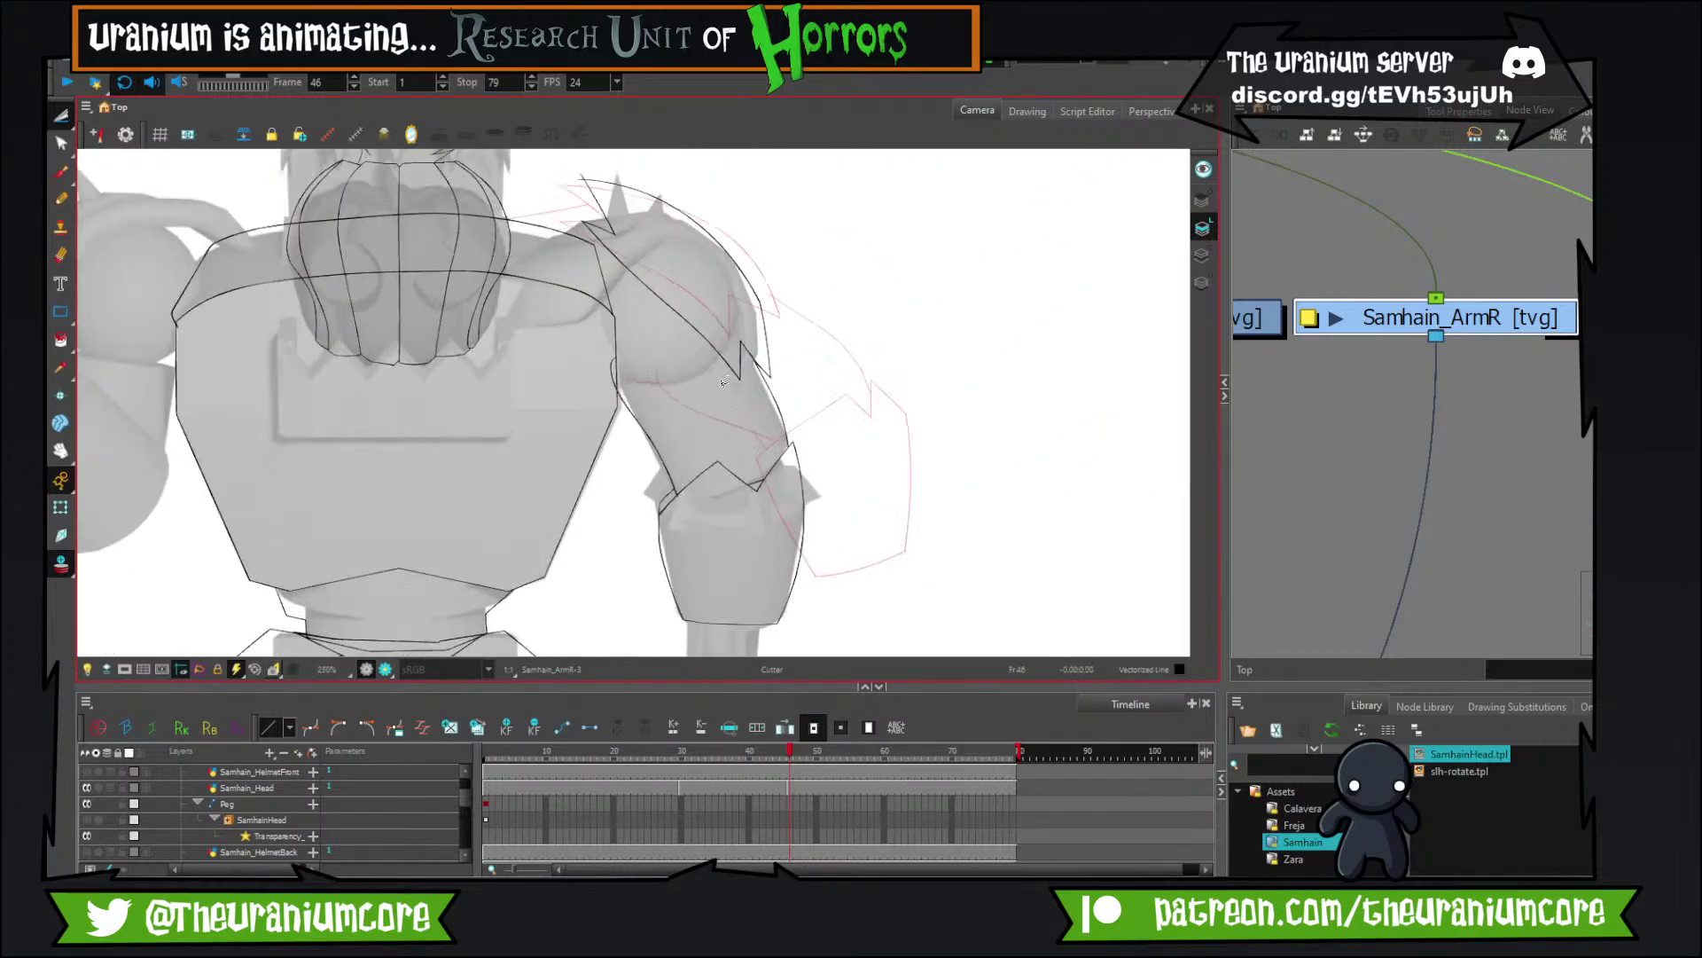
scroll(720, 429, "up", 2)
Extend the right shoulder pad's upper contour to close its neck-side spike tip and trim the excess.
left_click(59, 177)
mouse_move(721, 335)
left_mouse_down()
mouse_move(725, 311)
mouse_move(809, 481)
left_mouse_up()
scroll(813, 303, "up", 1)
left_click_drag(754, 343, 756, 416)
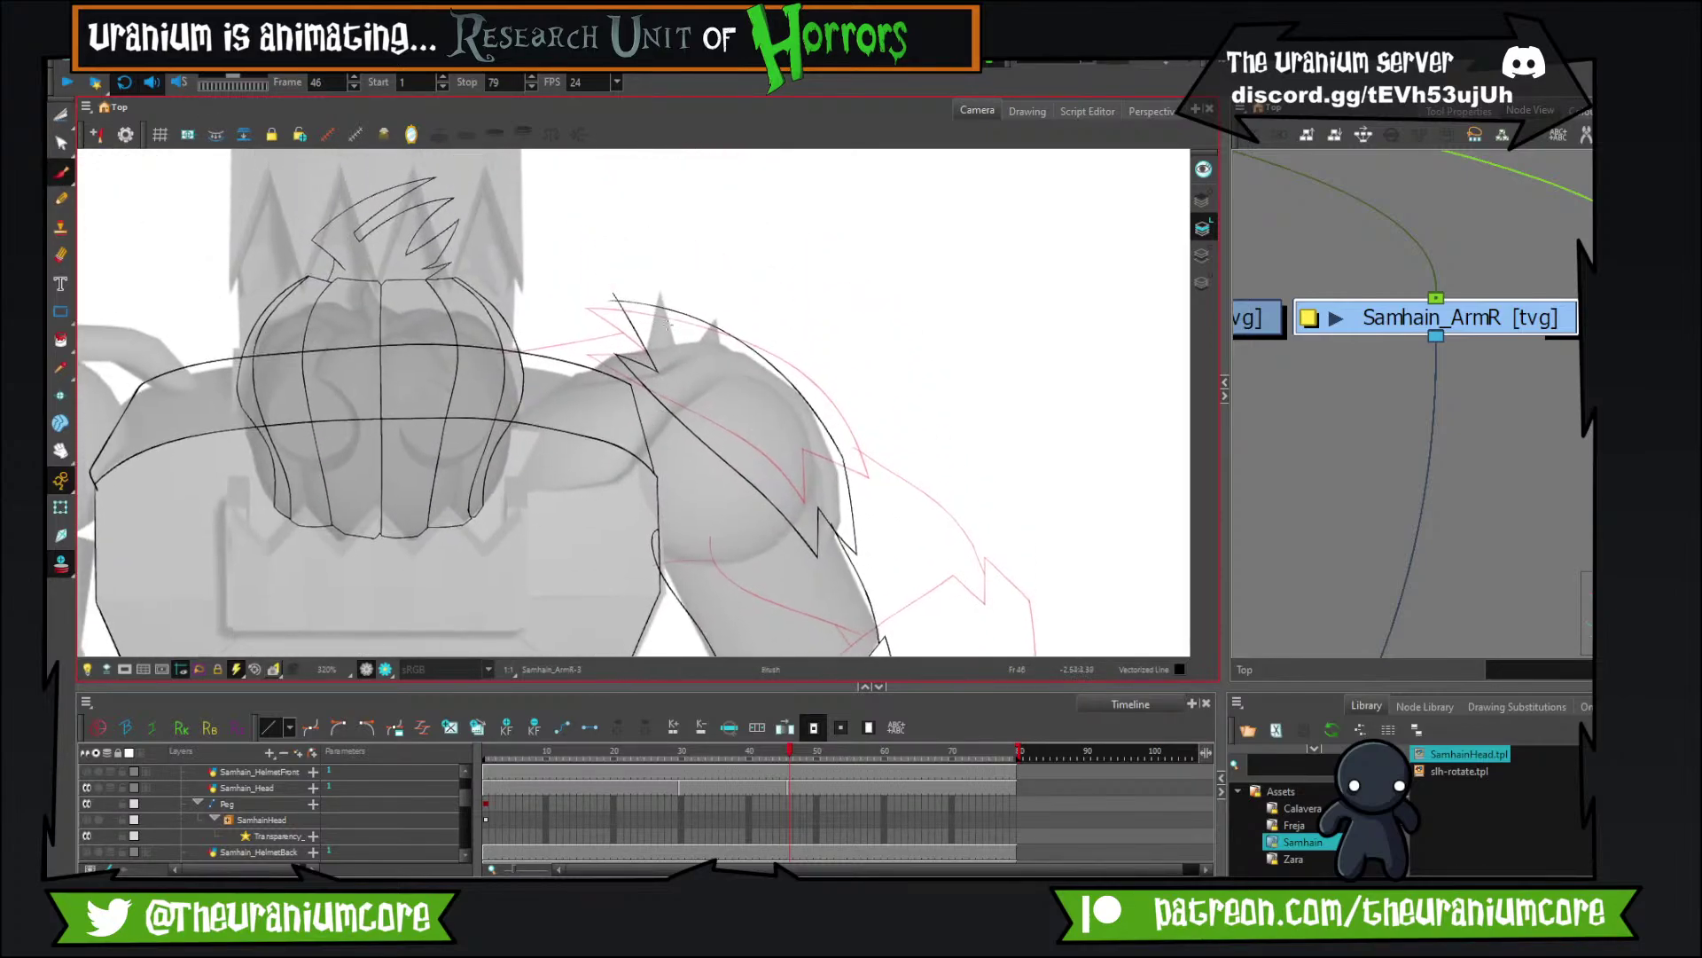
scroll(668, 325, "up", 3)
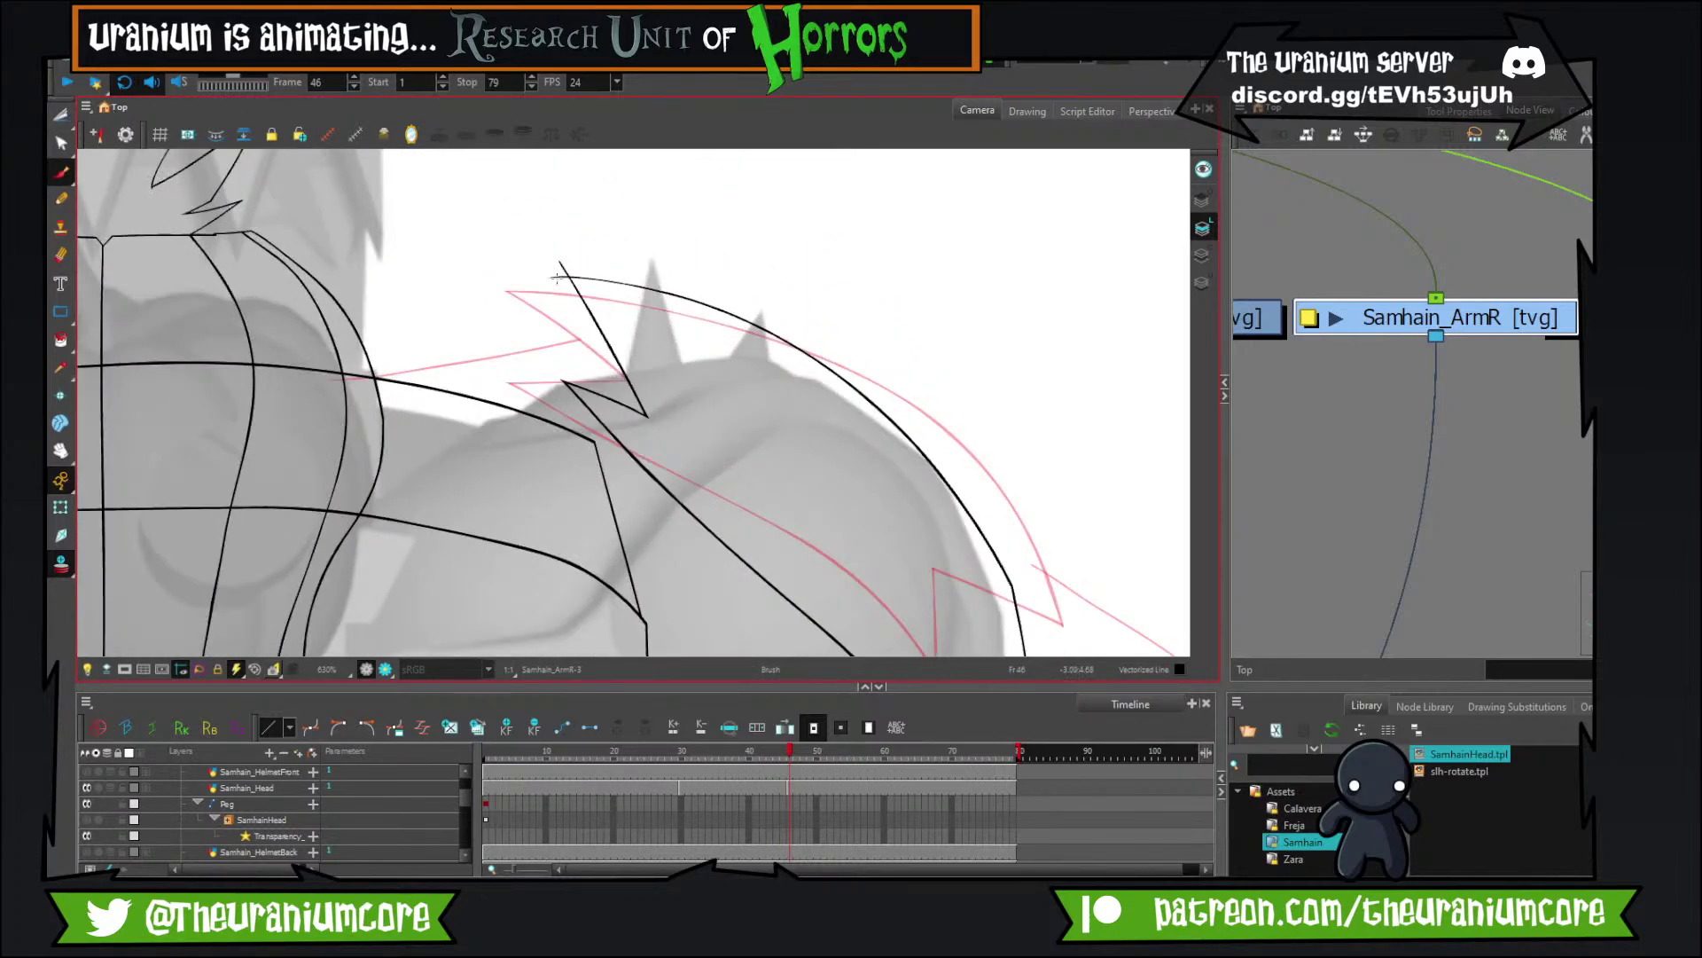
left_click_drag(563, 266, 717, 237)
left_click(63, 116)
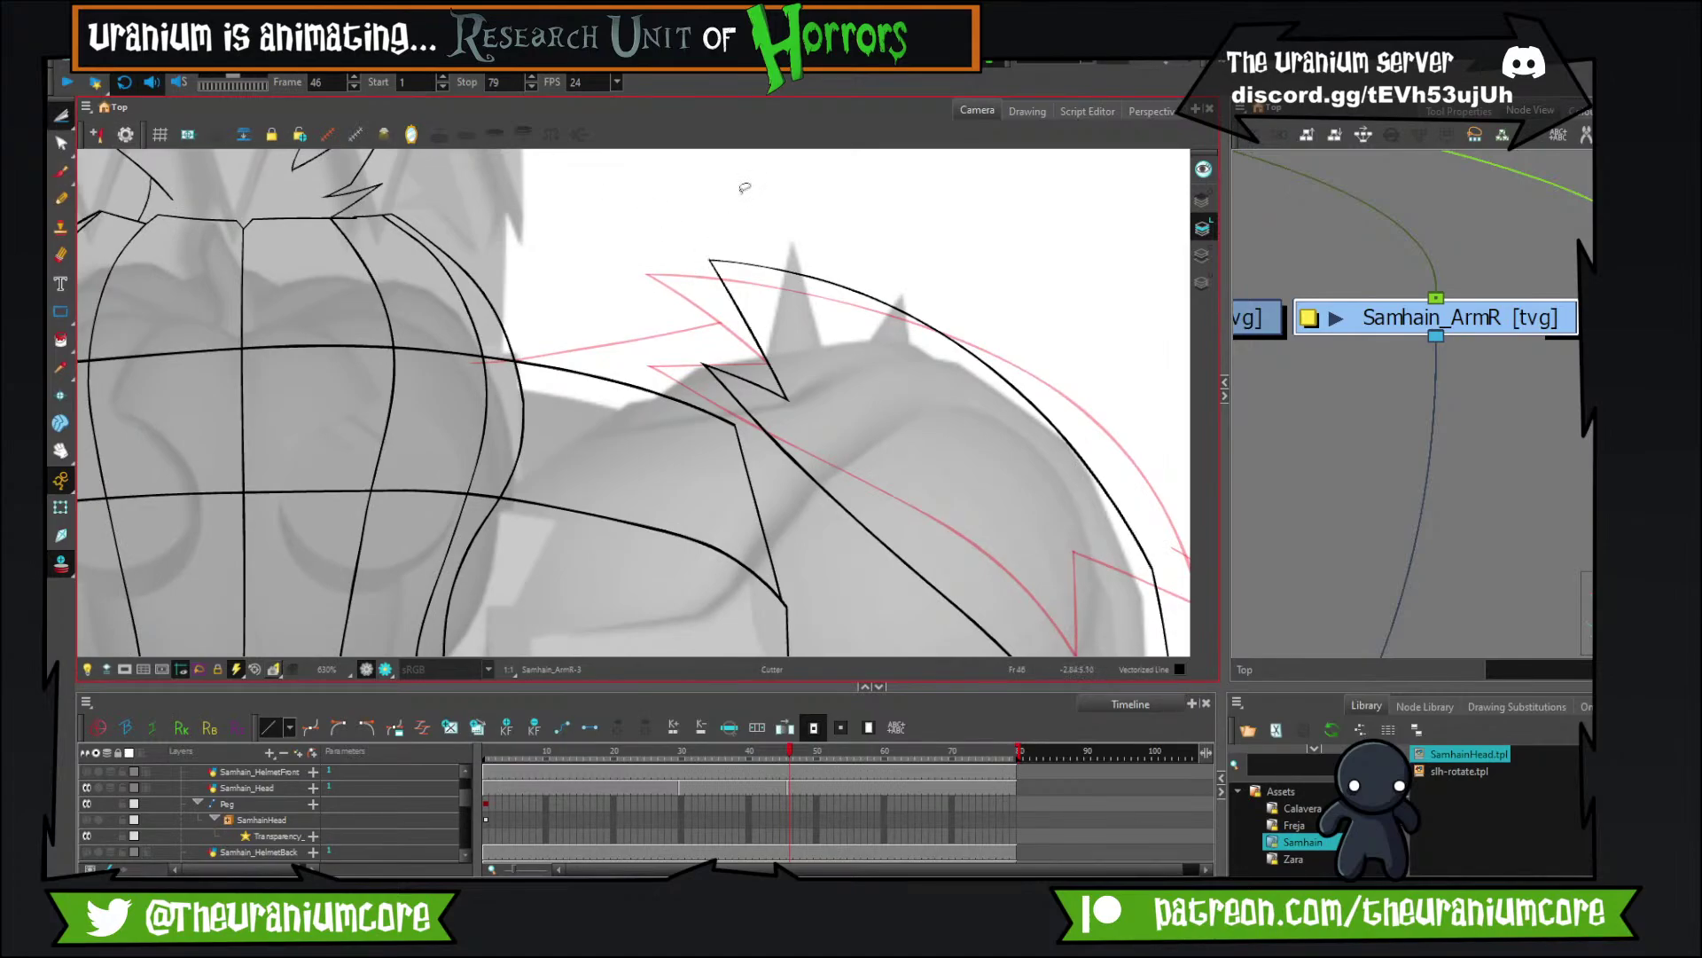
Ink the line joining the neck to the right shoulder pad's spikes and trim its overlapping ends.
left_click(61, 172)
mouse_move(475, 359)
left_mouse_down()
mouse_move(785, 321)
mouse_move(772, 351)
left_mouse_up()
left_click(61, 116)
scroll(774, 400, "down", 6)
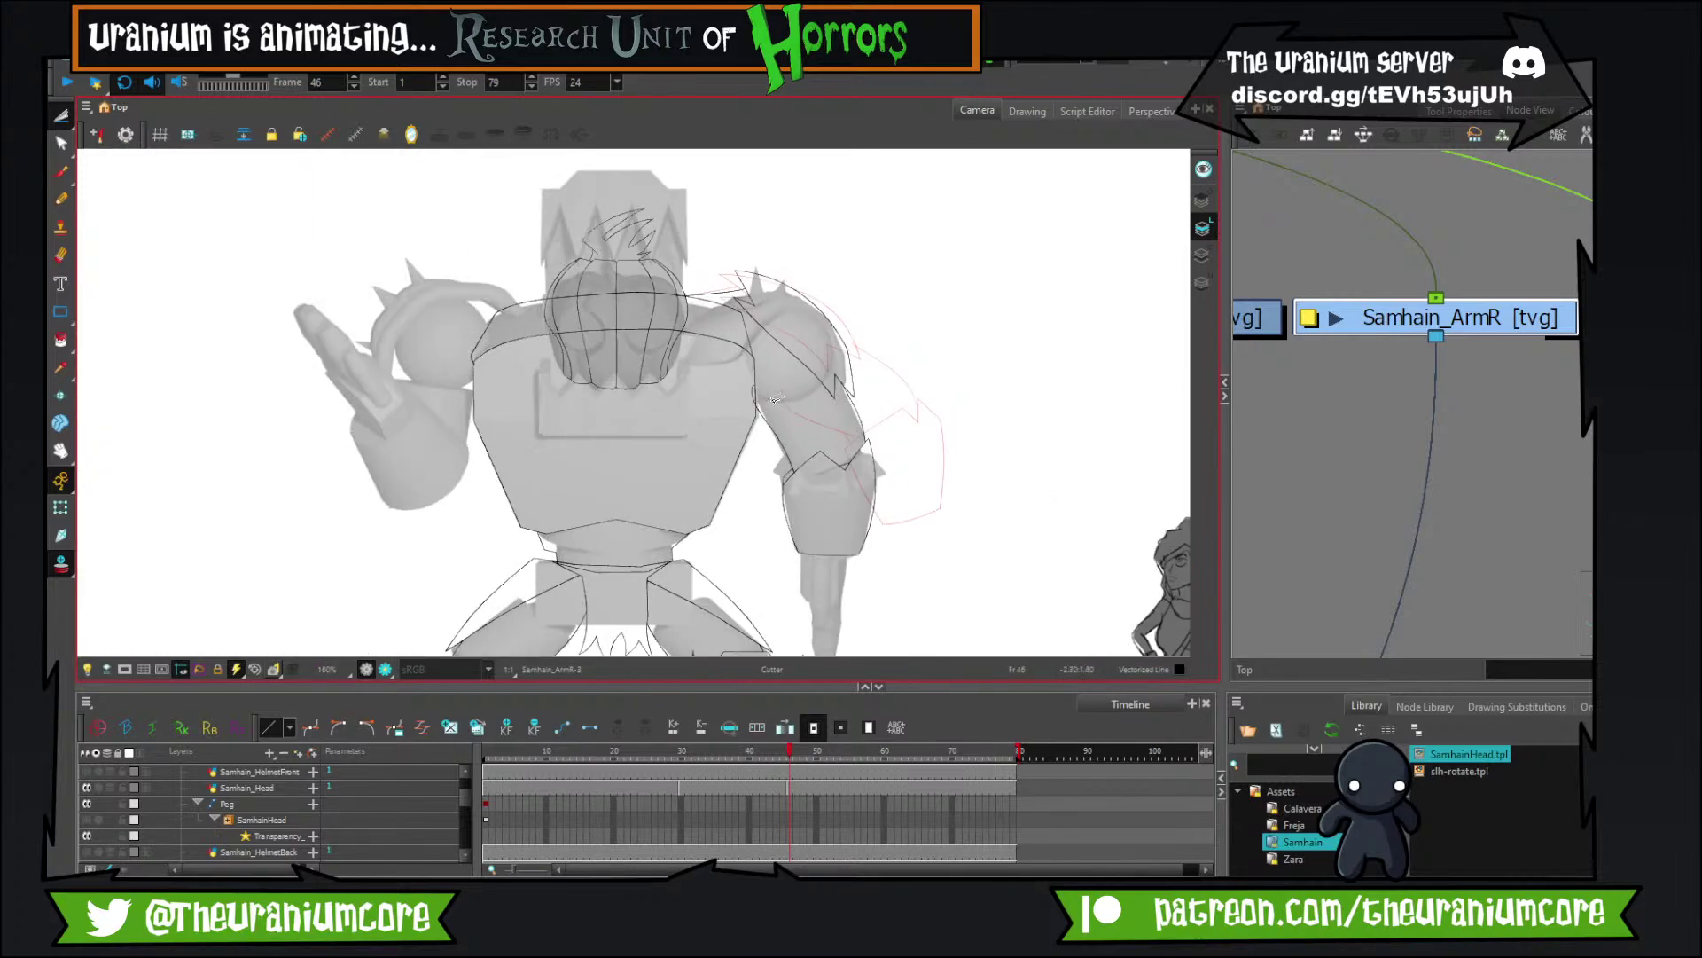
Choose the Brush and select the Samhain_ArmL drawing layer at frame 46.
scroll(774, 400, "up", 3)
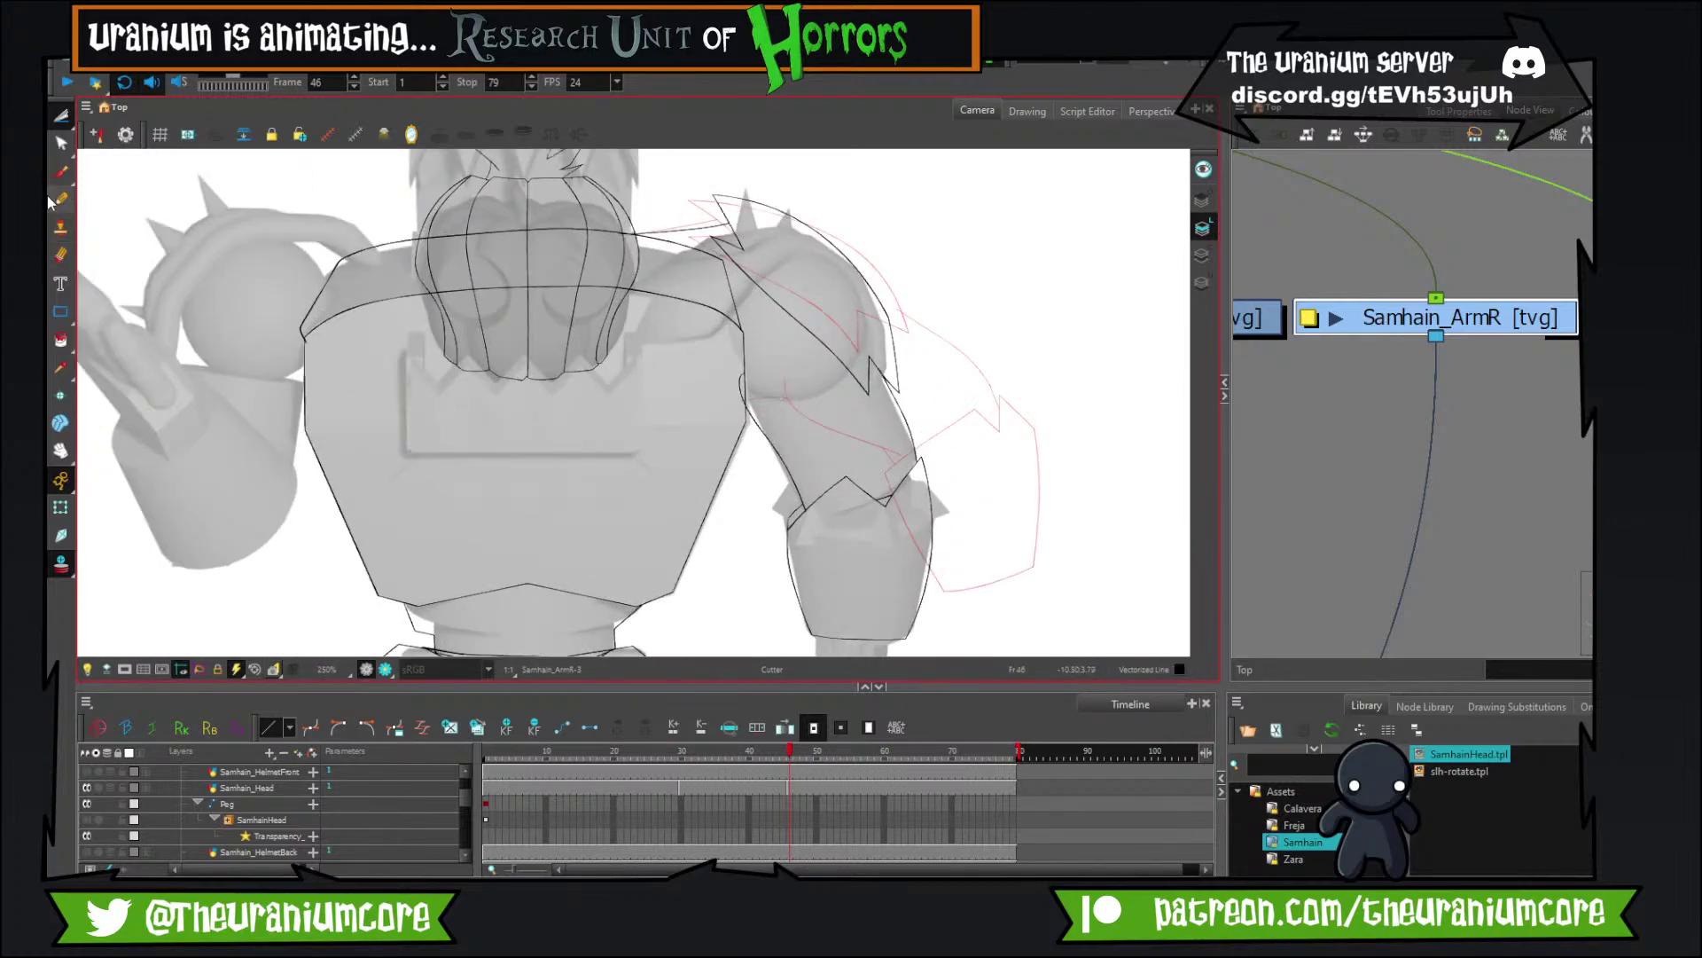
left_click(61, 171)
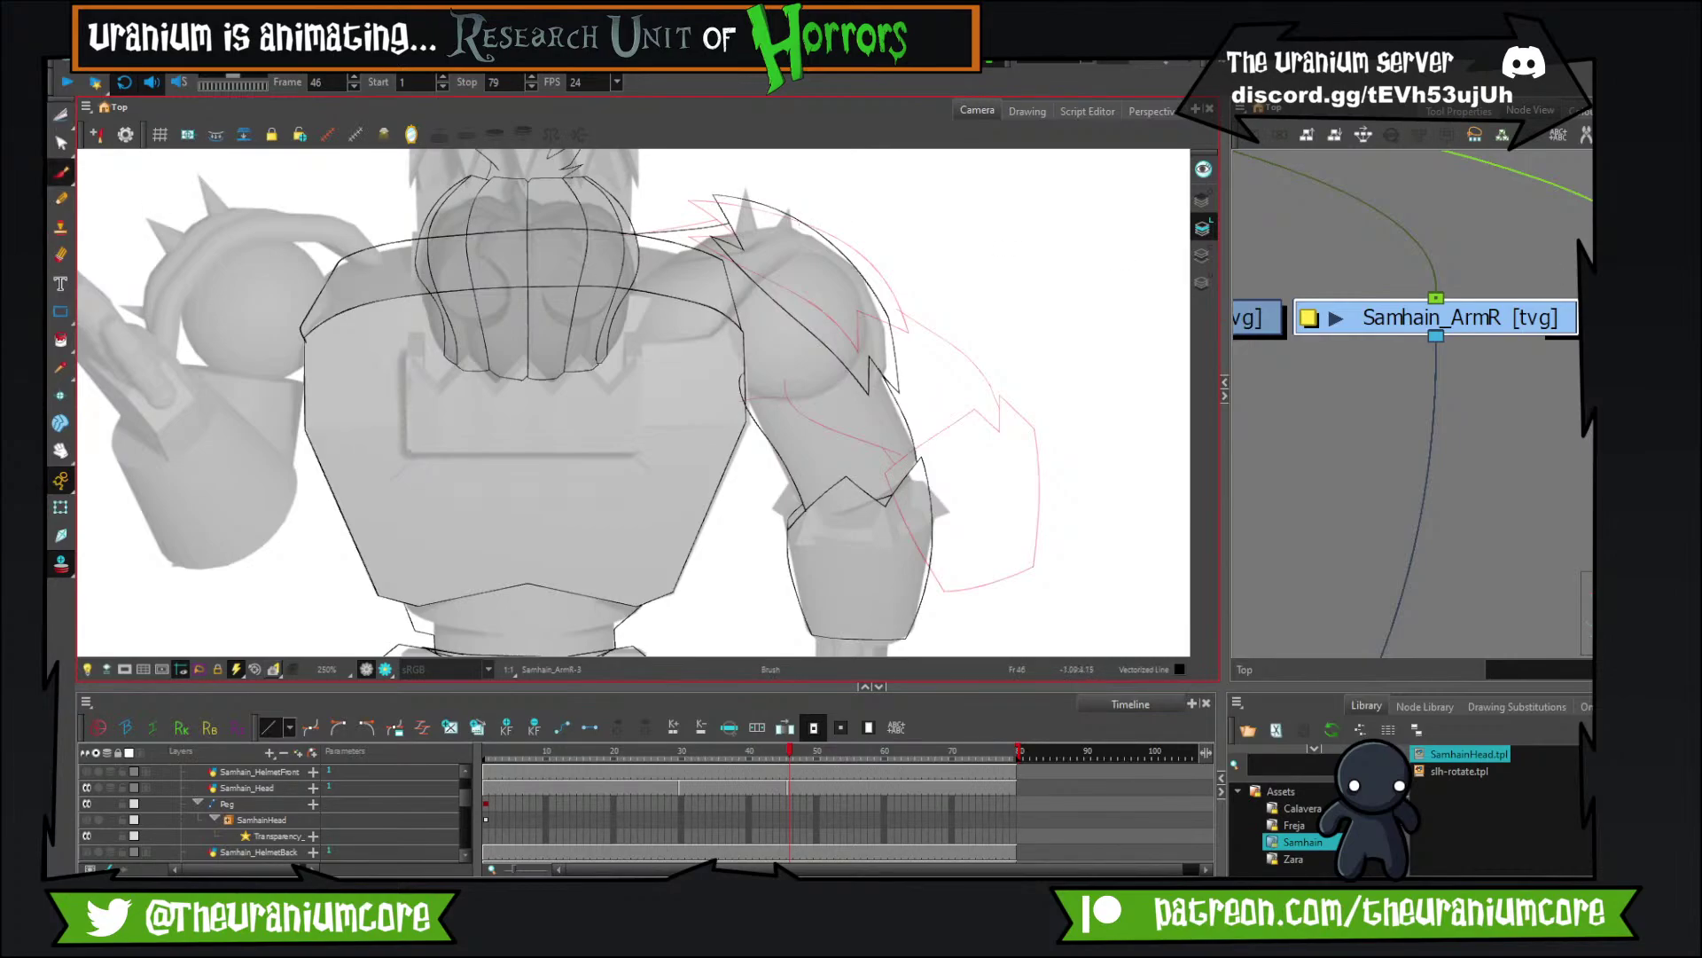
scroll(1478, 390, "down", 3)
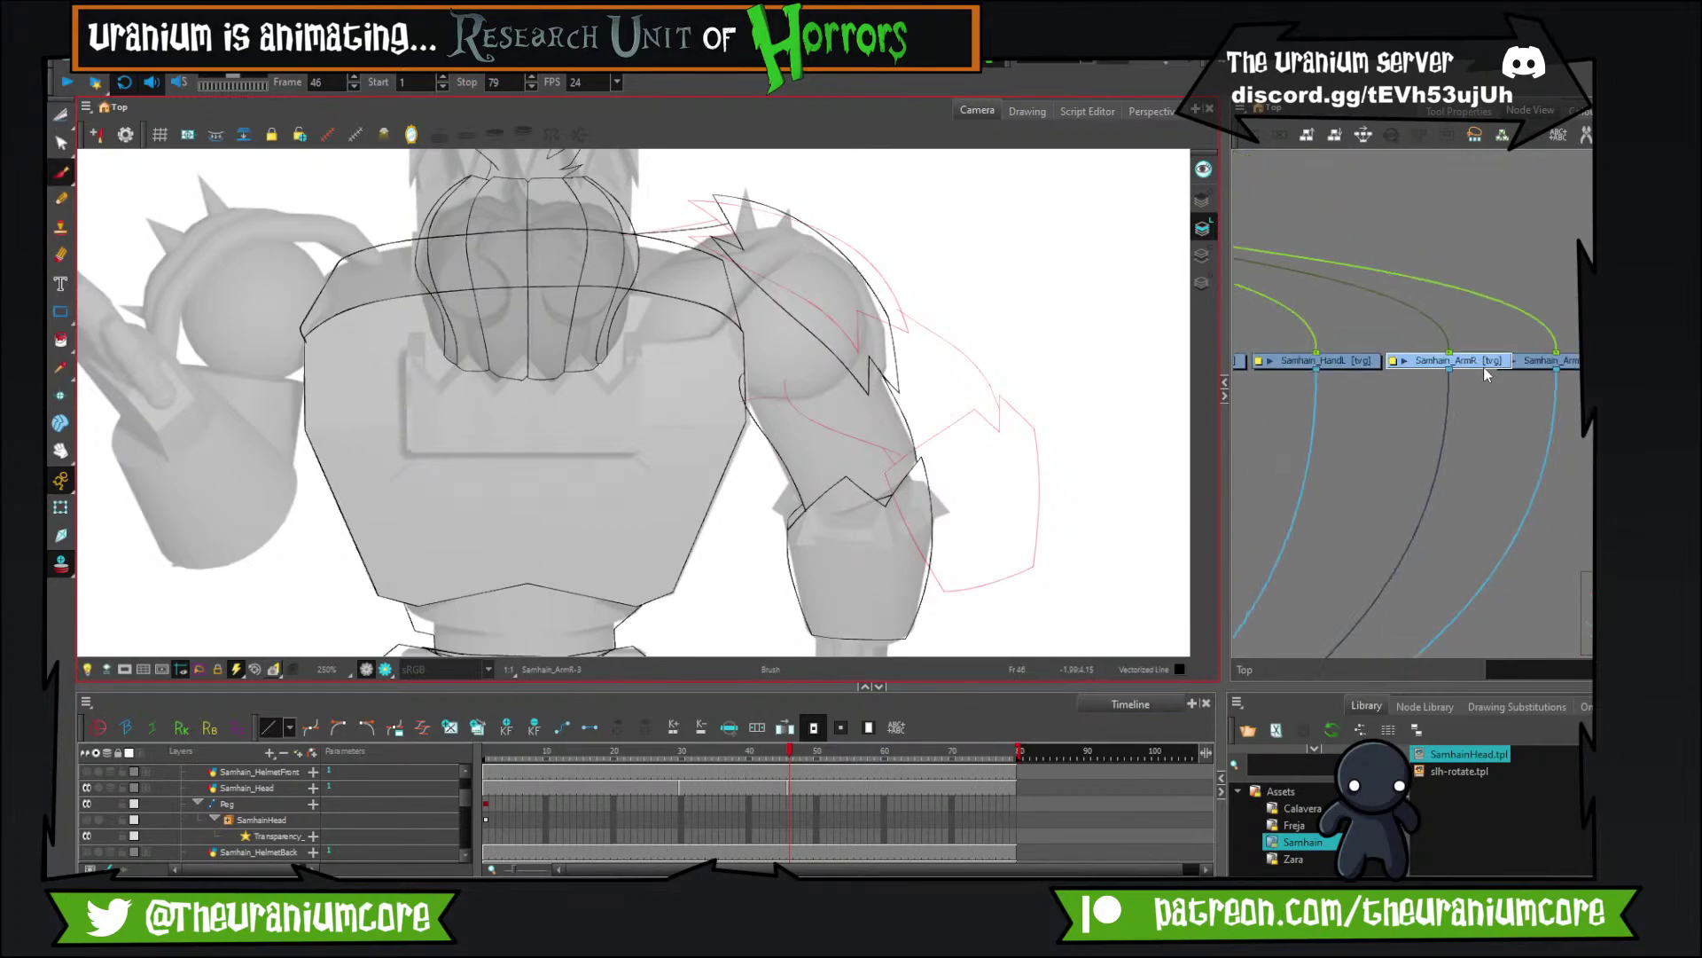
left_click_drag(1399, 367, 1363, 370)
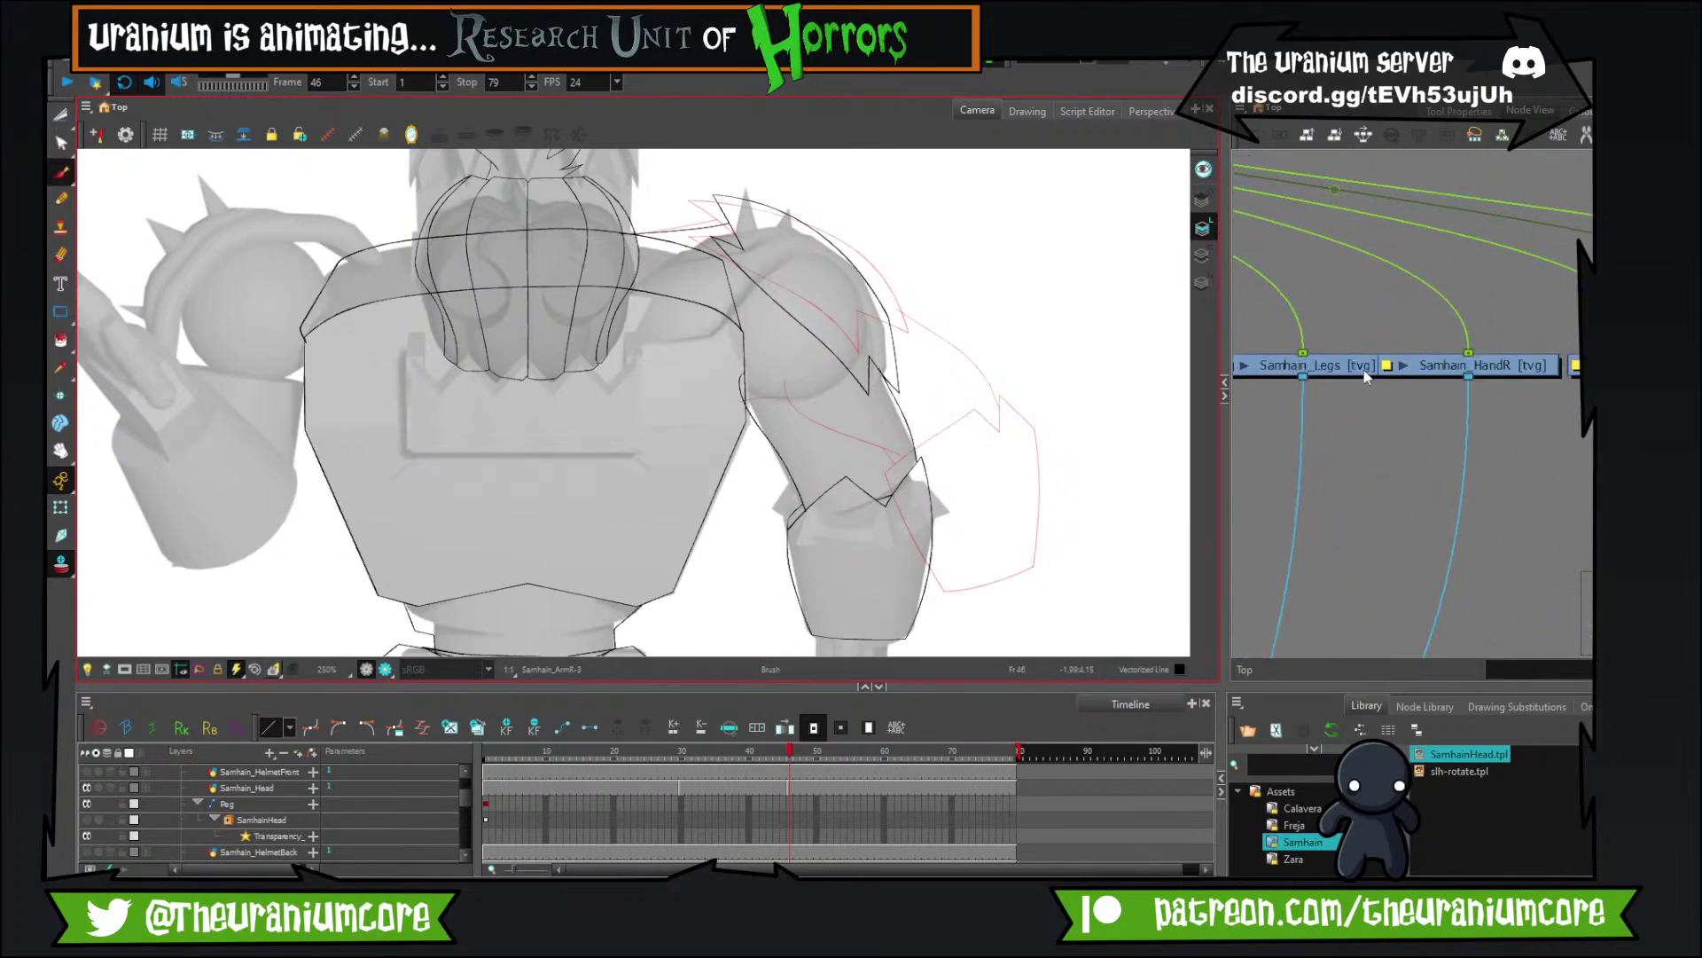
scroll(1472, 359, "up", 2)
left_click(1474, 365)
scroll(754, 319, "down", 4)
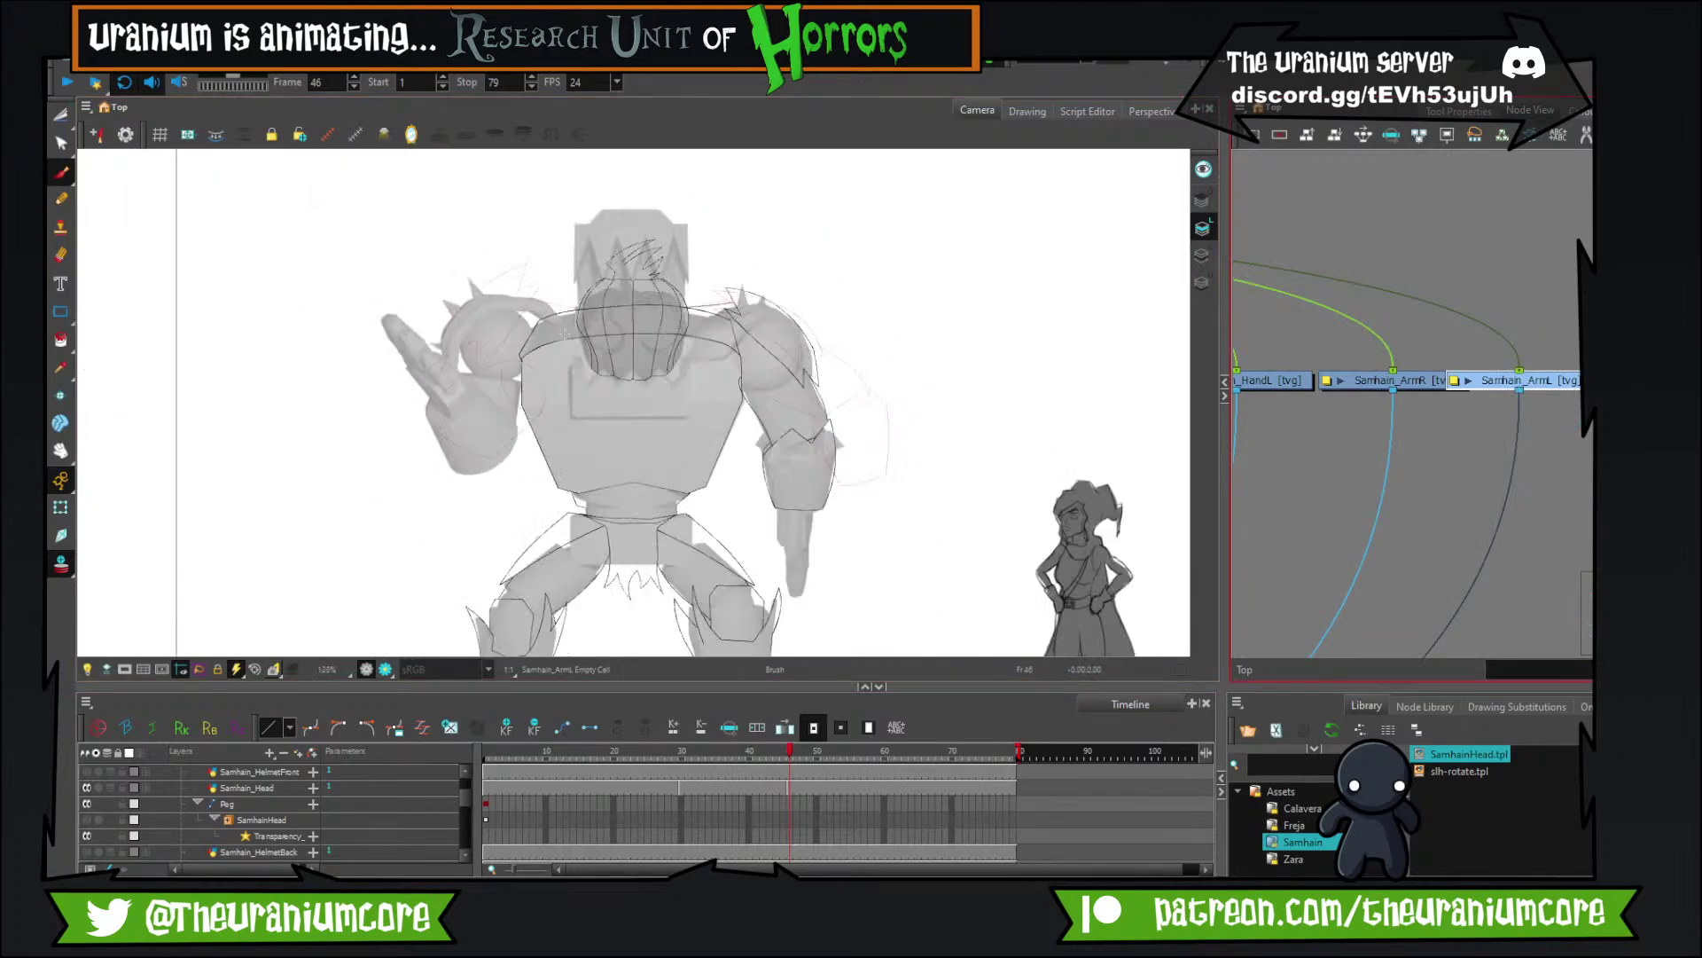
Ink the left shoulder pad's upper contour and the zigzag spikes at its neck end over the reference model.
scroll(643, 293, "up", 6)
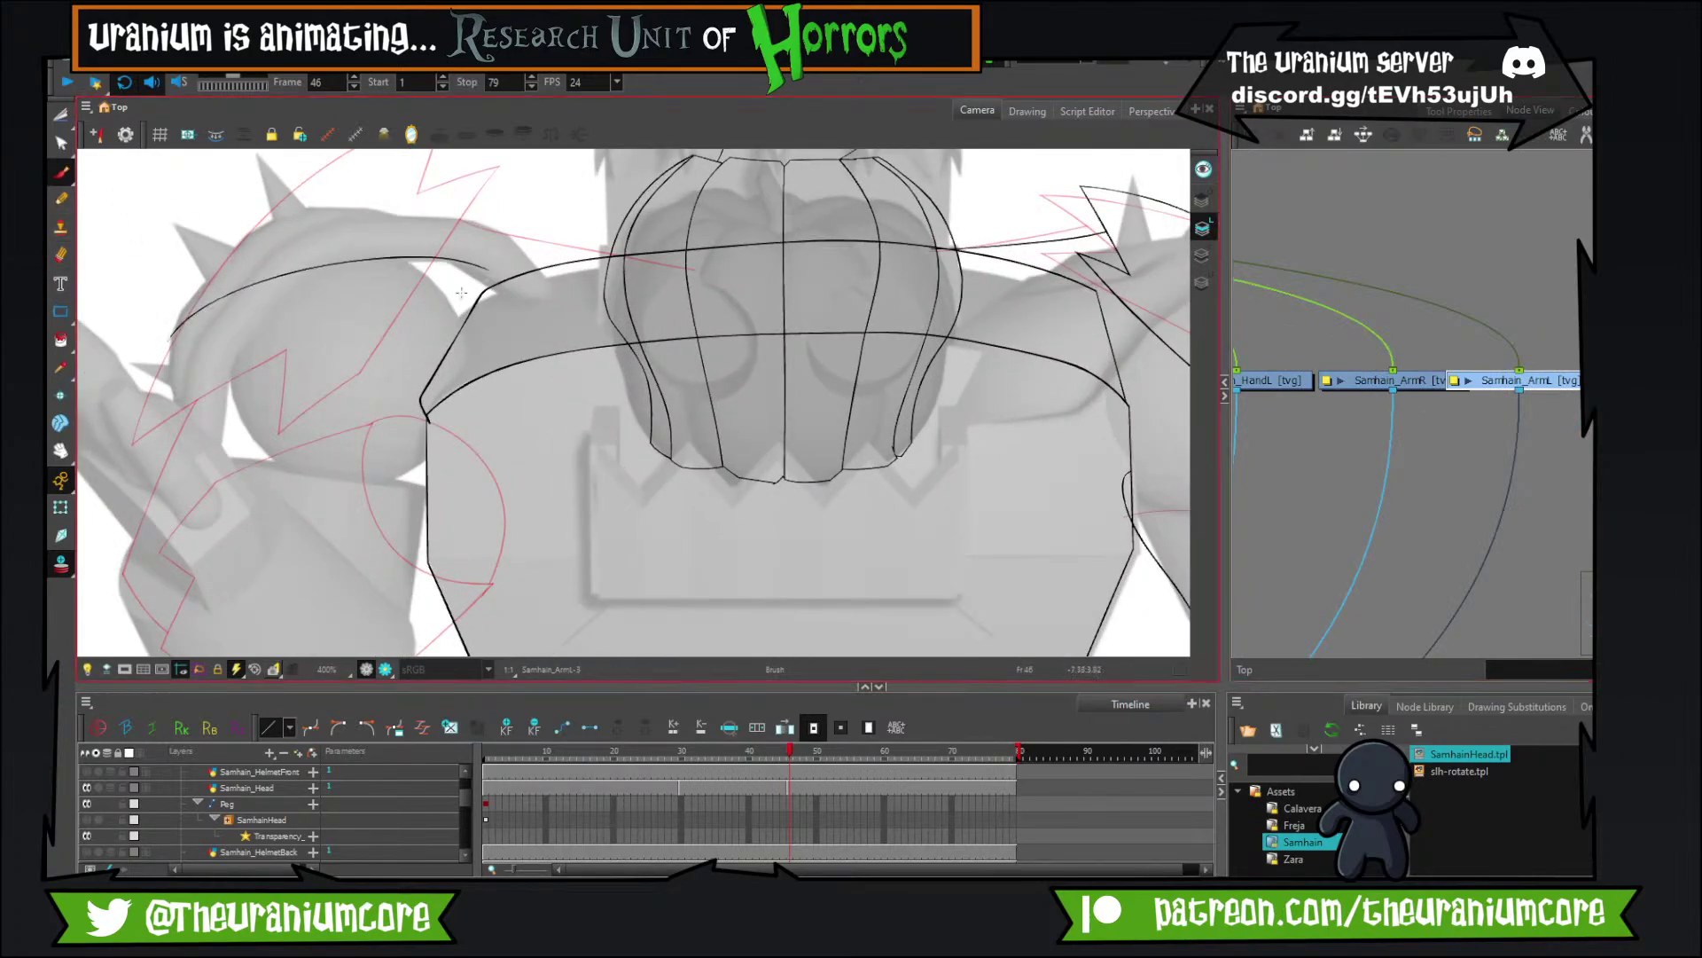
mouse_move(151, 269)
left_mouse_down()
mouse_move(248, 395)
mouse_move(303, 317)
left_mouse_up()
left_click_drag(268, 516, 549, 230)
key("ctrl+z")
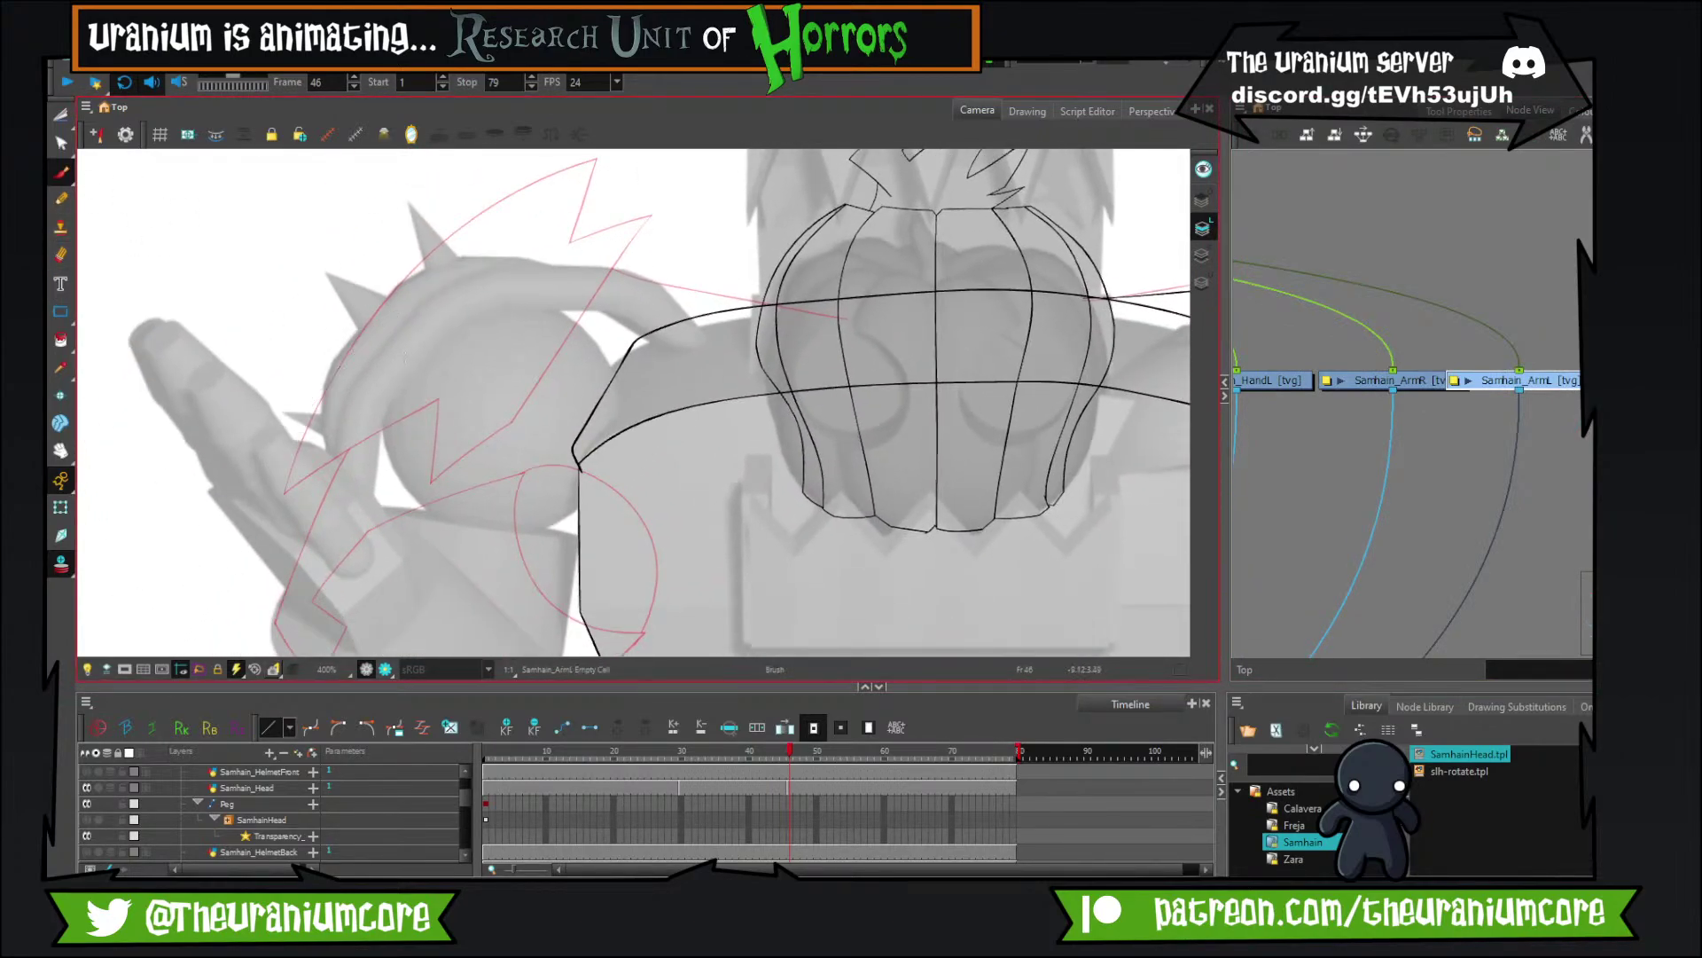
left_click_drag(287, 506, 578, 156)
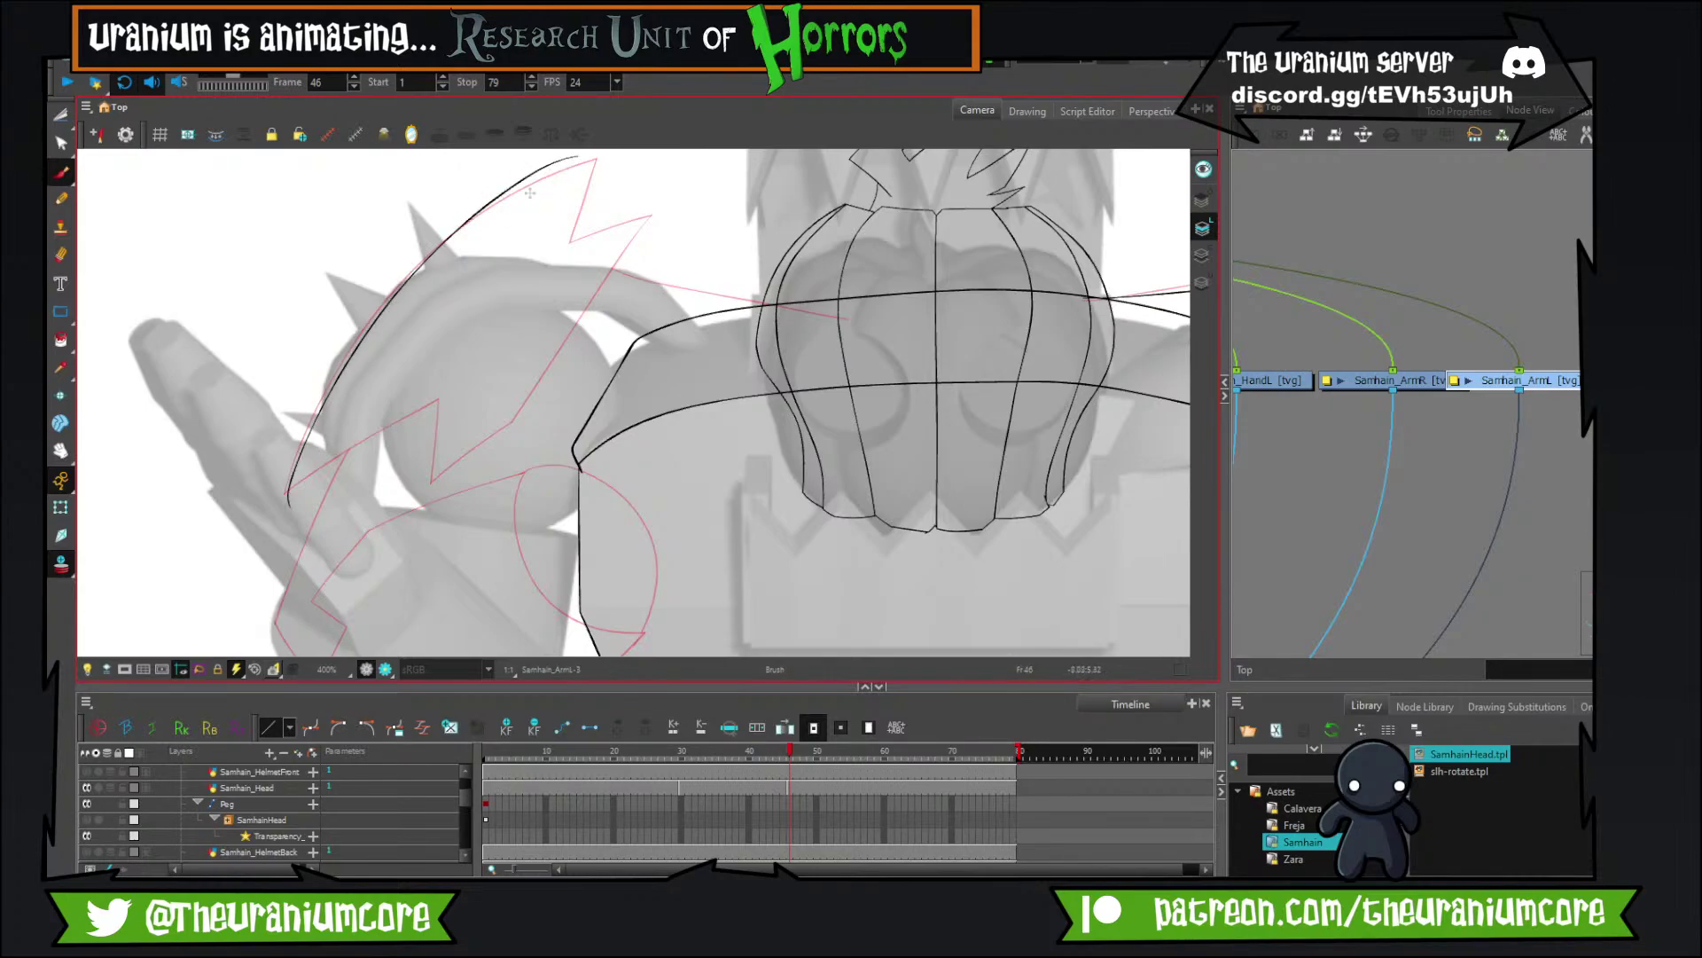
left_click_drag(488, 316, 455, 395)
key("ctrl+z")
mouse_move(244, 564)
left_mouse_down()
mouse_move(622, 274)
mouse_move(486, 355)
mouse_move(681, 336)
mouse_move(513, 448)
left_mouse_up()
left_click_drag(551, 456, 660, 404)
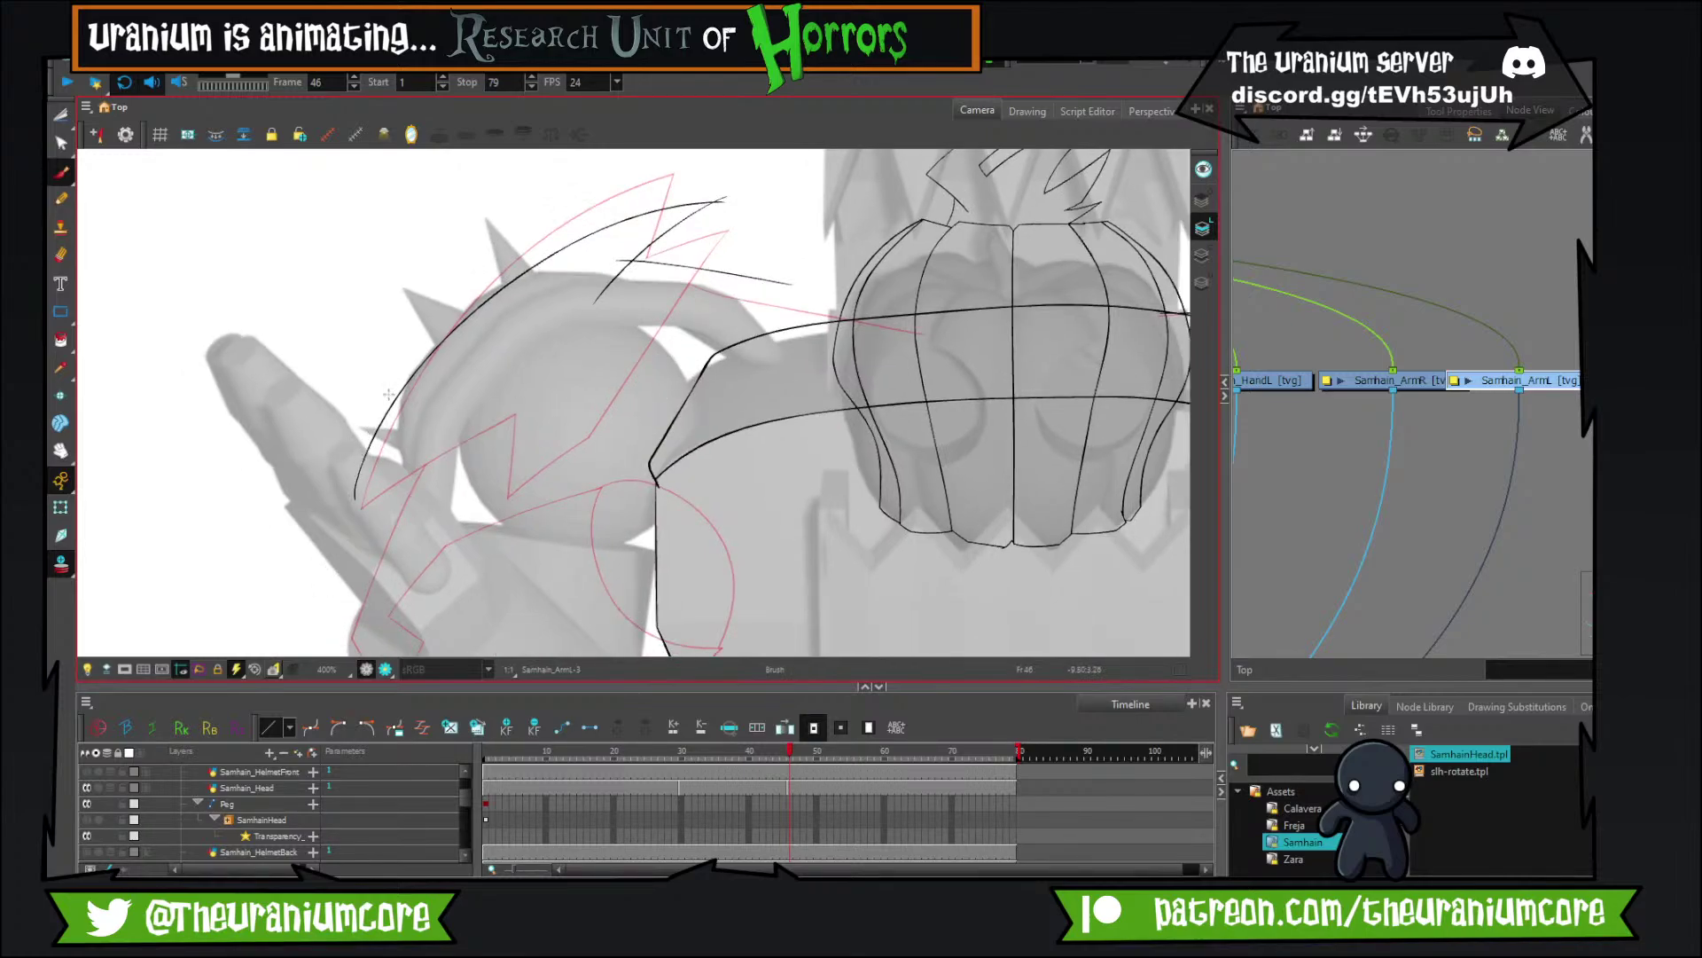
Ink the jagged spikes at the outer end of the left shoulder pad, near the raised hand.
mouse_move(387, 394)
left_mouse_down()
mouse_move(350, 573)
mouse_move(515, 419)
mouse_move(439, 562)
left_mouse_up()
left_click_drag(416, 563, 606, 368)
left_click_drag(605, 368, 532, 446)
key("ctrl+z")
mouse_move(327, 634)
left_mouse_down()
mouse_move(500, 494)
mouse_move(691, 294)
left_mouse_up()
key("ctrl+z")
Ink the left shoulder pad's long lower edge from the outer spikes up to the neck-side spike.
left_click_drag(455, 529, 718, 316)
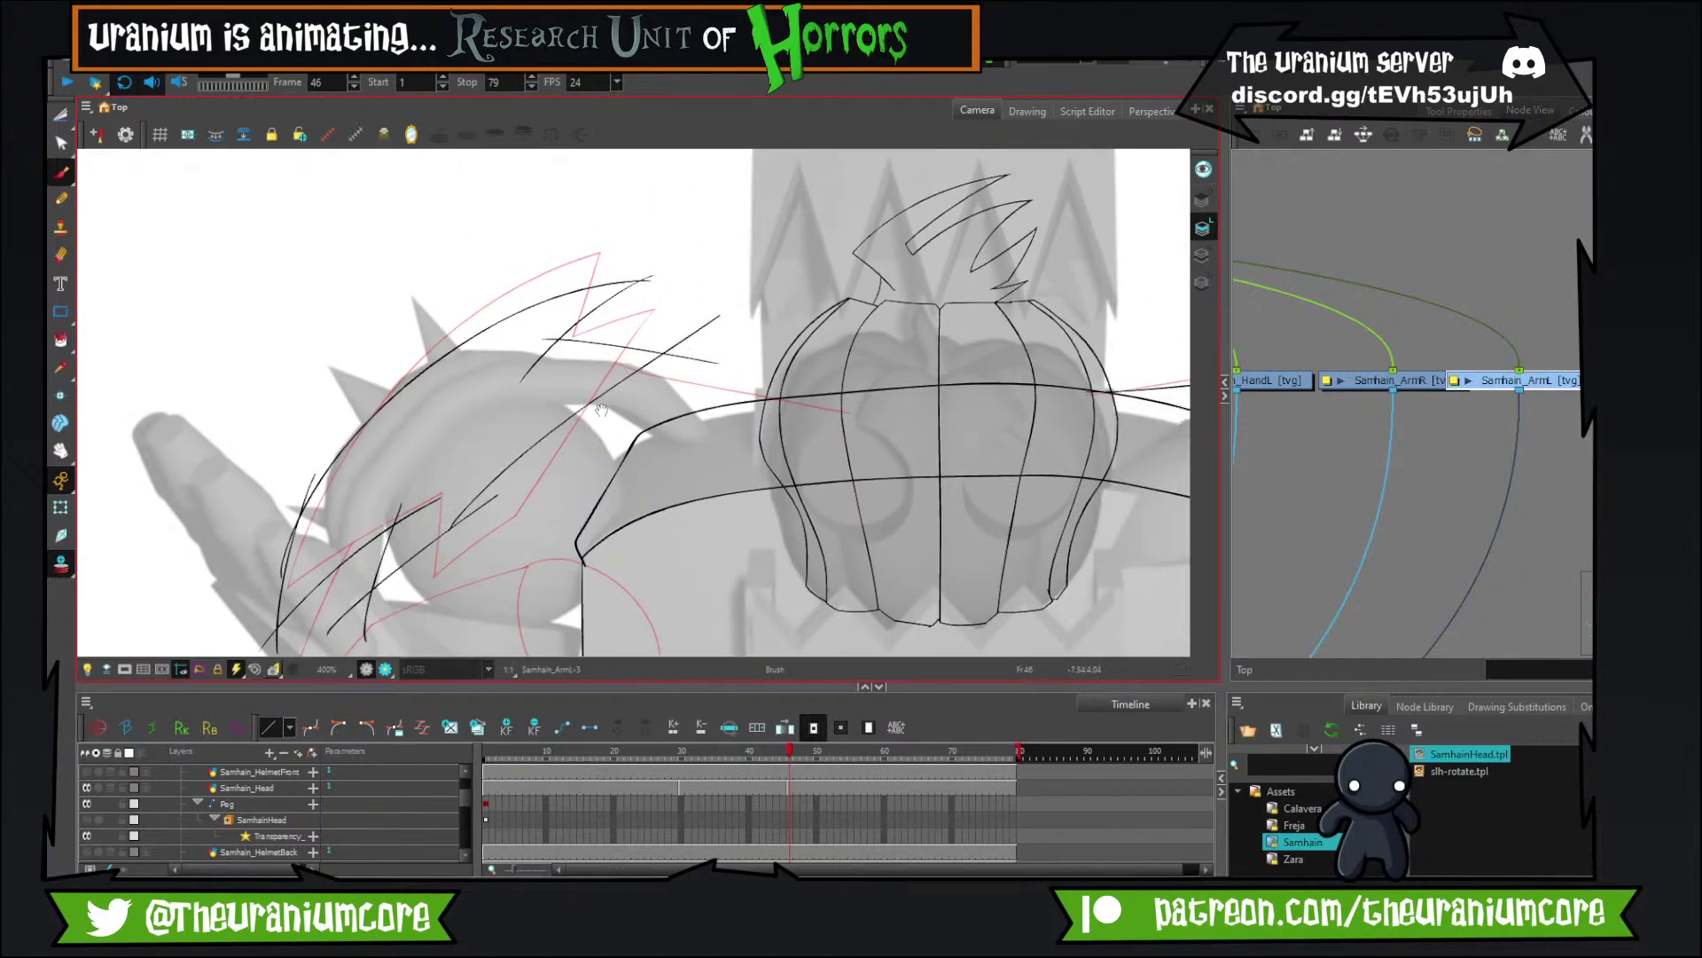
left_click_drag(602, 410, 712, 300)
key("ctrl+z")
left_click_drag(544, 443, 819, 228)
key("ctrl+z")
mouse_move(552, 440)
left_mouse_down()
mouse_move(816, 224)
mouse_move(725, 320)
left_mouse_up()
Trim the overshooting stroke ends around the outer spikes of the left shoulder pad with the Cutter.
left_click(61, 115)
left_click_drag(261, 286, 289, 219)
left_click_drag(307, 519, 356, 534)
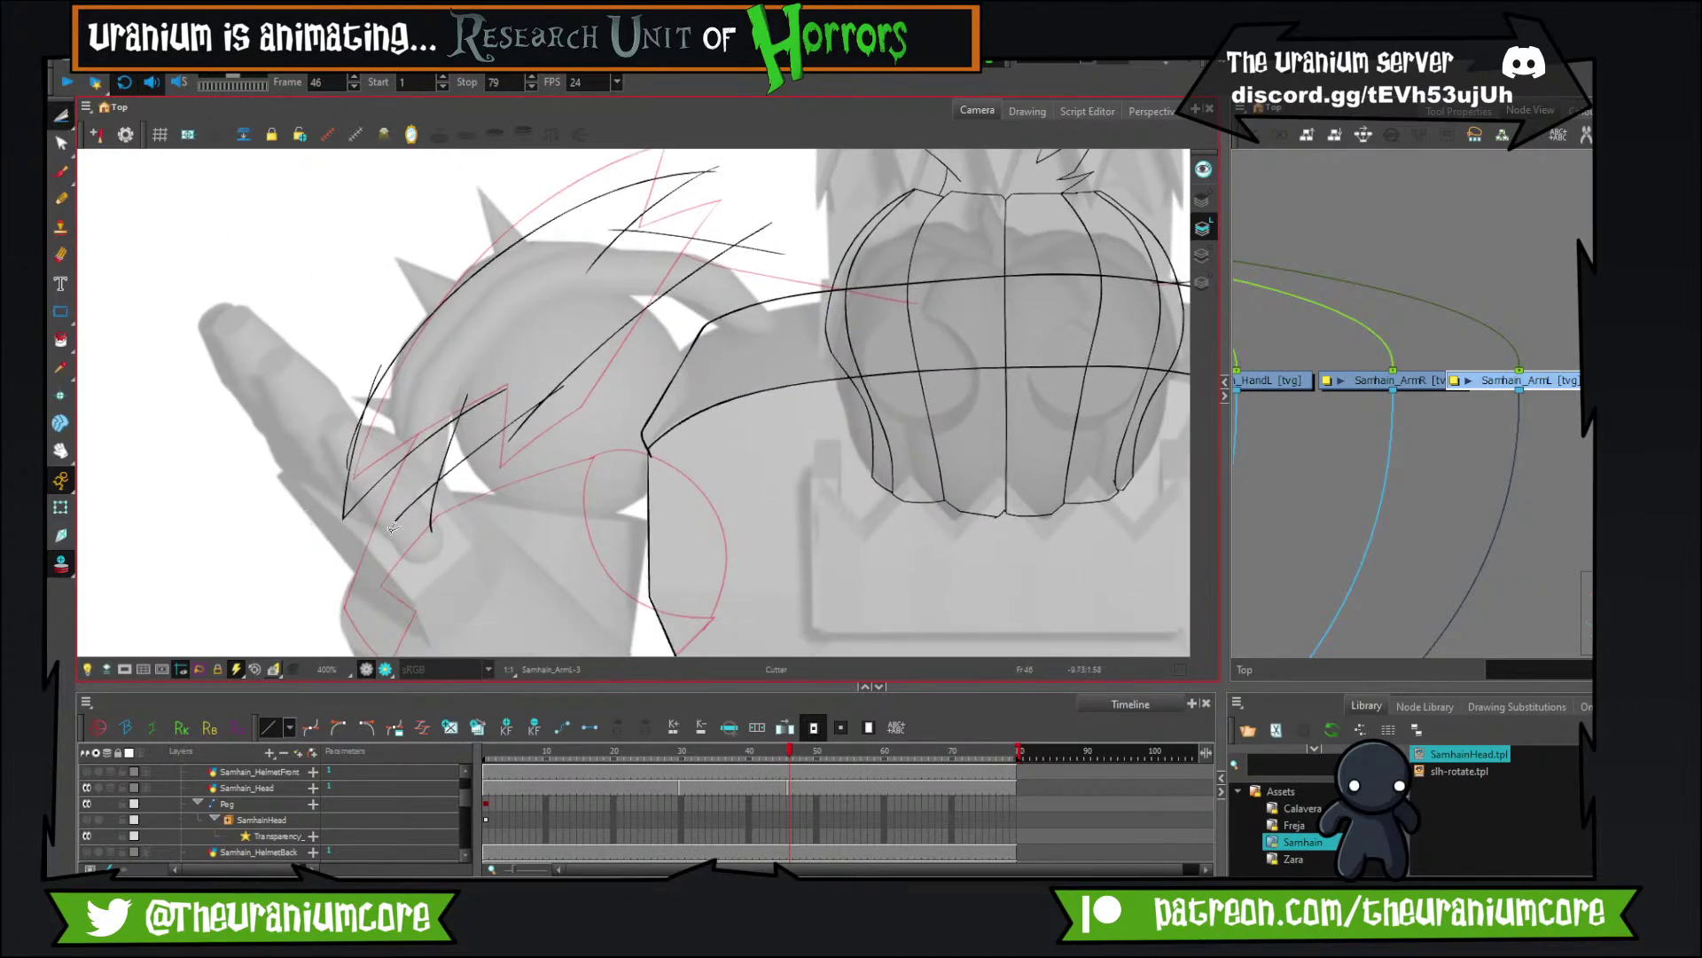
left_click_drag(379, 390, 337, 450)
scroll(340, 435, "up", 1)
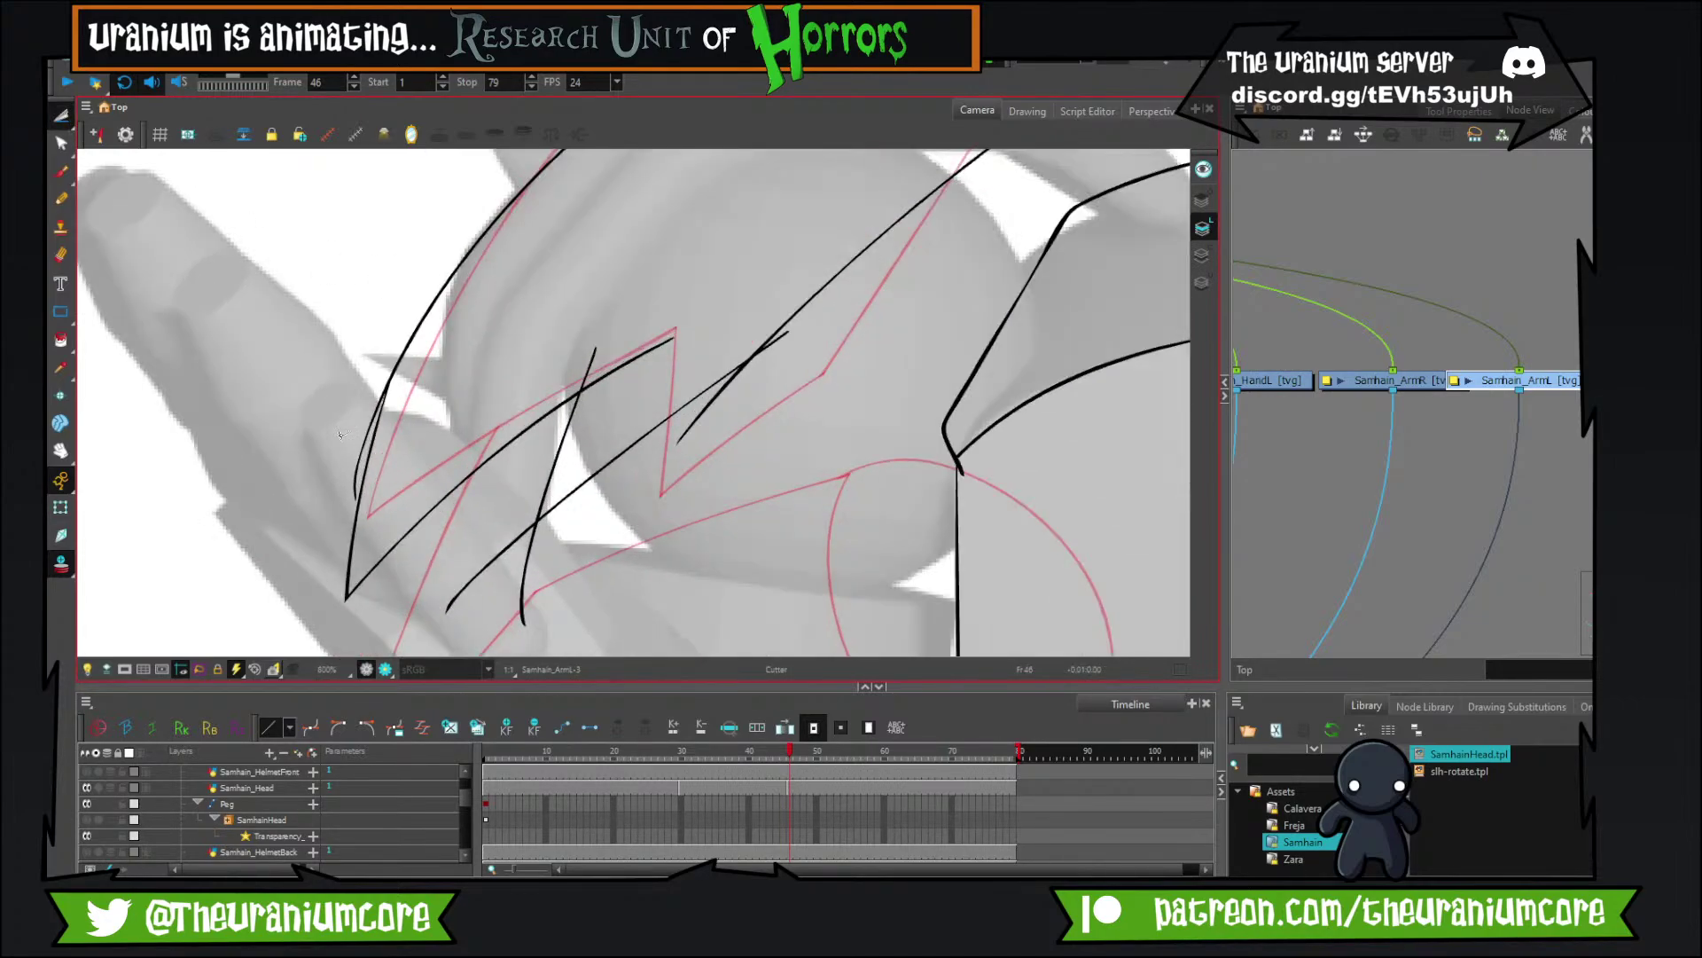
left_click_drag(357, 454, 348, 464)
left_click_drag(460, 572, 543, 583)
left_click_drag(684, 483, 598, 522)
left_click_drag(537, 405, 551, 418)
mouse_move(493, 401)
left_mouse_down()
mouse_move(532, 409)
mouse_move(510, 450)
mouse_move(558, 484)
left_mouse_up()
Trim the overlap along the left shoulder pad's lower edge and the stroke ends at its neck-side spikes.
mouse_move(622, 424)
left_mouse_down()
mouse_move(654, 418)
mouse_move(526, 500)
left_mouse_up()
key("ctrl+z")
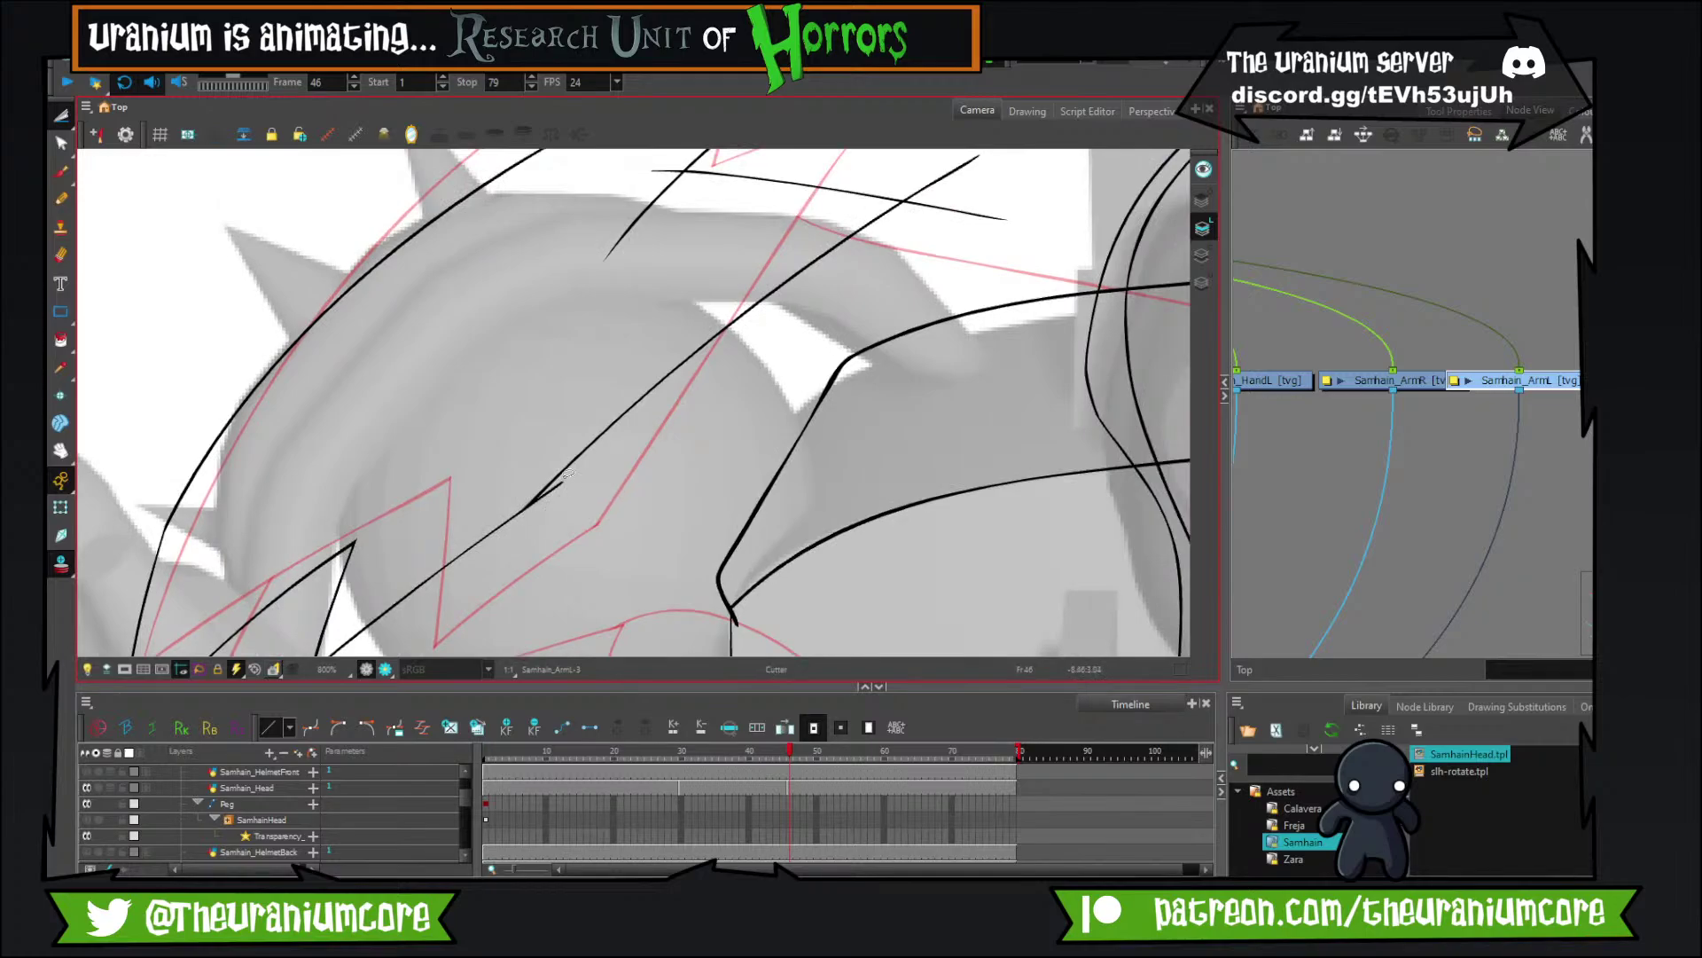
mouse_move(614, 458)
left_mouse_down()
mouse_move(486, 559)
mouse_move(537, 522)
left_mouse_up()
left_click_drag(470, 573, 475, 549)
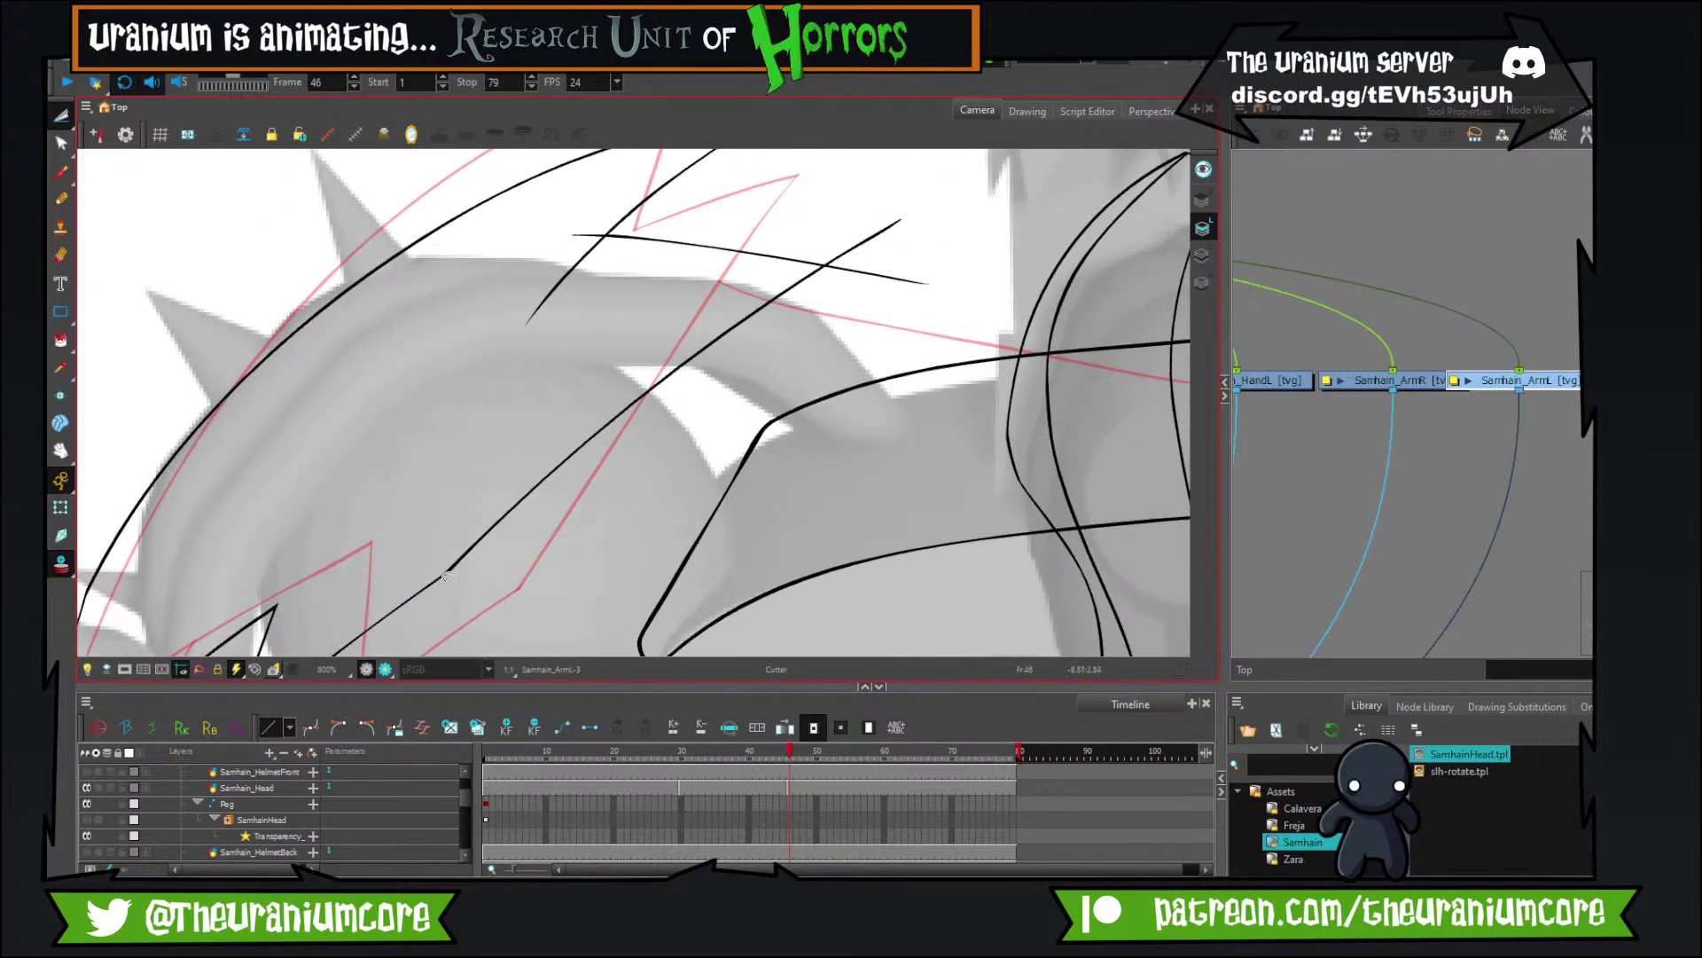
mouse_move(875, 241)
left_mouse_down()
mouse_move(798, 325)
mouse_move(800, 377)
left_mouse_up()
mouse_move(530, 302)
left_mouse_down()
mouse_move(581, 448)
mouse_move(552, 525)
left_mouse_up()
left_click_drag(564, 434, 561, 483)
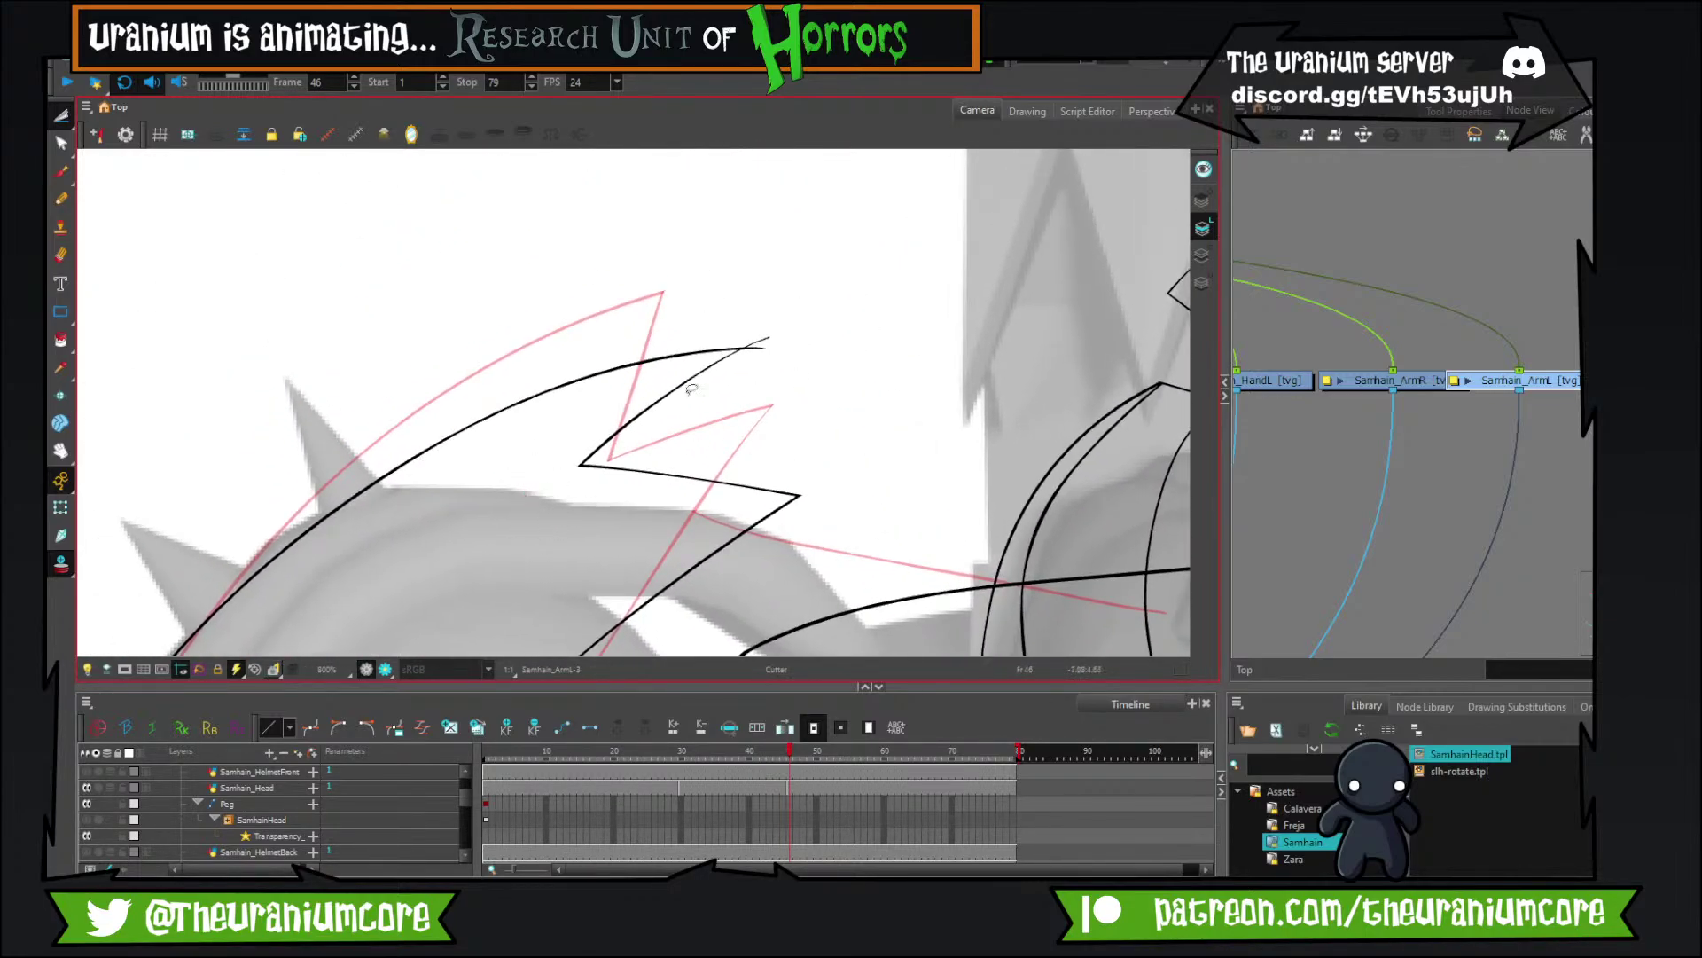
left_click_drag(759, 328, 743, 399)
Examine the inked left shoulder pad against the reference model and the rest of the figure.
mouse_move(449, 499)
left_mouse_down()
mouse_move(630, 343)
mouse_move(798, 146)
left_mouse_up()
left_click(62, 171)
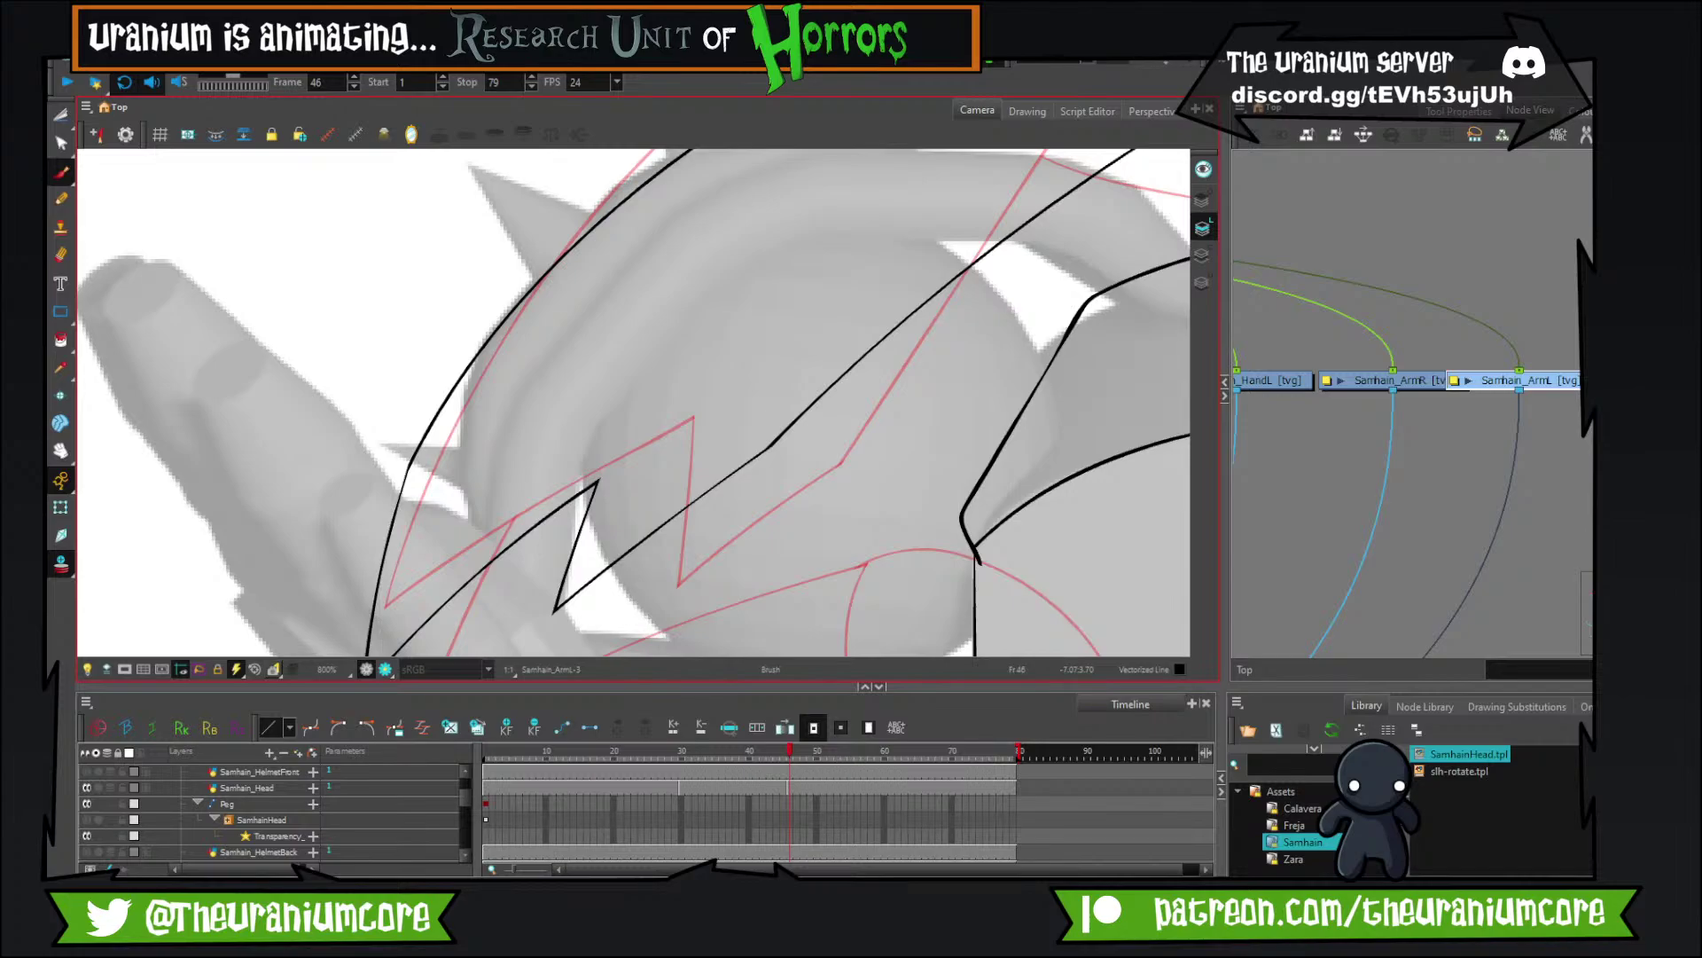
scroll(1170, 501, "down", 12)
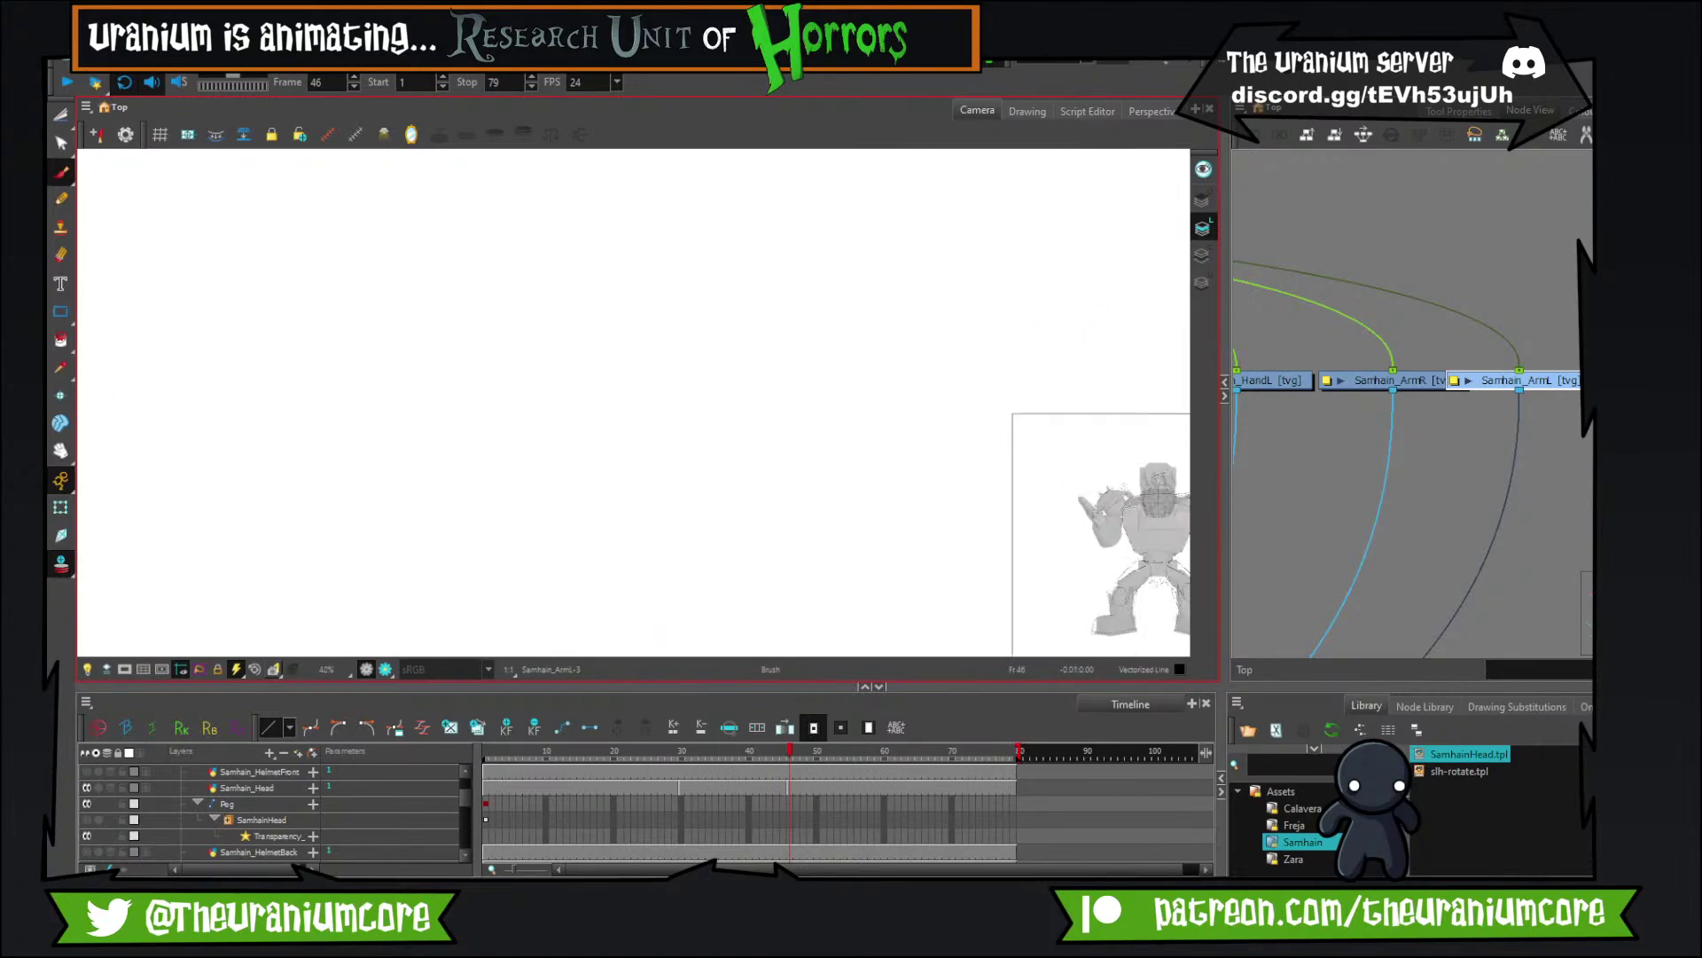
scroll(1171, 514, "up", 8)
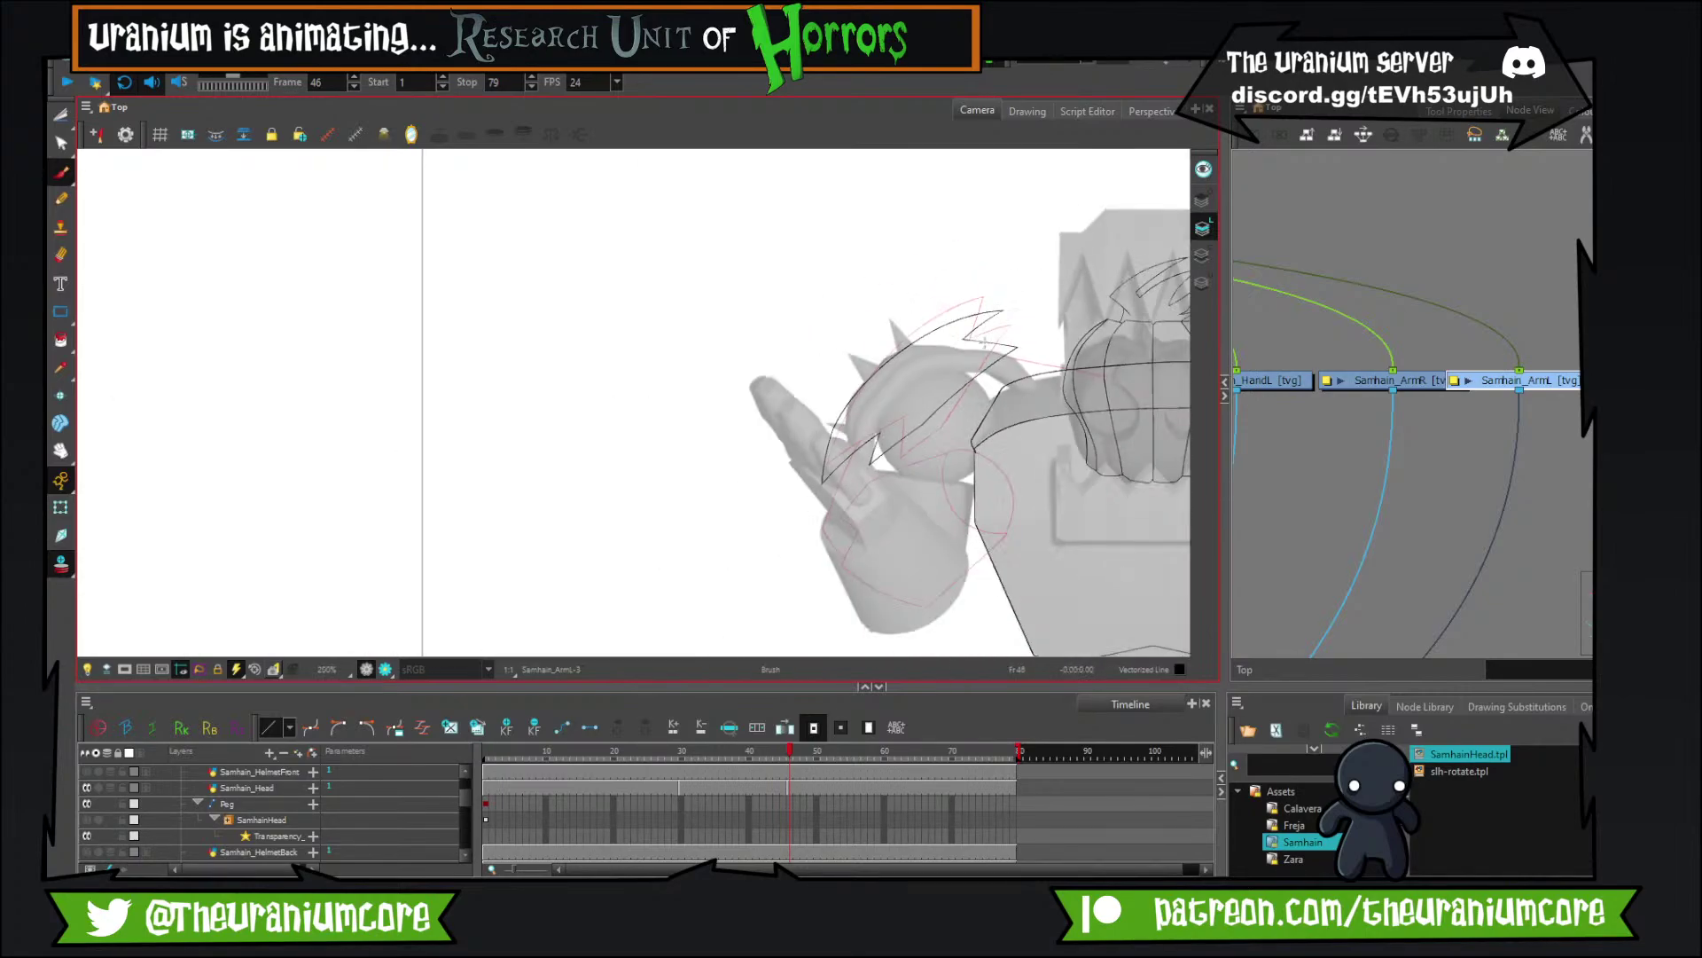
scroll(986, 346, "up", 1)
left_click_drag(986, 345, 722, 254)
scroll(819, 382, "down", 3)
scroll(1055, 368, "up", 1)
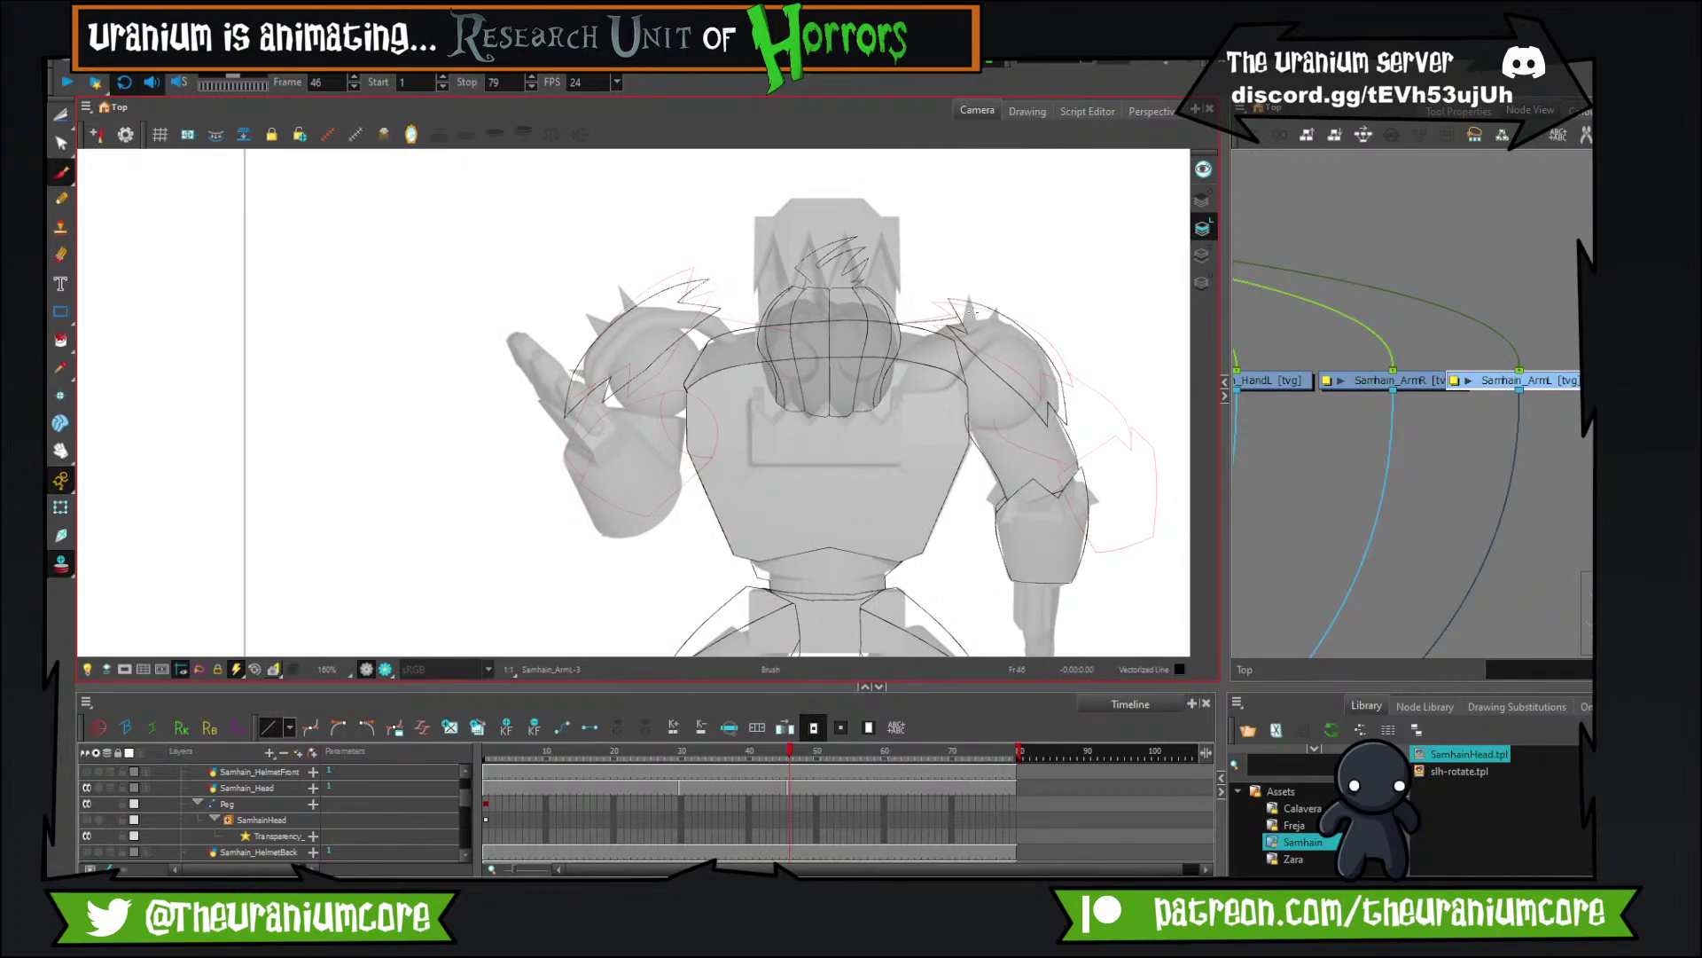
scroll(820, 283, "up", 2)
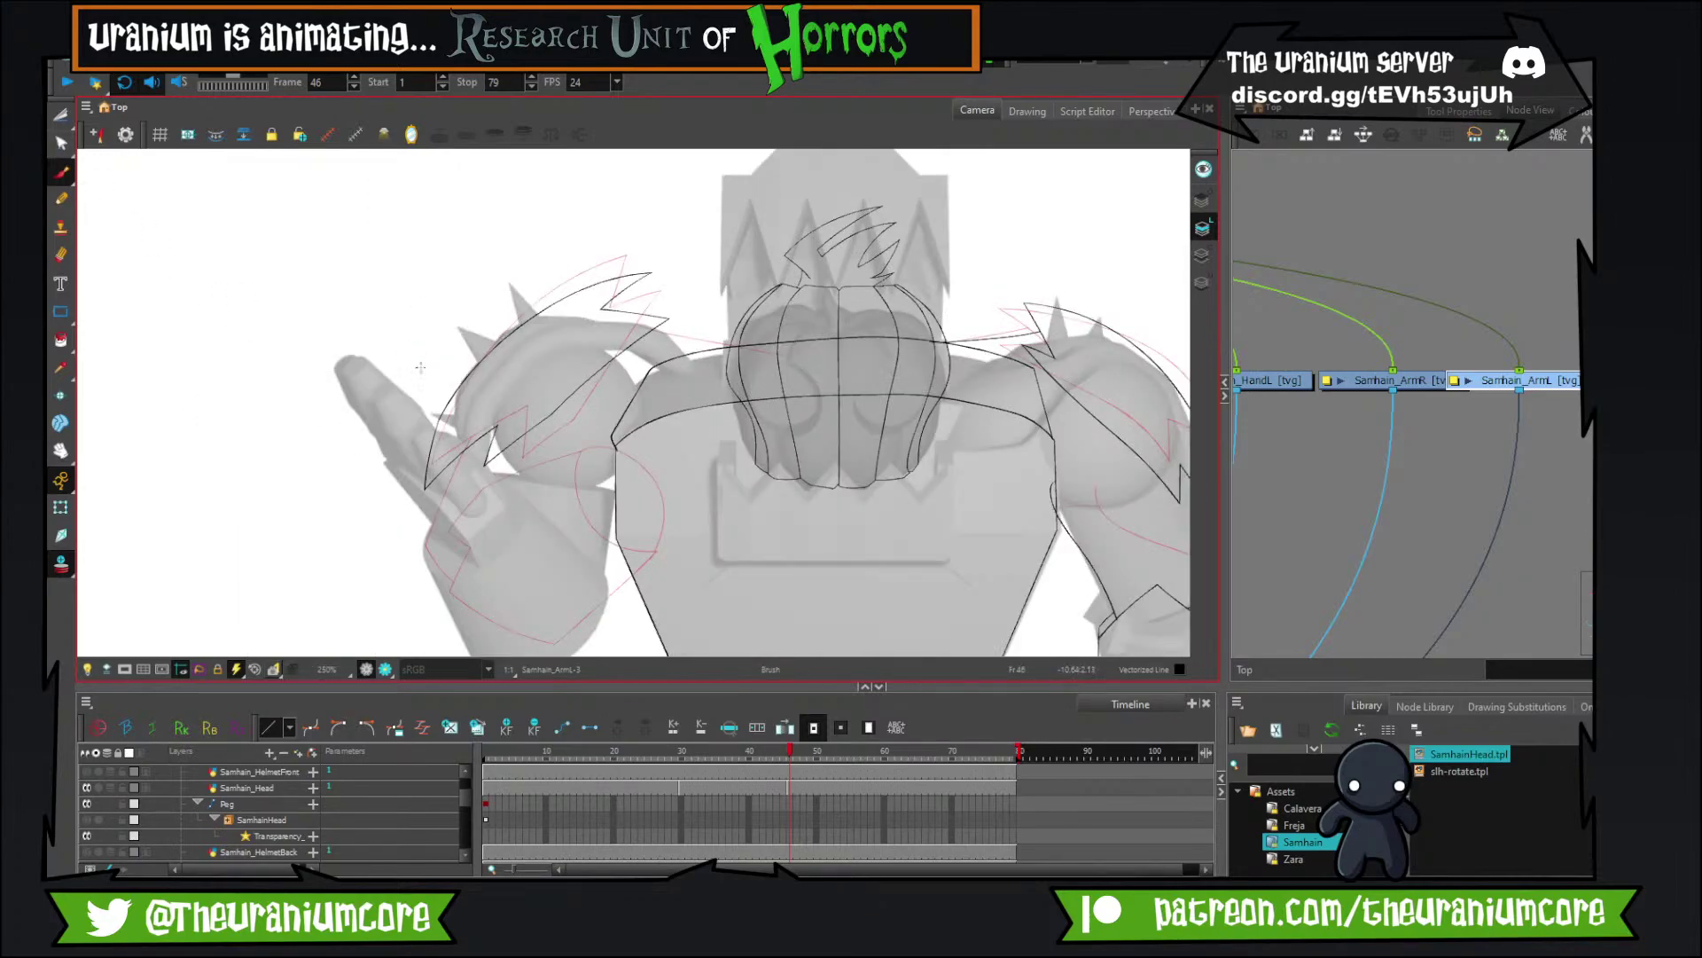
scroll(488, 354, "up", 1)
scroll(452, 302, "down", 3)
scroll(446, 439, "up", 3)
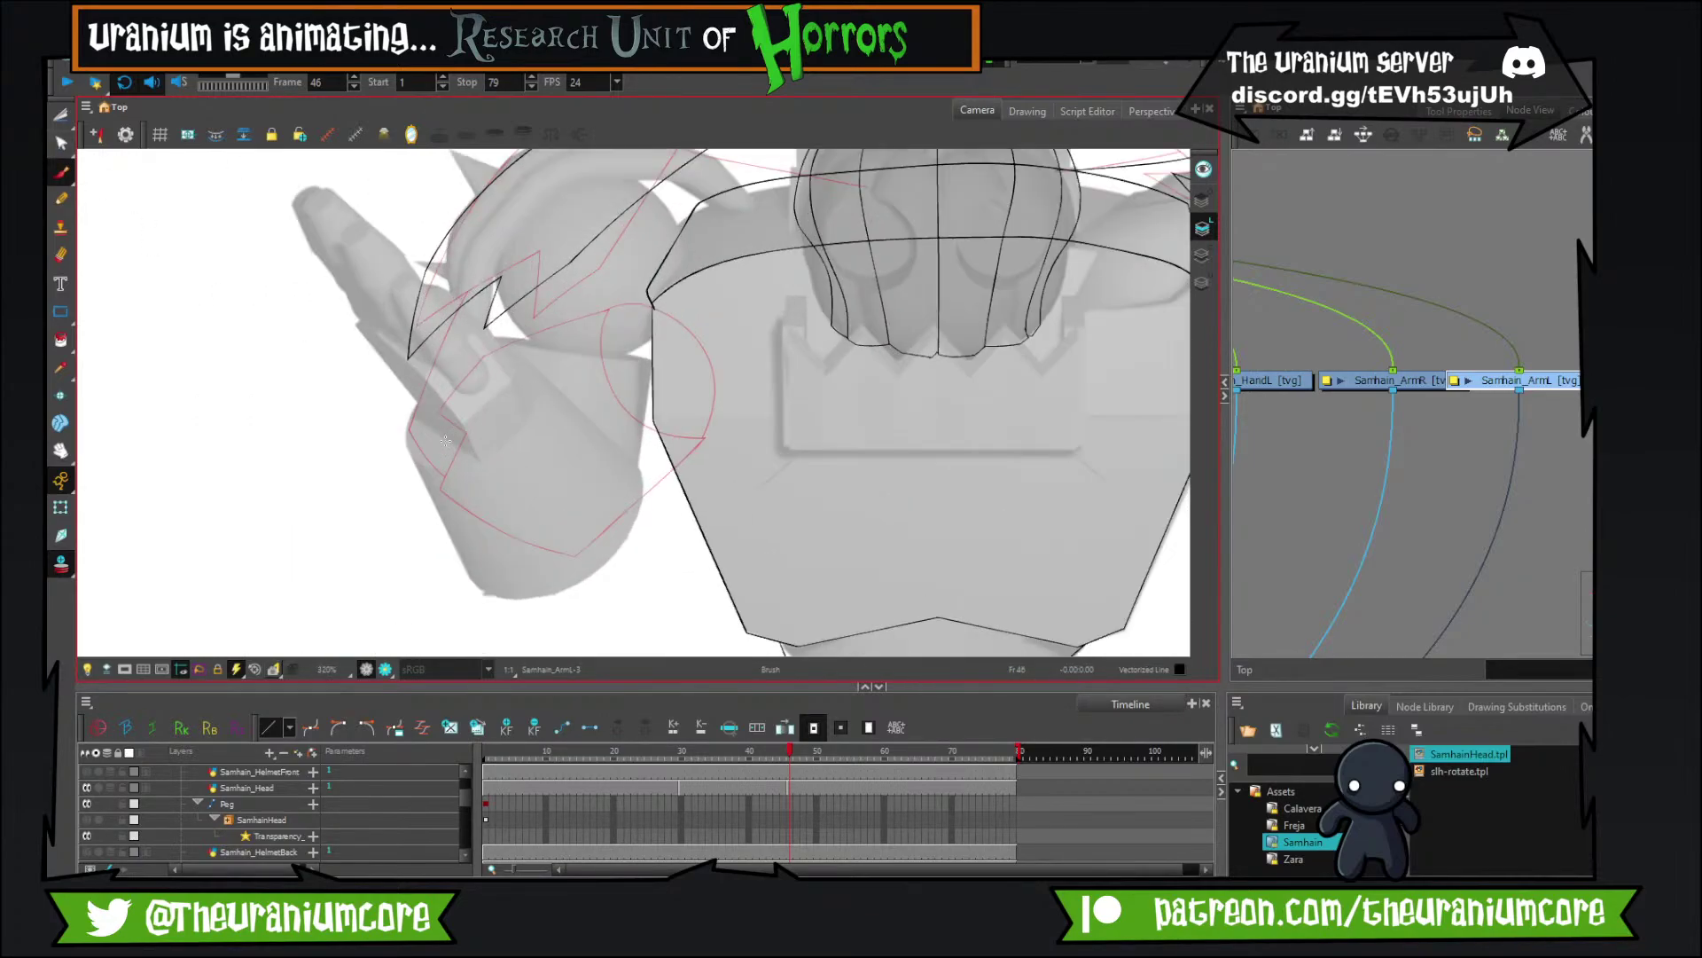
scroll(378, 399, "up", 1)
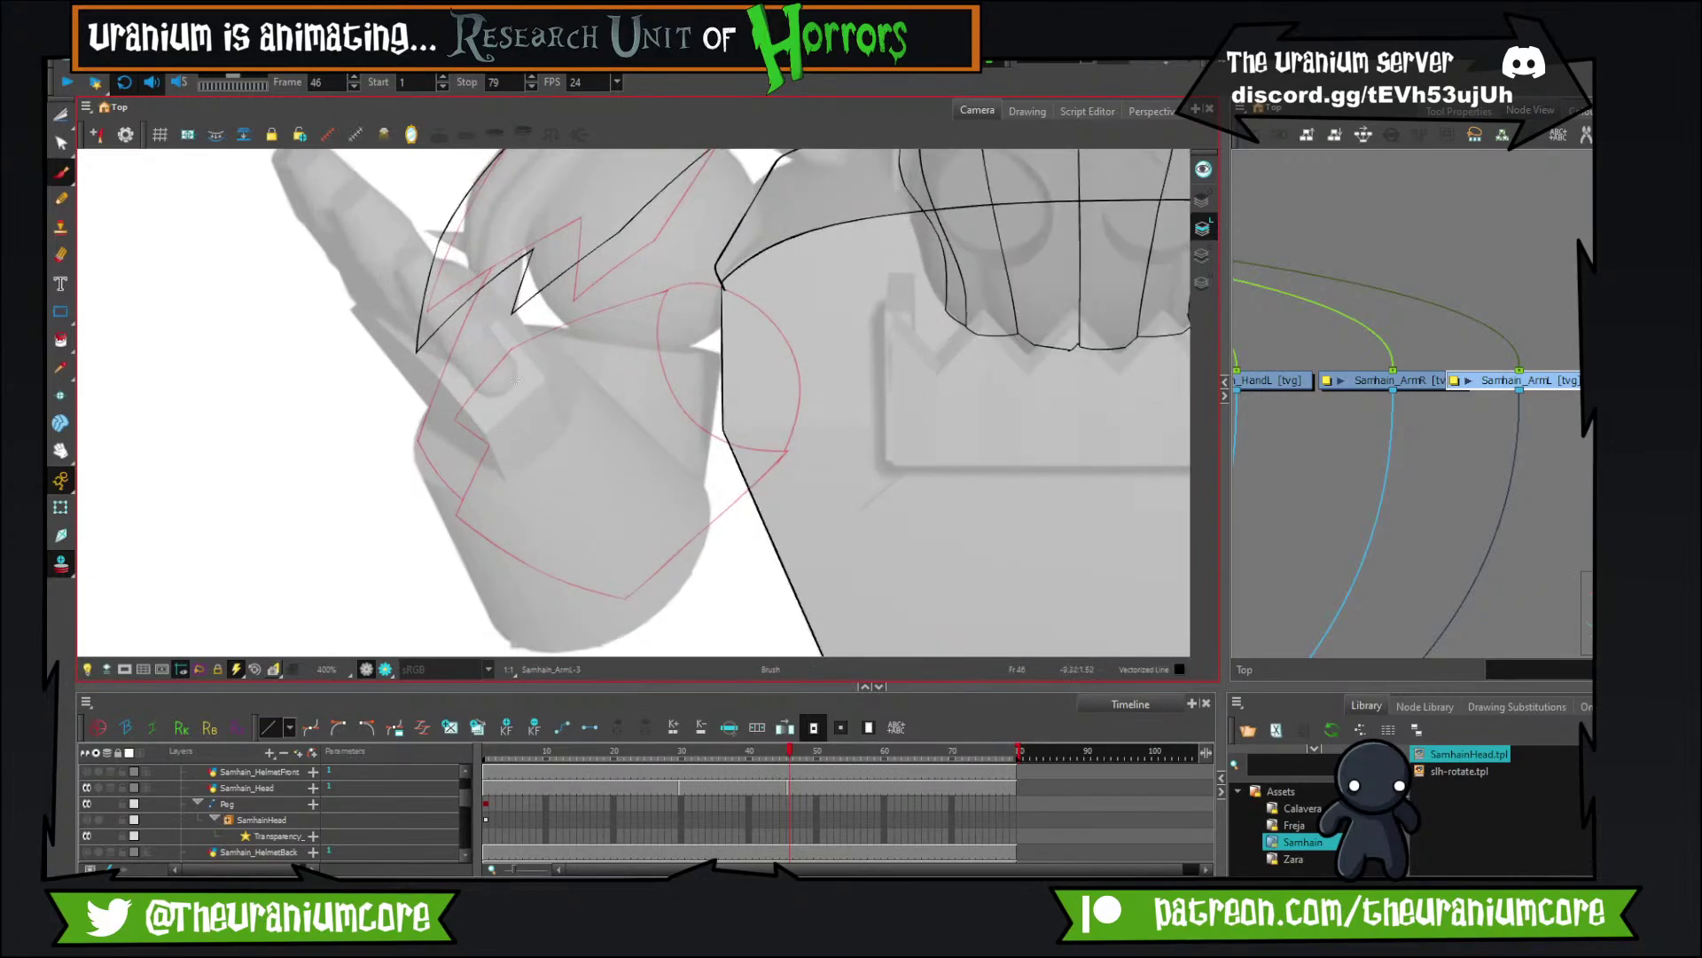
mouse_move(536, 342)
left_mouse_down()
mouse_move(603, 404)
mouse_move(479, 366)
mouse_move(577, 375)
left_mouse_up()
key("ctrl+z")
scroll(579, 366, "up", 1)
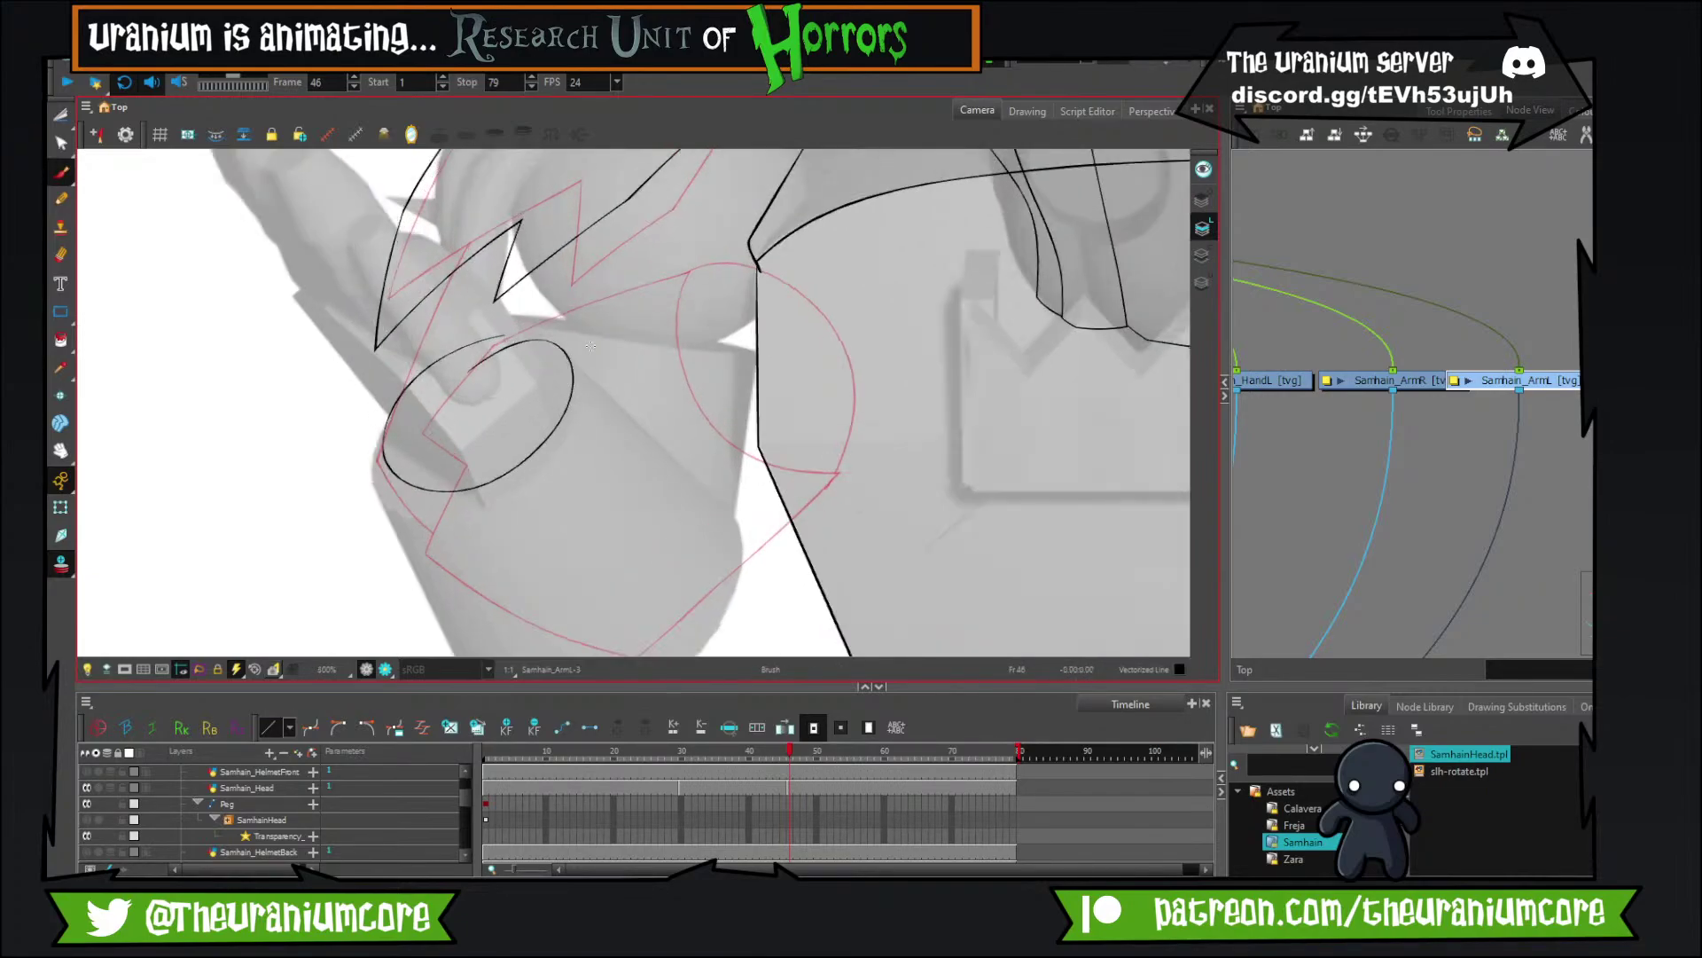
scroll(591, 346, "up", 1)
key("ctrl+z")
Ink the left forearm's outer edge and the jagged notch at its elbow end.
mouse_move(334, 554)
left_mouse_down()
mouse_move(325, 306)
mouse_move(562, 682)
left_mouse_up()
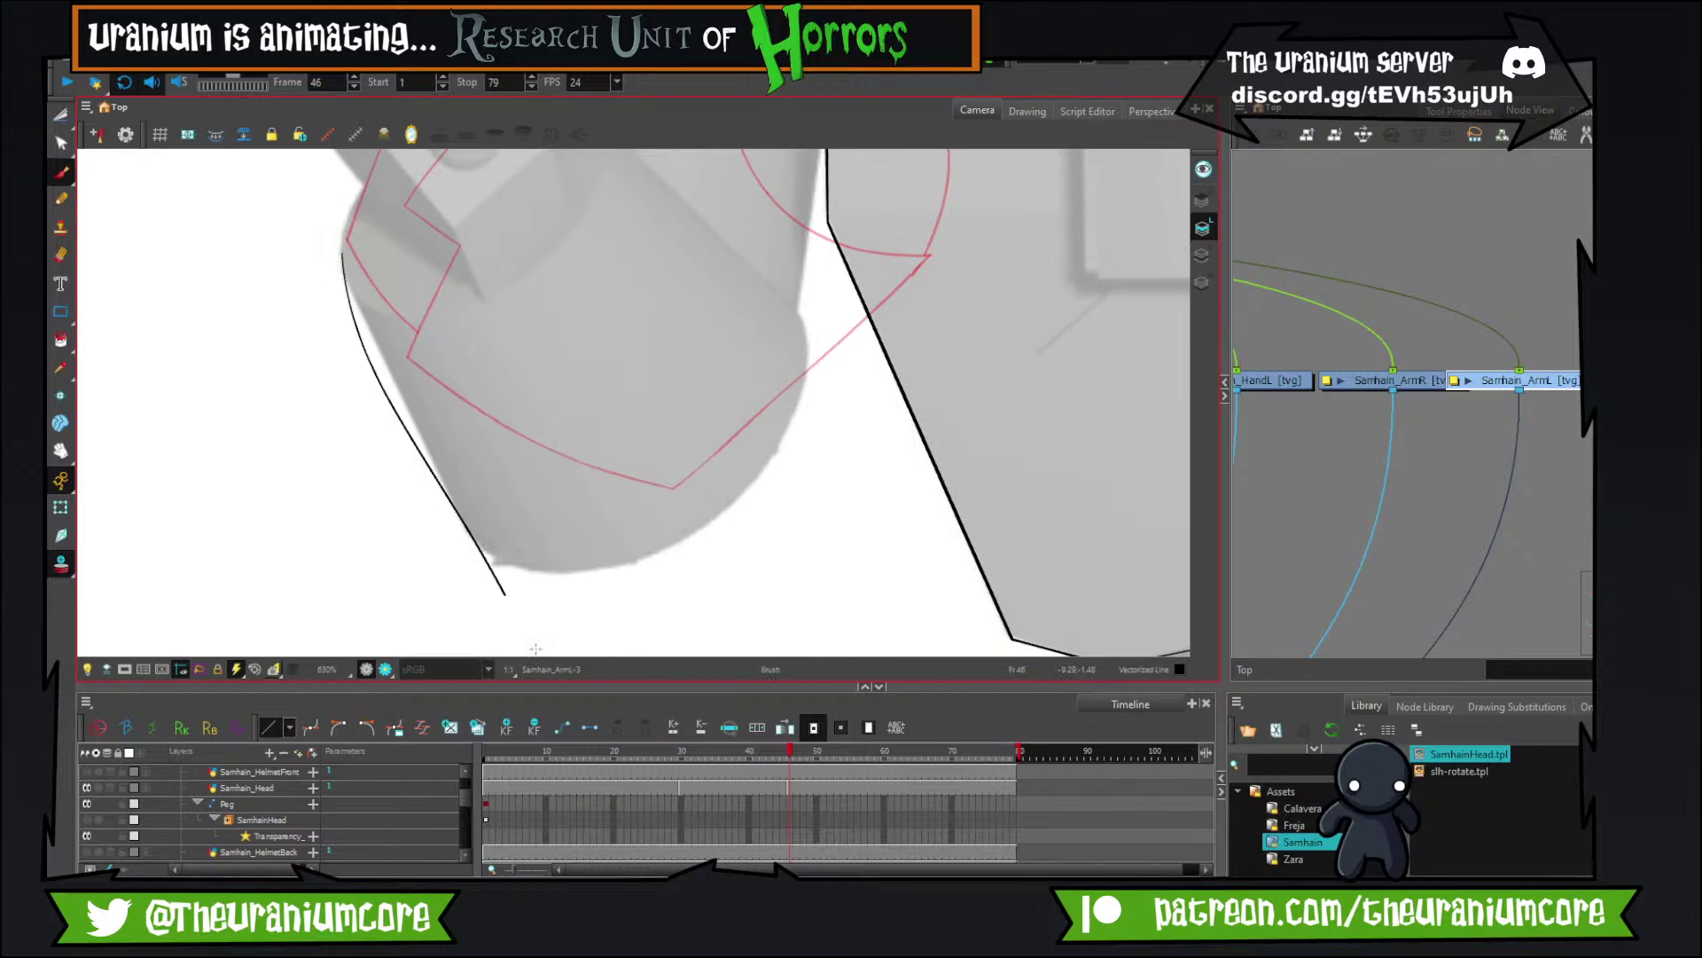
mouse_move(539, 446)
left_mouse_down()
mouse_move(520, 448)
mouse_move(457, 374)
left_mouse_up()
left_click_drag(430, 591, 597, 355)
key("ctrl+z")
left_click_drag(425, 587, 521, 421)
left_click_drag(484, 447, 649, 511)
mouse_move(615, 446)
left_mouse_down()
mouse_move(594, 588)
mouse_move(597, 506)
left_mouse_up()
Ink the left forearm's inner edge beside the torso and the diagonal edge rising toward the wrist.
left_click_drag(582, 597, 721, 291)
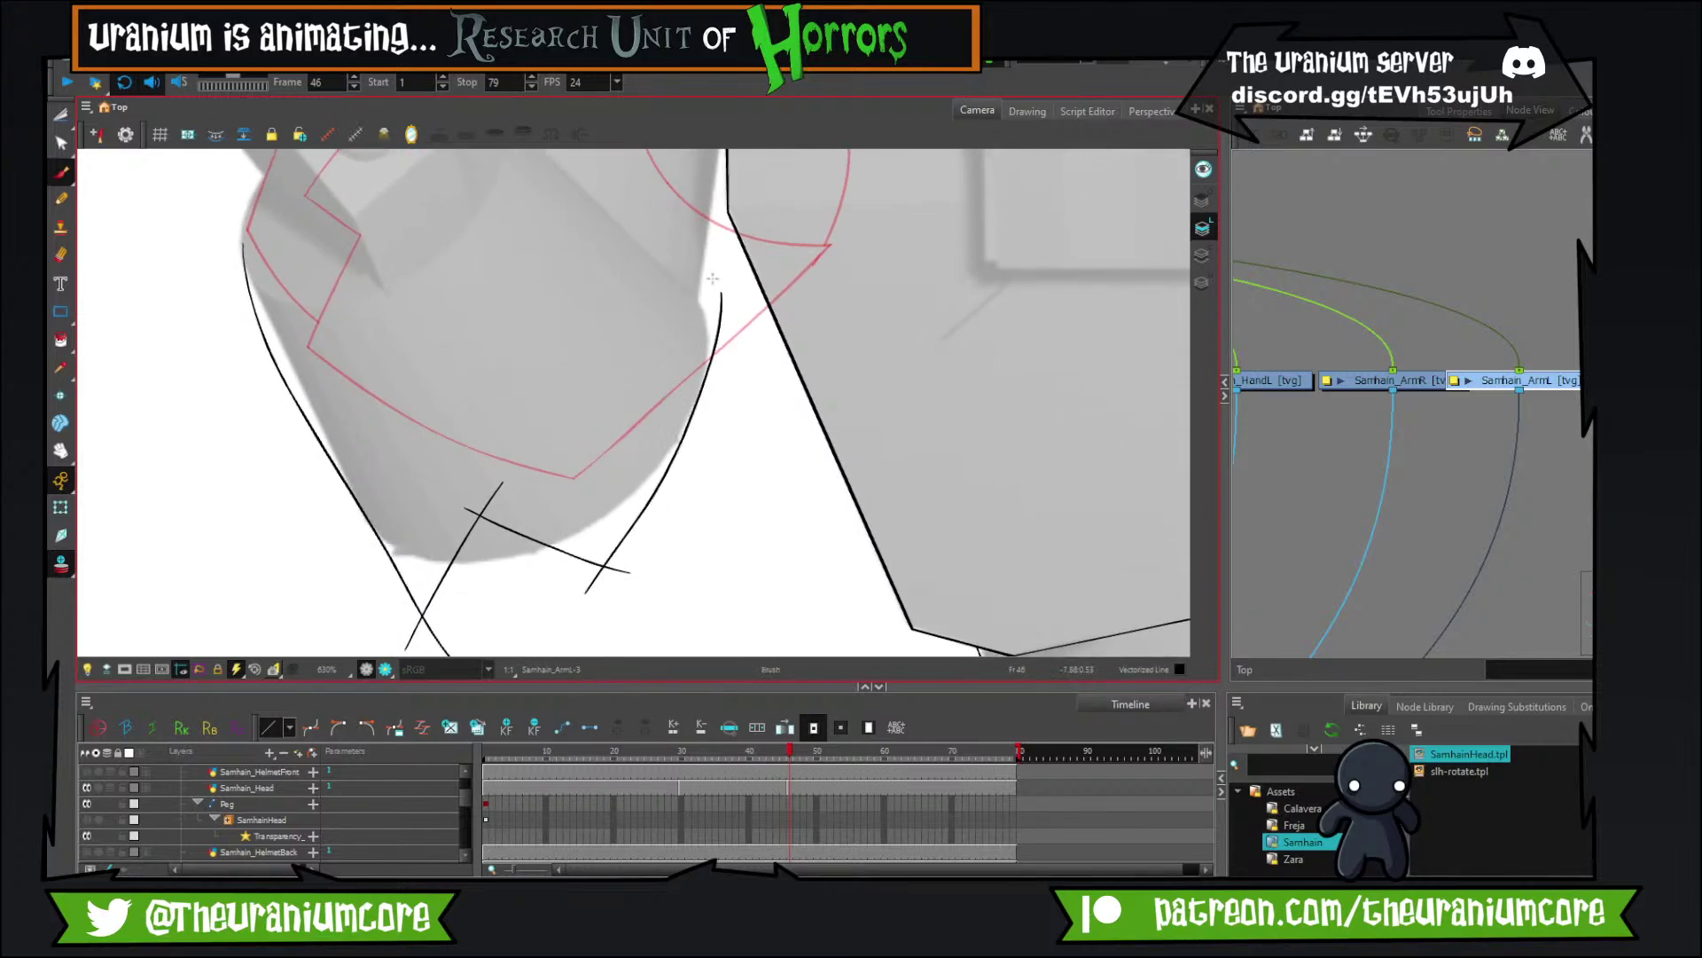
key("ctrl+z")
left_click_drag(568, 623, 705, 293)
left_click_drag(580, 310, 629, 518)
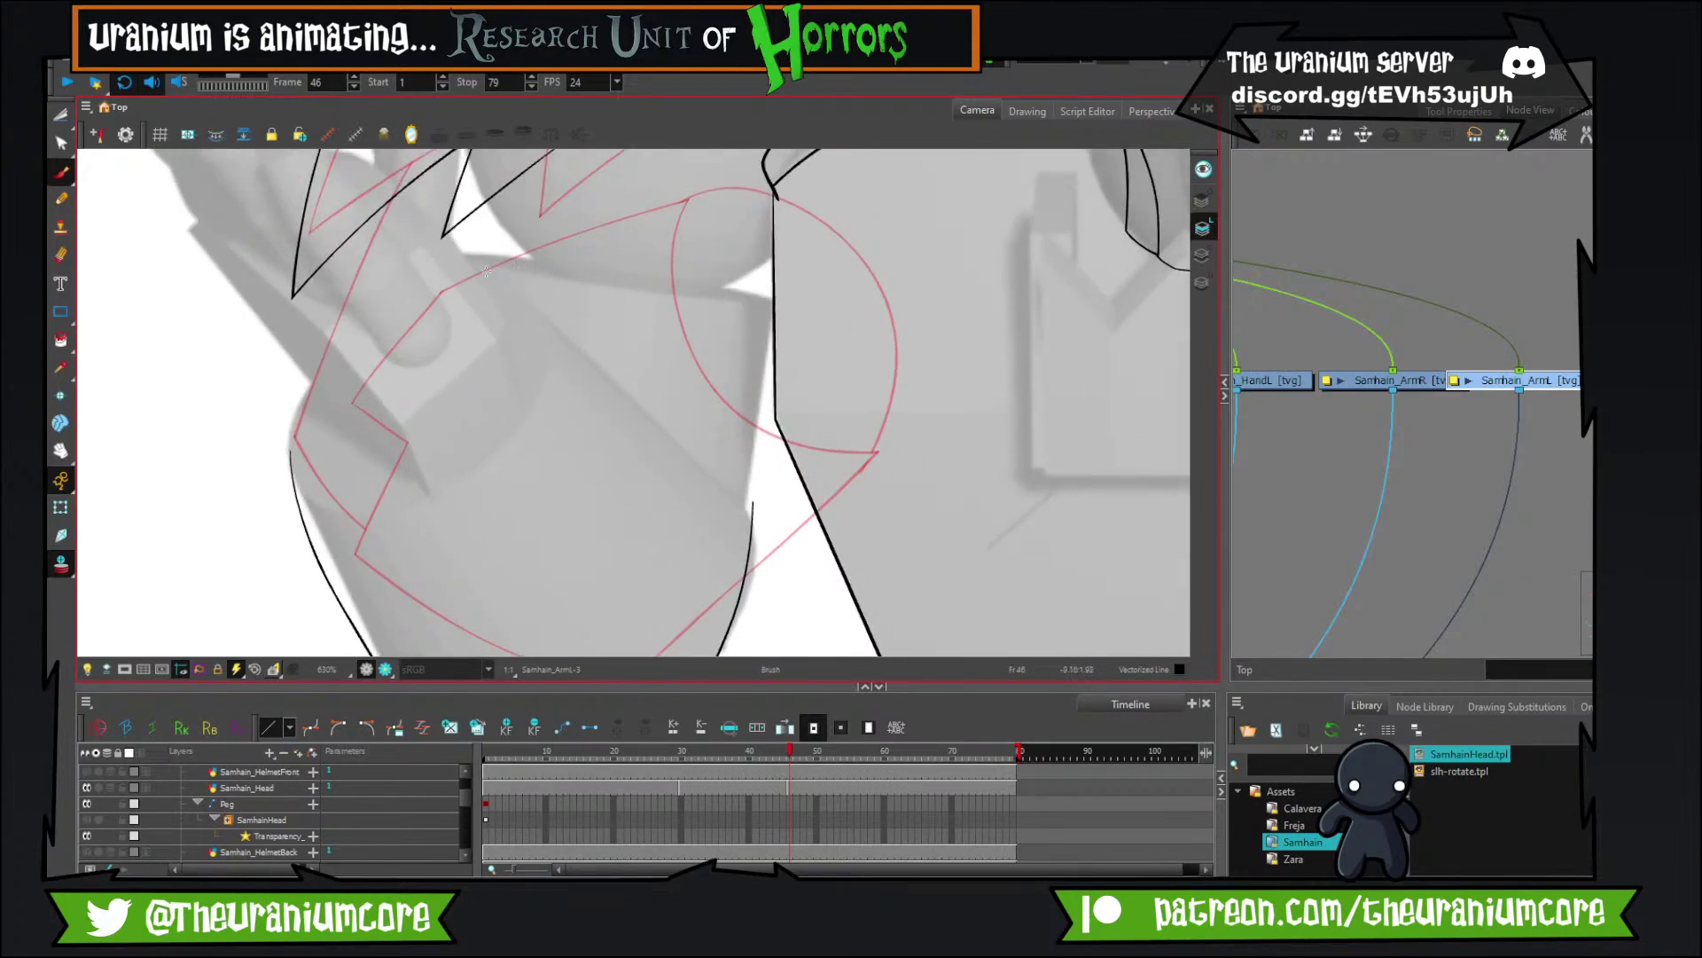
left_click_drag(489, 273, 813, 586)
Ink the two curves that form the rounded wrist opening of the left forearm.
mouse_move(438, 341)
left_mouse_down()
mouse_move(509, 269)
mouse_move(568, 368)
left_mouse_up()
left_click_drag(400, 491, 699, 356)
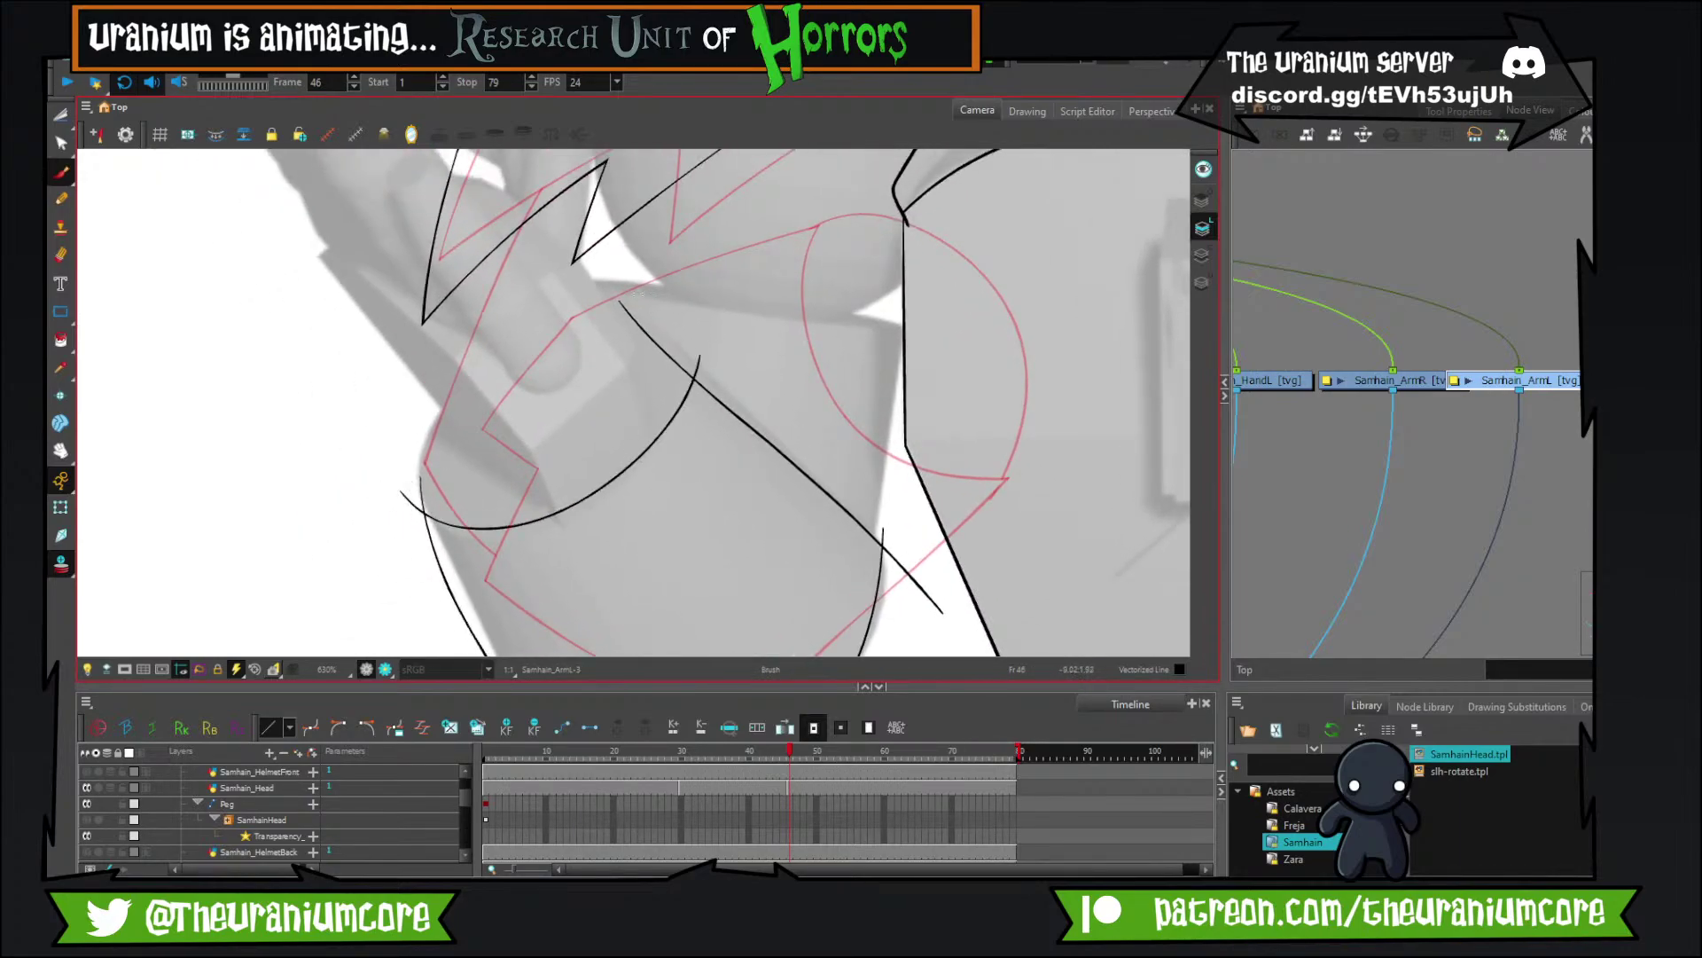
mouse_move(410, 523)
left_mouse_down()
mouse_move(669, 304)
mouse_move(696, 304)
left_mouse_up()
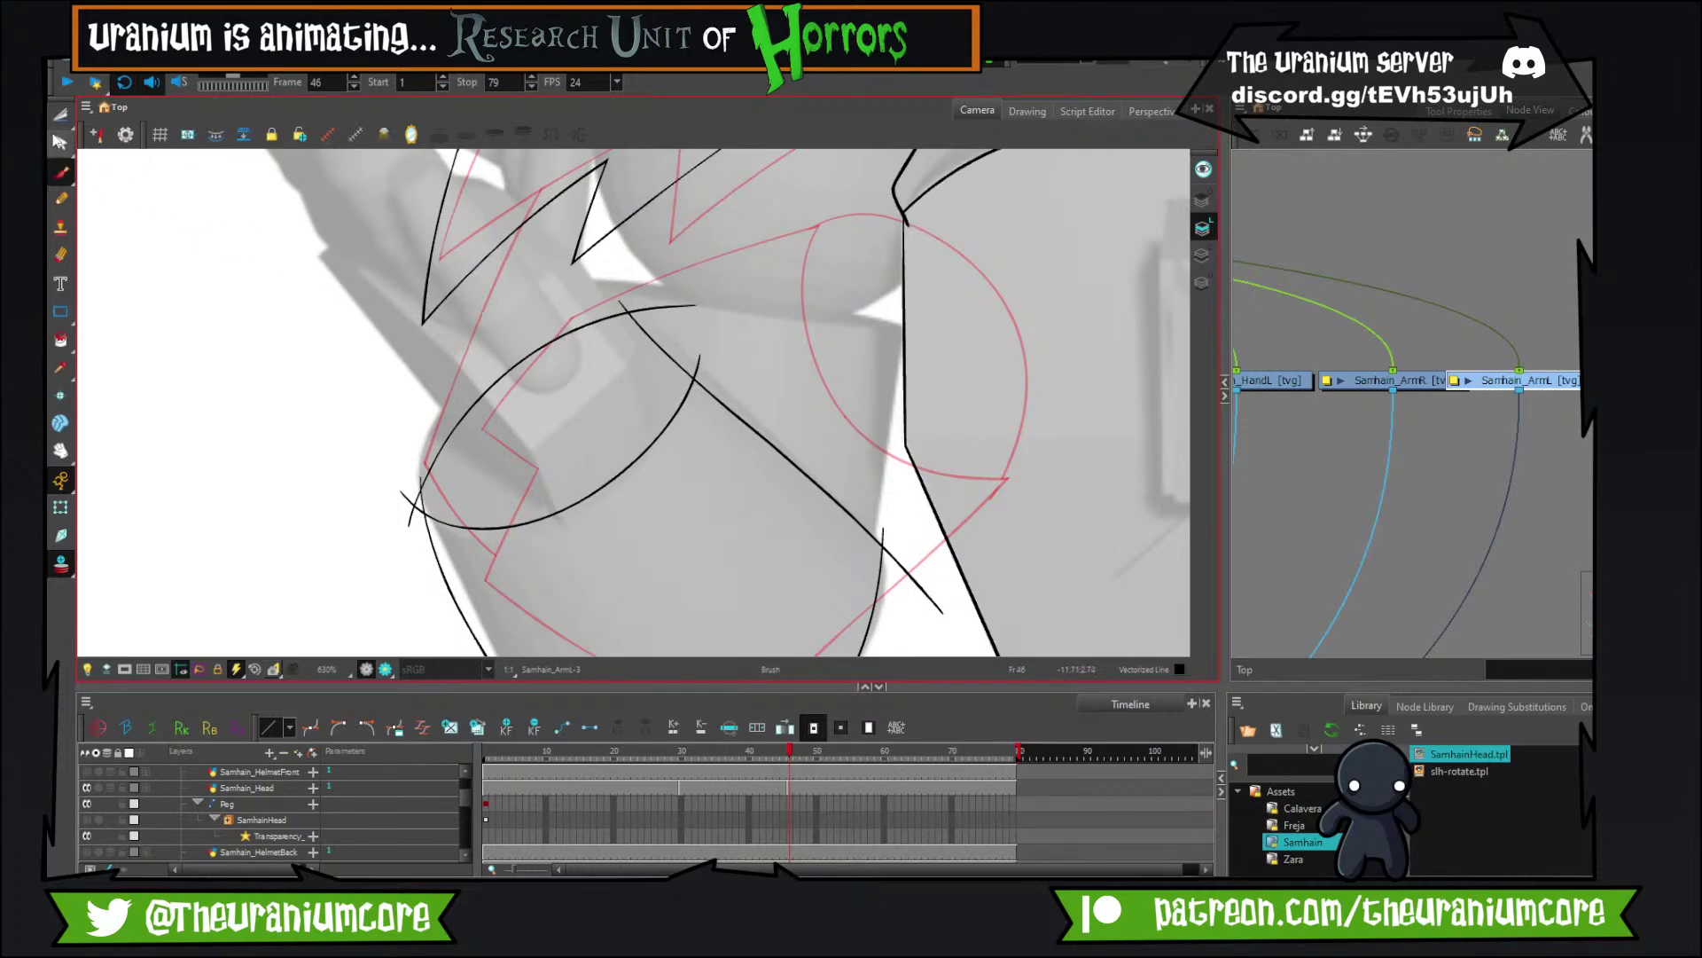
Trim the overshooting stroke ends on both sides of the left forearm's wrist opening with the Cutter.
left_click(60, 114)
mouse_move(407, 487)
left_mouse_down()
mouse_move(426, 539)
mouse_move(415, 502)
left_mouse_up()
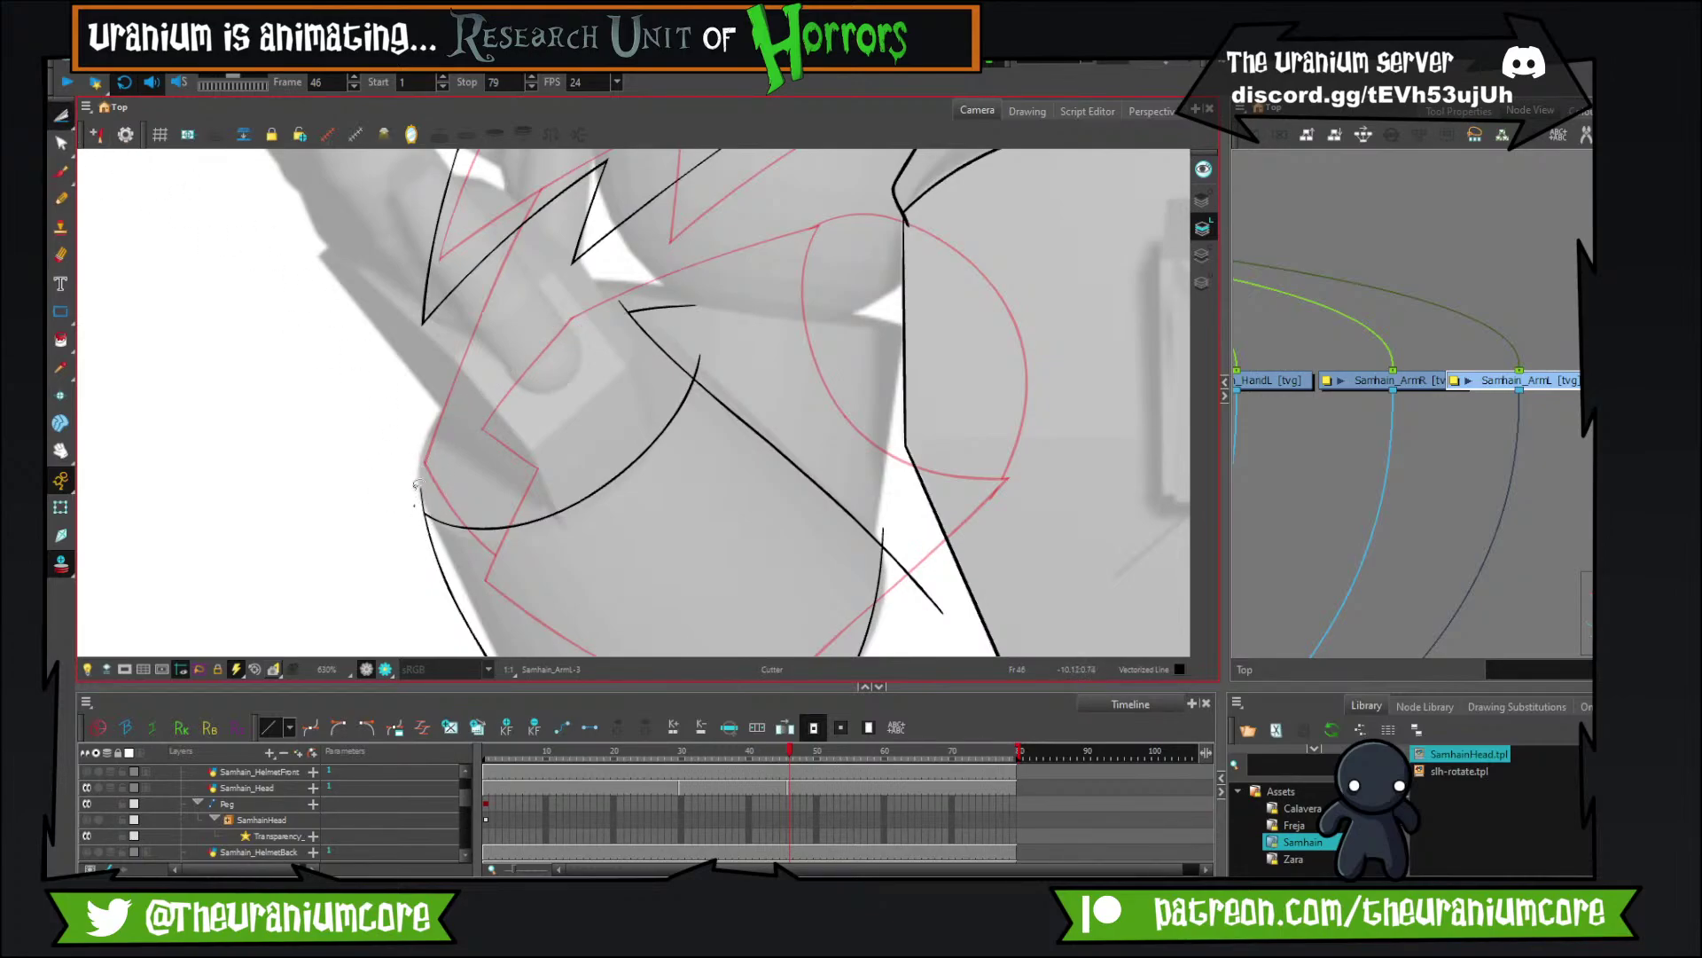
key("ctrl+z")
left_click_drag(403, 490, 399, 498)
left_click_drag(690, 278, 715, 366)
key("space")
Trim the stroke ends at the left elbow's jagged notch and at the forearm's inner corner.
left_click_drag(542, 539, 466, 538)
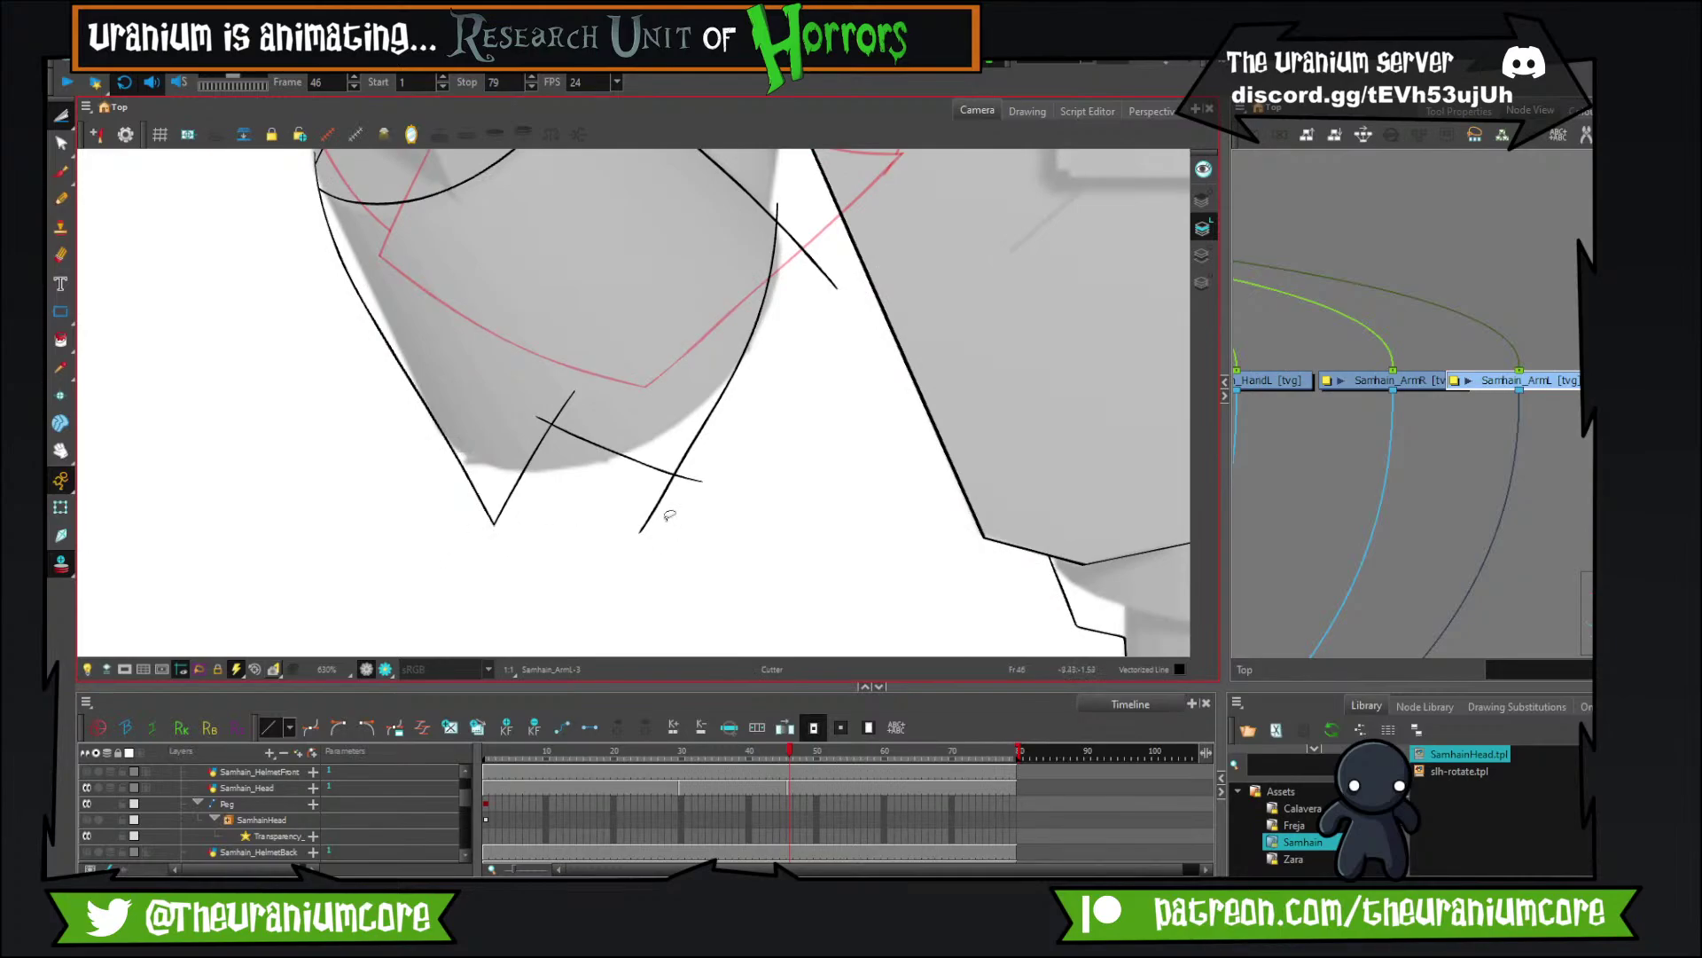
left_click_drag(671, 516, 634, 507)
mouse_move(720, 468)
left_mouse_down()
mouse_move(629, 568)
mouse_move(651, 558)
left_mouse_up()
key("space")
left_click_drag(558, 504, 508, 514)
key("space")
left_click_drag(573, 468, 513, 561)
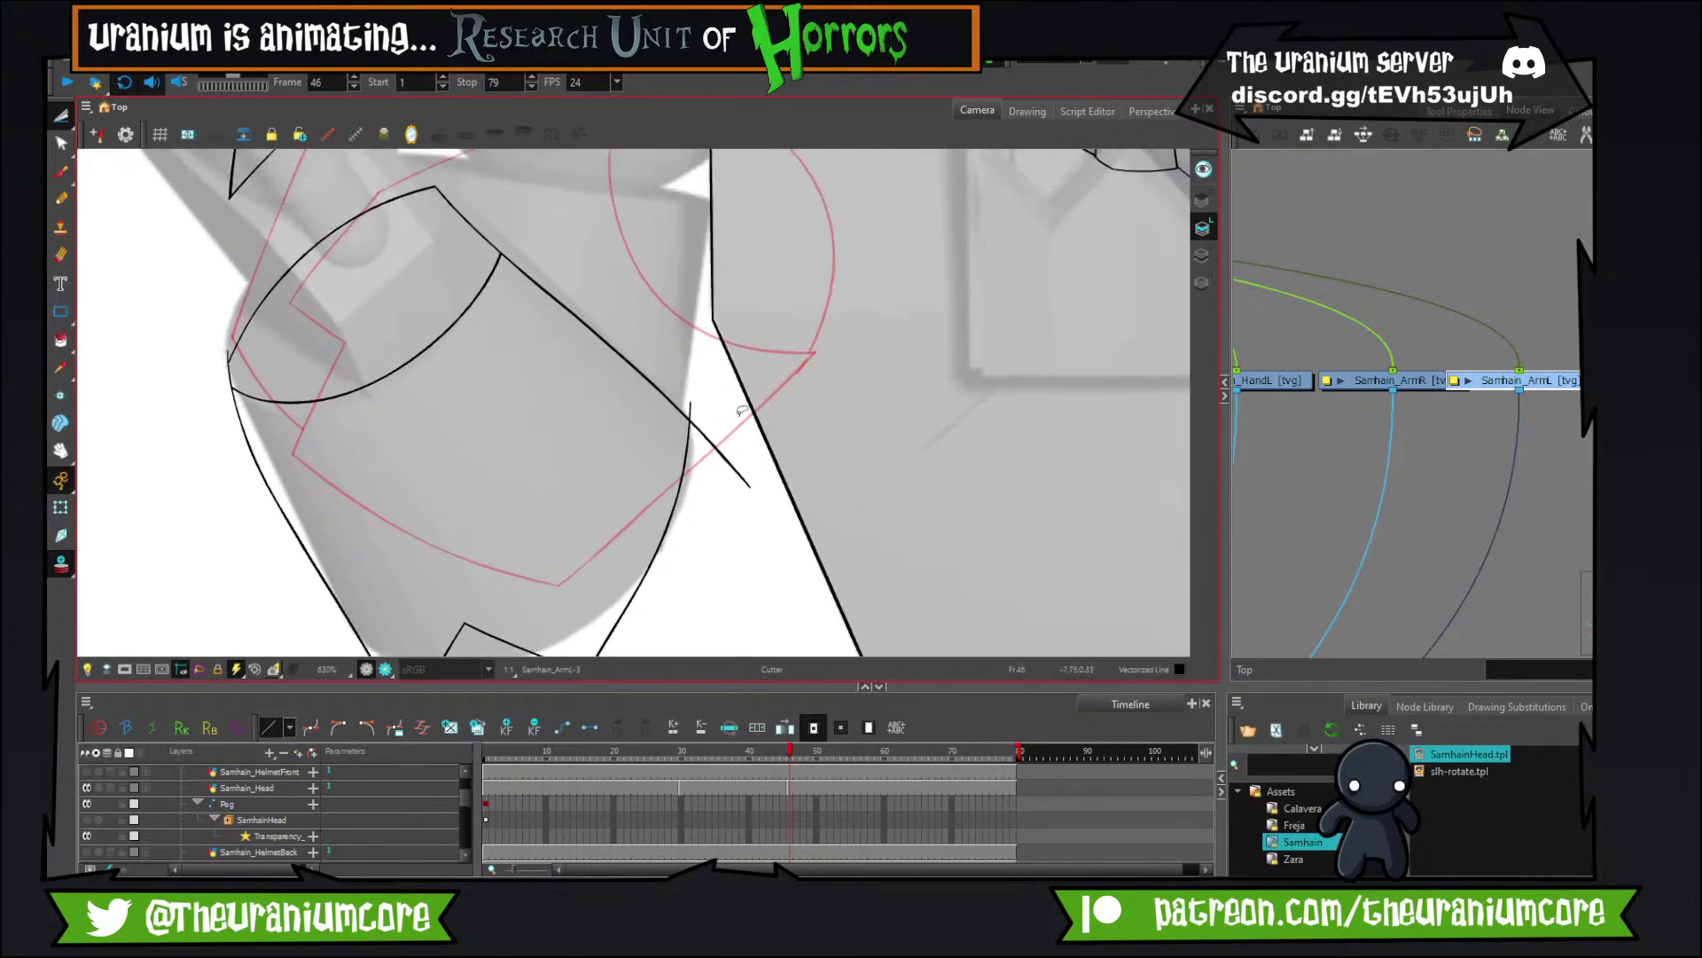
mouse_move(741, 411)
left_mouse_down()
mouse_move(698, 427)
mouse_move(749, 475)
mouse_move(768, 455)
left_mouse_up()
left_click_drag(768, 456, 803, 552)
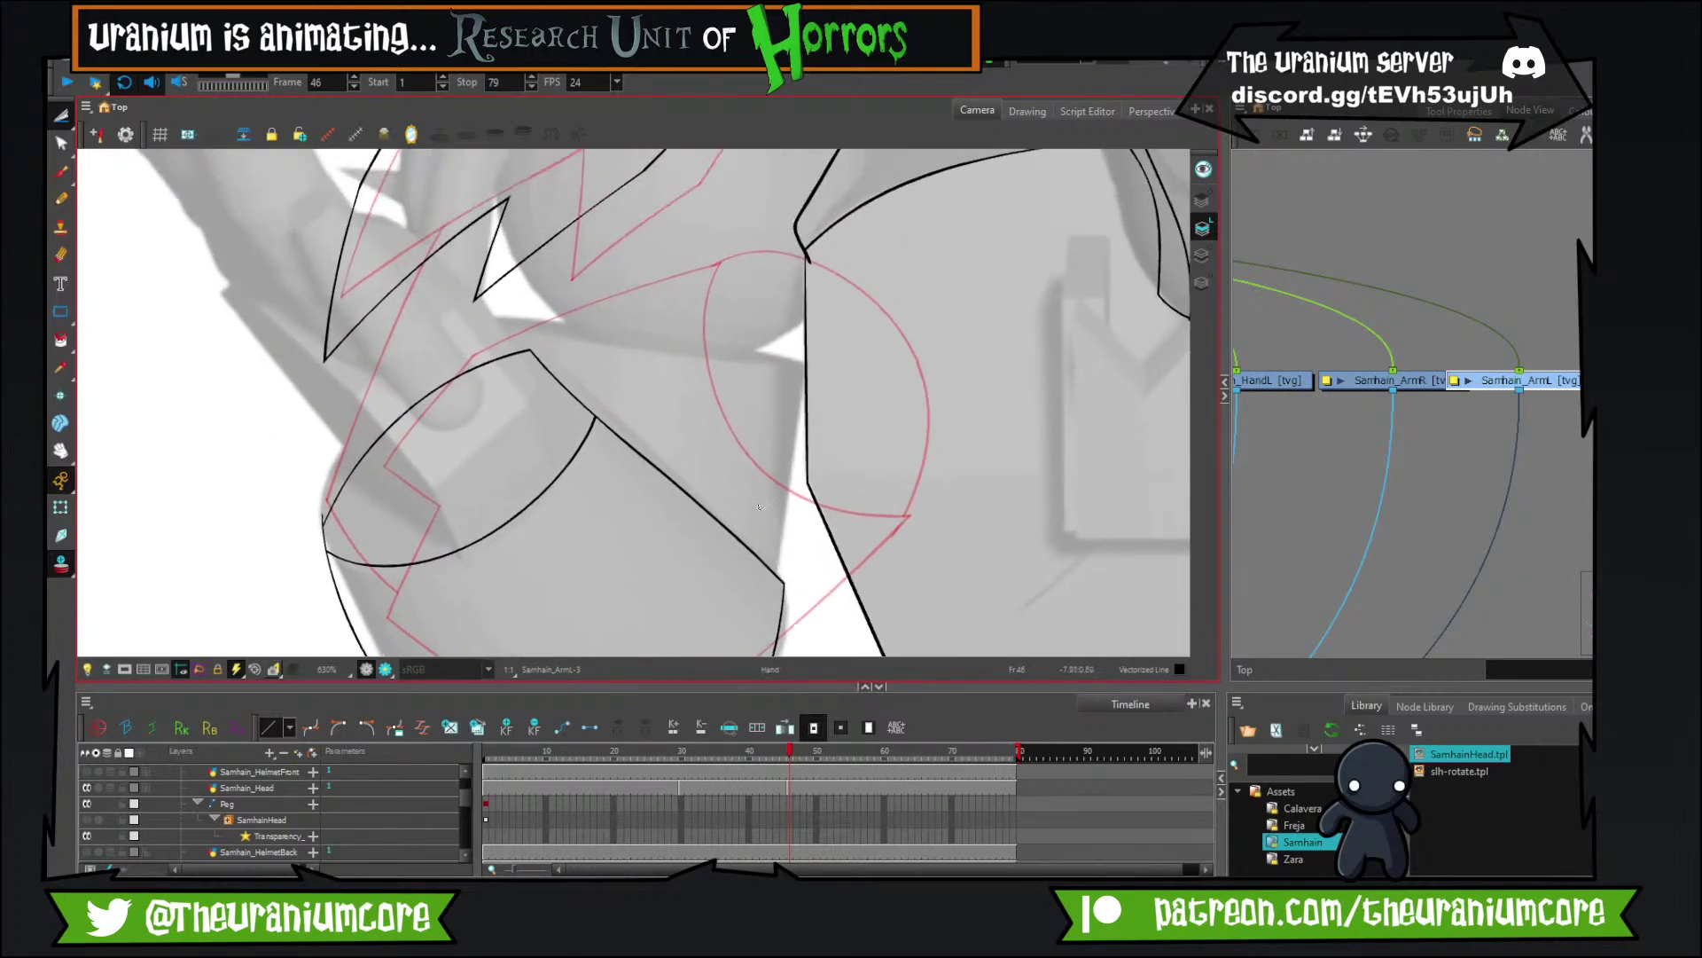
Ink the left upper arm's outer and inner edges connecting the jagged shoulder piece and torso side to the forearm.
left_click(61, 172)
mouse_move(472, 336)
left_mouse_down()
mouse_move(417, 500)
mouse_move(391, 399)
mouse_move(384, 438)
left_mouse_up()
mouse_move(383, 505)
left_mouse_down()
mouse_move(450, 280)
mouse_move(437, 313)
left_mouse_up()
key("ctrl+z")
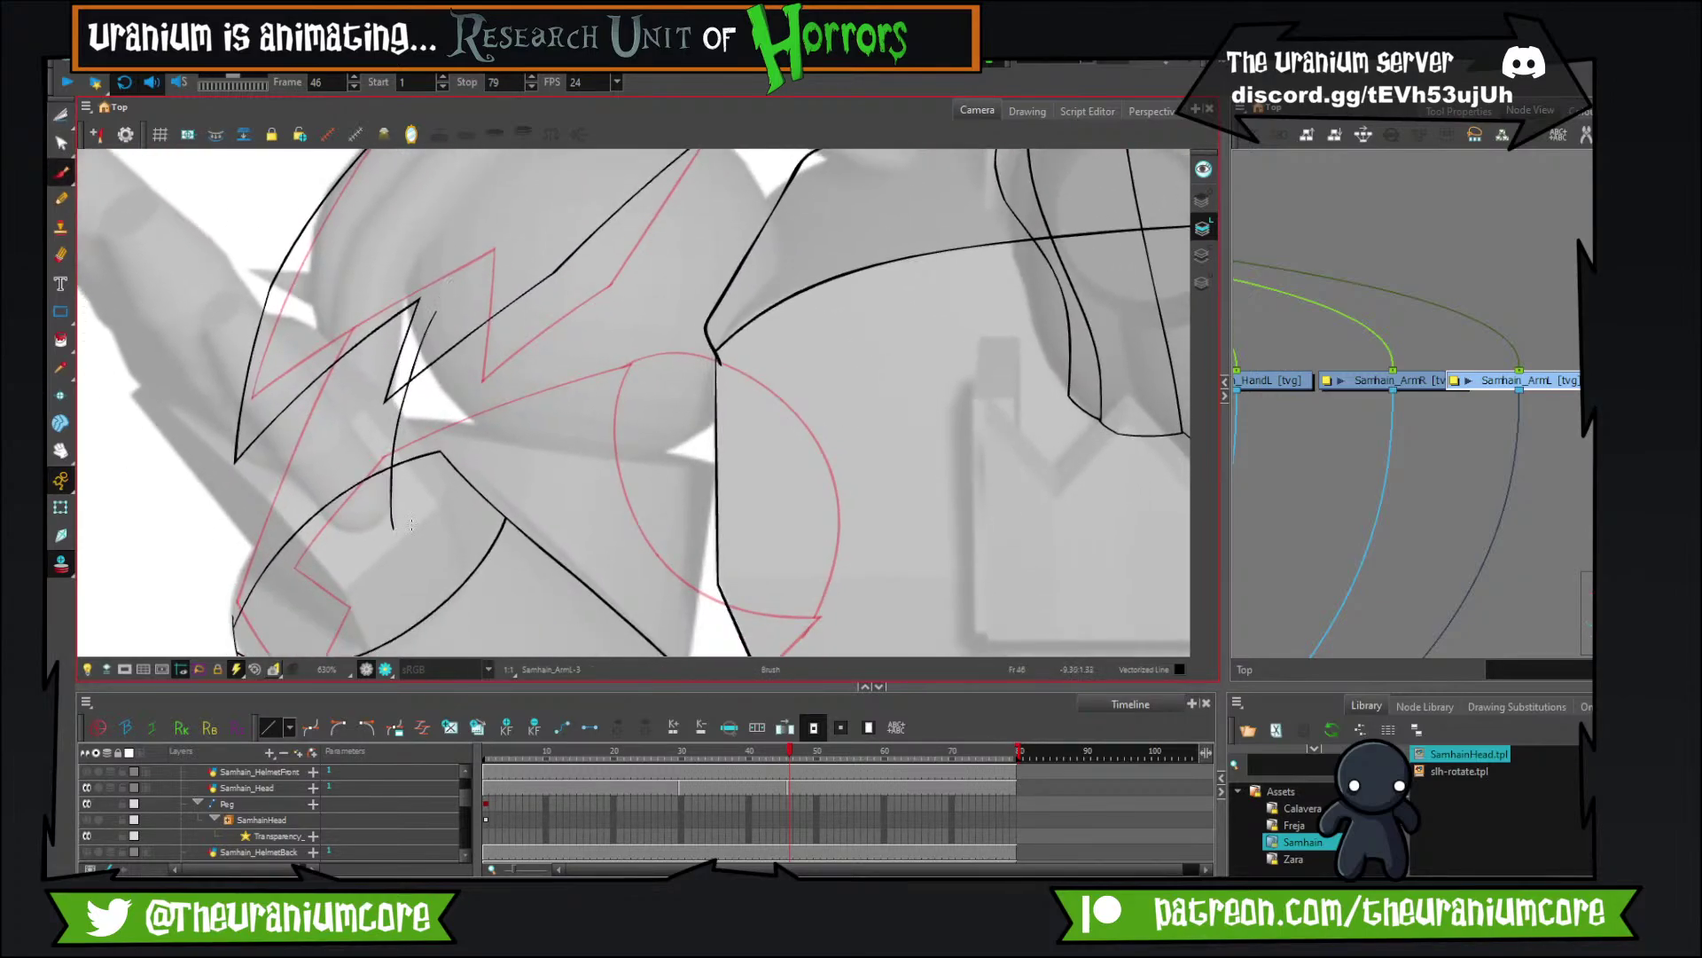
mouse_move(514, 417)
left_mouse_down()
mouse_move(439, 284)
mouse_move(436, 225)
left_mouse_up()
key("ctrl+z")
mouse_move(590, 529)
left_mouse_down()
mouse_move(639, 219)
mouse_move(629, 239)
left_mouse_up()
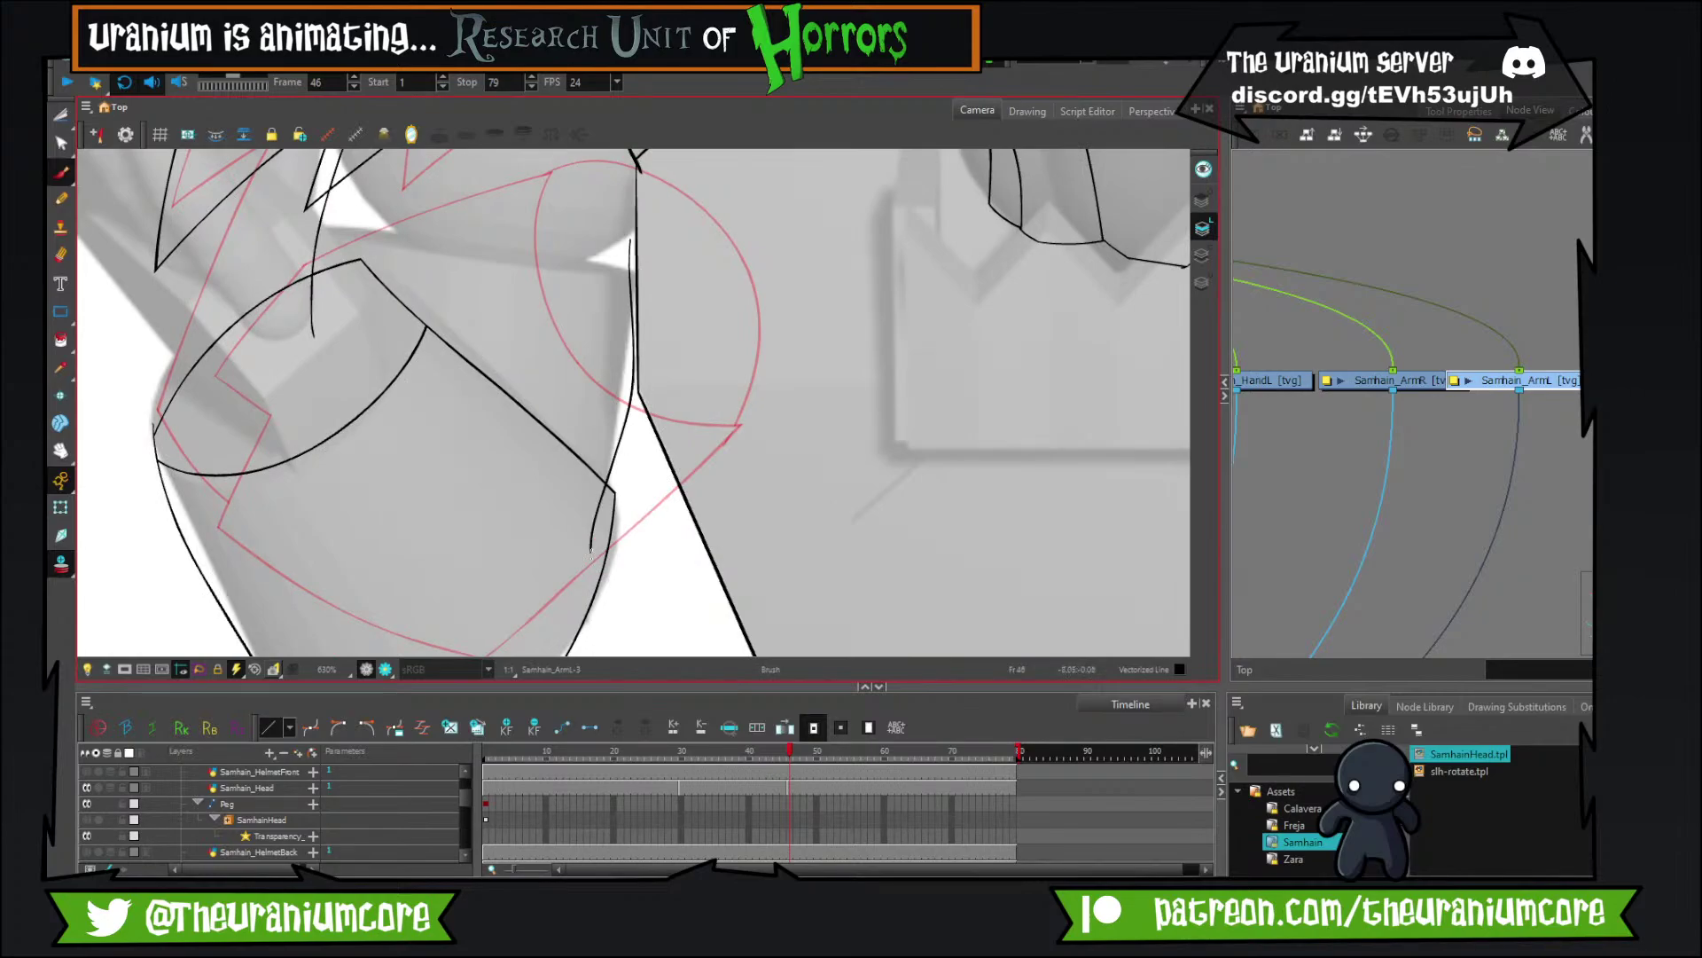
Trim the overshooting ends of the two left upper-arm edges where they meet the shoulder piece and forearm with the Cutter.
left_click_drag(598, 368, 606, 436)
left_click(59, 117)
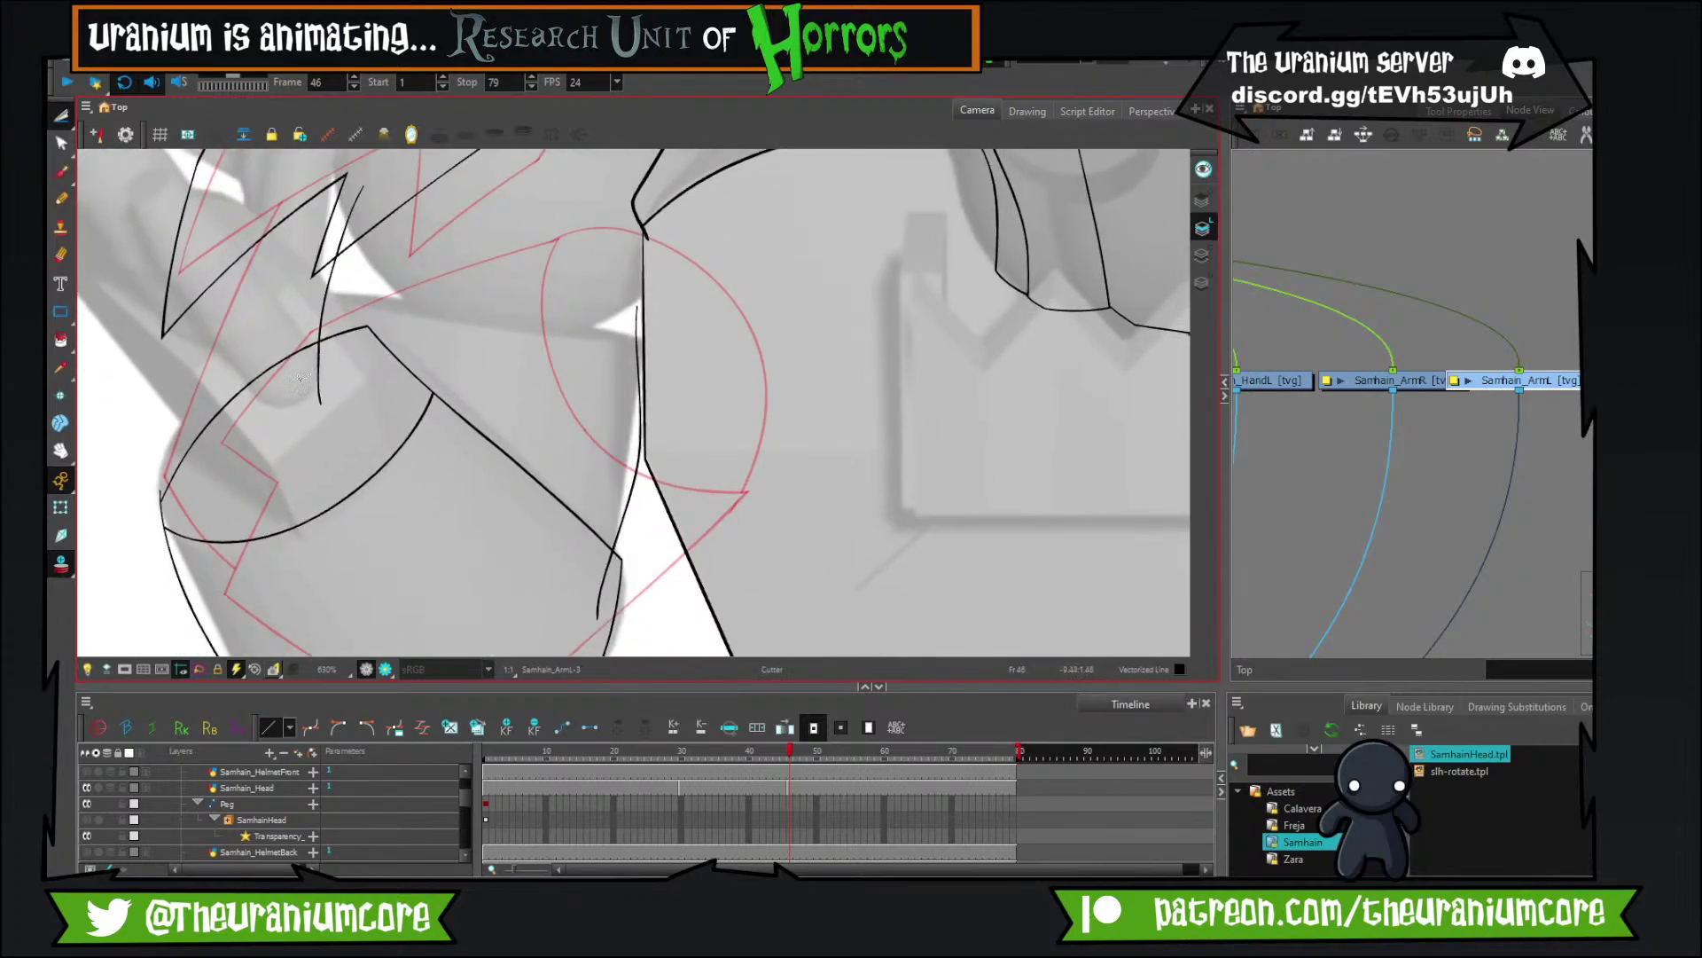
left_click_drag(578, 527, 547, 529)
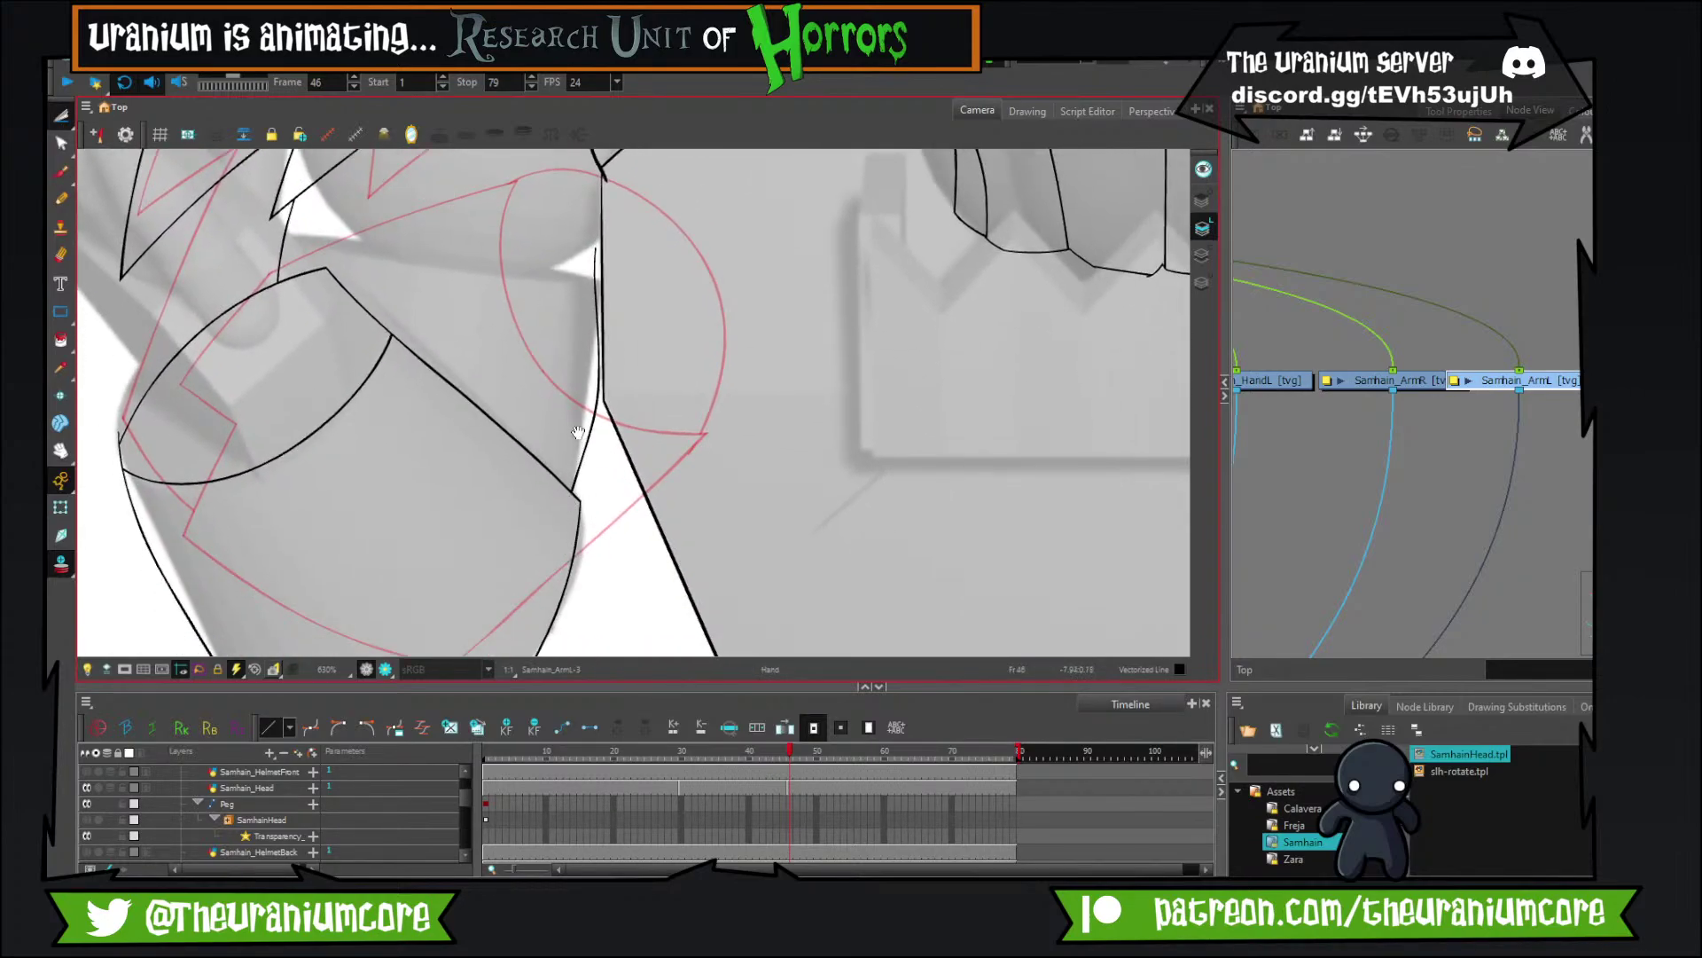
Ink a short curve at the left armpit running onto the torso and trim its overshooting lower end.
left_click_drag(608, 299, 582, 528)
left_click(68, 175)
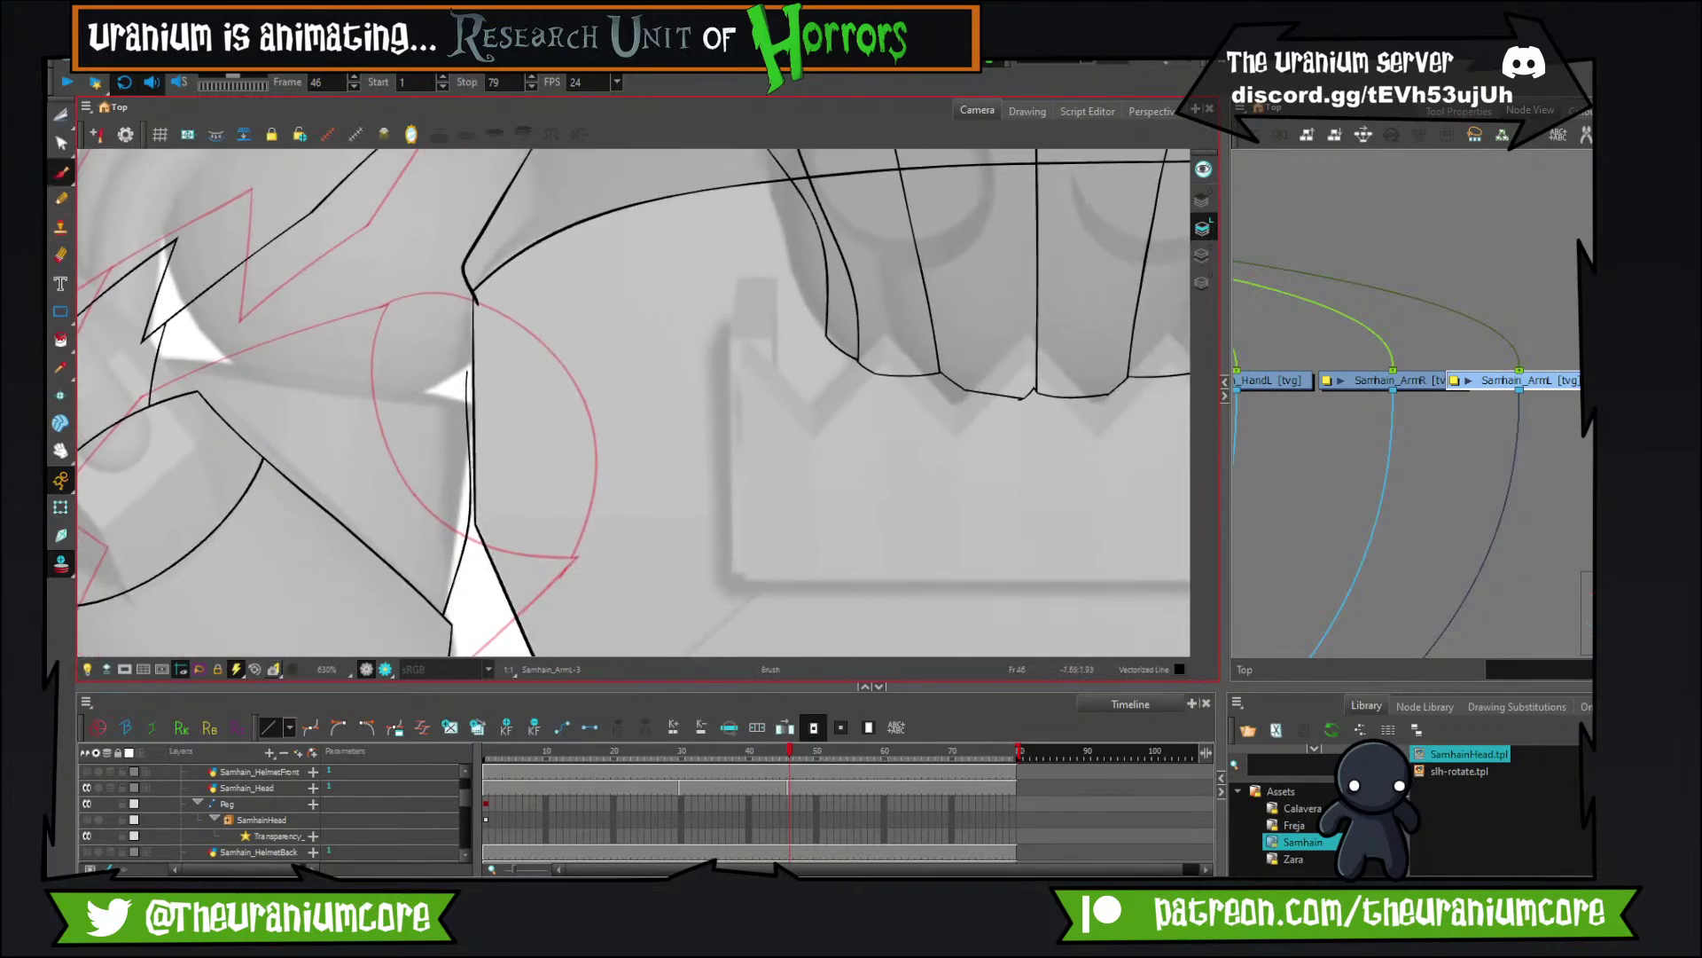
left_click_drag(485, 418, 531, 360)
mouse_move(514, 312)
left_mouse_down()
mouse_move(567, 460)
mouse_move(668, 415)
left_mouse_up()
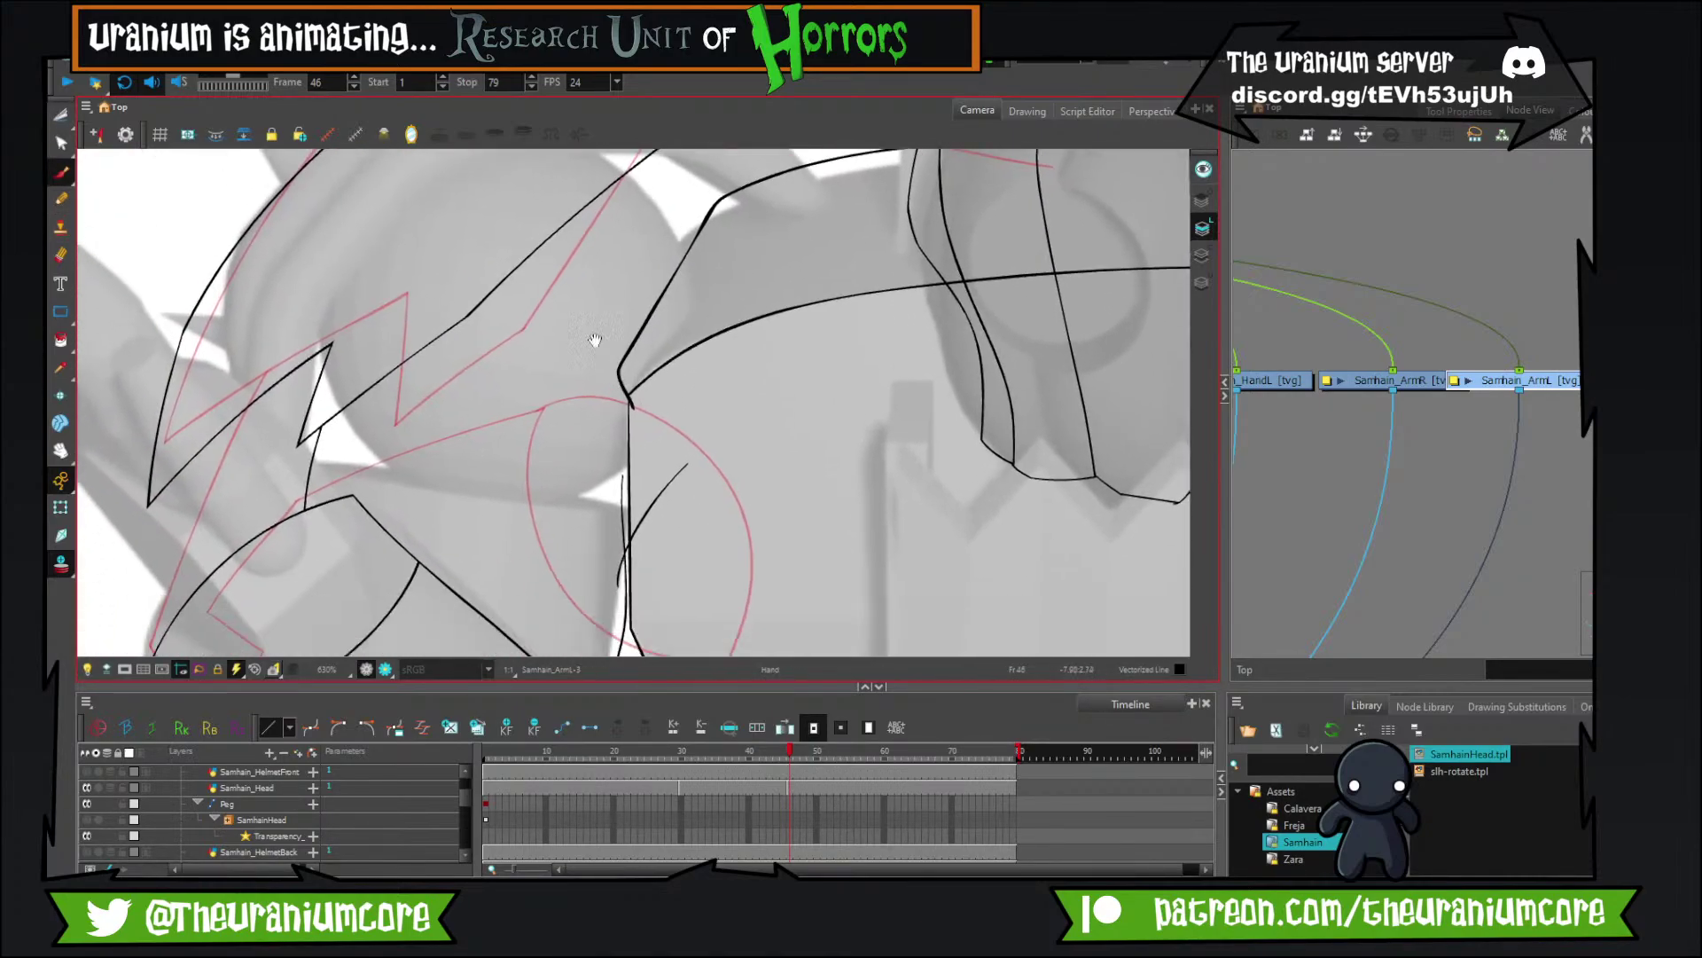
left_click(57, 120)
left_click_drag(626, 578, 622, 596)
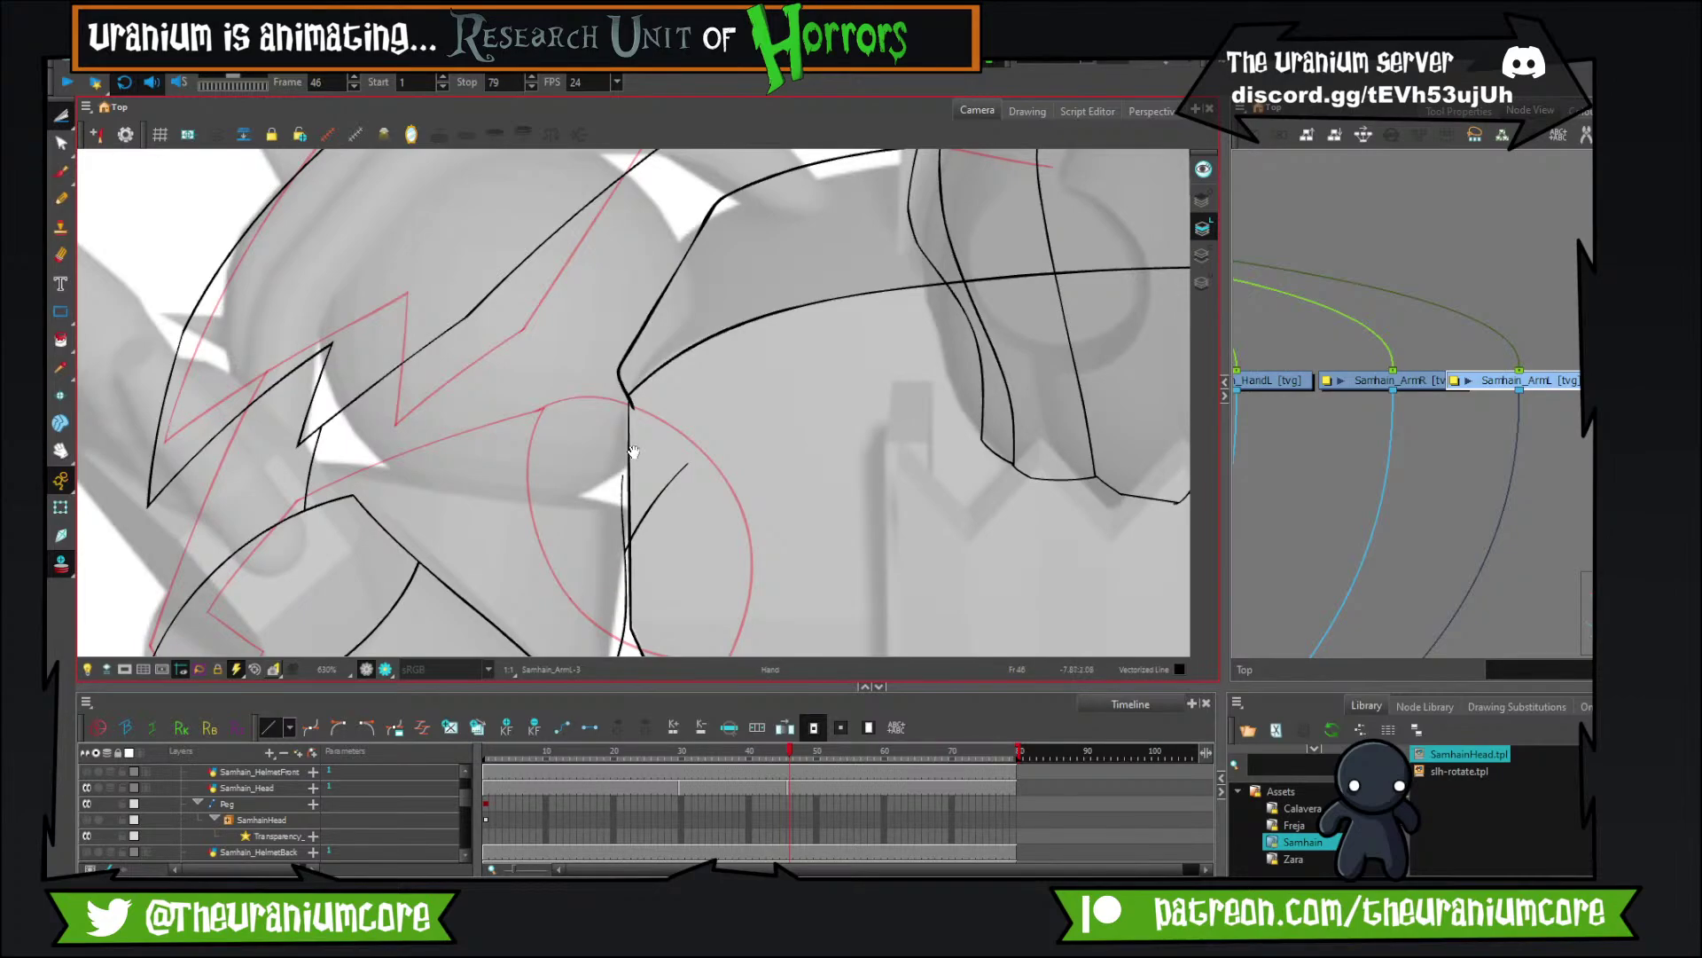
Ink the left shoulder's top line from the jagged shoulder piece toward the head and trim the end overlapping that piece.
left_click_drag(631, 394, 600, 524)
left_click(64, 173)
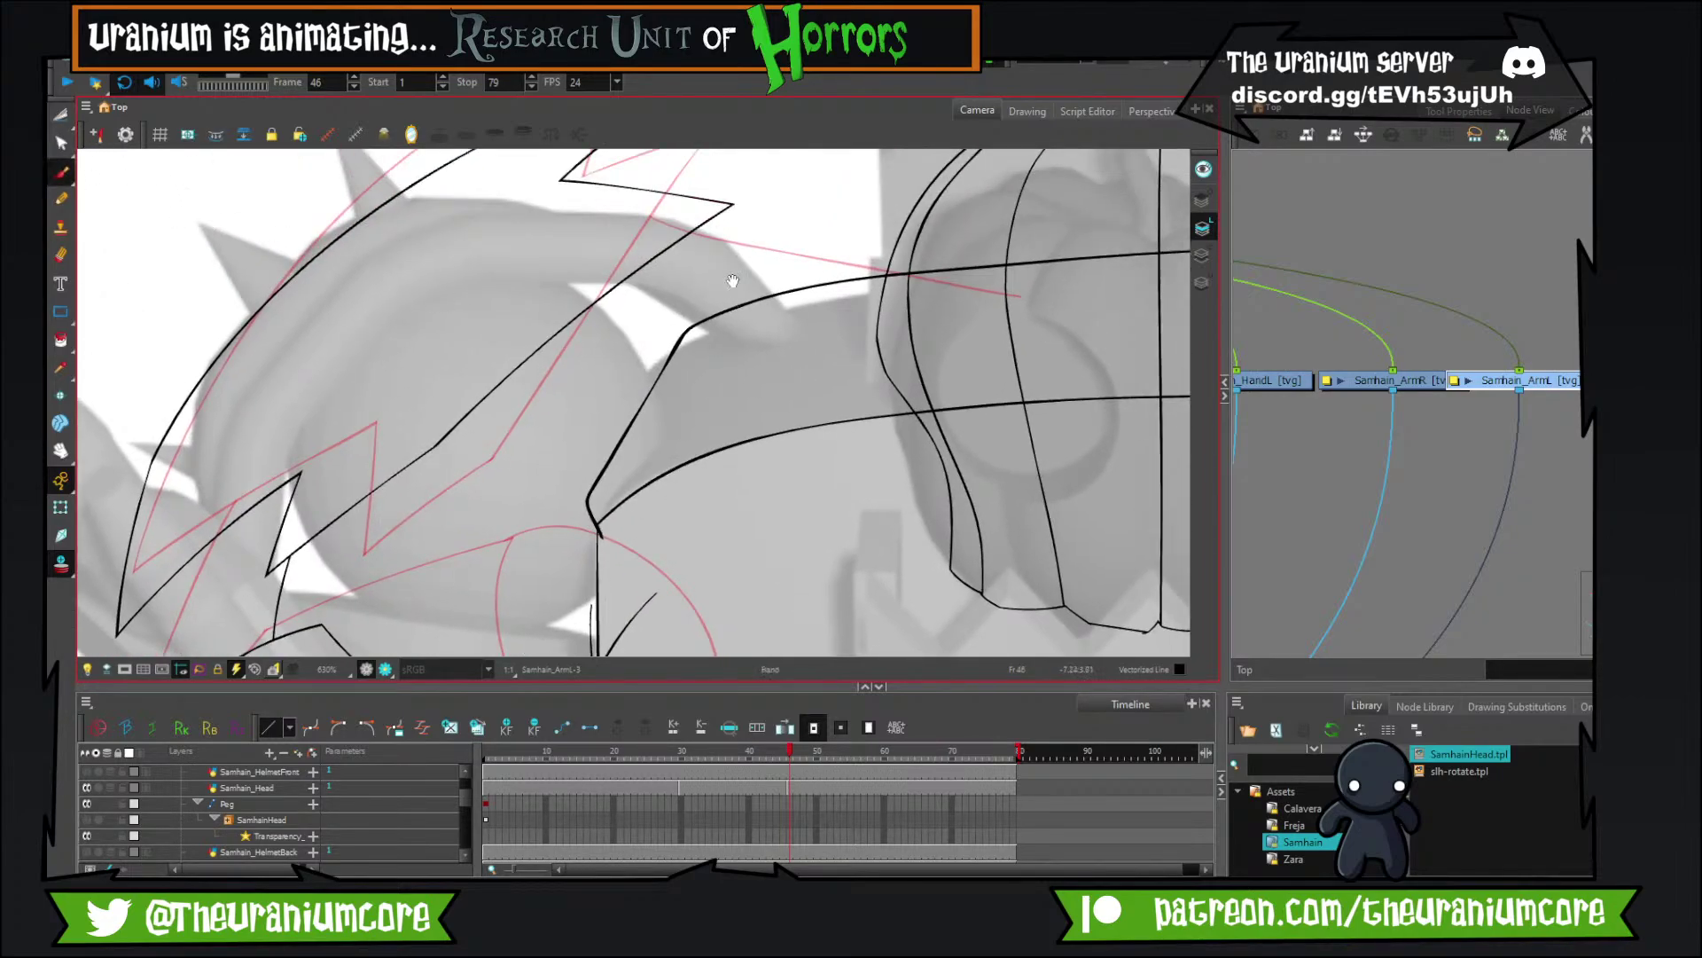
left_click_drag(733, 277, 574, 422)
left_click_drag(488, 380, 809, 437)
key("ctrl+z")
left_click_drag(497, 372, 798, 437)
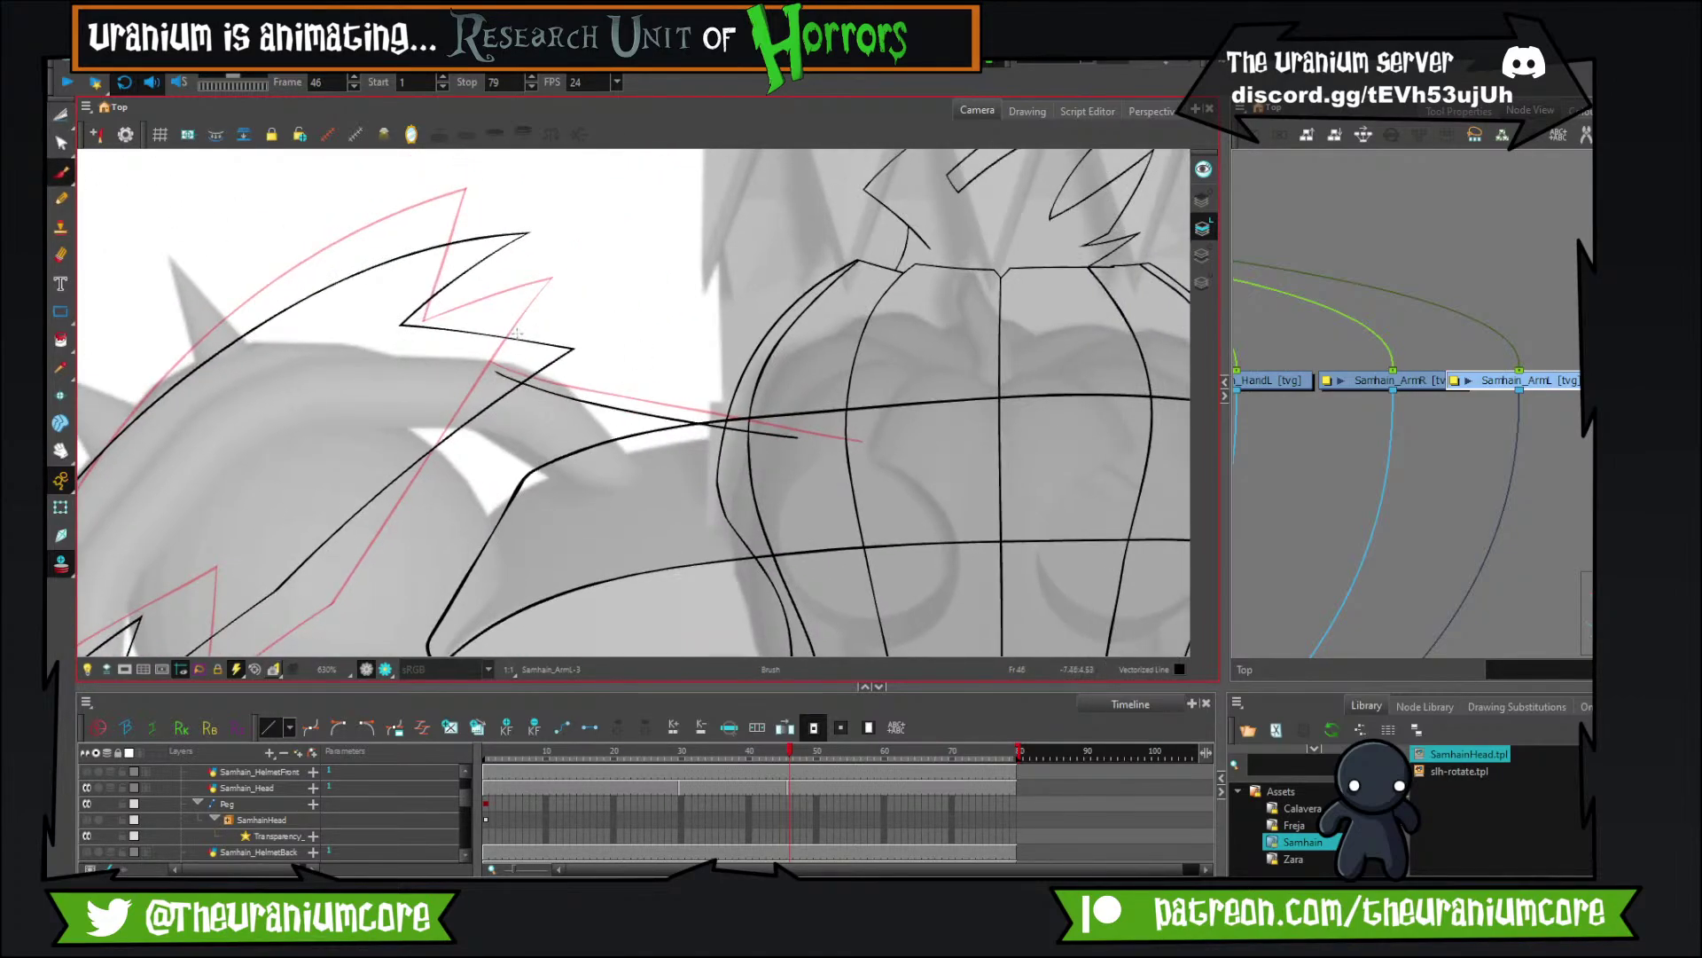
left_click(61, 116)
left_click_drag(517, 358, 466, 397)
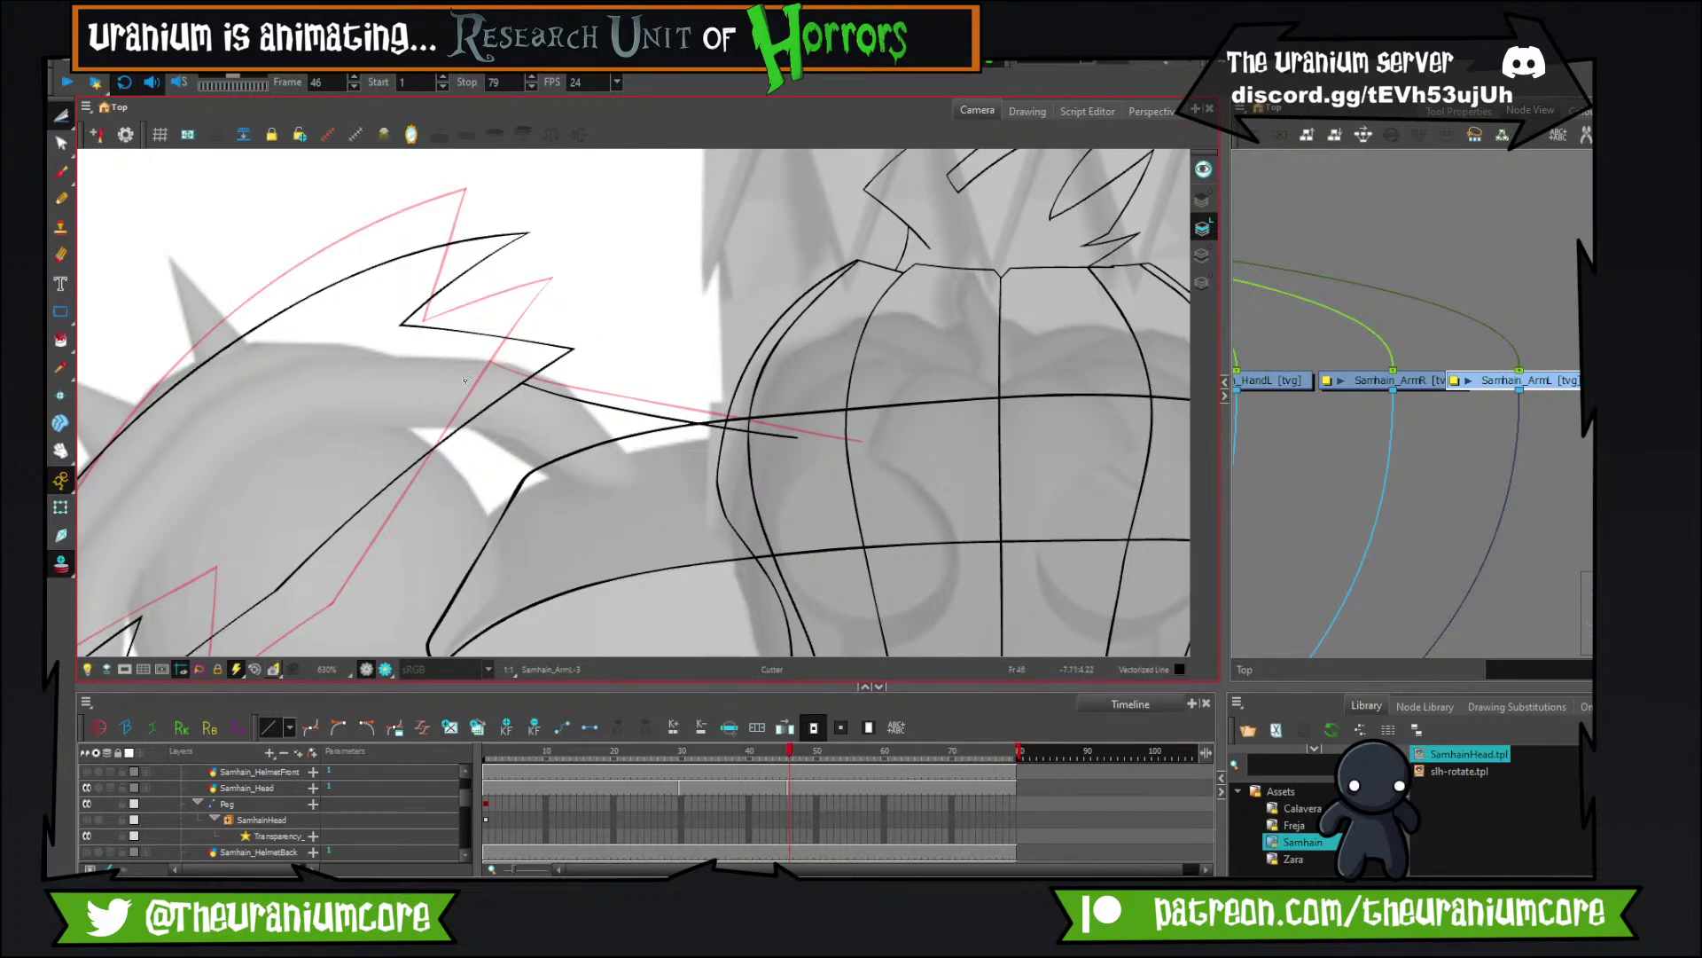
Turn off the onion skin and disable the KF_01 reference model drawing node.
scroll(465, 380, "down", 7)
scroll(483, 419, "up", 5)
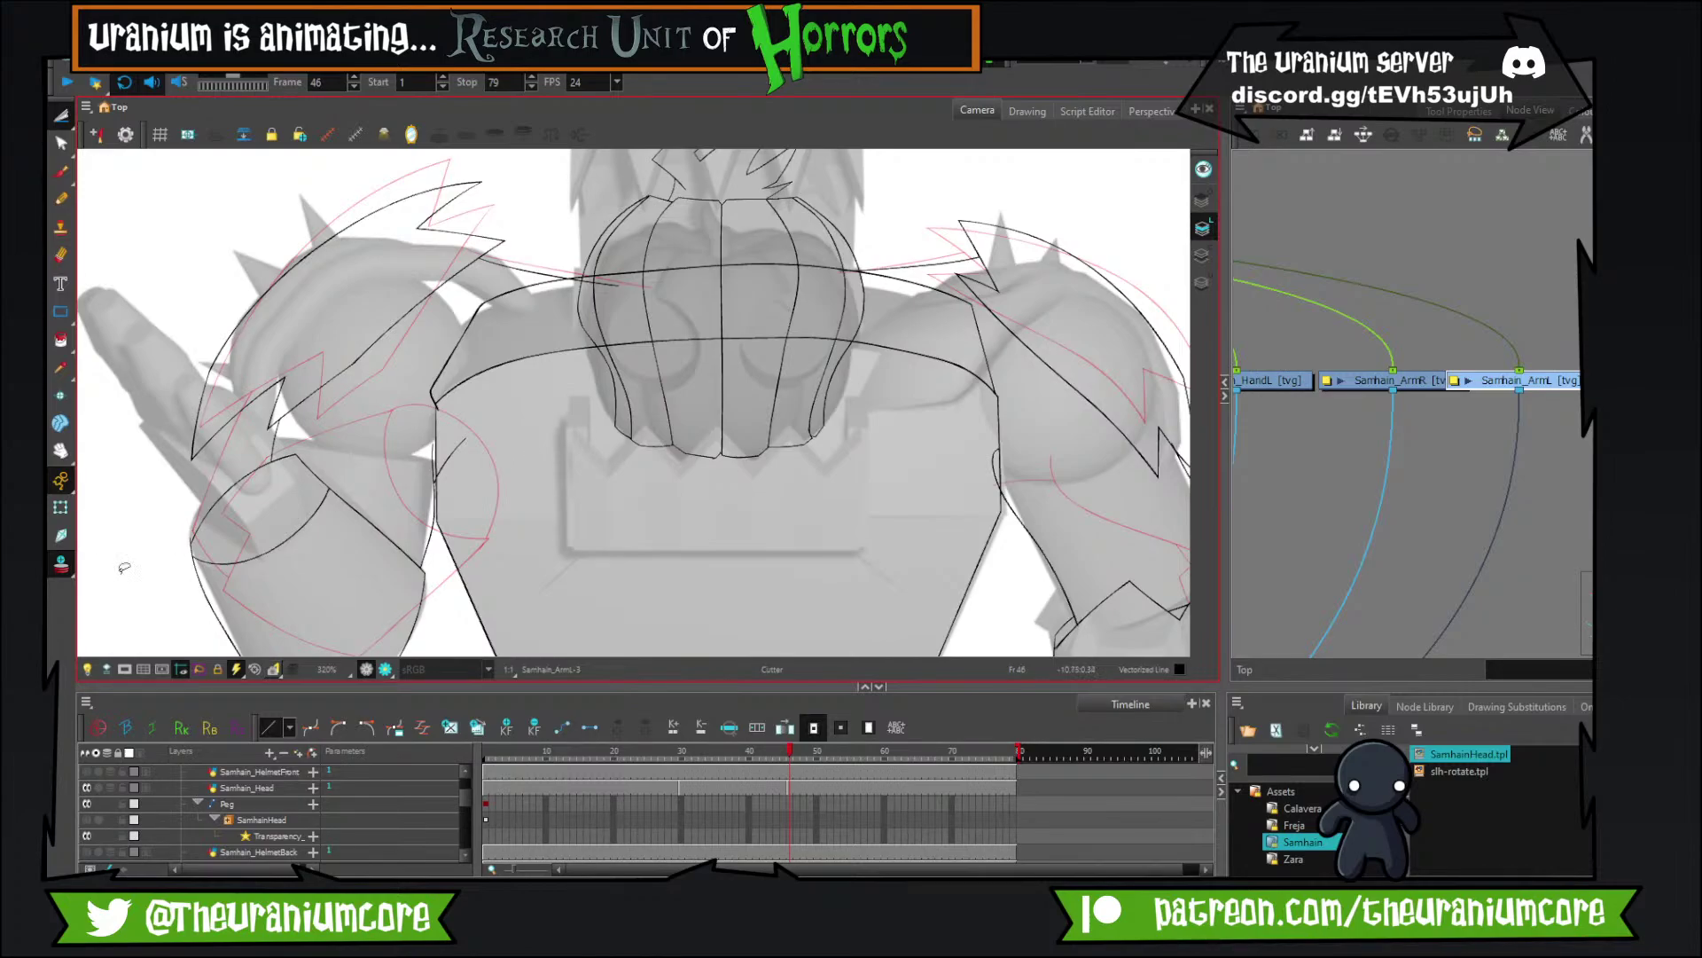
left_click(61, 564)
scroll(518, 393, "down", 4)
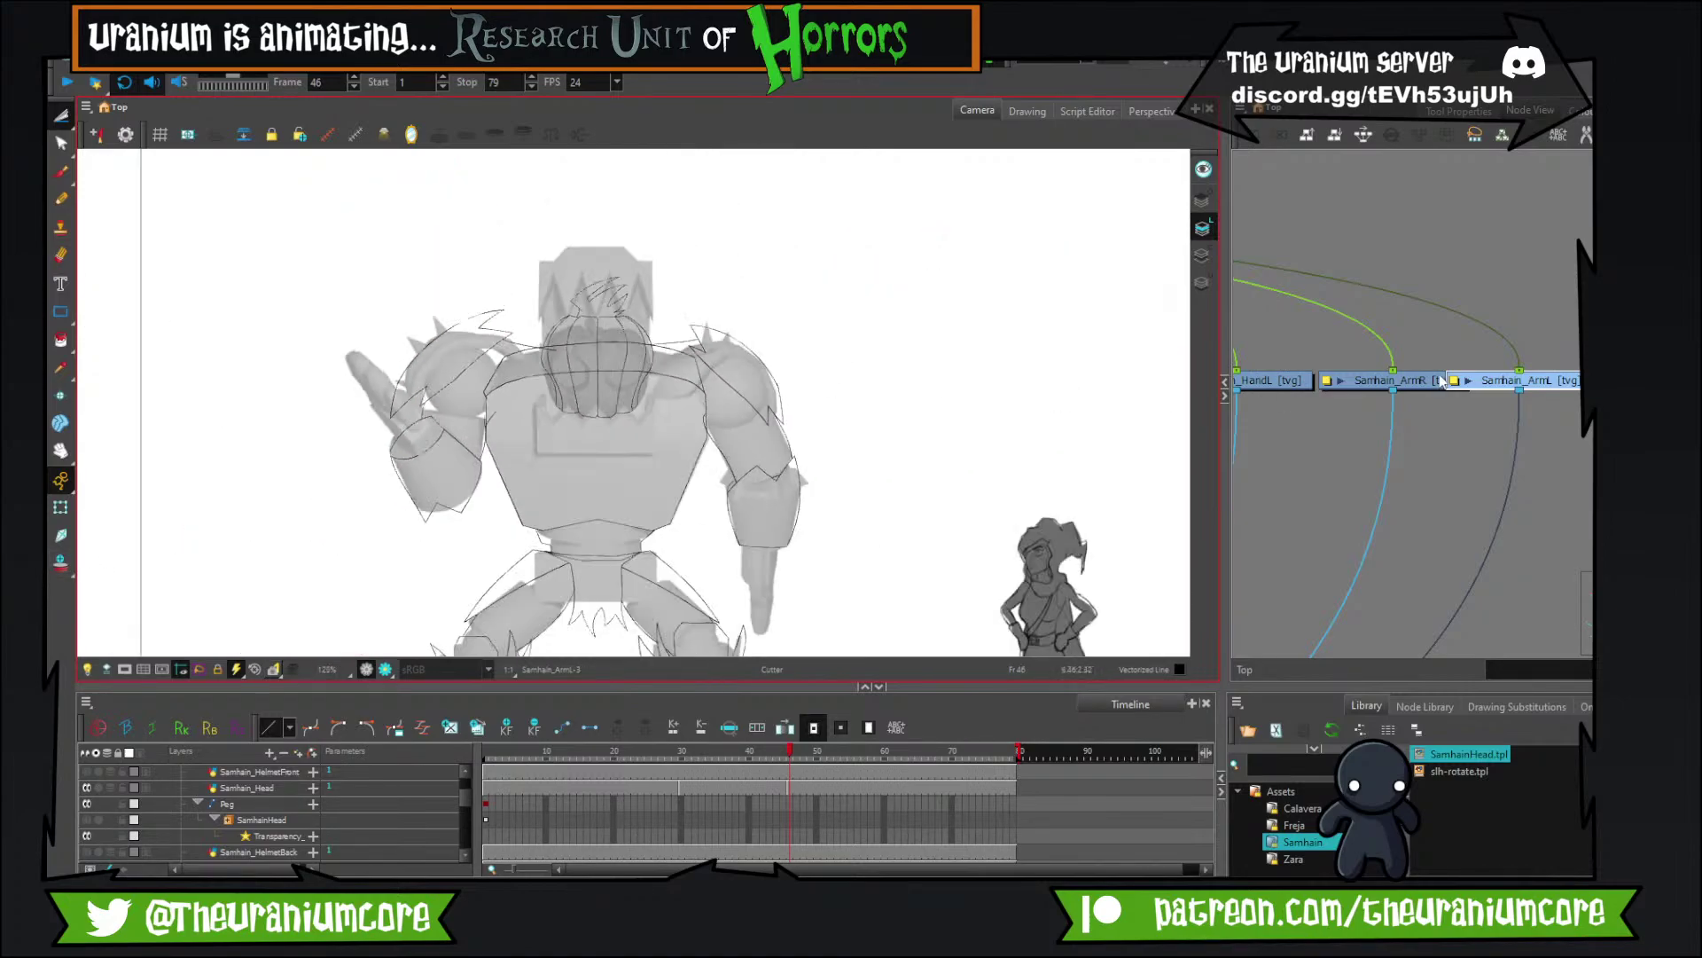
scroll(1420, 373, "down", 6)
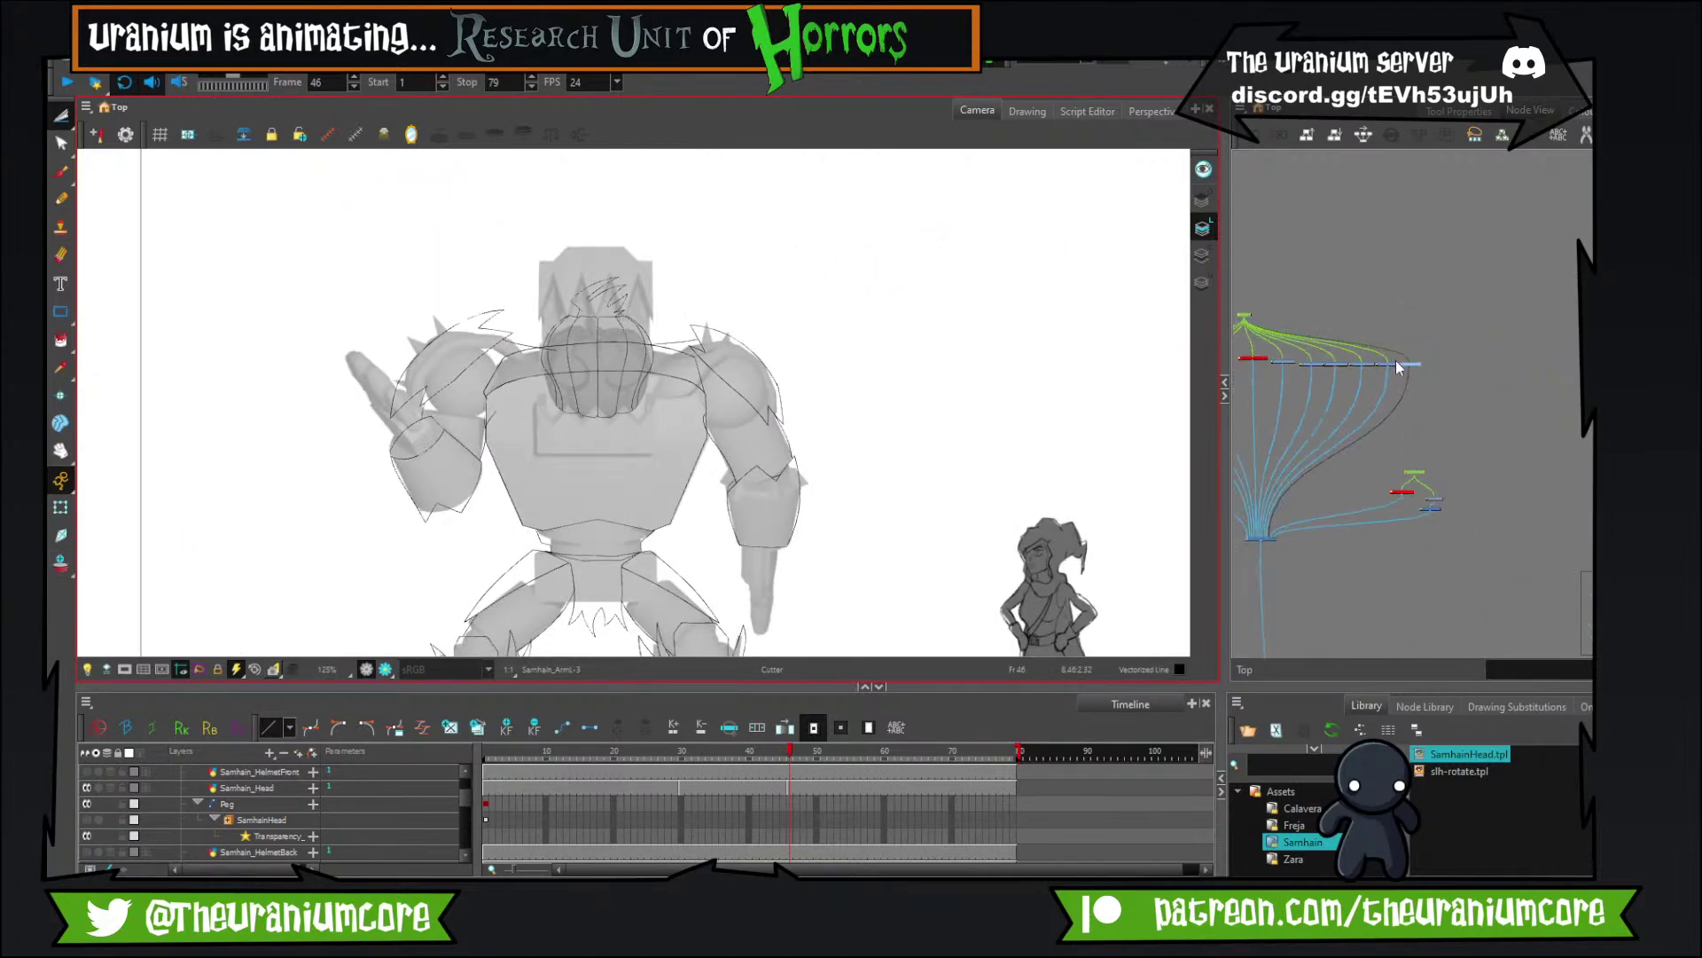
scroll(1418, 515, "up", 6)
left_click(1498, 442)
key("d")
scroll(765, 471, "down", 4)
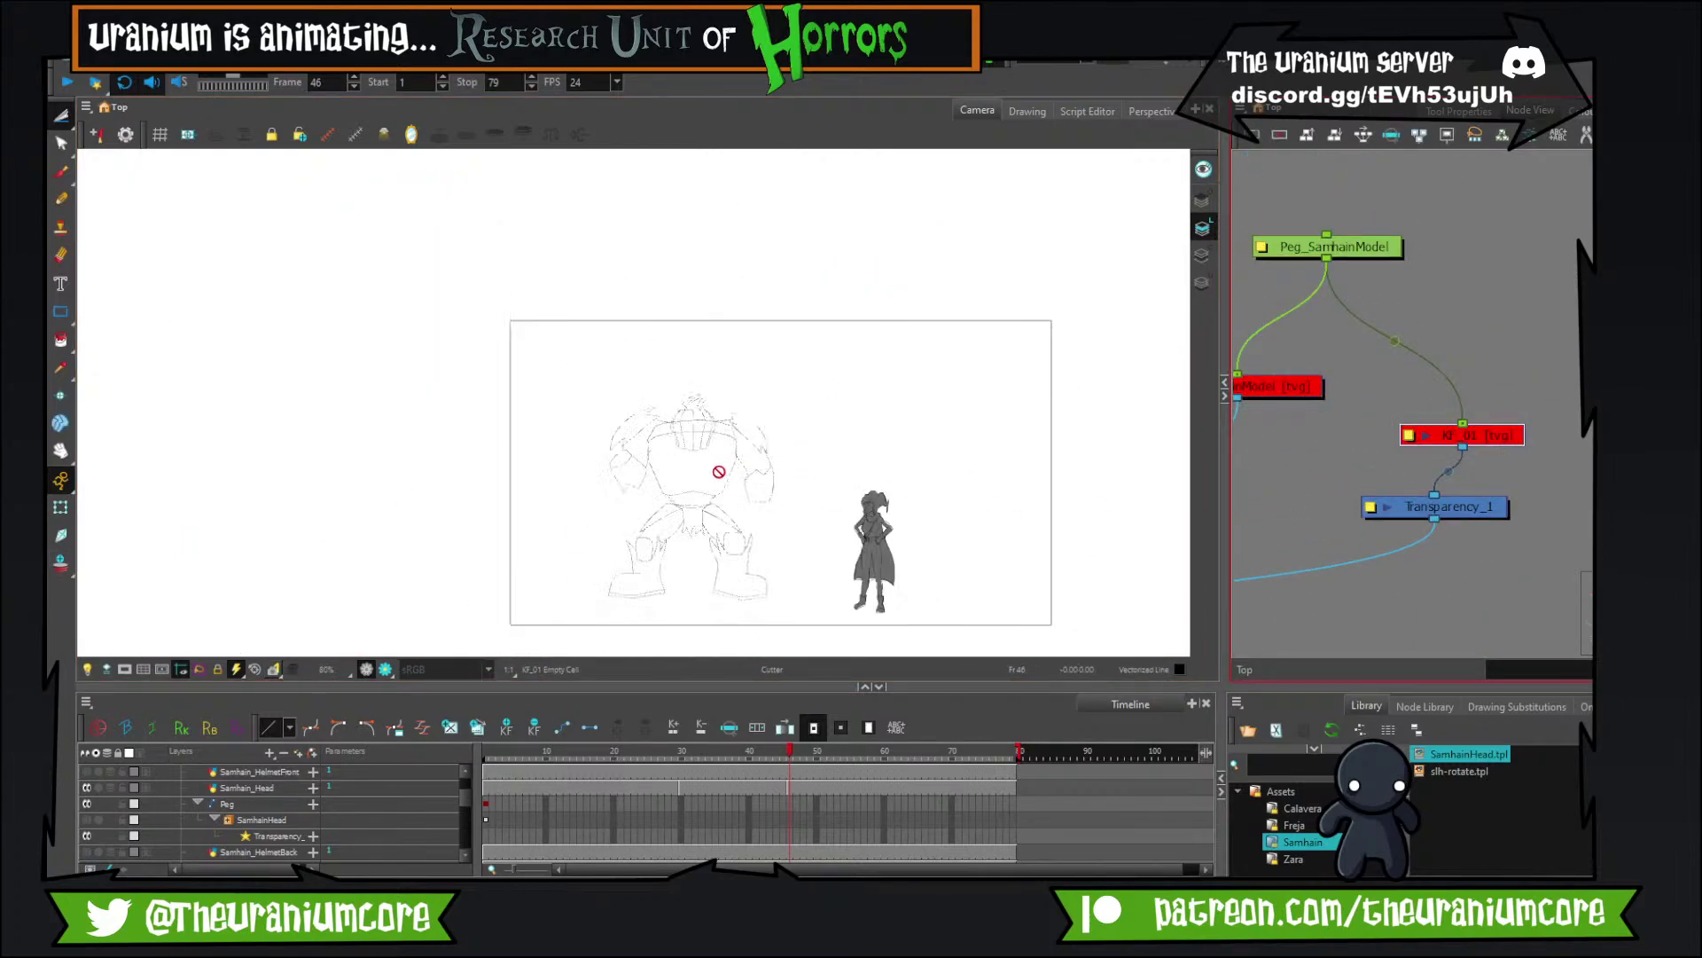
Select the Samhain_Torso drawing node and examine the line art without the reference model, frame by frame.
scroll(716, 472, "up", 4)
scroll(705, 474, "down", 4)
scroll(705, 475, "up", 4)
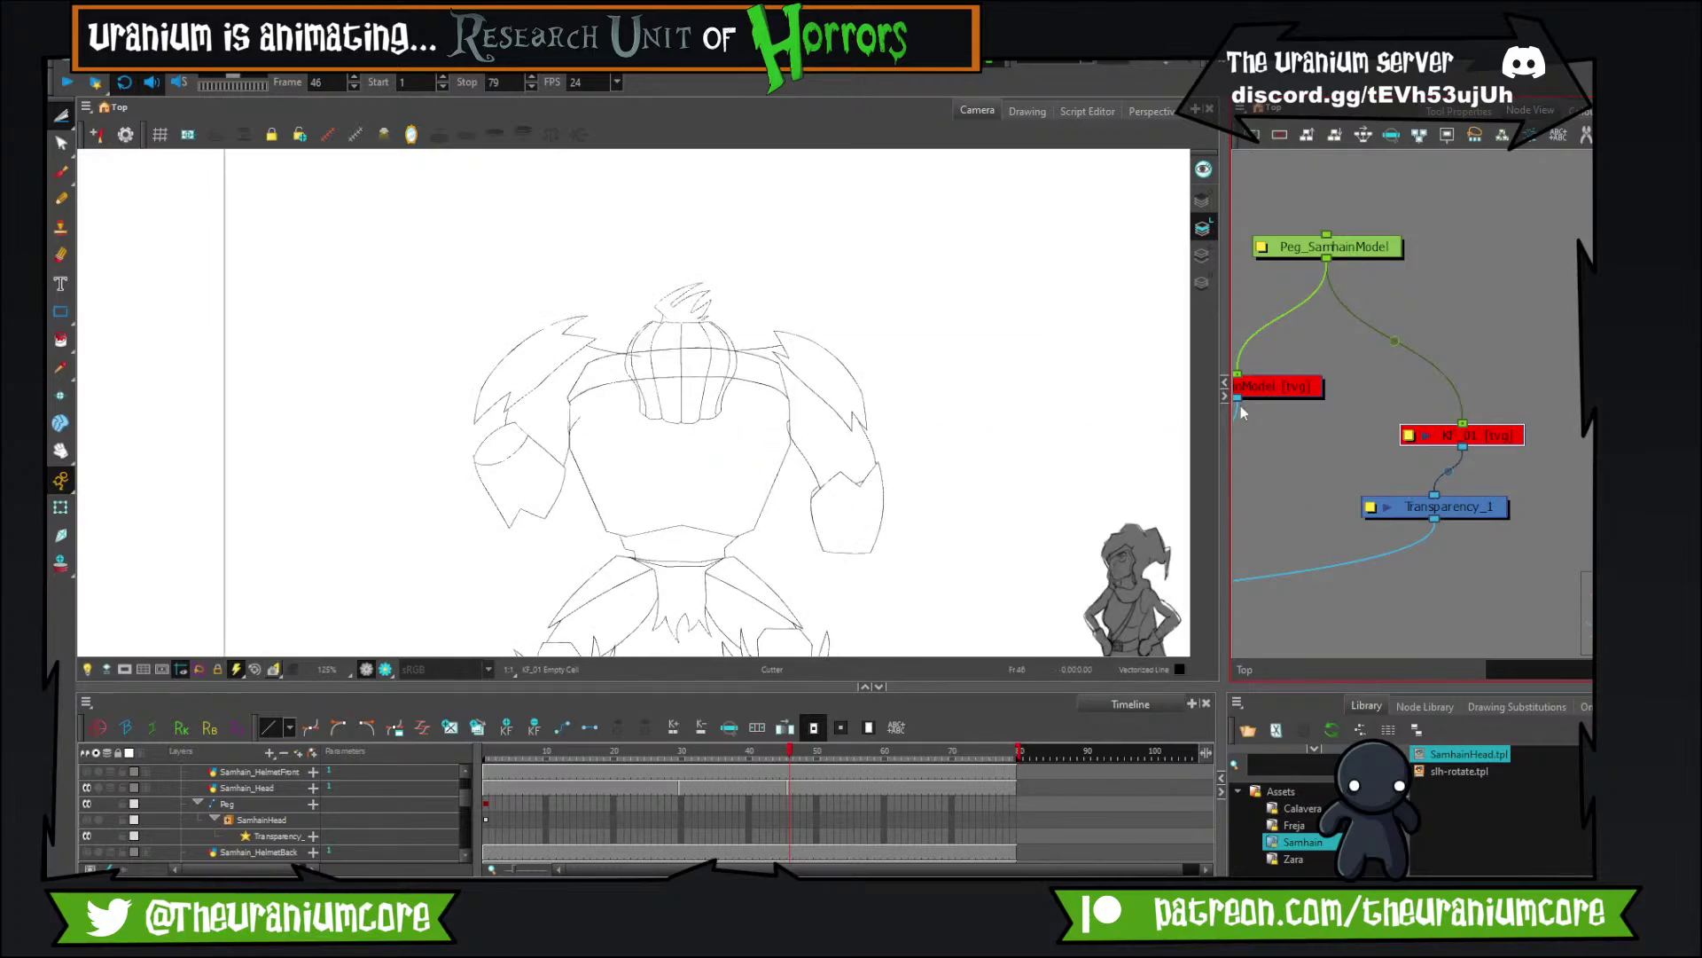
scroll(1374, 319, "down", 6)
scroll(1353, 314, "up", 5)
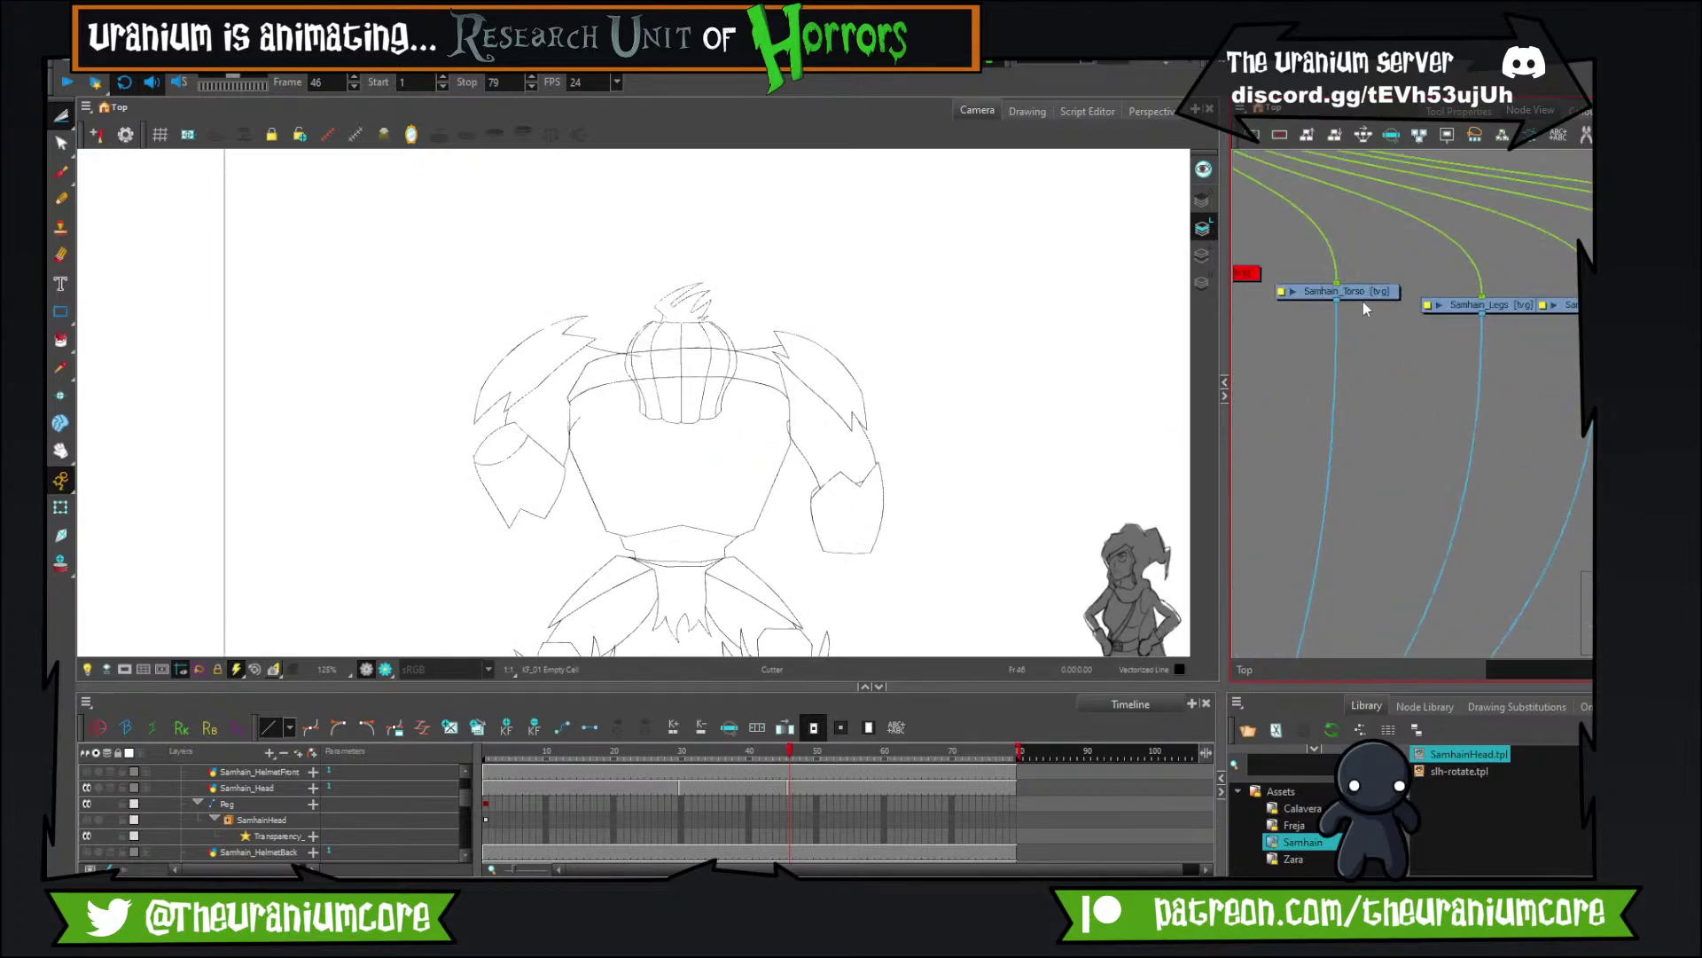
left_click(1360, 293)
scroll(831, 379, "down", 3)
scroll(782, 435, "up", 3)
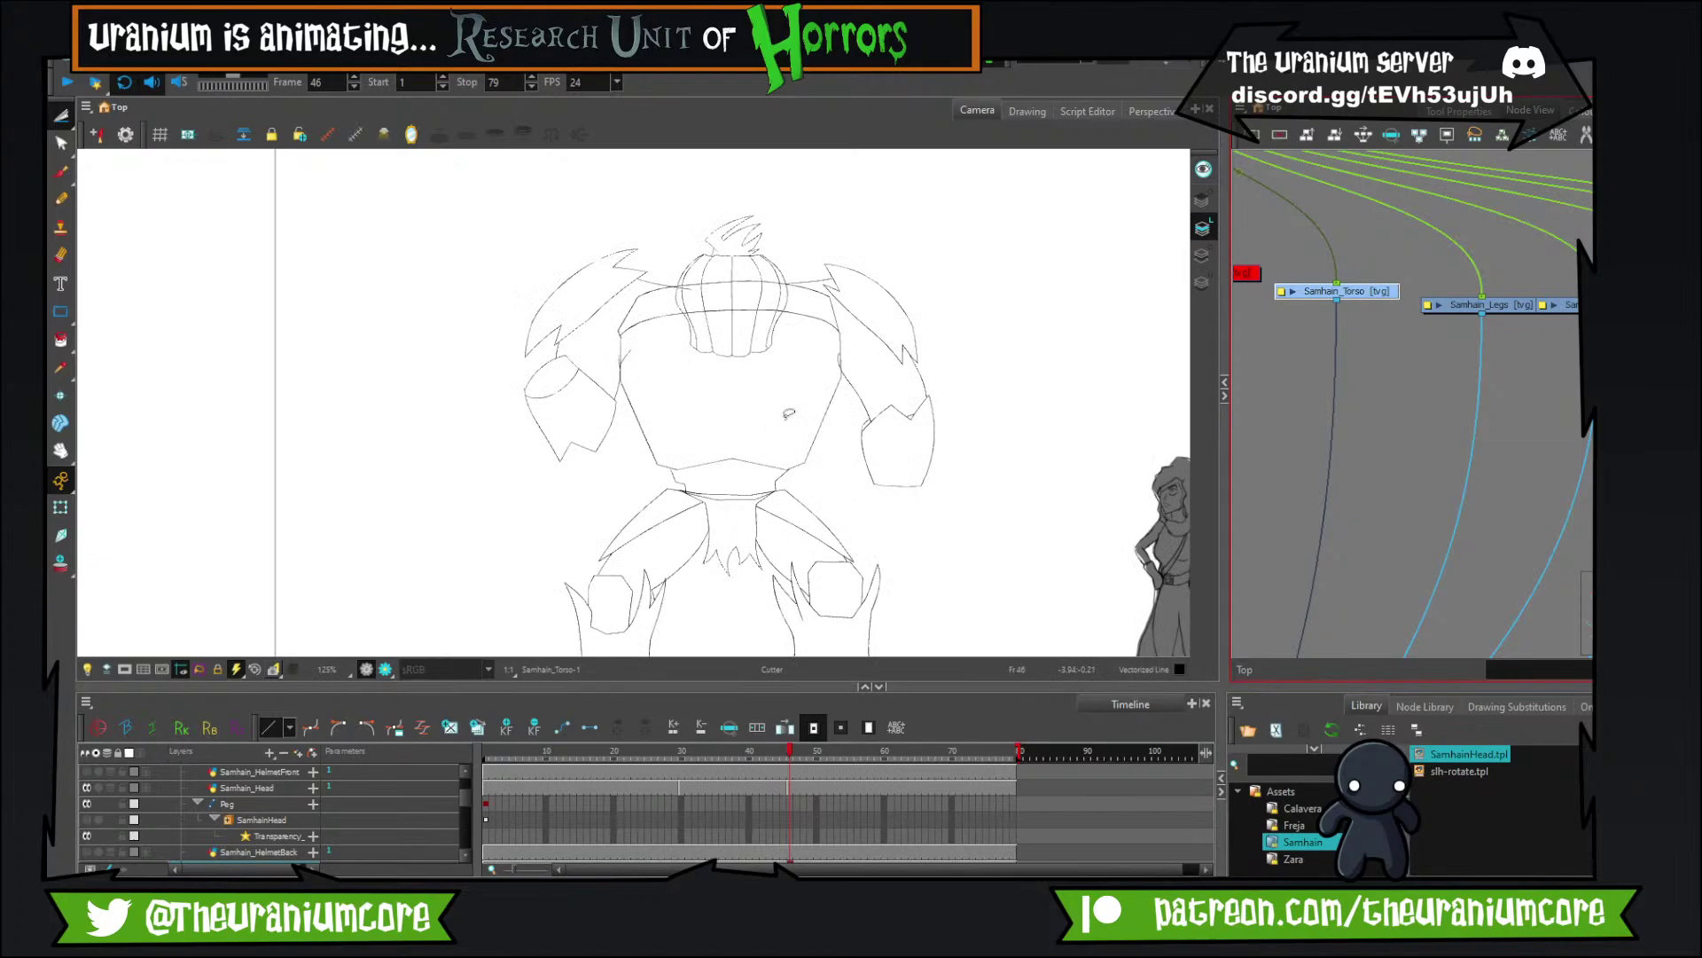
scroll(788, 414, "down", 1)
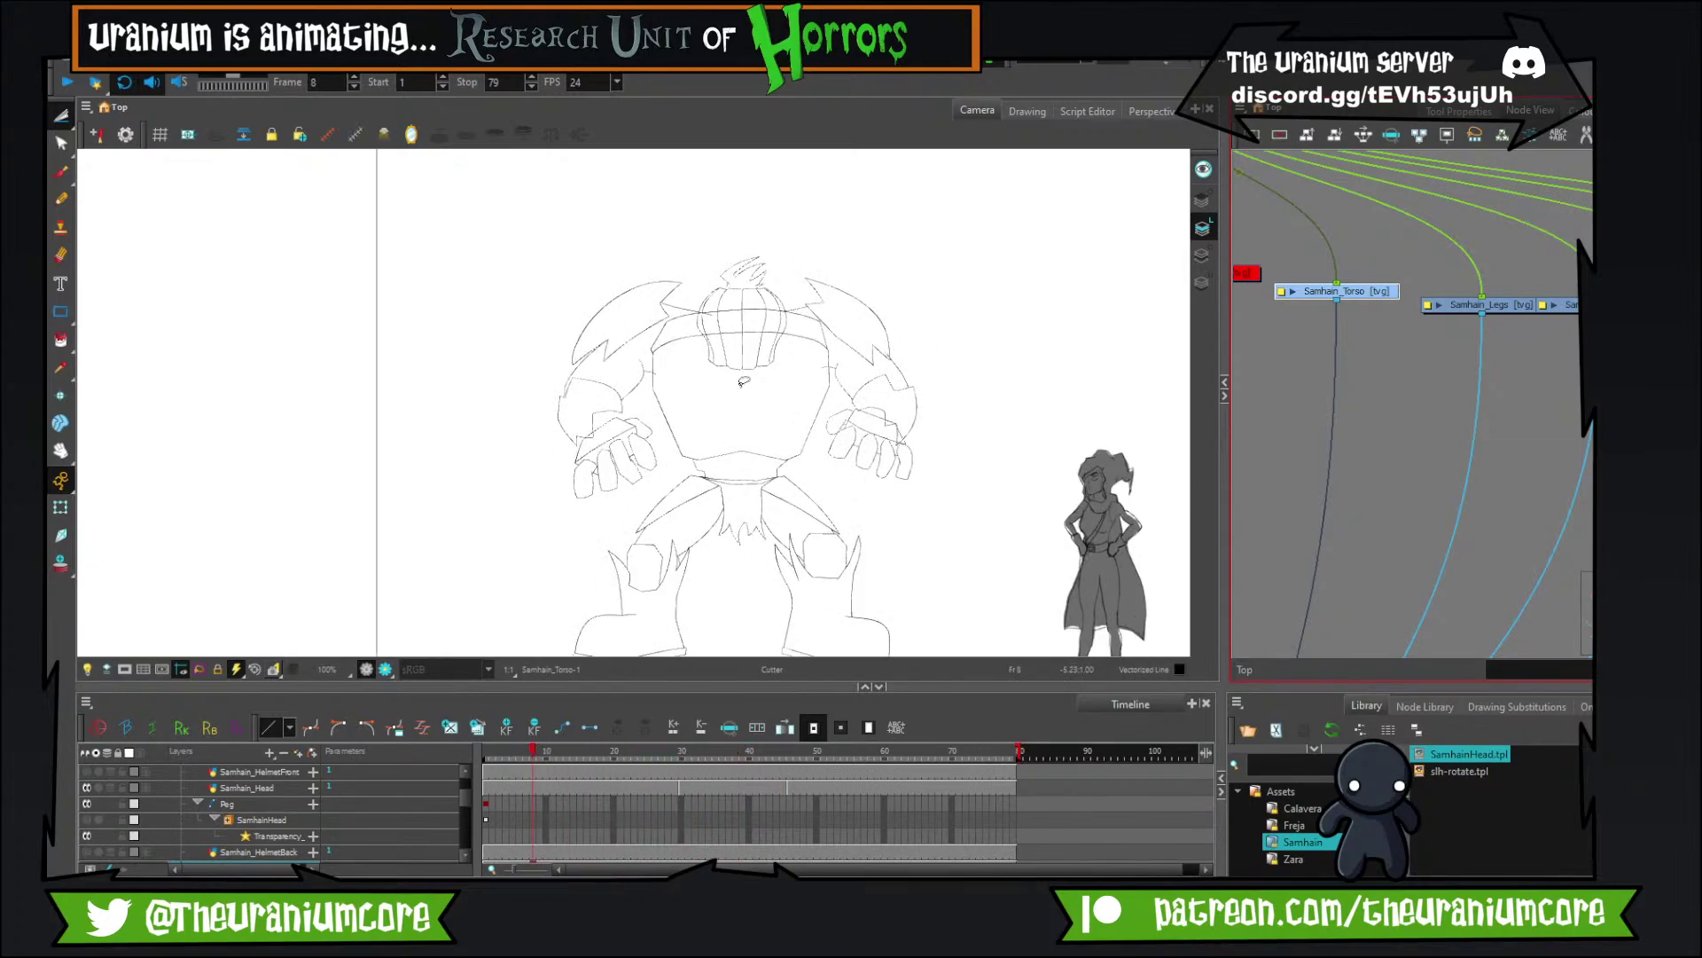
key(".")
key(".")
key(".")
key(".")
key(".")
key(".")
key(".")
key(".")
key(".")
key(".")
key(".")
key(".")
key(".")
key(".")
key(".")
key(".")
key(".")
key(".")
key(".")
key(".")
key(".")
key(".")
key(".")
key(".")
key(".")
key(".")
key(".")
key(".")
key(".")
key(".")
key(".")
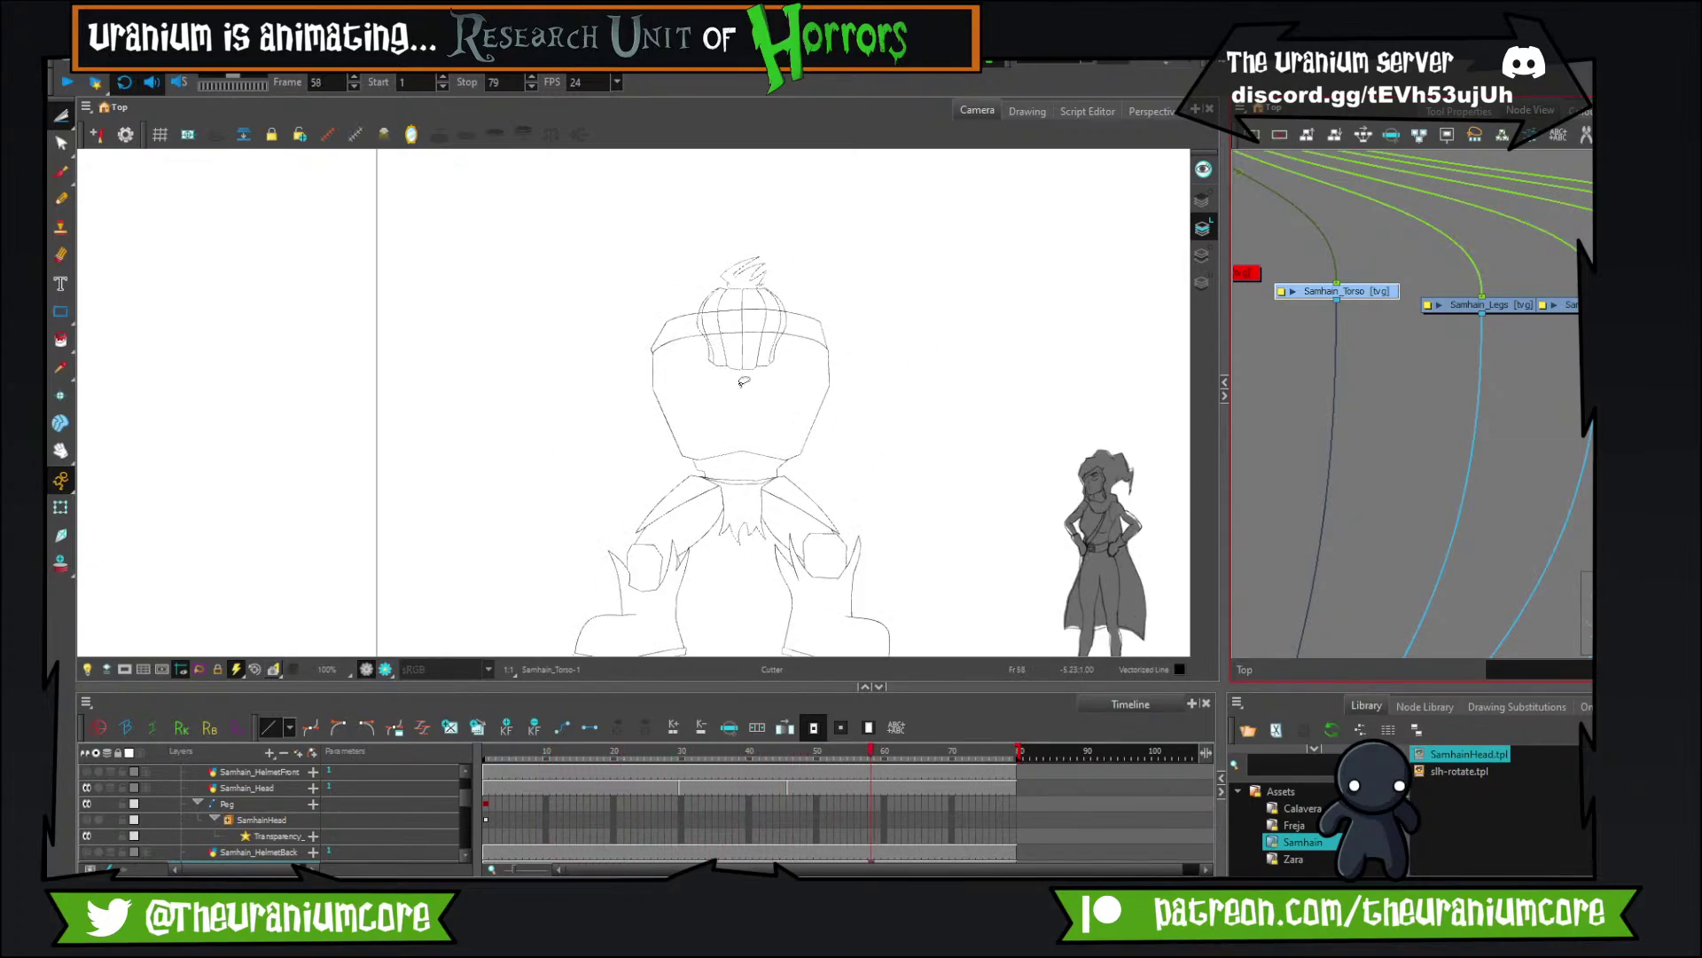
Extend the exposure of the last Samhain_ArmR and Samhain_ArmL drawings through frame 79.
scroll(946, 813, "up", 5)
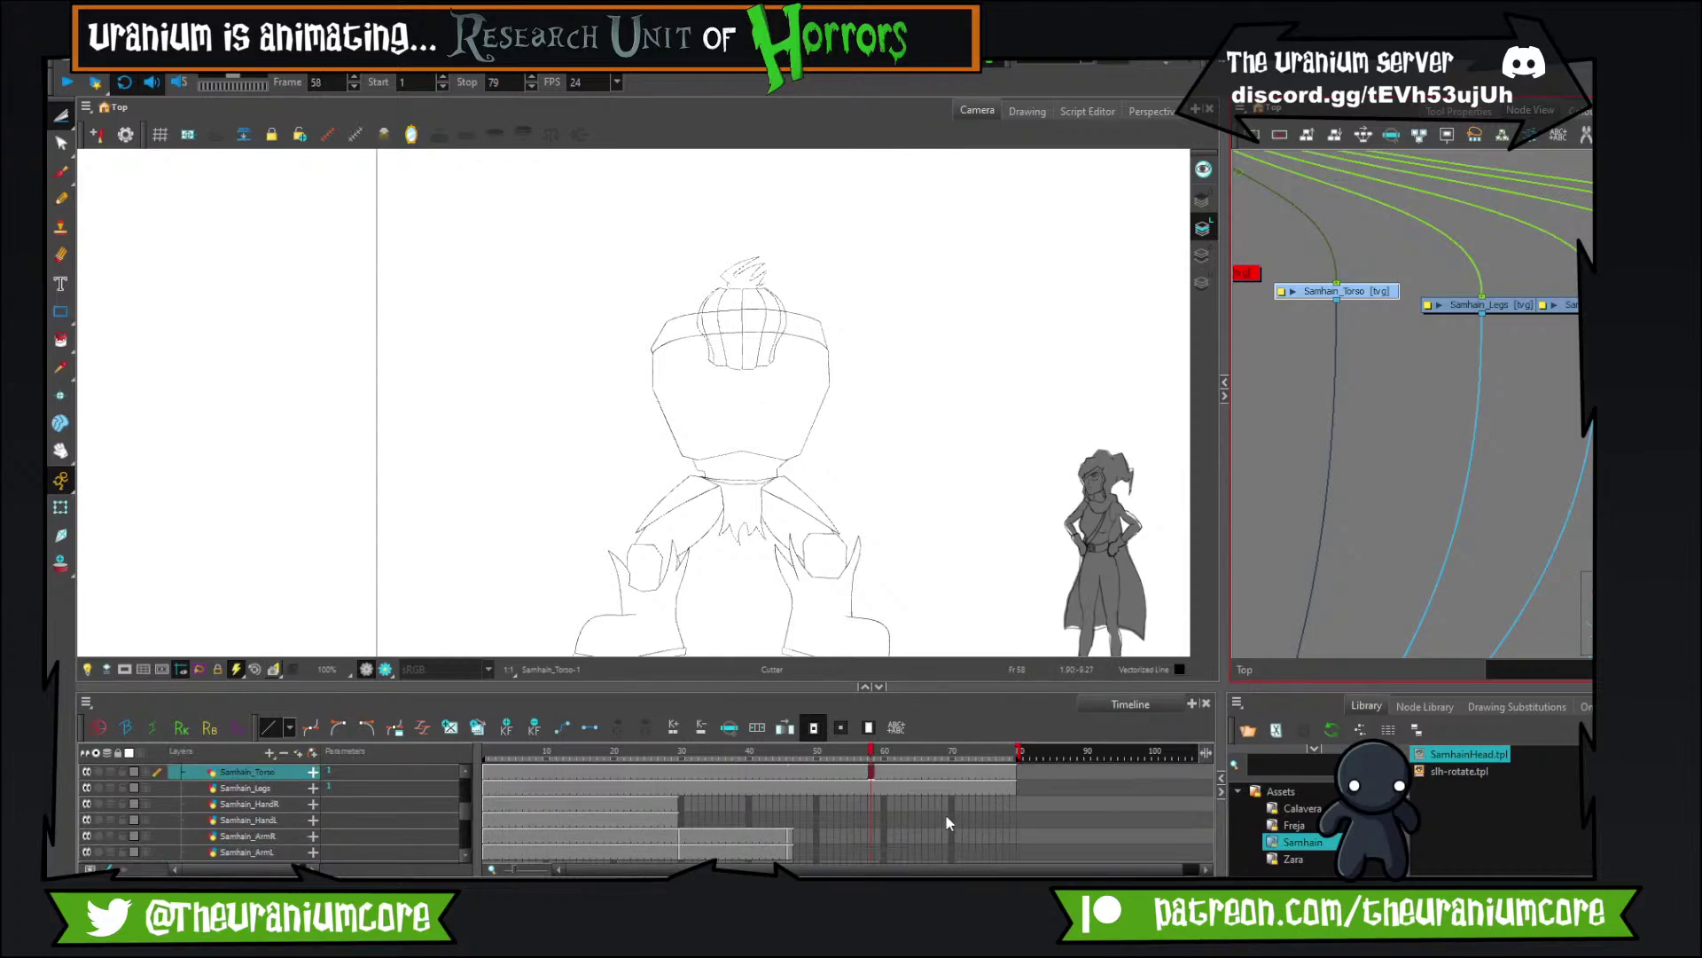
scroll(1021, 832, "down", 3)
left_click(1015, 817)
left_click_drag(1015, 801, 775, 763)
key("F5")
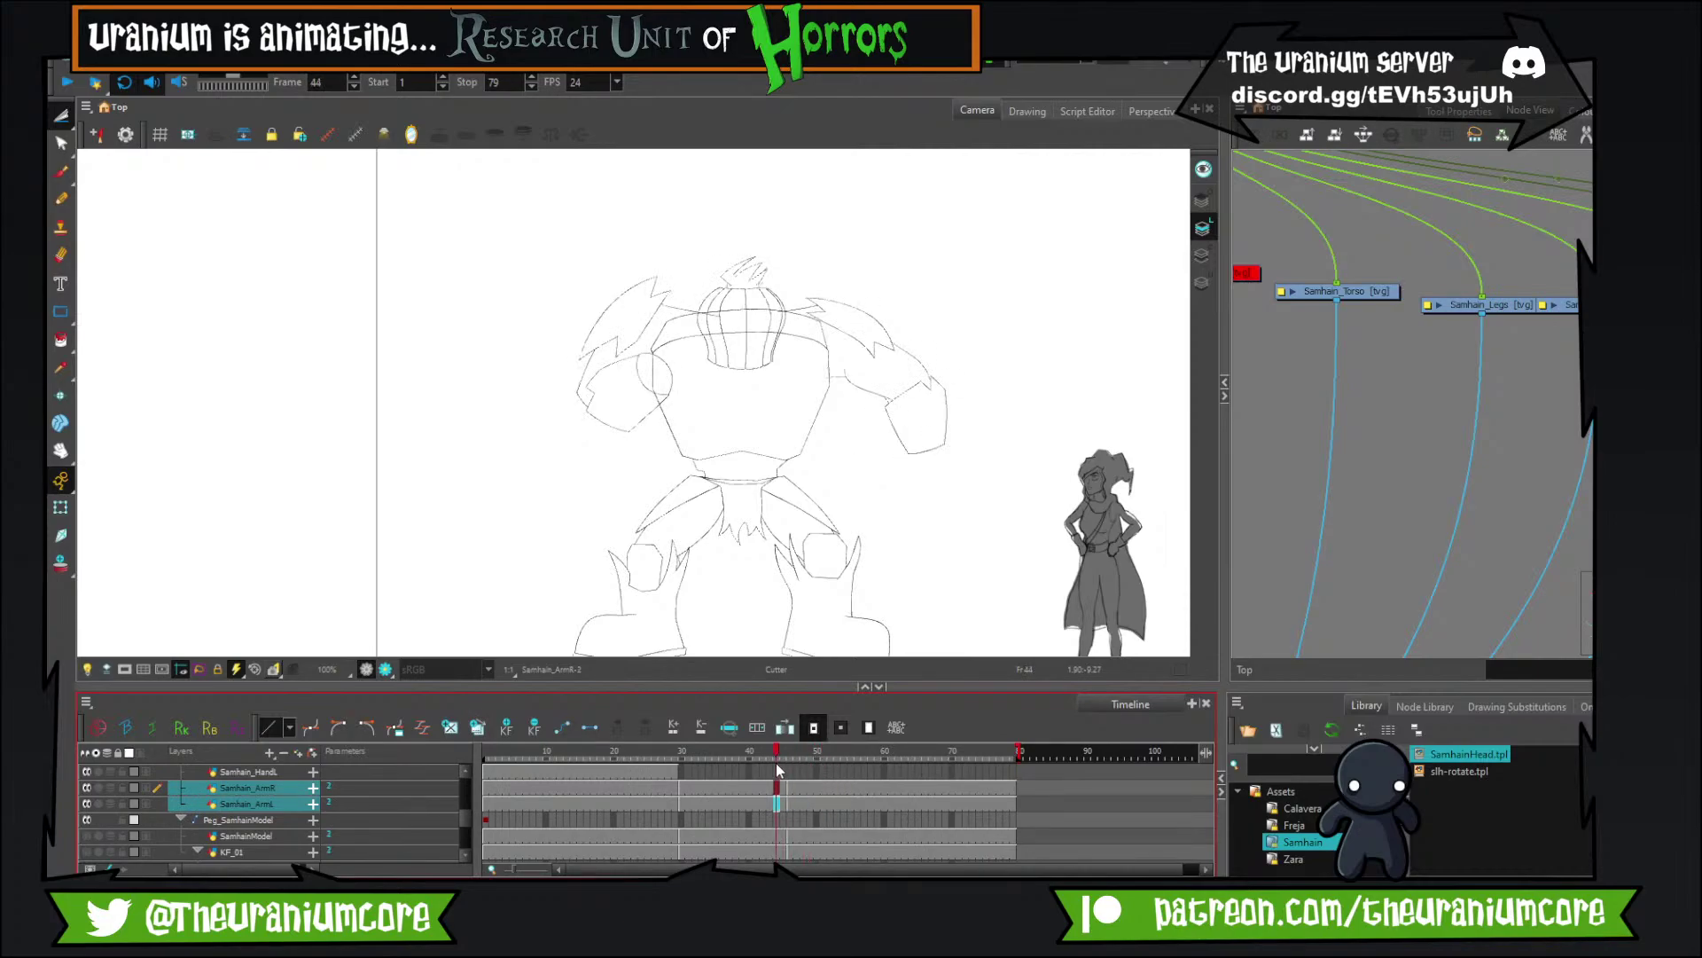
Play the scene and step back and forth through the frames to check how the arm poses read in motion.
key("Return")
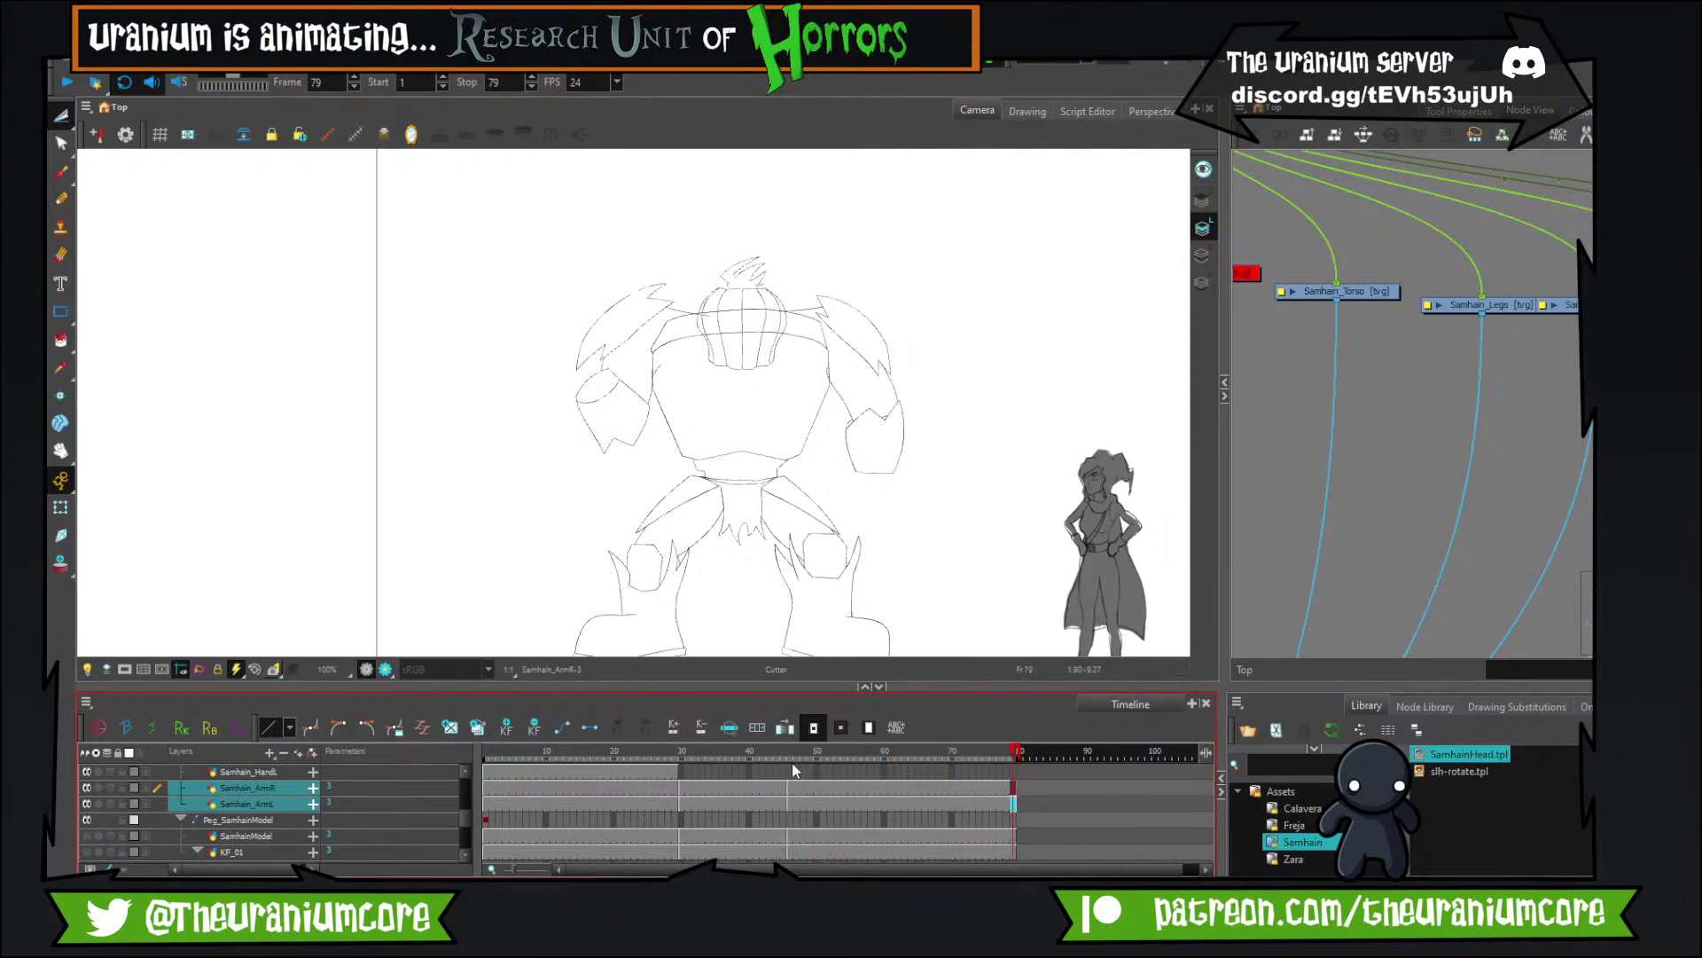
key("comma")
key("comma")
key("comma")
key("comma")
key("comma")
key("comma")
key("comma")
key("comma")
key("comma")
key("comma")
key("comma")
key("comma")
key("comma")
key("comma")
key("comma")
key("comma")
key("comma")
key("comma")
key("comma")
key("comma")
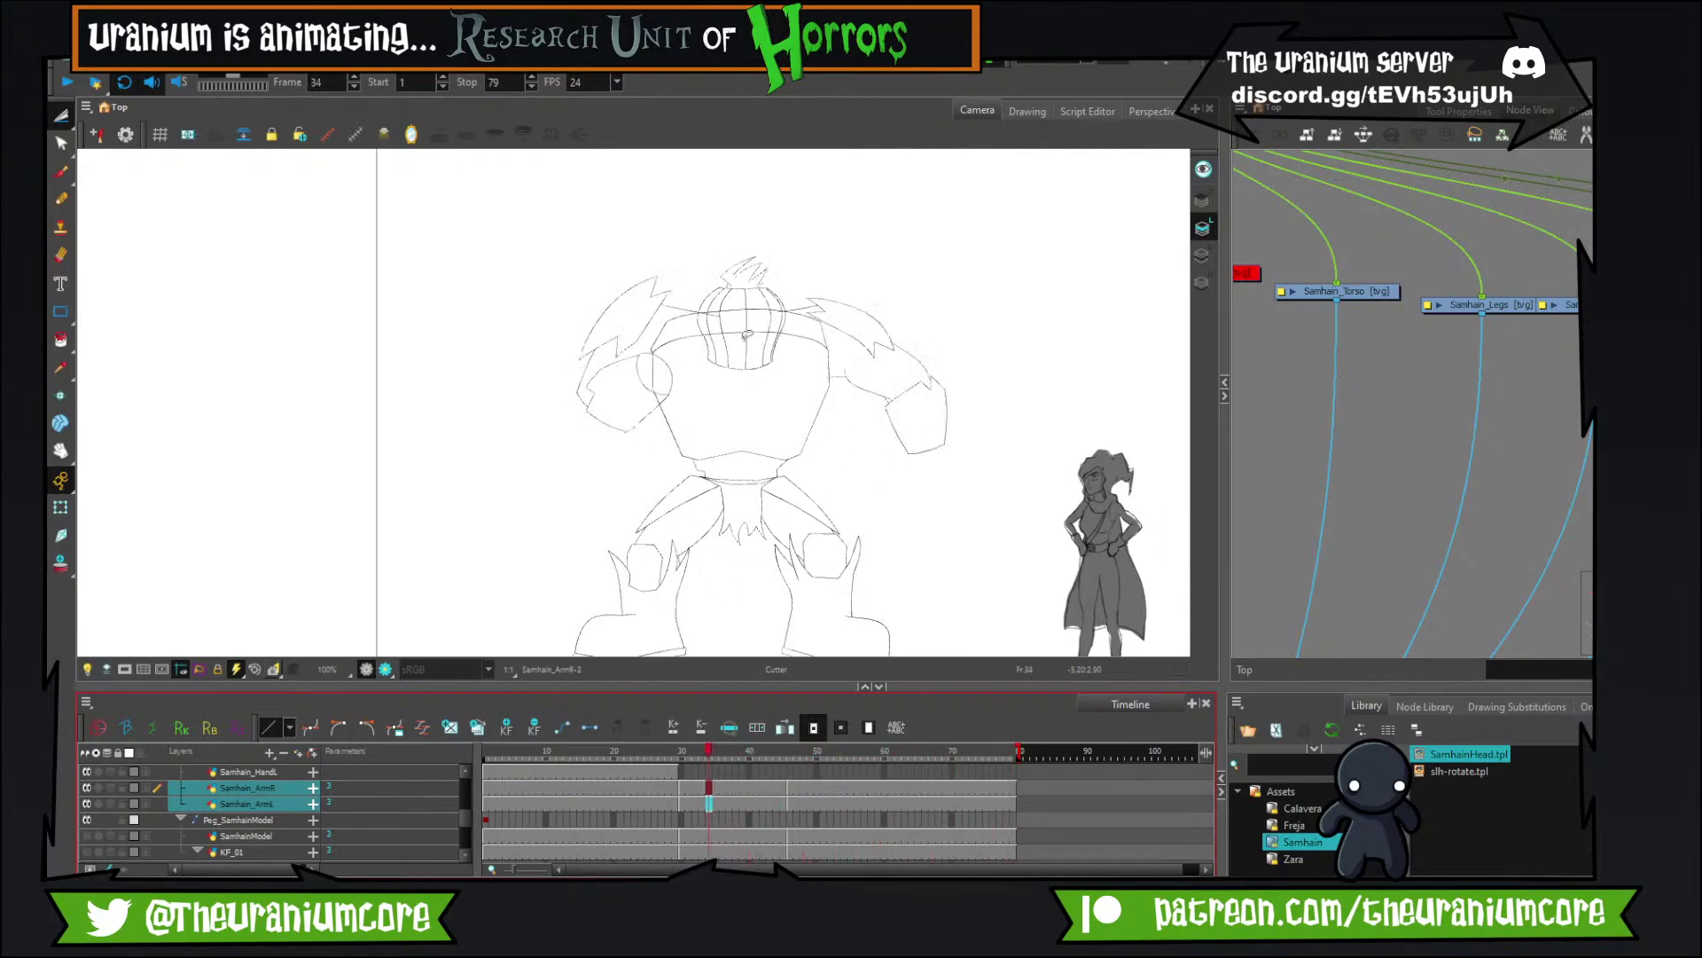
key("comma")
key("comma")
key("comma")
key("comma")
key("comma")
key("comma")
key("comma")
key("comma")
key("comma")
key("comma")
key("comma")
key("comma")
key("comma")
key("comma")
key("comma")
key("comma")
key("comma")
key("comma")
key("comma")
key("comma")
key("period")
key("period")
key("period")
key("period")
key("period")
key("period")
key("period")
key("period")
key("period")
key("period")
key("period")
key("period")
key("period")
key("period")
key("period")
key("period")
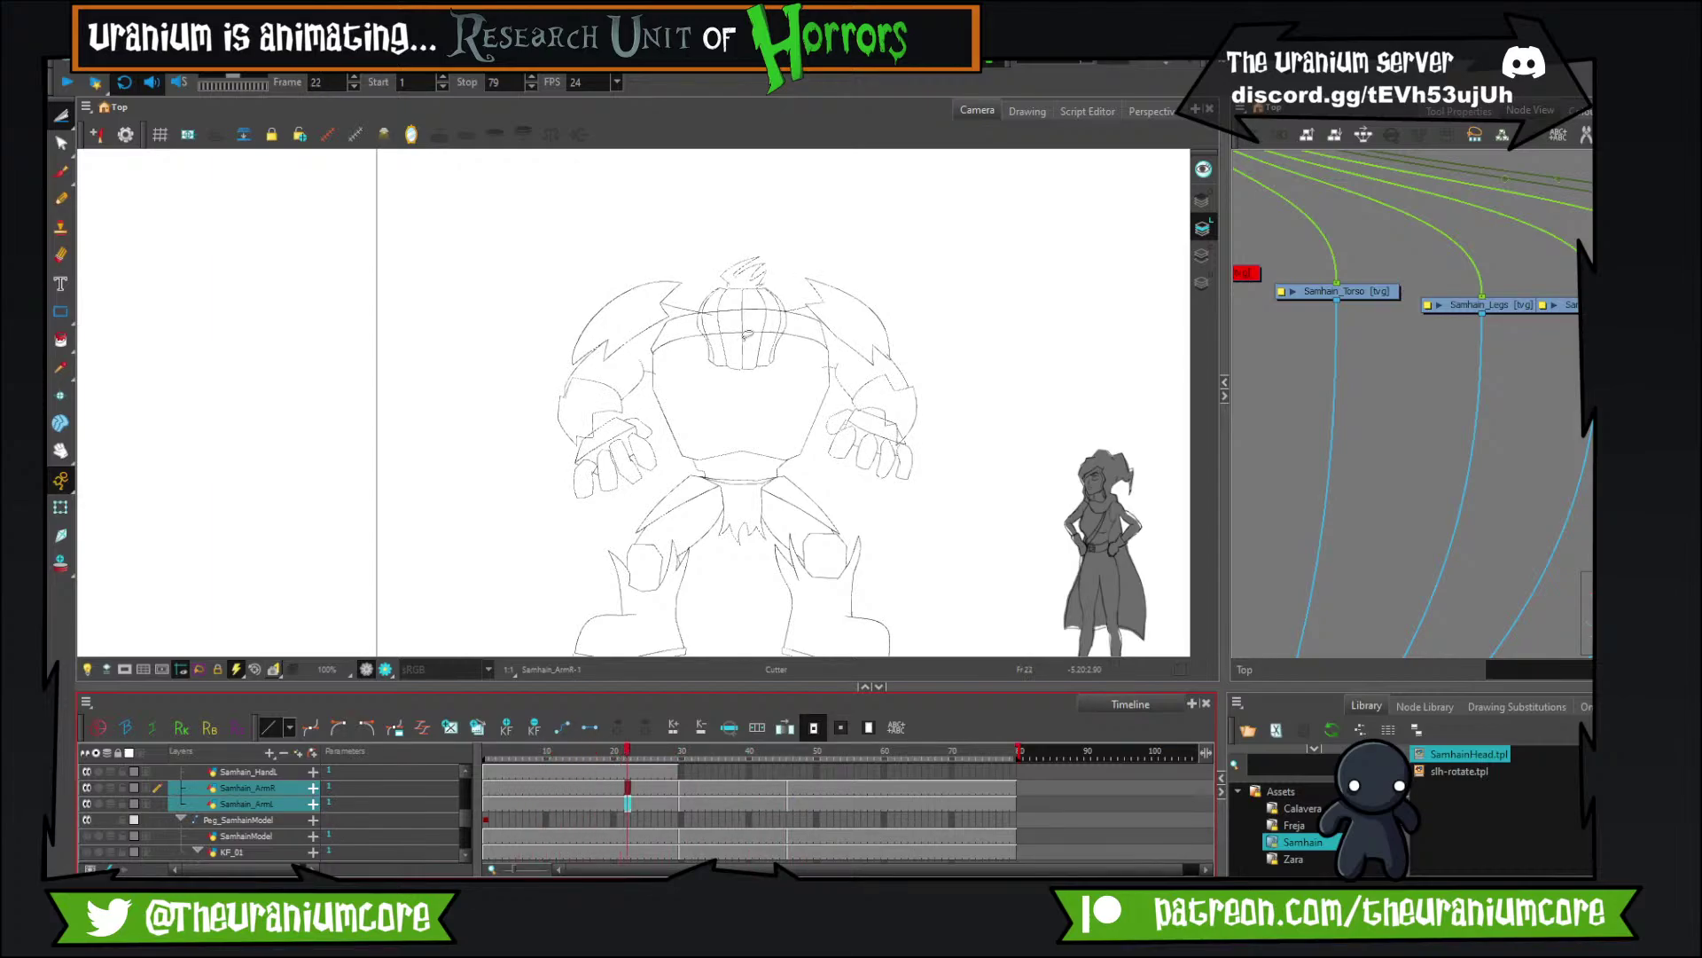
Step forward and backward through the scene frame by frame to compare Samhain's successive arm poses without hands.
key("period")
key("period")
key("period")
key("period")
key("period")
key("period")
key("period")
key("period")
key("period")
key("period")
key("period")
key("period")
key("period")
key("period")
key("period")
key("period")
key("comma")
key("comma")
key("comma")
key("comma")
key("comma")
key("comma")
key("comma")
key("comma")
key("comma")
key("comma")
key("comma")
key("comma")
key("comma")
key("comma")
key("comma")
key("comma")
key("comma")
key("comma")
key("comma")
key("comma")
key("Left")
key("Left")
key("Left")
key("Left")
key("Left")
key("Left")
key("Left")
key("Left")
key("Left")
key("Left")
key("Right")
key("Right")
key("Right")
key("Right")
key("Right")
key("Right")
key("Right")
key("Right")
key("Right")
key("Right")
key("Right")
key("Right")
key("Right")
key("Right")
key("Right")
key("Right")
key("Right")
key("Right")
key("Right")
Select the Samhain_HandR drawing node at frame 30 and turn on the onion skin.
left_click(684, 774)
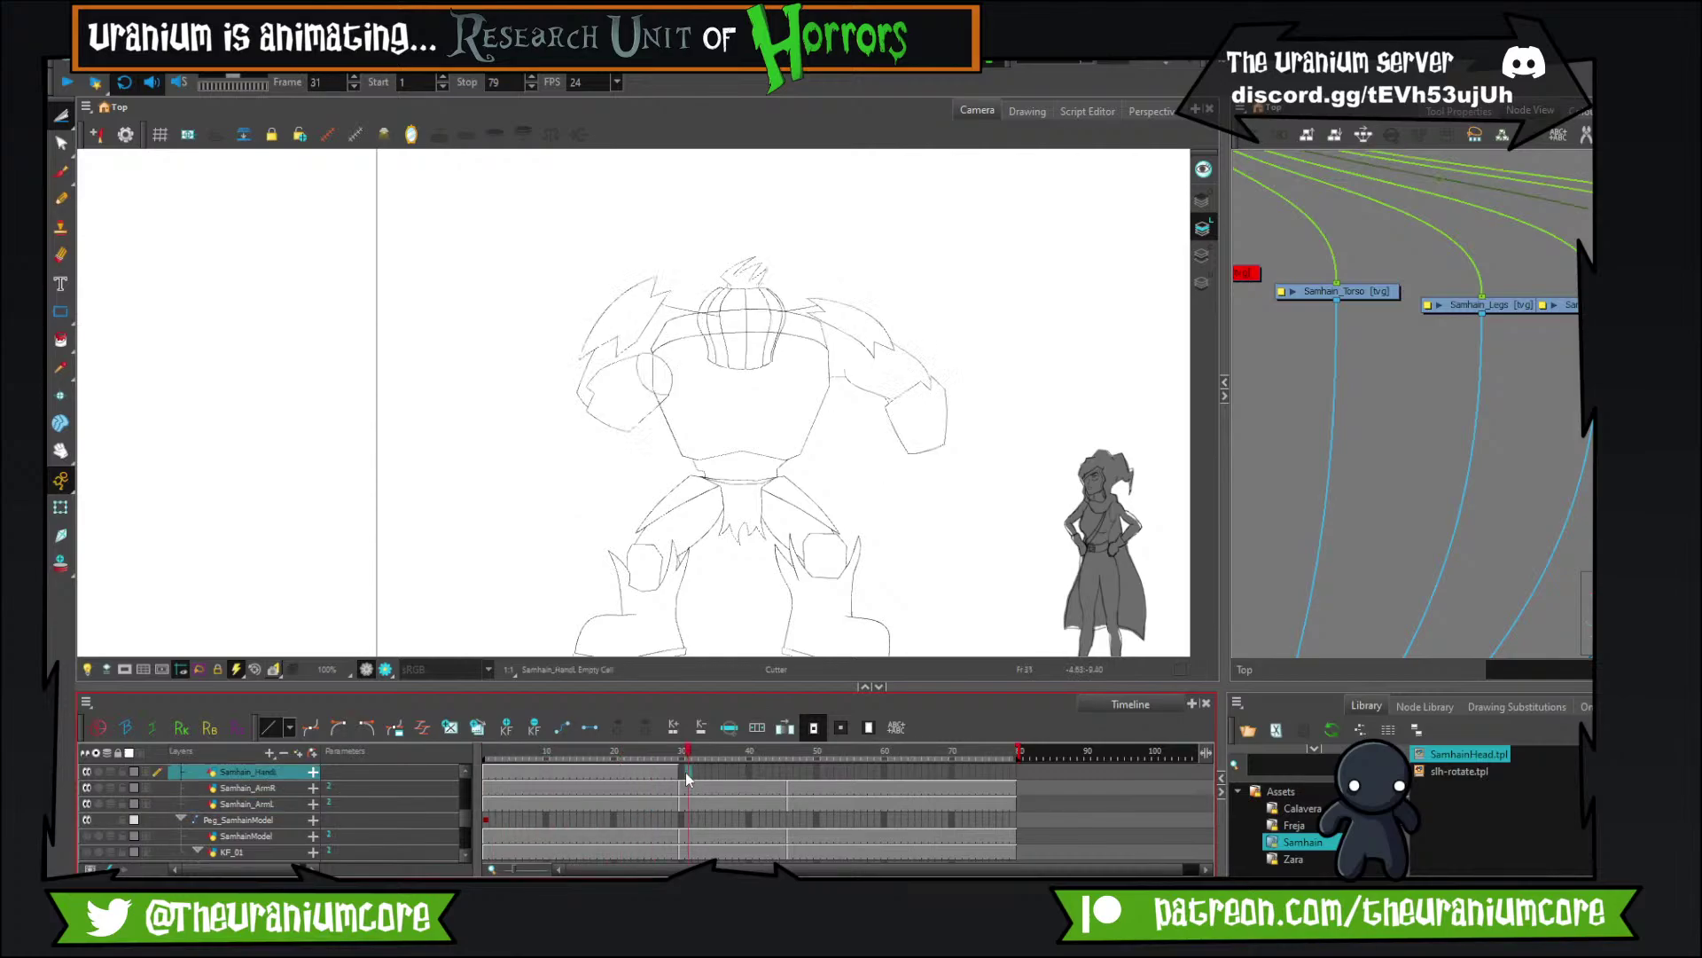
scroll(685, 777, "up", 1)
left_click(683, 813)
left_click(683, 805)
scroll(626, 516, "down", 5)
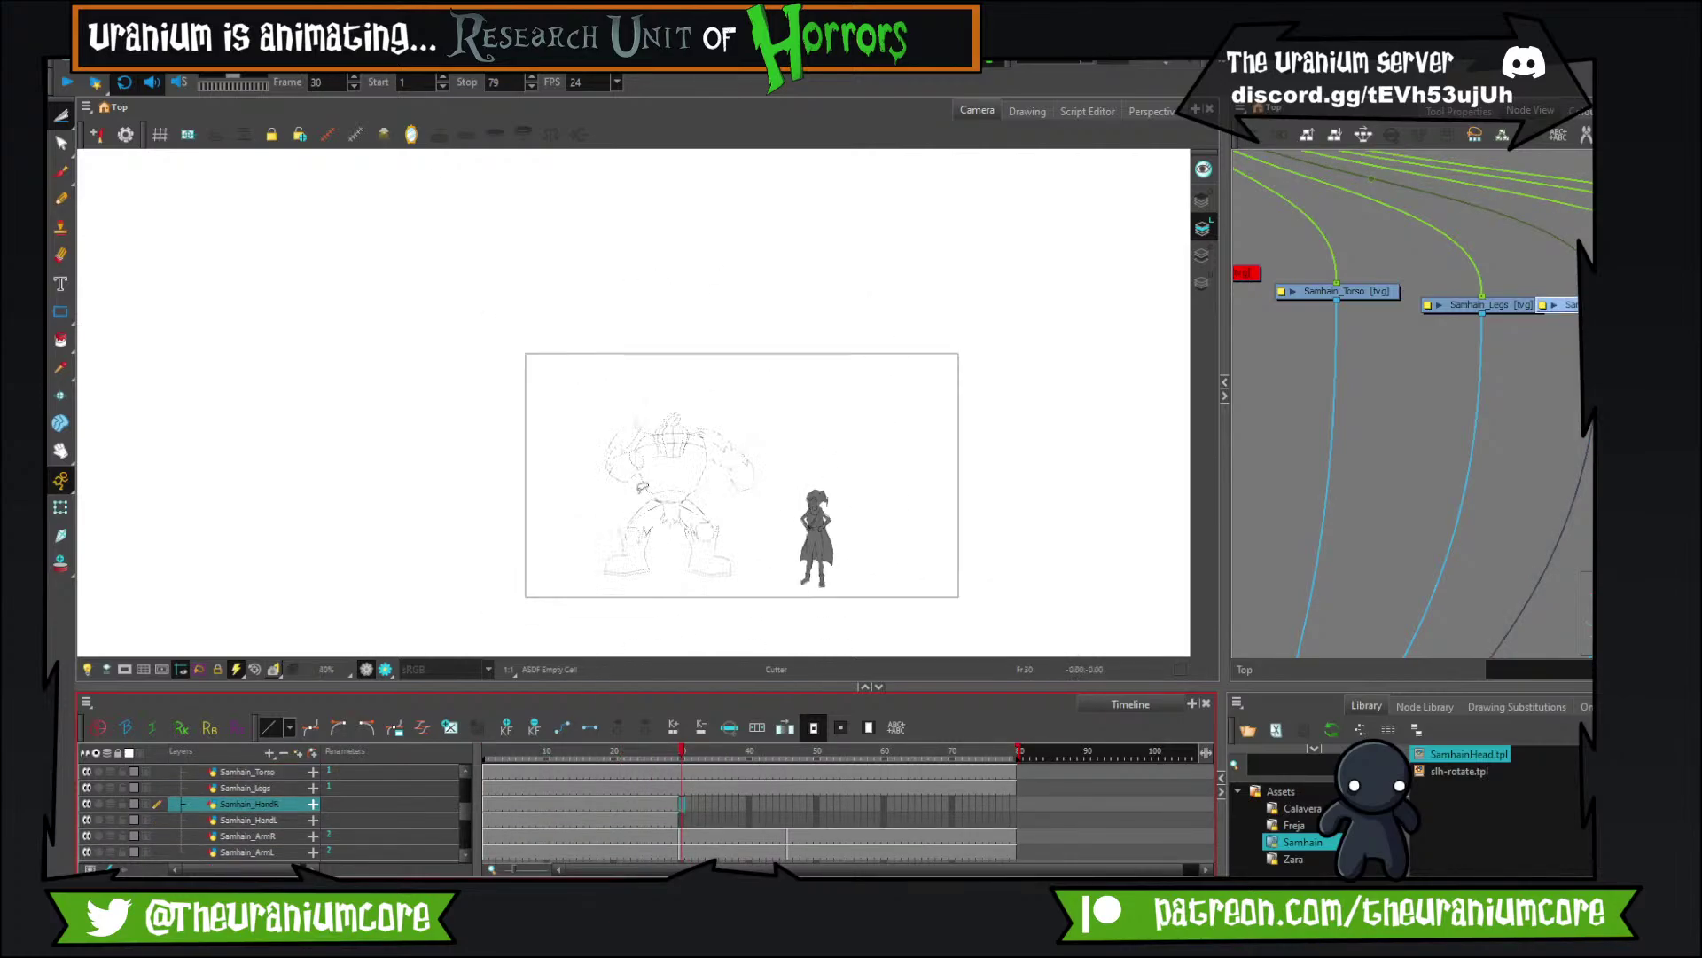
scroll(642, 486, "up", 6)
scroll(600, 531, "down", 1)
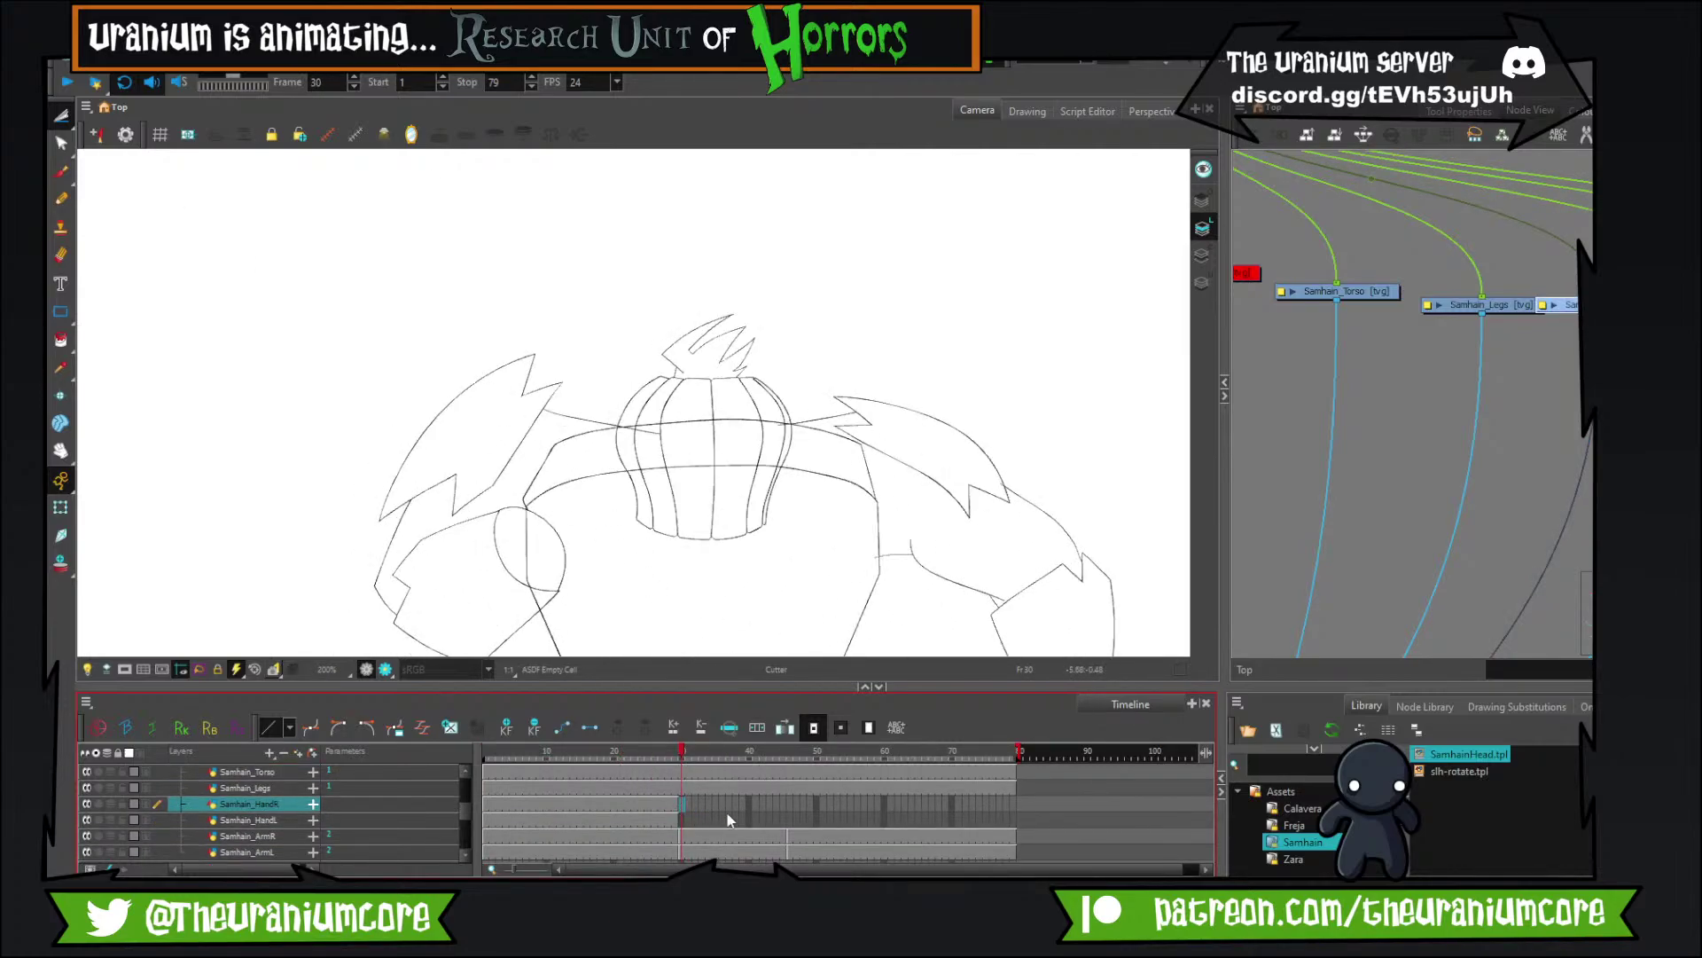
scroll(1428, 344, "down", 3)
scroll(1383, 328, "up", 2)
scroll(1402, 316, "down", 3)
scroll(1545, 310, "up", 5)
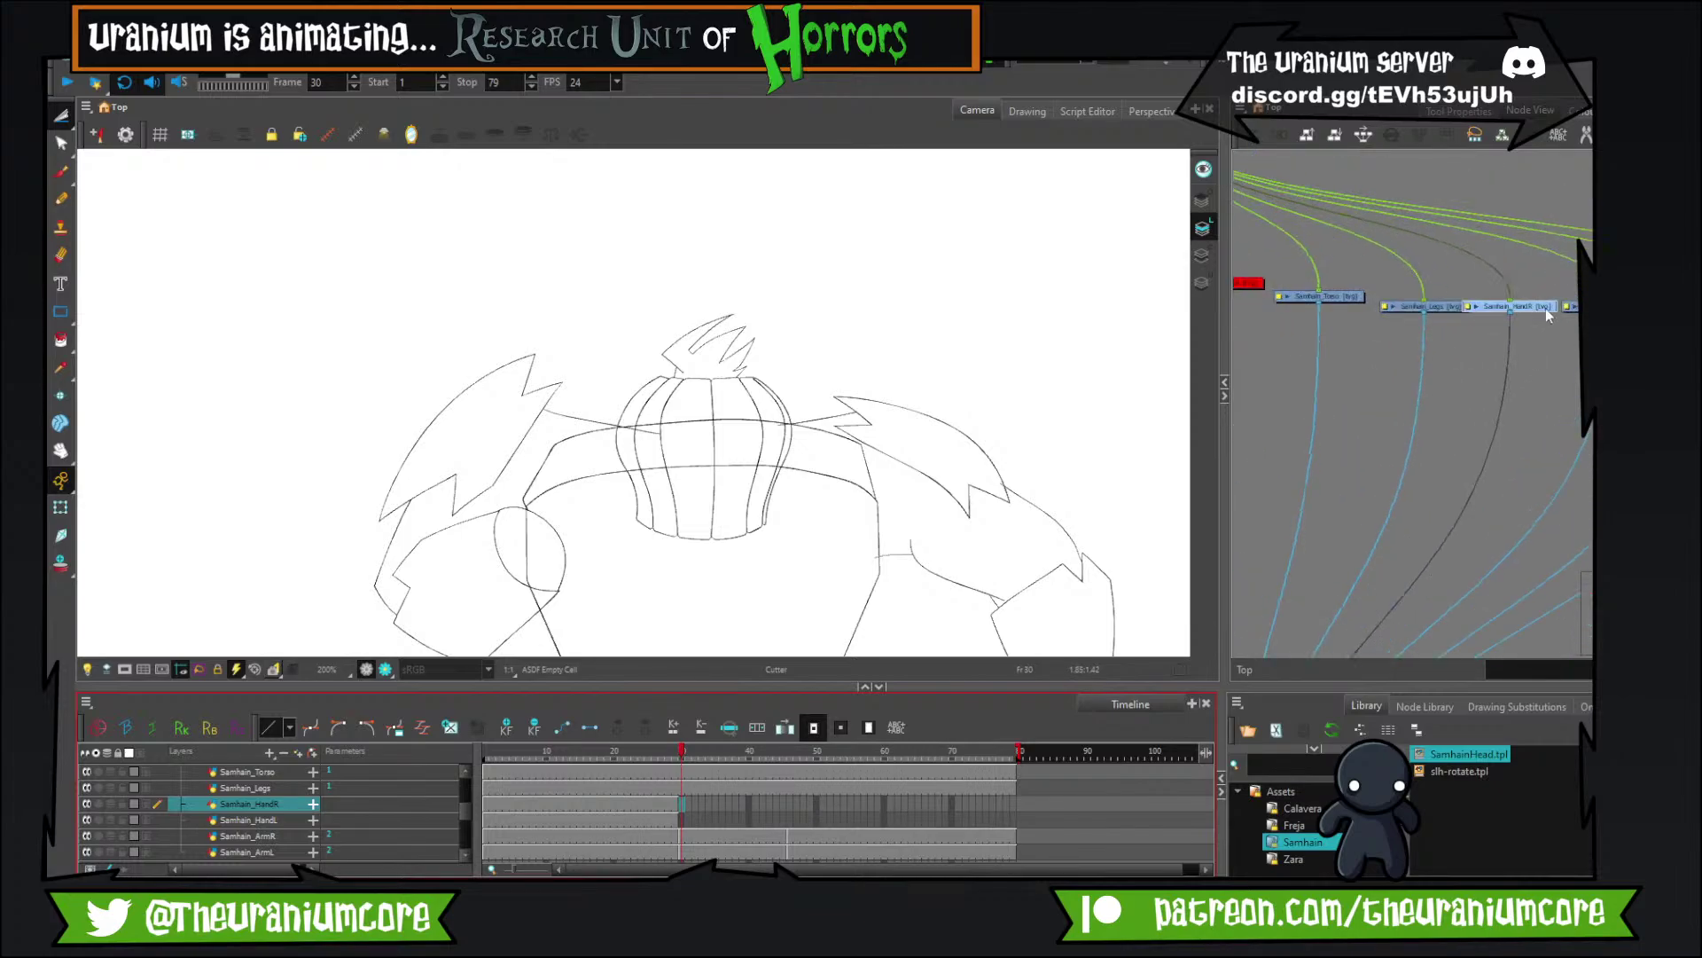
scroll(1545, 324, "down", 3)
scroll(1565, 310, "up", 2)
left_click(1505, 390)
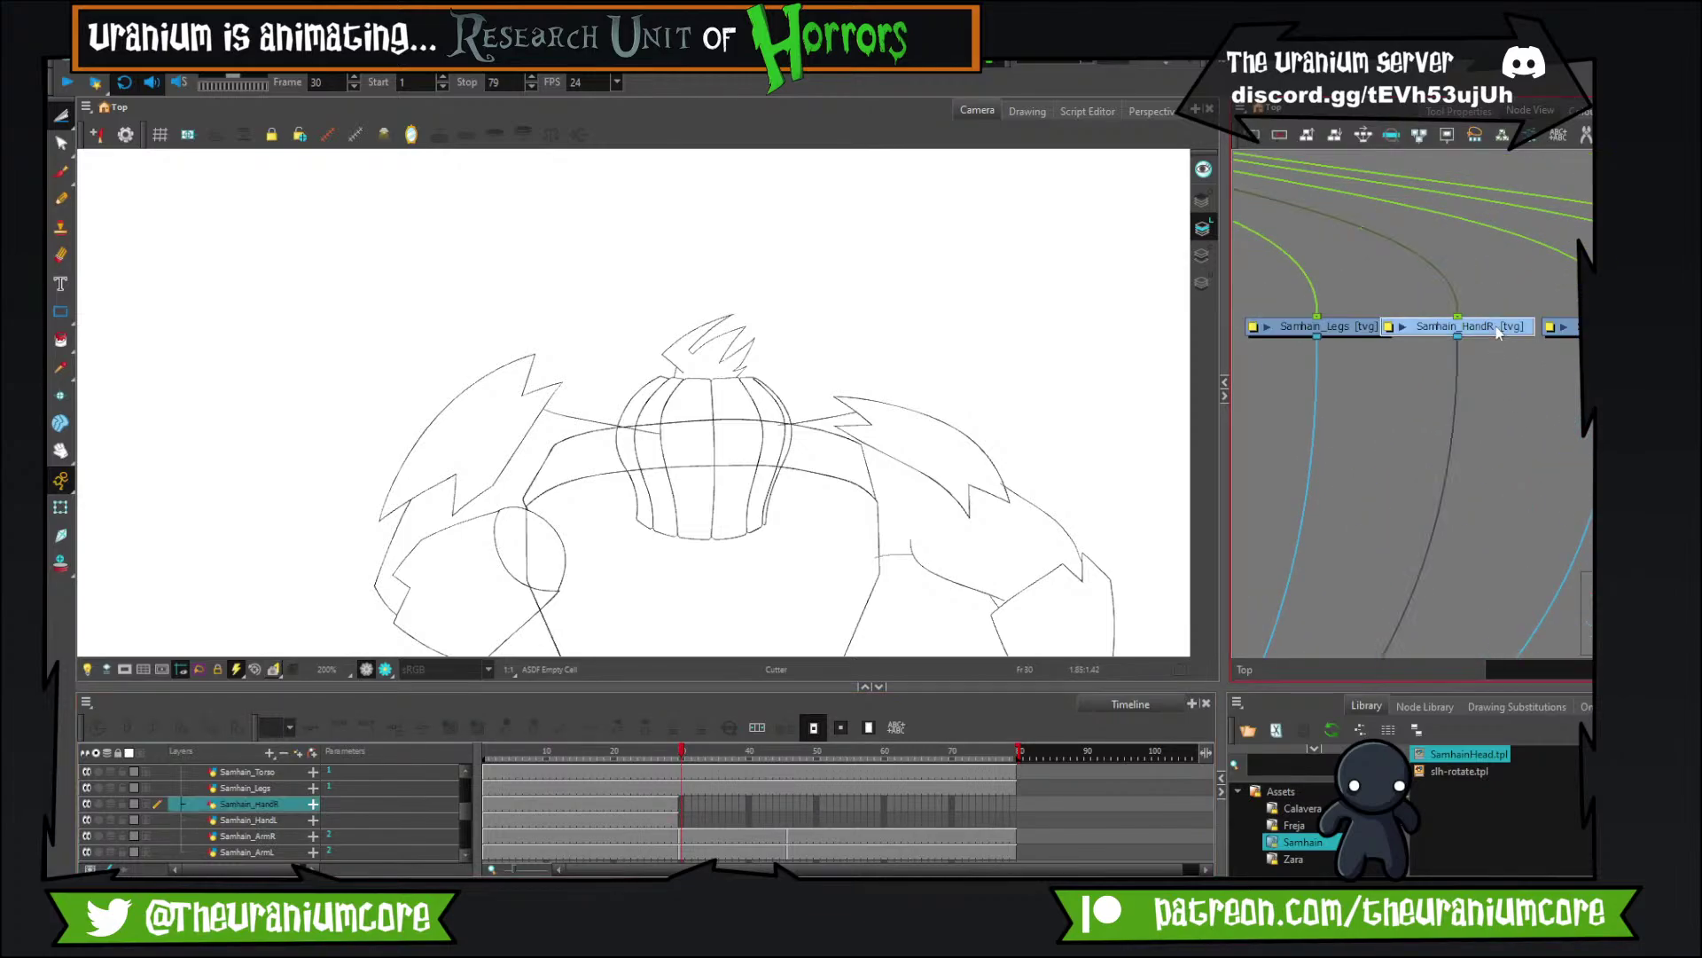
left_click(61, 565)
scroll(586, 344, "down", 1)
scroll(913, 603, "up", 1)
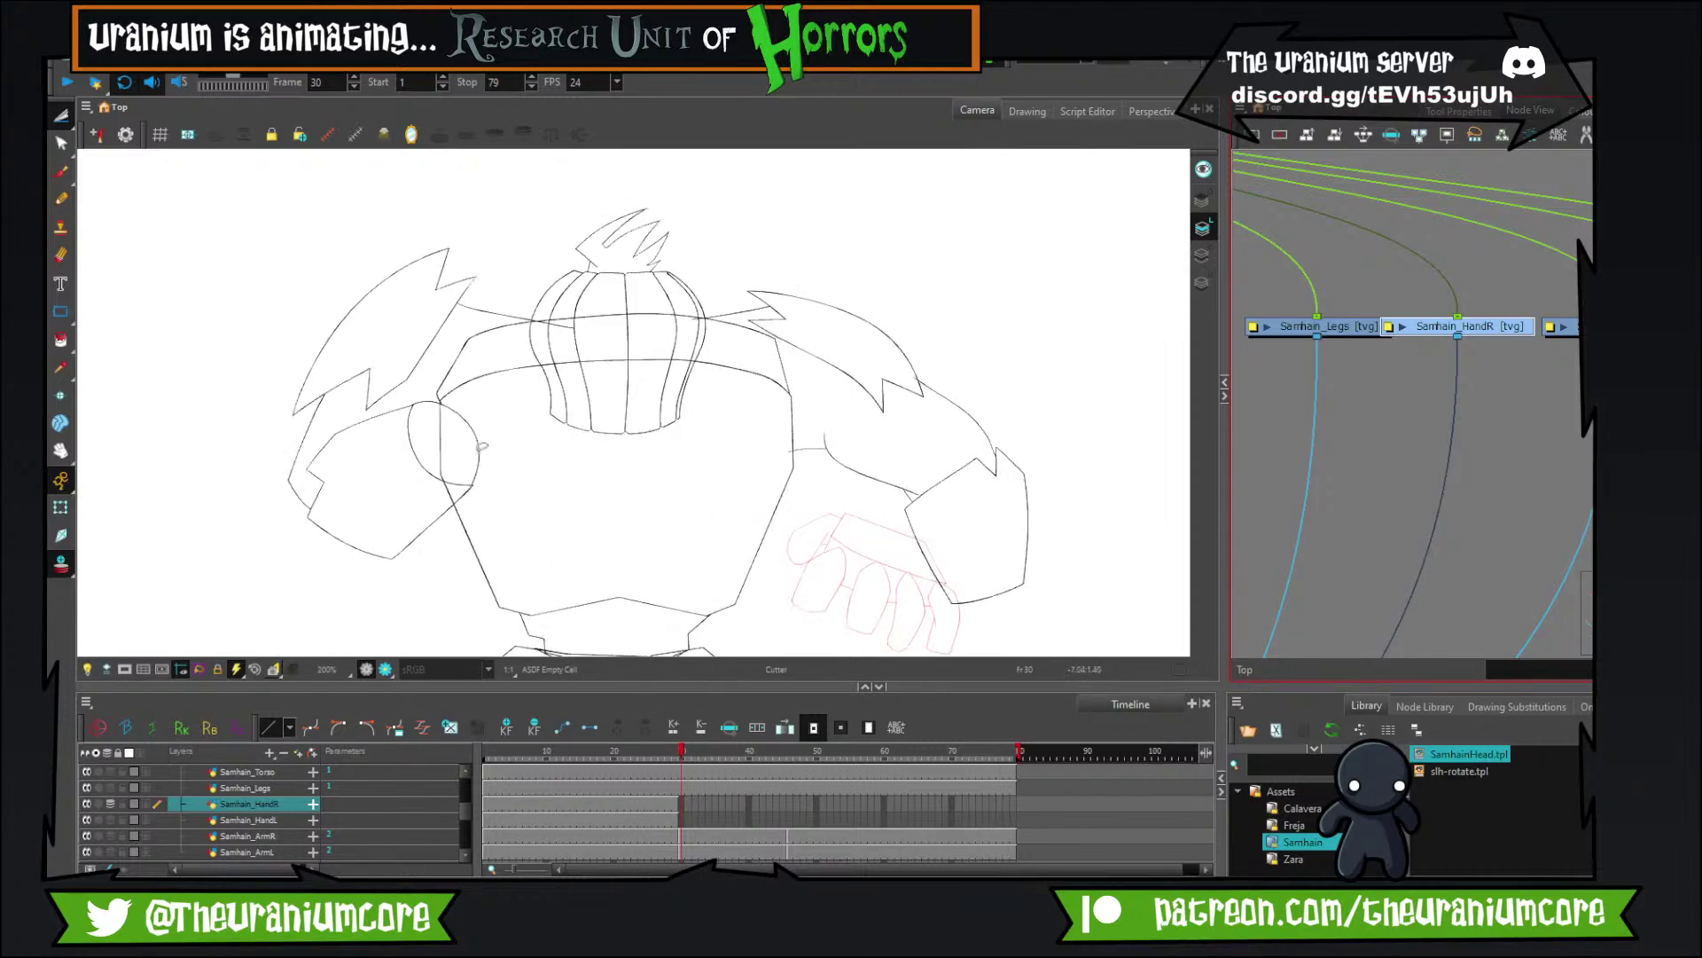
Examine the onion-skinned hand drawing against both forearms on frame 30.
scroll(482, 448, "down", 1)
scroll(935, 553, "up", 4)
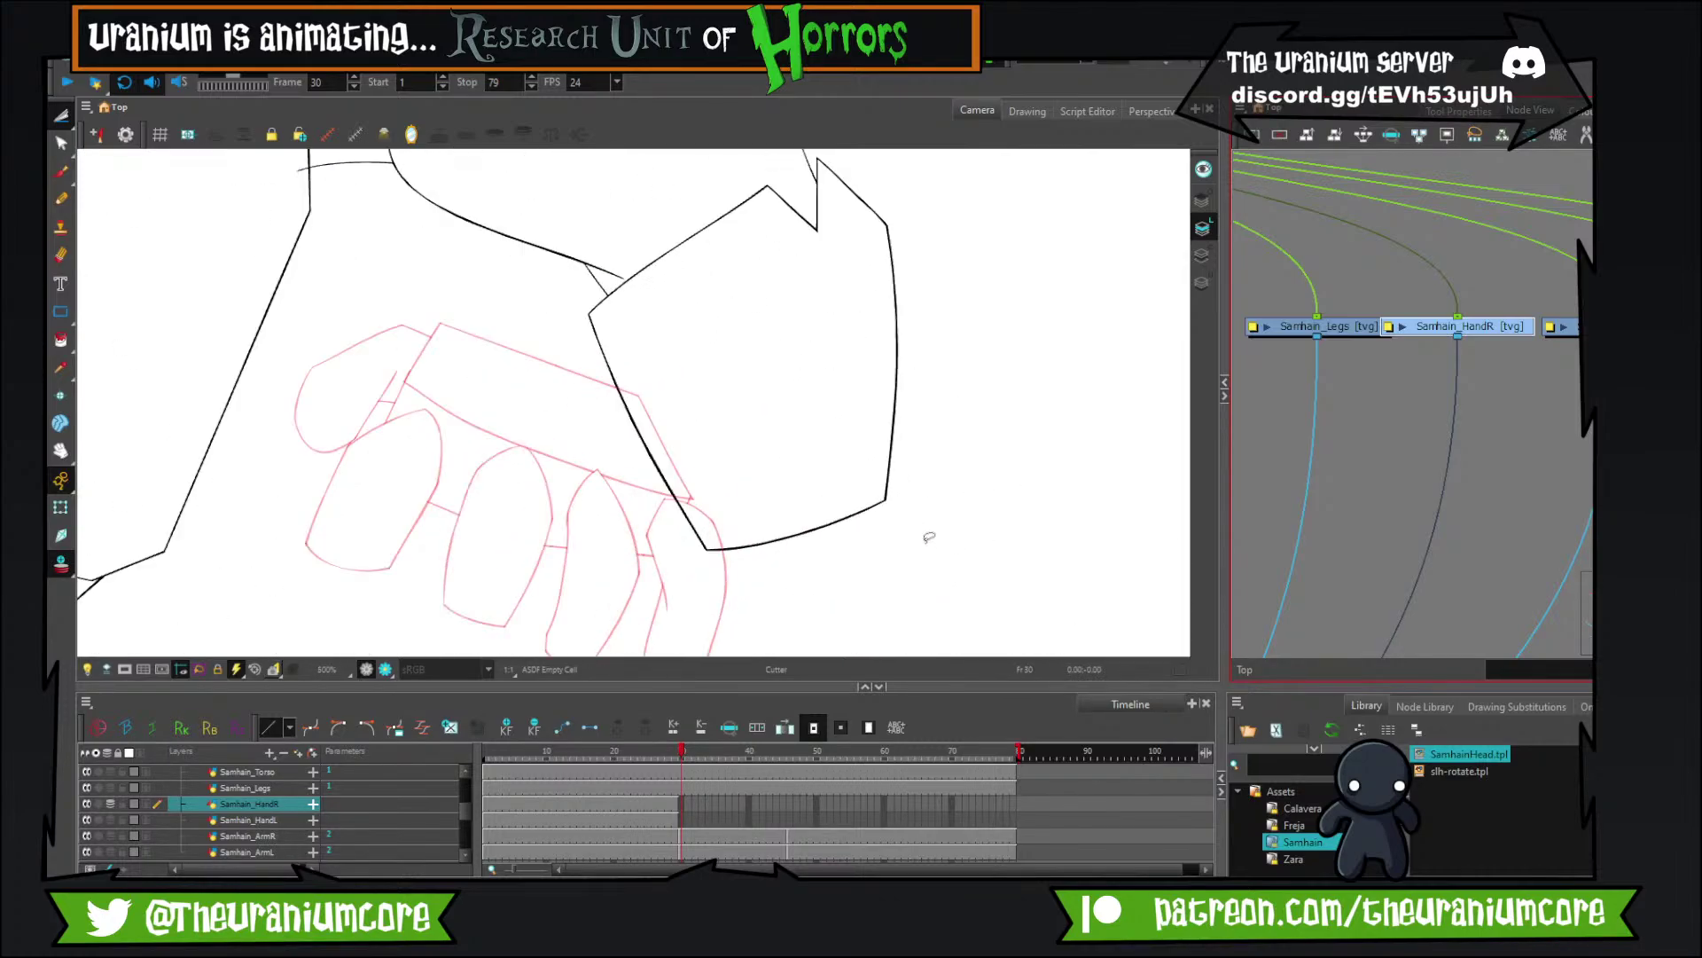
scroll(869, 479, "down", 4)
scroll(522, 414, "up", 2)
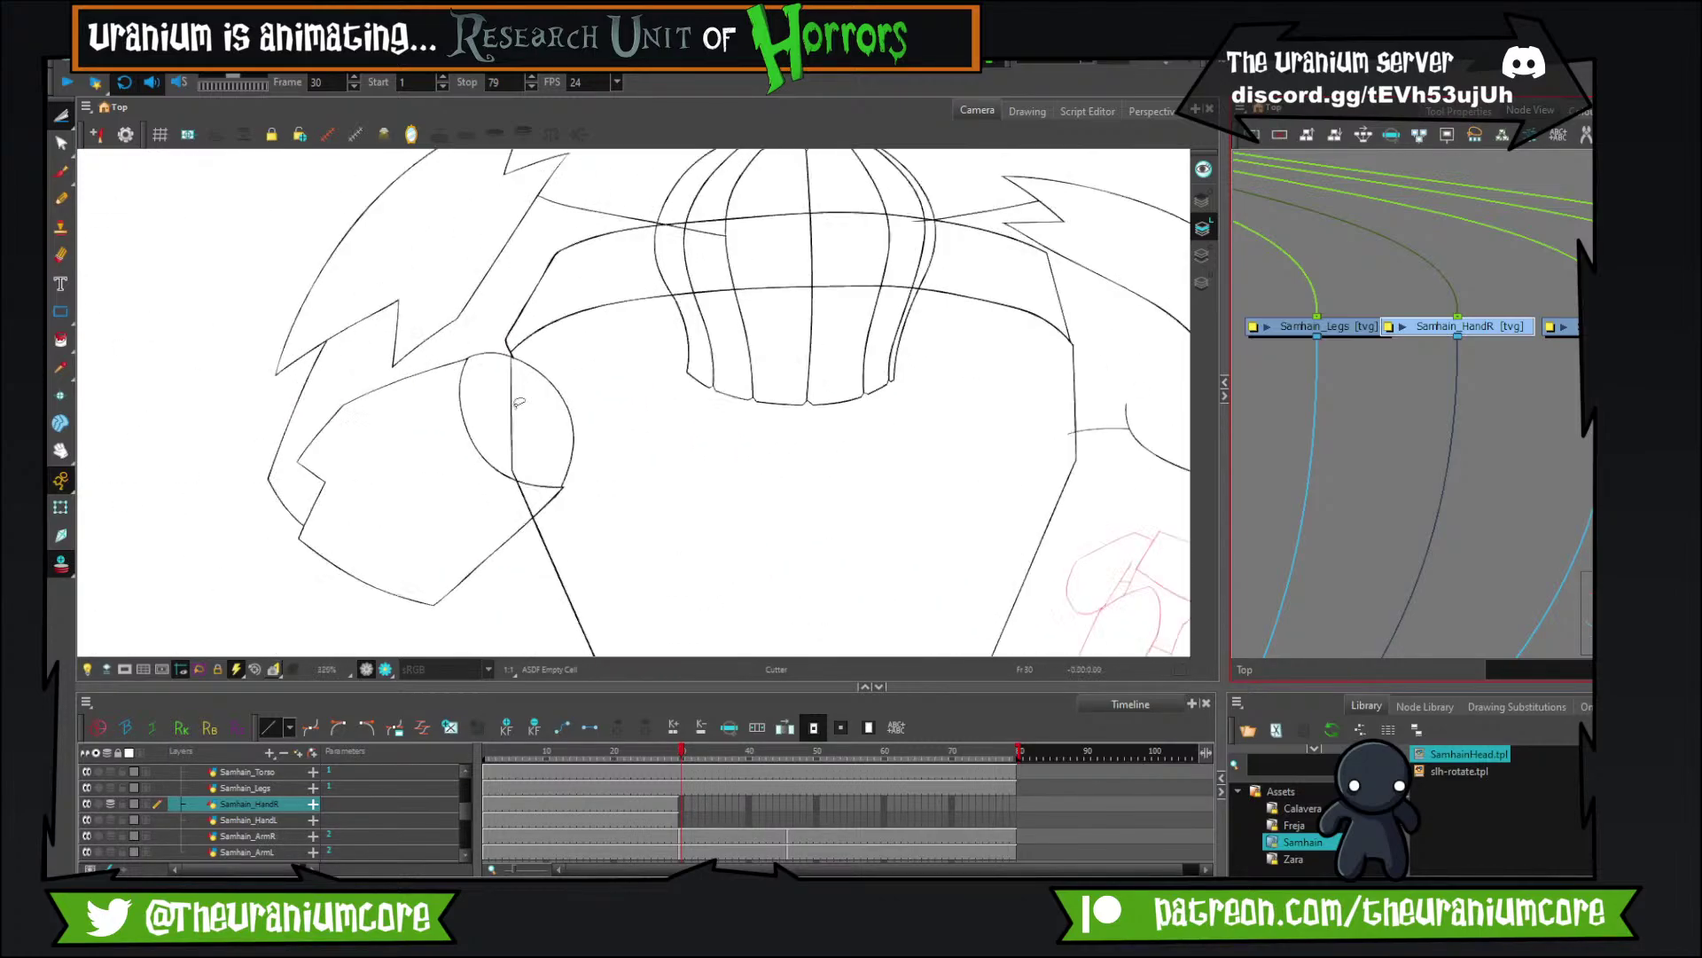
scroll(521, 403, "down", 2)
scroll(524, 394, "up", 3)
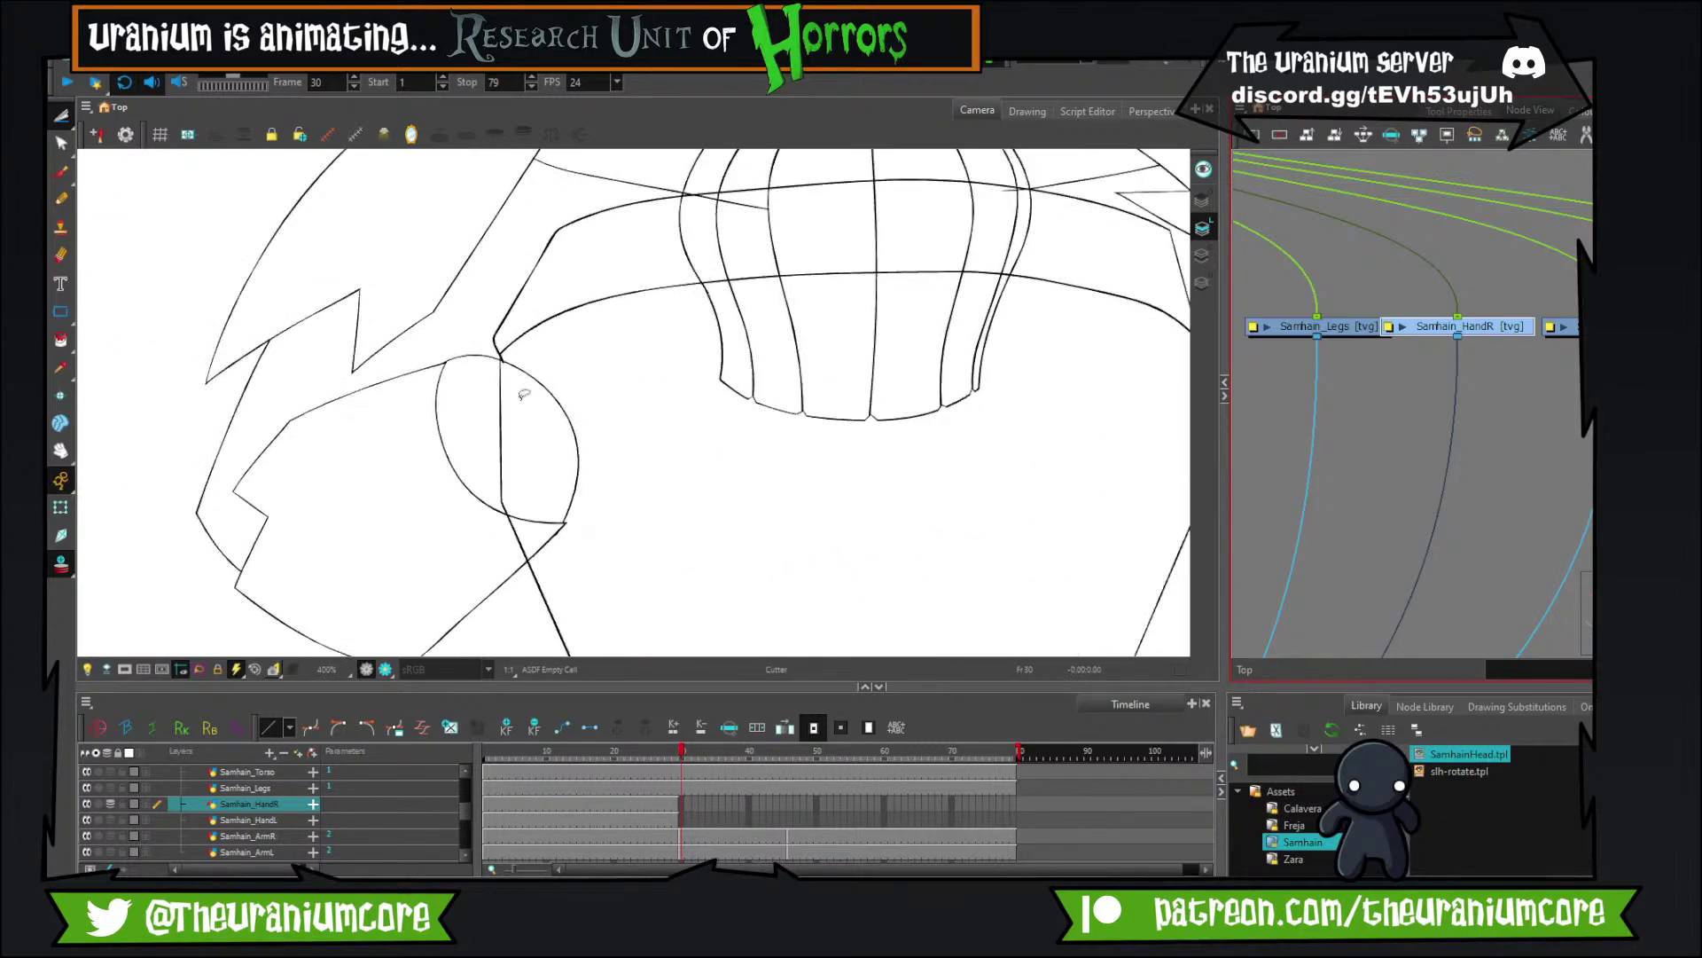
scroll(524, 394, "down", 5)
Select the Samhain_HandL drawing node and compare the hands on frames 29 and 30.
scroll(1484, 344, "down", 3)
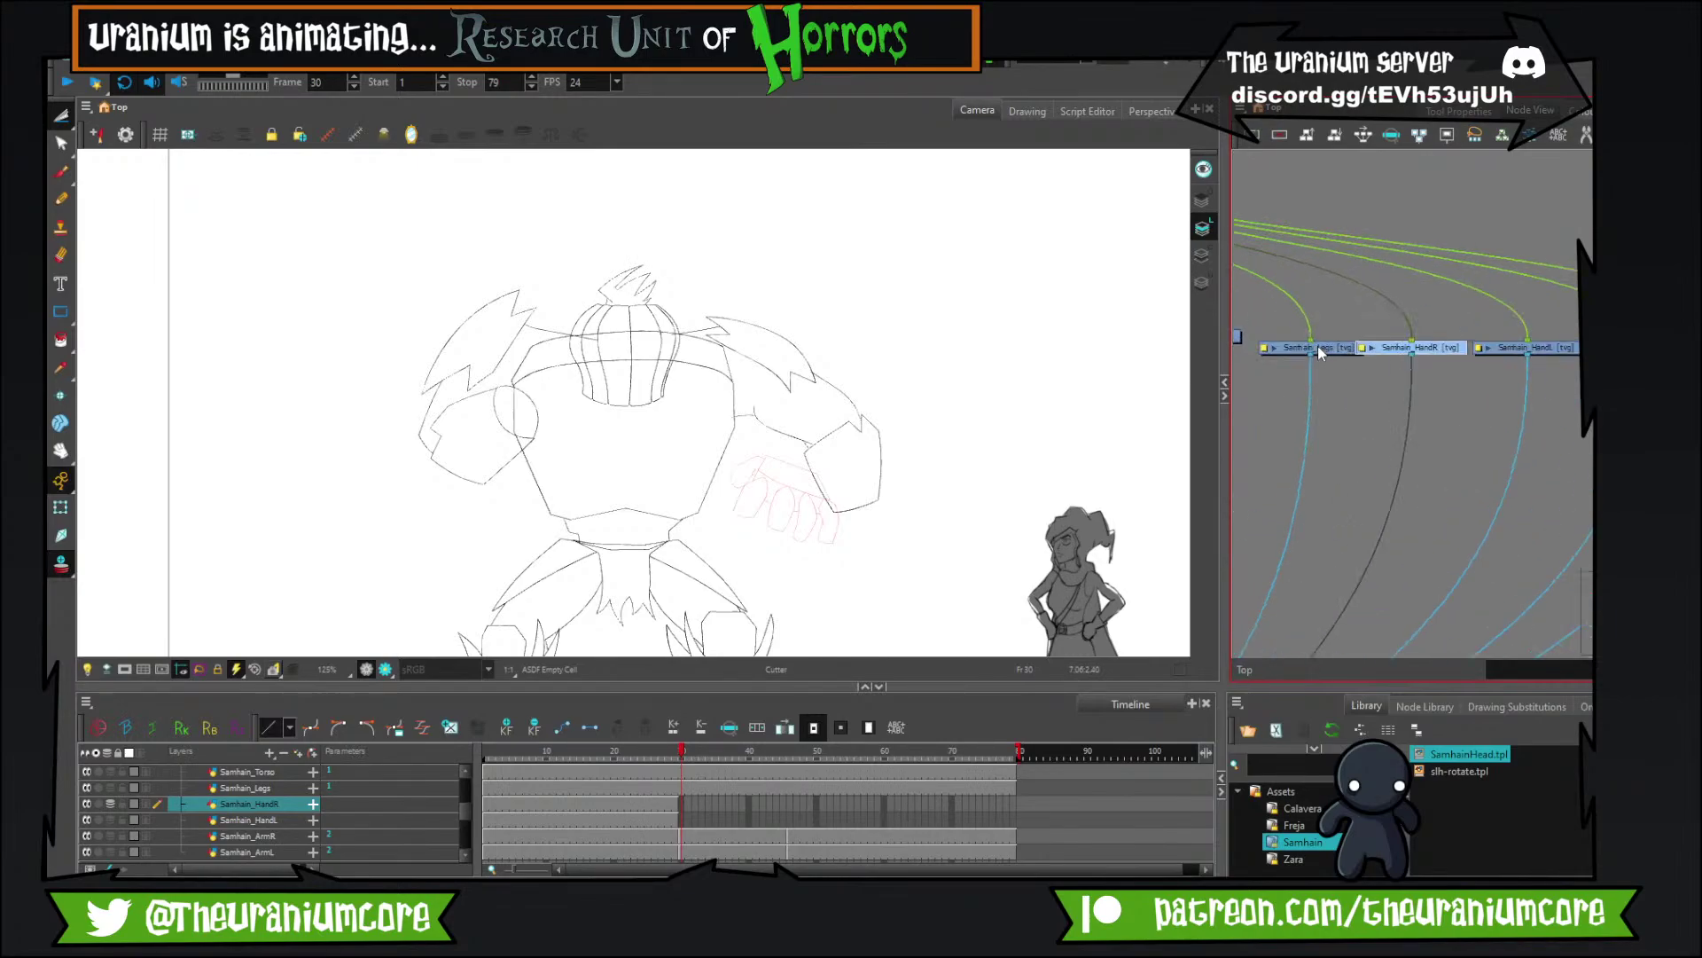
scroll(1318, 353, "up", 1)
left_click(1317, 351)
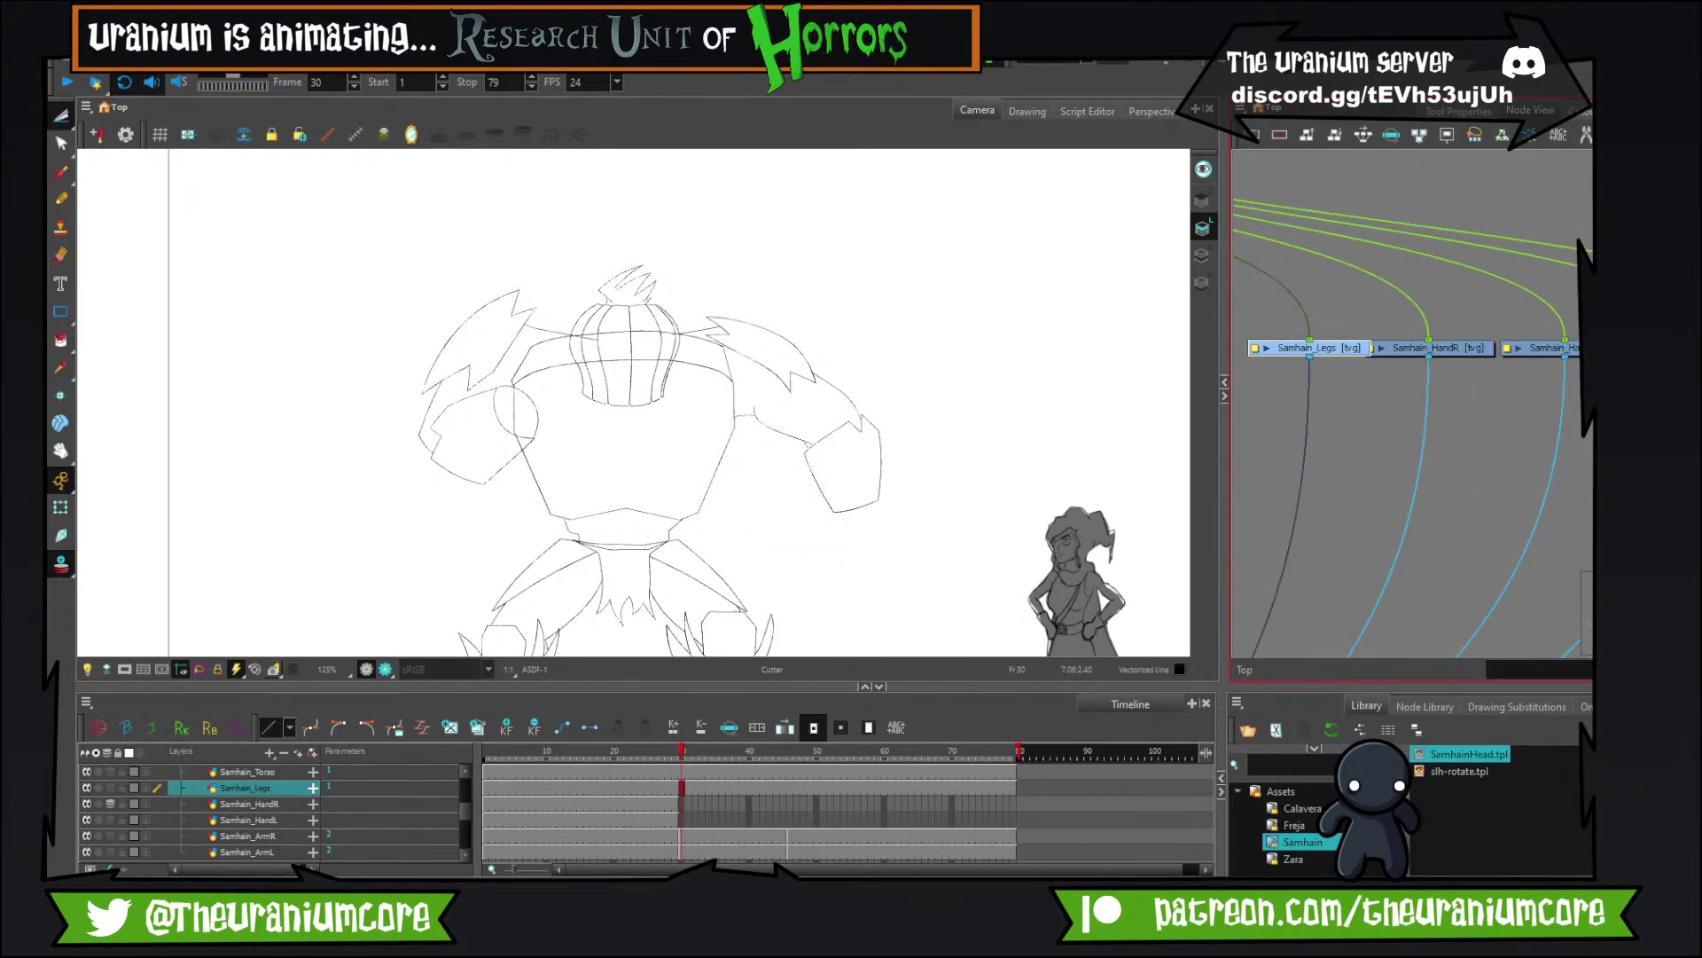
left_click(1556, 348)
scroll(1307, 347, "down", 3)
key("comma")
scroll(669, 518, "down", 3)
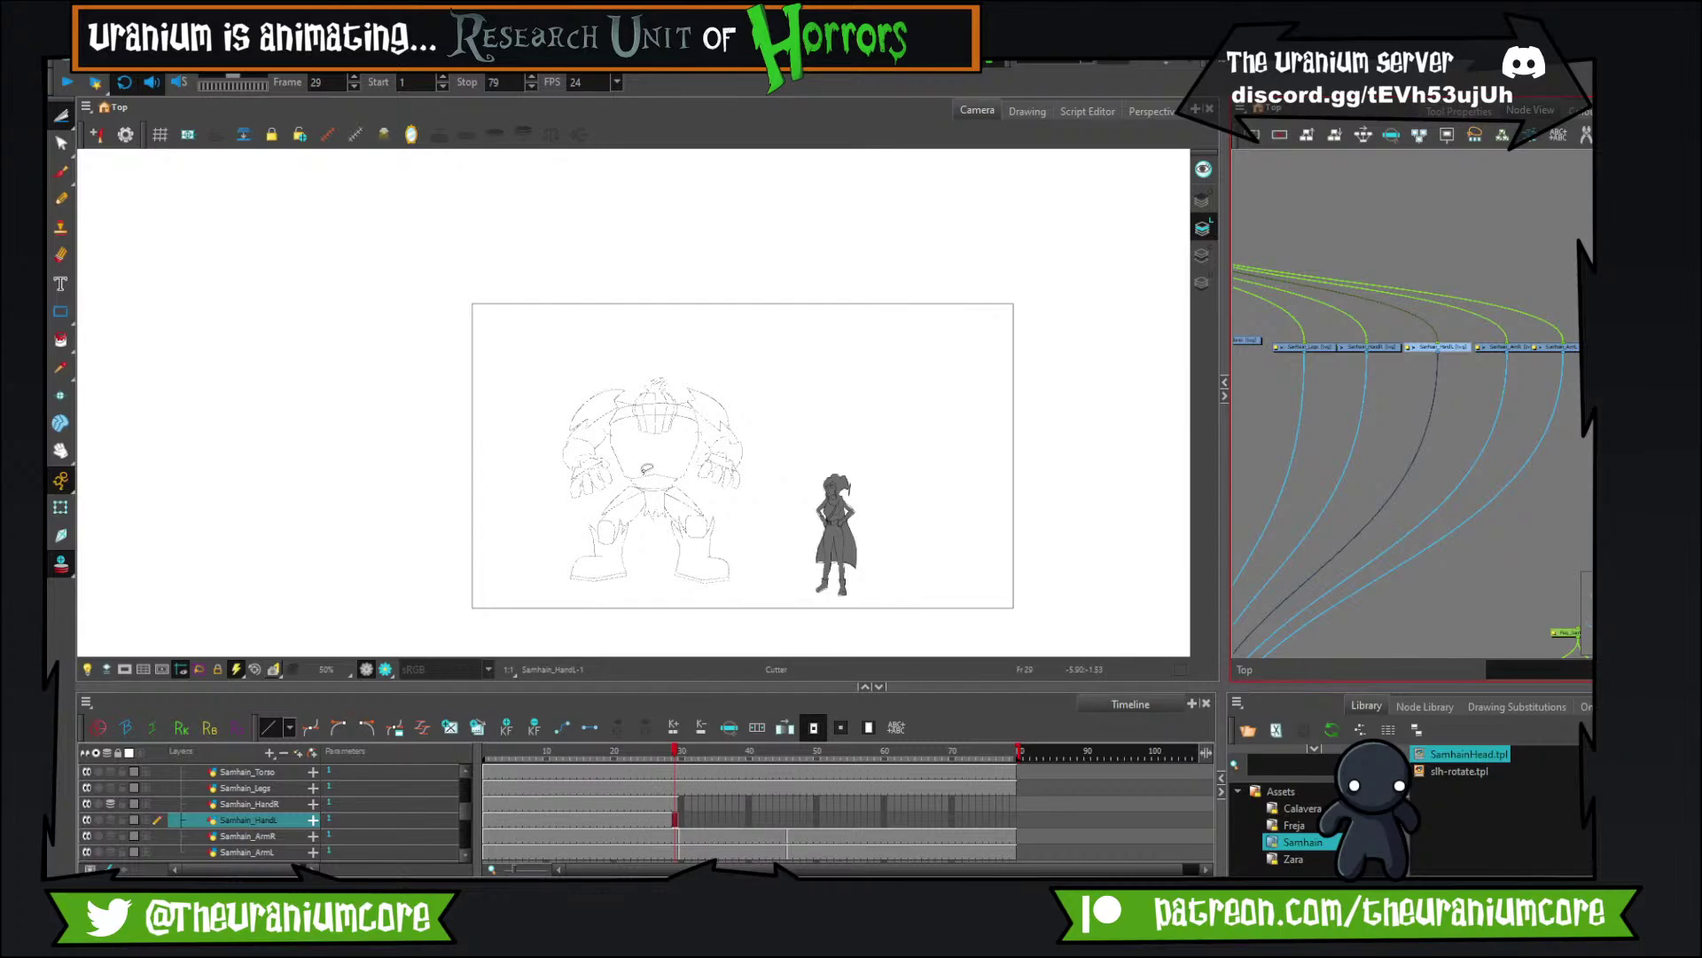
scroll(647, 467, "up", 2)
key("period")
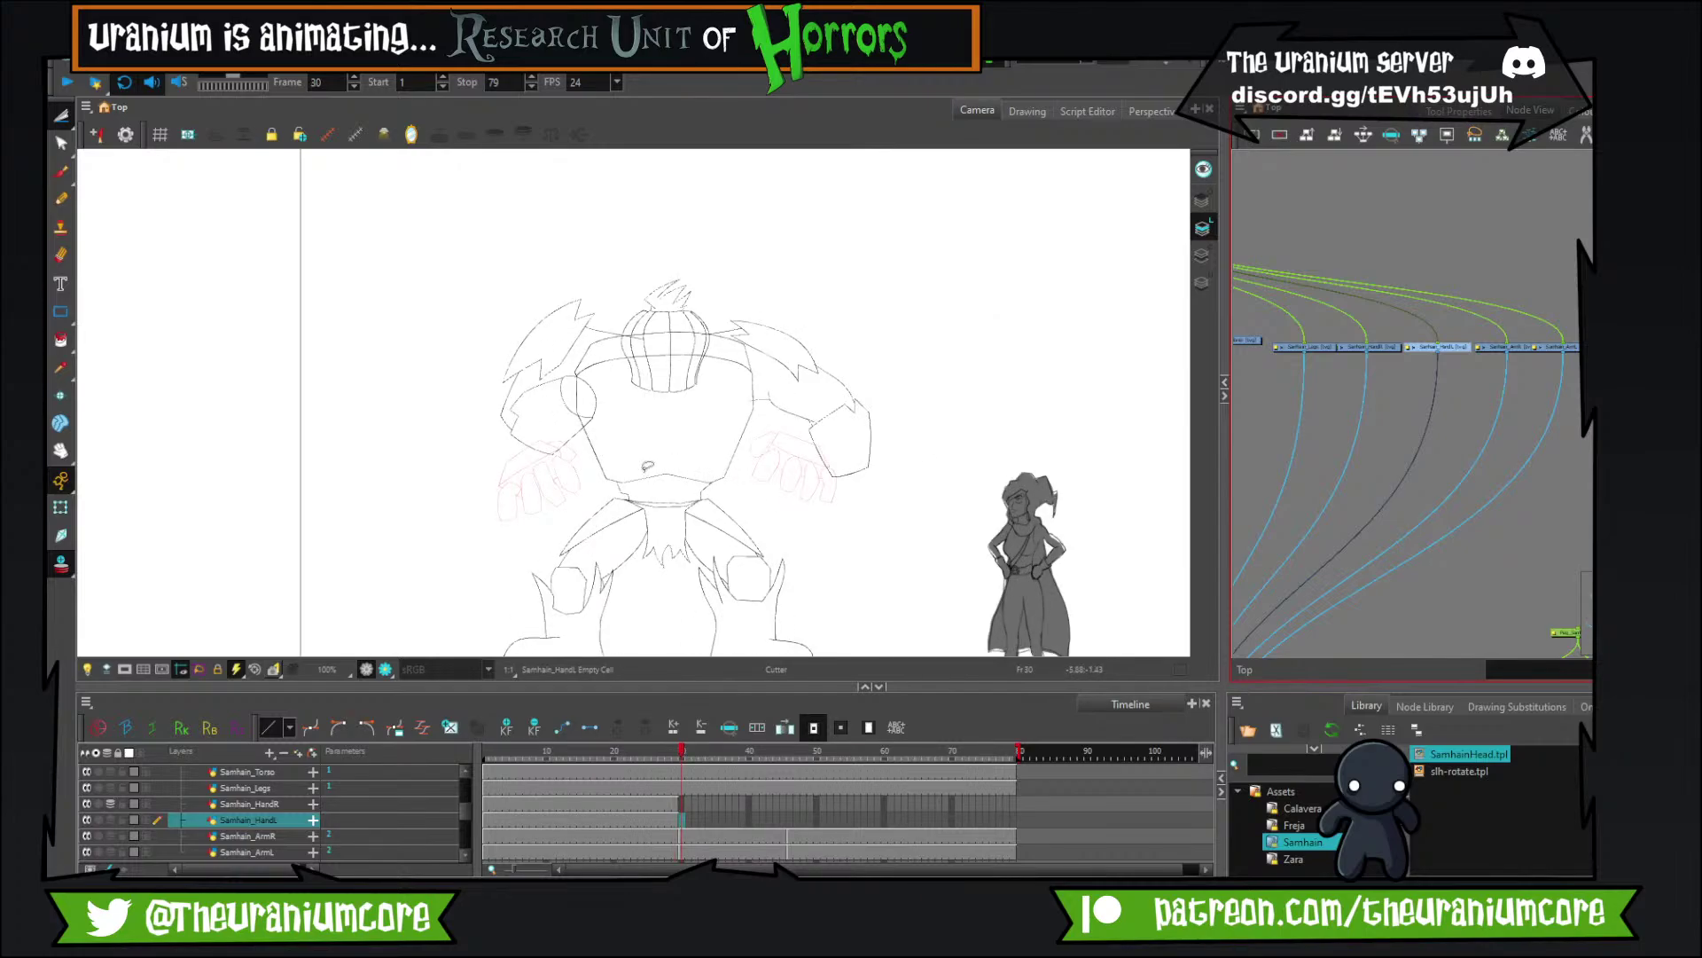
Go to frame 46 on the Samhain_HandL layer and inspect the forearm's wrist opening up close.
key("period")
key("period")
key("period")
key("period")
key("period")
key("period")
key("period")
key("period")
key("period")
key("period")
key("period")
key("period")
key("period")
key("period")
key("period")
key("period")
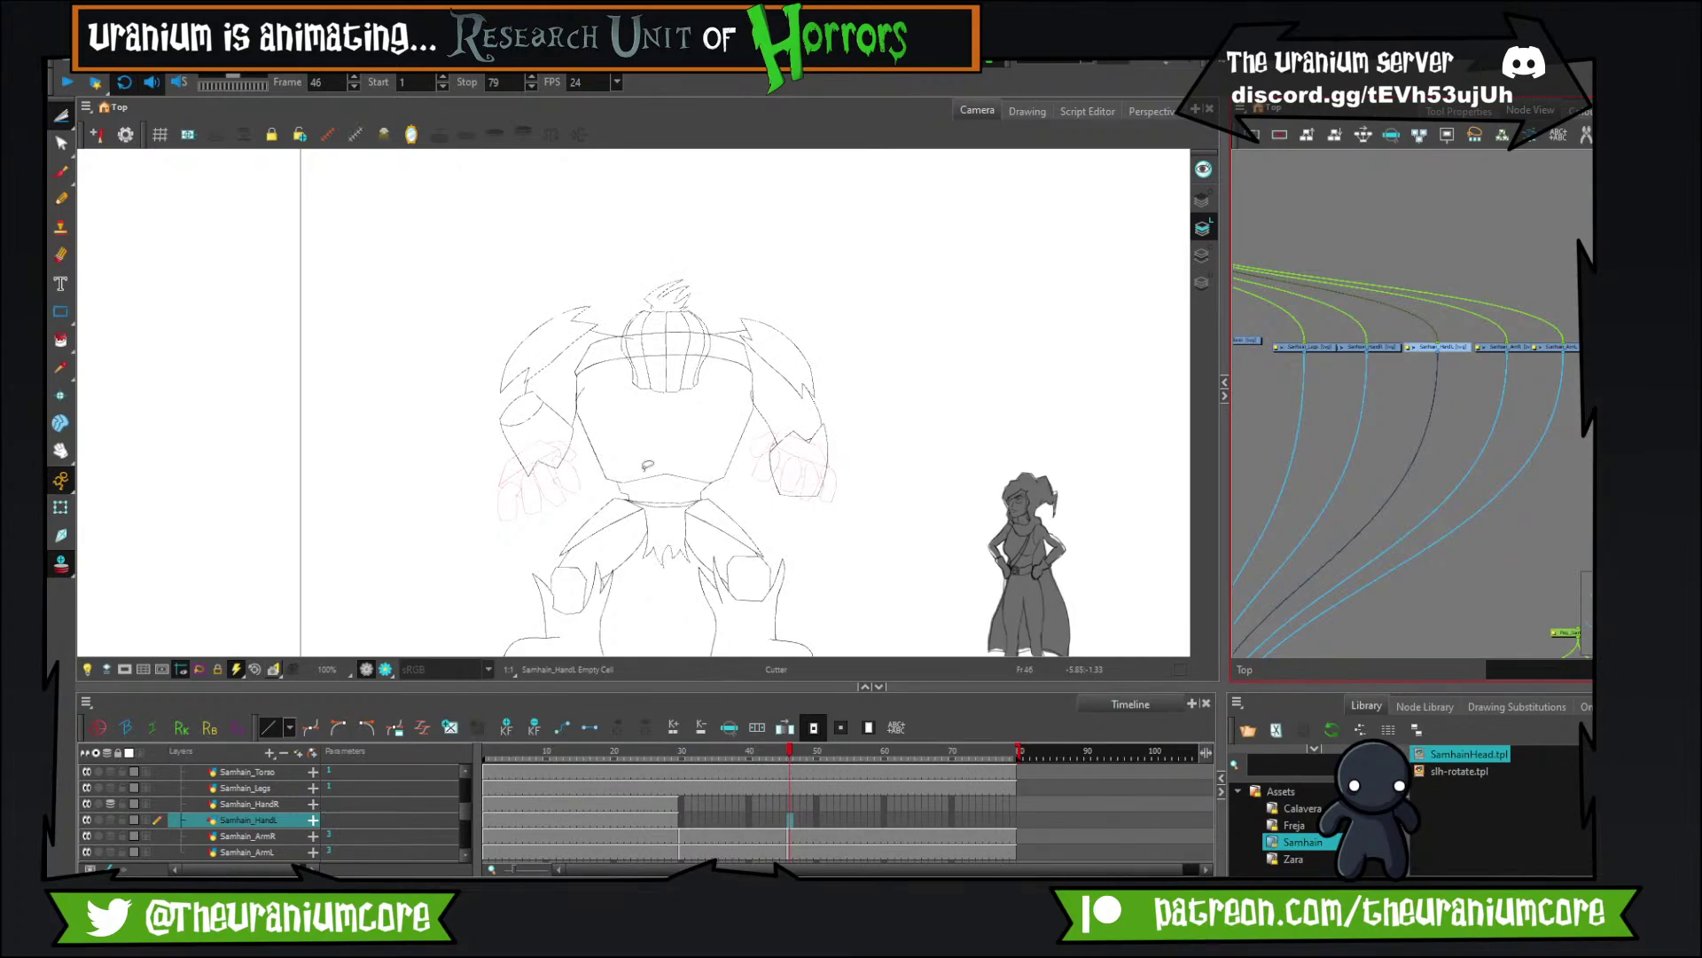
scroll(523, 374, "up", 4)
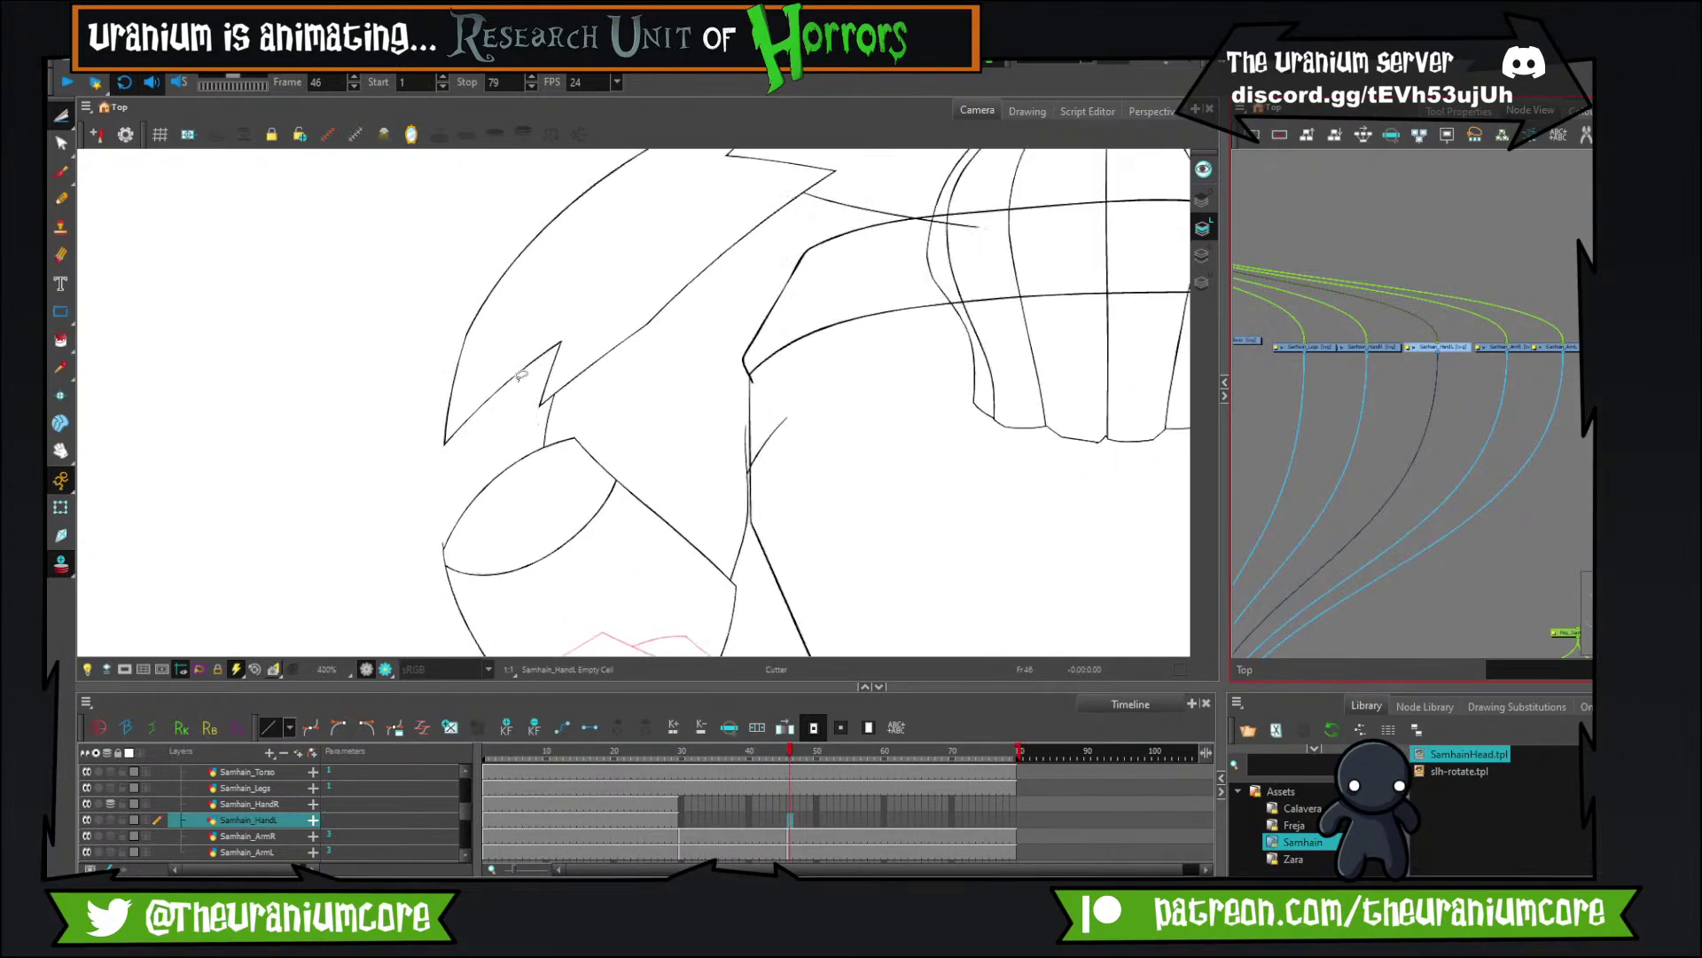
Search Windows for "camera", dismiss the search, and open it again.
key("super")
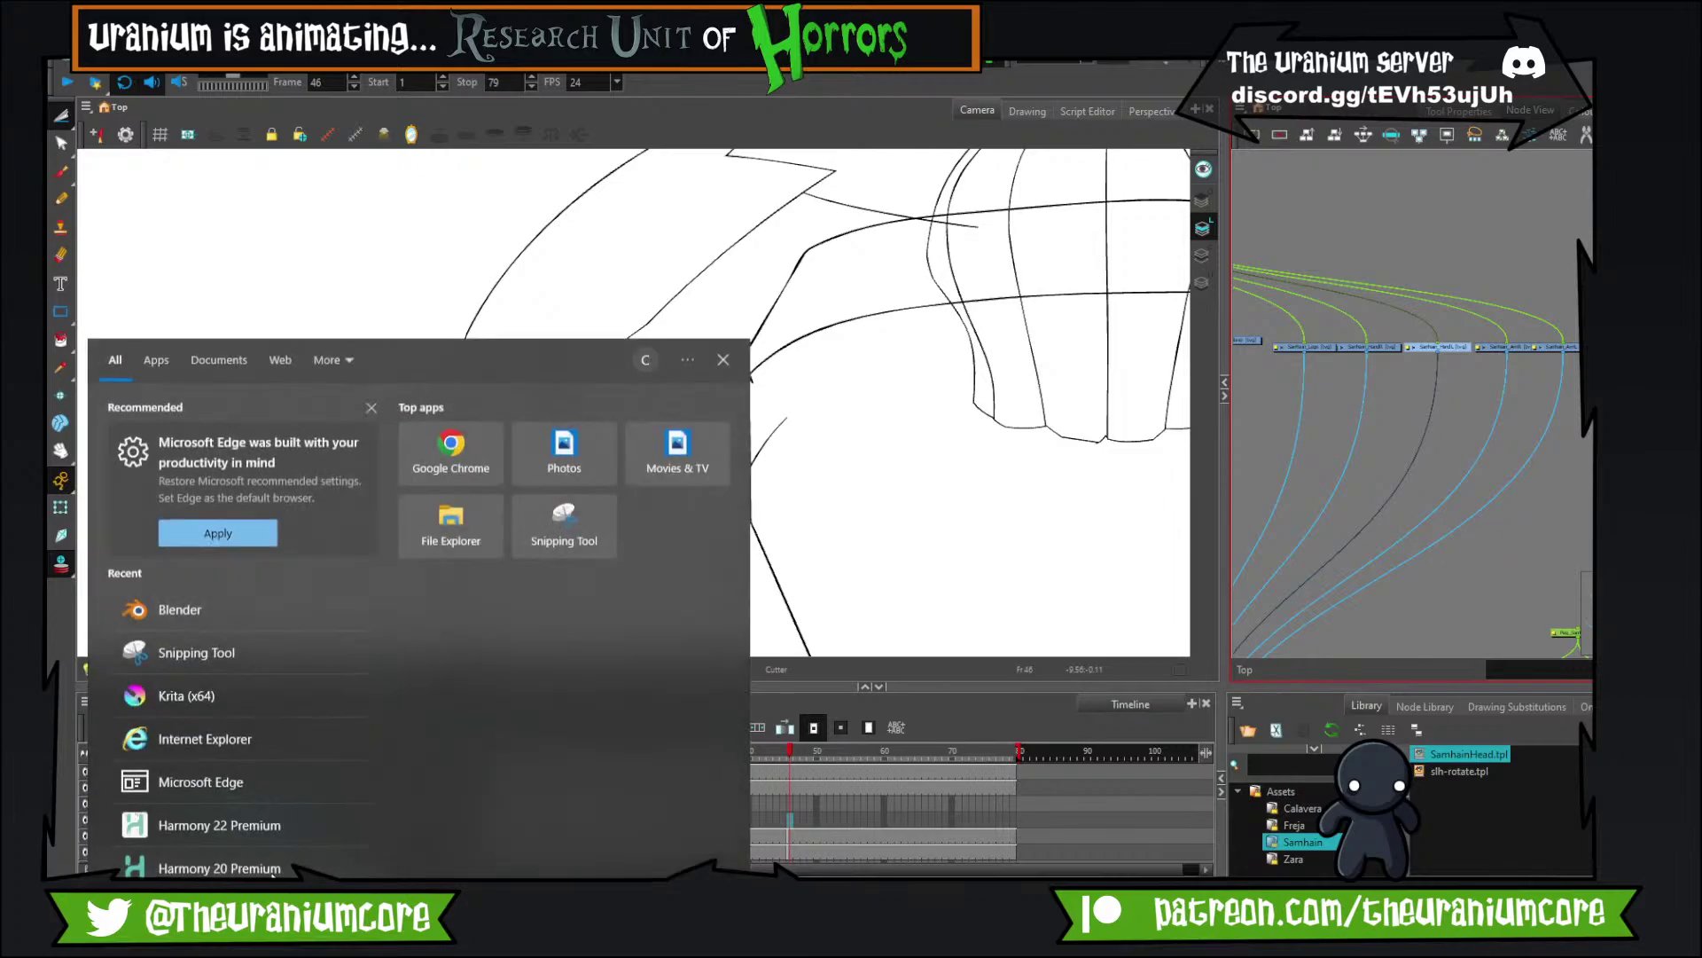
type("camera")
key("Escape")
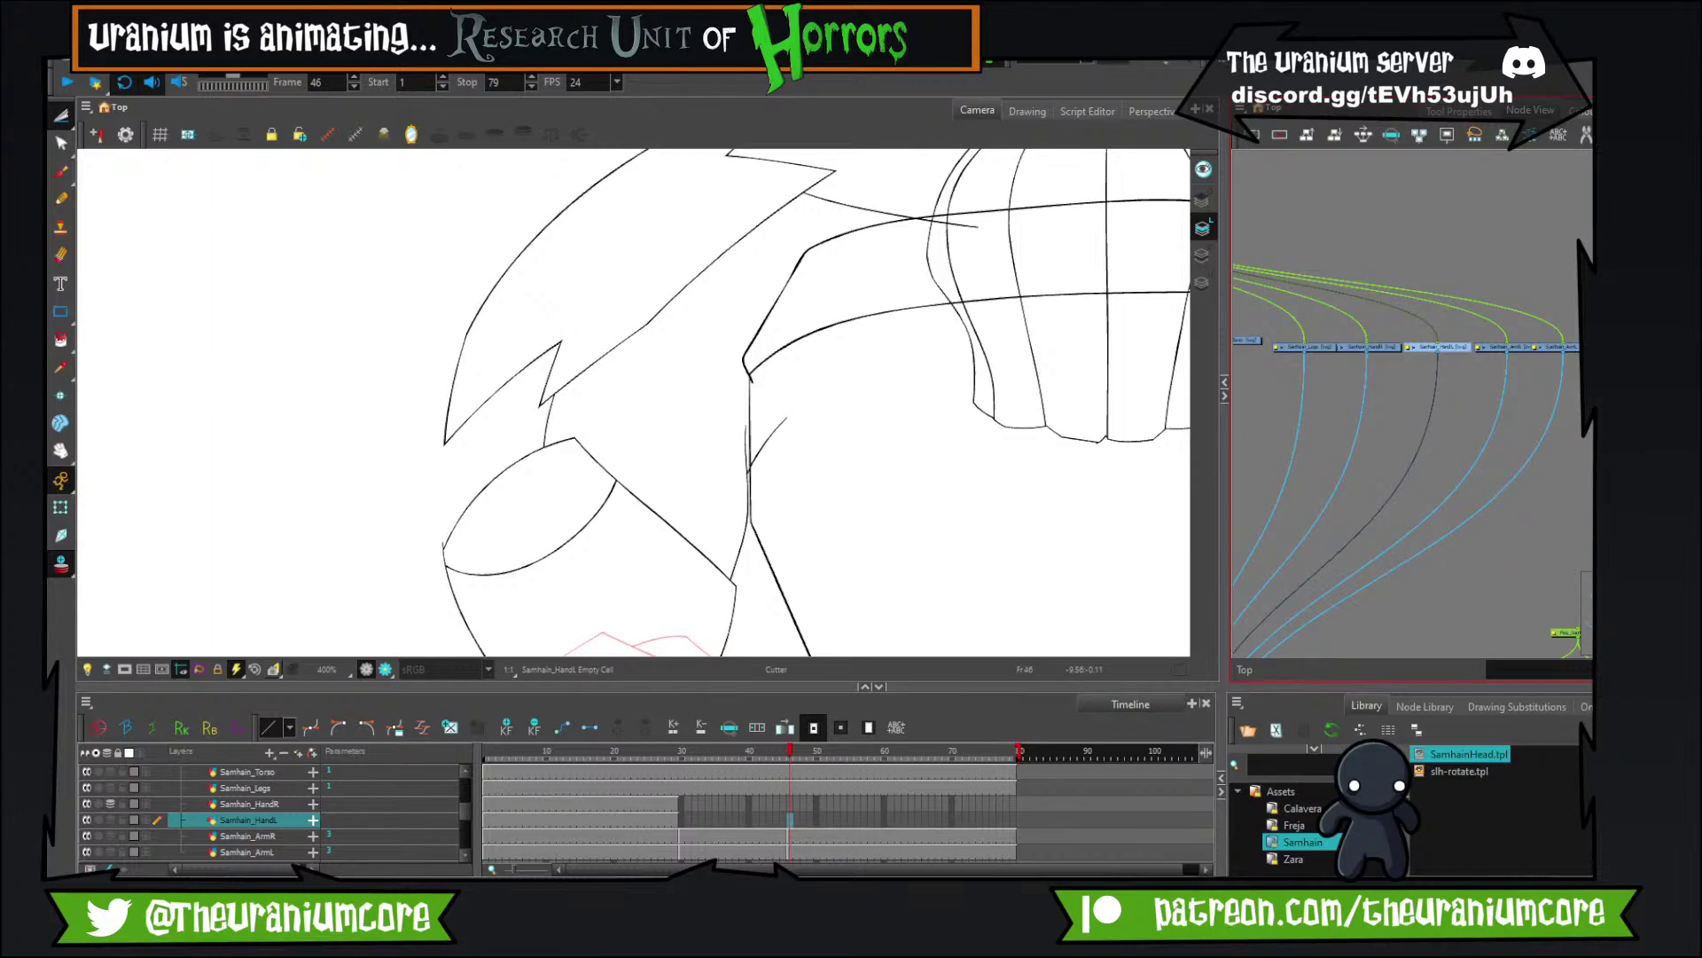
key("super+s")
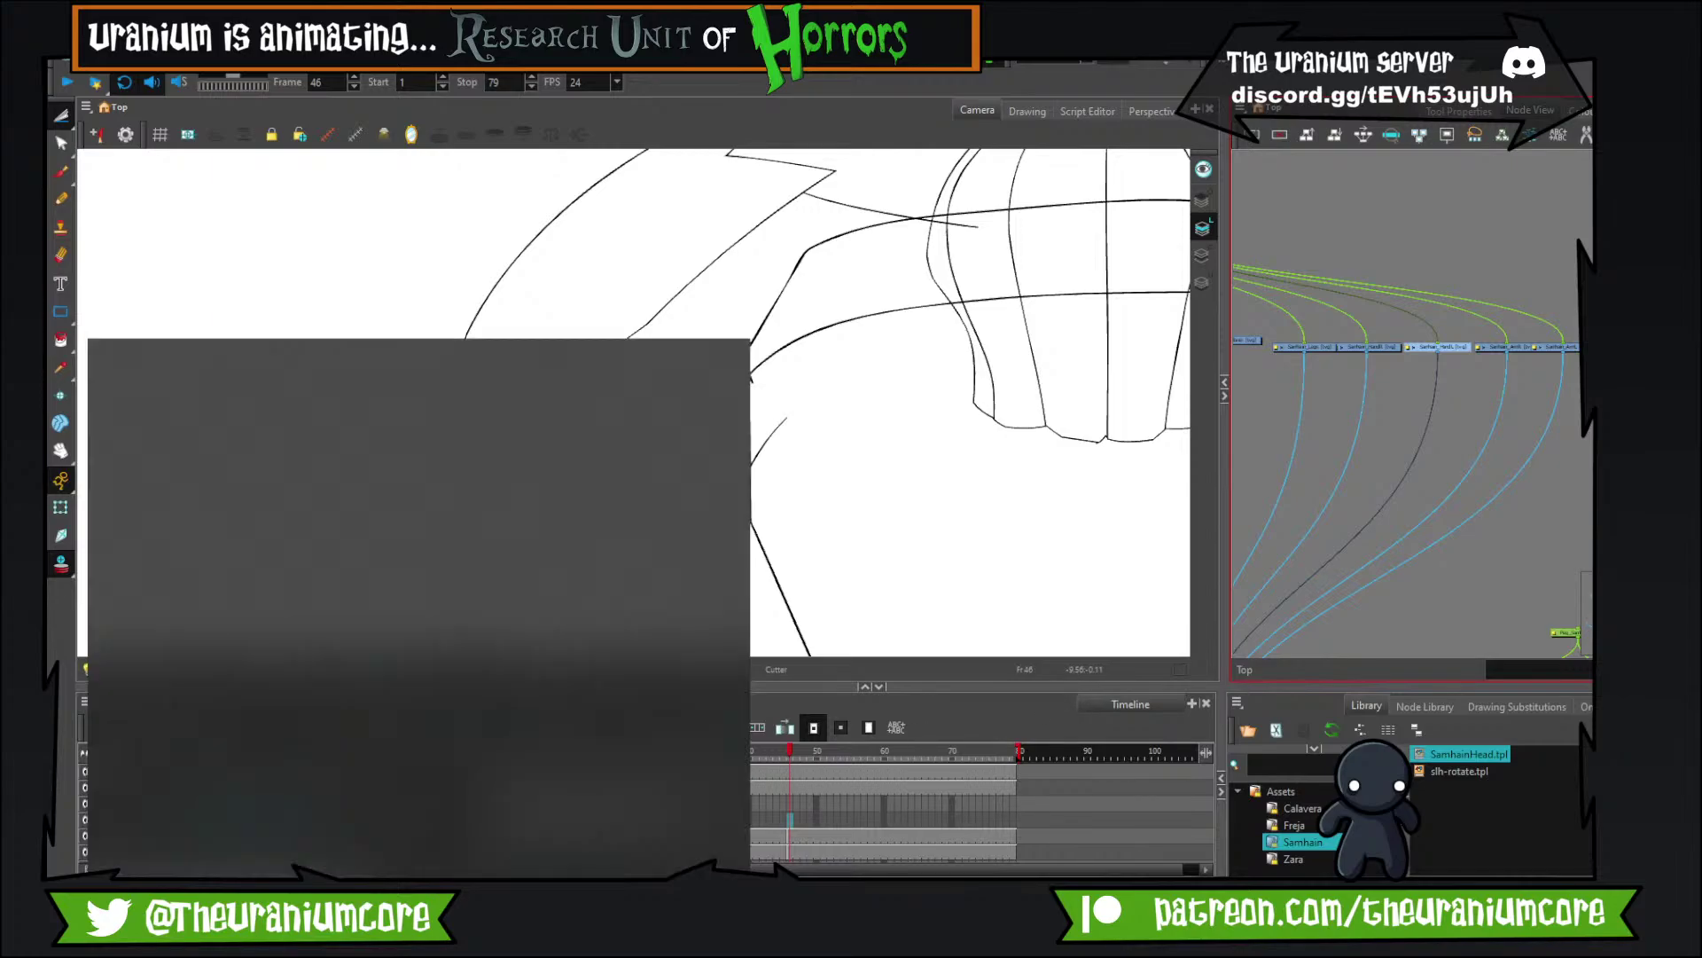
Check the reference artwork of the pumpkin-headed character and return to the drawing.
type("record")
key("Return")
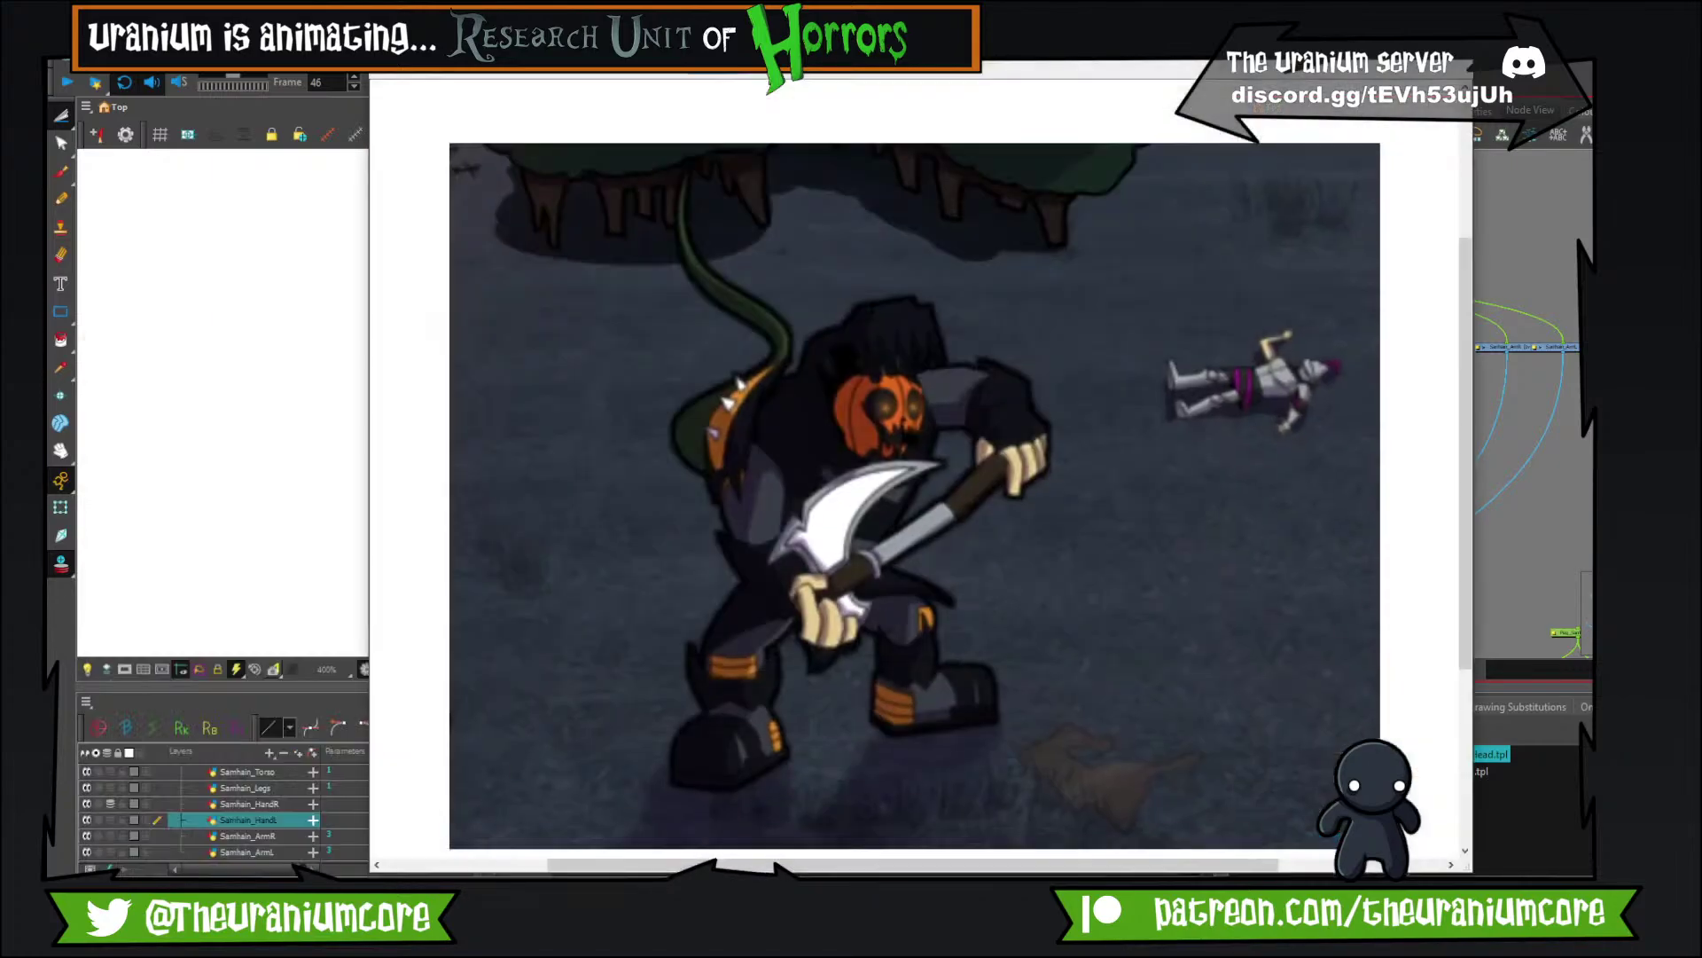
left_click(396, 57)
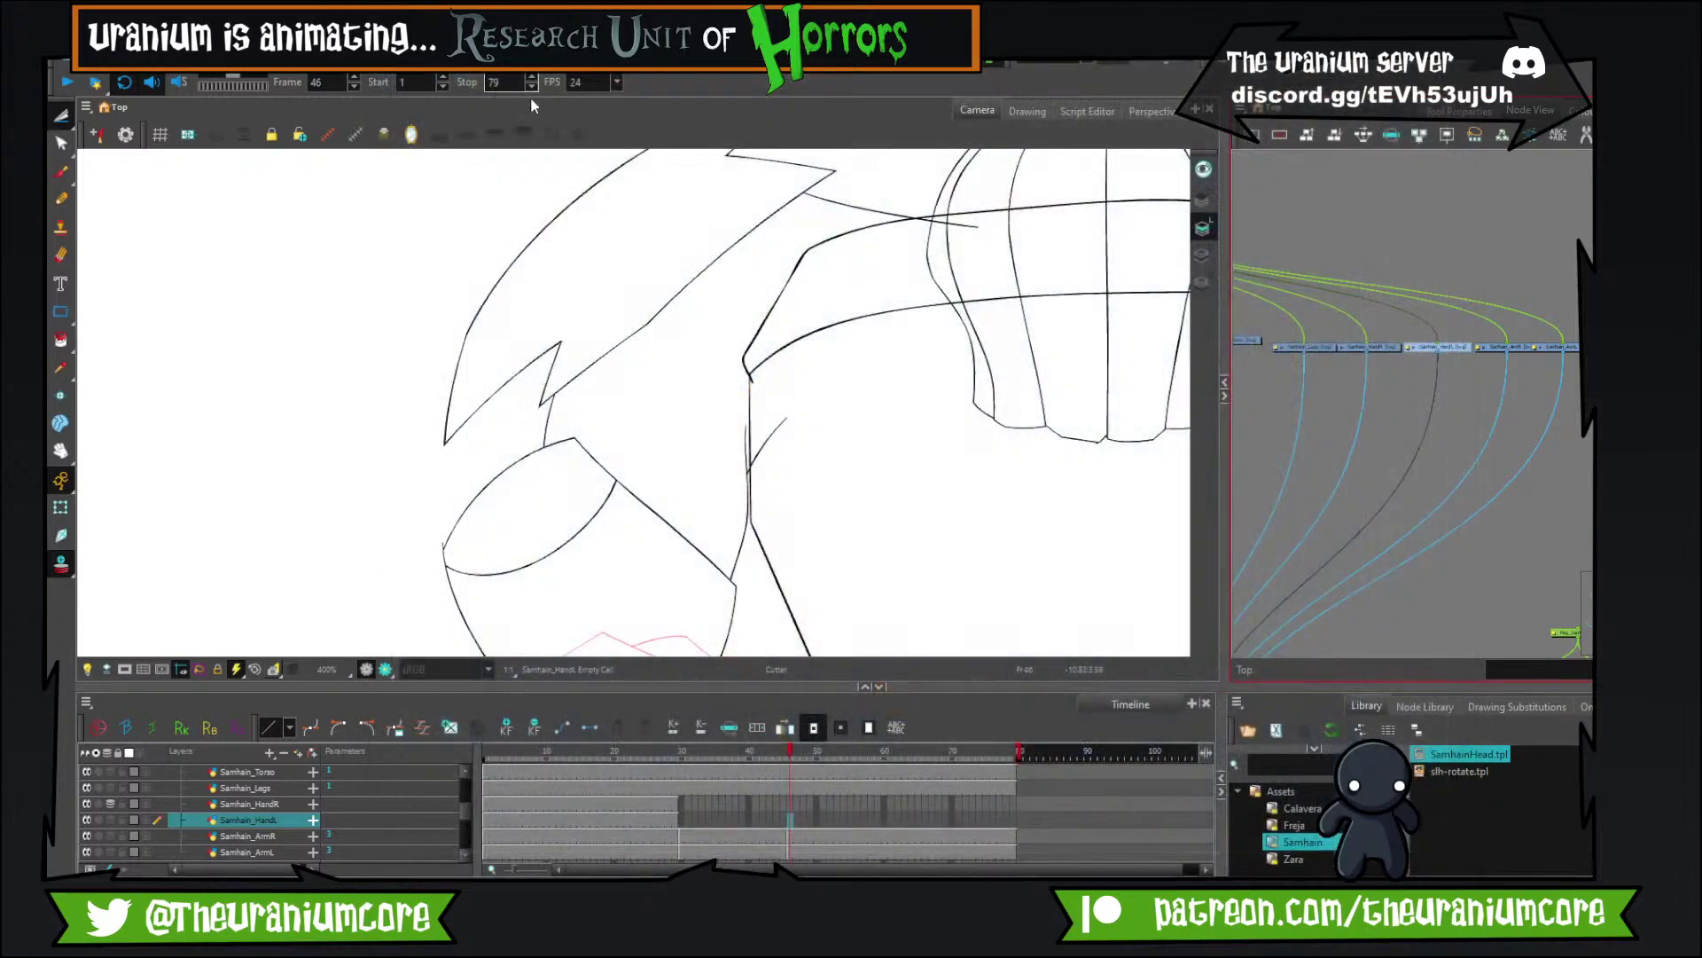
key("Escape")
key("ctrl+n")
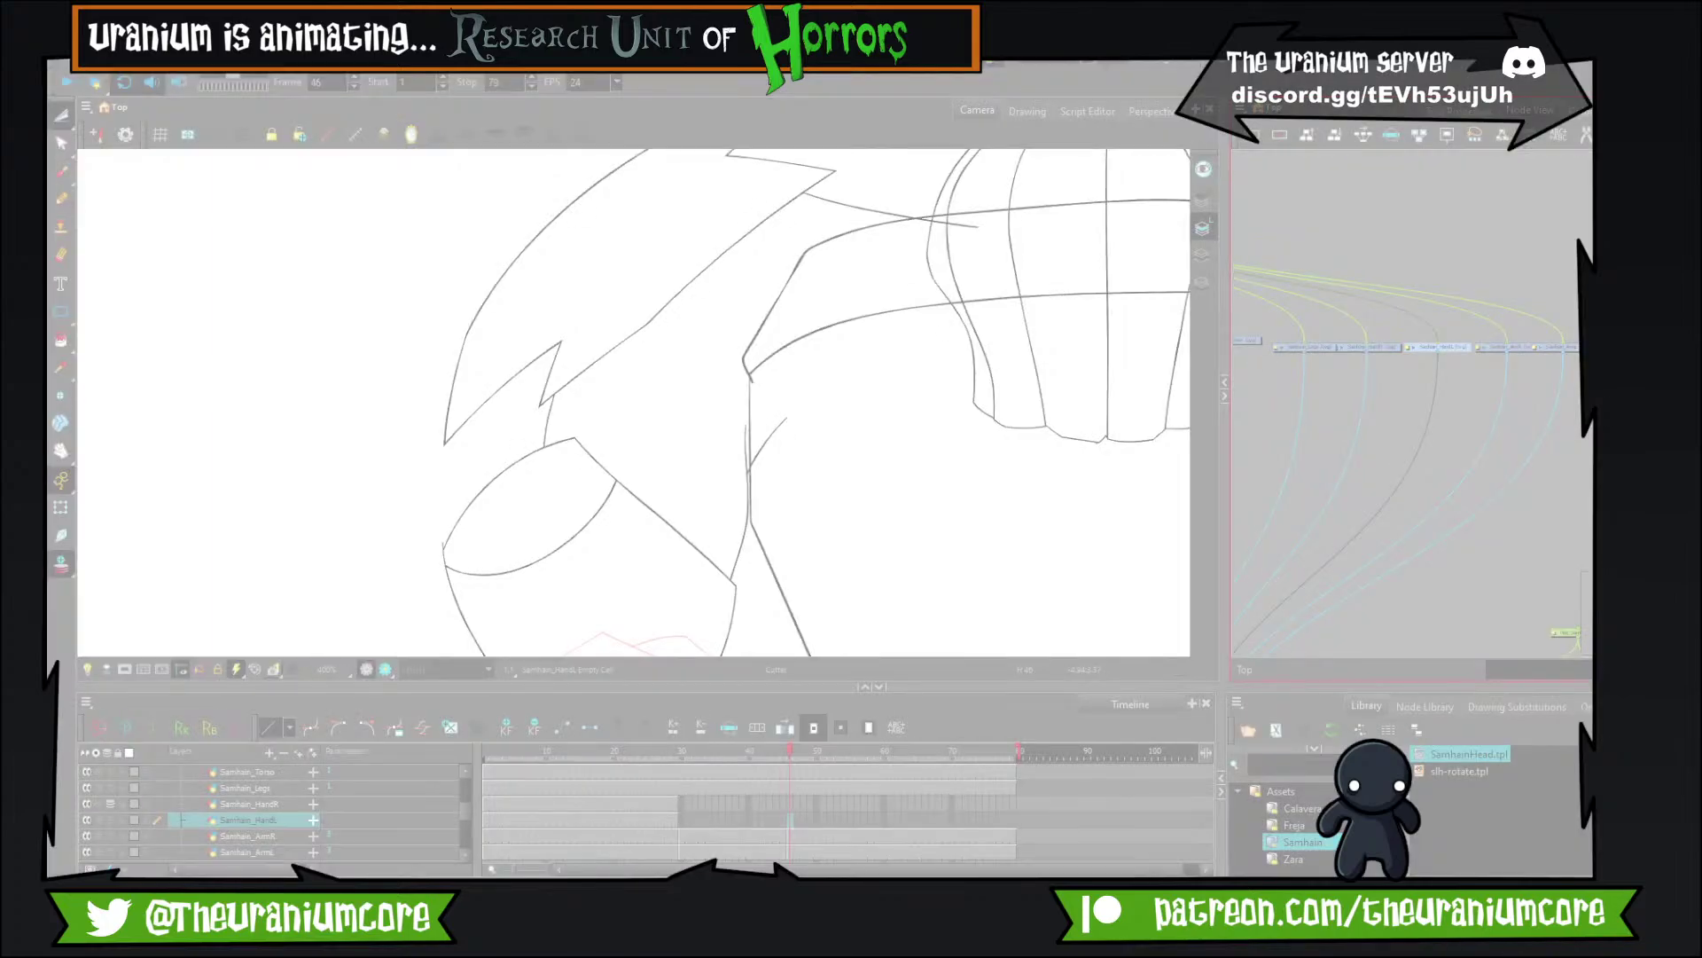
key("Escape")
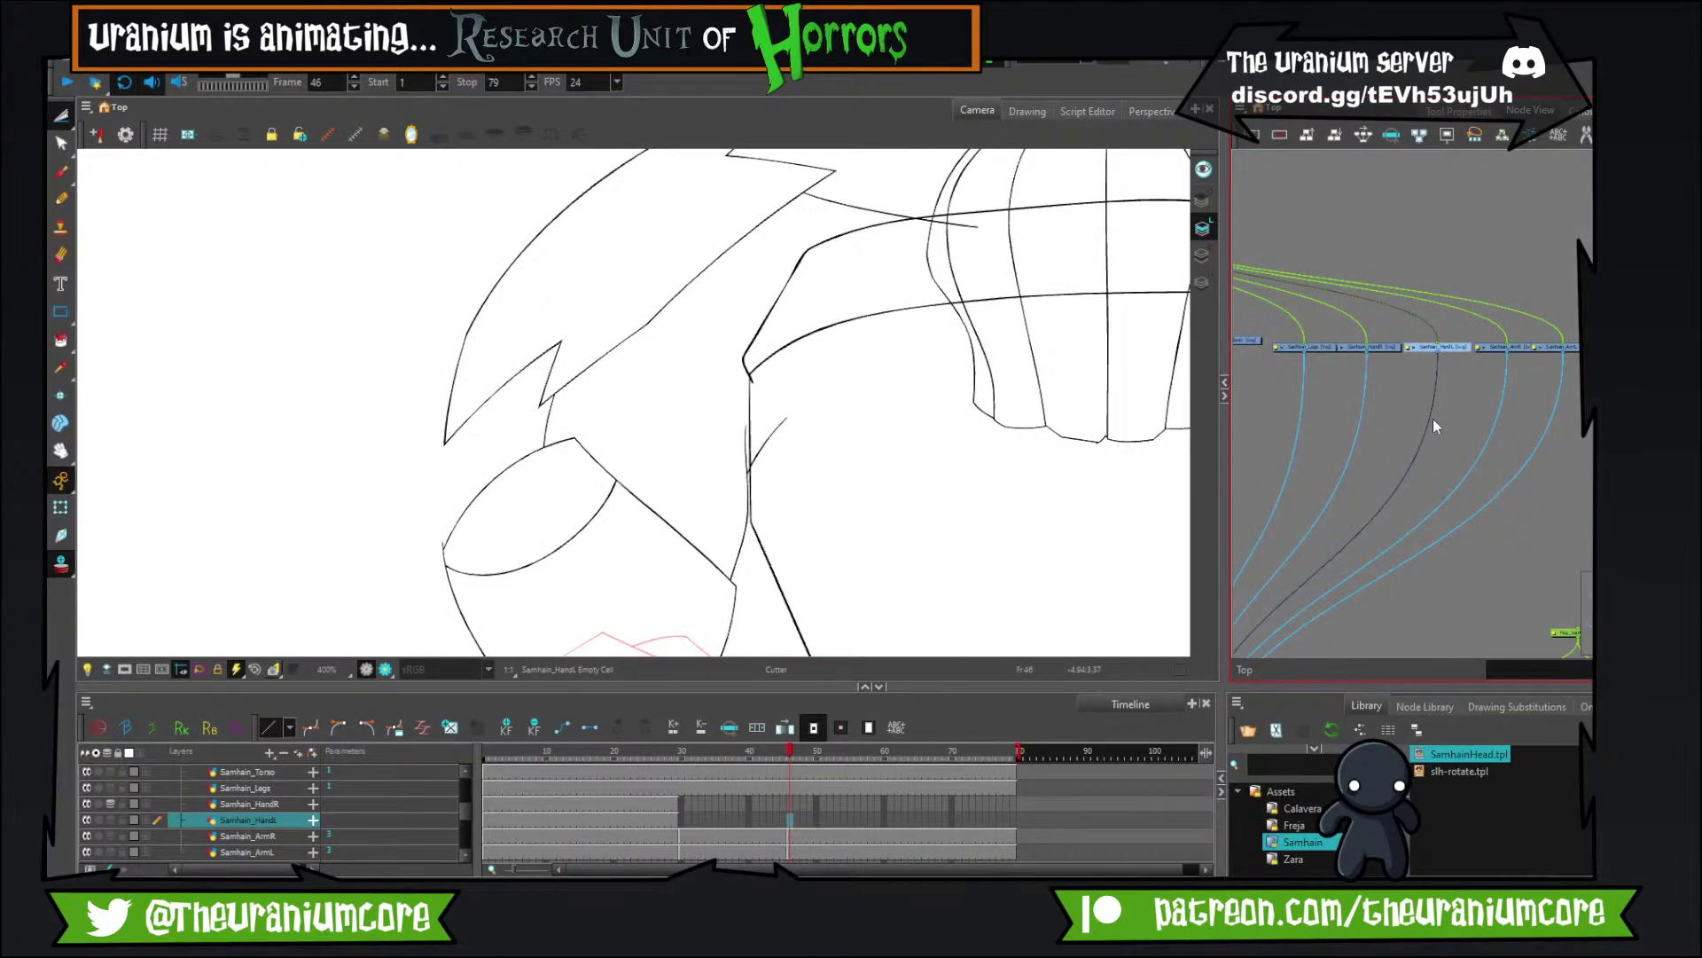
Examine the character sketch's arms and hands up close and at full-figure size.
left_click(1204, 283)
scroll(753, 311, "down", 3)
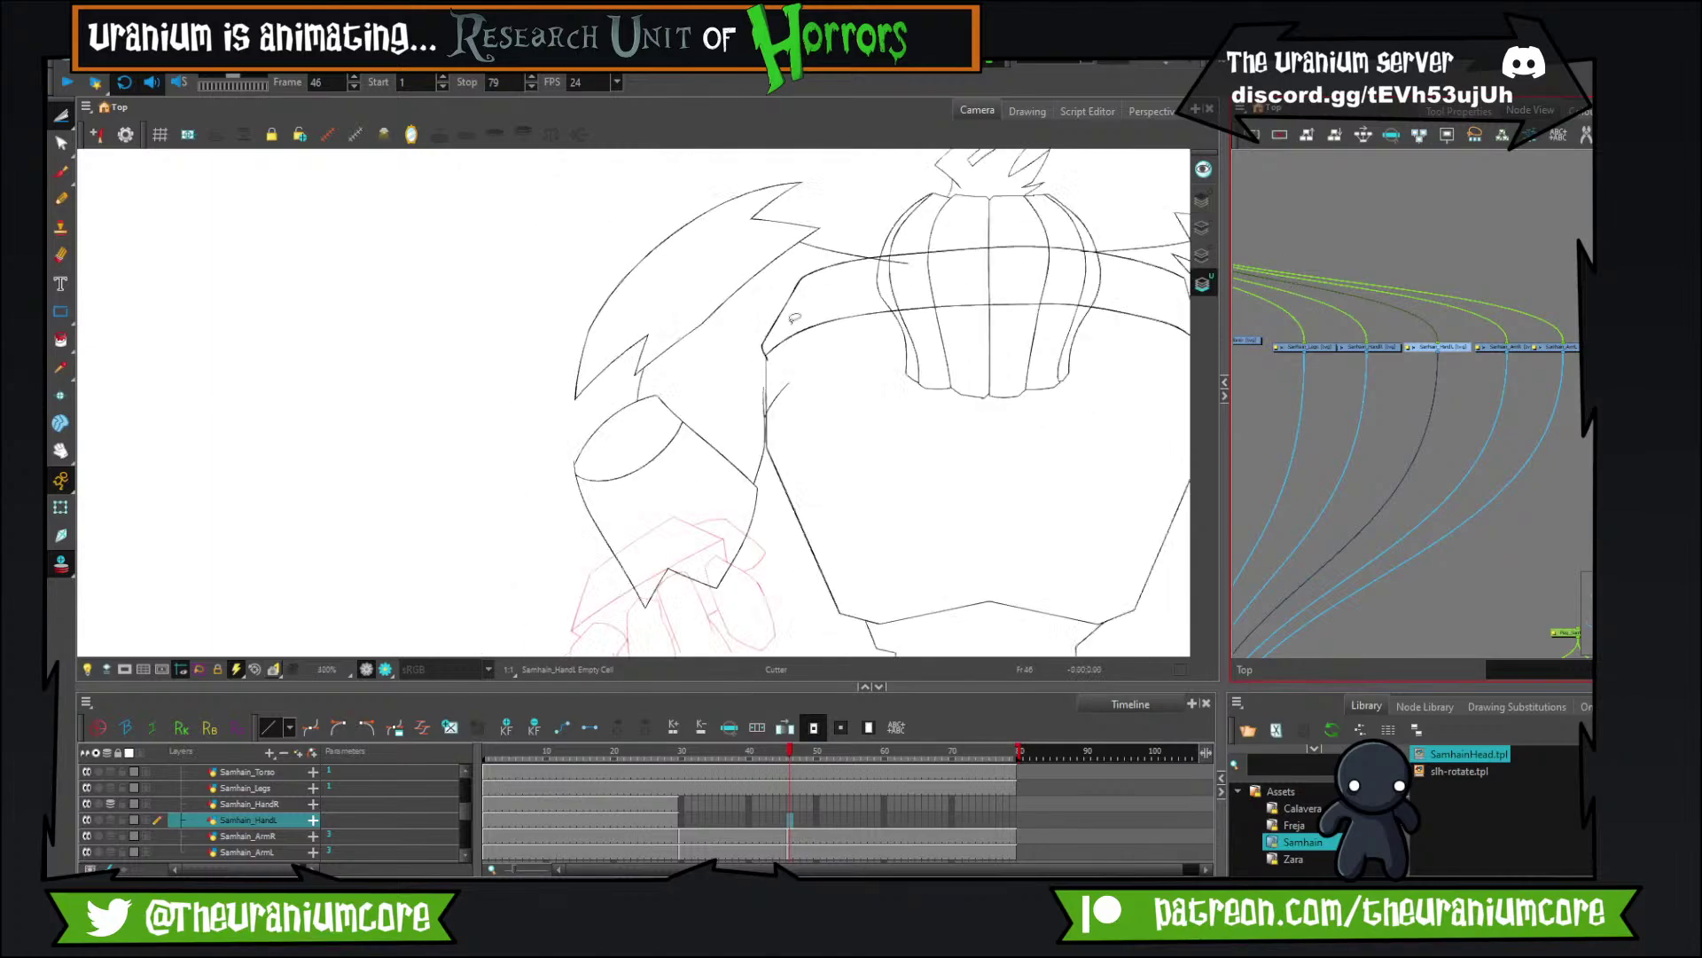
scroll(665, 338, "up", 2)
left_click_drag(561, 344, 539, 308)
scroll(537, 305, "down", 2)
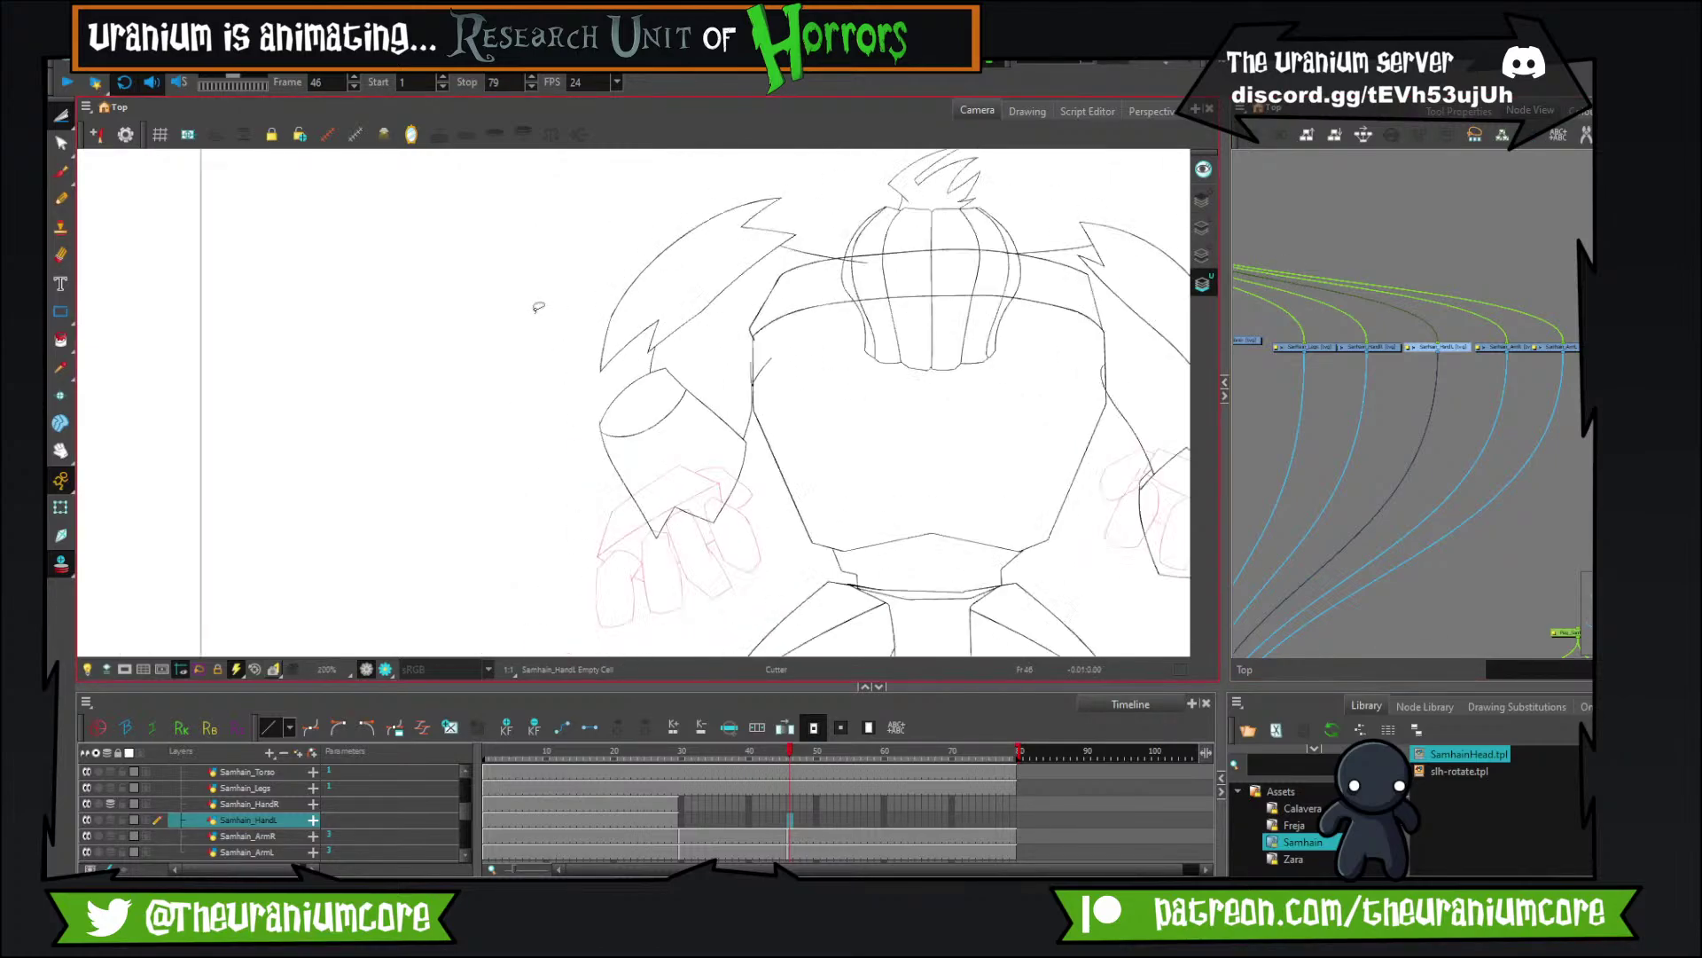
scroll(532, 311, "up", 2)
scroll(590, 275, "down", 2)
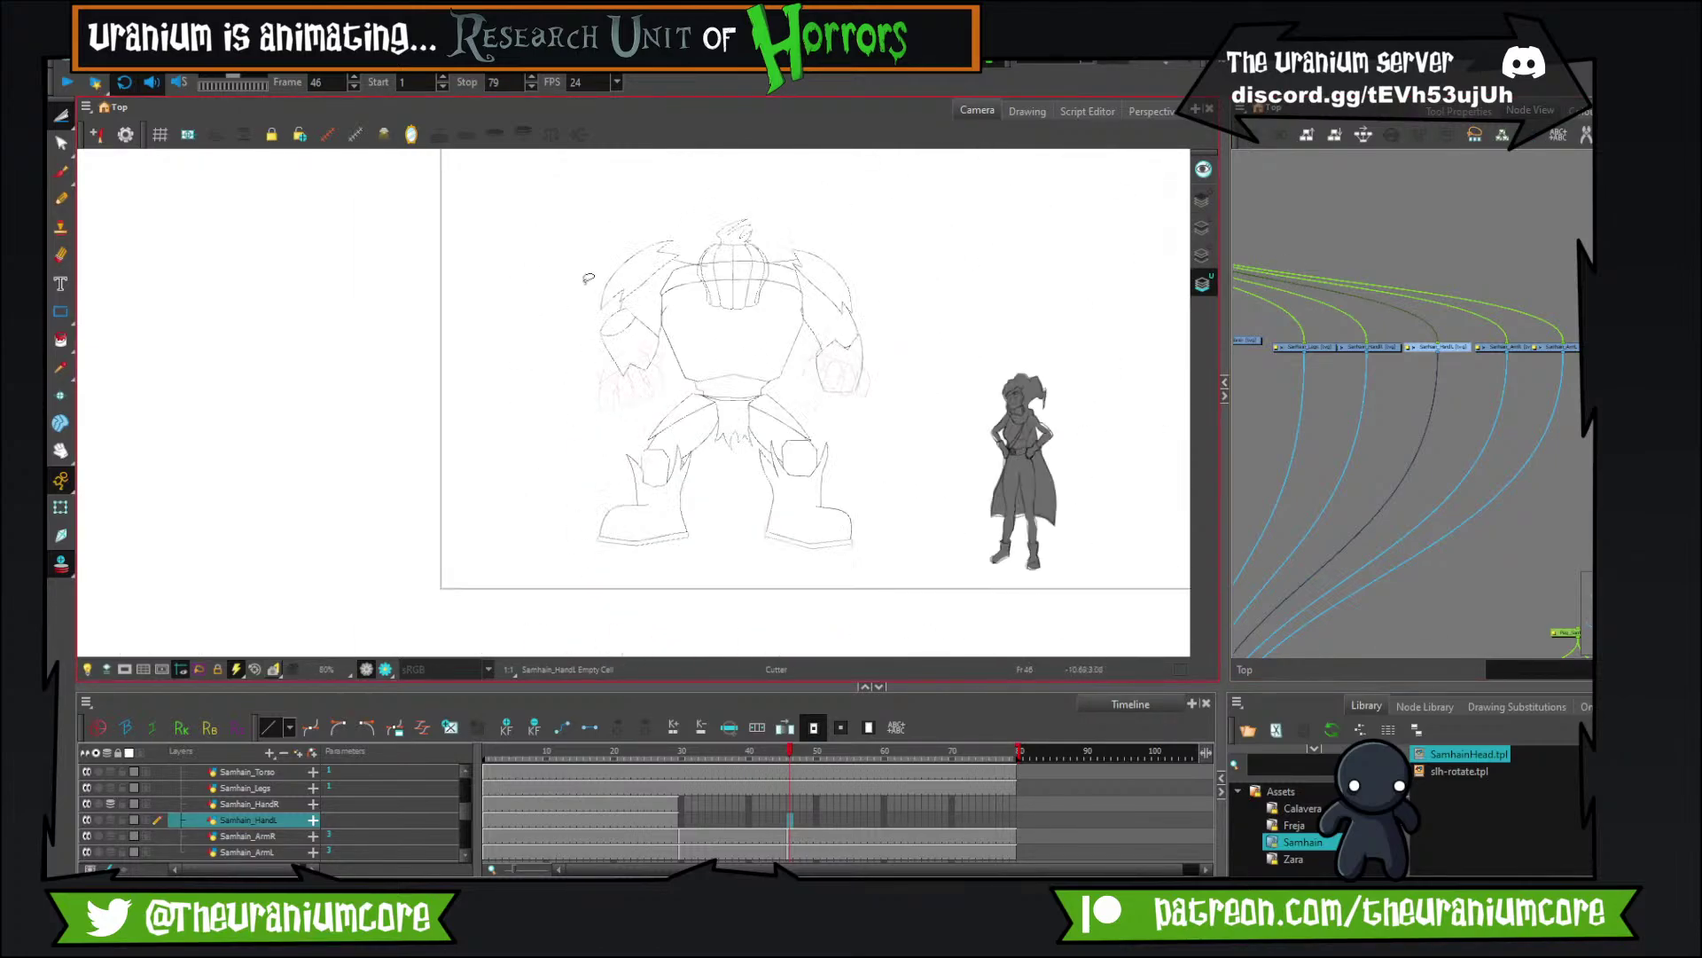
scroll(590, 275, "up", 1)
scroll(1455, 348, "up", 2)
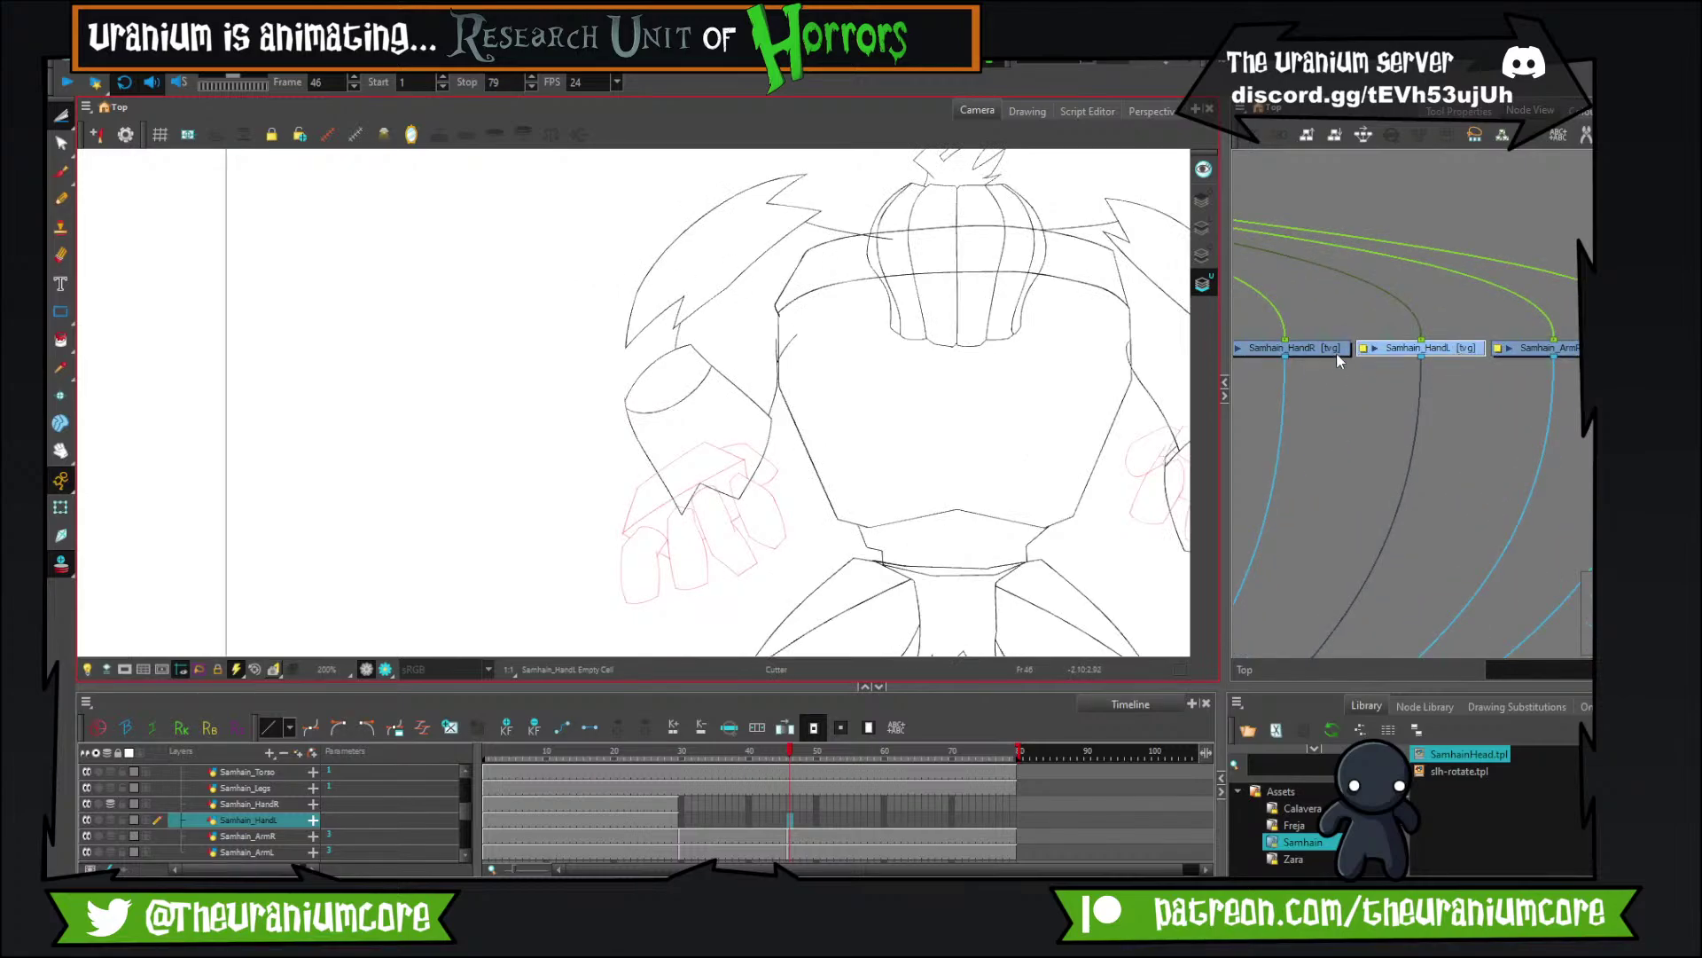
scroll(647, 388, "down", 2)
scroll(976, 328, "up", 1)
scroll(975, 324, "down", 1)
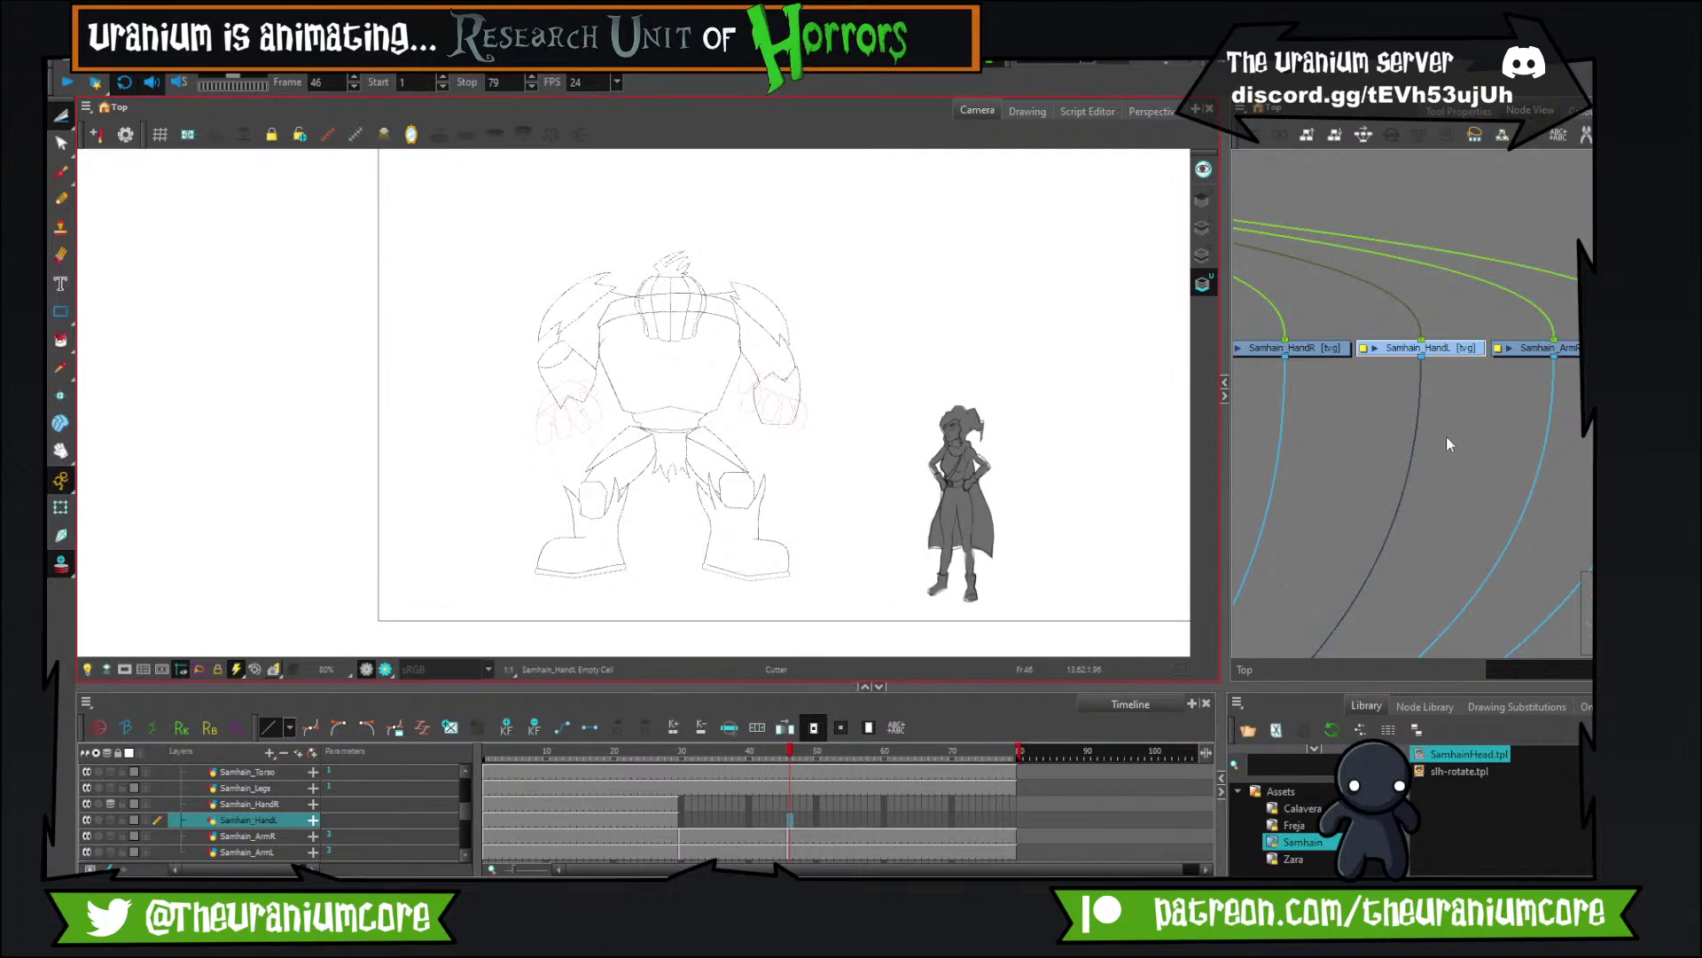
Paste the fist reference photo into the overlay art of the Samhain_HandL drawing at frame 46.
left_click(1463, 351)
left_click(1202, 199)
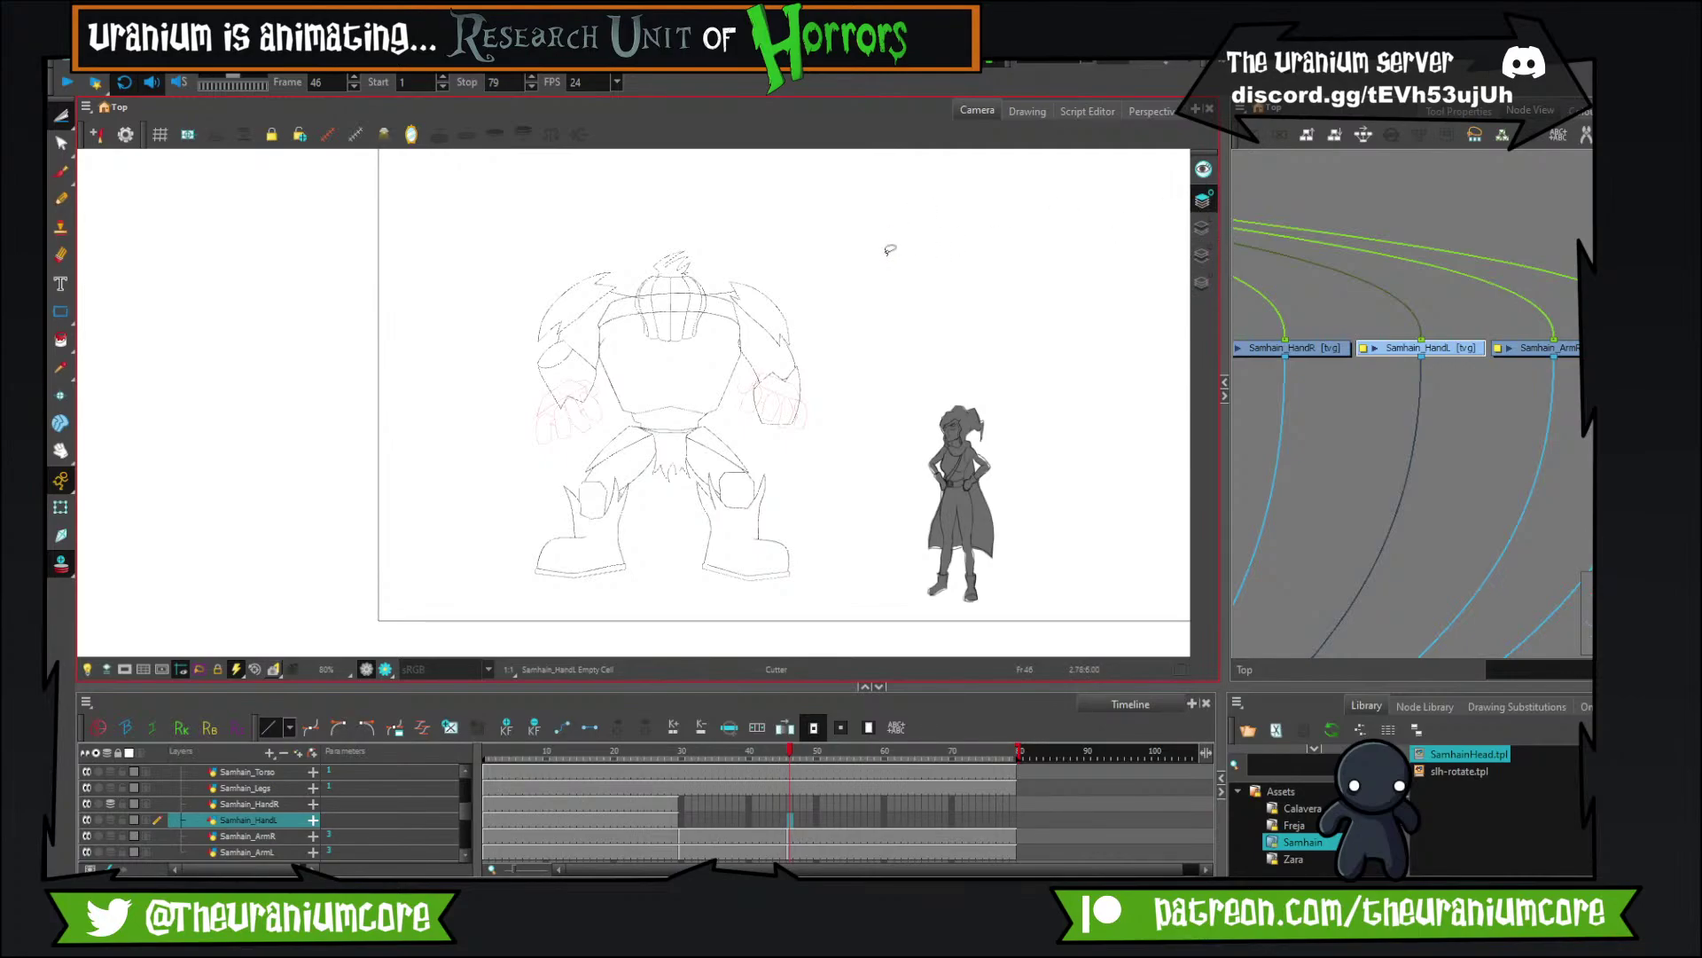
left_click_drag(835, 287, 863, 270)
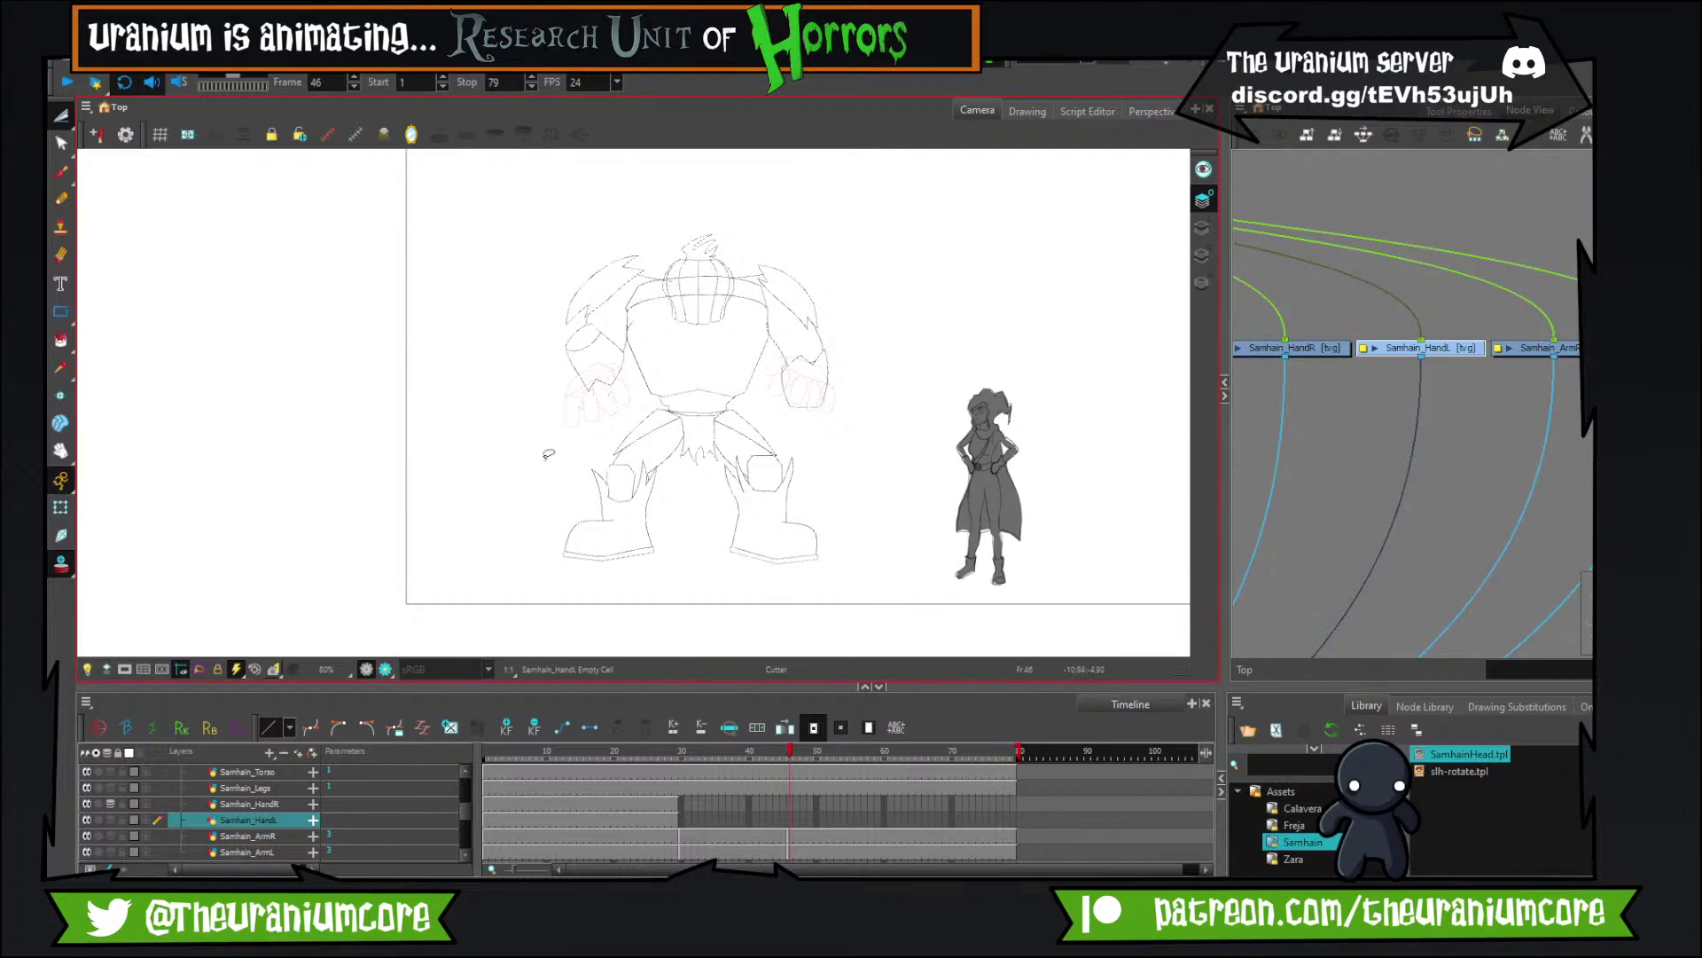
left_click(89, 34)
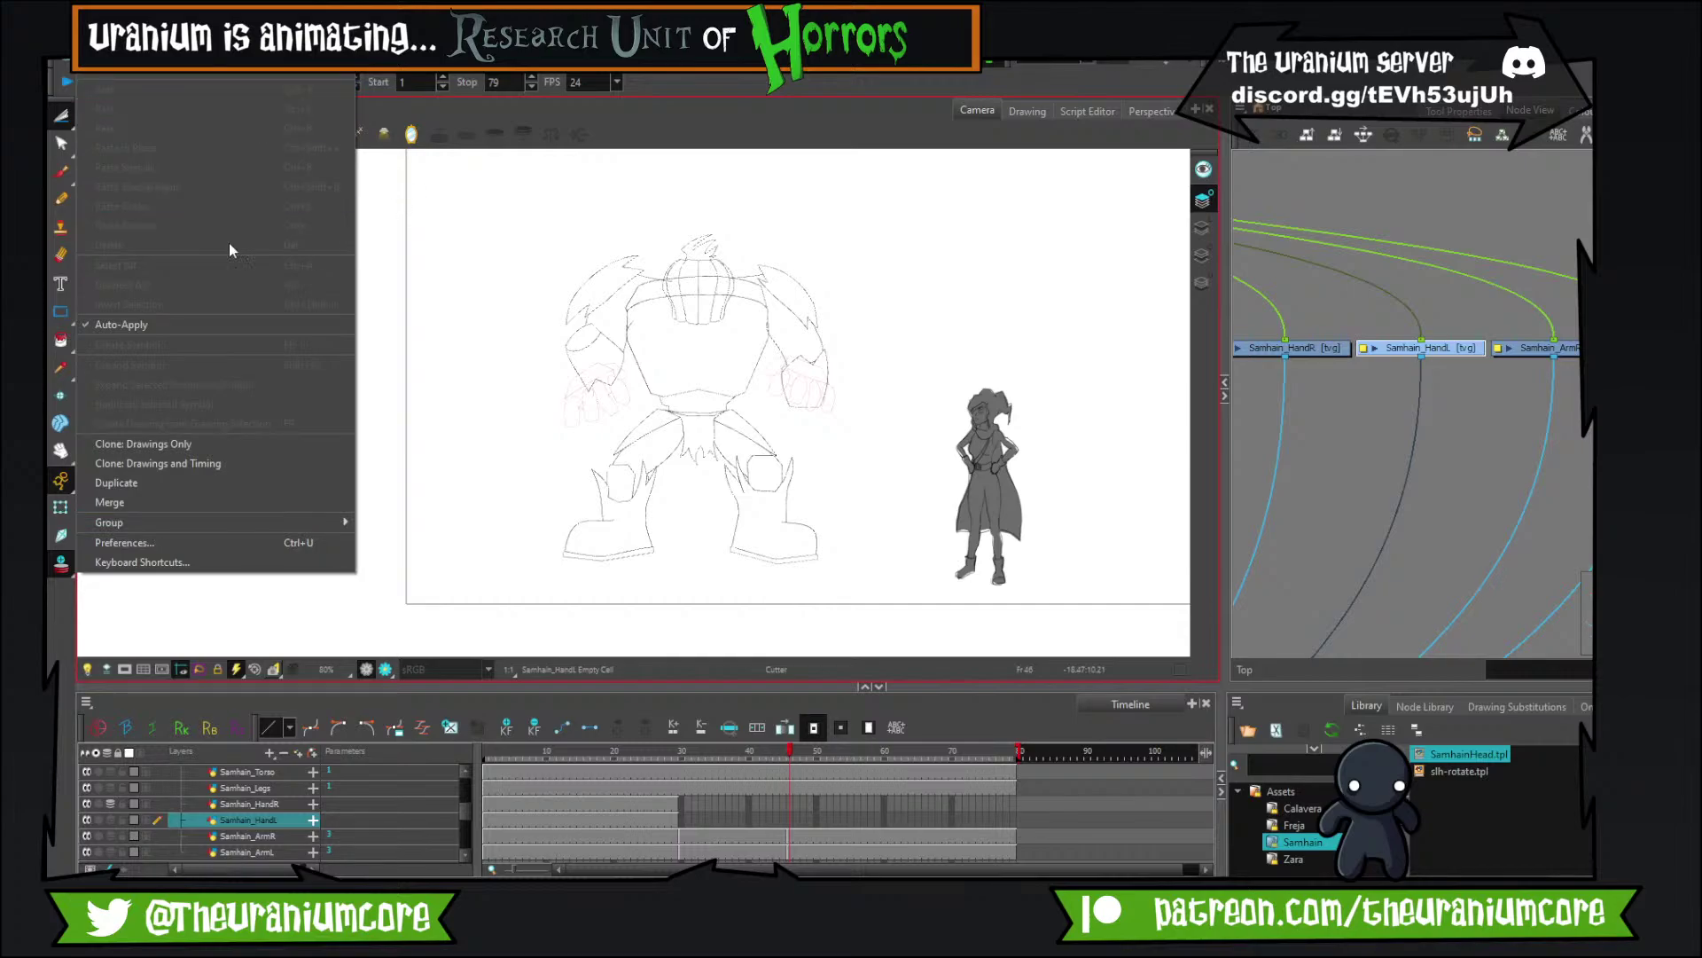
left_click(64, 171)
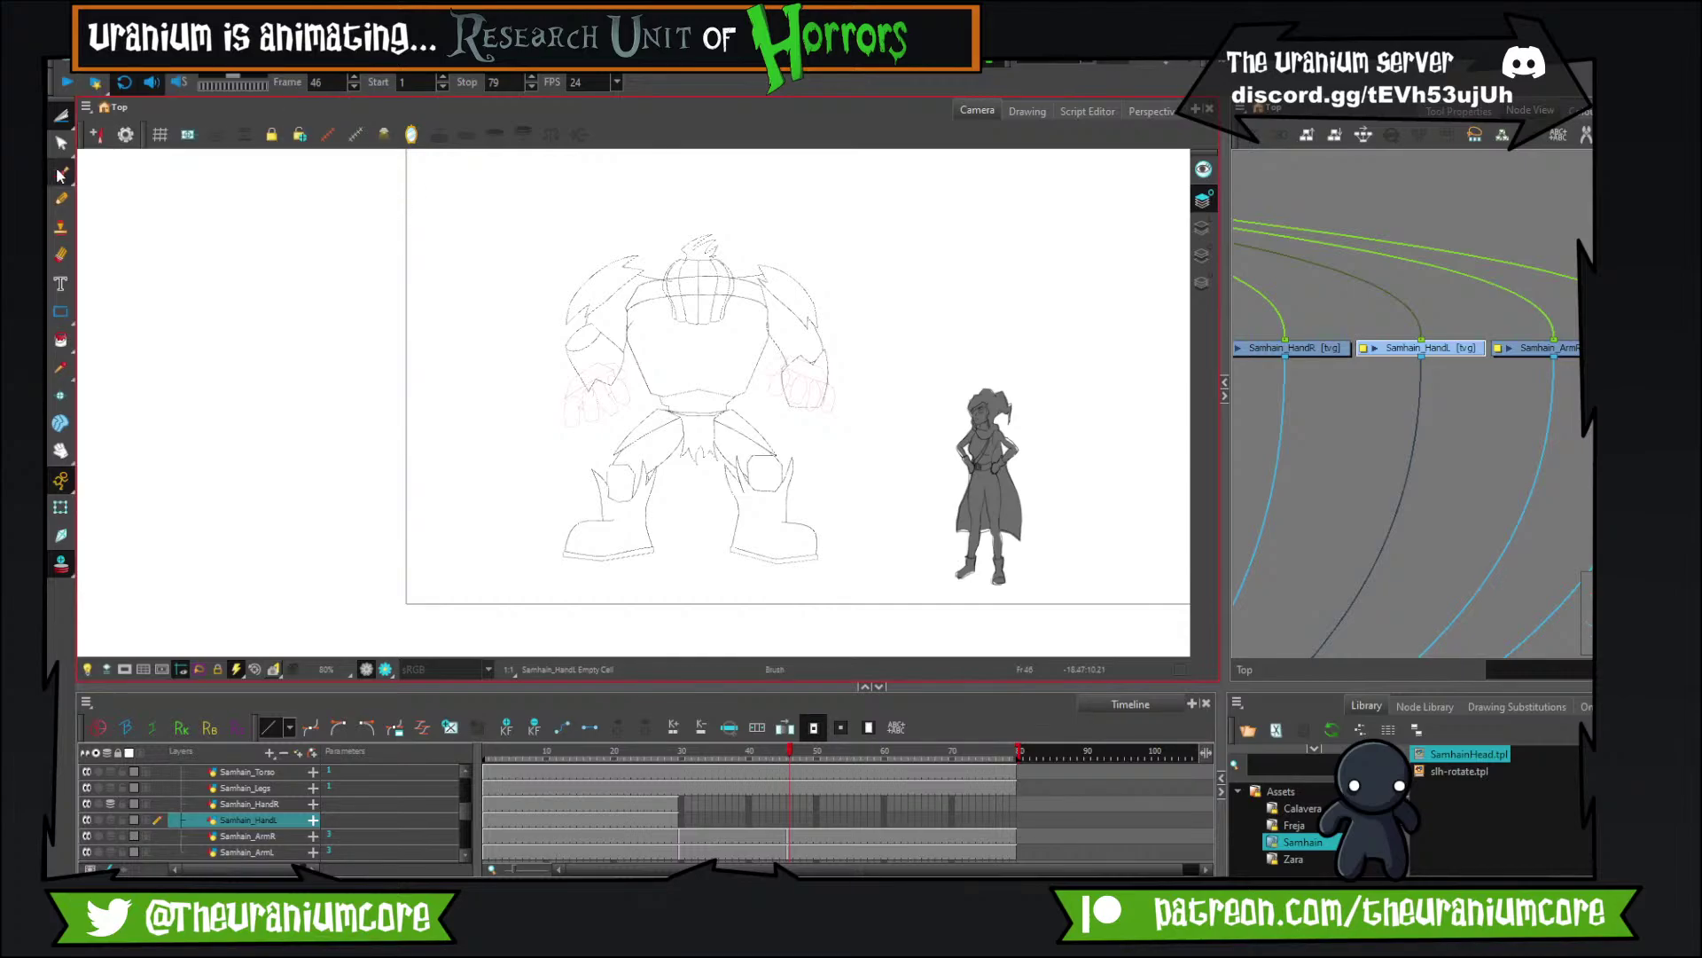
left_click(484, 284)
left_click_drag(484, 338, 441, 278)
key("ctrl+z")
key("ctrl+v")
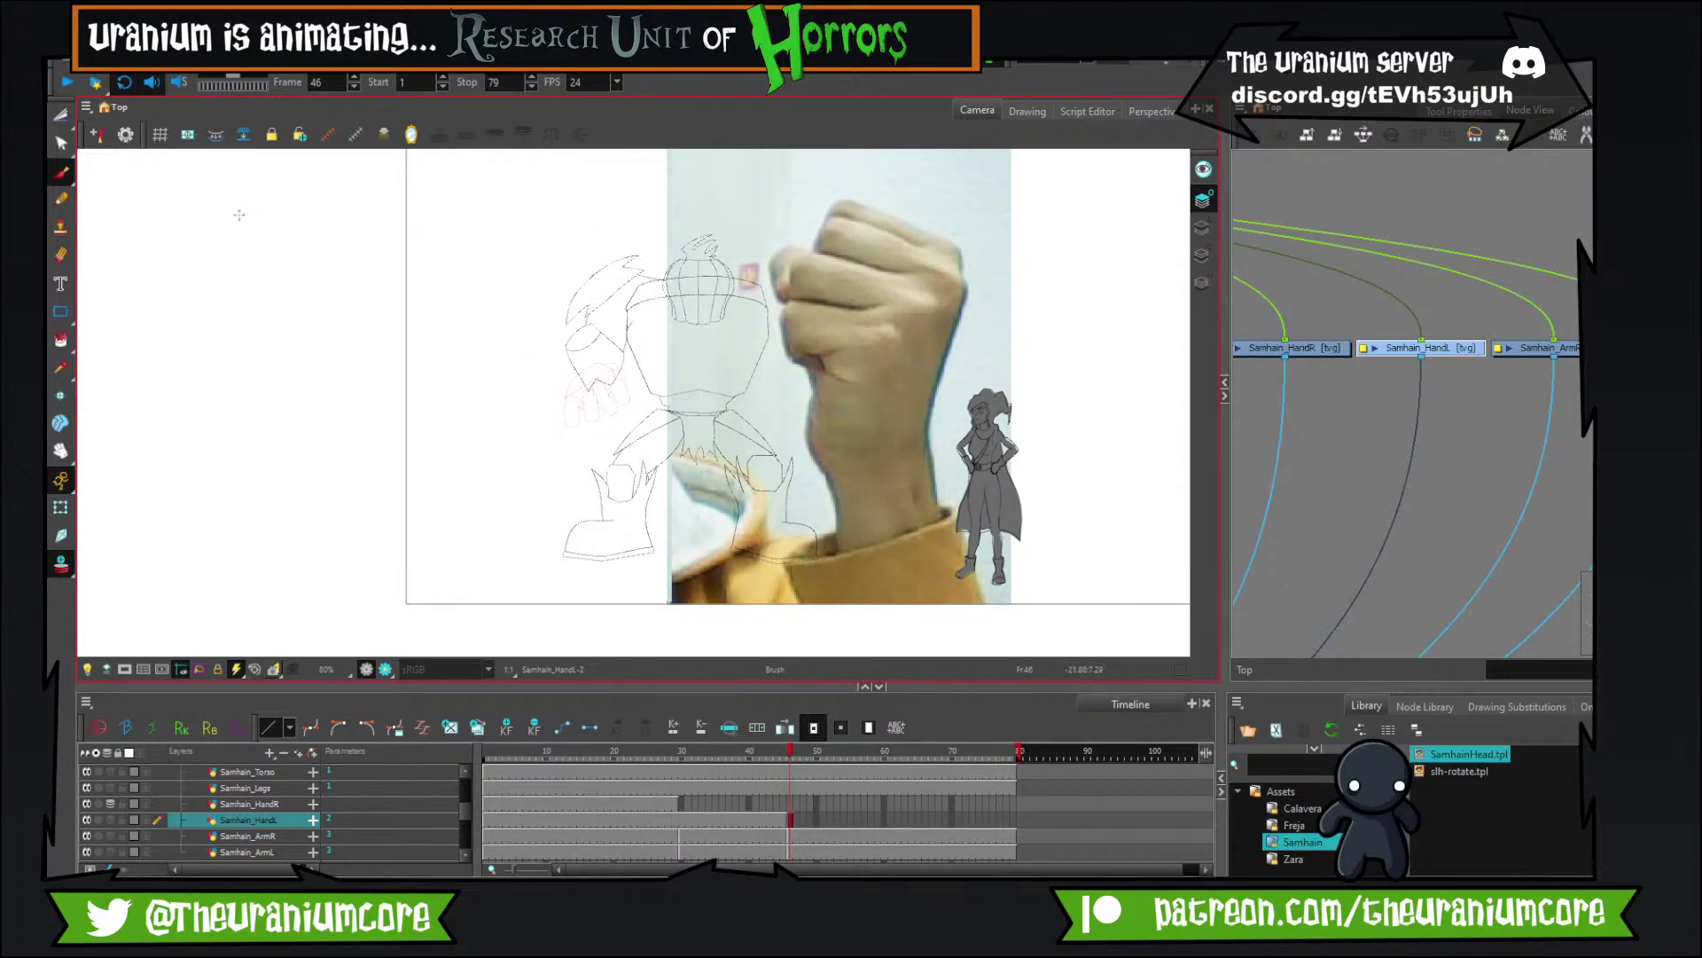
Select the pasted fist photo, scale it down and place it beside the character, clear of the sketch.
left_click(62, 115)
left_click(98, 114)
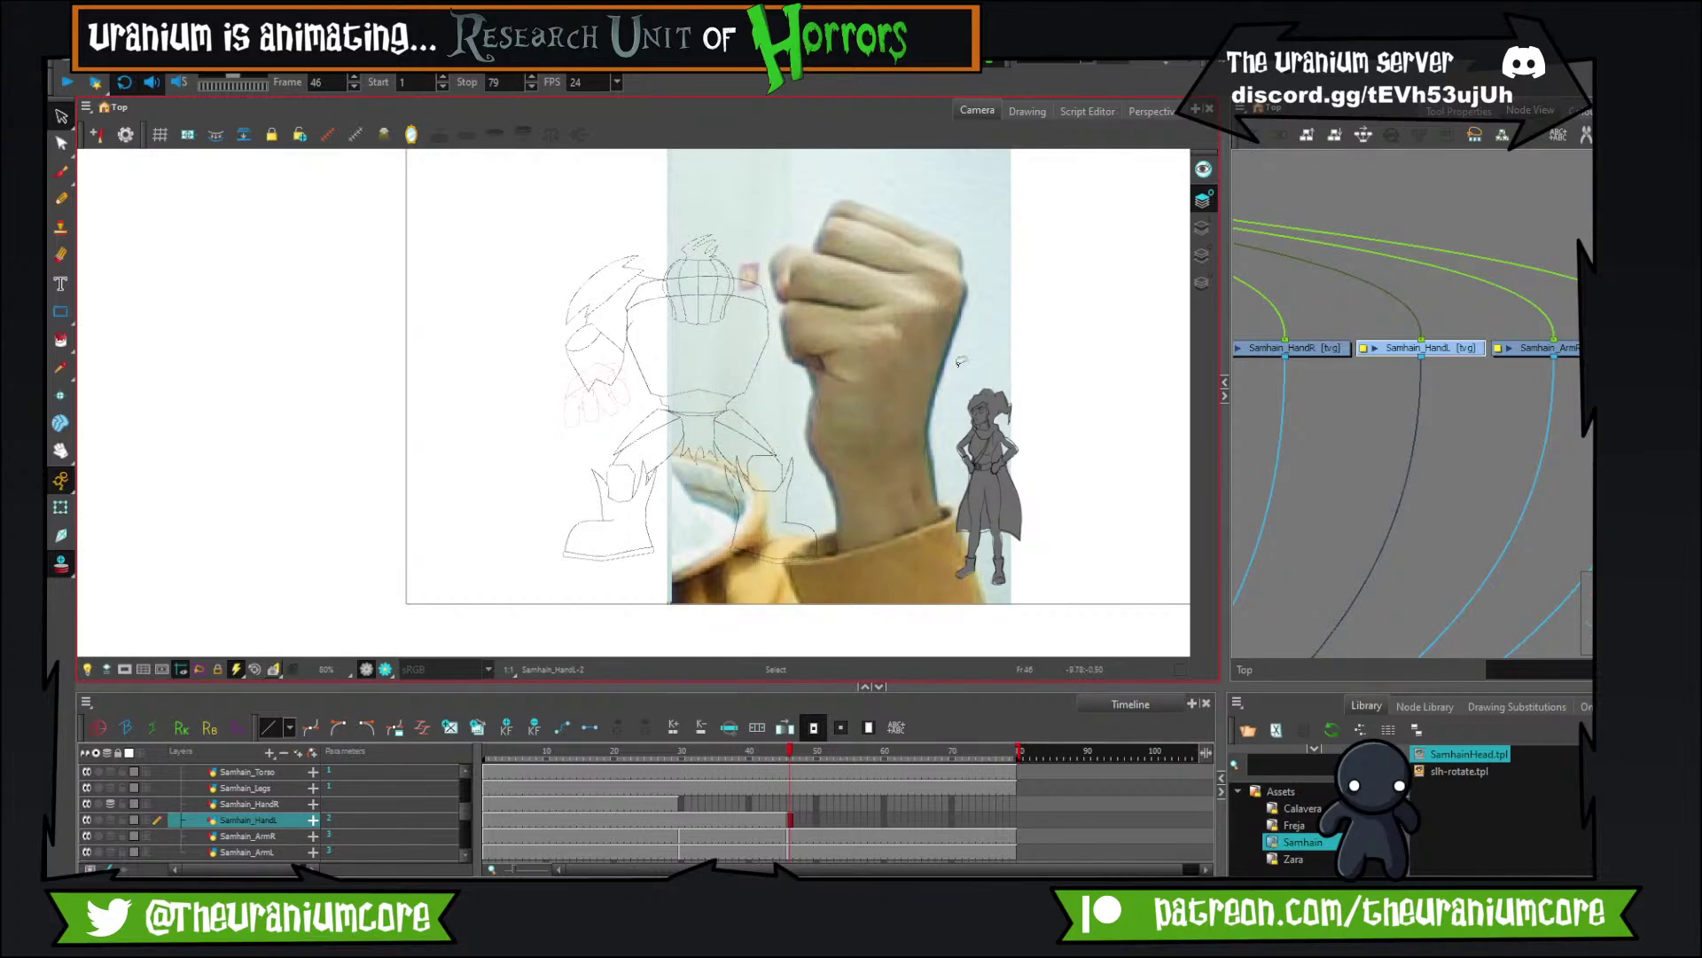
left_click(1460, 376)
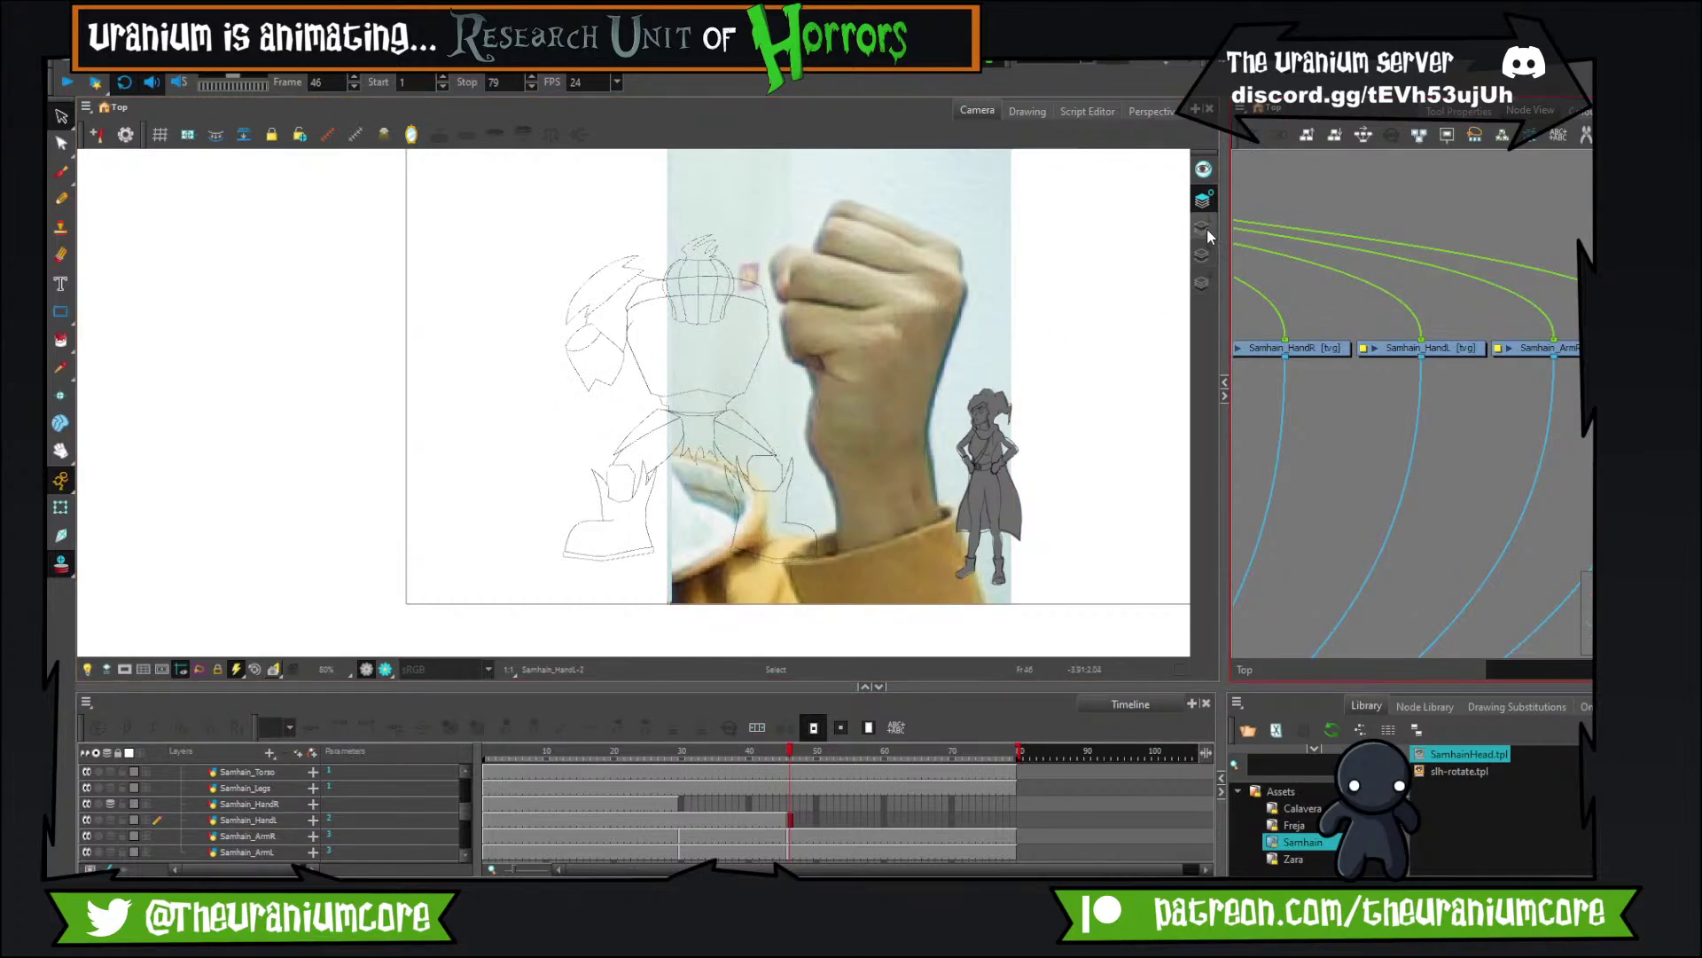
left_click(1450, 344)
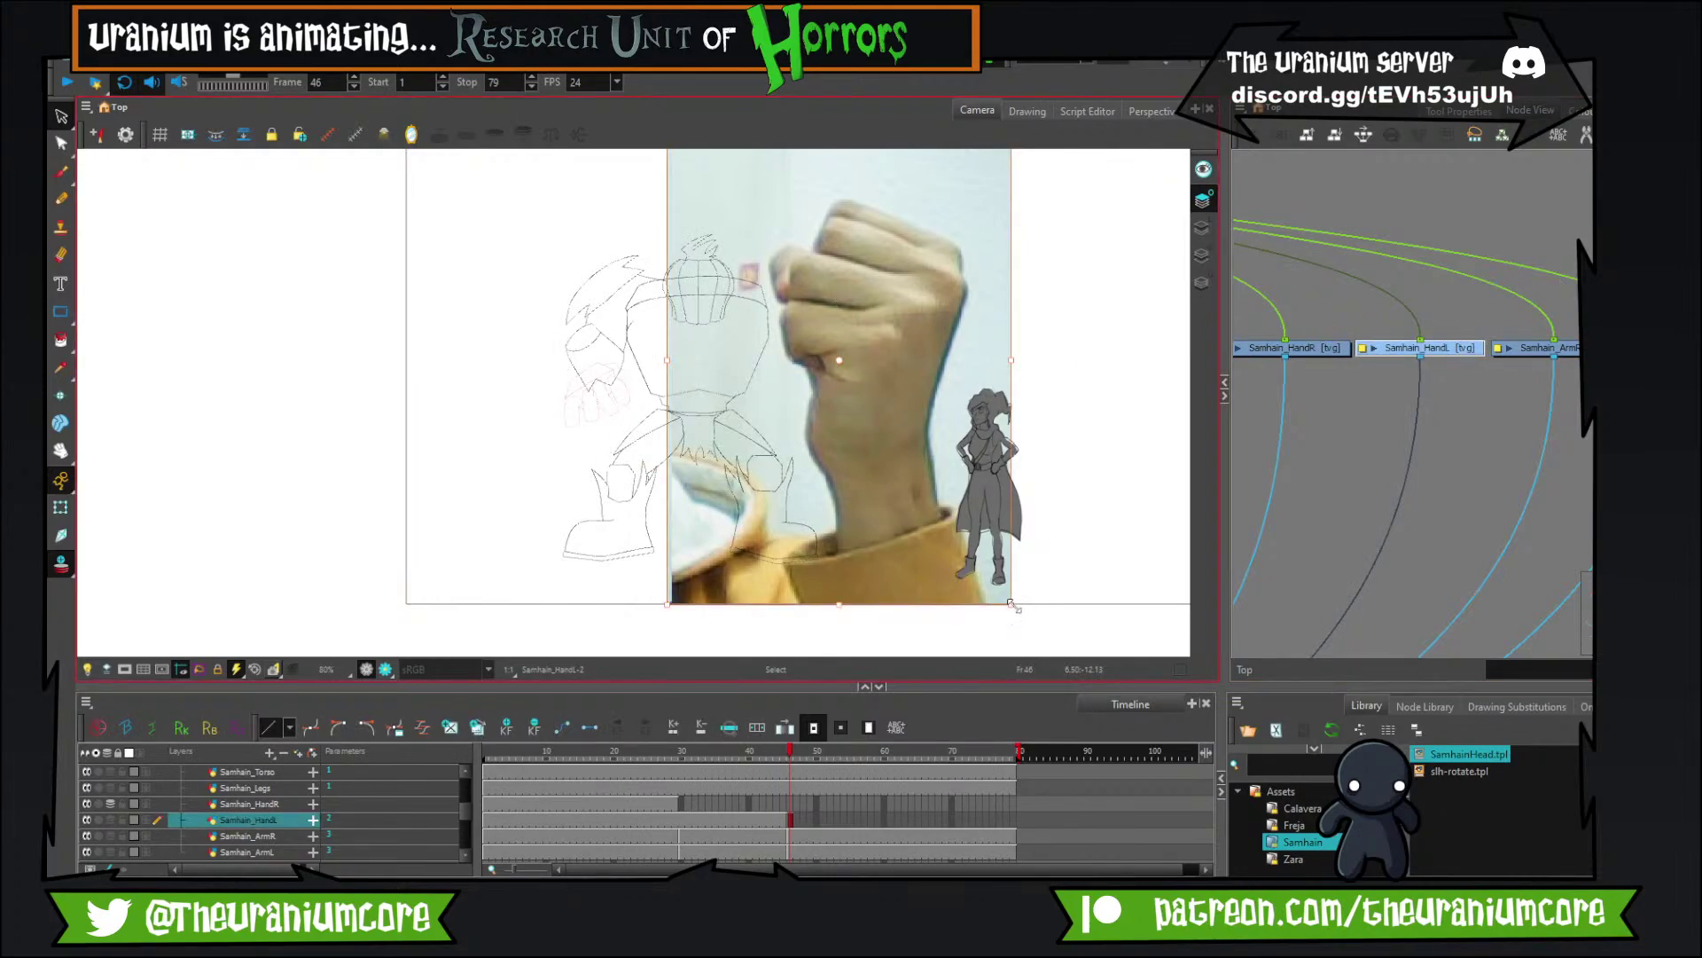
left_click_drag(1013, 606, 871, 407)
left_click_drag(809, 312, 475, 360)
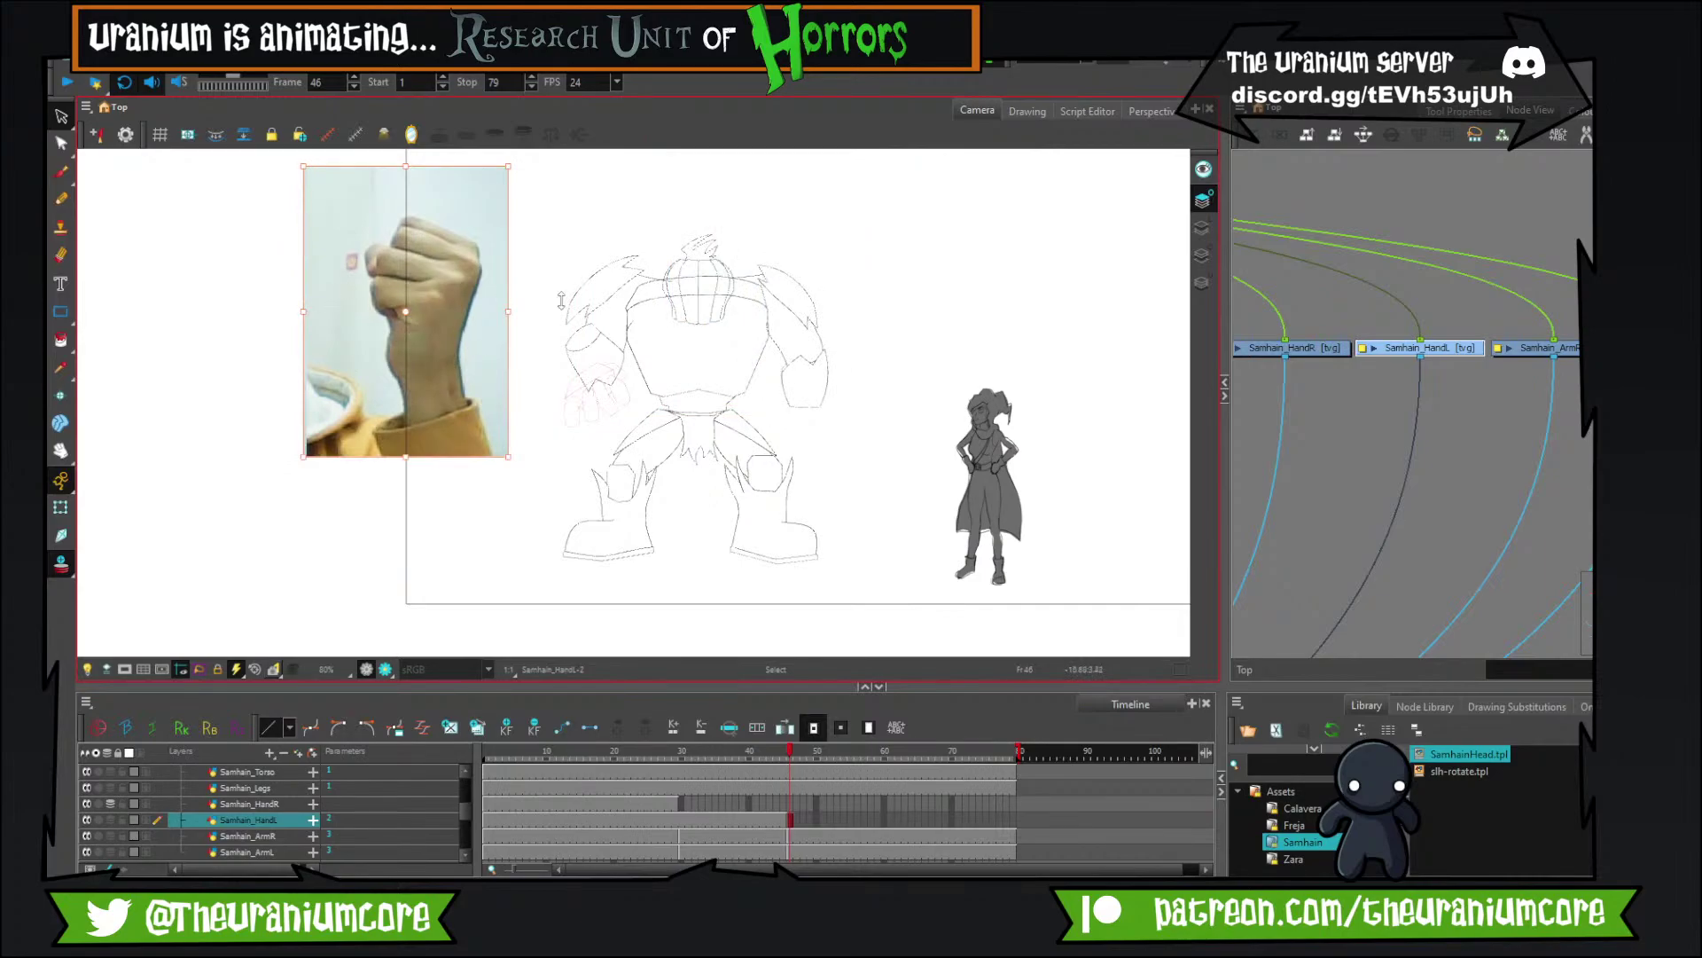
Flip the fist photo horizontally, rotate it counterclockwise by about 30 degrees and deselect it.
left_click(1463, 112)
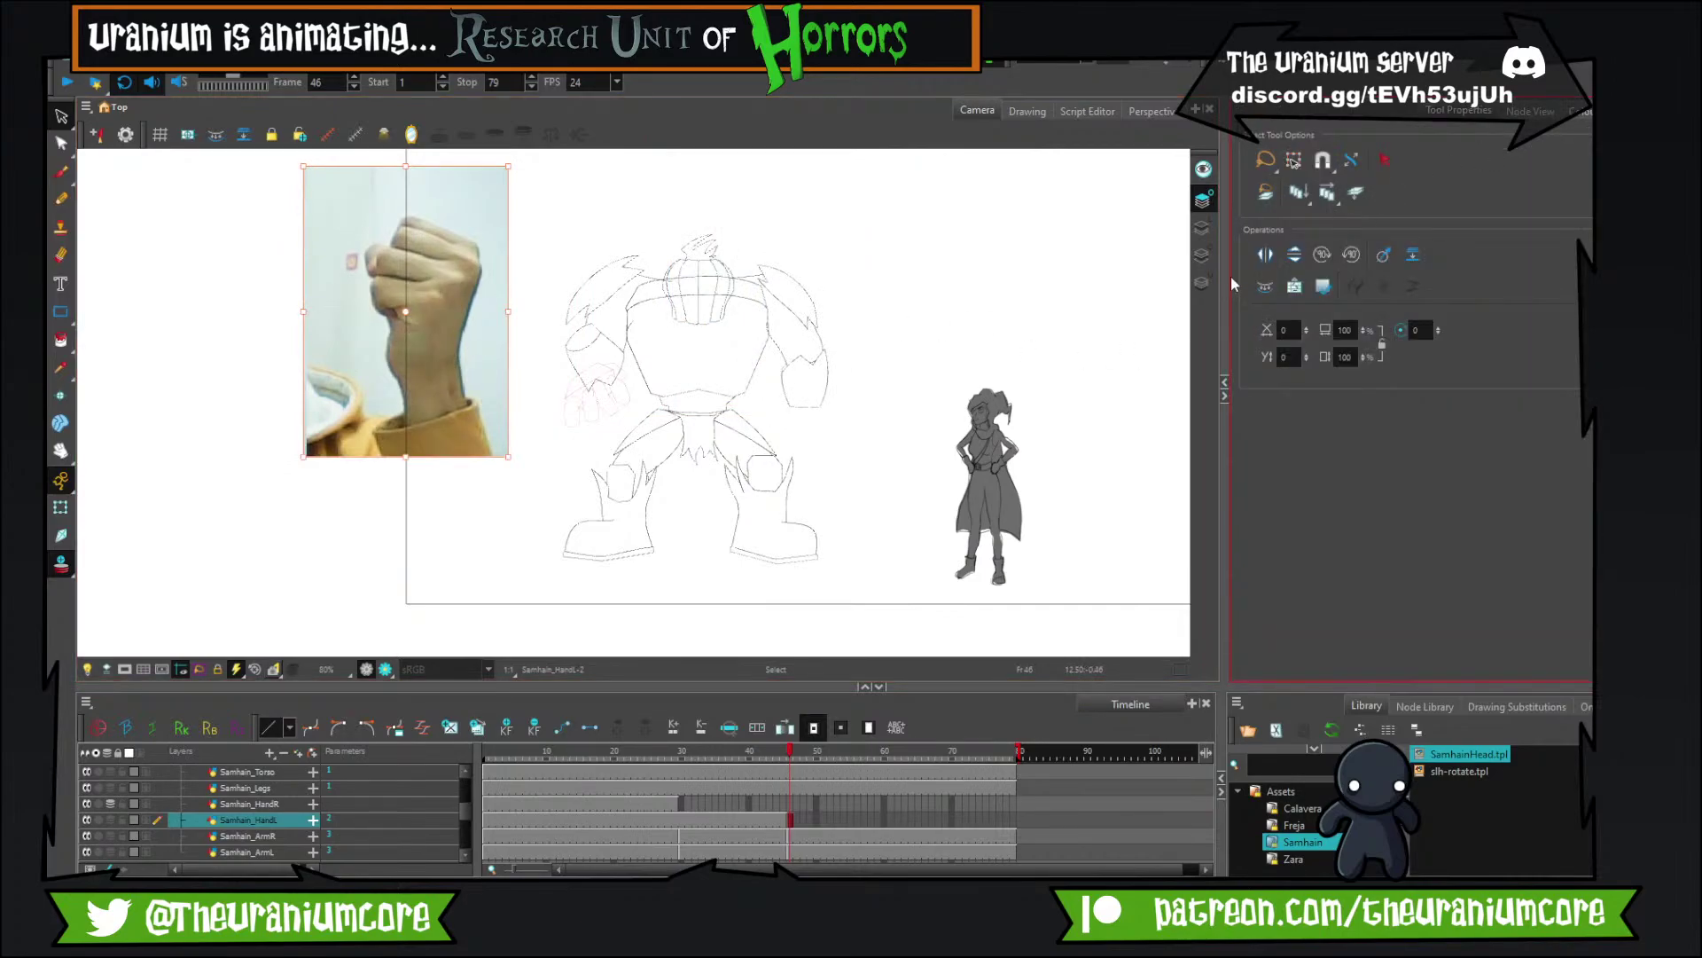
left_click(1265, 254)
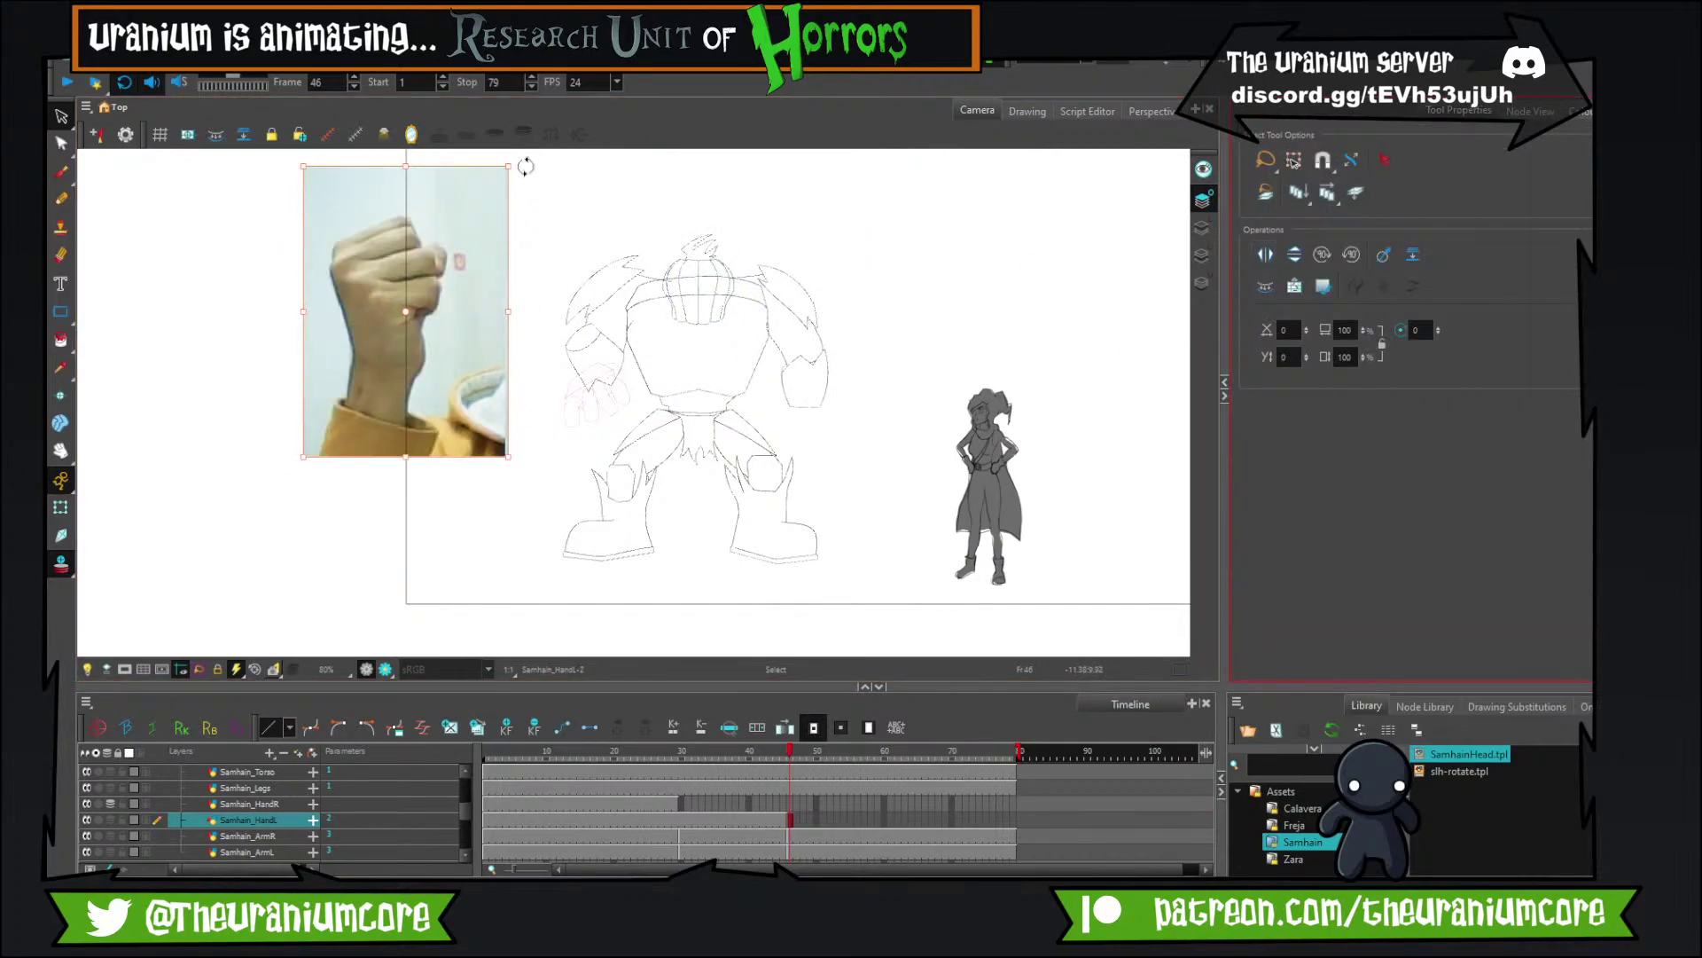
left_click_drag(524, 163, 437, 124)
mouse_move(421, 368)
left_mouse_down()
mouse_move(293, 374)
mouse_move(442, 375)
left_mouse_up()
key("Escape")
left_click(1583, 112)
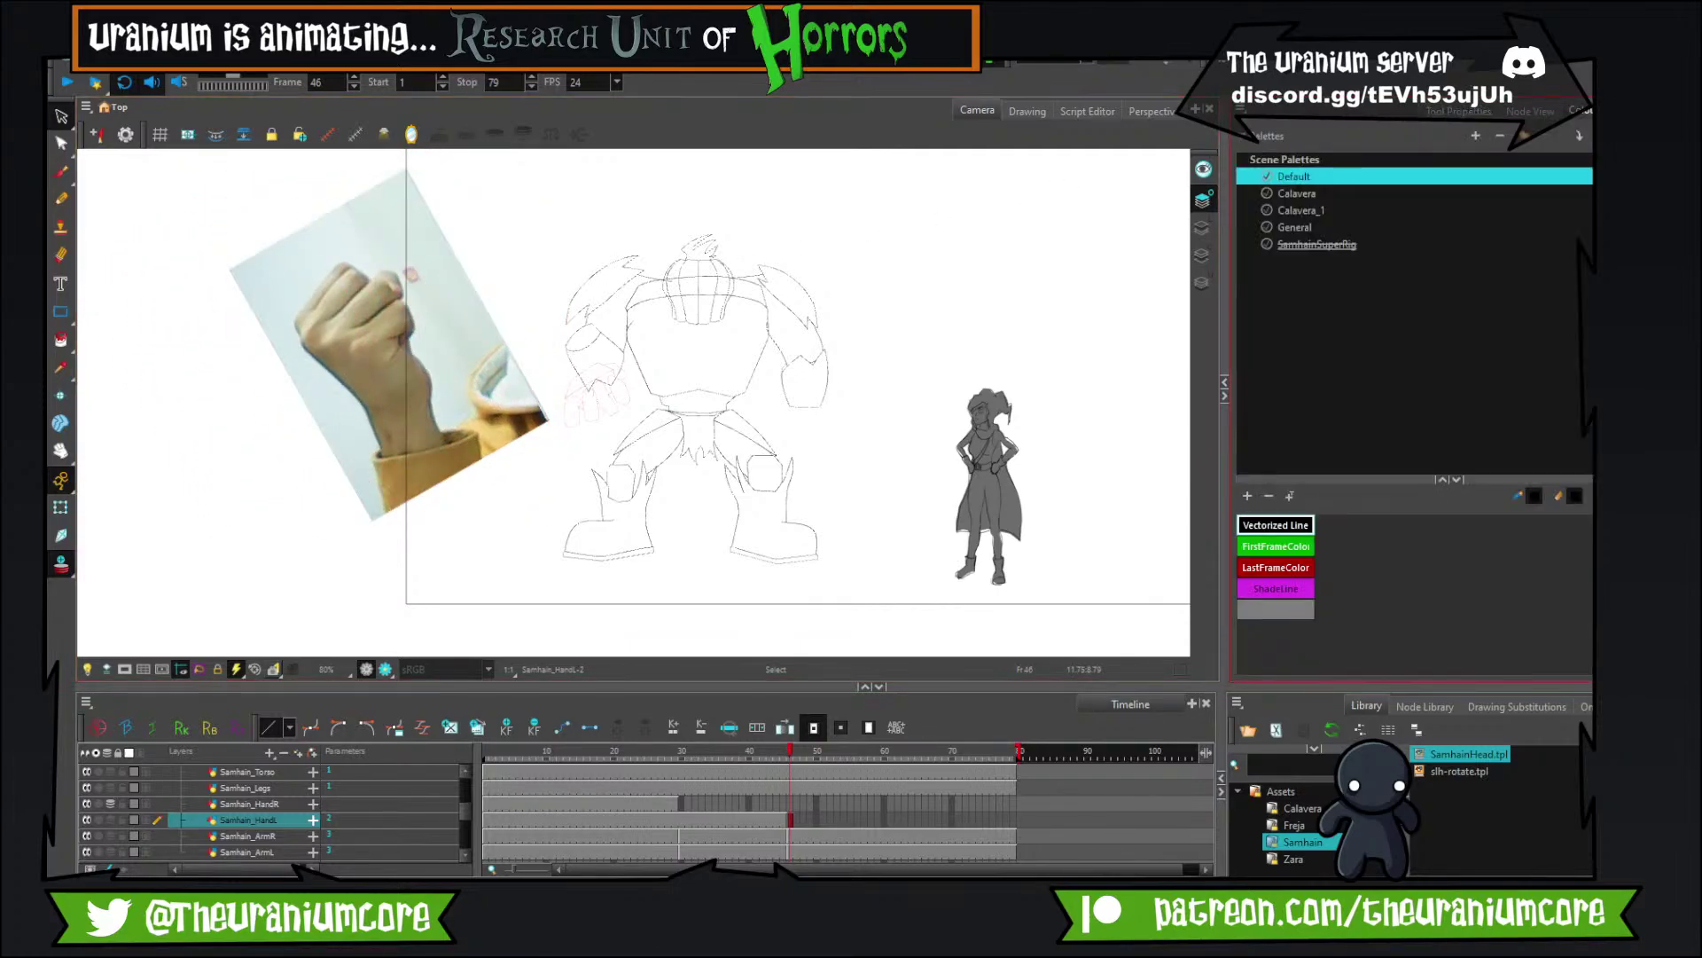
left_click(1536, 111)
left_click(1587, 112)
left_click(1531, 112)
left_click(1459, 111)
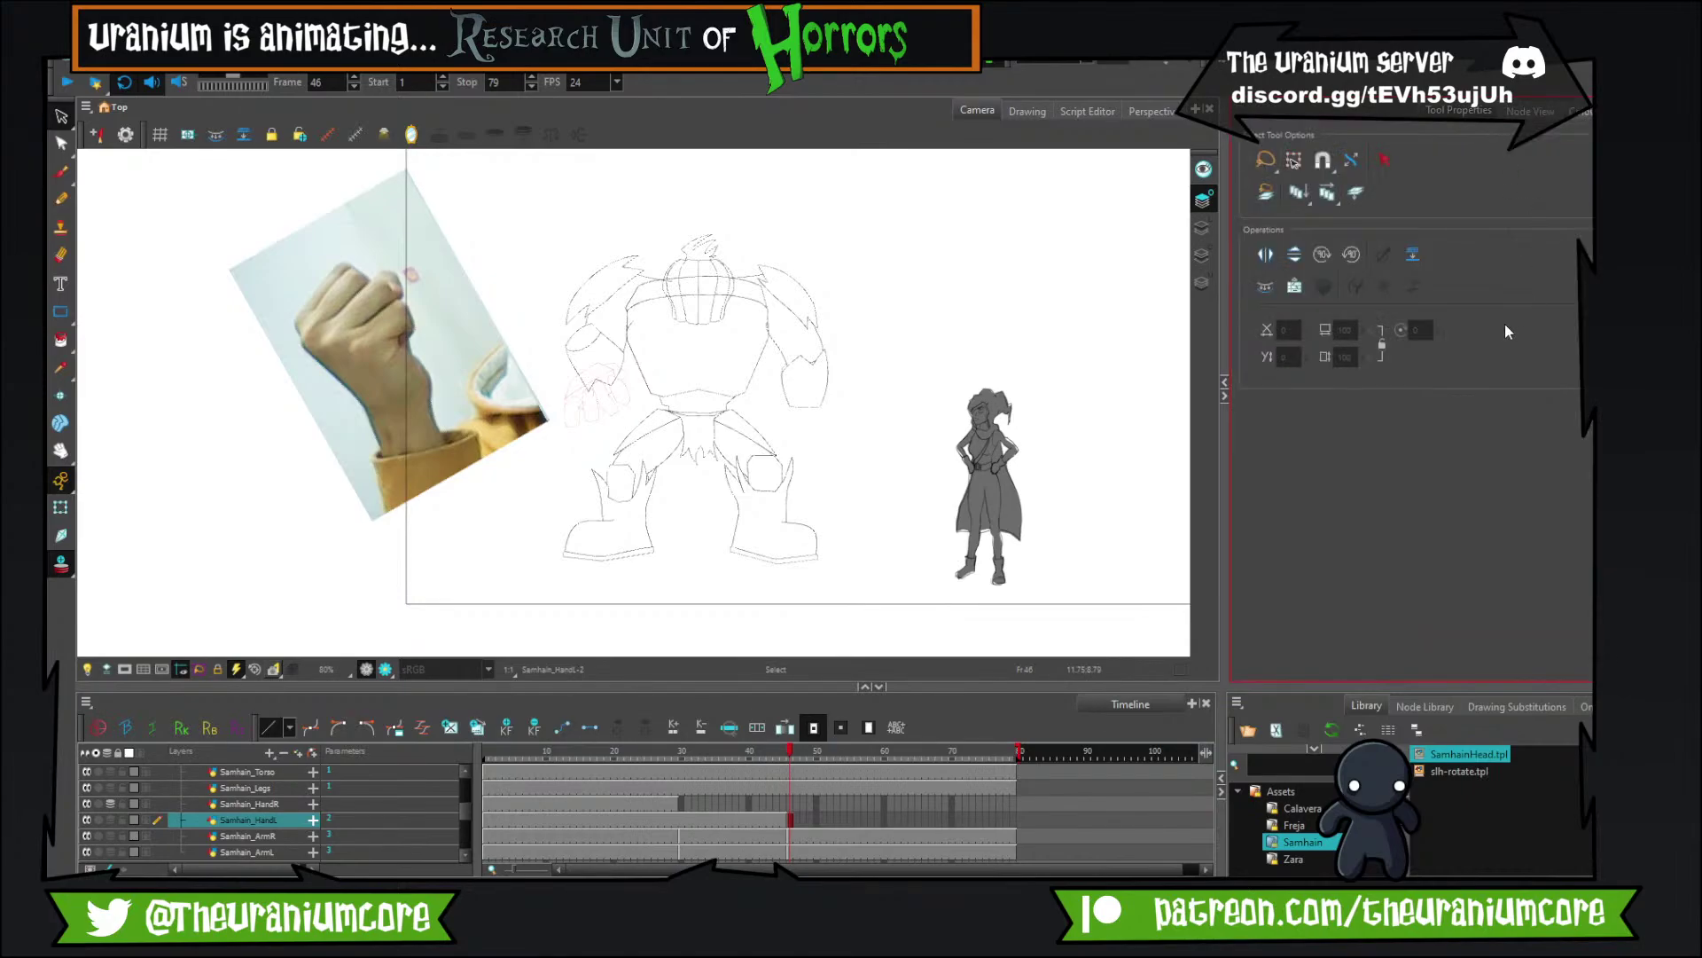
left_click(1530, 112)
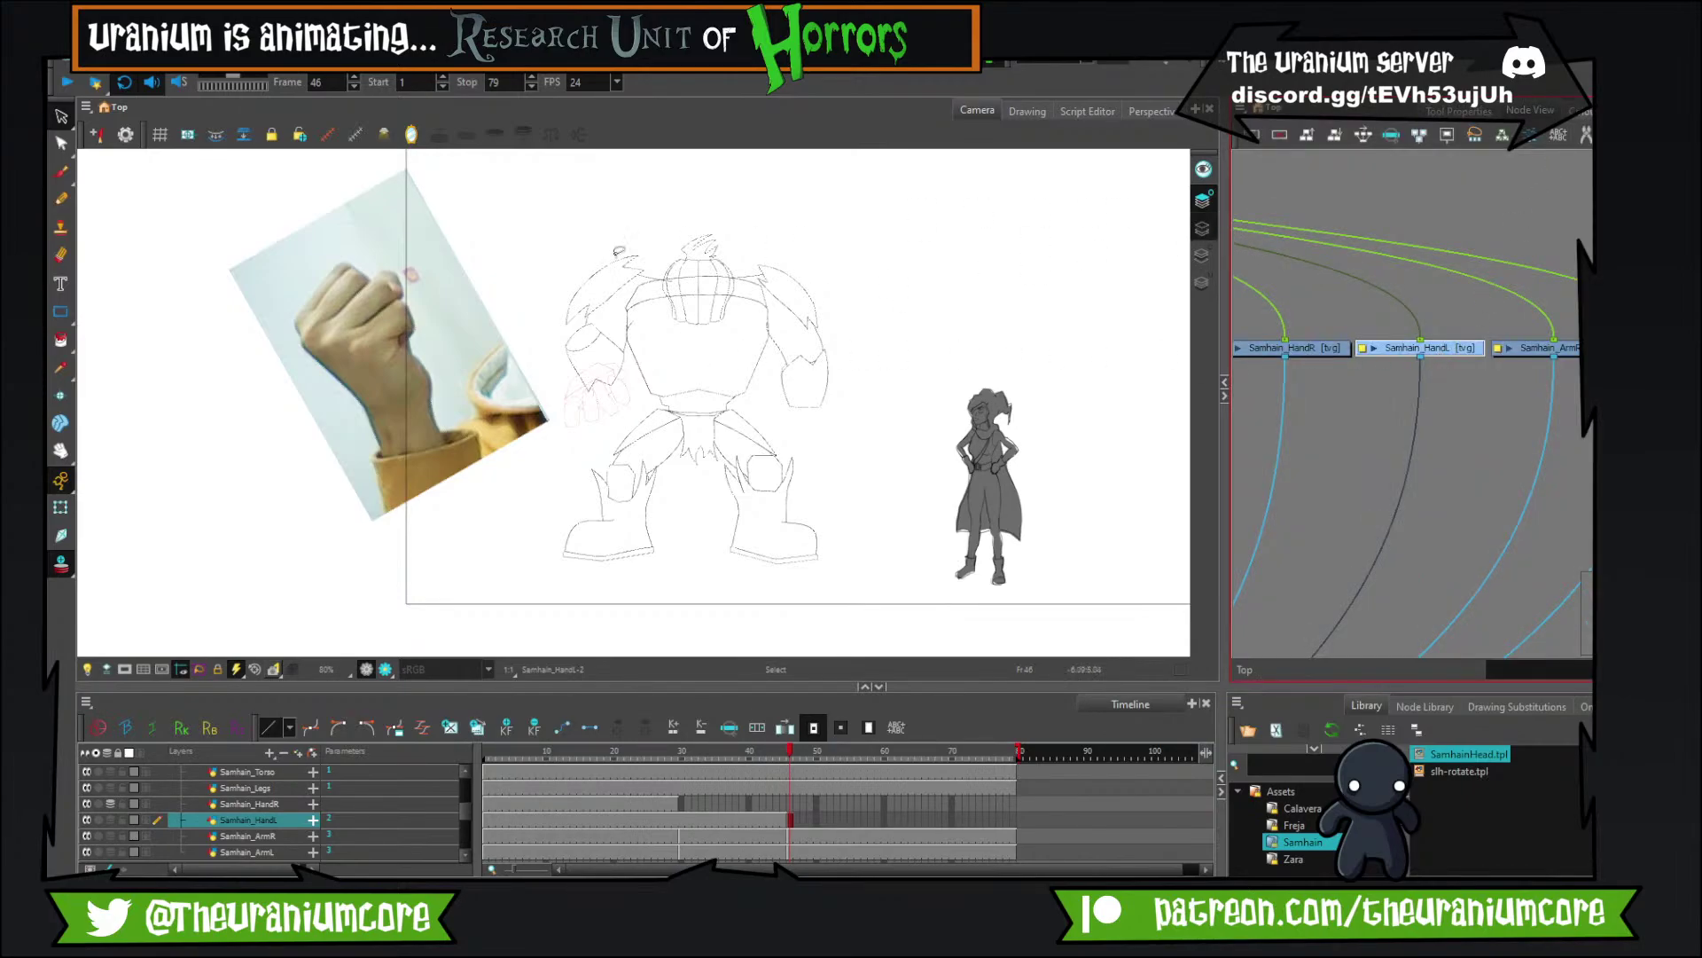
Sketch the front finger of a closed fist with the Brush on the line art, in the empty area above the character's arm.
key("l")
left_click(64, 174)
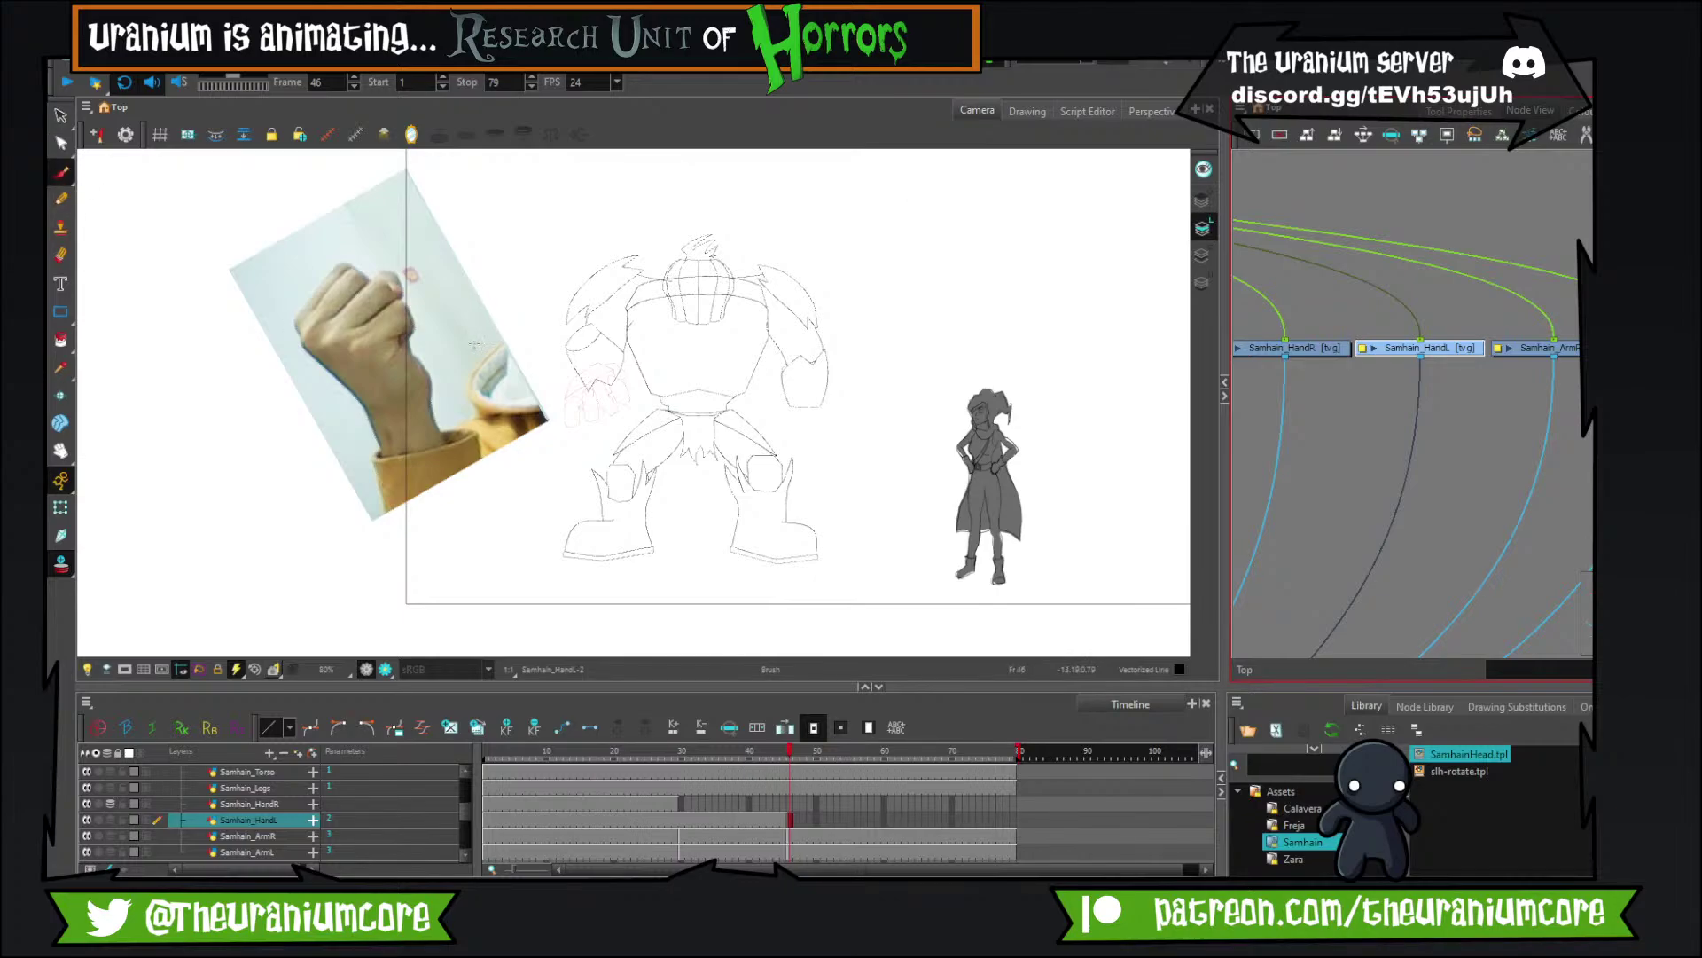
scroll(476, 345, "up", 4)
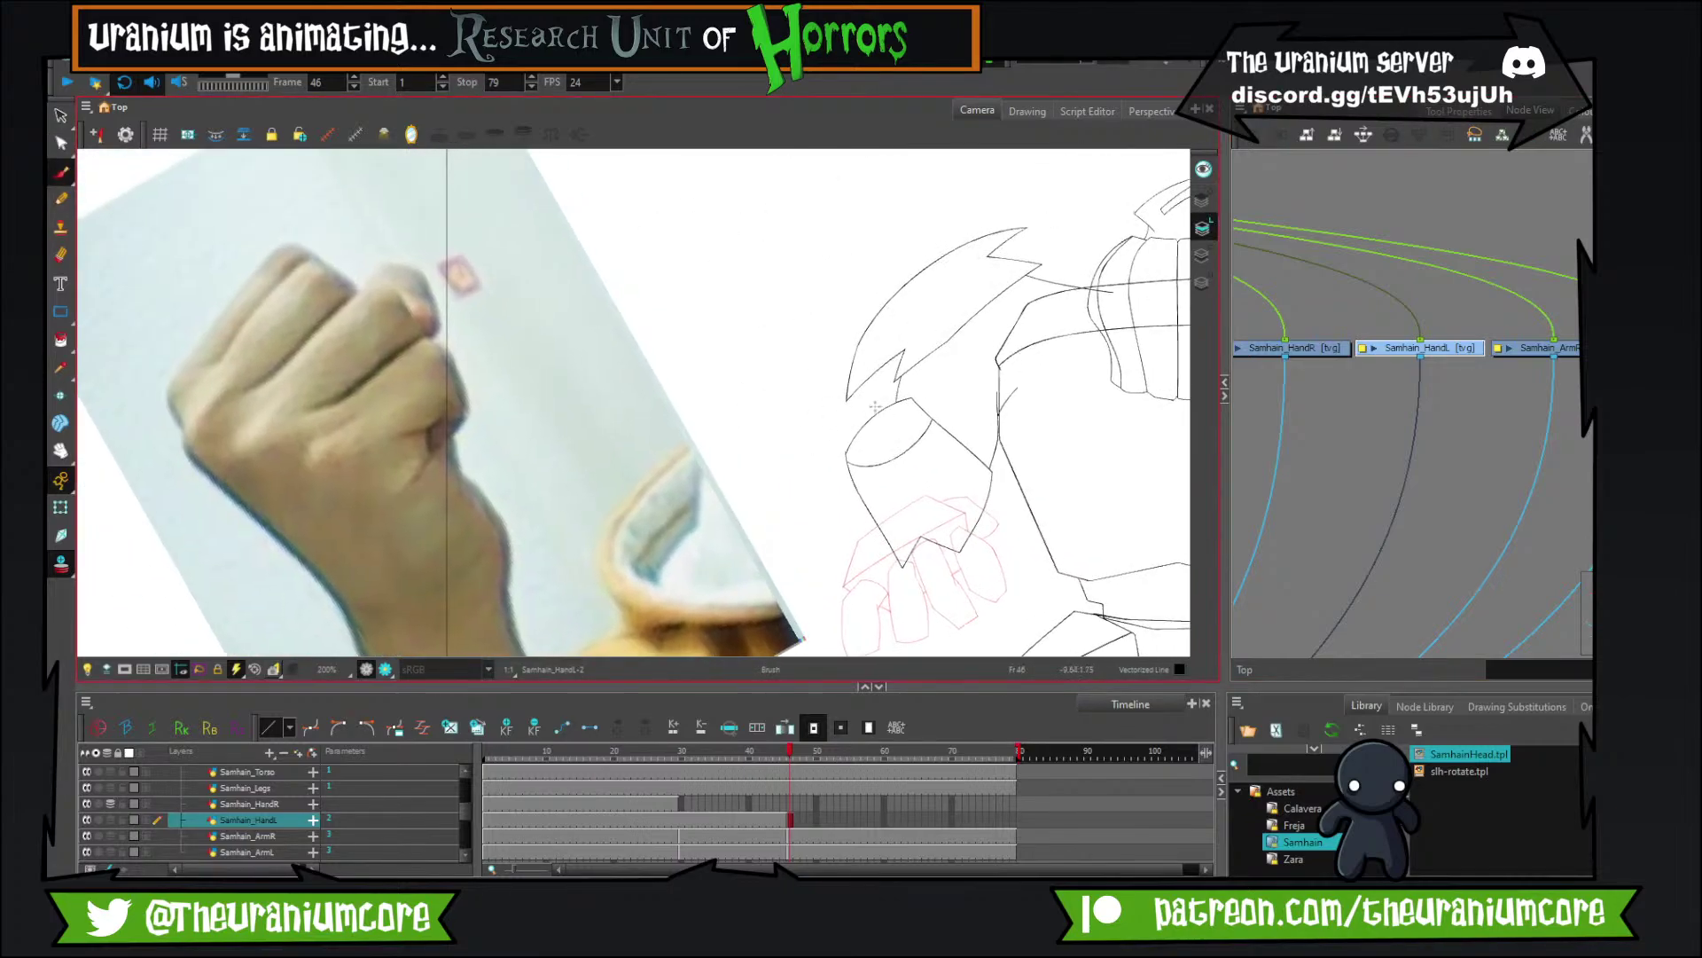
key("ctrl+z")
mouse_move(741, 237)
left_mouse_down()
mouse_move(793, 404)
mouse_move(905, 195)
mouse_move(823, 240)
mouse_move(886, 267)
left_mouse_up()
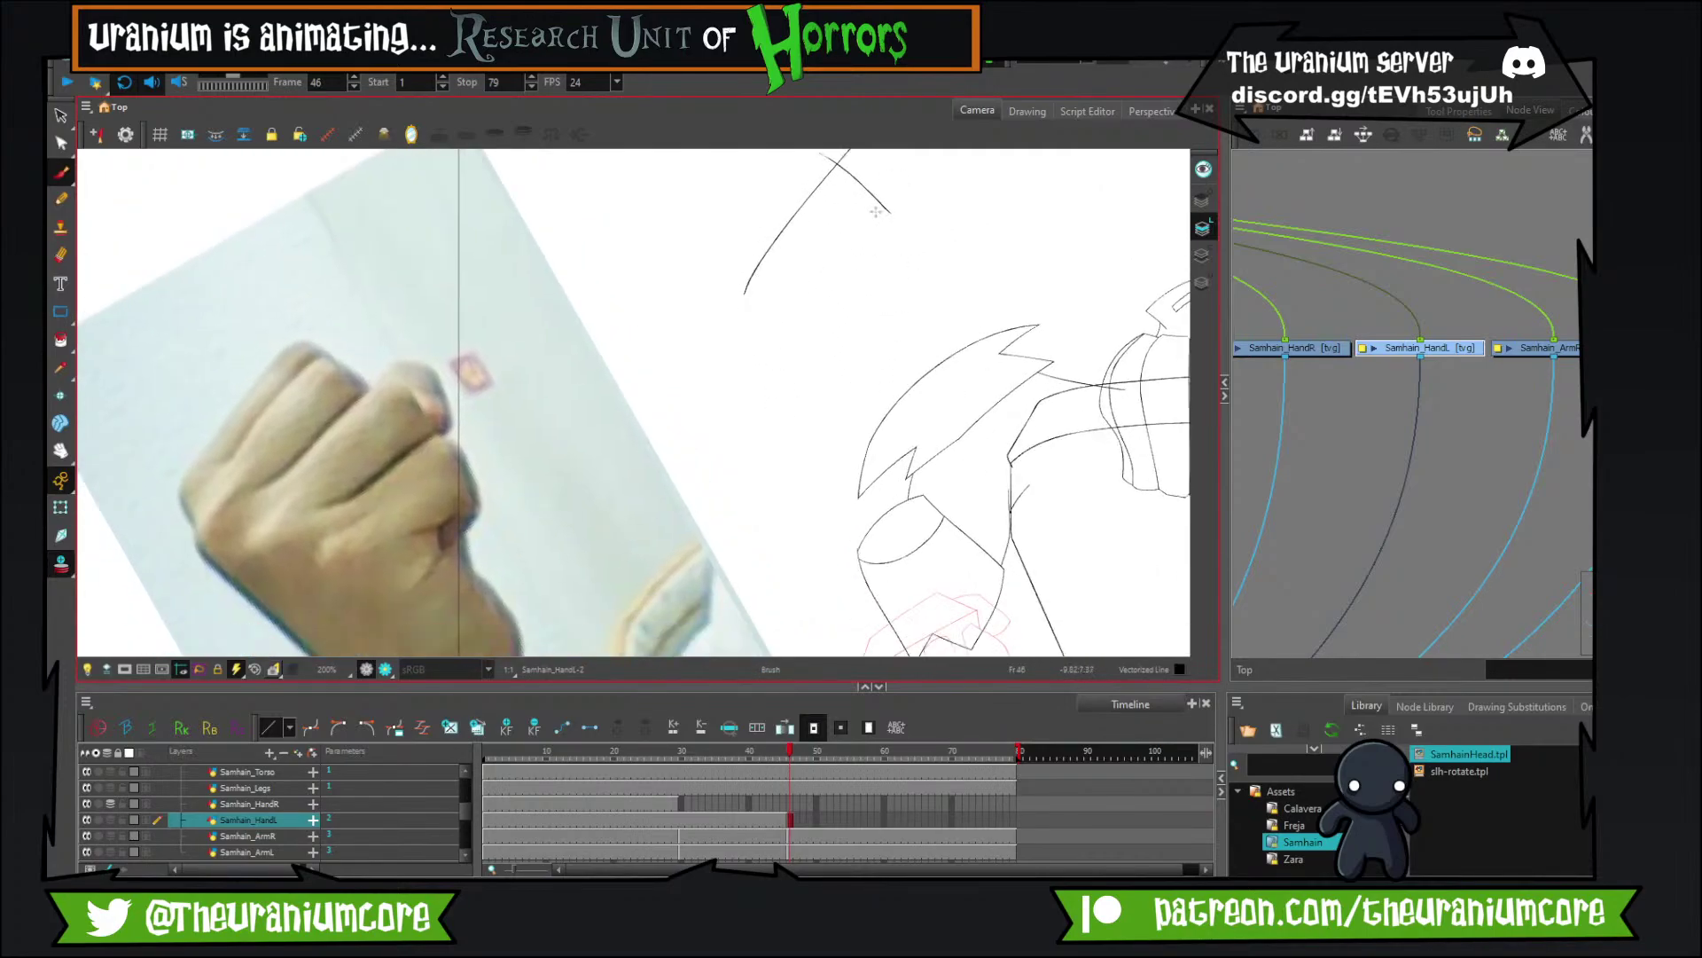
scroll(885, 266, "down", 3)
left_click_drag(886, 198, 891, 305)
mouse_move(868, 247)
left_mouse_down()
mouse_move(790, 321)
mouse_move(854, 324)
mouse_move(928, 252)
left_mouse_up()
left_click_drag(868, 323, 918, 315)
left_click_drag(796, 254, 872, 369)
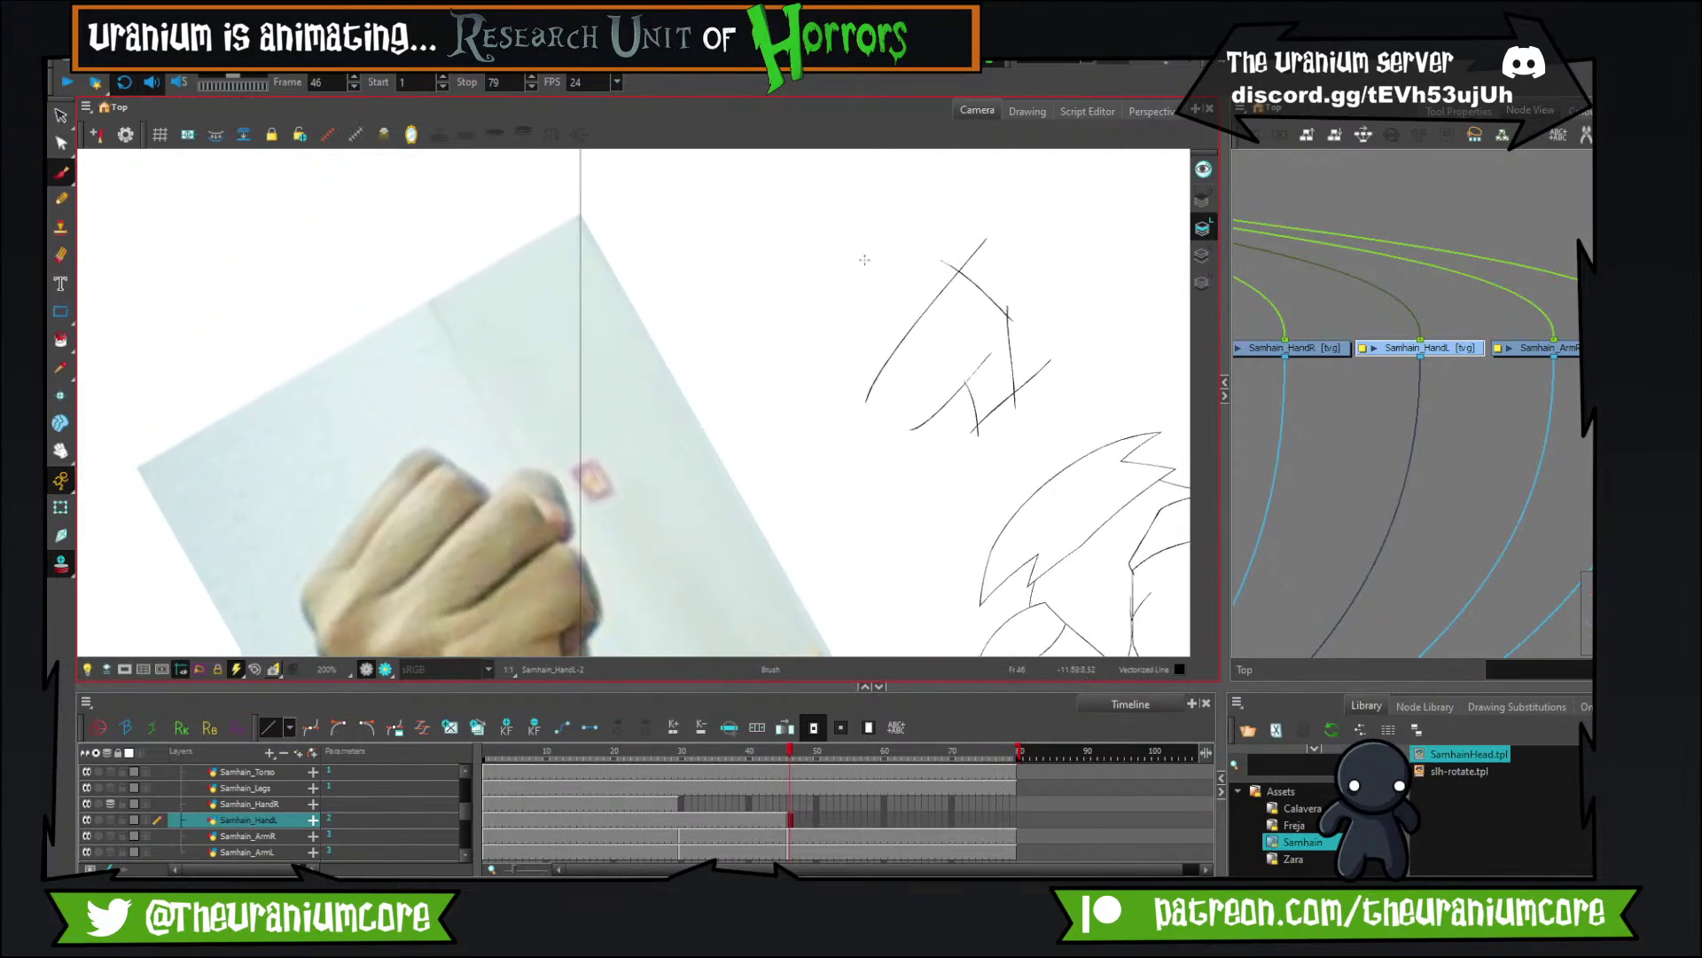
Add the crease inside the front finger and the knuckle outline of the second finger, redoing unsuitable strokes.
mouse_move(865, 259)
left_mouse_down()
mouse_move(987, 308)
mouse_move(822, 232)
mouse_move(770, 313)
left_mouse_up()
key("ctrl+z")
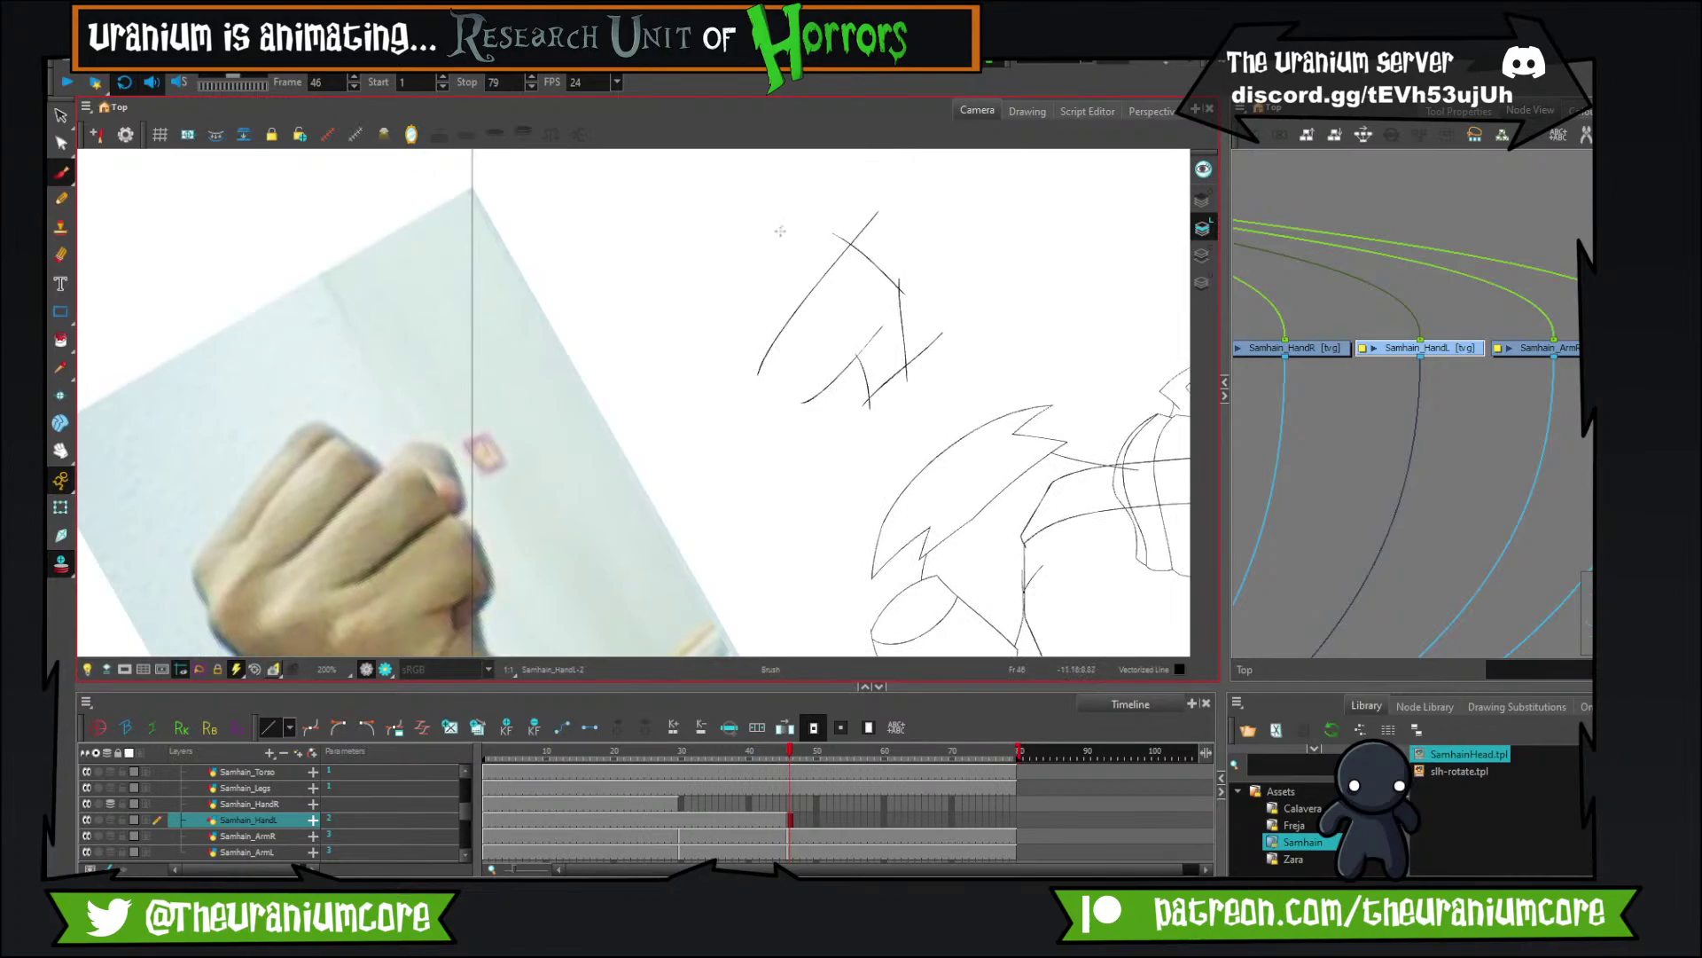
left_click_drag(761, 210, 863, 256)
key("ctrl+z")
mouse_move(761, 239)
left_mouse_down()
mouse_move(866, 284)
mouse_move(843, 249)
mouse_move(753, 261)
left_mouse_up()
key("ctrl+z")
left_click_drag(853, 246, 766, 337)
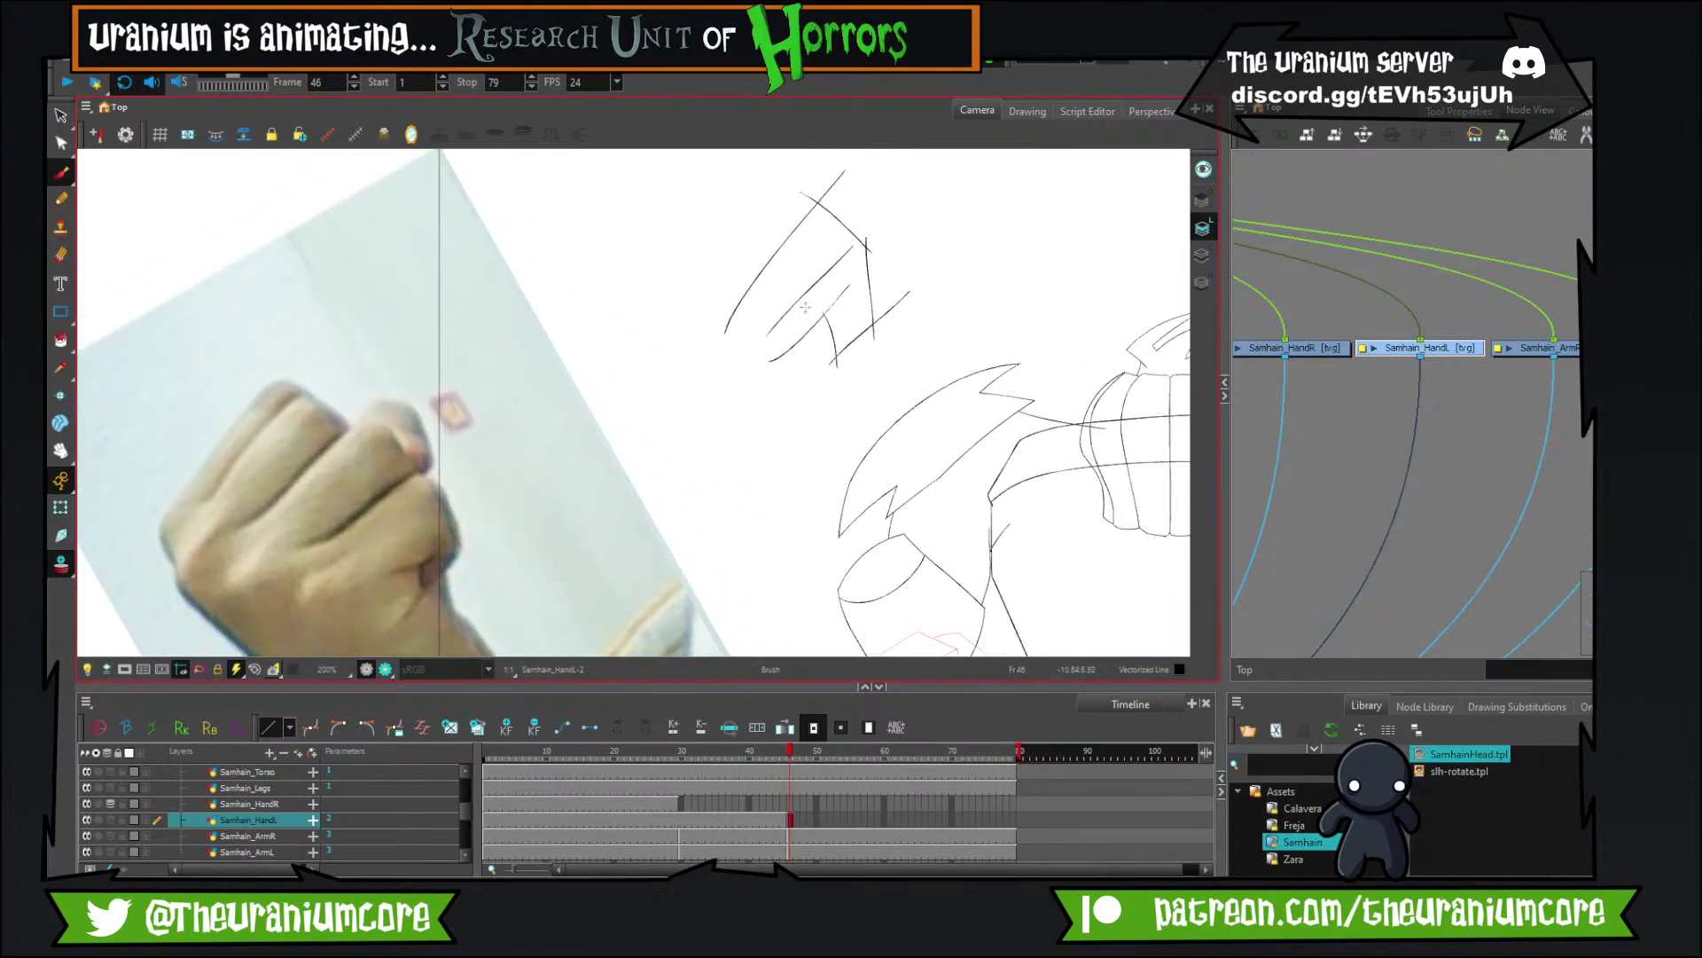
mouse_move(800, 200)
left_mouse_down()
mouse_move(837, 264)
mouse_move(806, 214)
mouse_move(753, 269)
mouse_move(699, 390)
mouse_move(699, 368)
left_mouse_up()
key("ctrl+z")
mouse_move(662, 291)
left_mouse_down()
mouse_move(726, 256)
mouse_move(699, 318)
left_mouse_up()
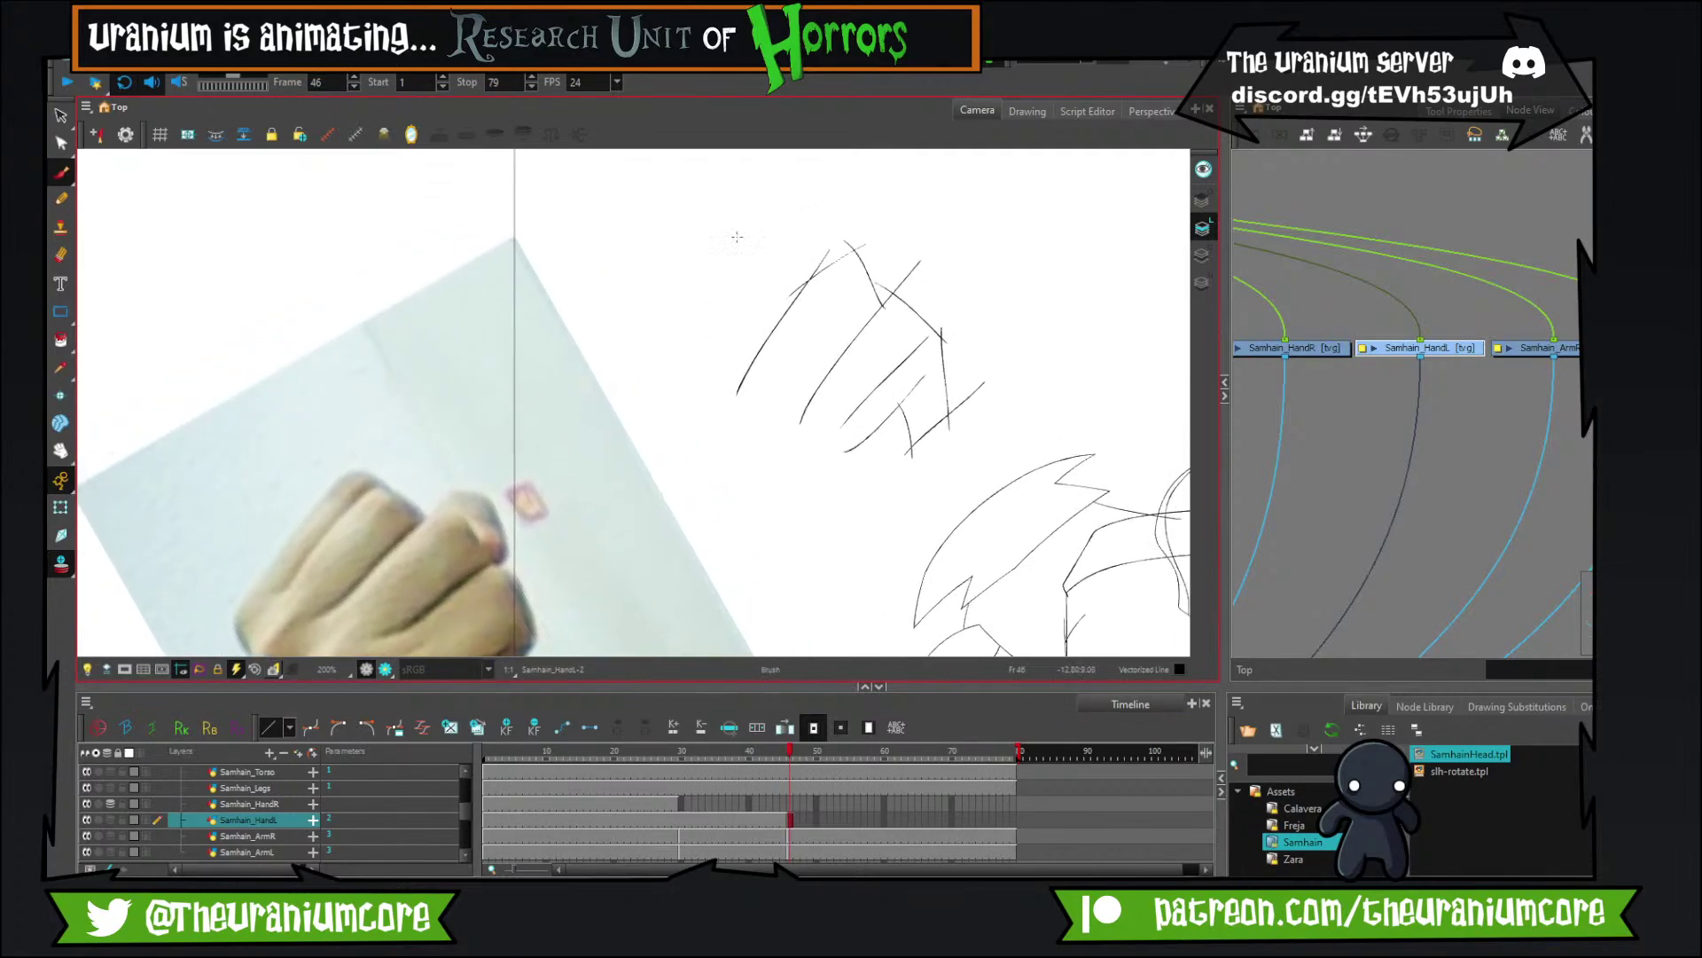
Sketch the third finger of the fist with its long outer line and short knuckle strokes.
left_click_drag(780, 197, 697, 355)
key("ctrl+z")
left_click_drag(797, 213, 703, 349)
mouse_move(757, 245)
left_mouse_down()
mouse_move(832, 232)
mouse_move(851, 271)
left_mouse_up()
left_click_drag(736, 287, 711, 278)
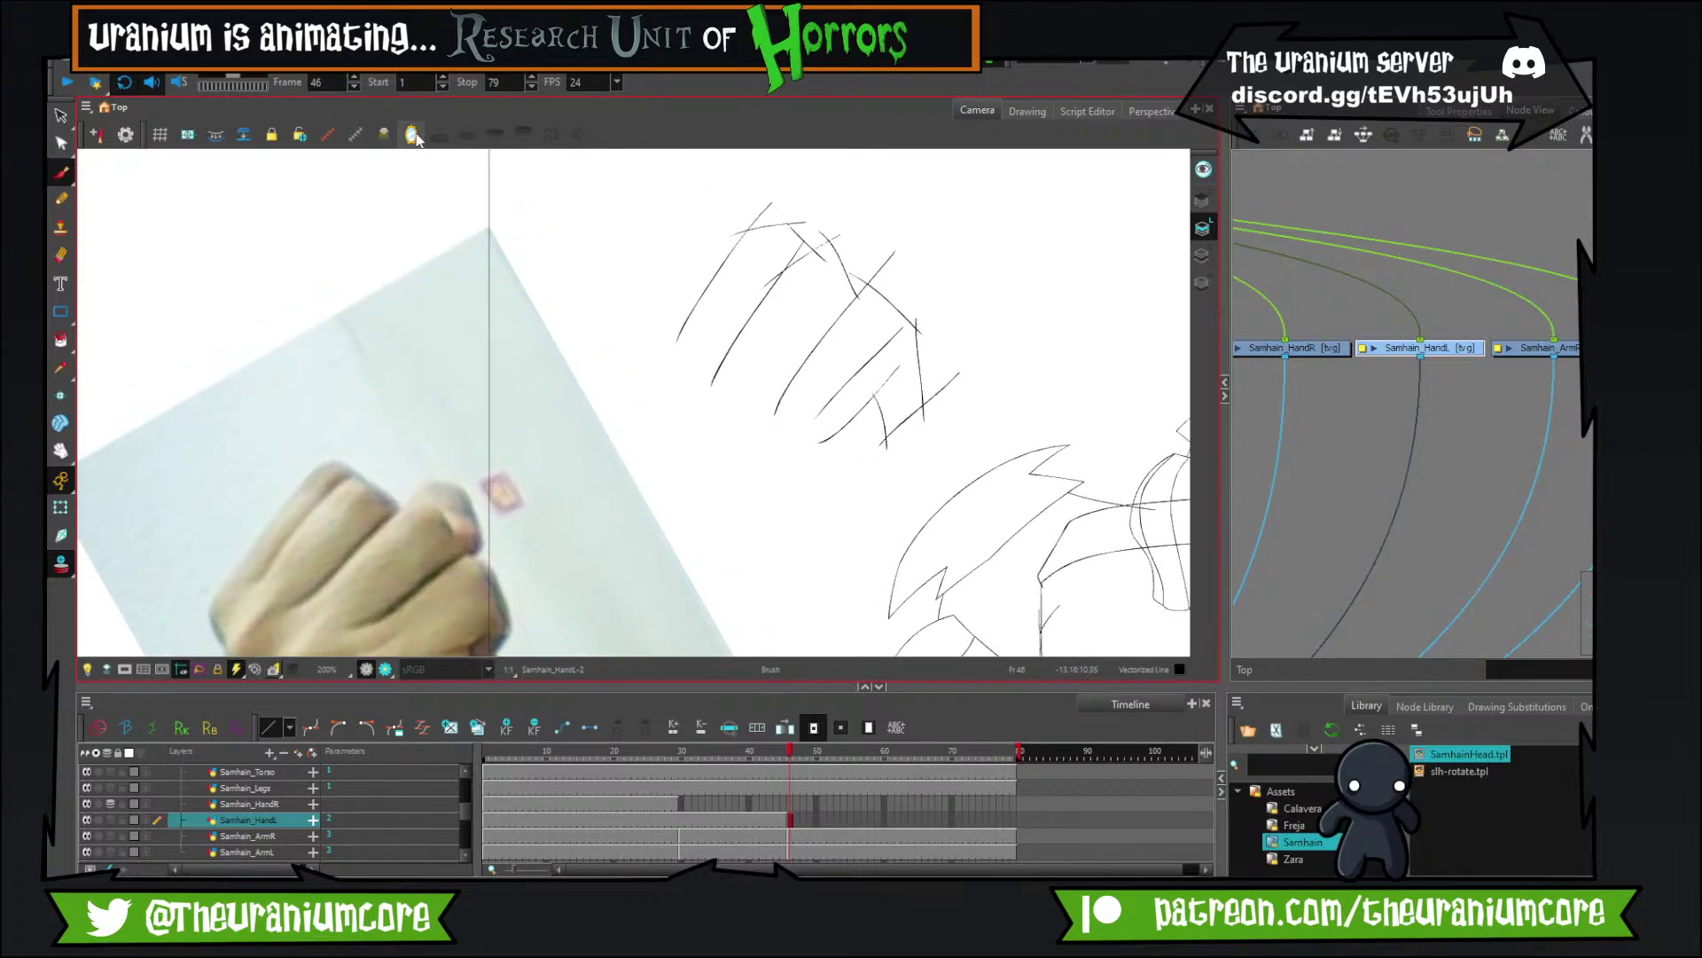
Mirror the view and trim the overshooting line ends around the fist's knuckles with the Cutter tool.
left_click(125, 134)
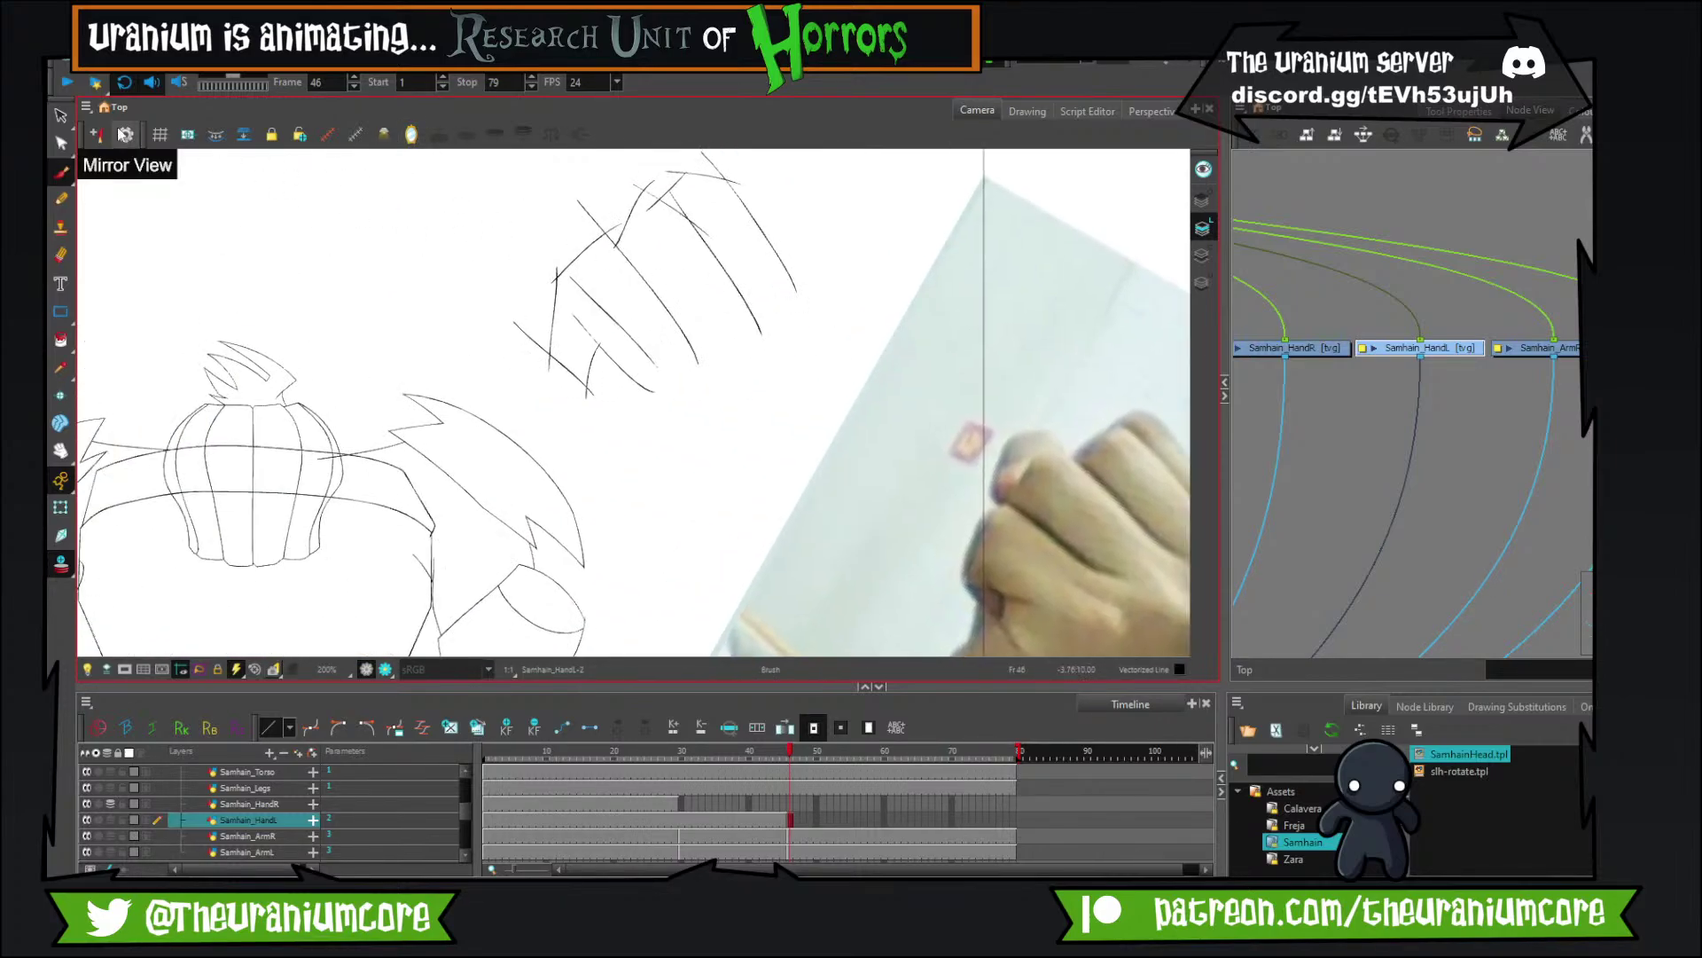
left_click(61, 116)
left_click(110, 154)
left_click_drag(541, 339, 515, 391)
left_click_drag(519, 376, 497, 413)
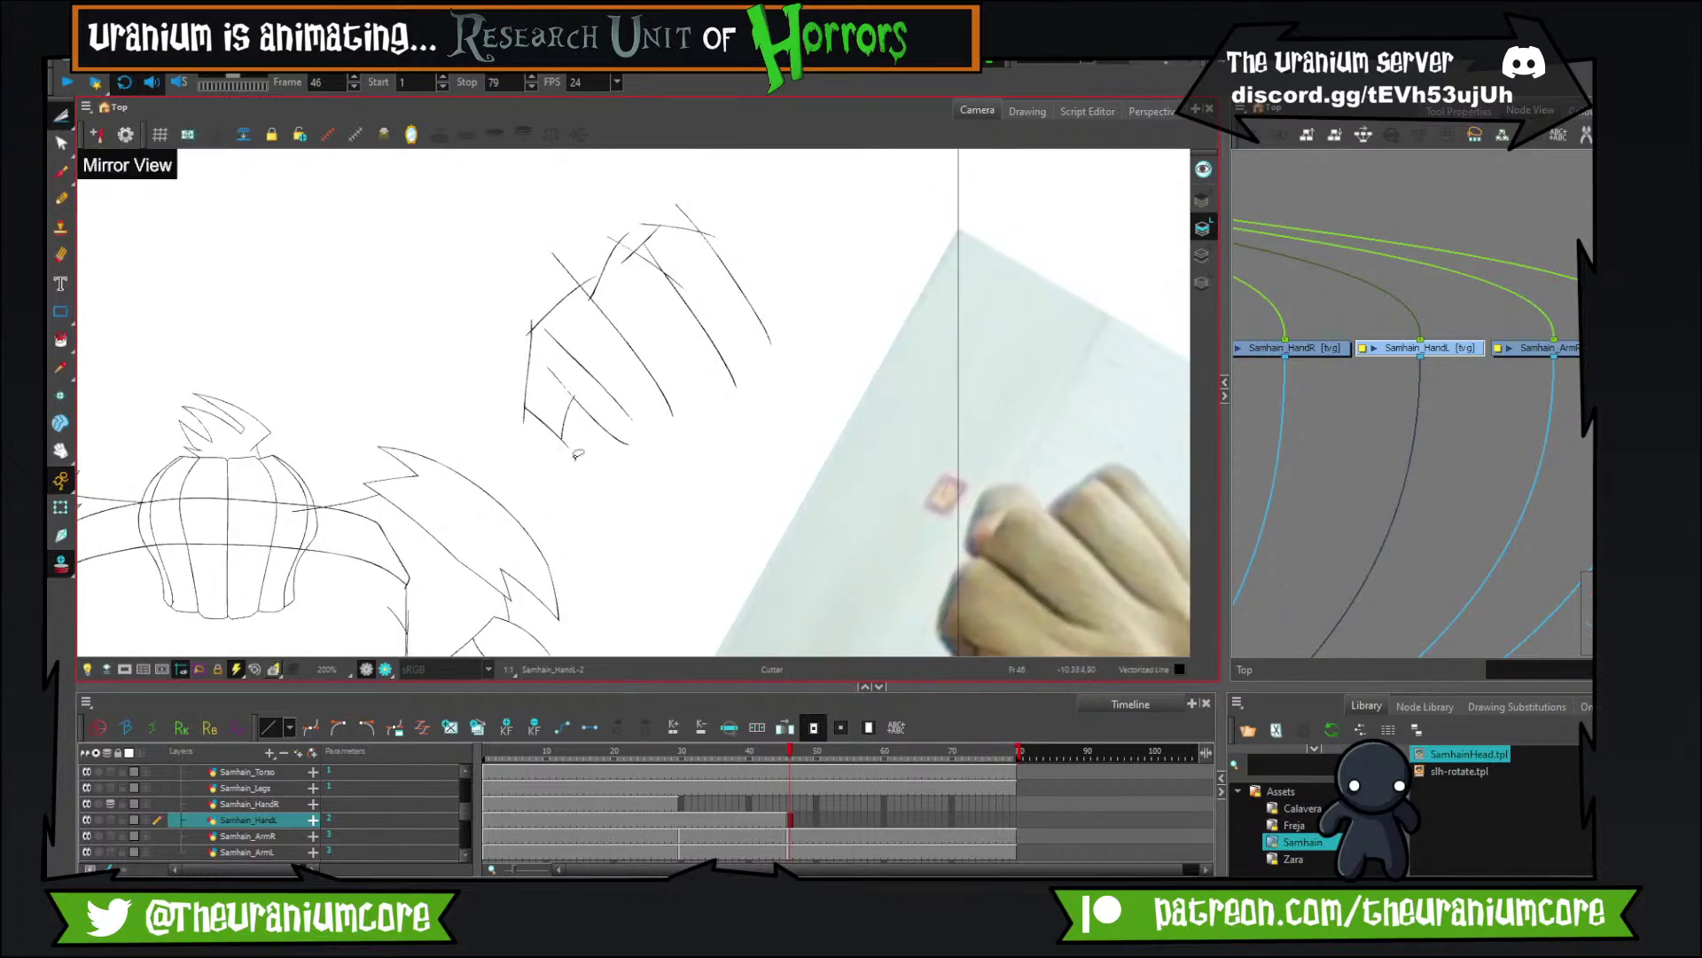
mouse_move(547, 291)
left_mouse_down()
mouse_move(645, 220)
mouse_move(626, 248)
mouse_move(690, 256)
mouse_move(647, 234)
left_mouse_up()
mouse_move(690, 200)
left_mouse_down()
mouse_move(683, 219)
mouse_move(710, 244)
mouse_move(656, 334)
mouse_move(487, 260)
mouse_move(444, 298)
left_mouse_up()
Draw the fourth finger of the fist with the Brush beside the third finger, redoing unsuitable strokes.
left_click(61, 172)
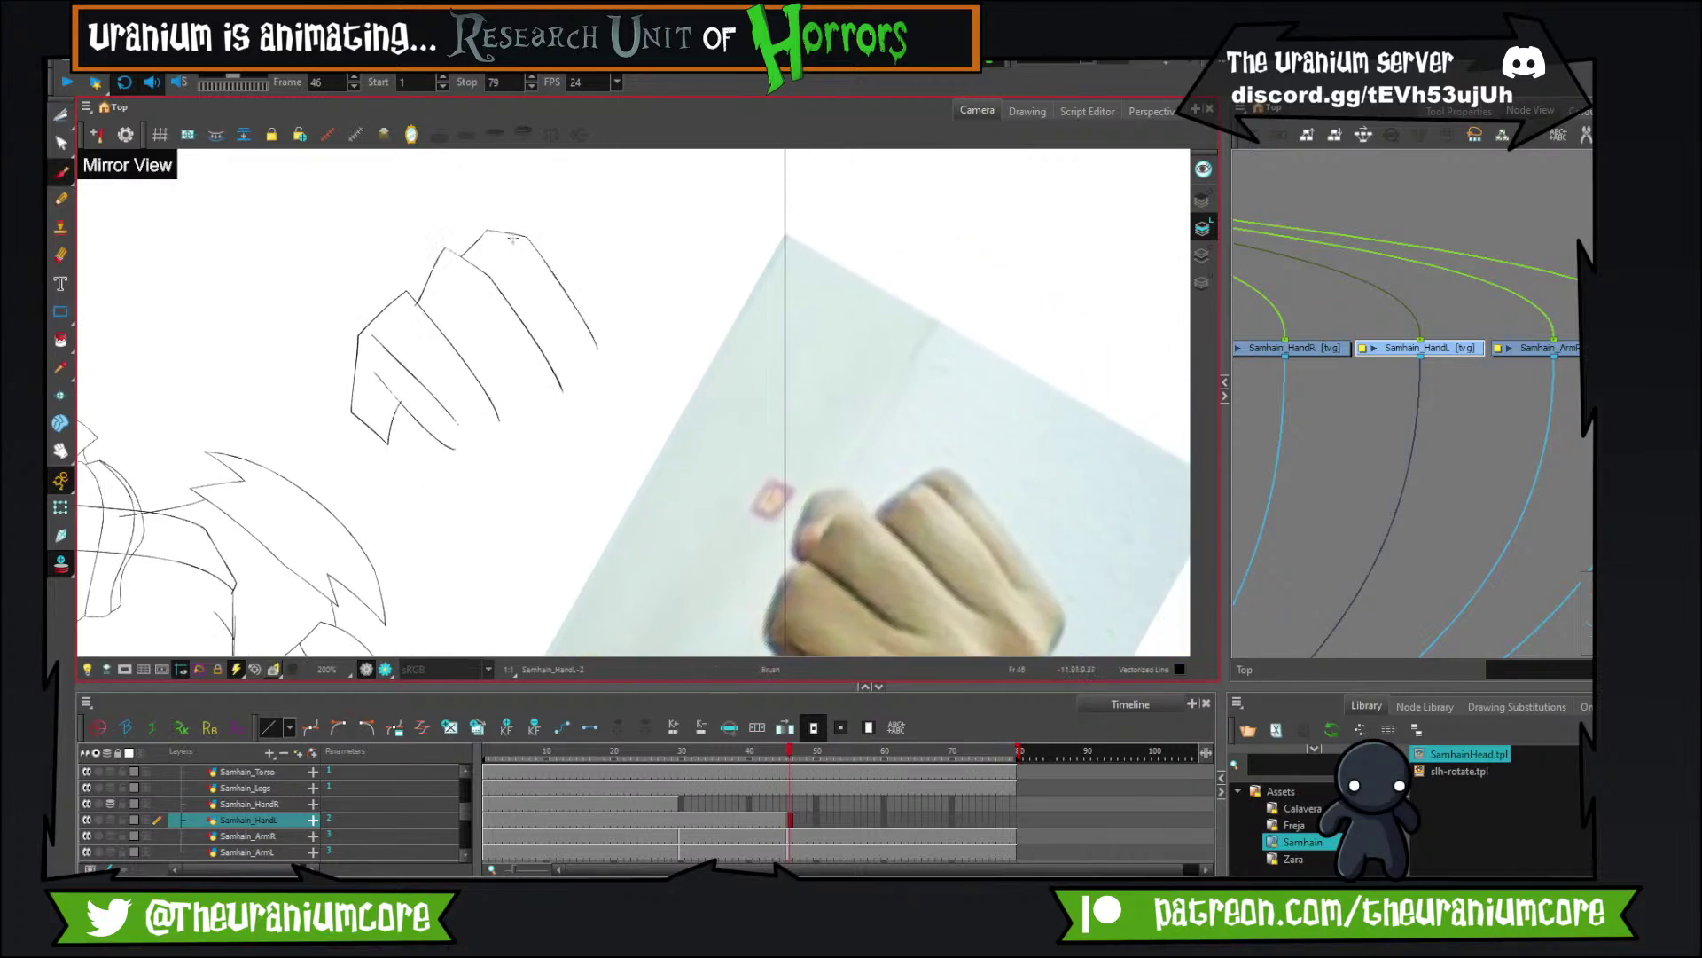
mouse_move(513, 238)
left_mouse_down()
mouse_move(603, 209)
mouse_move(560, 200)
mouse_move(668, 333)
left_mouse_up()
key("ctrl+z")
key("ctrl+z")
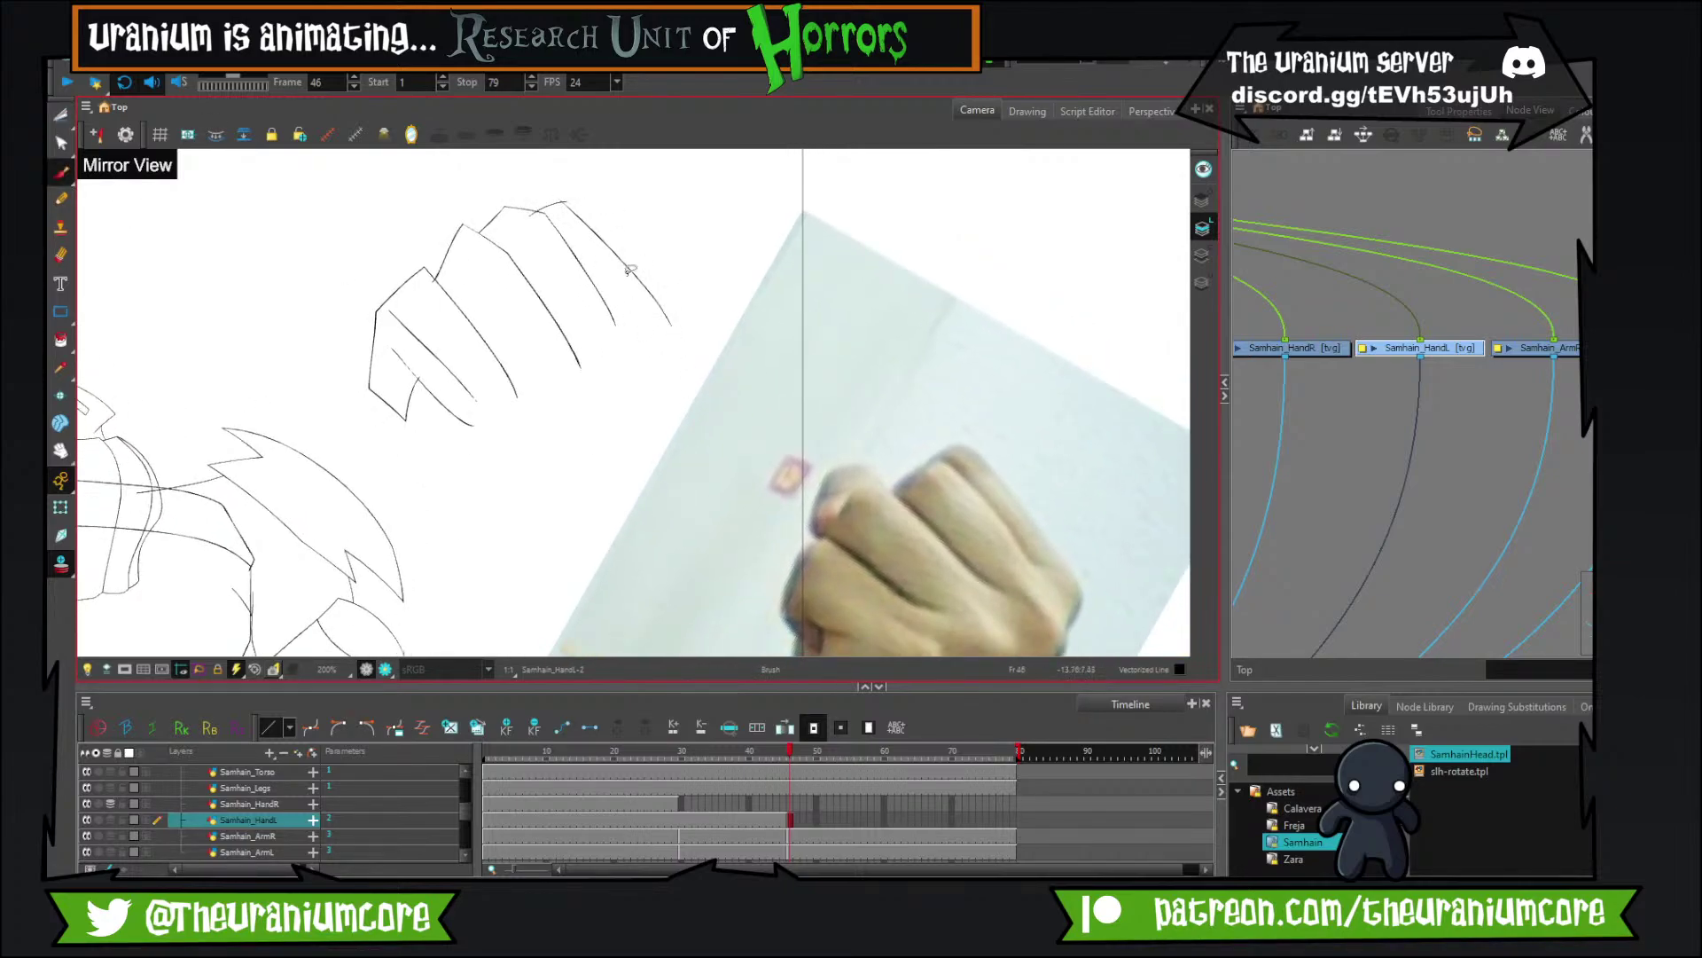
key("ctrl+z")
left_click_drag(565, 202, 649, 312)
mouse_move(711, 330)
left_mouse_down()
mouse_move(785, 301)
mouse_move(725, 286)
left_mouse_up()
key("ctrl+z")
mouse_move(686, 345)
left_mouse_down()
mouse_move(730, 296)
mouse_move(702, 330)
left_mouse_up()
key("ctrl+z")
key("ctrl+z")
Sketch the outer edge below the fourth finger, the curve across the finger bases and the first outline of the back of the hand.
mouse_move(749, 254)
left_mouse_down()
mouse_move(706, 327)
mouse_move(627, 381)
left_mouse_up()
left_click_drag(498, 398, 705, 313)
mouse_move(443, 423)
left_mouse_down()
mouse_move(585, 319)
mouse_move(521, 354)
mouse_move(508, 272)
mouse_move(506, 322)
left_mouse_up()
mouse_move(516, 245)
left_mouse_down()
mouse_move(492, 332)
mouse_move(487, 310)
mouse_move(570, 373)
left_mouse_up()
mouse_move(557, 341)
left_mouse_down()
mouse_move(565, 425)
mouse_move(722, 340)
left_mouse_up()
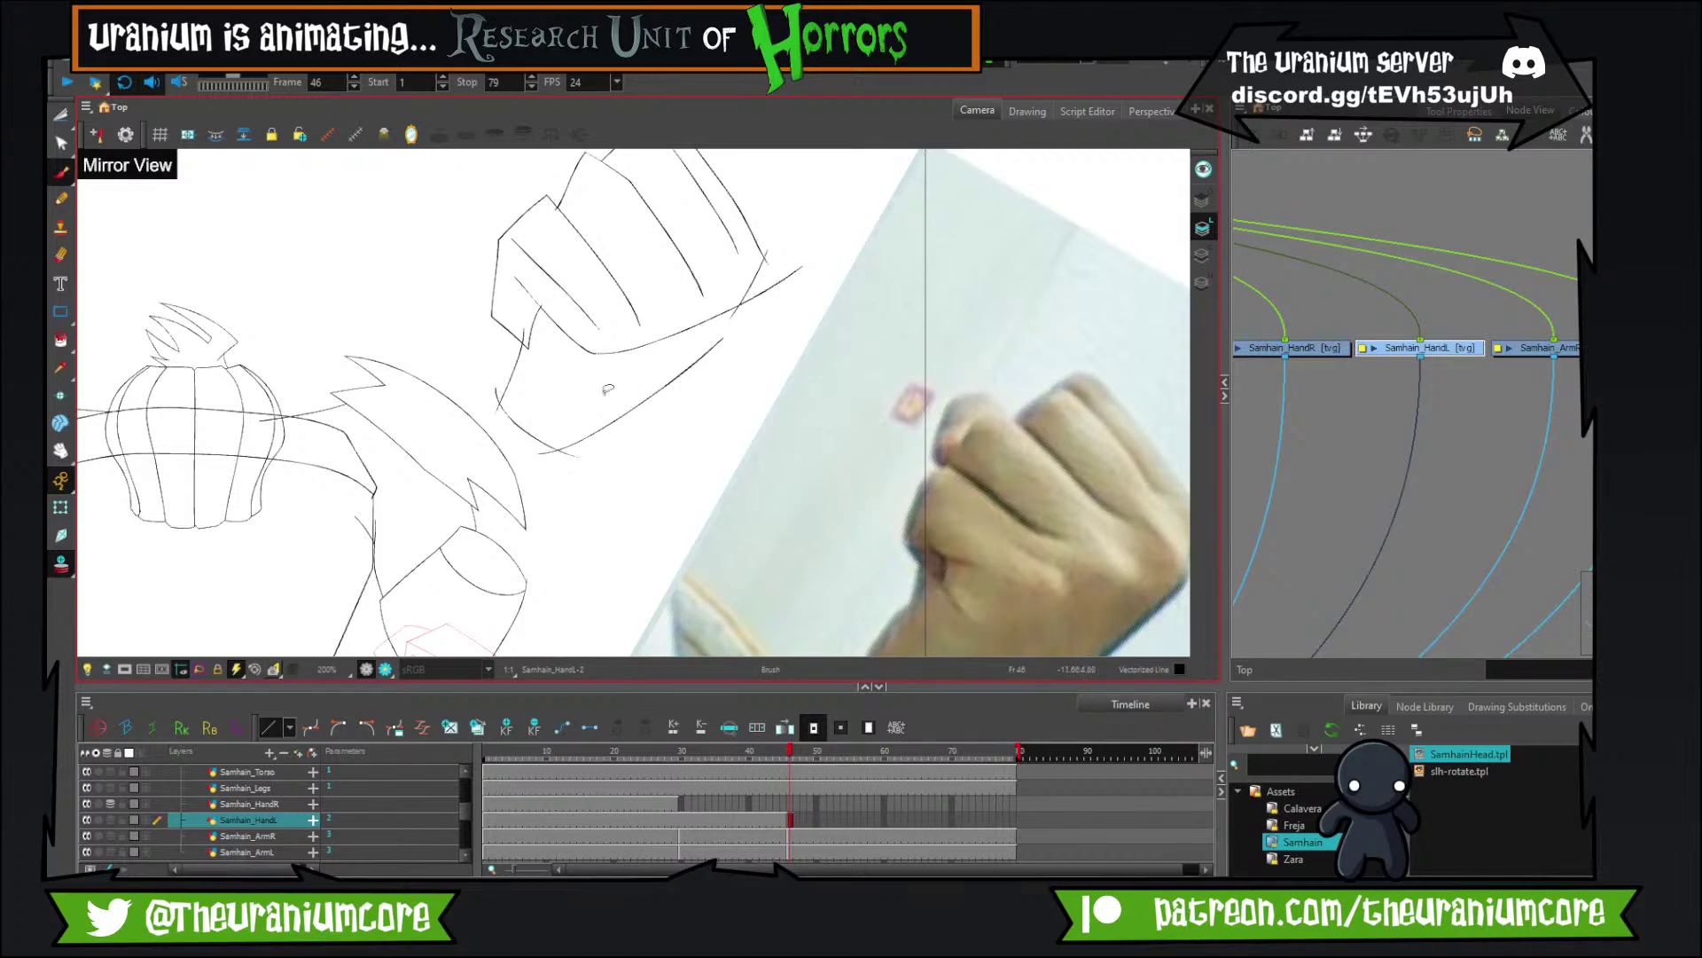
Redraw the lower outline of the back of the hand and add its outer side edge and inner dividing line.
key("ctrl+z")
key("ctrl+z")
mouse_move(504, 382)
left_mouse_down()
mouse_move(631, 472)
mouse_move(727, 384)
left_mouse_up()
key("ctrl+z")
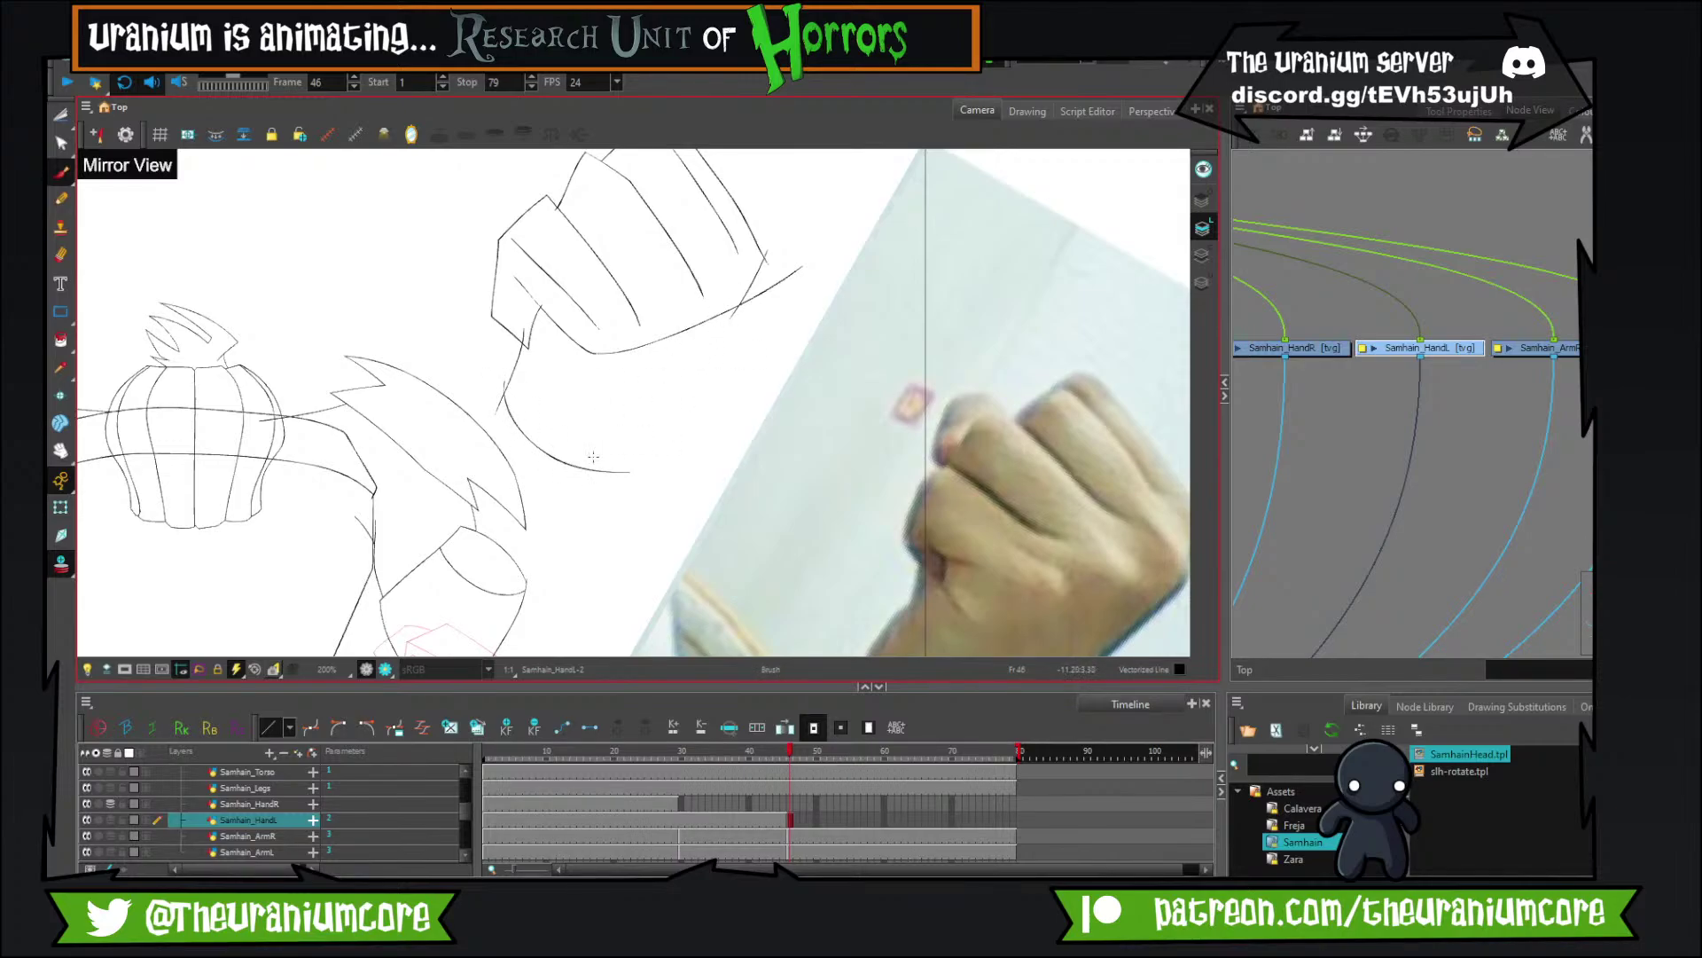
left_click_drag(576, 477, 743, 366)
left_click_drag(734, 293, 688, 442)
key("ctrl+z")
left_click_drag(743, 284, 706, 417)
left_click_drag(620, 327, 549, 491)
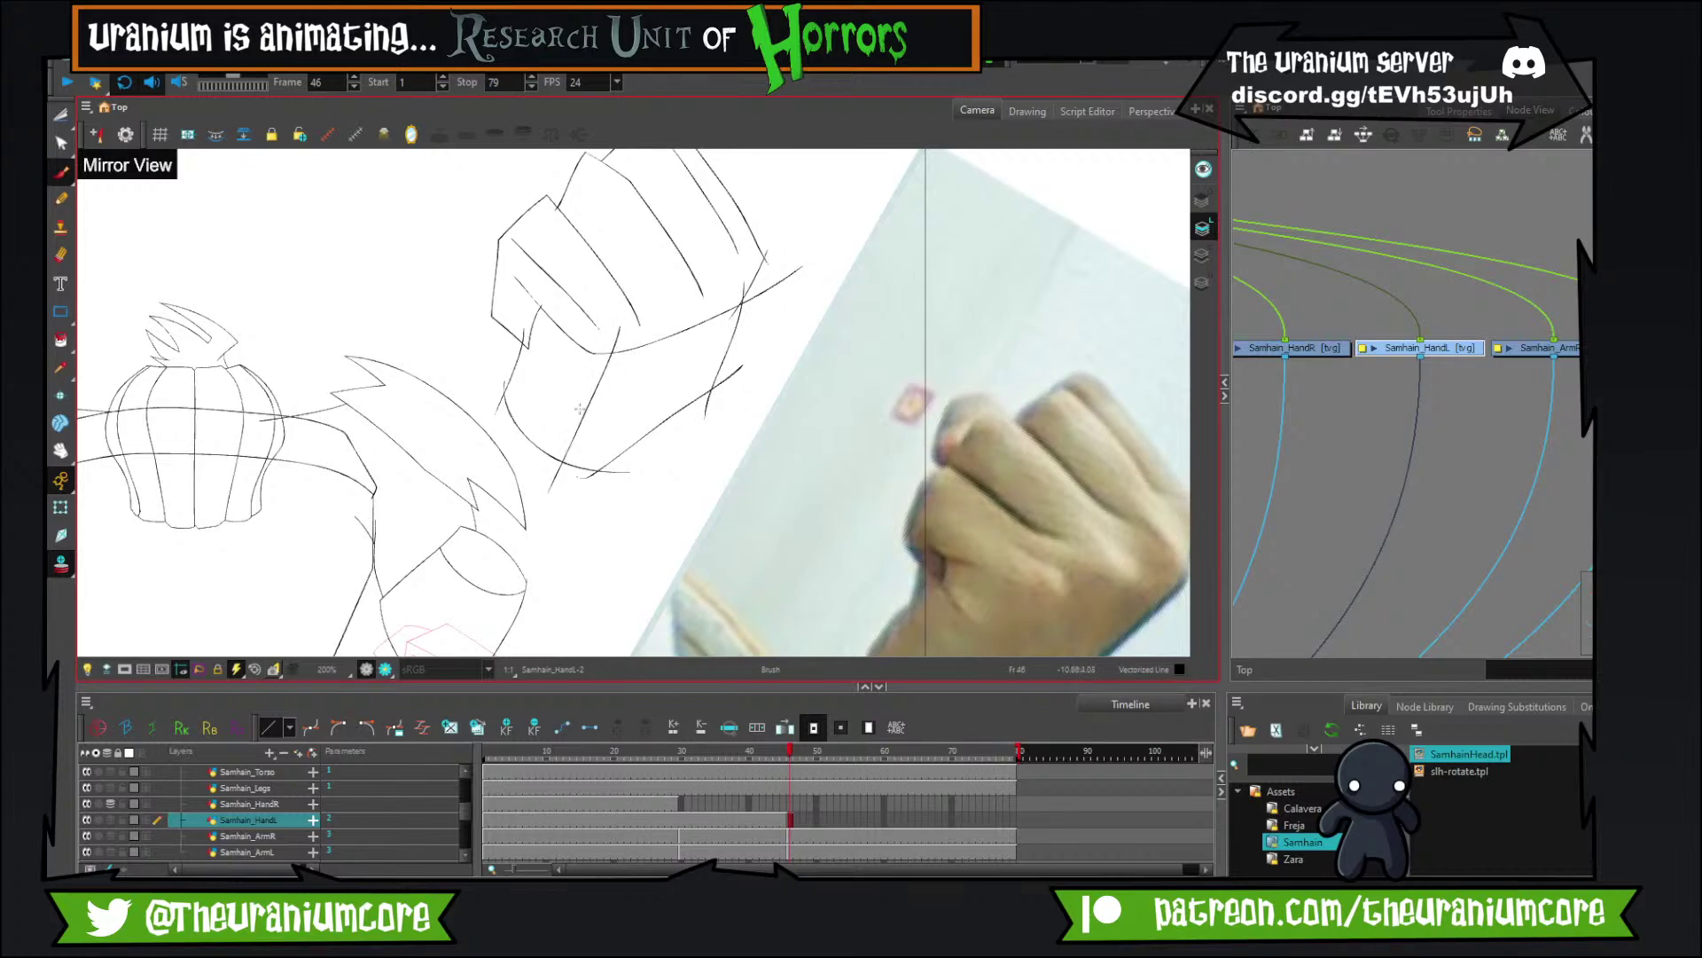
Trim the stray line beside the back of the hand and the overshoot atop its dividing line with the Cutter tool.
left_click(60, 116)
left_click_drag(519, 356, 484, 415)
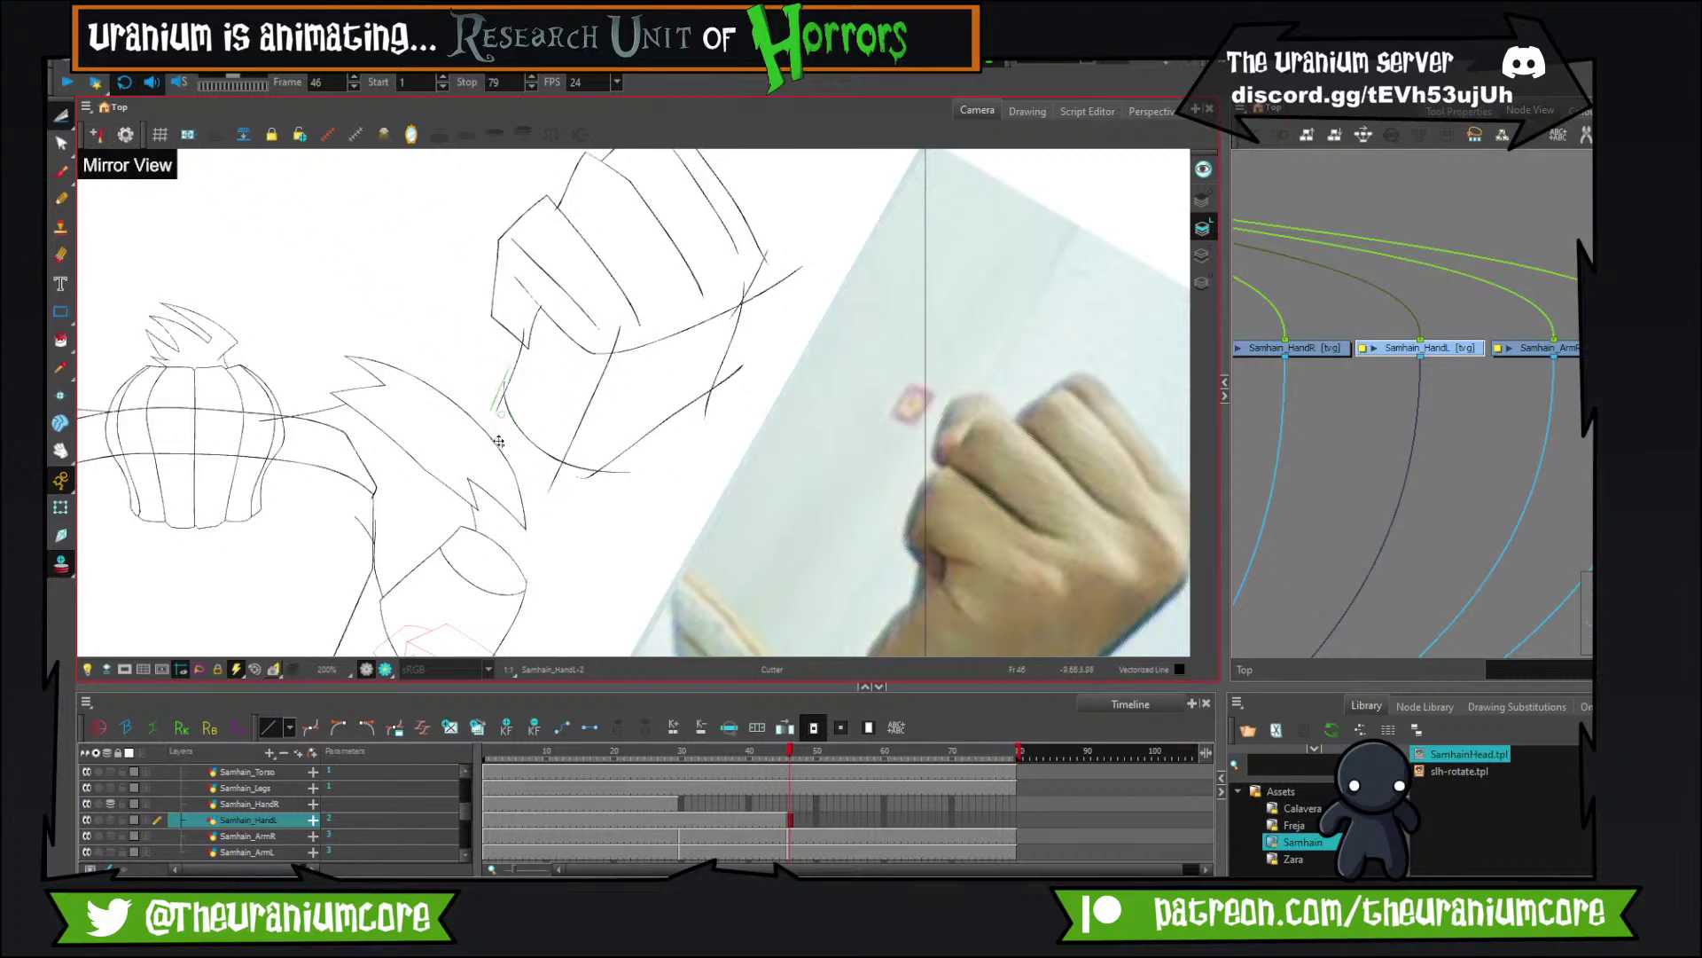
key("Delete")
left_click_drag(608, 324, 622, 337)
mouse_move(771, 271)
left_mouse_down()
mouse_move(781, 288)
mouse_move(732, 311)
mouse_move(769, 257)
left_mouse_up()
key("ctrl+z")
Trim the overshooting line ends at the outer corner below the fingers and along the lower edge of the back of the hand.
scroll(764, 262, "up", 5)
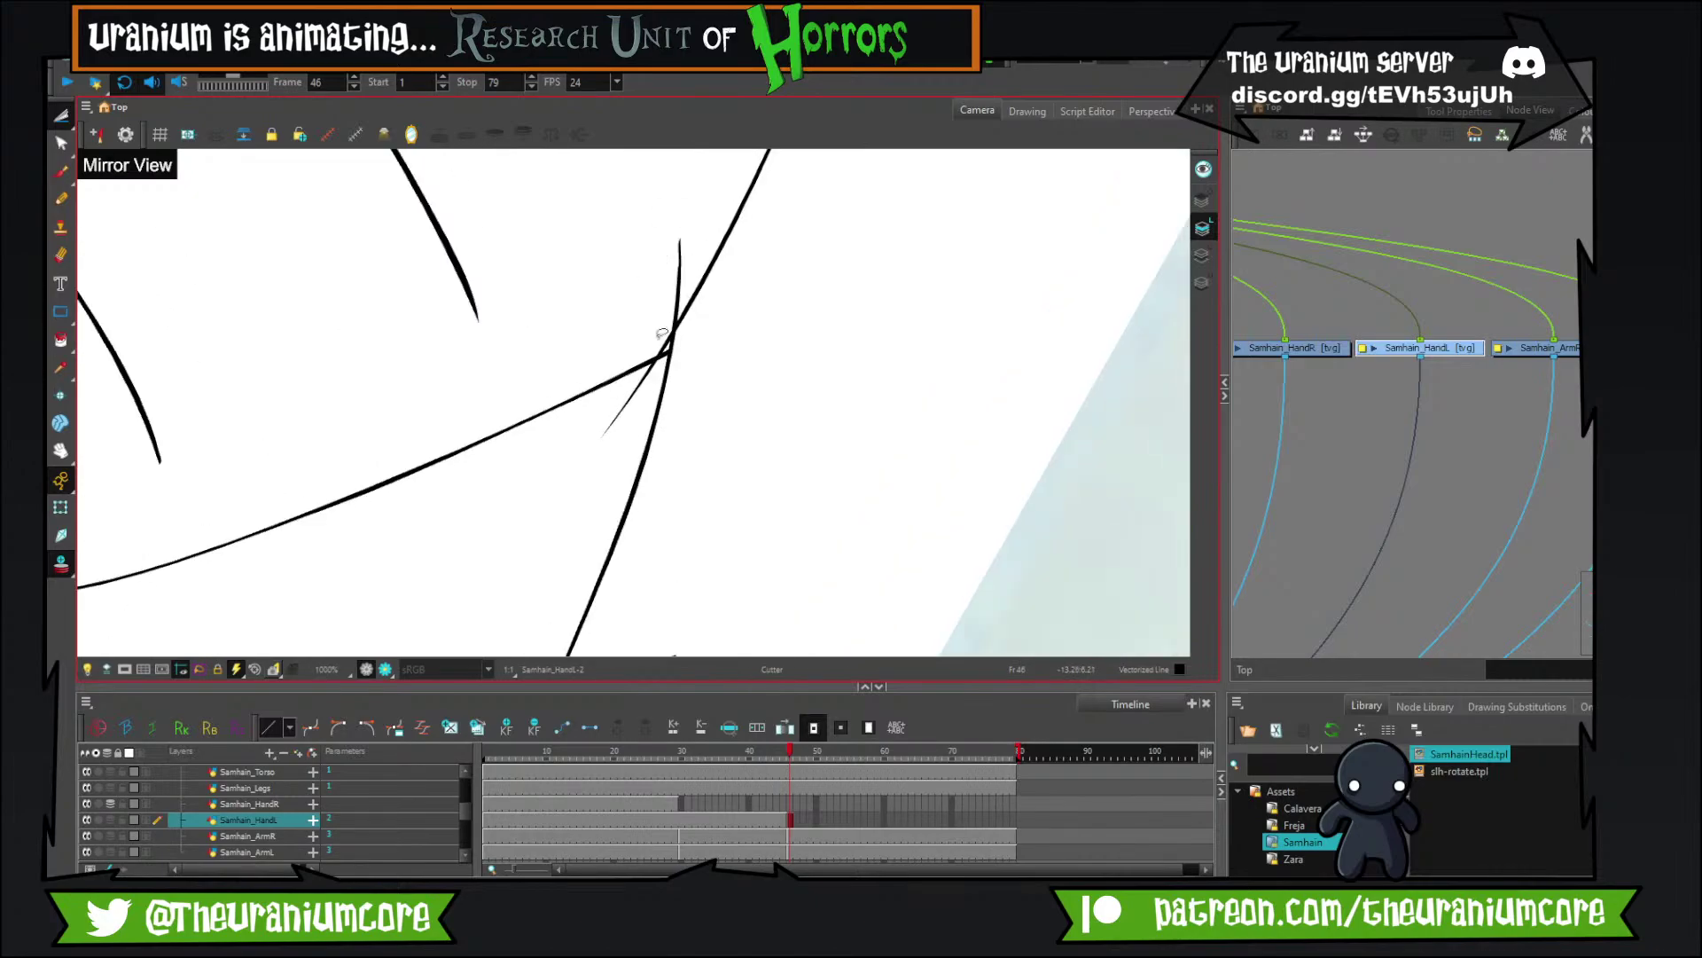
left_click_drag(666, 286, 685, 266)
left_click_drag(642, 393, 670, 335)
left_click_drag(605, 640, 751, 316)
mouse_move(693, 395)
left_mouse_down()
mouse_move(750, 525)
mouse_move(614, 523)
left_mouse_up()
scroll(764, 385, "down", 8)
scroll(763, 385, "up", 4)
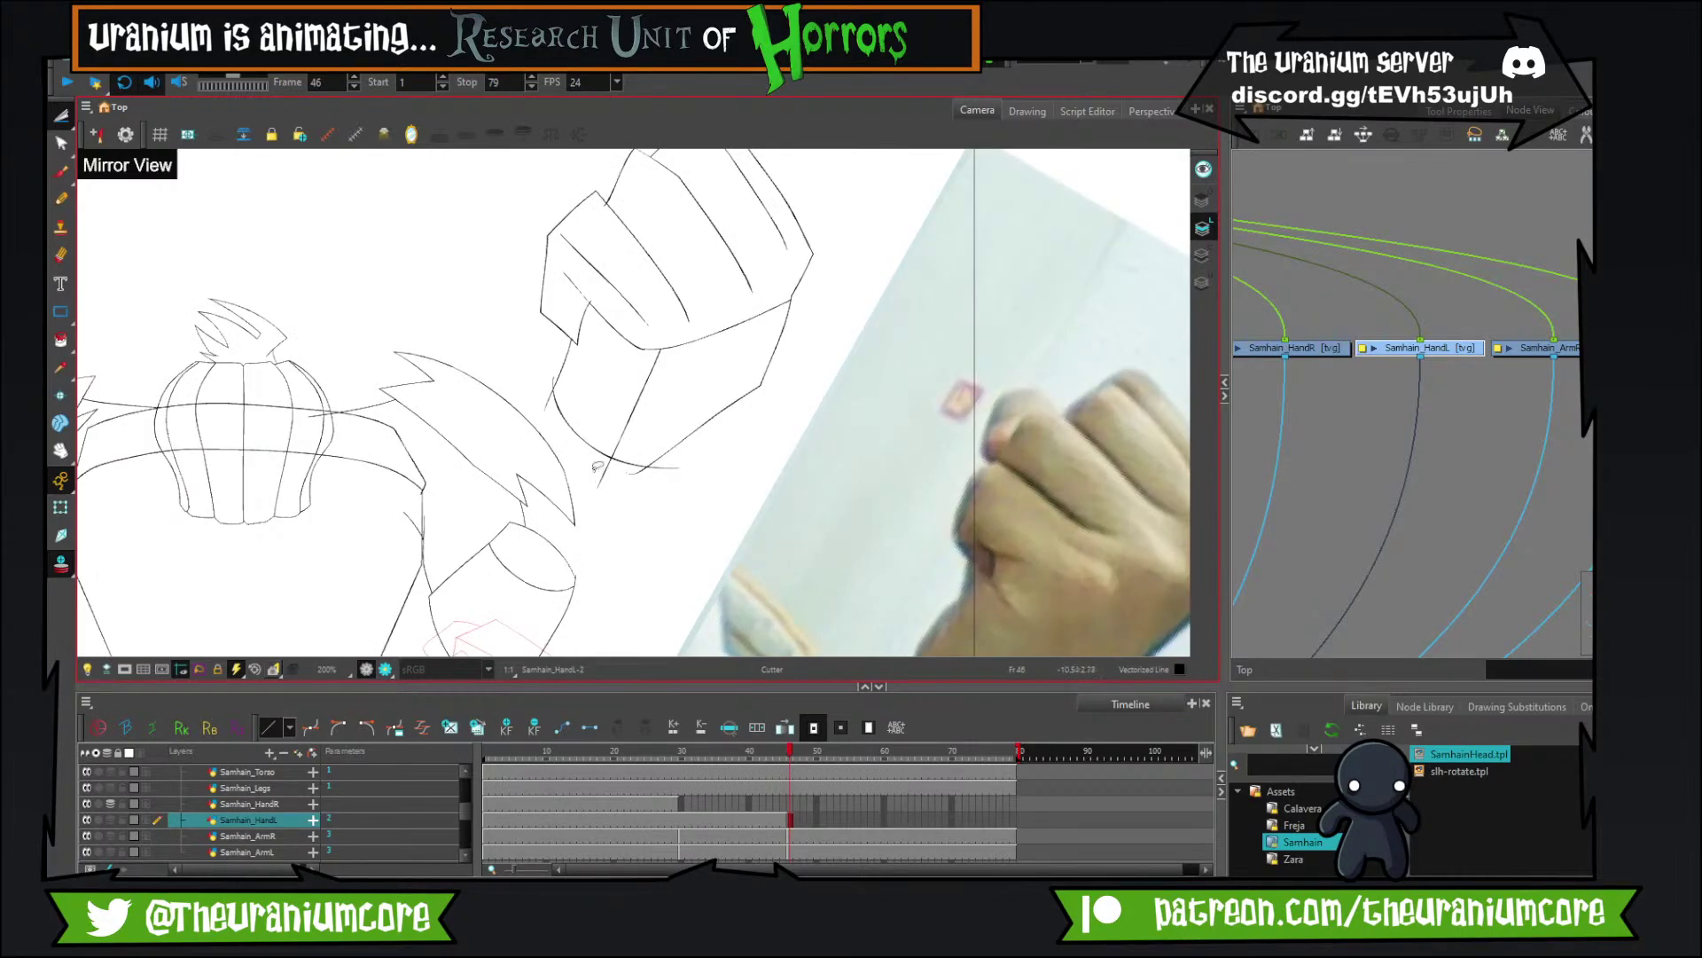
left_click_drag(596, 466, 613, 476)
mouse_move(645, 470)
left_mouse_down()
mouse_move(622, 470)
mouse_move(660, 472)
left_mouse_up()
Draw the rounded fingertip shape peeking out behind the front and second fingers with the Brush, and turn off the mirrored view.
mouse_move(556, 354)
left_mouse_down()
mouse_move(519, 373)
mouse_move(469, 444)
left_mouse_up()
left_click(61, 171)
mouse_move(454, 286)
left_mouse_down()
mouse_move(399, 344)
mouse_move(536, 245)
mouse_move(575, 266)
left_mouse_up()
key("ctrl+z")
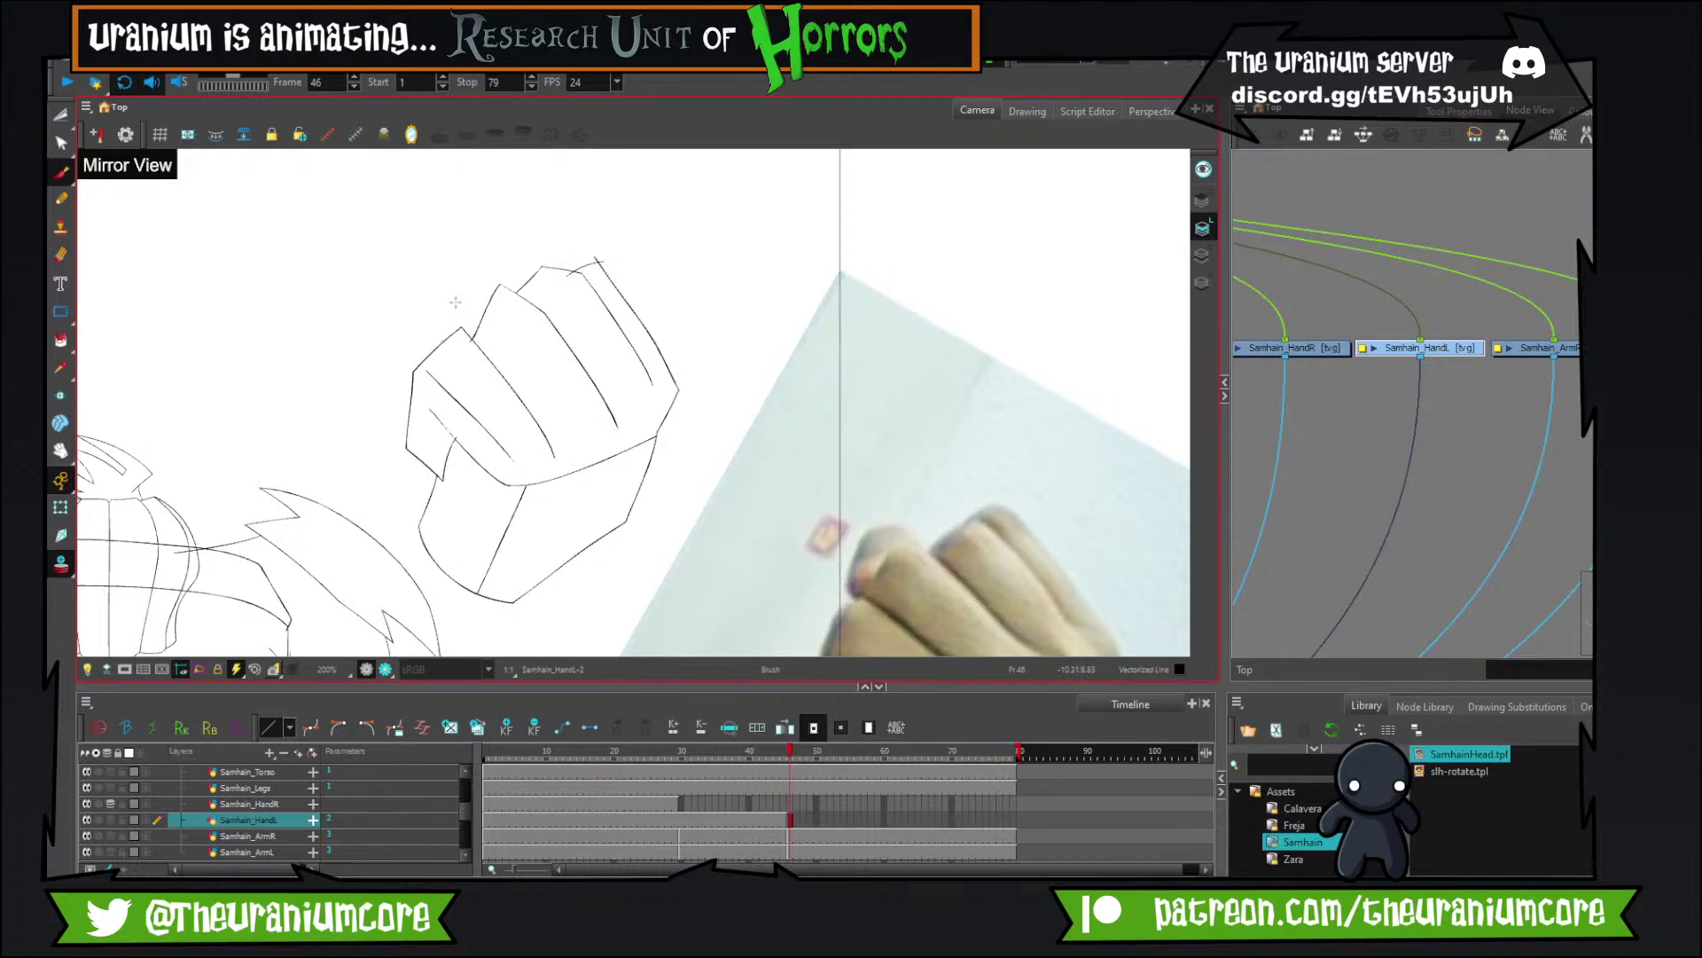
mouse_move(460, 299)
left_mouse_down()
mouse_move(451, 373)
mouse_move(427, 318)
mouse_move(449, 361)
mouse_move(494, 249)
mouse_move(579, 273)
left_mouse_up()
key("ctrl+z")
key("ctrl+z")
left_click_drag(454, 300, 528, 242)
key("ctrl+z")
left_click(411, 134)
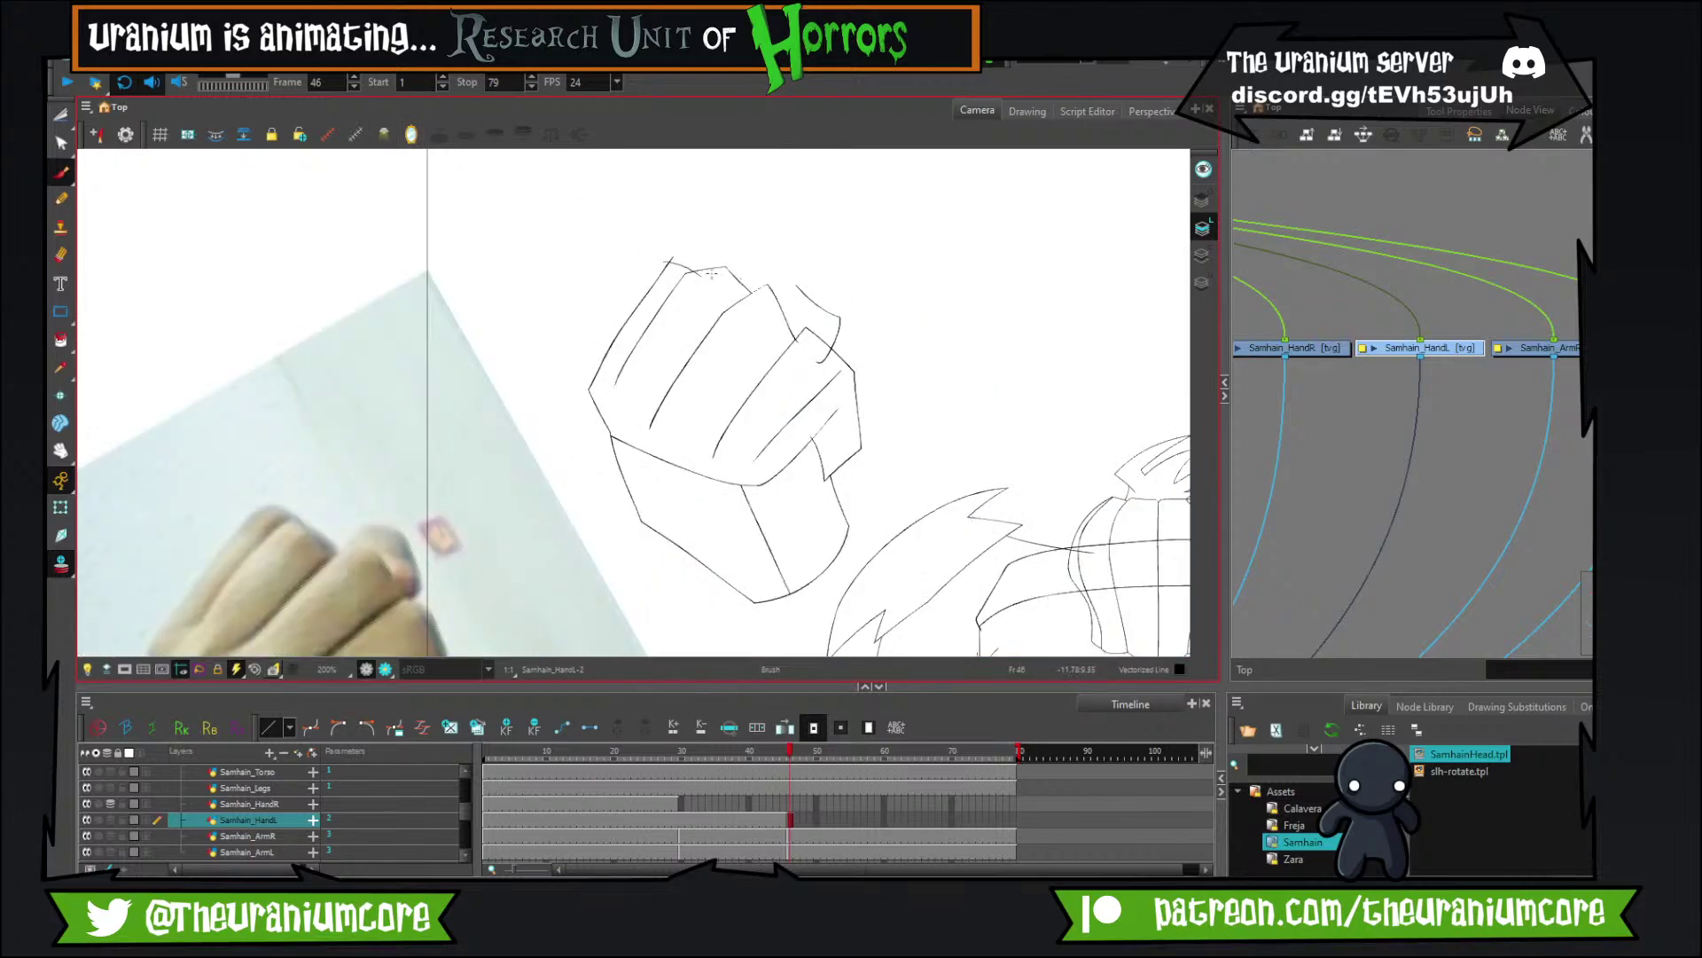
mouse_move(642, 289)
left_mouse_down()
mouse_move(528, 242)
mouse_move(706, 262)
left_mouse_up()
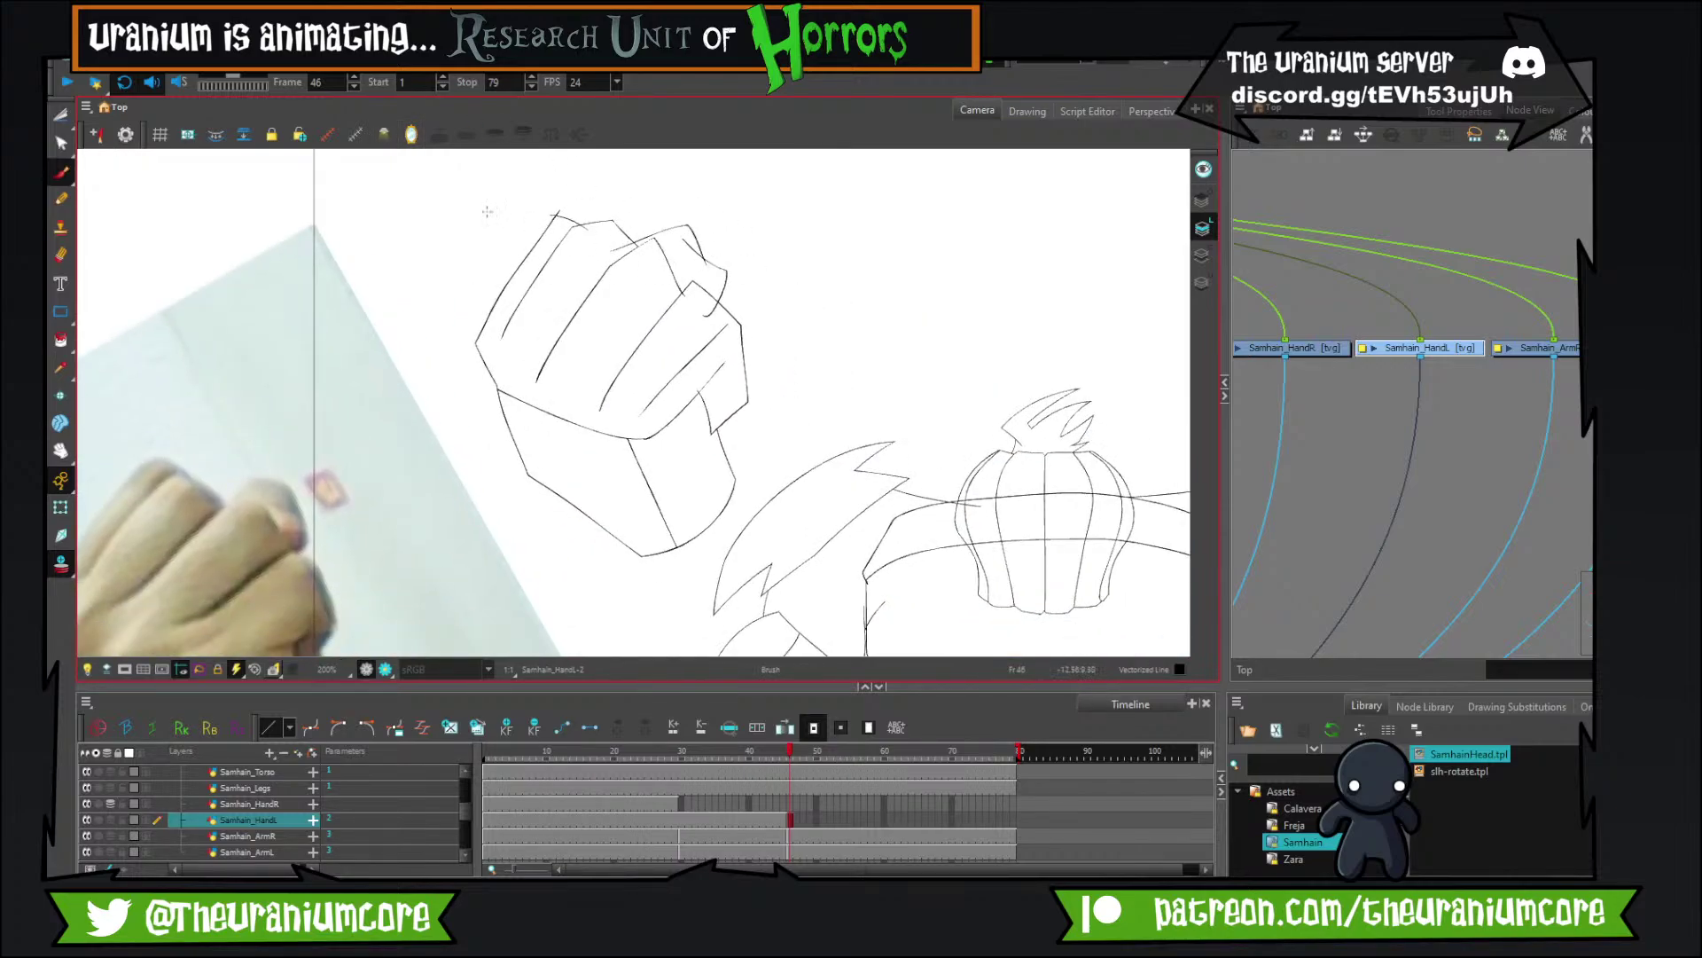
Trim the overlapping line ends around the new fingertip shape, the knuckles and the front finger's crease with the Cutter tool.
left_click(61, 115)
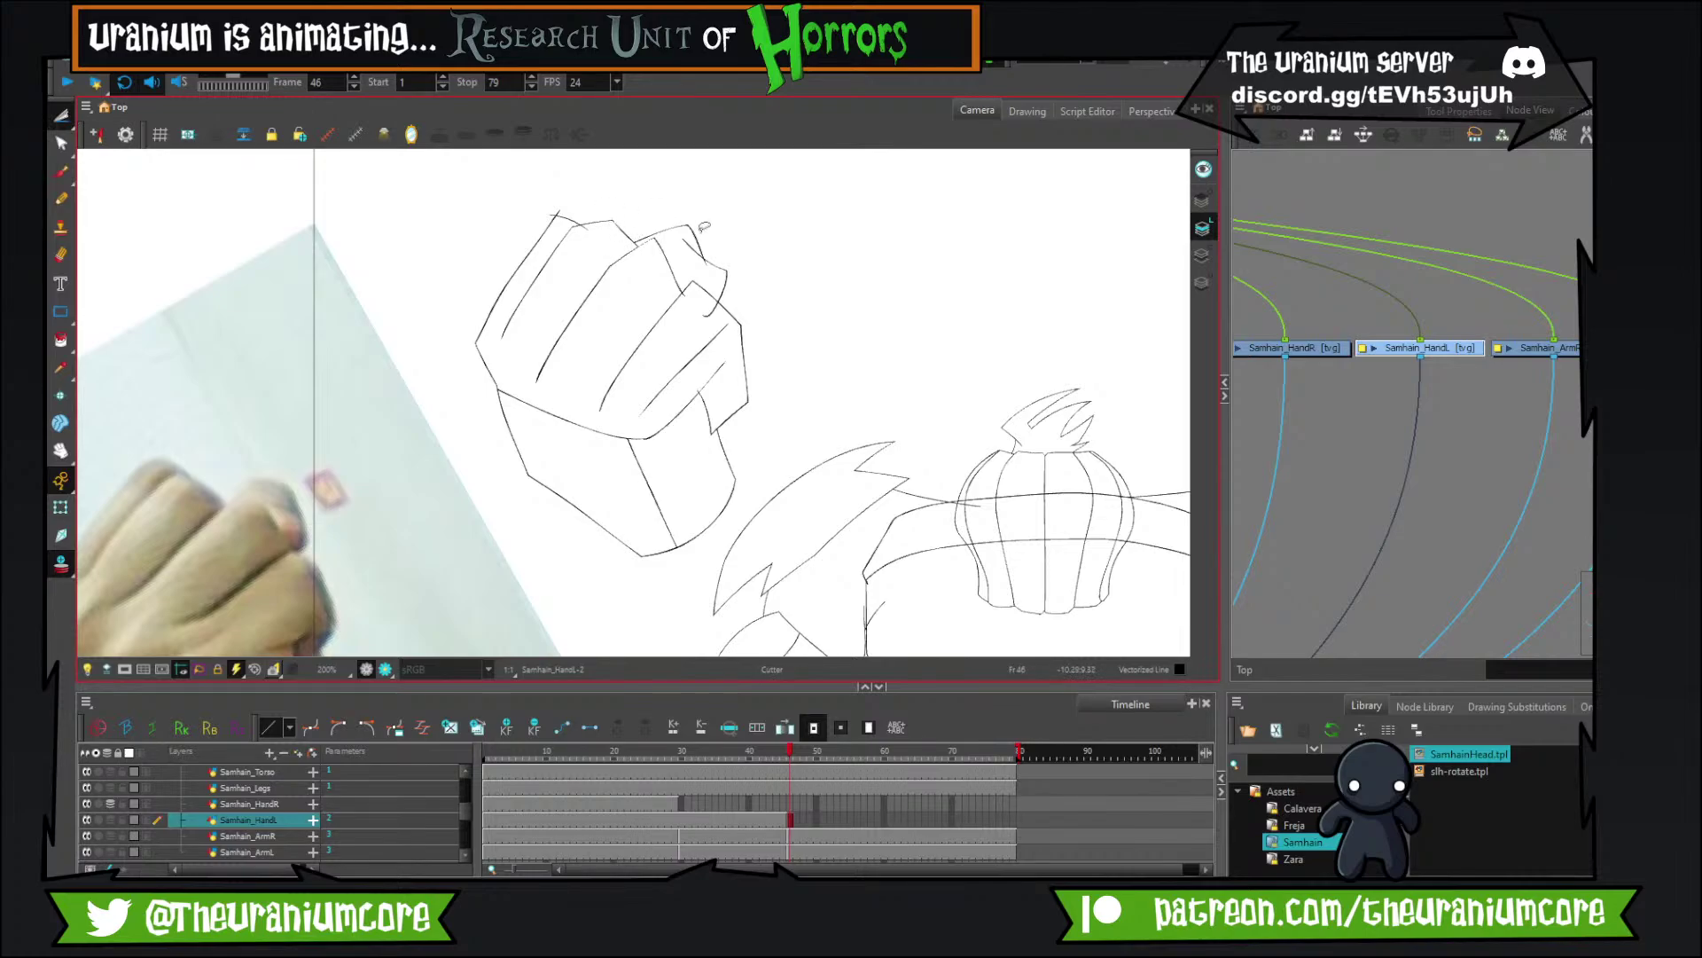
scroll(713, 250, "up", 3)
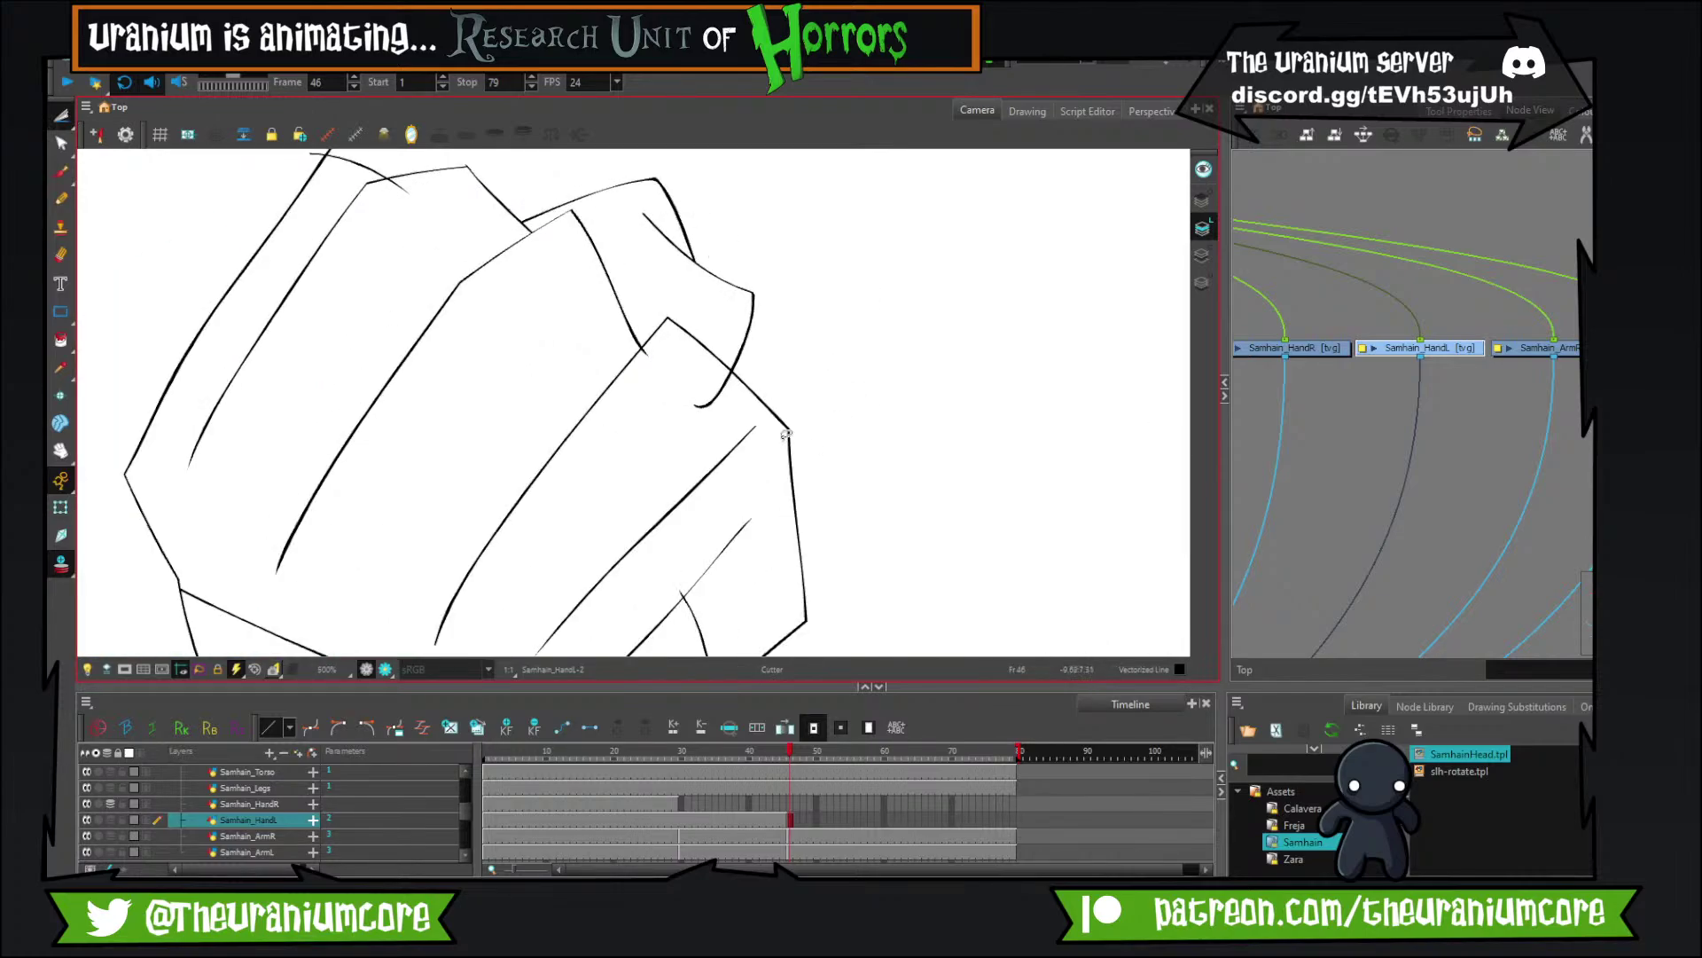
left_click_drag(652, 335, 703, 477)
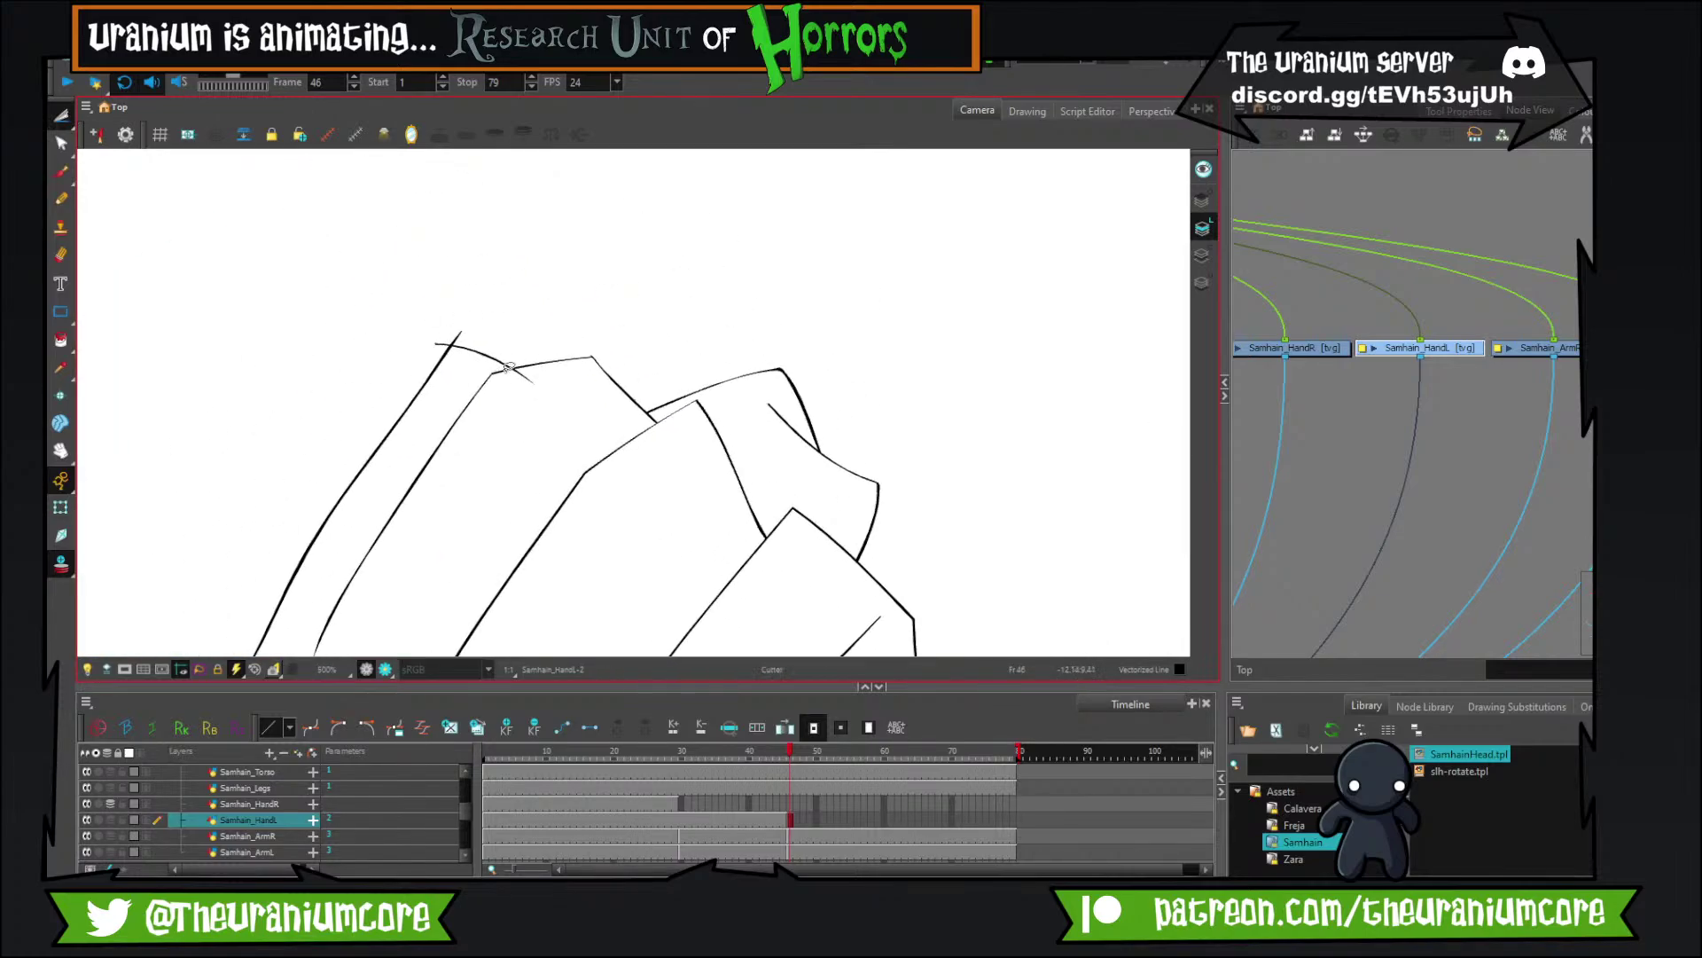
scroll(498, 321, "down", 1)
scroll(497, 321, "down", 5)
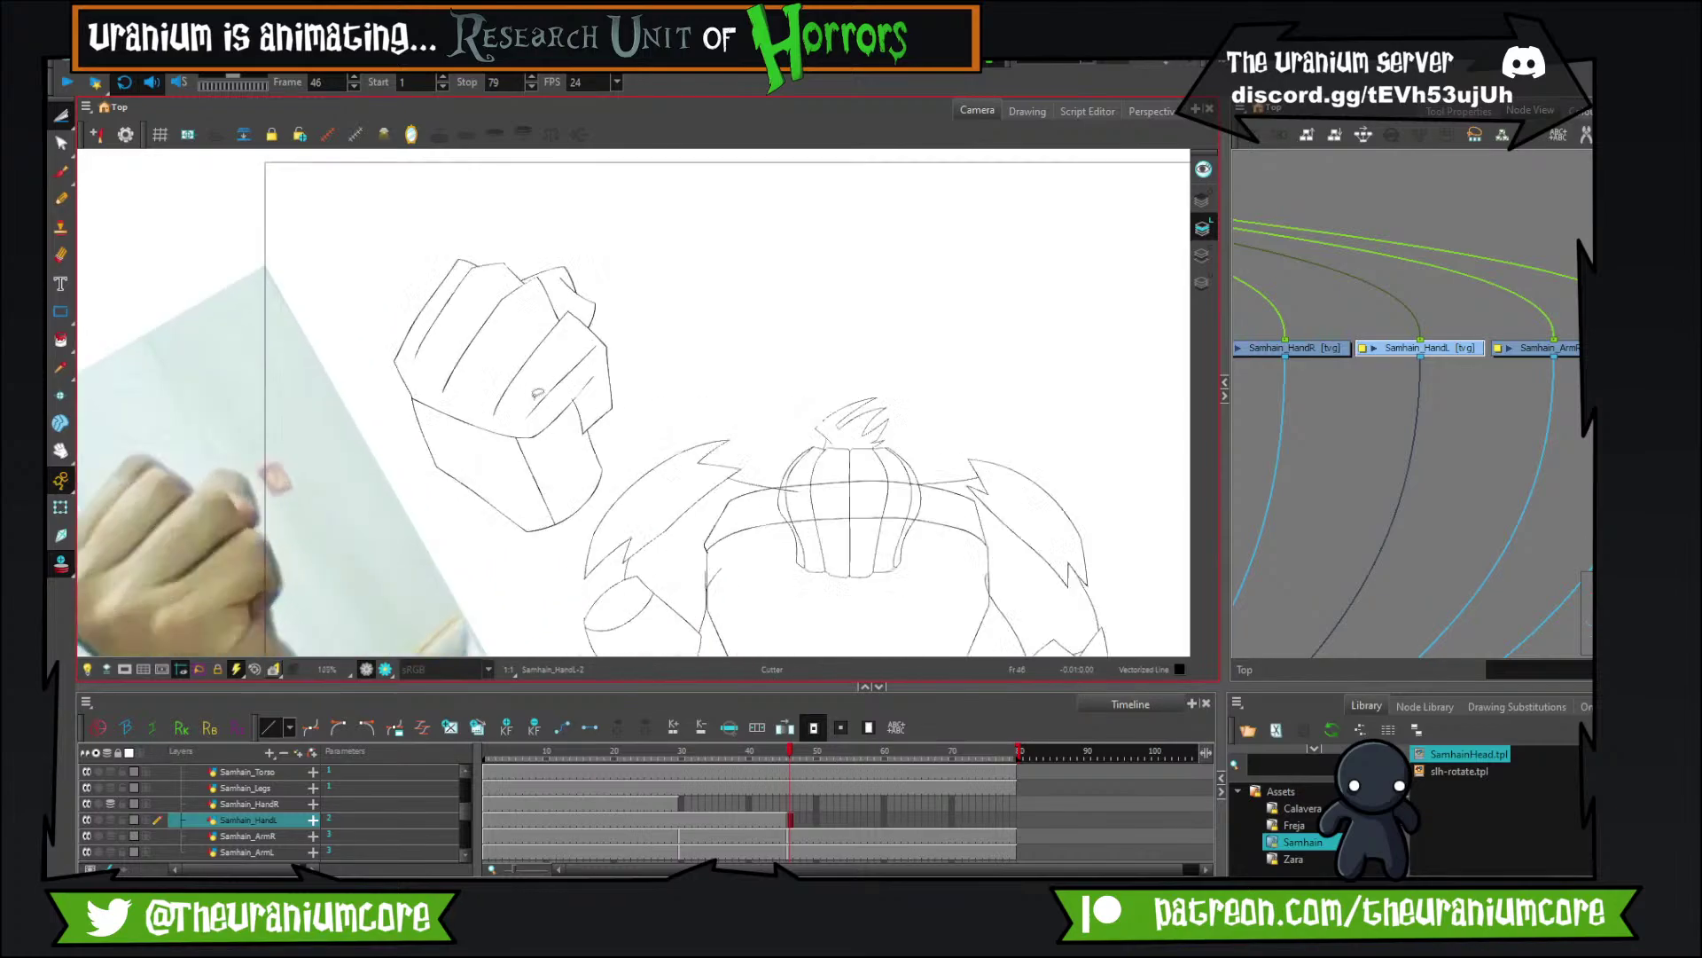
scroll(588, 382, "up", 6)
scroll(577, 380, "up", 1)
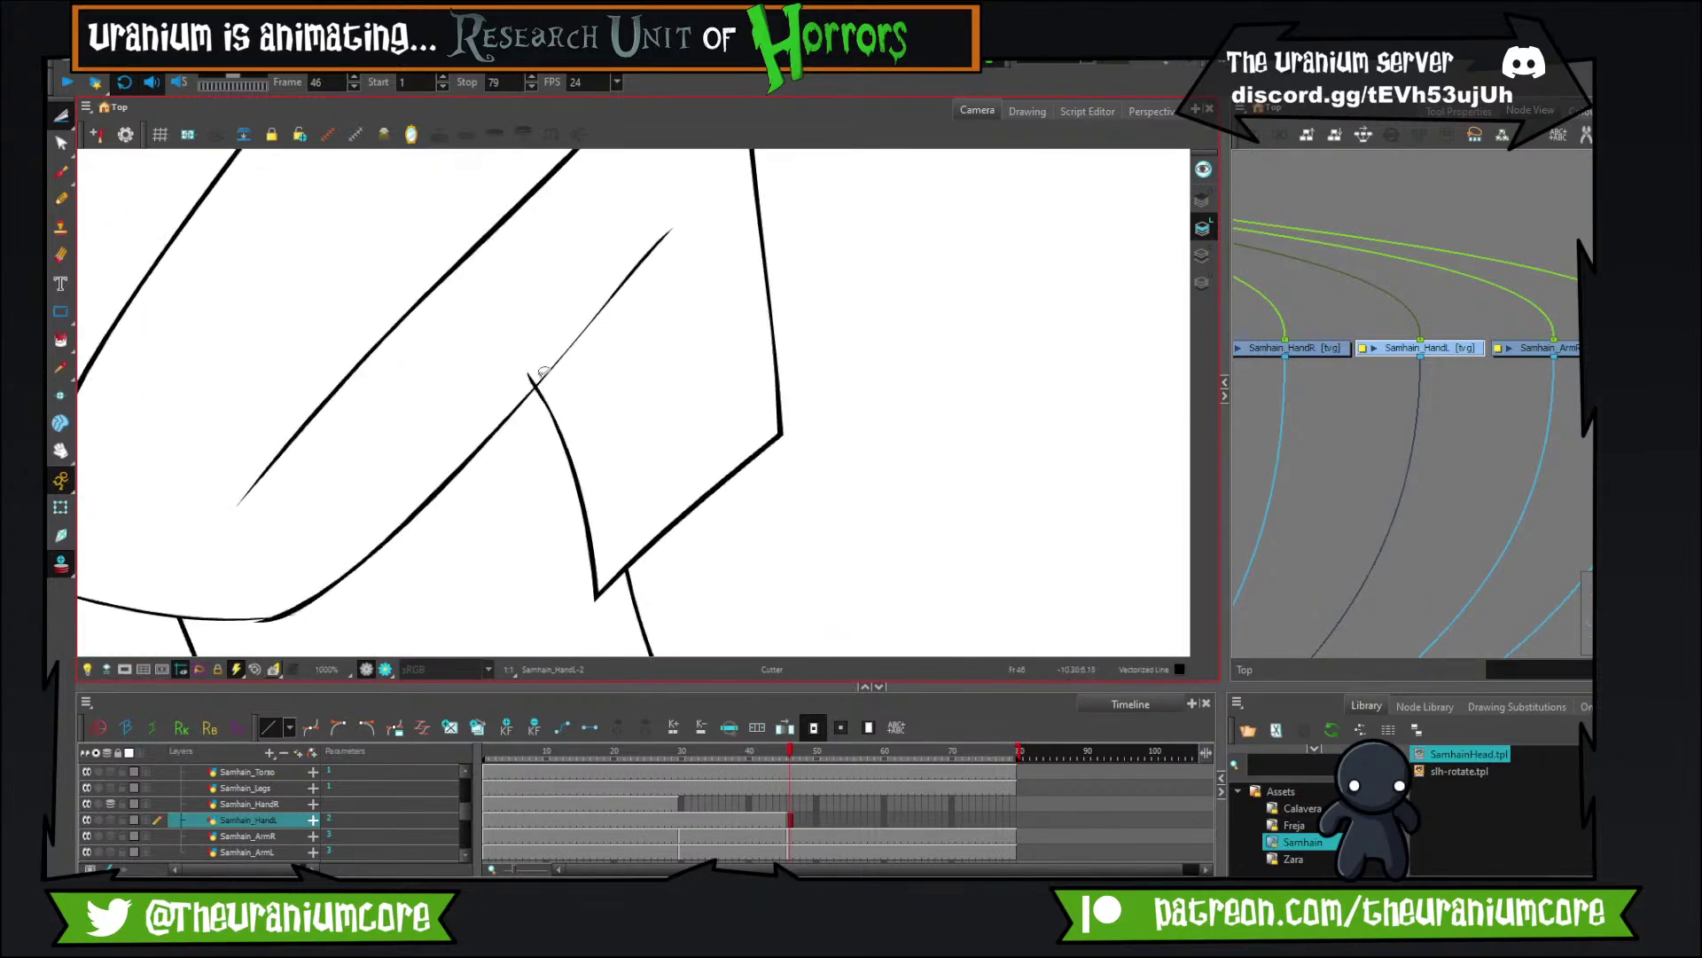
scroll(532, 381, "down", 7)
scroll(492, 391, "up", 4)
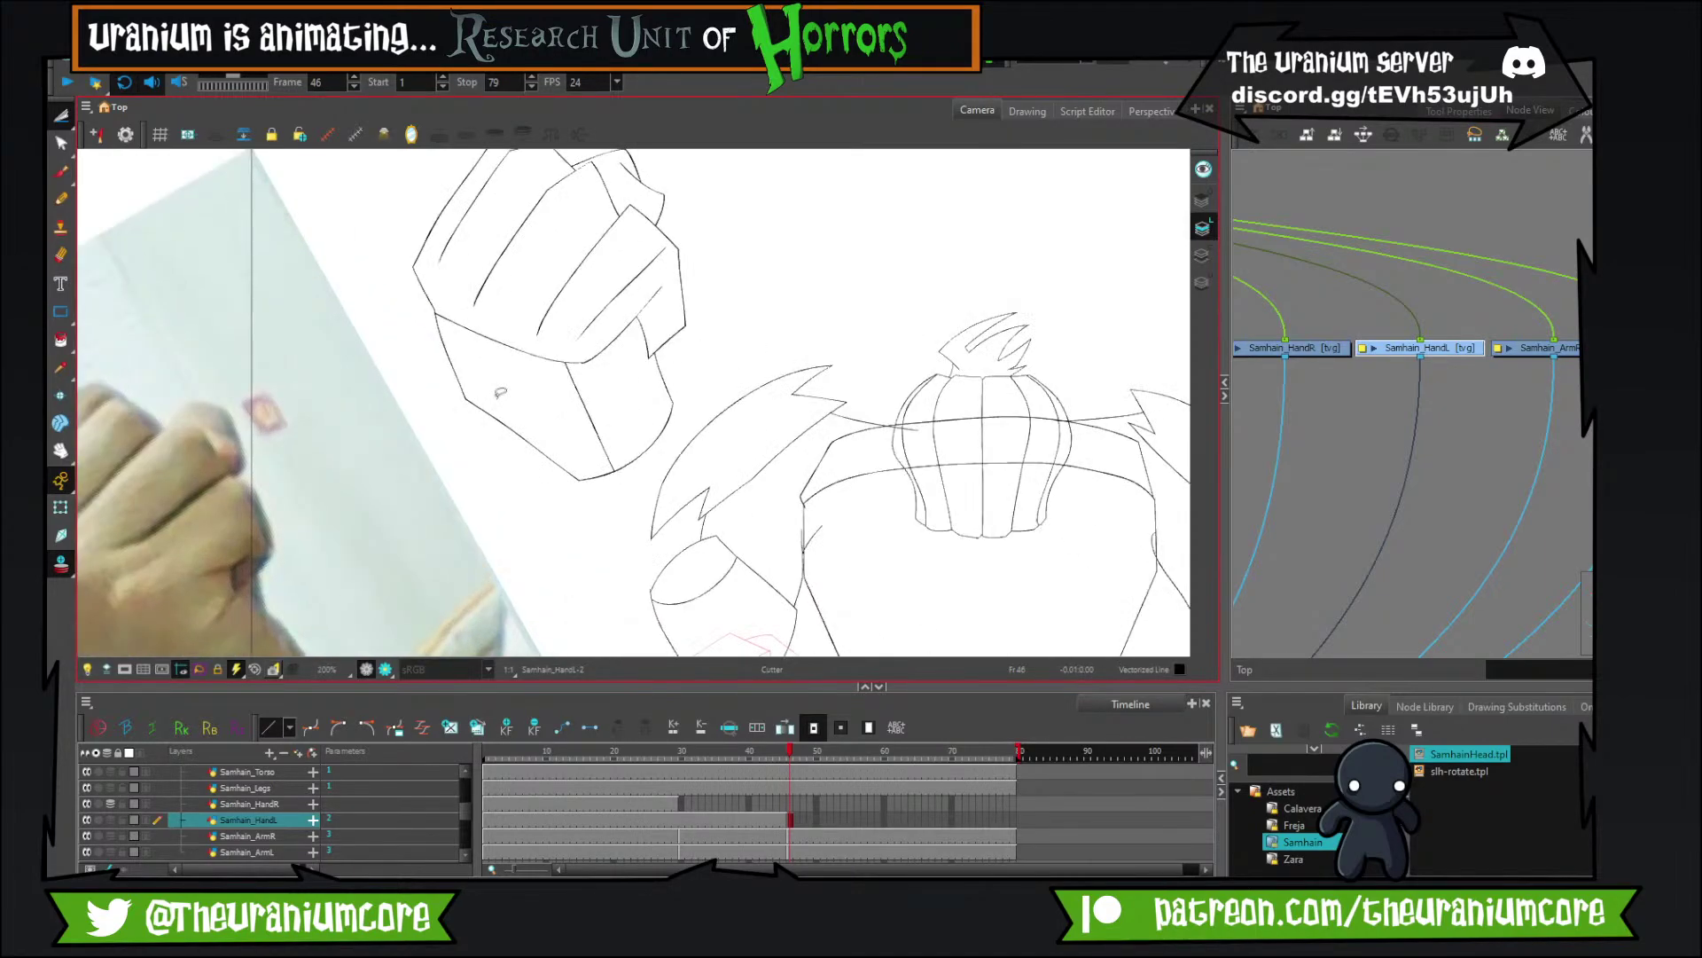
Select the whole fist drawing and move it to the end of the character's raised arm.
left_click(60, 117)
left_click(108, 114)
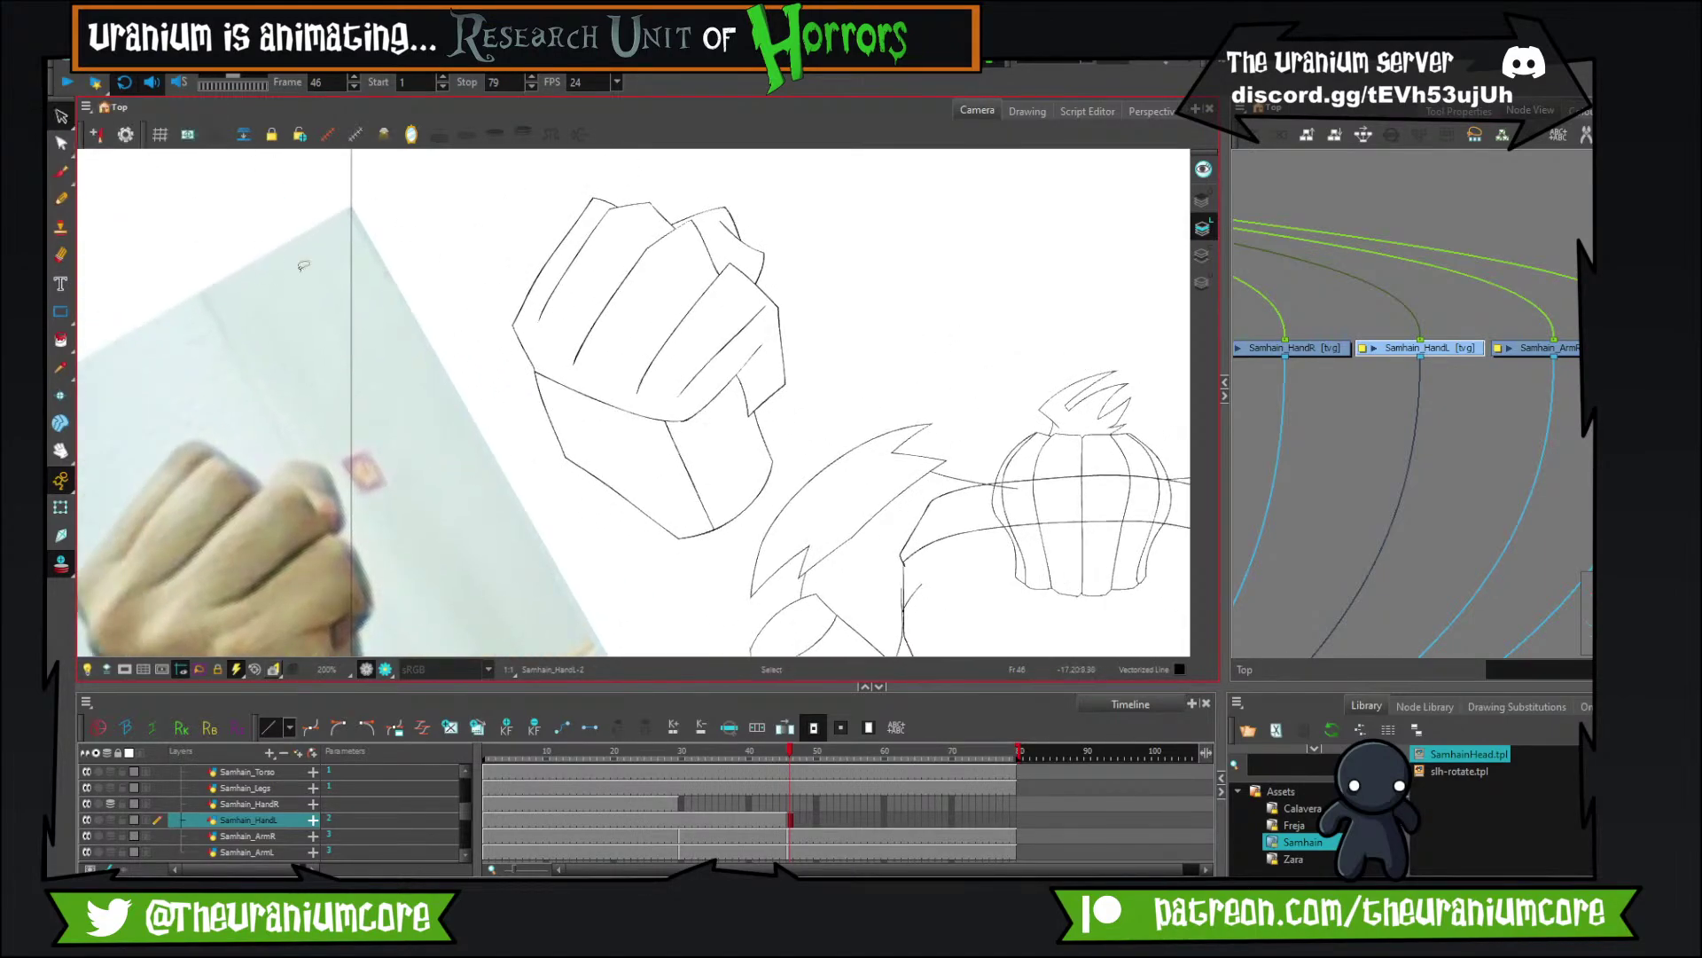
scroll(459, 231, "down", 4)
left_click(483, 319)
scroll(475, 337, "up", 4)
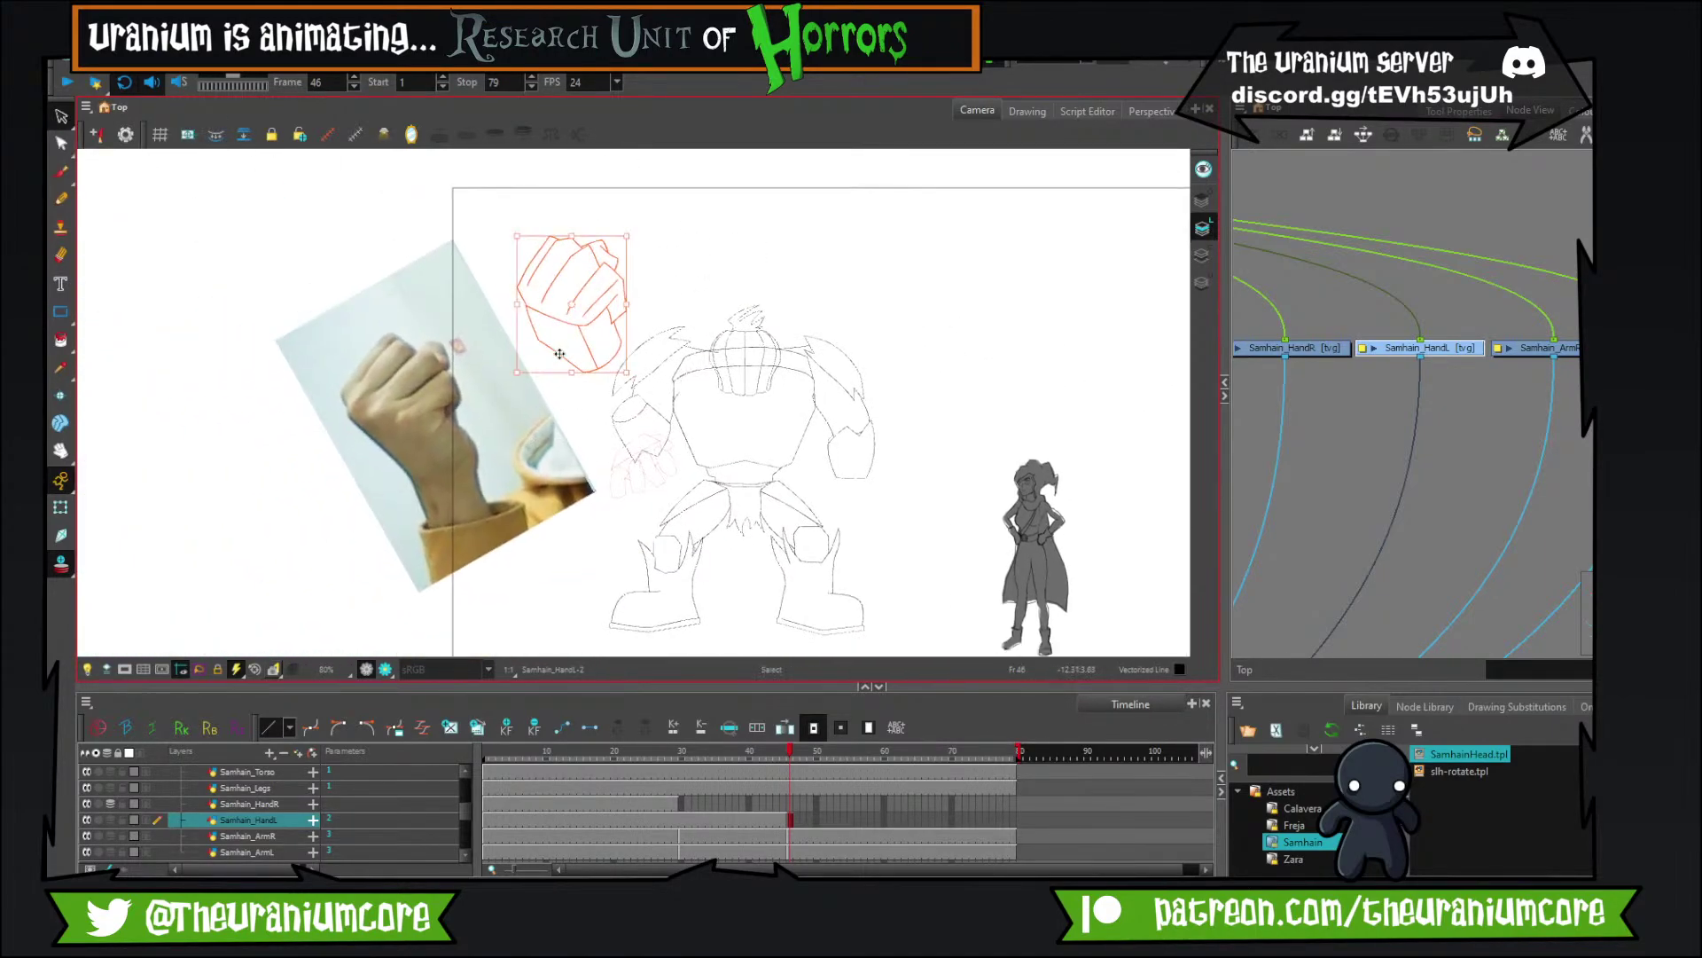
mouse_move(538, 347)
left_mouse_down()
mouse_move(529, 322)
mouse_move(627, 479)
left_mouse_up()
left_click_drag(714, 281, 632, 400)
mouse_move(588, 502)
left_mouse_down()
mouse_move(659, 483)
mouse_move(840, 171)
mouse_move(745, 186)
left_mouse_up()
left_click(716, 360)
Scale the fist down to suit the arm and position it over the open end of the forearm.
scroll(716, 360, "down", 5)
scroll(673, 407, "up", 4)
scroll(723, 406, "up", 2)
left_click_drag(795, 237, 743, 308)
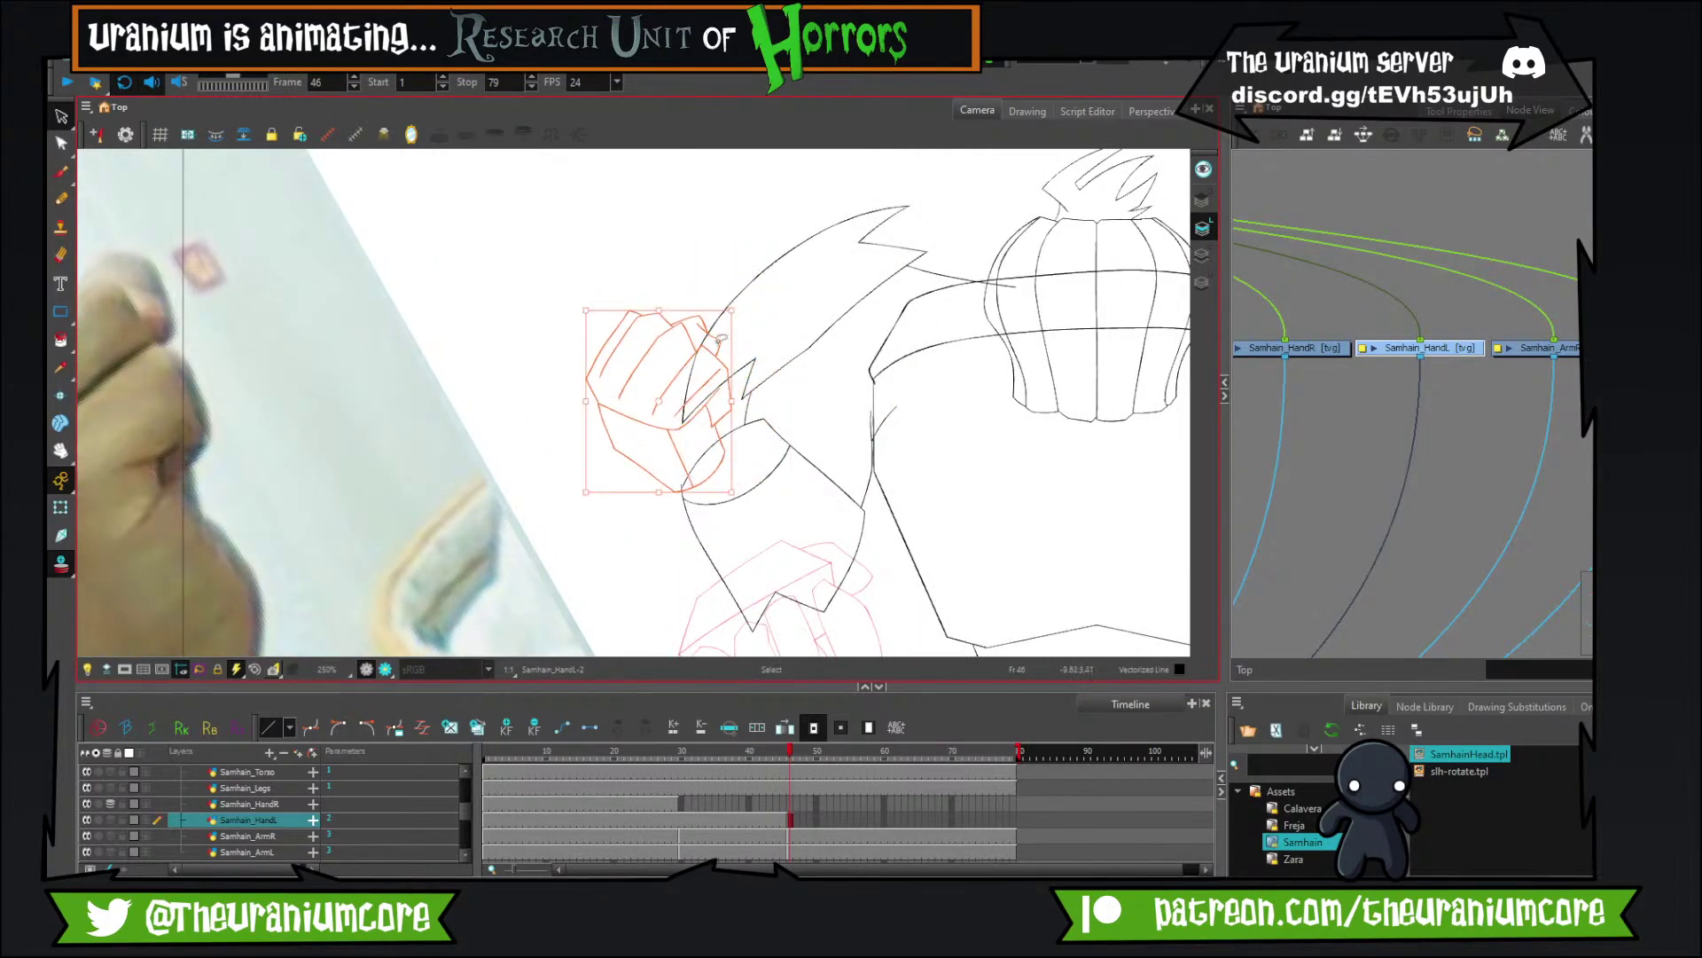
left_click_drag(695, 401, 725, 399)
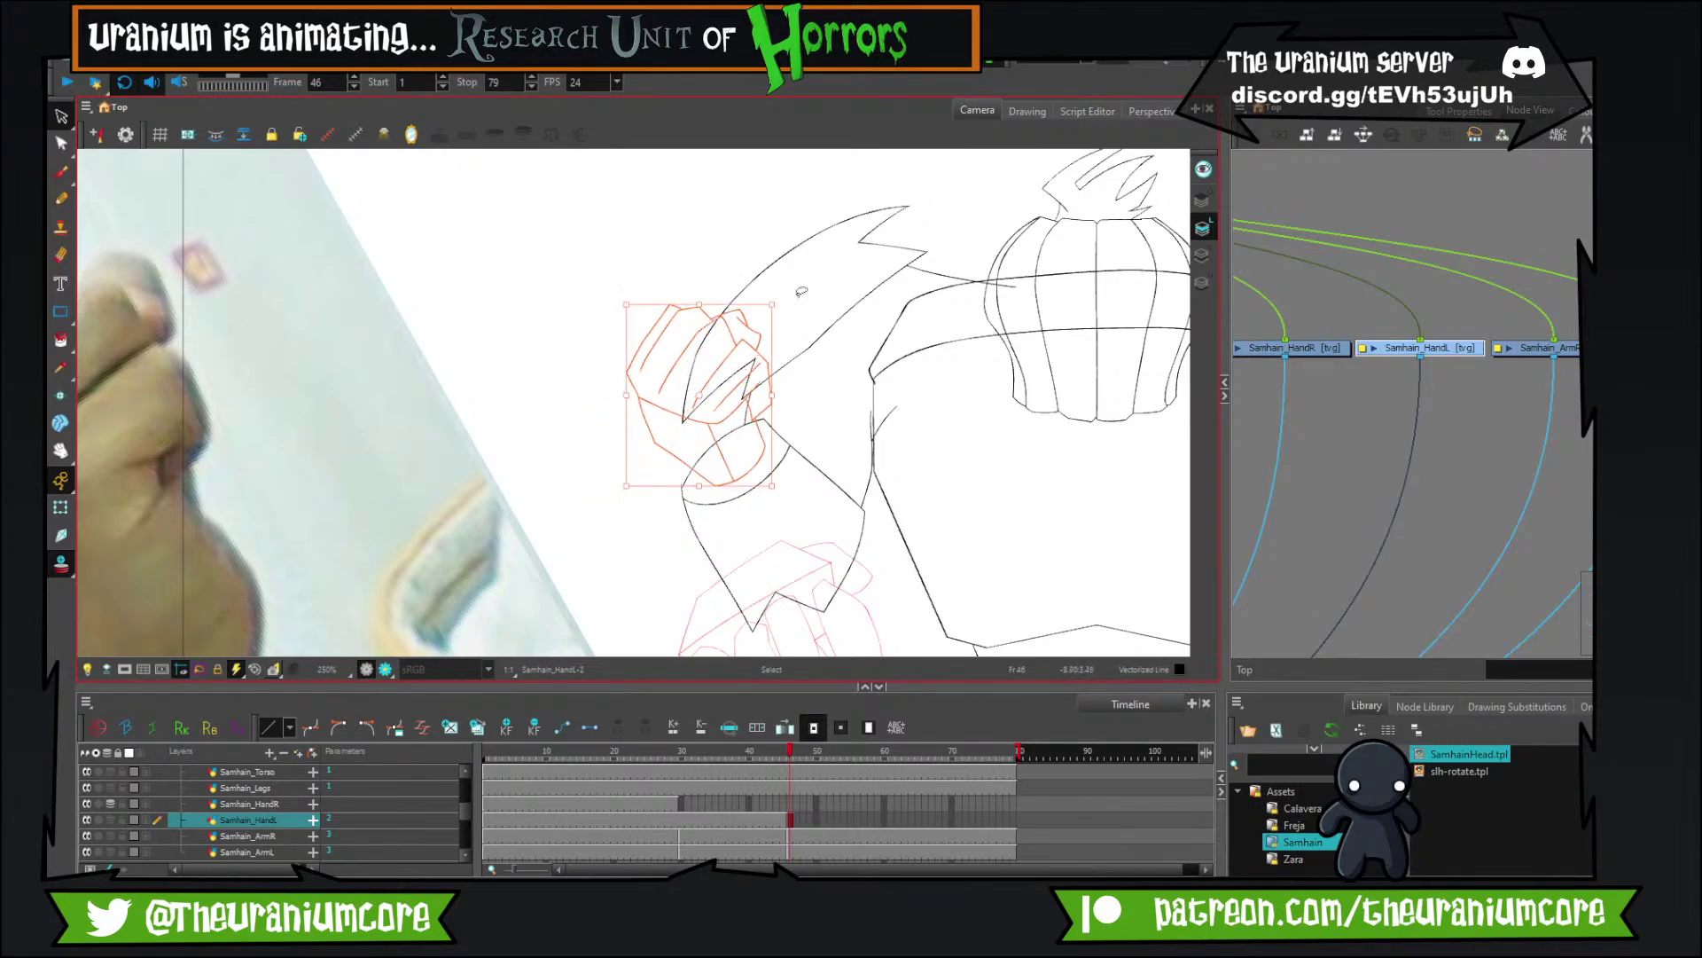
key("Escape")
Reselect the fist drawing and nudge it slightly lower on the forearm.
scroll(687, 212, "down", 3)
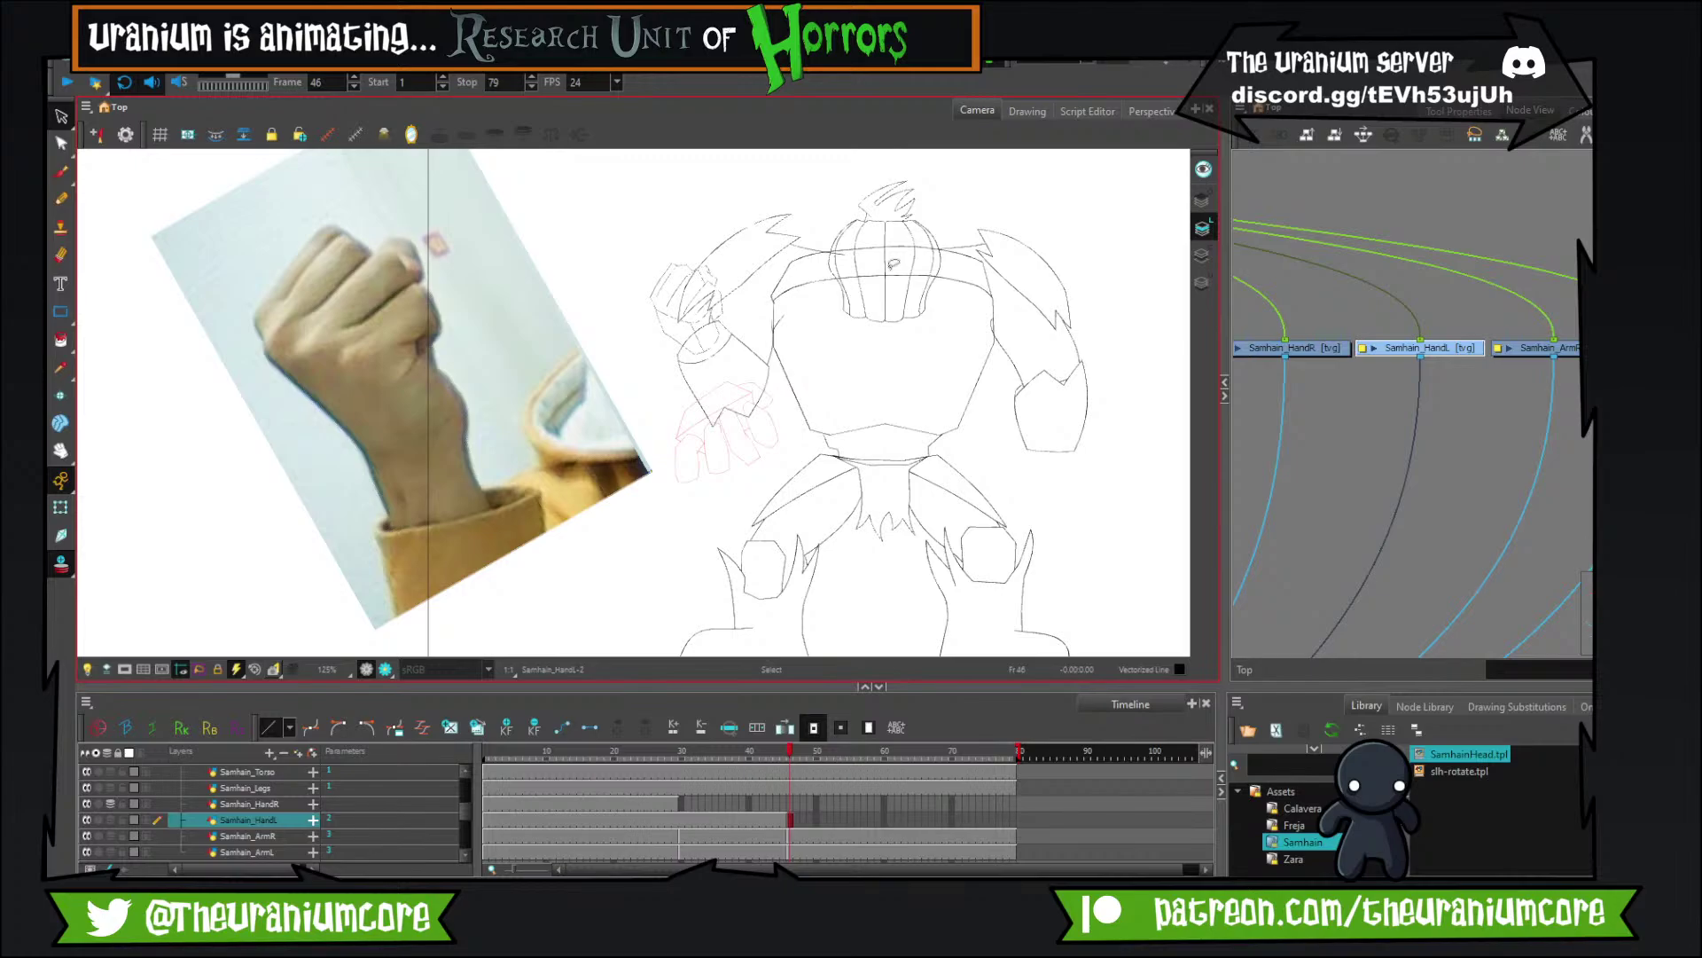
scroll(754, 257, "up", 5)
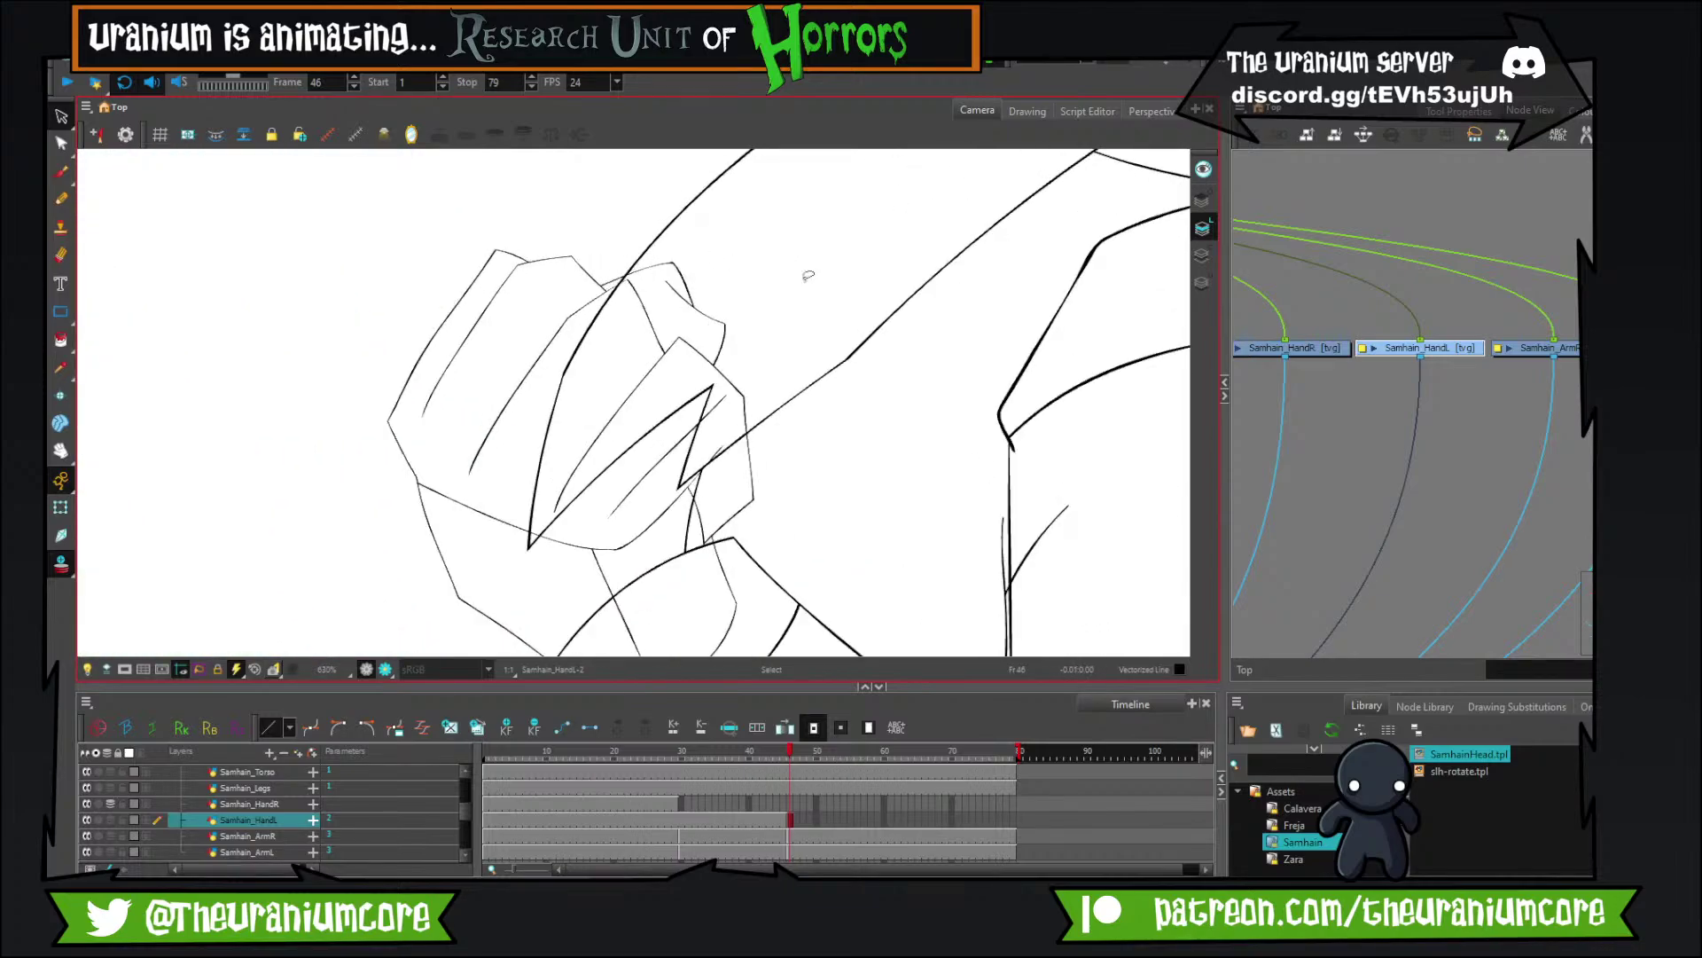
scroll(748, 420, "down", 3)
scroll(747, 421, "up", 1)
mouse_move(542, 565)
left_mouse_down()
mouse_move(820, 568)
mouse_move(766, 315)
left_mouse_up()
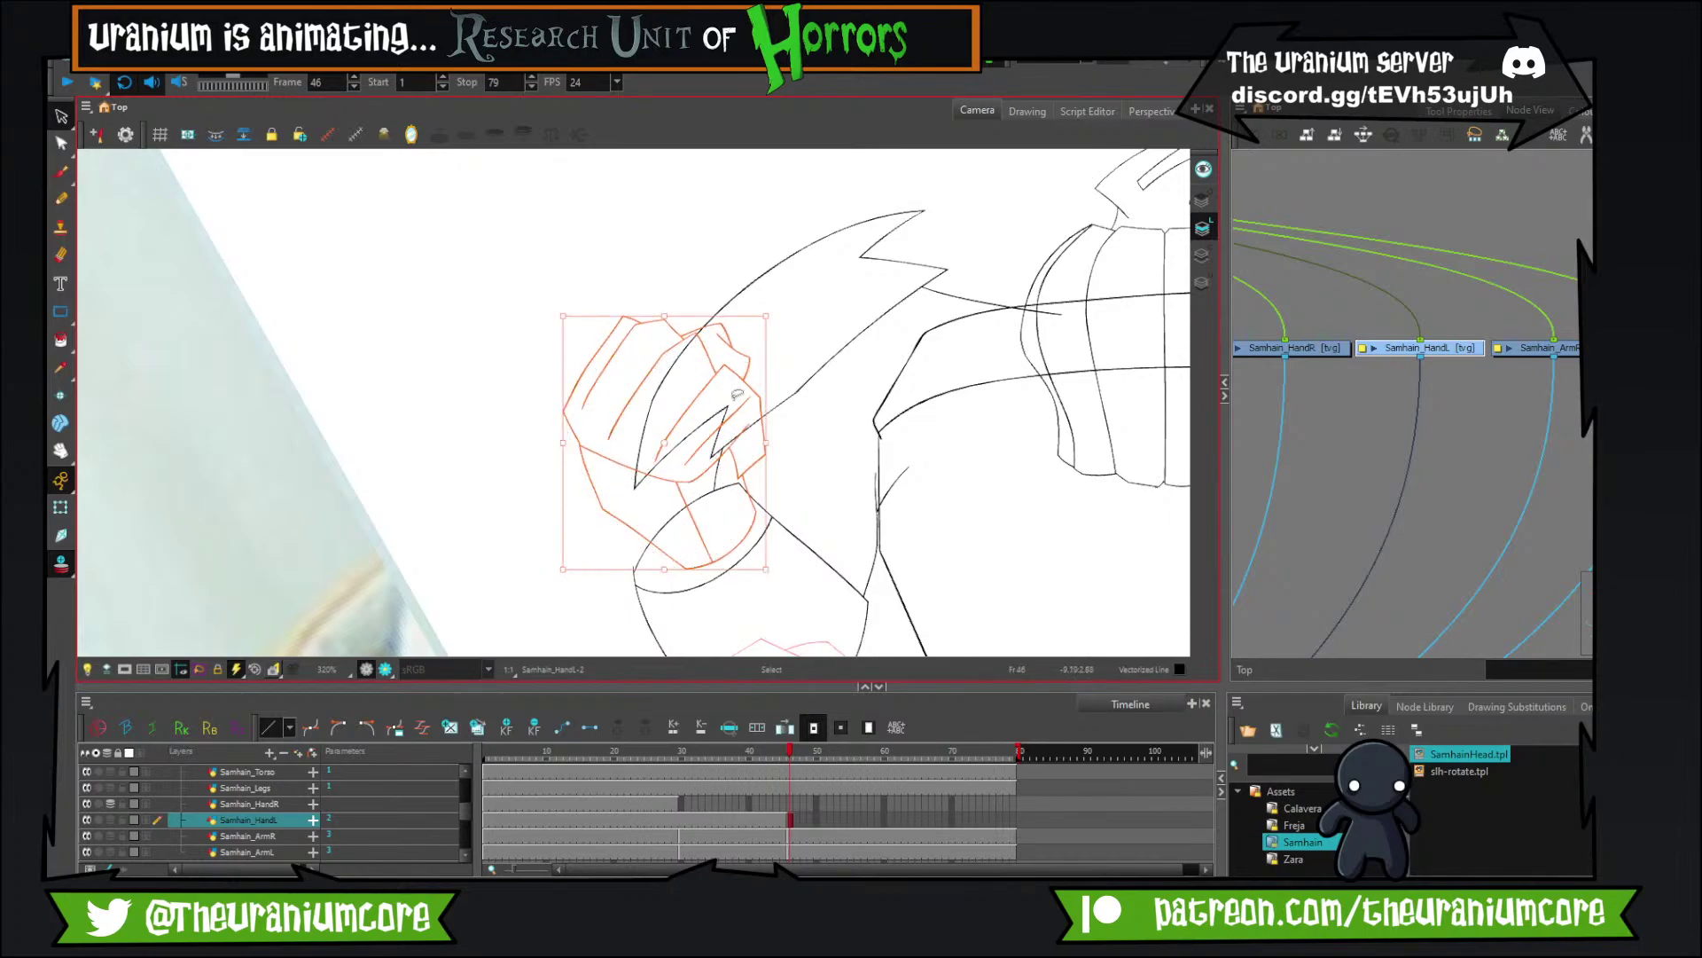
left_click_drag(736, 411, 734, 421)
left_click(805, 310)
Step back and forth through the frames between 31 and 46 to examine how the new fist fits the arm motion.
scroll(809, 307, "down", 5)
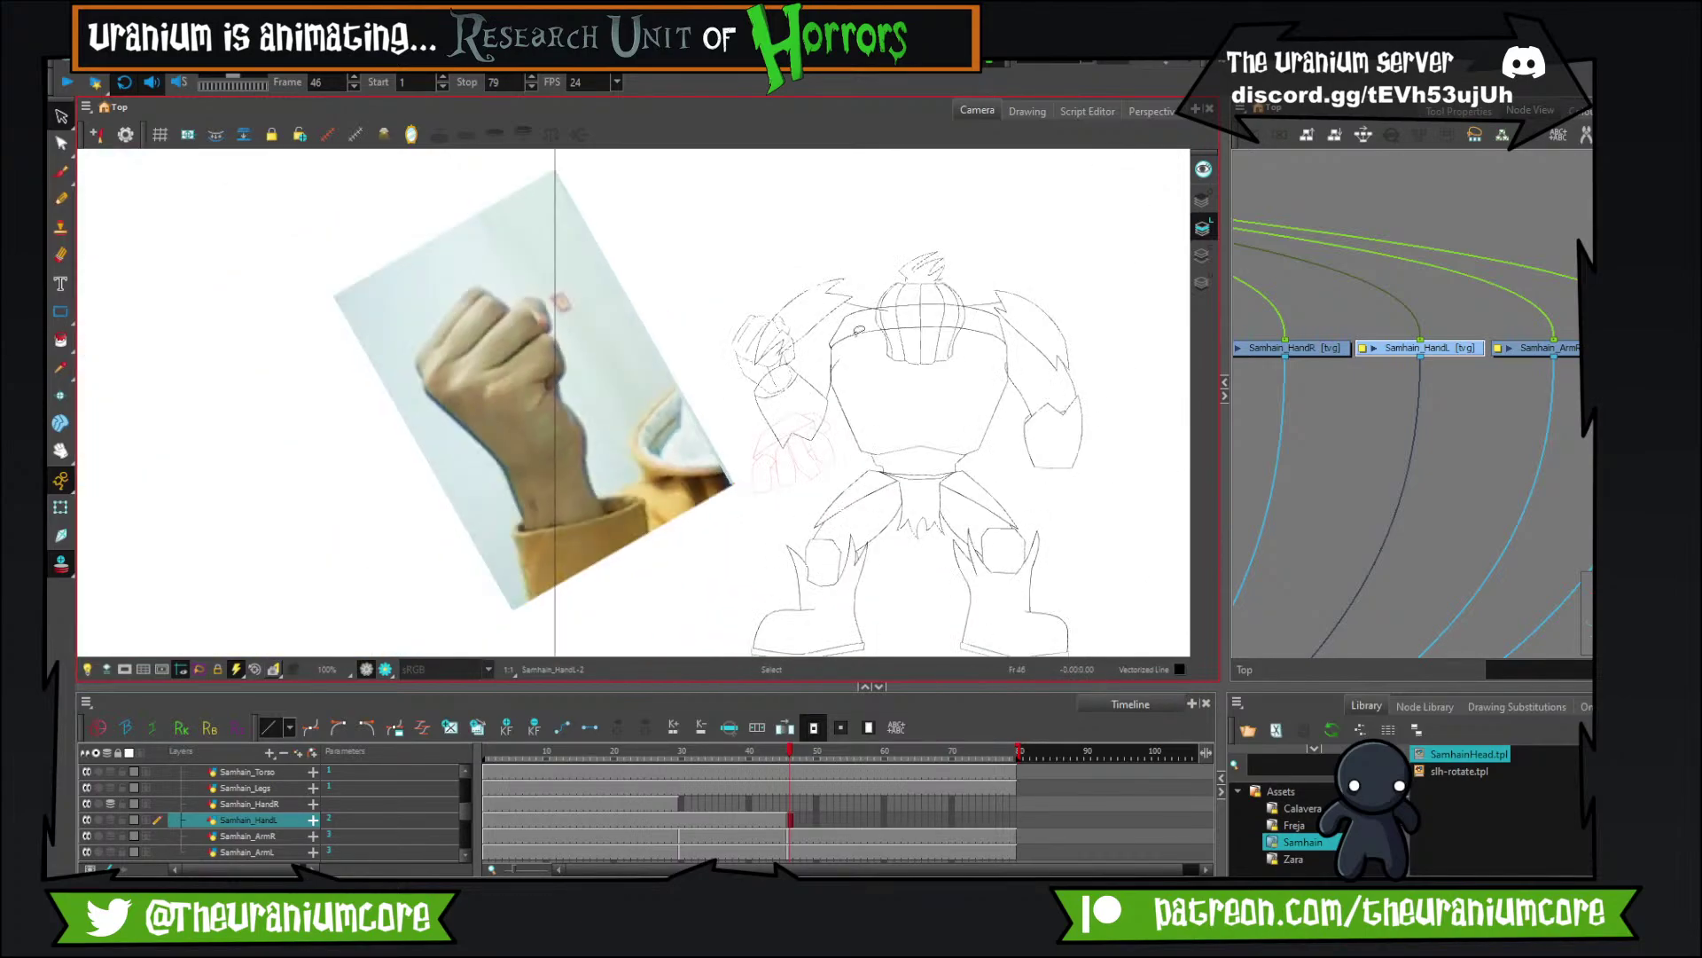
scroll(857, 325, "up", 3)
scroll(856, 324, "down", 3)
key("comma")
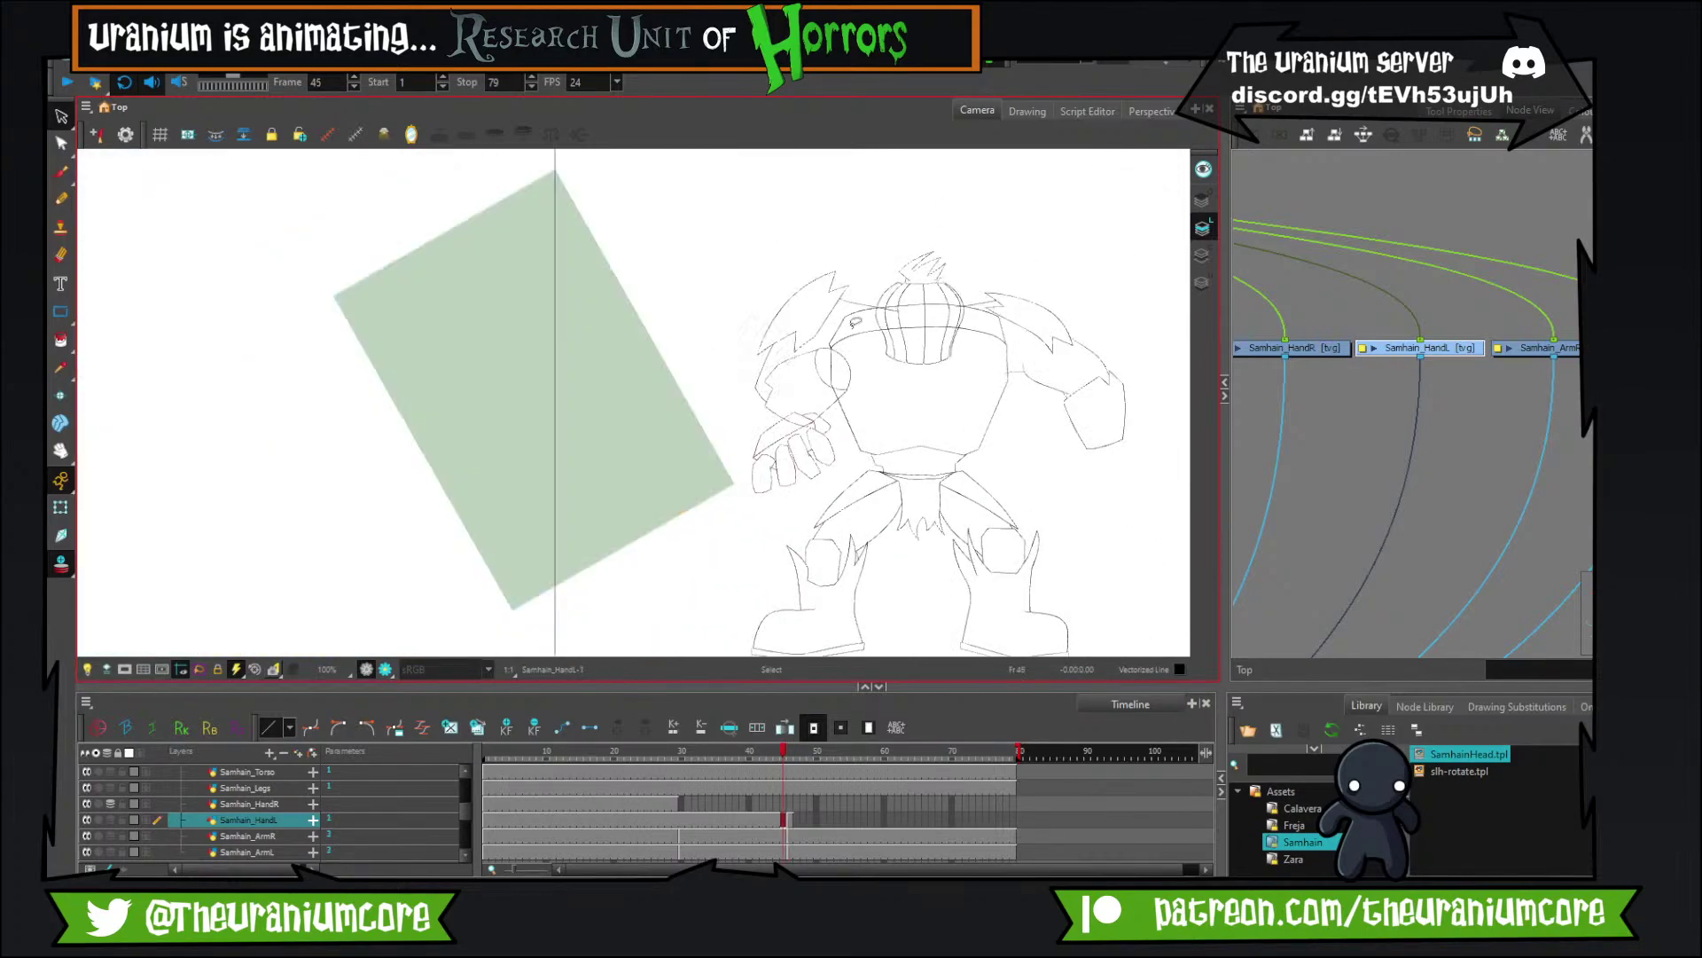
key("period")
key("comma")
key("comma")
key("comma")
key("comma")
key("comma")
key("comma")
key("comma")
key("comma")
key("comma")
key("comma")
key("comma")
key("comma")
key("comma")
key("comma")
key("comma")
key("comma")
scroll(807, 443, "up", 2)
key("period")
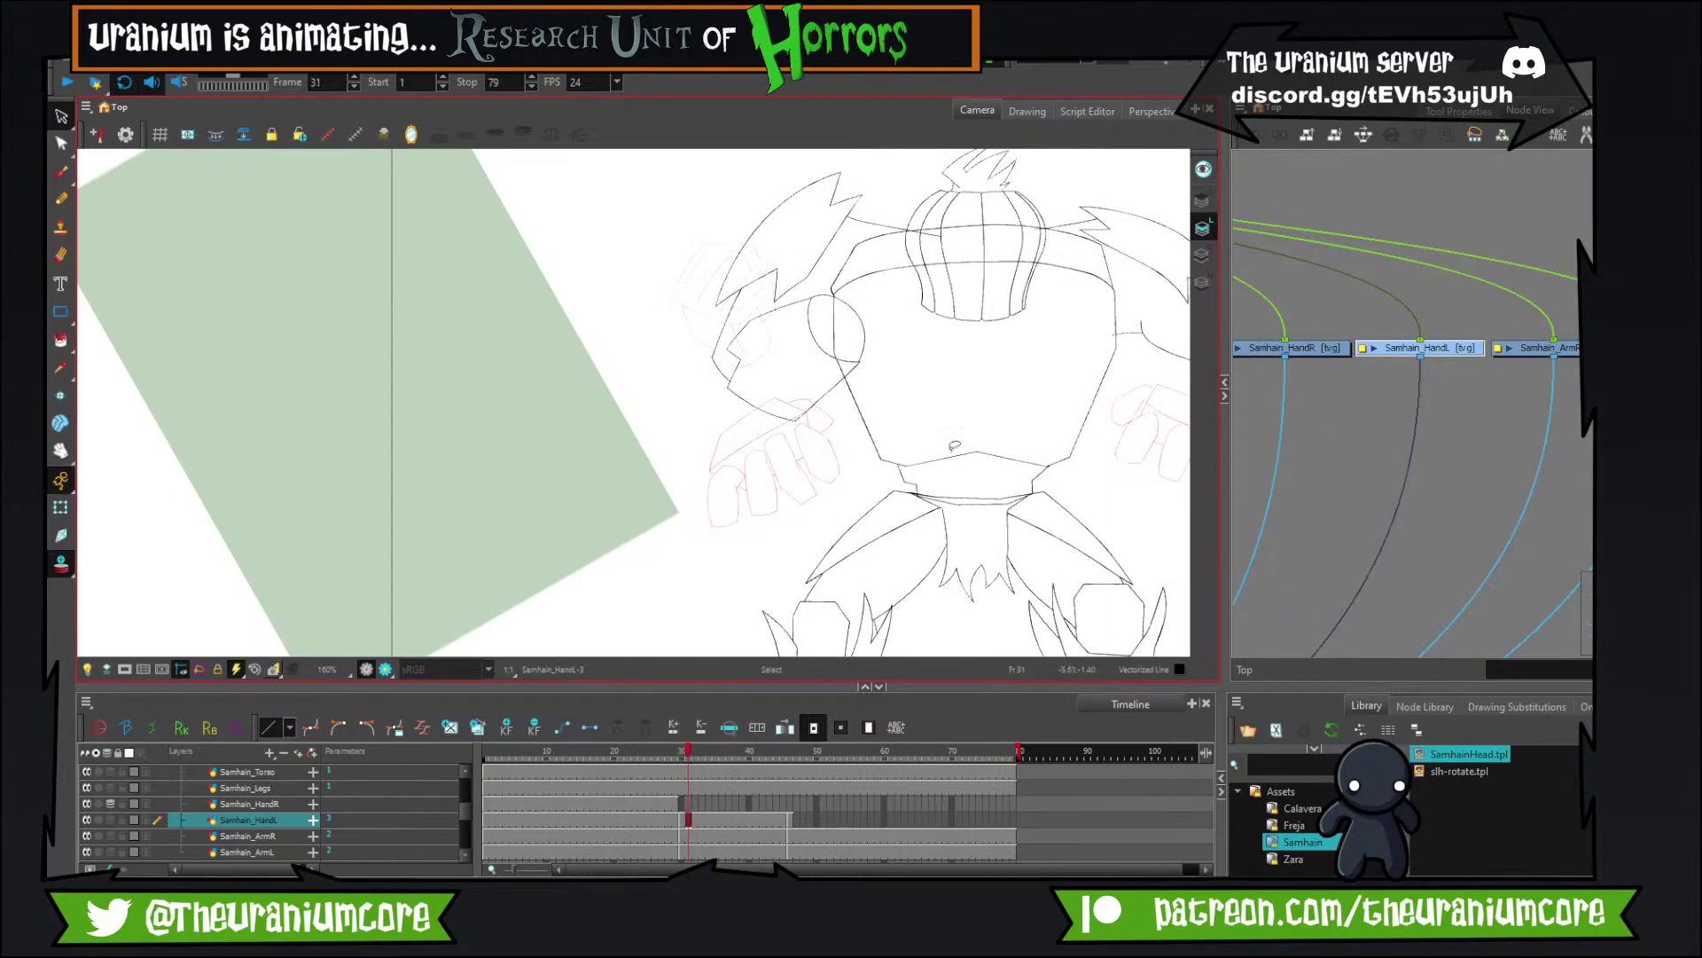
key("period")
key("period")
key("period")
key("period")
key("period")
key("period")
key("period")
key("period")
key("period")
key("period")
key("period")
key("period")
key("period")
key("period")
key("period")
key("period")
key("period")
key("comma")
key("comma")
scroll(749, 477, "down", 3)
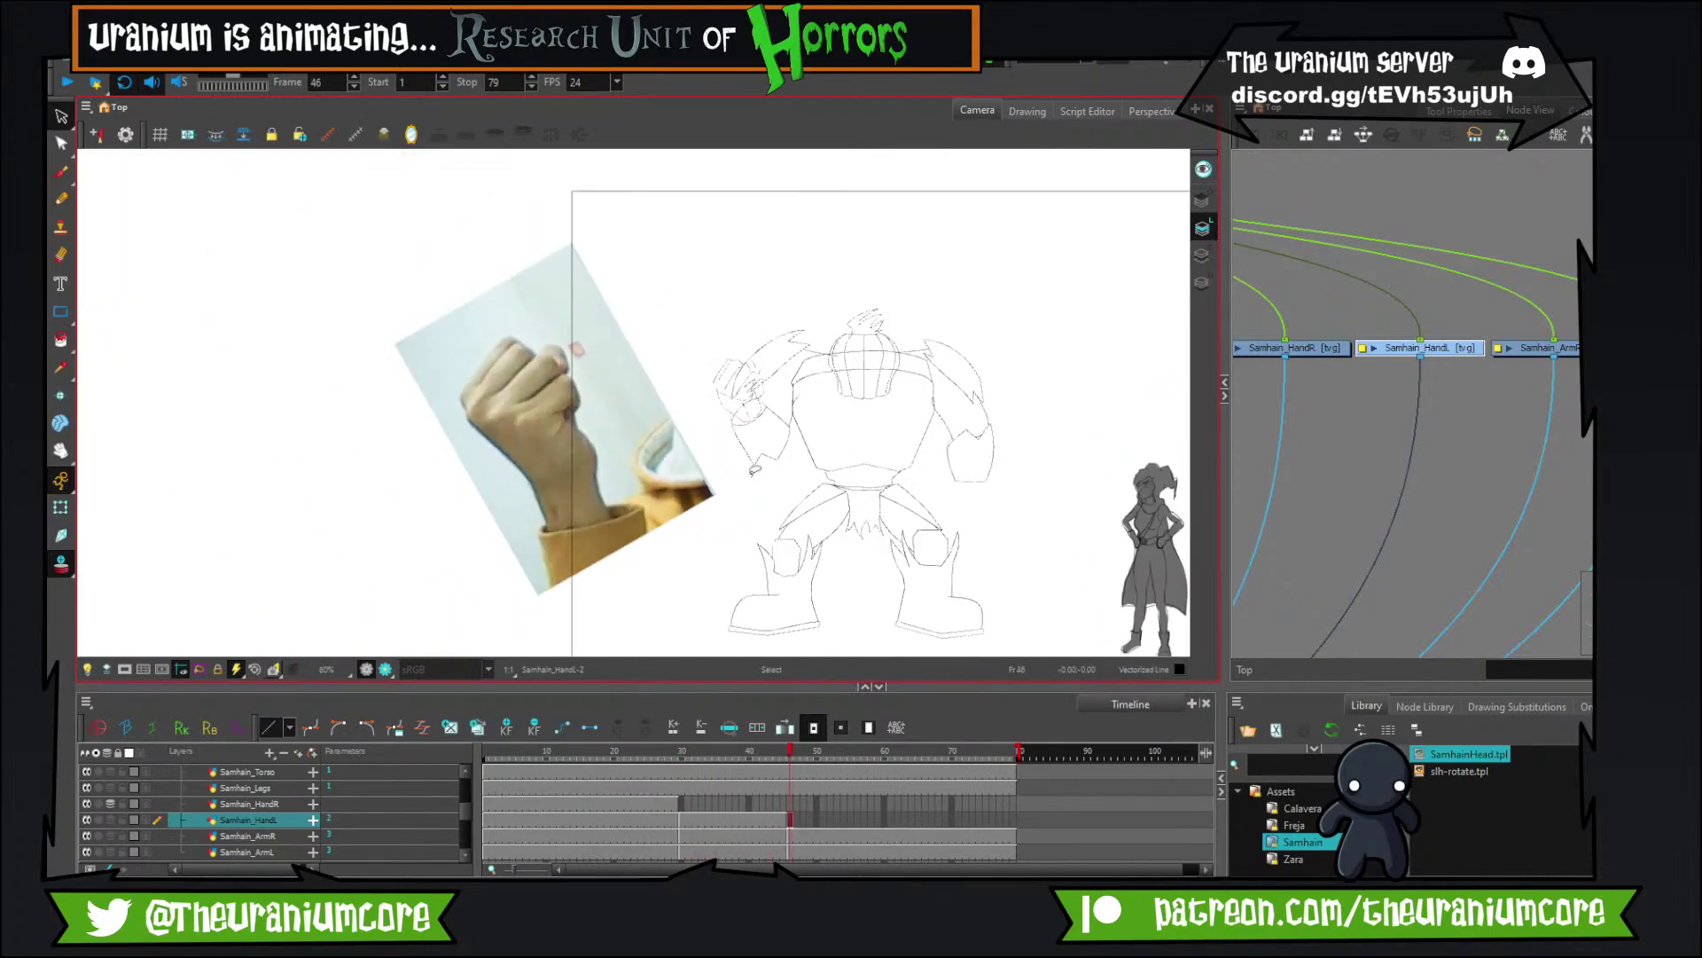
Switch to the overlay art and delete the fist reference photo at frame 46.
left_click(1202, 199)
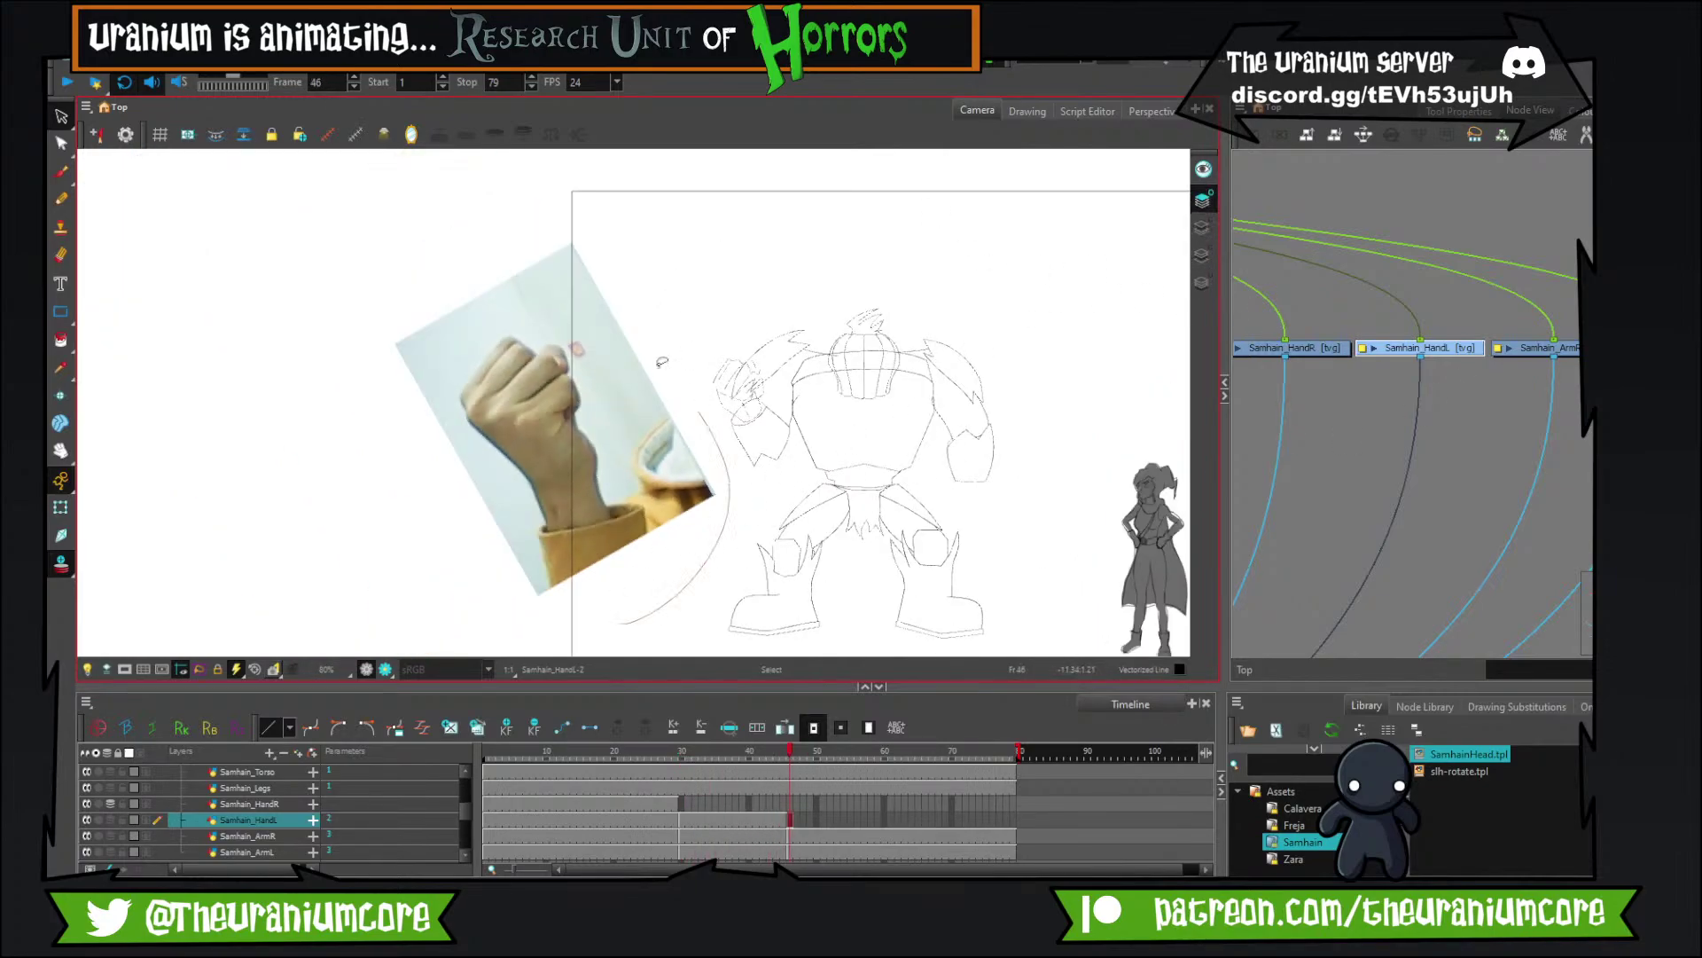
left_click(652, 432)
Paste the open-hand reference photo into the underlay art of the HandL layer at frame 44.
key("comma")
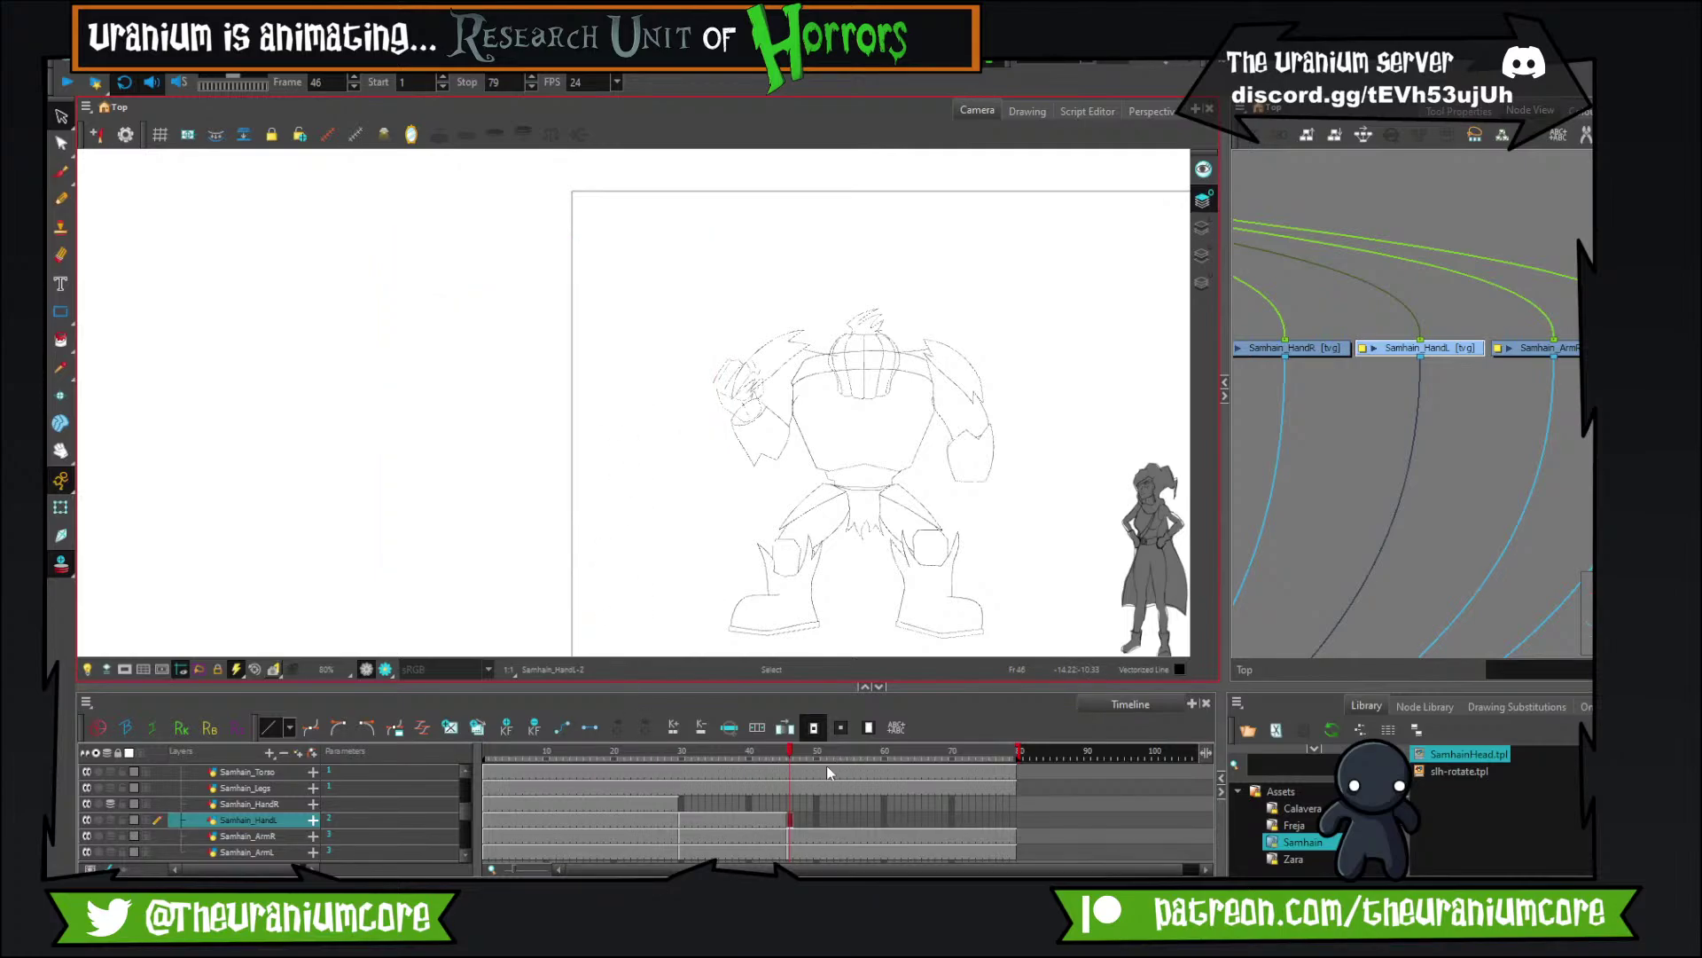
key("comma")
scroll(767, 398, "up", 3)
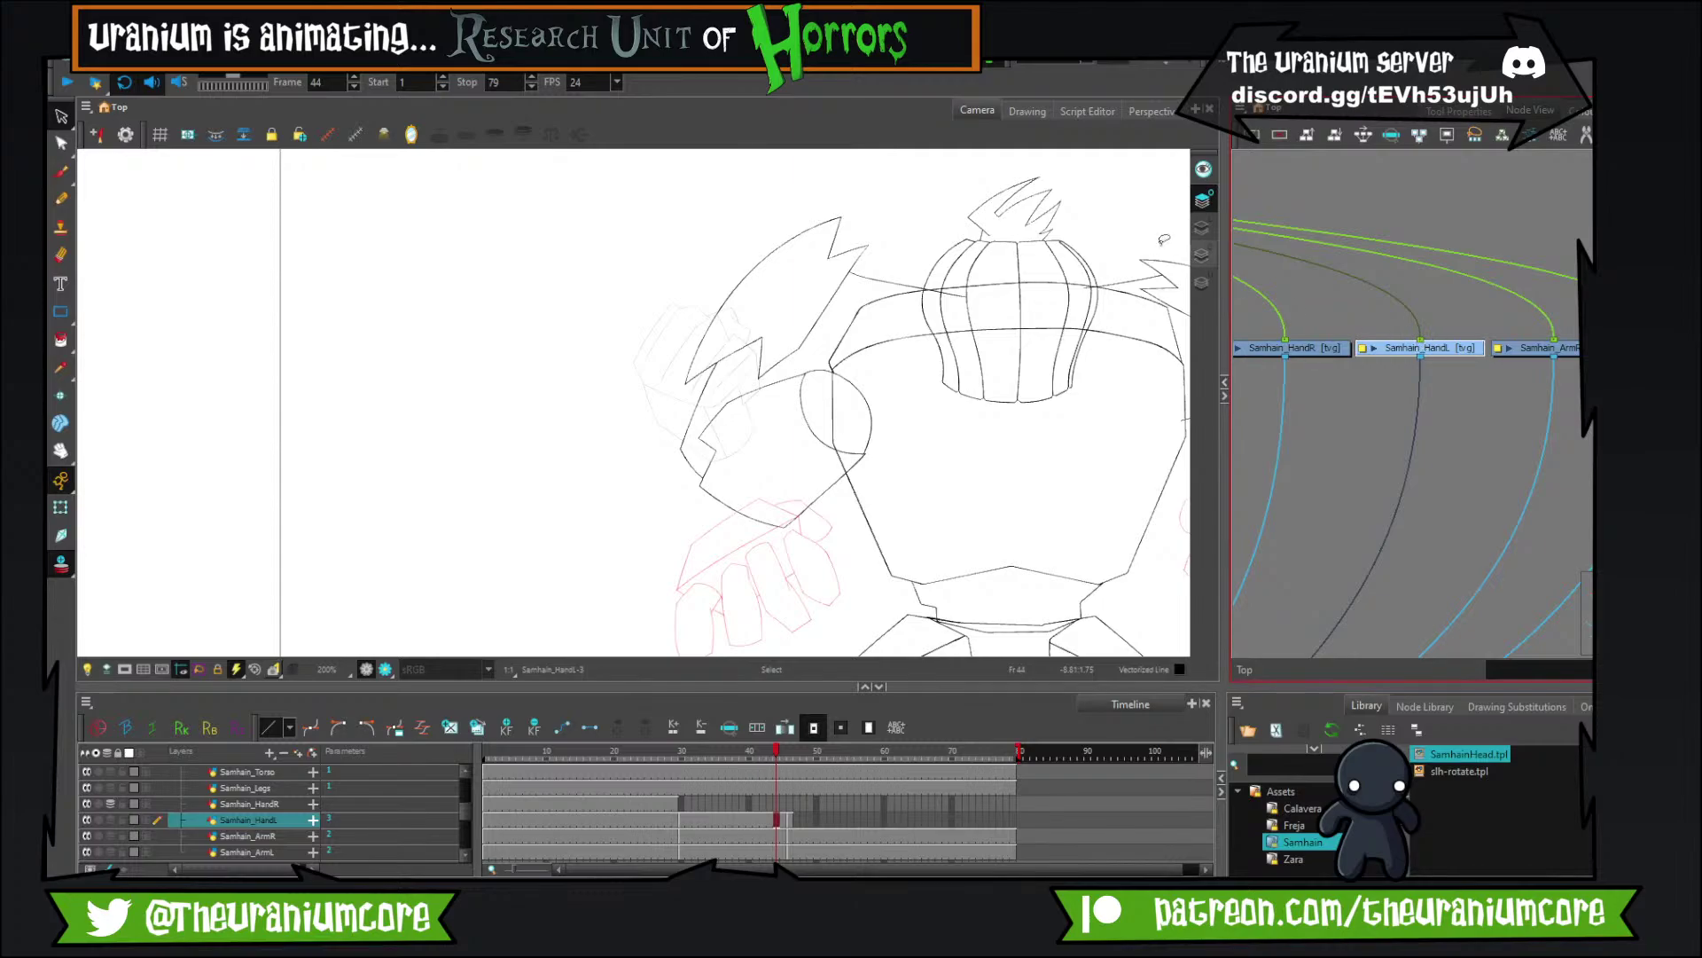
left_click_drag(494, 333, 659, 343)
scroll(660, 343, "up", 1)
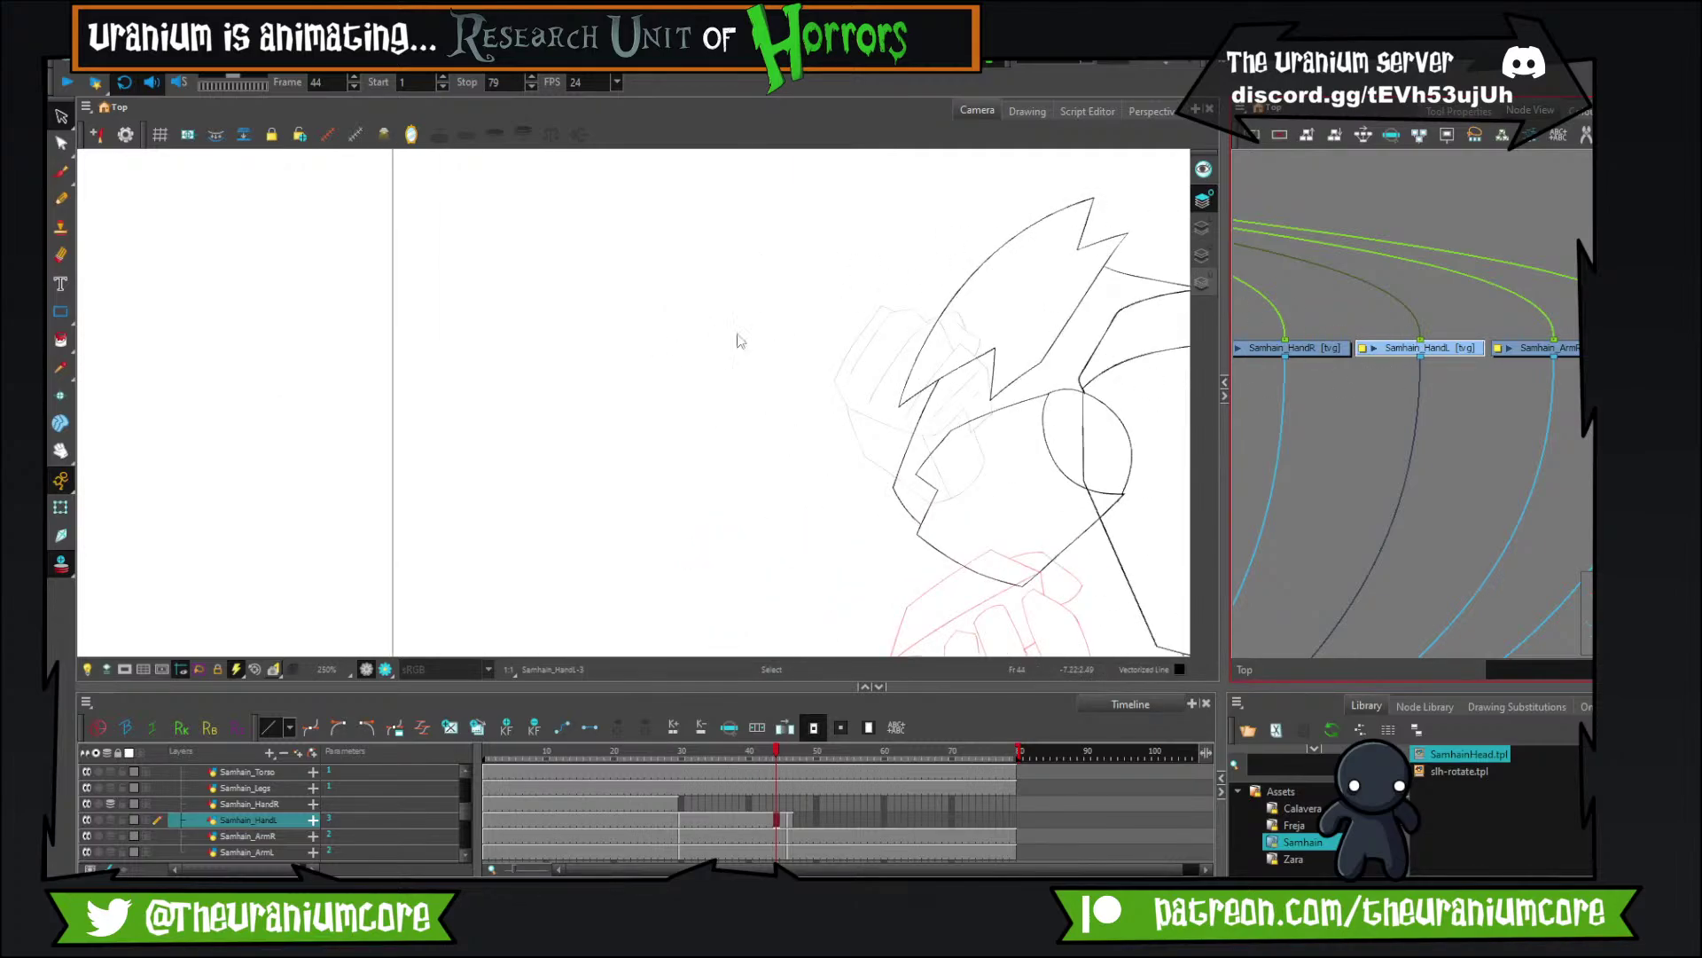
scroll(748, 394, "down", 3)
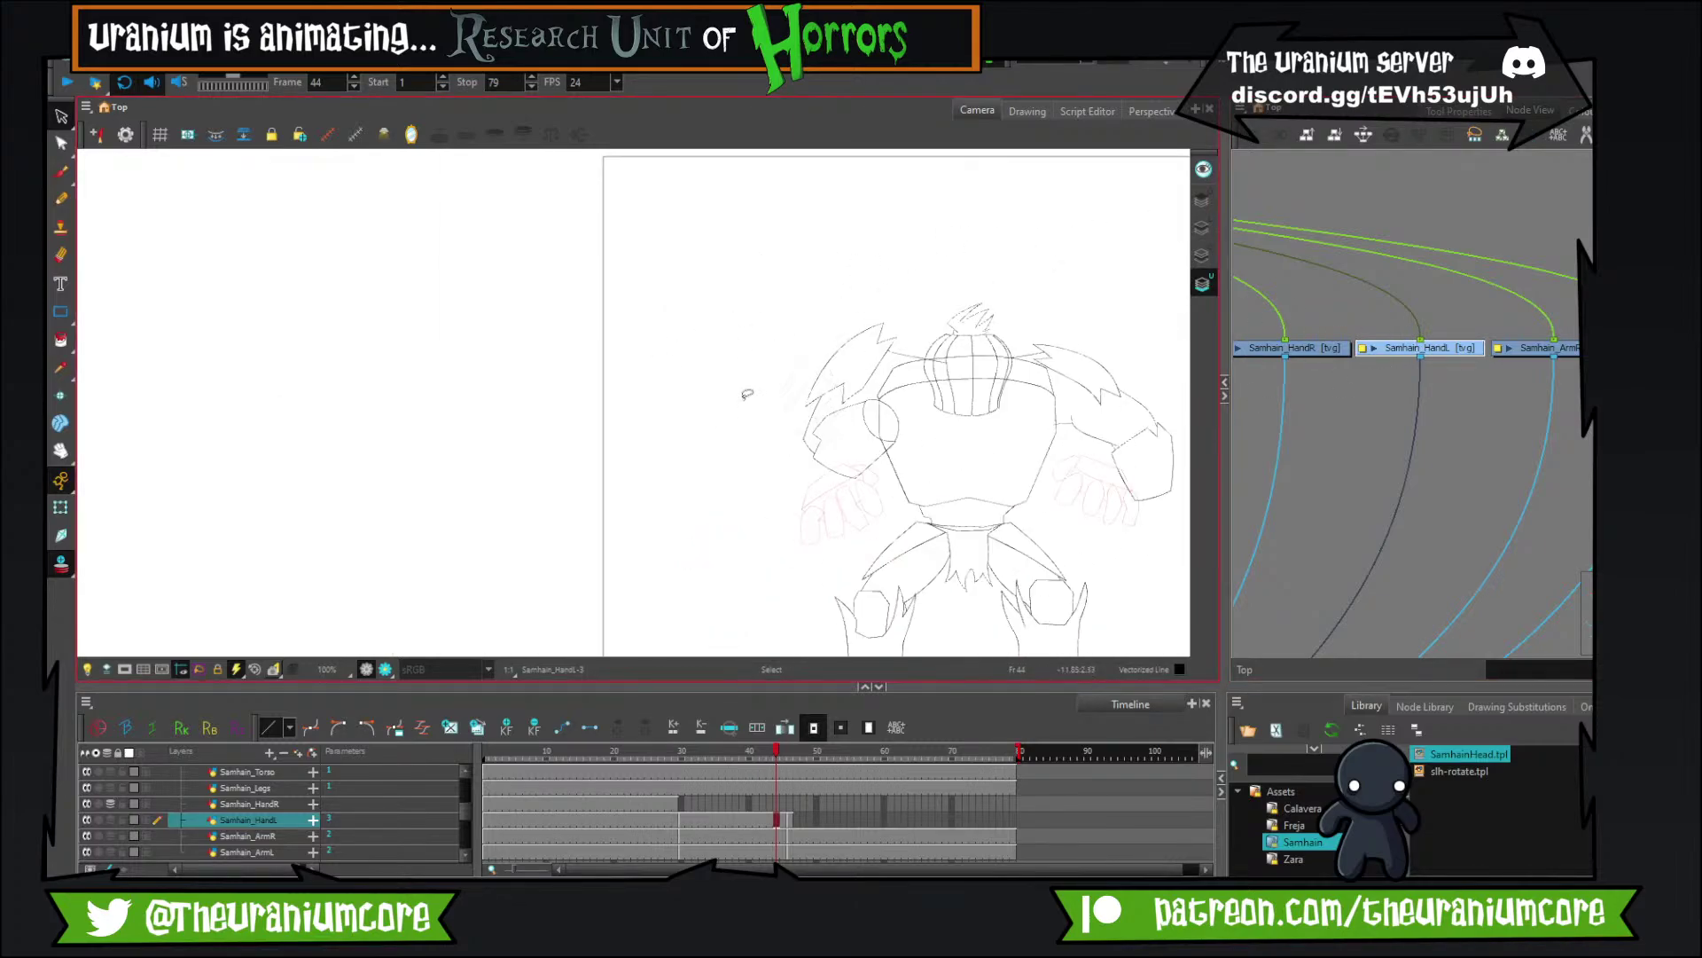
scroll(749, 394, "up", 1)
key("ctrl+v")
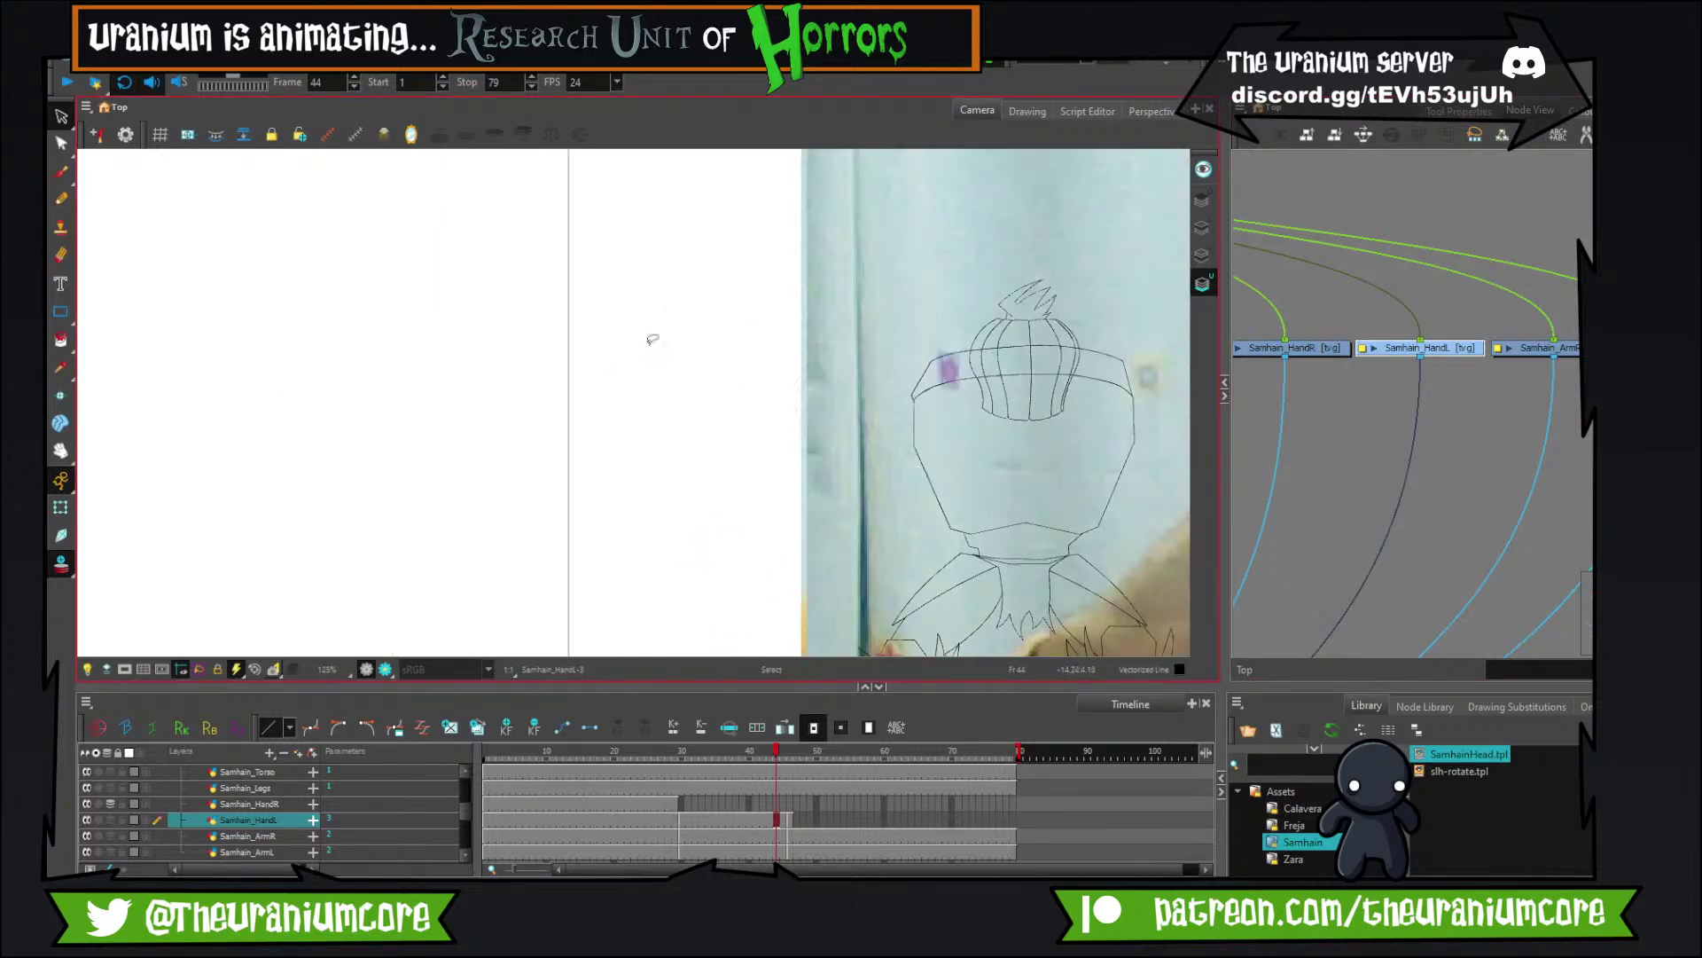
scroll(782, 353, "down", 5)
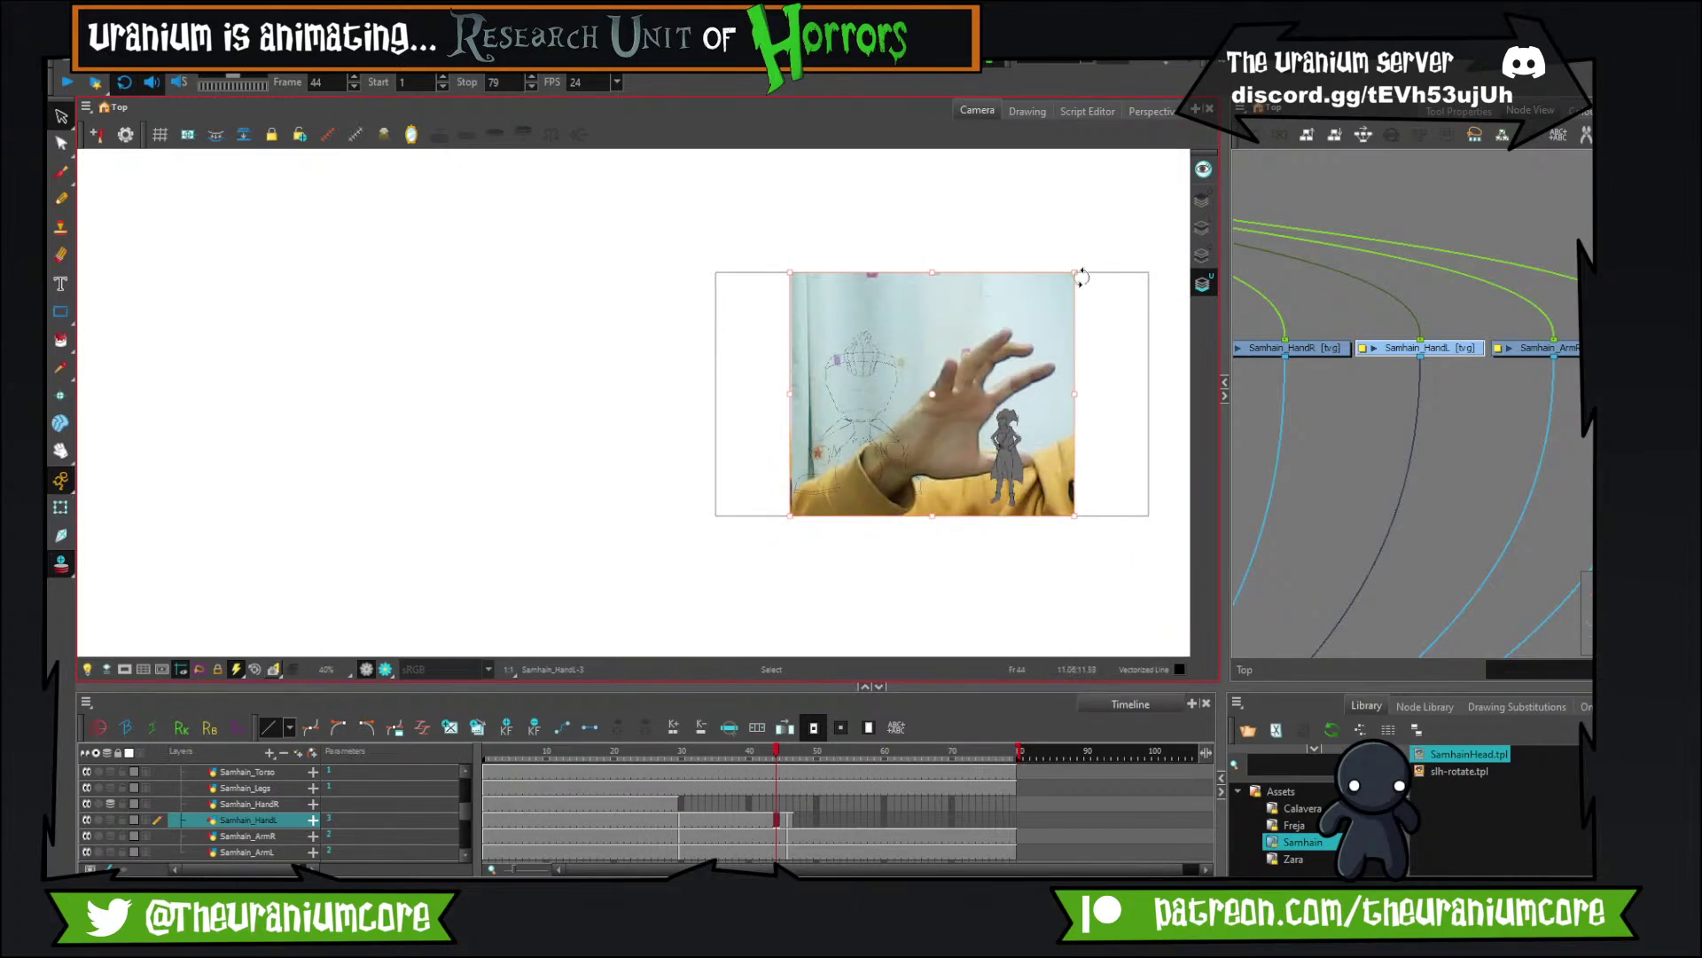
Scale down the open-hand reference photo and move it beside the character's head.
left_click_drag(1076, 272, 919, 410)
left_click_drag(893, 472, 788, 339)
scroll(776, 329, "up", 3)
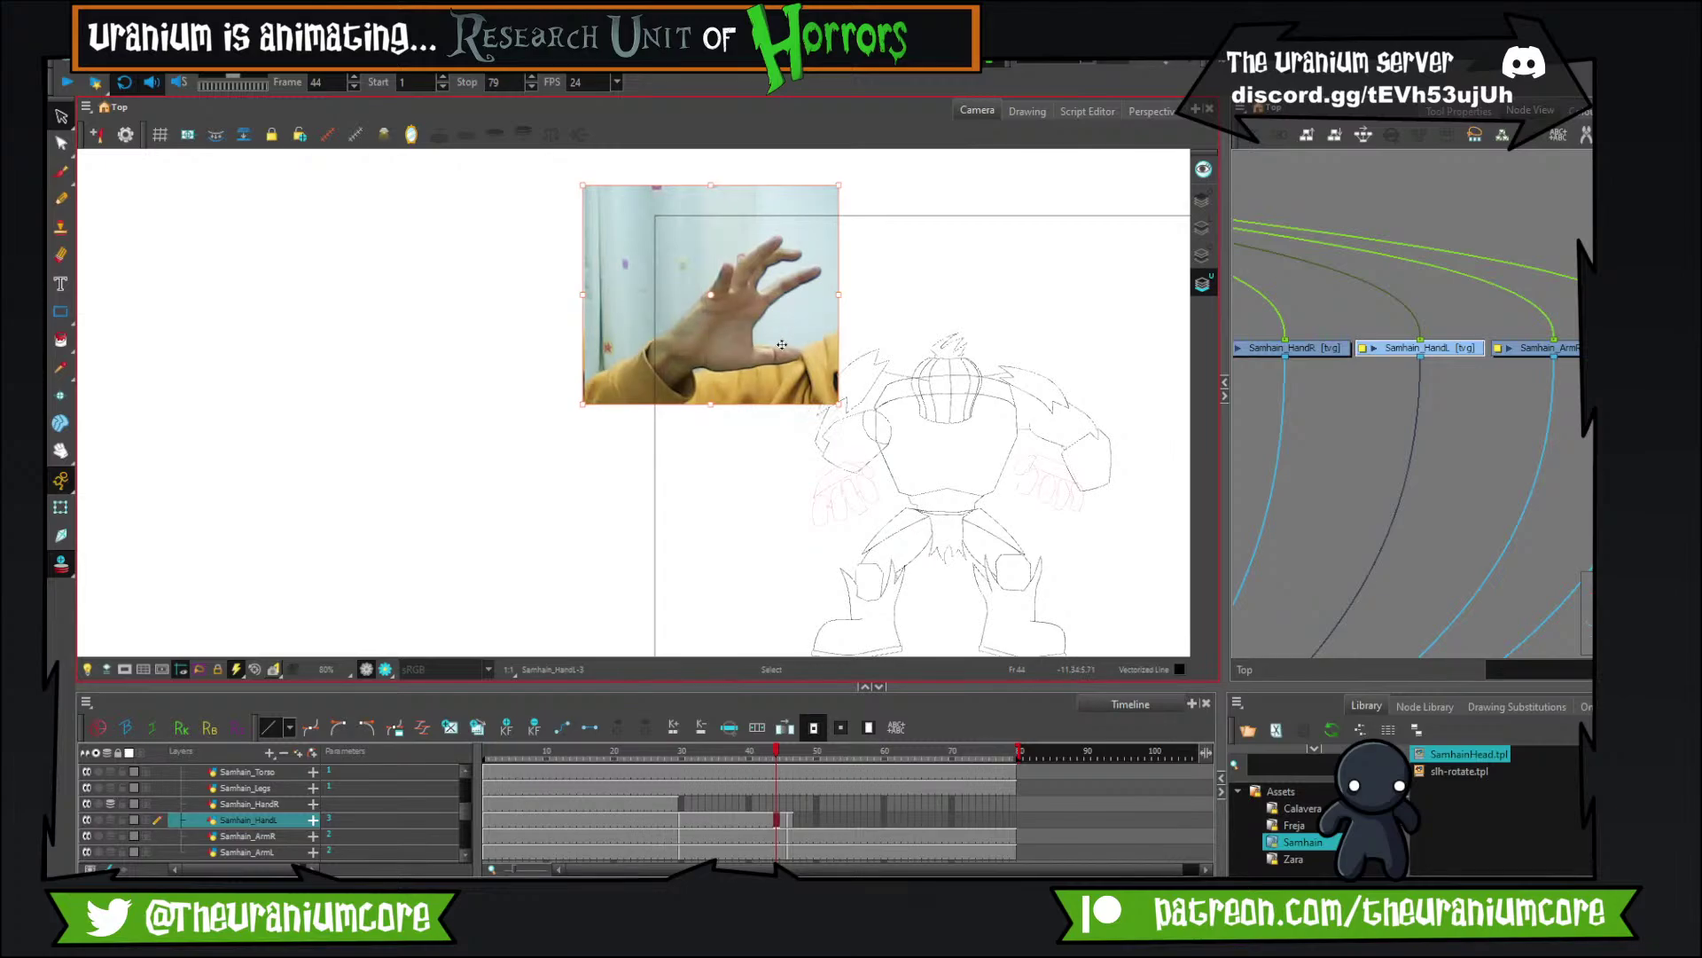
left_click(1202, 227)
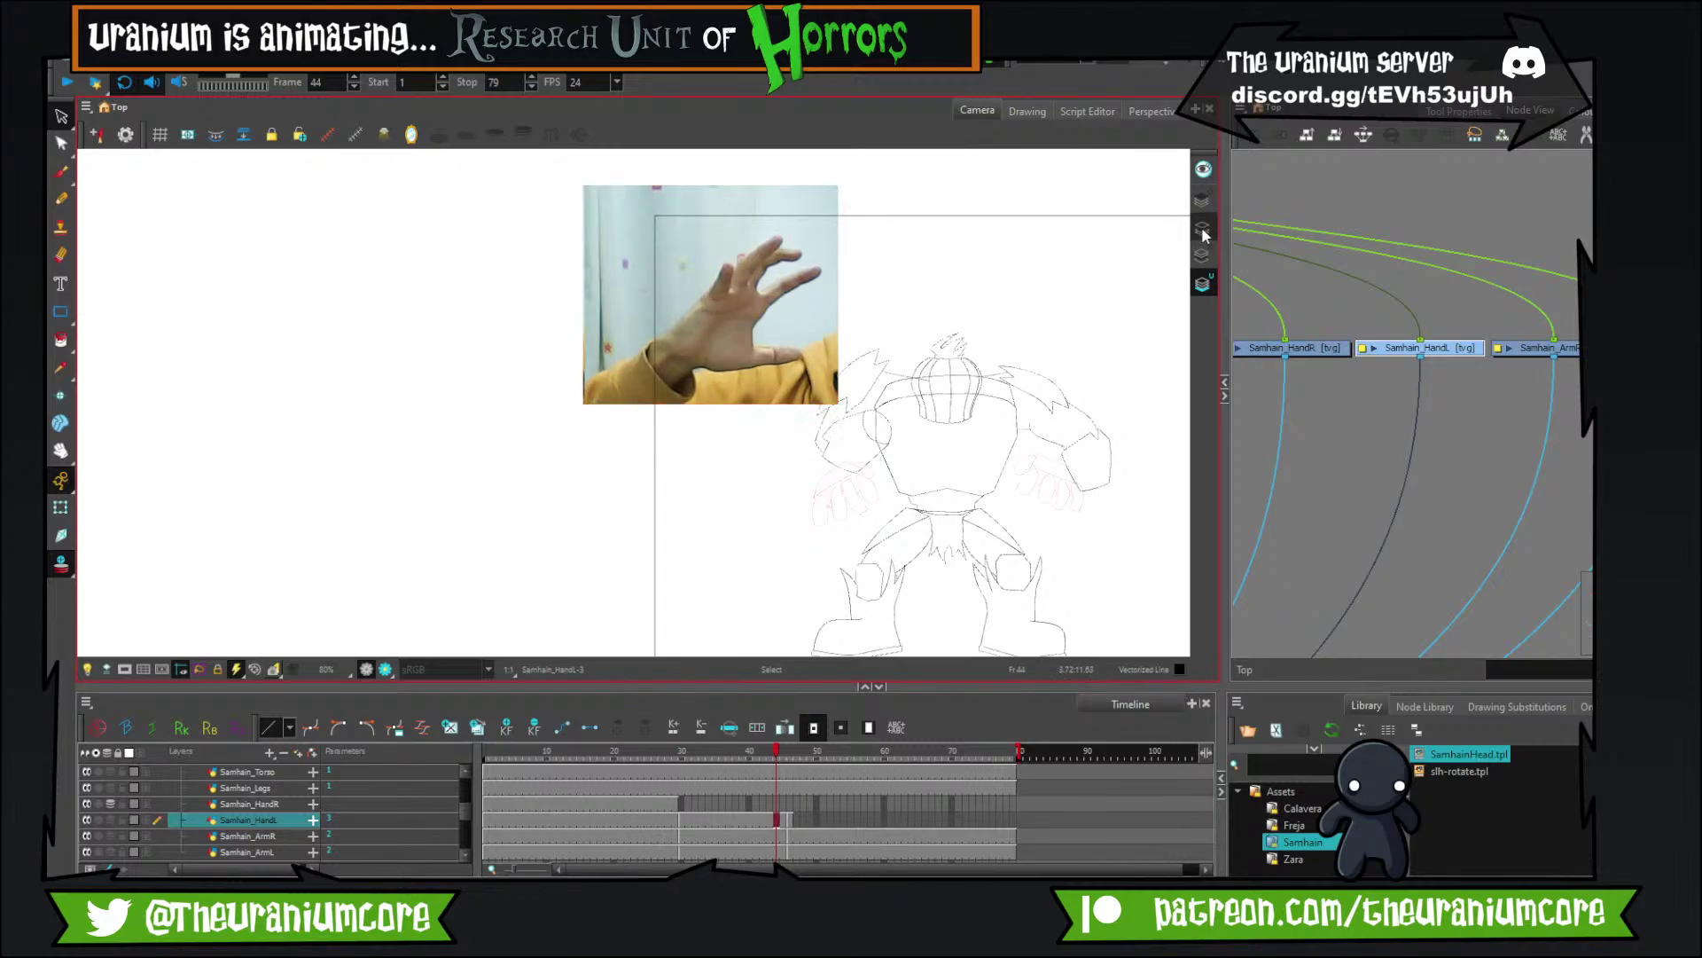
left_click(61, 172)
scroll(793, 255, "up", 4)
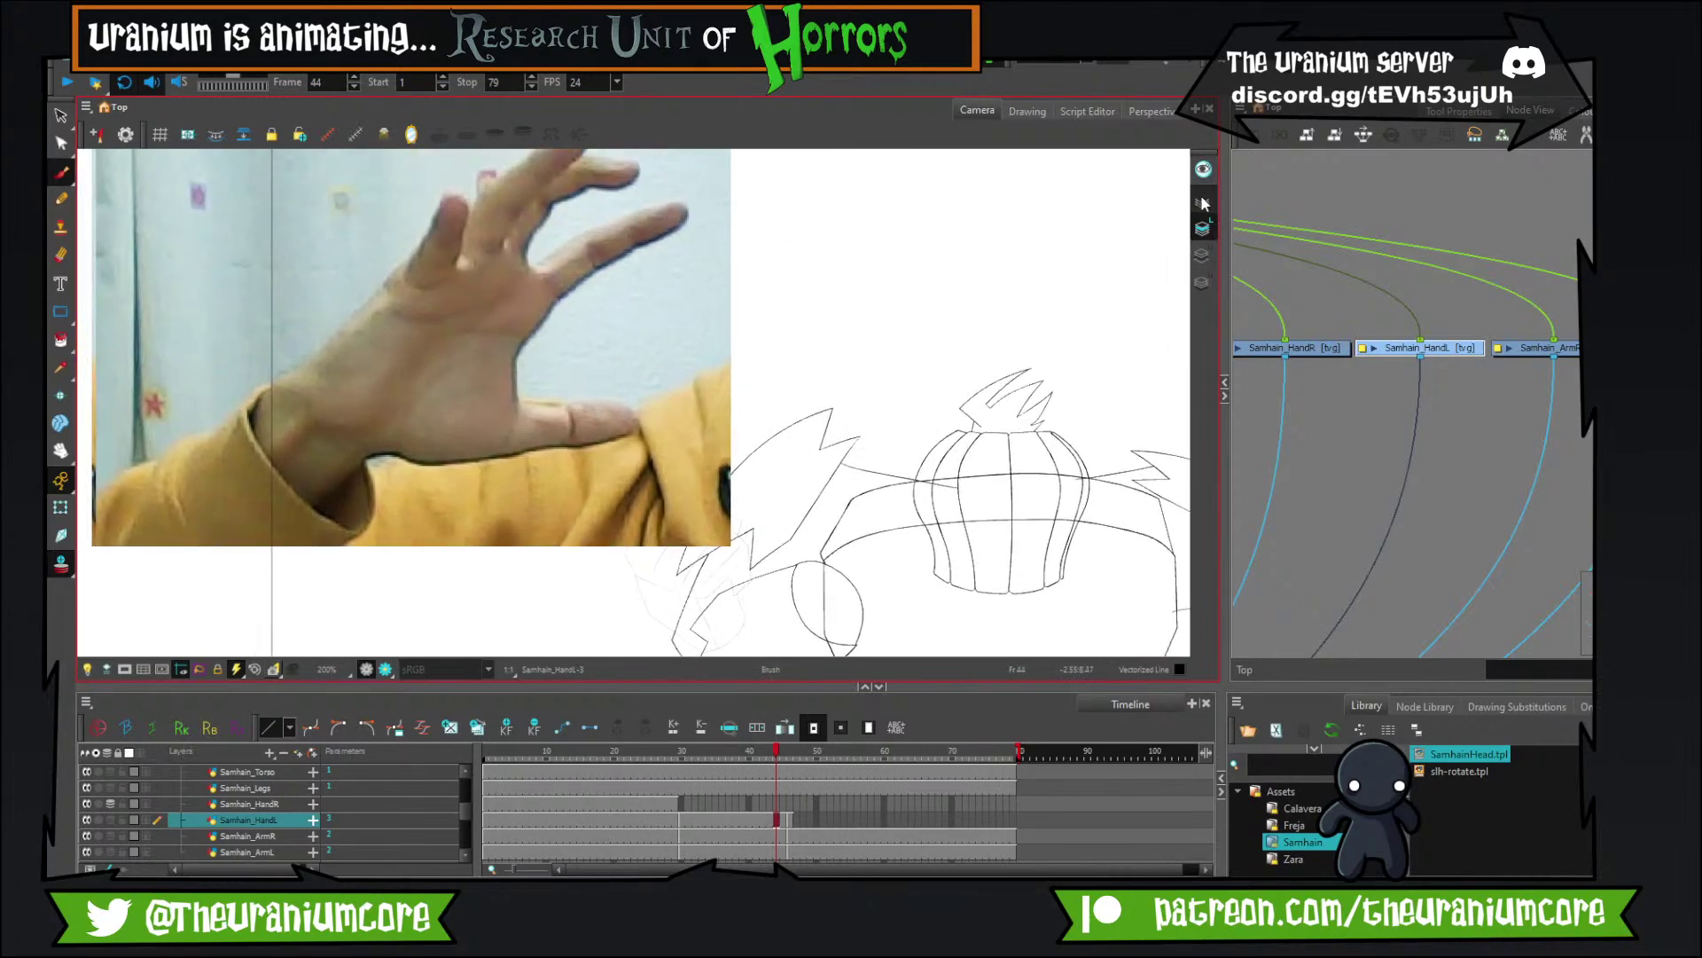
Shrink the photo further on the underlay art and reposition it above the character's raised arm.
left_click(1204, 282)
scroll(927, 316, "down", 2)
left_click(61, 116)
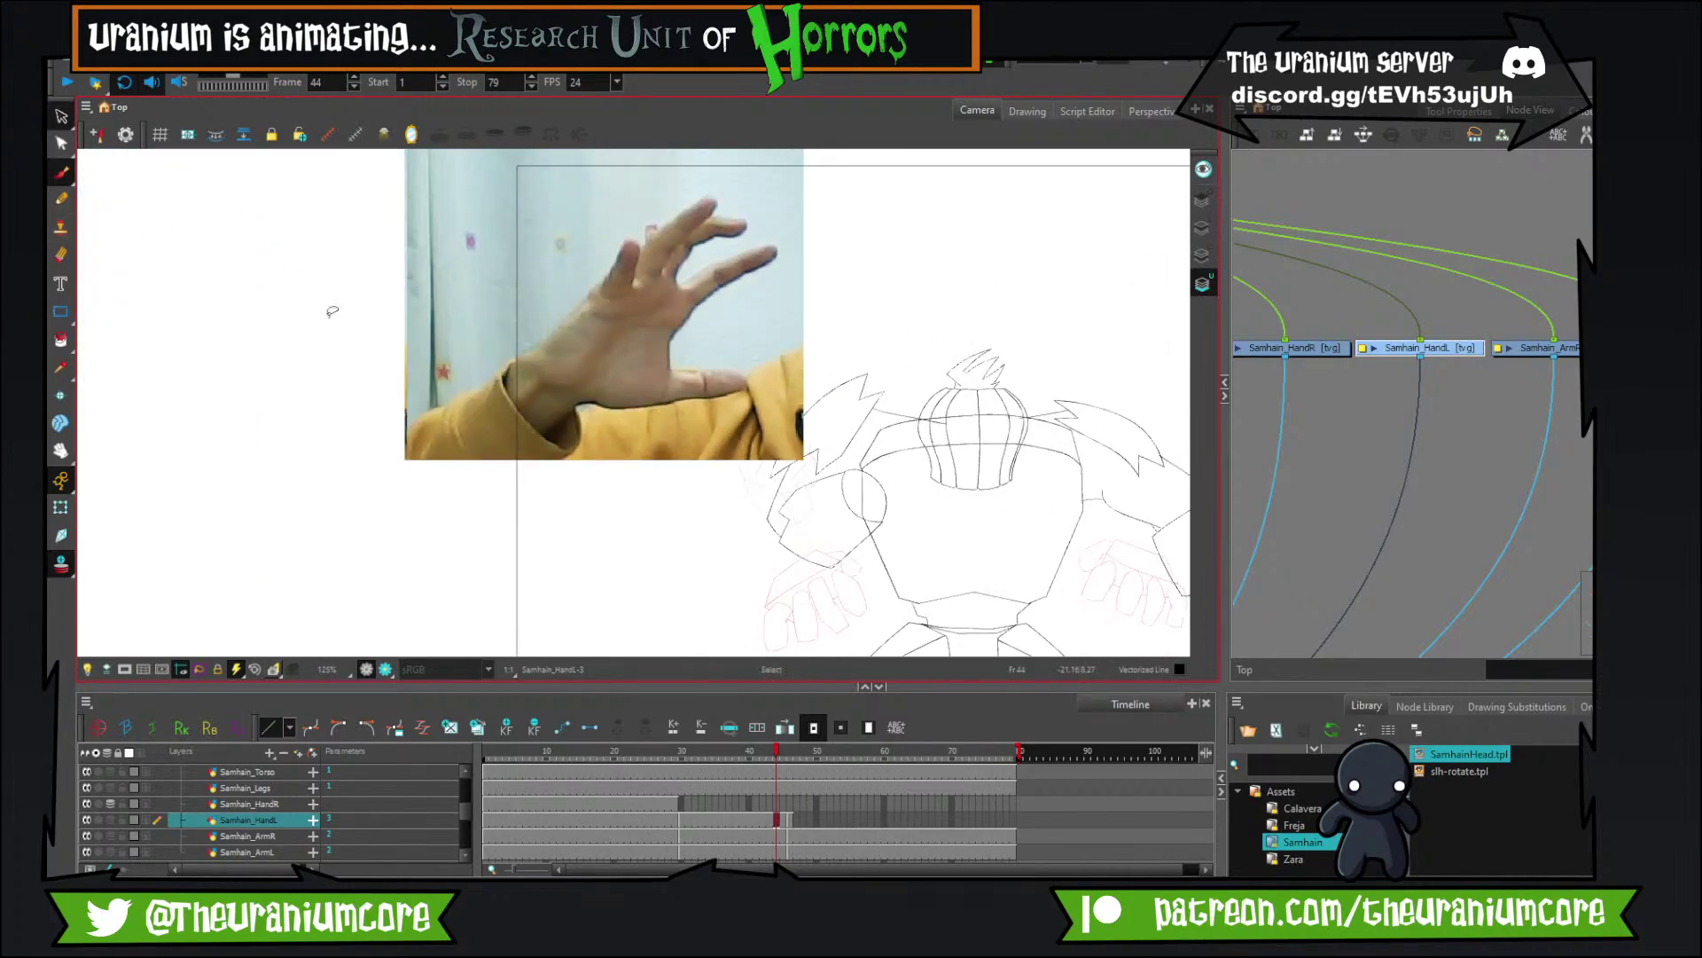
left_click_drag(326, 353, 496, 427)
left_click_drag(798, 461, 714, 388)
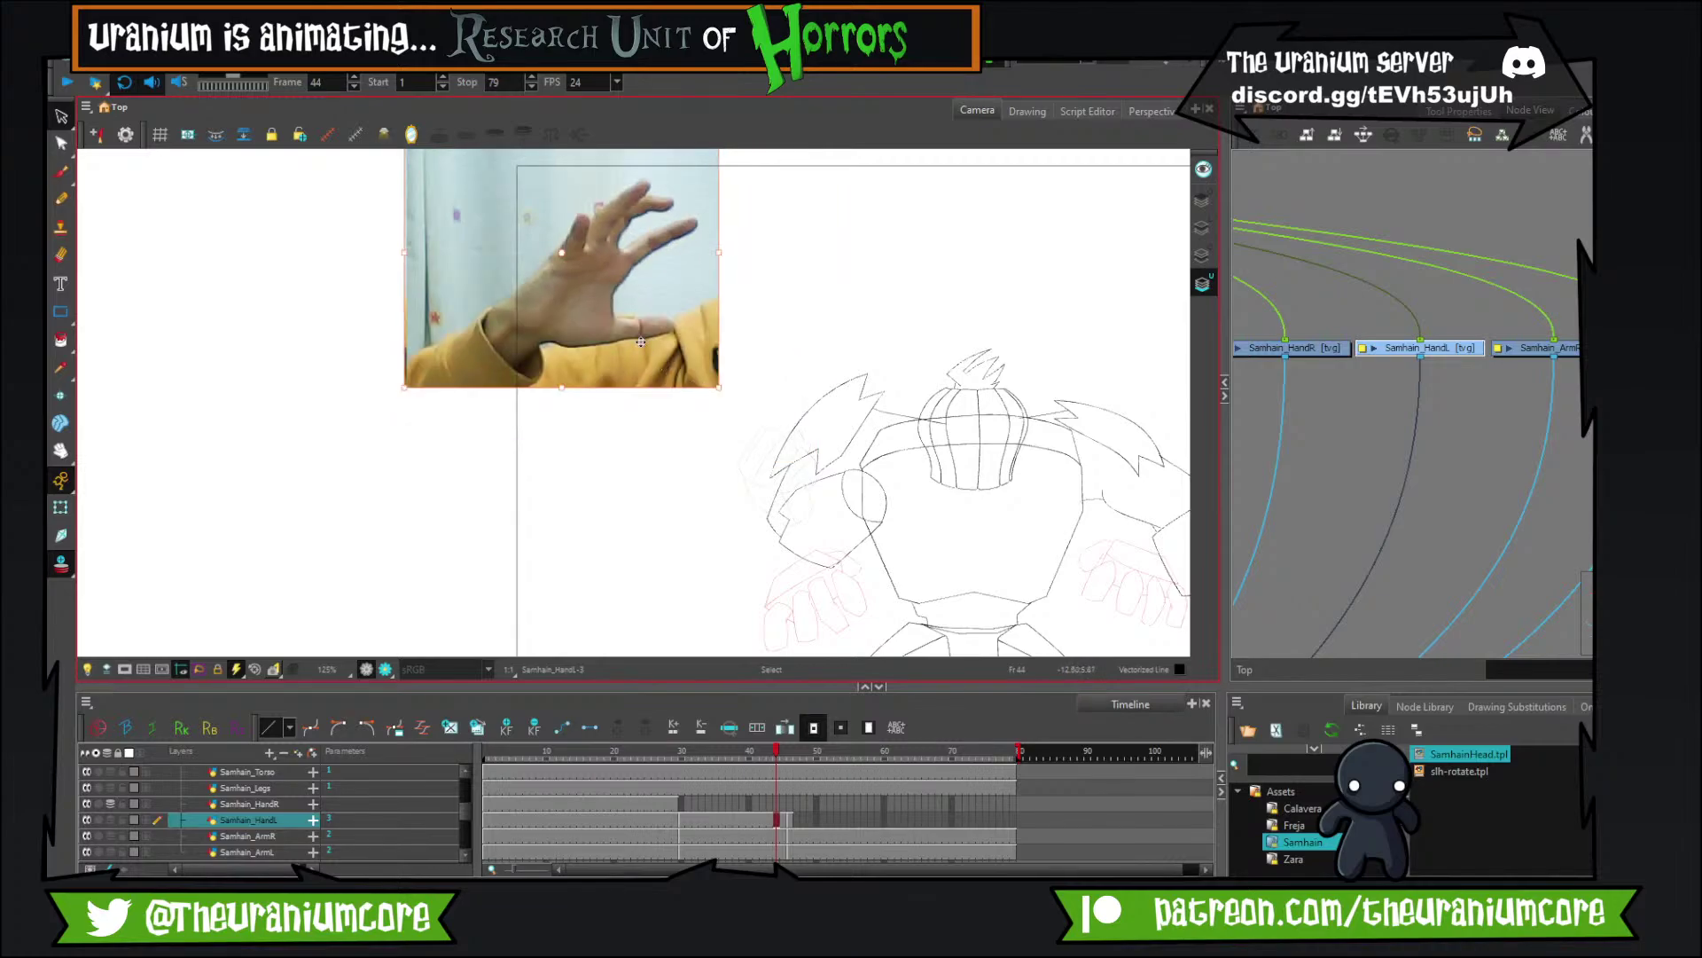
left_click_drag(630, 306, 688, 349)
Compare the arm pose at frame 29 with the fist pose, and go to frame 31 of the HandL layer with the Brush active.
left_click(62, 172)
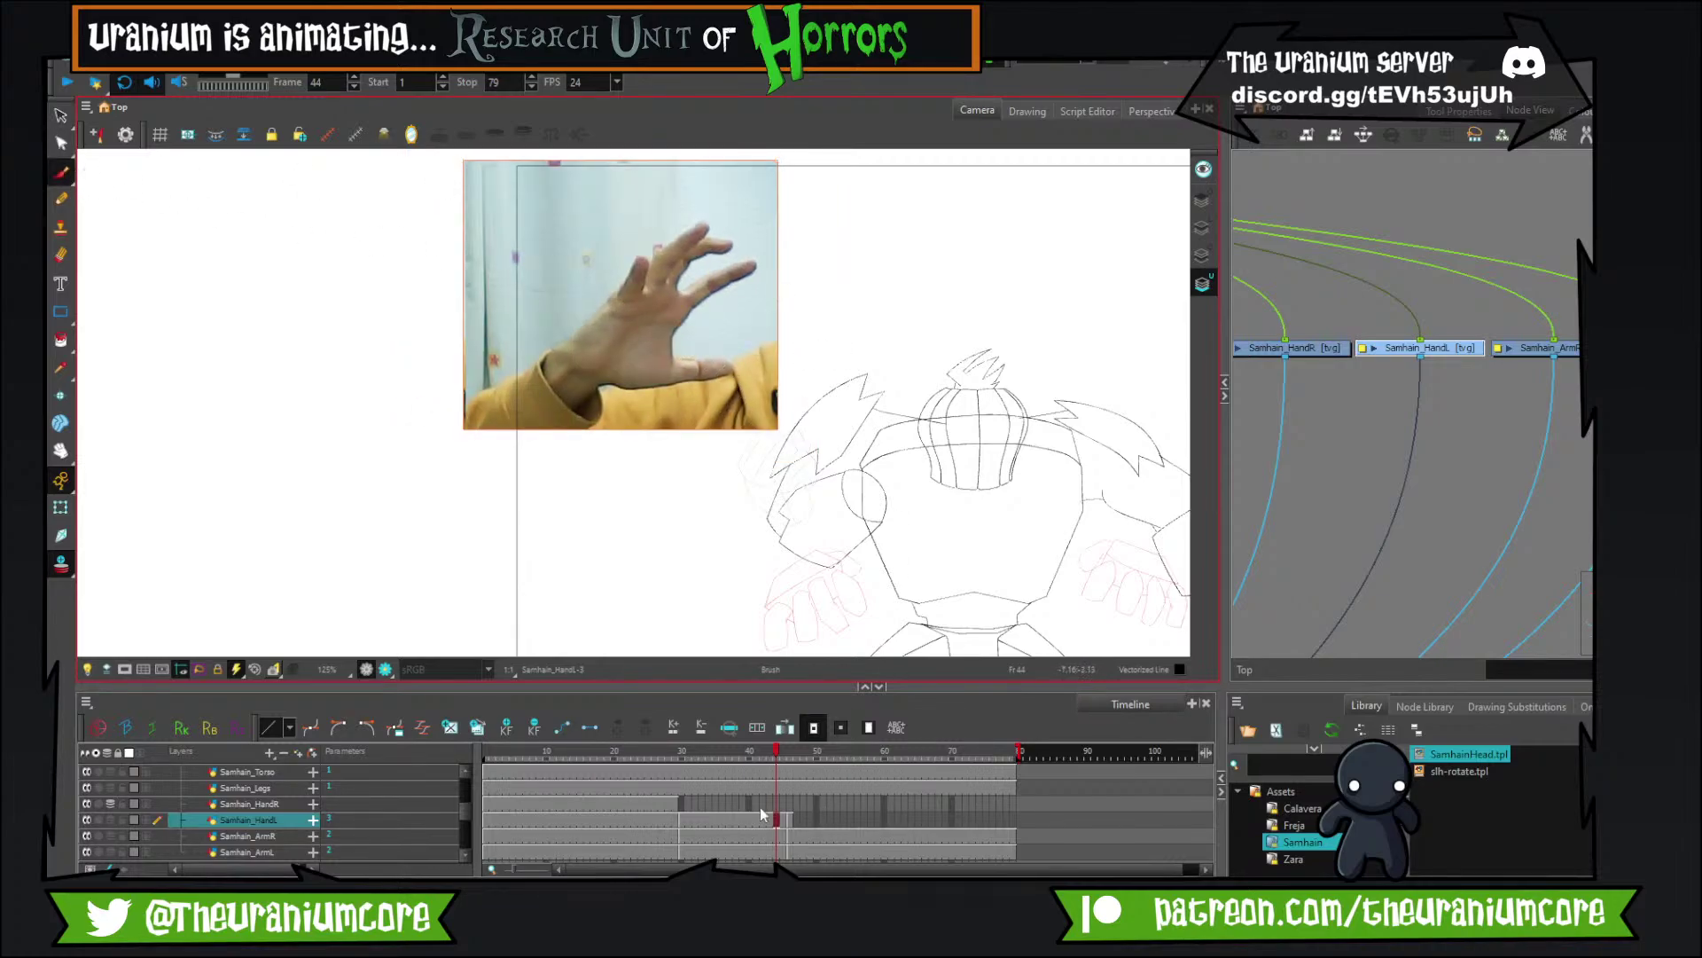
left_click(675, 815)
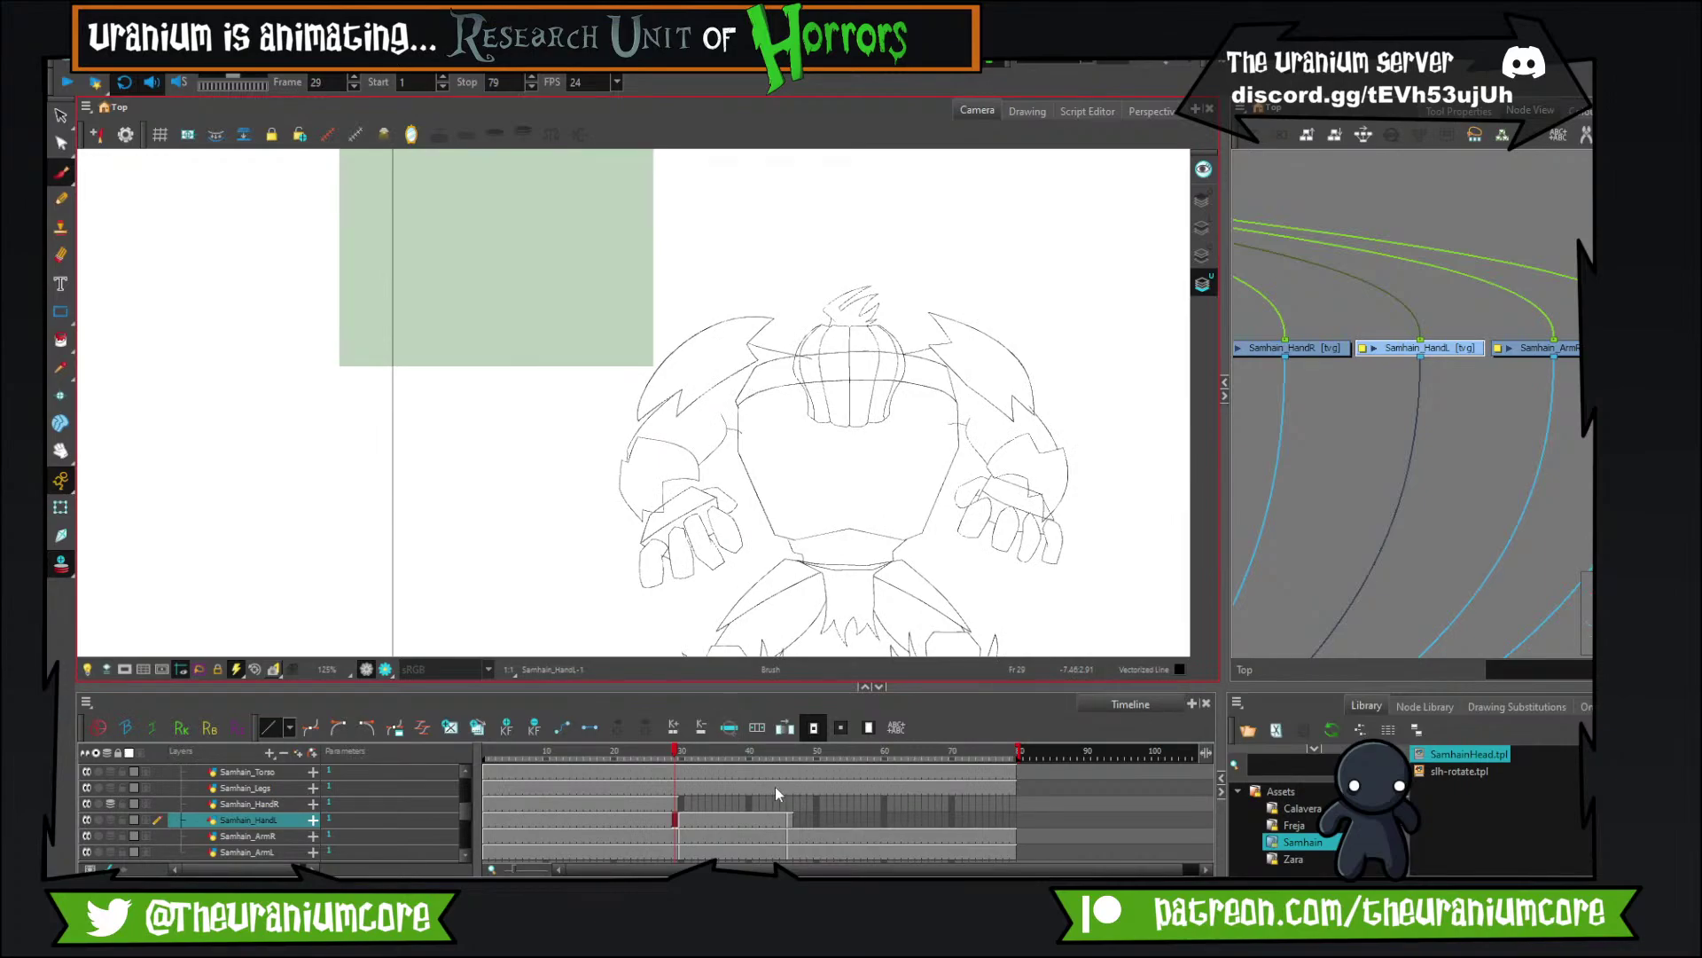
left_click(790, 815)
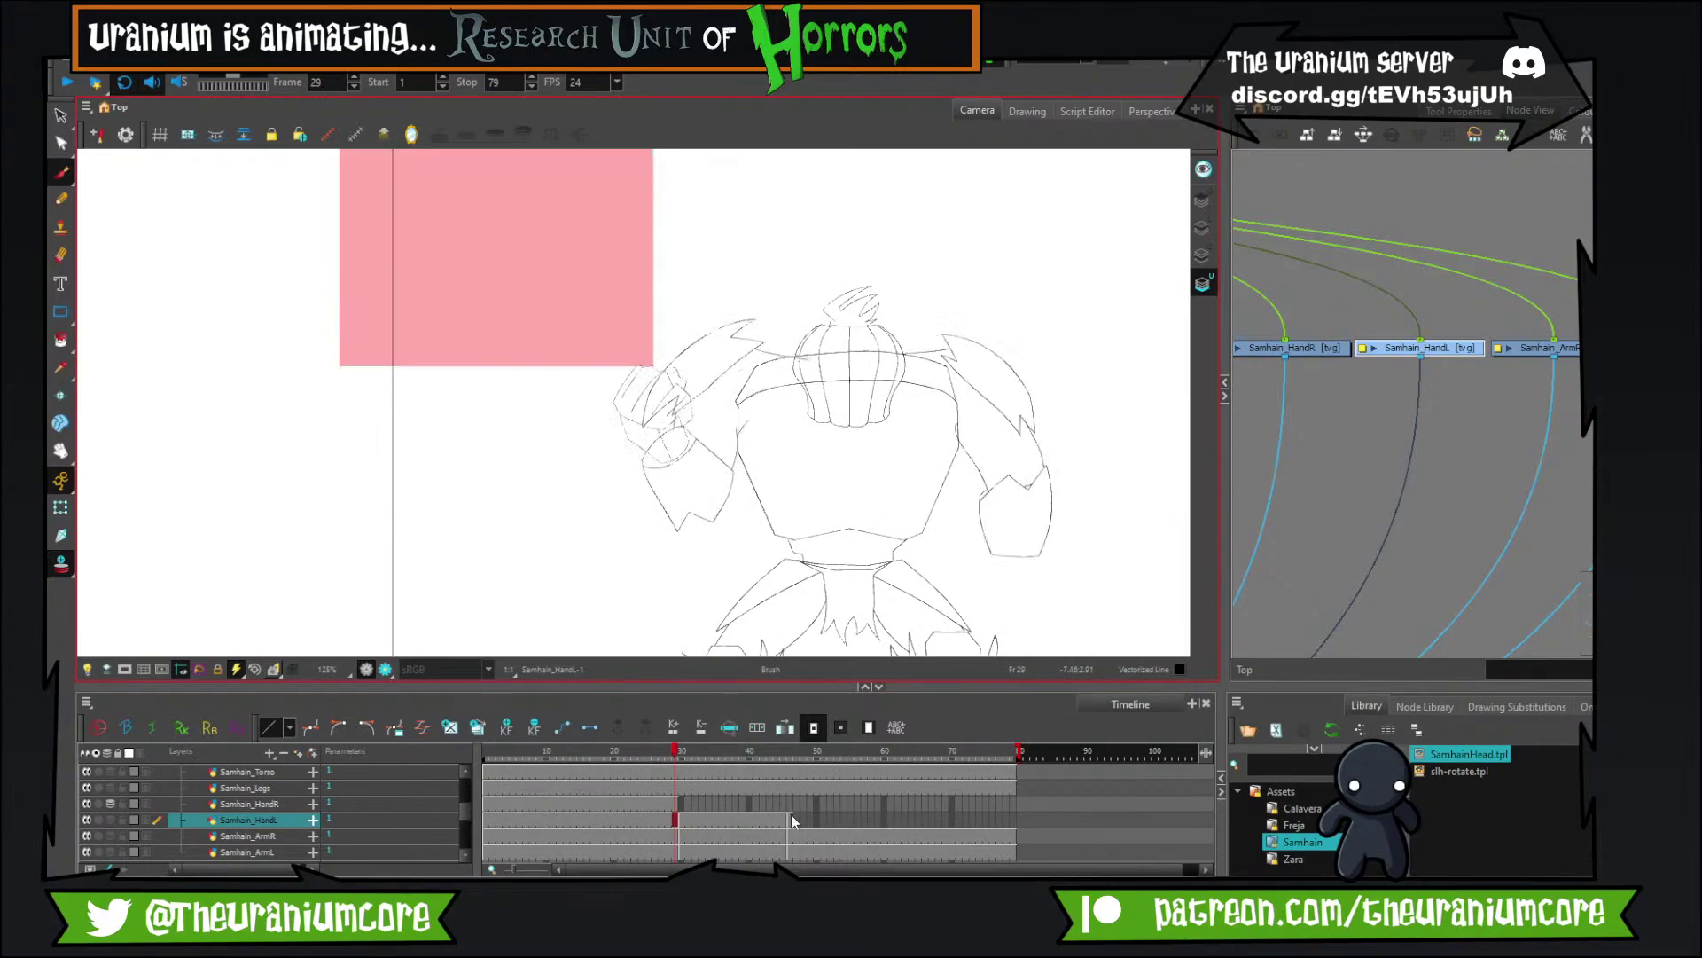
left_click(688, 818)
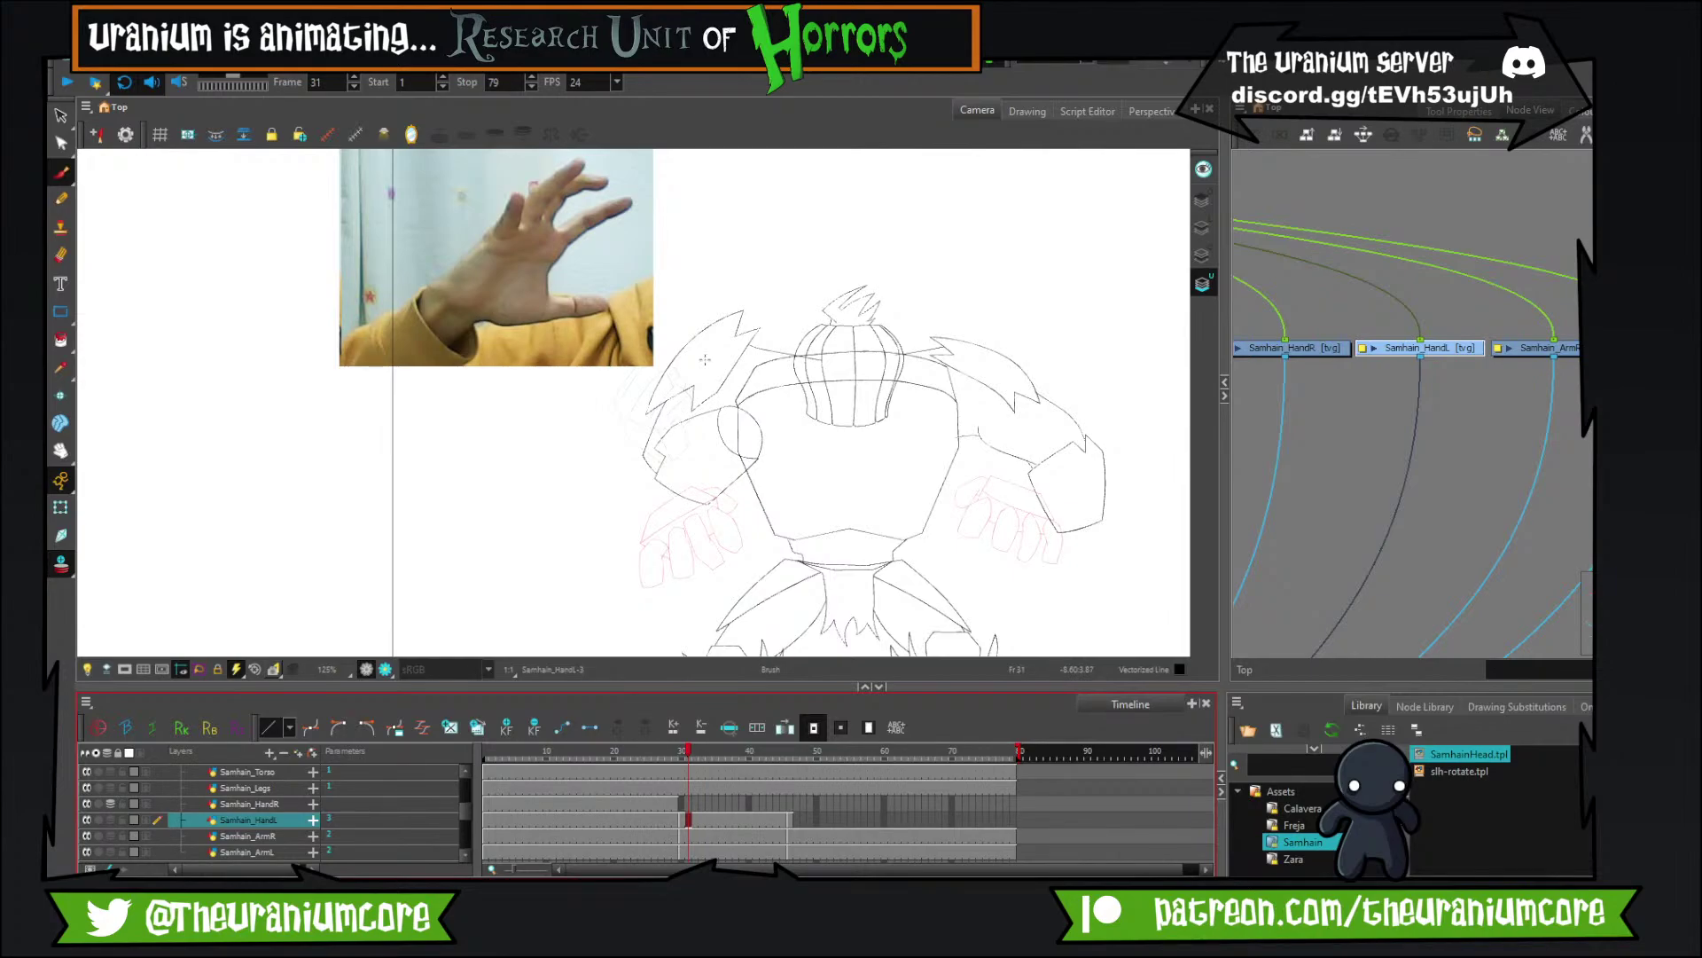
scroll(752, 431, "up", 2)
mouse_move(649, 177)
left_mouse_down()
mouse_move(704, 370)
mouse_move(799, 234)
mouse_move(887, 298)
left_mouse_up()
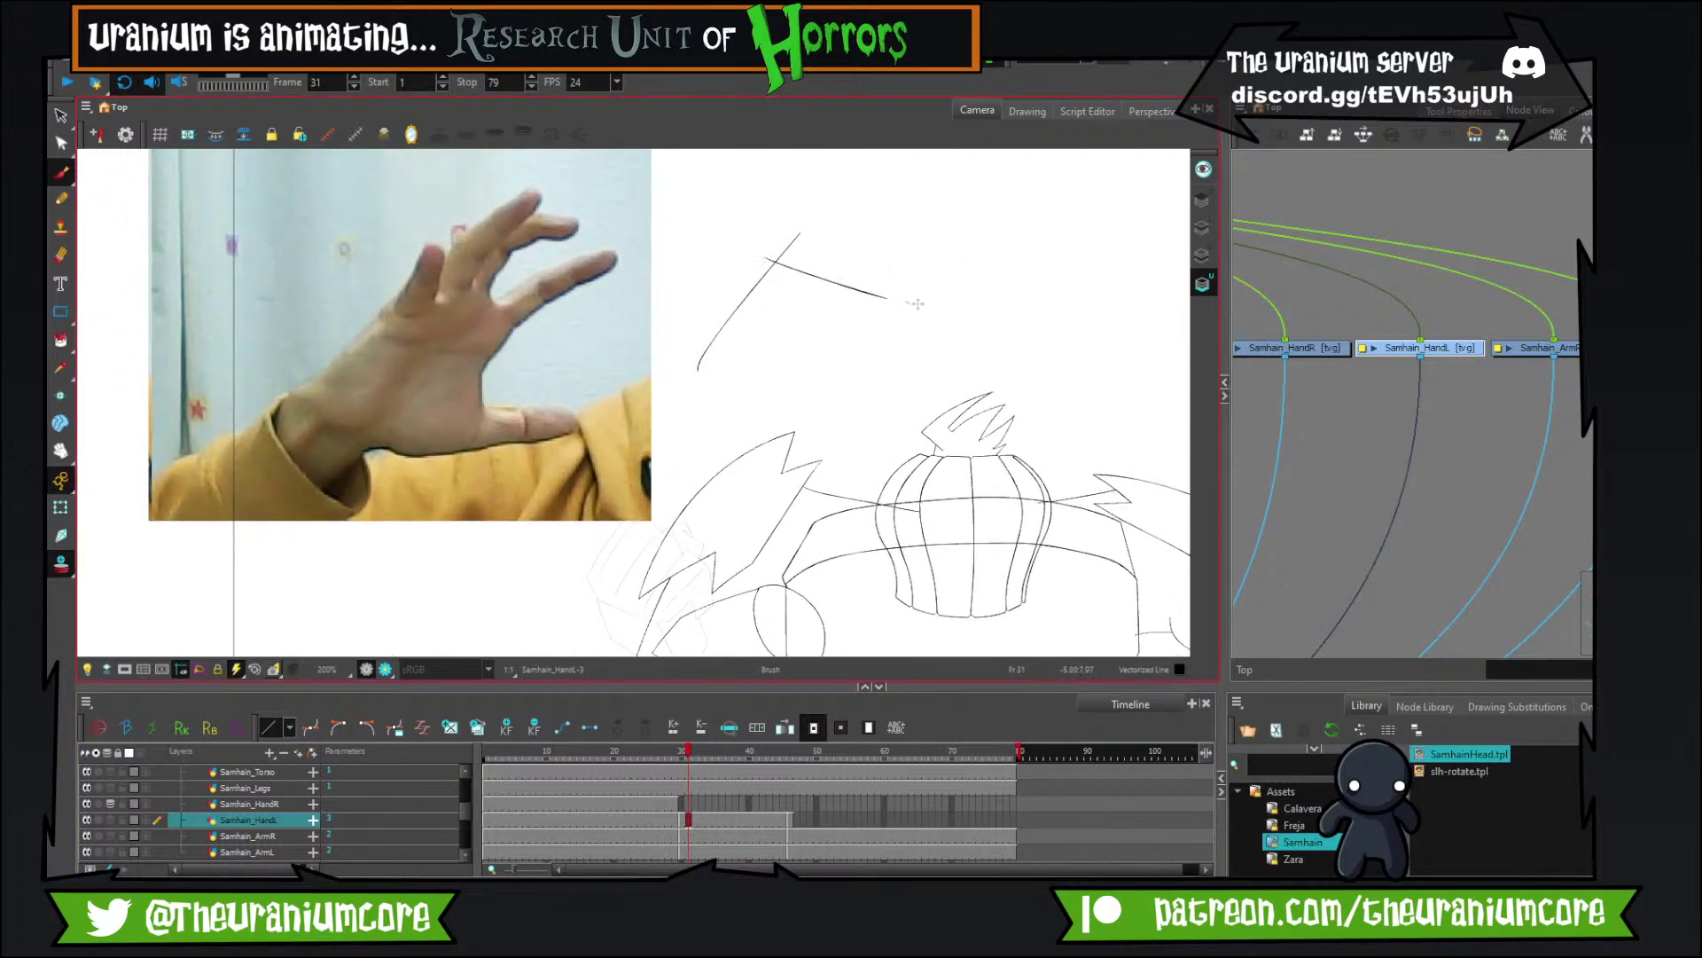
key("ctrl+z")
key("ctrl+z")
Show the brush presets, test the Thin and CalaveraEyeBot brushes with trial strokes, and settle on the CalaveraEyeTop preset, size 2.
left_click(1575, 107)
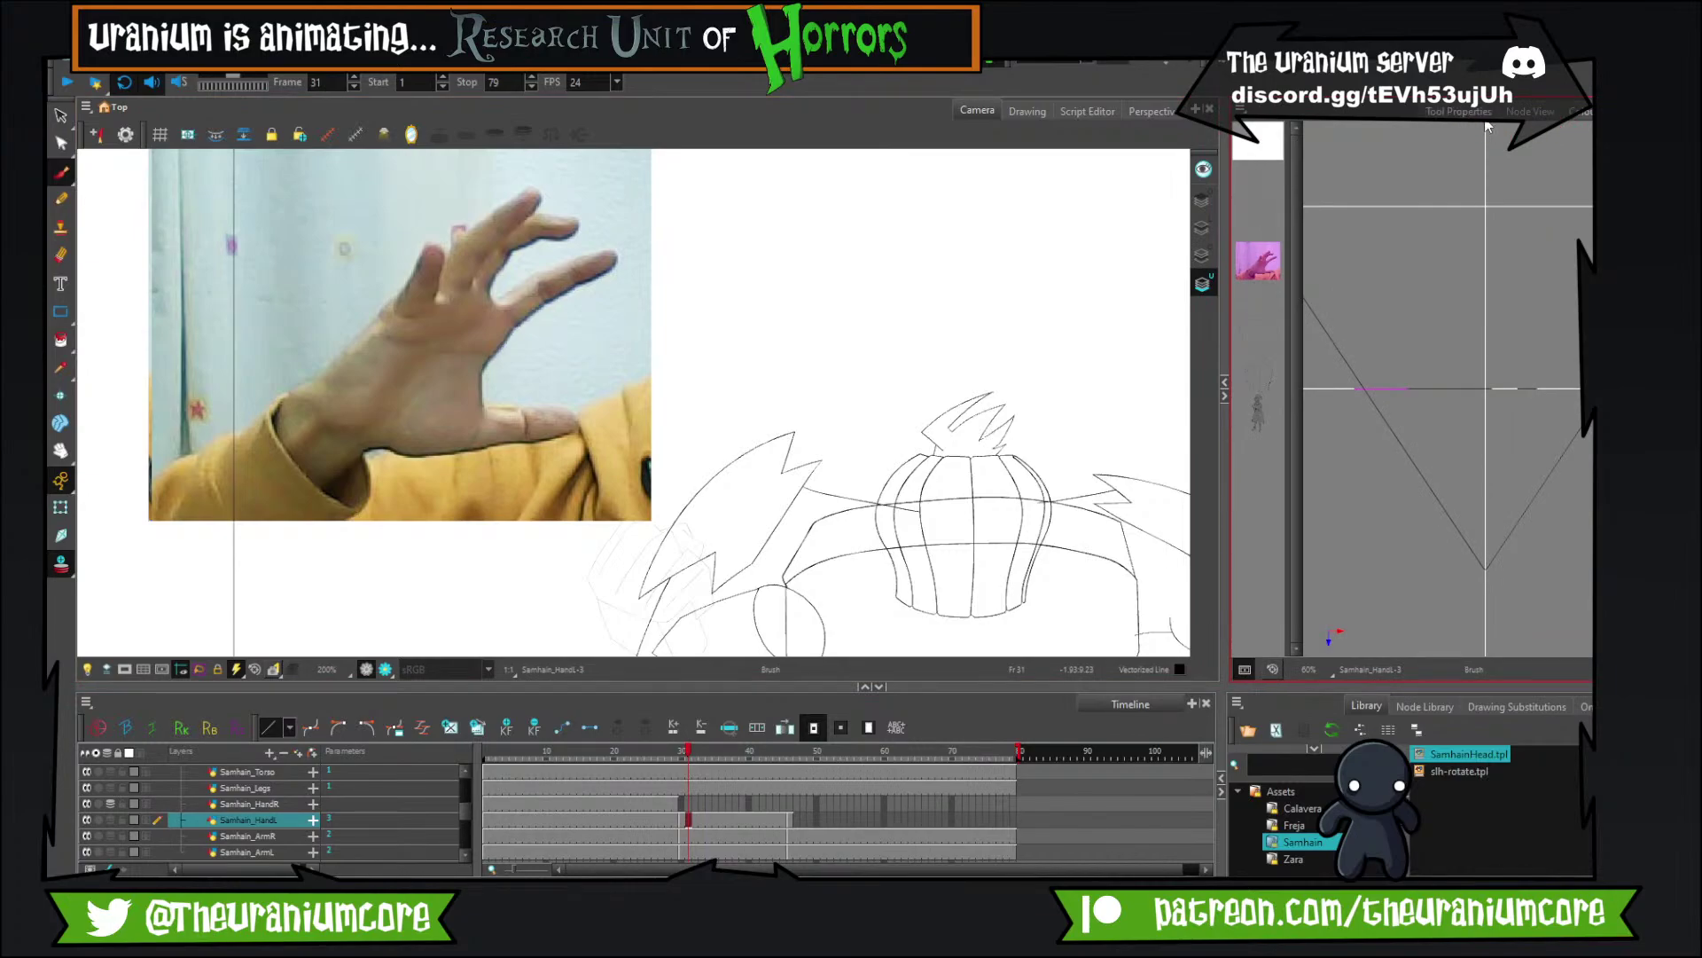
left_click(1458, 111)
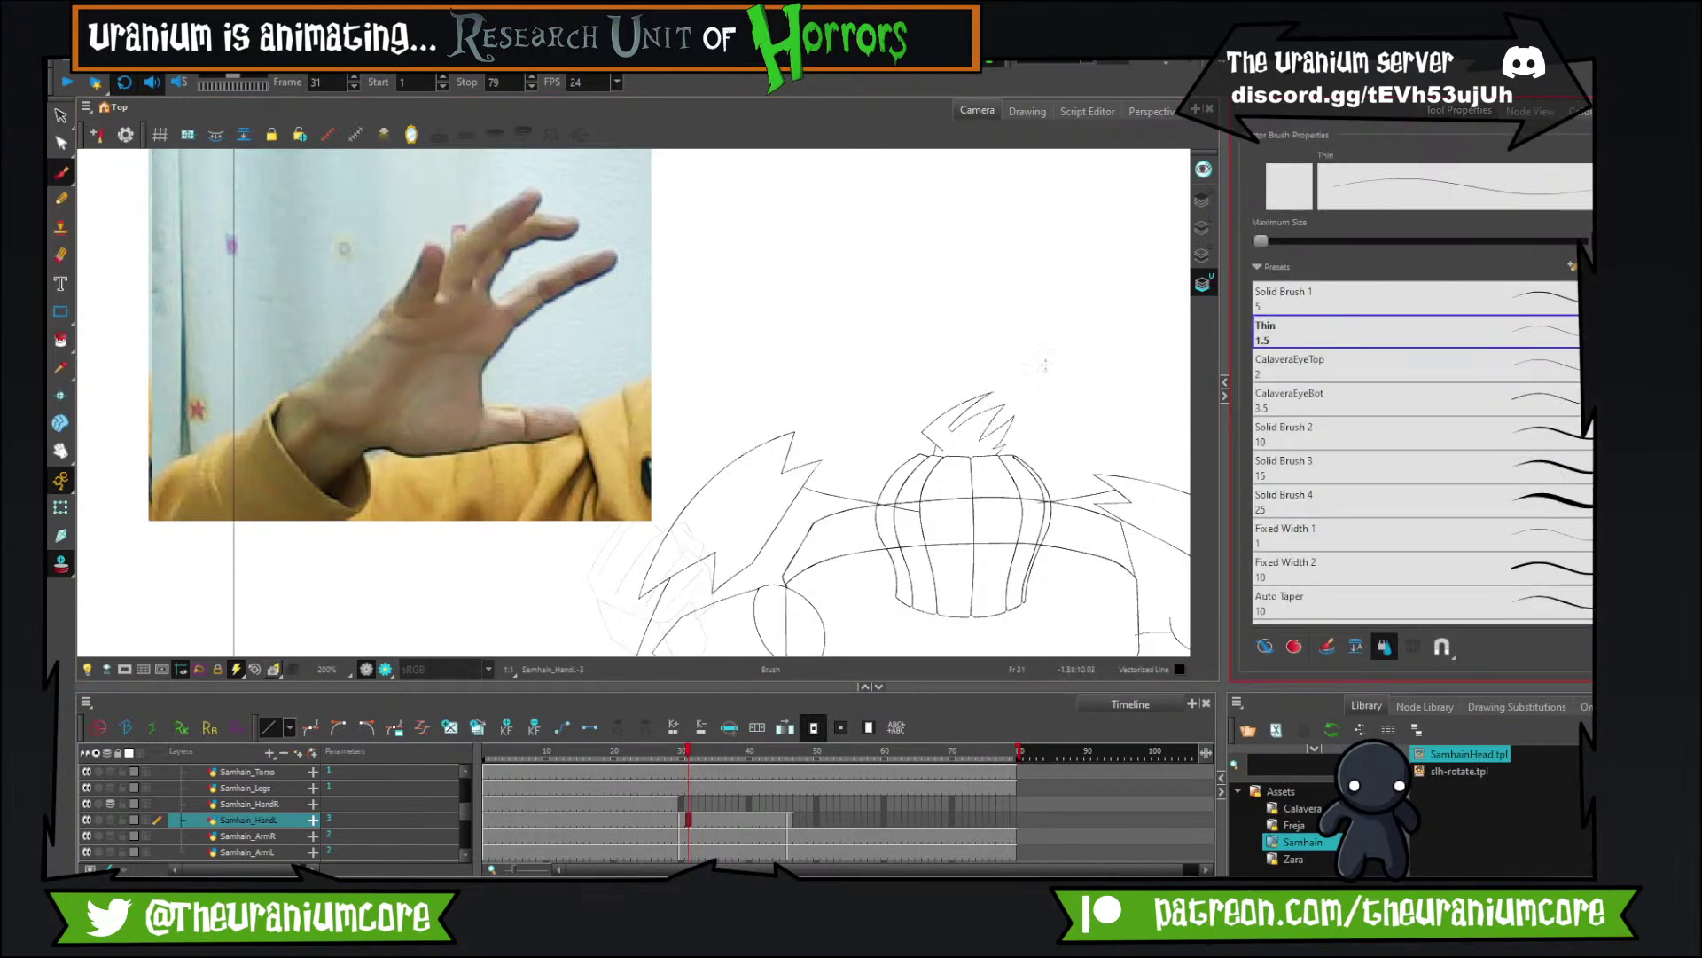
mouse_move(772, 298)
left_mouse_down()
mouse_move(866, 311)
mouse_move(881, 264)
left_mouse_up()
key("ctrl+z")
left_click(1361, 361)
left_click(1324, 385)
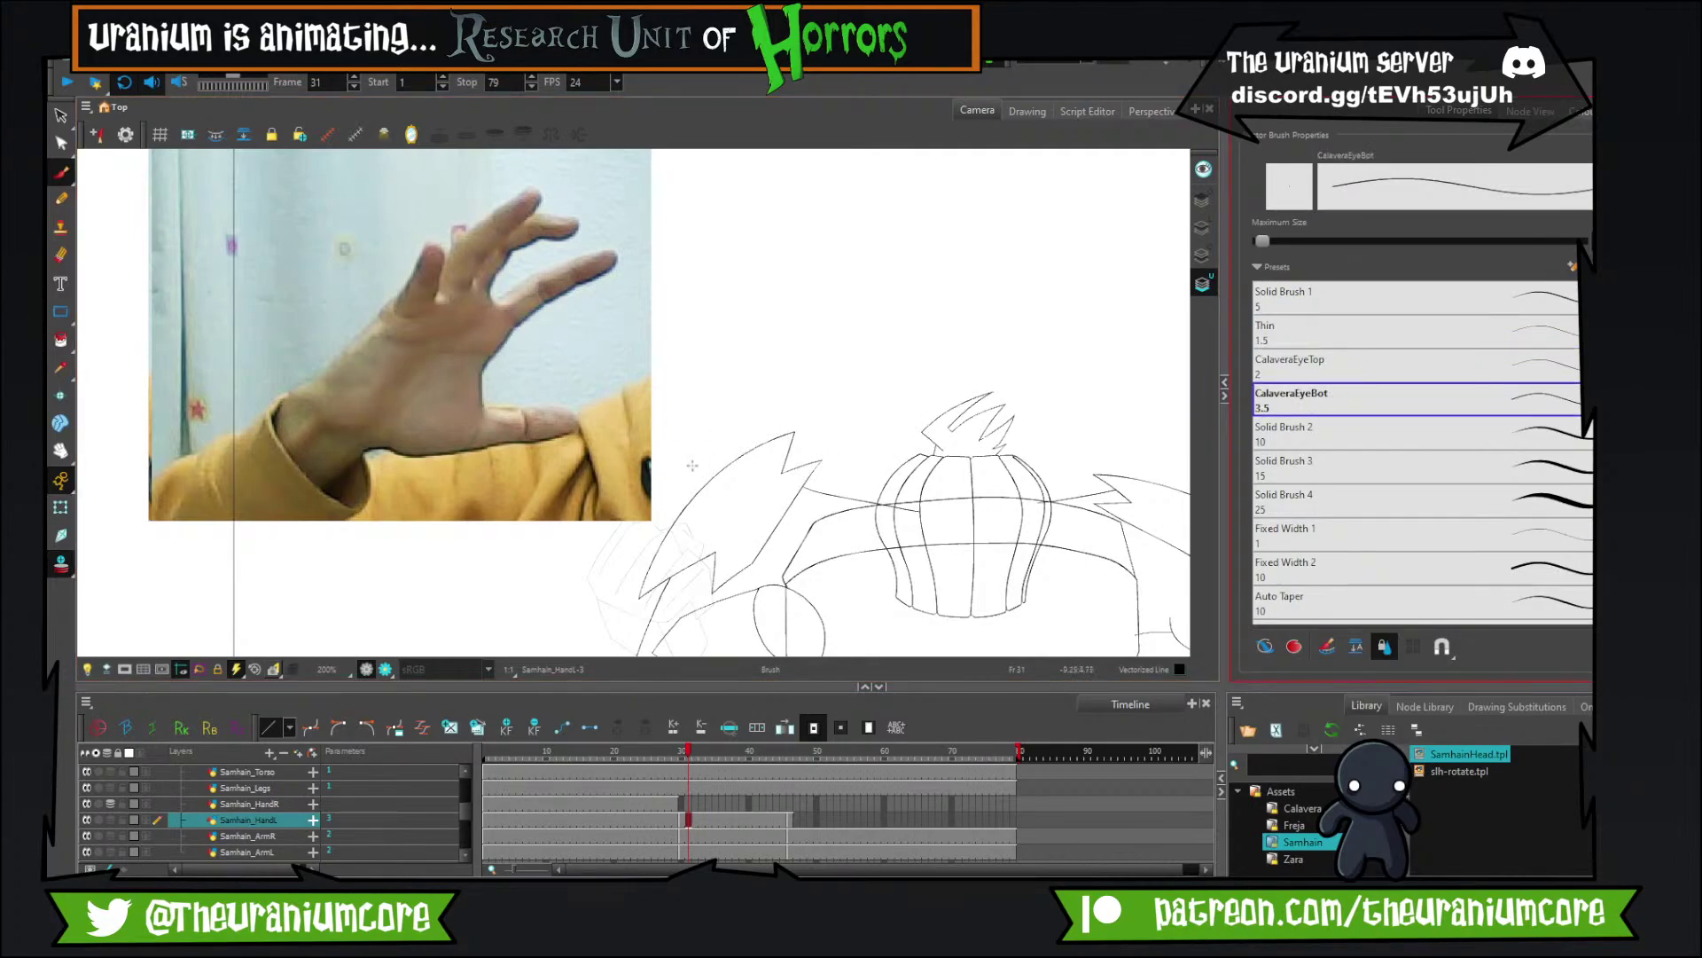
left_click_drag(694, 428, 903, 223)
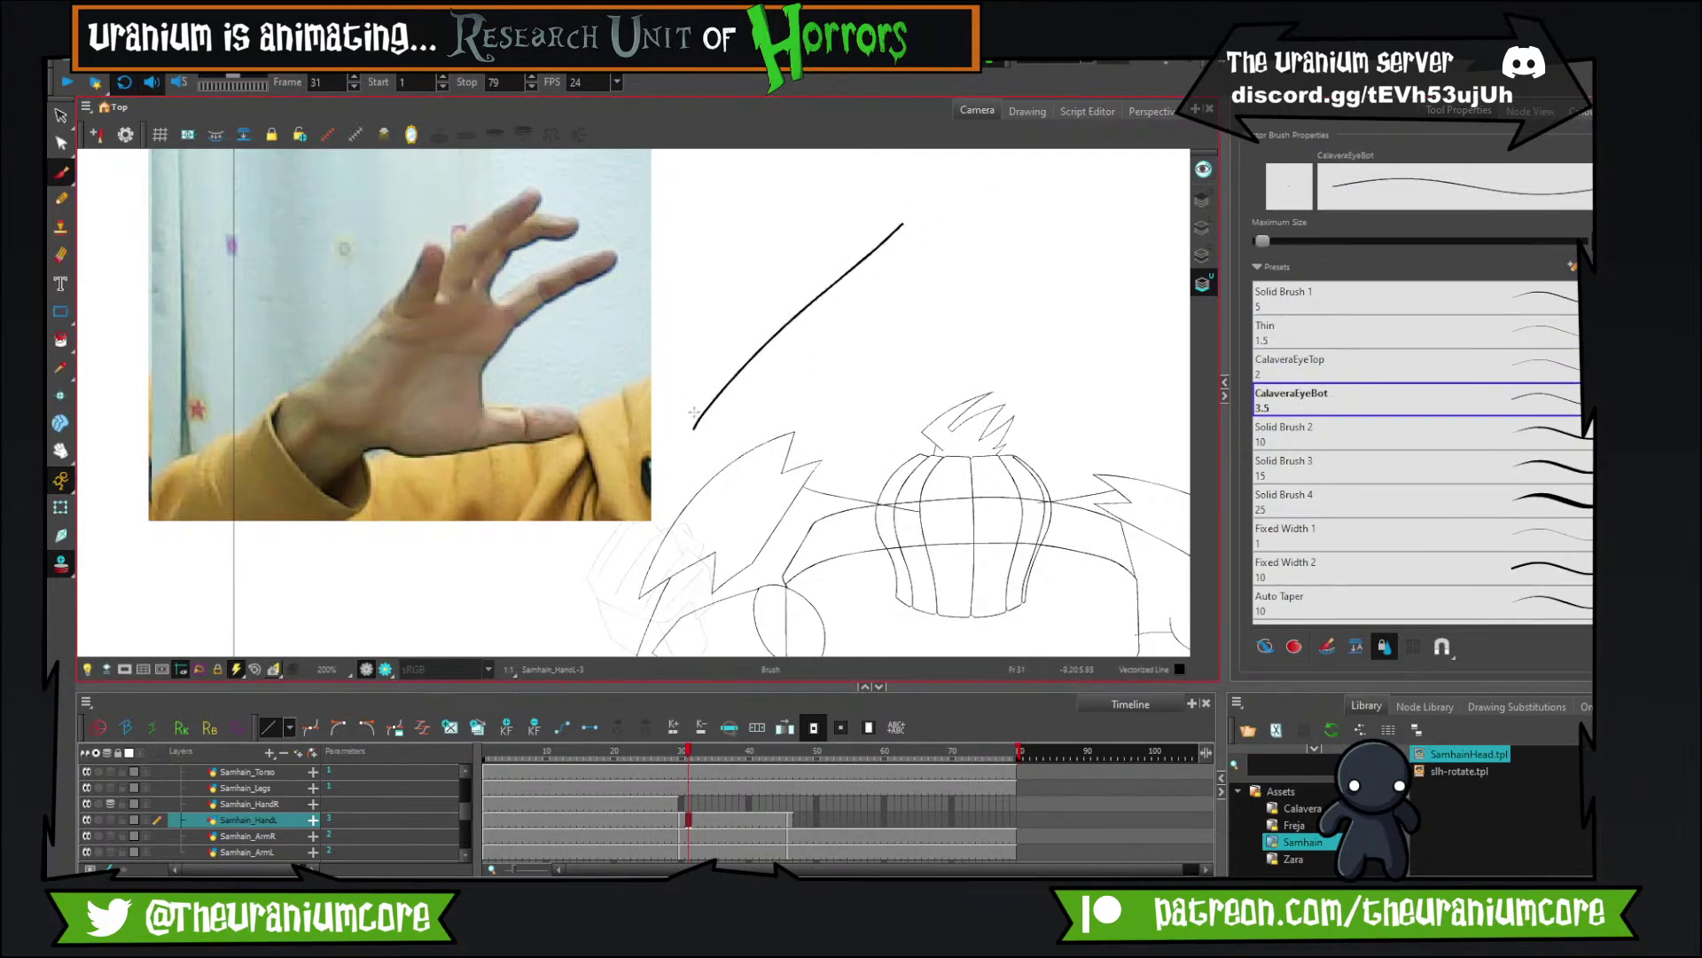
left_click_drag(693, 422, 867, 405)
key("ctrl+z")
key("ctrl+z")
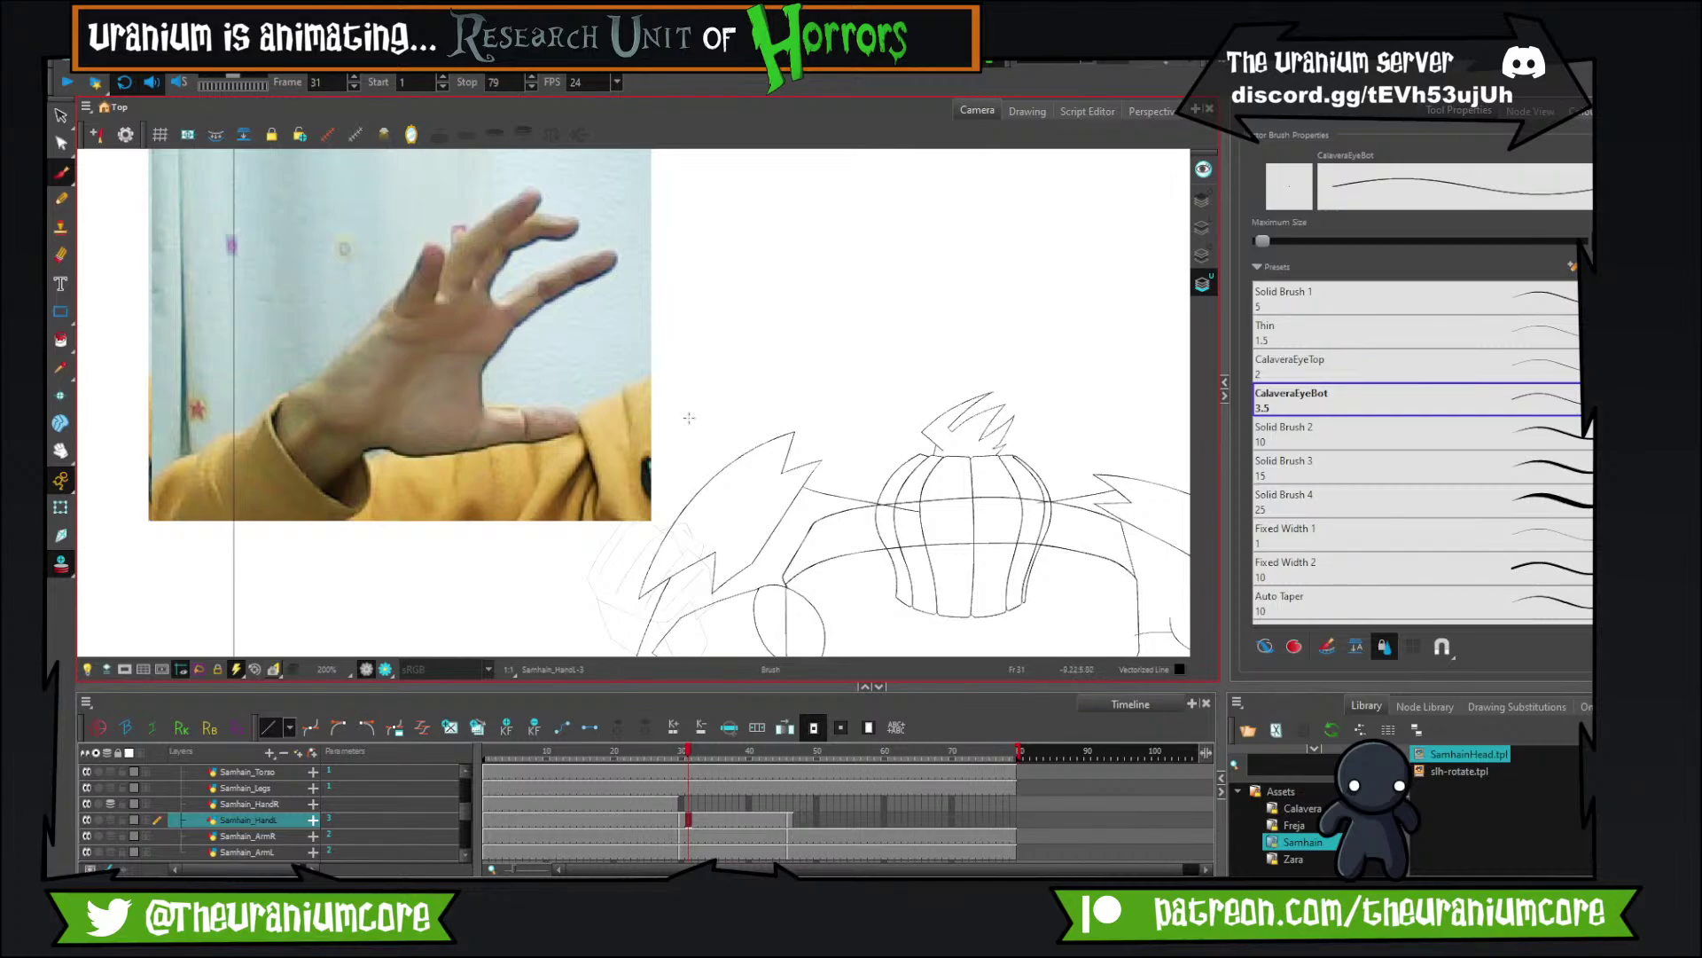
left_click_drag(689, 416, 843, 268)
key("ctrl+z")
left_click(1339, 363)
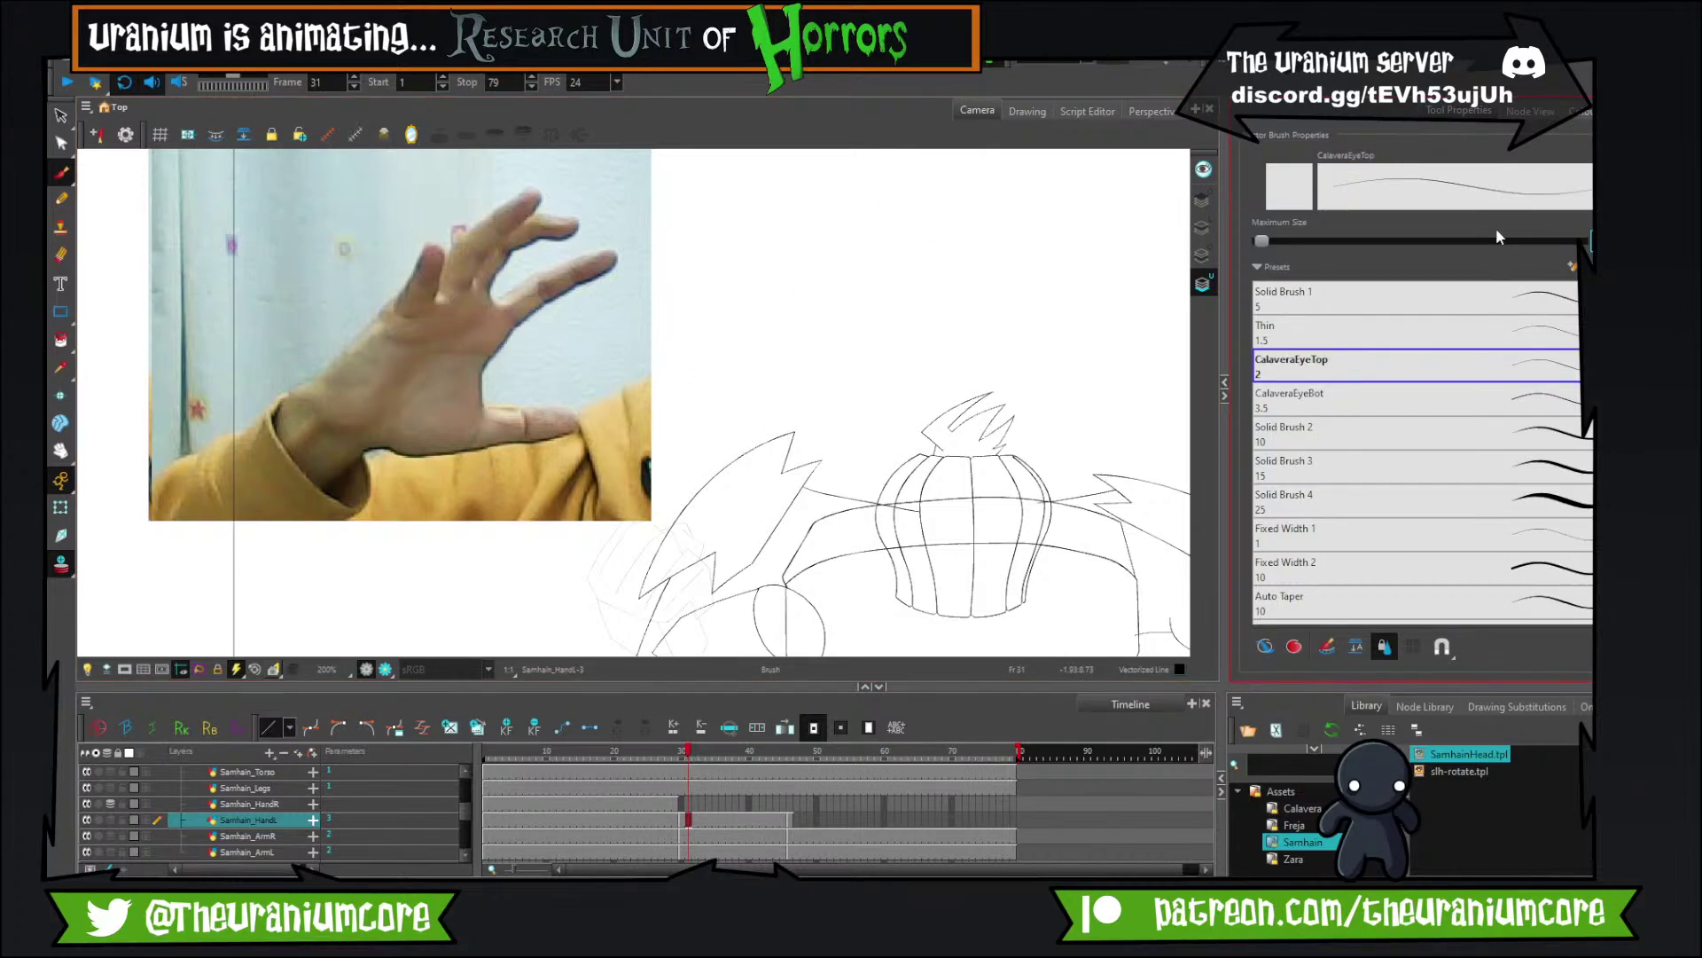
Sketch the front face of the palm as a slanted angular block beside the reference photo.
mouse_move(650, 408)
left_mouse_down()
mouse_move(856, 186)
mouse_move(863, 229)
left_mouse_up()
key("ctrl+z")
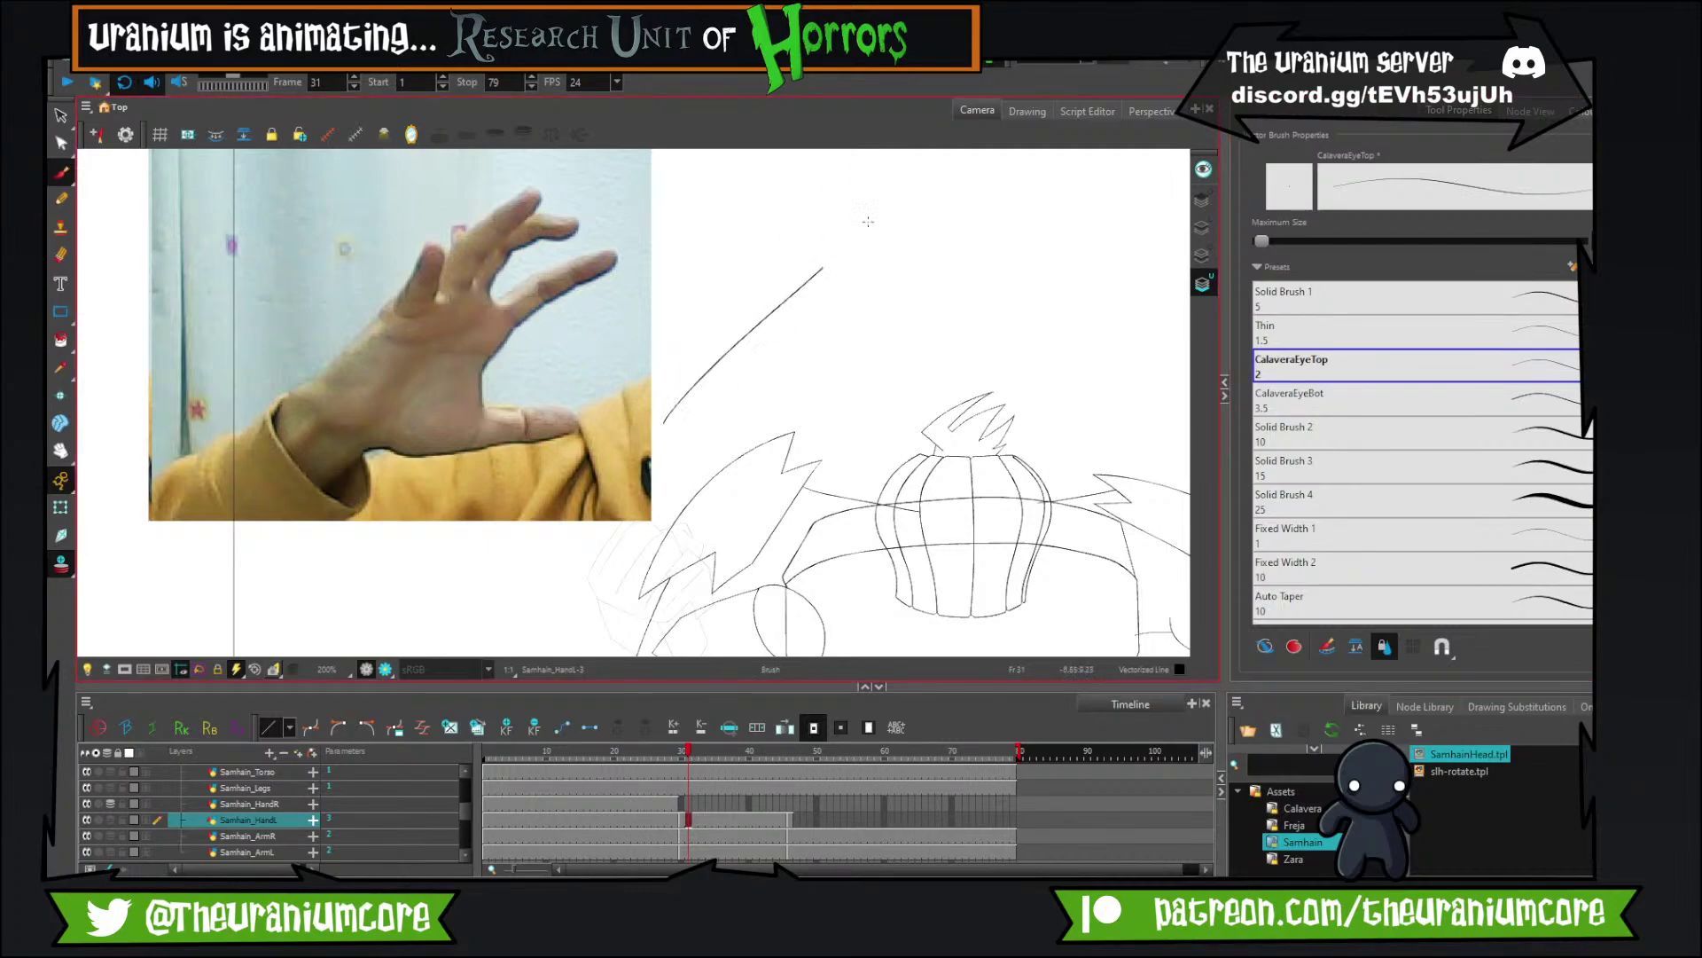
left_click_drag(672, 410, 810, 429)
key("ctrl+z")
mouse_move(657, 403)
left_mouse_down()
mouse_move(814, 409)
mouse_move(900, 366)
mouse_move(833, 401)
mouse_move(947, 297)
left_mouse_up()
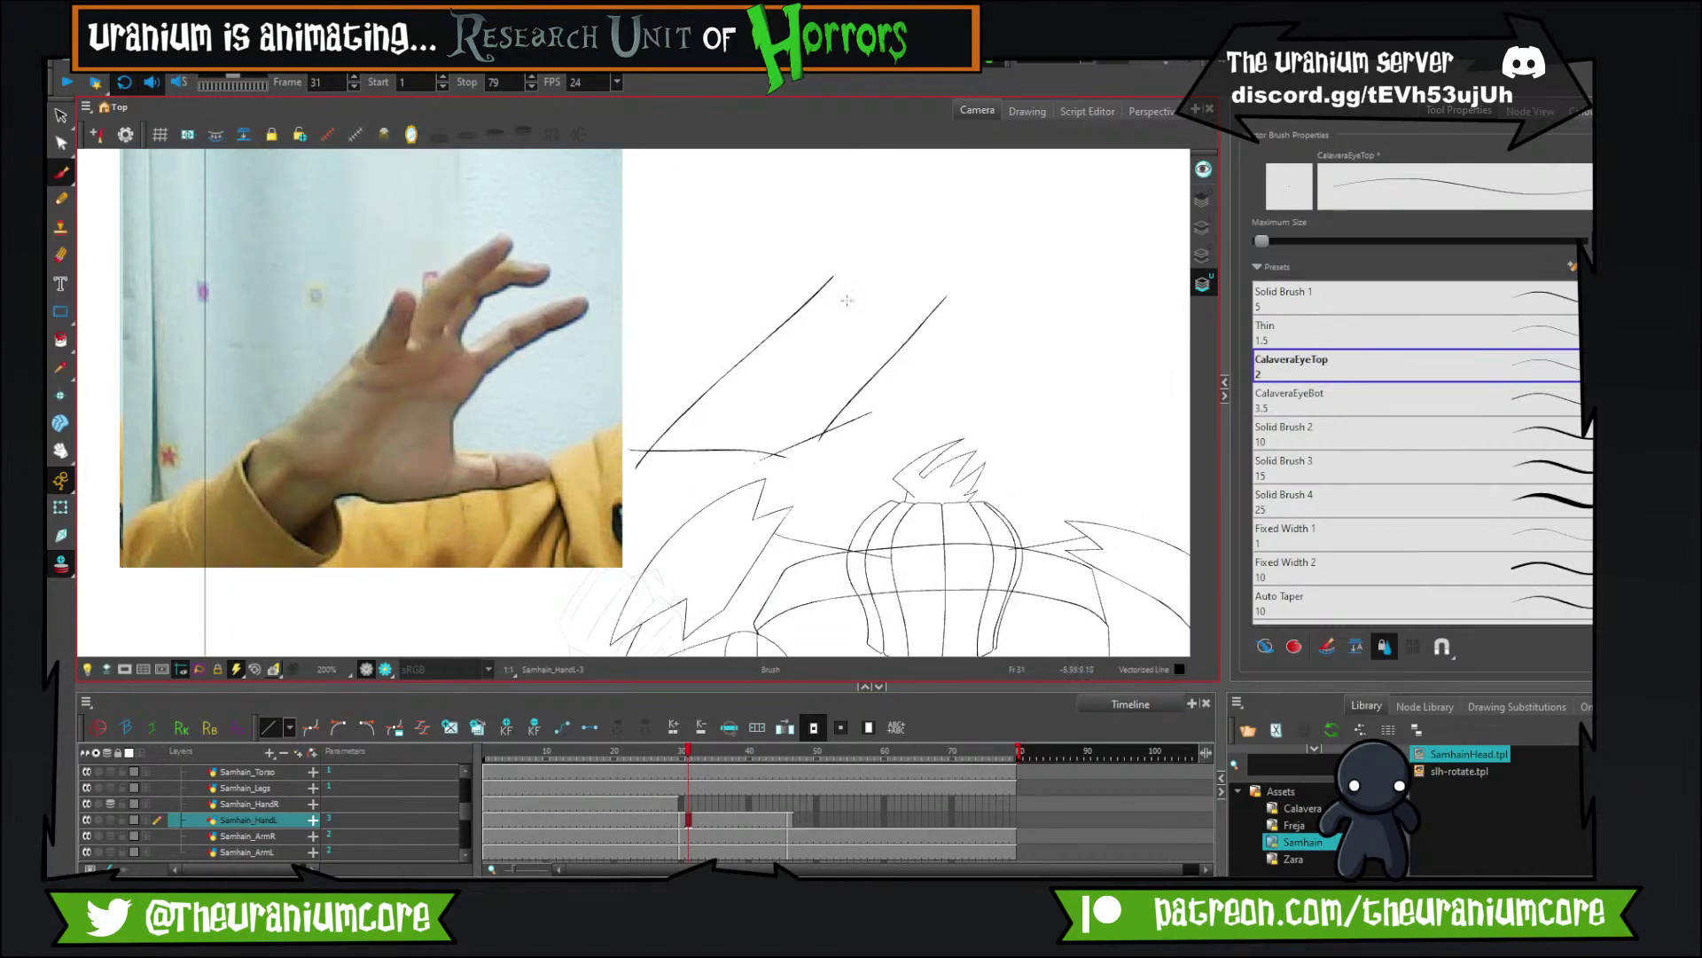
key("ctrl+z")
left_click_drag(809, 442, 959, 317)
left_click_drag(771, 304, 947, 380)
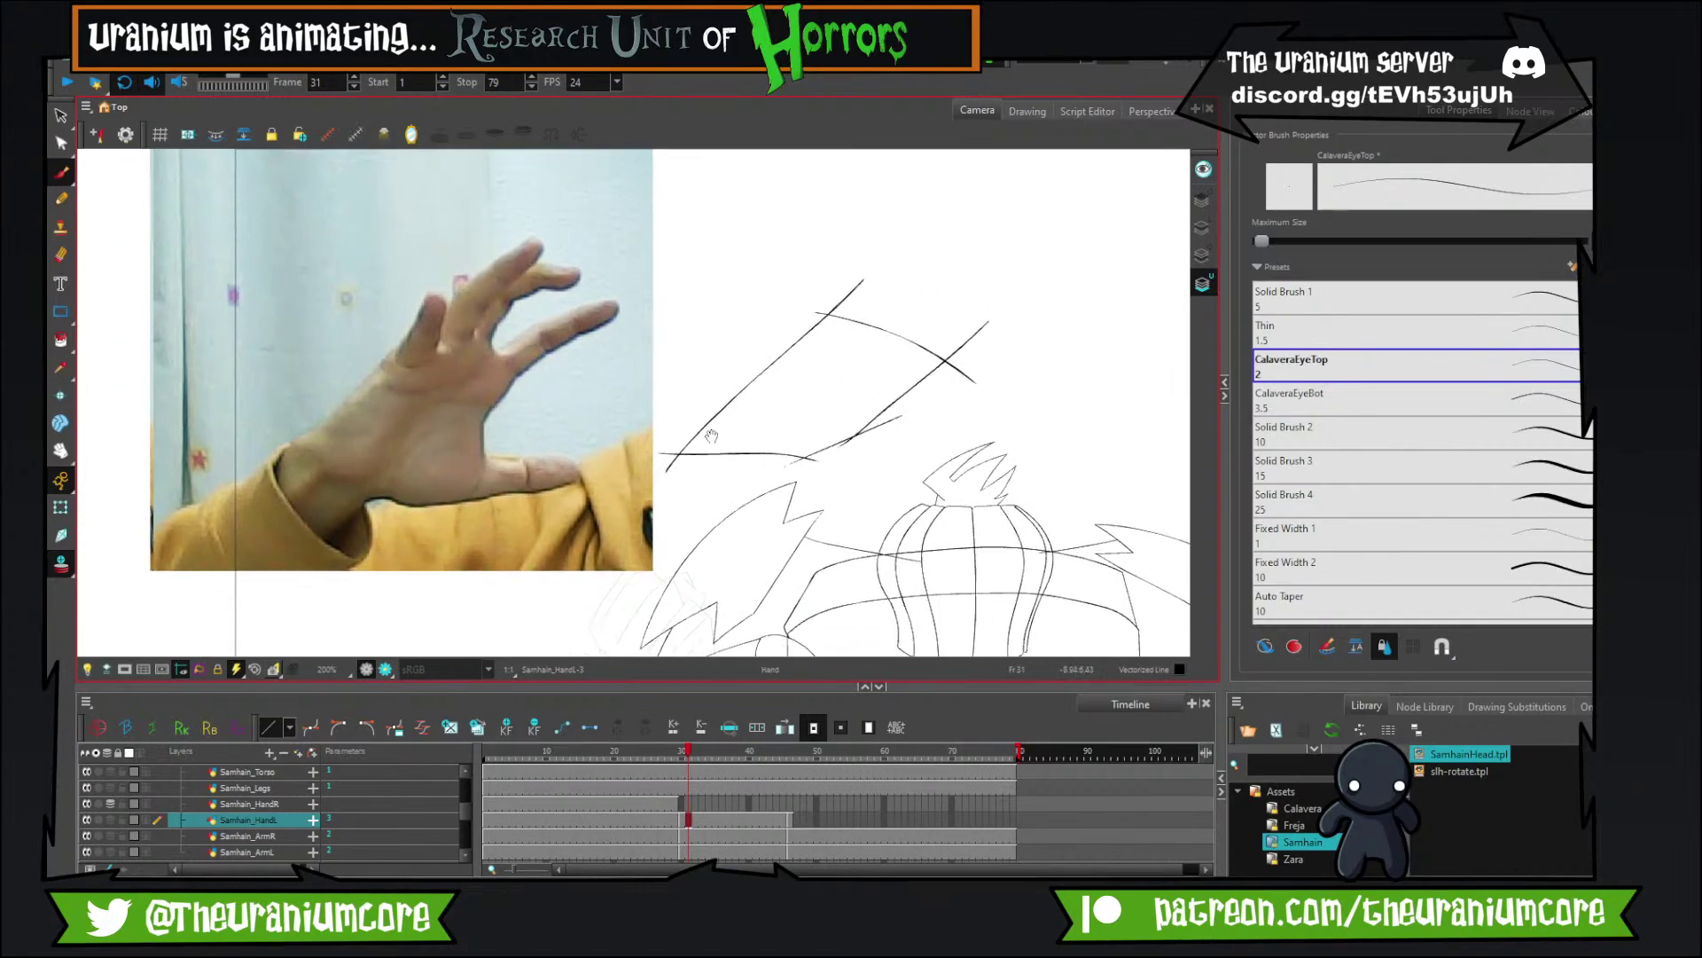
Add the side and upper edges that give the palm block its thickness, redoing strokes until the angles fit.
mouse_move(682, 433)
left_mouse_down()
mouse_move(711, 436)
mouse_move(700, 500)
left_mouse_up()
key("ctrl+z")
mouse_move(648, 409)
left_mouse_down()
mouse_move(702, 500)
mouse_move(802, 250)
mouse_move(788, 272)
mouse_move(855, 340)
left_mouse_up()
key("ctrl+z")
key("ctrl+z")
left_click_drag(758, 277, 865, 352)
key("ctrl+z")
key("ctrl+z")
mouse_move(641, 441)
left_mouse_down()
mouse_move(848, 236)
mouse_move(811, 297)
mouse_move(841, 341)
left_mouse_up()
mouse_move(799, 269)
left_mouse_down()
mouse_move(965, 324)
mouse_move(939, 315)
mouse_move(946, 383)
left_mouse_up()
Move the whole palm sketch from the underlay art to the line art.
left_click_drag(64, 122, 115, 149)
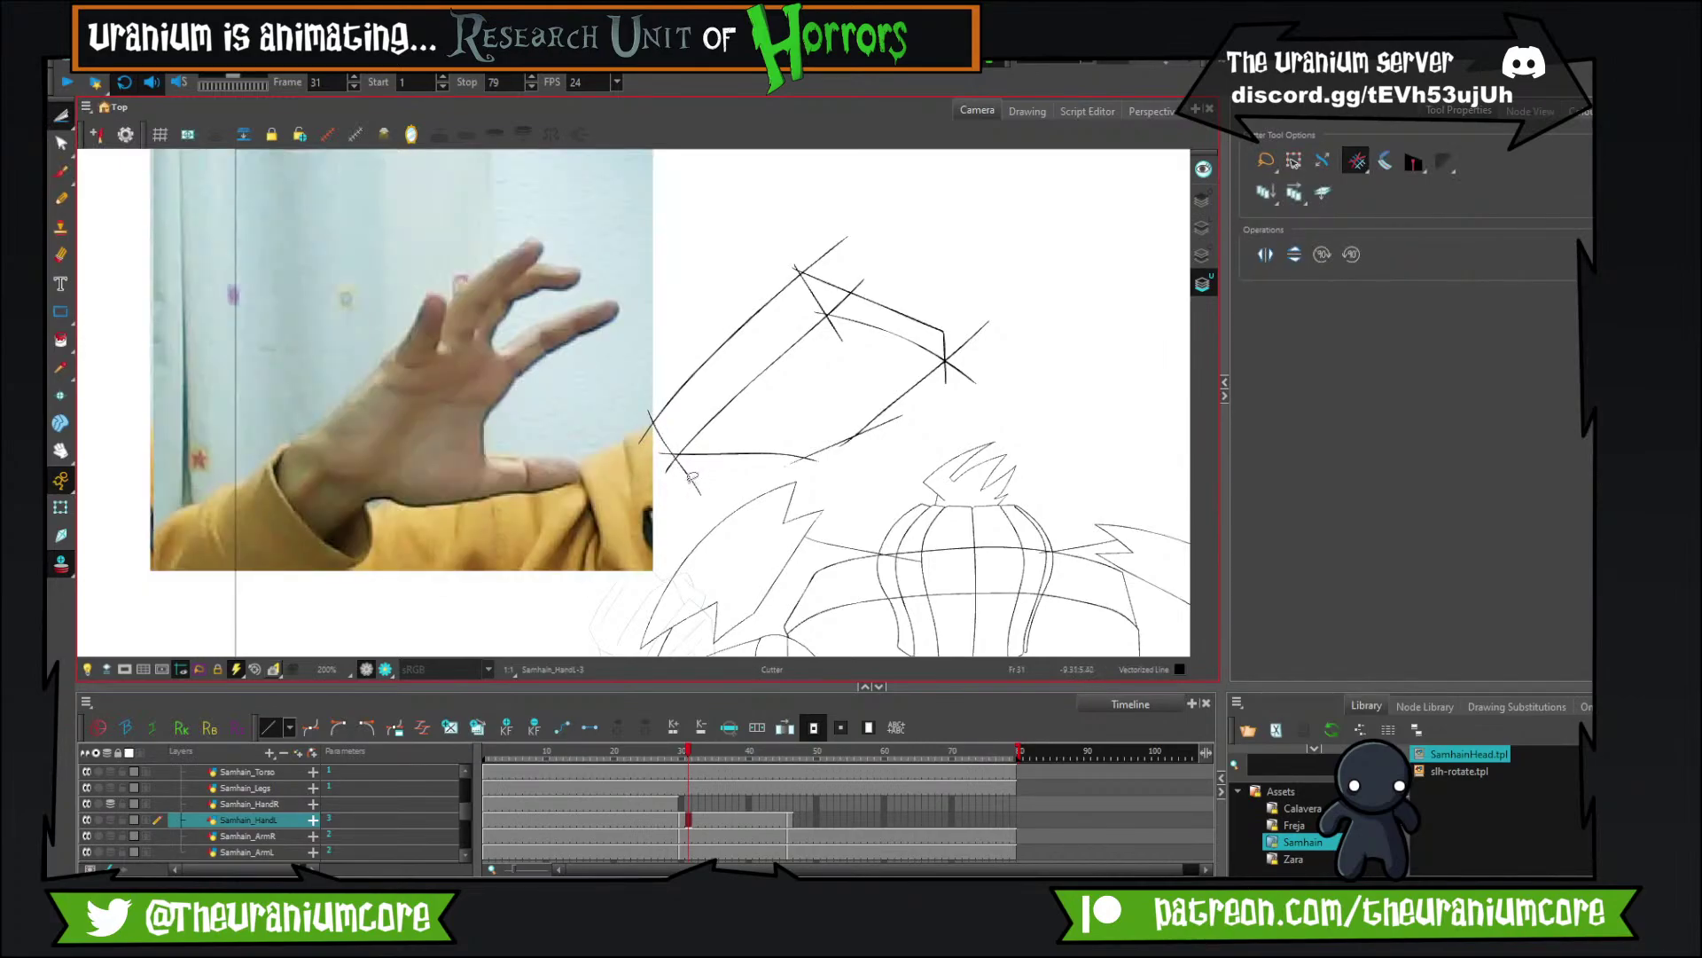
left_click(60, 118)
left_click(108, 114)
mouse_move(1116, 455)
left_mouse_down()
mouse_move(1124, 285)
mouse_move(803, 173)
mouse_move(676, 382)
mouse_move(670, 484)
left_mouse_up()
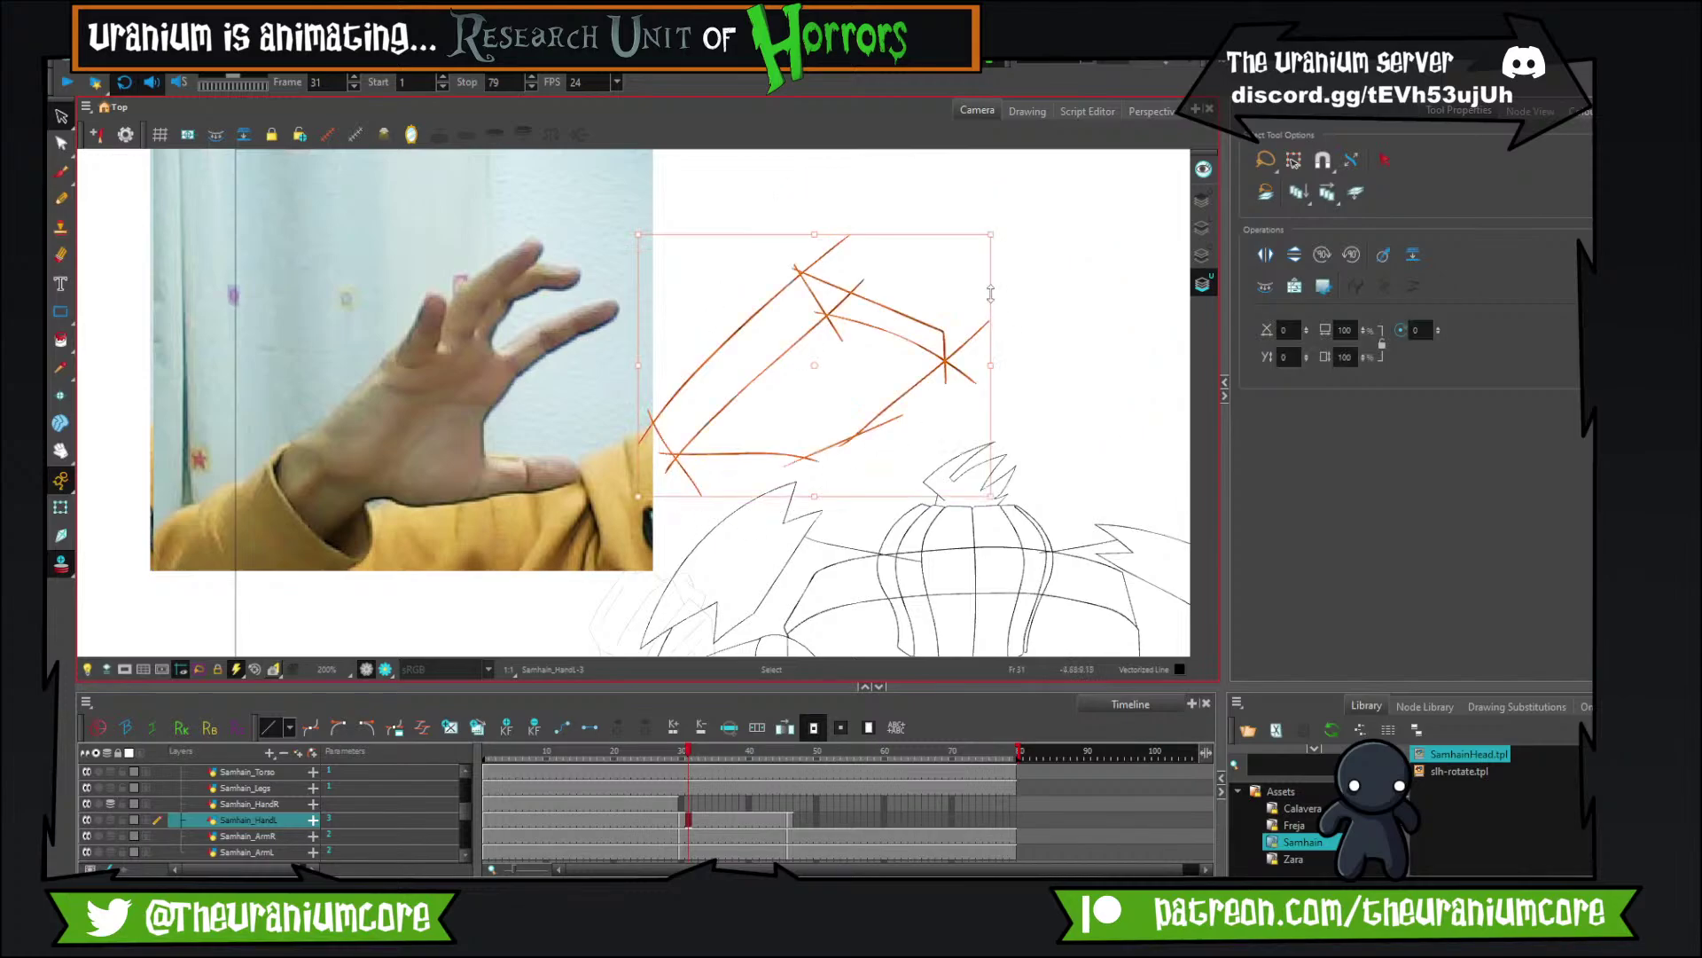
key("Delete")
left_click(1202, 227)
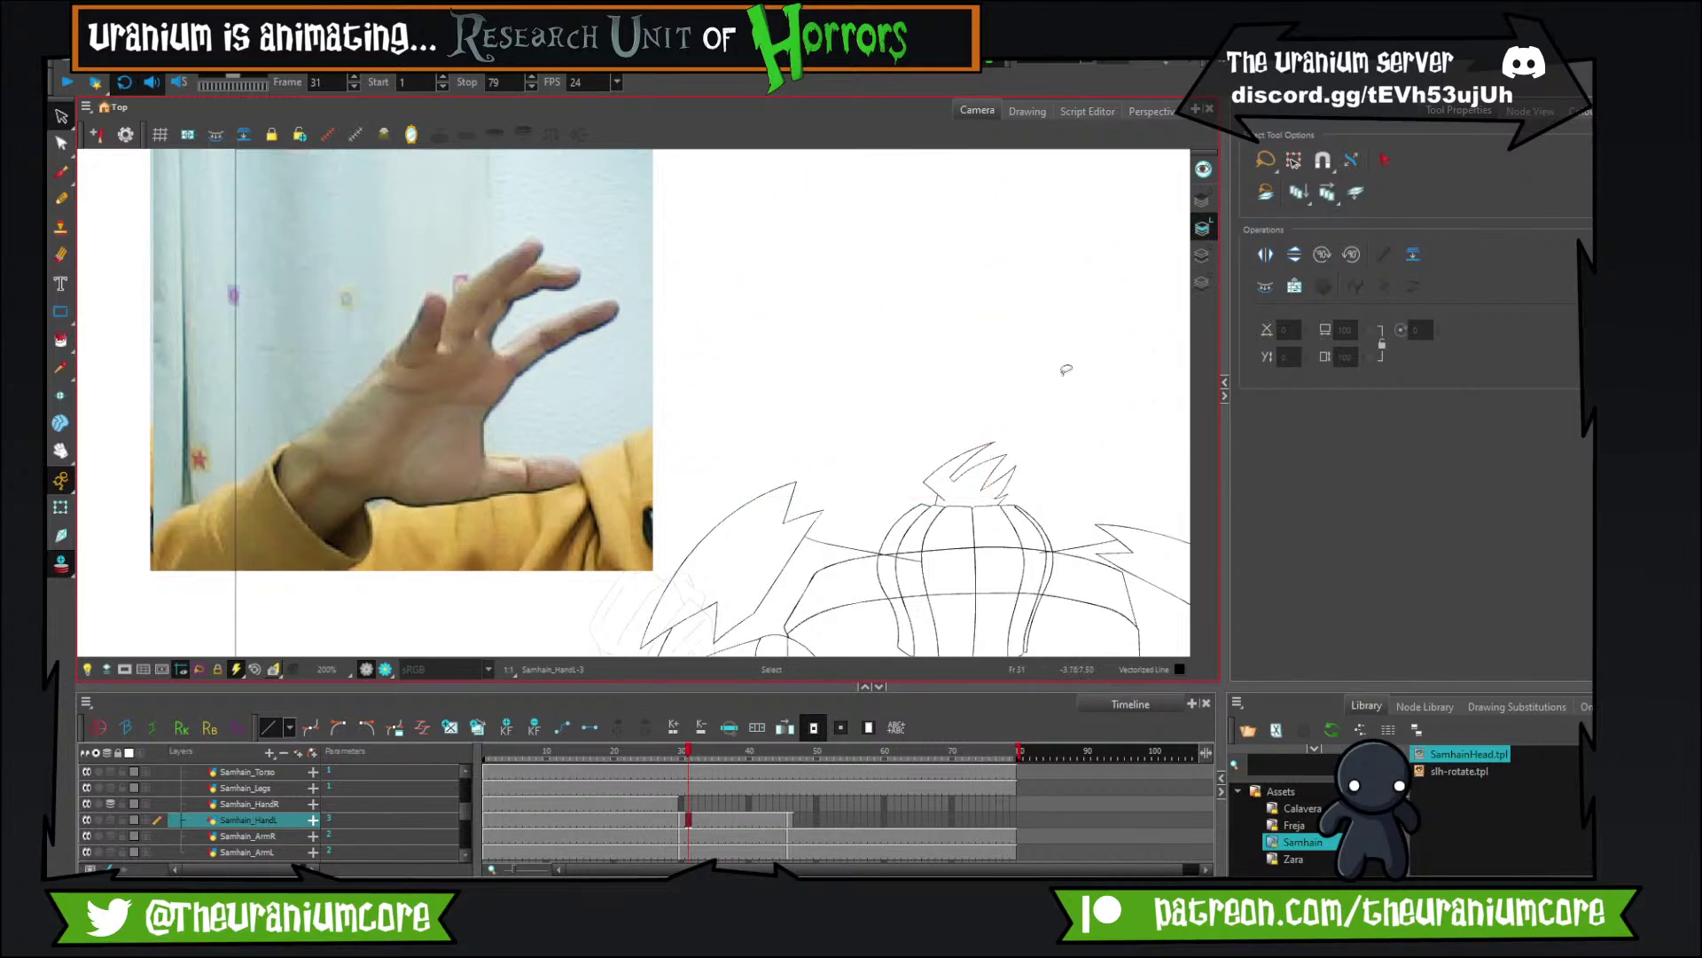
key("ctrl+v")
Trim the overshooting line ends at the outer corners of the palm block with the Cutter.
left_click(1159, 349)
left_click(60, 131)
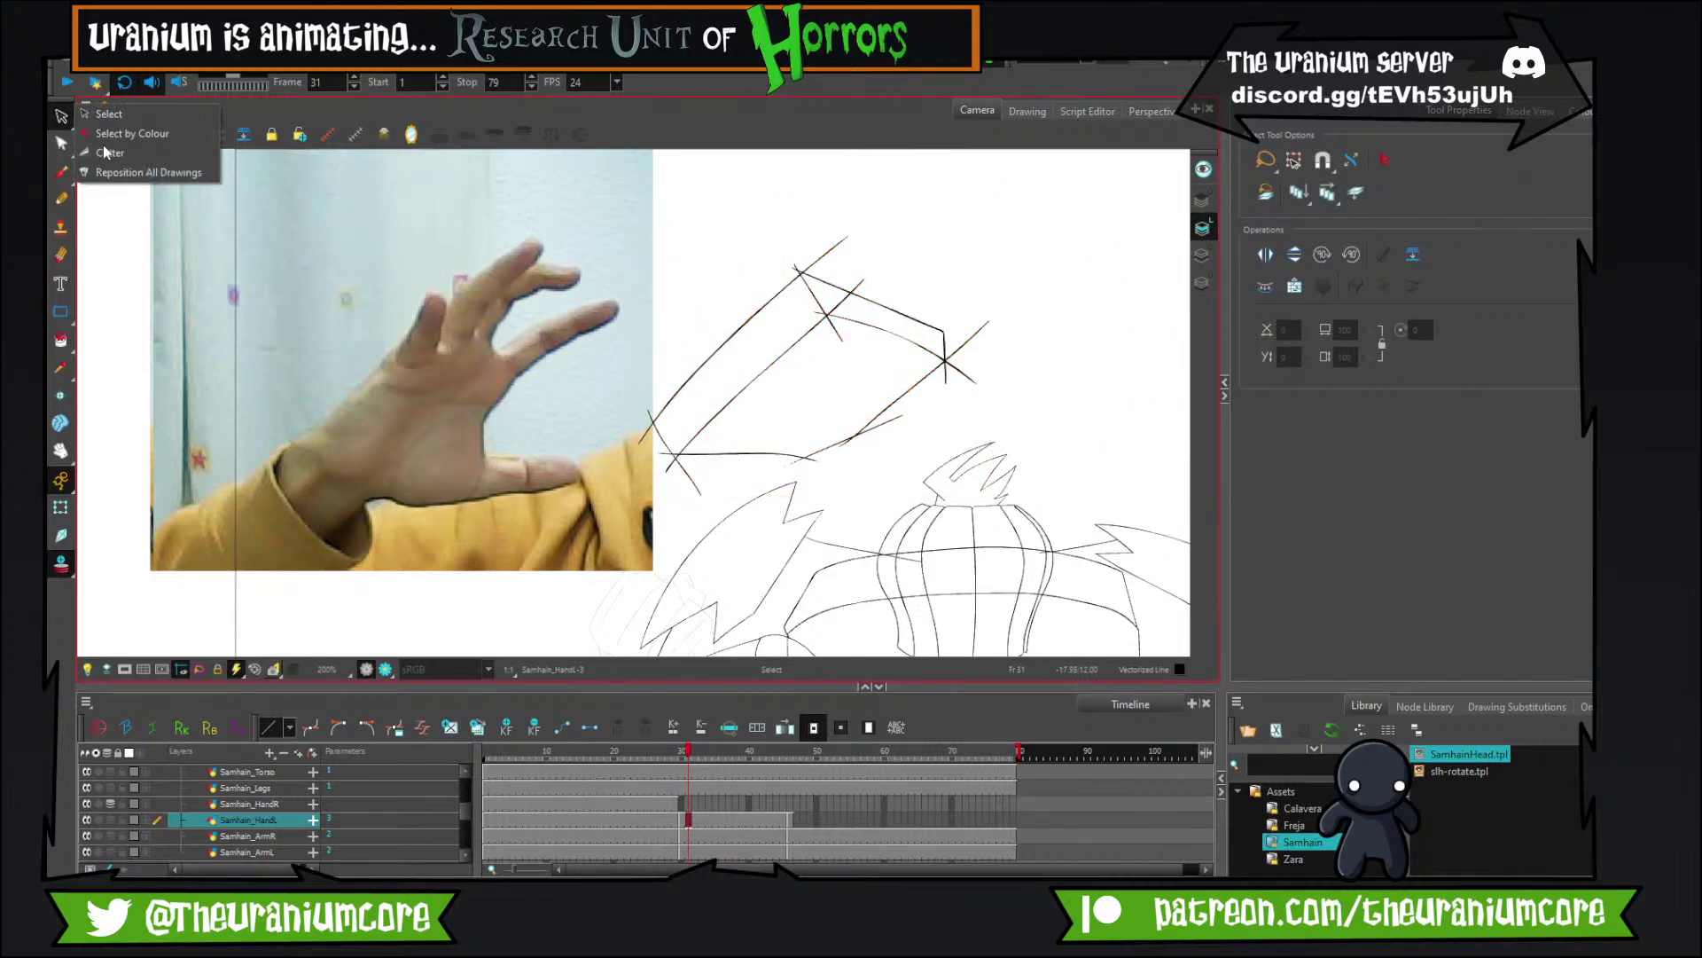
left_click(111, 139)
left_click_drag(680, 476, 681, 477)
mouse_move(635, 430)
left_mouse_down()
mouse_move(687, 471)
mouse_move(671, 445)
mouse_move(683, 479)
left_mouse_up()
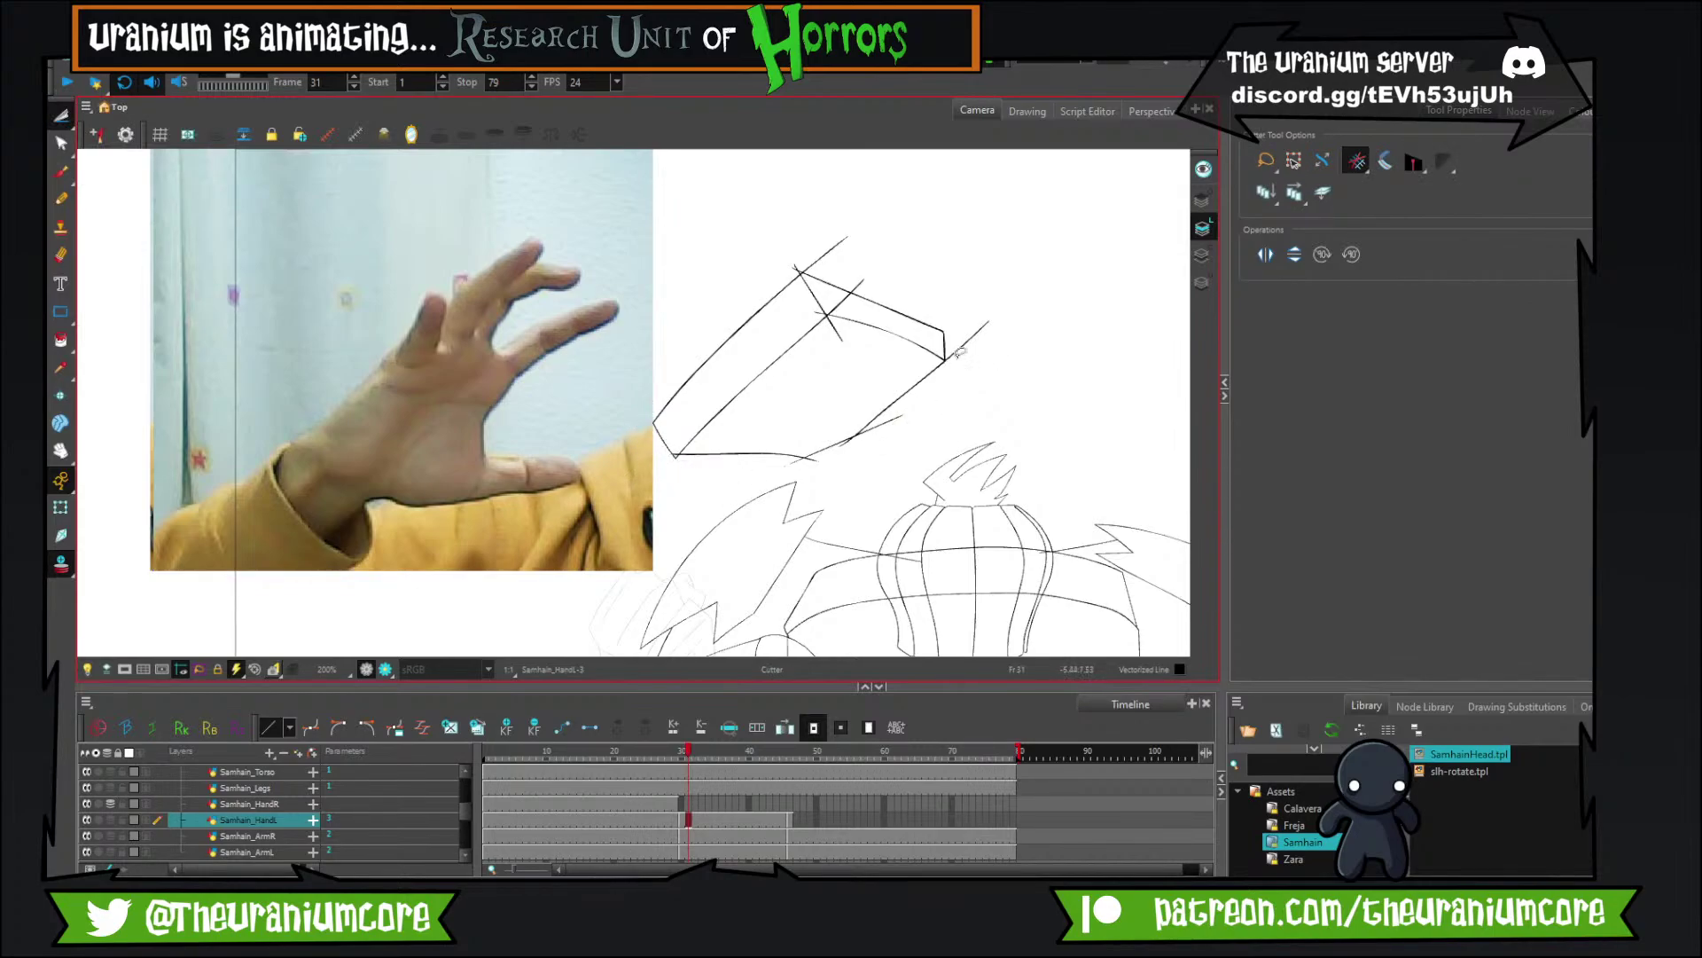
left_click_drag(982, 344, 963, 403)
mouse_move(864, 257)
left_mouse_down()
mouse_move(792, 265)
mouse_move(841, 249)
mouse_move(887, 295)
left_mouse_up()
right_click(887, 293)
left_click(873, 245)
Cut away the remaining stray ends around the palm block's inner corner, upper edge and lower edge.
scroll(858, 272, "up", 5)
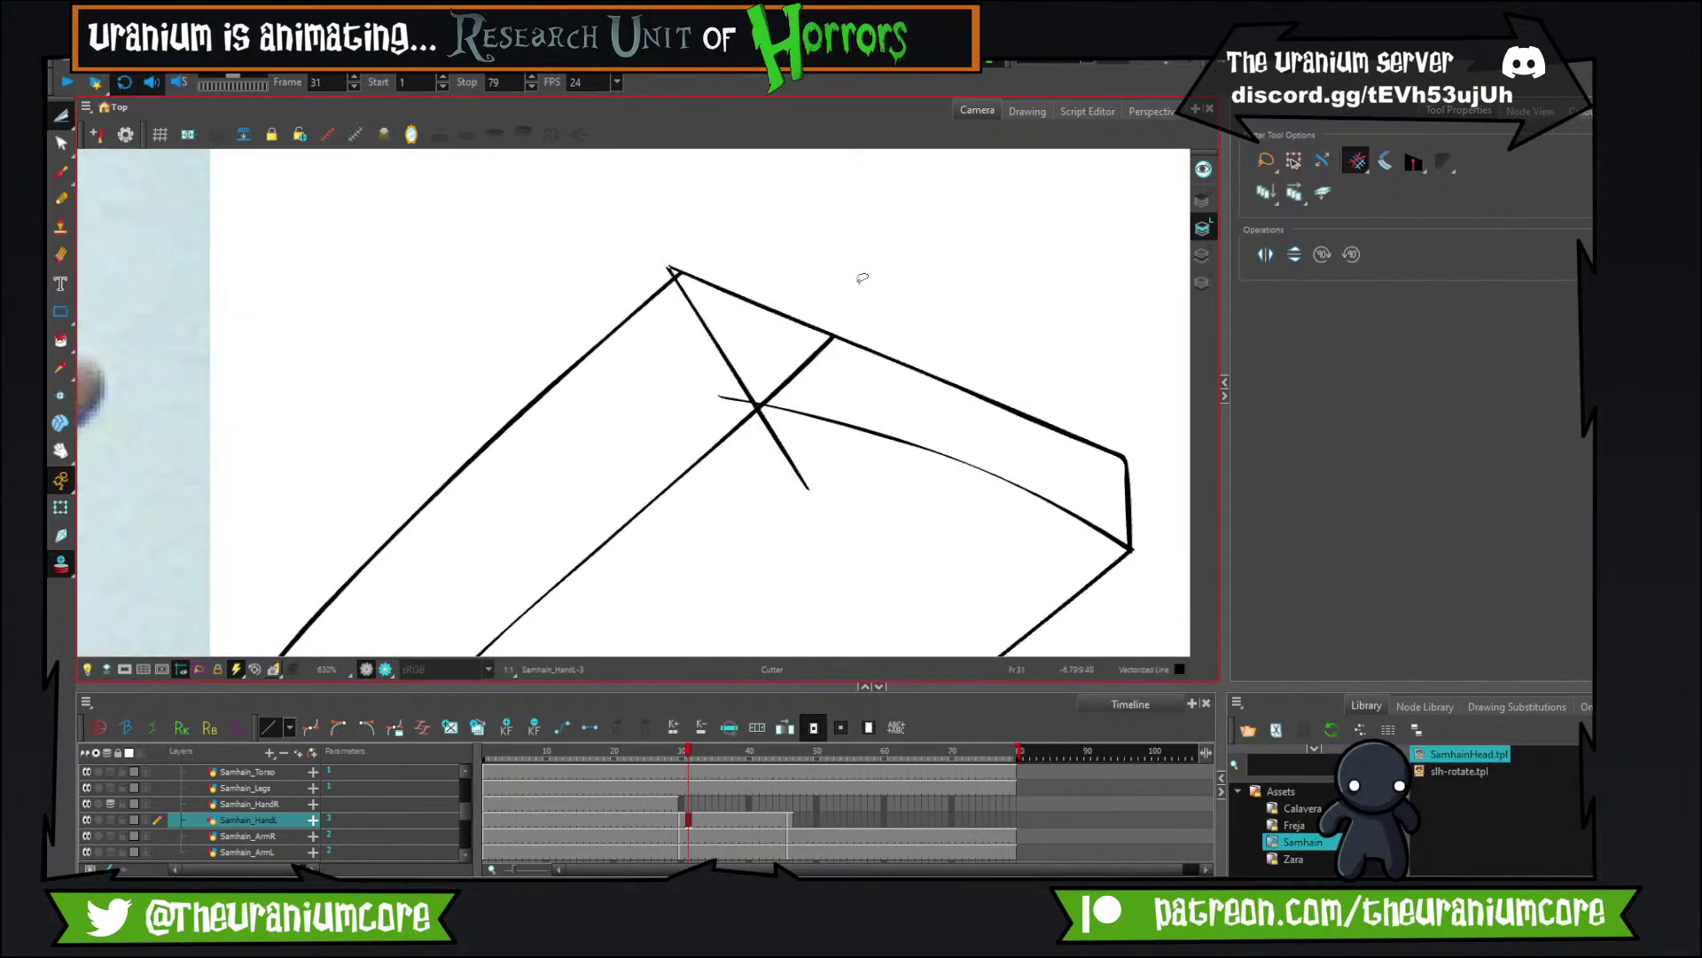
left_click_drag(730, 399, 740, 419)
left_click_drag(789, 419, 769, 454)
left_click_drag(792, 353, 838, 367)
left_click_drag(919, 568, 856, 171)
left_click_drag(712, 490, 838, 499)
left_click_drag(707, 472, 716, 514)
left_click_drag(941, 384, 867, 441)
left_click_drag(783, 450, 974, 477)
left_click_drag(545, 476, 535, 490)
scroll(553, 410, "down", 8)
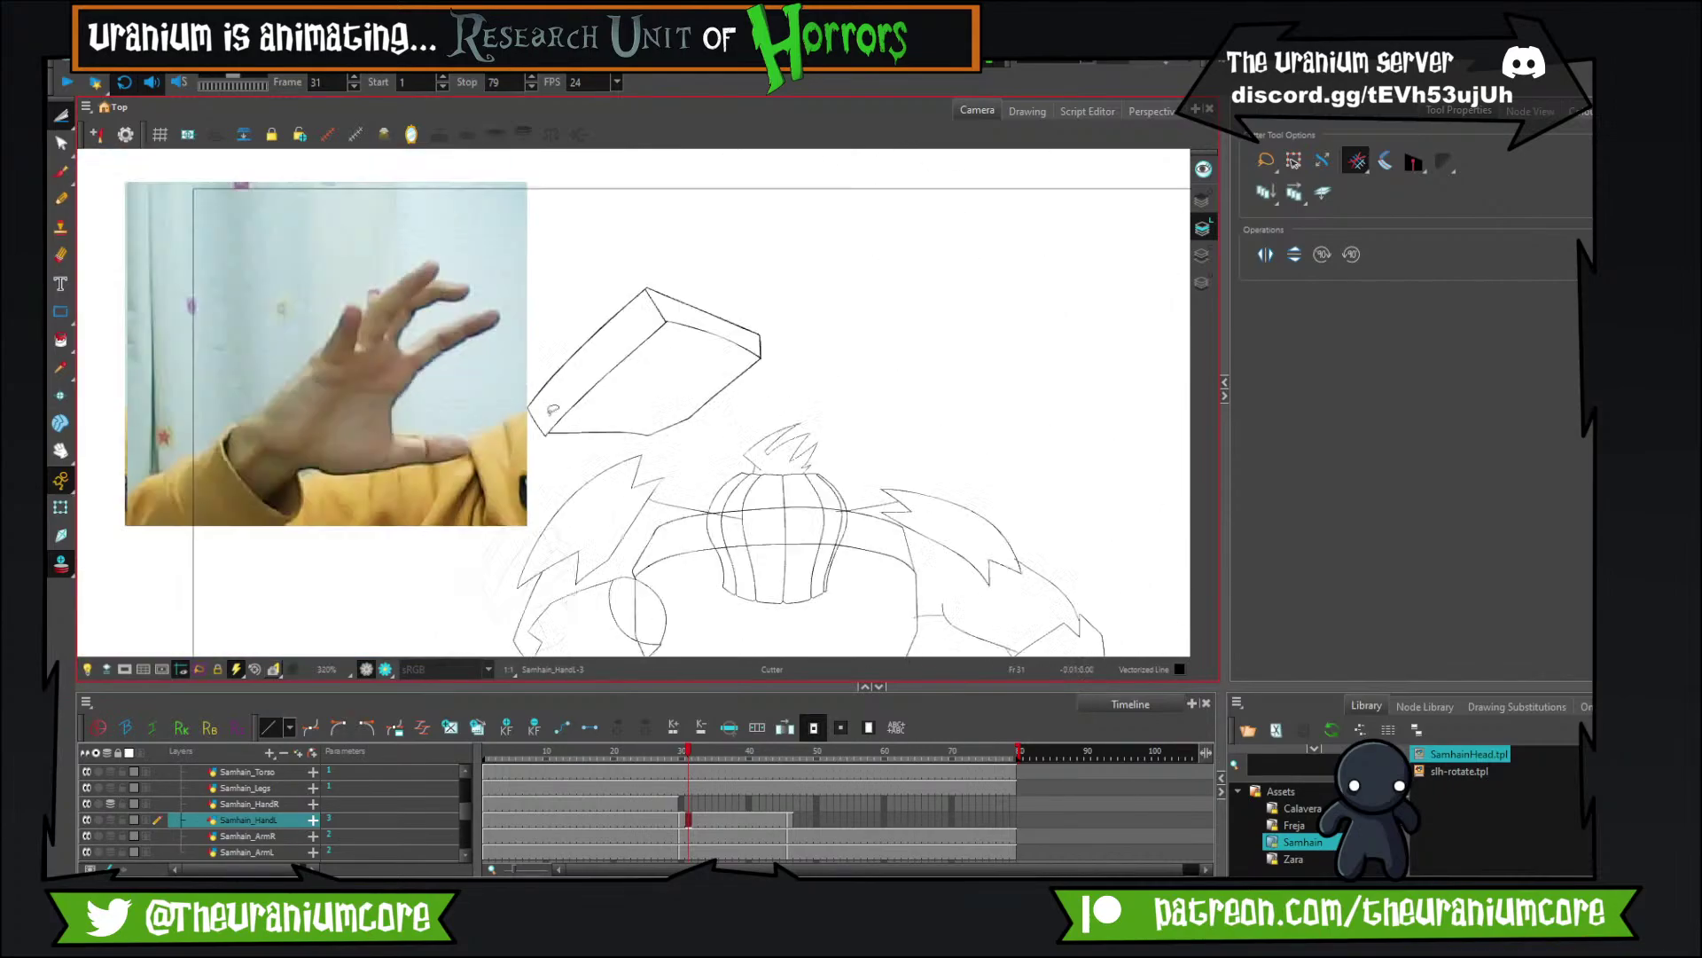
Sketch a short finger as a rounded cylinder rising from the palm block's top corner, with a curved base.
scroll(581, 374, "up", 4)
left_click_drag(734, 363, 849, 356)
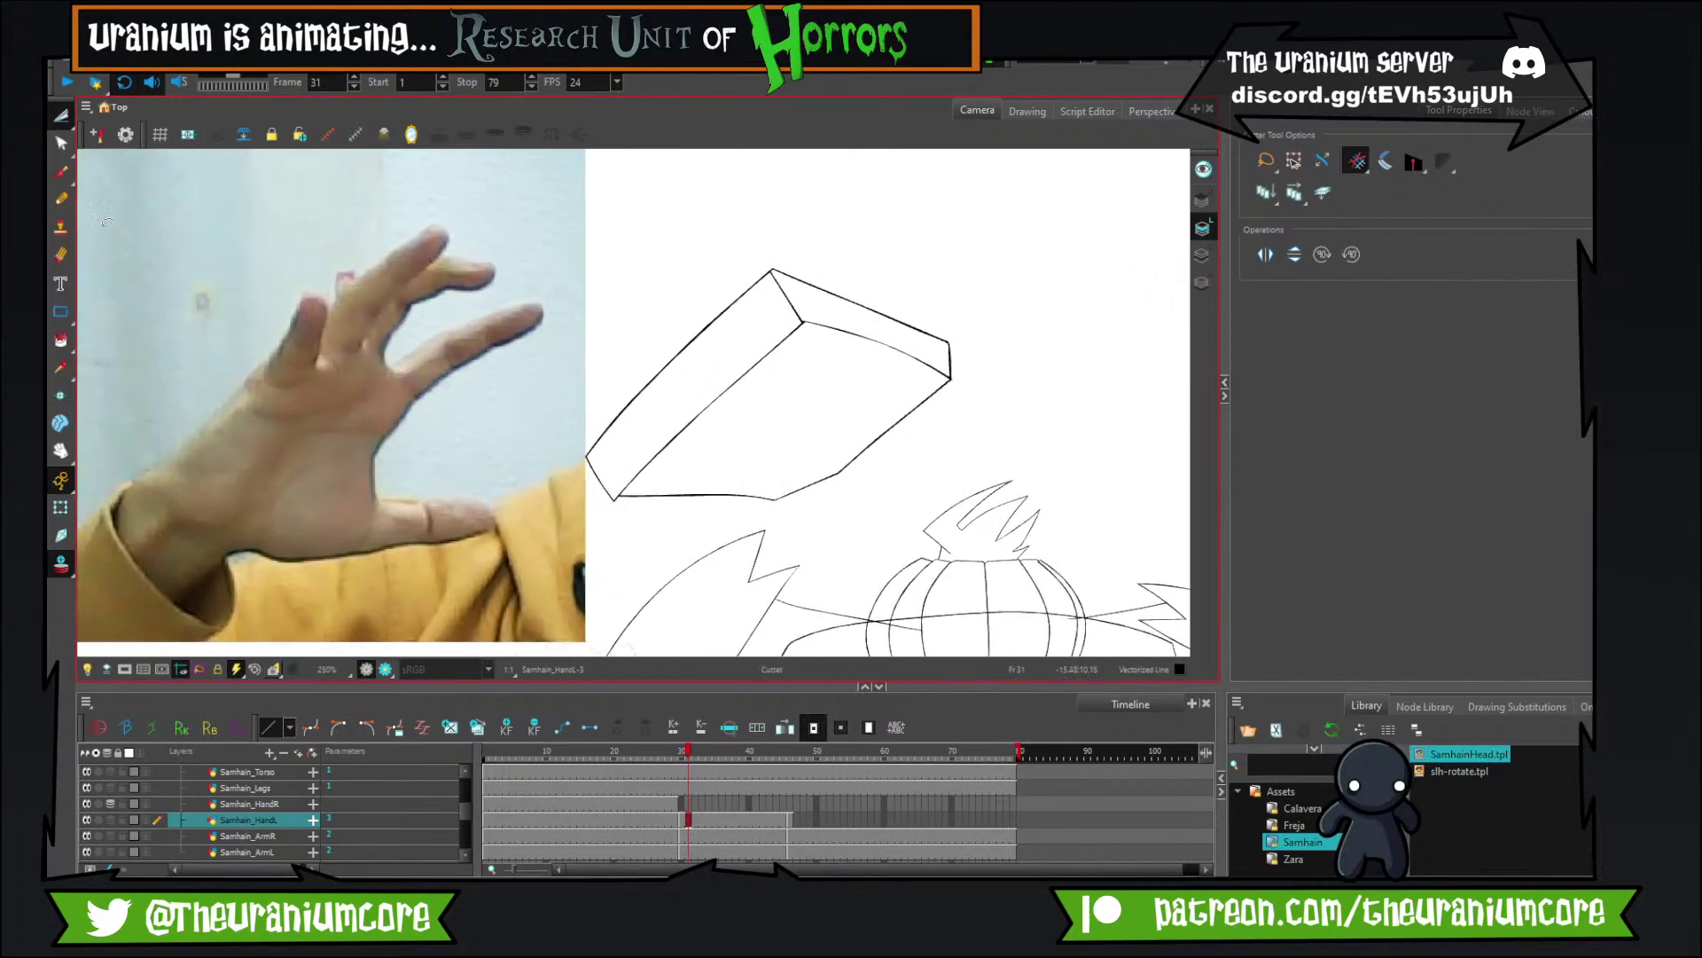
left_click(61, 172)
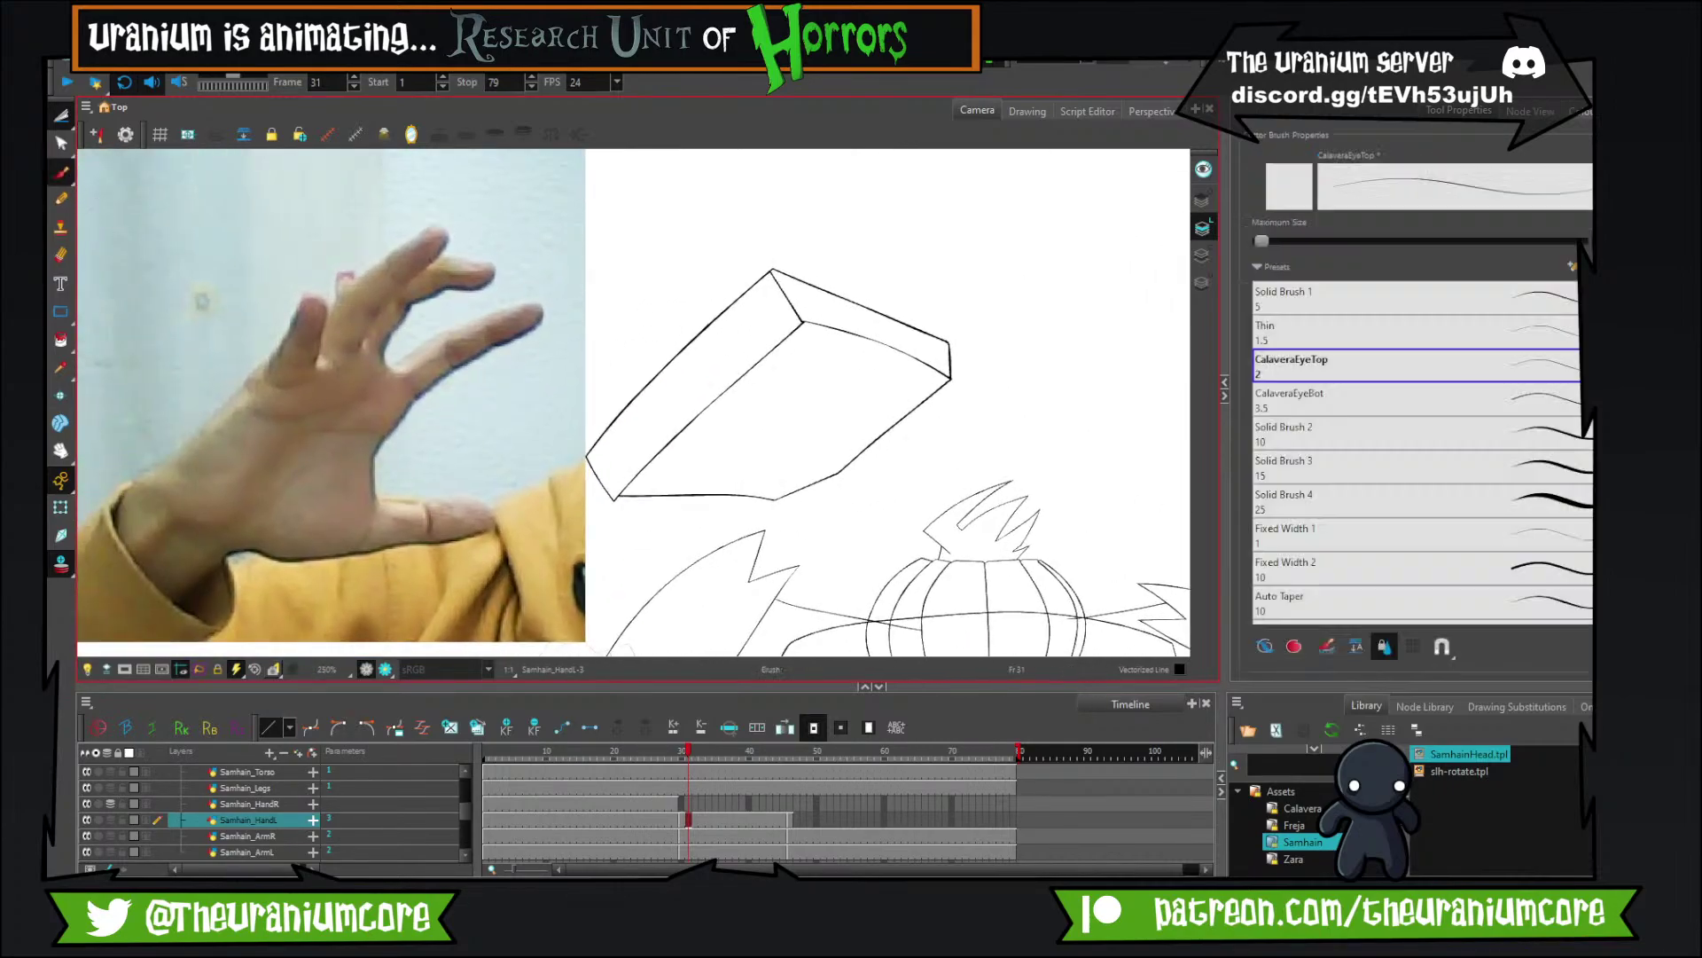
mouse_move(658, 322)
left_mouse_down()
mouse_move(597, 410)
mouse_move(649, 457)
left_mouse_up()
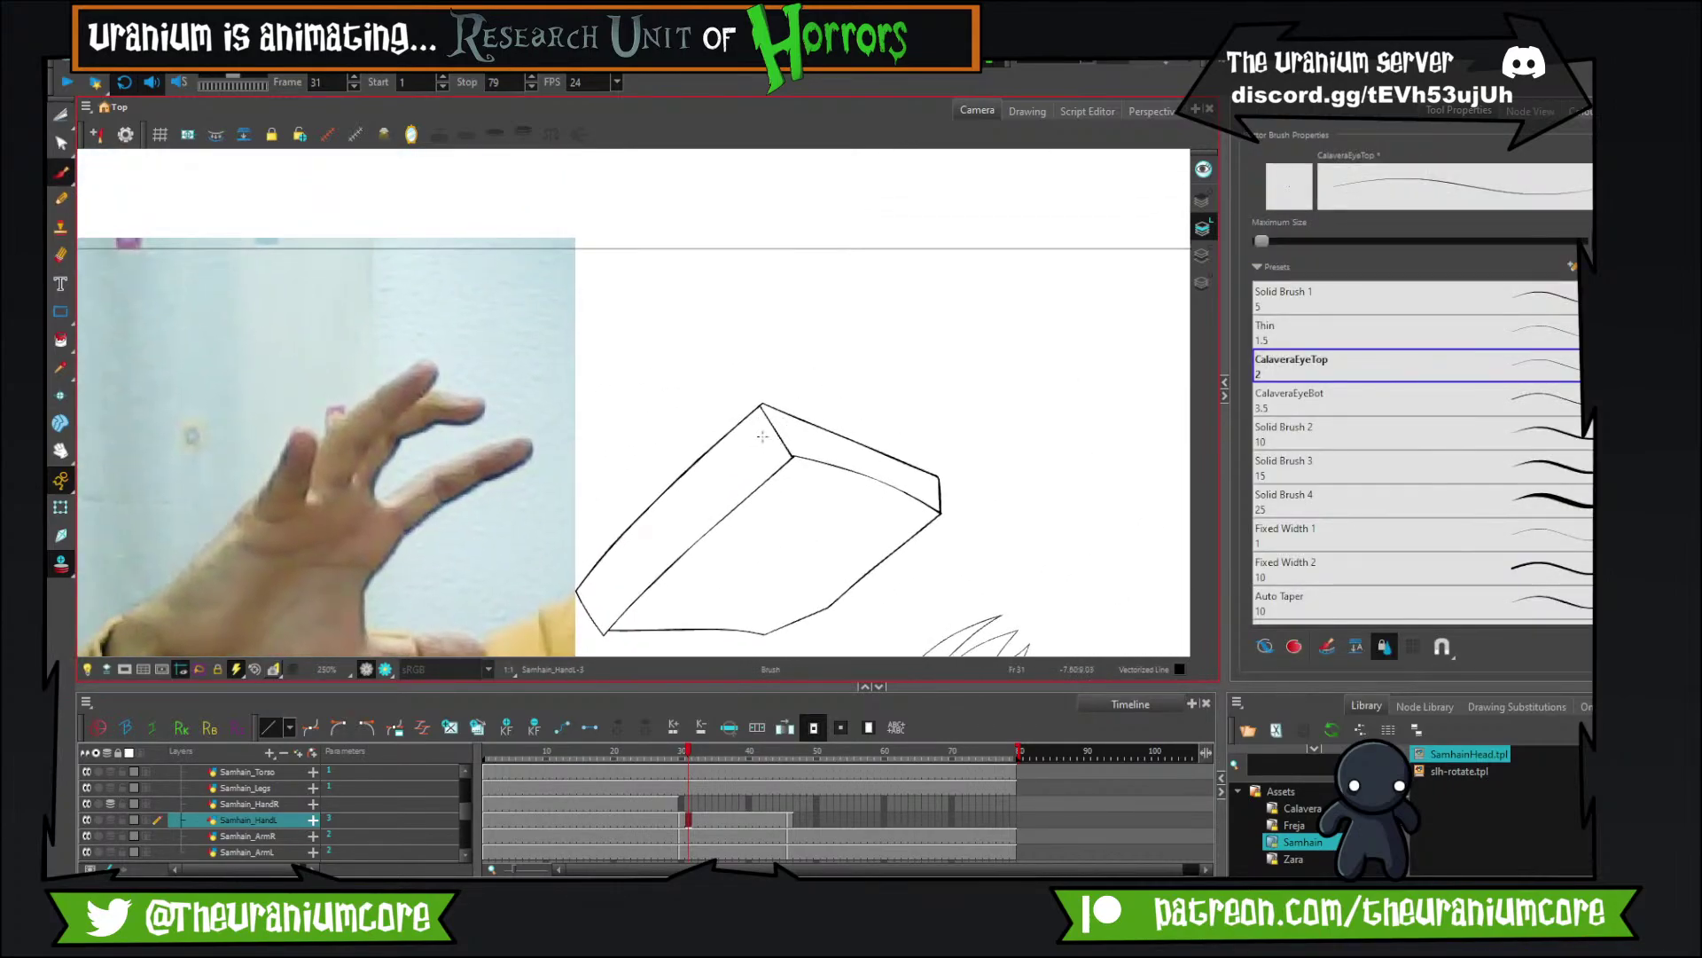
mouse_move(759, 440)
left_mouse_down()
mouse_move(766, 329)
mouse_move(789, 284)
left_mouse_up()
key("ctrl+z")
mouse_move(753, 439)
left_mouse_down()
mouse_move(816, 301)
mouse_move(846, 353)
left_mouse_up()
key("ctrl+z")
key("ctrl+z")
mouse_move(755, 436)
left_mouse_down()
mouse_move(802, 306)
mouse_move(835, 333)
mouse_move(811, 448)
mouse_move(858, 380)
mouse_move(837, 342)
mouse_move(885, 284)
mouse_move(931, 308)
left_mouse_up()
key("ctrl+z")
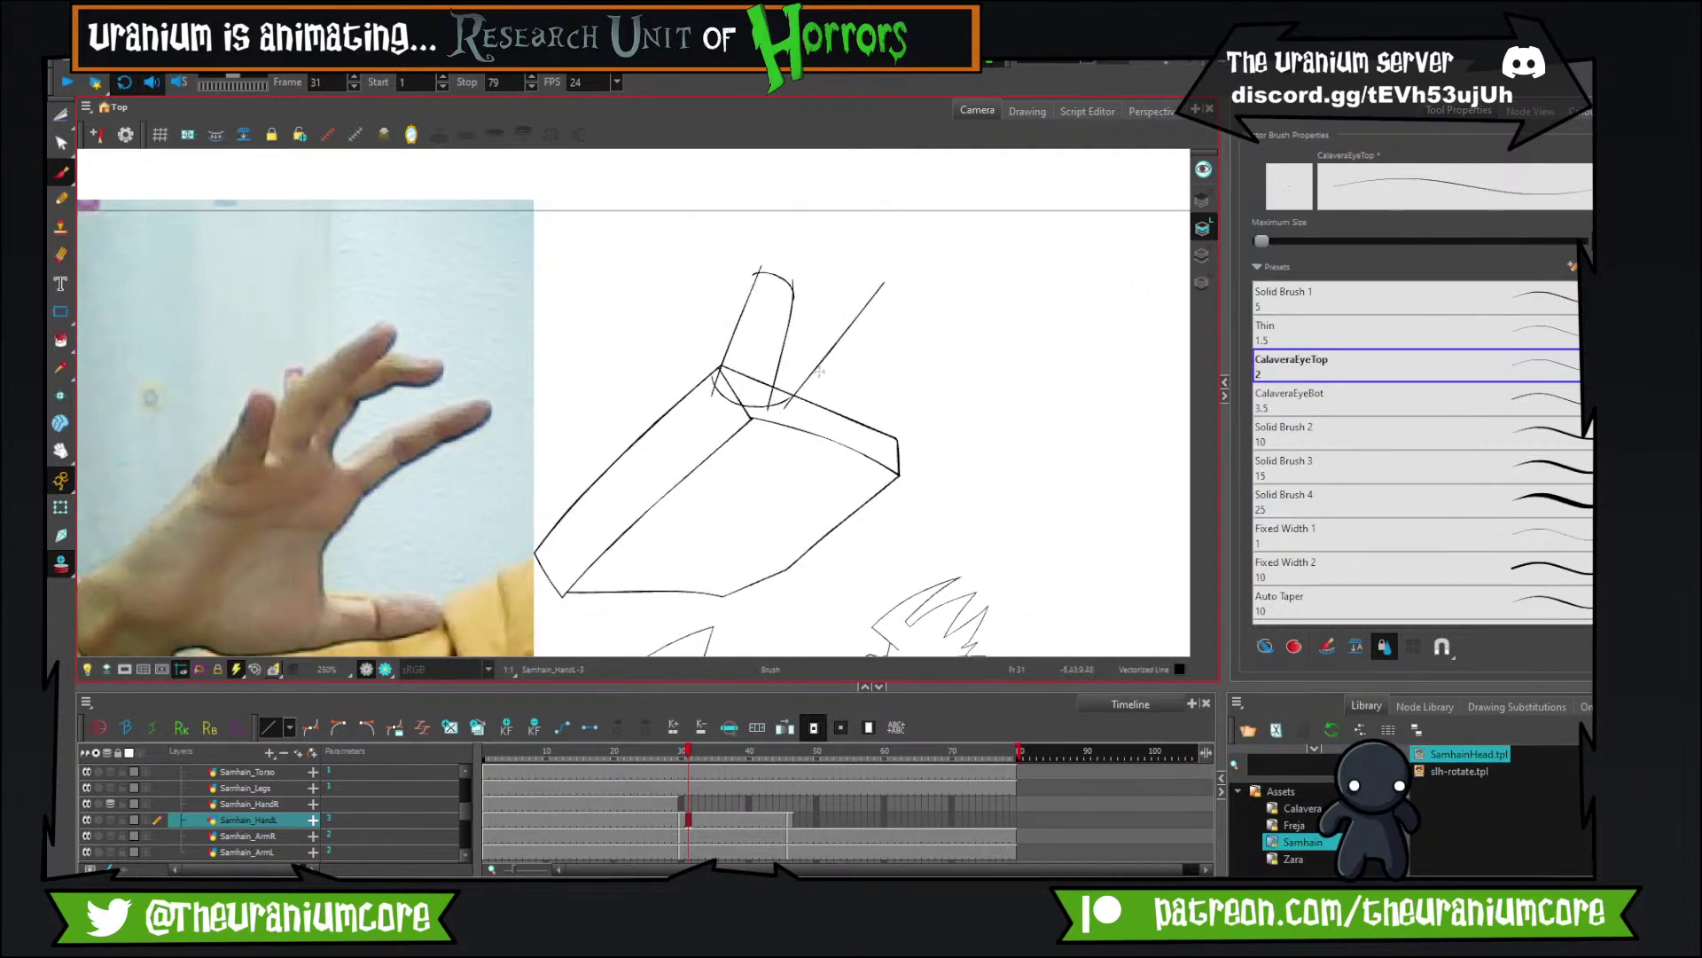
key("ctrl+z")
mouse_move(906, 418)
left_mouse_down()
mouse_move(995, 284)
mouse_move(982, 293)
mouse_move(1029, 280)
left_mouse_up()
key("ctrl+z")
key("ctrl+z")
mouse_move(848, 388)
left_mouse_down()
mouse_move(947, 287)
mouse_move(931, 306)
mouse_move(1077, 257)
mouse_move(1071, 324)
left_mouse_up()
key("ctrl+z")
key("ctrl+z")
key("ctrl+z")
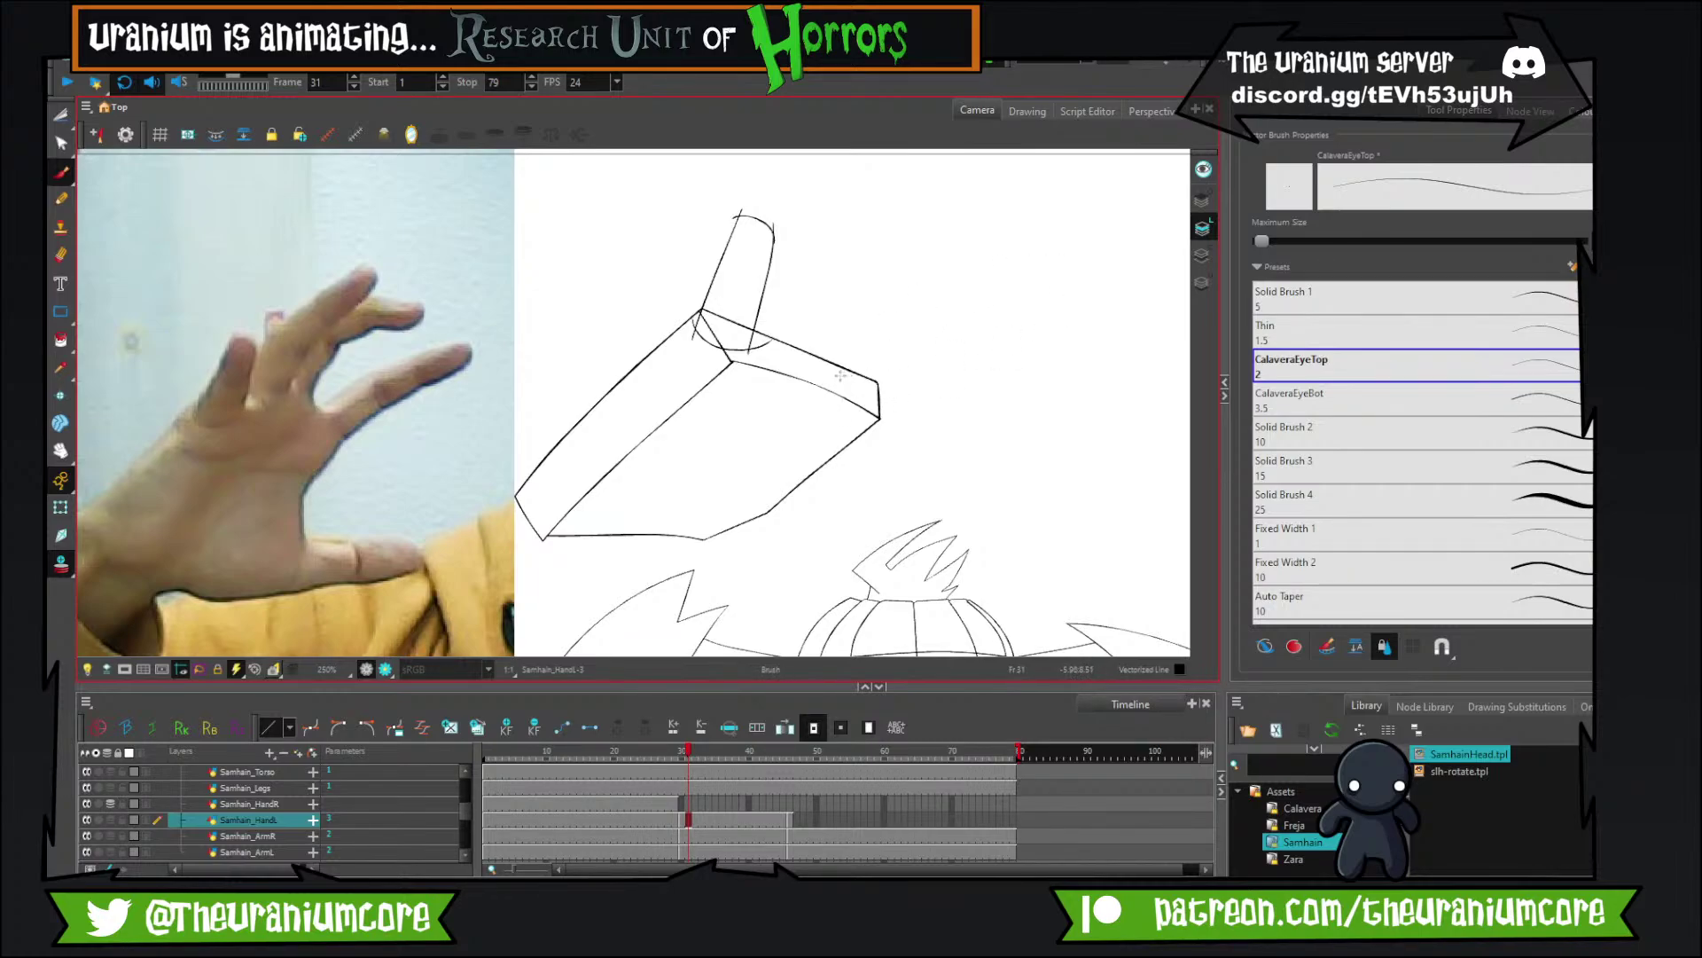
Sketch a bent, outstretched finger with a curved base at the palm block's far corner.
left_click_drag(838, 376, 938, 311)
left_click_drag(881, 393, 958, 339)
left_click_drag(880, 404, 1026, 300)
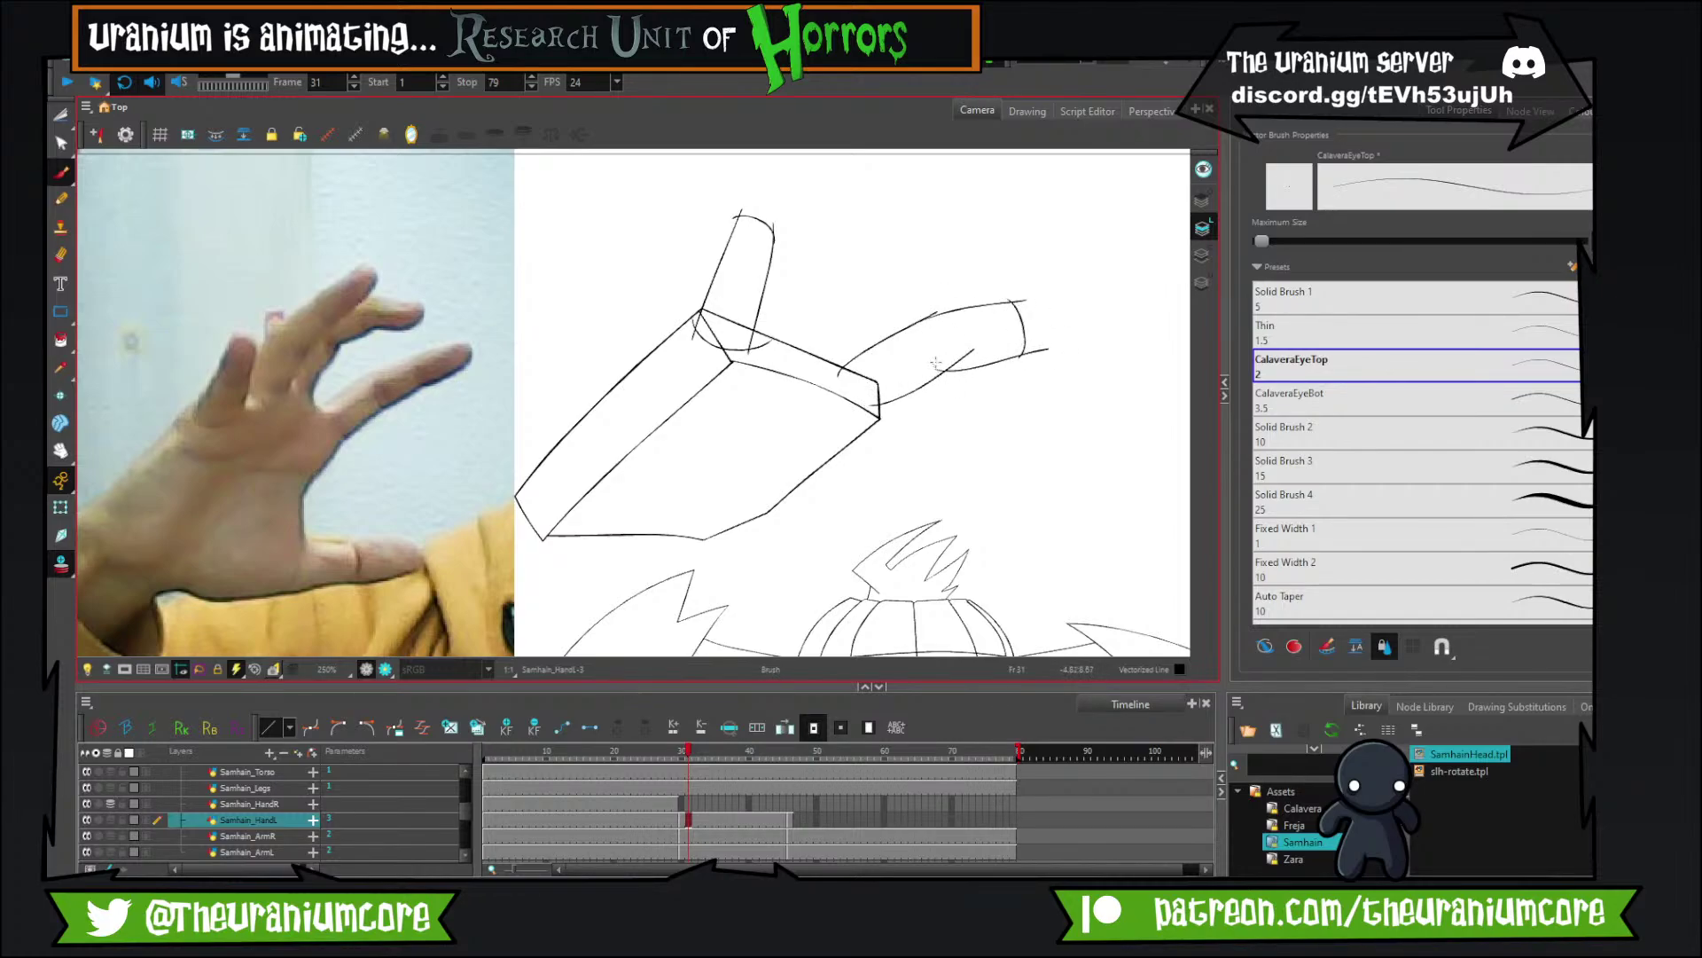
scroll(824, 391, "up", 2)
left_click_drag(846, 437, 903, 463)
left_click_drag(852, 362, 875, 300)
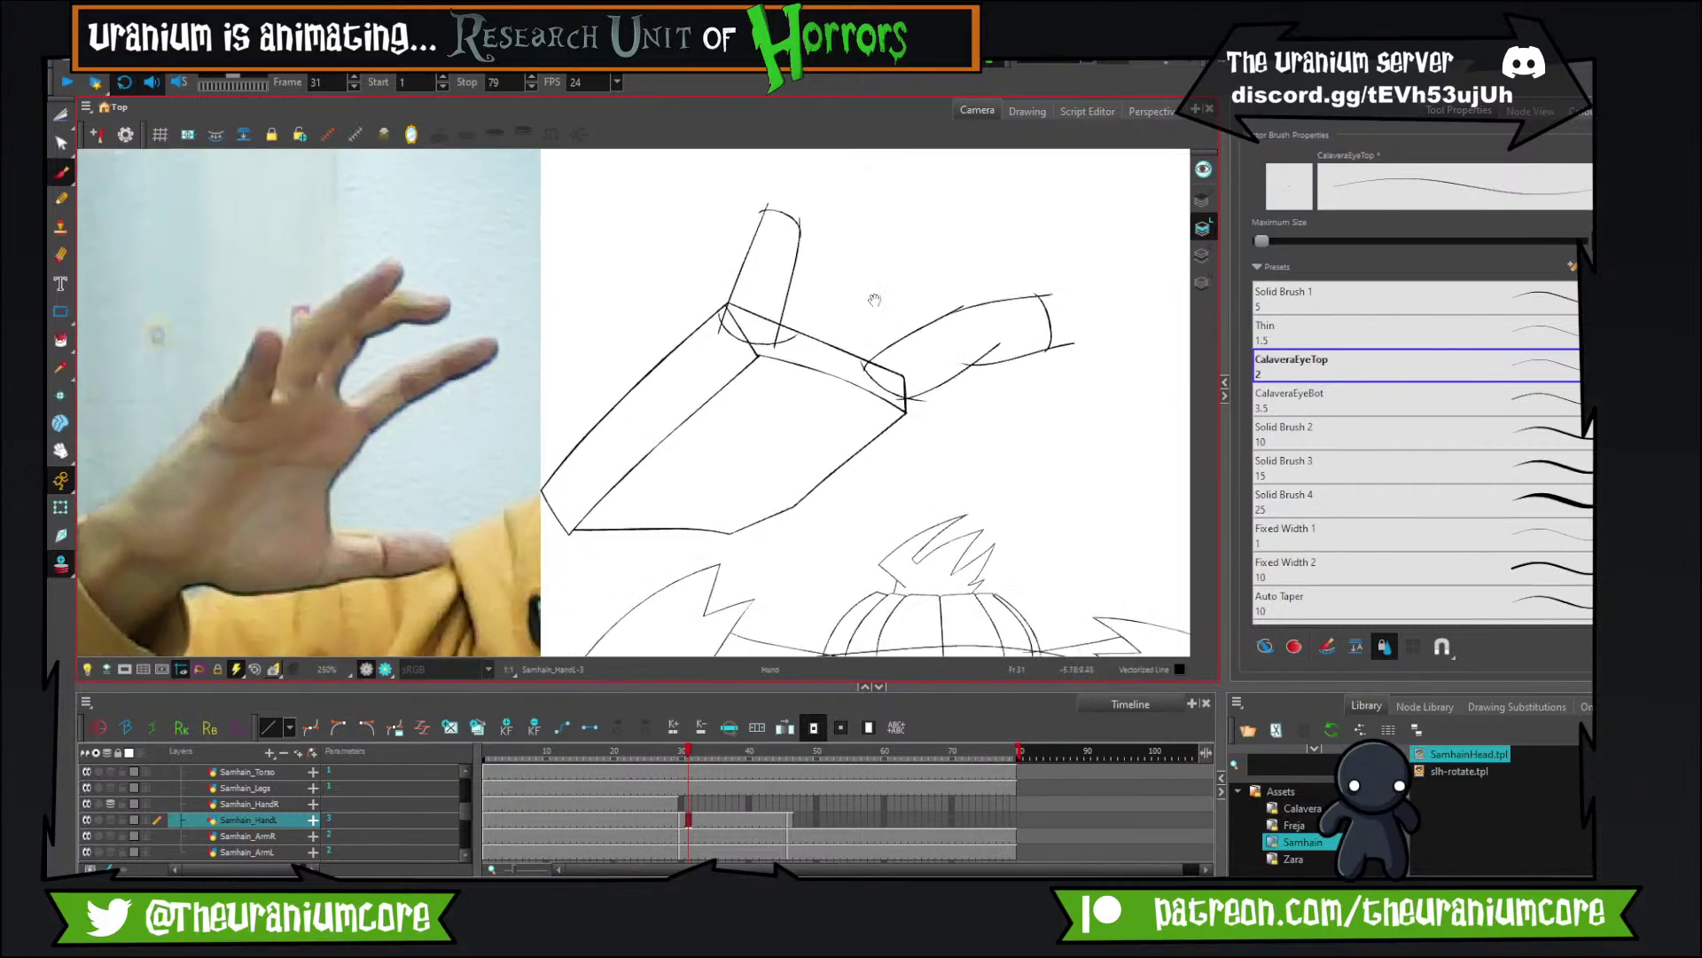
Mirror the view and delete the side and tip lines of the finger at the palm's top corner.
left_click(411, 135)
left_click_drag(759, 398, 888, 472)
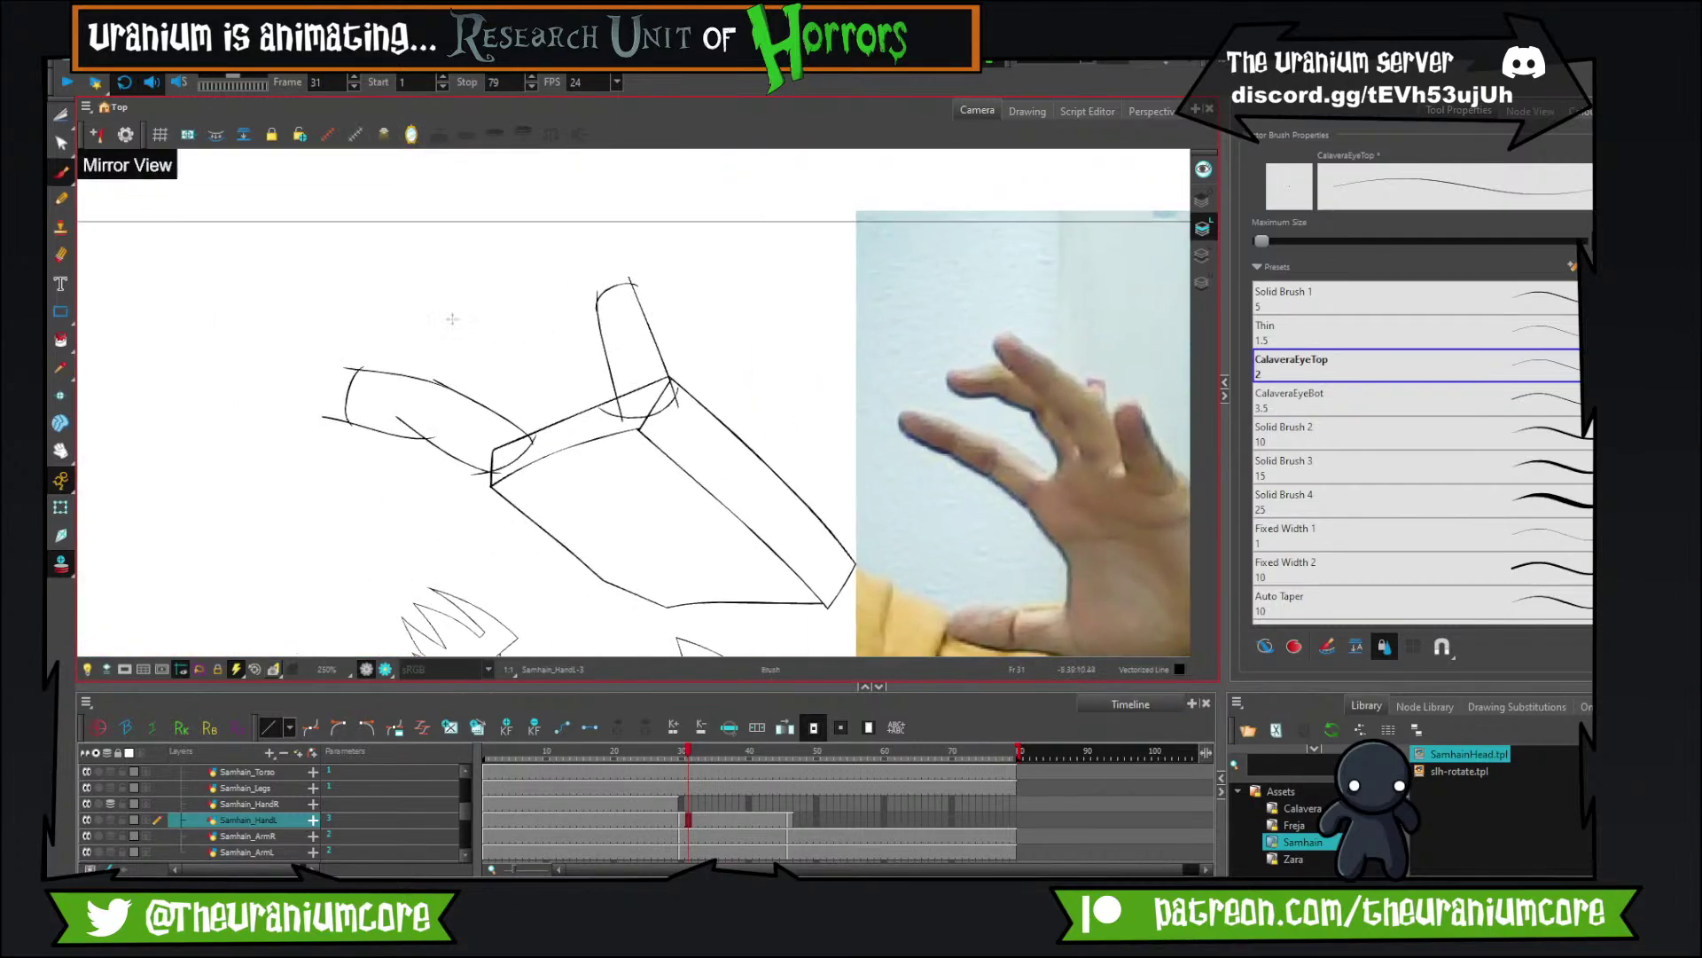
left_click(67, 122)
left_click(95, 118)
left_click_drag(695, 266, 693, 293)
key("Delete")
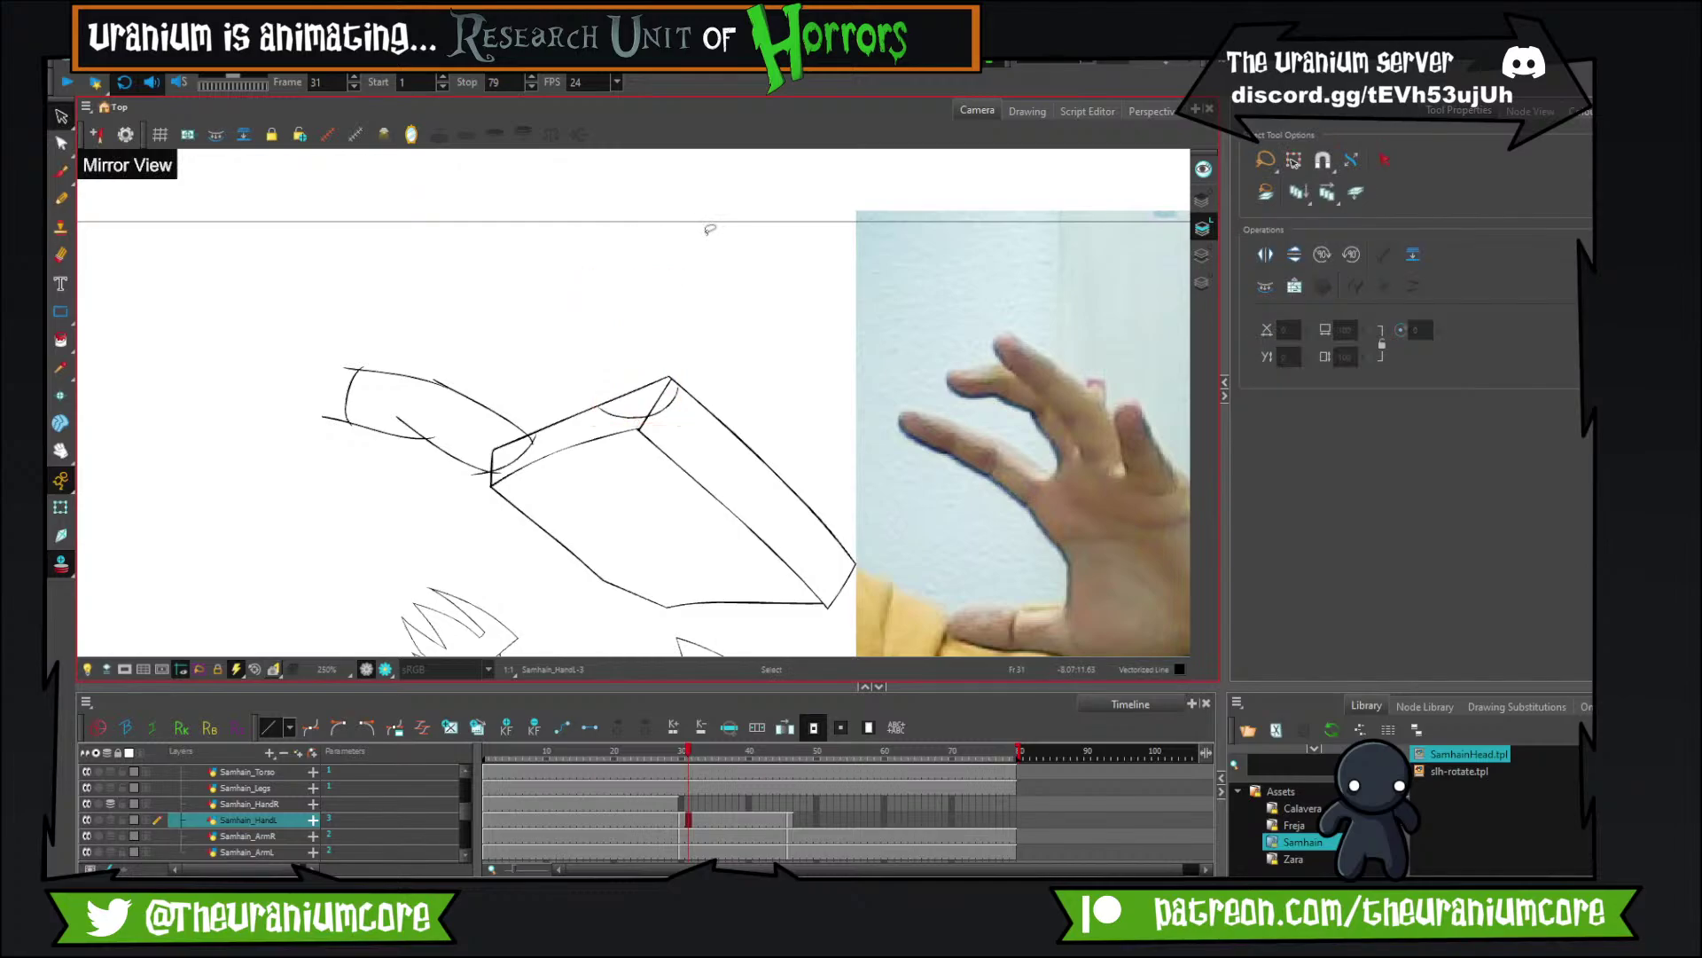
Delete the leftover base arc of the old finger at the palm's top corner and switch to the Brush tool.
left_click(630, 401)
key("Delete")
left_click_drag(626, 396, 674, 345)
left_click(61, 171)
left_click_drag(535, 376, 460, 405)
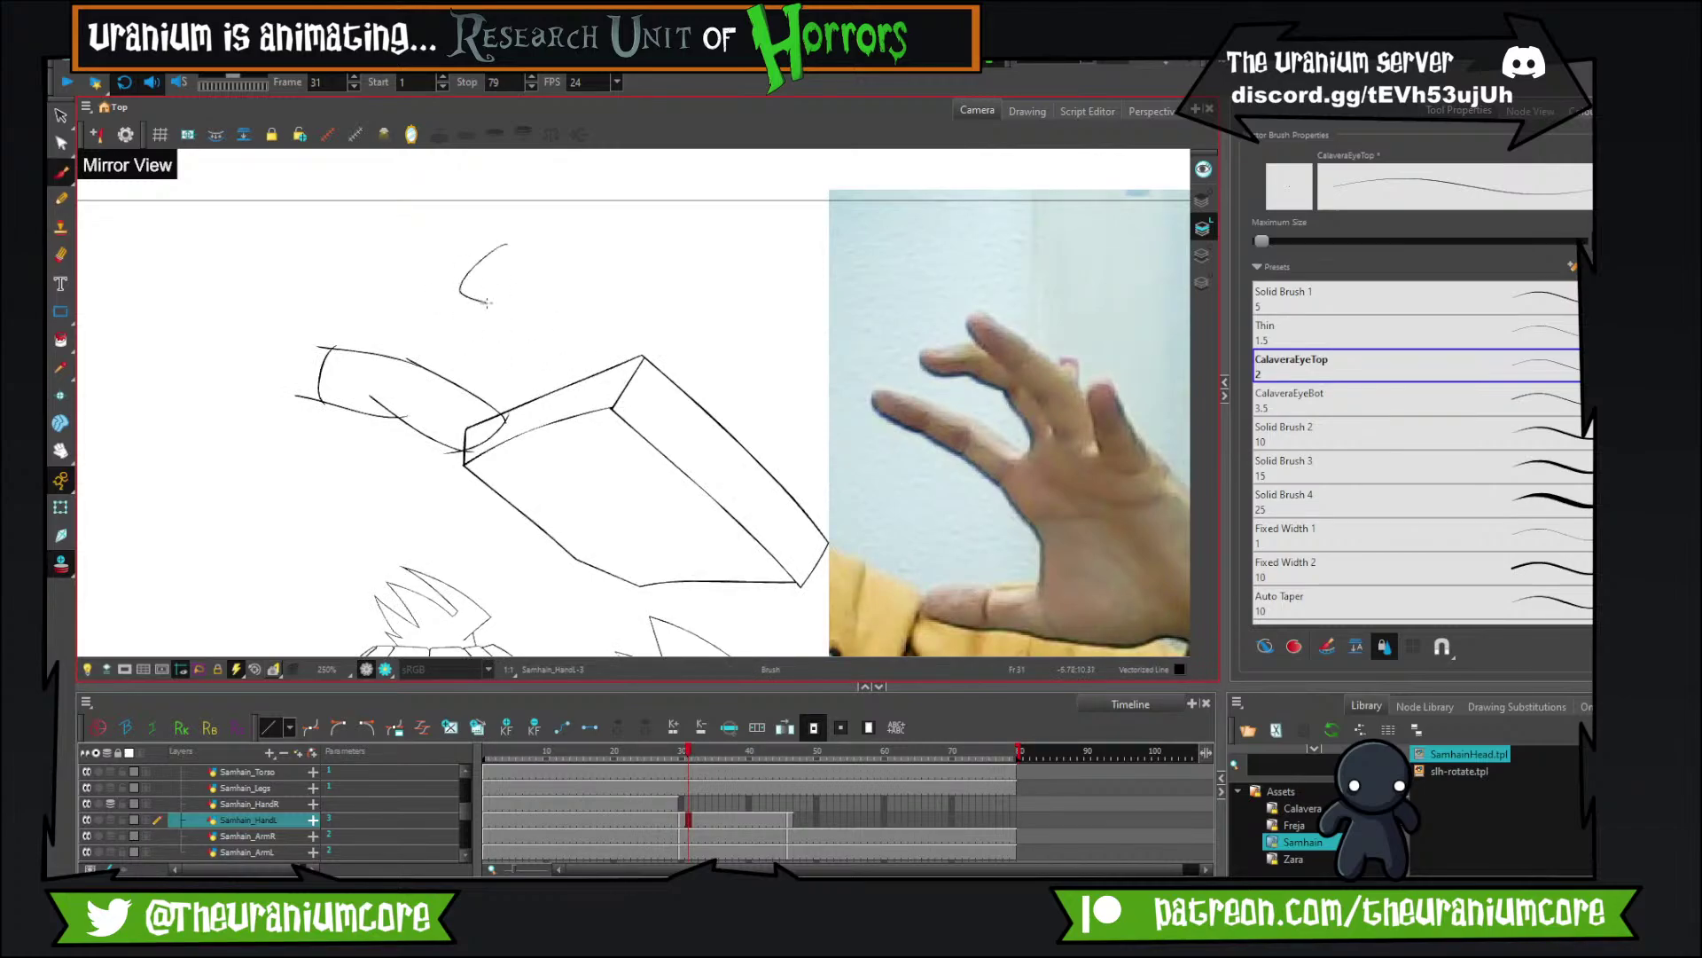
key("ctrl+z")
mouse_move(484, 312)
left_mouse_down()
mouse_move(523, 325)
mouse_move(444, 254)
mouse_move(457, 284)
mouse_move(550, 324)
left_mouse_up()
key("ctrl+z")
key("ctrl+z")
key("ctrl+z")
Sketch a bent finger with a rounded tip and curved base rising from the palm block's upper edge.
left_click_drag(444, 284, 524, 328)
left_click_drag(495, 299, 550, 394)
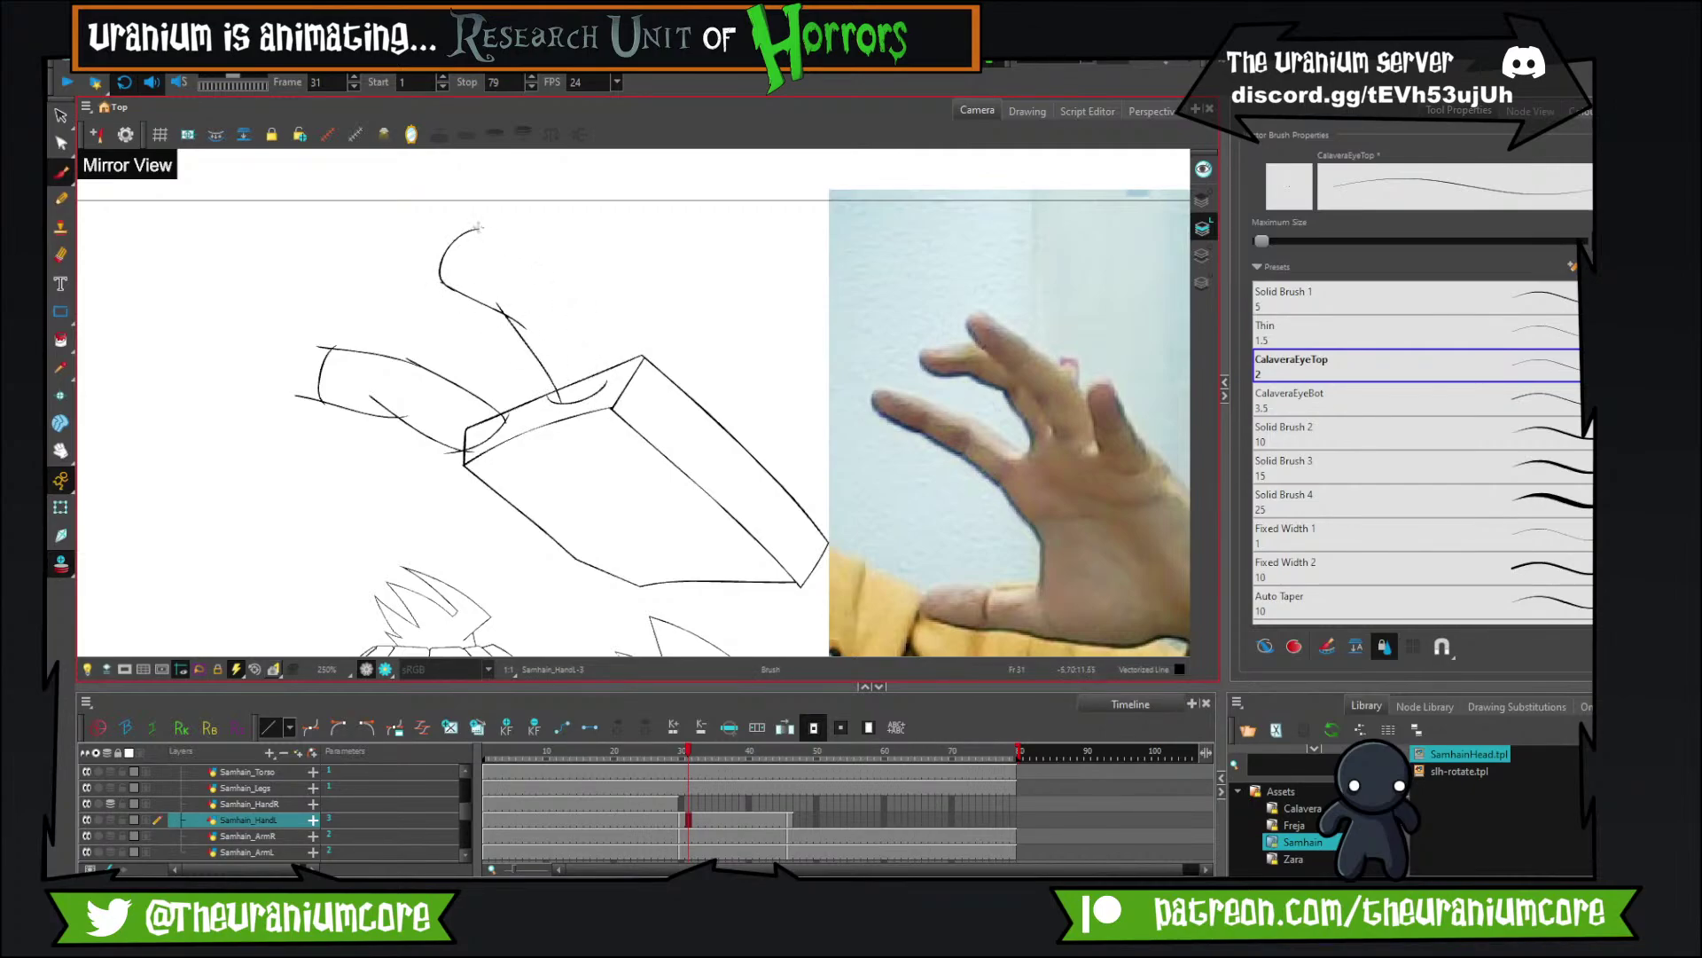
left_click_drag(479, 229, 603, 306)
key("ctrl+z")
mouse_move(479, 229)
left_mouse_down()
mouse_move(546, 265)
mouse_move(599, 372)
left_mouse_up()
key("ctrl+z")
left_click_drag(559, 268, 601, 390)
key("ctrl+z")
left_click_drag(567, 273, 609, 390)
Sketch a shorter bent finger between the outstretched finger and the raised one.
mouse_move(480, 274)
left_mouse_down()
mouse_move(402, 322)
mouse_move(440, 357)
mouse_move(479, 344)
mouse_move(507, 408)
left_mouse_up()
key("ctrl+z")
left_click_drag(578, 311, 553, 334)
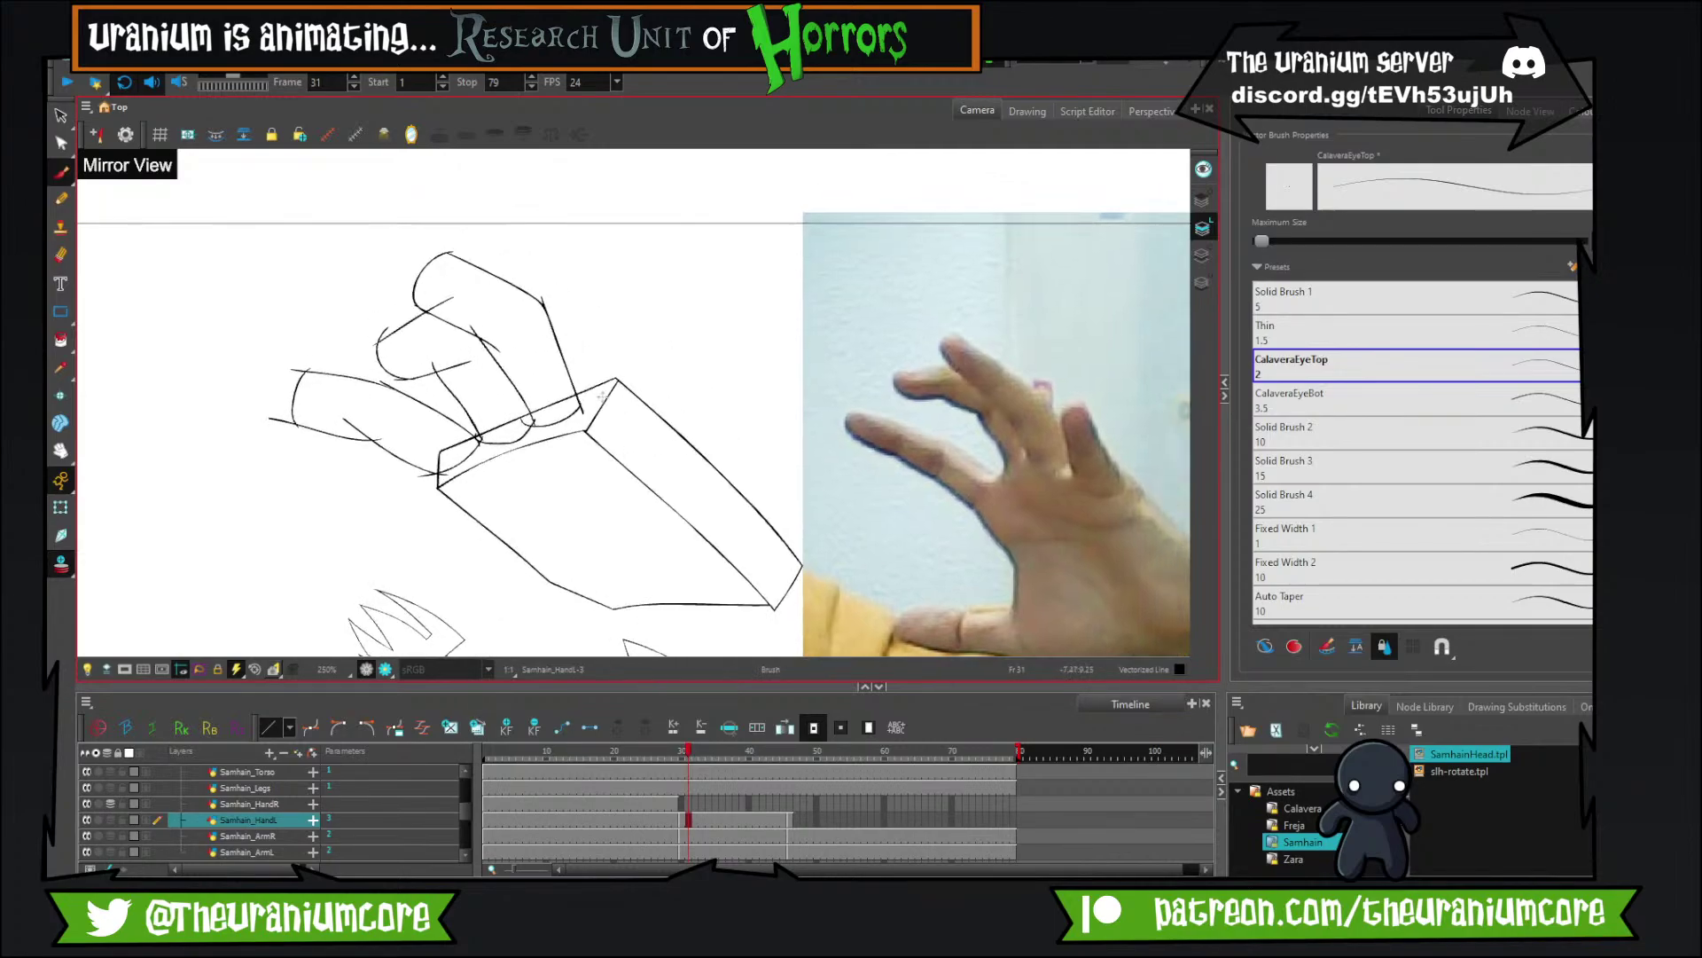
Sketch a foremost bent finger with a rounded tip at the palm block's top corner, overlapping the finger behind it.
left_click_drag(573, 420, 586, 298)
key("ctrl+z")
left_click_drag(572, 420, 526, 316)
mouse_move(509, 256)
left_mouse_down()
mouse_move(593, 300)
mouse_move(596, 400)
left_mouse_up()
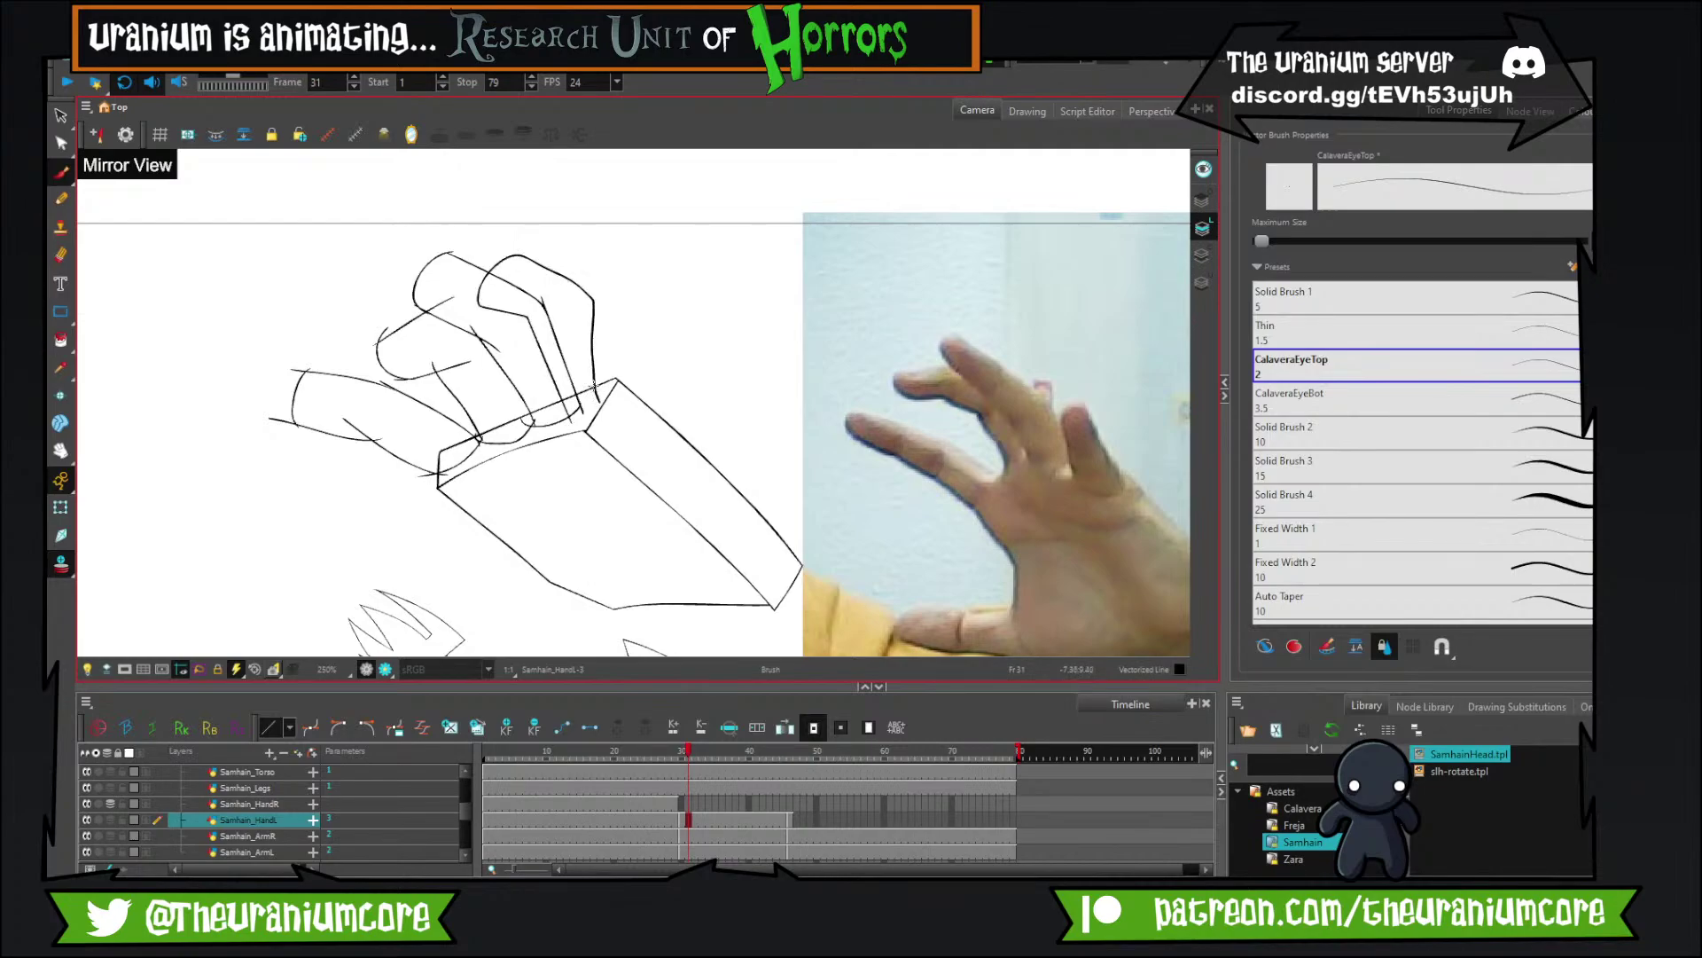
key("ctrl+z")
mouse_move(503, 332)
left_mouse_down()
mouse_move(537, 273)
mouse_move(616, 347)
left_mouse_up()
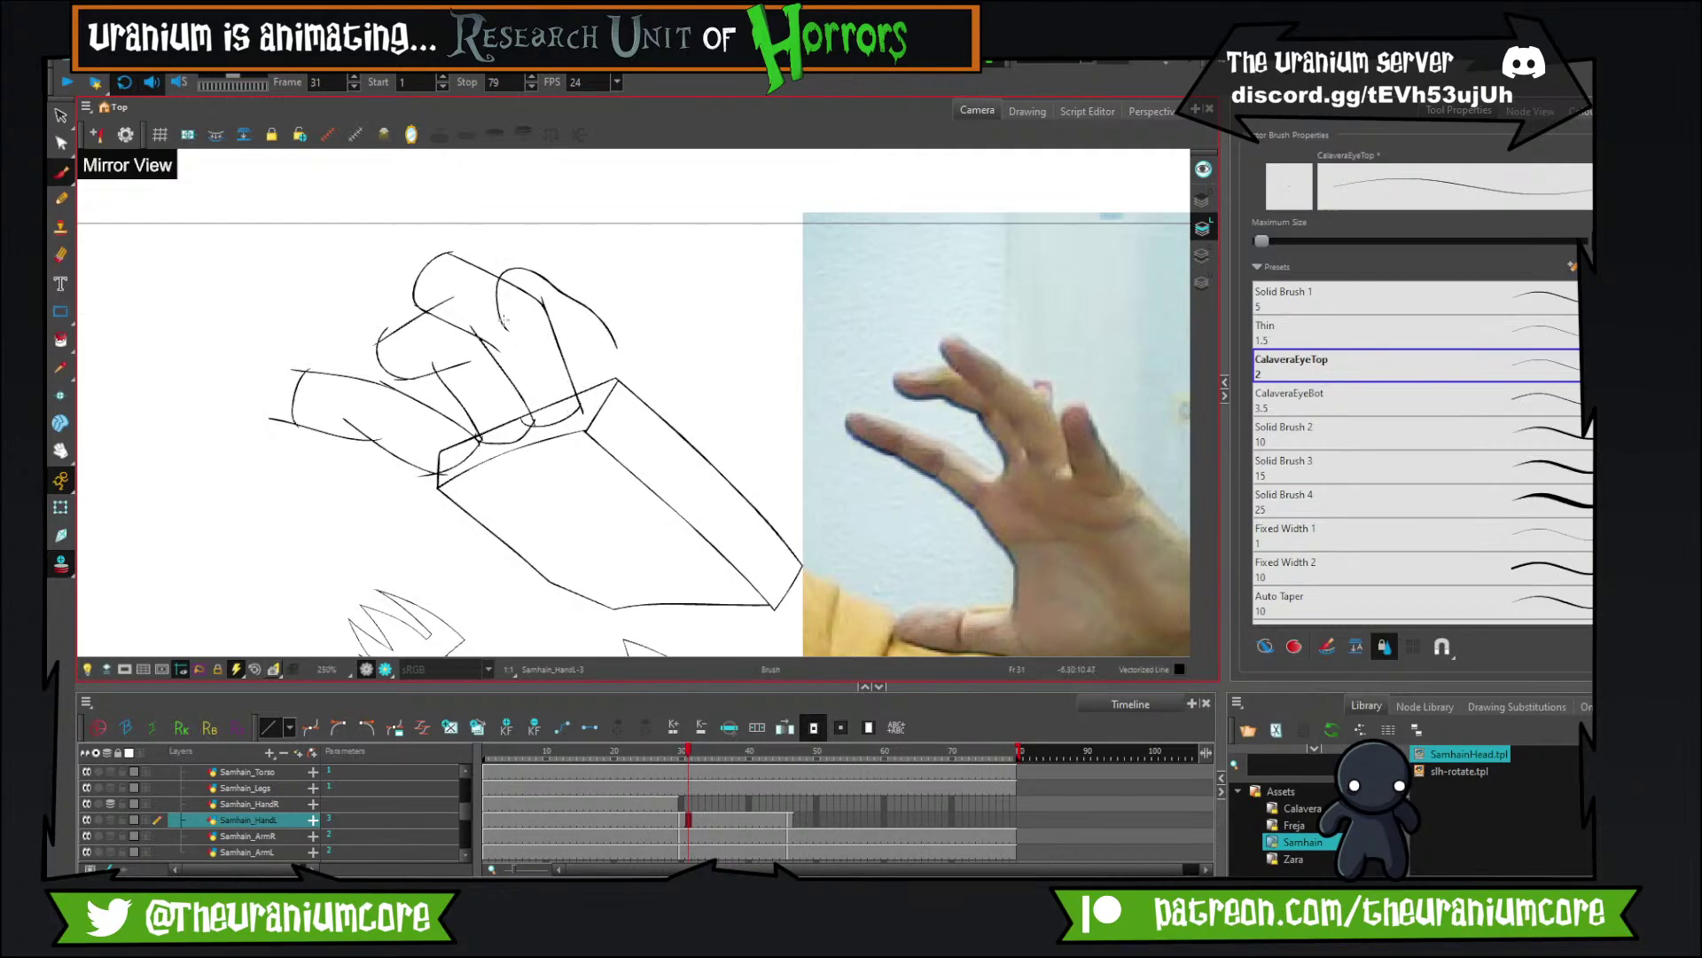
mouse_move(506, 321)
left_mouse_down()
mouse_move(552, 360)
mouse_move(574, 424)
mouse_move(596, 423)
mouse_move(624, 363)
mouse_move(603, 312)
mouse_move(625, 392)
left_mouse_up()
mouse_move(623, 397)
left_mouse_down()
mouse_move(630, 429)
mouse_move(352, 302)
left_mouse_up()
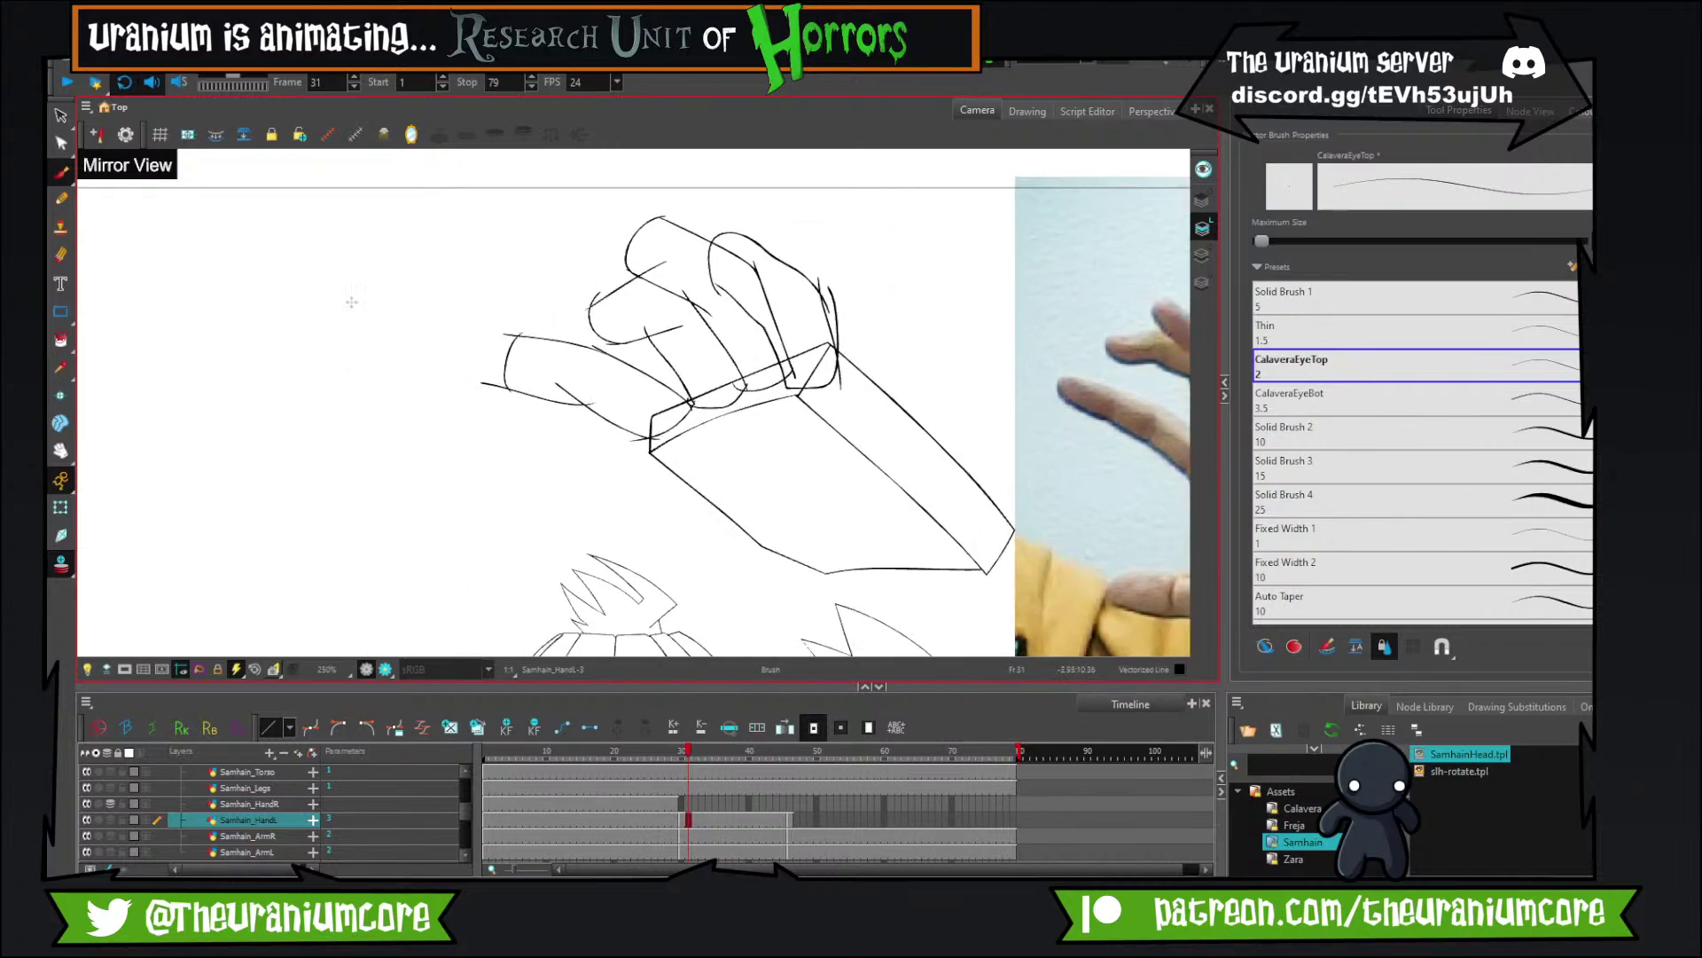
Cut away the overshooting line ends at the outstretched finger's tip and bends with the Cutter.
left_click(69, 123)
left_click(109, 152)
scroll(649, 271, "up", 4)
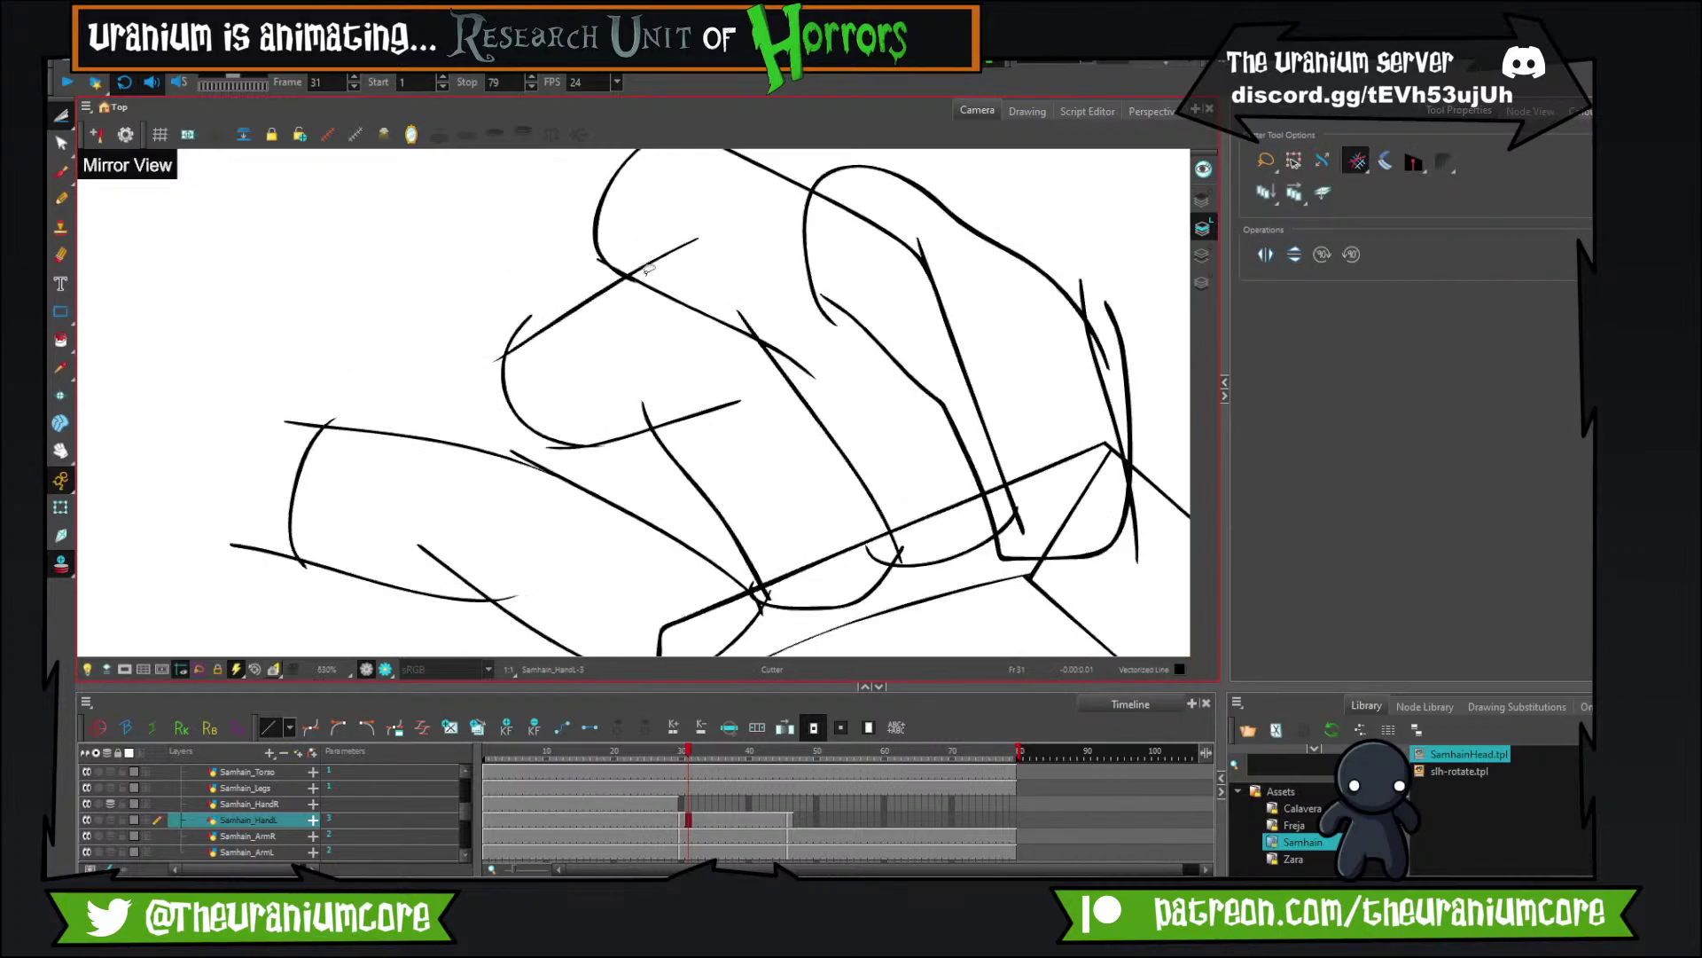
left_click_drag(488, 310, 580, 242)
left_click_drag(344, 460, 364, 532)
left_click_drag(373, 368, 399, 341)
left_click_drag(566, 487, 545, 521)
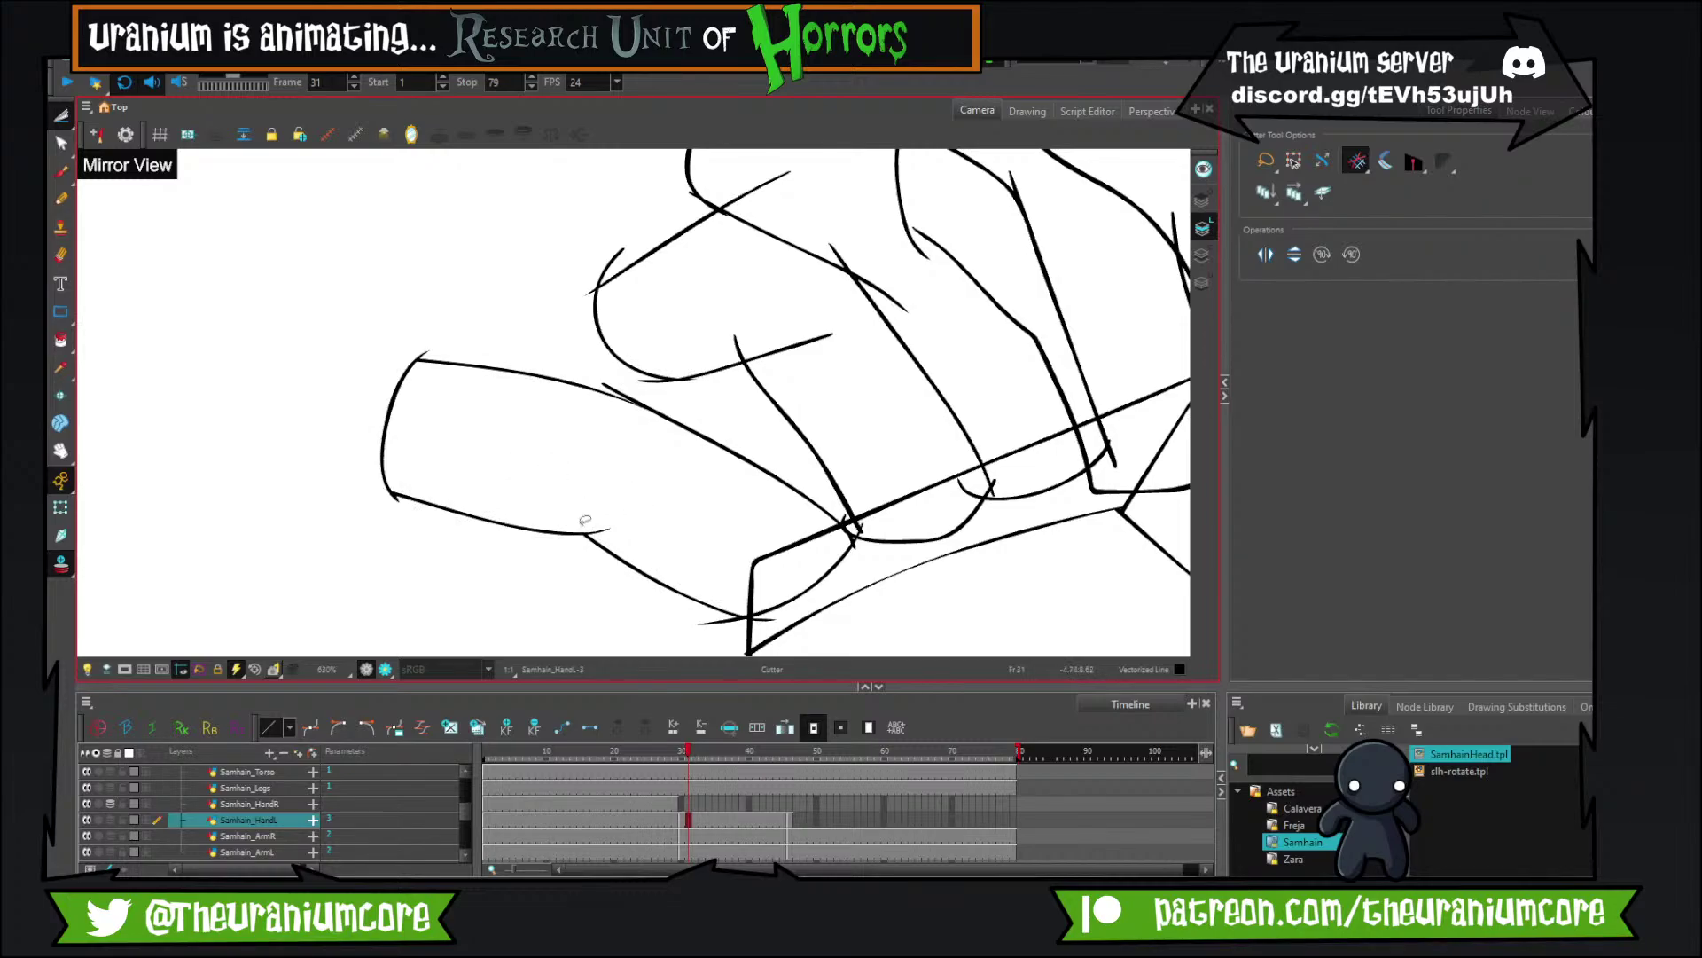
scroll(549, 514, "right", 2)
scroll(532, 511, "up", 2)
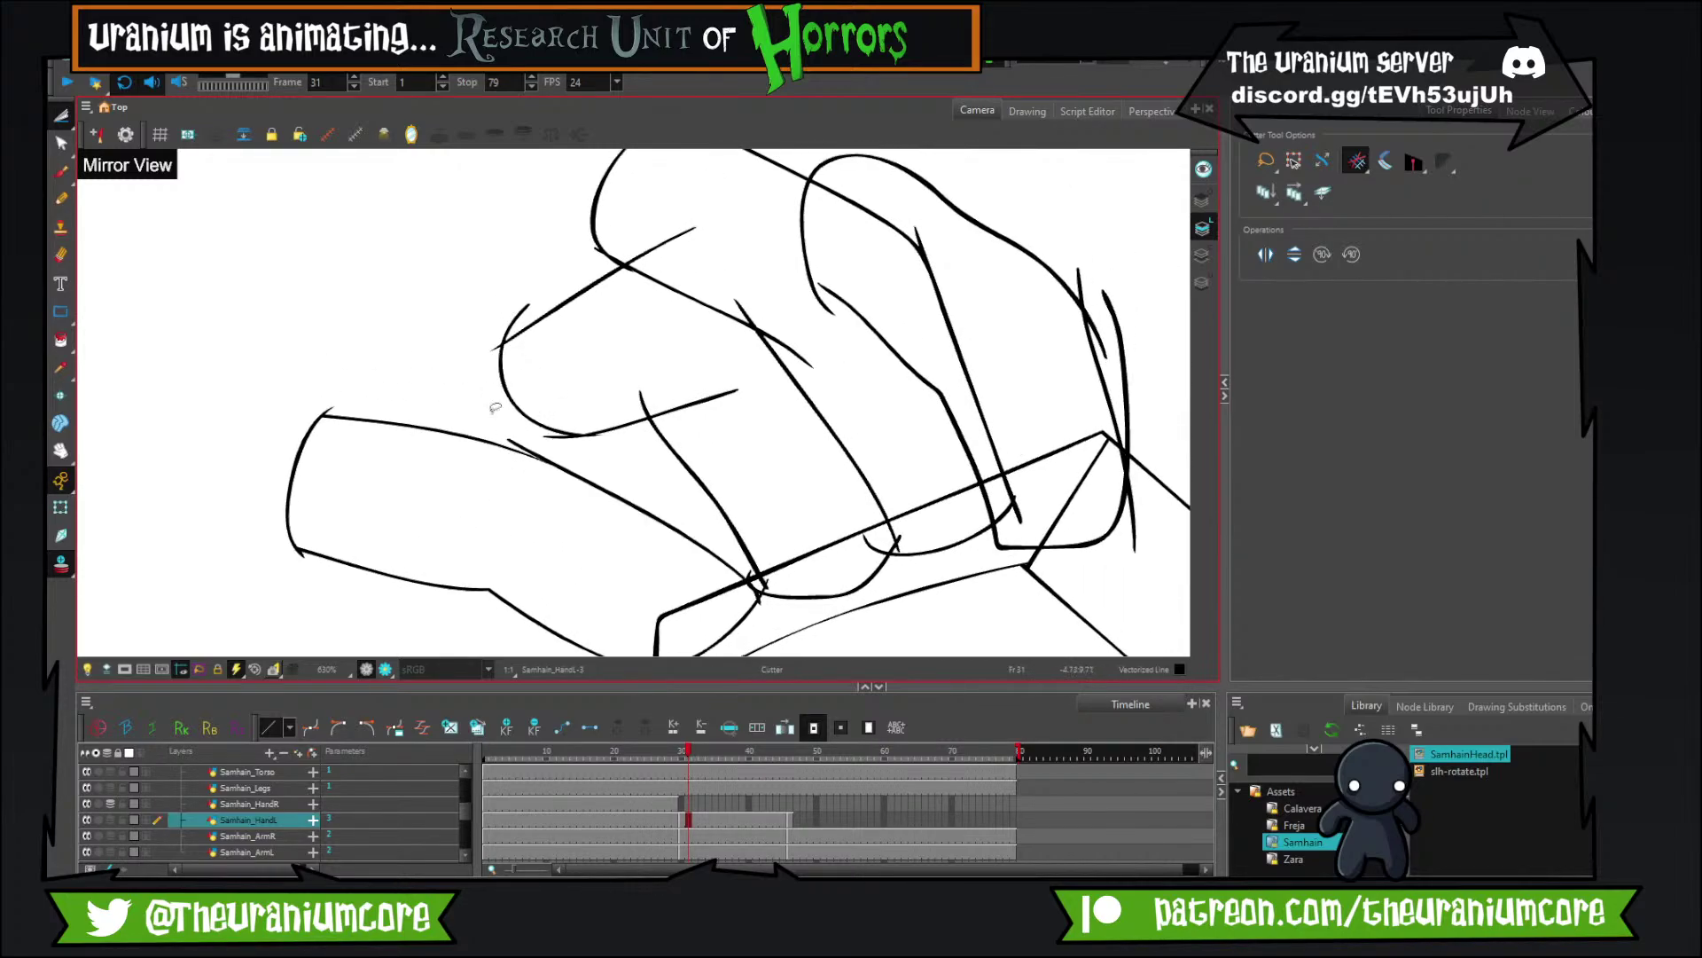
Bridge the gap in the outstretched finger's upper edge with a short brush stroke and trim the stray end there.
left_click(61, 172)
left_click_drag(499, 446, 605, 465)
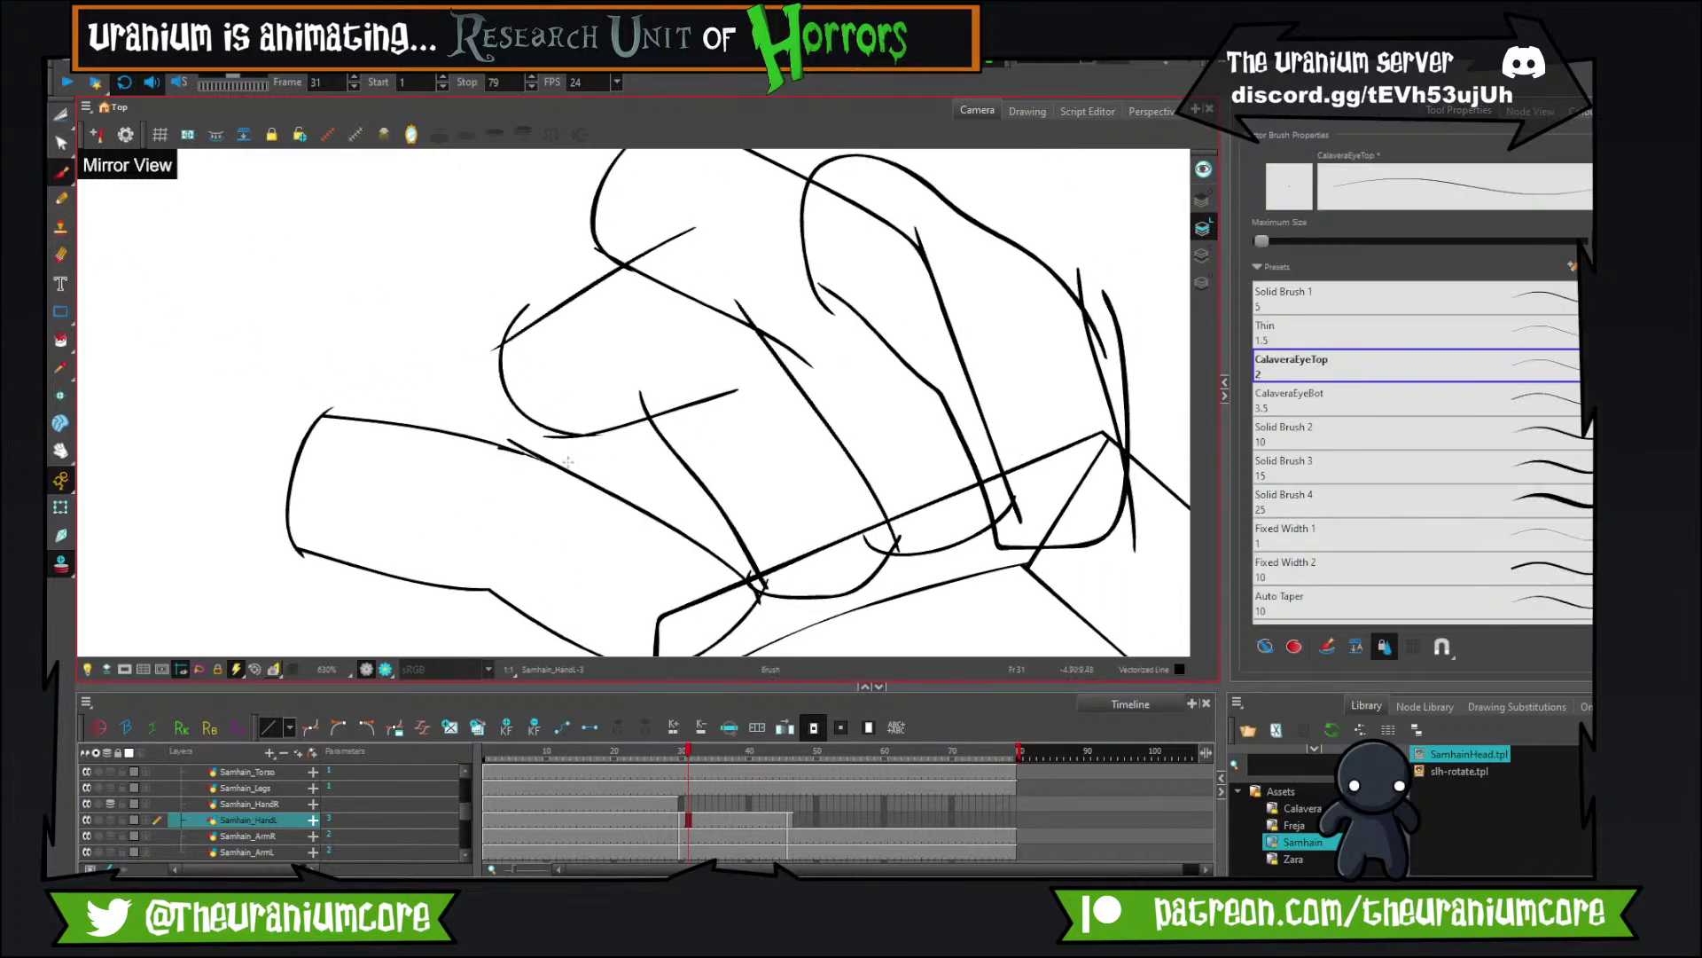
left_click(62, 116)
left_click_drag(506, 432, 573, 466)
Trim the stray line ends at the short middle finger's tip, bends and its overlap with the raised finger.
mouse_move(503, 309)
left_mouse_down()
mouse_move(519, 322)
mouse_move(501, 360)
mouse_move(520, 314)
left_mouse_up()
key("ctrl+z")
key("ctrl+z")
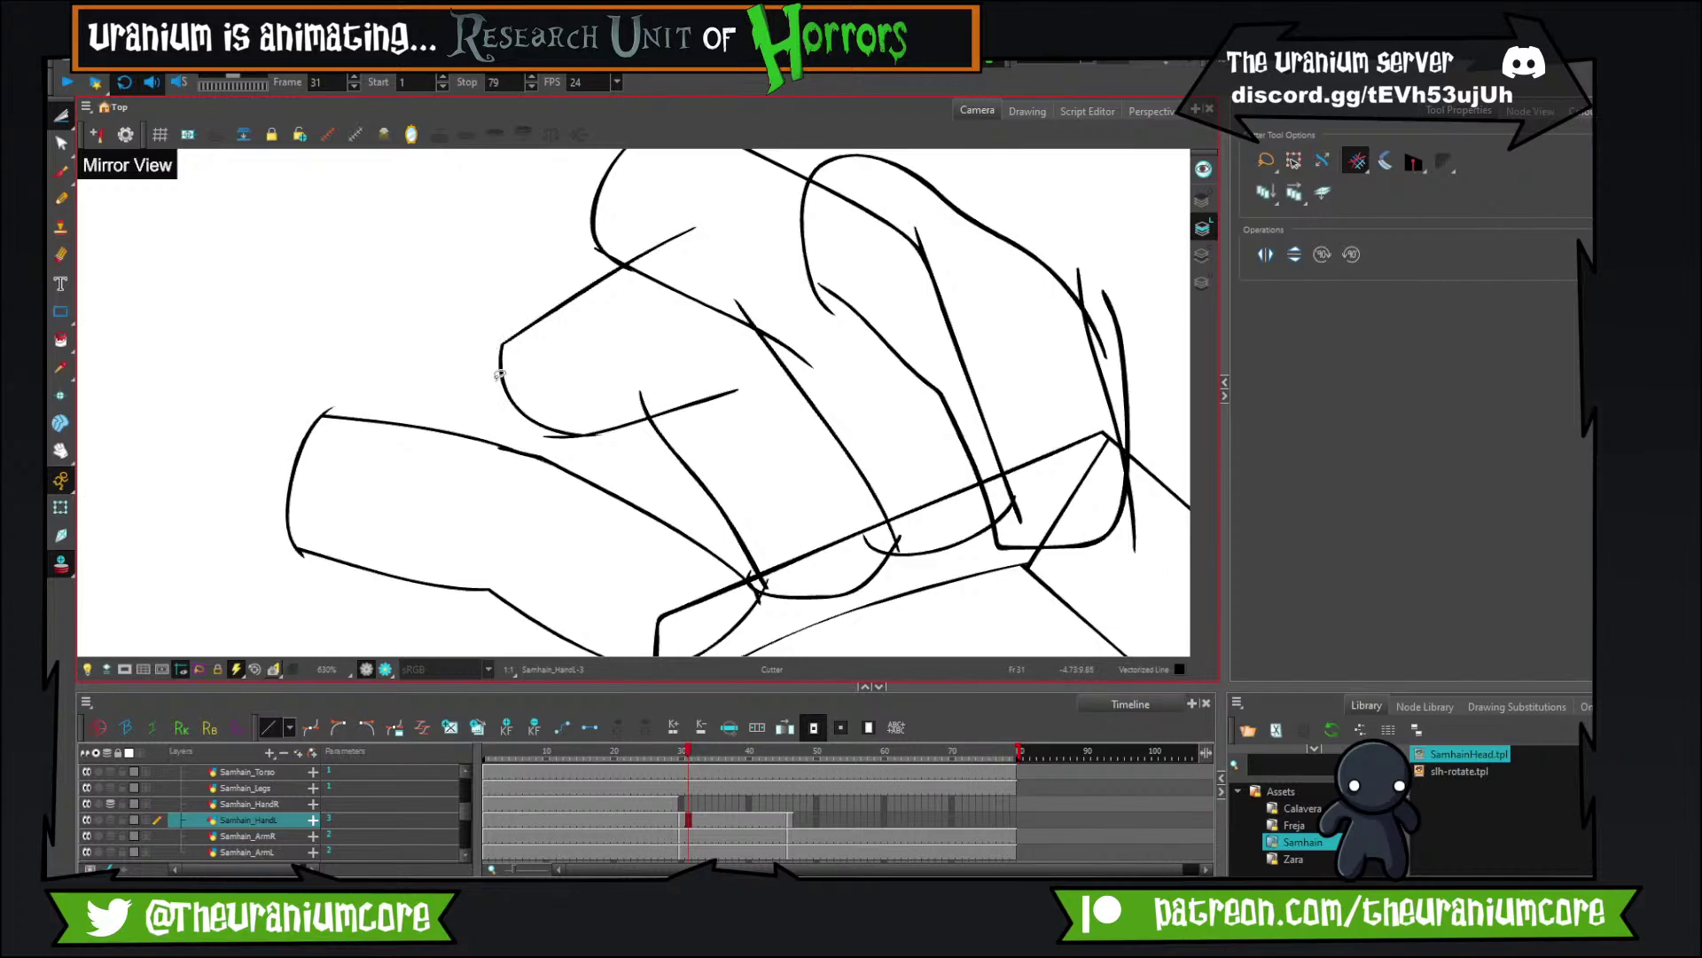
left_click_drag(548, 431, 564, 446)
left_click_drag(662, 395, 631, 406)
left_click_drag(682, 371, 646, 448)
mouse_move(614, 312)
left_mouse_down()
mouse_move(649, 360)
mouse_move(622, 399)
left_mouse_up()
left_click_drag(717, 487, 656, 355)
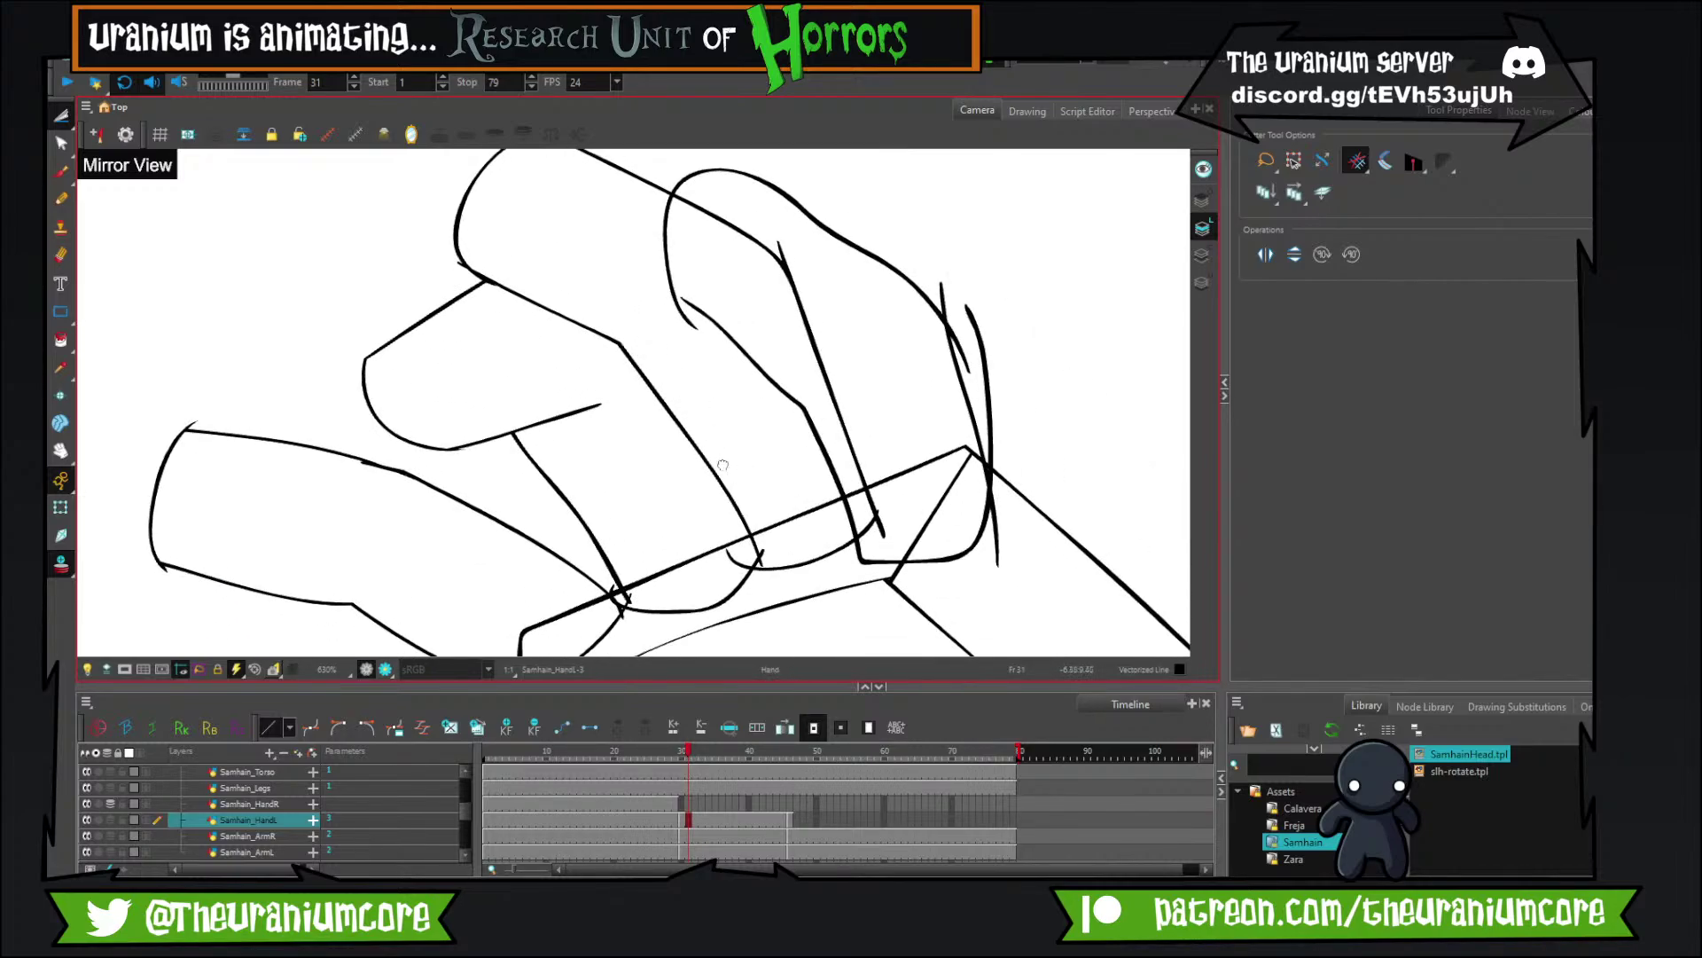
left_click_drag(727, 557, 656, 463)
Clean up the crossing ends beside the outstretched finger's base and cut the palm edge running through the short middle finger.
scroll(551, 503, "up", 4)
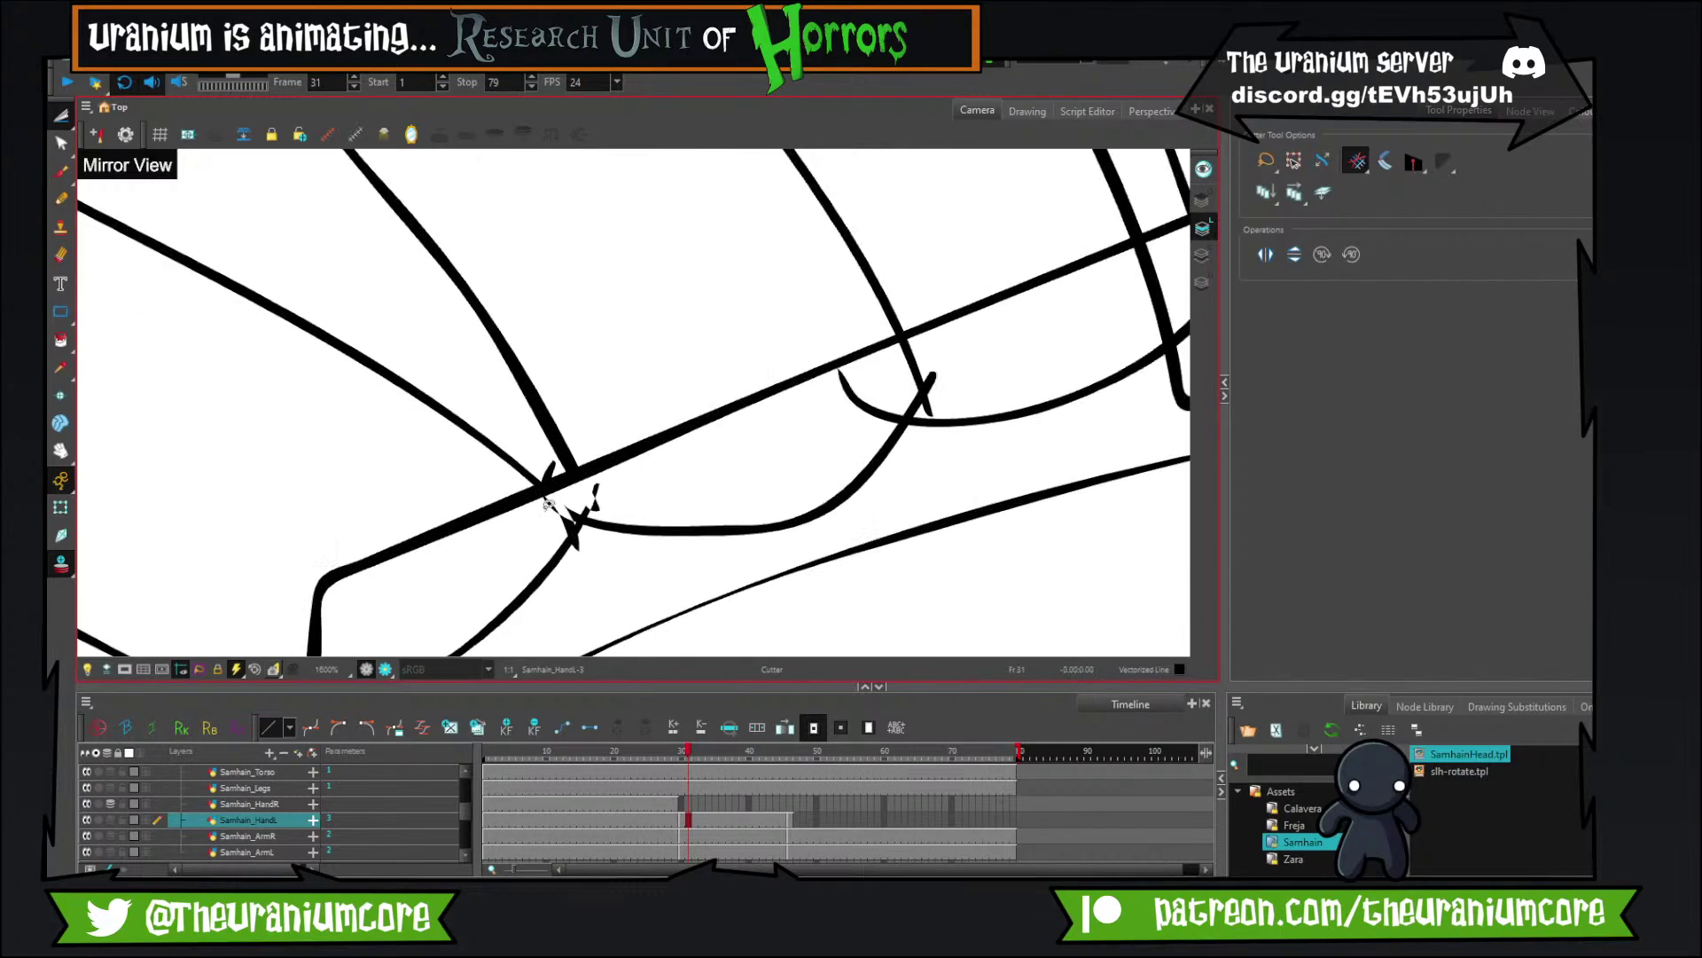
mouse_move(556, 445)
left_mouse_down()
mouse_move(603, 466)
mouse_move(611, 480)
mouse_move(583, 498)
mouse_move(599, 532)
left_mouse_up()
left_click_drag(609, 468, 631, 509)
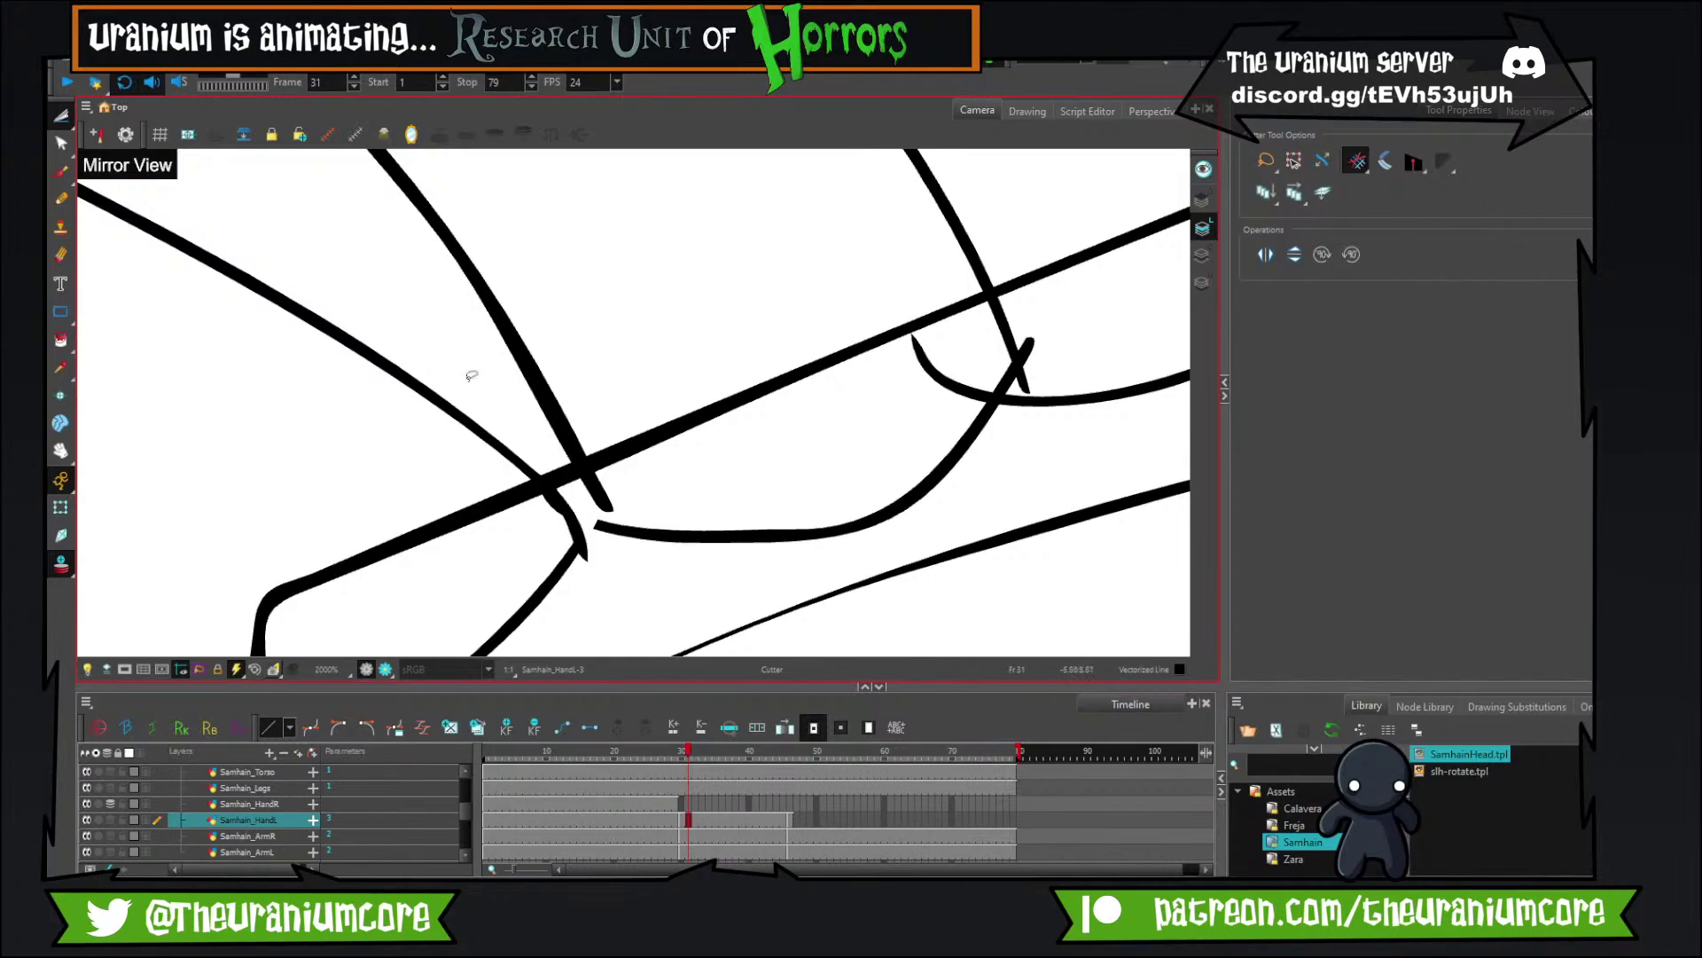
left_click_drag(763, 313, 776, 459)
left_click_drag(653, 430, 794, 304)
mouse_move(535, 372)
left_mouse_down()
mouse_move(562, 507)
mouse_move(359, 579)
left_mouse_up()
Extend the short middle finger's side to meet its base arc and trim the excess ends at both base corners.
left_click(61, 172)
left_click_drag(574, 460, 628, 577)
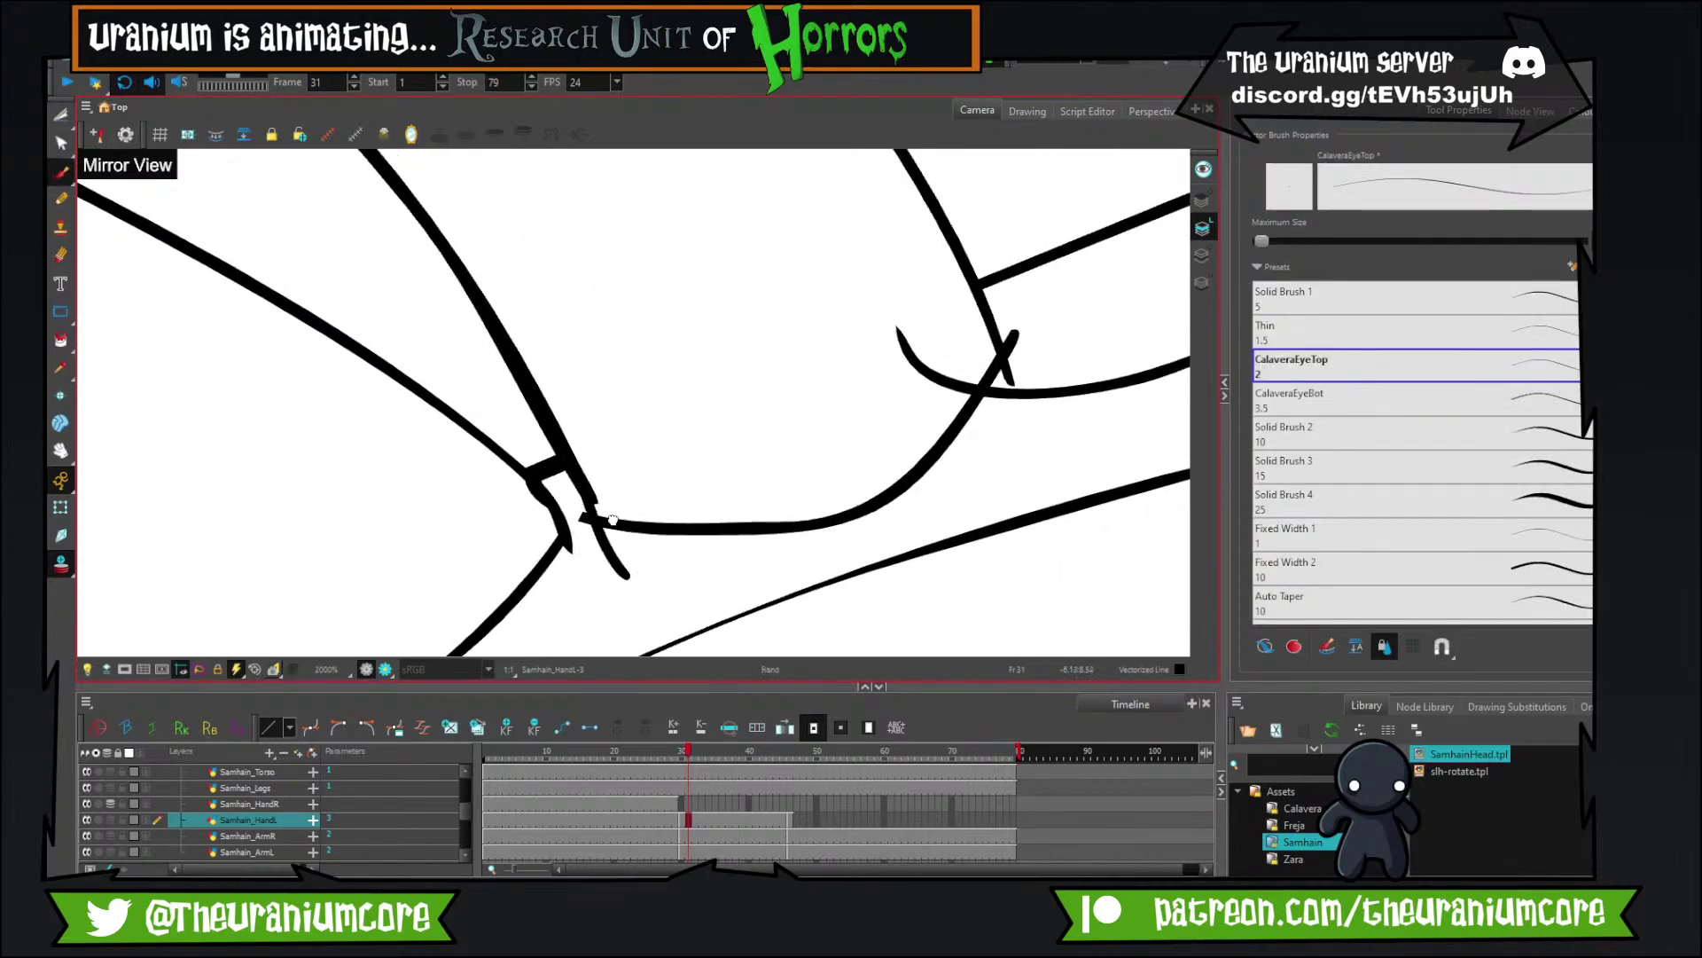
mouse_move(613, 519)
left_mouse_down()
mouse_move(515, 568)
mouse_move(543, 592)
left_mouse_up()
left_click(61, 115)
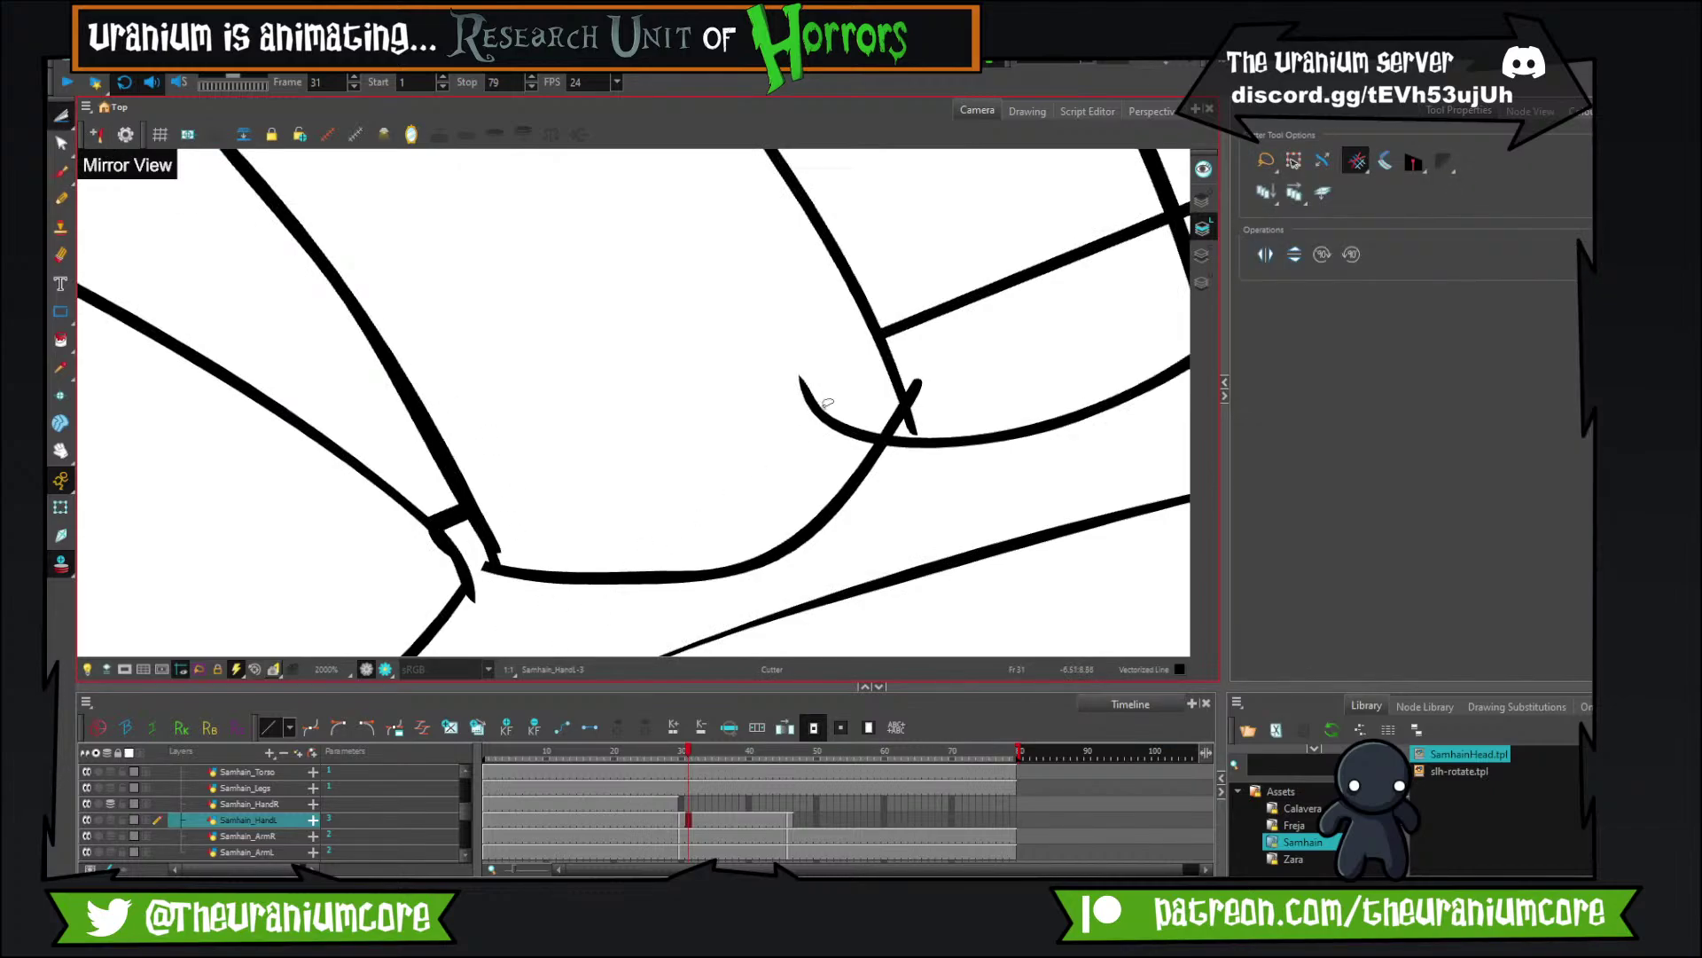
left_click_drag(827, 403, 805, 426)
mouse_move(937, 400)
left_mouse_down()
mouse_move(769, 535)
mouse_move(773, 507)
left_mouse_up()
scroll(833, 484, "down", 3)
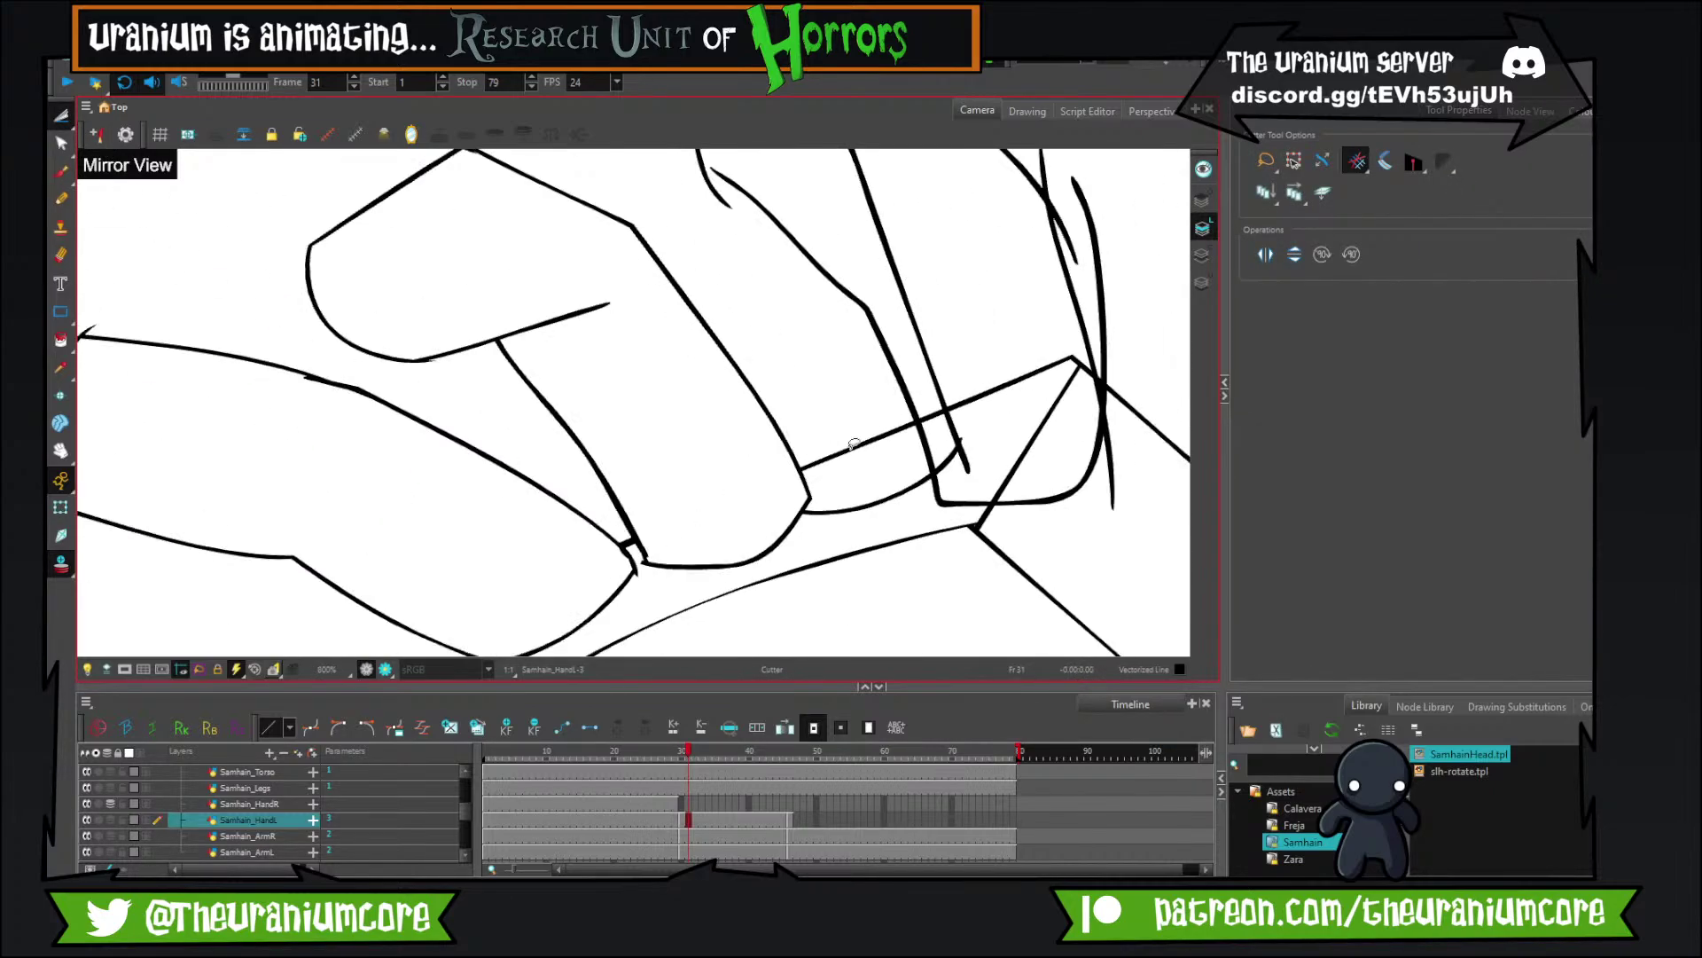
Cut away the palm edge crossing the raised finger's base and delete the leftover speck.
scroll(854, 444, "down", 1)
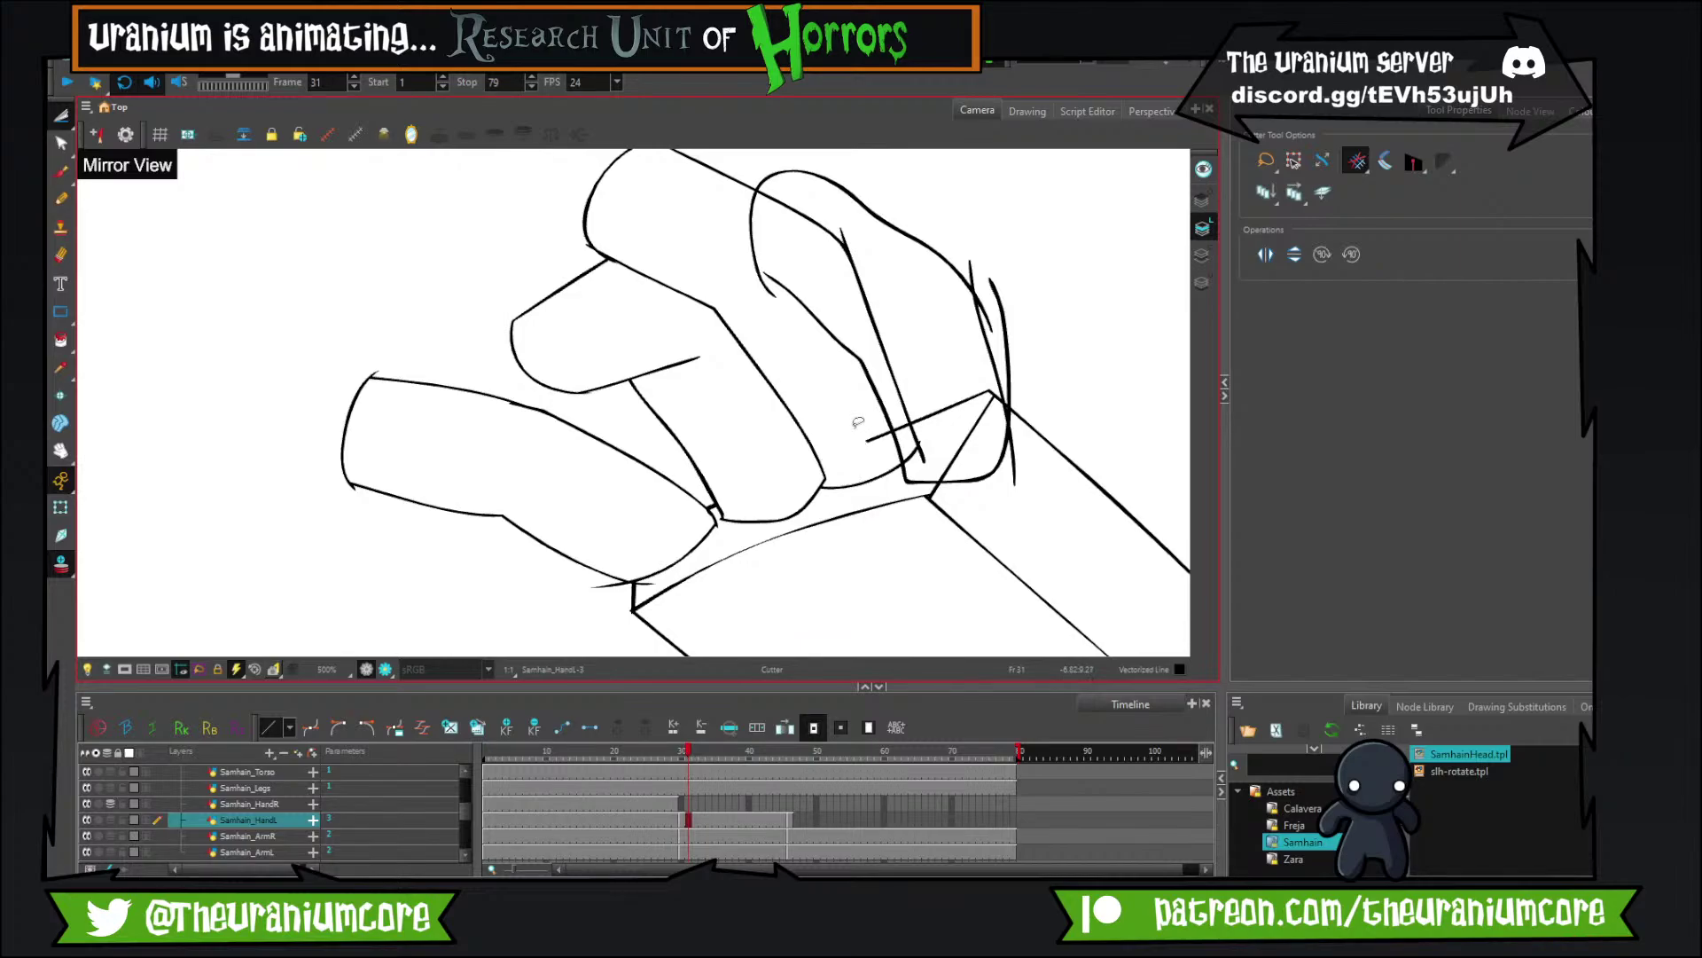
scroll(859, 430, "up", 2)
scroll(858, 422, "down", 2)
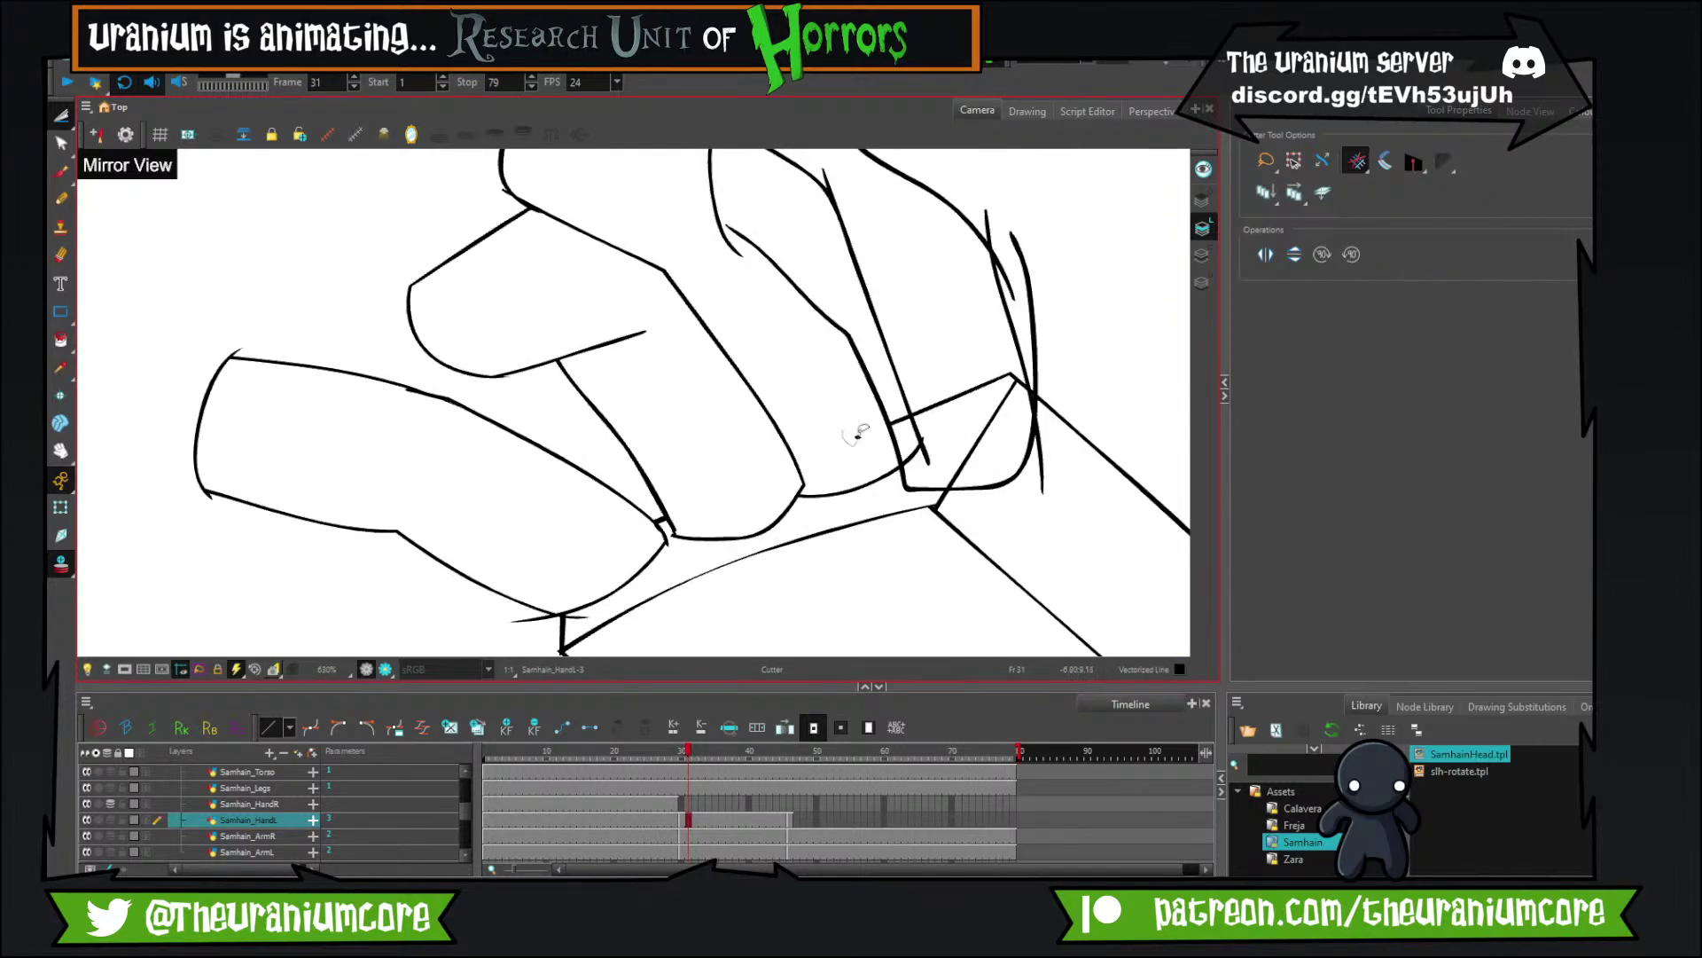
scroll(835, 412, "up", 1)
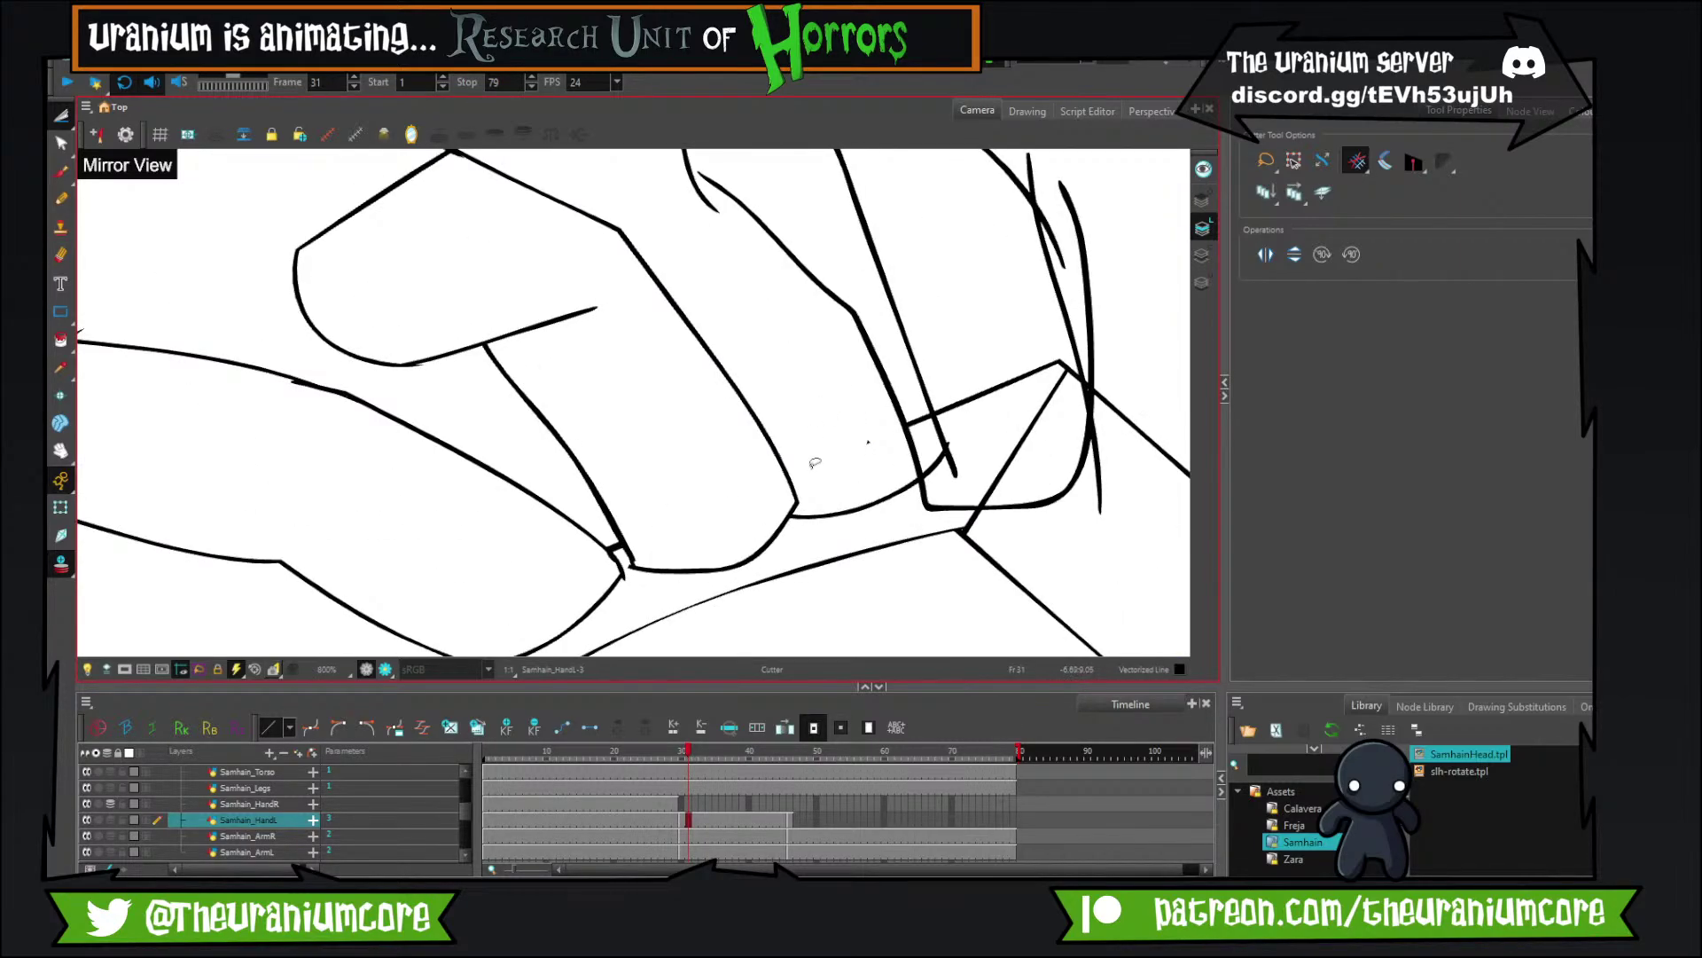
left_click_drag(815, 462, 820, 470)
key("Delete")
scroll(826, 461, "down", 3)
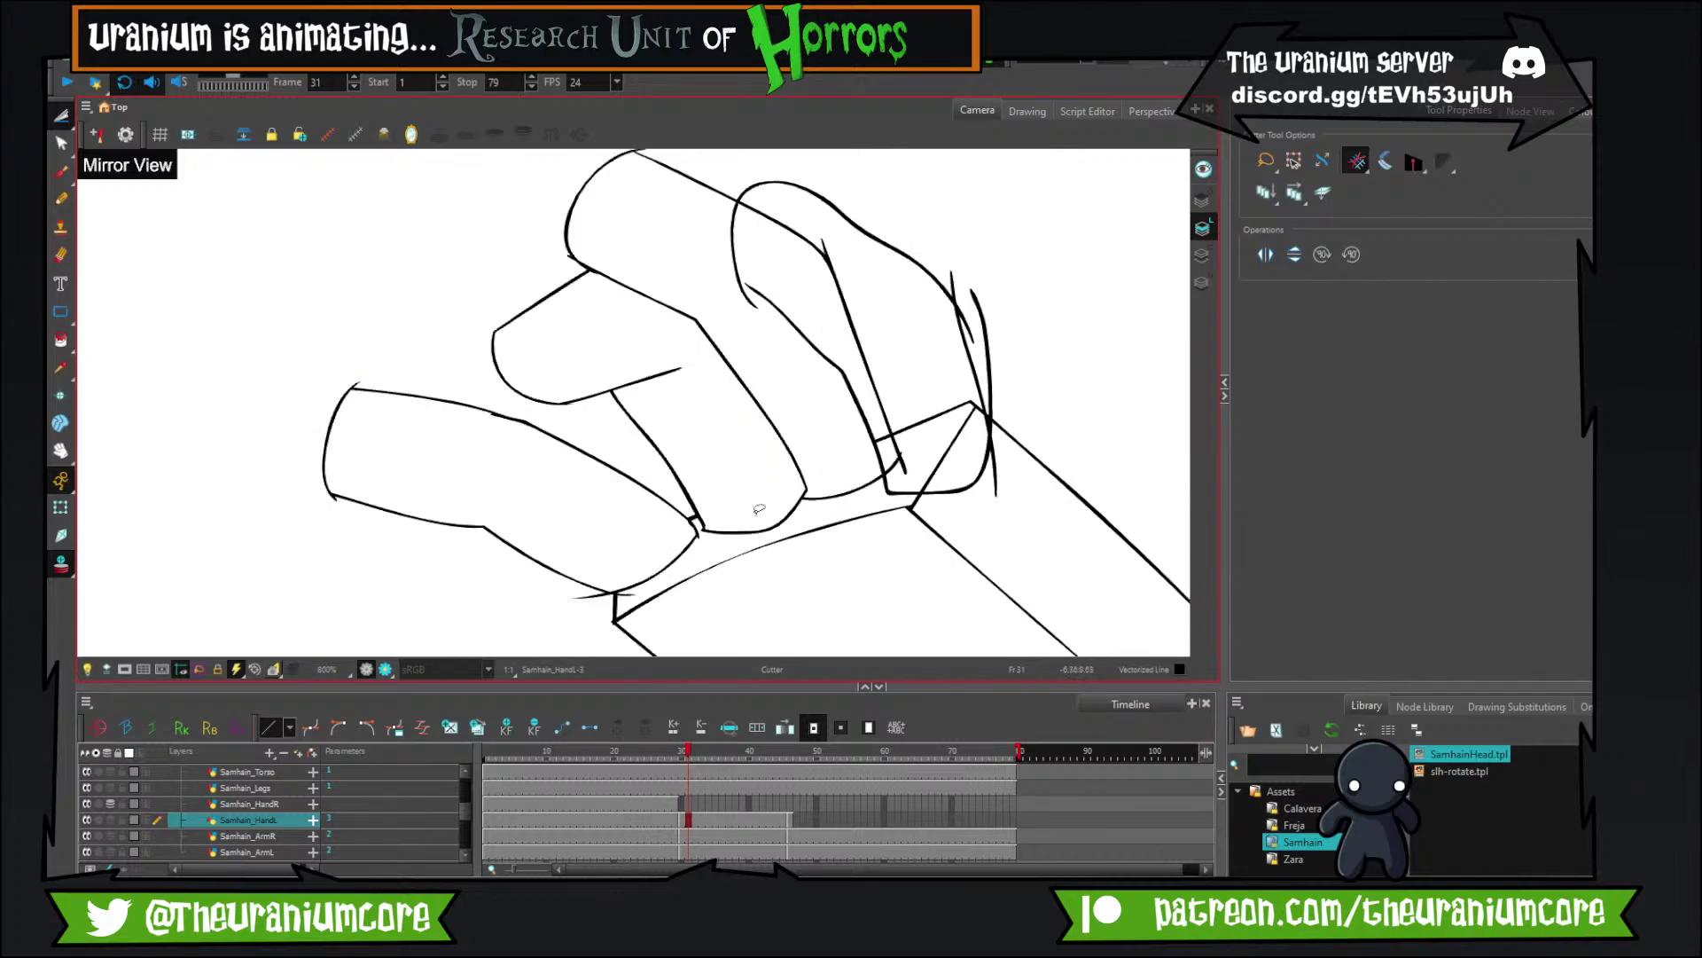
Draw a short brush stroke joining the foremost finger's tip to its inner edge.
key("space")
scroll(795, 371, "up", 4)
left_click_drag(806, 190, 722, 411)
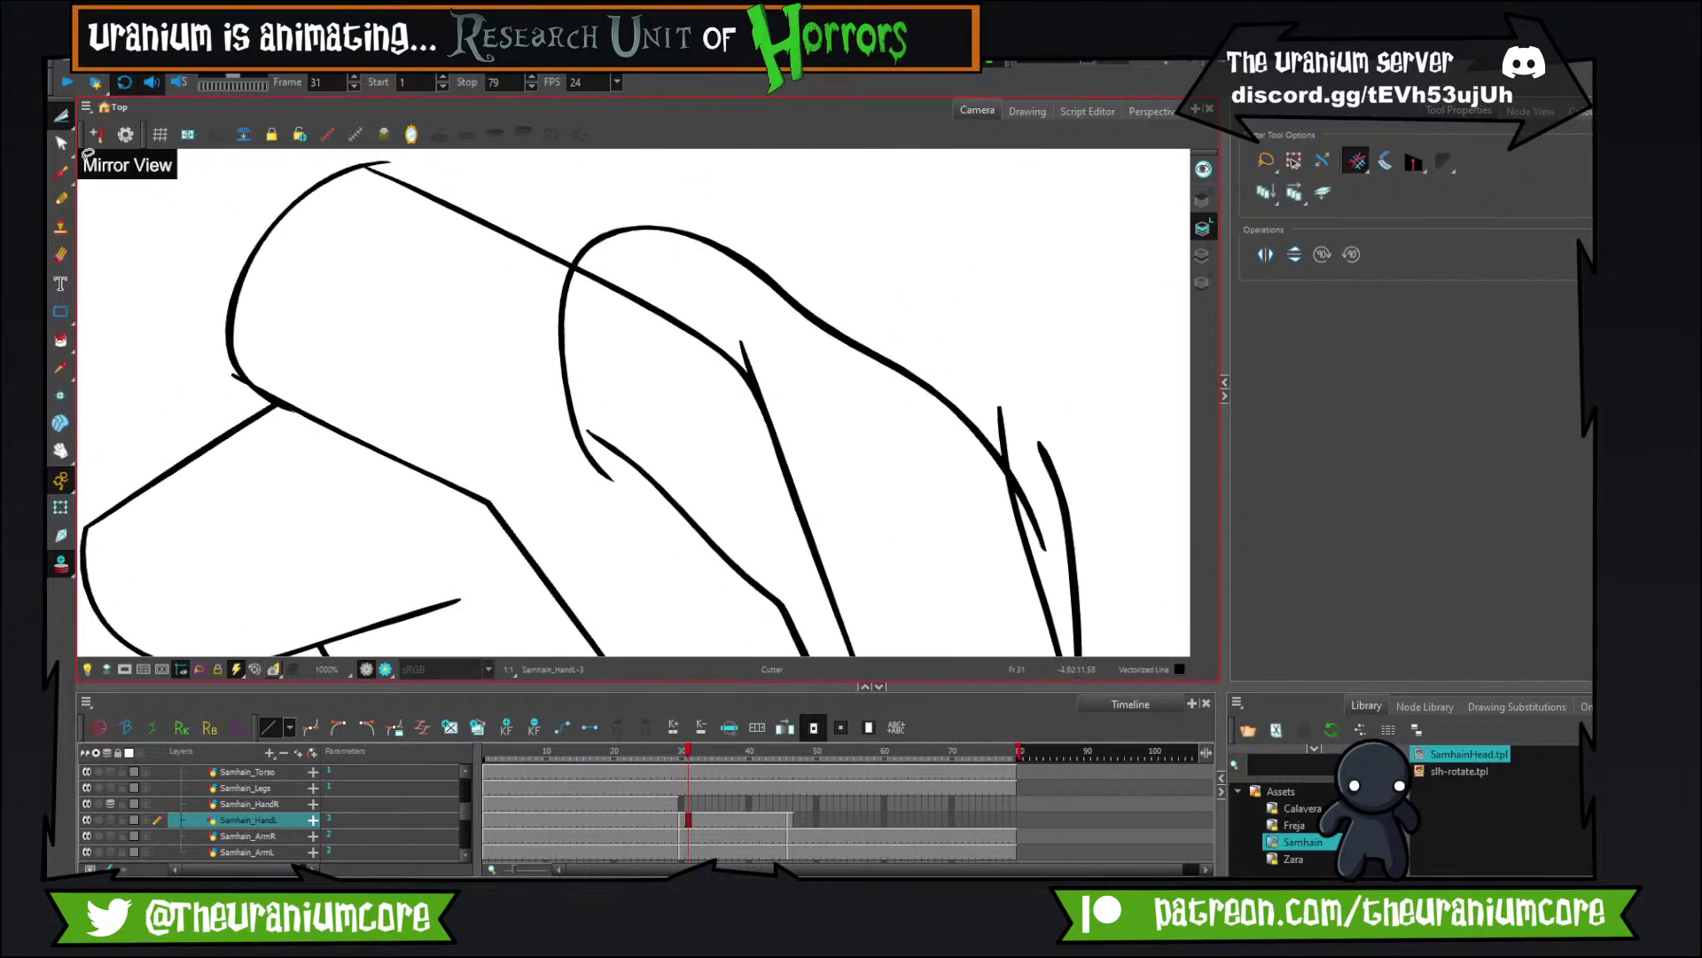
left_click(60, 171)
left_click_drag(555, 415, 638, 462)
mouse_move(343, 189)
left_mouse_down()
mouse_move(465, 311)
mouse_move(504, 296)
left_mouse_up()
Trim the foremost finger's tip corner and delete the lines of the raised finger that run inside it.
left_click(60, 115)
mouse_move(688, 523)
left_mouse_down()
mouse_move(684, 574)
mouse_move(743, 576)
left_mouse_up()
left_click_drag(763, 463, 847, 417)
mouse_move(938, 526)
left_mouse_down()
mouse_move(697, 401)
mouse_move(707, 440)
left_mouse_up()
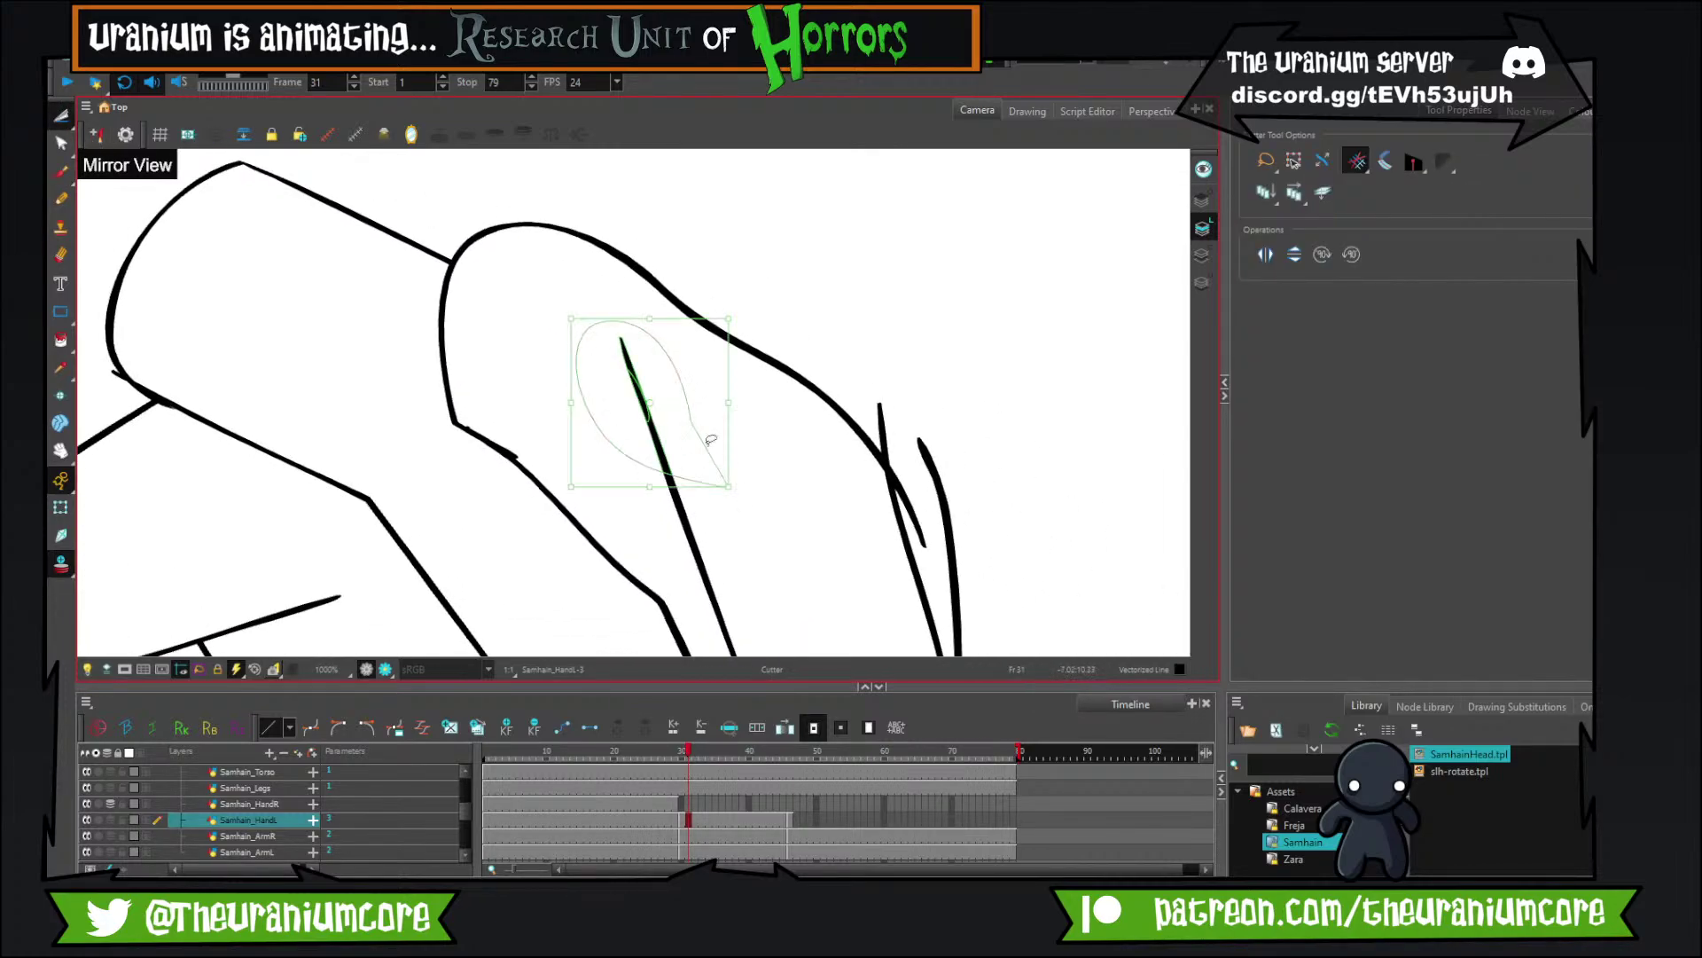
key("Delete")
Remove the palm block lines inside the foremost finger's base and the surplus line on its outer side.
left_click_drag(842, 395, 790, 308)
left_click_drag(606, 409, 672, 437)
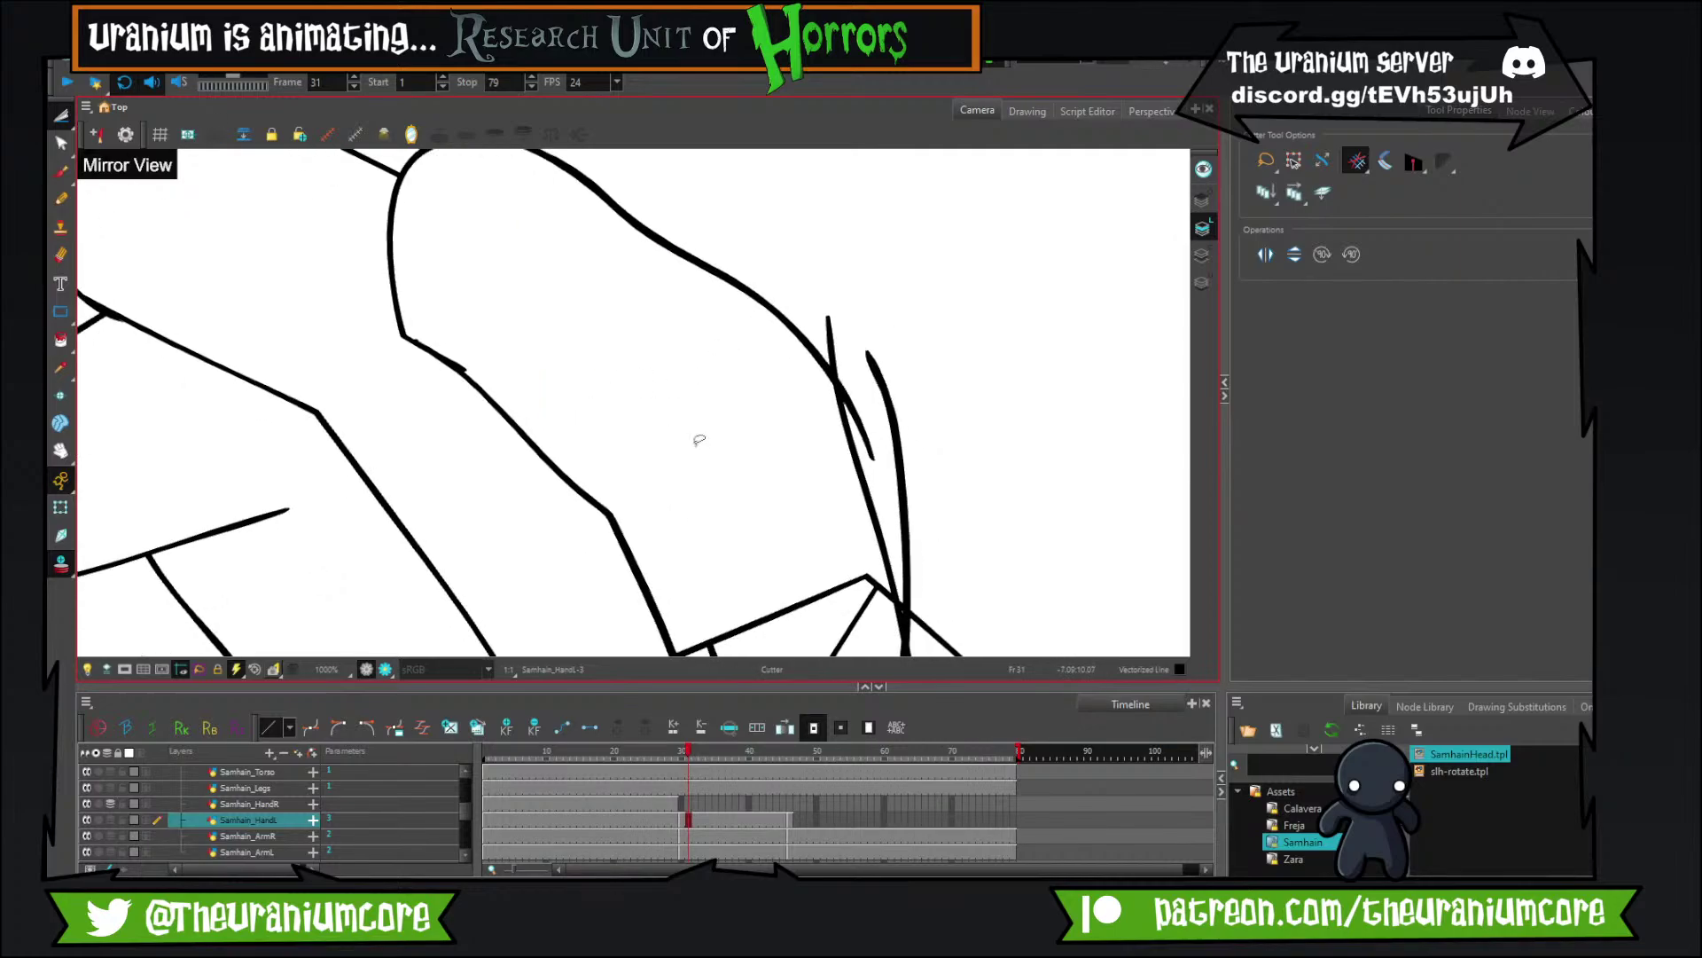
key("1")
key("1")
left_click_drag(803, 364, 792, 314)
mouse_move(678, 488)
left_mouse_down()
mouse_move(692, 544)
mouse_move(780, 507)
mouse_move(810, 544)
left_mouse_up()
key("Delete")
left_click_drag(821, 413, 796, 439)
Trim the overshooting ends at the foremost finger's outer bend, inner edge and junction with the palm corner.
left_click_drag(757, 269, 788, 373)
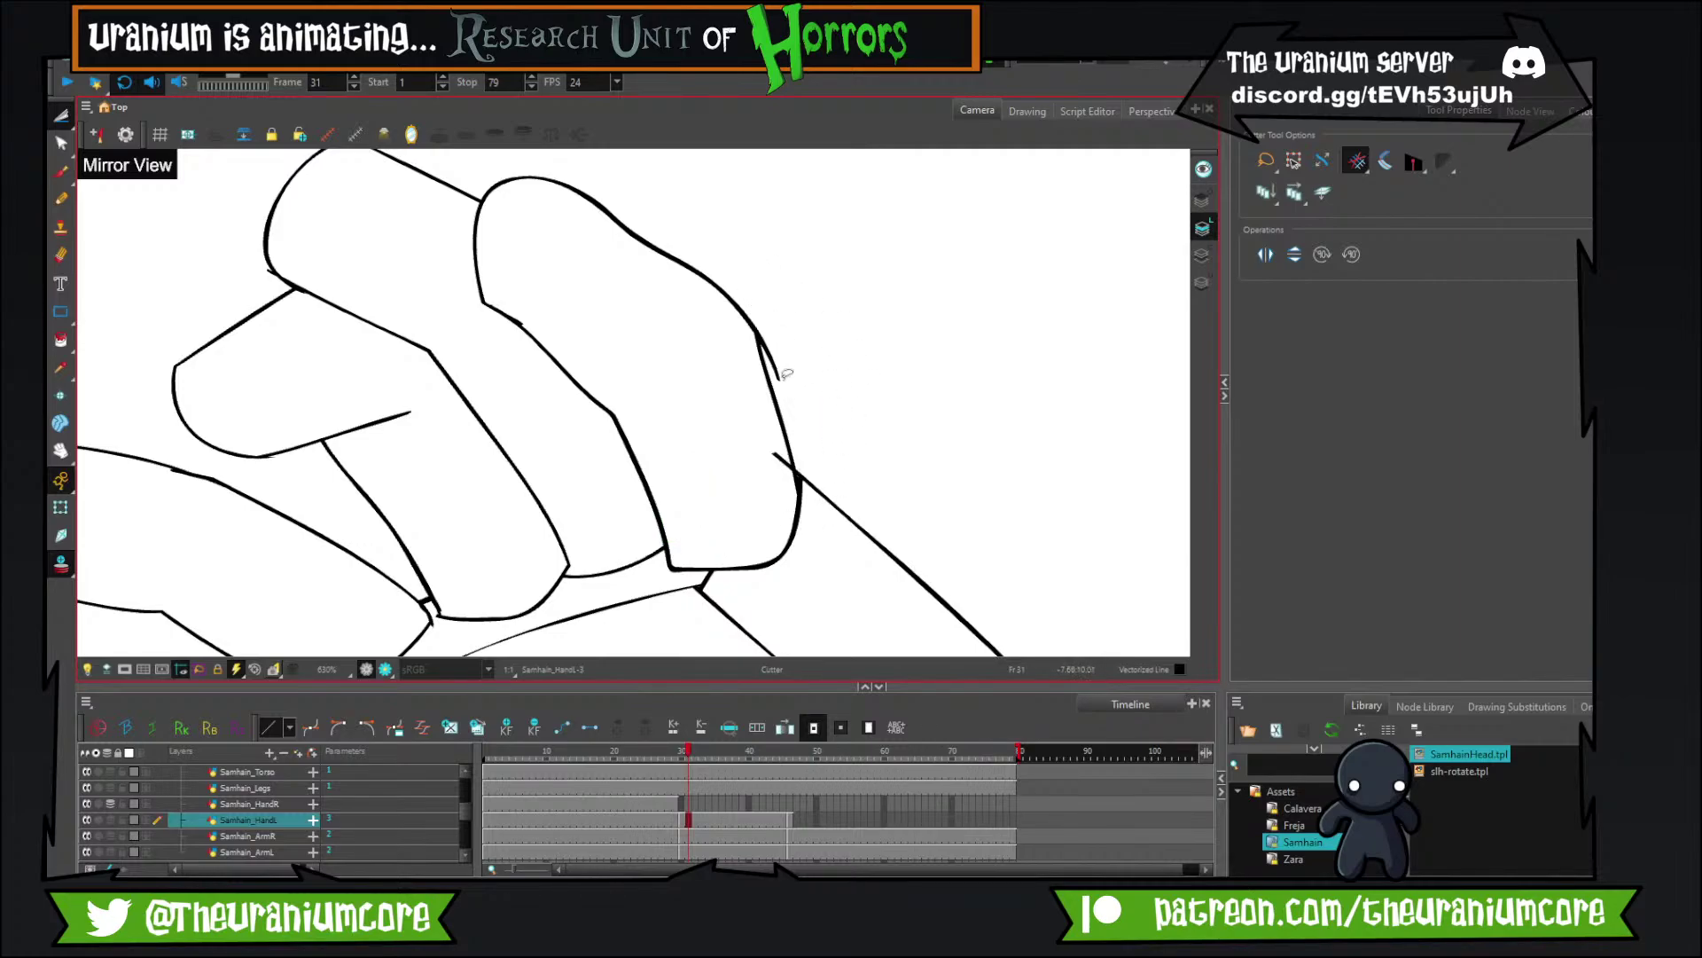
scroll(749, 448, "up", 5)
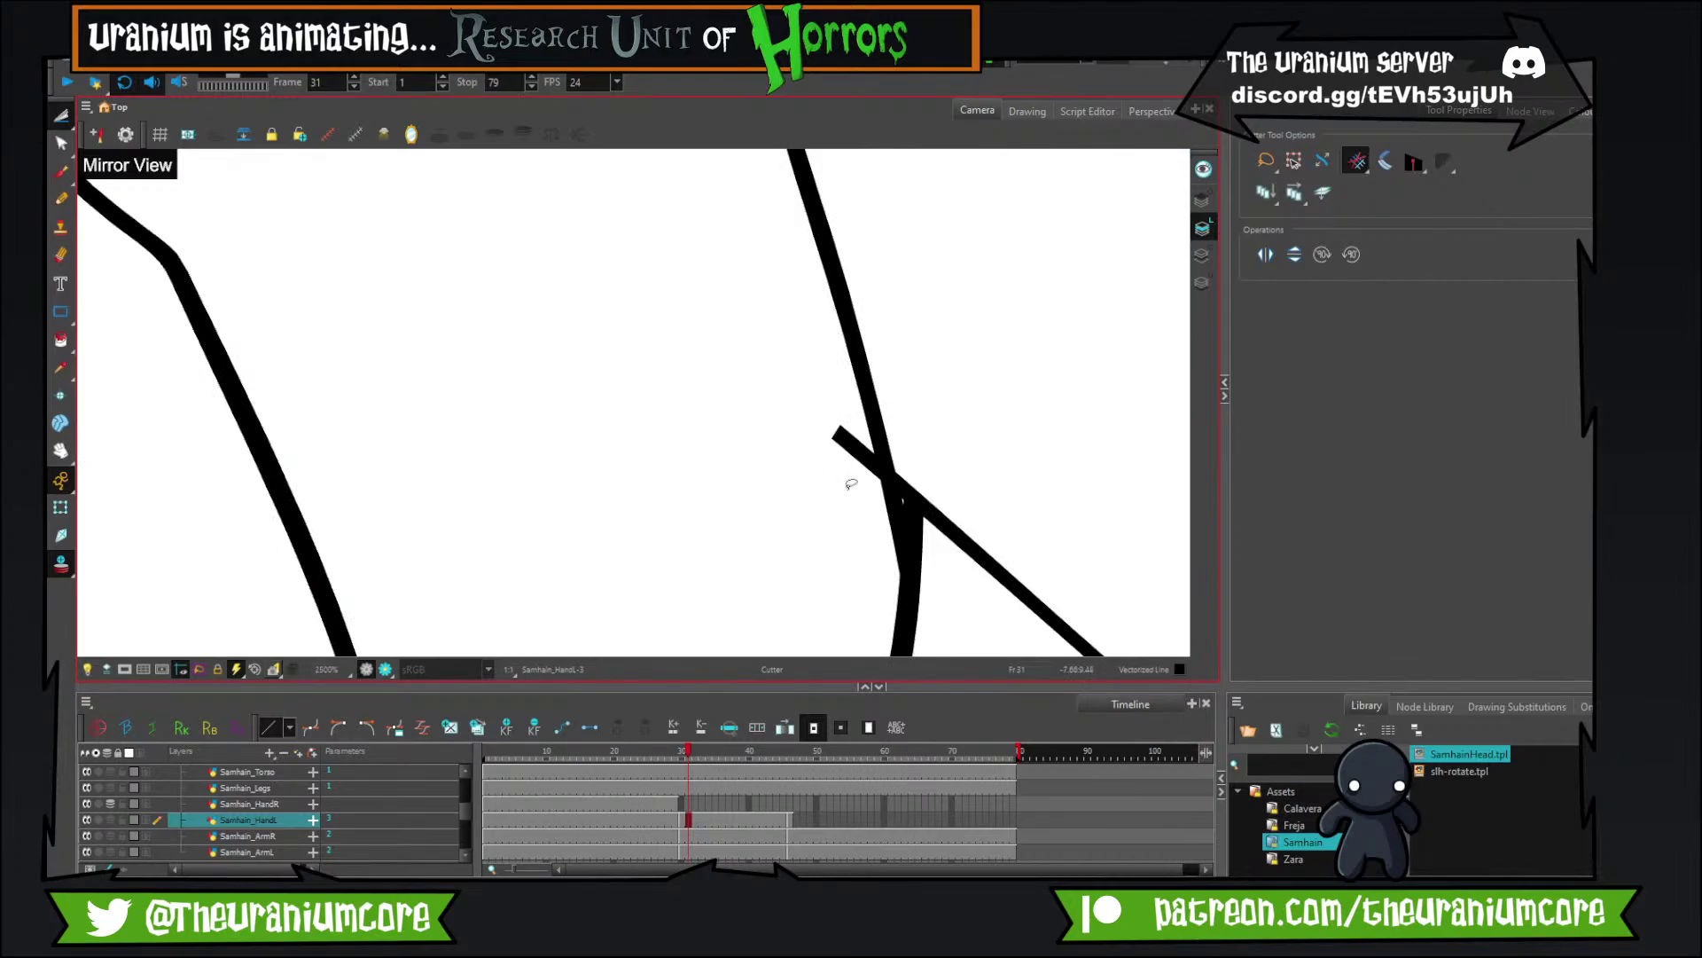
scroll(851, 483, "down", 2)
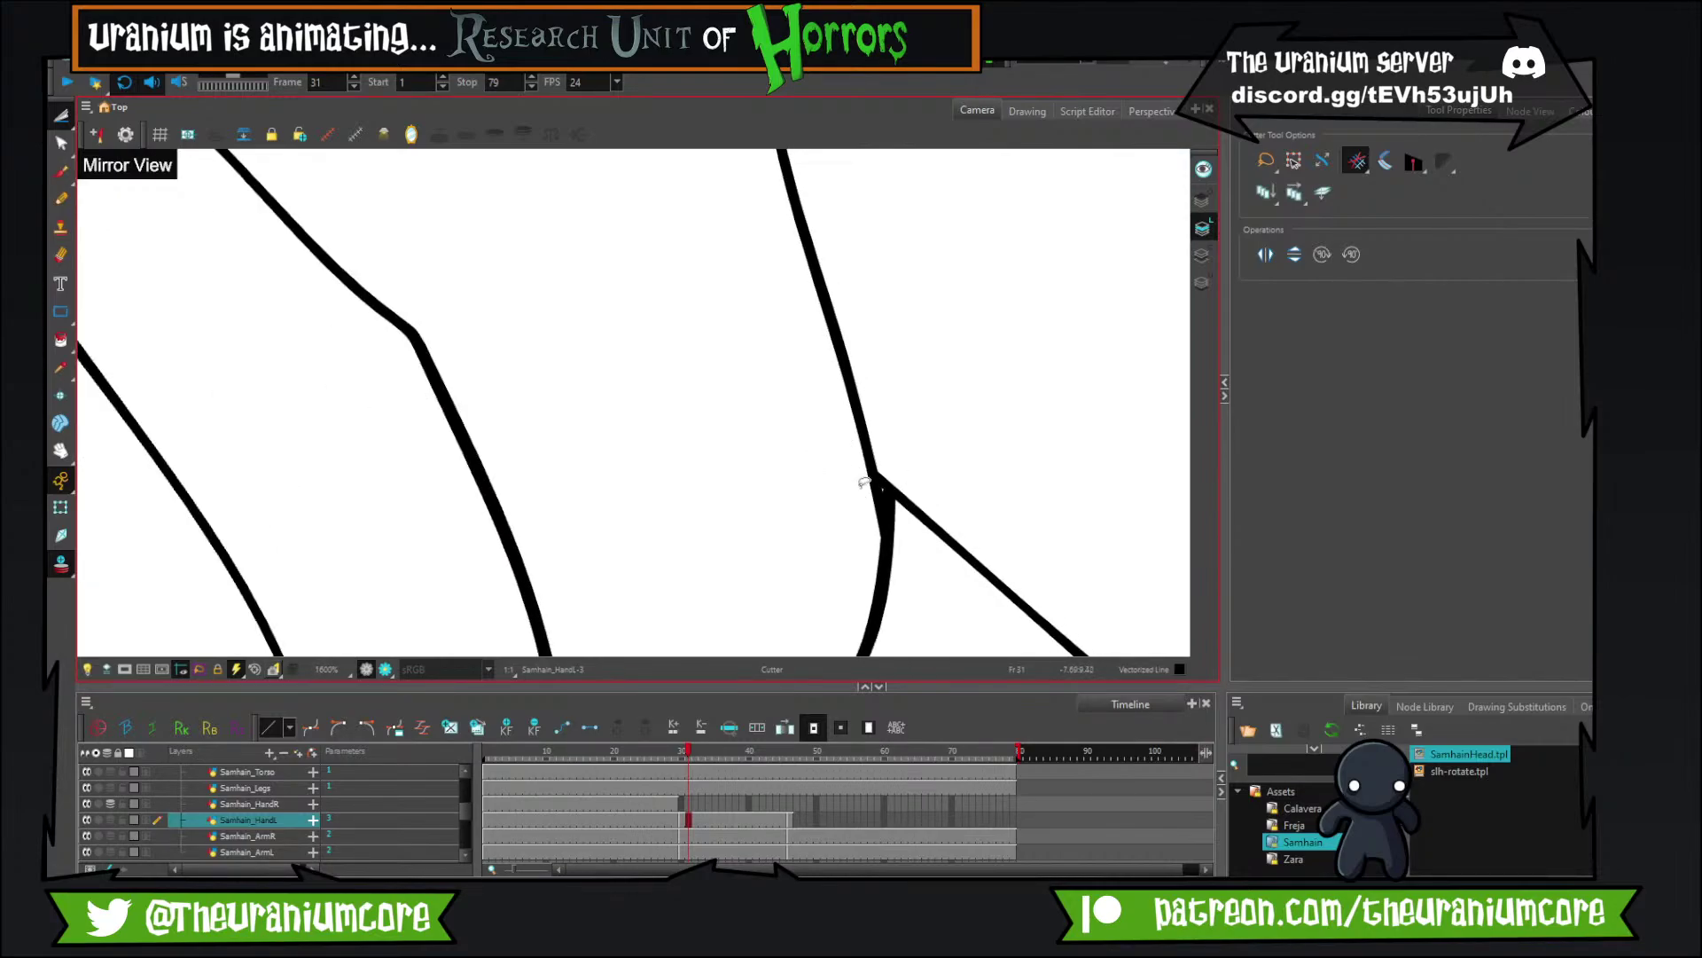
scroll(825, 483, "down", 3)
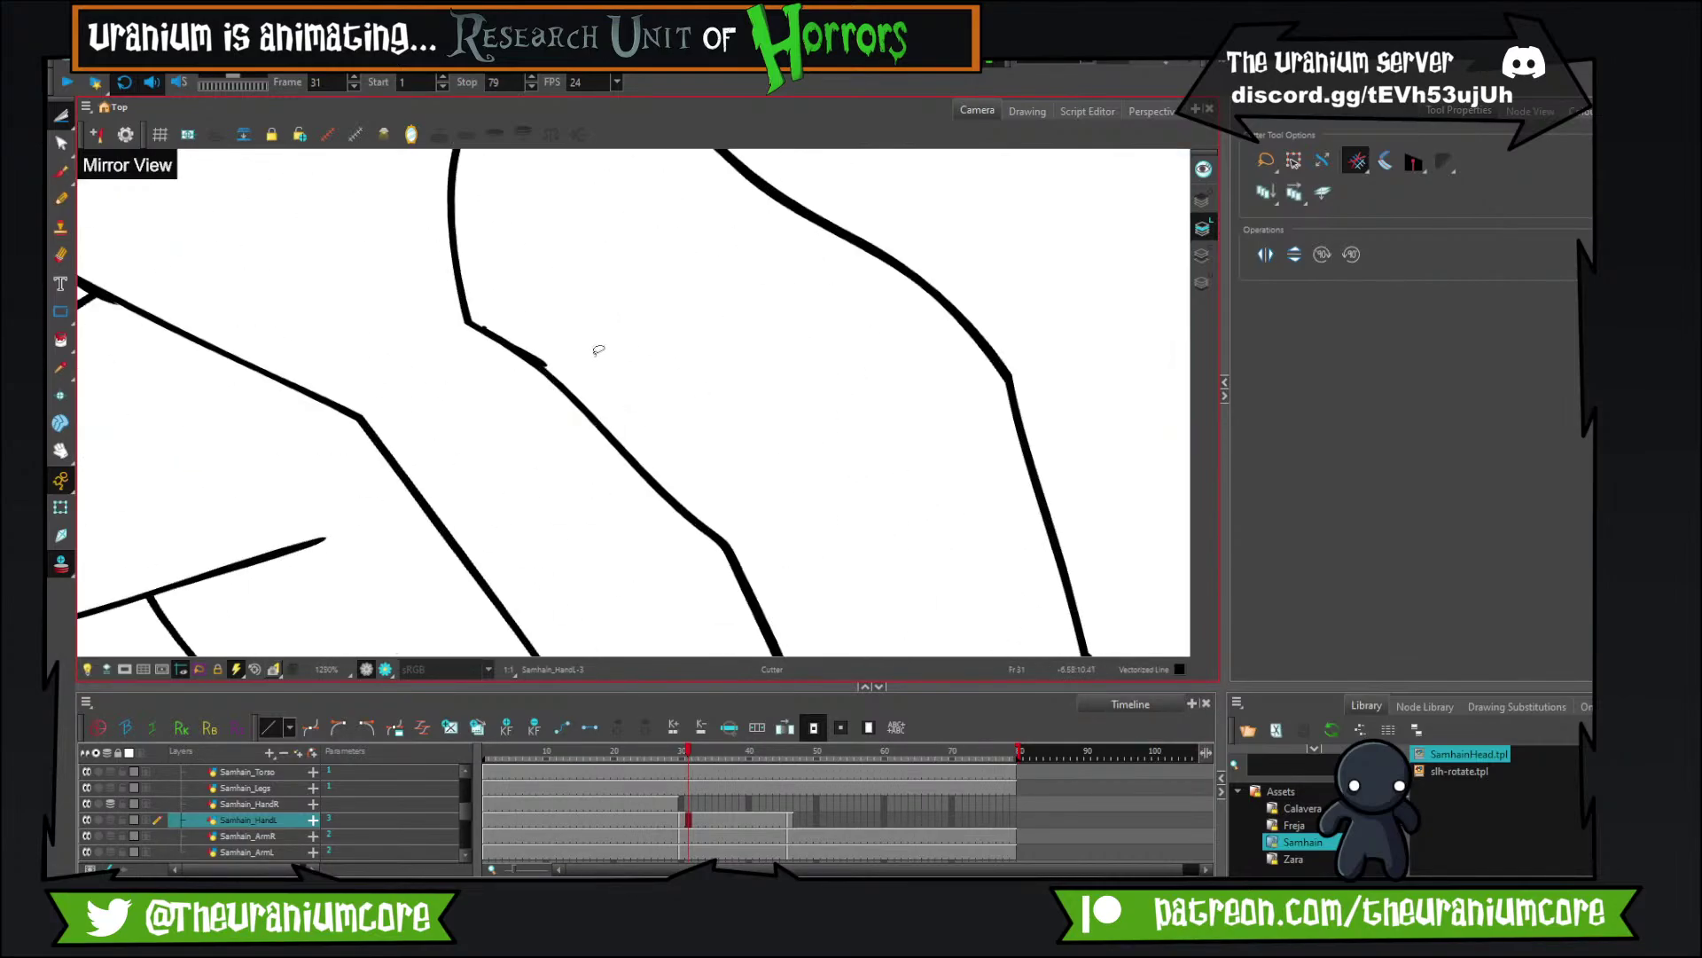
scroll(567, 351, "up", 2)
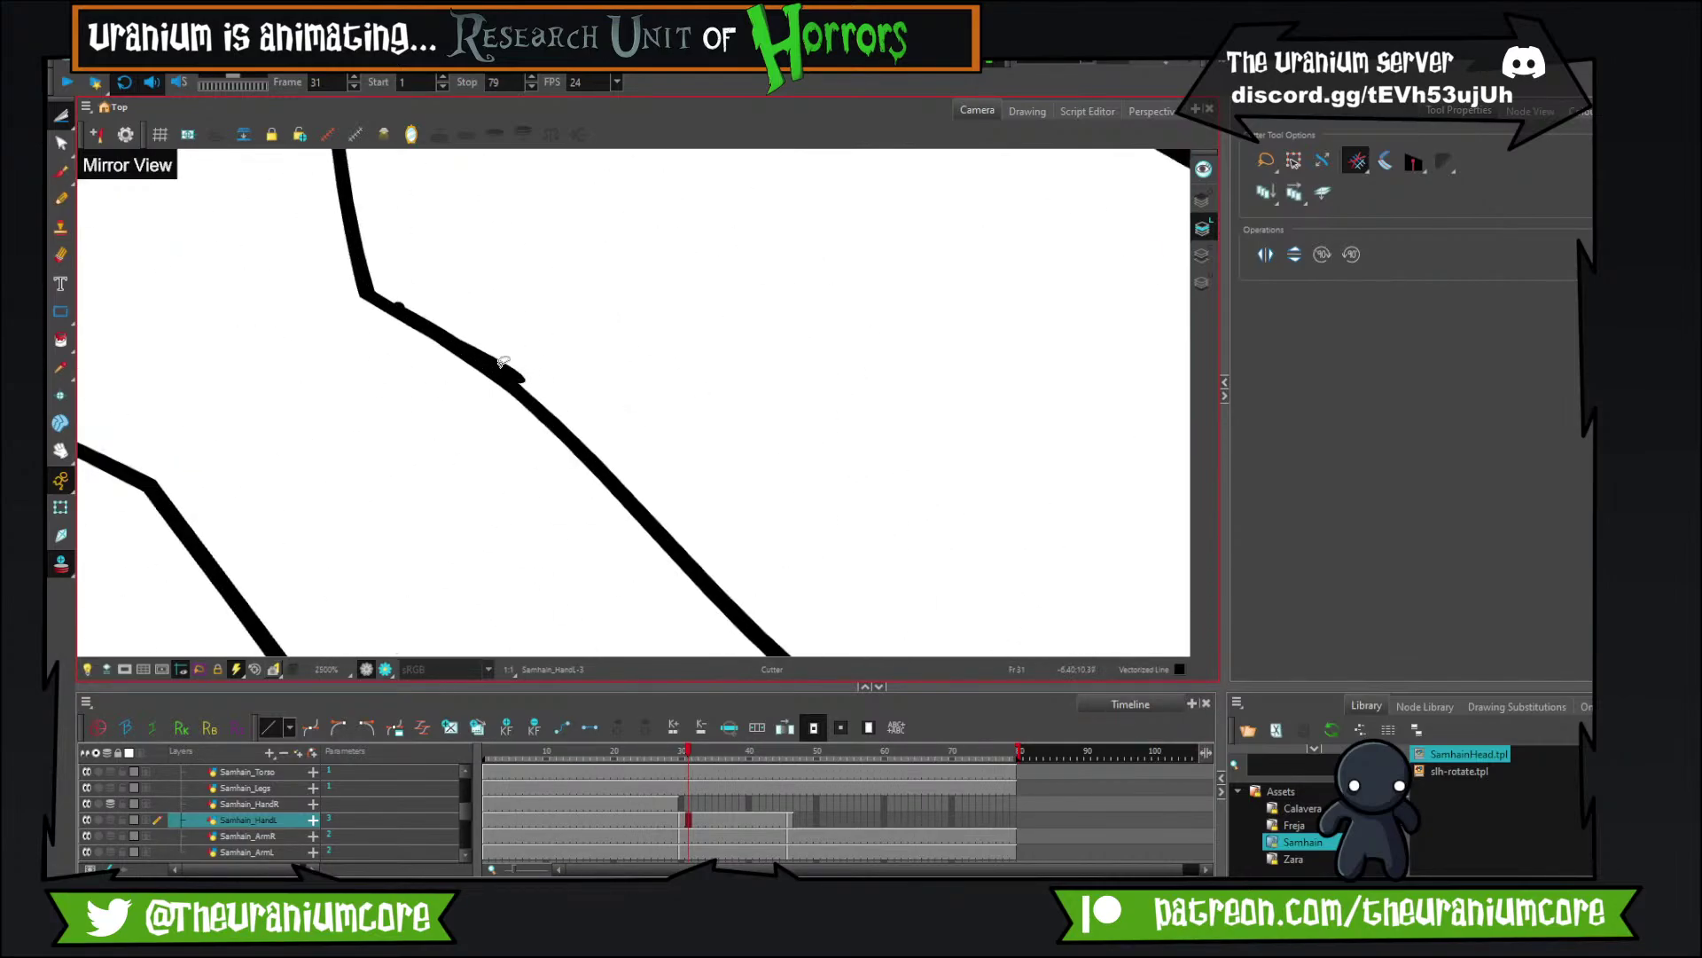
scroll(570, 380, "down", 10)
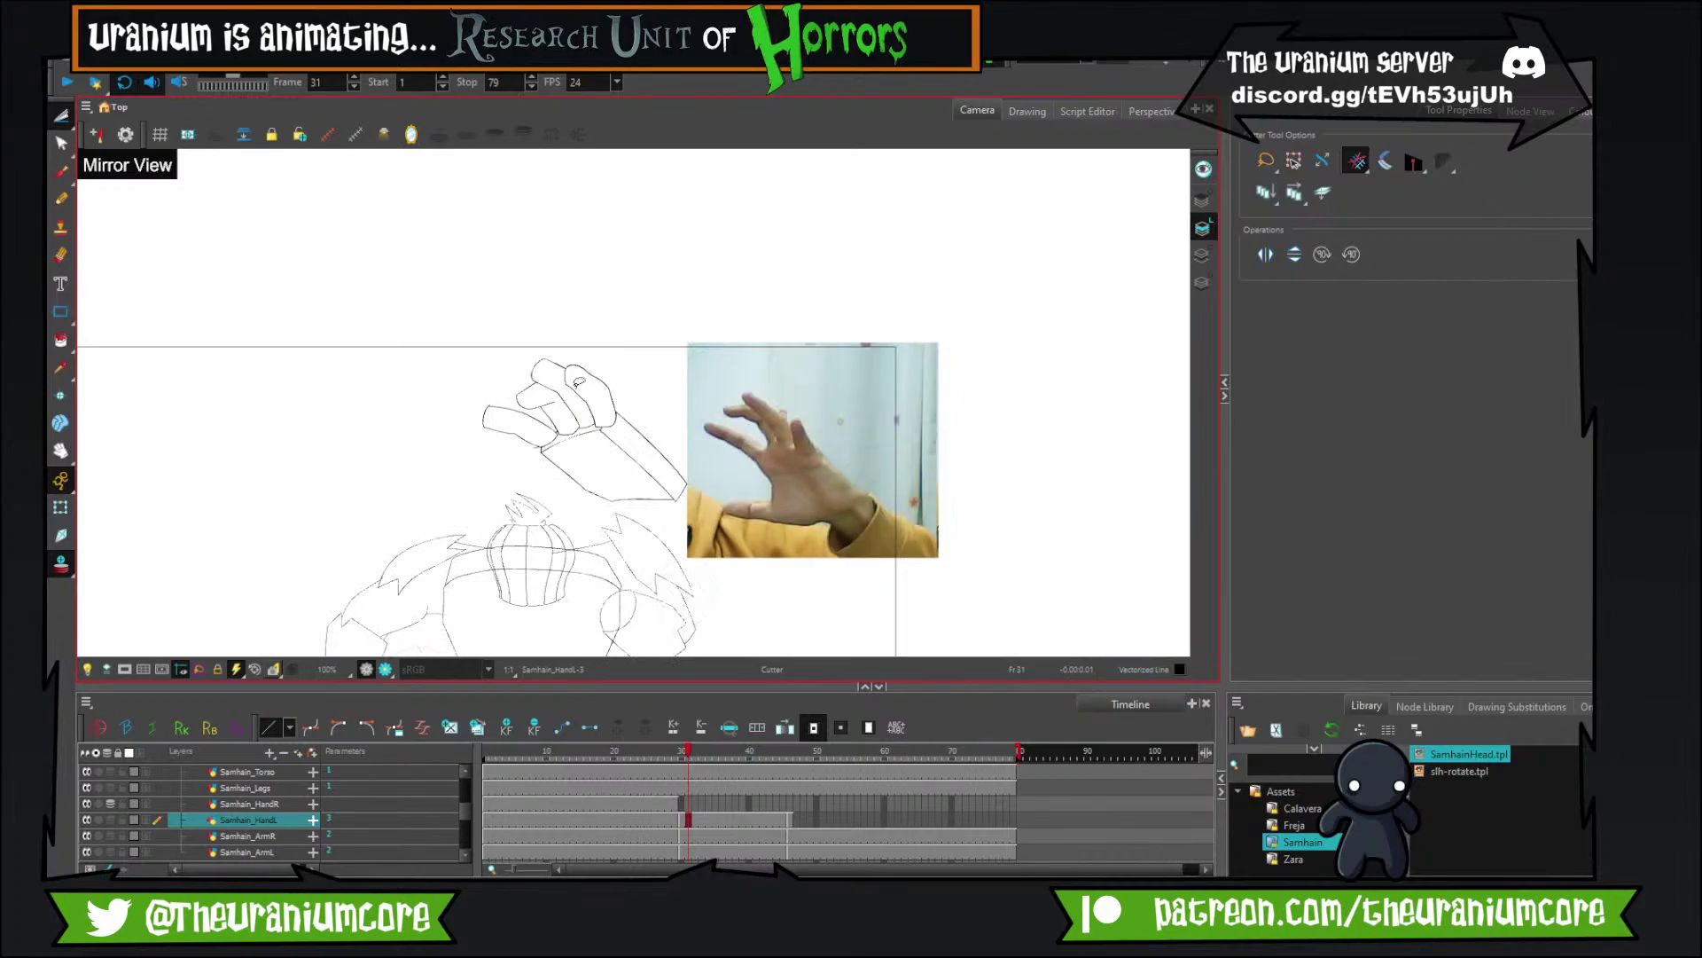
scroll(578, 381, "up", 2)
scroll(578, 381, "down", 3)
scroll(578, 382, "up", 3)
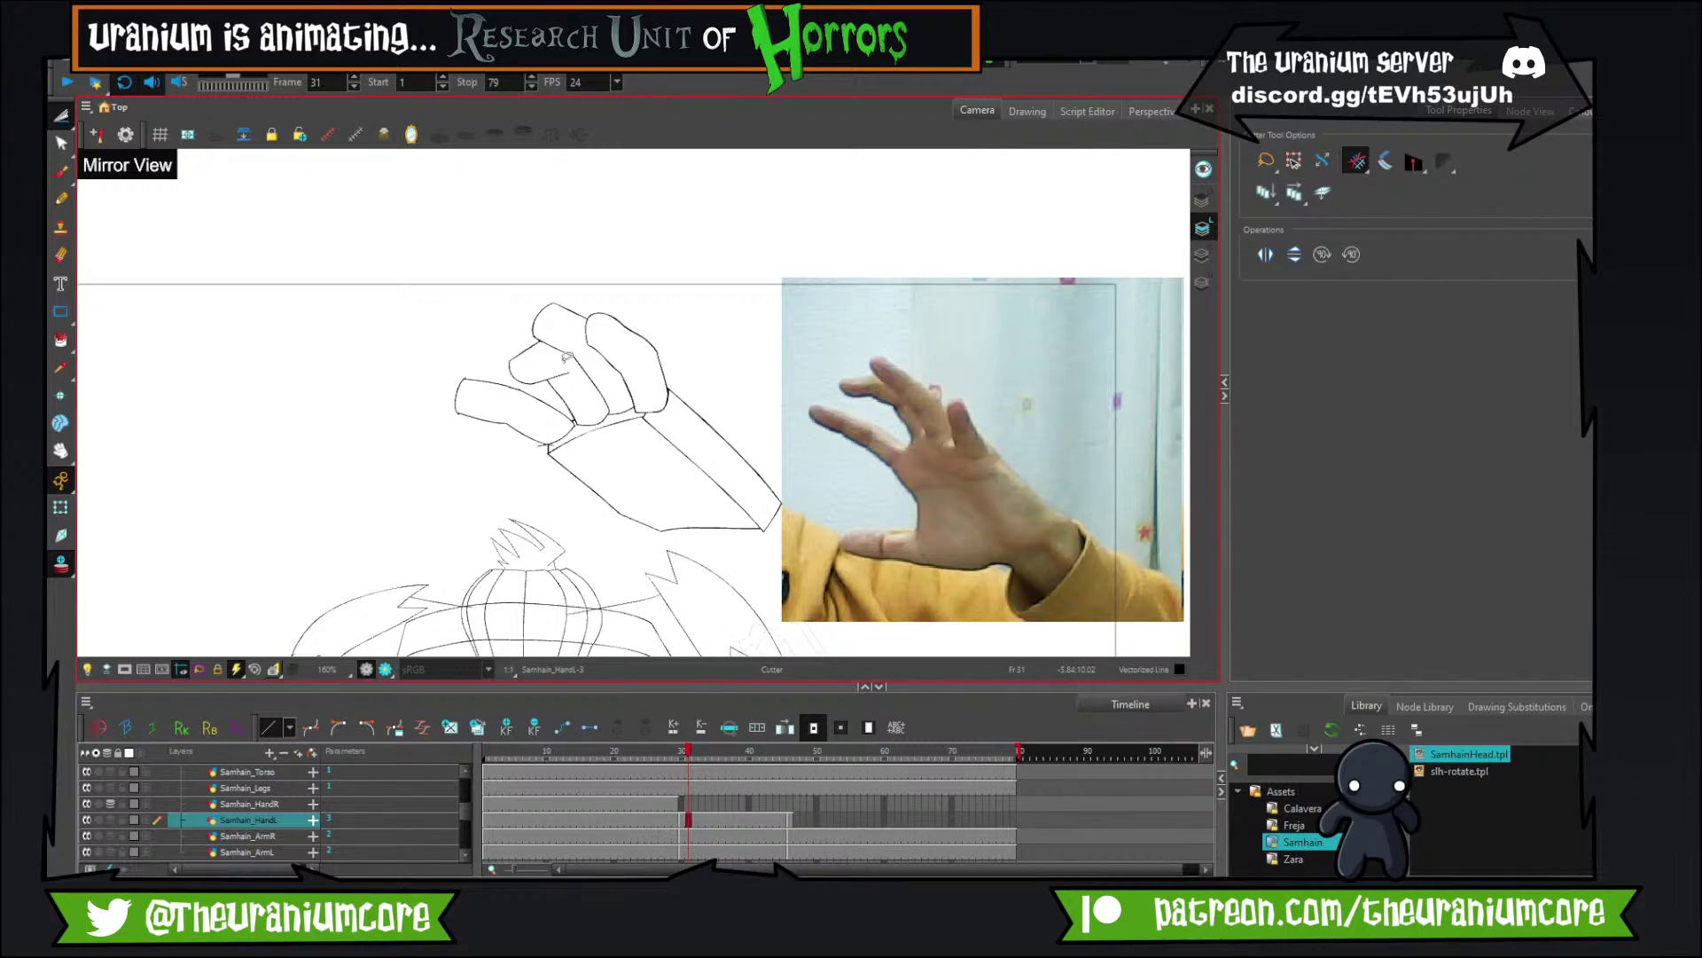
Cut off the crossing line ends where the outstretched finger's base meets the palm corner.
scroll(566, 357, "up", 8)
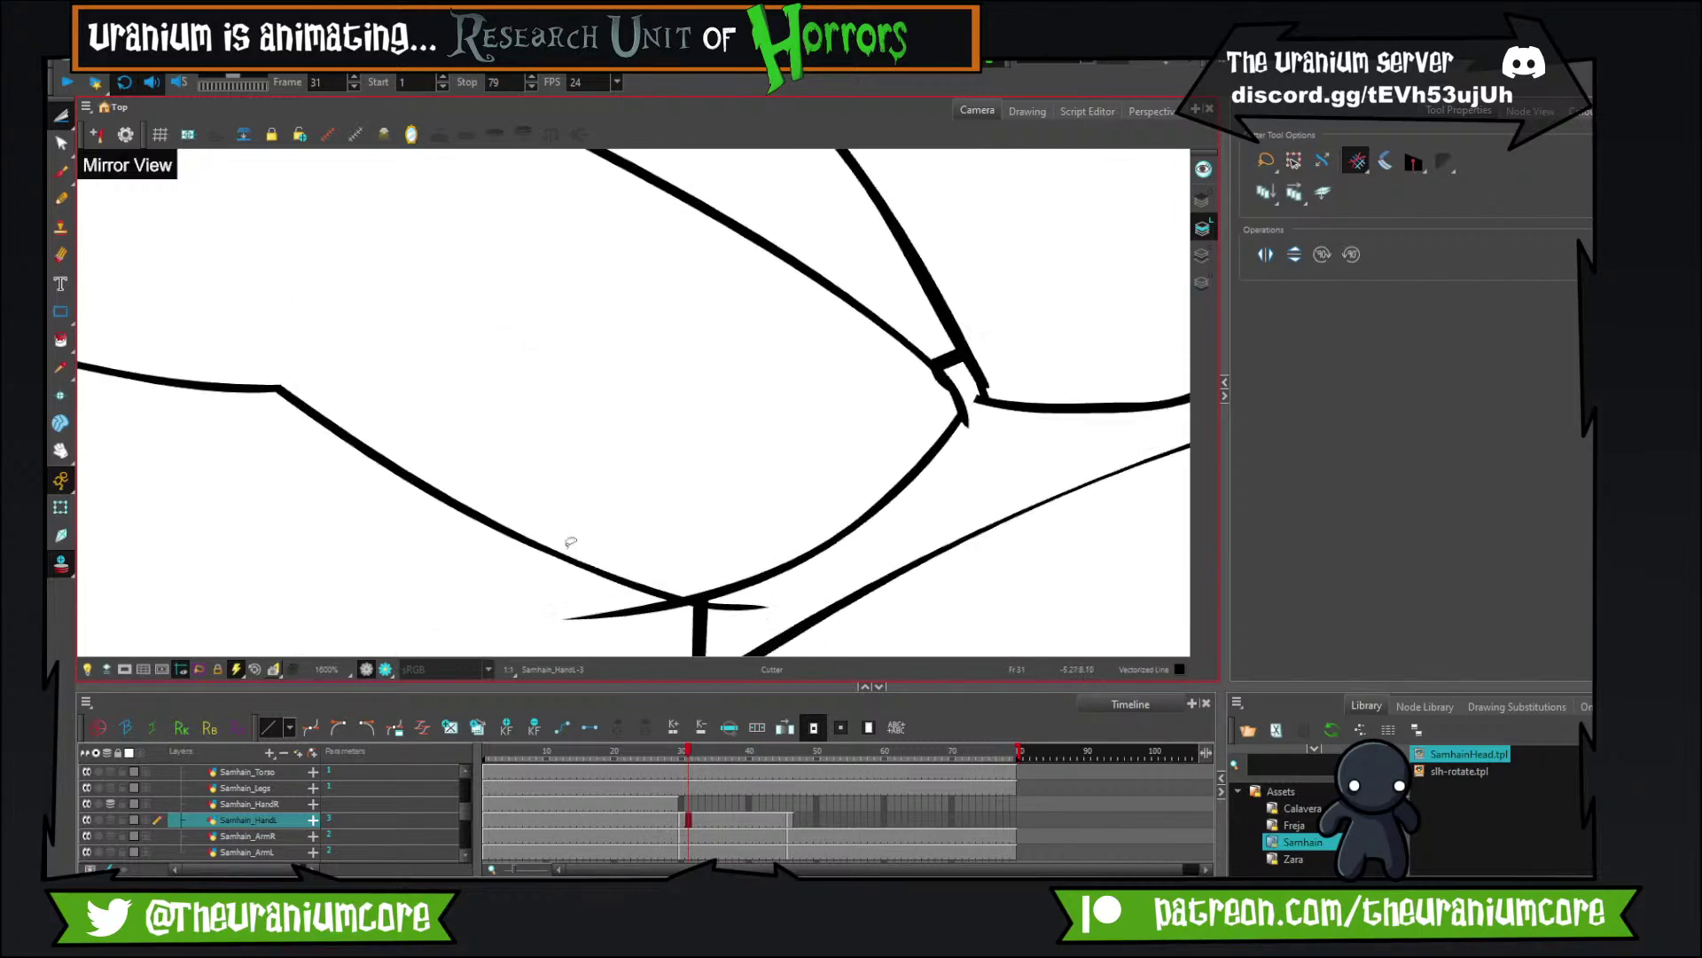
left_click(760, 618)
scroll(761, 618, "down", 8)
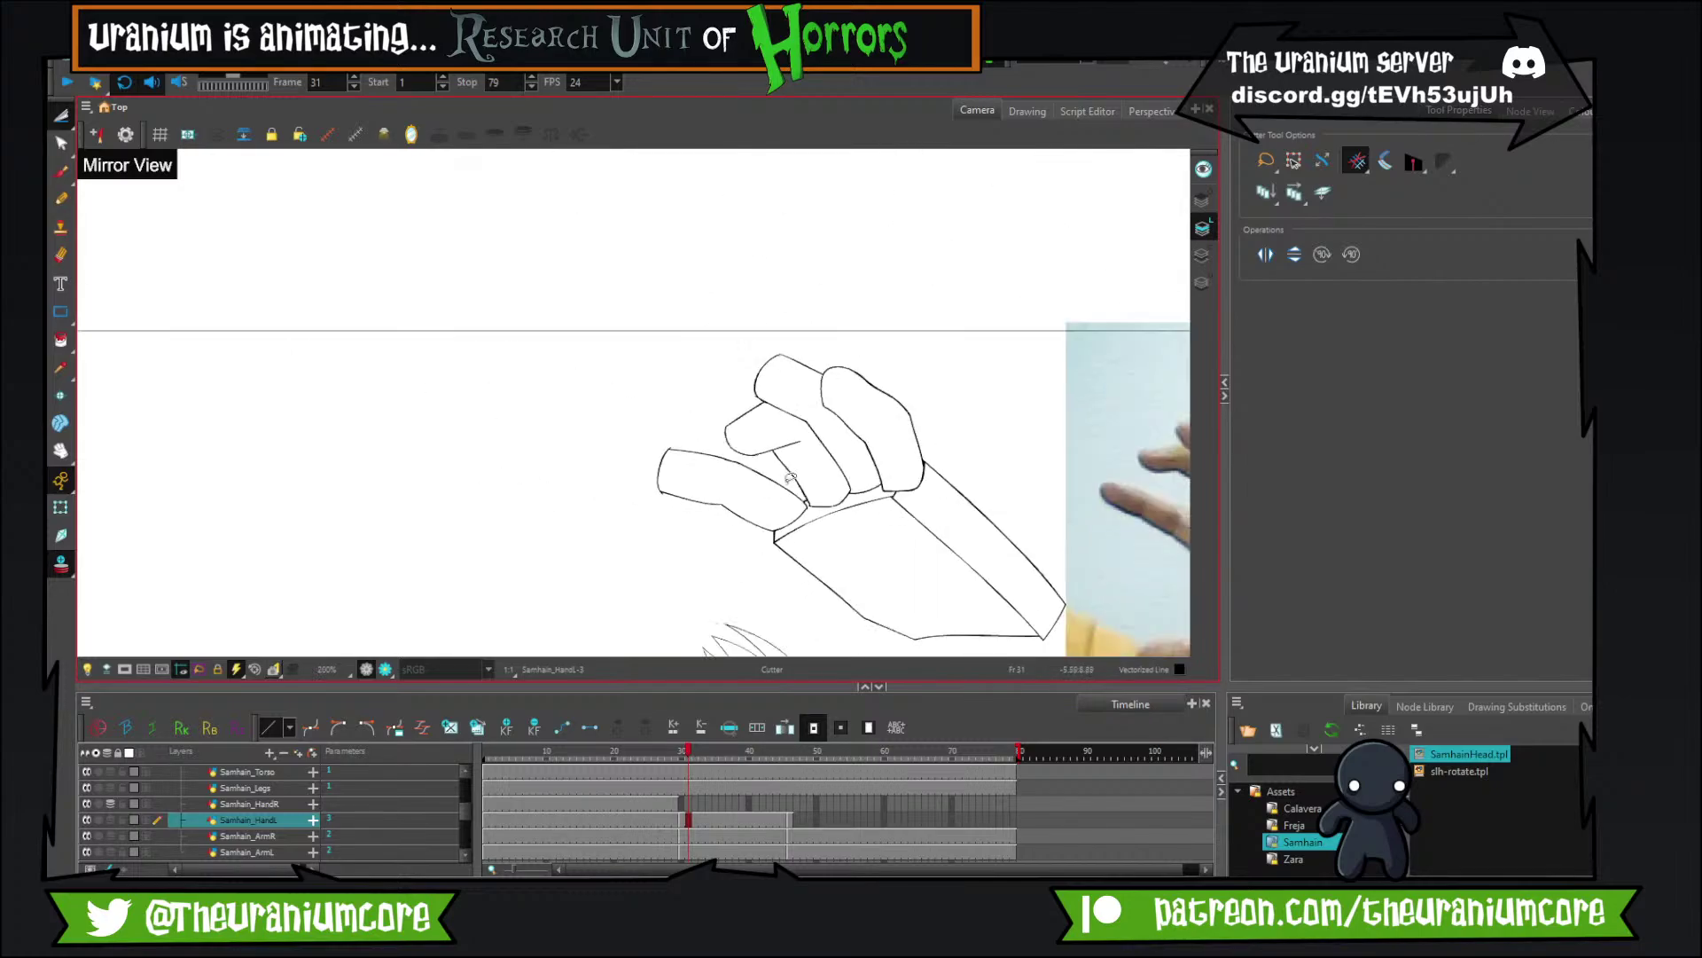
Trim the stray end at the lower corner of the outstretched finger's tip, undoing any cut that removes its lower edge.
scroll(568, 497, "up", 8)
left_click_drag(551, 496, 621, 472)
scroll(608, 509, "down", 5)
scroll(608, 509, "up", 4)
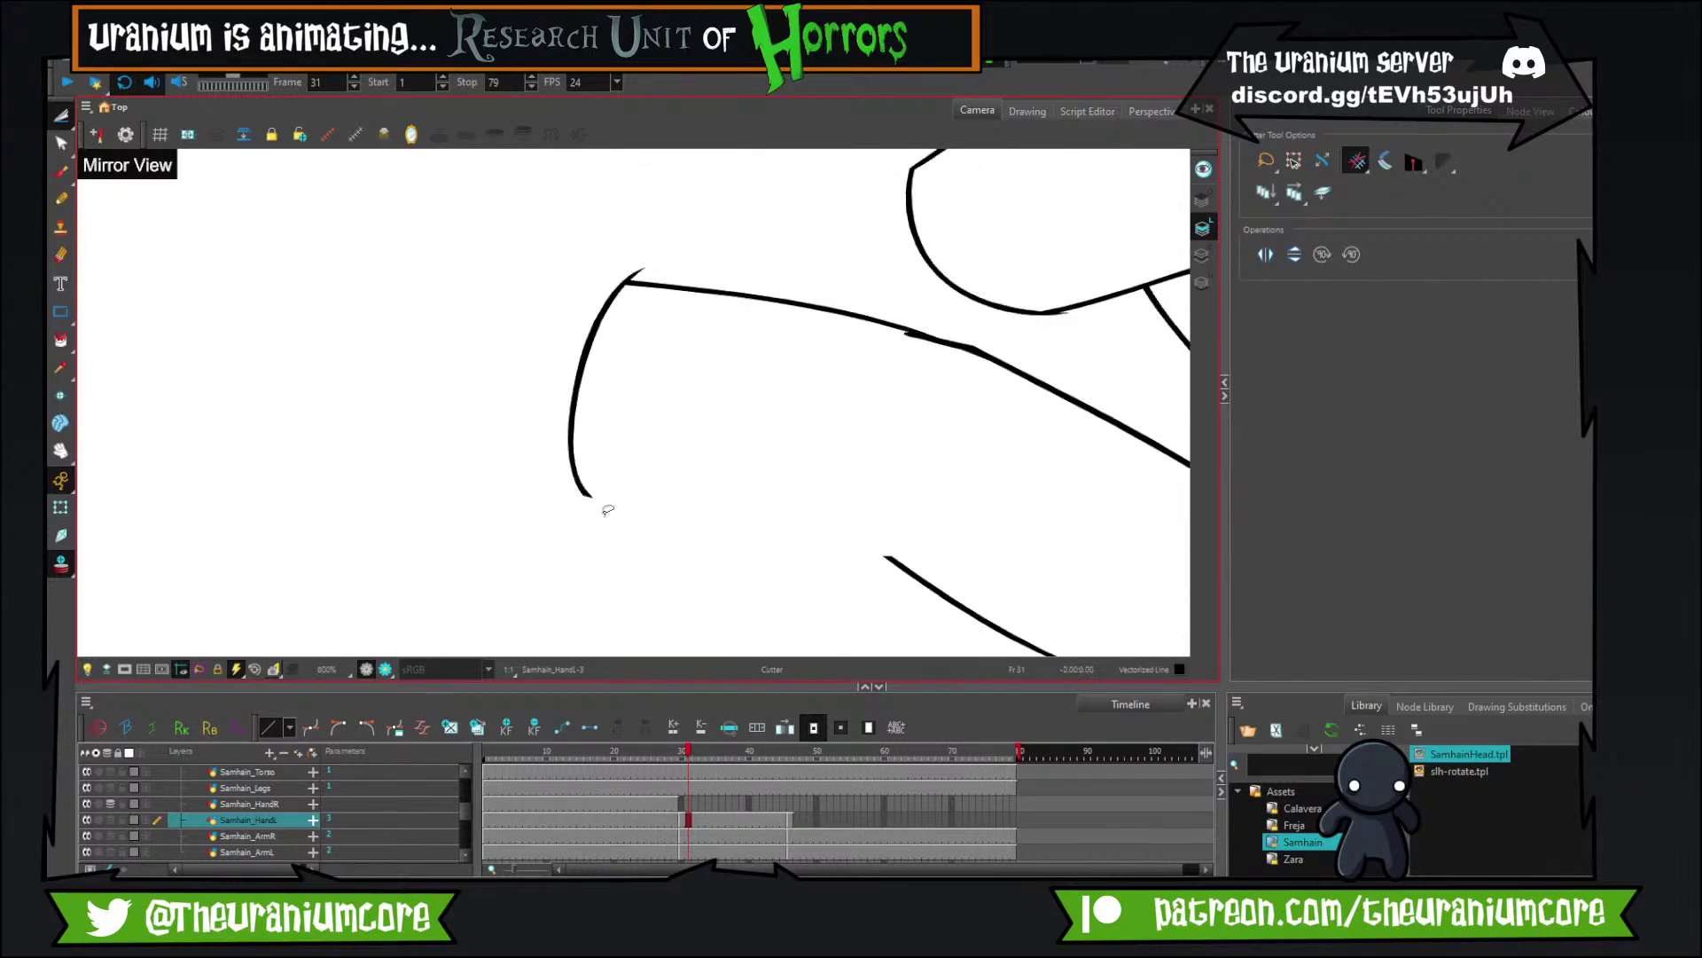
key("ctrl+z")
scroll(616, 258, "down", 4)
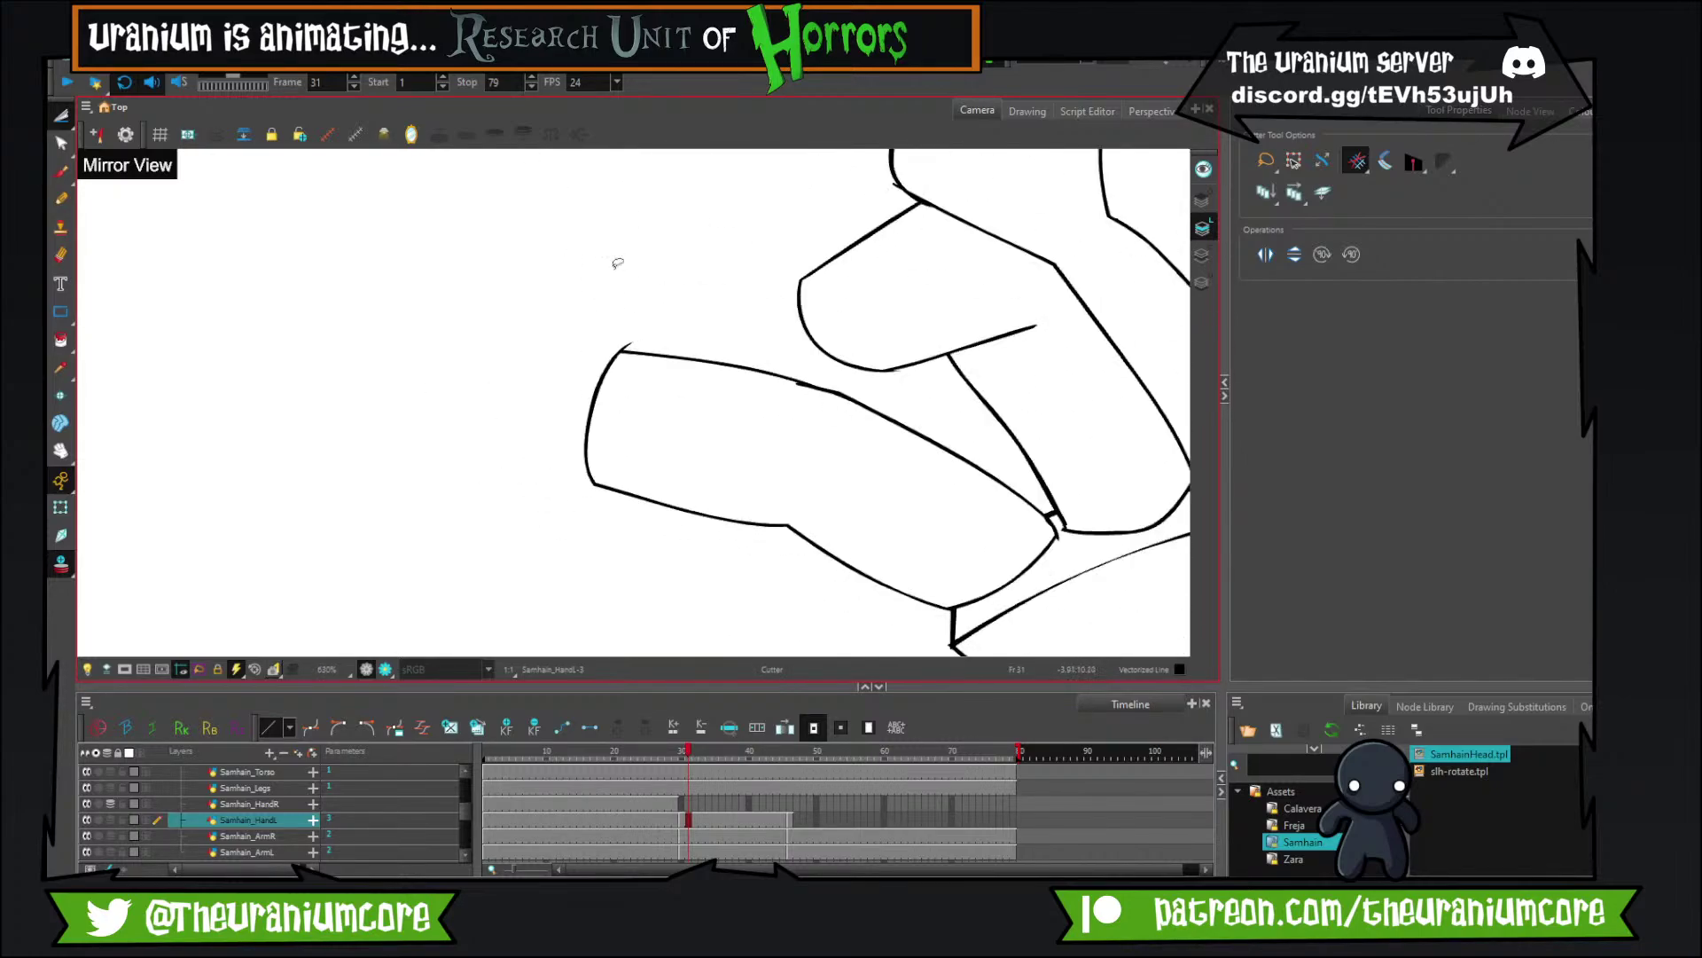
Draw the thumb with the brush below the palm's lower edge, following the photo and undoing unsatisfactory strokes.
scroll(620, 411, "up", 5)
scroll(714, 414, "down", 5)
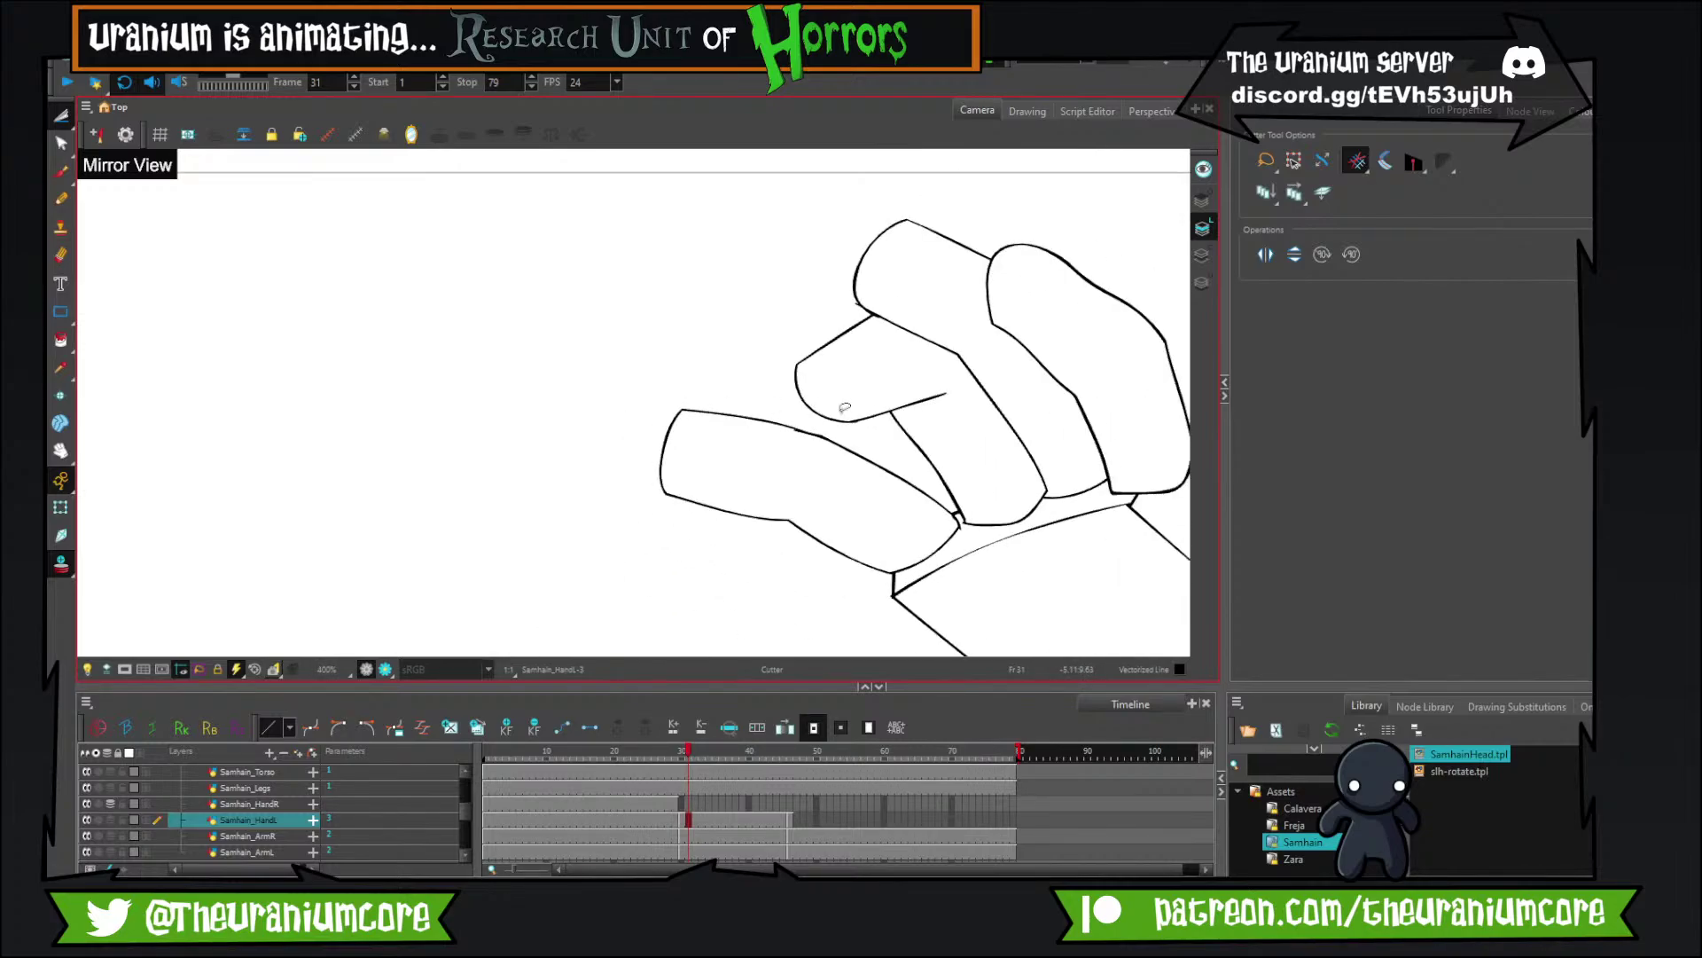
scroll(936, 412, "down", 4)
scroll(968, 441, "up", 2)
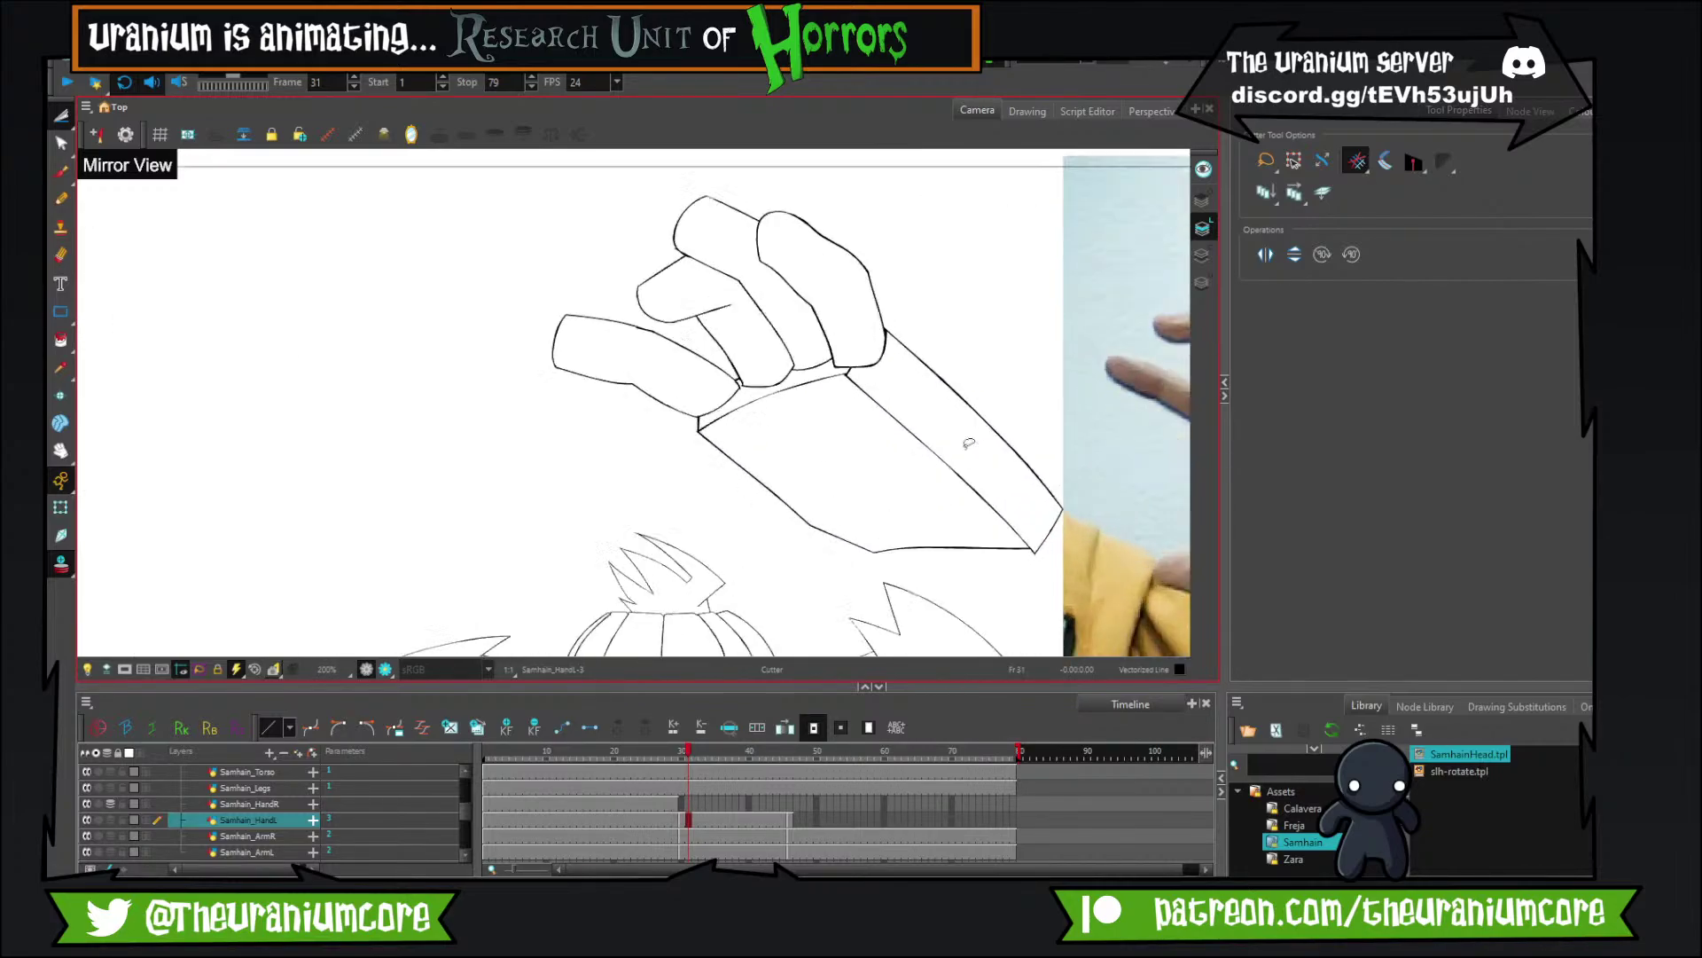
scroll(969, 442, "up", 2)
left_click(61, 172)
mouse_move(675, 442)
left_mouse_down()
mouse_move(547, 400)
mouse_move(580, 483)
left_mouse_up()
key("ctrl+z")
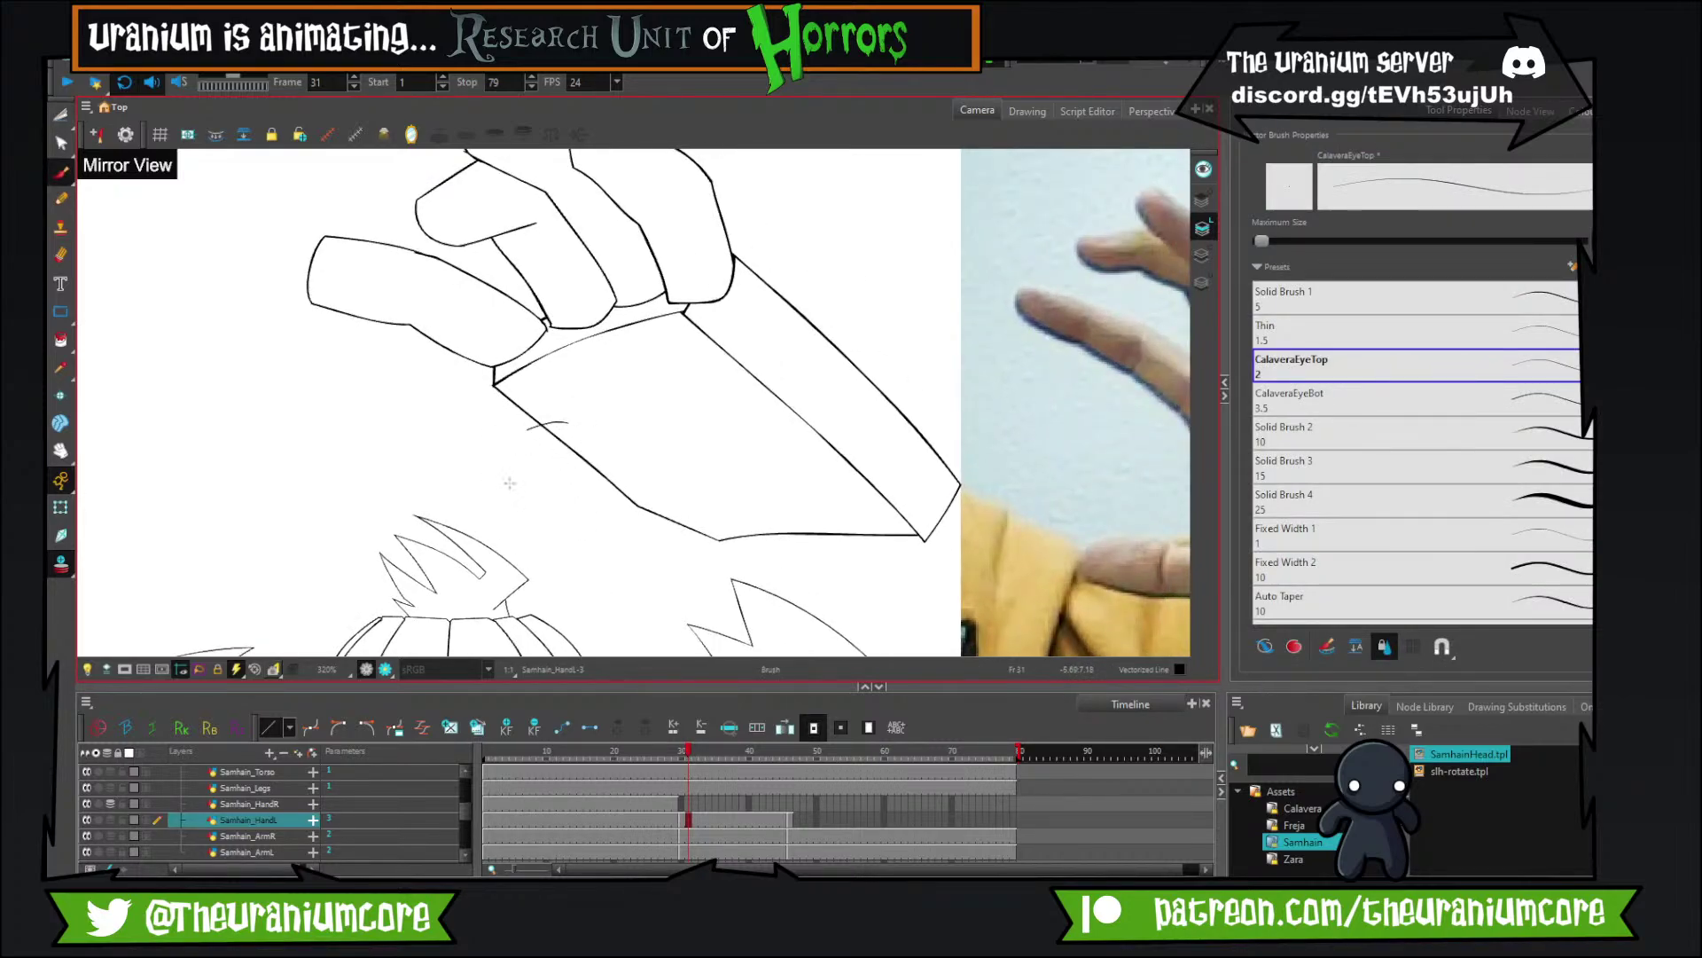
left_click_drag(512, 468, 570, 393)
key("ctrl+z")
mouse_move(828, 500)
left_mouse_down()
mouse_move(597, 482)
mouse_move(678, 473)
left_mouse_up()
mouse_move(490, 449)
left_mouse_down()
mouse_move(364, 431)
mouse_move(377, 483)
mouse_move(533, 529)
mouse_move(593, 500)
left_mouse_up()
key("ctrl+z")
mouse_move(484, 535)
left_mouse_down()
mouse_move(603, 515)
mouse_move(605, 497)
left_mouse_up()
key("ctrl+z")
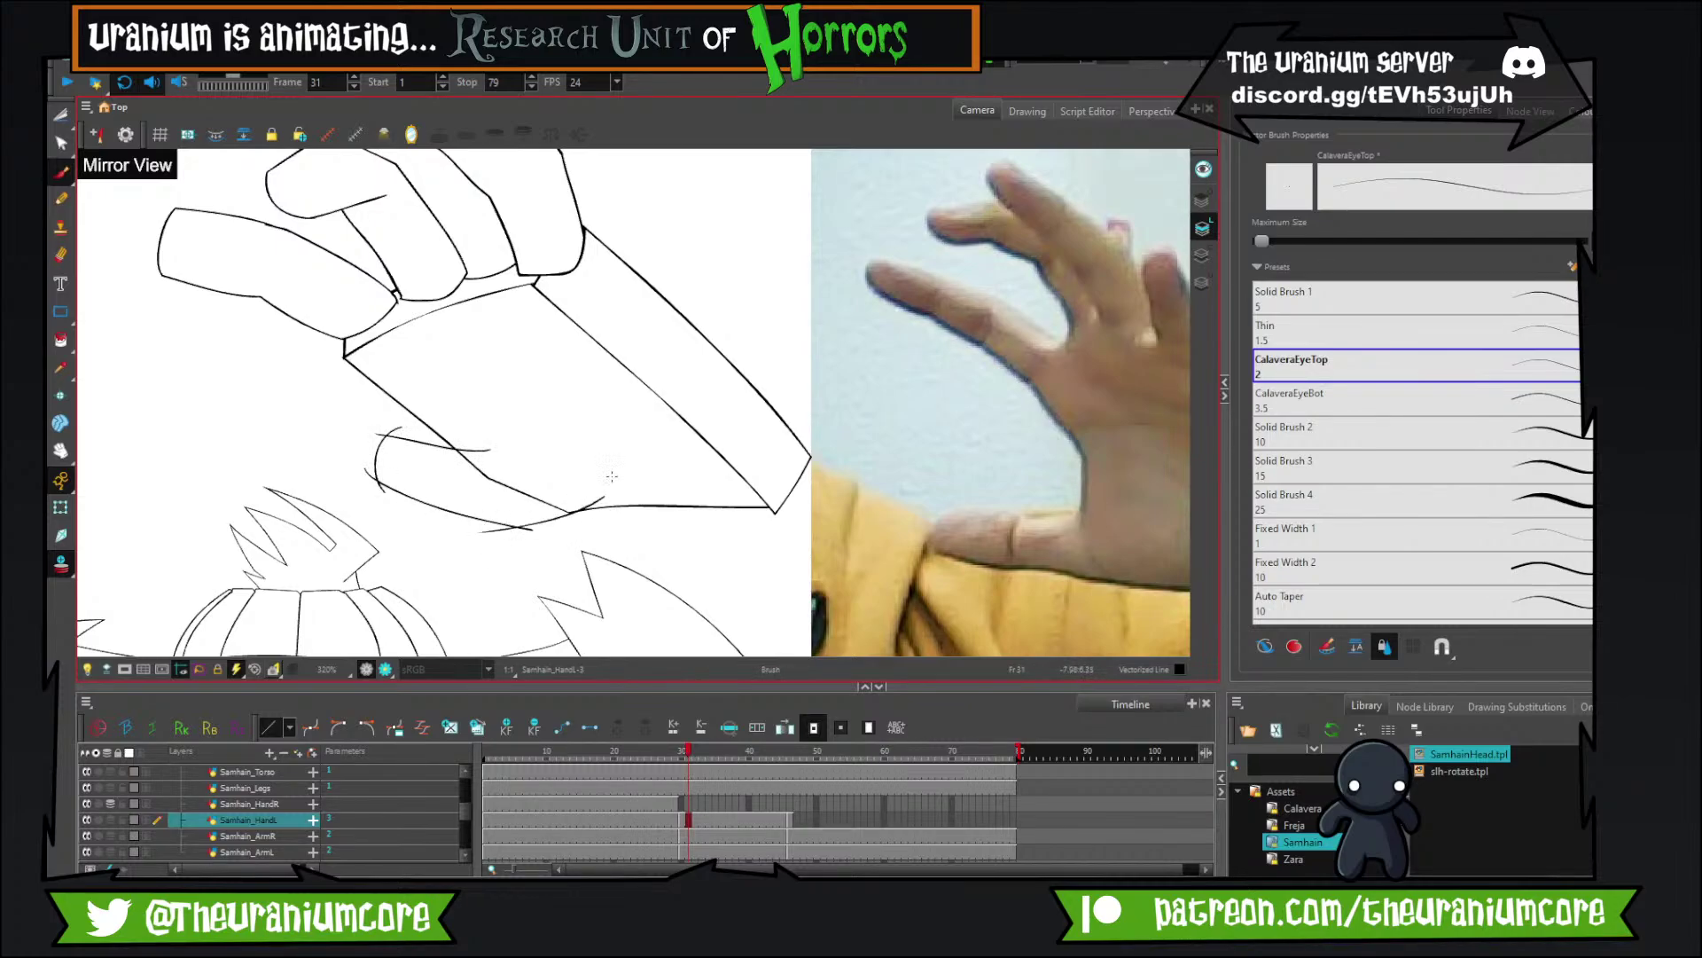
Trim the overshooting line ends at the thumb's tip and where its upper and lower edges meet the palm.
left_click(60, 116)
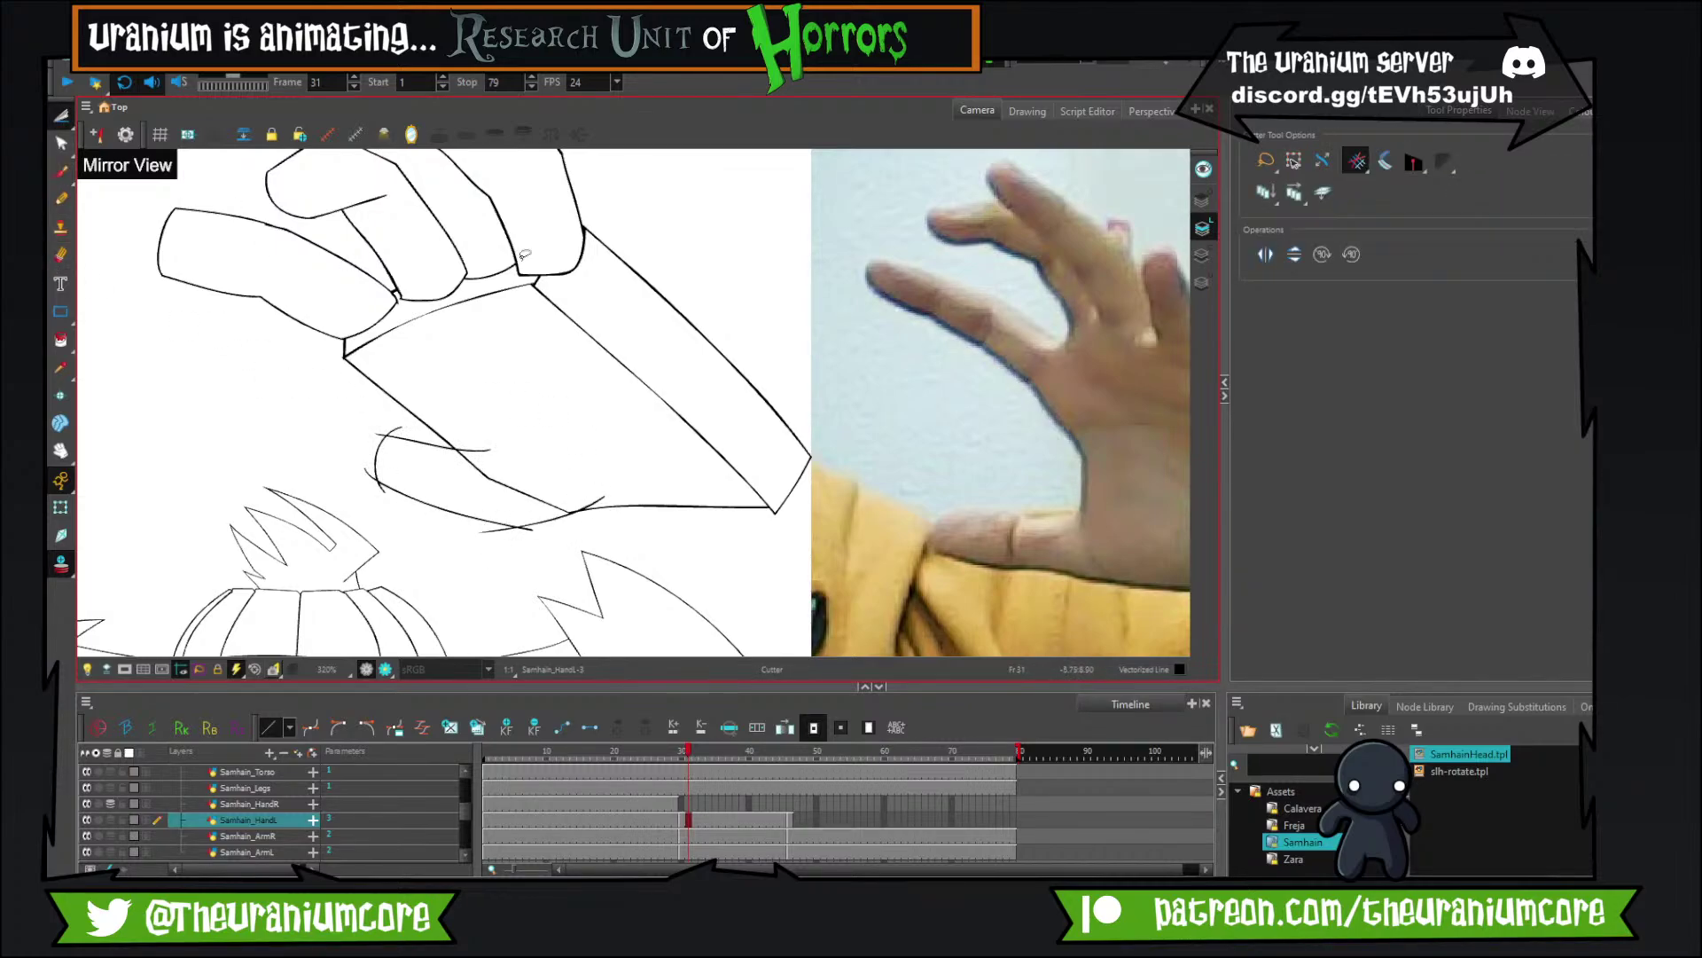
scroll(523, 257, "up", 2)
left_click_drag(423, 418, 587, 313)
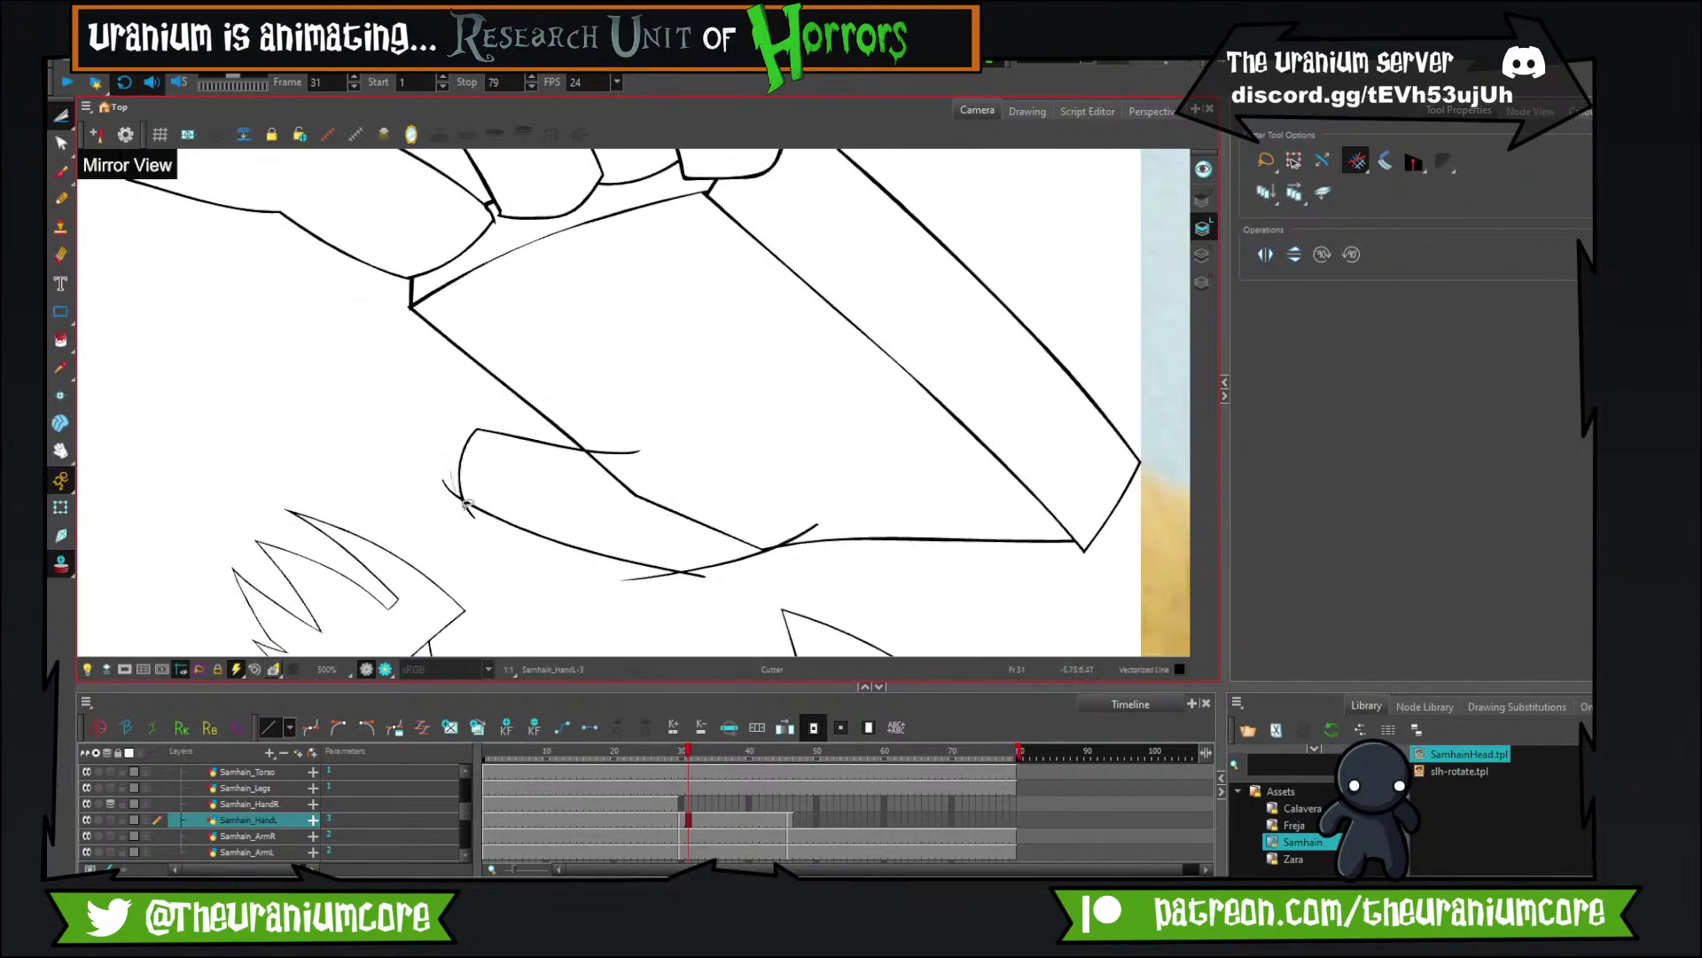
mouse_move(465, 503)
left_mouse_down()
mouse_move(502, 502)
mouse_move(498, 523)
left_mouse_up()
left_click_drag(610, 442, 599, 465)
left_click_drag(466, 514, 497, 511)
left_click_drag(668, 560, 663, 585)
key("ctrl+z")
left_click_drag(796, 514, 809, 504)
scroll(792, 494, "down", 8)
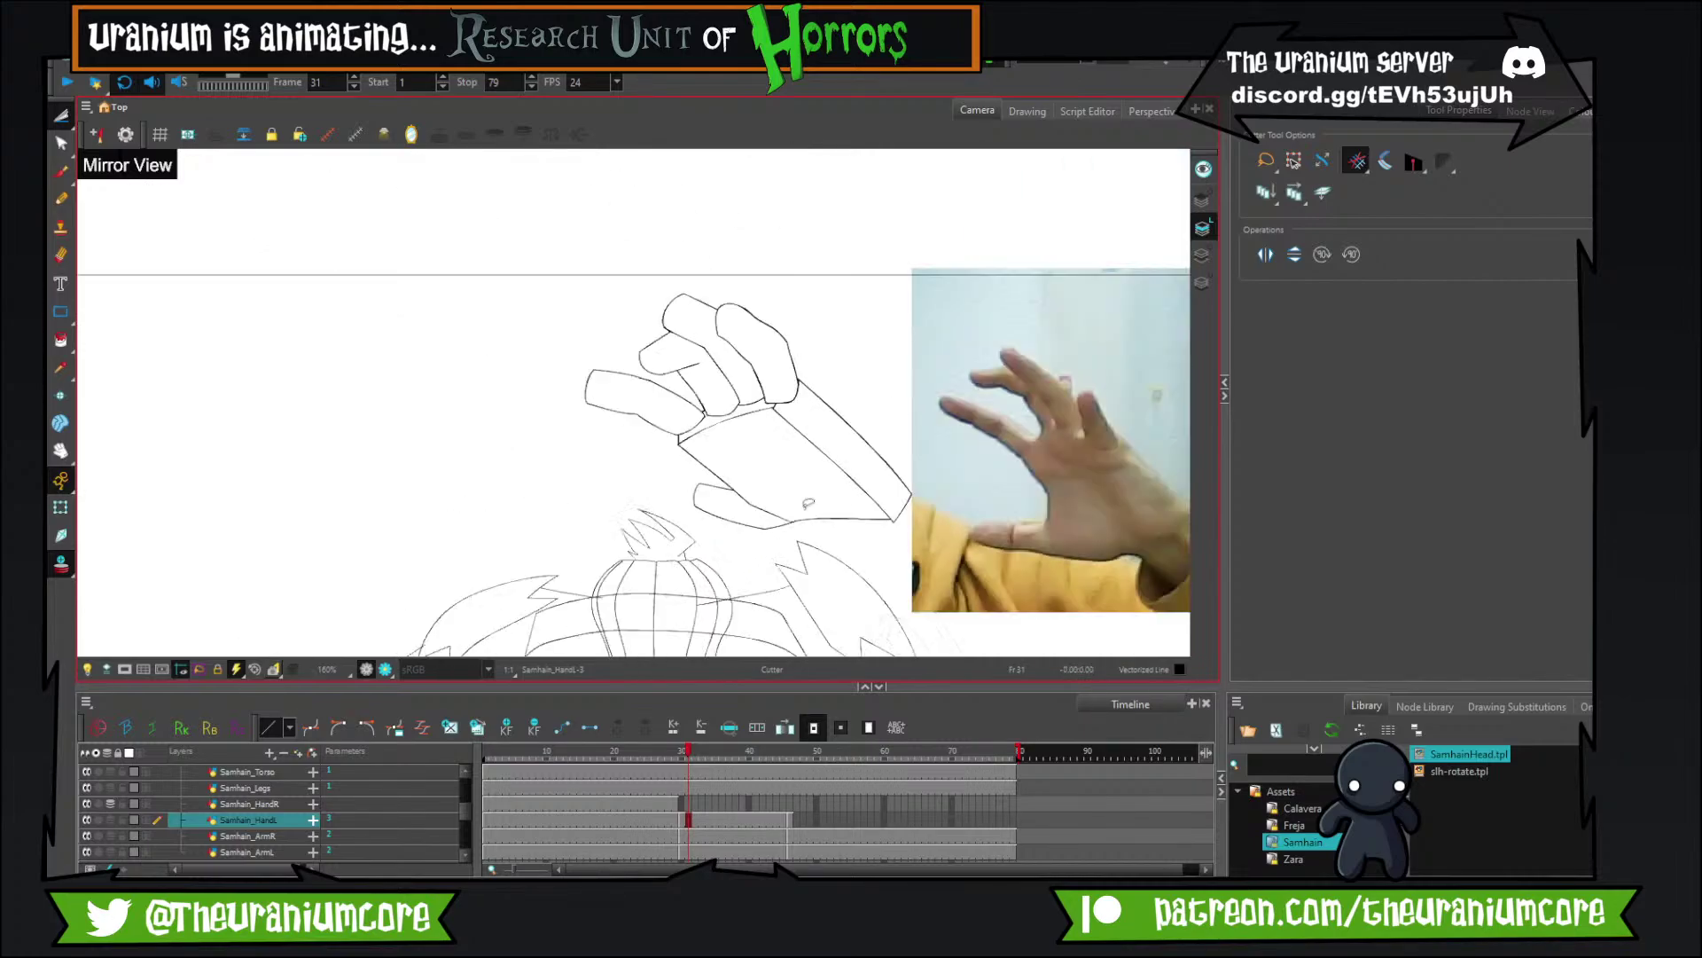
scroll(792, 494, "up", 4)
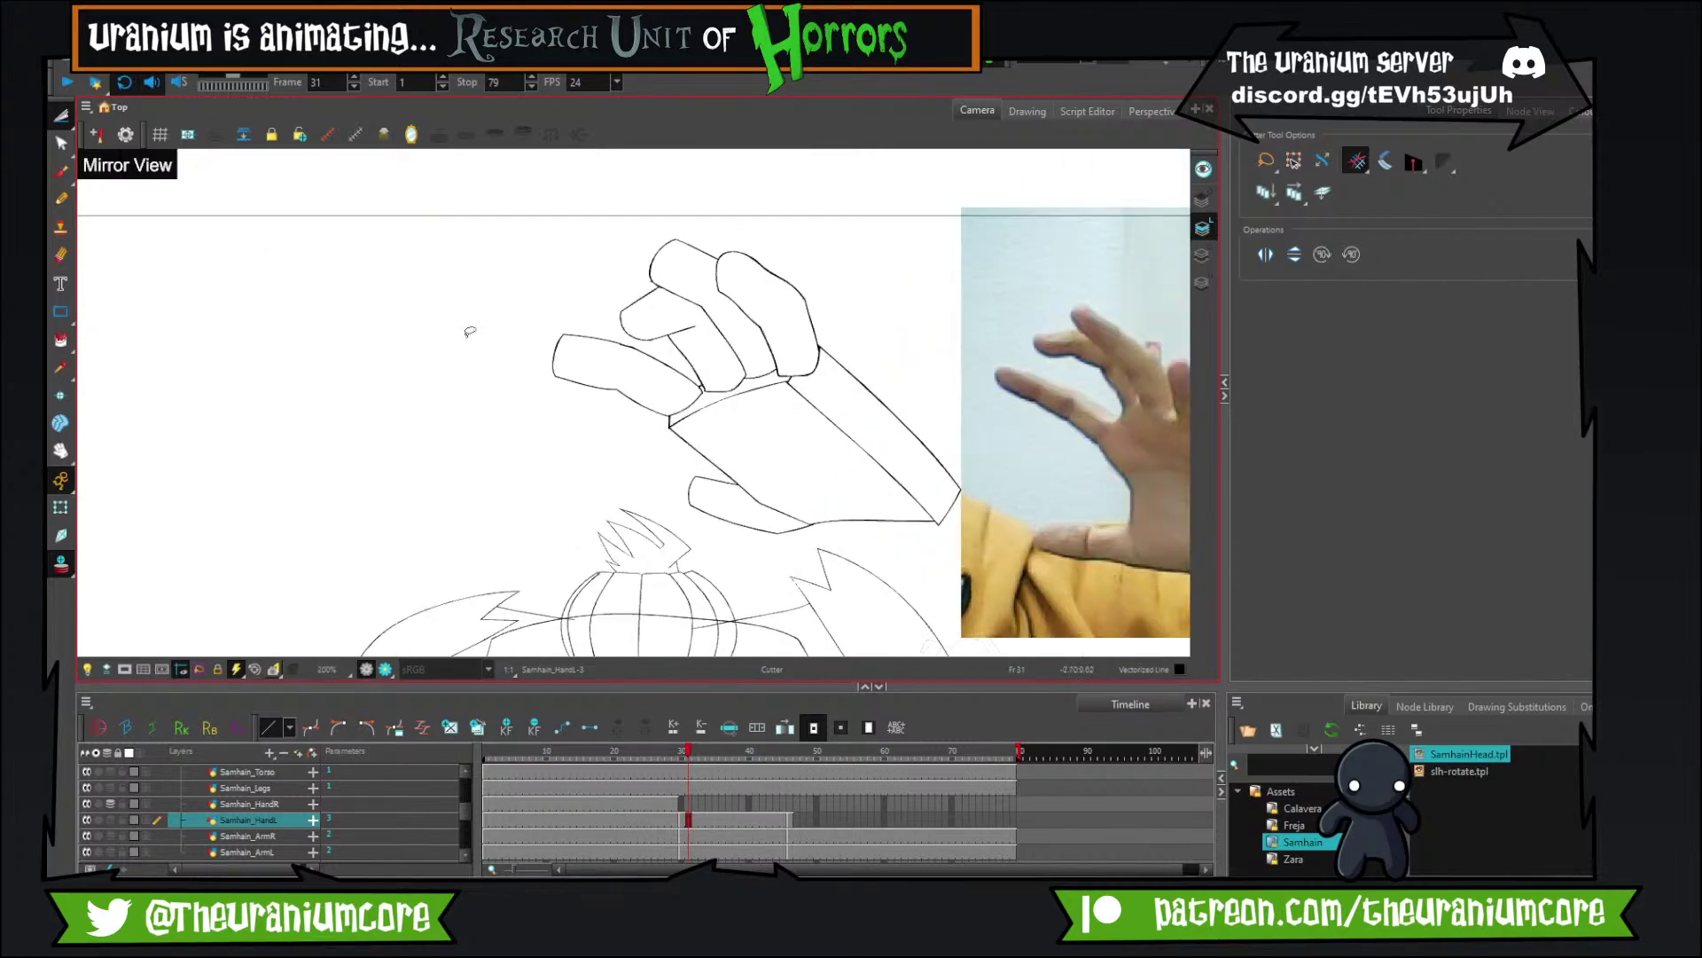
With the view unmirrored, shrink the whole open-hand drawing and place it on the raised arm's wrist.
left_click(61, 117)
left_click(99, 115)
left_click_drag(1037, 344, 790, 277)
mouse_move(790, 273)
left_mouse_down()
mouse_move(665, 125)
mouse_move(785, 383)
mouse_move(911, 256)
left_mouse_up()
scroll(774, 366, "down", 1)
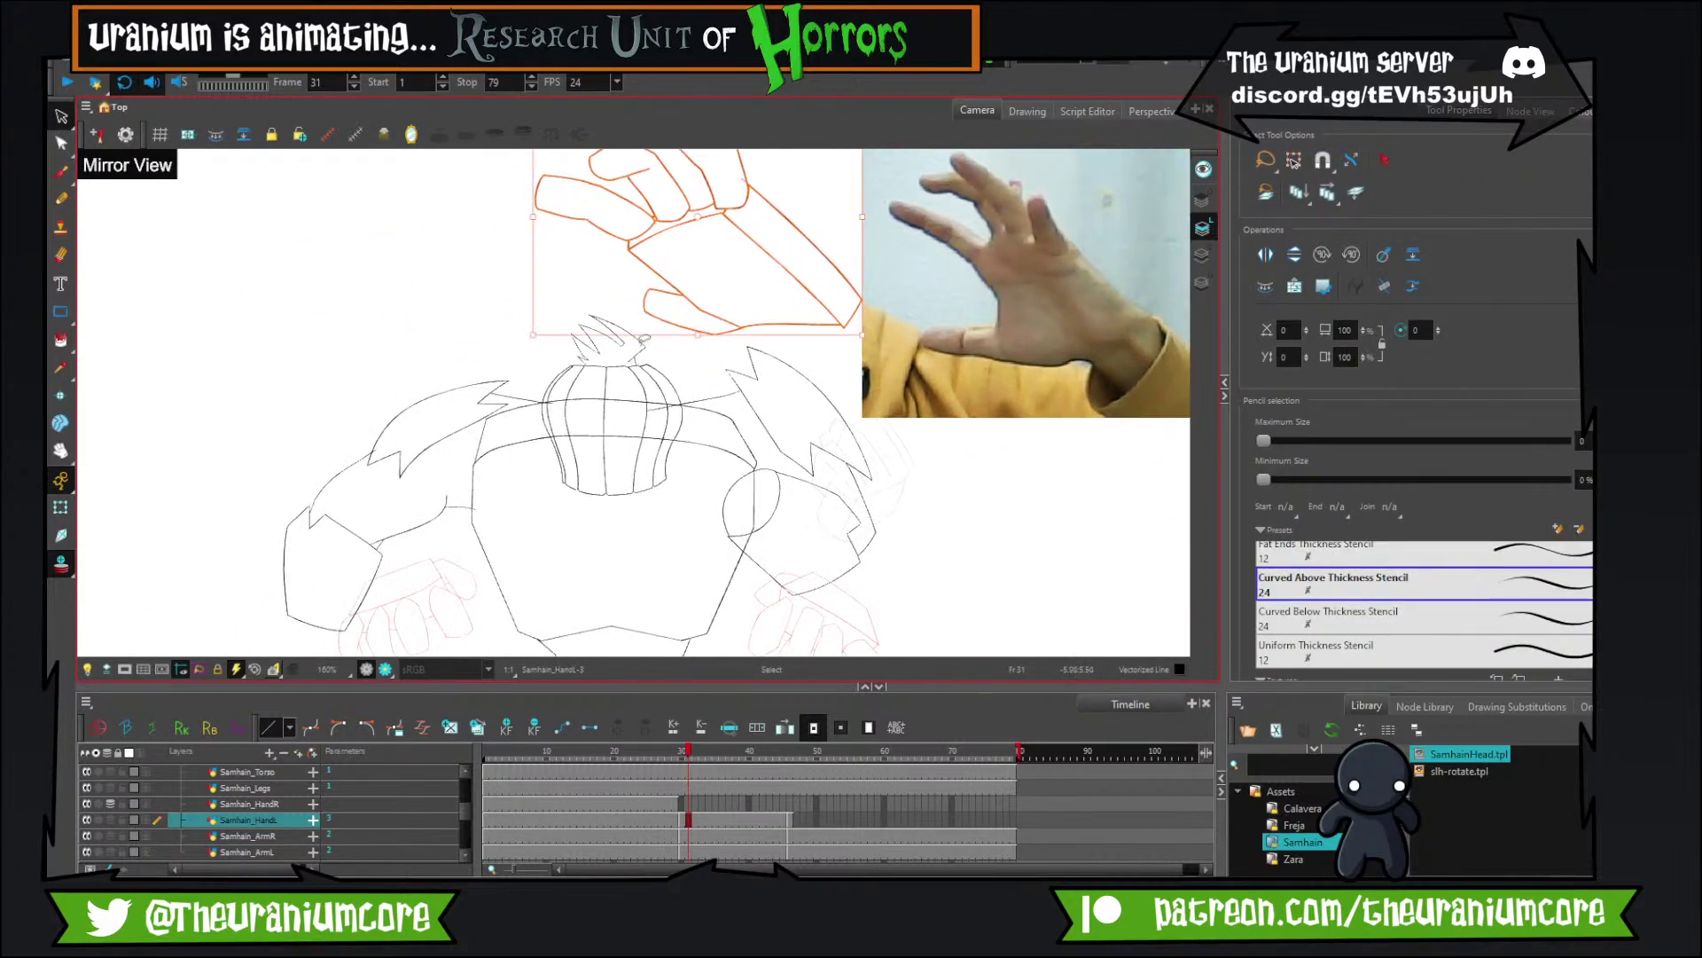
left_click(411, 133)
scroll(650, 276, "down", 1)
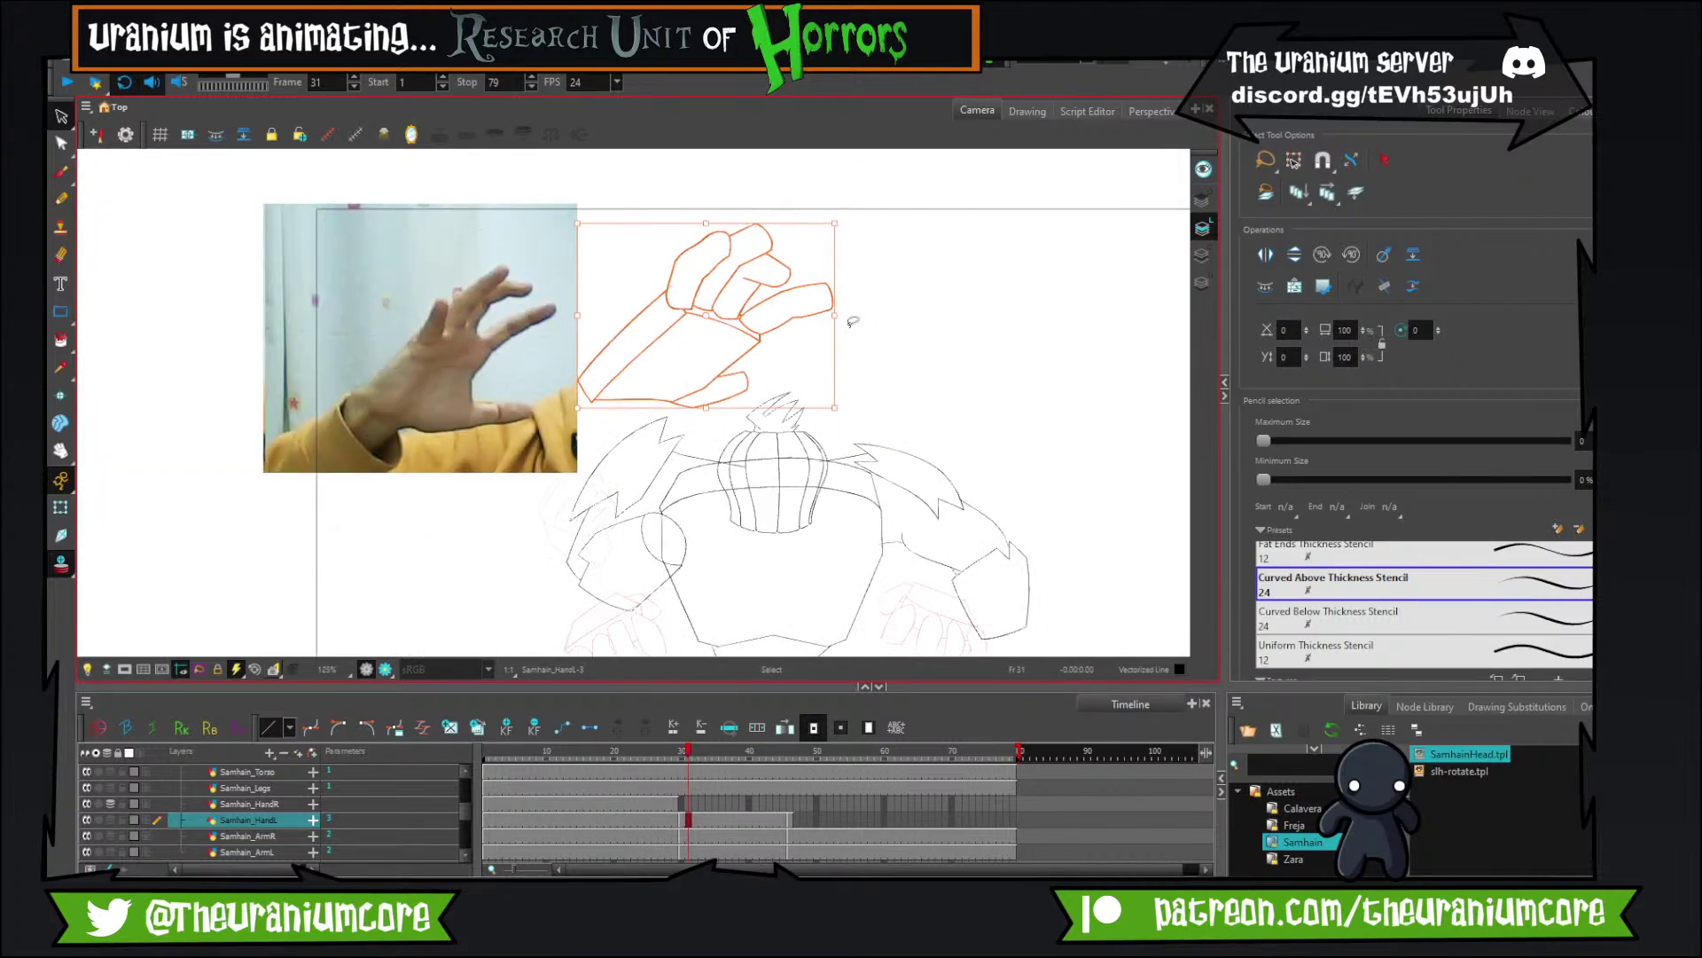
left_click_drag(758, 341, 797, 512)
mouse_move(866, 398)
left_mouse_down()
mouse_move(782, 457)
mouse_move(884, 359)
mouse_move(891, 320)
mouse_move(855, 344)
left_mouse_up()
scroll(777, 481, "up", 2)
mouse_move(633, 497)
left_mouse_down()
mouse_move(696, 446)
mouse_move(665, 444)
left_mouse_up()
left_click(570, 512)
scroll(611, 440, "down", 2)
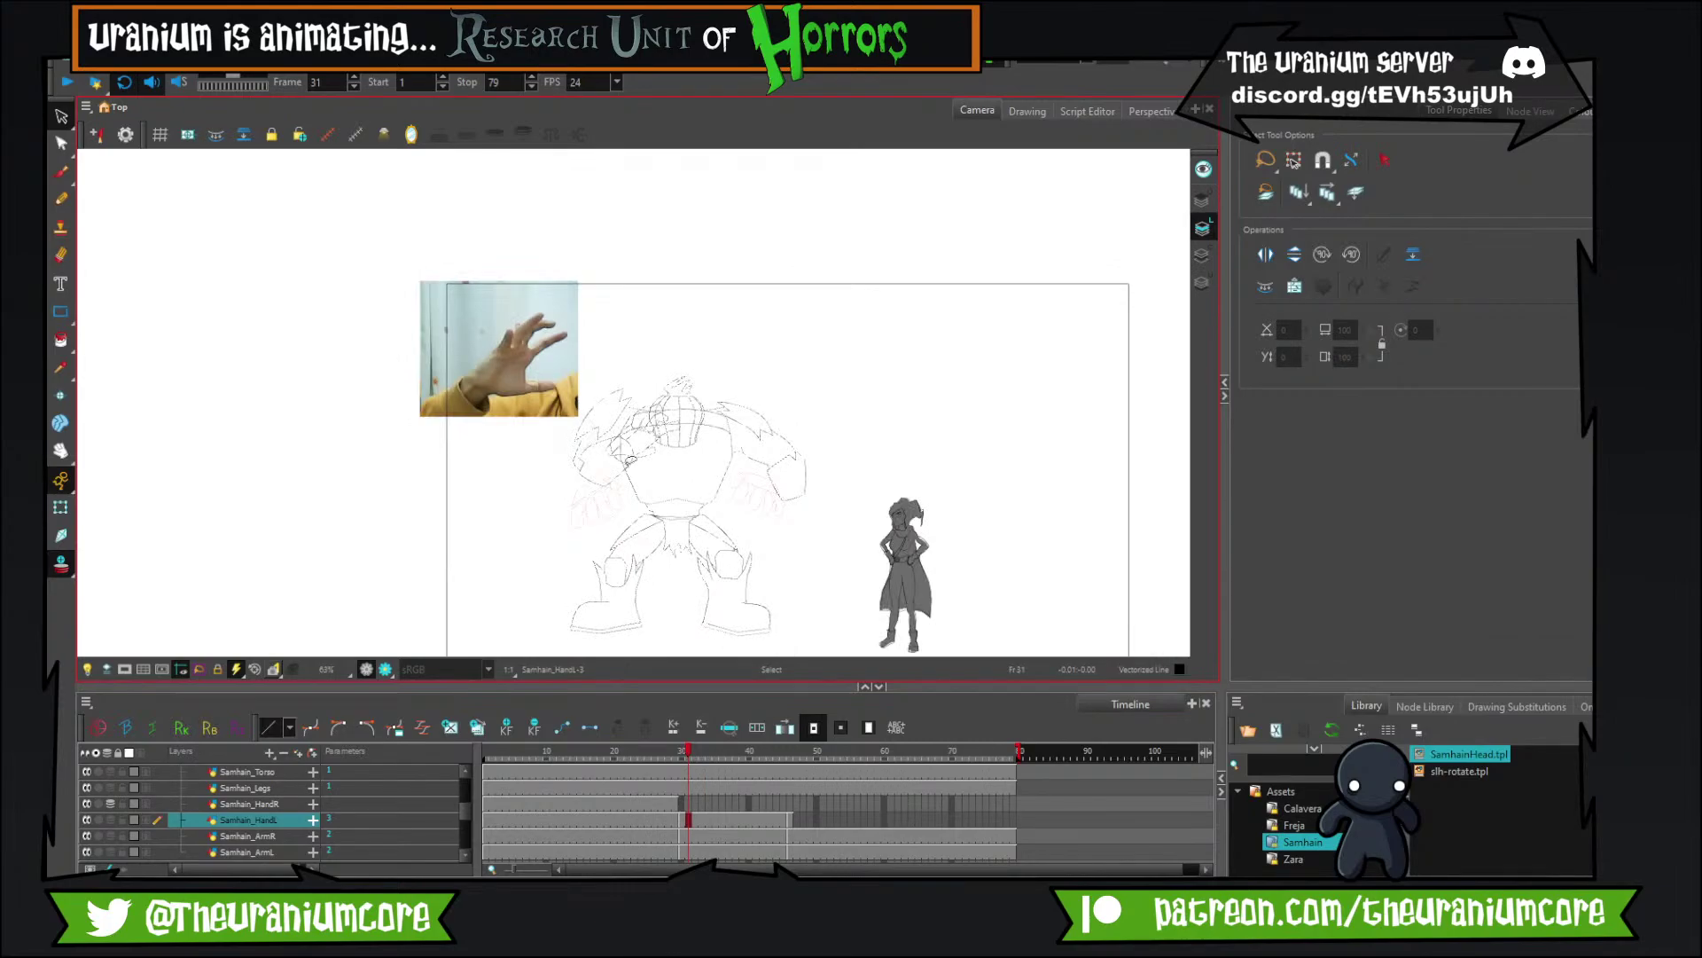
scroll(629, 461, "up", 2)
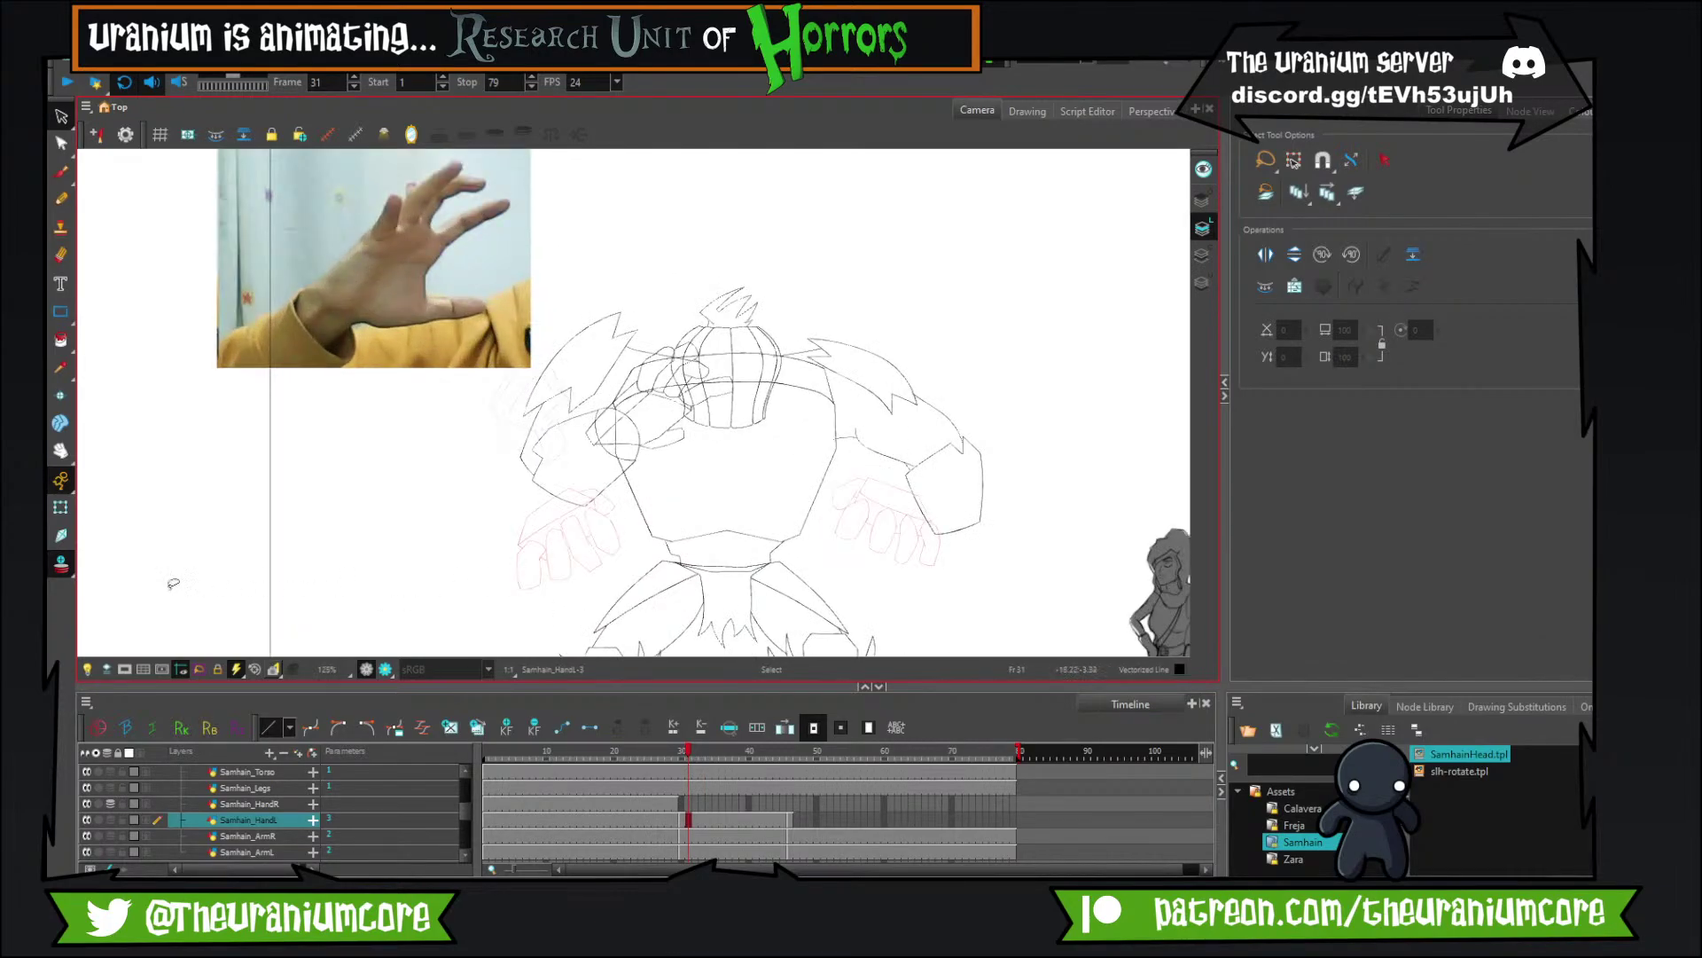
Turn off the onion skin and step back to frame 22 to review the earlier hand pose.
key("shift+m")
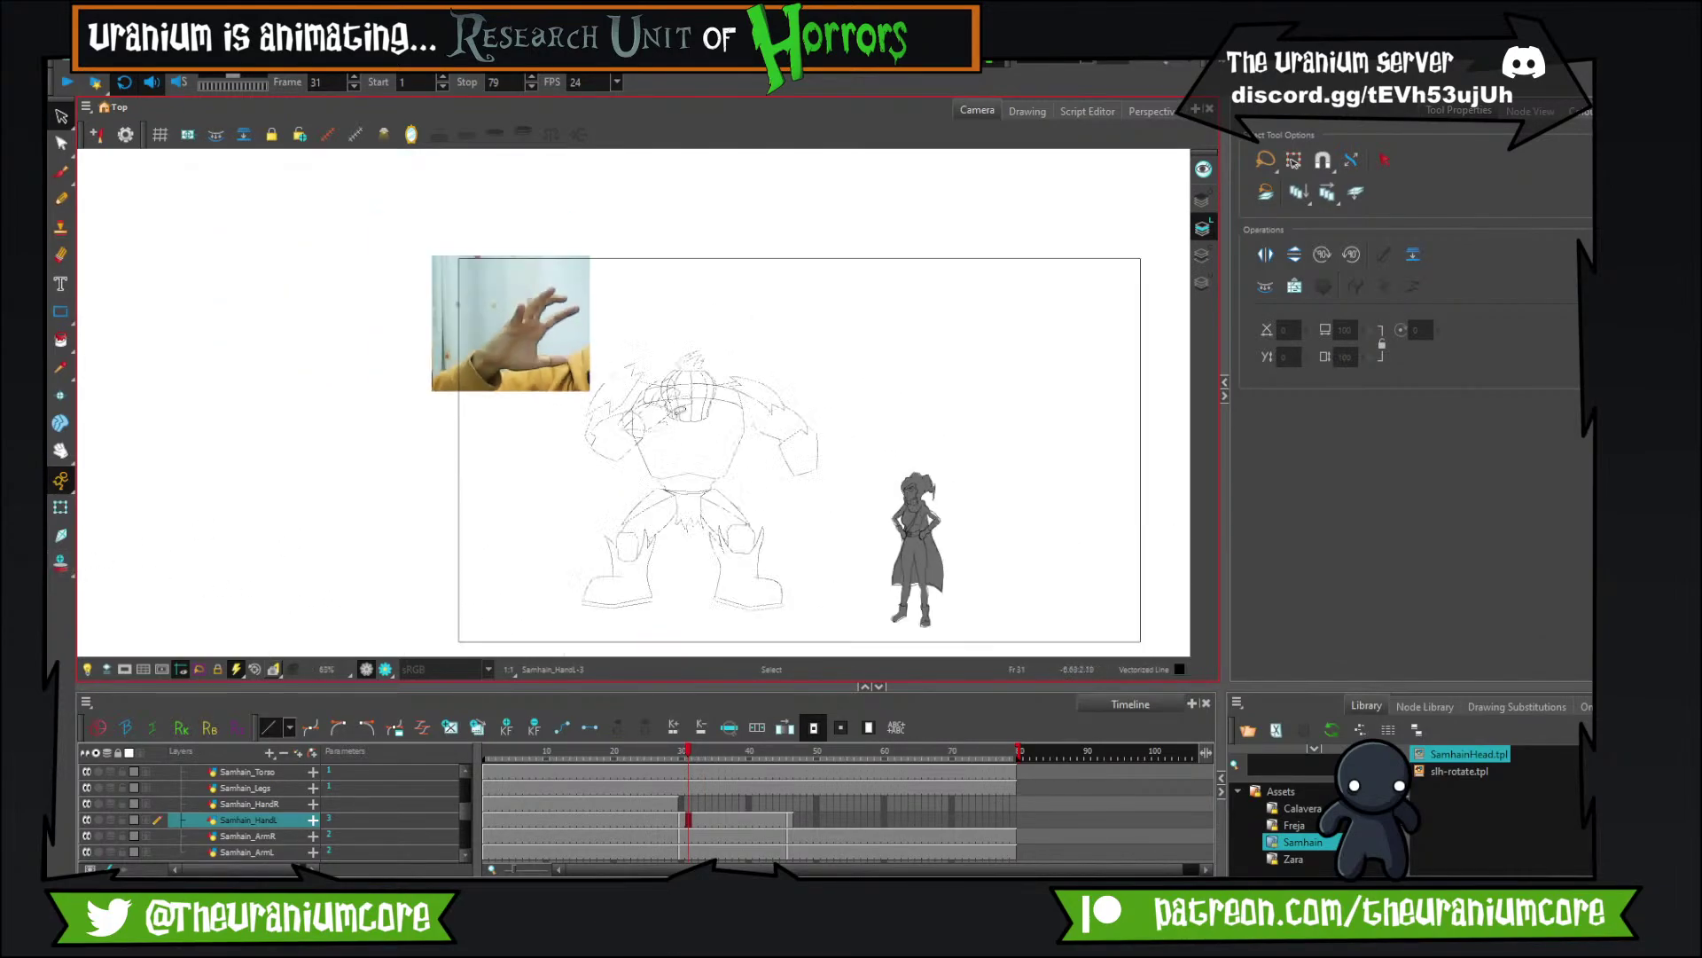
key("comma")
key("comma")
key("comma")
key("comma")
key("comma")
key("comma")
key("comma")
key("comma")
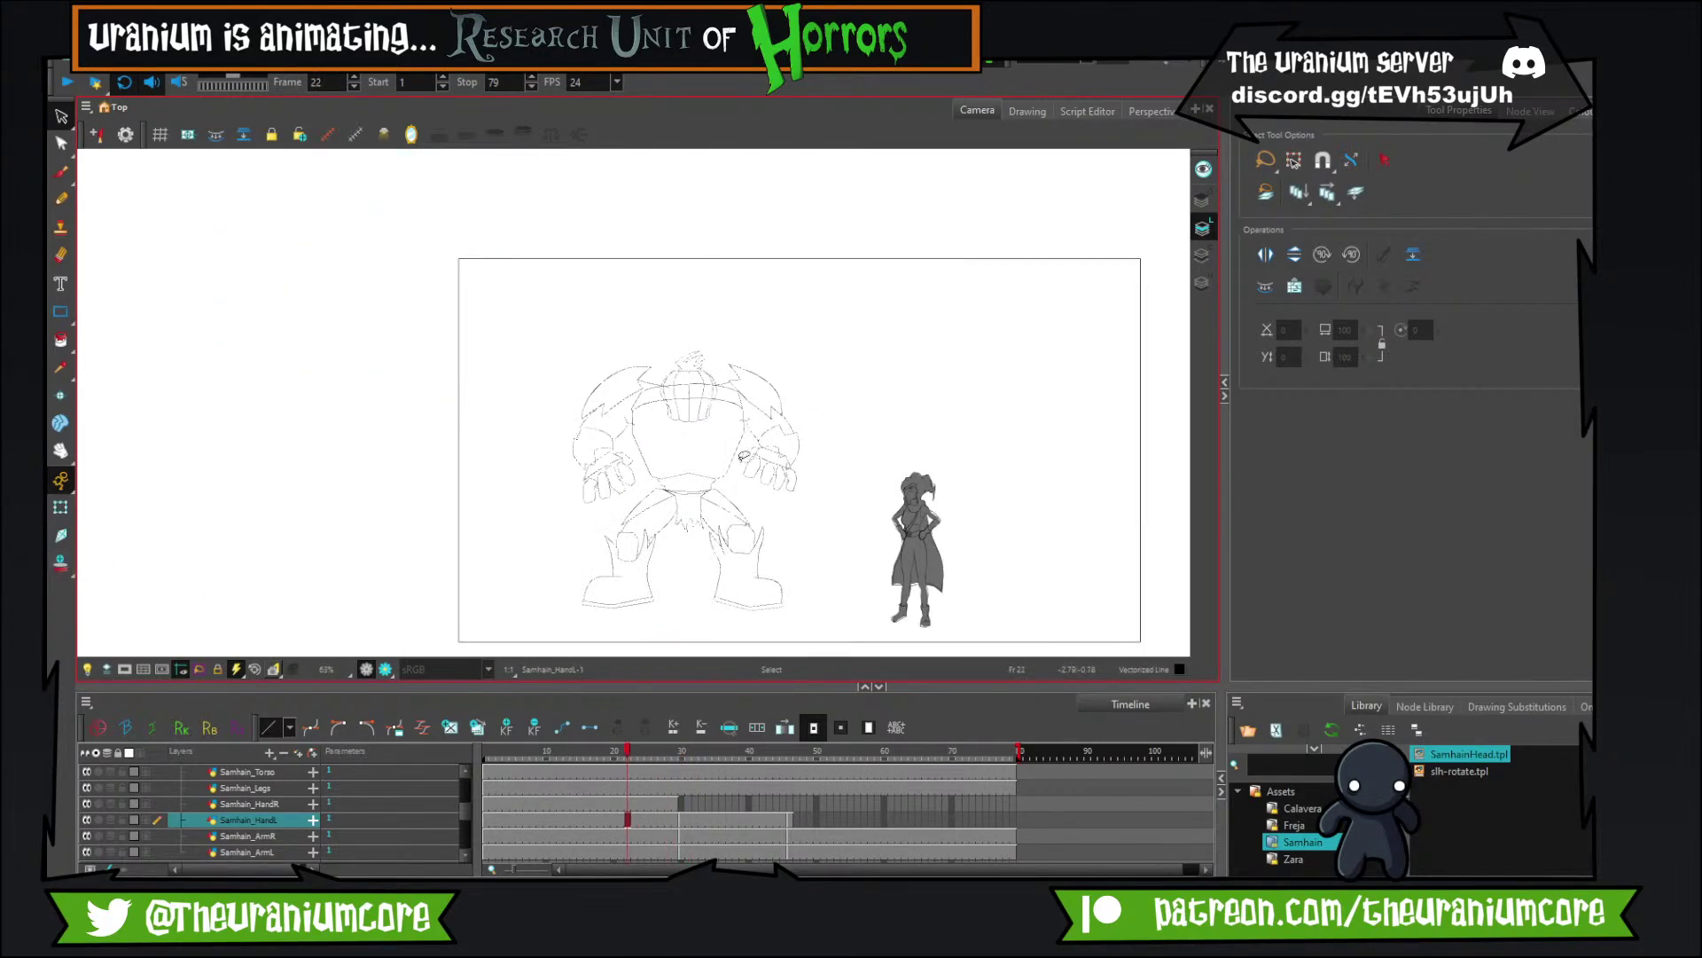
Extend the exposure of the HandL layer's fist drawing through frame 79.
key("period")
key("period")
key("period")
key("period")
key("period")
key("period")
key("period")
key("period")
key("period")
key("period")
key("period")
key("period")
key("period")
key("period")
key("period")
key("period")
key("period")
key("period")
key("period")
key("period")
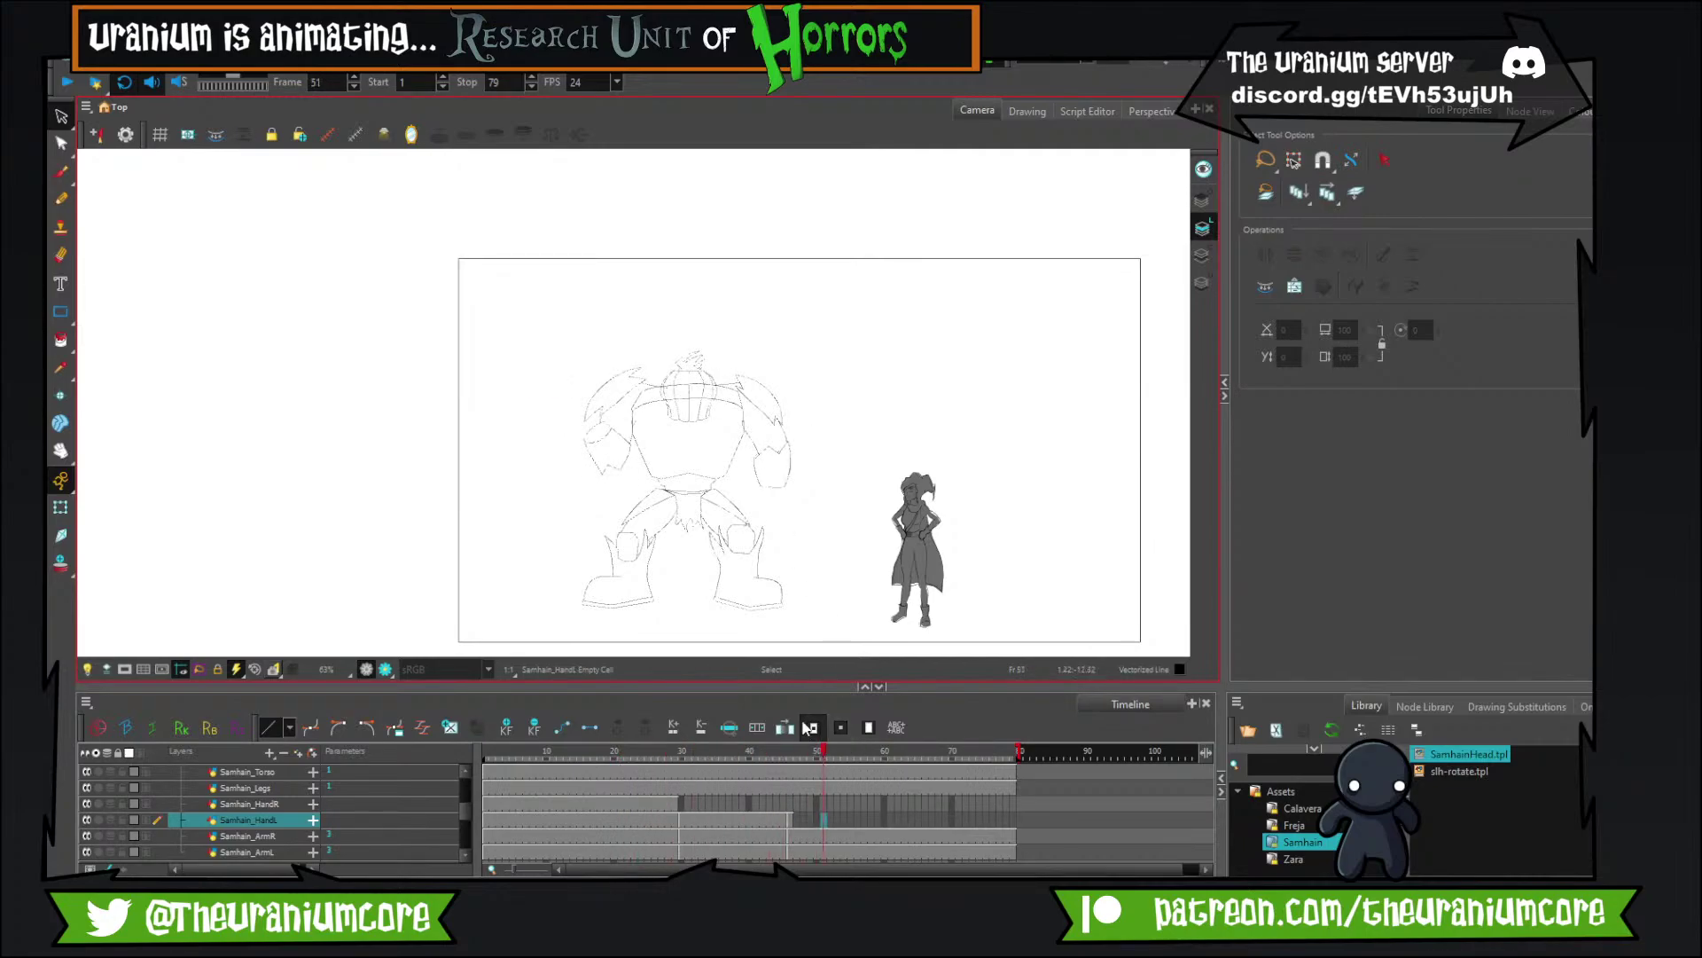
key("period")
key("period")
key("period")
key("period")
key("period")
key("period")
key("period")
key("period")
key("period")
key("period")
key("period")
key("period")
key("period")
key("period")
key("period")
key("period")
key("period")
key("period")
key("period")
key("period")
key("period")
key("period")
key("period")
key("period")
key("F5")
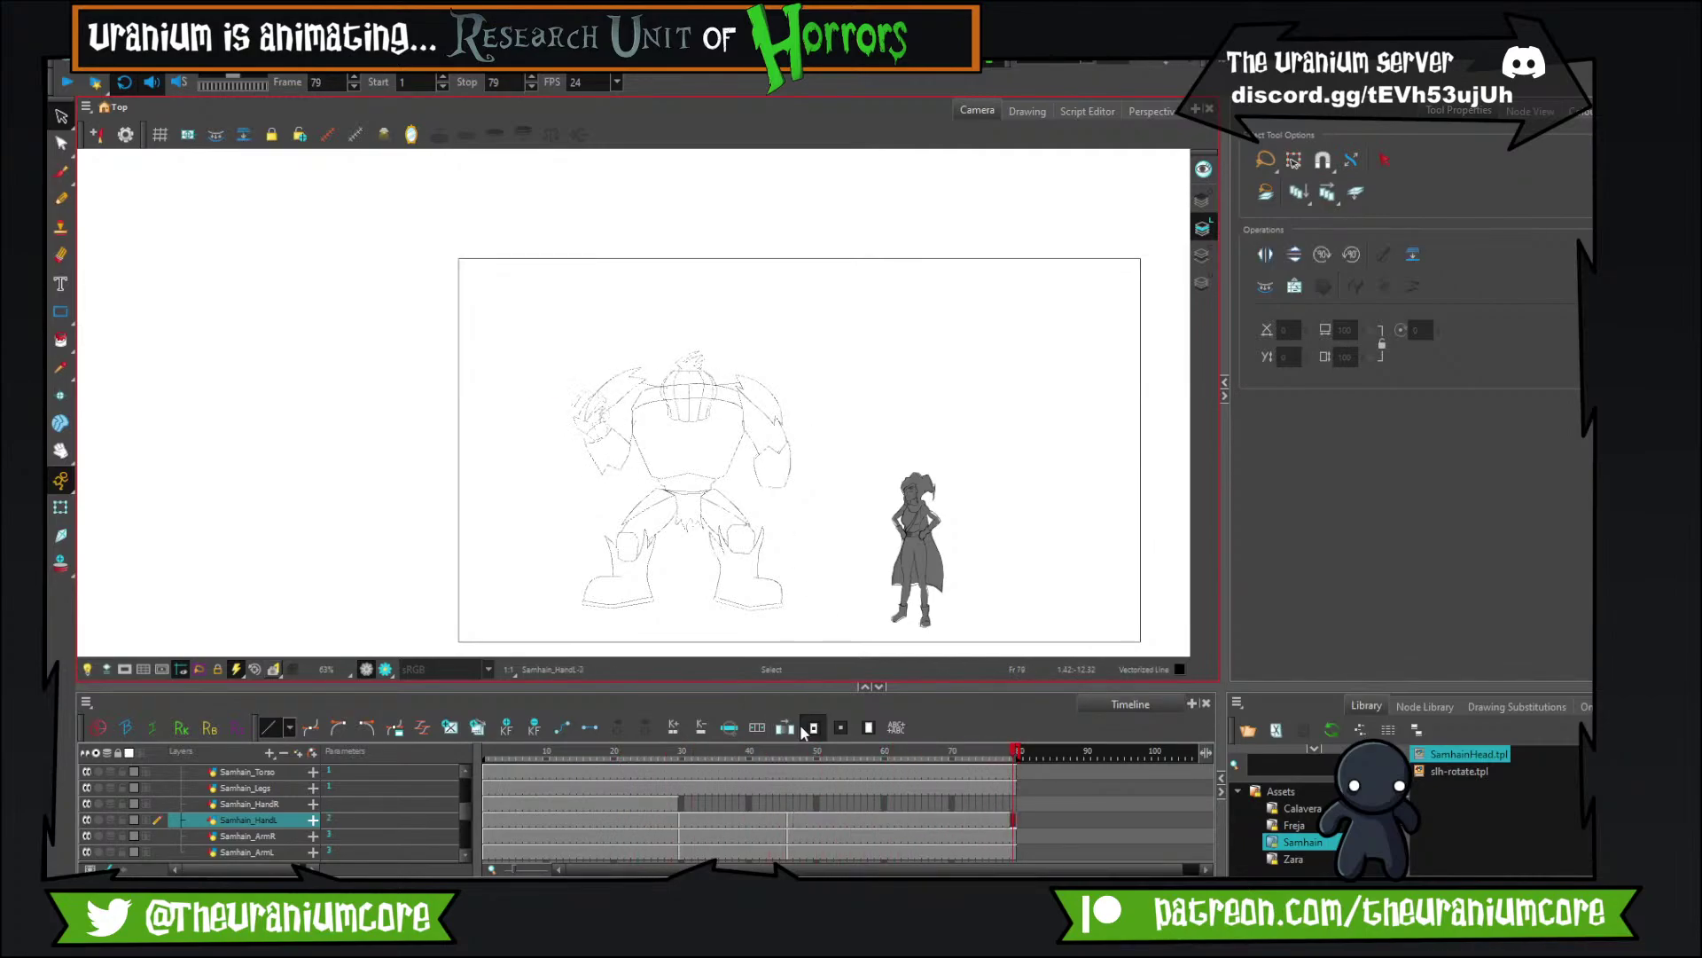
Step back through the frames from 79 to 31 to check the extended fist against the open-hand pose.
scroll(603, 421, "up", 5)
key("comma")
key("comma")
key("comma")
key("comma")
key("comma")
key("comma")
key("comma")
key("comma")
key("comma")
key("comma")
key("comma")
key("comma")
key("comma")
key("comma")
key("comma")
key("comma")
key("comma")
key("comma")
key("comma")
key("comma")
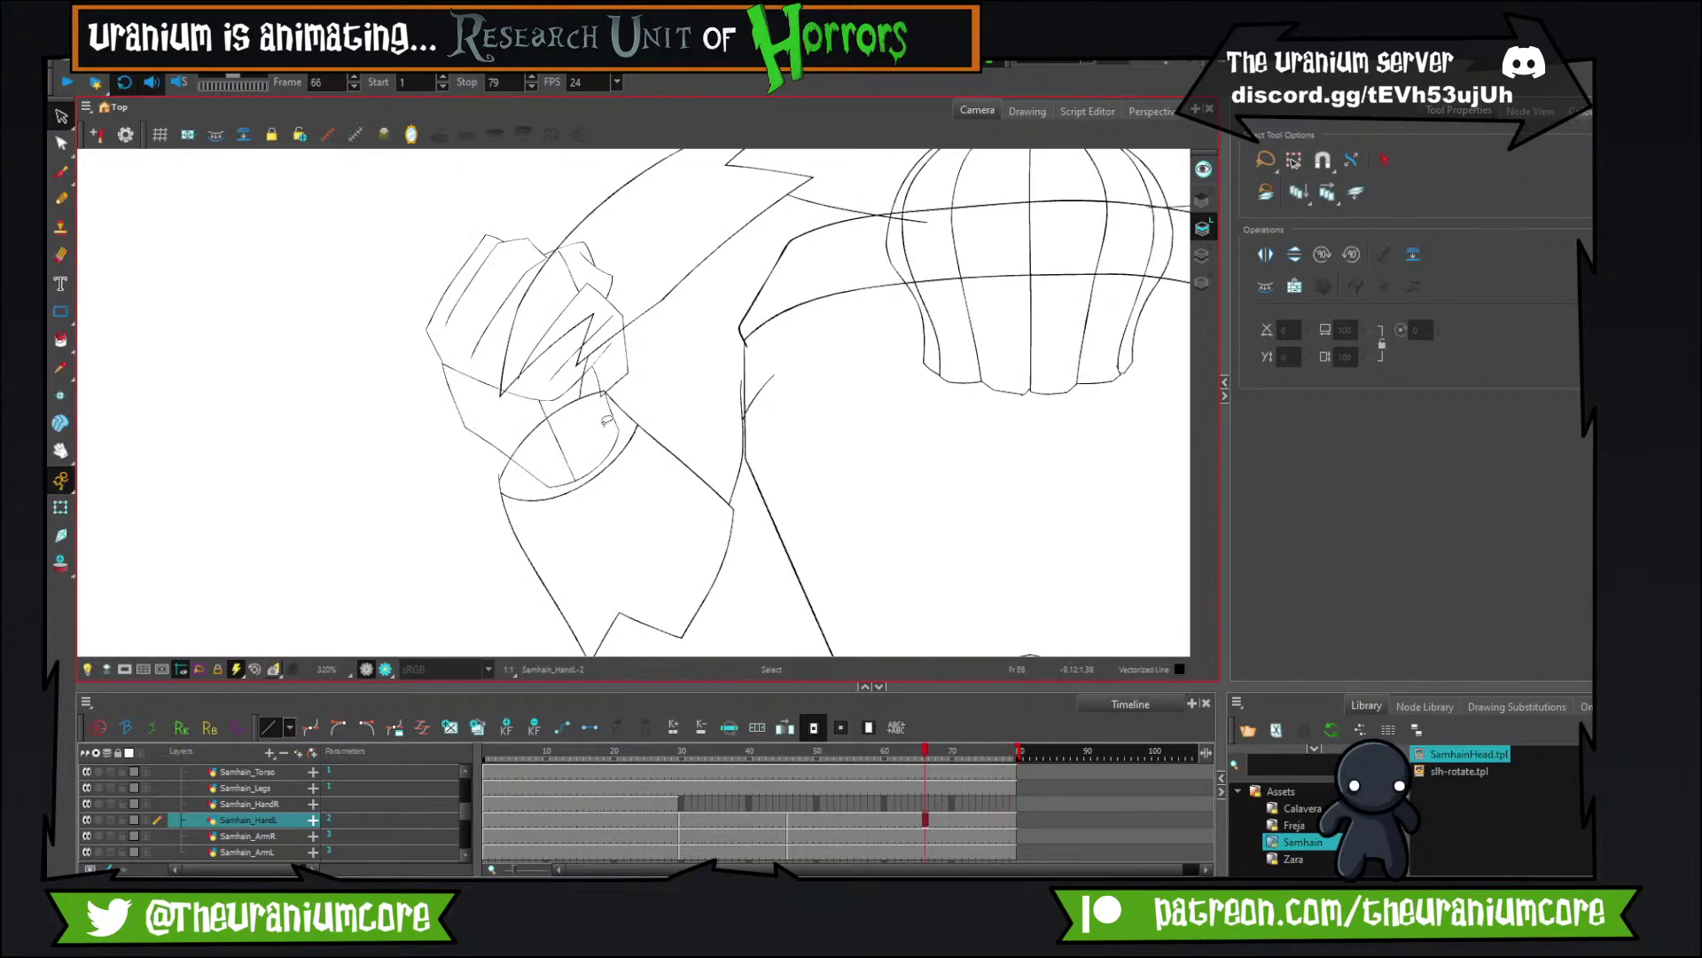
key("comma")
key("comma")
key("comma")
key("comma")
key("comma")
key("comma")
key("comma")
key("comma")
key("comma")
key("comma")
key("comma")
key("comma")
key("comma")
key("comma")
key("comma")
key("comma")
key("comma")
key("comma")
key("comma")
key("comma")
scroll(616, 413, "down", 4)
key("period")
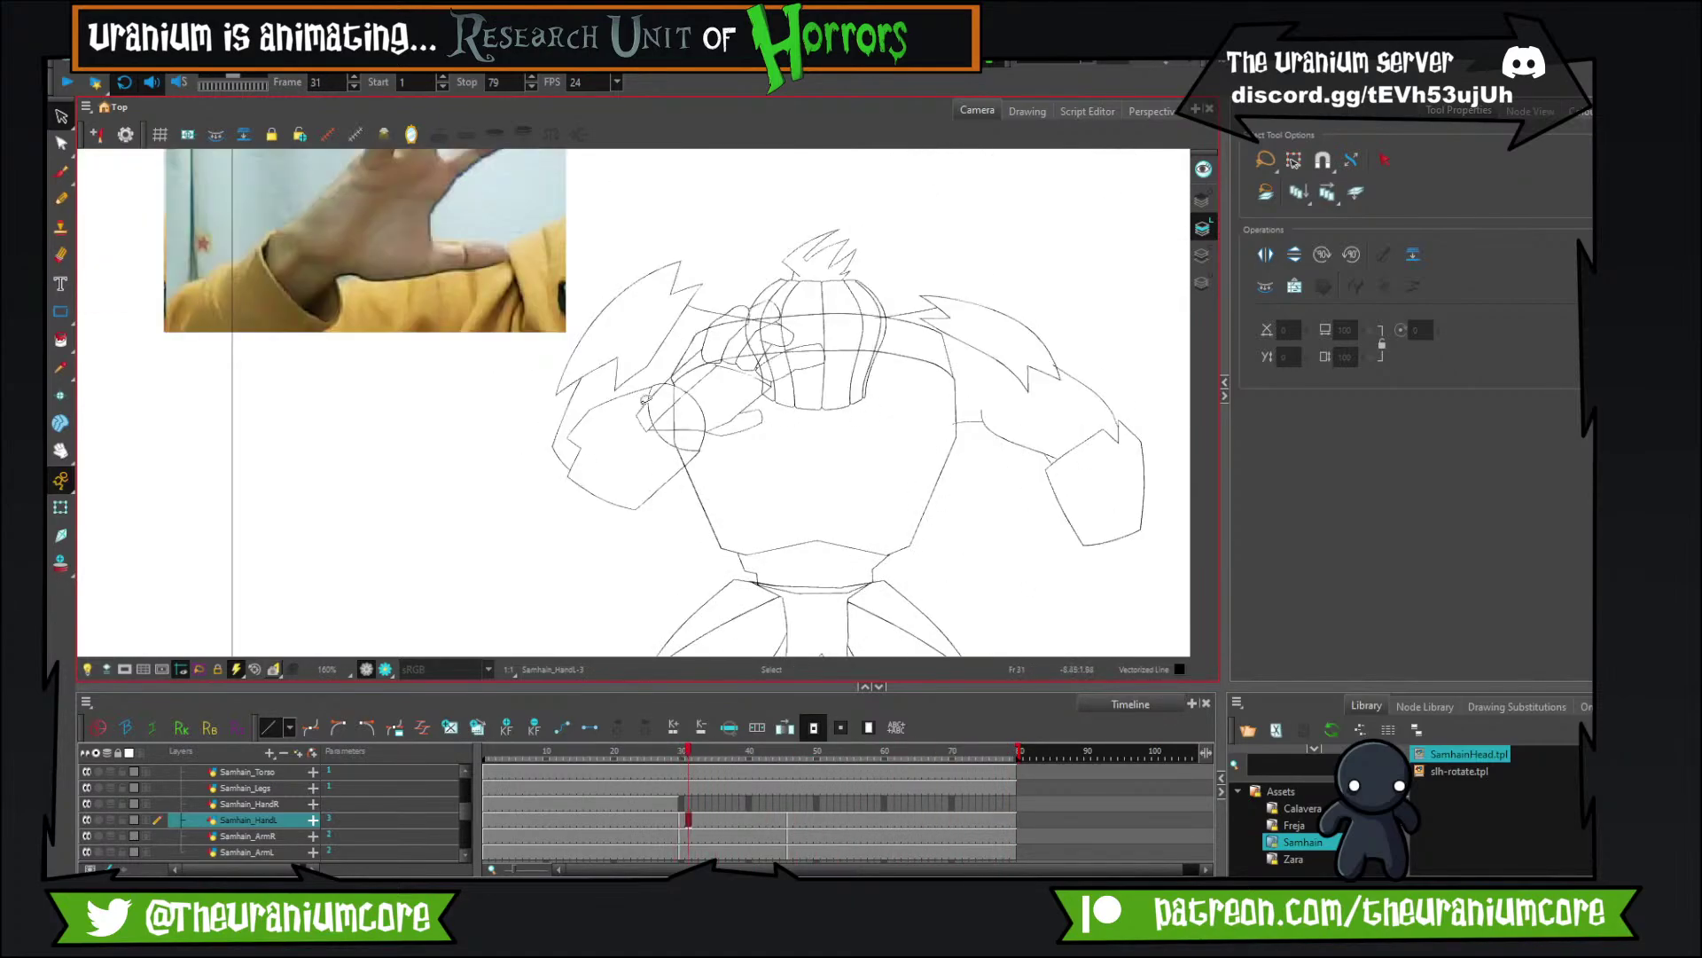
Go to the fist pose at frame 46 and set the brush to the Thin preset, size 1.5.
scroll(654, 398, "up", 4)
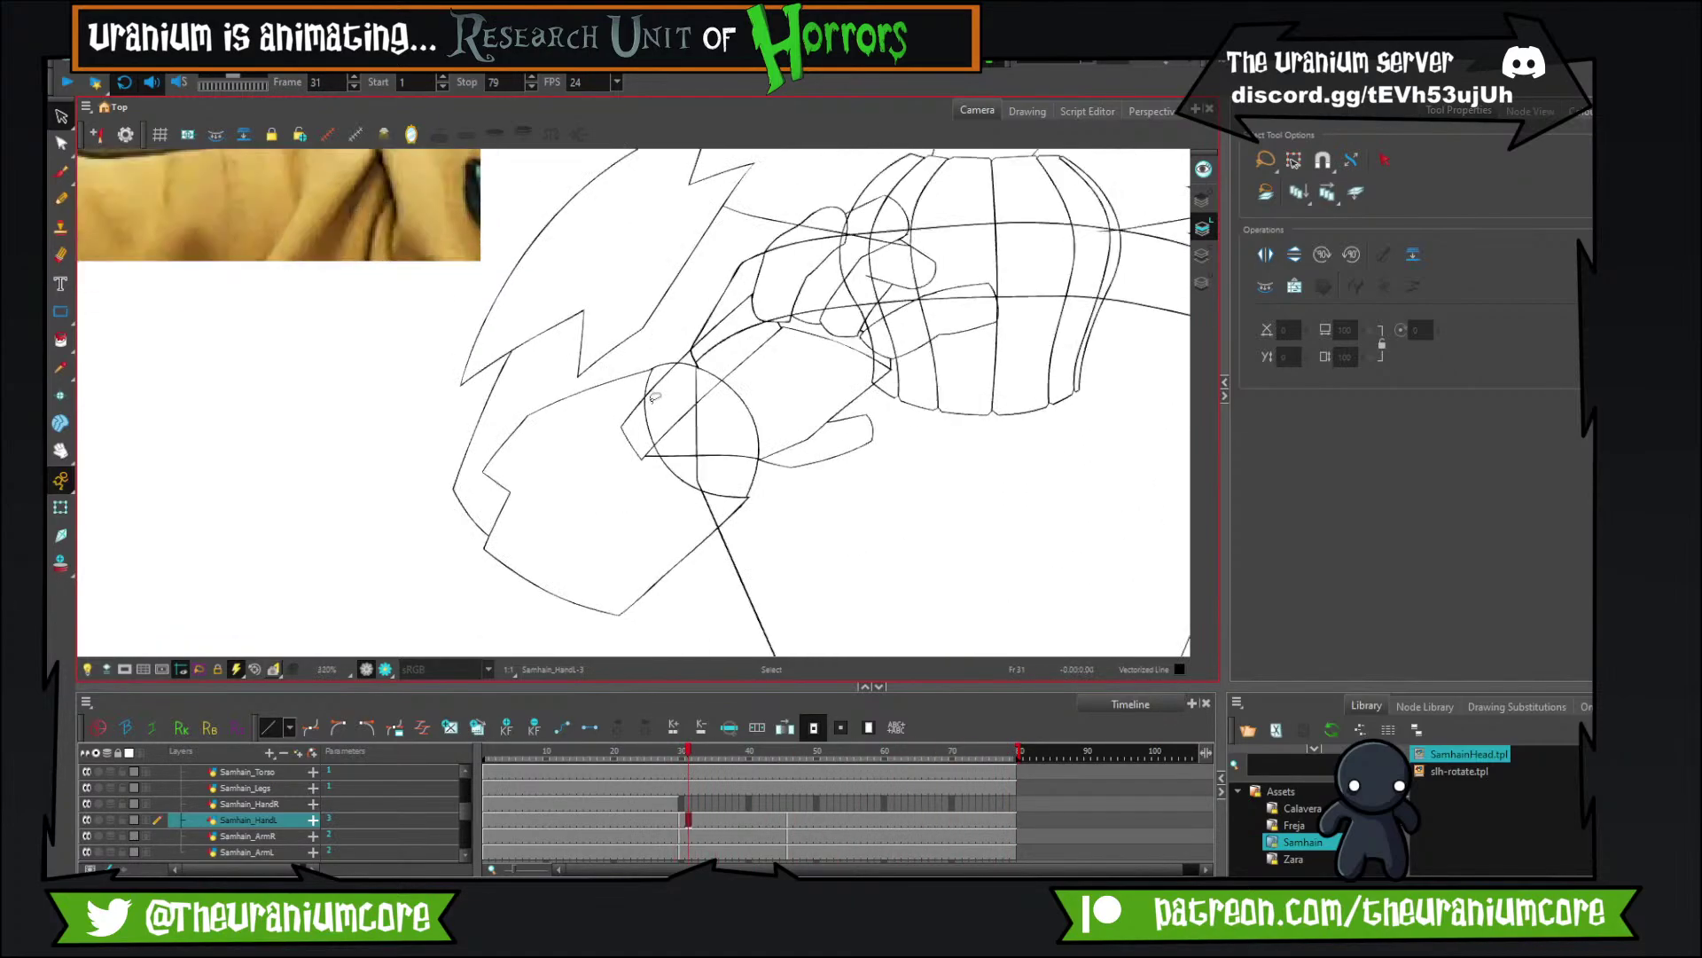
key("period")
key("period")
key("period")
key("period")
key("period")
key("period")
key("period")
key("period")
key("period")
key("period")
key("period")
key("period")
key("period")
key("period")
key("period")
key("period")
key("period")
left_click(61, 171)
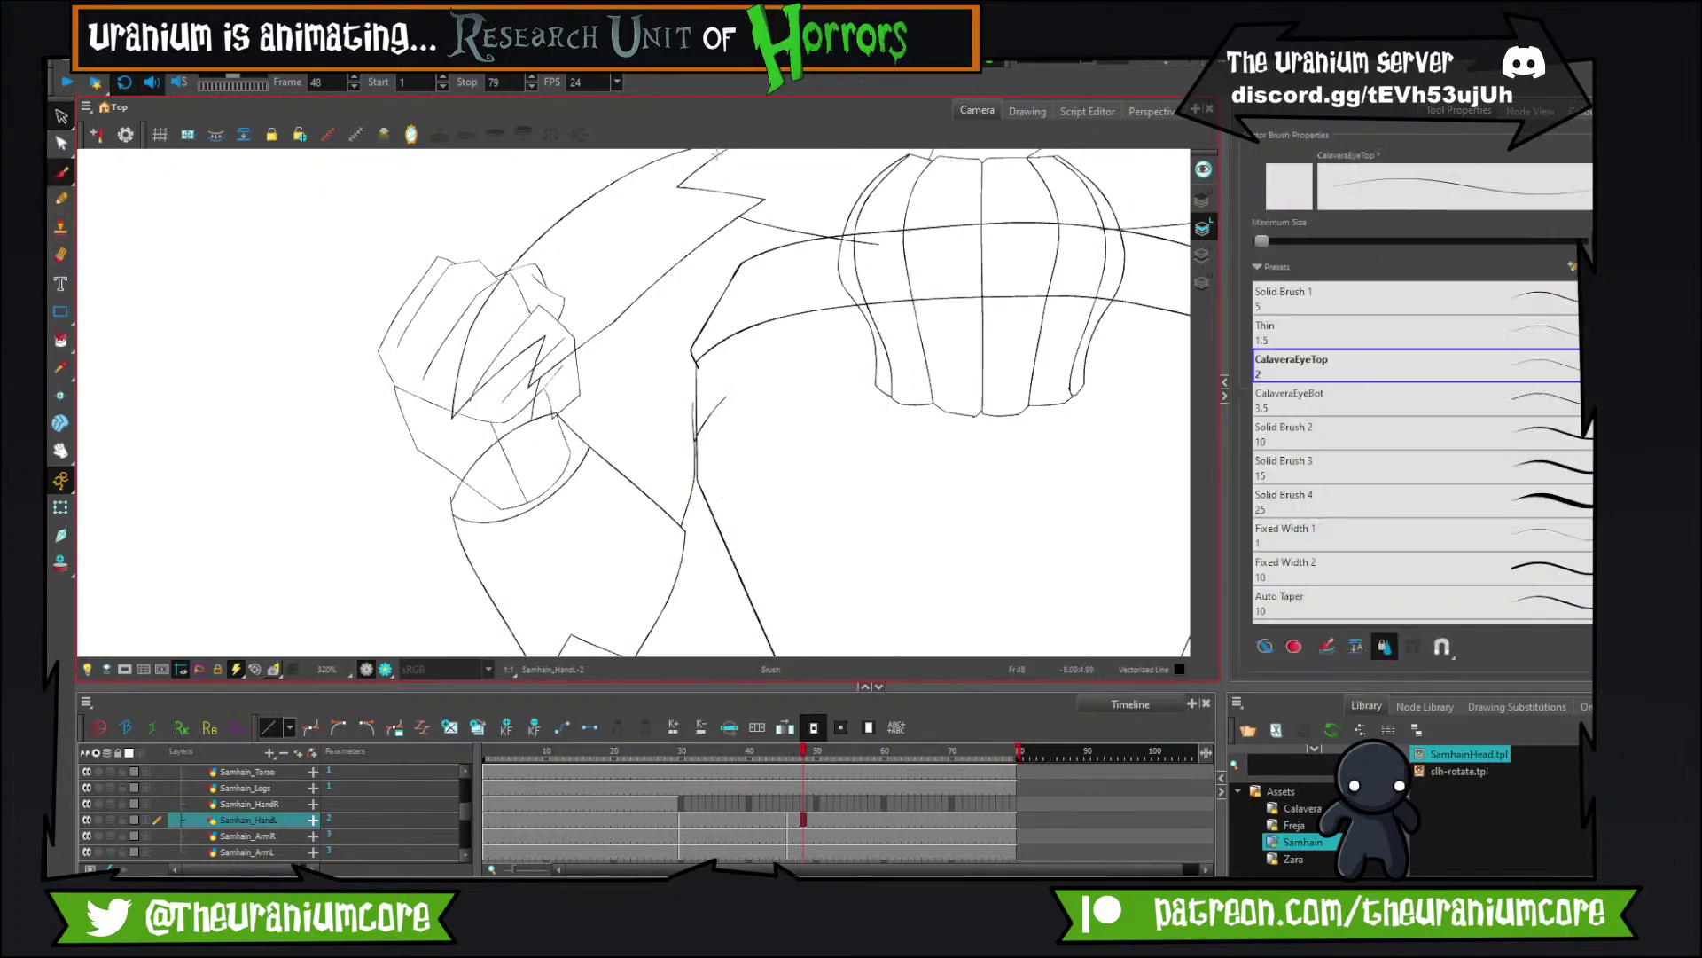
key("comma")
key("comma")
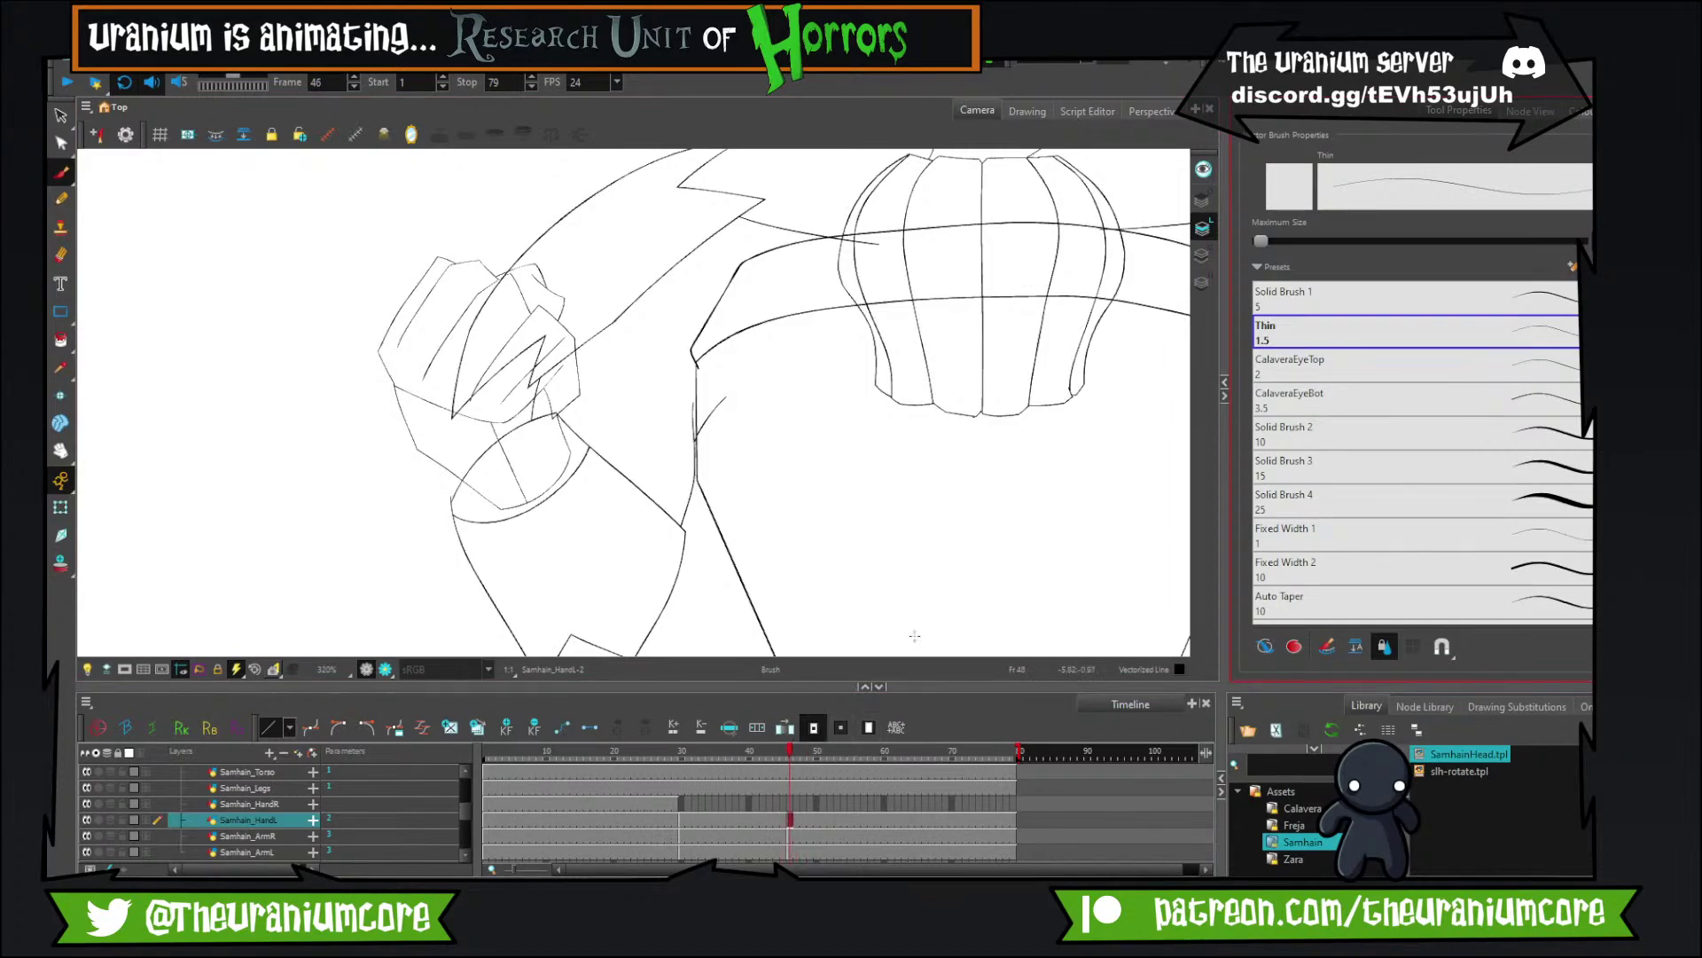
Move the whole fist sketch at frame 46 to the Underlay art layer, then return to the Line Art layer with the brush.
left_click(61, 116)
left_click(408, 535)
key("ctrl+a")
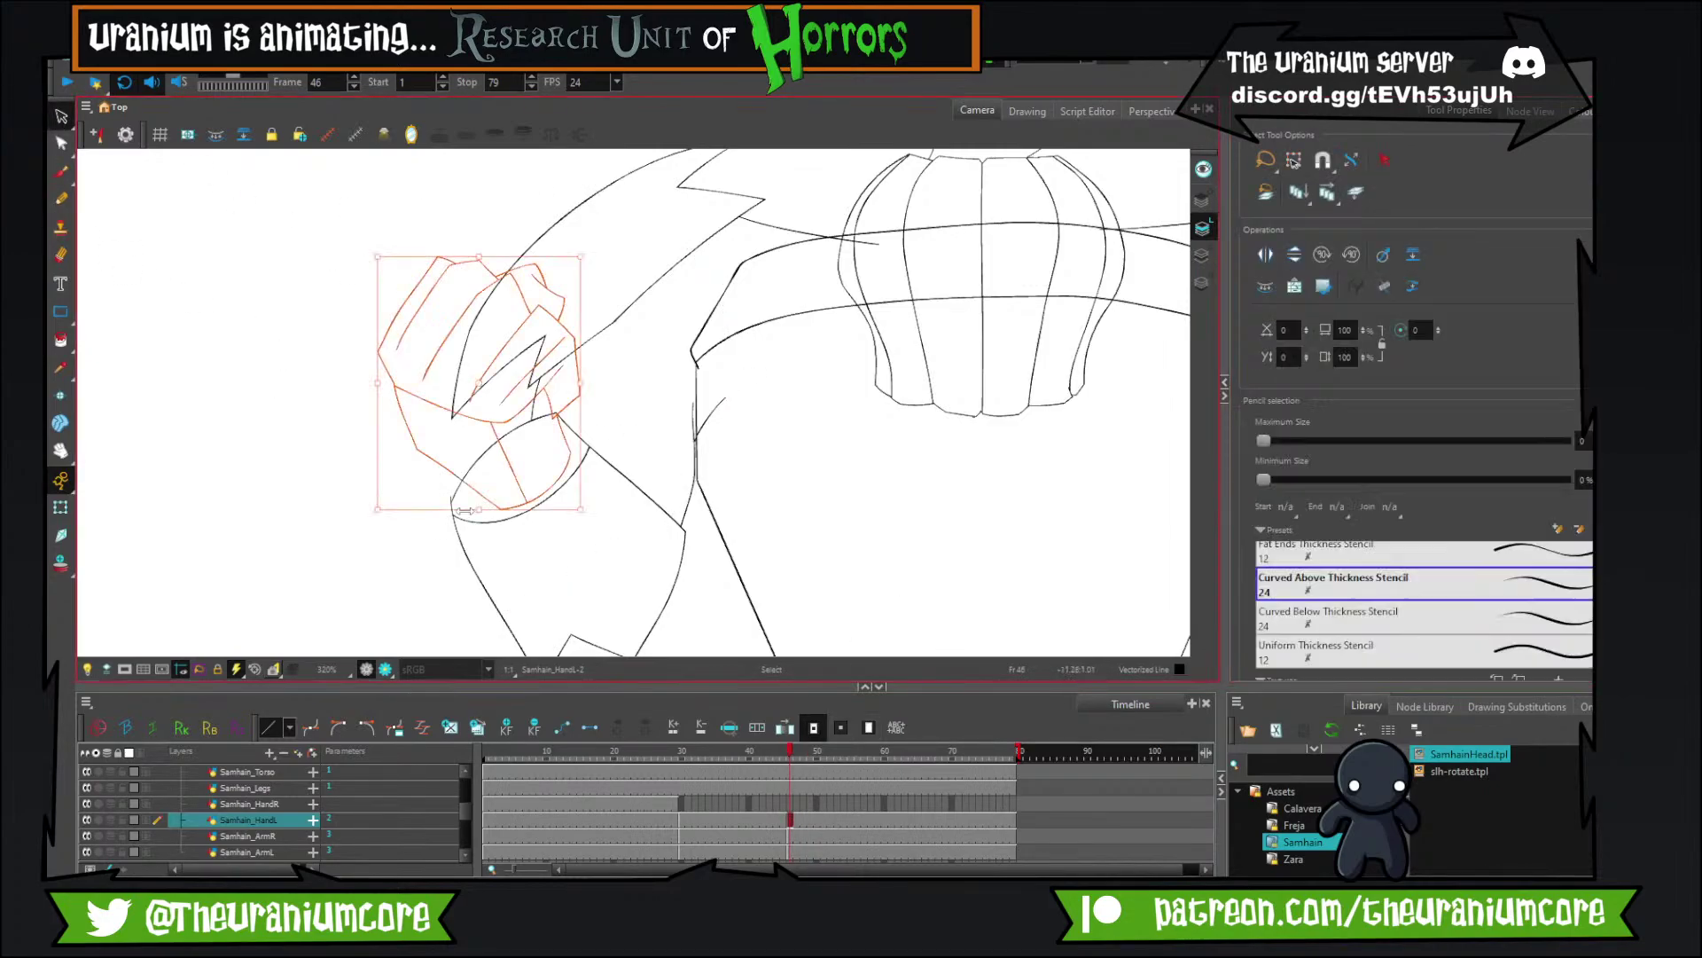
key("Delete")
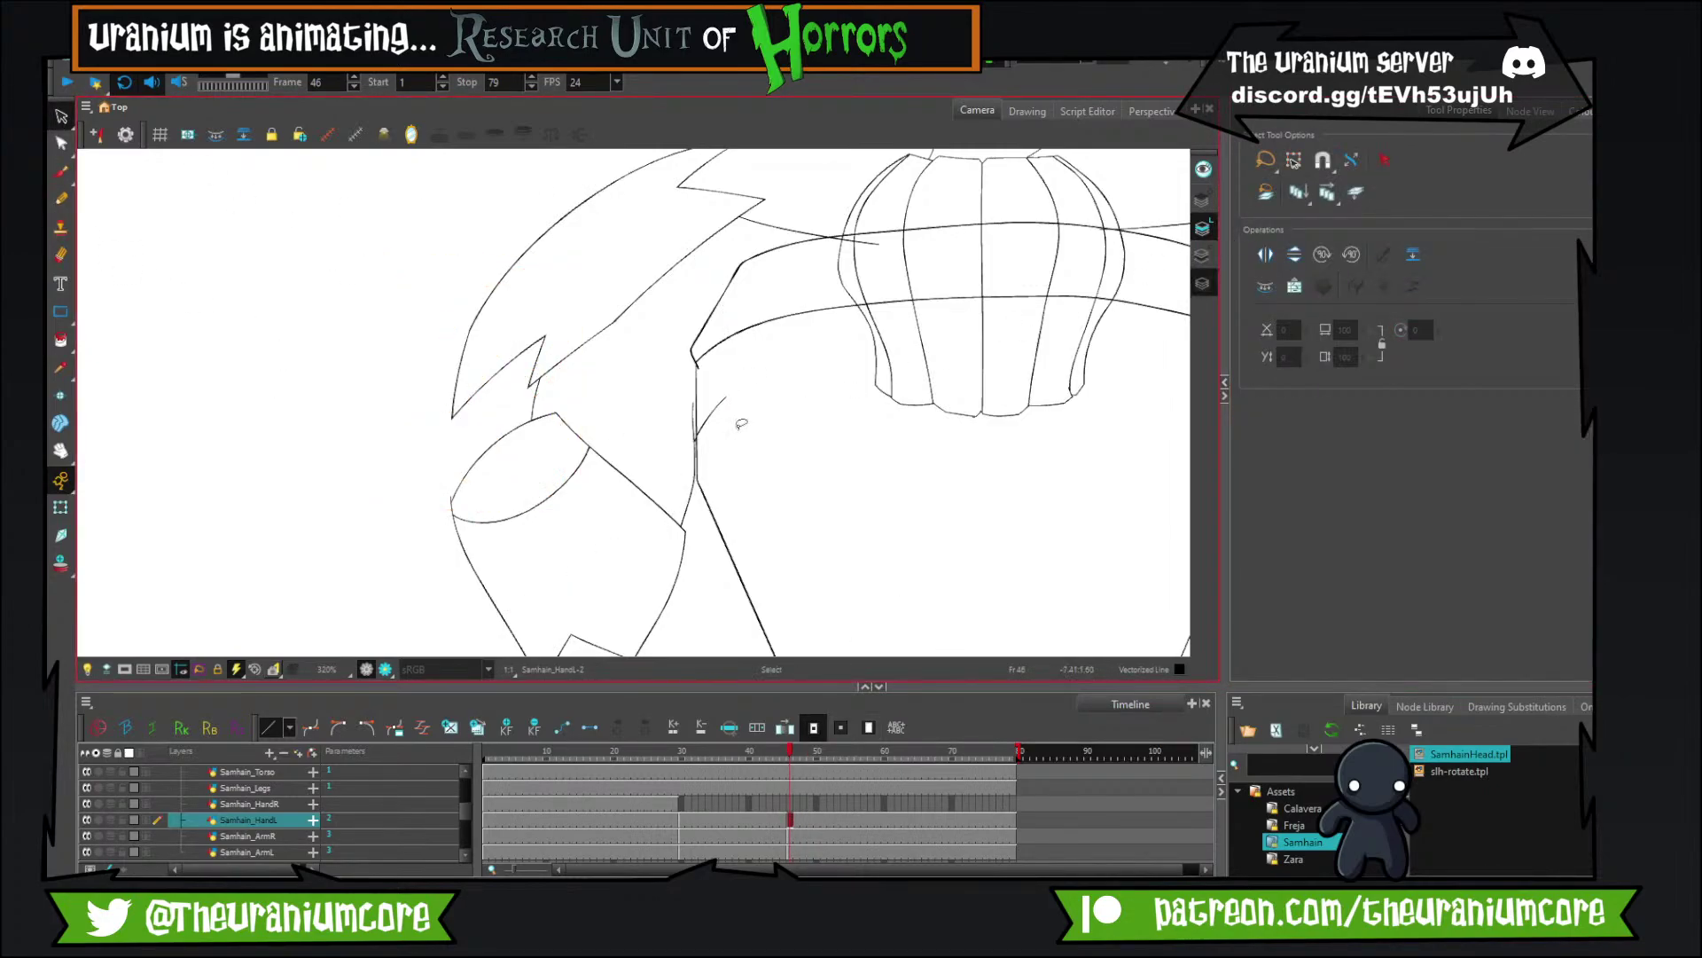
key("ctrl+z")
left_click(1202, 227)
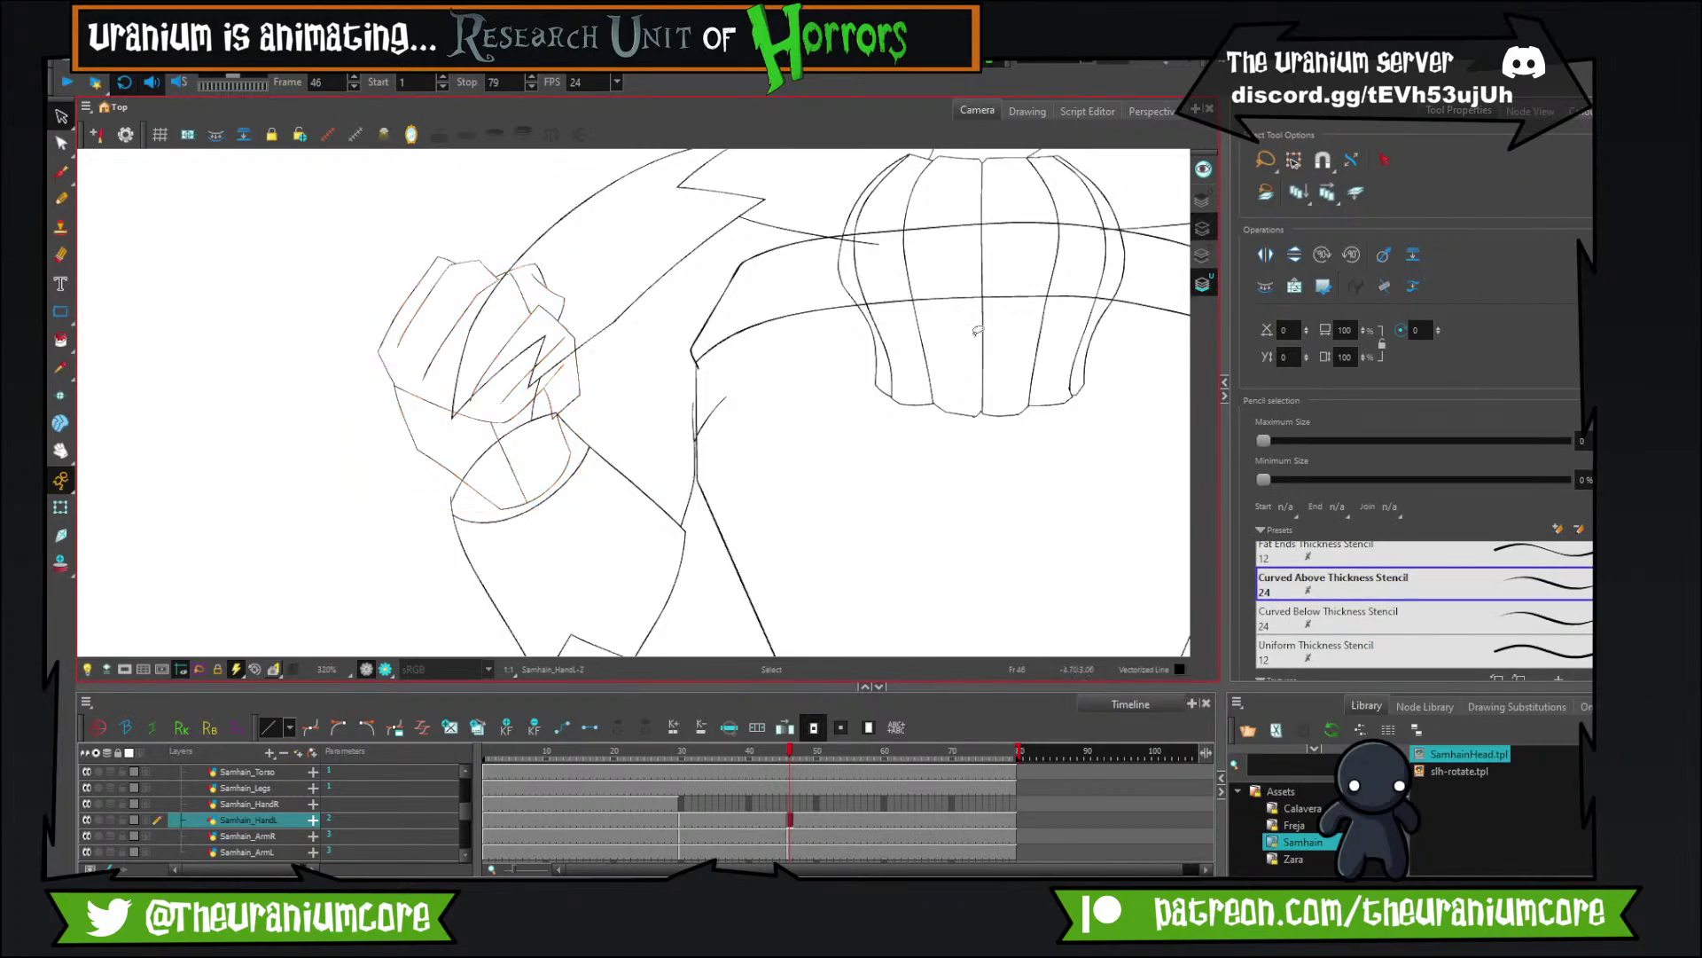
key("alt+b")
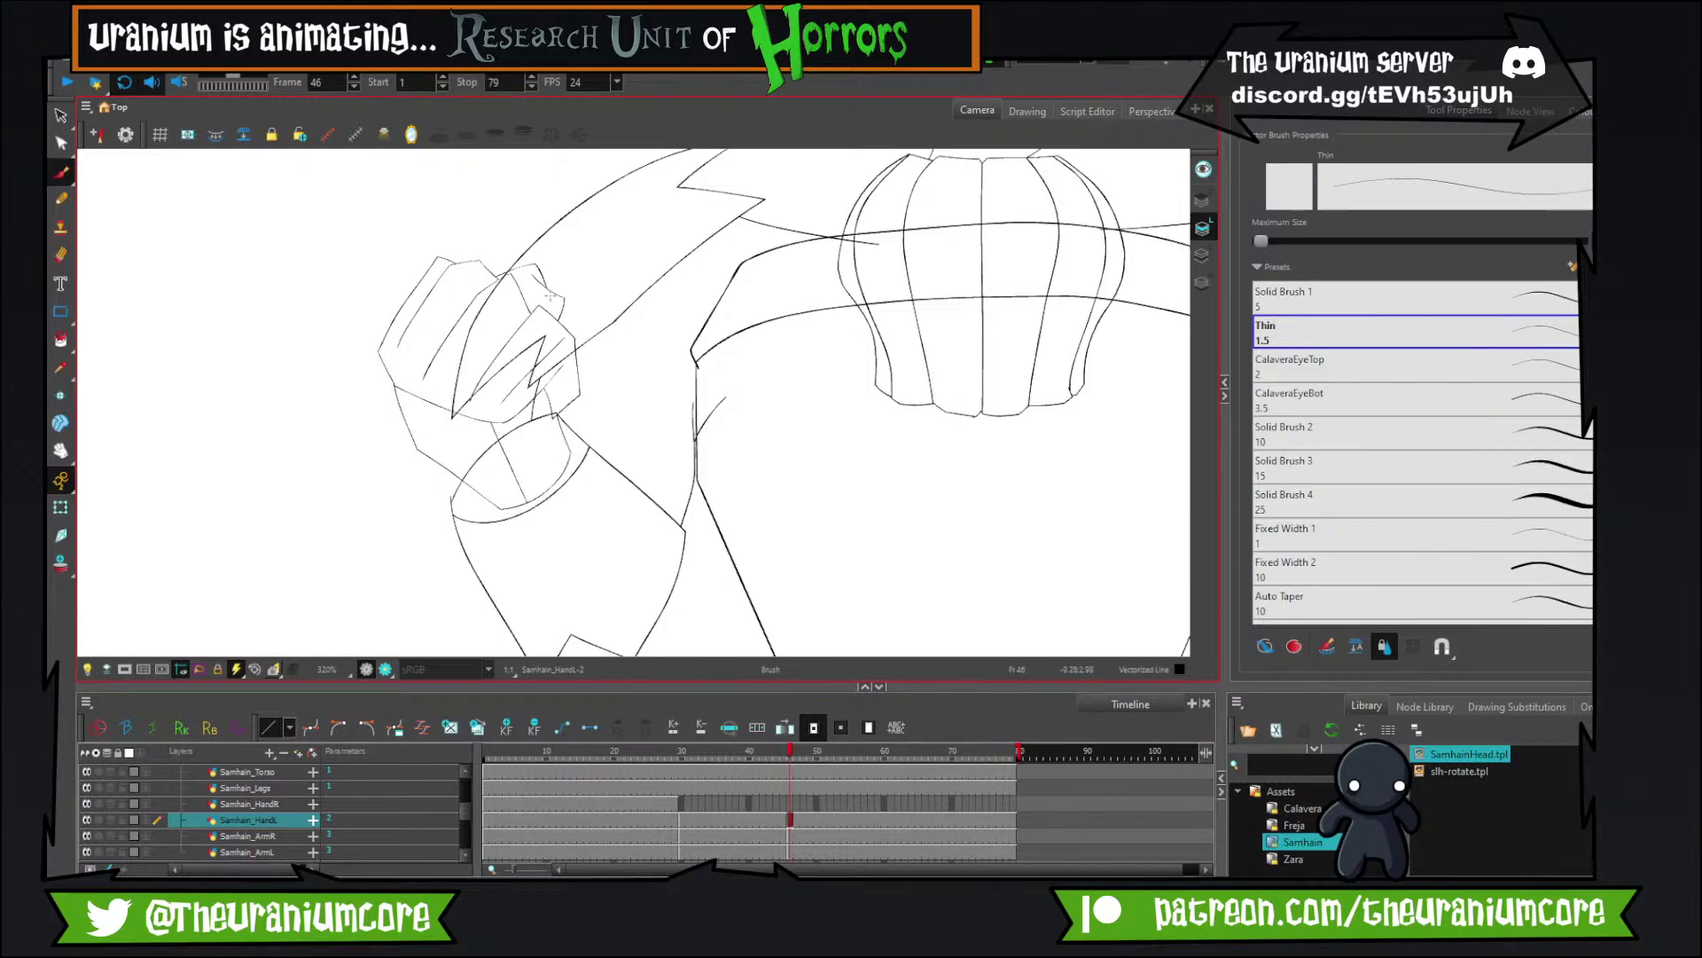
scroll(549, 299, "up", 2)
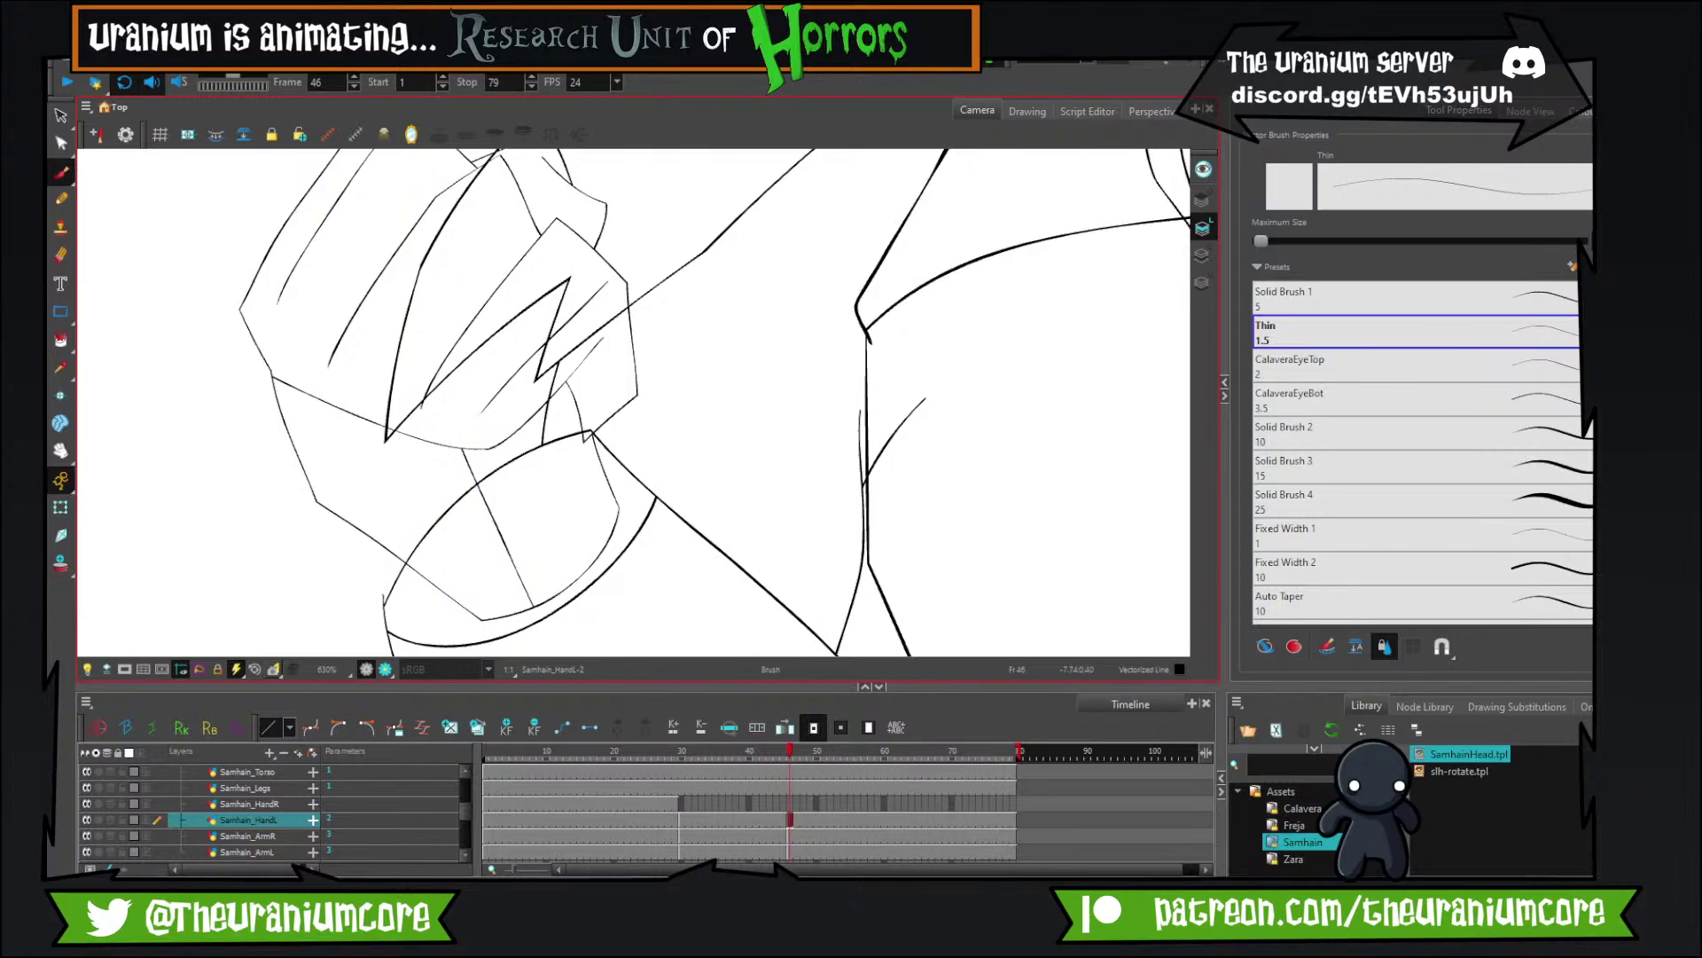
scroll(790, 384, "down", 9)
scroll(735, 417, "up", 11)
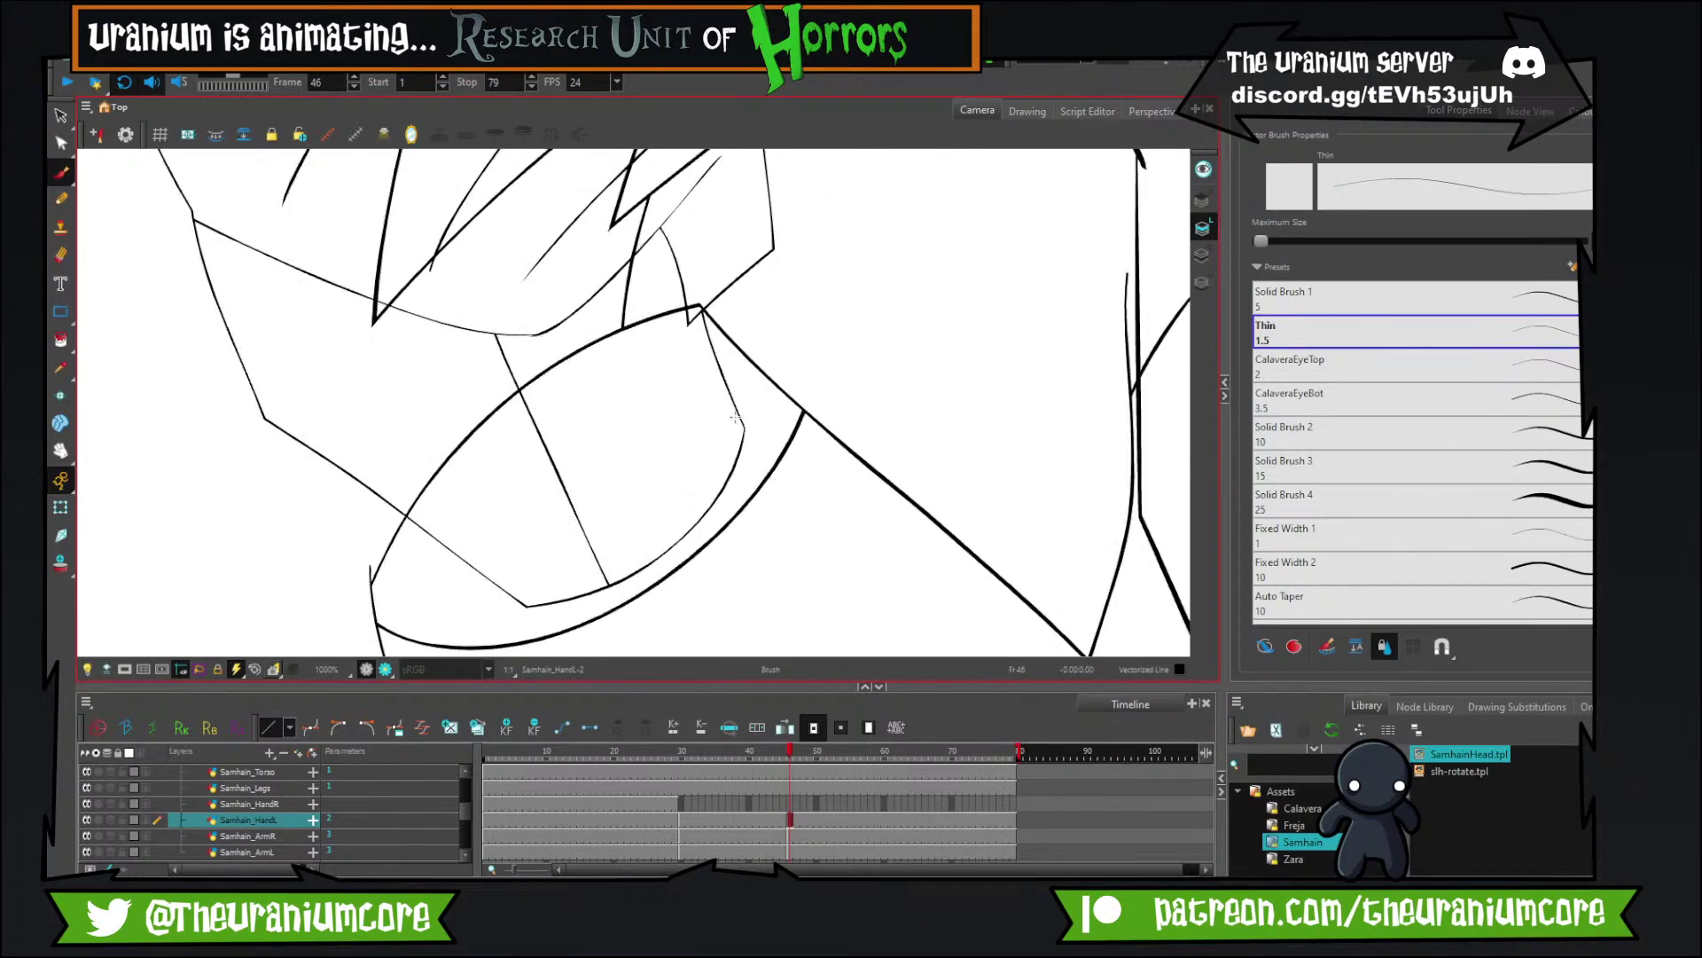
key("space")
left_click_drag(217, 325, 343, 498)
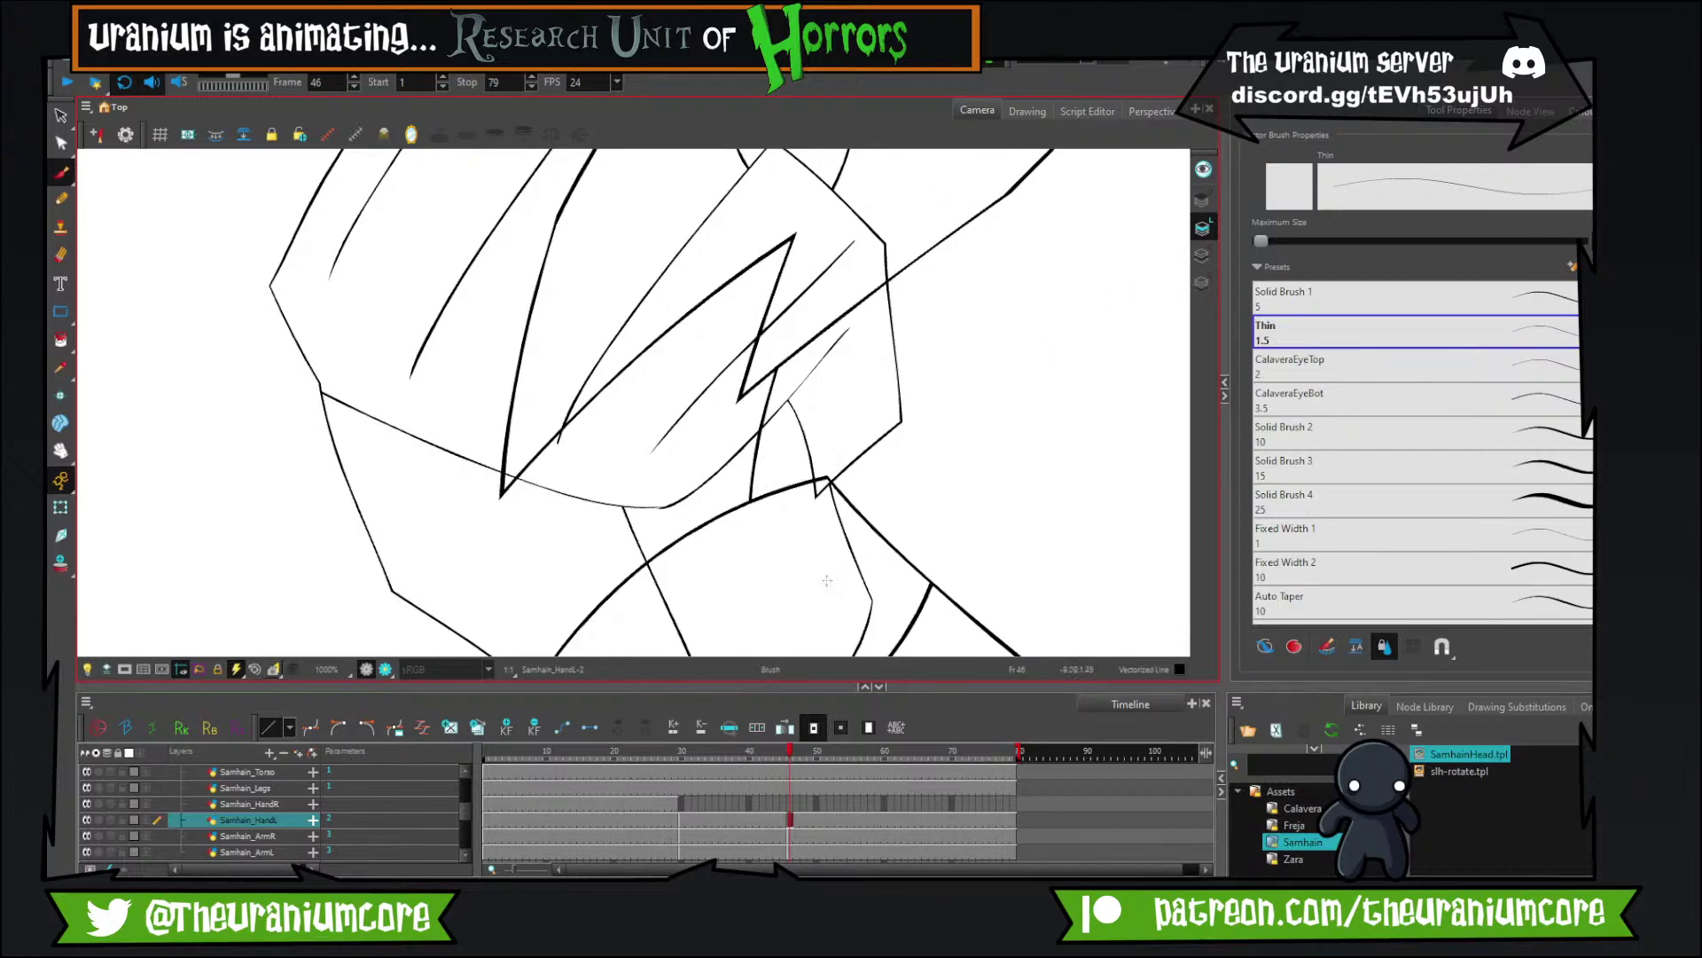
left_click_drag(301, 375, 707, 521)
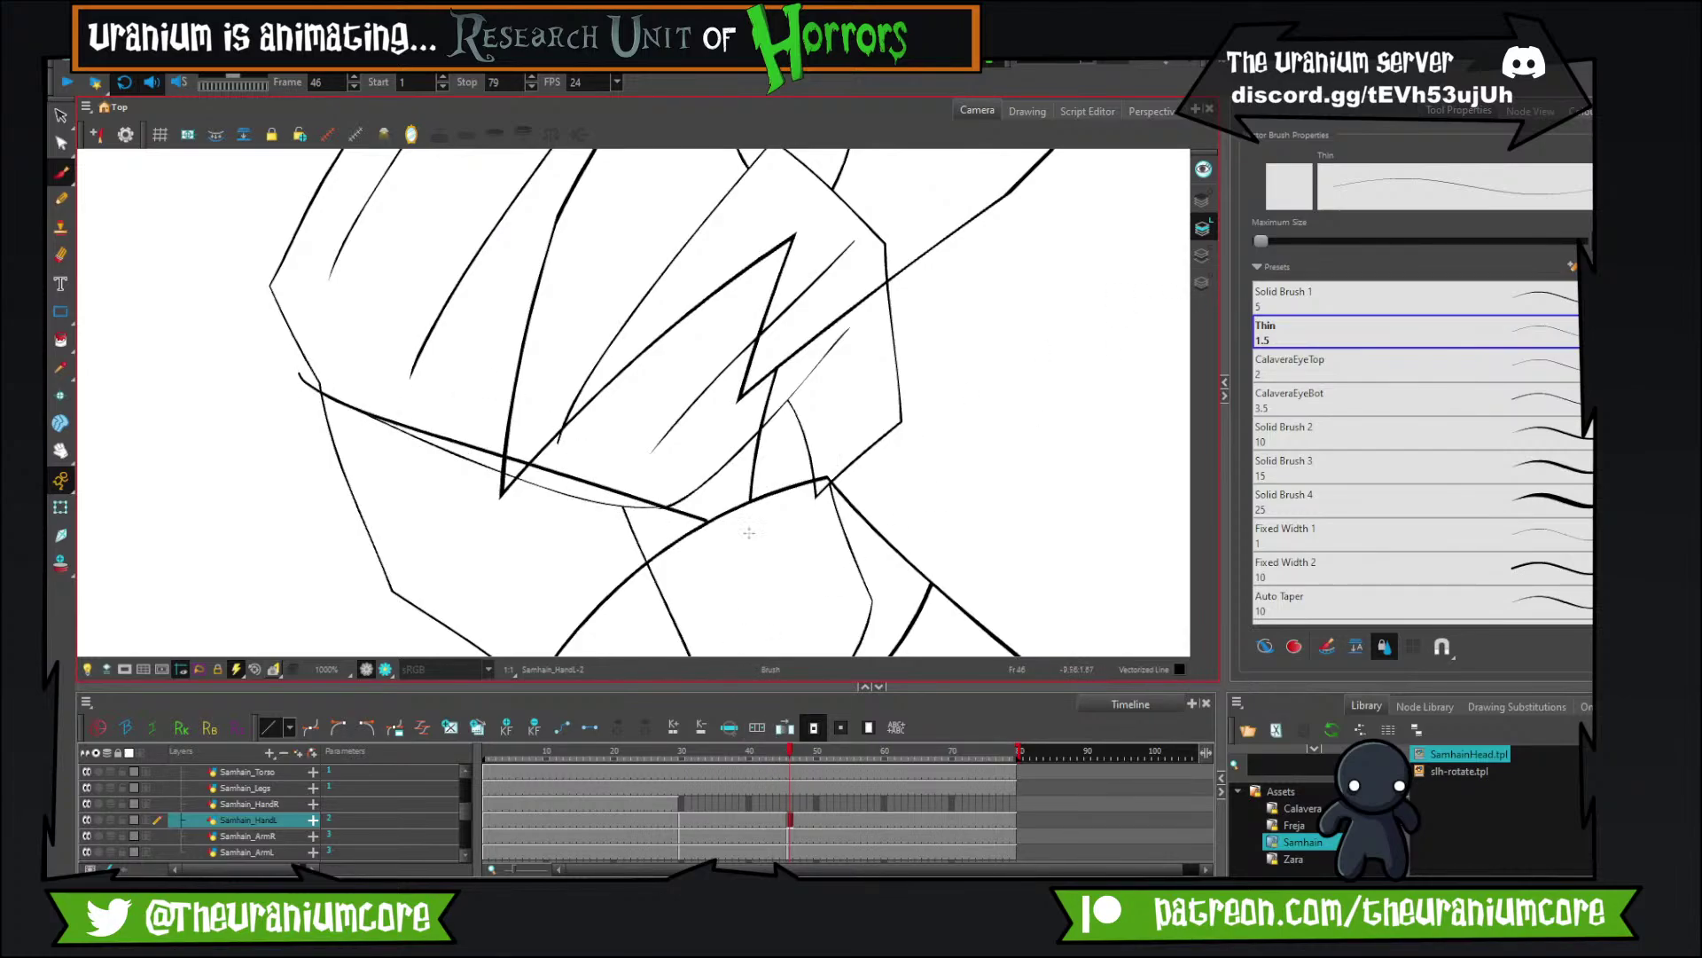
key("ctrl+z")
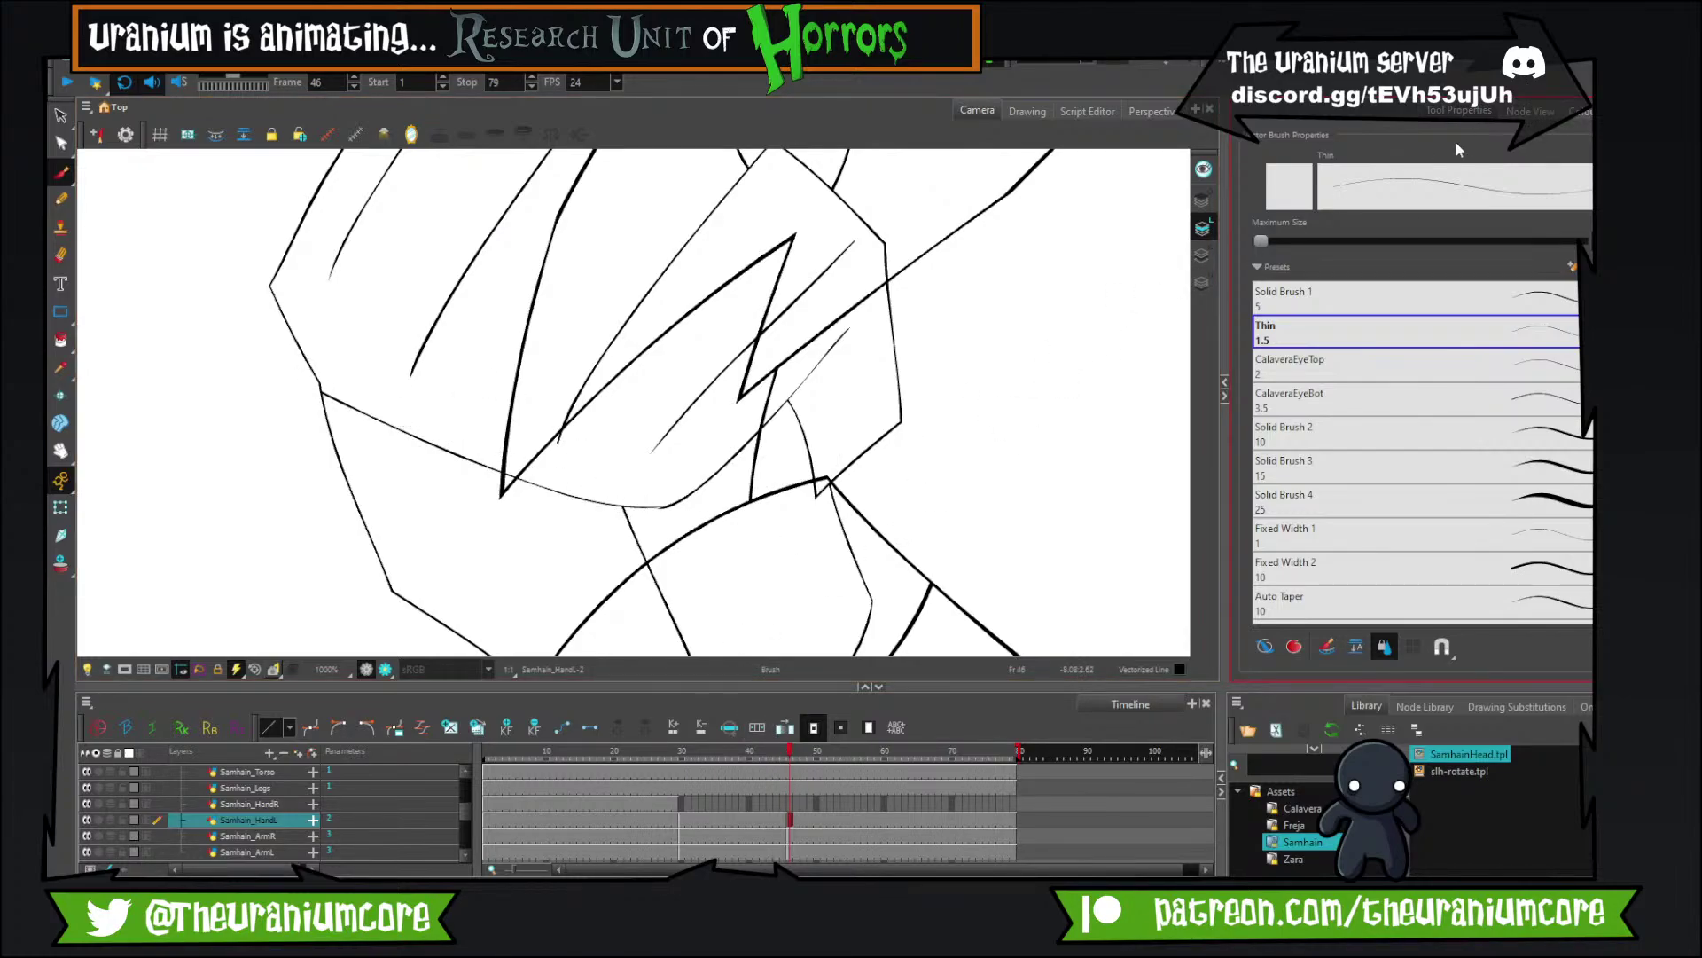
Add a Composite node in the node view and insert it on the output connection of Samhain_HandL.
left_click(1530, 110)
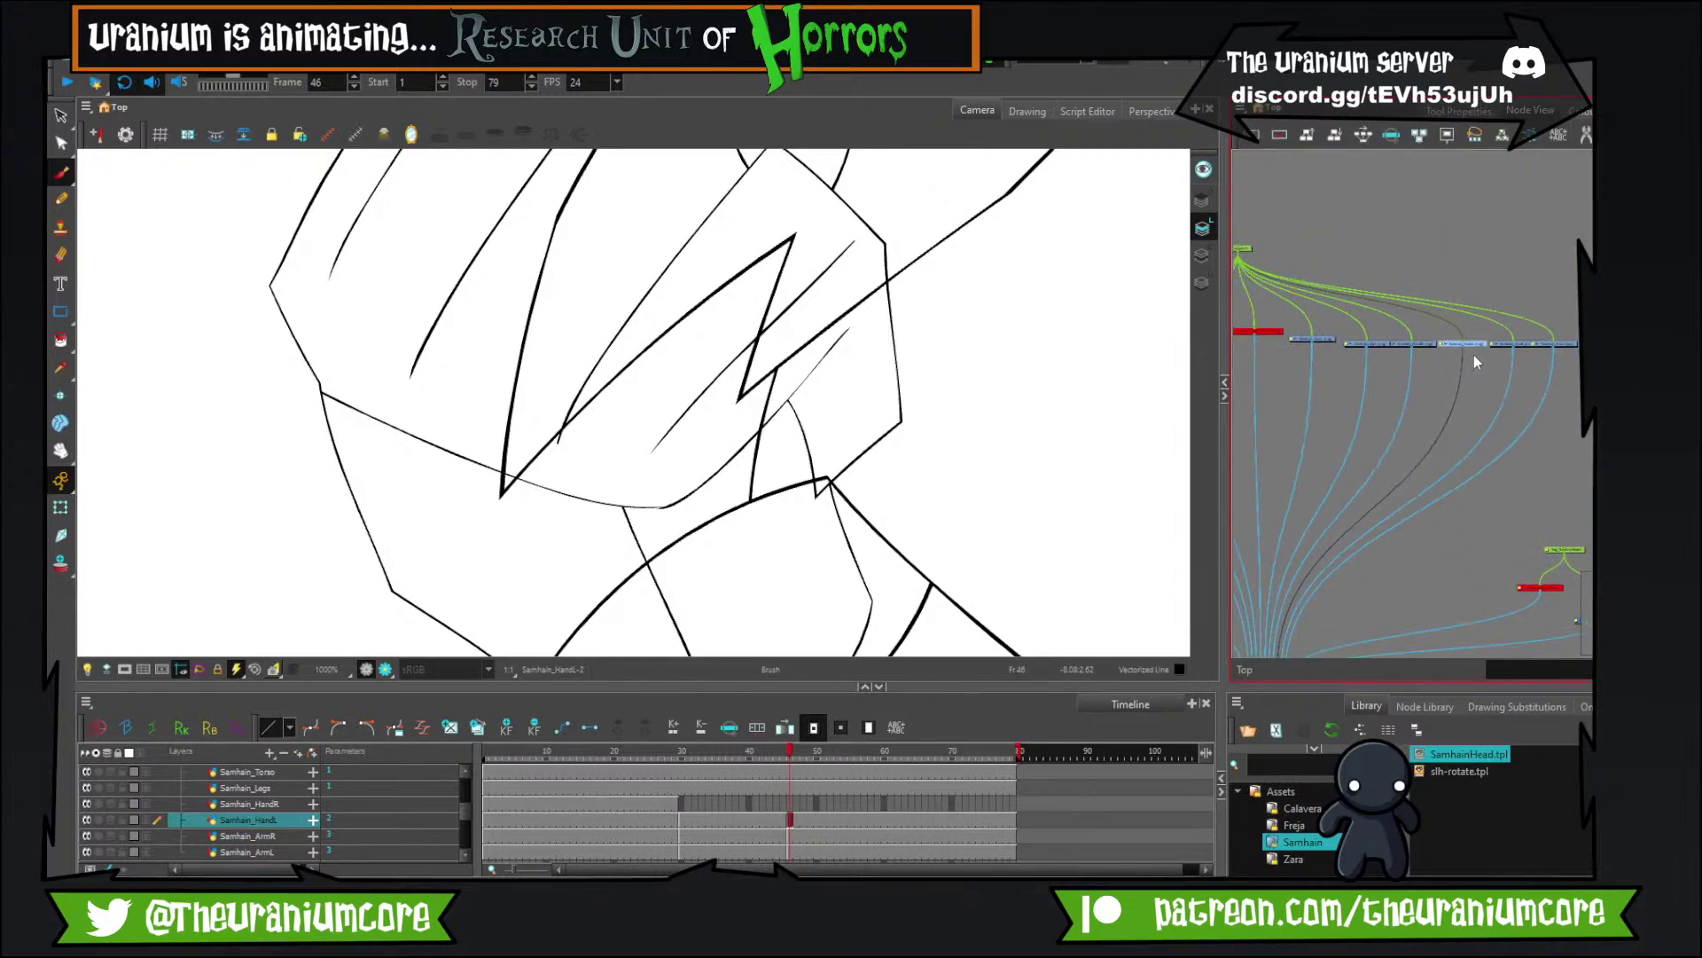
scroll(1475, 360, "up", 5)
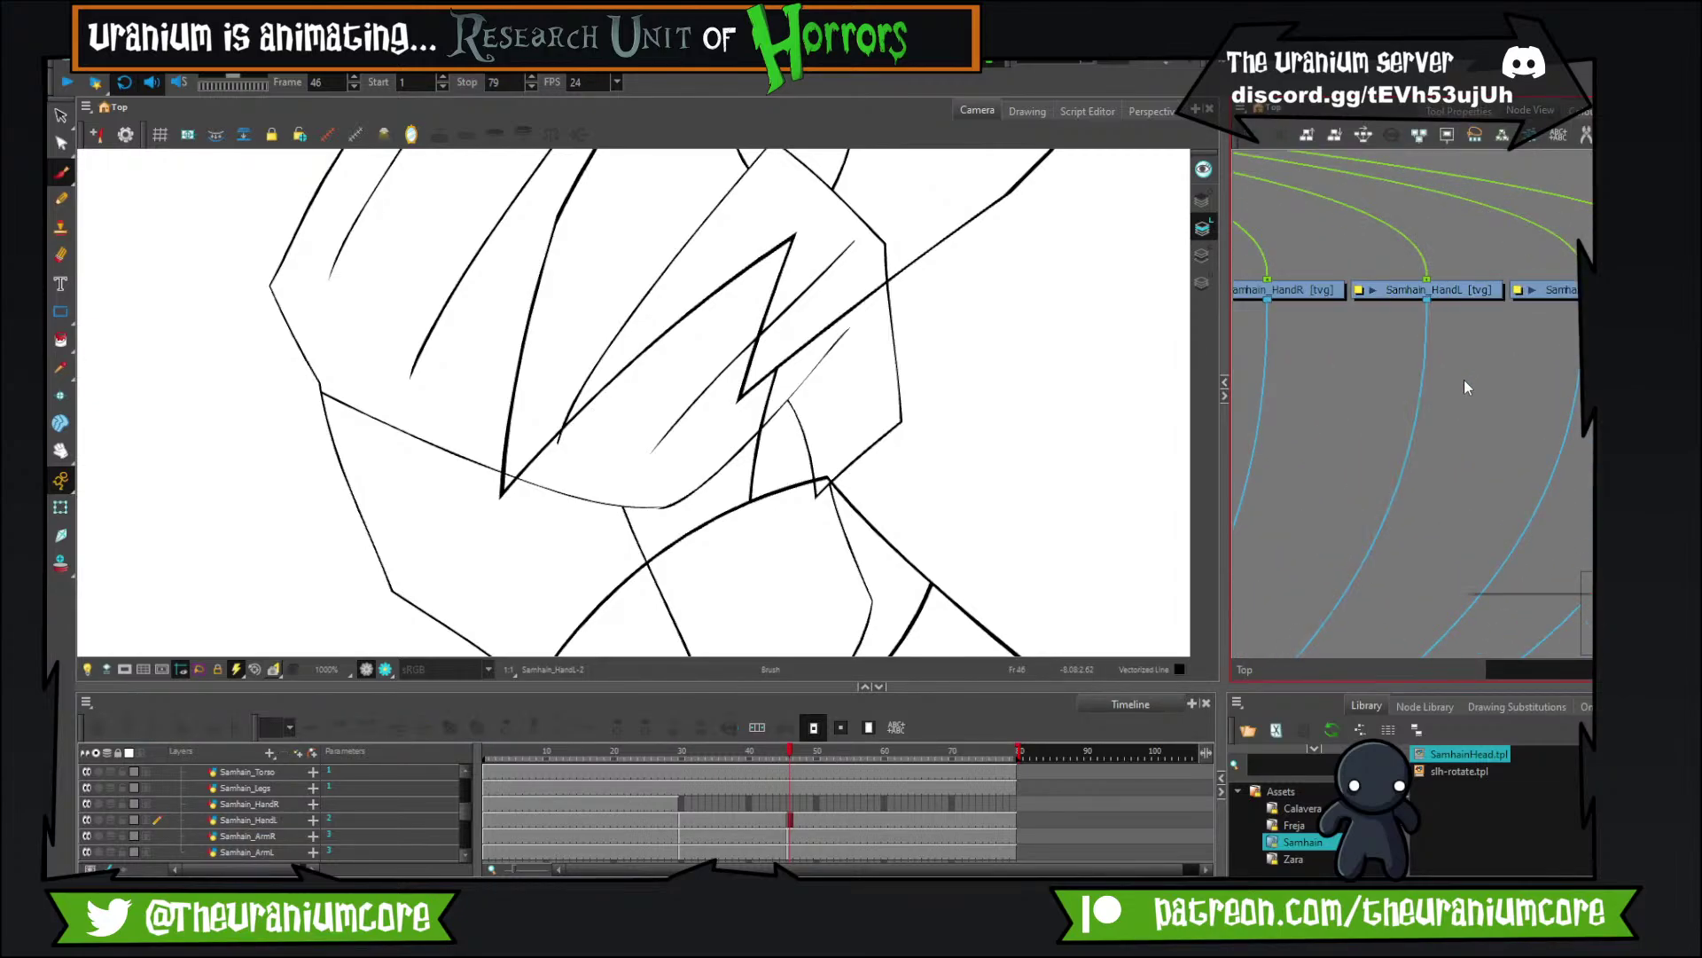
key("Return")
type("comp")
key("Return")
left_click(1564, 374)
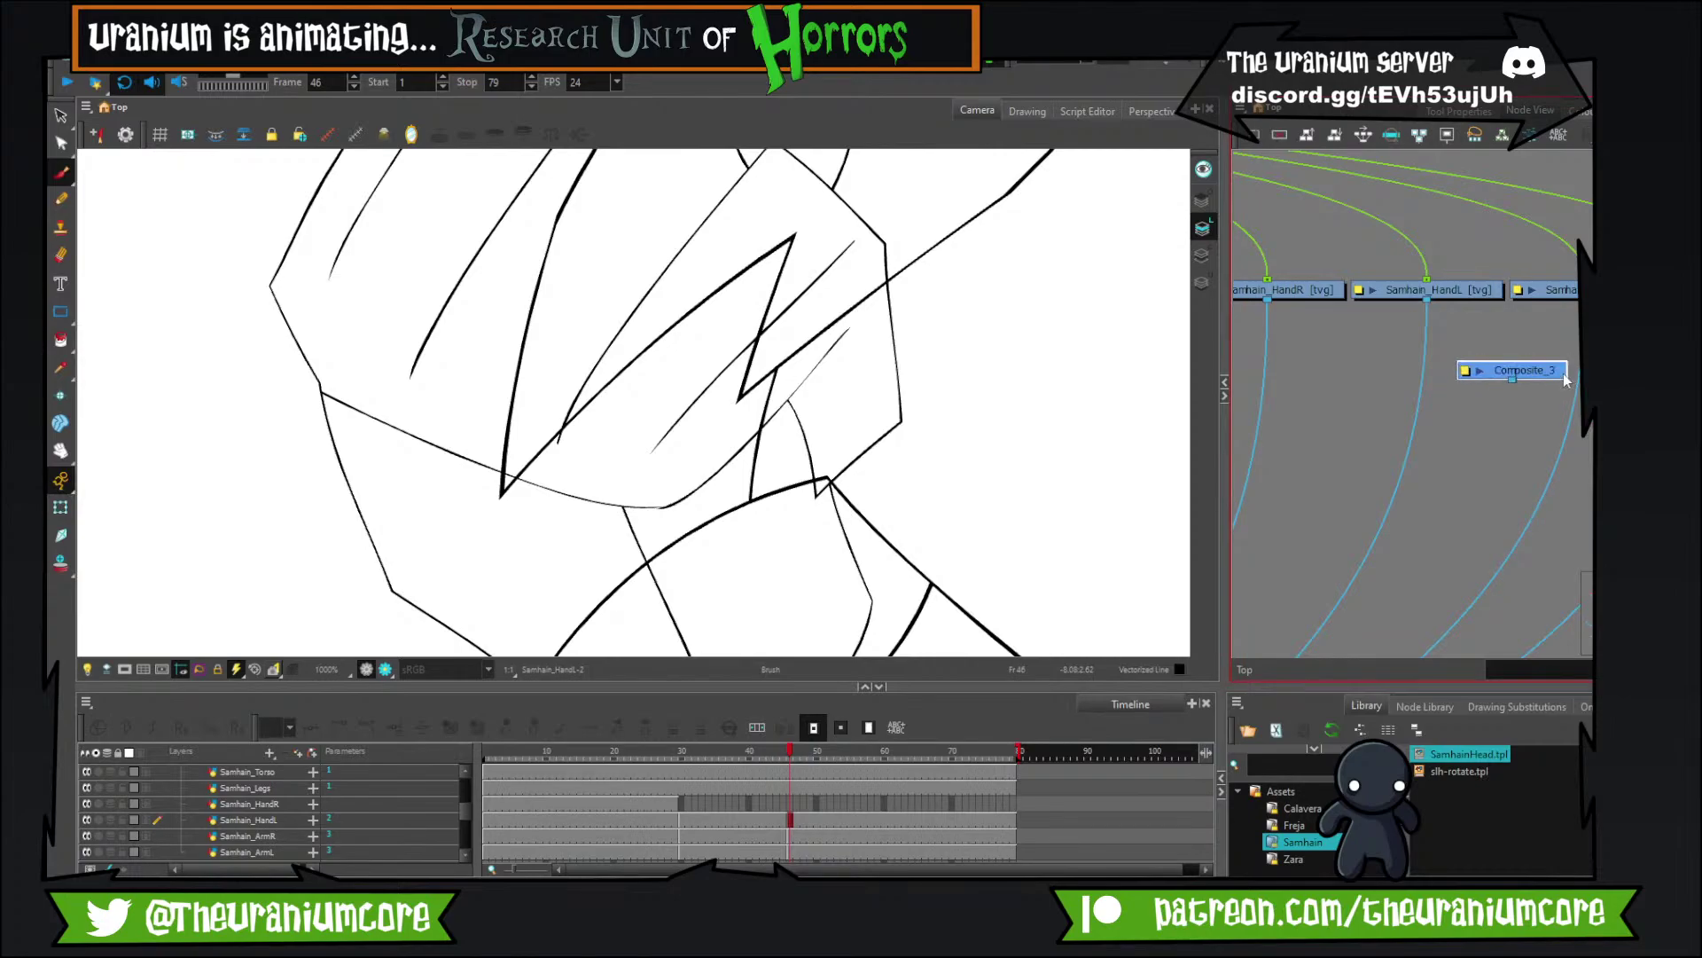
left_click_drag(1565, 380, 1457, 418)
Add a Line-Art node and insert it between Samhain_HandL and its Composite node.
key("Tab")
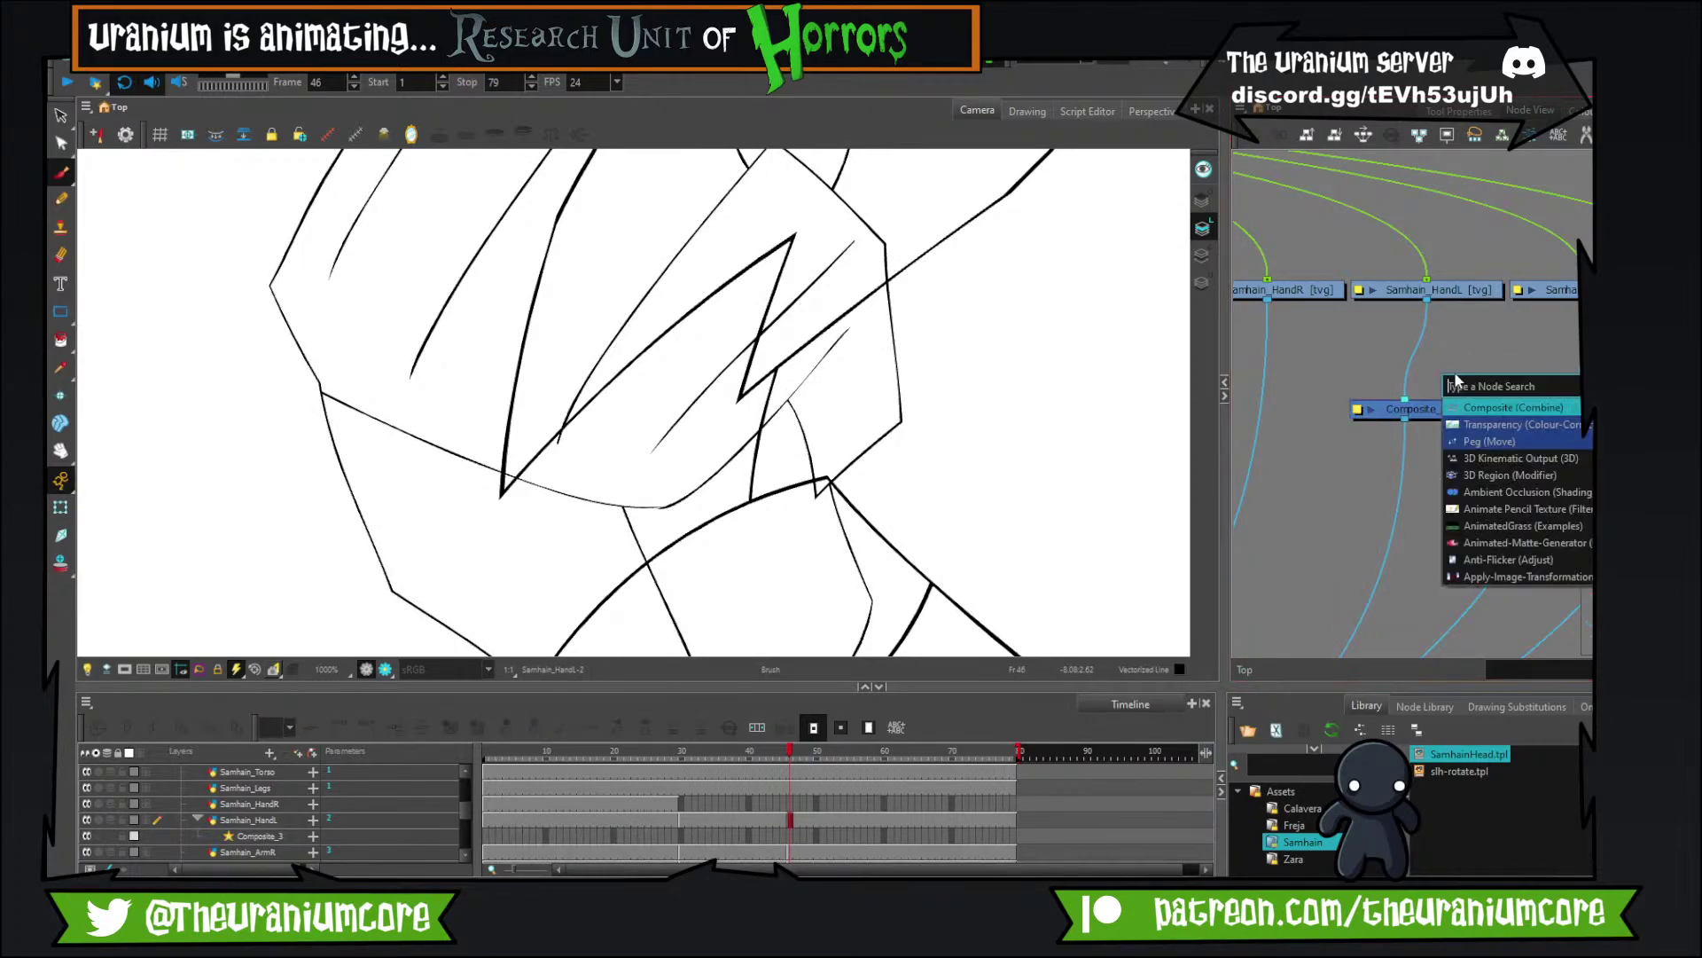
type("line")
key("Return")
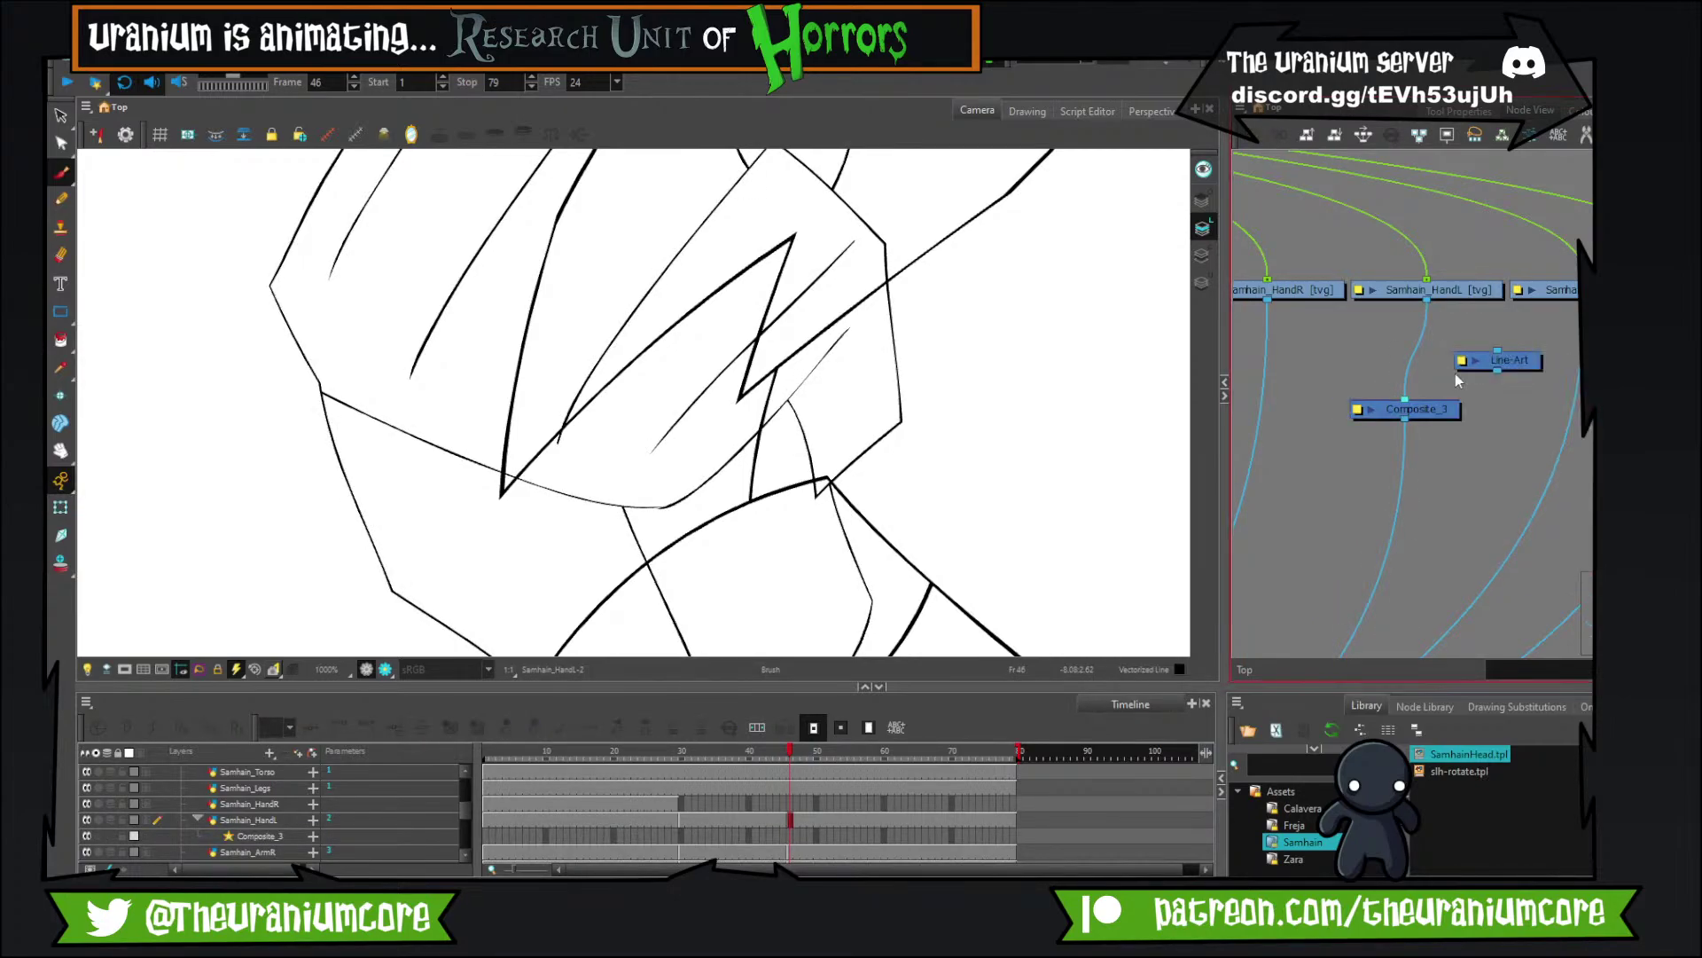
left_click_drag(1539, 365, 1390, 367)
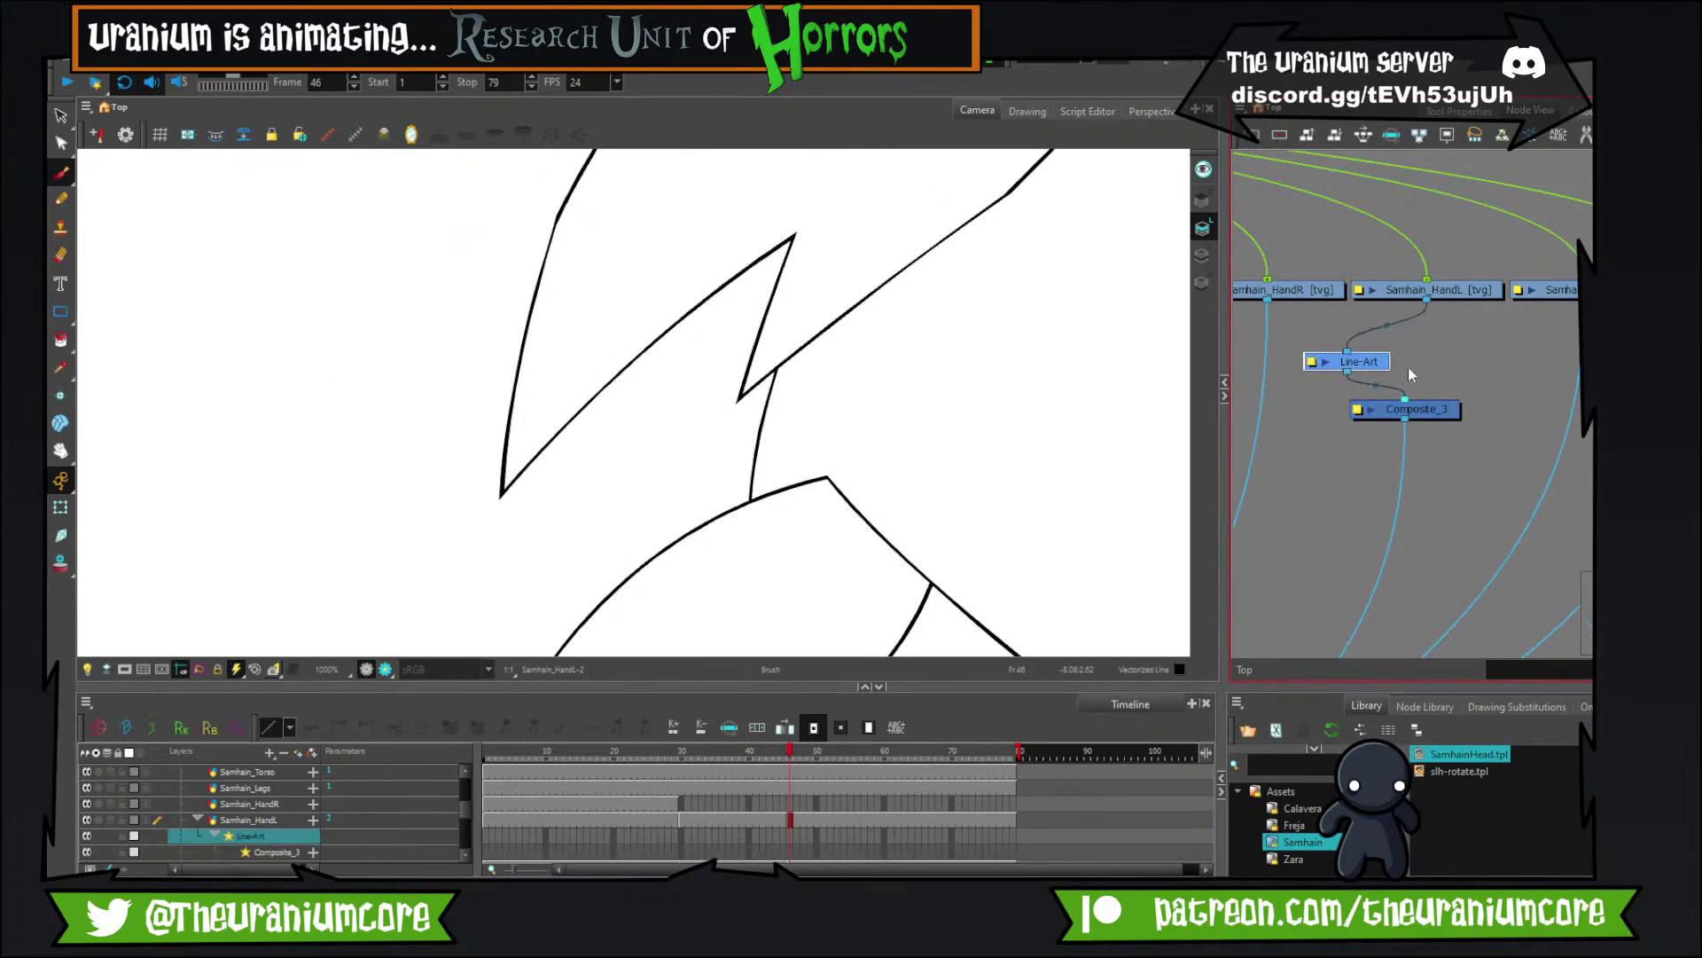
Link Samhain_HandL to a second Composite input, trying an Overlay-Layer node on that link and deleting it.
key("Tab")
type("overlay")
key("Return")
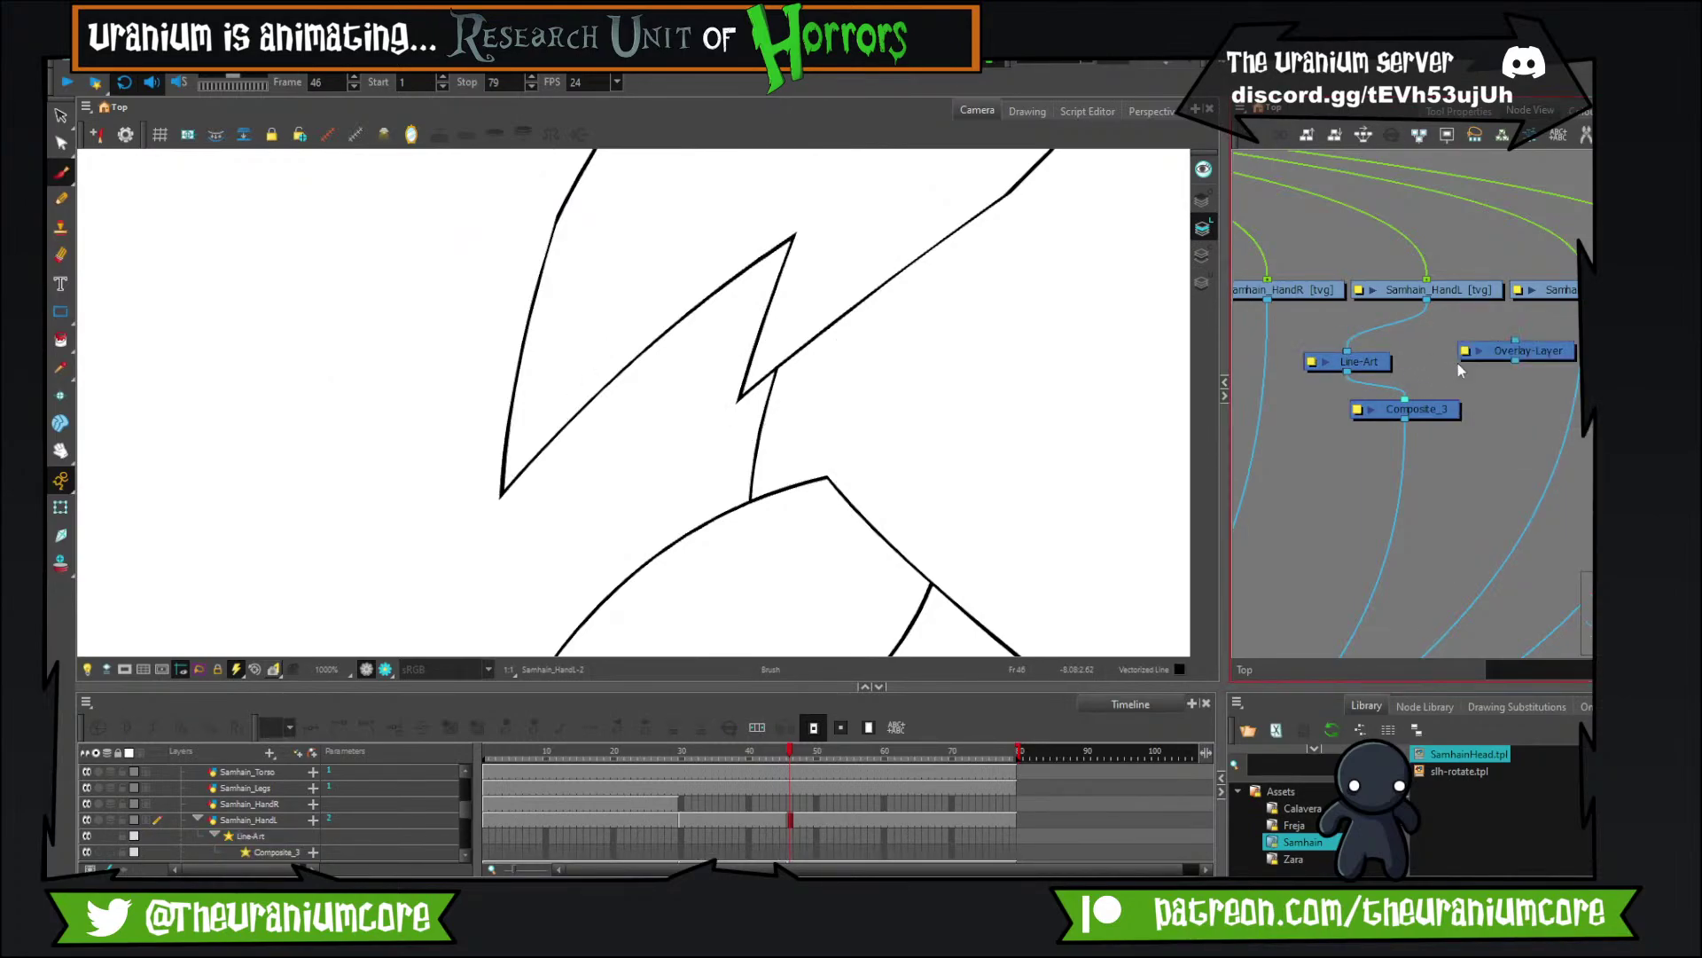
left_click_drag(1552, 357, 1527, 375)
left_click_drag(1428, 301, 1471, 441)
left_click(1459, 291)
left_click_drag(1459, 291, 1445, 285)
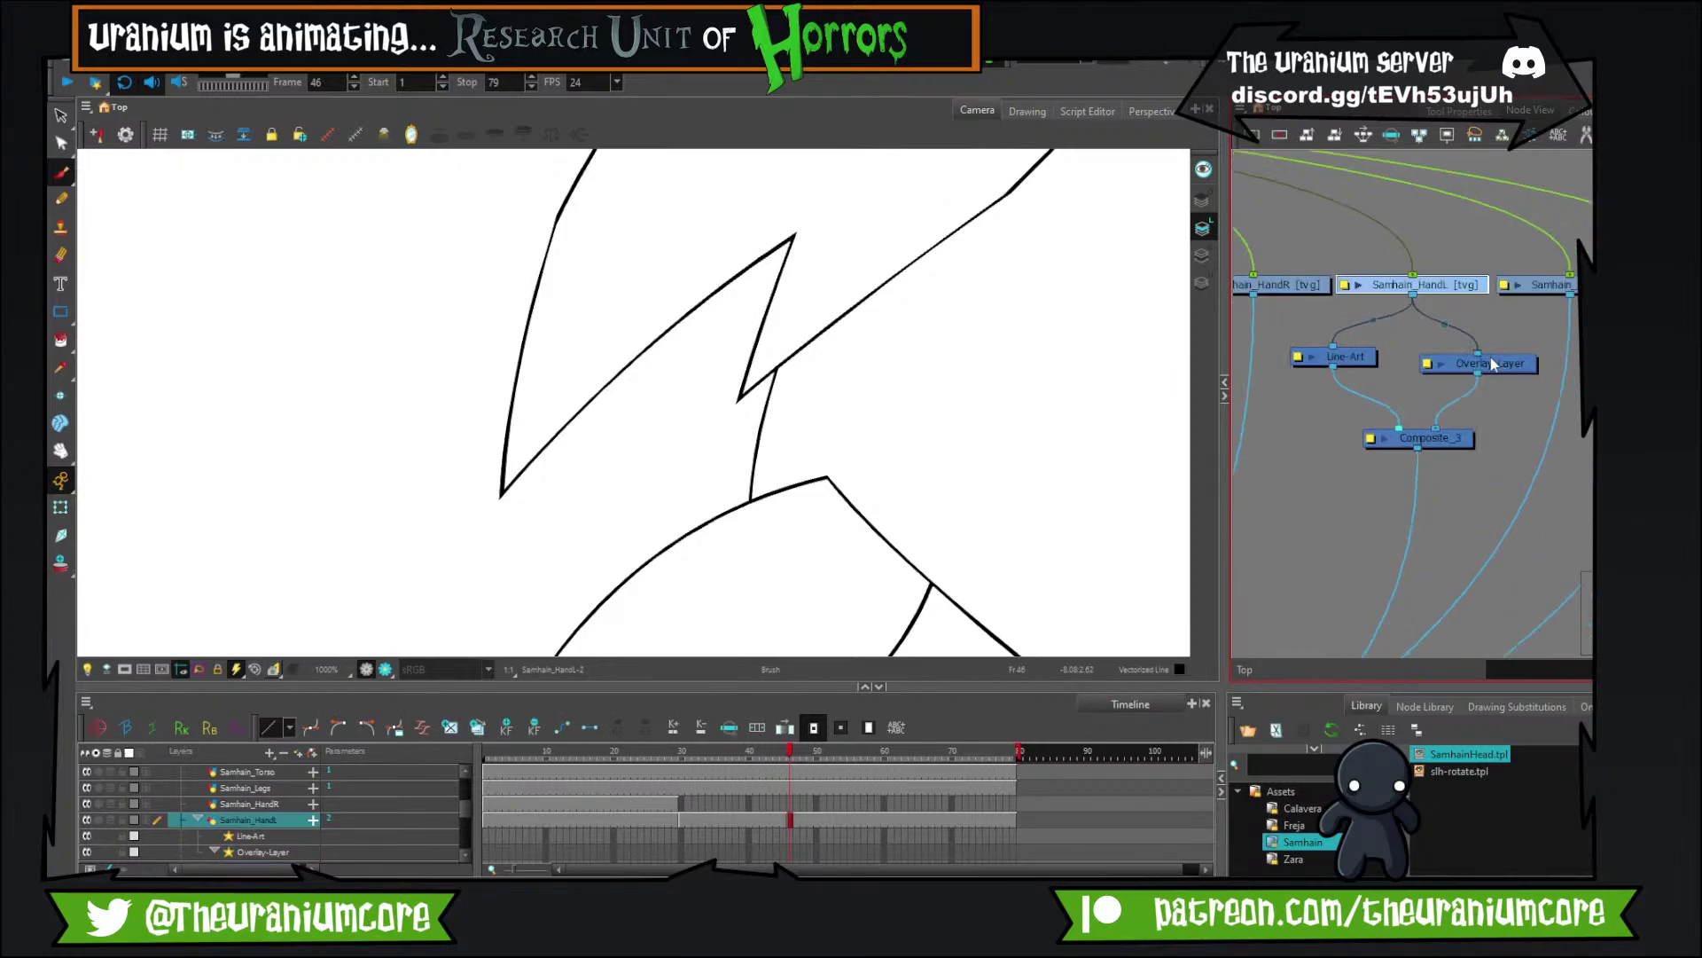
left_click(1452, 403)
left_click(1487, 363)
key("Delete")
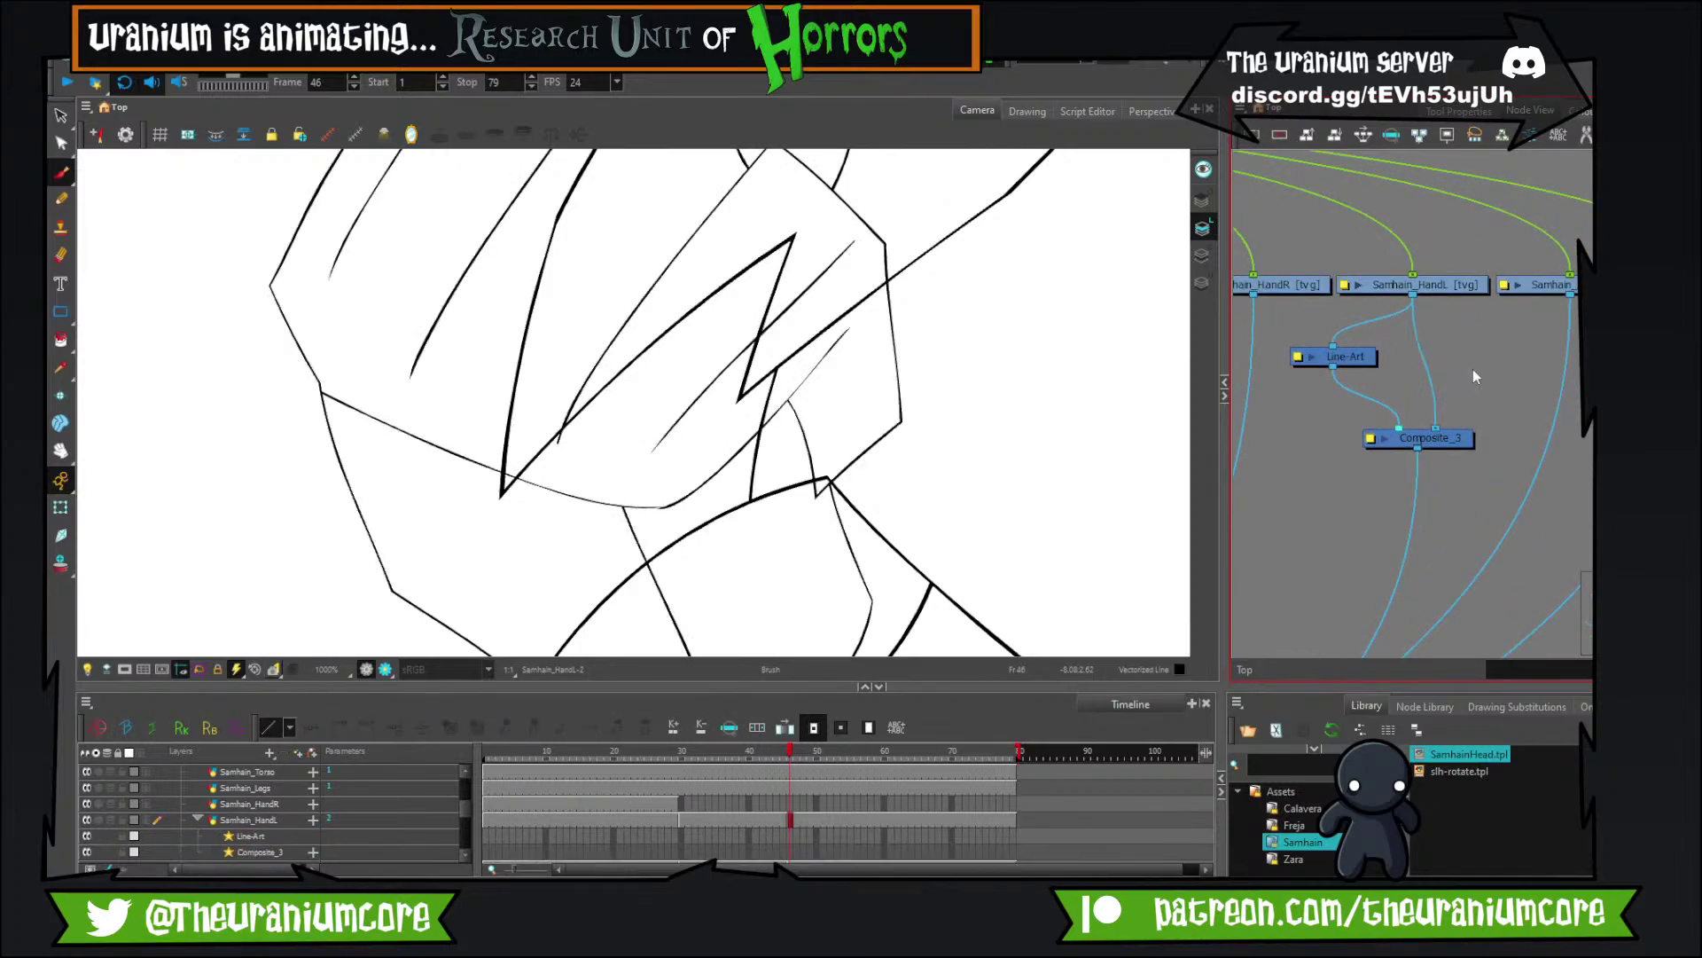
Add an Underlay-Layer node and insert it on the second link between Samhain_HandL and the Composite node.
key("Return")
type("unde")
key("Return")
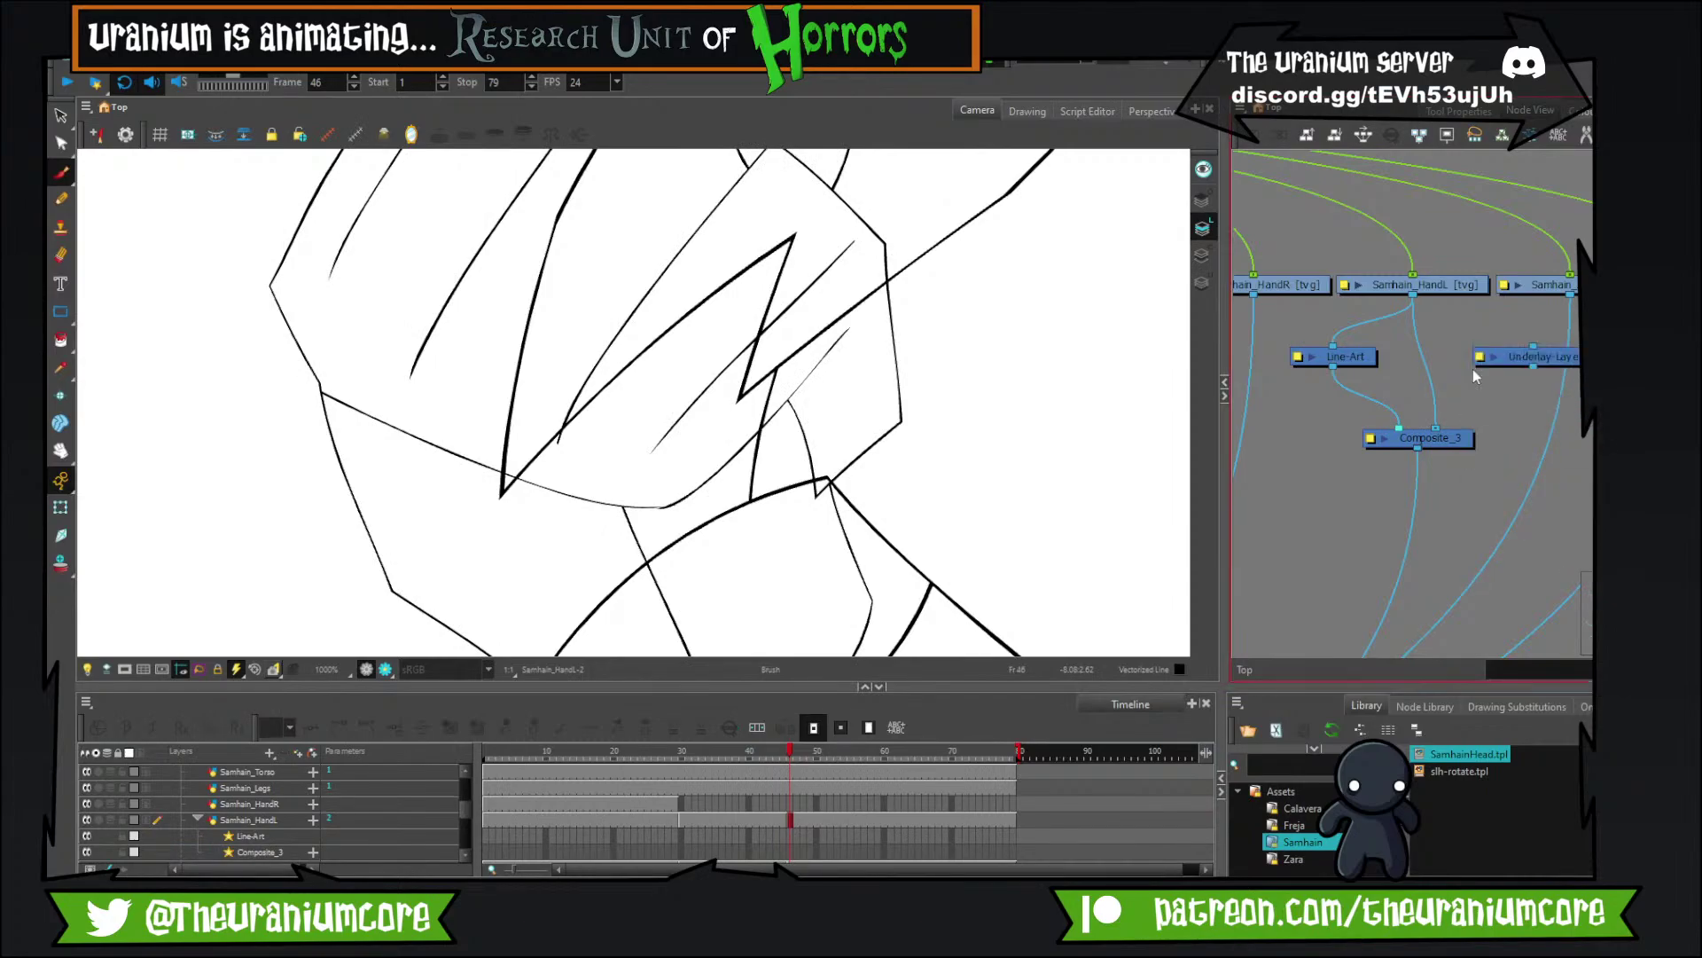
left_click_drag(1488, 362, 1419, 369)
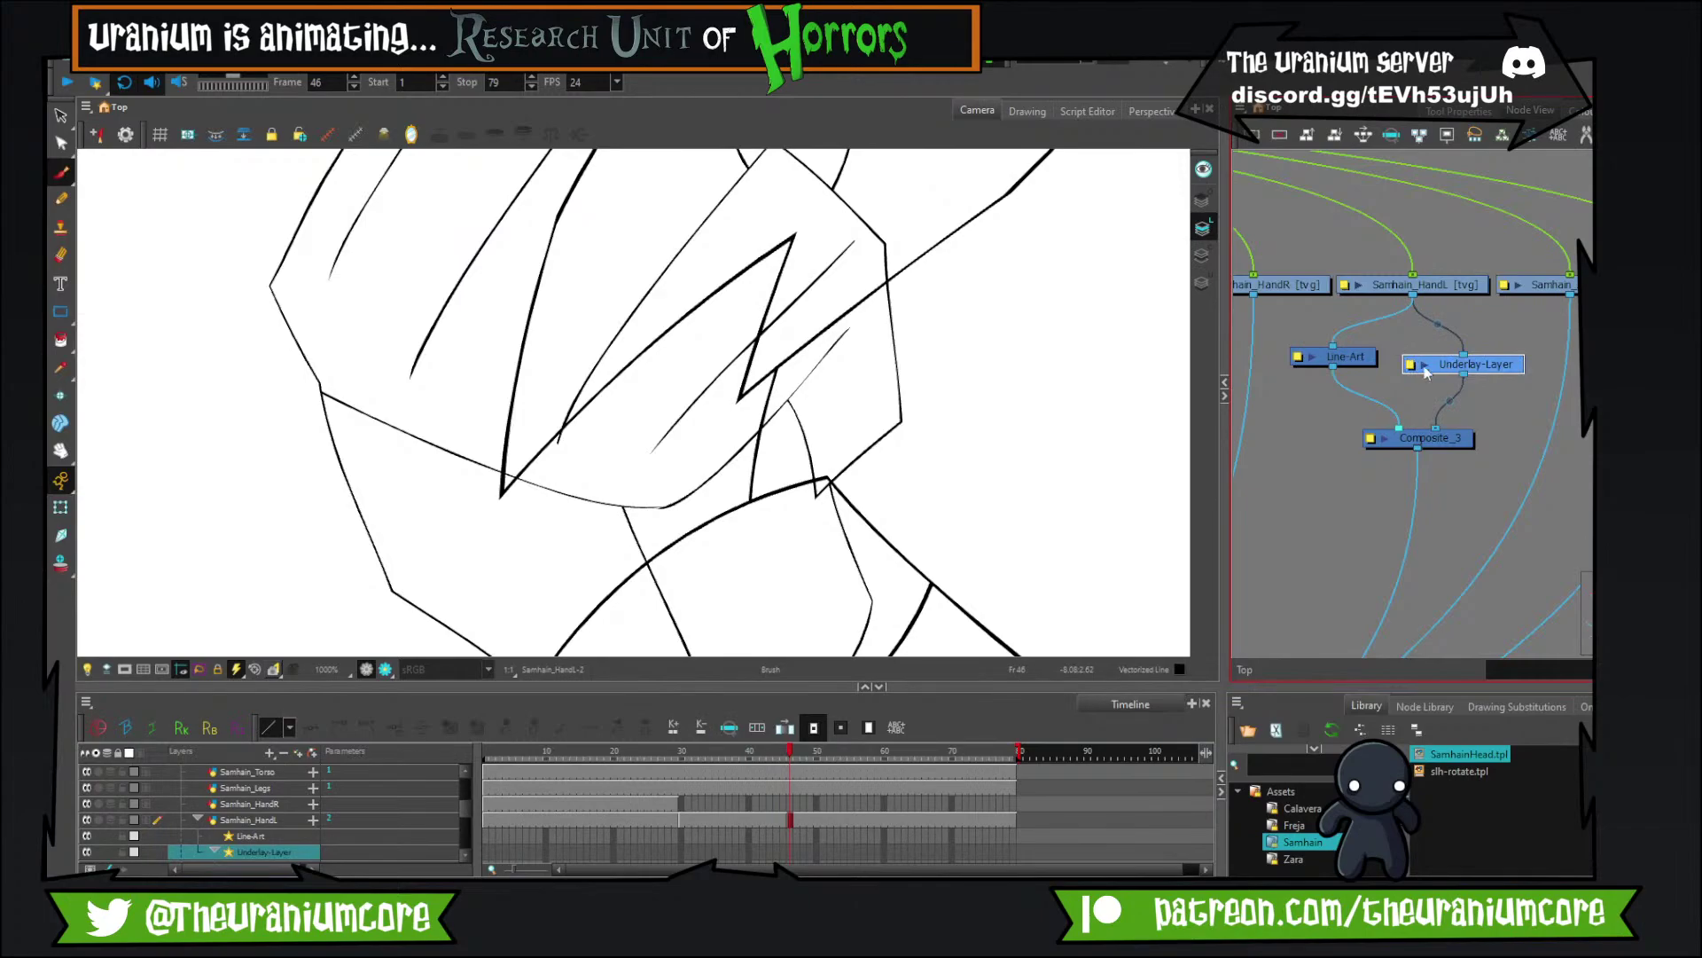
Add a Transparency node and insert it between the Underlay-Layer node and the Composite node.
key("Tab")
type("transp")
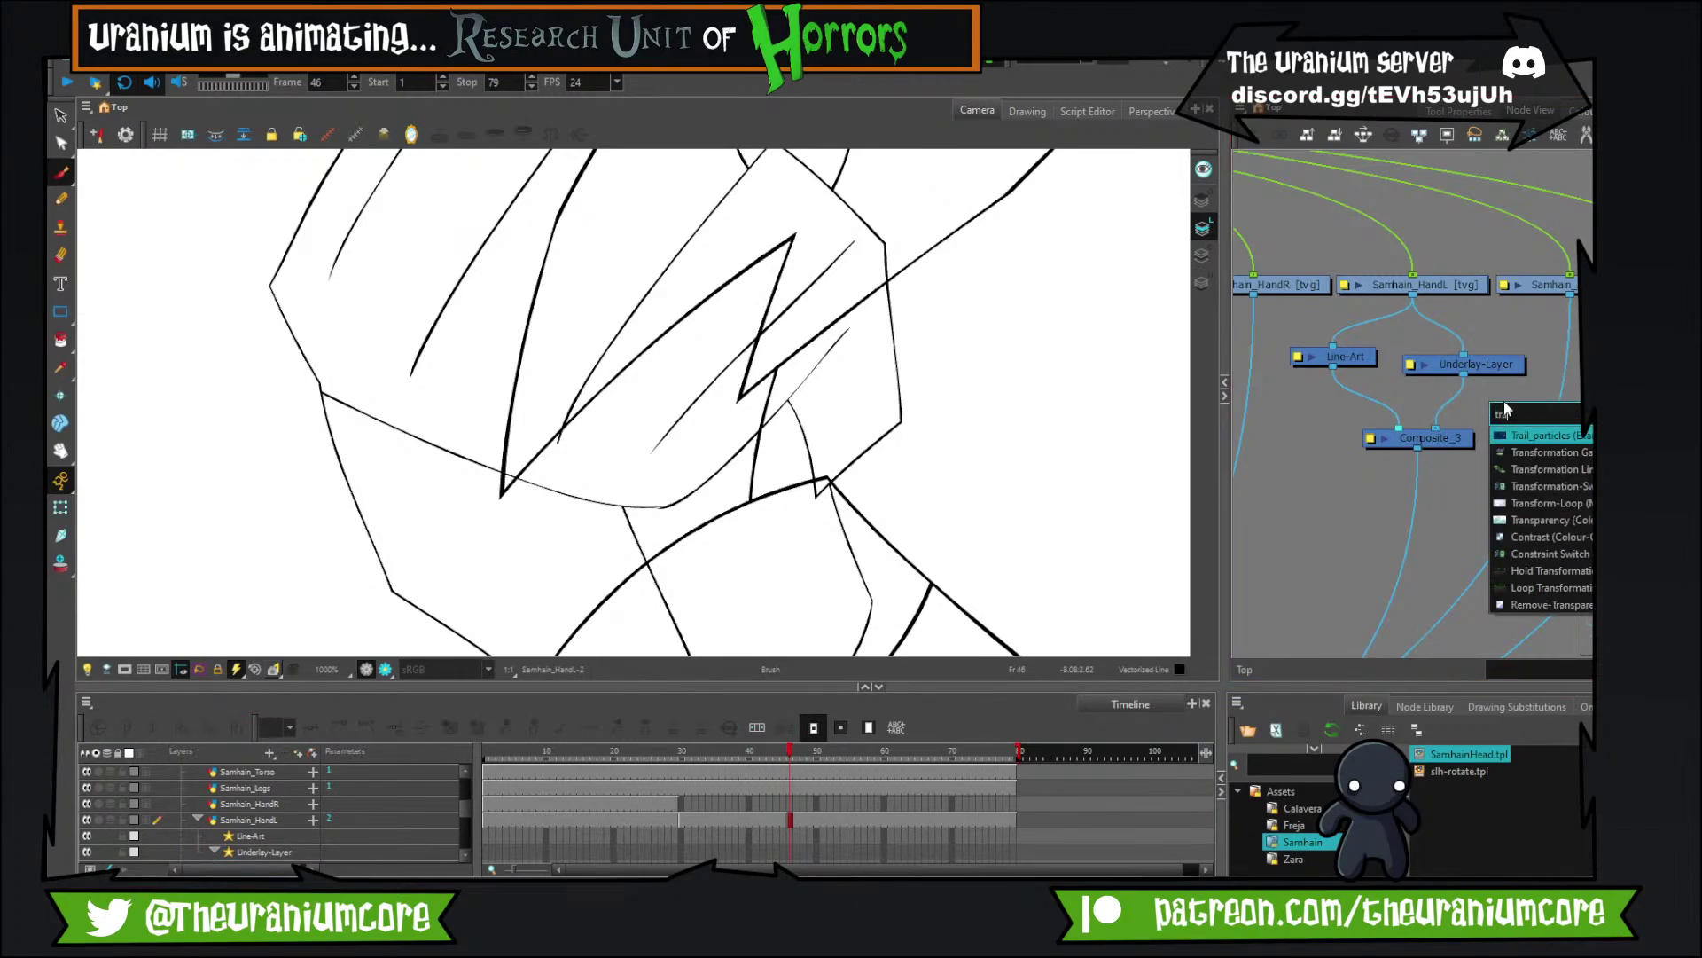
key("Return")
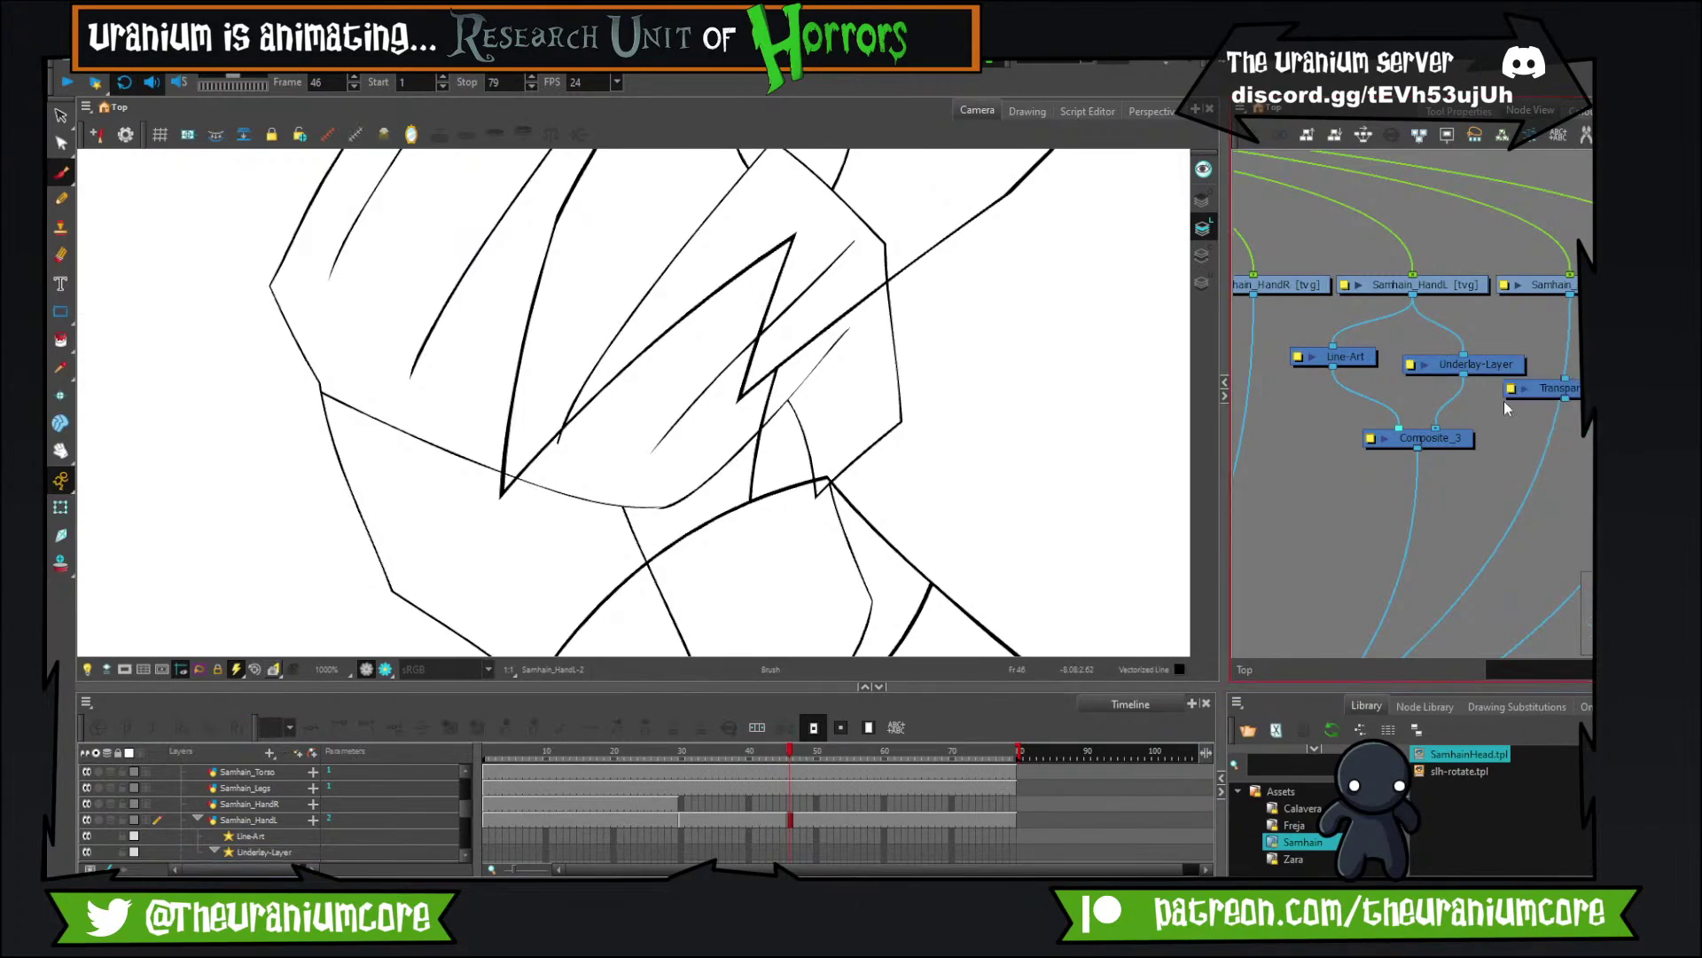
mouse_move(1510, 397)
left_mouse_down()
mouse_move(1505, 341)
mouse_move(1516, 398)
left_mouse_up()
Ink the knuckle line, outer edge and wrist lines of the fist's back with straight strokes over the faded sketch.
scroll(945, 370, "down", 5)
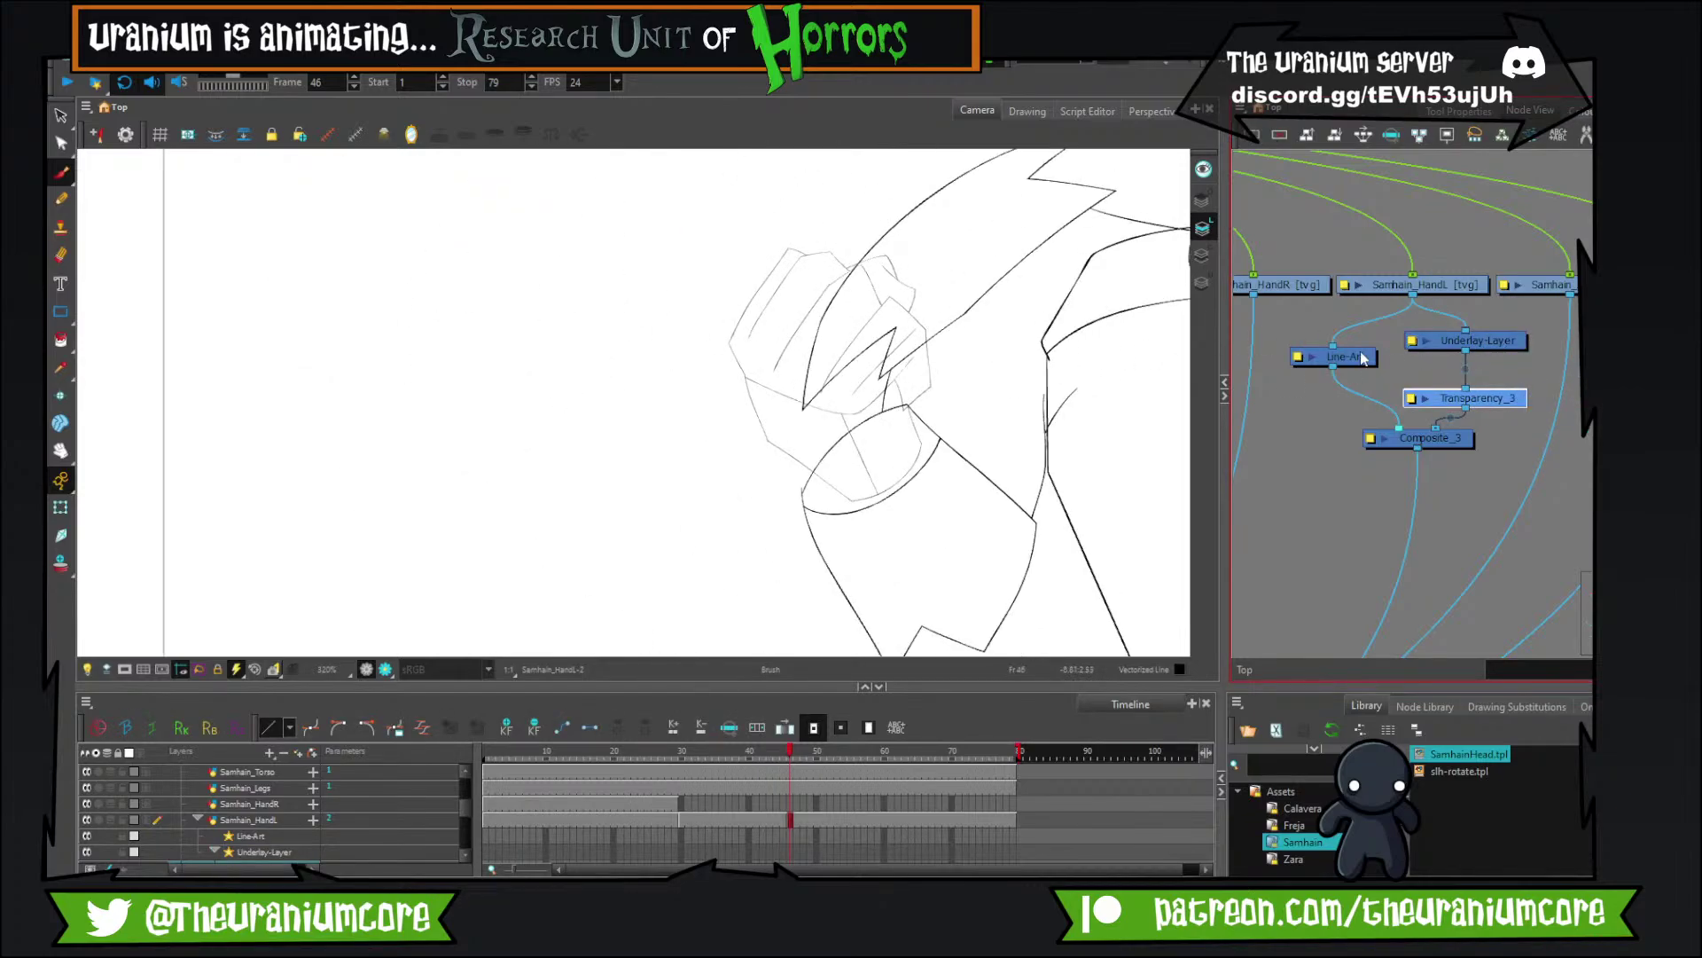
left_click(1361, 354)
scroll(886, 384, "up", 1)
scroll(886, 385, "up", 1)
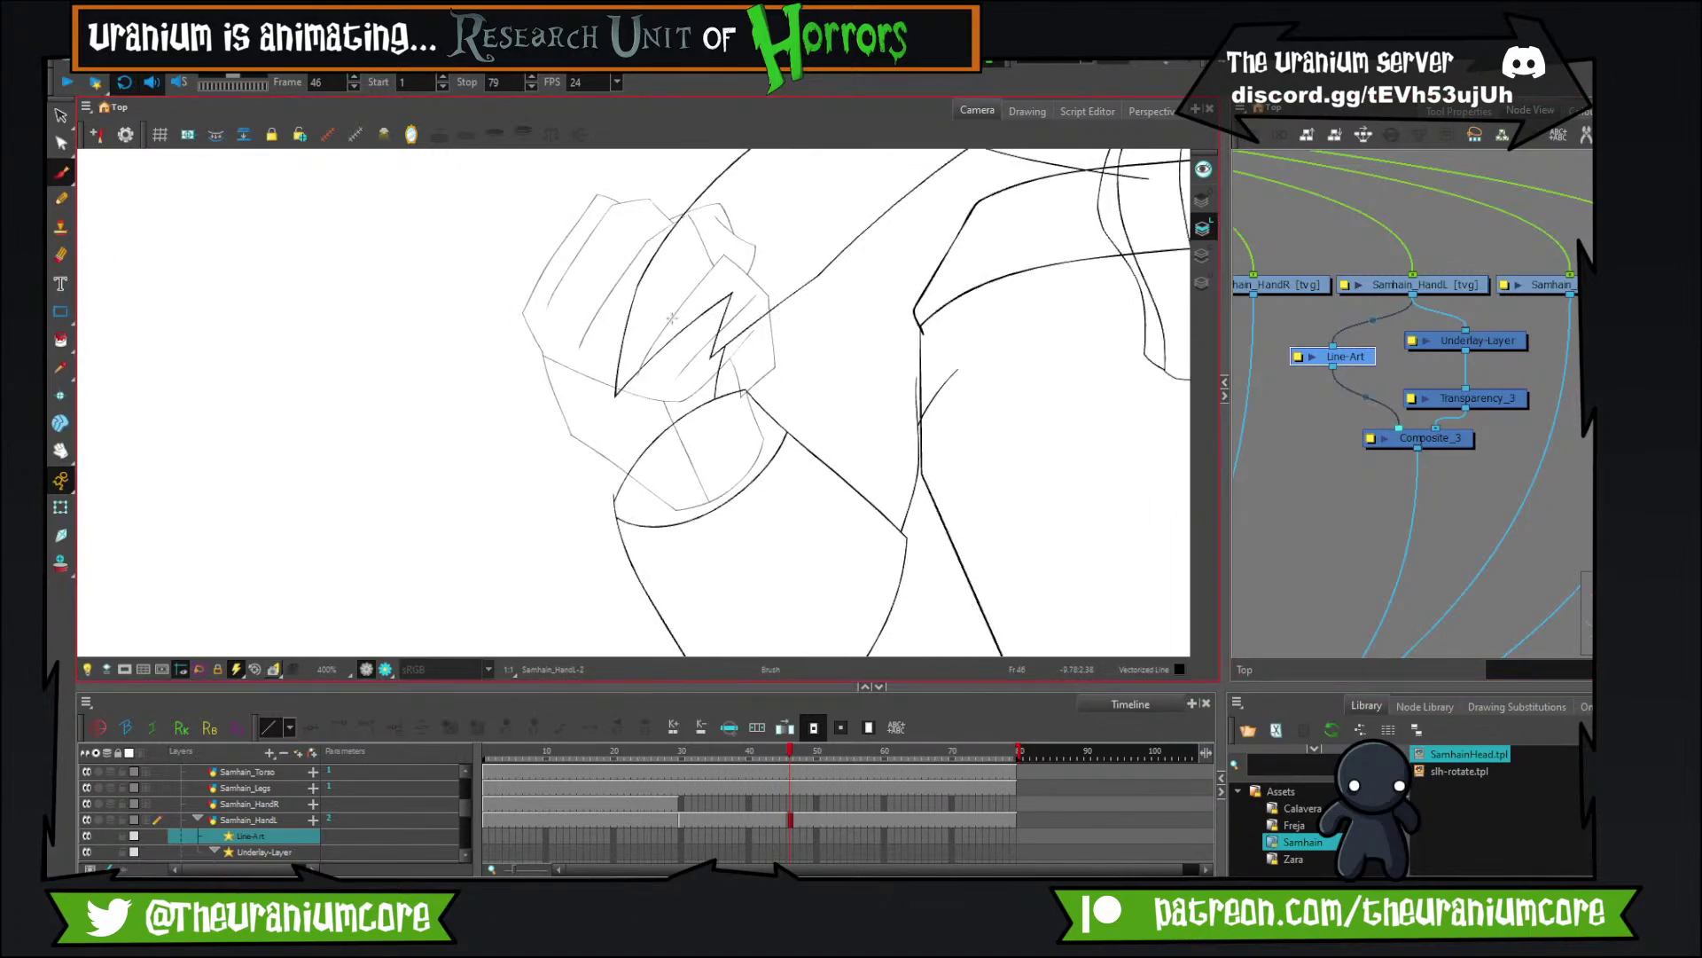
scroll(397, 374, "up", 1)
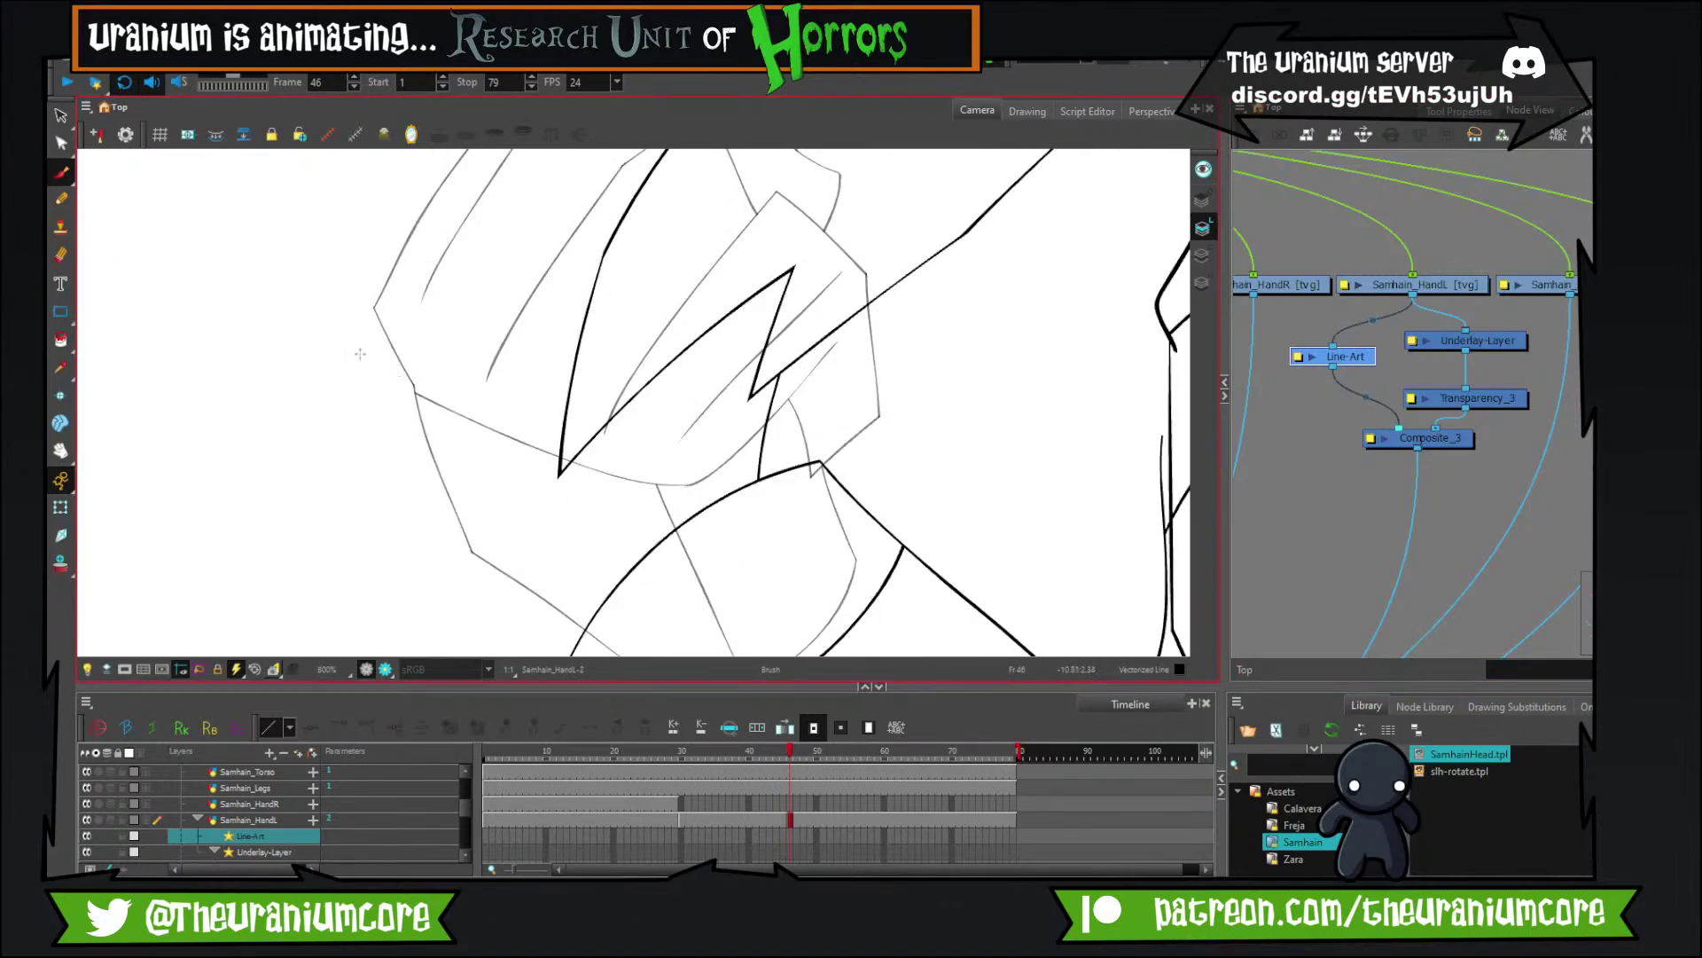
mouse_move(362, 352)
left_mouse_down()
mouse_move(733, 518)
mouse_move(839, 344)
left_mouse_up()
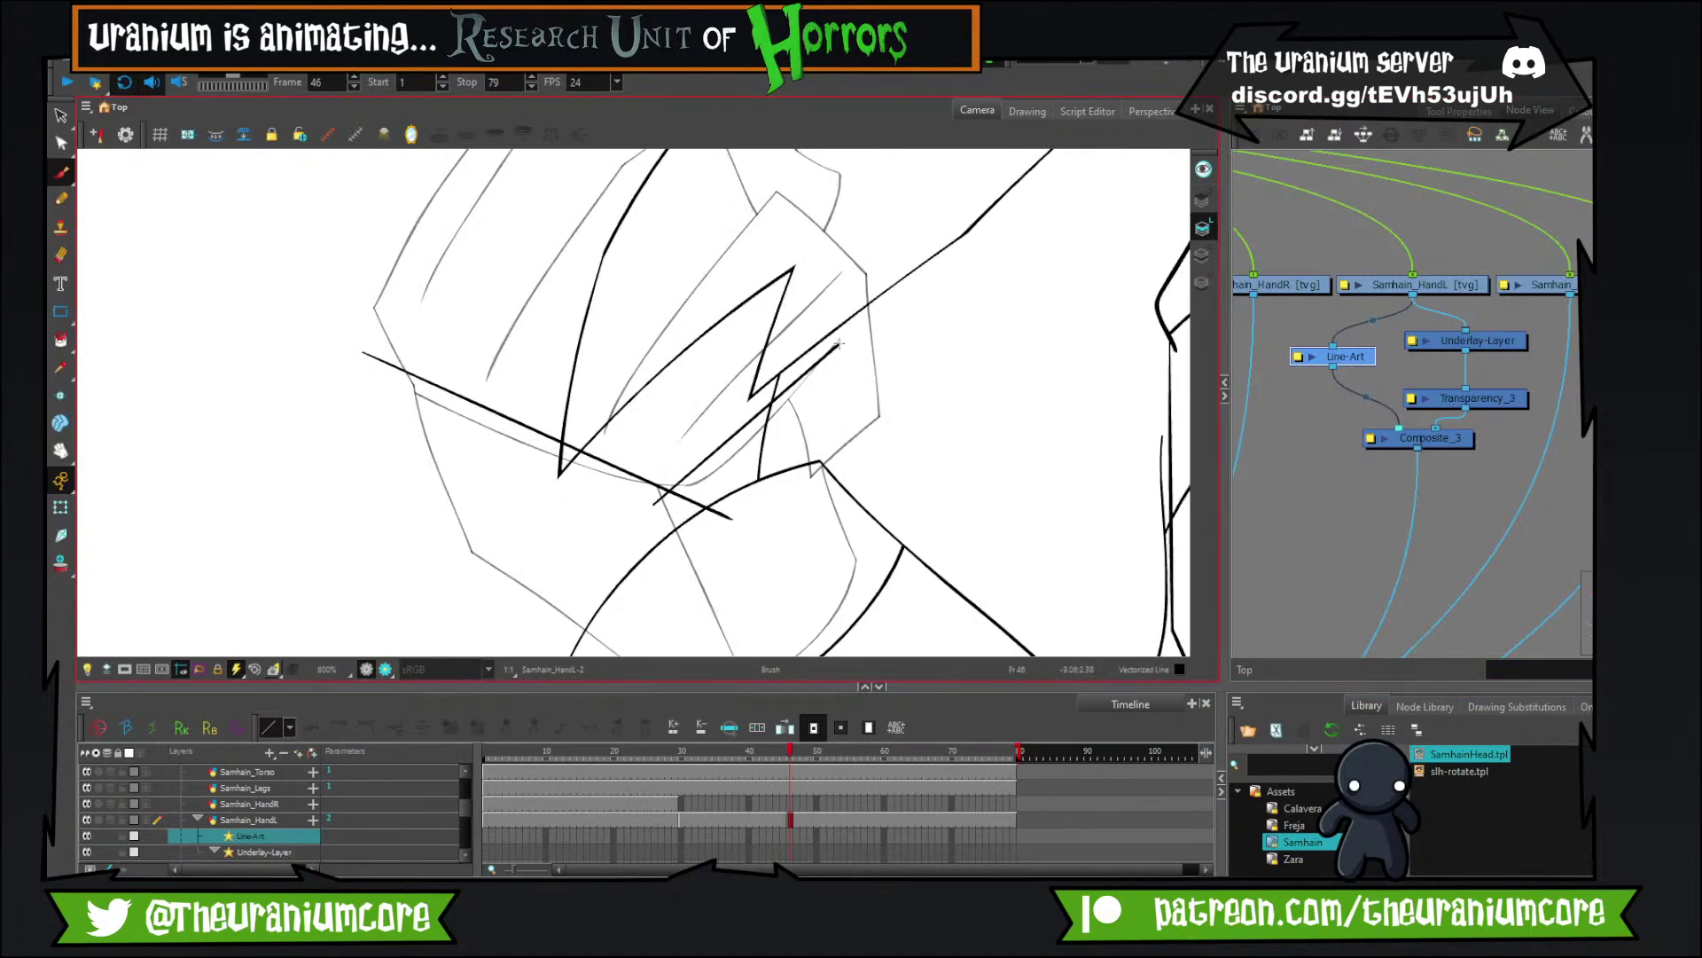
mouse_move(392, 349)
left_mouse_down()
mouse_move(375, 239)
mouse_move(466, 503)
left_mouse_up()
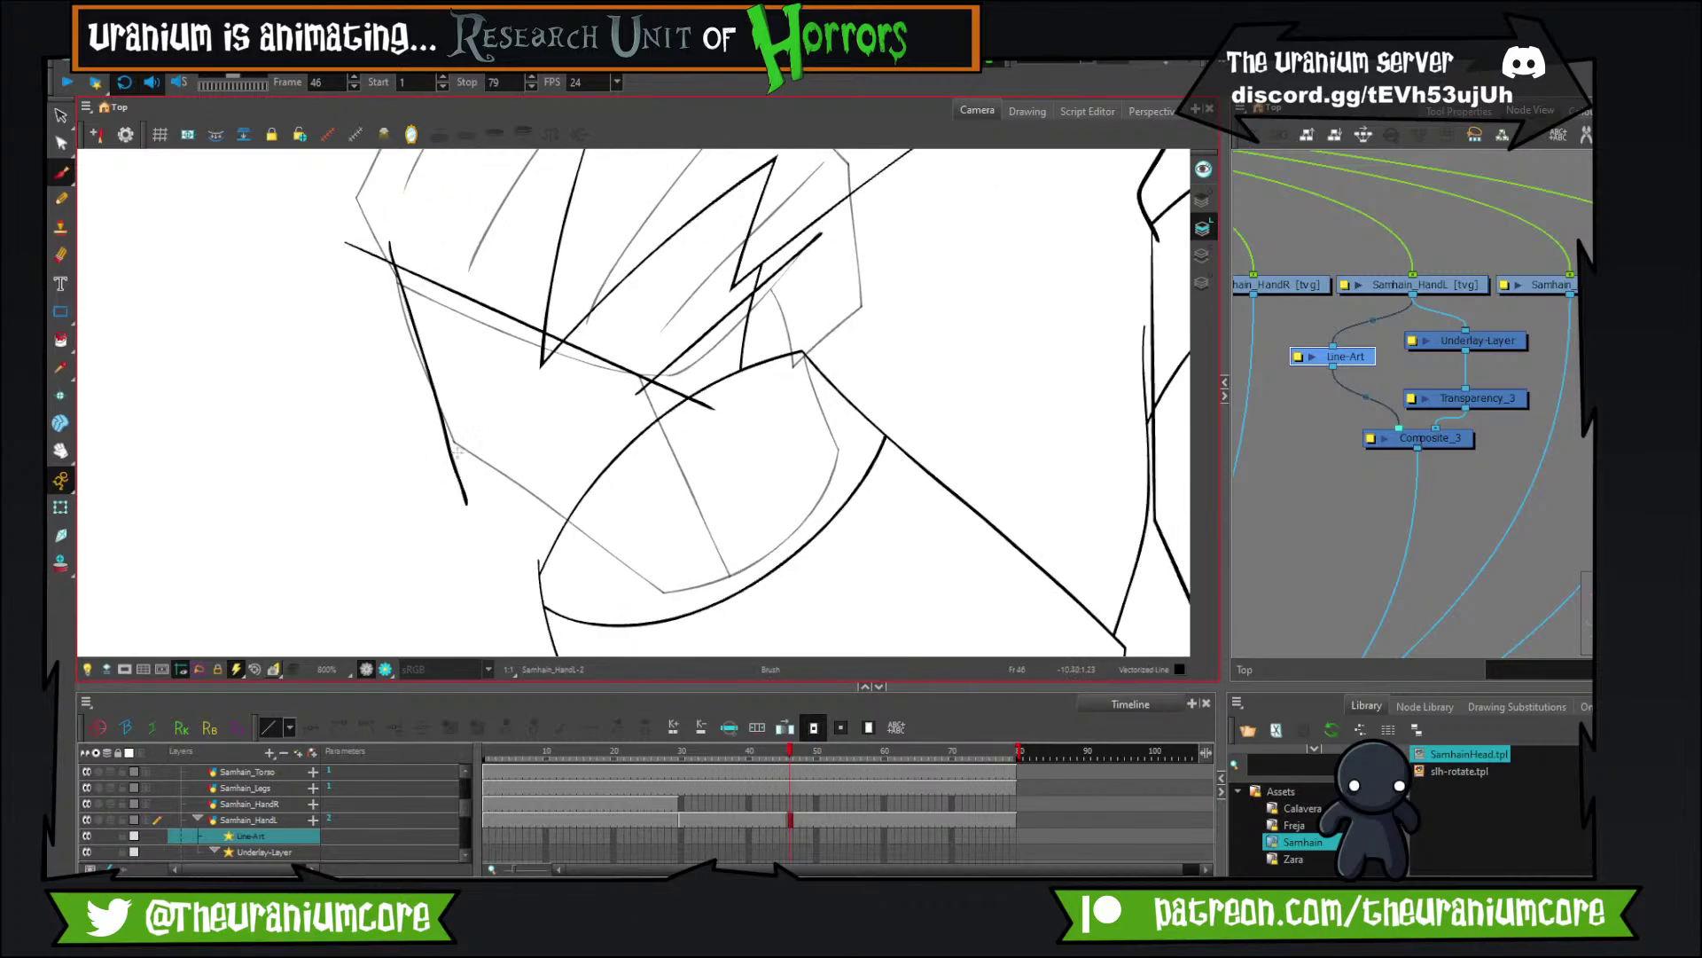
mouse_move(435, 427)
left_mouse_down()
mouse_move(663, 578)
mouse_move(657, 591)
mouse_move(731, 577)
mouse_move(631, 337)
left_mouse_up()
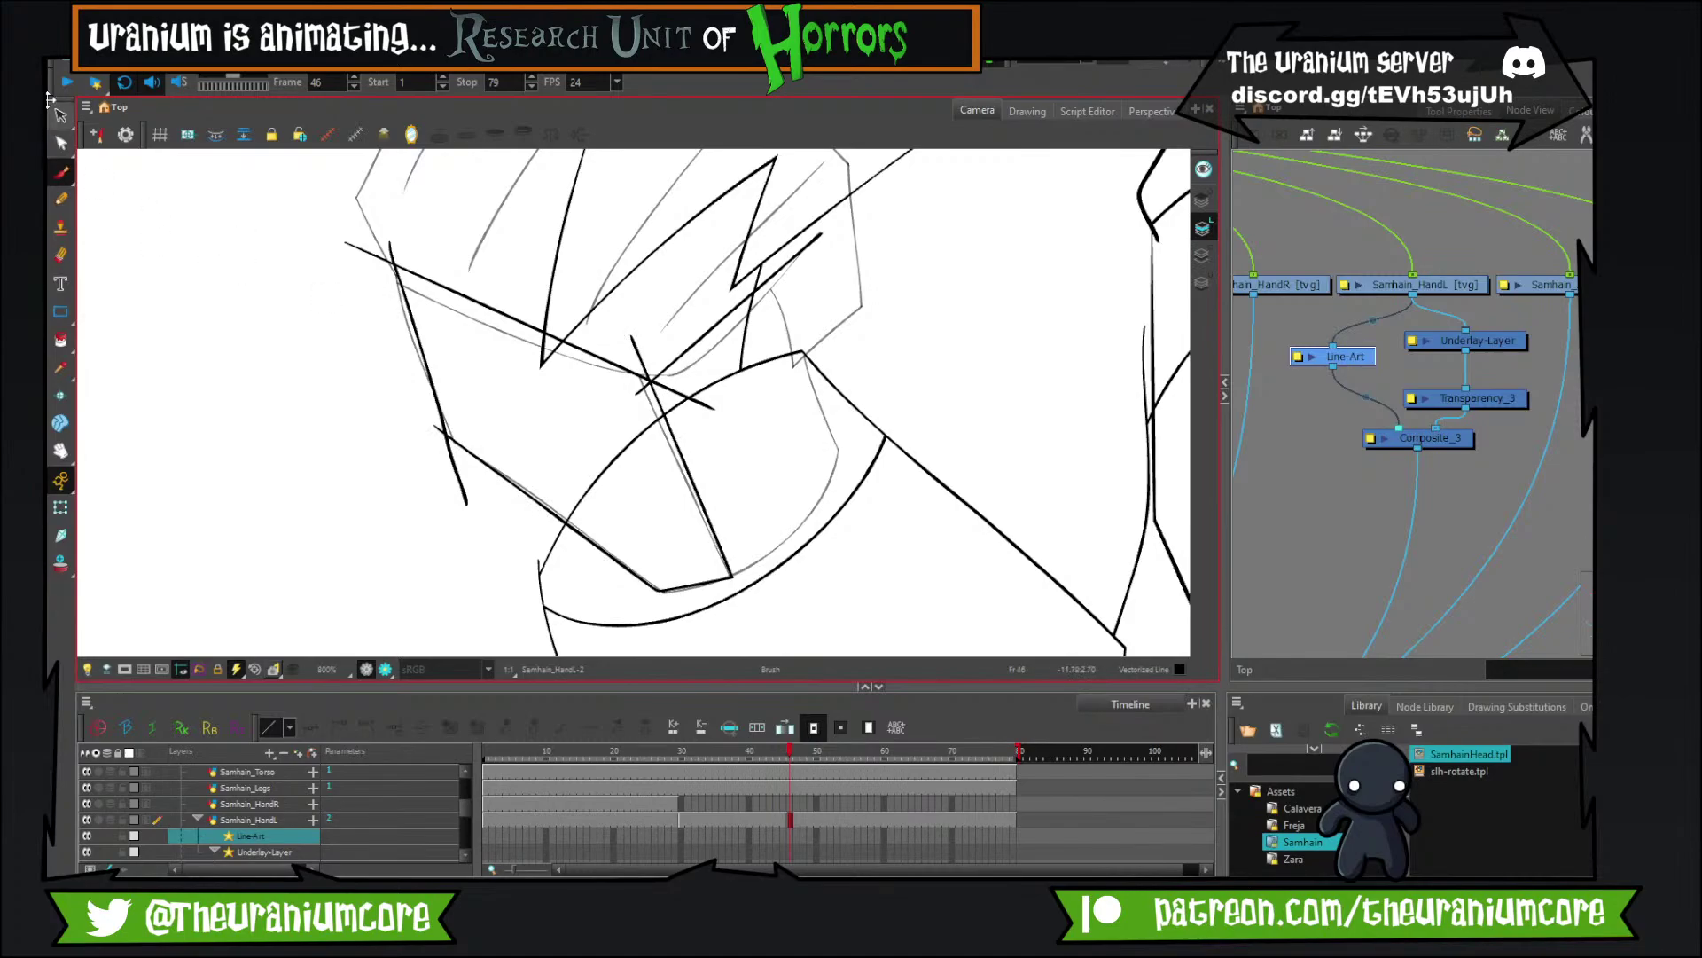
Trim the overshooting line ends around the corners of the fist's back with the Cutter.
left_click_drag(60, 116, 96, 153)
left_click(96, 153)
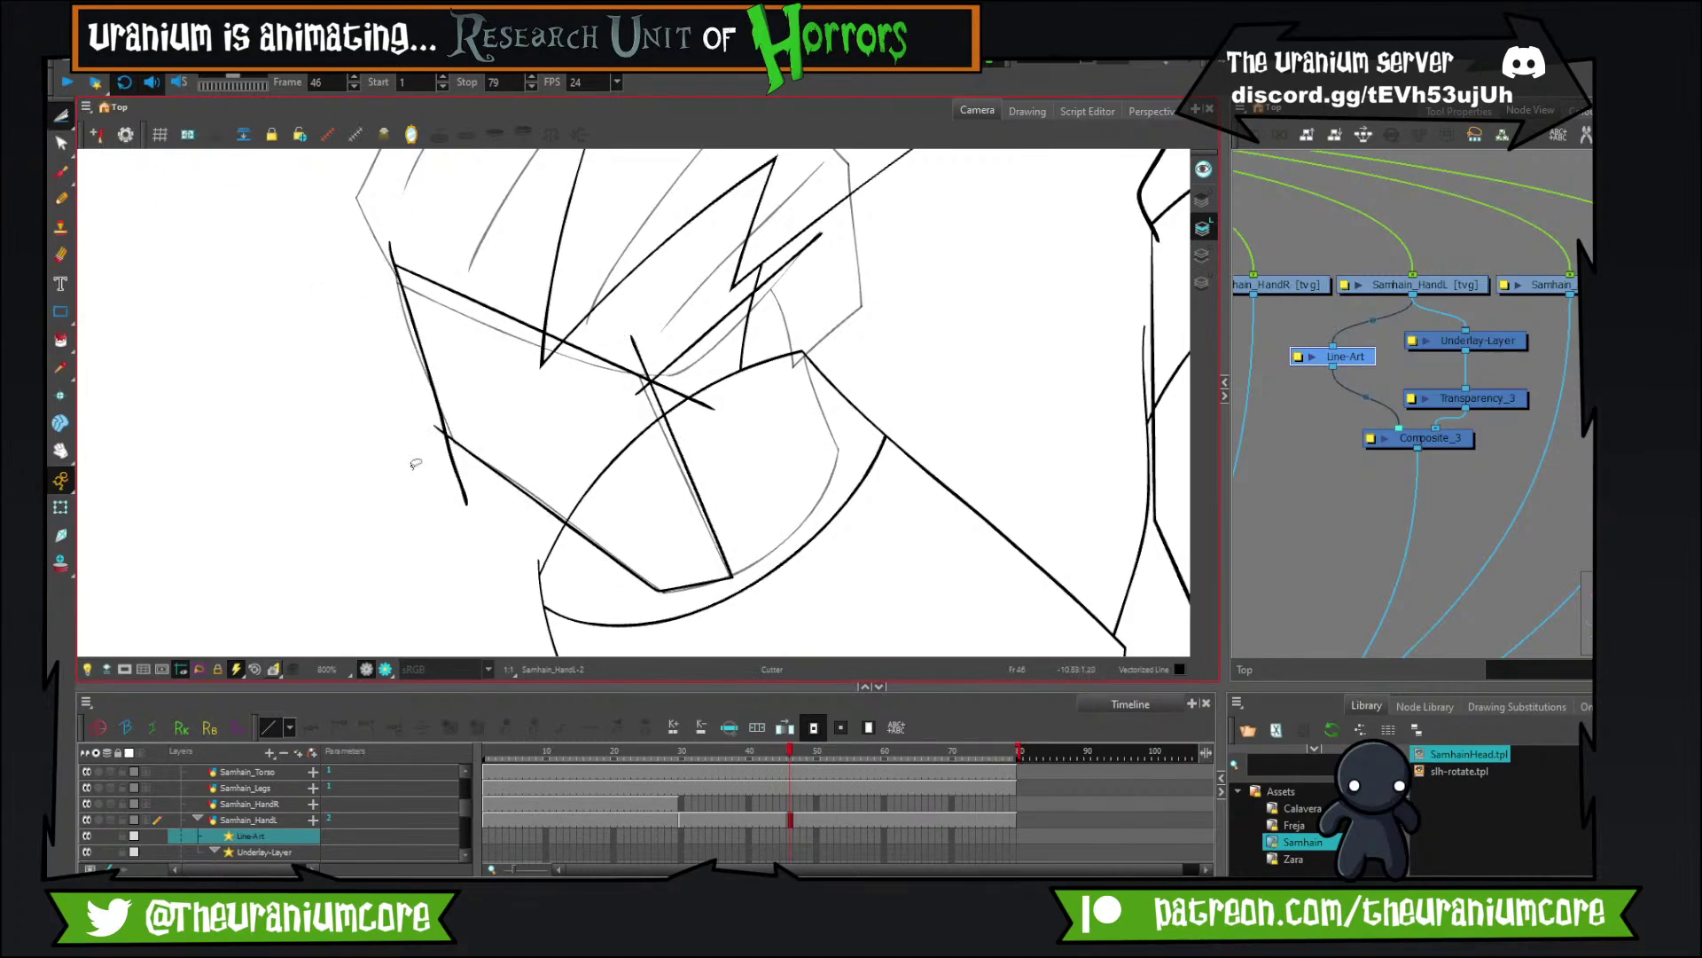
left_click_drag(452, 455, 471, 479)
left_click_drag(400, 224, 472, 257)
mouse_move(630, 341)
left_mouse_down()
mouse_move(693, 375)
mouse_move(628, 355)
left_mouse_up()
key("ctrl+z")
left_click_drag(635, 383, 711, 397)
left_click_drag(766, 461, 725, 454)
left_click(61, 171)
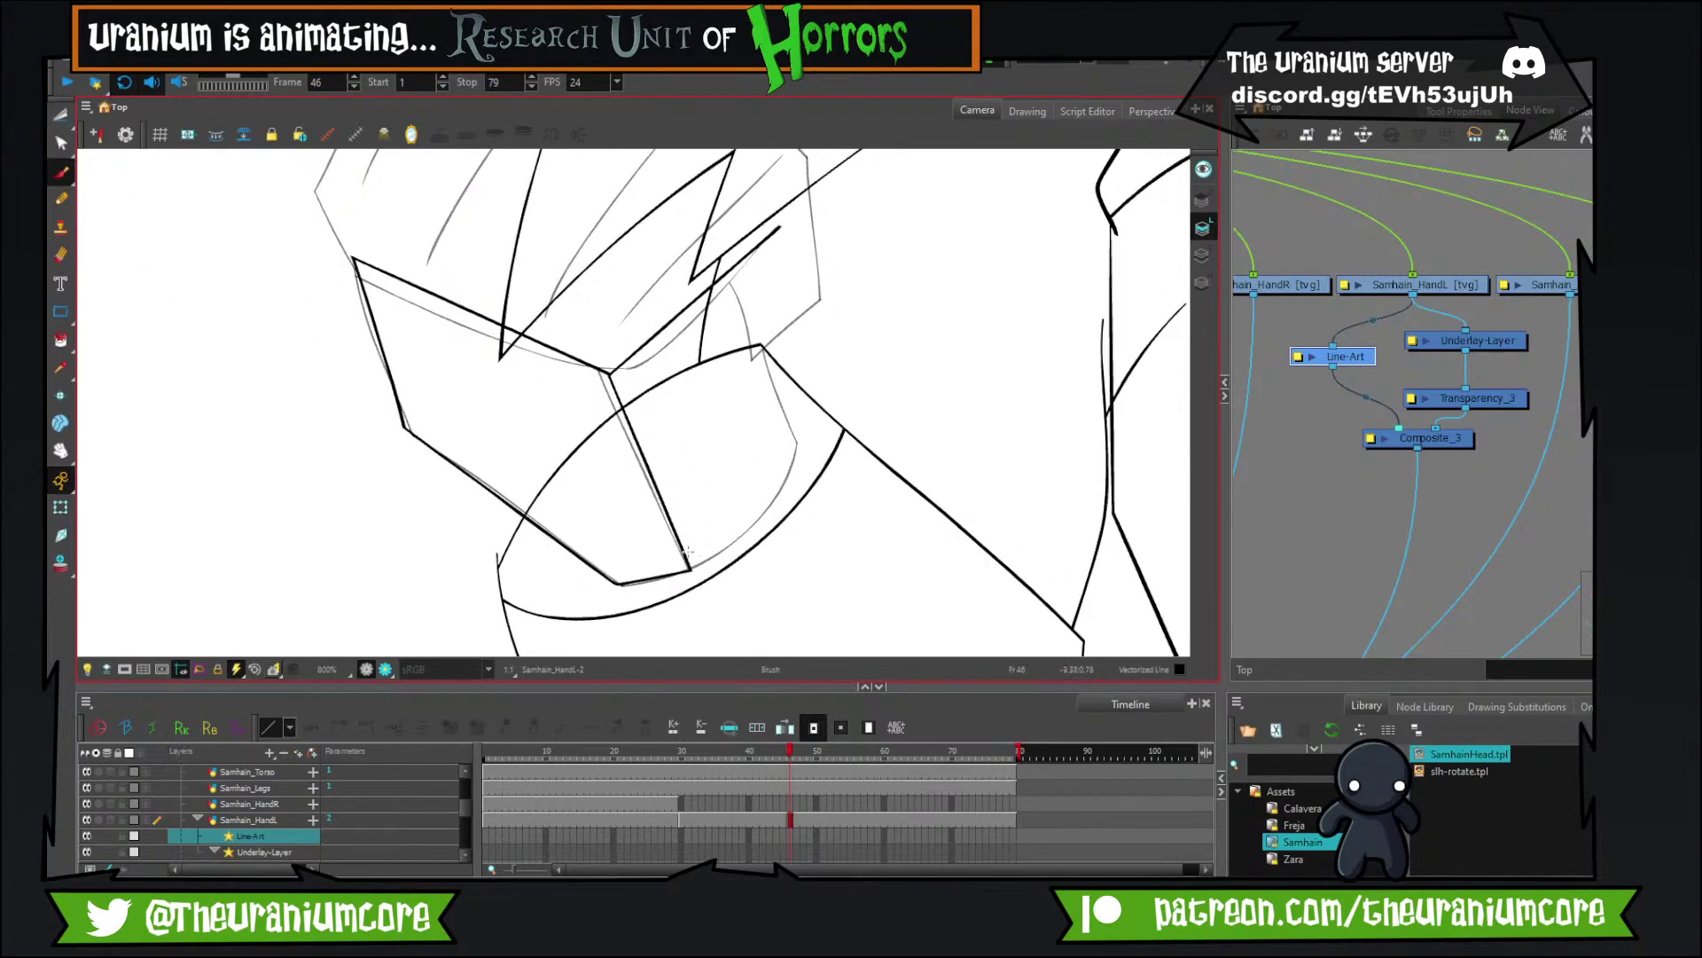
Ink the remaining side of the wrist up to the knuckle line and trim the excess line at its upper corner.
mouse_move(692, 565)
left_mouse_down()
mouse_move(803, 455)
mouse_move(743, 537)
mouse_move(797, 445)
mouse_move(714, 297)
mouse_move(734, 260)
left_mouse_up()
left_click(61, 116)
left_click_drag(745, 243, 760, 266)
key("space")
left_click_drag(591, 230, 625, 432)
left_click_drag(720, 461, 714, 261)
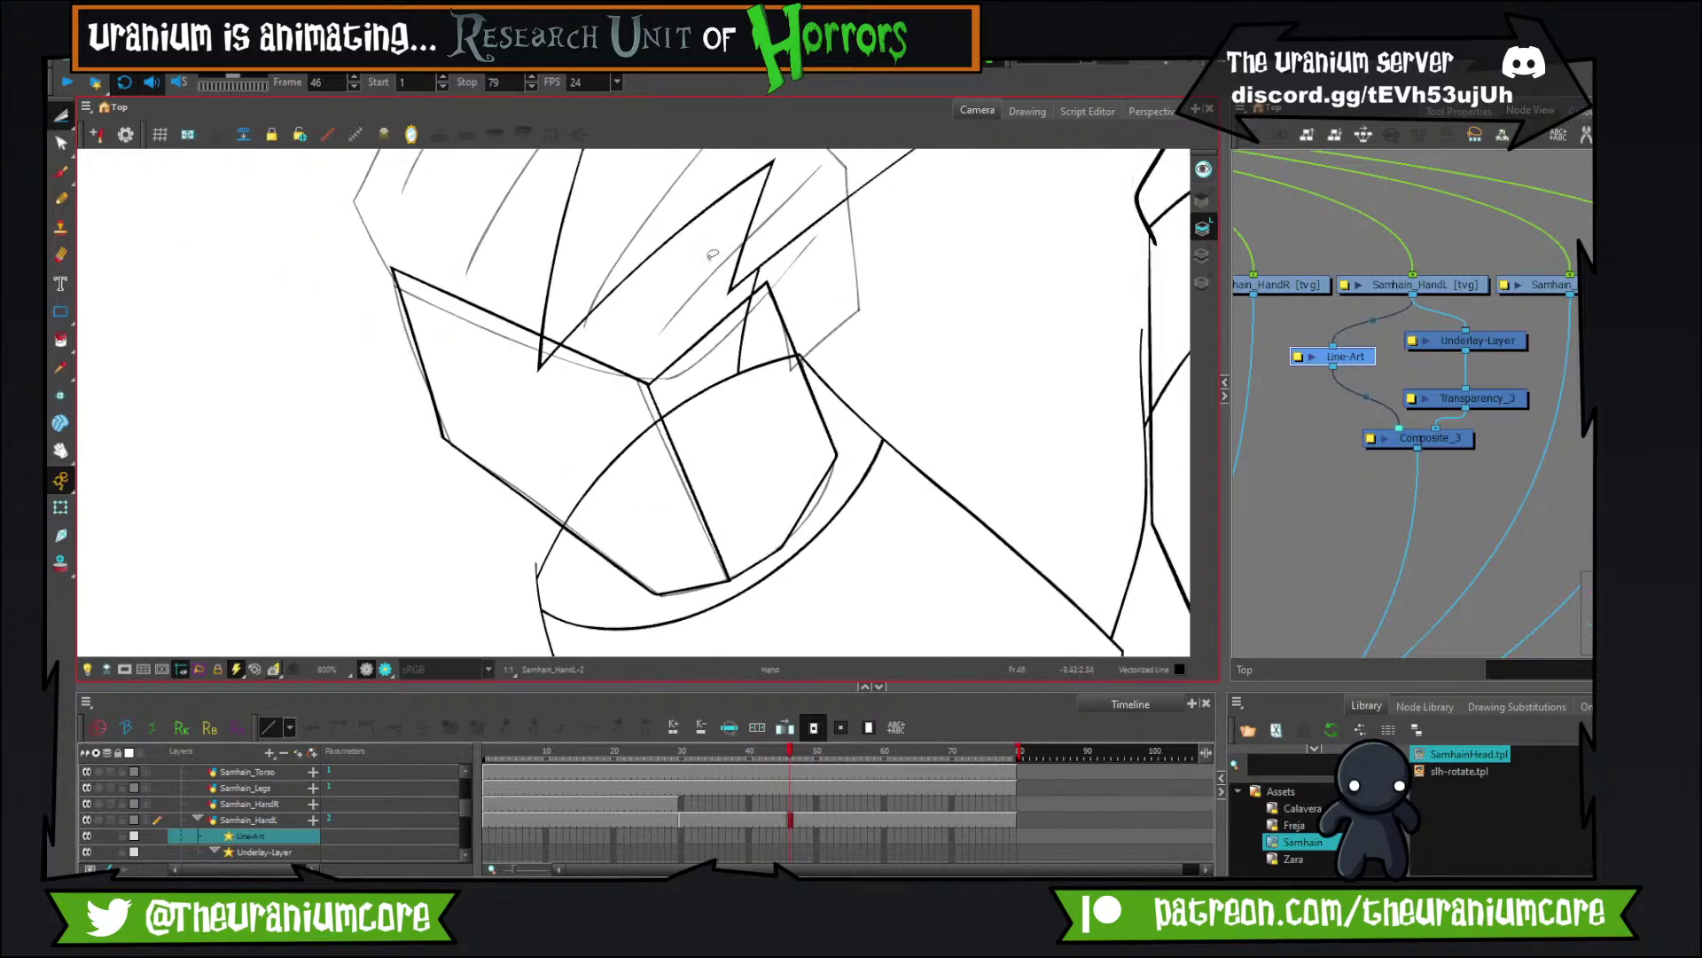
Ink the outlines and dividing lines of the fist's curled fingers over the faded sketch.
left_click_drag(596, 284, 629, 442)
left_click(61, 171)
left_click_drag(456, 328, 402, 457)
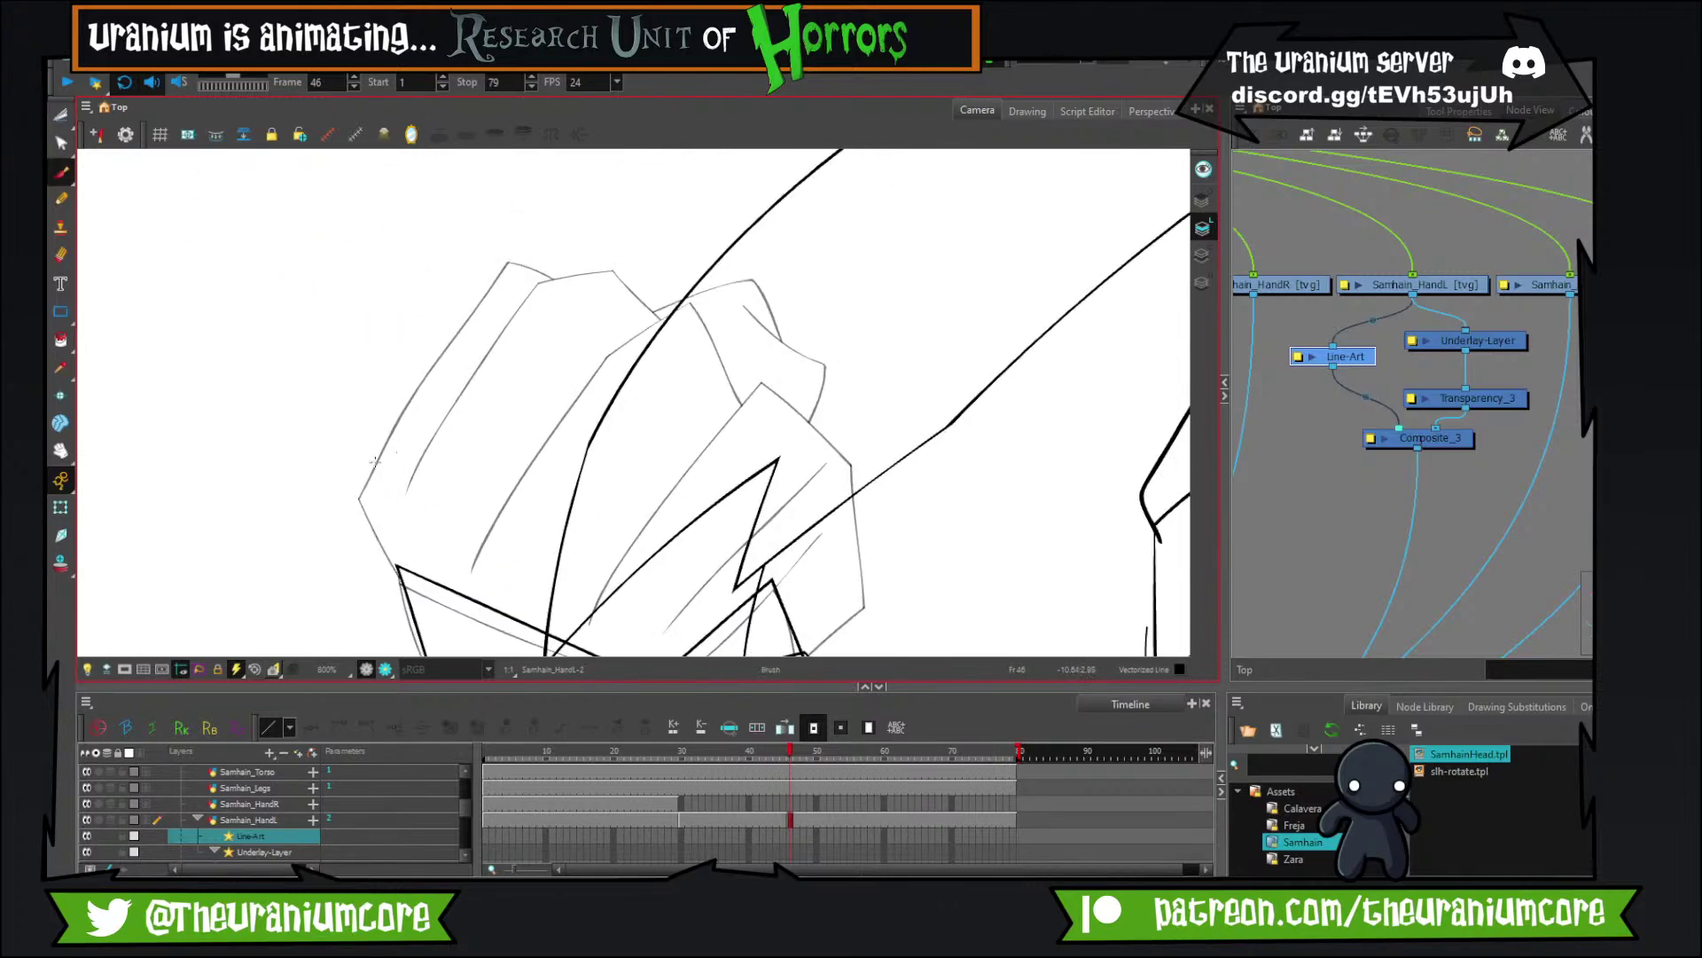
mouse_move(404, 575)
left_mouse_down()
mouse_move(360, 483)
mouse_move(506, 264)
mouse_move(588, 274)
mouse_move(572, 264)
mouse_move(543, 269)
mouse_move(578, 294)
left_mouse_up()
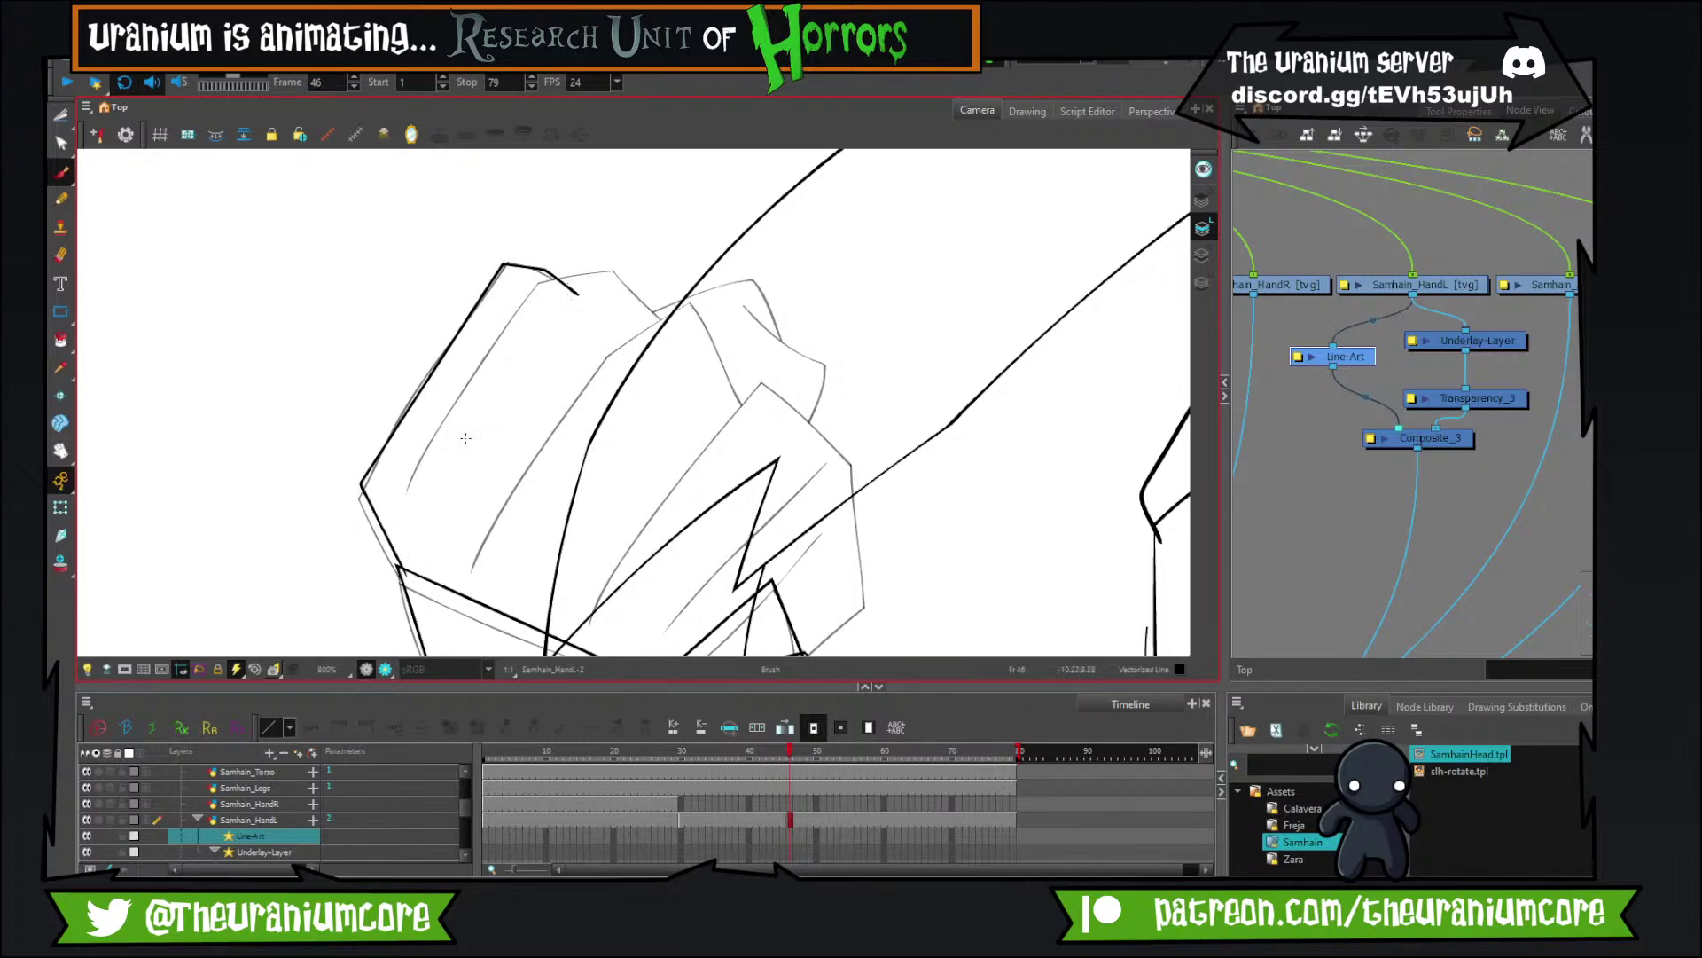
mouse_move(412, 488)
left_mouse_down()
mouse_move(562, 276)
mouse_move(621, 271)
mouse_move(682, 317)
mouse_move(667, 317)
left_mouse_up()
mouse_move(481, 547)
left_mouse_down()
mouse_move(664, 302)
mouse_move(725, 292)
mouse_move(764, 408)
left_mouse_up()
mouse_move(586, 593)
left_mouse_down()
mouse_move(759, 385)
mouse_move(806, 410)
mouse_move(860, 481)
mouse_move(870, 603)
mouse_move(802, 654)
left_mouse_up()
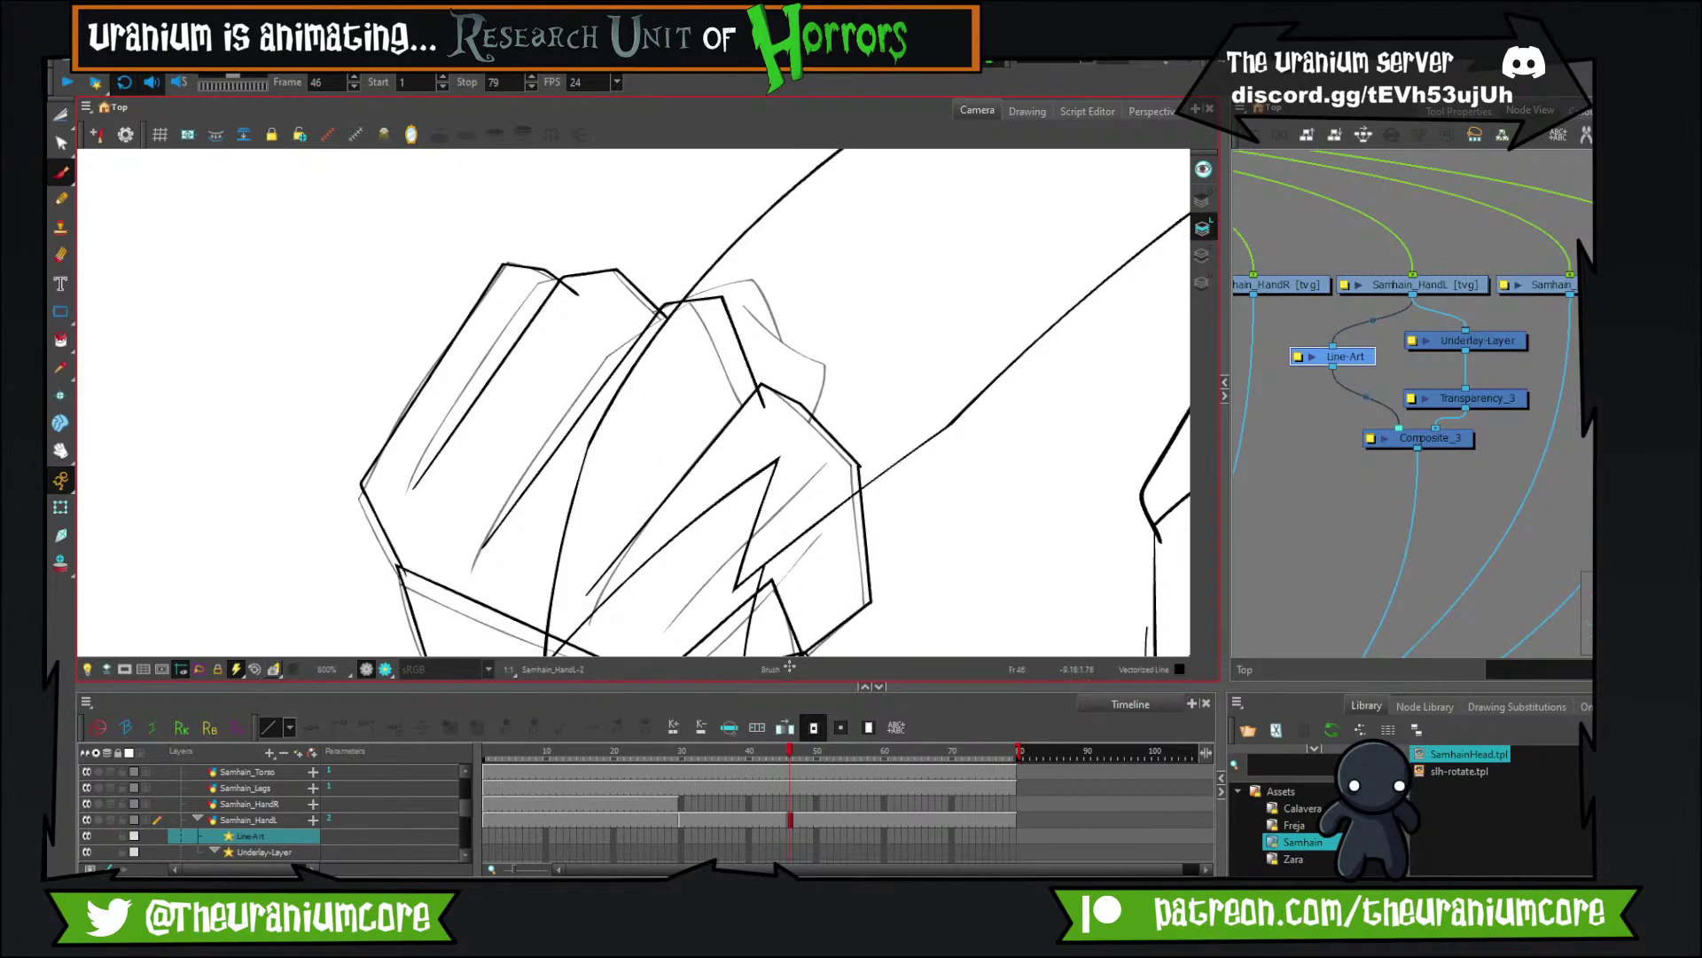
scroll(639, 443, "down", 4)
scroll(724, 521, "up", 5)
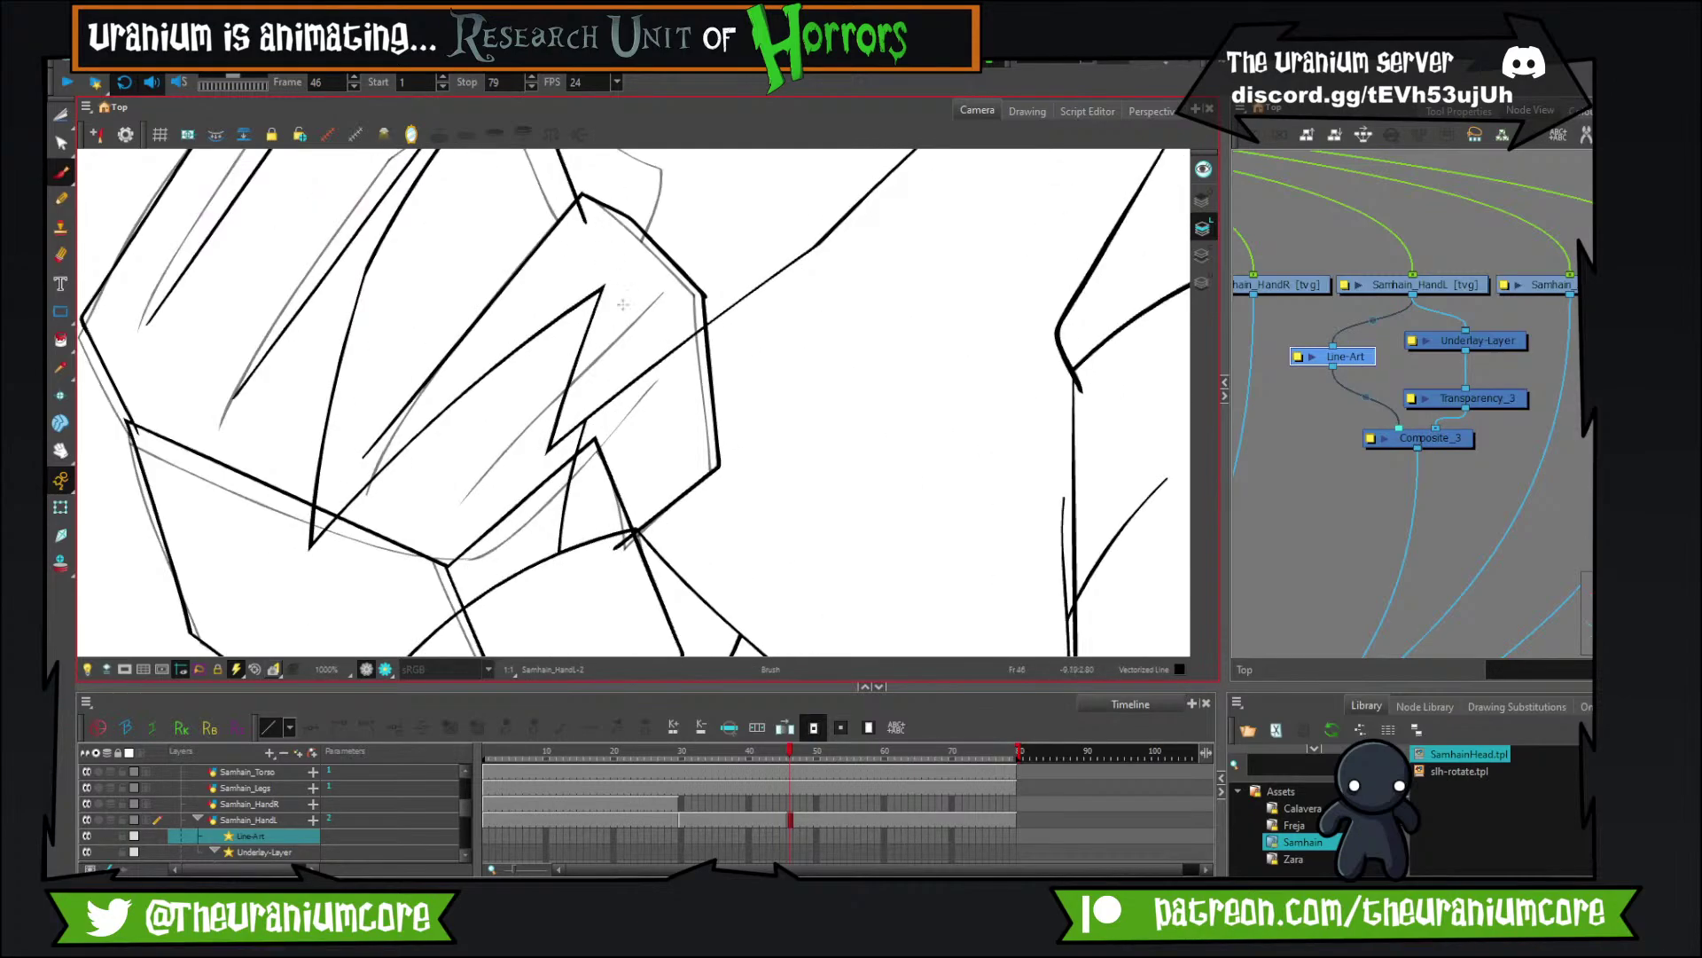
Ink the short slanted crease beside the lowest curled finger over the faded sketch and undo the surplus stroke.
left_click_drag(631, 370, 642, 432)
left_click_drag(599, 537, 684, 443)
key("ctrl+z")
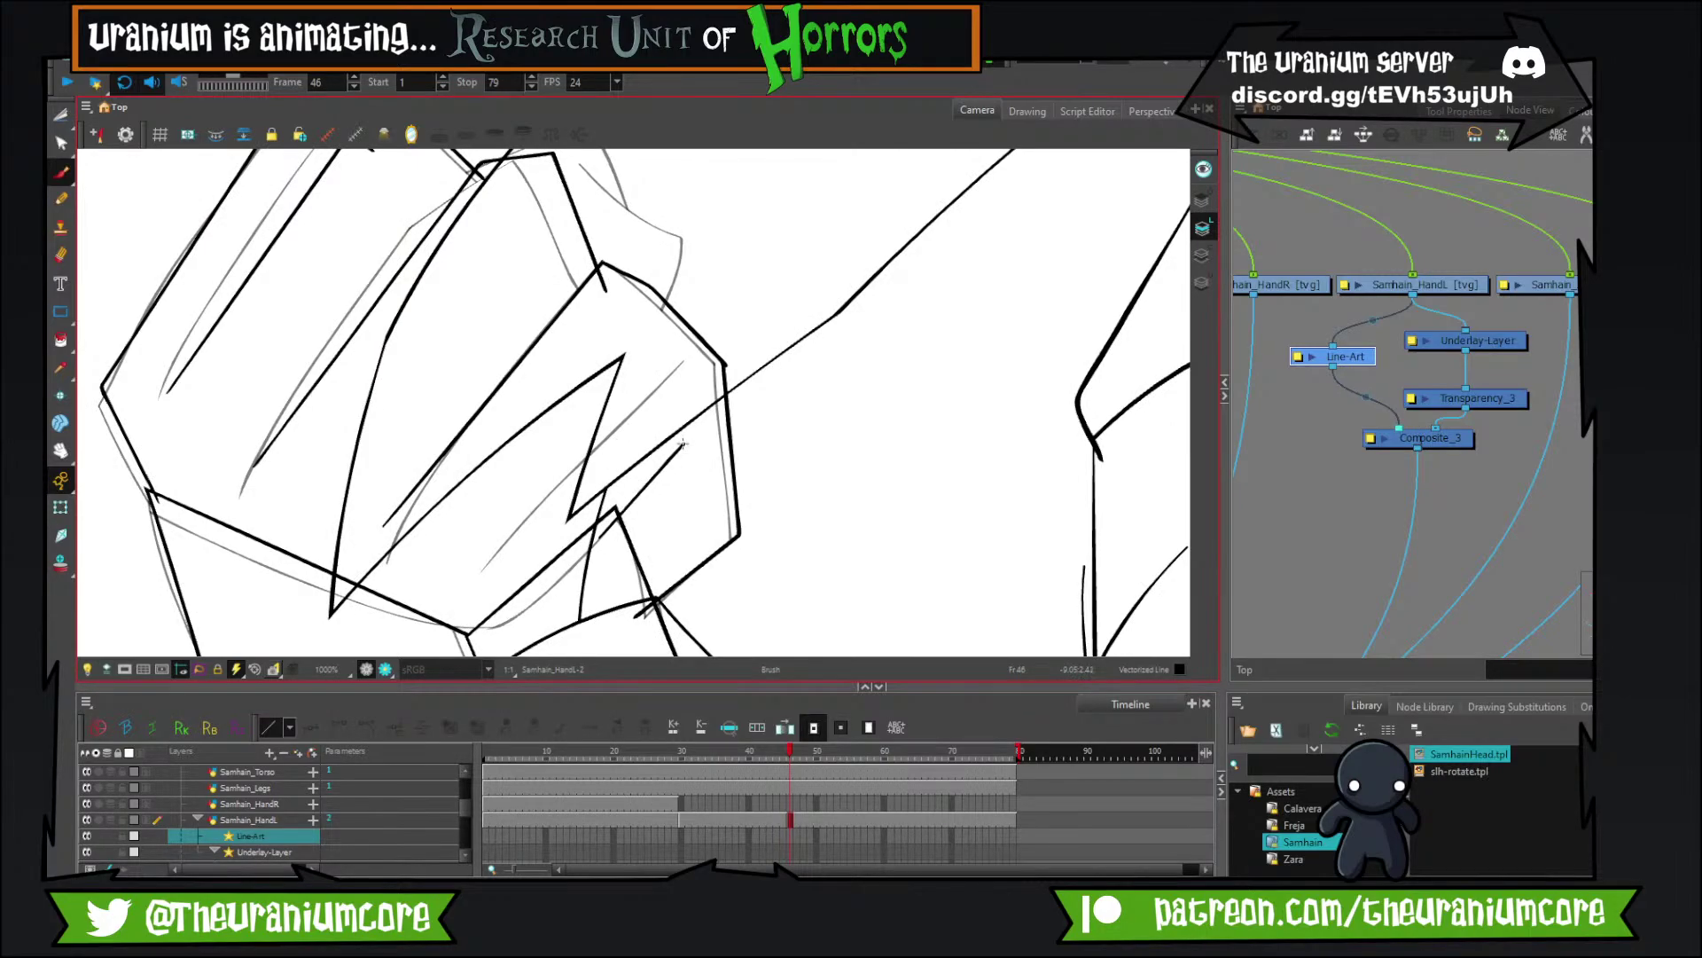
mouse_move(600, 537)
left_mouse_down()
mouse_move(683, 444)
mouse_move(705, 493)
left_mouse_up()
key("ctrl+z")
Trim the overshooting line ends at the corners of the curled fingers with the Cutter.
mouse_move(455, 266)
left_mouse_down()
mouse_move(477, 405)
mouse_move(520, 471)
left_mouse_up()
left_click_drag(440, 342, 419, 358)
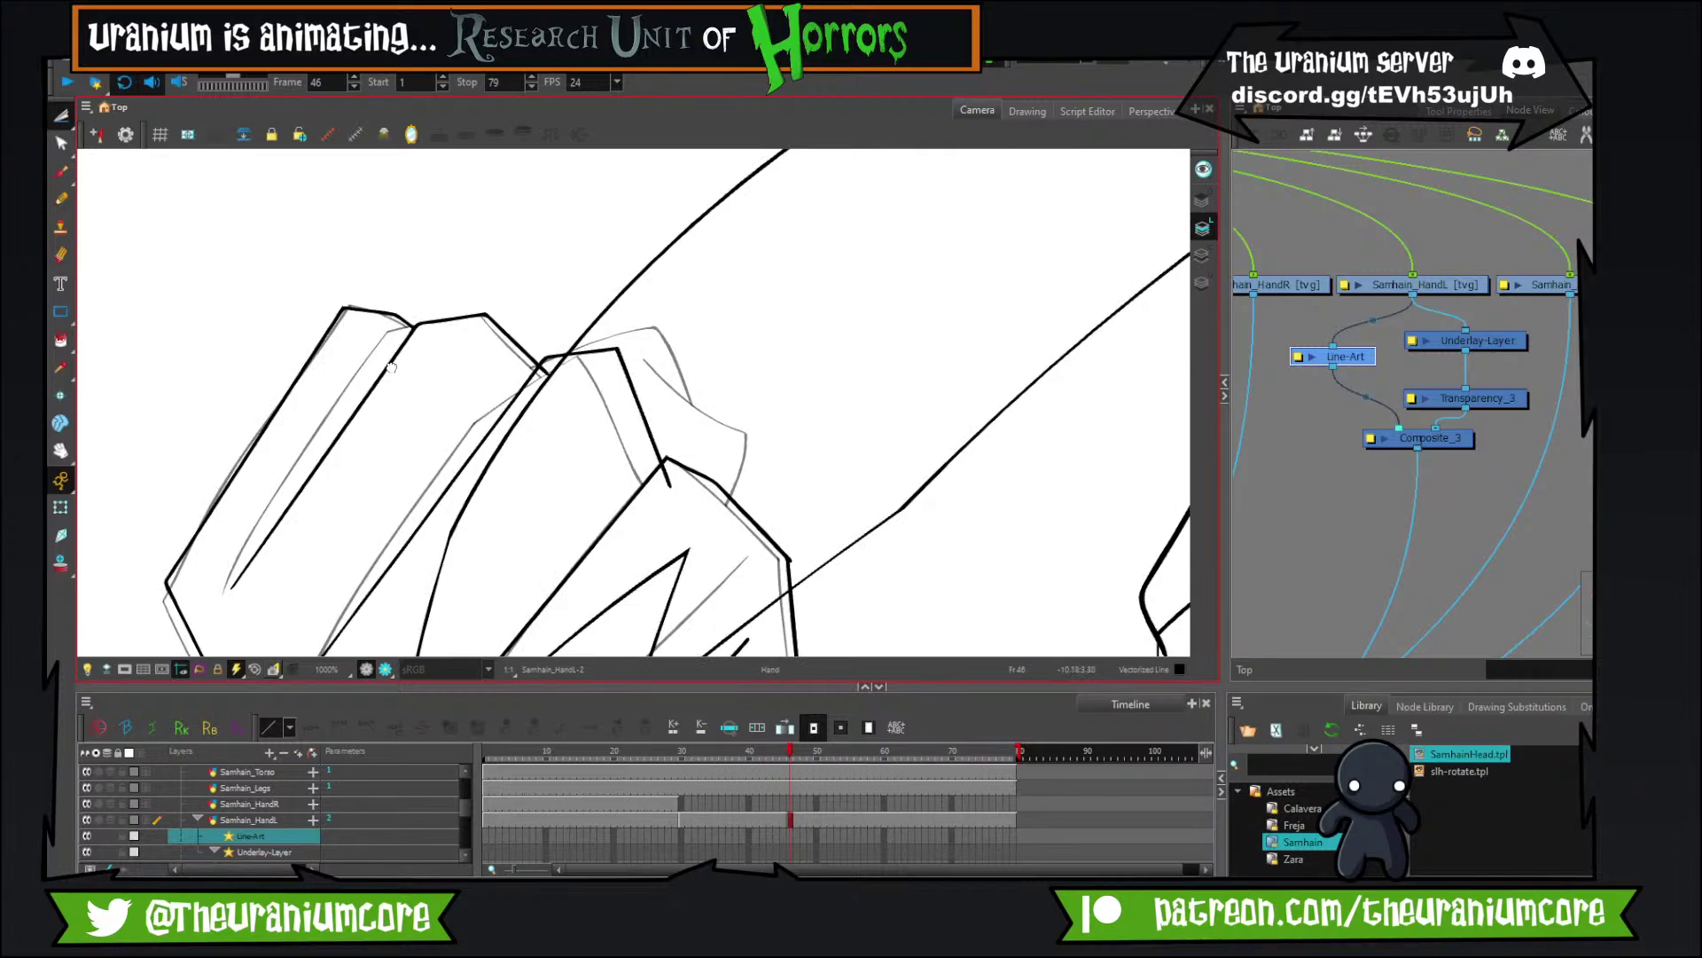
mouse_move(575, 367)
left_mouse_down()
mouse_move(622, 298)
mouse_move(585, 329)
left_mouse_up()
left_click_drag(729, 414, 707, 432)
left_click_drag(699, 455, 664, 306)
mouse_move(720, 572)
left_mouse_down()
mouse_move(725, 604)
mouse_move(725, 496)
left_mouse_up()
left_click_drag(352, 448, 542, 575)
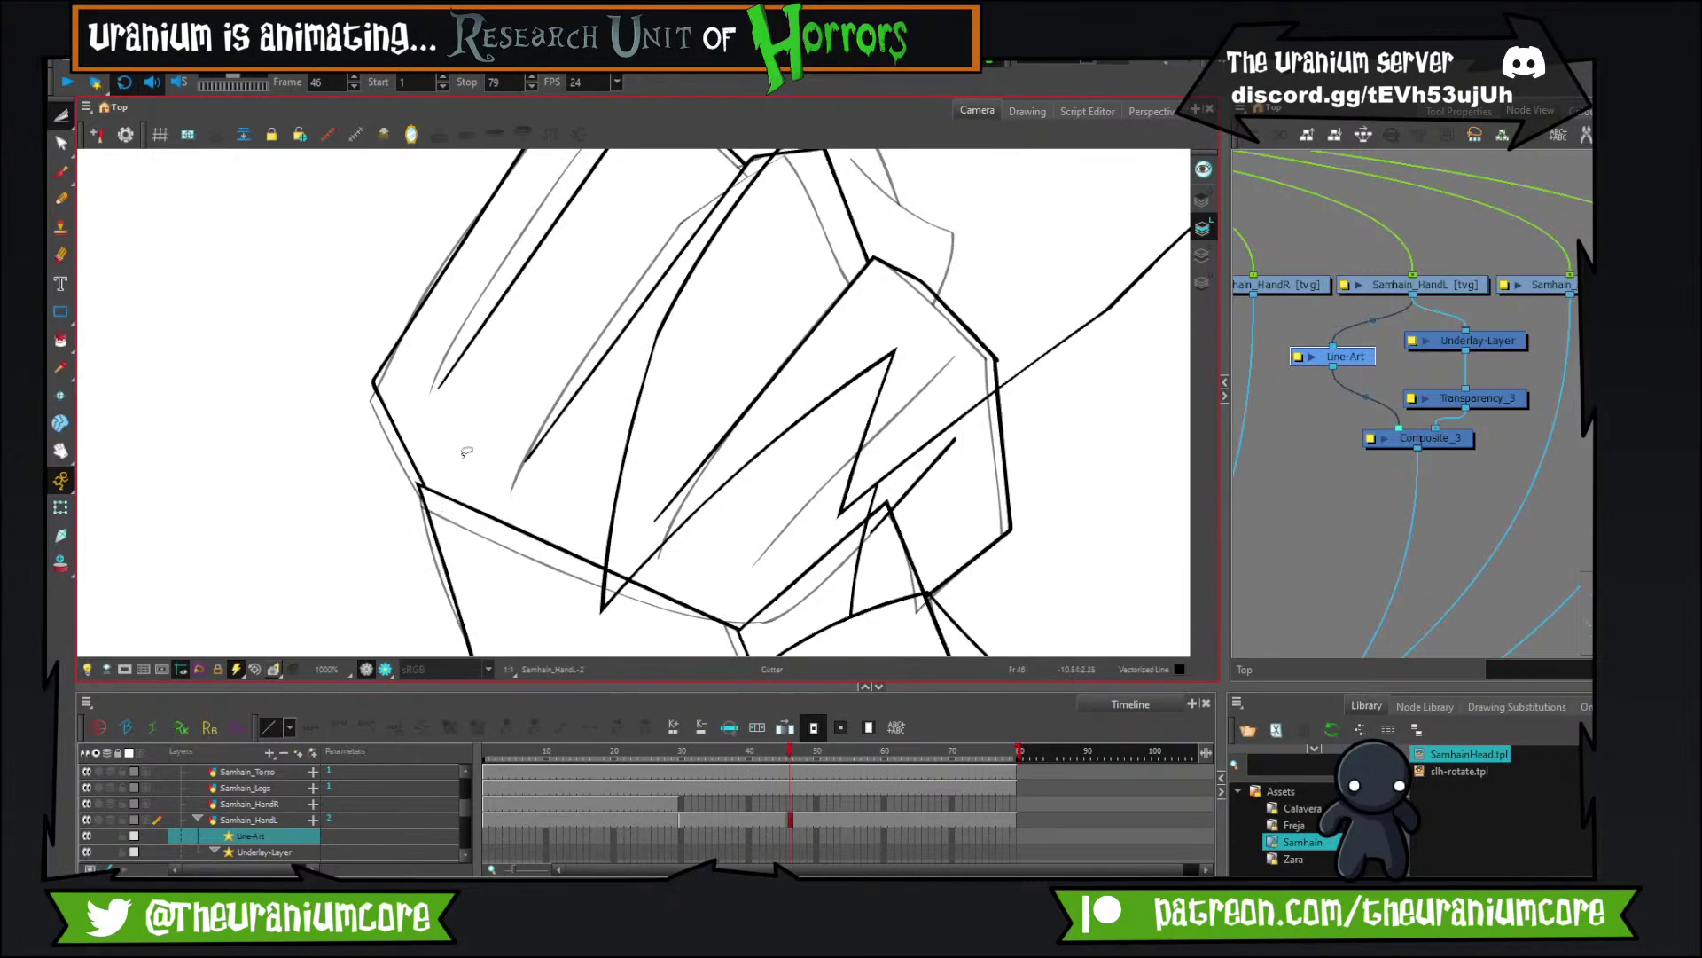
scroll(467, 452, "down", 5)
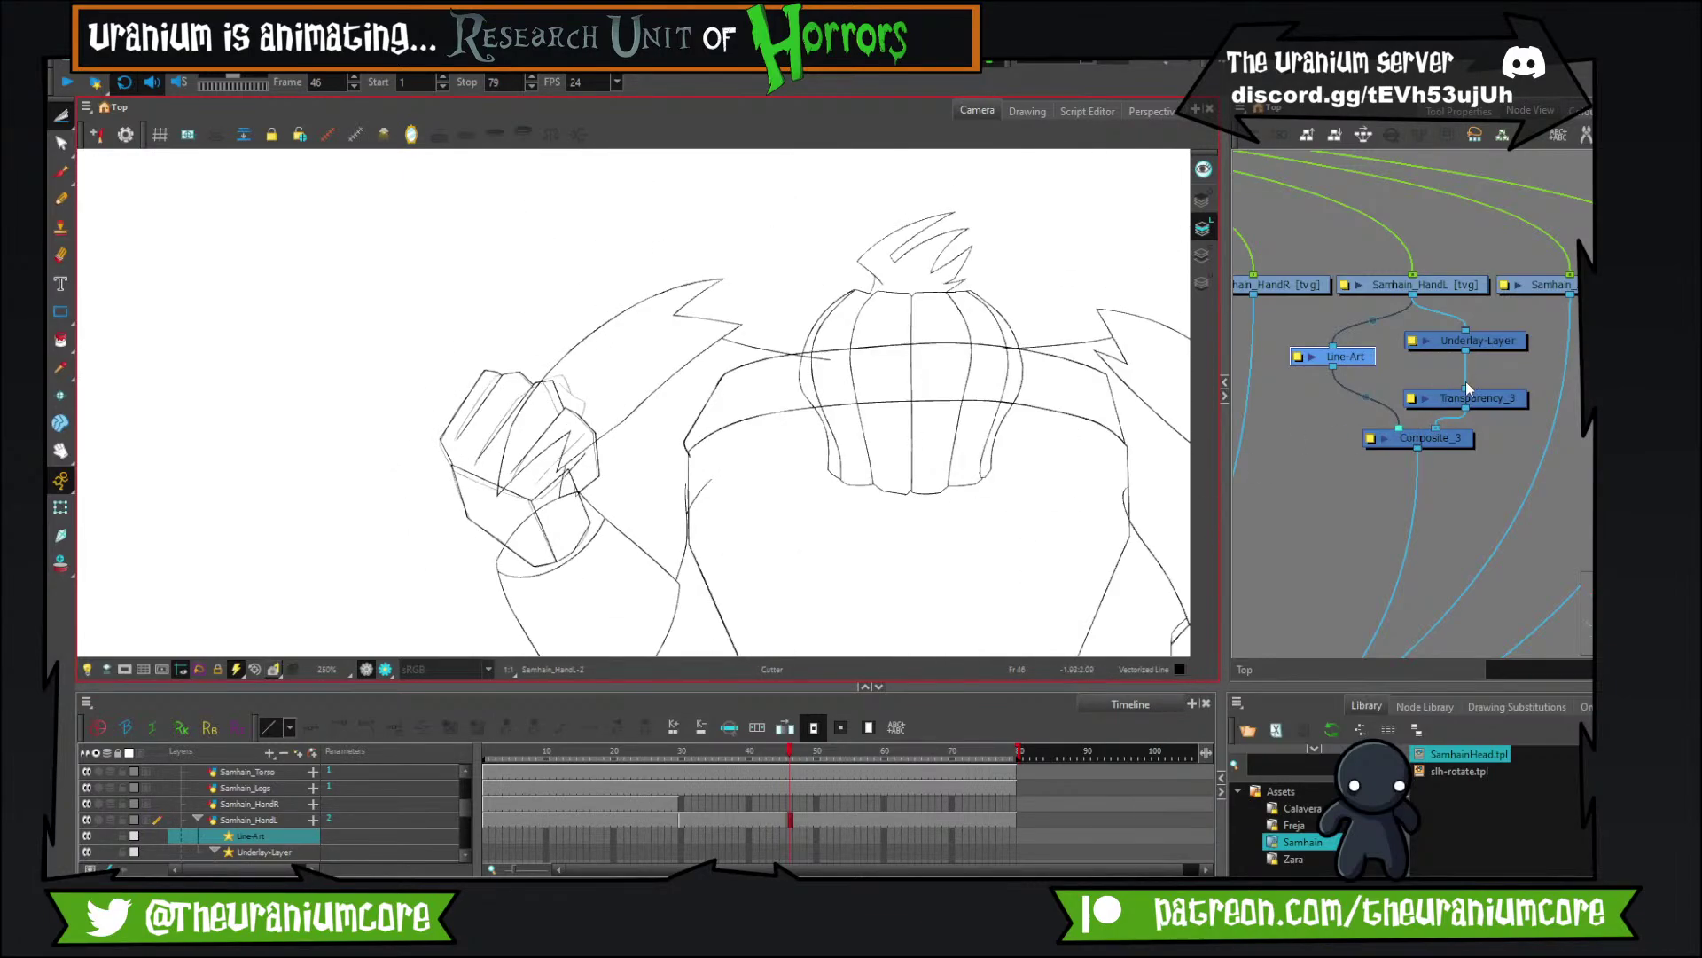
Examine the fist's line art alone by temporarily disconnecting Underlay-Layer from Transparency_3, and reconnect the two nodes.
left_click_drag(1466, 385, 1436, 373)
scroll(479, 443, "up", 3)
scroll(572, 408, "down", 4)
scroll(619, 445, "up", 4)
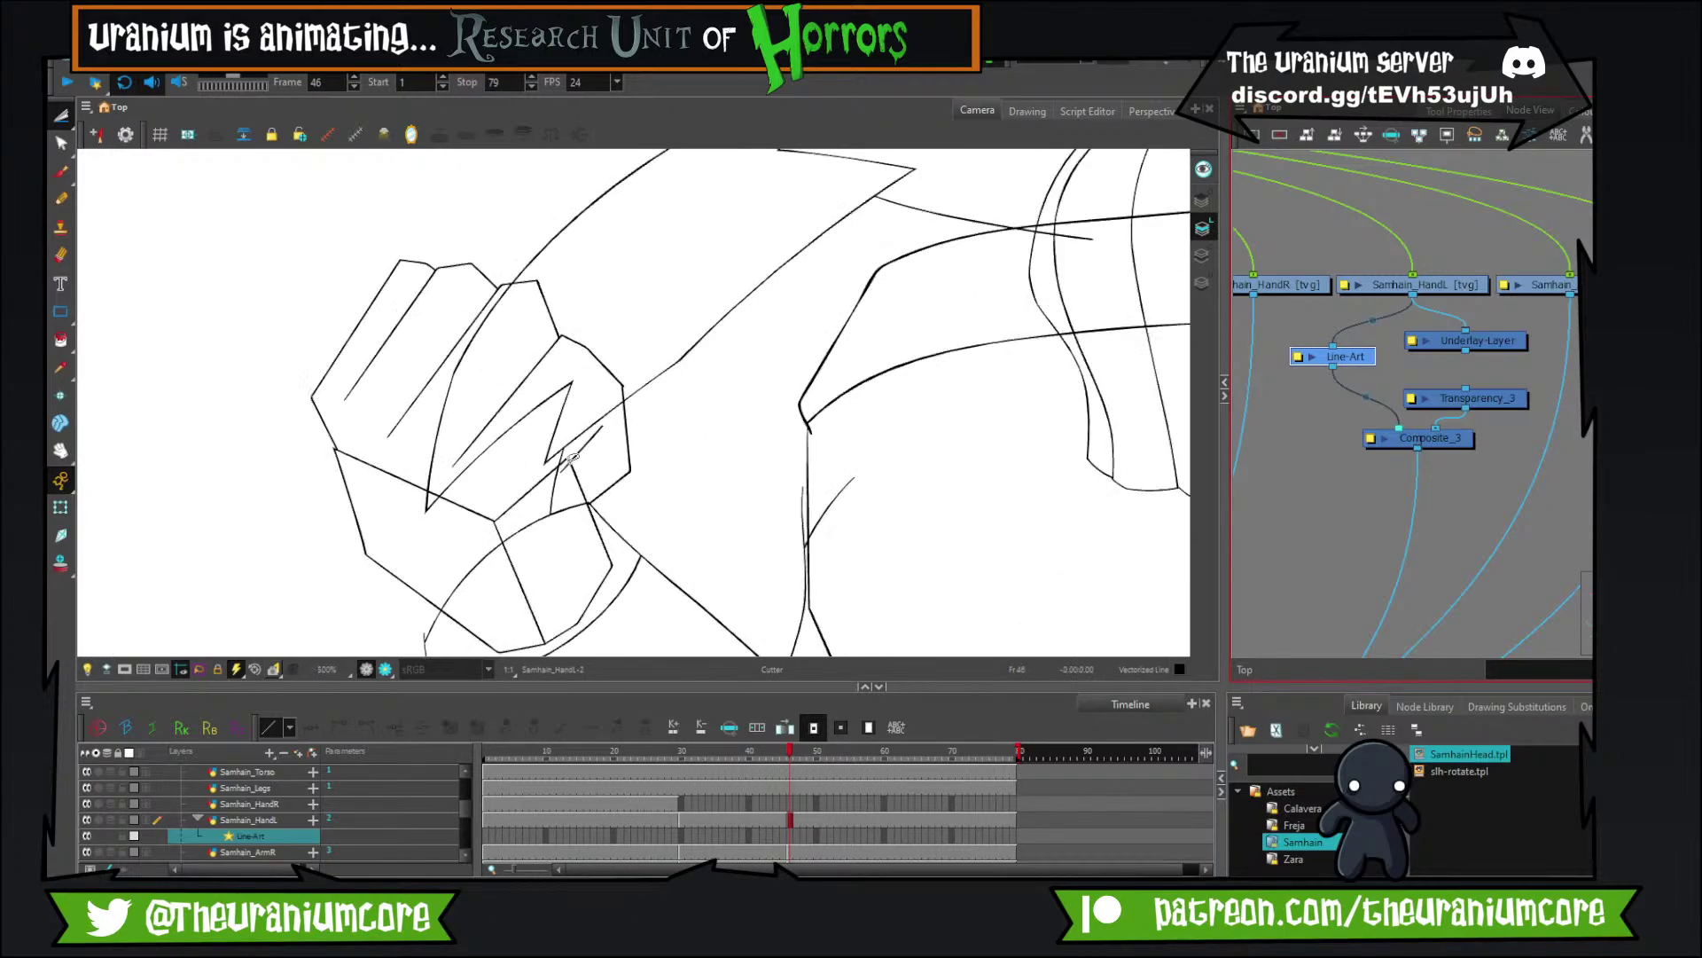
scroll(572, 457, "down", 2)
scroll(572, 457, "up", 4)
scroll(585, 463, "down", 1)
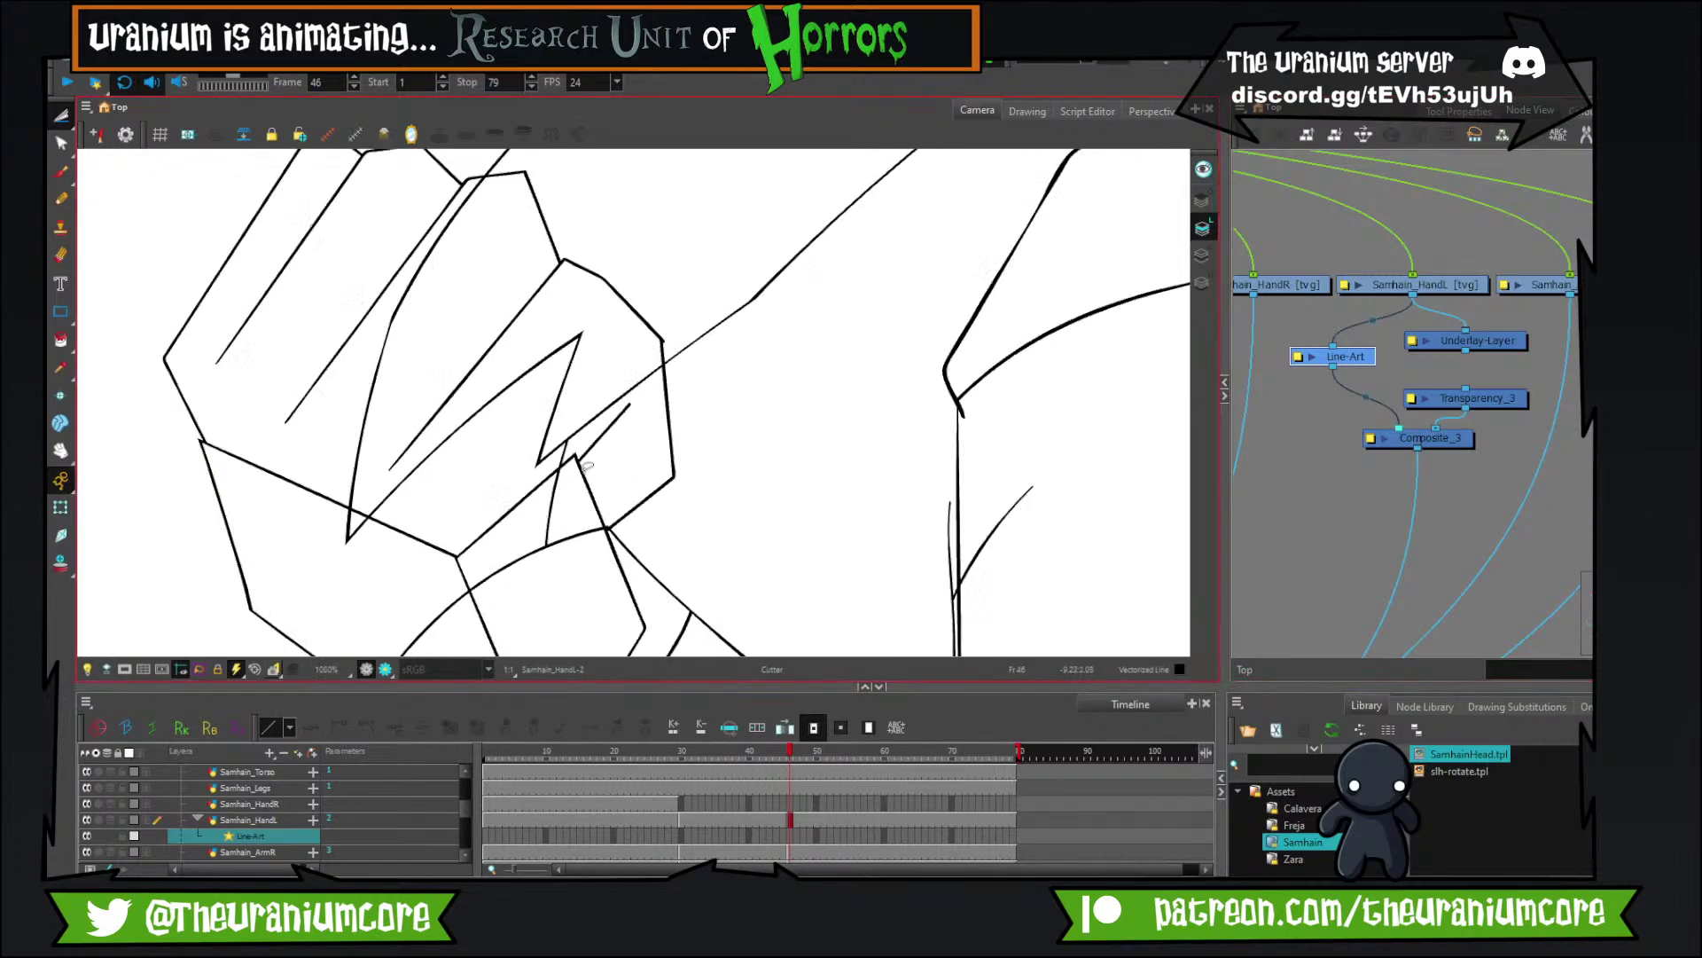
scroll(588, 470, "down", 3)
key("k")
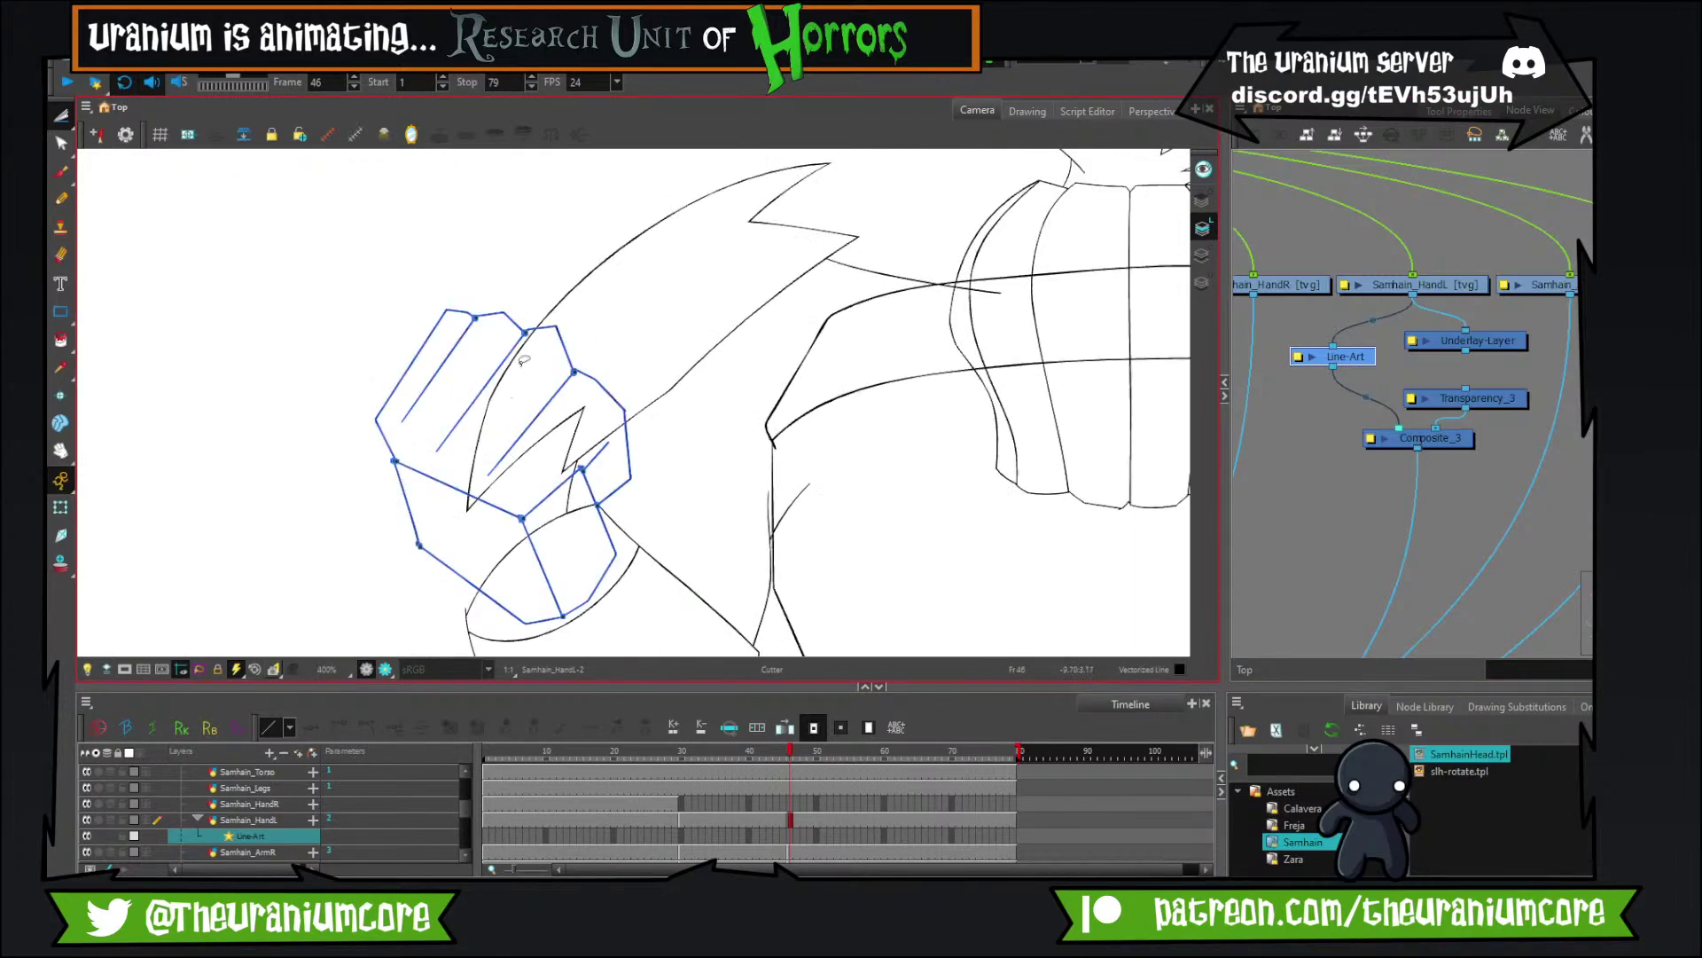
key("k")
scroll(524, 368, "down", 4)
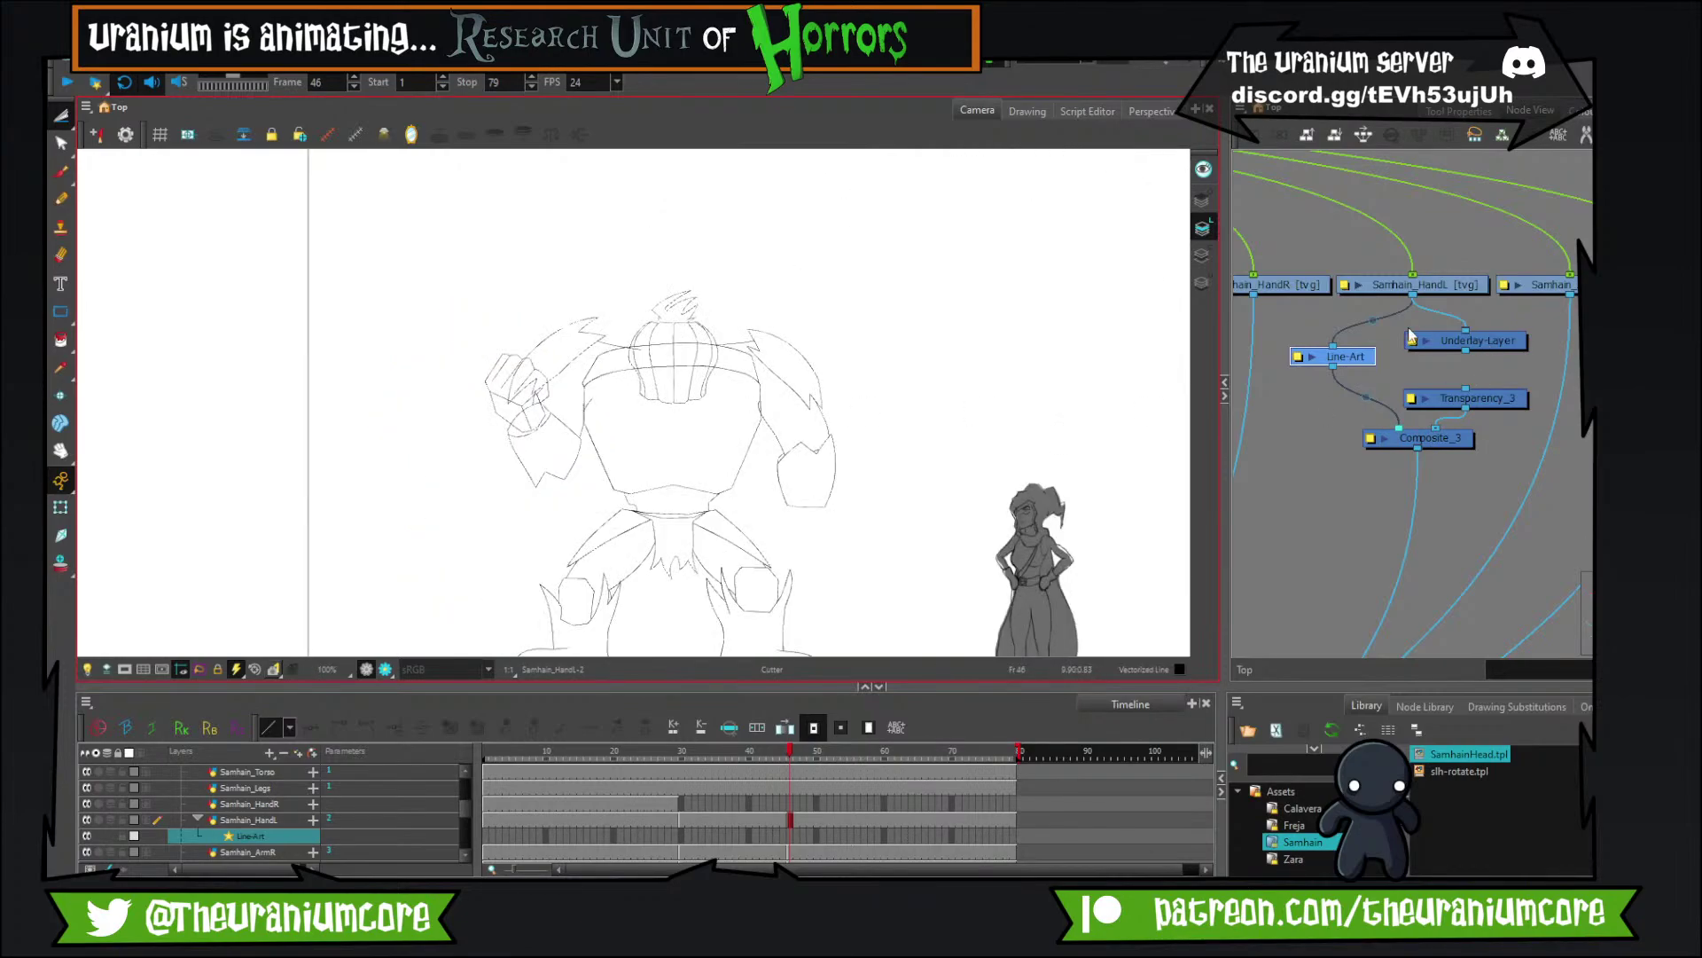
left_click_drag(1466, 350, 1465, 388)
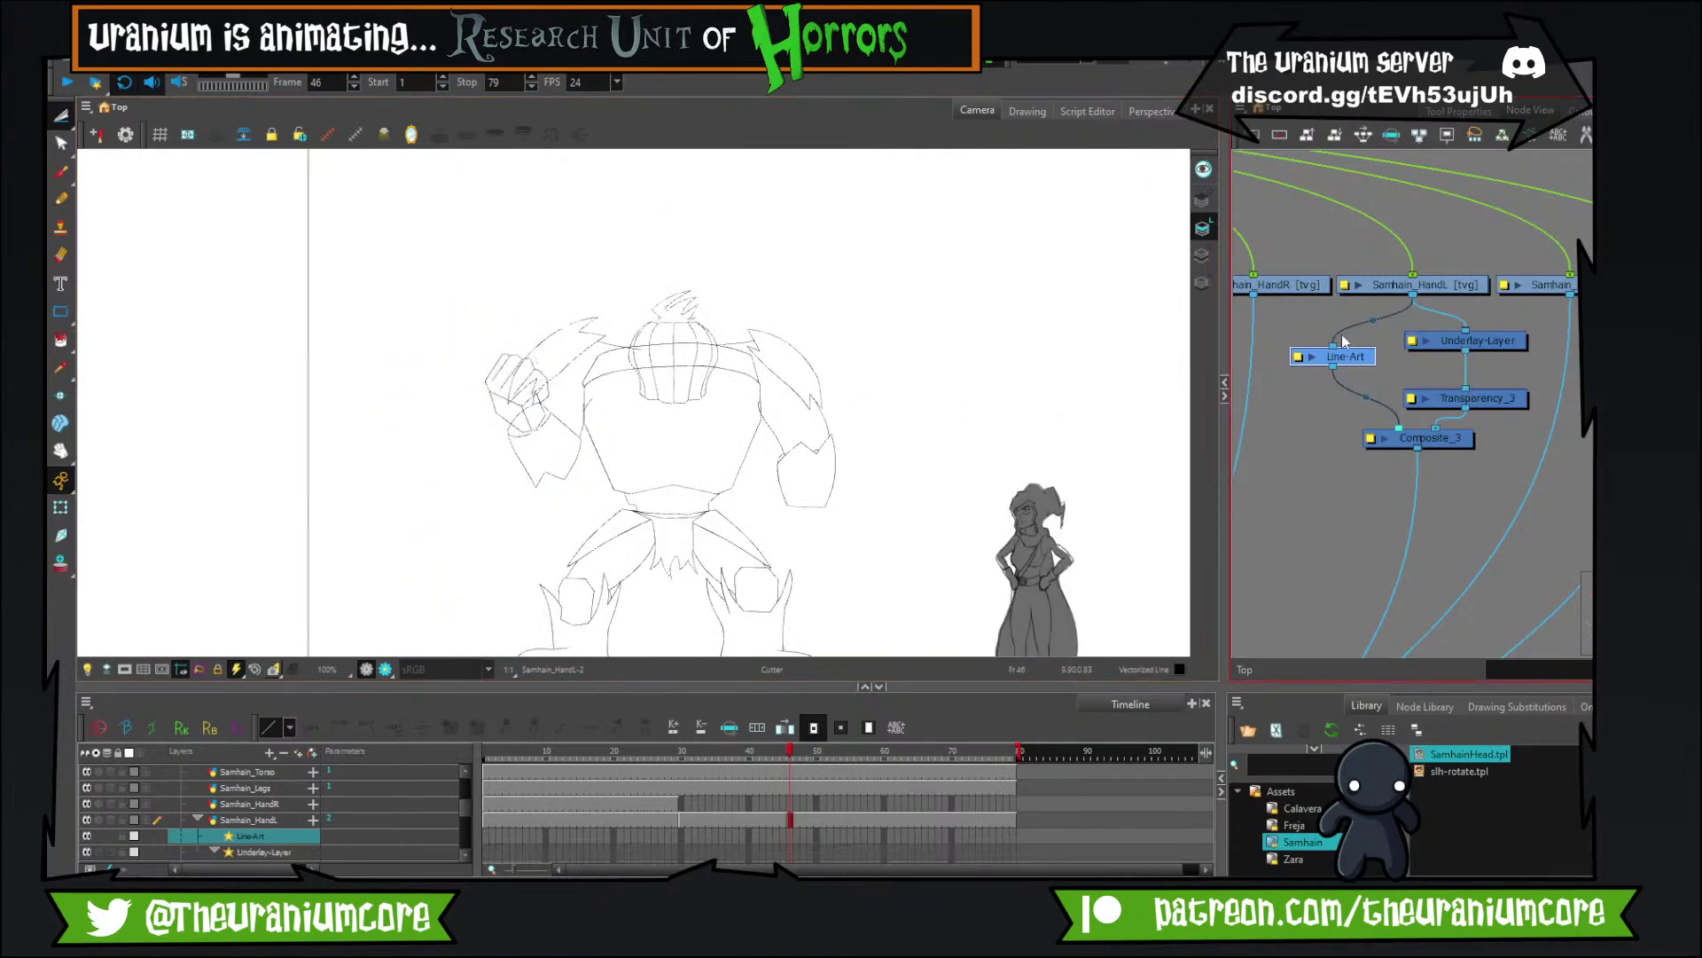
Ink the two remaining rounded shapes behind the upper fingers on Samhain_HandL's Line Art layer over the faded sketch.
left_click(1208, 284)
scroll(555, 436, "up", 5)
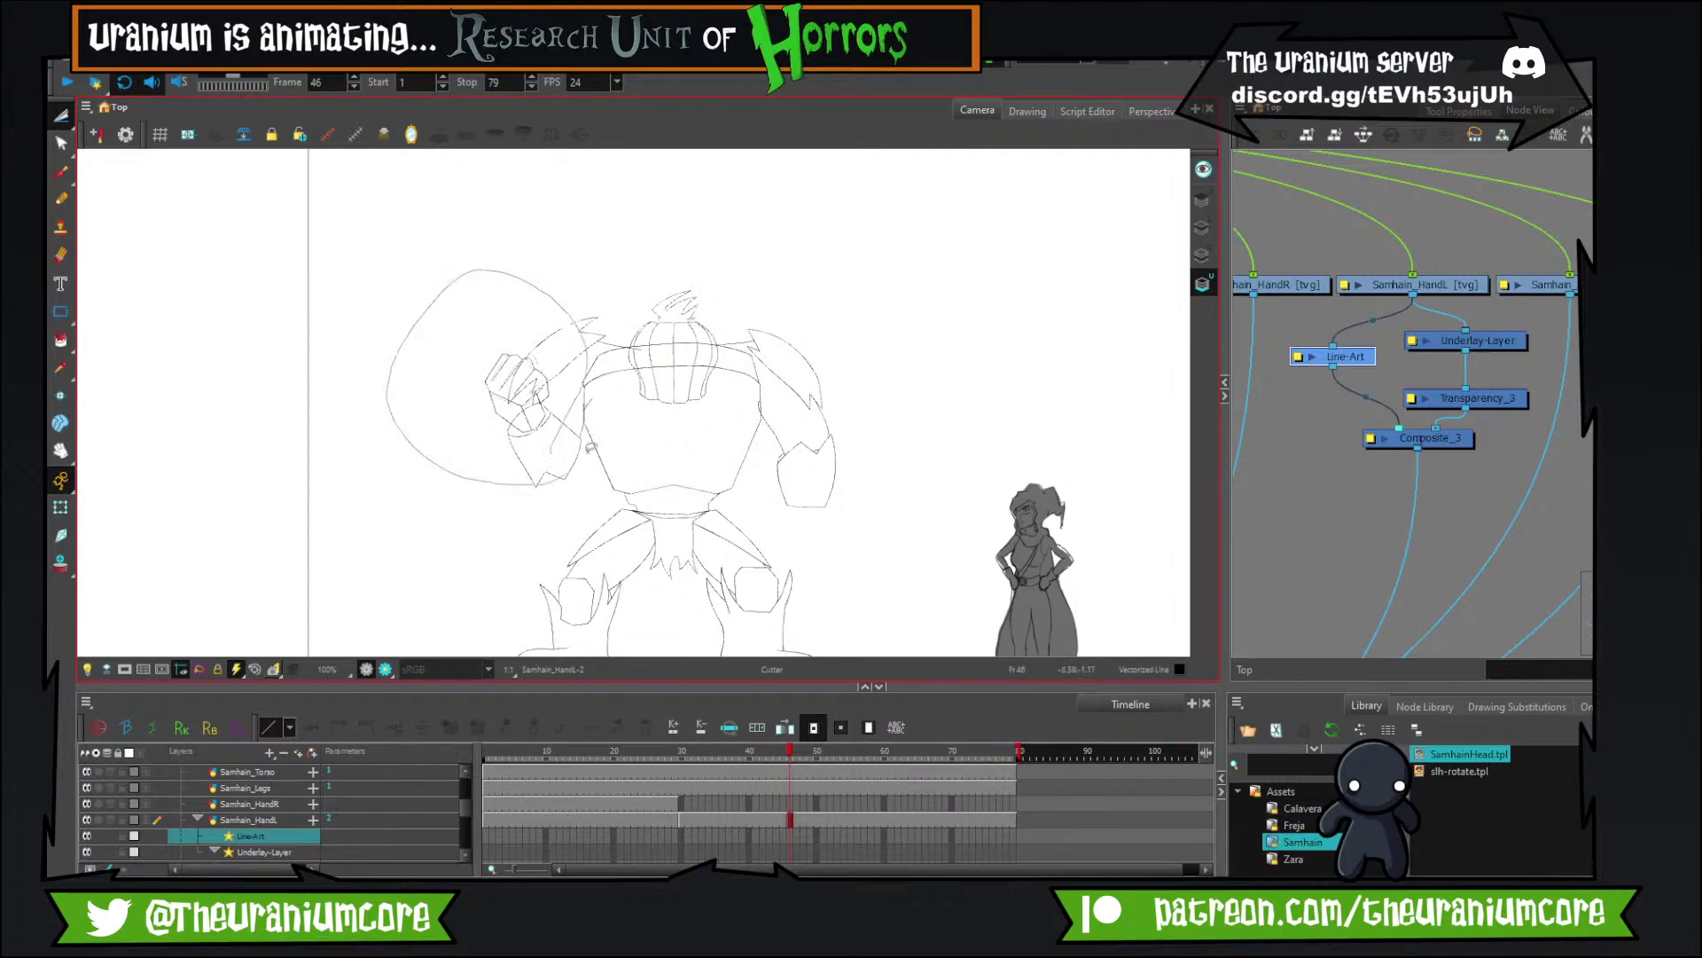
left_click(61, 171)
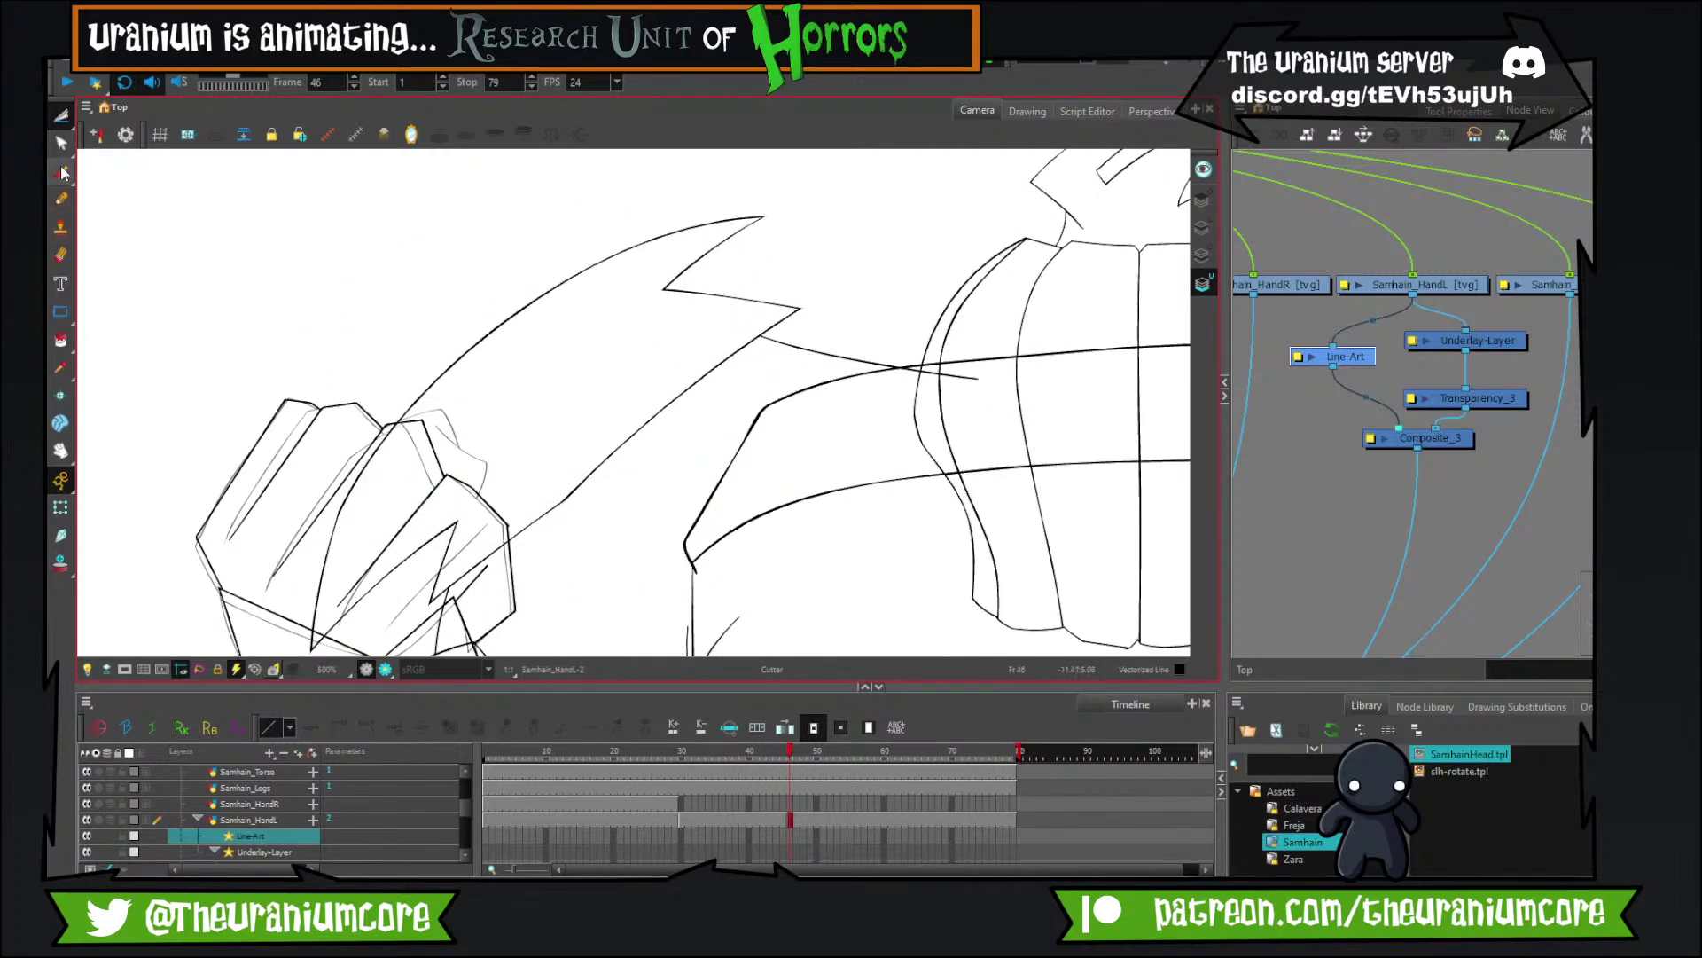
left_click(1449, 284)
scroll(430, 407, "up", 5)
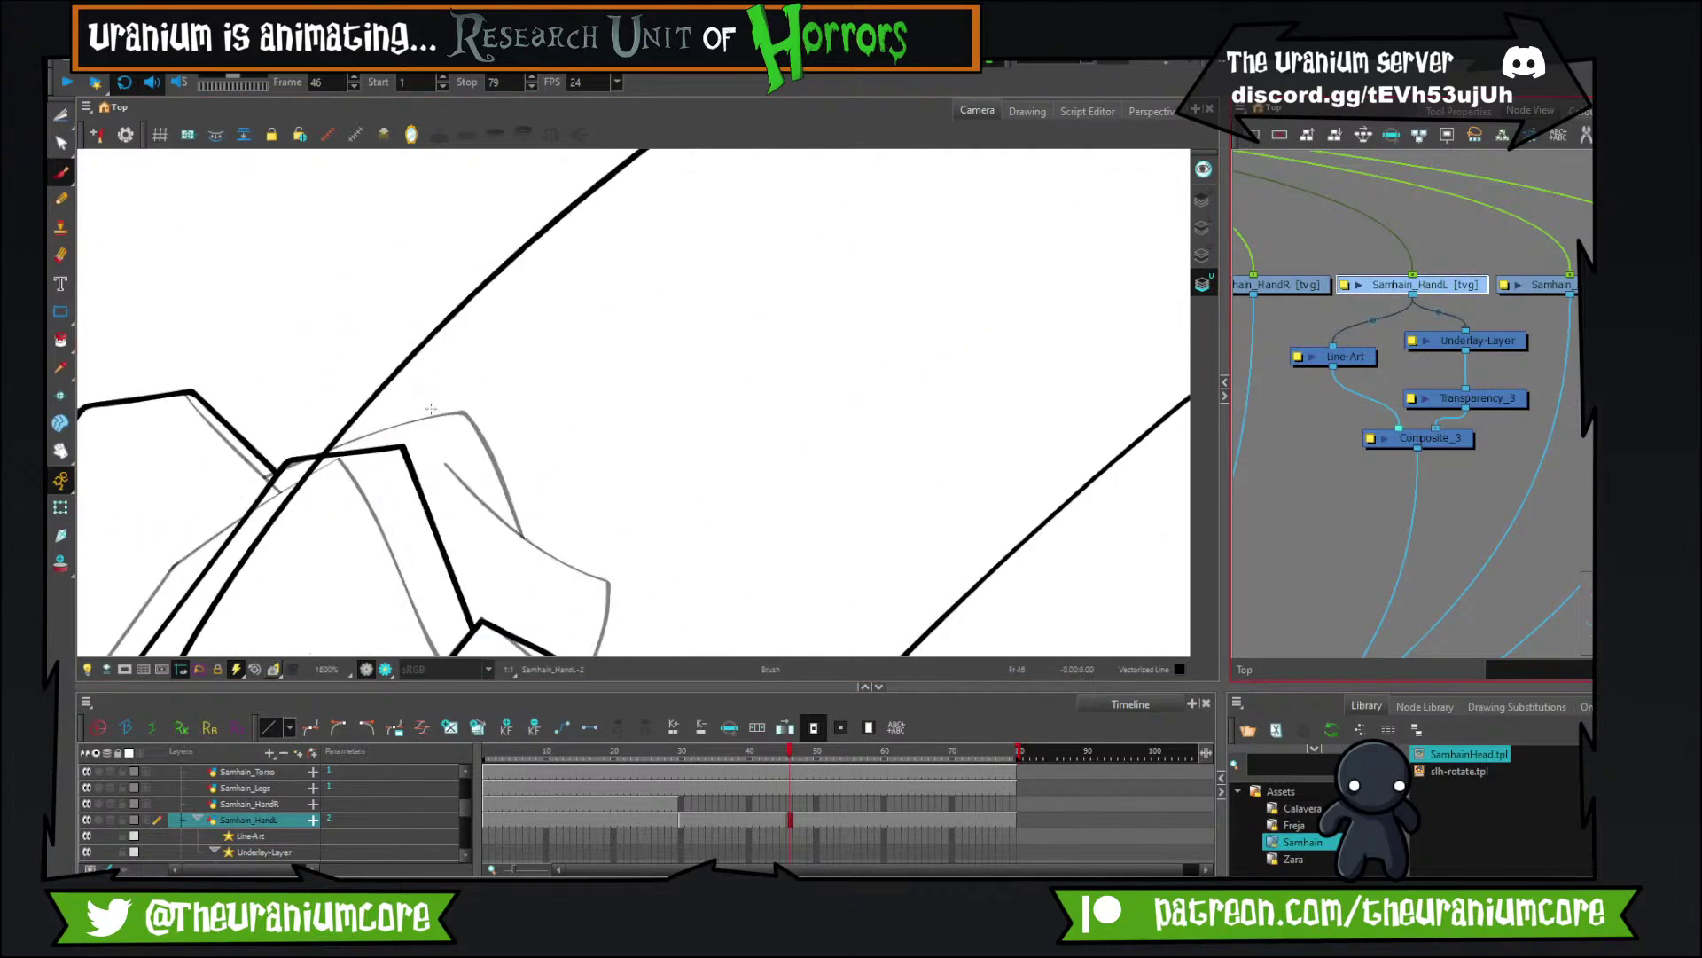
left_click(1202, 227)
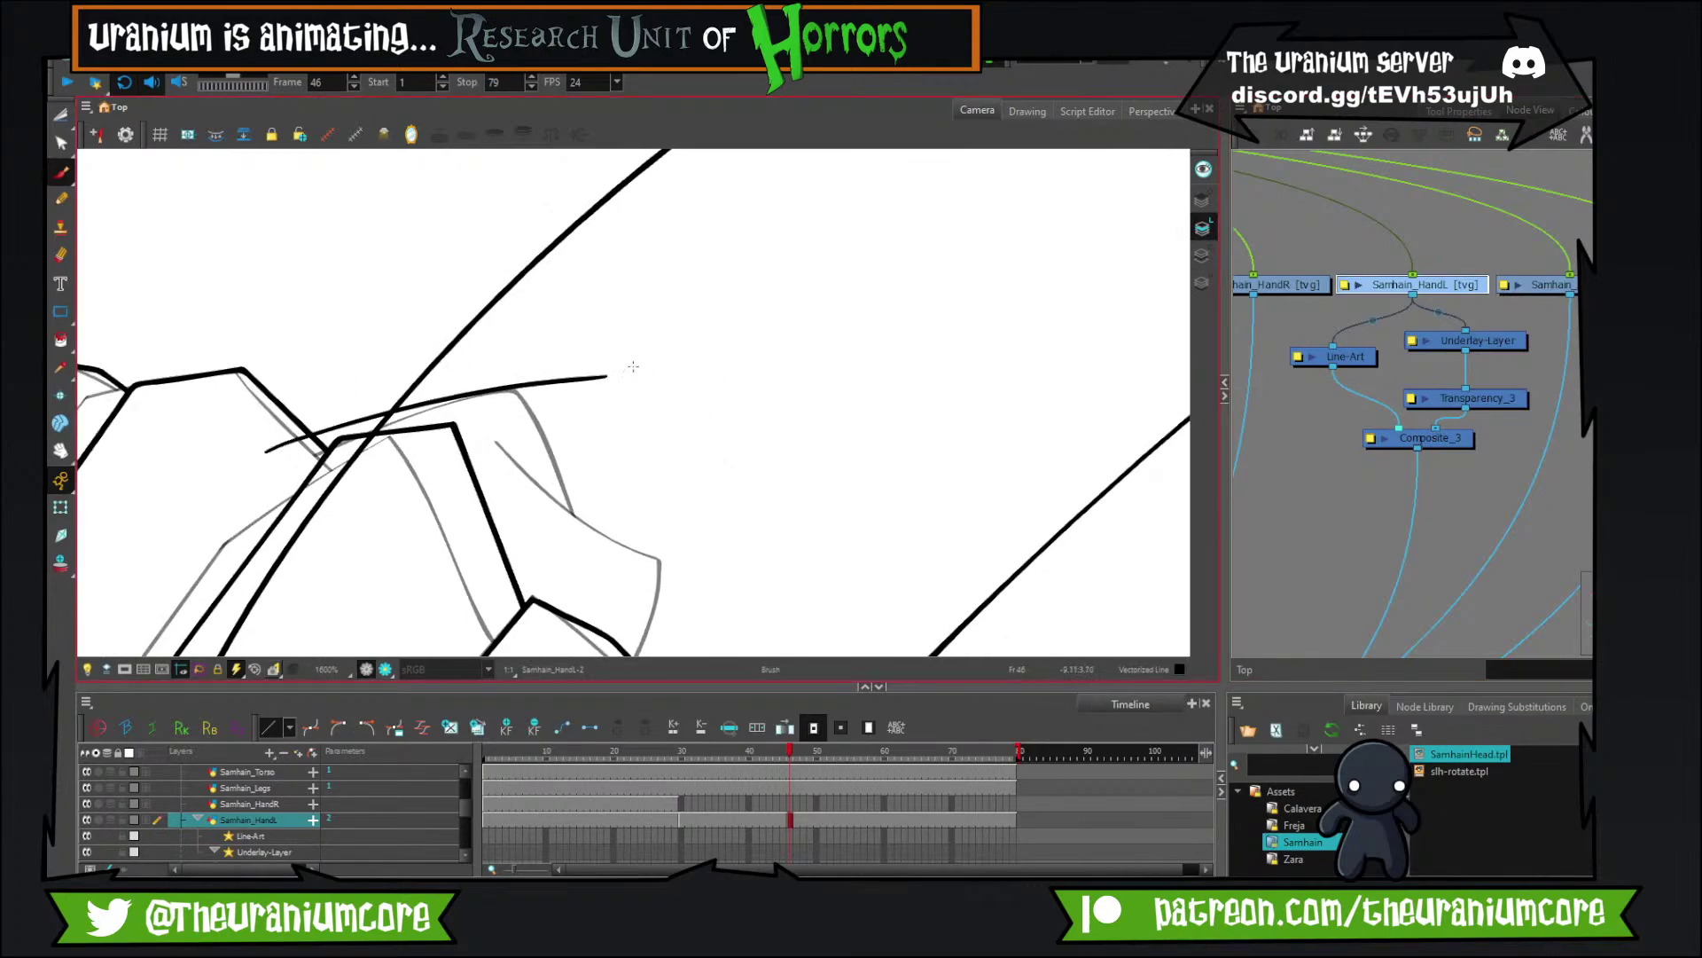
mouse_move(266, 451)
left_mouse_down()
mouse_move(607, 376)
mouse_move(517, 304)
mouse_move(568, 460)
left_mouse_up()
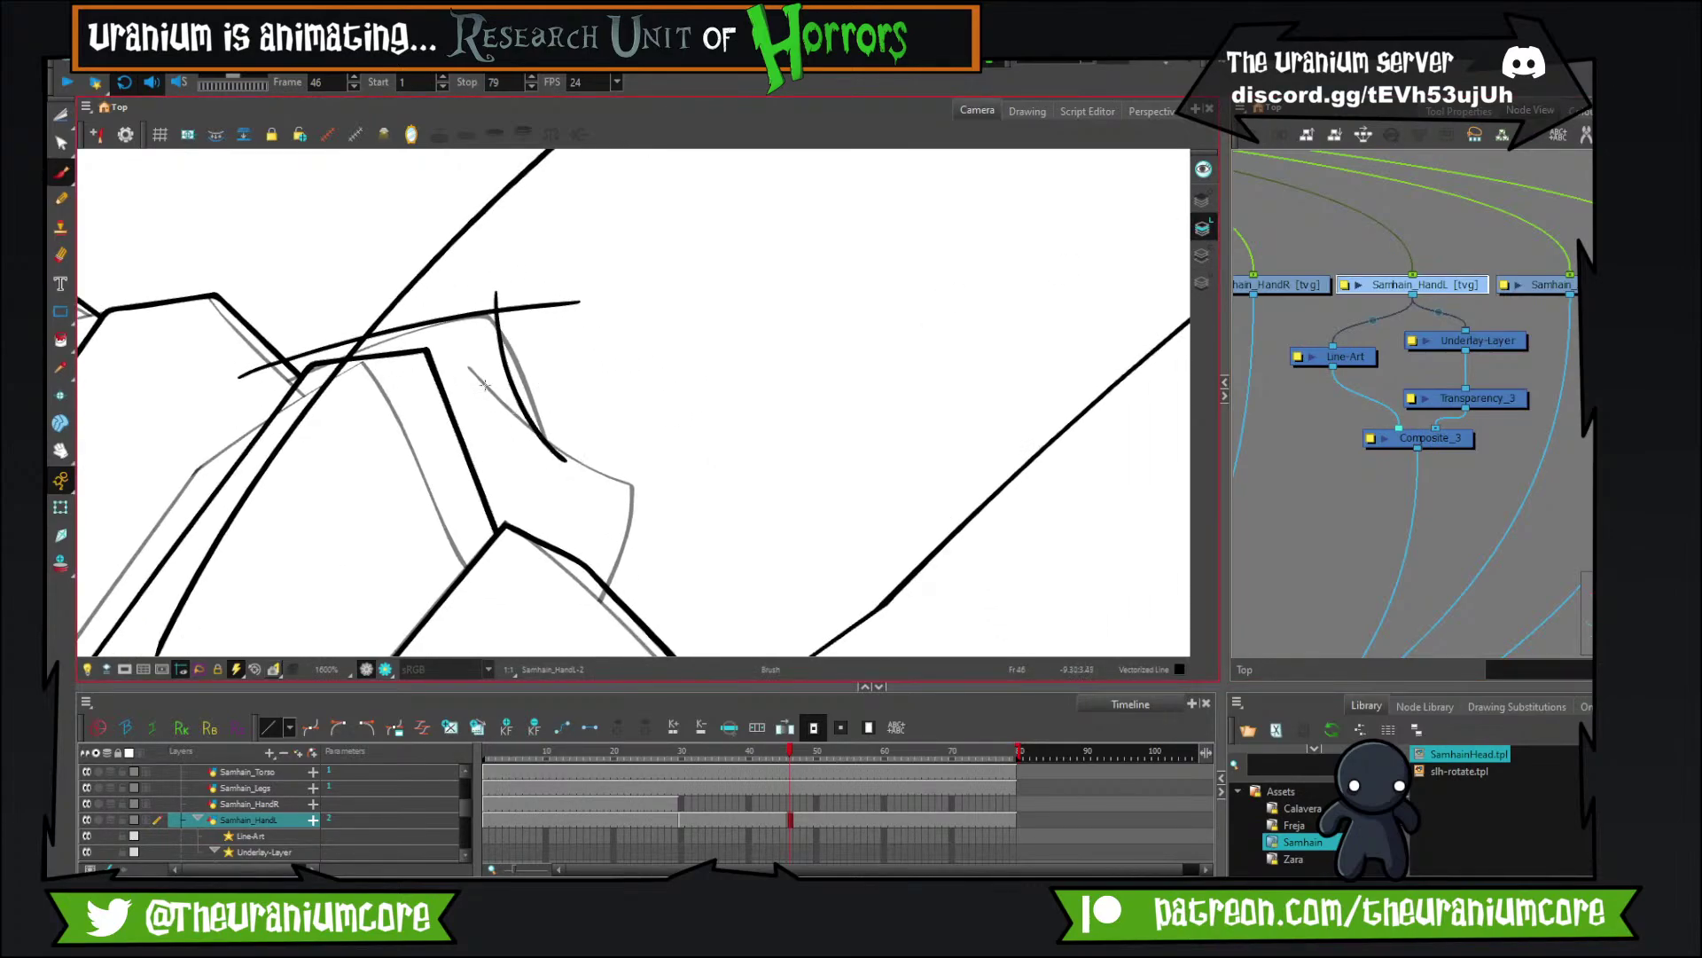
mouse_move(479, 378)
left_mouse_down()
mouse_move(631, 484)
mouse_move(591, 626)
left_mouse_up()
left_click_drag(577, 532, 708, 526)
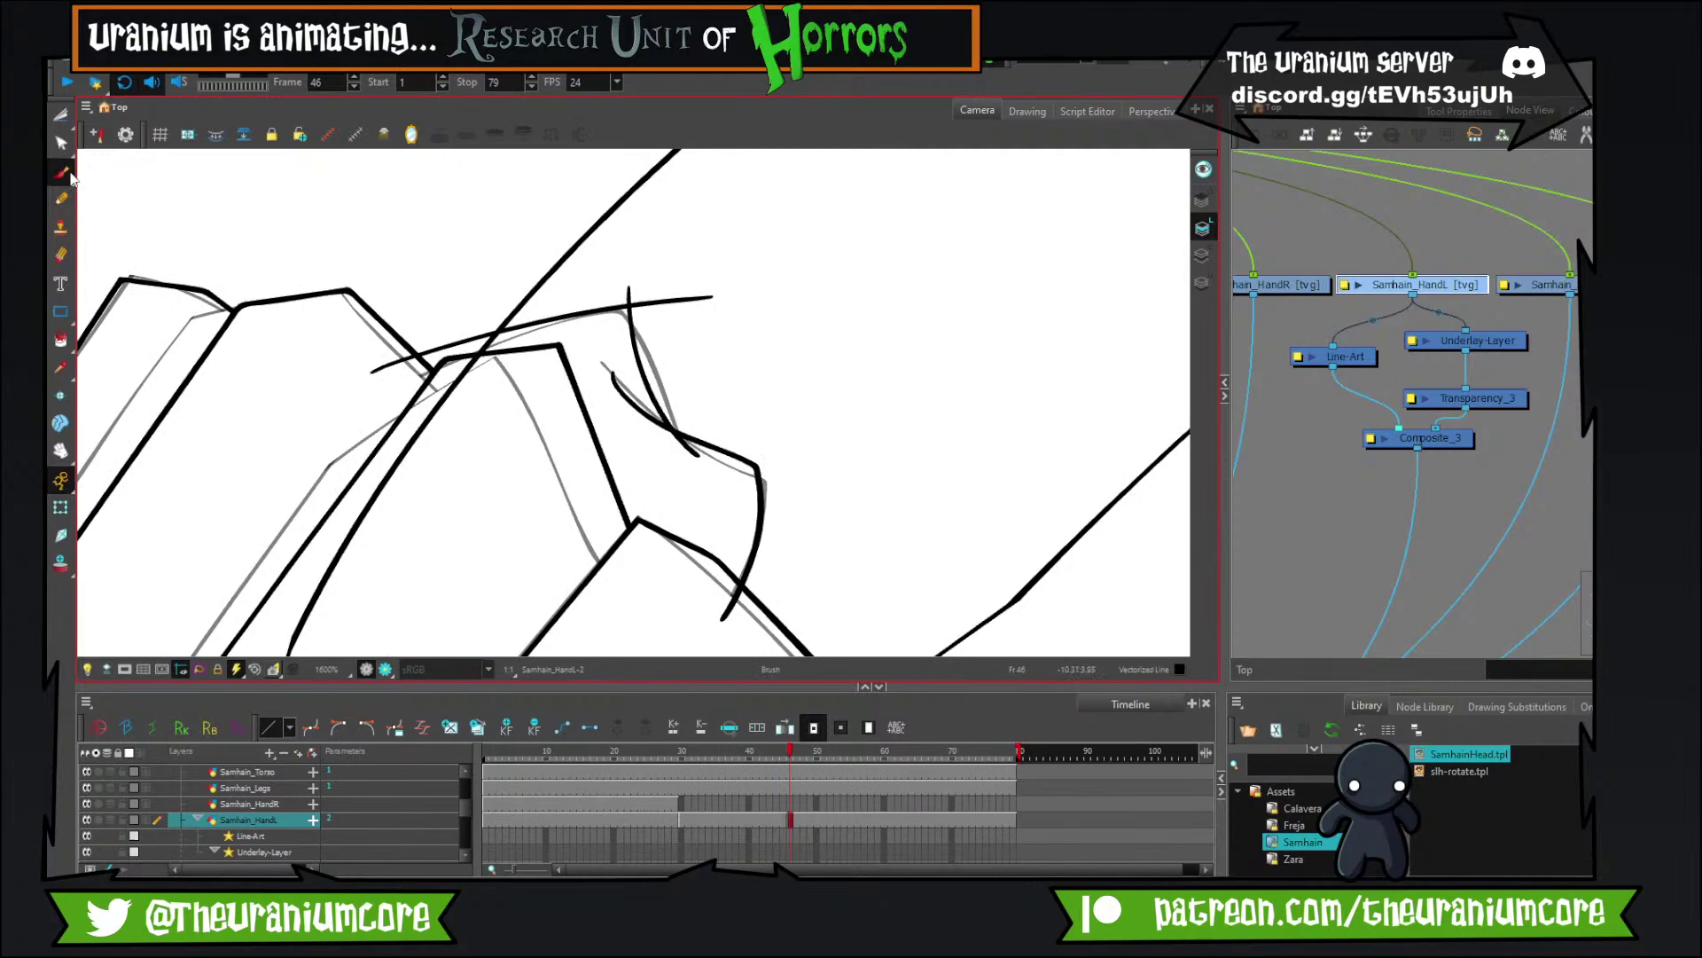
Trim the overshooting line ends of the rounded shapes behind the upper fingers with the Cutter.
left_click(62, 117)
left_click_drag(386, 348, 405, 376)
left_click_drag(611, 288, 701, 322)
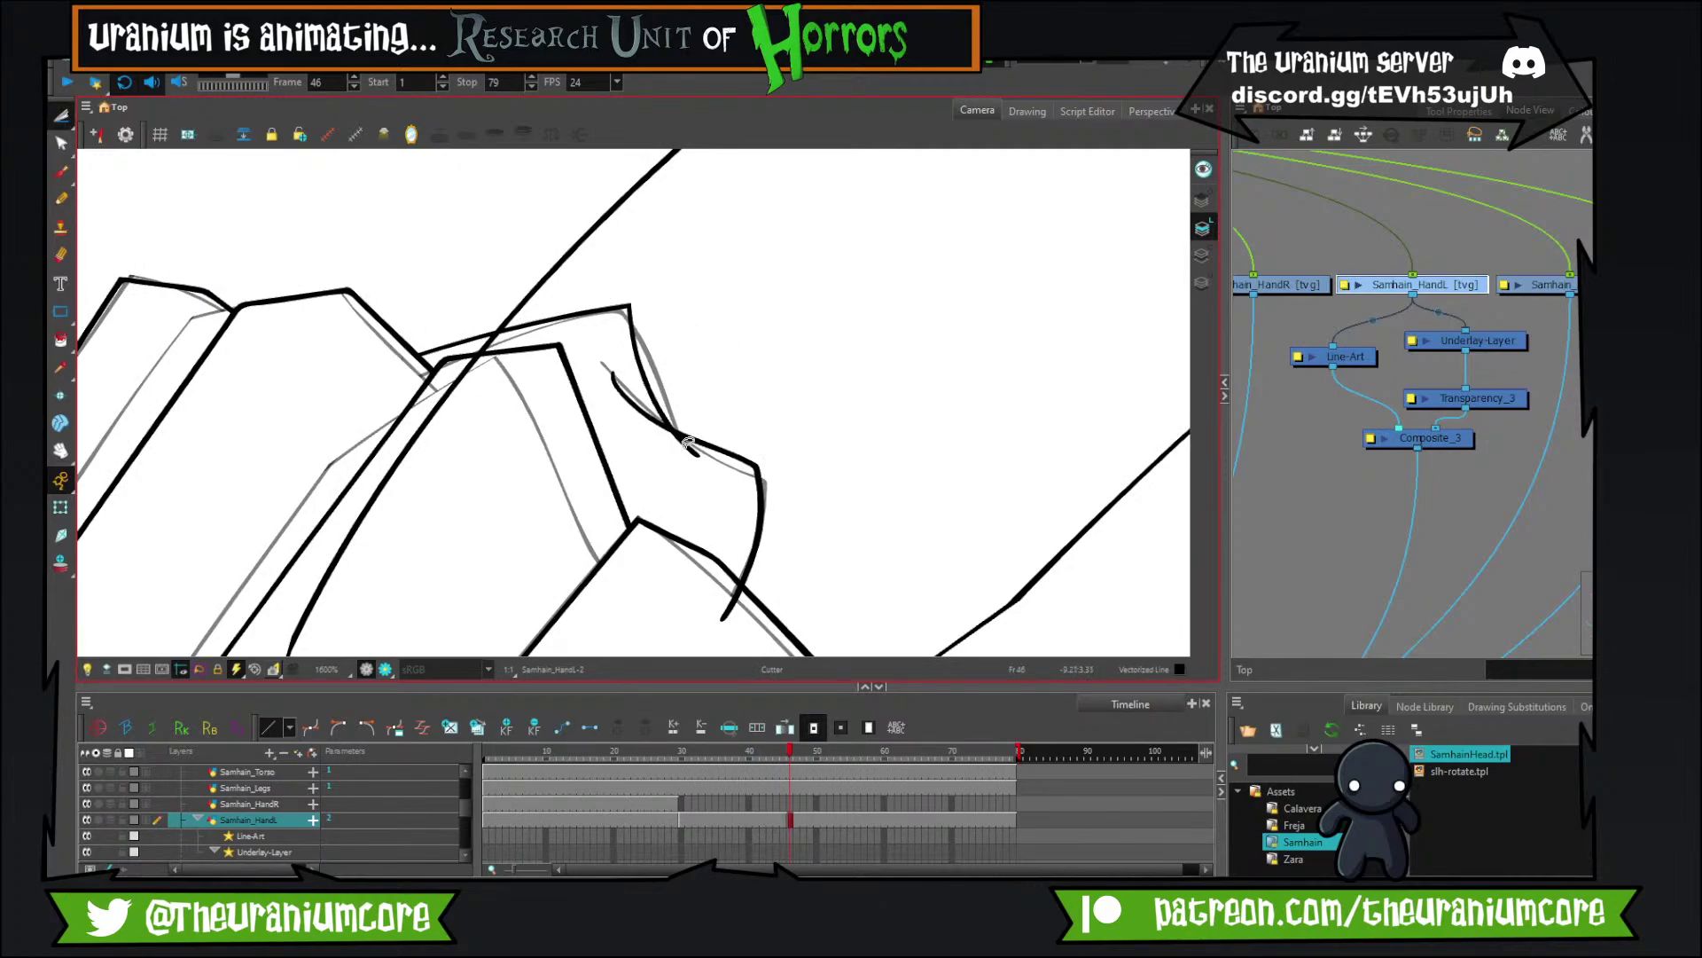
left_click_drag(693, 437, 685, 455)
left_click_drag(724, 506, 641, 427)
left_click_drag(643, 506, 658, 534)
scroll(686, 511, "down", 2)
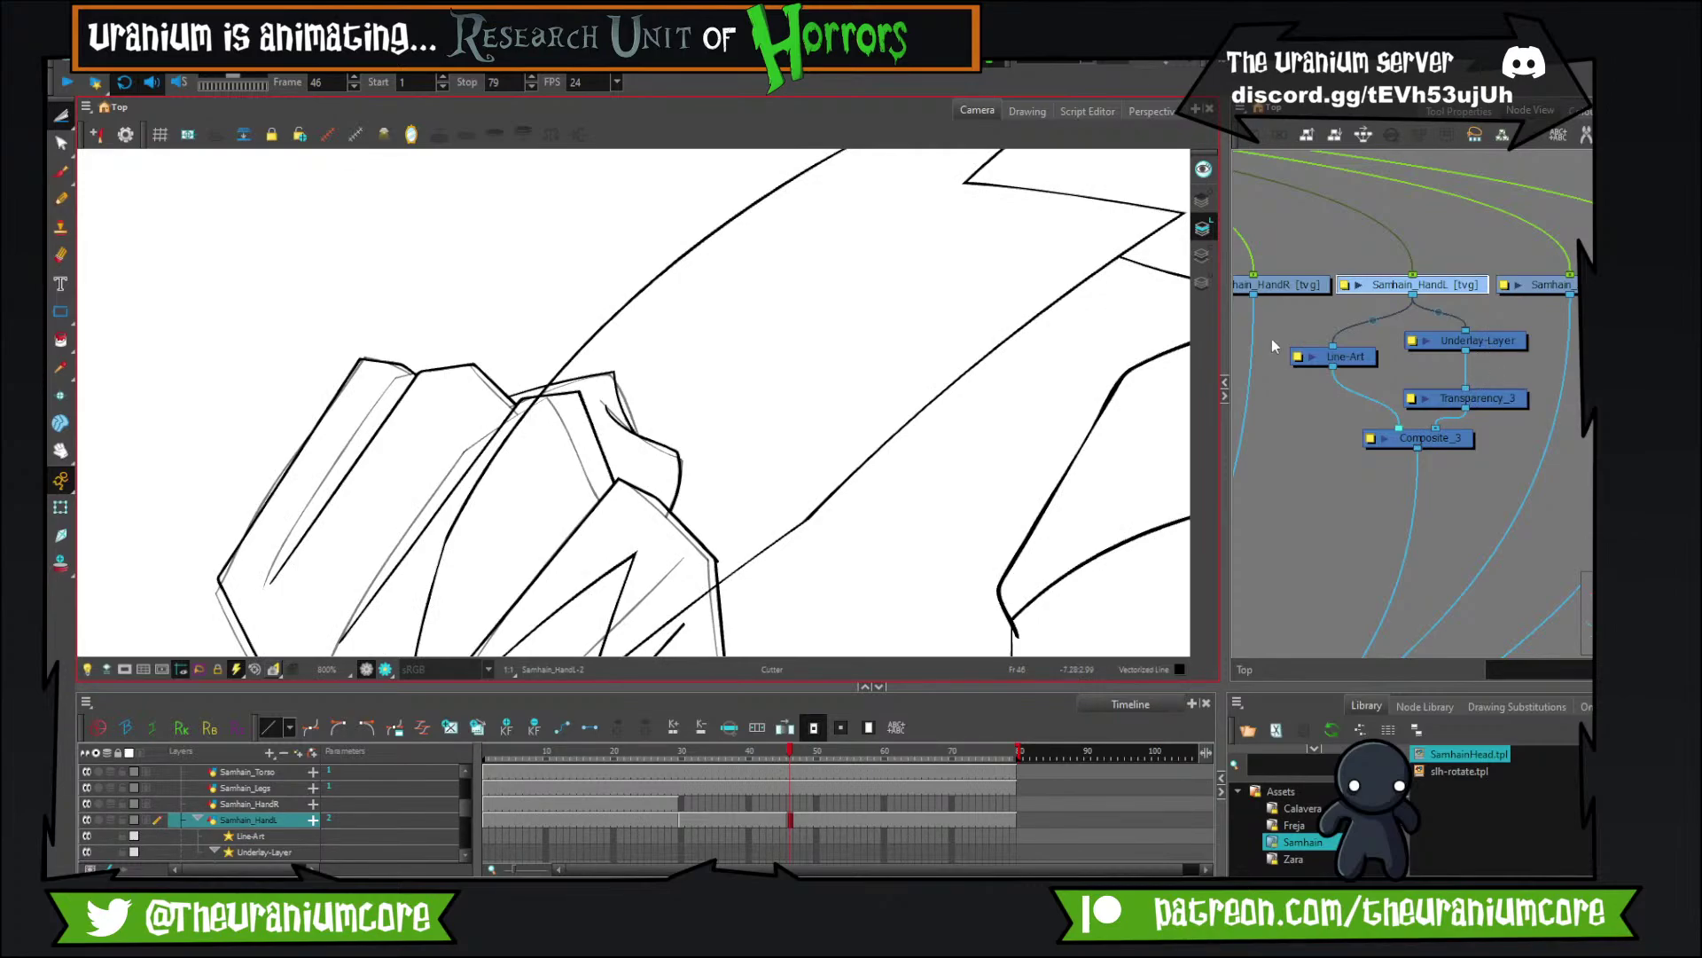
Switch to the Underlay Art layer and circle the fist's faded sketch with the Cutter.
left_click(1203, 284)
scroll(893, 429, "down", 3)
mouse_move(979, 587)
left_mouse_down()
mouse_move(871, 488)
mouse_move(789, 588)
left_mouse_up()
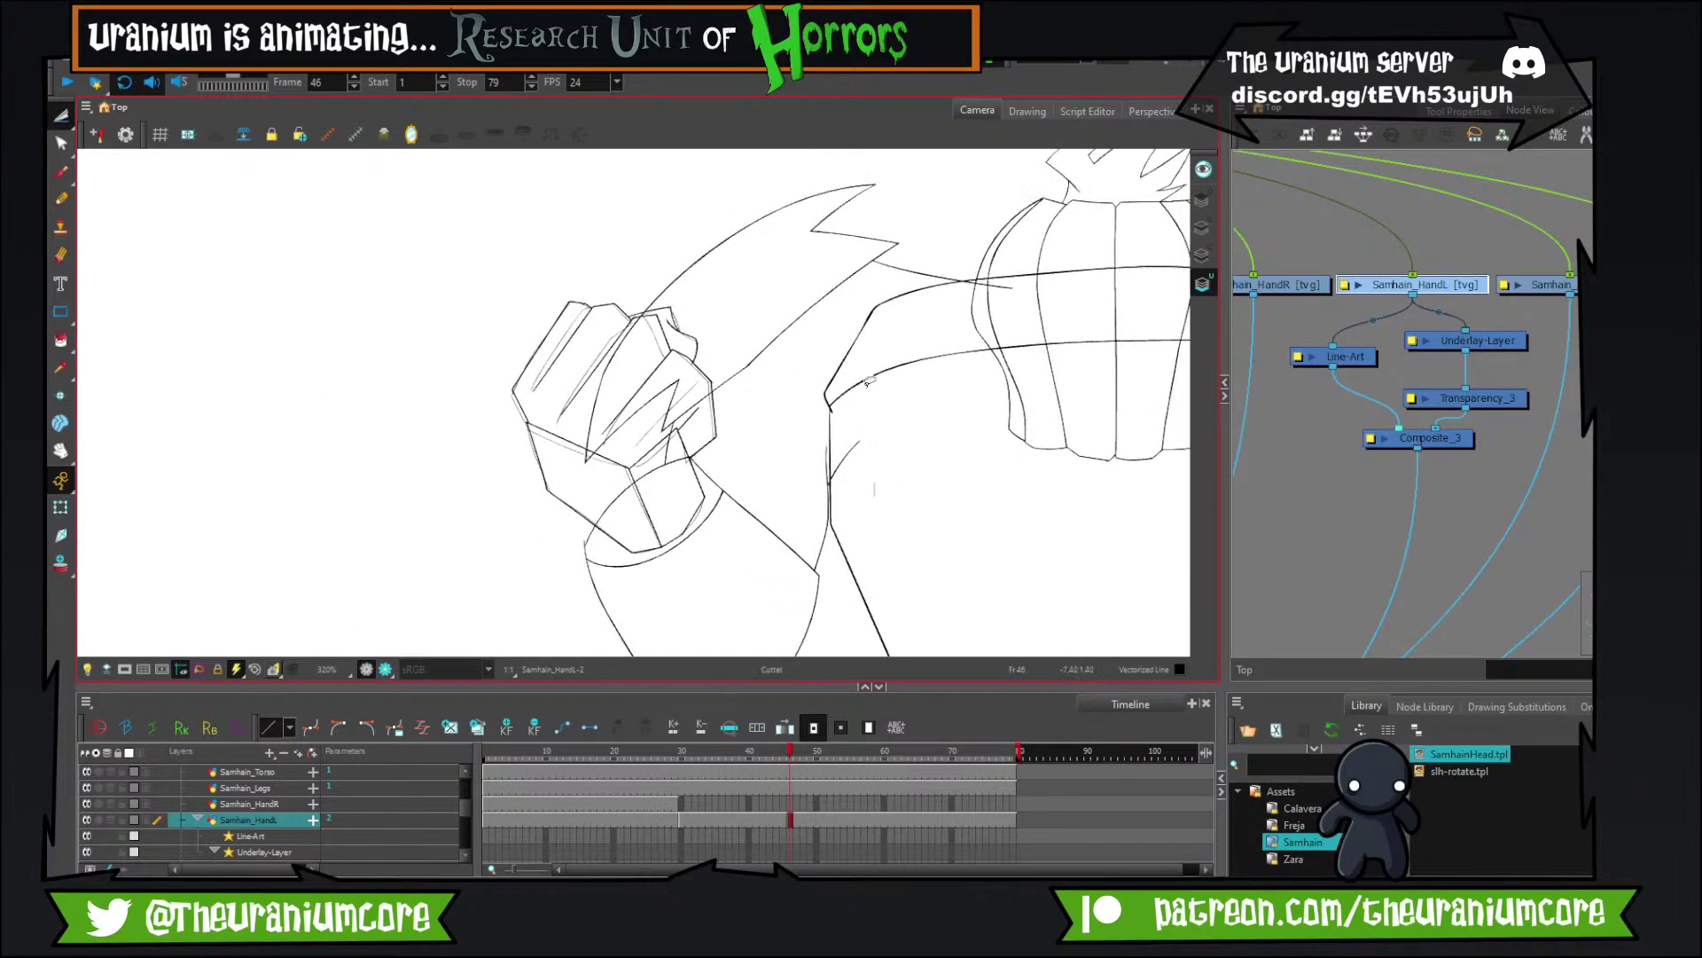
scroll(887, 469, "down", 4)
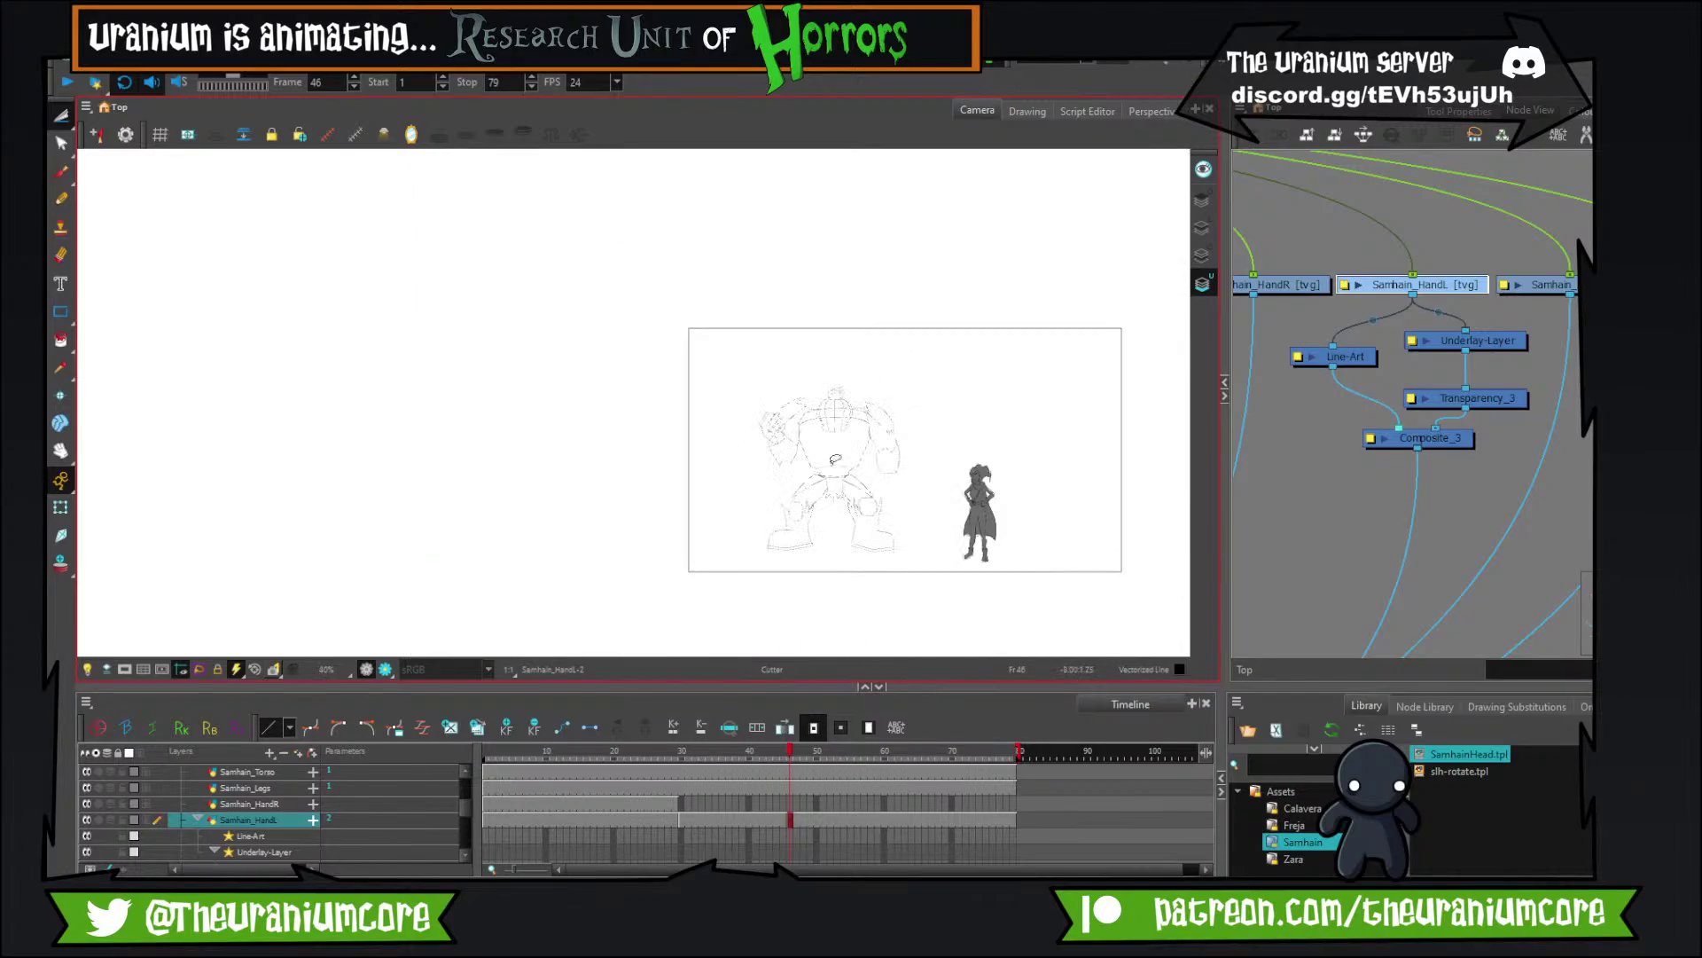
scroll(873, 457, "up", 3)
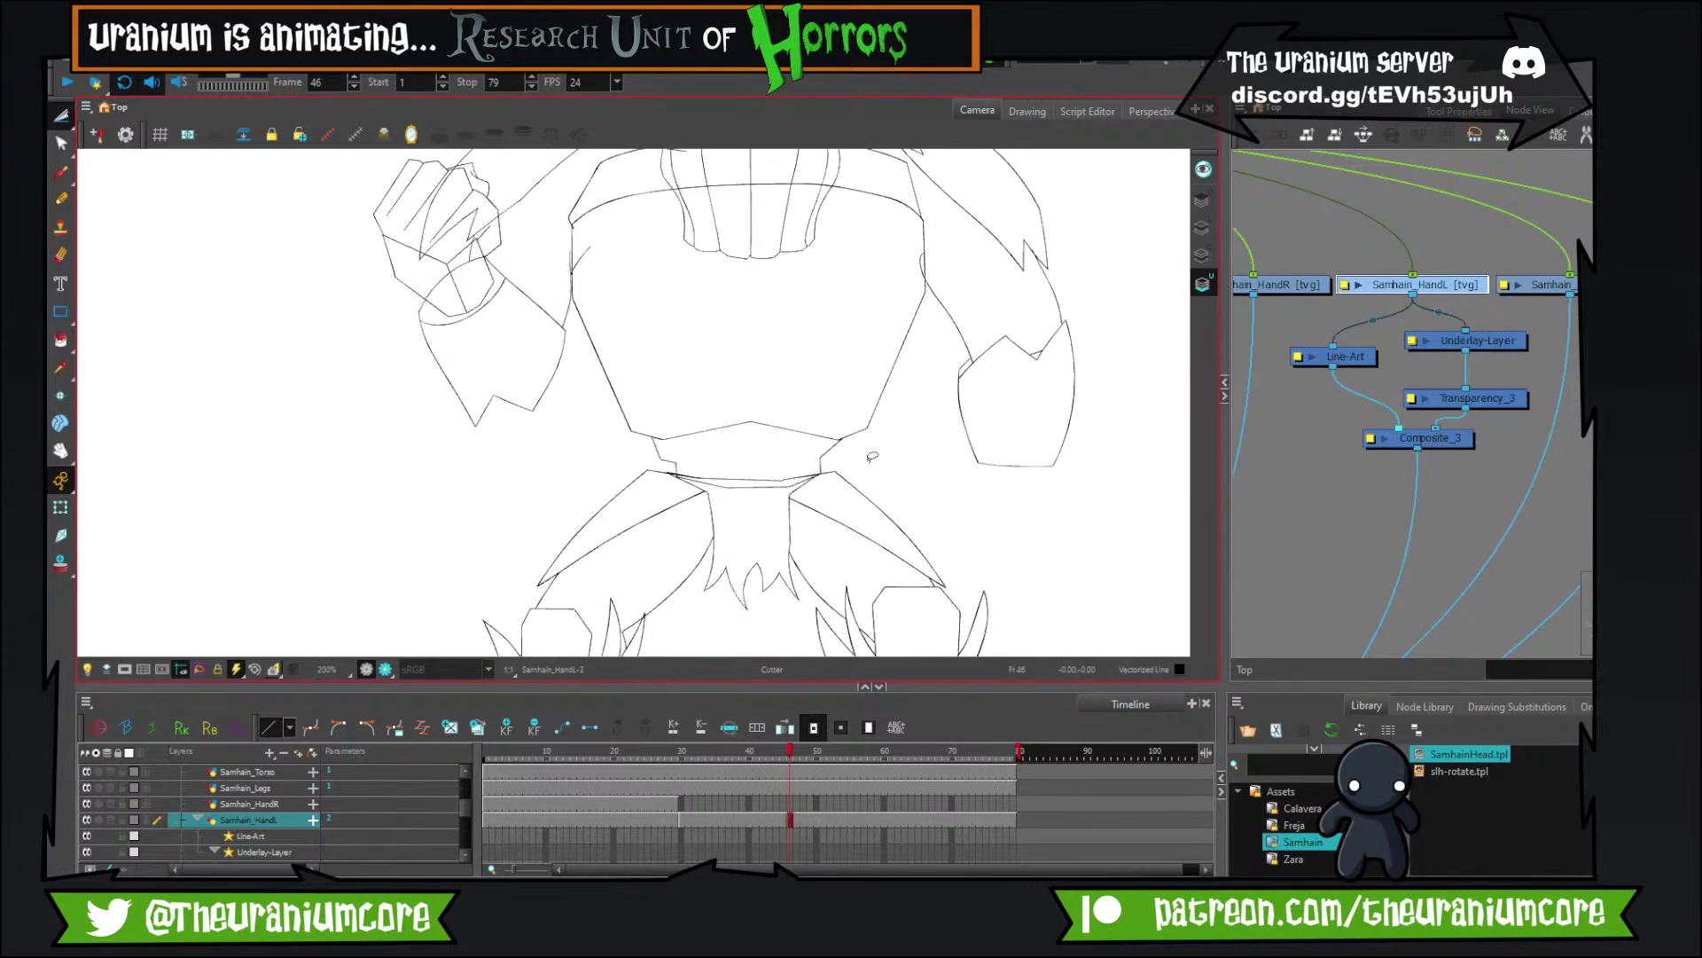
Step back from frame 46 to the low twenties and forward to frame 40 to examine the hand poses.
key("comma")
key("comma")
key("comma")
key("comma")
key("comma")
key("comma")
key("comma")
key("comma")
key("comma")
key("comma")
key("comma")
key("comma")
key("comma")
key("comma")
key("comma")
key("comma")
key("comma")
key("comma")
key("comma")
key("comma")
scroll(872, 446, "down", 5)
scroll(874, 442, "up", 4)
scroll(864, 441, "down", 4)
key("period")
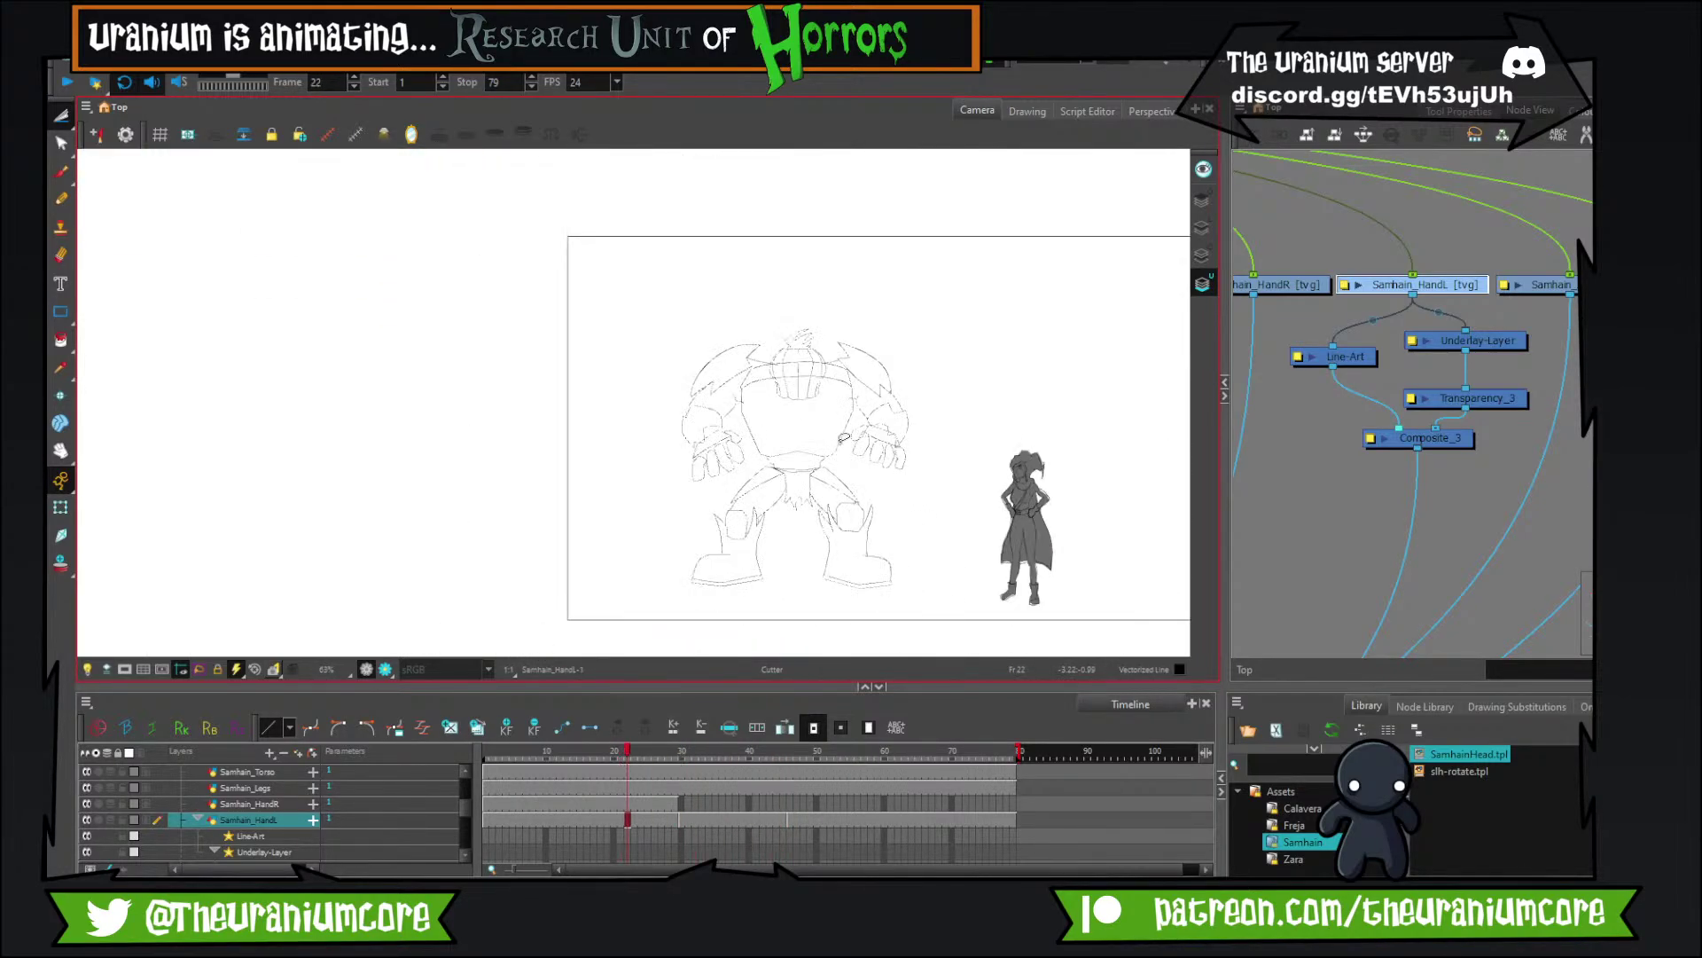
key("period")
key("period")
key("period")
key("period")
key("period")
key("period")
key("period")
key("period")
key("period")
key("period")
key("period")
key("period")
key("period")
key("period")
key("period")
key("period")
key("period")
key("period")
scroll(879, 323, "up", 3)
Delete the hand reference photo from the underlay art at frame 40, enclosing it with the Cutter.
mouse_move(775, 390)
left_mouse_down()
mouse_move(415, 275)
mouse_move(366, 438)
left_mouse_up()
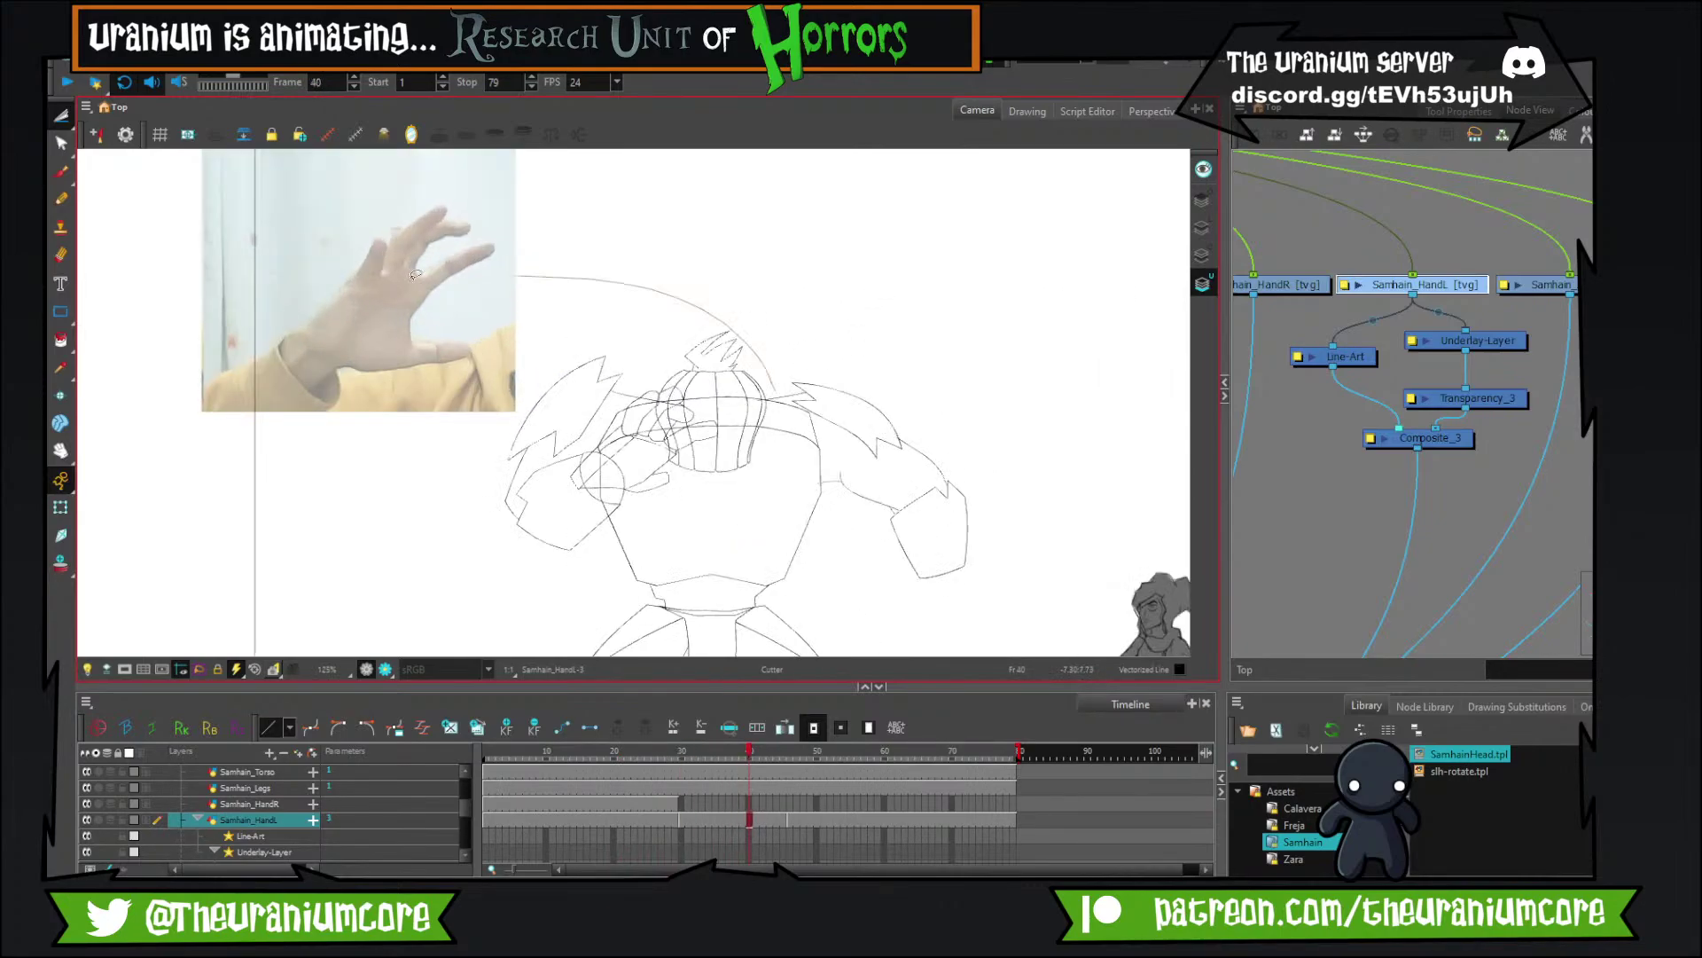
scroll(367, 450, "down", 5)
left_click_drag(319, 521, 294, 559)
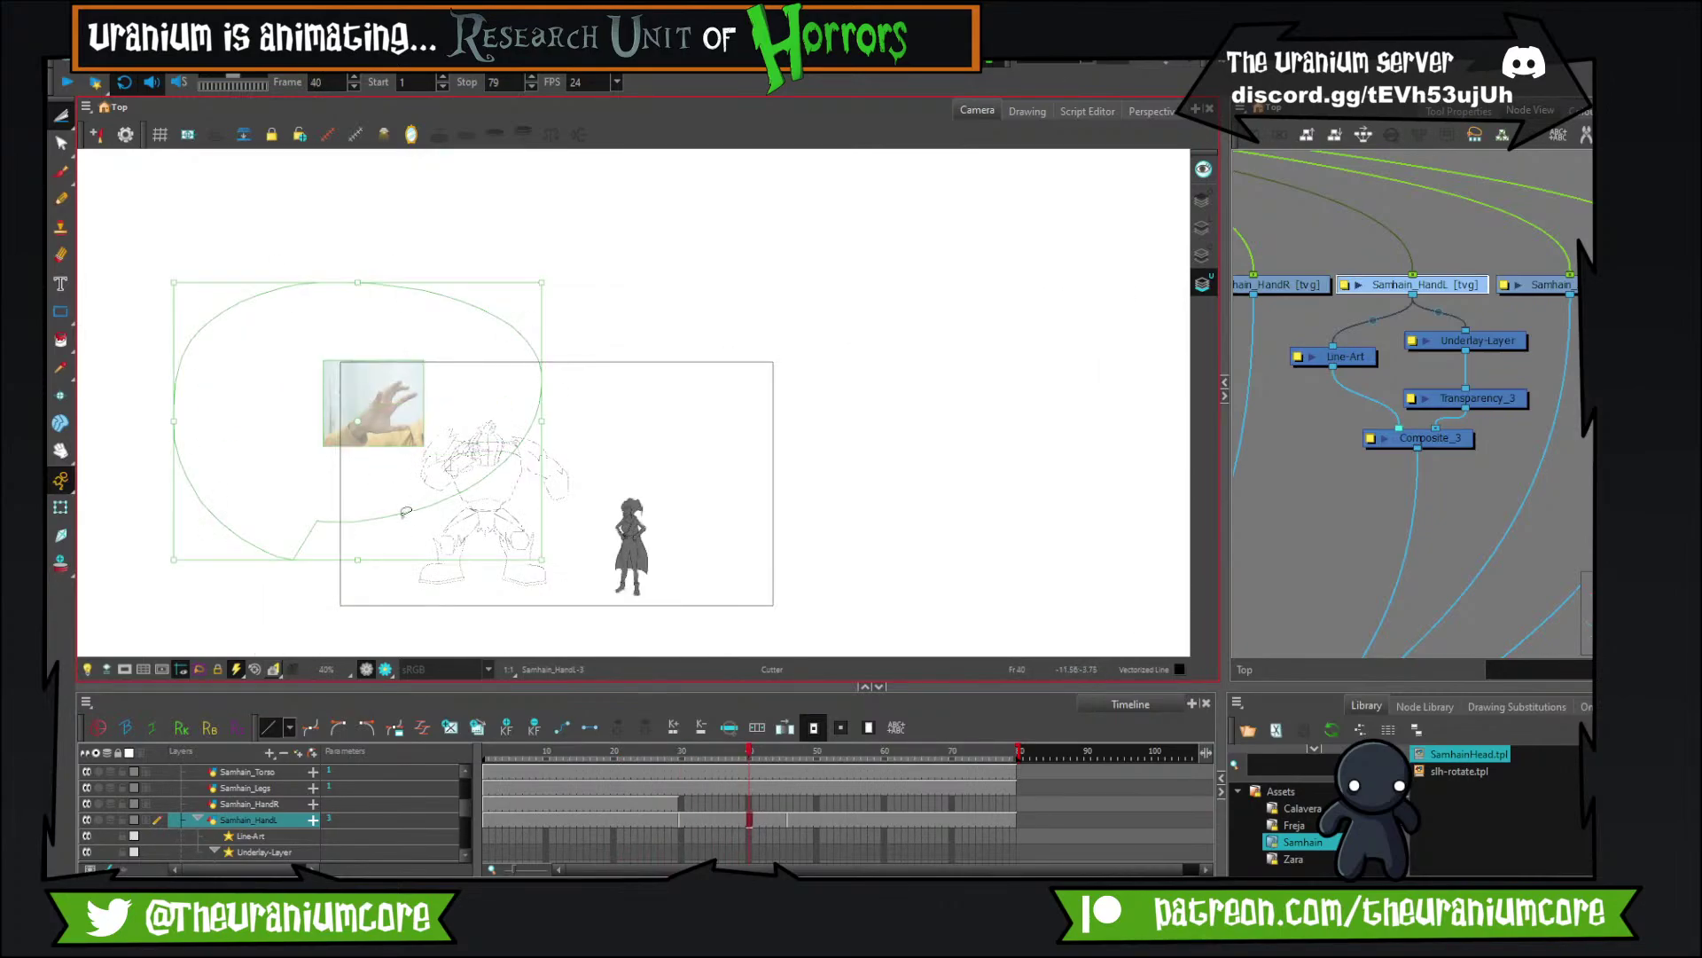
key("Delete")
Step back and forth between frame 21 and the fifties to examine the motion from open hands to raised fist.
scroll(438, 488, "up", 8)
scroll(557, 412, "down", 1)
key("comma")
key("comma")
key("comma")
key("comma")
key("comma")
key("comma")
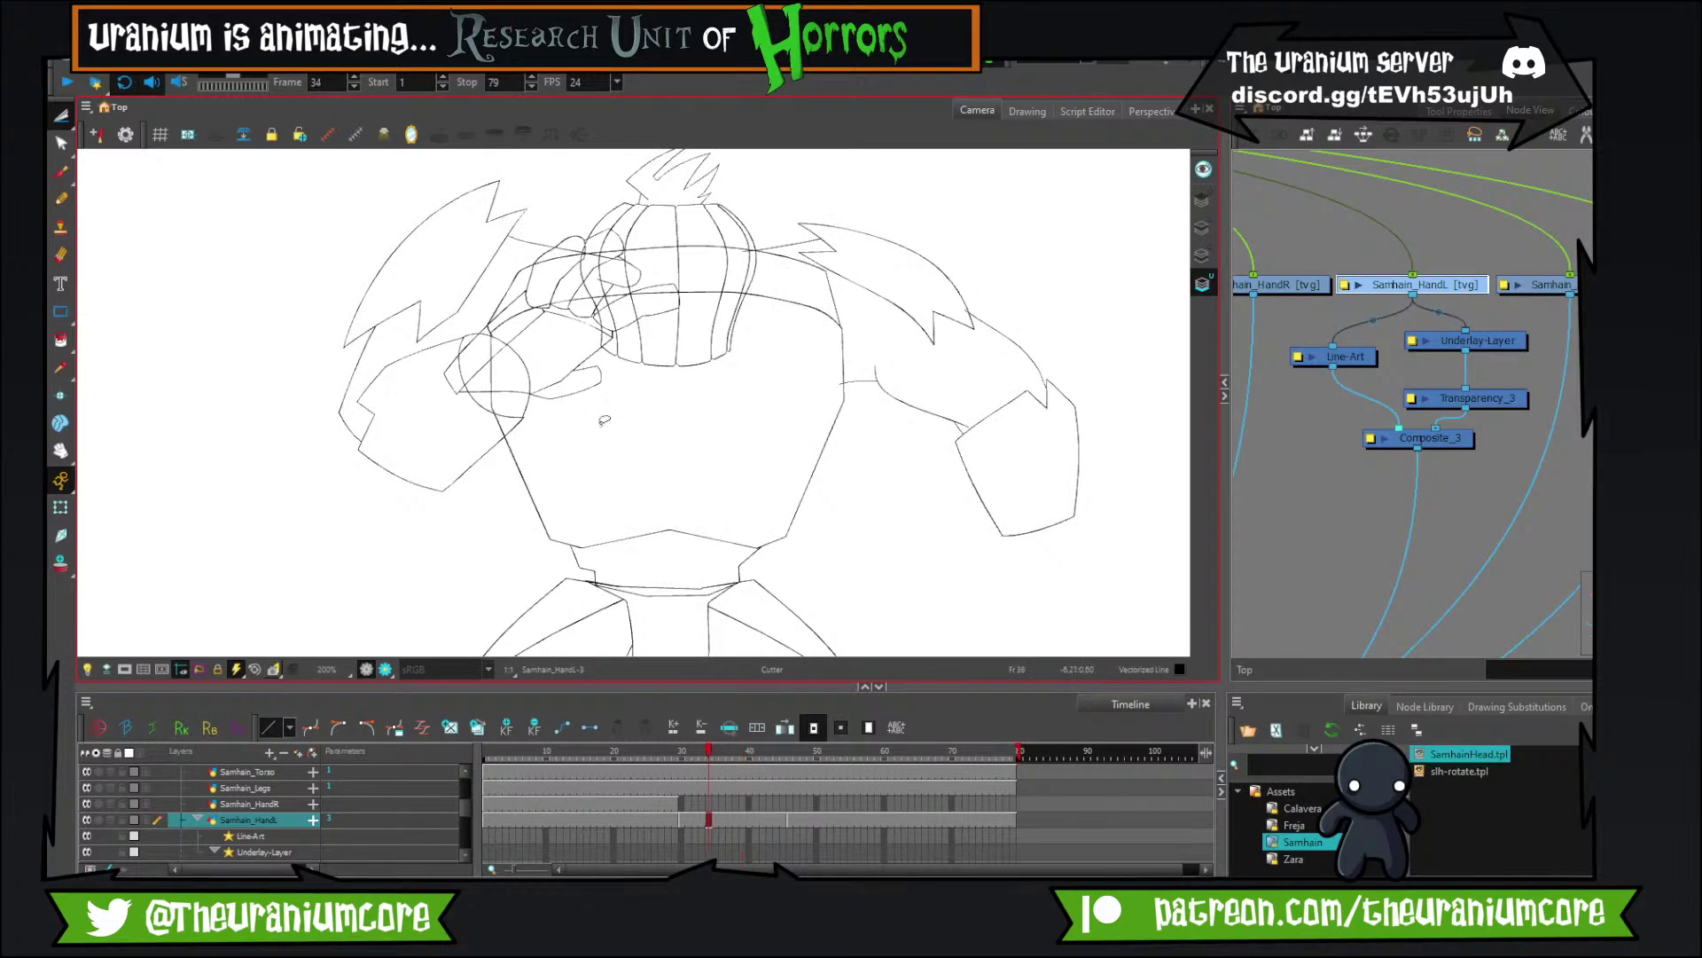
key("comma")
key("comma")
key("comma")
key("comma")
key("comma")
key("comma")
key("comma")
key("comma")
key("comma")
key("comma")
key("comma")
key("comma")
scroll(596, 422, "down", 5)
key("period")
key("period")
key("period")
key("period")
key("period")
key("period")
key("period")
key("period")
key("period")
key("period")
key("period")
key("period")
key("period")
key("period")
key("period")
key("period")
key("period")
key("period")
key("period")
key("period")
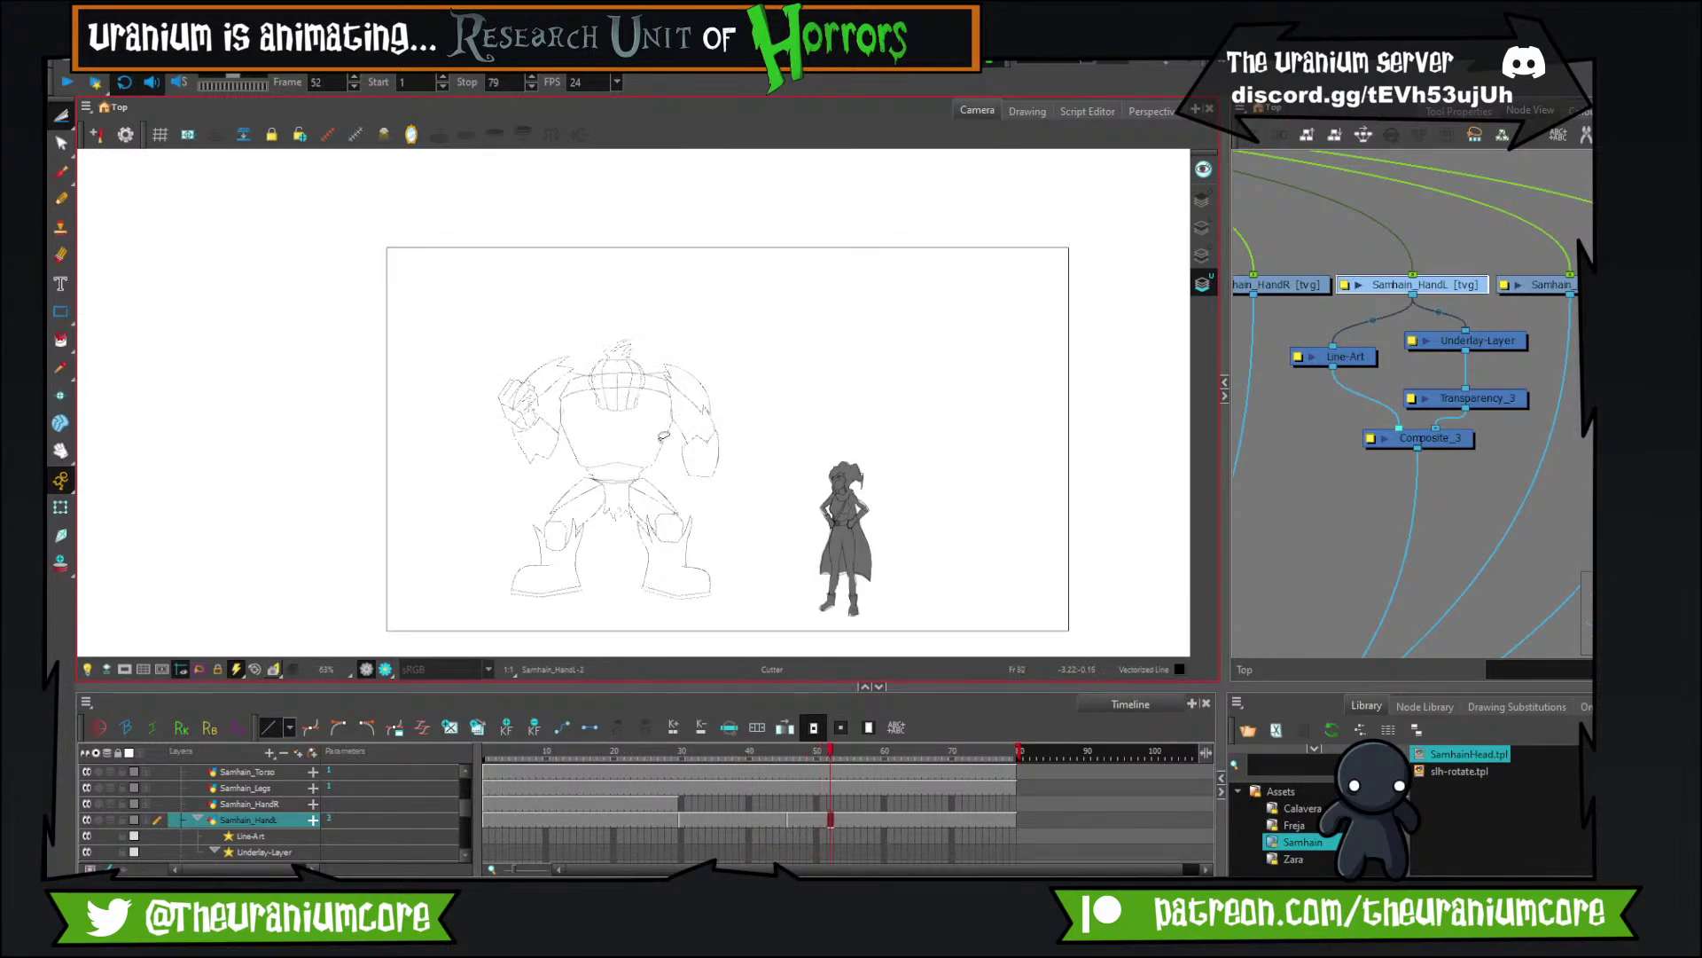
key("period")
key("period")
key("period")
key("period")
key("comma")
key("comma")
key("comma")
key("comma")
key("comma")
key("comma")
key("comma")
key("comma")
key("comma")
key("comma")
key("comma")
key("comma")
key("comma")
key("comma")
key("comma")
key("comma")
key("comma")
key("comma")
key("comma")
key("comma")
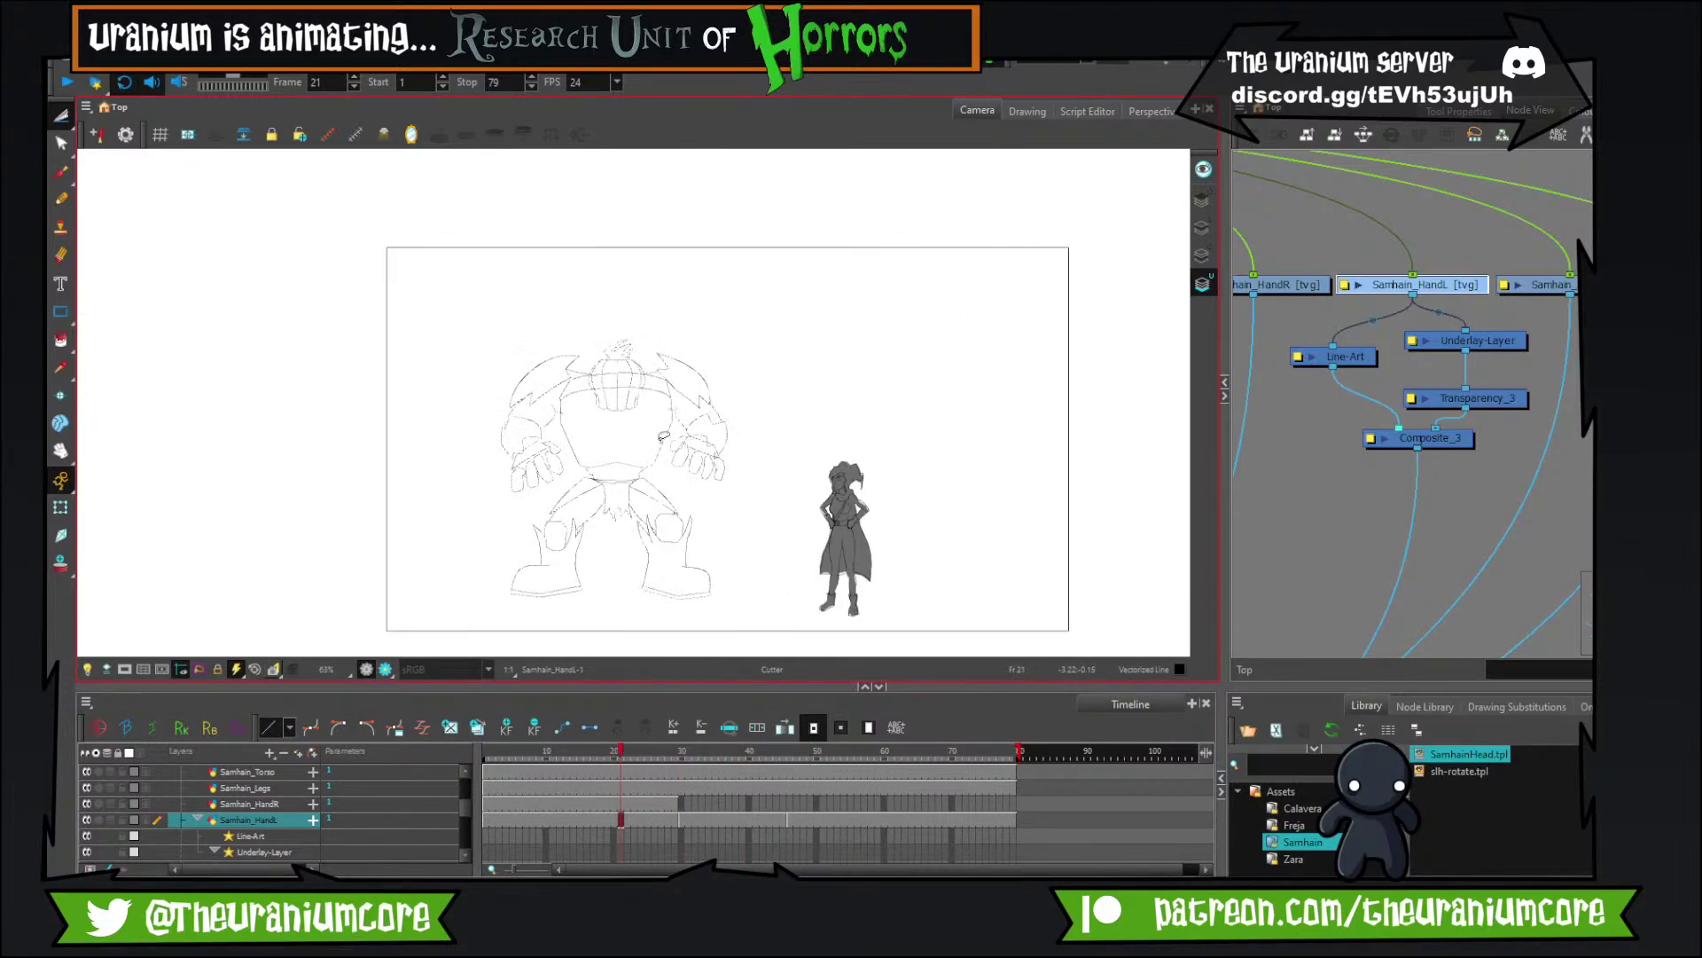
Step repeatedly forward and backward through frames 21 to 55 to check how the open hands change into the raised fist.
key("period")
key("period")
key("period")
key("period")
key("period")
key("period")
key("period")
key("period")
key("period")
key("period")
key("period")
key("period")
key("period")
key("period")
key("period")
key("period")
key("period")
key("period")
key("period")
key("period")
scroll(650, 416, "up", 4)
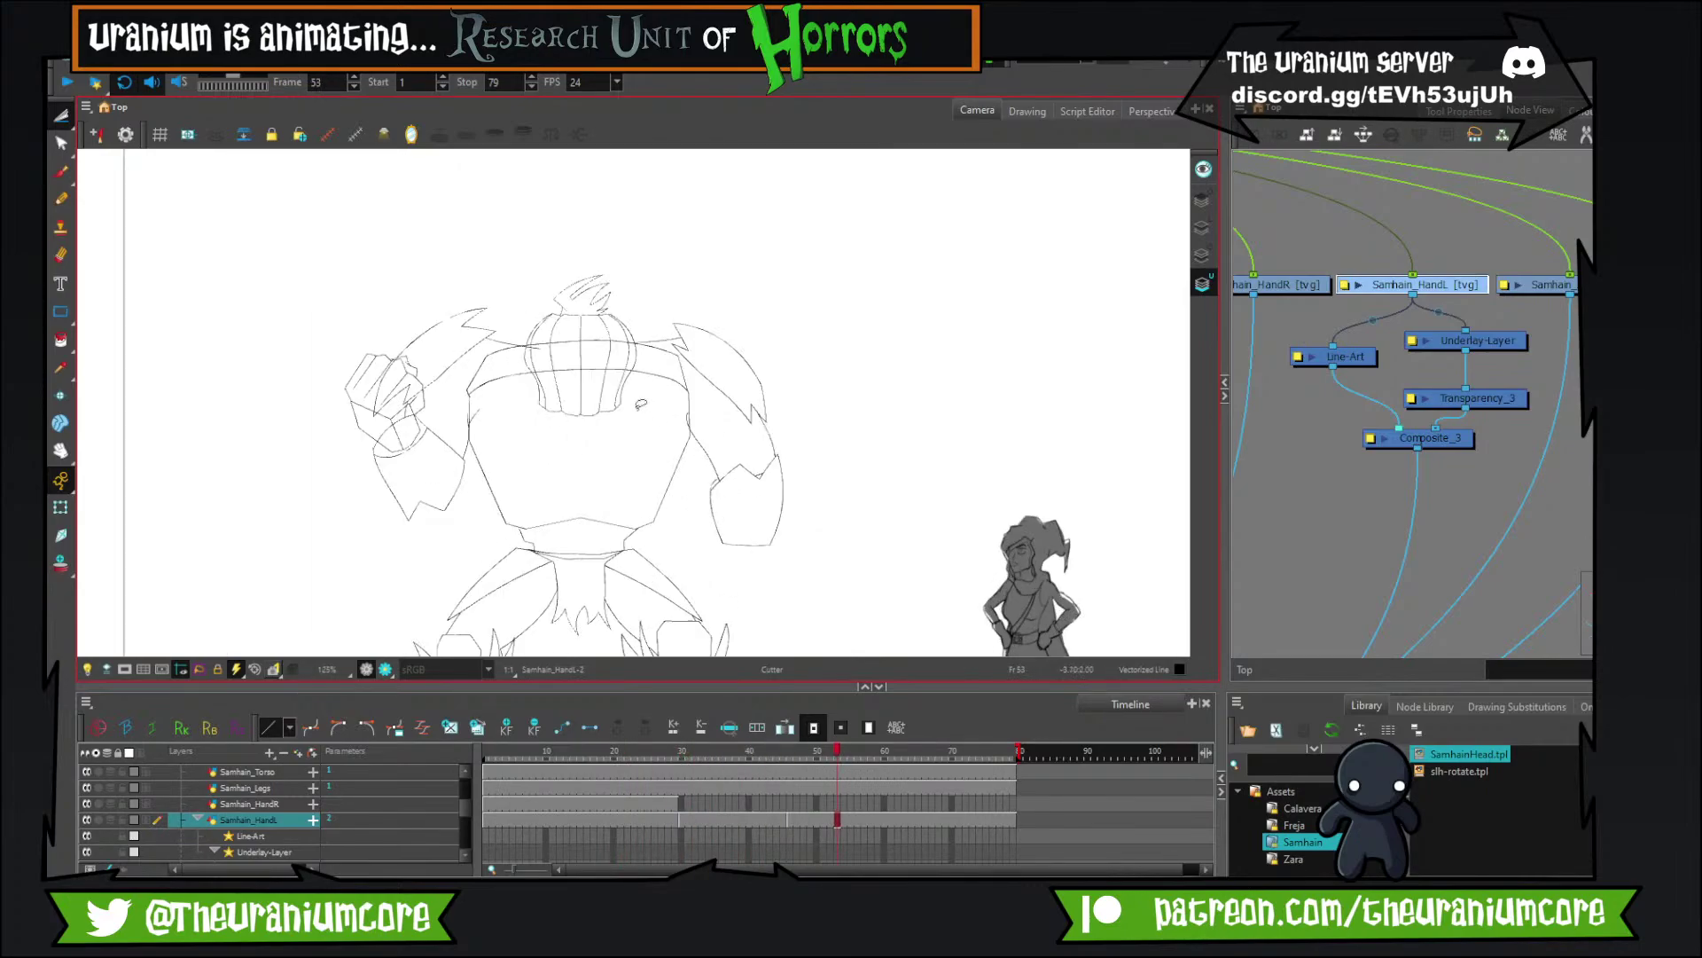
key("comma")
key("comma")
key("comma")
key("comma")
key("comma")
key("comma")
key("comma")
key("comma")
key("comma")
key("comma")
key("comma")
key("comma")
key("comma")
key("comma")
key("comma")
key("comma")
key("comma")
key("comma")
key("comma")
scroll(634, 403, "down", 4)
scroll(634, 403, "up", 4)
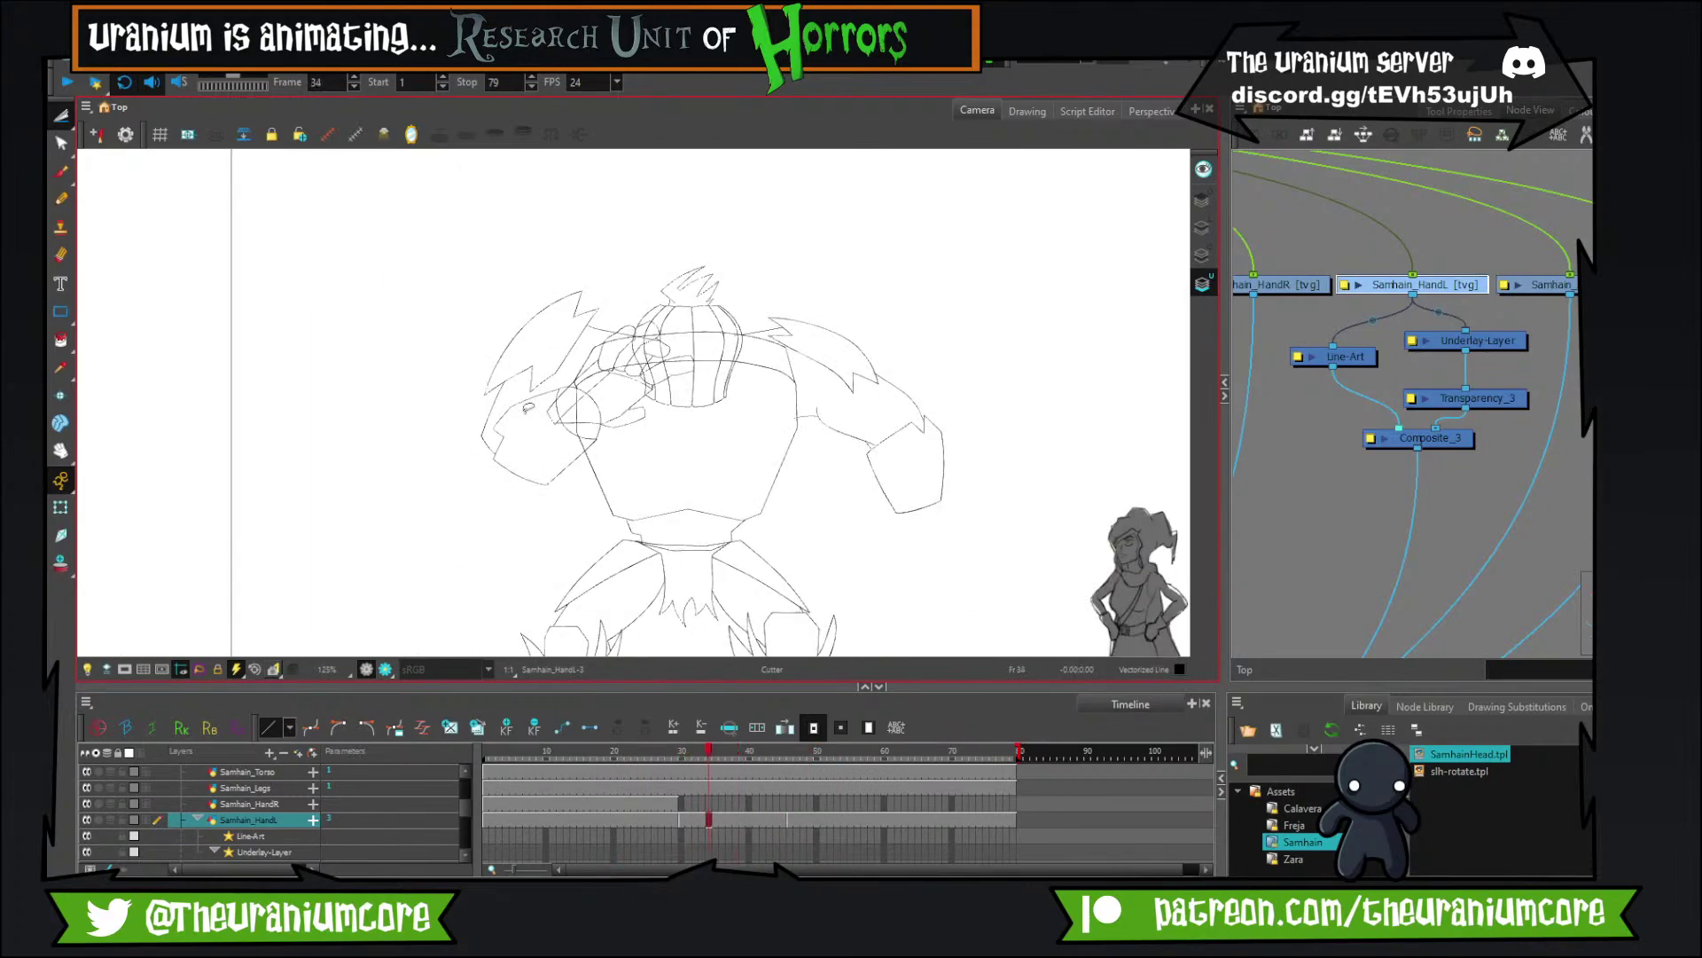
key("comma")
key("comma")
key("comma")
key("comma")
key("comma")
key("comma")
key("comma")
key("comma")
key("comma")
key("comma")
key("period")
key("period")
key("period")
key("period")
key("period")
key("period")
key("period")
key("period")
key("period")
key("period")
key("period")
key("period")
key("period")
key("period")
key("period")
key("period")
key("period")
key("period")
key("period")
key("period")
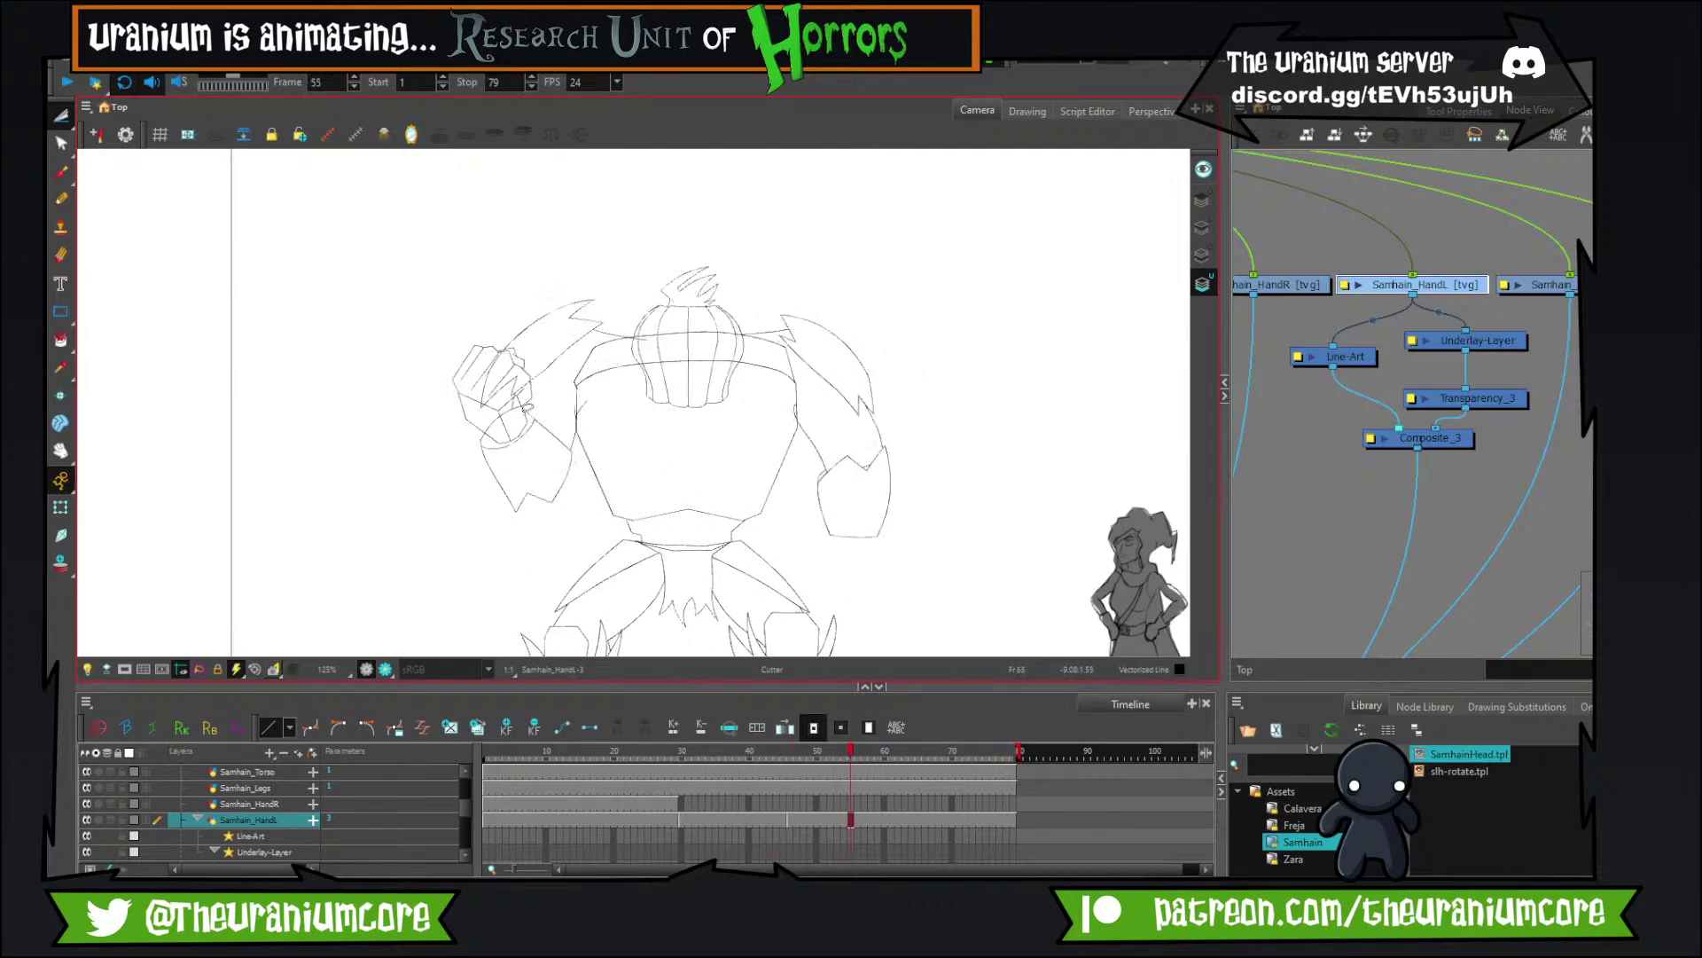
key("comma")
key("comma")
key("comma")
key("comma")
key("comma")
key("comma")
key("comma")
key("comma")
key("comma")
key("comma")
key("comma")
key("comma")
key("comma")
key("comma")
key("comma")
key("comma")
key("comma")
key("comma")
key("comma")
key("comma")
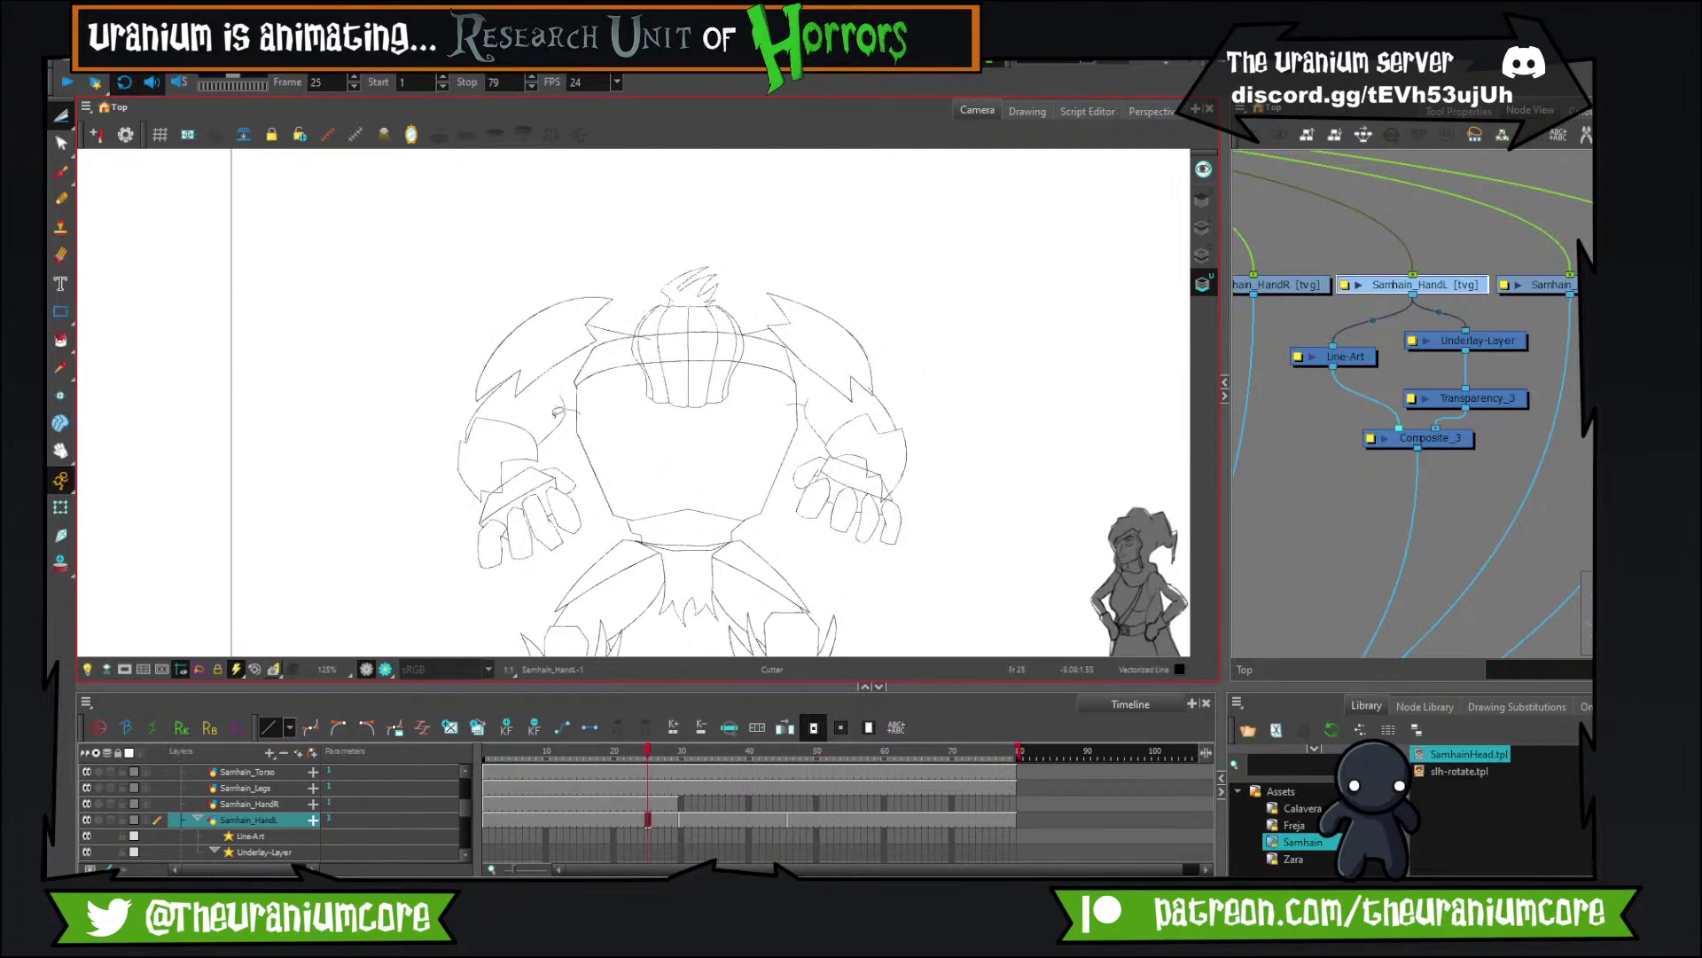
Examine the open-hand pose at frame 25 up close, and compare it with the hand across the face at frame 30.
scroll(820, 532, "up", 1)
scroll(315, 443, "down", 1)
scroll(310, 443, "up", 1)
scroll(337, 445, "down", 1)
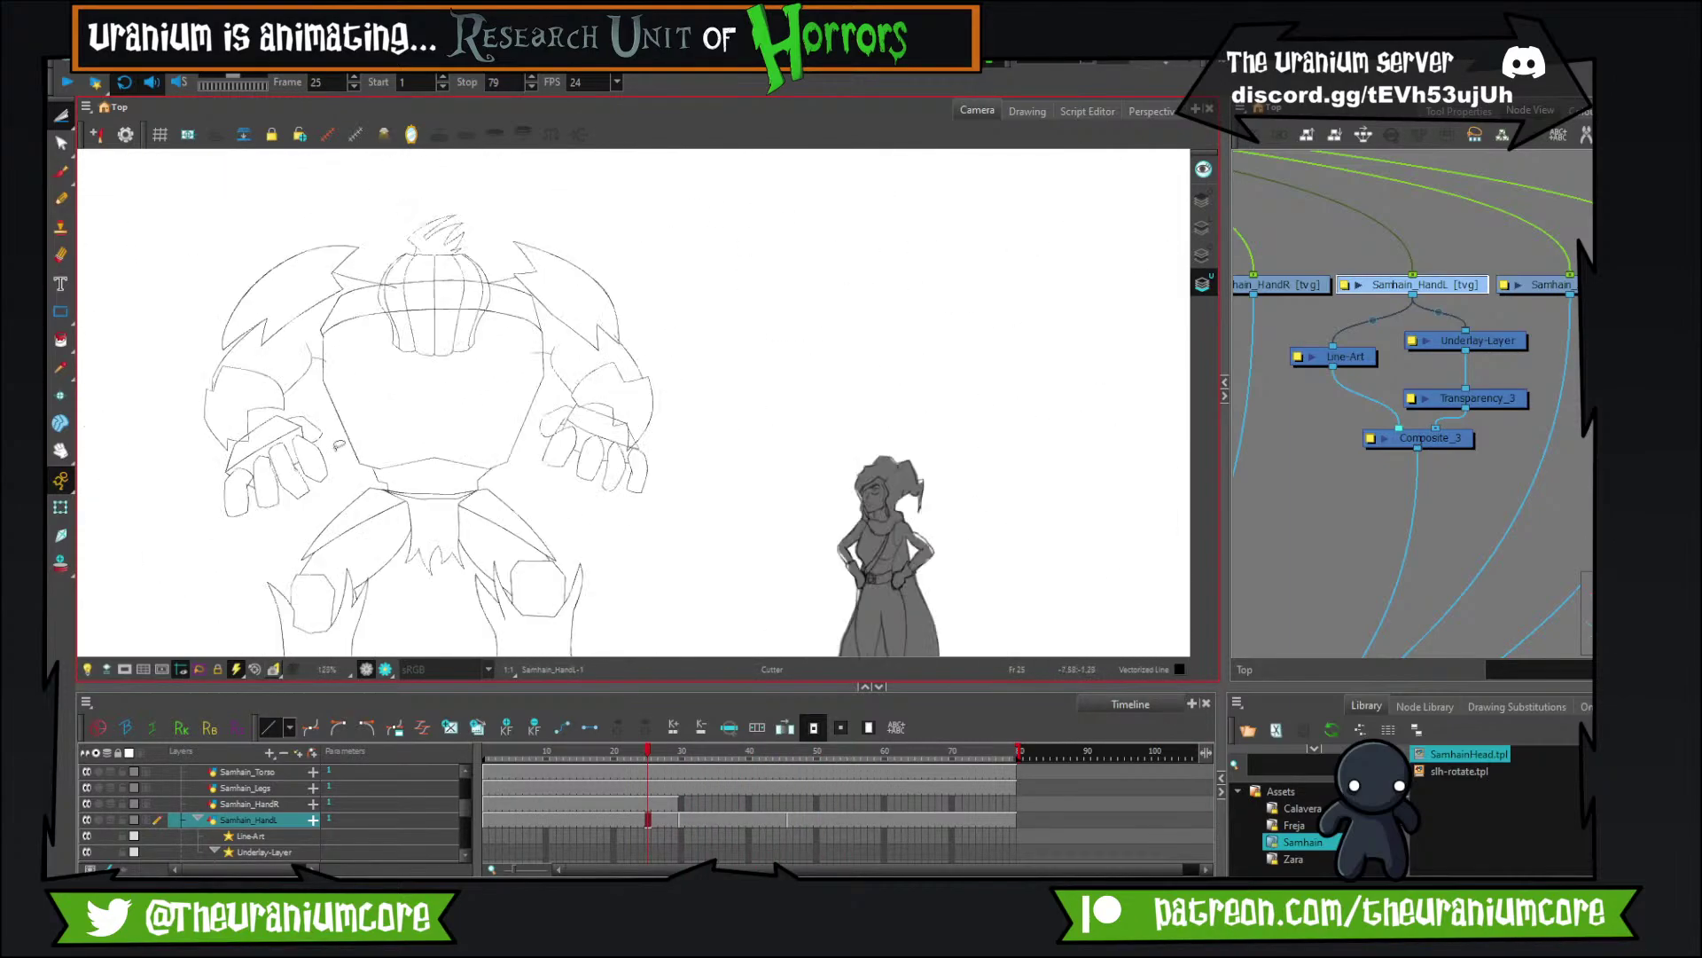
scroll(339, 445, "up", 2)
scroll(338, 445, "down", 2)
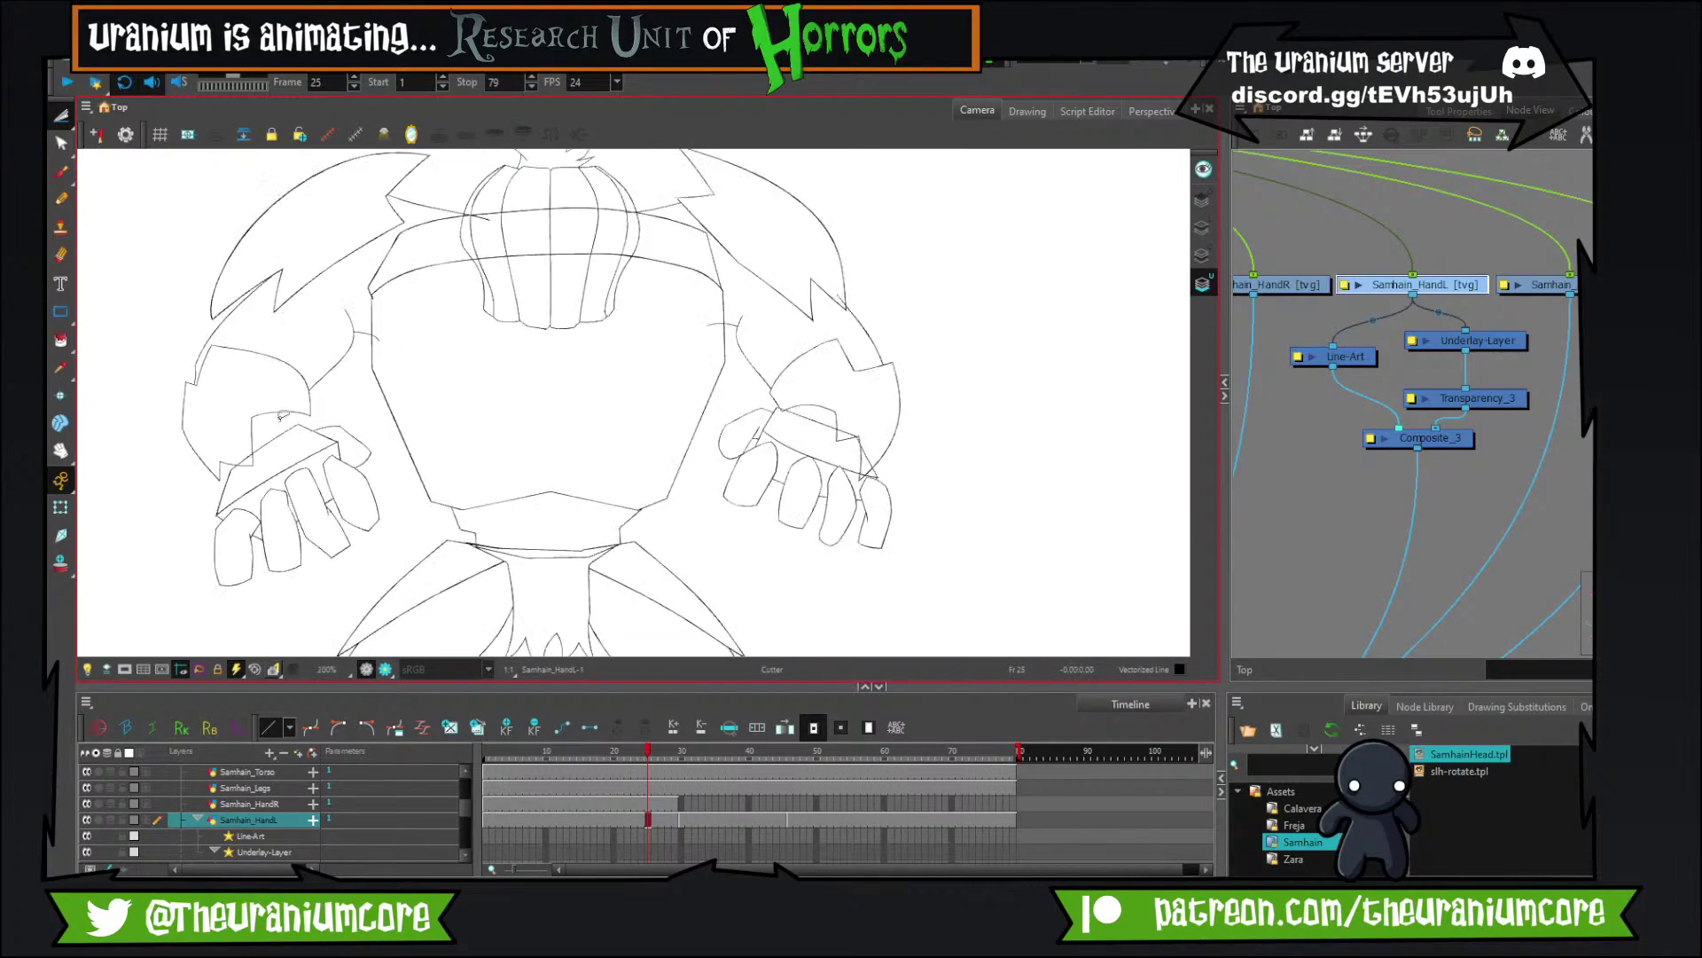
key("period")
scroll(282, 415, "down", 2)
key("period")
key("period")
key("period")
key("period")
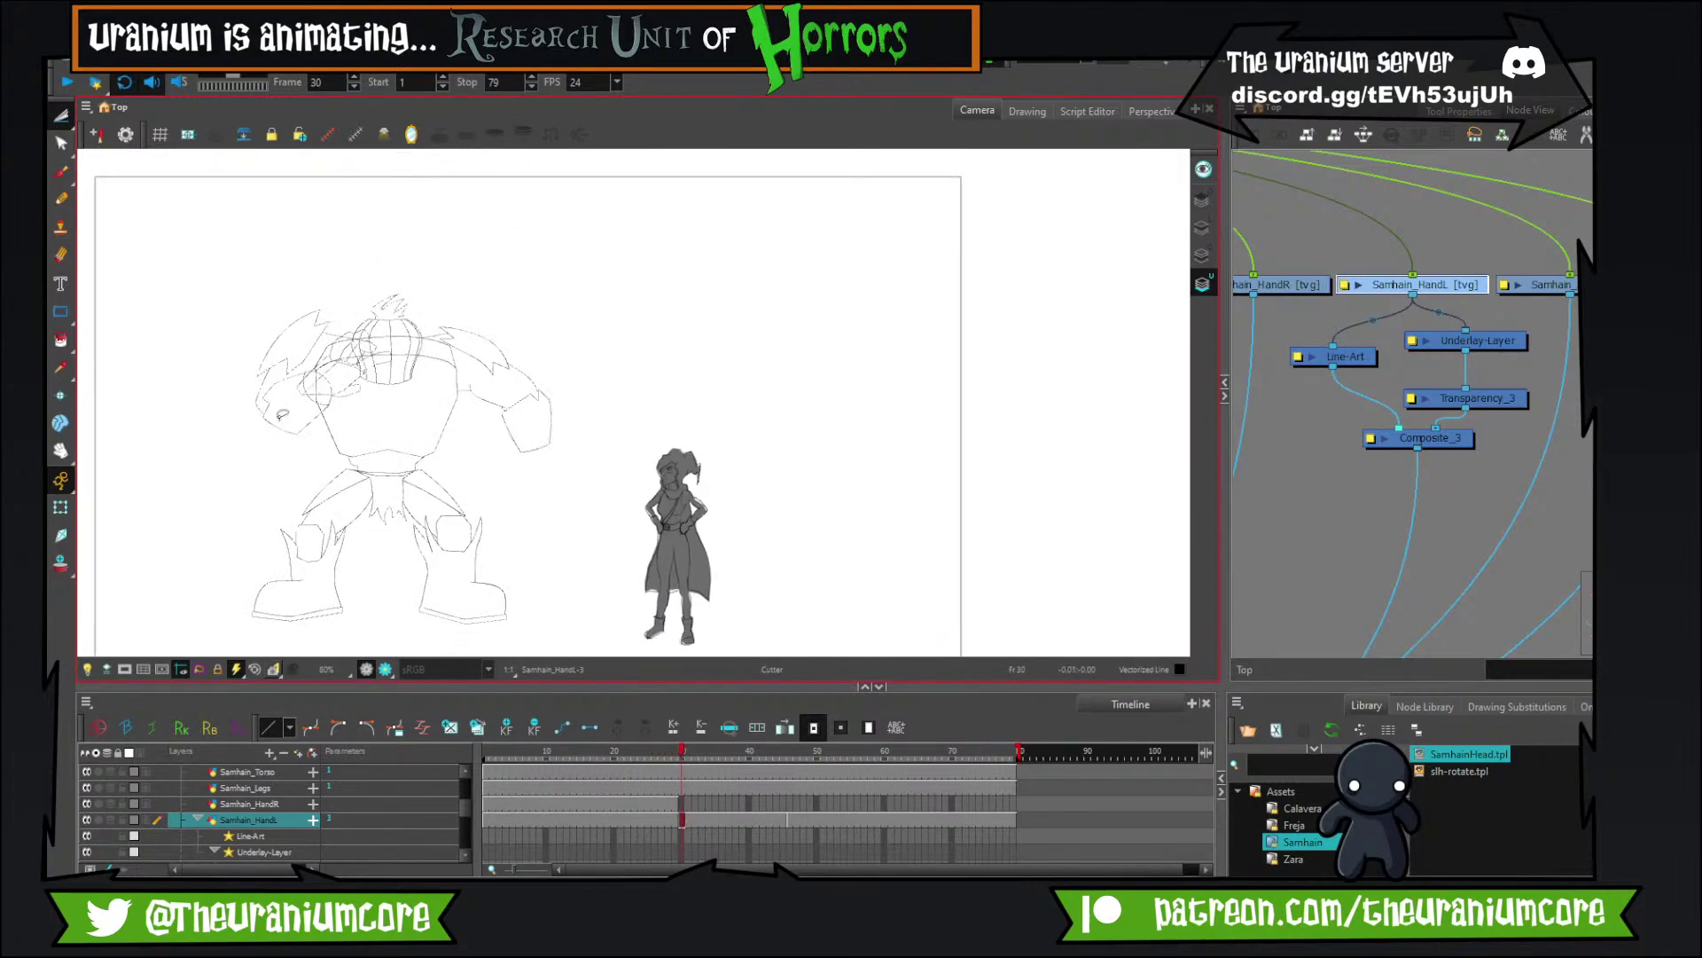
scroll(282, 415, "up", 3)
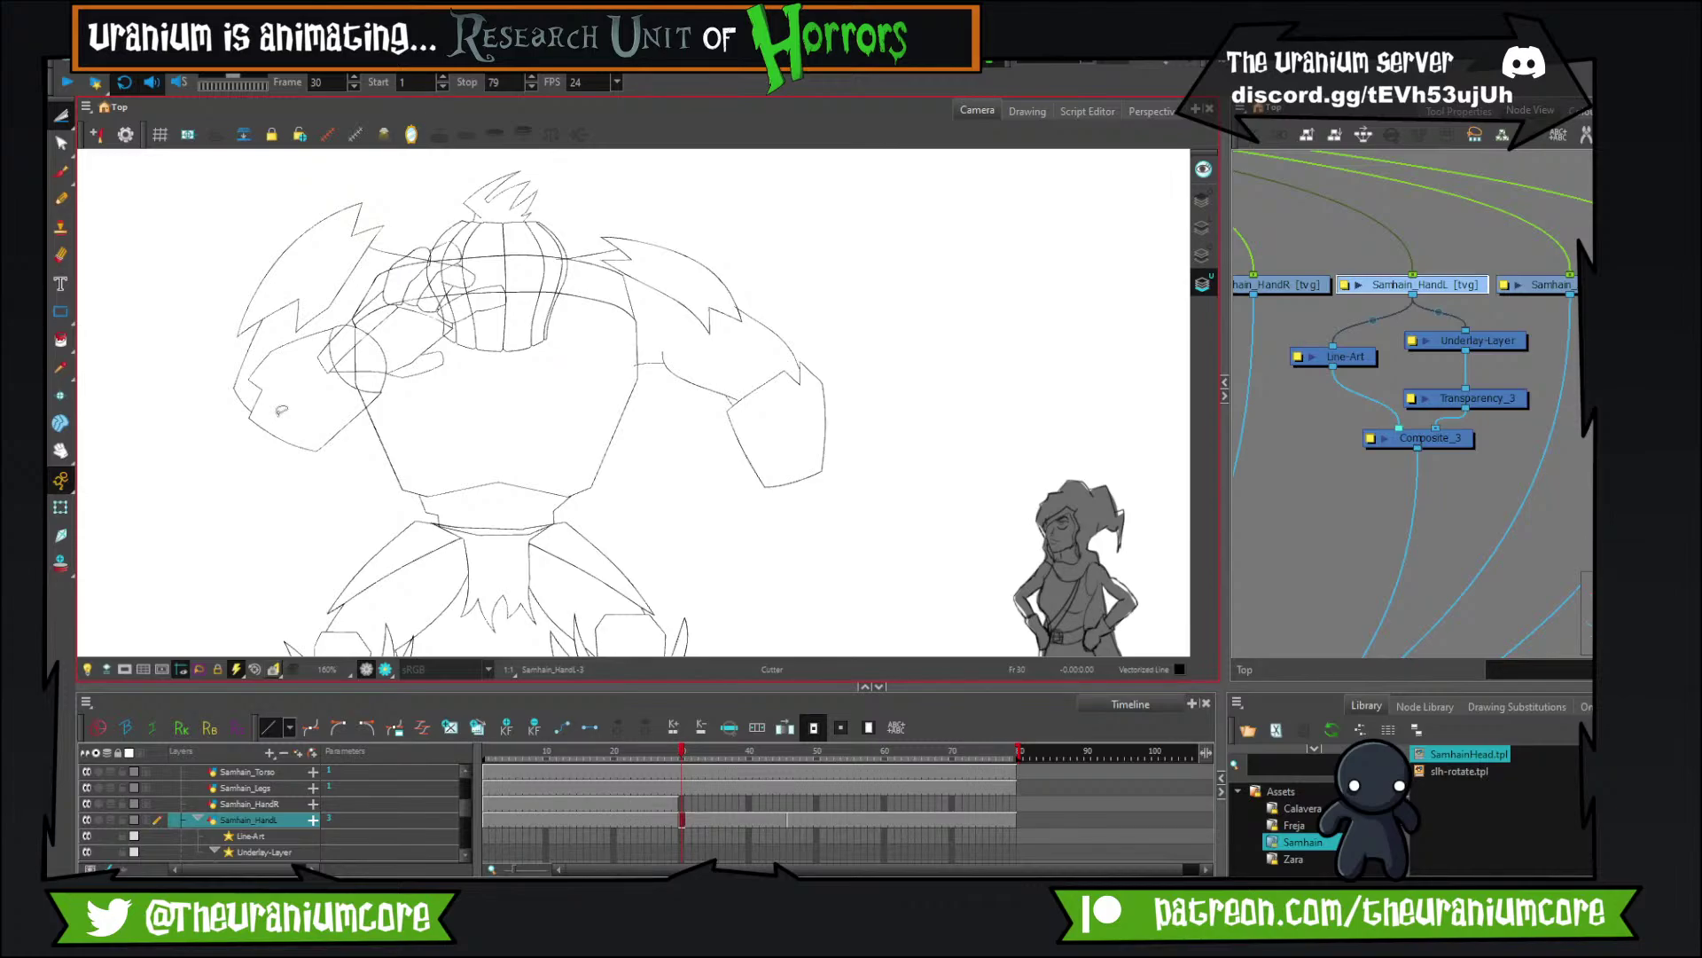
Step forward from frame 30 to 48, return to frame 46 and inspect the raised fist up close and at full-body scale.
key("period")
key("period")
key("period")
key("period")
key("period")
key("period")
key("period")
key("period")
key("period")
key("period")
key("period")
key("period")
key("period")
key("period")
key("period")
key("period")
key("period")
key("period")
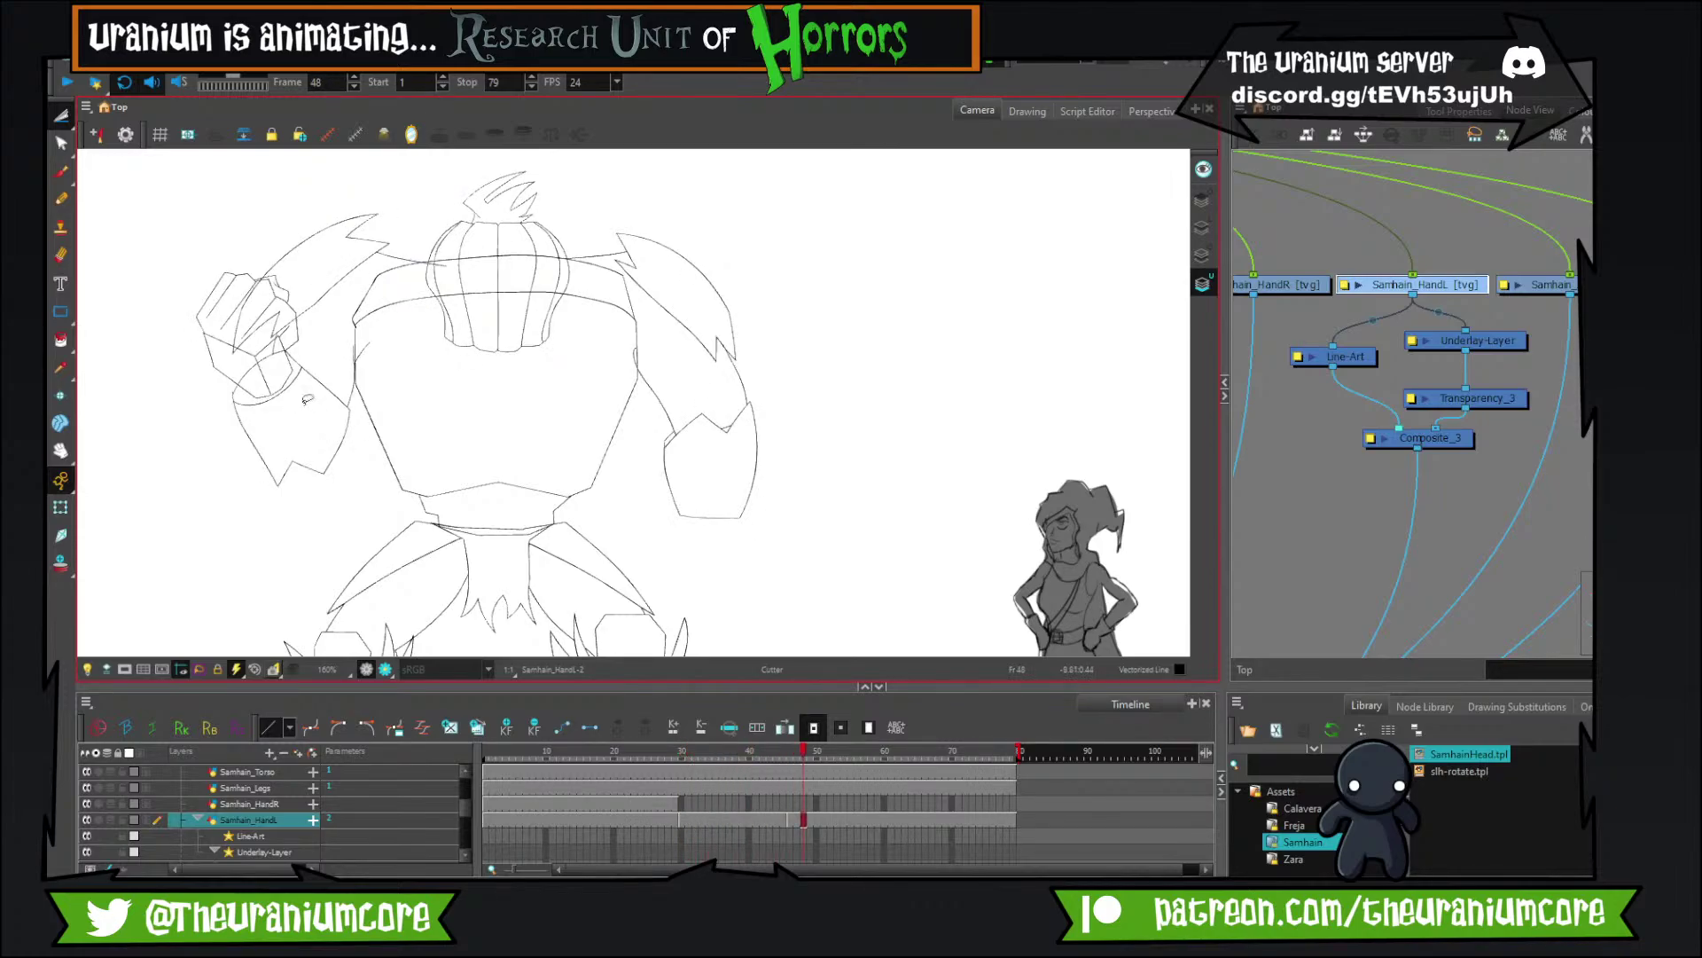
key("comma")
key("comma")
scroll(308, 400, "up", 3)
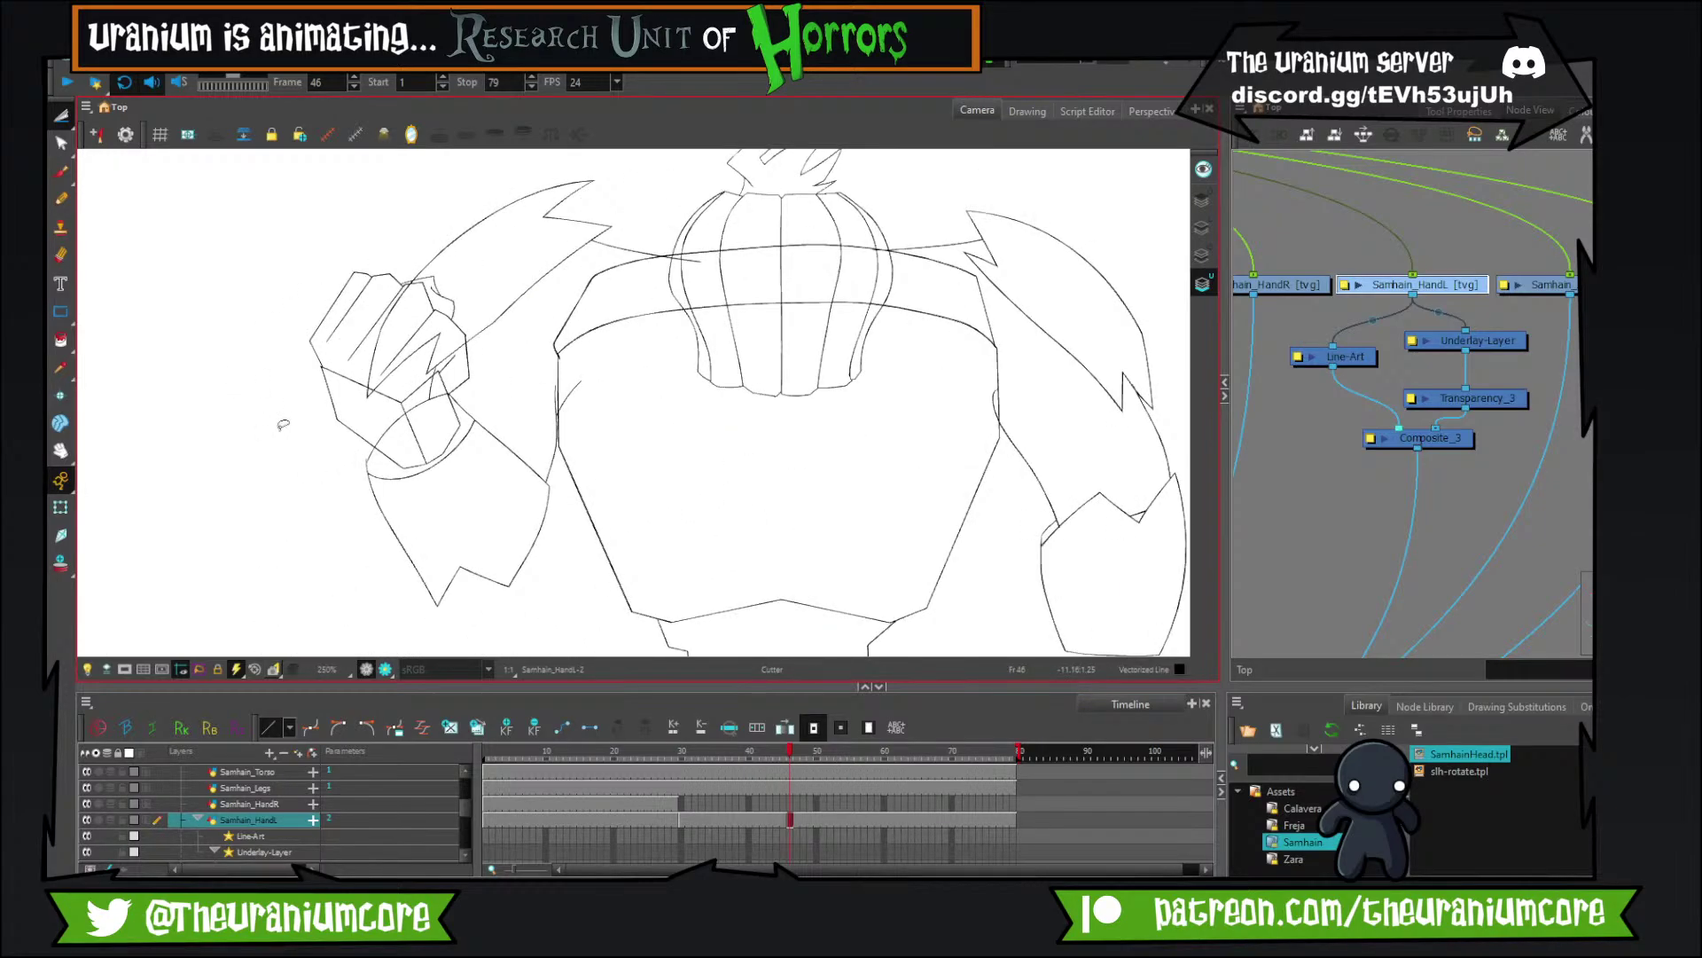
scroll(283, 425, "down", 3)
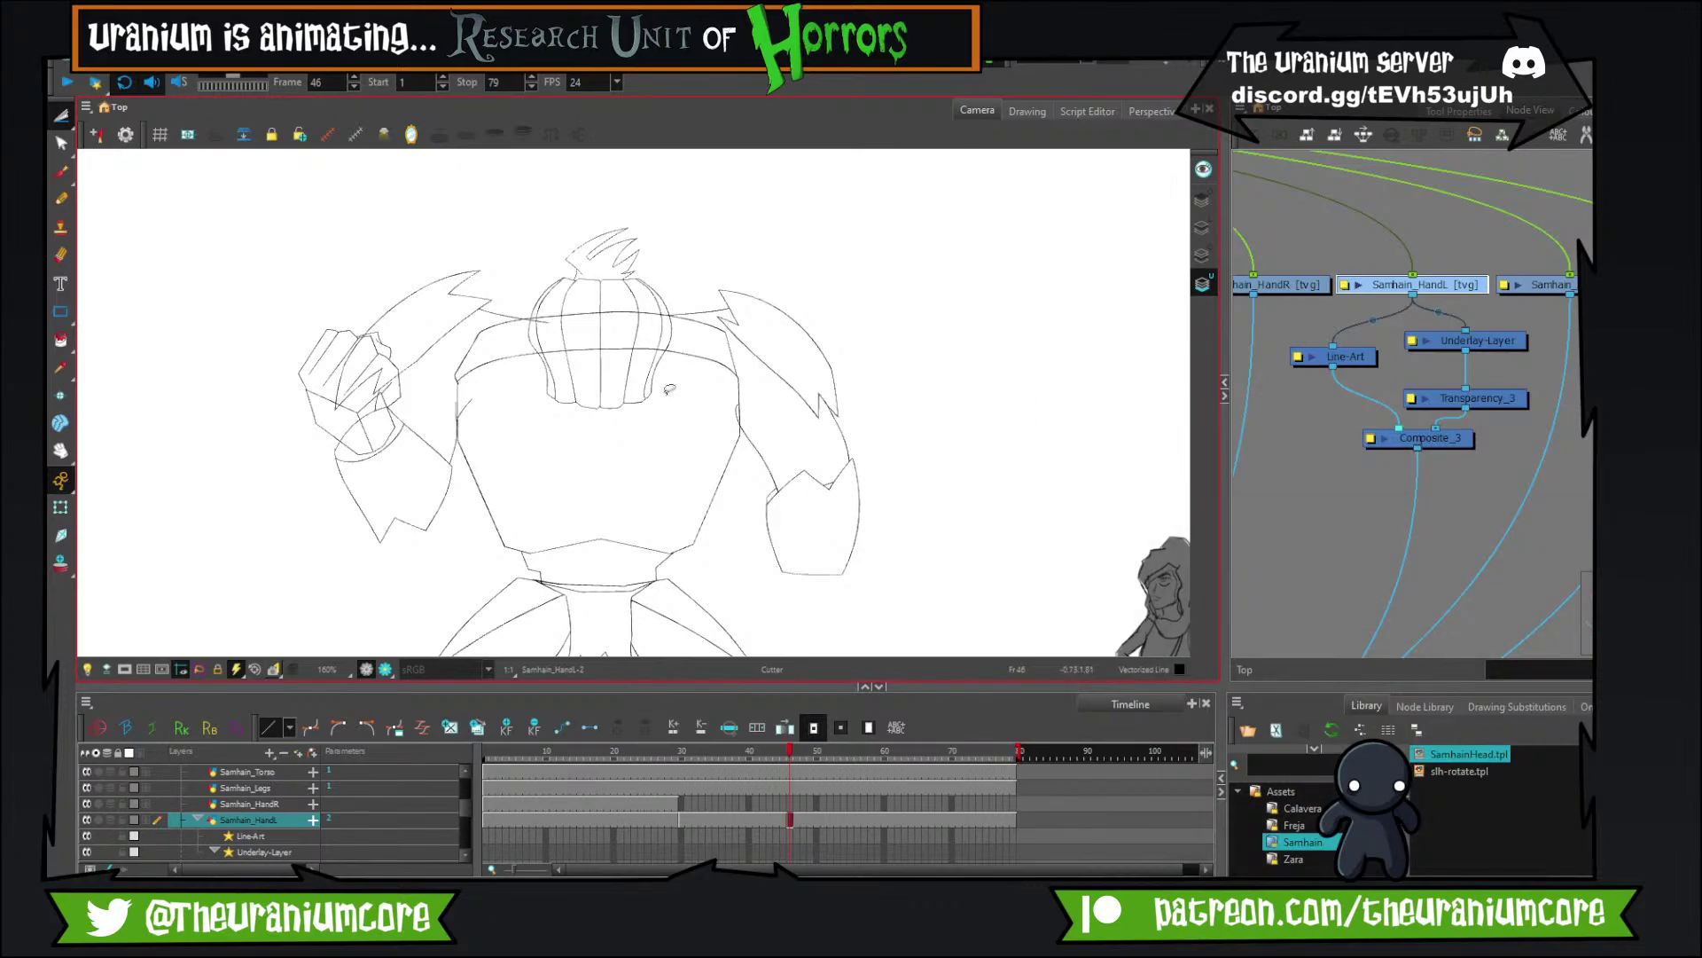
scroll(655, 379, "down", 4)
scroll(663, 374, "up", 4)
Select the Samhain_HandR drawing layer and go to frame 30.
left_click(1353, 309)
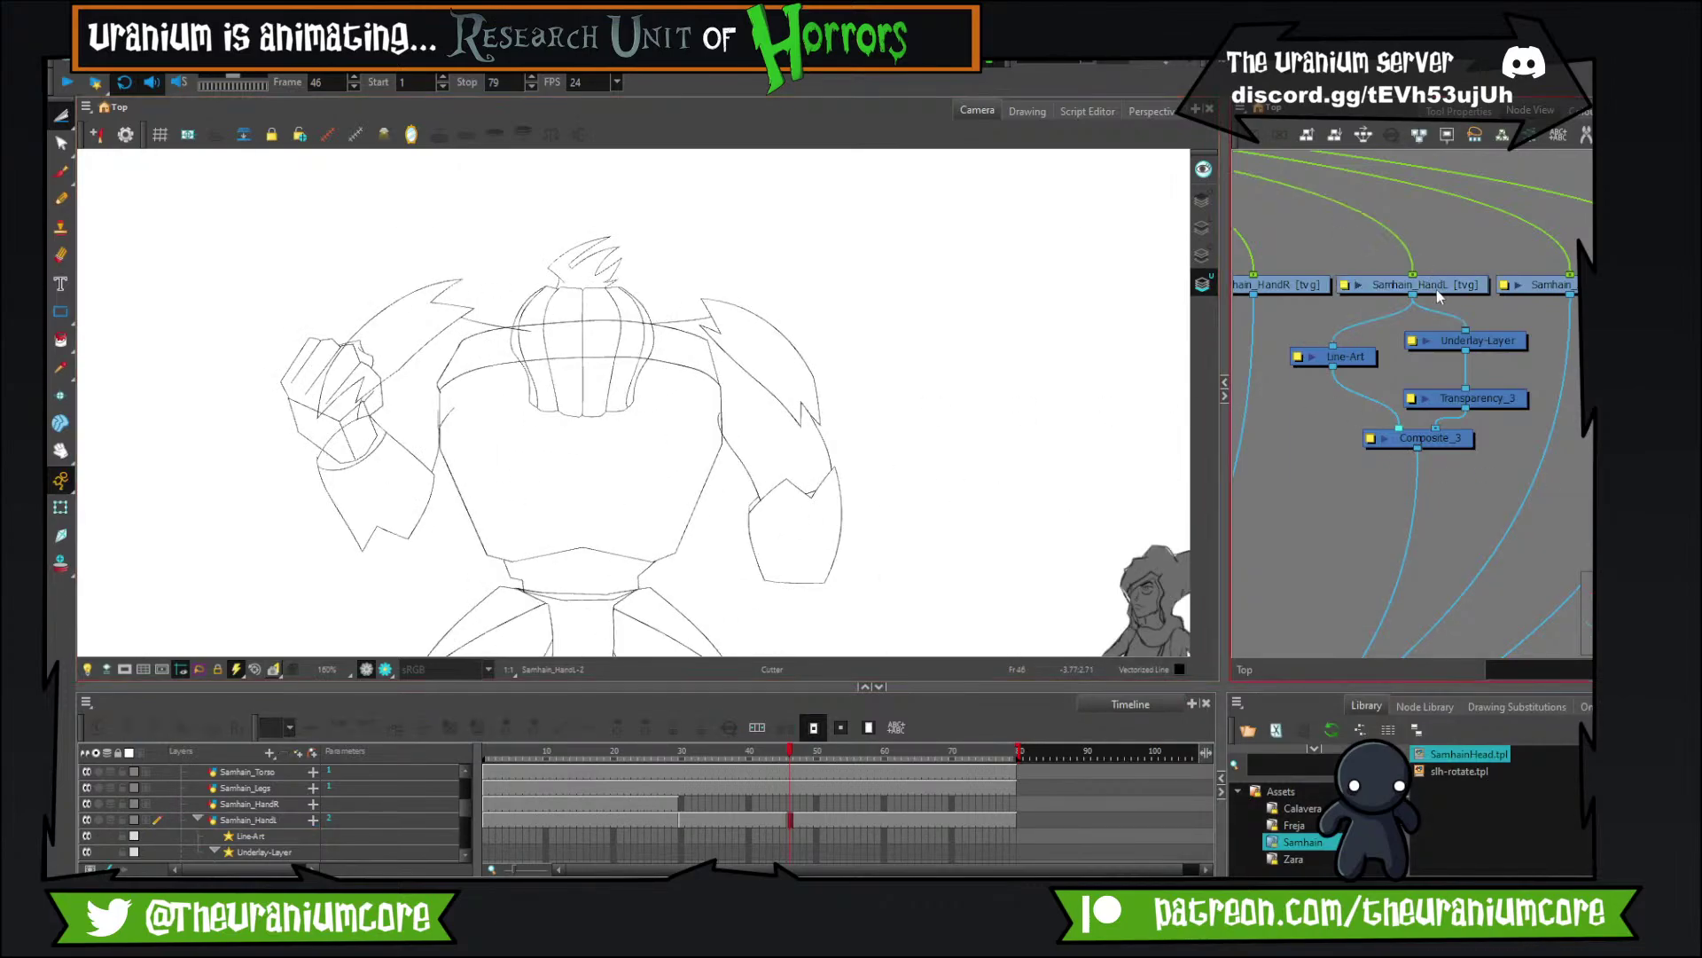
left_click(1315, 287)
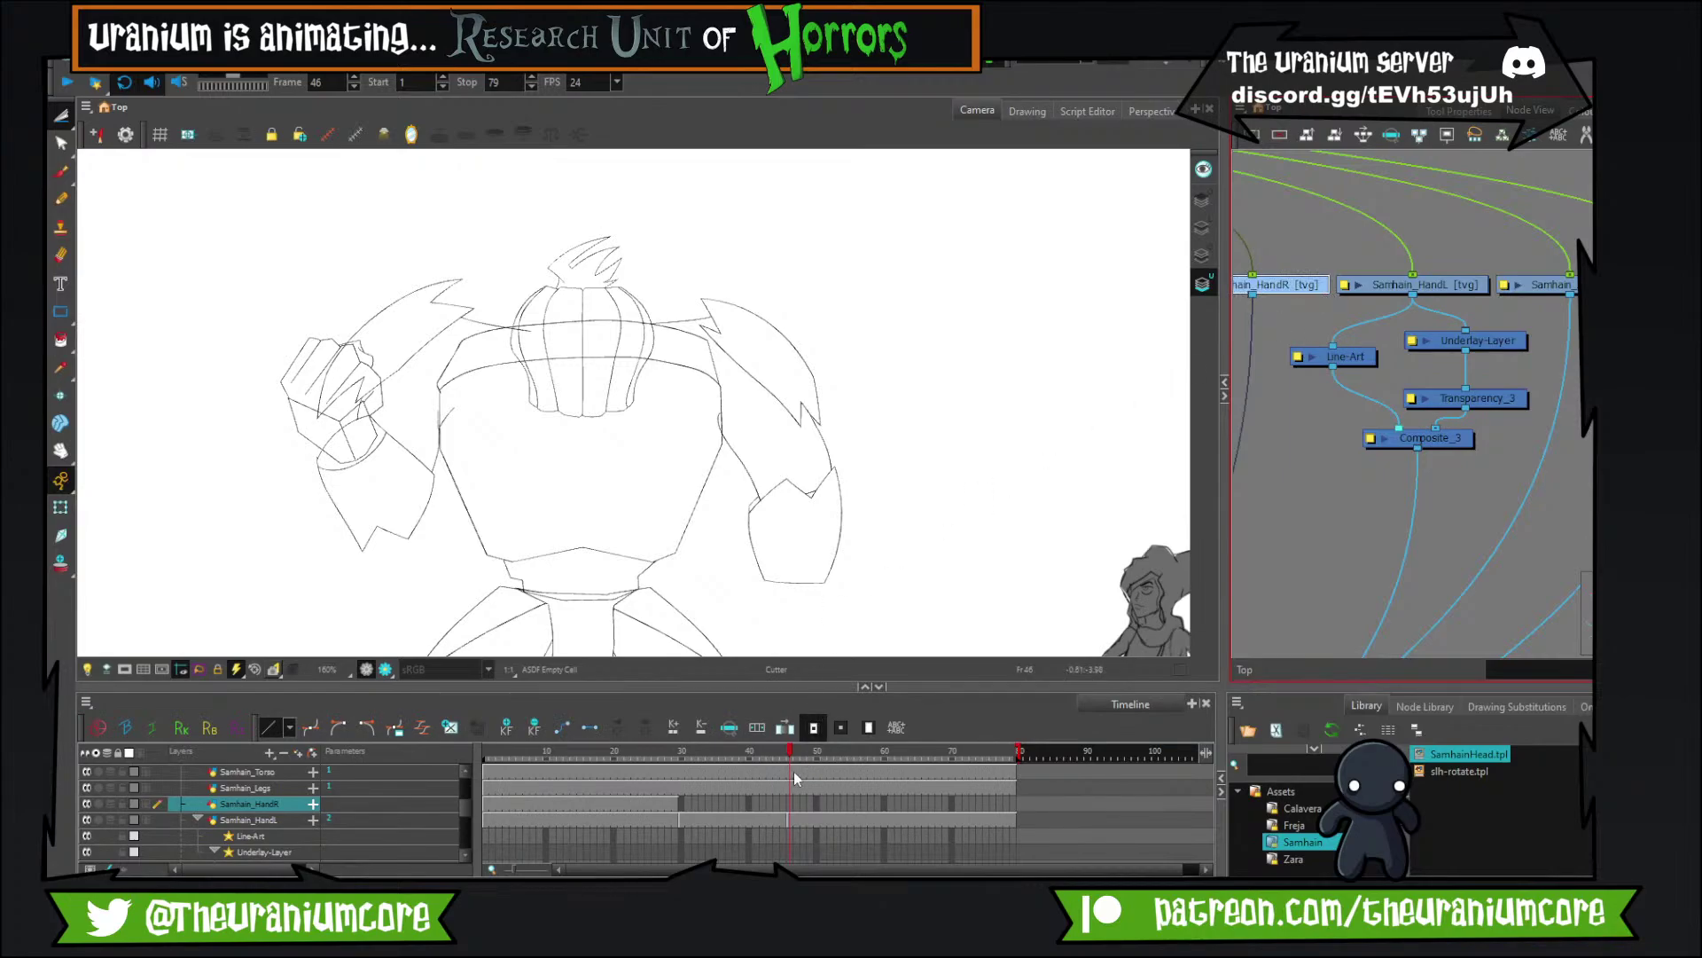
left_click_drag(795, 778, 681, 765)
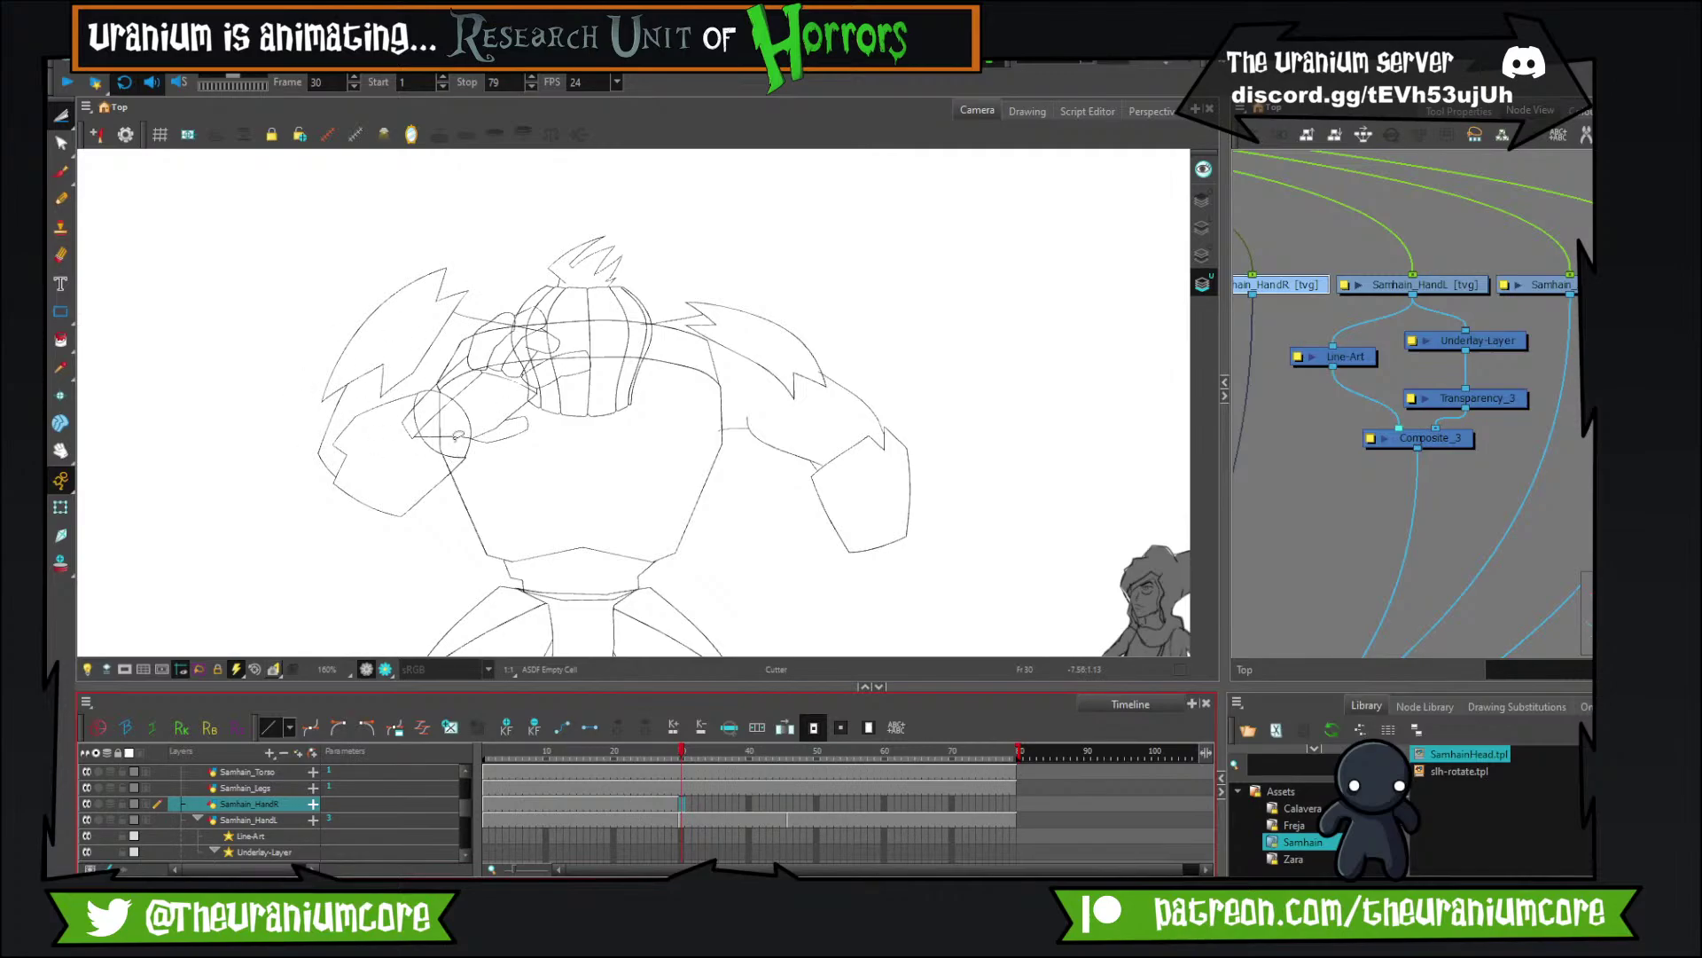
Examine the full-body pose at frame 30, focusing on the extended forearm that has no hand.
scroll(639, 442, "down", 3)
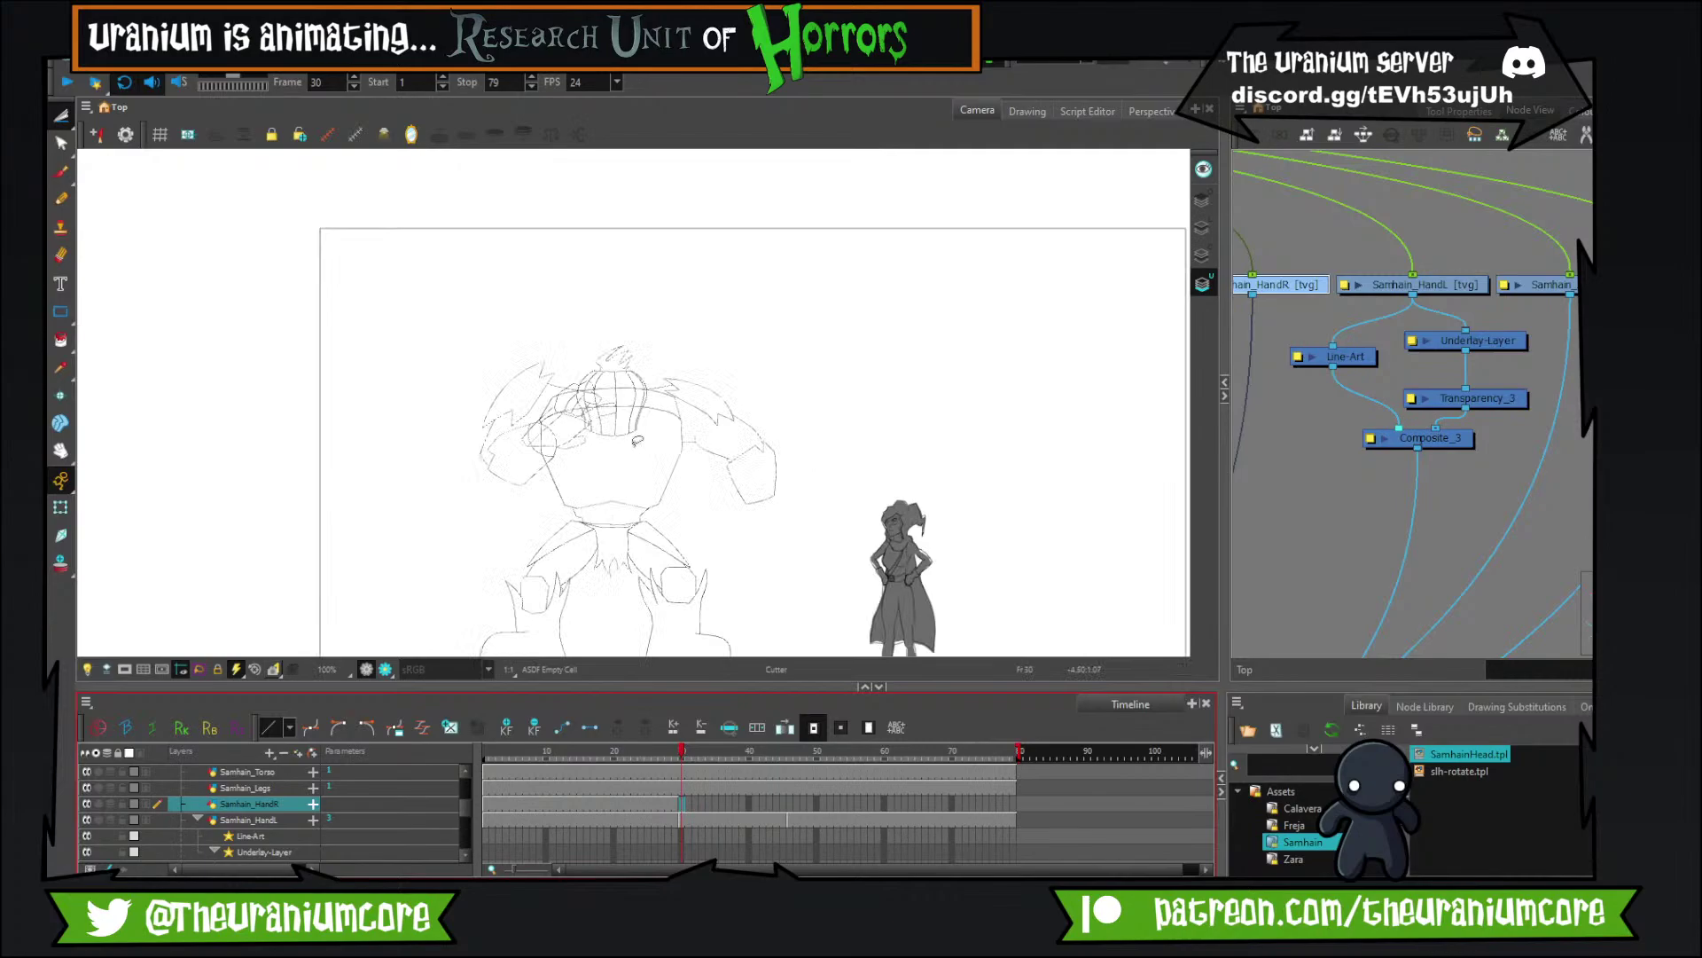
scroll(696, 454, "up", 2)
scroll(651, 472, "down", 3)
scroll(654, 467, "up", 4)
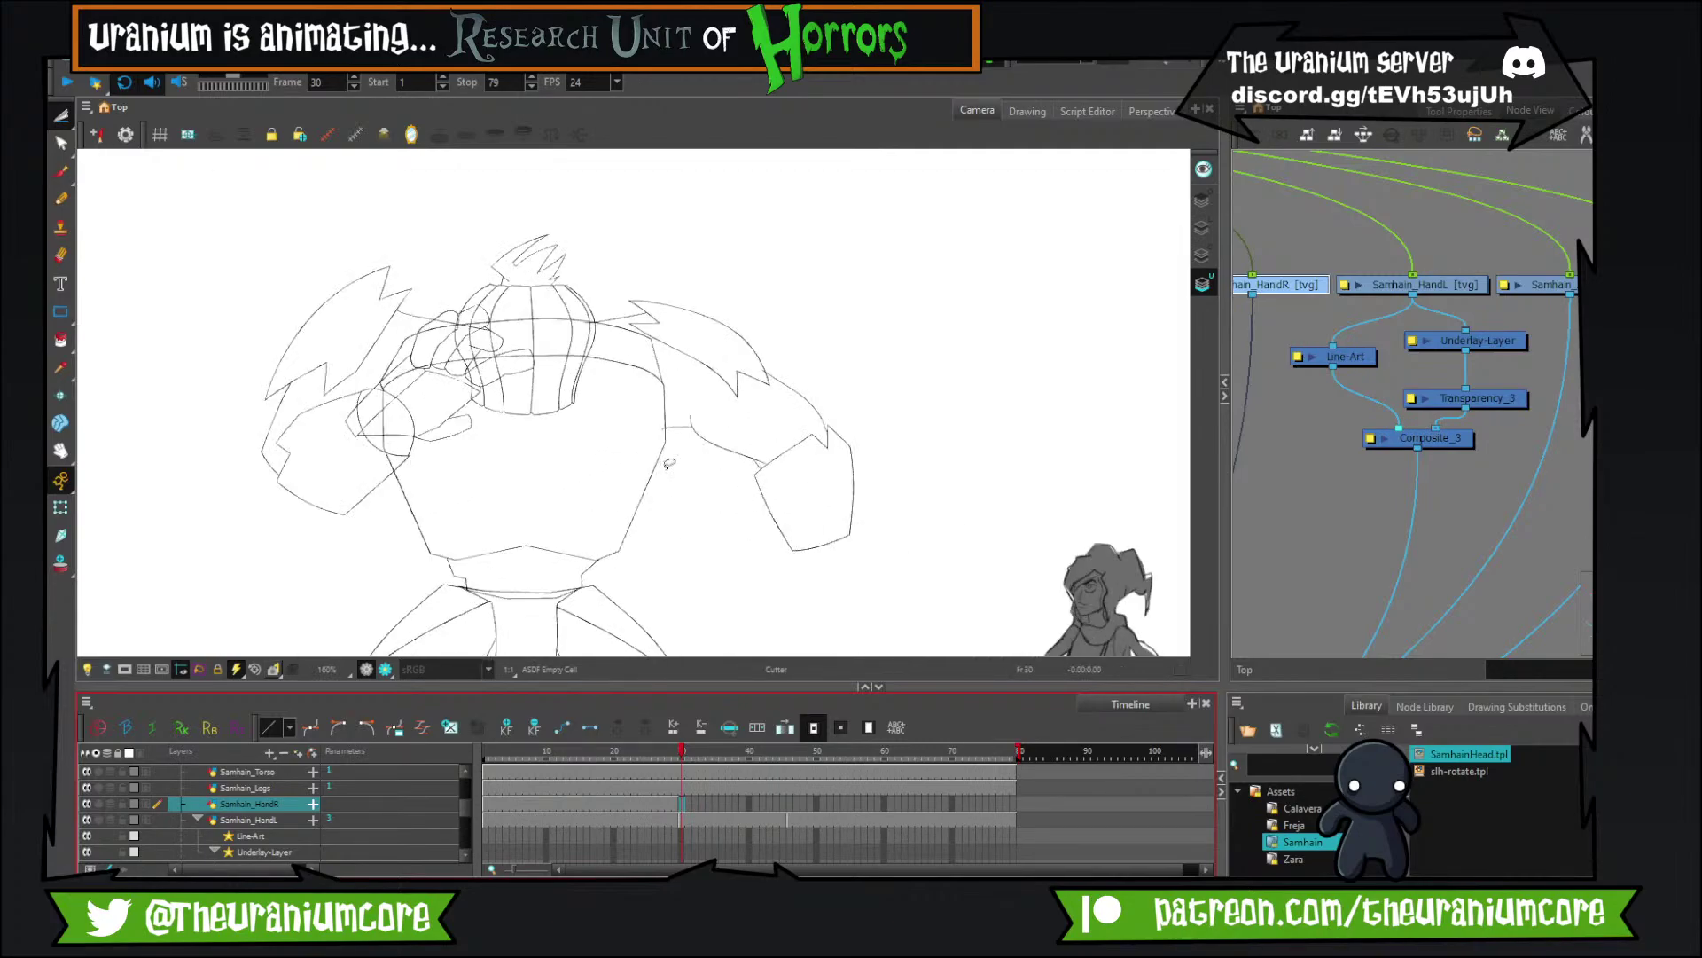
scroll(830, 462, "down", 4)
scroll(832, 463, "up", 5)
scroll(825, 468, "down", 2)
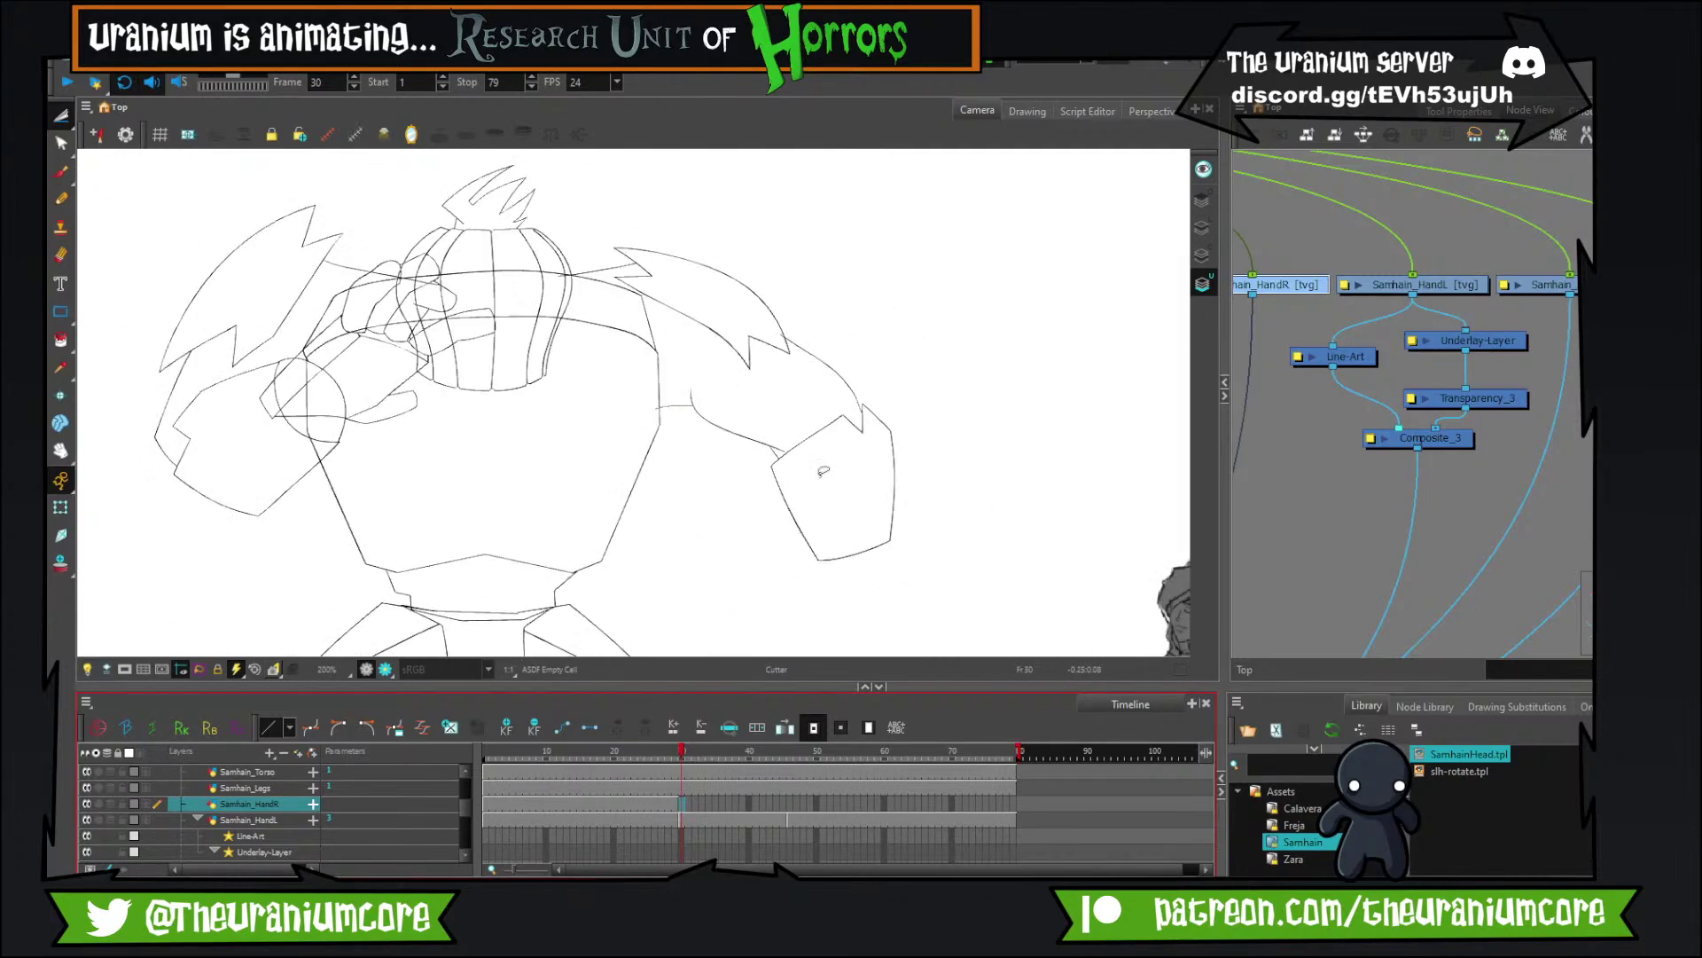
scroll(822, 470, "up", 2)
scroll(822, 471, "down", 6)
scroll(822, 470, "up", 3)
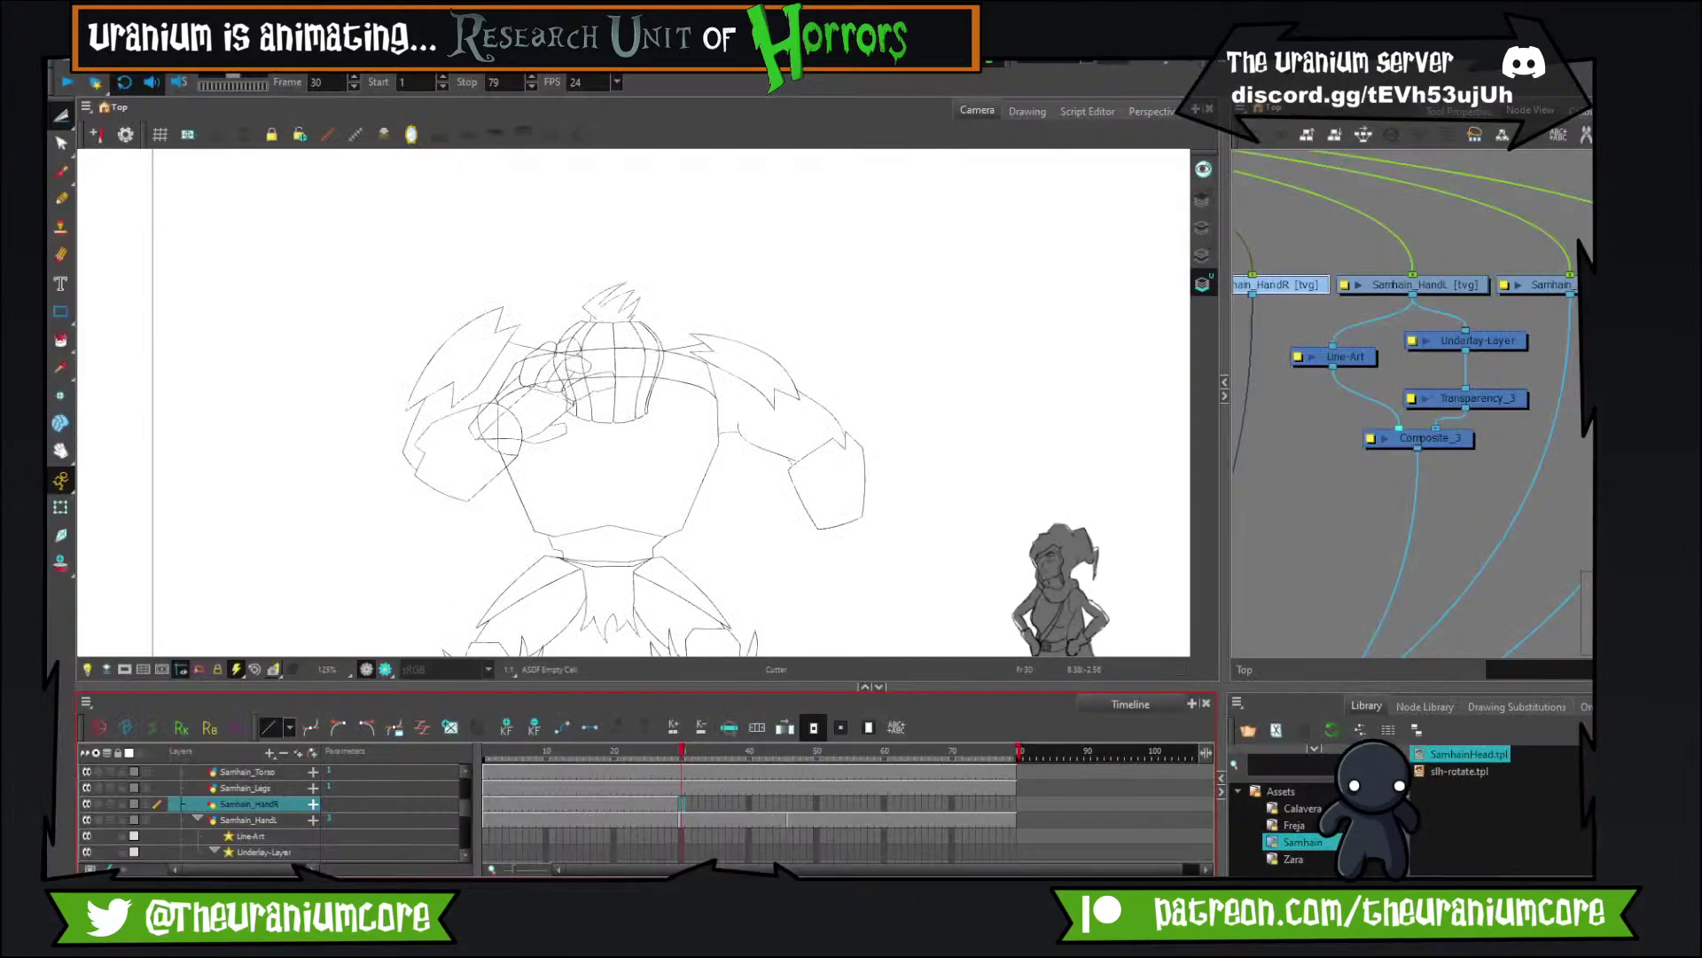
Paste the fist reference photo into the Samhain_HandR drawing at frame 30 and get the Select tool ready.
left_click(1507, 485)
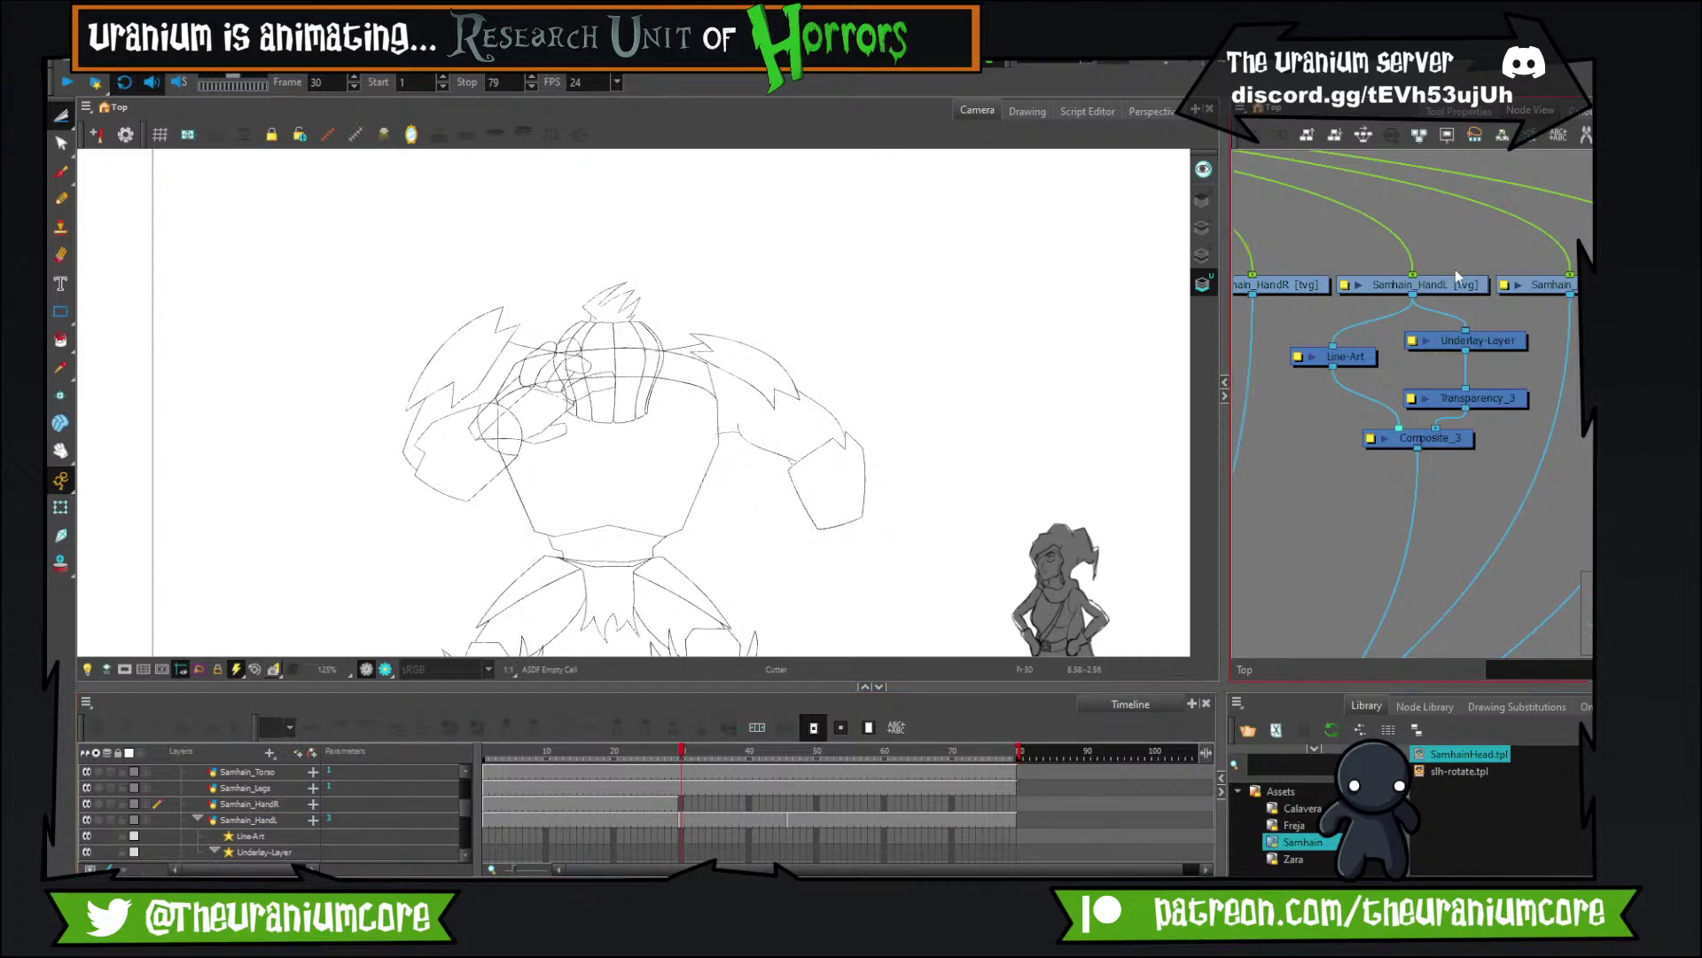
left_click(1466, 283)
left_click(1310, 284)
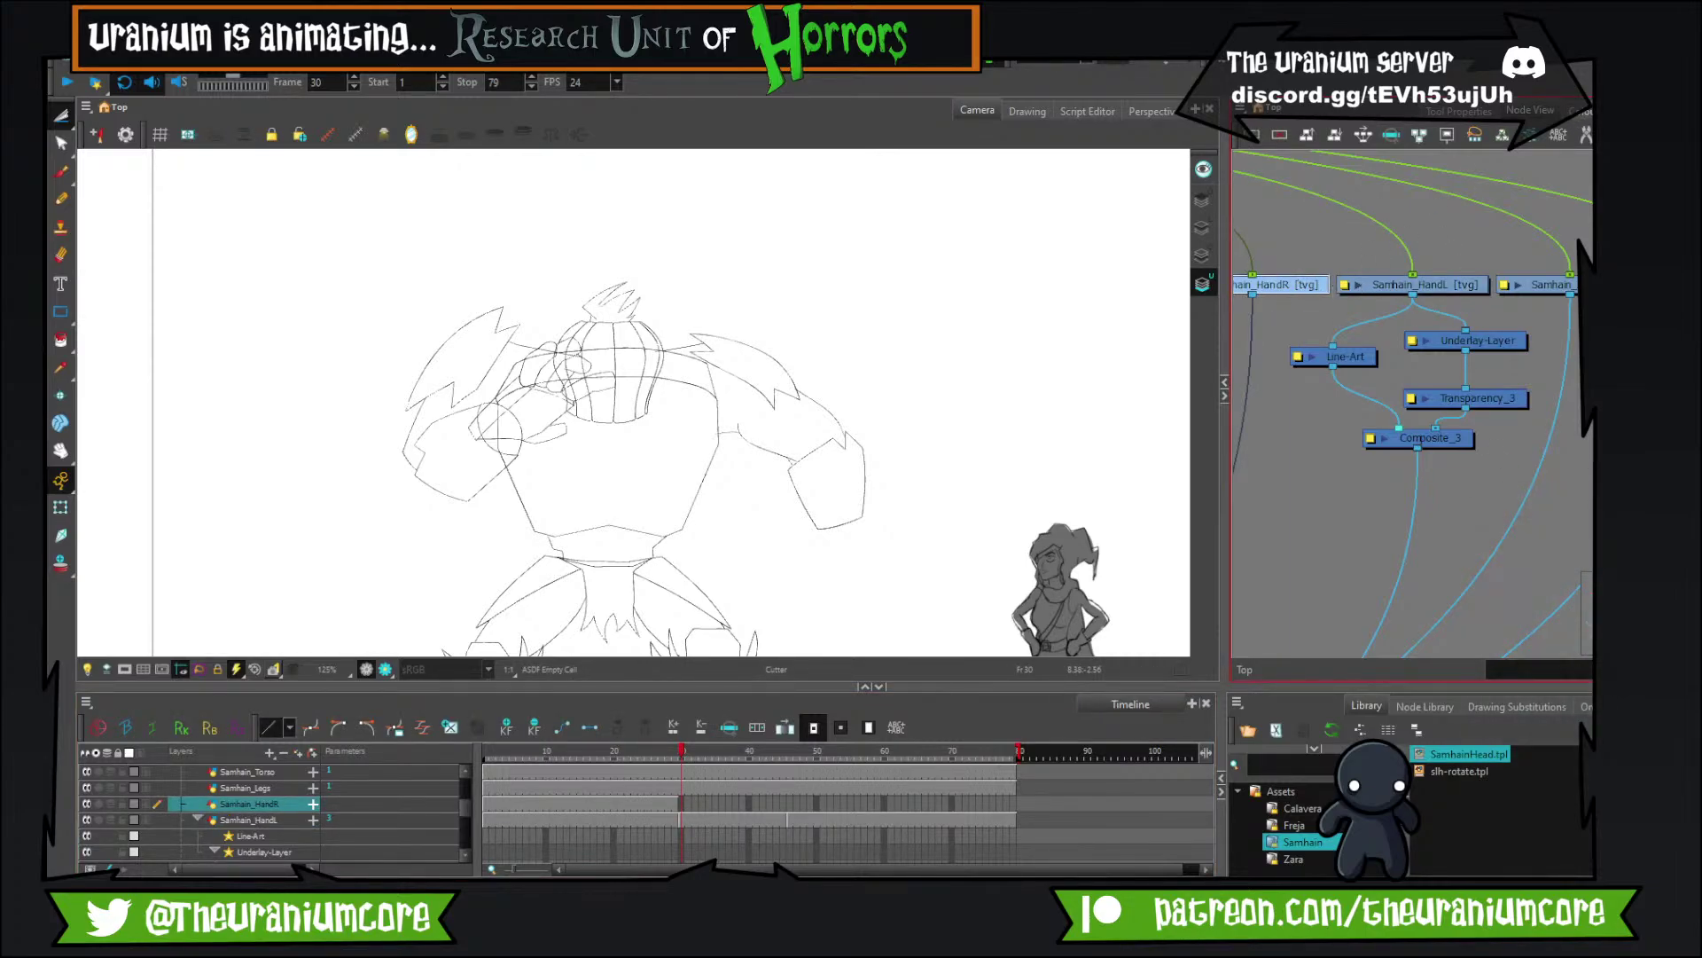
scroll(1466, 301, "down", 3)
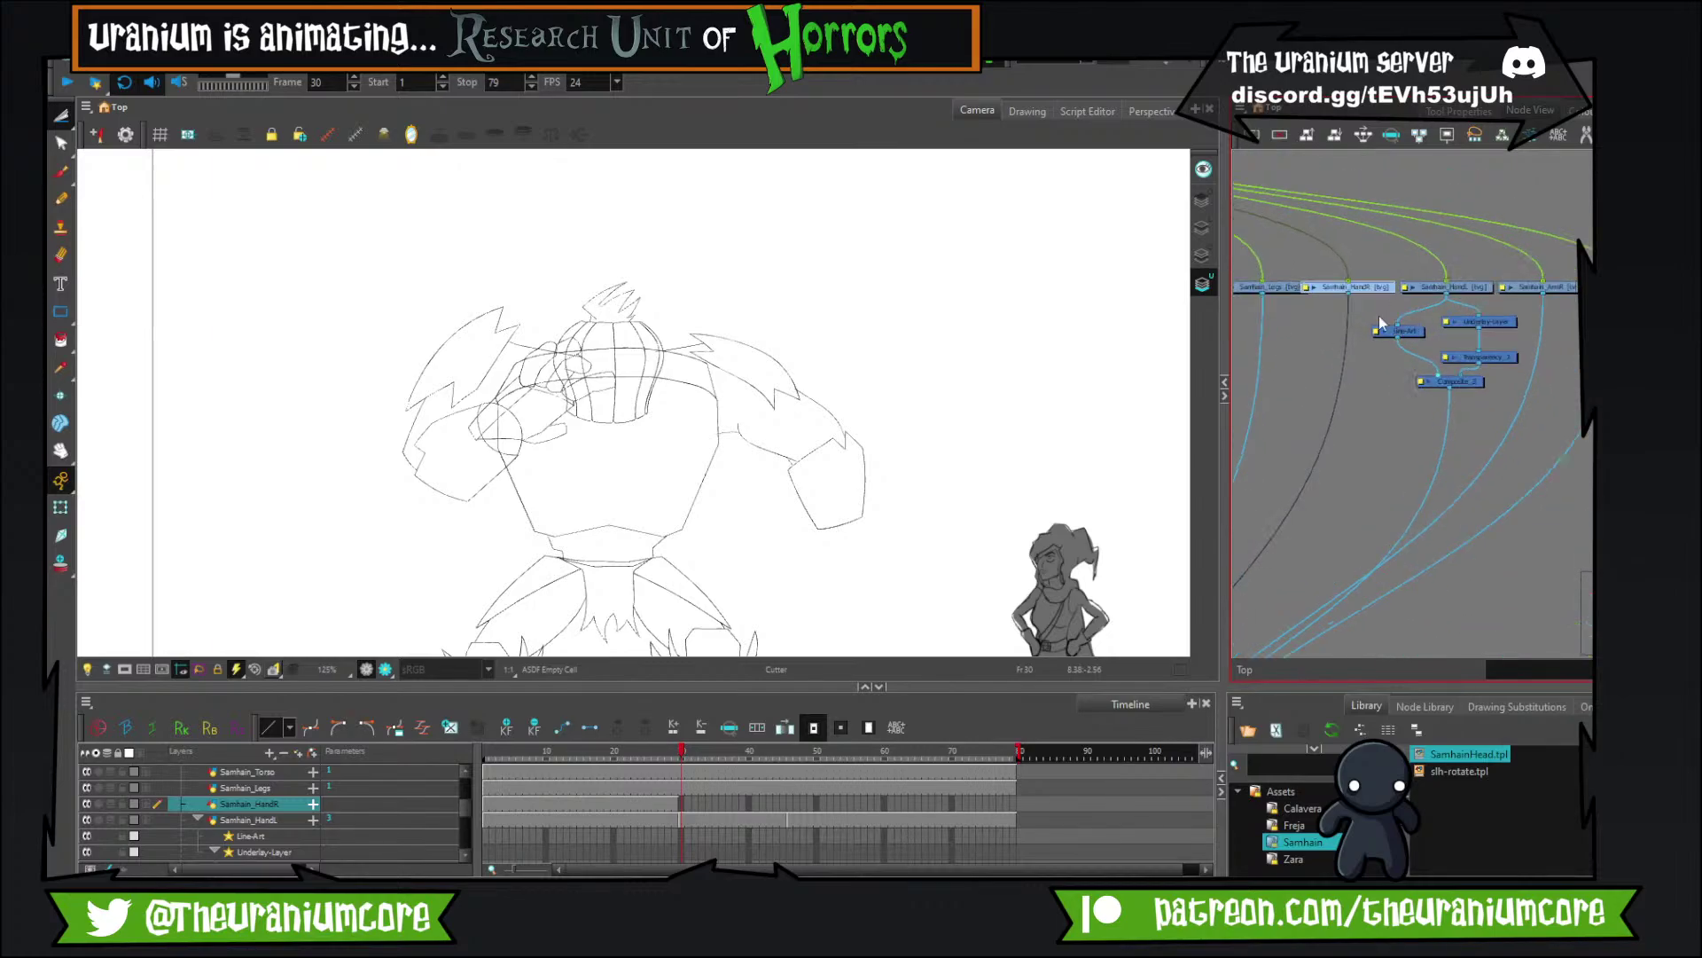
scroll(868, 400, "up", 2)
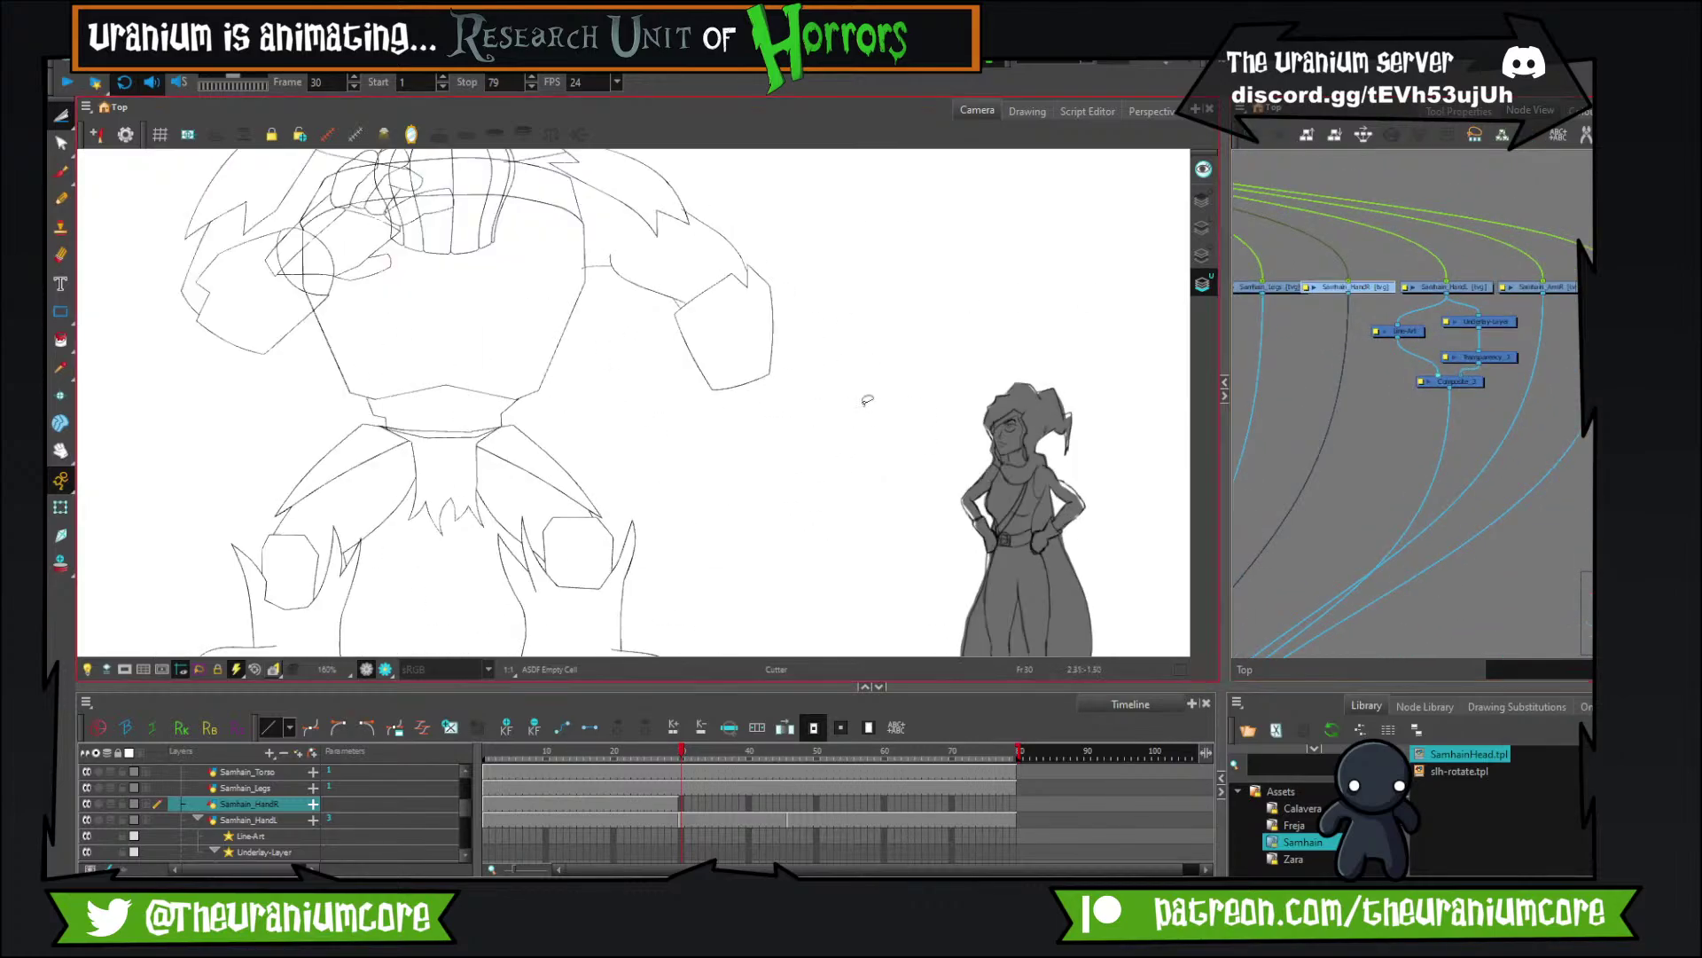
left_click(62, 118)
left_click(113, 149)
left_click(62, 121)
left_click(101, 117)
key("ctrl+v")
scroll(721, 376, "down", 4)
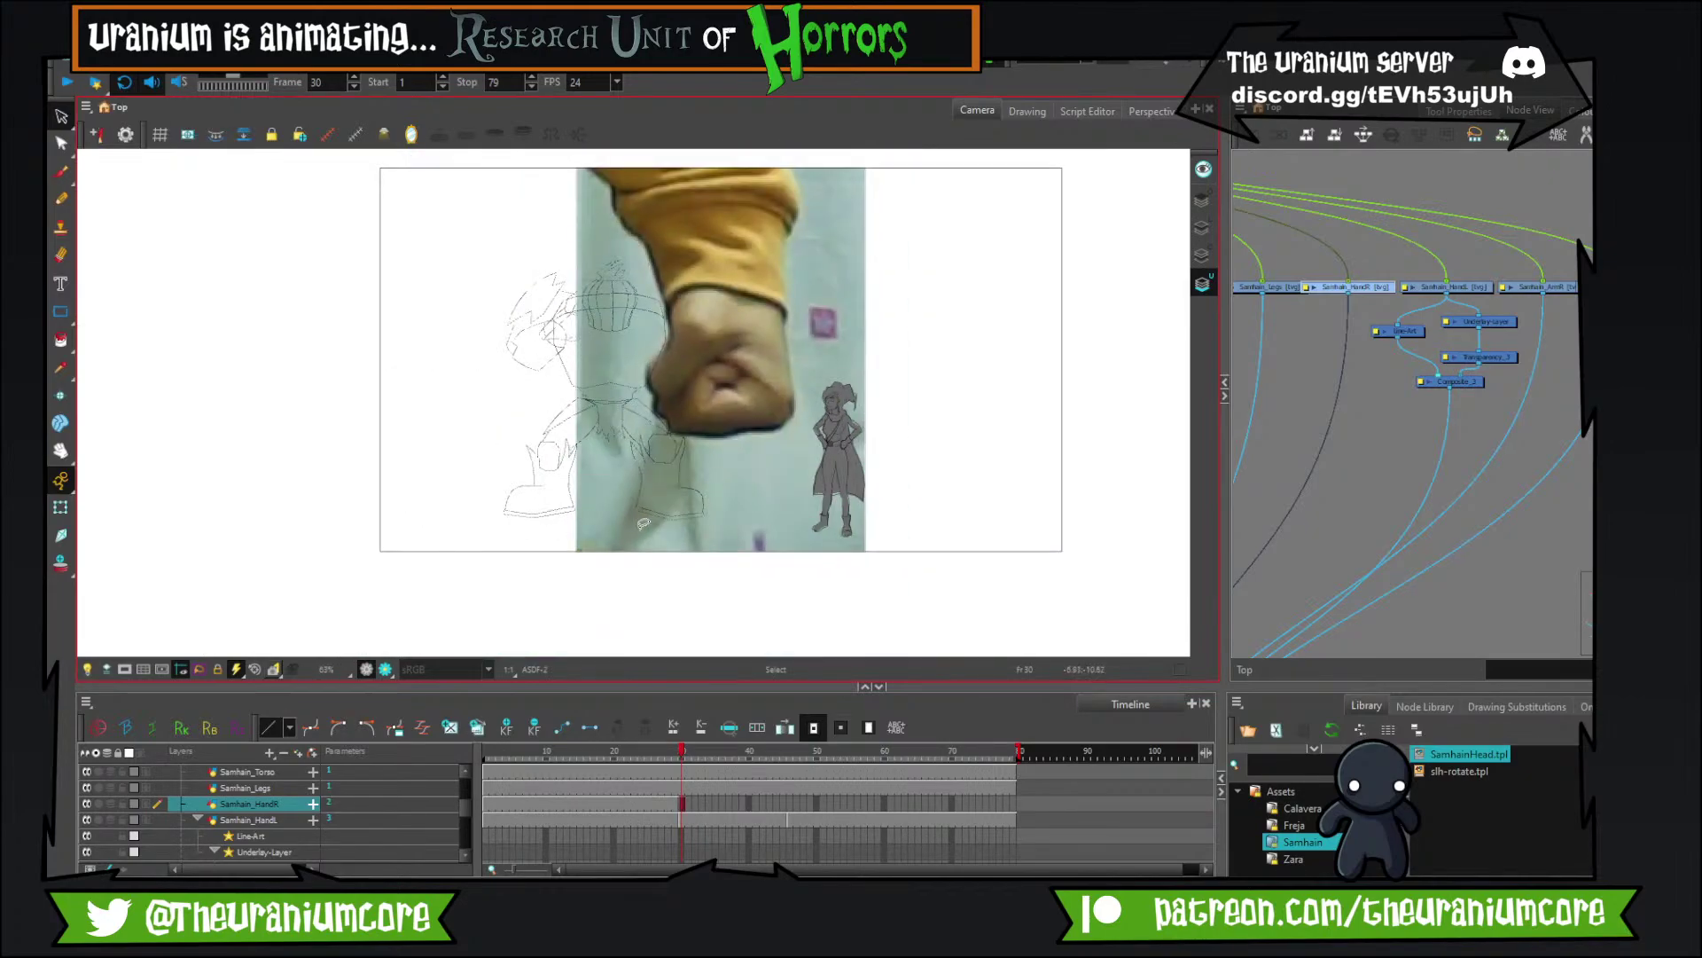
Scale the fist reference photo down to a small size and place it just below the extended forearm's wrist.
left_click(826, 506)
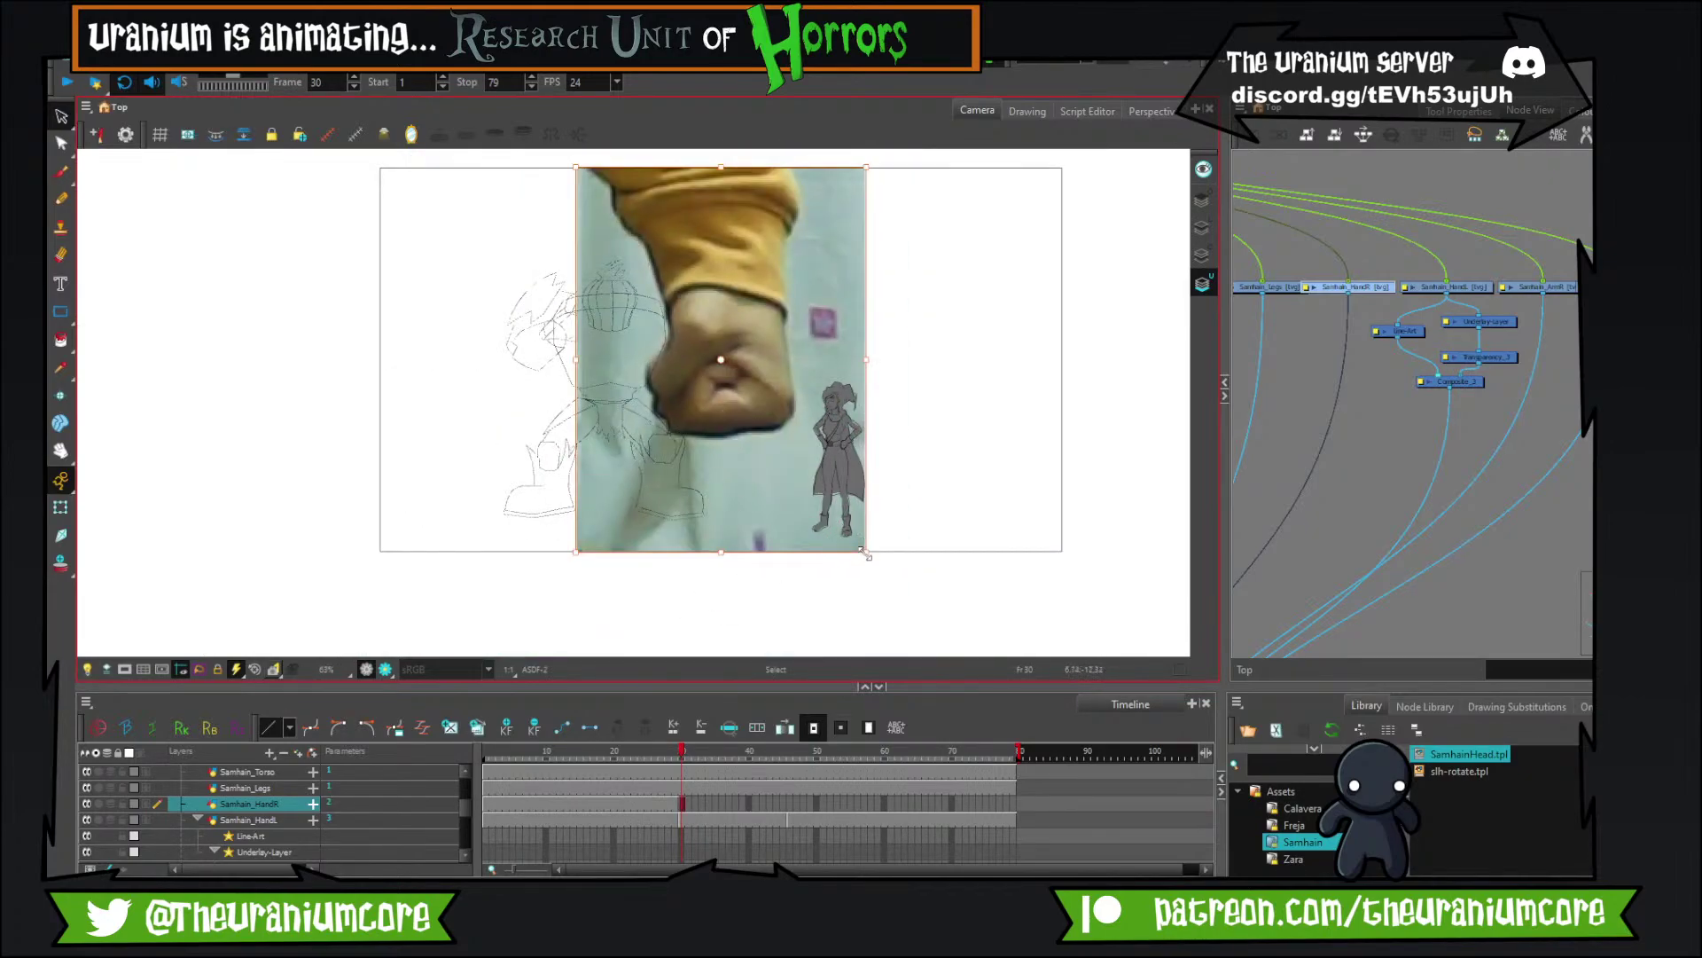
left_click_drag(865, 552, 747, 379)
left_click_drag(726, 290, 759, 389)
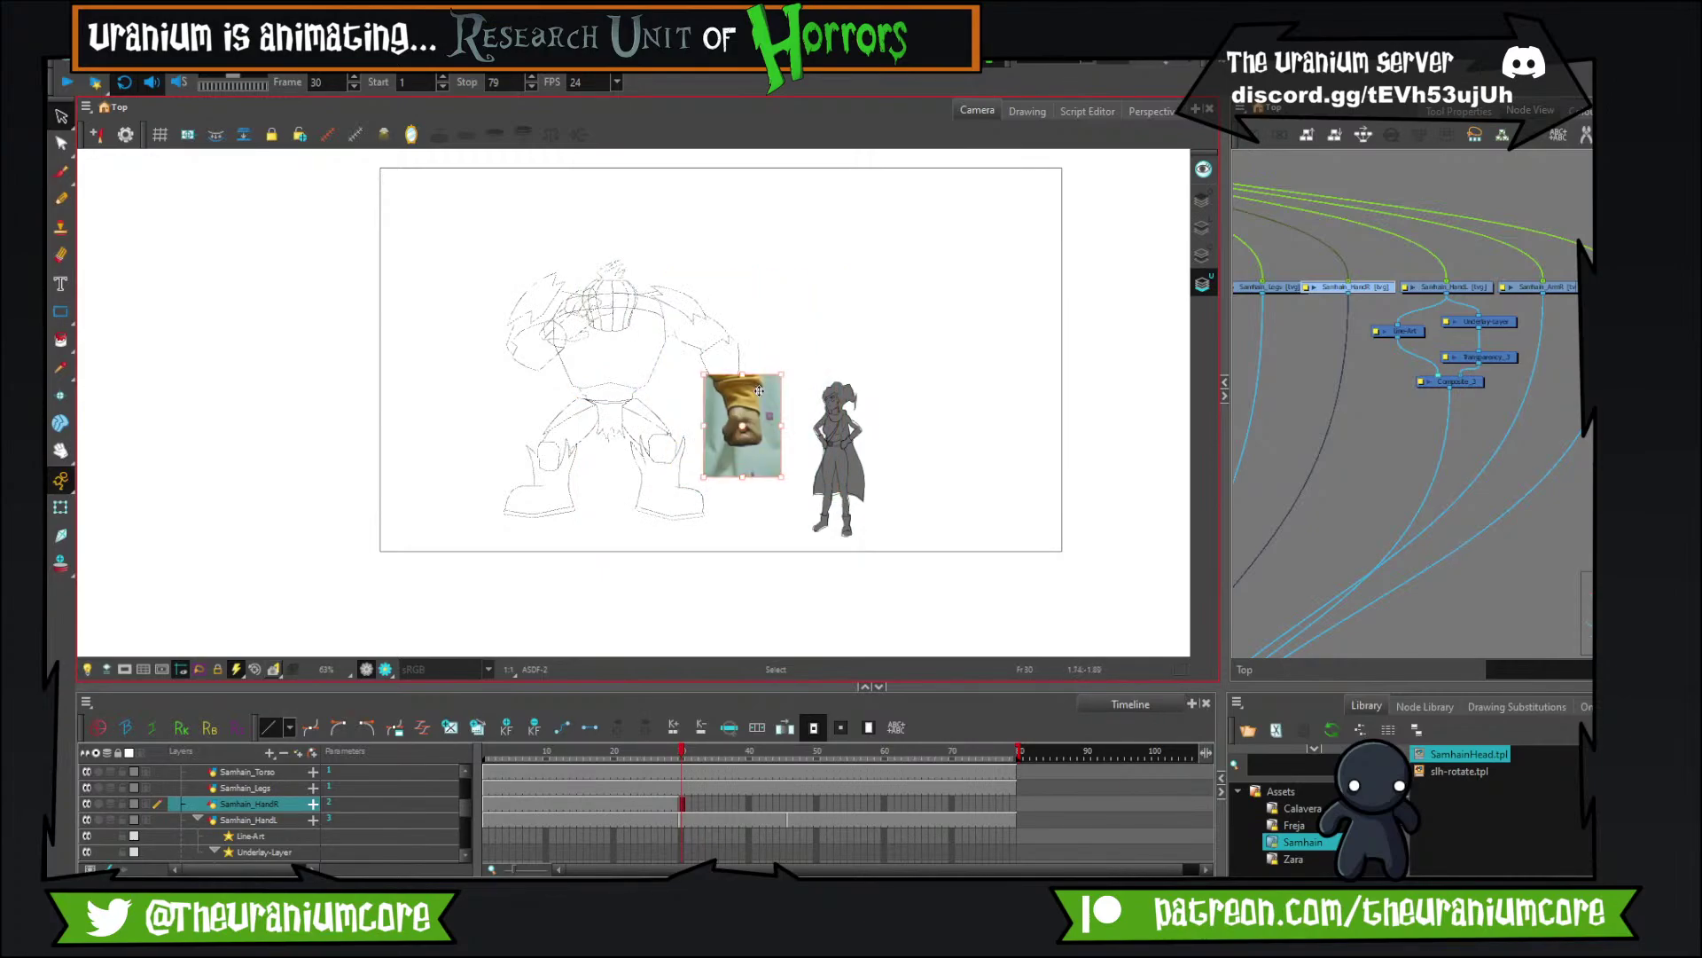
Add the open-hand reference photo to the same drawing, scale it down and place it above the small caped character.
scroll(759, 390, "up", 2)
left_click(958, 286)
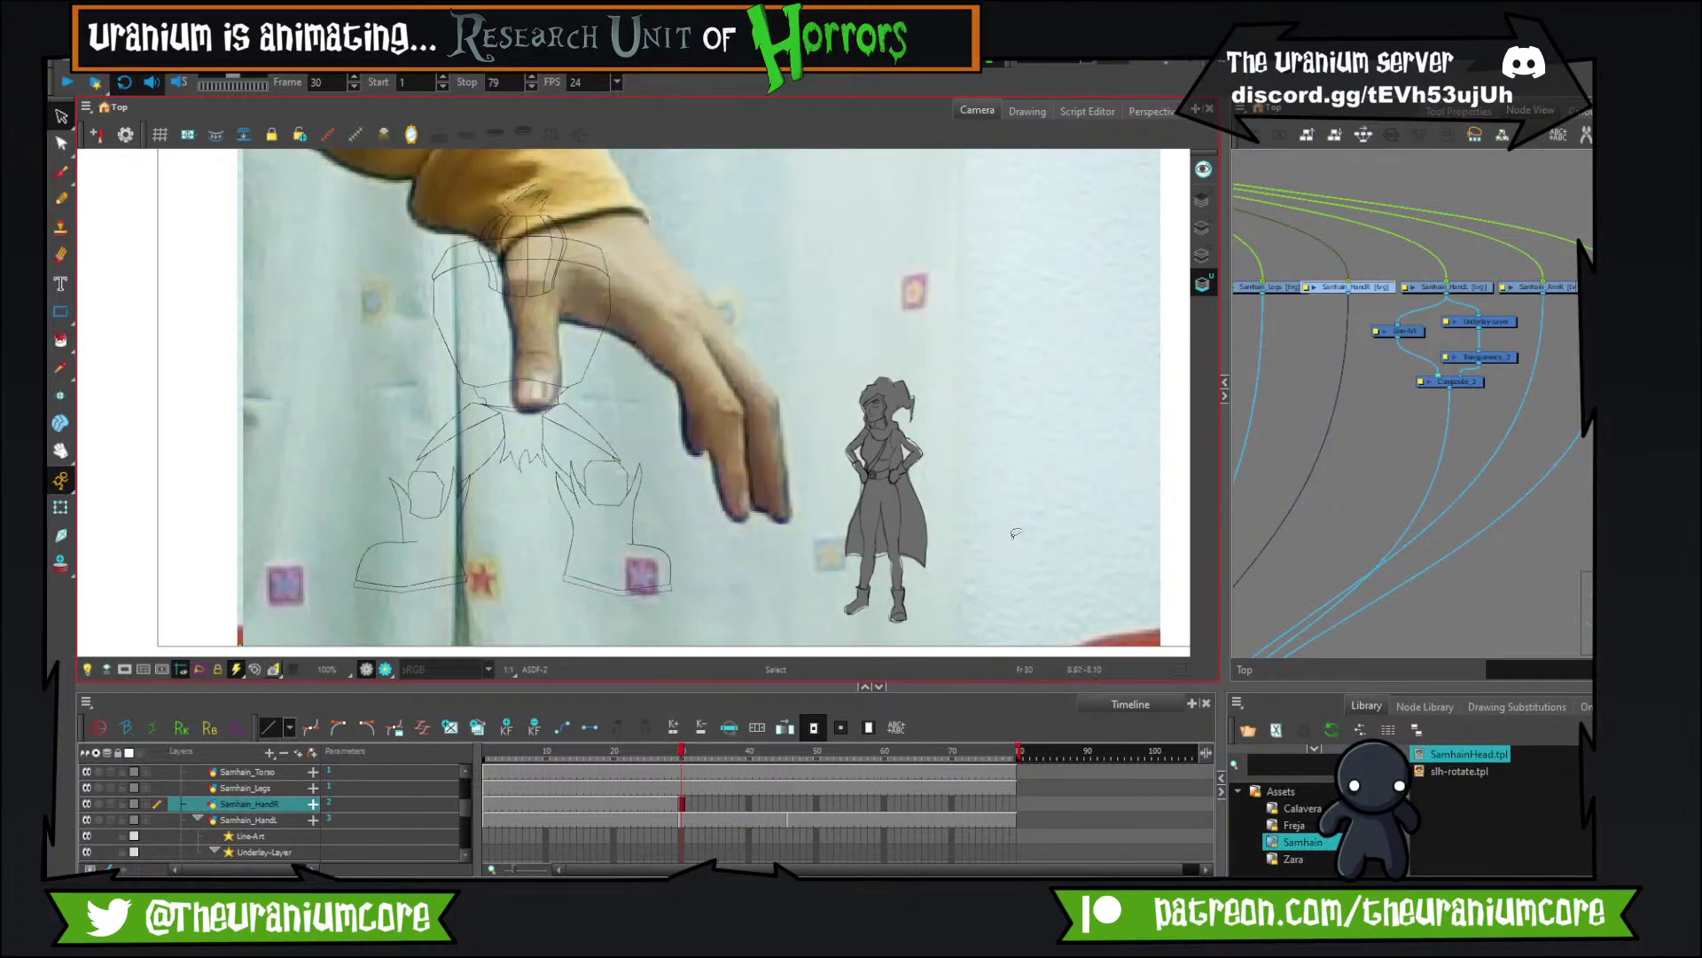
left_click_drag(1184, 534, 1053, 527)
mouse_move(1160, 644)
left_mouse_down()
mouse_move(1127, 603)
mouse_move(486, 202)
mouse_move(1002, 360)
left_mouse_up()
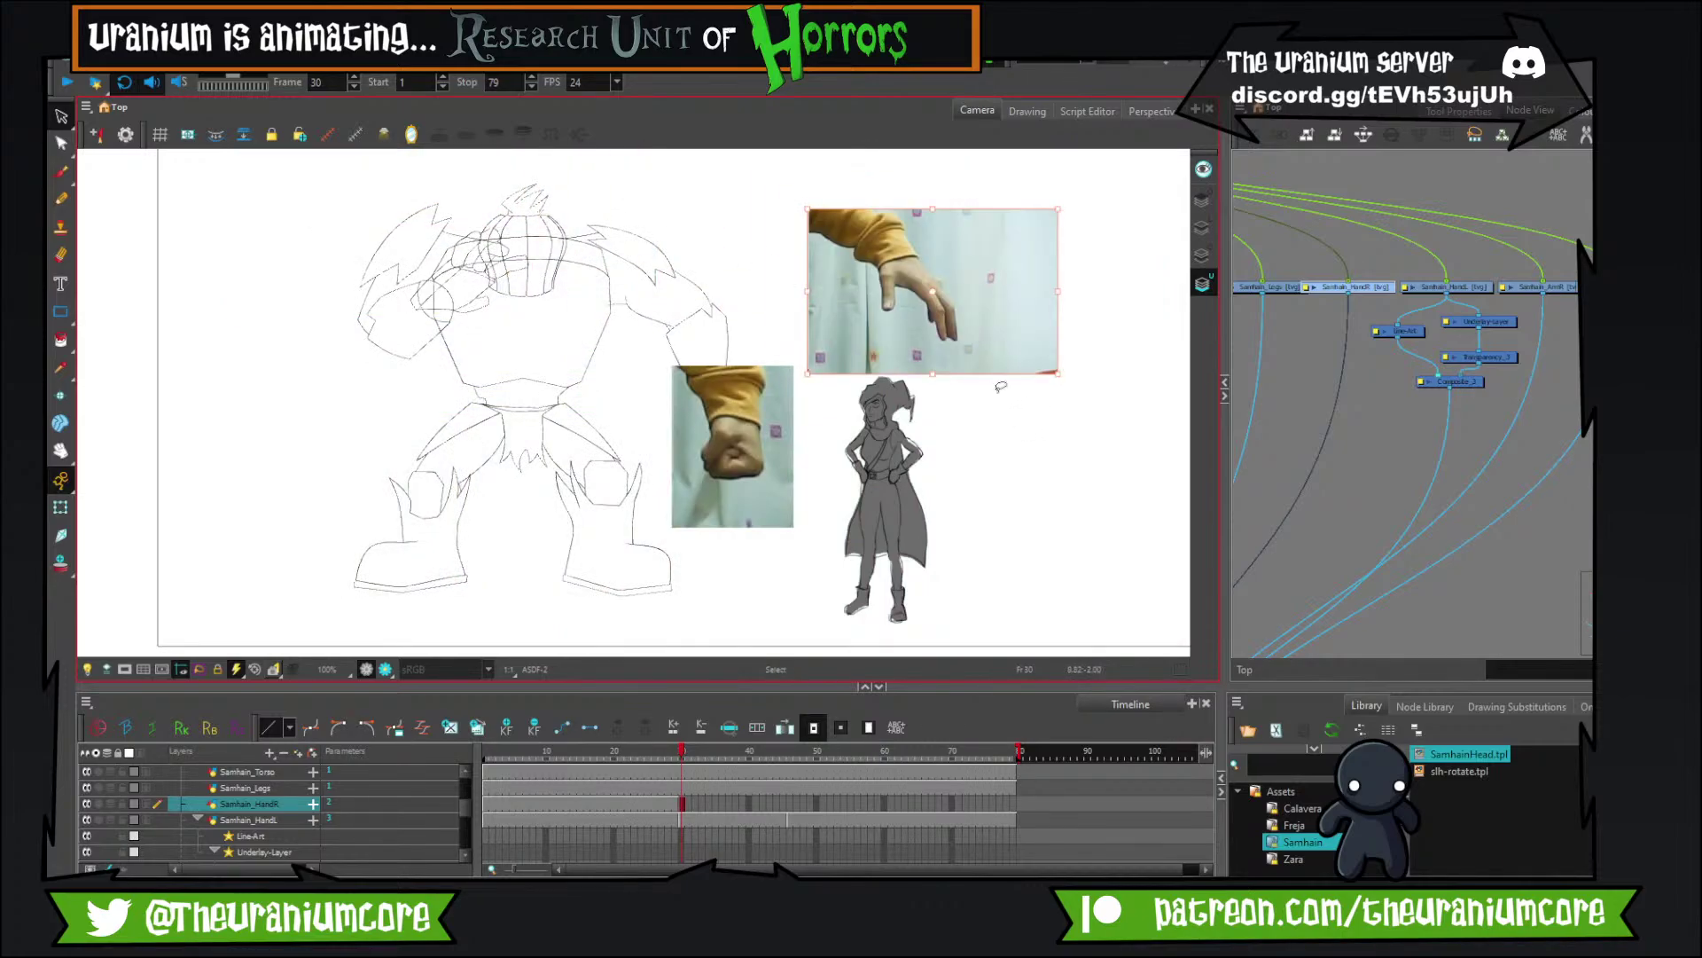
Redistribute the reference photos so frame 30 holds only the open hand and frame 46 only the fist.
key("Delete")
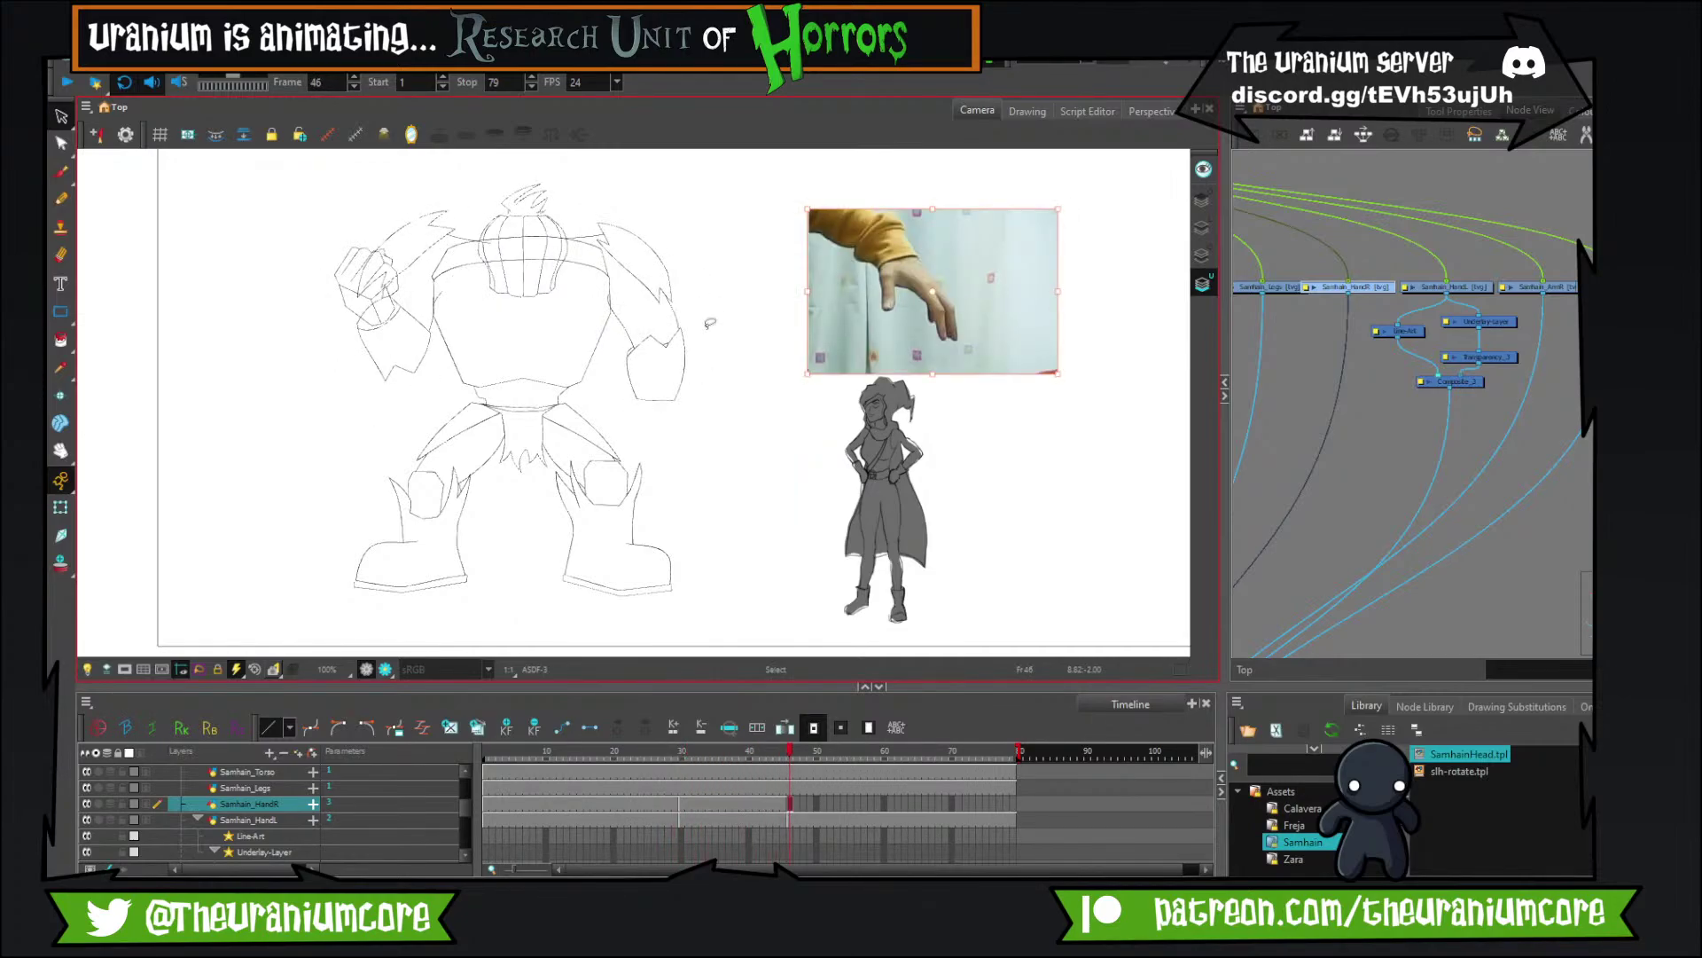
left_click(782, 804)
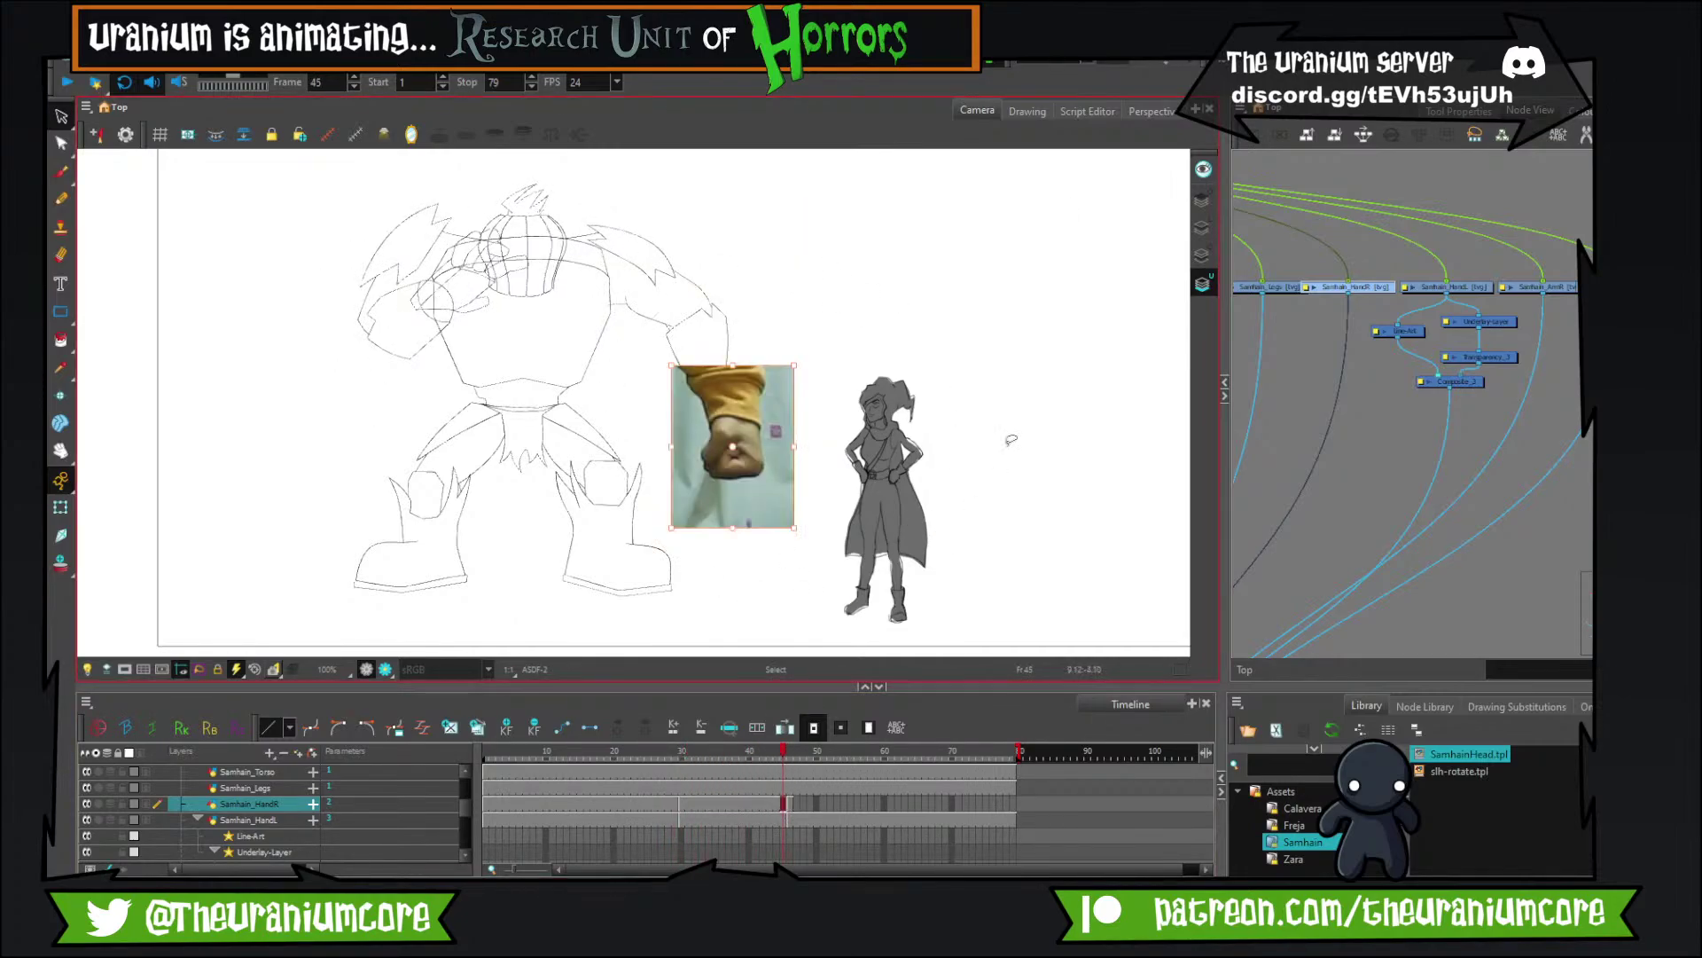
left_click(790, 804)
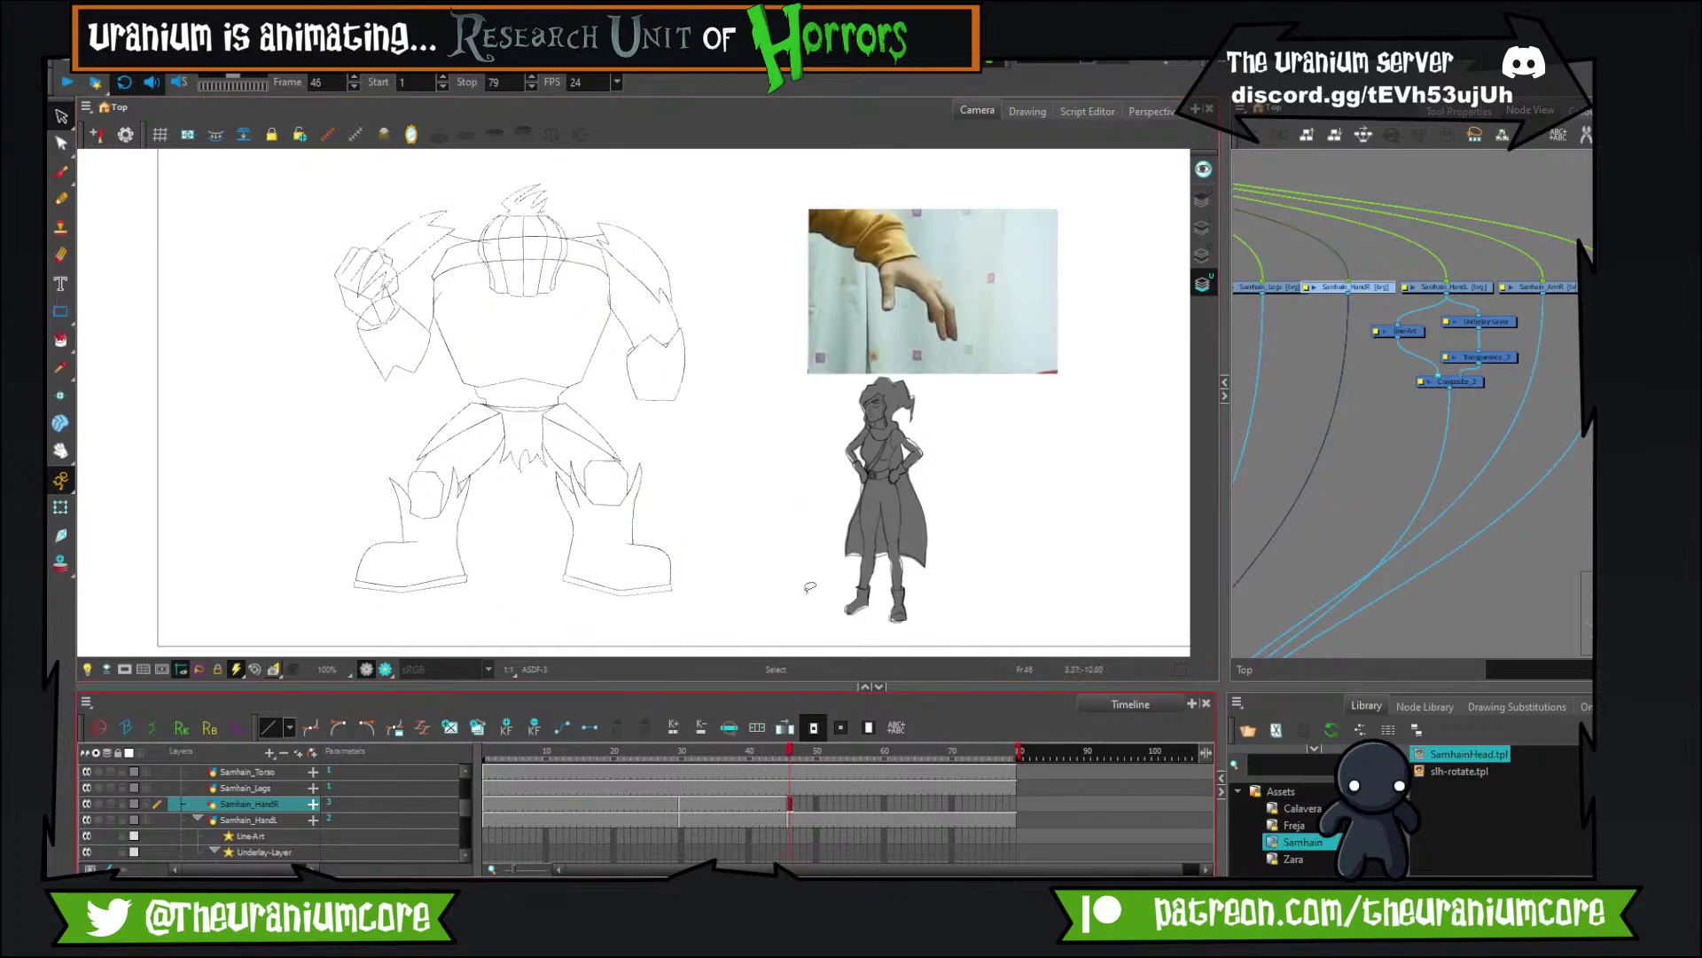
left_click_drag(1020, 511, 952, 341)
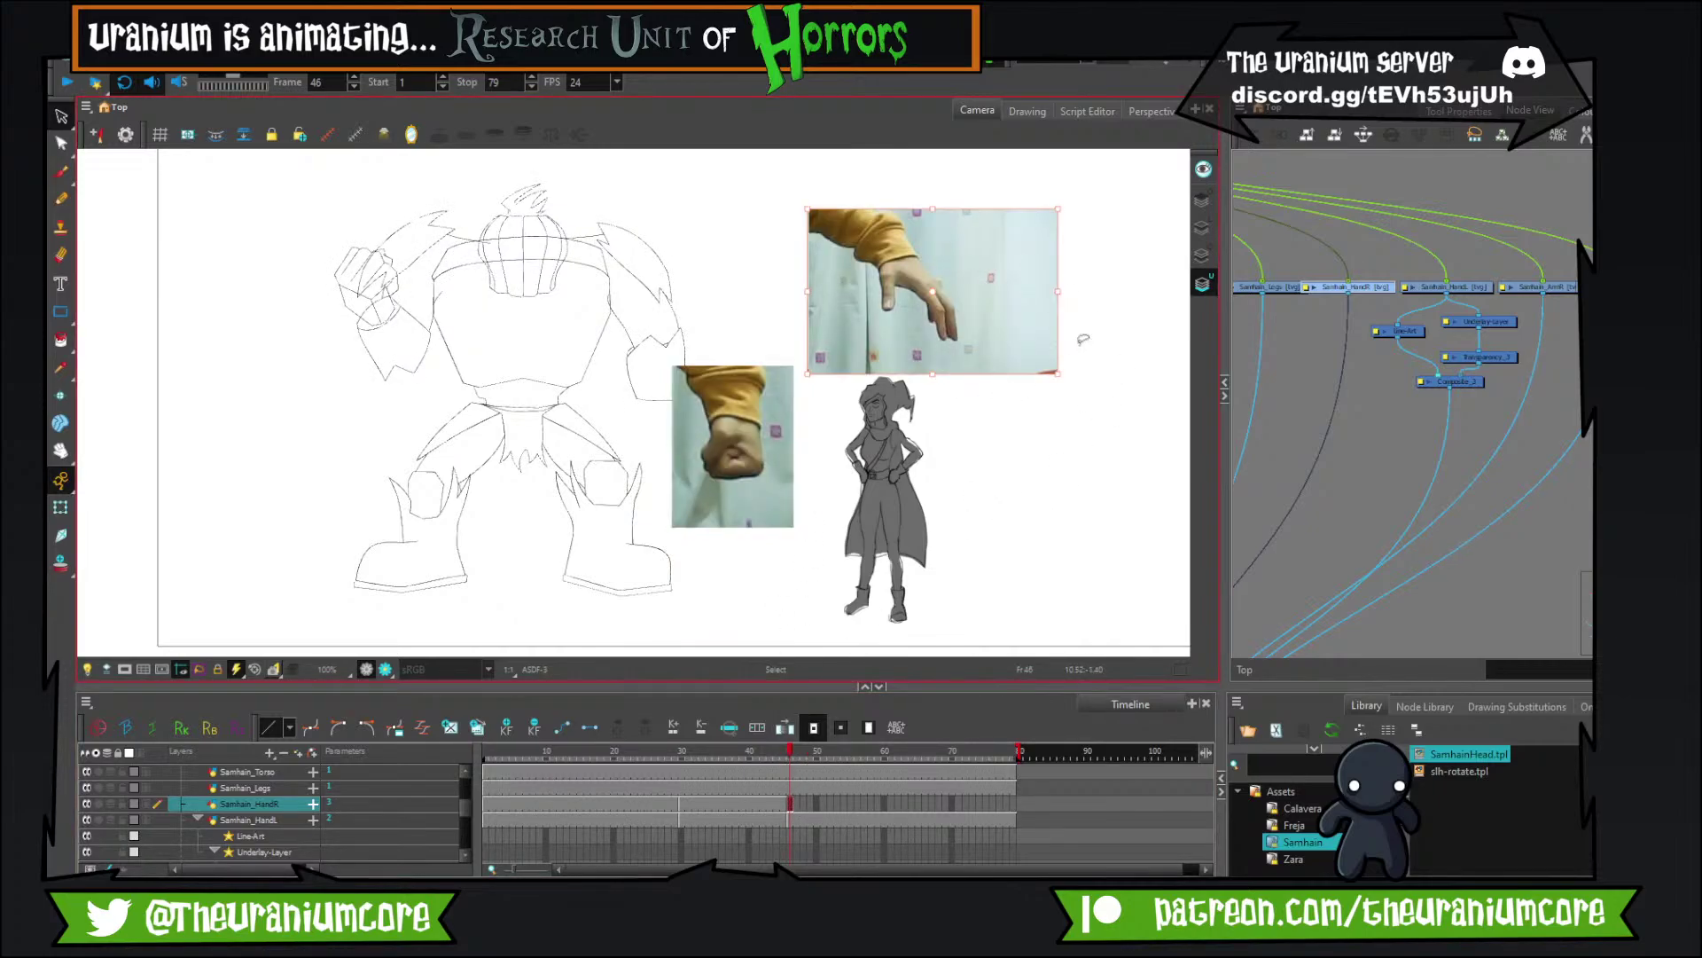
key("Delete")
left_click(682, 802)
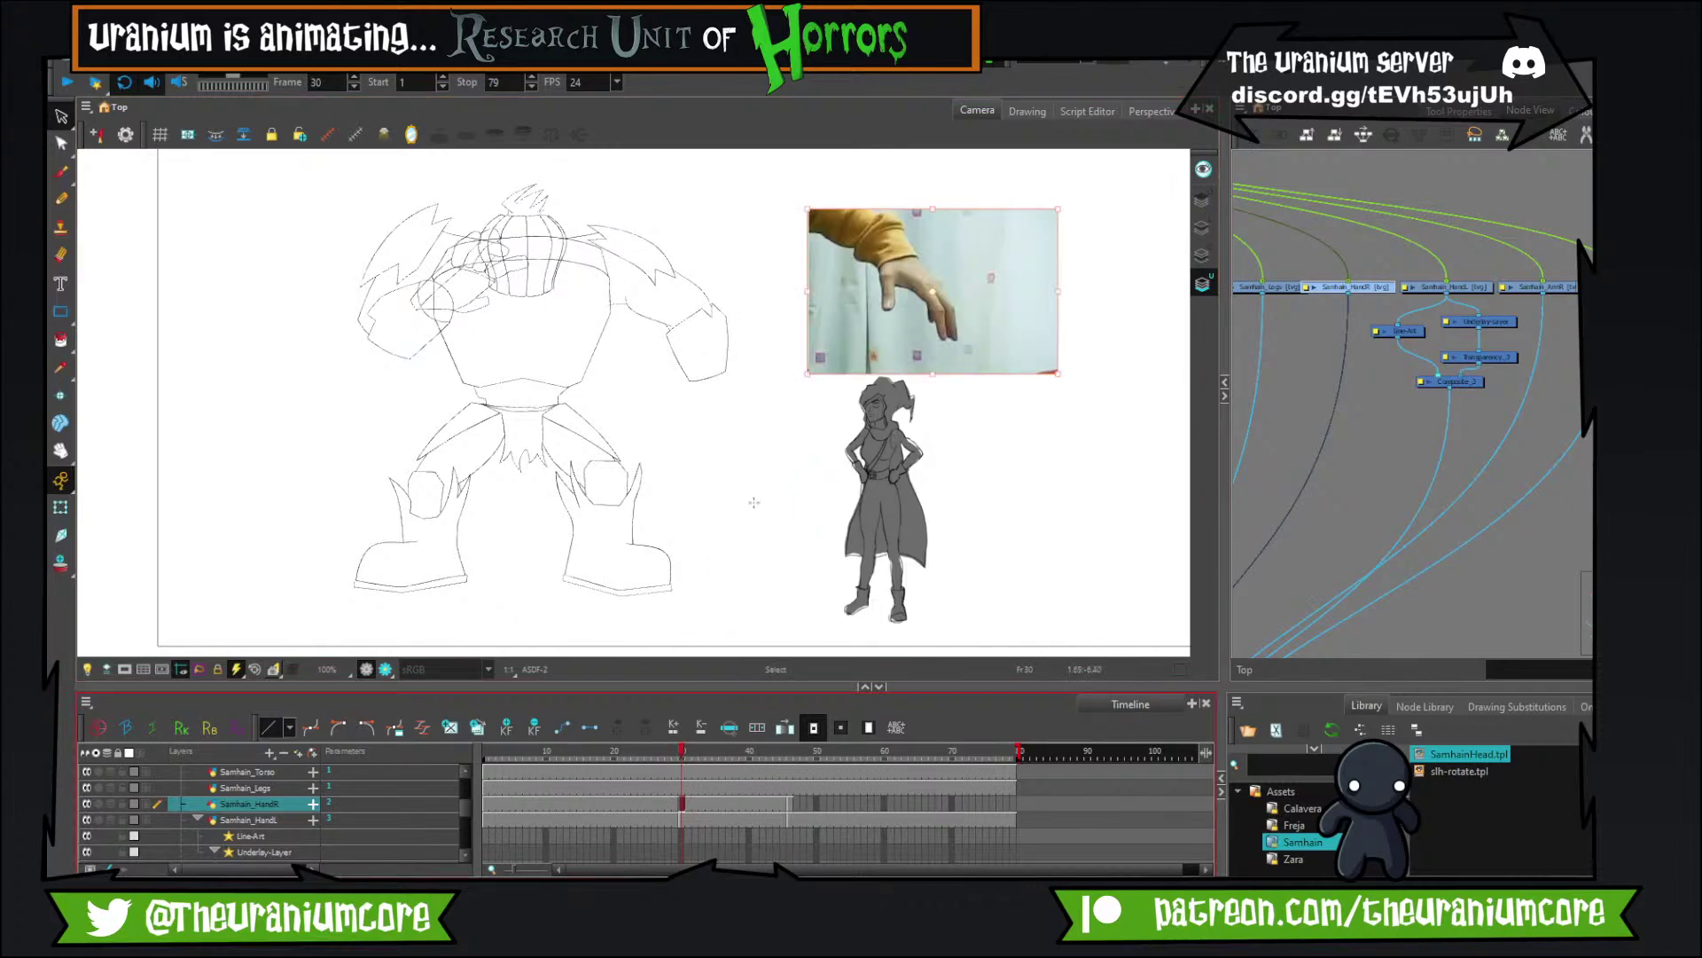
left_click(1047, 374)
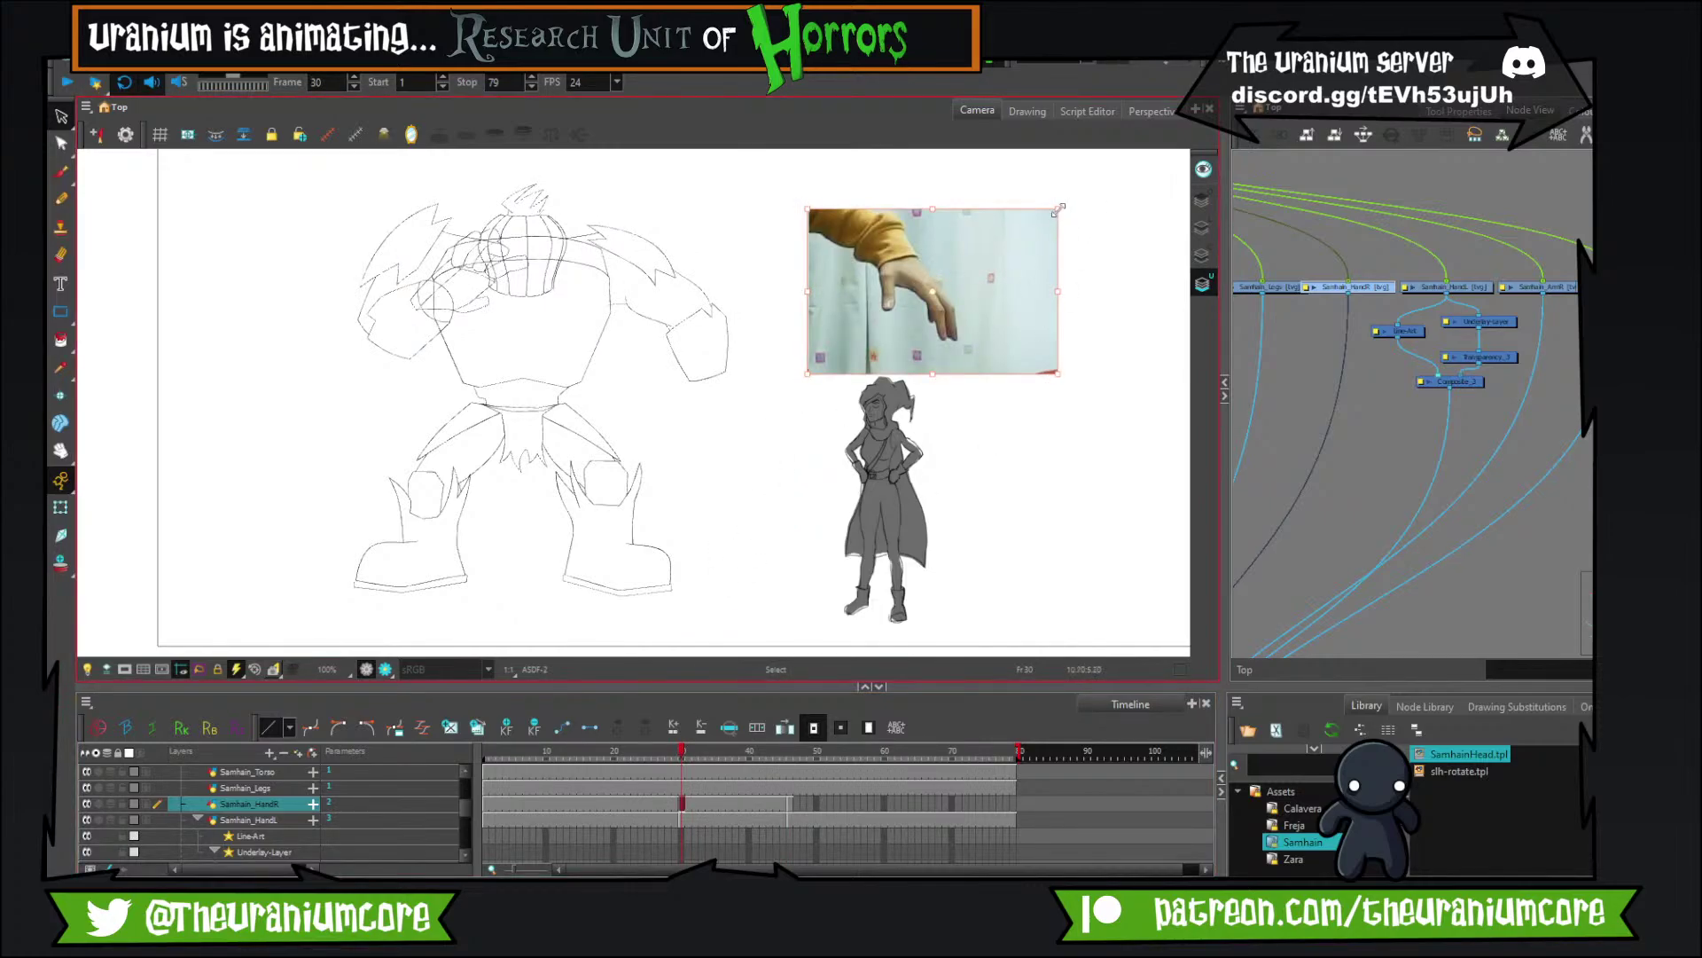
left_click_drag(1058, 211, 933, 291)
key("ctrl+z")
left_click(808, 453)
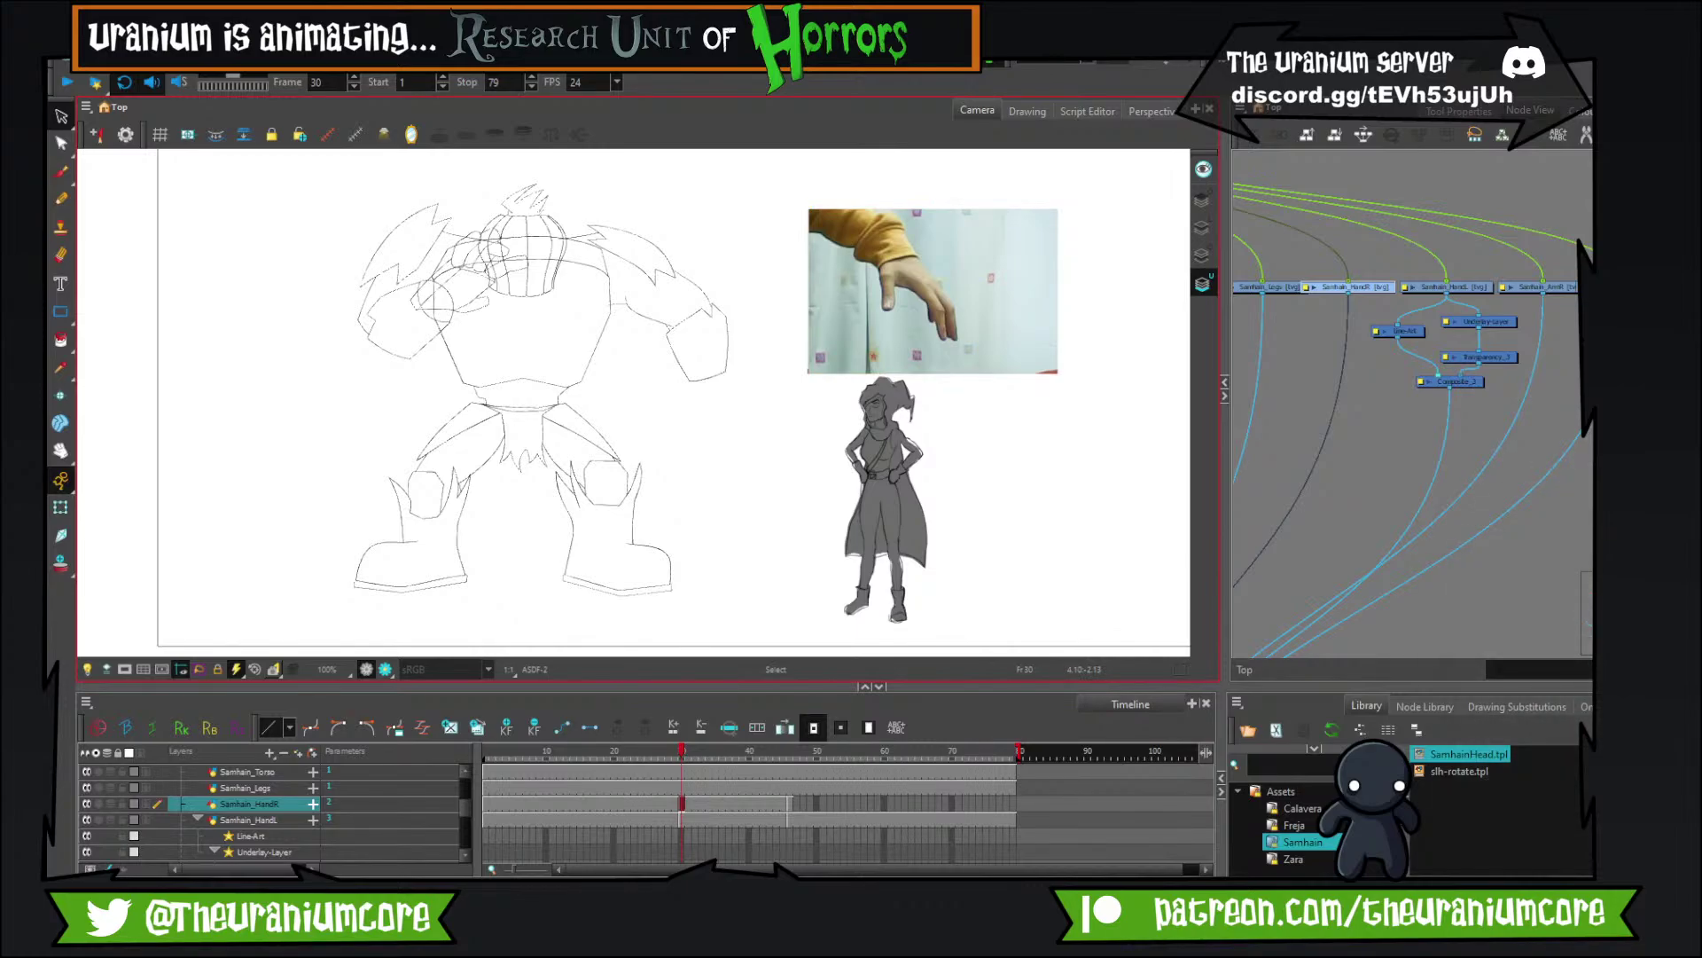
Brush an angular palm outline at frame 30, slanting down and outward from the extended forearm's wrist.
left_click(61, 171)
scroll(846, 266, "up", 4)
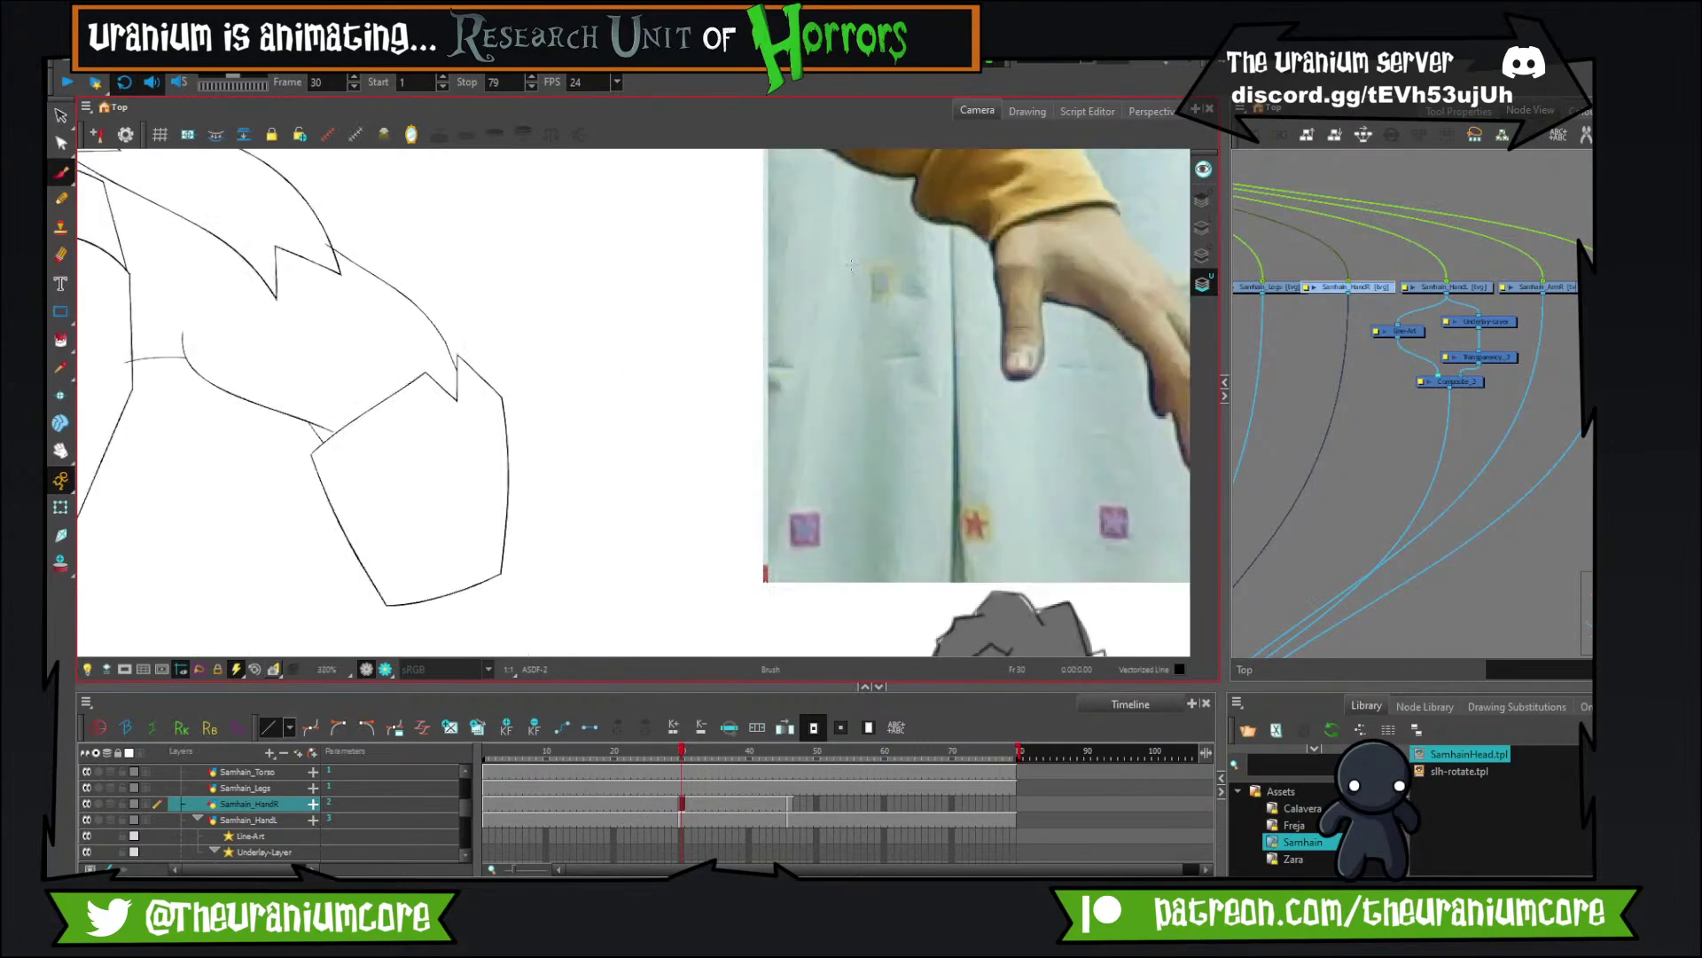
scroll(851, 264, "down", 4)
scroll(758, 318, "up", 4)
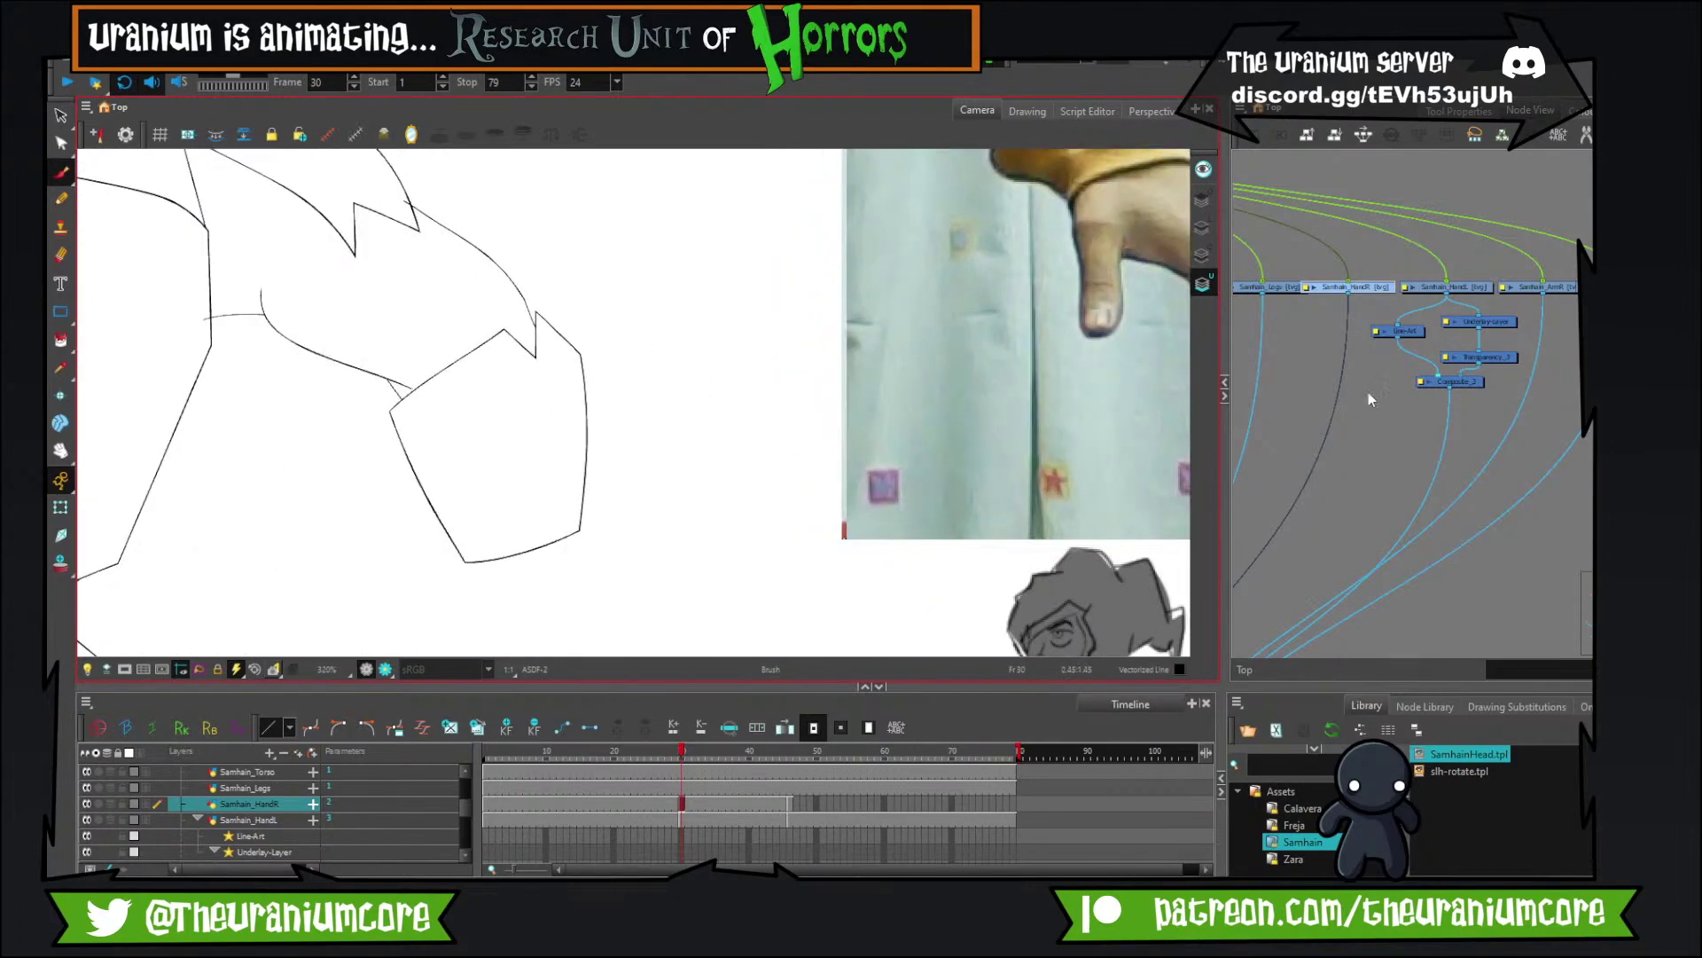
mouse_move(458, 502)
left_mouse_down()
mouse_move(440, 318)
mouse_move(348, 469)
left_mouse_up()
scroll(339, 455, "down", 2)
left_click_drag(442, 345, 542, 383)
key("ctrl+z")
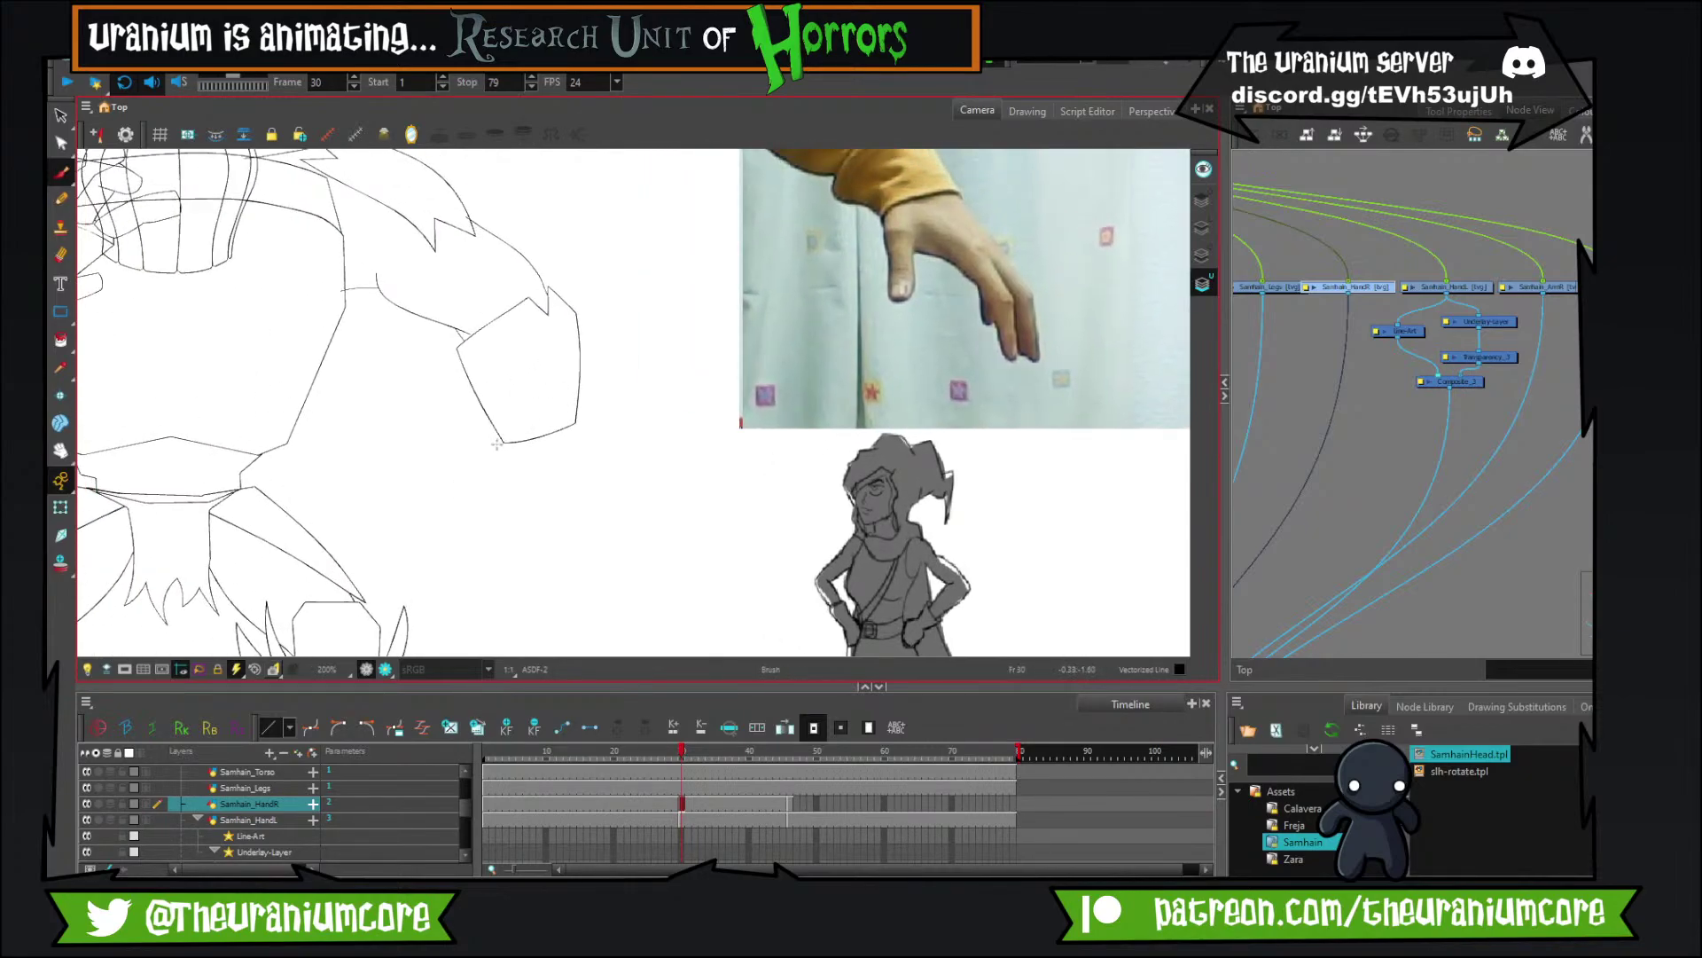
mouse_move(496, 442)
left_mouse_down()
mouse_move(539, 543)
mouse_move(532, 522)
mouse_move(658, 544)
mouse_move(640, 550)
mouse_move(682, 524)
mouse_move(617, 393)
mouse_move(515, 434)
left_mouse_up()
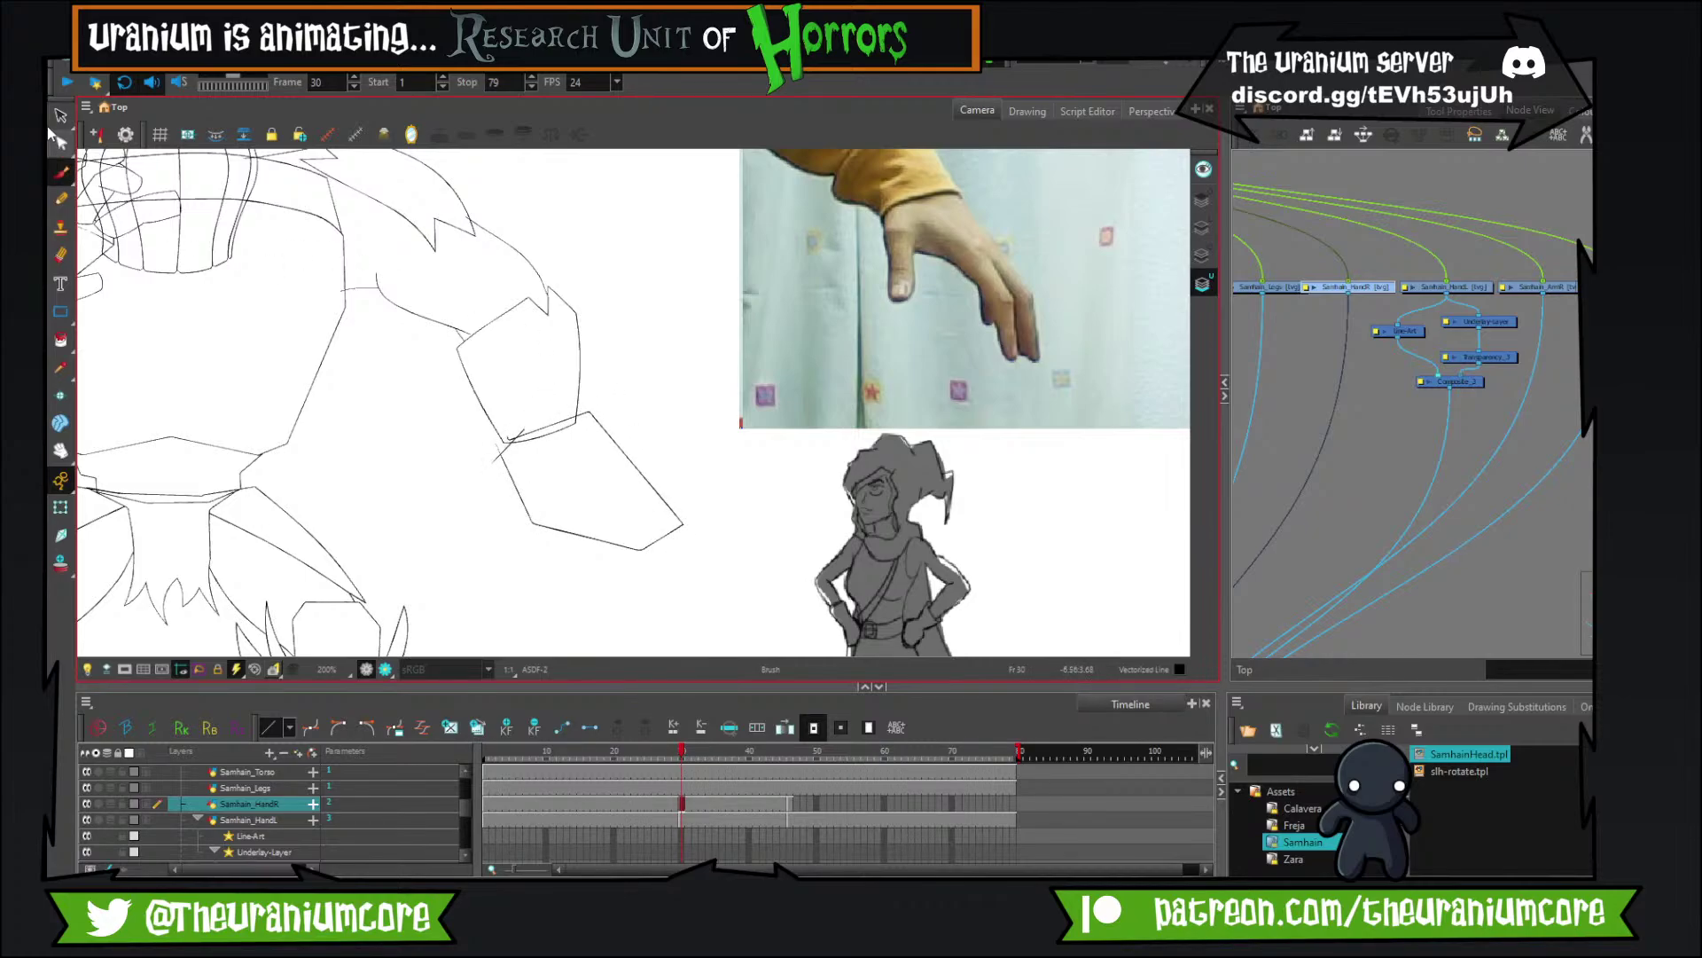
Trim the stroke overshooting the palm's inner wrist corner with the Cutter.
left_click_drag(60, 115, 124, 134)
scroll(548, 336, "up", 2)
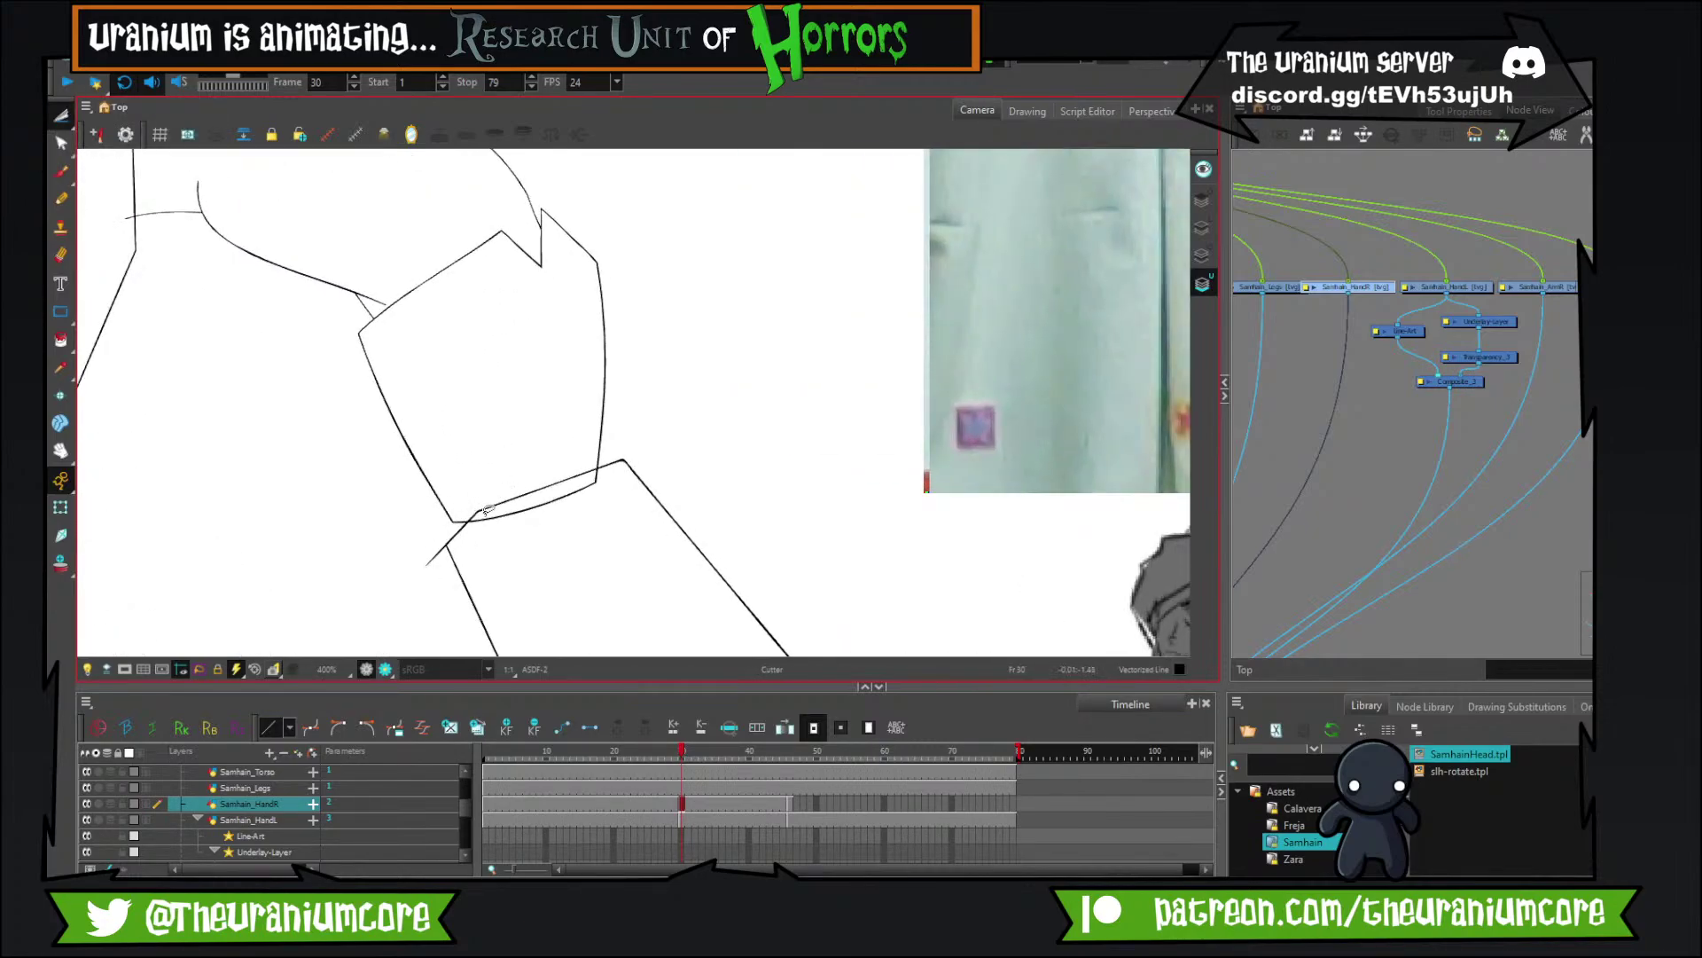
mouse_move(436, 542)
left_mouse_down()
mouse_move(439, 559)
mouse_move(595, 325)
left_mouse_up()
scroll(444, 543, "down", 5)
scroll(434, 511, "up", 1)
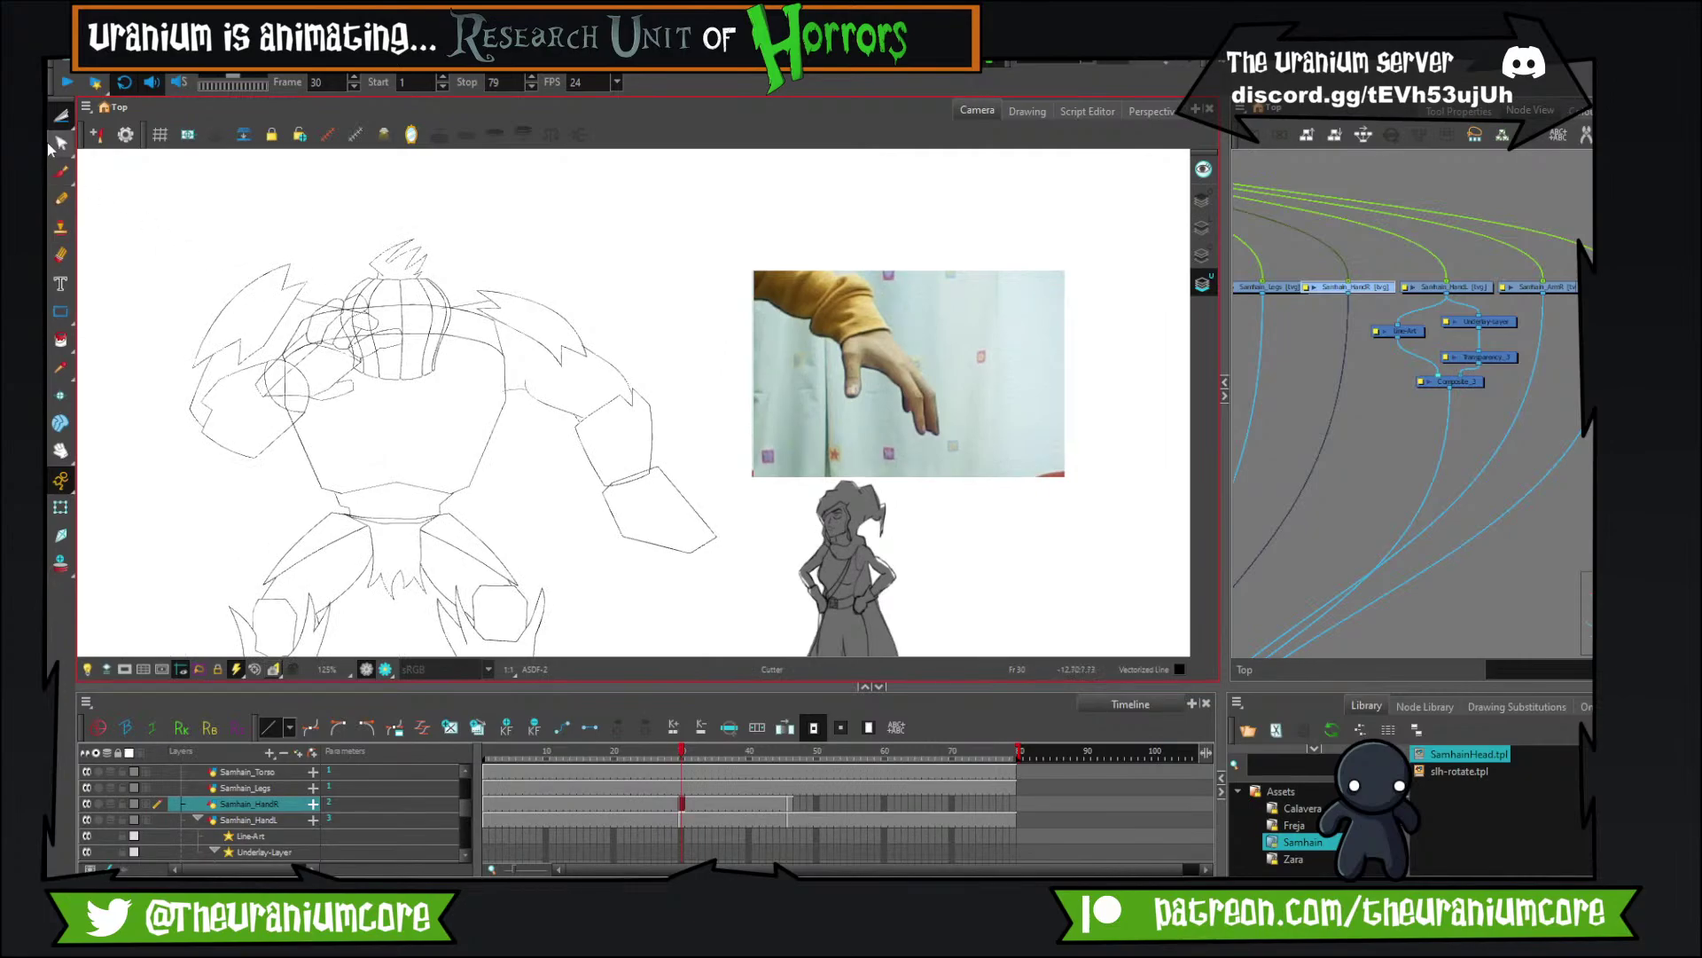
Select the whole palm outline and scale it down slightly to fit the forearm's wrist.
left_click_drag(60, 115, 116, 124)
scroll(688, 475, "up", 3)
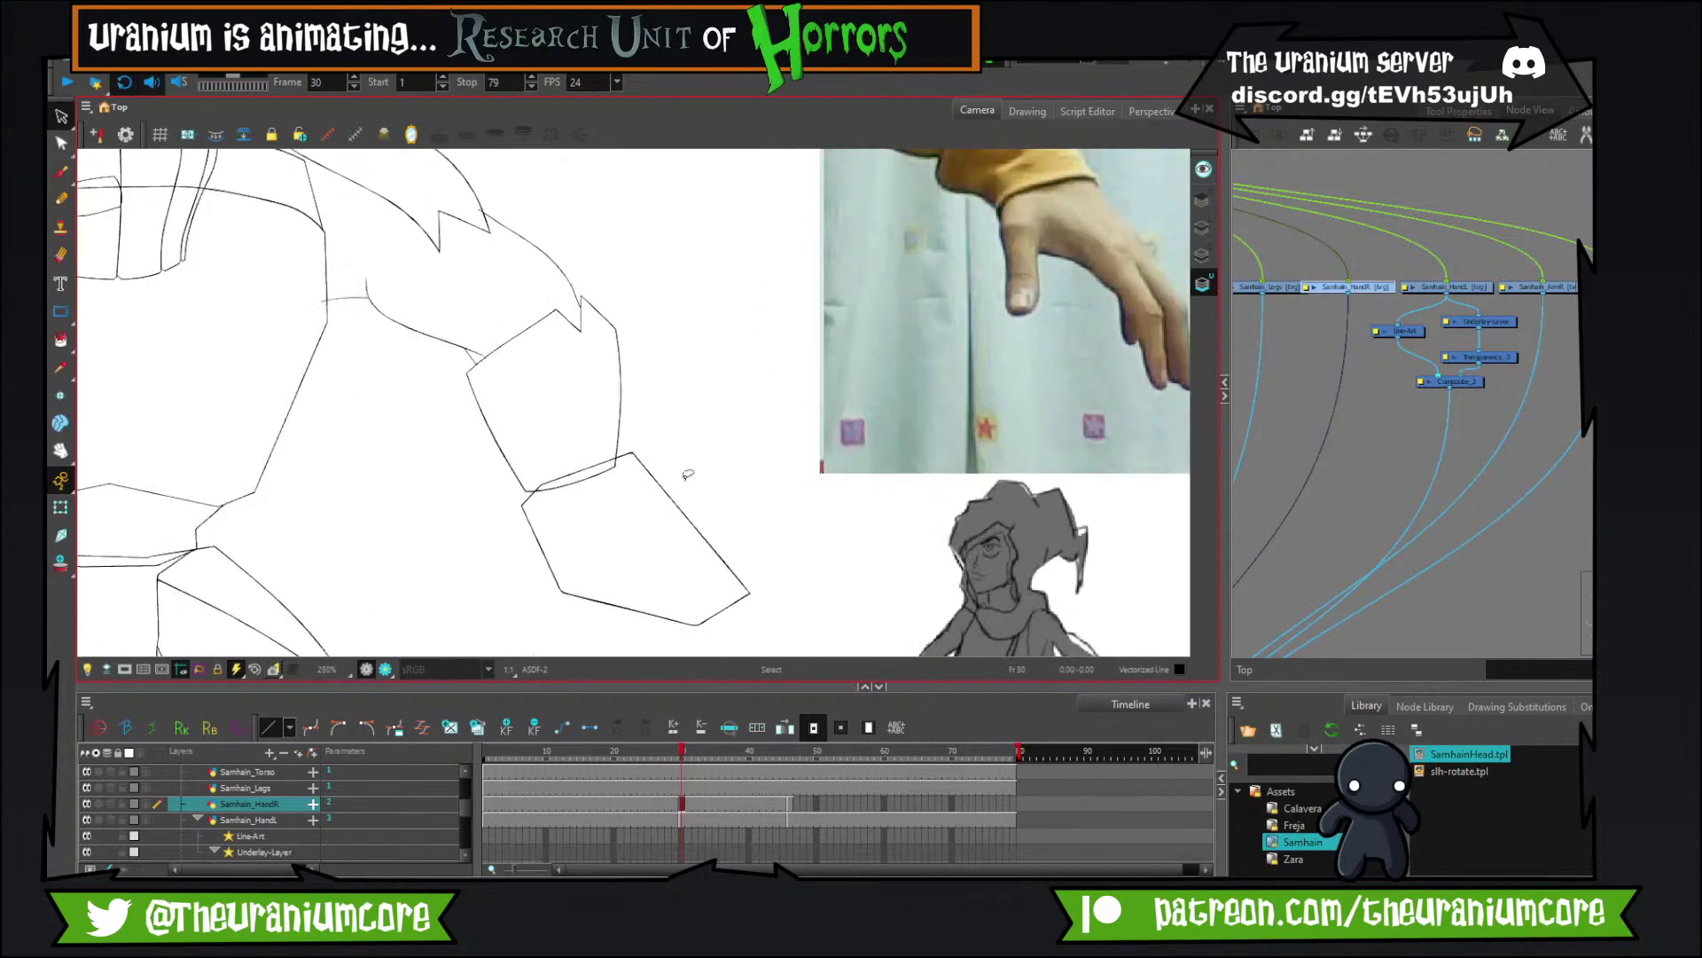
left_click(620, 428)
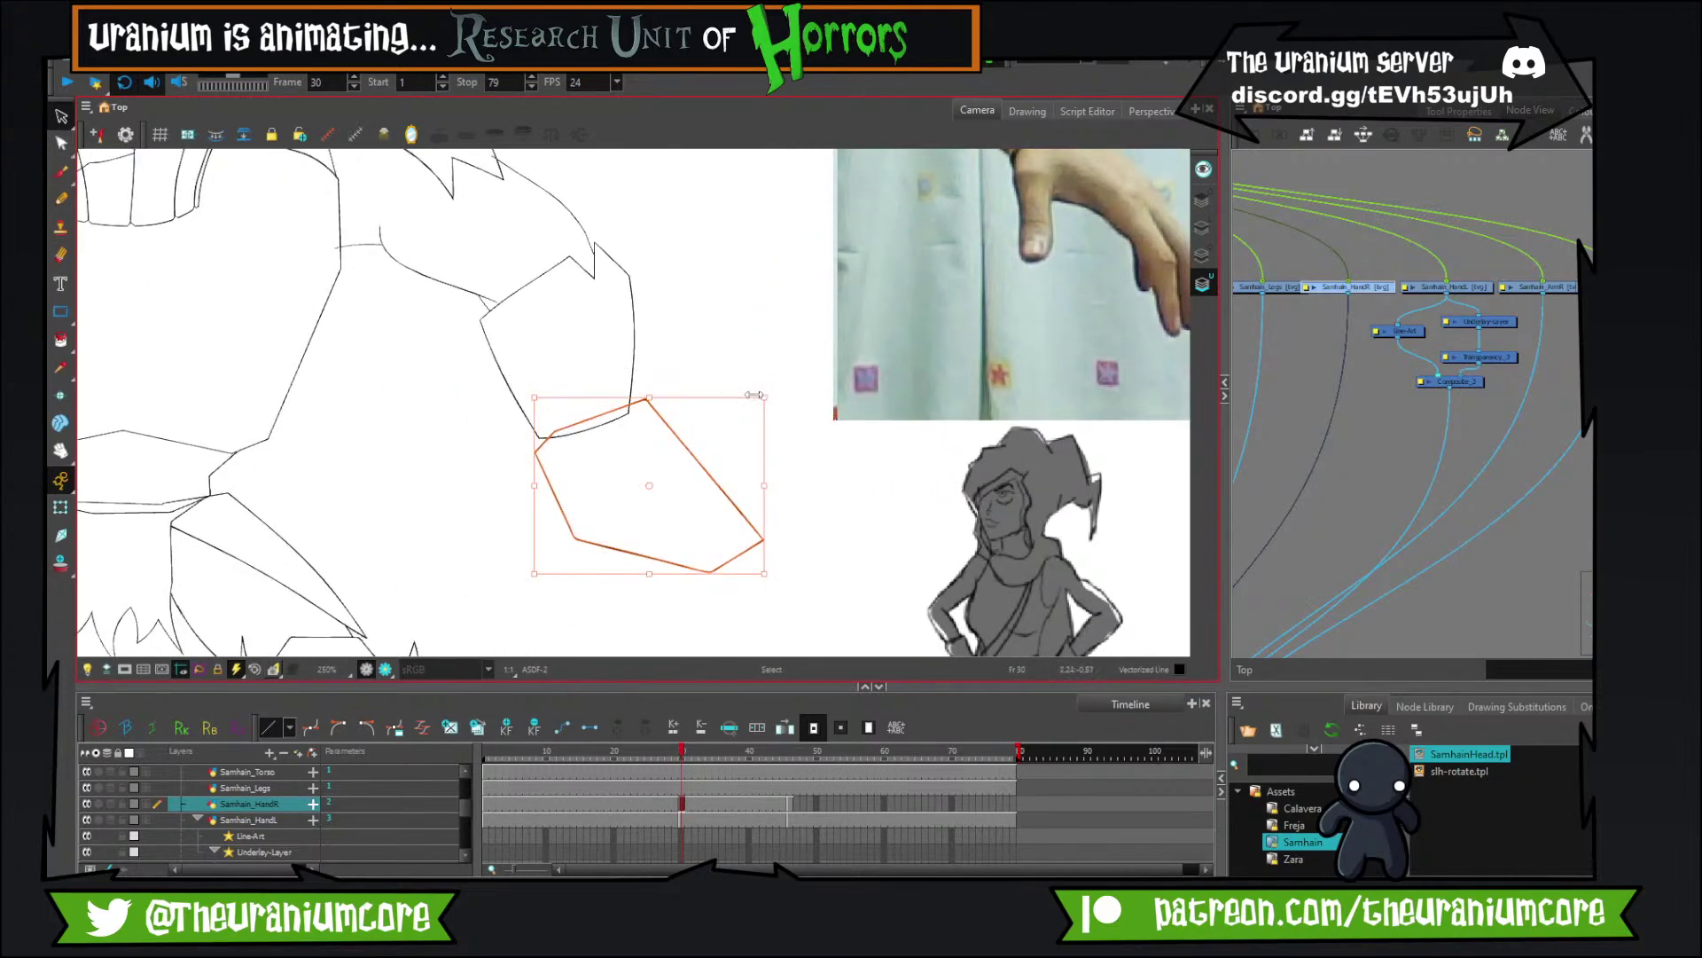
left_click_drag(763, 397, 667, 434)
left_click(706, 362)
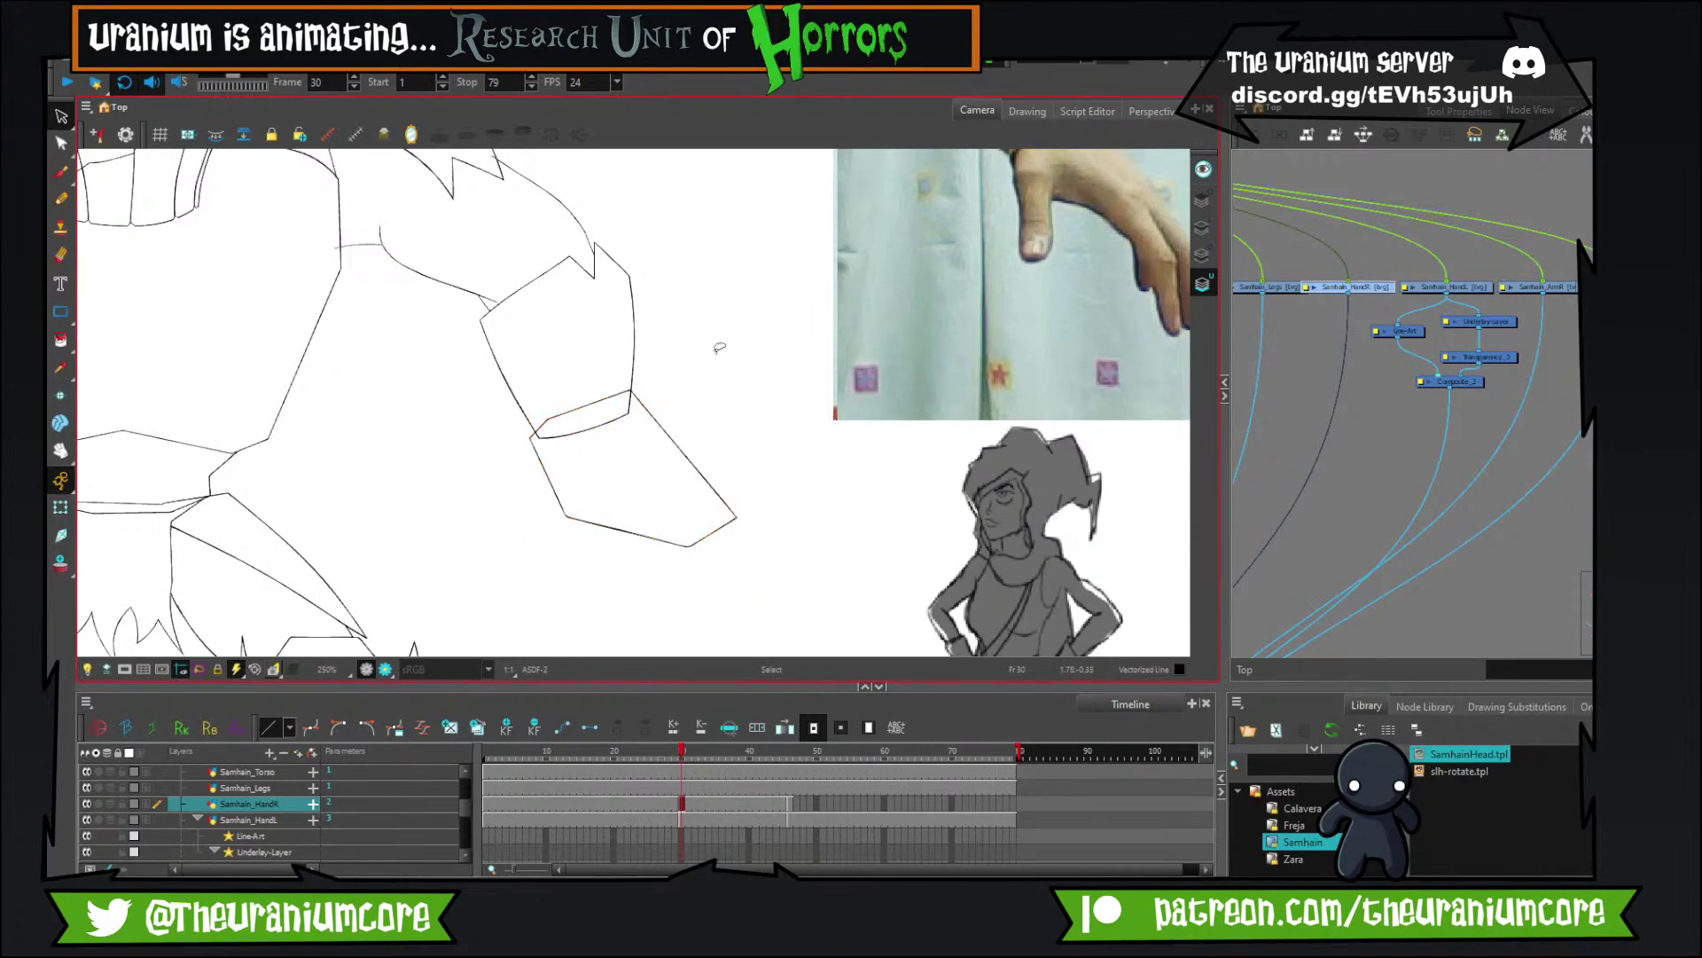
scroll(716, 345, "down", 1)
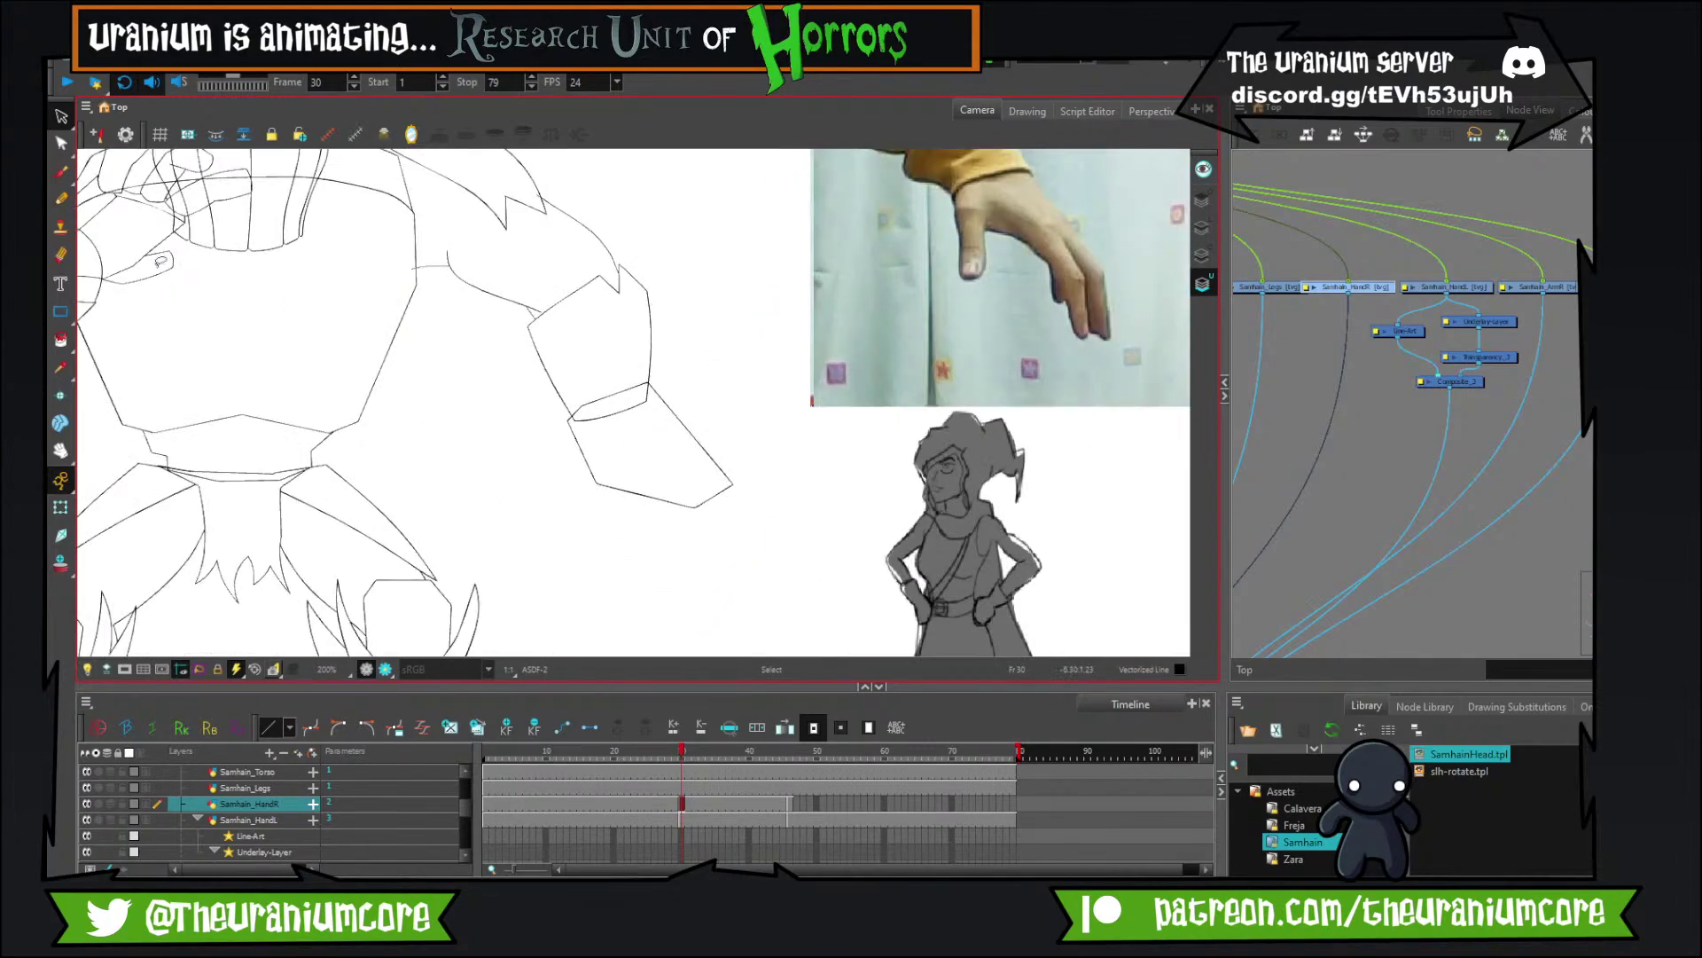
Try to sketch a thumb hanging from the palm's inner edge, undoing the unwanted strokes.
left_click(61, 171)
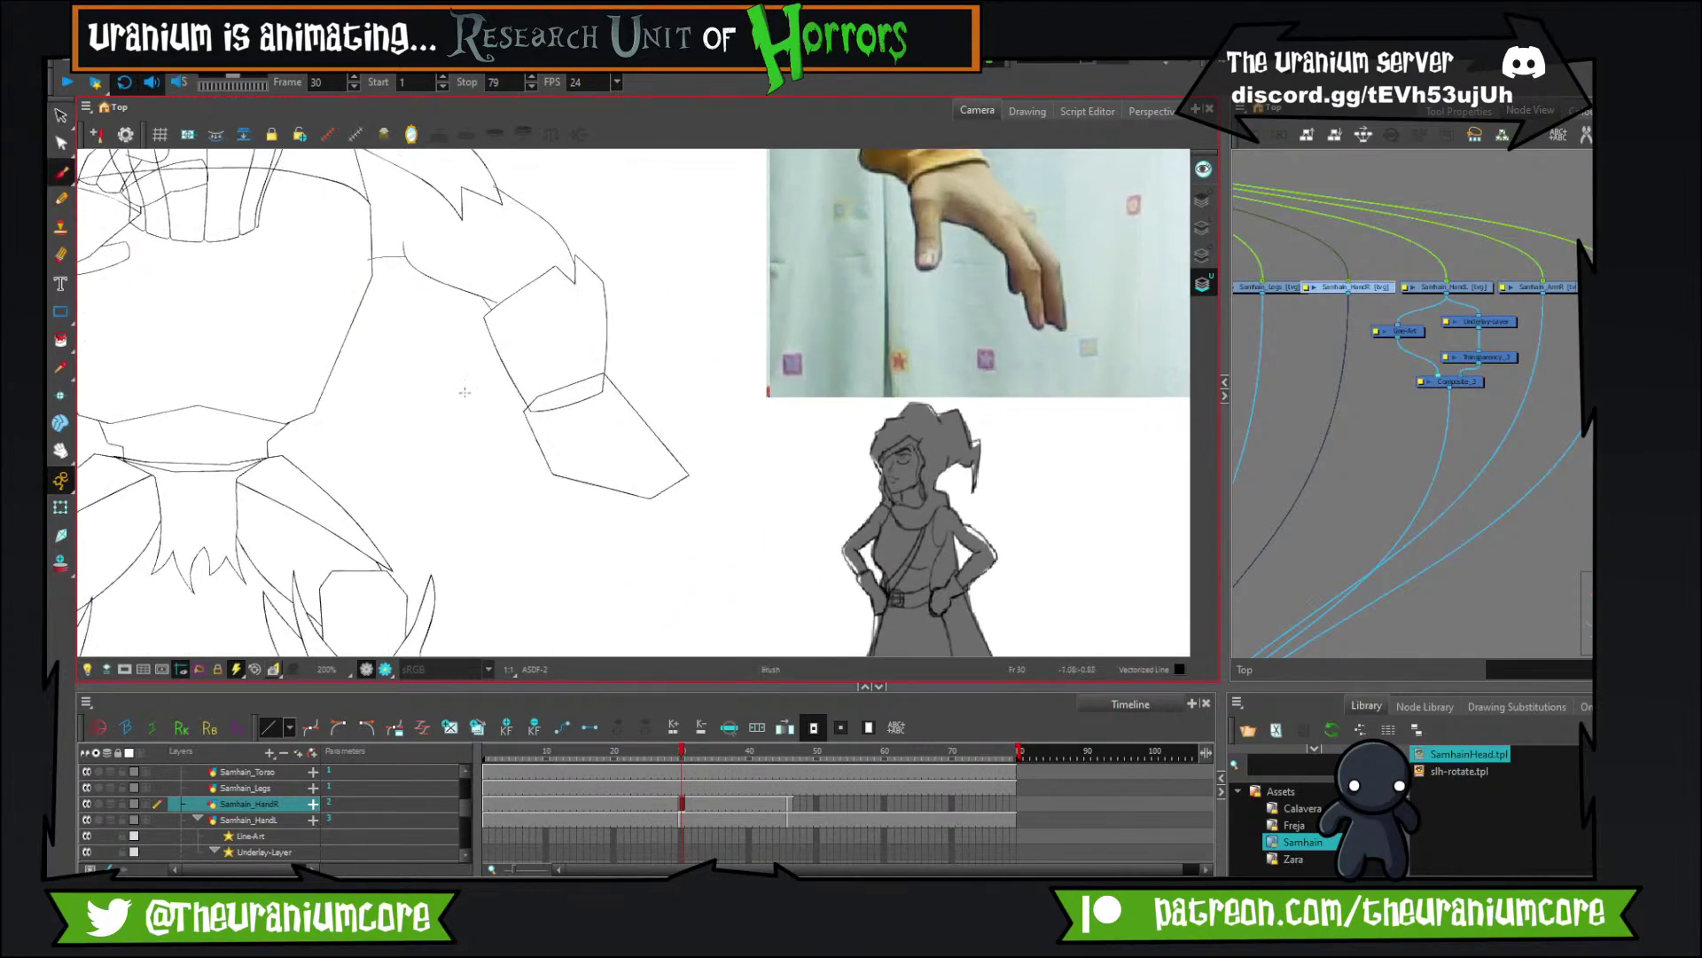
scroll(516, 413, "up", 1)
key("ctrl+z")
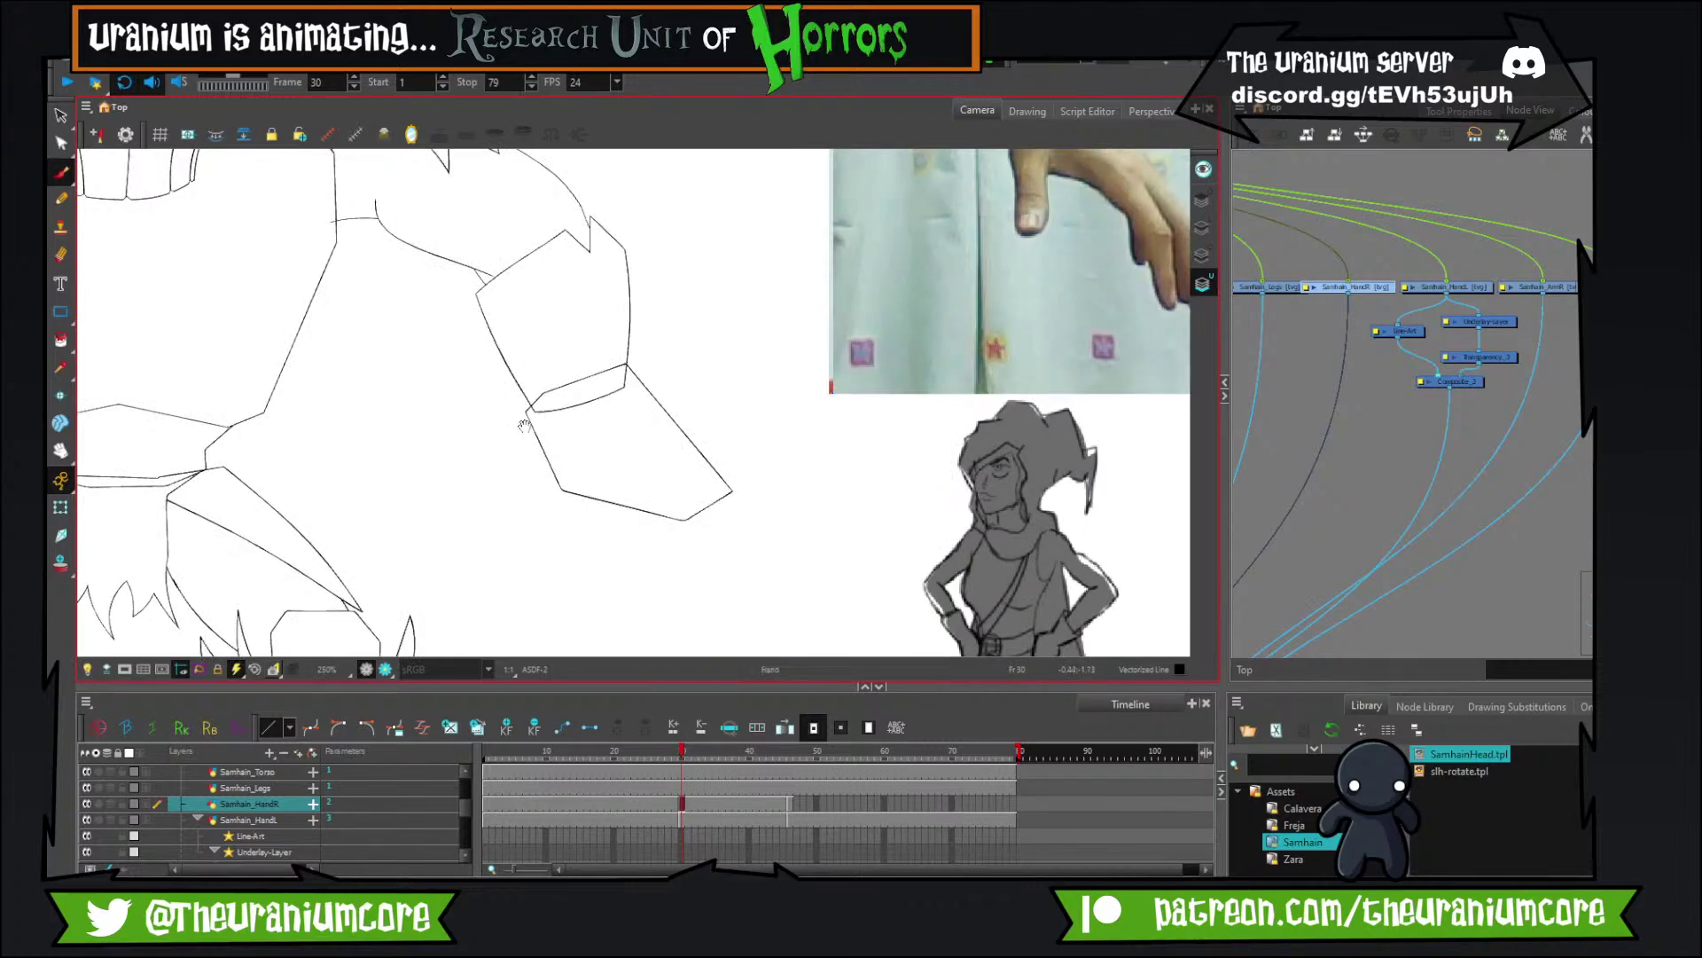
mouse_move(532, 426)
left_mouse_down()
mouse_move(440, 434)
mouse_move(405, 503)
left_mouse_up()
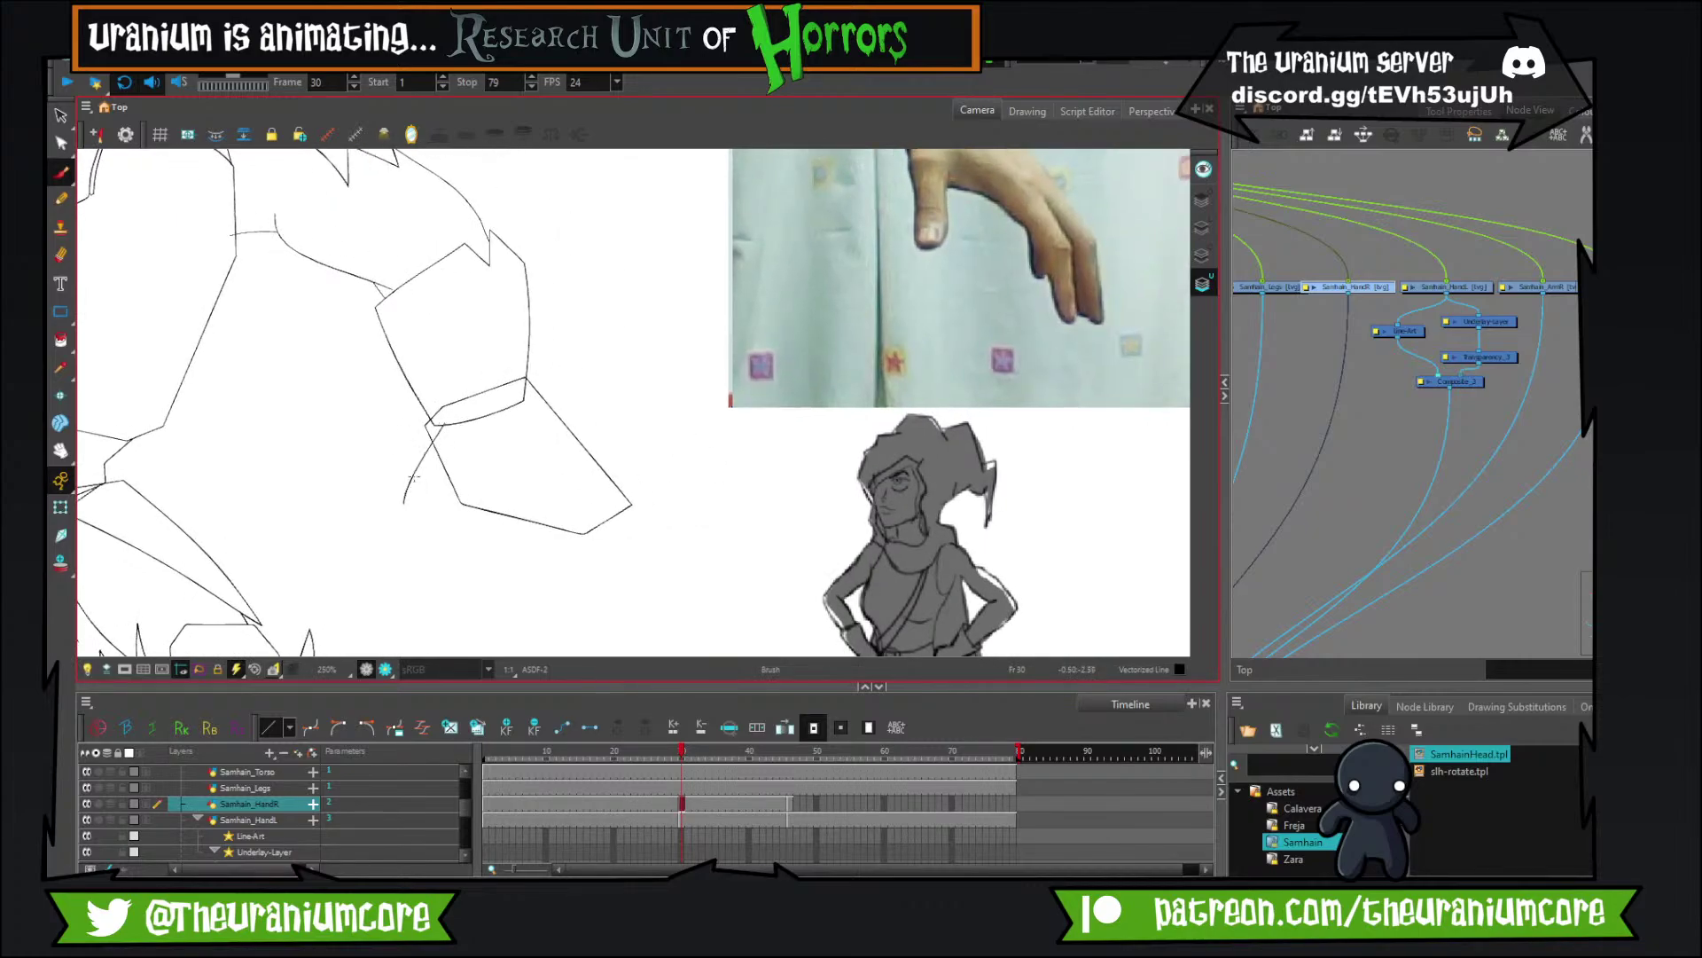
key("ctrl+z")
mouse_move(436, 425)
left_mouse_down()
mouse_move(410, 510)
mouse_move(444, 568)
mouse_move(480, 543)
left_mouse_up()
key("ctrl+z")
left_click_drag(468, 476, 465, 557)
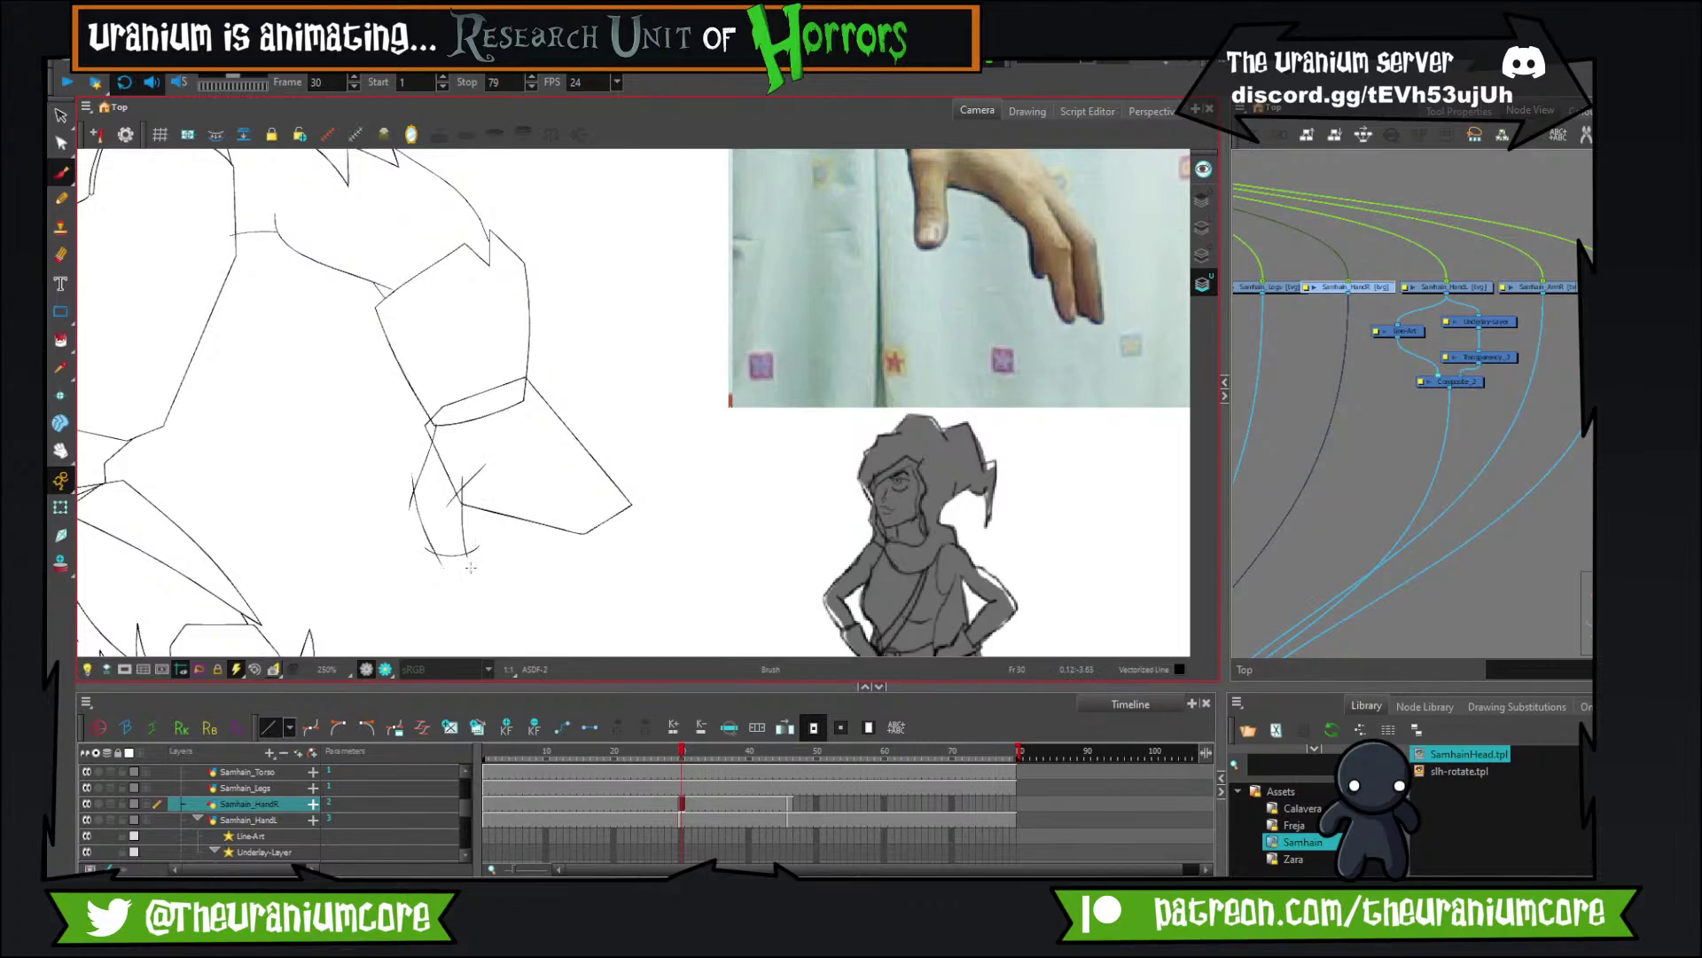
key("ctrl+z")
left_click_drag(469, 476, 465, 555)
key("ctrl+z")
key("ctrl+z")
left_click_drag(460, 488, 455, 576)
key("ctrl+z")
key("ctrl+z")
key("ctrl+z")
key("ctrl+z")
Delete the leftover thumb stroke beside the palm from the underlay art.
left_click_drag(935, 195, 794, 379)
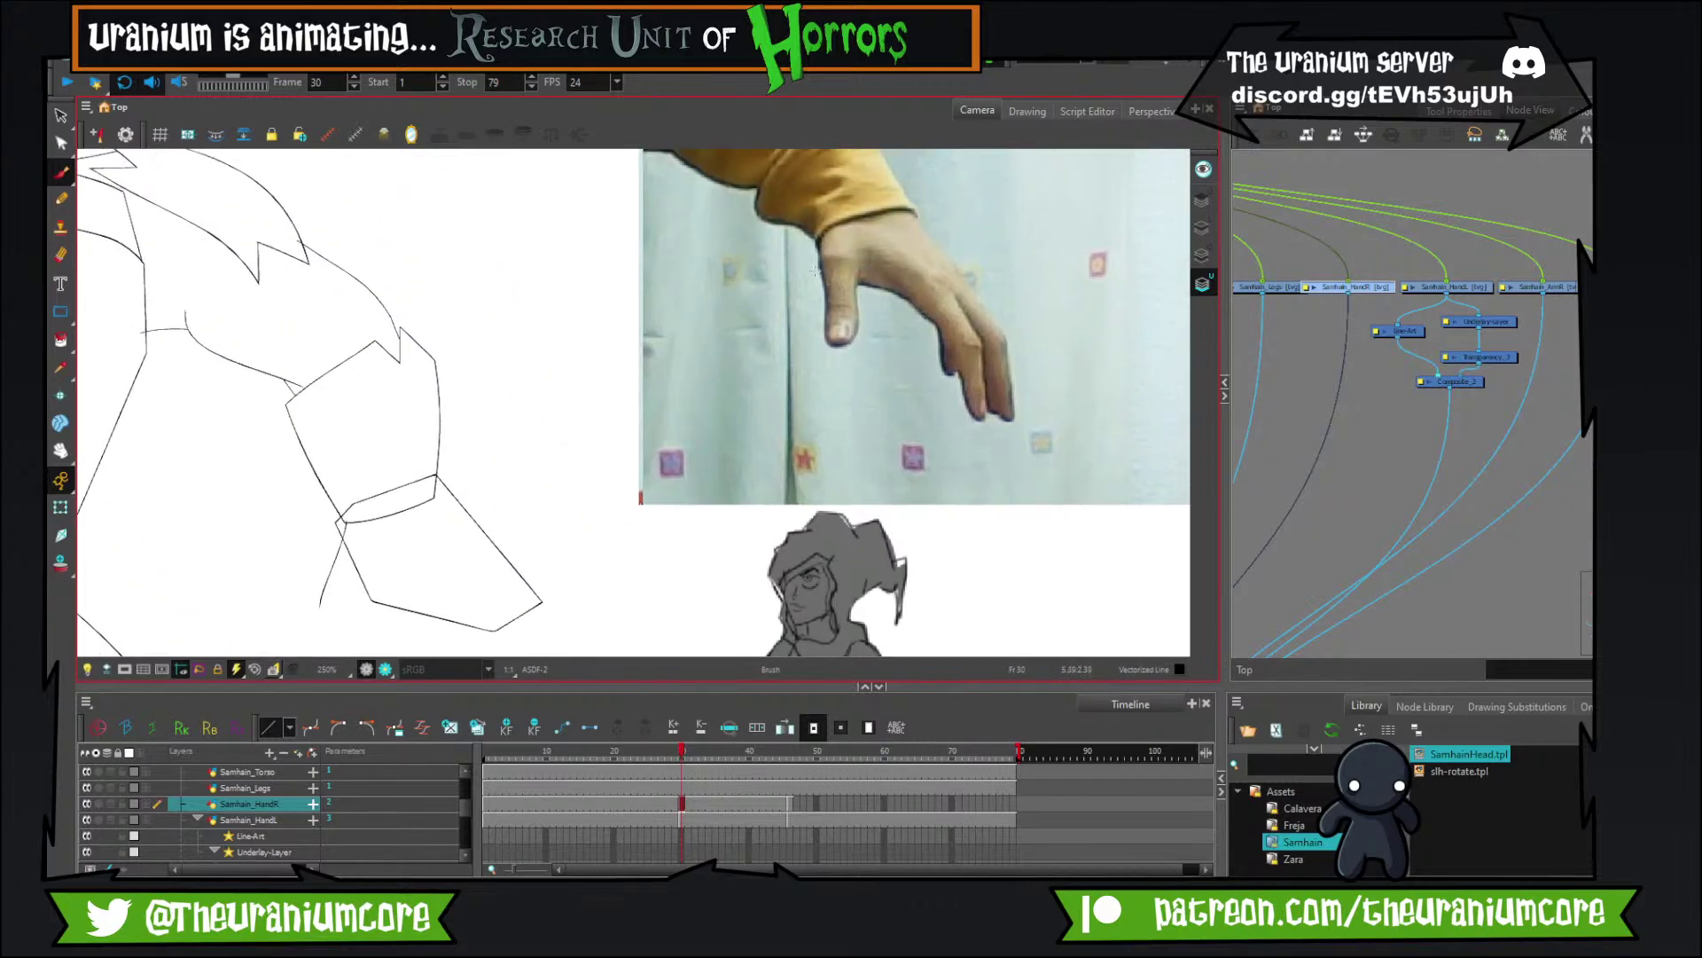
left_click(1202, 228)
key("ctrl+z")
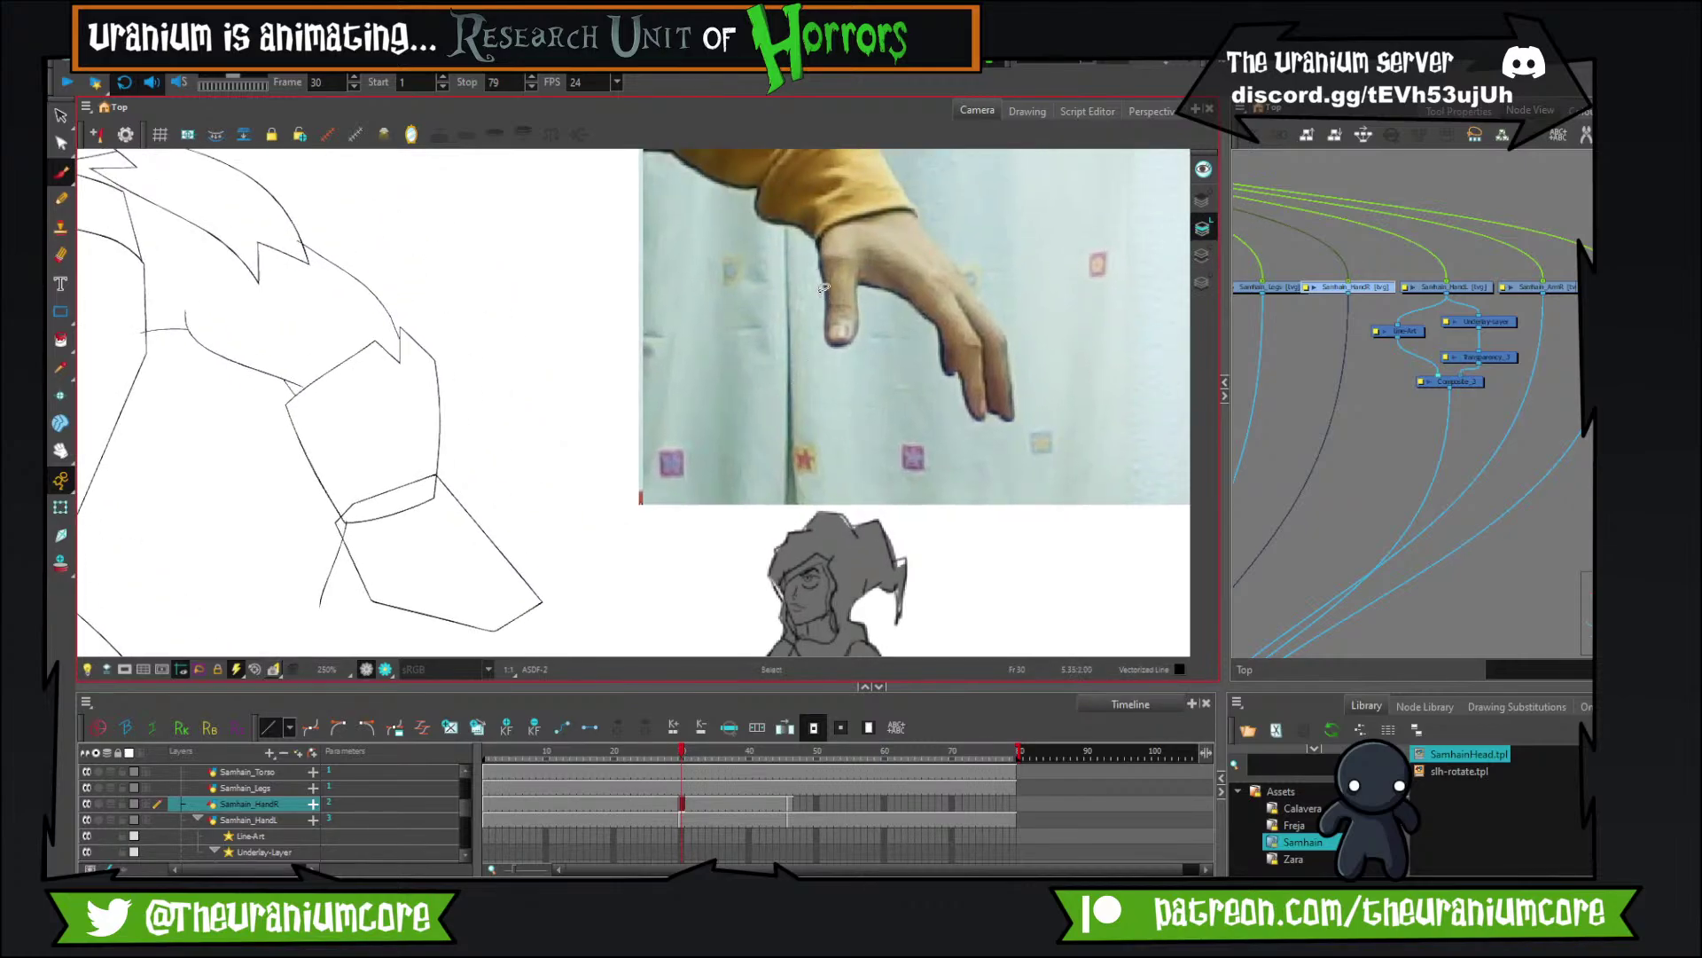
left_click_drag(807, 273, 797, 373)
key("space")
left_click_drag(724, 415, 872, 291)
key("ctrl+z")
key("alt+s")
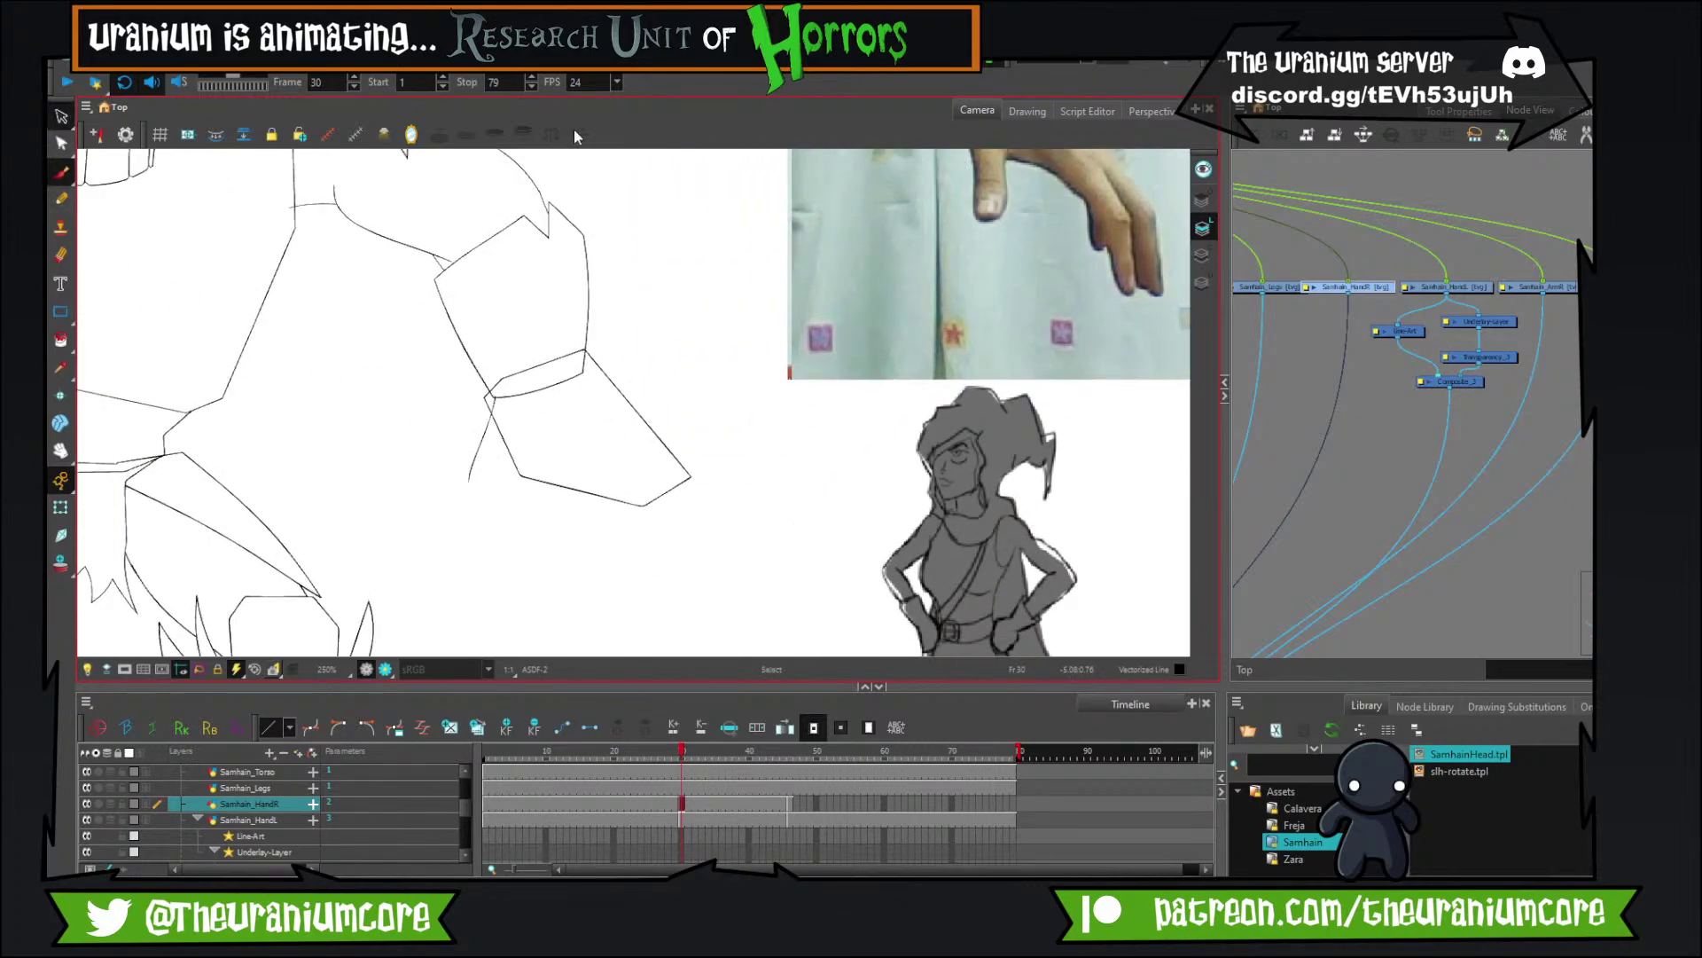
left_click(1207, 279)
mouse_move(395, 536)
left_mouse_down()
mouse_move(469, 472)
mouse_move(377, 416)
mouse_move(432, 445)
left_mouse_up()
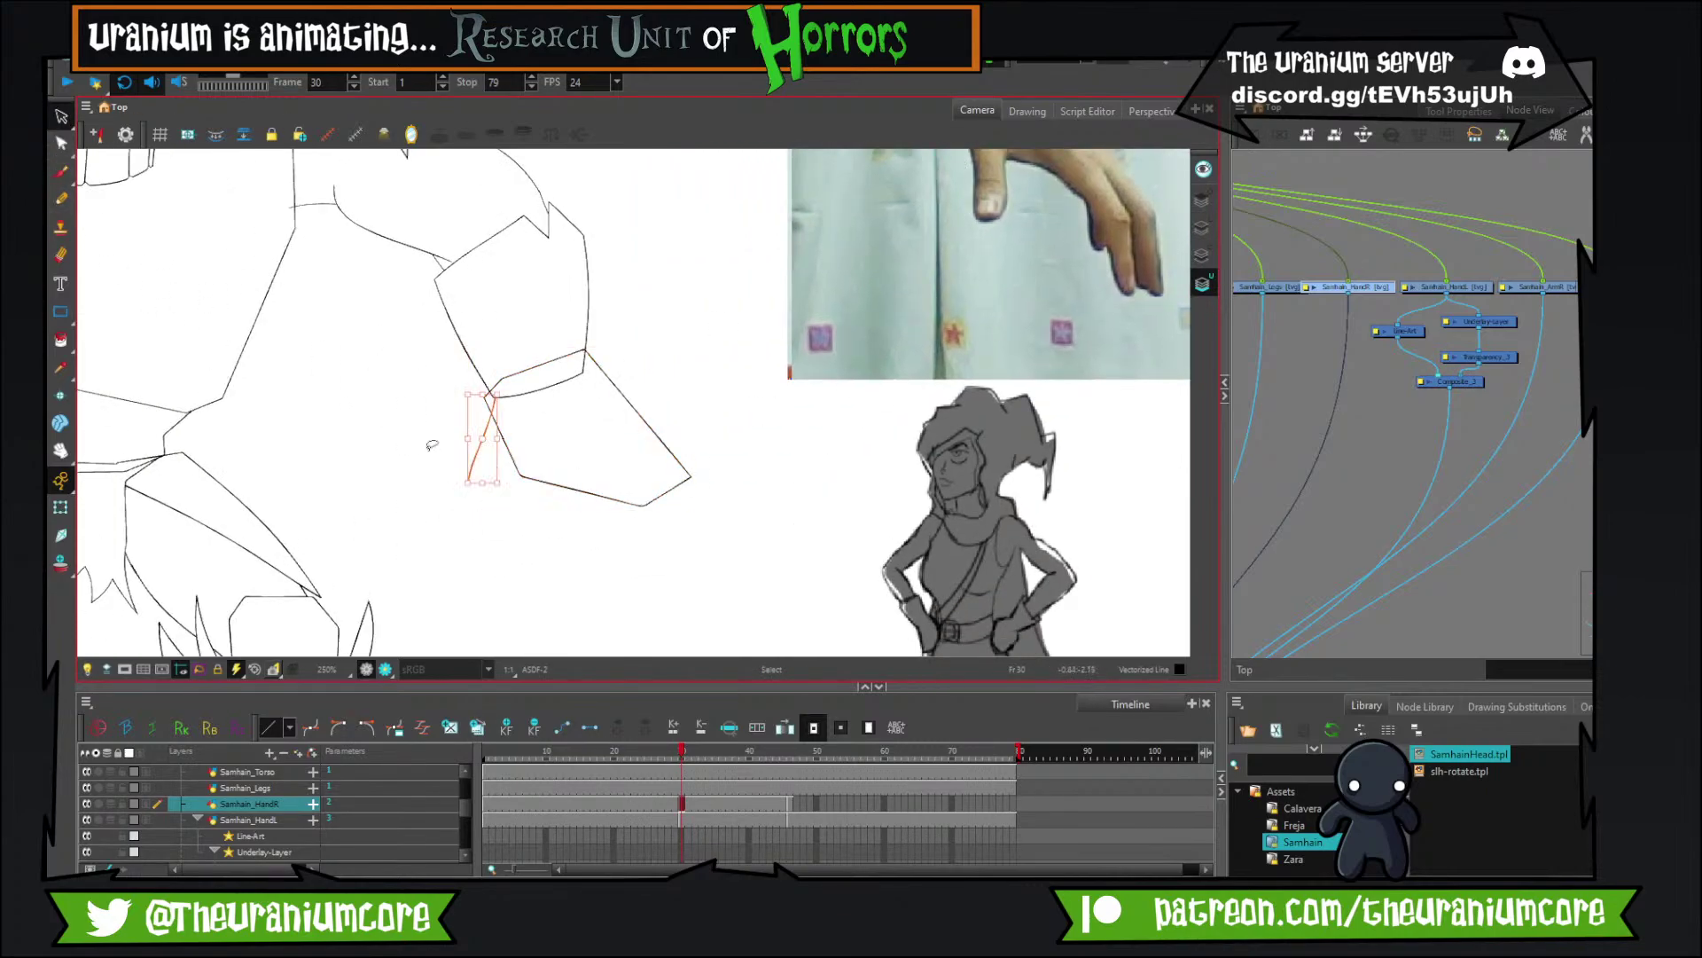
key("Delete")
Move the palm outline from the underlay art to the line art by cutting and pasting it.
mouse_move(541, 483)
left_mouse_down()
mouse_move(499, 285)
mouse_move(523, 470)
left_mouse_up()
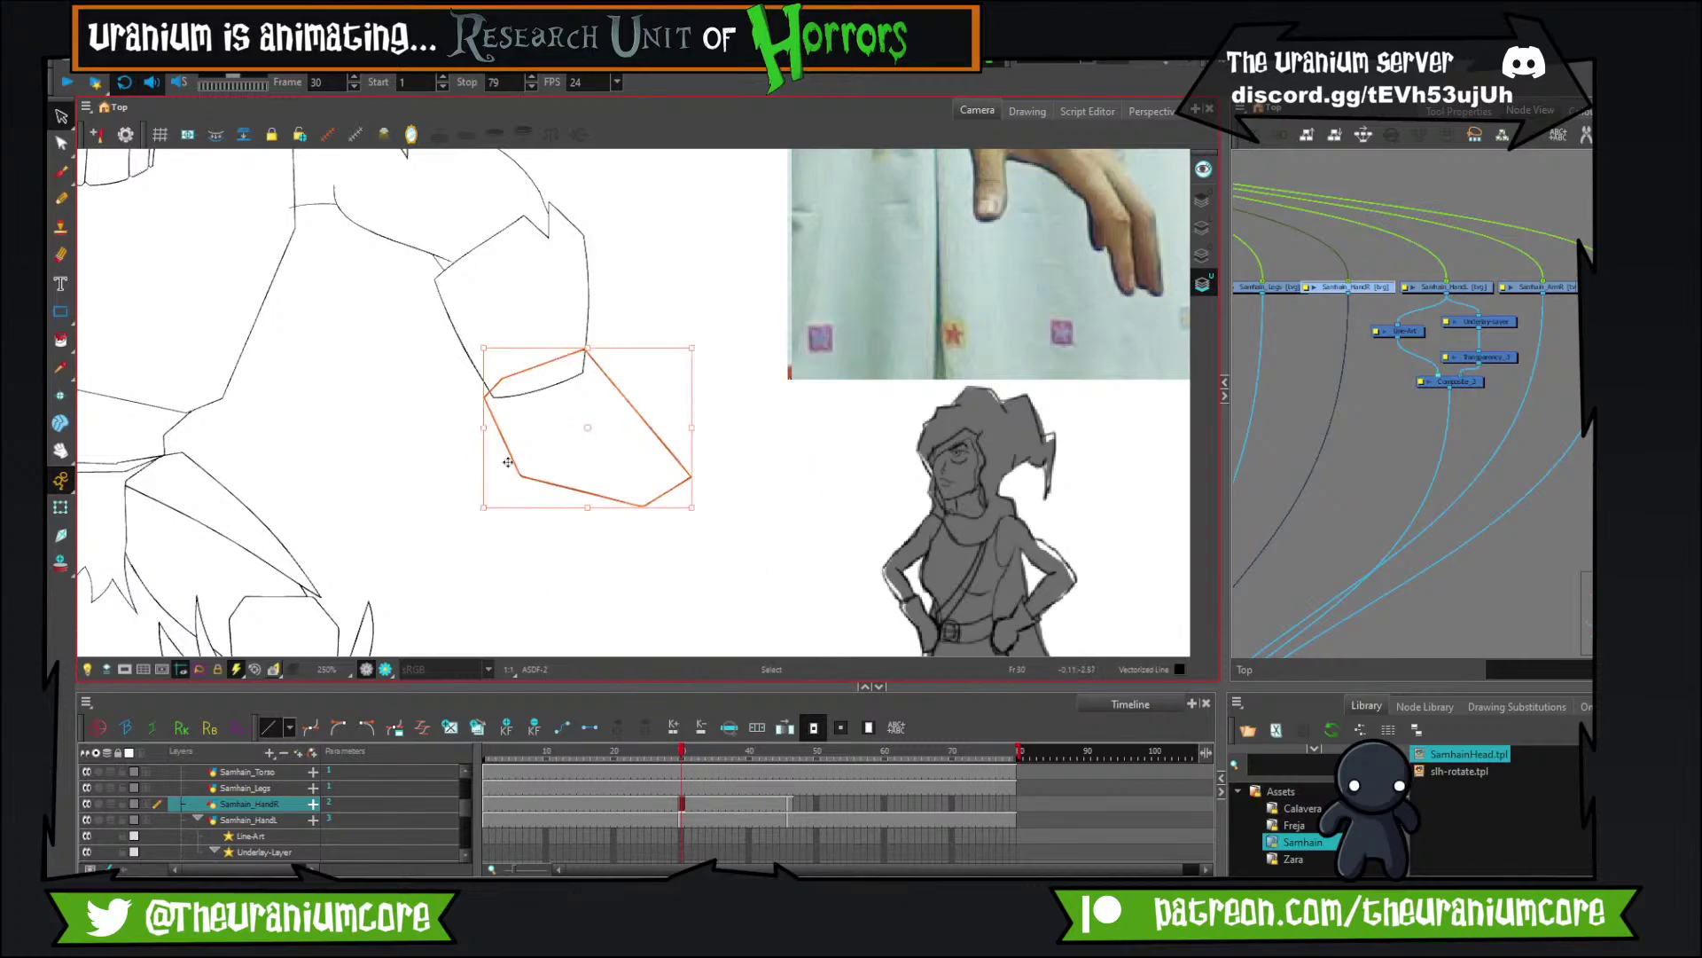
key("Delete")
left_click(1203, 228)
key("ctrl+v")
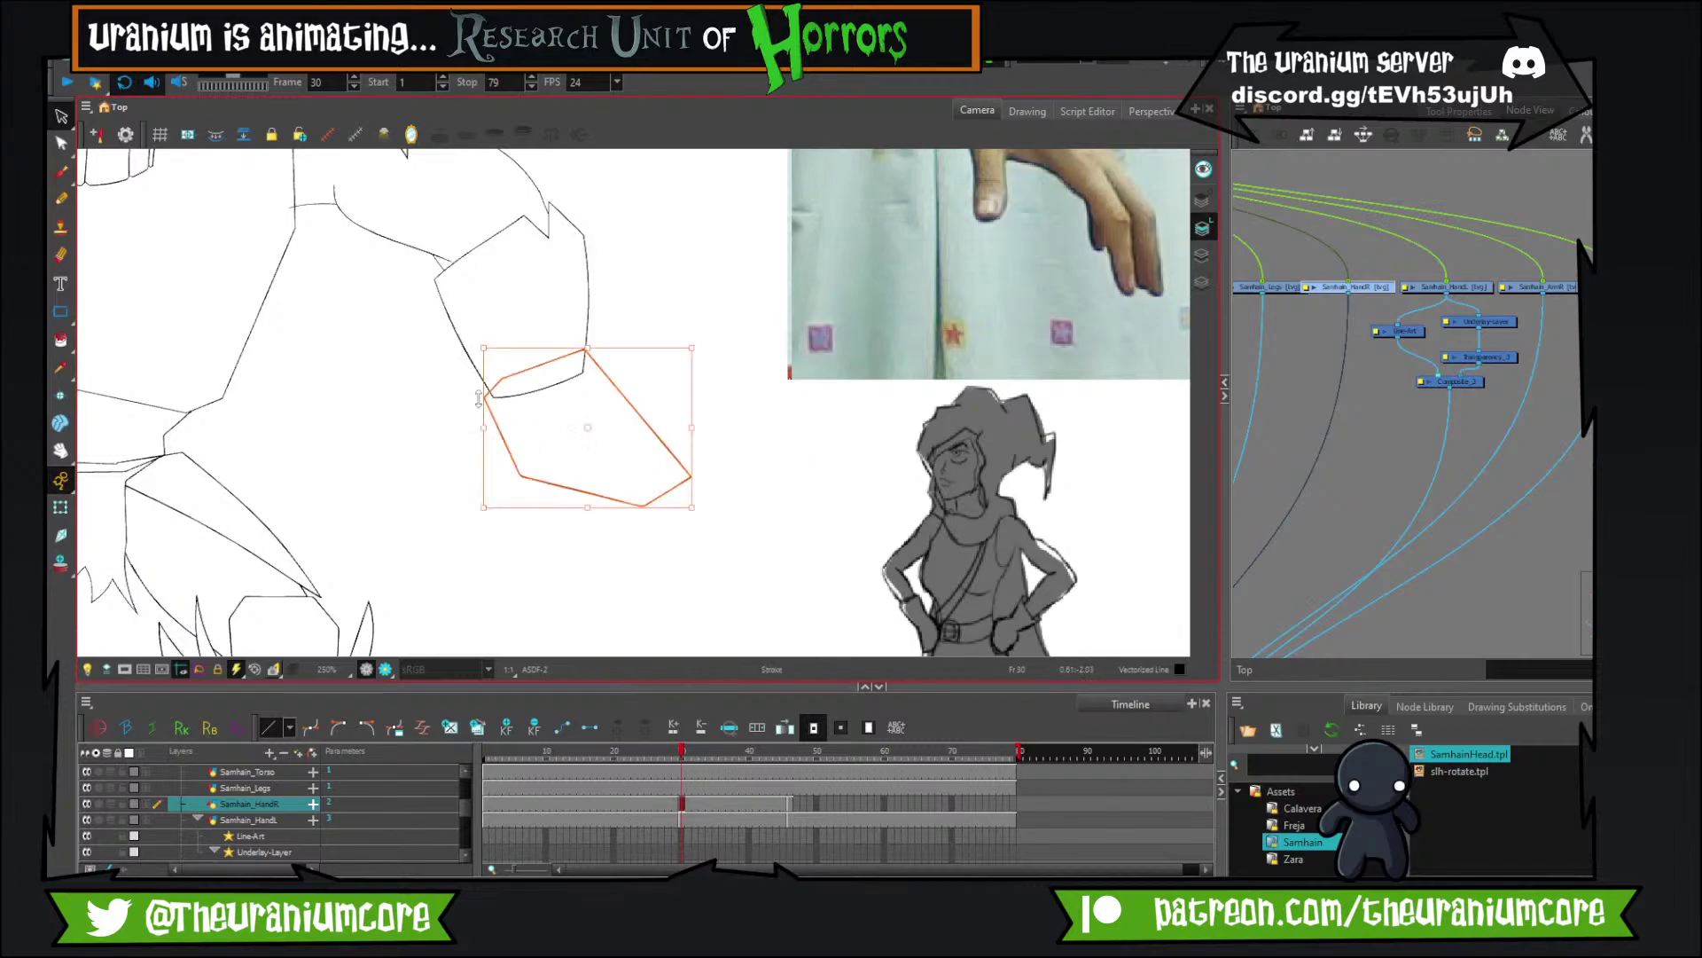
Brush a thumb over the palm's inner edge on the line art, with a rounded tip and a curved base.
left_click(61, 172)
mouse_move(354, 429)
left_mouse_down()
mouse_move(263, 408)
mouse_move(310, 412)
left_mouse_up()
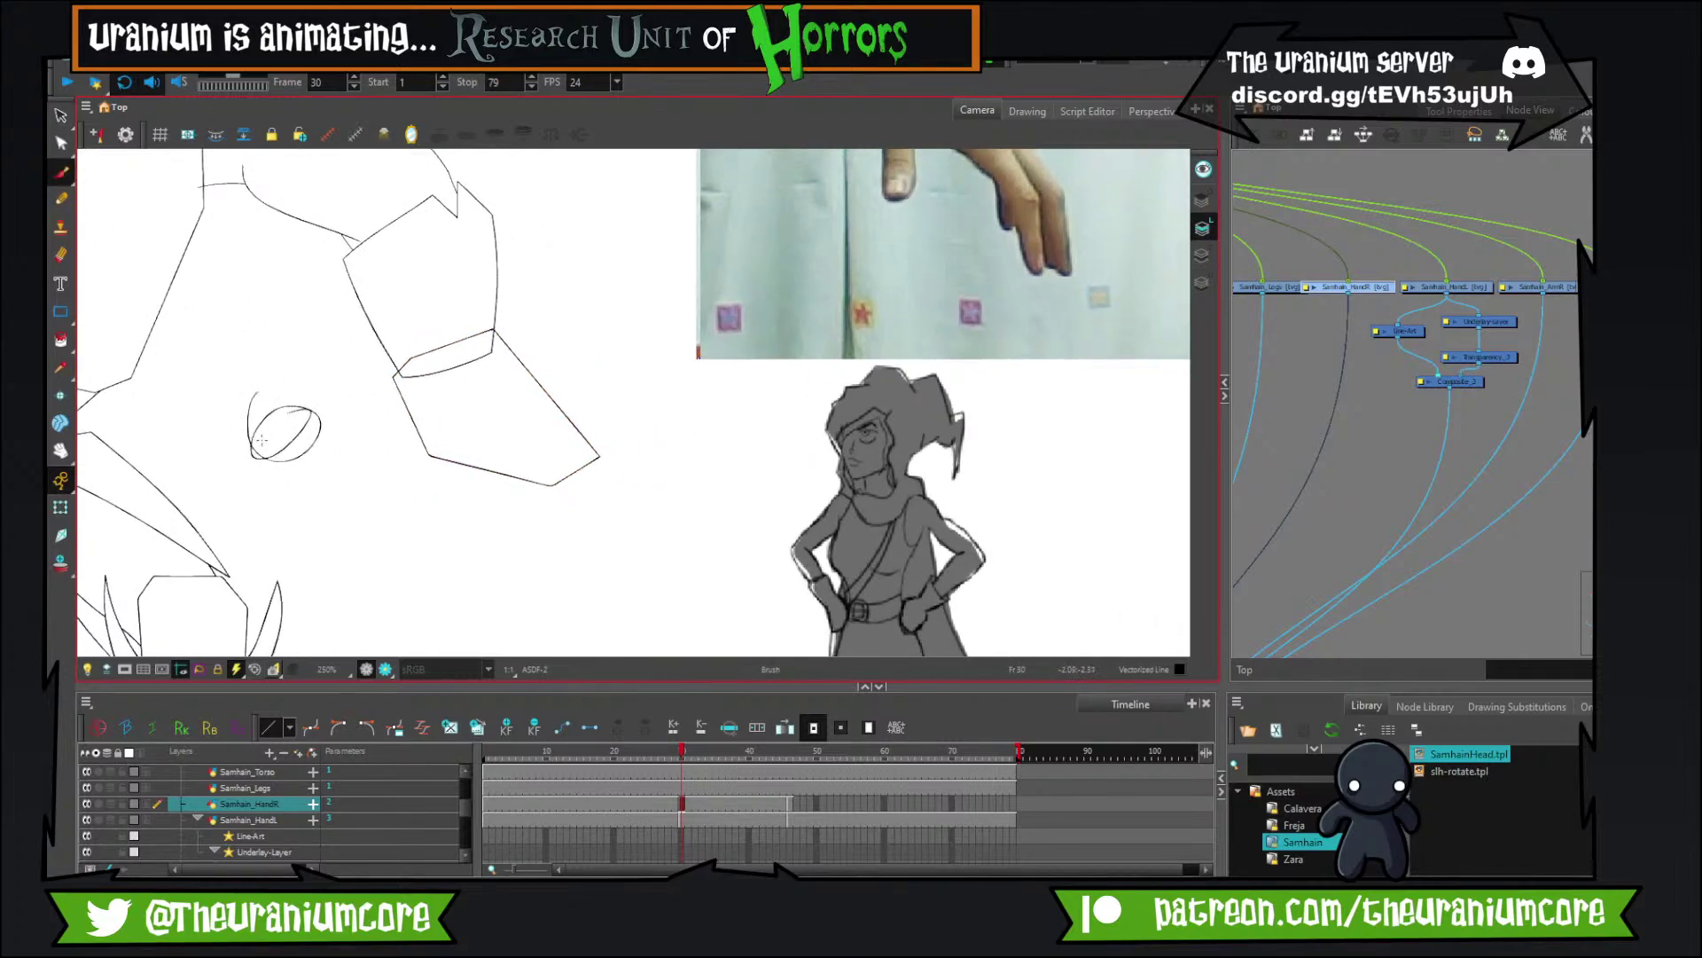
key("ctrl+z")
mouse_move(454, 394)
left_mouse_down()
mouse_move(399, 471)
mouse_move(368, 473)
mouse_move(341, 443)
mouse_move(328, 524)
left_mouse_up()
key("ctrl+z")
mouse_move(326, 451)
left_mouse_down()
mouse_move(325, 519)
mouse_move(354, 553)
left_mouse_up()
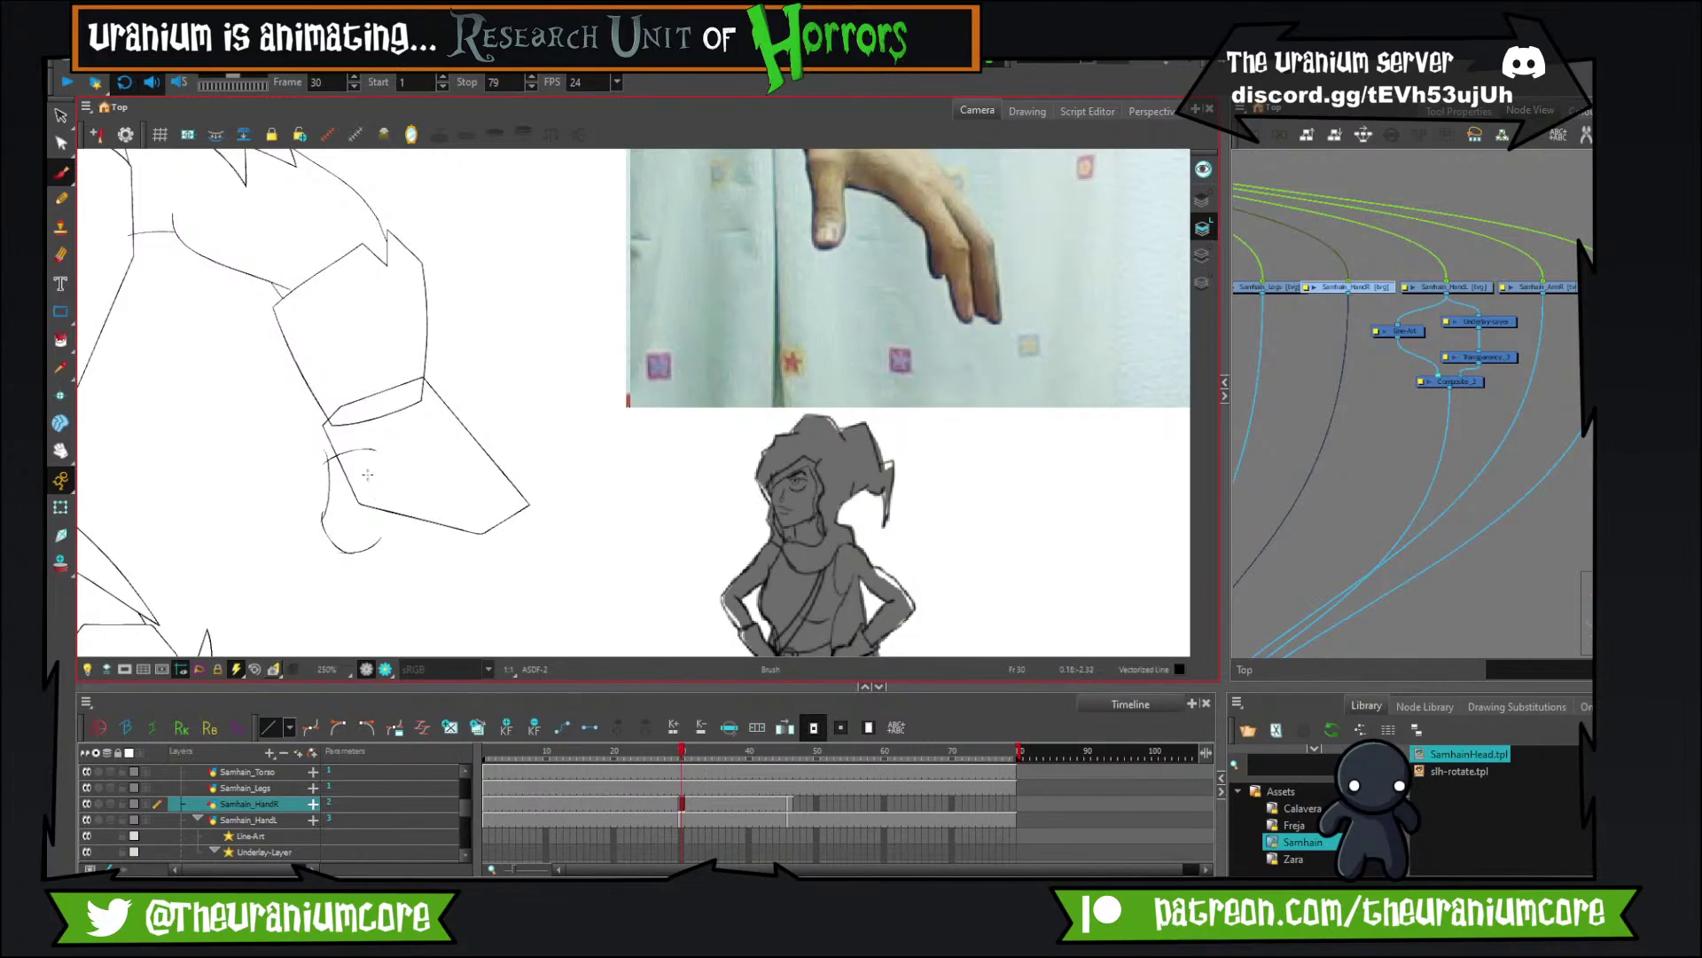
key("ctrl+z")
left_click_drag(369, 475, 356, 561)
mouse_move(379, 459)
left_mouse_down()
mouse_move(385, 548)
mouse_move(360, 488)
left_mouse_up()
scroll(359, 479, "up", 2)
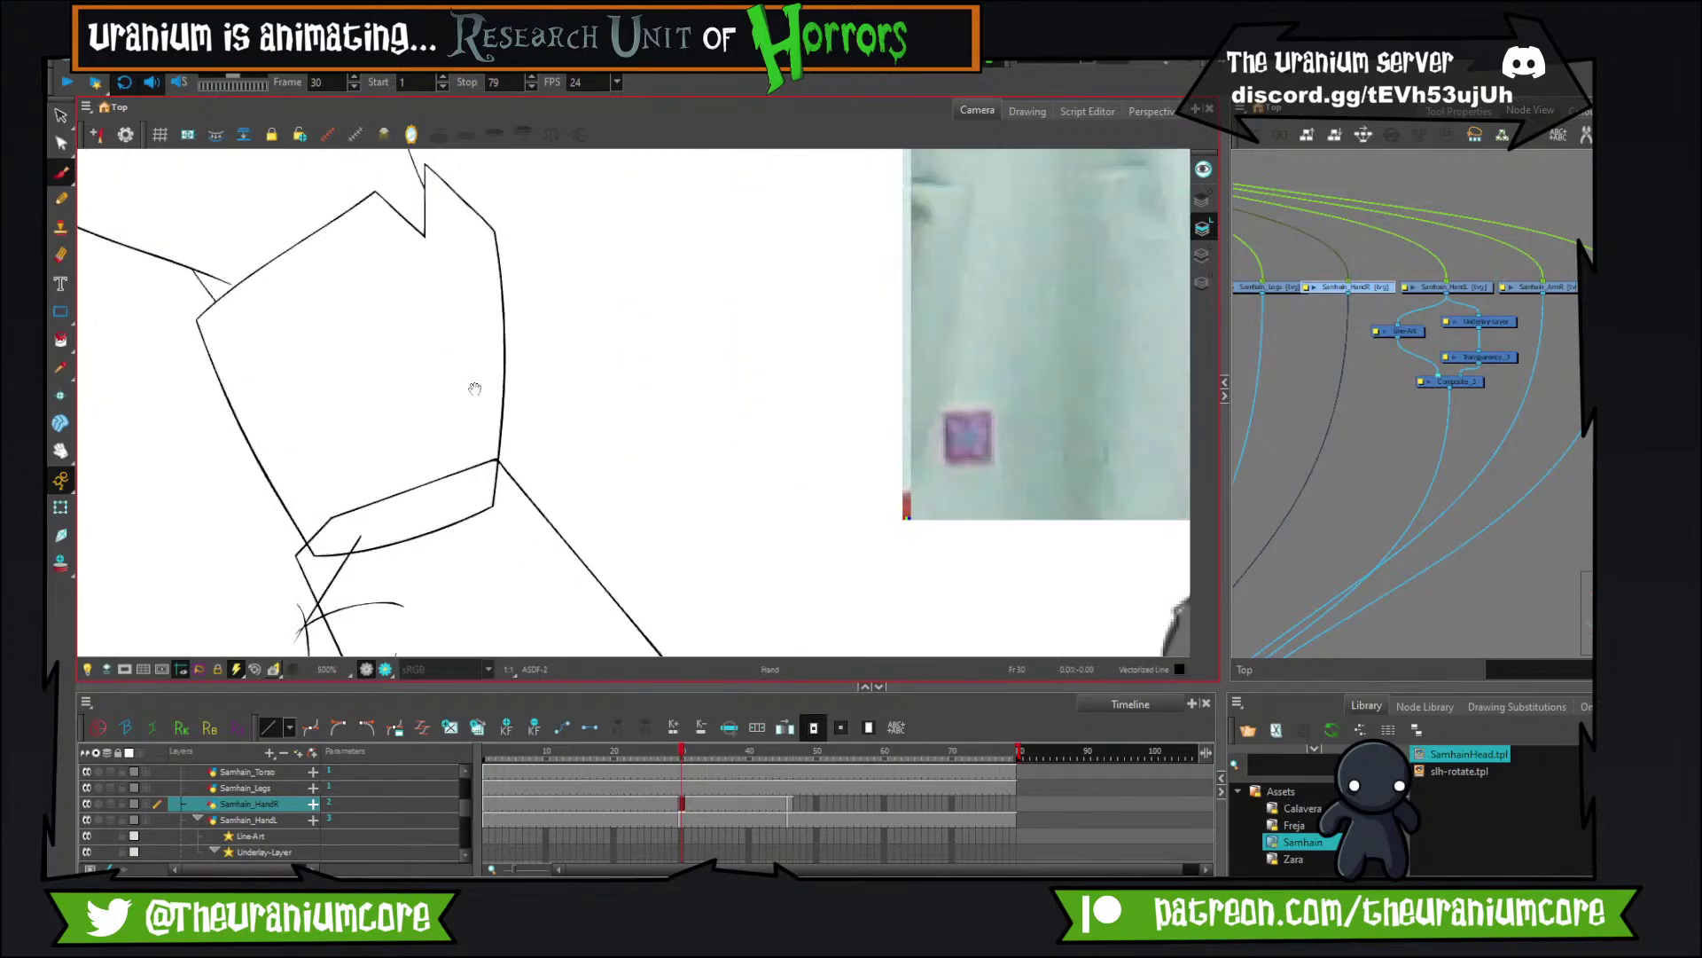
mouse_move(347, 386)
left_mouse_down()
mouse_move(417, 496)
mouse_move(390, 532)
left_mouse_up()
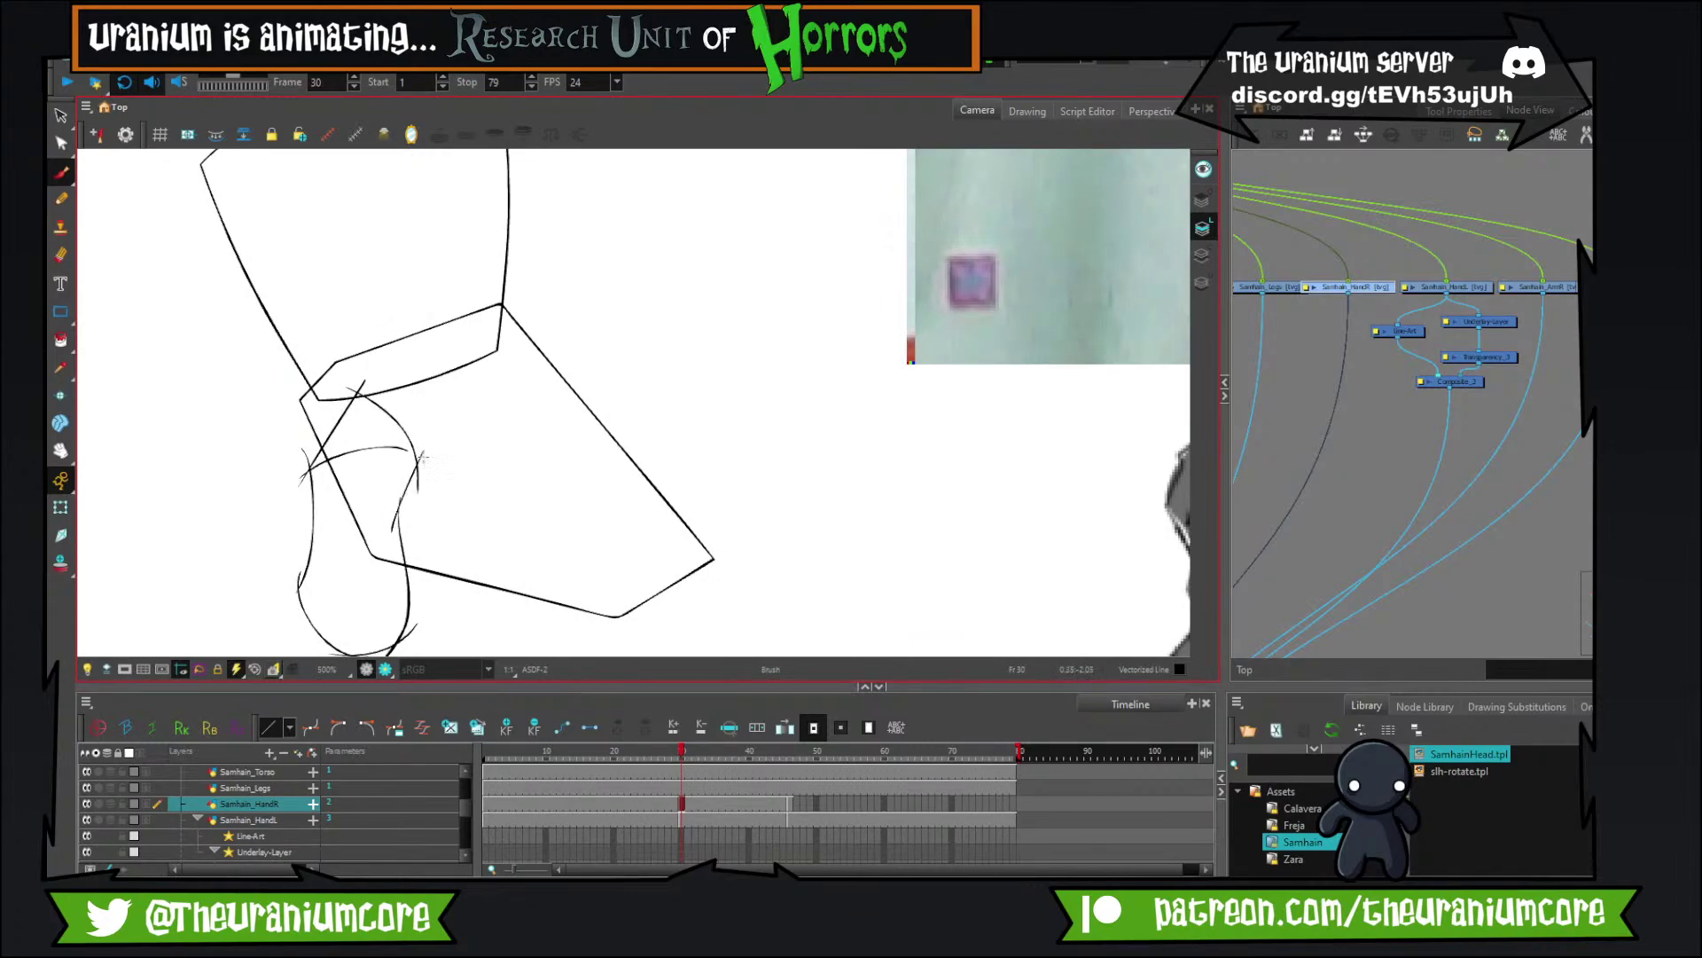
Cut away the overshooting strokes at the thumb's base and the palm edge that crosses the thumb.
left_click_drag(60, 115, 104, 156)
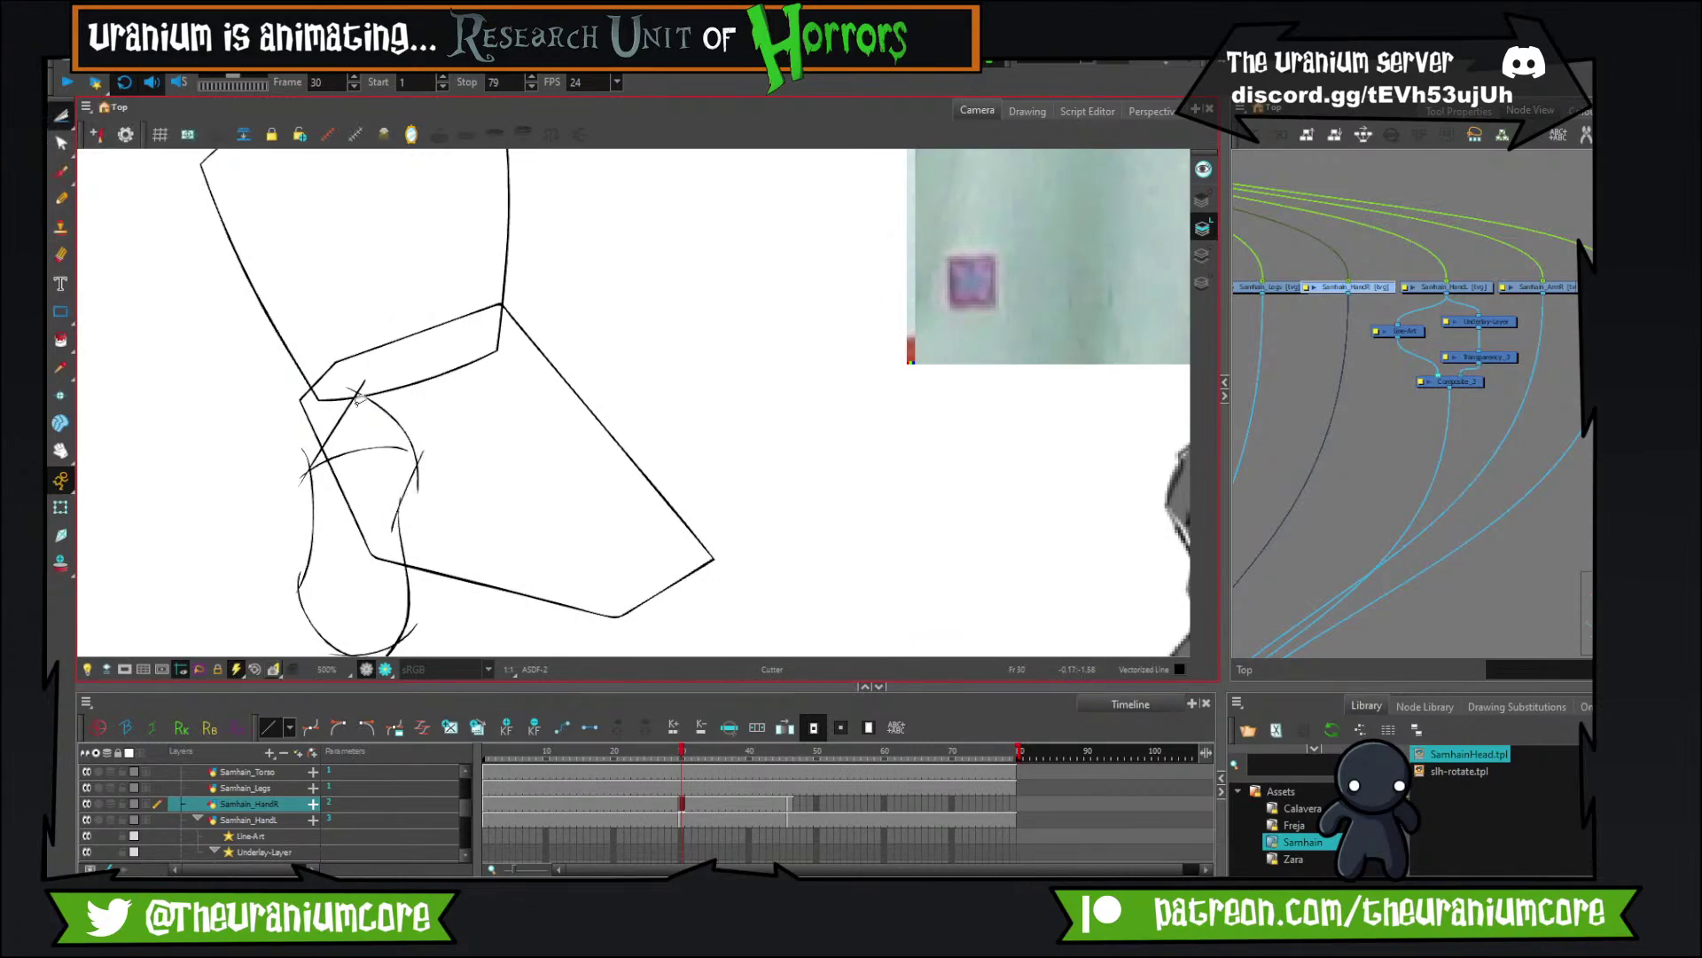
scroll(360, 400, "up", 3)
left_click_drag(299, 373, 381, 359)
mouse_move(229, 480)
left_mouse_down()
mouse_move(334, 360)
mouse_move(329, 494)
left_mouse_up()
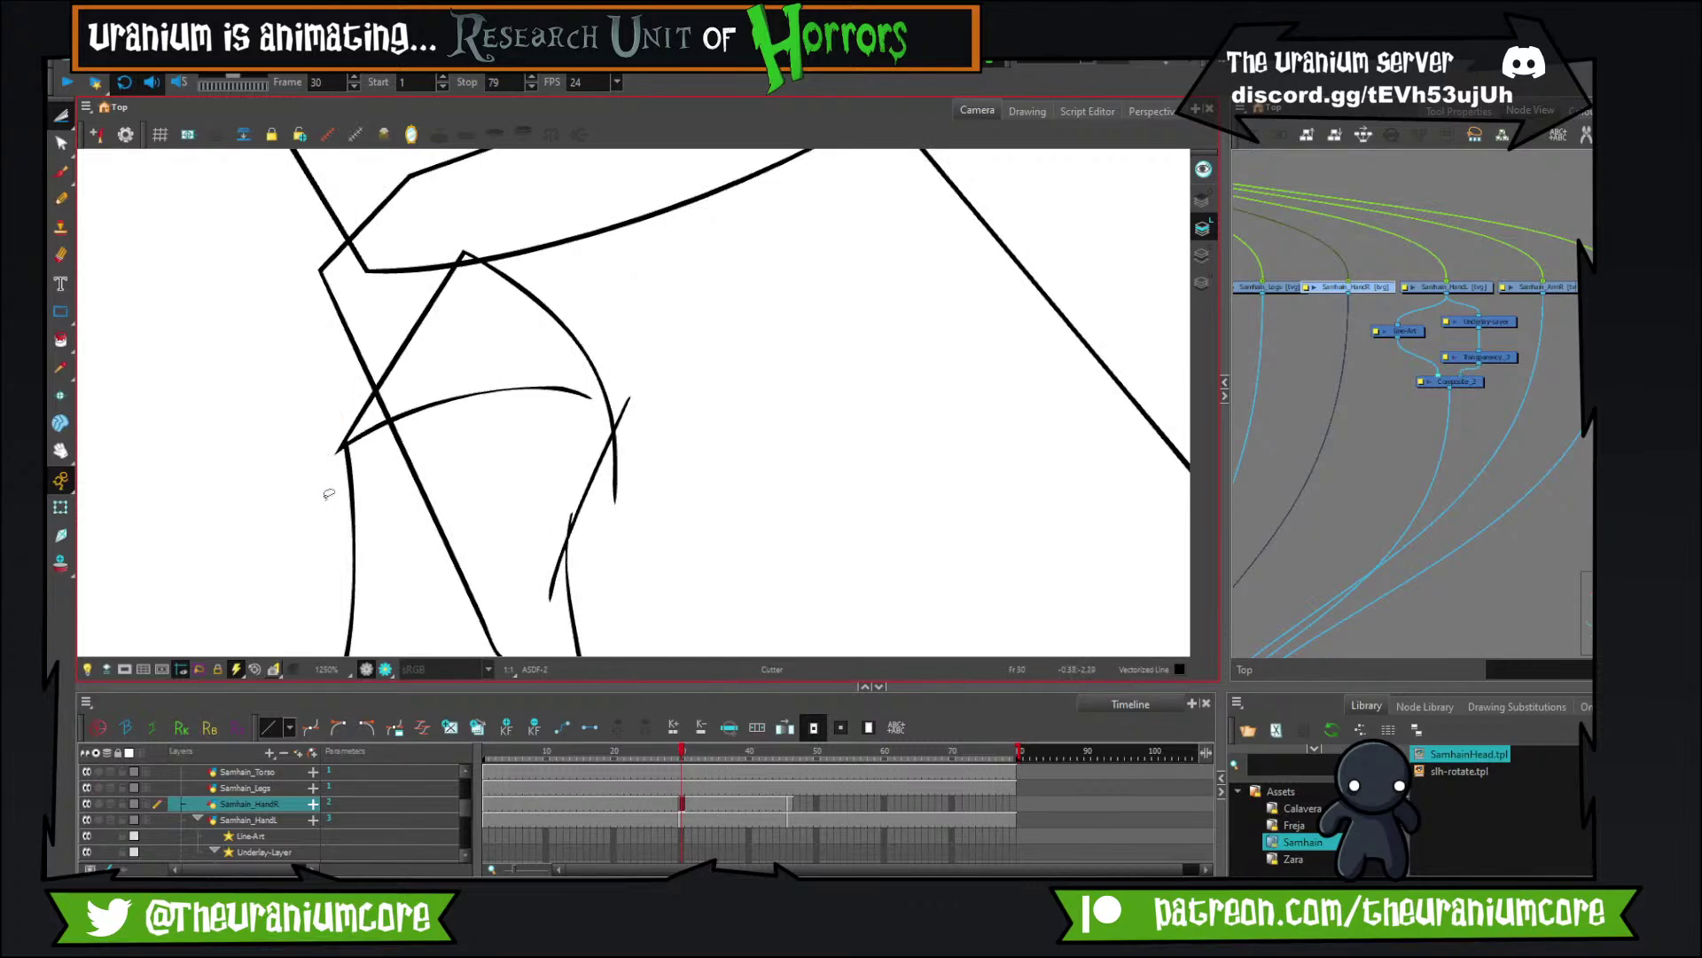
mouse_move(349, 436)
left_mouse_down()
mouse_move(353, 482)
mouse_move(343, 447)
mouse_move(419, 387)
left_mouse_up()
key("ctrl+z")
left_click_drag(395, 450, 431, 457)
Cut away the overshooting stroke ends along the thumb's outer edge and around its rounded tip.
left_click_drag(511, 474, 531, 226)
left_click_drag(333, 489, 348, 474)
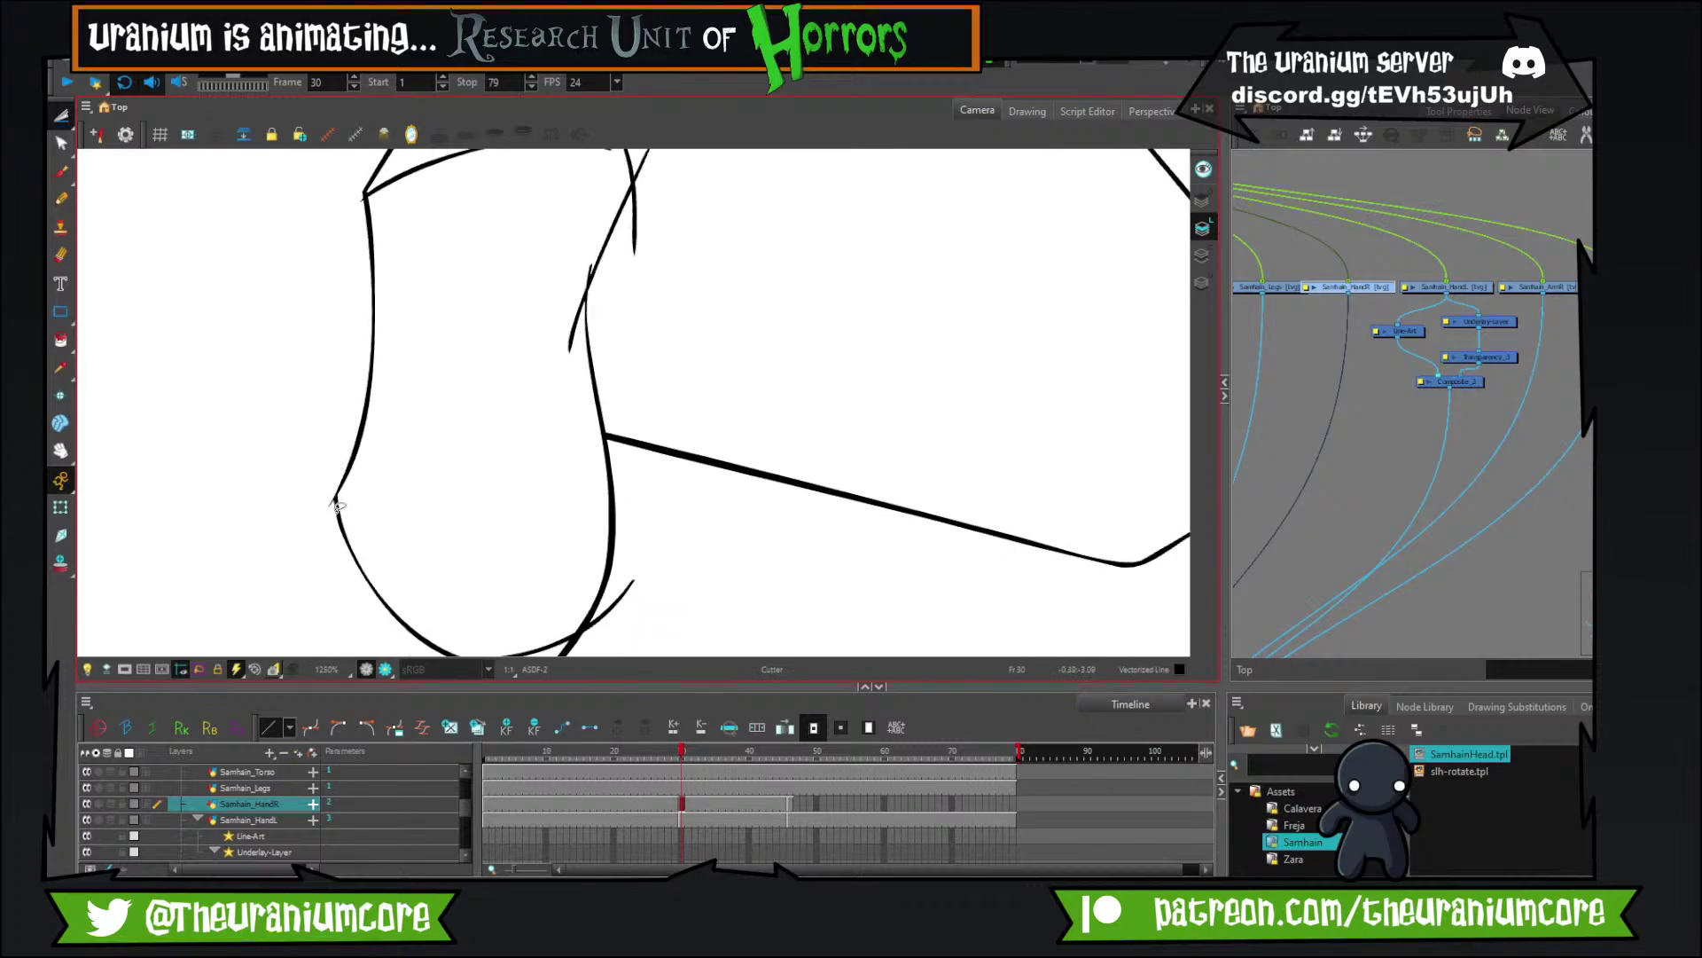
left_click_drag(301, 563, 287, 411)
left_click_drag(479, 542, 543, 525)
left_click_drag(615, 445, 567, 521)
left_click_drag(422, 498, 426, 516)
left_click_drag(479, 516, 545, 501)
mouse_move(573, 332)
left_mouse_down()
mouse_move(559, 577)
mouse_move(585, 394)
left_mouse_up()
key("ctrl+z")
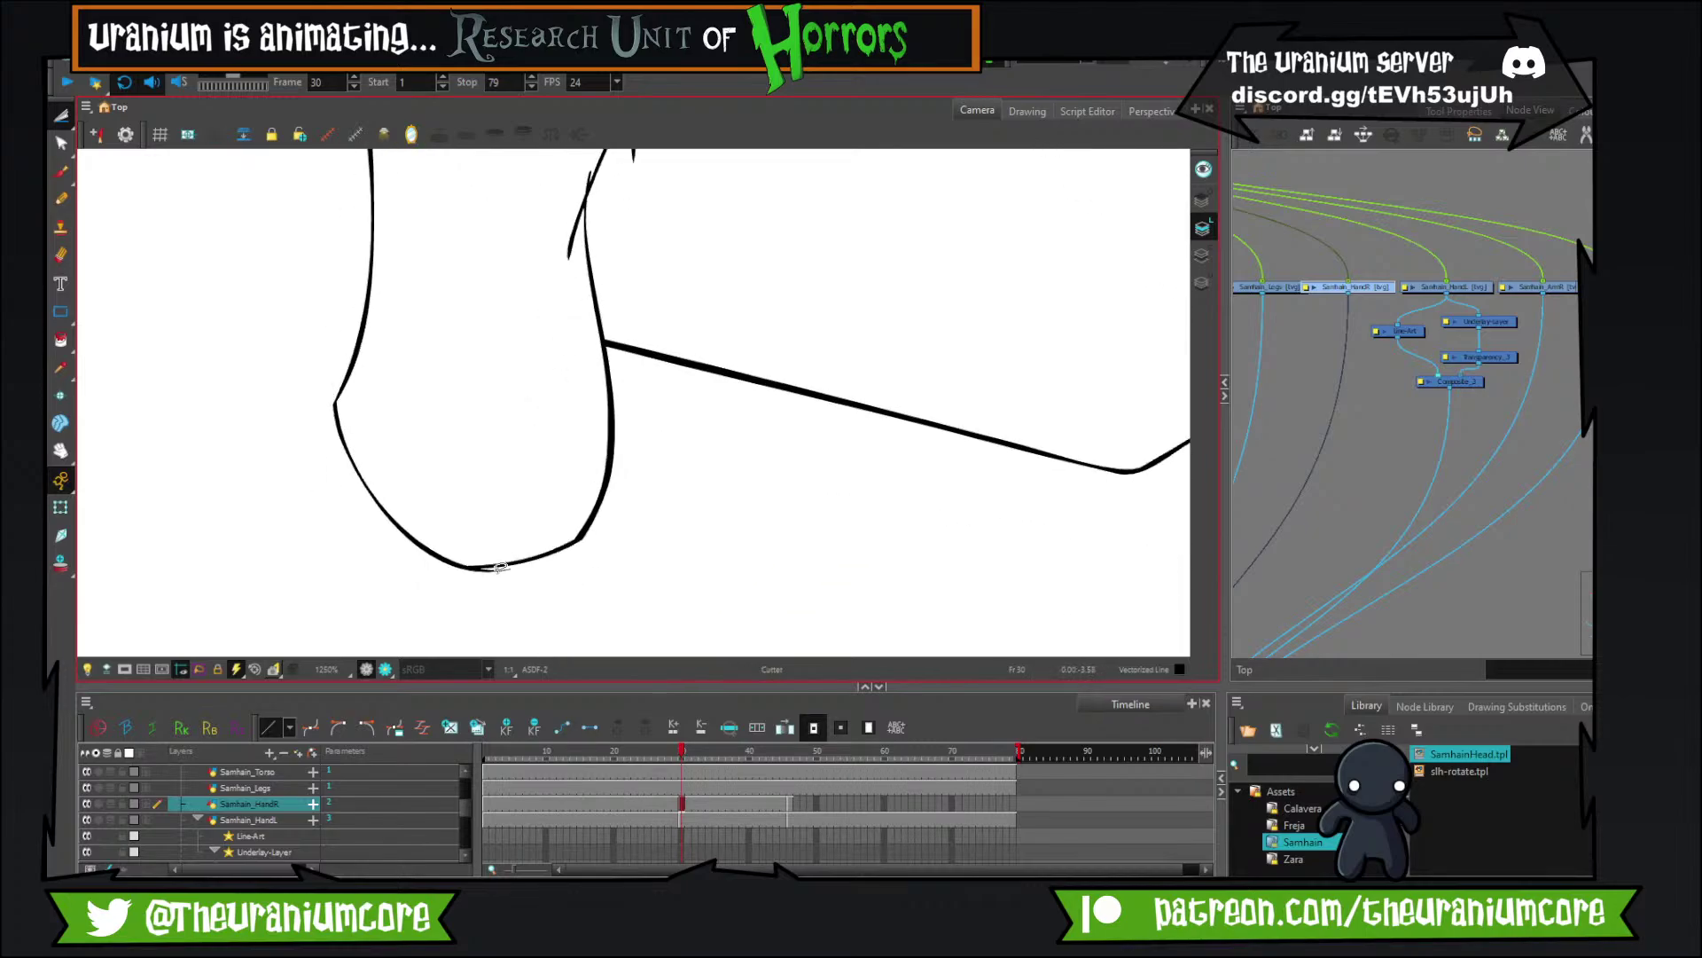
left_click_drag(496, 569, 477, 566)
Trim the crossing stroke ends on the thumb's inner edge, below its curved base.
left_click_drag(511, 443, 477, 693)
mouse_move(554, 407)
left_mouse_down()
mouse_move(539, 448)
mouse_move(575, 363)
mouse_move(539, 448)
left_mouse_up()
key("ctrl+z")
mouse_move(600, 384)
left_mouse_down()
mouse_move(599, 467)
mouse_move(612, 457)
left_mouse_up()
left_click_drag(615, 384, 600, 408)
scroll(591, 294, "down", 5)
scroll(591, 292, "down", 4)
scroll(612, 279, "up", 3)
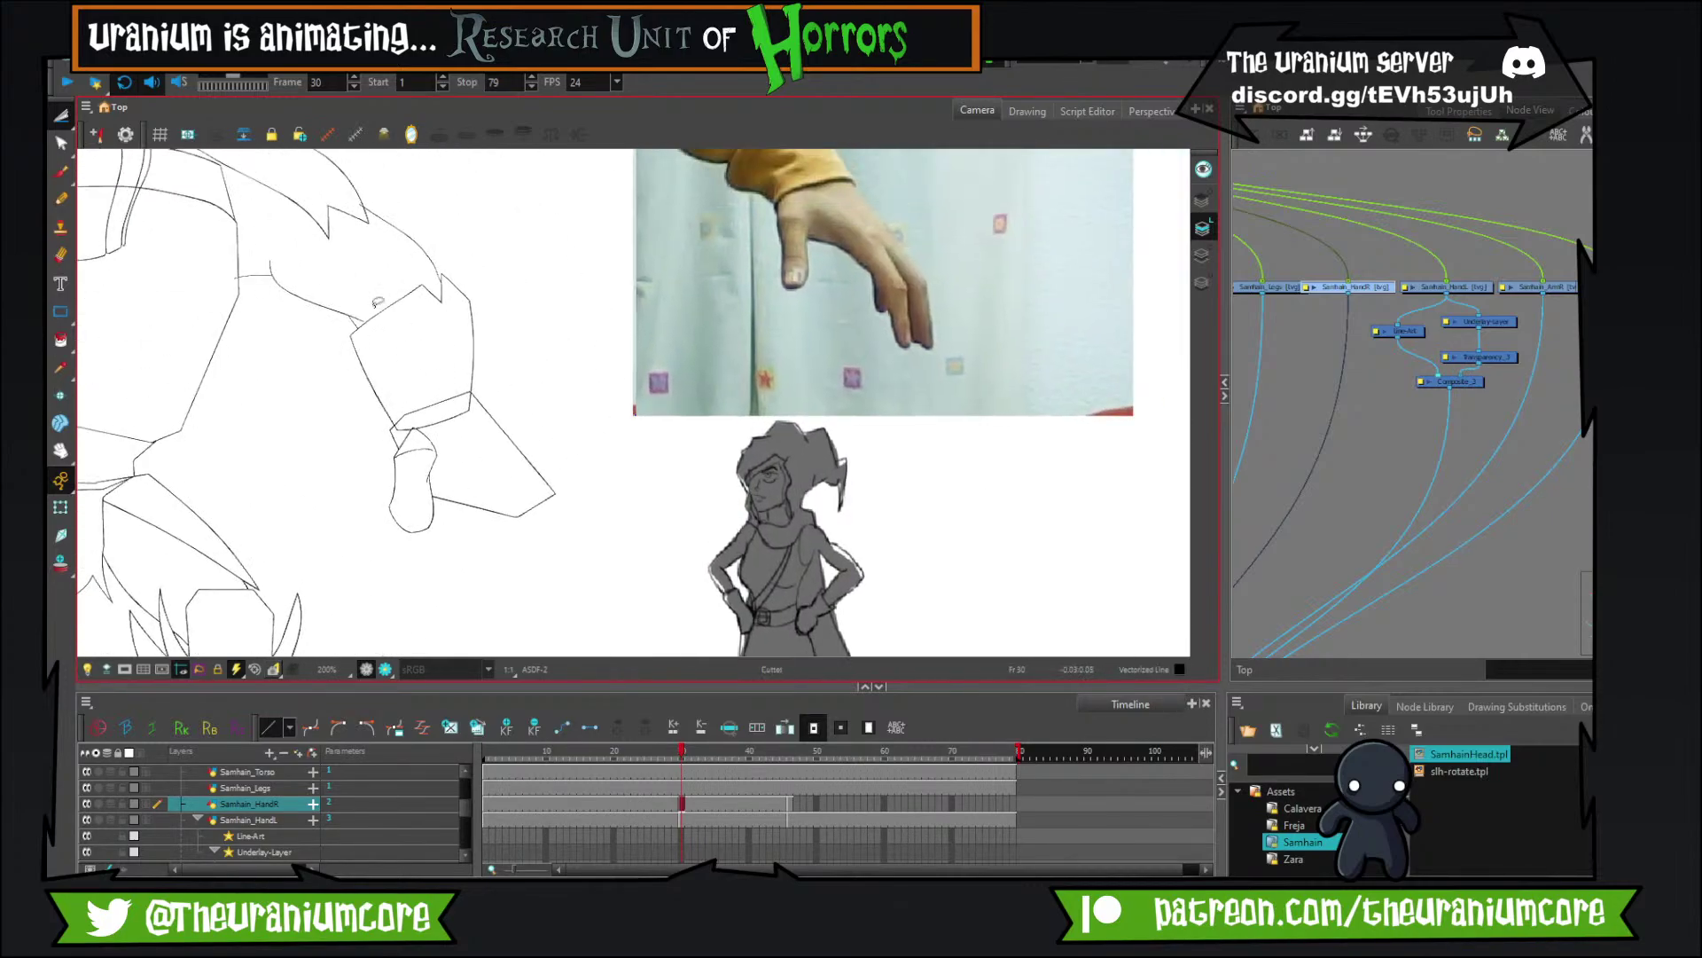
Brush the first finger over the palm's lower edge, bent downward at the knuckle as in the hand photo.
scroll(430, 411, "up", 2)
mouse_move(506, 453)
left_mouse_down()
mouse_move(448, 458)
mouse_move(431, 408)
left_mouse_up()
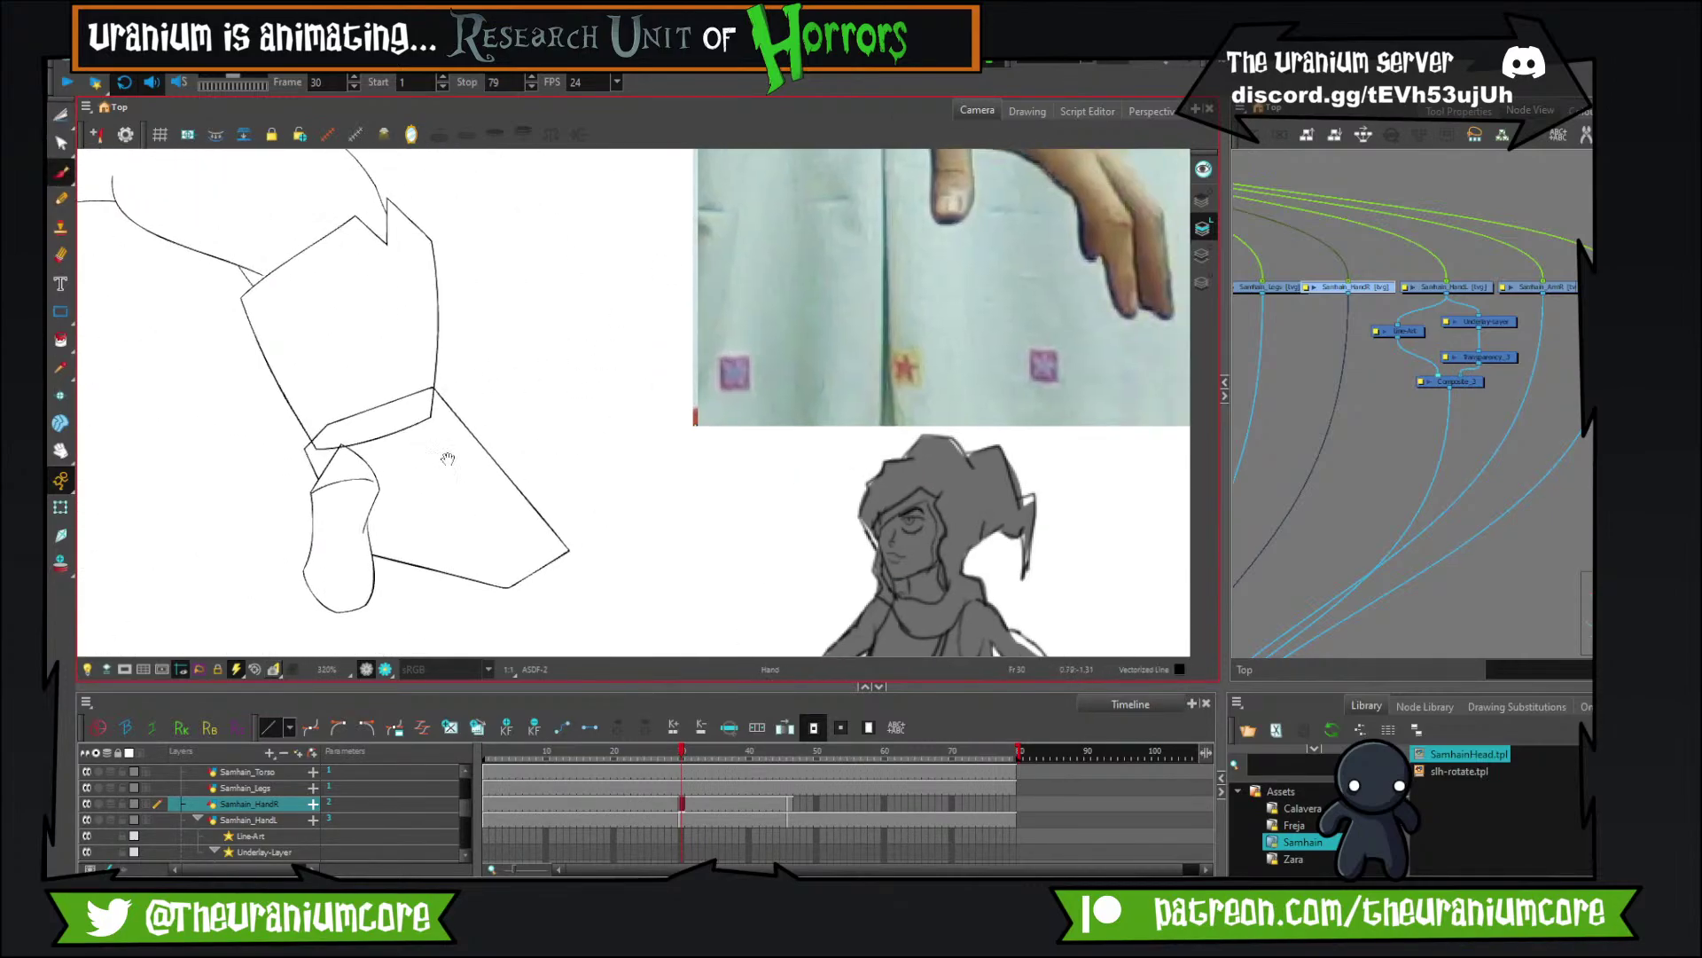
left_click_drag(337, 538, 382, 580)
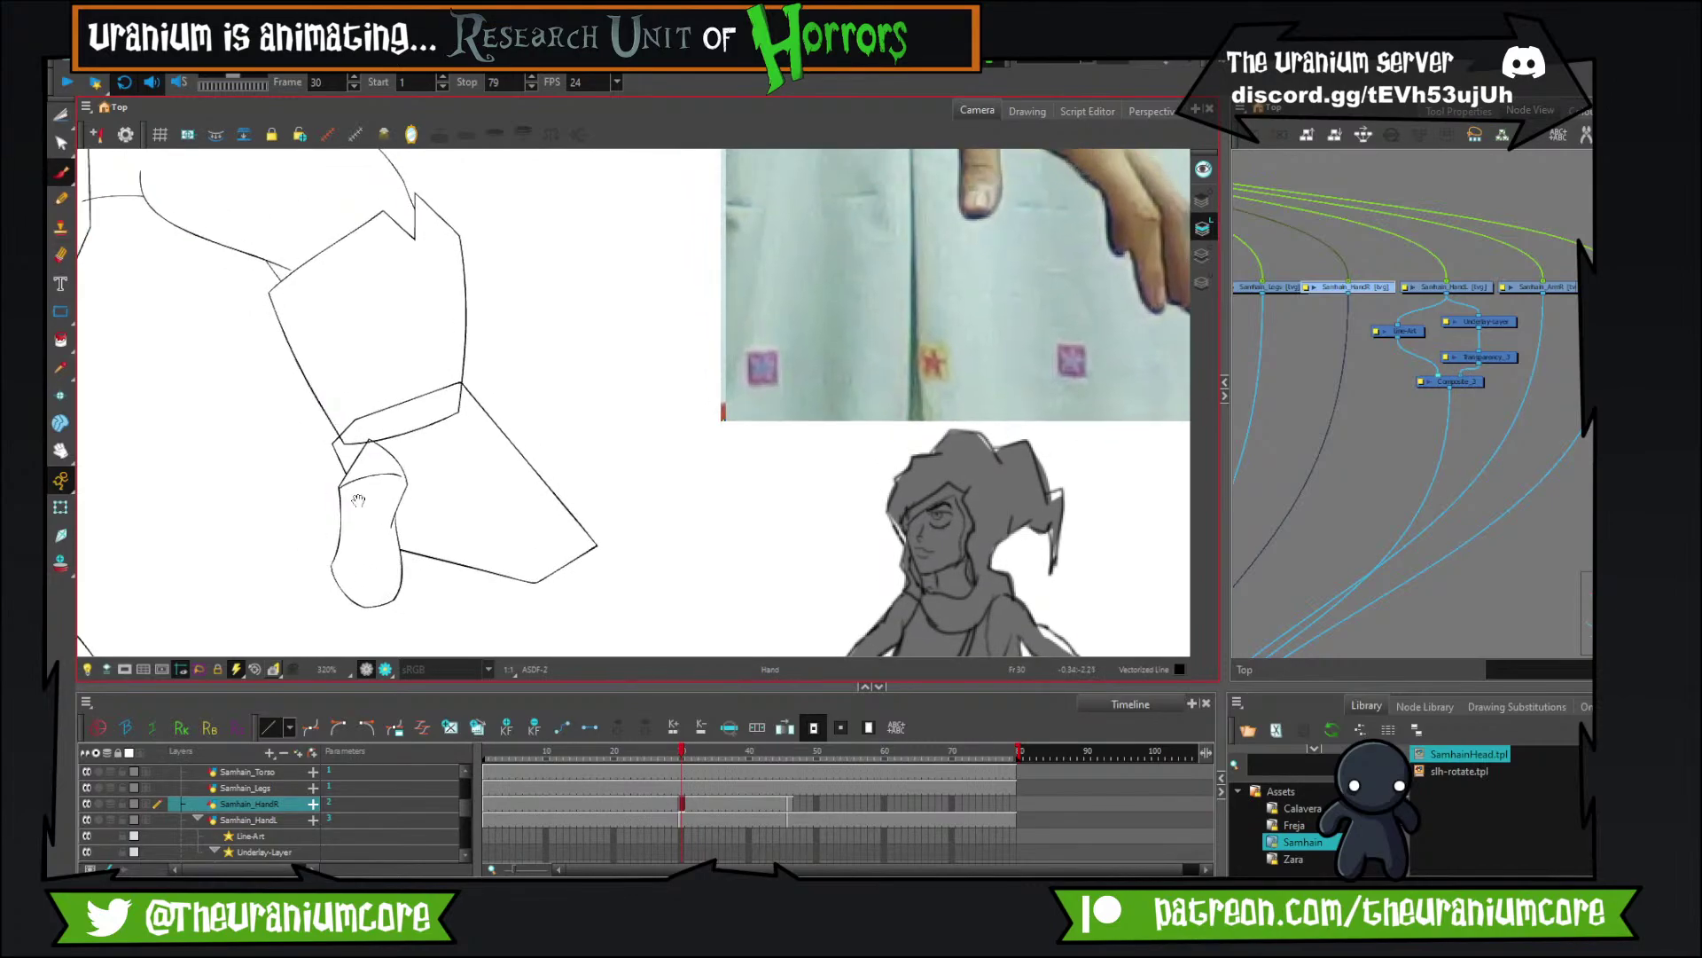
mouse_move(498, 509)
left_mouse_down()
mouse_move(395, 544)
mouse_move(385, 493)
left_mouse_up()
scroll(431, 417, "down", 2)
mouse_move(431, 417)
left_mouse_down()
mouse_move(526, 427)
mouse_move(483, 557)
left_mouse_up()
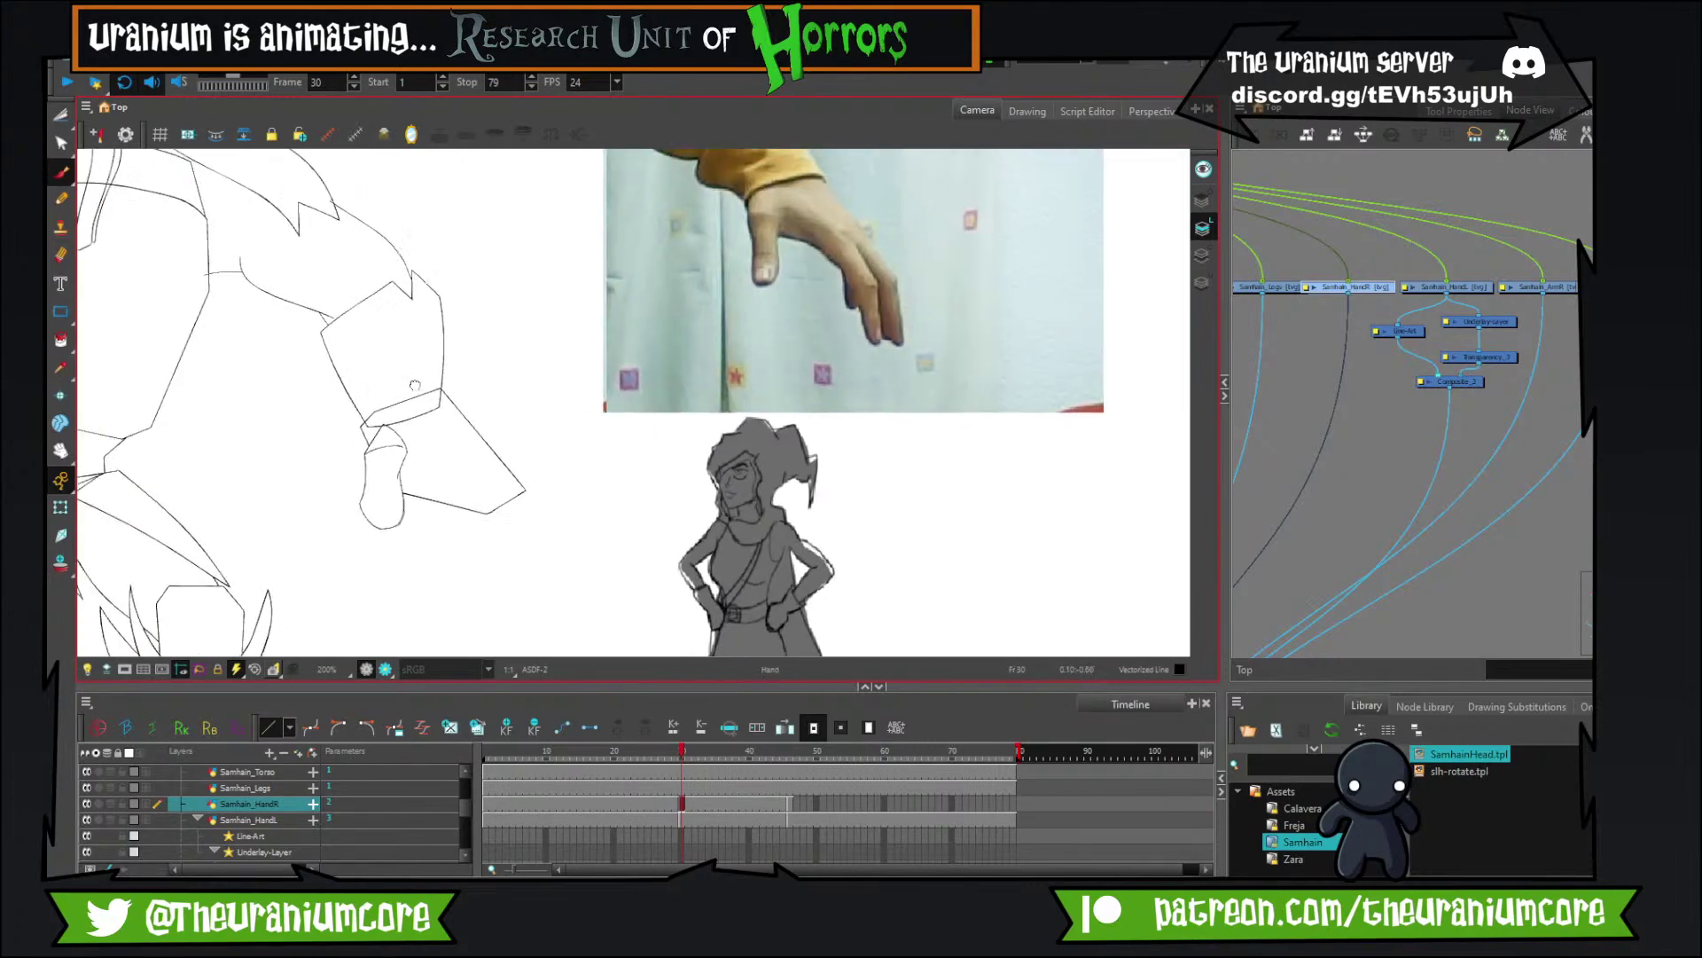
key("ctrl+z")
left_click_drag(455, 488, 492, 538)
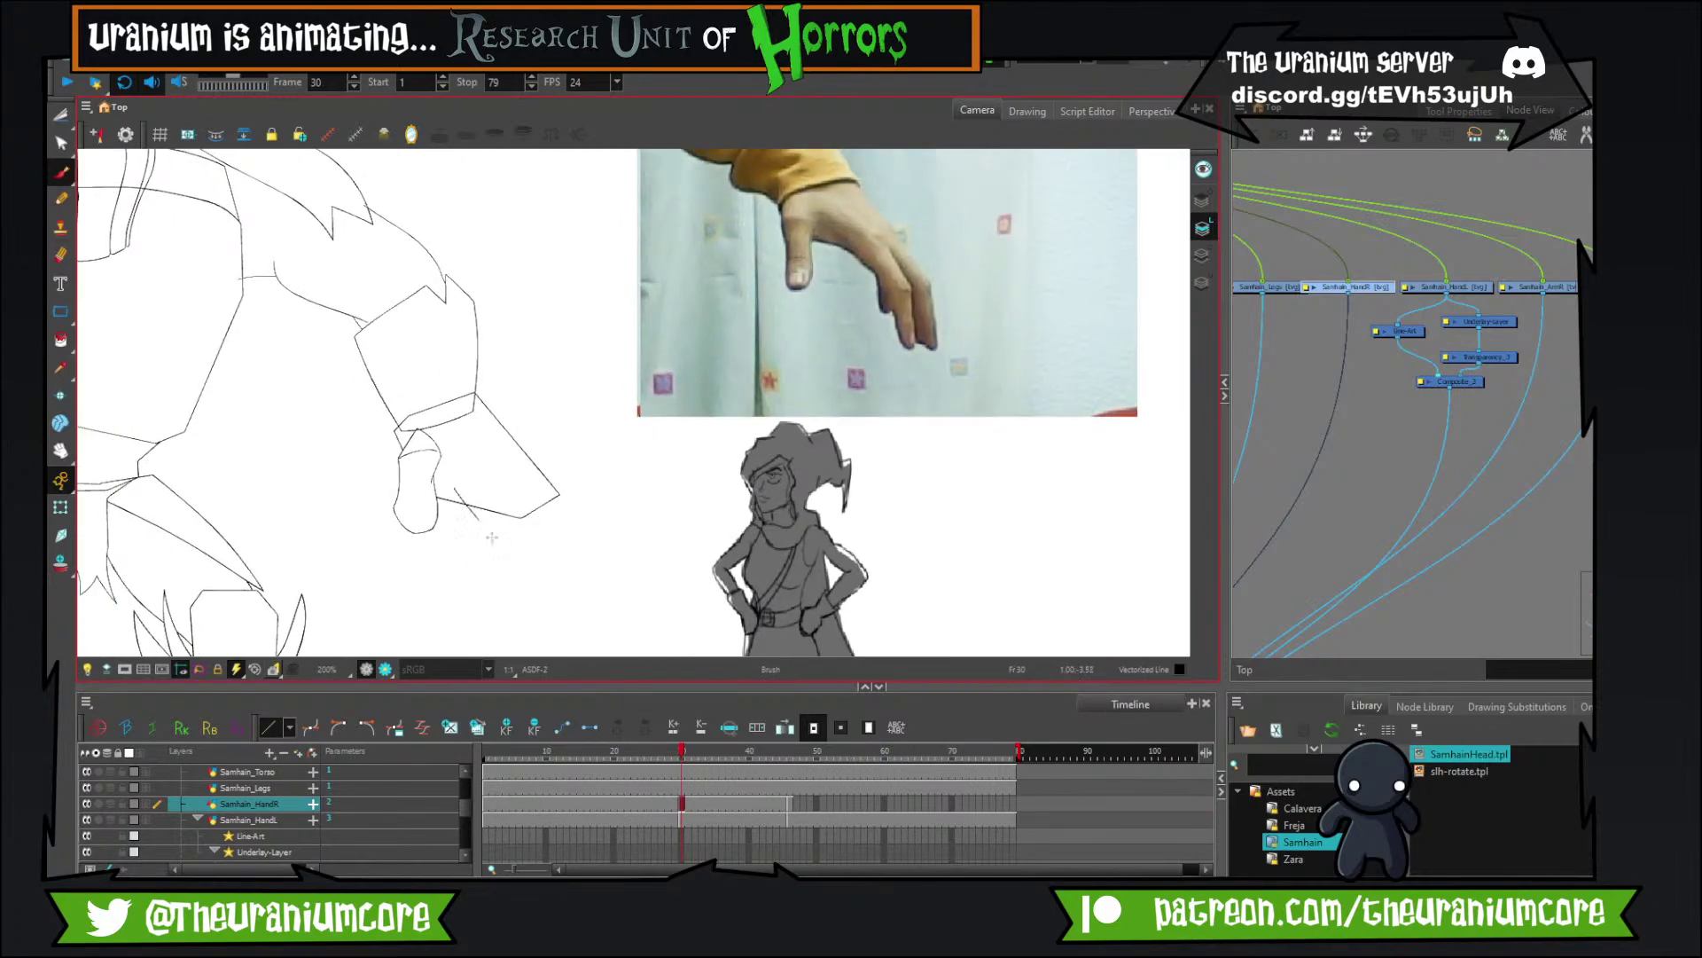
left_click_drag(484, 467, 529, 550)
key("ctrl+z")
key("ctrl+z")
Brush a second bent finger with a curved tip beside the first, plus the upper line of a third finger.
mouse_move(500, 467)
left_mouse_down()
mouse_move(535, 531)
mouse_move(491, 584)
mouse_move(544, 581)
left_mouse_up()
key("ctrl+z")
key("ctrl+z")
key("alt+s")
key("ctrl+z")
key("ctrl+z")
mouse_move(523, 467)
left_mouse_down()
mouse_move(574, 523)
mouse_move(570, 575)
left_mouse_up()
key("ctrl+z")
key("alt+s")
left_click_drag(567, 516, 561, 592)
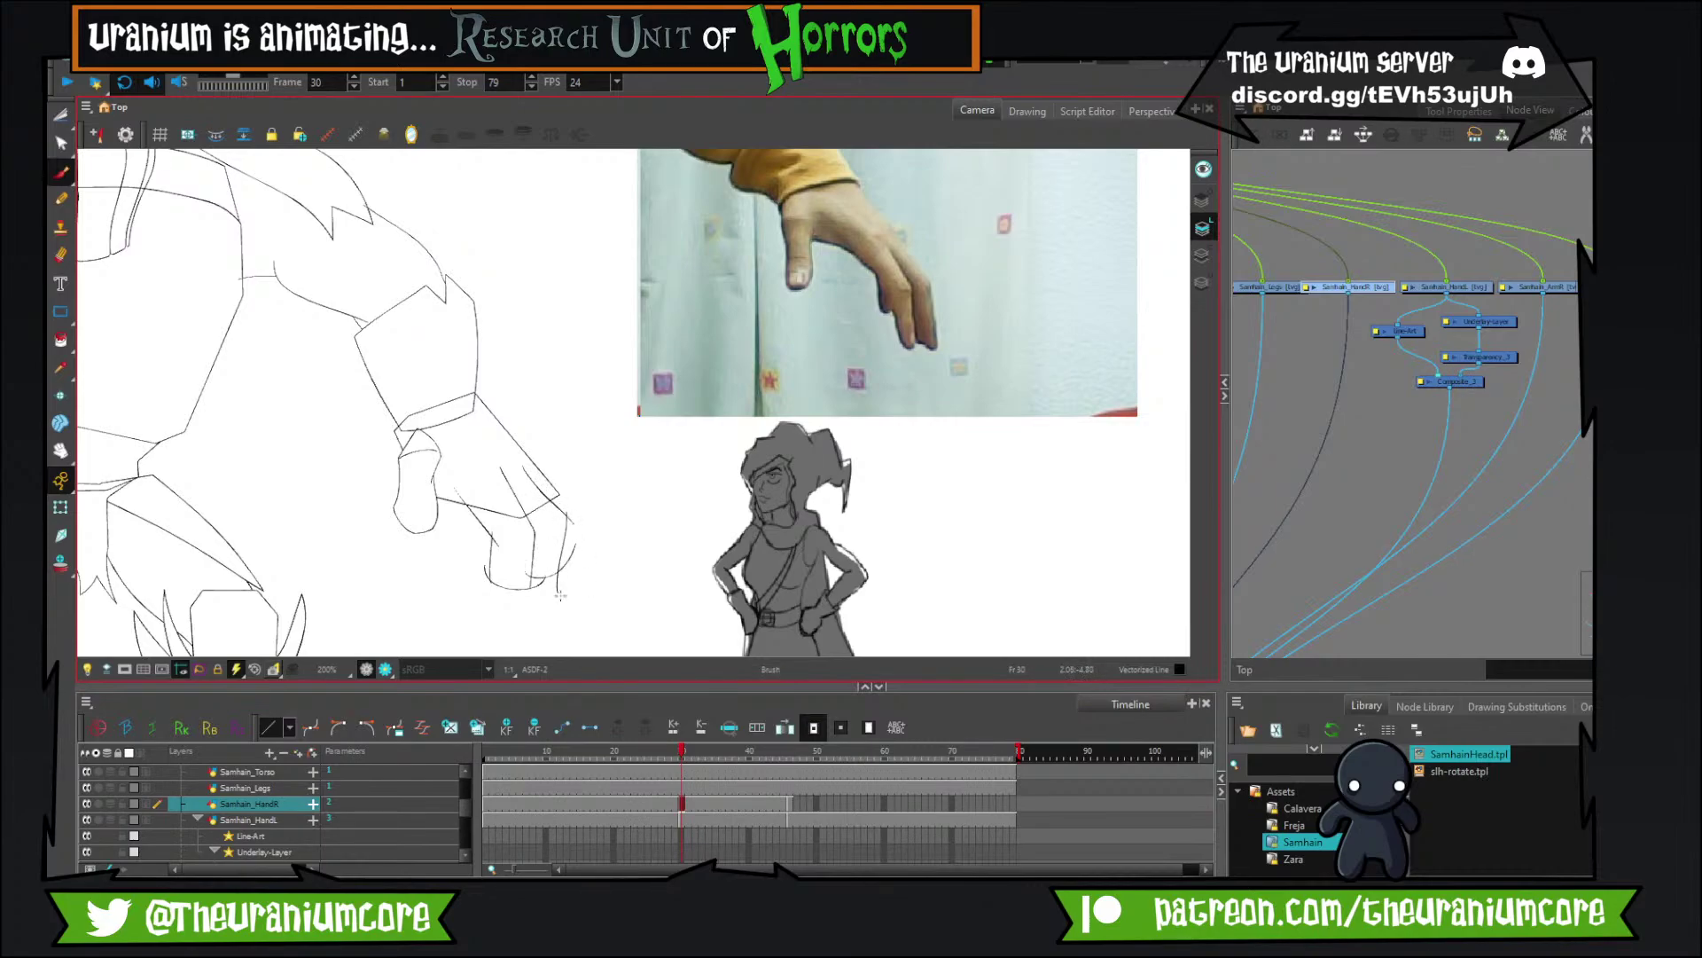
key("ctrl+z")
left_click_drag(566, 514, 563, 587)
key("ctrl+z")
left_click_drag(526, 471, 579, 499)
Cut away the overshooting strokes at the first two fingers' tips and knuckles and the palm edge crossing them.
left_click(61, 114)
scroll(390, 306, "up", 3)
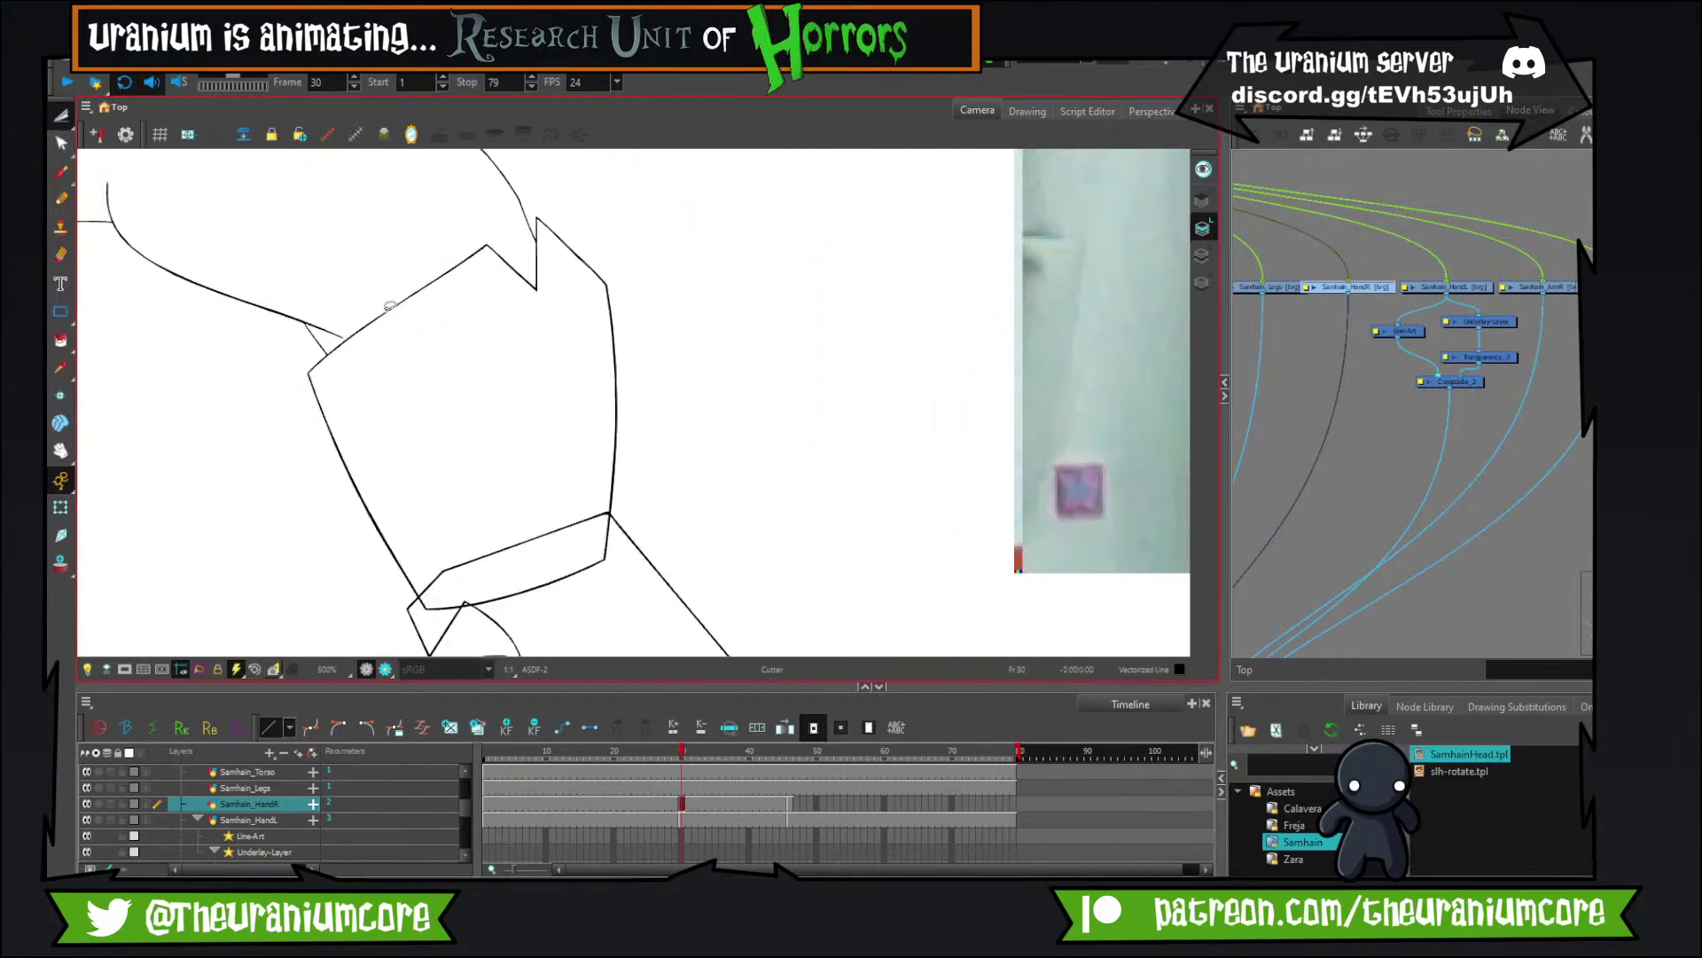
left_click_drag(638, 625, 453, 266)
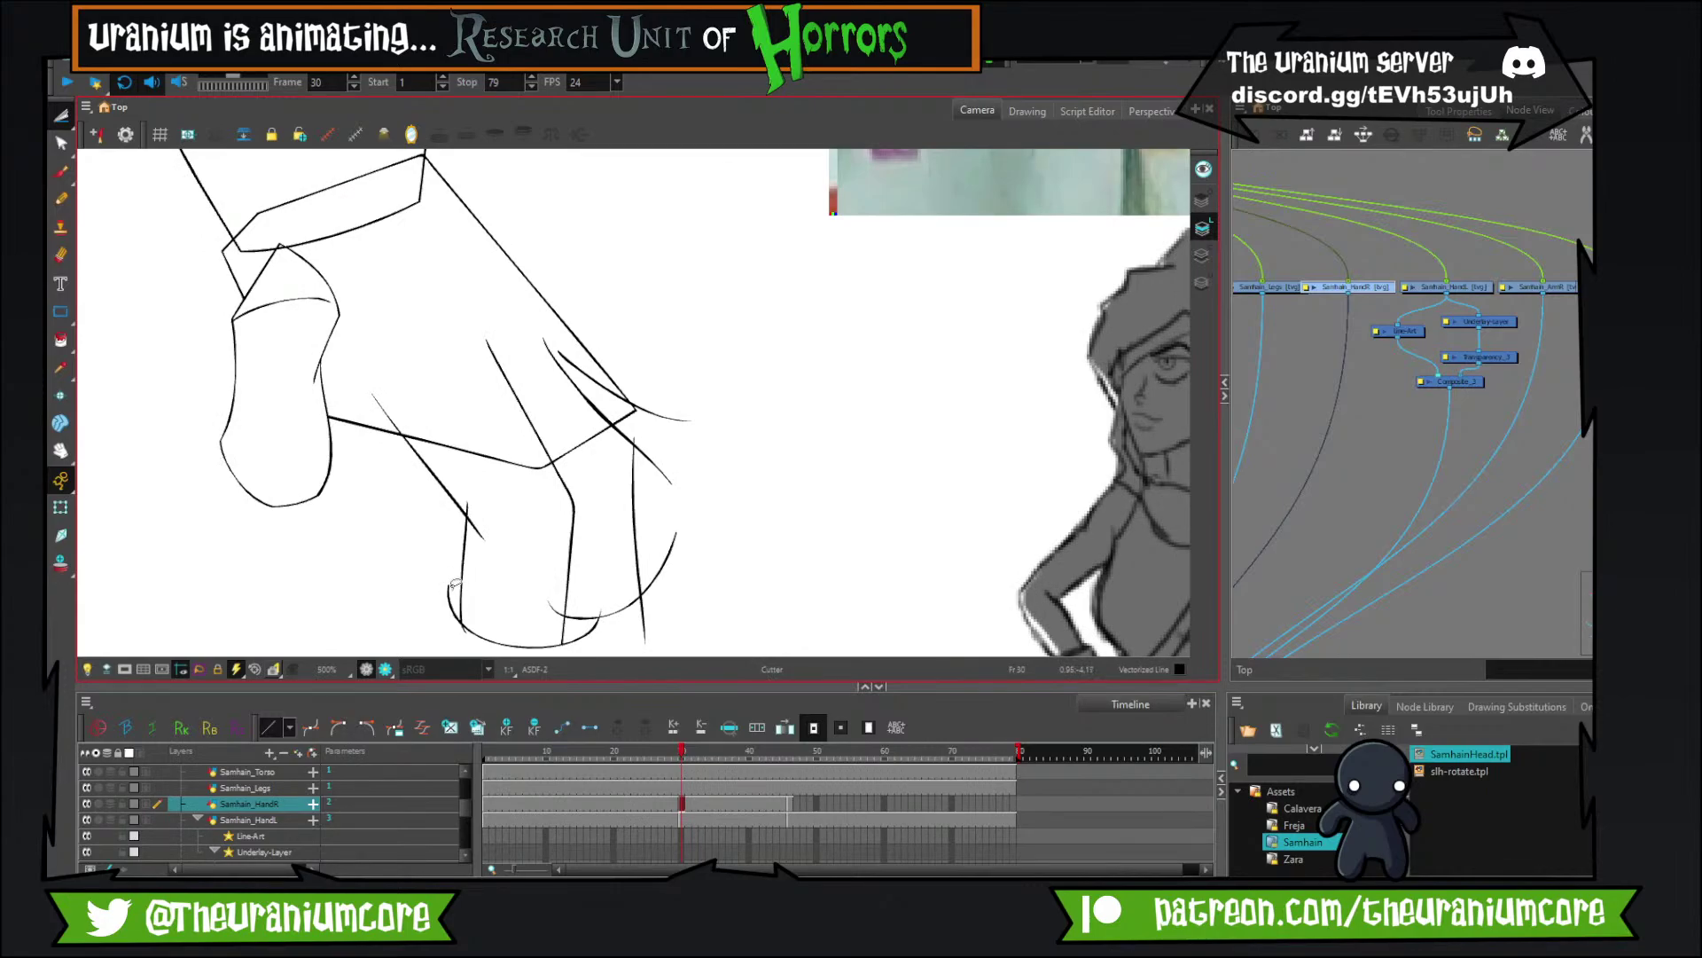
left_click_drag(454, 584, 457, 485)
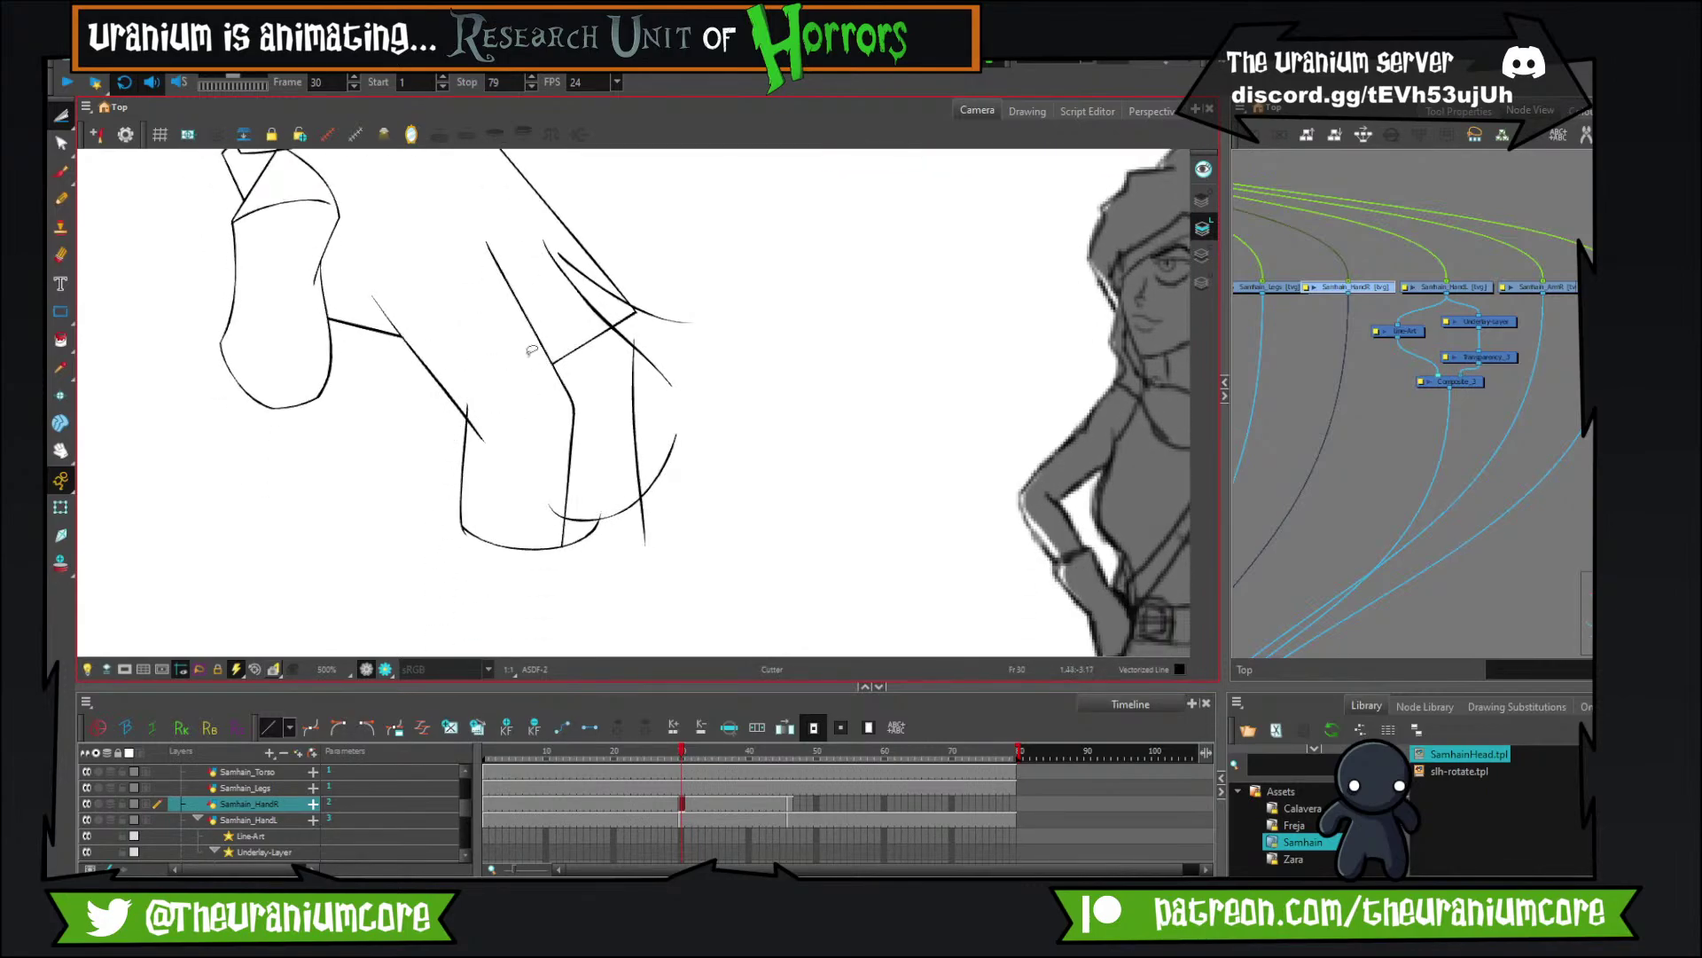
left_click_drag(495, 399, 477, 491)
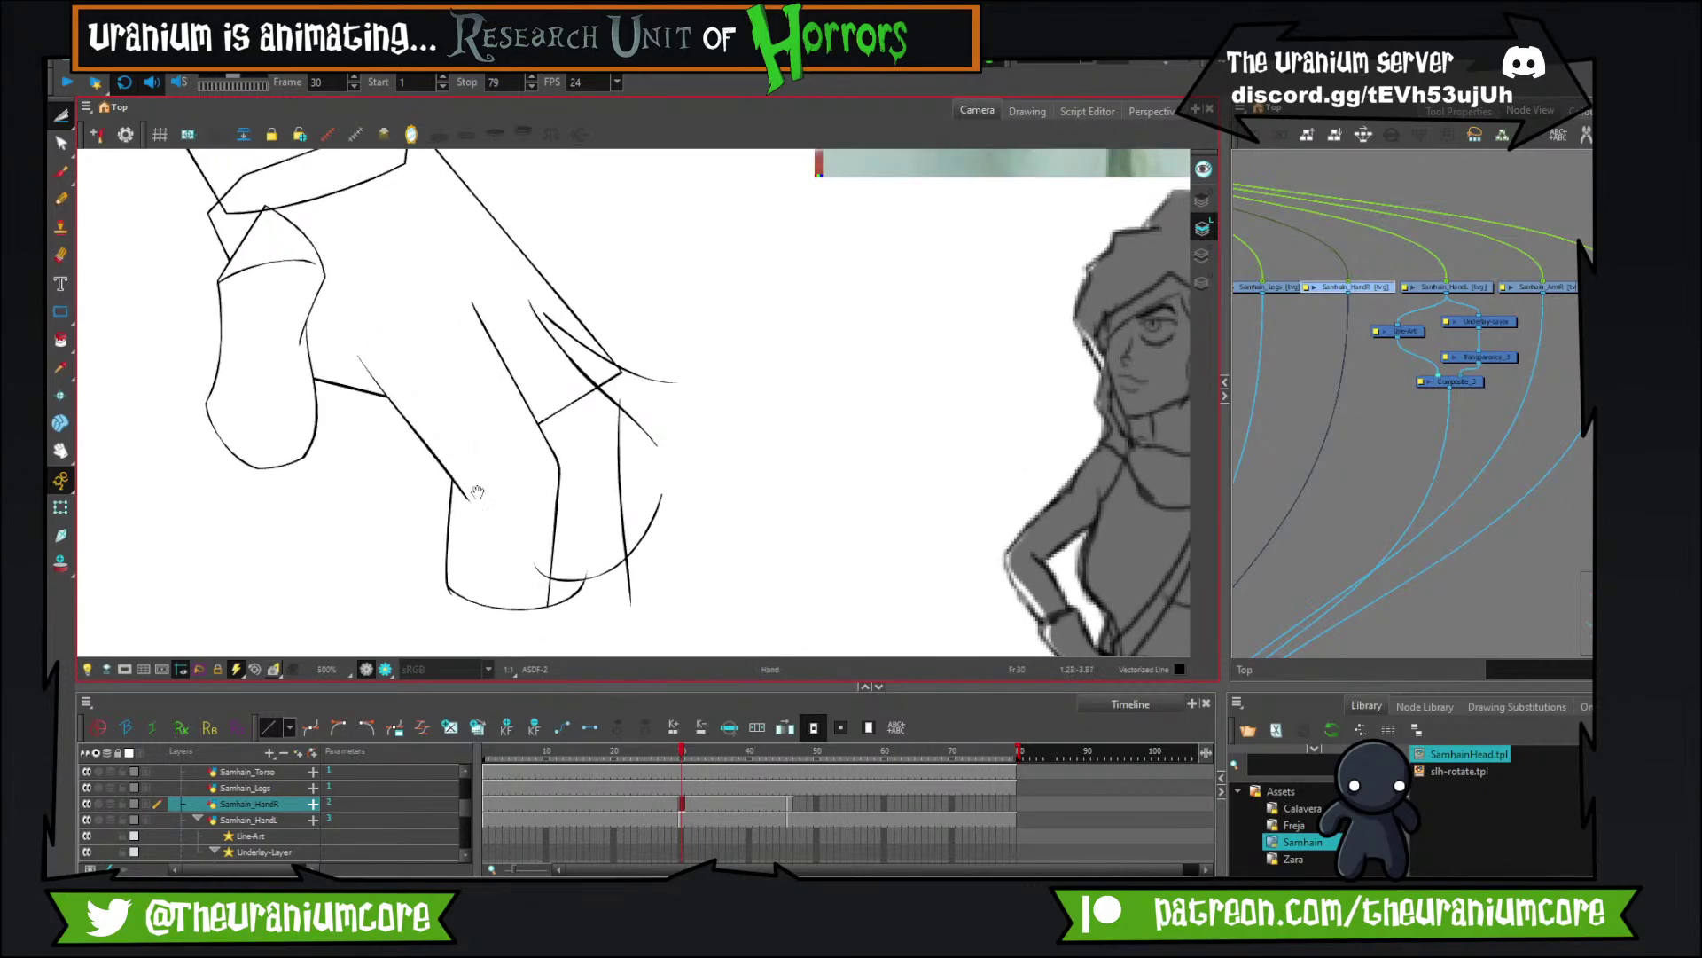
mouse_move(537, 567)
left_mouse_down()
mouse_move(523, 489)
mouse_move(626, 508)
left_mouse_up()
left_click_drag(638, 415, 649, 433)
mouse_move(643, 352)
left_mouse_down()
mouse_move(637, 462)
mouse_move(605, 412)
mouse_move(592, 431)
mouse_move(624, 425)
mouse_move(588, 433)
left_mouse_up()
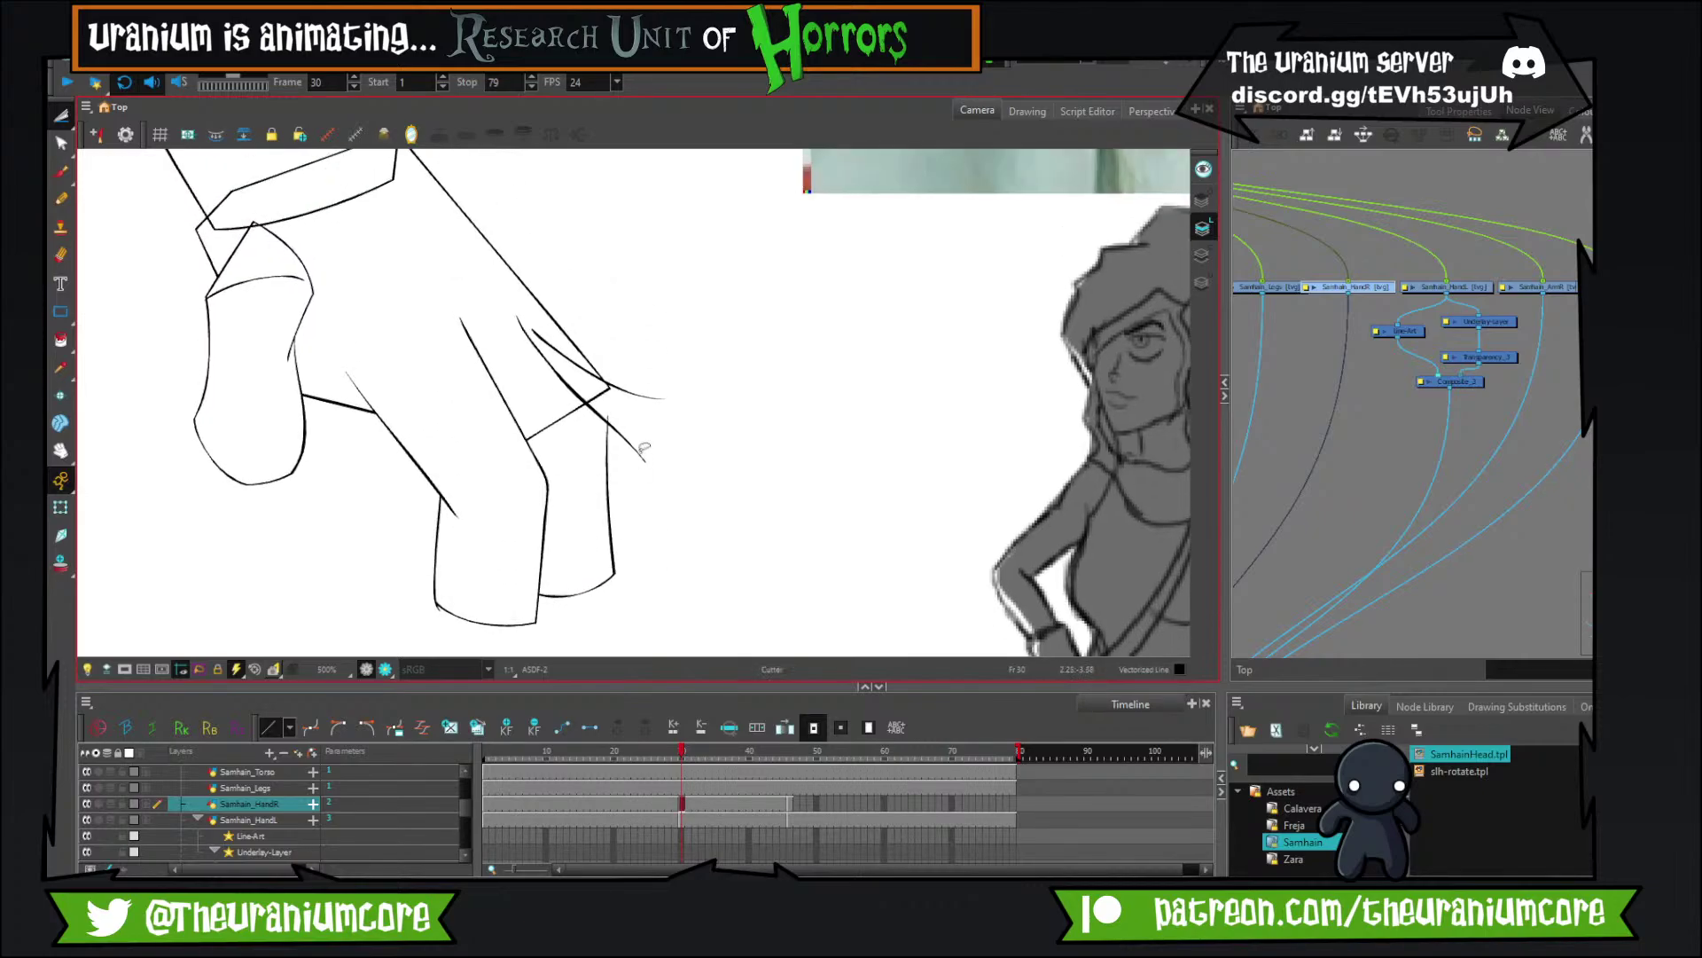
key("ctrl+z")
key("ctrl+z")
key("ctrl+z")
Cut away the leftover palm corner between the second finger and the third finger's upper line.
left_click(61, 171)
scroll(698, 301, "up", 2)
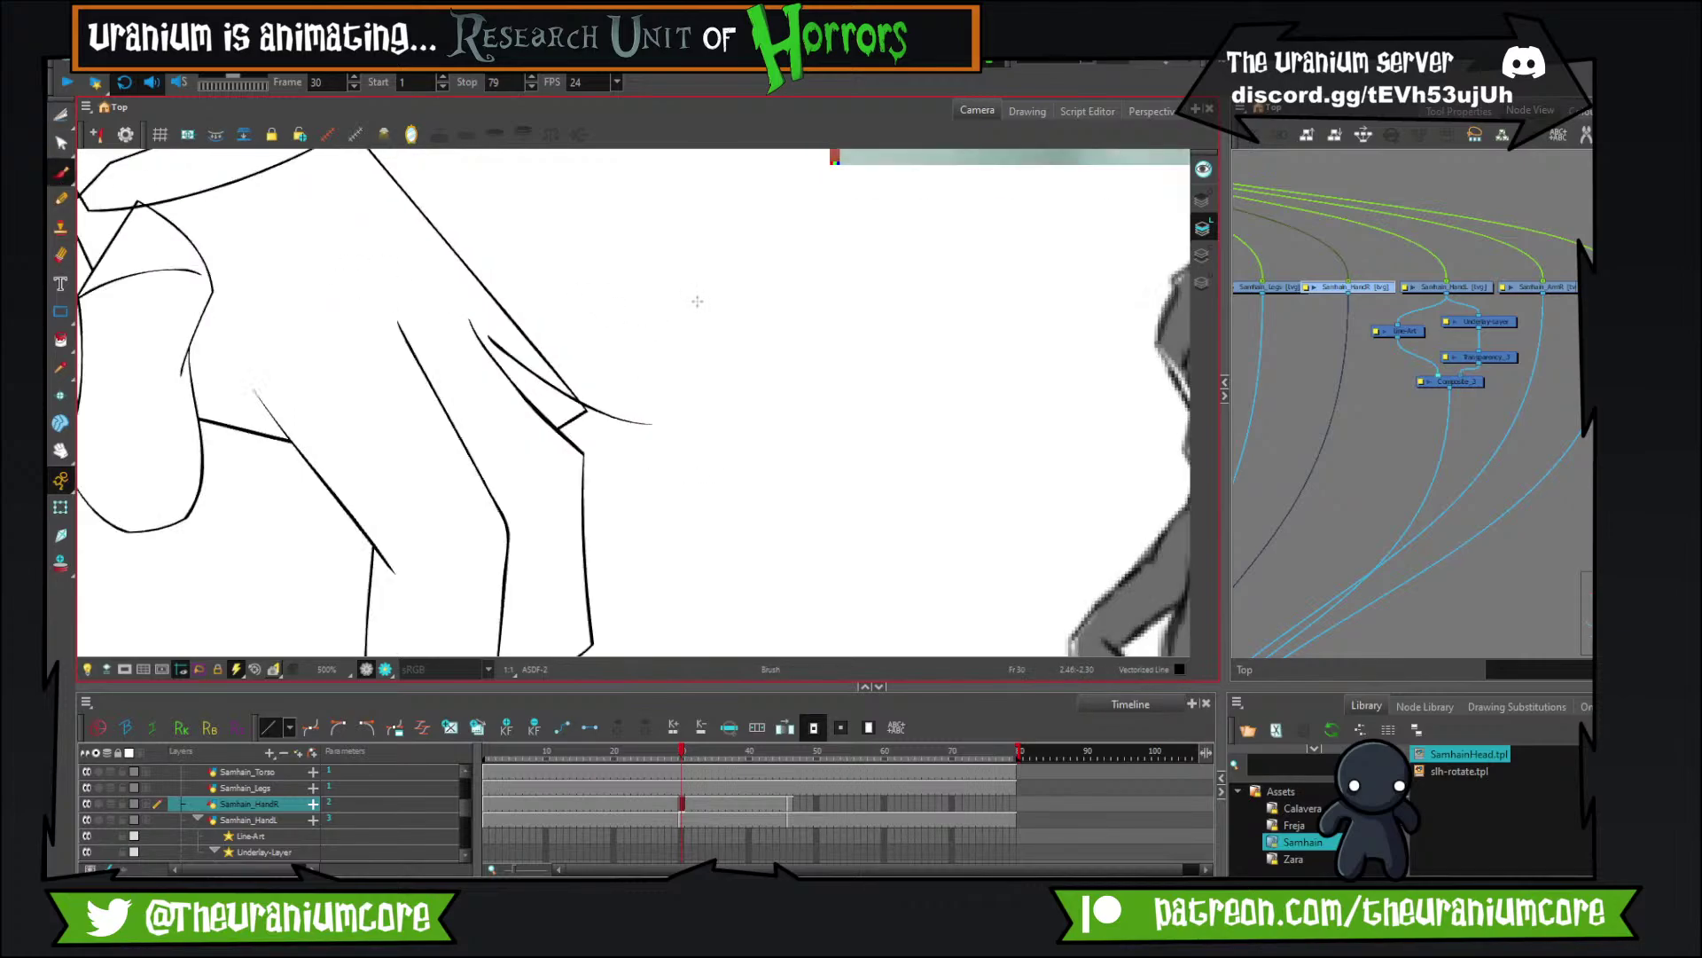
key("space")
left_click_drag(298, 372, 578, 216)
left_click_drag(523, 341, 443, 421)
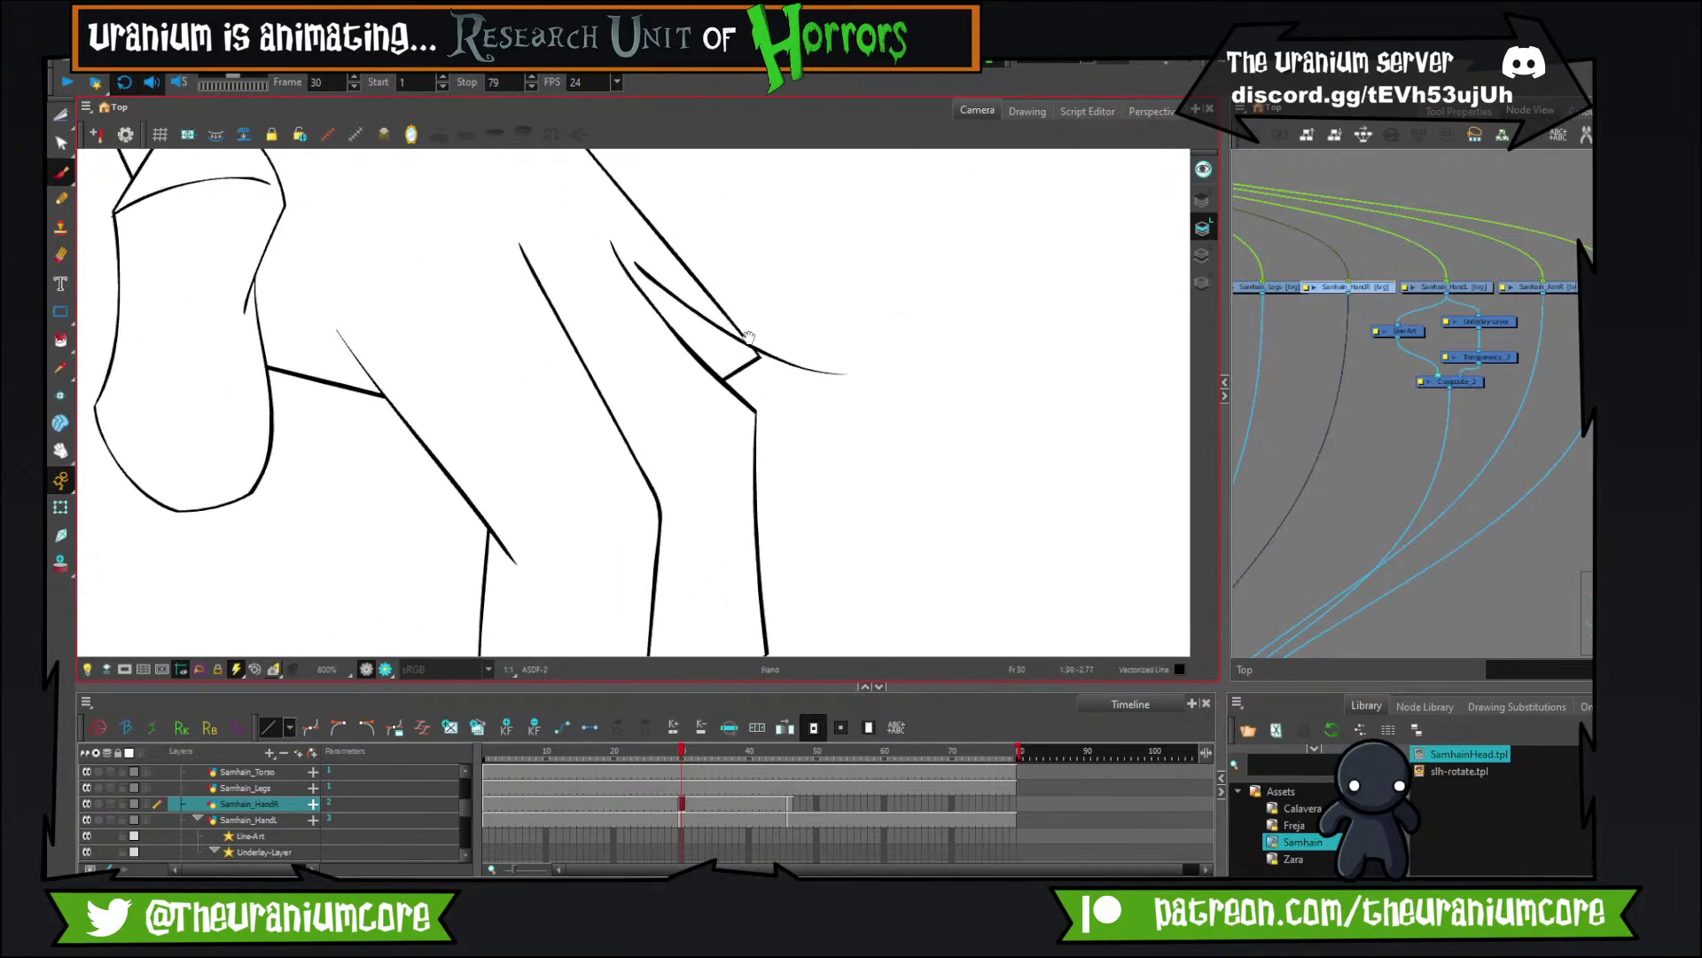
left_click_drag(747, 337, 650, 330)
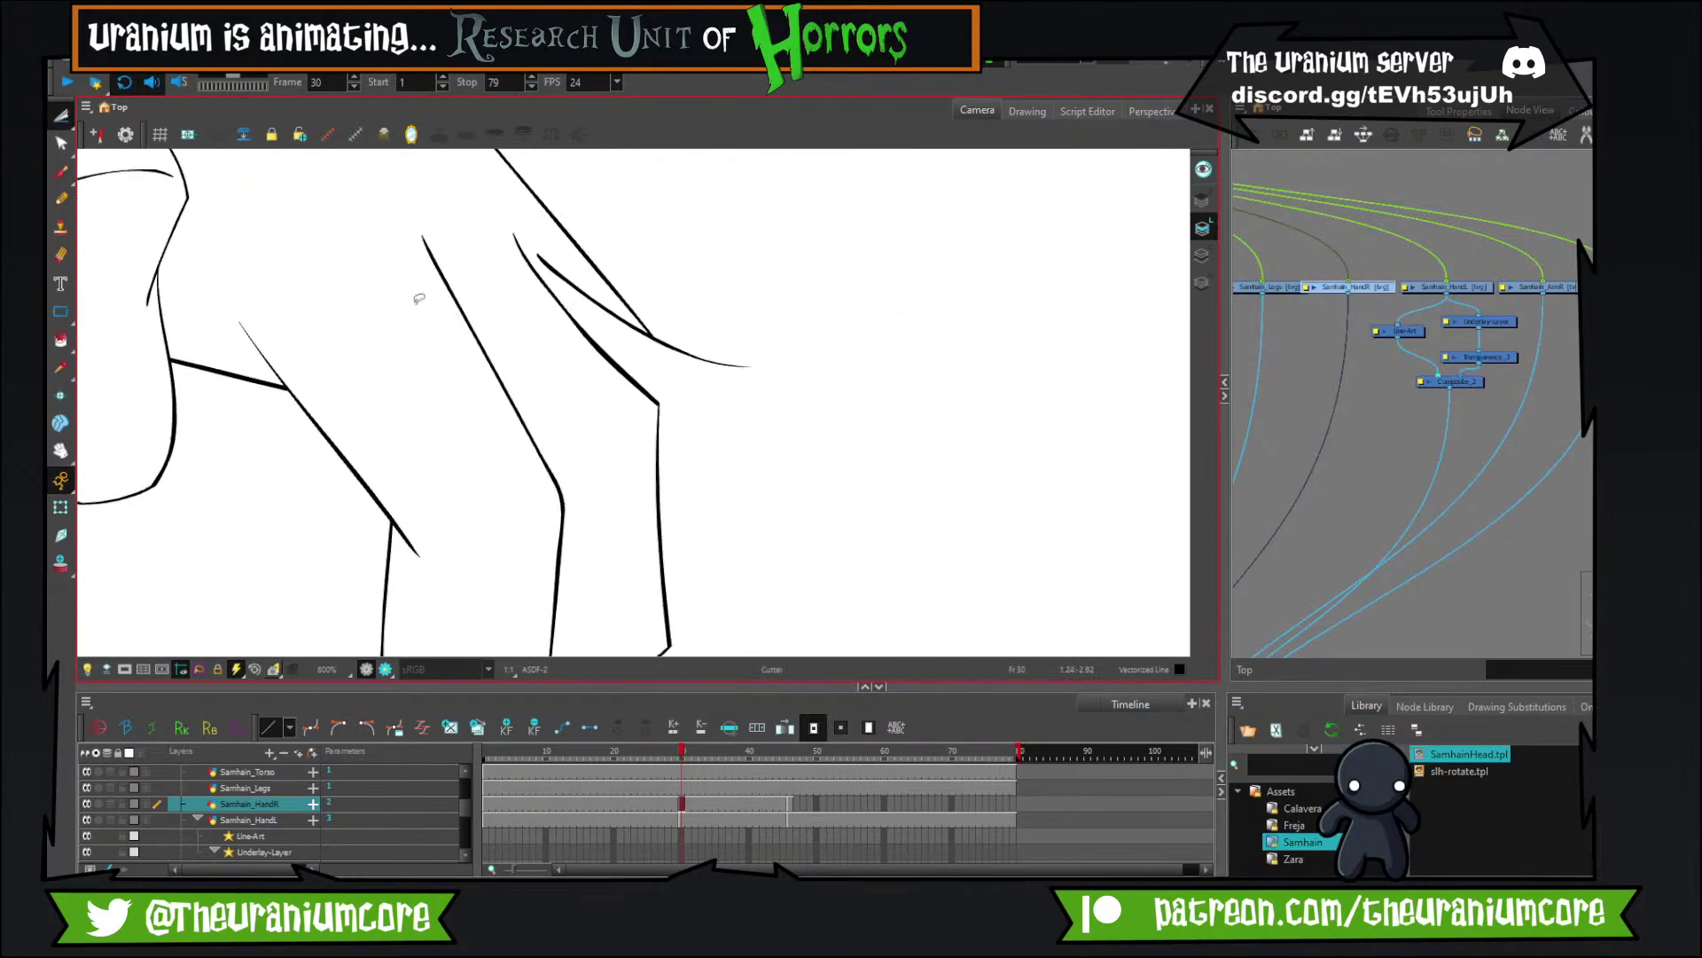
Brush the third finger's outer side and curved tip behind the second finger.
left_click(61, 171)
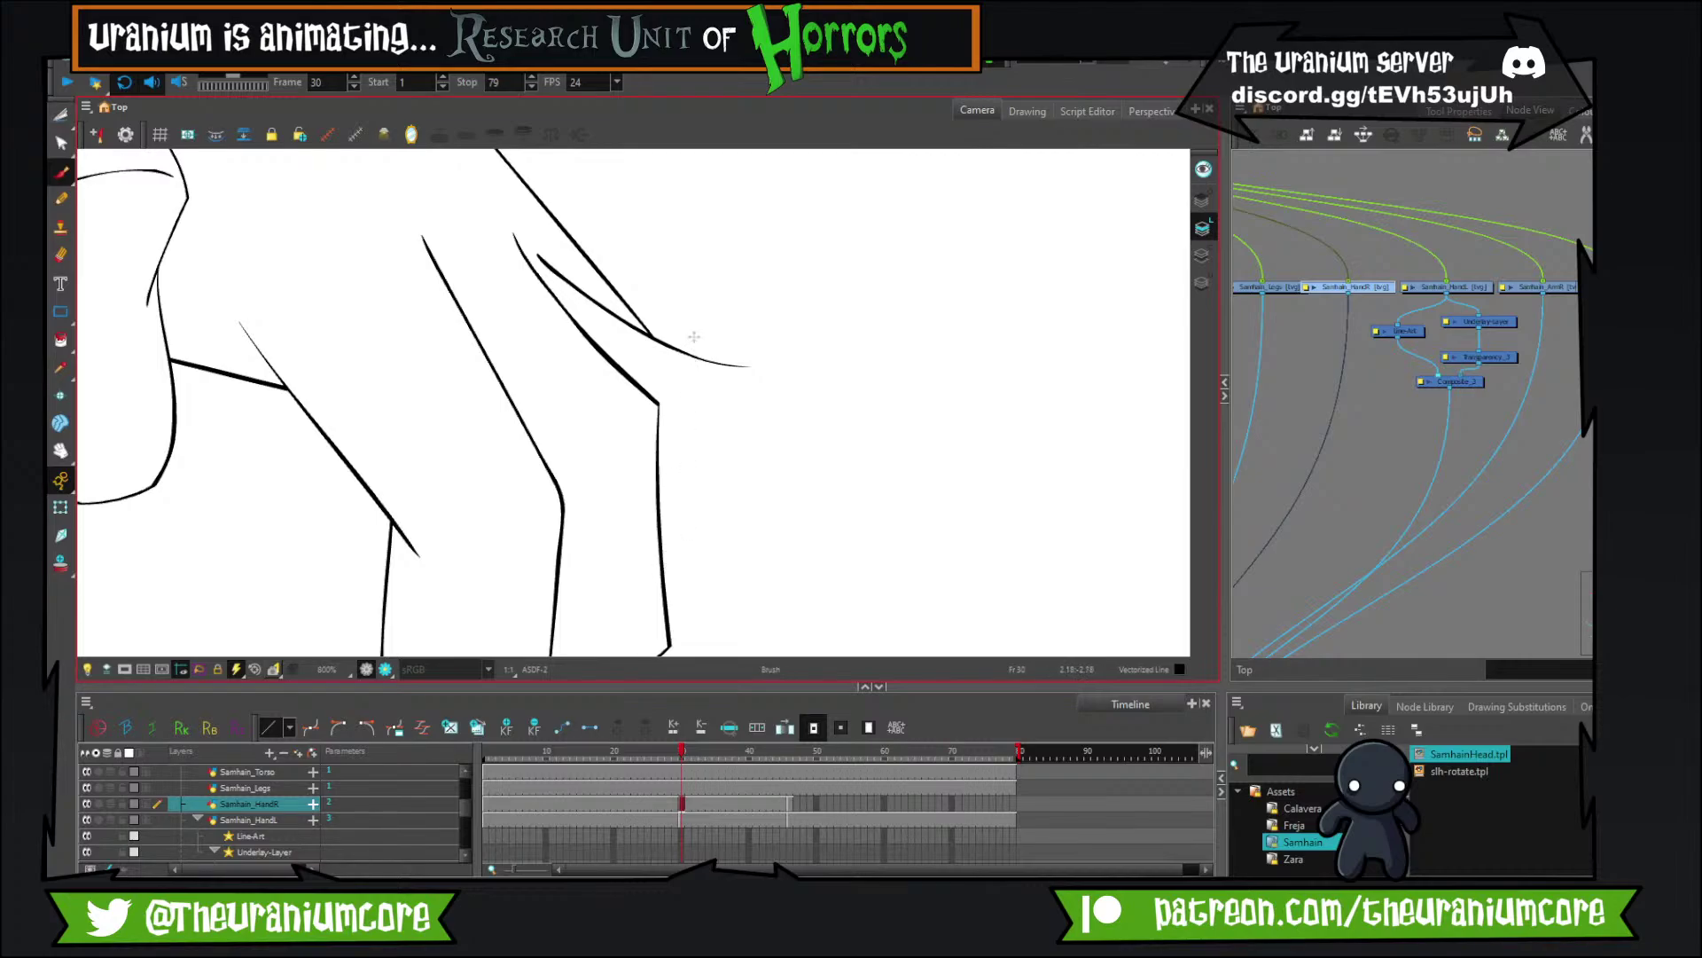
mouse_move(695, 336)
left_mouse_down()
mouse_move(713, 567)
mouse_move(767, 535)
left_mouse_up()
key("ctrl+z")
mouse_move(622, 546)
left_mouse_down()
mouse_move(686, 559)
mouse_move(768, 523)
left_mouse_up()
left_click_drag(452, 289, 435, 334)
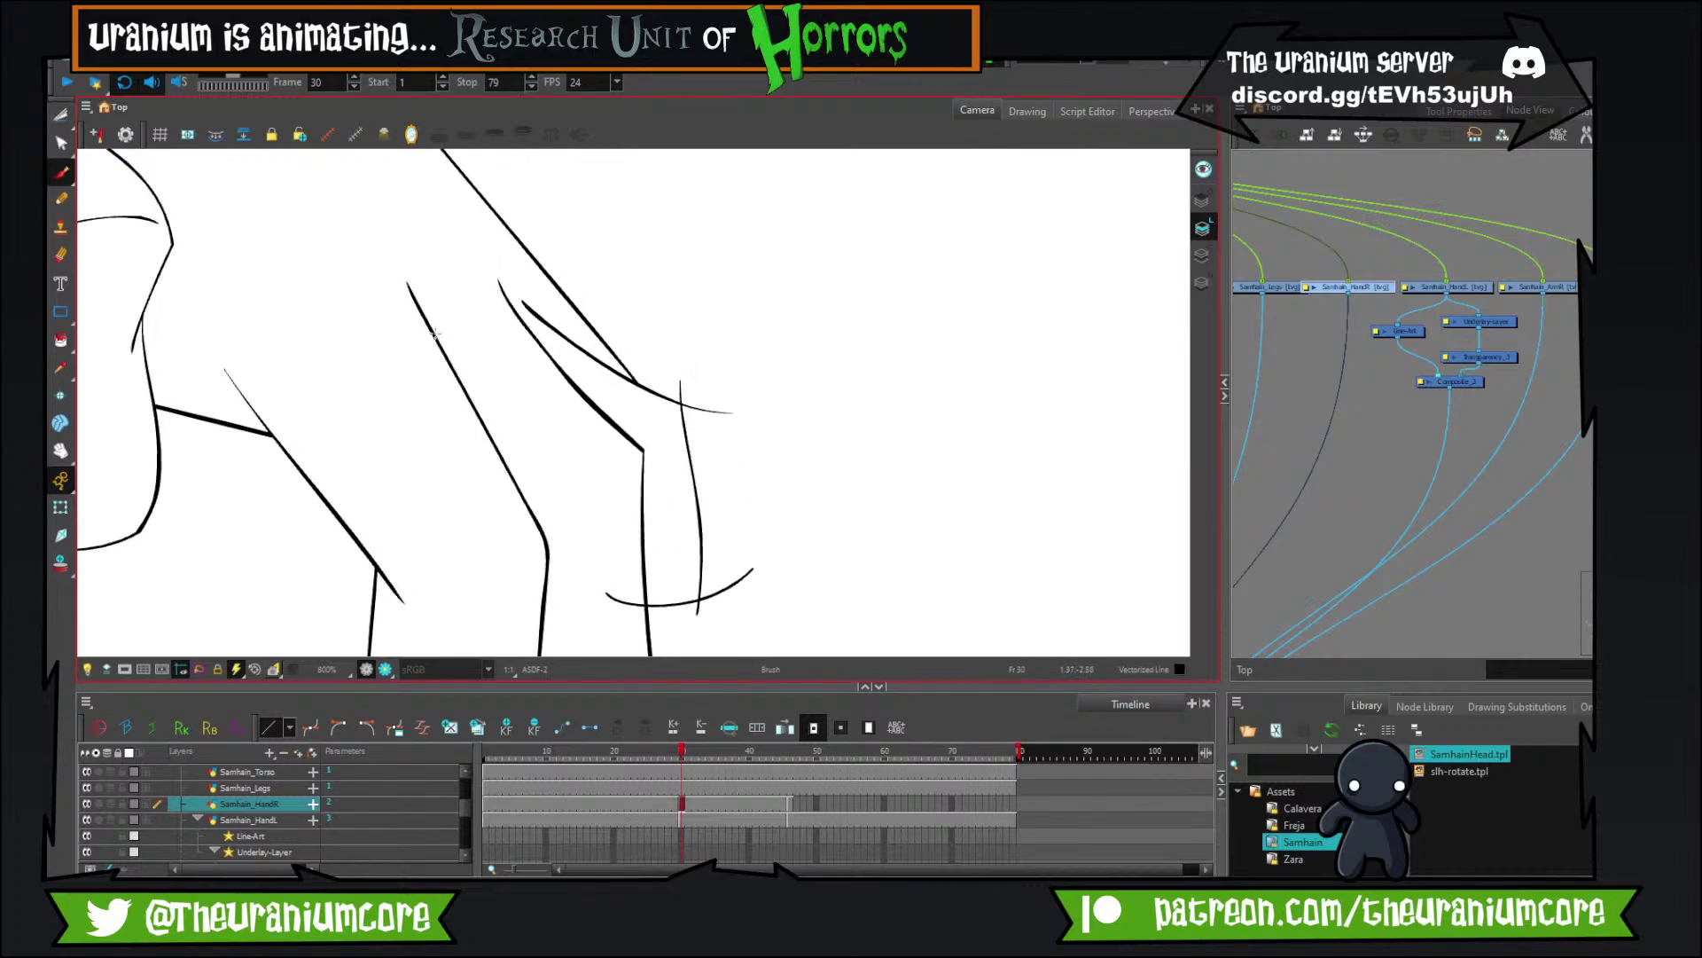
Cut away the overshooting stroke ends at the third finger's knuckle and tip.
left_click(61, 115)
left_click_drag(668, 393, 705, 426)
mouse_move(742, 570)
left_mouse_down()
mouse_move(719, 629)
mouse_move(736, 562)
left_mouse_up()
key("ctrl+z")
mouse_move(682, 610)
left_mouse_down()
mouse_move(706, 588)
mouse_move(629, 612)
left_mouse_up()
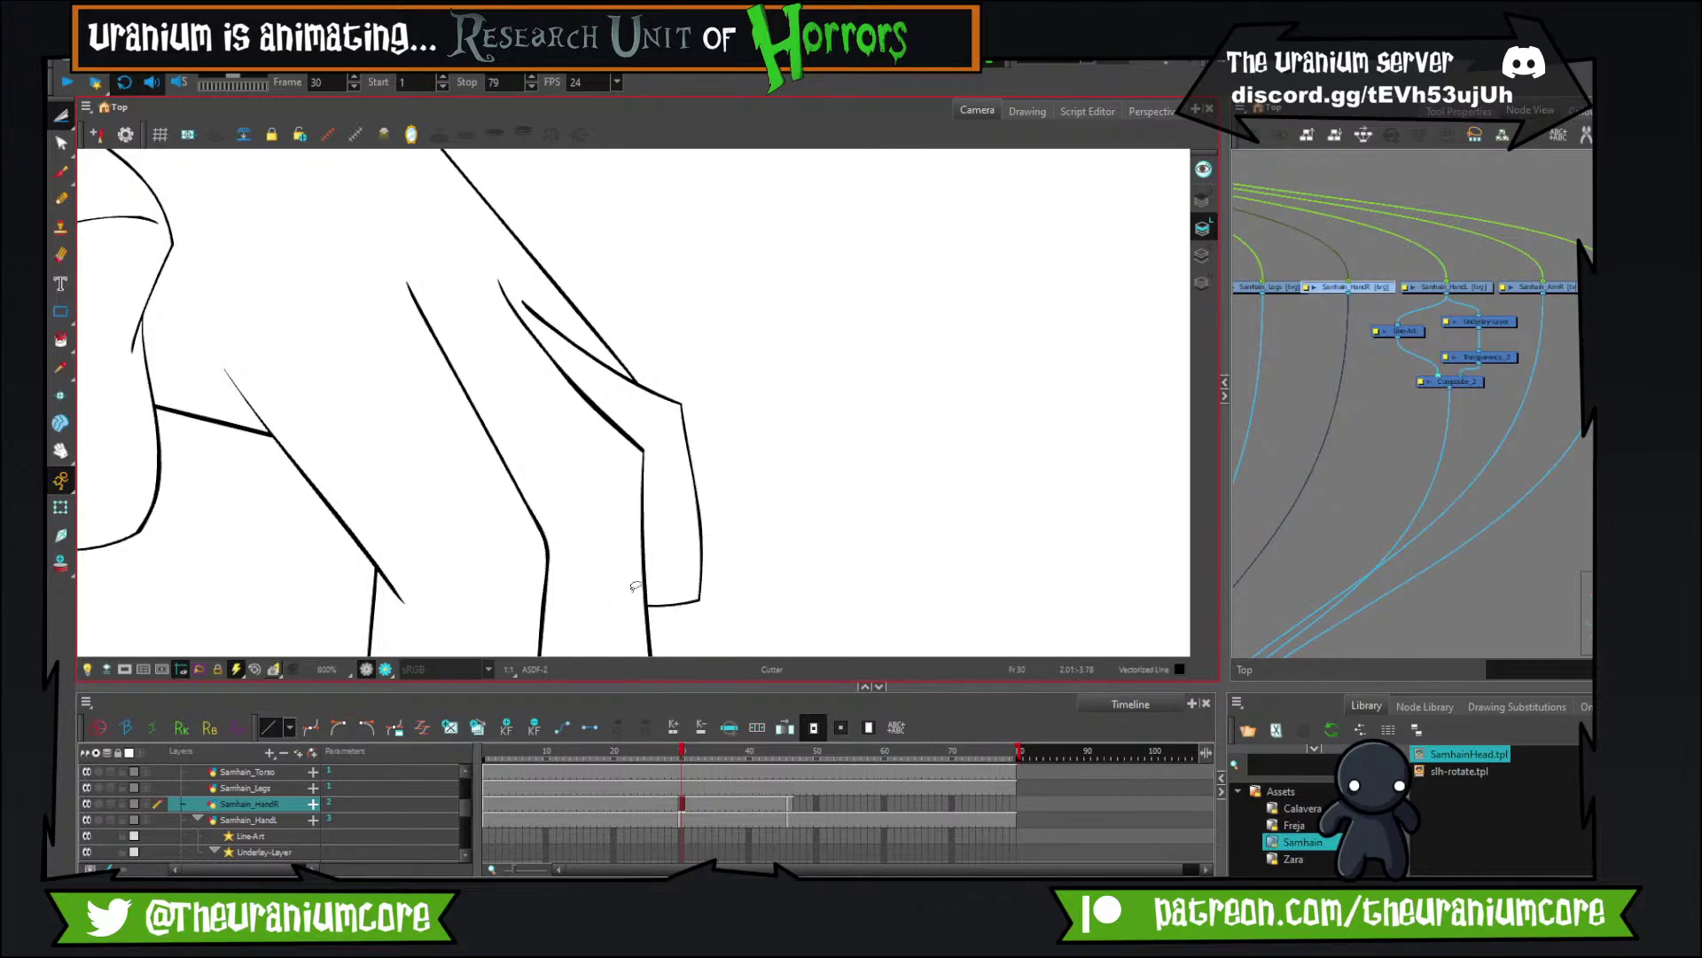
Examine the bent fingers and fingertips in the hand photo and compare them with the drawn hand.
scroll(642, 488, "down", 5)
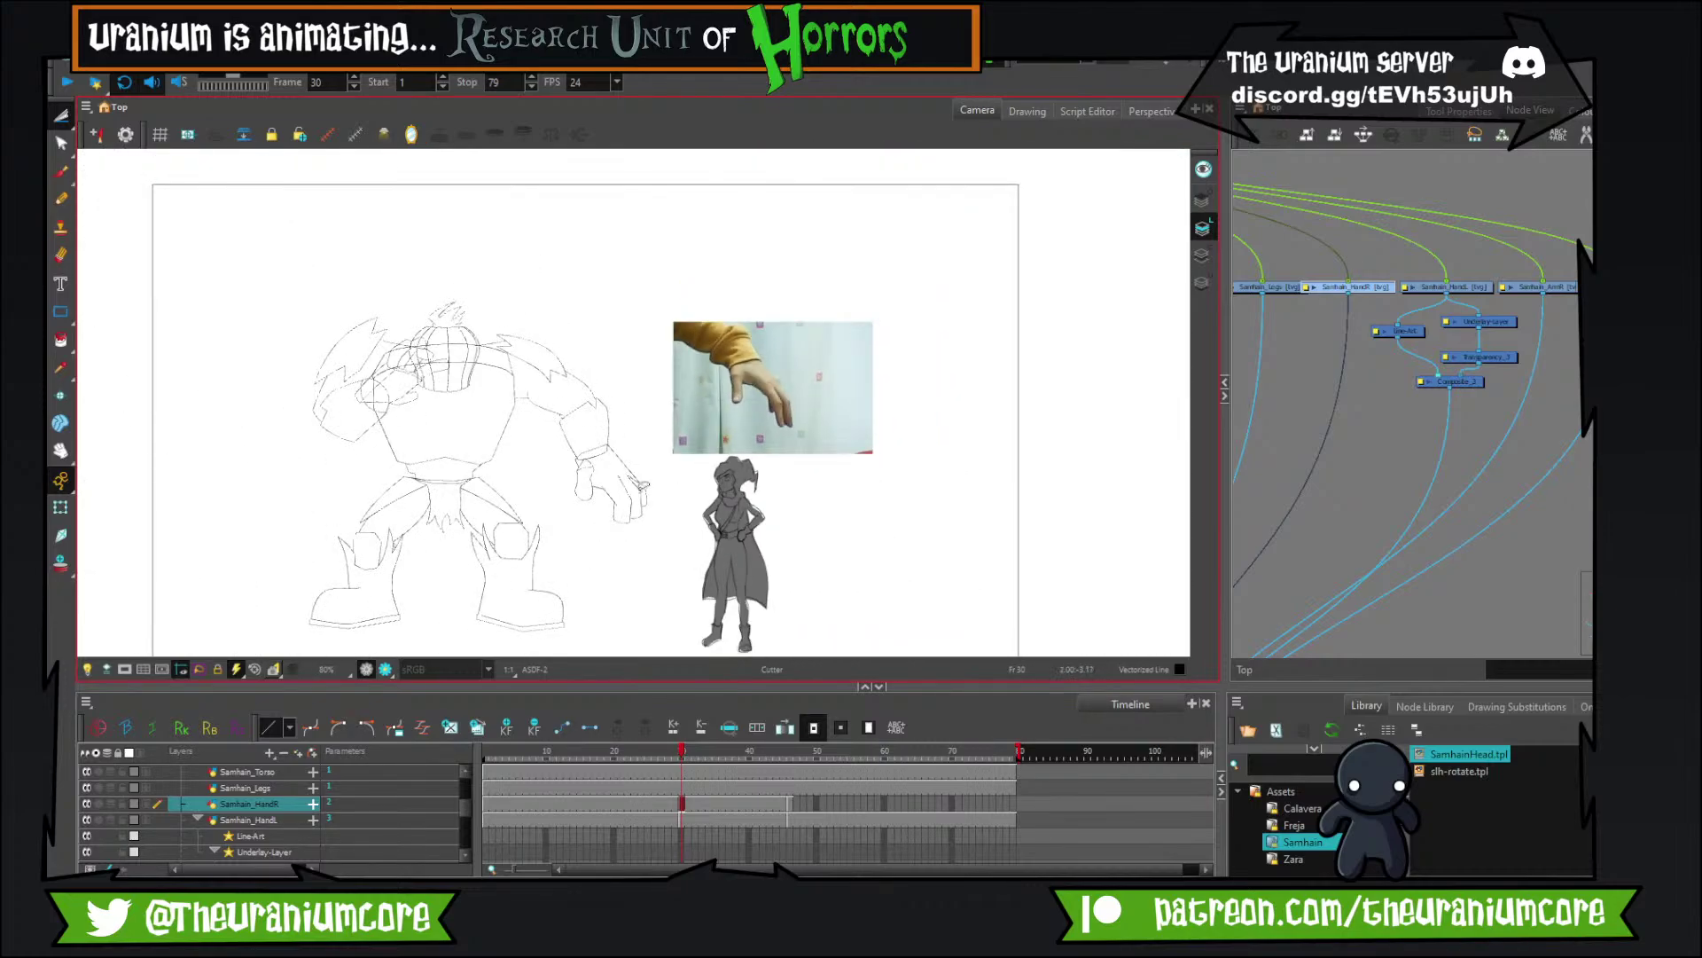
scroll(786, 323, "up", 3)
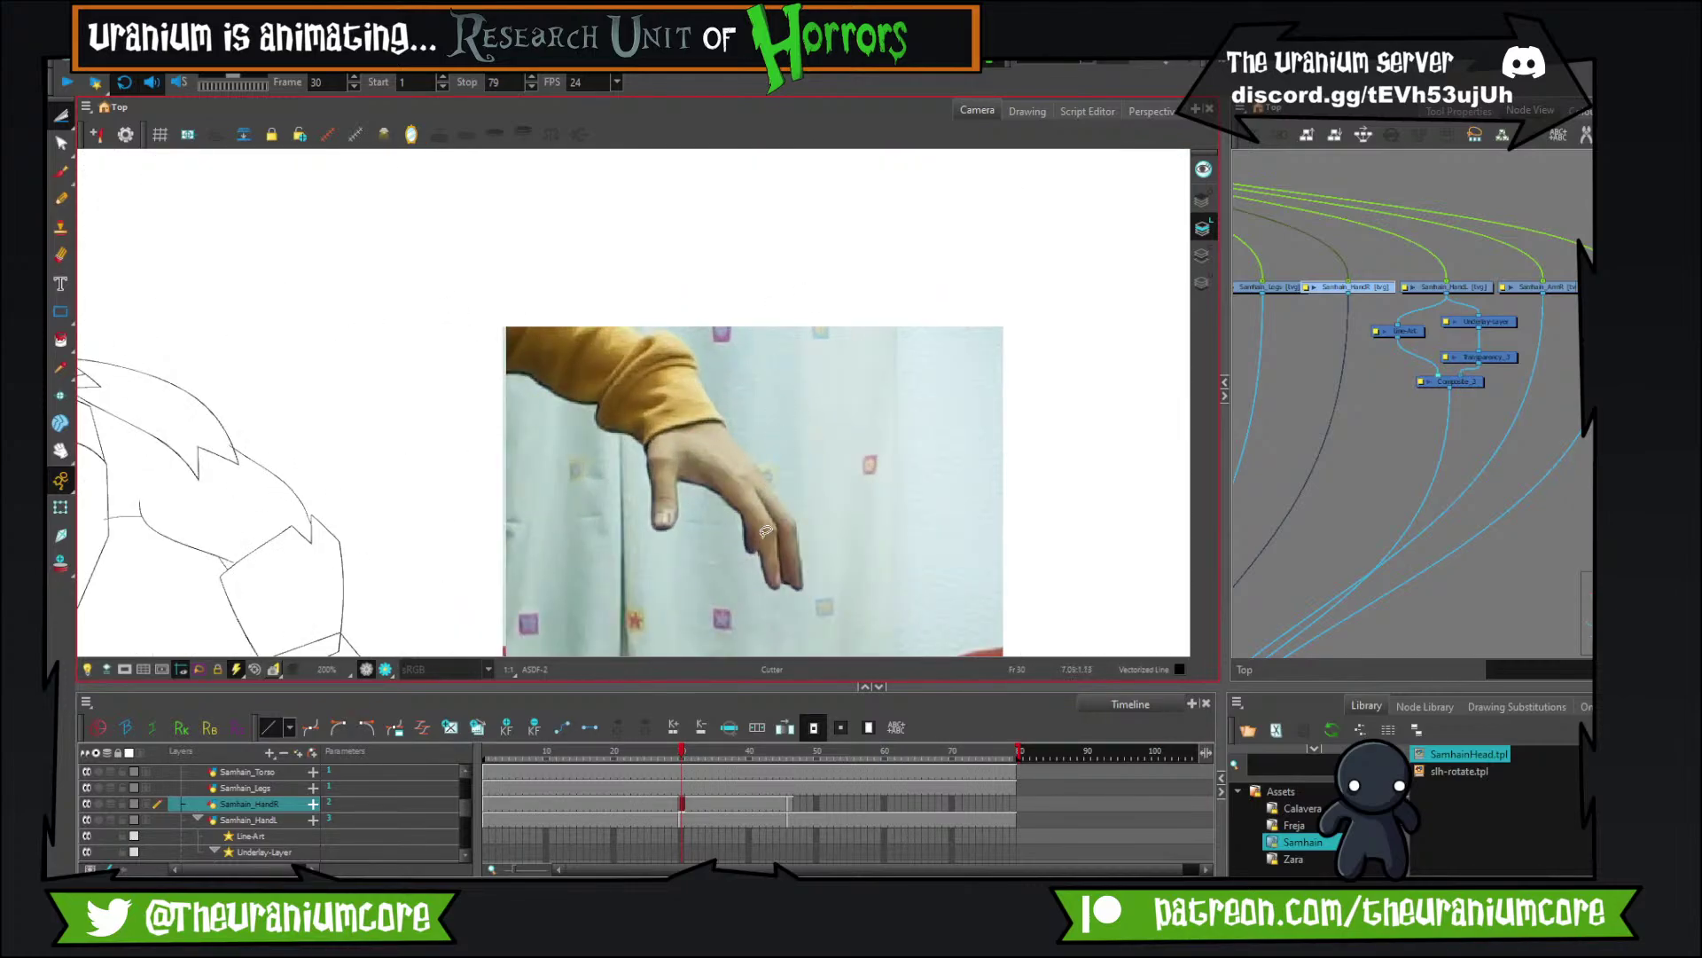
scroll(766, 531, "up", 3)
scroll(766, 514, "down", 2)
scroll(769, 478, "up", 2)
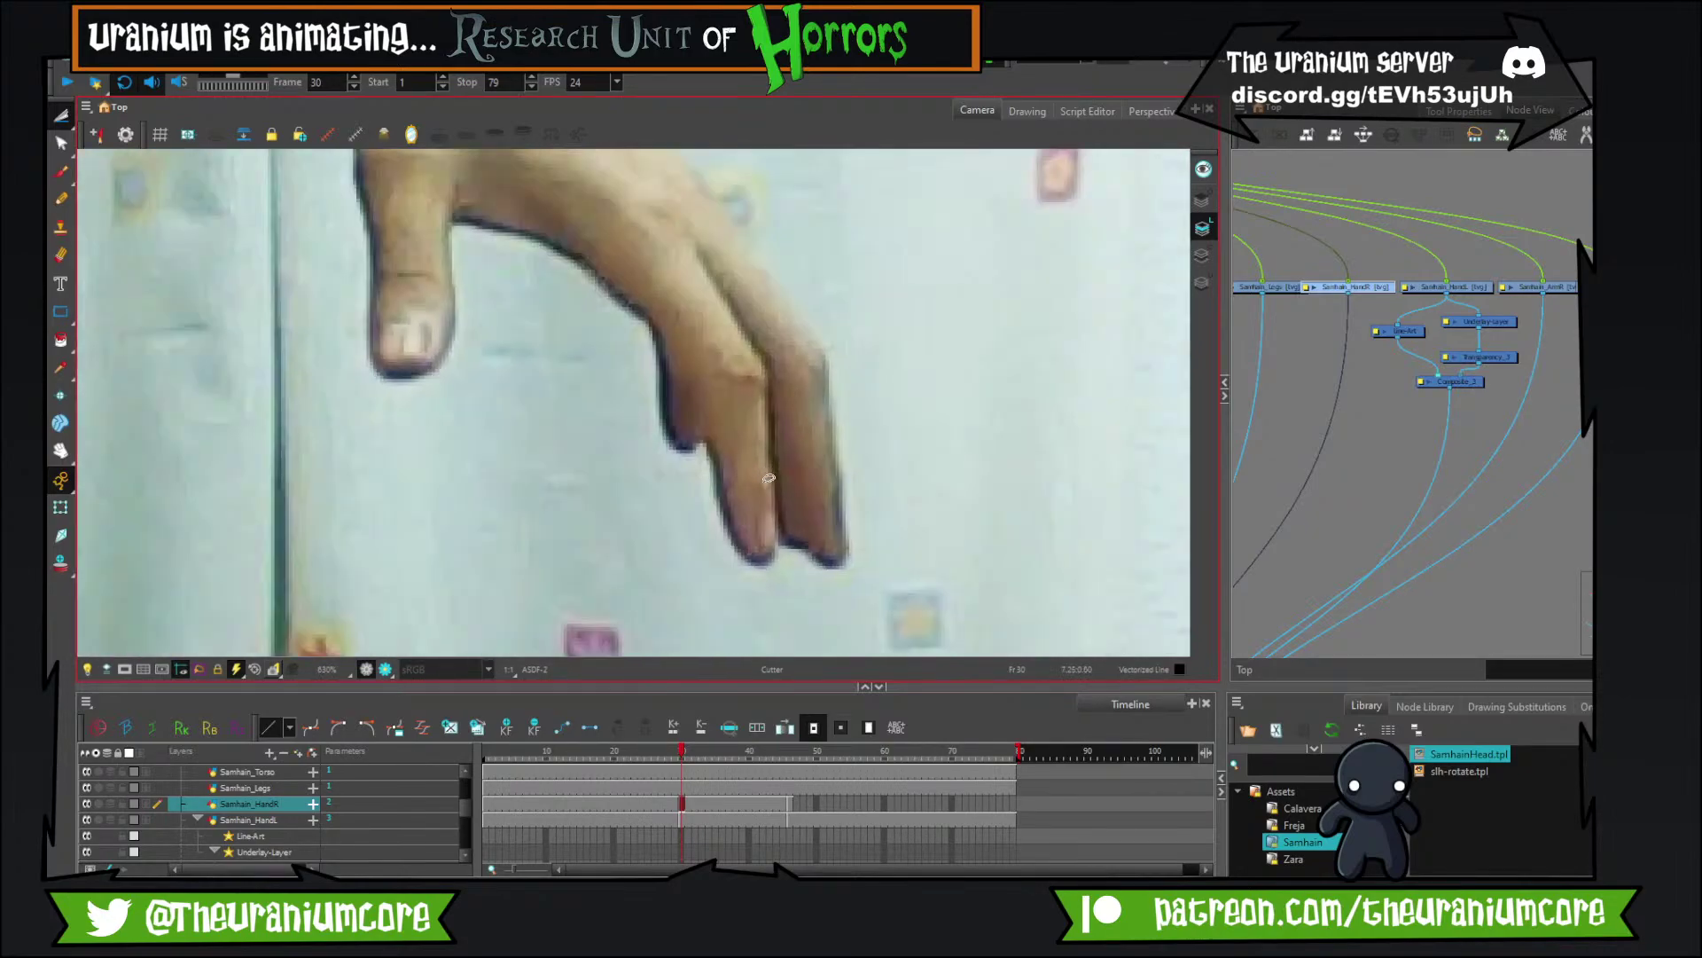
scroll(769, 478, "down", 1)
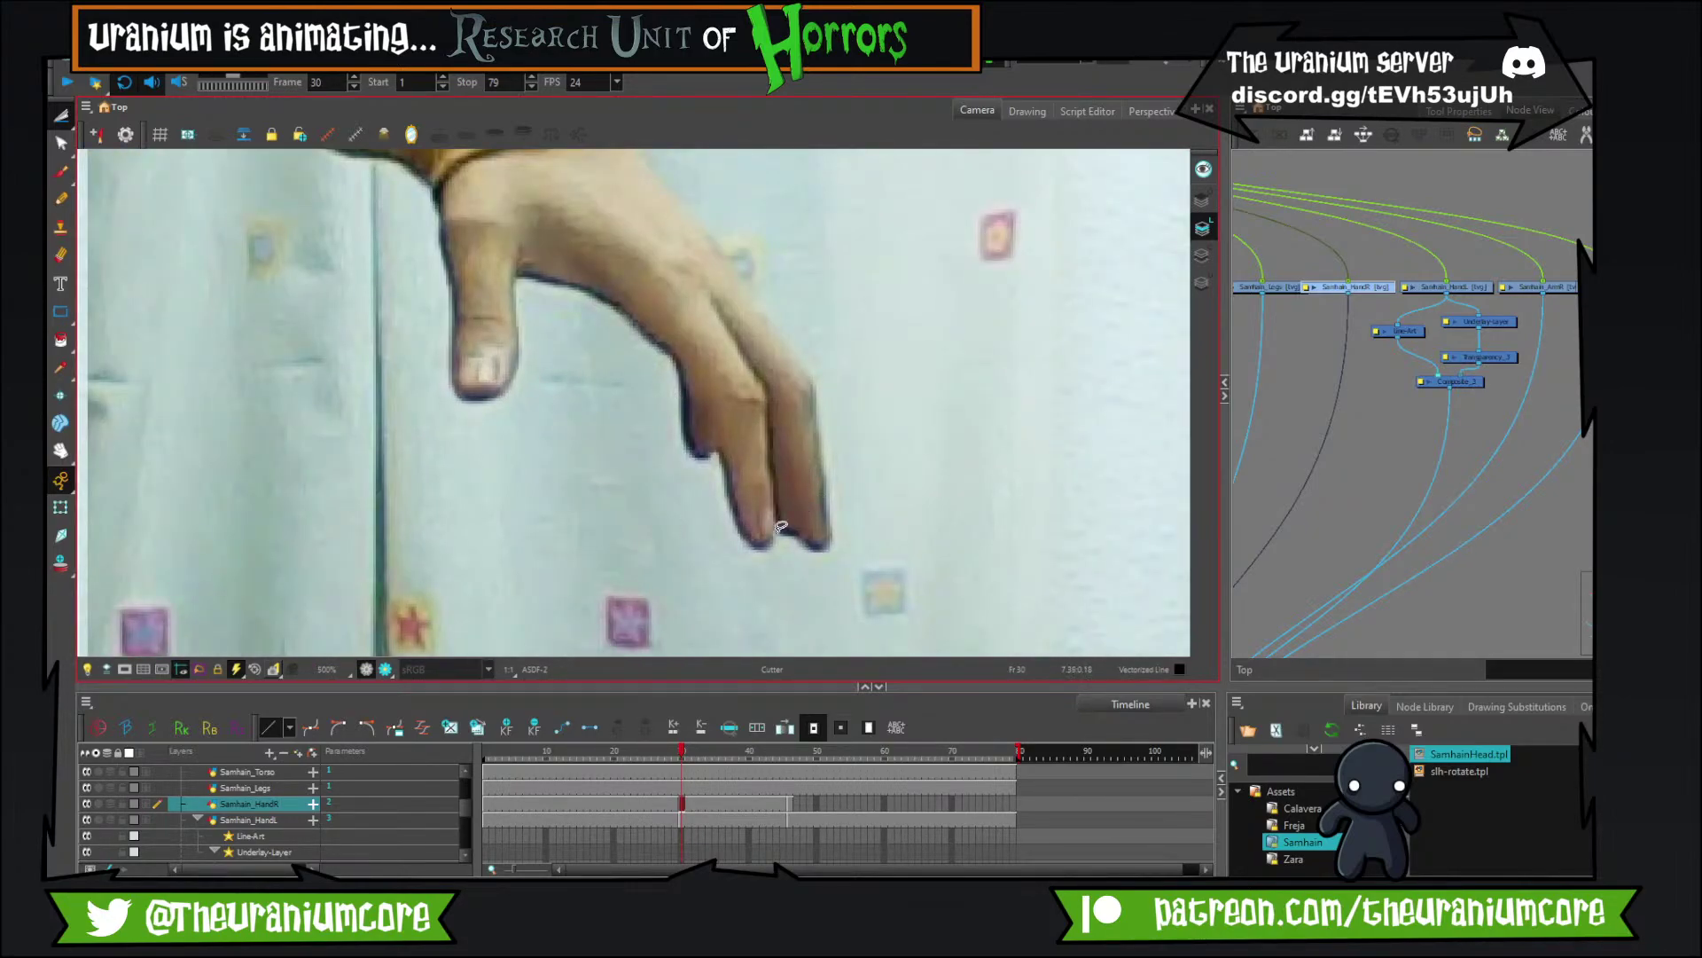
scroll(704, 443, "down", 4)
scroll(541, 376, "up", 3)
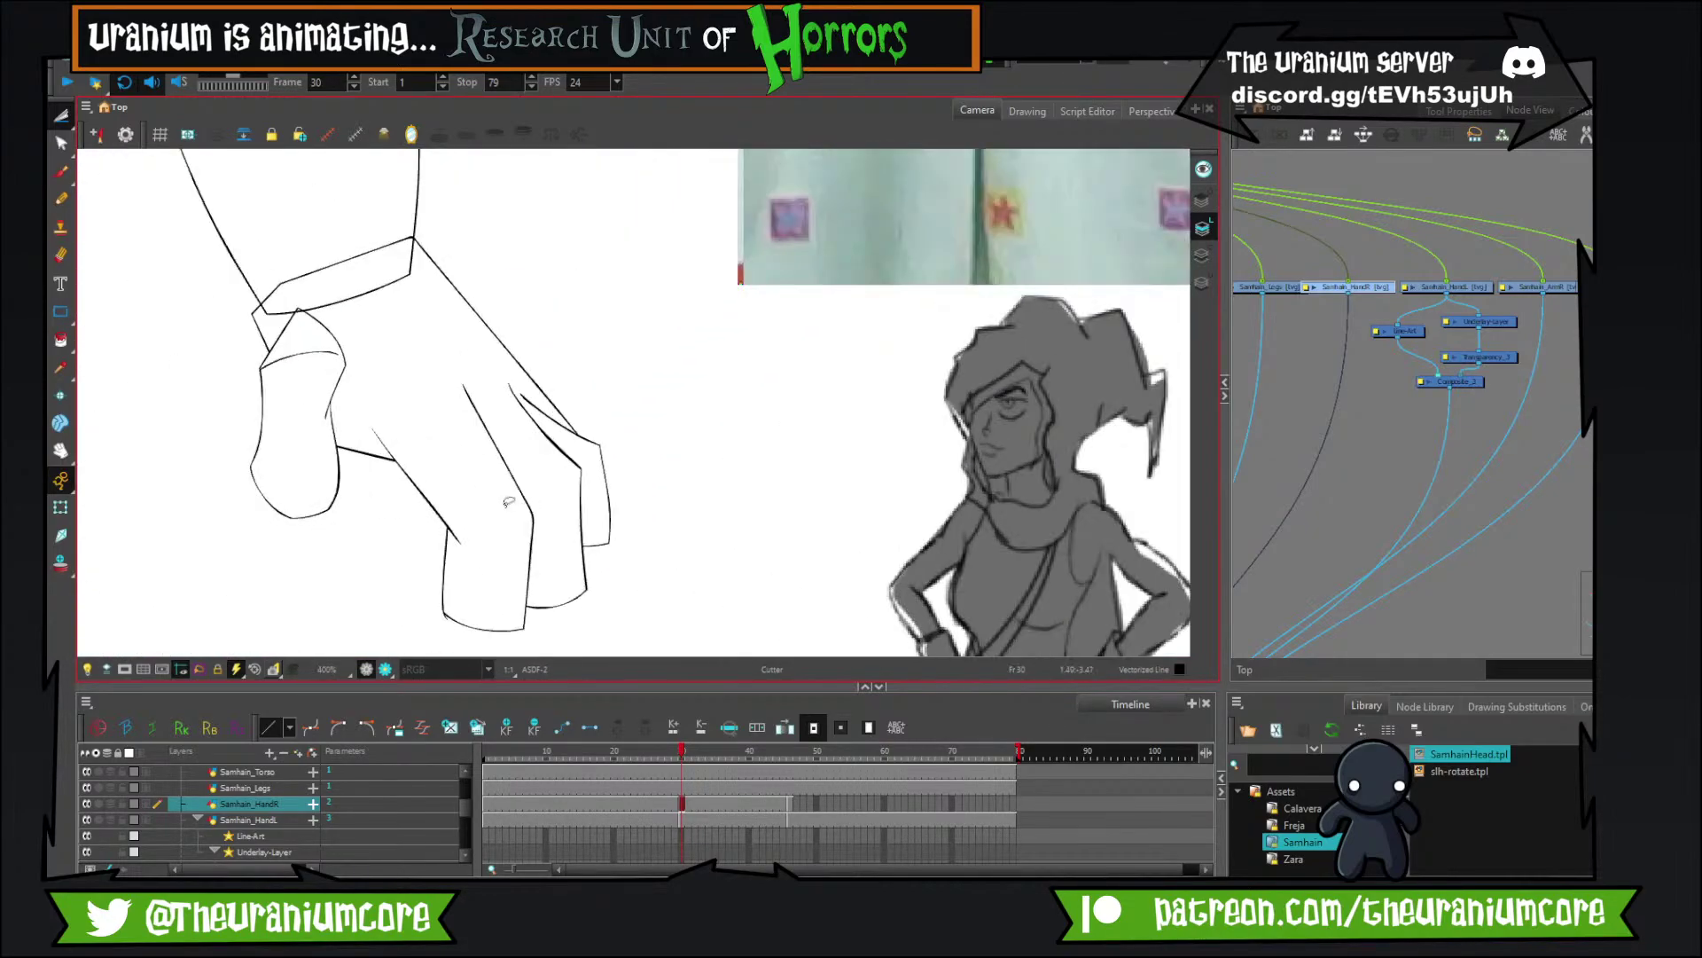
Brush a curved knuckle line across the base of each of the three fingers on the back of the hand.
left_click_drag(438, 424, 572, 424)
left_click_drag(532, 492, 521, 381)
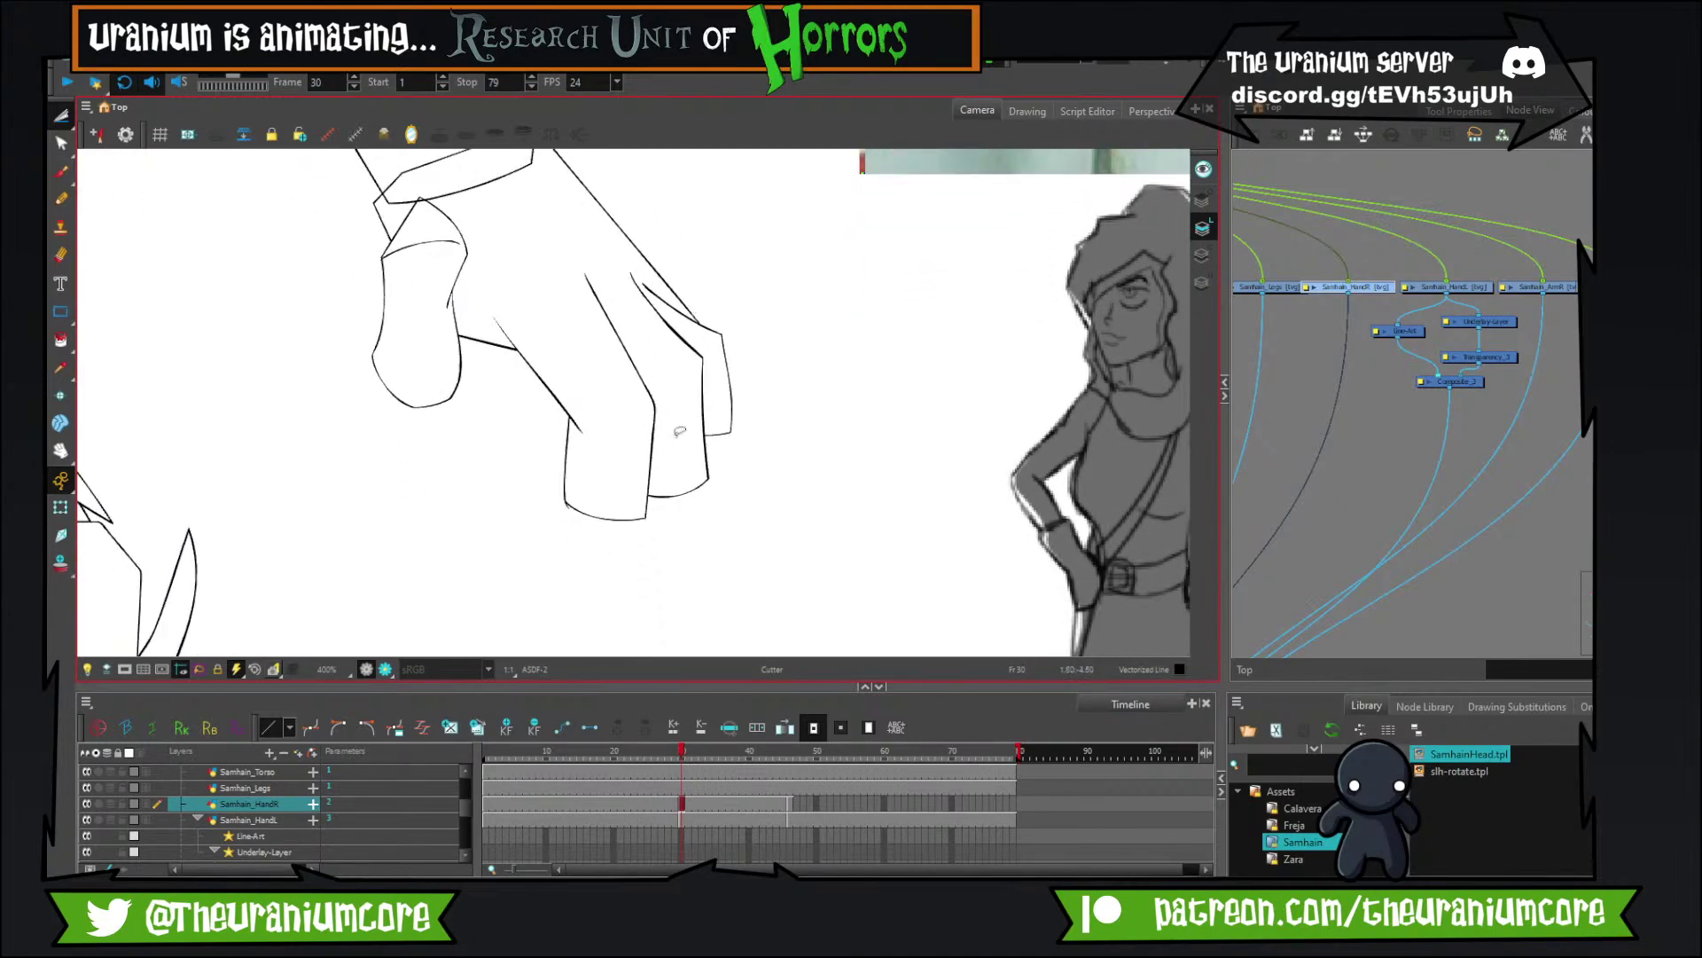
mouse_move(584, 296)
left_mouse_down()
mouse_move(590, 396)
mouse_move(439, 464)
mouse_move(600, 439)
left_mouse_up()
left_click(62, 172)
key("ctrl+z")
left_click_drag(393, 516, 573, 432)
key("ctrl+z")
scroll(573, 431, "up", 3)
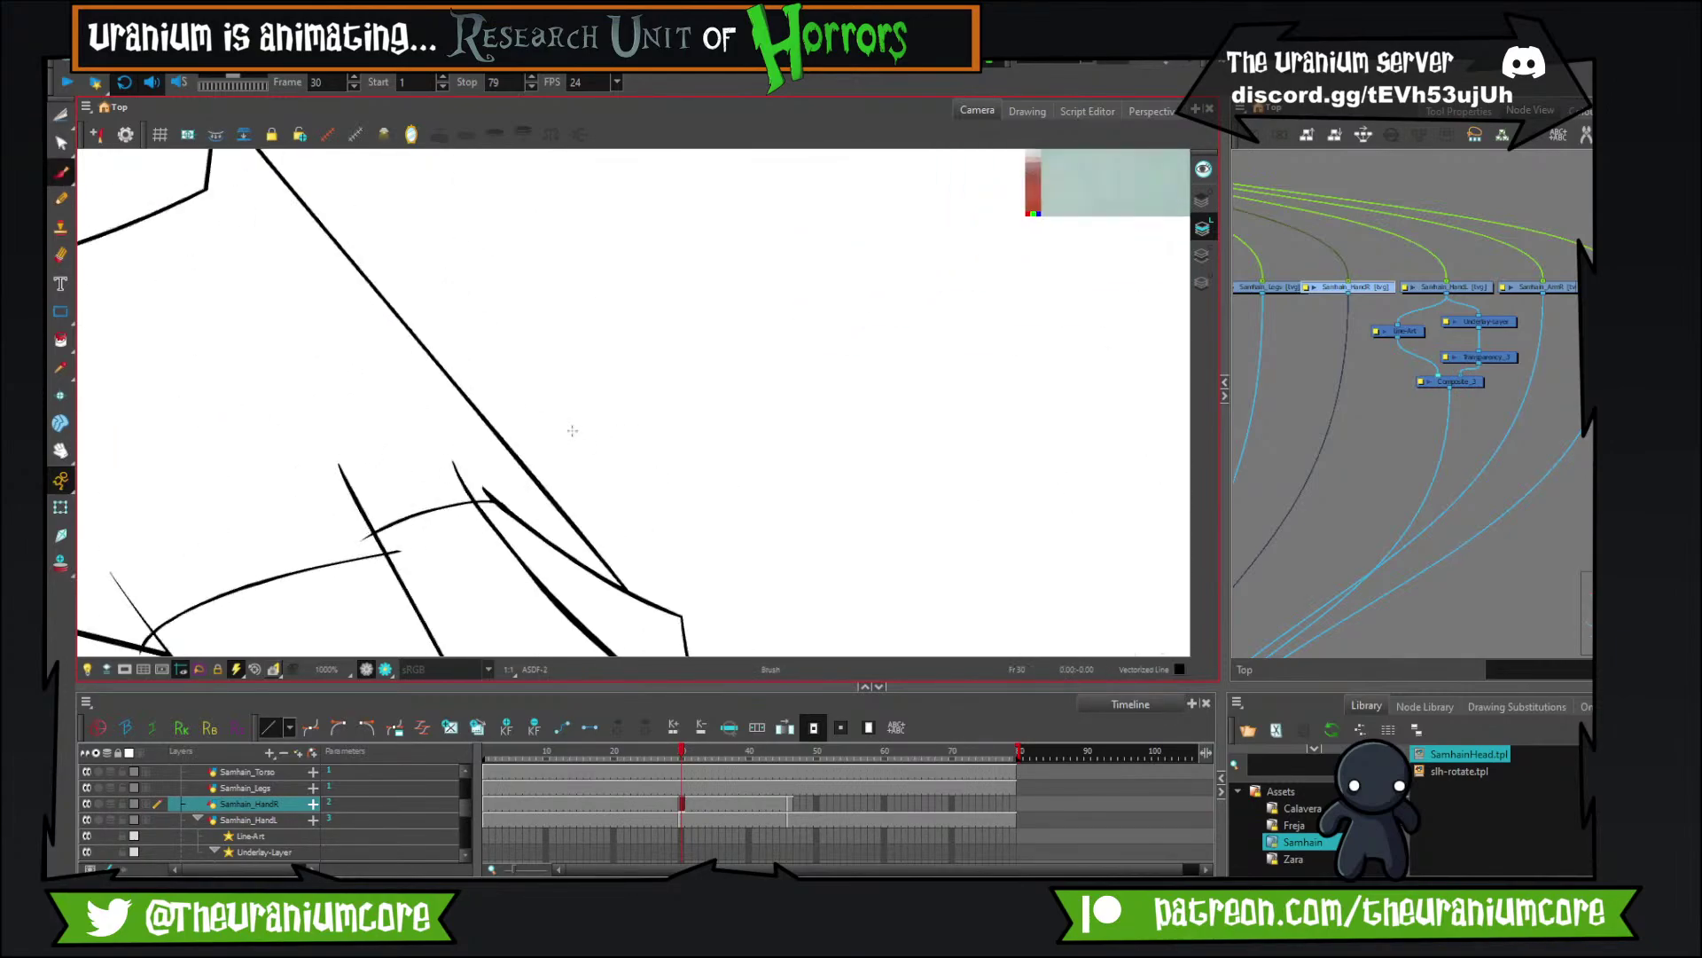
left_click_drag(503, 339, 520, 298)
key("ctrl+z")
left_click_drag(288, 545, 639, 488)
key("ctrl+z")
scroll(724, 405, "down", 4)
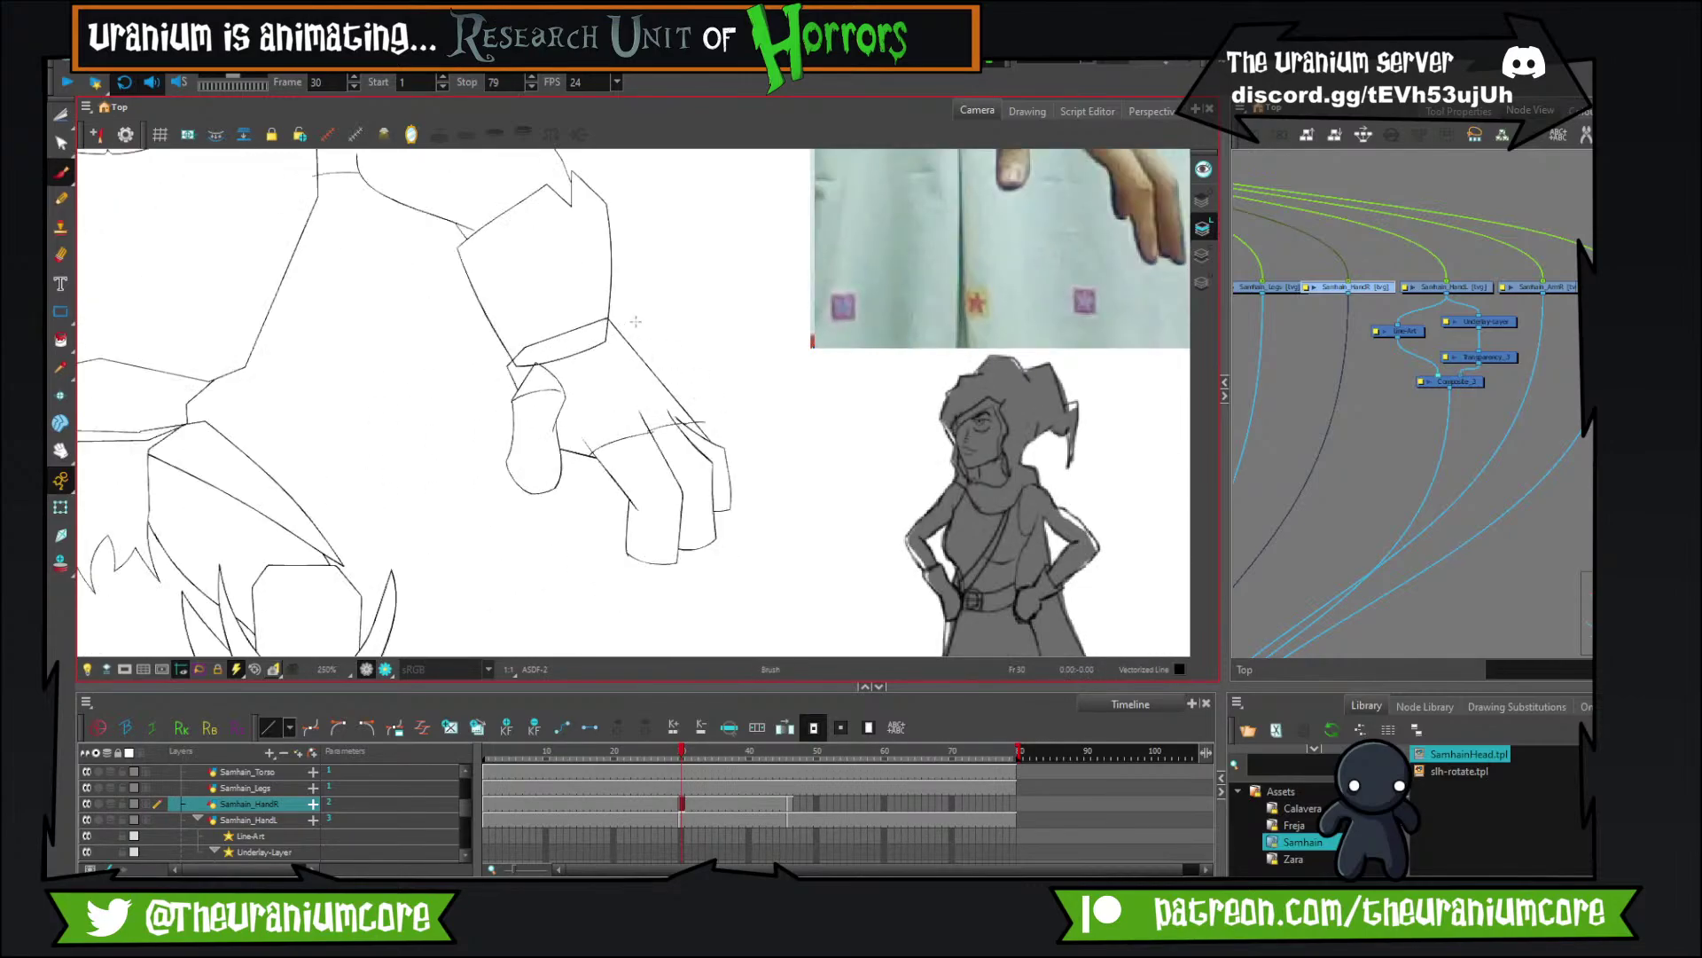
Cut away the knuckle lines' ends that overshoot the finger strokes and the hand's outer edge.
scroll(347, 248, "up", 2)
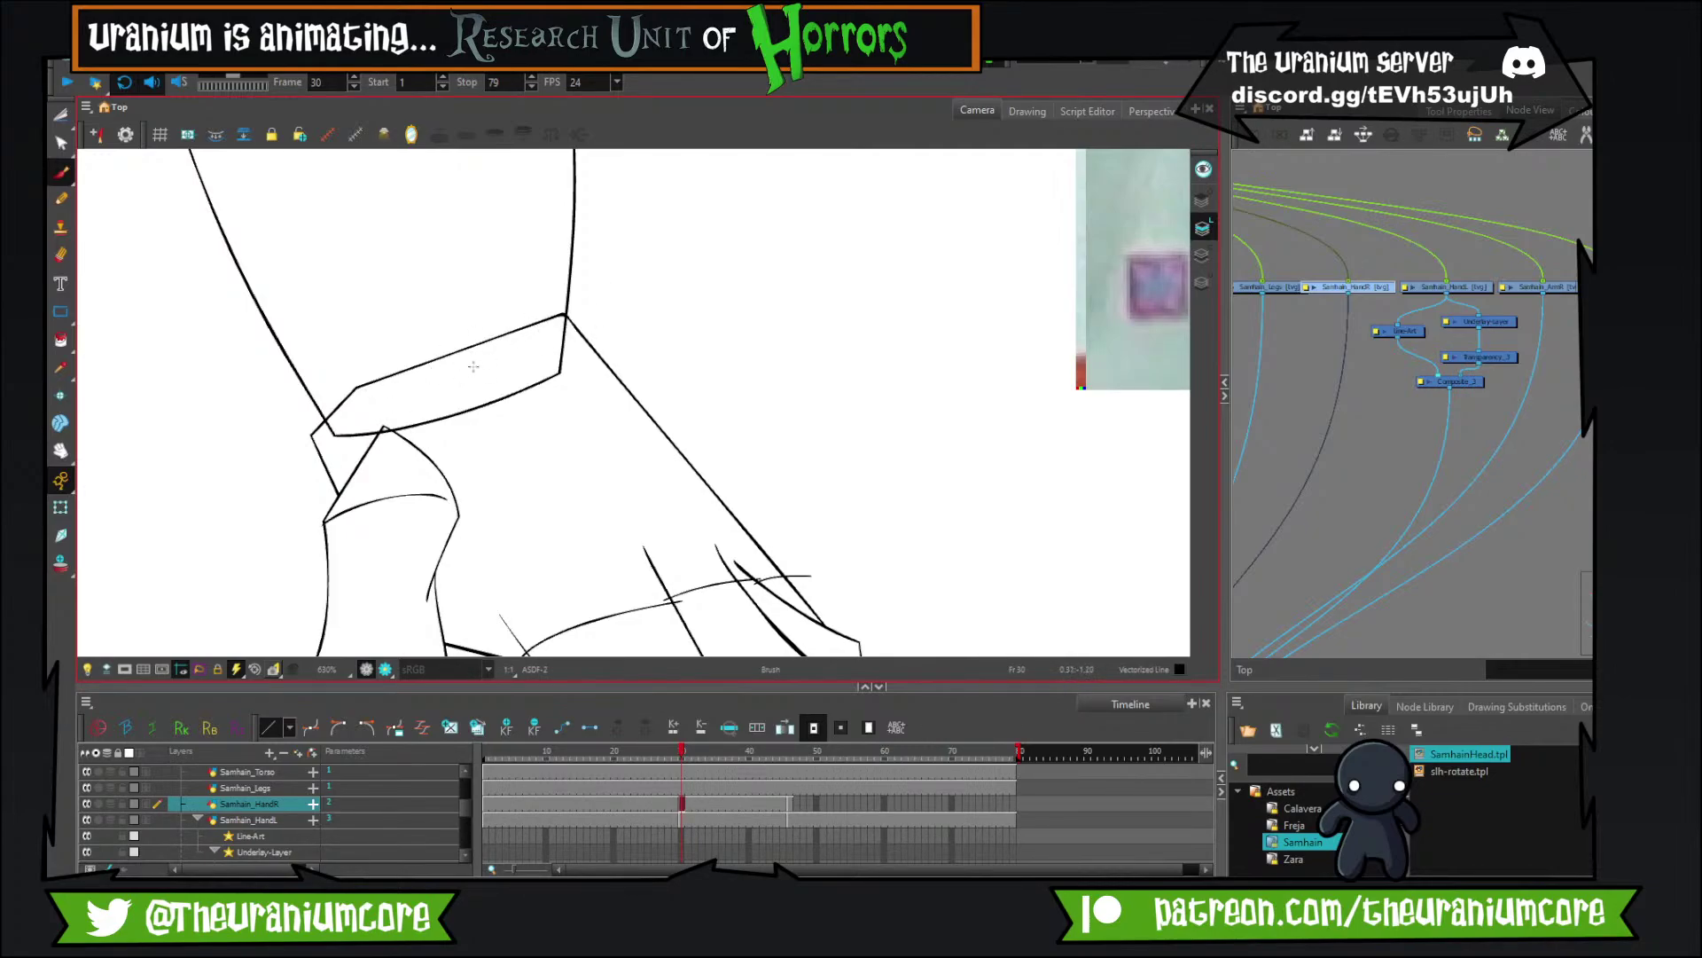
left_click(61, 115)
left_click_drag(568, 461, 540, 209)
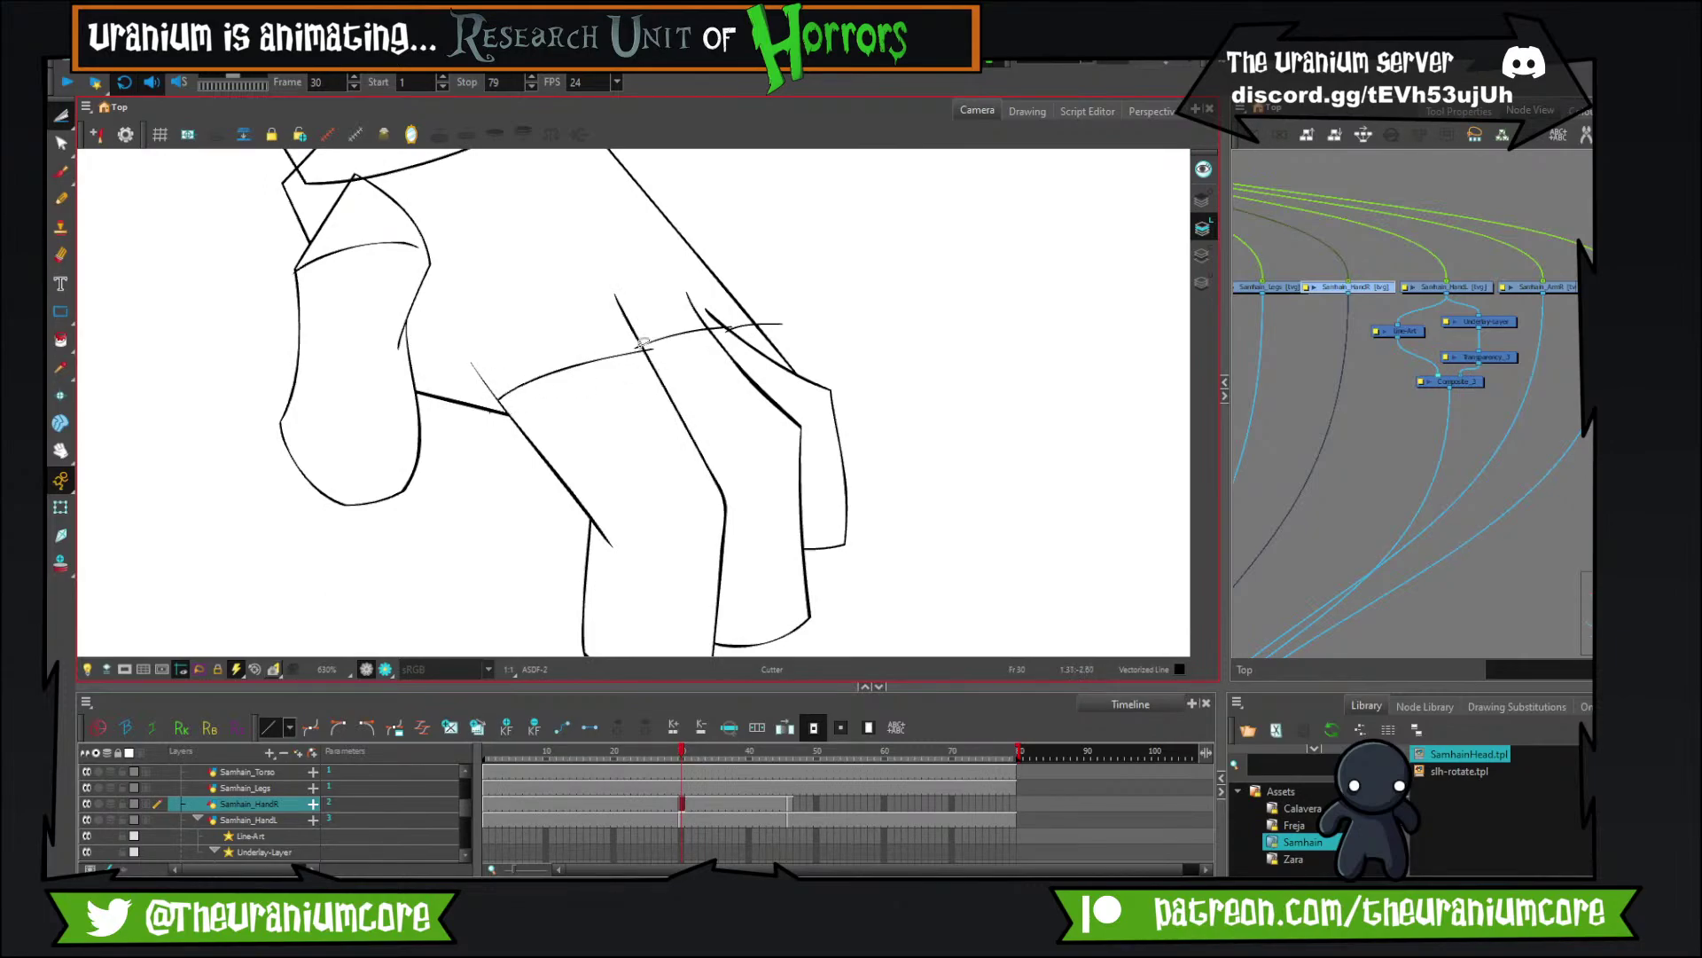
scroll(635, 346, "up", 3)
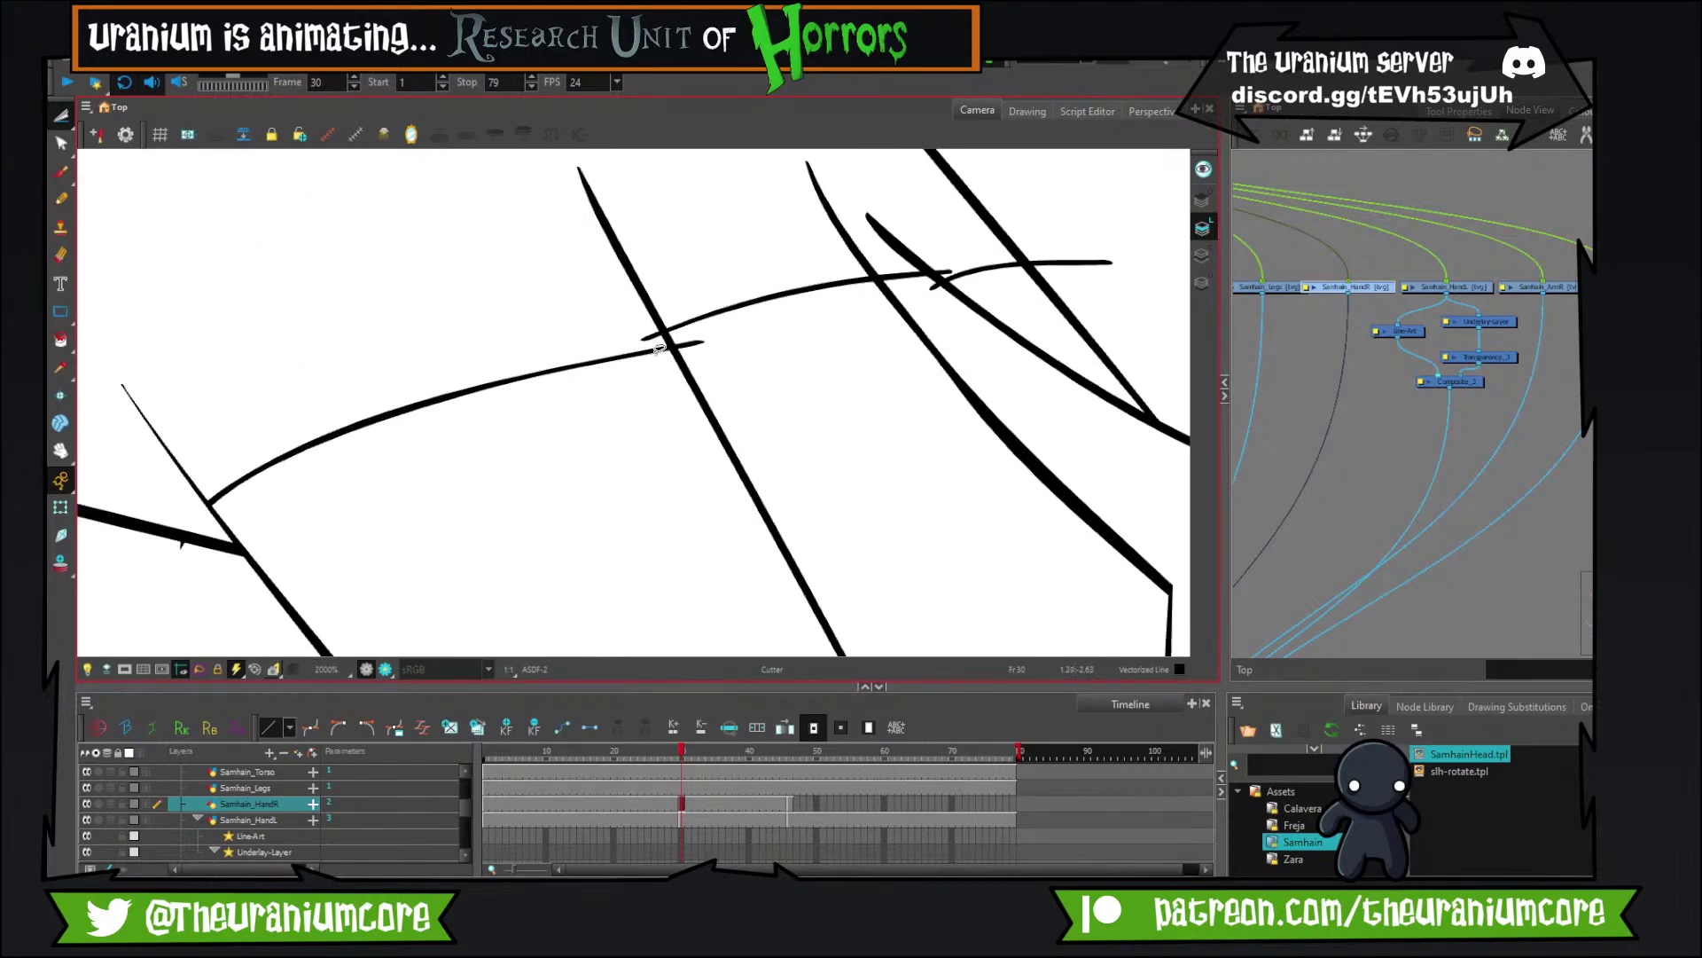
left_click(658, 348)
left_click(690, 341)
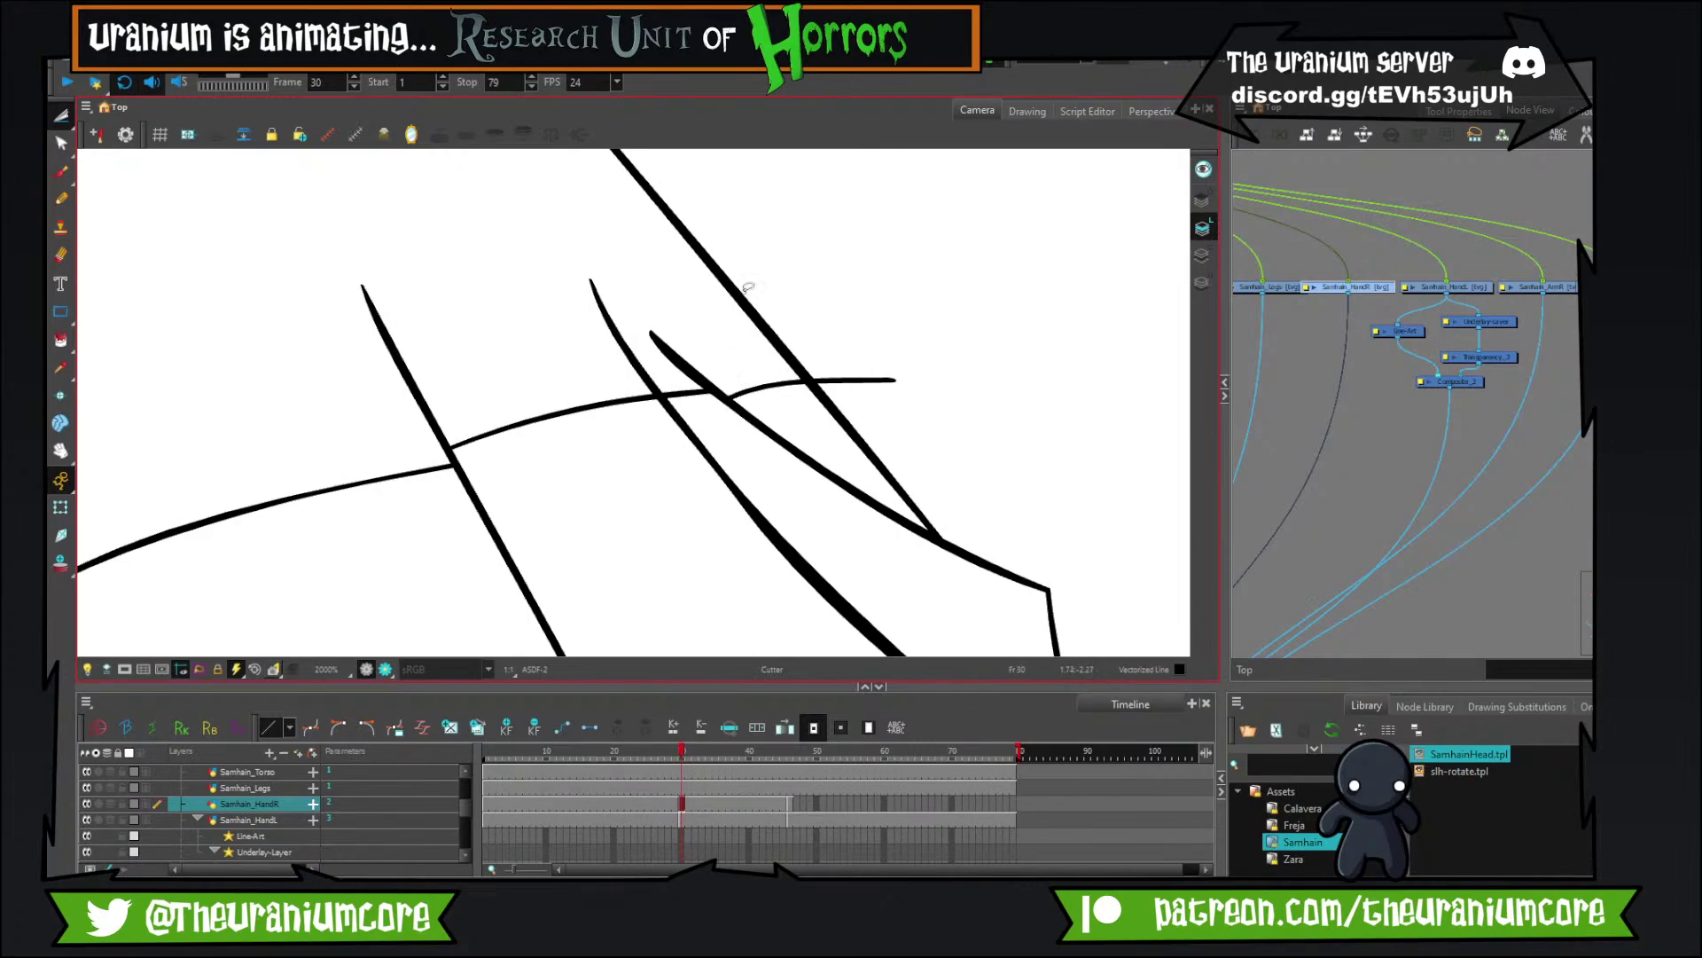
scroll(747, 286, "down", 8)
scroll(839, 401, "up", 4)
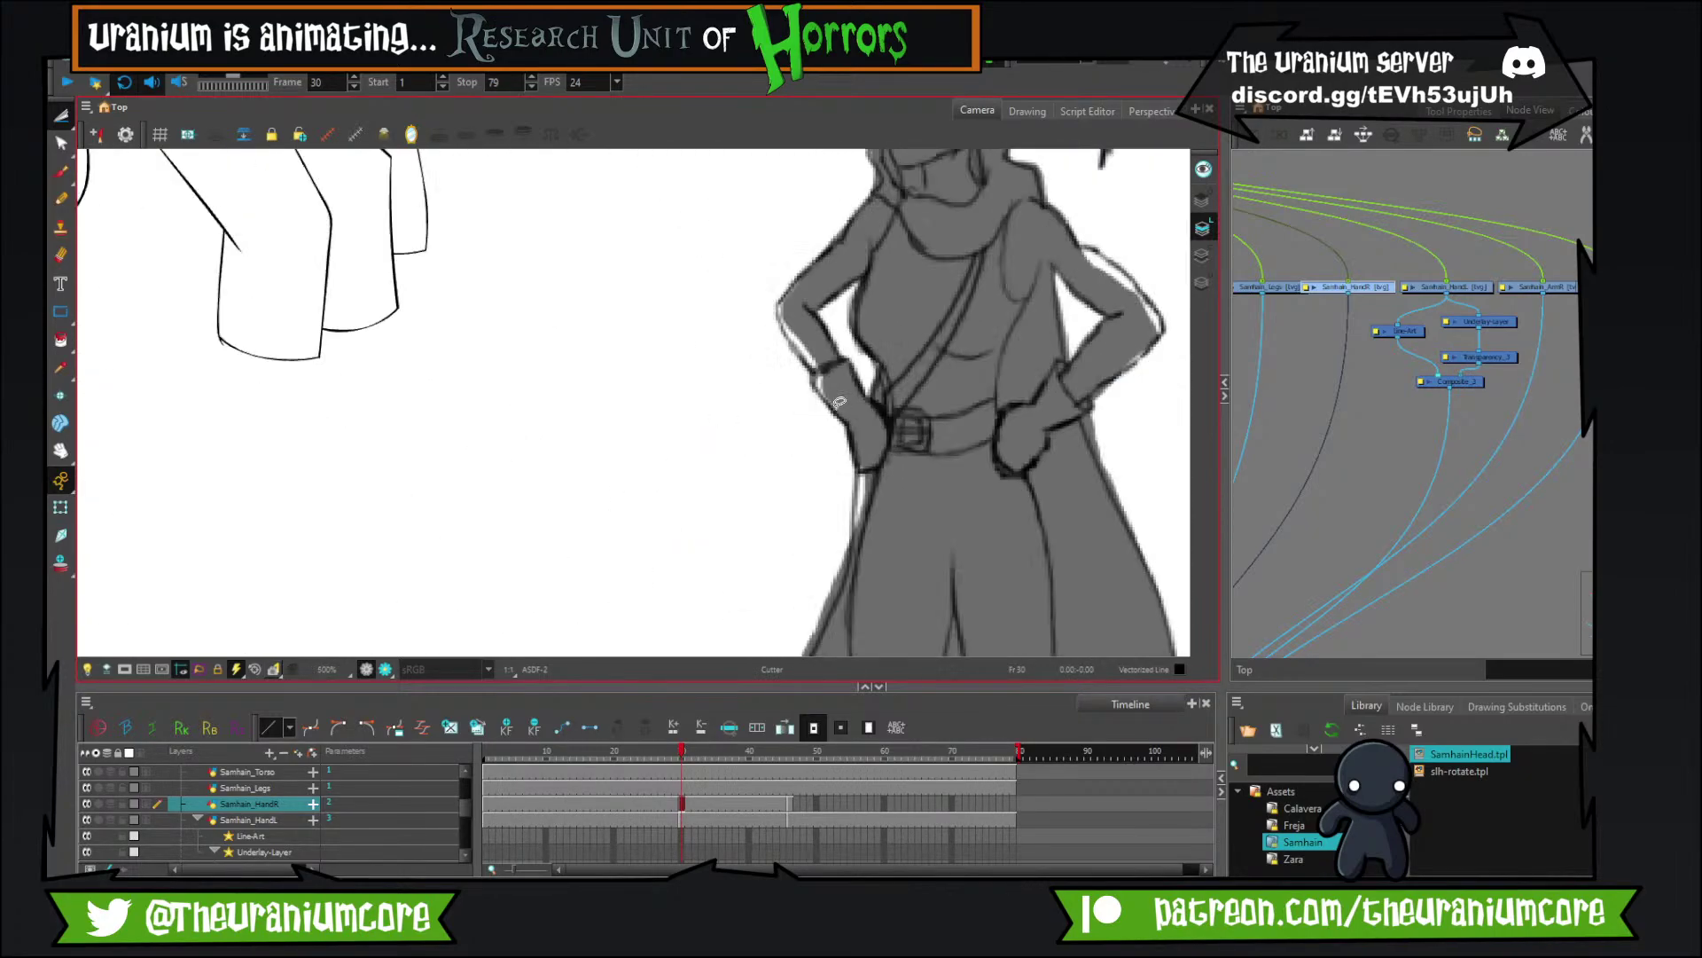
scroll(839, 402, "down", 8)
scroll(758, 350, "up", 14)
scroll(865, 395, "down", 5)
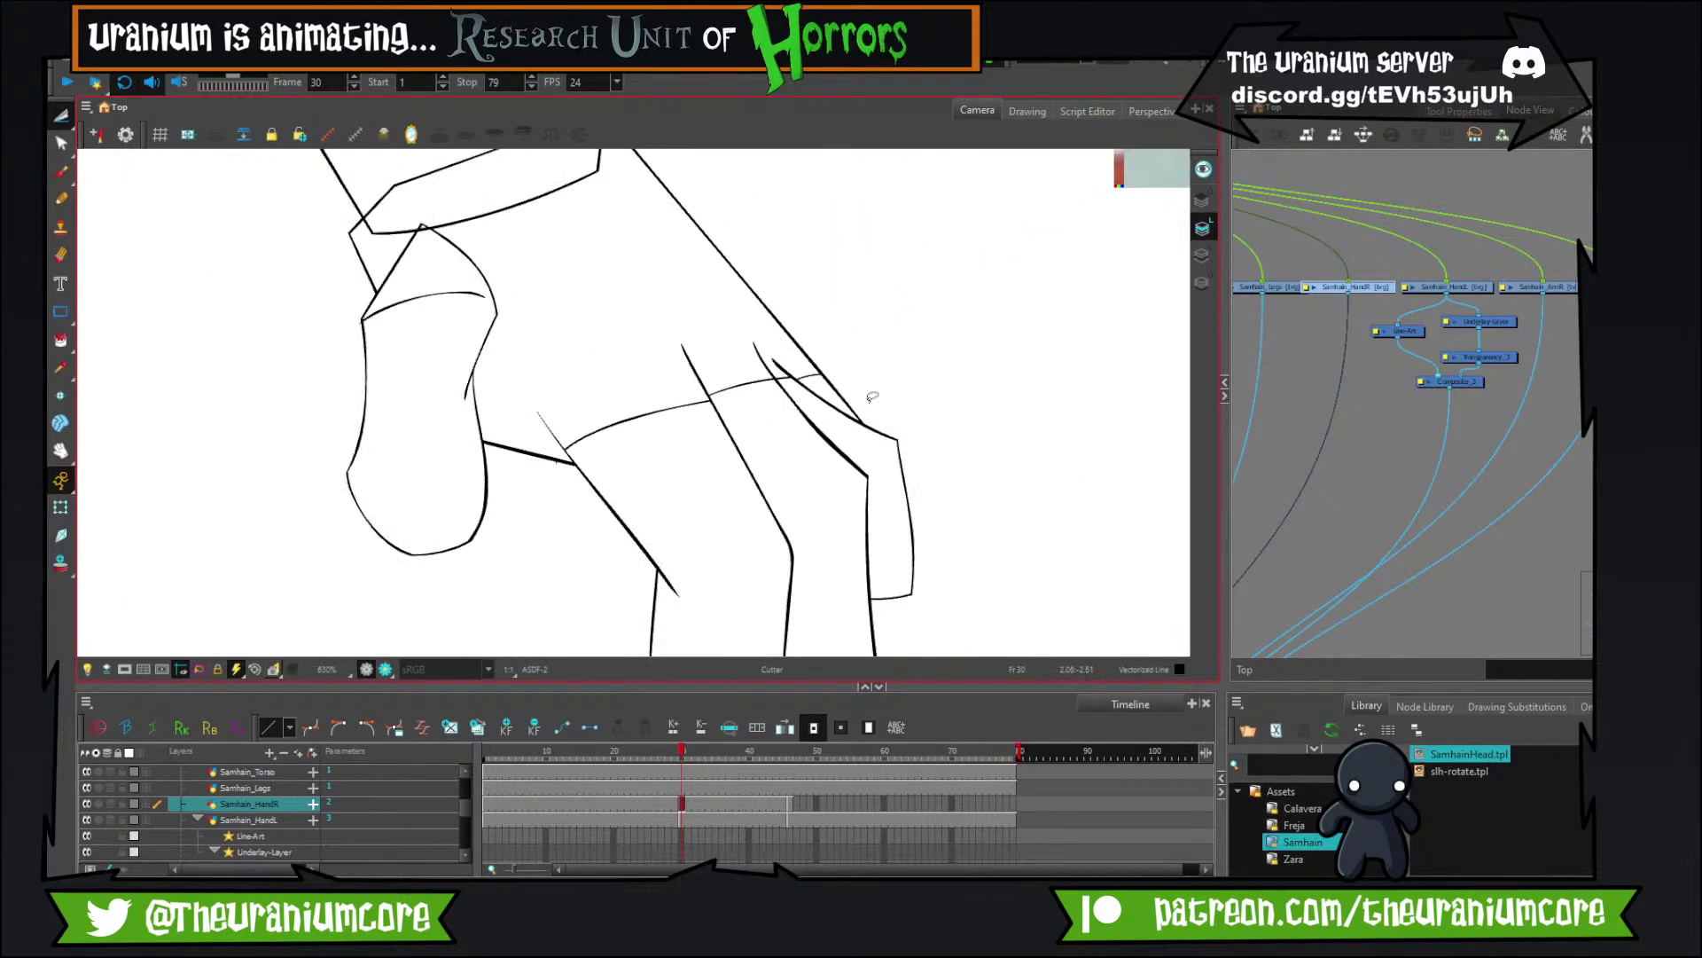
scroll(874, 397, "down", 10)
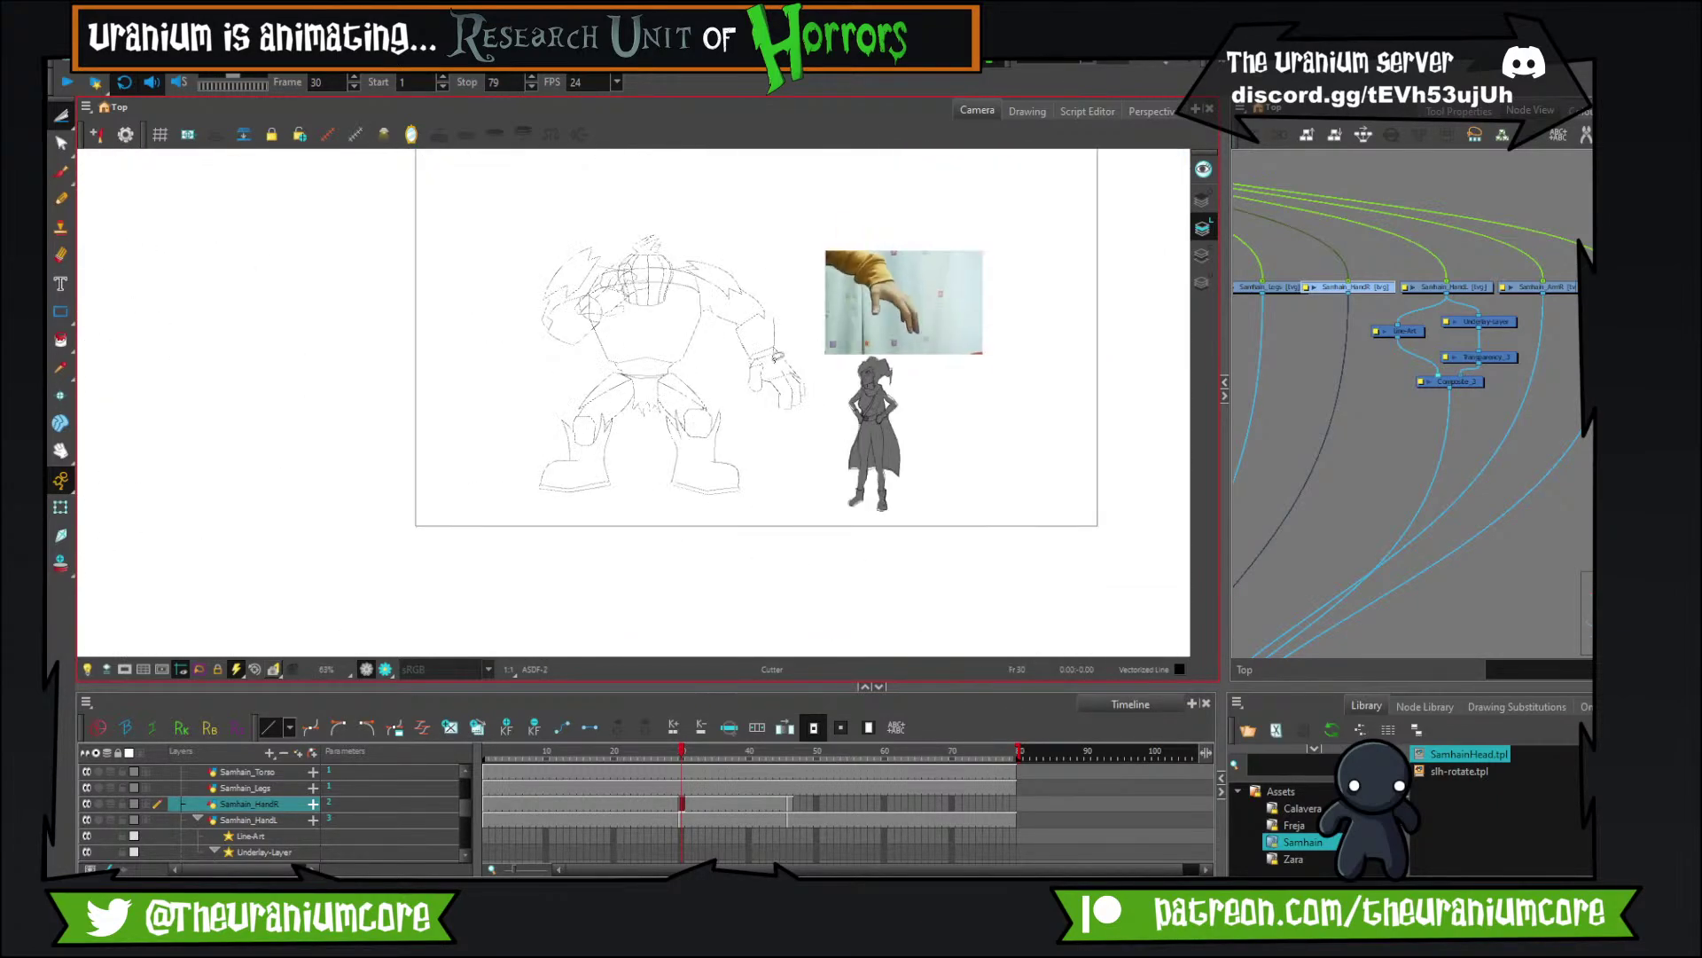
scroll(775, 356, "up", 6)
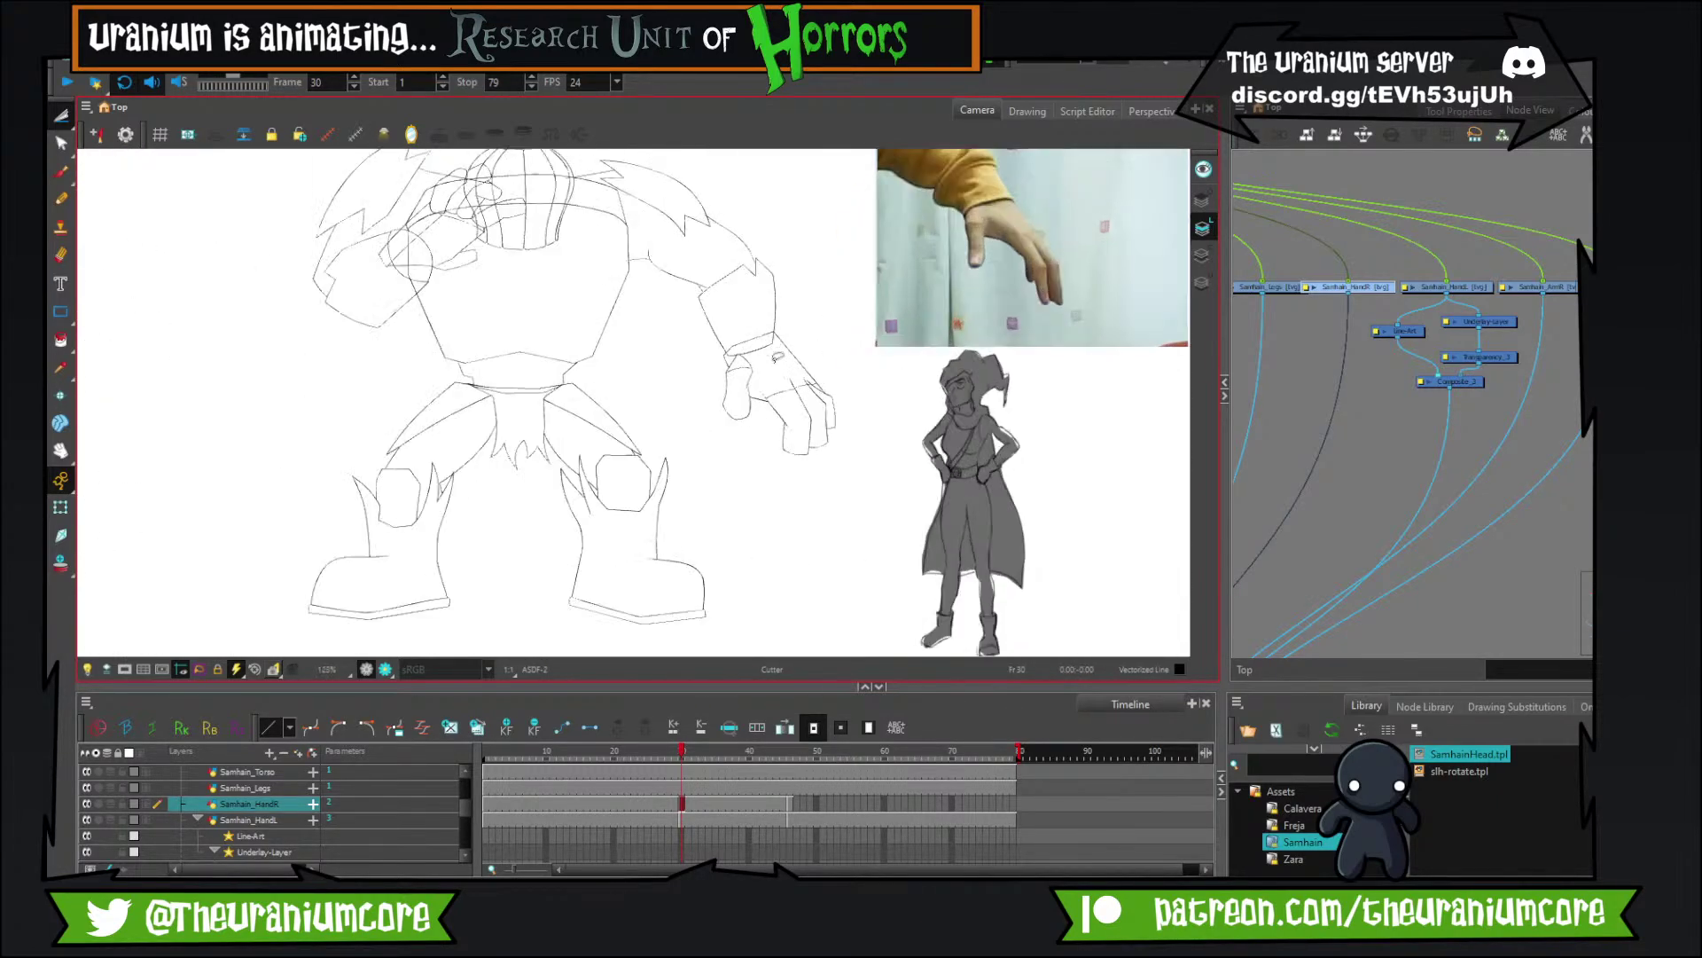
Check the drawn hand at frame 30, and look through the following frames up to 71 for the remaining hand references.
scroll(468, 306, "down", 3)
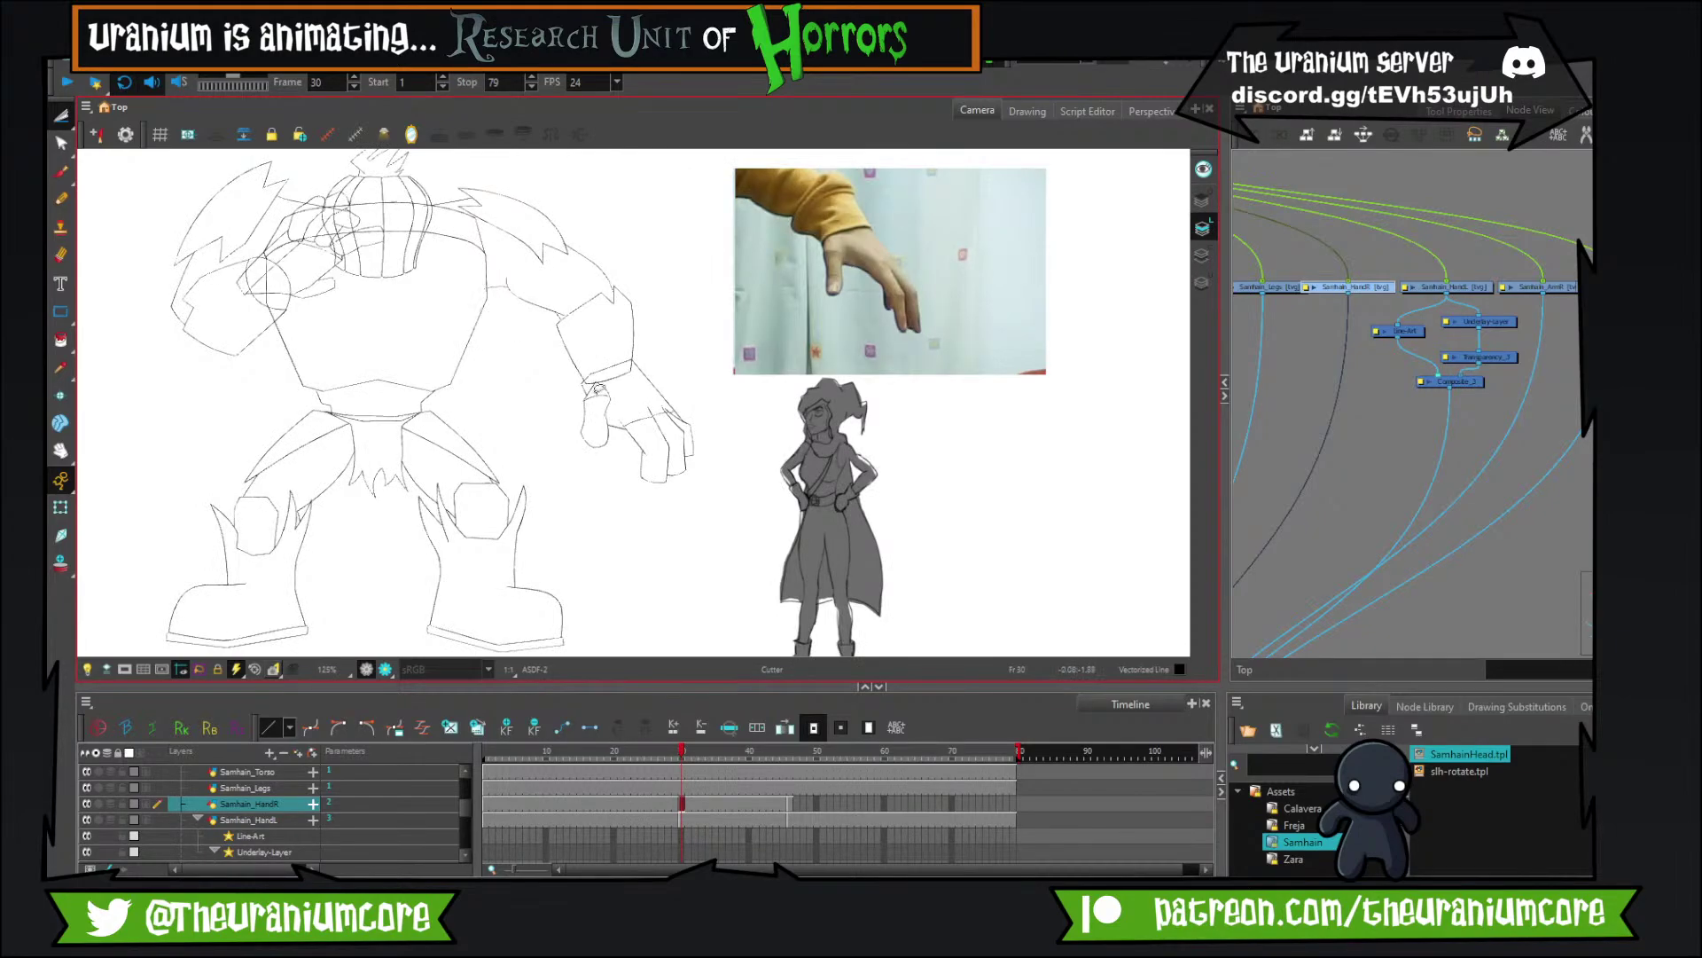
scroll(599, 389, "up", 8)
scroll(535, 362, "down", 4)
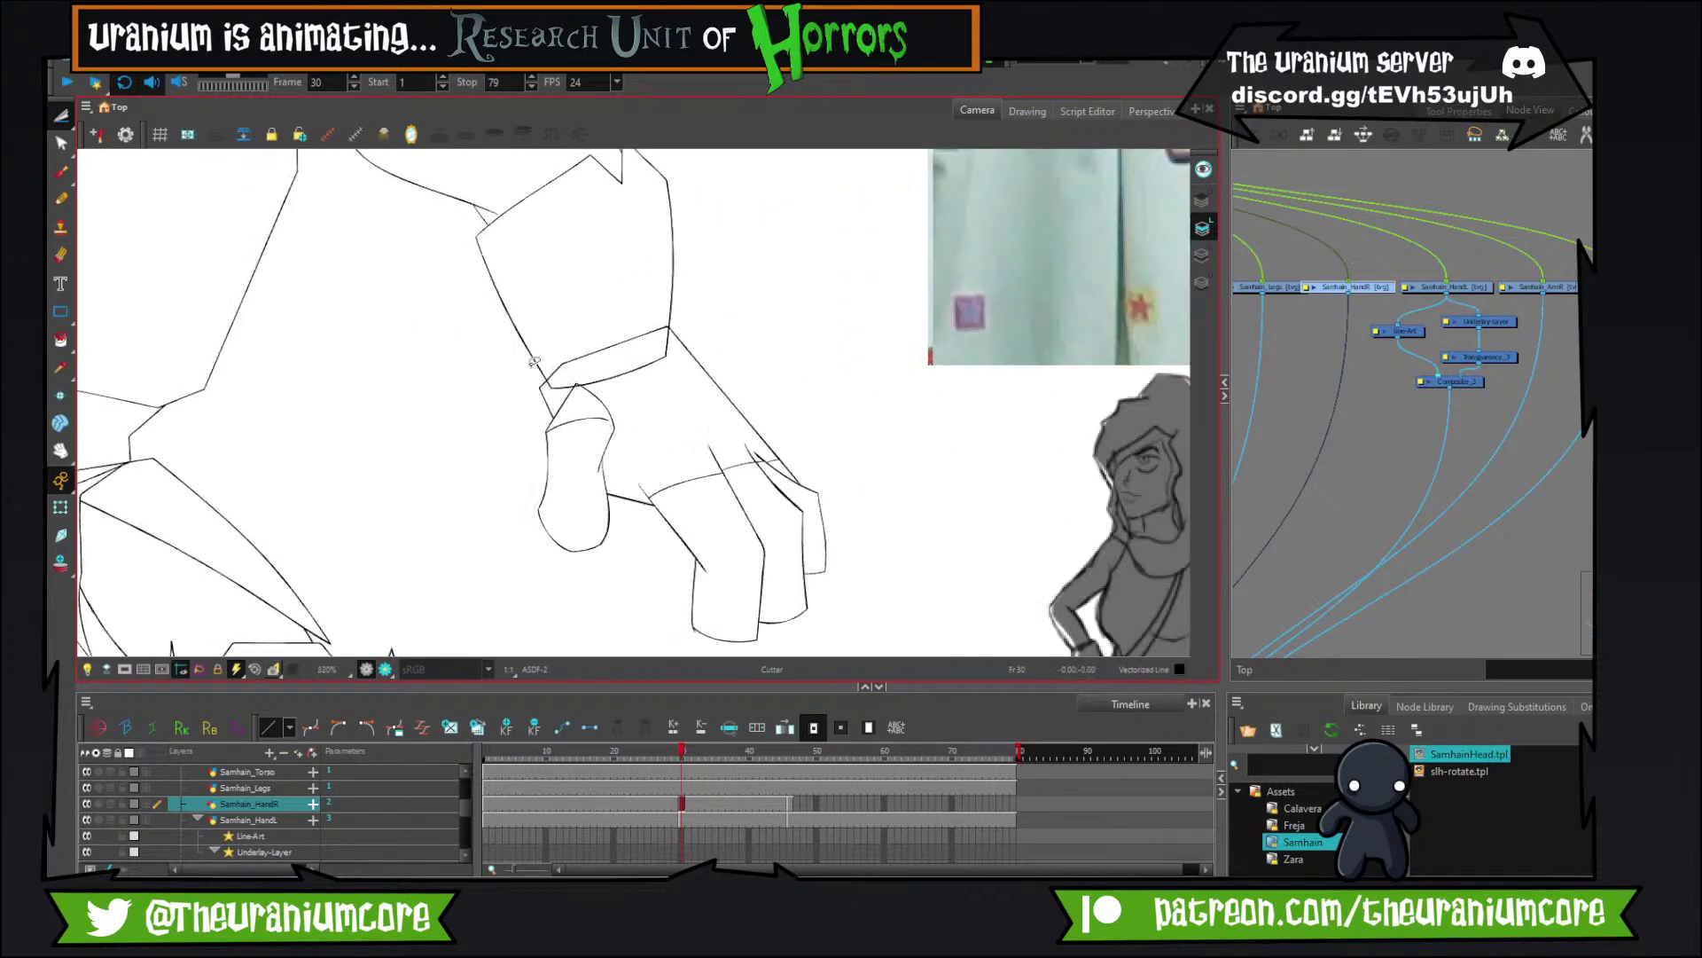
scroll(534, 362, "down", 5)
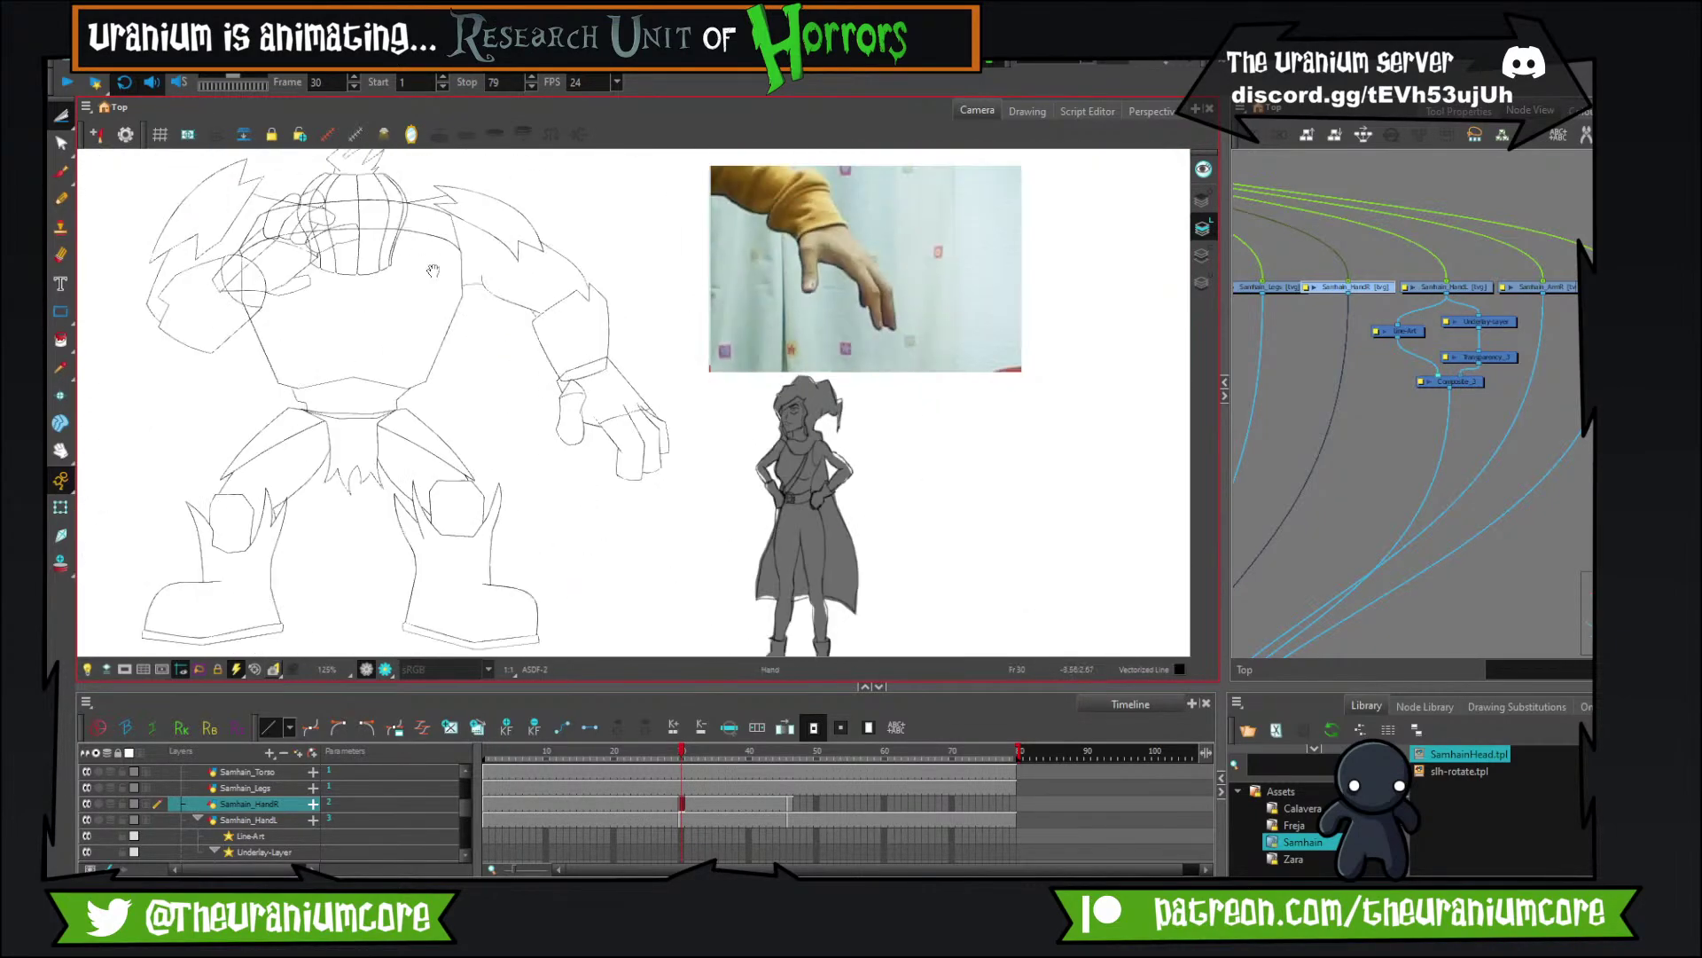
left_click_drag(432, 271, 577, 353)
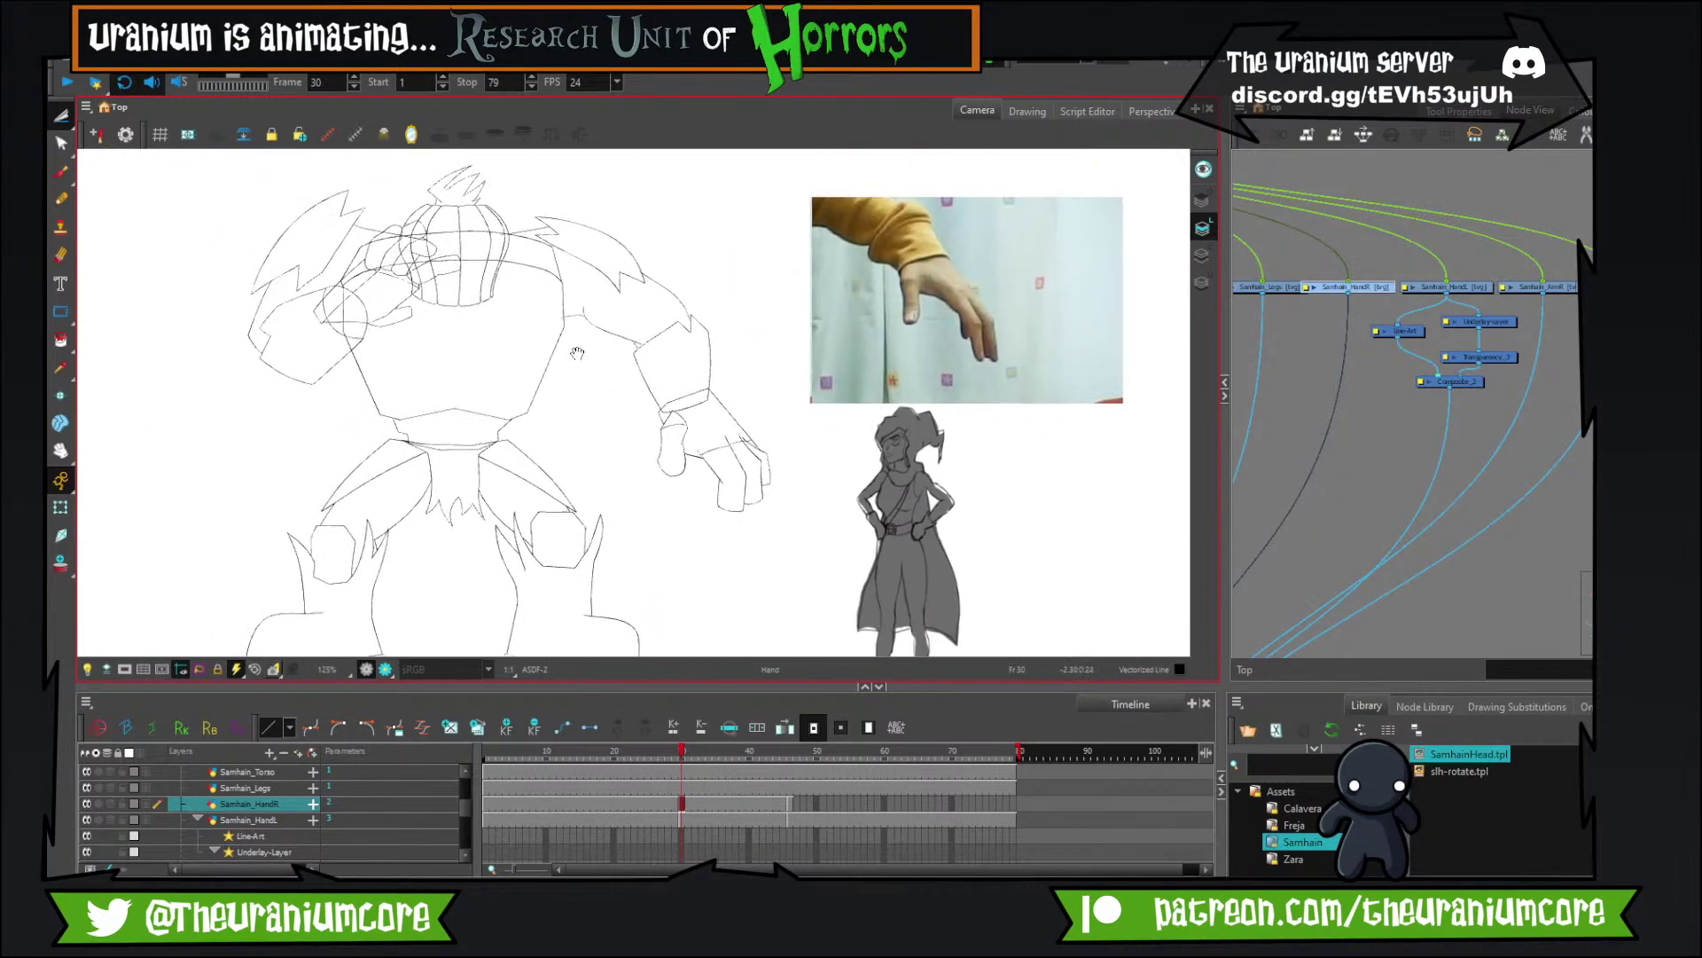
key("comma")
key("period")
key("comma")
key("period")
key("period")
key("period")
key("period")
key("period")
key("period")
key("period")
key("period")
key("period")
key("period")
key("period")
key("period")
key("period")
key("period")
key("period")
key("period")
key("period")
key("period")
key("period")
key("period")
key("period")
key("period")
key("period")
key("period")
key("period")
key("period")
key("period")
key("period")
key("period")
key("period")
key("period")
key("period")
key("period")
key("period")
key("period")
key("period")
key("period")
key("period")
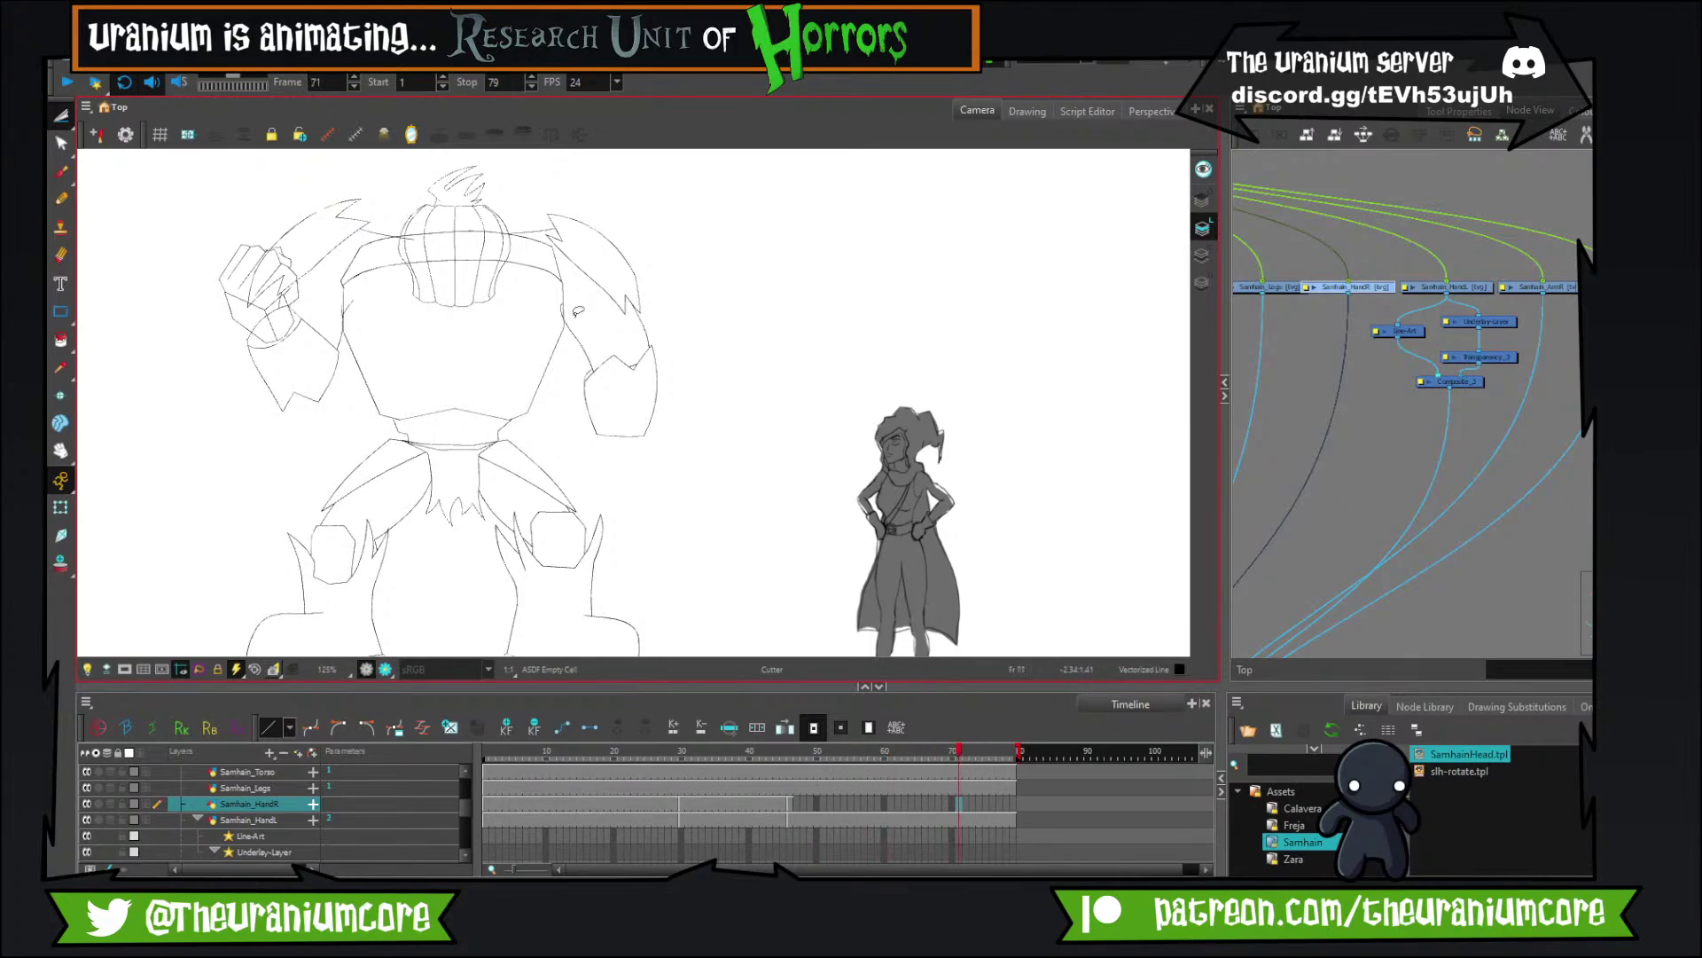
key("comma")
key("comma")
key("comma")
key("comma")
key("comma")
key("comma")
key("comma")
key("comma")
key("comma")
key("comma")
key("comma")
key("comma")
key("comma")
key("comma")
key("comma")
key("comma")
key("comma")
key("comma")
key("comma")
key("comma")
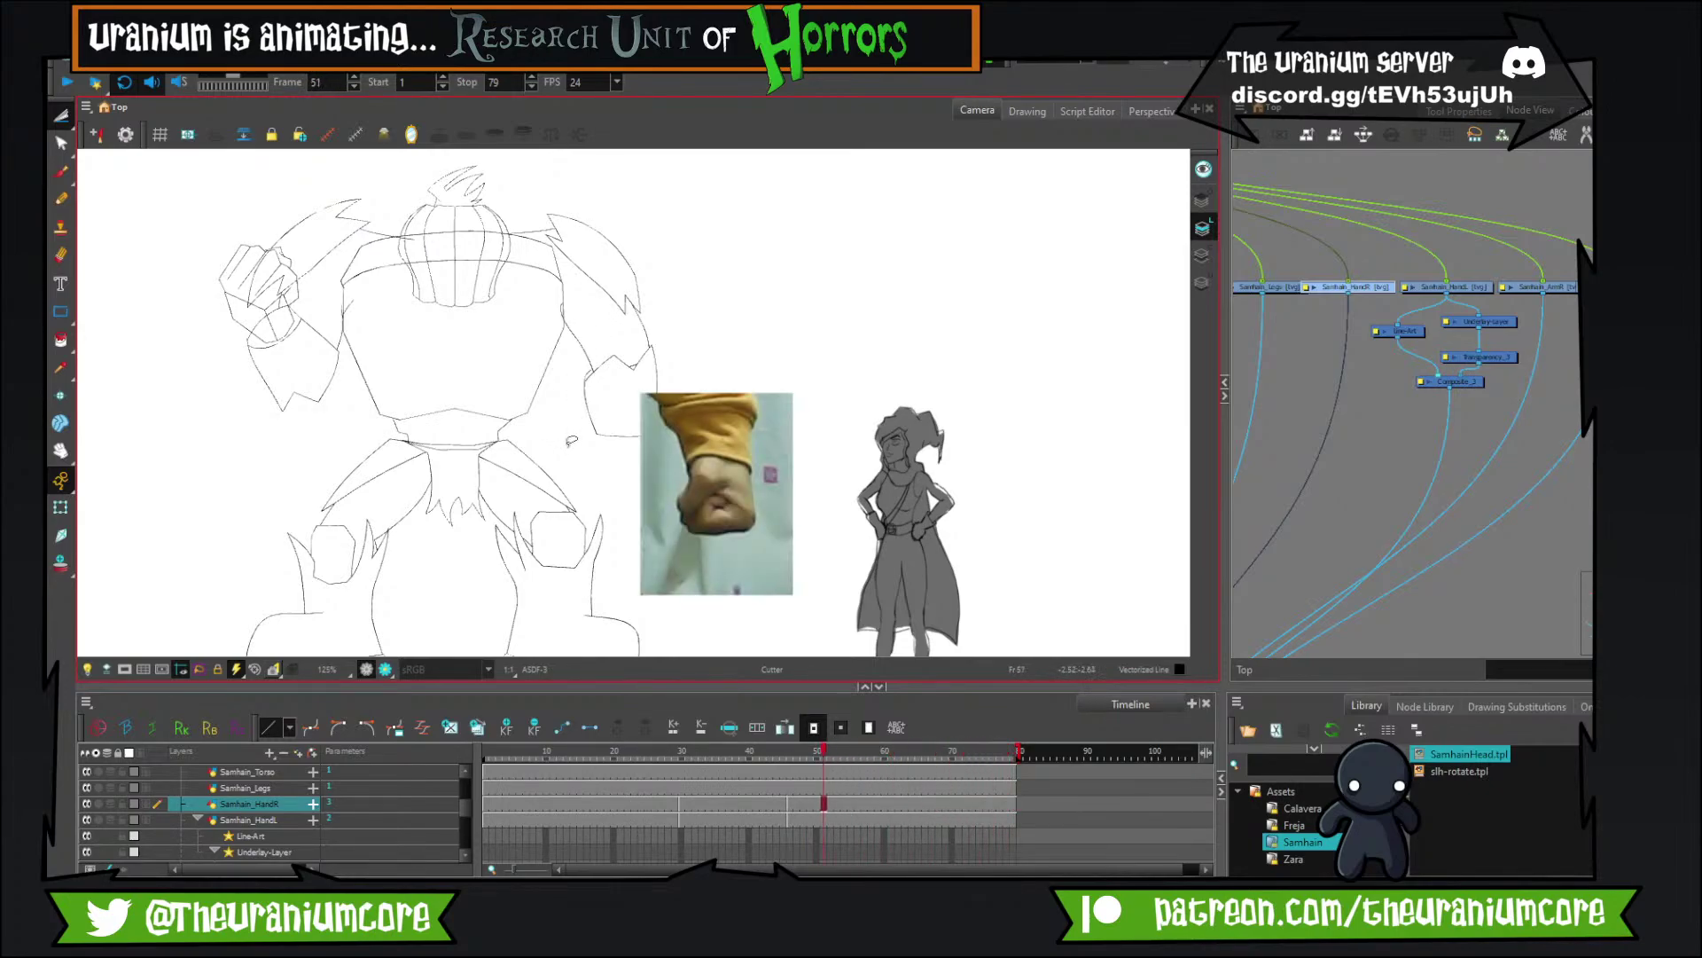
Move the fist reference photo at frame 46 clear of the forearm, and return to the line art layer.
key("period")
key("semicolon")
mouse_move(910, 353)
left_mouse_down()
mouse_move(763, 262)
mouse_move(1015, 560)
left_mouse_up()
mouse_move(749, 530)
left_mouse_down()
mouse_move(829, 402)
mouse_move(795, 497)
left_mouse_up()
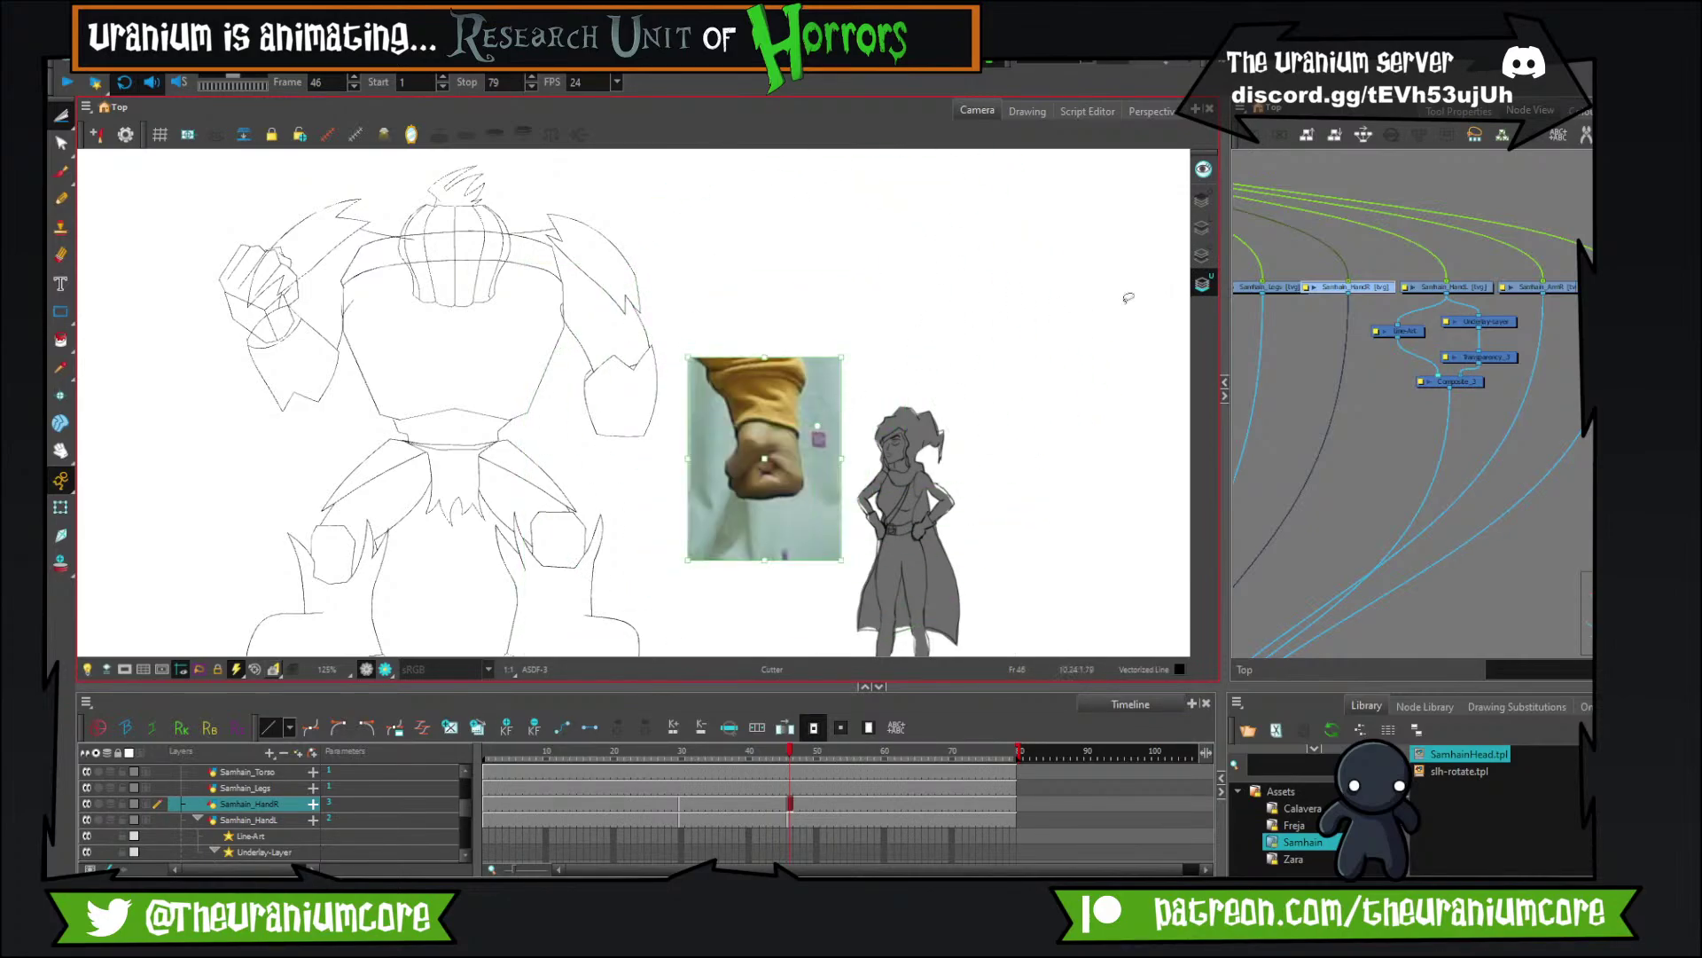
left_click(1202, 229)
scroll(670, 478, "up", 4)
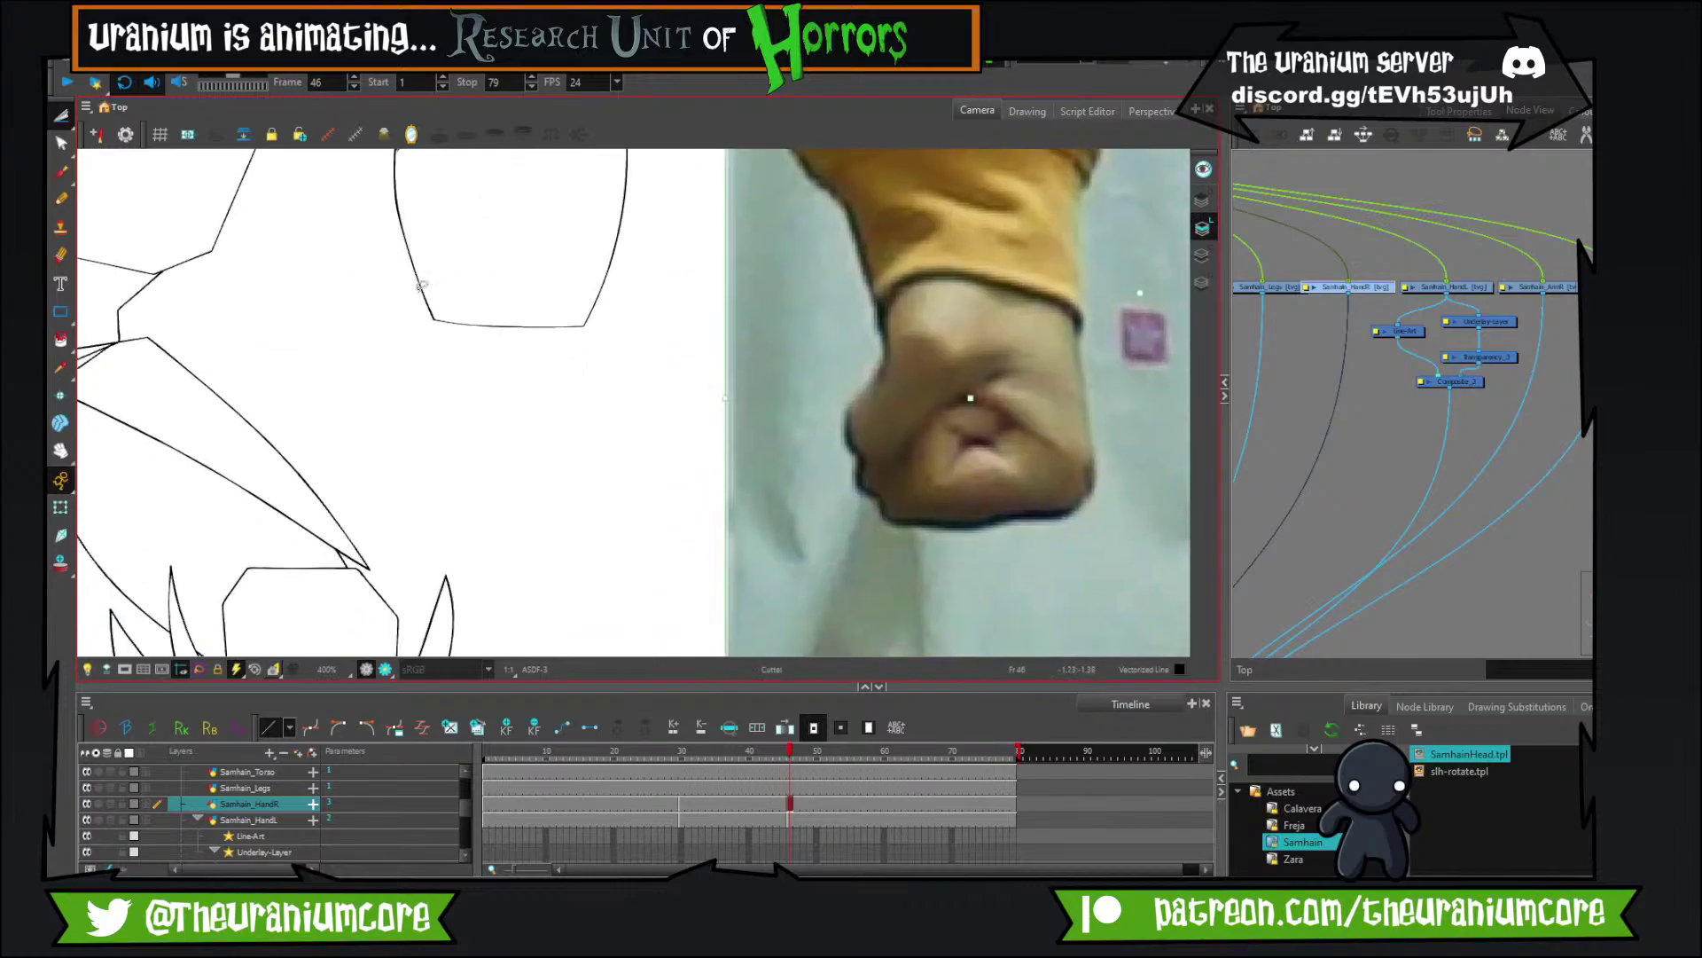
left_click(61, 172)
mouse_move(417, 345)
left_mouse_down()
mouse_move(346, 369)
mouse_move(387, 345)
left_mouse_up()
left_click_drag(484, 297, 422, 364)
key("ctrl+z")
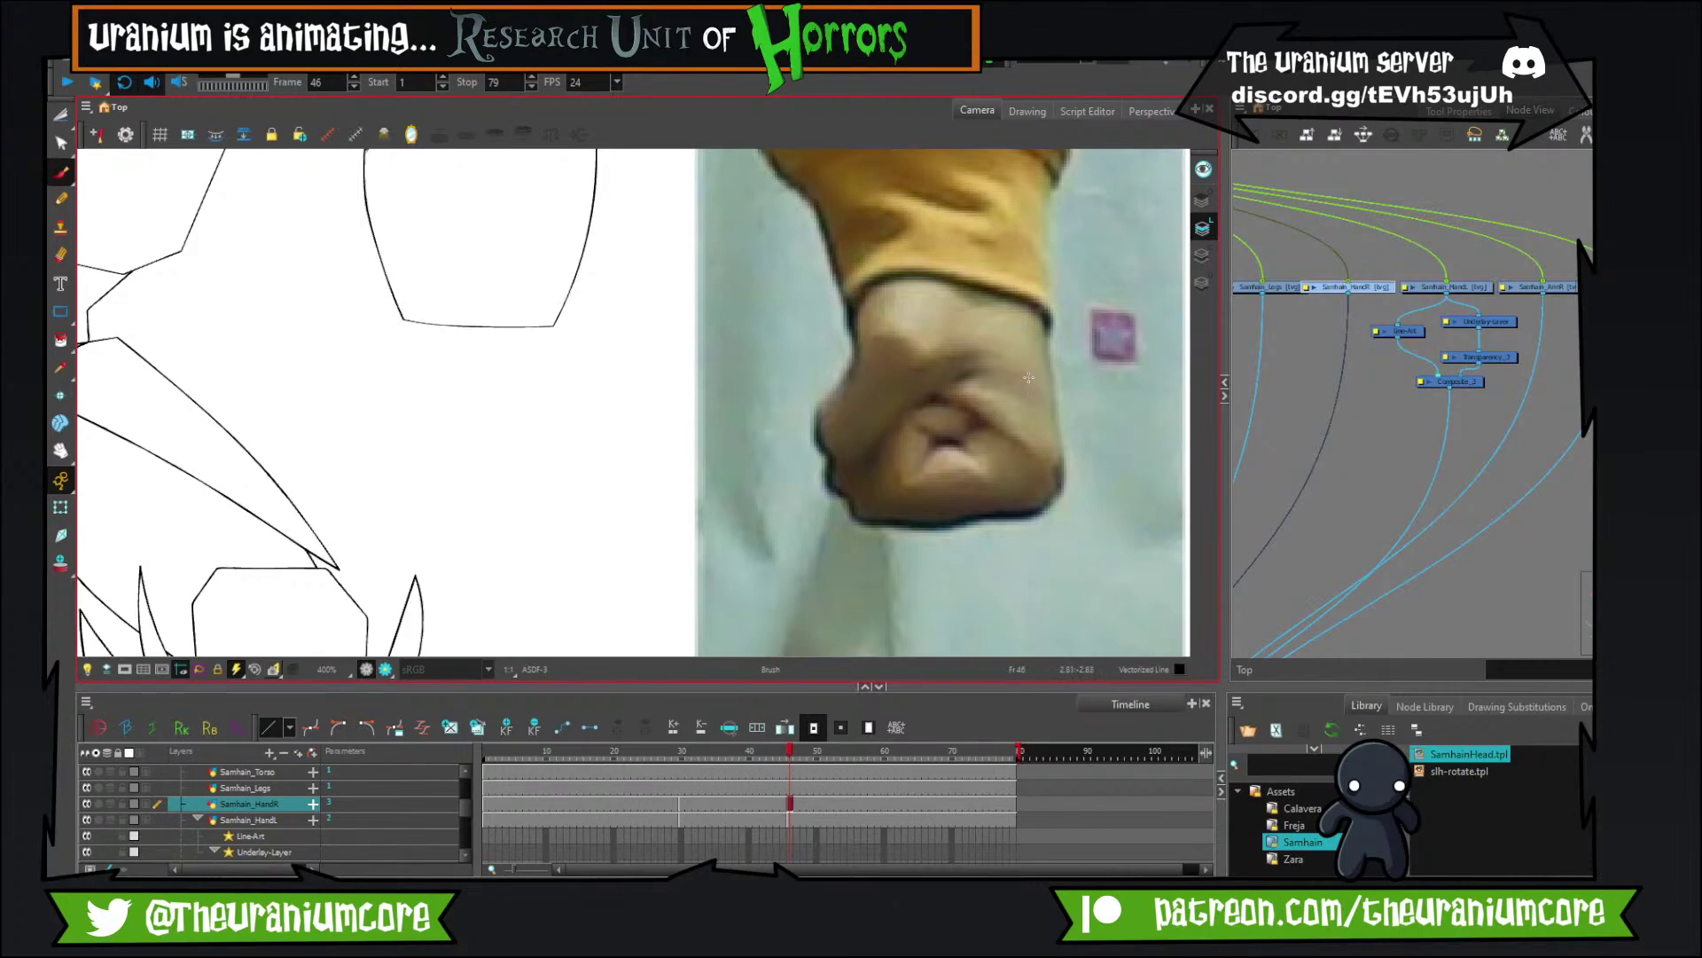
left_click_drag(1039, 318, 1064, 569)
key("ctrl+z")
mouse_move(1043, 310)
left_mouse_down()
mouse_move(1064, 501)
mouse_move(1104, 508)
mouse_move(1028, 510)
mouse_move(1113, 507)
mouse_move(1124, 523)
mouse_move(966, 558)
mouse_move(1033, 568)
mouse_move(1019, 558)
mouse_move(1047, 585)
mouse_move(1041, 568)
left_mouse_up()
key("ctrl+z")
Brush the fist's outer side, knuckle corner and underside below the forearm, plus the lower outline of the thumb.
key("alt+b")
mouse_move(558, 300)
left_mouse_down()
mouse_move(626, 498)
mouse_move(620, 485)
mouse_move(582, 528)
left_mouse_up()
left_click_drag(407, 527, 634, 521)
key("ctrl+z")
mouse_move(409, 528)
left_mouse_down()
mouse_move(517, 538)
mouse_move(626, 521)
left_mouse_up()
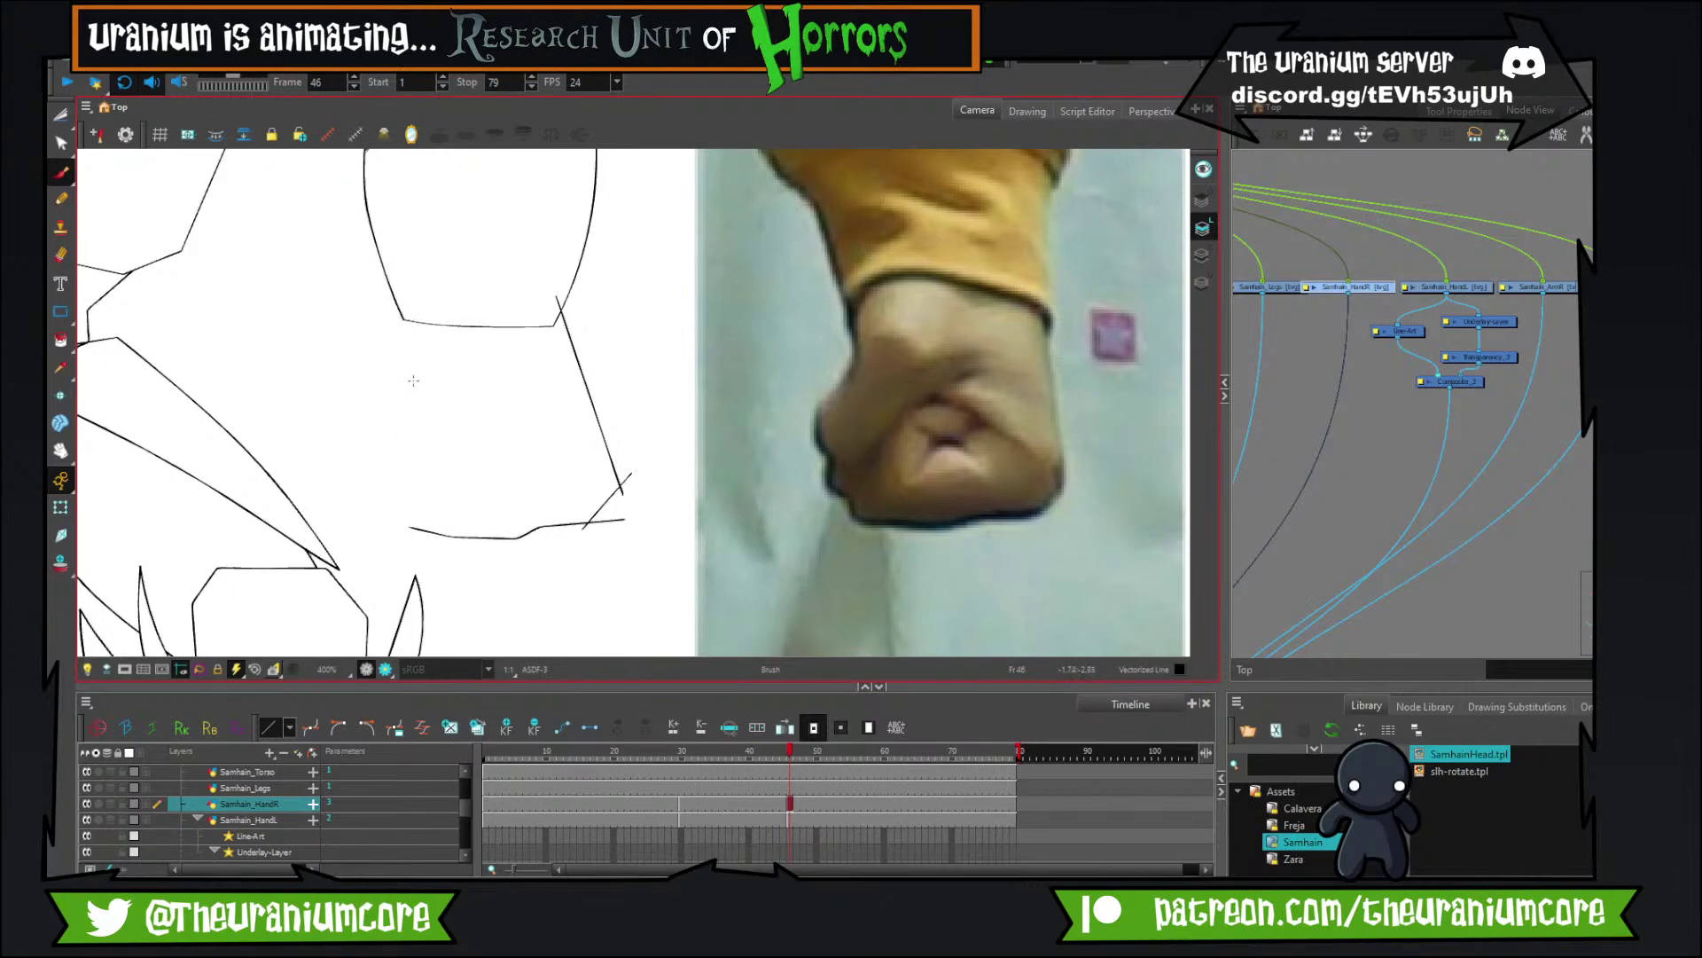
mouse_move(432, 357)
left_mouse_down()
mouse_move(367, 431)
mouse_move(385, 477)
mouse_move(423, 475)
mouse_move(502, 415)
mouse_move(451, 388)
mouse_move(430, 456)
left_mouse_up()
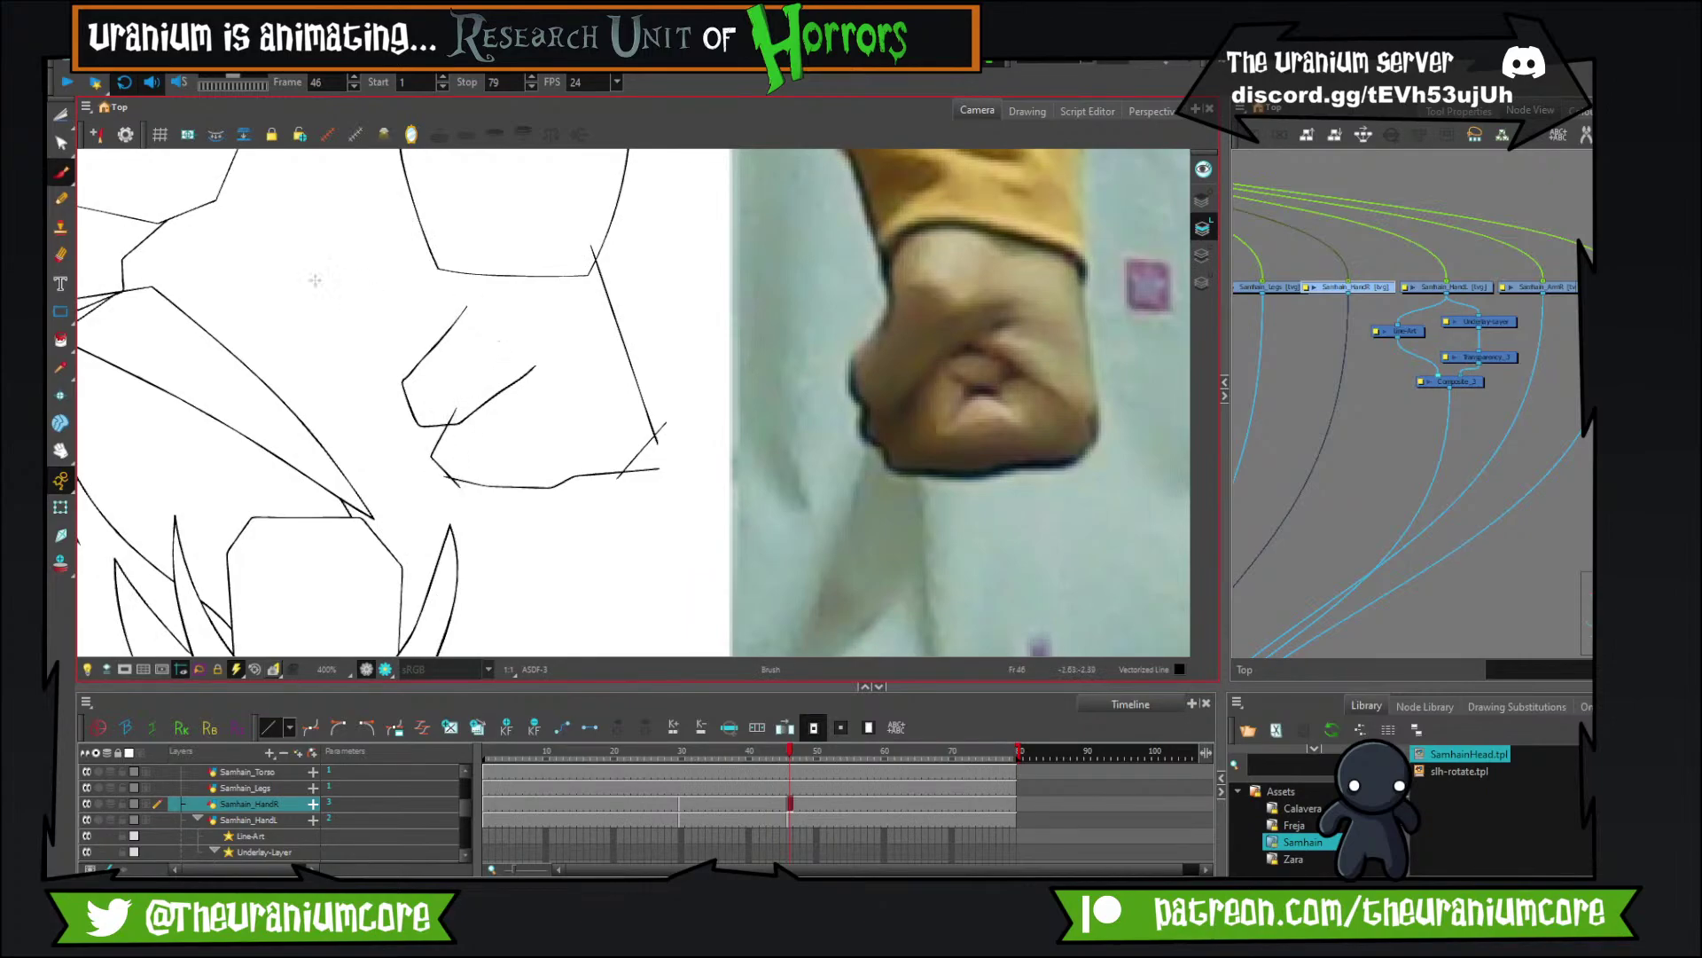
Cut away the overshooting stroke ends below the thumb and at the fist's lower corners.
key("alt+t")
left_click(459, 410)
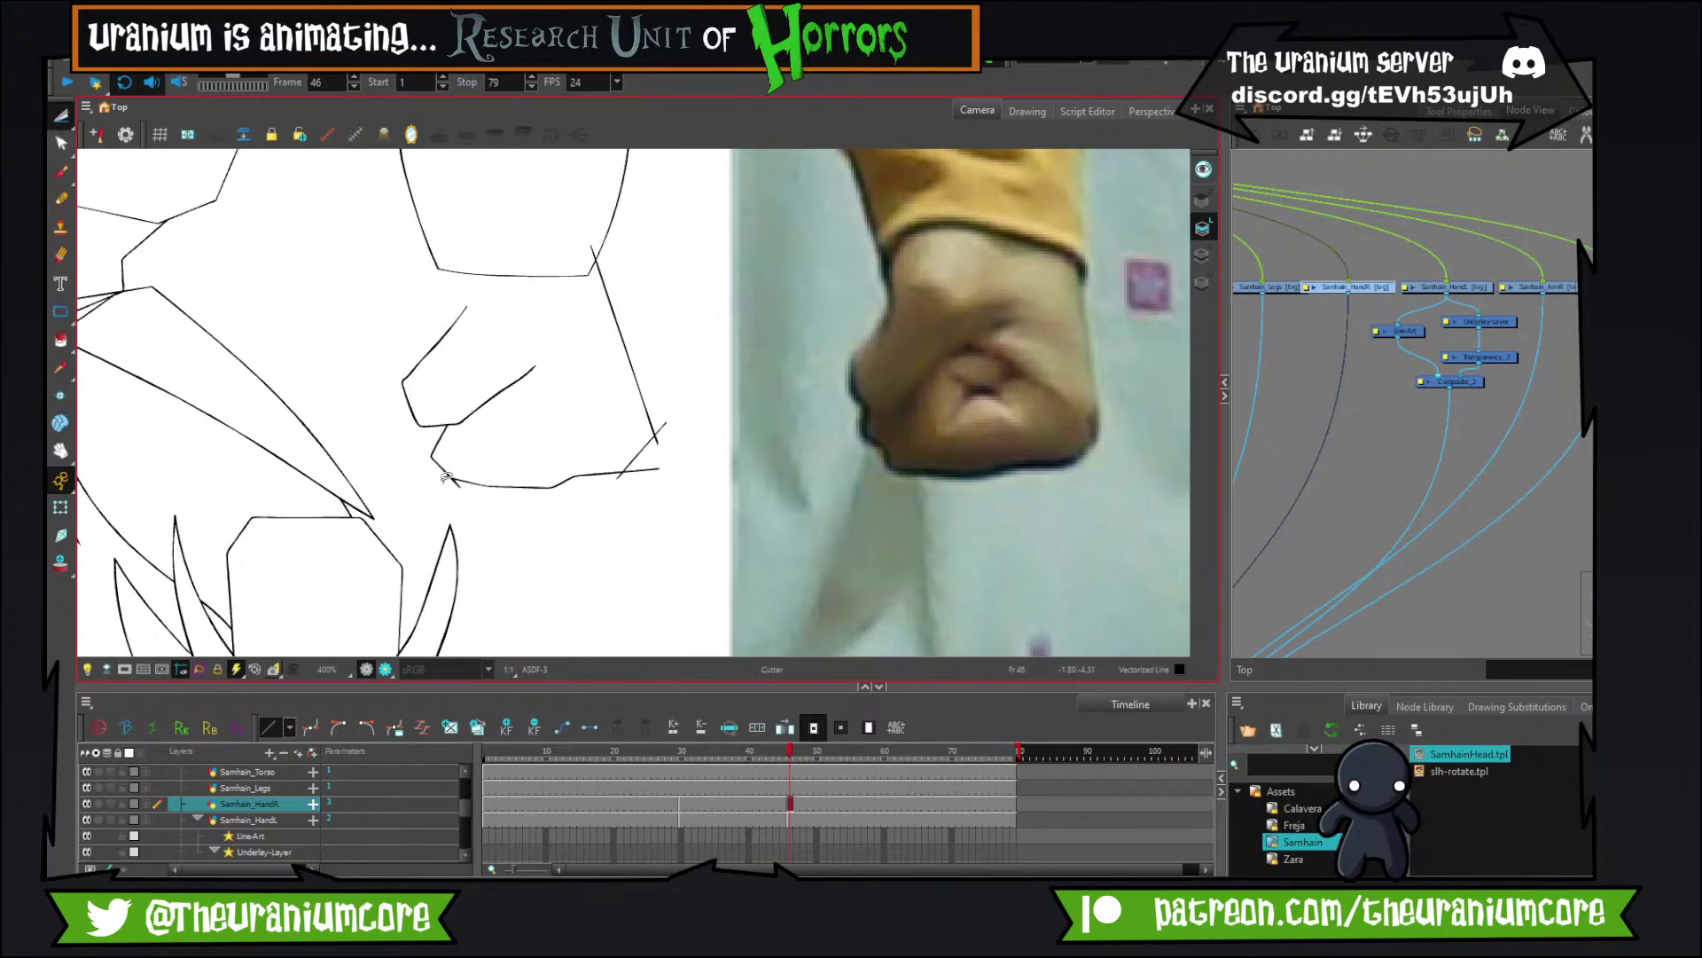
left_click(629, 472)
left_click_drag(667, 418, 653, 451)
Brush the thumb's upper outline up to the wrist and cut away the overlapping ends on its outer edge.
mouse_move(457, 283)
left_mouse_down()
mouse_move(450, 342)
mouse_move(536, 312)
mouse_move(548, 386)
mouse_move(512, 442)
left_mouse_up()
left_click(60, 171)
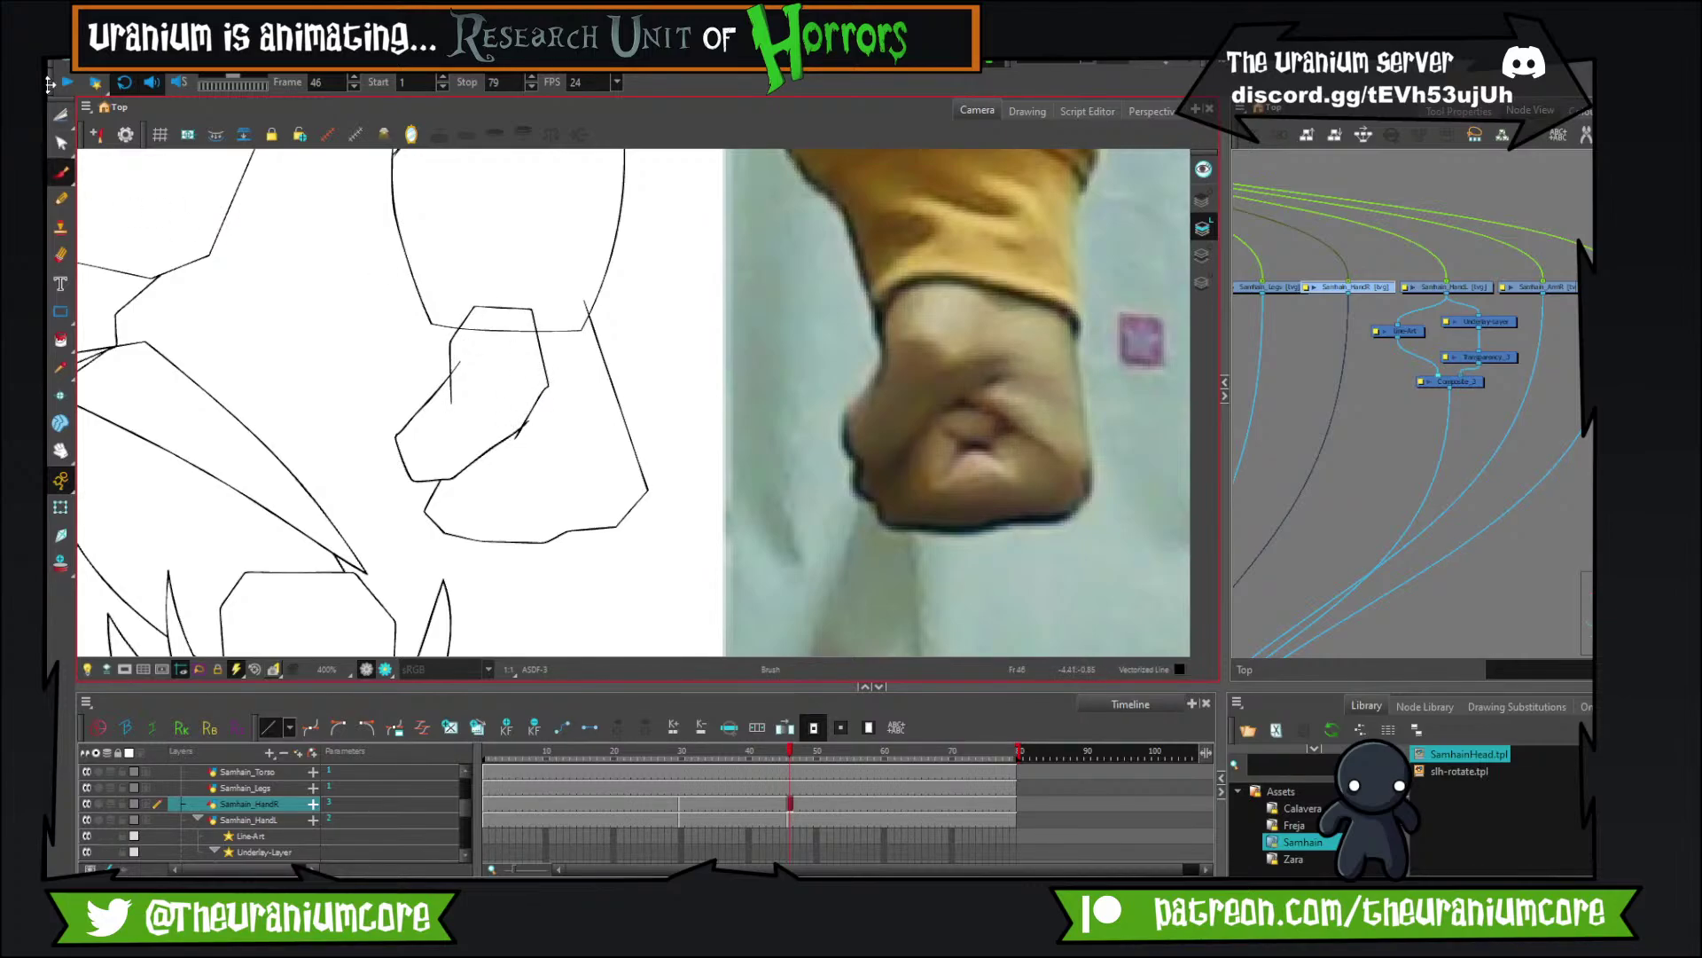
left_click(61, 116)
left_click_drag(445, 360, 461, 390)
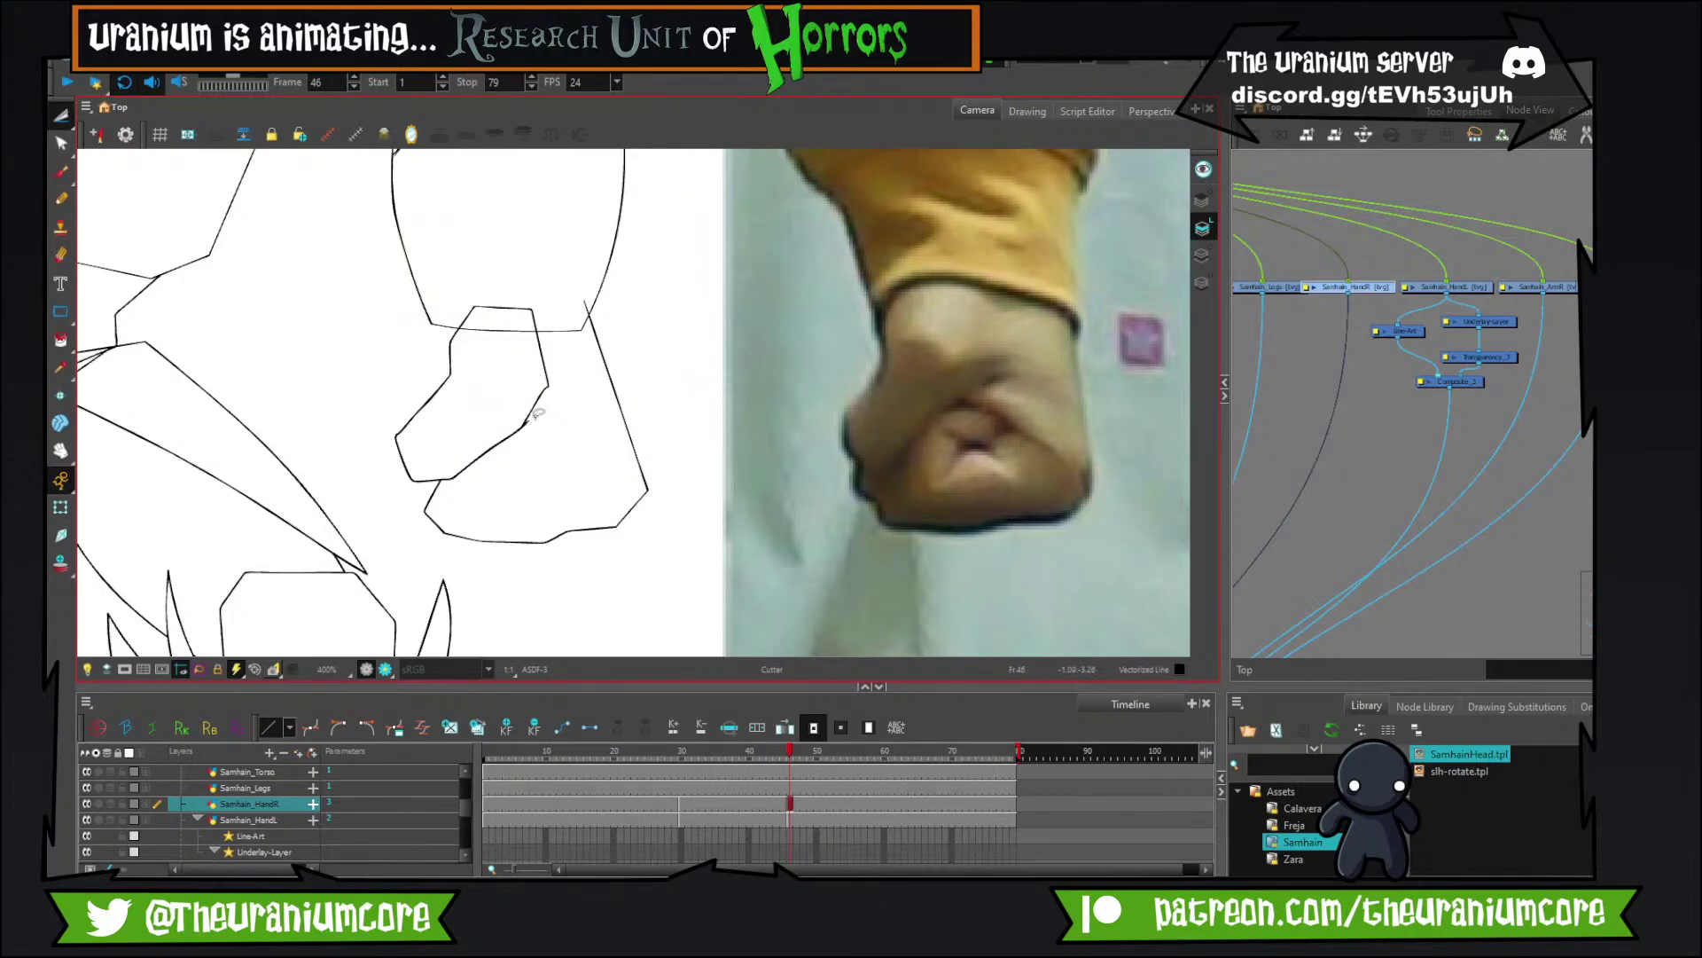
Brush the hand's edge beside the thumb and the wrist line across the forearm, and cut away their overshooting ends.
left_click(61, 171)
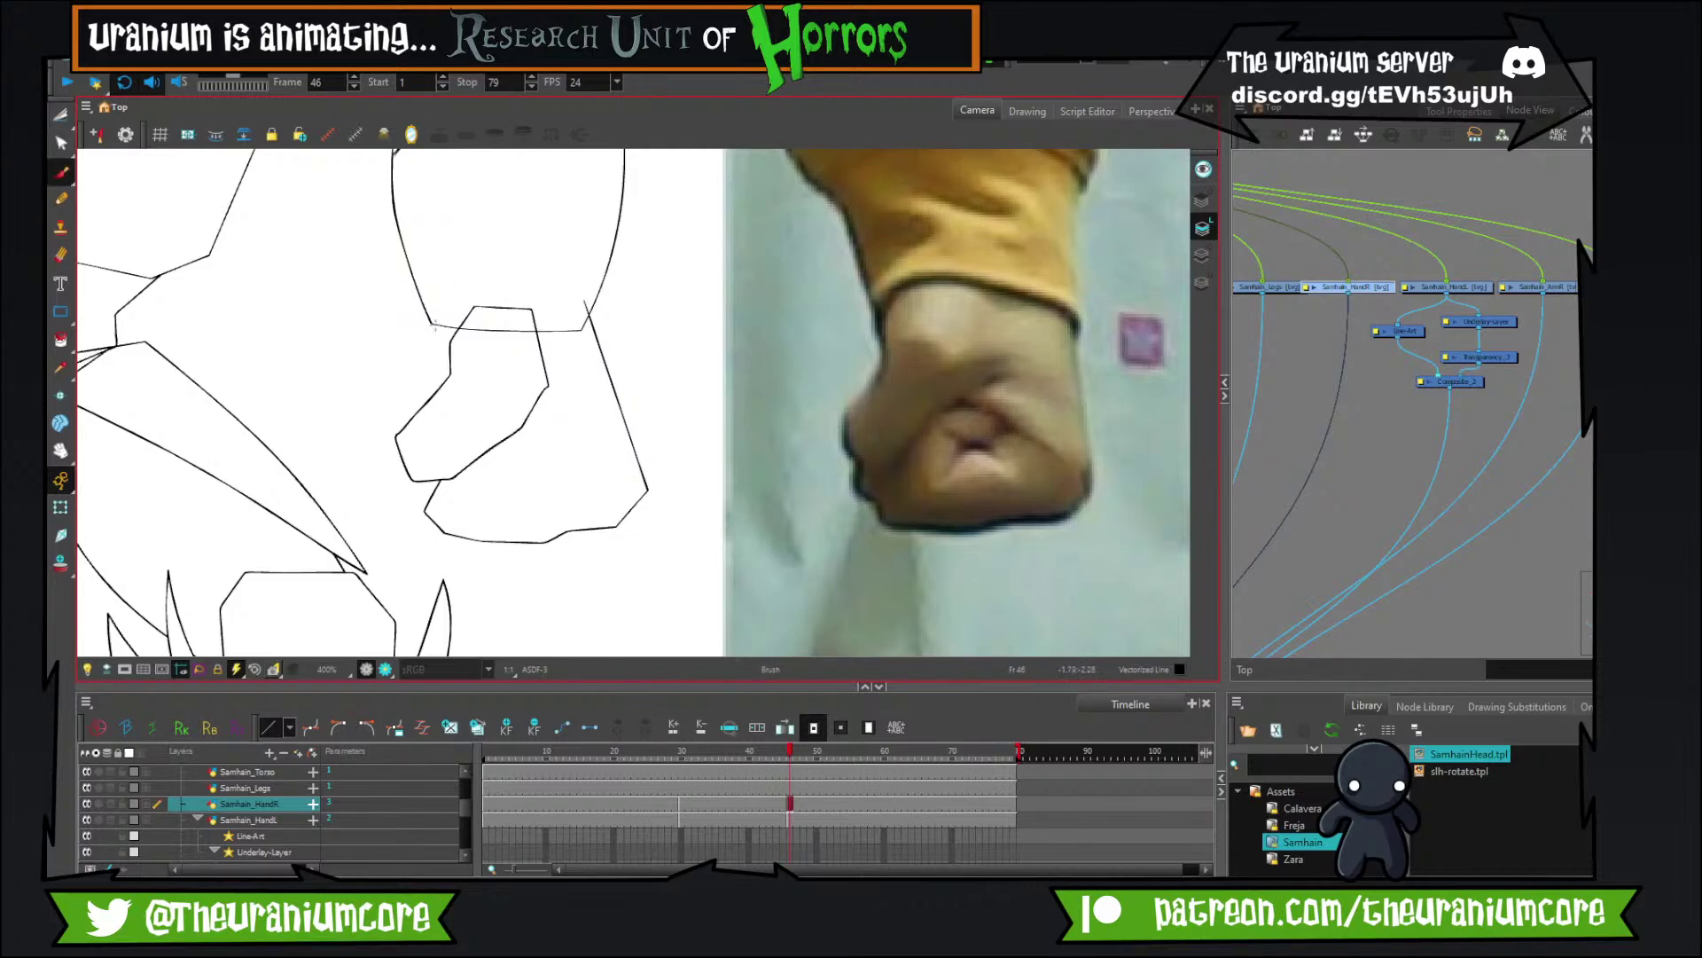
mouse_move(430, 414)
left_mouse_down()
mouse_move(452, 310)
mouse_move(607, 312)
left_mouse_up()
left_click(60, 116)
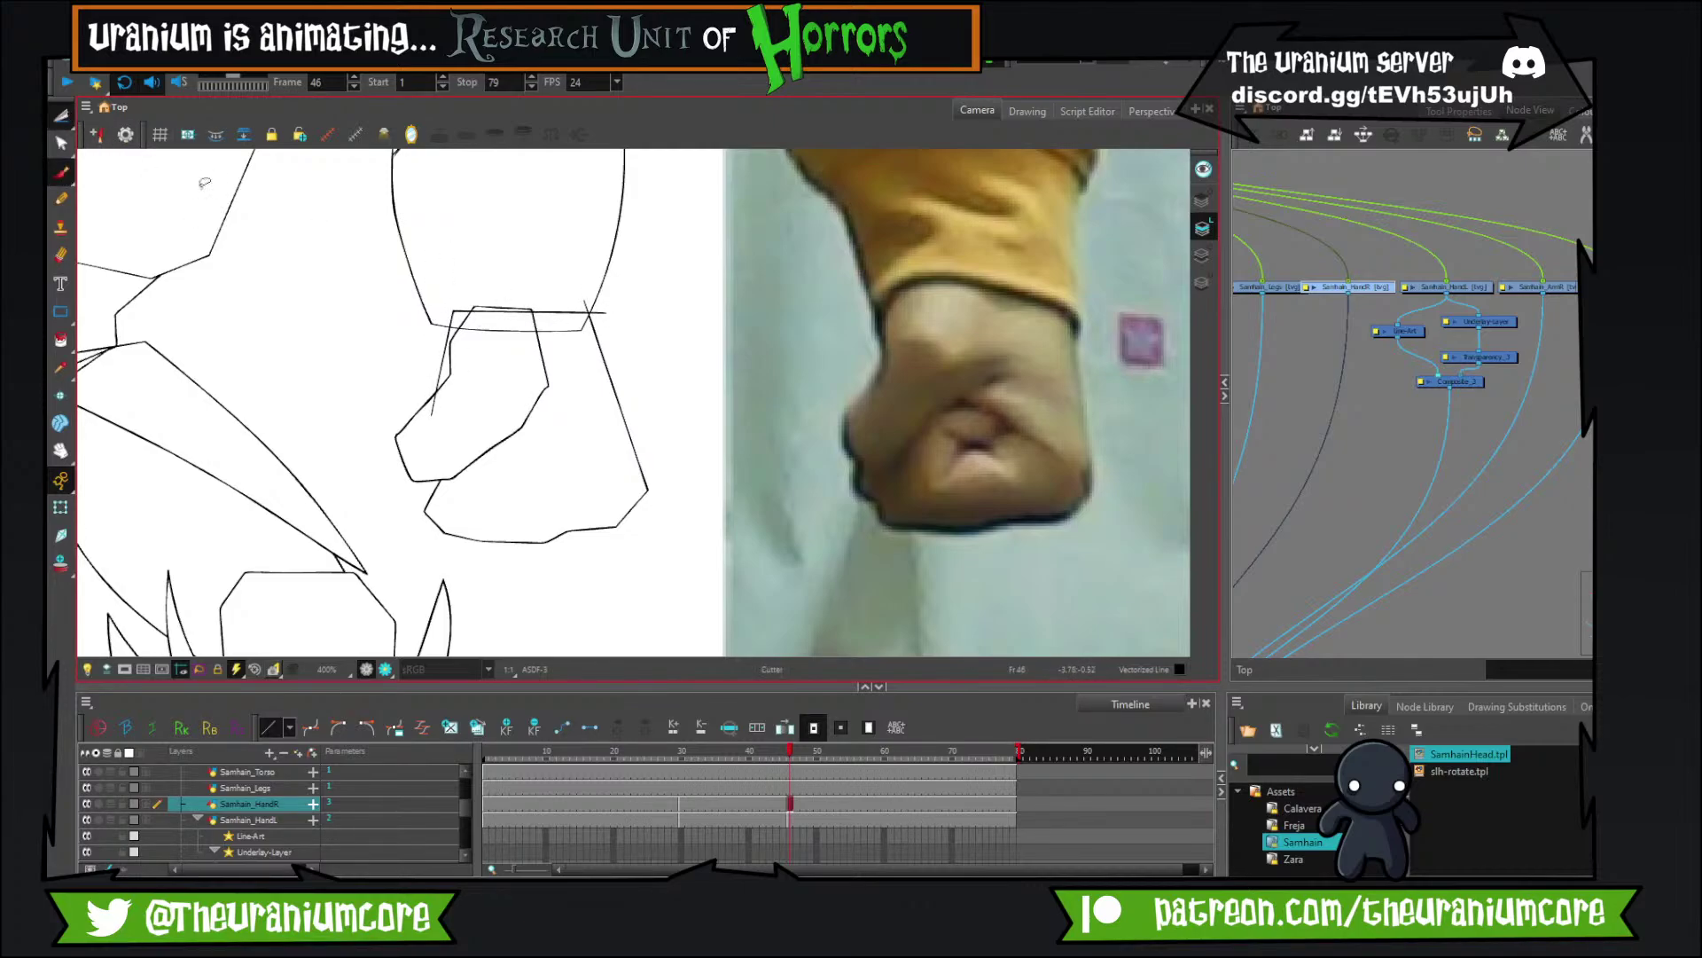
left_click(599, 312)
mouse_move(487, 306)
left_mouse_down()
mouse_move(487, 341)
mouse_move(506, 347)
left_mouse_up()
Brush the index finger's dividing lines inside the fist, one slanting from the thumb and one running down to the underside.
left_click_drag(343, 344, 332, 267)
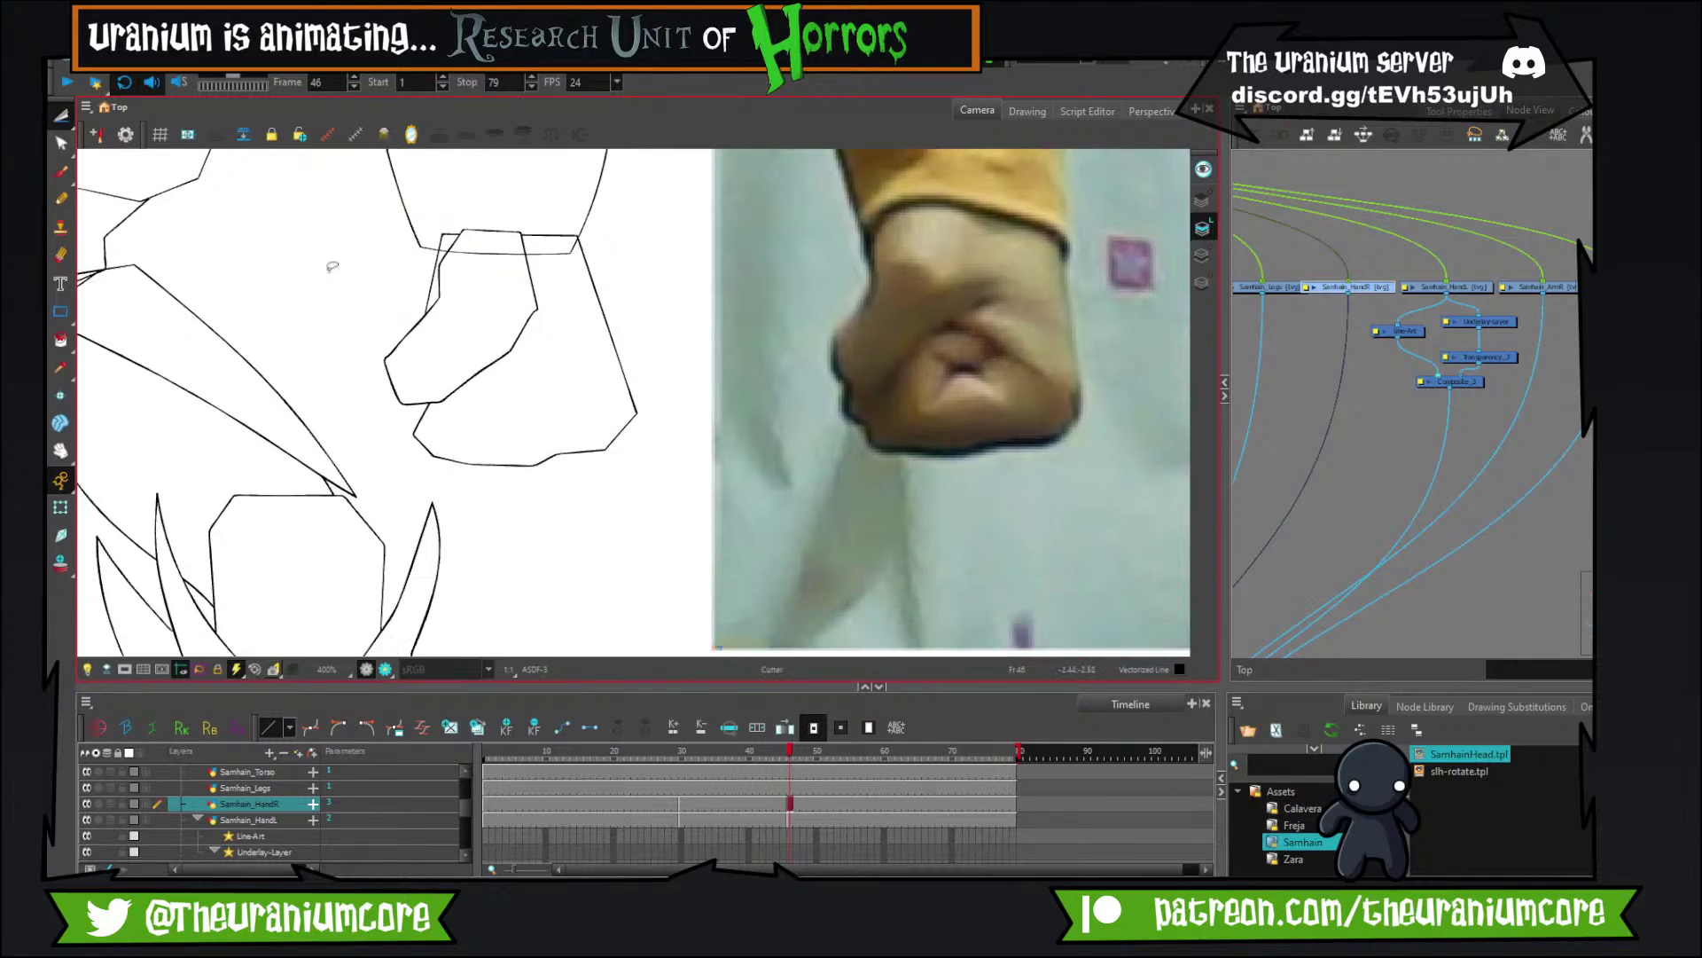
left_click(60, 171)
mouse_move(507, 367)
left_mouse_down()
mouse_move(470, 415)
mouse_move(541, 476)
left_mouse_up()
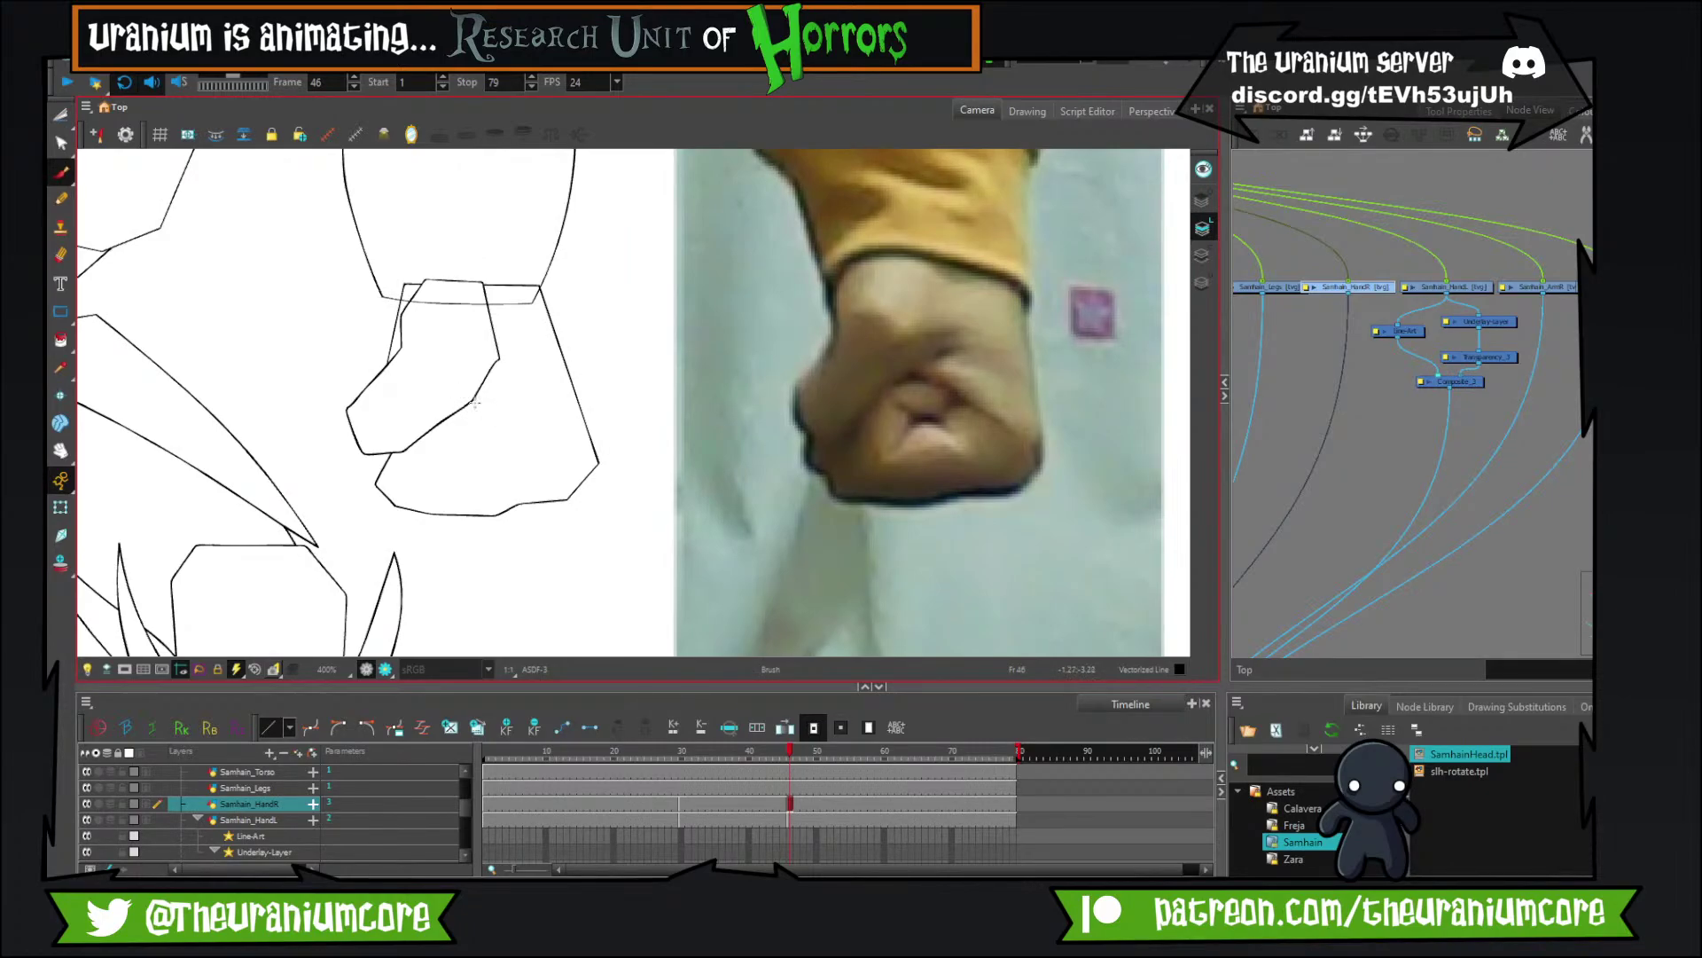
key("ctrl+z")
mouse_move(455, 393)
left_mouse_down()
mouse_move(547, 458)
mouse_move(497, 558)
left_mouse_up()
key("ctrl+z")
left_click_drag(513, 413, 496, 525)
left_click_drag(454, 447, 518, 408)
scroll(483, 405, "up", 3)
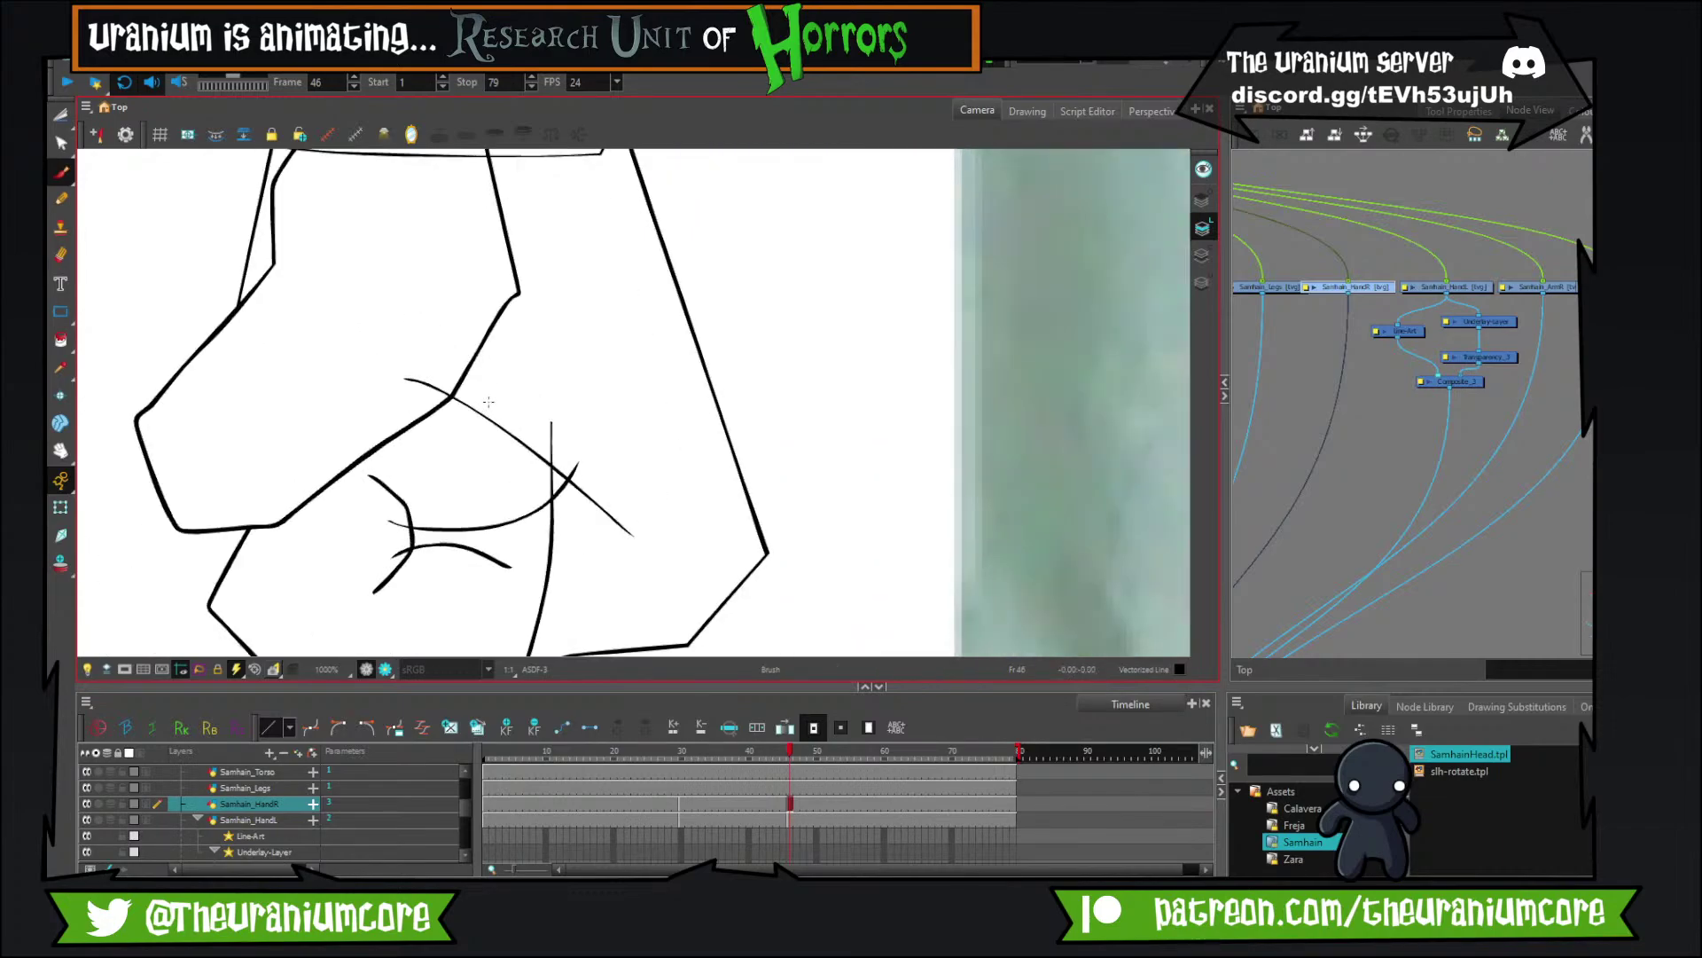
key("ctrl+z")
mouse_move(397, 509)
left_mouse_down()
mouse_move(578, 483)
mouse_move(578, 380)
left_mouse_up()
key("ctrl+z")
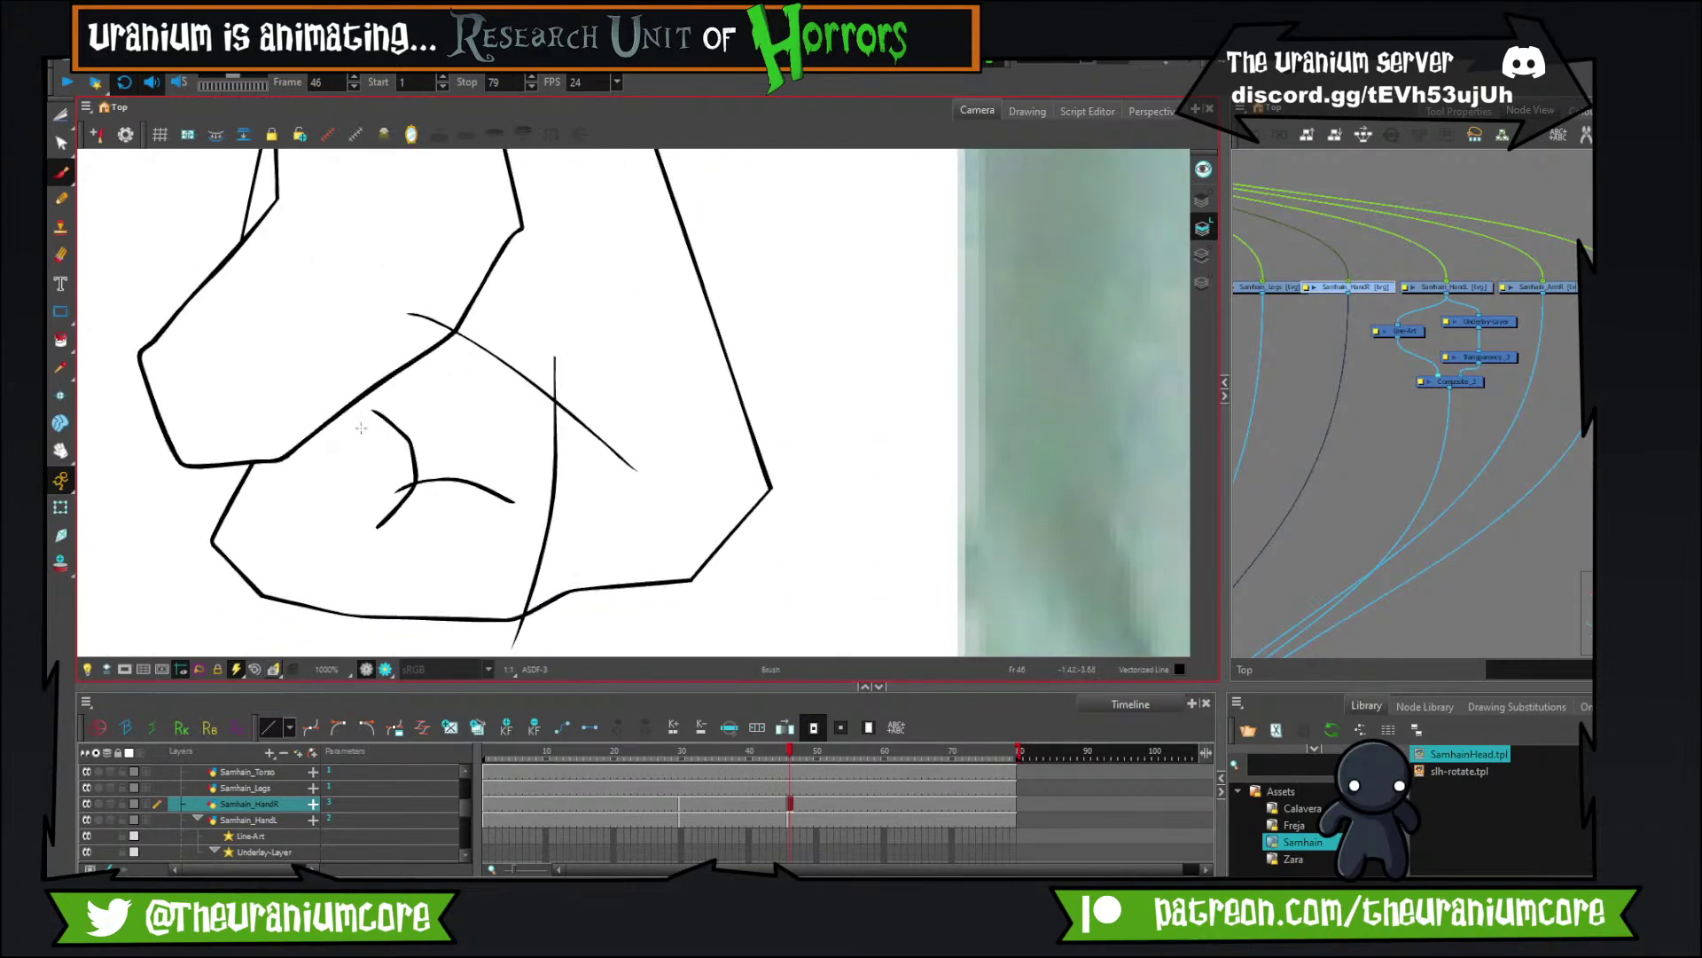
left_click_drag(363, 454, 557, 465)
key("ctrl+z")
left_click_drag(386, 452, 583, 436)
key("ctrl+z")
key("ctrl+z")
left_click_drag(390, 495, 588, 486)
left_click_drag(392, 450, 545, 452)
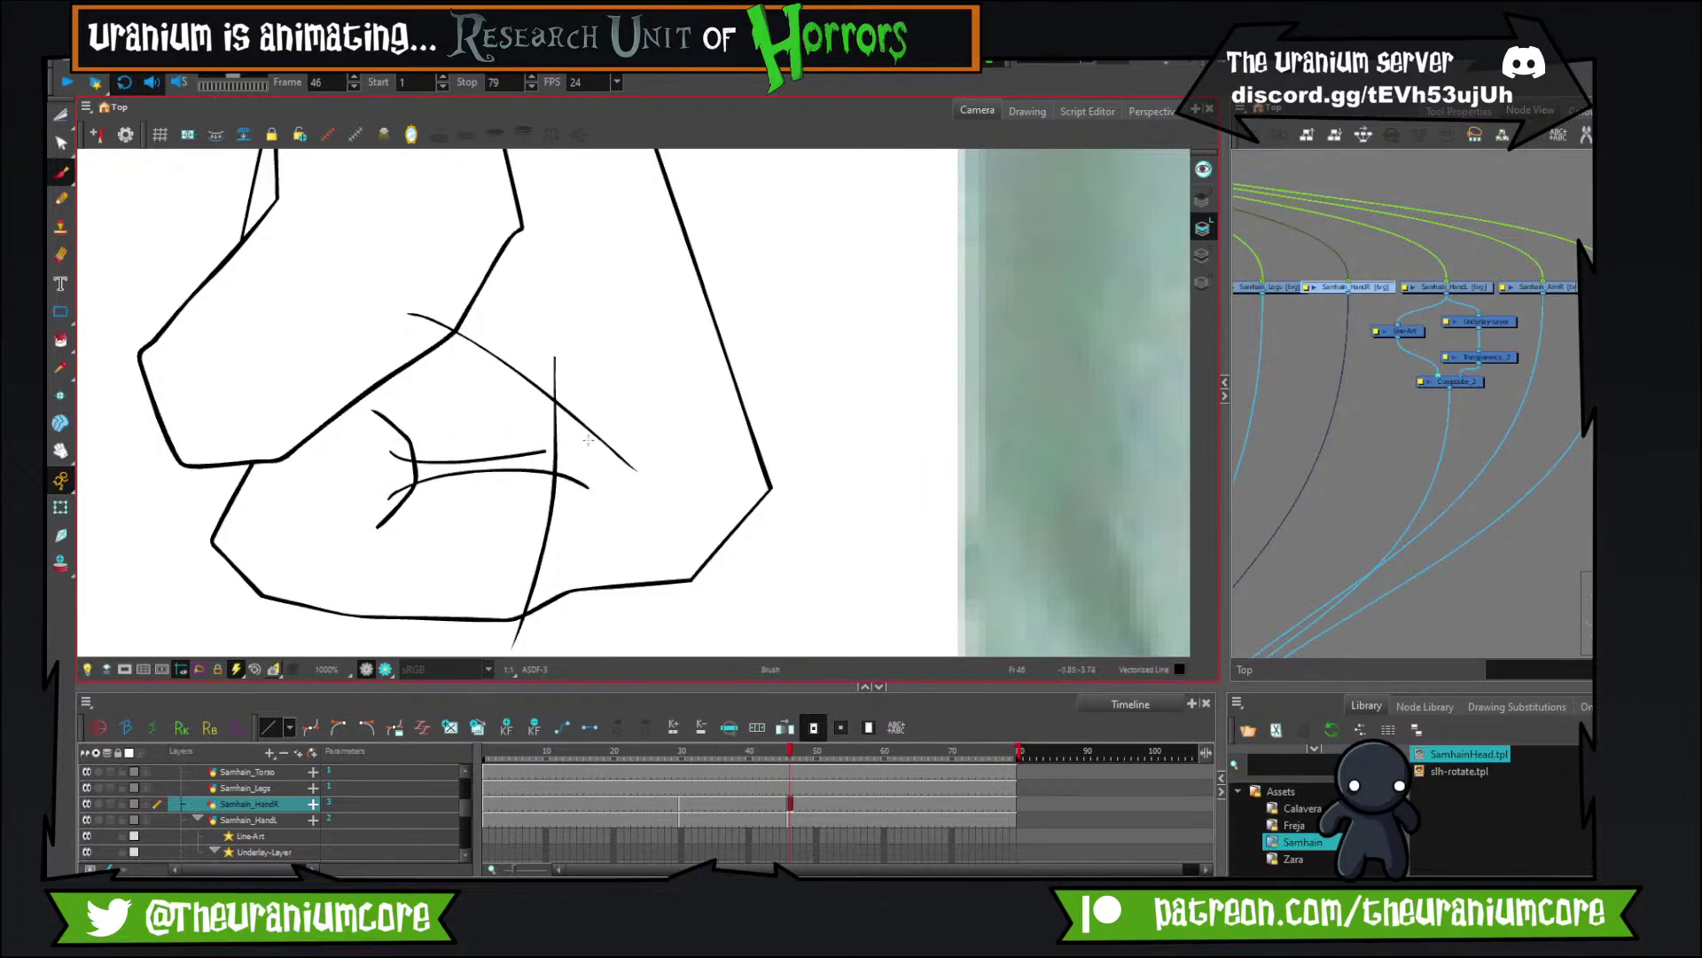
key("ctrl+z")
key("ctrl+z")
key("ctrl+z")
Brush a short curved fold inside the fist and two finger lines running from it across the vertical dividing line.
mouse_move(414, 408)
left_mouse_down()
mouse_move(431, 535)
mouse_move(602, 479)
left_mouse_up()
key("ctrl+z")
left_click_drag(393, 491, 572, 480)
left_click_drag(421, 447, 590, 430)
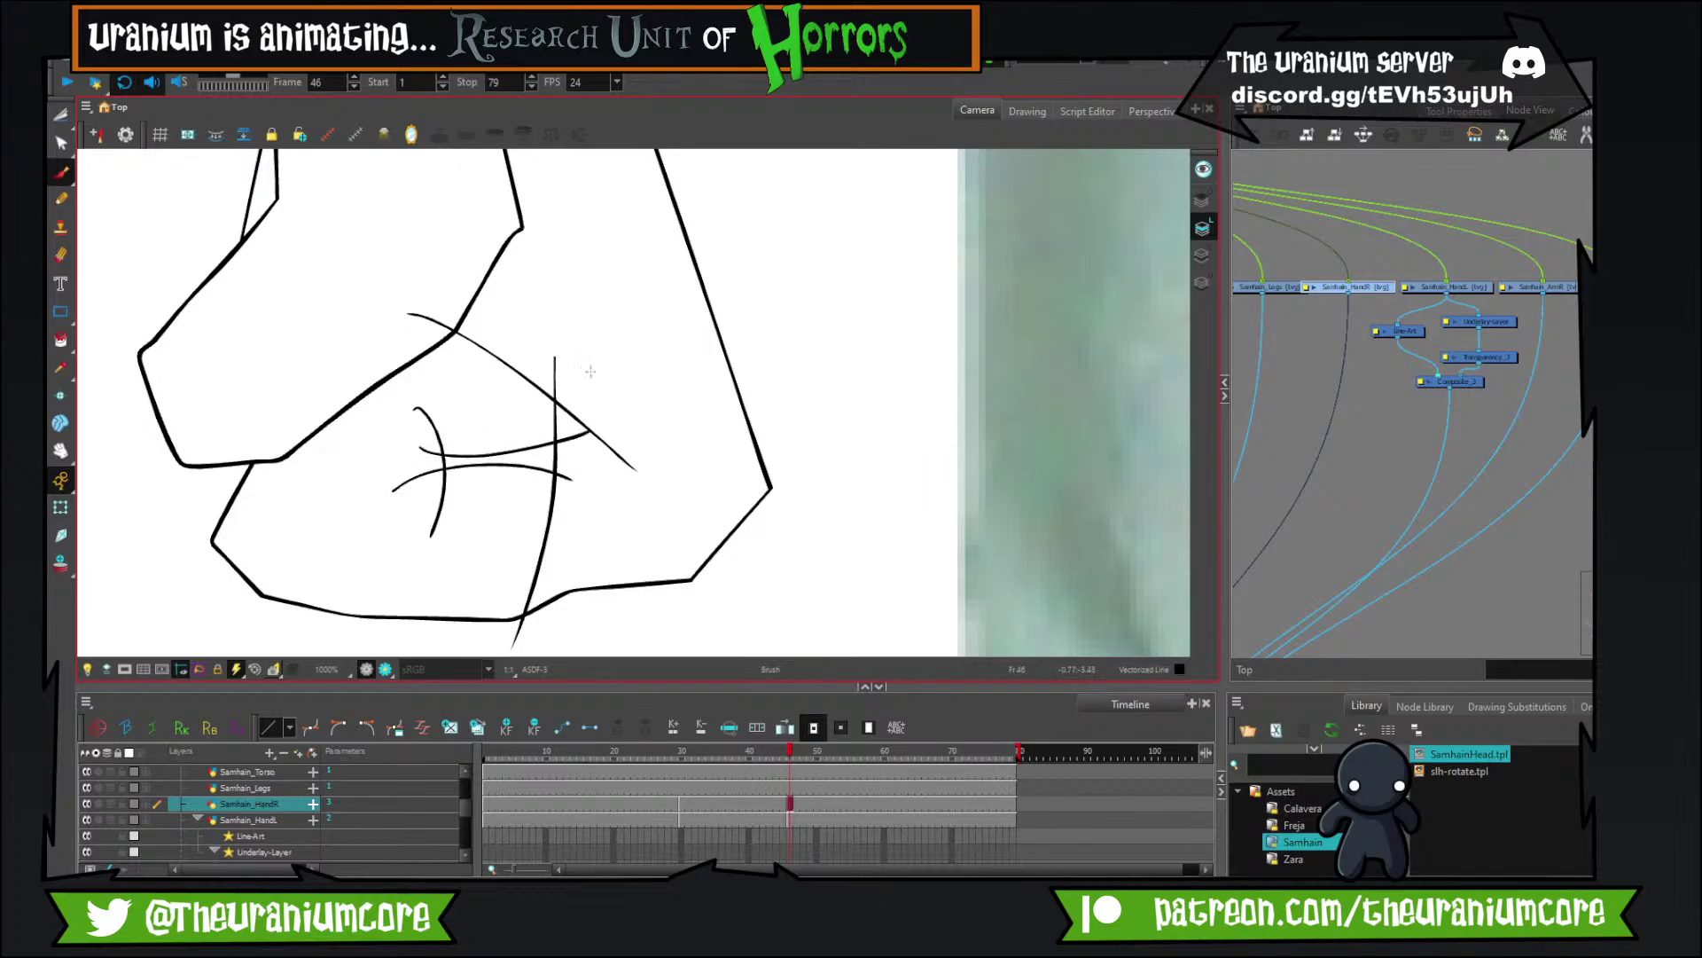
Cut away the ends of the inner finger lines that overshoot the fold and the vertical dividing line.
key("alt+t")
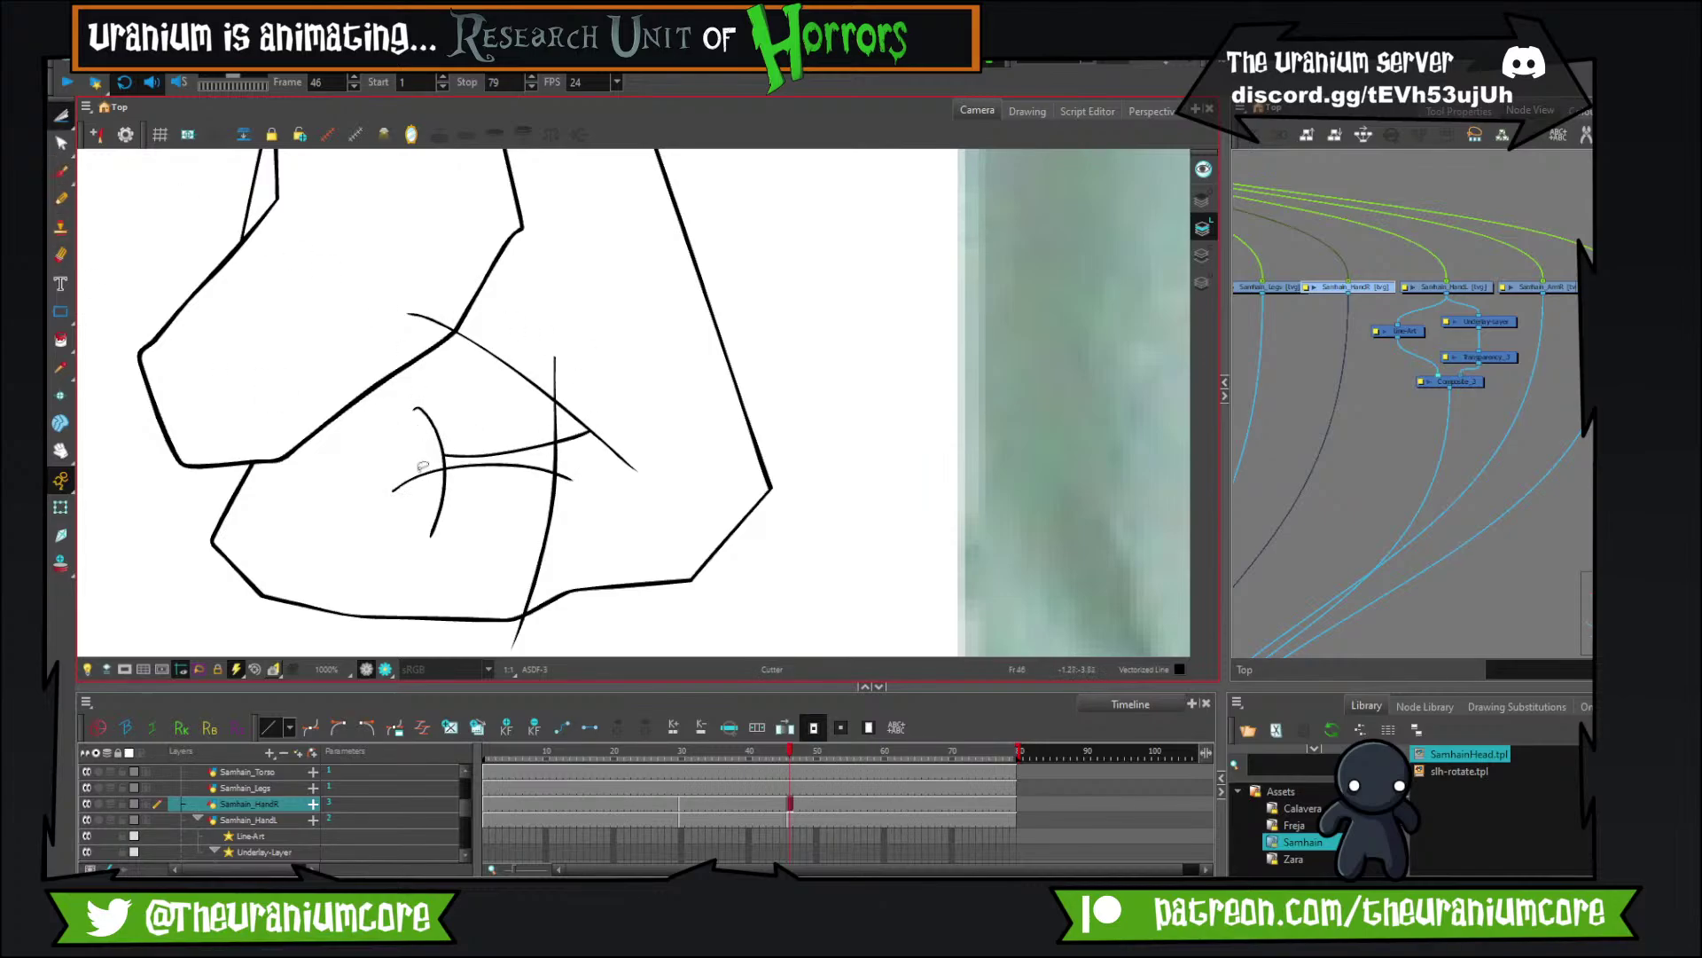
left_click(418, 477)
left_click(564, 474)
left_click(578, 434)
scroll(594, 415, "down", 6)
scroll(594, 415, "up", 4)
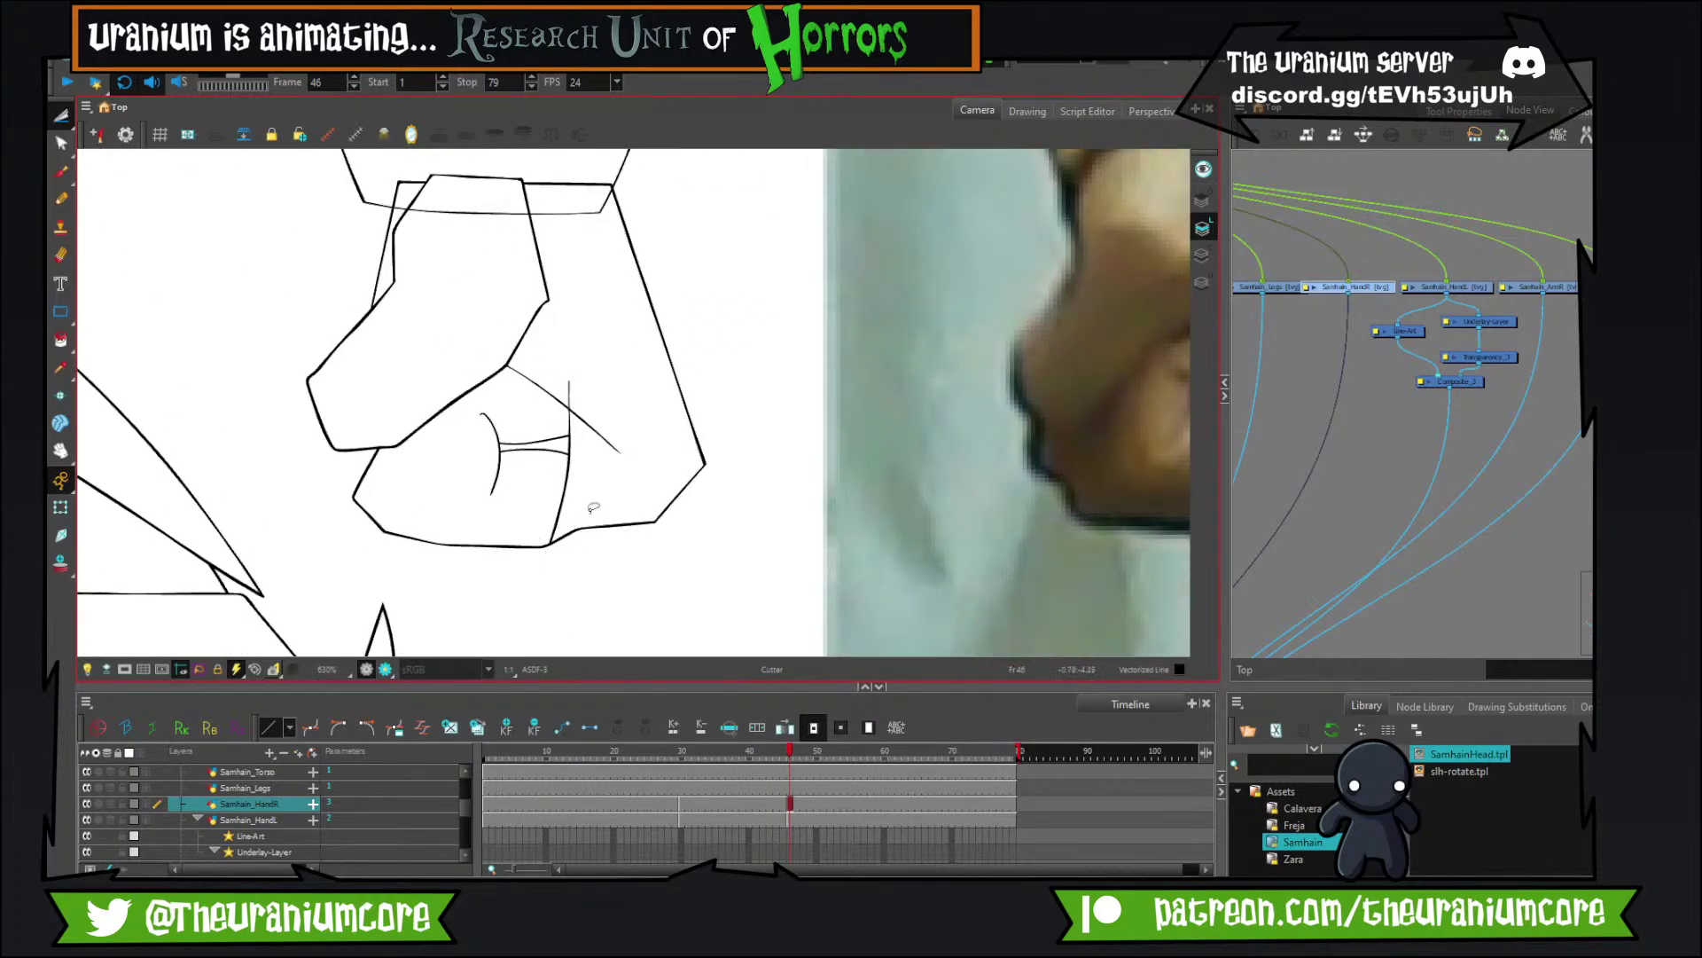
mouse_move(575, 383)
left_mouse_down()
mouse_move(454, 414)
mouse_move(410, 462)
left_mouse_up()
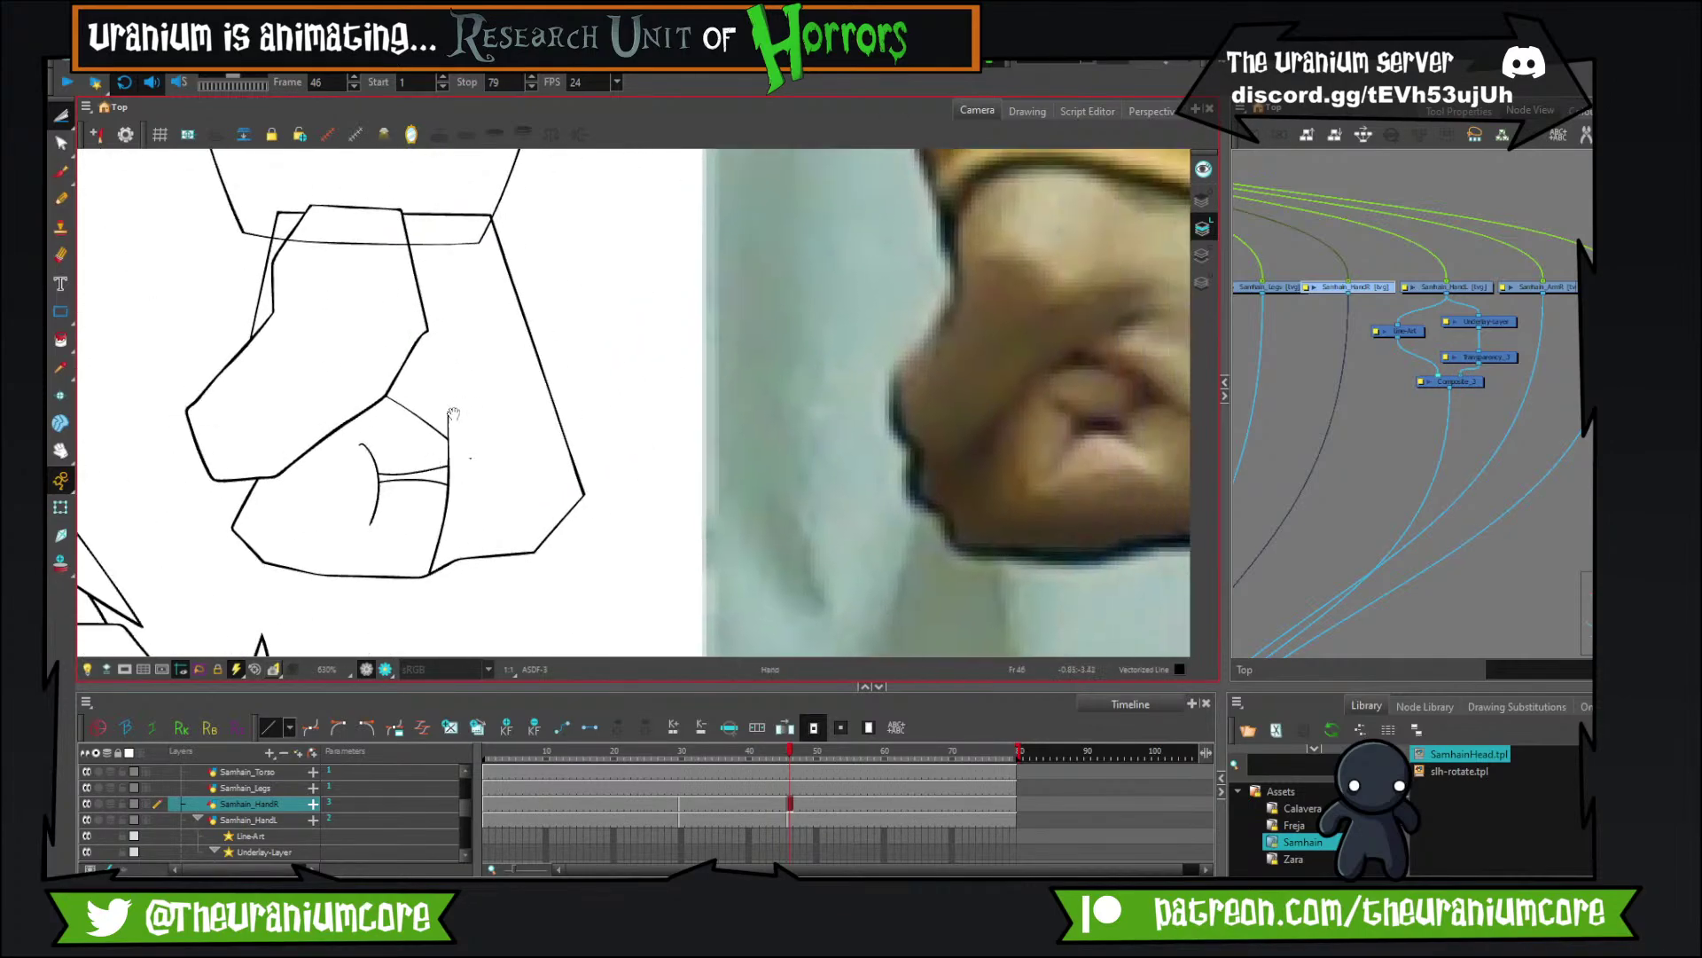
Delete the fist reference photo from the overlay layer at frame 46.
scroll(462, 413, "down", 9)
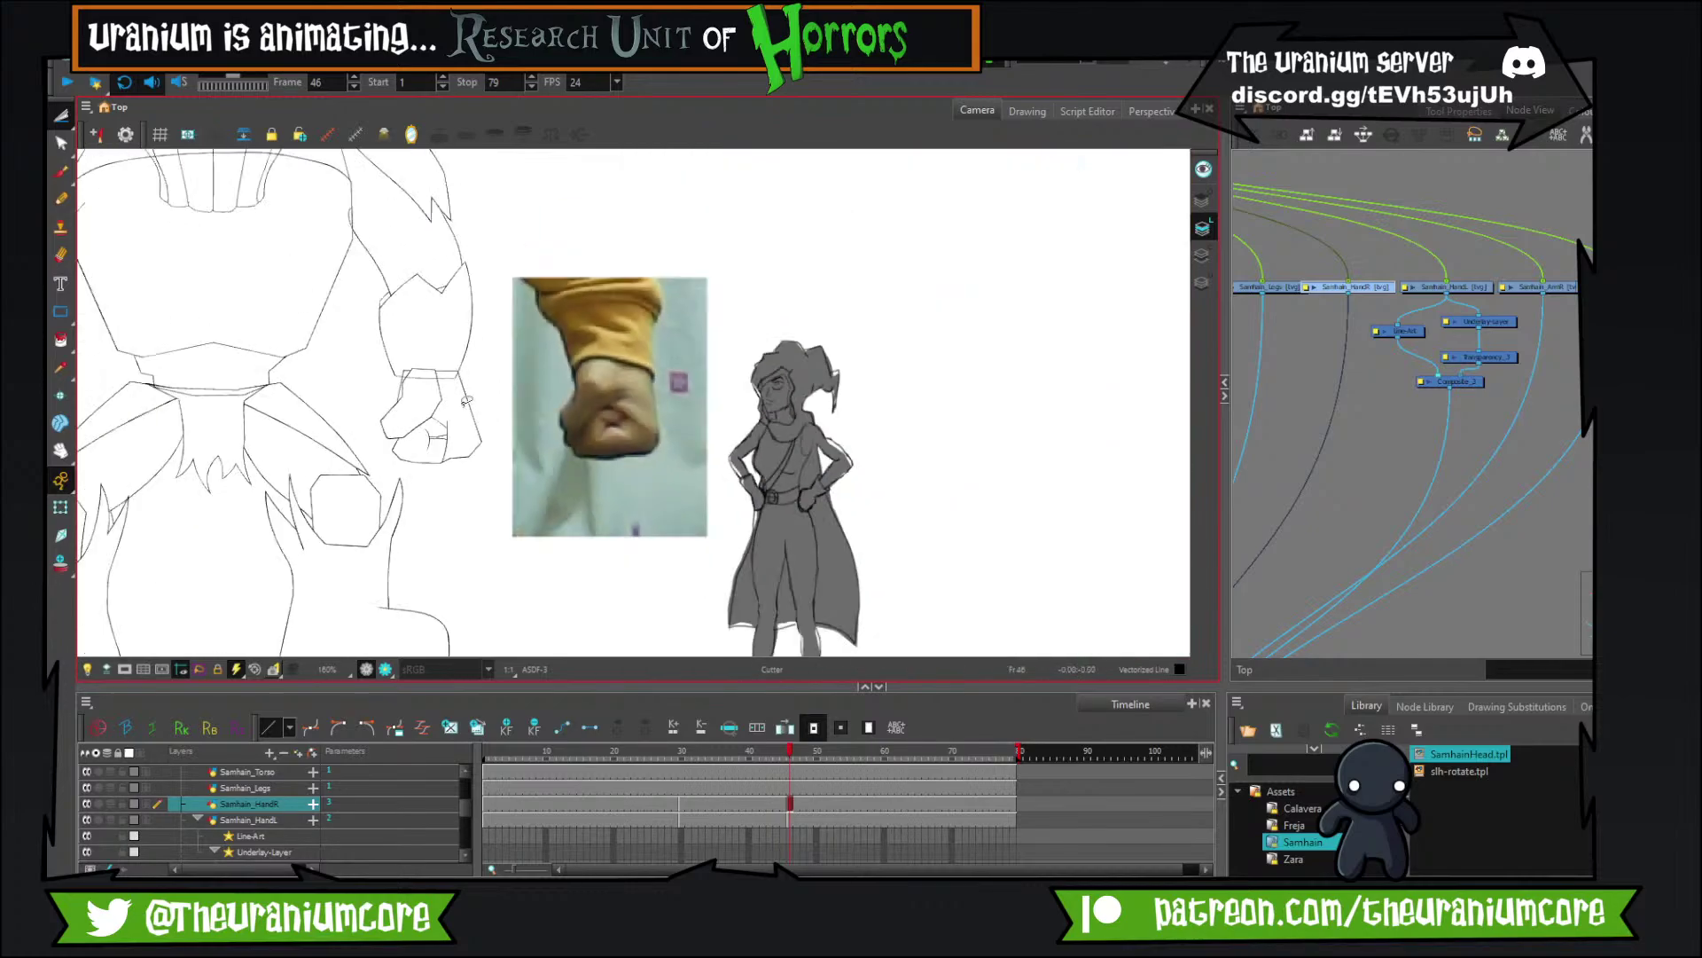
scroll(462, 412, "up", 3)
scroll(462, 409, "down", 3)
scroll(436, 381, "up", 3)
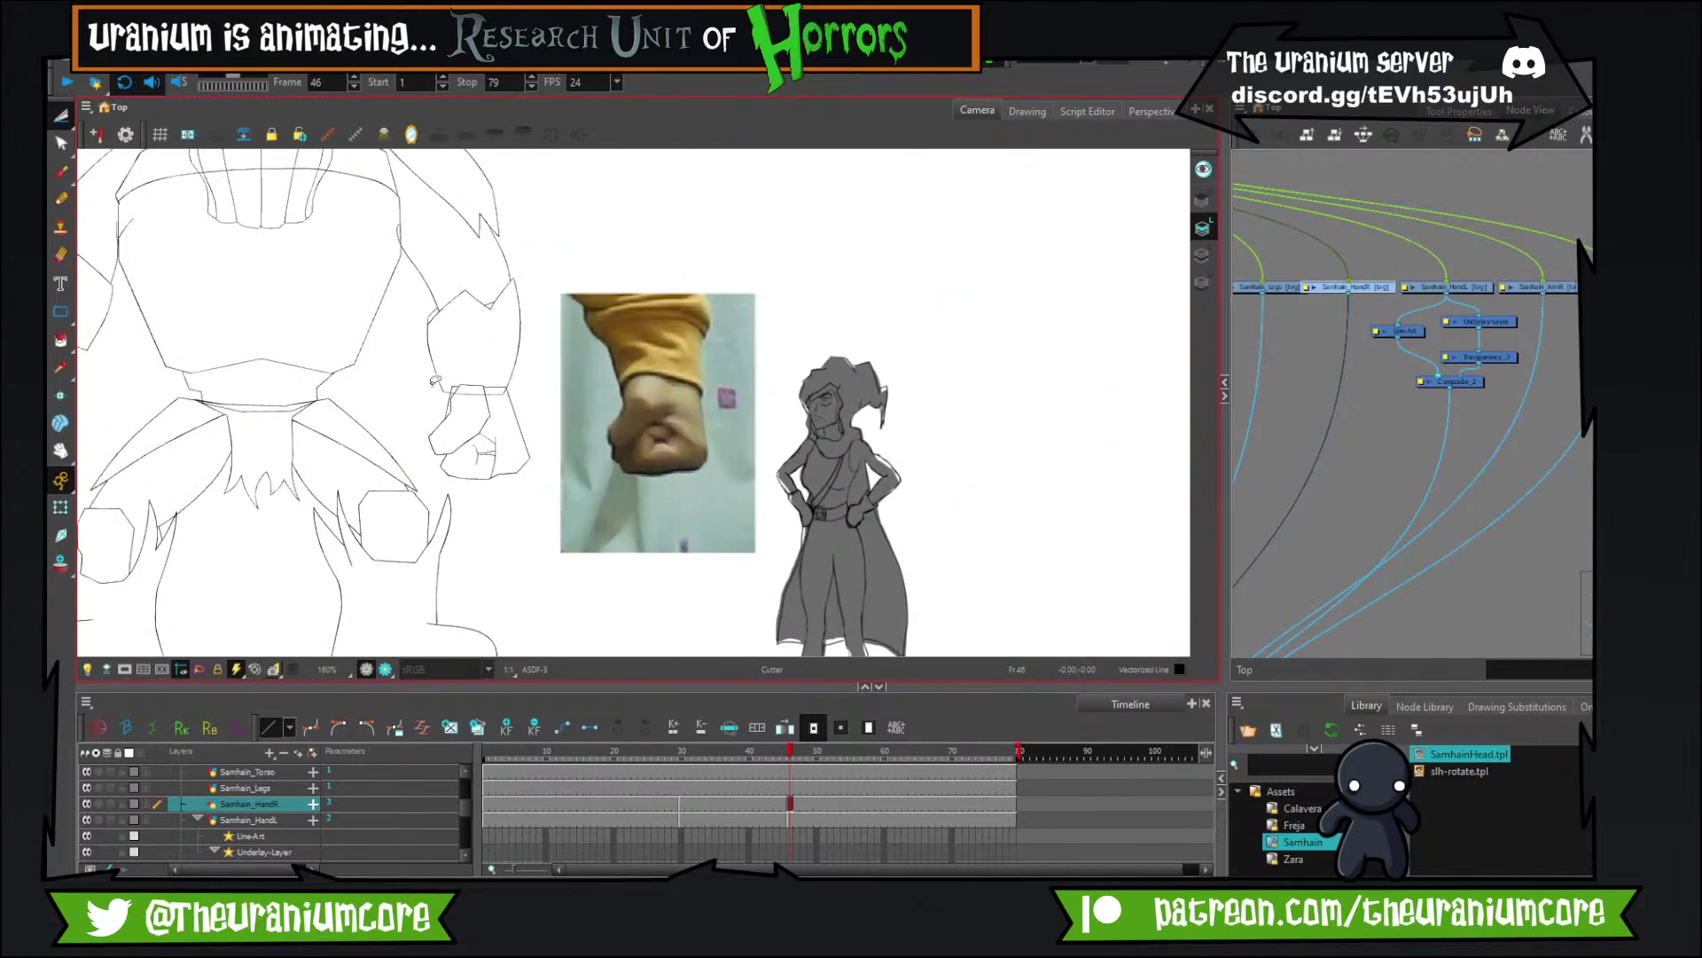
scroll(437, 381, "down", 3)
scroll(475, 423, "up", 3)
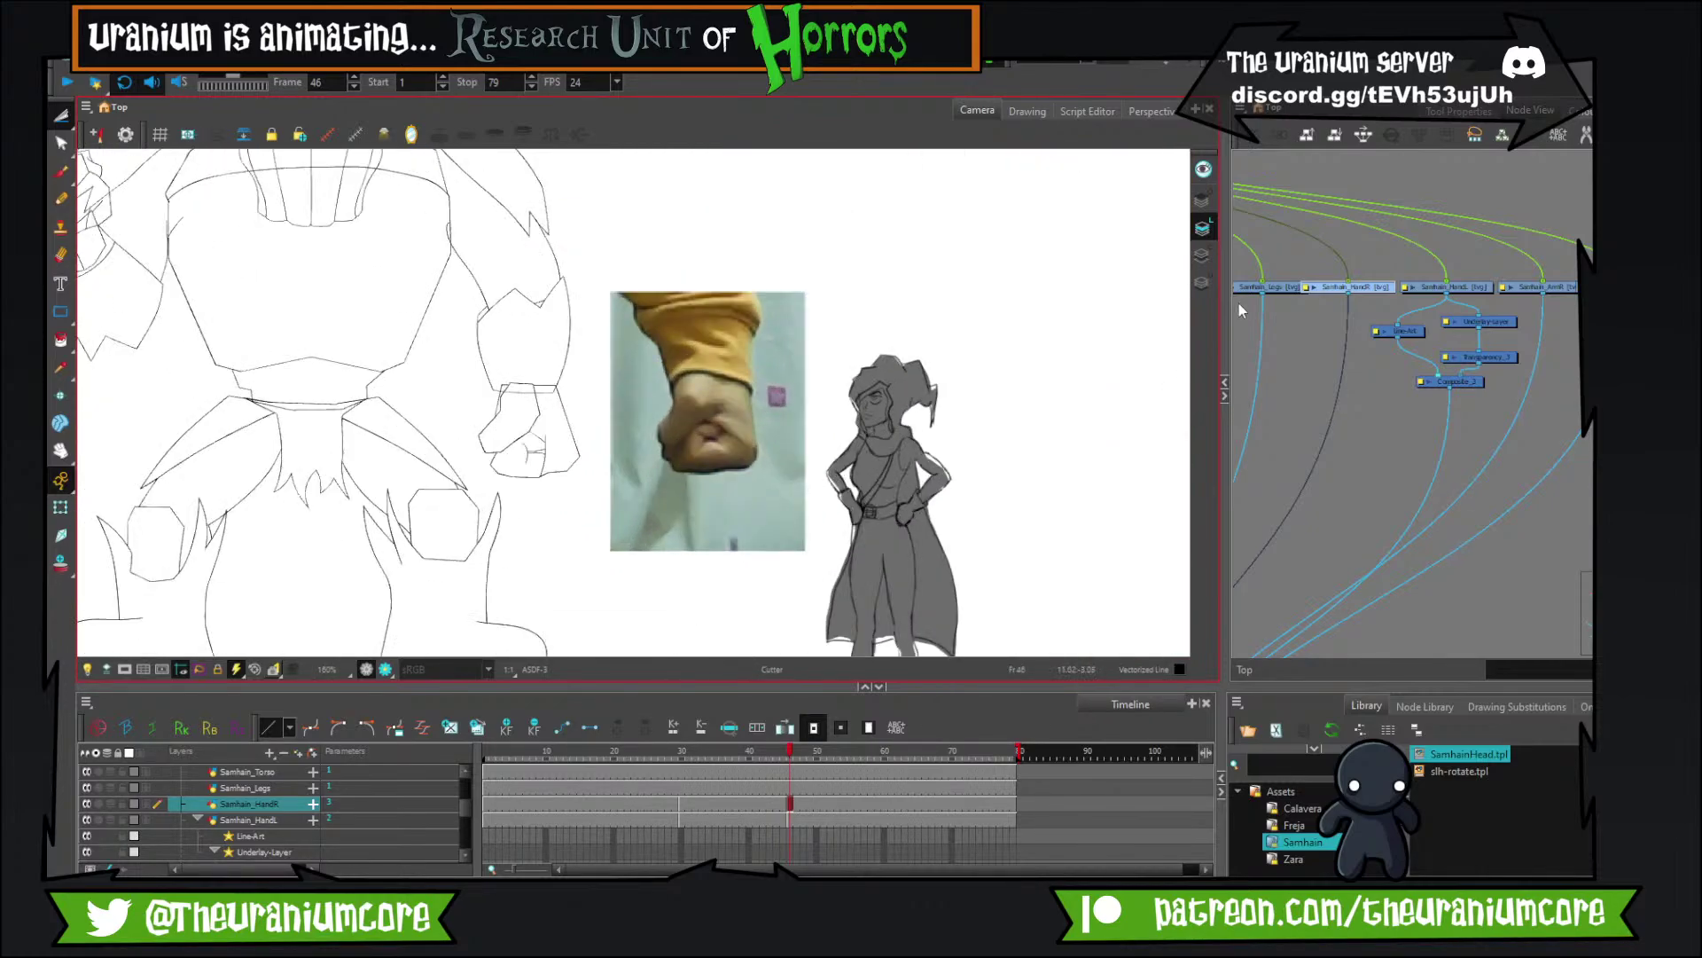
left_click(1203, 283)
mouse_move(651, 572)
left_mouse_down()
mouse_move(914, 473)
mouse_move(719, 467)
mouse_move(515, 188)
mouse_move(798, 488)
left_mouse_up()
key("Delete")
key("Delete")
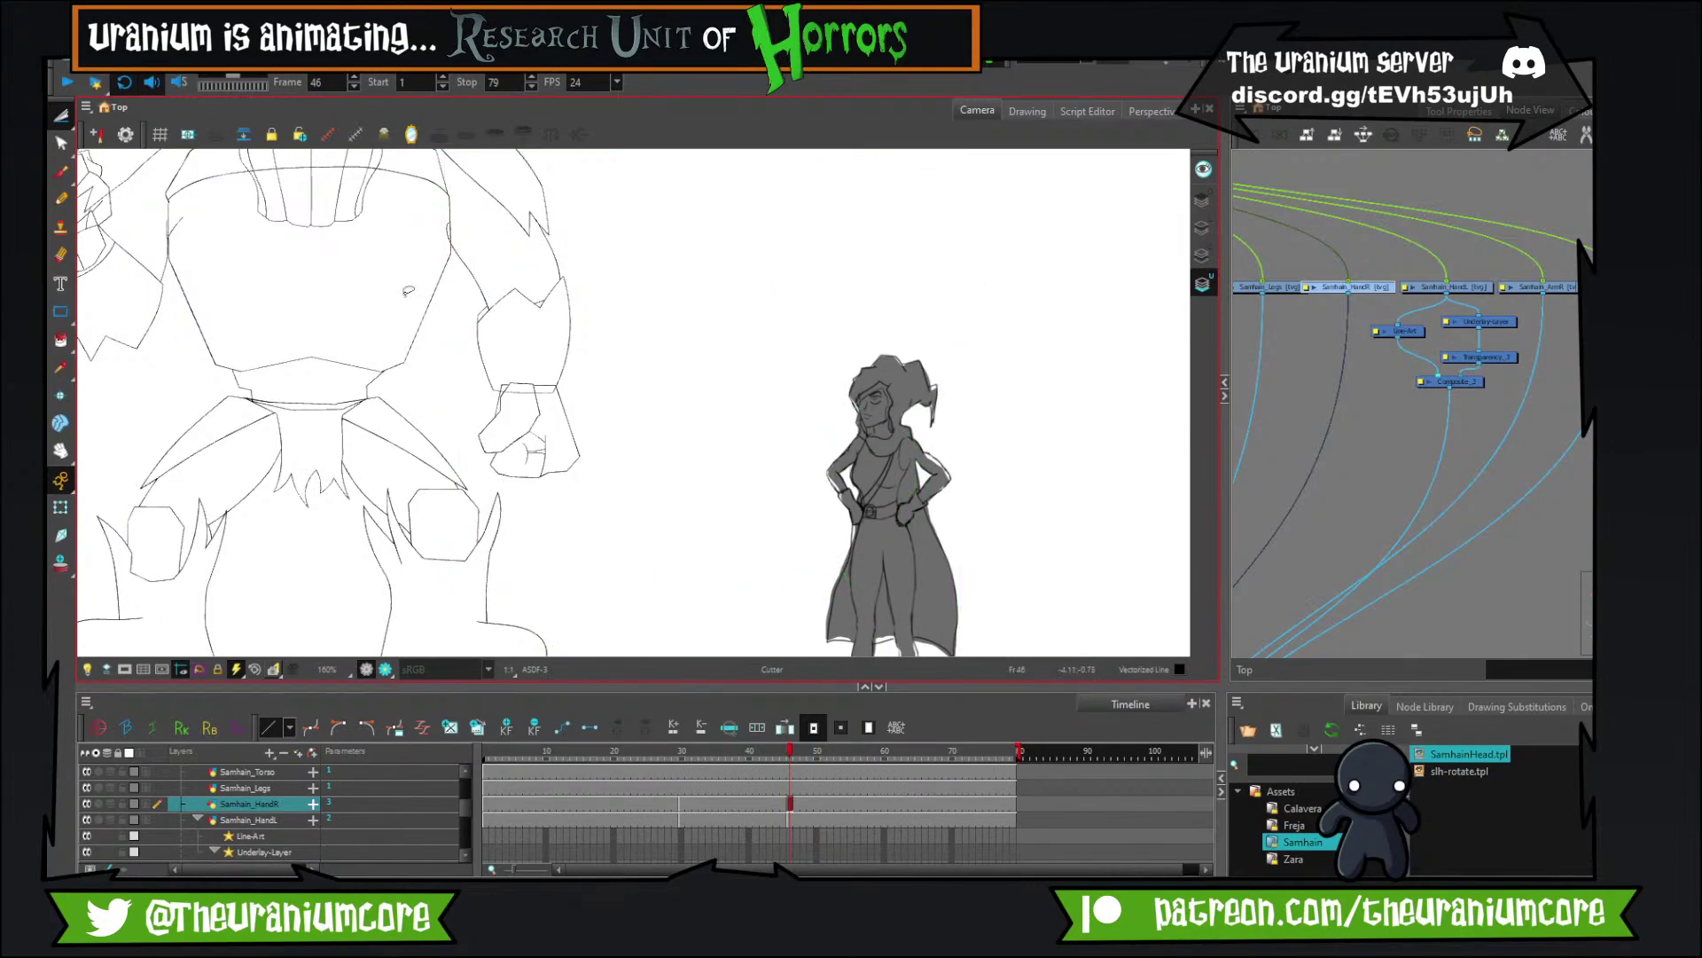
Flip between frame 46 and its neighbouring frames to check the finished fist on the whole character.
scroll(414, 297, "down", 5)
key("comma")
key("period")
key("period")
scroll(421, 346, "up", 4)
key("comma")
key("period")
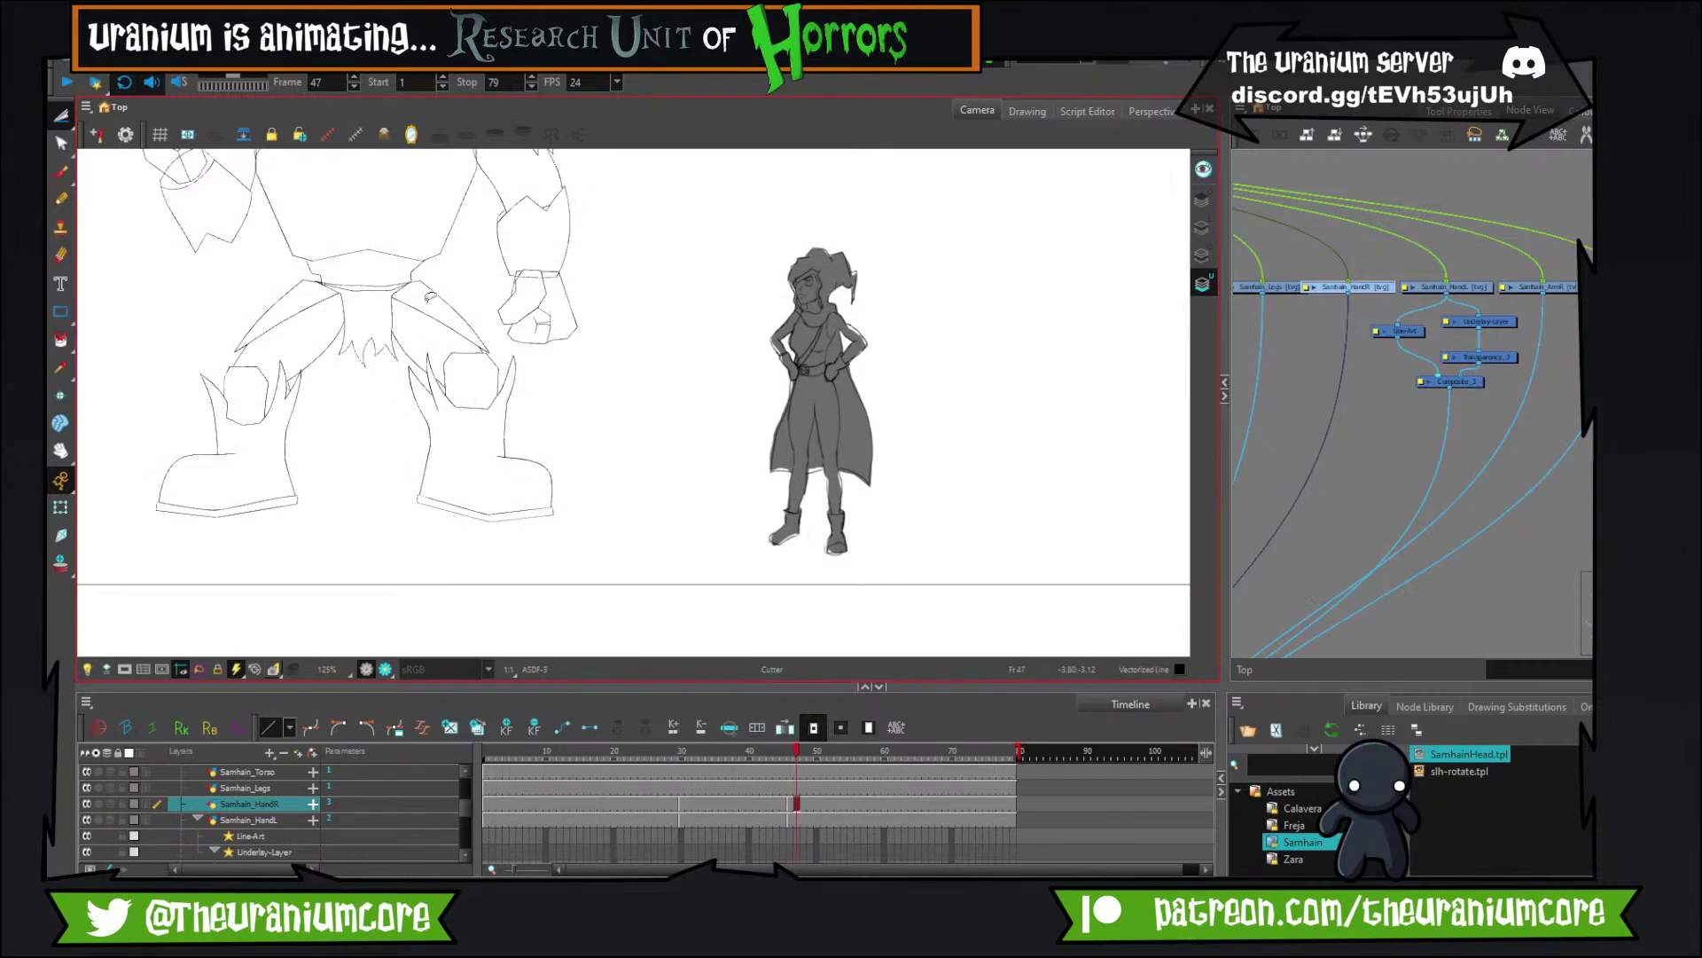
key("comma")
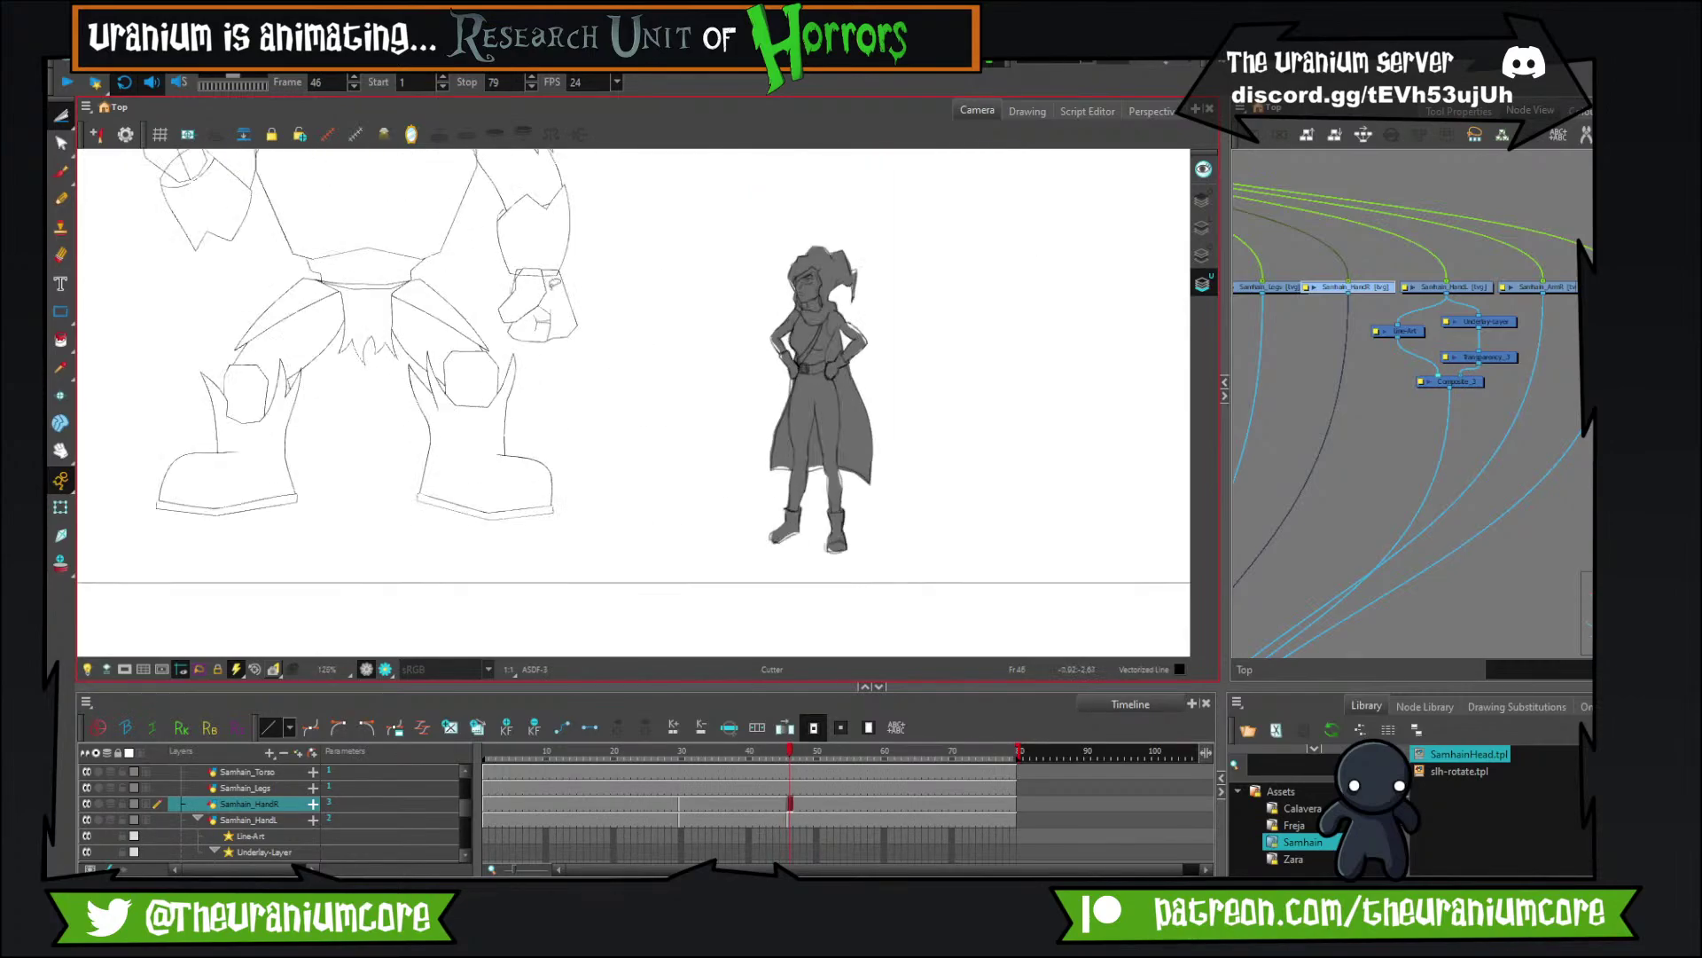
Shift the inner finger lines of the fist slightly toward the thumb and cut away the part overlapping the thumb.
scroll(554, 284, "up", 5)
scroll(335, 377, "down", 1)
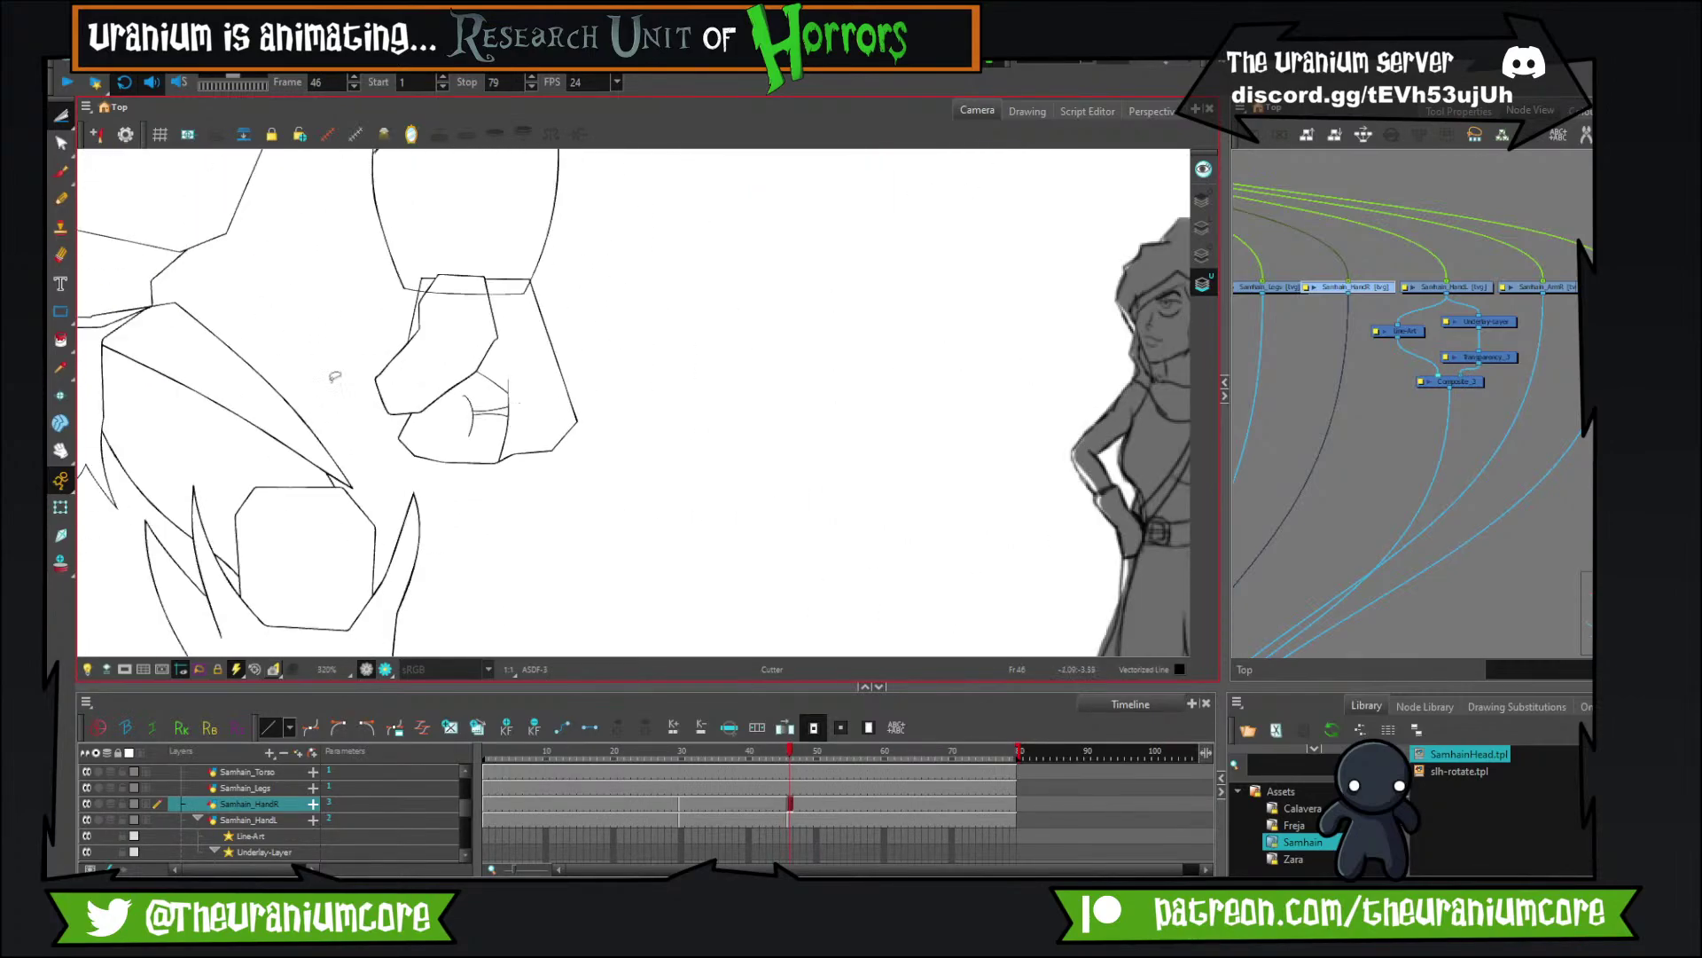
scroll(452, 411, "up", 4)
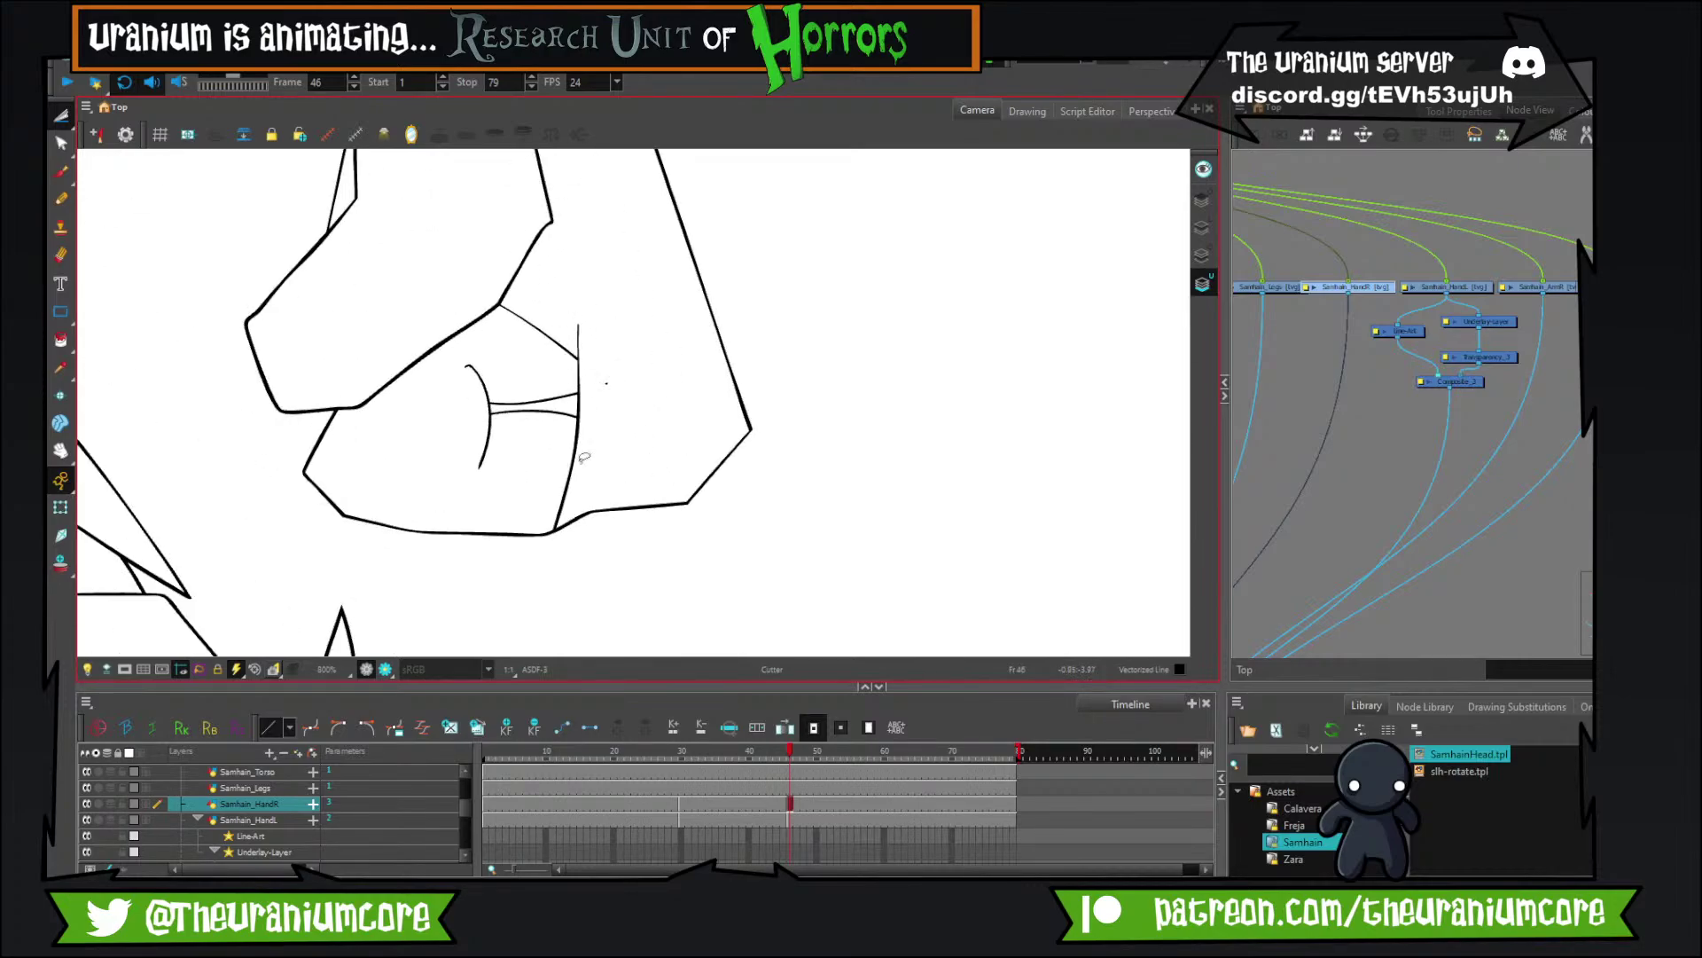
mouse_move(625, 384)
left_mouse_down()
mouse_move(610, 297)
mouse_move(494, 324)
mouse_move(437, 391)
mouse_move(475, 491)
mouse_move(598, 489)
mouse_move(623, 299)
mouse_move(629, 321)
mouse_move(545, 291)
mouse_move(491, 320)
mouse_move(439, 439)
mouse_move(543, 495)
mouse_move(670, 342)
left_mouse_up()
left_click(1206, 229)
left_click_drag(579, 423, 546, 424)
left_click(680, 319)
left_click(511, 311)
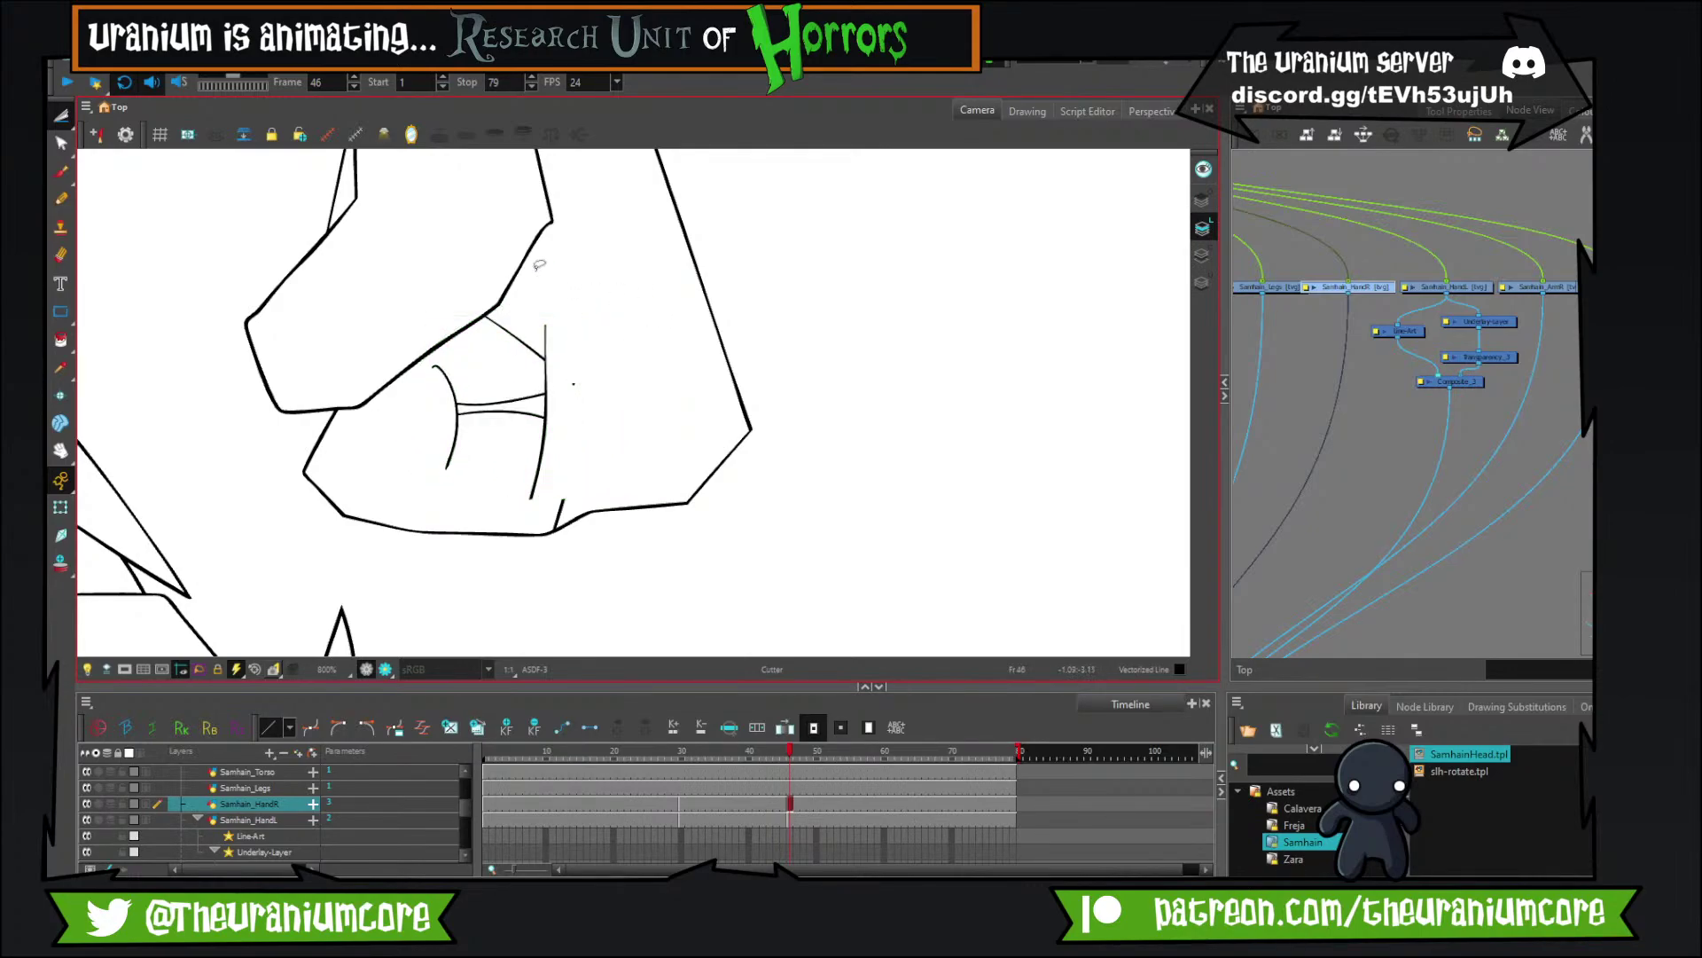
Delete the short leftover line stub at the fist's lower edge on the Samhain_HandR drawing.
left_click_drag(601, 370, 608, 366)
key("Delete")
left_click(560, 508)
left_click_drag(372, 304, 515, 261)
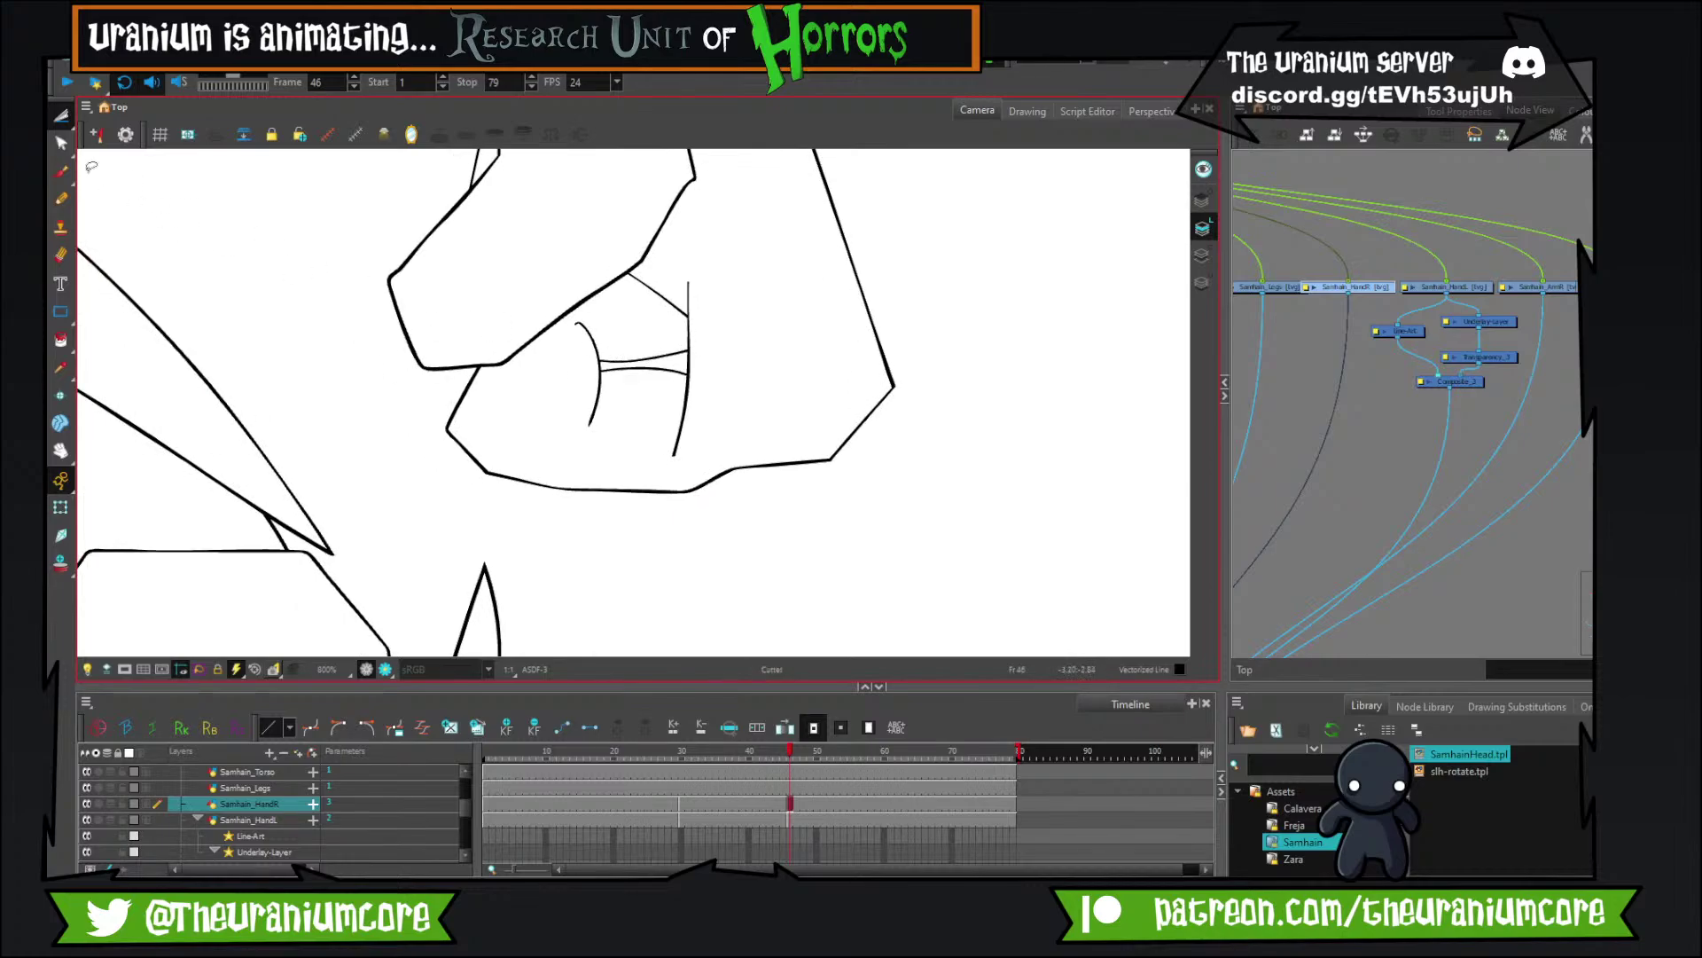
Extend the vertical dividing line of the fist down to its lower outline.
left_click(62, 144)
left_click(674, 456)
left_click_drag(674, 458, 666, 506)
left_click(726, 488)
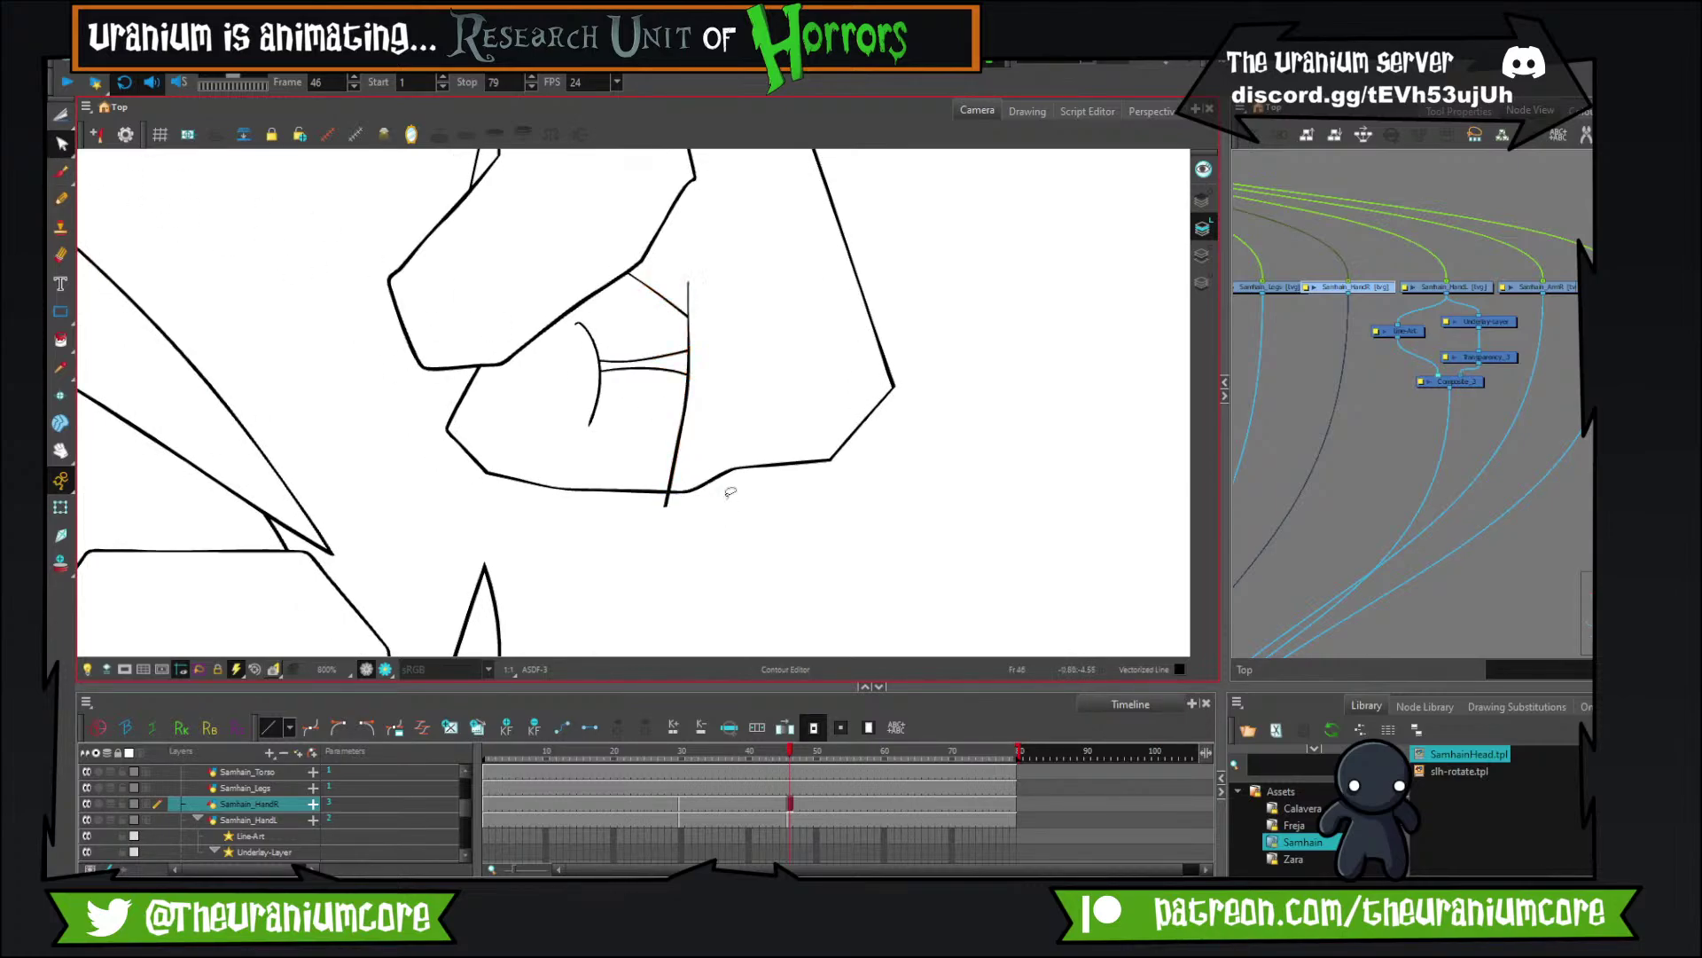
left_click(61, 116)
Examine the refined fist up close and against the whole character at frame 46.
scroll(661, 511, "down", 5)
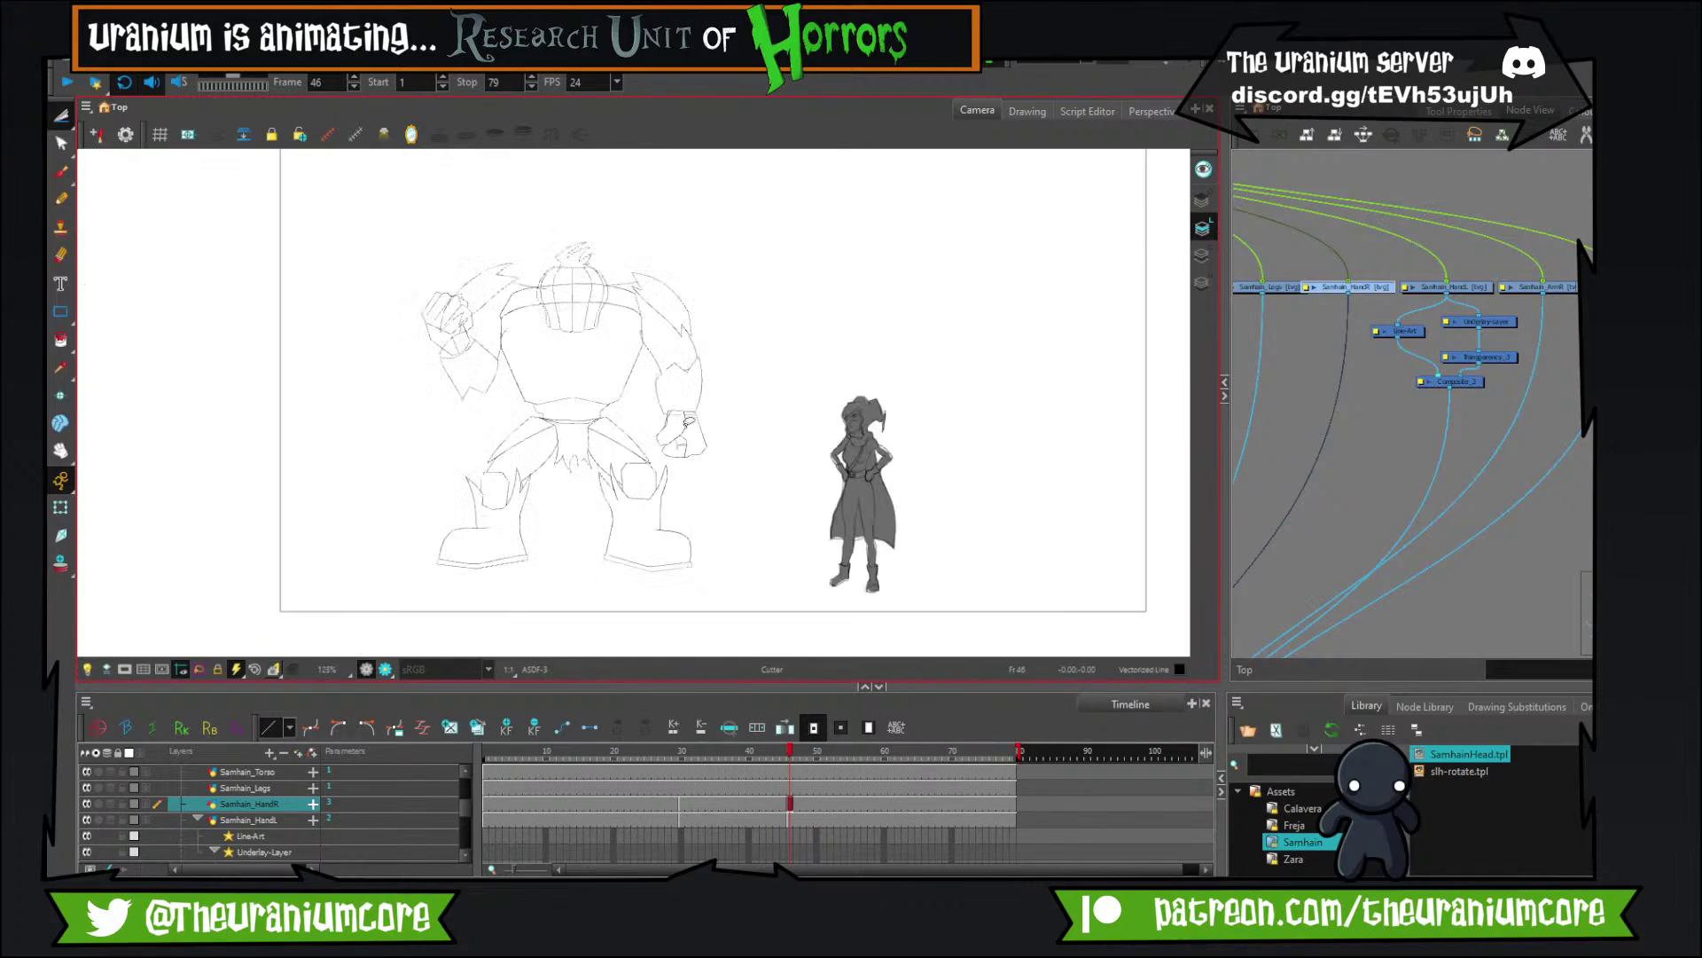
scroll(680, 431, "up", 1)
scroll(680, 430, "up", 3)
scroll(674, 426, "down", 3)
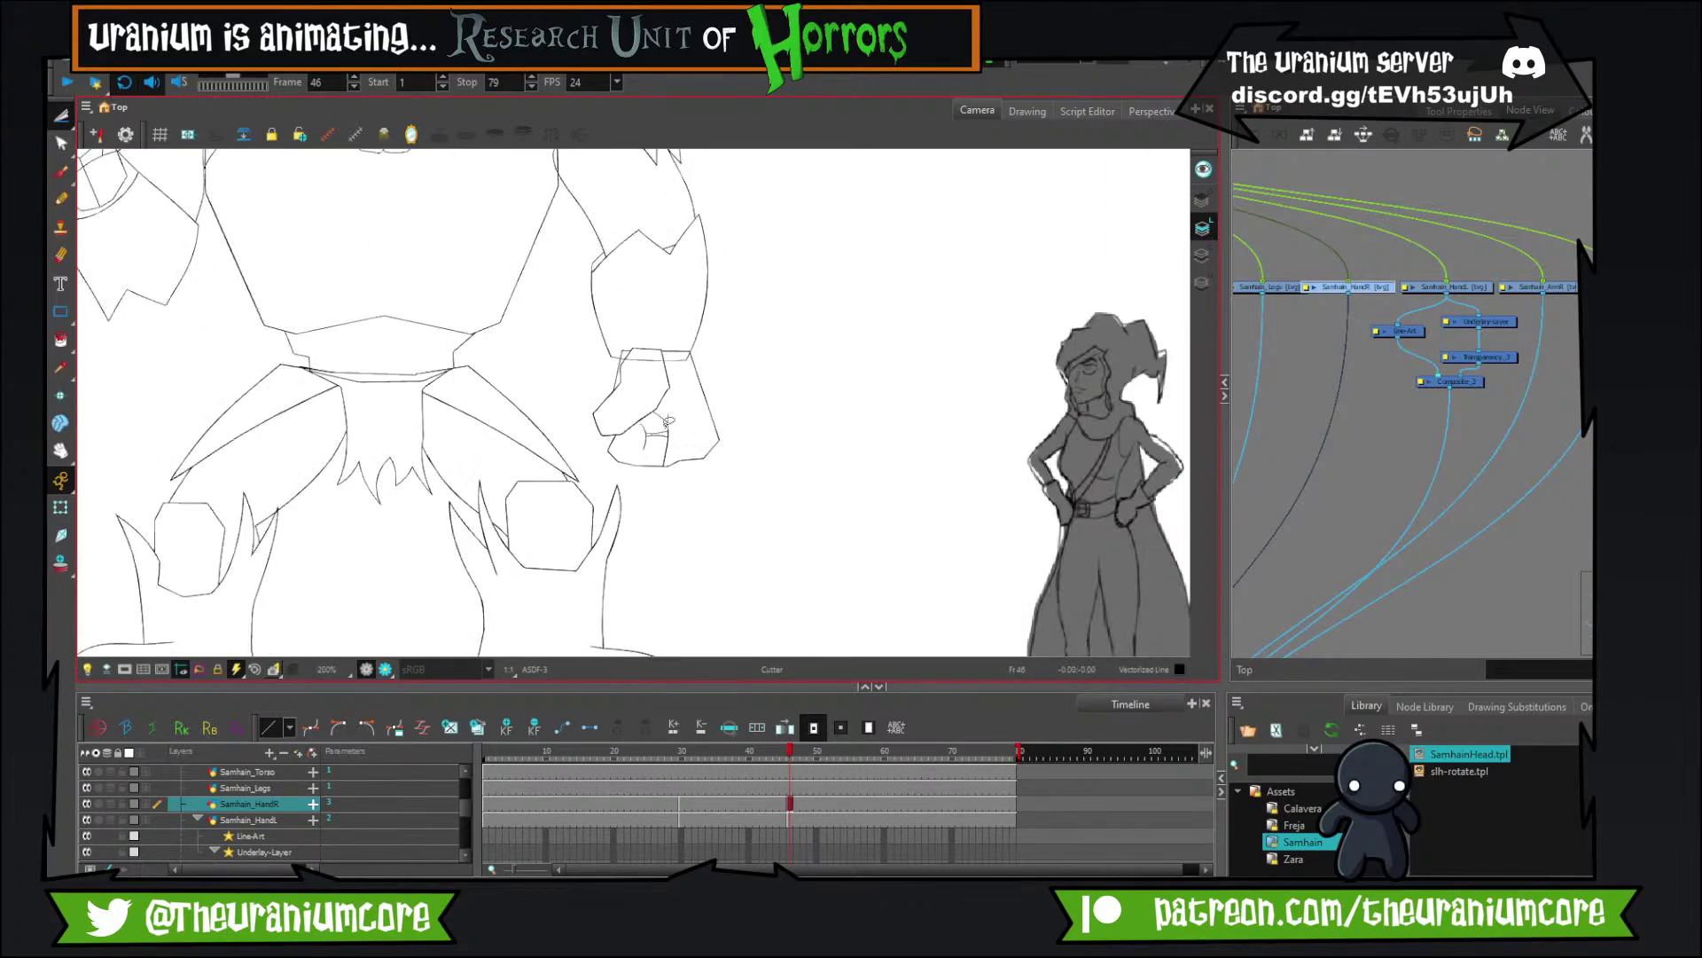
scroll(668, 422, "up", 1)
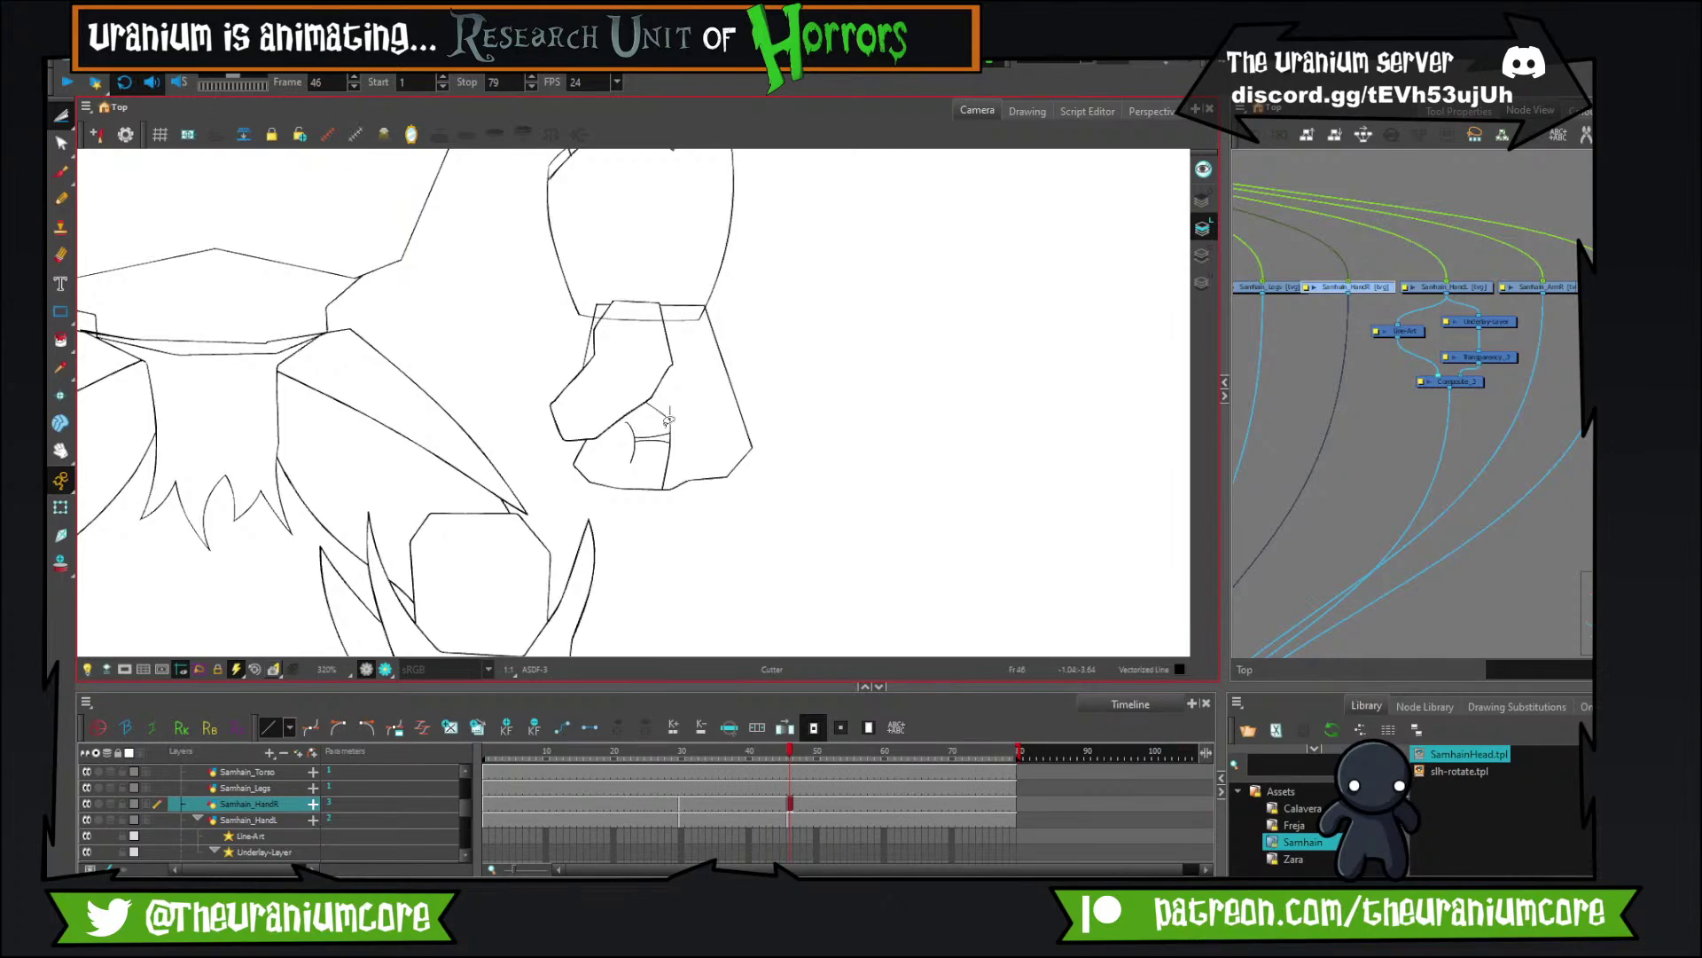
scroll(670, 421, "down", 10)
scroll(642, 393, "up", 4)
scroll(642, 393, "down", 5)
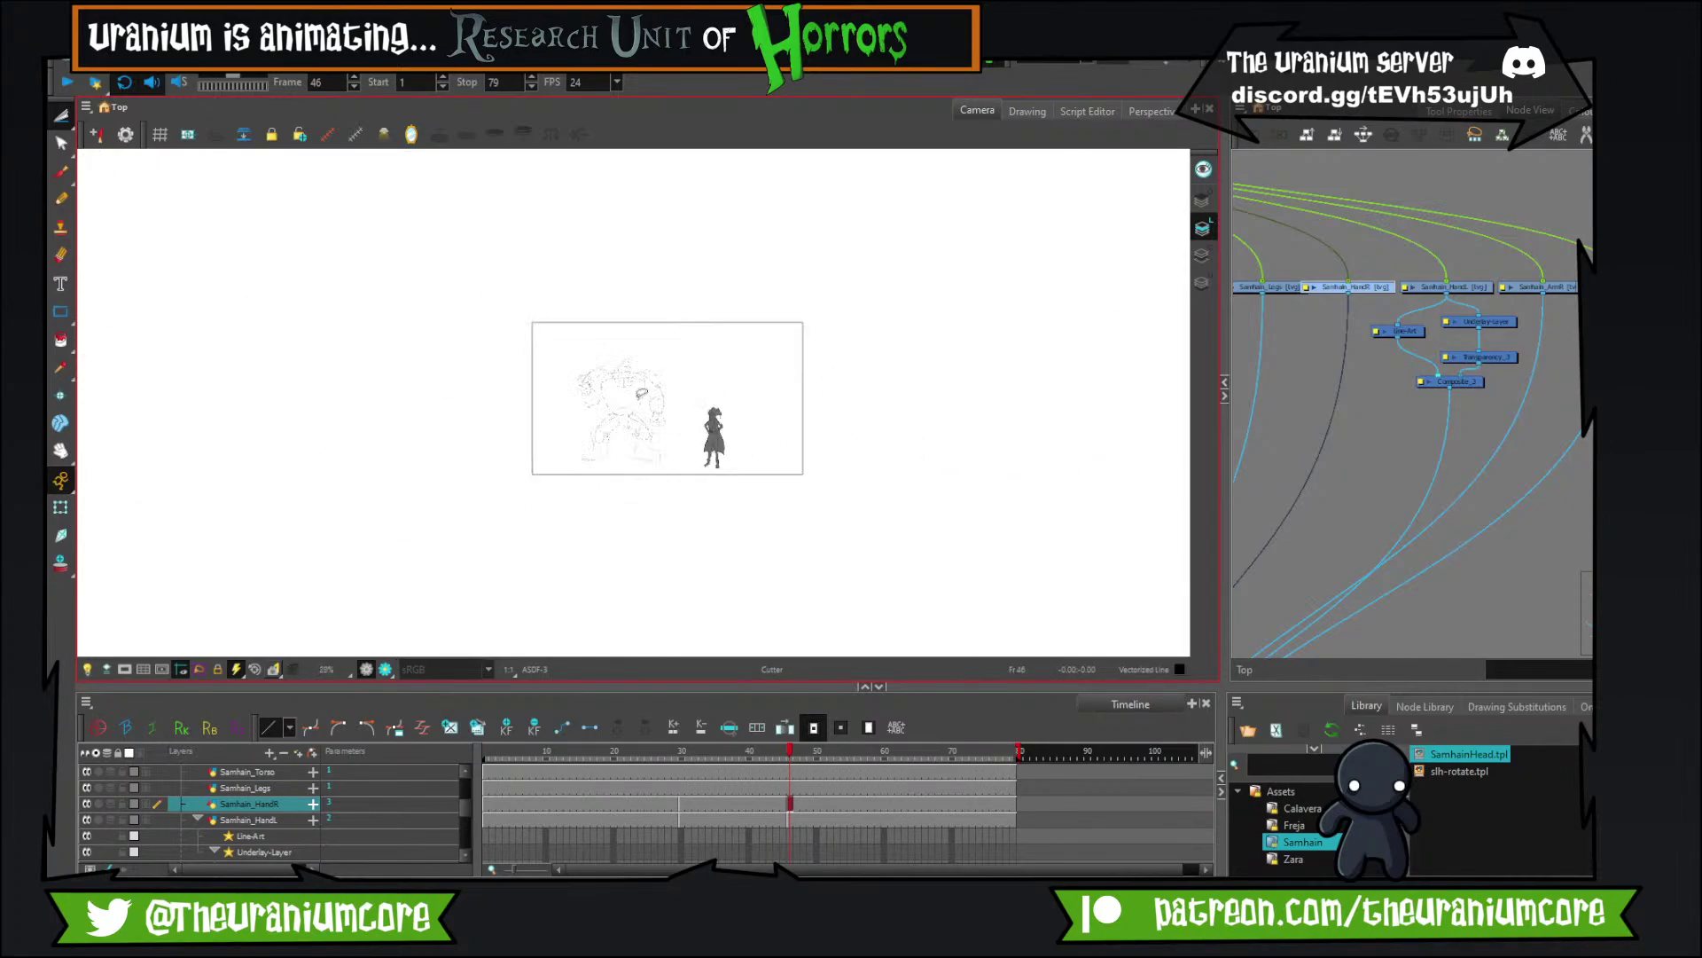
scroll(642, 393, "up", 4)
Flip back to frame 20 and forward past frame 60 to compare the open hands with the clenched fists.
key("comma")
key("comma")
key("comma")
key("comma")
key("comma")
key("comma")
key("comma")
key("comma")
key("comma")
key("comma")
key("comma")
key("comma")
key("comma")
key("comma")
key("comma")
key("comma")
key("comma")
key("comma")
scroll(646, 385, "up", 4)
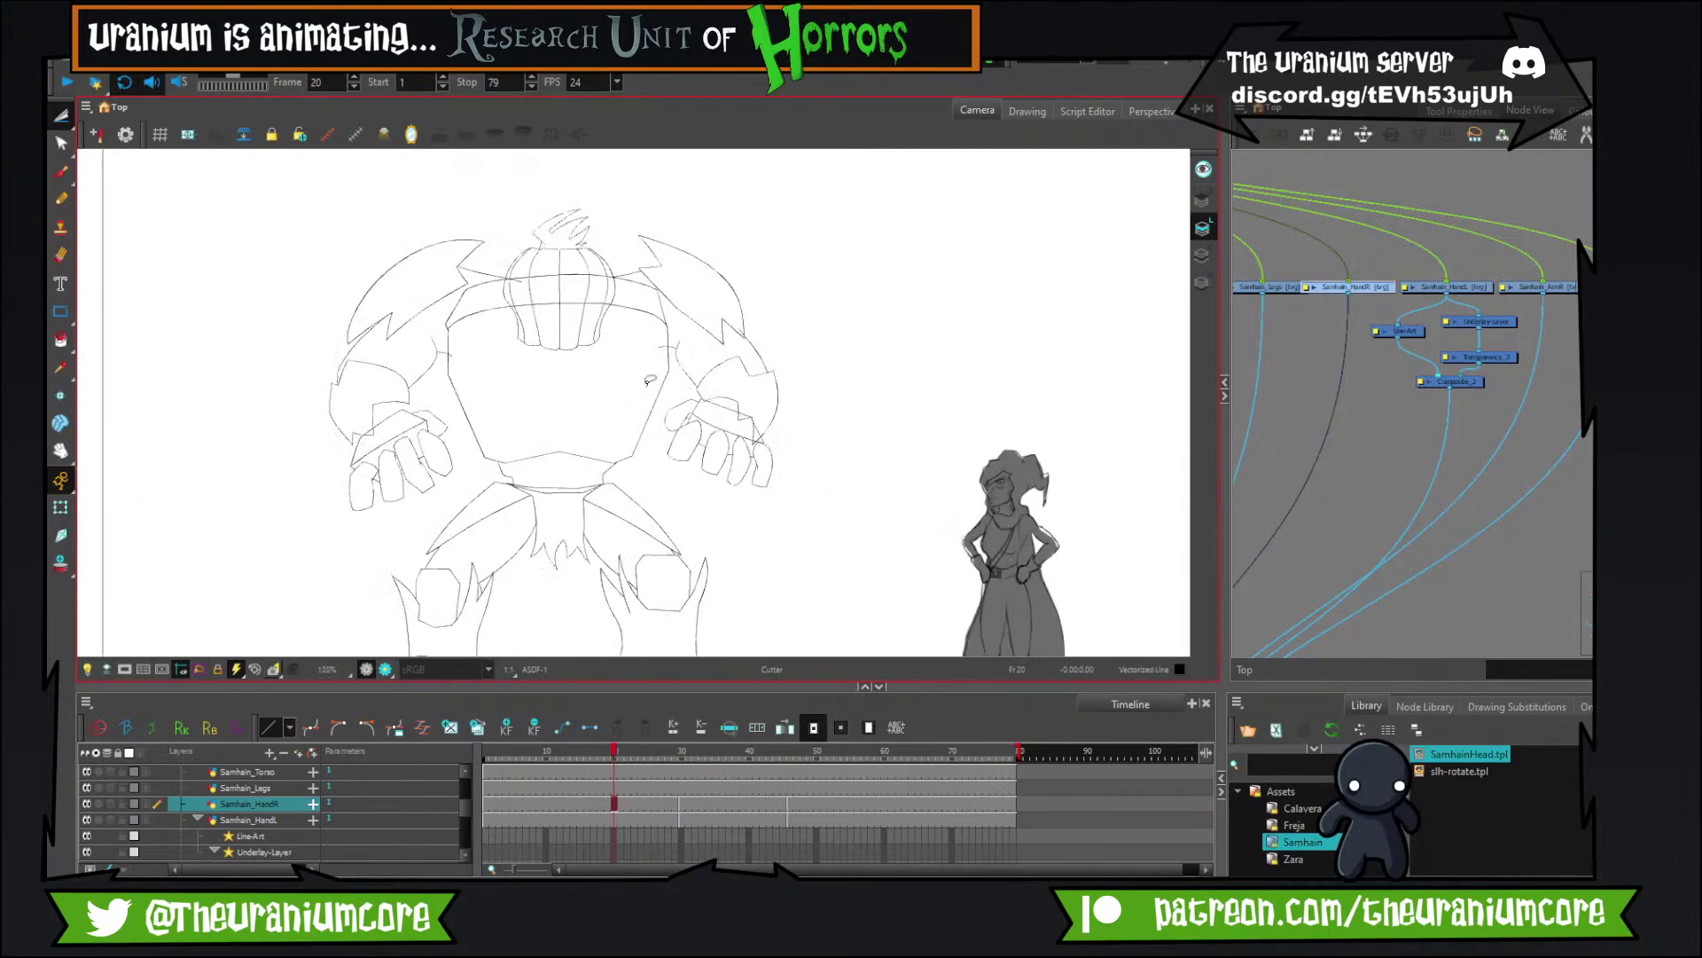
key("period")
key("period")
key("period")
key("period")
key("period")
key("period")
key("period")
key("period")
key("period")
key("period")
key("period")
key("period")
key("period")
key("period")
key("period")
key("period")
key("period")
key("period")
key("period")
key("period")
scroll(701, 390, "down", 1)
scroll(739, 381, "down", 1)
scroll(780, 399, "up", 2)
key("comma")
key("comma")
key("comma")
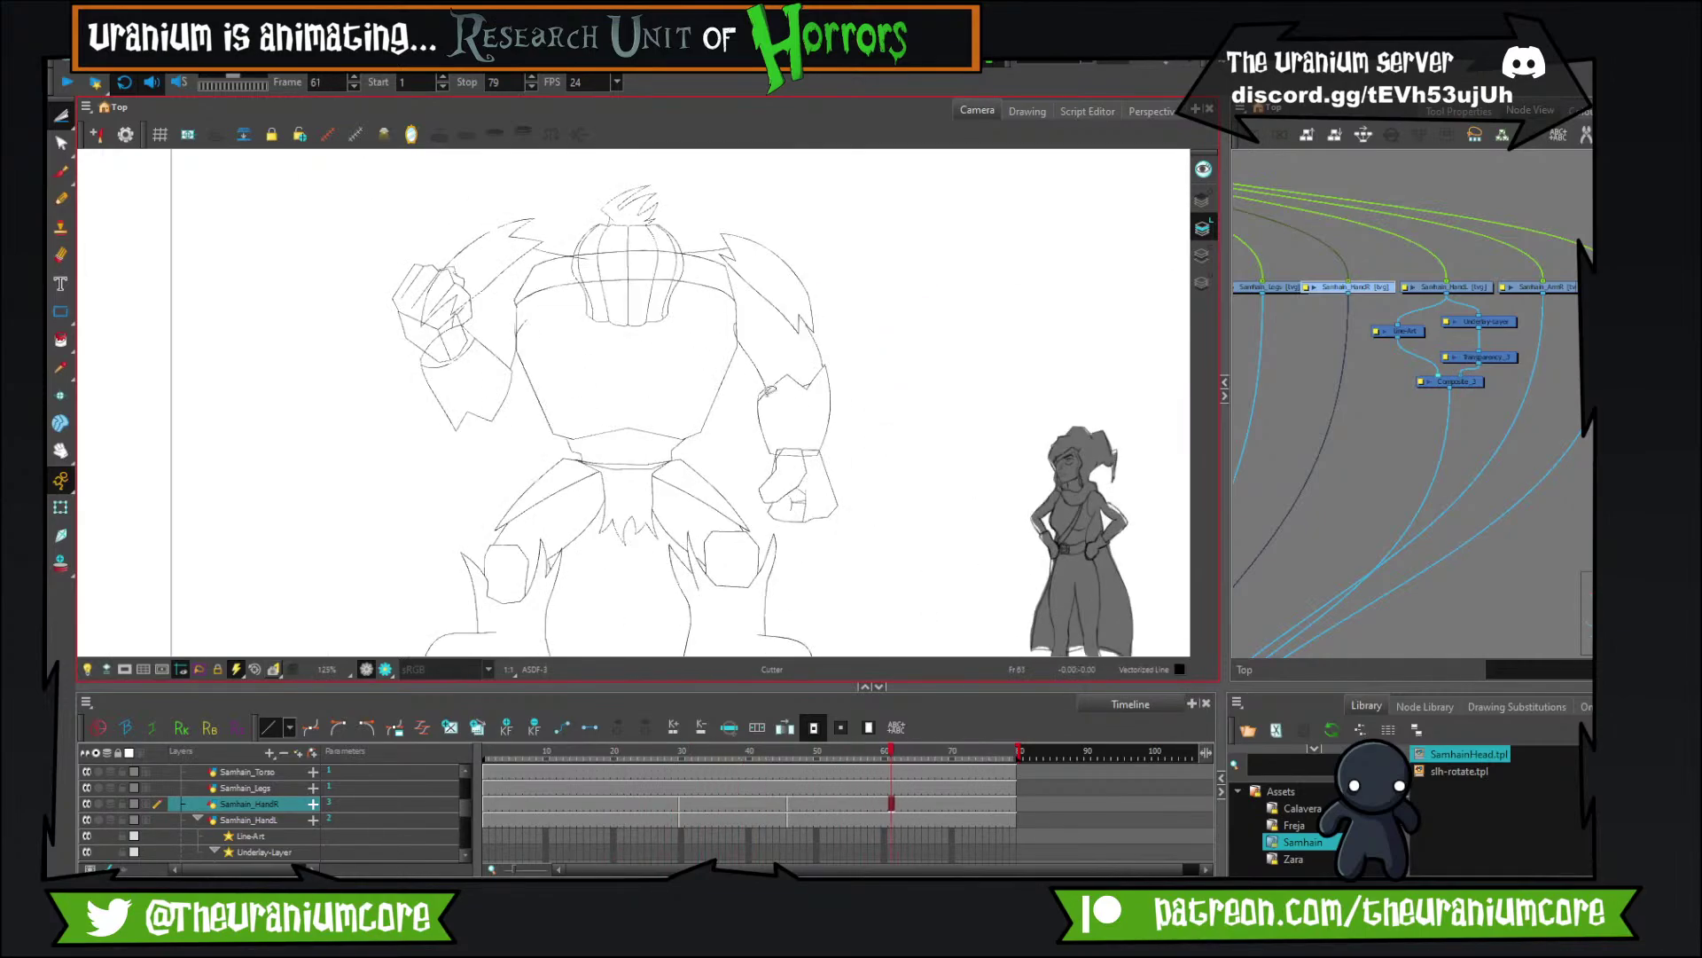
Return to frame 1 and play the animation to review the hand pose changes on the full character.
key("comma")
key("comma")
key("comma")
key("comma")
key("comma")
key("comma")
key("comma")
key("comma")
key("comma")
key("comma")
key("comma")
key("comma")
key("comma")
key("comma")
key("comma")
key("comma")
key("comma")
key("comma")
key("comma")
key("comma")
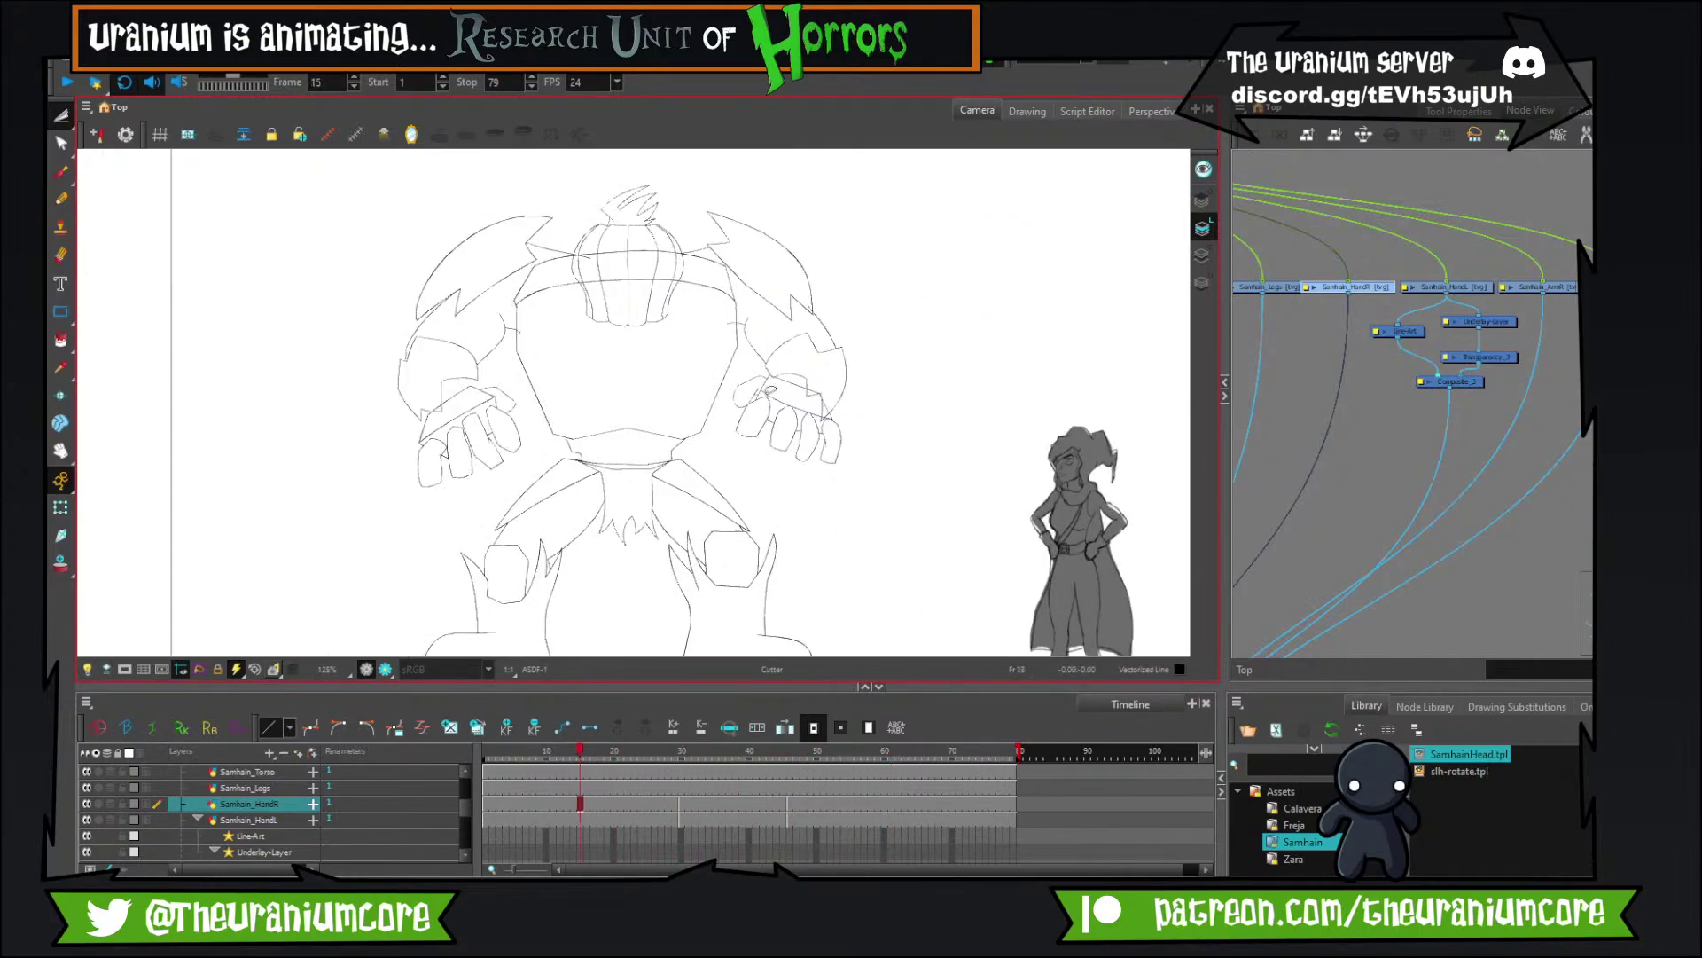
scroll(611, 288, "down", 1)
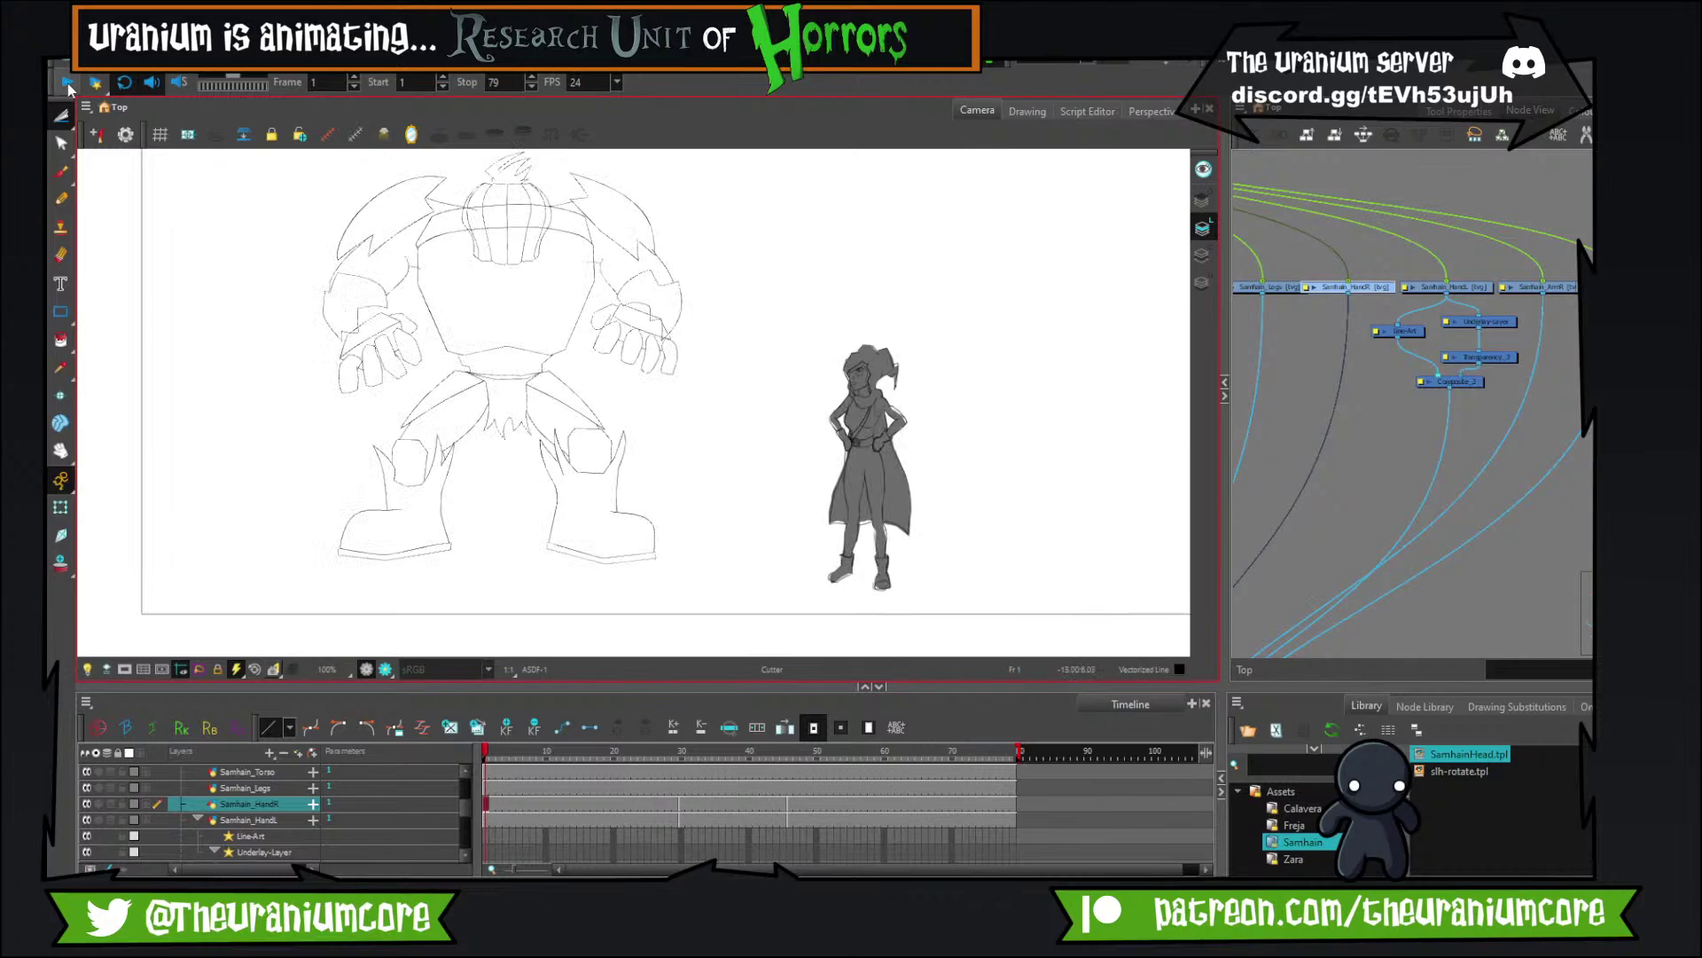
left_click(67, 83)
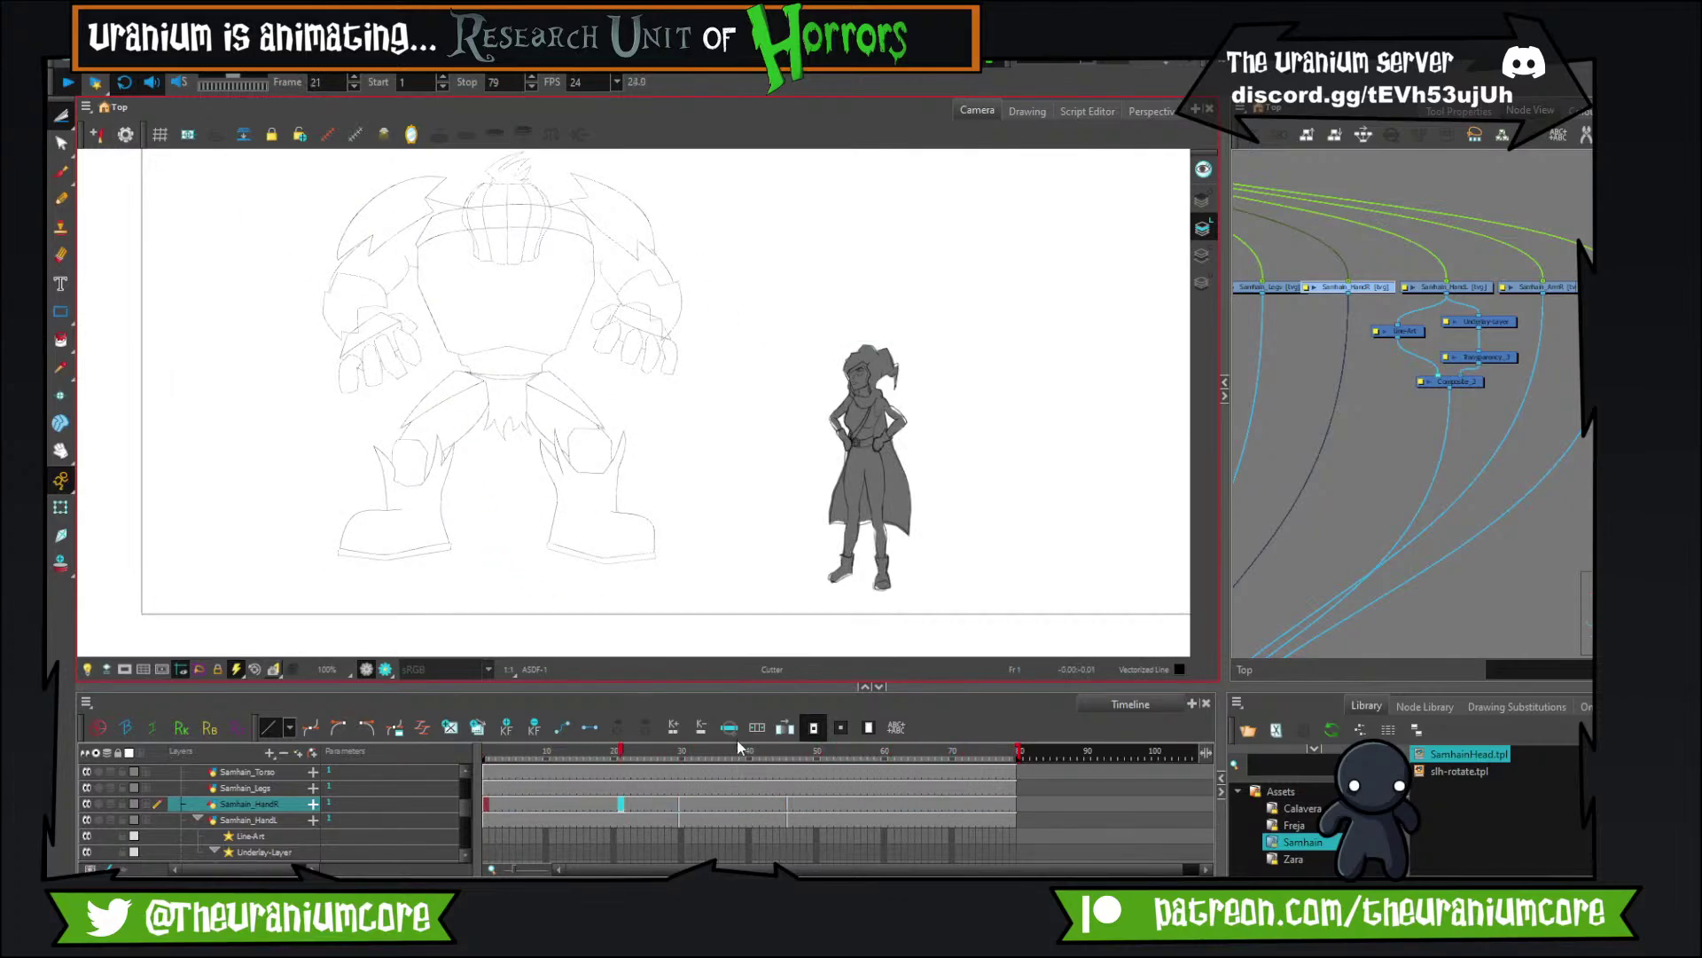
Copy the raised fist on the Samhain_HandL layer and paste it into a new drawing at frame 50.
left_click(816, 755)
scroll(375, 332, "up", 2)
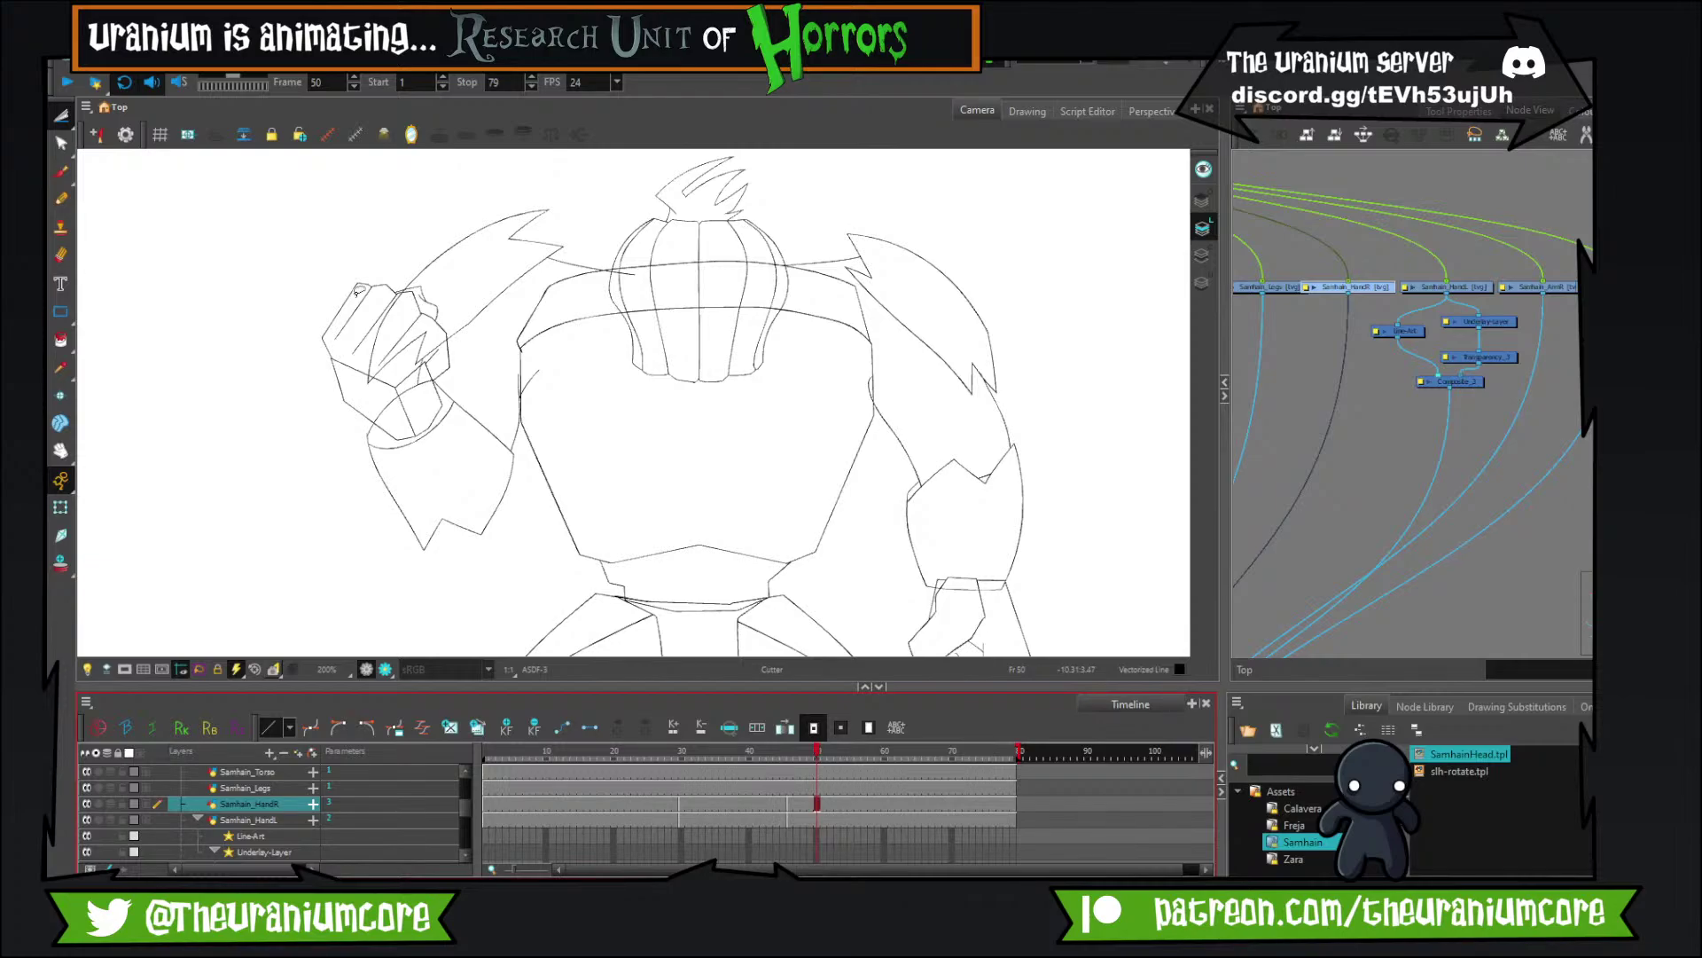
left_click(263, 785)
left_click(273, 818)
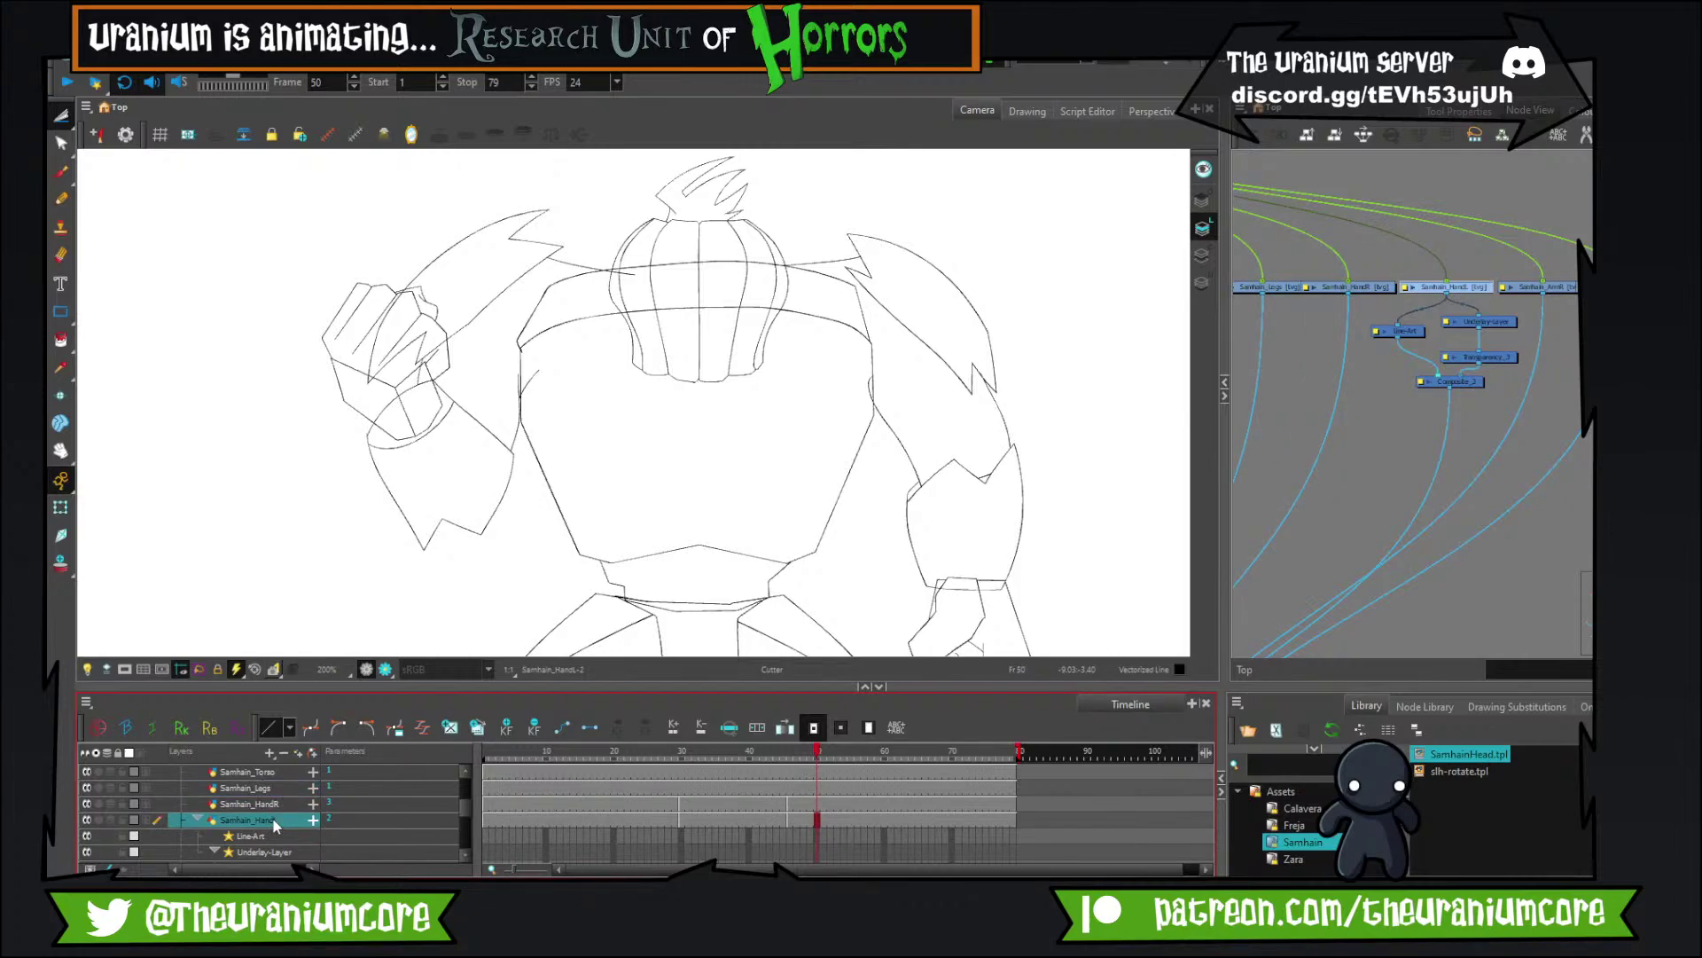
left_click(63, 117)
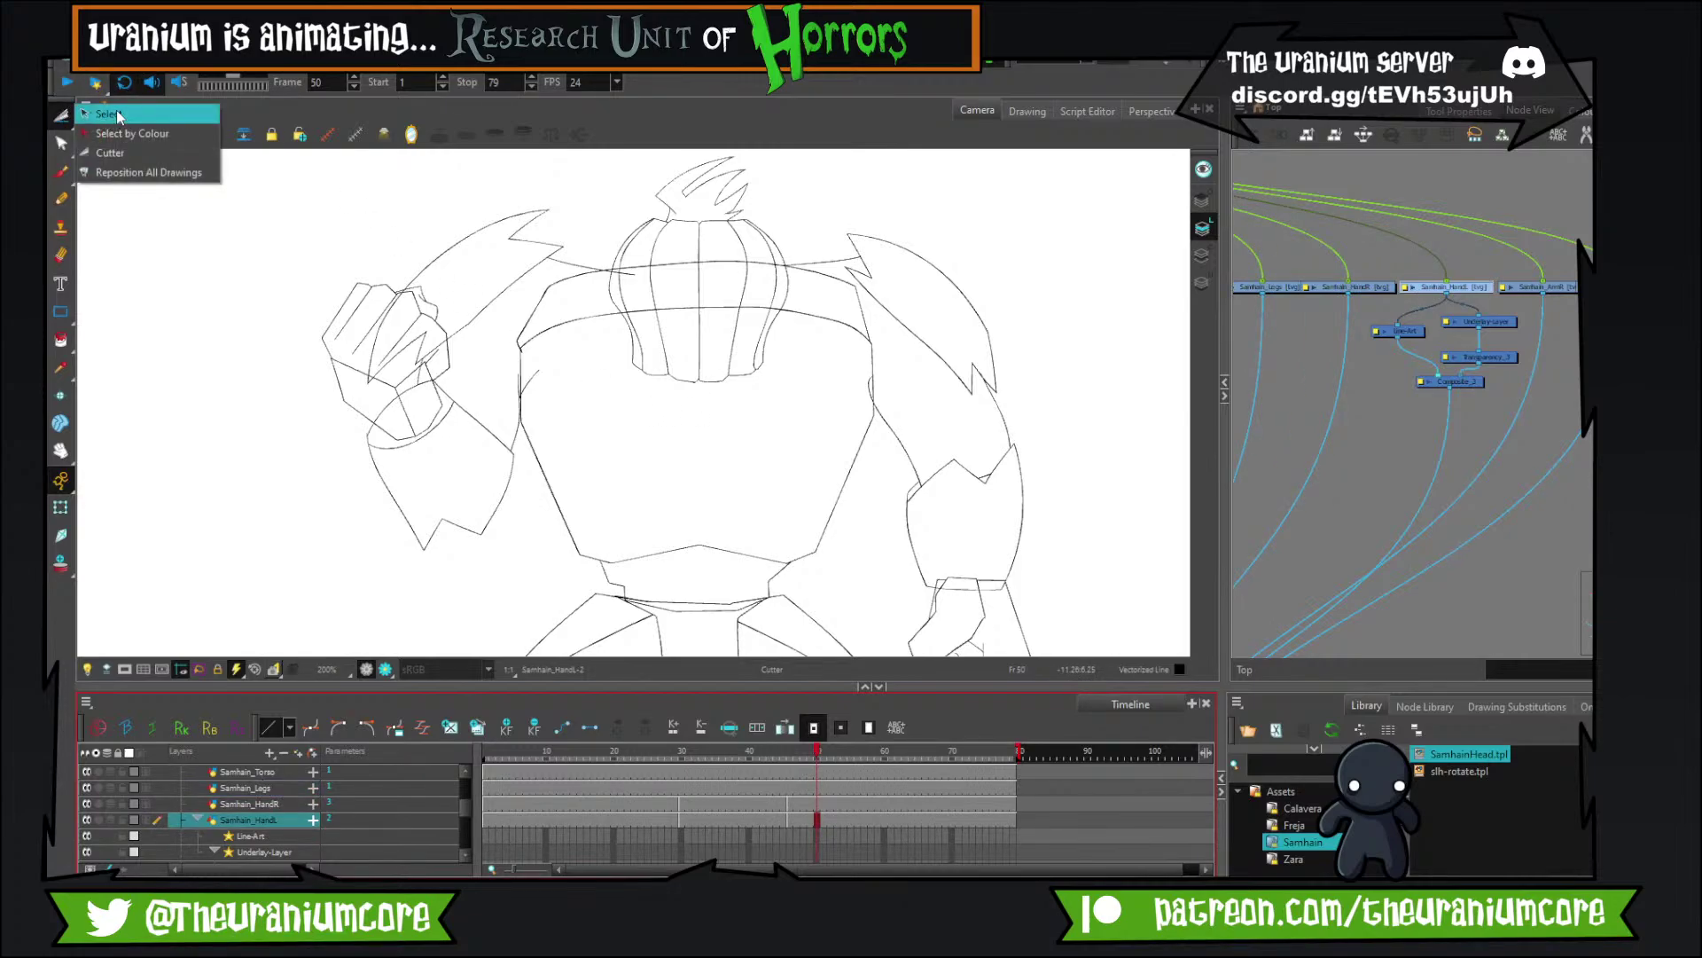
left_click(116, 114)
left_click_drag(265, 480, 291, 393)
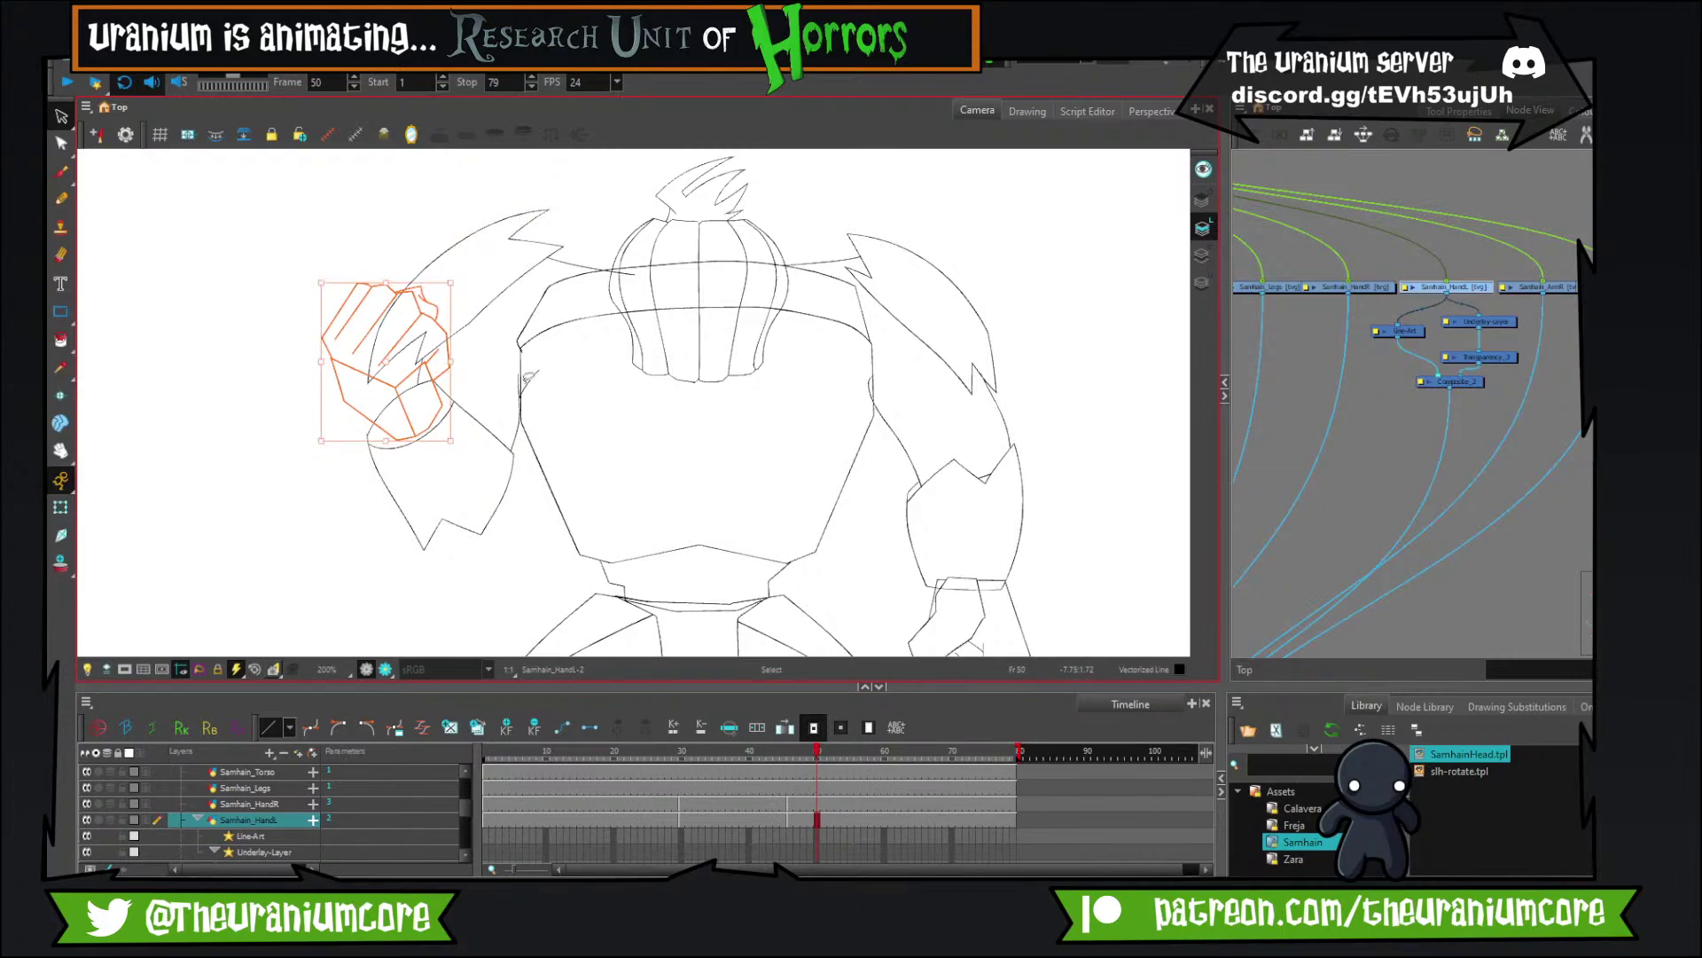
key("comma")
key("comma")
key("comma")
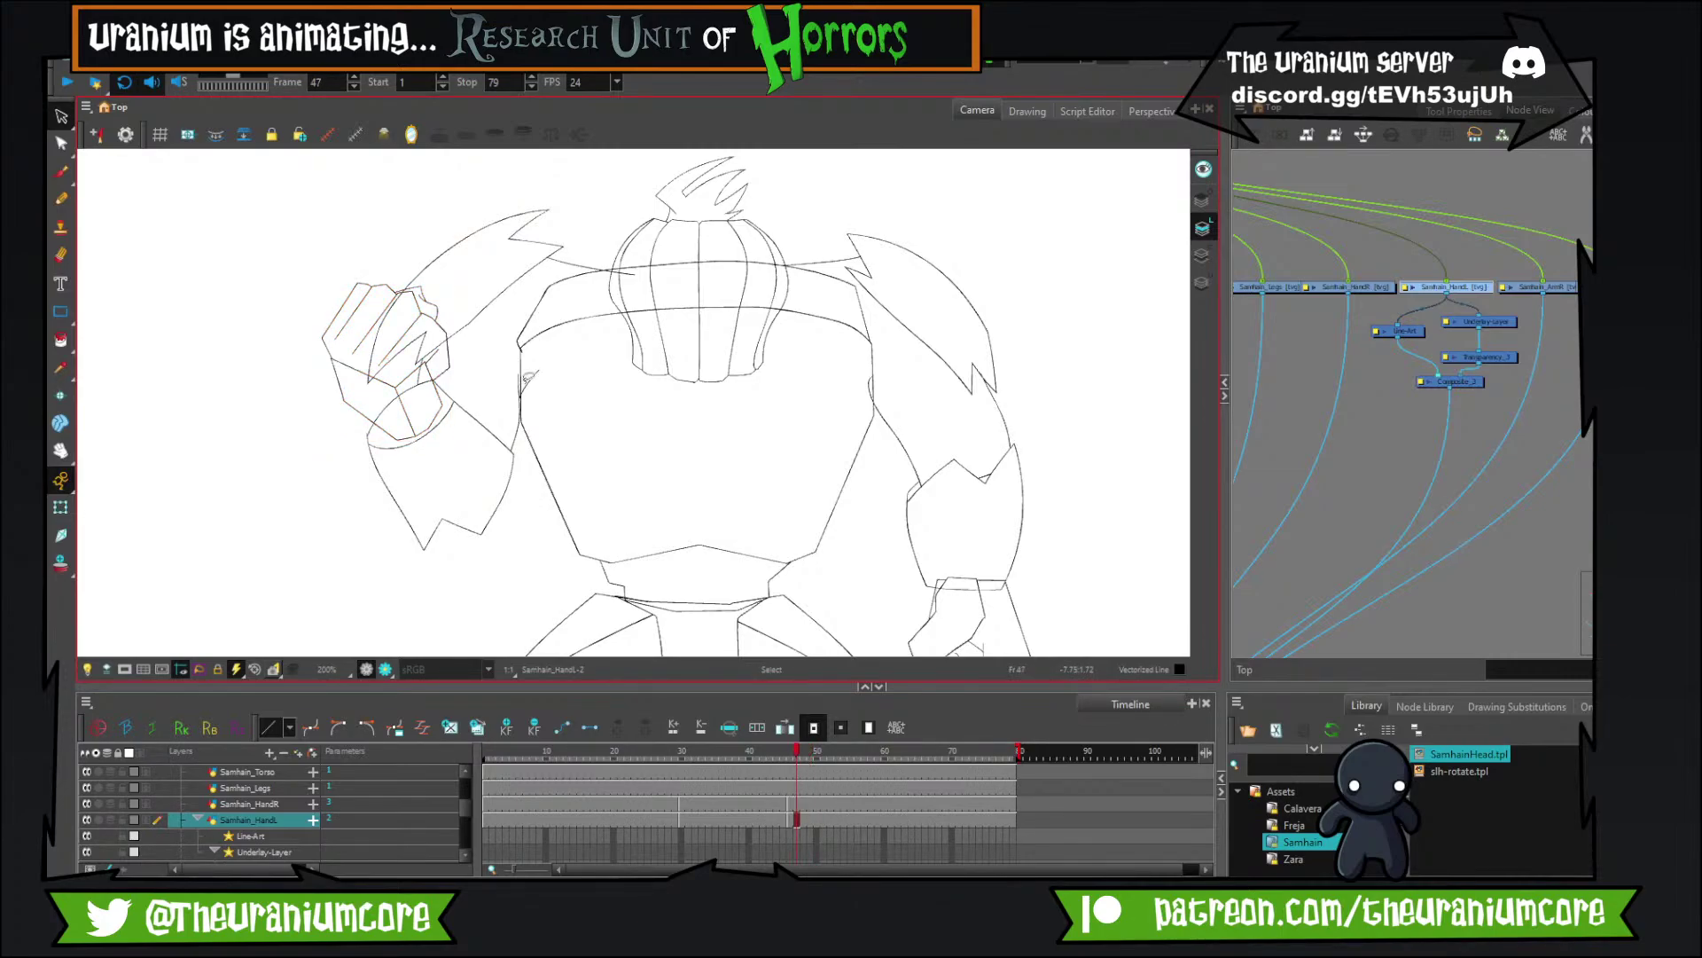
key("period")
key("period")
key("period")
left_click(451, 729)
key("ctrl+v")
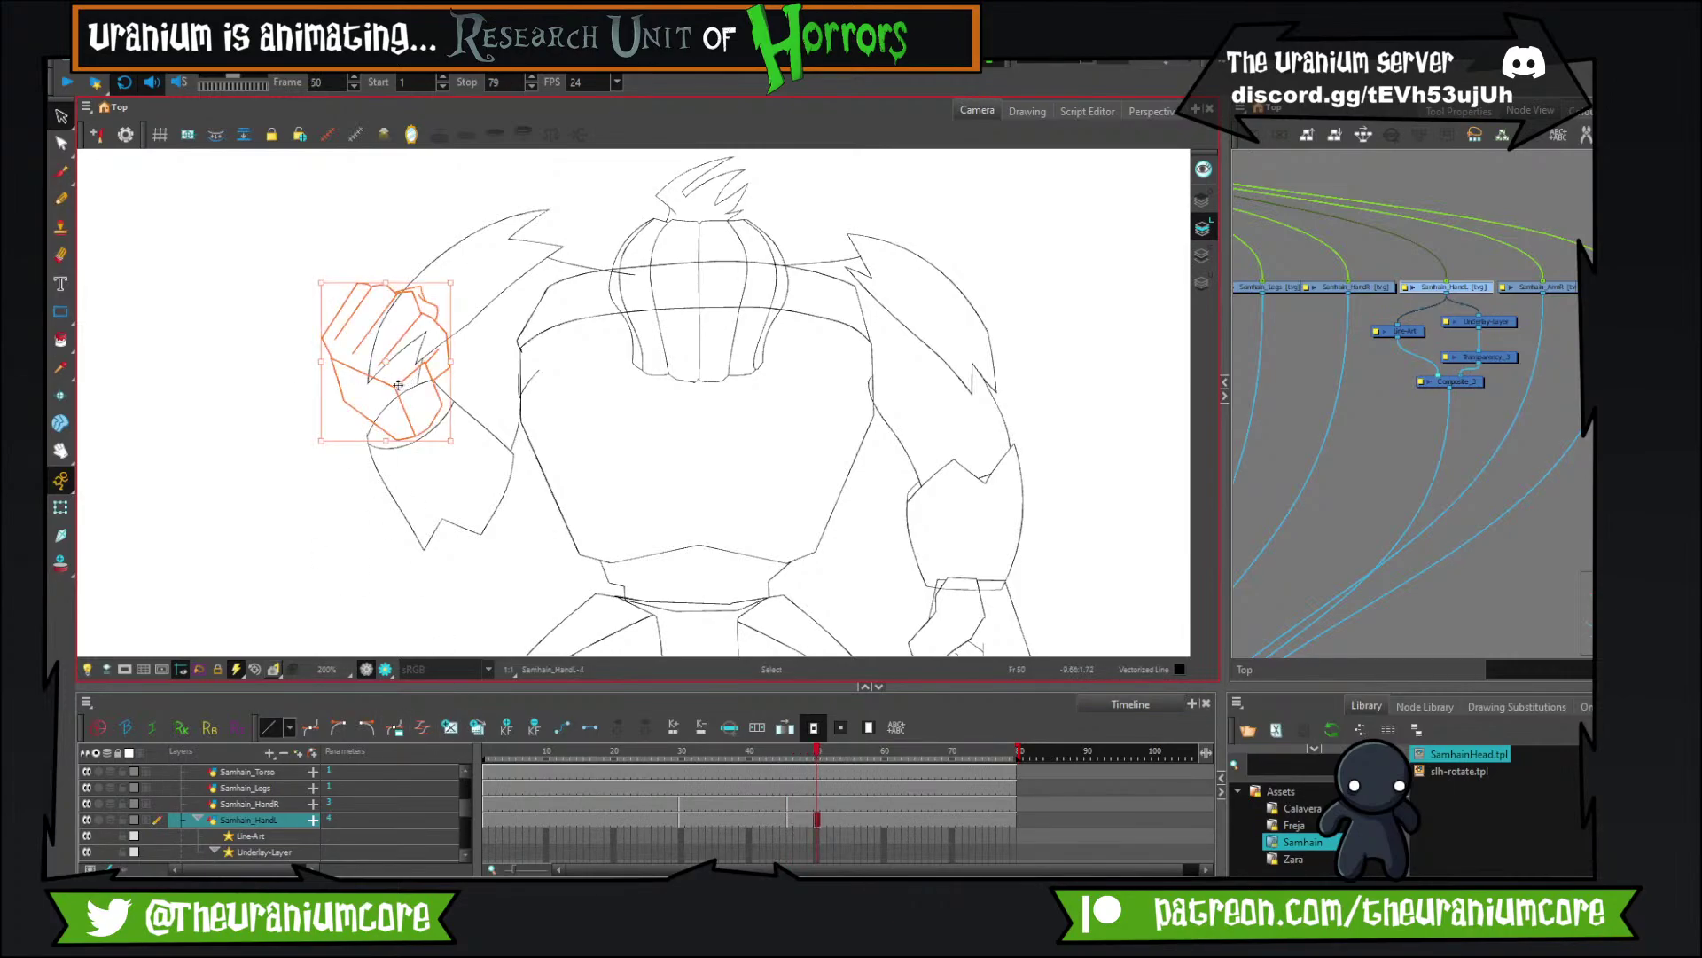
Rotate the pasted fist slightly and shift it a little downward and away from the body.
left_click_drag(460, 282, 431, 288)
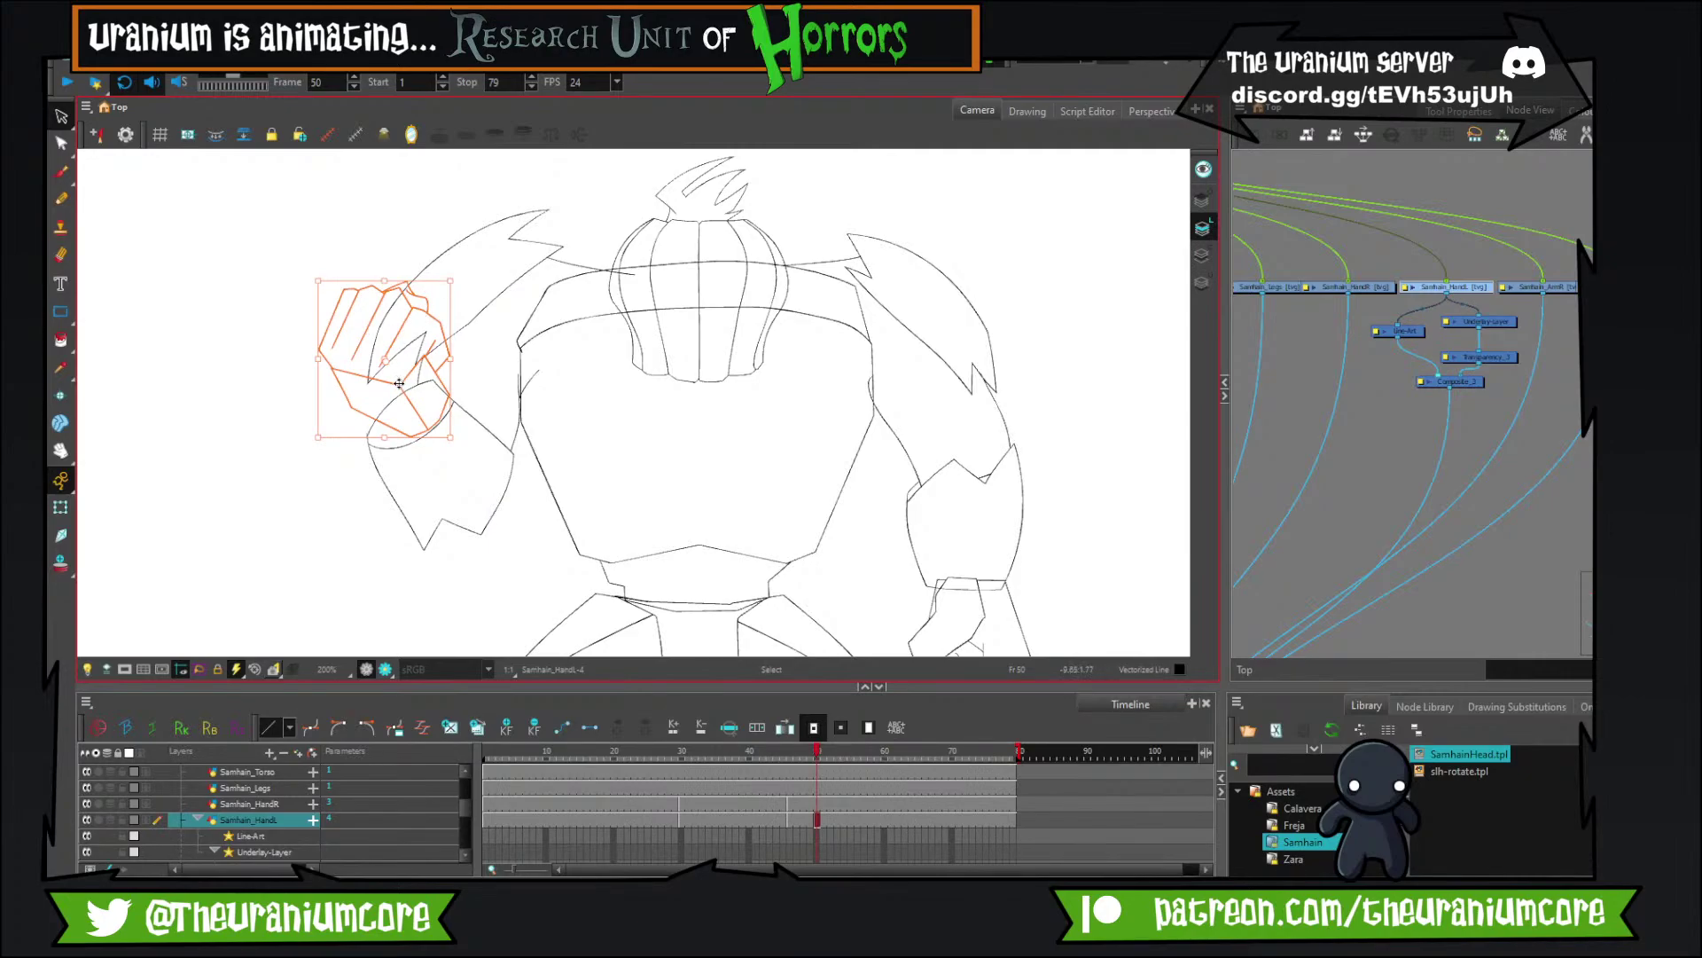
left_click_drag(399, 383, 384, 393)
left_click(523, 299)
Flip between frames 49 and 50 to compare the original raised fist with the adjusted copy.
key("comma")
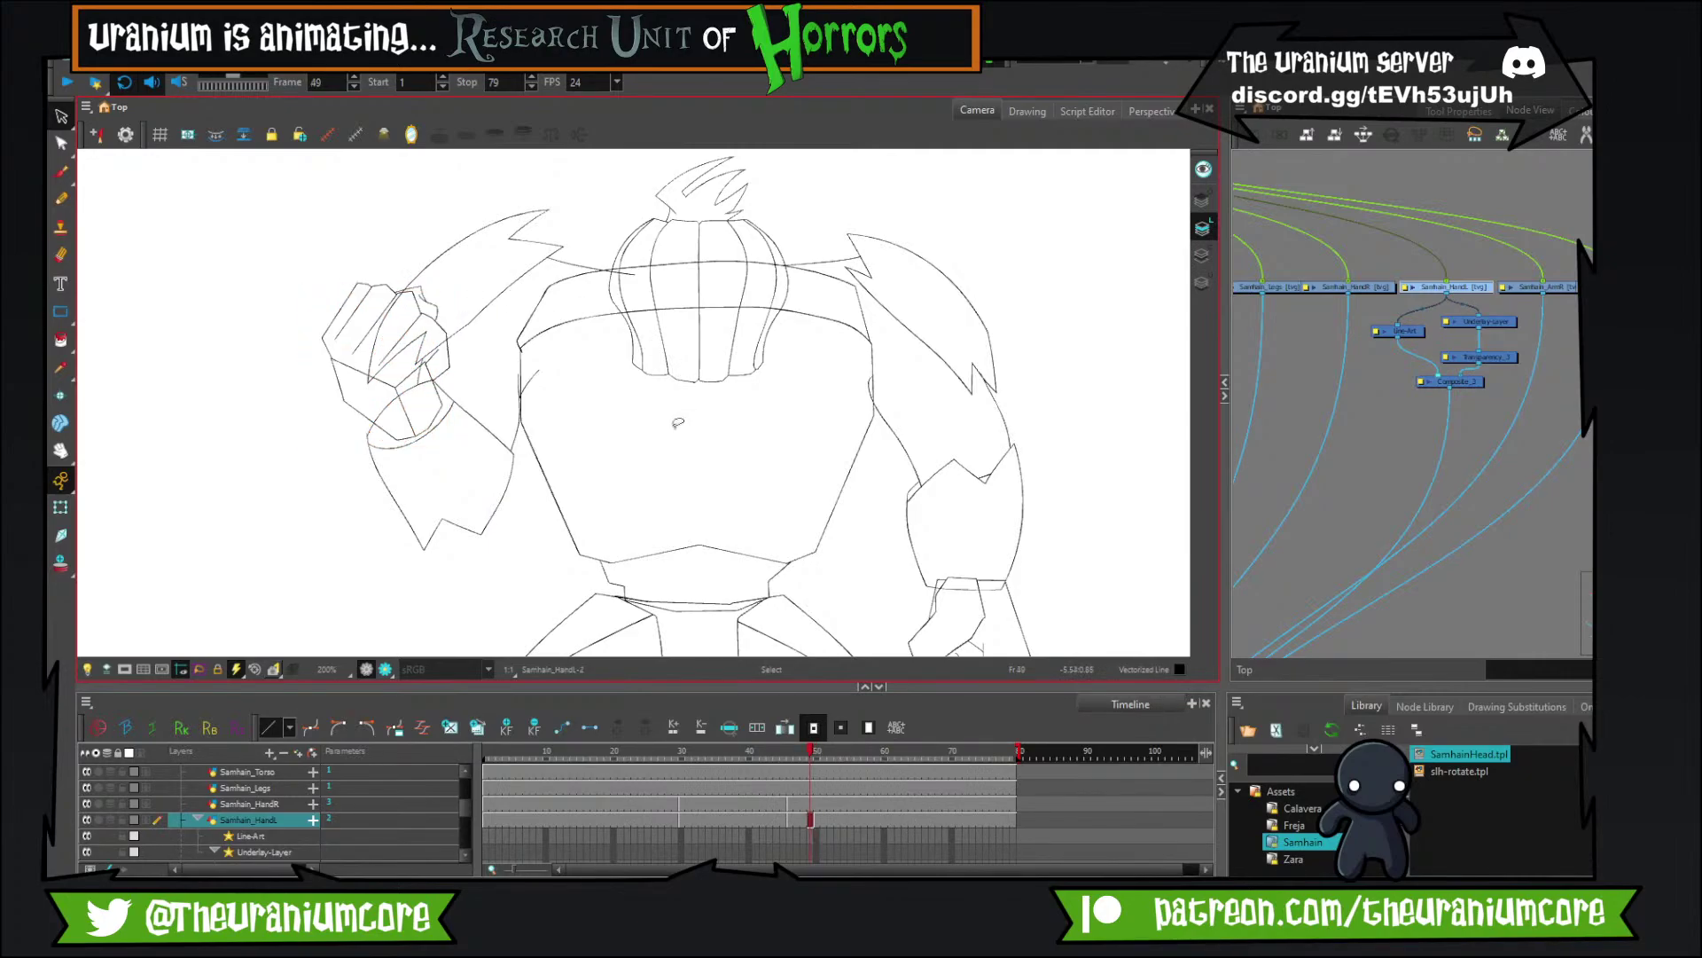
key("period")
scroll(672, 395, "down", 2)
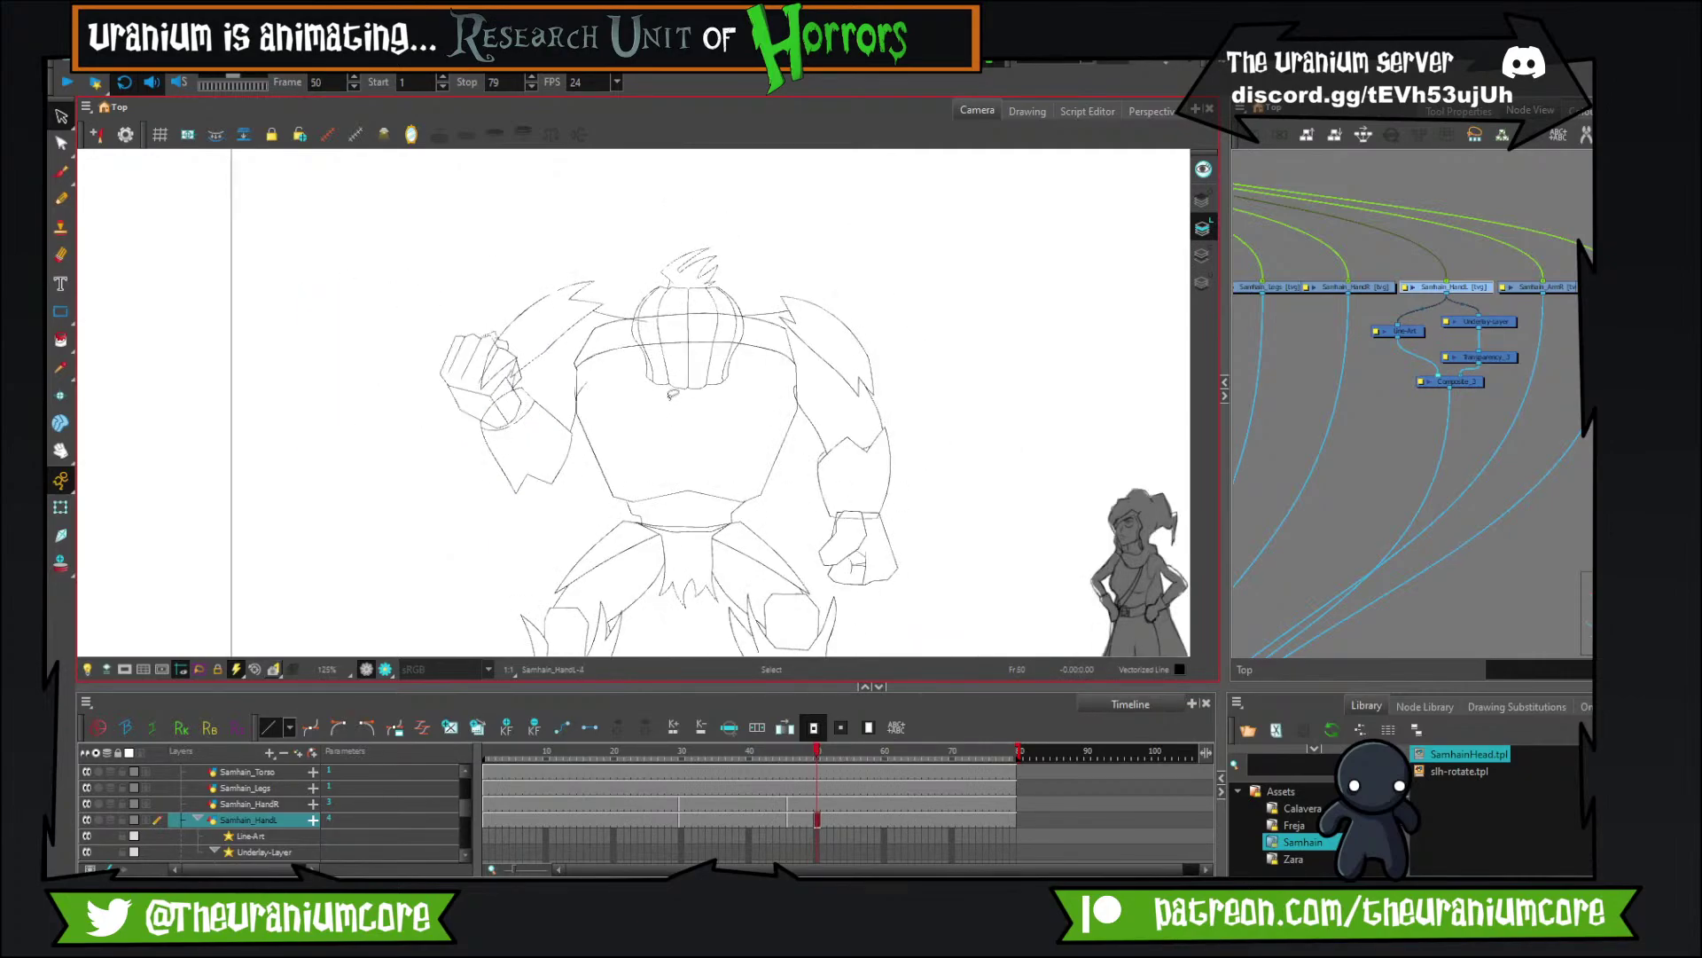
scroll(671, 393, "up", 2)
key("comma")
key("period")
scroll(606, 376, "up", 3)
key("comma")
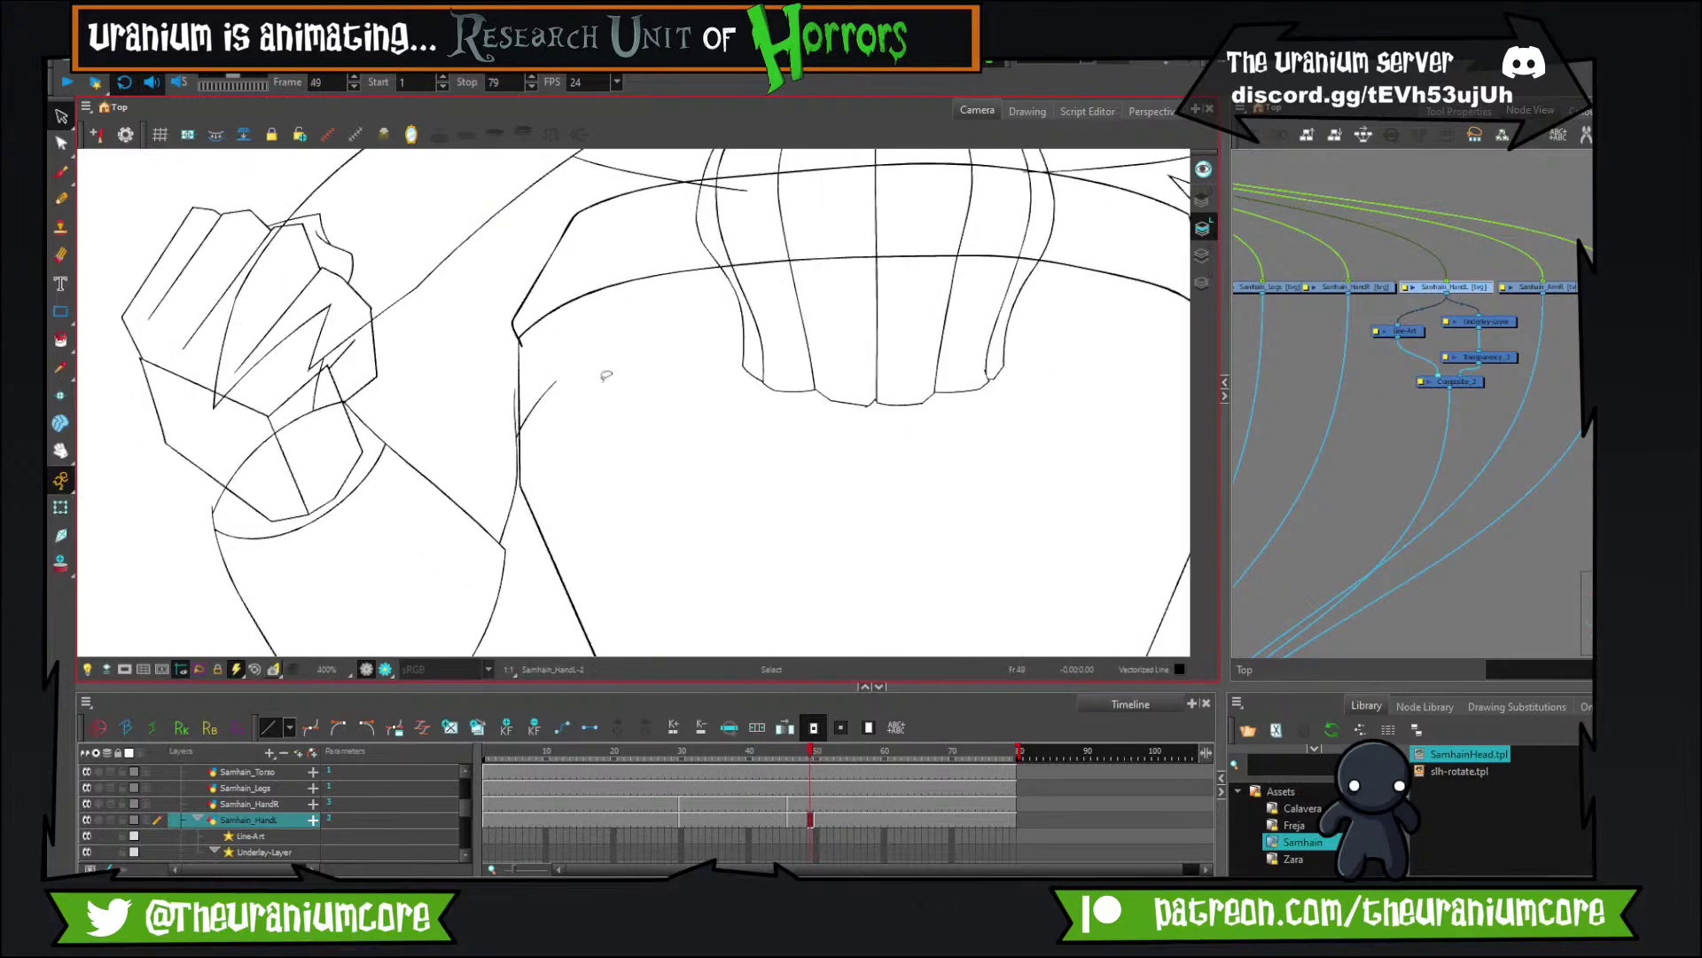
Lasso the raised clenched hand's drawing on frame 50 and rotate it very slightly clockwise.
key("period")
left_click_drag(295, 444, 507, 467)
mouse_move(249, 552)
left_mouse_down()
mouse_move(683, 277)
mouse_move(274, 222)
left_mouse_up()
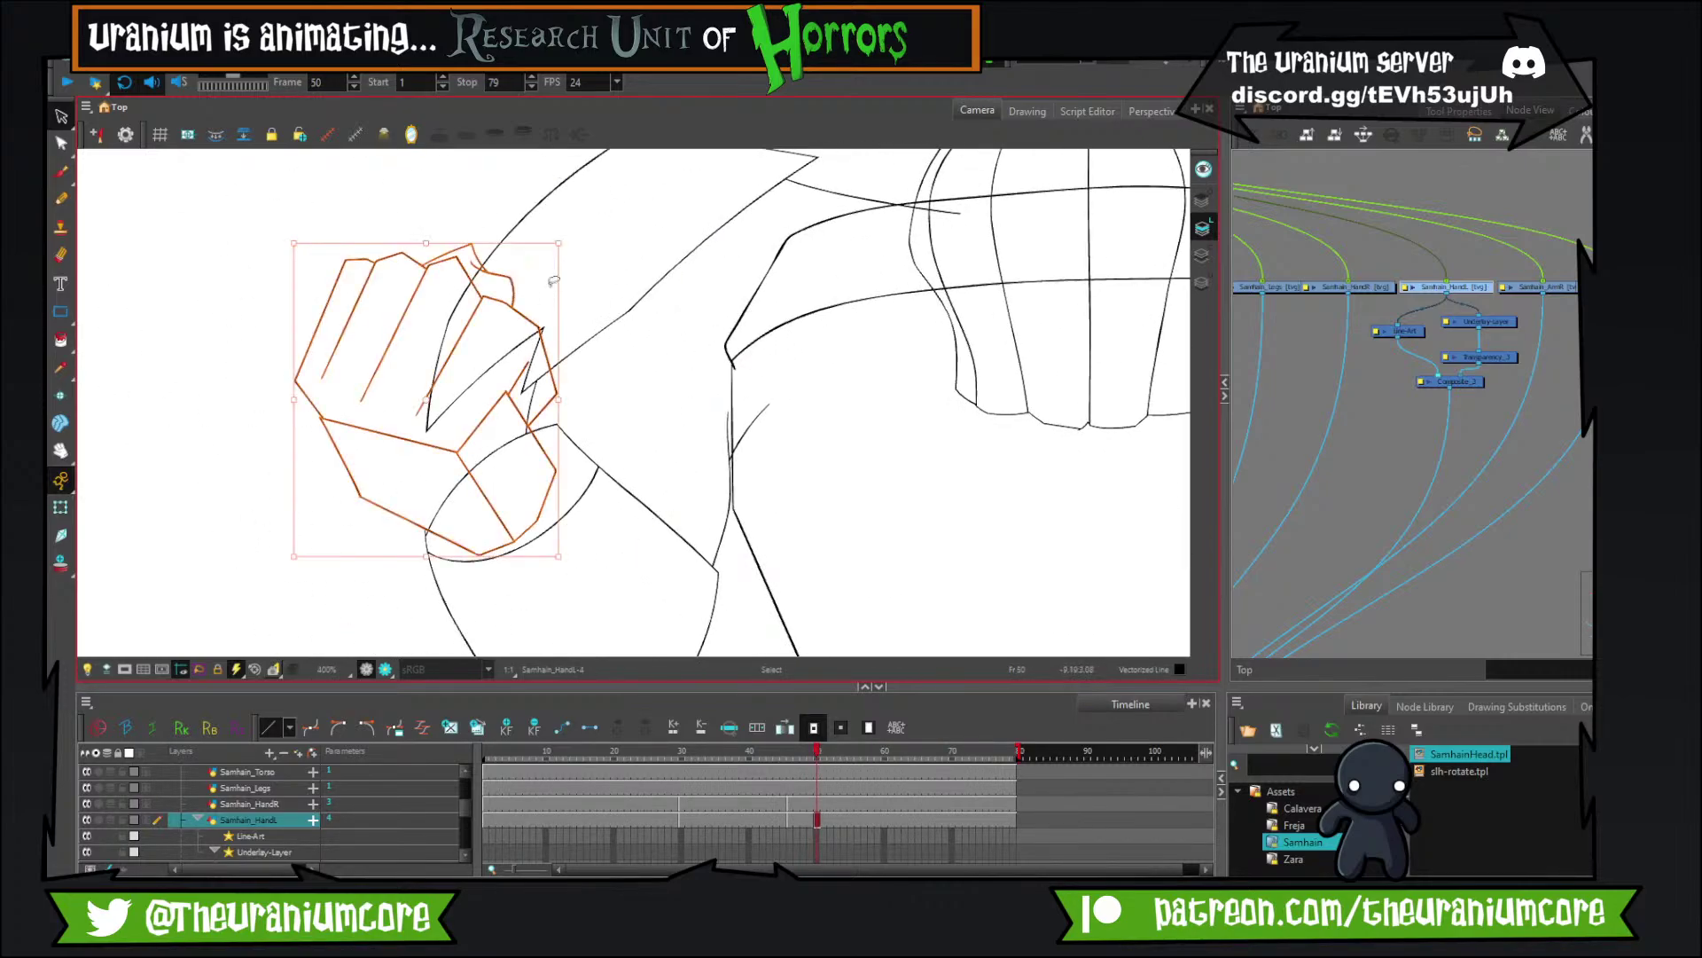
left_click_drag(567, 238, 570, 242)
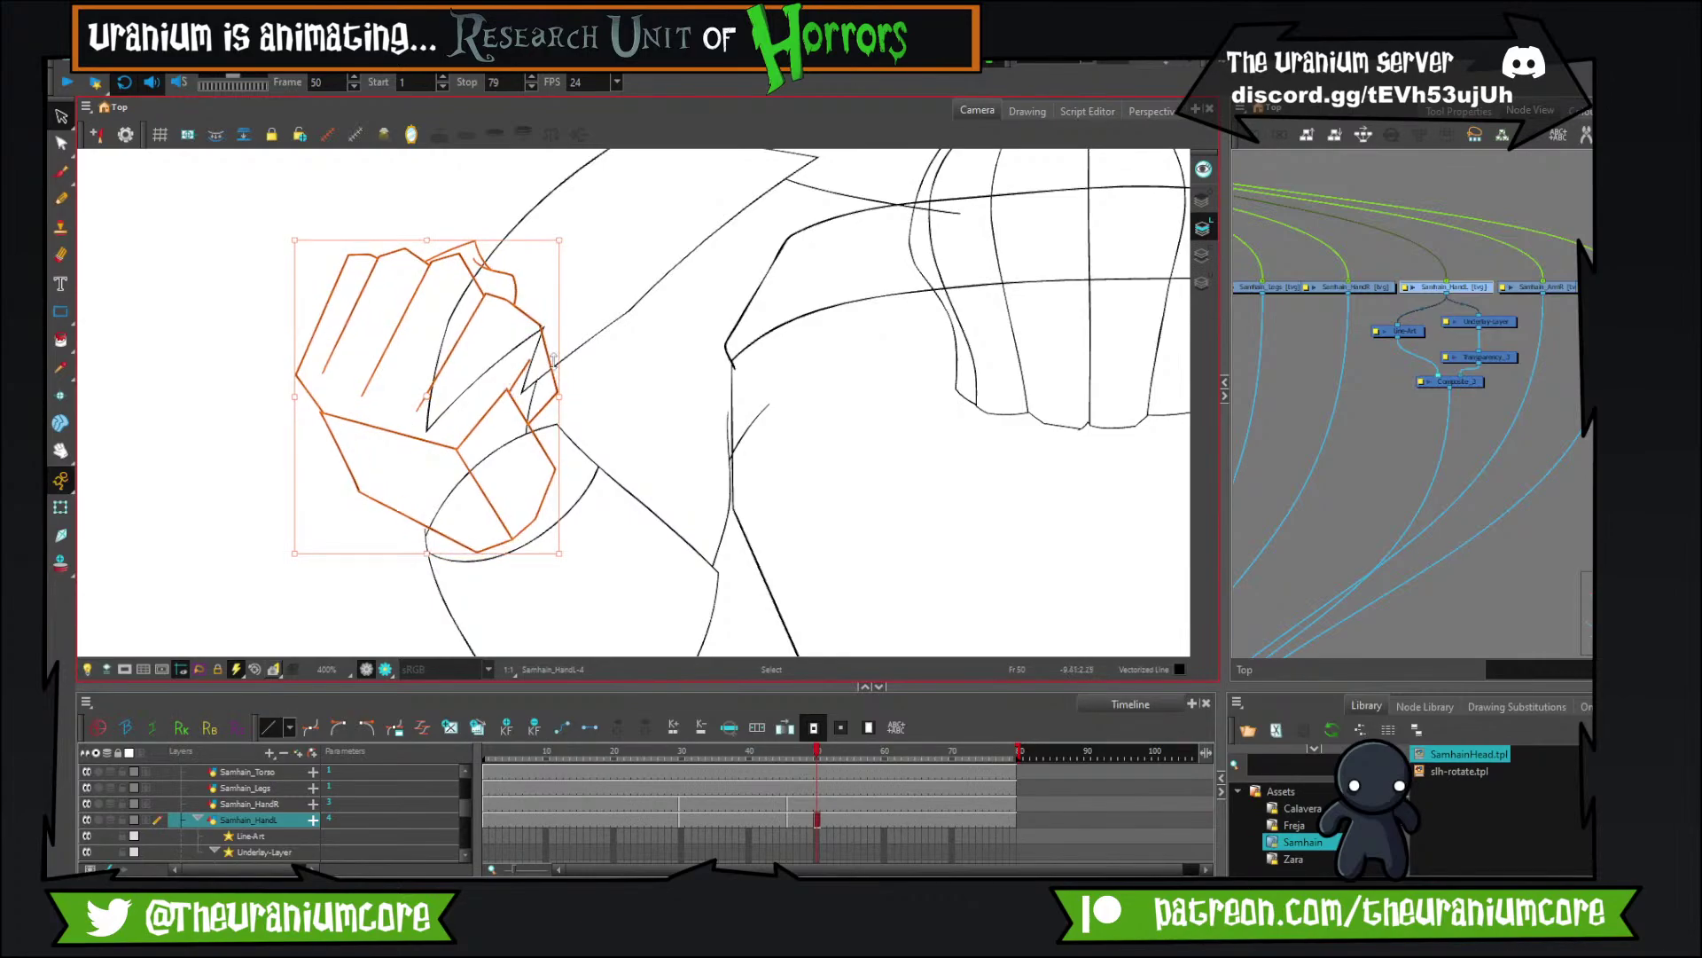
left_click(627, 307)
Flip through frames 48 to 53 to compare the raised fist's two poses against the arm.
key("comma")
scroll(617, 300, "down", 5)
key("comma")
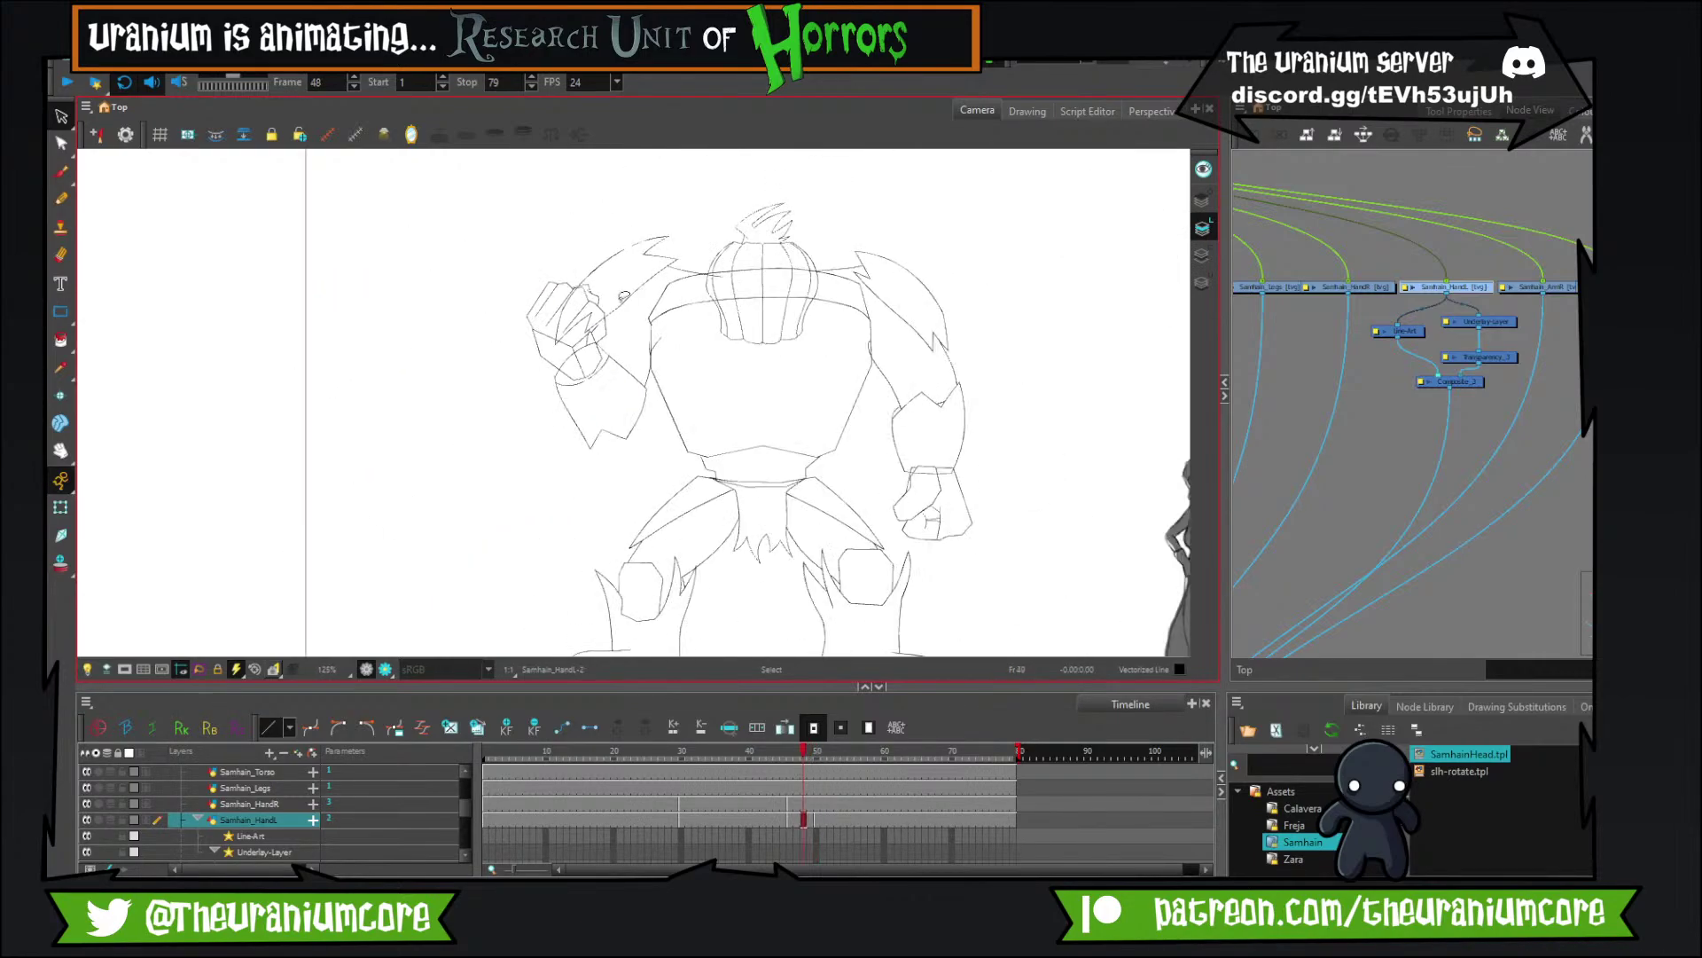
key("period")
scroll(624, 296, "up", 3)
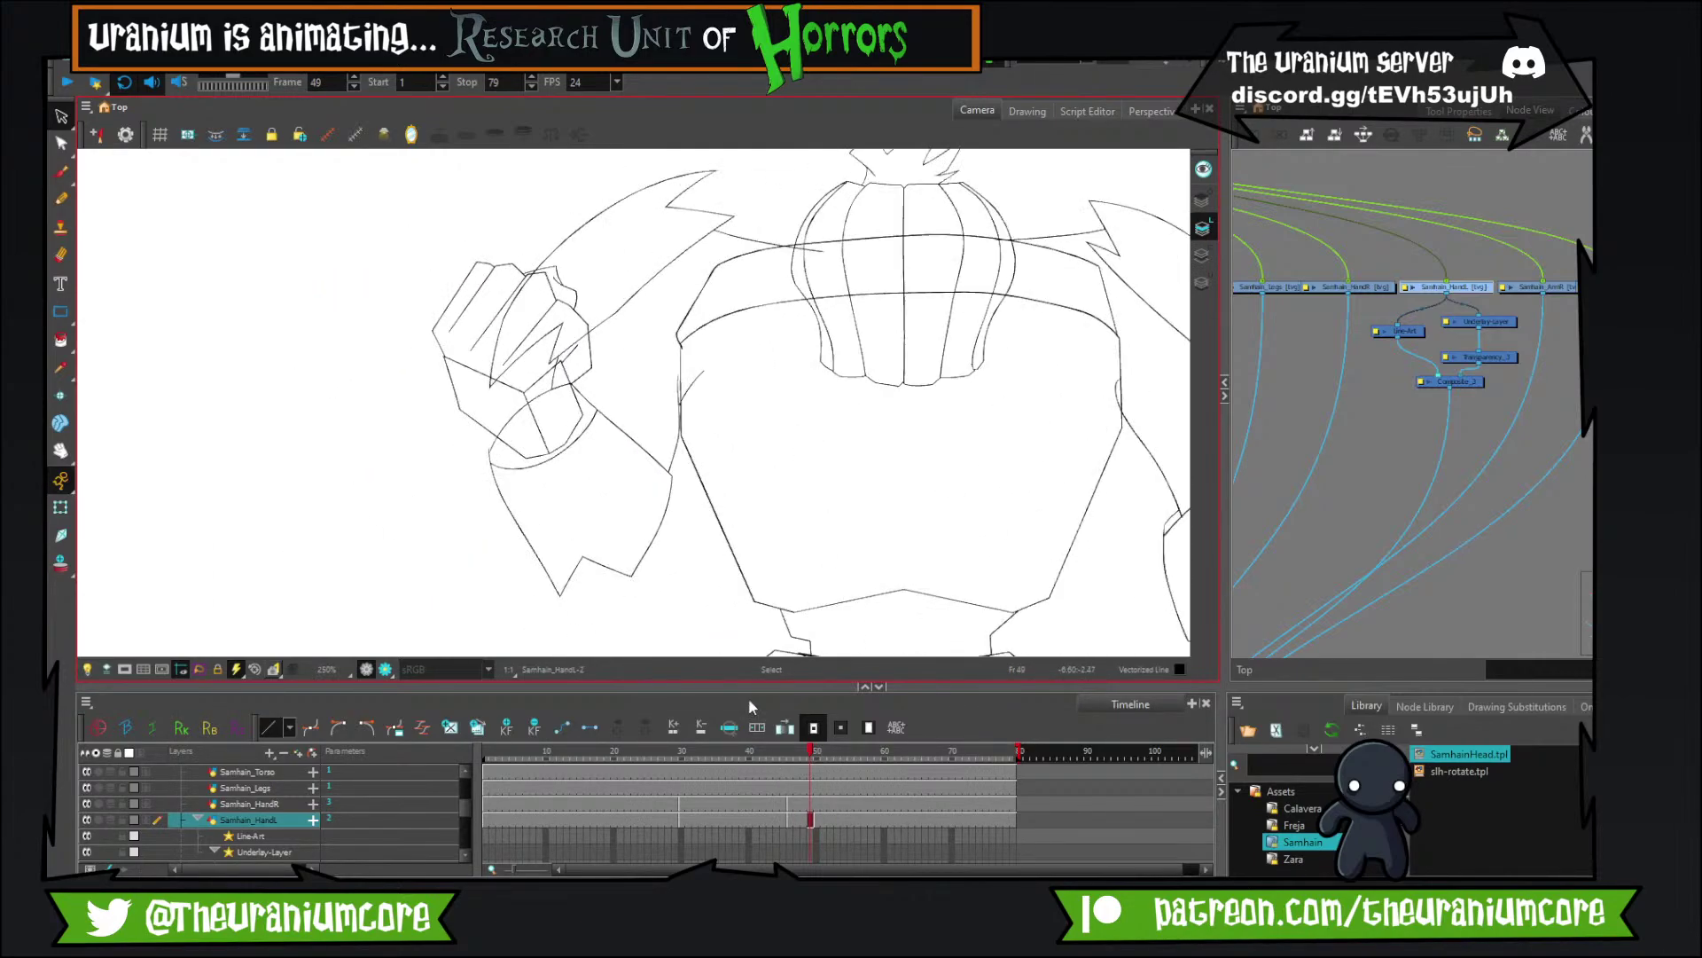
key("period")
key("period")
key("period")
key("period")
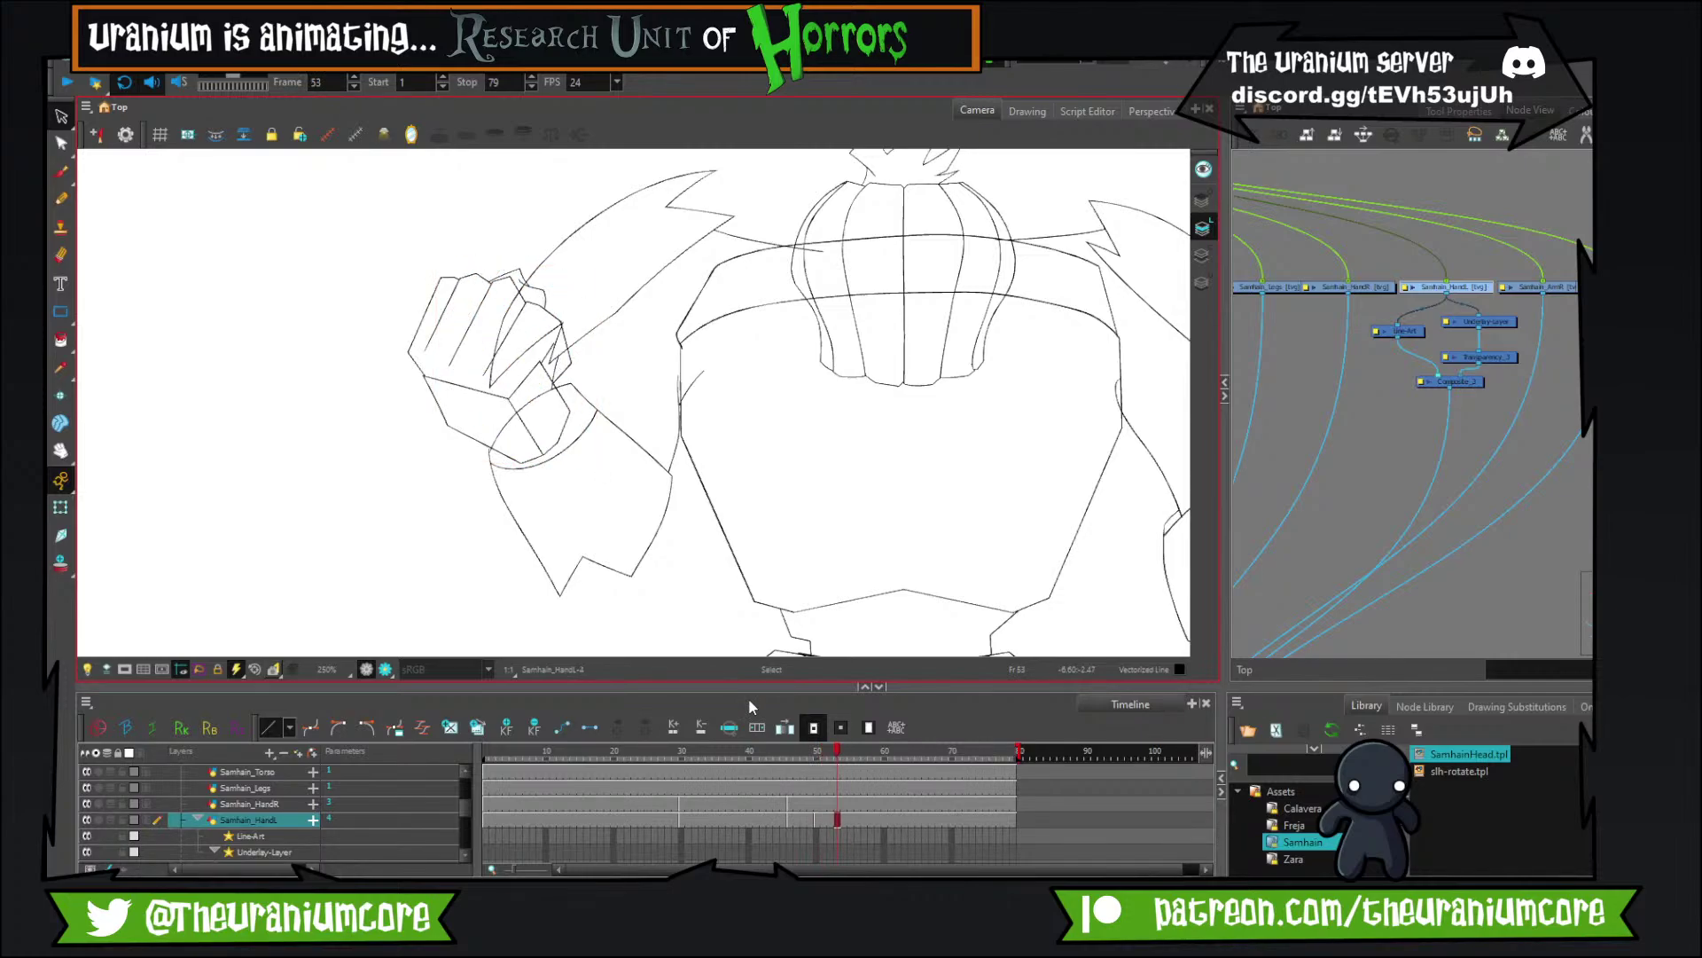
Expose drawing 2 of the Samhain_HandL layer again at frame 54, after the hold of drawing 4.
left_click(805, 816)
key("period")
key("period")
key("period")
key("period")
key("period")
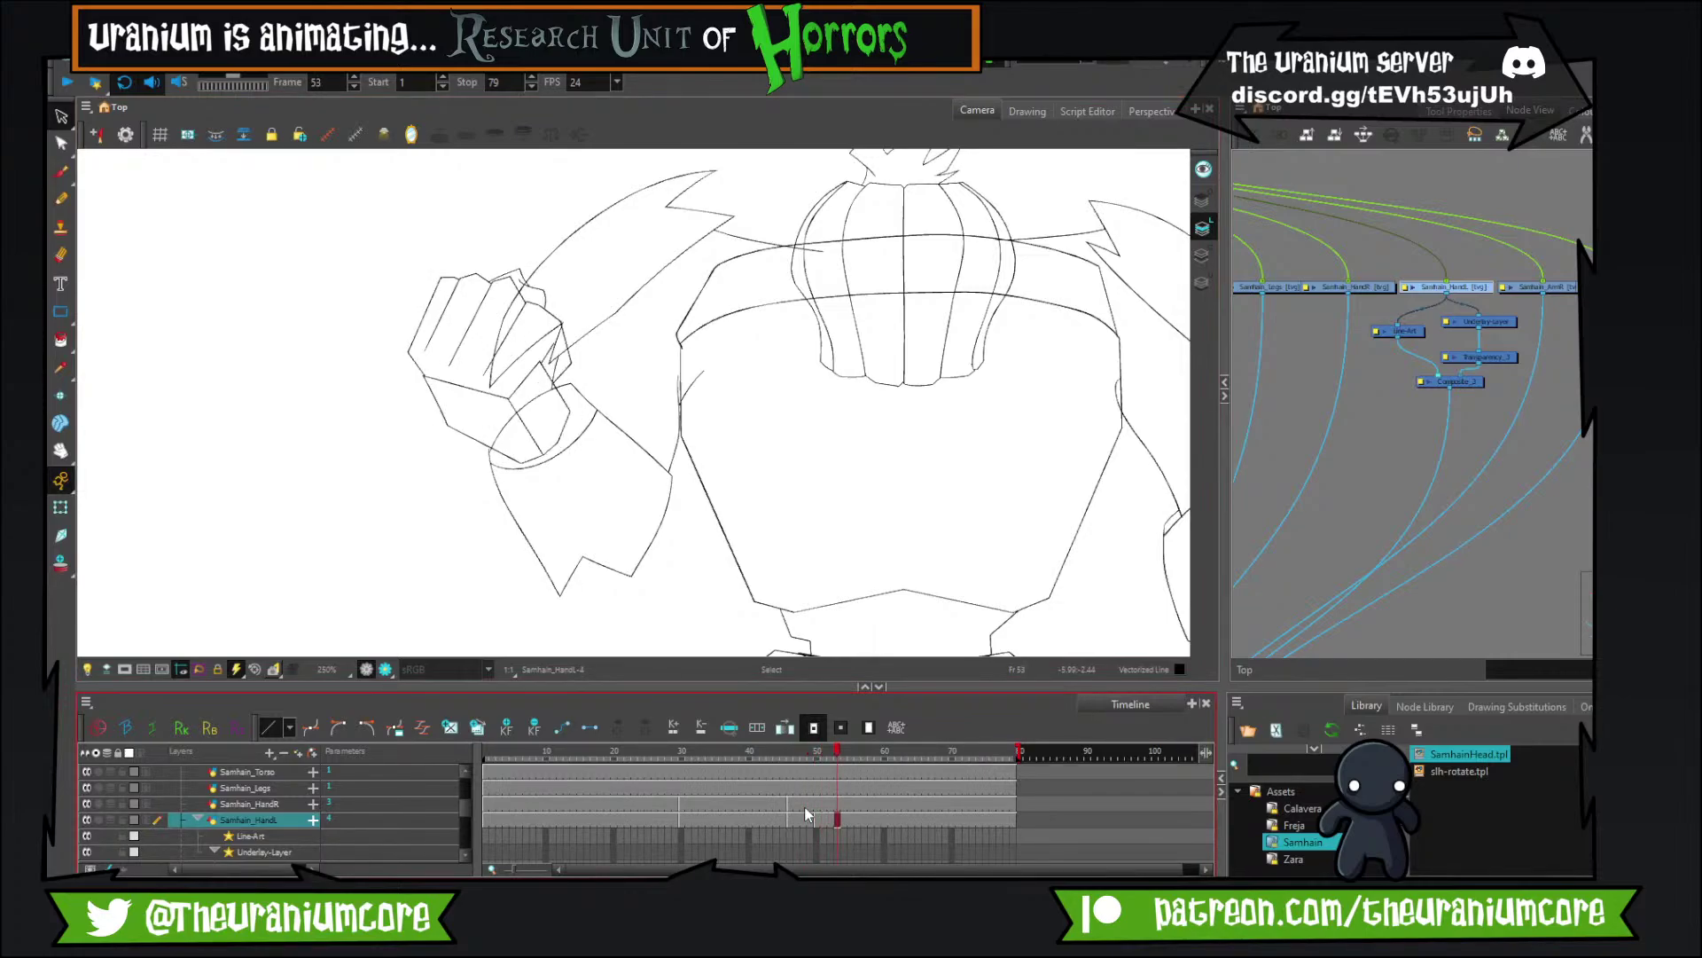
key("comma")
key("comma")
key("comma")
key("period")
key("period")
key("period")
key("period")
key("period")
key("period")
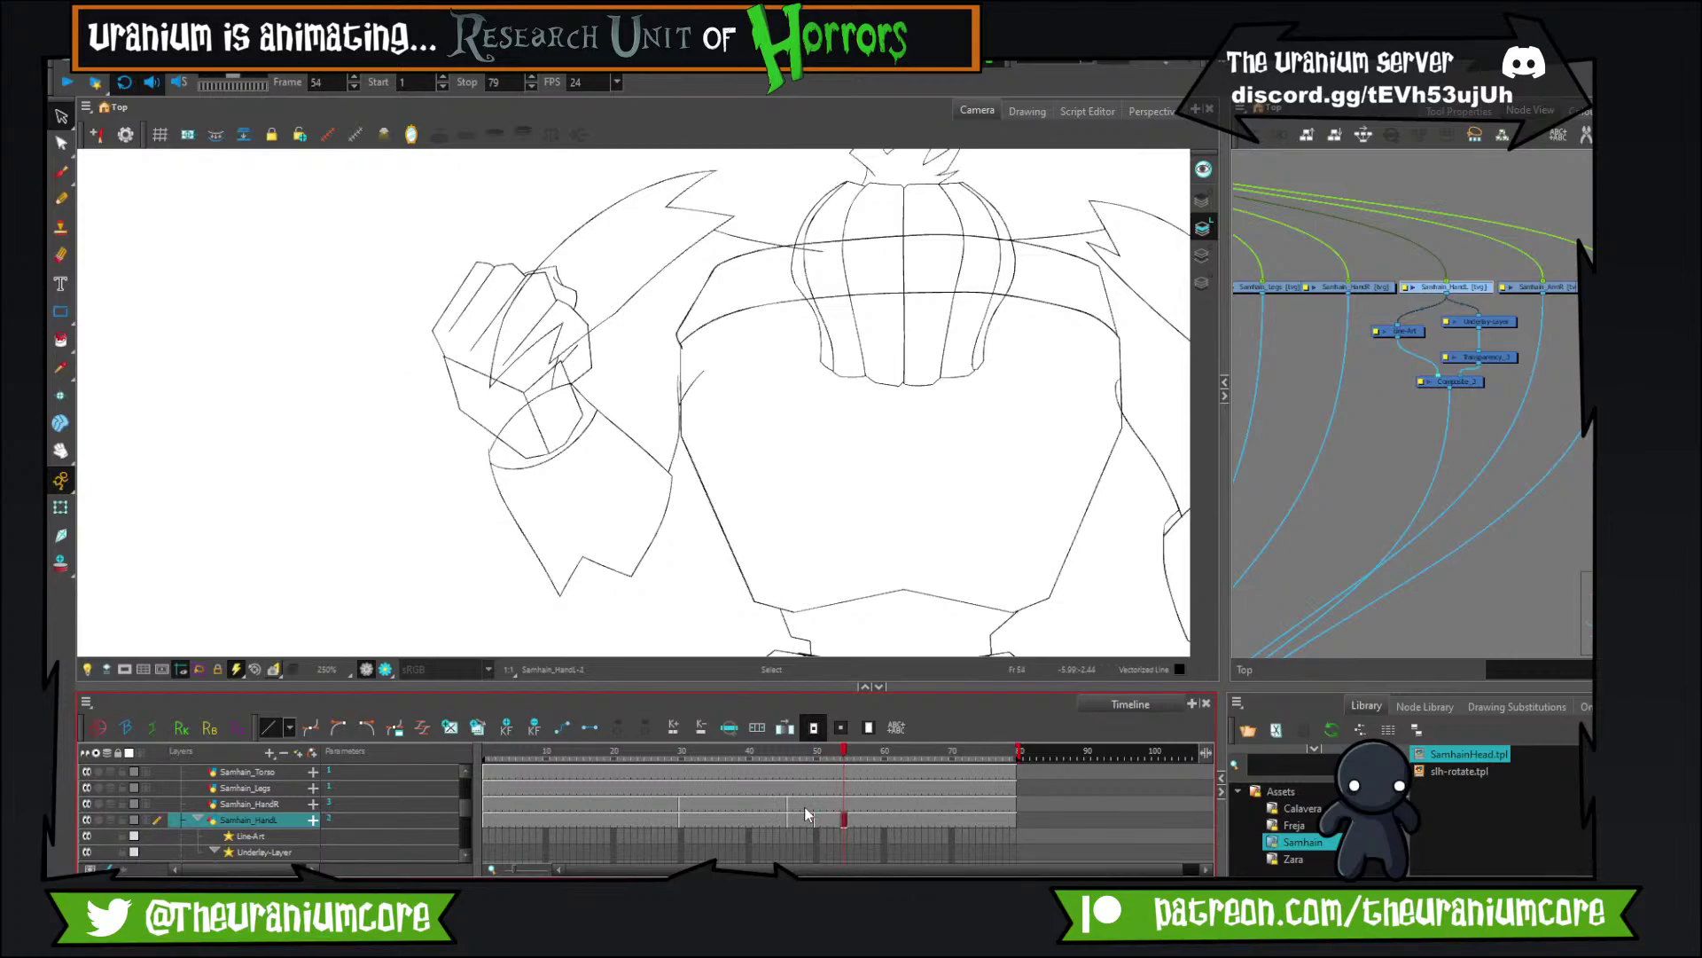
Continue alternating the Samhain_HandL layer between drawings 4 and 2 every four frames up to frame 62.
key("period")
key("period")
key("period")
key("period")
key("period")
key("period")
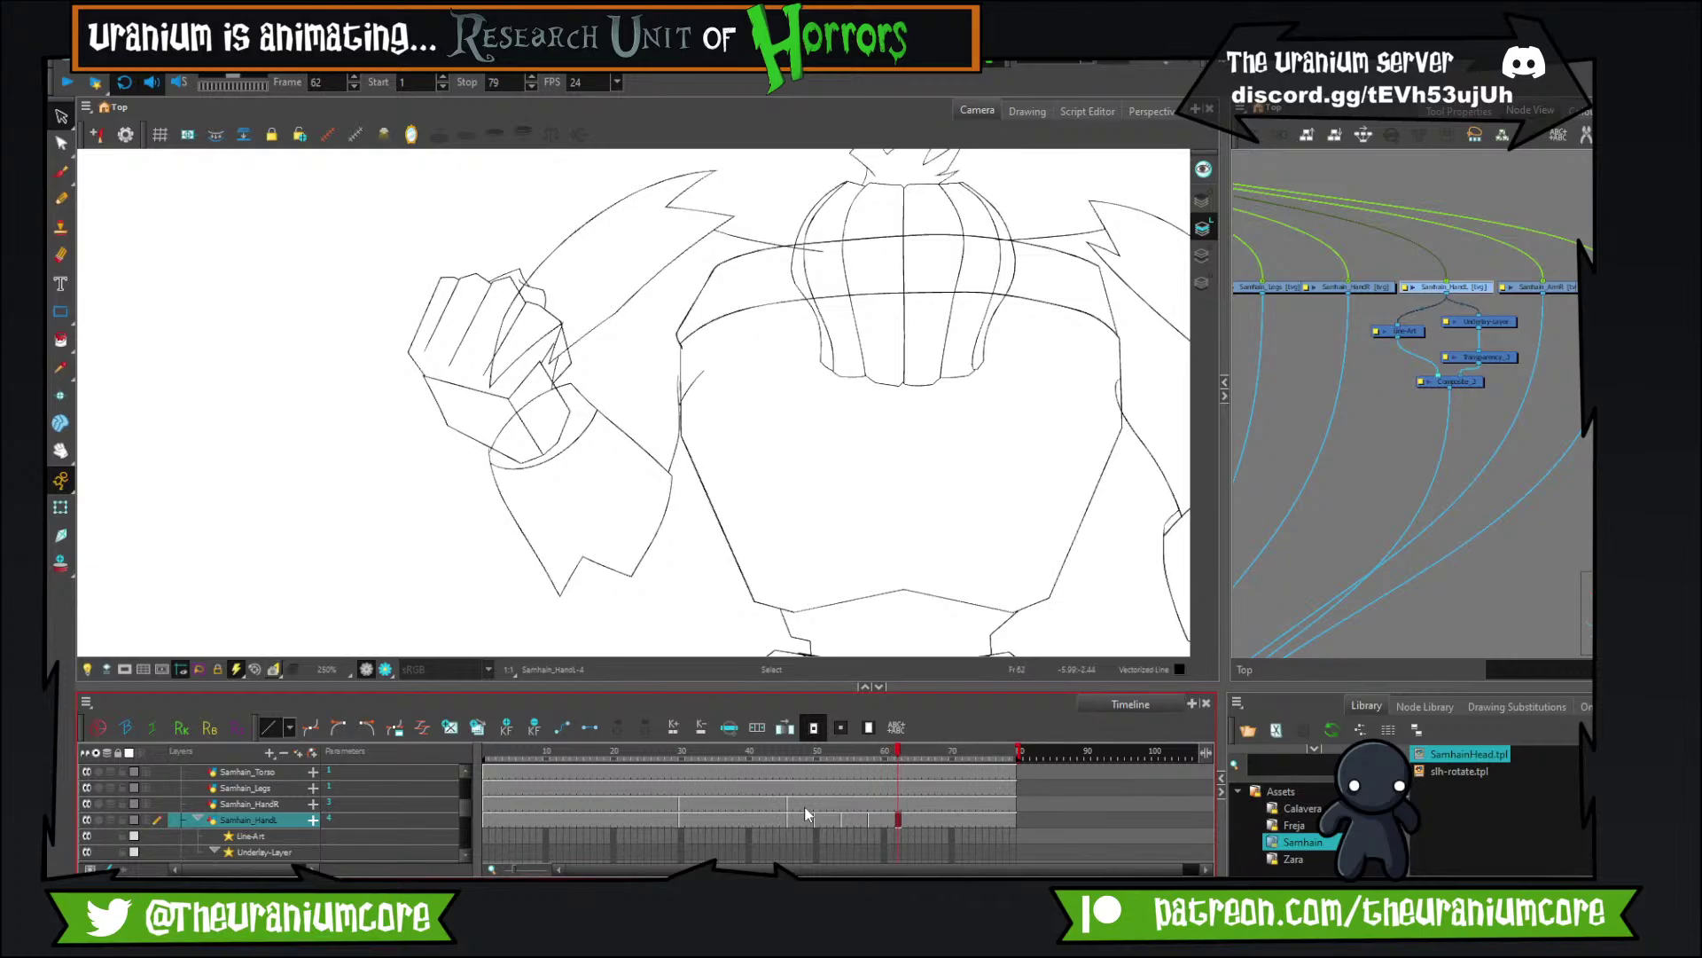
Return to the start of the scene and play the animation to check the fist's shaking motion.
key("comma")
key("comma")
key("comma")
key("comma")
key("comma")
key("comma")
key("comma")
key("comma")
key("comma")
key("comma")
key("comma")
key("comma")
key("comma")
key("comma")
key("comma")
key("comma")
key("comma")
key("comma")
key("comma")
key("comma")
key("comma")
key("comma")
key("comma")
key("comma")
key("comma")
key("comma")
key("comma")
key("comma")
key("comma")
key("comma")
key("comma")
key("comma")
key("comma")
key("comma")
key("comma")
key("comma")
key("comma")
key("comma")
key("comma")
key("comma")
key("comma")
key("comma")
scroll(817, 407, "down", 6)
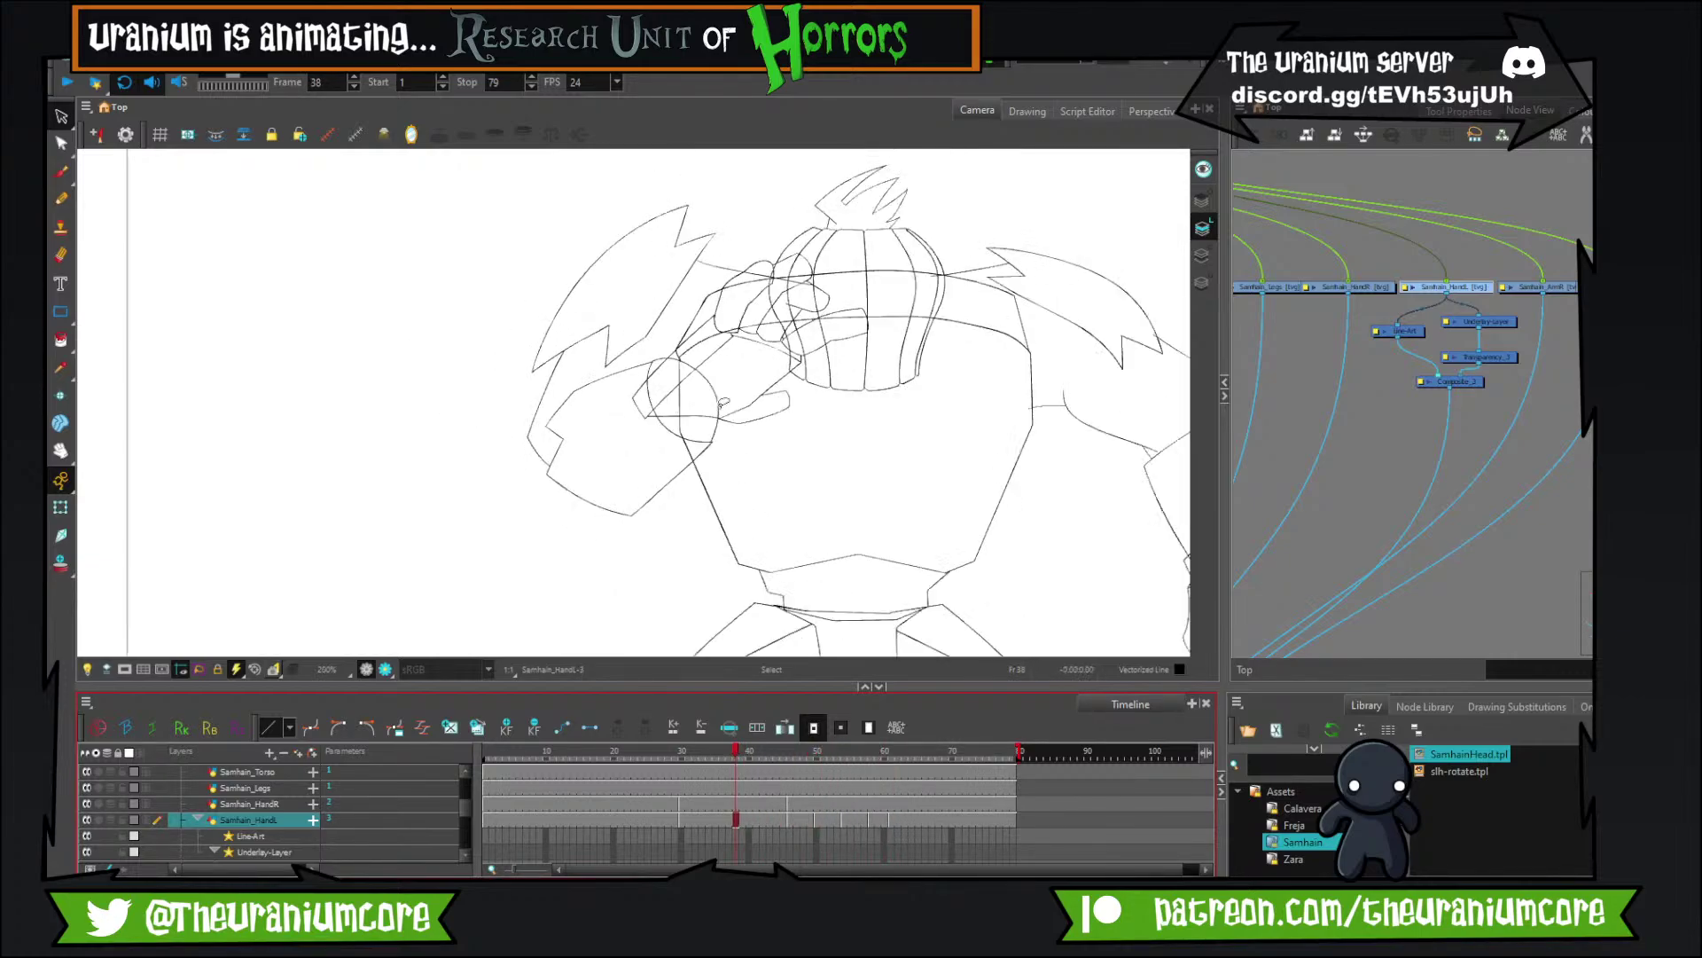
scroll(864, 429, "up", 4)
scroll(875, 436, "down", 6)
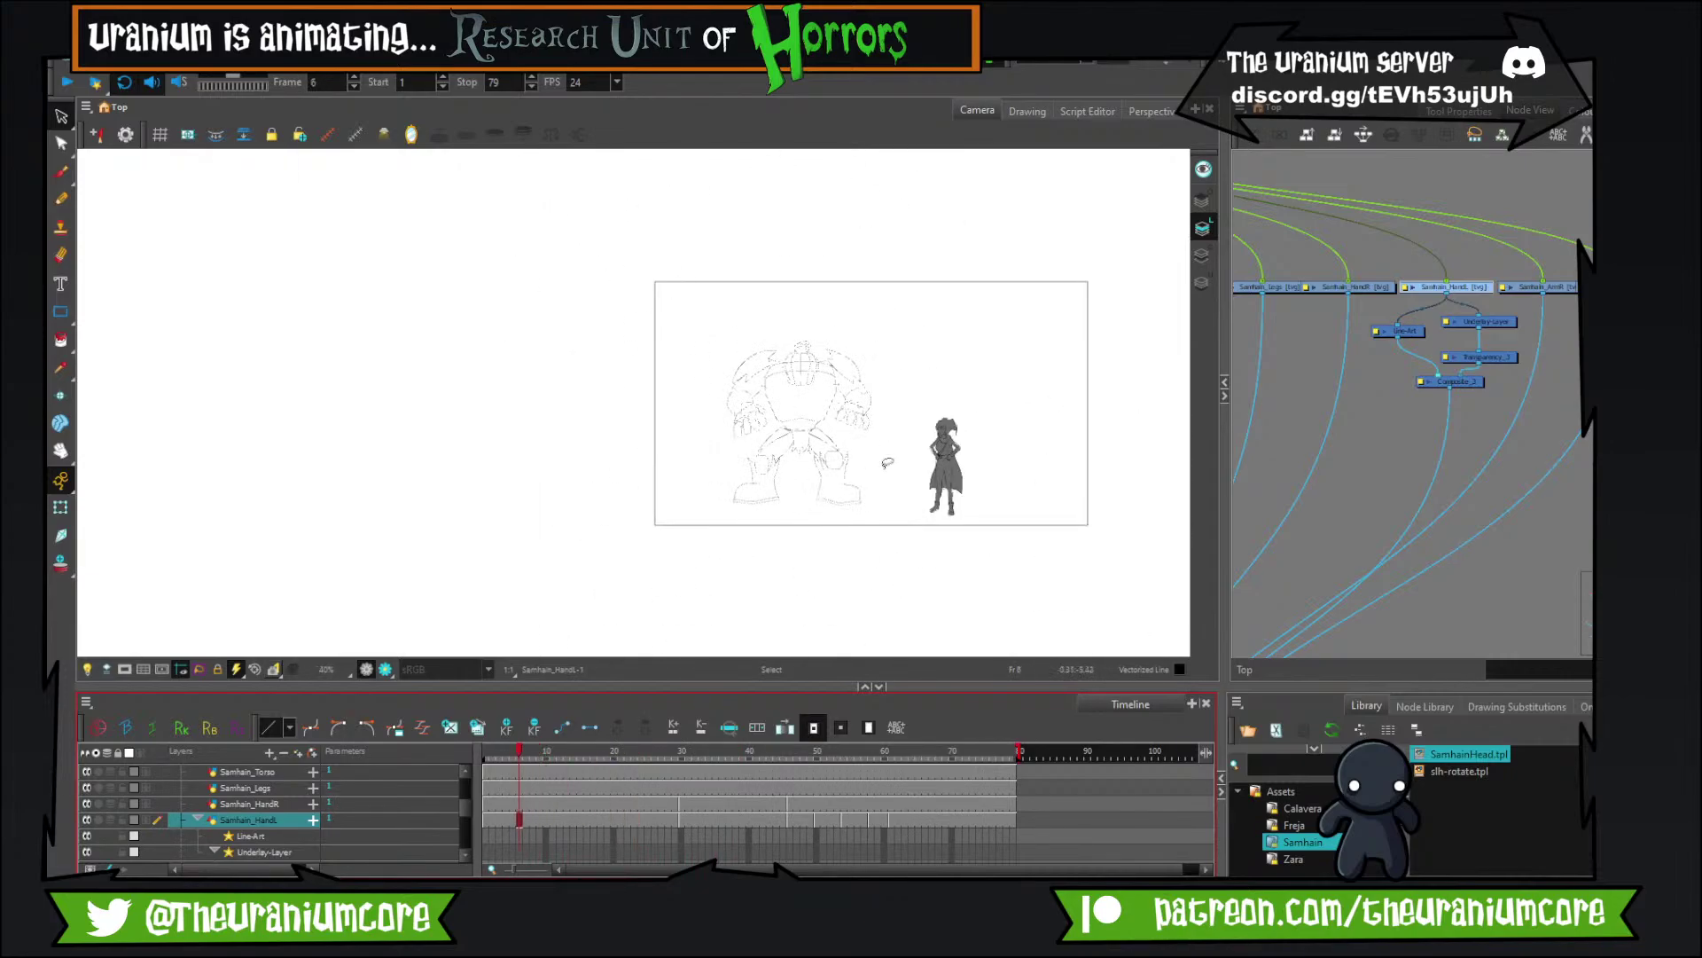
scroll(888, 463, "up", 4)
key("comma")
key("comma")
key("comma")
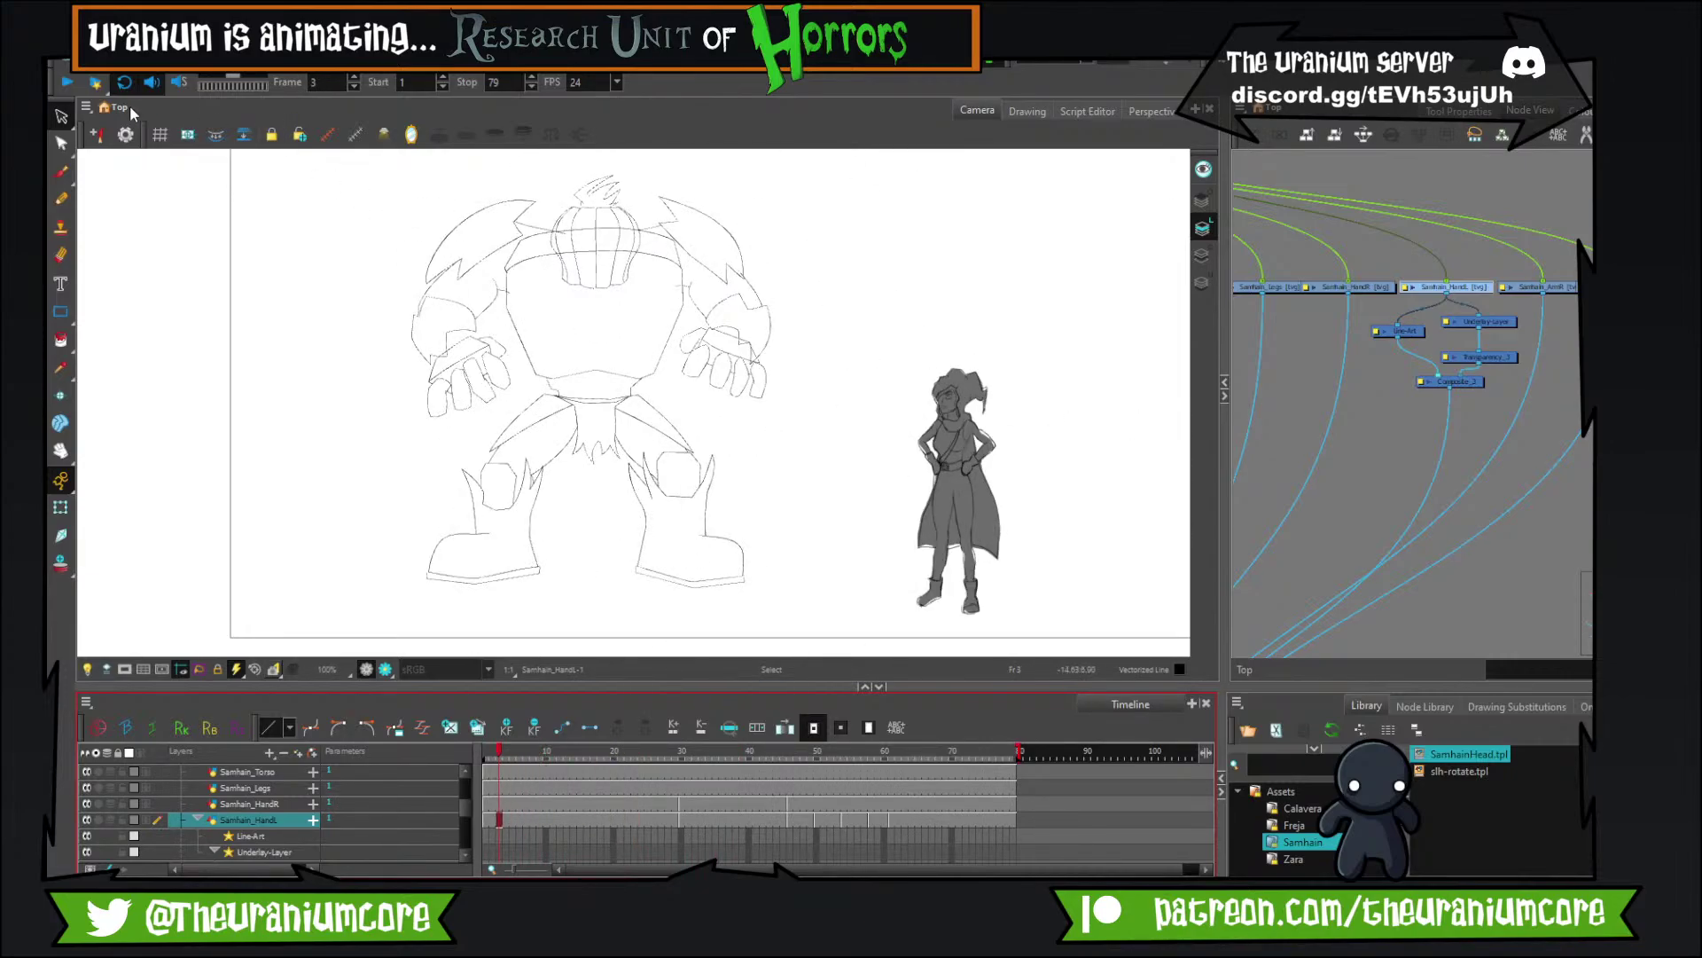
left_click(78, 86)
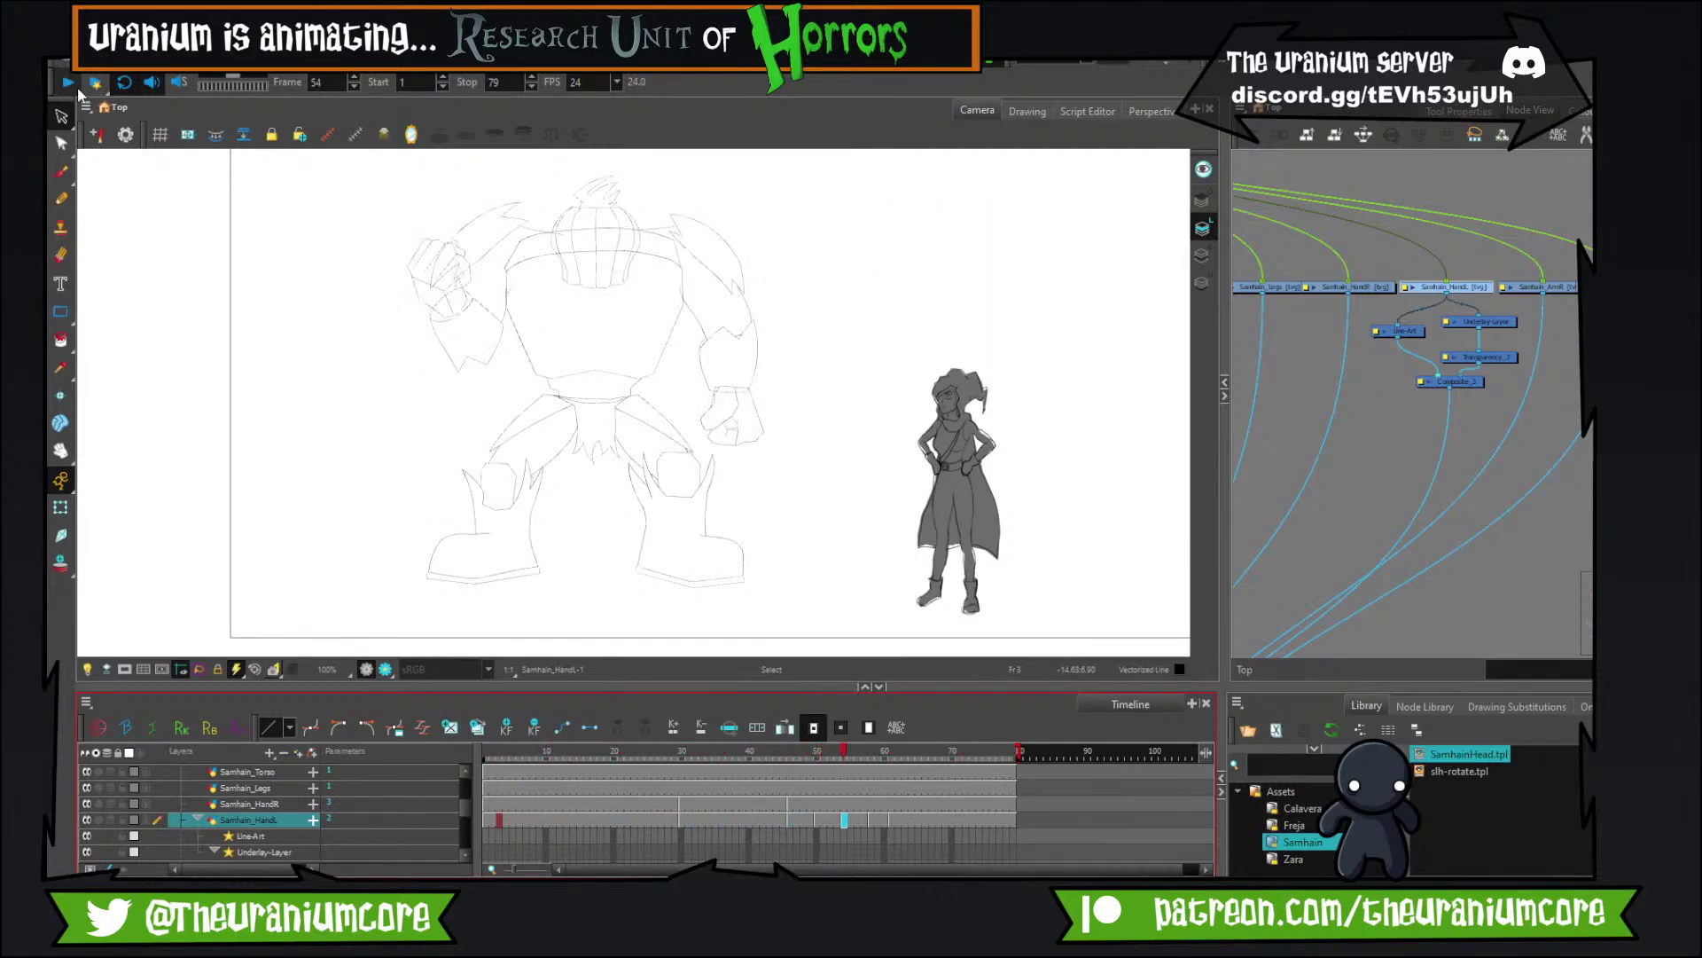
left_click(77, 87)
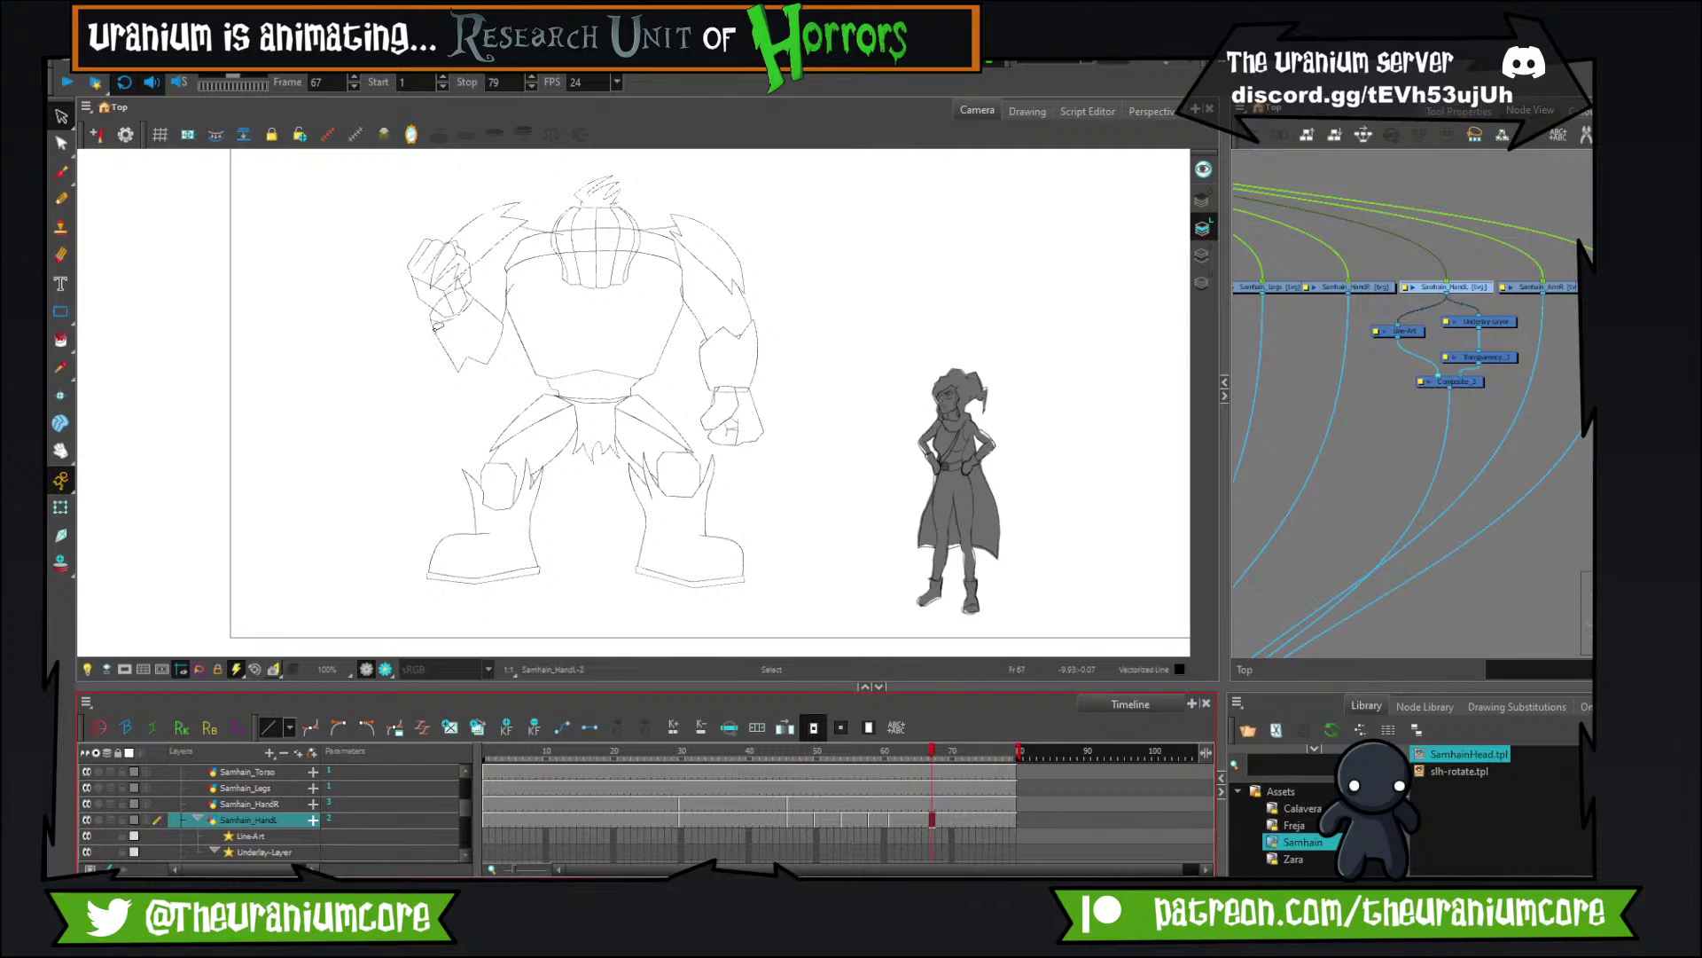
scroll(472, 304, "down", 2)
scroll(467, 257, "up", 7)
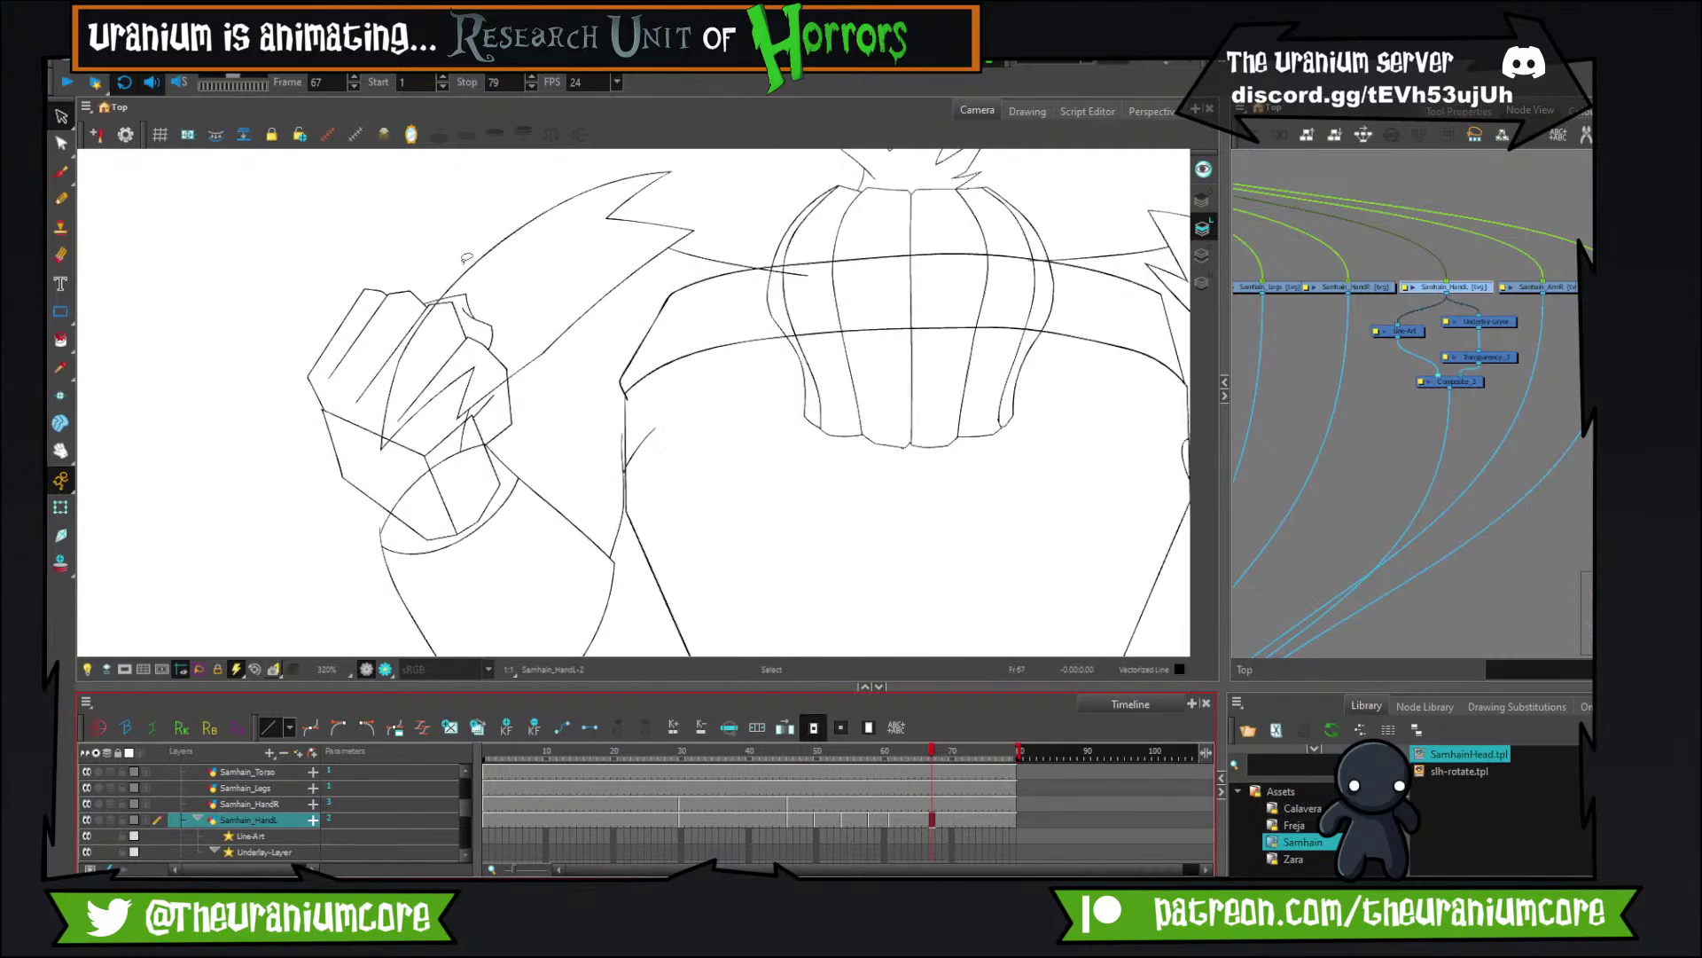
scroll(467, 257, "down", 6)
scroll(478, 266, "up", 5)
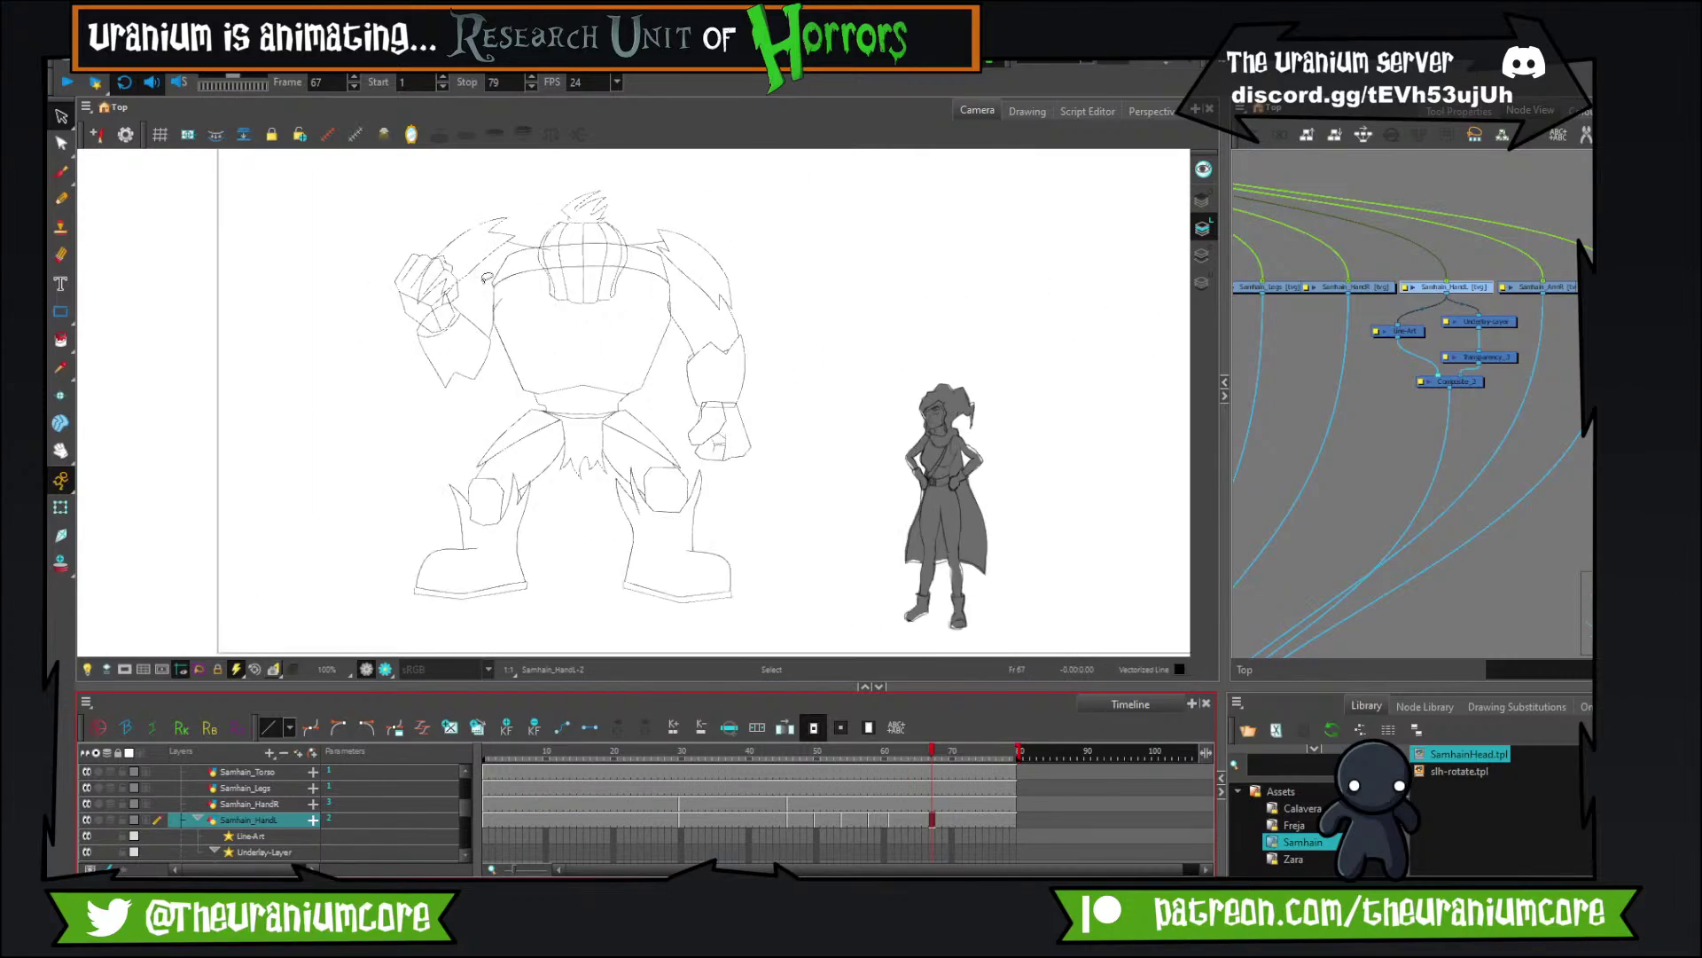
scroll(486, 277, "down", 5)
scroll(486, 277, "up", 2)
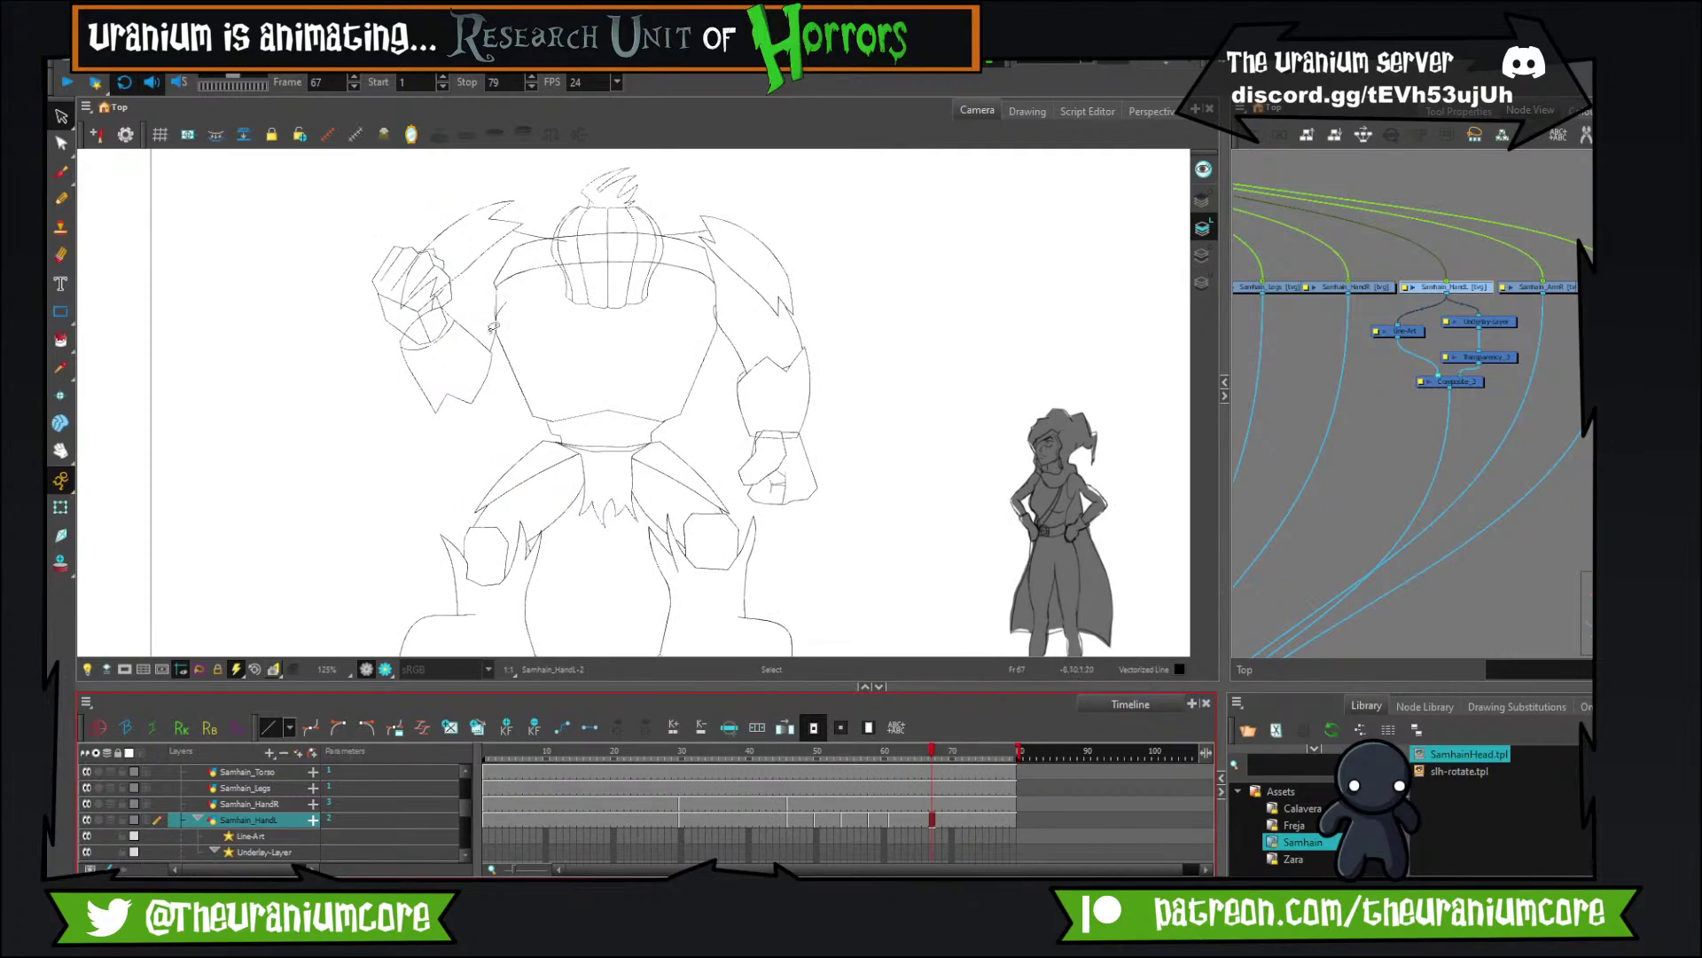
Retime the Samhain_HandL drawing swaps closer together, exposing drawing 4 from frame 49 and ending on drawing 2 at frame 58.
key("comma")
key("comma")
key("comma")
key("comma")
key("comma")
key("comma")
key("comma")
key("comma")
key("comma")
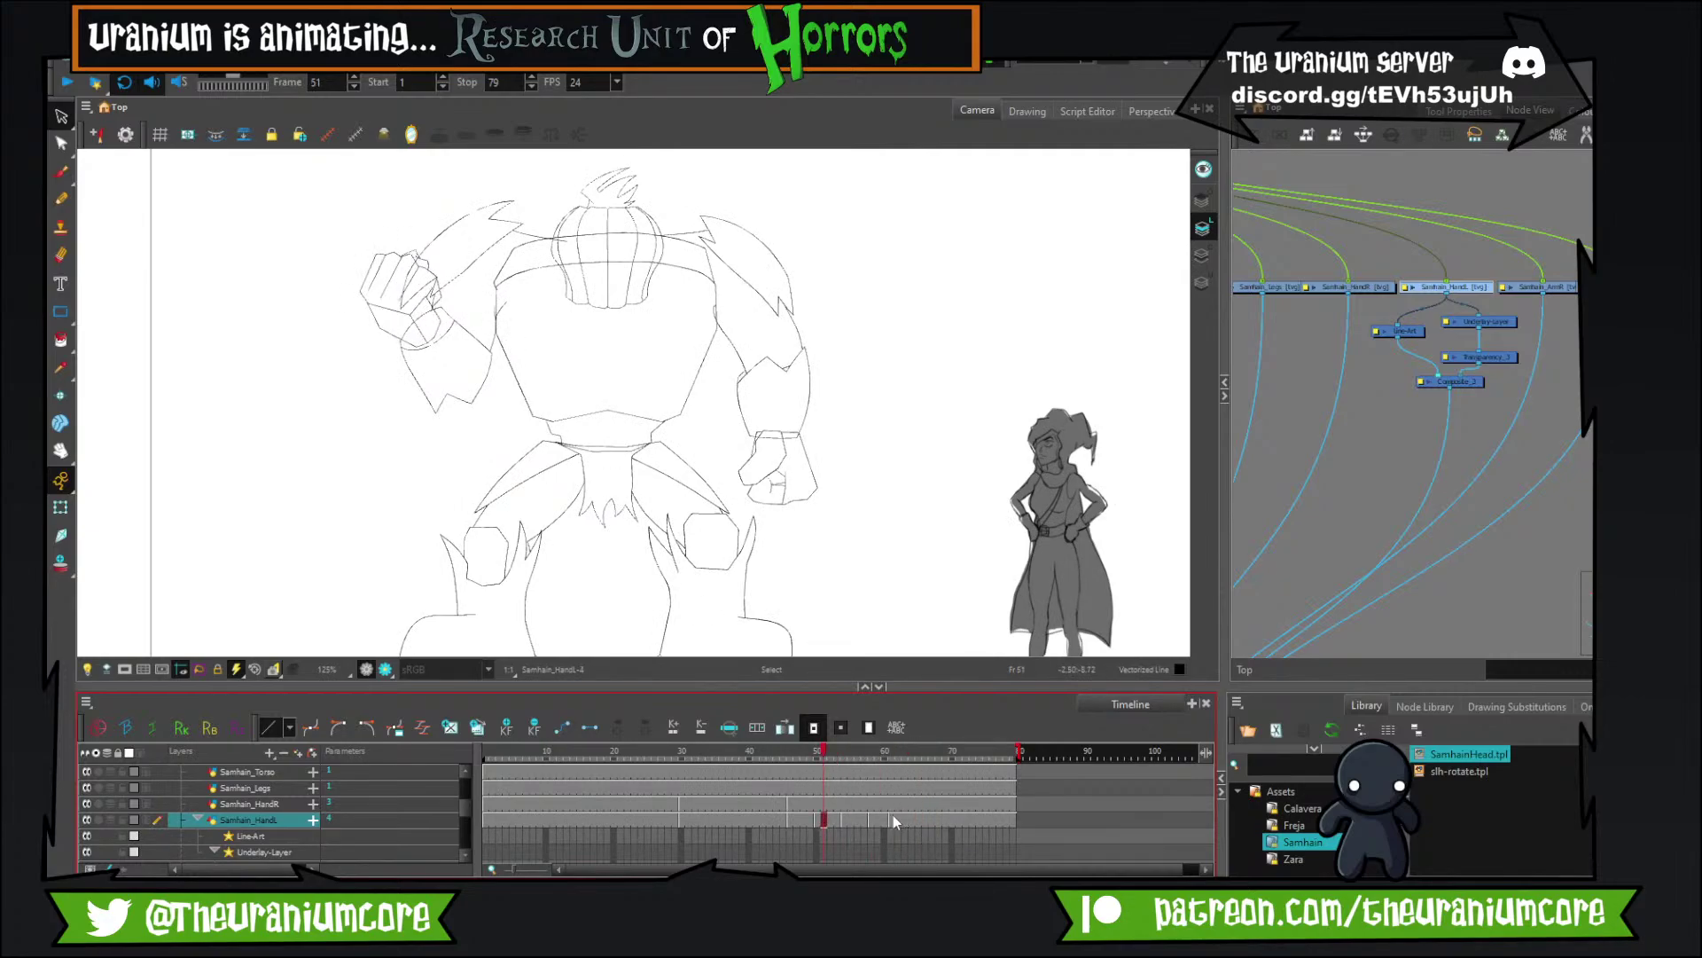
left_click(891, 819)
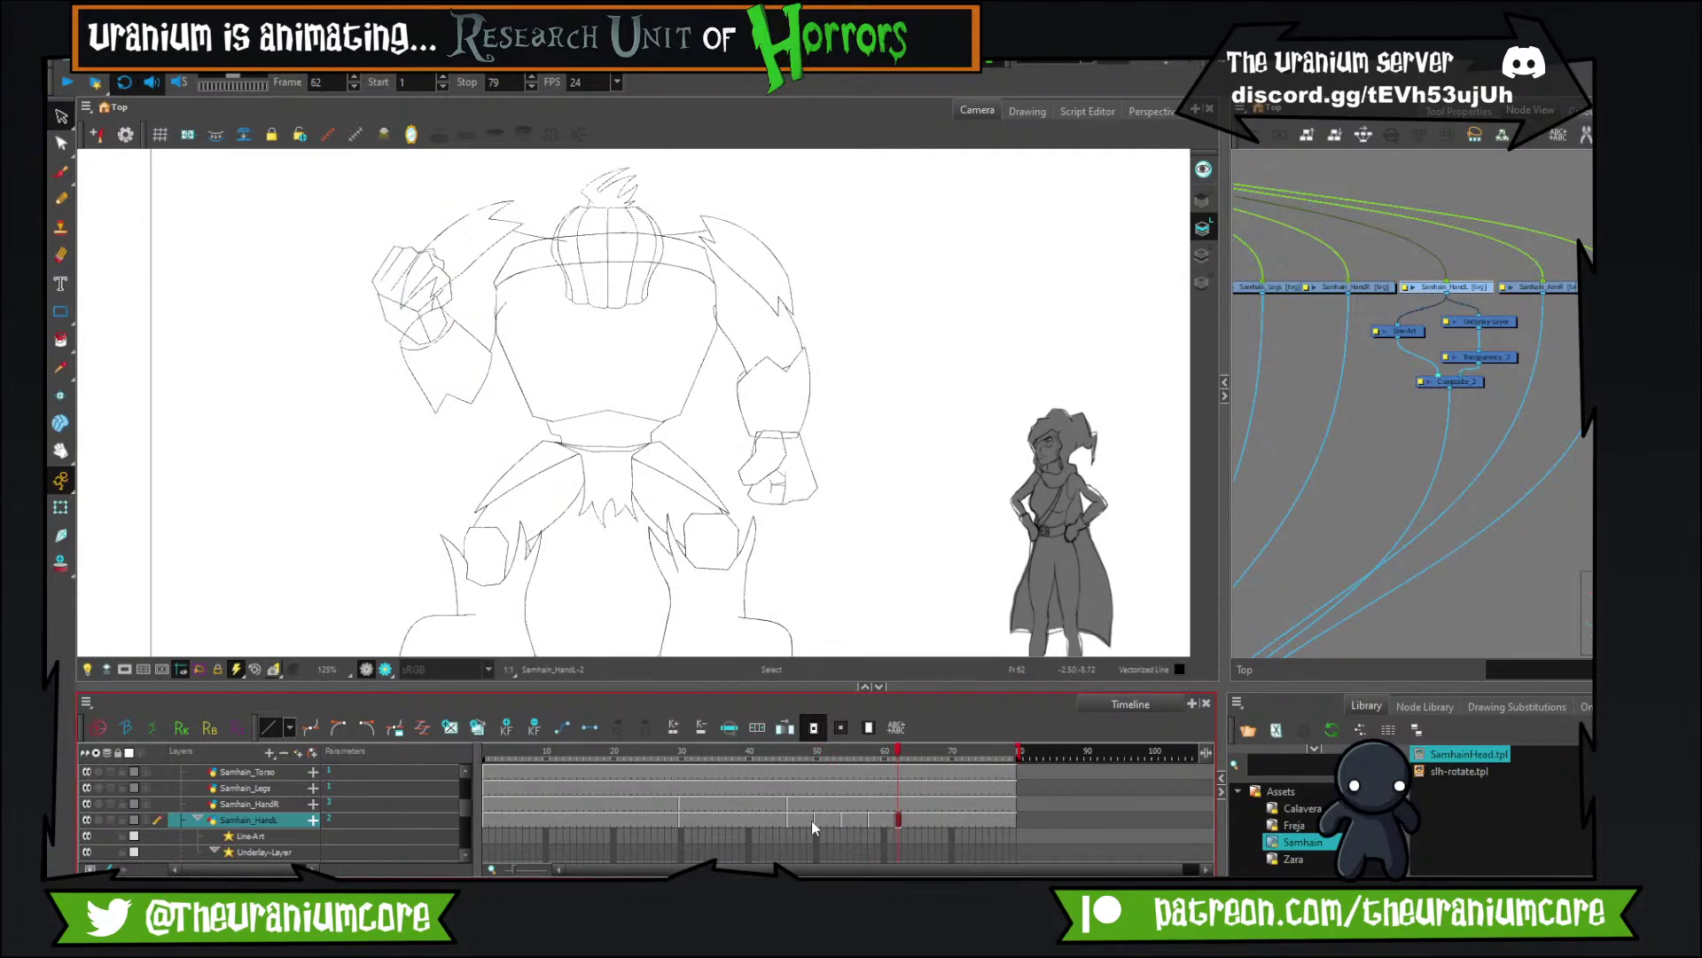
left_click(844, 821)
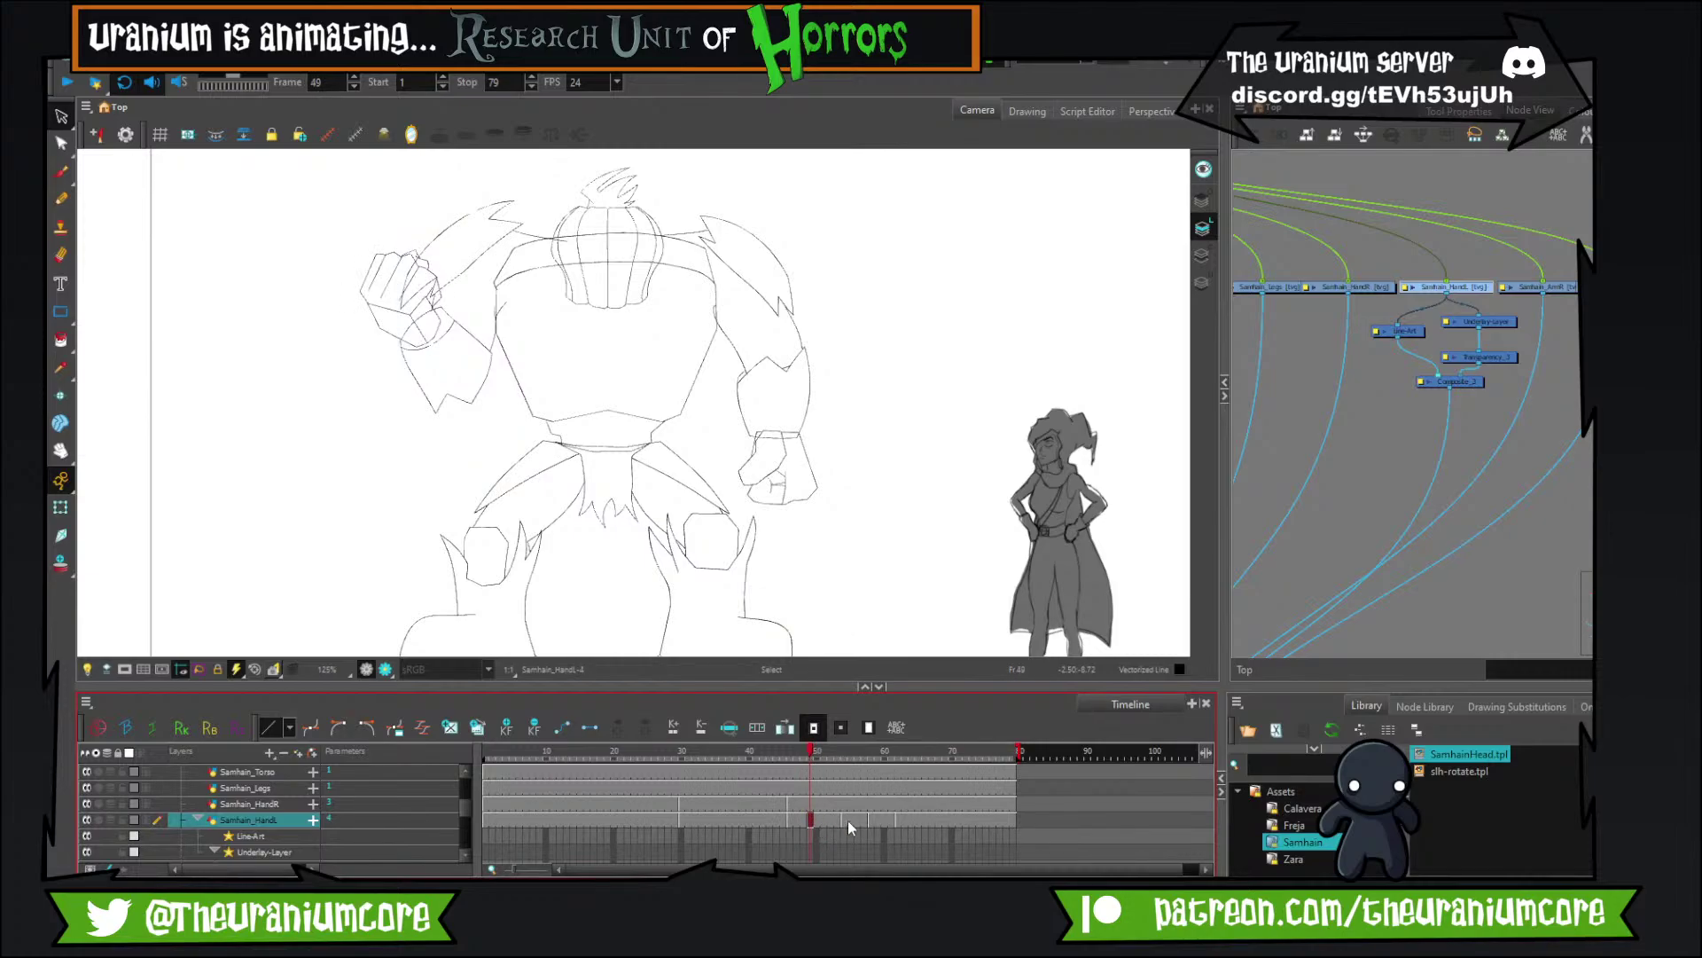
left_click(871, 820)
left_click(871, 820)
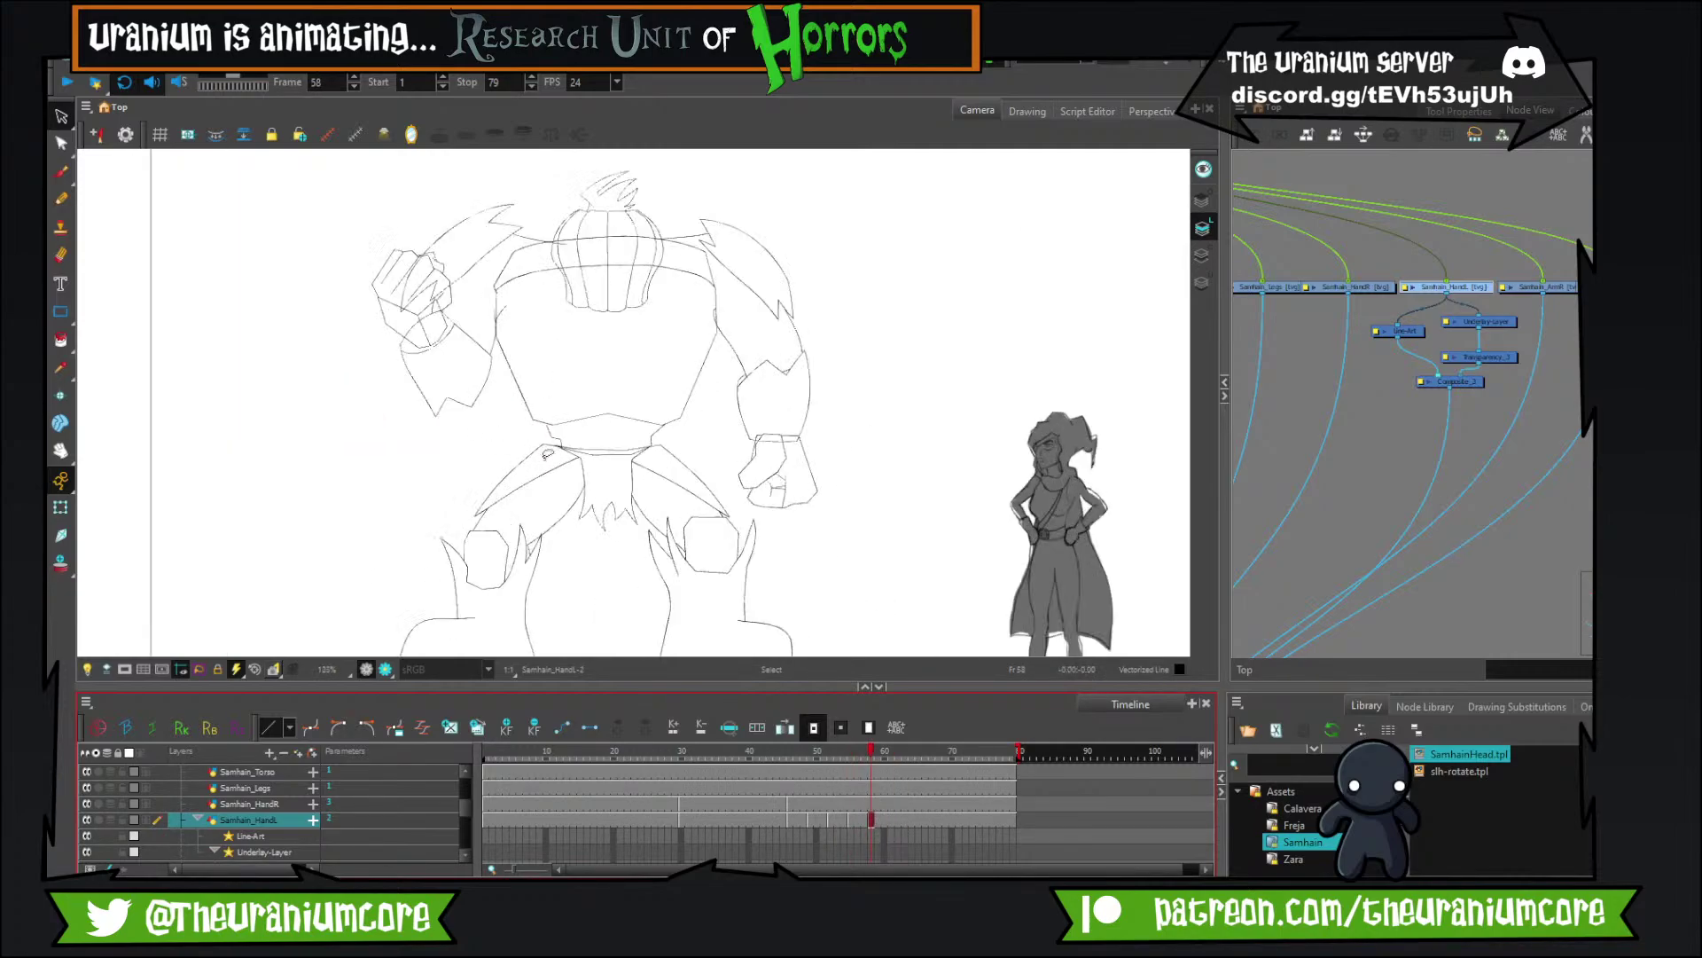
Play the scene from frame 1 to check the retimed fist shake.
key("comma")
key("comma")
key("comma")
key("comma")
key("comma")
key("comma")
key("comma")
key("comma")
key("comma")
key("comma")
key("comma")
key("comma")
key("comma")
key("comma")
key("comma")
key("comma")
key("comma")
key("comma")
key("comma")
key("comma")
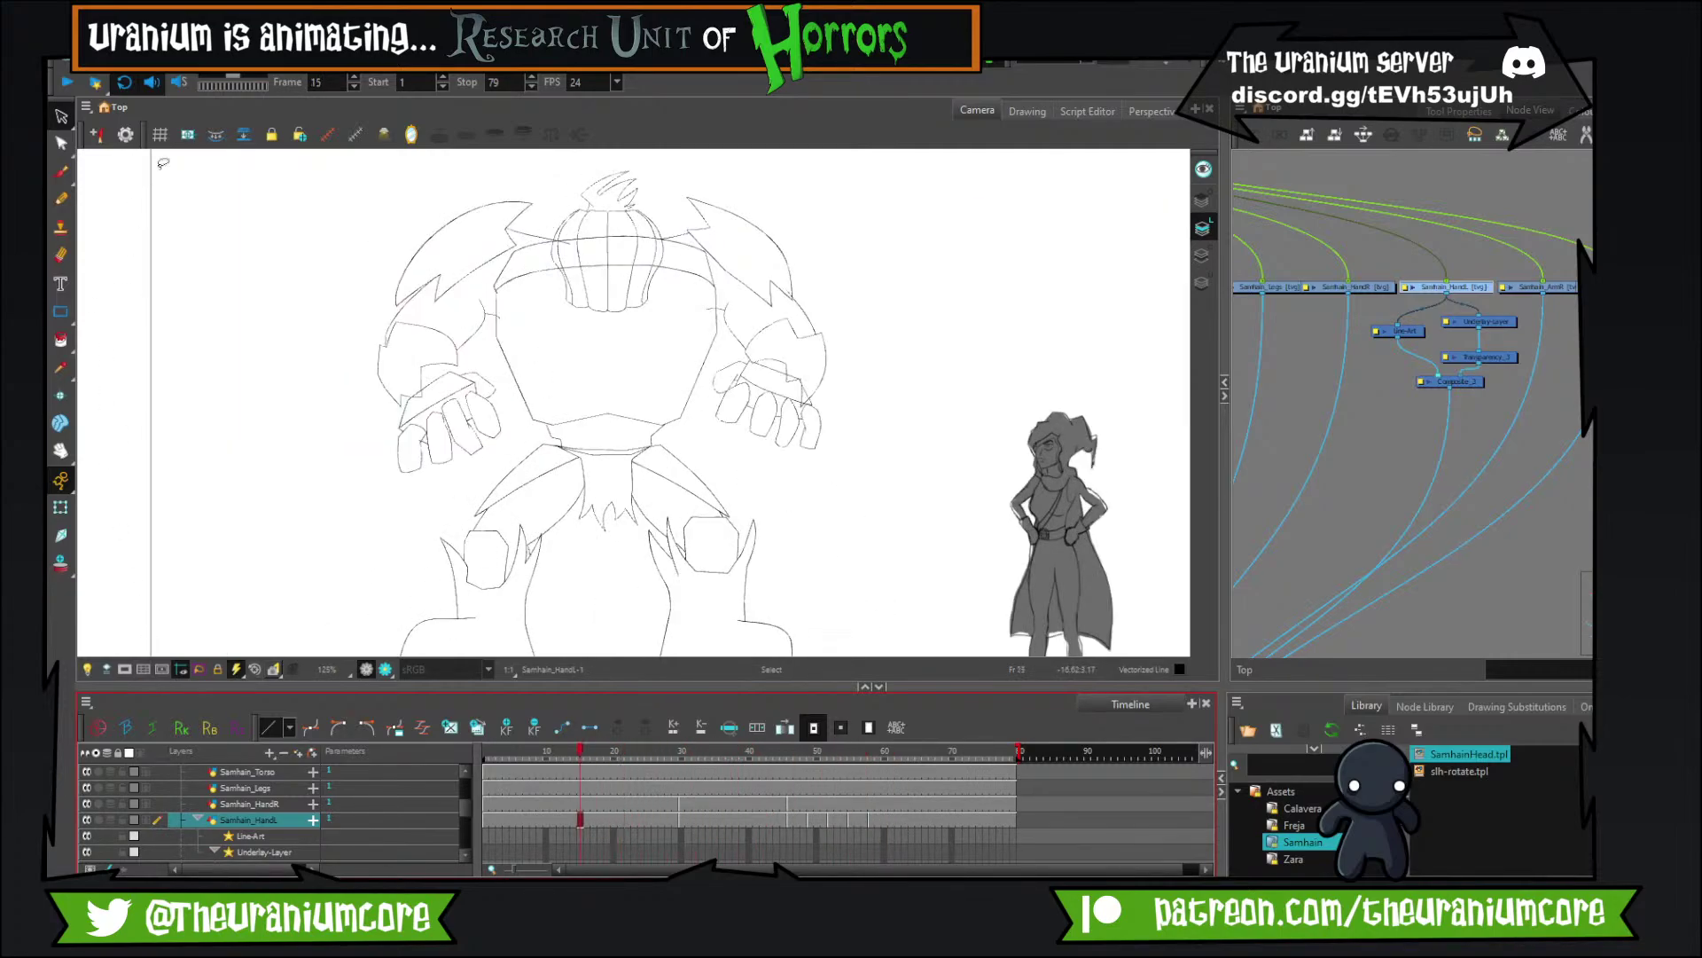
key("comma")
key("comma")
key("comma")
key("comma")
key("comma")
key("comma")
key("comma")
key("comma")
key("comma")
key("comma")
key("comma")
key("comma")
key("comma")
key("comma")
left_click(68, 83)
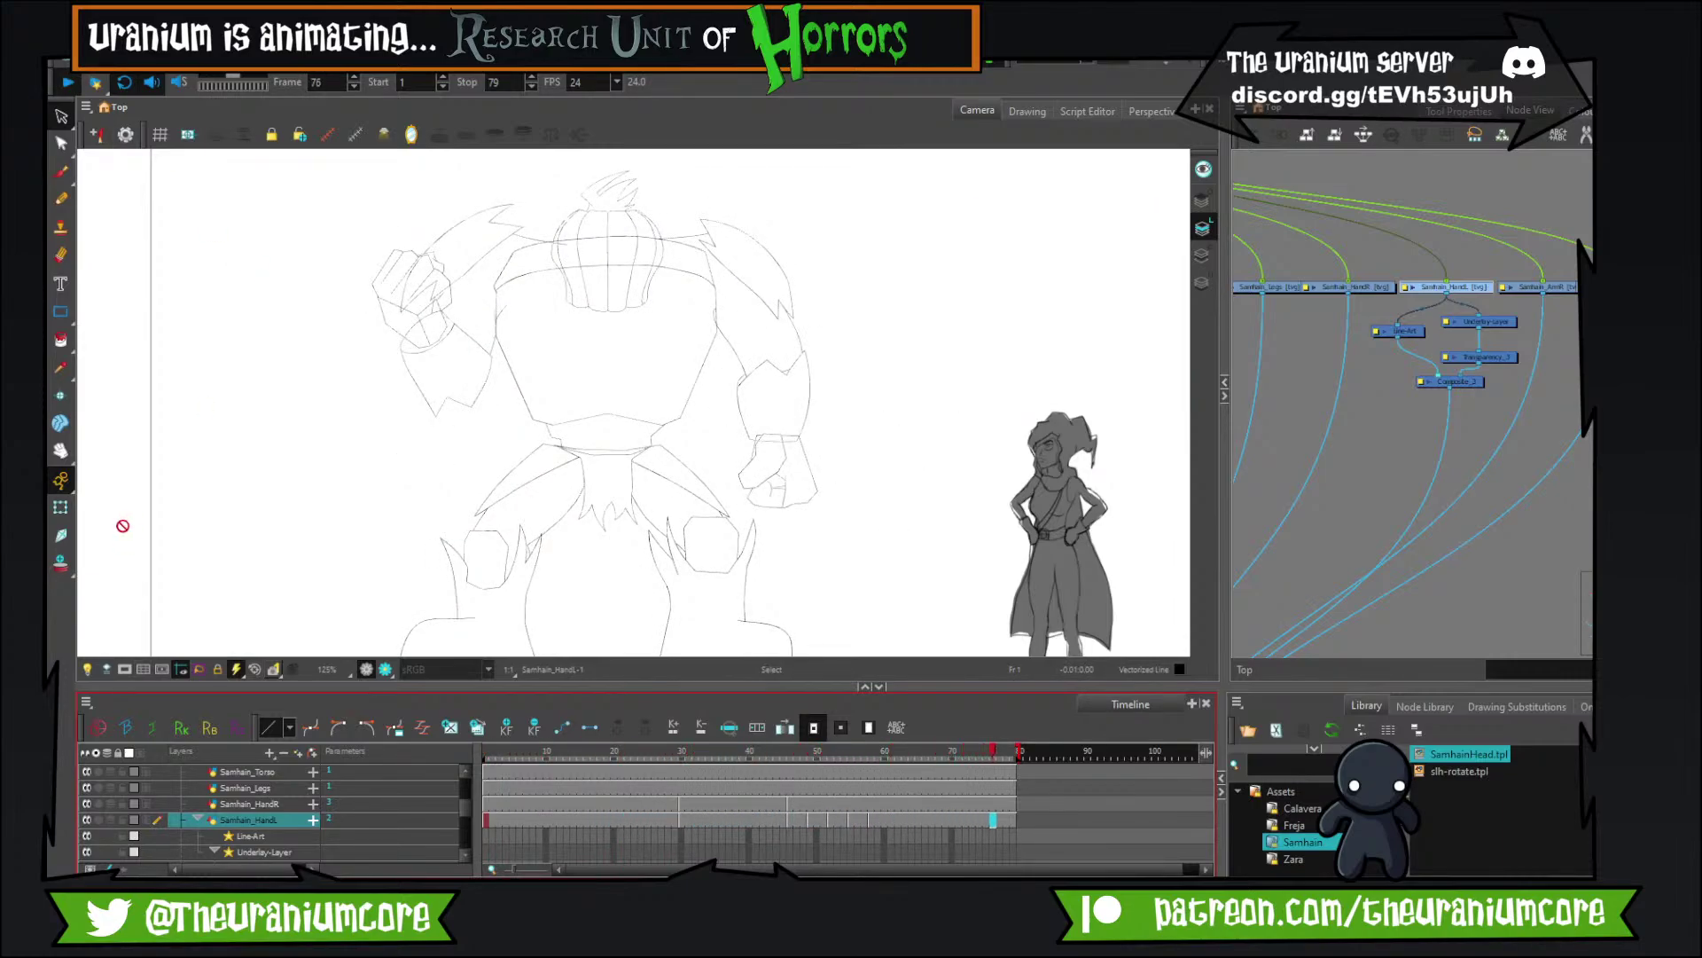
left_click(67, 82)
Save the scene.
left_click(65, 66)
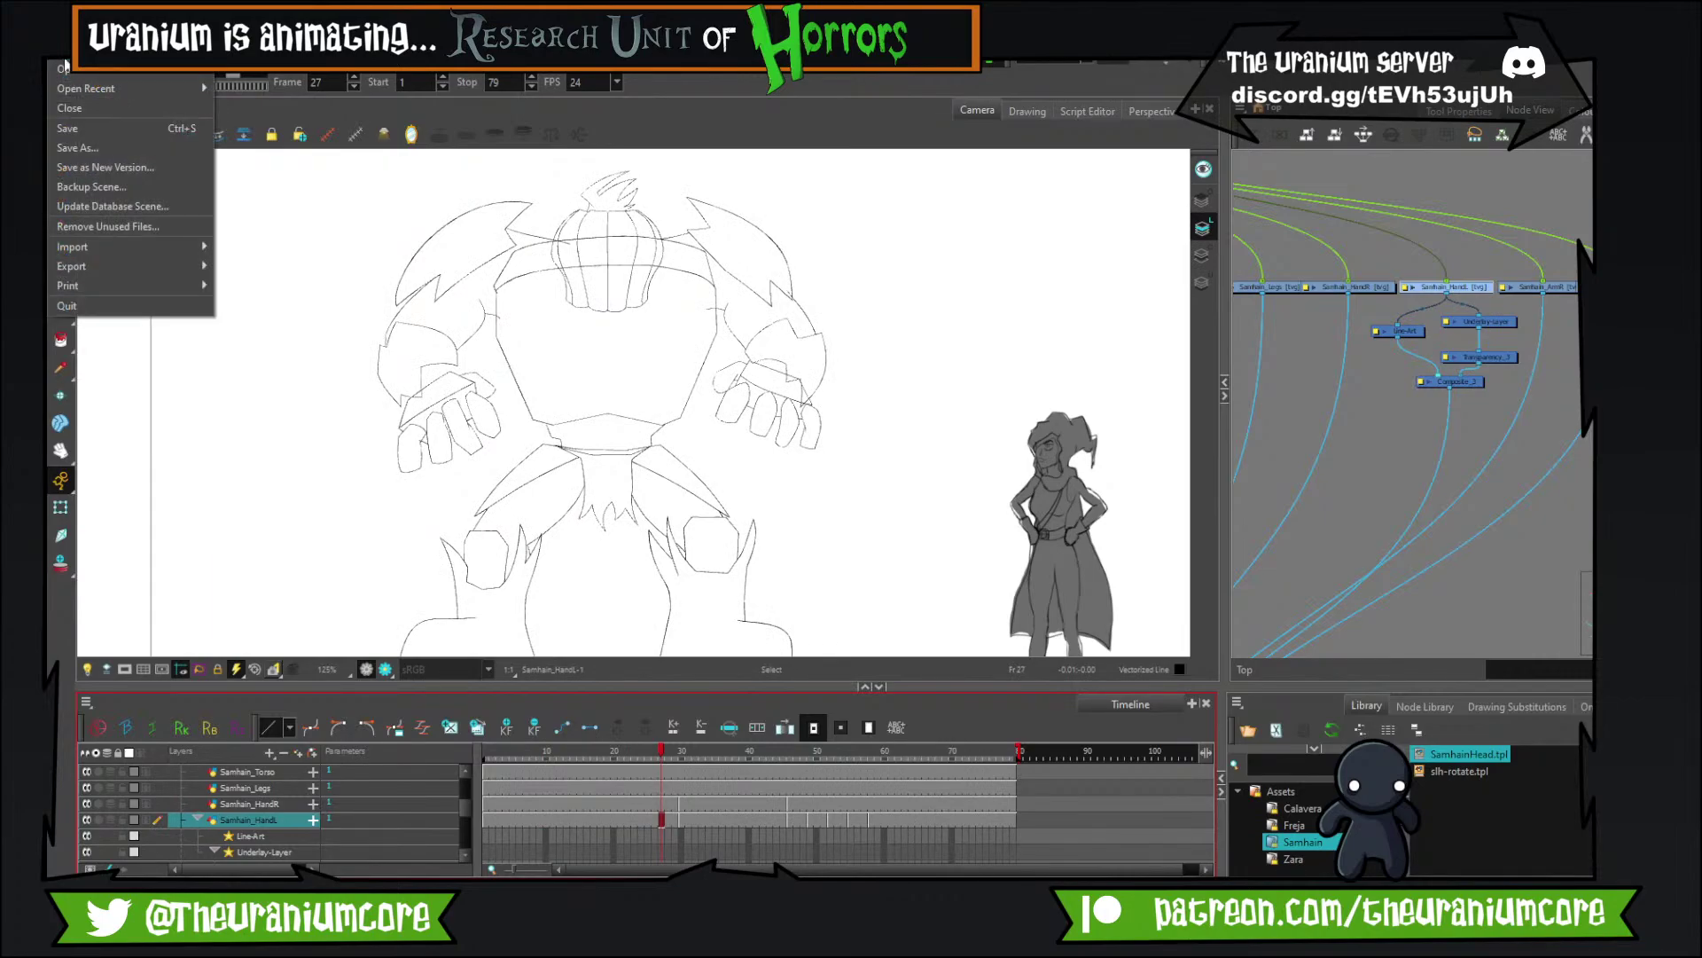
left_click(69, 129)
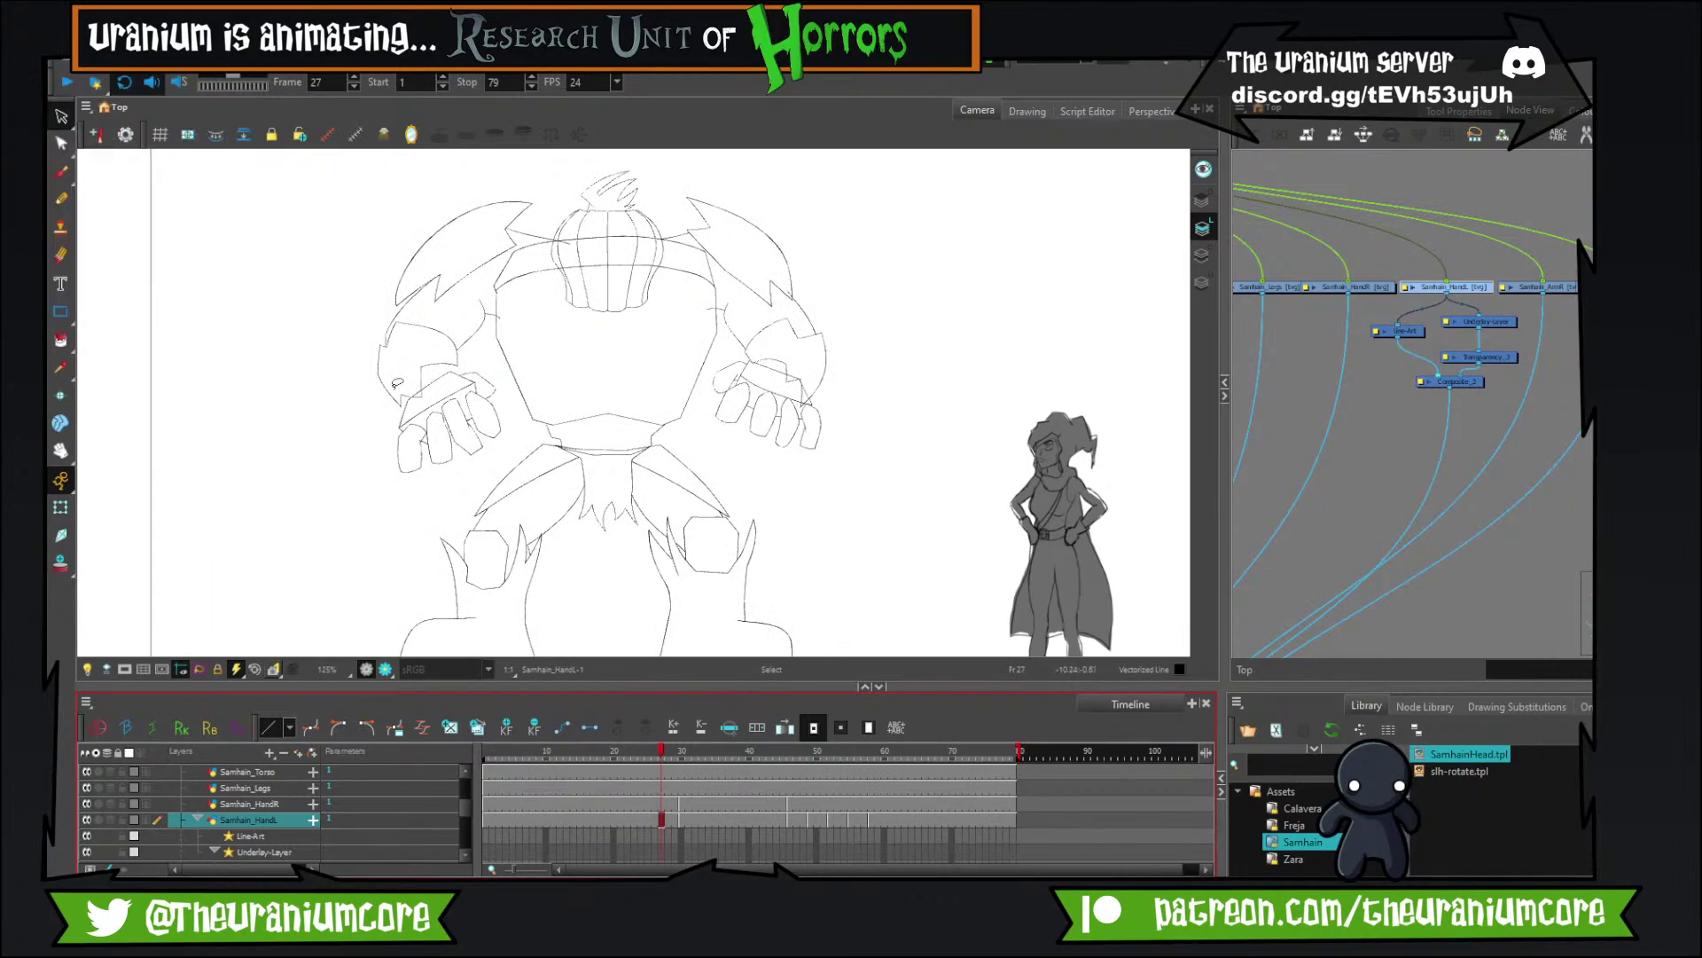
Compare the raised fist's drawings on frames 47 to 49.
left_click(805, 820)
key("period")
key("comma")
key("comma")
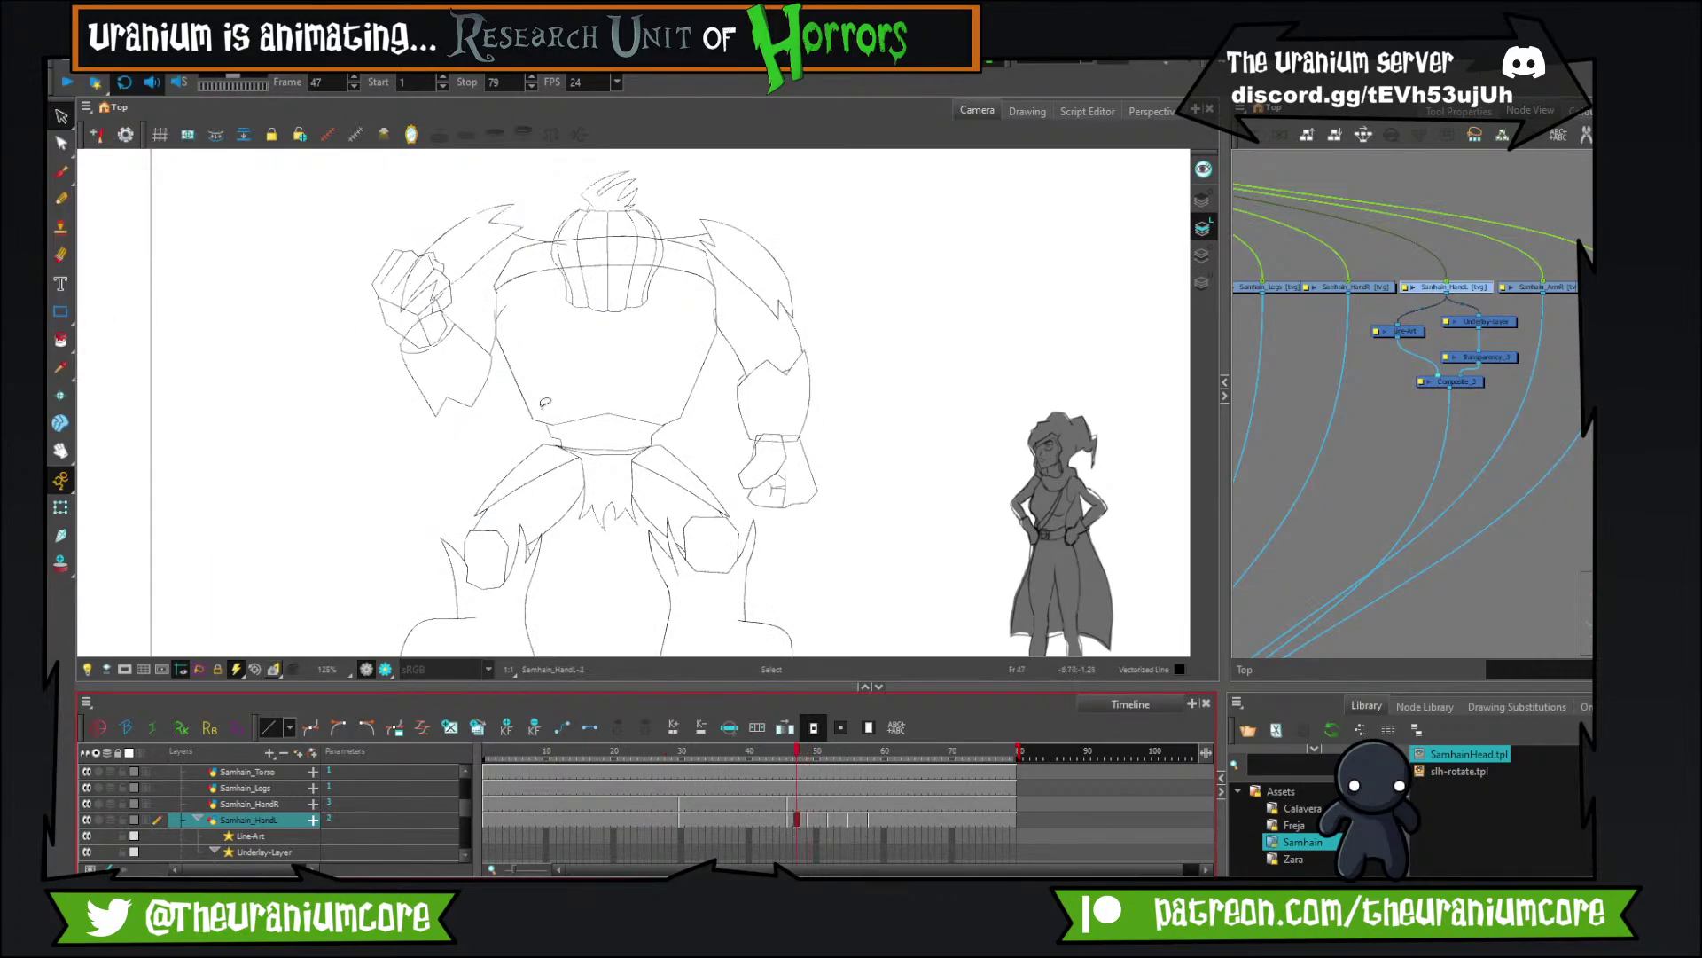
Flip back and forth through frames 30 to 59 to examine the arm and hand poses and the raised fist's shake timing.
key("period")
key("period")
key("period")
key("period")
key("period")
key("period")
key("period")
key("period")
key("period")
key("period")
key("period")
key("period")
key("period")
key("period")
key("period")
key("period")
key("period")
key("period")
key("period")
key("comma")
key("comma")
key("comma")
key("comma")
key("comma")
key("comma")
key("comma")
key("comma")
key("comma")
key("comma")
key("comma")
key("comma")
key("comma")
key("comma")
key("comma")
key("comma")
key("comma")
key("comma")
key("comma")
key("comma")
key("comma")
key("comma")
key("comma")
key("comma")
key("comma")
key("period")
key("period")
key("period")
key("period")
key("period")
key("period")
key("period")
key("period")
key("period")
key("period")
key("period")
key("period")
key("period")
key("period")
key("period")
key("period")
key("period")
key("period")
key("period")
key("period")
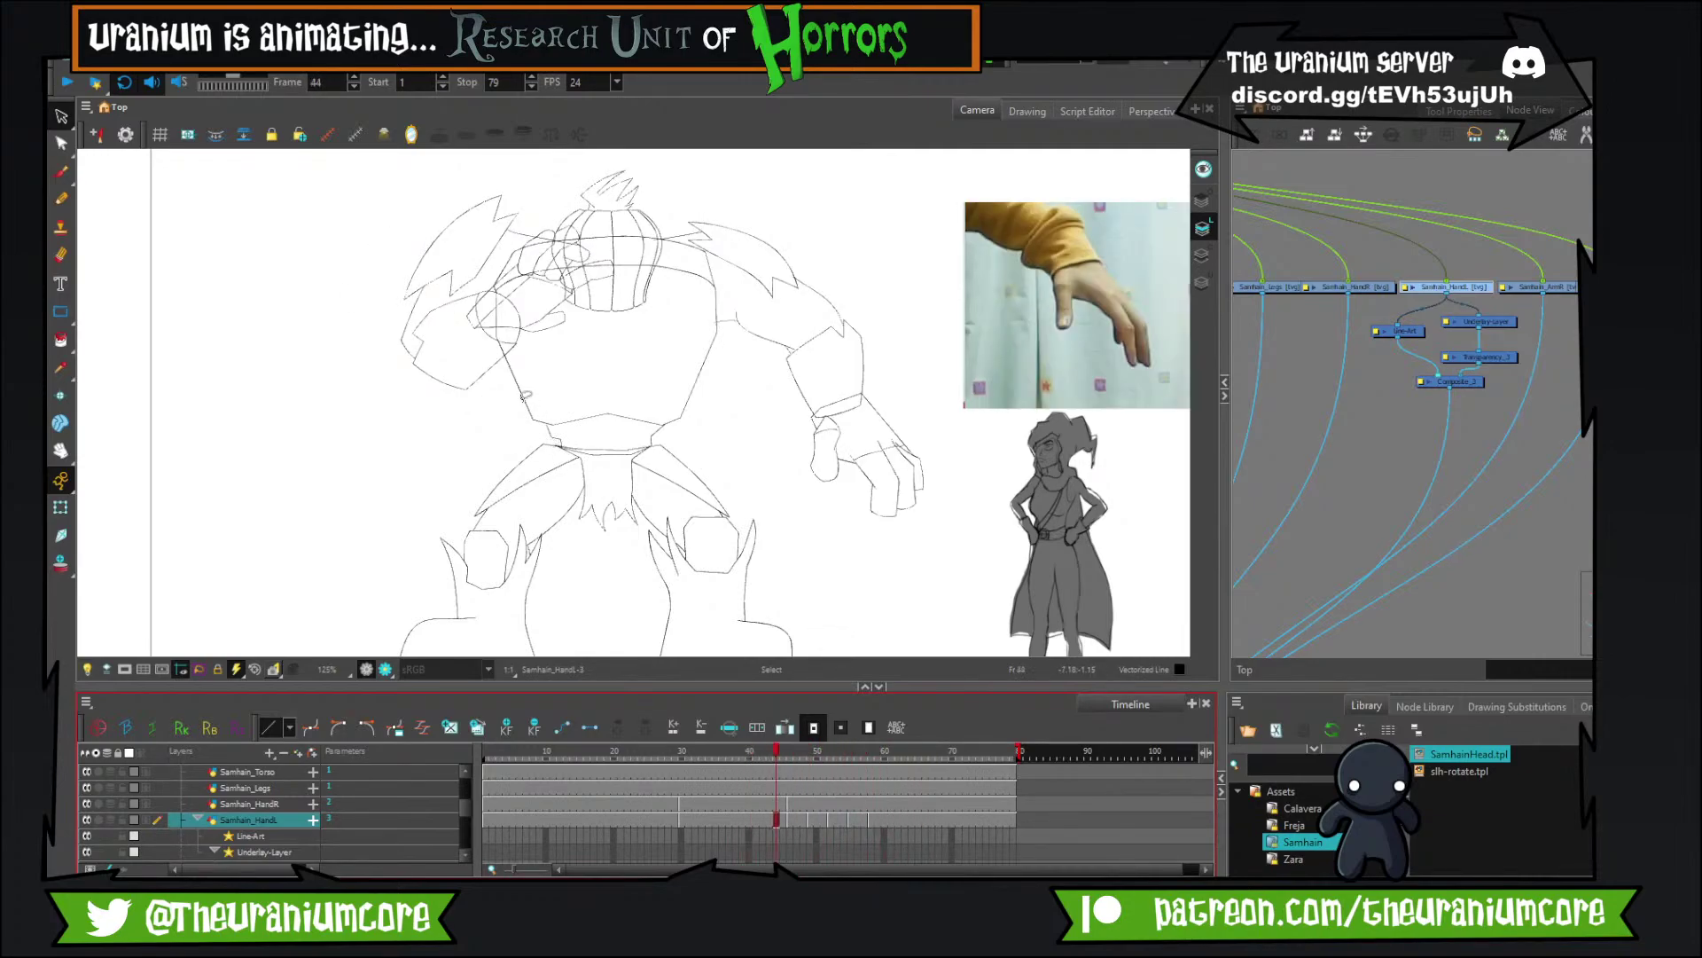
key("comma")
key("comma")
key("comma")
key("comma")
key("comma")
key("comma")
key("comma")
key("comma")
key("comma")
key("comma")
key("comma")
key("comma")
key("comma")
key("comma")
key("comma")
key("comma")
key("comma")
key("comma")
key("comma")
key("comma")
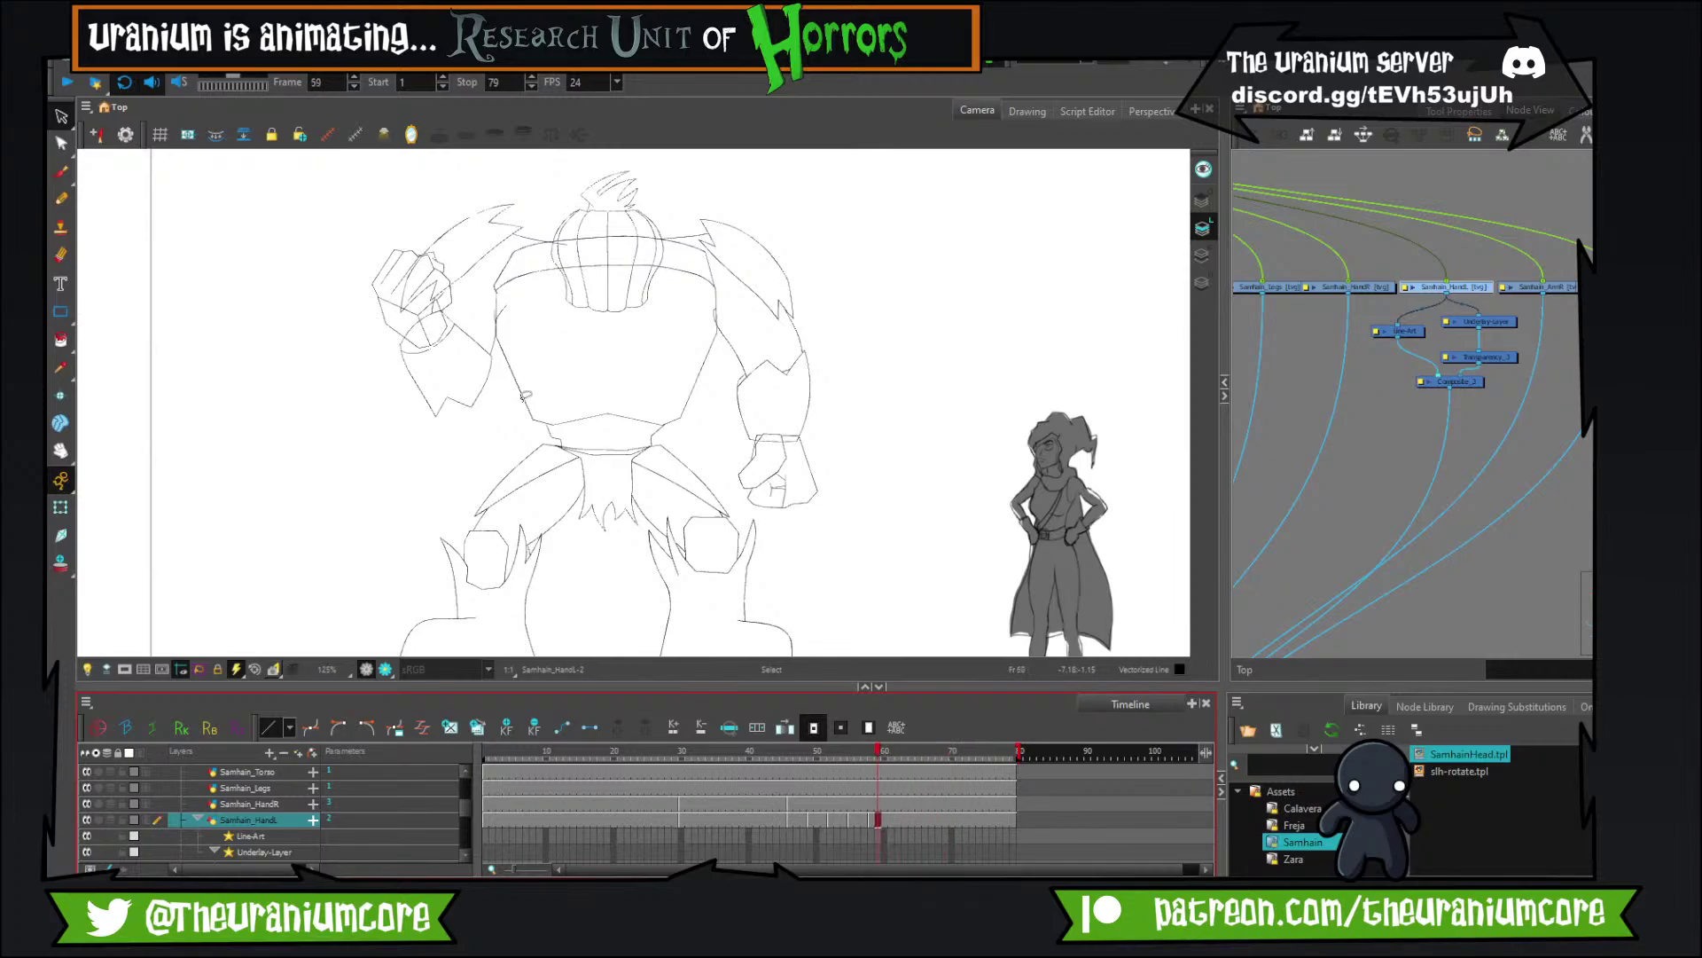
key("period")
key("period")
key("period")
key("period")
key("period")
key("period")
key("period")
key("period")
key("period")
key("period")
key("period")
key("period")
key("period")
key("period")
key("period")
key("period")
key("period")
key("period")
key("period")
key("period")
key("comma")
key("comma")
key("comma")
key("comma")
key("comma")
key("comma")
key("comma")
key("comma")
key("comma")
key("comma")
key("comma")
key("comma")
key("comma")
key("comma")
key("comma")
key("comma")
key("comma")
key("comma")
key("comma")
key("comma")
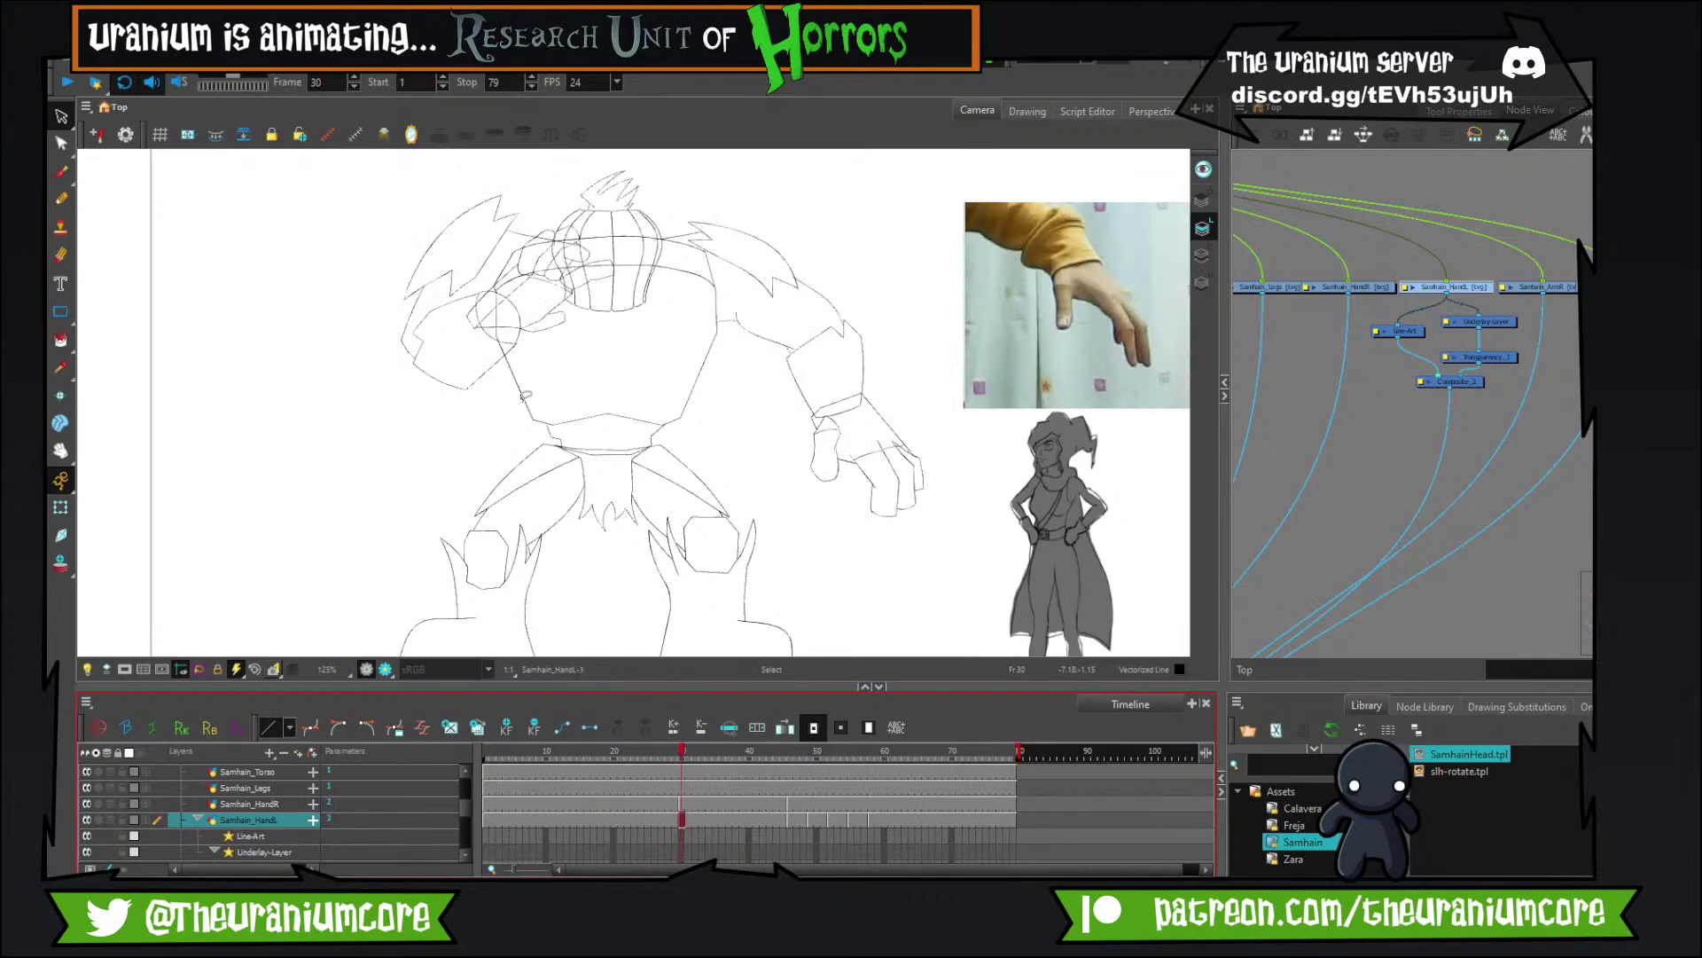
Step back and forth through frames 15 to 57 to examine the change from the resting pose to the shaking raised fist.
key("period")
key("period")
key("period")
key("period")
key("period")
key("period")
key("period")
key("period")
key("period")
key("period")
key("period")
key("period")
key("period")
key("period")
key("period")
key("period")
key("period")
key("period")
key("period")
key("period")
key("comma")
key("comma")
key("comma")
key("comma")
key("comma")
key("comma")
key("comma")
key("comma")
key("comma")
key("comma")
key("comma")
key("comma")
key("comma")
key("comma")
key("comma")
key("comma")
key("comma")
key("comma")
key("comma")
key("comma")
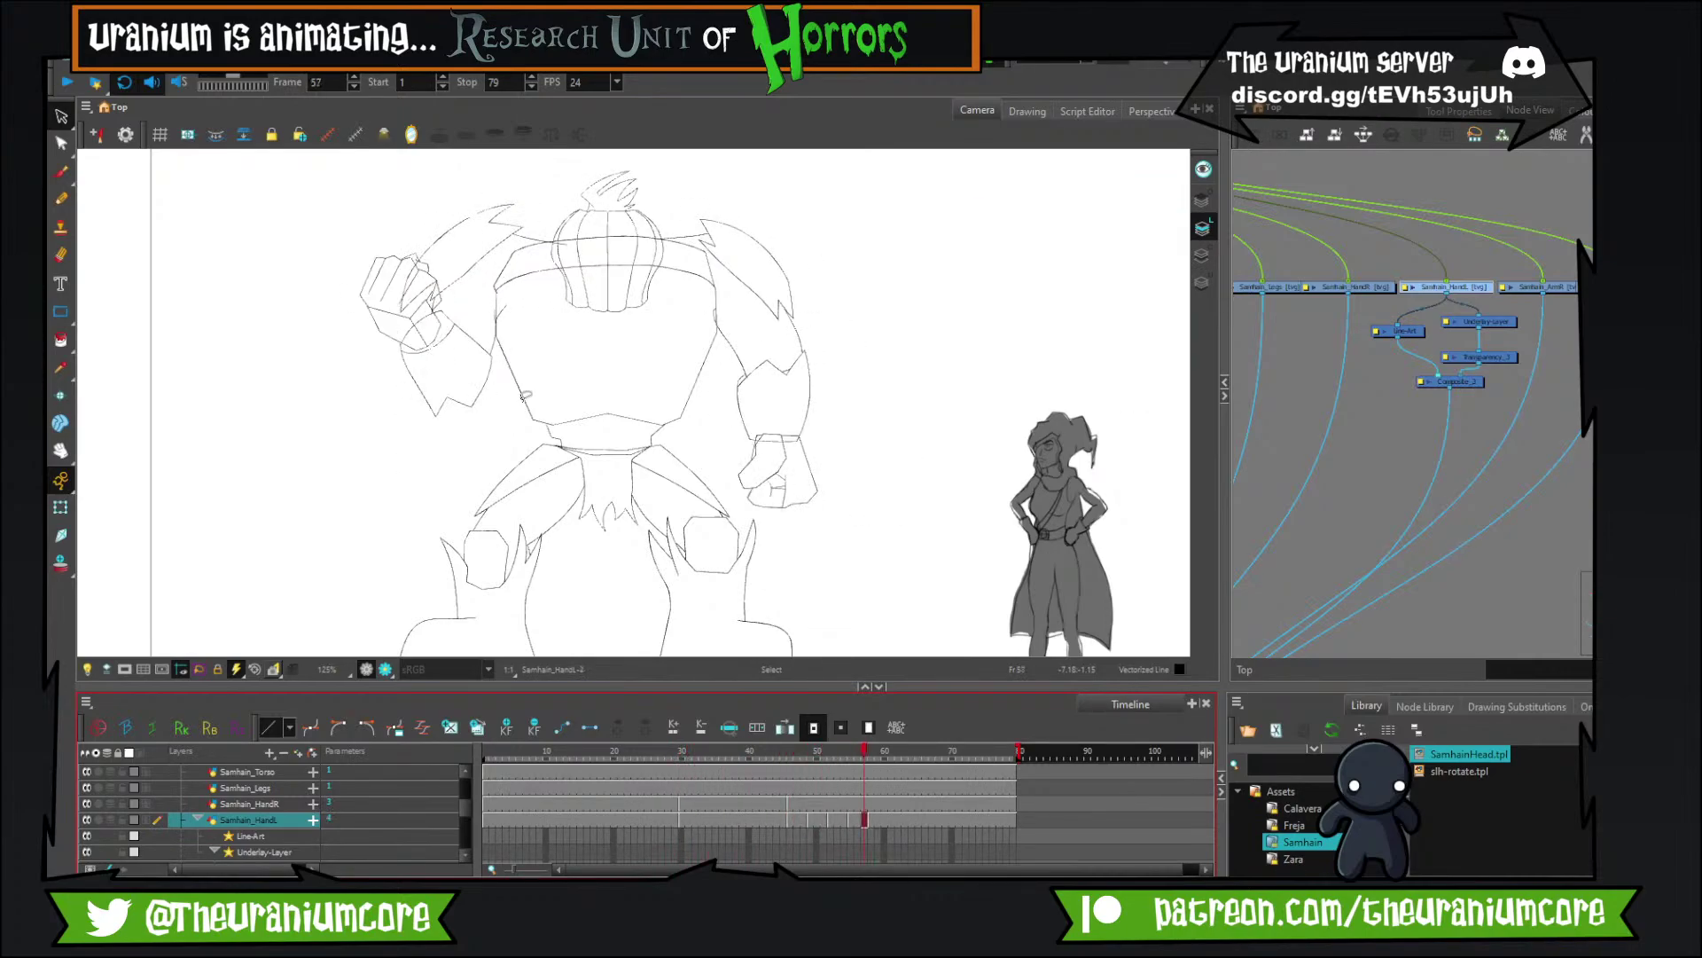
key("comma")
key("comma")
key("comma")
key("comma")
key("comma")
key("comma")
key("comma")
key("comma")
key("comma")
key("comma")
key("comma")
key("comma")
key("comma")
key("comma")
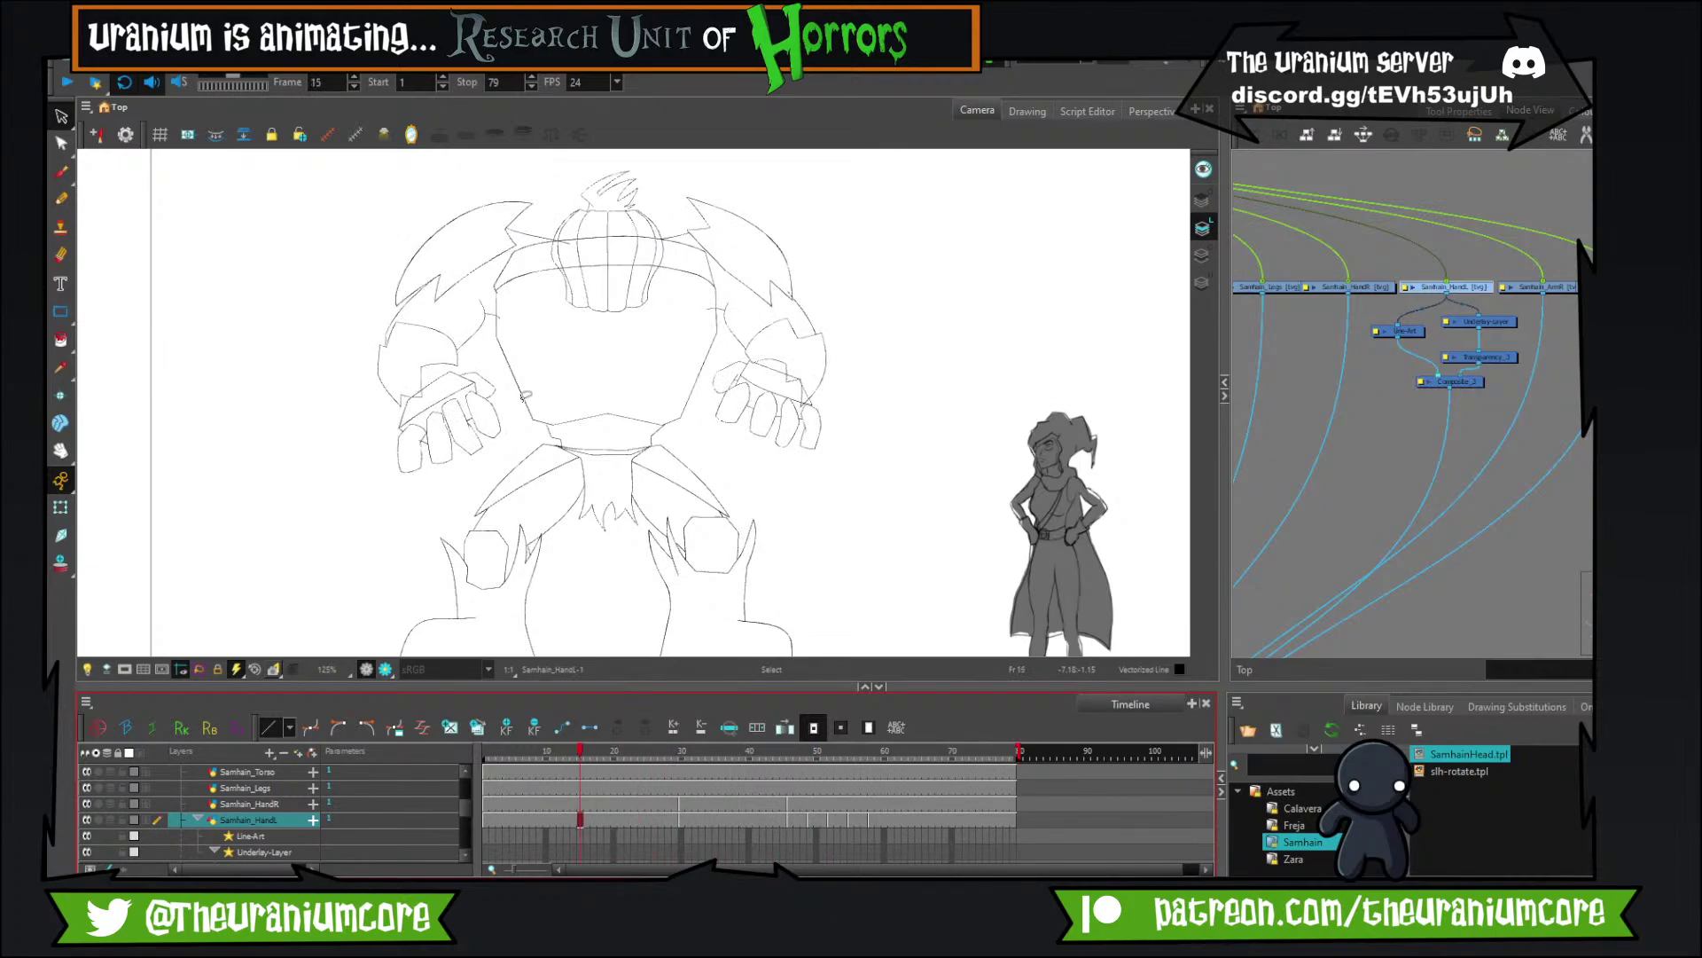
key("period")
key("period")
key("period")
key("period")
key("period")
key("period")
key("period")
key("period")
key("period")
key("period")
key("period")
key("period")
key("period")
key("period")
key("period")
key("period")
key("period")
key("period")
key("period")
key("period")
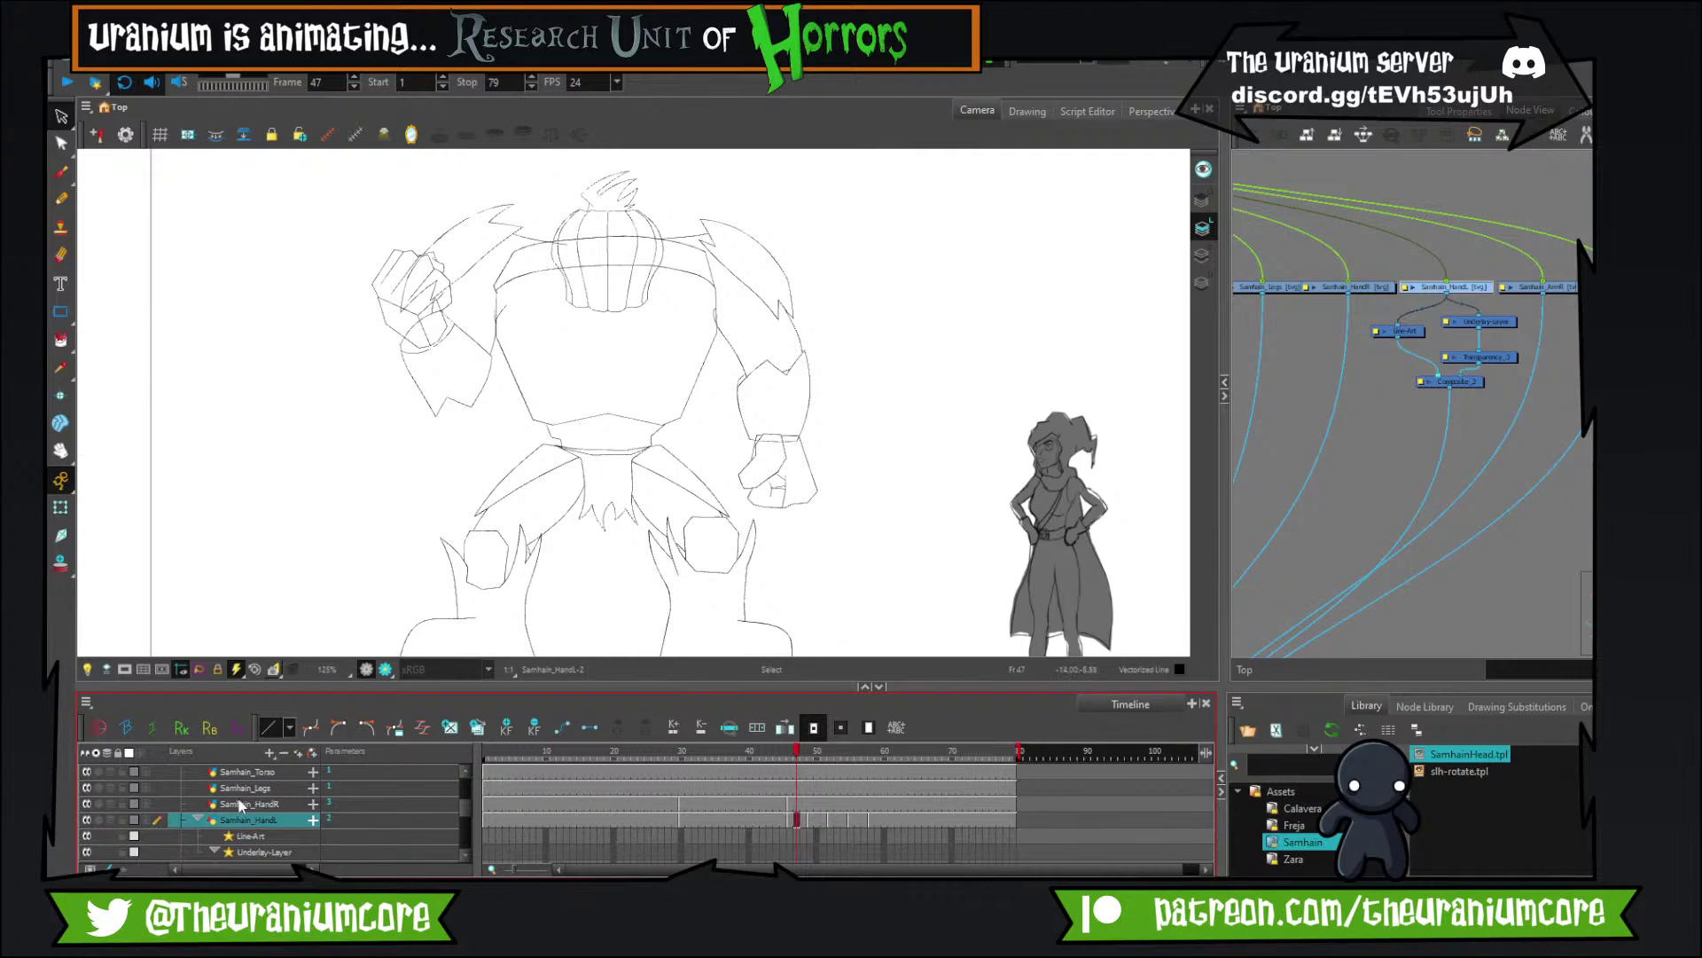
Enable the Samhain_HelmetBack and Samhain_HelmetFront layers so the helmet displays around the pumpkin head.
scroll(244, 808, "down", 3)
scroll(256, 798, "down", 3)
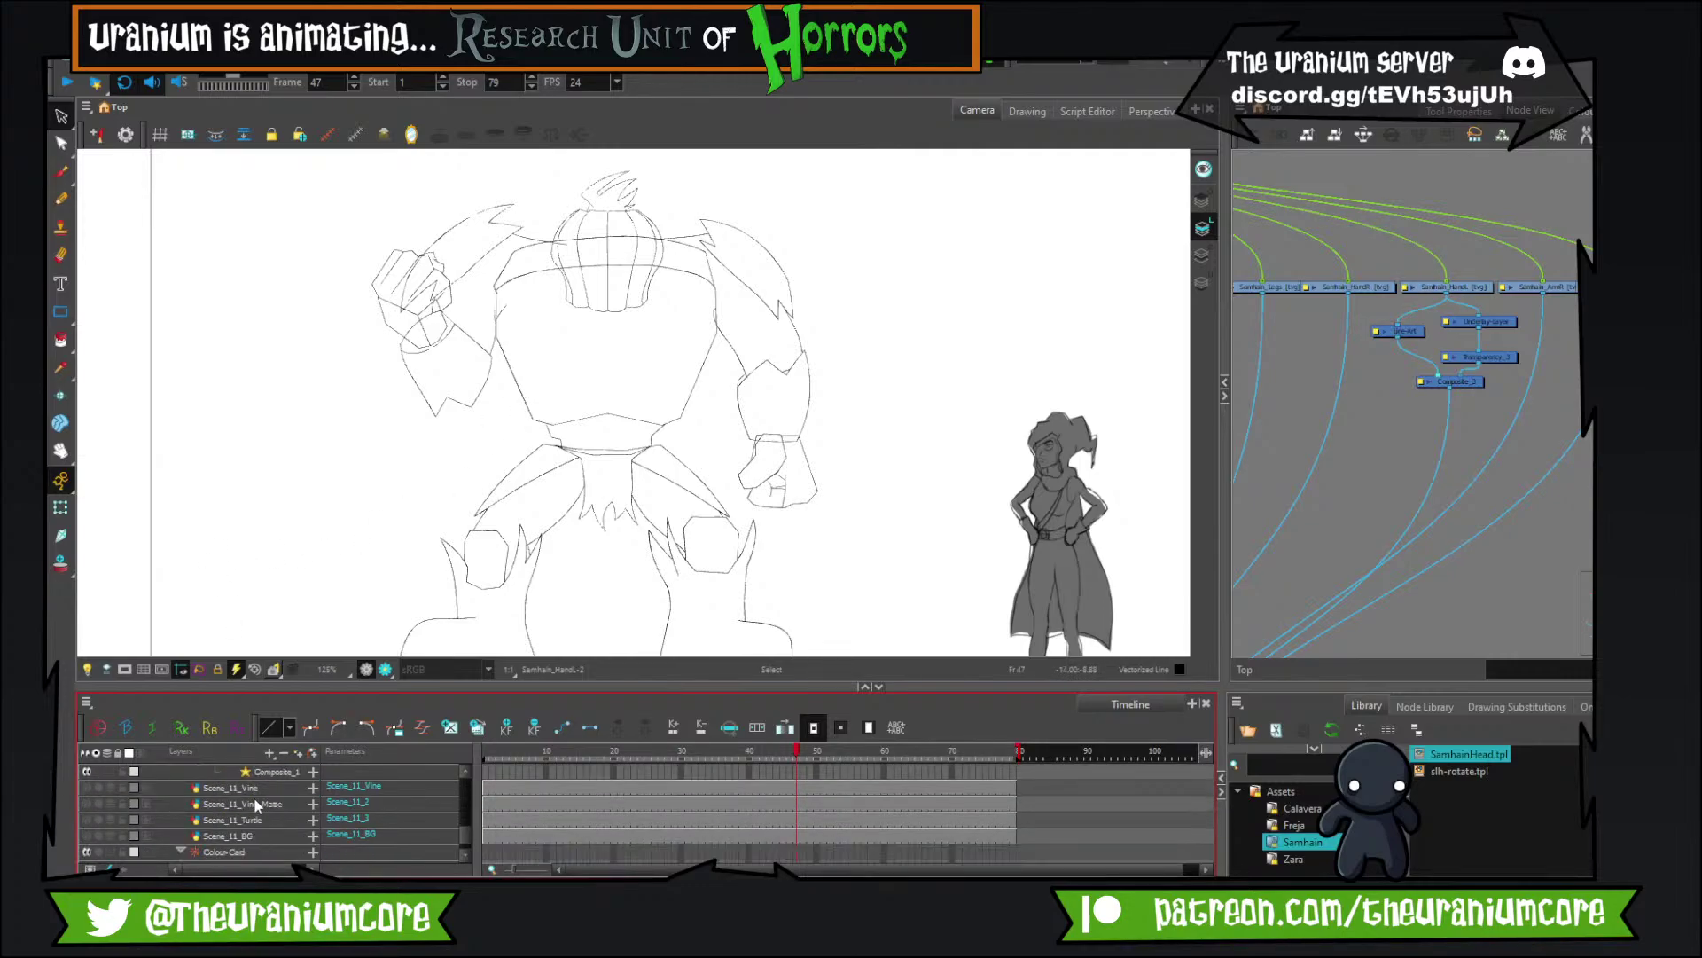
scroll(255, 804, "down", 2)
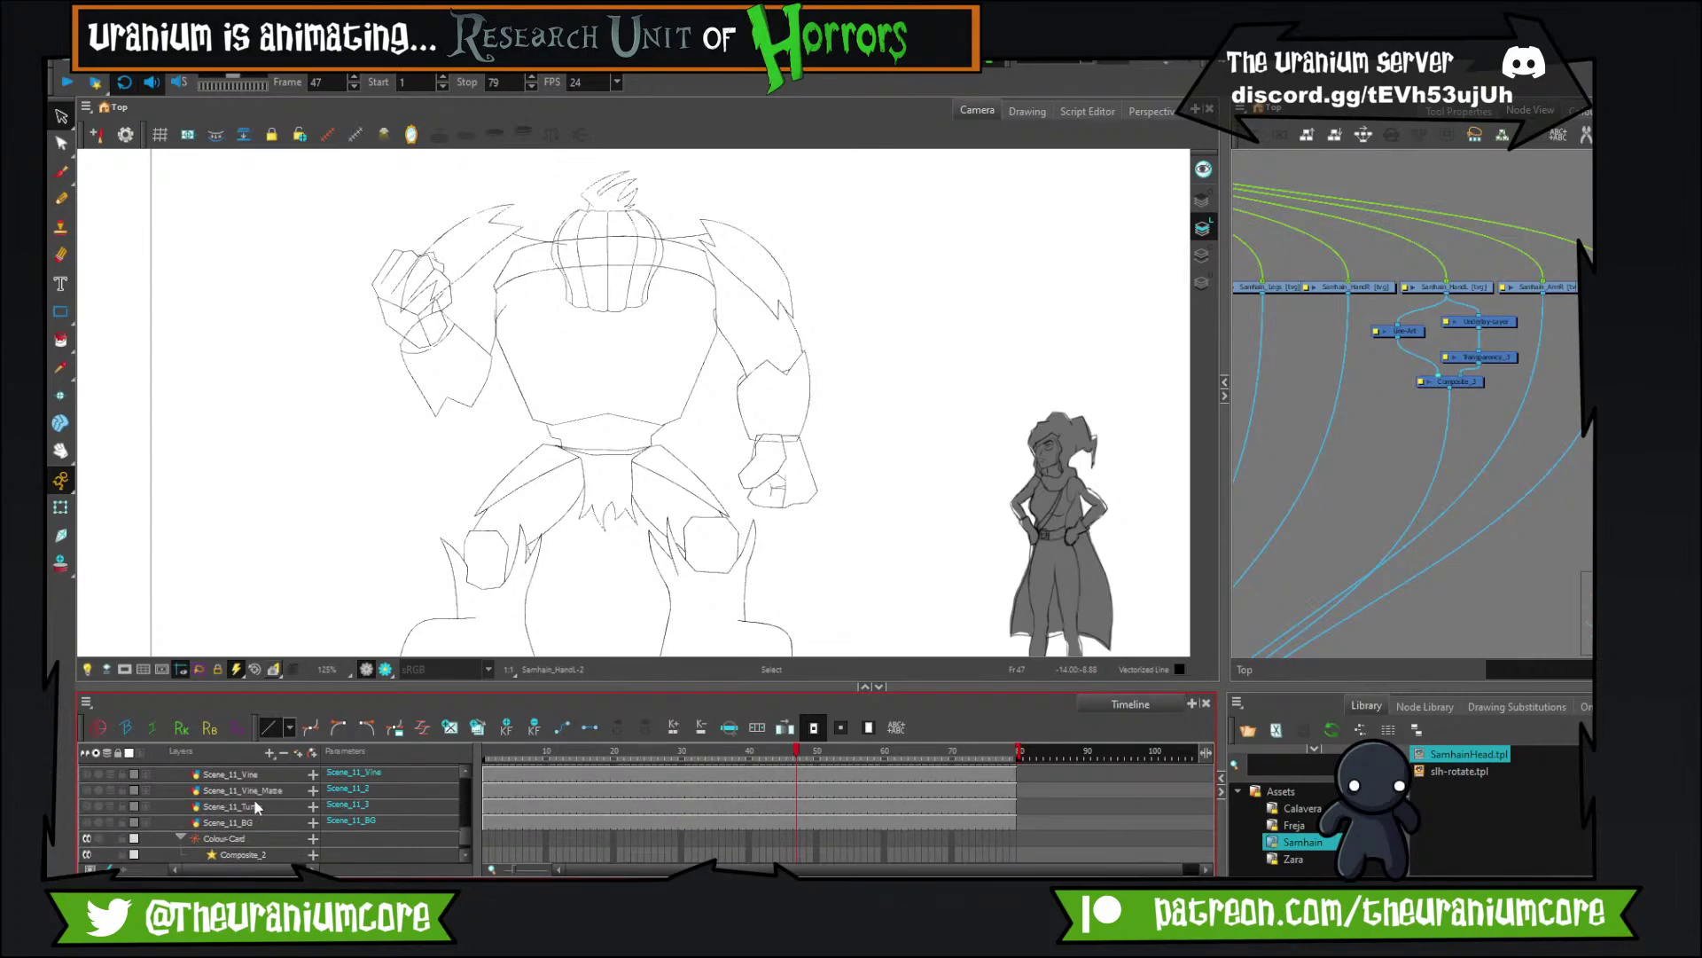
scroll(255, 805, "down", 2)
scroll(257, 805, "up", 10)
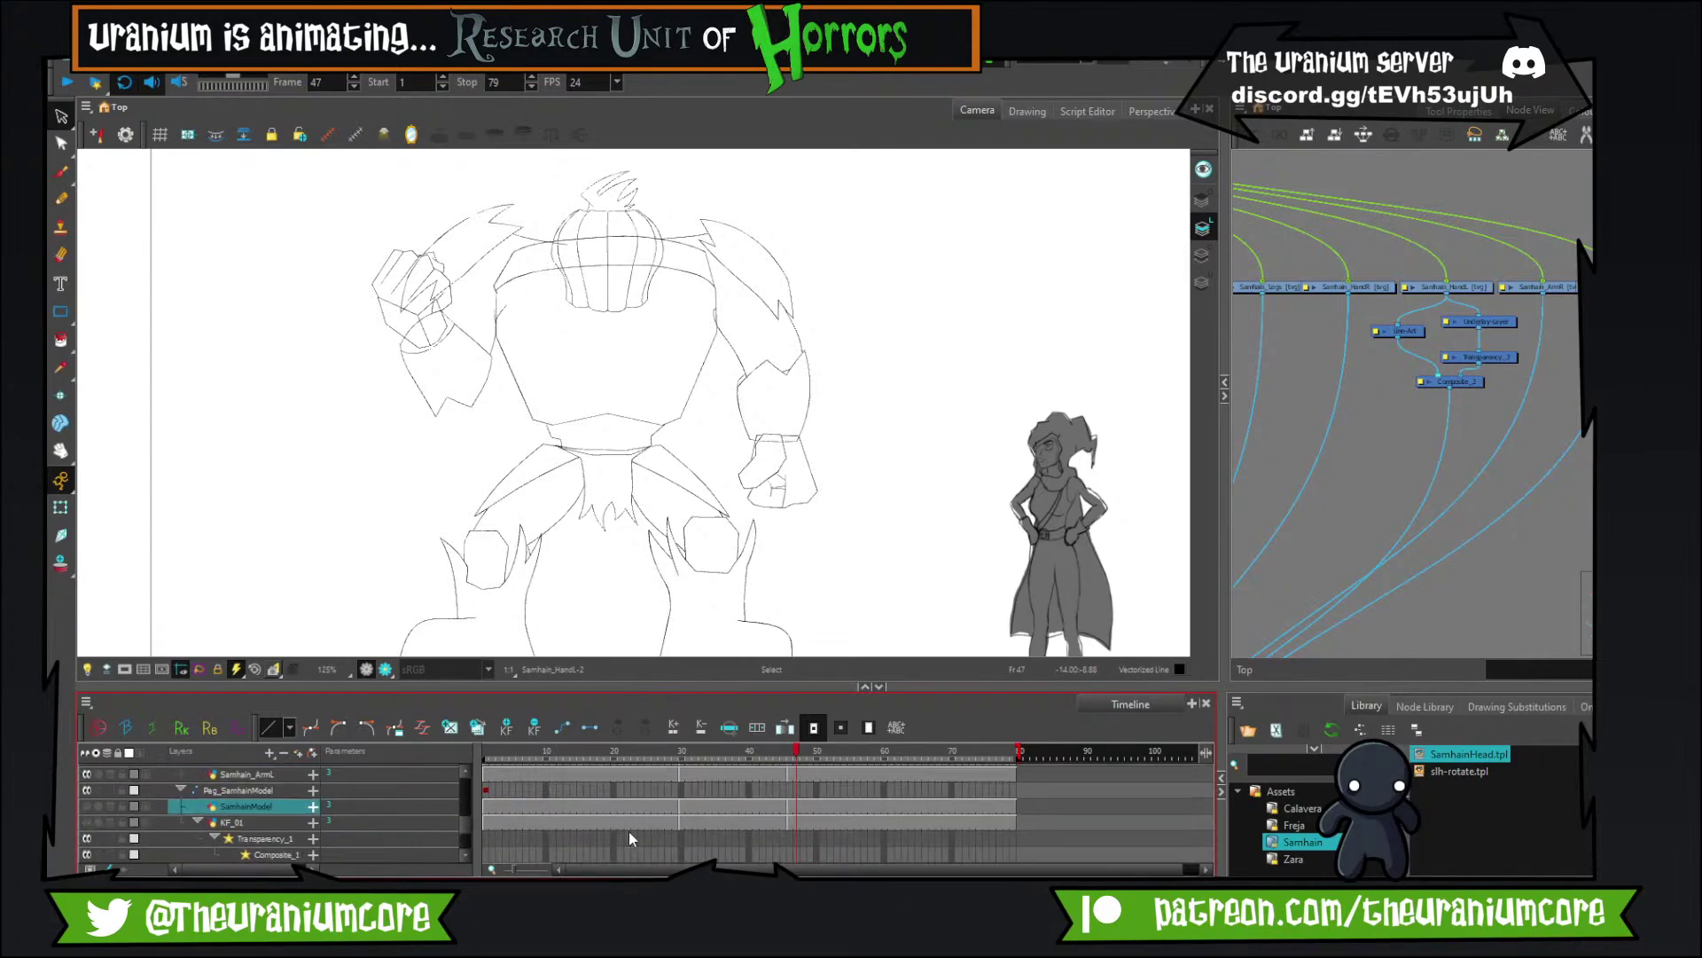
scroll(637, 832, "up", 2)
scroll(258, 825, "up", 4)
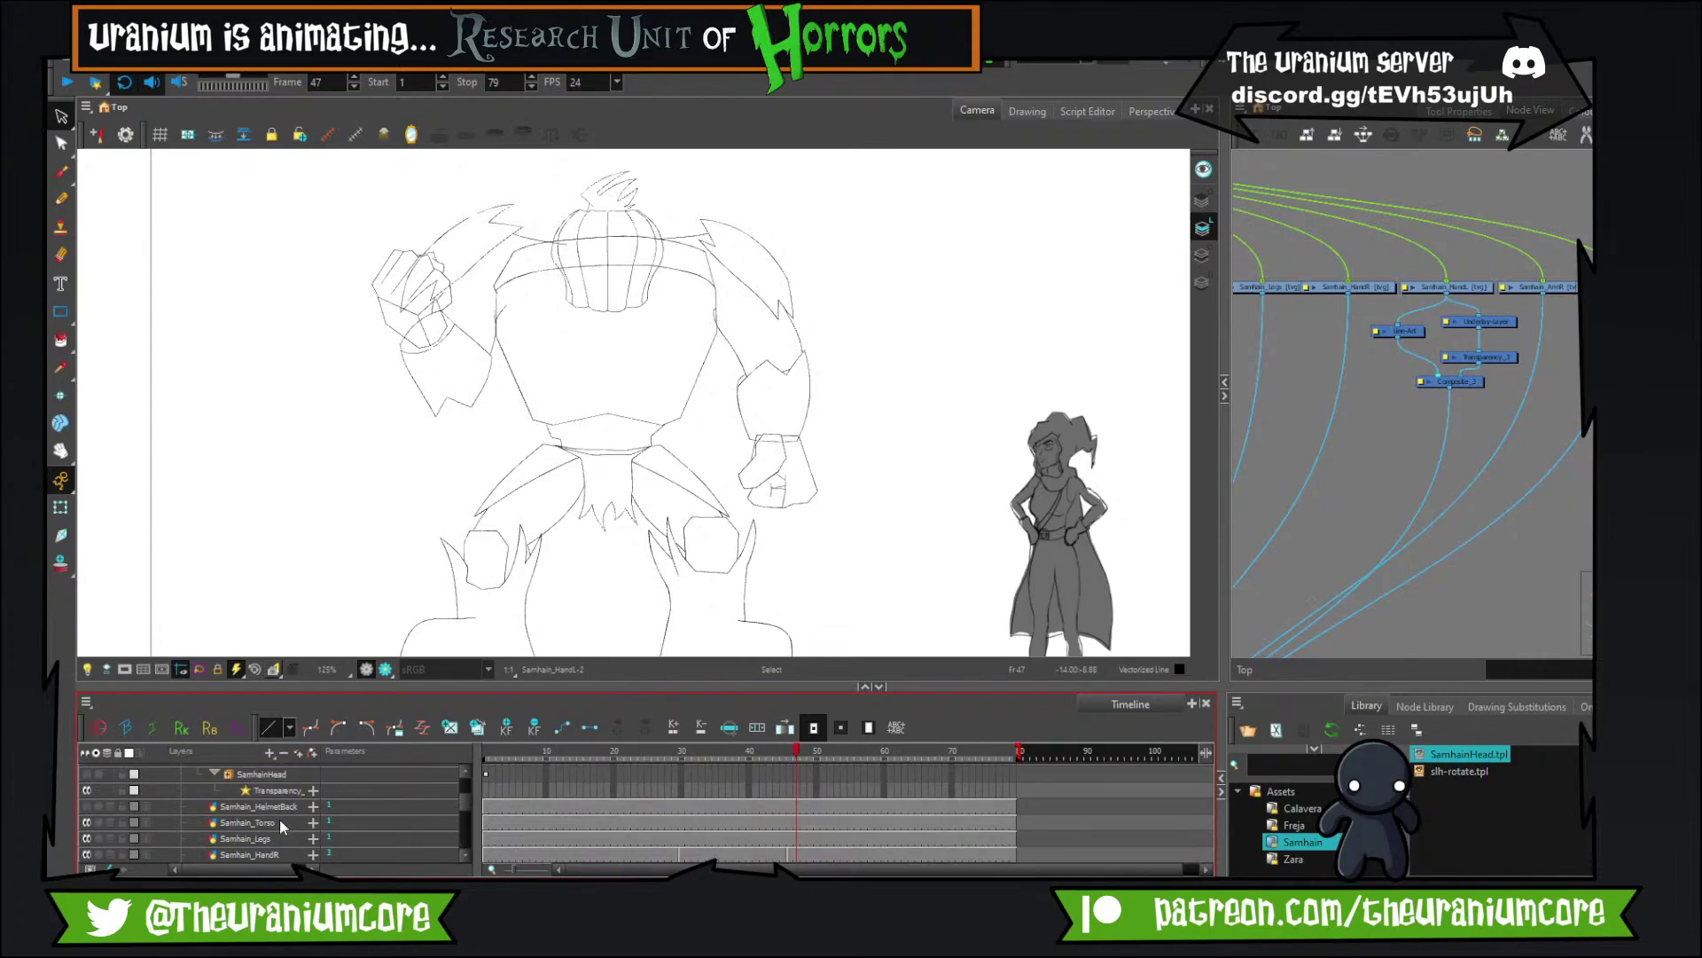
left_click(278, 805)
scroll(279, 807, "up", 3)
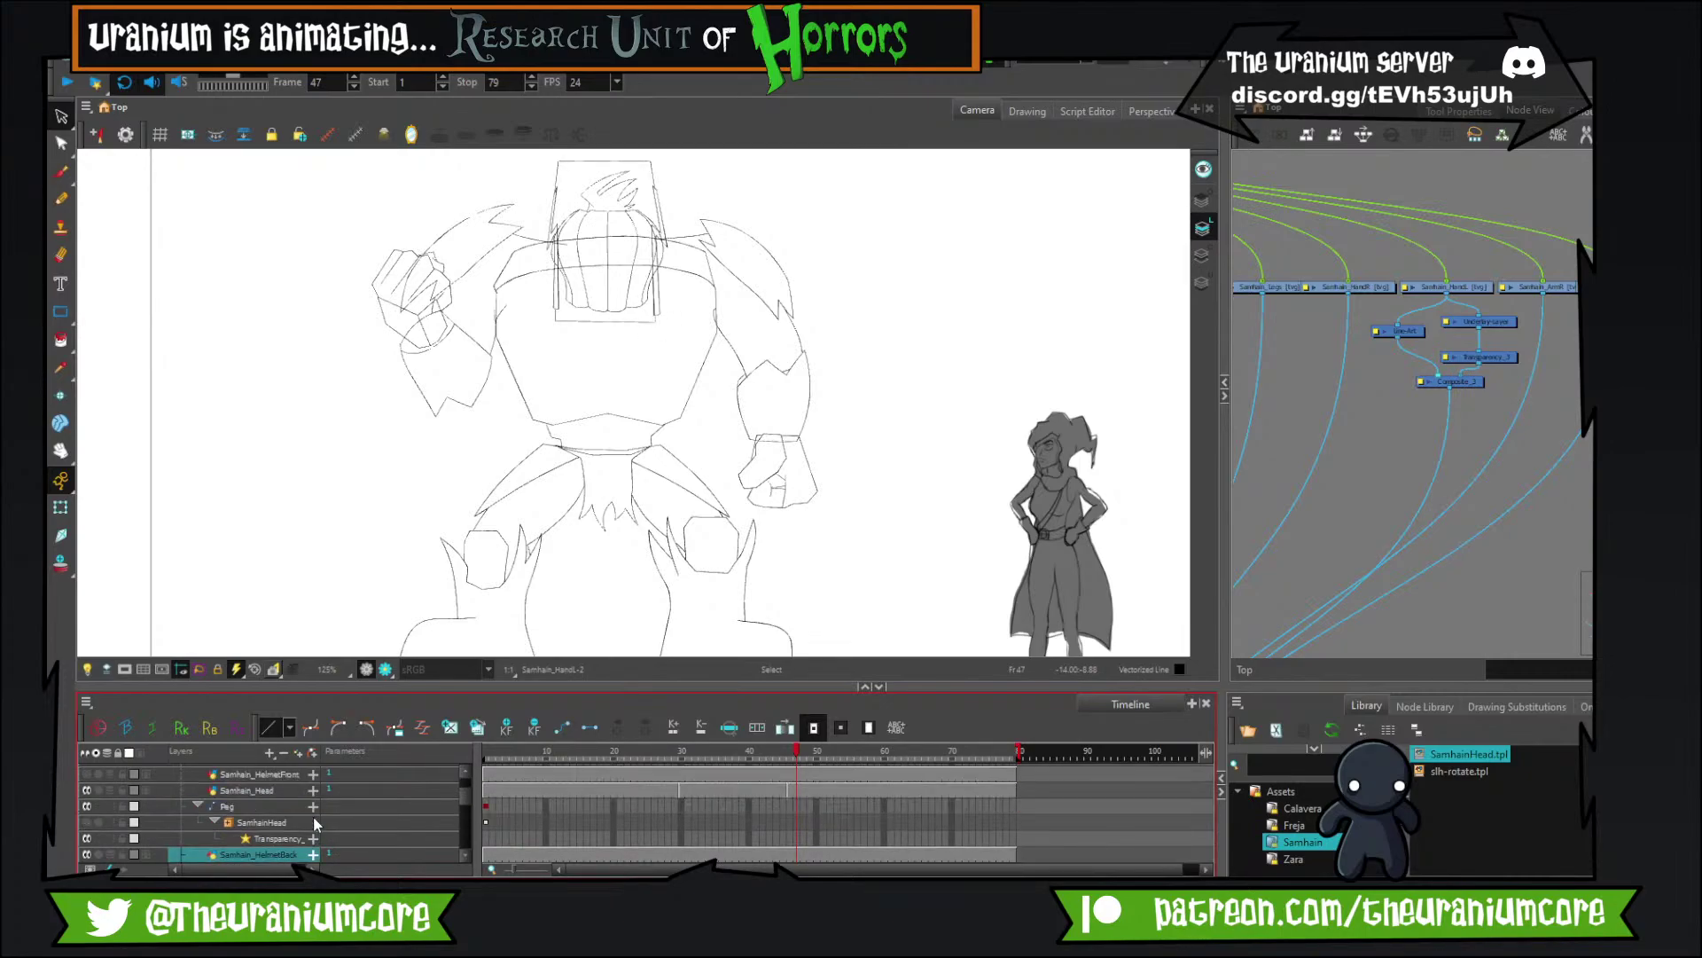
left_click(277, 791)
left_click(267, 774)
key("a")
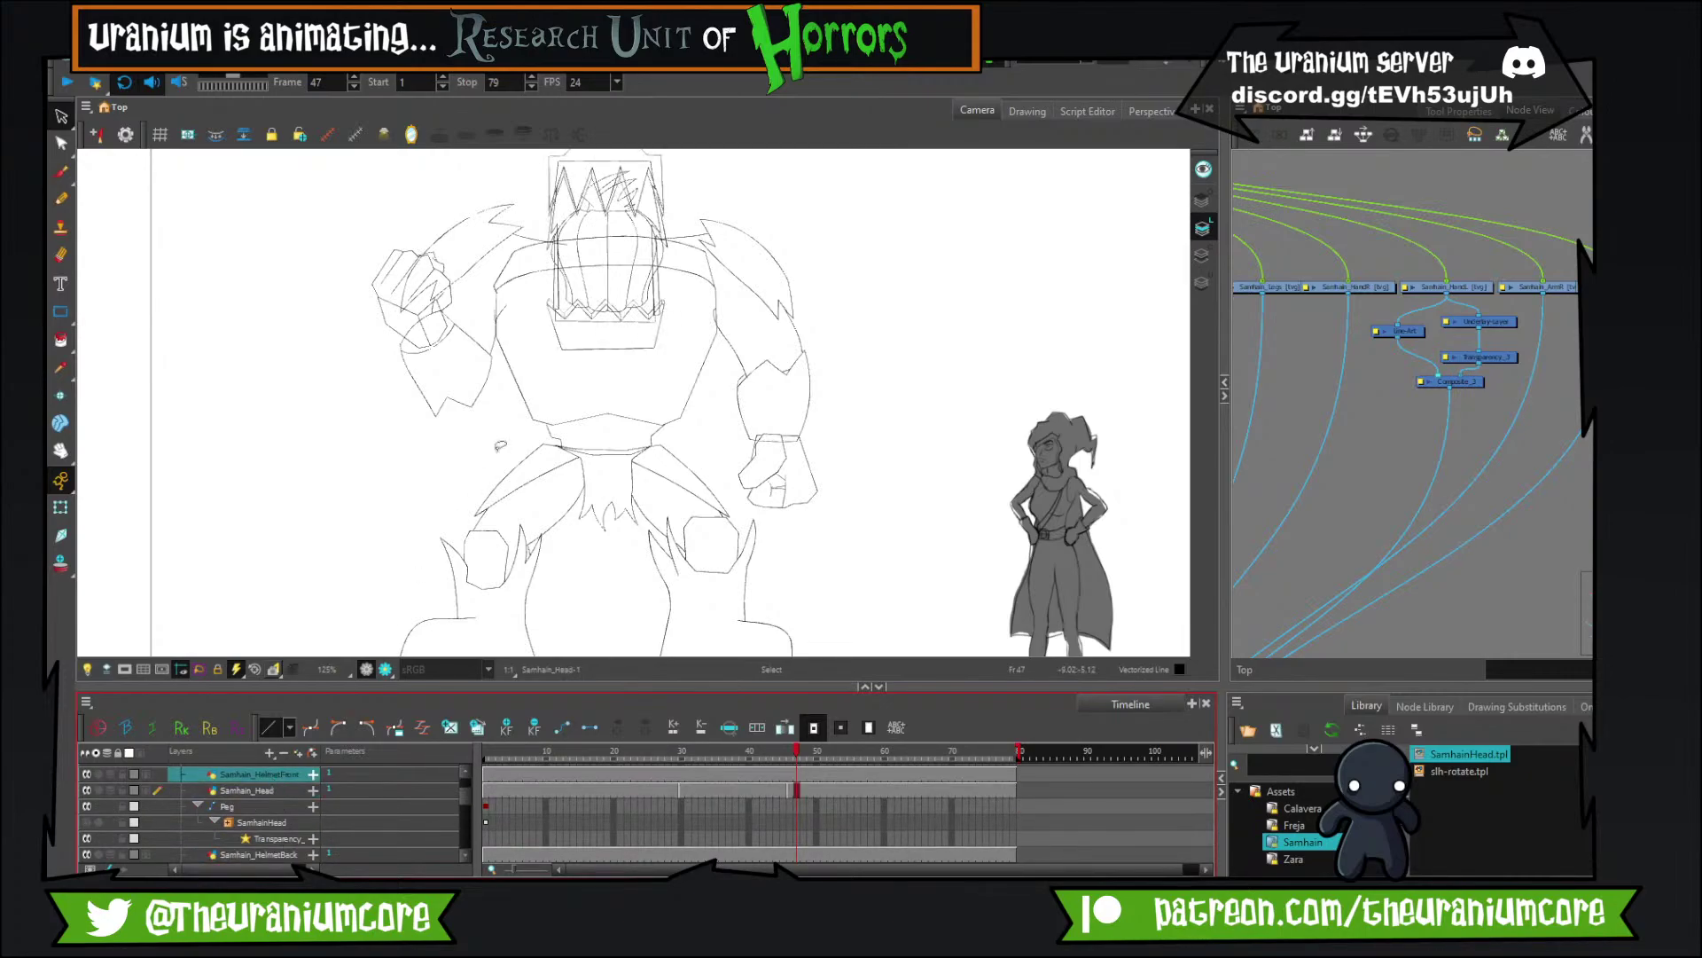
scroll(528, 541, "down", 1)
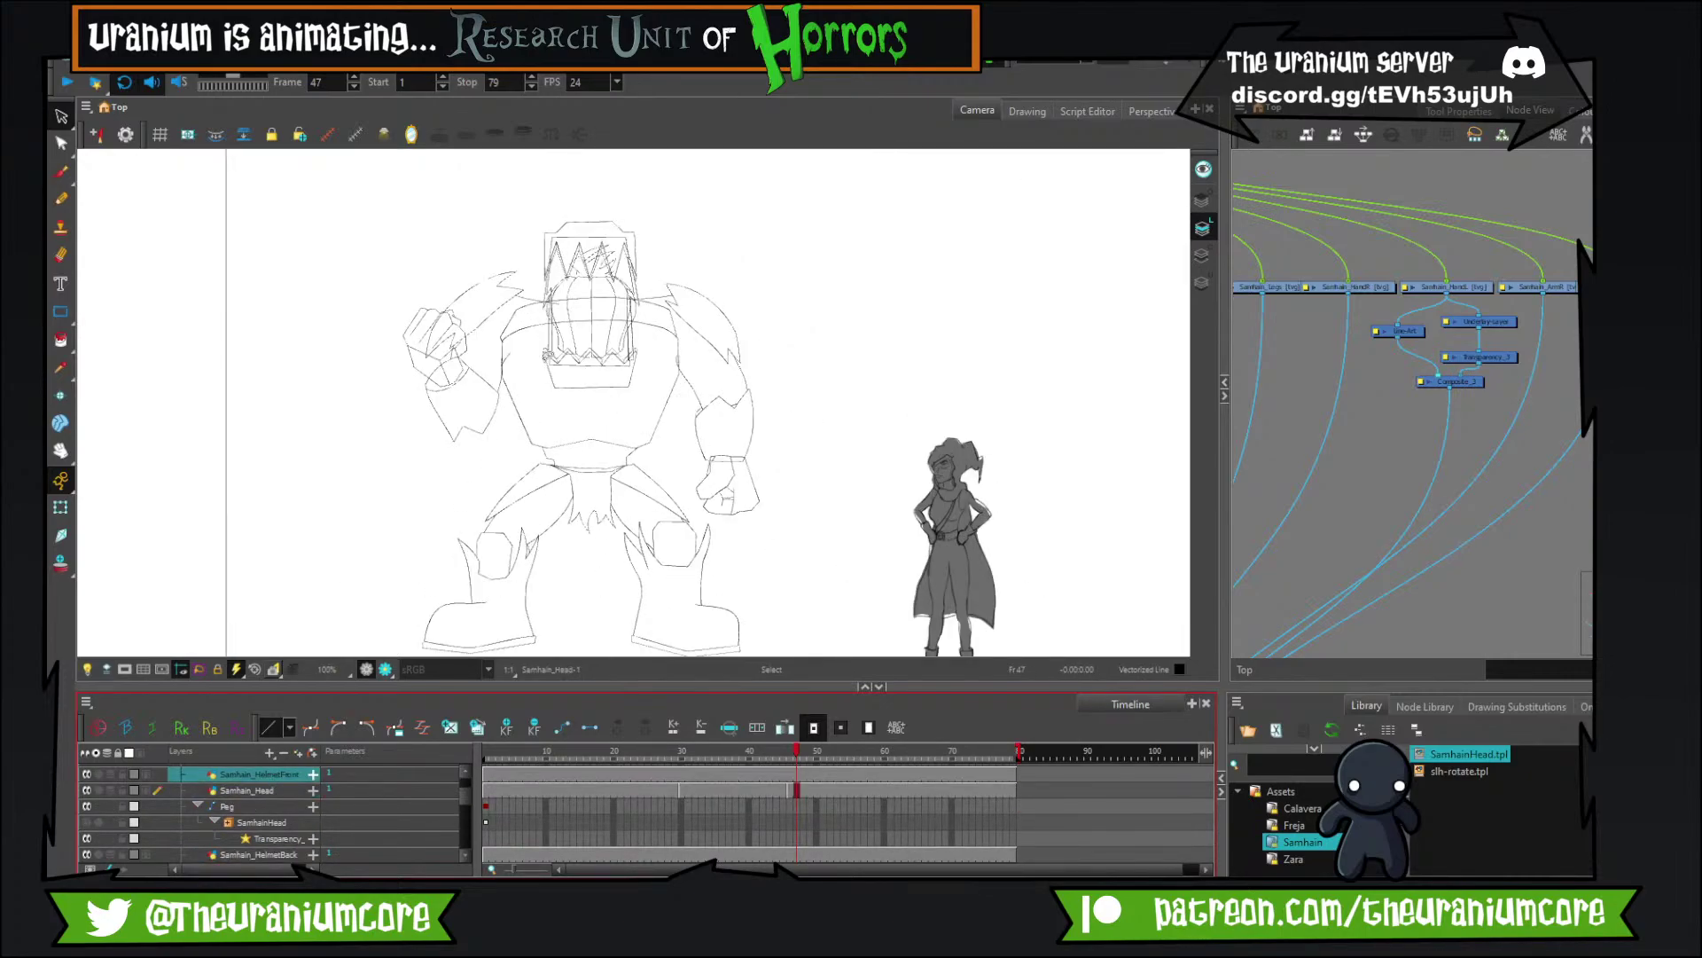
Step through the animation and back to frame 1 to review the body poses with the helmet shown.
key("period")
key("period")
key("period")
key("period")
key("period")
key("period")
key("period")
key("period")
key("period")
key("period")
key("period")
key("period")
key("period")
key("period")
key("period")
key("period")
key("period")
key("period")
key("period")
key("period")
key("comma")
key("comma")
key("comma")
key("comma")
key("comma")
key("comma")
key("comma")
key("comma")
key("comma")
key("comma")
key("comma")
key("comma")
key("comma")
key("comma")
key("comma")
key("comma")
key("comma")
key("comma")
key("comma")
key("comma")
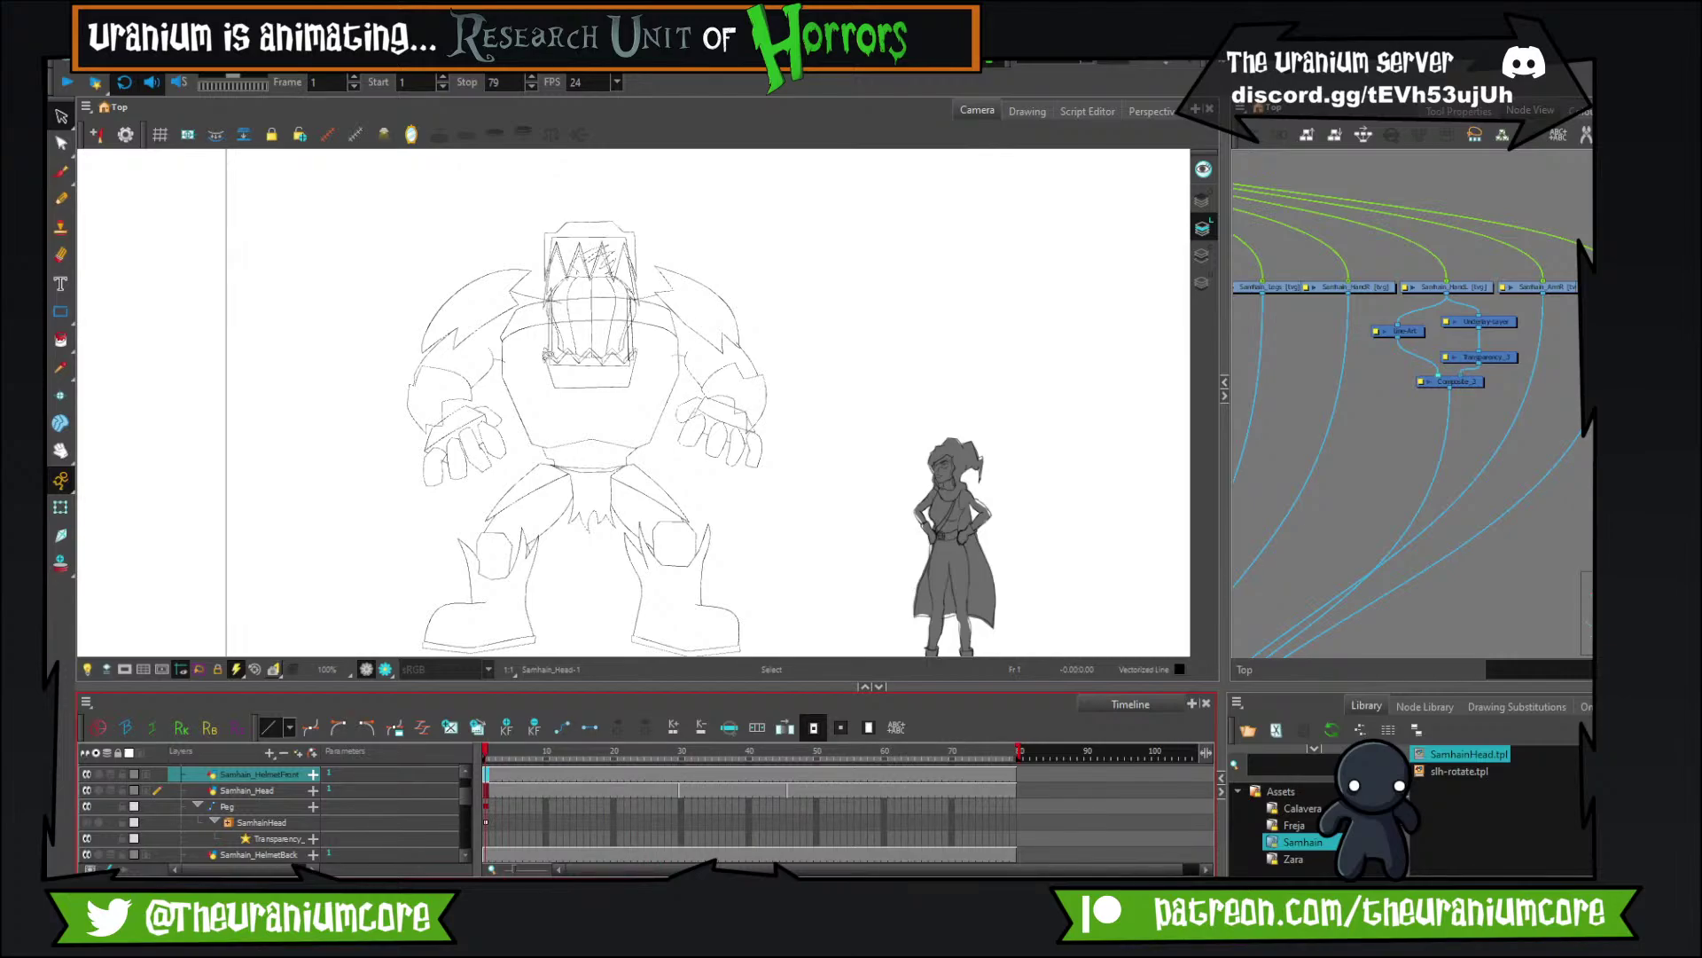
scroll(1374, 393, "down", 5)
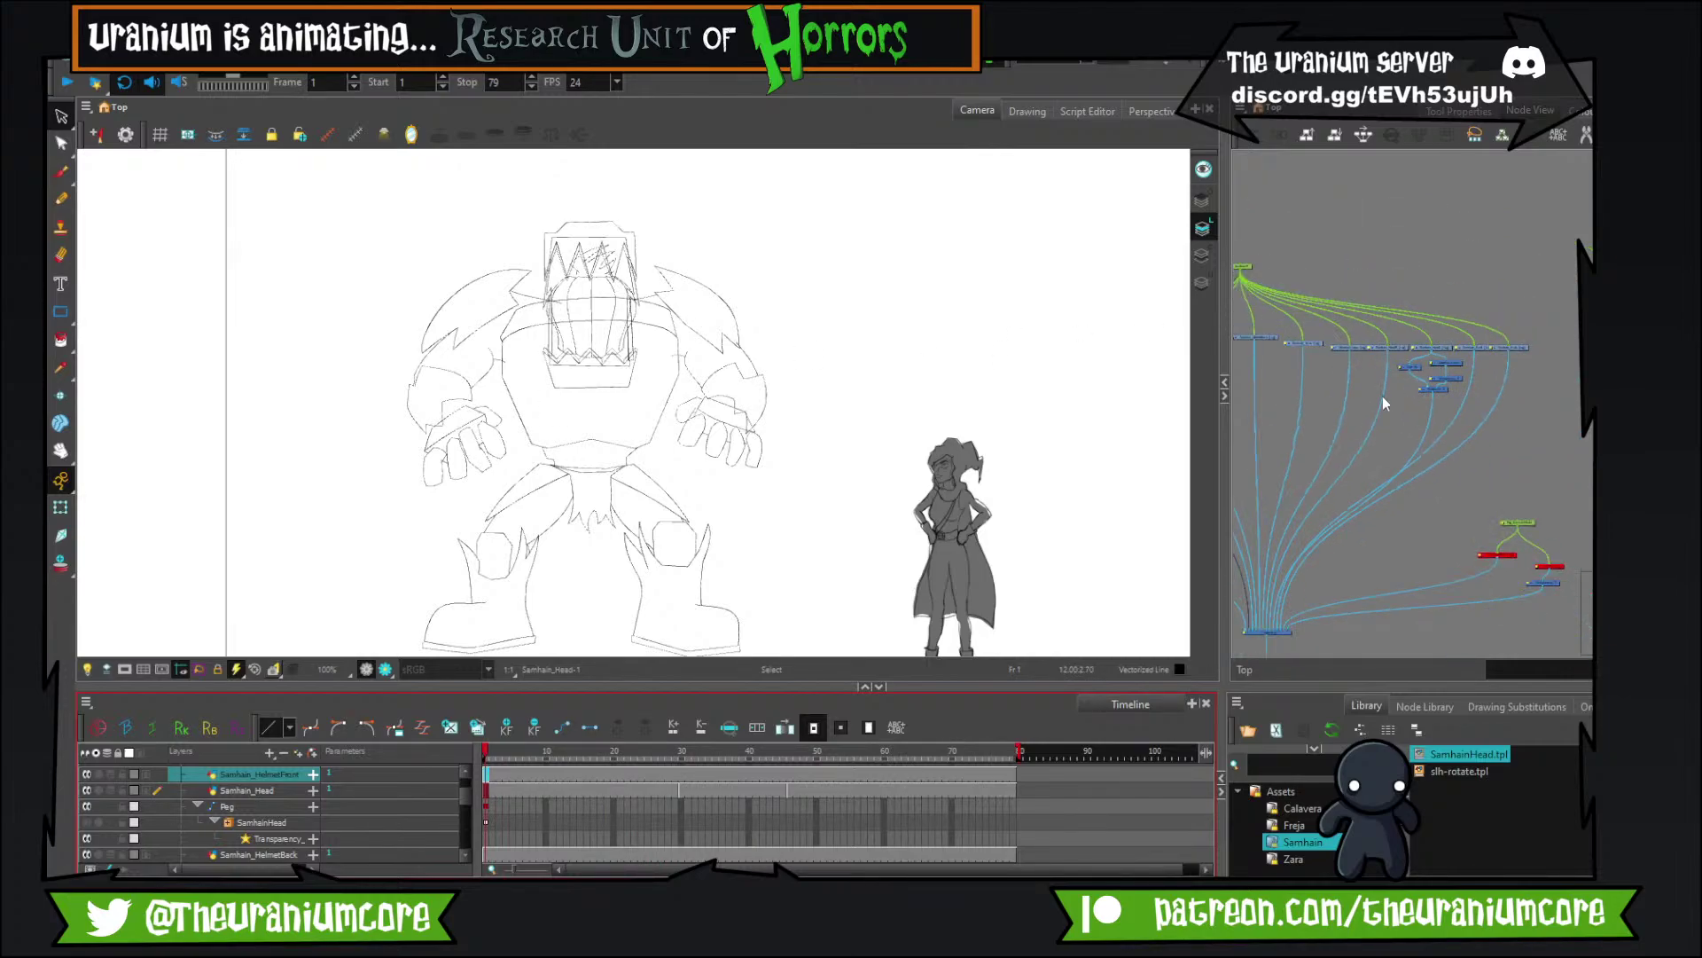
scroll(1380, 395, "up", 4)
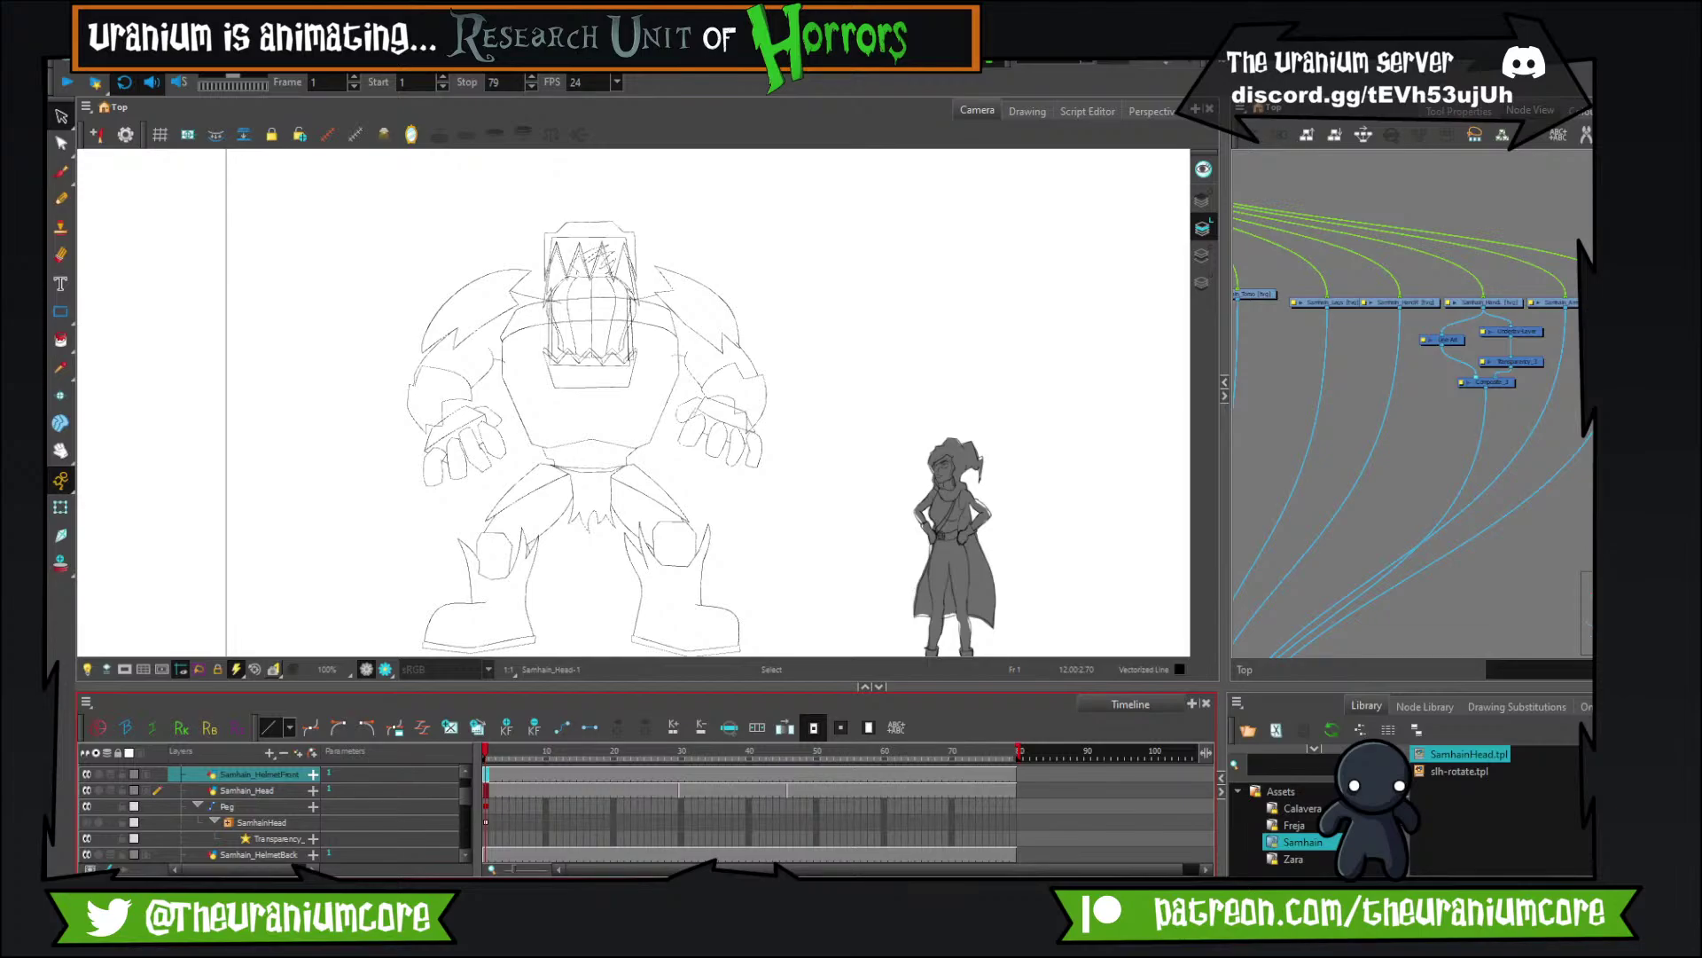
Switch to the Samhain folder, open the Samhain1.png reference image and enlarge its viewer window.
mouse_move(487, 893)
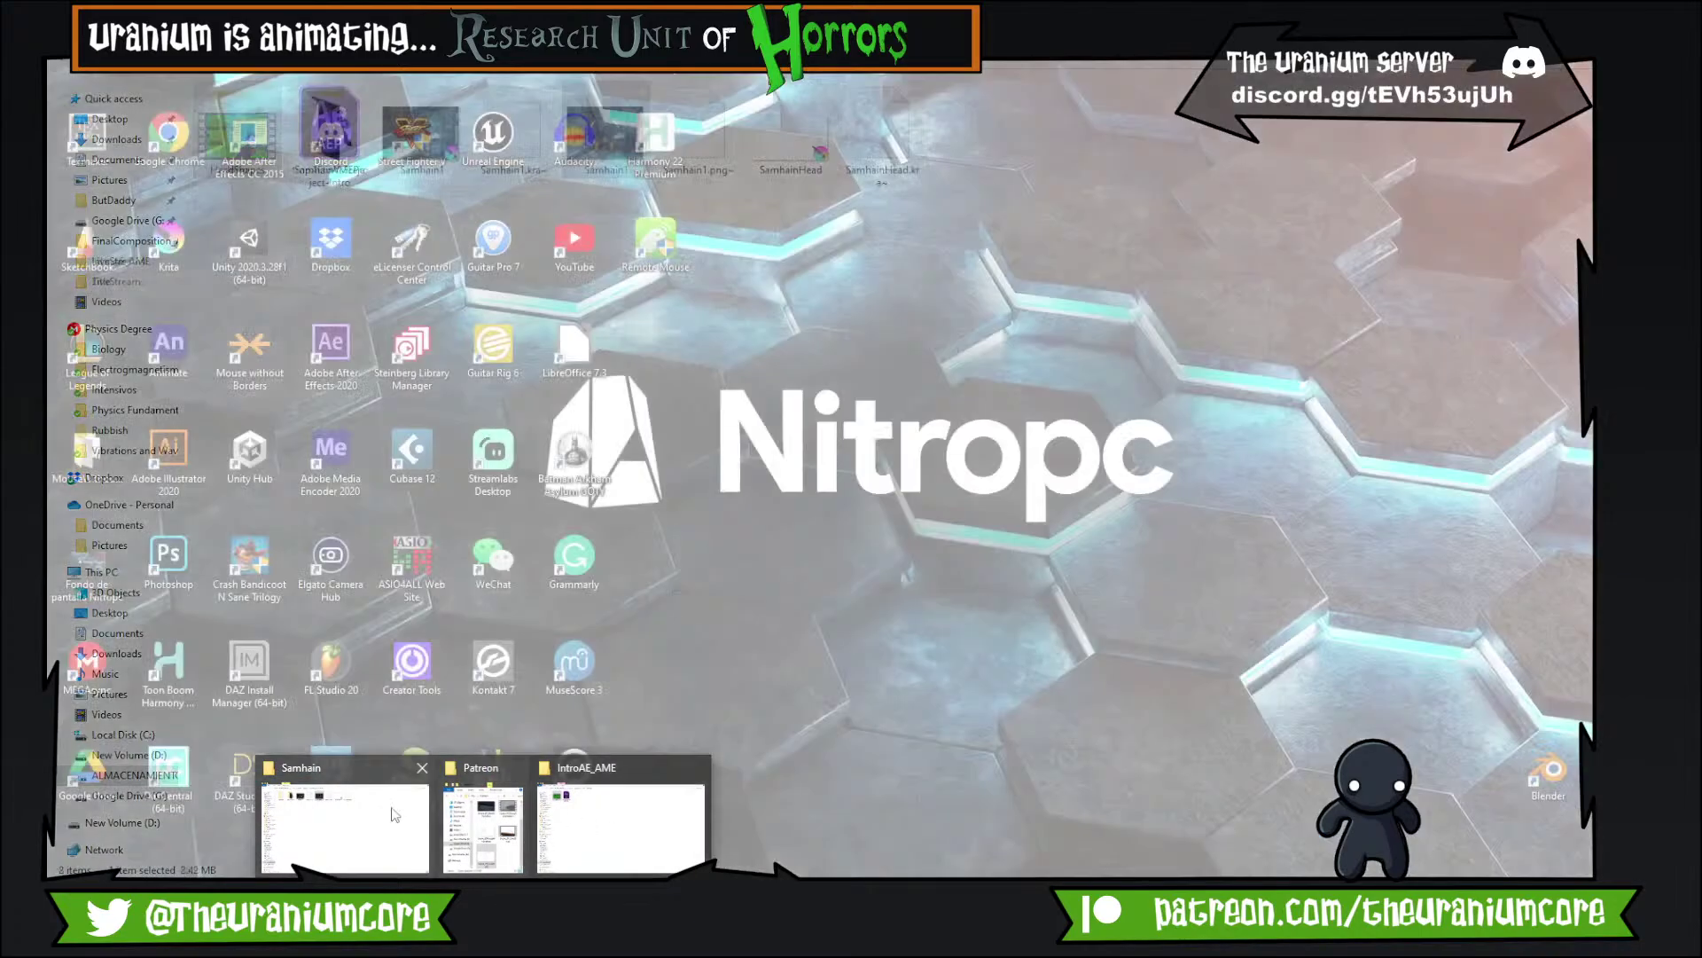
left_click(391, 811)
double_click(609, 113)
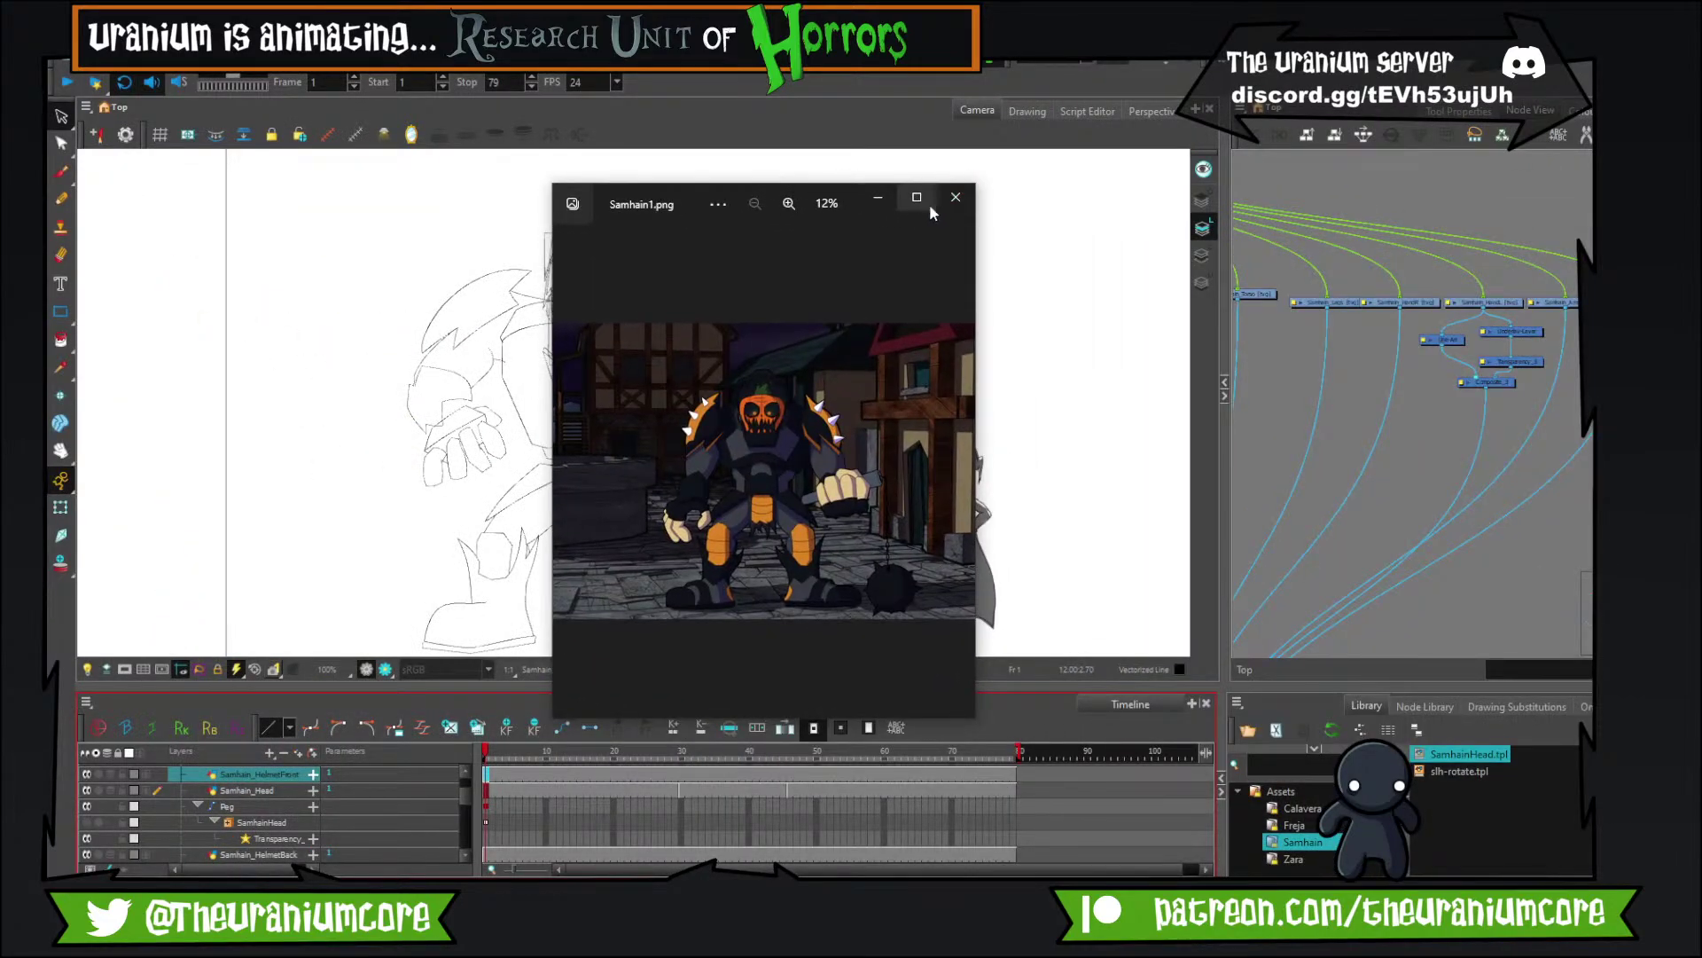
left_click(923, 204)
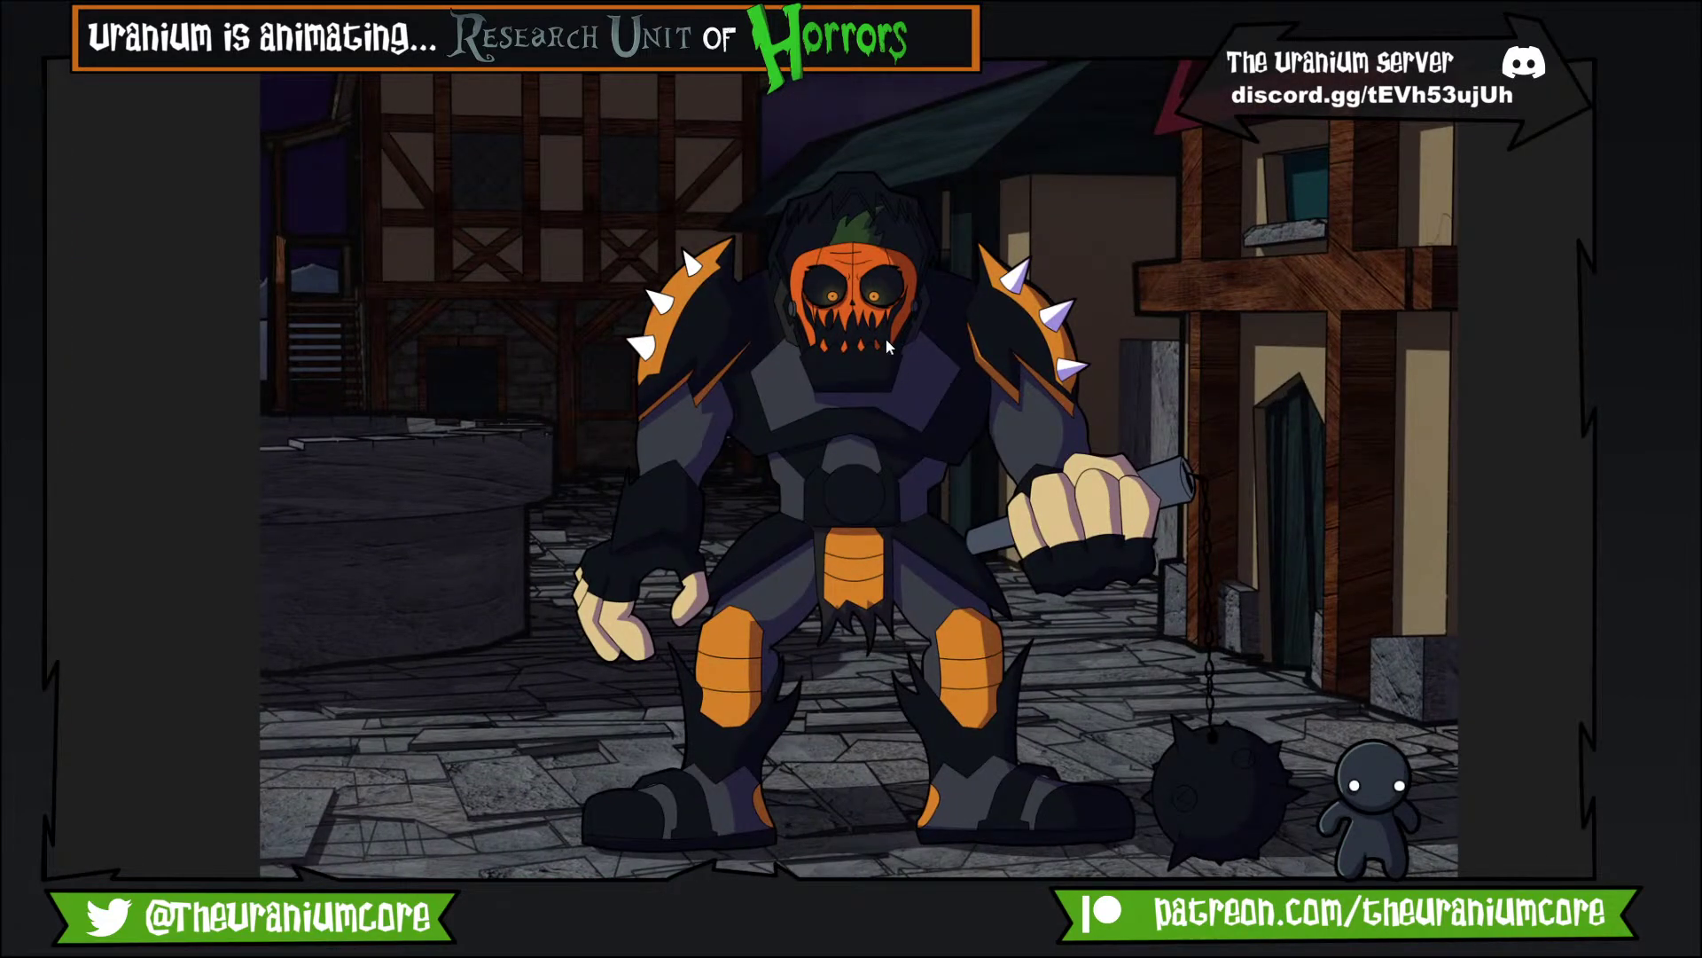
Examine the coloured character's torso, helmet and pumpkin face in the reference, then restore the viewer to a smaller window.
scroll(885, 339, "up", 5)
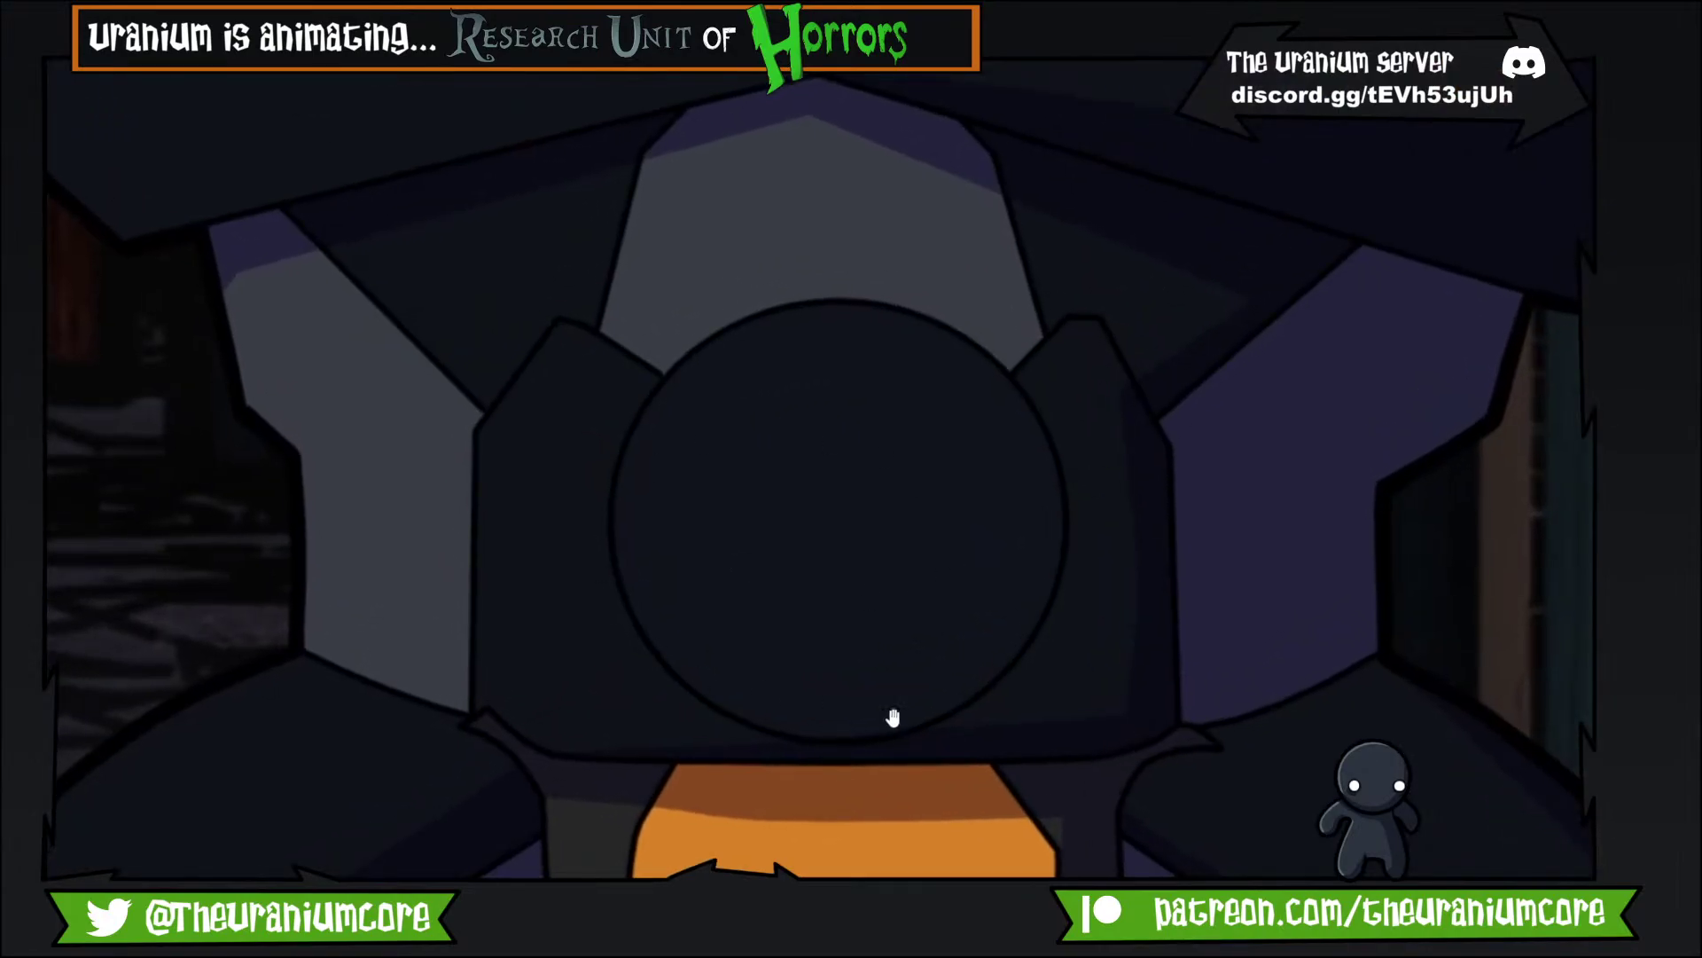
scroll(893, 715, "down", 3)
scroll(1073, 721, "down", 2)
left_click_drag(926, 594, 805, 763)
scroll(687, 459, "down", 1)
scroll(753, 496, "up", 1)
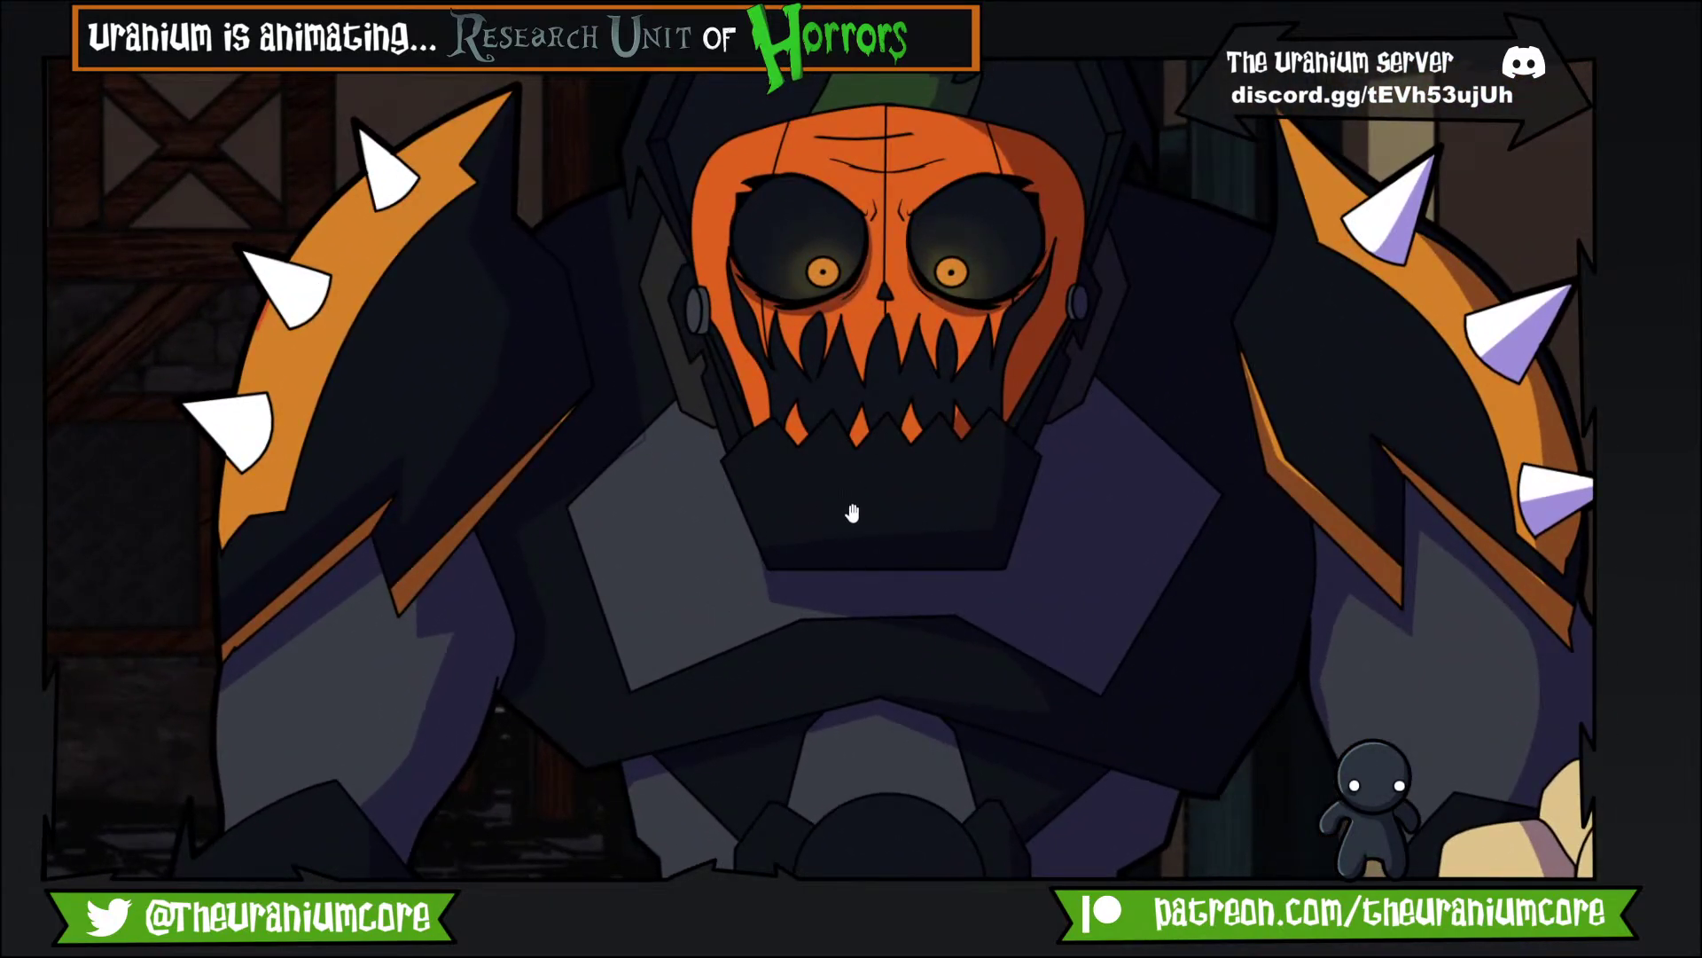
left_click_drag(887, 44, 654, 236)
scroll(646, 366, "down", 2)
scroll(647, 366, "down", 2)
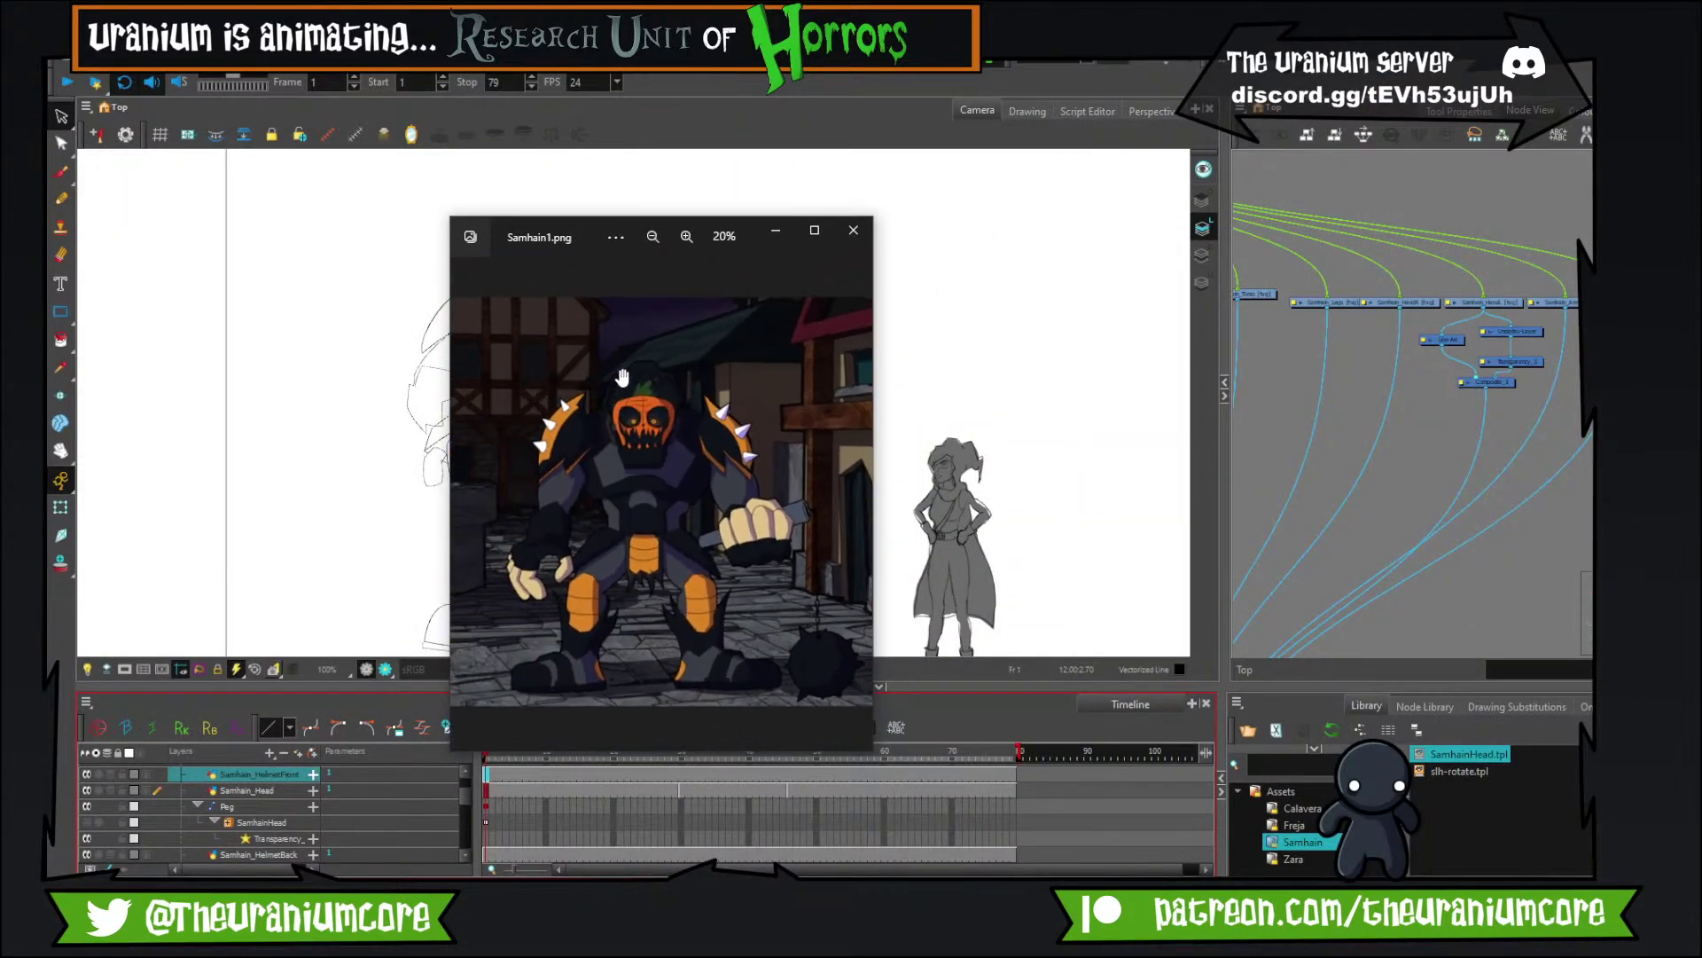
Inspect the shoulder armour and spikes on both sides of the character in the reference image.
scroll(780, 408, "up", 5)
scroll(807, 423, "down", 4)
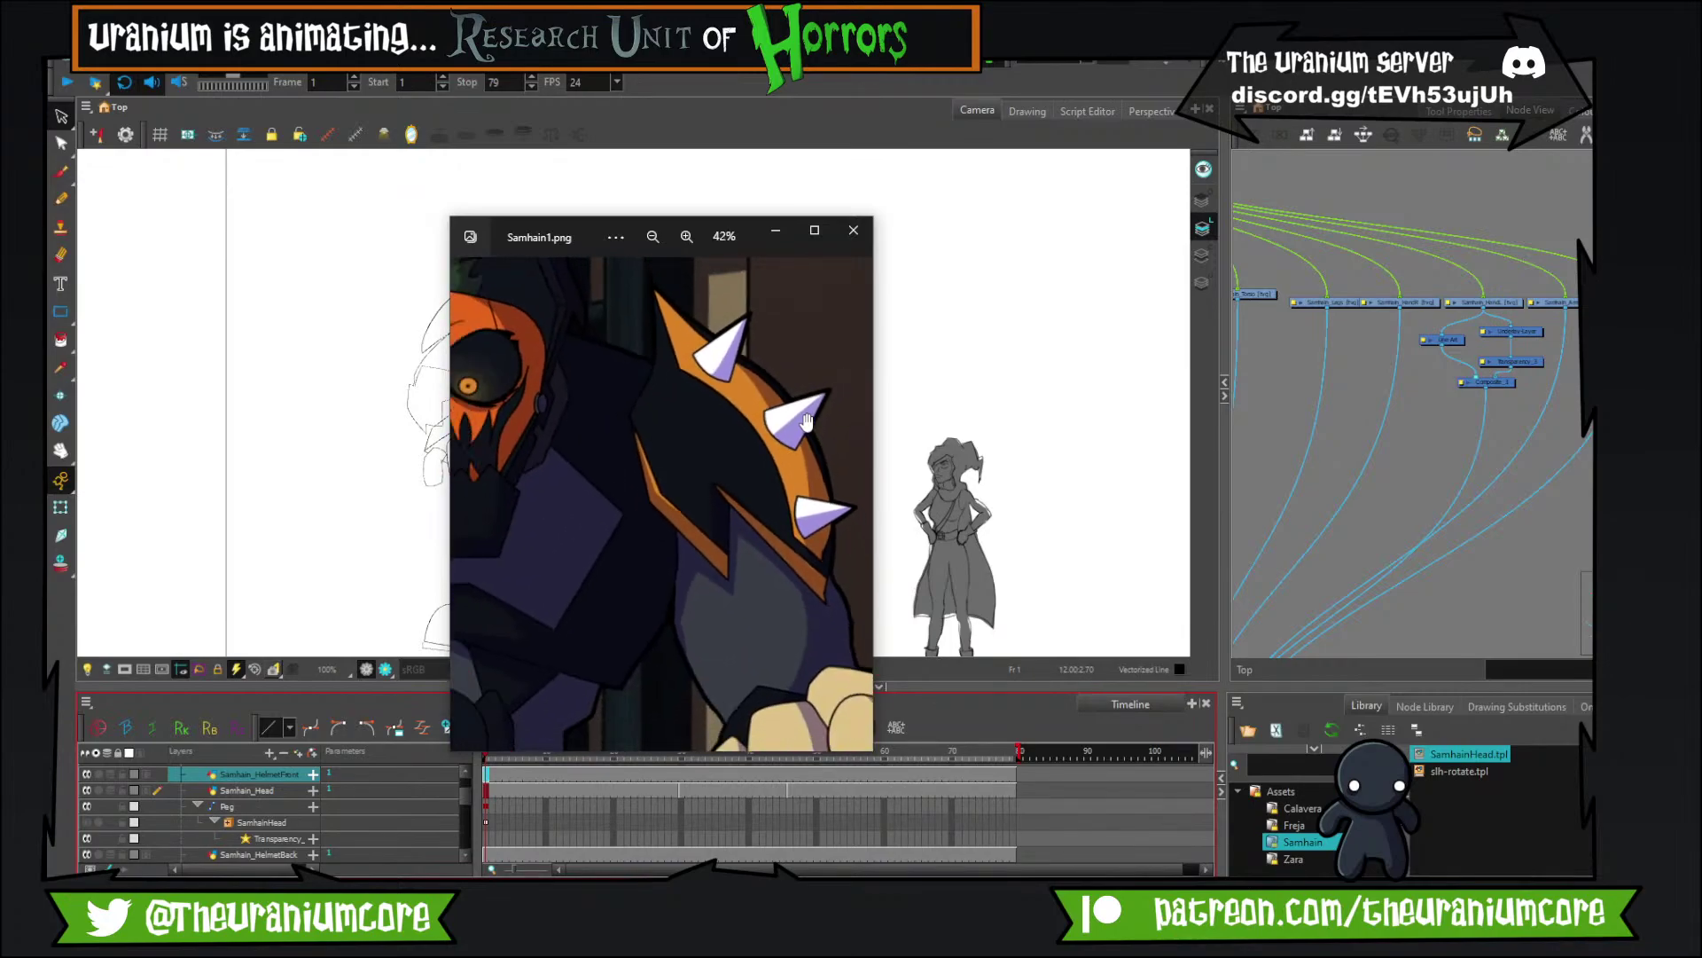
scroll(530, 405, "up", 3)
scroll(529, 406, "down", 3)
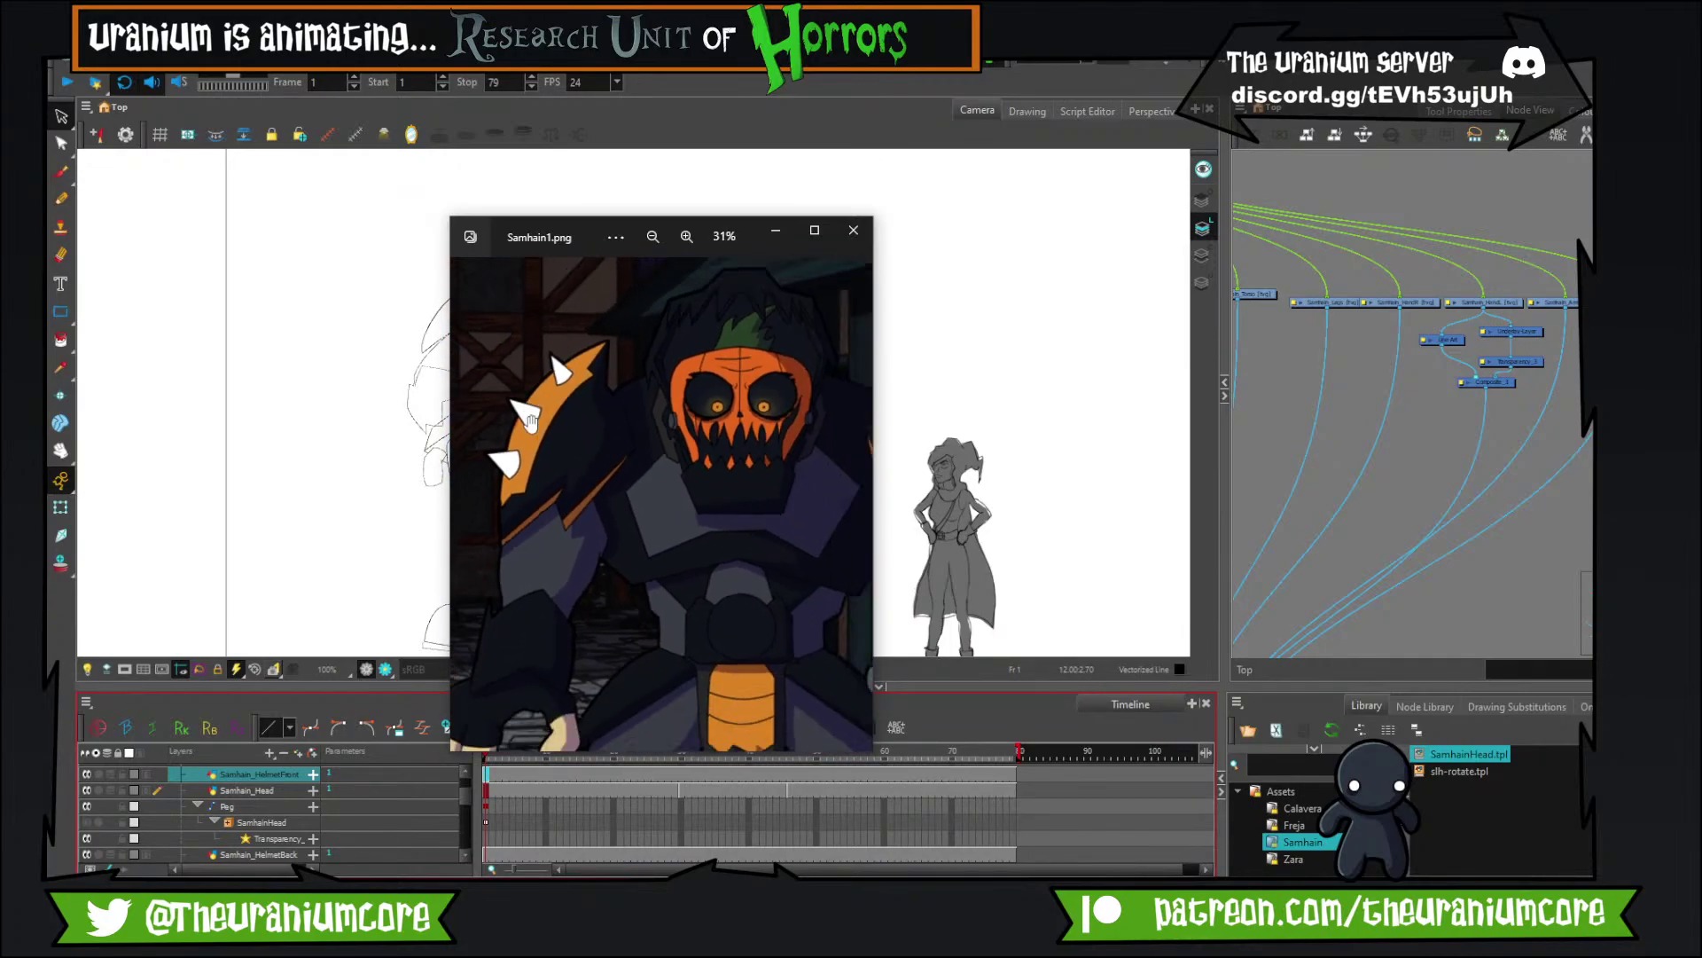
scroll(532, 408, "up", 3)
scroll(576, 532, "down", 4)
left_click_drag(626, 700, 633, 628)
left_click(692, 234)
scroll(751, 373, "down", 3)
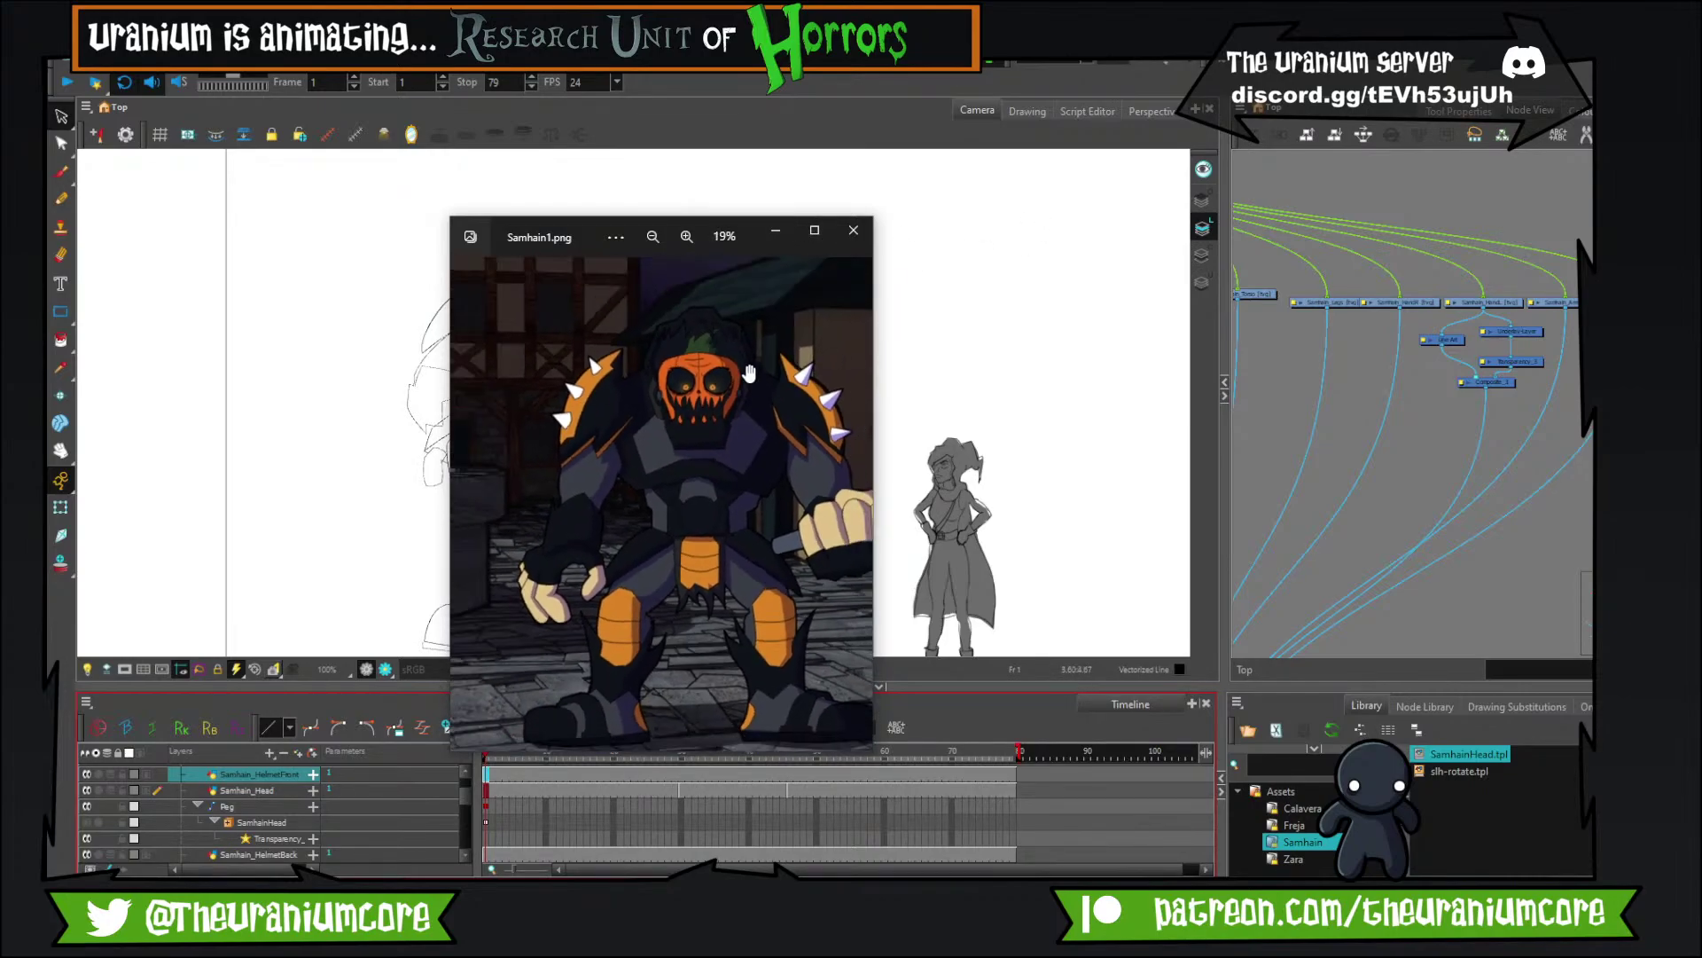
Capture a snip of the full character from the reference image and minimize the Snipping Tool.
left_click_drag(684, 449, 630, 404)
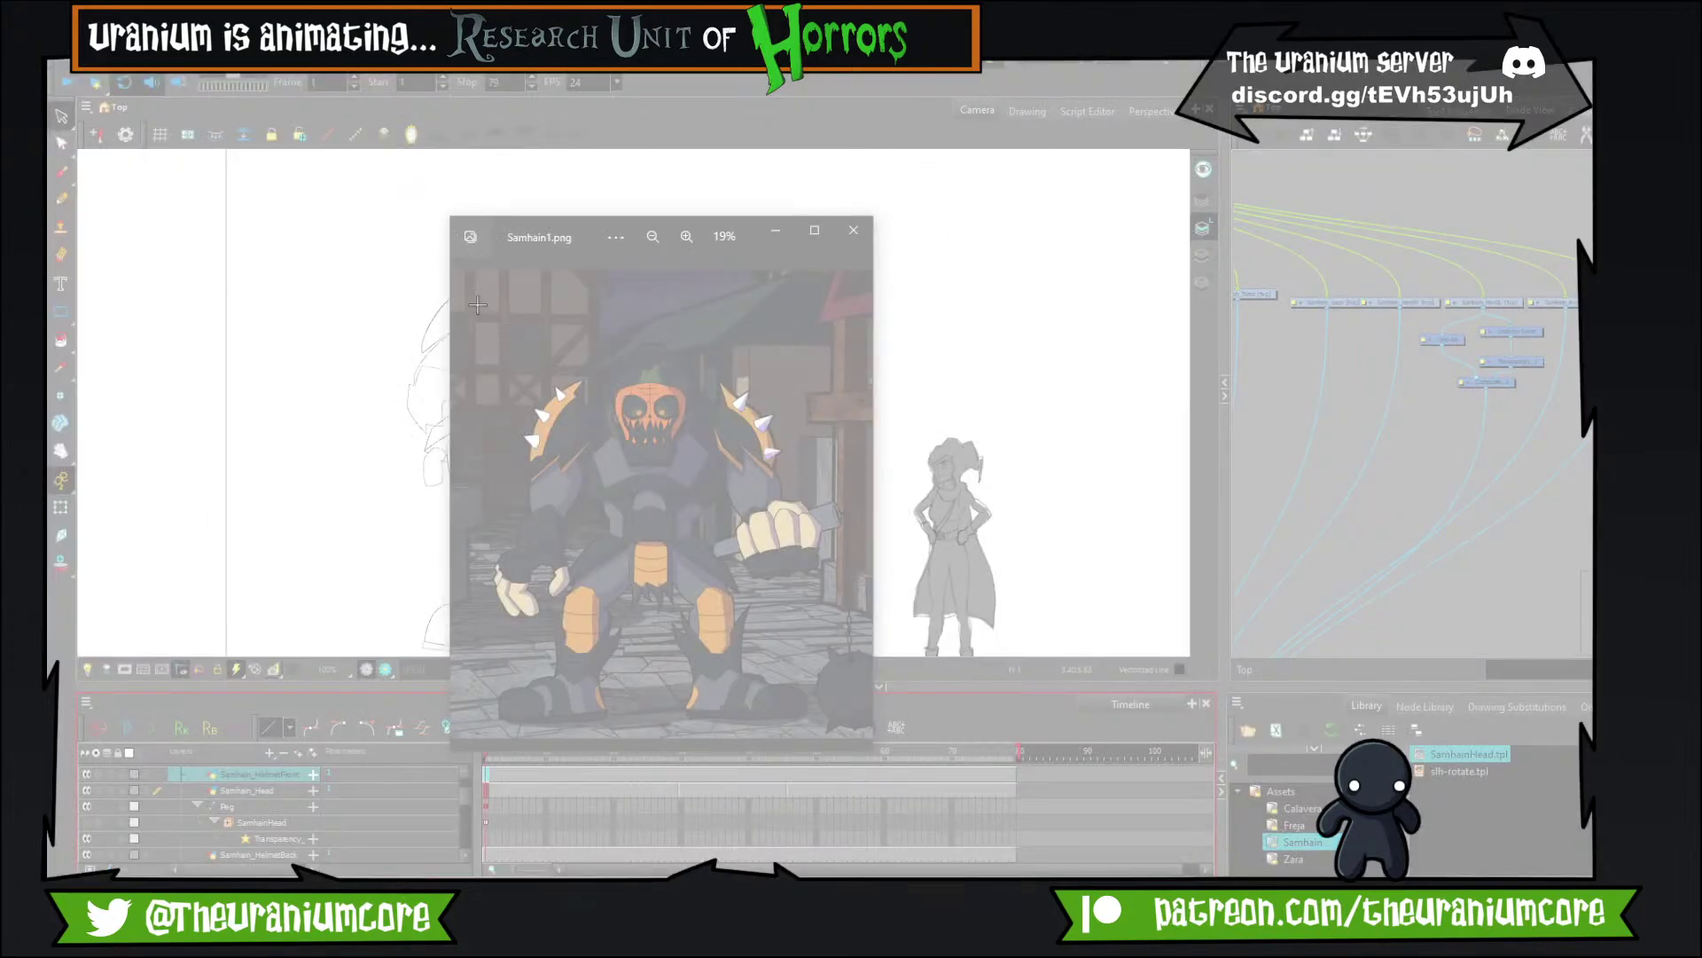
left_click_drag(477, 304, 847, 737)
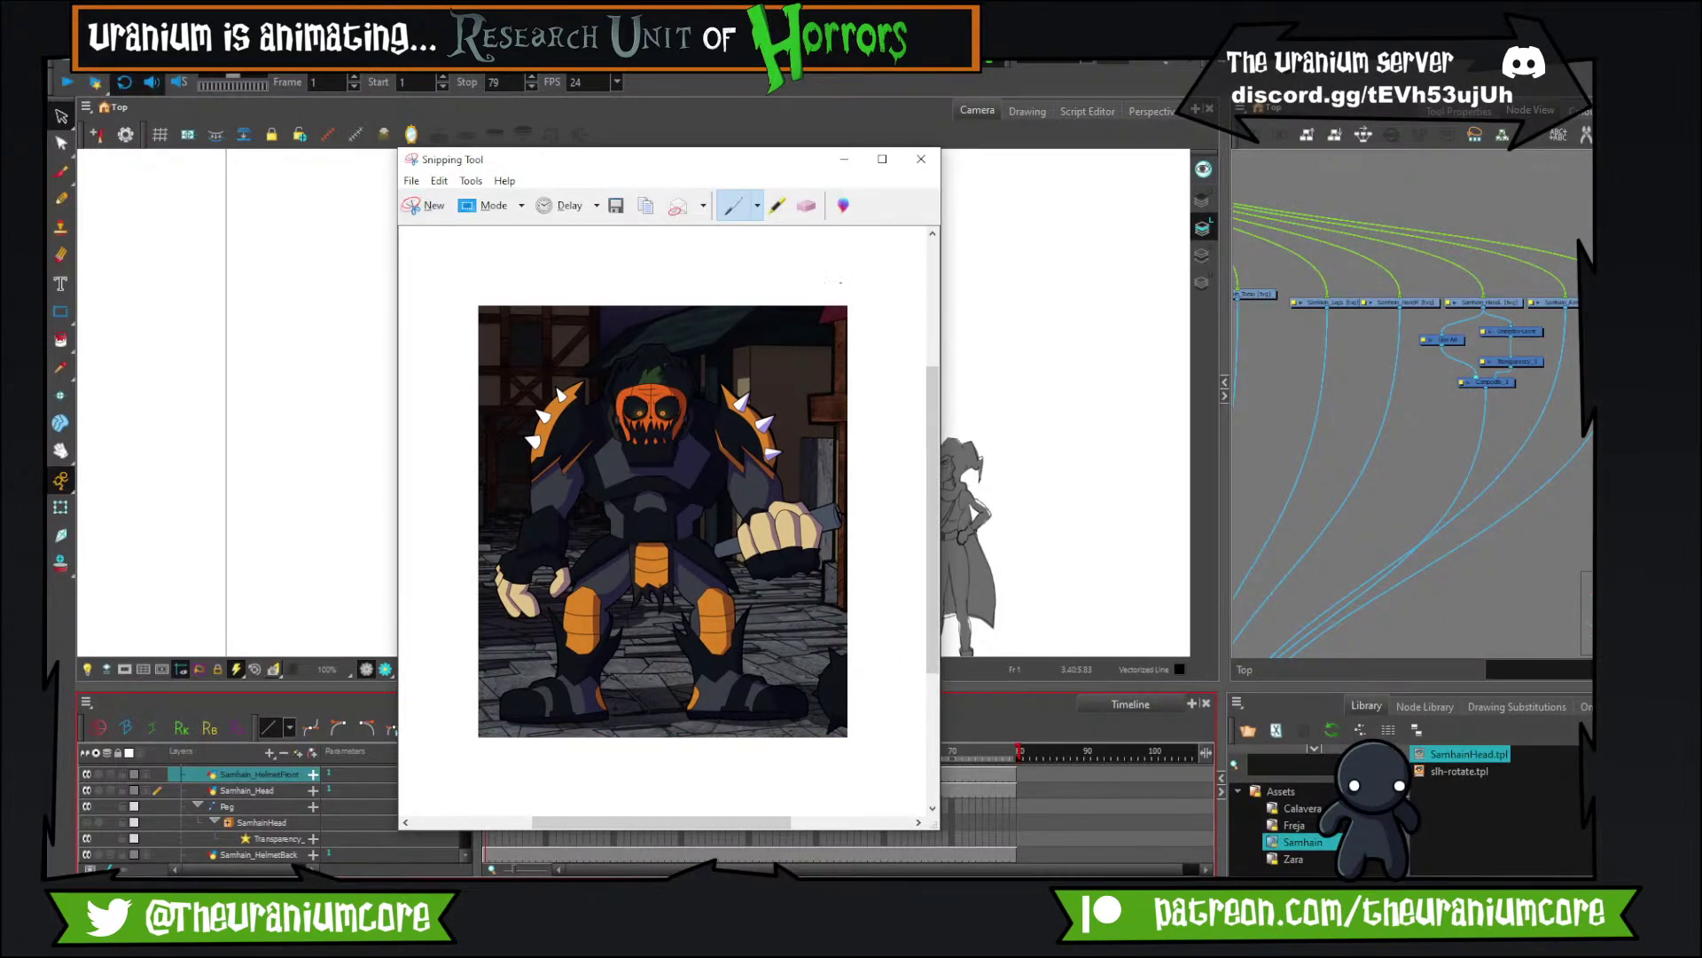
left_click(845, 159)
Examine the spiked ball, its chain and the hand holding the weapon in Samhain1.png, along with the full figure.
scroll(750, 596, "up", 2)
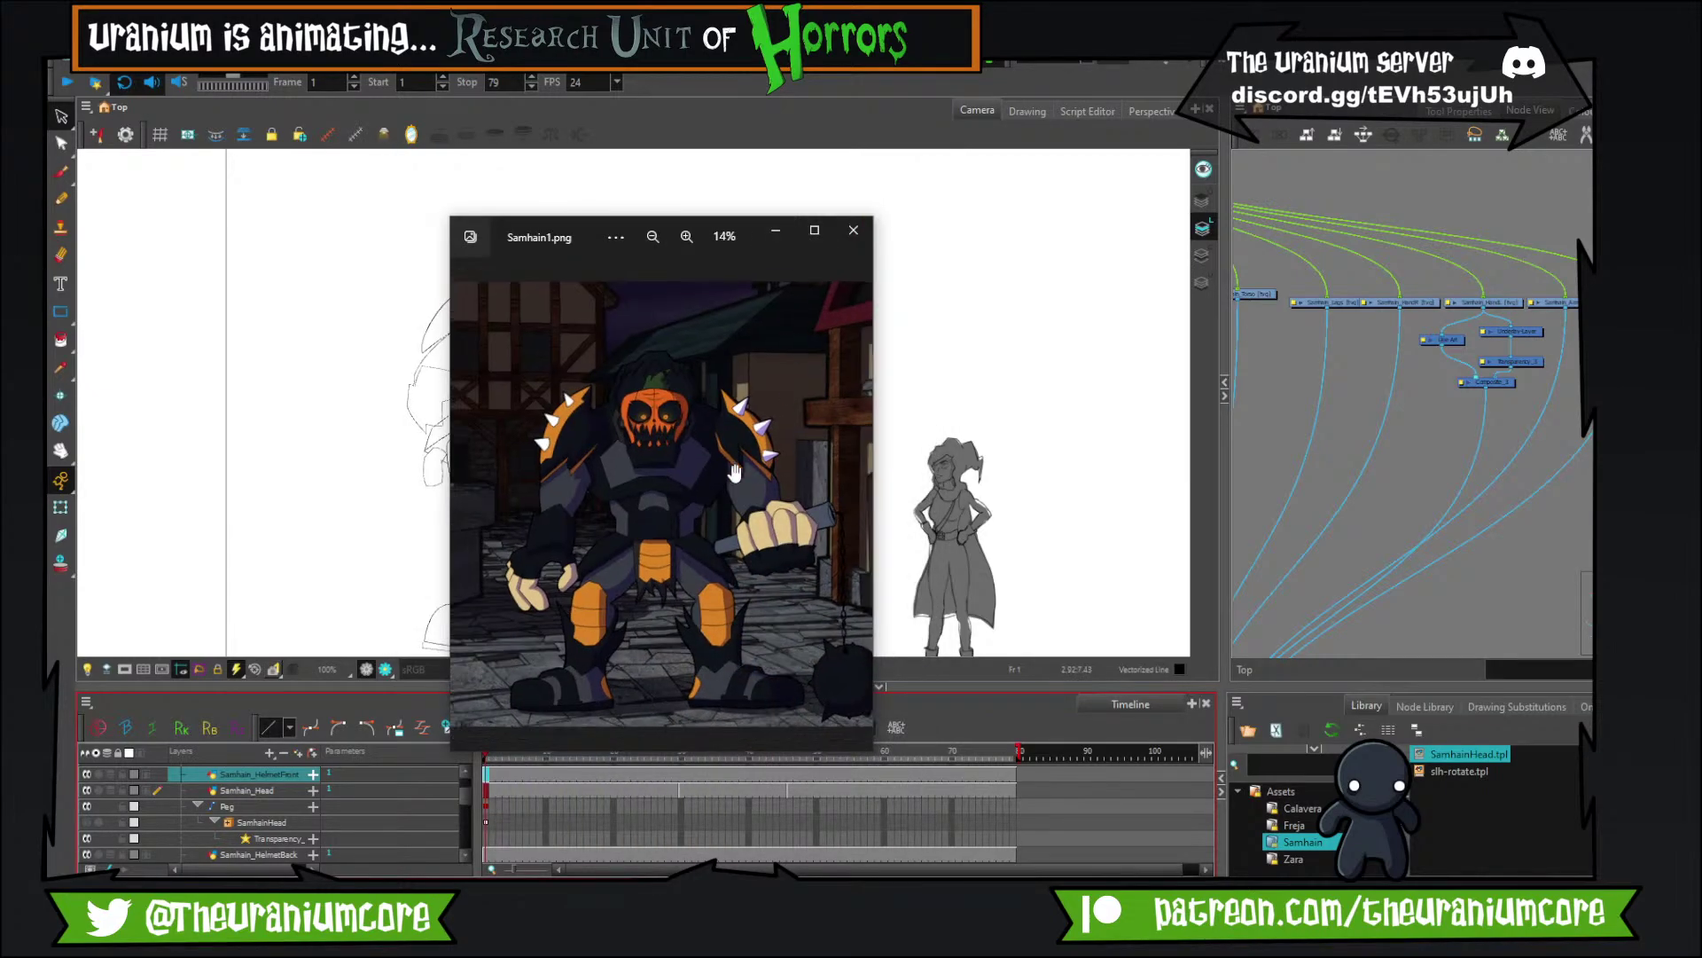
scroll(750, 595, "up", 8)
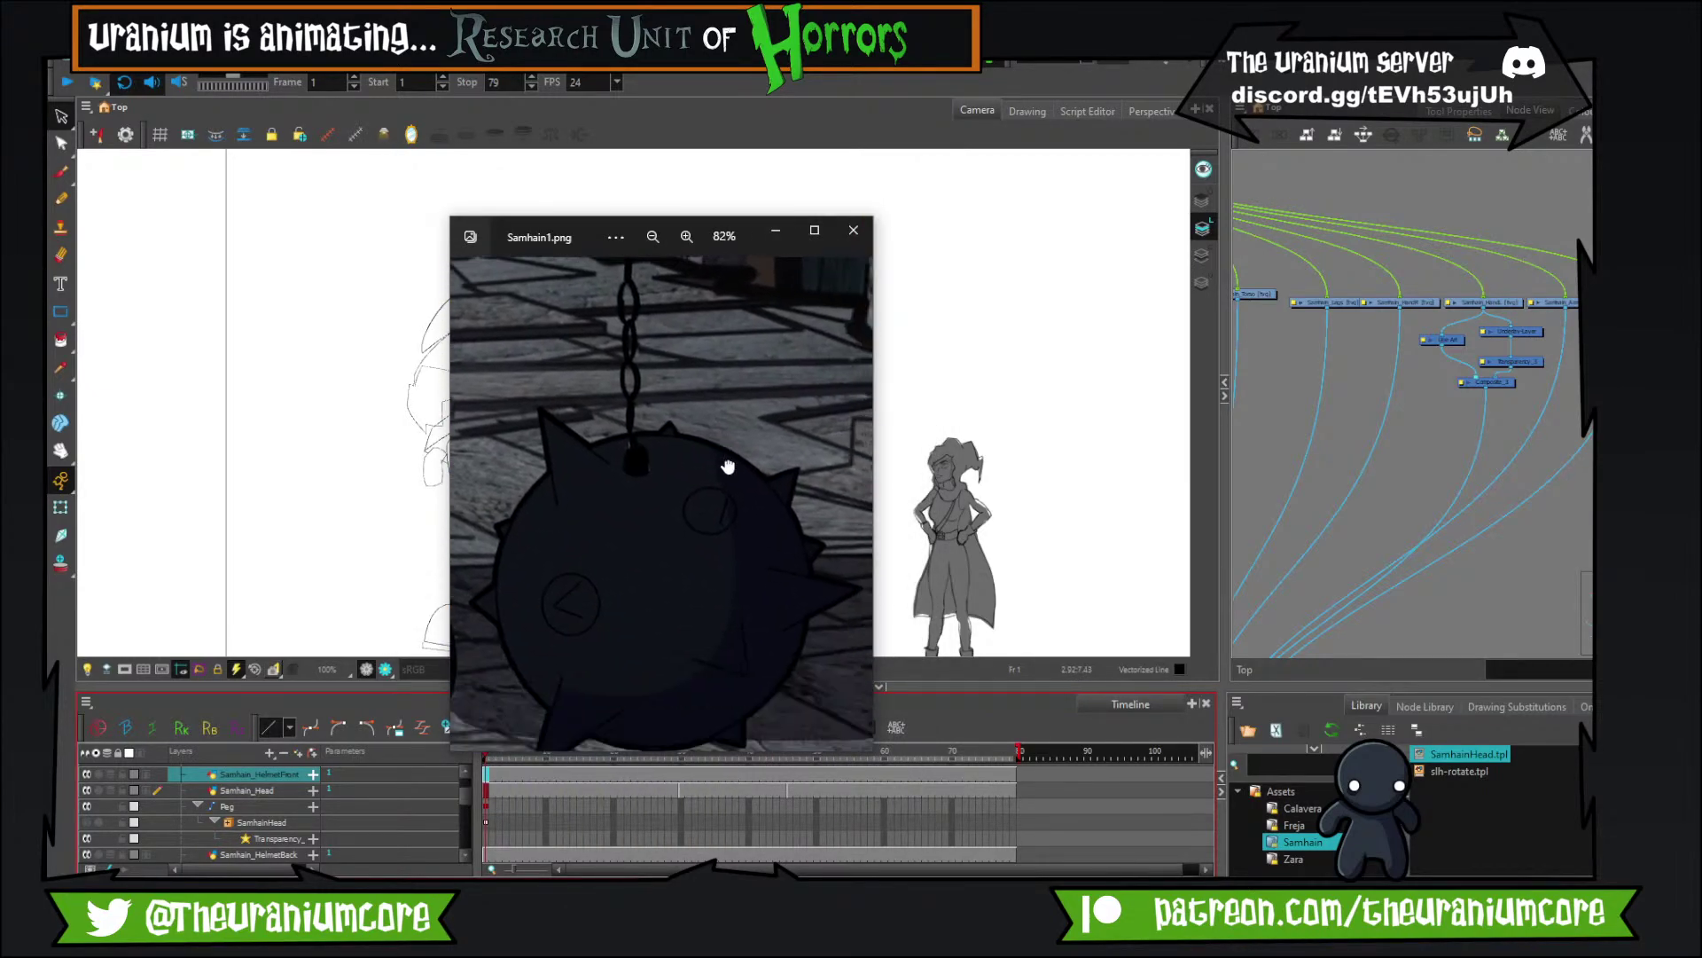
scroll(668, 612, "down", 3)
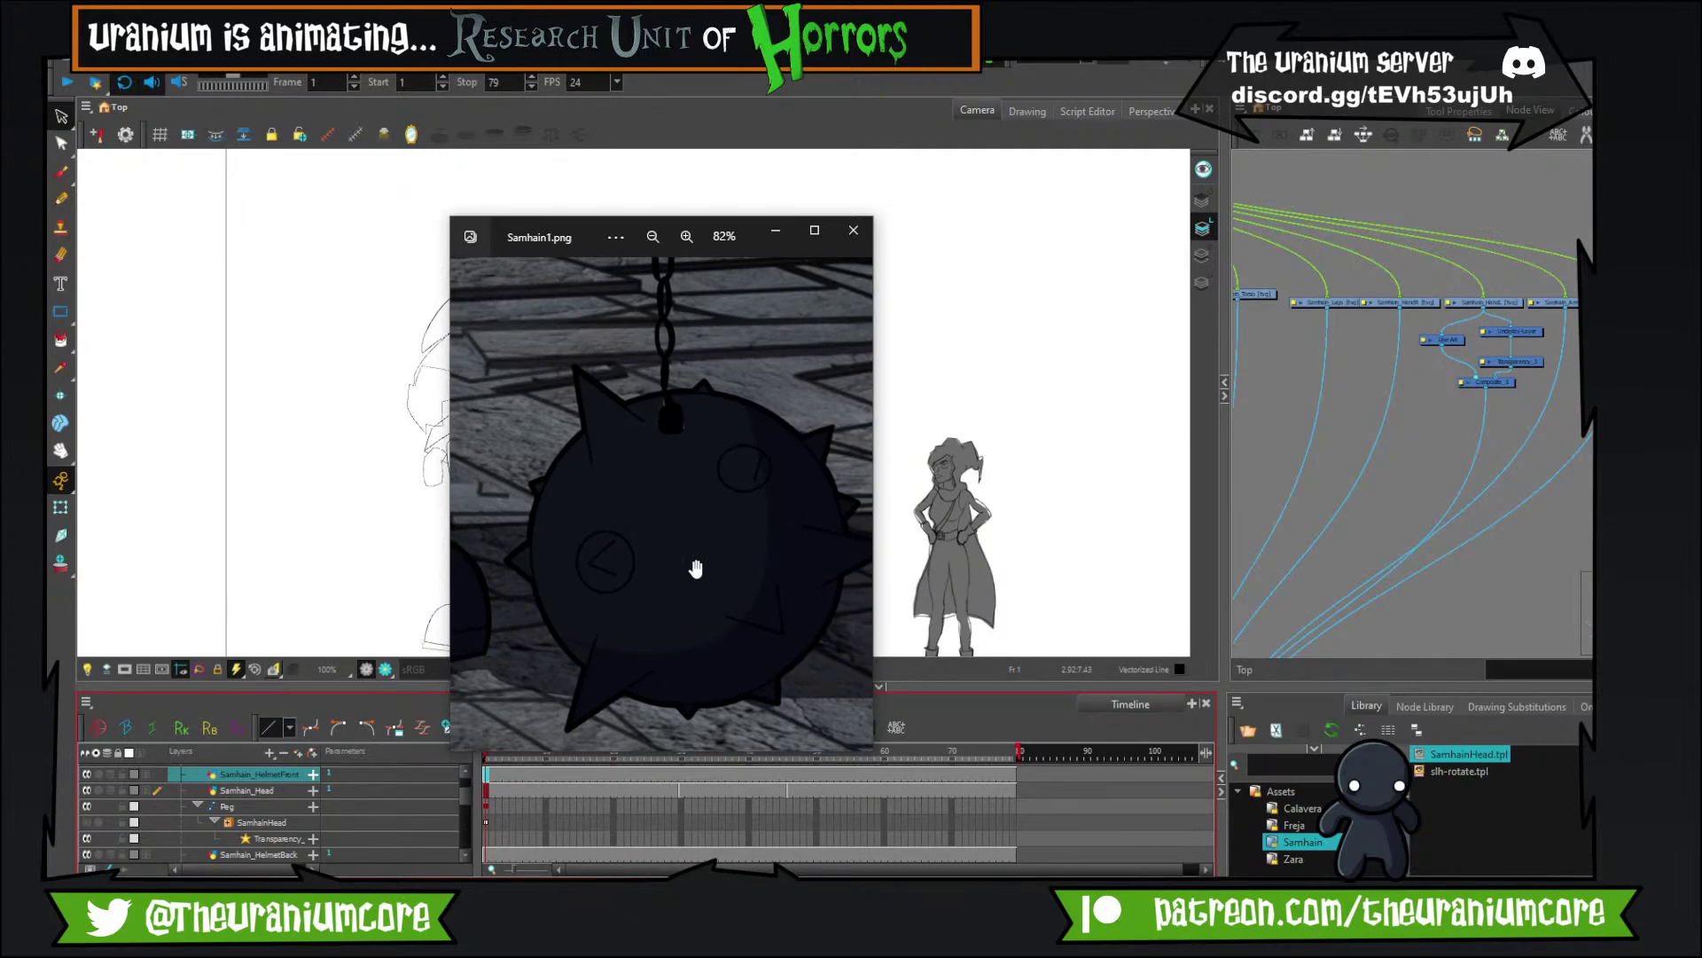
scroll(696, 568, "down", 5)
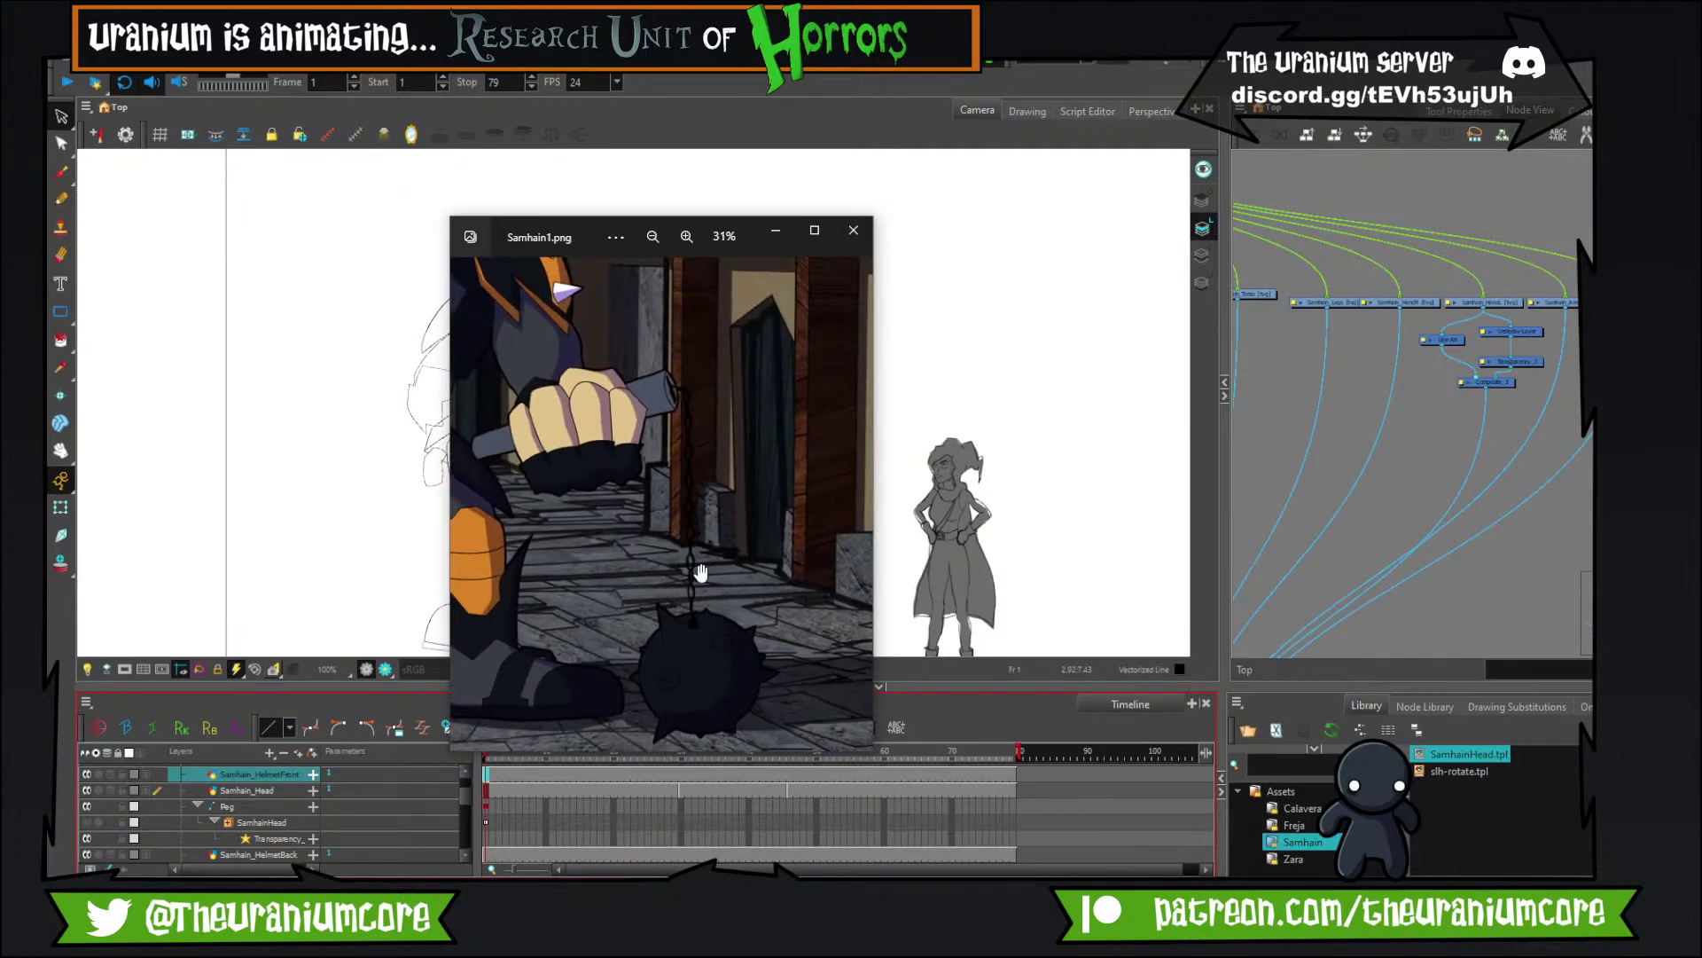
scroll(696, 571, "down", 3)
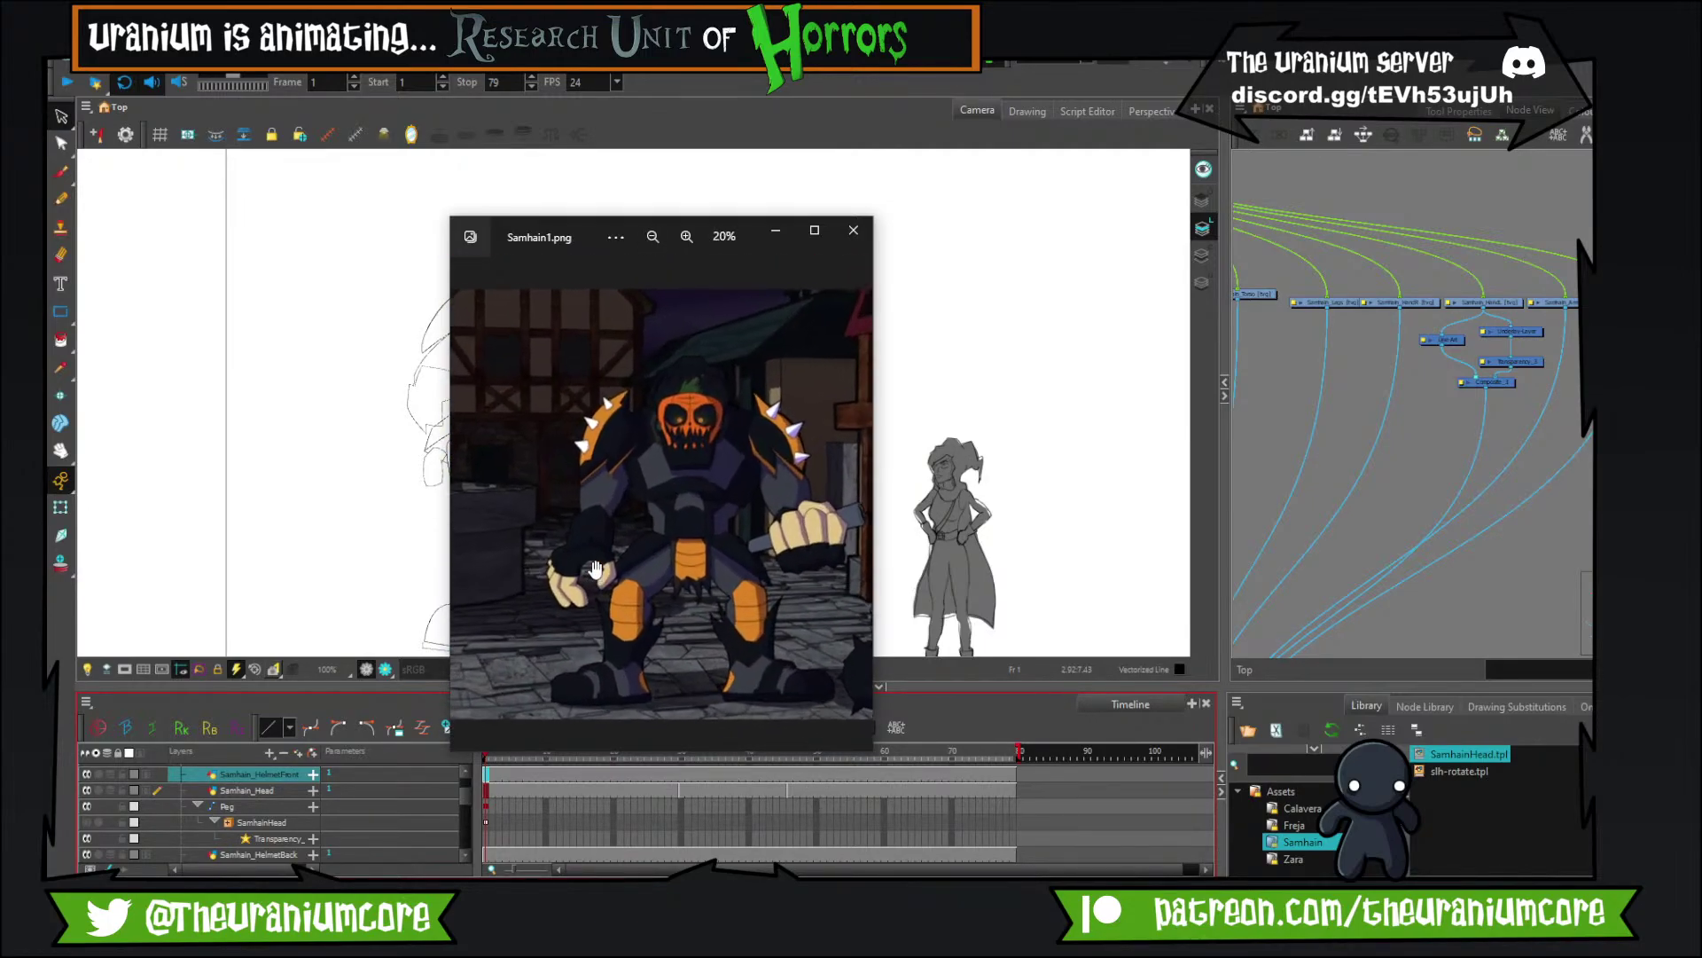
scroll(621, 585, "up", 2)
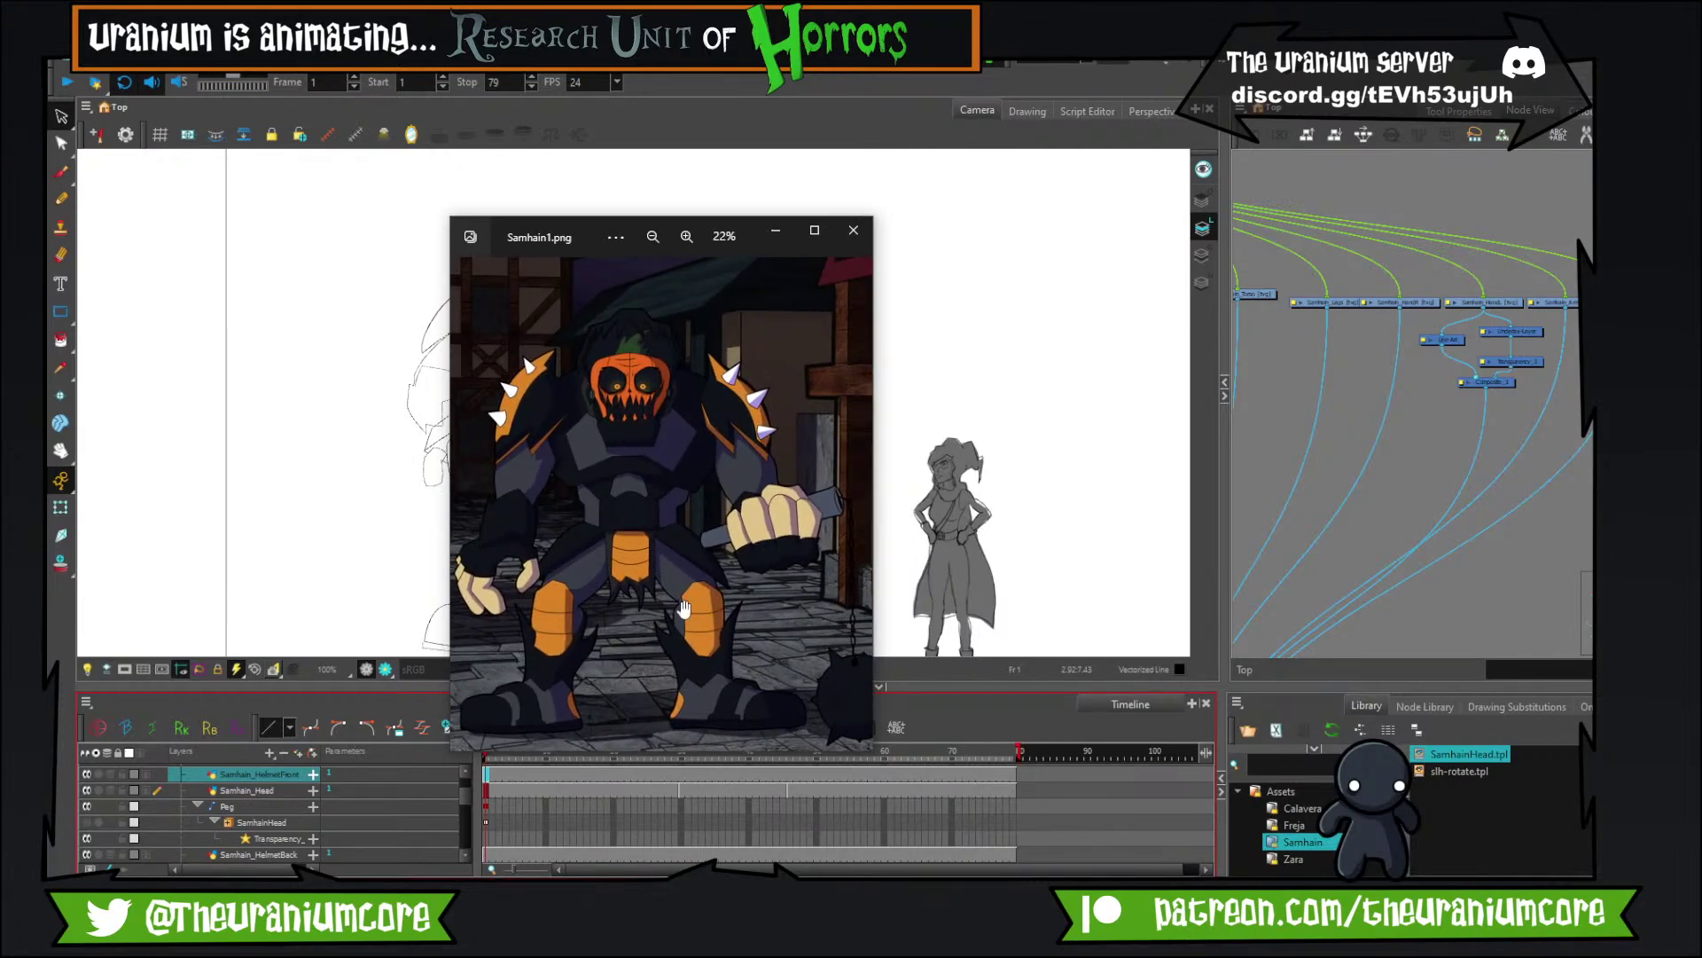
Minimize the Samhain1.png viewer, switch to the underlay art and select the Samhain_Torso drawing node.
left_click(773, 235)
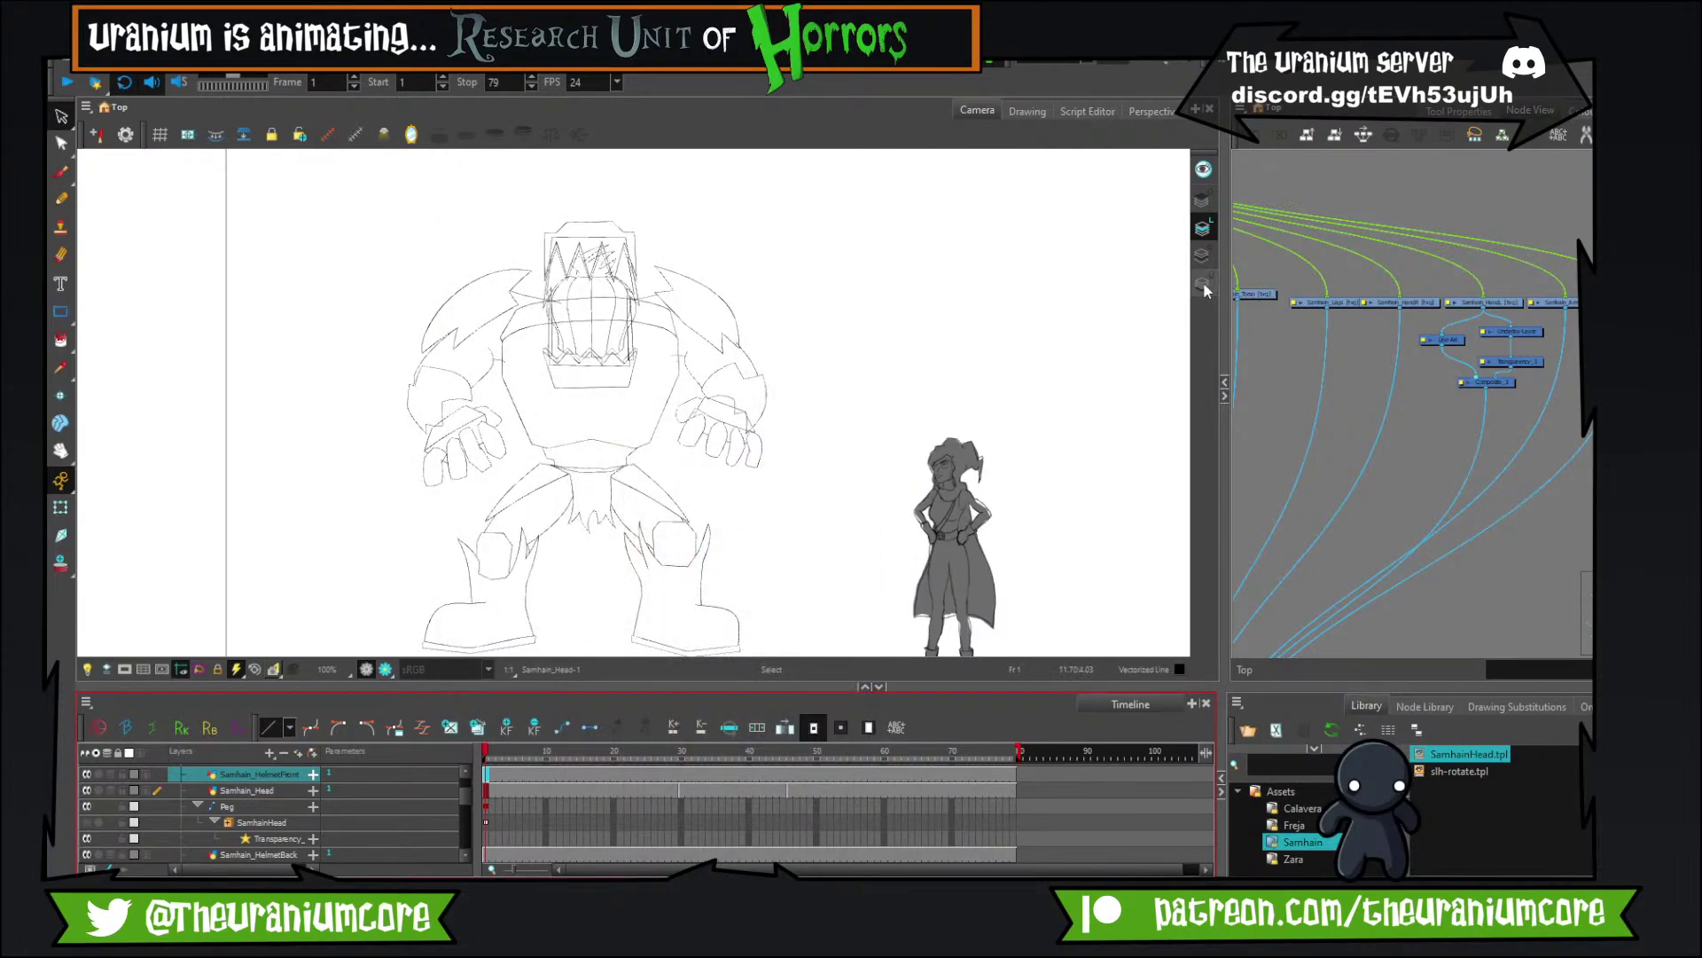
left_click(1204, 283)
scroll(707, 325, "down", 3)
scroll(1461, 351, "down", 3)
scroll(1465, 357, "up", 6)
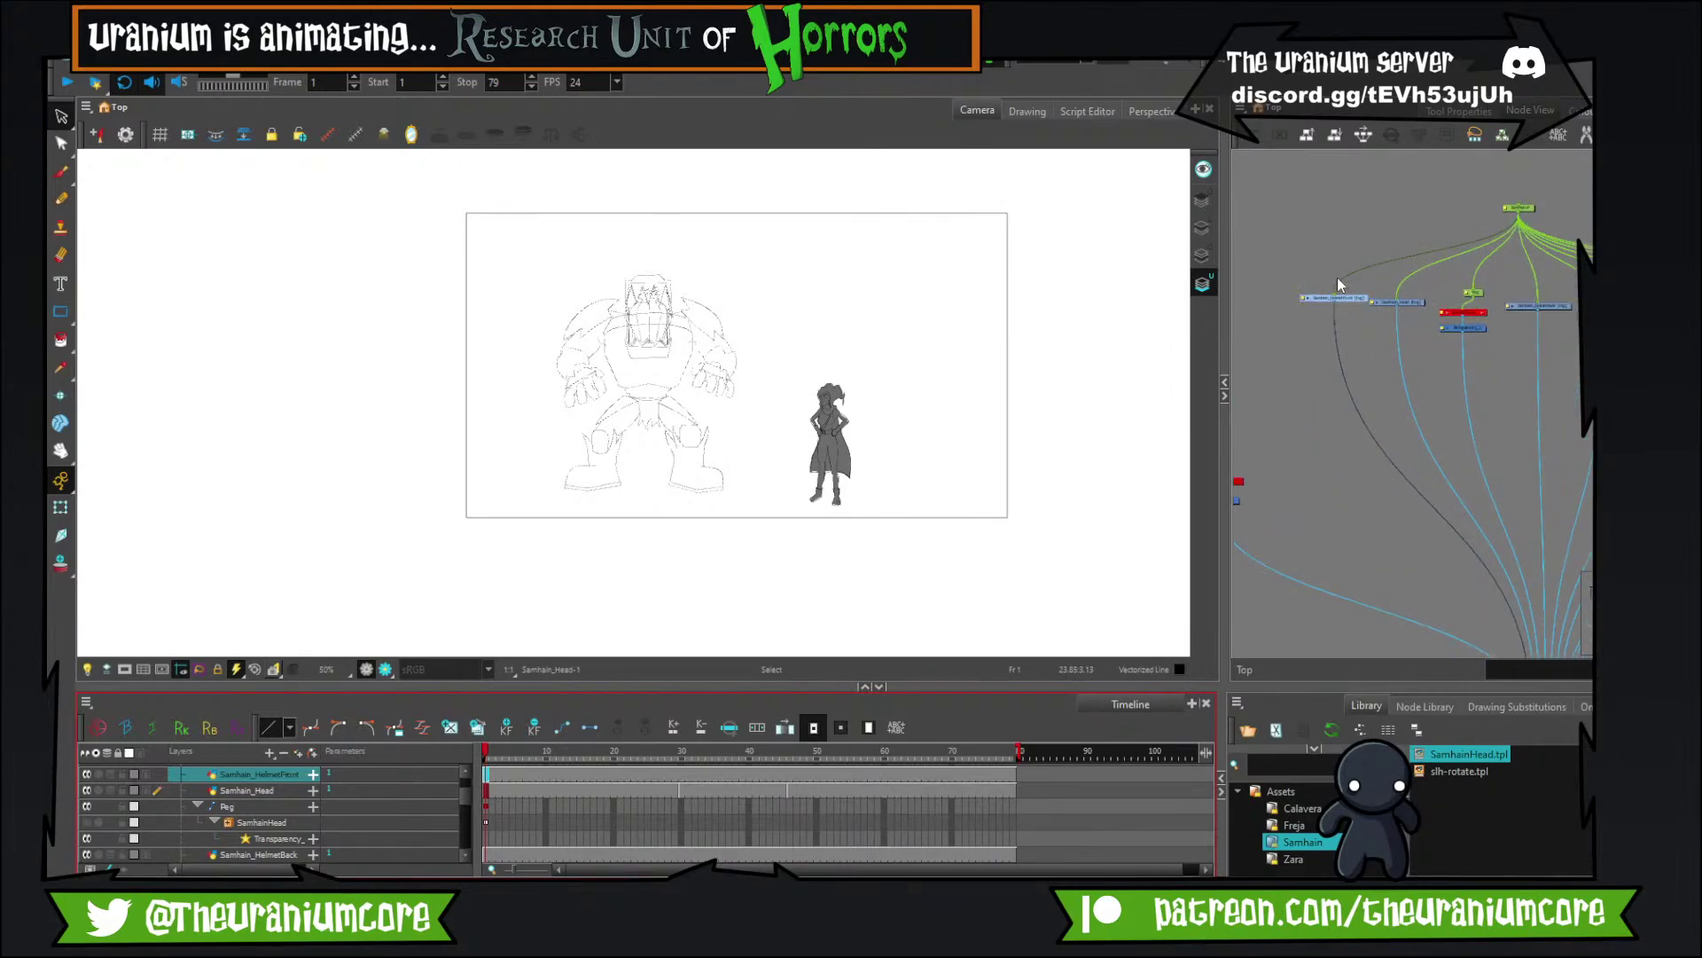
left_click(1513, 332)
scroll(1396, 317, "down", 3)
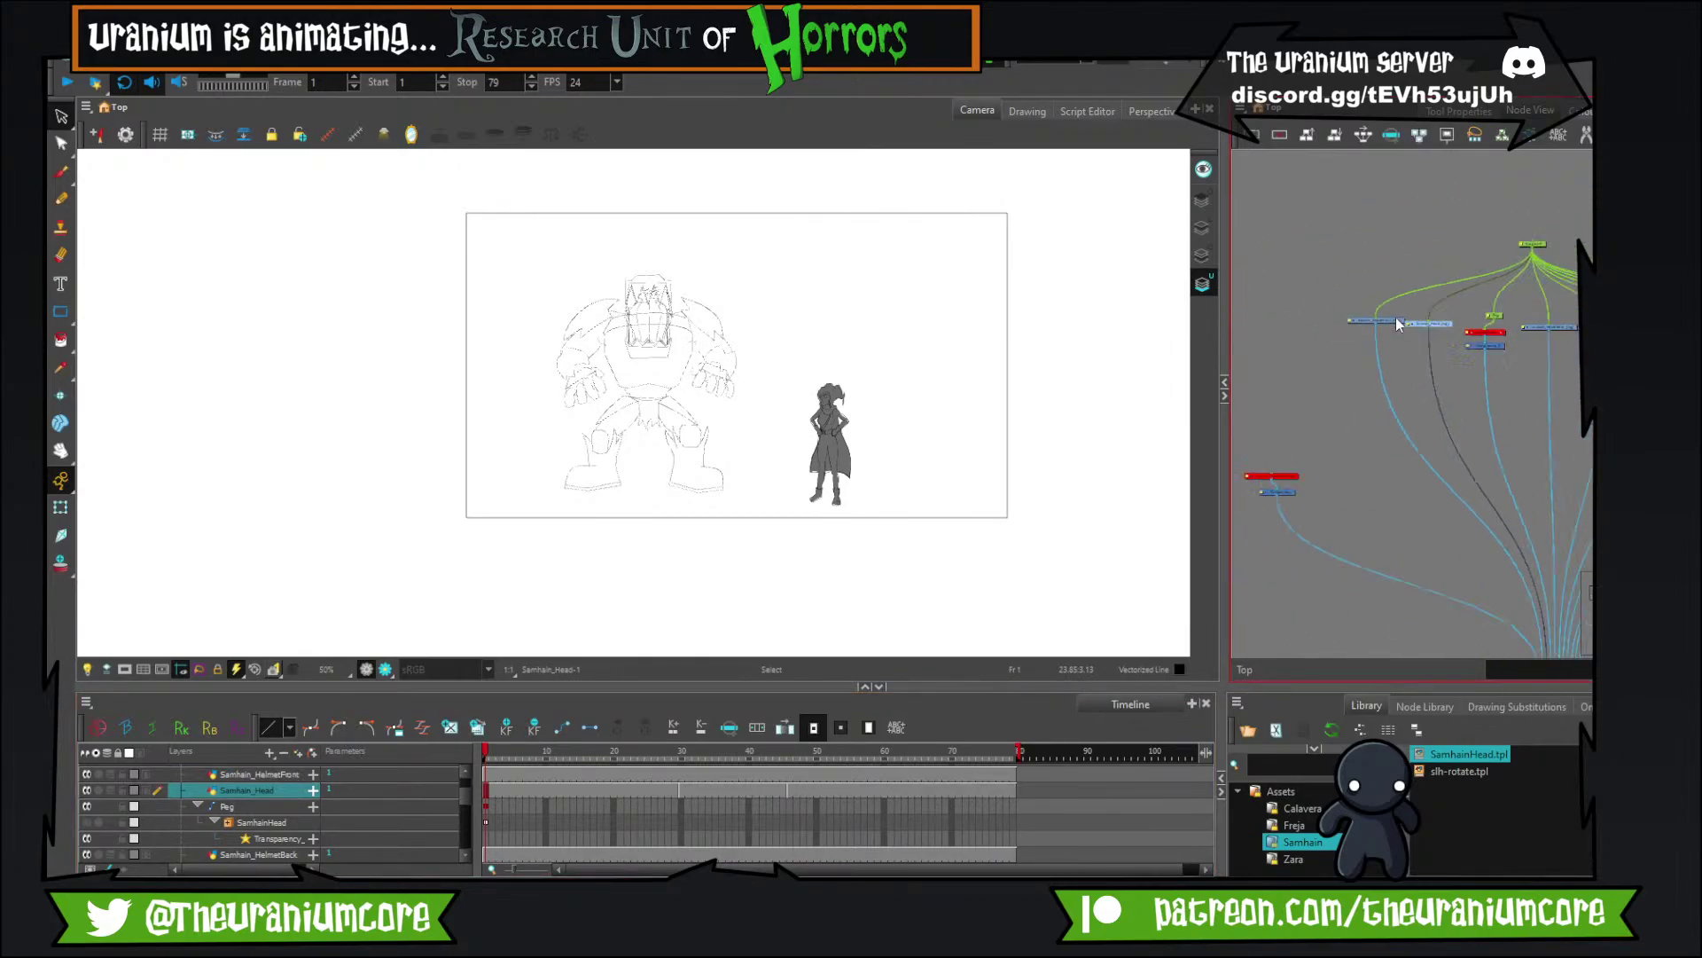
scroll(1303, 330, "up", 3)
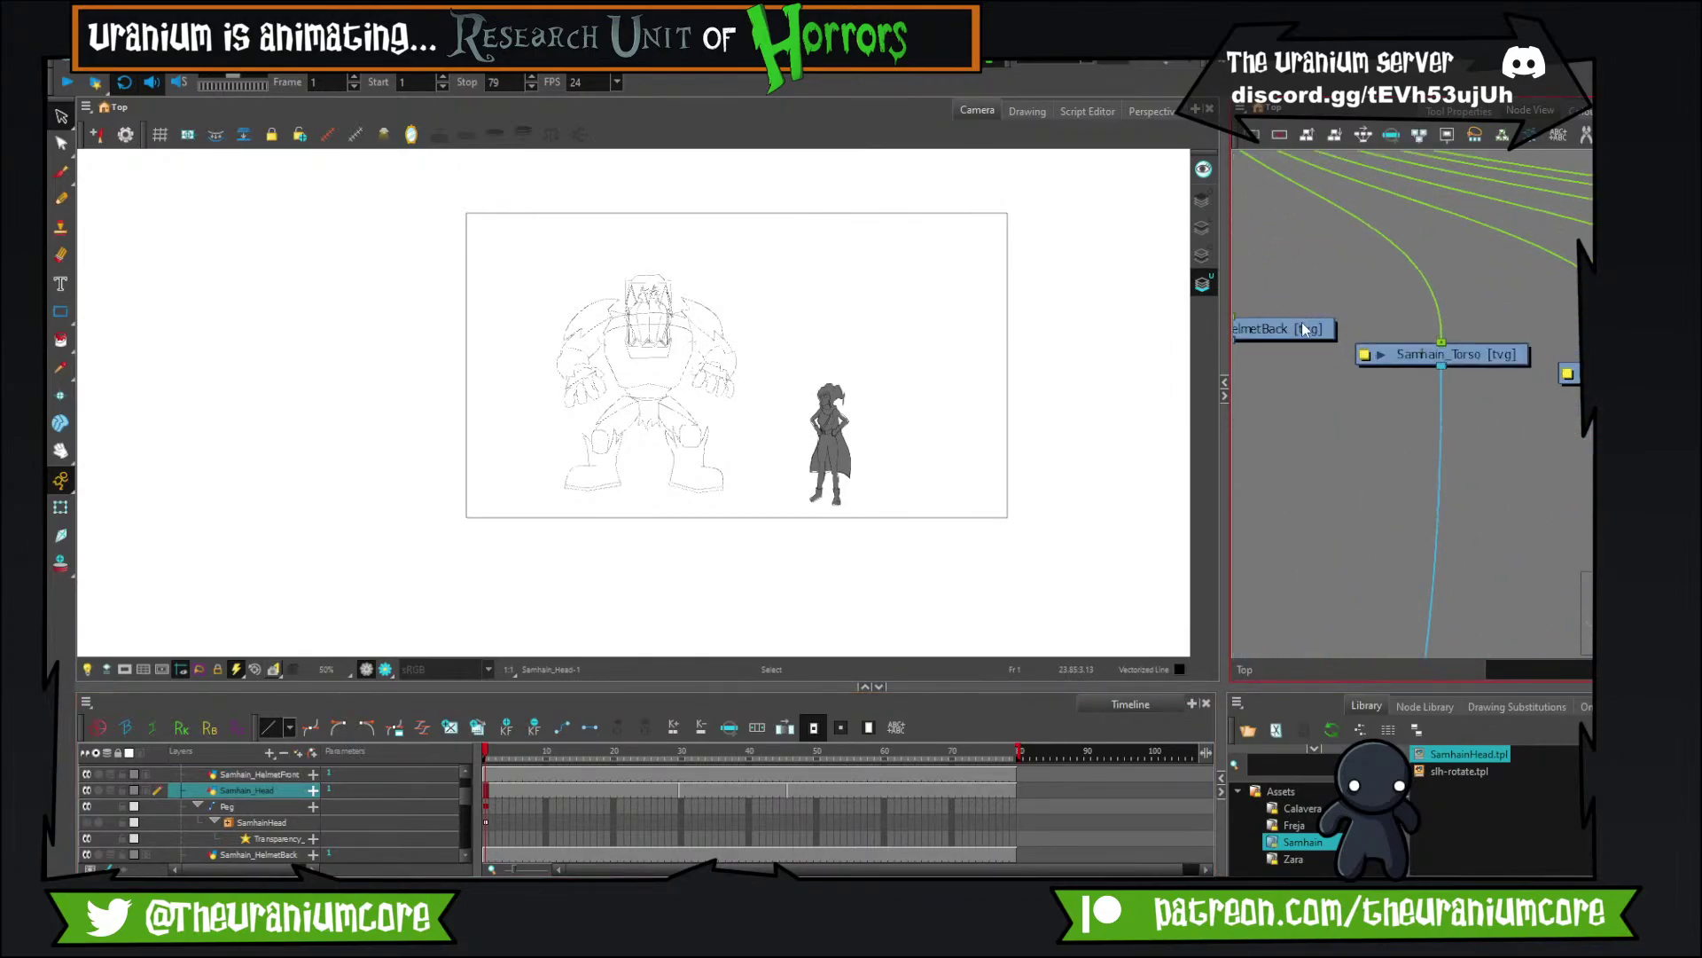
left_click(1305, 328)
left_click(1486, 349)
scroll(851, 354, "down", 2)
Paste the captured reference image into the Samhain_Torso underlay, scale it down and place it to the left of the character sketch.
left_click(658, 397)
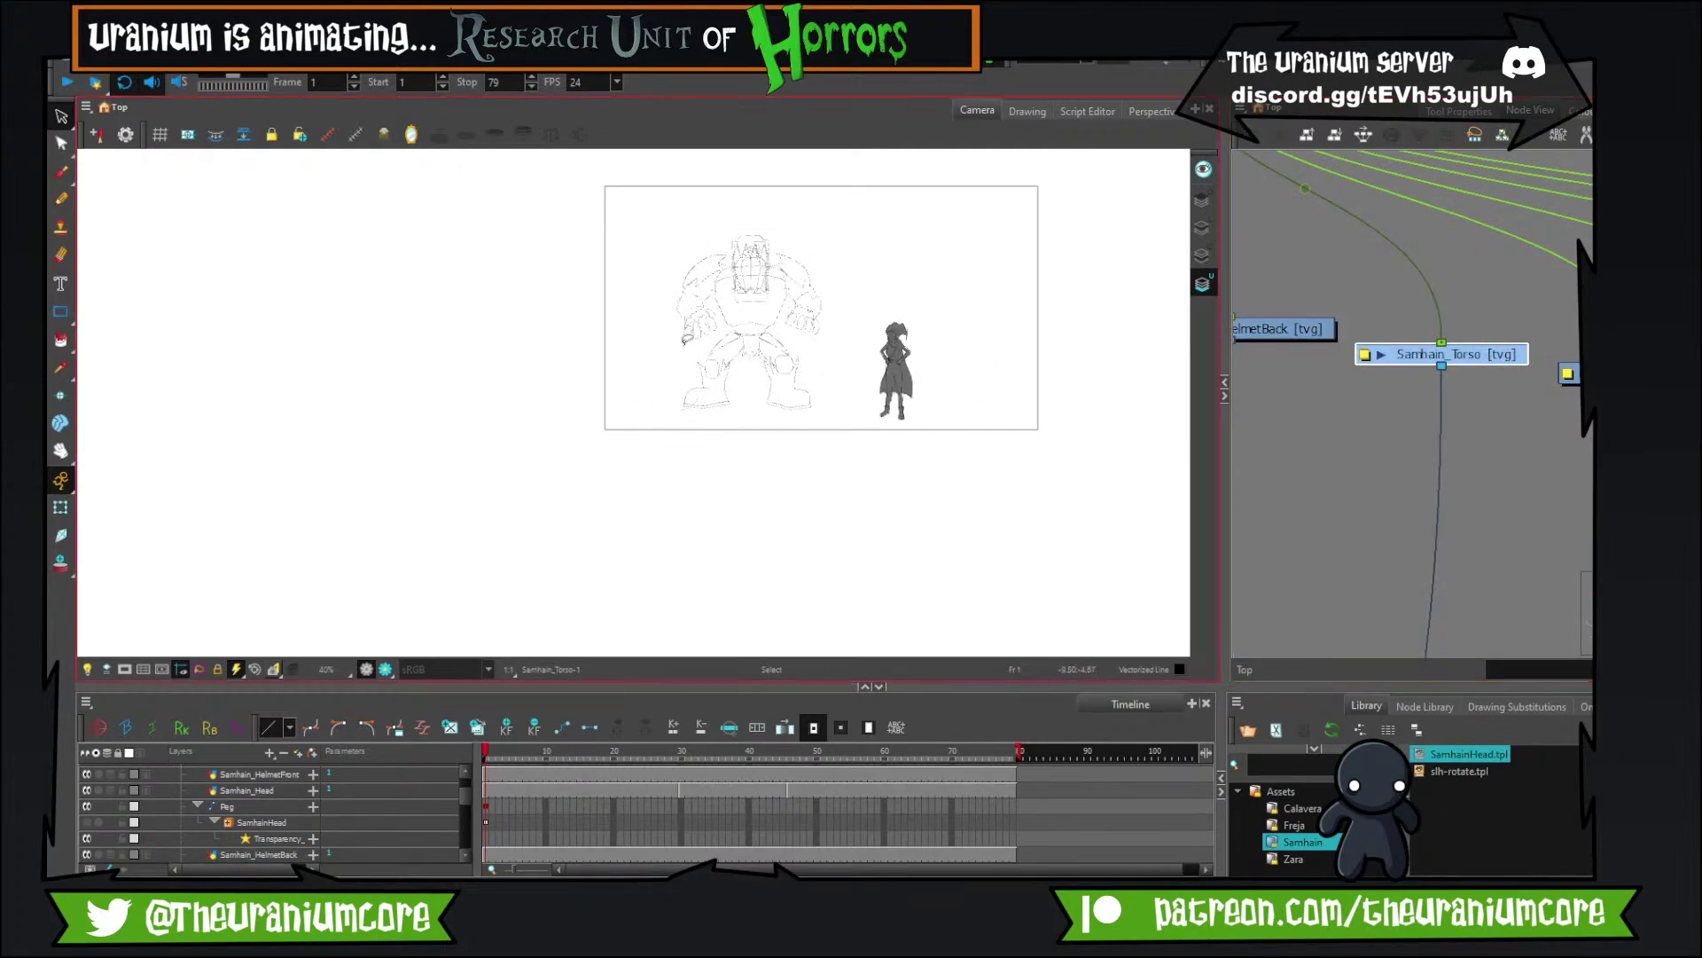
scroll(678, 349, "up", 4)
scroll(691, 342, "down", 1)
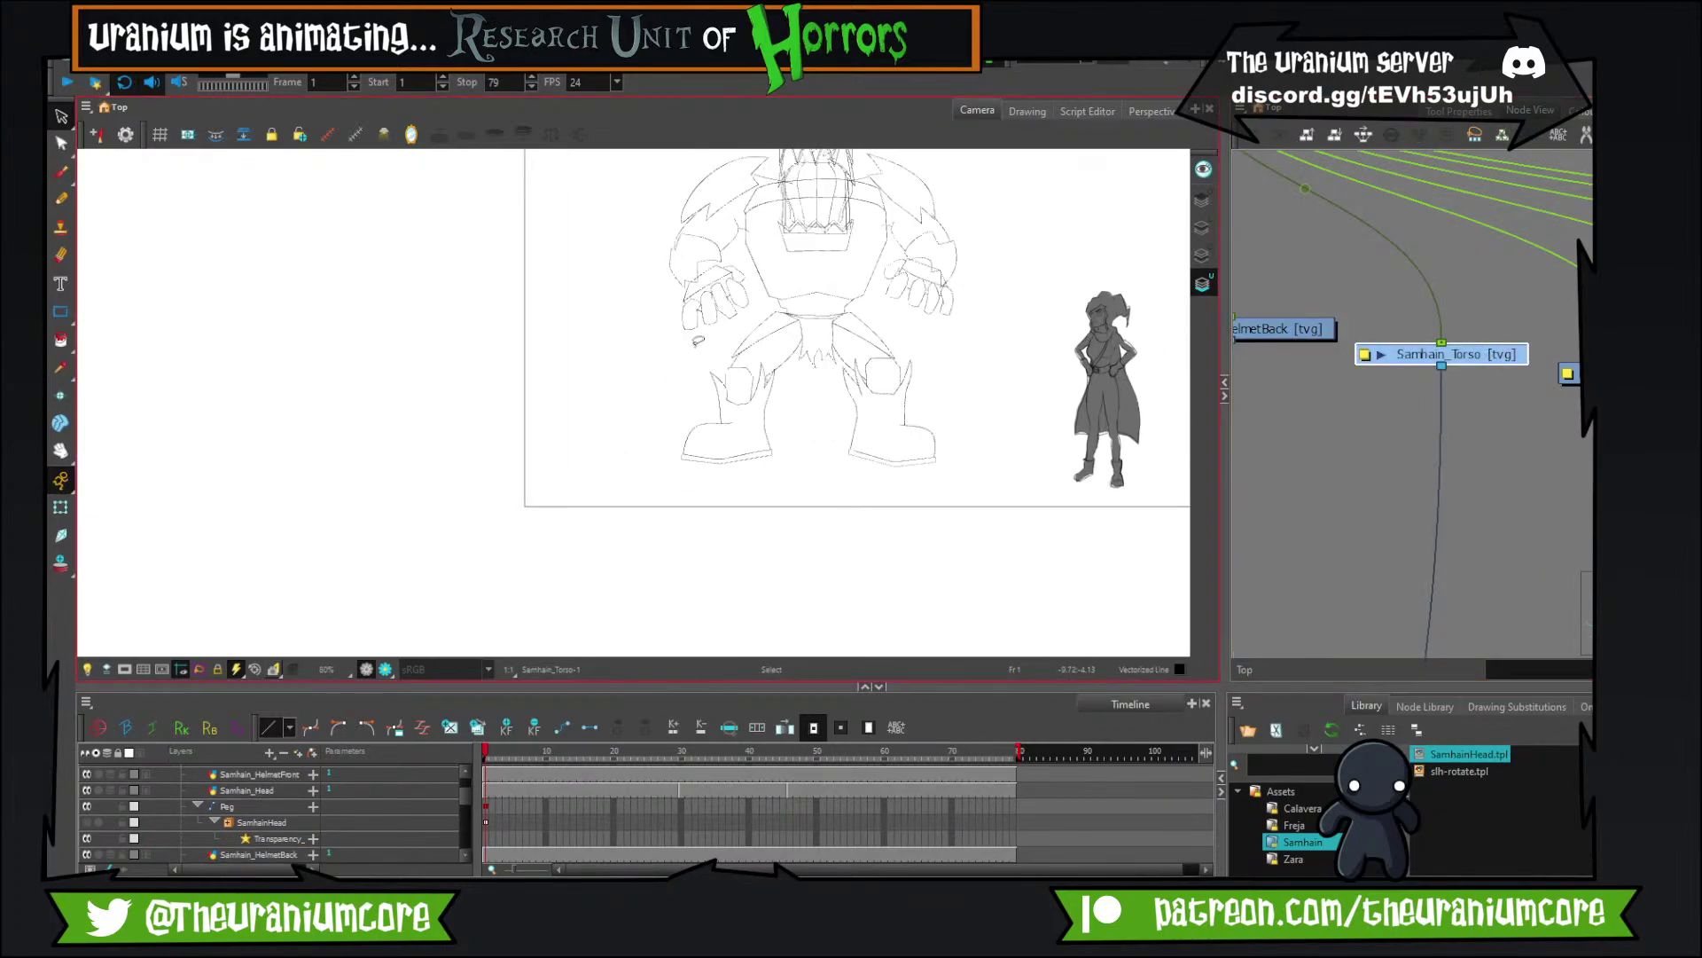
key("ctrl+v")
scroll(879, 341, "down", 1)
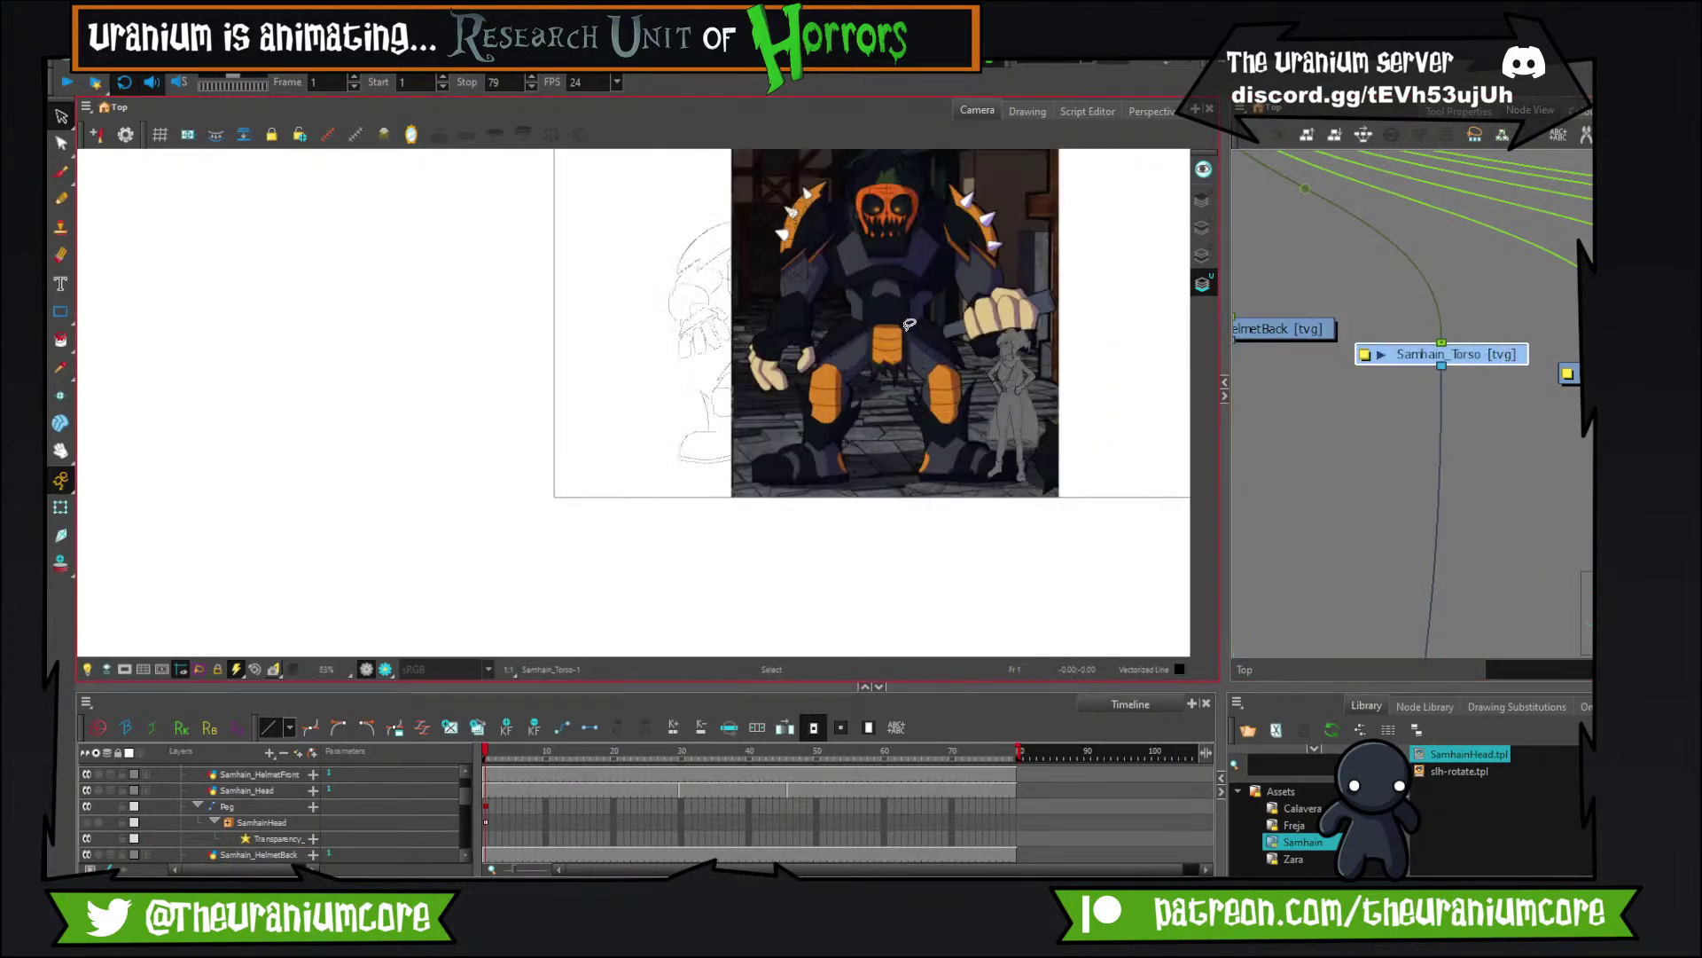
left_click_drag(917, 352, 836, 429)
left_click_drag(985, 183, 889, 285)
mouse_move(827, 459)
left_mouse_down()
mouse_move(549, 419)
mouse_move(514, 449)
mouse_move(506, 425)
left_mouse_up()
left_click(712, 413)
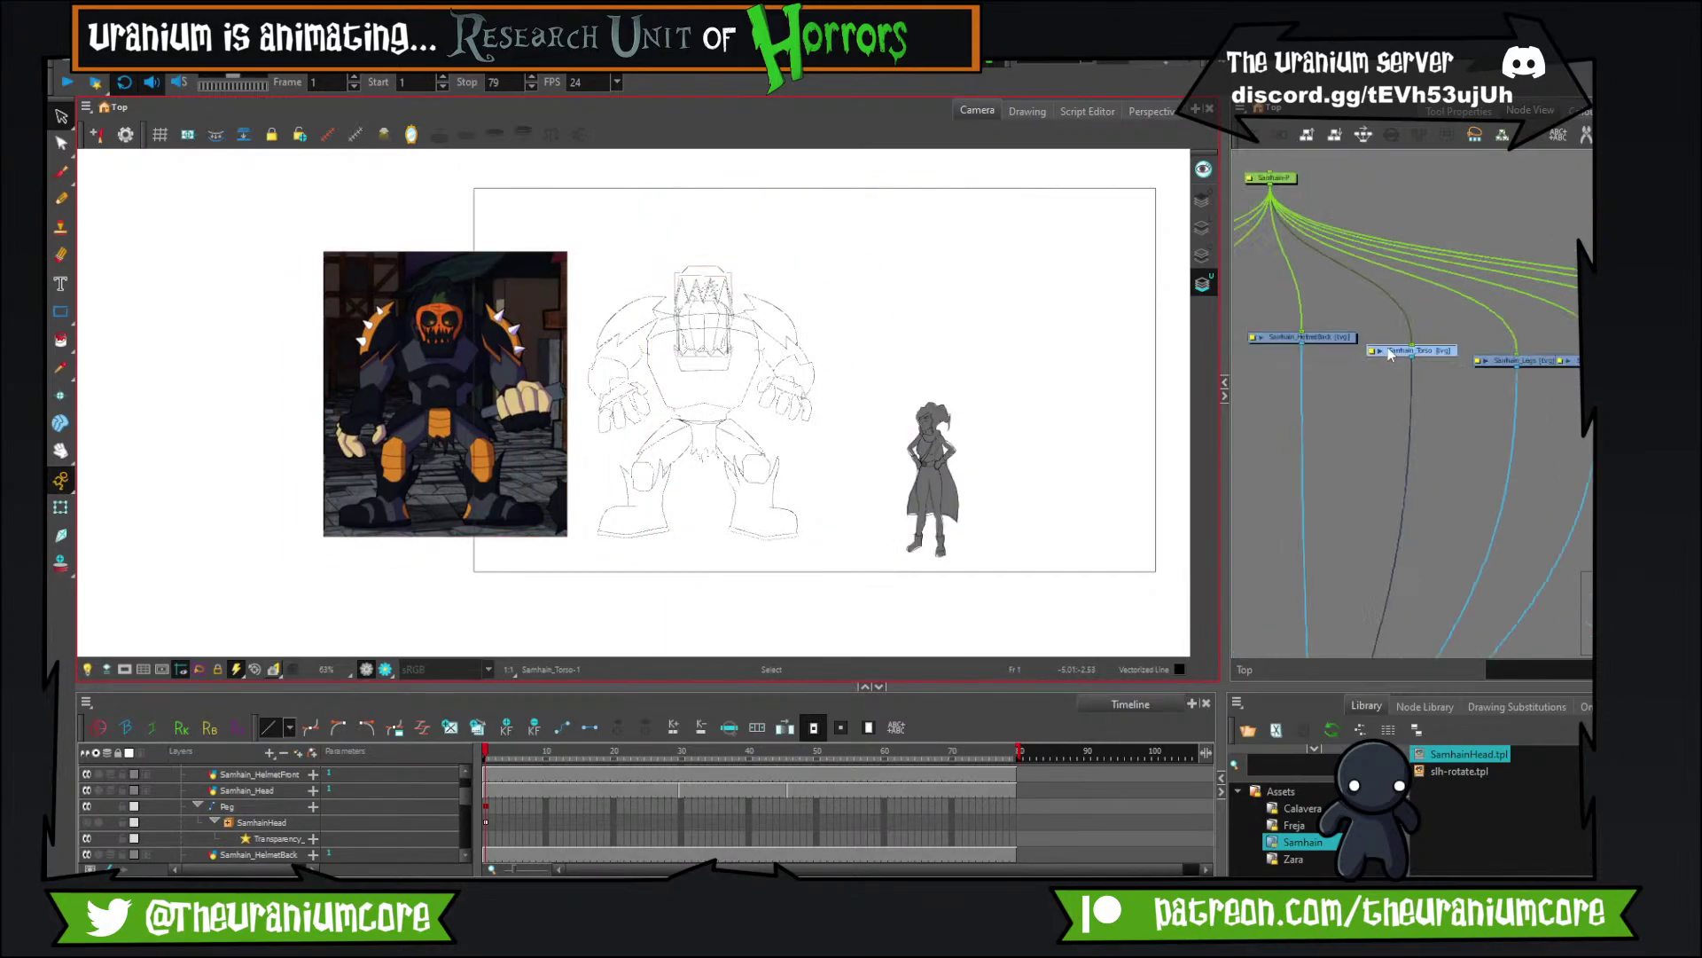
Compare the torso and waist in the coloured reference with the same areas of the character sketch.
scroll(714, 387, "up", 2)
scroll(702, 385, "up", 5)
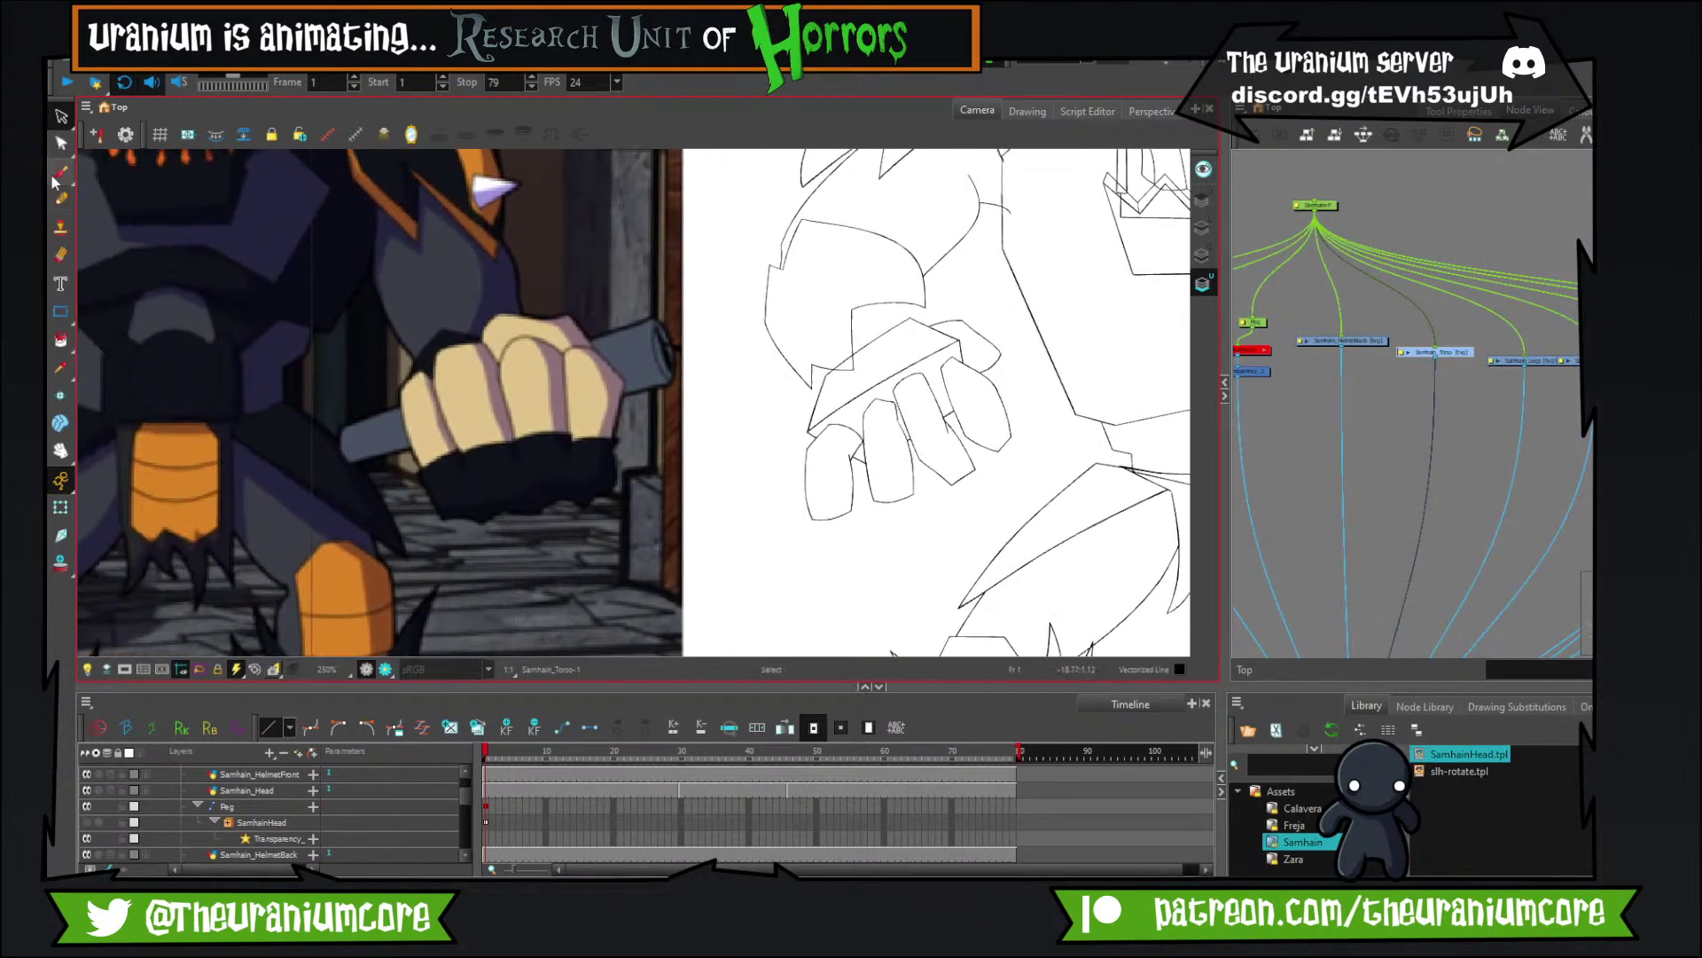
left_click(58, 174)
left_click_drag(302, 343, 611, 436)
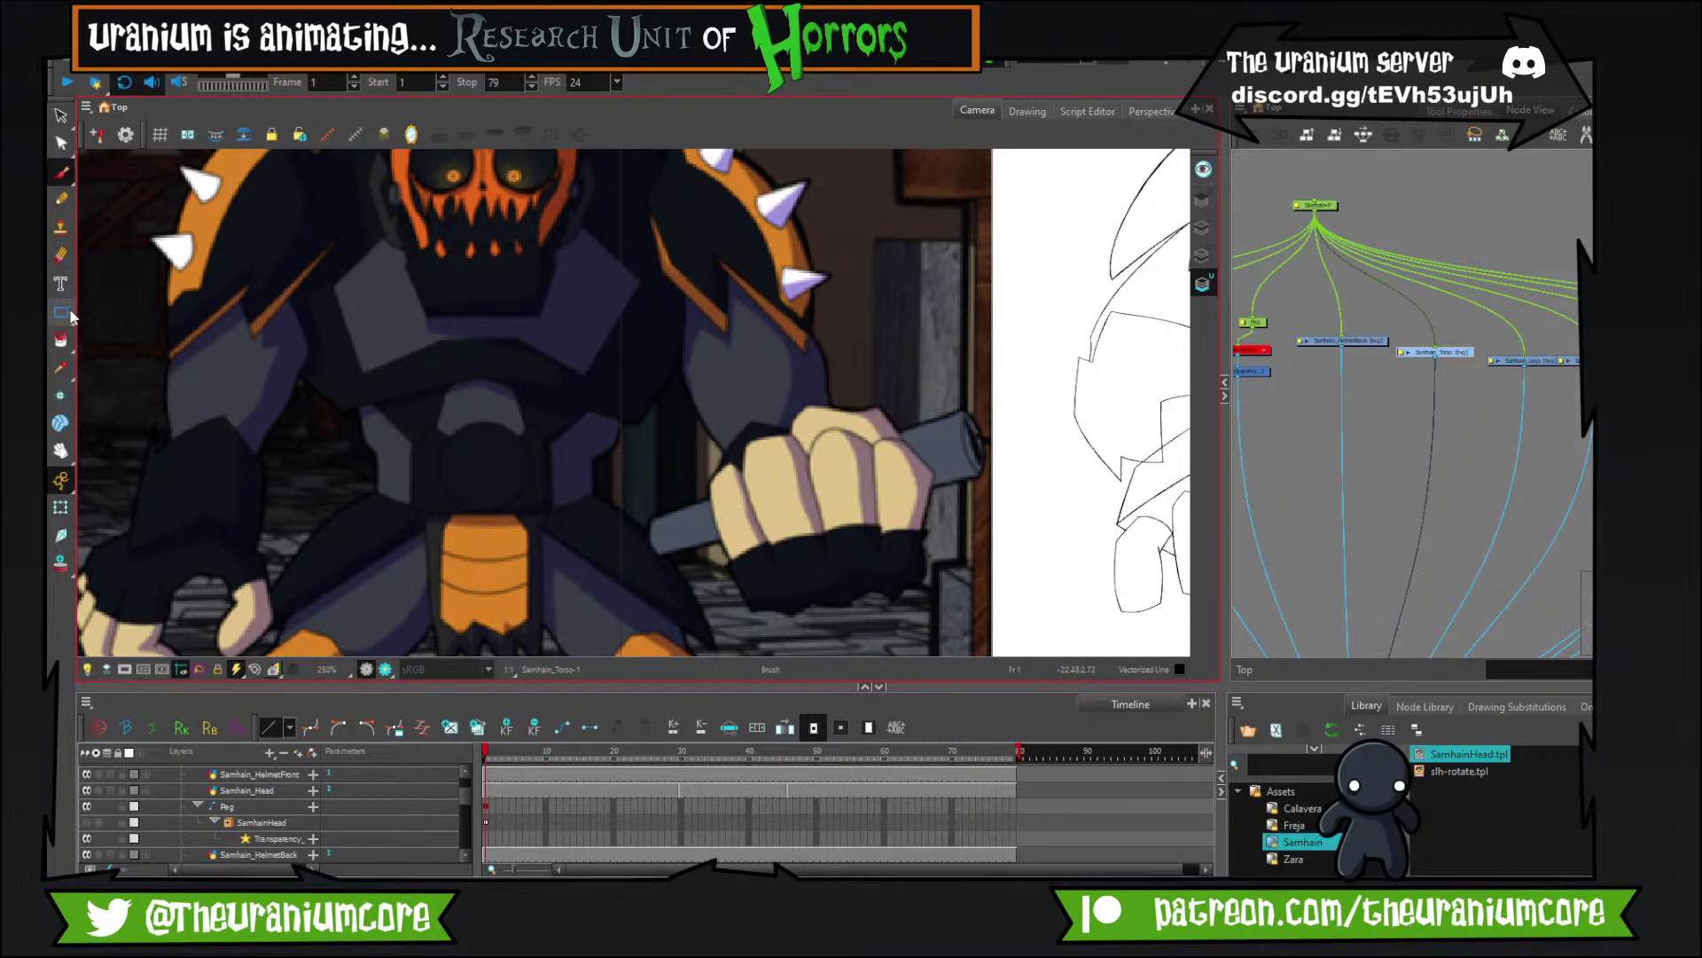
left_click(71, 316)
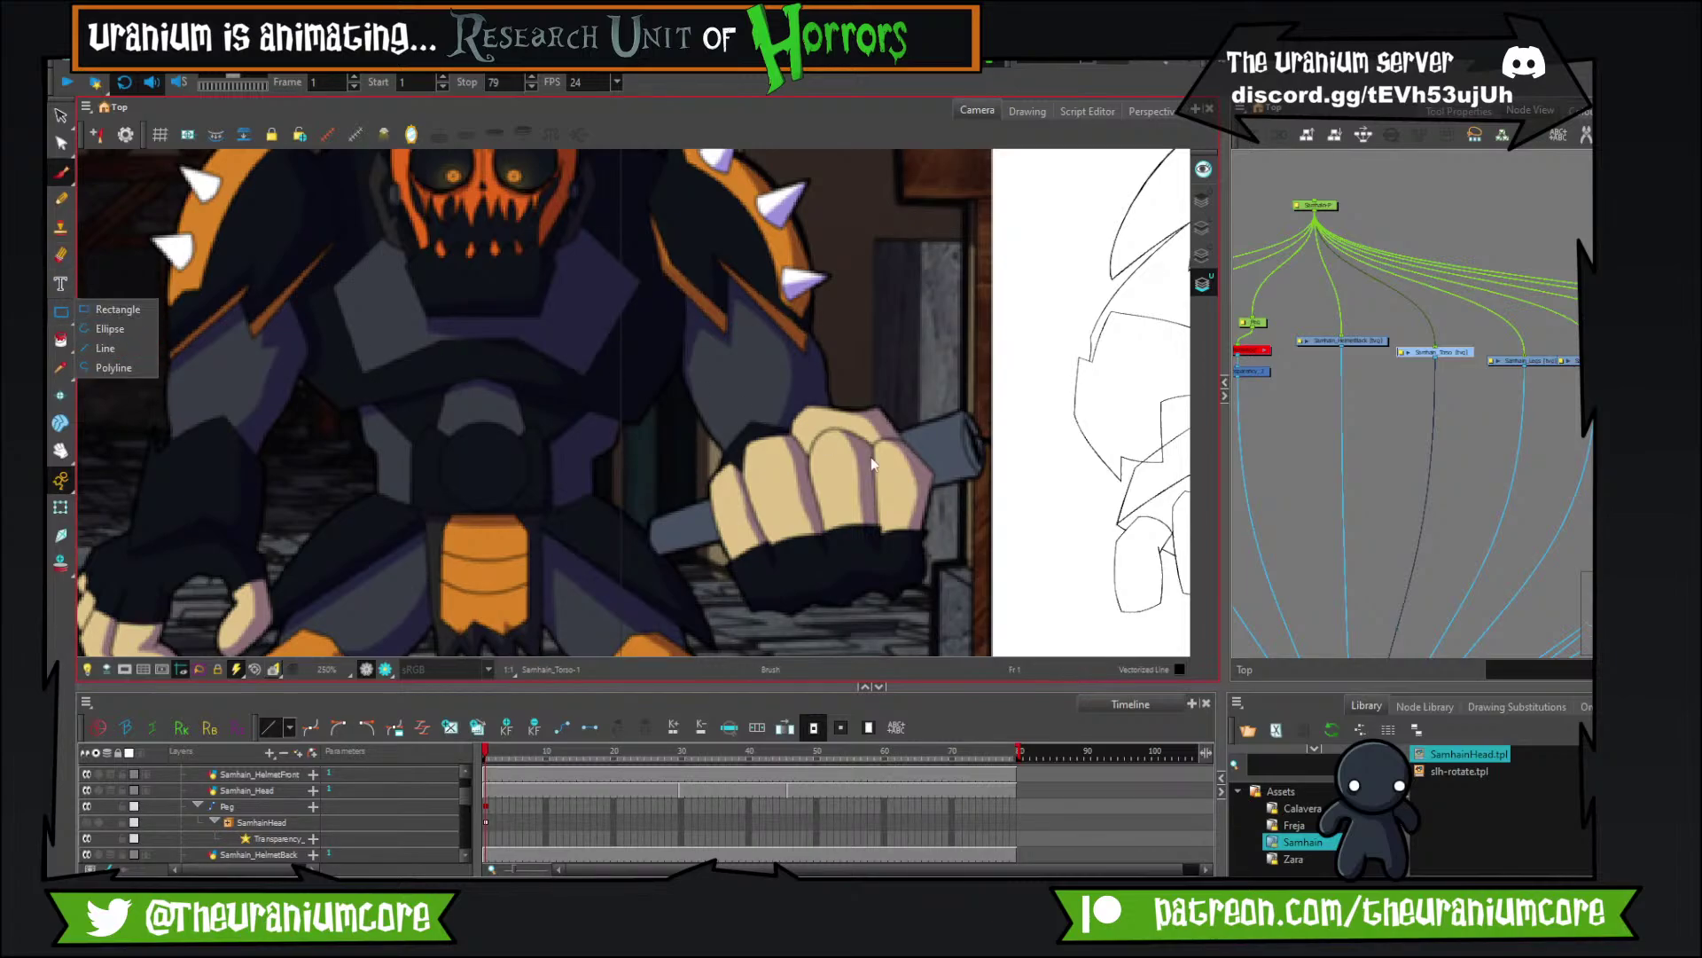
left_click_drag(871, 455, 299, 410)
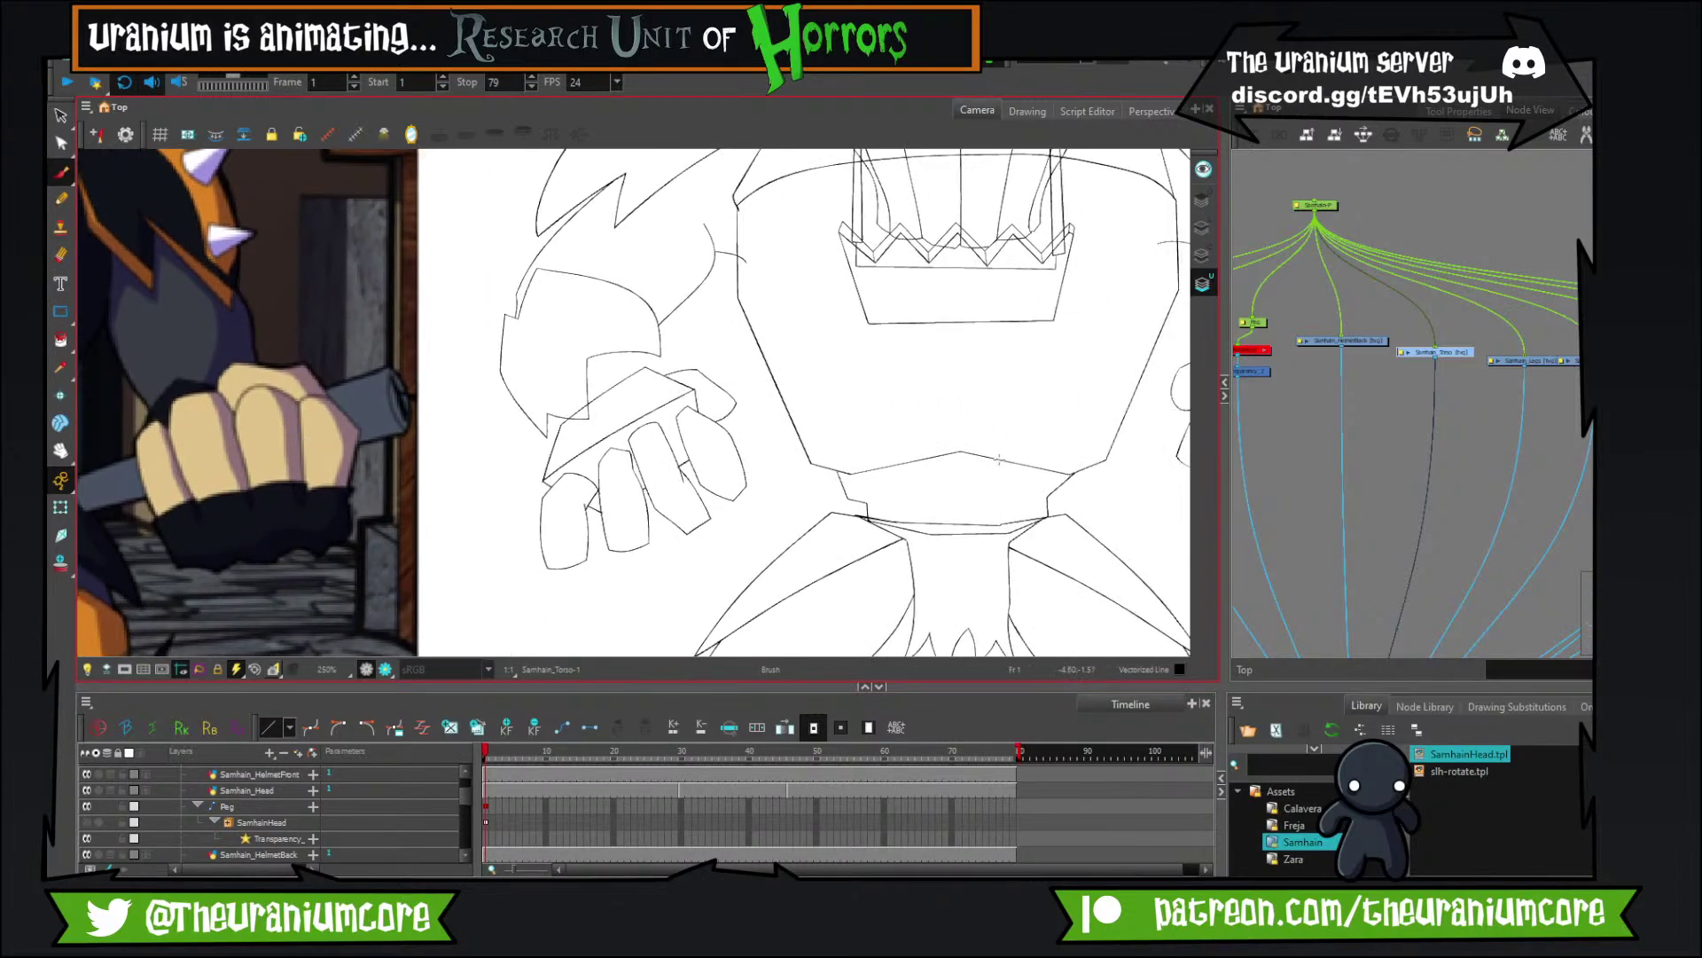
left_click_drag(998, 460, 813, 452)
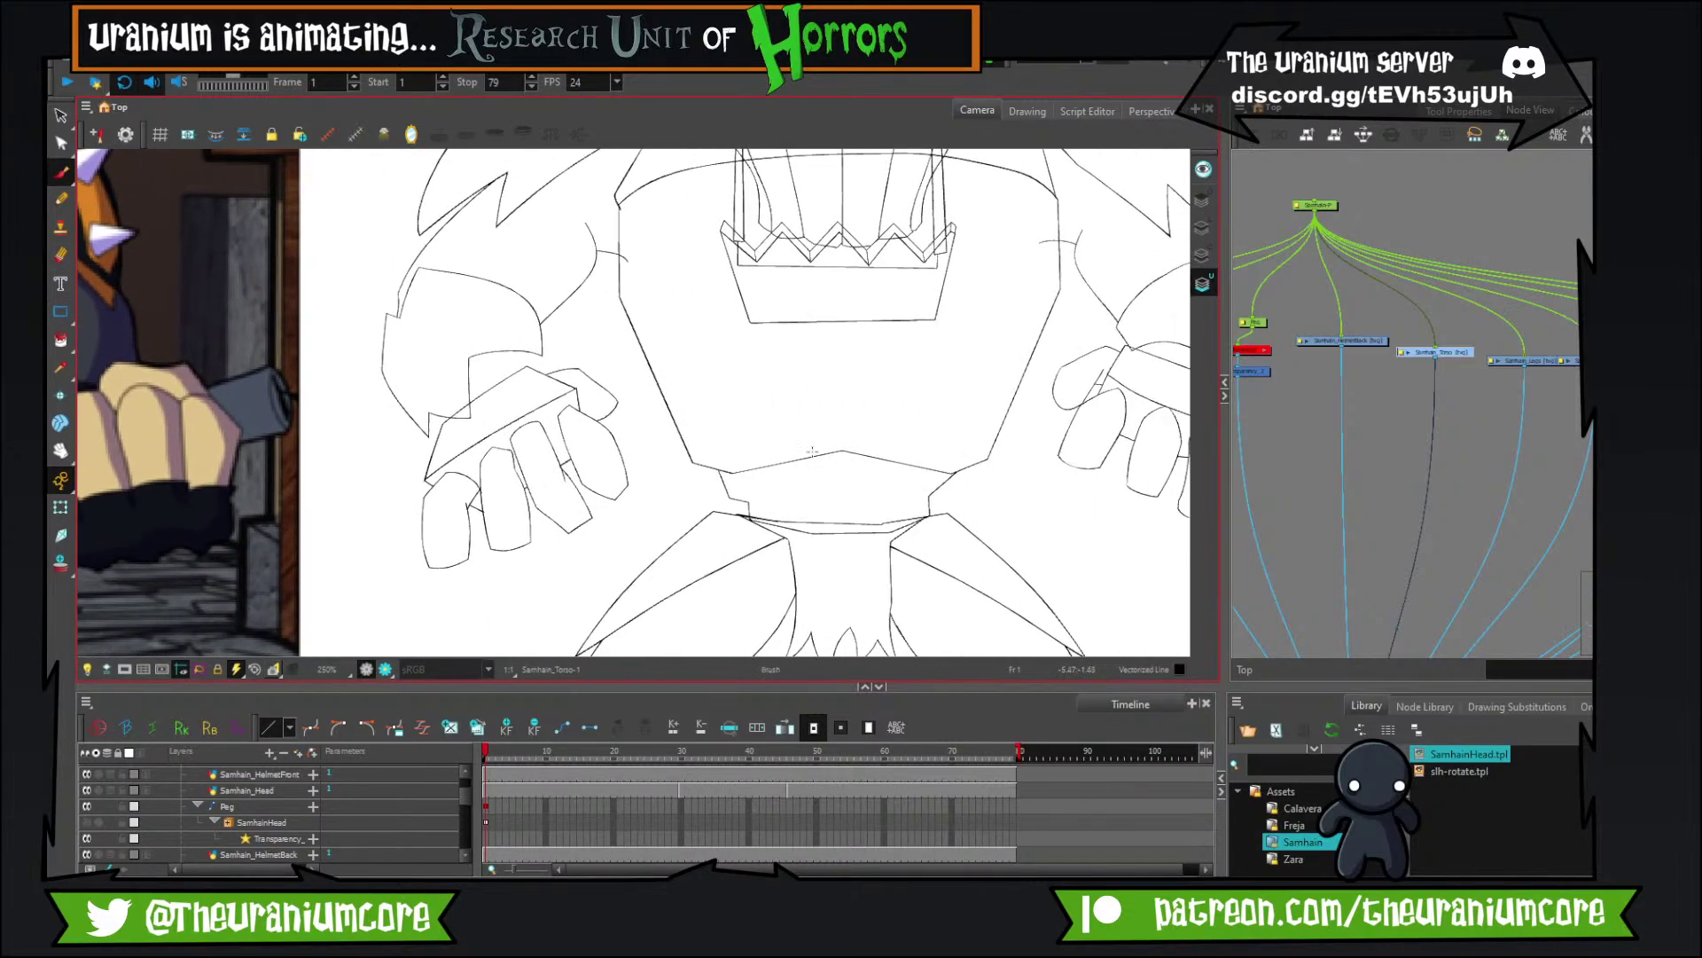
left_click_drag(302, 497, 442, 437)
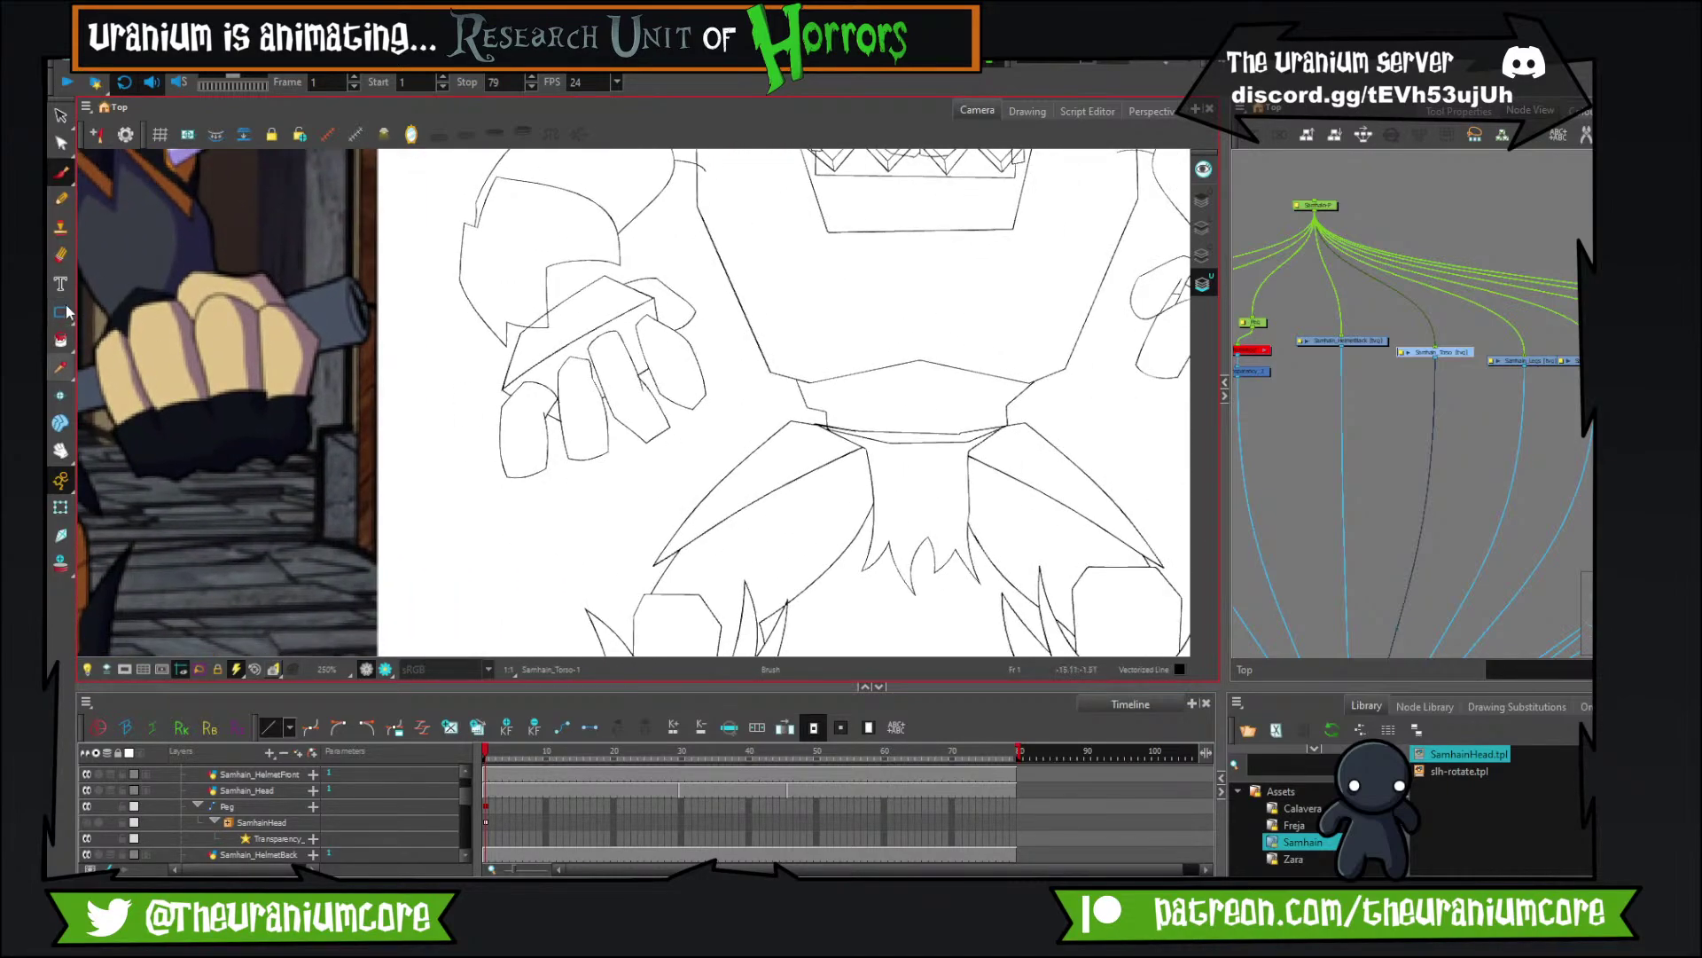
On the torso's line art, draw a circle in the middle of the belt with the Ellipse tool at pencil size 1.
left_click_drag(67, 312, 93, 347)
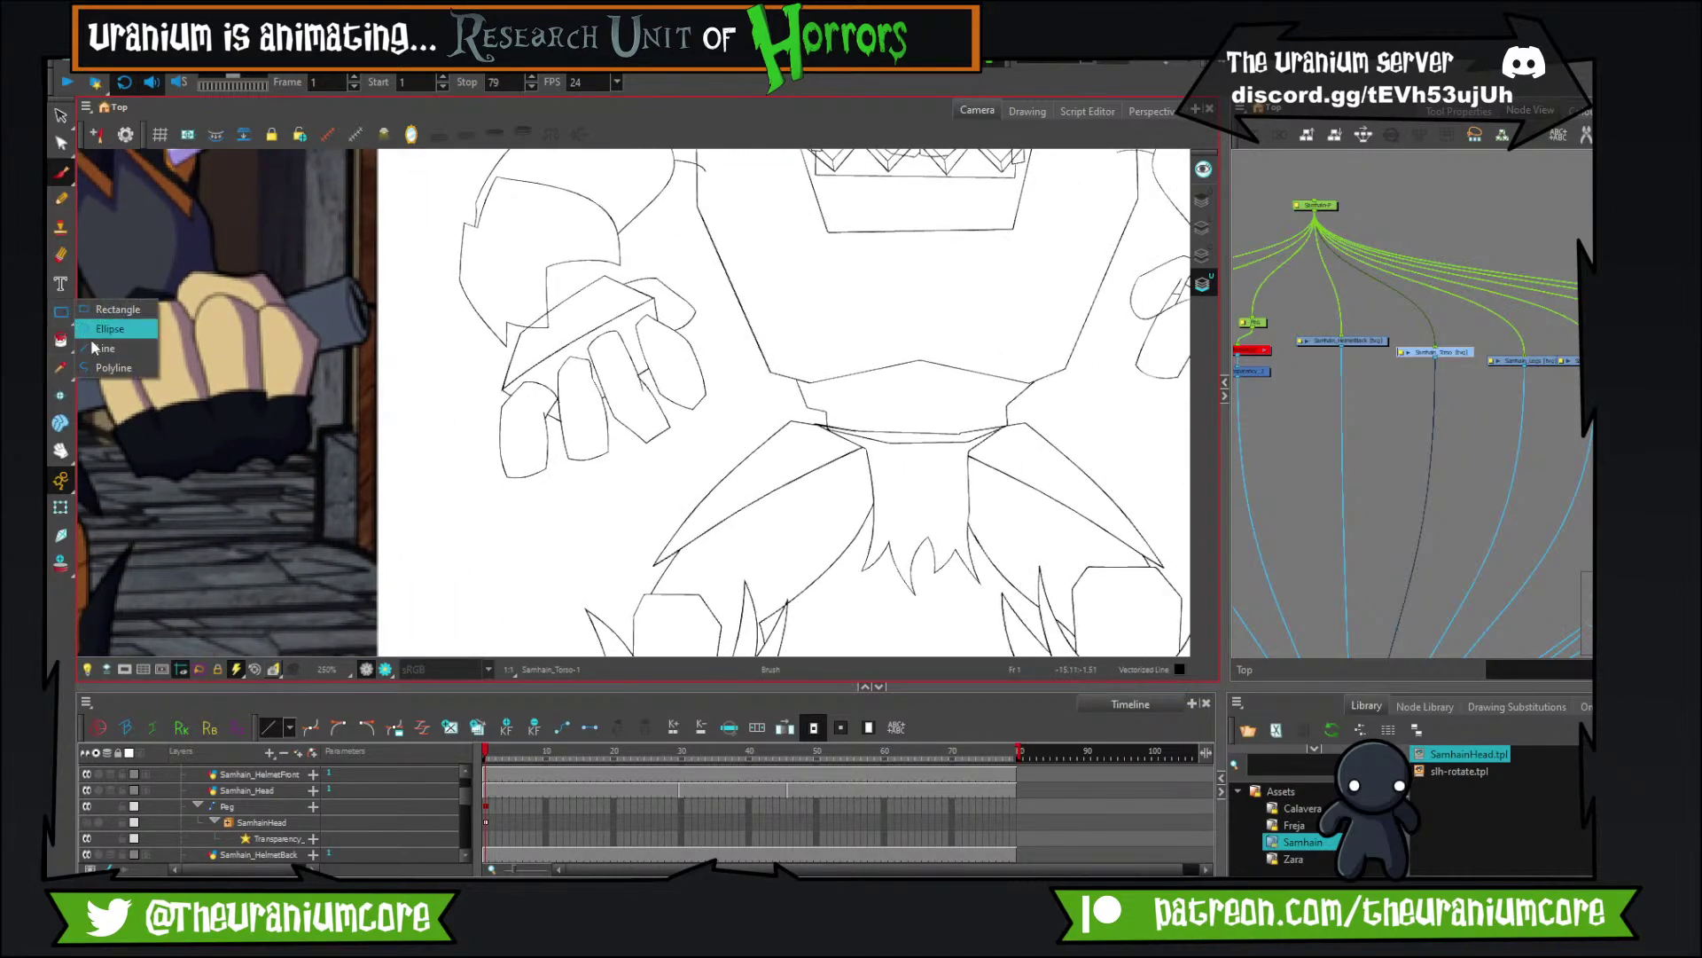
left_click(118, 326)
scroll(832, 320, "up", 2)
left_click_drag(922, 410, 689, 369)
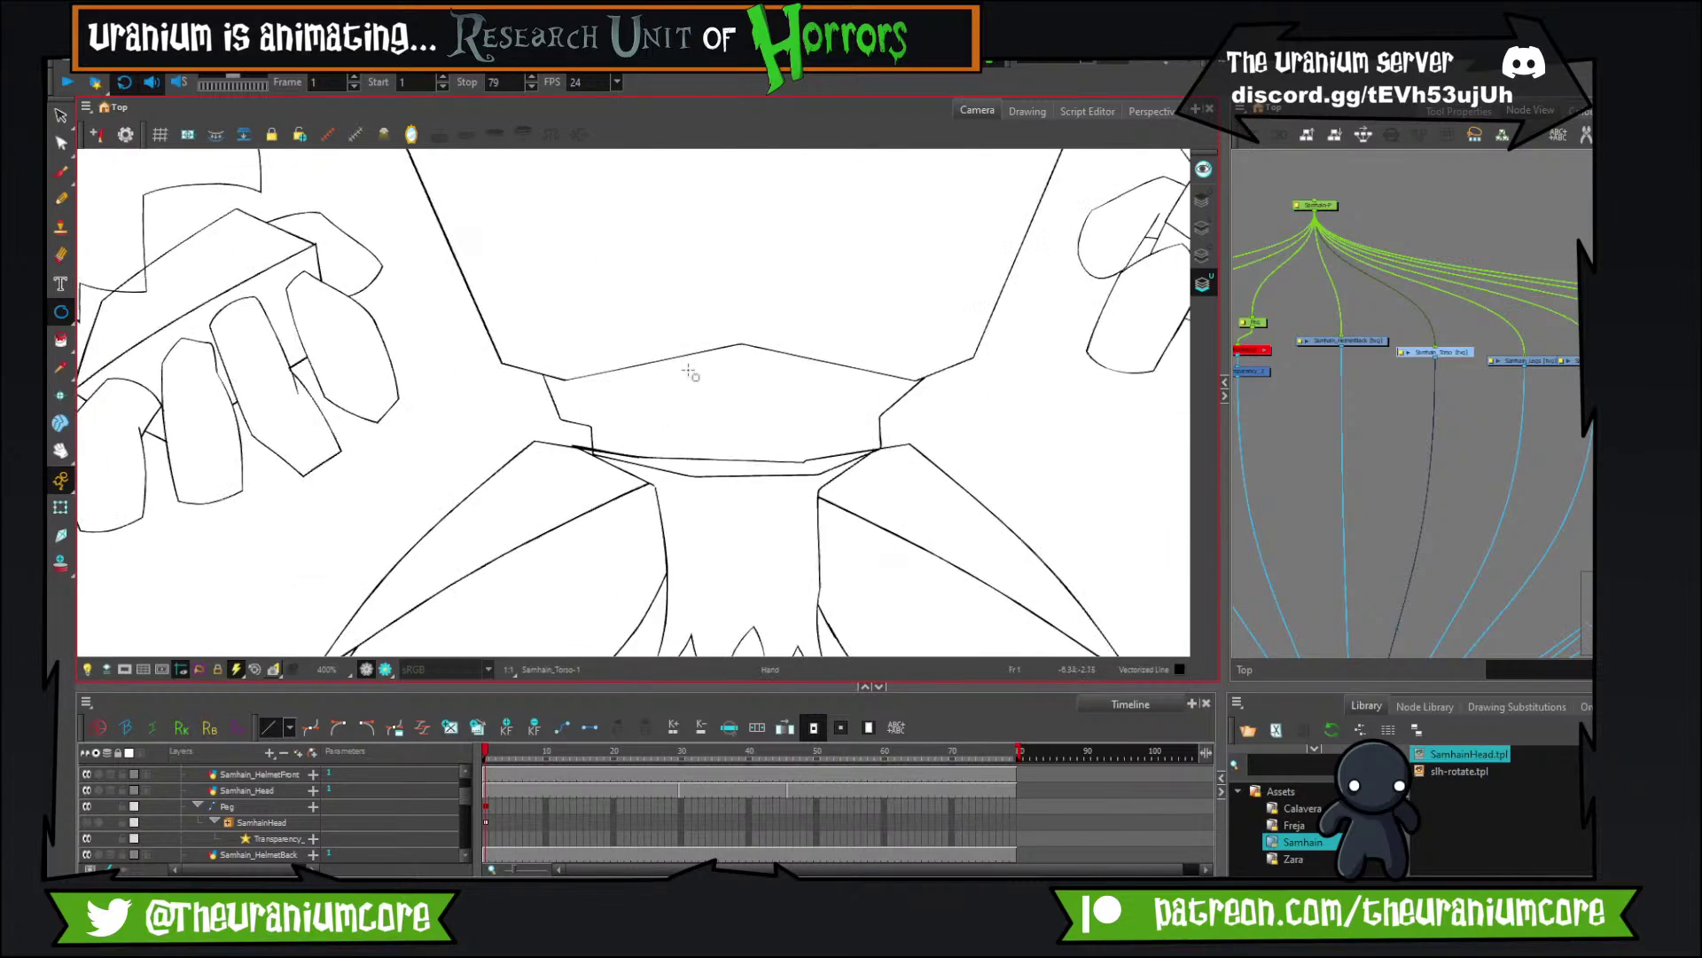
left_click(1447, 112)
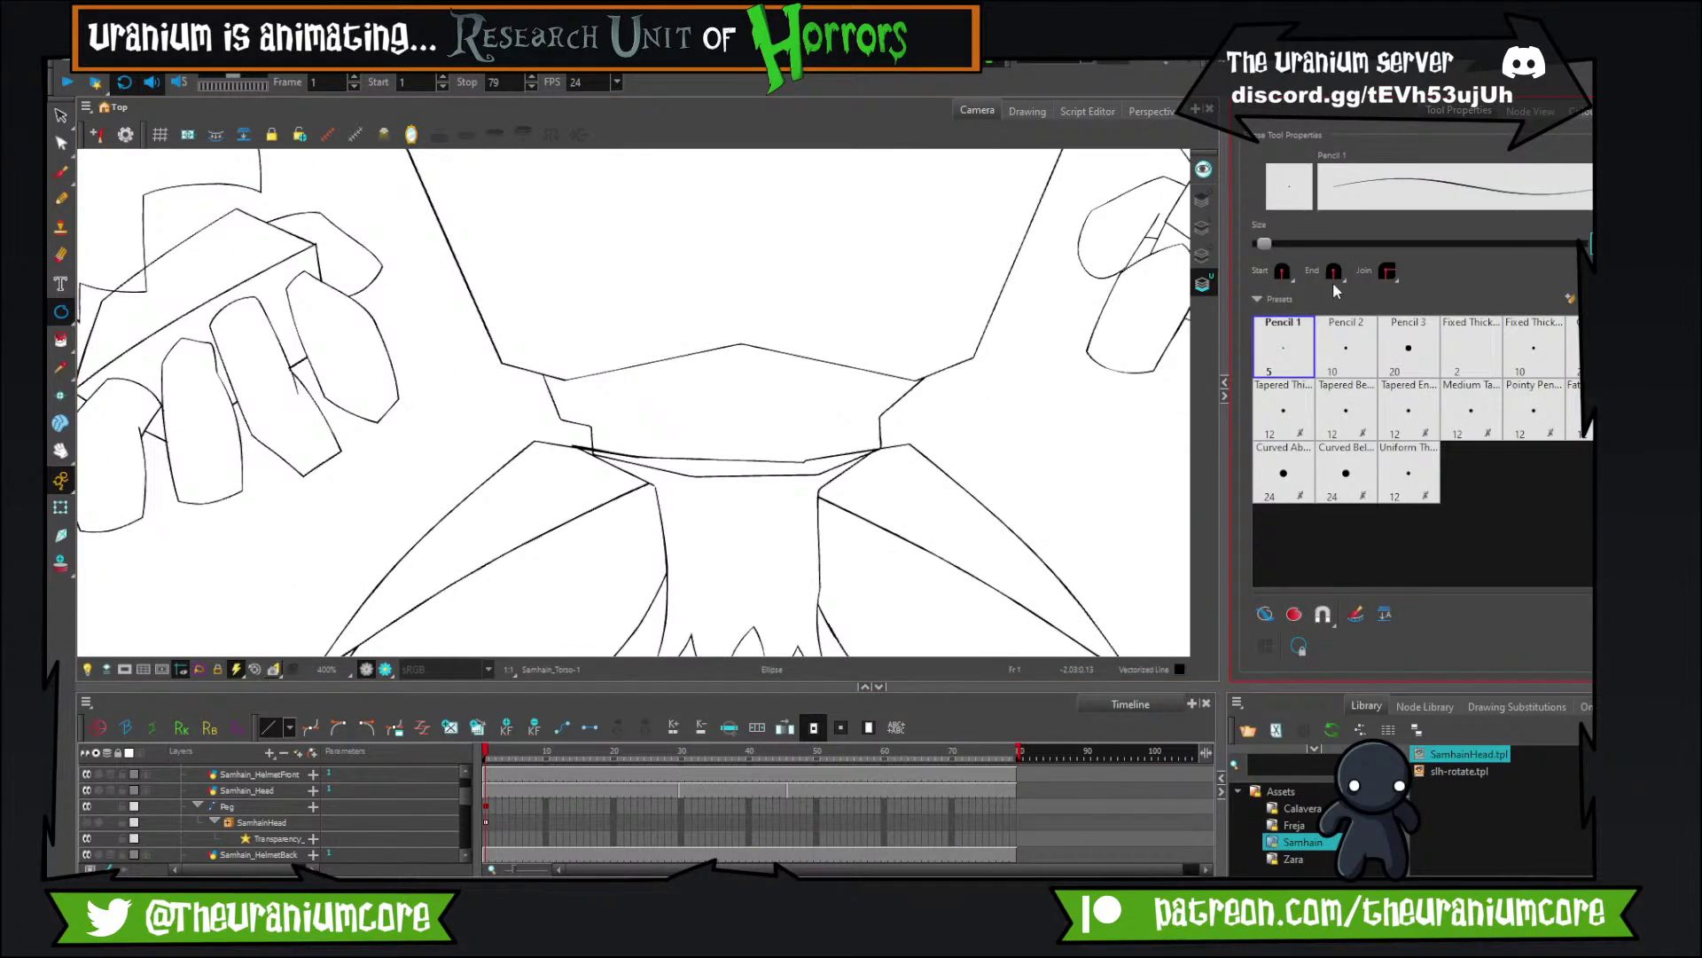
key("Return")
left_click_drag(636, 330, 798, 459)
key("ctrl+z")
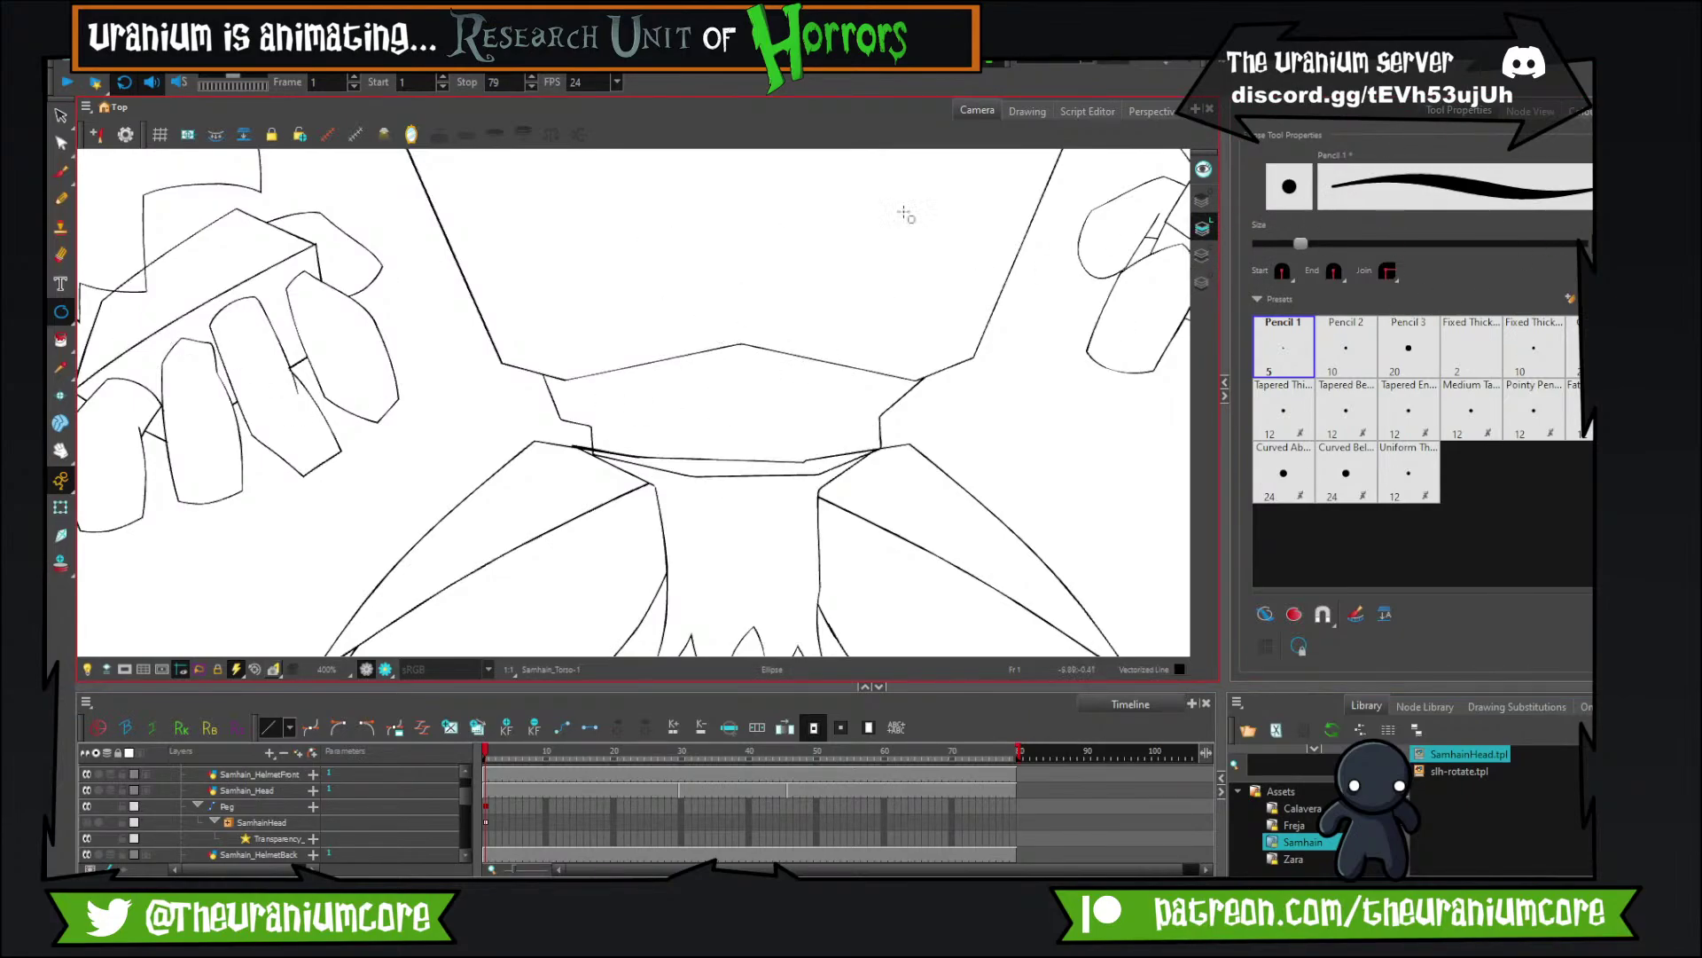
left_click(1603, 243)
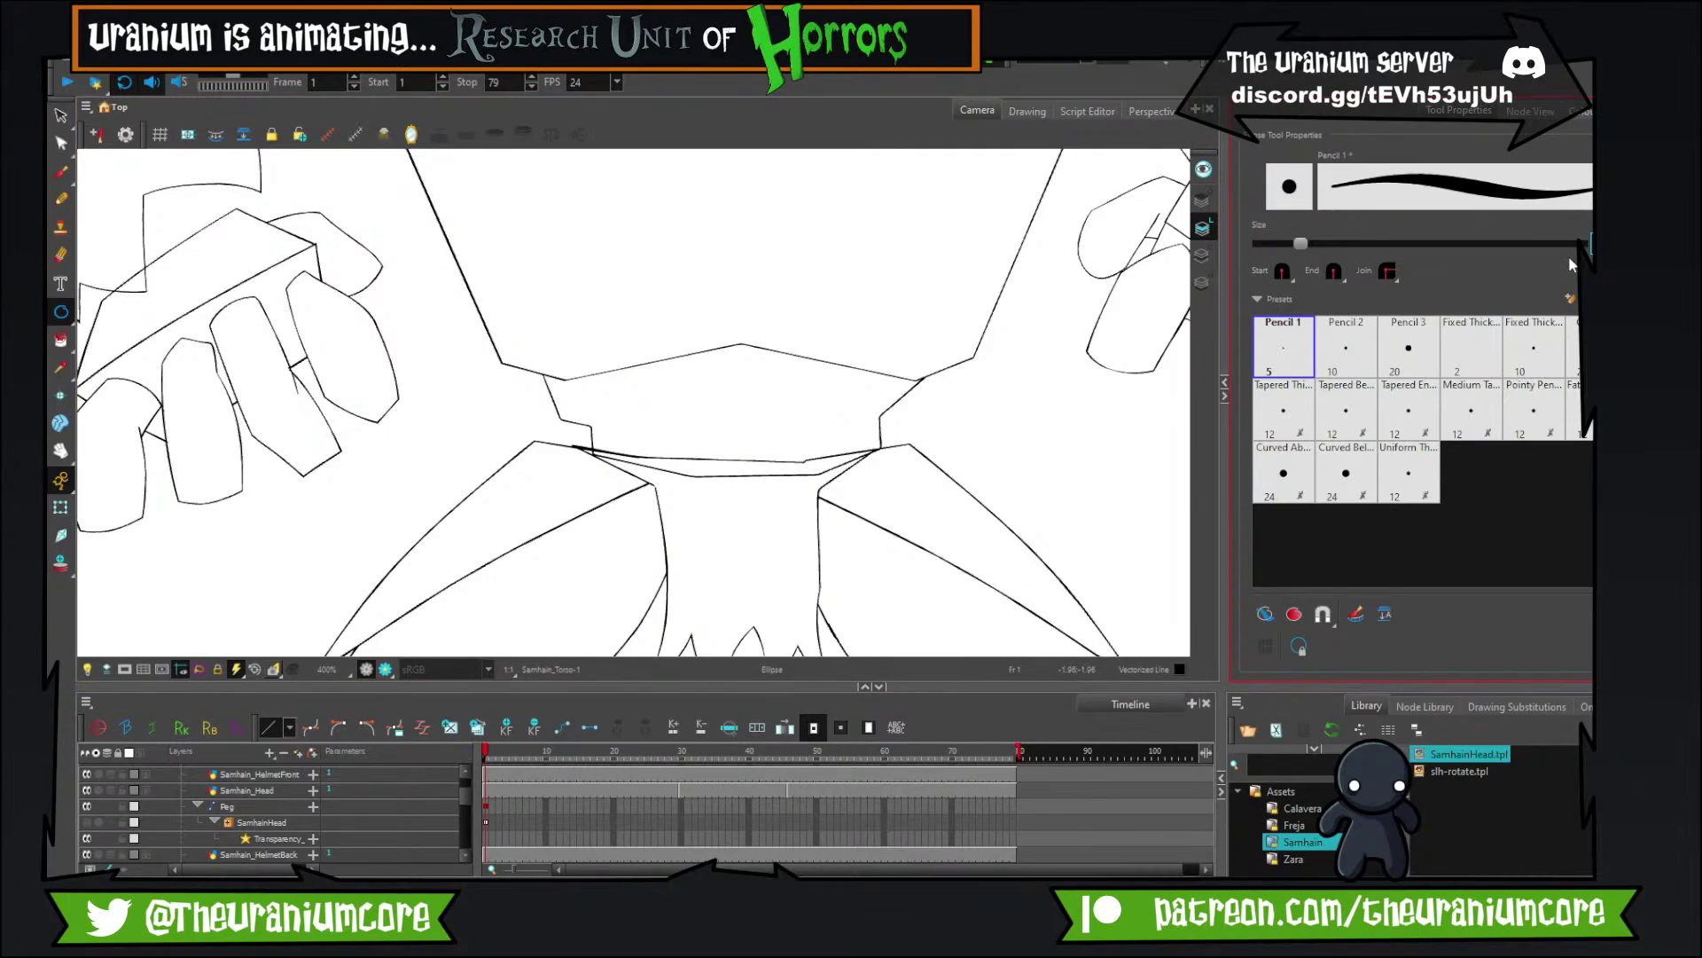
type("1")
key("Return")
left_click_drag(569, 306, 833, 471)
key("ctrl+z")
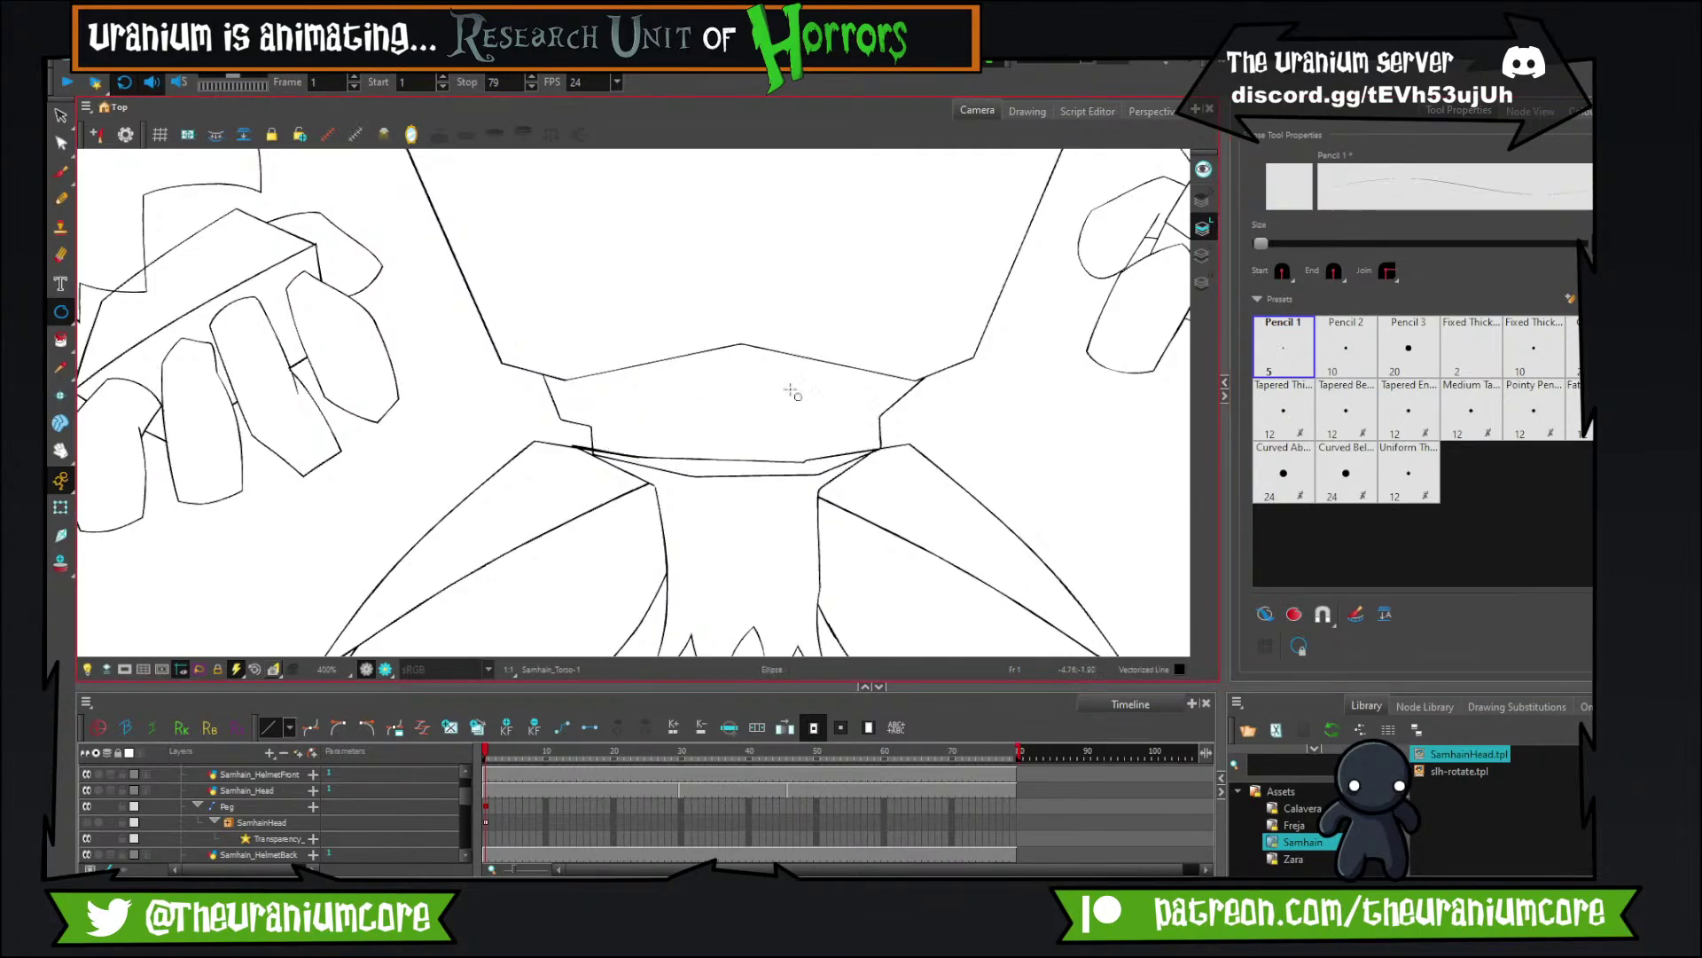
mouse_move(669, 374)
left_mouse_down()
mouse_move(622, 329)
mouse_move(753, 399)
mouse_move(760, 423)
left_mouse_up()
Shrink the belt circle so that it fits between the belt's upper and lower edges.
left_click(60, 118)
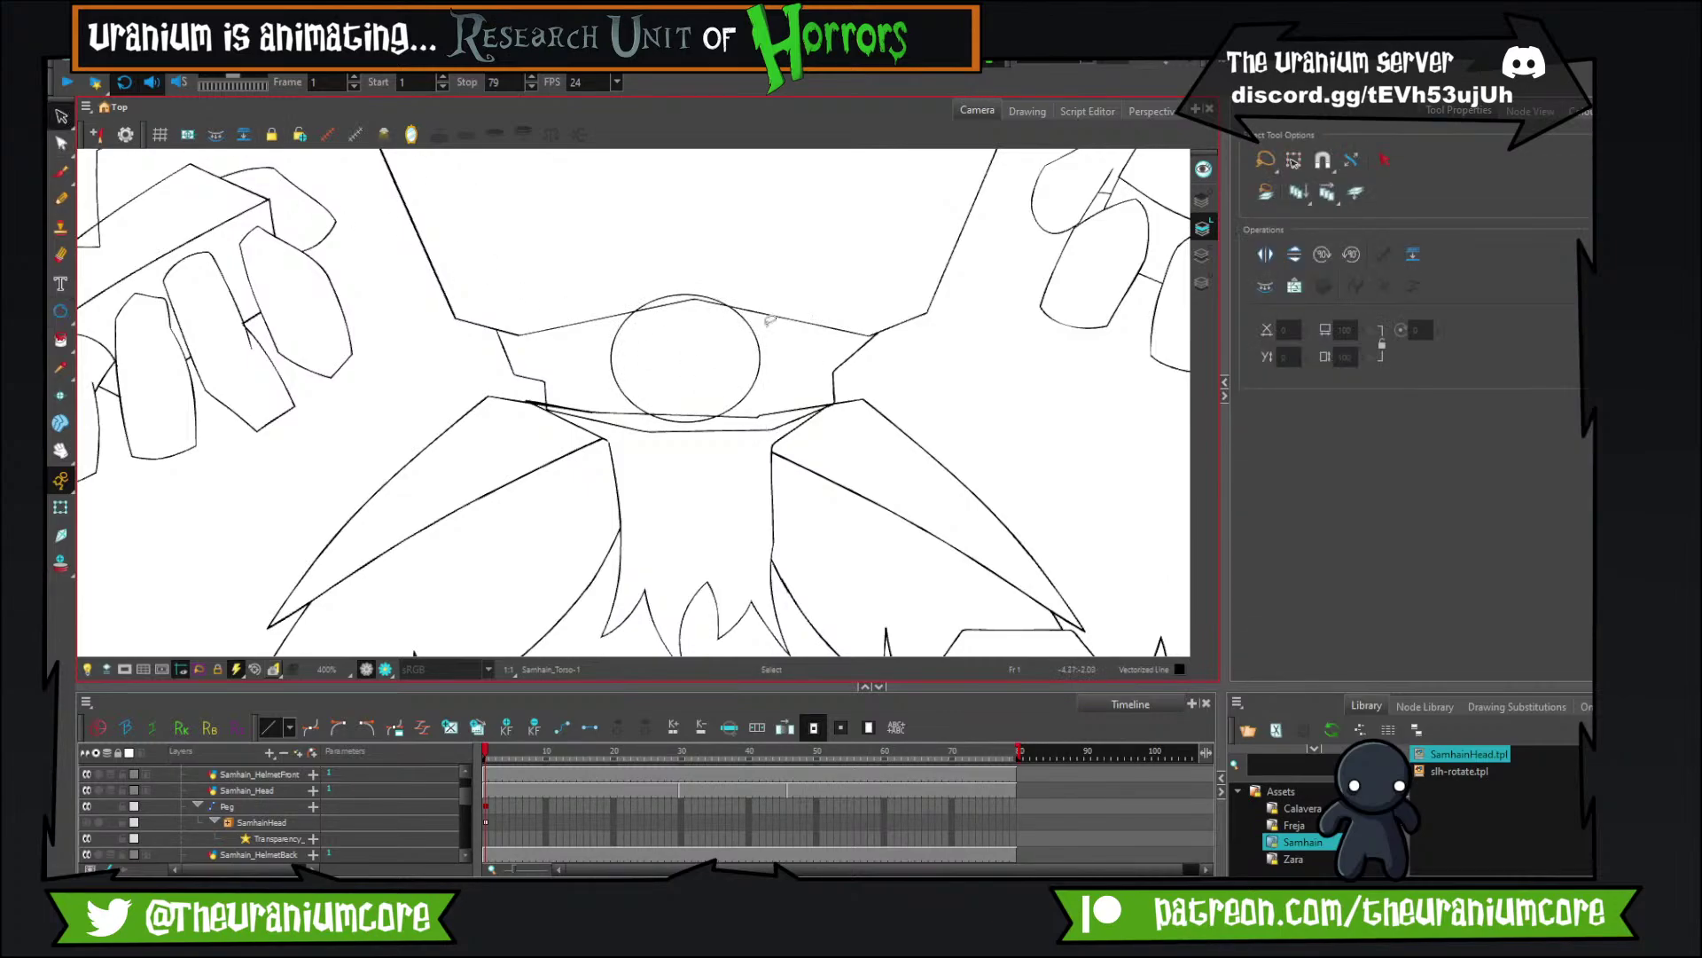
left_click(752, 323)
mouse_move(763, 297)
left_mouse_down()
mouse_move(638, 455)
mouse_move(749, 390)
mouse_move(738, 333)
left_mouse_up()
left_click(711, 364)
key("ctrl+z")
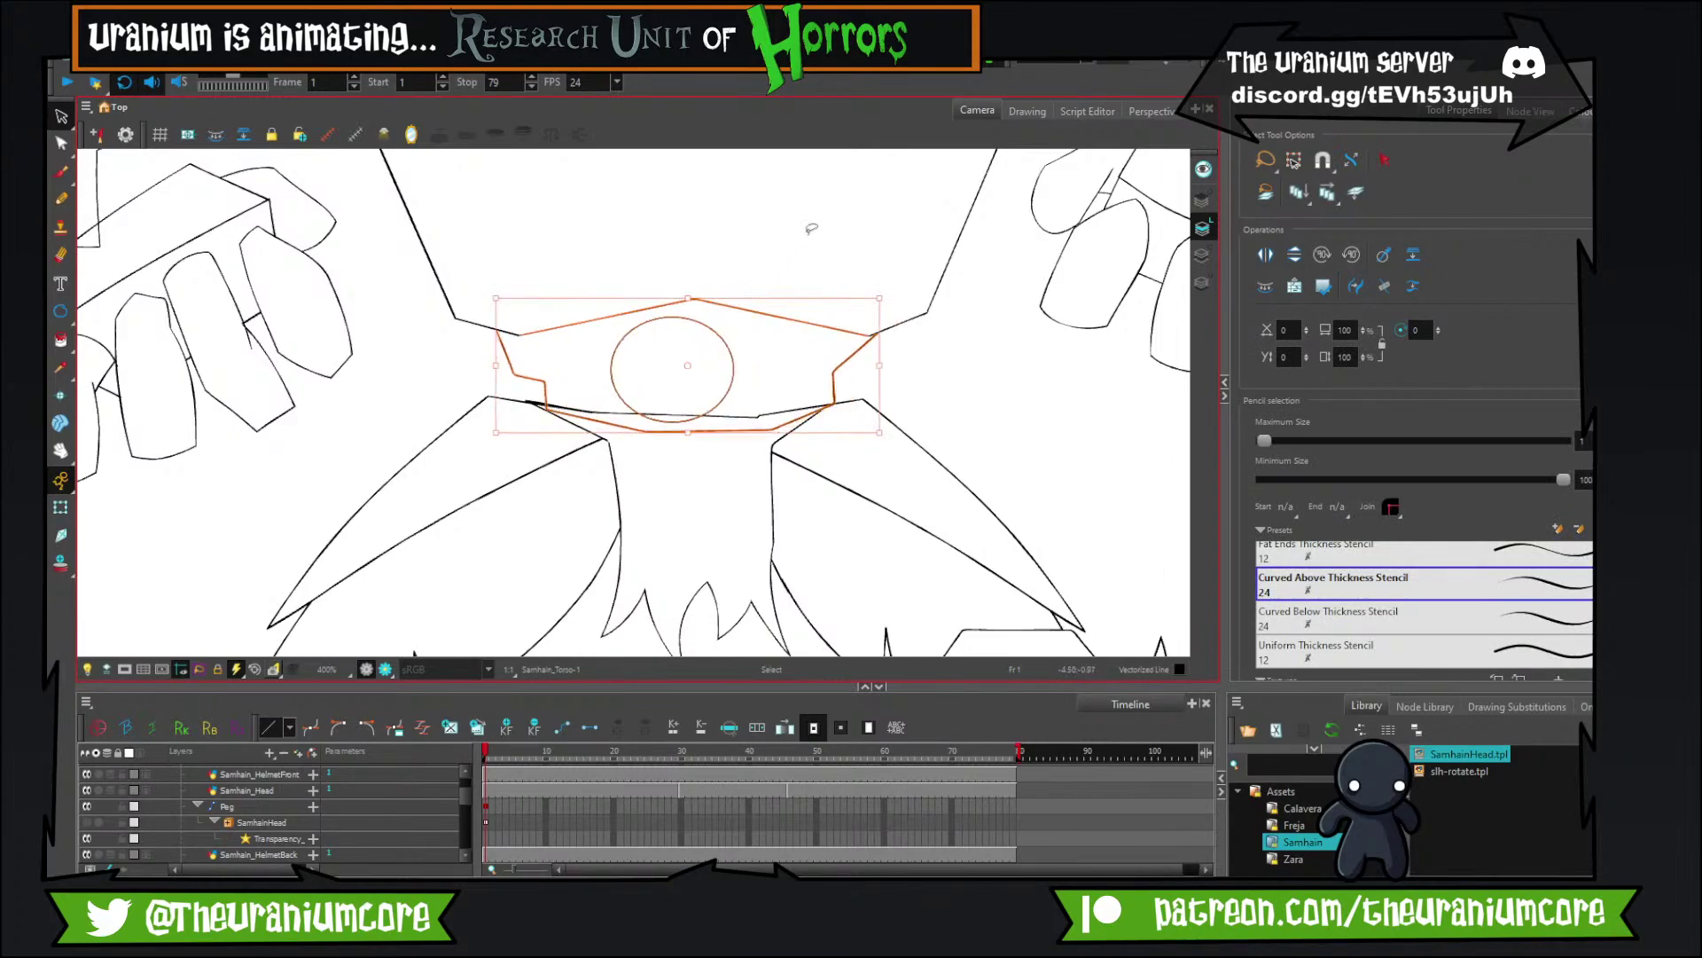
Select only the belt circle again, adjust its size and centre it under the belt's upper peak.
left_click(810, 228)
left_click(732, 366)
scroll(745, 338, "up", 5)
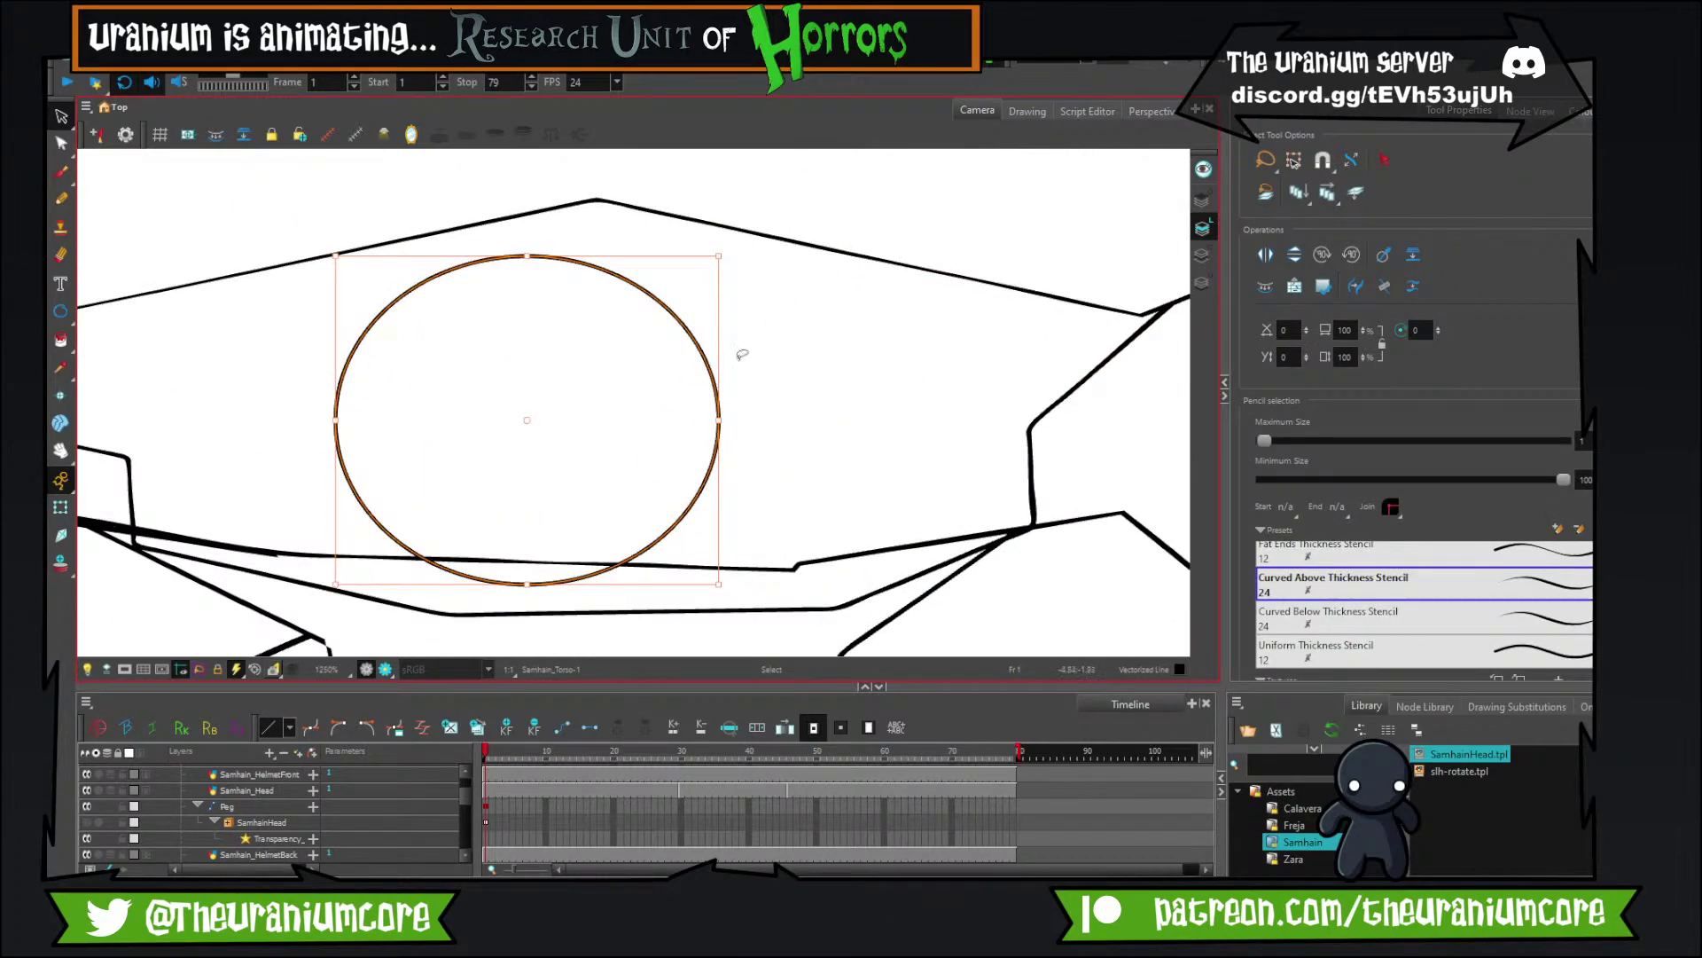
left_click_drag(700, 342, 750, 311)
left_click_drag(767, 216, 714, 300)
left_click(821, 286)
scroll(822, 285, "down", 12)
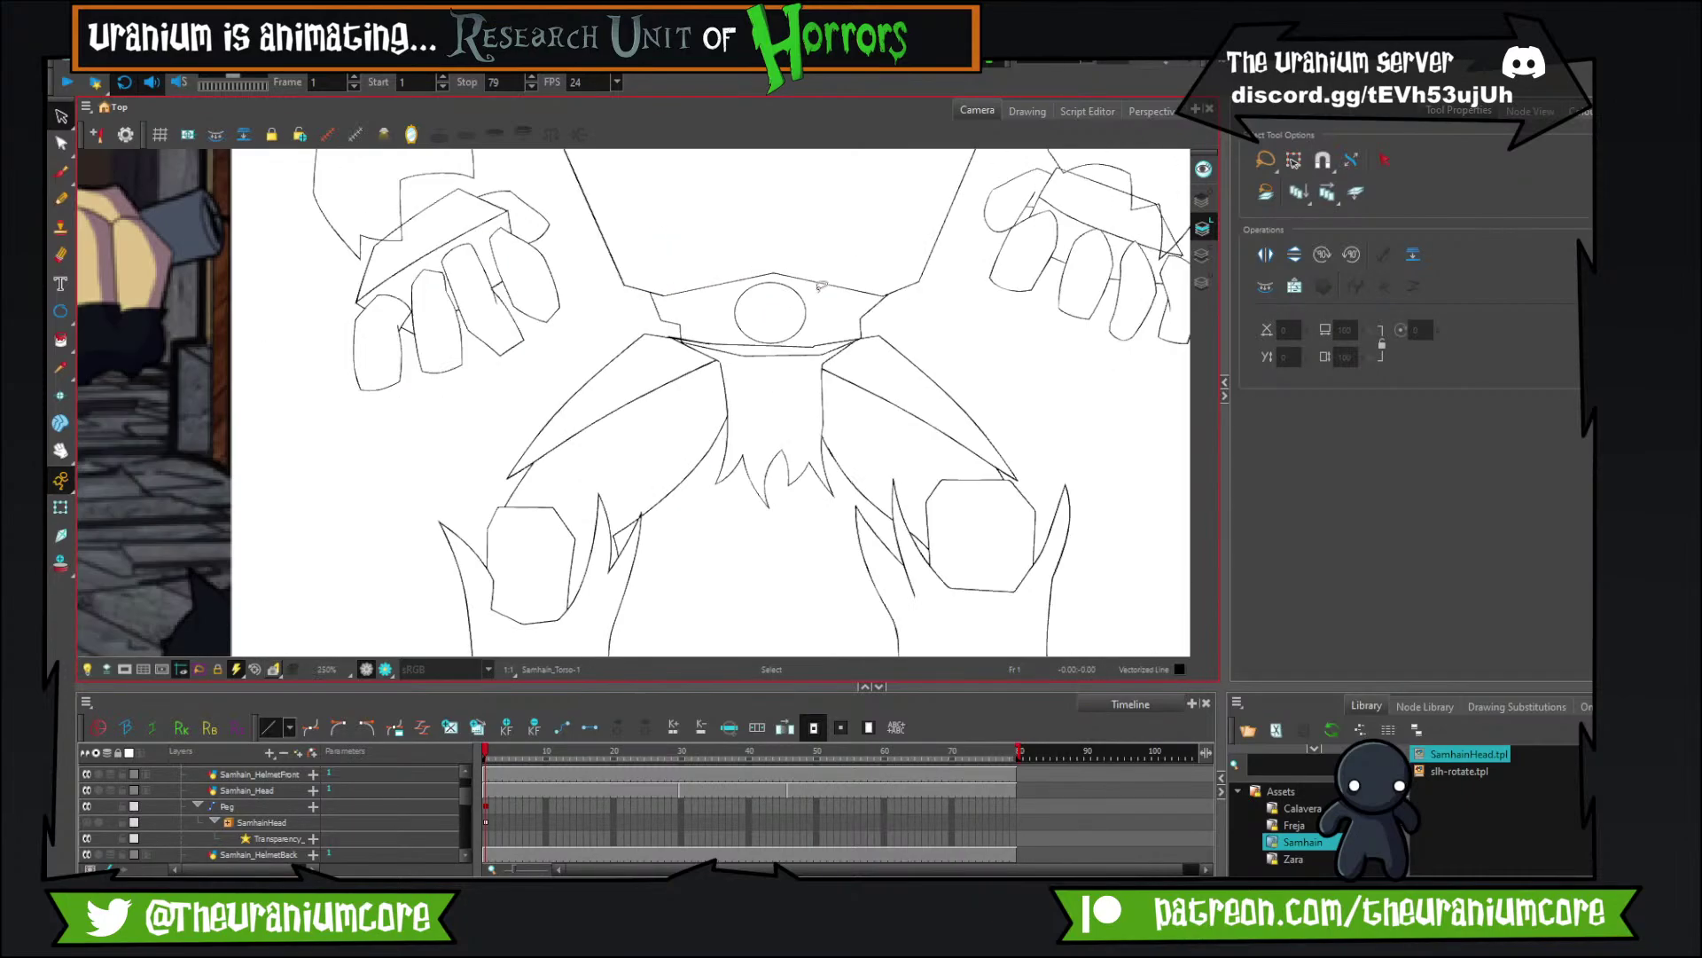
Try to draw angled buckle lines on both sides of the belt circle with the Thin brush.
scroll(819, 271, "up", 10)
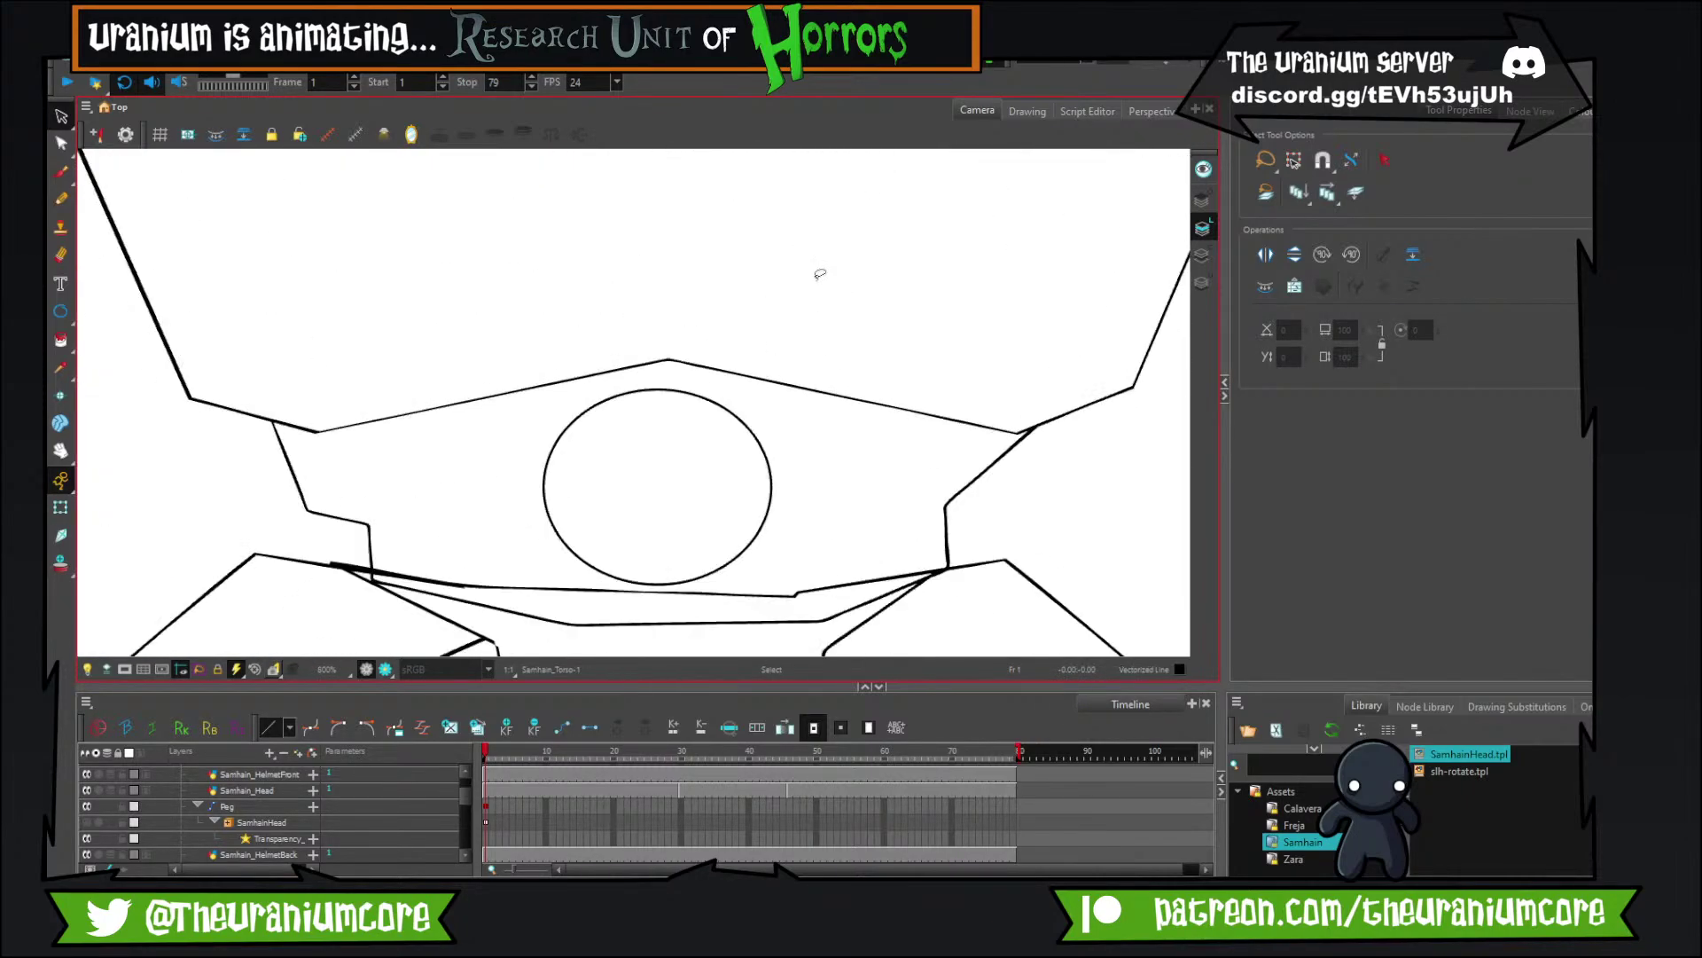
left_click(61, 173)
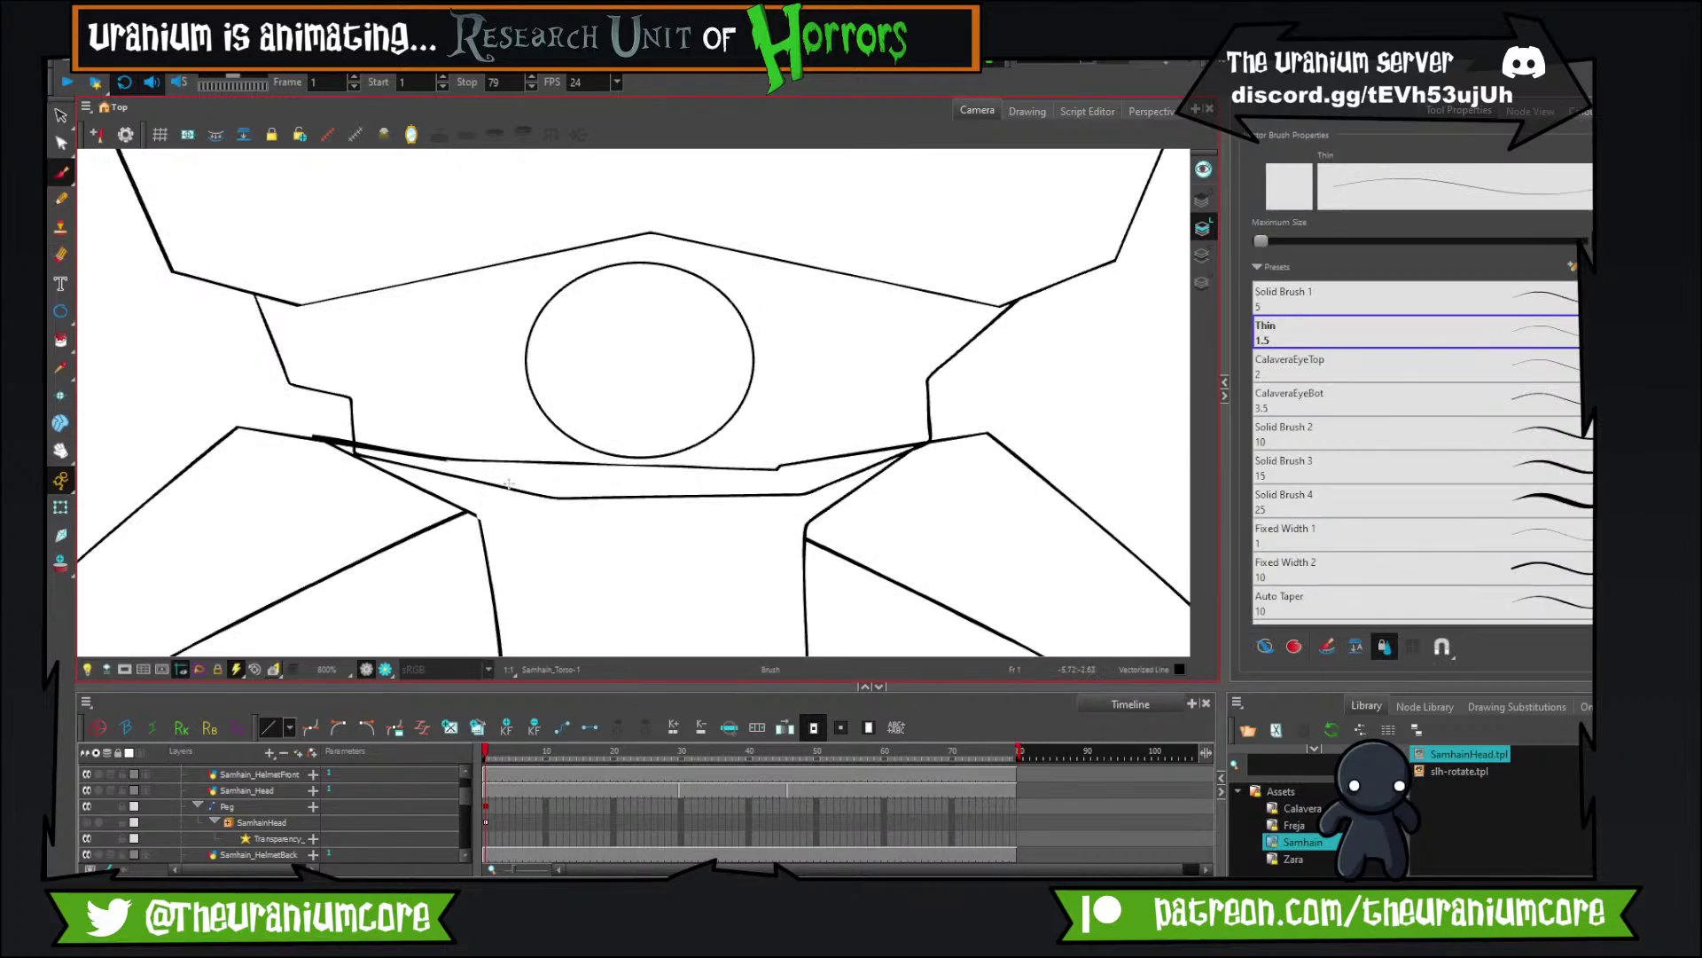
left_click_drag(509, 483, 470, 362)
left_click_drag(543, 315, 556, 316)
left_click_drag(799, 339, 773, 481)
scroll(780, 447, "down", 5)
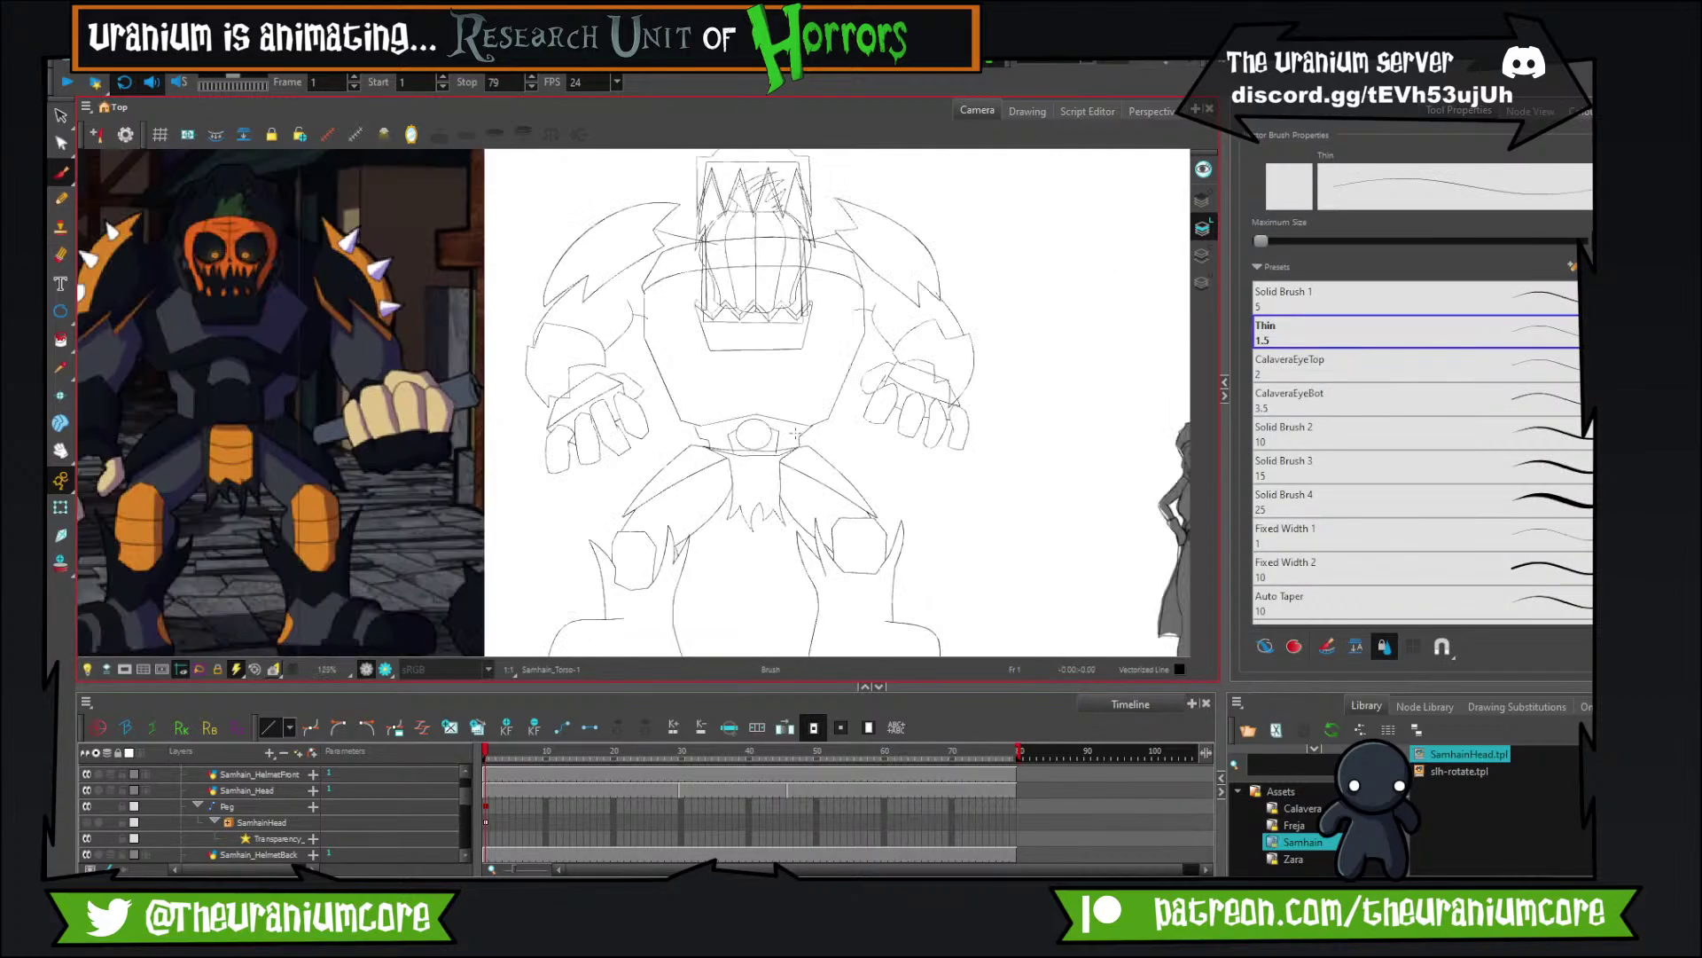
scroll(823, 399, "up", 7)
key("ctrl+z")
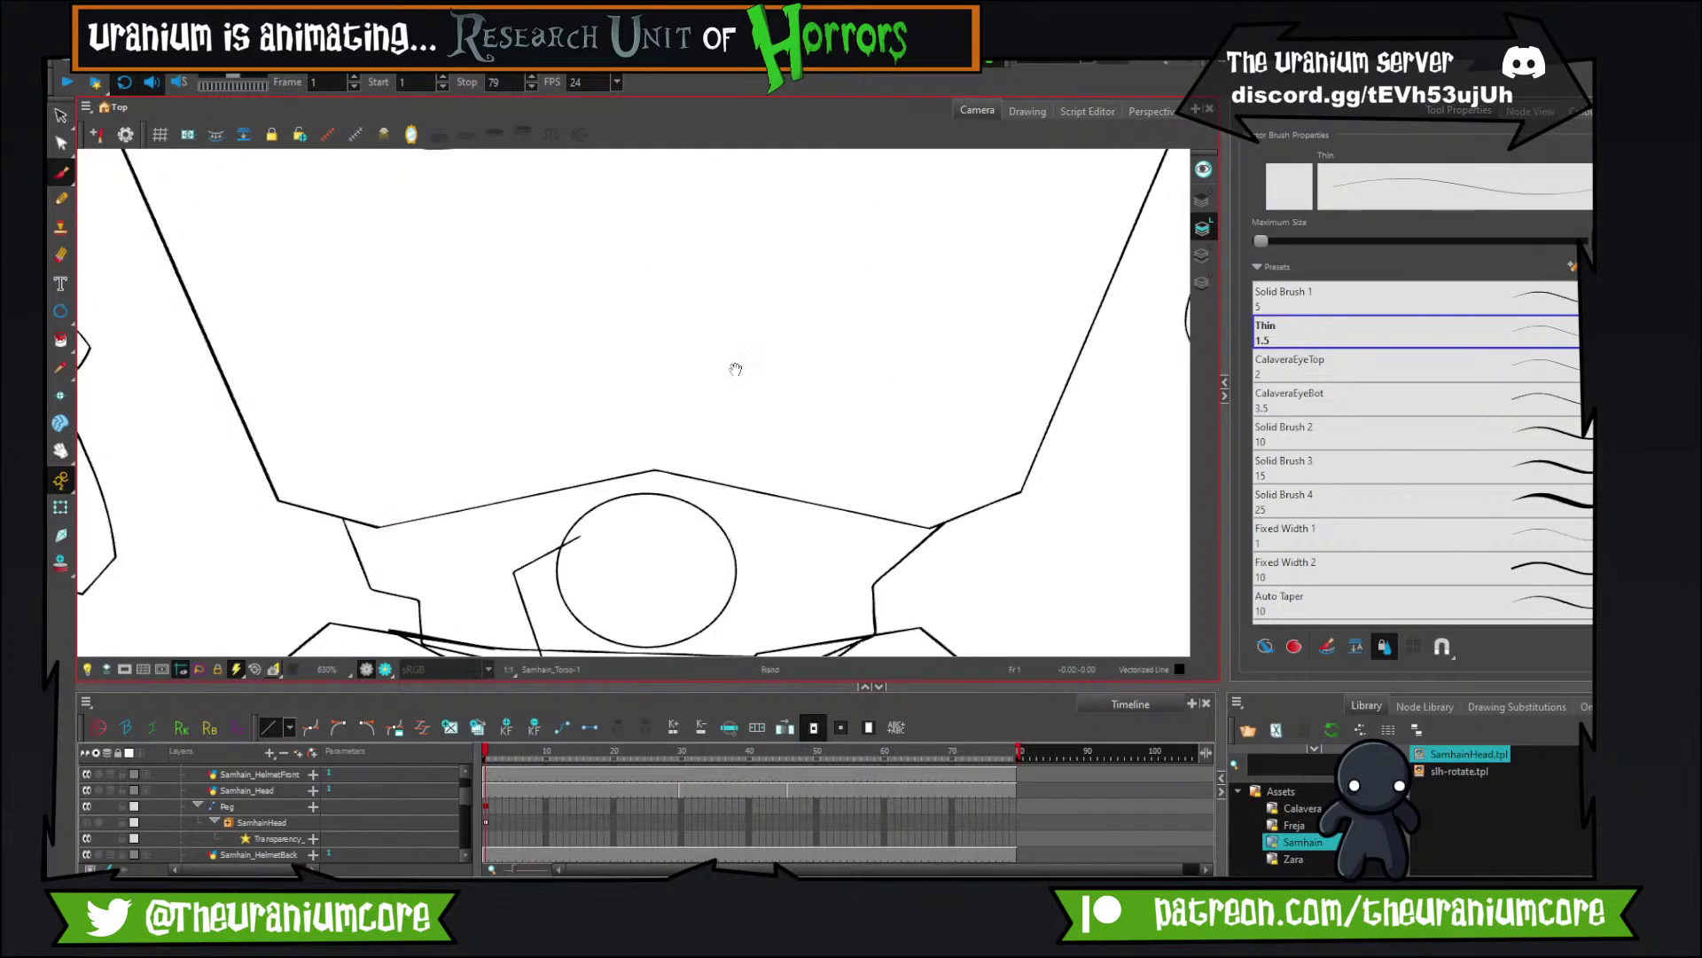
key("ctrl+z")
Draw angled buckle lines with the Thin brush from the circle's upper sides down to the belt's lower edge.
left_click_drag(687, 408, 730, 250)
mouse_move(574, 501)
left_mouse_down()
mouse_move(542, 413)
mouse_move(554, 392)
mouse_move(589, 341)
mouse_move(638, 375)
left_mouse_up()
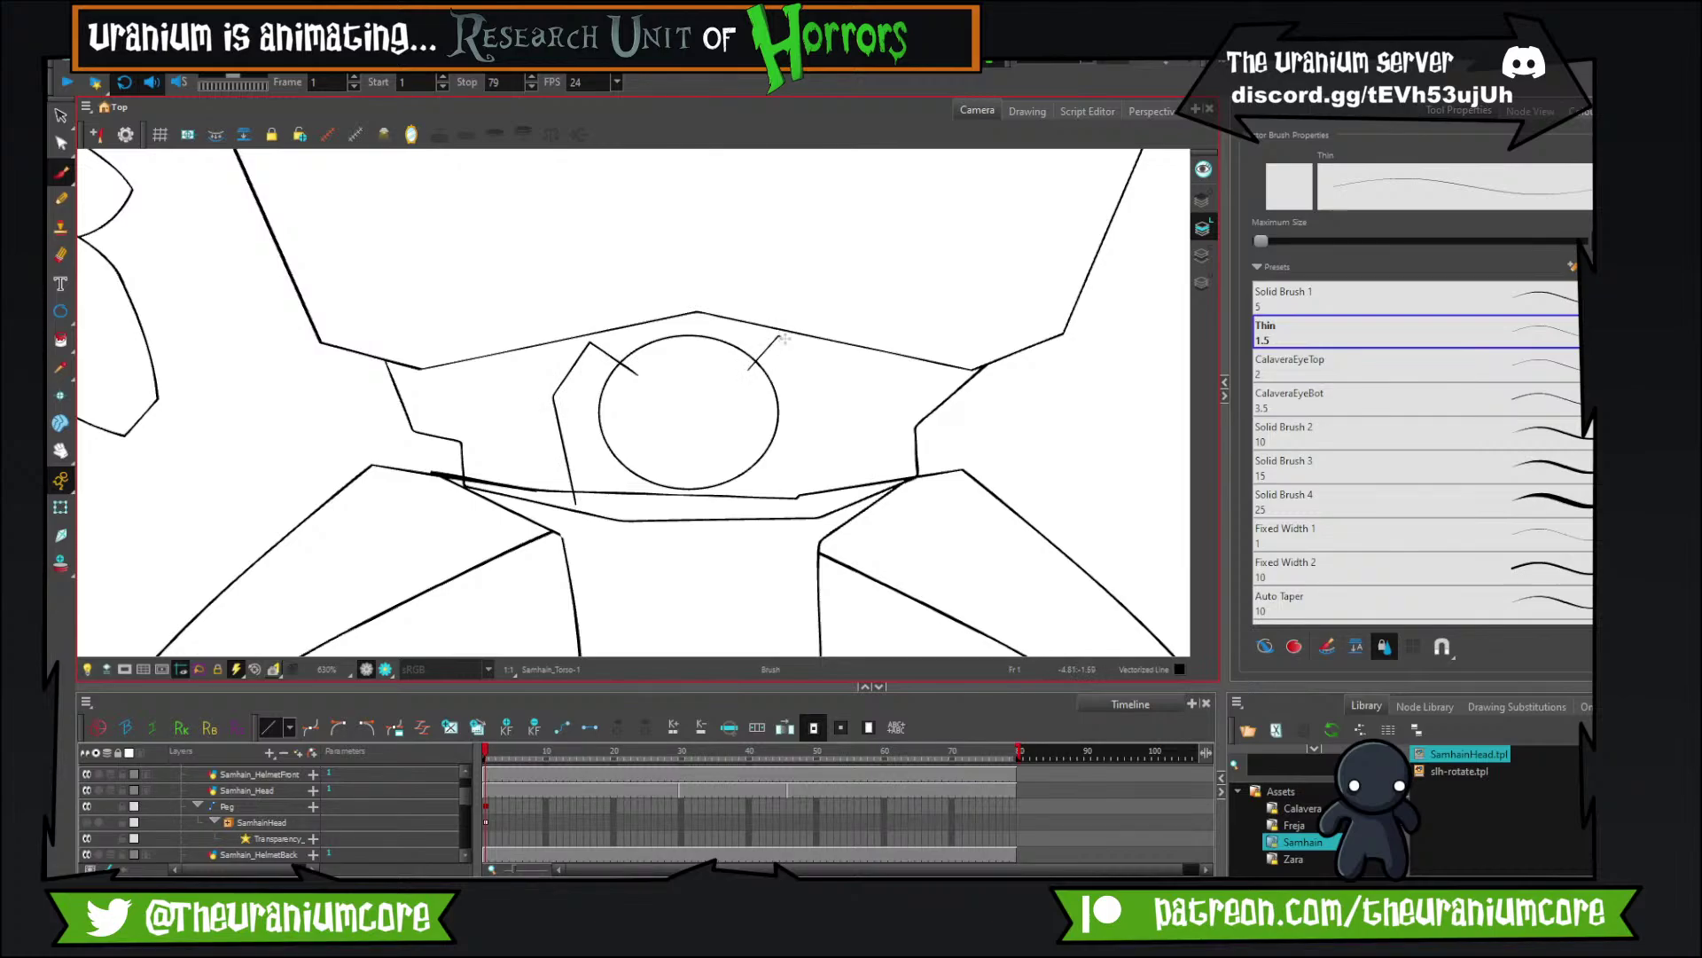
left_click_drag(809, 396, 807, 507)
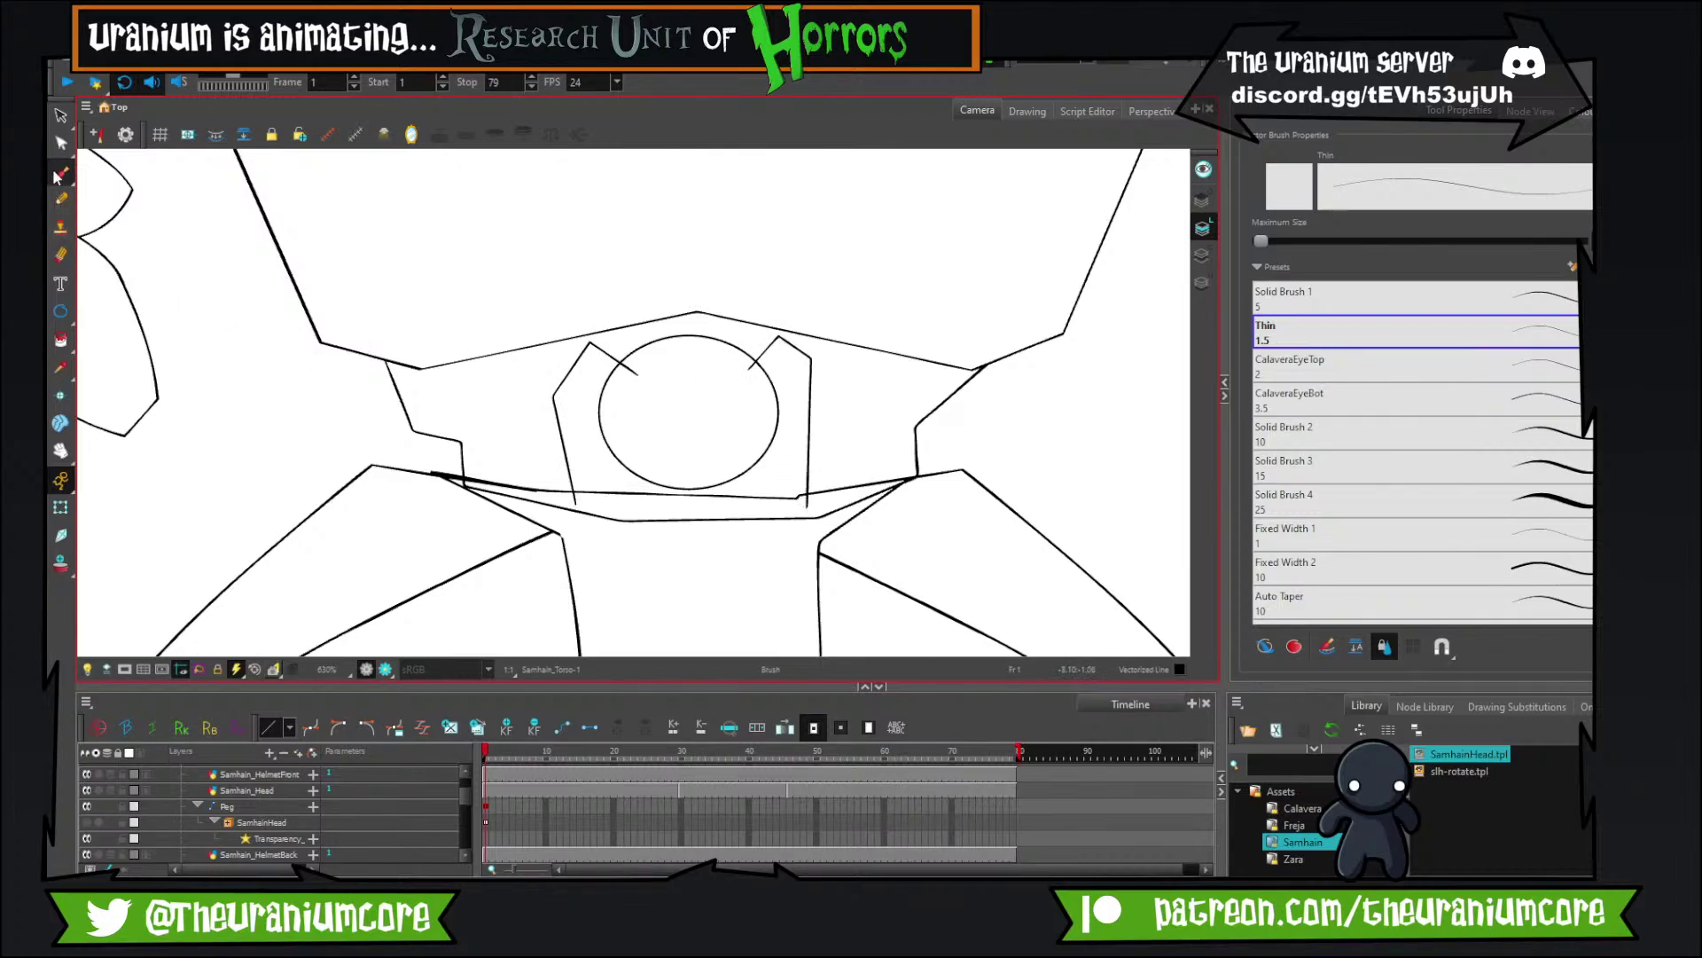
Extend the lower ends of both buckle lines past the belt's bottom line with the Contour Editor.
left_click(61, 143)
left_click(58, 121)
left_click(105, 155)
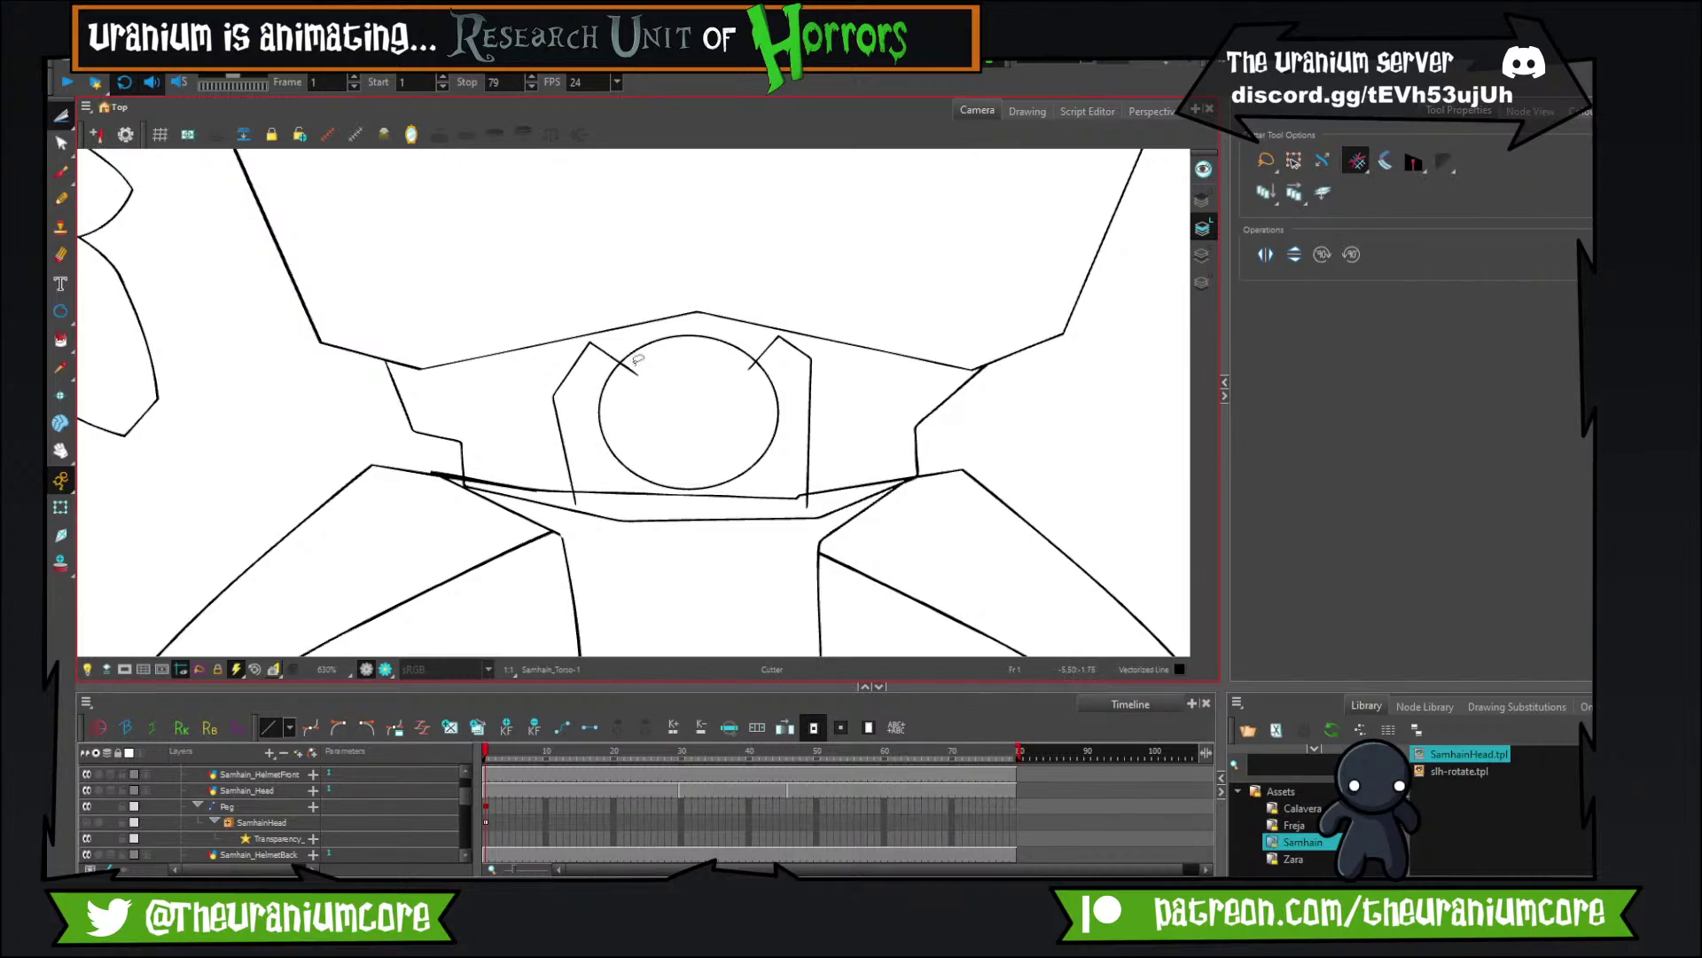
scroll(744, 393, "up", 5)
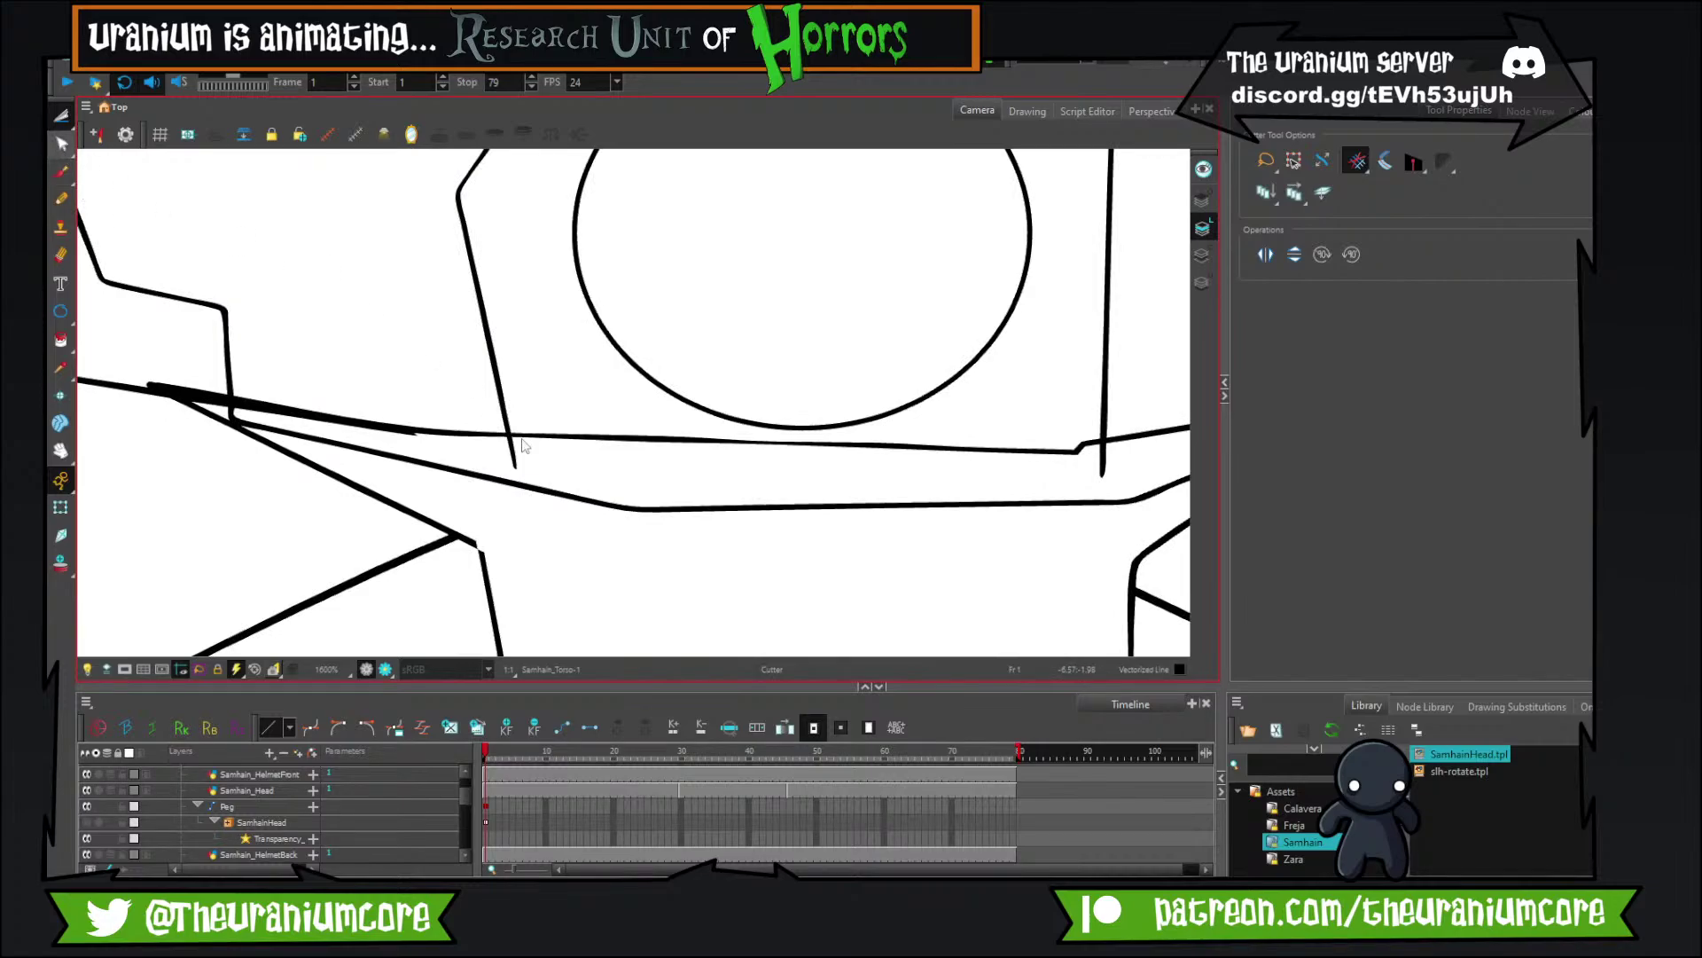
key("alt+q")
left_click(532, 488)
left_click_drag(523, 449, 529, 508)
key("space")
left_click_drag(801, 555, 661, 553)
mouse_move(957, 453)
left_mouse_down()
mouse_move(995, 453)
mouse_move(966, 482)
mouse_move(966, 512)
left_mouse_up()
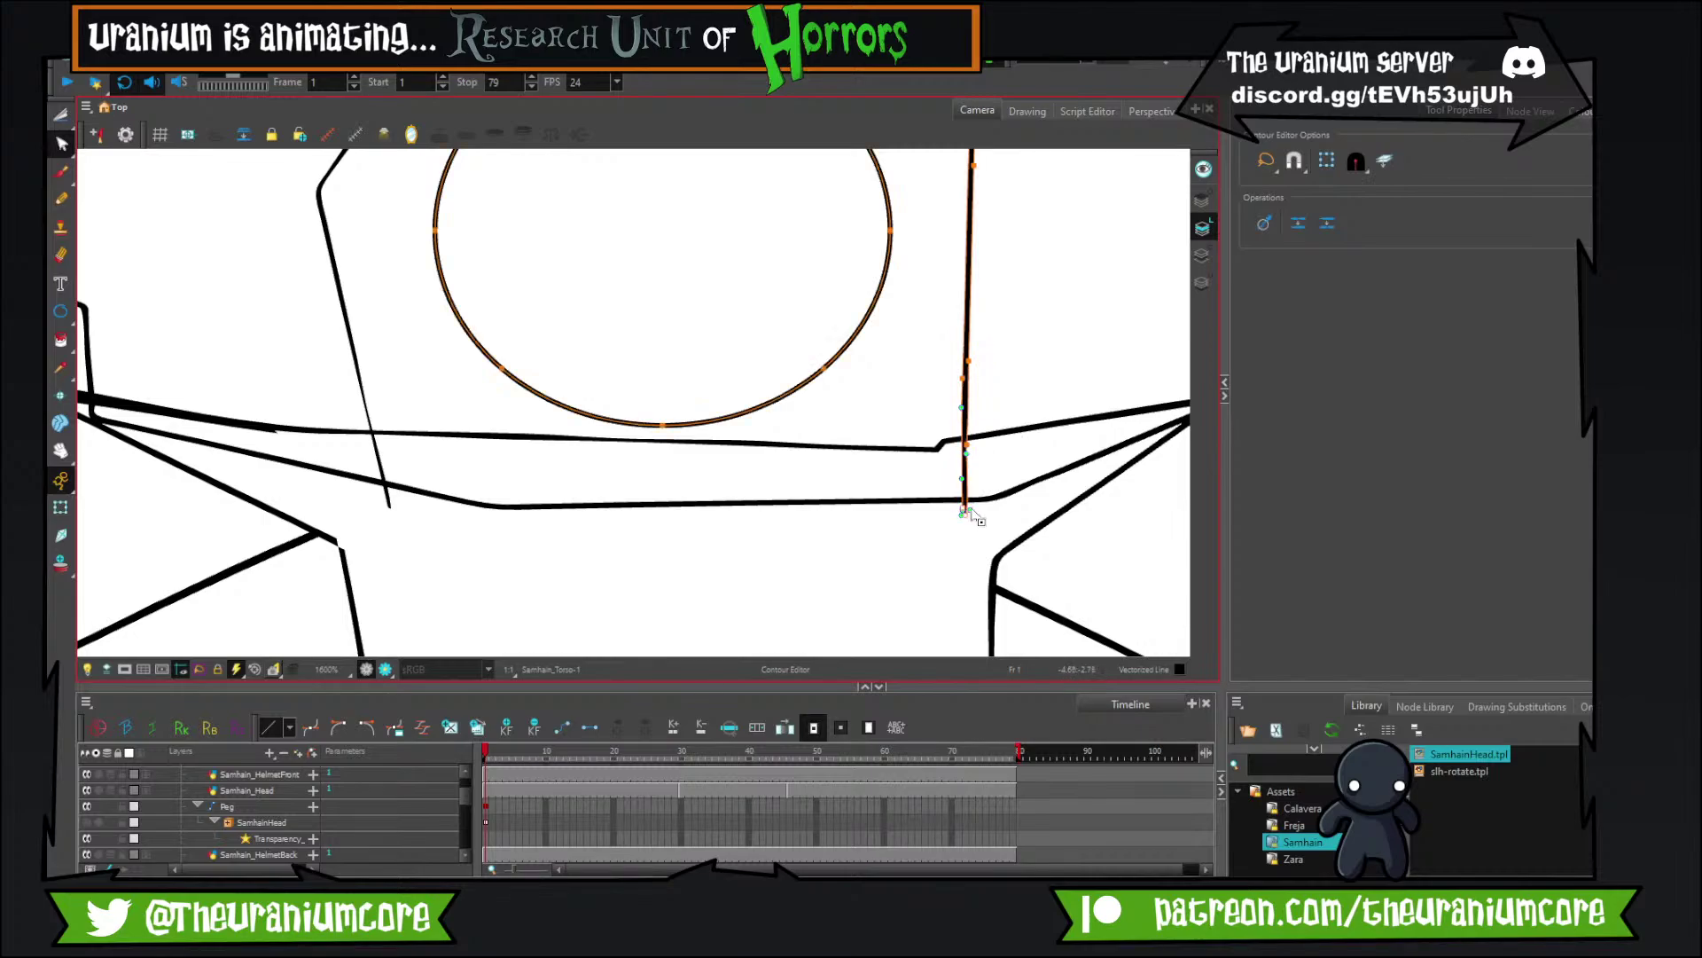
Trim both buckle lines flush with the belt's bottom line and thicken the left line's lower part with the Contour Editor.
left_click(60, 113)
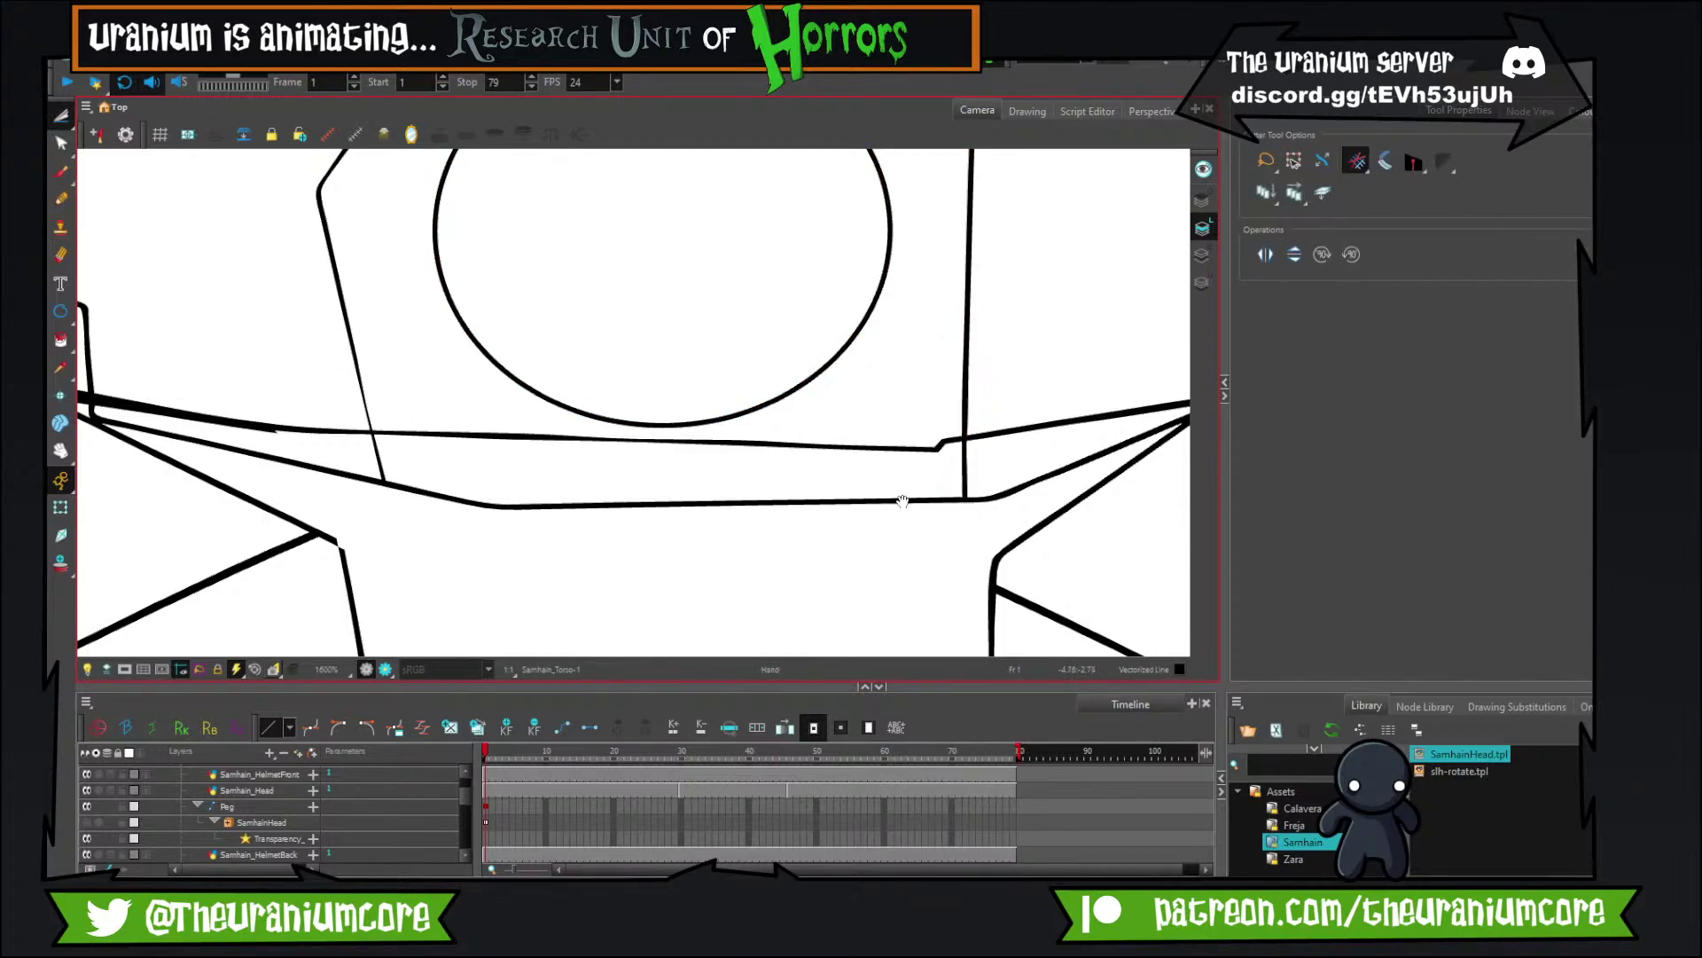
left_click_drag(903, 502, 1084, 484)
scroll(559, 423, "up", 2)
left_click_drag(549, 349, 551, 440)
left_click(60, 143)
left_click(551, 428)
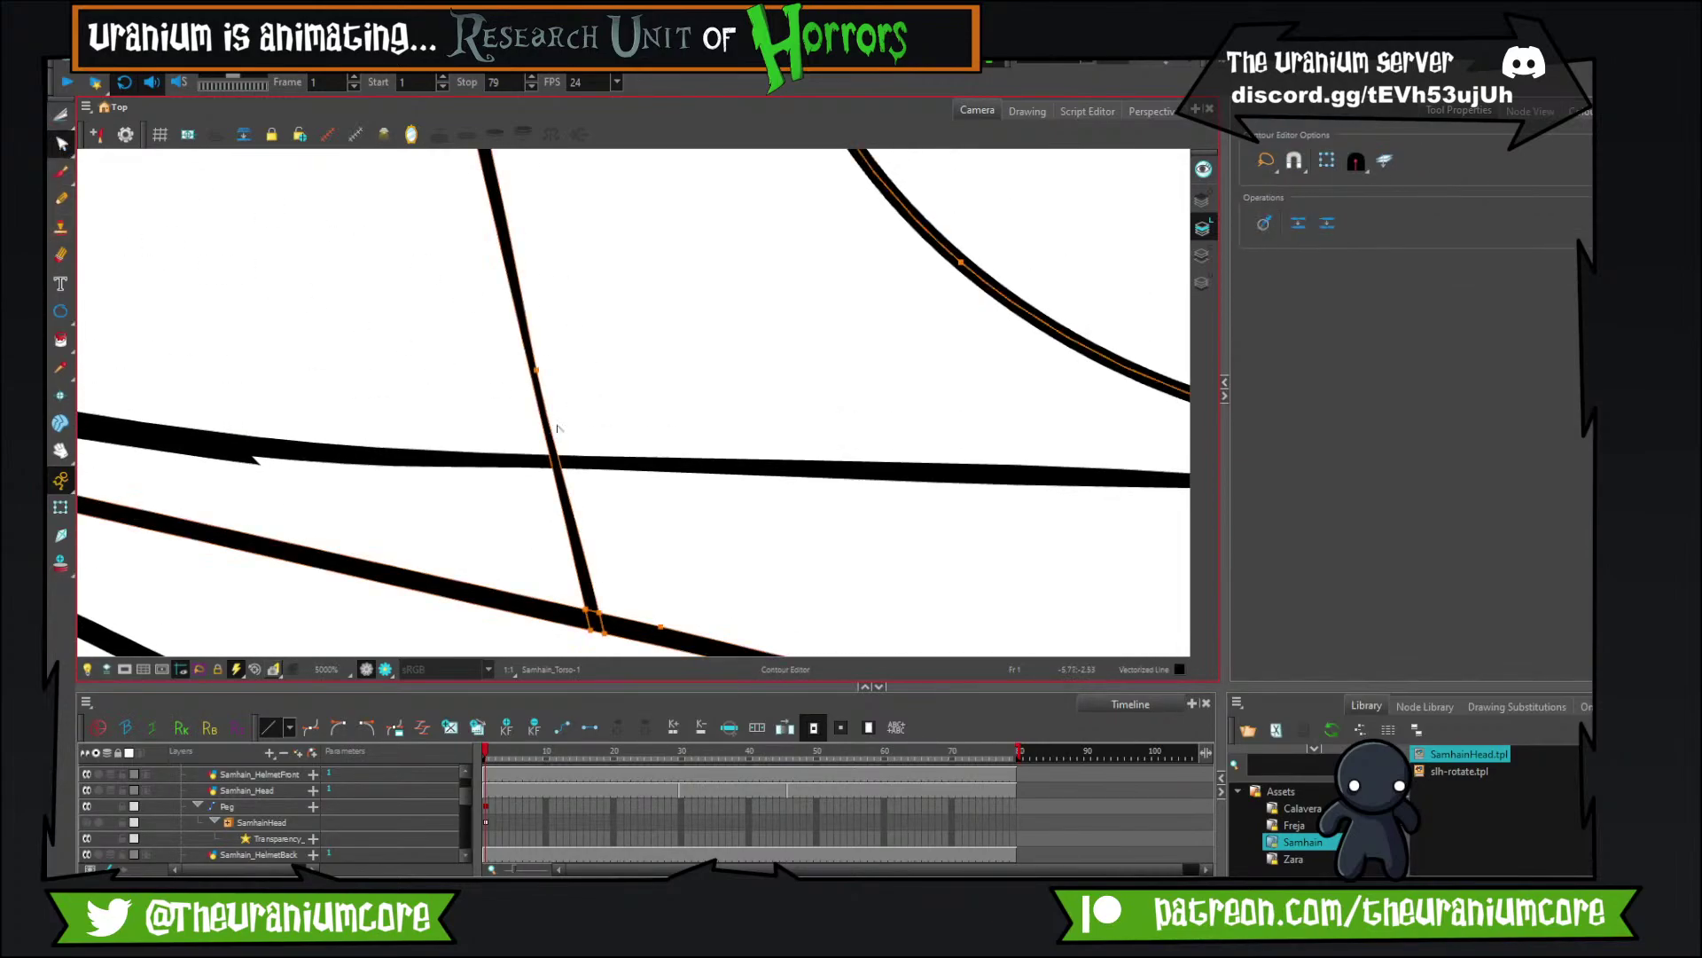
mouse_move(537, 373)
left_mouse_down()
mouse_move(559, 376)
mouse_move(545, 376)
left_mouse_up()
left_click(597, 342)
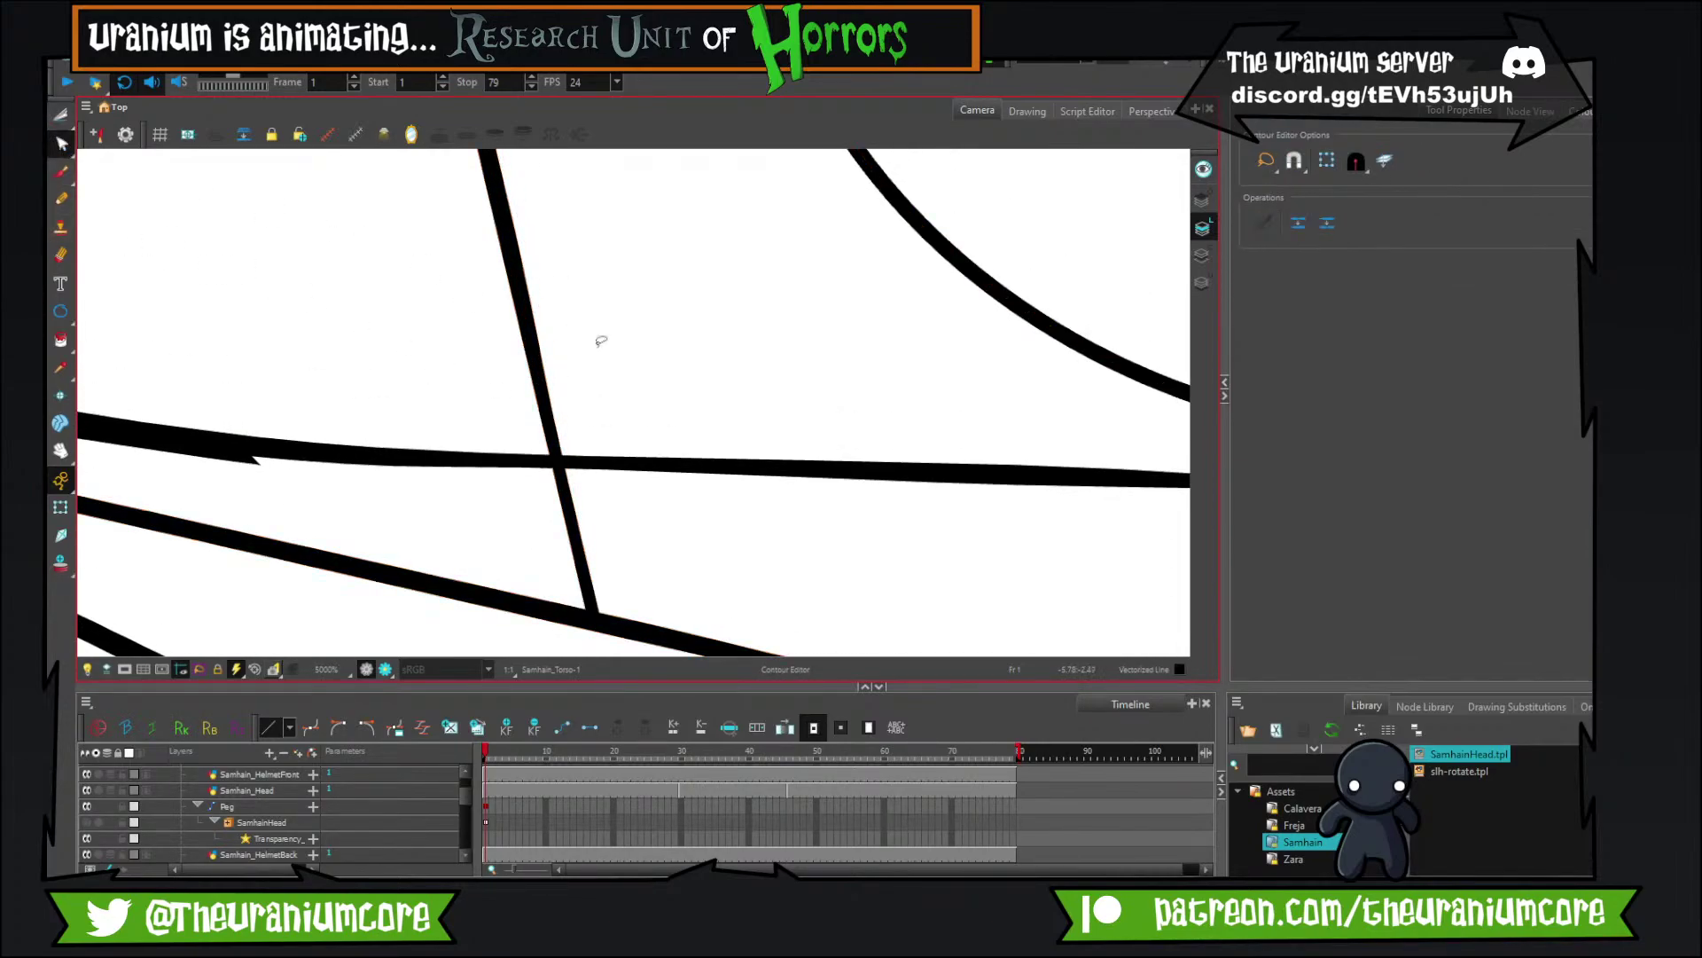
Try to draw four short Thin brush lines from the buckle's upper corners to the belt's upper edge and trim their ends.
scroll(597, 342, "down", 3)
scroll(601, 342, "down", 8)
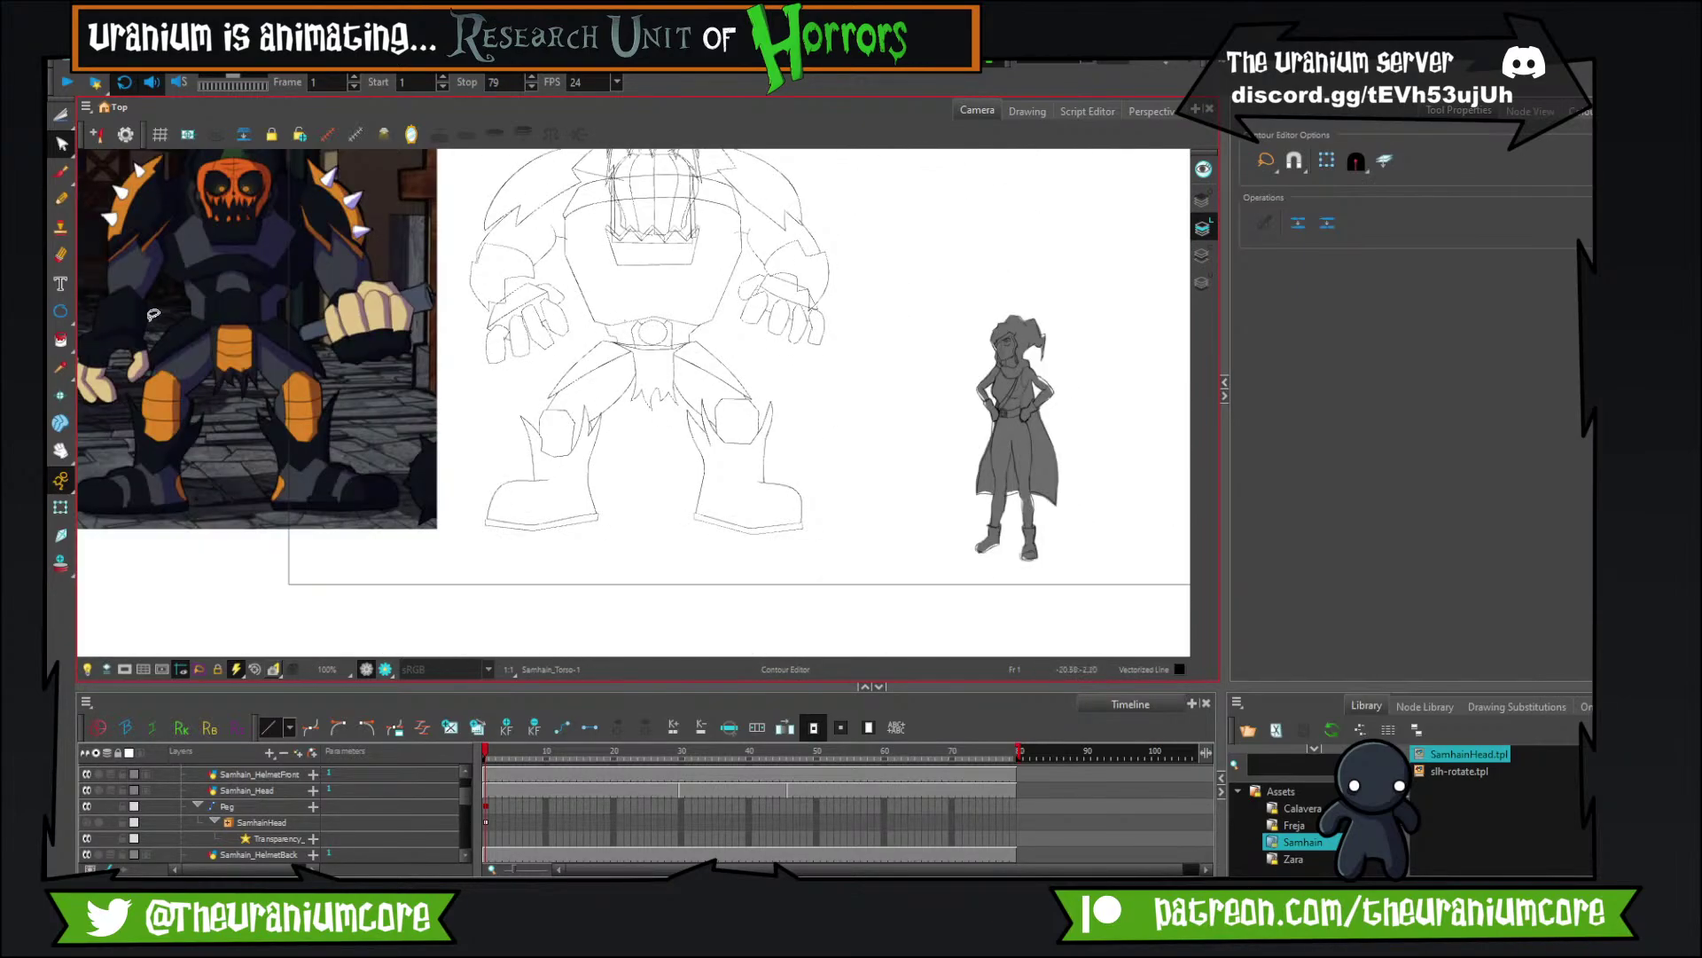
scroll(612, 325, "up", 6)
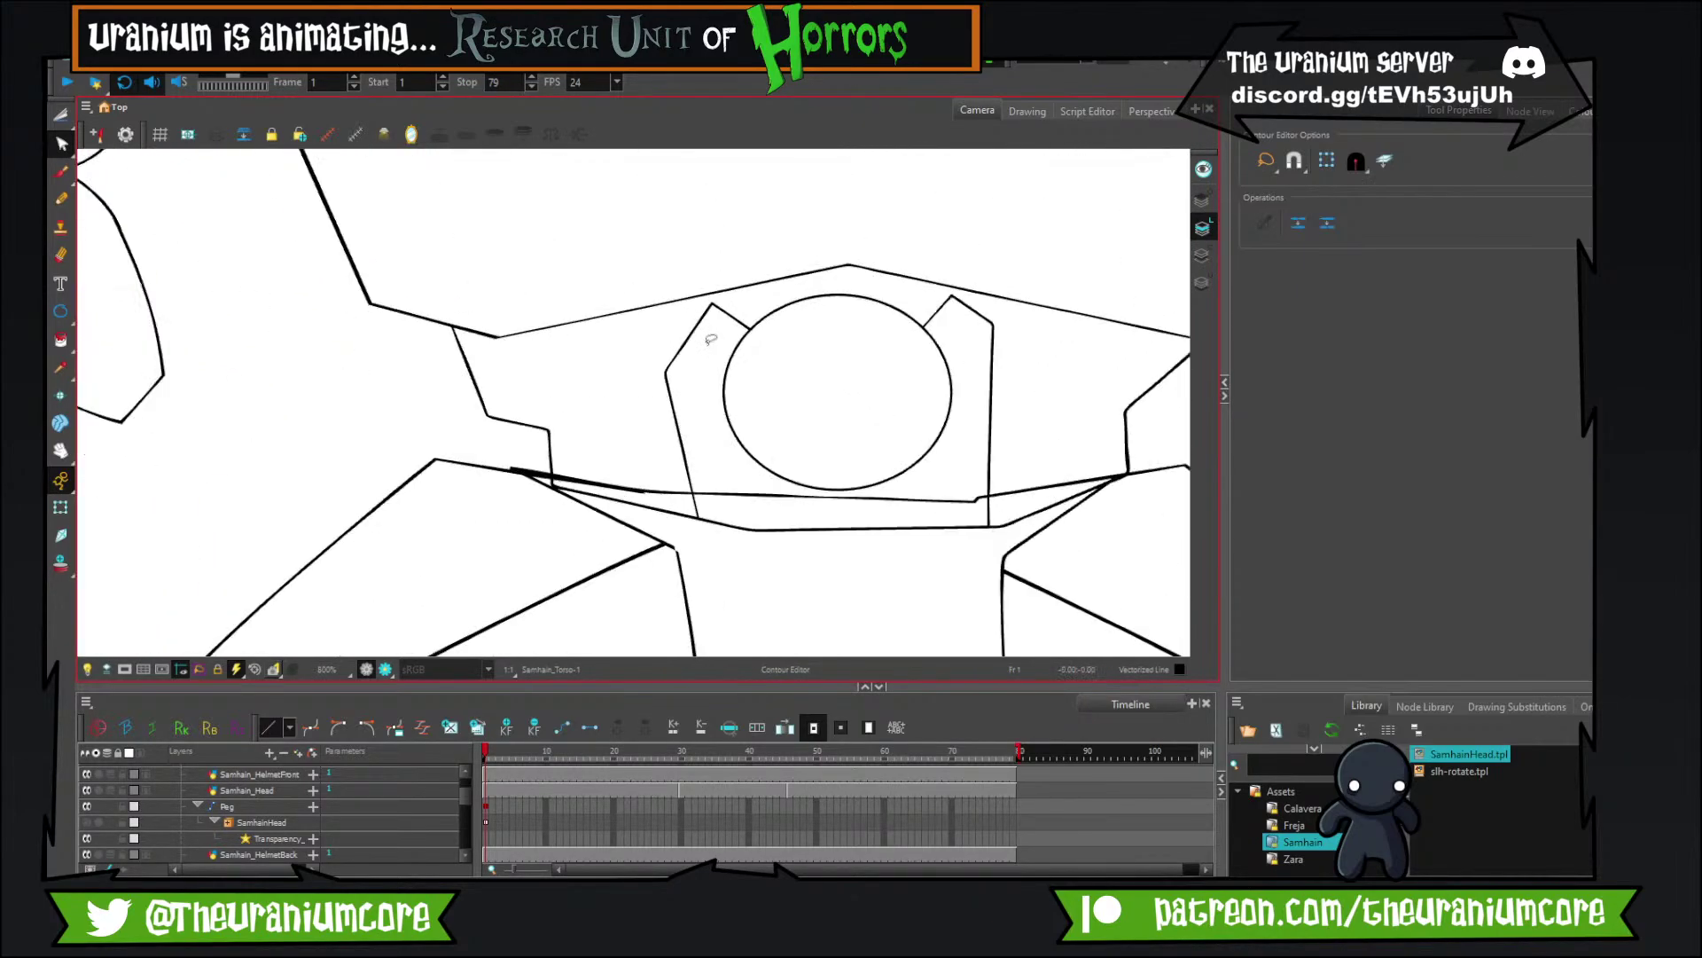
mouse_move(706, 343)
left_mouse_down()
mouse_move(567, 447)
mouse_move(521, 384)
left_mouse_up()
left_click(62, 172)
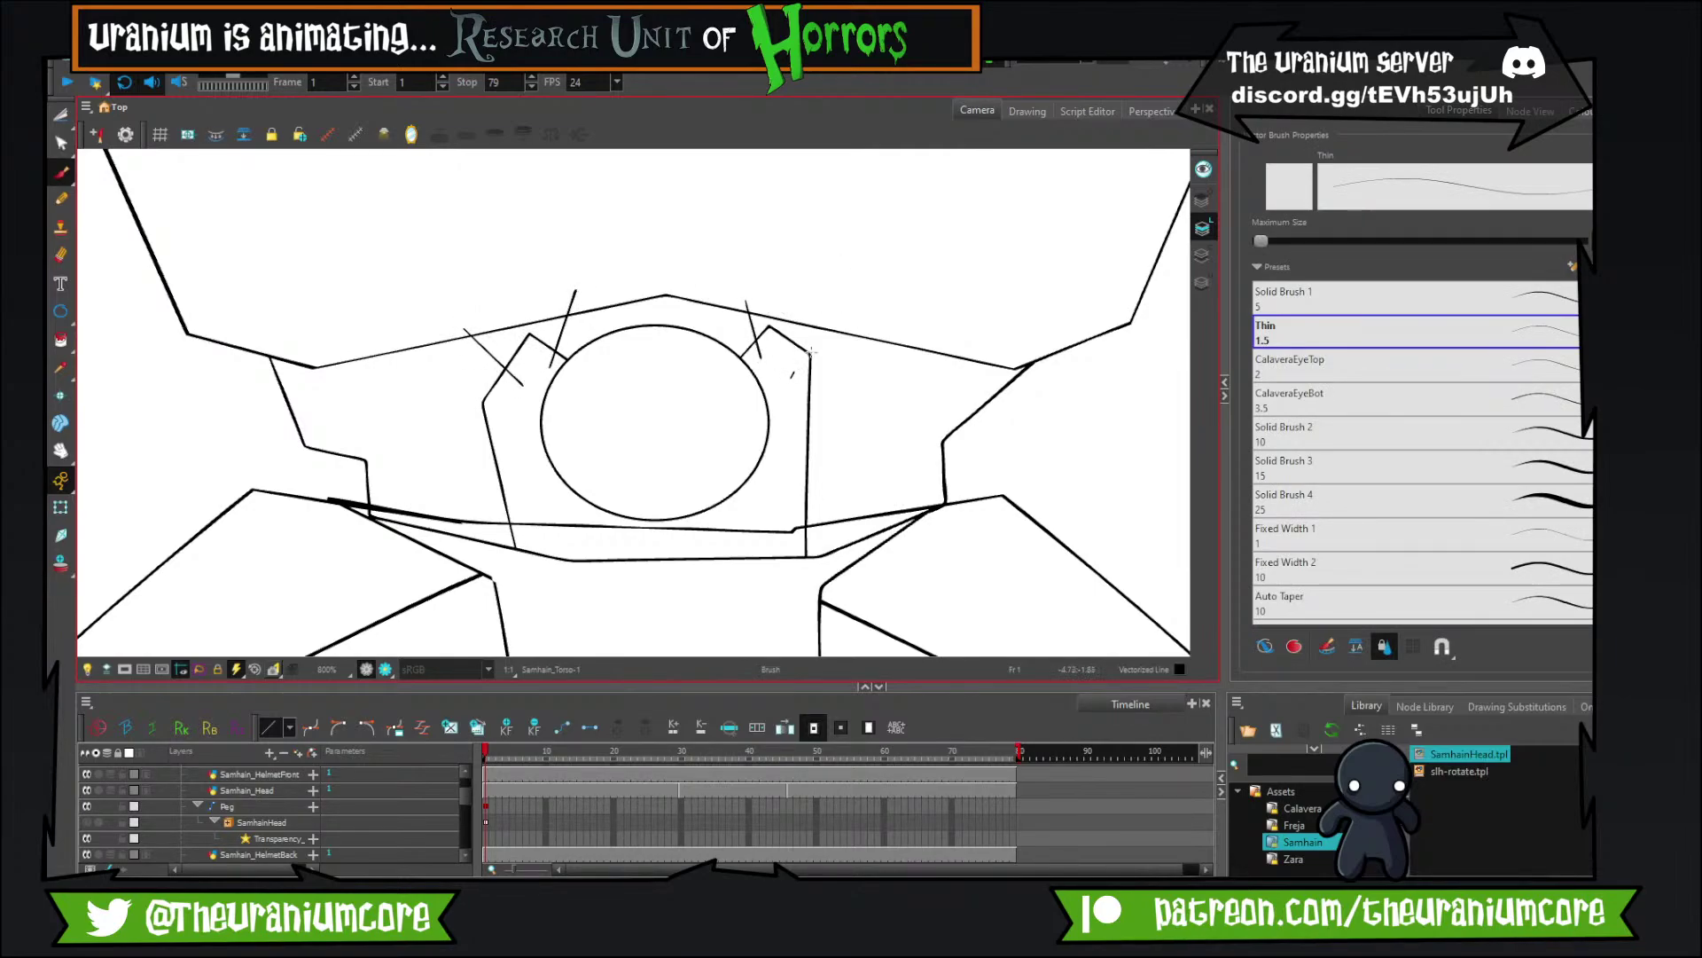
left_click_drag(810, 353, 832, 296)
left_click(61, 115)
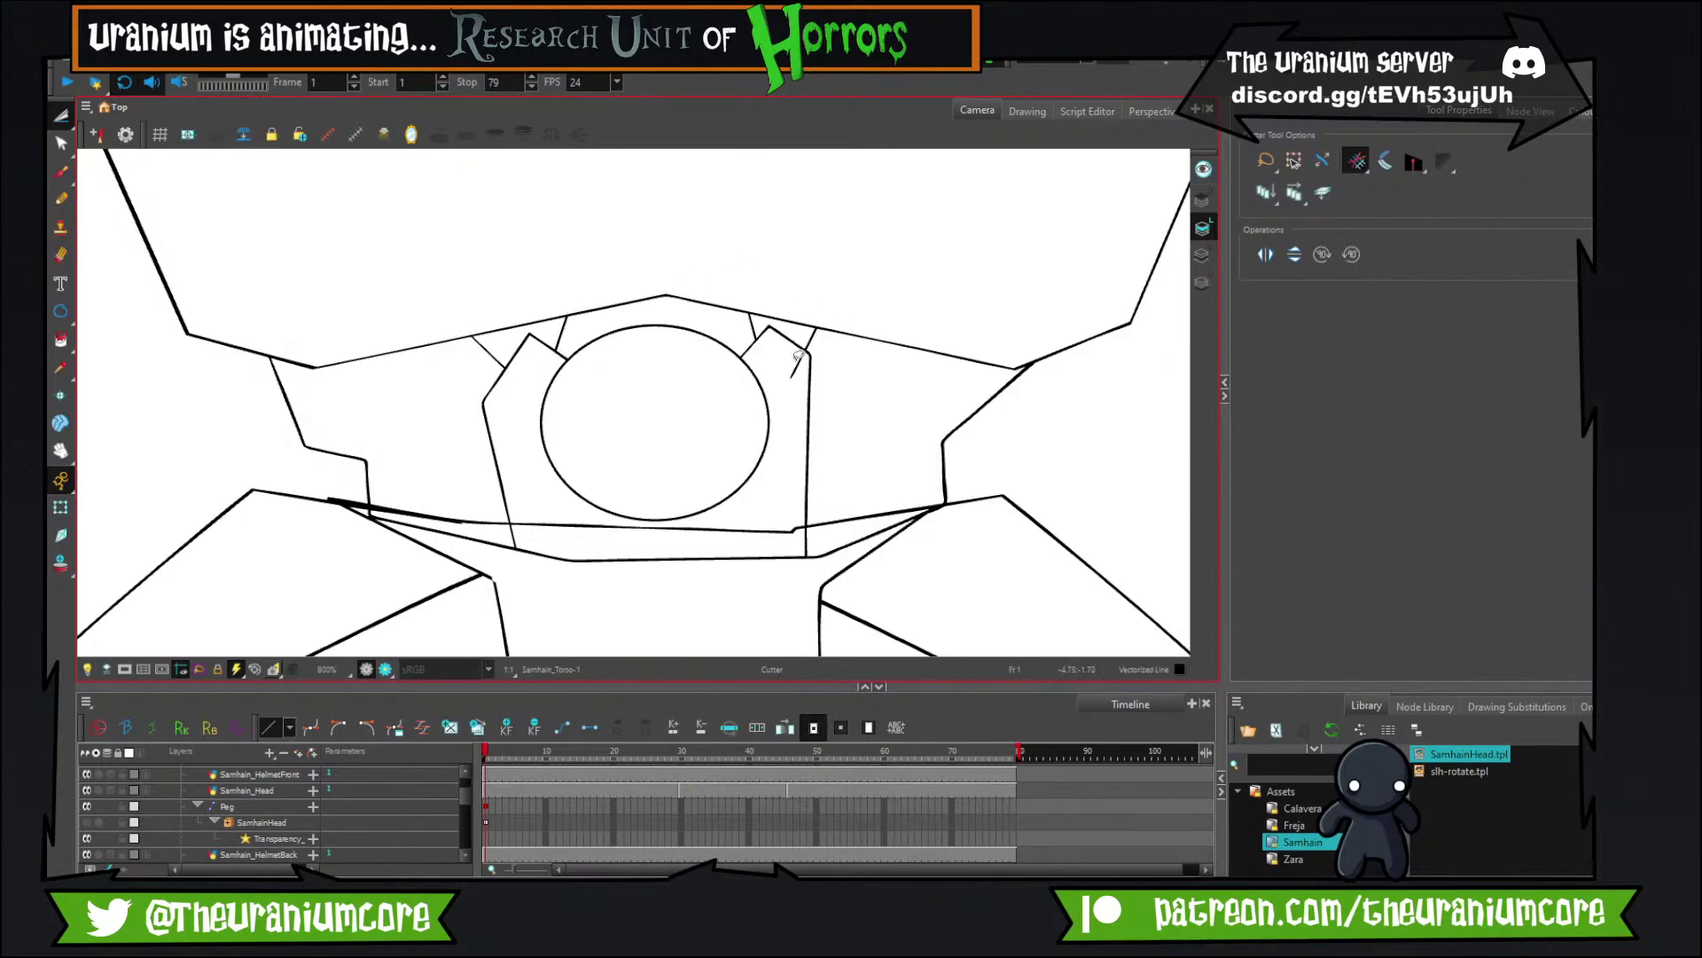
Compare the buckle with the coloured reference image and undo the four short connecting lines.
scroll(814, 312, "down", 10)
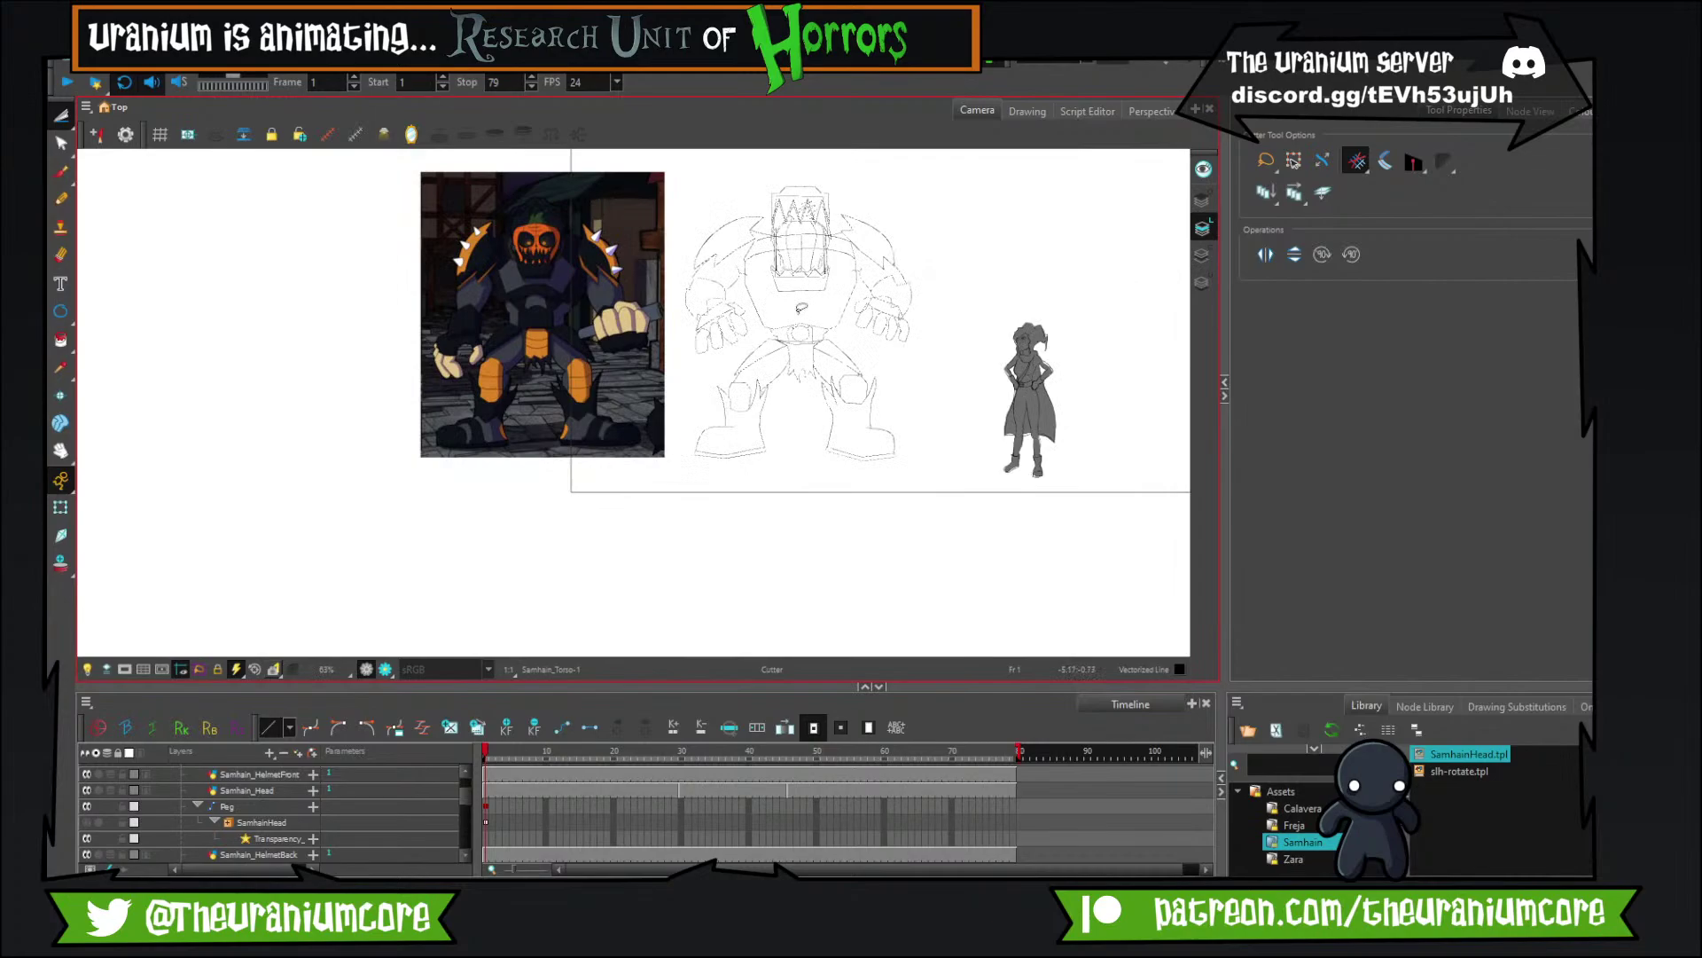
scroll(525, 311, "up", 5)
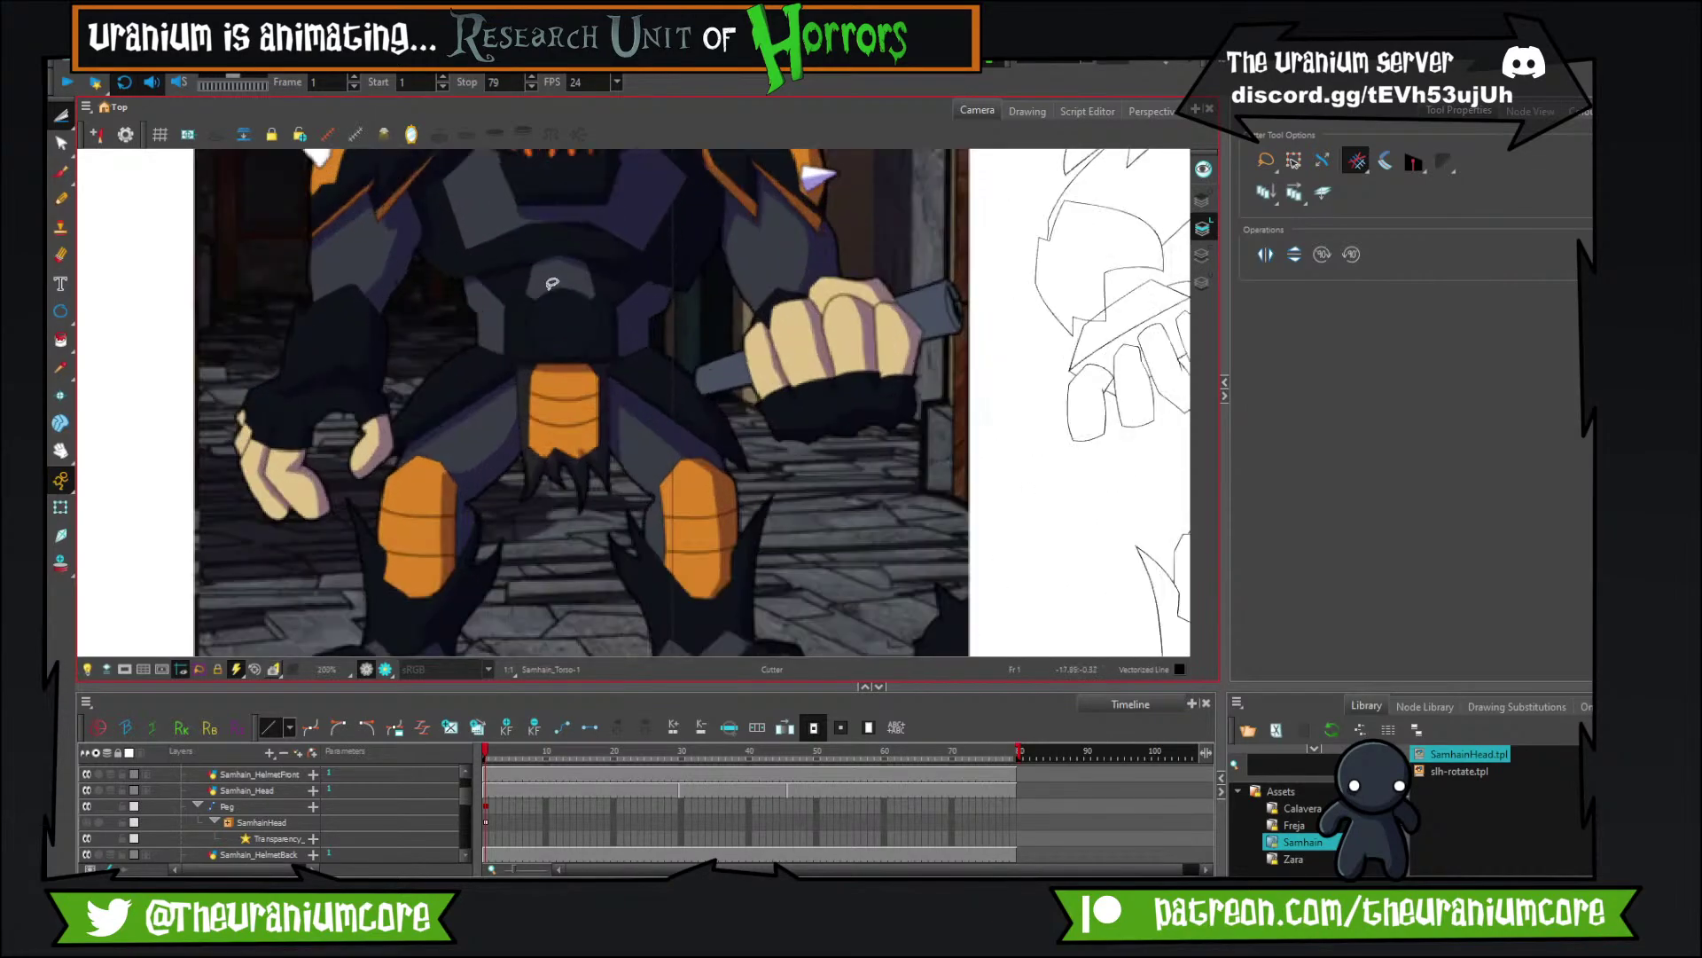
scroll(1011, 354, "down", 5)
scroll(1104, 352, "up", 9)
scroll(995, 331, "down", 9)
scroll(1108, 337, "up", 8)
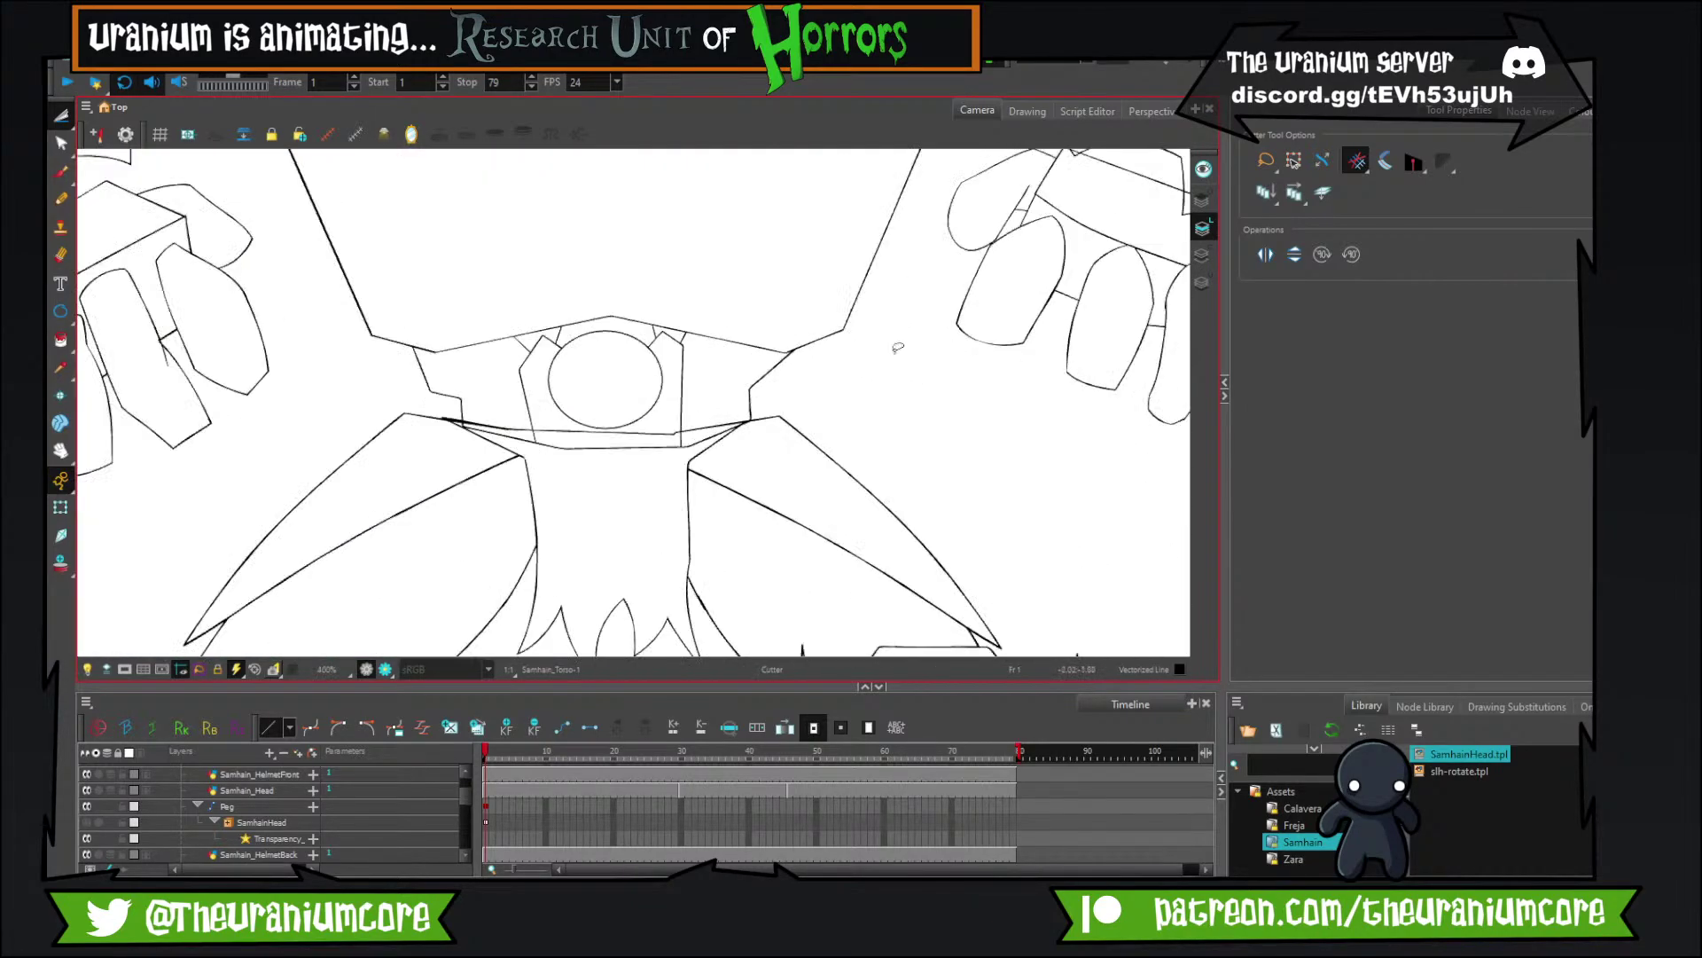
scroll(743, 354, "up", 2)
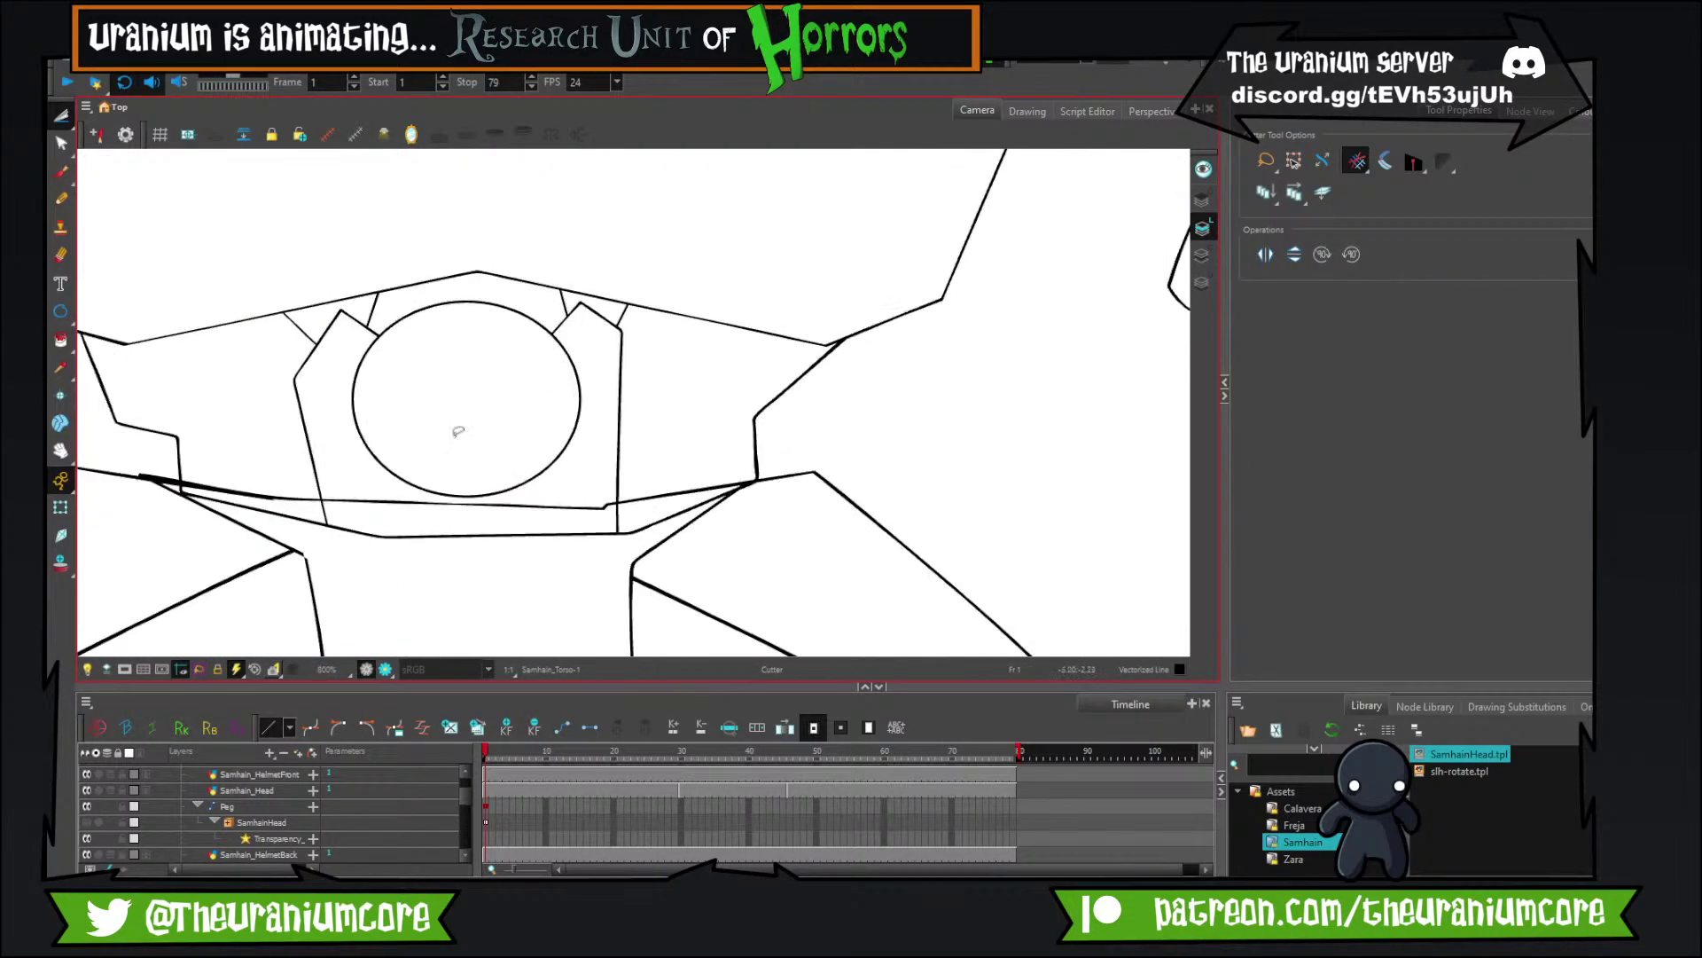
scroll(337, 428, "down", 5)
scroll(400, 414, "up", 4)
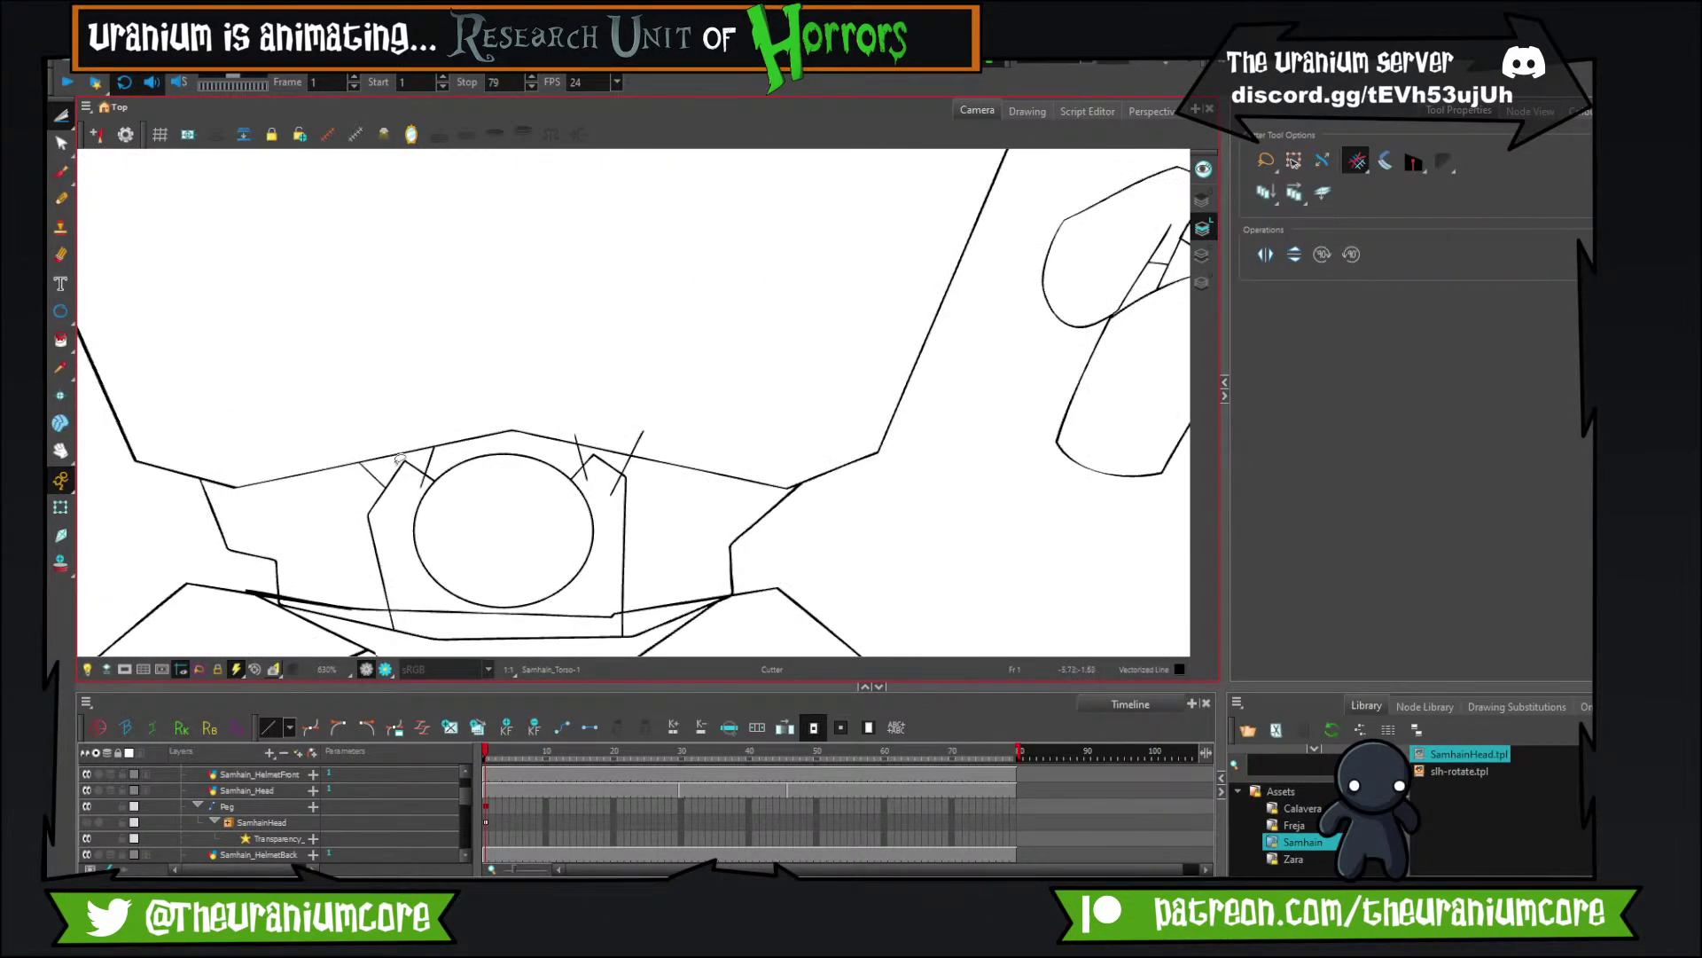
scroll(400, 459, "up", 2)
scroll(350, 274, "up", 1)
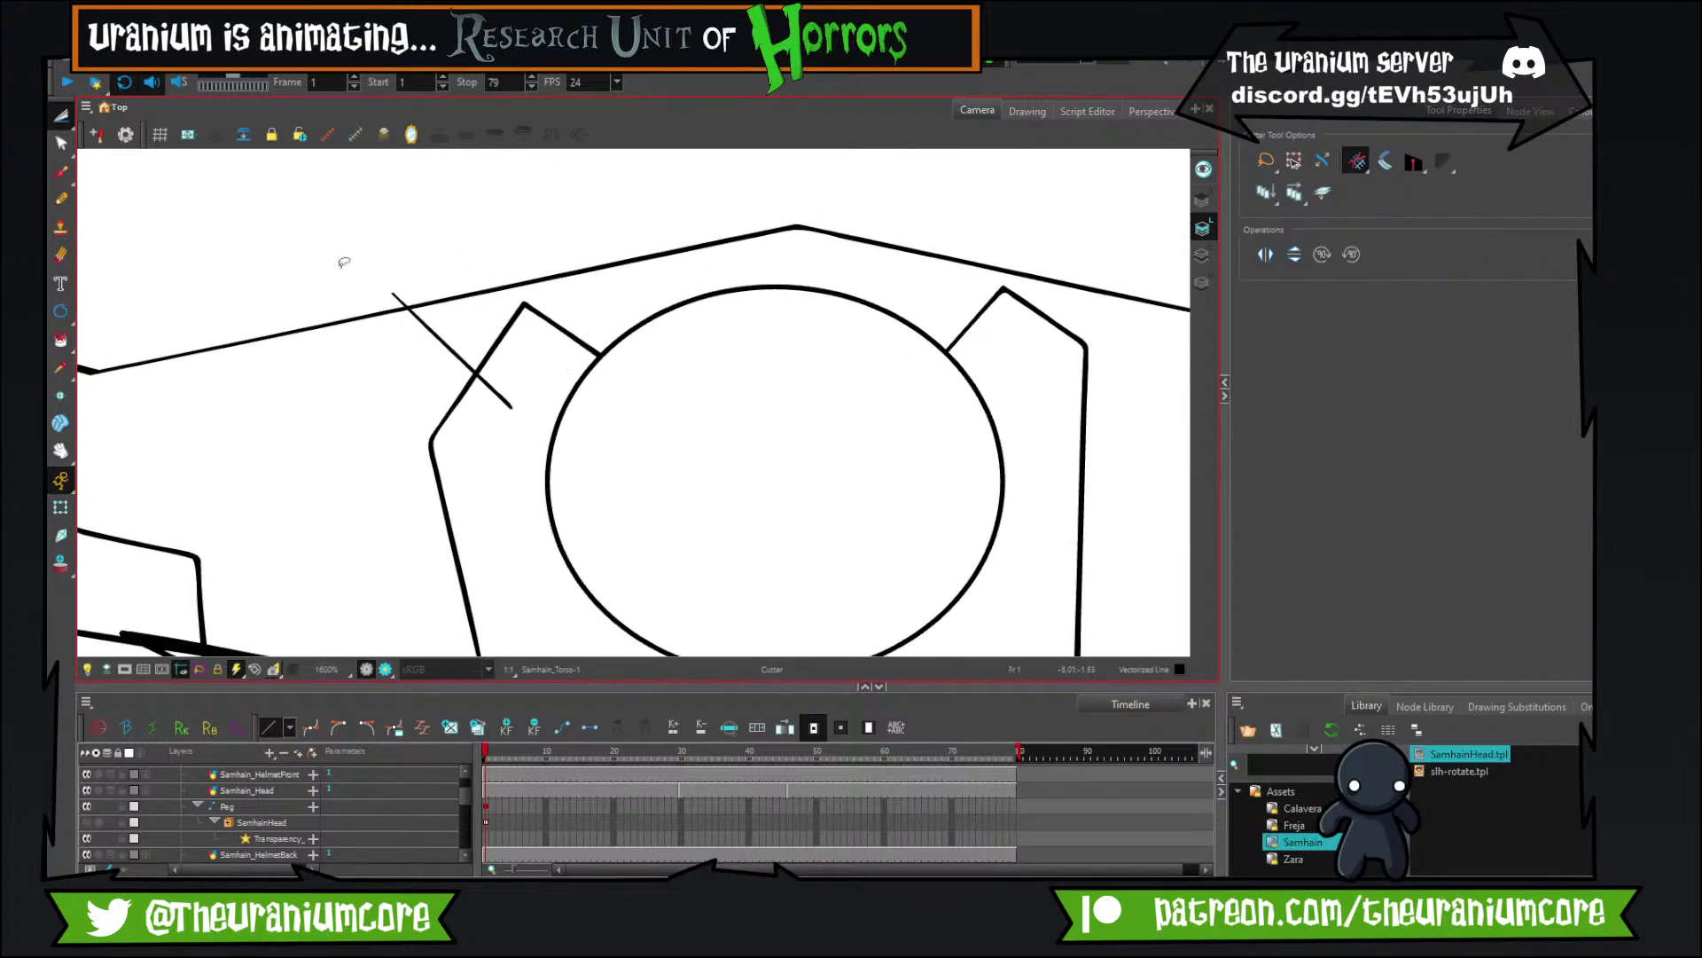
key("ctrl+z")
Draw four more widely splayed Thin brush lines joining the buckle's upper corners to the belt's upper edge.
key("alt+b")
left_click_drag(296, 300, 491, 420)
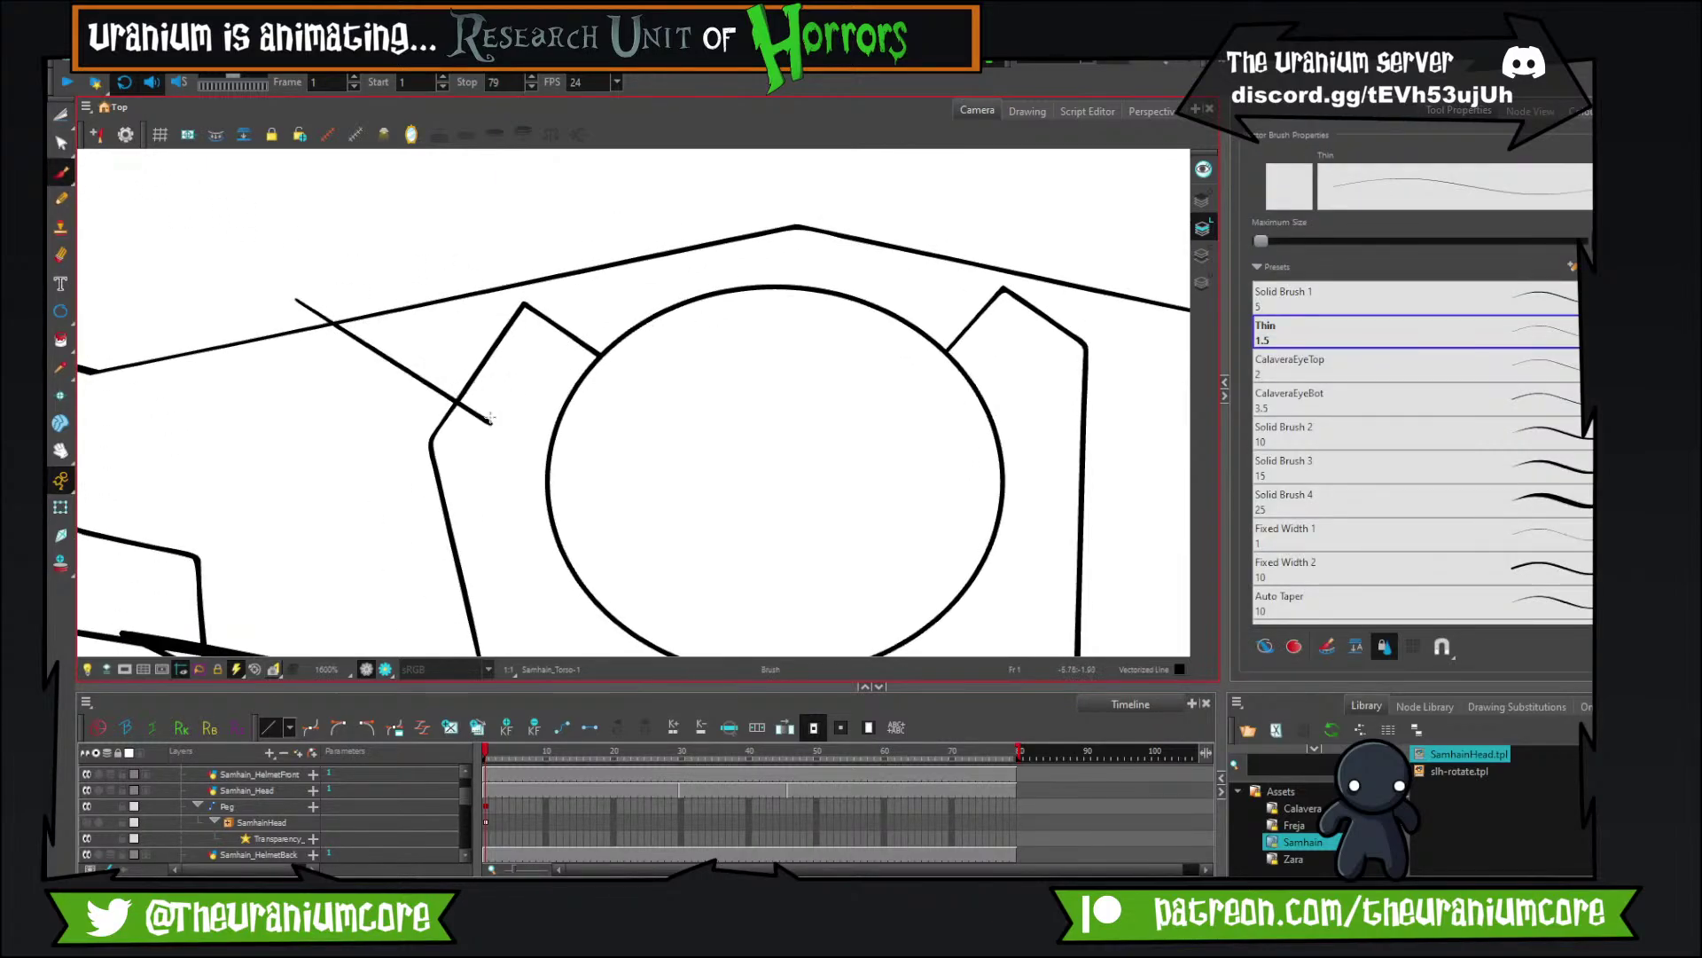
left_click_drag(577, 368, 667, 212)
mouse_move(858, 215)
left_mouse_down()
mouse_move(982, 371)
mouse_move(1114, 353)
mouse_move(1186, 250)
left_mouse_up()
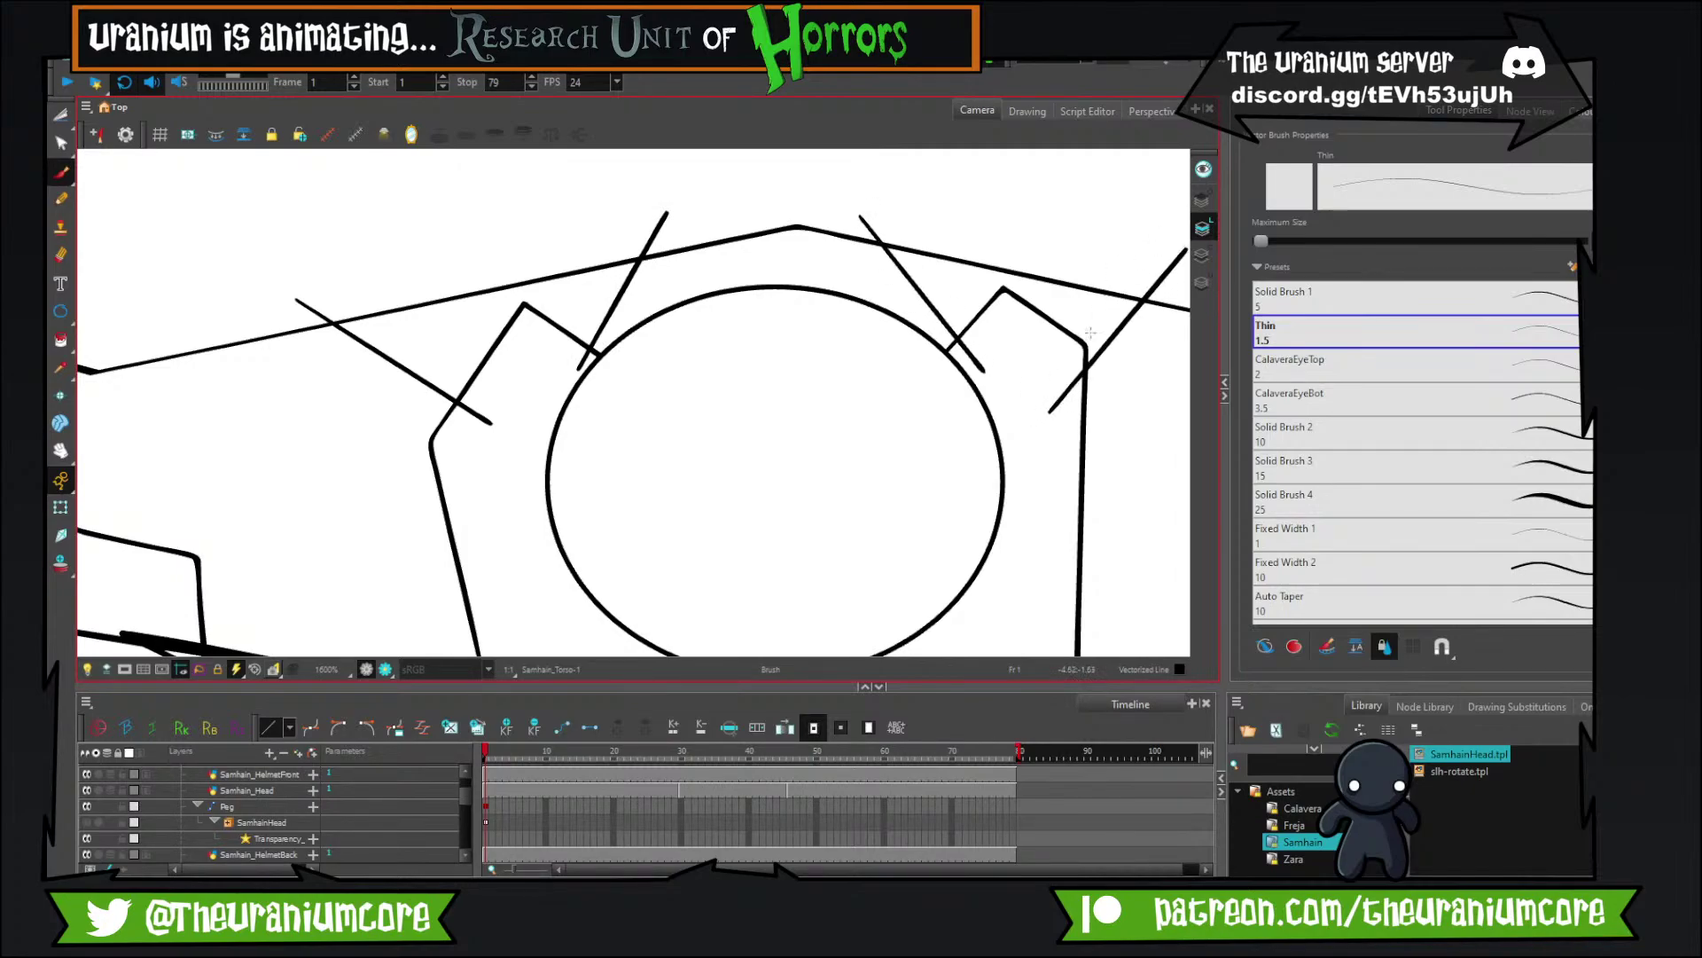
Trim the overshooting ends of the four connecting lines at the belt edge and buckle outline with the Cutter.
left_click(61, 116)
left_click(306, 303)
left_click(479, 420)
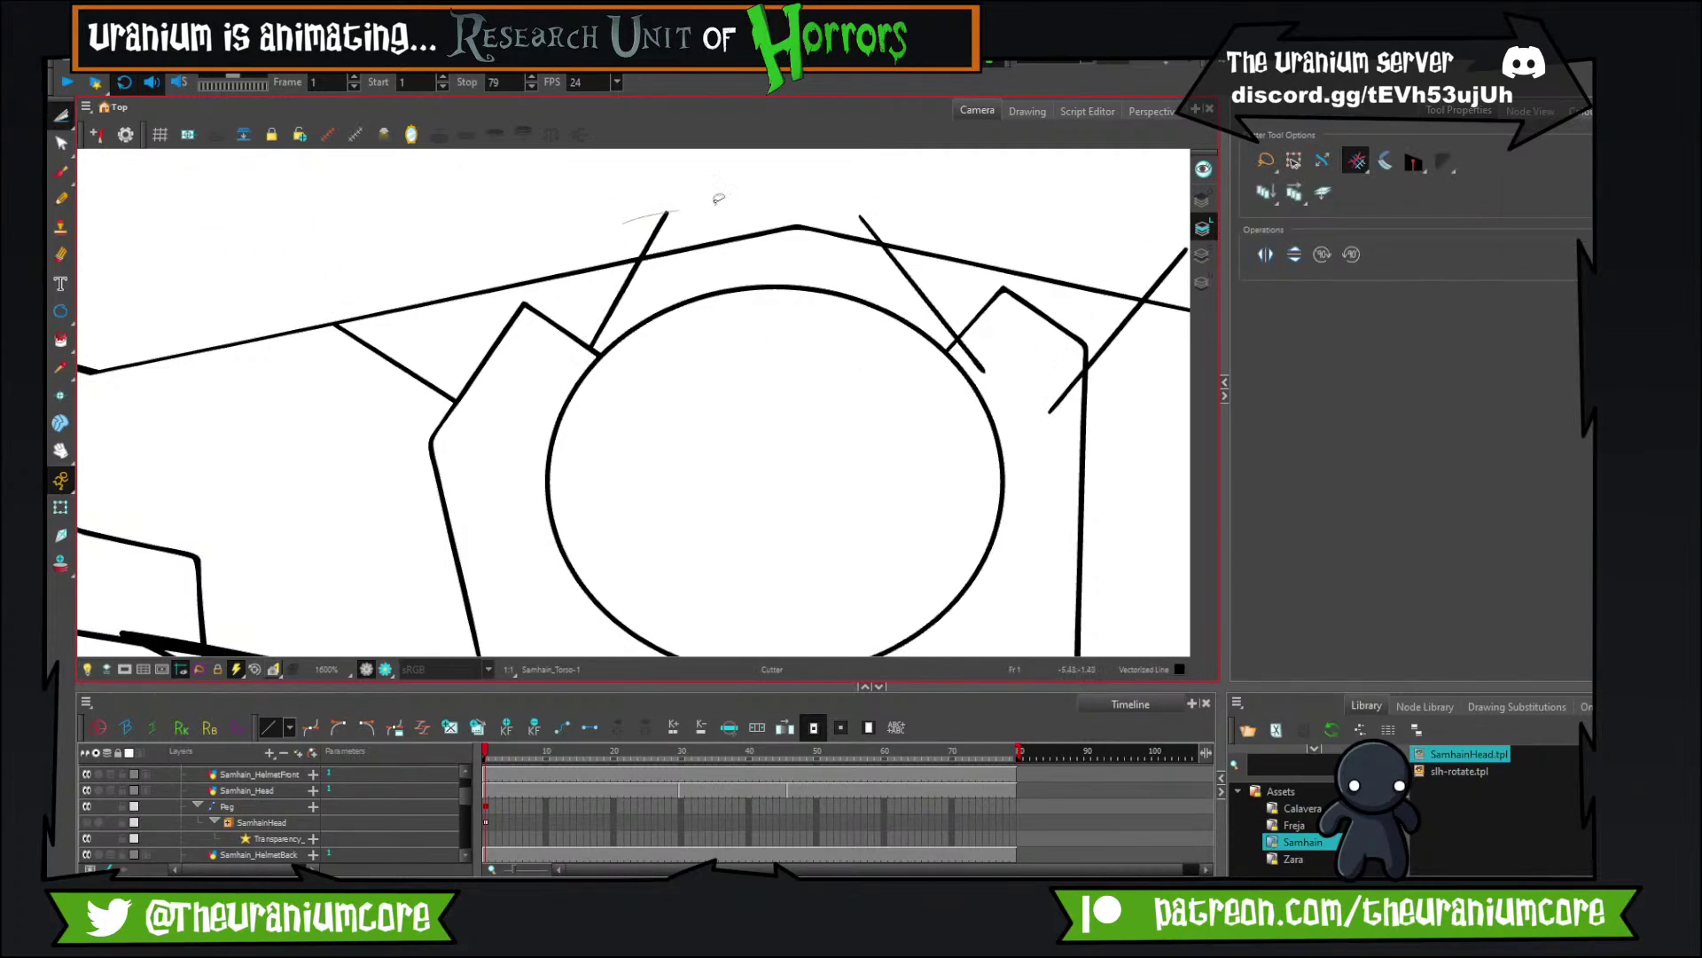
left_click_drag(717, 201, 729, 197)
mouse_move(889, 213)
left_mouse_down()
mouse_move(687, 271)
mouse_move(714, 281)
left_mouse_up()
mouse_move(770, 388)
left_mouse_down()
mouse_move(764, 429)
mouse_move(879, 464)
left_mouse_up()
left_click_drag(955, 299, 982, 328)
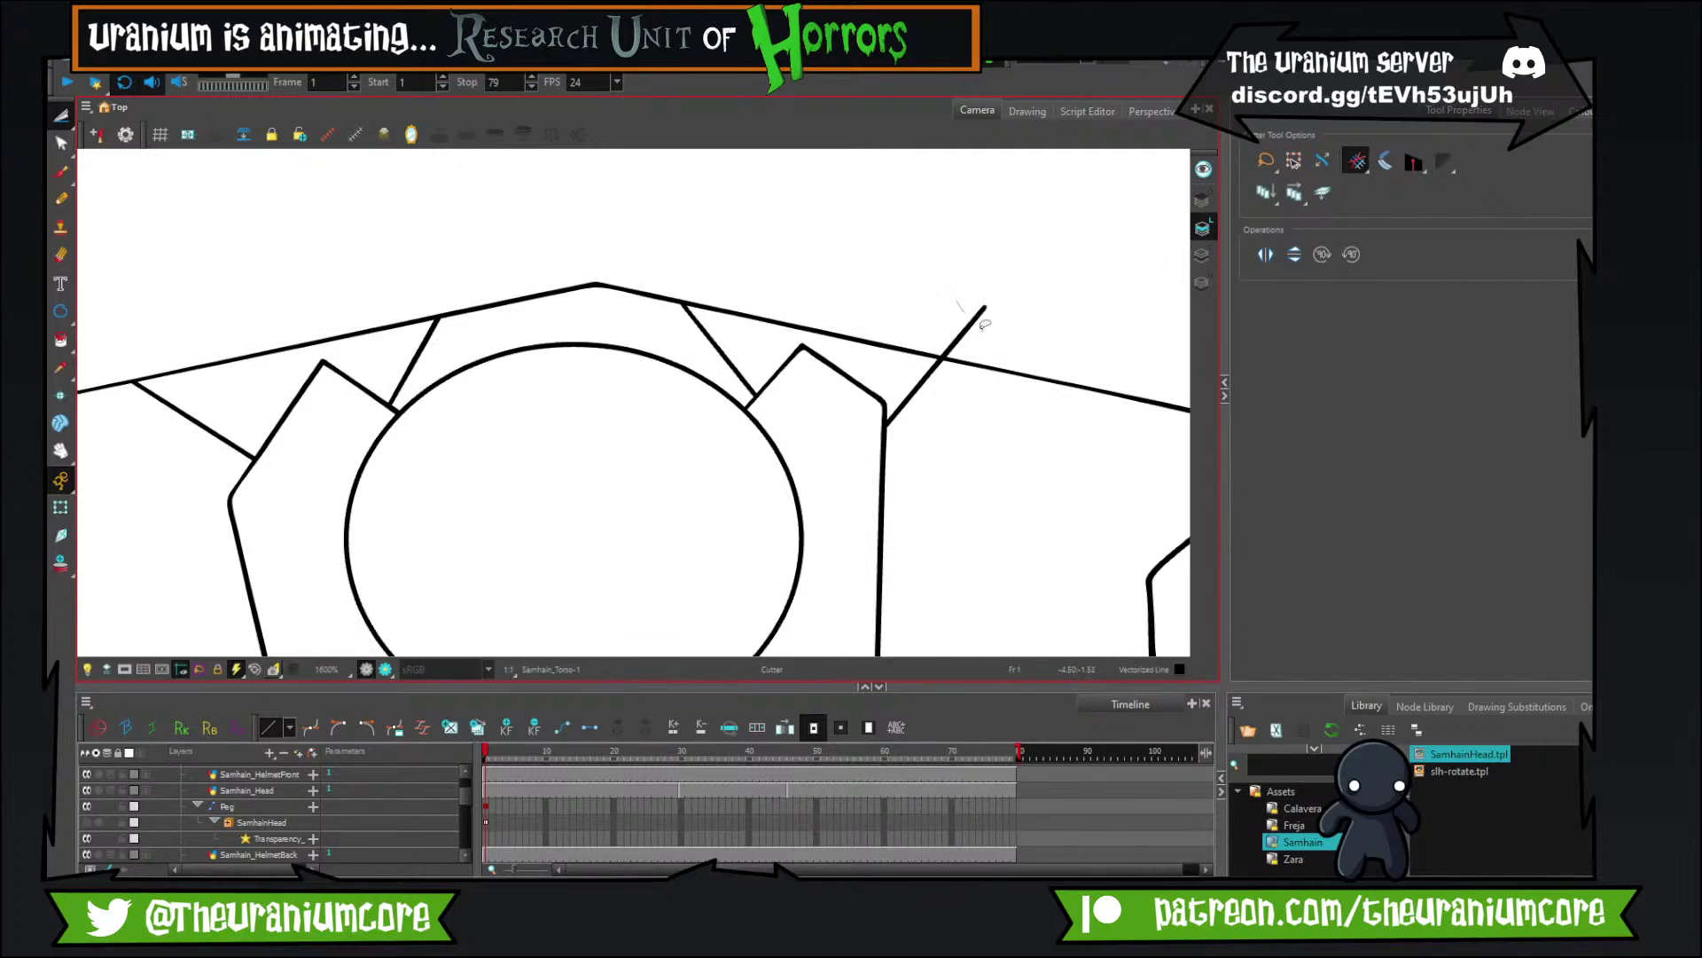
Try enabling the SamhainModel drawing node as a guide behind the torso line art.
scroll(984, 325, "down", 10)
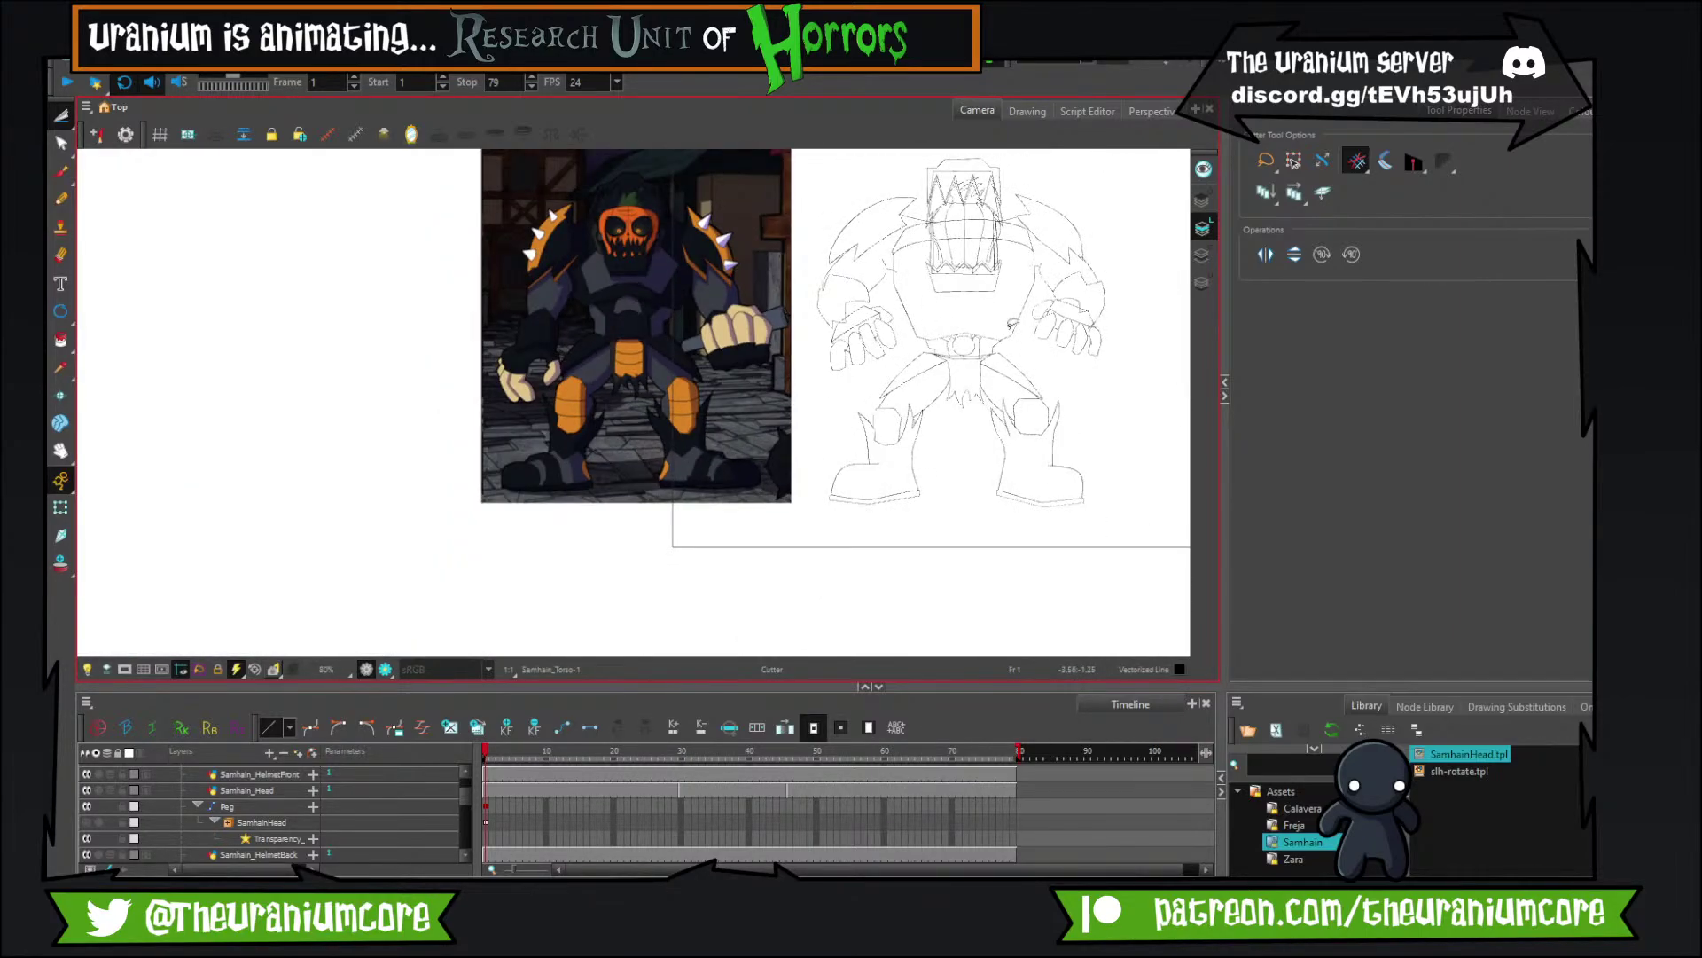
scroll(1014, 315, "up", 5)
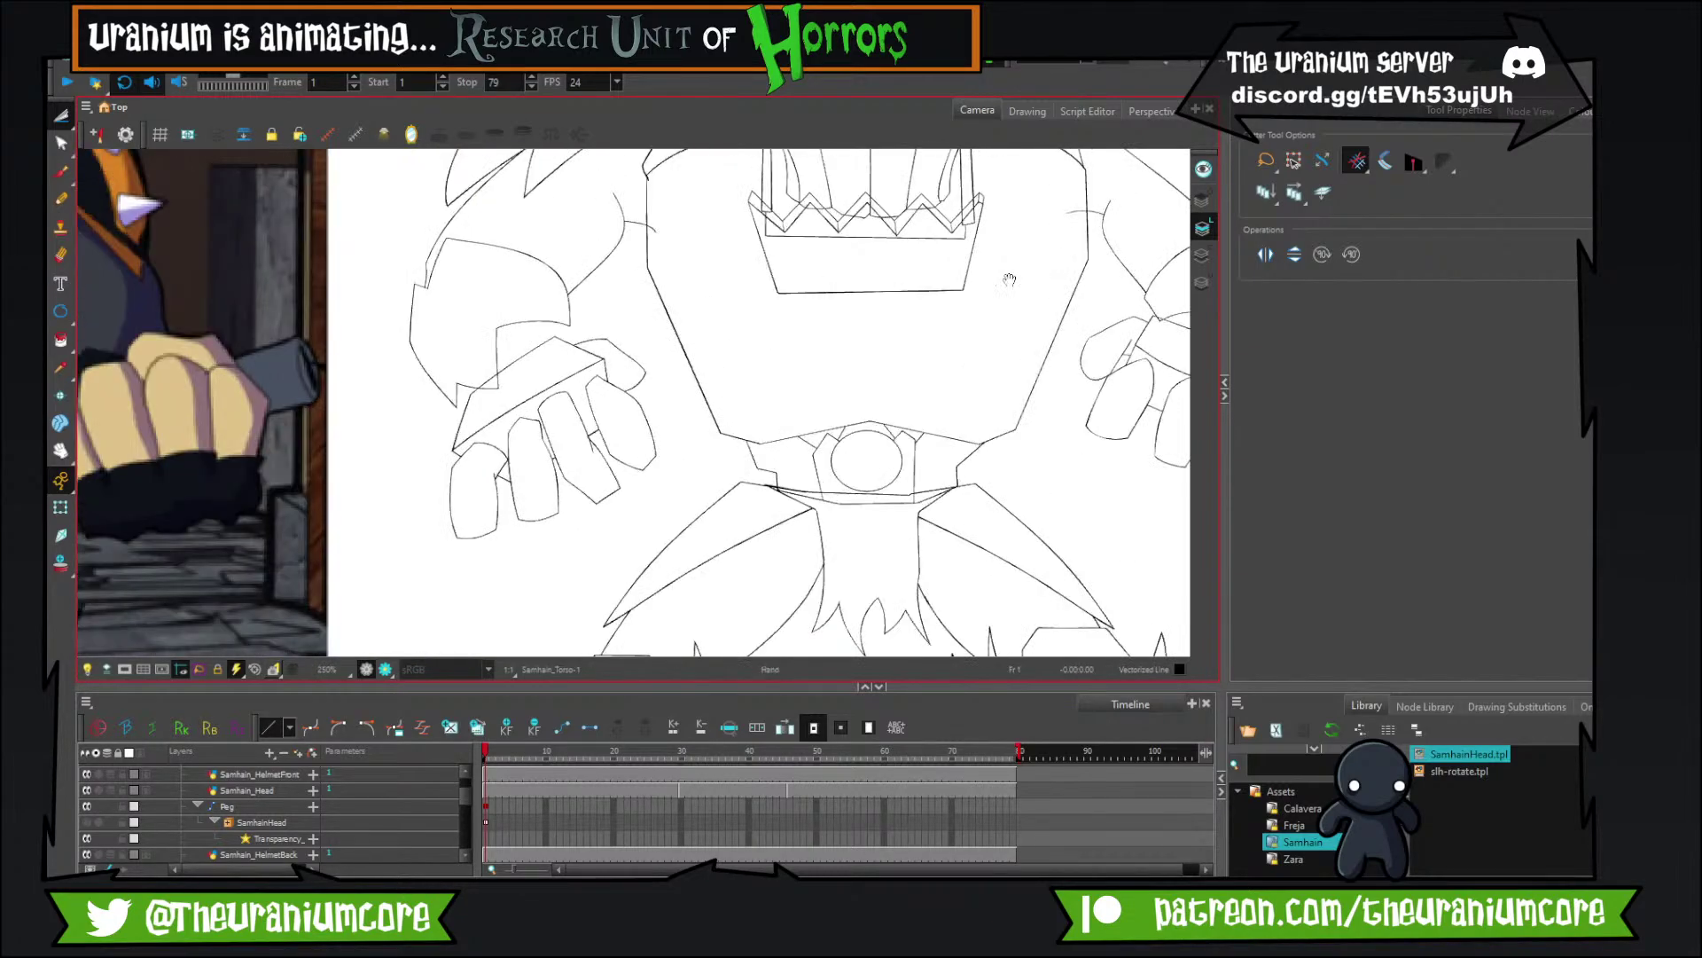
left_click_drag(1009, 280, 863, 345)
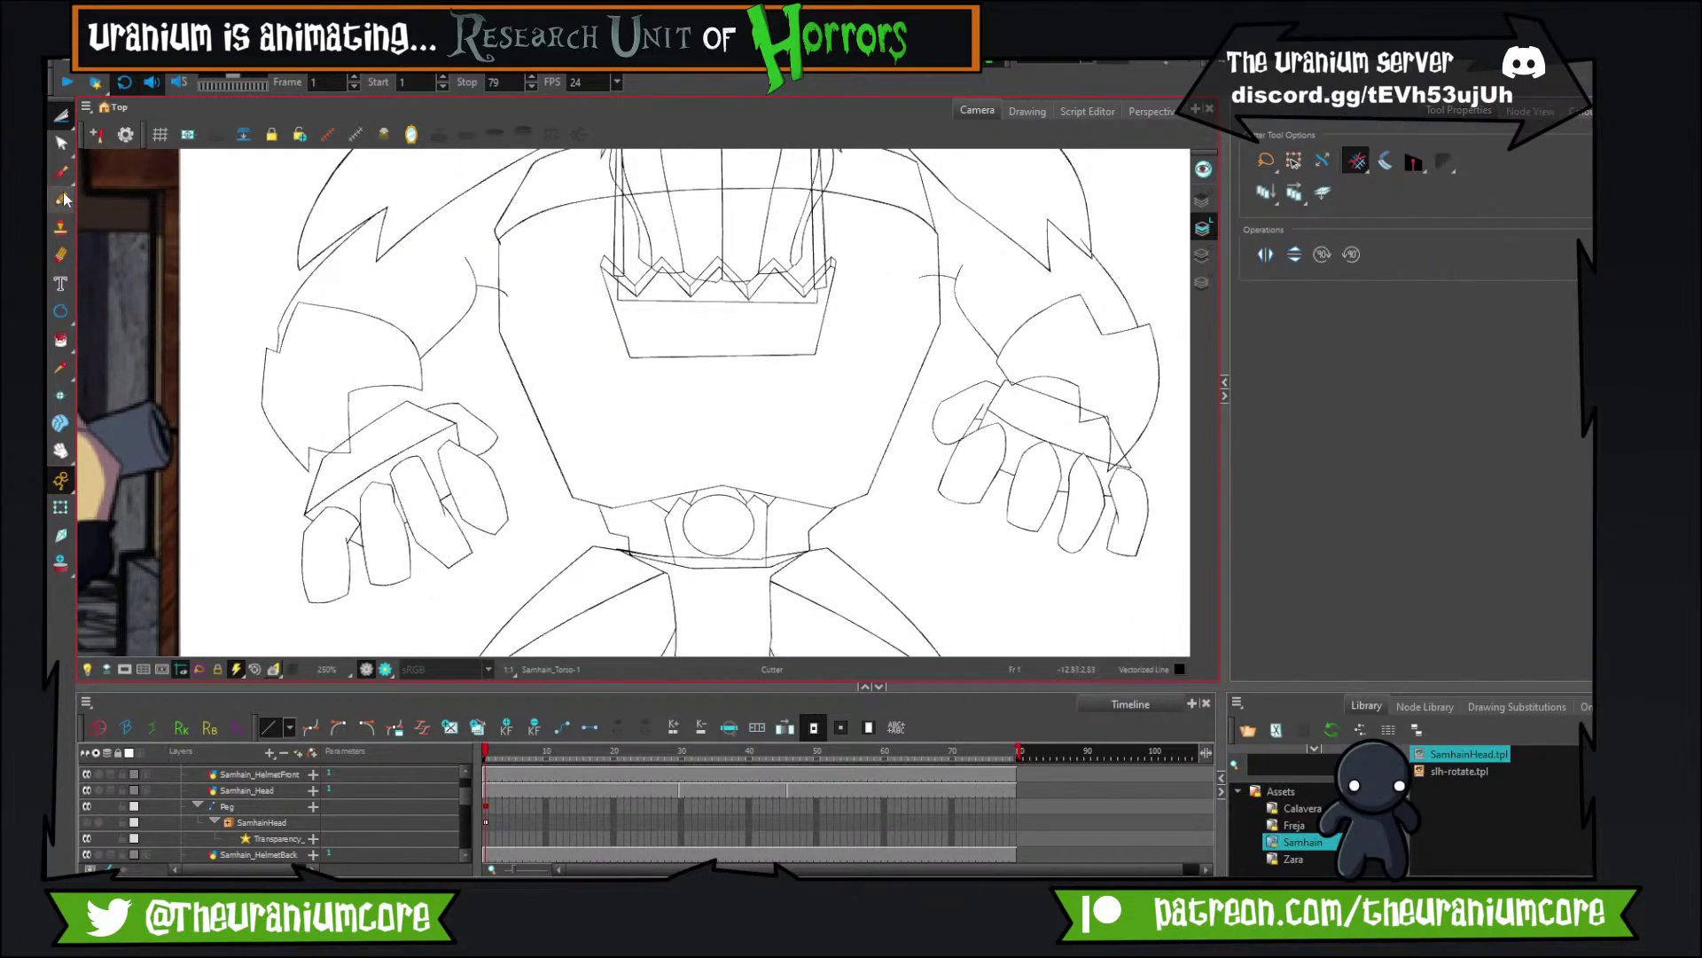
key("alt+b")
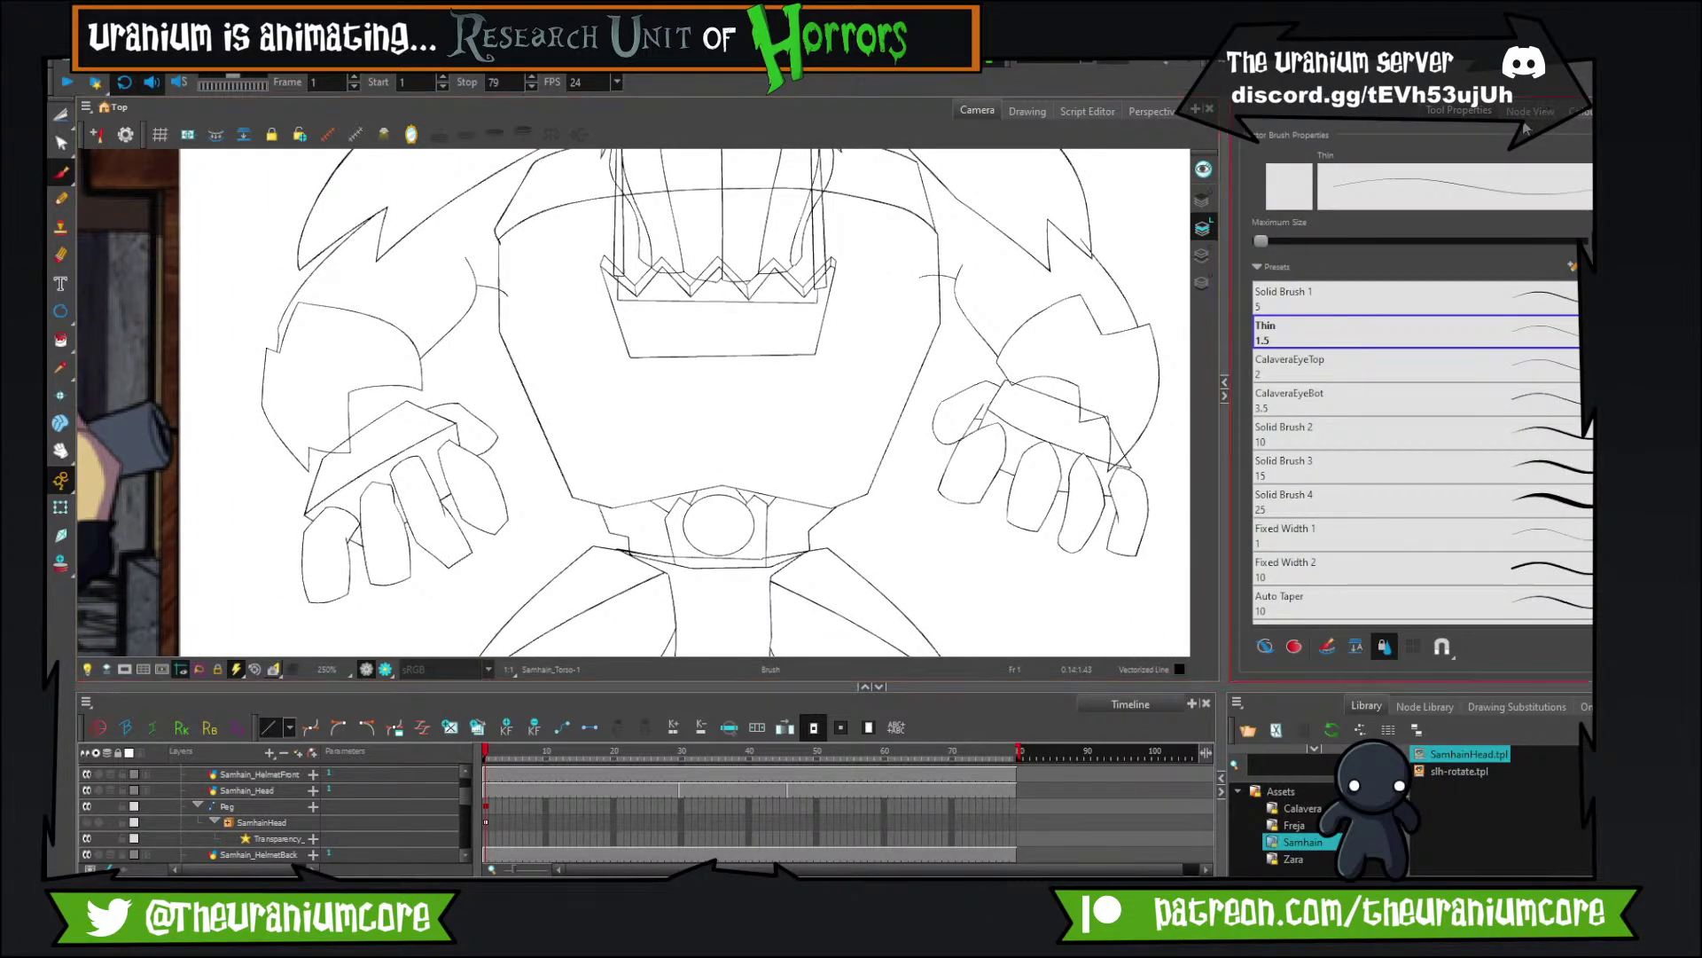
left_click(1526, 112)
scroll(1487, 268, "up", 5)
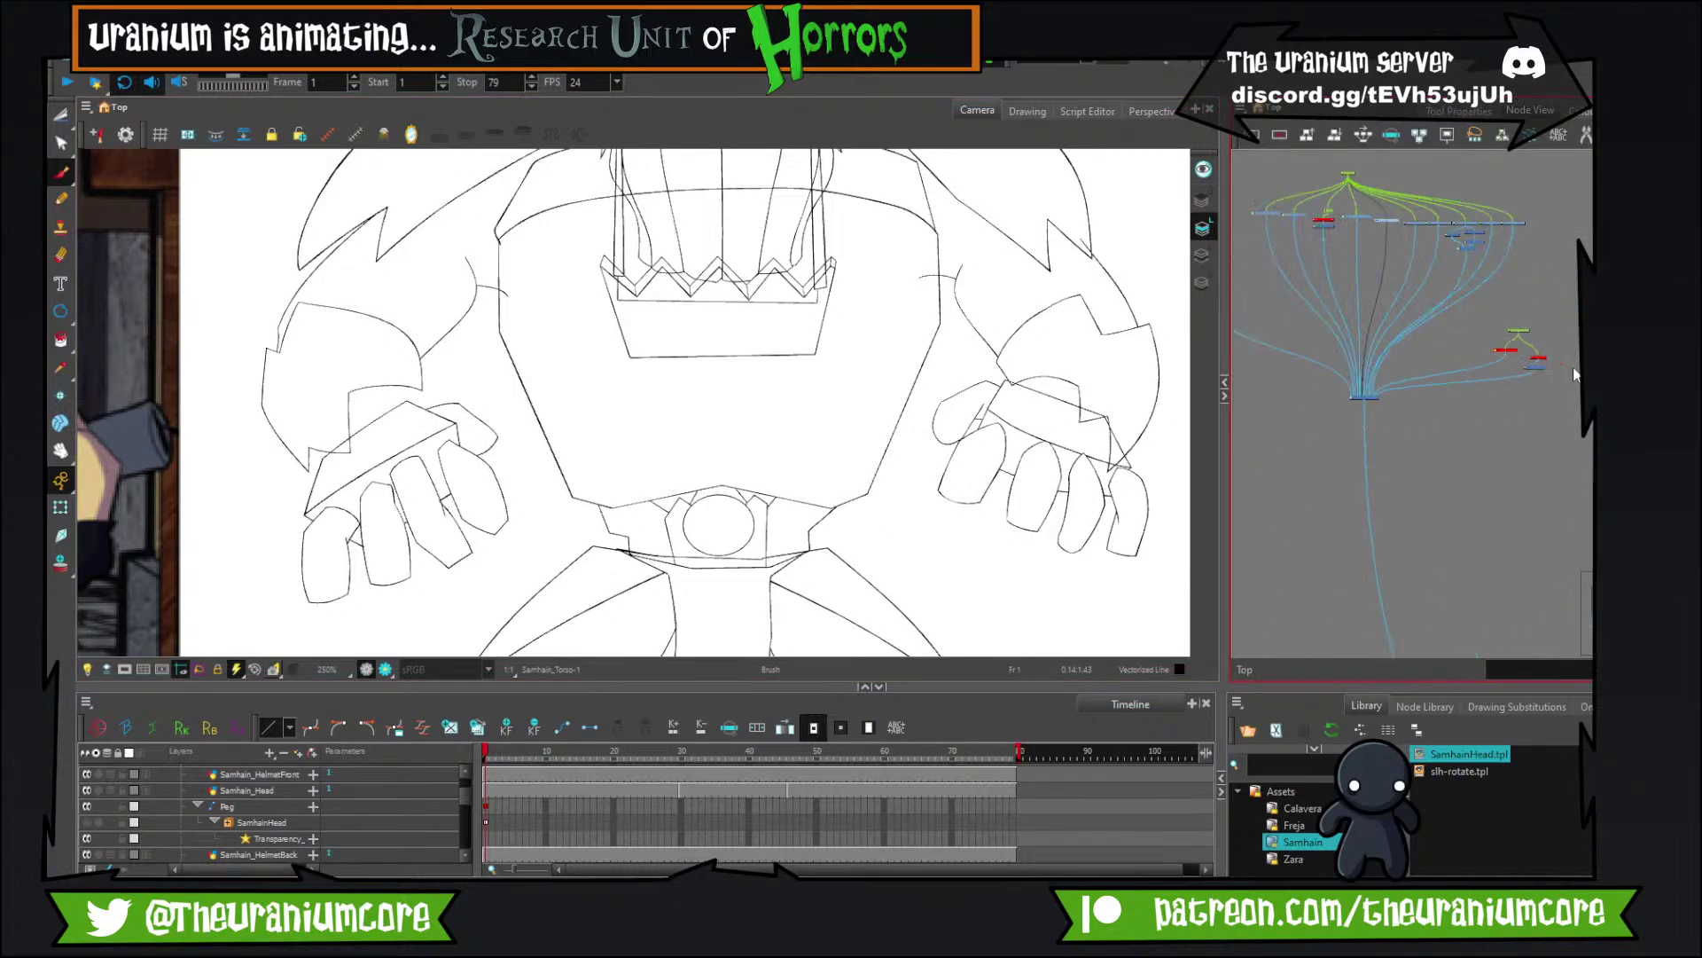
scroll(1494, 346, "up", 2)
left_click(1511, 351)
key("a")
scroll(679, 373, "up", 2)
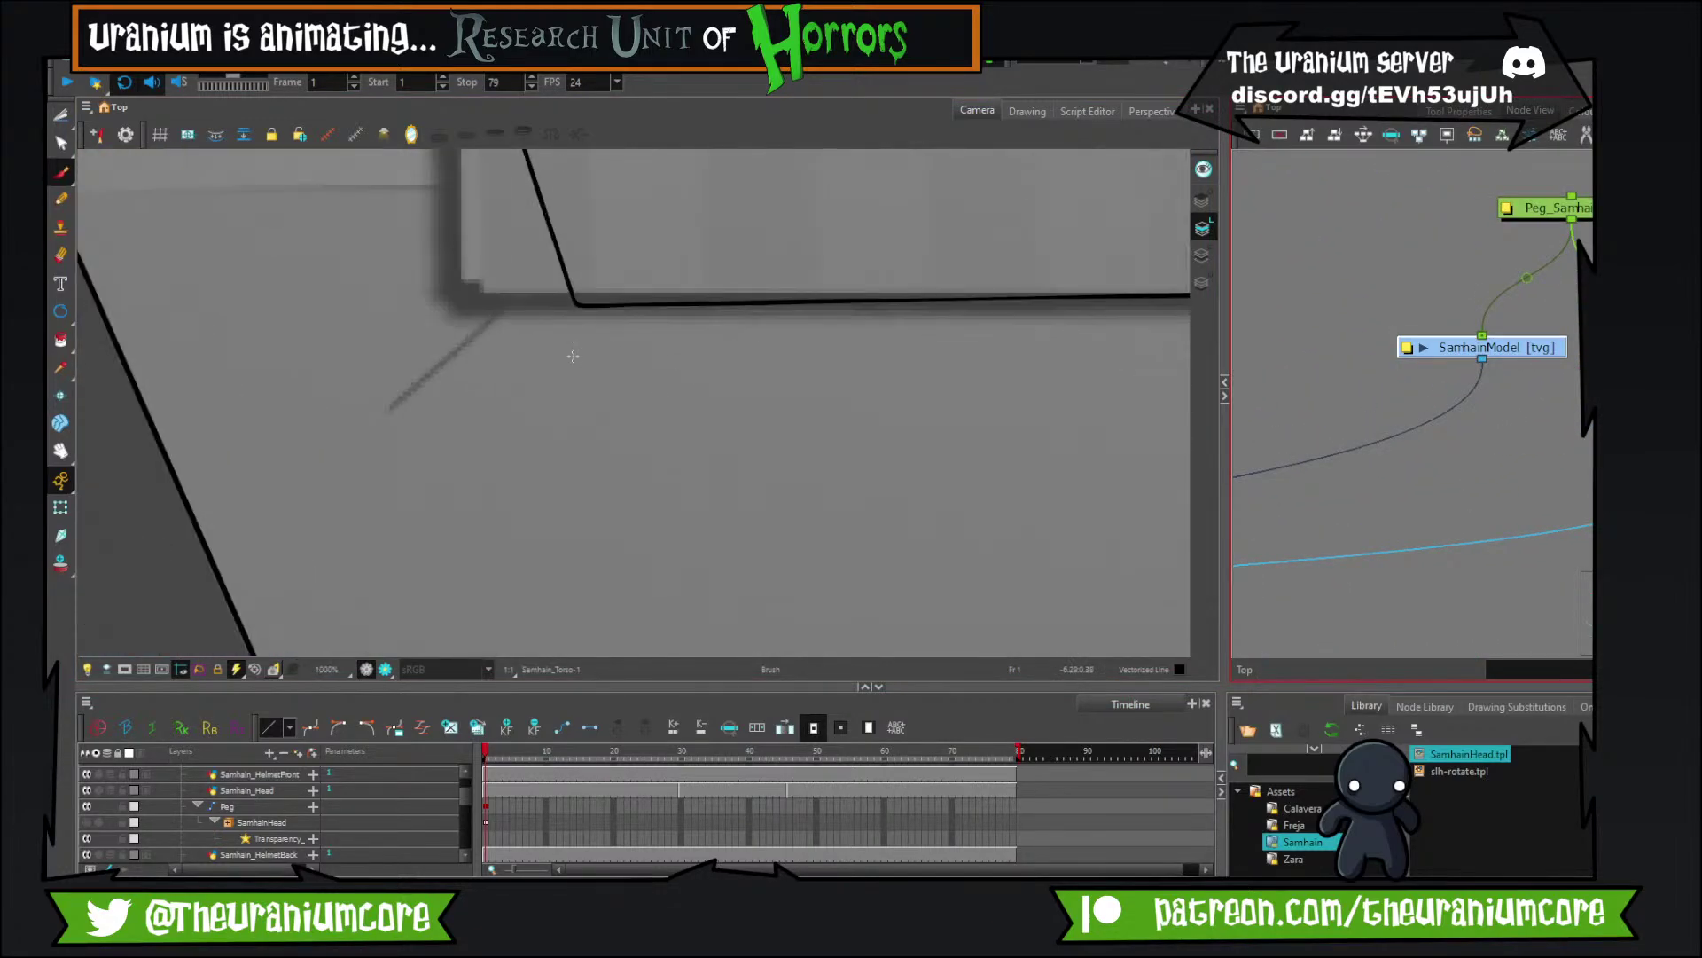
scroll(572, 356, "down", 4)
scroll(573, 356, "up", 4)
scroll(739, 339, "down", 7)
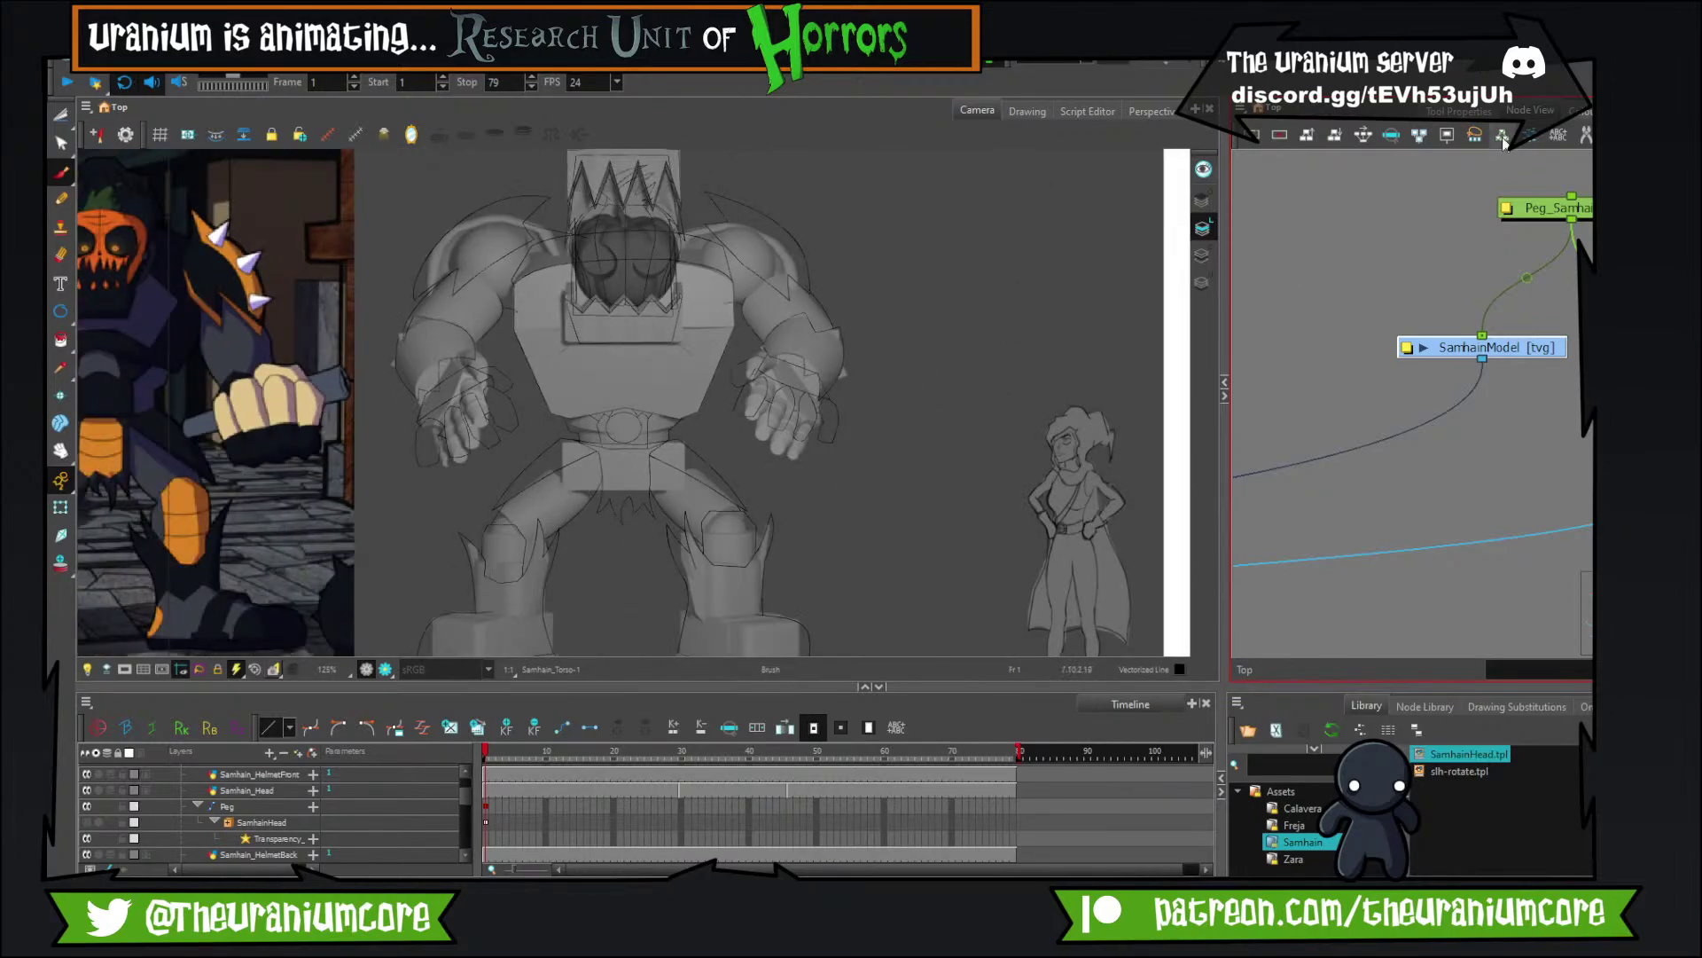
Disable the SamhainModel node and enable the neighbouring drawing node that feeds Transparency_1 as a faded guide.
scroll(1472, 272, "down", 7)
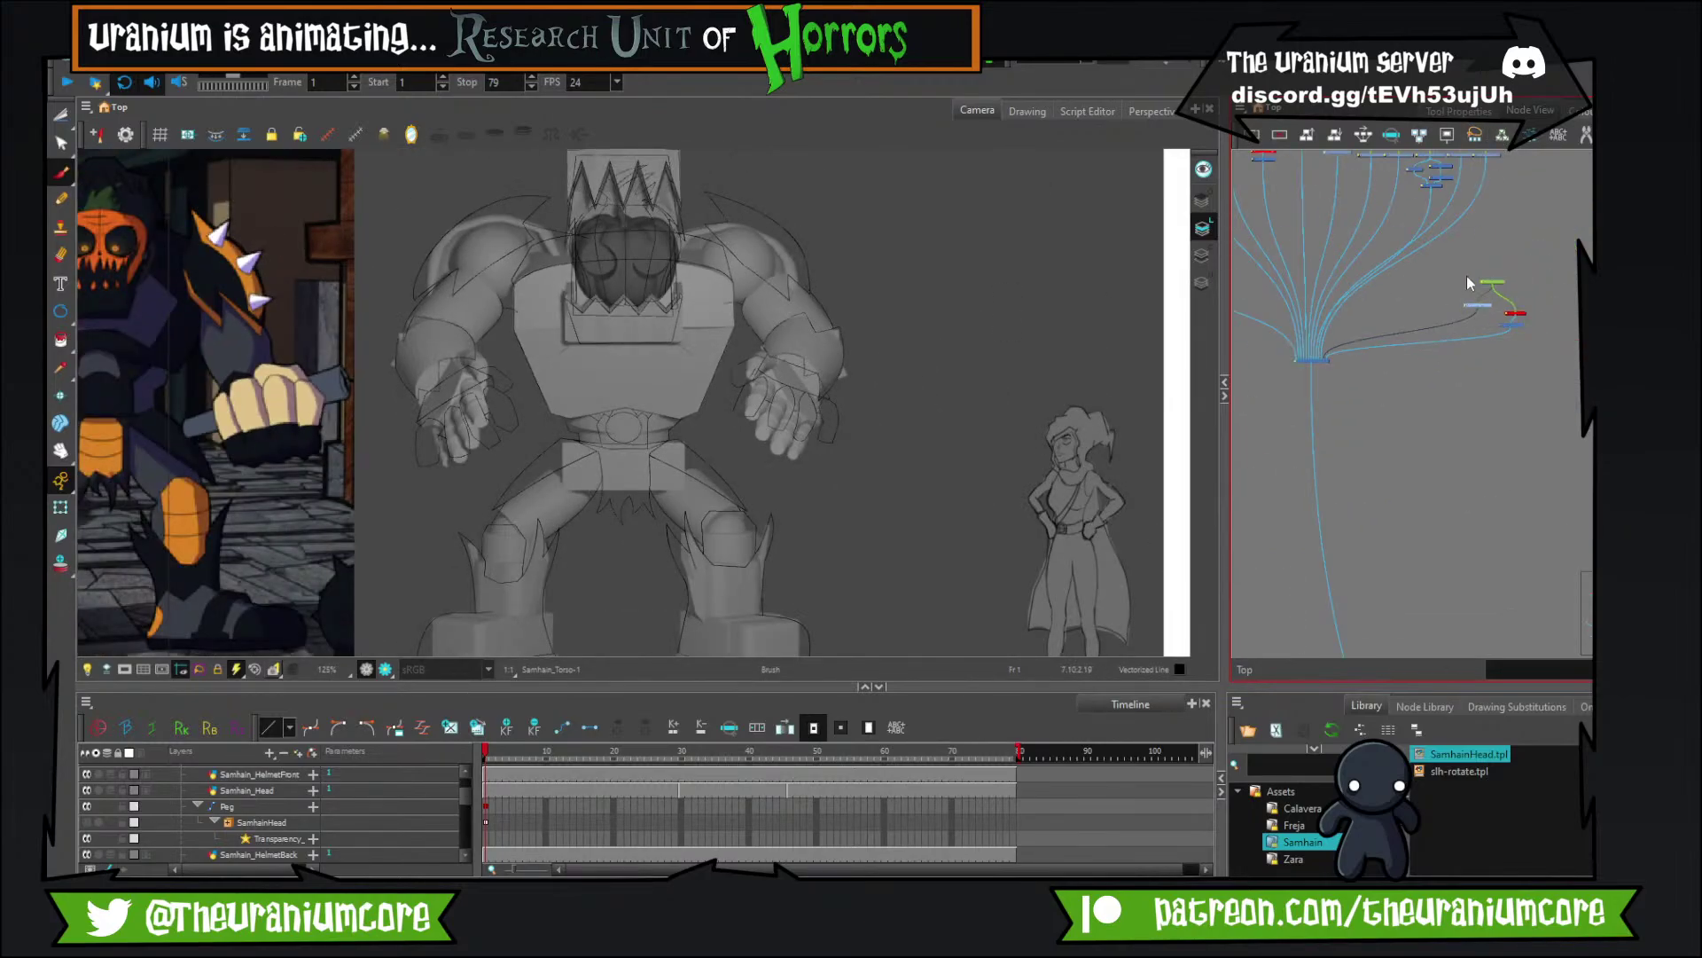
scroll(1400, 213, "up", 6)
scroll(1415, 245, "down", 5)
scroll(1501, 392, "up", 5)
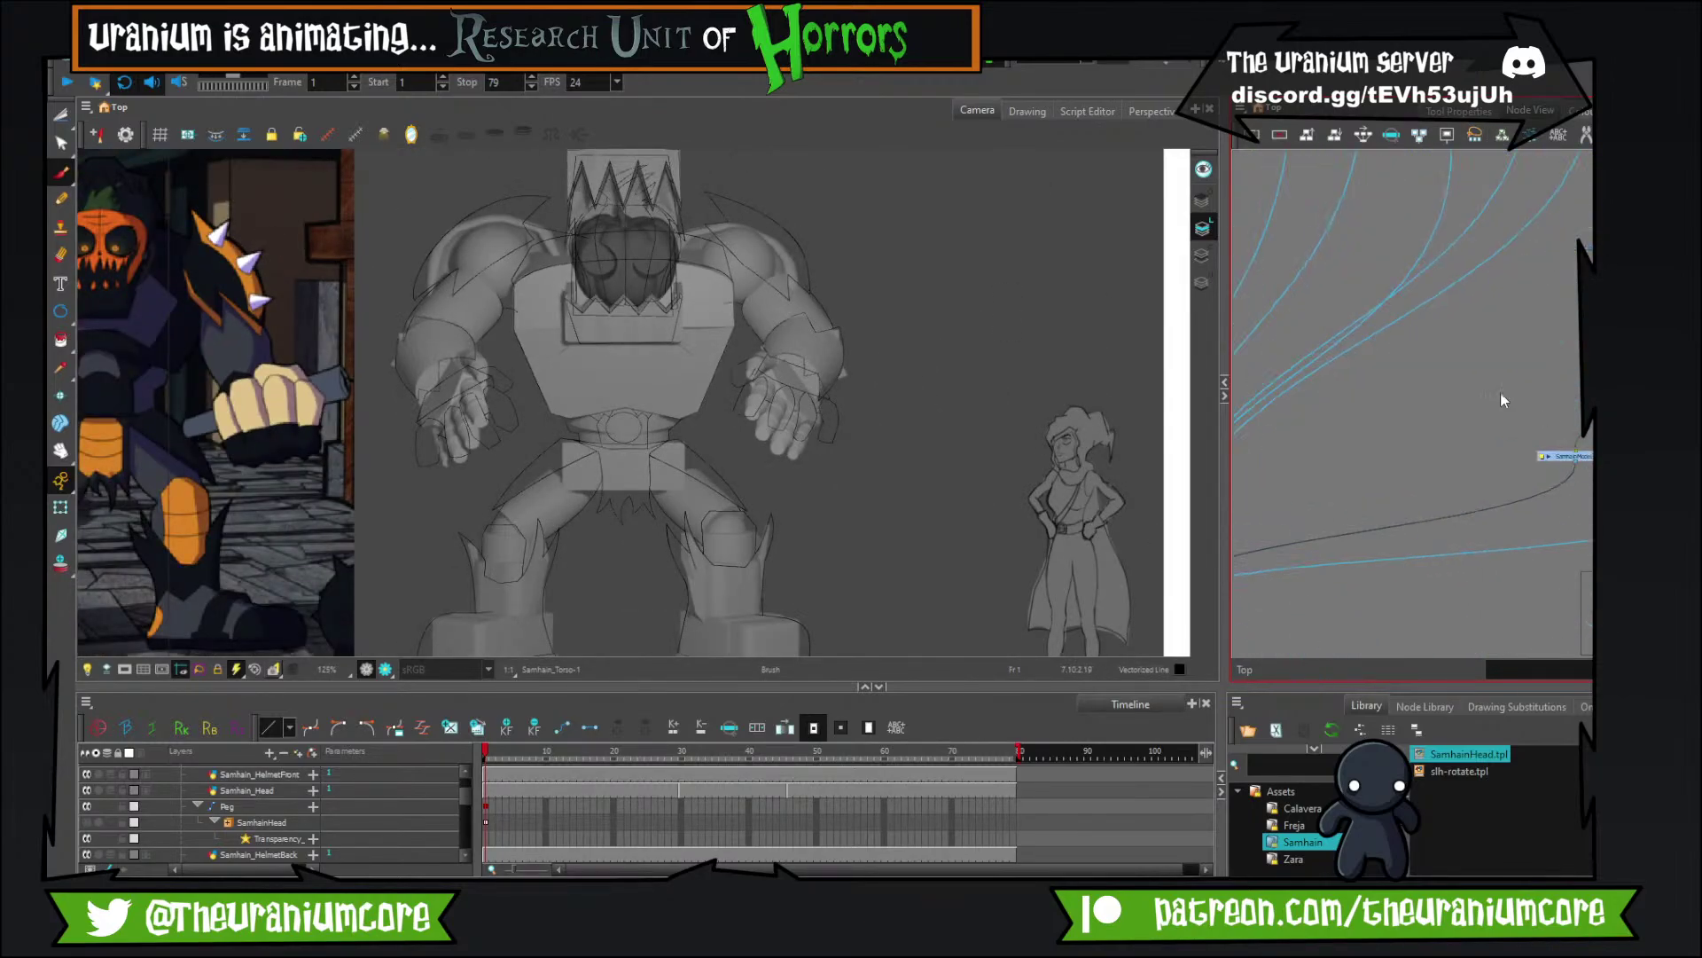
left_click(1418, 396)
left_click_drag(1416, 396, 1383, 376)
key("d")
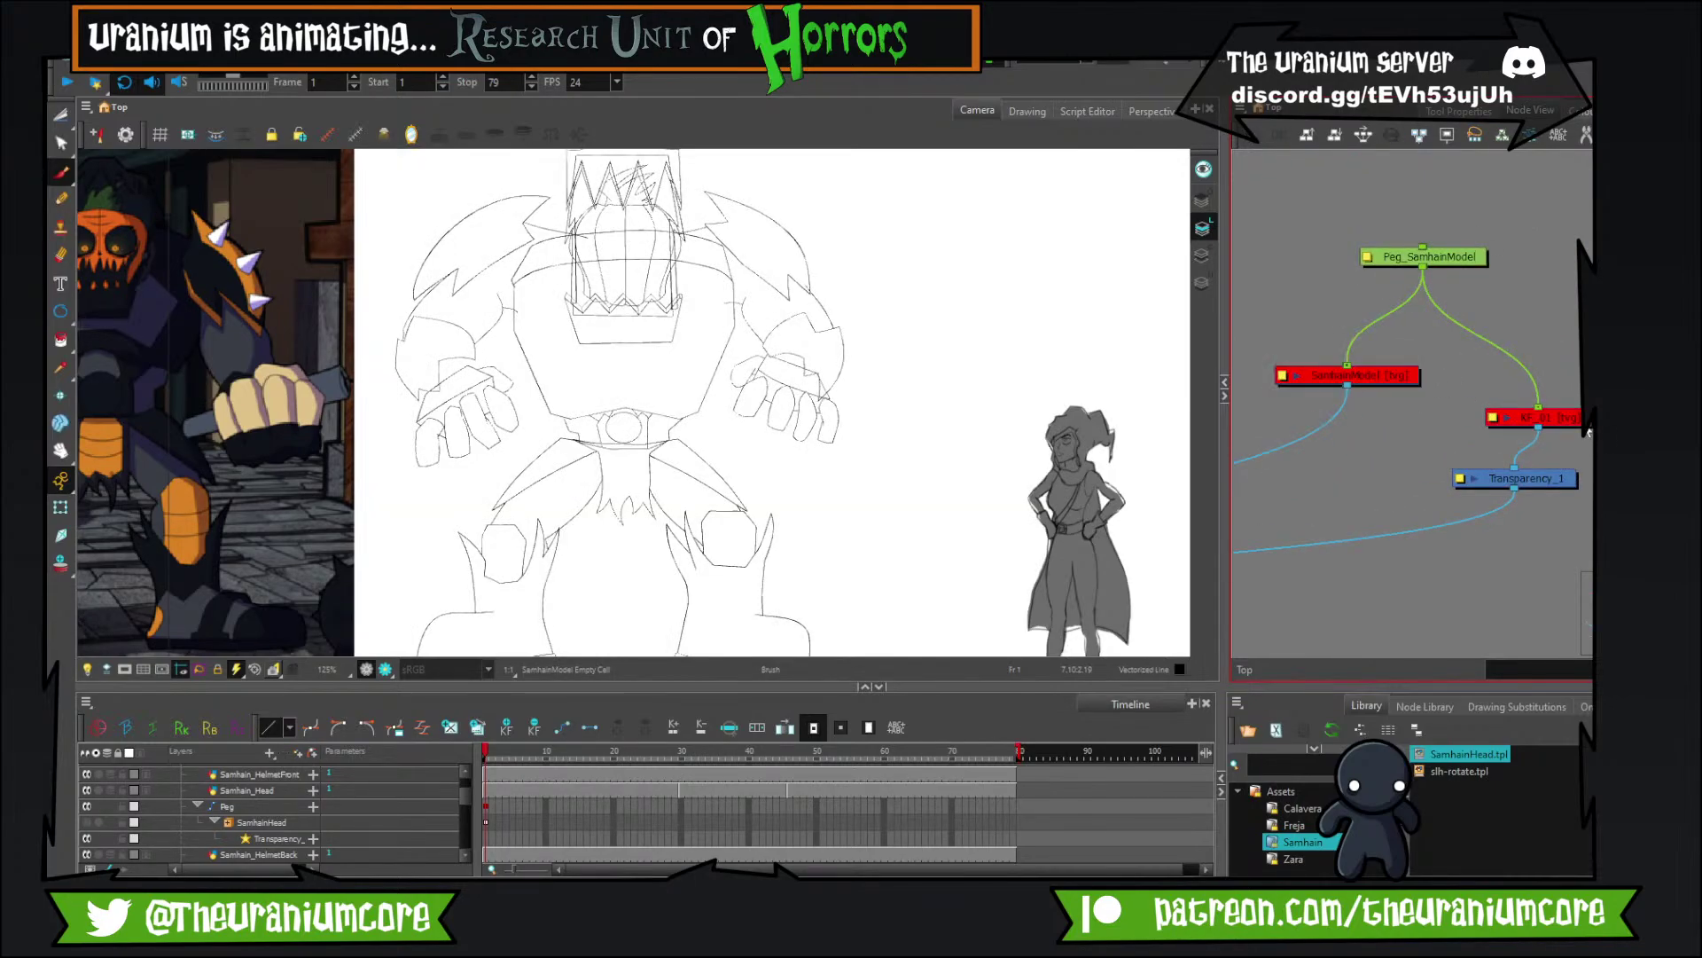
left_click(1522, 417)
key("a")
On the Samhain_Torso drawing, sketch an angular chest plate outline below the jaw with the Thin brush, following the faded model.
scroll(1523, 415, "down", 6)
scroll(1471, 355, "down", 2)
scroll(1454, 328, "up", 7)
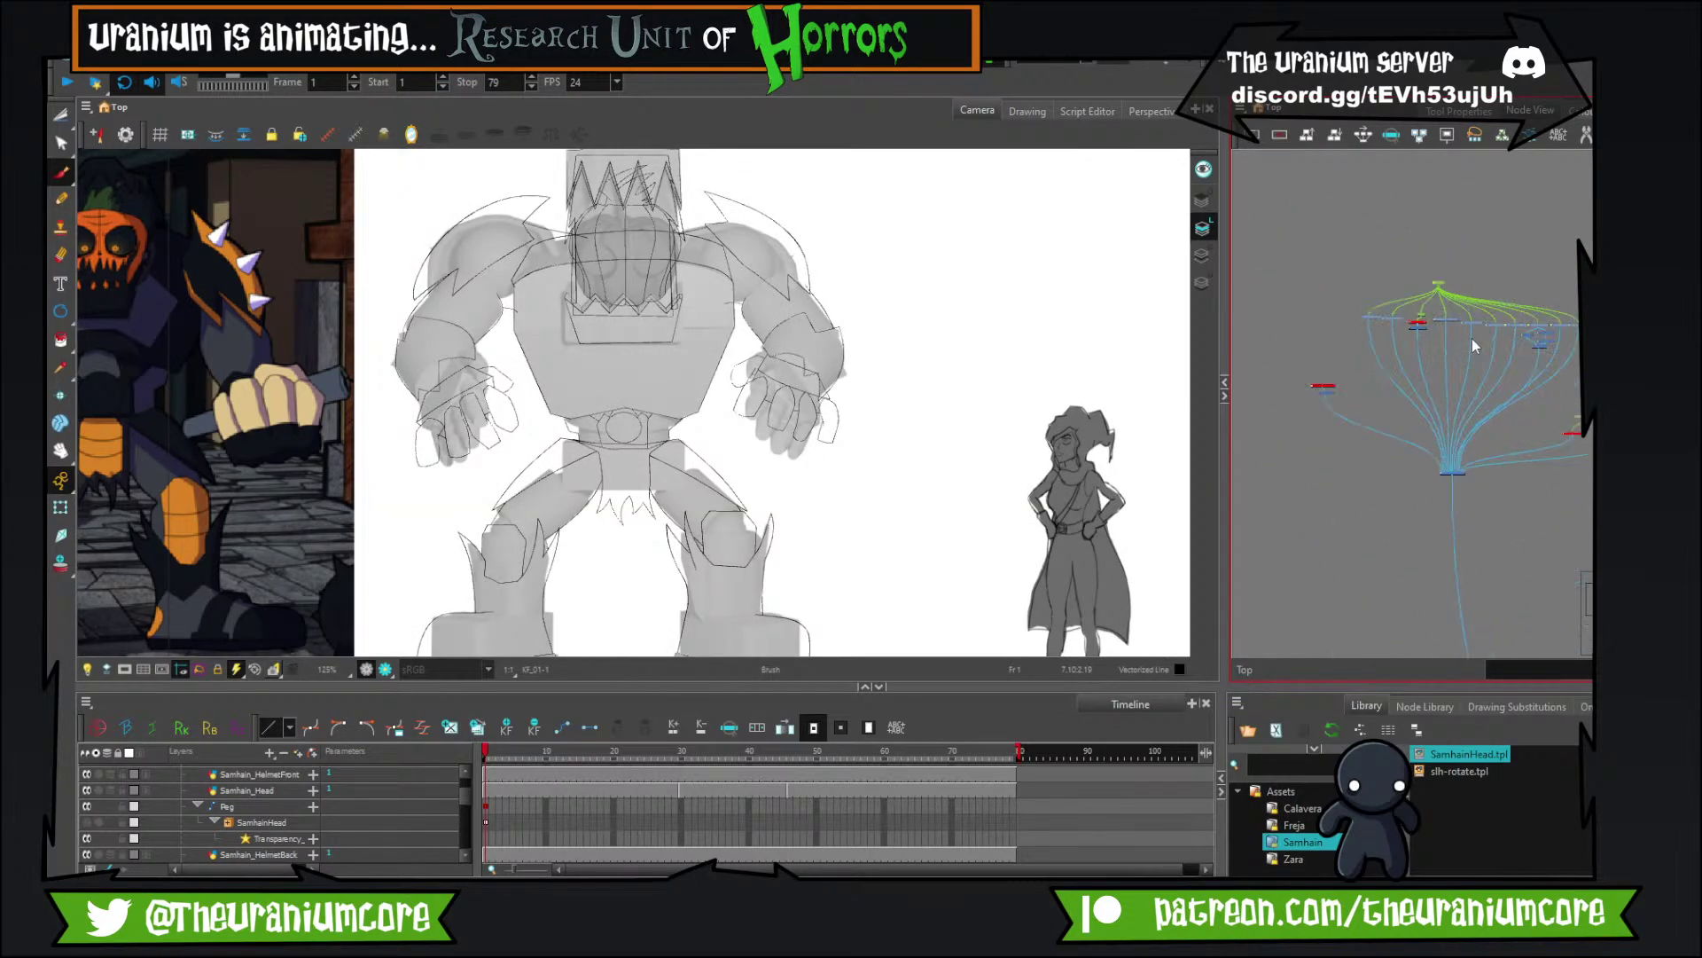
scroll(1328, 320, "up", 3)
scroll(1326, 322, "down", 2)
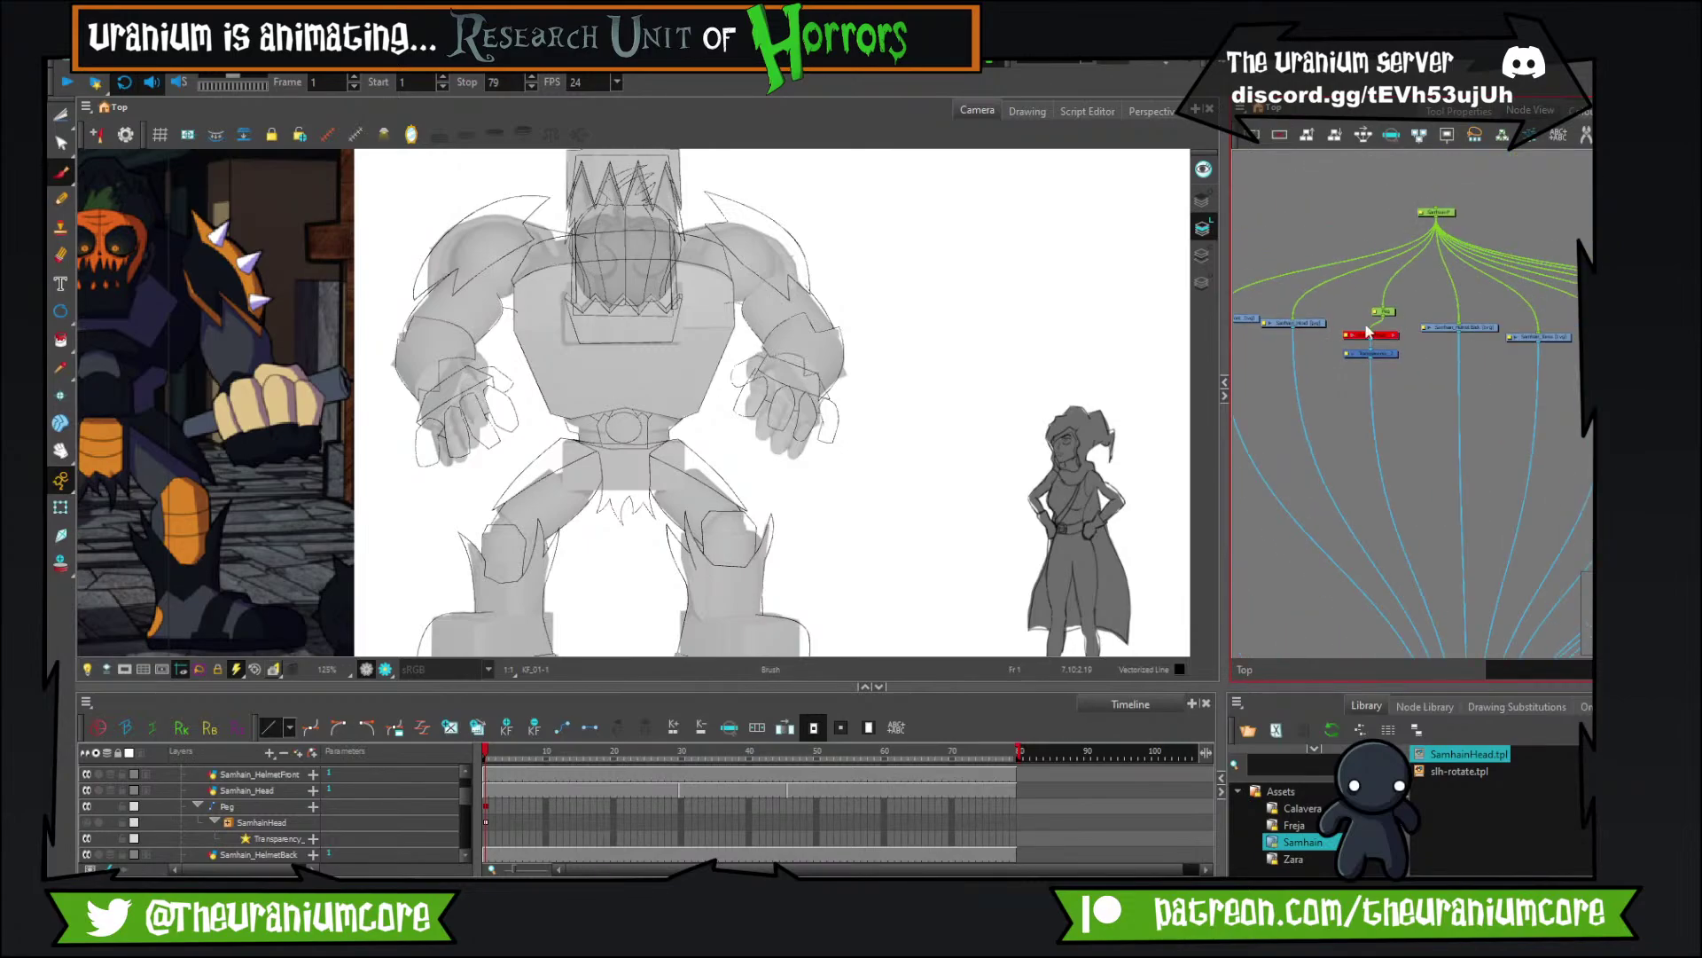
scroll(1549, 339, "up", 5)
left_click(1538, 360)
scroll(716, 373, "up", 2)
scroll(718, 371, "up", 3)
left_click_drag(719, 371, 980, 422)
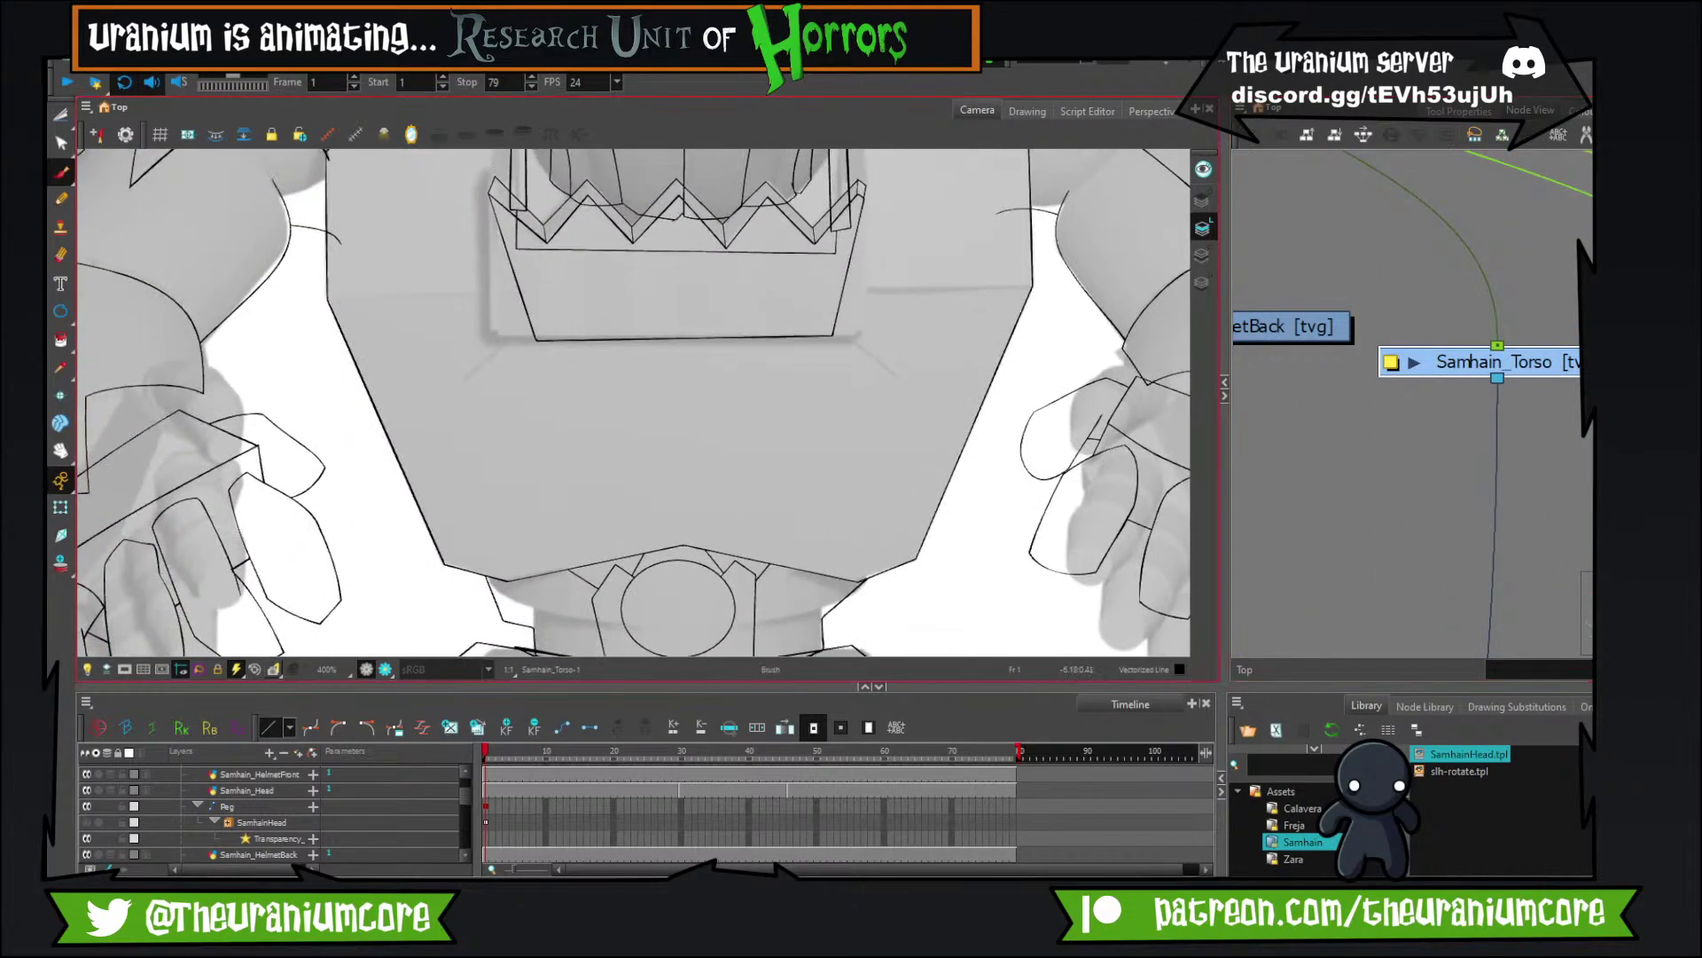
mouse_move(529, 310)
left_mouse_down()
mouse_move(811, 298)
mouse_move(900, 381)
left_mouse_up()
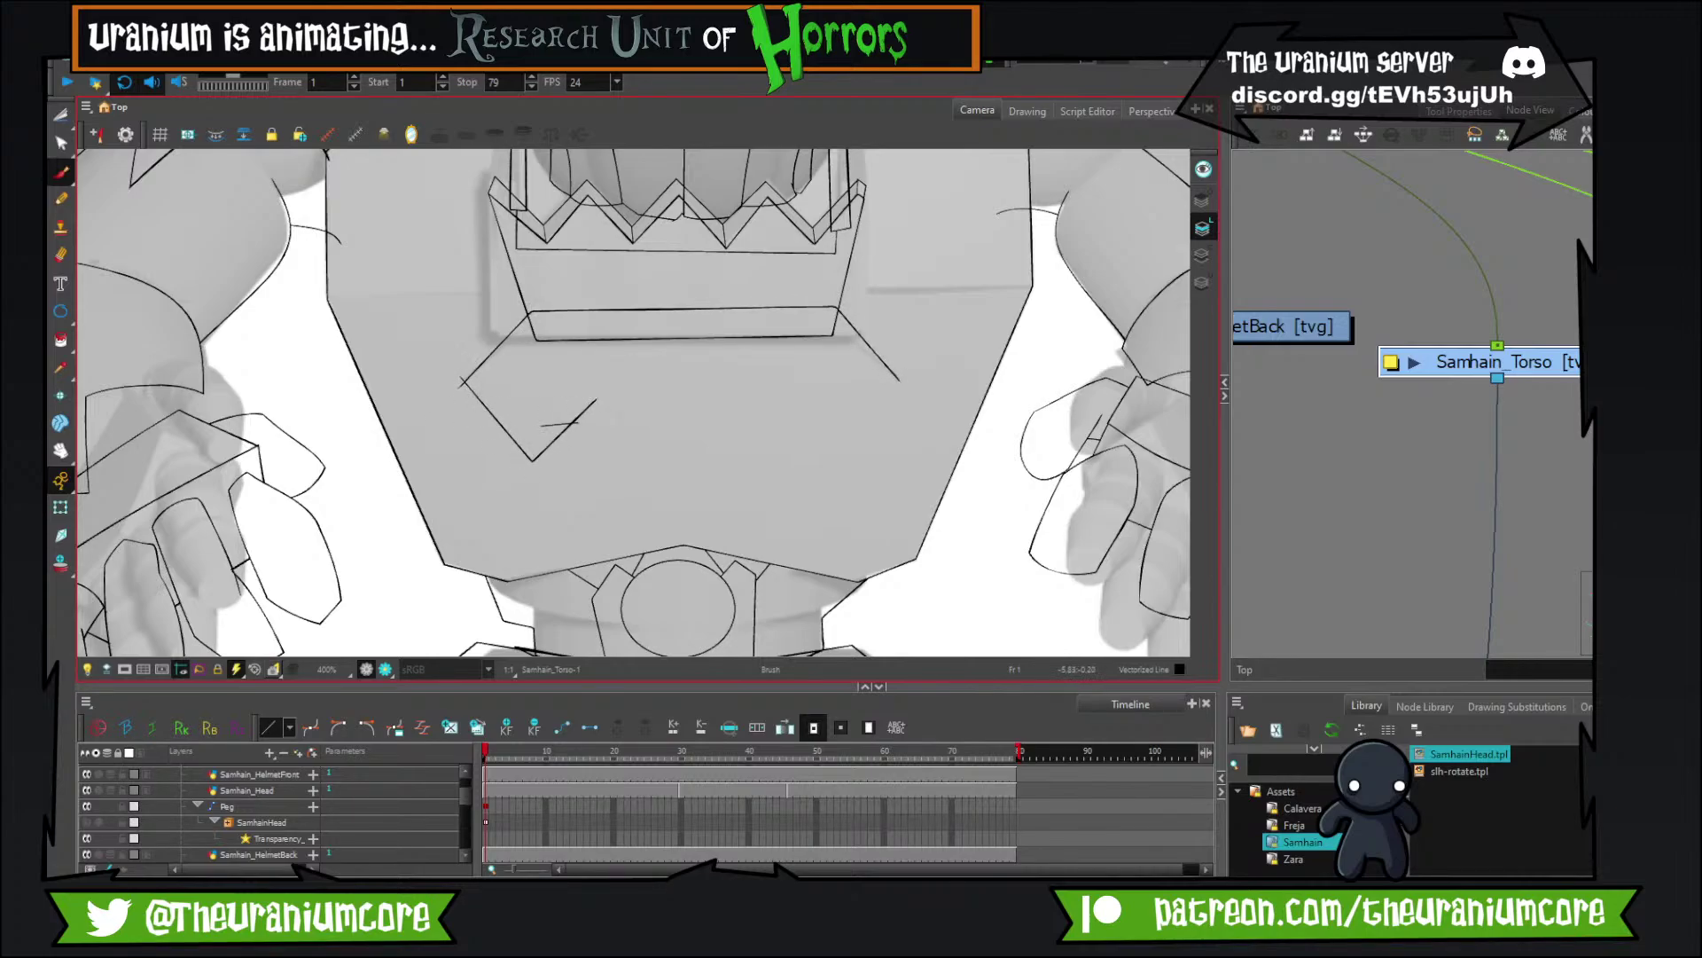
left_click_drag(576, 421, 817, 412)
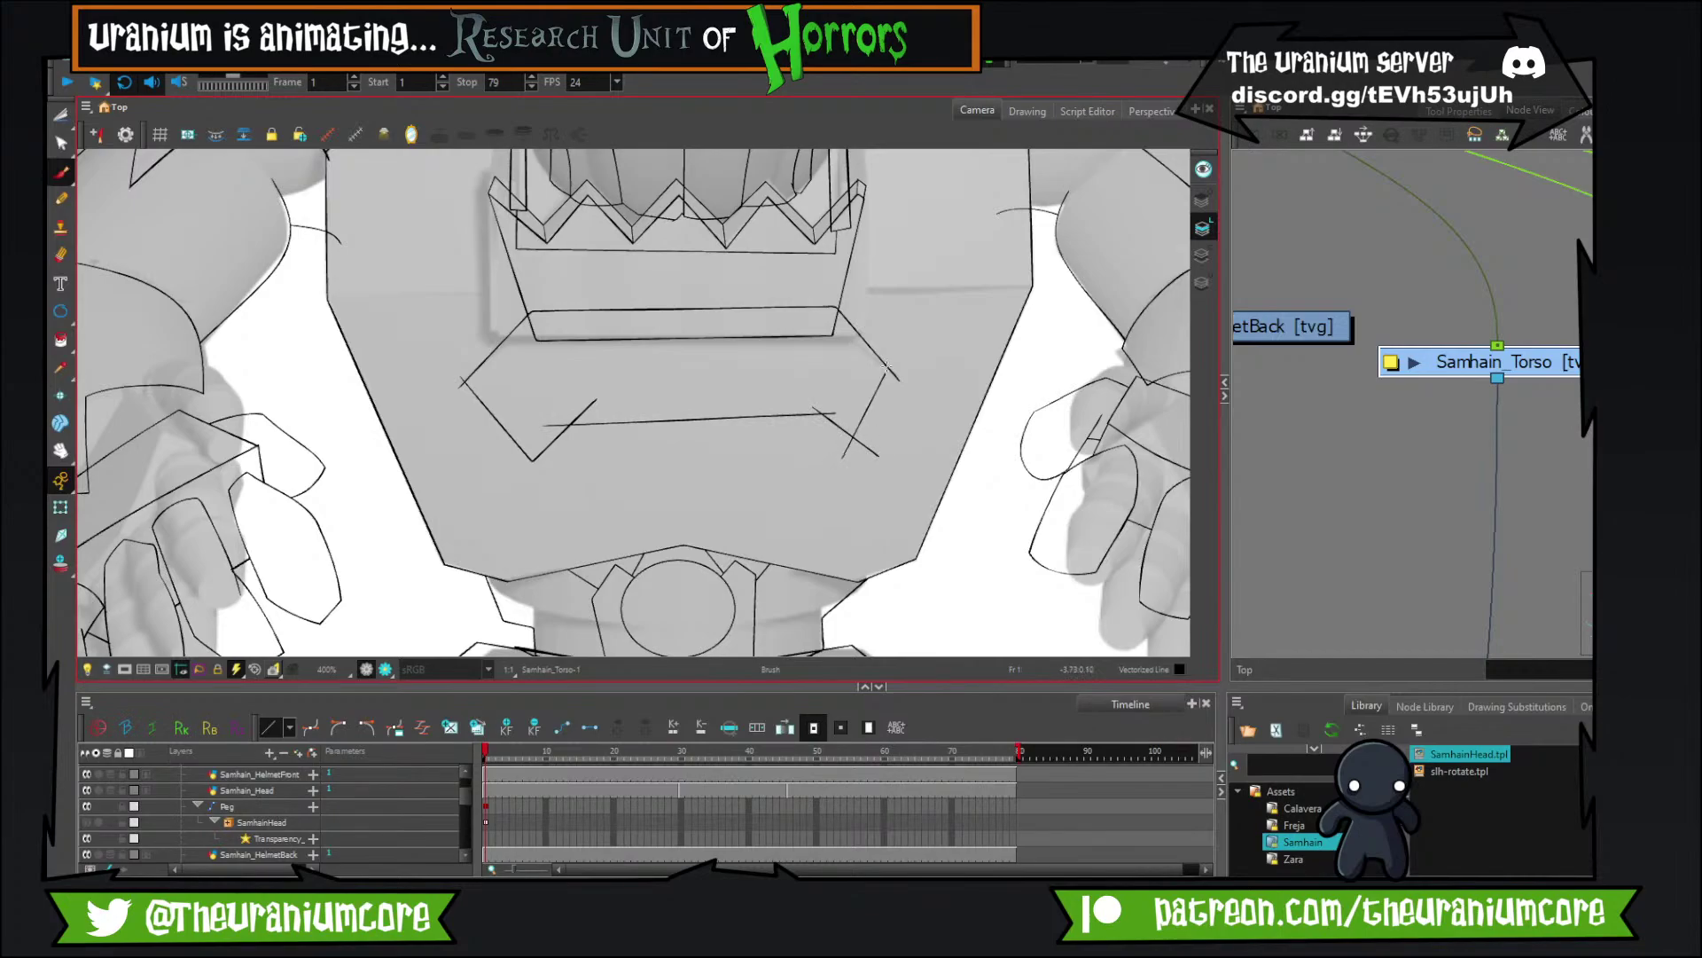
left_click_drag(886, 367, 901, 357)
Trim the overshooting line ends at the lower and outer corners of the chest plate outline with the Cutter.
left_click(60, 114)
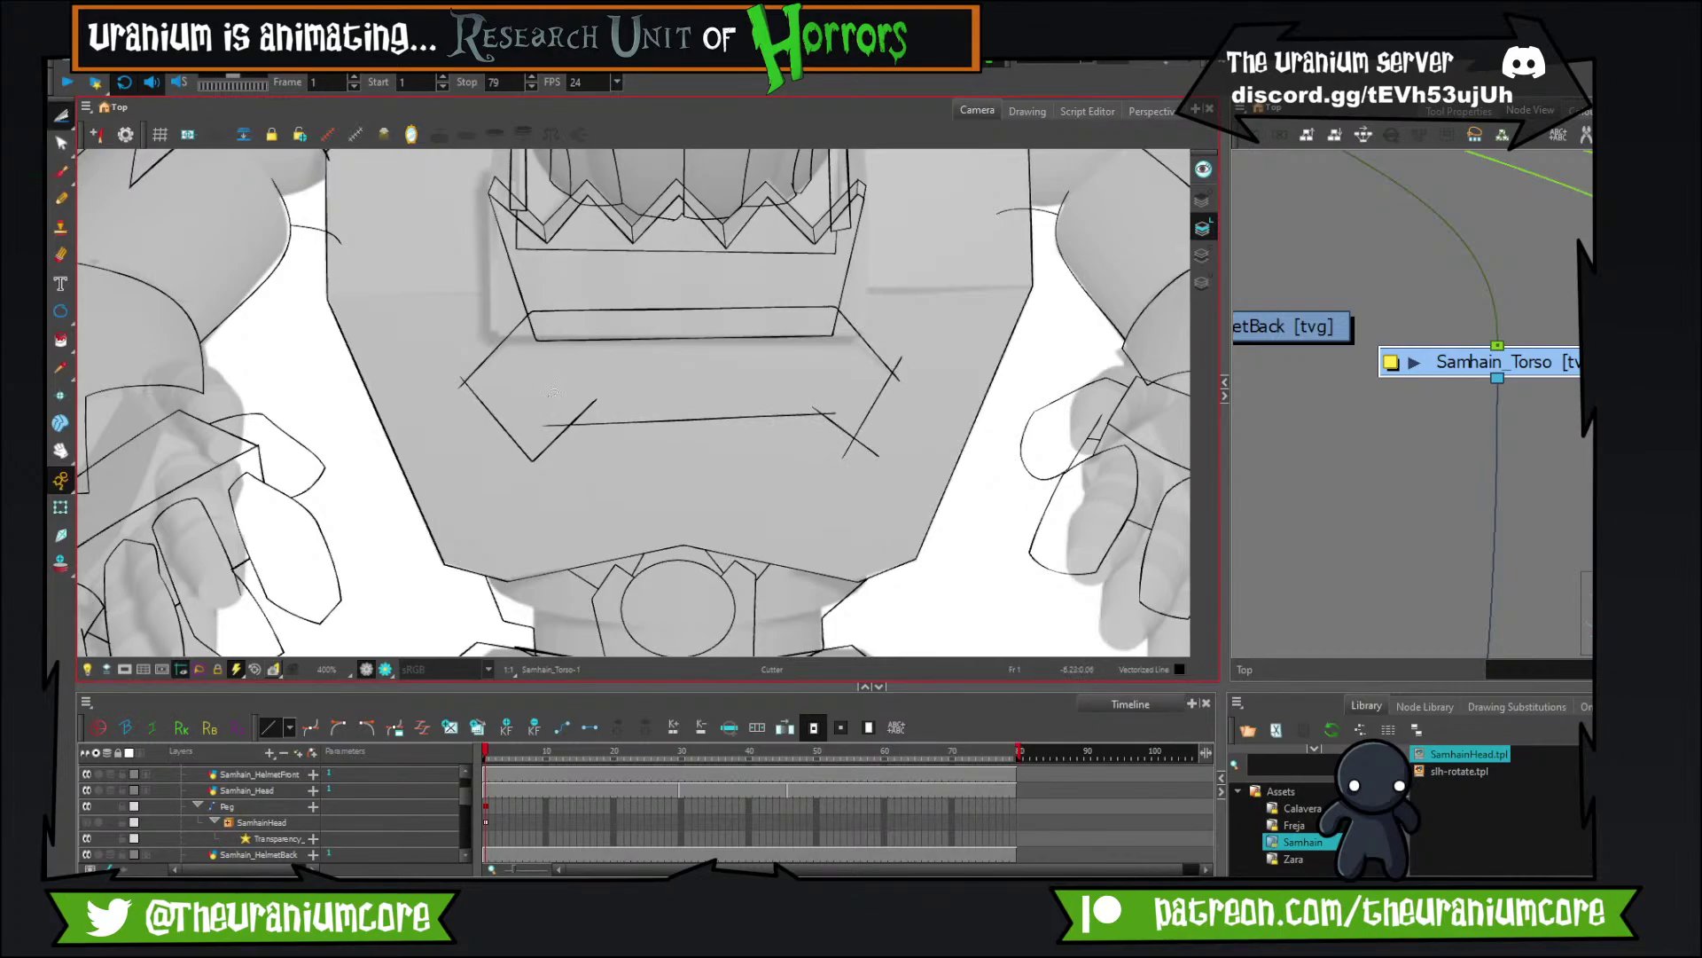
scroll(592, 395, "up", 2)
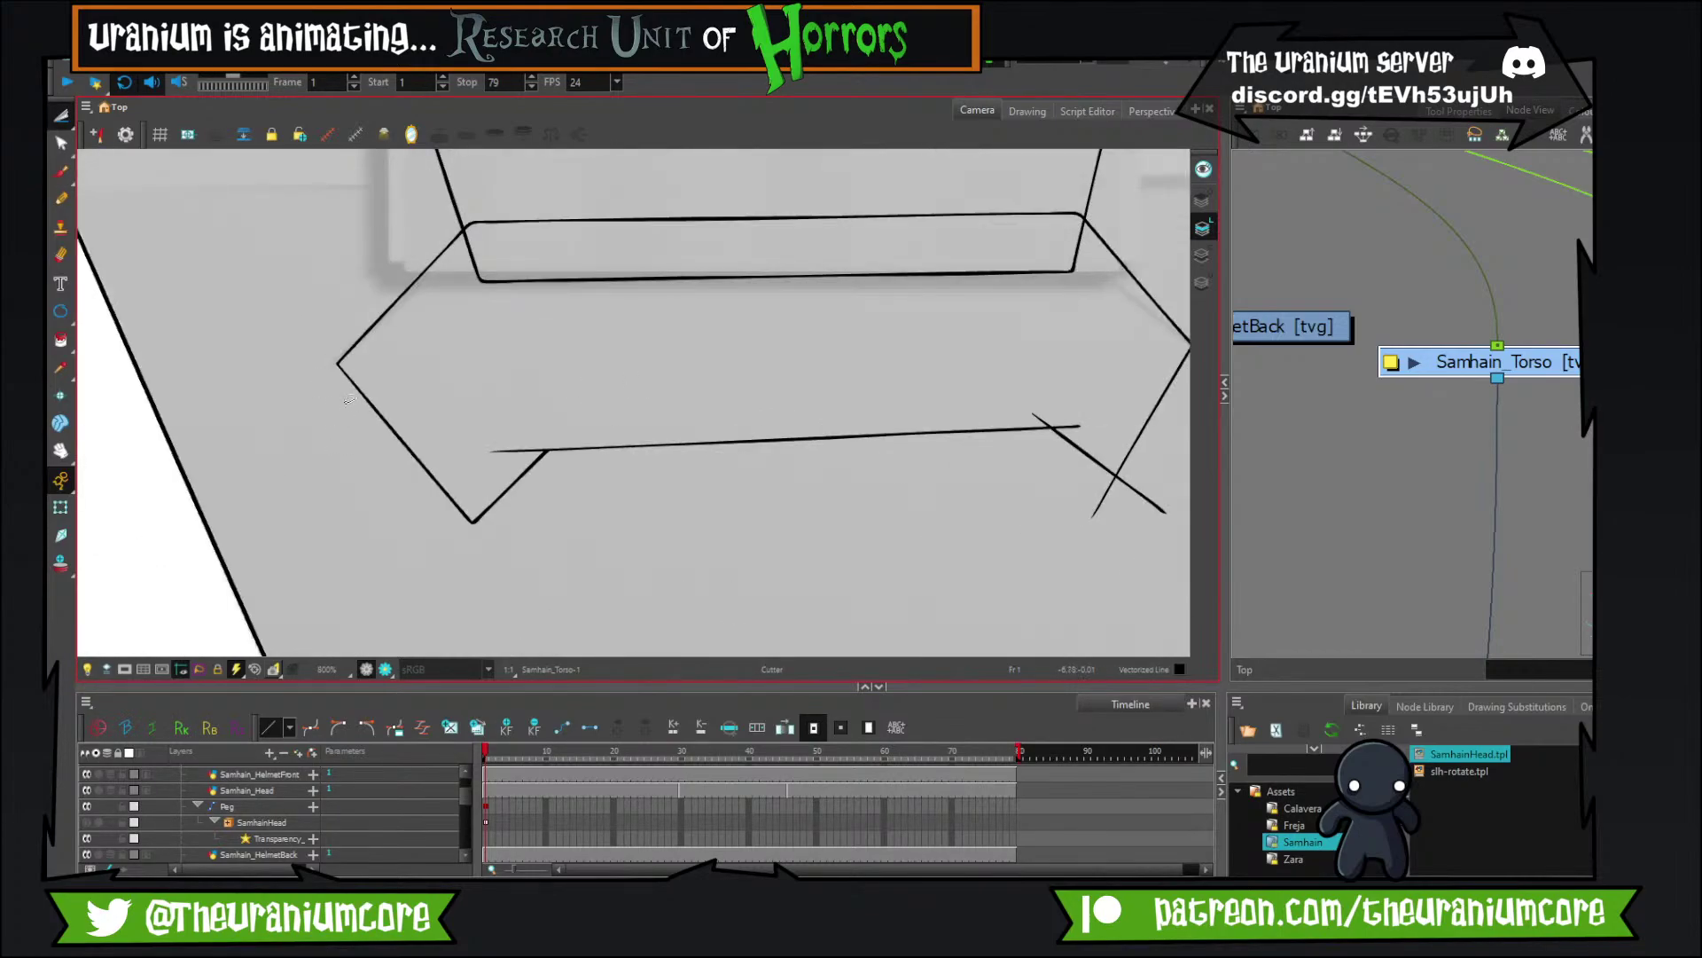
left_click_drag(526, 461, 529, 441)
left_click_drag(860, 396, 559, 419)
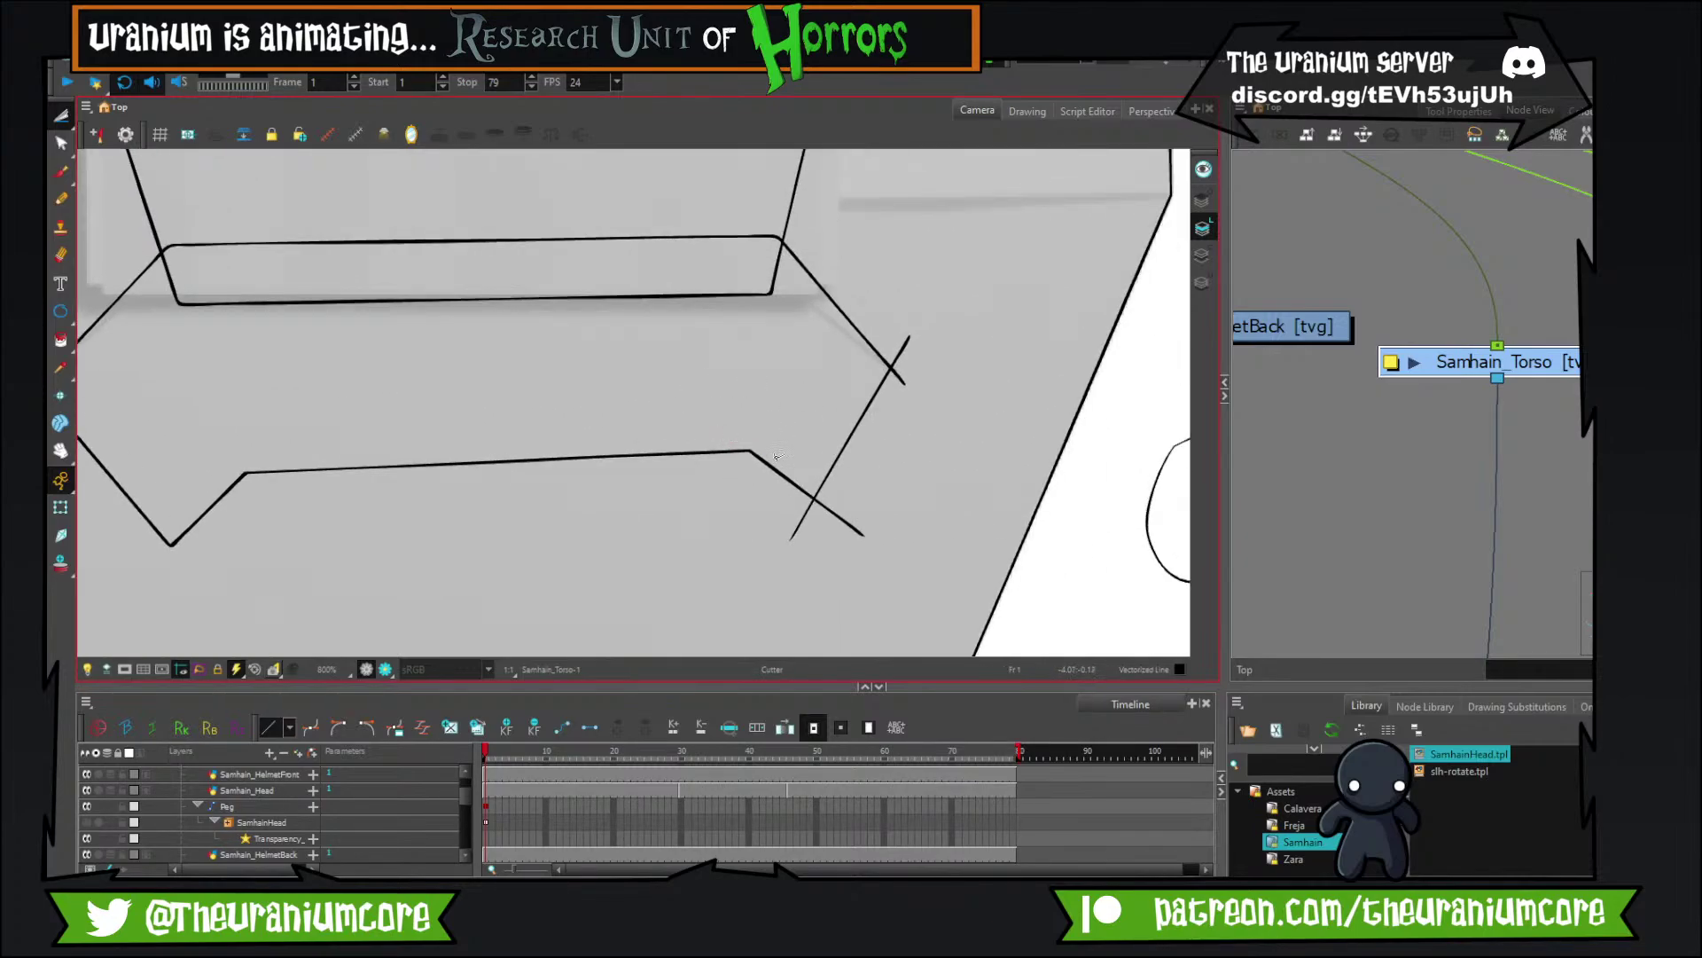
left_click_drag(855, 506, 790, 543)
key("shift+m")
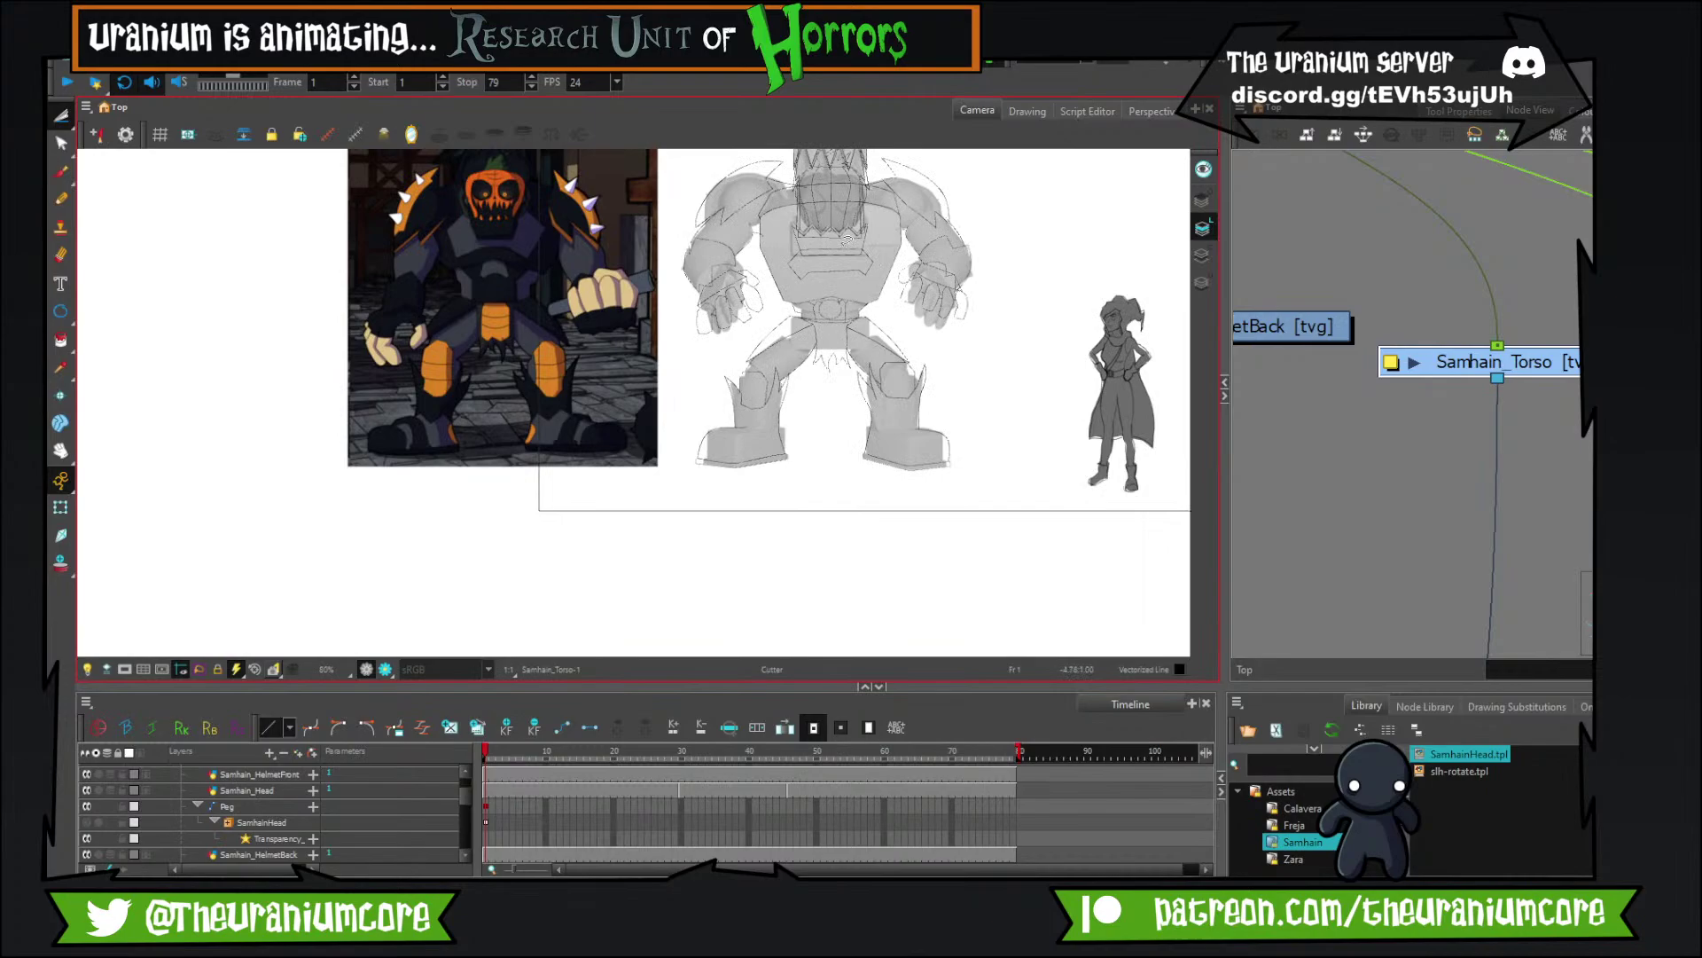
Brush a second contour just above and parallel to the chest plate's upper edge, joining it to the plate's outer corners.
scroll(847, 240, "up", 4)
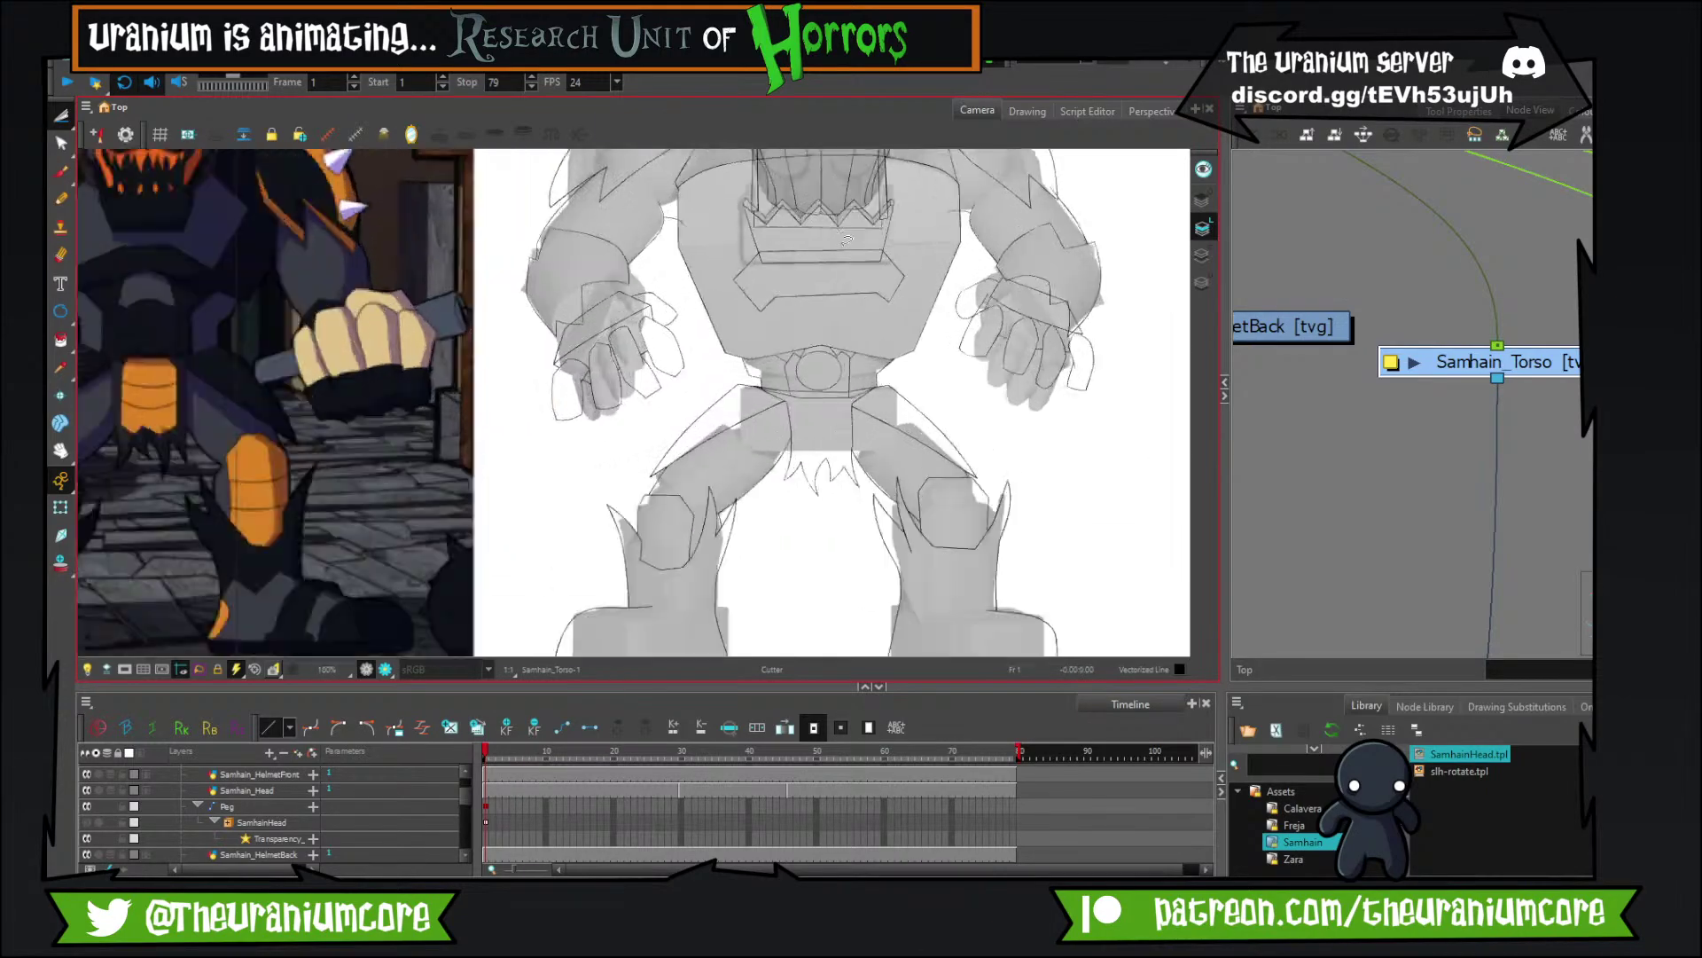
scroll(847, 240, "down", 4)
scroll(745, 303, "up", 8)
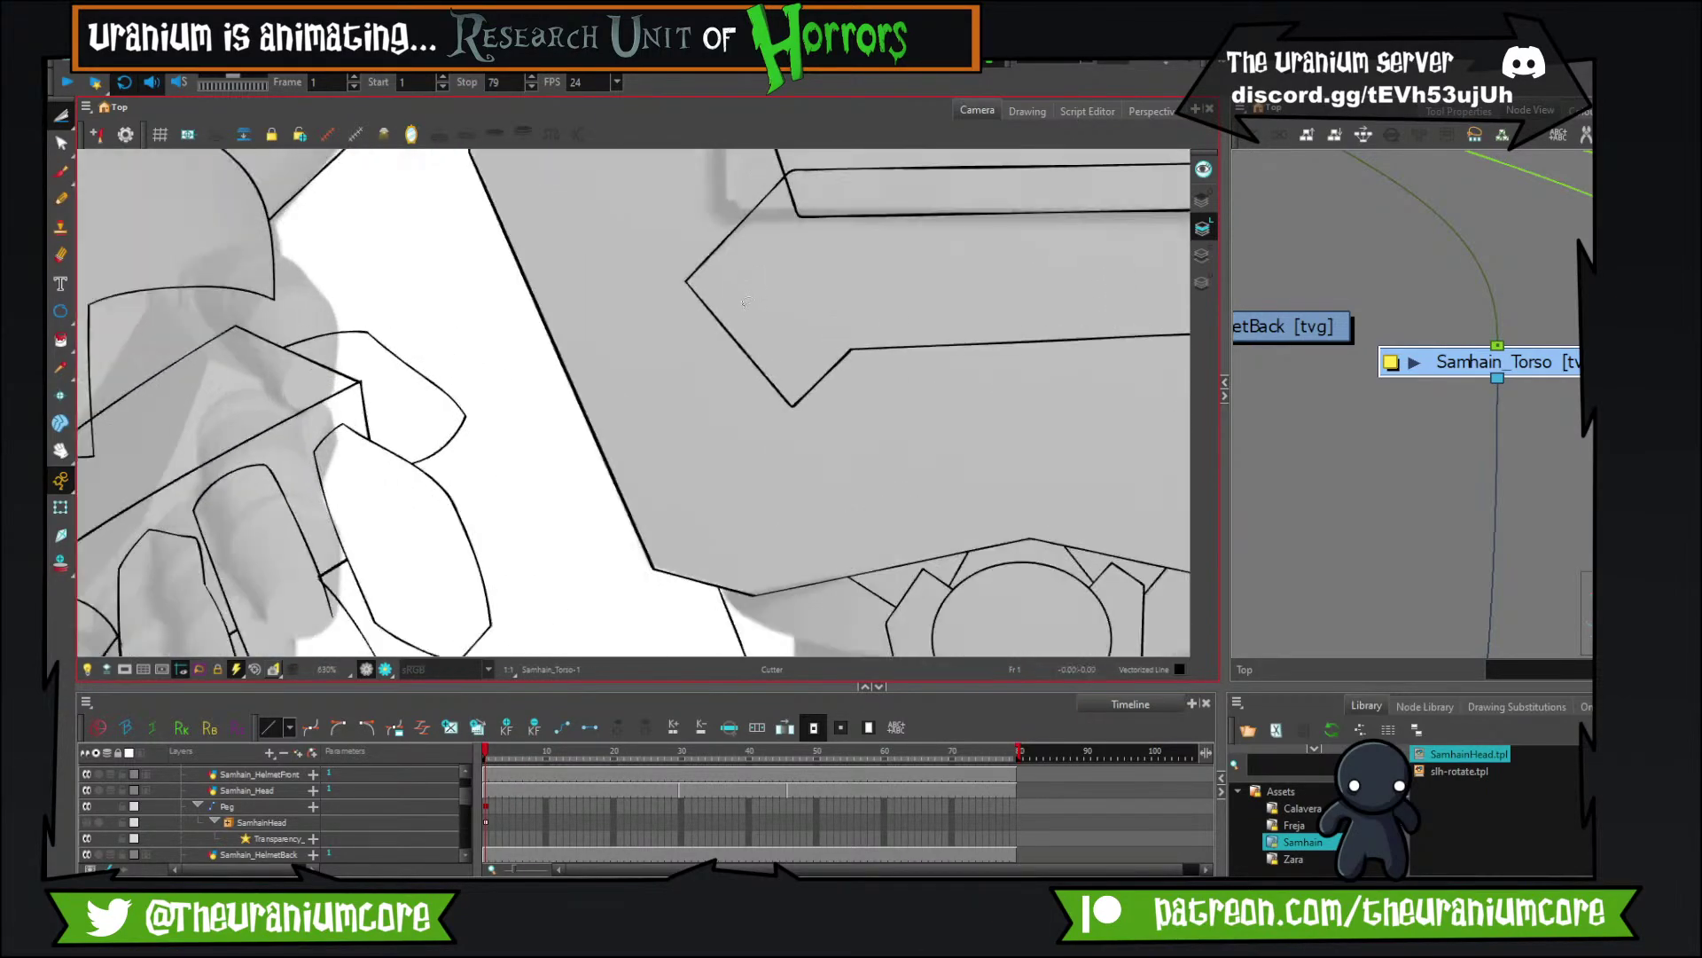
scroll(744, 302, "up", 2)
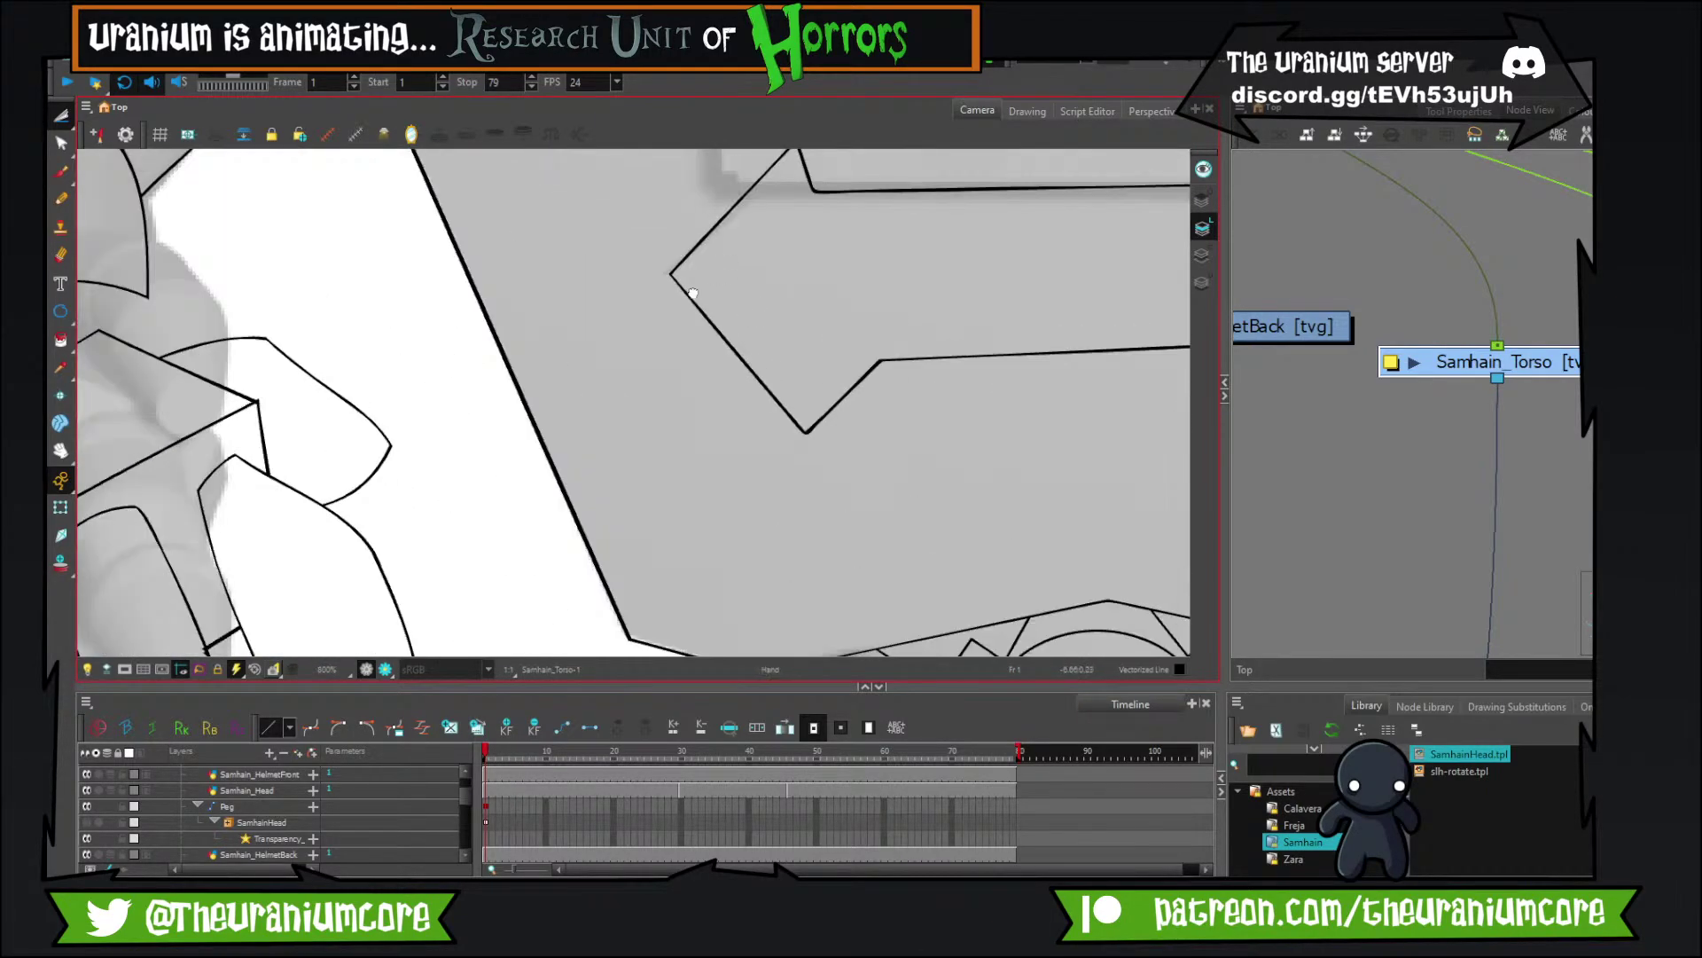
left_click(60, 171)
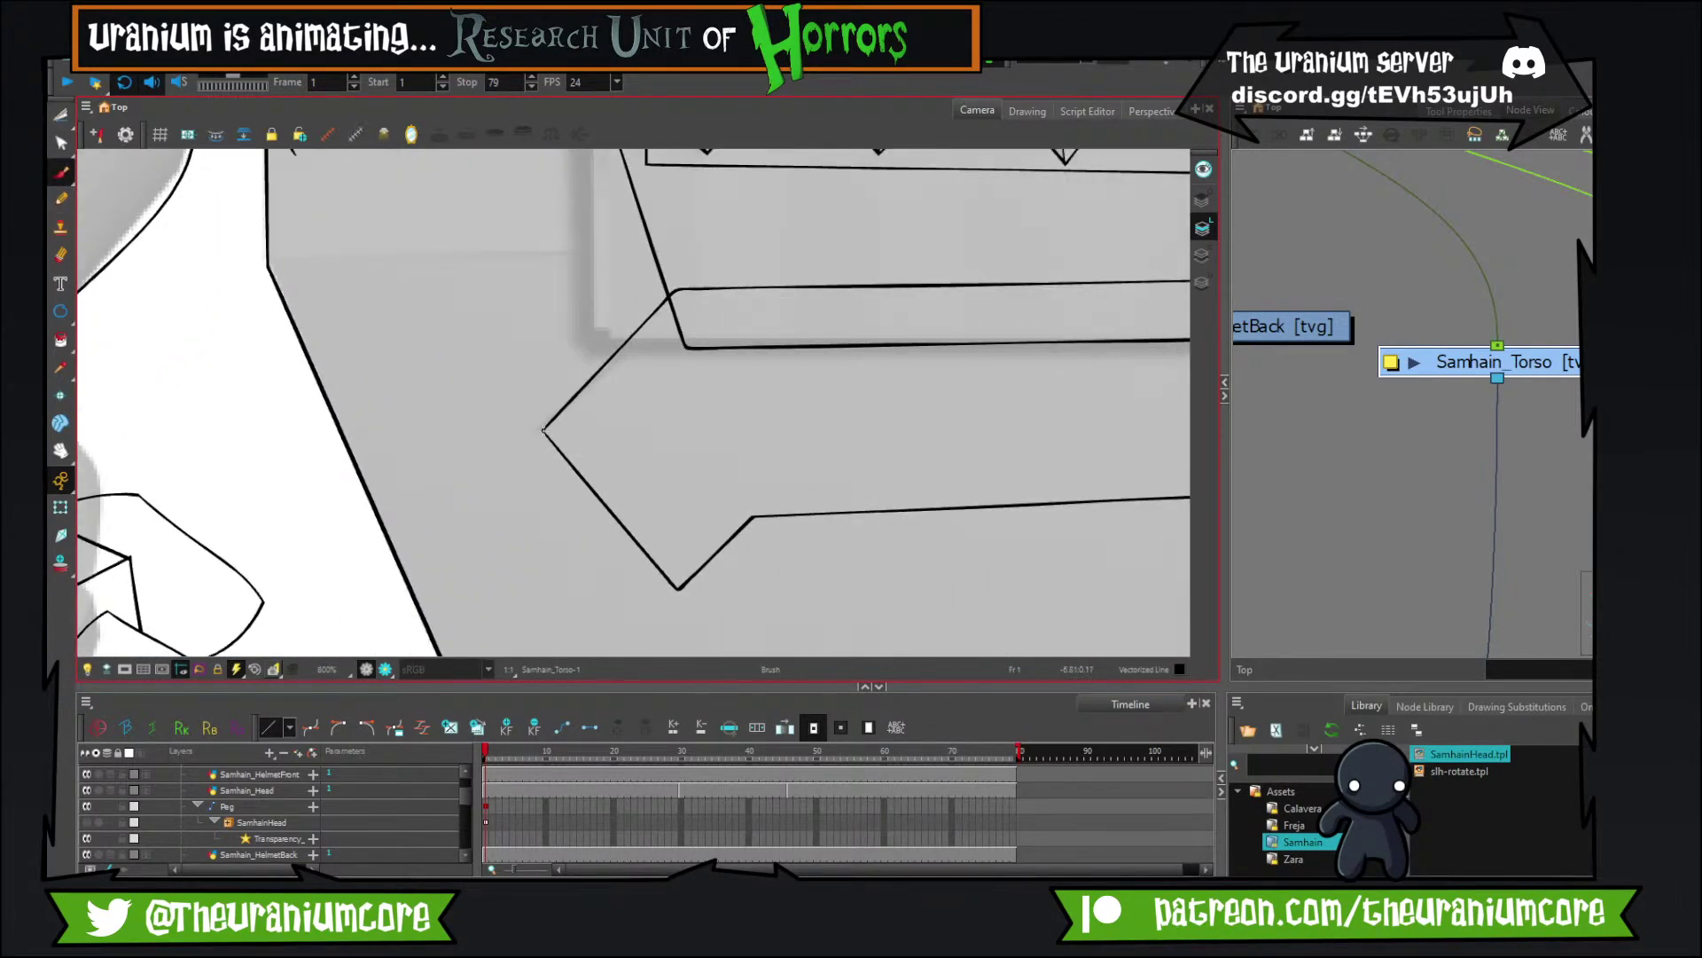
mouse_move(545, 416)
left_mouse_down()
mouse_move(661, 275)
mouse_move(1275, 246)
mouse_move(1328, 267)
left_mouse_up()
mouse_move(1076, 476)
left_mouse_down()
mouse_move(492, 450)
mouse_move(399, 493)
left_mouse_up()
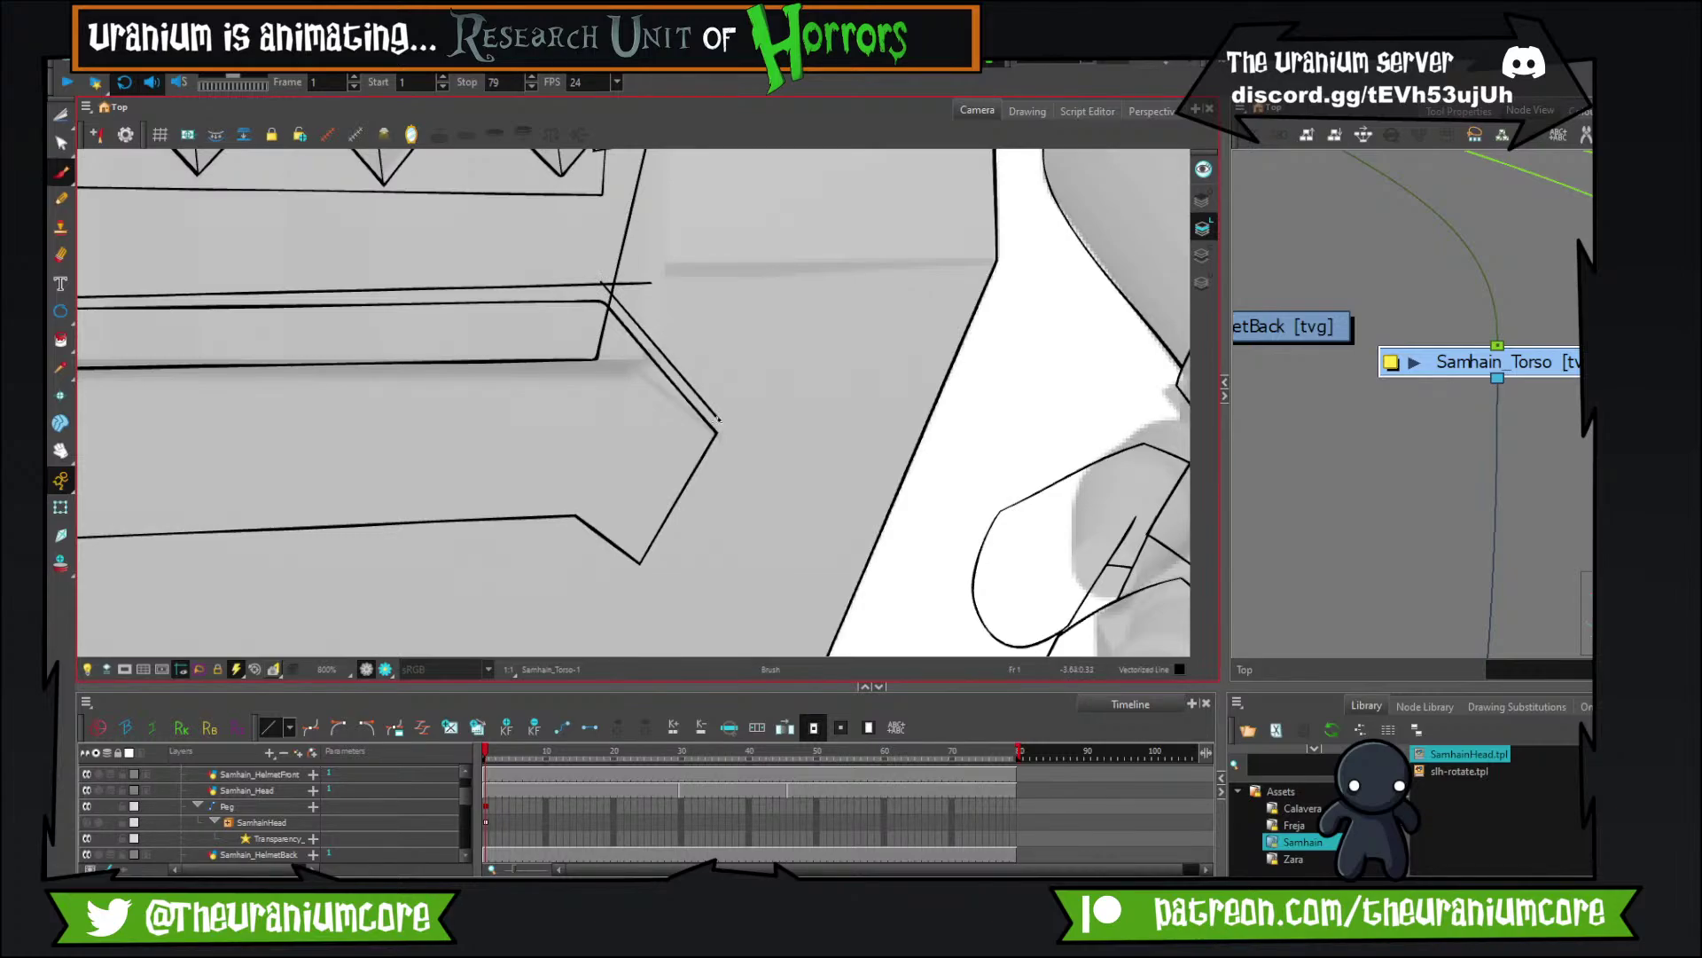
left_click_drag(719, 405, 717, 433)
left_click_drag(525, 387, 1047, 404)
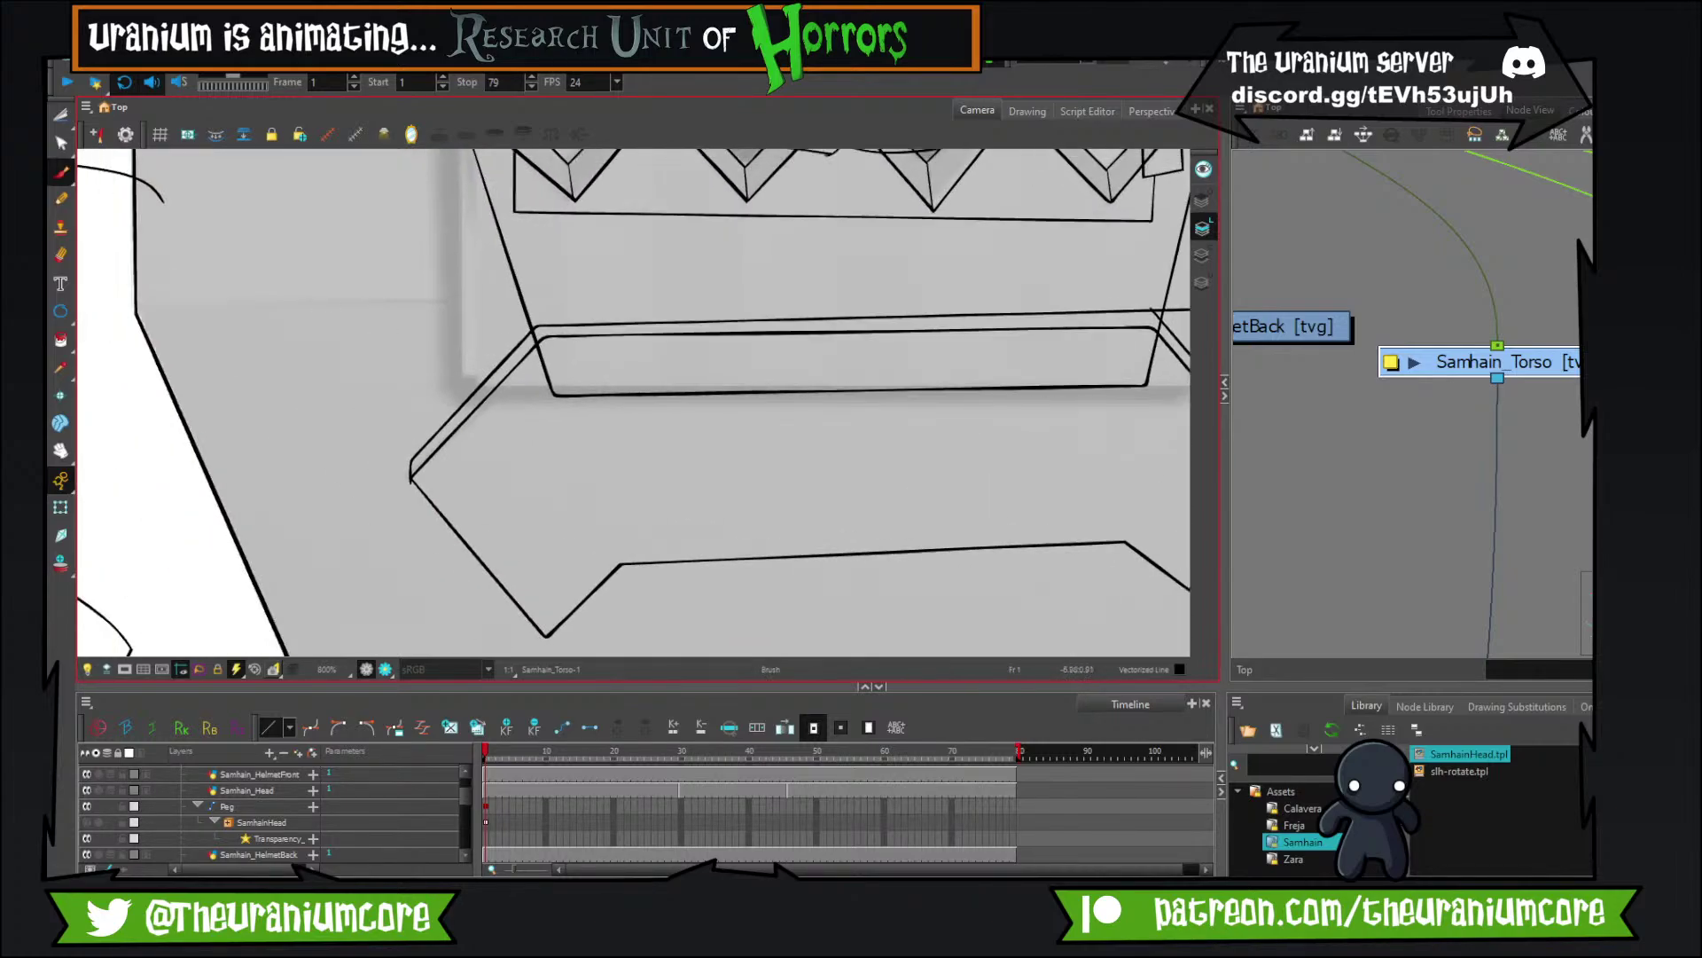
Brush a short crossing stroke over the chest plate's left corner and cut away the overshooting stub together with the stroke's ends.
left_click(60, 116)
key("2")
key("2")
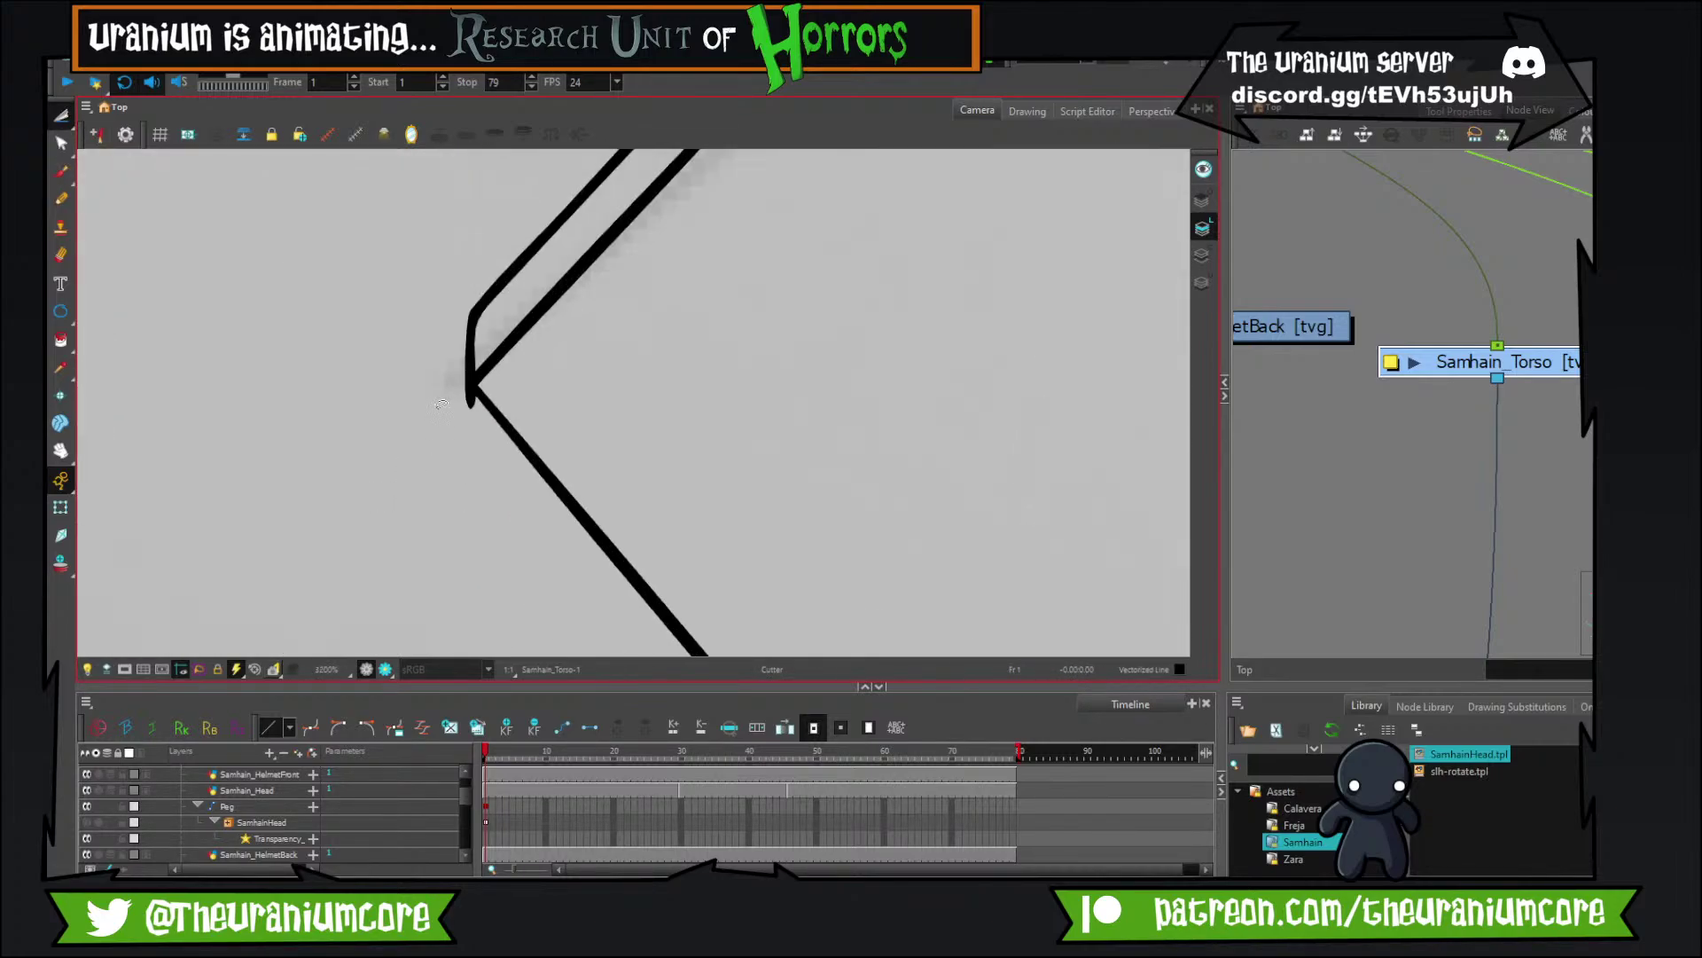
key("2")
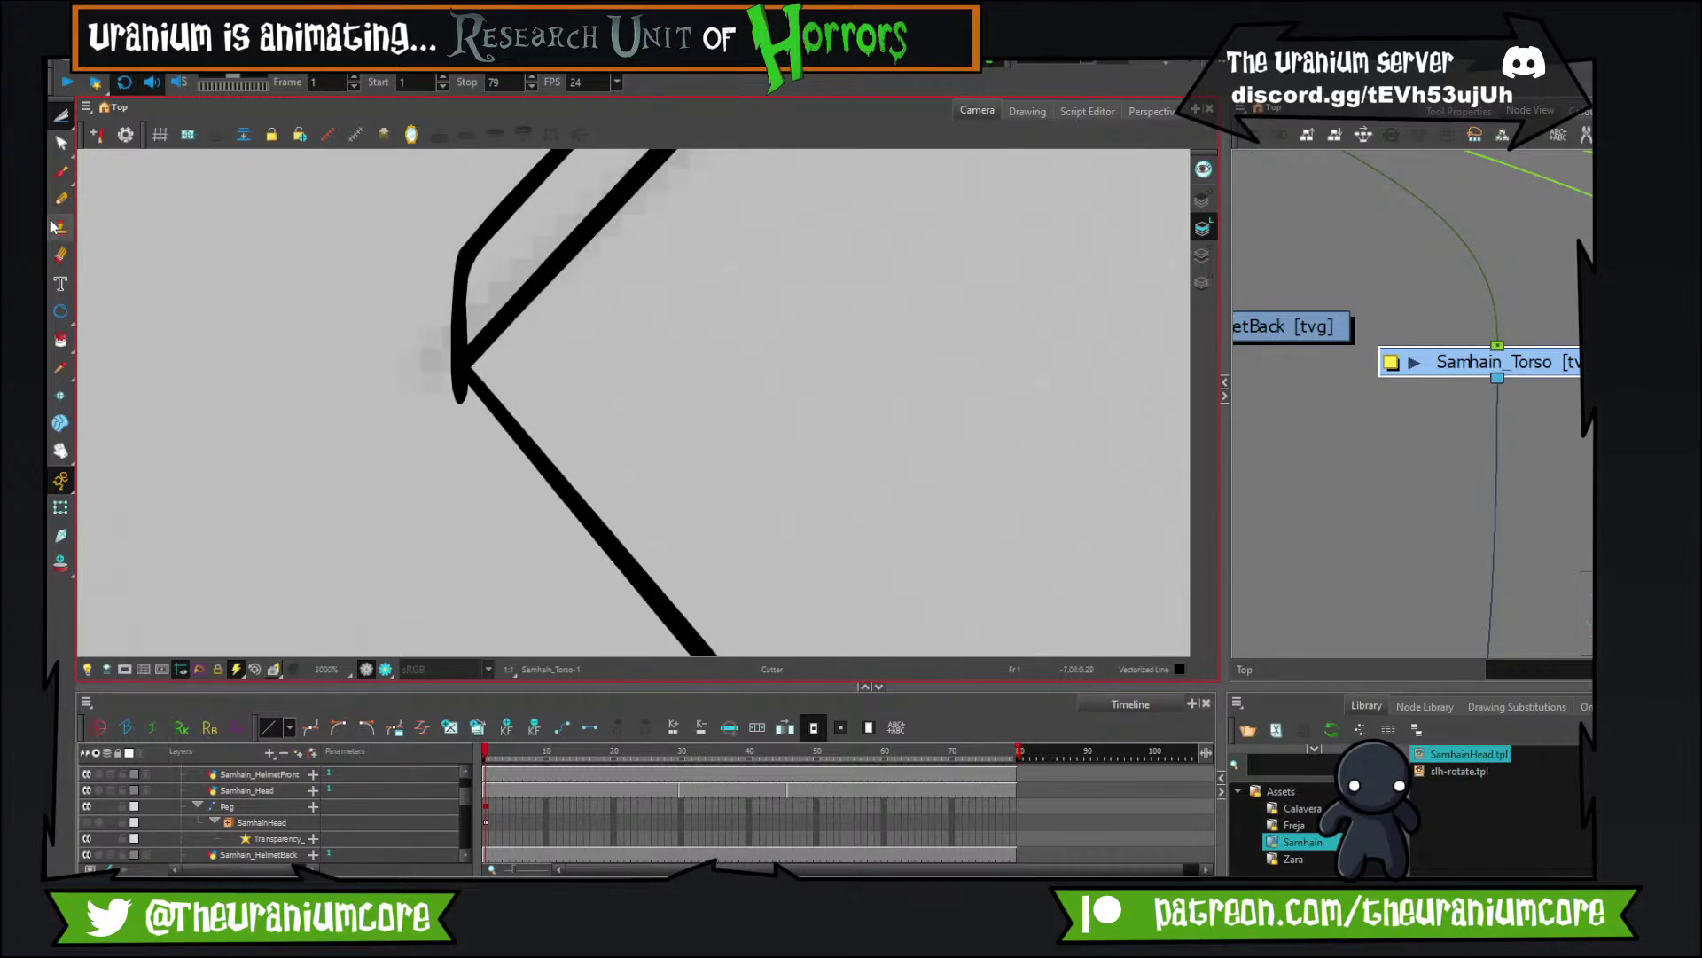
left_click(61, 172)
left_click_drag(405, 336, 535, 391)
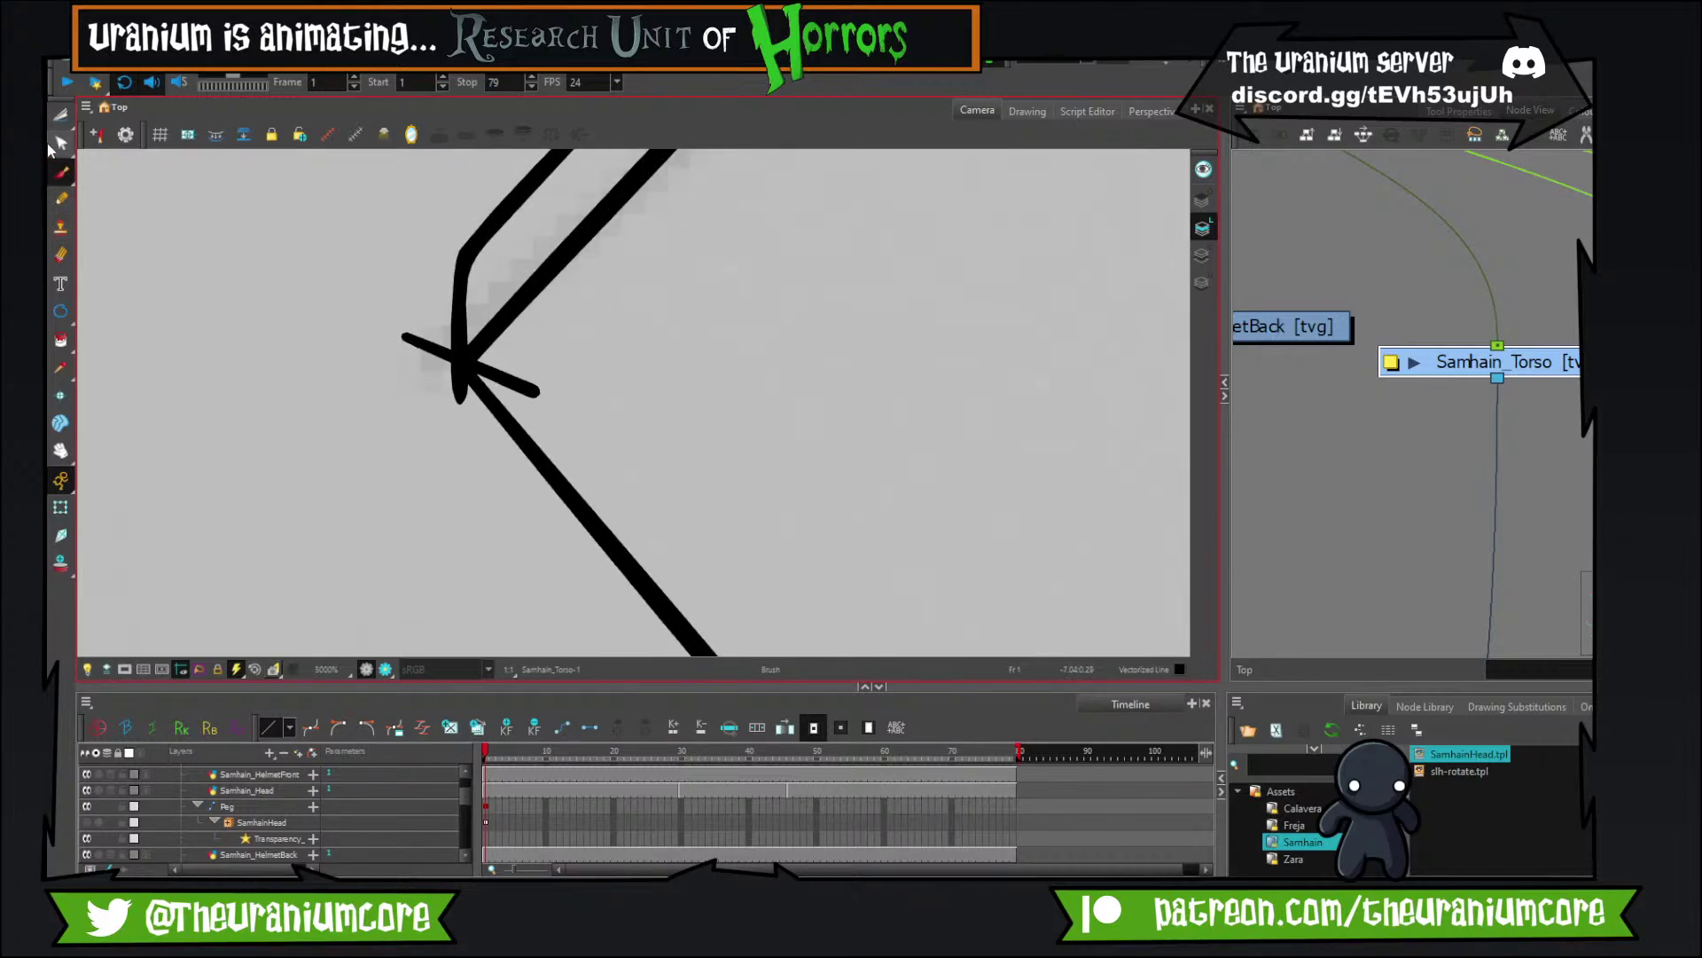
left_click(60, 115)
mouse_move(429, 323)
left_mouse_down()
mouse_move(455, 372)
mouse_move(525, 399)
left_mouse_up()
key("1")
key("1")
key("1")
key("1")
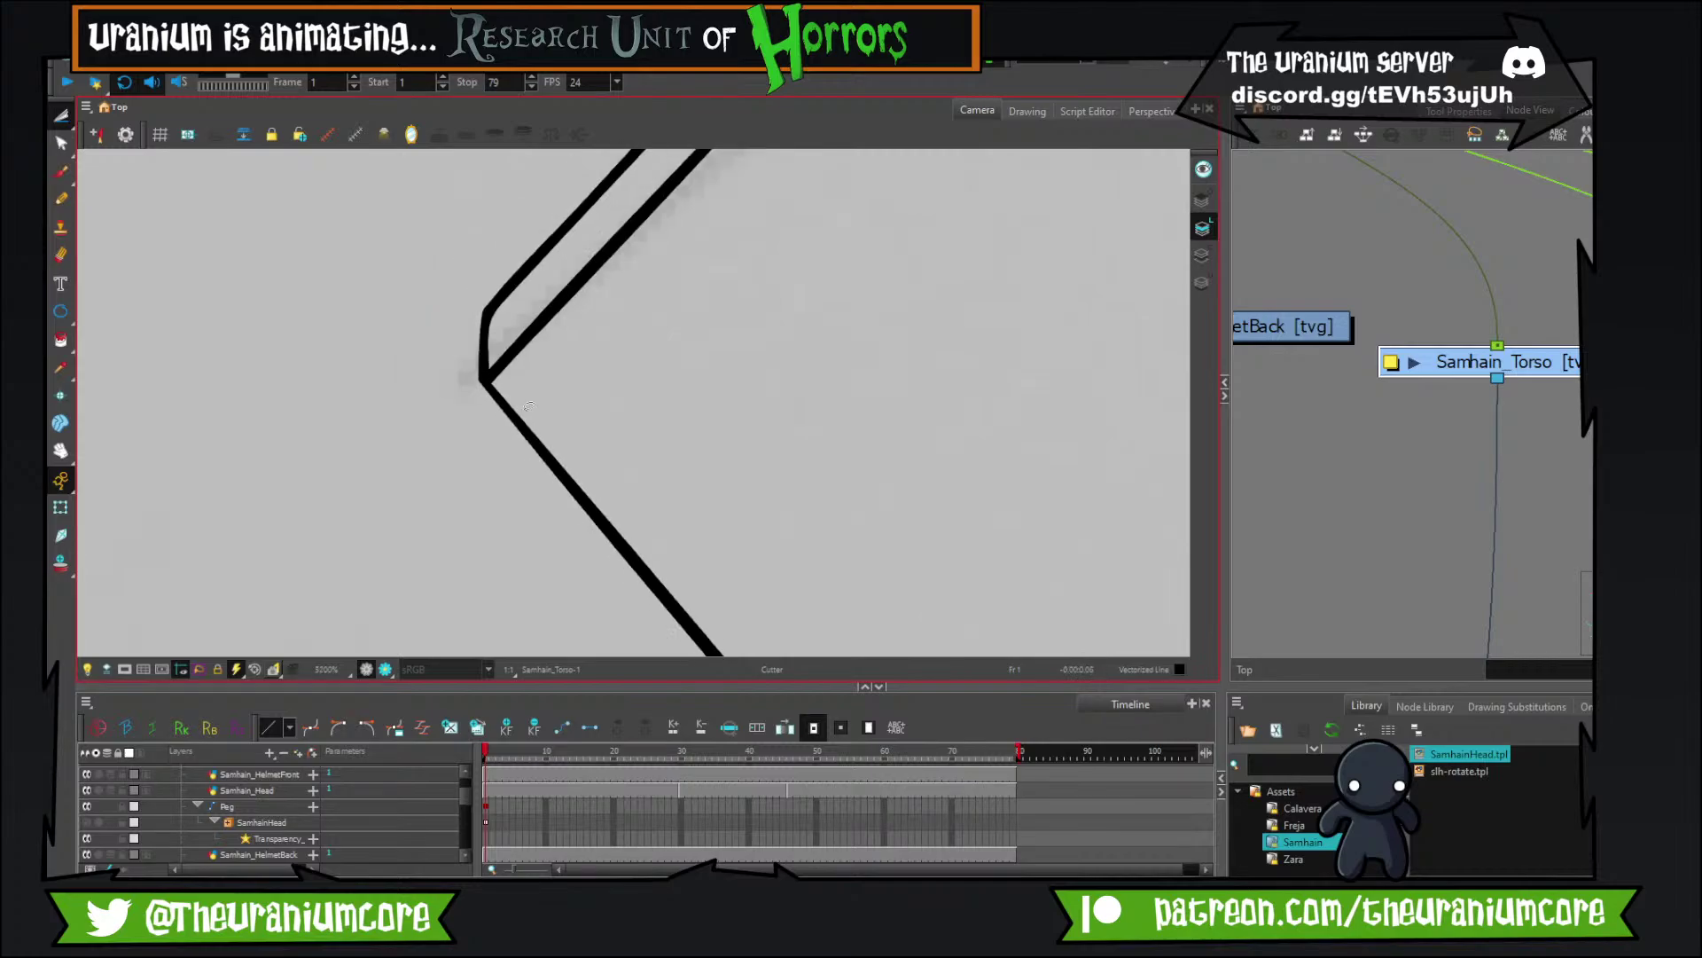
Trim the overshooting line end at the upper right corner of the chest plate's second contour with the Cutter.
key("2")
key("2")
key("2")
mouse_move(900, 361)
left_mouse_down()
mouse_move(944, 383)
mouse_move(925, 436)
mouse_move(774, 388)
left_mouse_up()
scroll(946, 550, "down", 5)
scroll(853, 365, "up", 4)
scroll(772, 389, "up", 3)
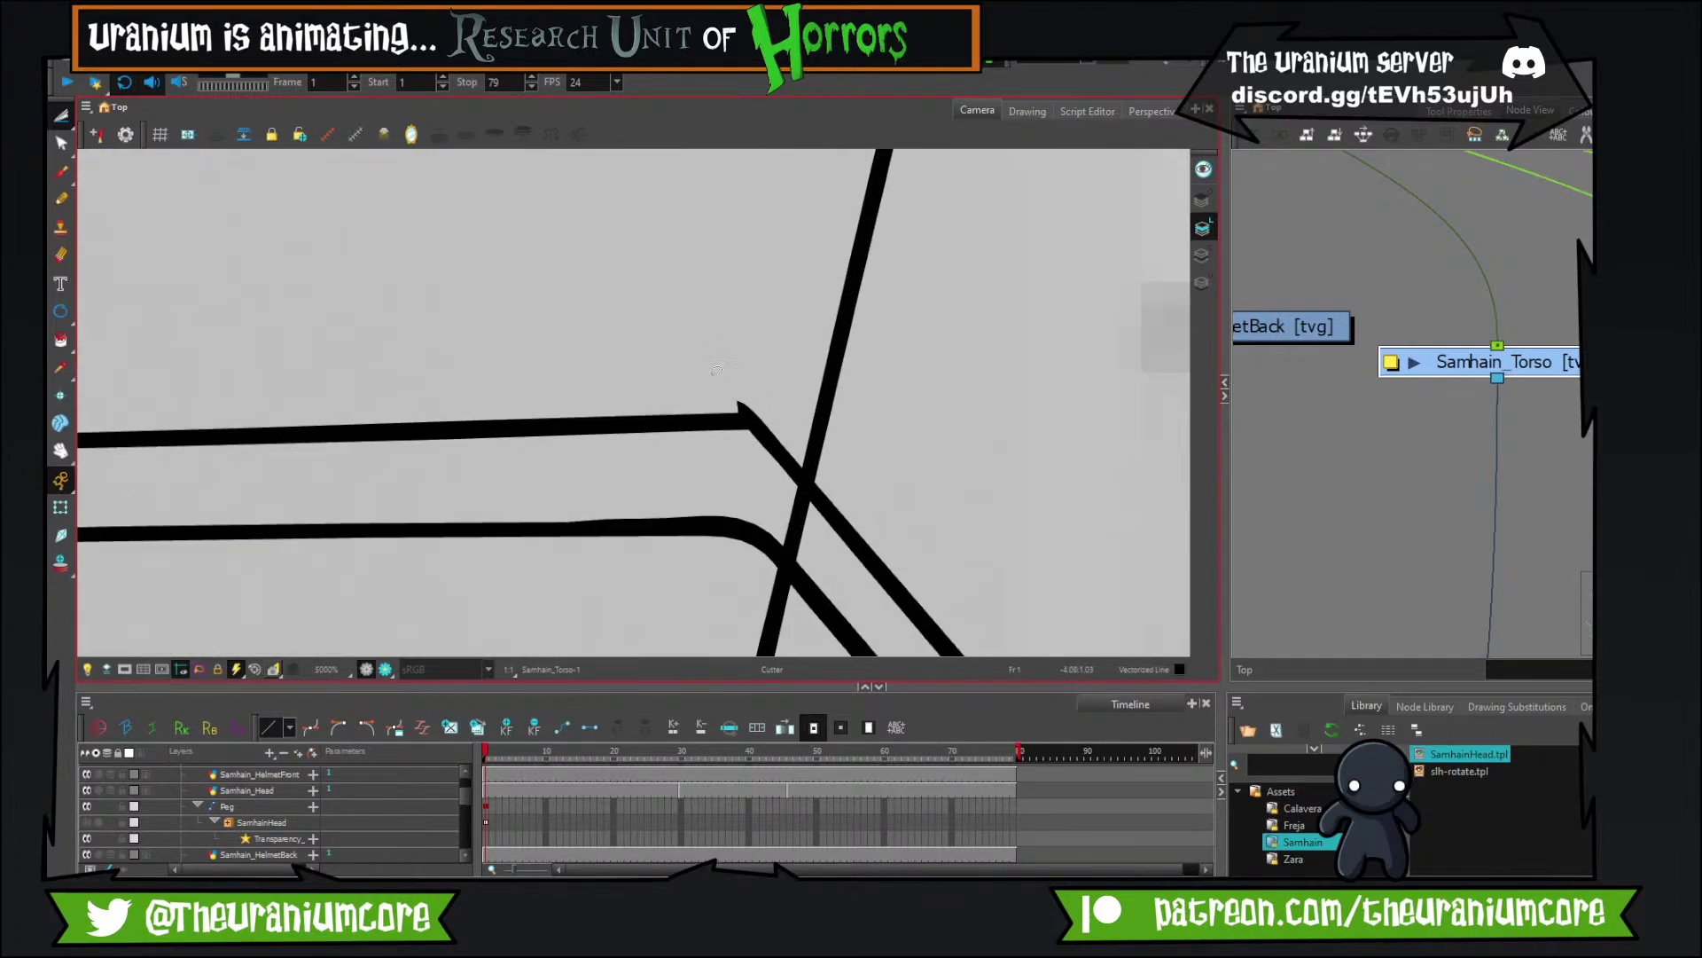
Examine the belt, hands and face of the small caped character's sketch up close beside the Samhain line art.
scroll(736, 405, "down", 15)
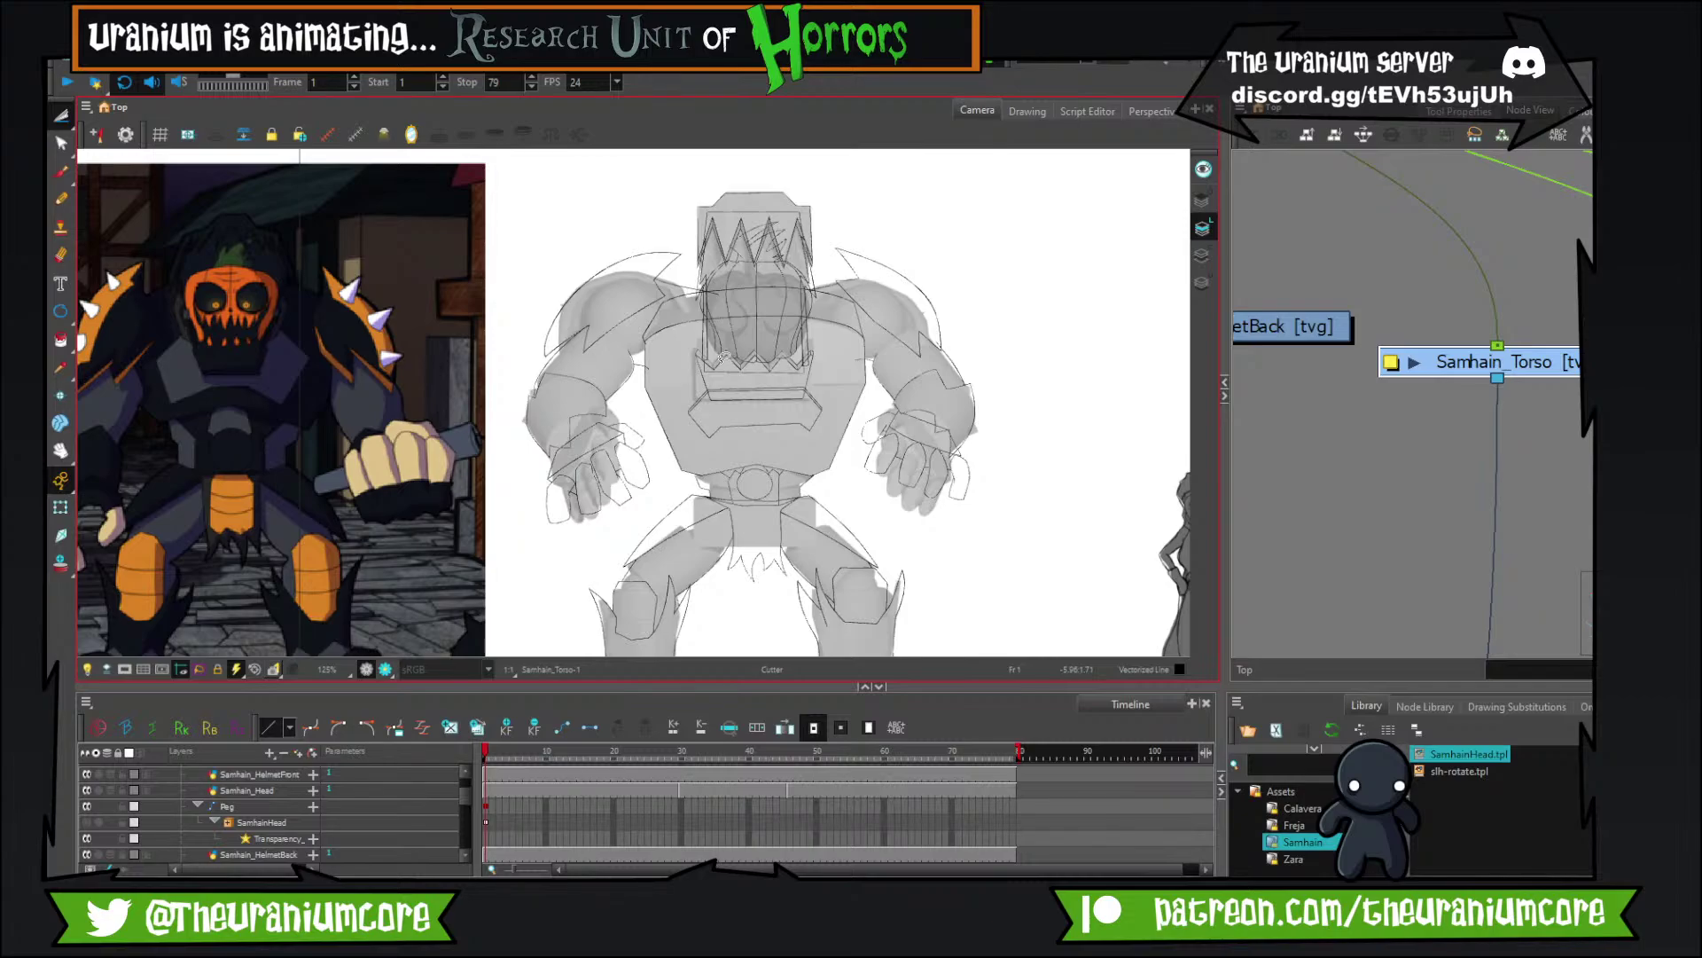
scroll(722, 358, "down", 6)
scroll(802, 378, "up", 13)
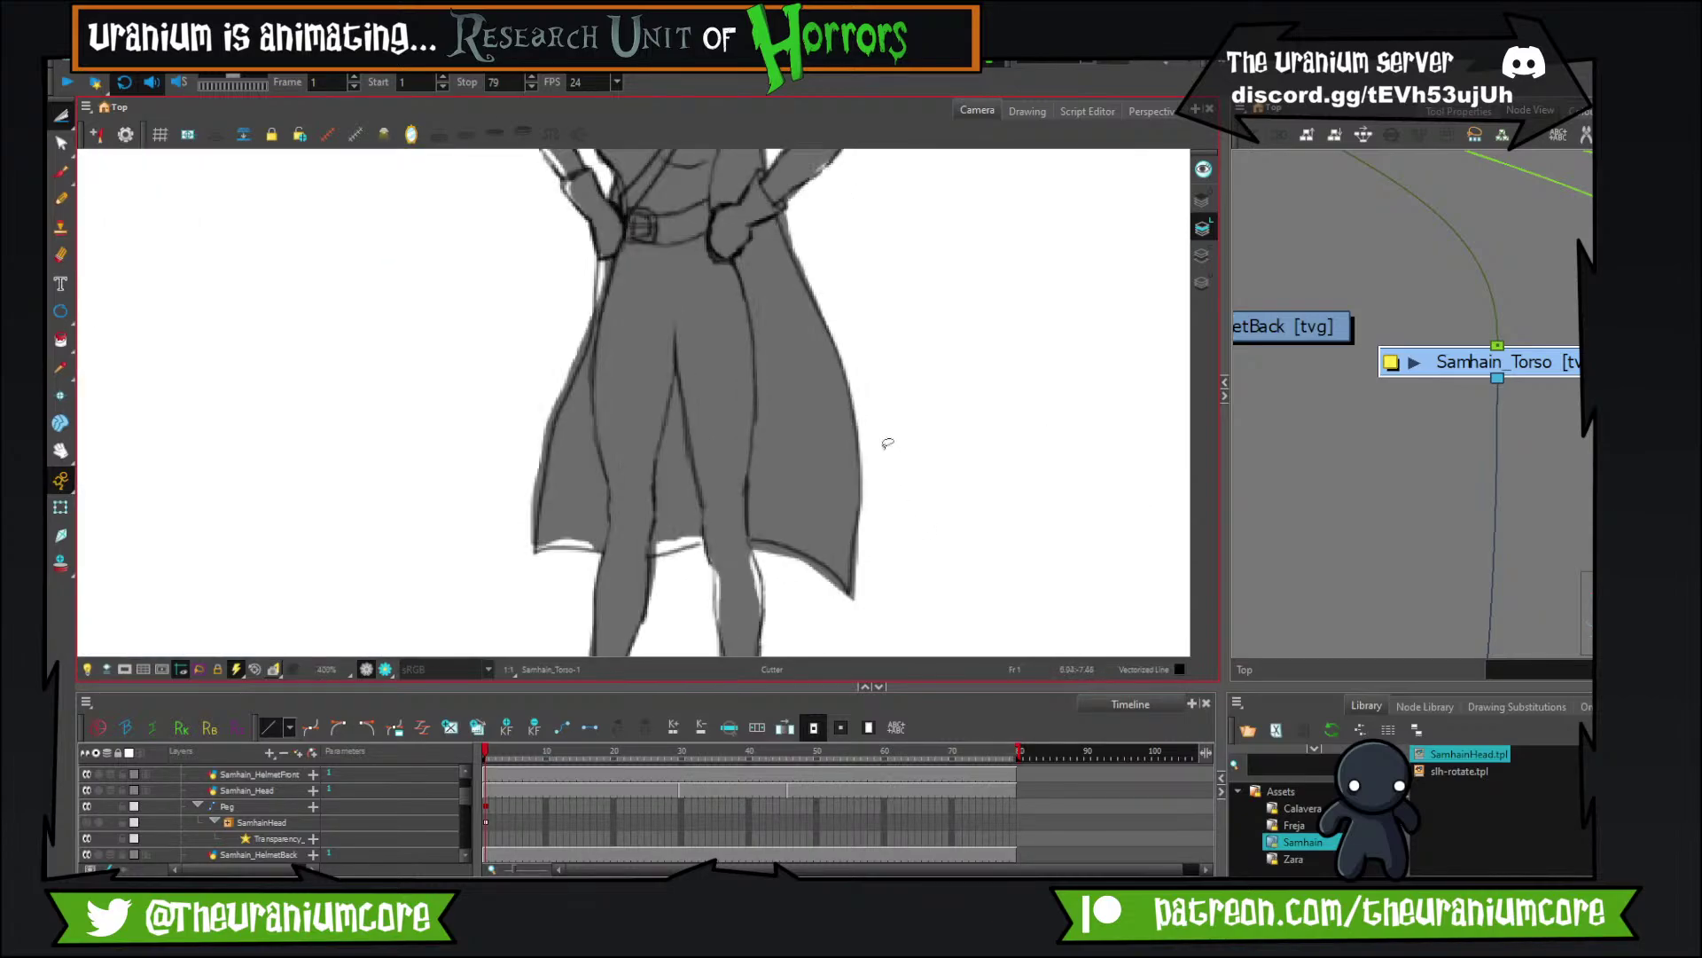
scroll(720, 393, "down", 4)
scroll(721, 393, "up", 7)
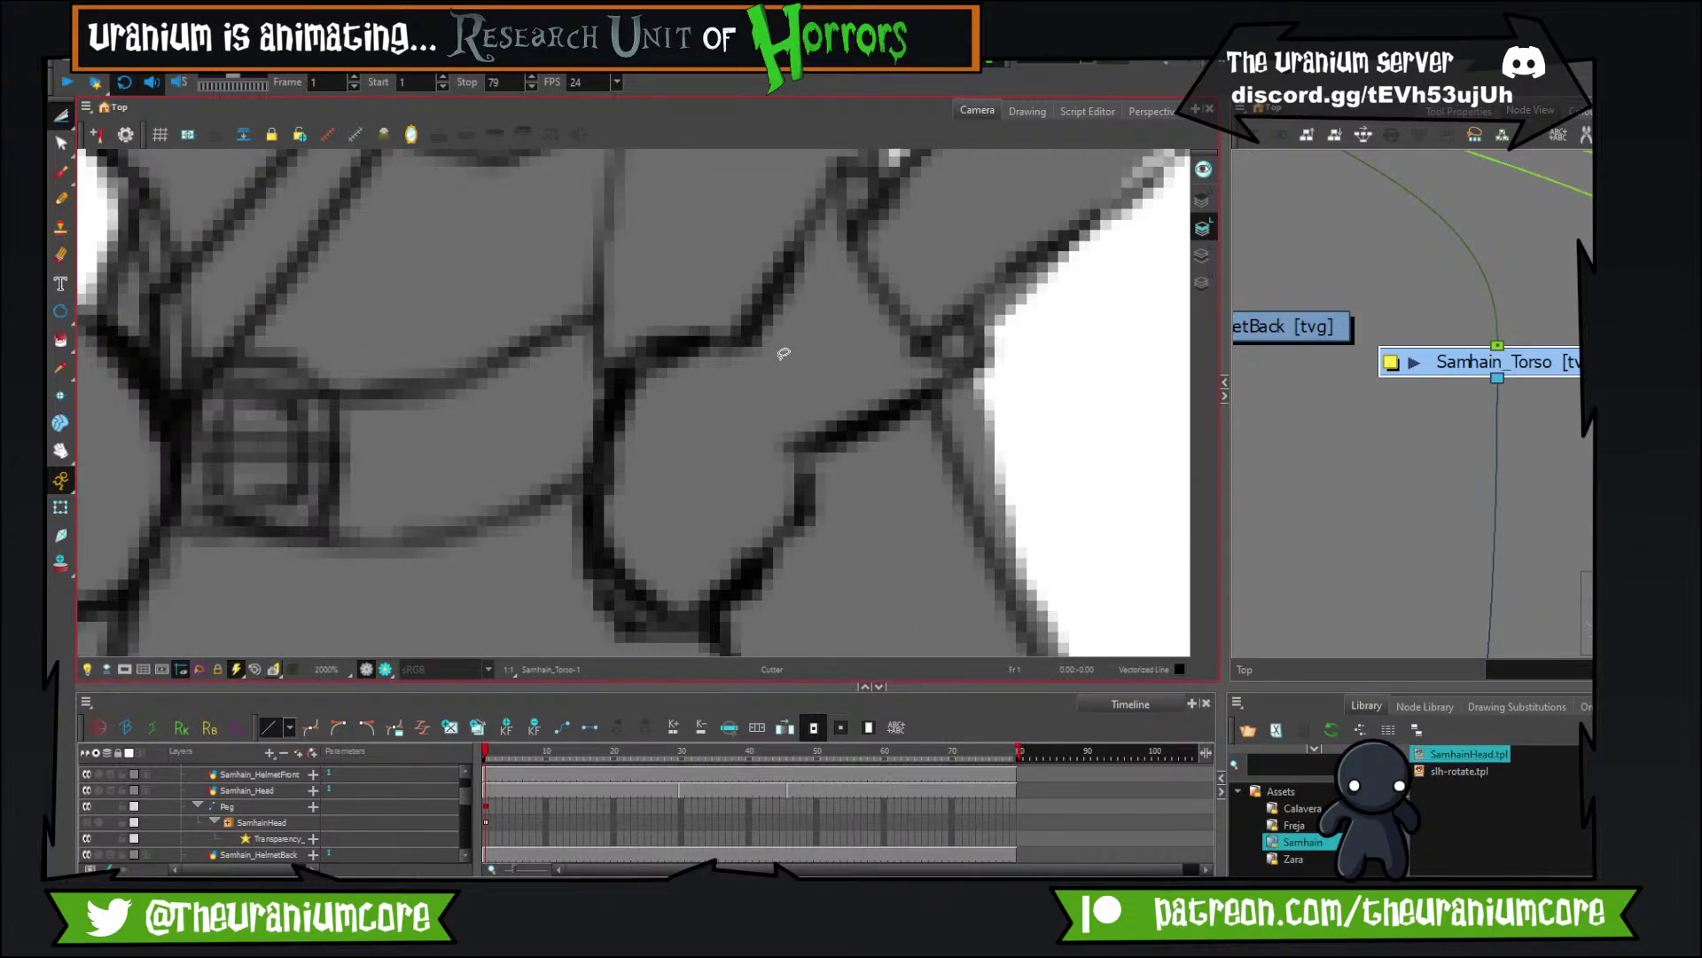
scroll(784, 354, "down", 10)
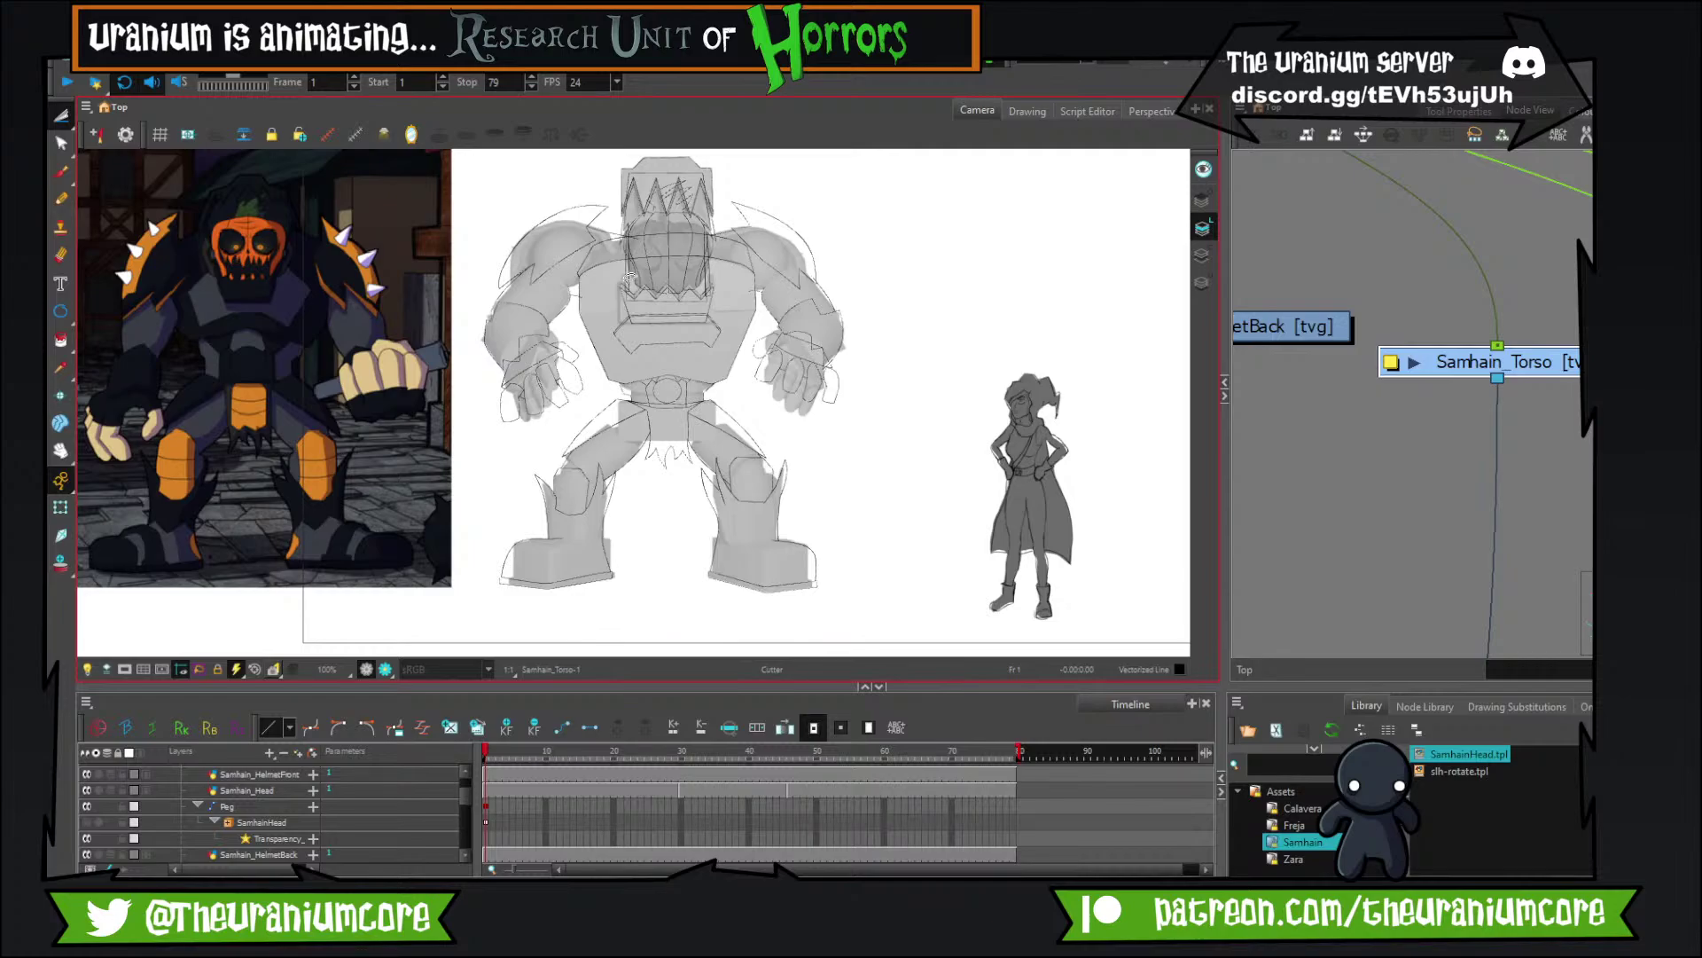
scroll(1011, 381, "up", 8)
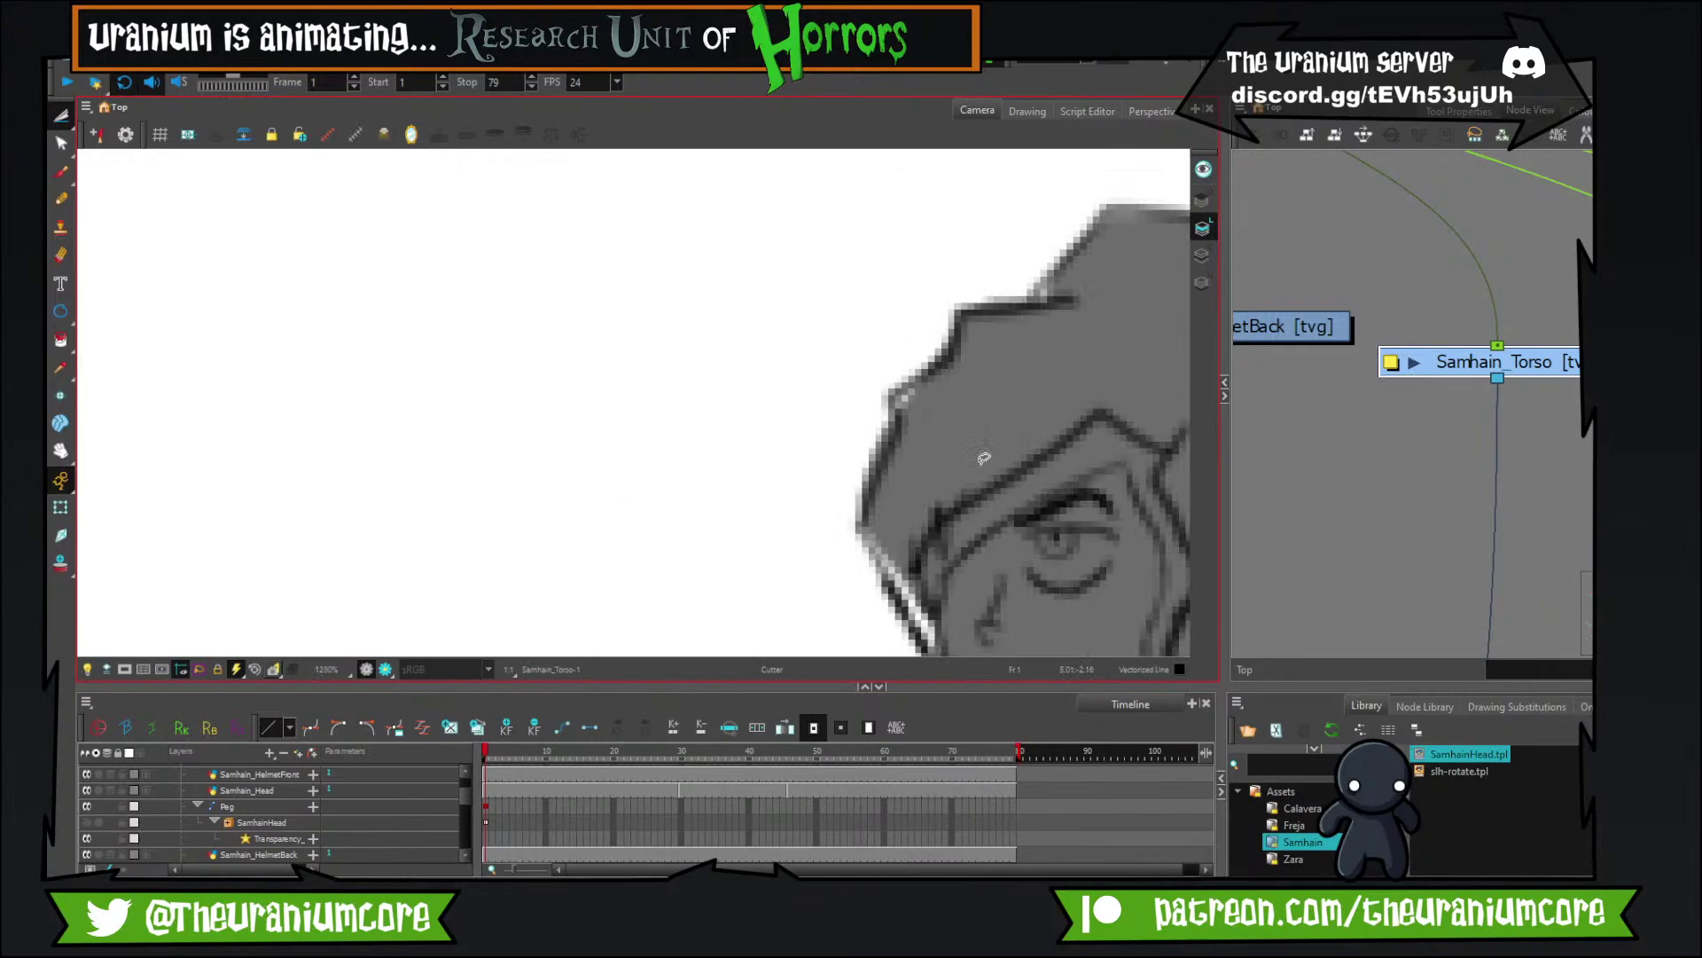
scroll(1071, 575, "up", 5)
scroll(768, 455, "down", 4)
scroll(785, 498, "up", 4)
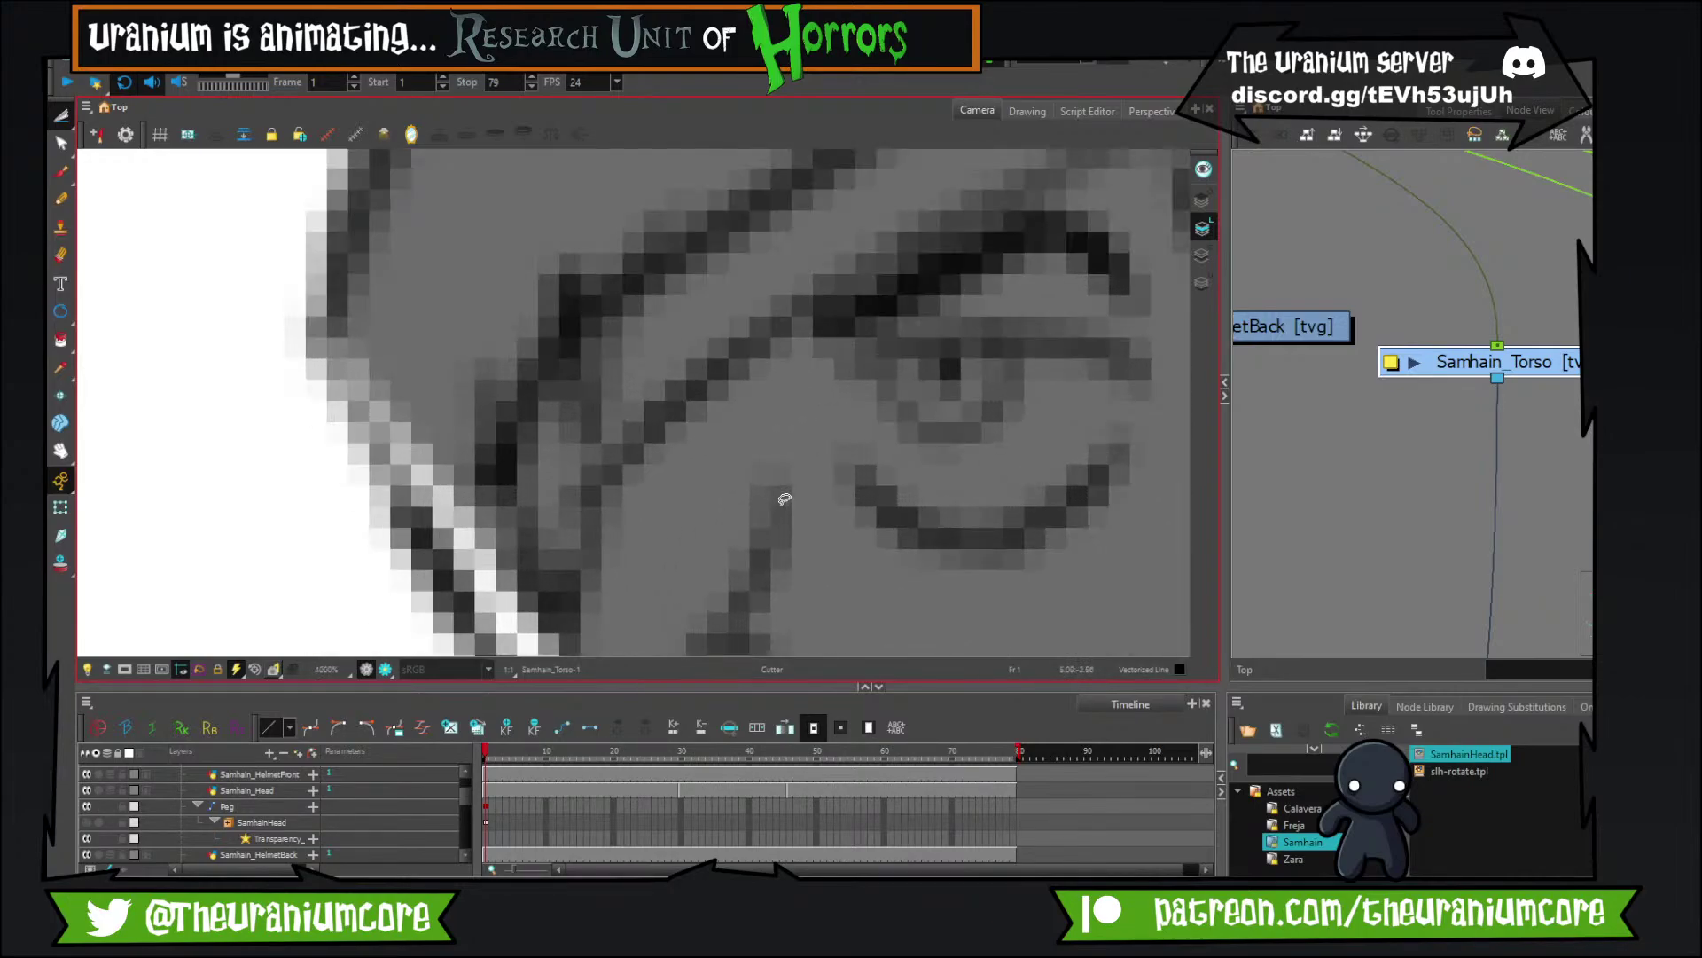
scroll(785, 498, "down", 5)
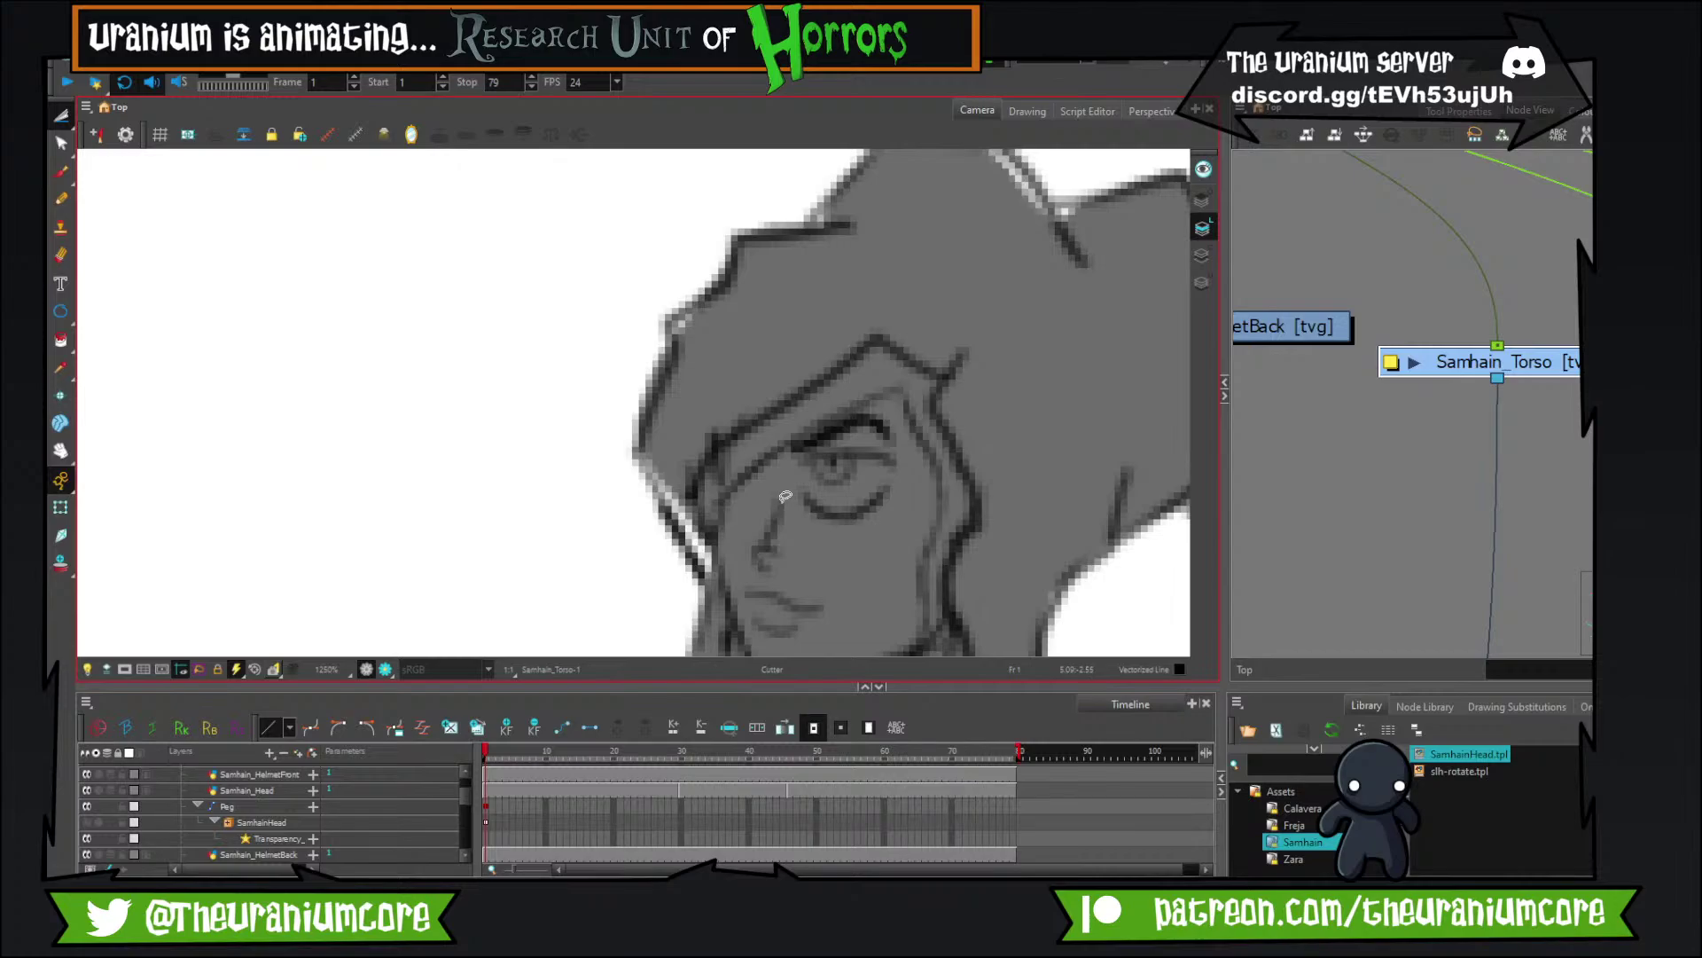
scroll(786, 496, "down", 10)
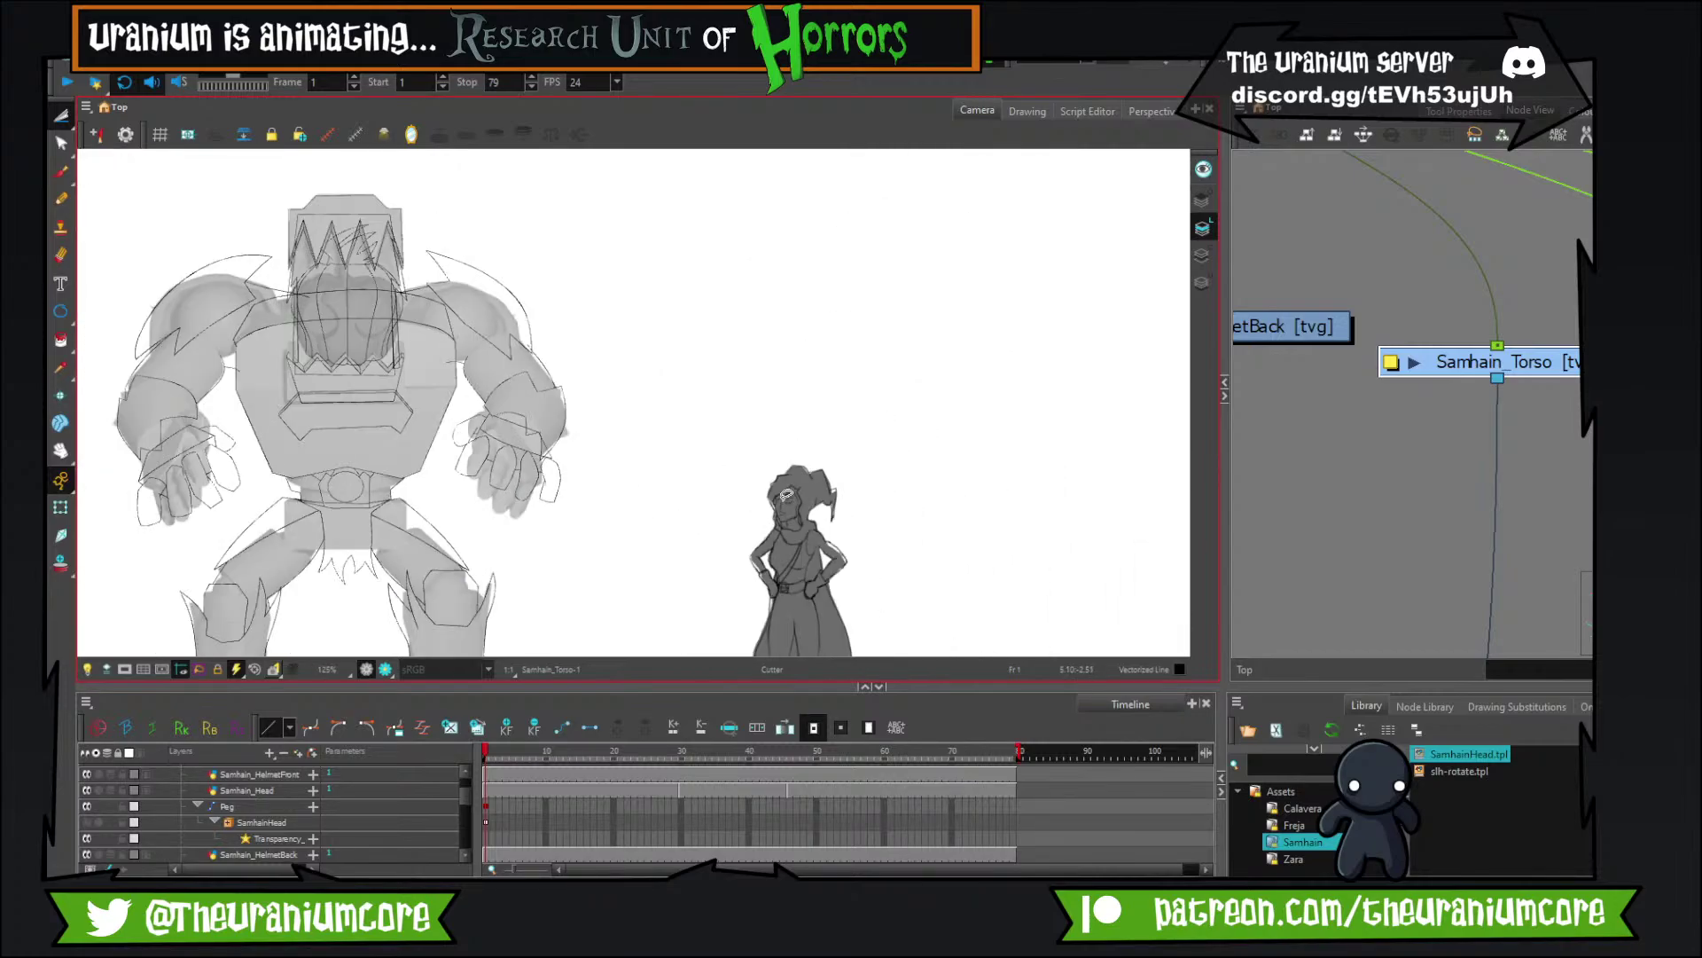
scroll(714, 503, "up", 2)
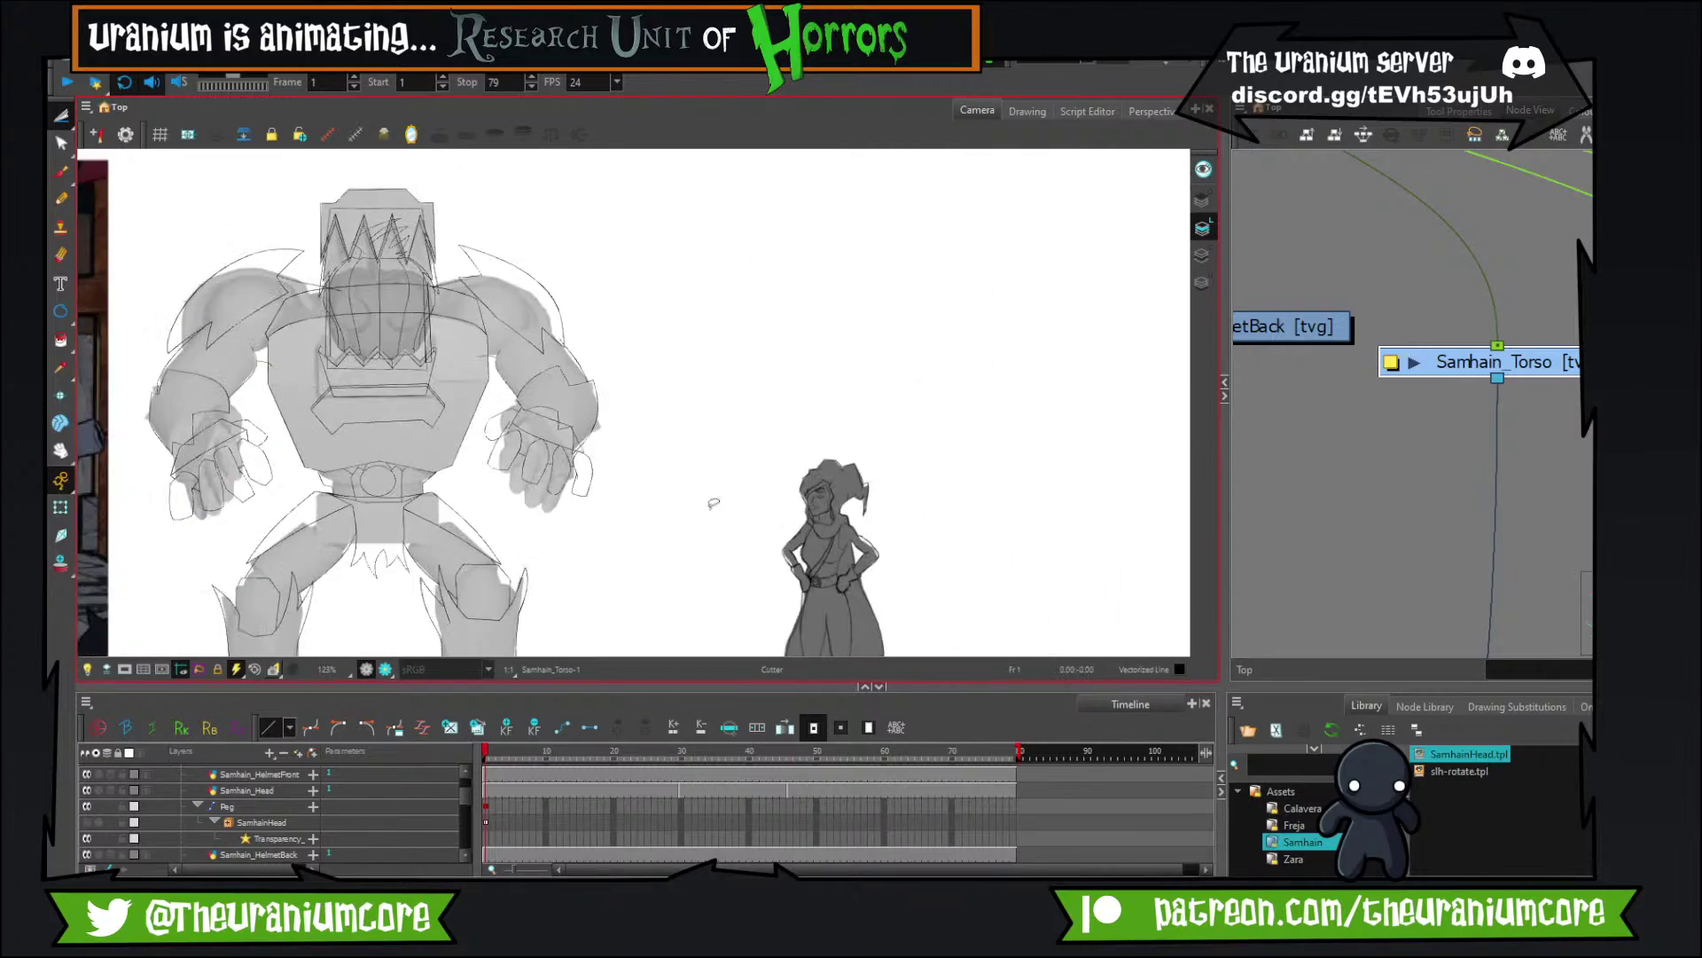
scroll(714, 503, "down", 3)
scroll(625, 510, "up", 3)
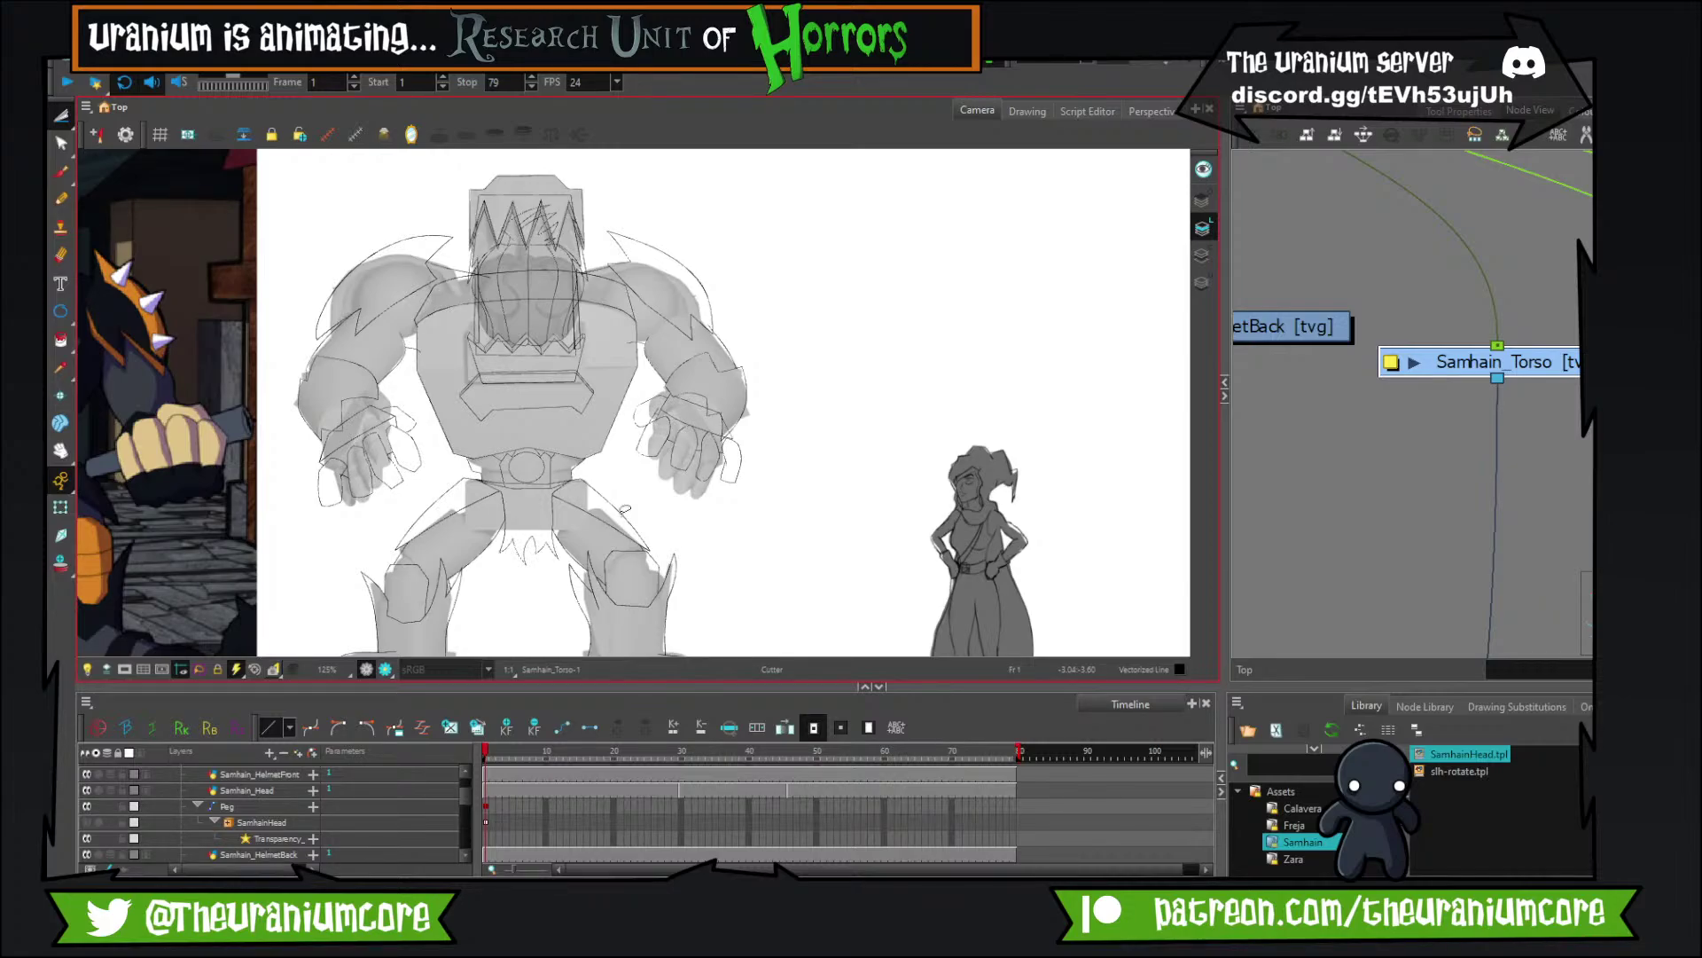
scroll(625, 509, "down", 3)
scroll(603, 502, "up", 1)
scroll(572, 493, "down", 1)
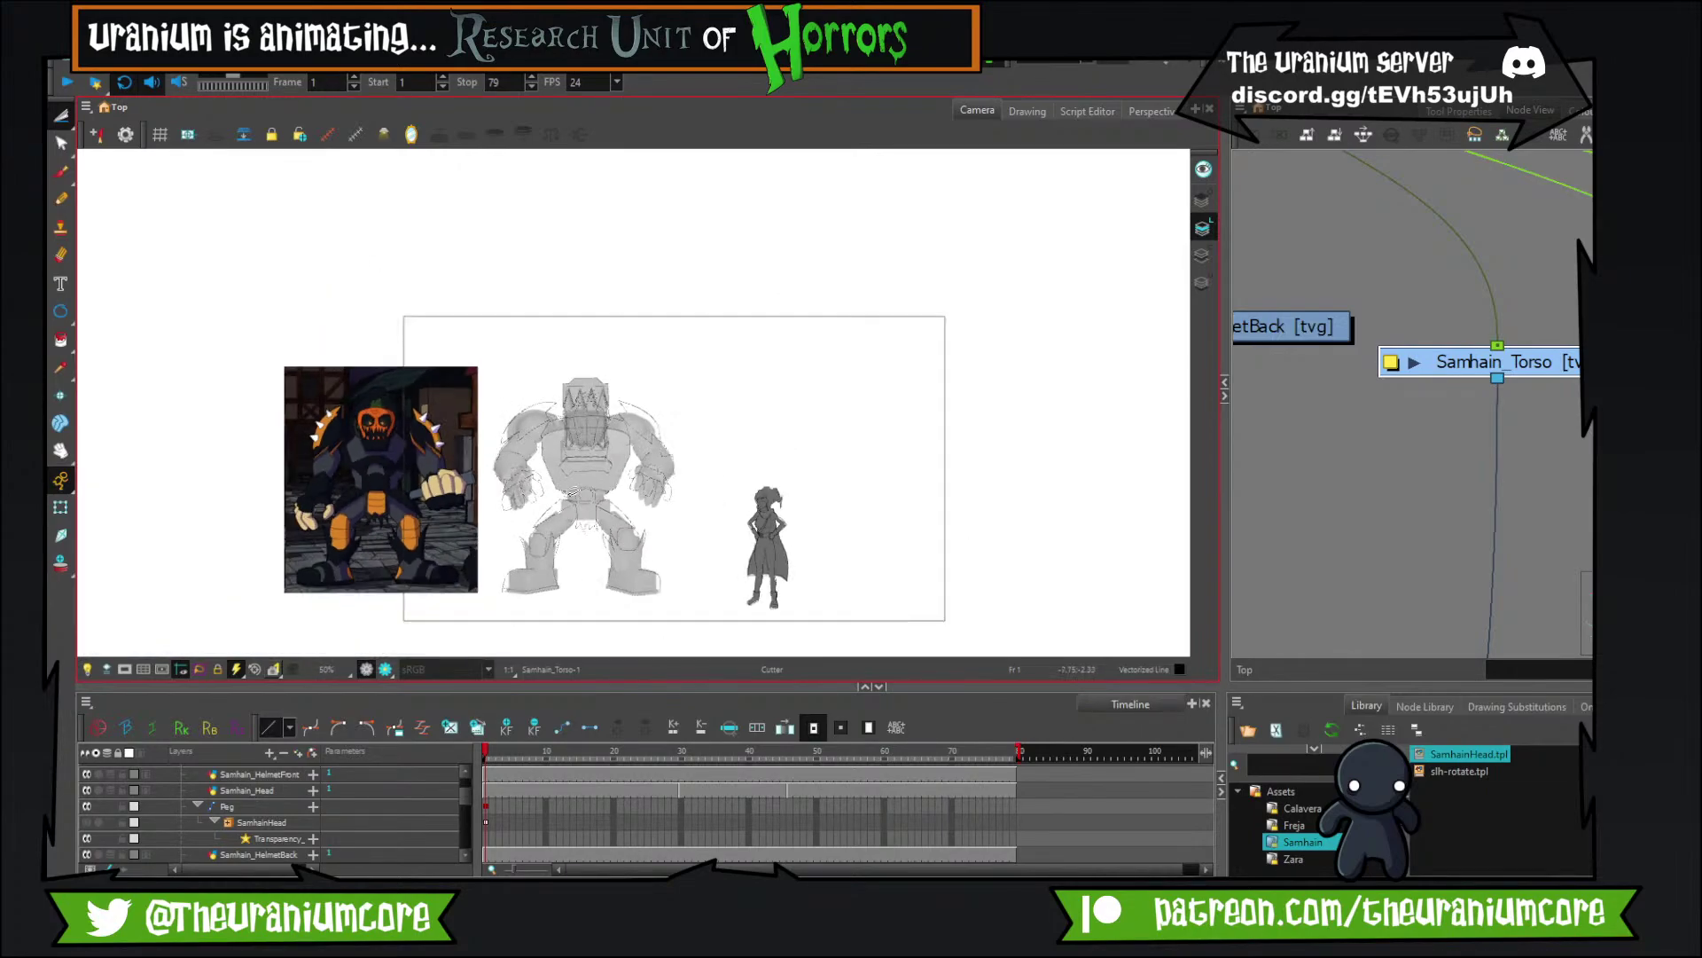
scroll(572, 493, "up", 2)
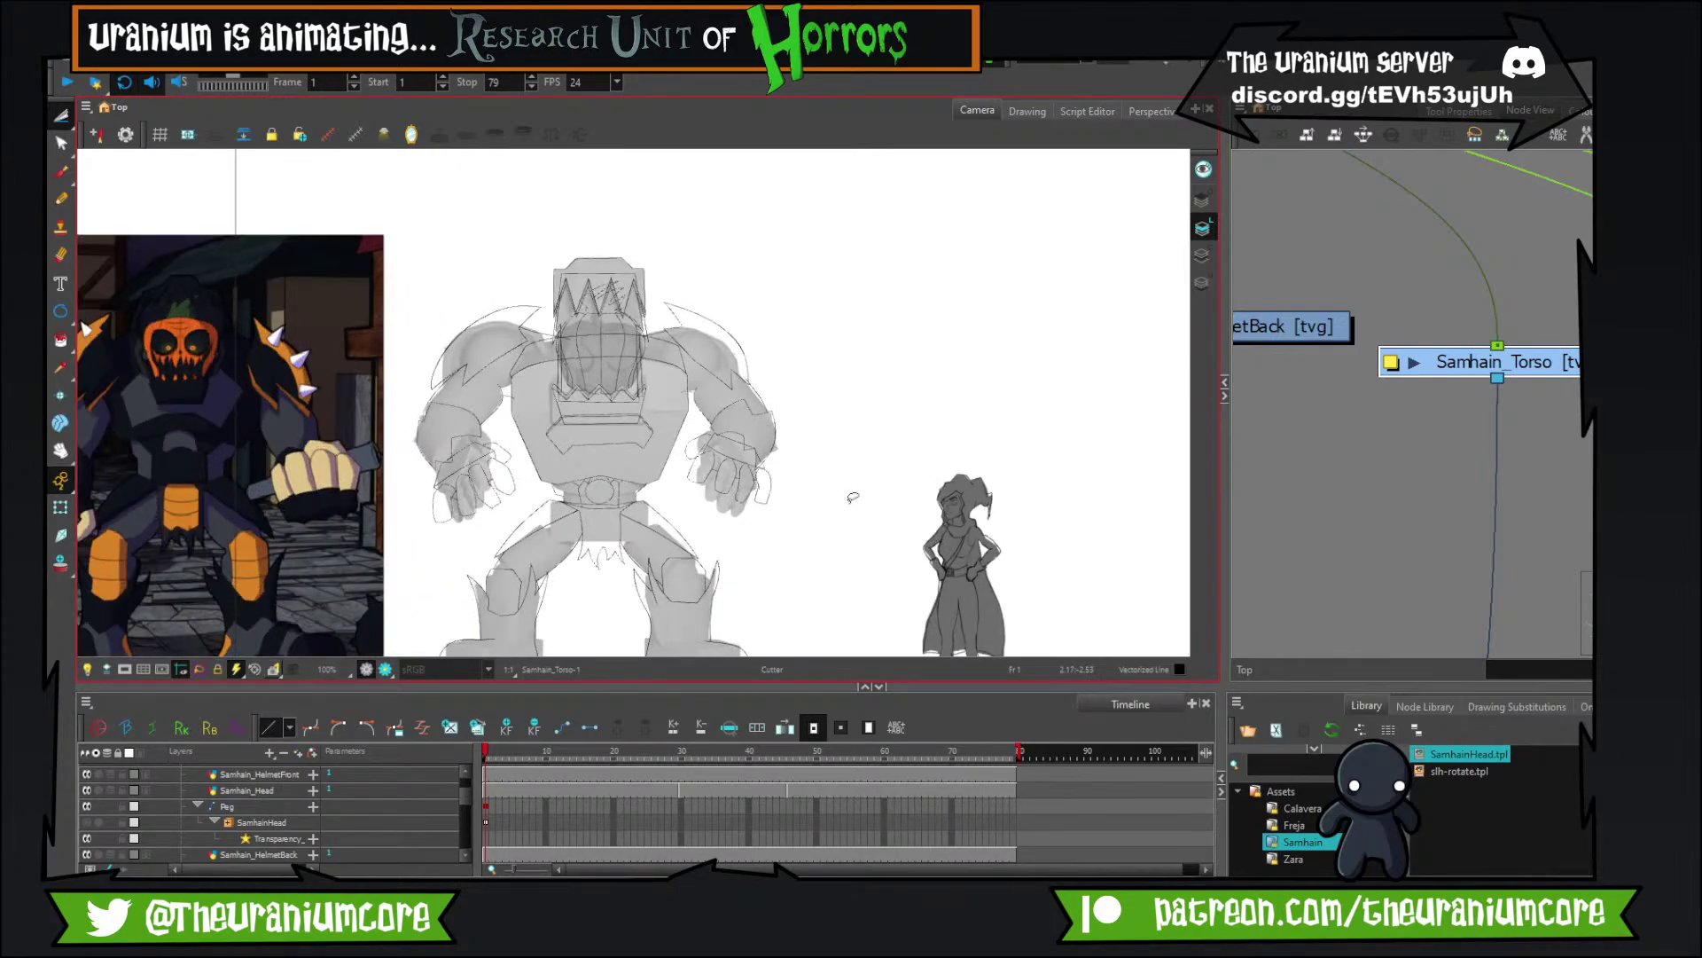
scroll(853, 498, "down", 2)
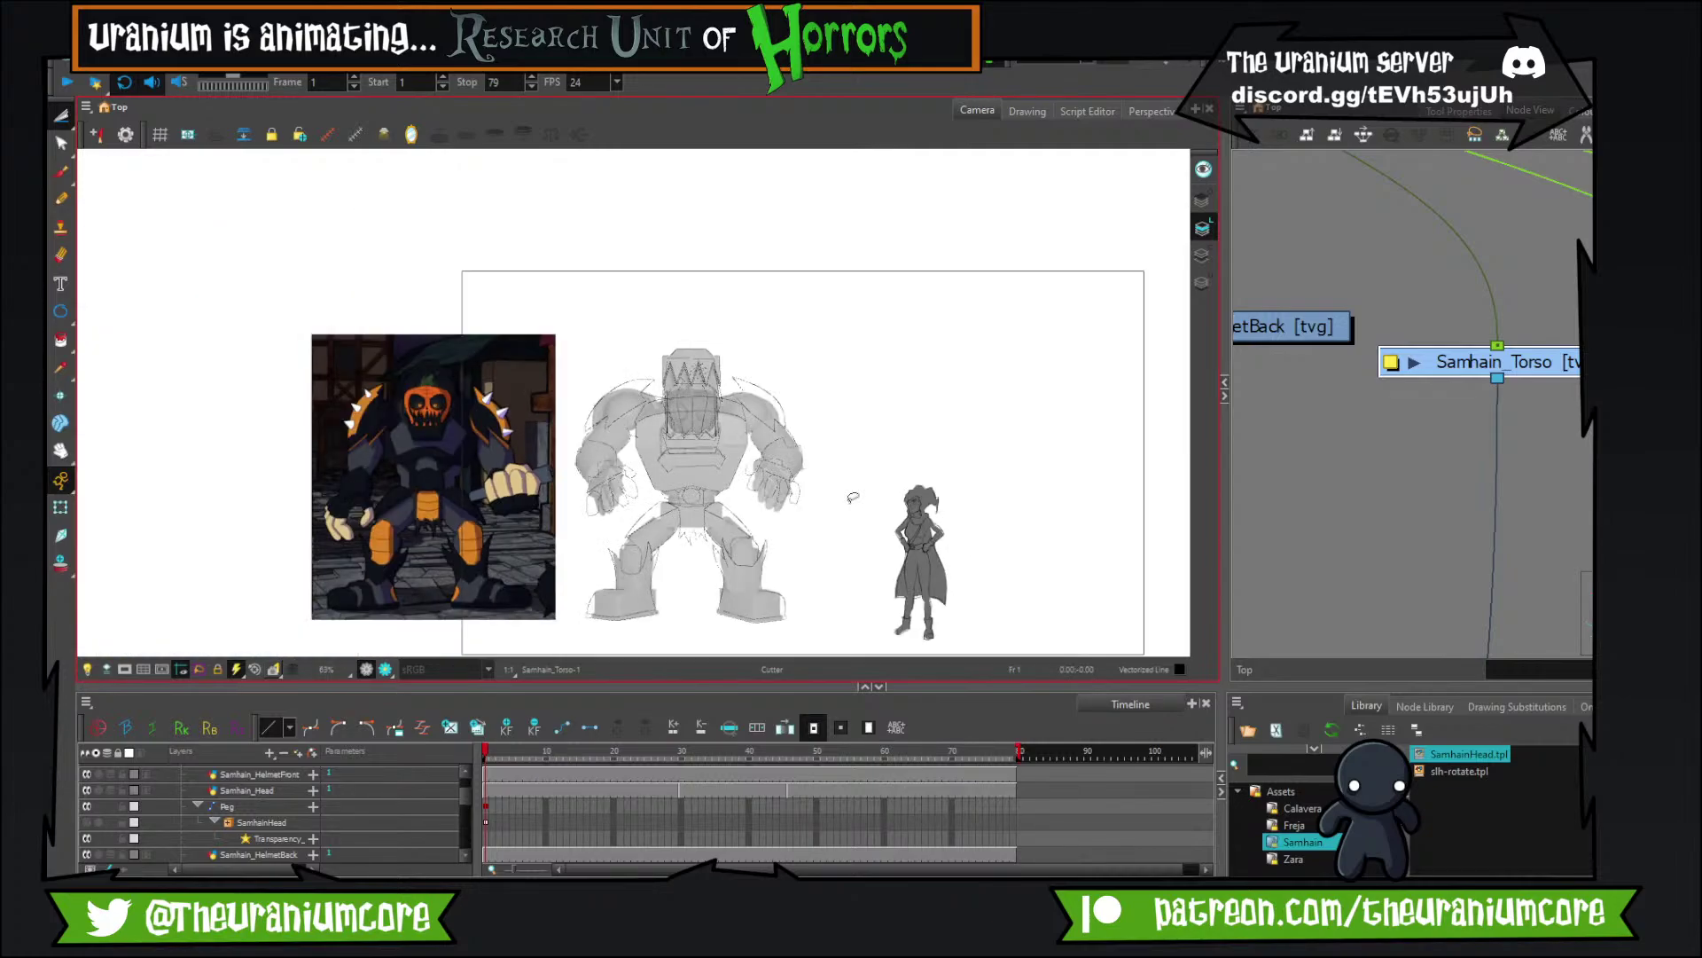
scroll(853, 498, "up", 2)
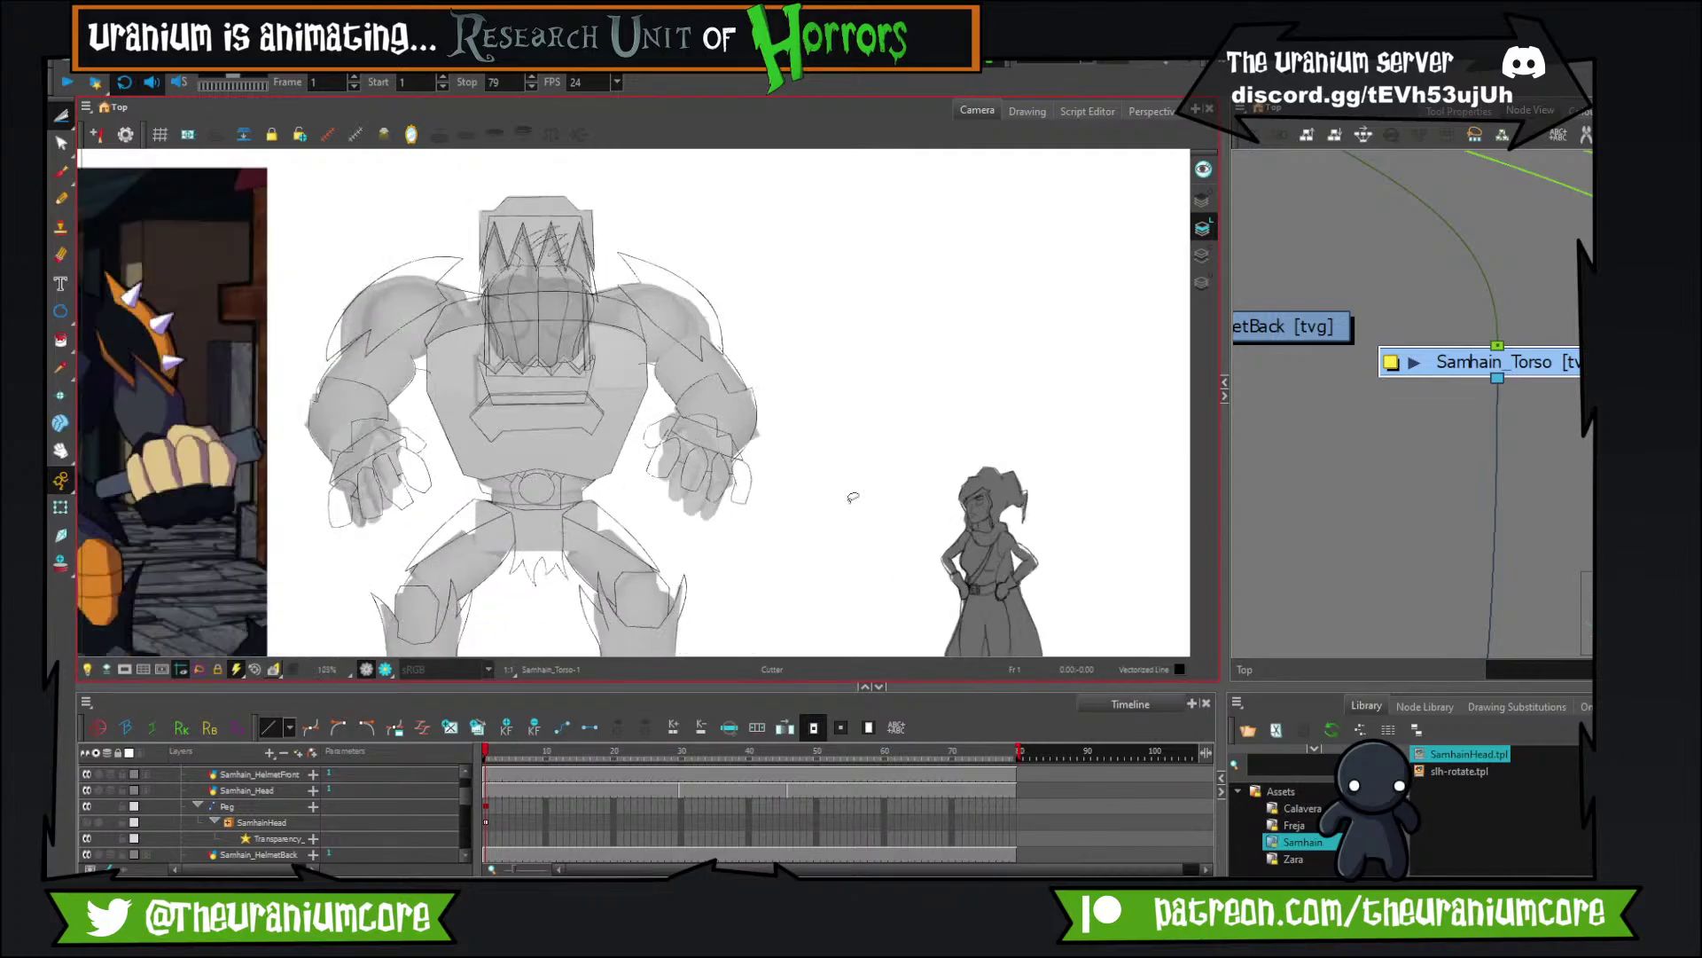
scroll(846, 494, "down", 3)
scroll(843, 493, "up", 3)
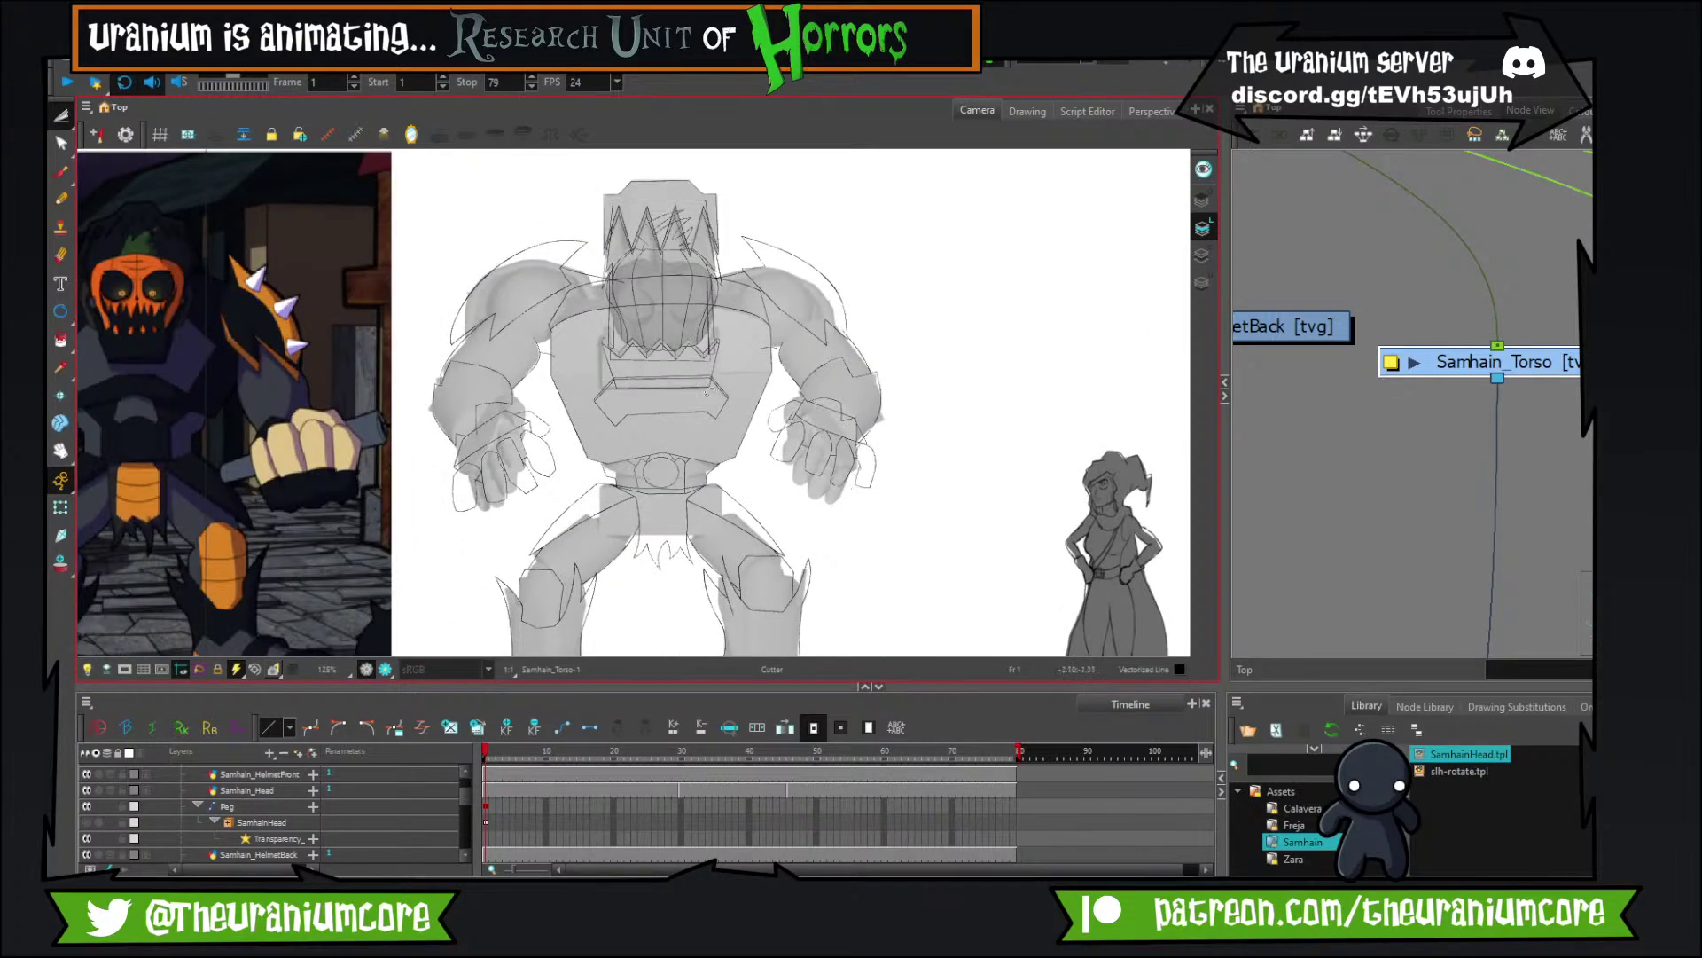
scroll(665, 355, "down", 3)
scroll(665, 355, "up", 3)
scroll(665, 355, "down", 3)
scroll(665, 355, "up", 3)
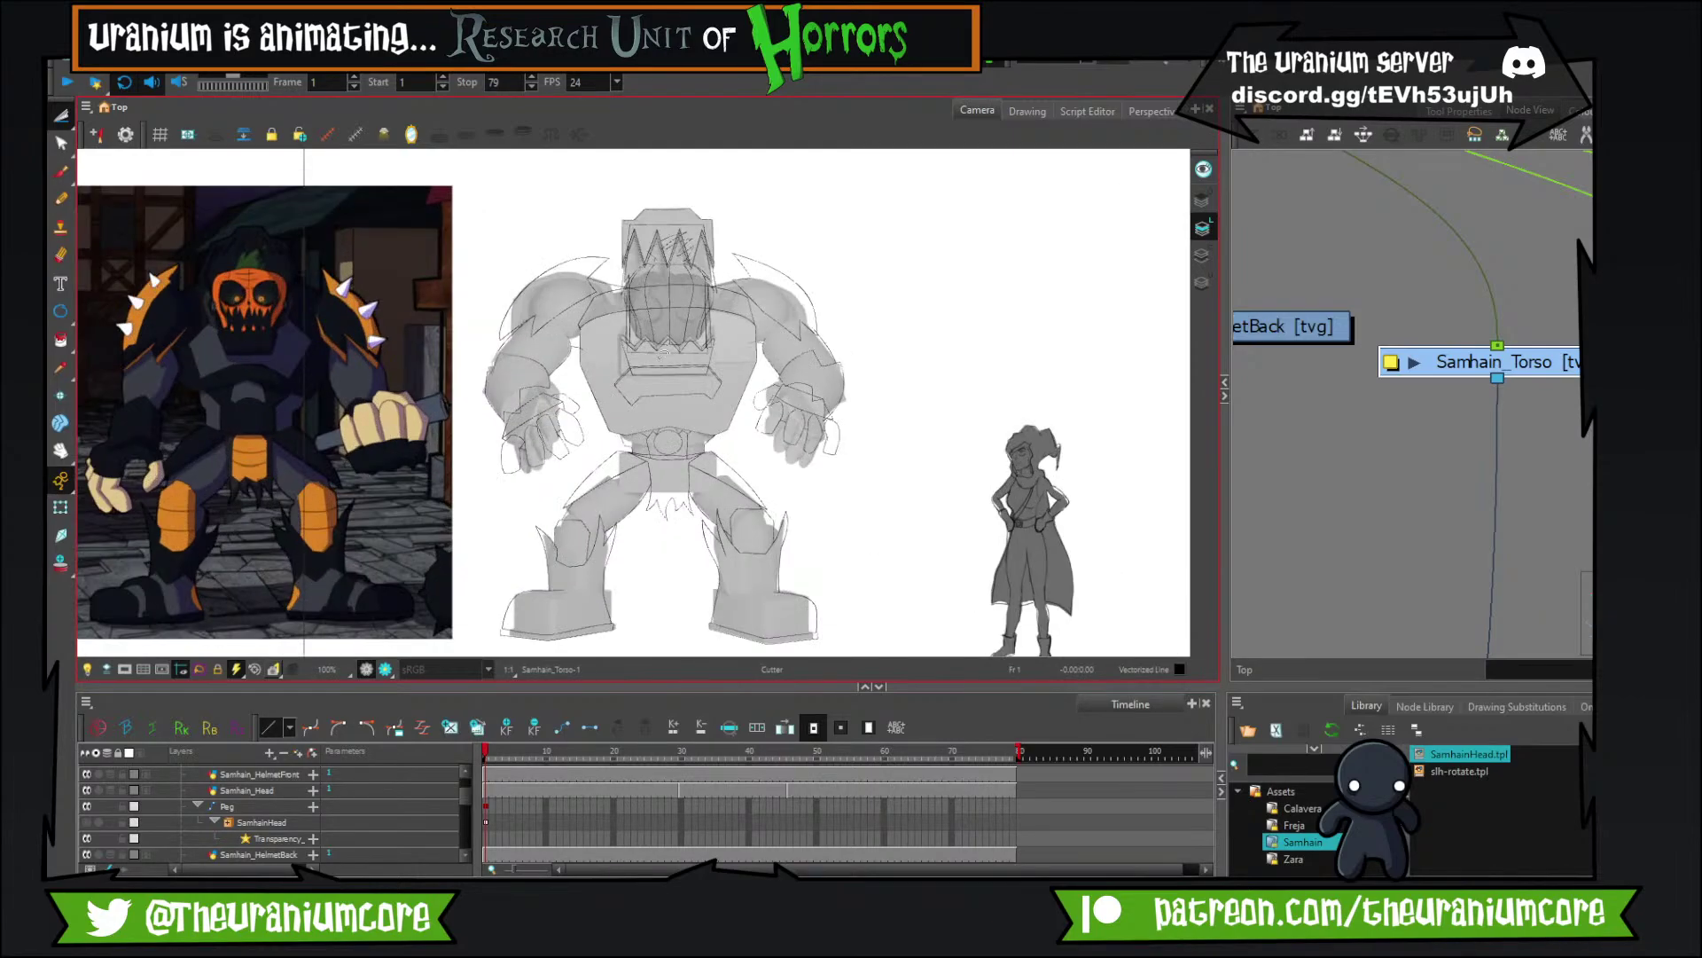
scroll(665, 355, "down", 3)
scroll(665, 355, "up", 3)
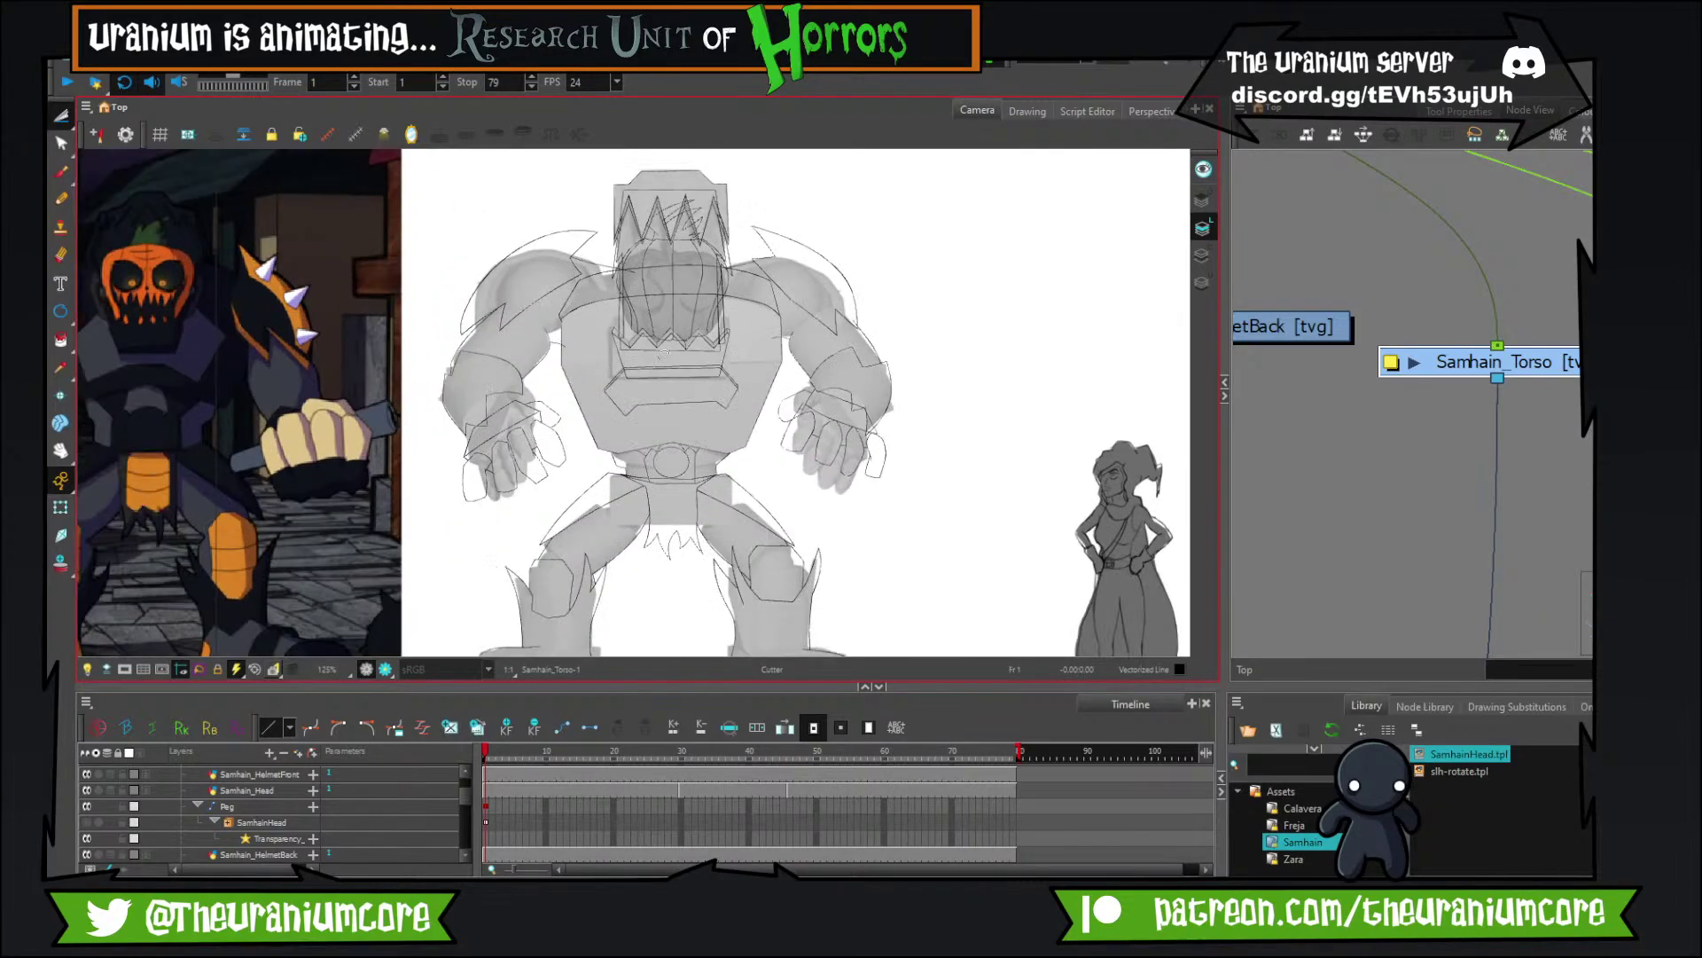
scroll(663, 353, "down", 1)
scroll(663, 355, "down", 3)
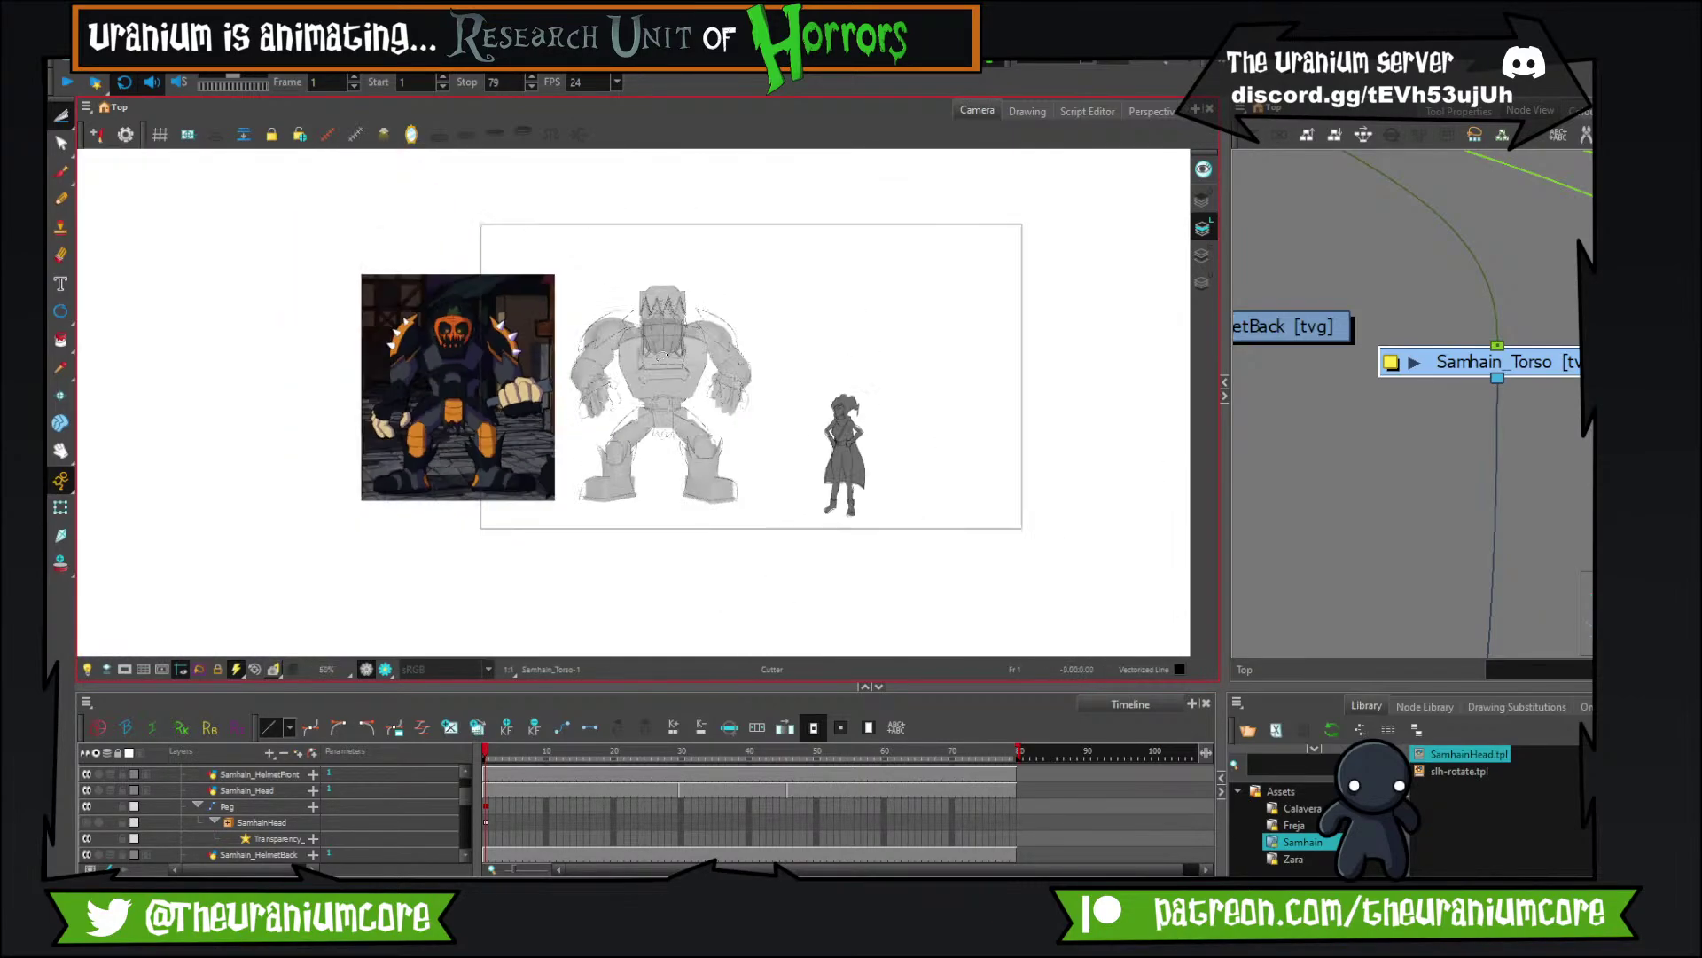
scroll(663, 355, "up", 5)
scroll(664, 354, "down", 3)
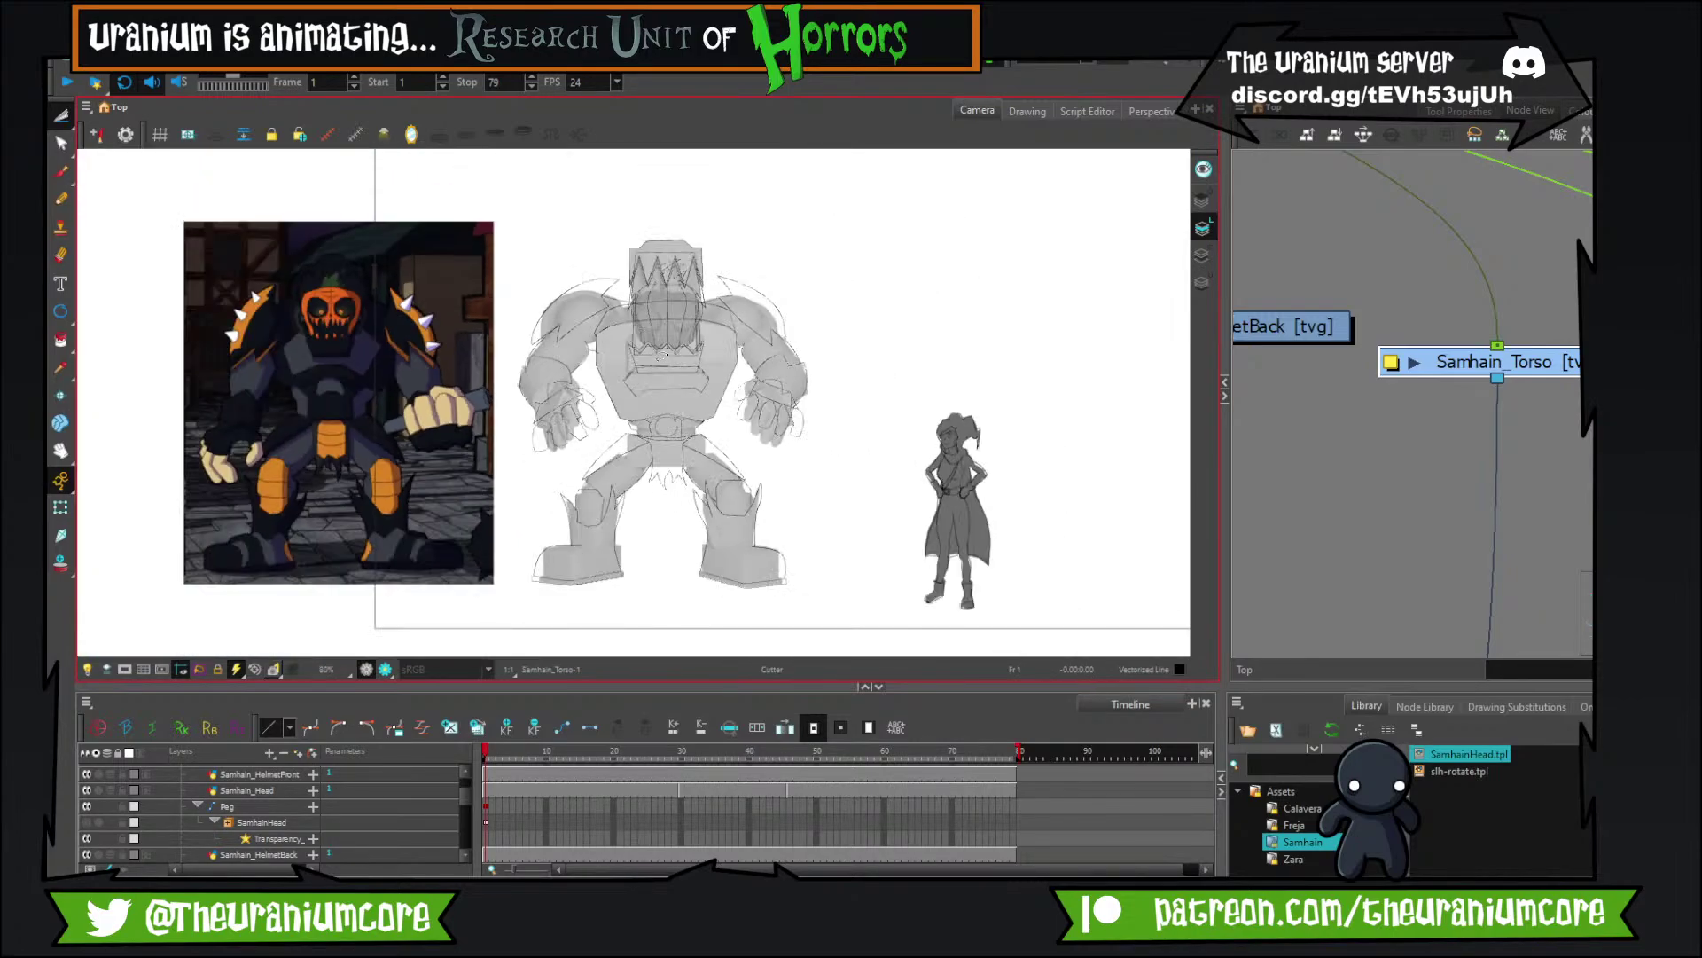
scroll(663, 354, "up", 3)
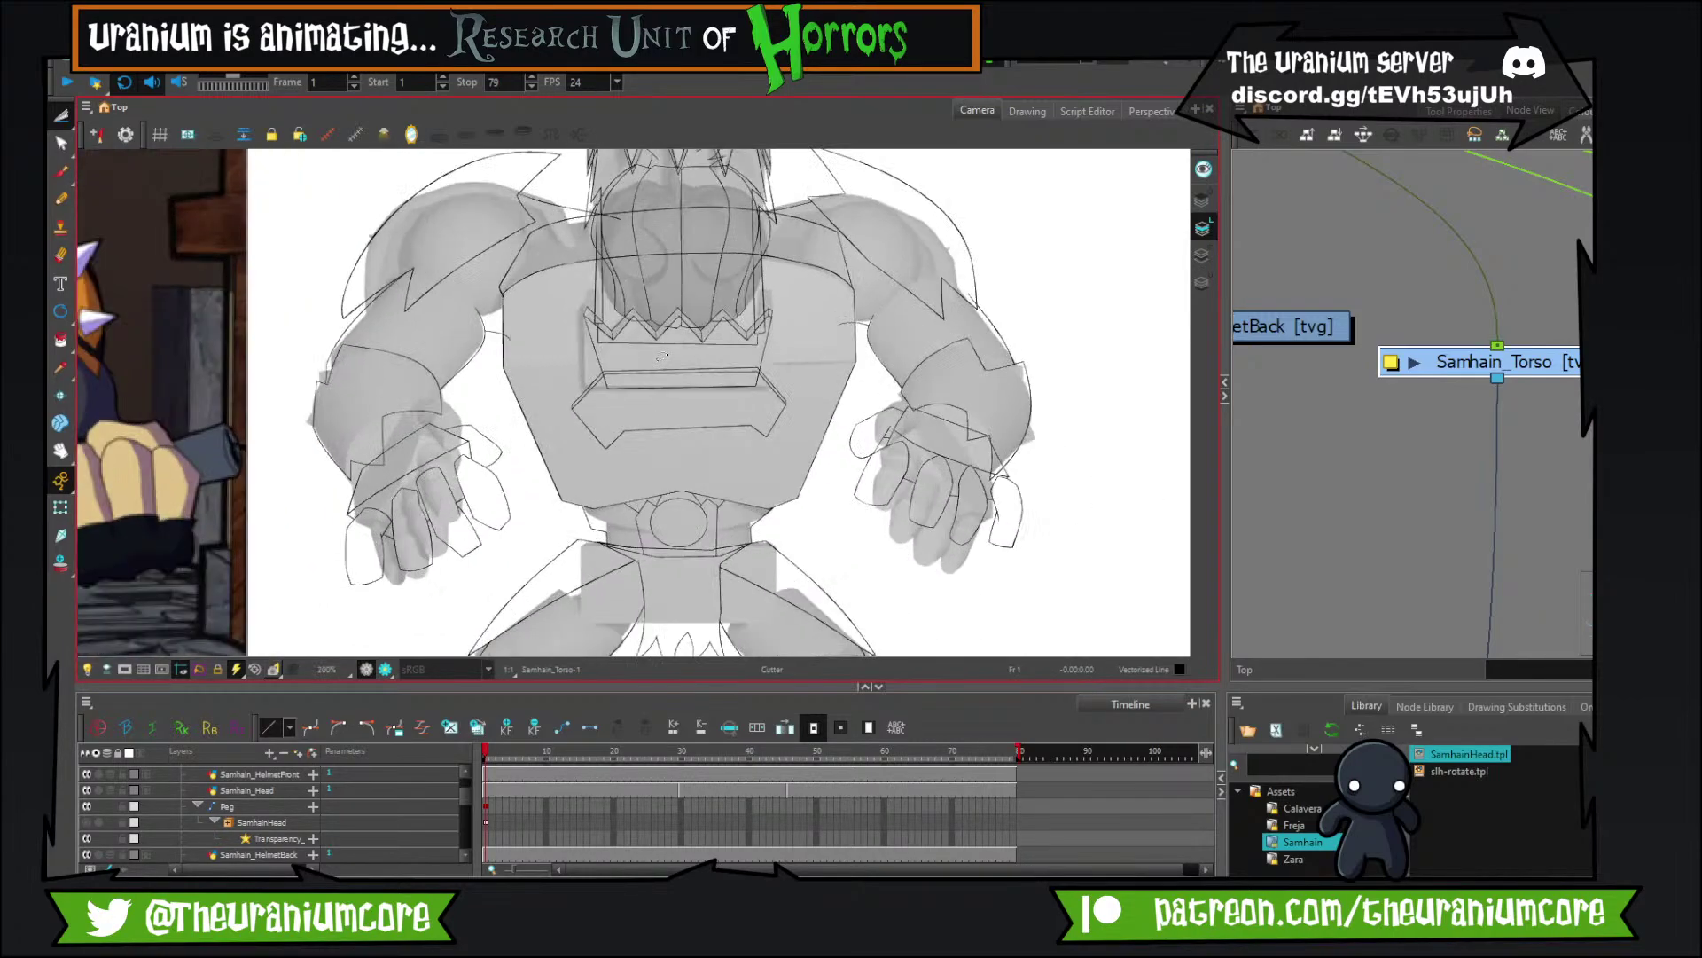
Compare the Samhain torso, arm and belt line art with the coloured reference and the small caped character, both up close and as whole figures.
scroll(663, 355, "down", 3)
scroll(663, 355, "up", 3)
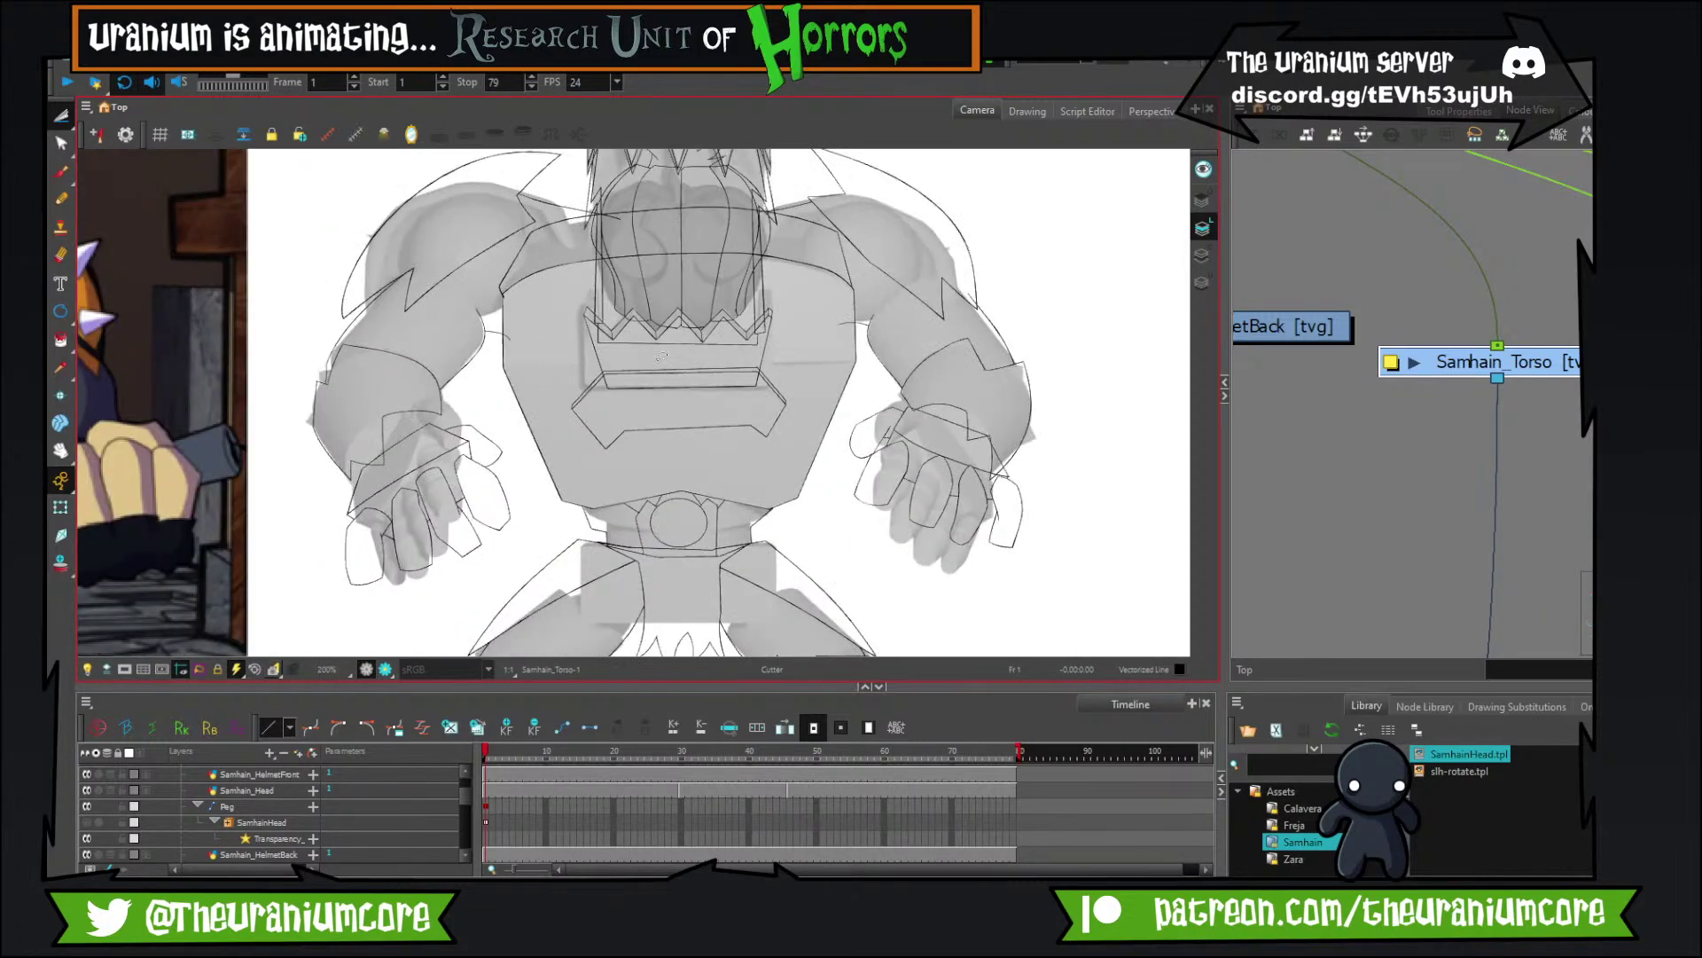
scroll(663, 354, "down", 3)
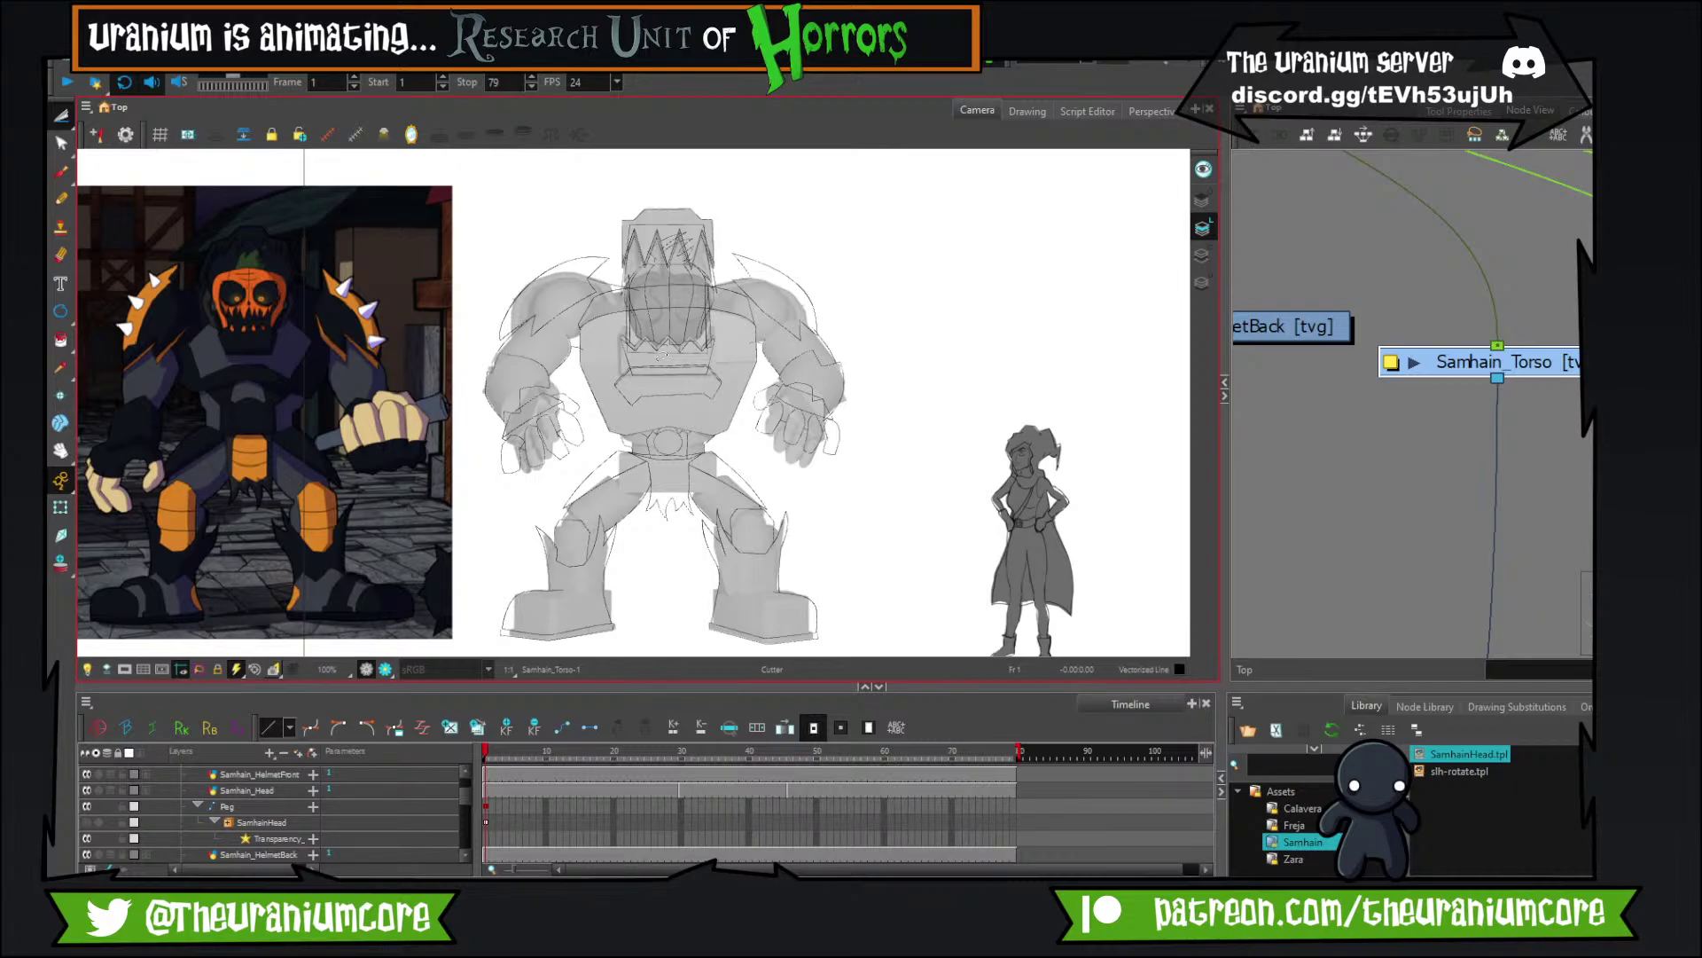
scroll(663, 355, "up", 1)
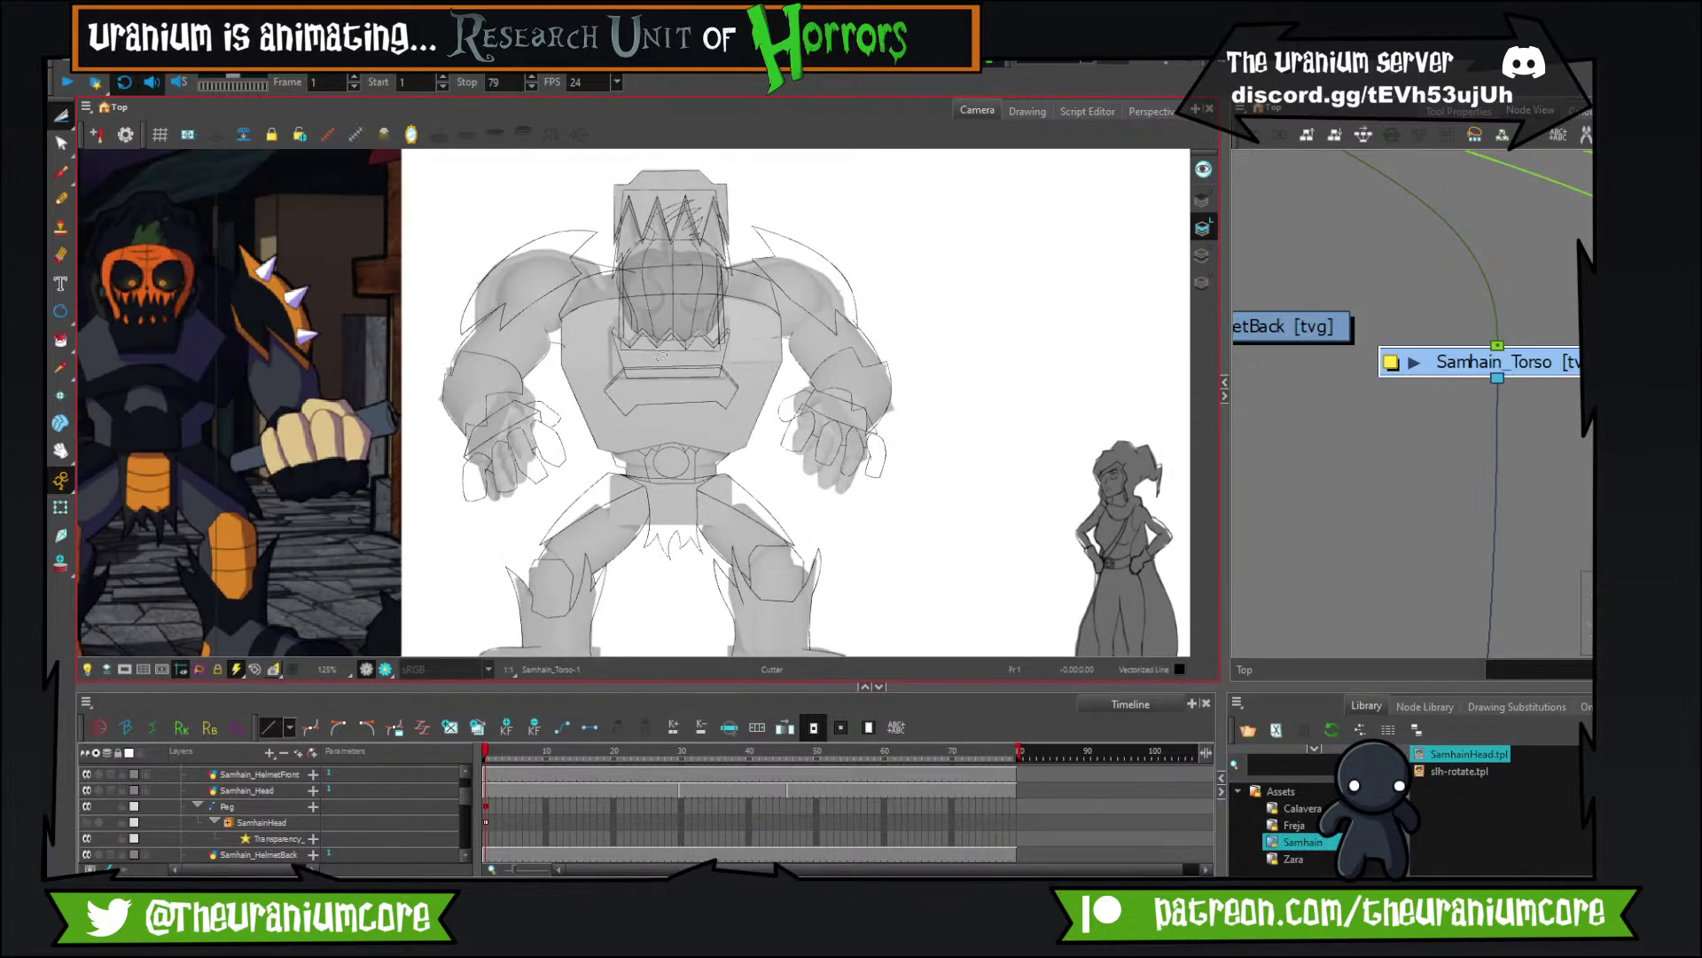
key("1")
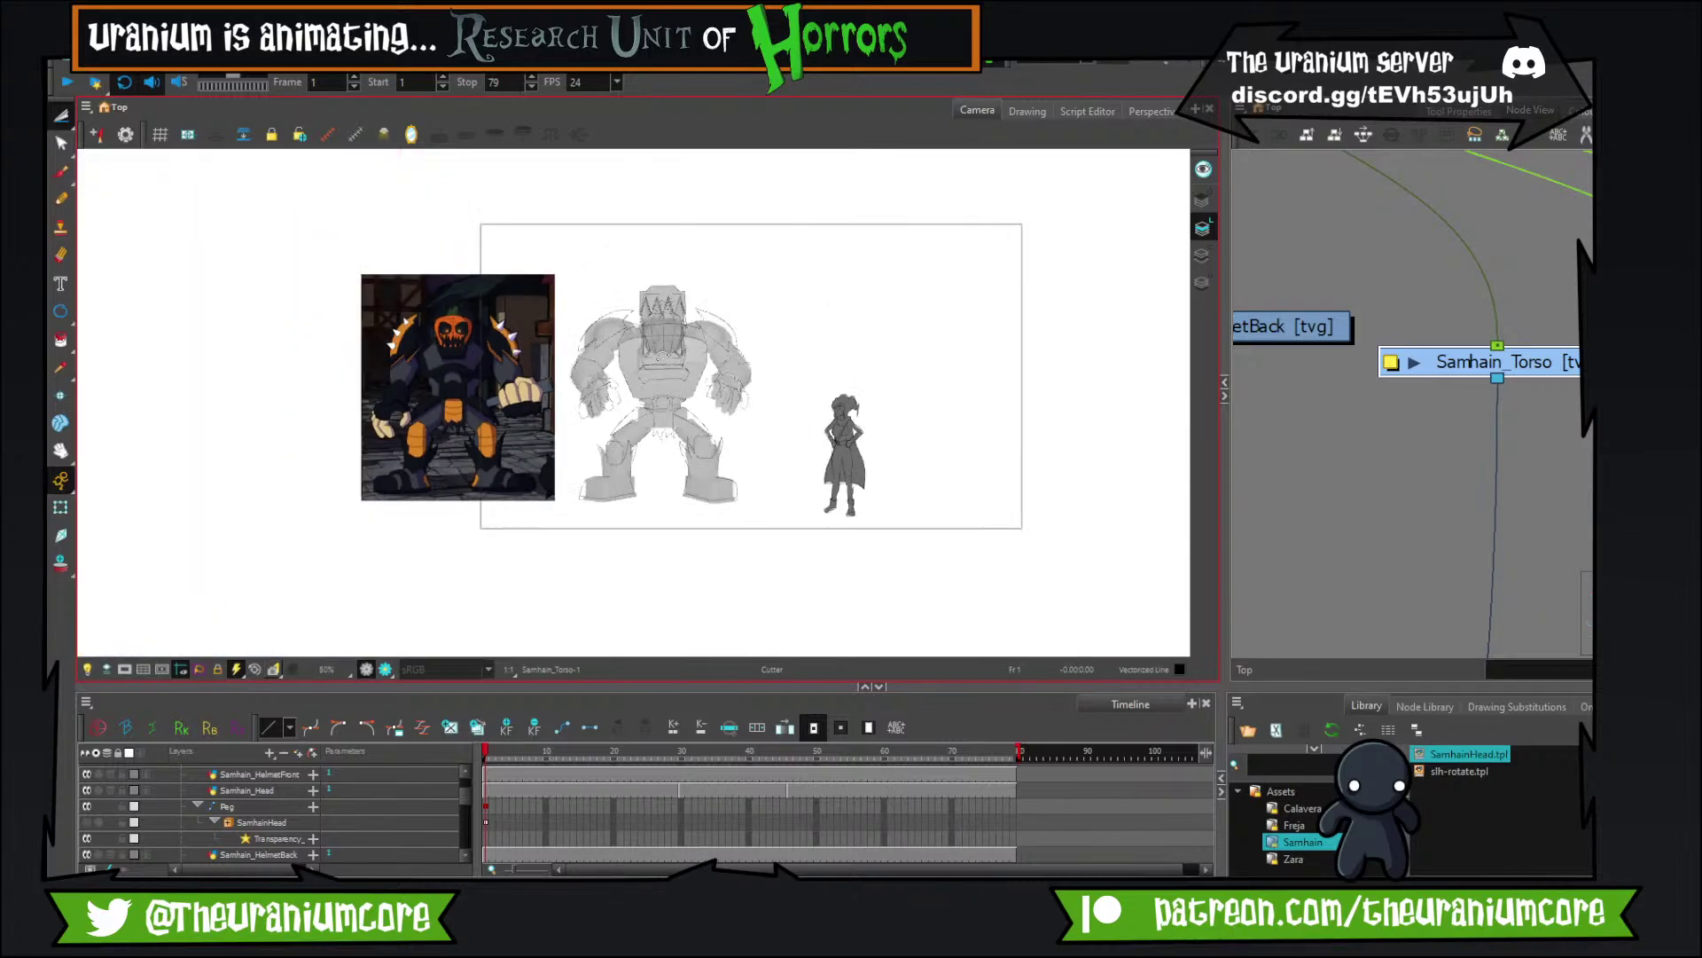
key("2")
key("1")
key("2")
key("1")
scroll(664, 356, "up", 2)
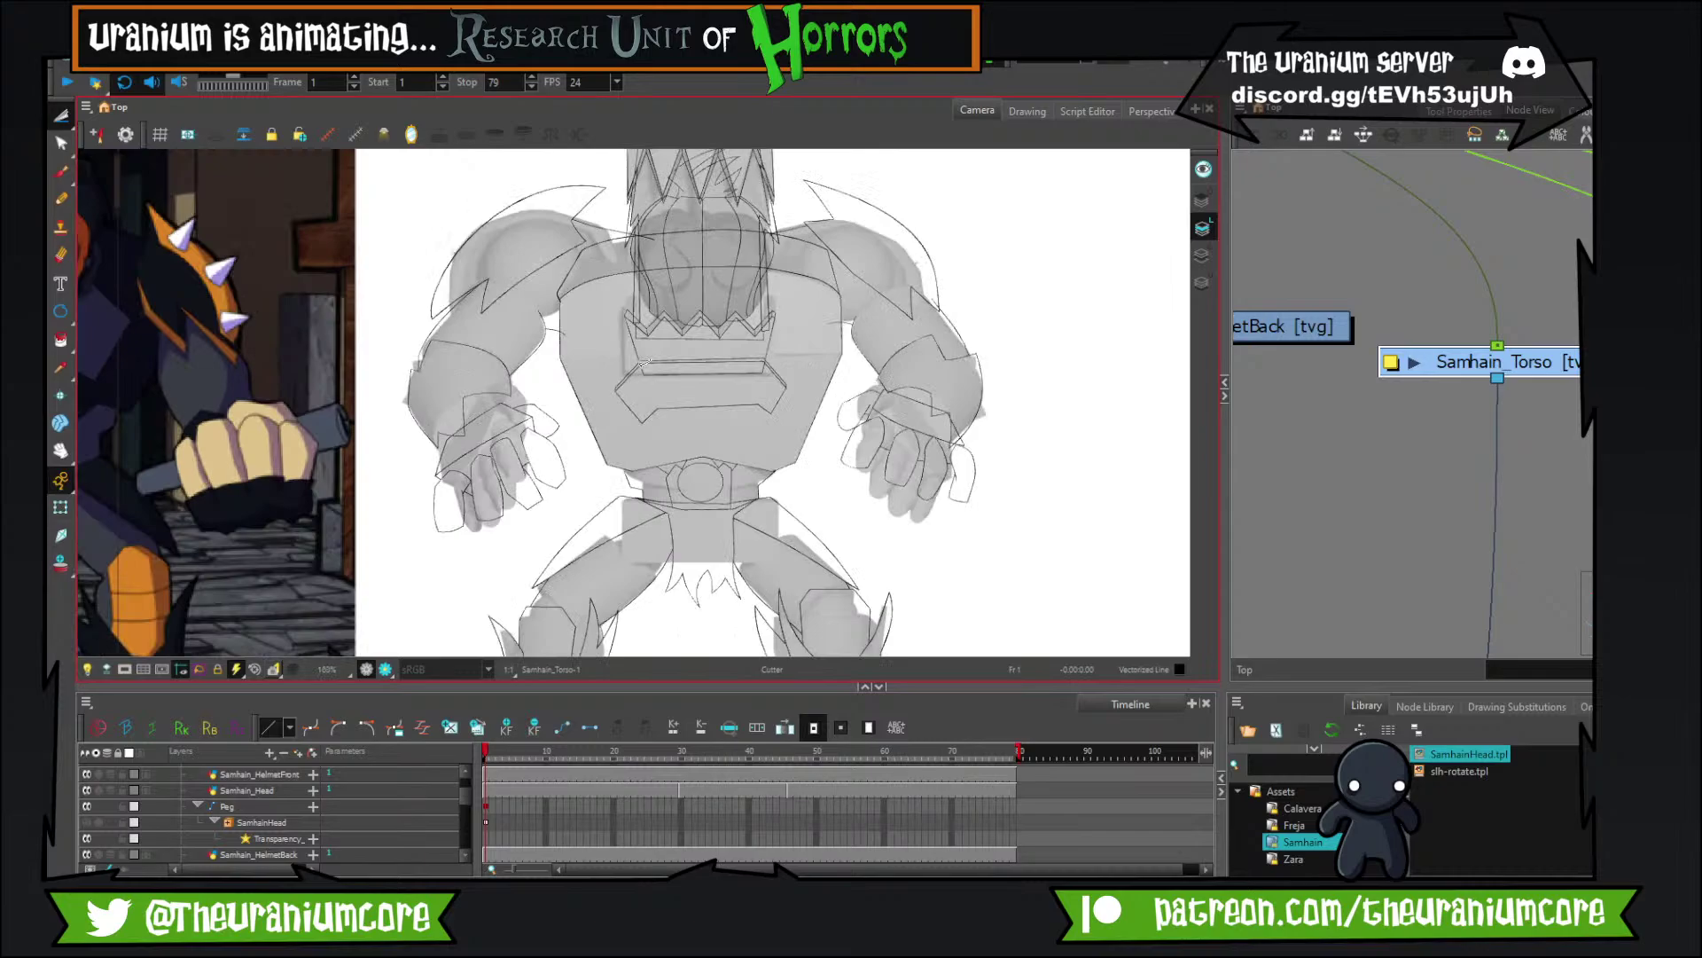
scroll(645, 362, "up", 4)
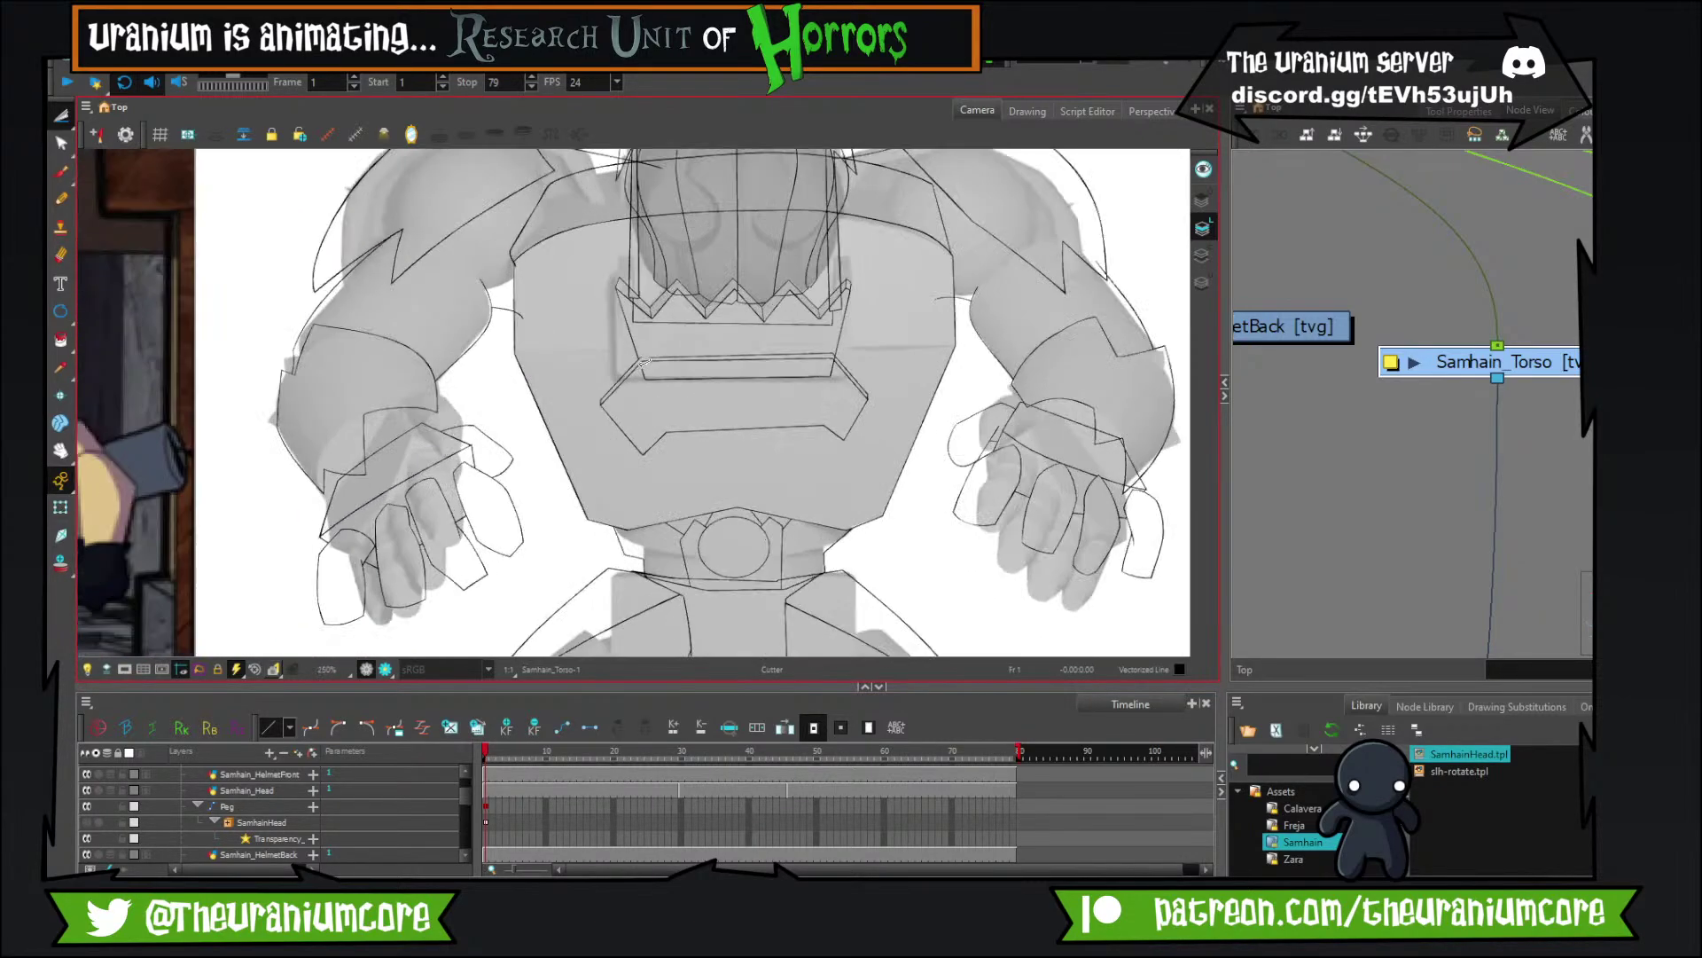
scroll(644, 361, "down", 6)
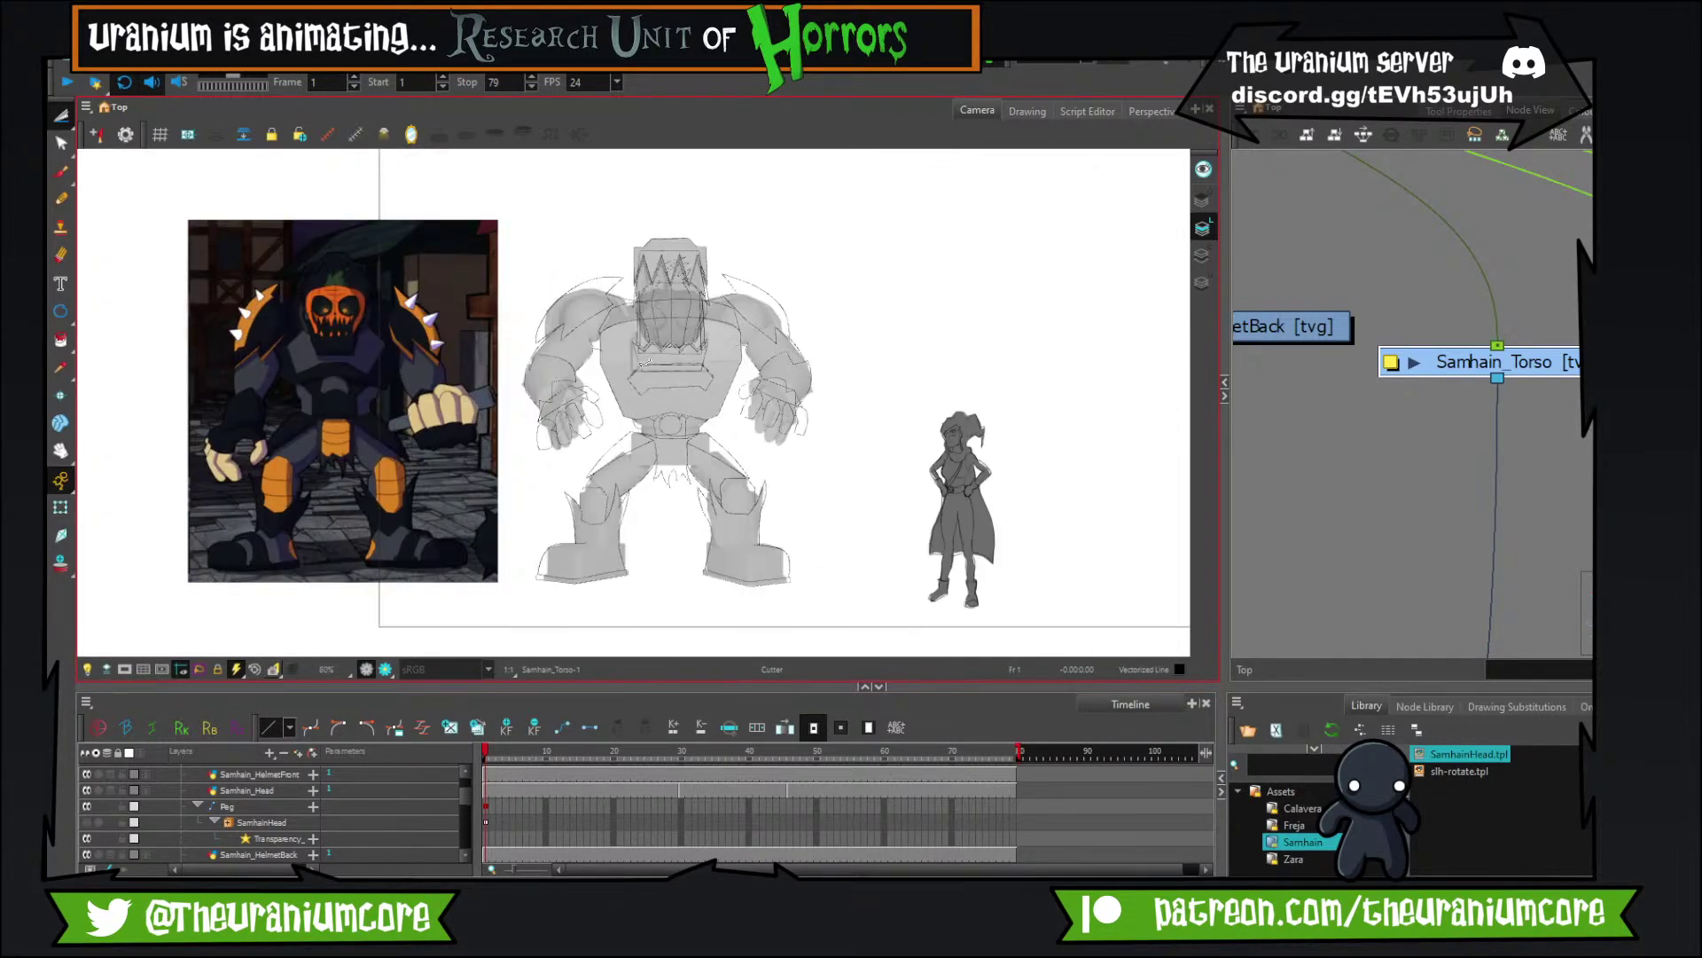
scroll(645, 362, "up", 2)
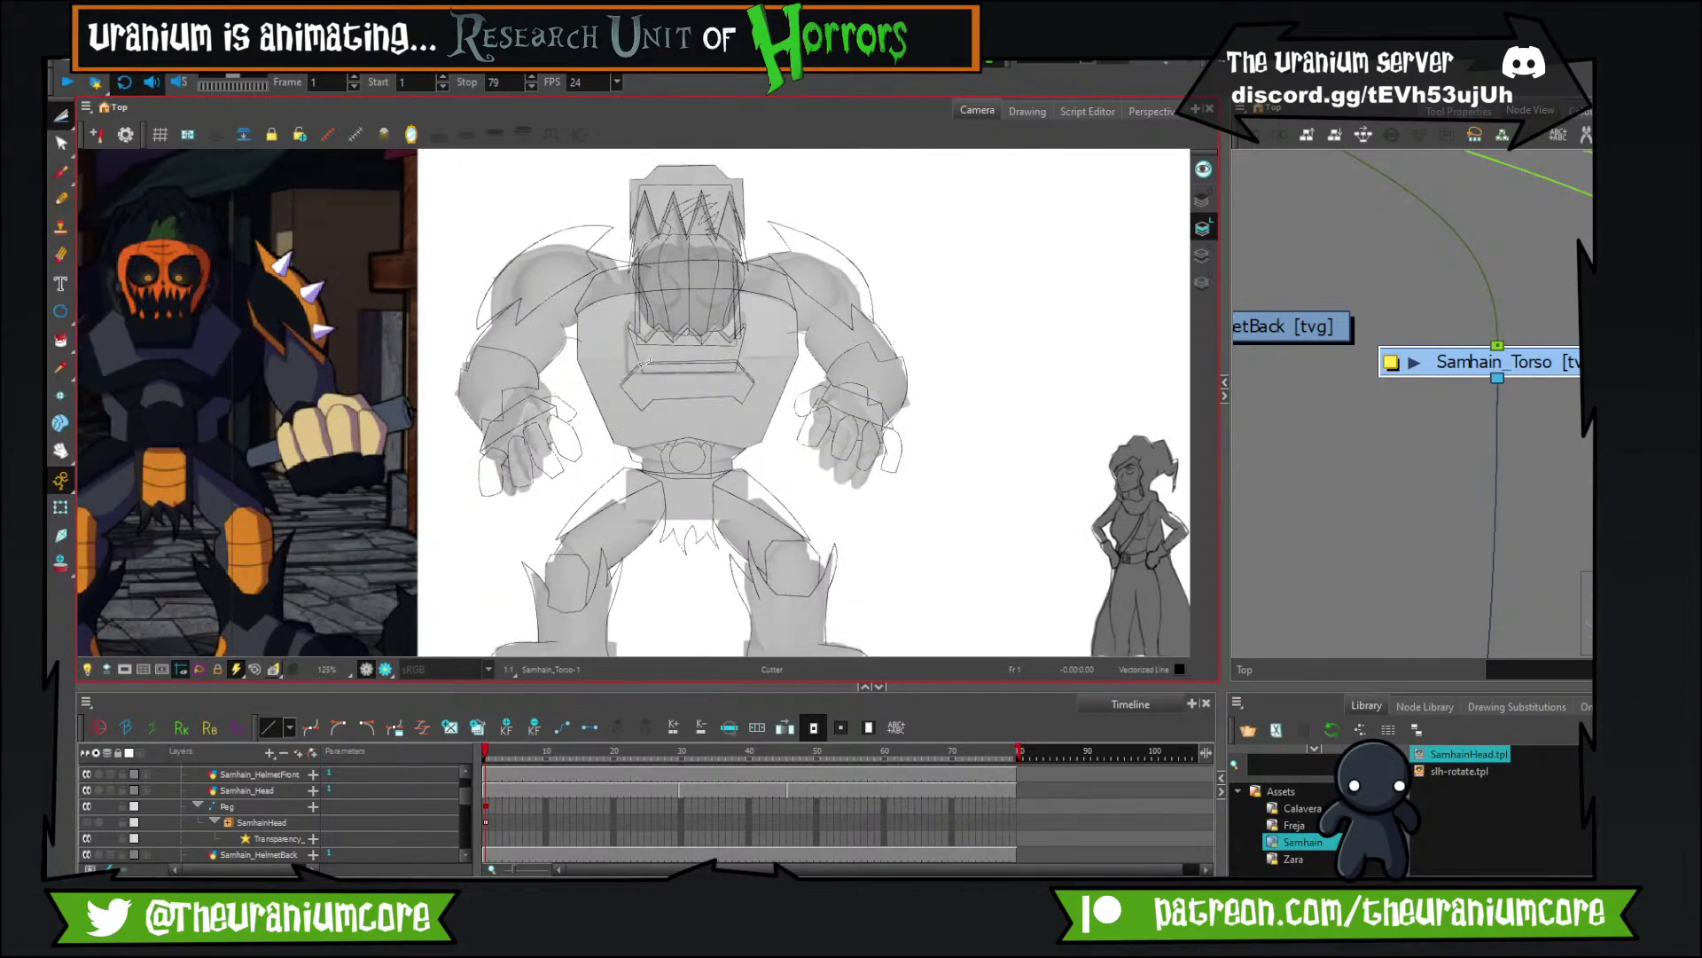
scroll(645, 361, "up", 1)
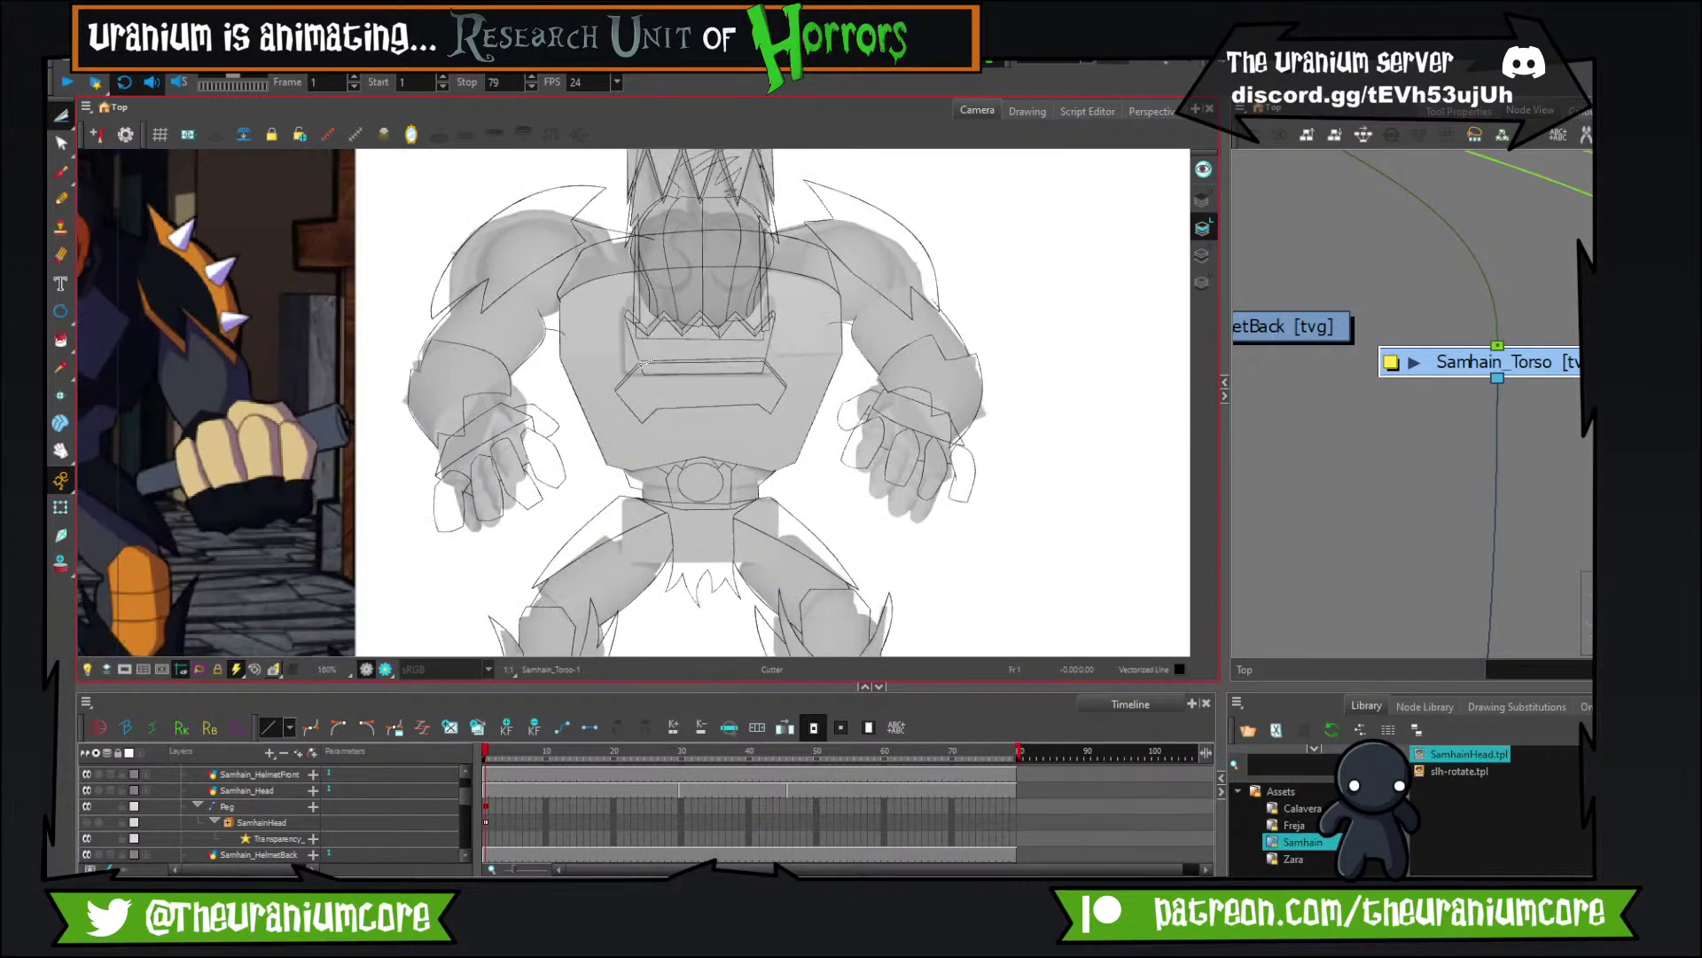
scroll(646, 362, "down", 1)
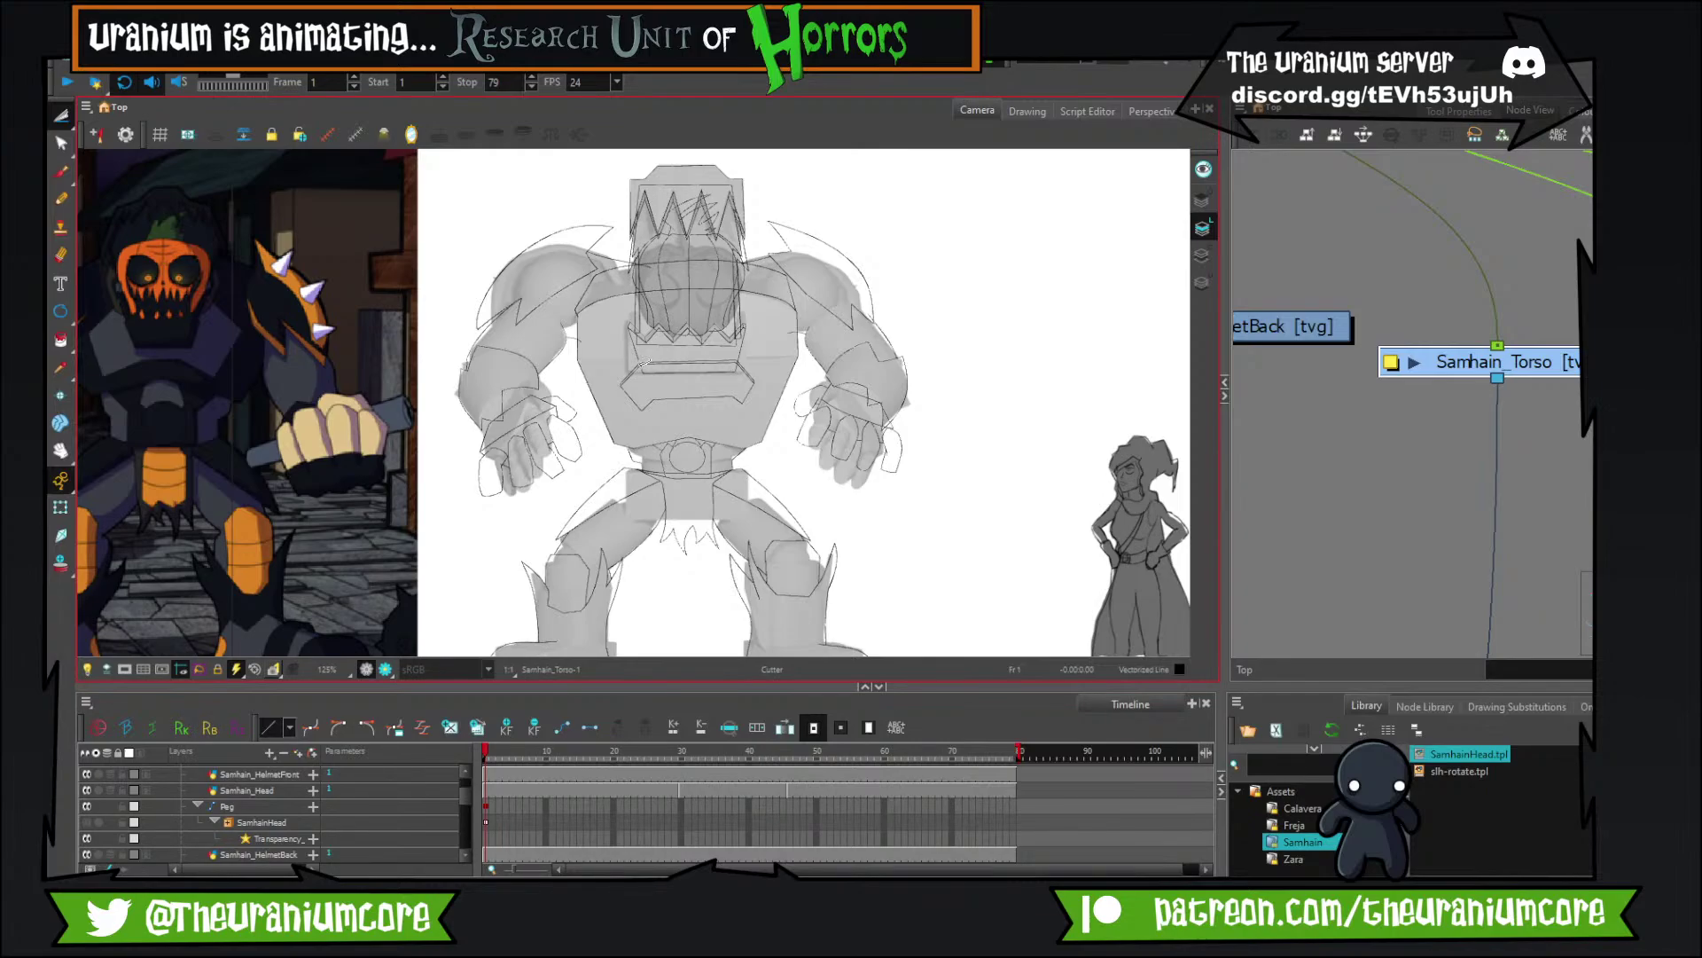
scroll(644, 362, "up", 3)
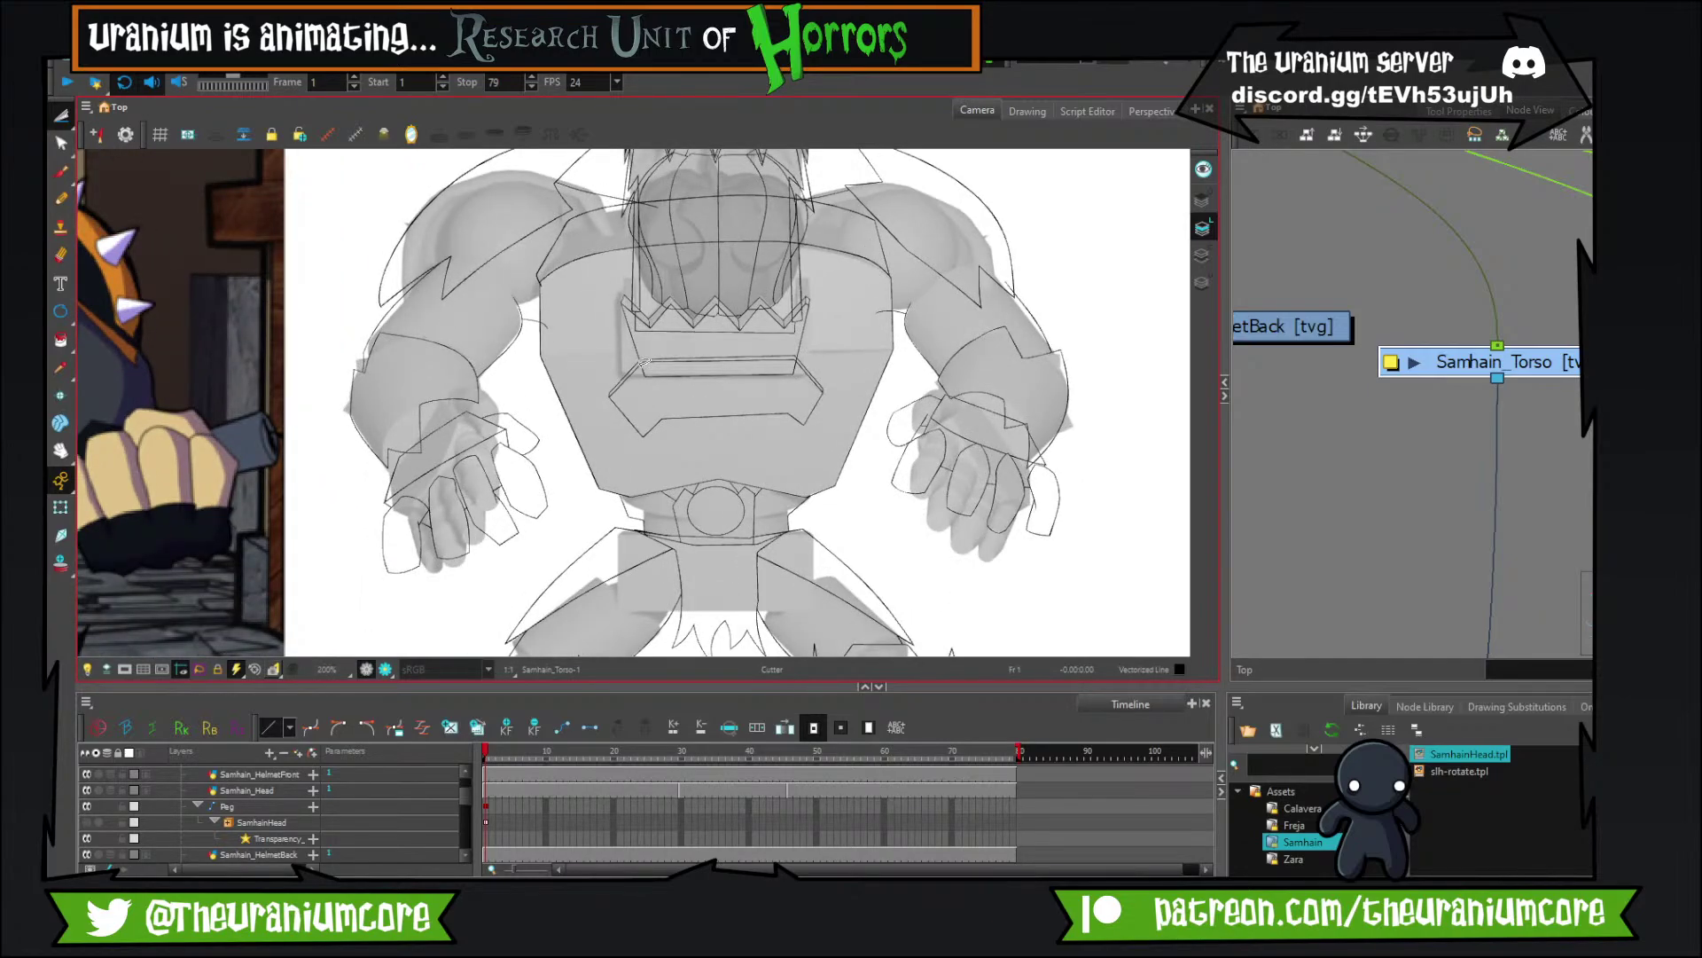
scroll(644, 362, "down", 2)
scroll(646, 362, "down", 1)
scroll(645, 362, "up", 2)
scroll(621, 363, "down", 5)
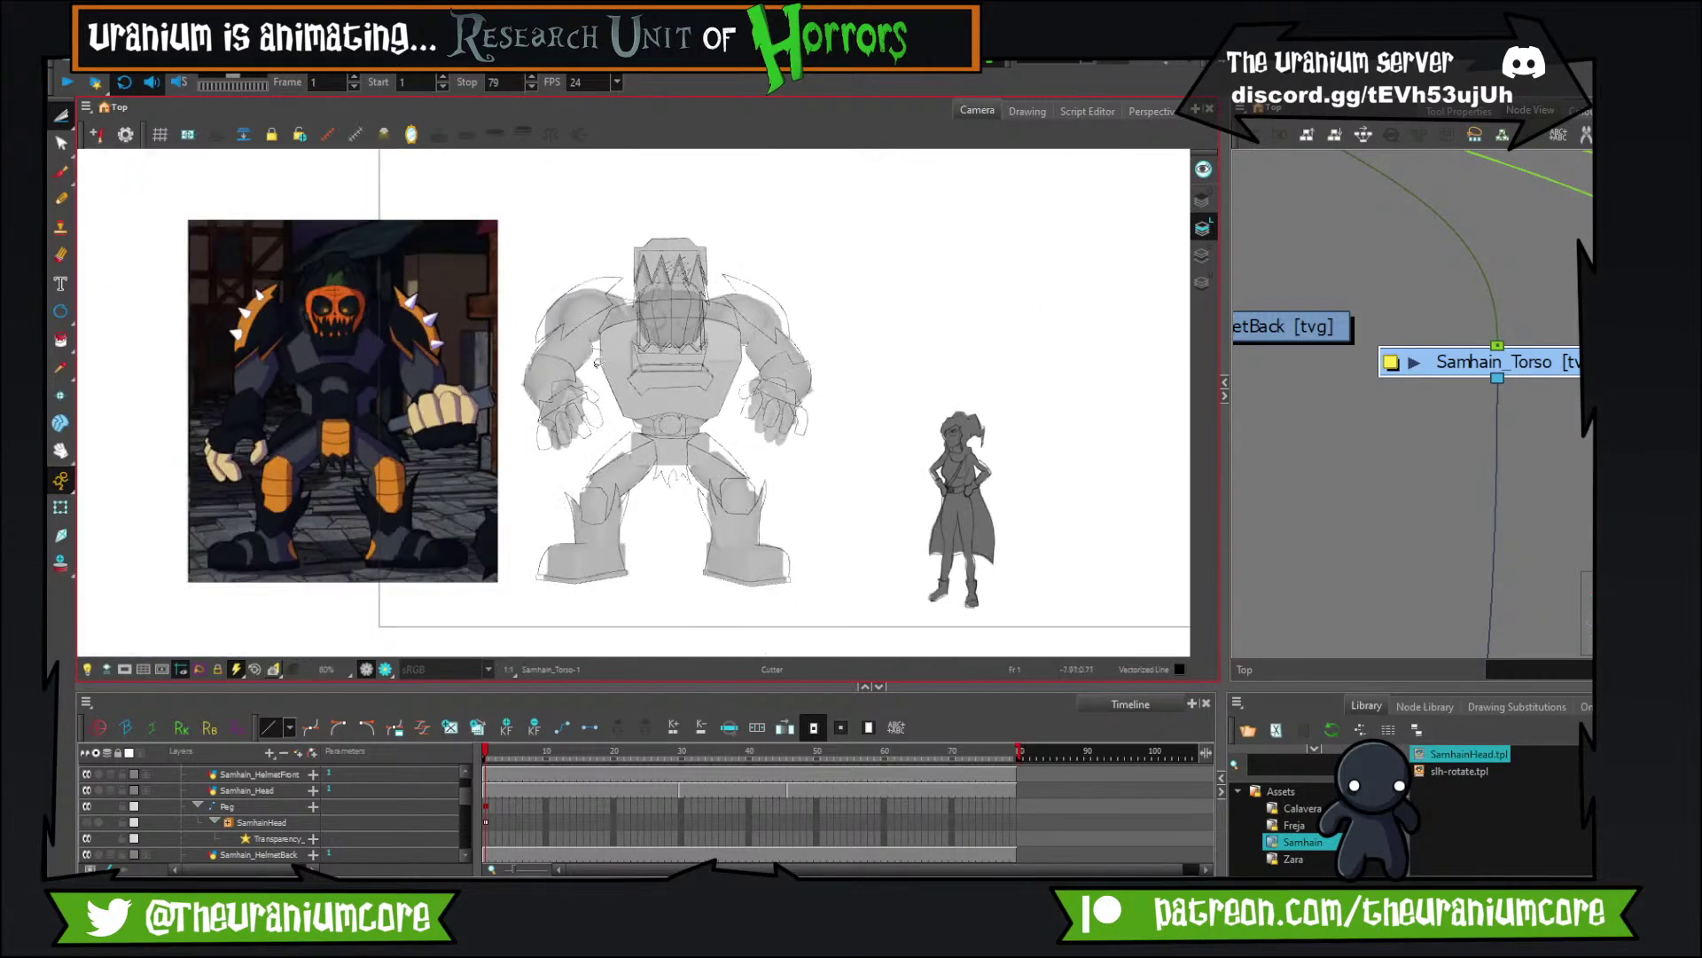
scroll(598, 364, "up", 3)
scroll(598, 363, "up", 2)
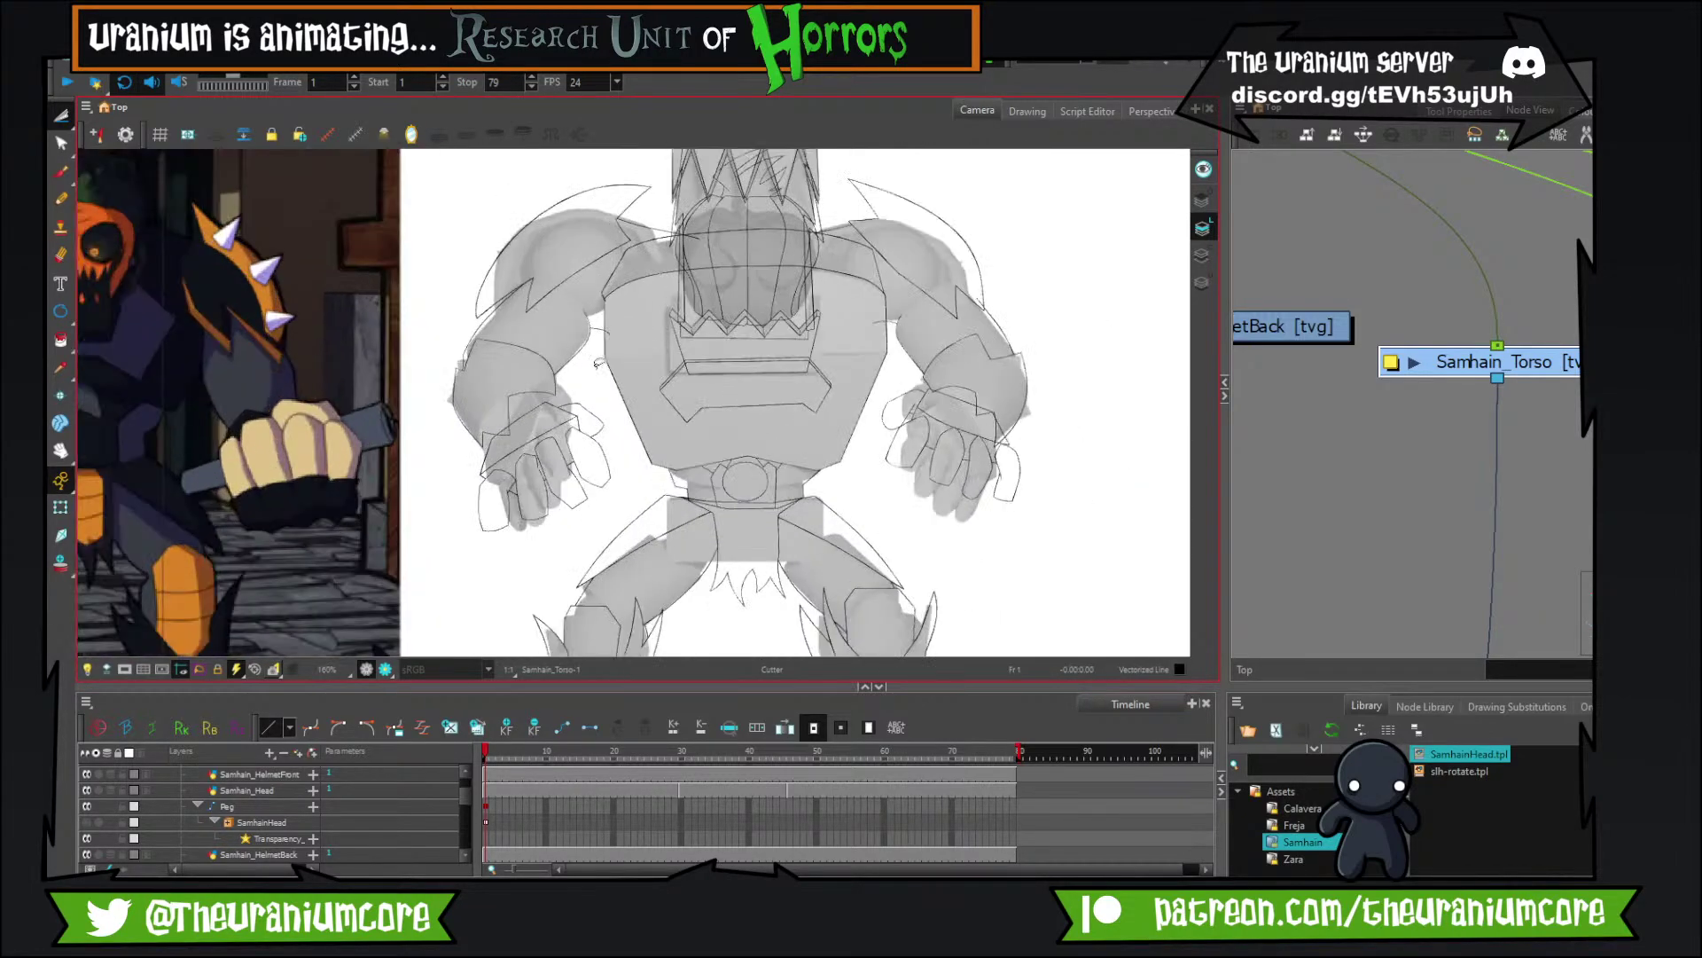
scroll(597, 362, "down", 2)
scroll(597, 363, "up", 2)
scroll(598, 363, "down", 2)
scroll(598, 363, "up", 2)
scroll(604, 363, "up", 1)
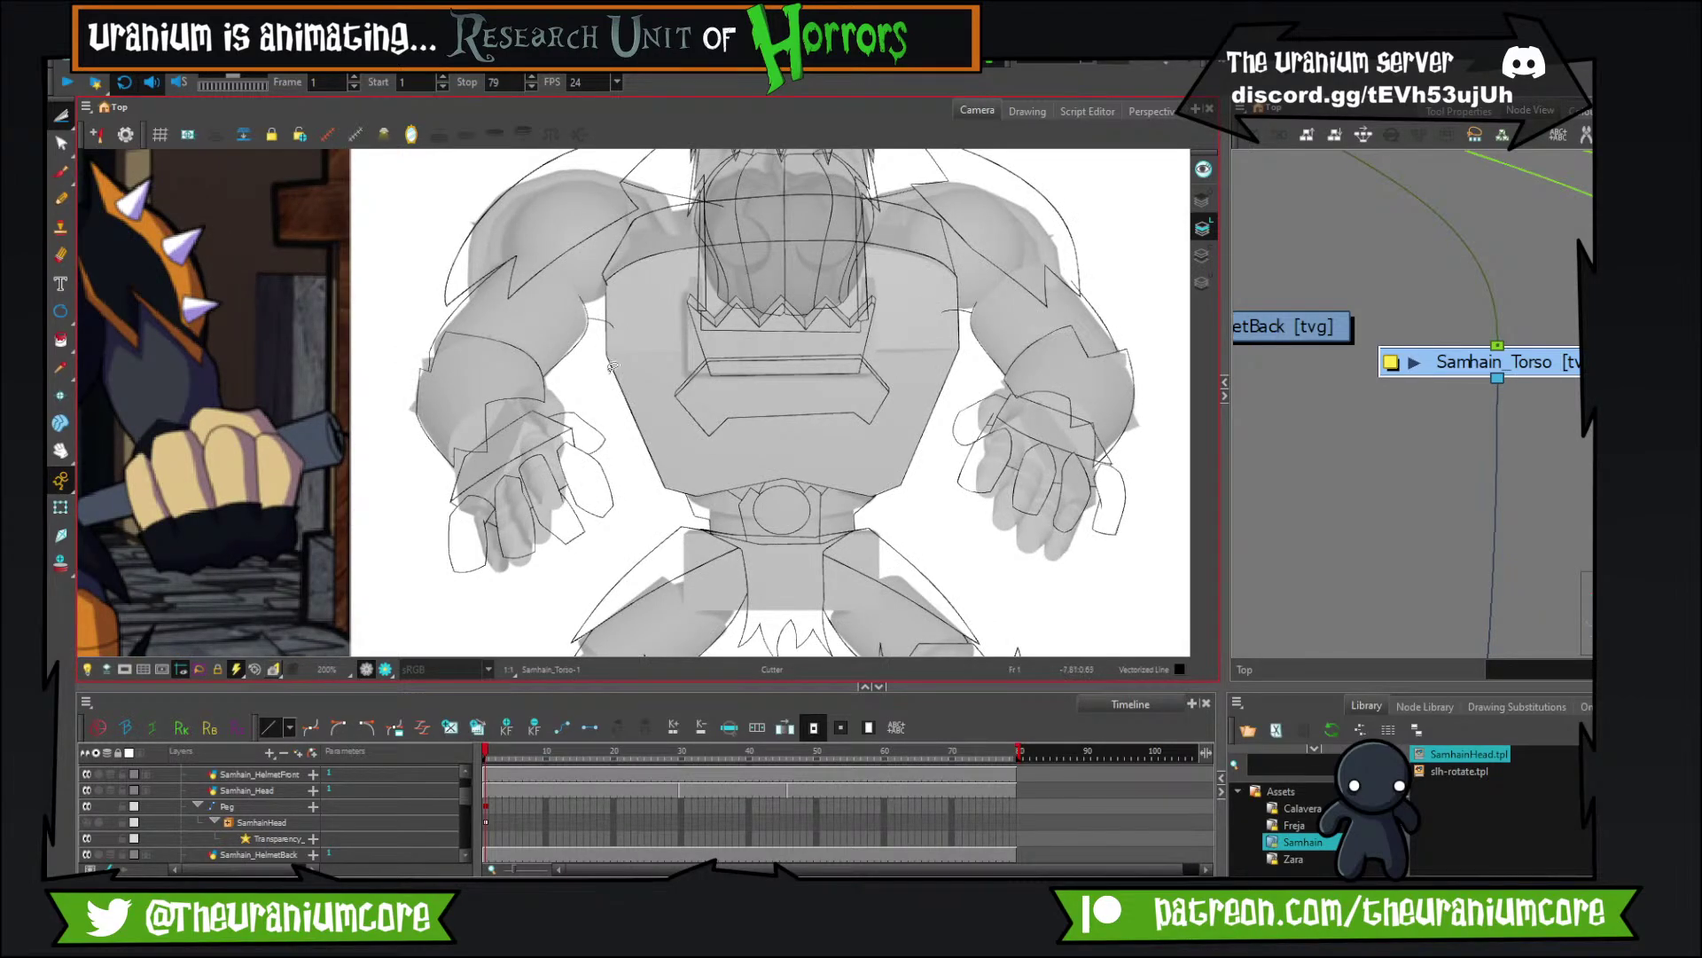
Examine the small caped character's face closely, checking the eye, nose and mouth lines at different magnifications.
scroll(612, 366, "down", 3)
scroll(965, 461, "up", 8)
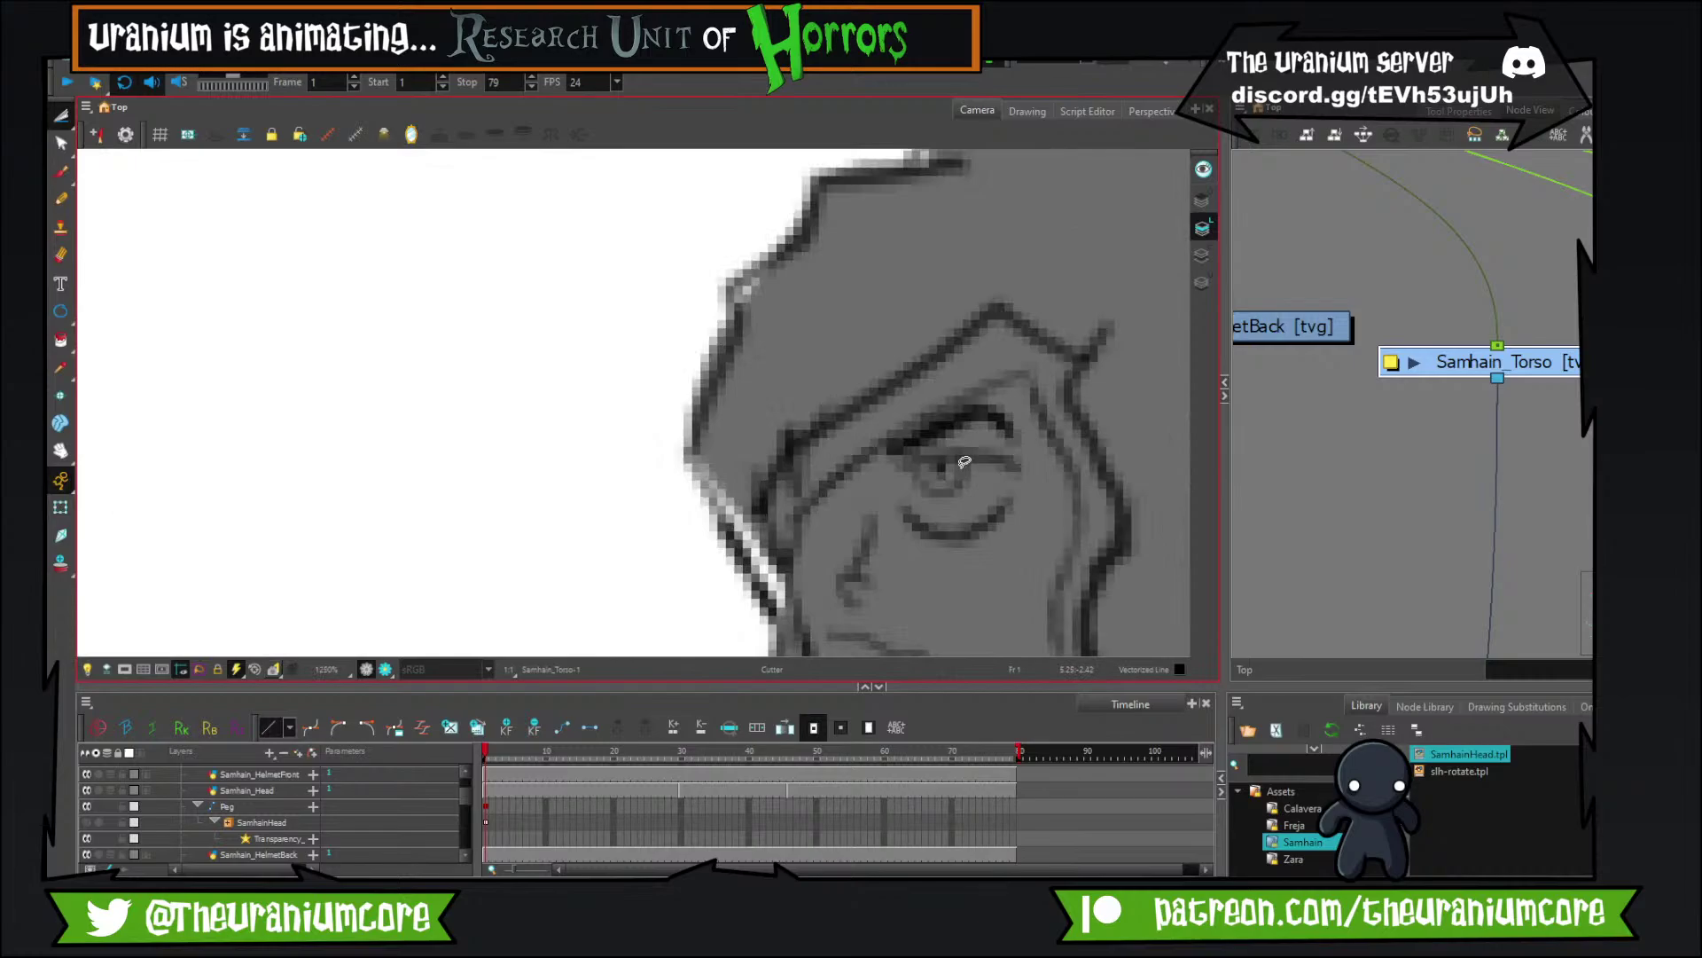
scroll(965, 462, "down", 1)
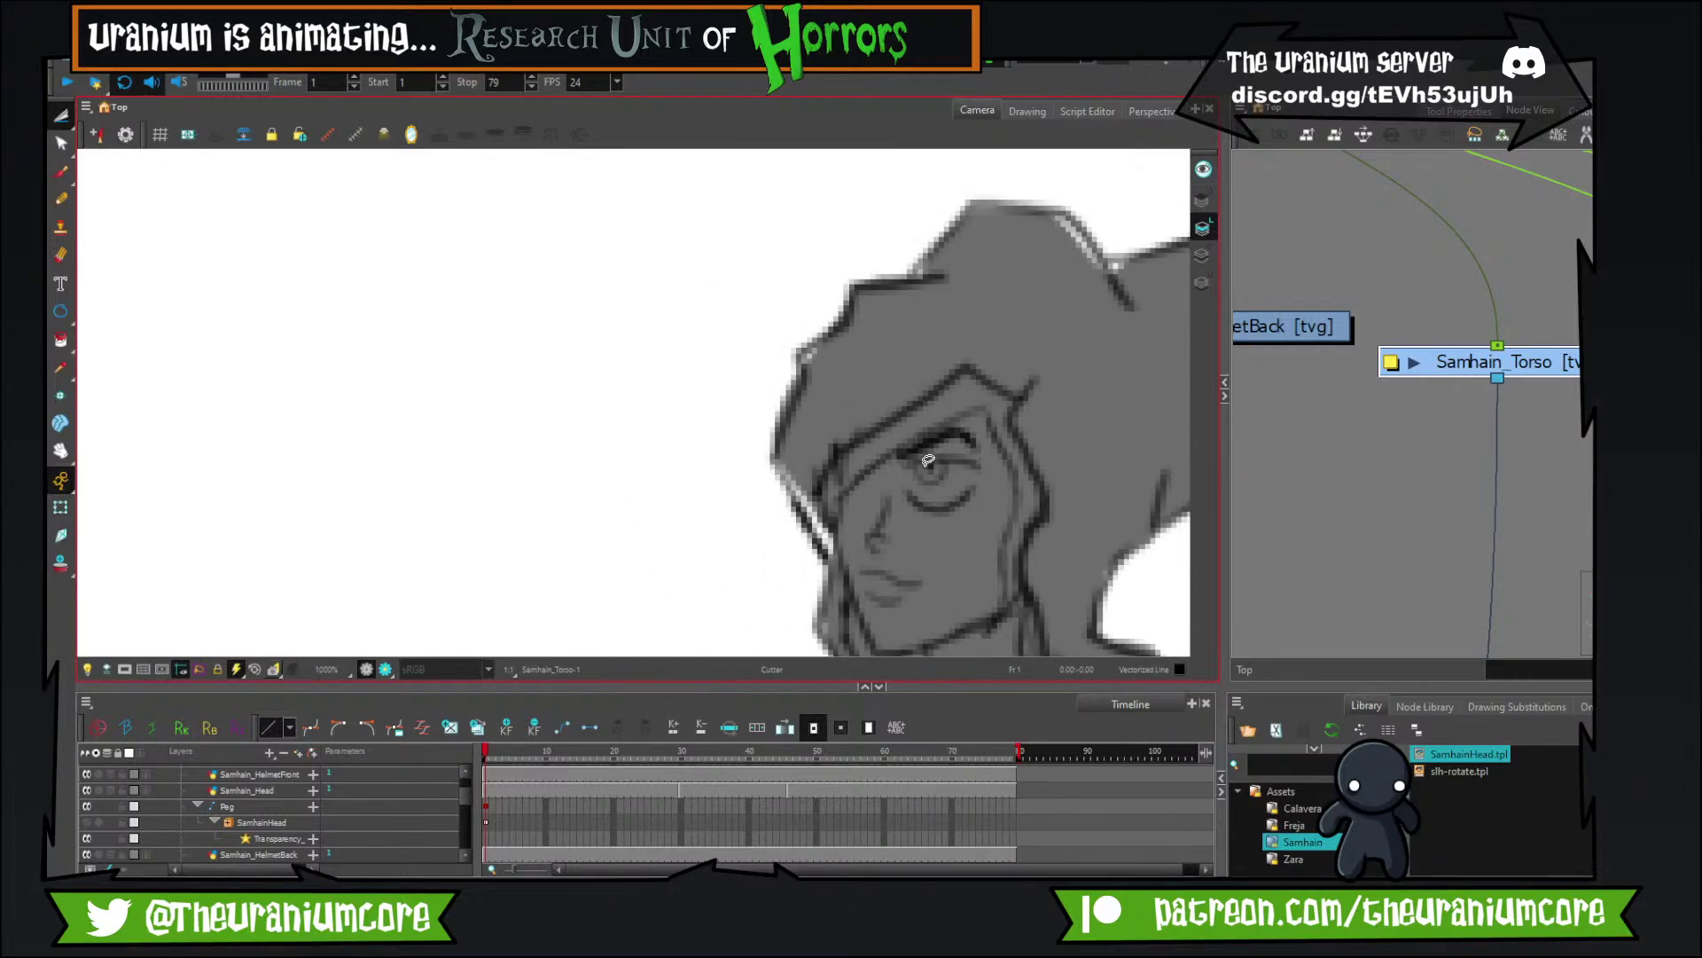
scroll(928, 461, "down", 2)
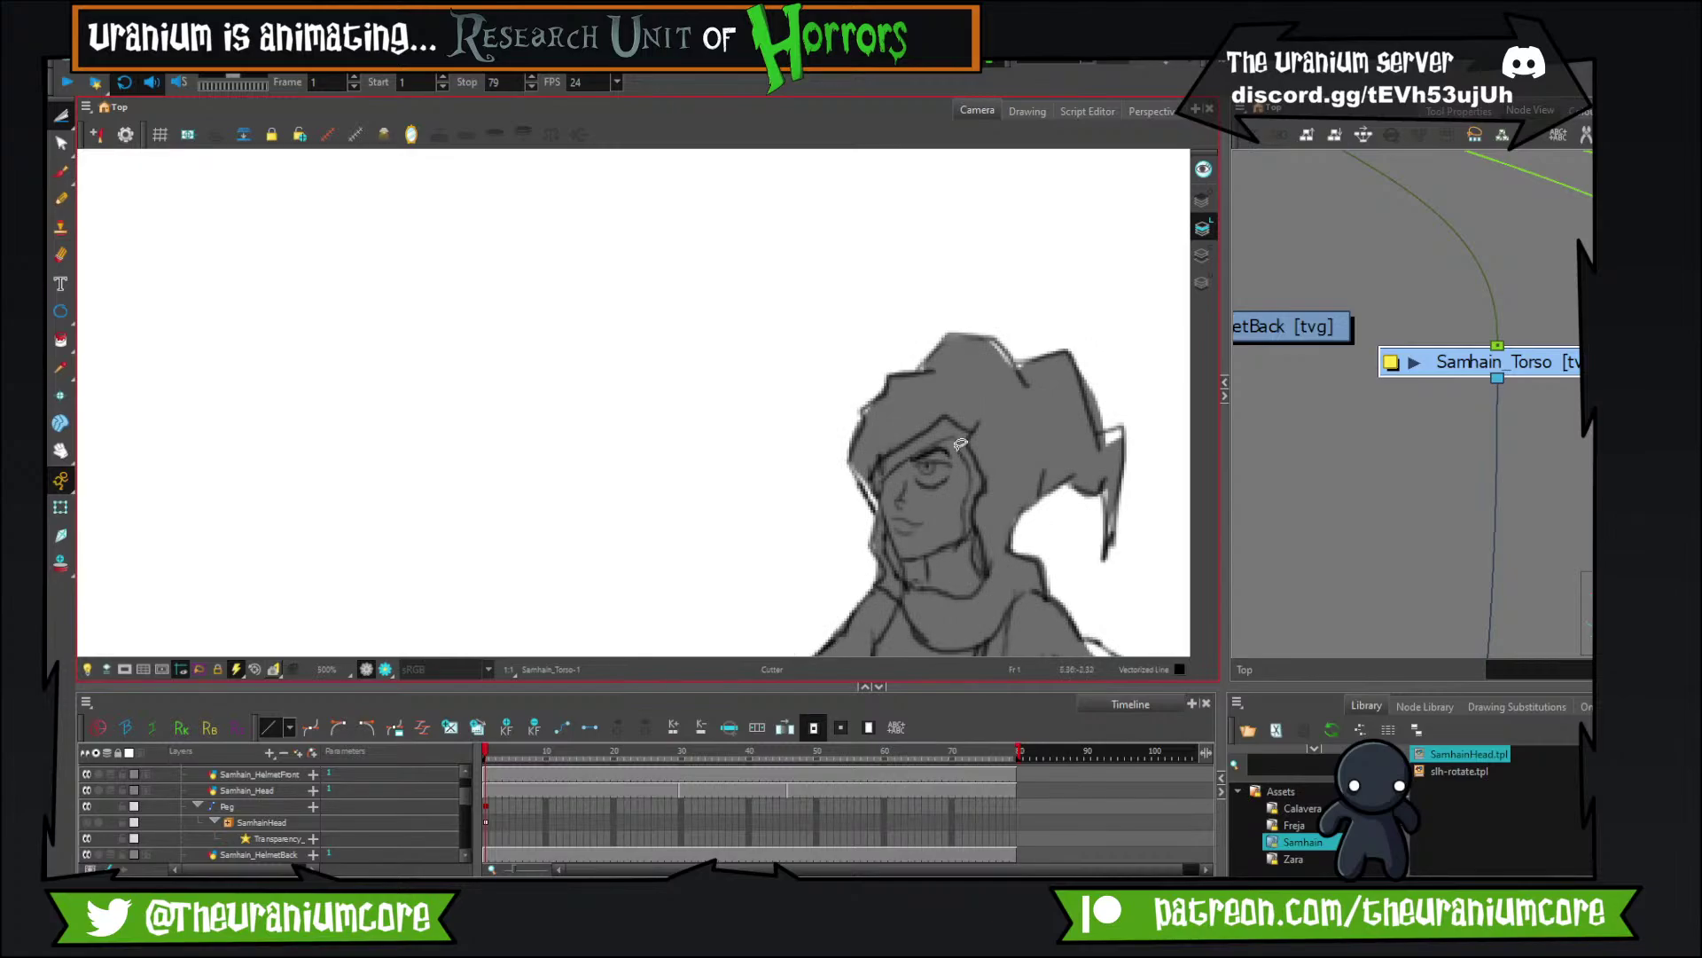
scroll(868, 490, "up", 3)
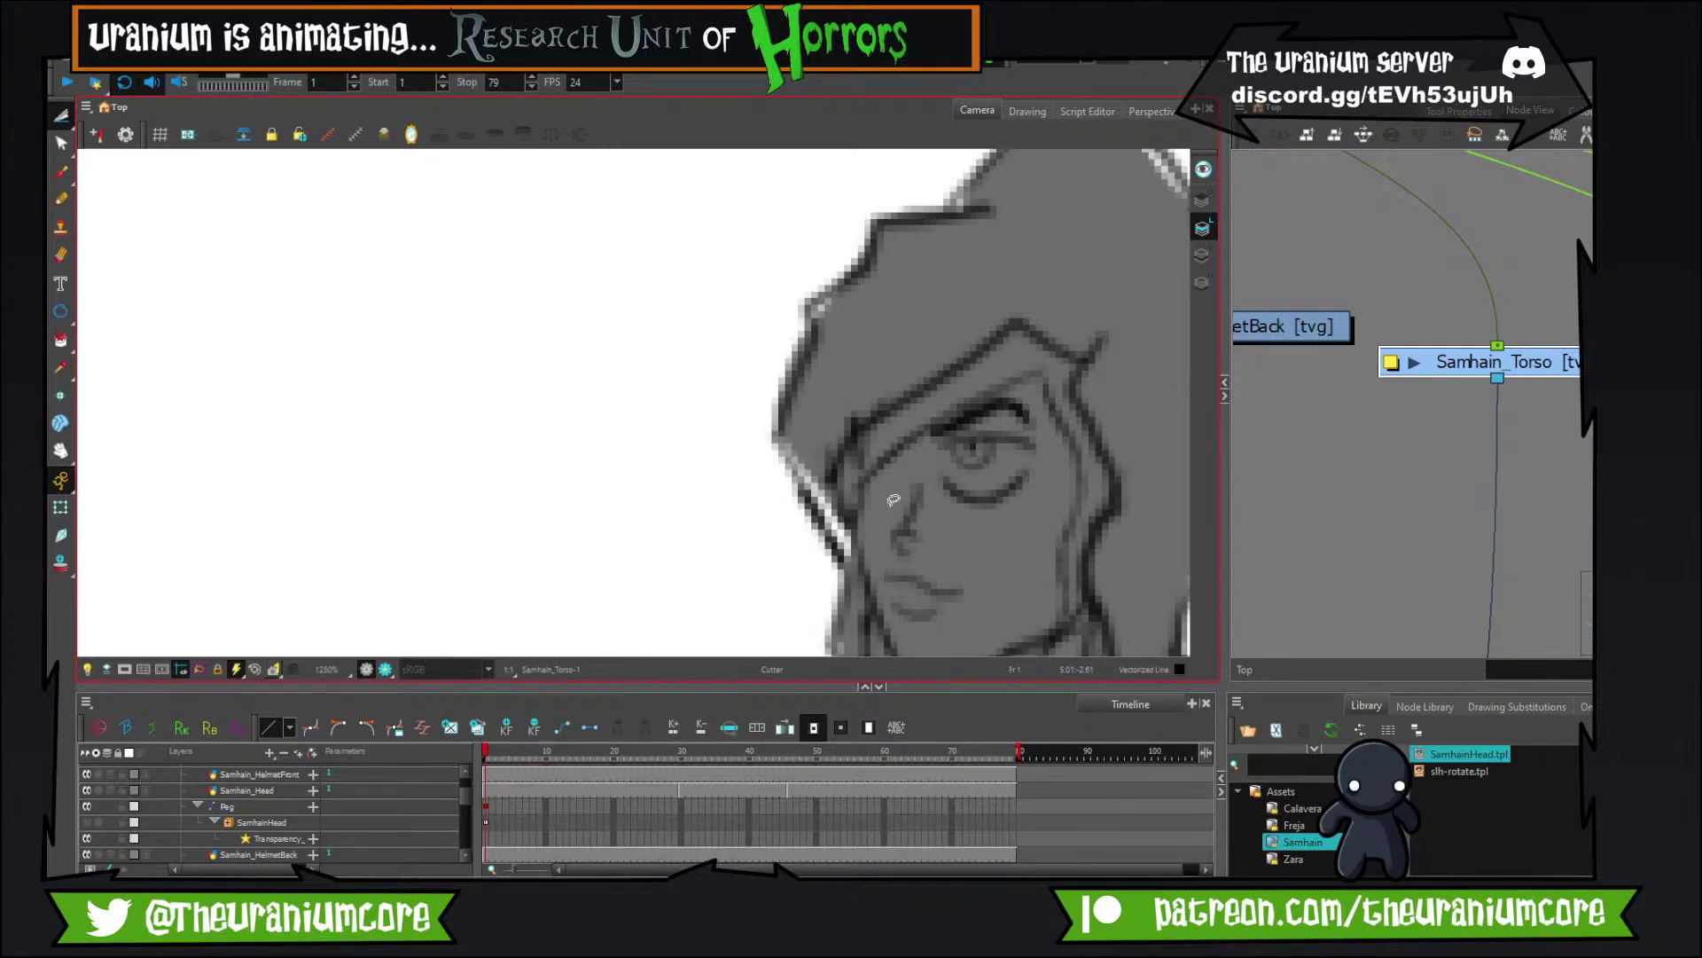
scroll(913, 499, "down", 2)
scroll(947, 494, "up", 2)
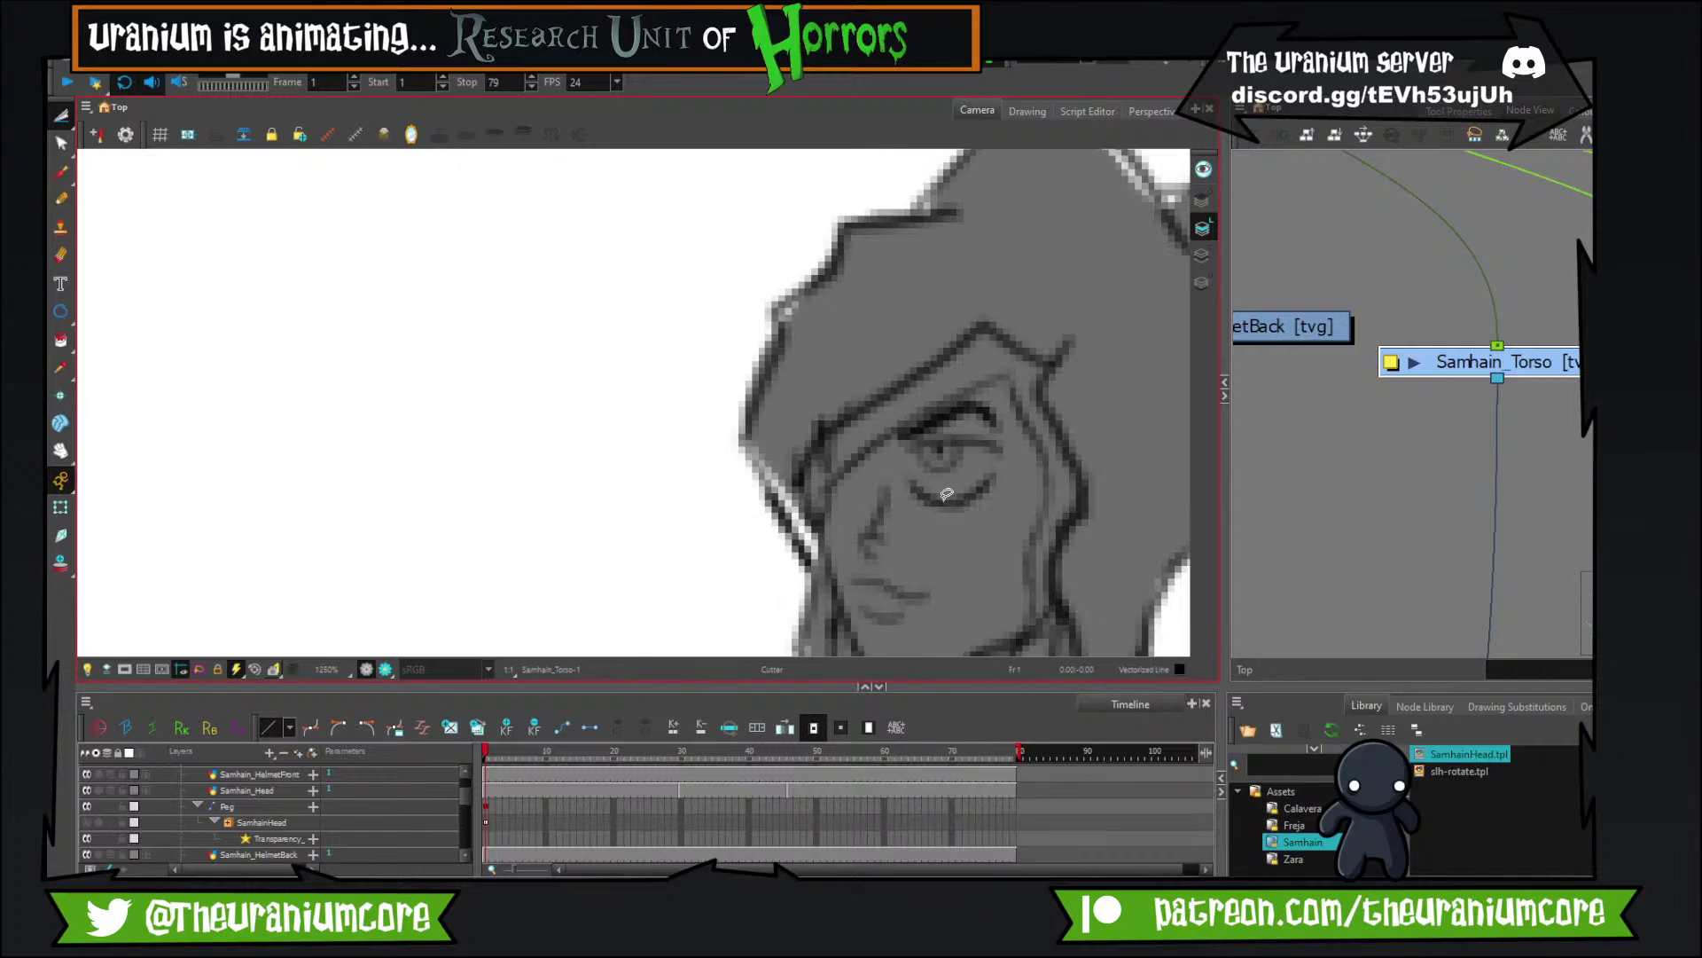
scroll(947, 494, "down", 2)
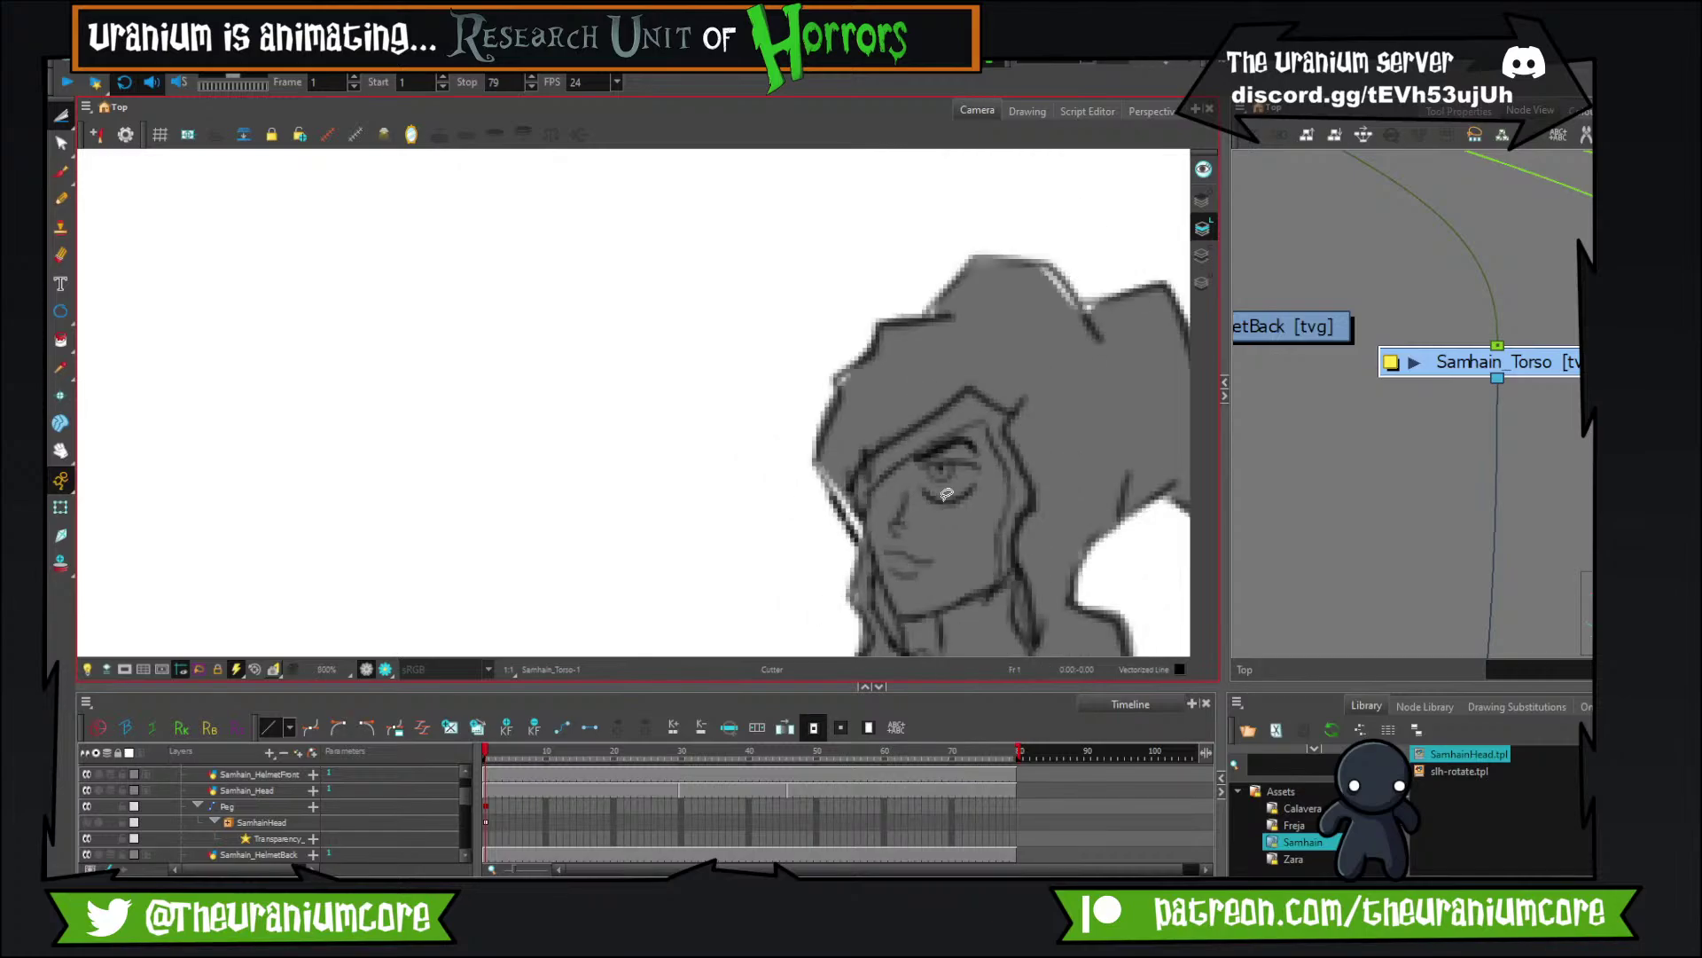
scroll(946, 494, "up", 2)
scroll(947, 494, "down", 2)
scroll(947, 494, "up", 1)
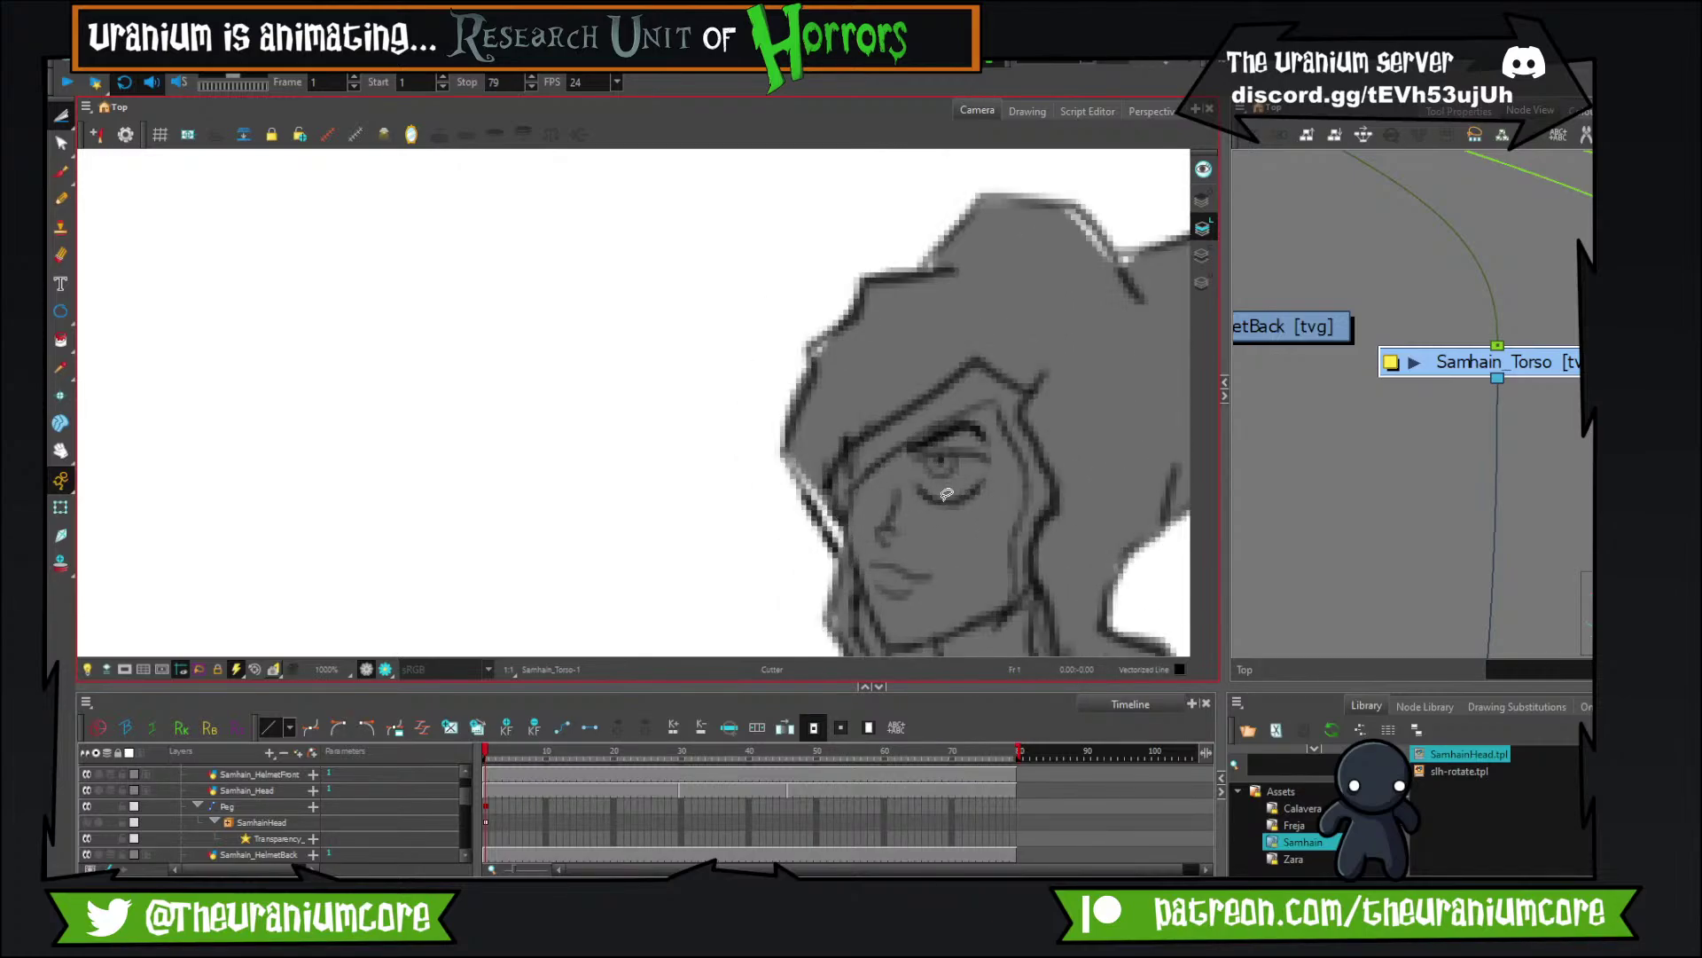
scroll(947, 494, "down", 1)
scroll(947, 494, "up", 2)
scroll(946, 494, "down", 2)
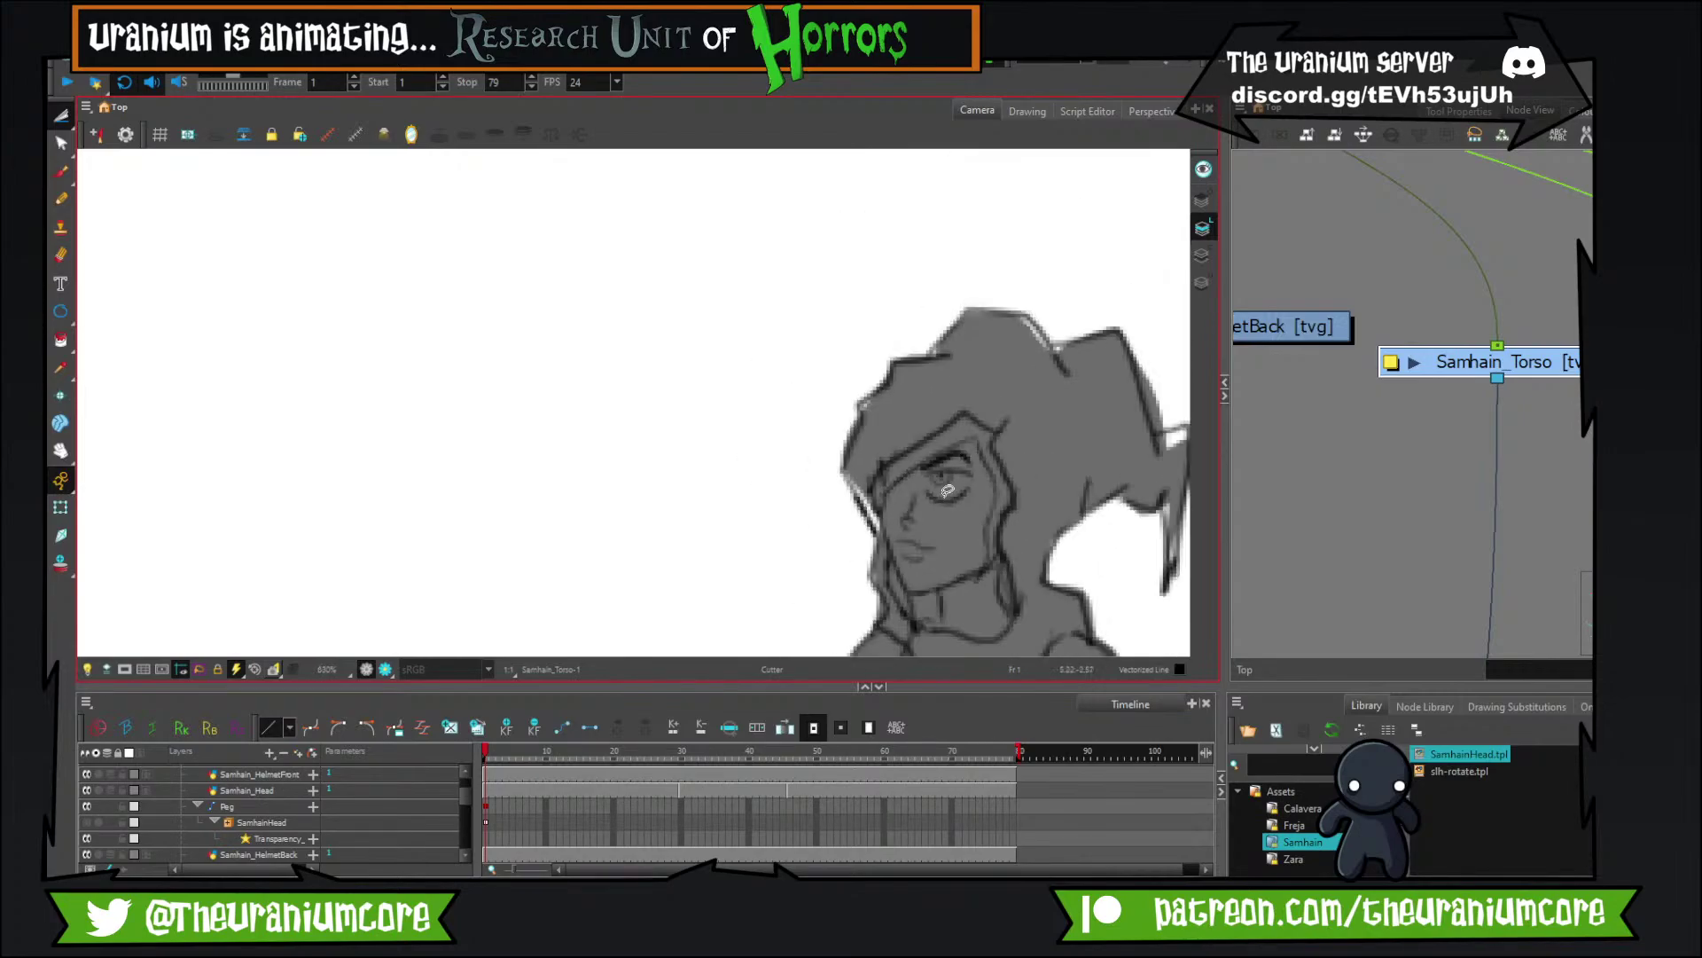
scroll(946, 492, "up", 2)
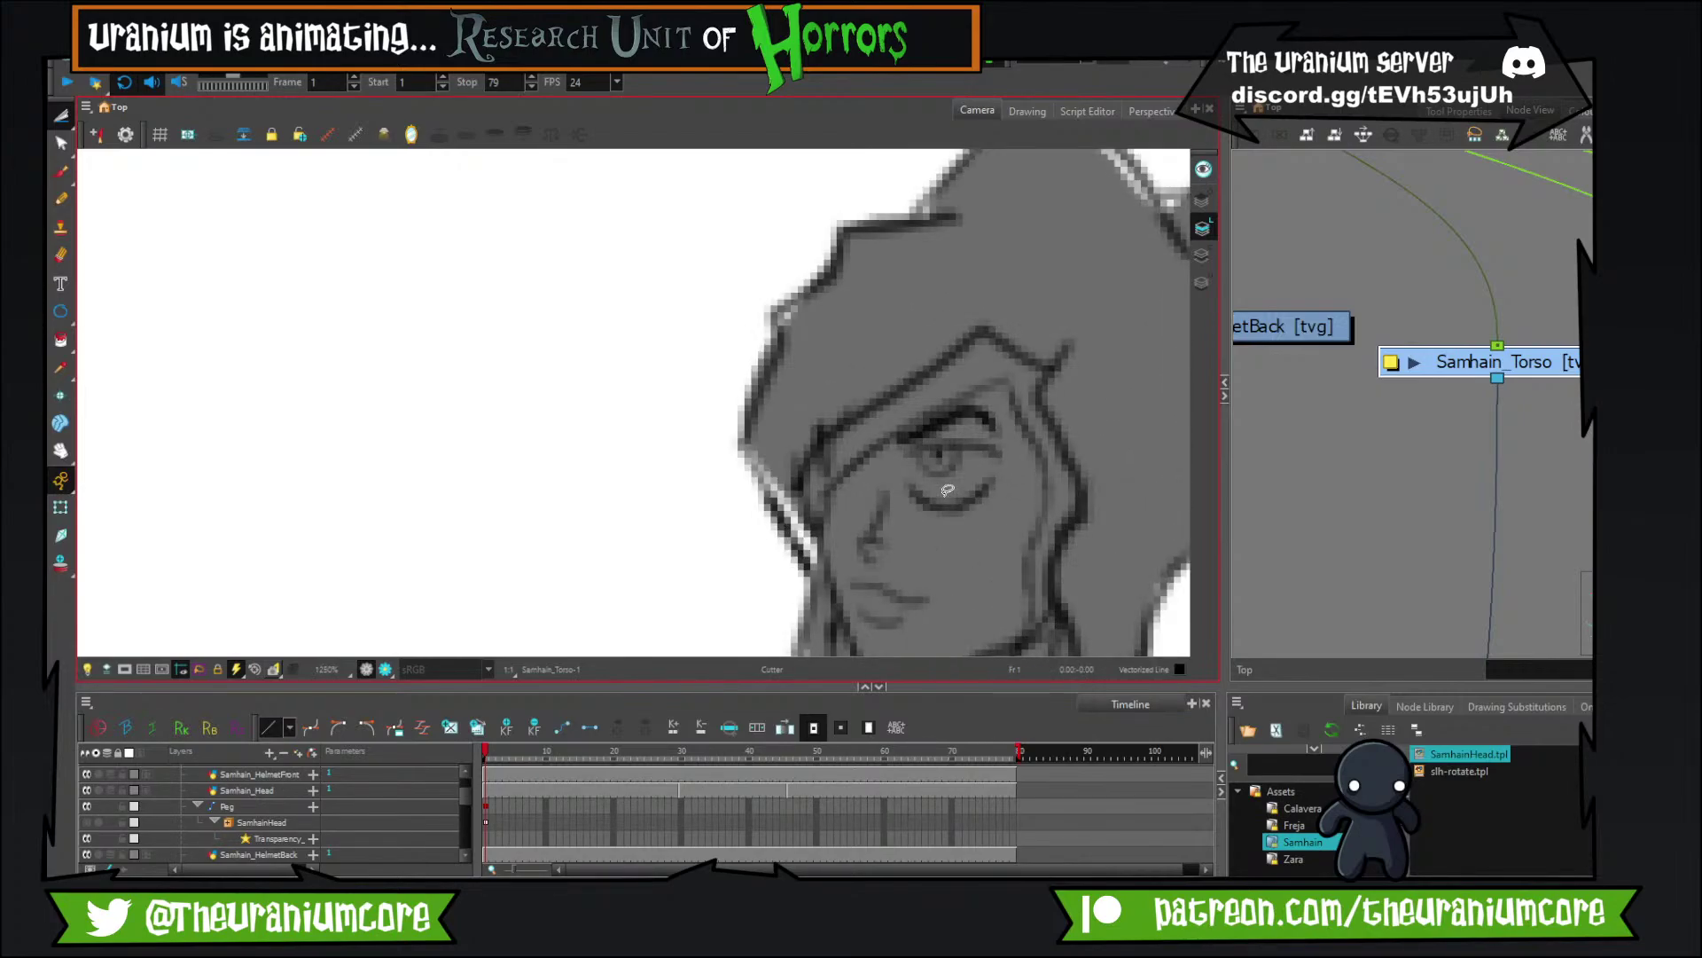
scroll(947, 490, "down", 2)
scroll(949, 487, "up", 2)
scroll(952, 489, "down", 2)
scroll(951, 488, "up", 2)
scroll(951, 488, "down", 3)
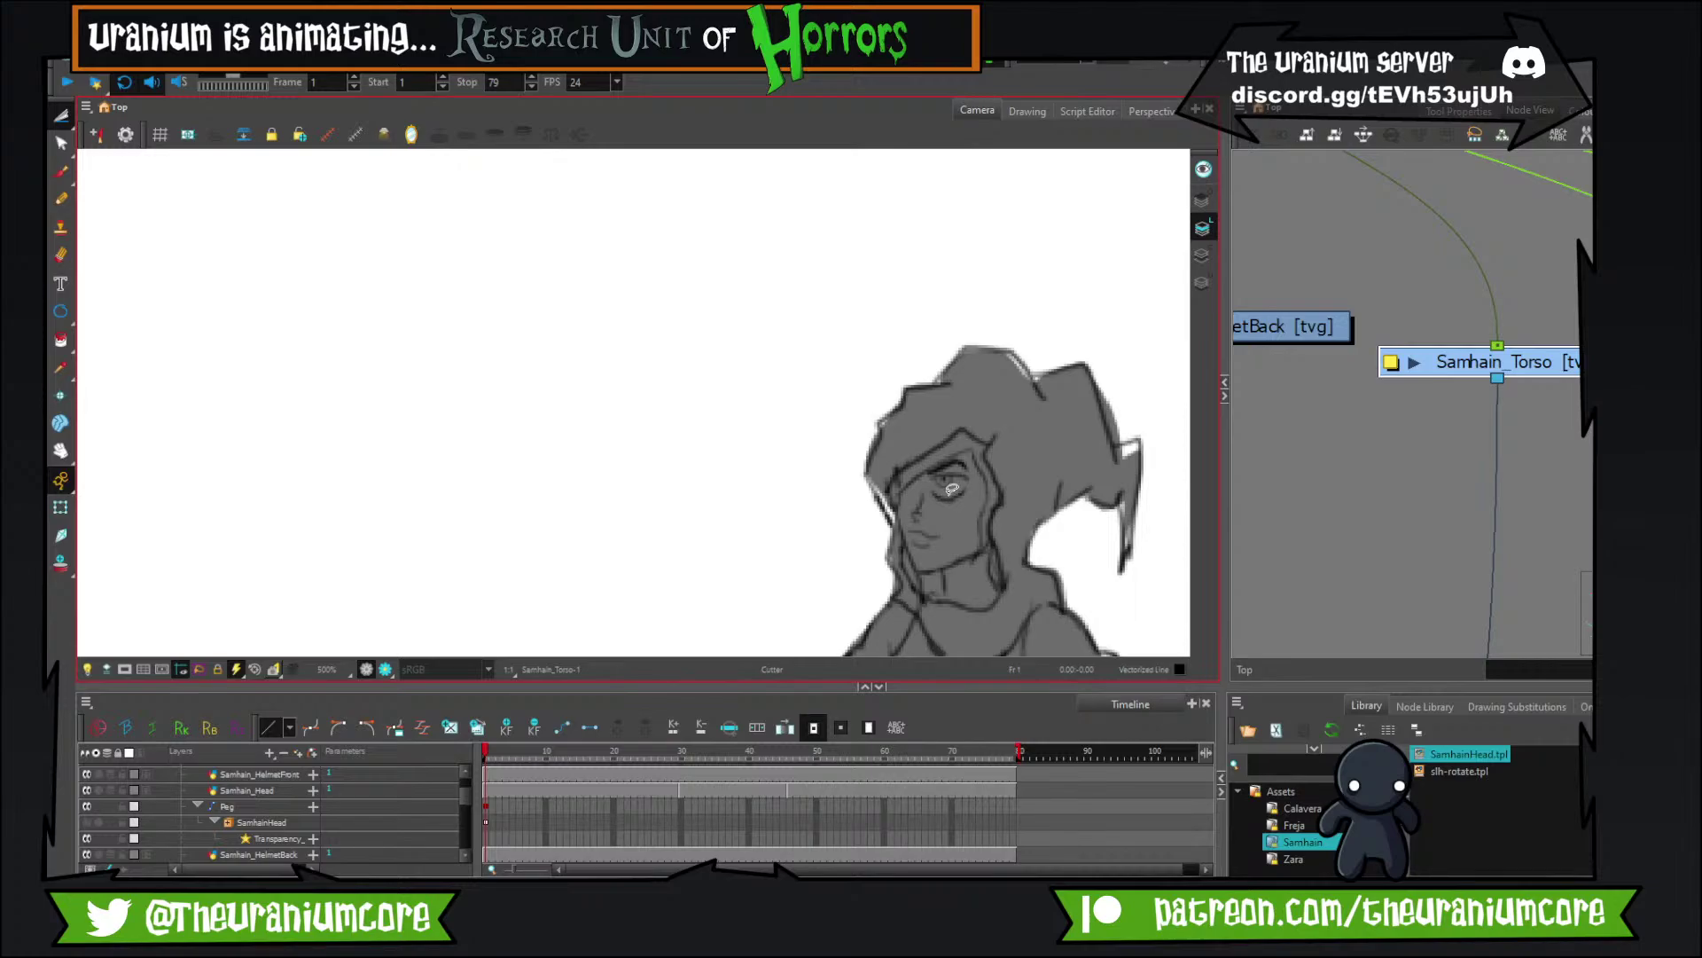
Inspect the Samhain line art around the helmet, jagged collar and chest plate, comparing it with the coloured reference.
scroll(952, 488, "down", 8)
scroll(809, 448, "up", 4)
scroll(809, 448, "down", 6)
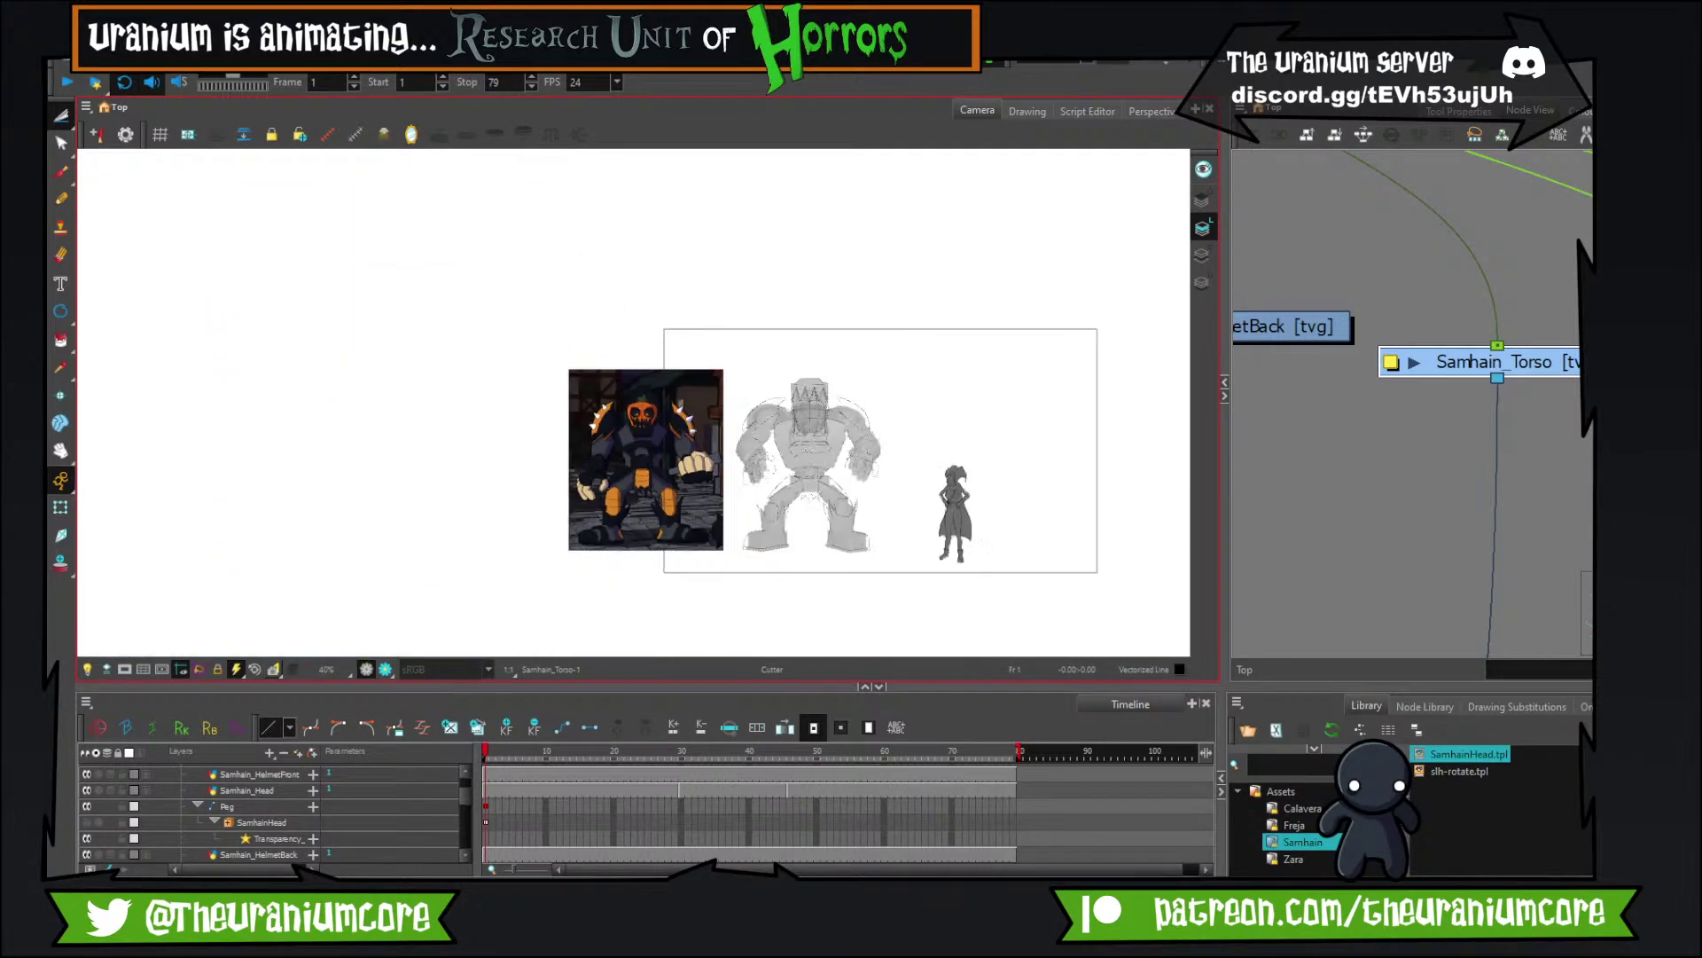
scroll(810, 447, "up", 10)
scroll(812, 425, "down", 8)
scroll(812, 425, "up", 5)
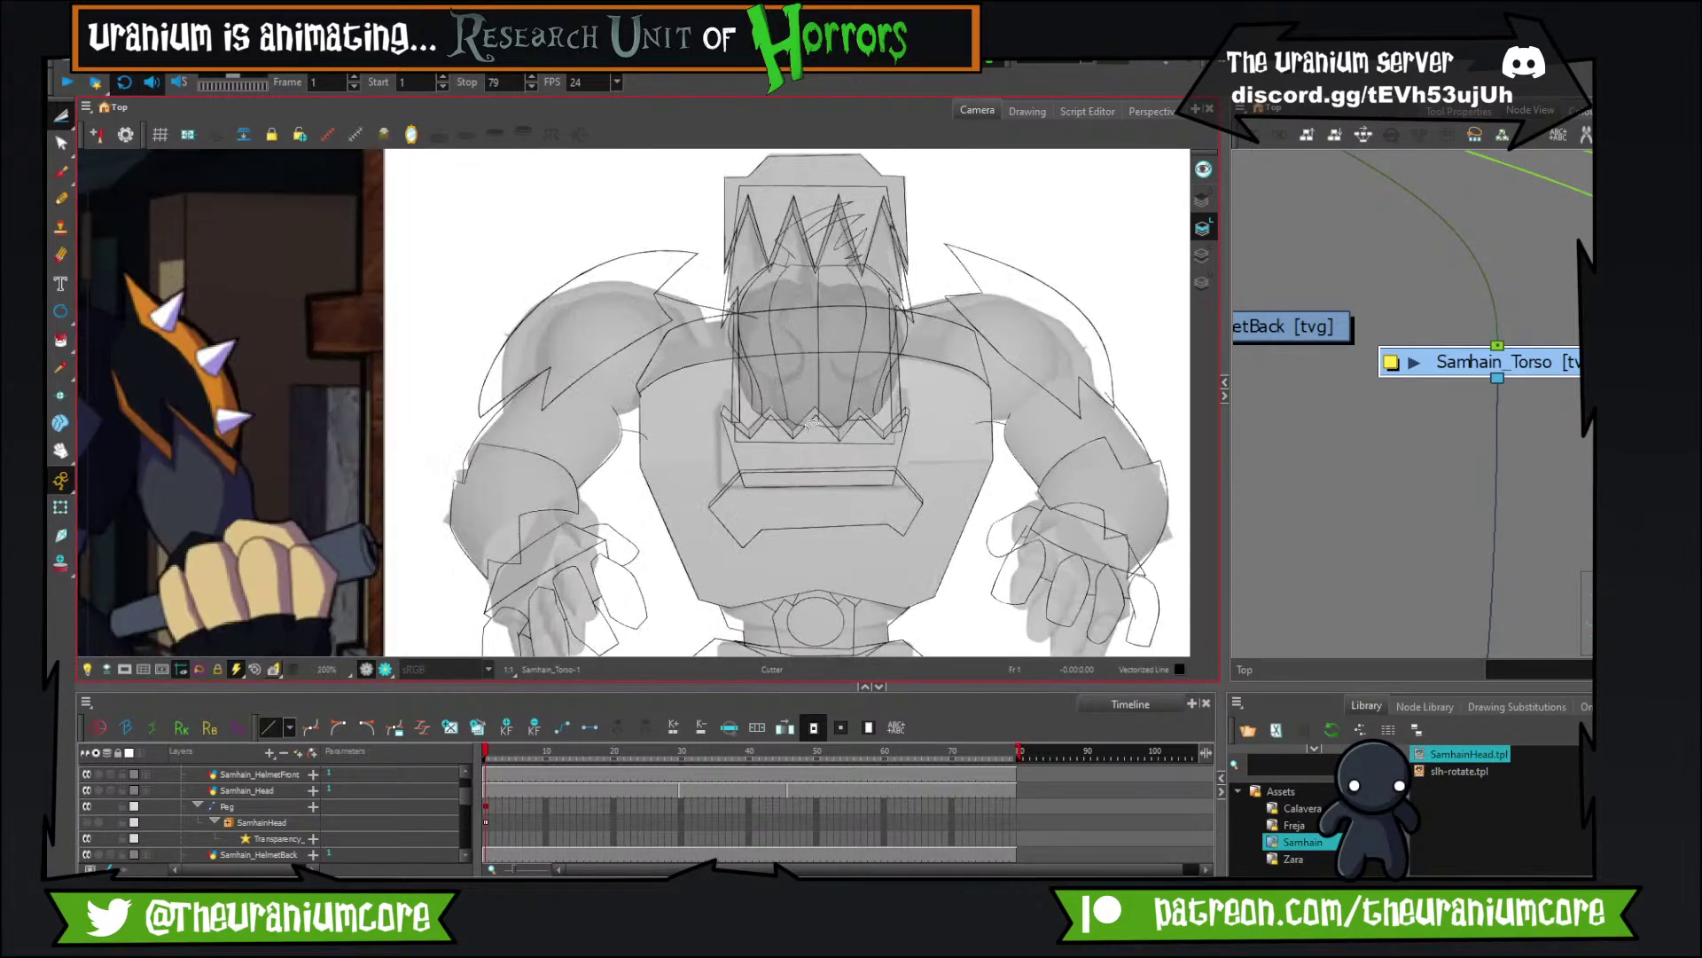
scroll(812, 426, "down", 5)
scroll(812, 425, "up", 5)
scroll(812, 425, "down", 5)
scroll(812, 426, "up", 5)
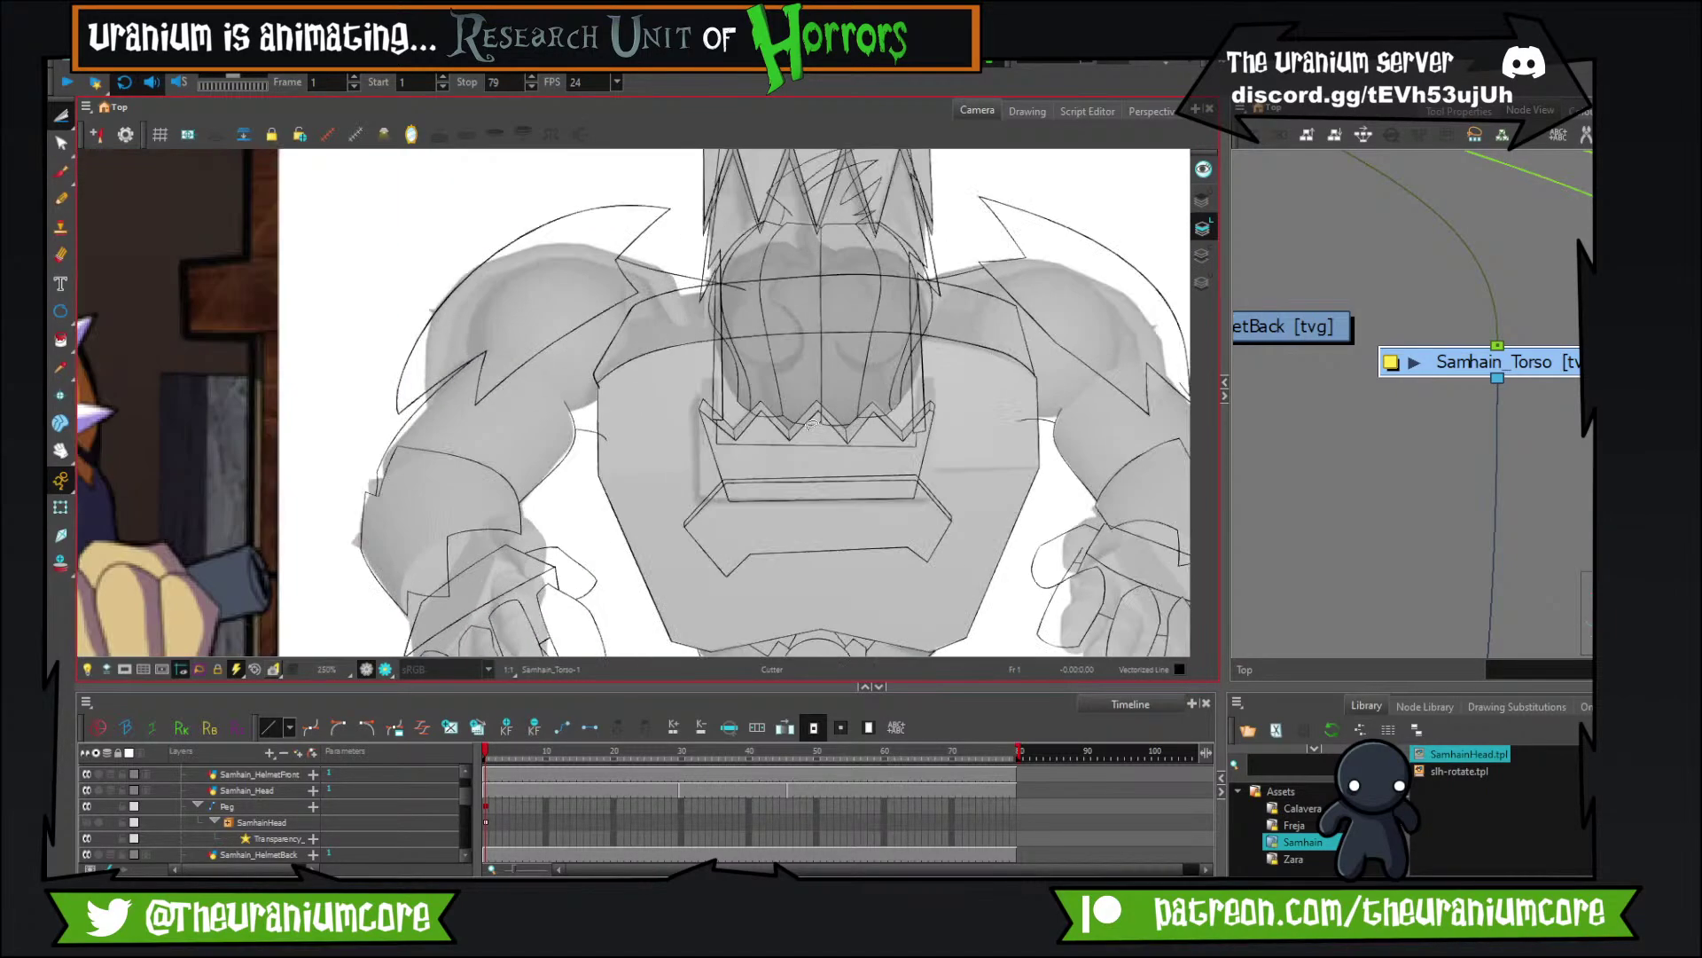
scroll(812, 424, "up", 3)
scroll(812, 424, "down", 5)
scroll(820, 422, "up", 5)
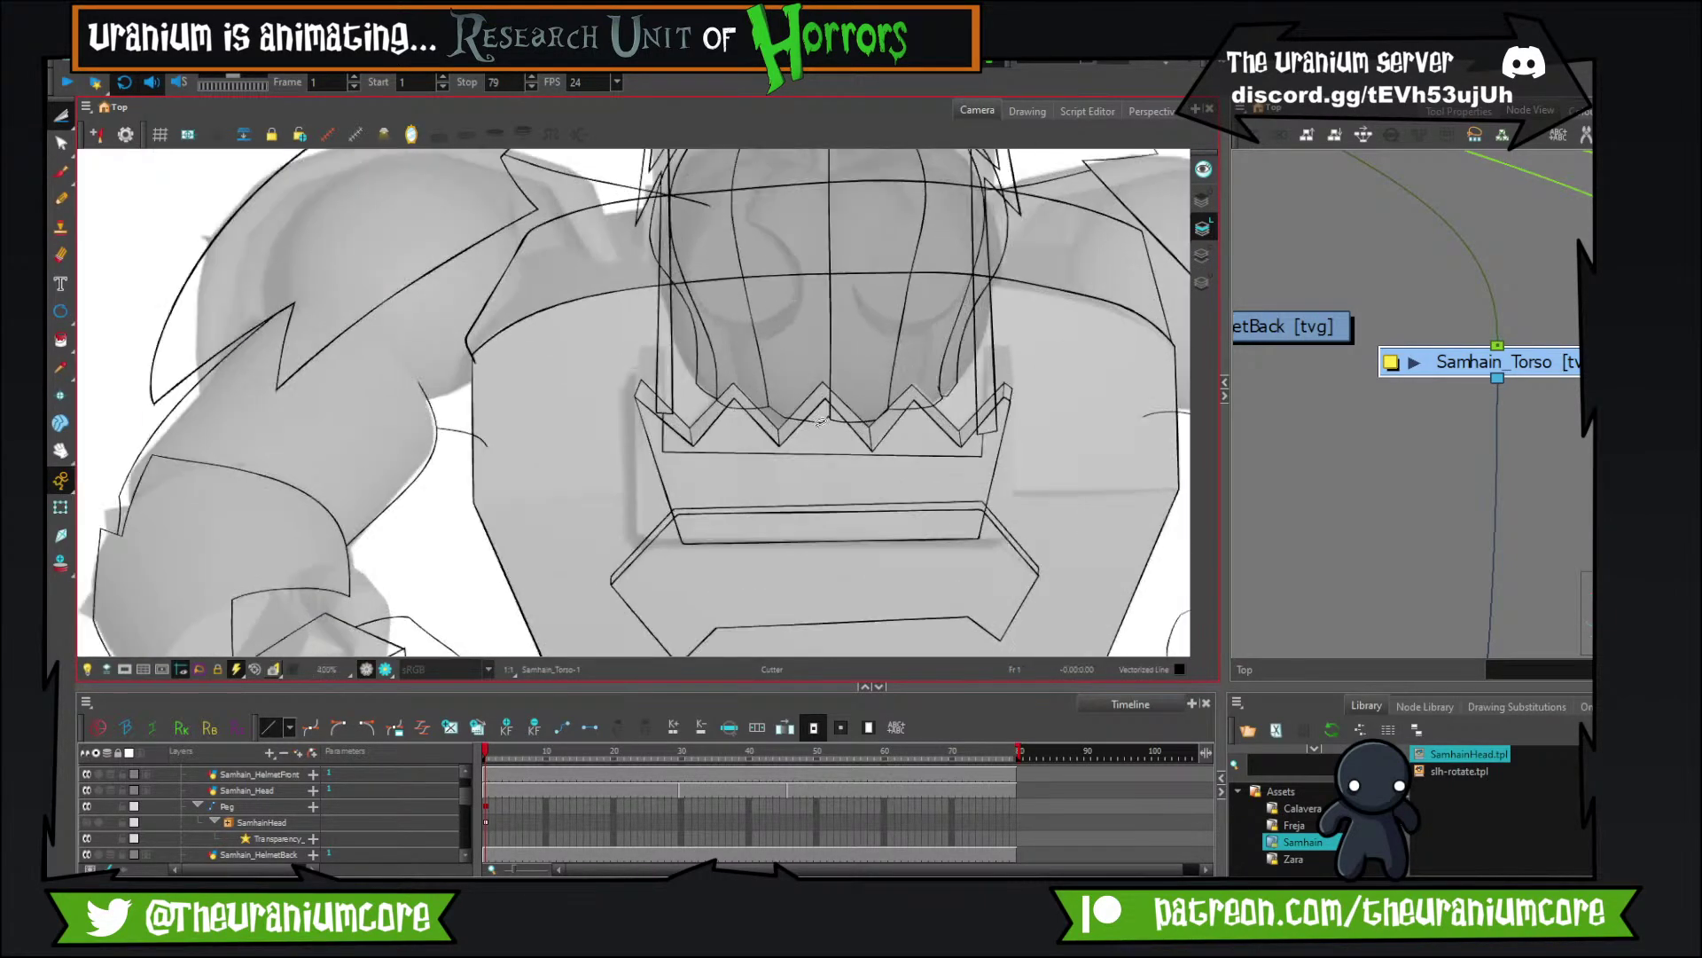
scroll(820, 422, "down", 1)
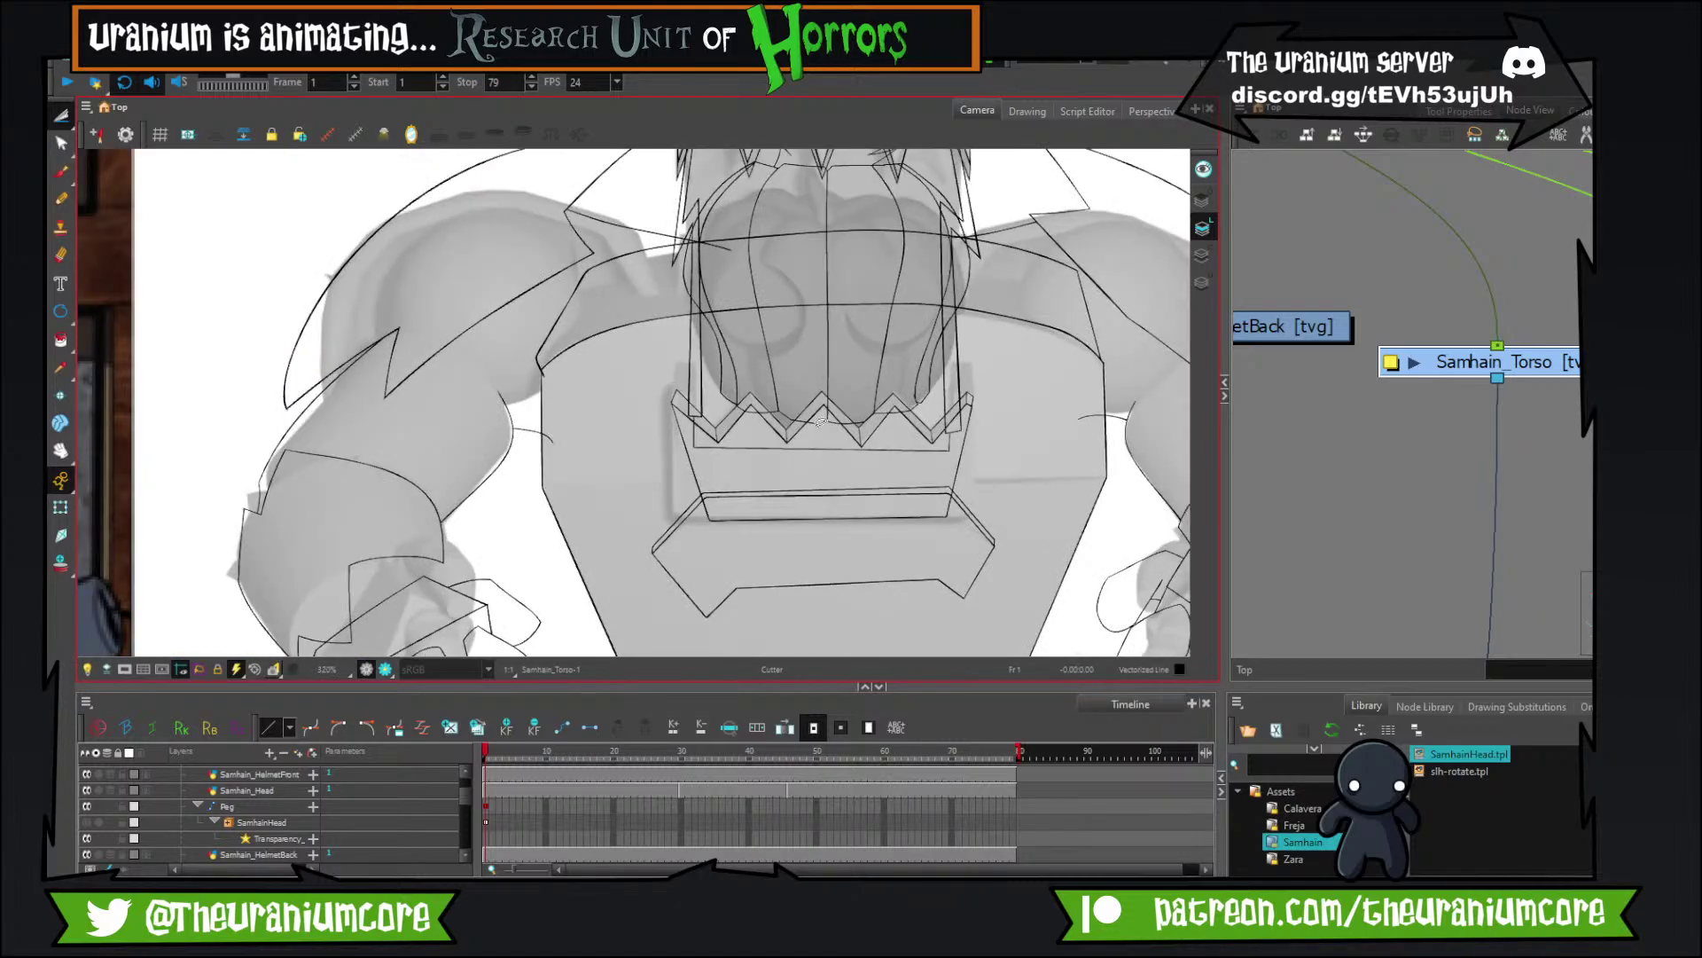
scroll(820, 422, "down", 4)
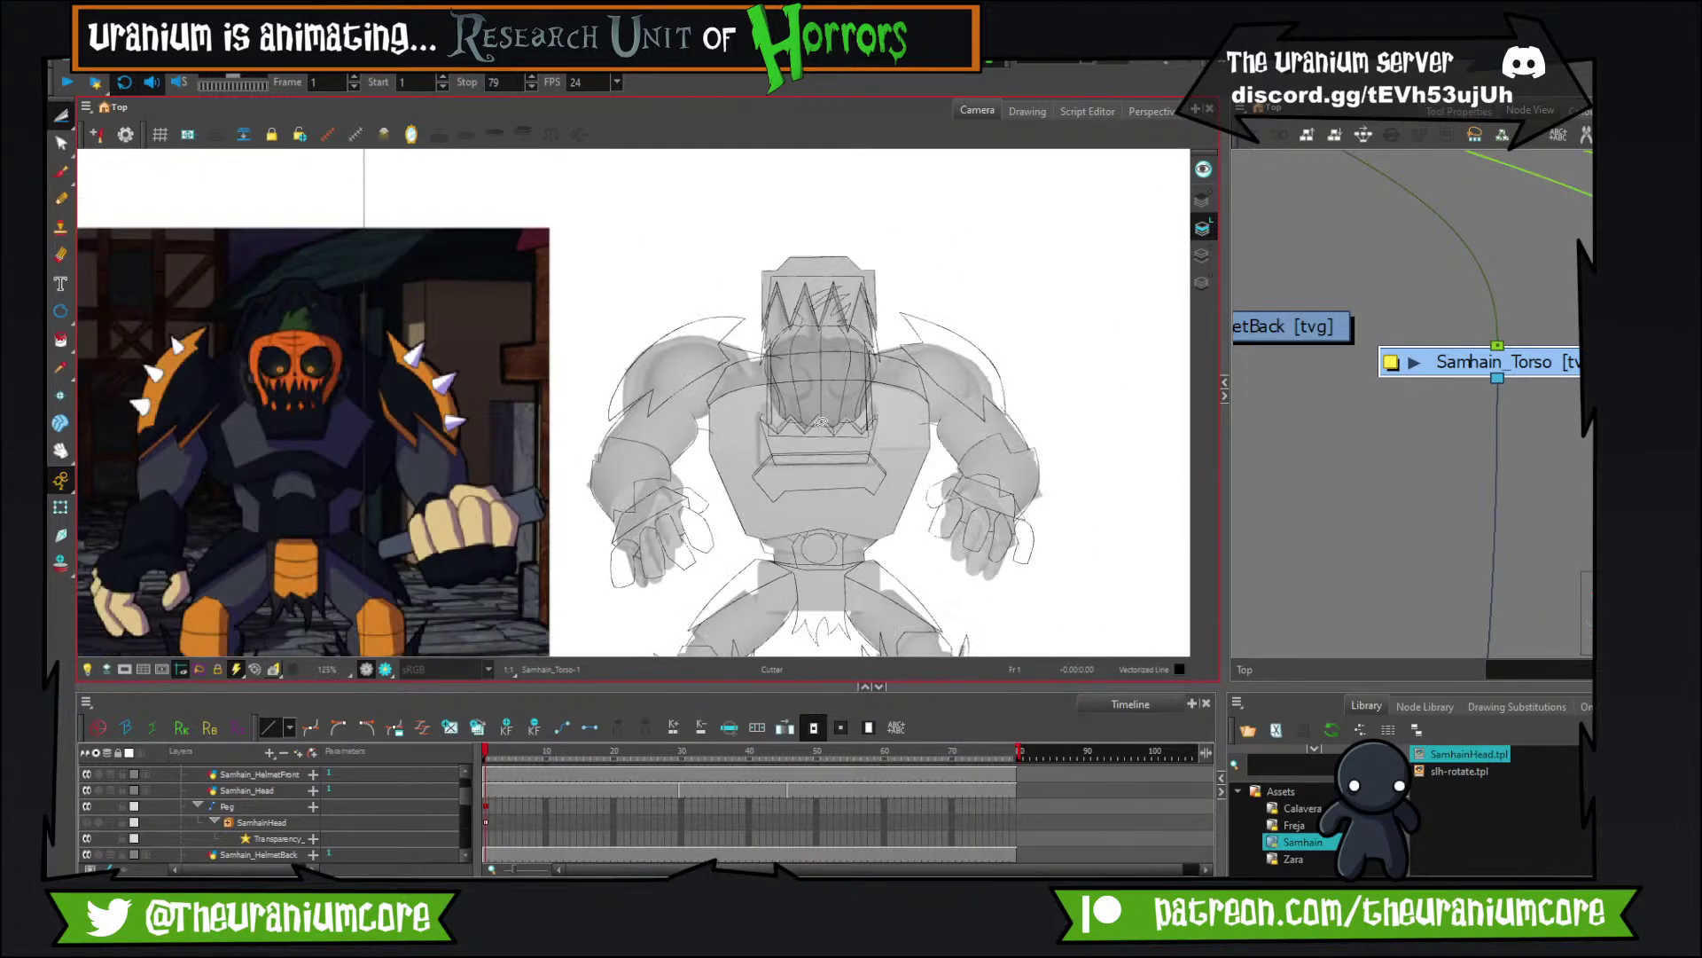
scroll(820, 422, "up", 3)
scroll(820, 422, "down", 3)
scroll(820, 422, "up", 3)
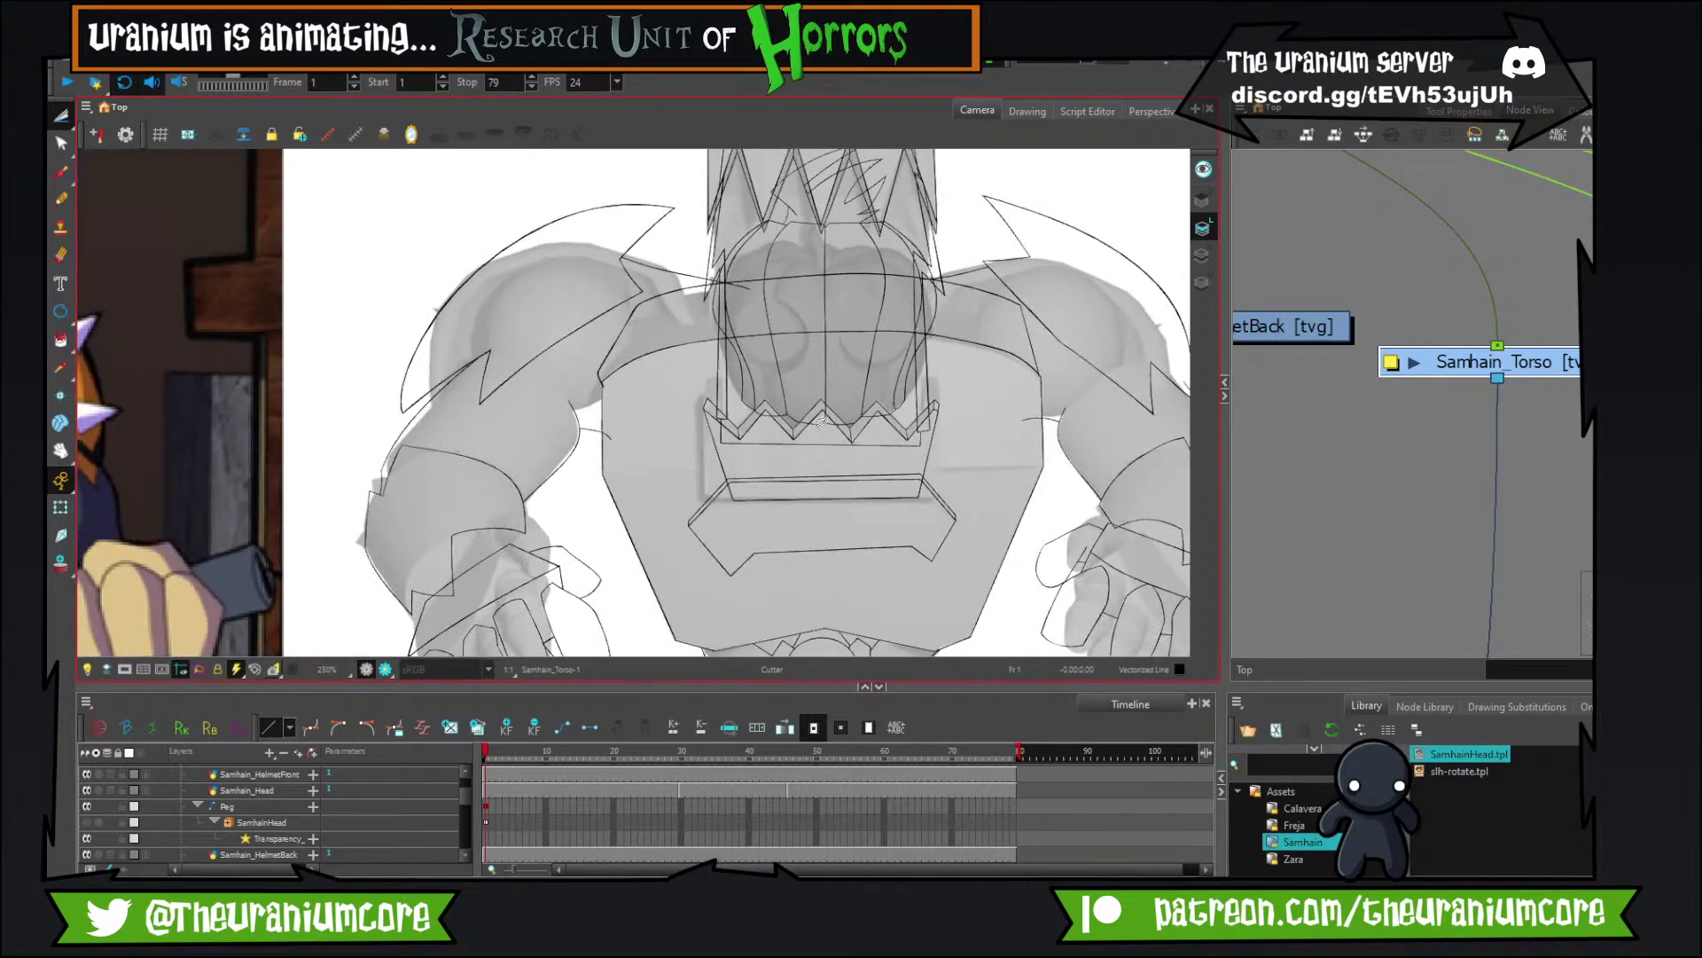
scroll(829, 431, "down", 4)
scroll(838, 440, "up", 3)
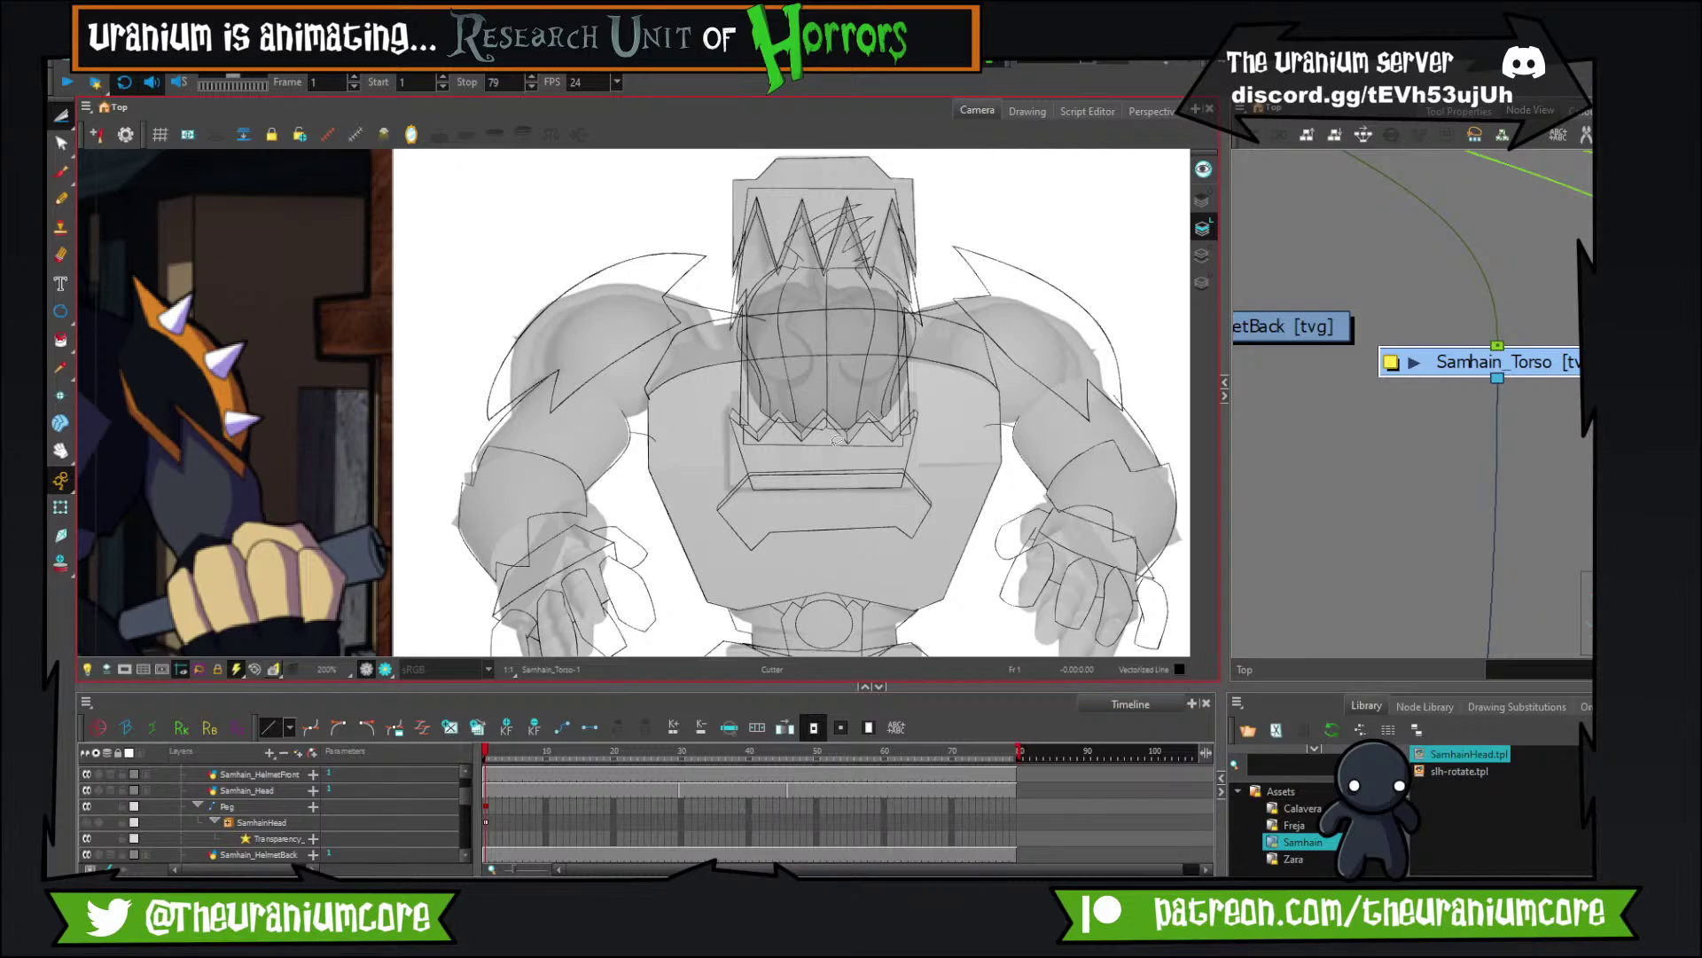
scroll(838, 440, "up", 2)
scroll(836, 440, "down", 4)
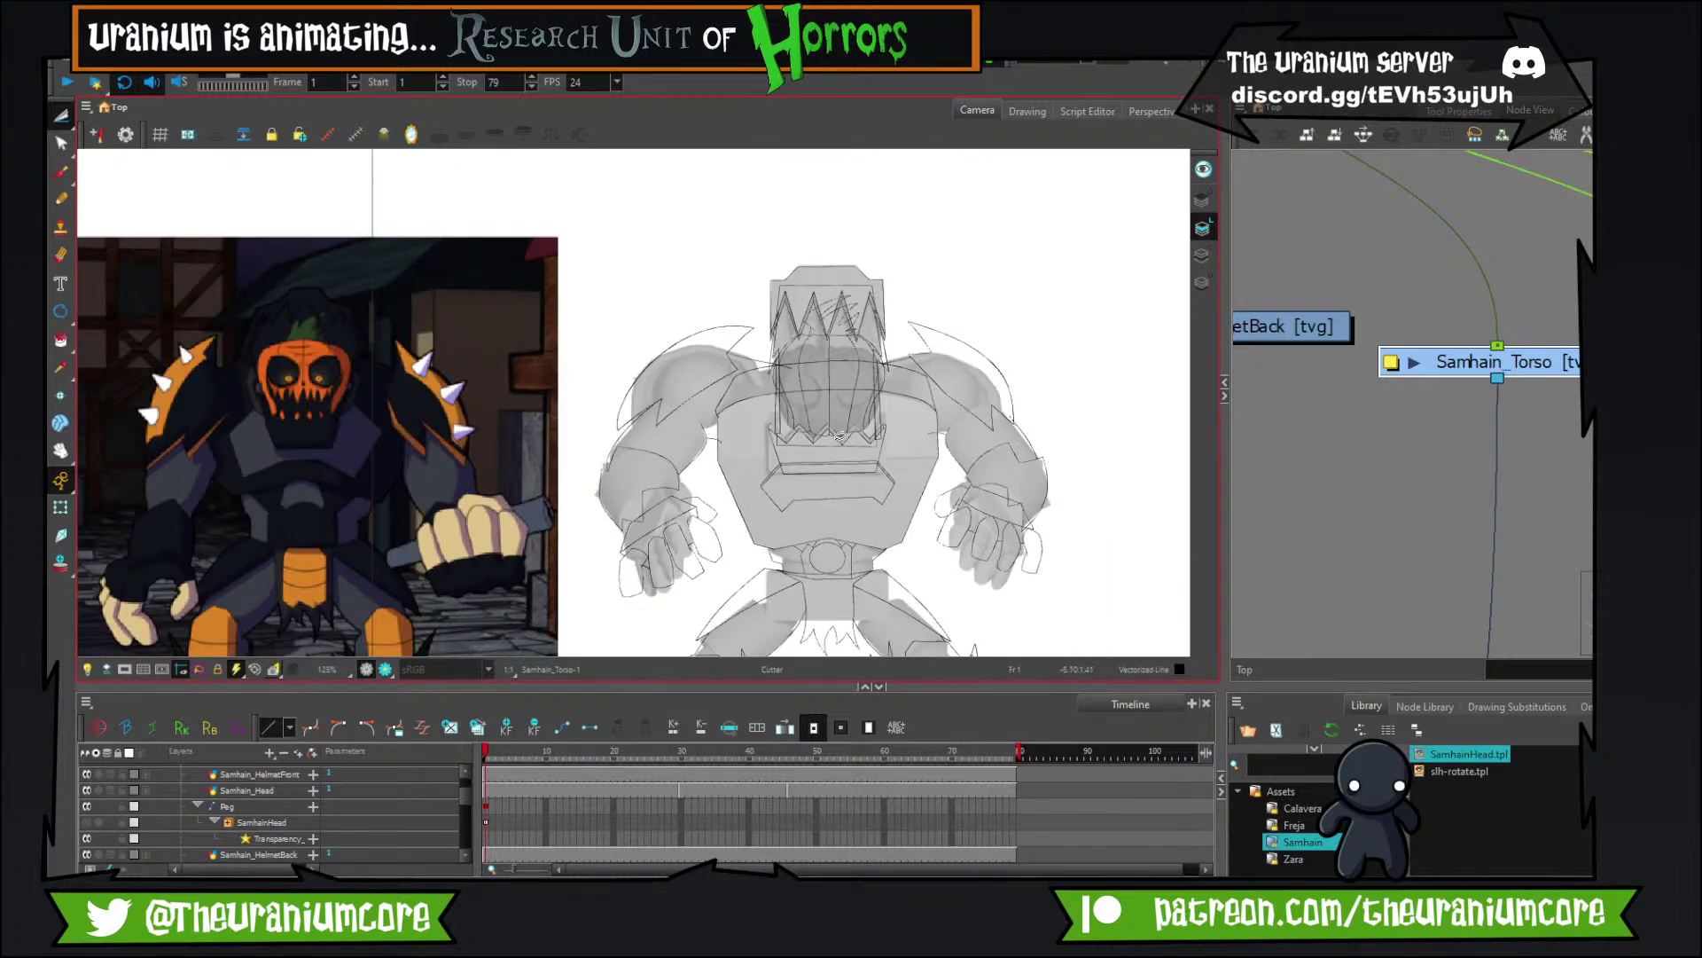
scroll(835, 383, "up", 5)
scroll(824, 393, "down", 4)
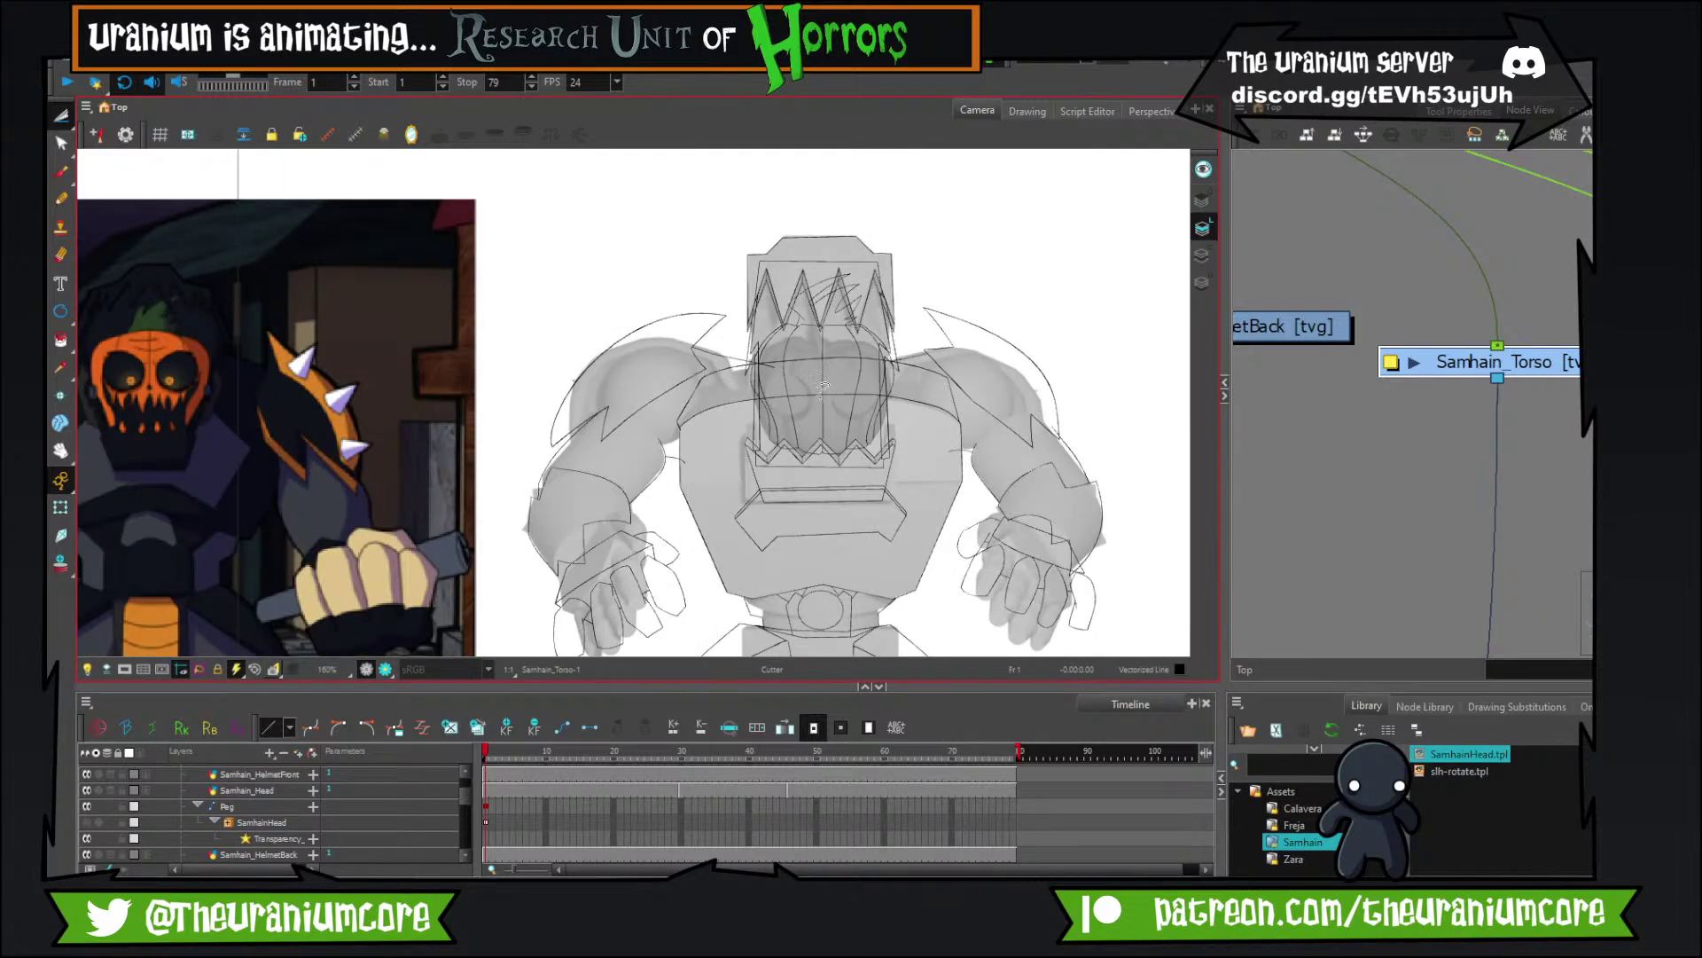
scroll(823, 386, "up", 5)
scroll(790, 362, "down", 2)
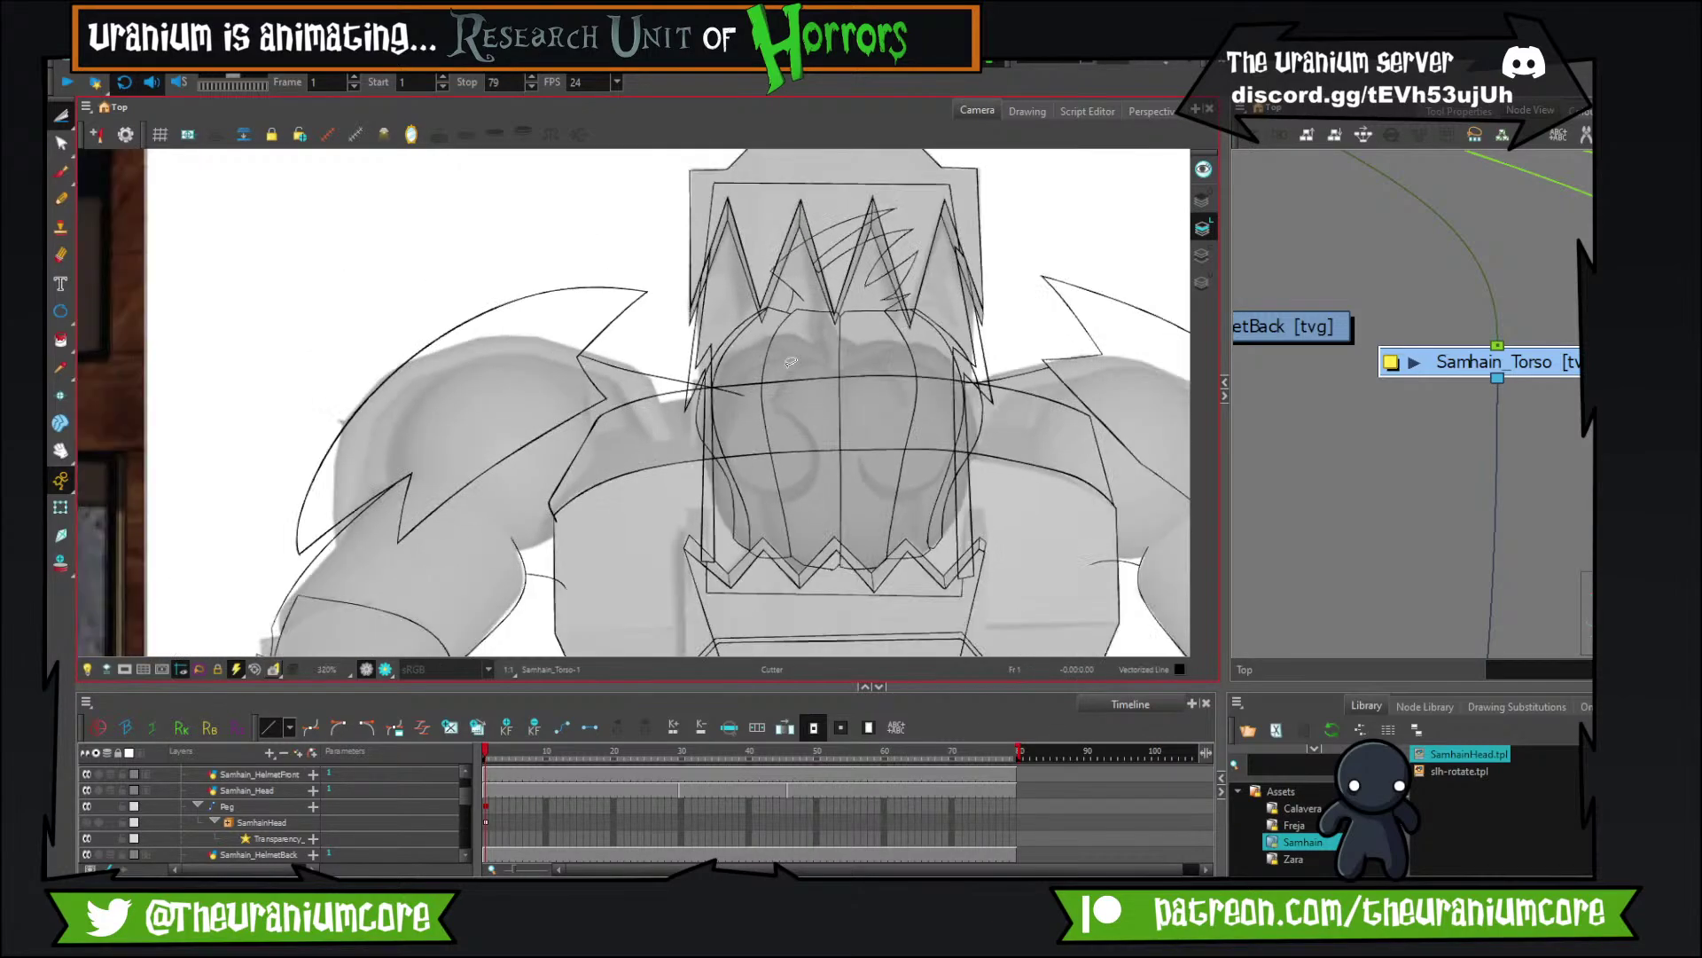
Compare the helmet, shoulder and chest line art with the coloured reference, both up close and as a whole figure.
scroll(790, 362, "down", 1)
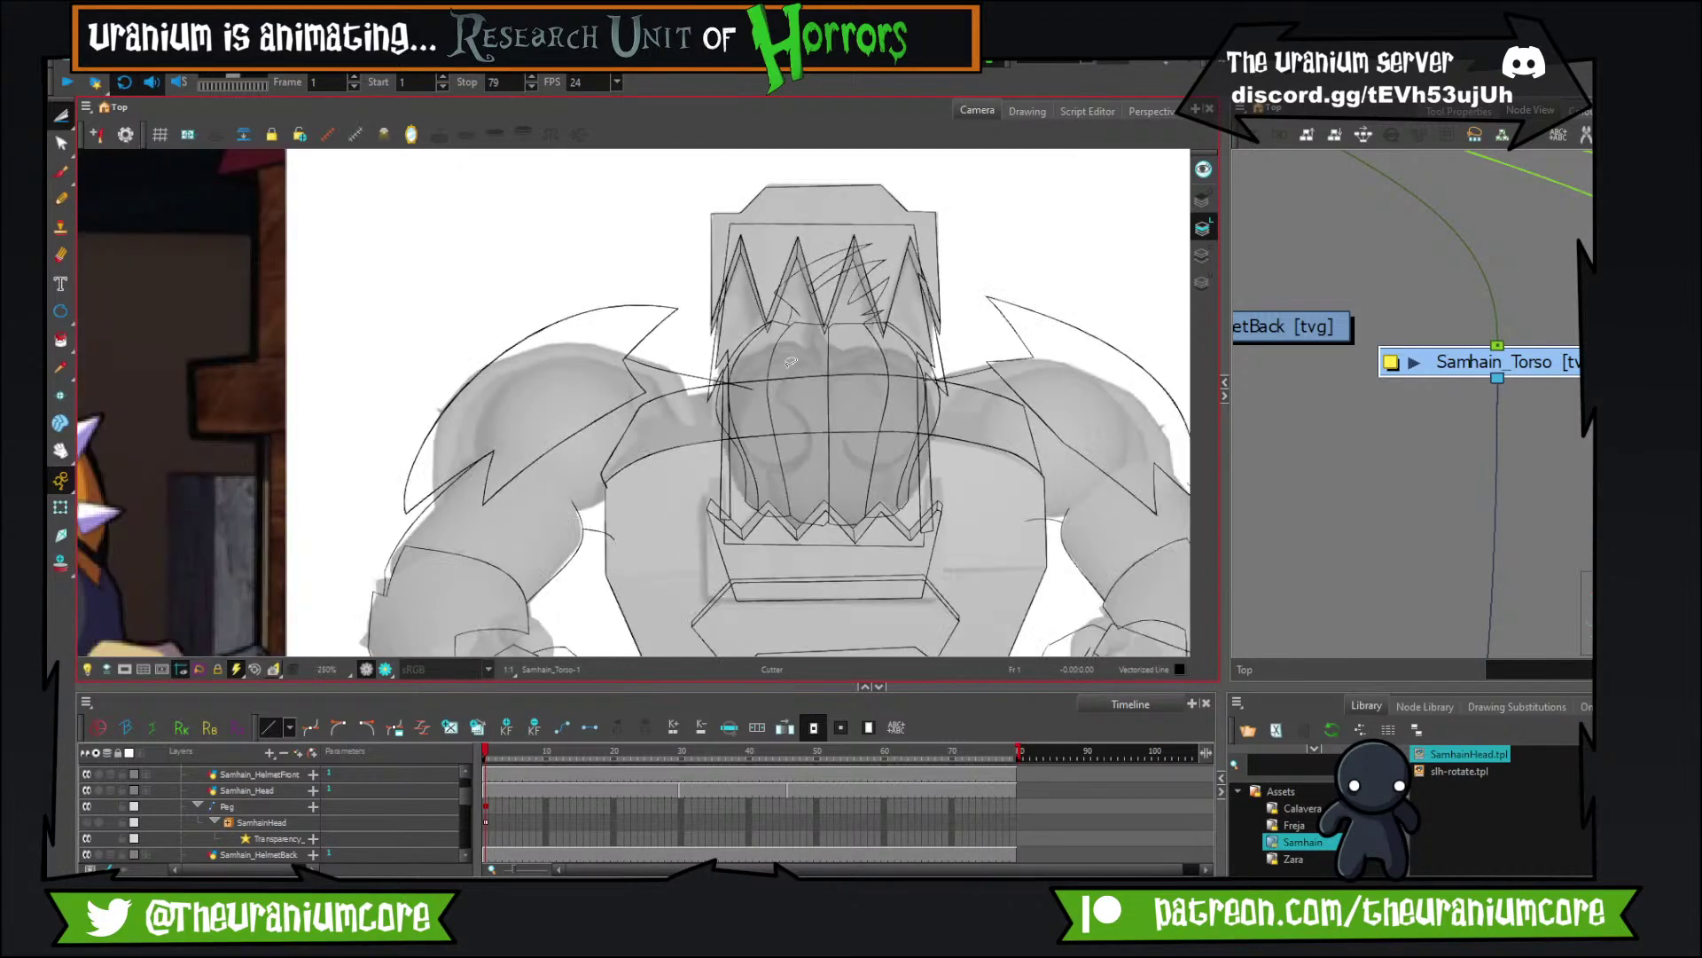
scroll(790, 362, "up", 3)
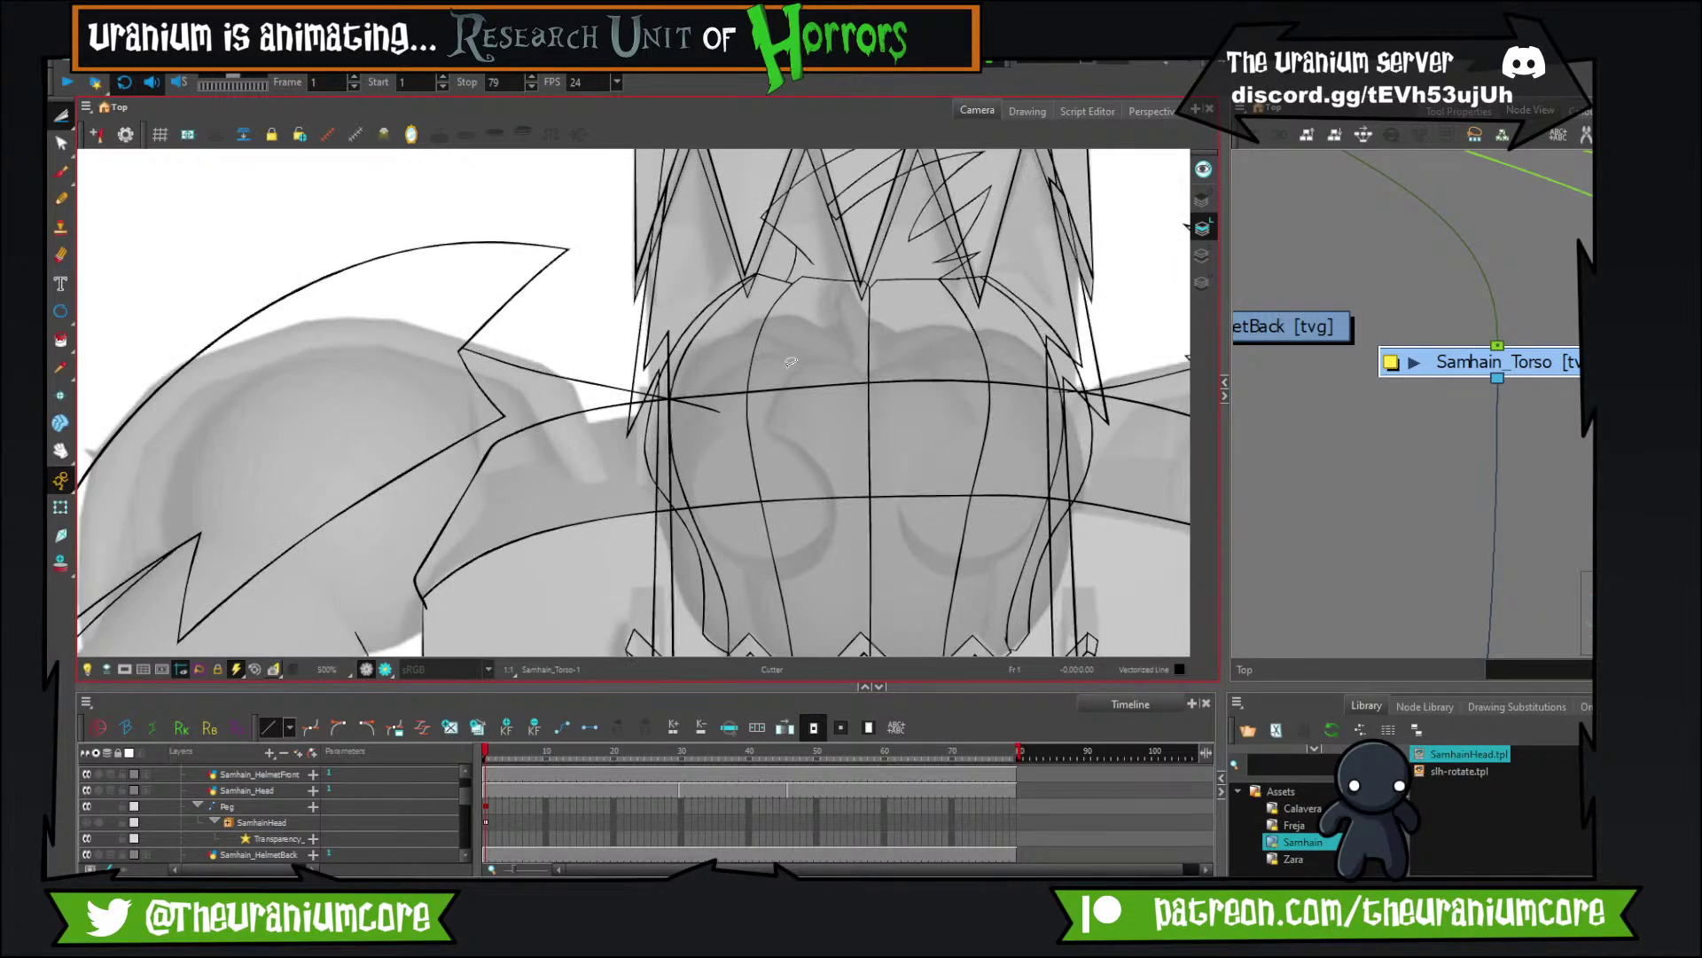
scroll(790, 361, "down", 6)
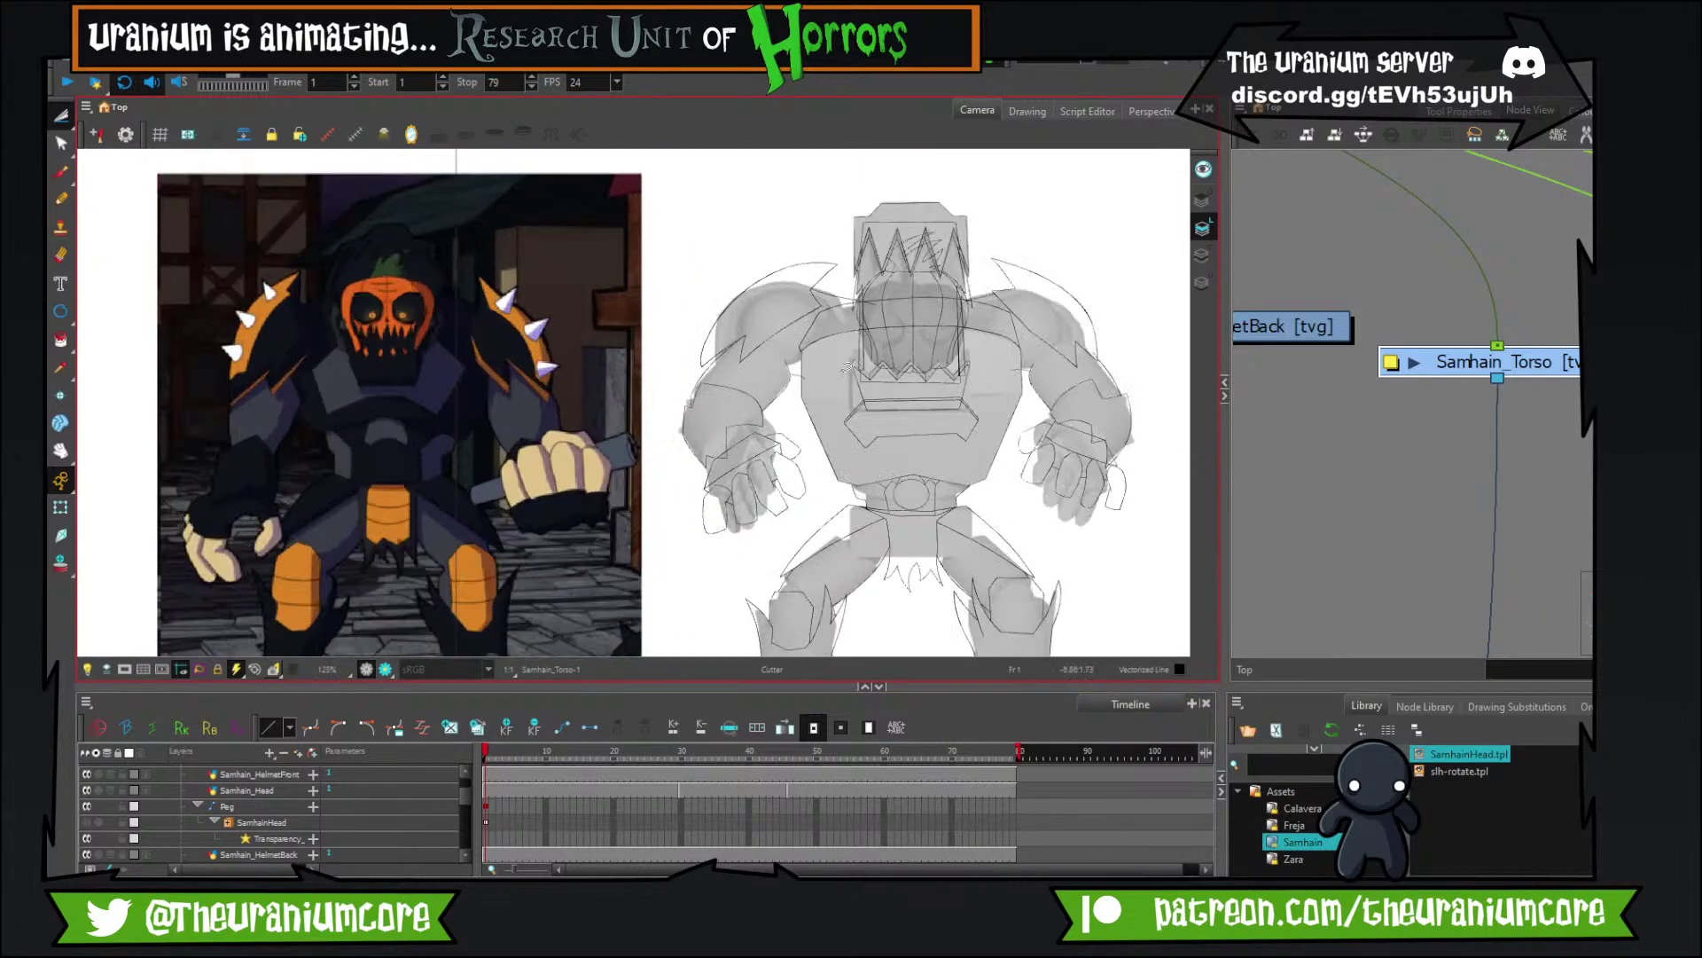
scroll(844, 367, "up", 2)
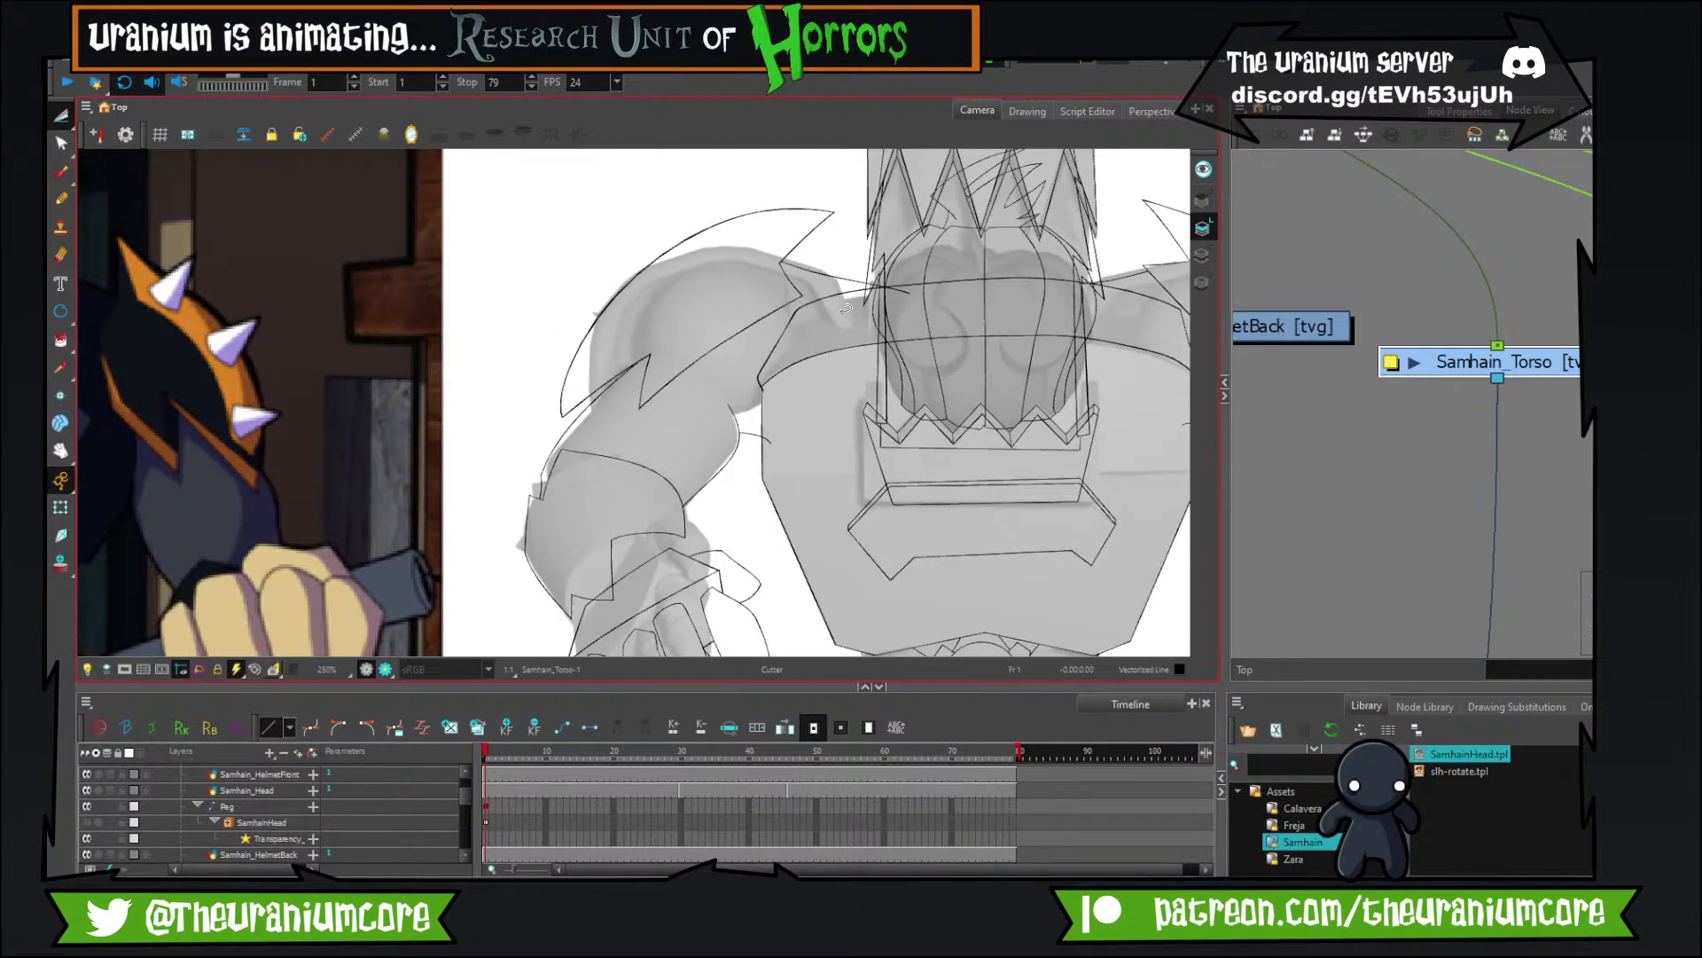
scroll(715, 277, "down", 4)
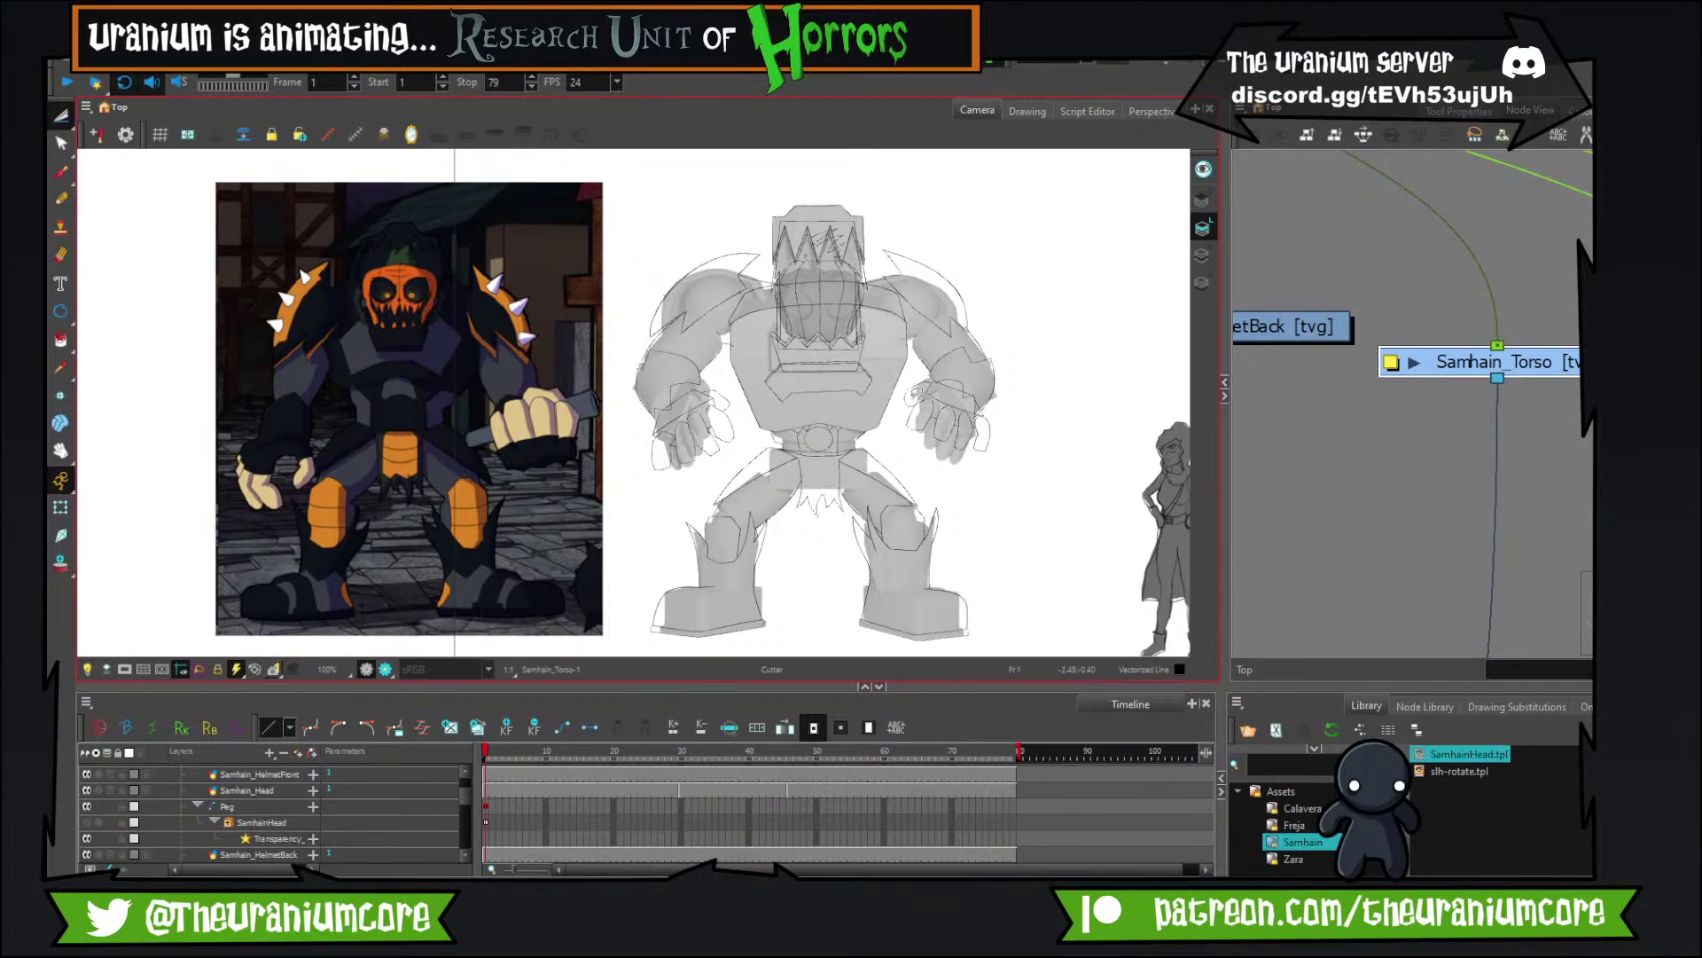
Disable the grey model guide's node so only Samhain's line art shows beside the coloured reference.
scroll(1519, 383, "down", 5)
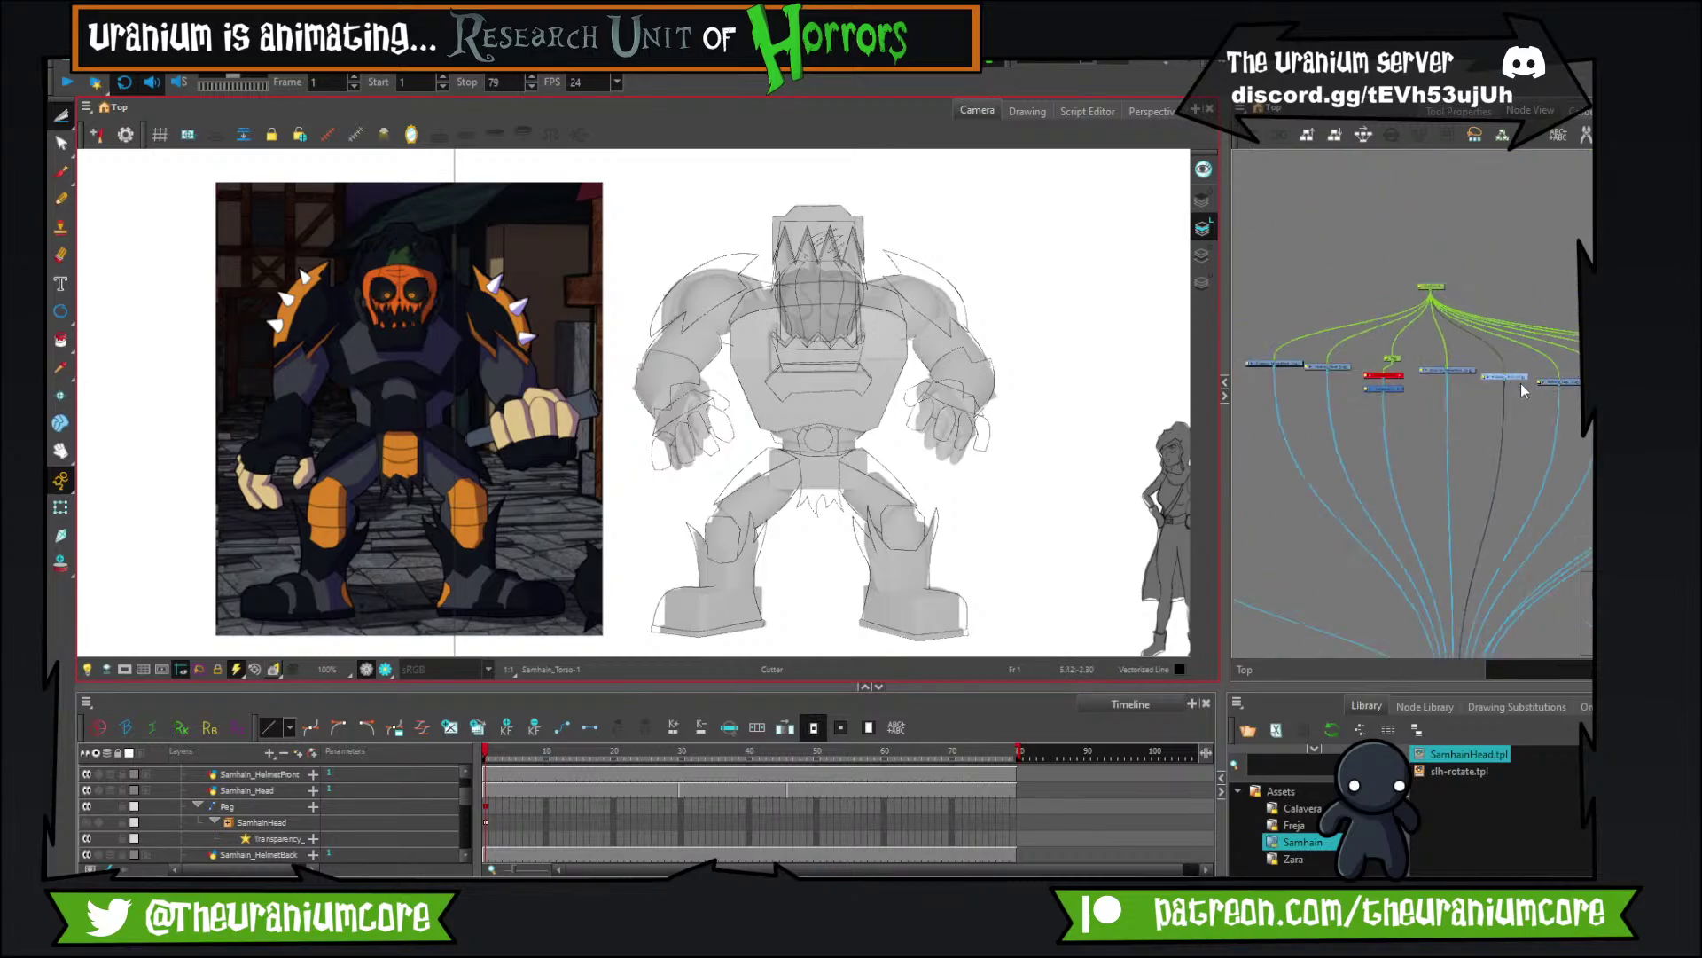
scroll(1552, 381, "up", 5)
left_click(1454, 382)
scroll(1454, 381, "down", 5)
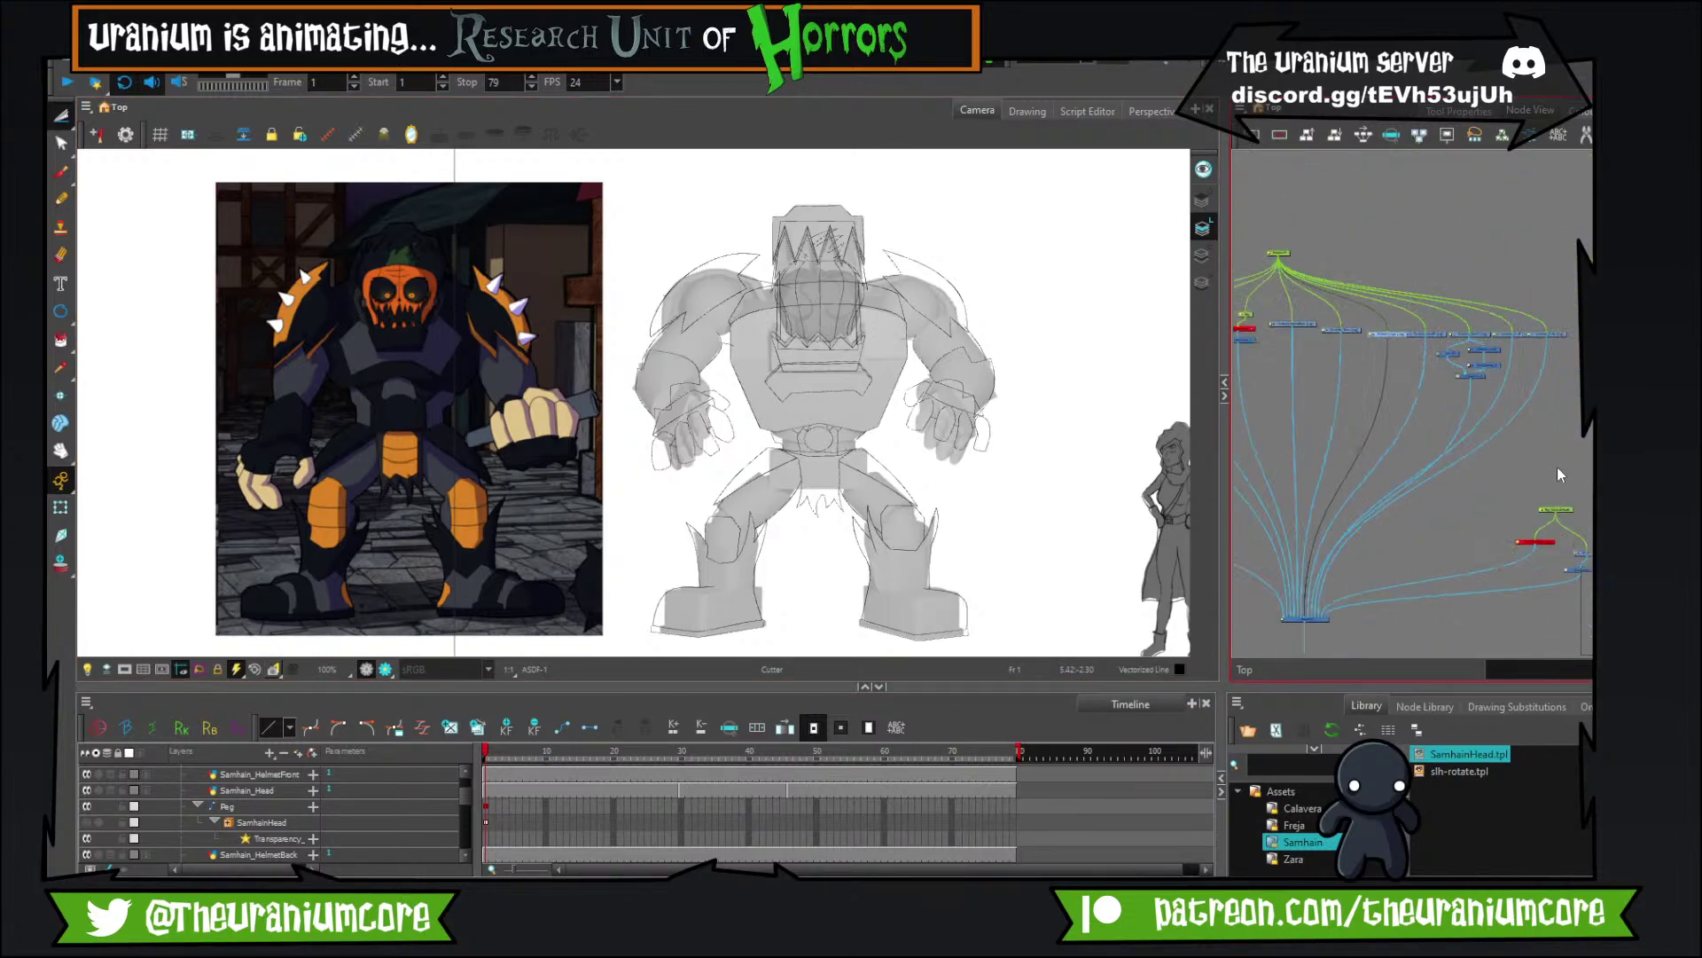
left_click_drag(1633, 637, 1555, 515)
scroll(1514, 427, "up", 3)
left_click(1517, 428)
key("d")
scroll(1514, 433, "down", 4)
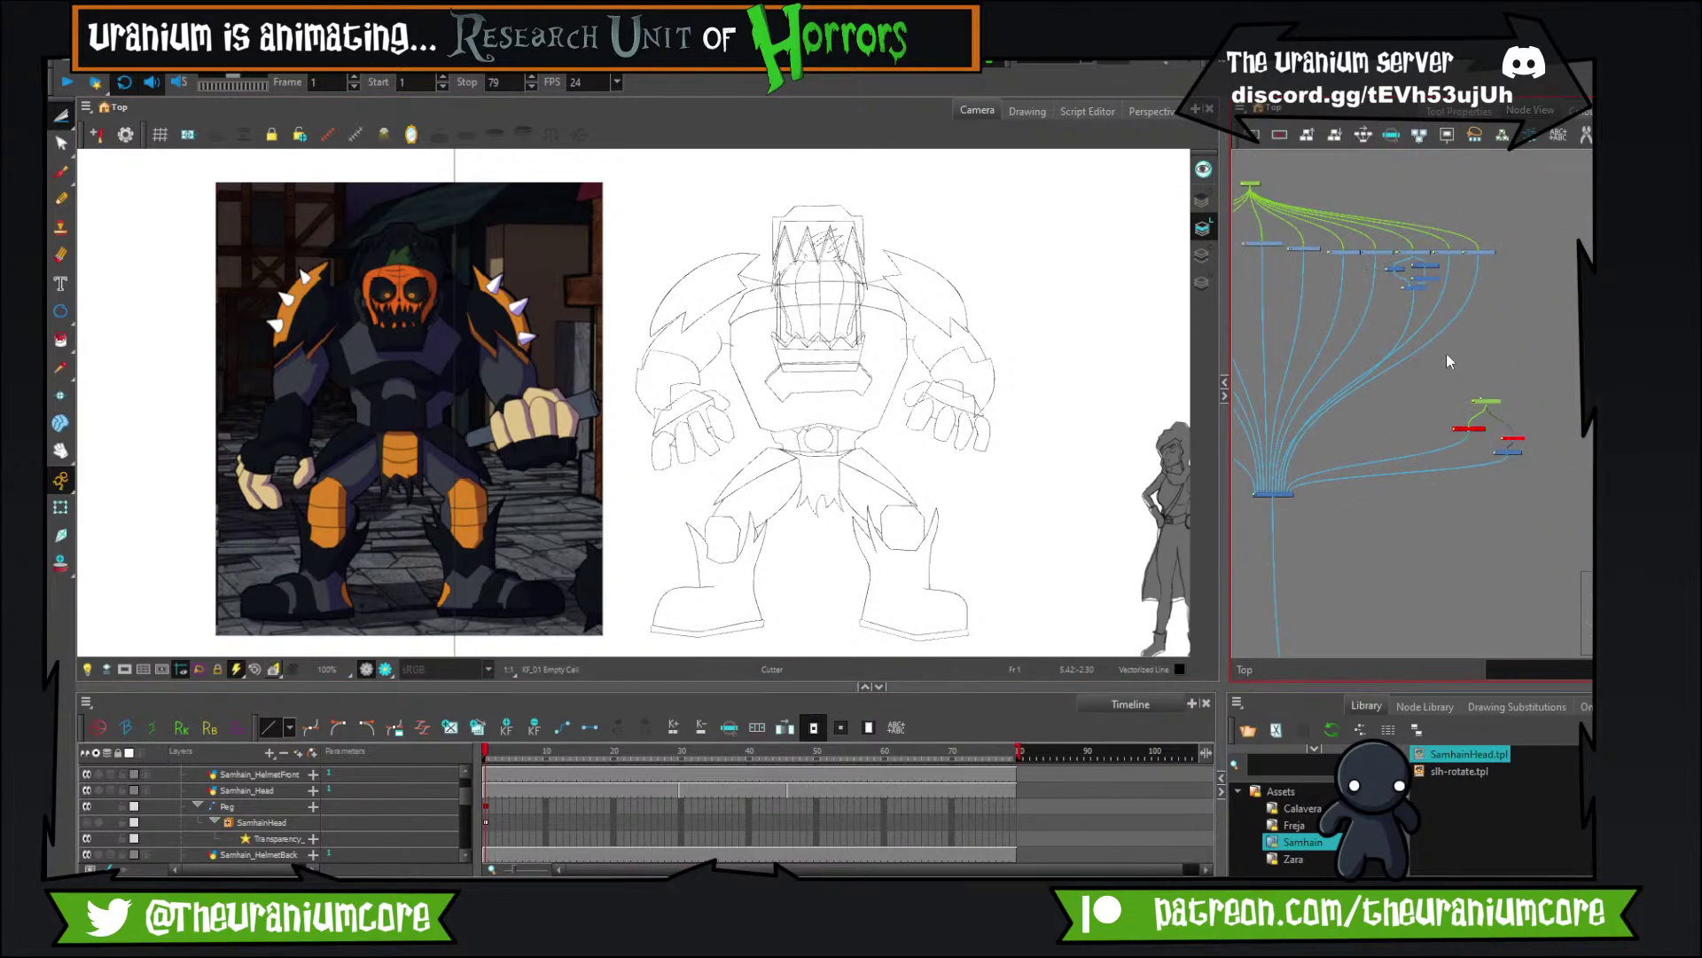
Select the Samhain_Legs drawing node and compare the leg and boot line art with the coloured reference.
scroll(1419, 244, "up", 6)
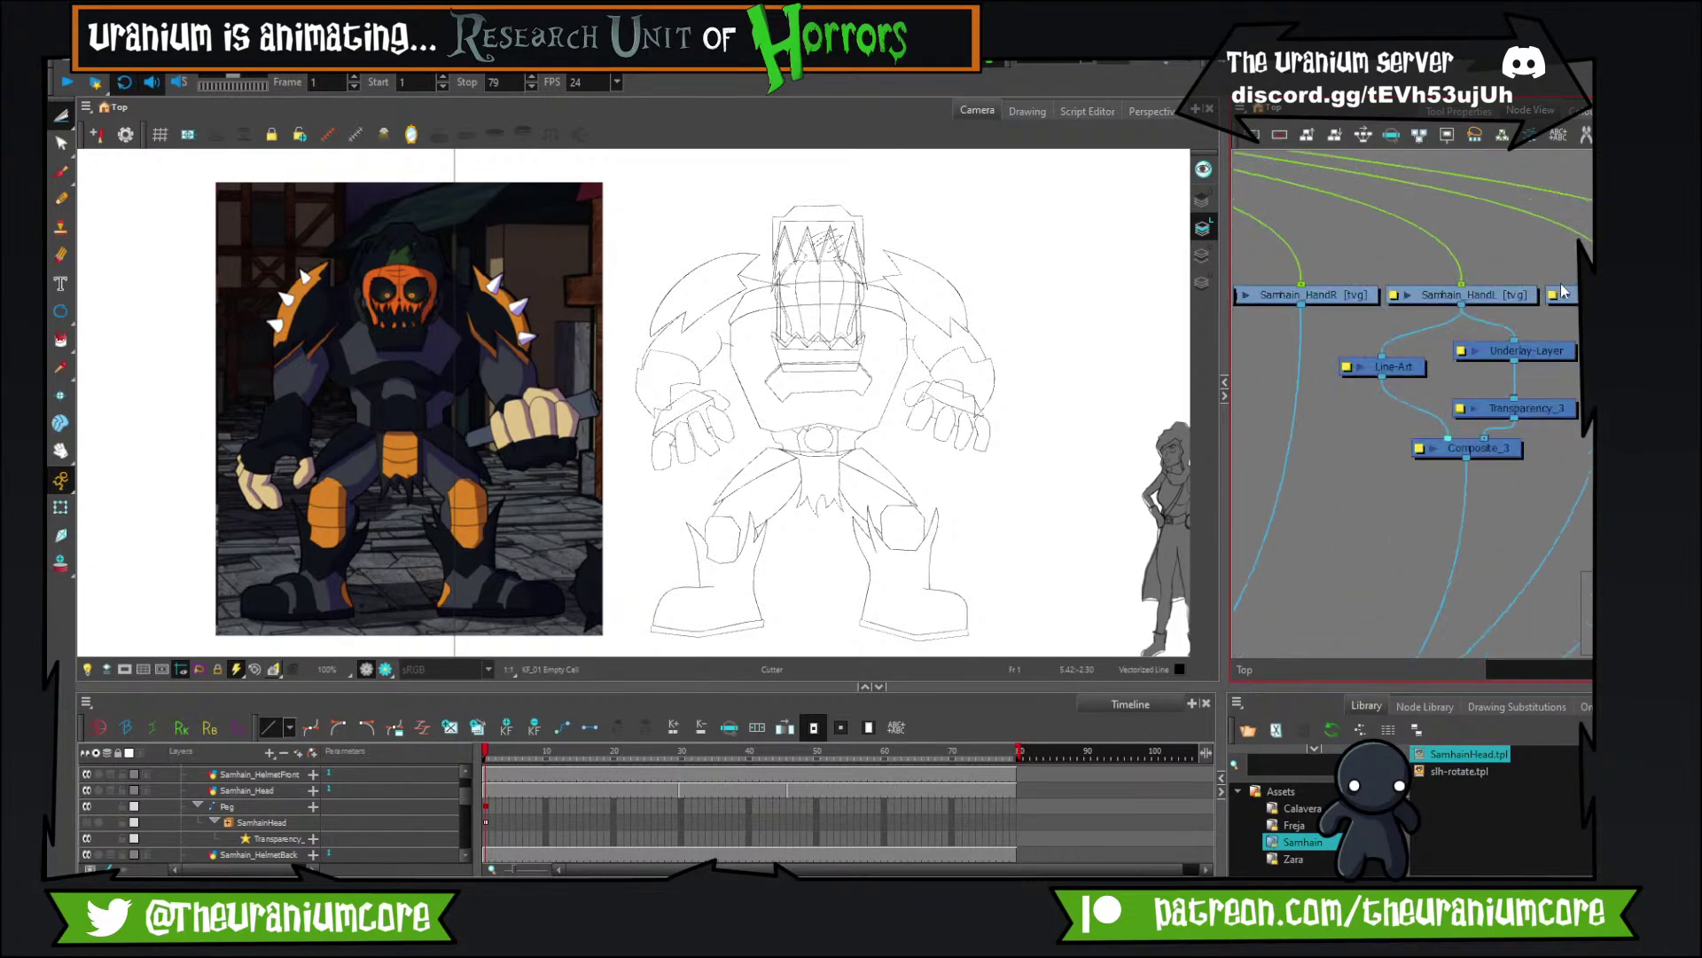
scroll(1564, 290, "down", 5)
scroll(1475, 295, "up", 5)
left_click(1409, 296)
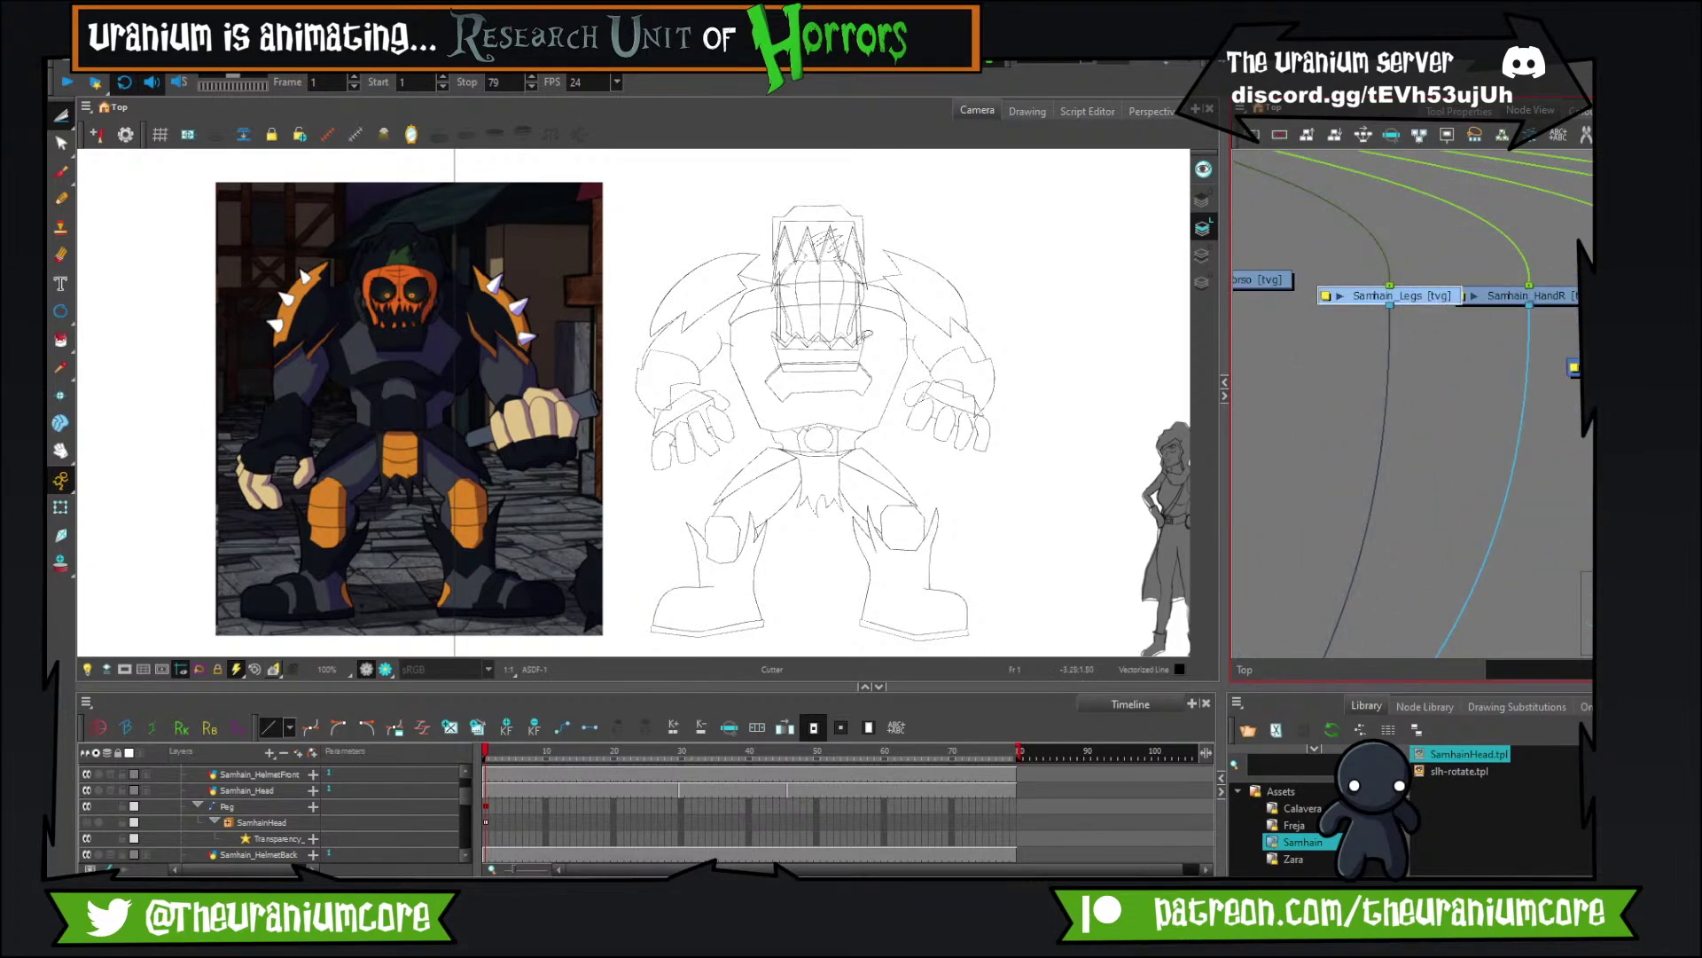
scroll(566, 323, "up", 2)
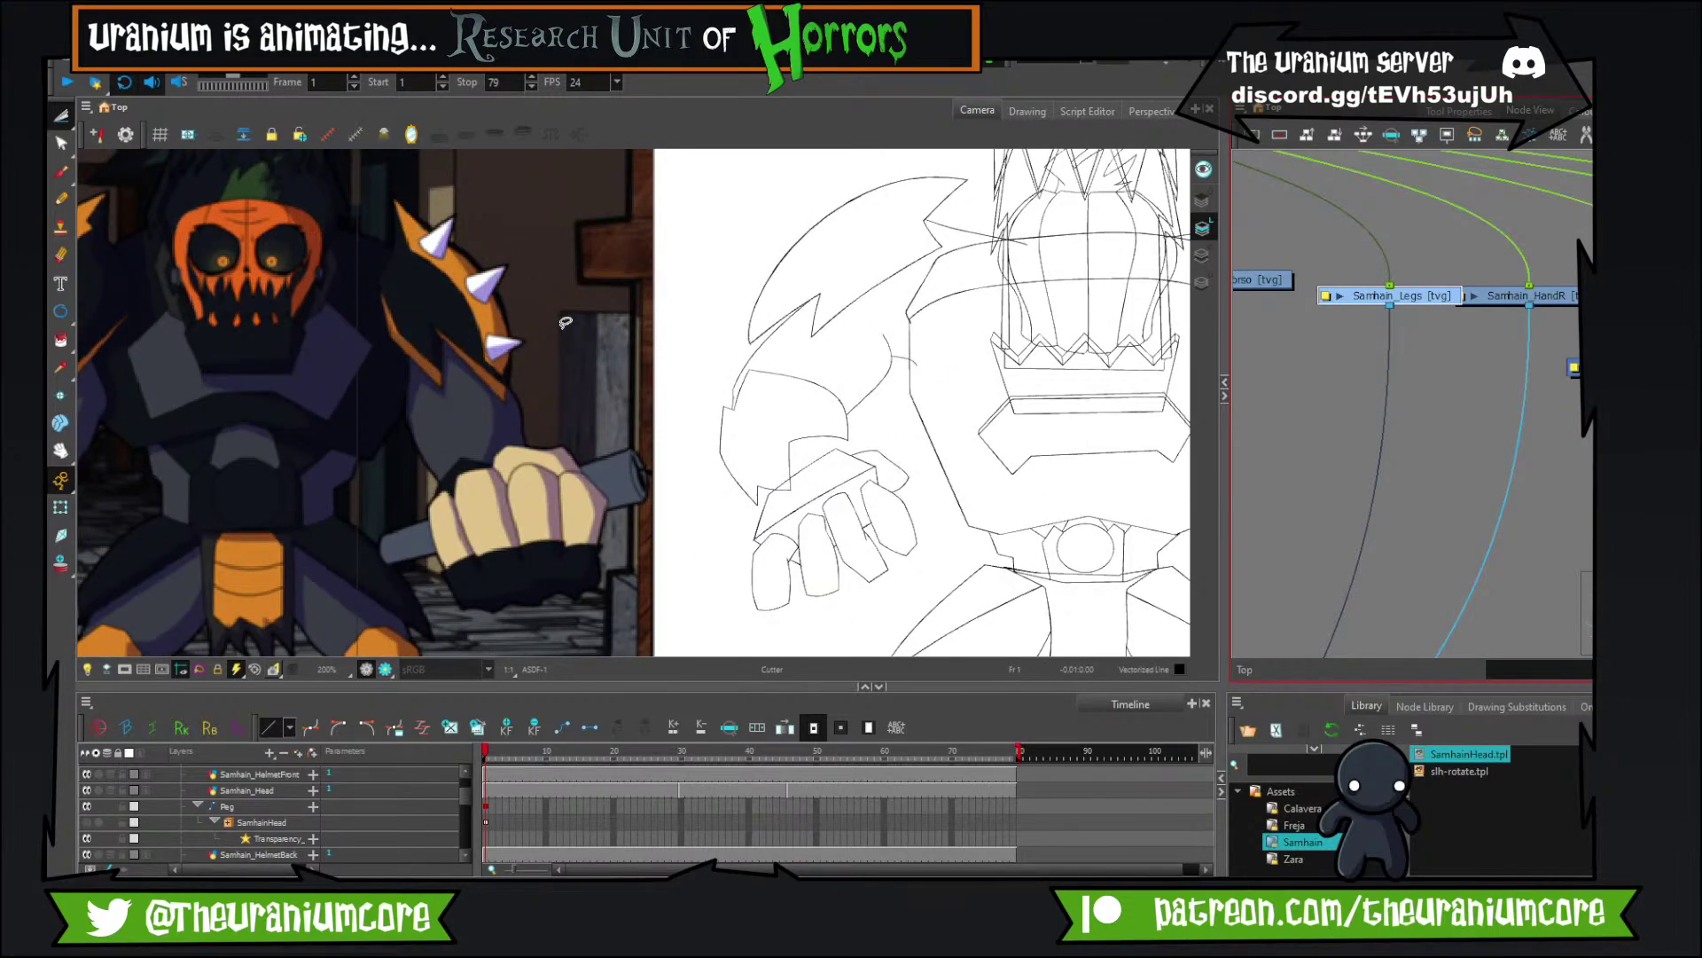
scroll(565, 323, "down", 3)
scroll(887, 302, "up", 3)
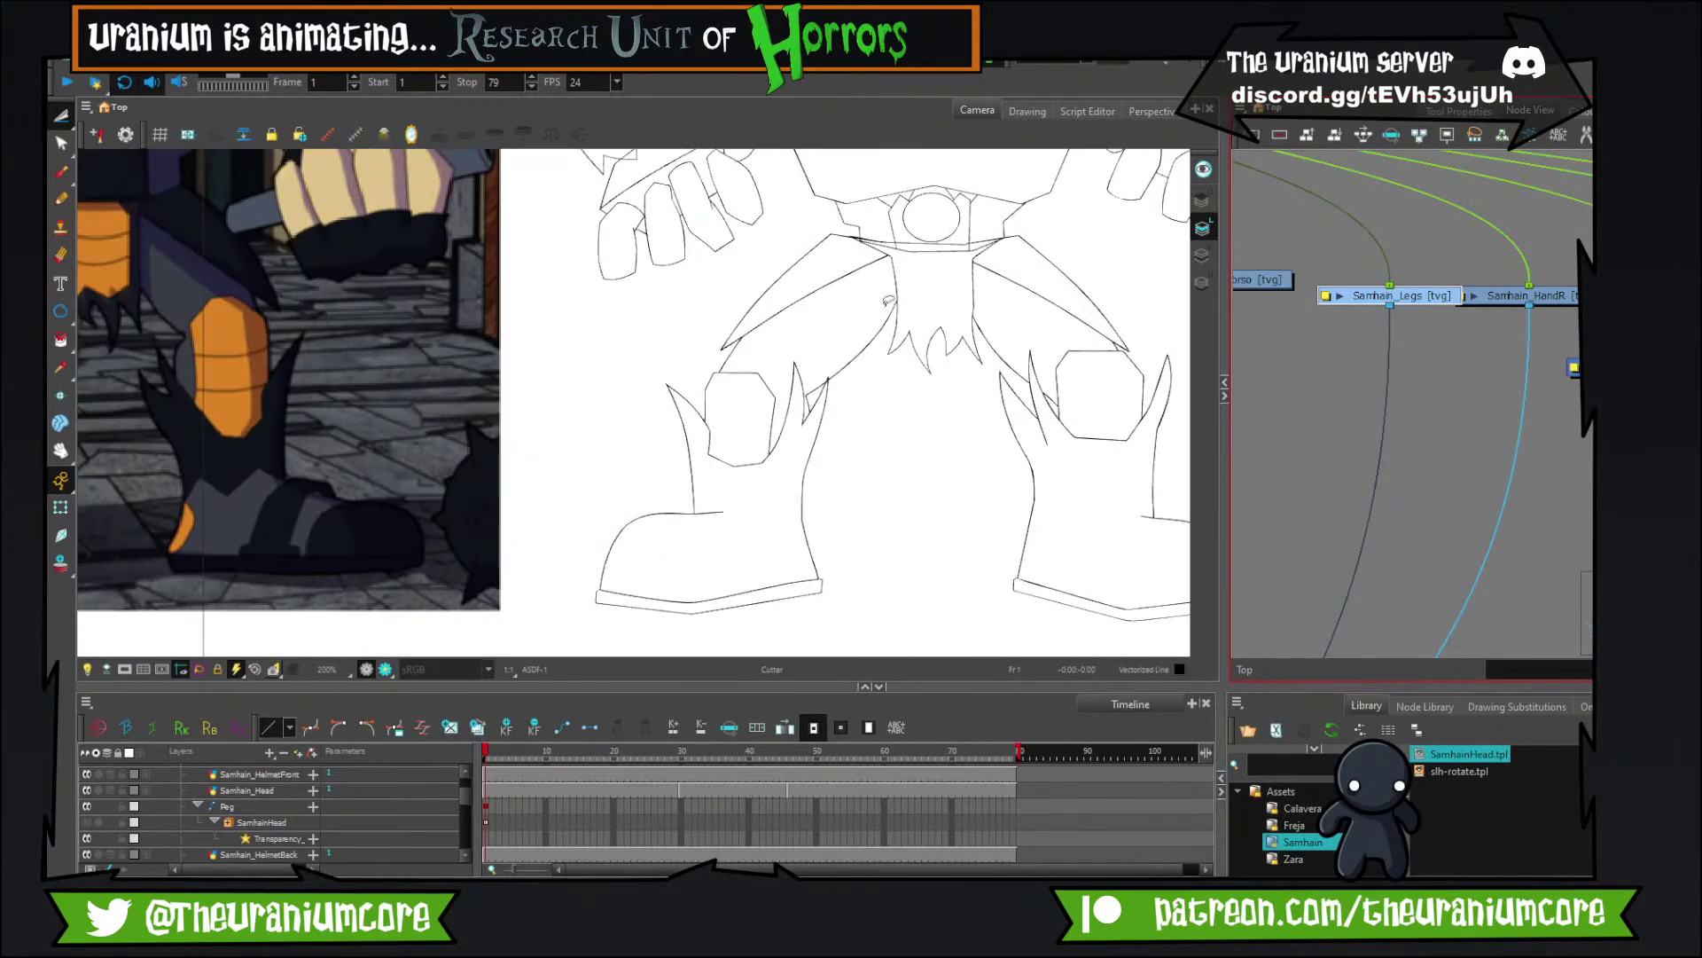
scroll(887, 302, "down", 3)
scroll(937, 376, "up", 3)
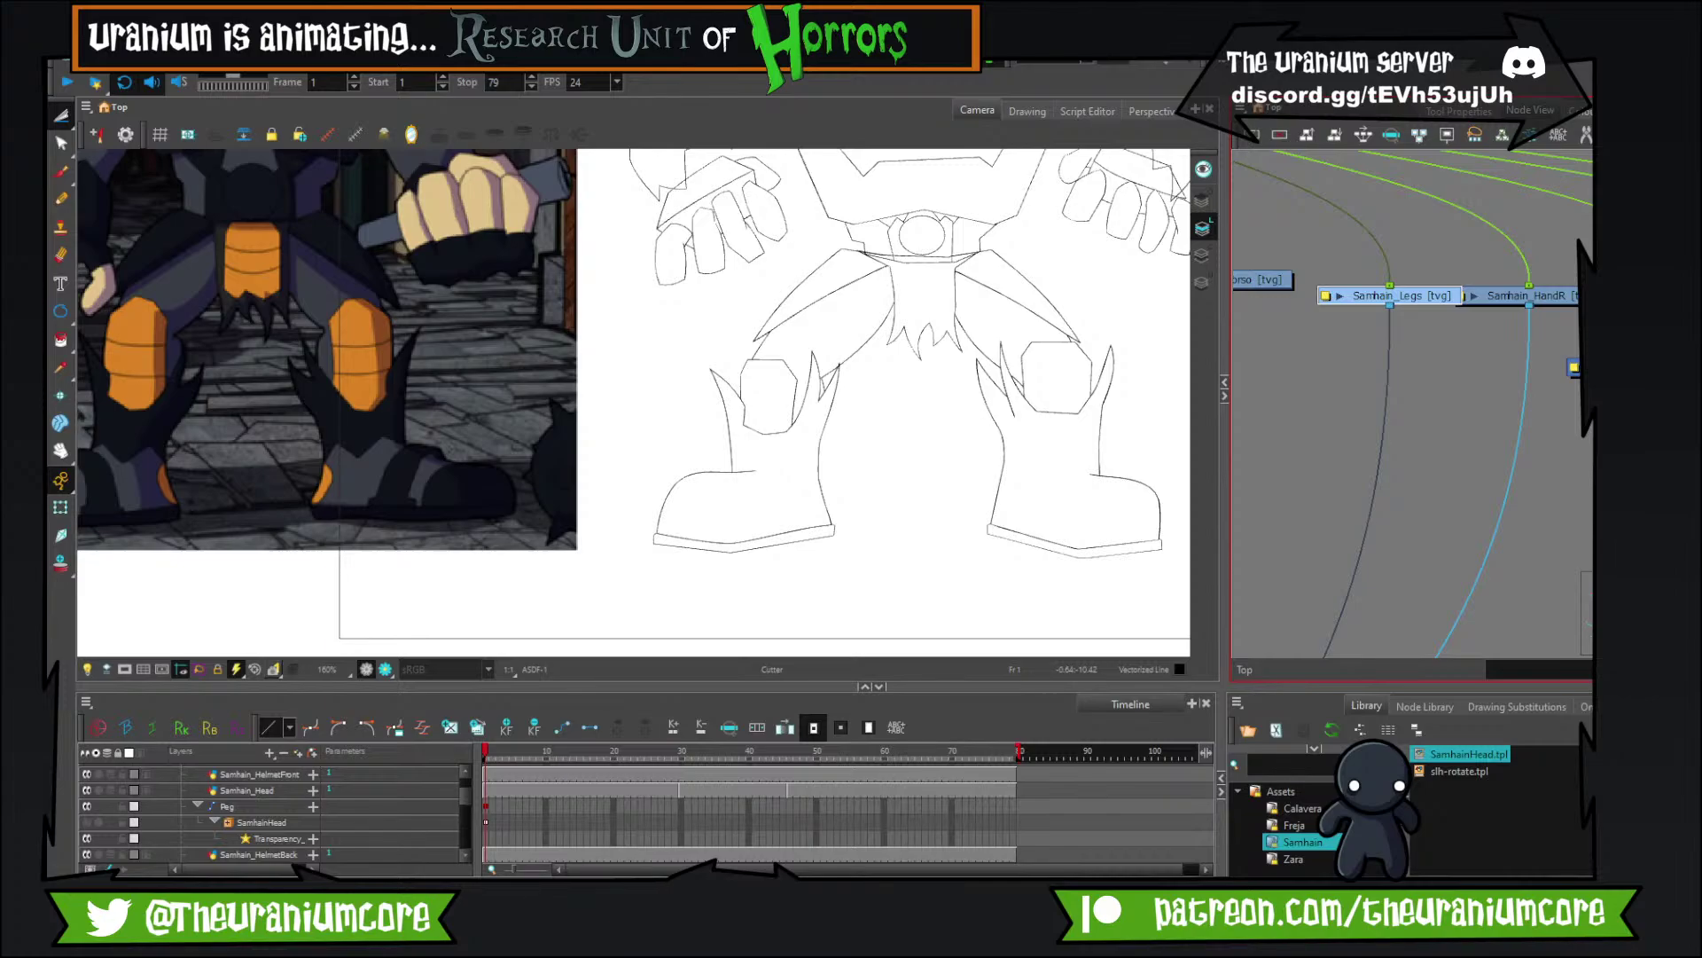
Switch to The Uranium Core's Patreon page in the browser, maximise the window and view the page from its cover banner.
left_click_drag(1592, 279, 874, 249)
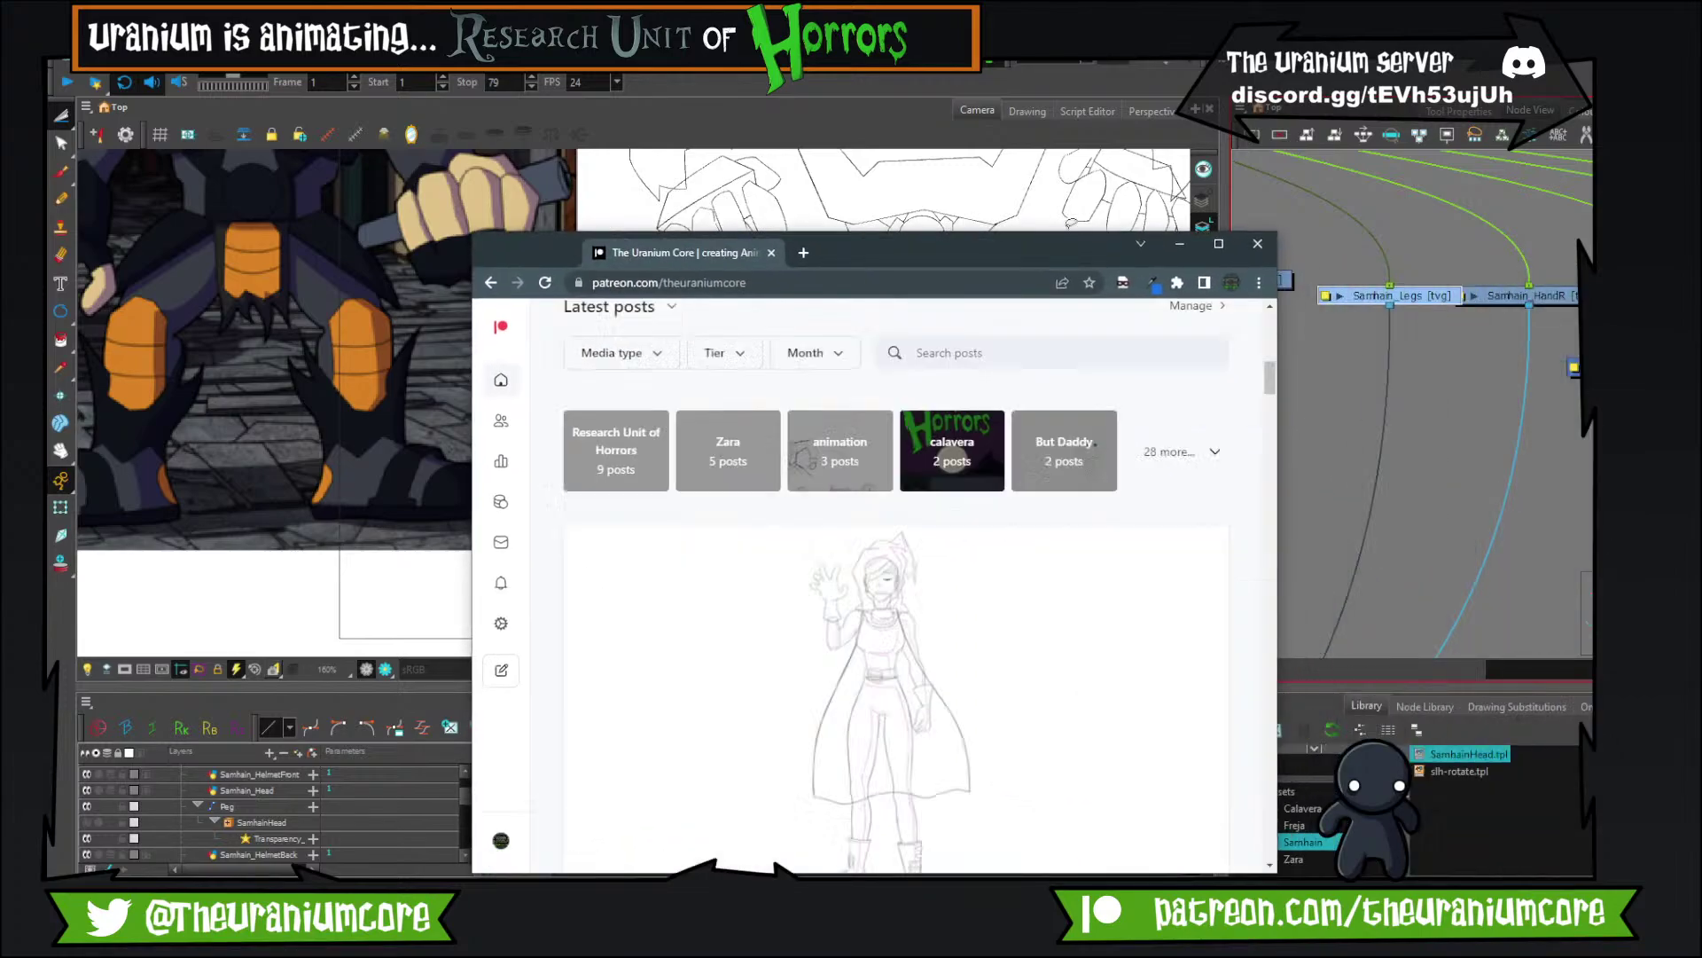
left_click(1221, 247)
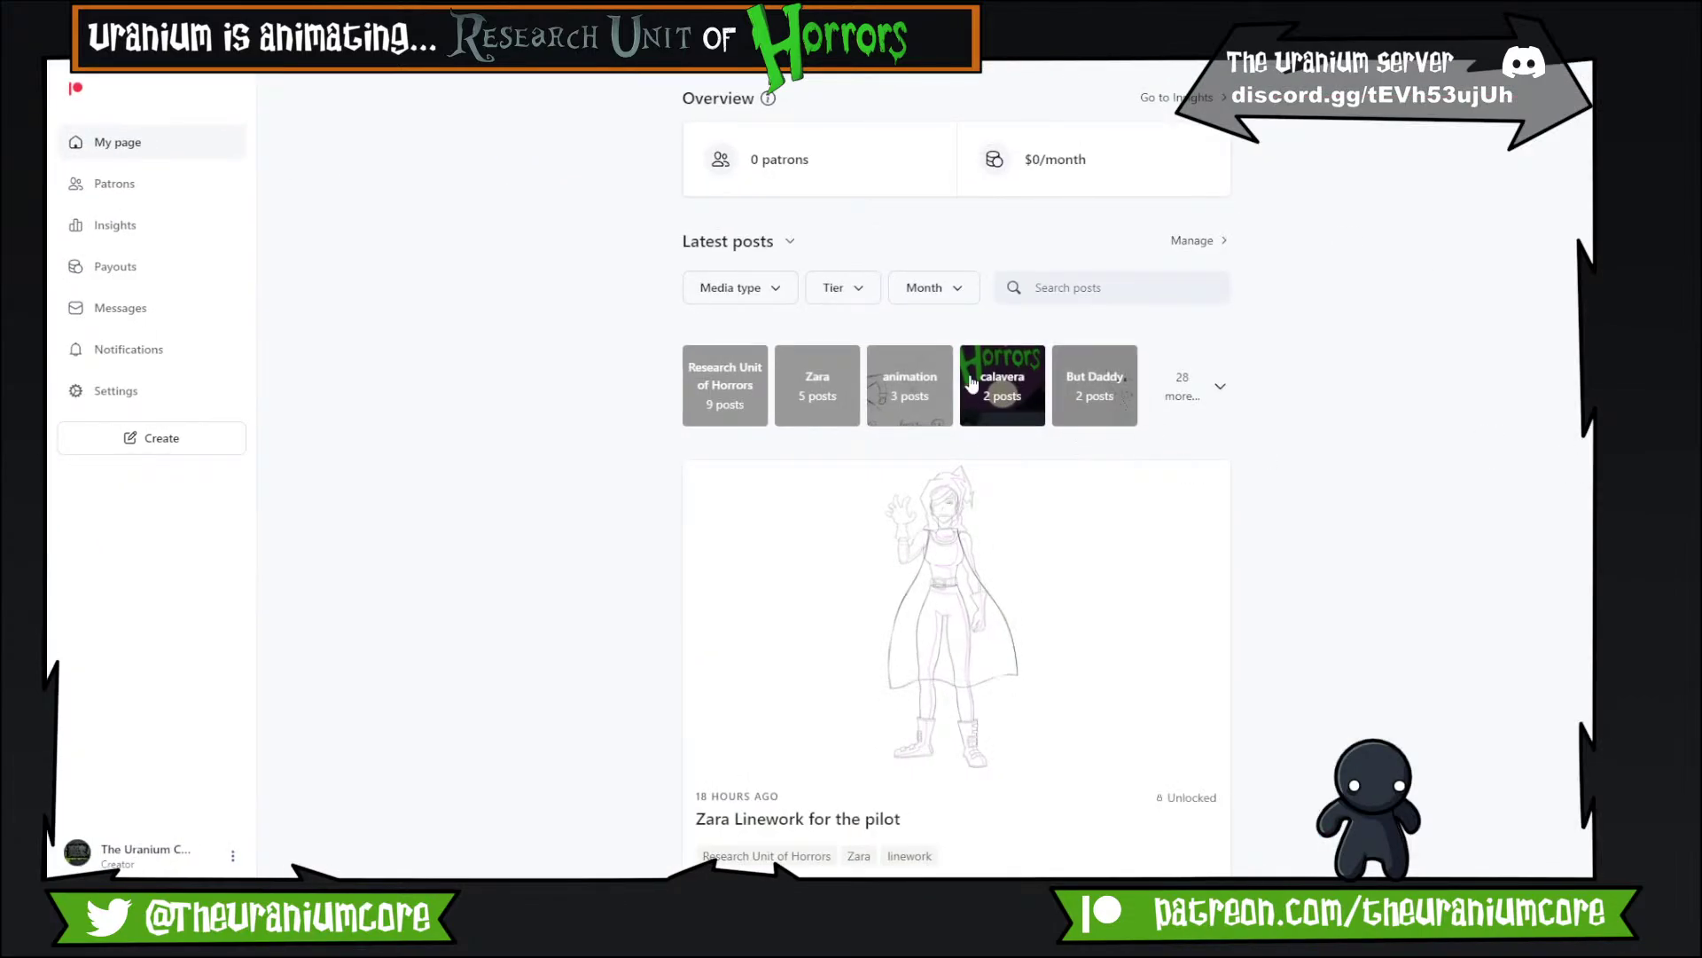
scroll(964, 393, "up", 10)
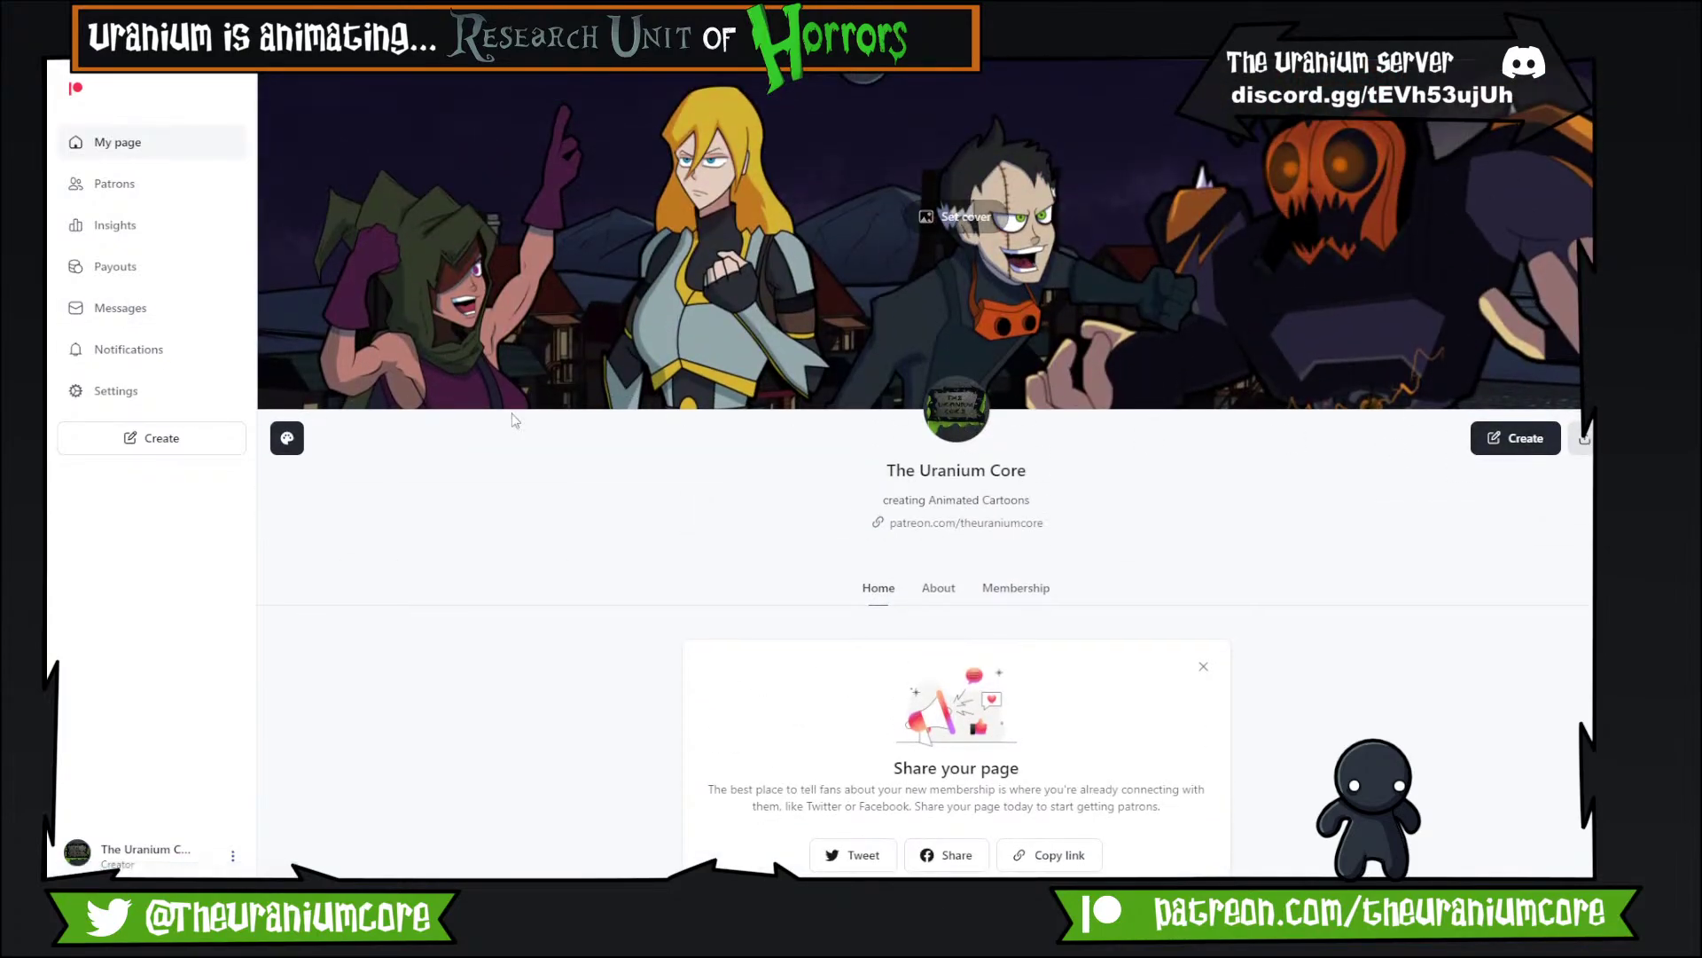
scroll(518, 421, "down", 3)
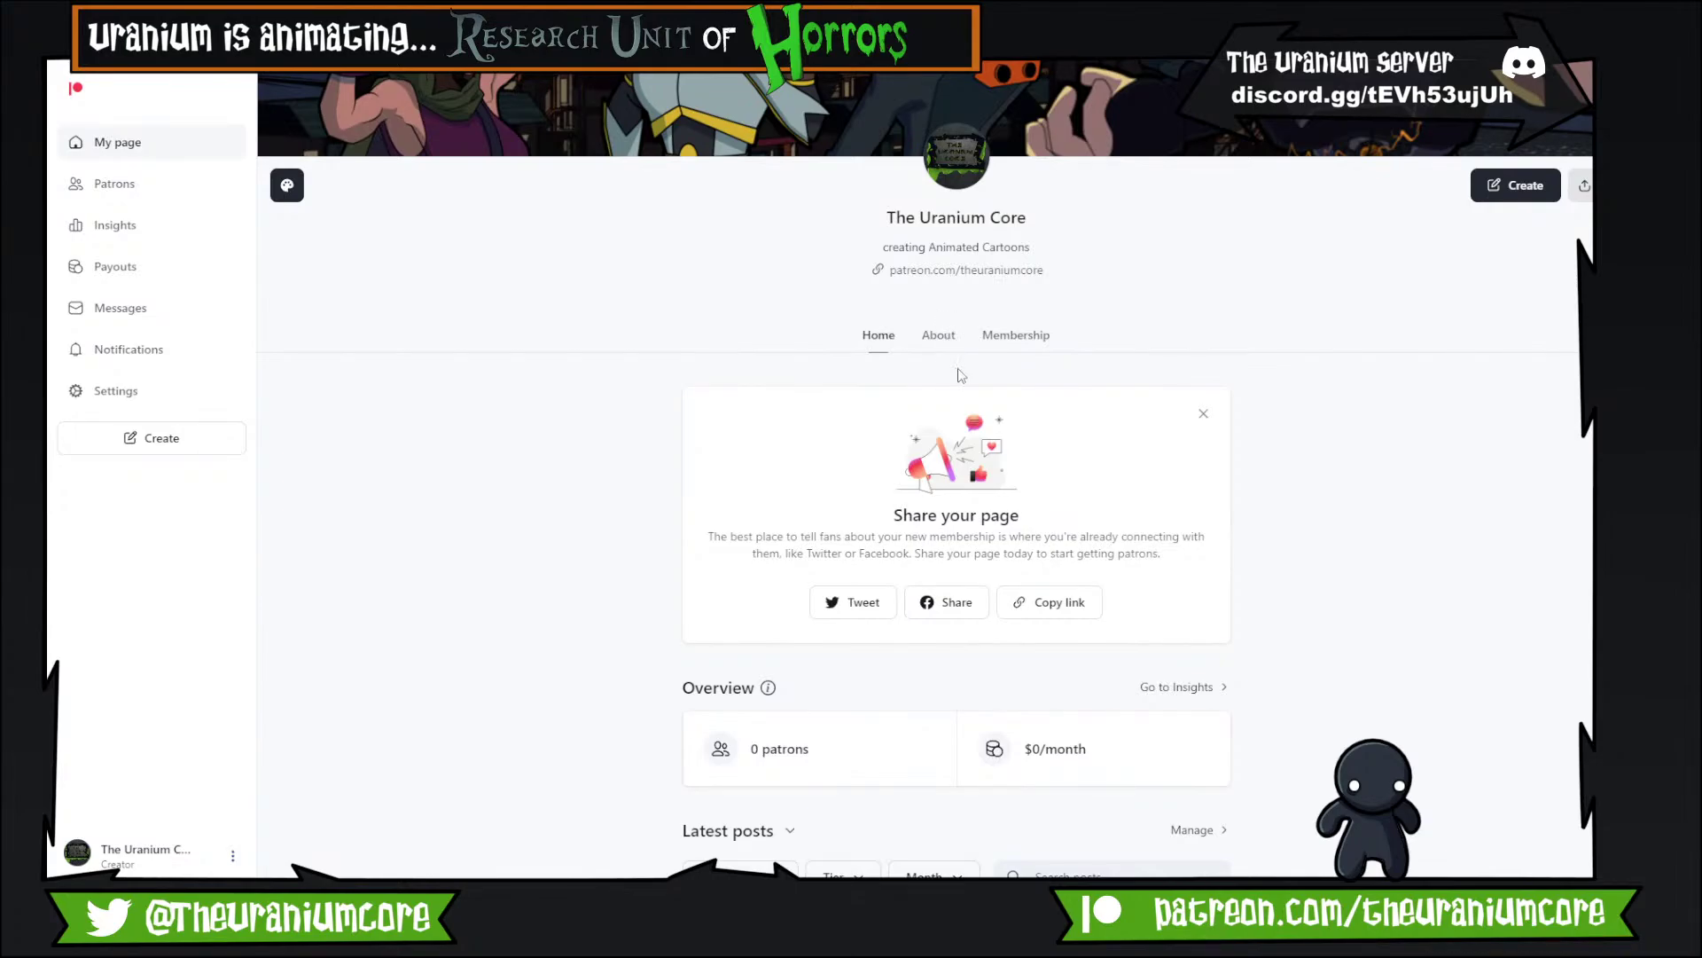
Open the Patreon page's membership tiers and look through the tier list.
left_click(995, 344)
scroll(837, 417, "down", 7)
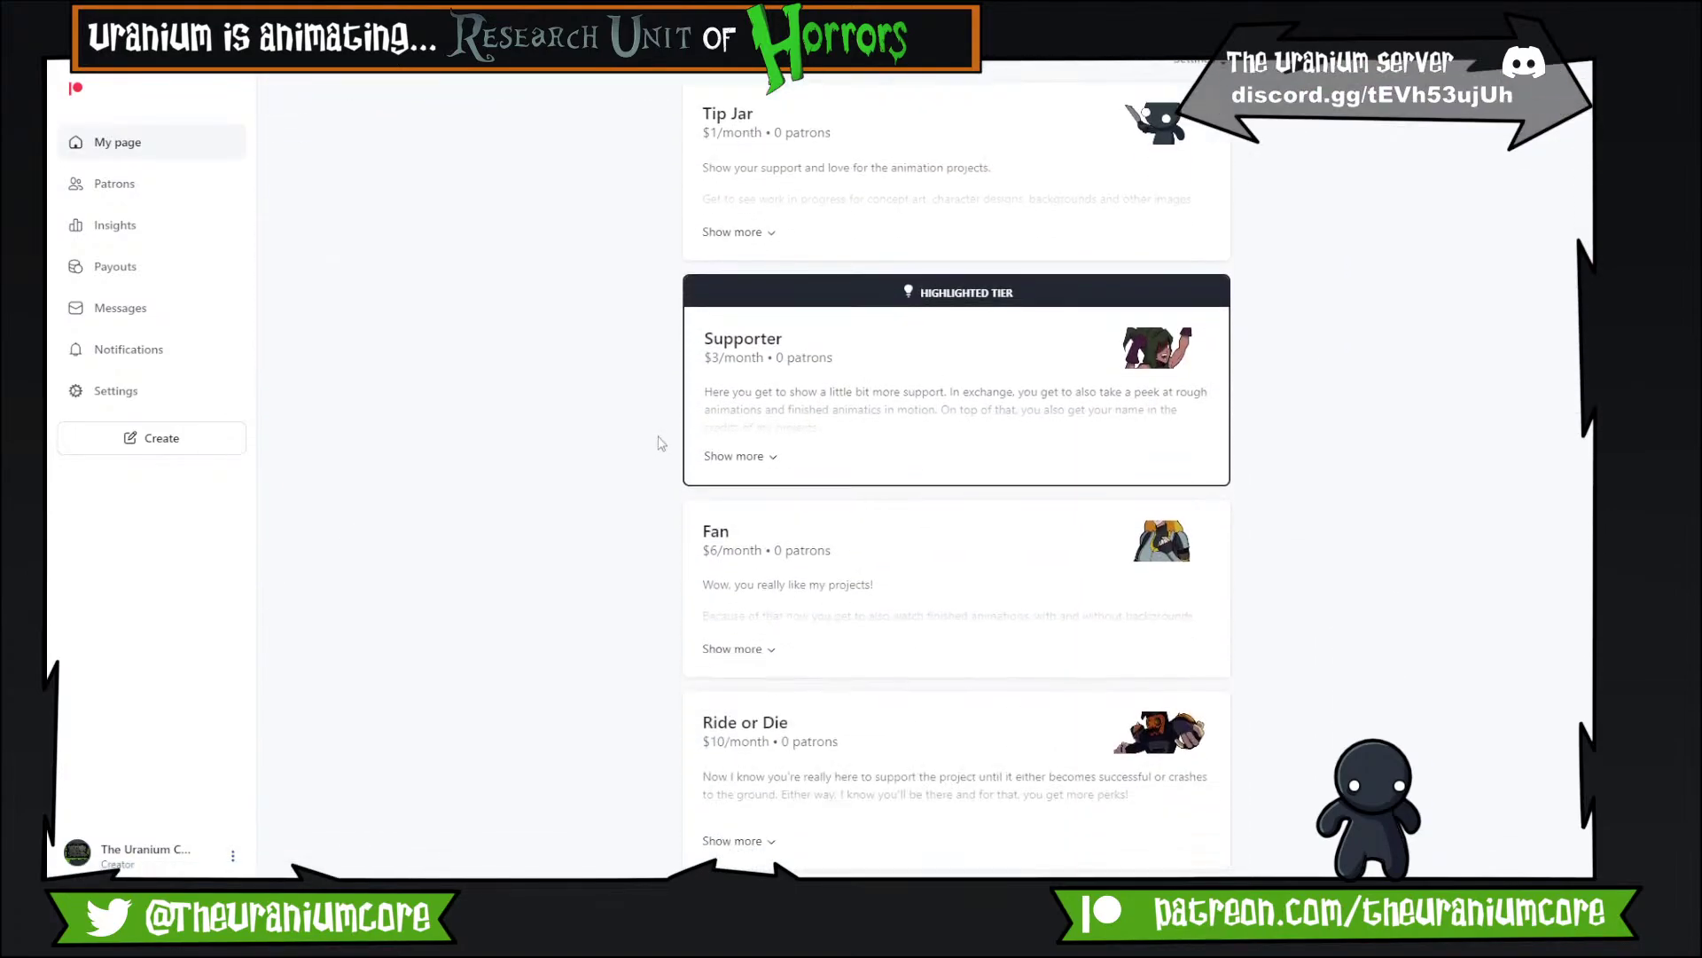
scroll(658, 446, "up", 3)
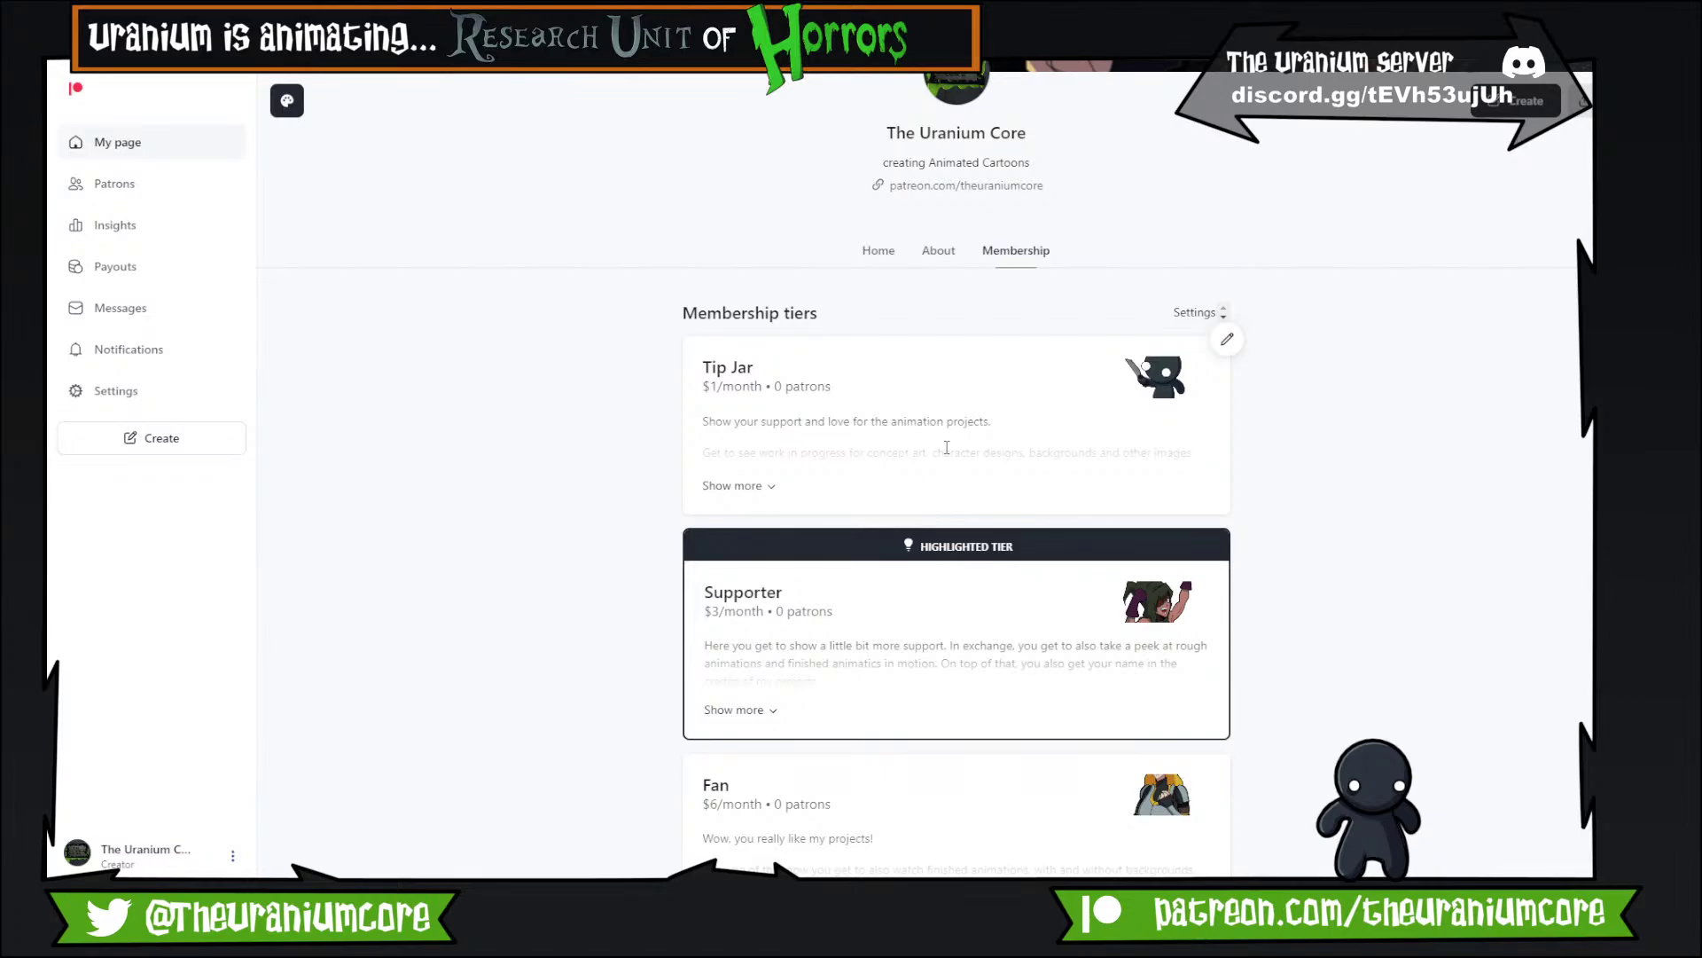
scroll(946, 448, "down", 4)
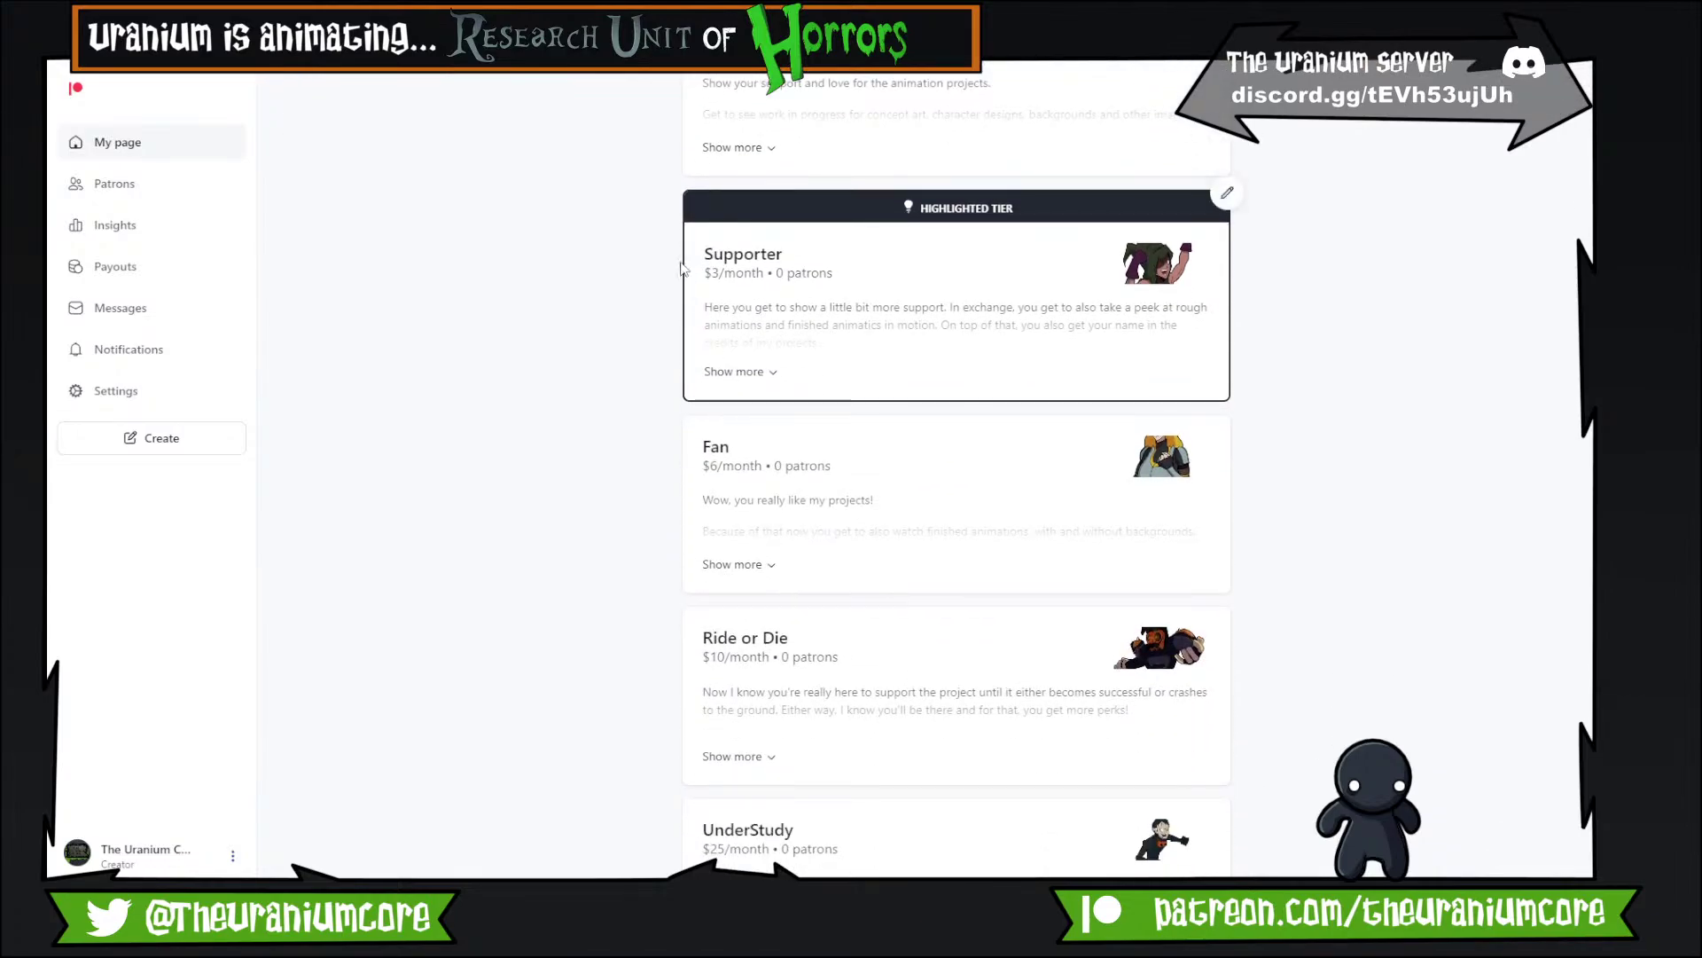
Expand the Supporter tier and highlight its perks from Rough Animations to Fully Animated Sequences.
left_click(745, 372)
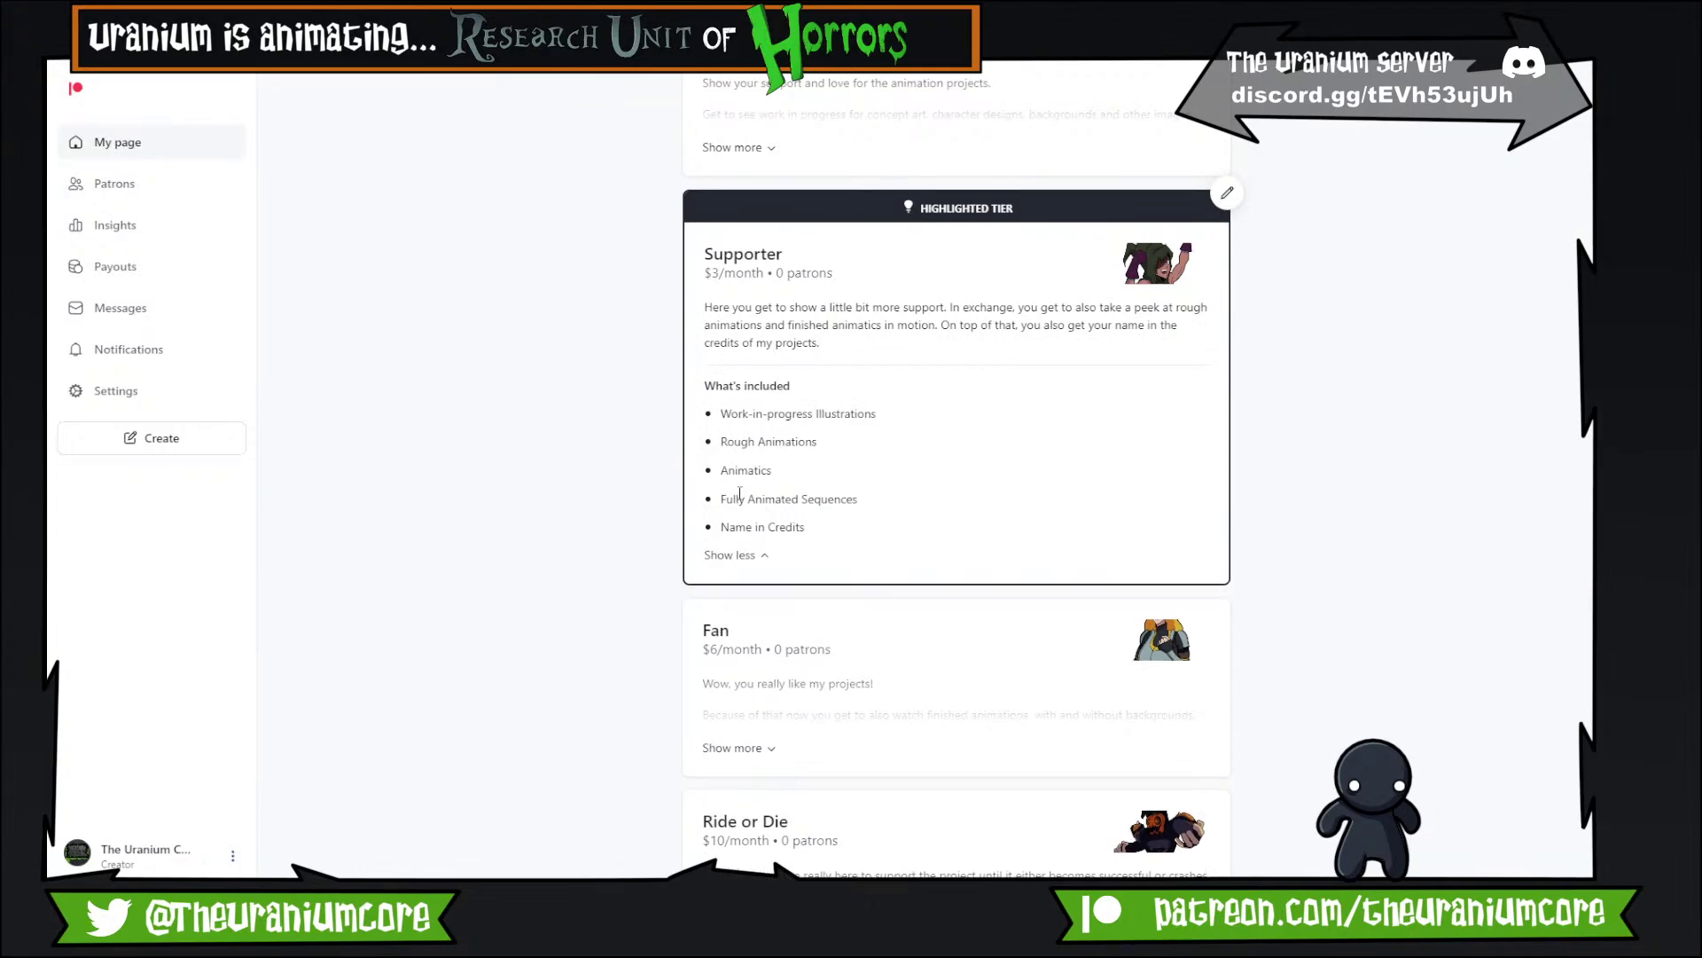
left_click_drag(739, 499, 853, 497)
left_click(853, 495)
left_click_drag(749, 445, 854, 498)
left_click(855, 498)
scroll(763, 493, "down", 4)
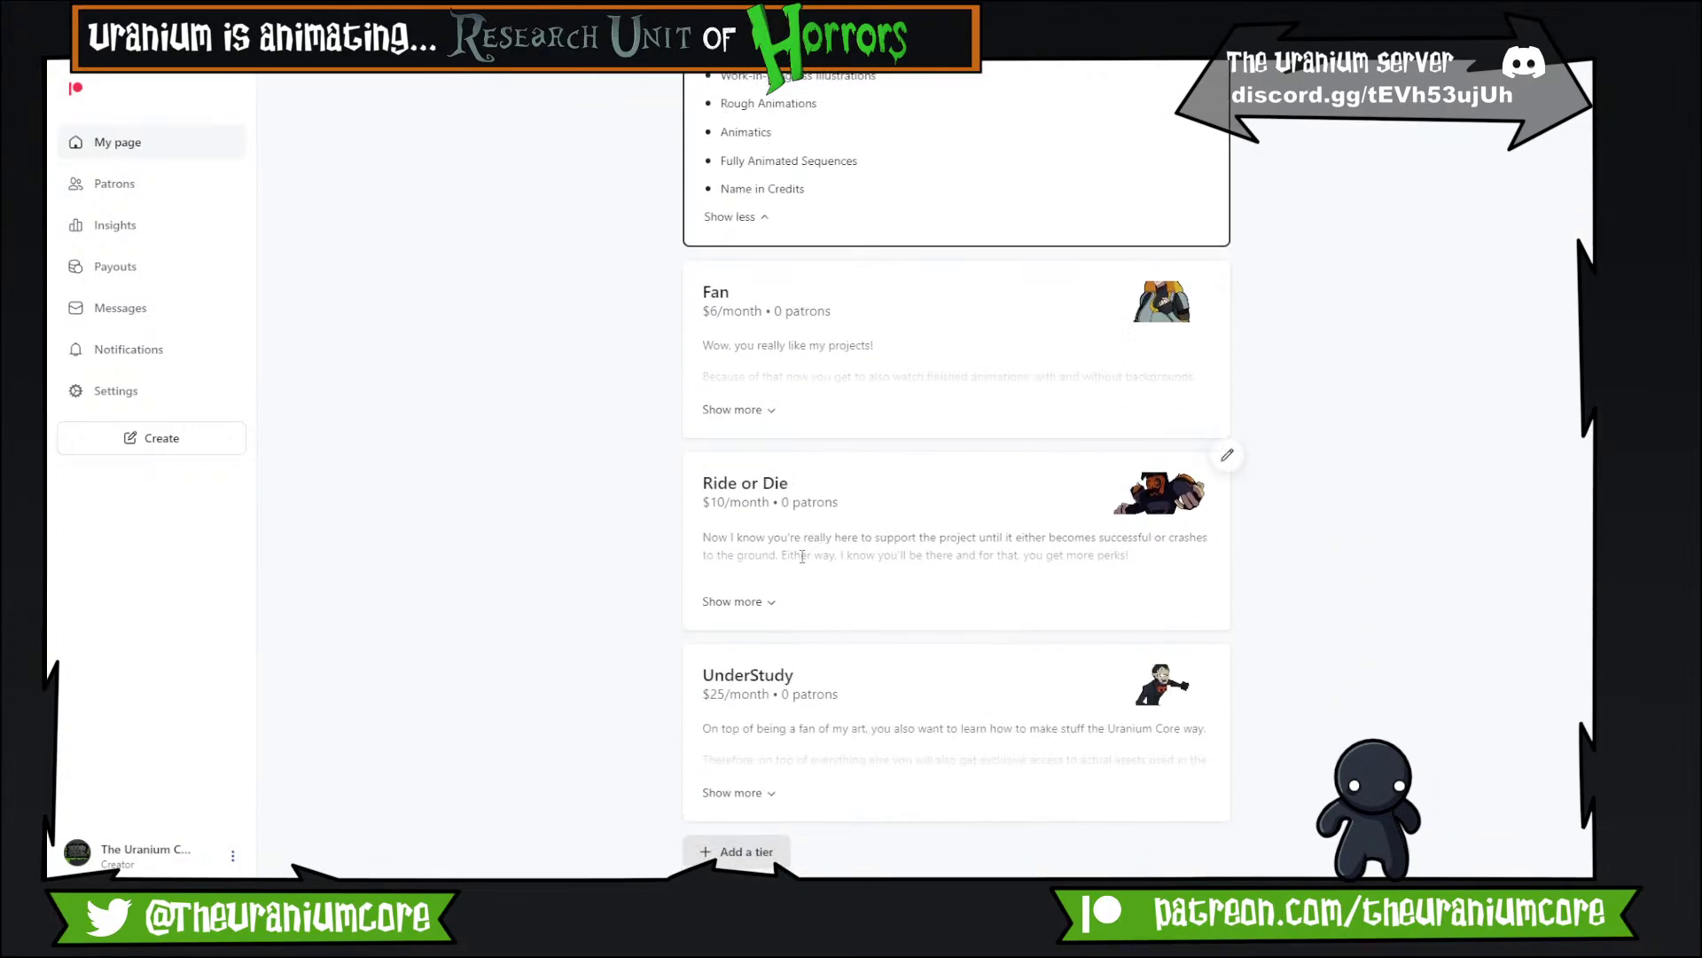
Expand the Fan tier and highlight its exclusive merchandise and Name in Credits perks.
left_click(746, 410)
scroll(745, 420, "down", 3)
scroll(726, 499, "up", 3)
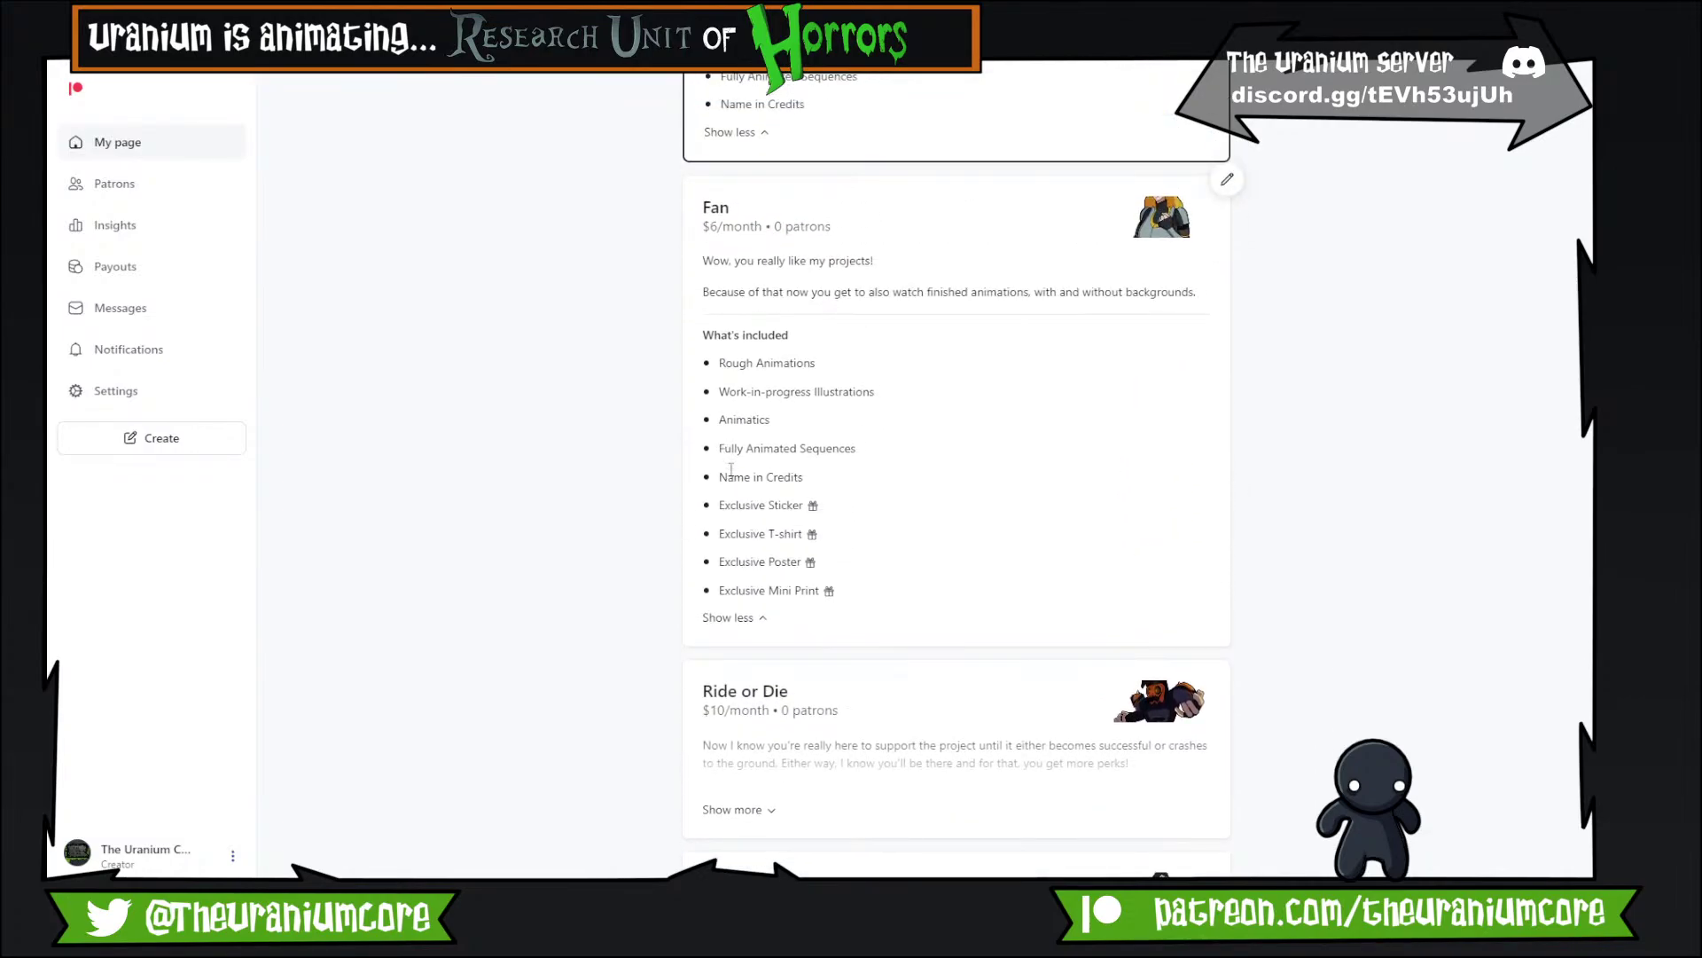
left_click_drag(725, 498, 875, 577)
left_click_drag(732, 473, 833, 476)
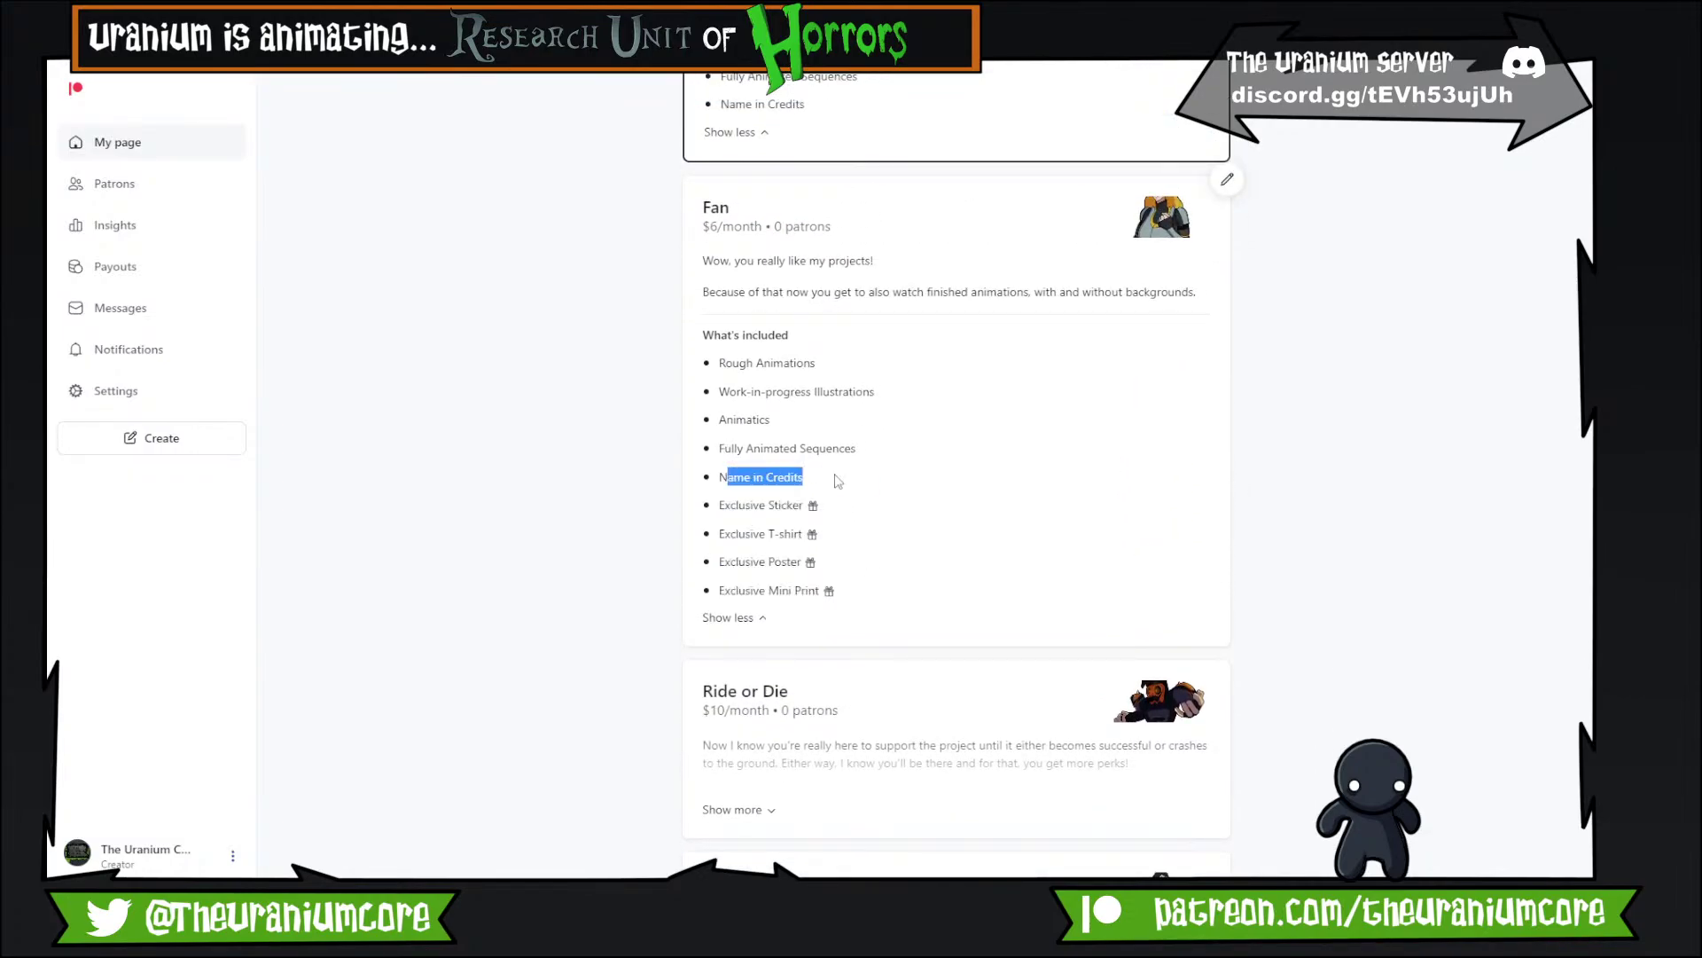
left_click(833, 476)
Return to the Supporter tier and highlight its Name in Credits perk.
scroll(786, 349, "up", 1)
scroll(786, 348, "up", 6)
left_click_drag(736, 696, 836, 696)
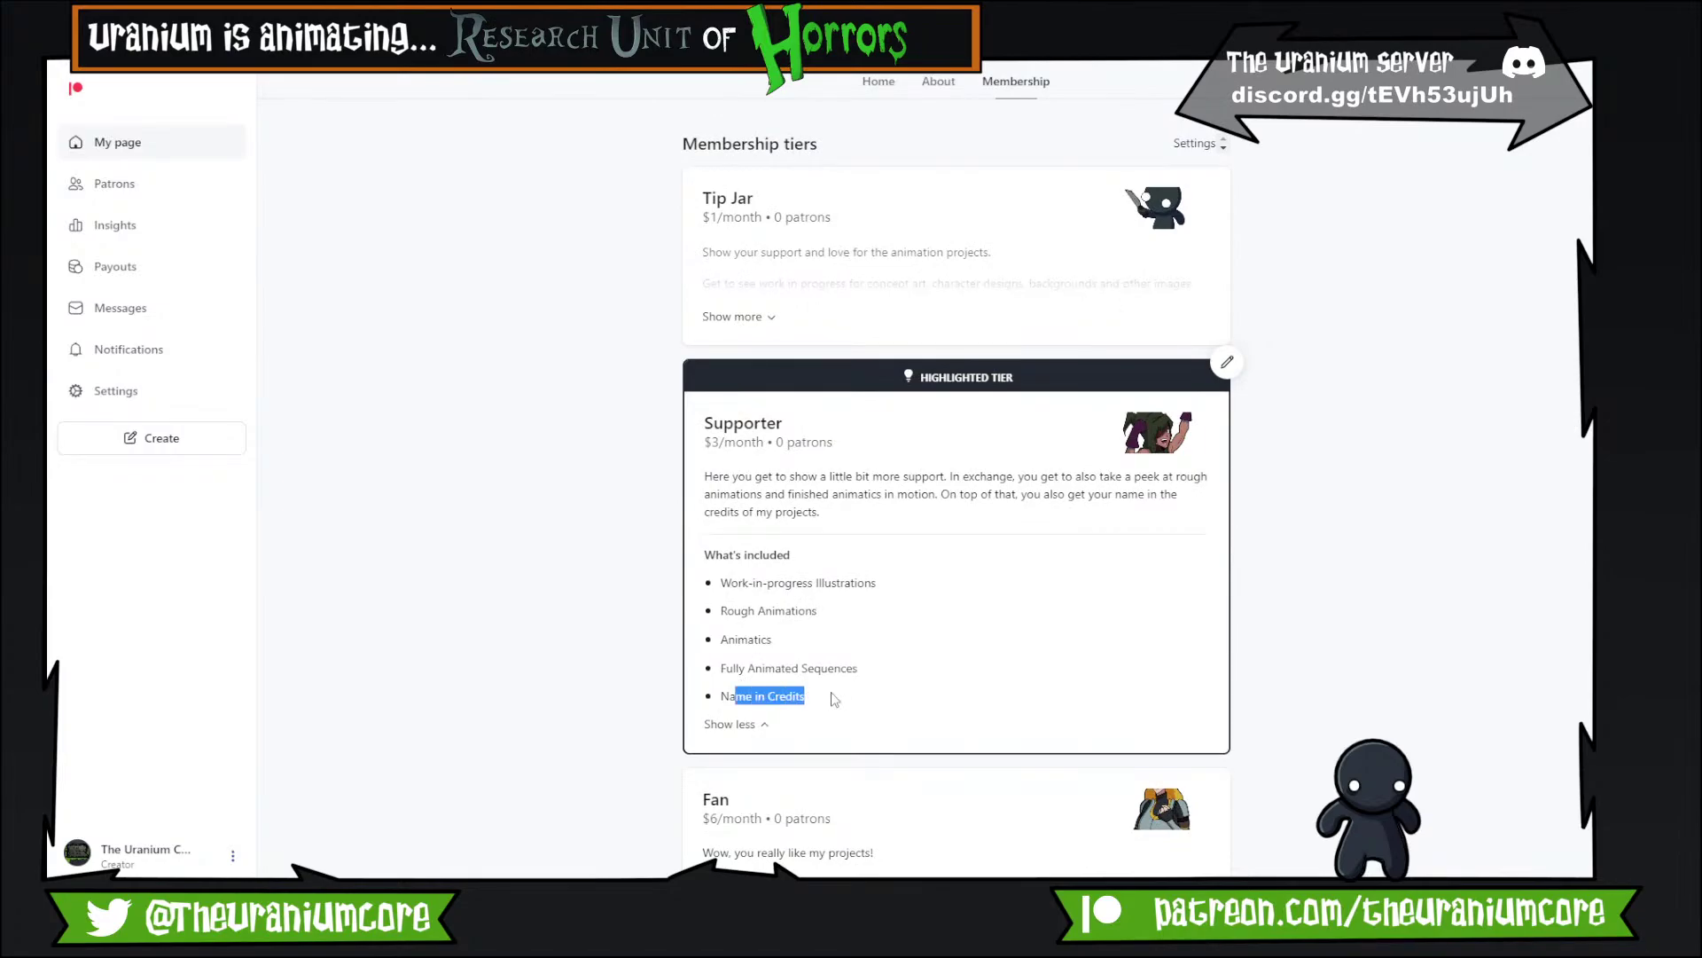
left_click(836, 696)
scroll(734, 592, "down", 2)
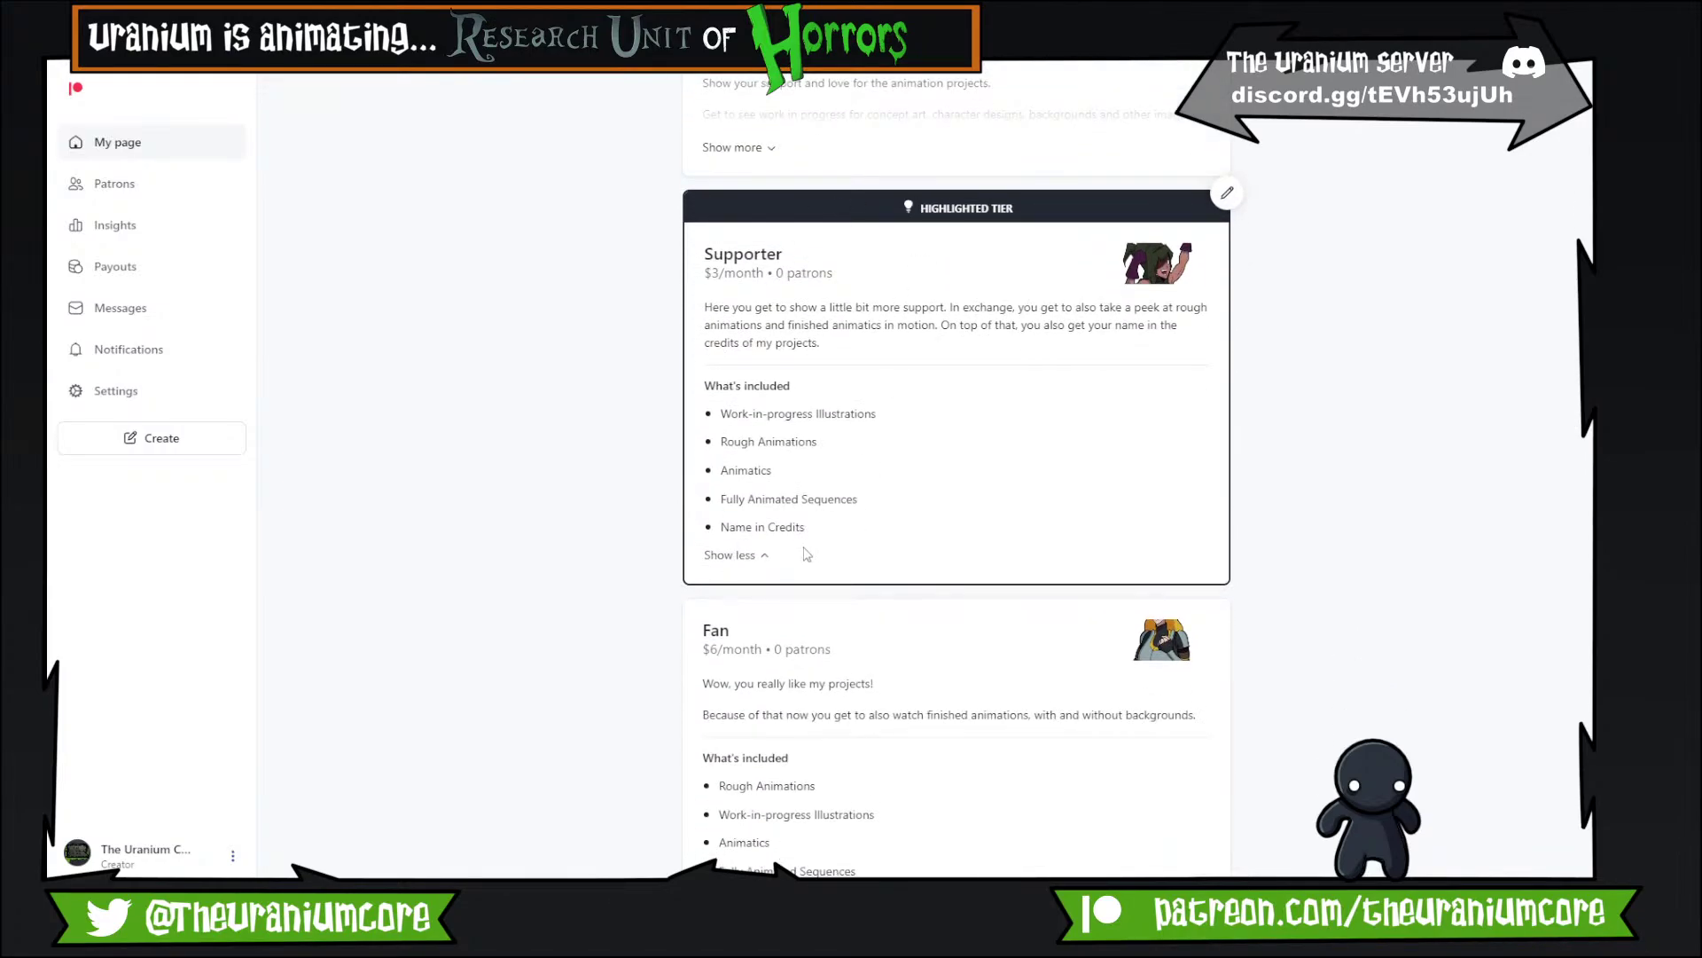
left_click_drag(735, 526, 853, 532)
left_click(853, 533)
Highlight the Fan tier's four merchandise perks, from Exclusive Sticker to Exclusive Mini Print.
scroll(784, 313, "down", 4)
scroll(843, 562, "down", 1)
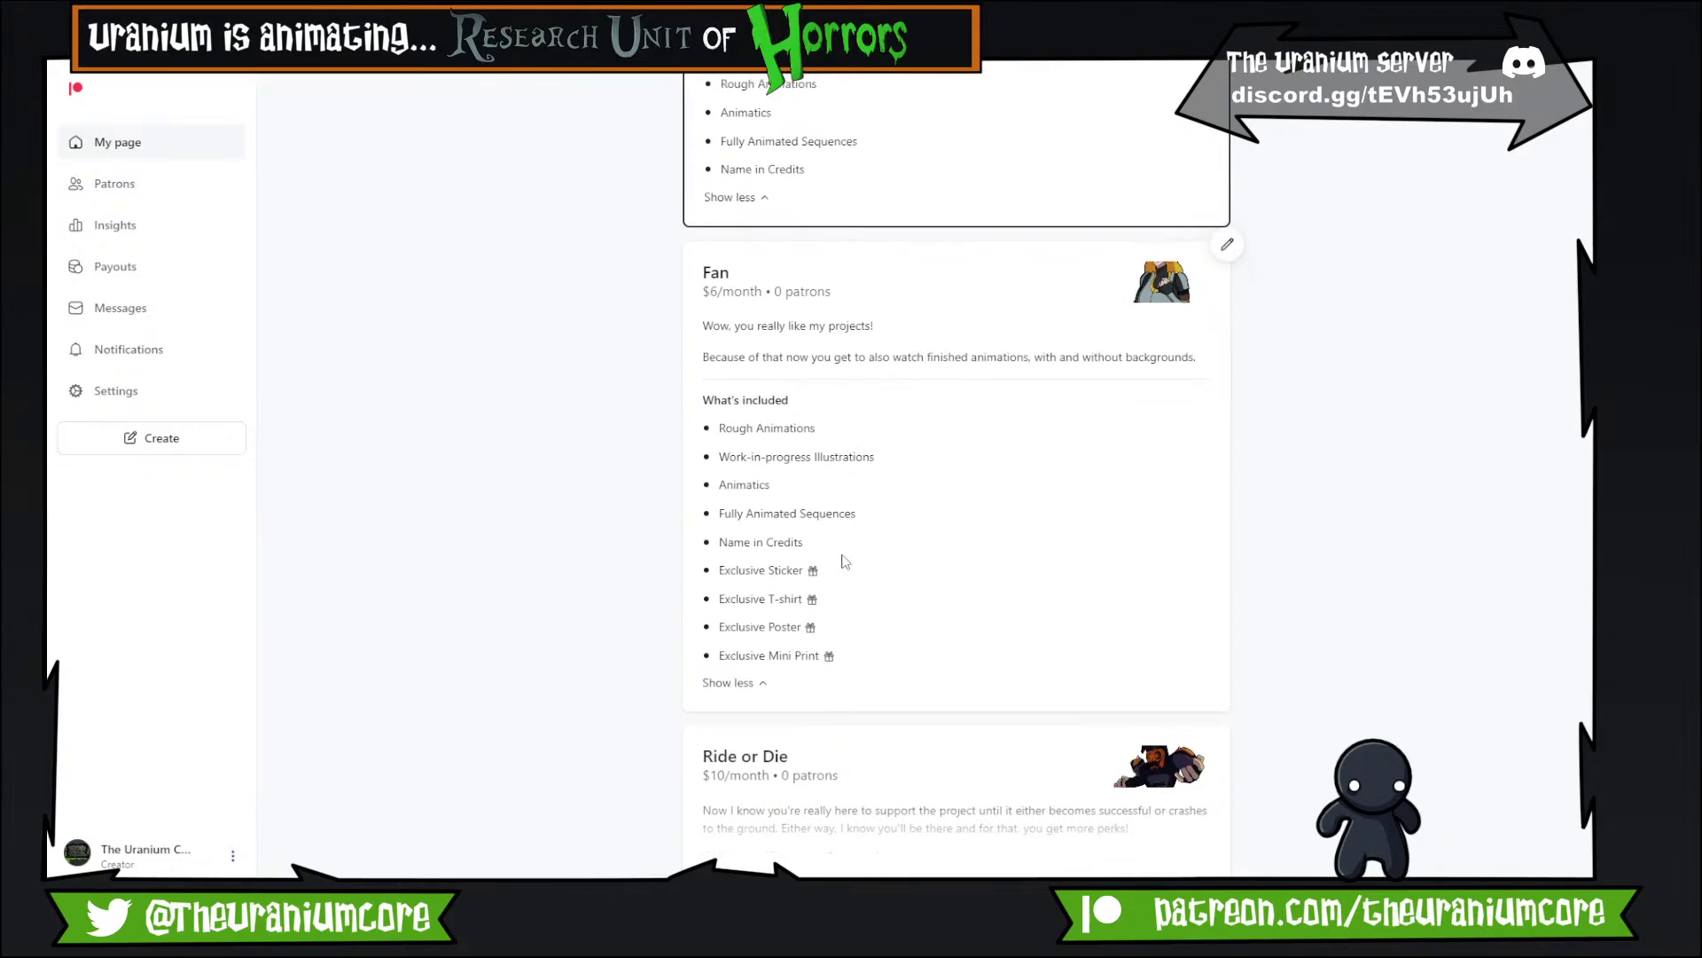
left_click_drag(720, 507, 857, 597)
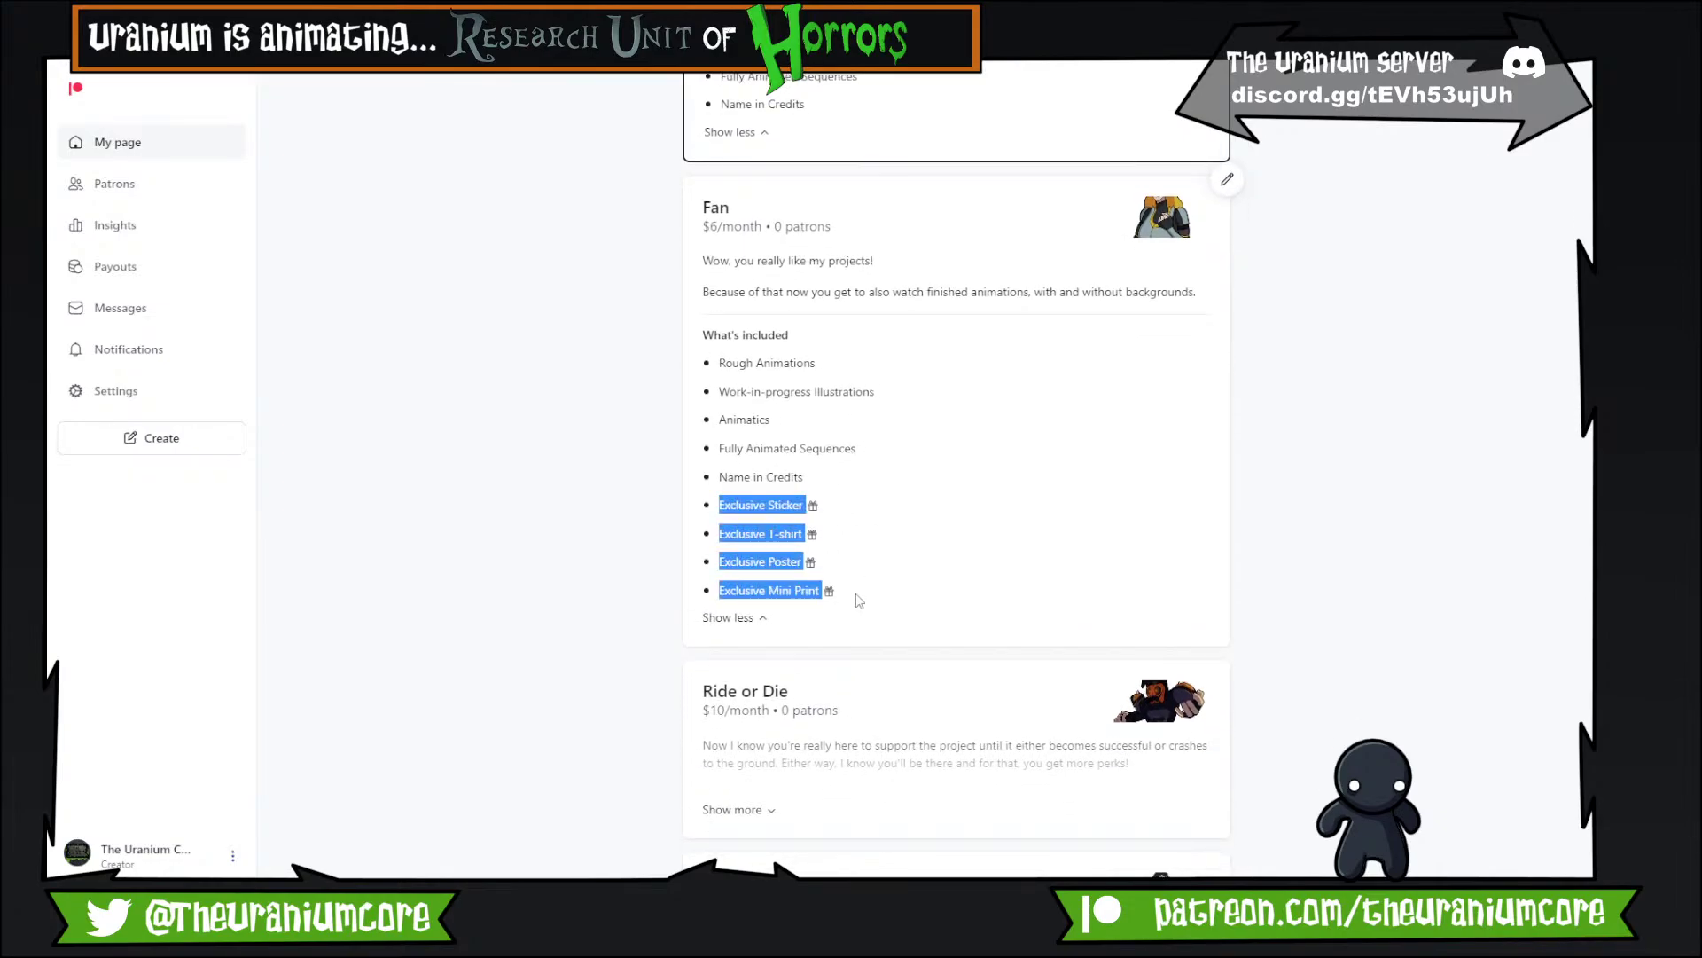
left_click(859, 601)
left_click_drag(731, 507, 855, 594)
left_click(849, 590)
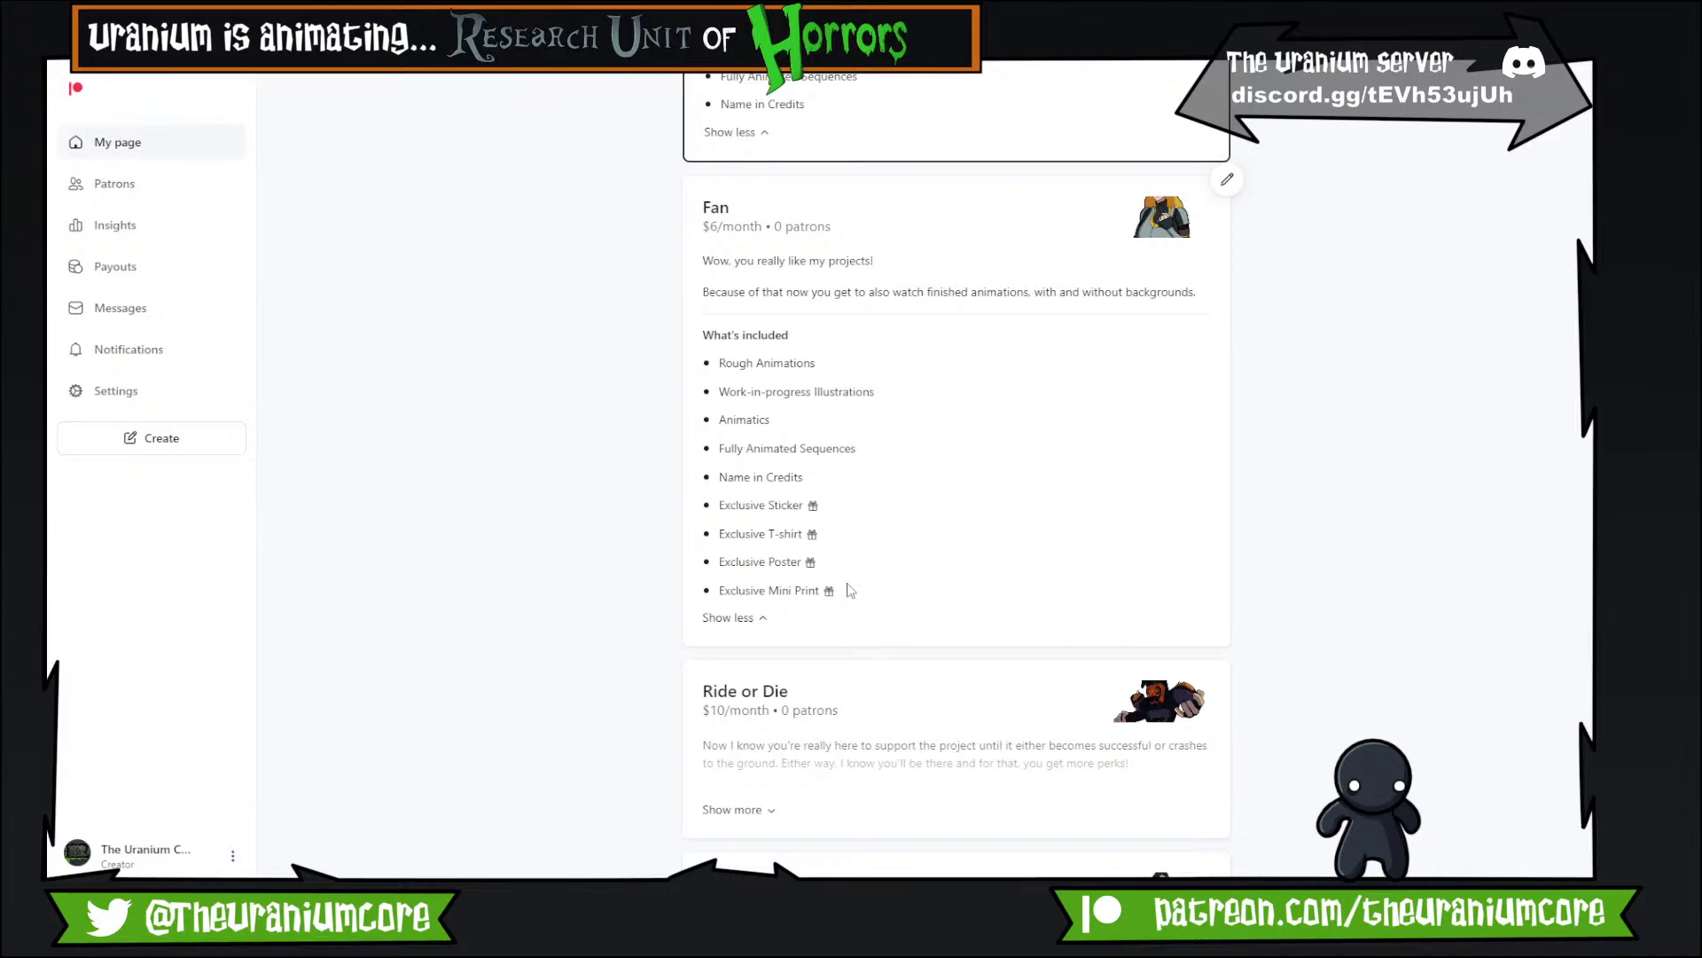
Point out the Fan tier's title and its sticker, mini print and T-shirt perks individually by highlighting them.
left_click_drag(700, 210, 764, 212)
left_click(838, 359)
left_click_drag(736, 507, 827, 503)
left_click(826, 504)
left_click_drag(699, 196, 806, 197)
left_click(830, 244)
left_click_drag(752, 589, 839, 591)
left_click(840, 591)
left_click_drag(729, 532, 847, 533)
left_click(827, 565)
triple_click(838, 567)
left_click(843, 570)
Review the Fan tier's perks again, highlighting the entries from Name in Credits to the exclusive merchandise.
scroll(778, 478, "down", 2)
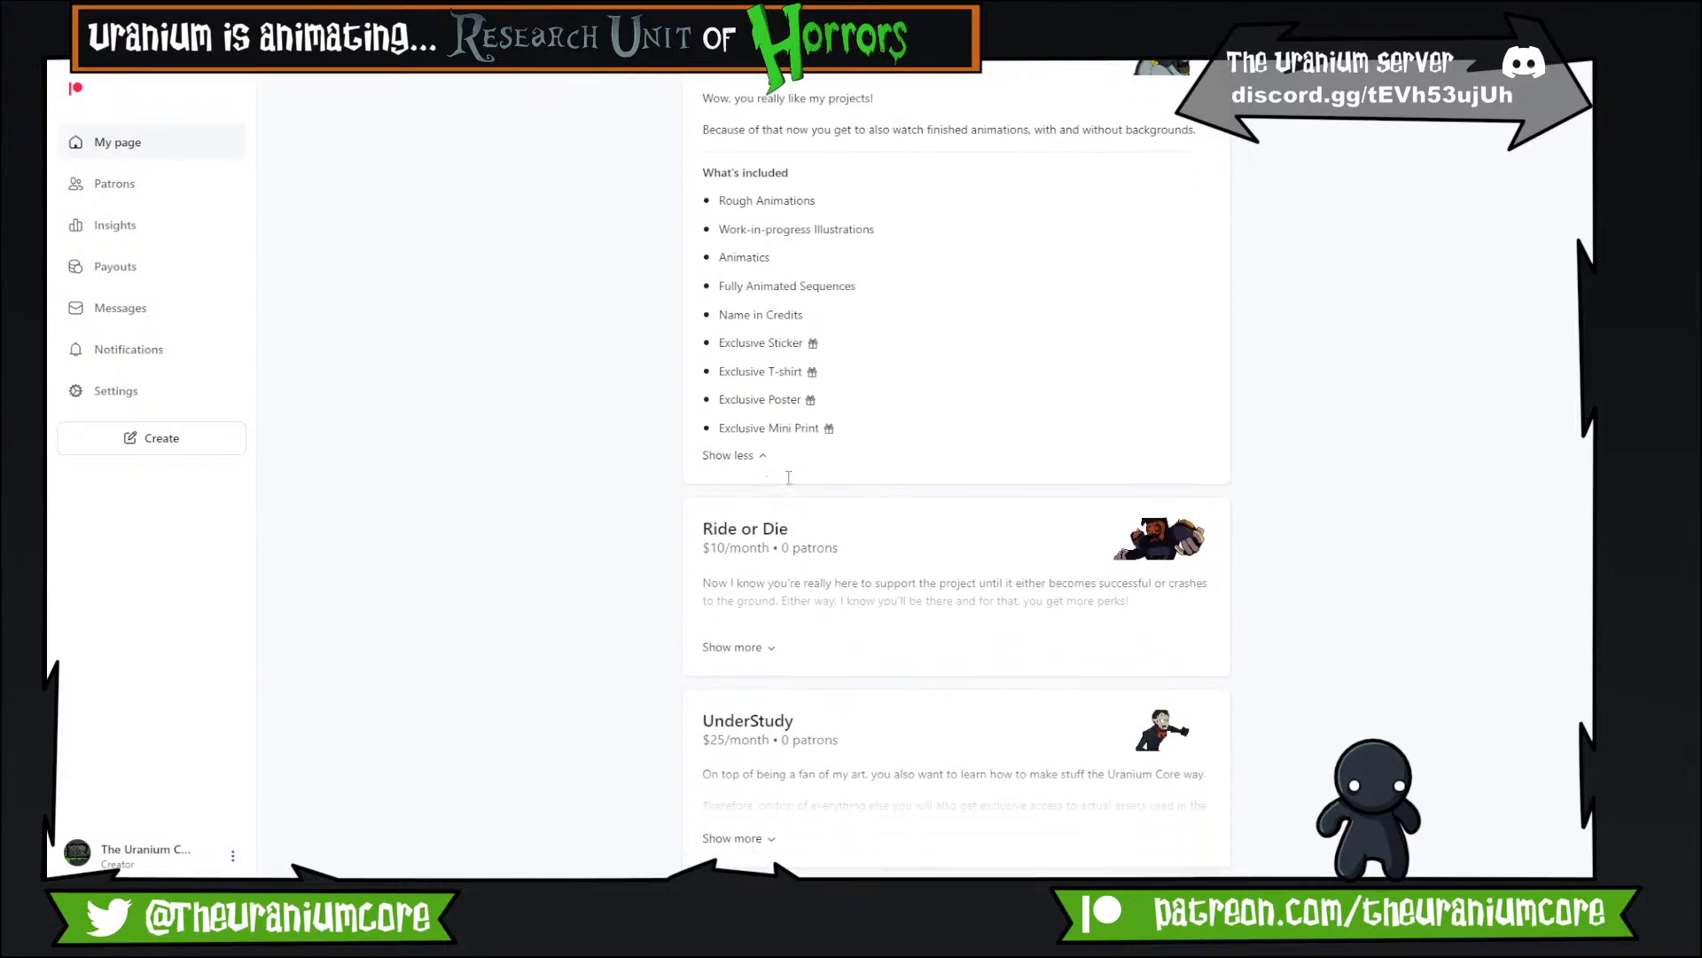
scroll(784, 478, "up", 3)
left_click_drag(711, 582, 849, 596)
left_click(852, 685)
left_click(853, 603)
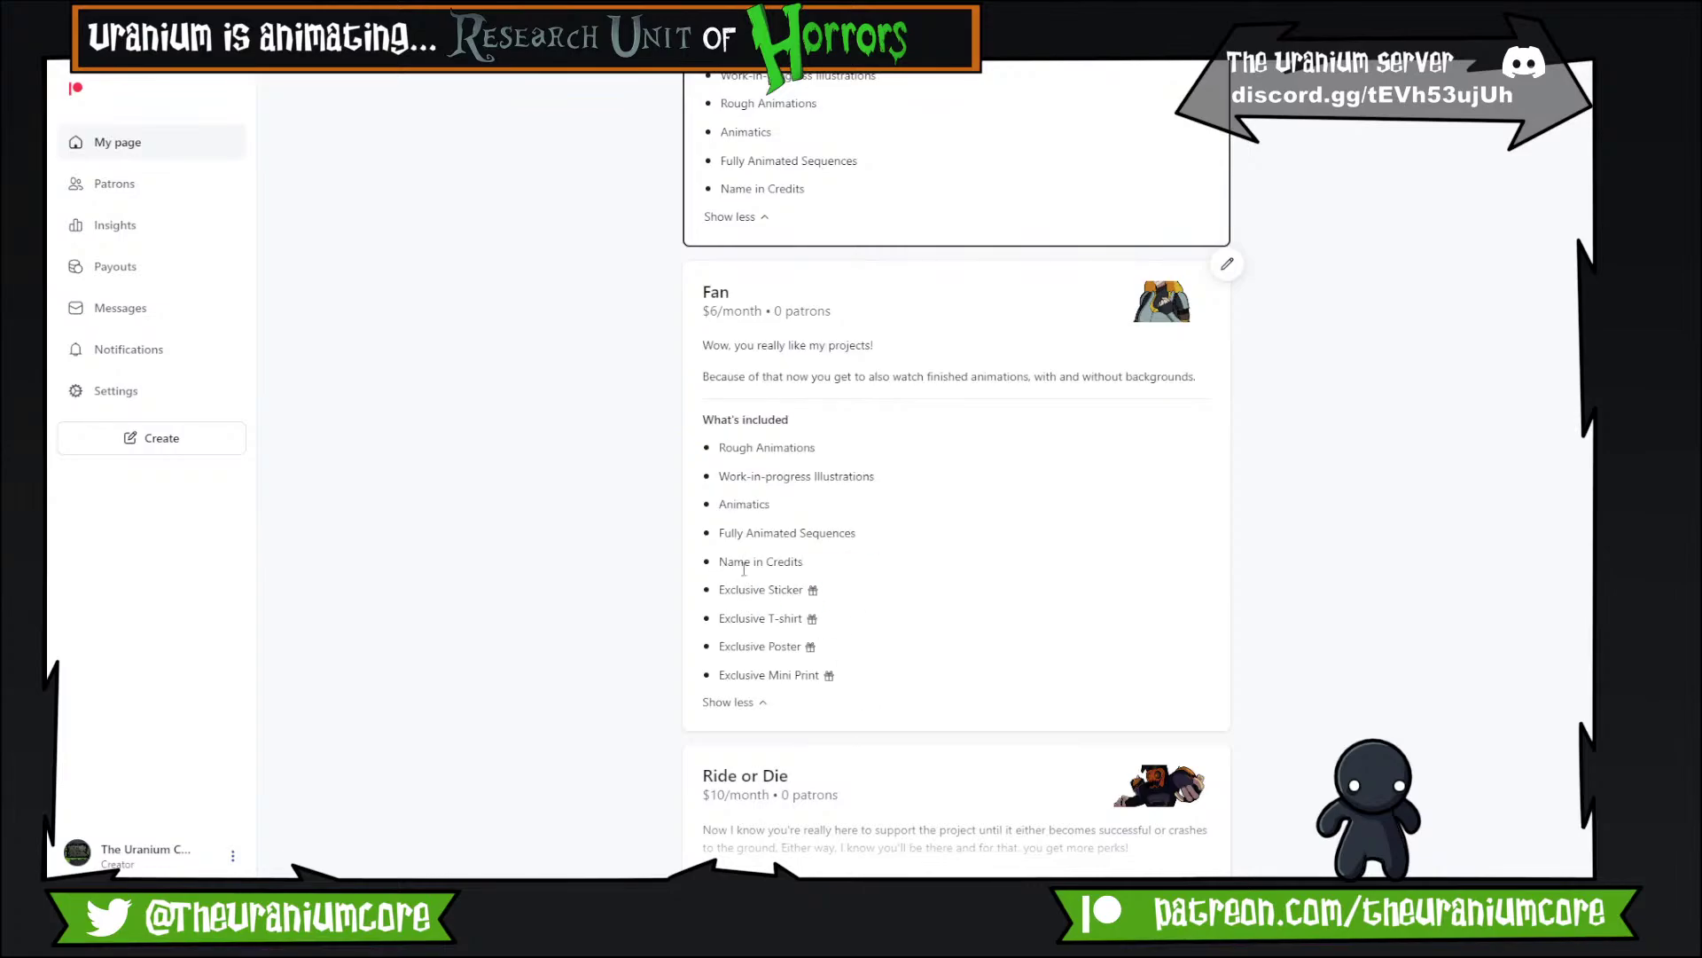
left_click_drag(727, 563, 857, 635)
left_click(858, 634)
Look over the whole membership list, from the Tip Jar tier down to the UnderStudy tier.
scroll(795, 557, "down", 3)
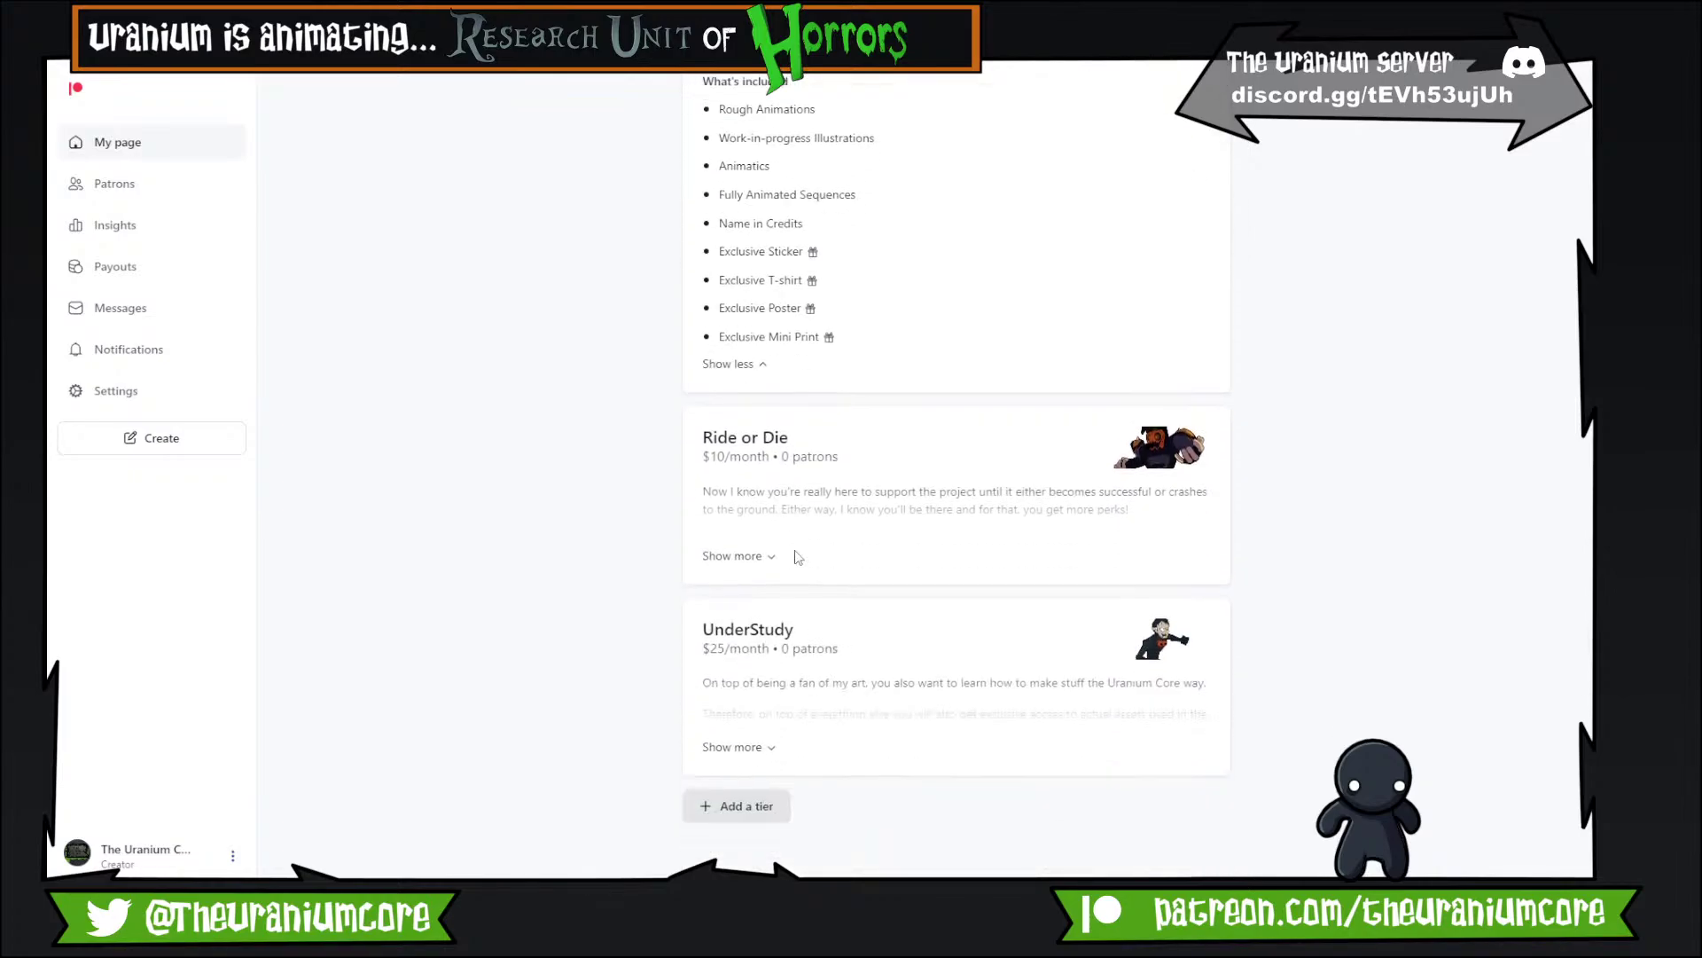
scroll(802, 556, "up", 4)
scroll(810, 556, "down", 3)
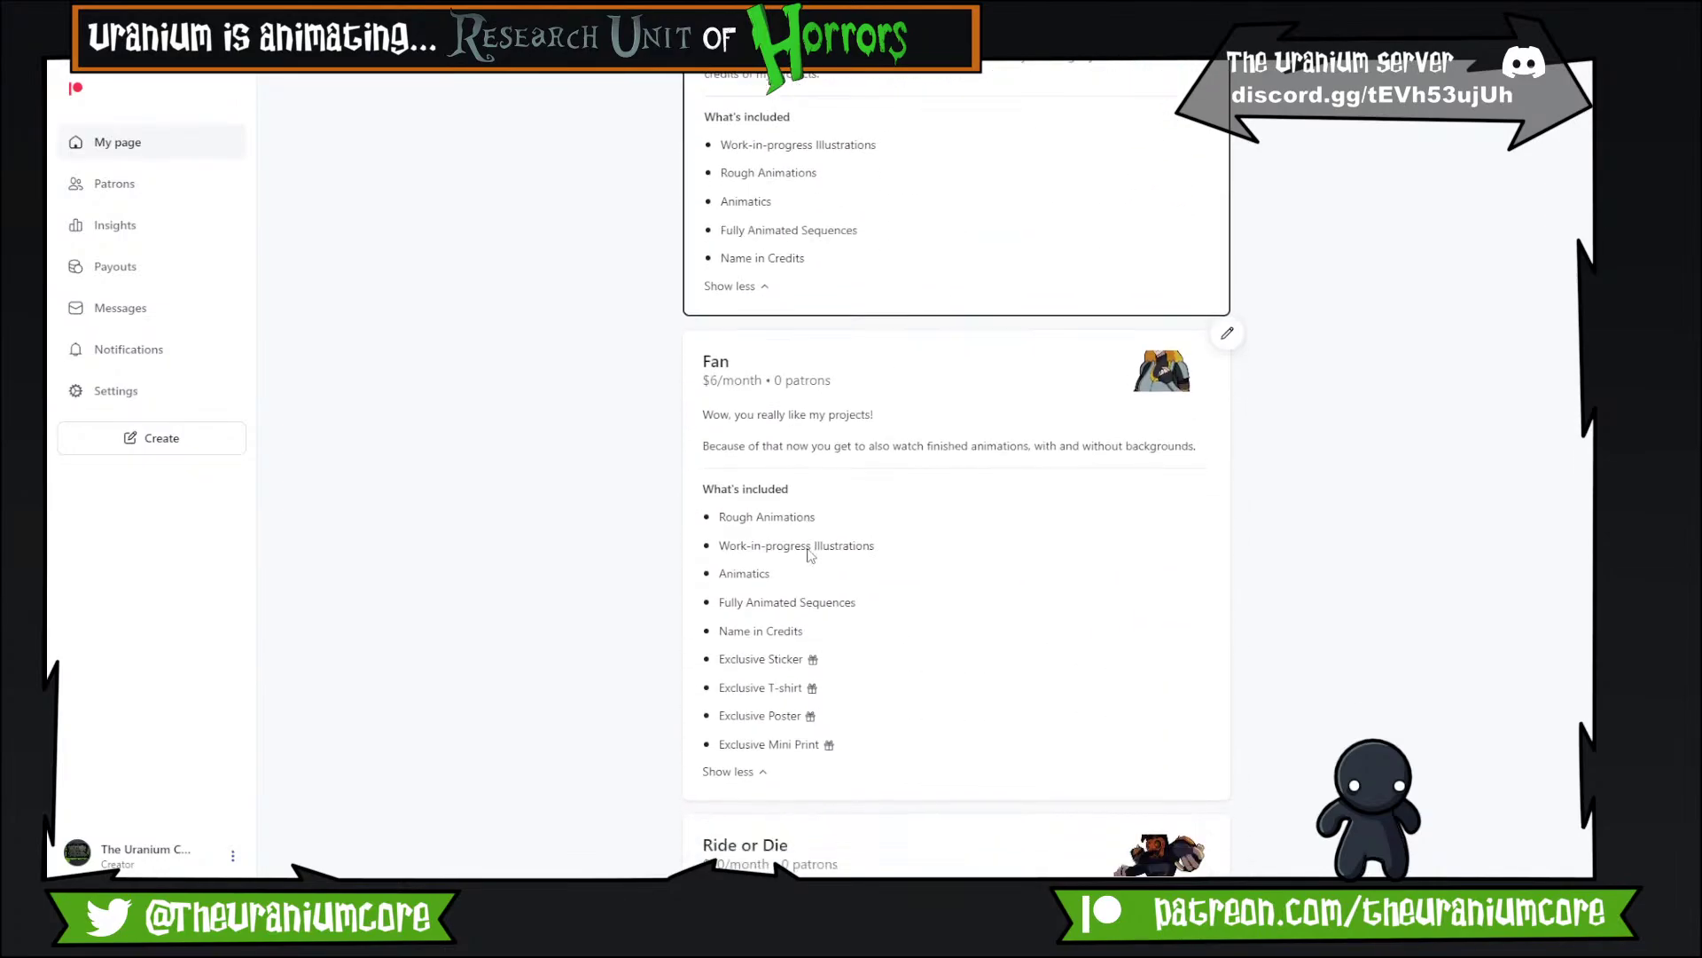
scroll(816, 558, "up", 6)
scroll(850, 580, "up", 5)
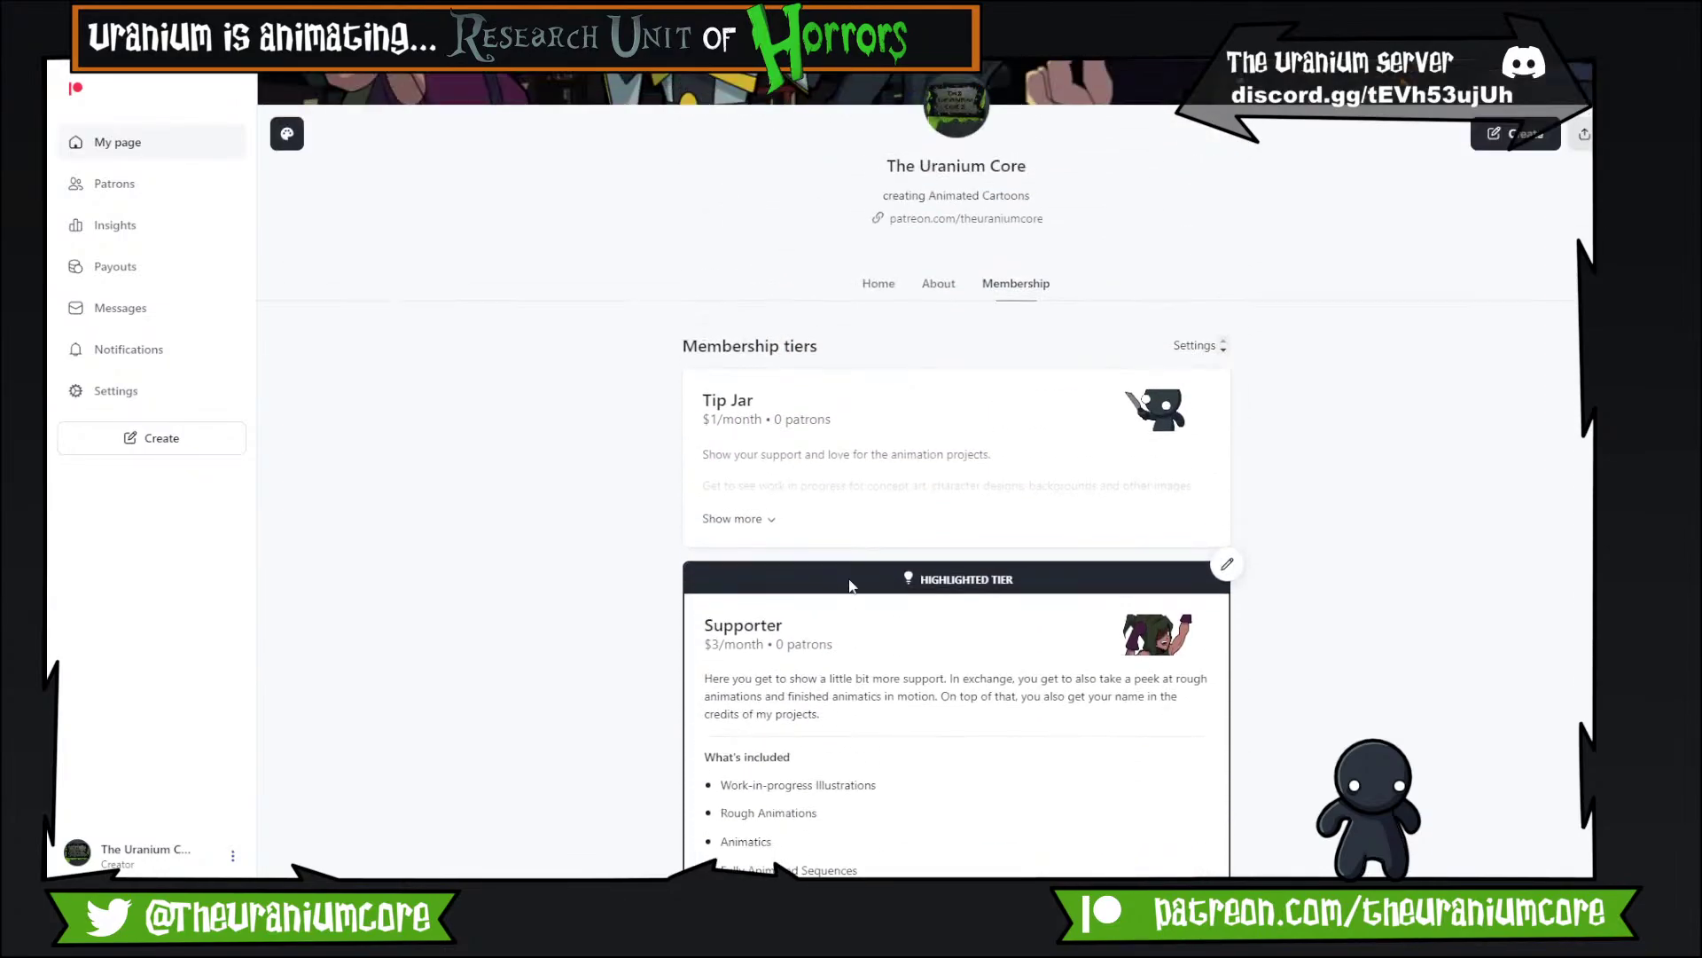
scroll(852, 576, "down", 8)
scroll(852, 575, "down", 3)
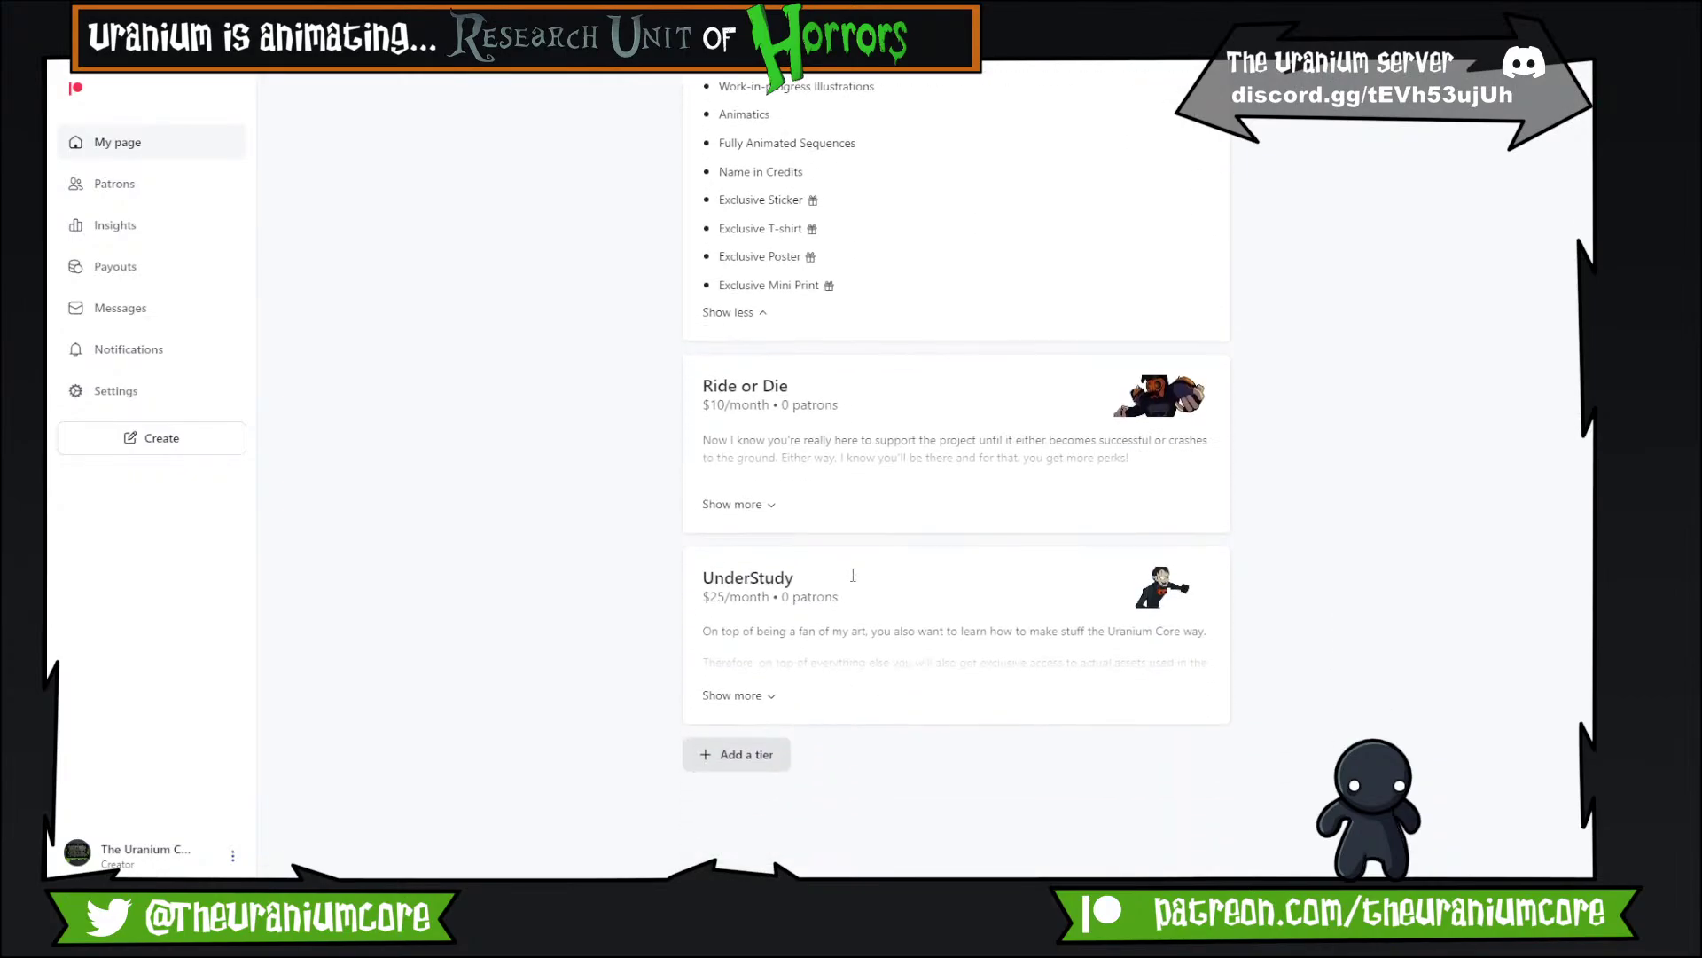
Look back over the membership page from its banner to the Supporter tier, and switch back to the Toon Boom Harmony scene.
scroll(854, 578, "up", 7)
scroll(854, 578, "up", 5)
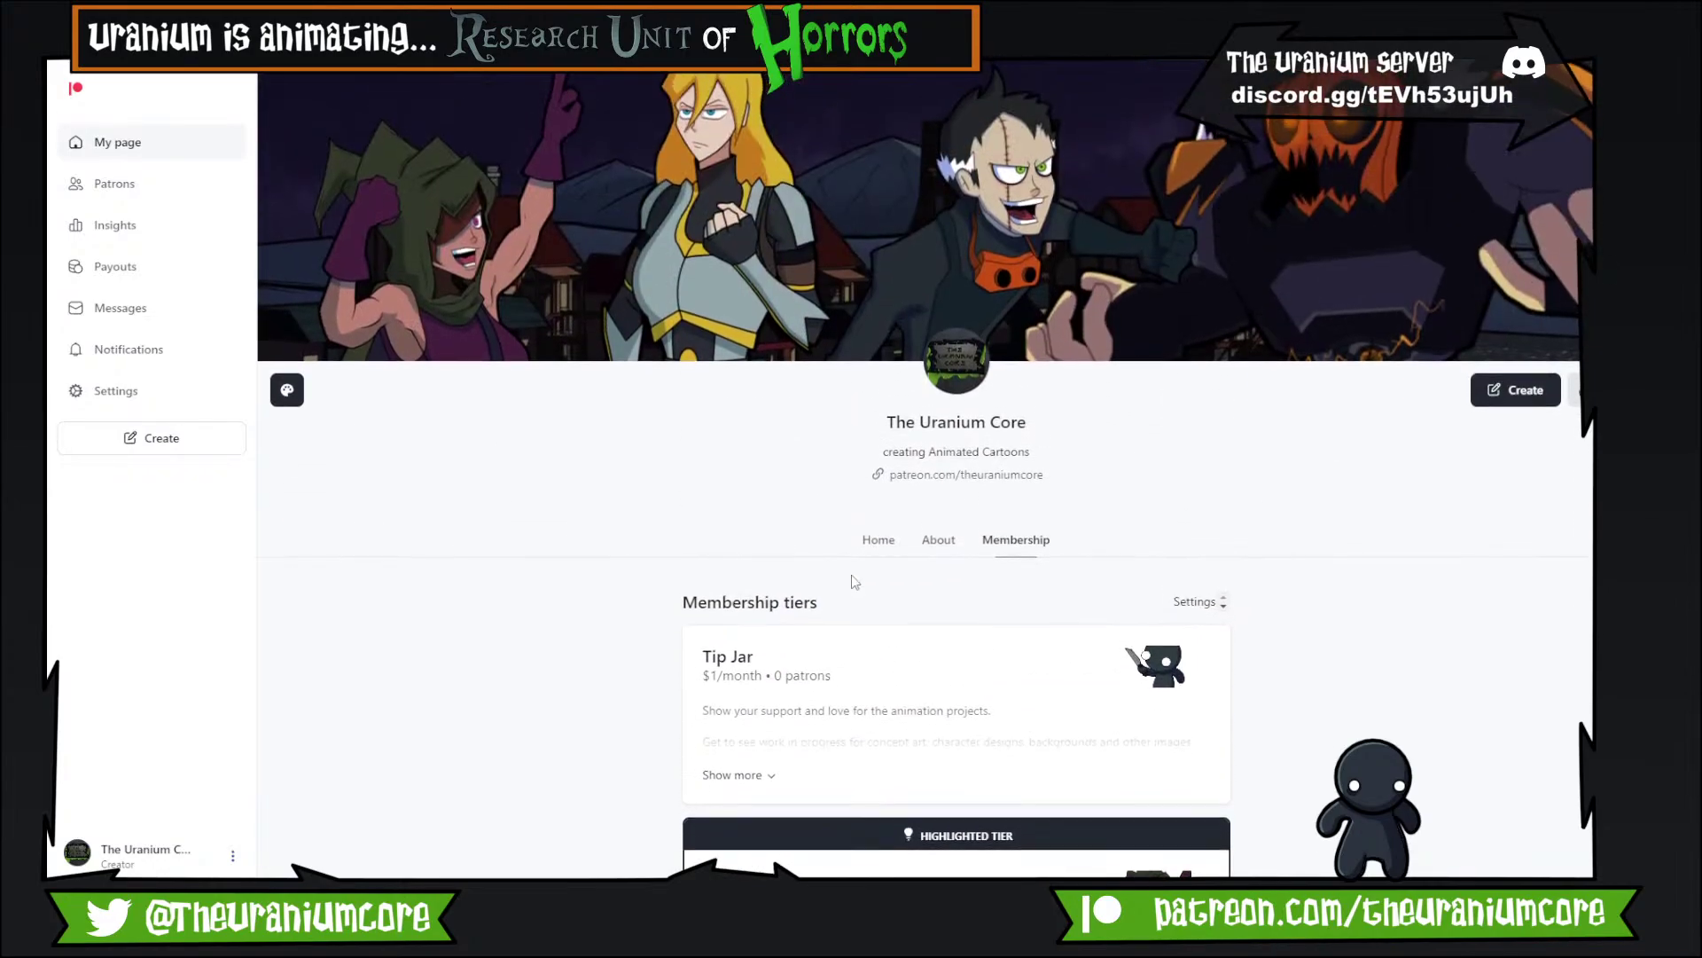
scroll(854, 578, "down", 6)
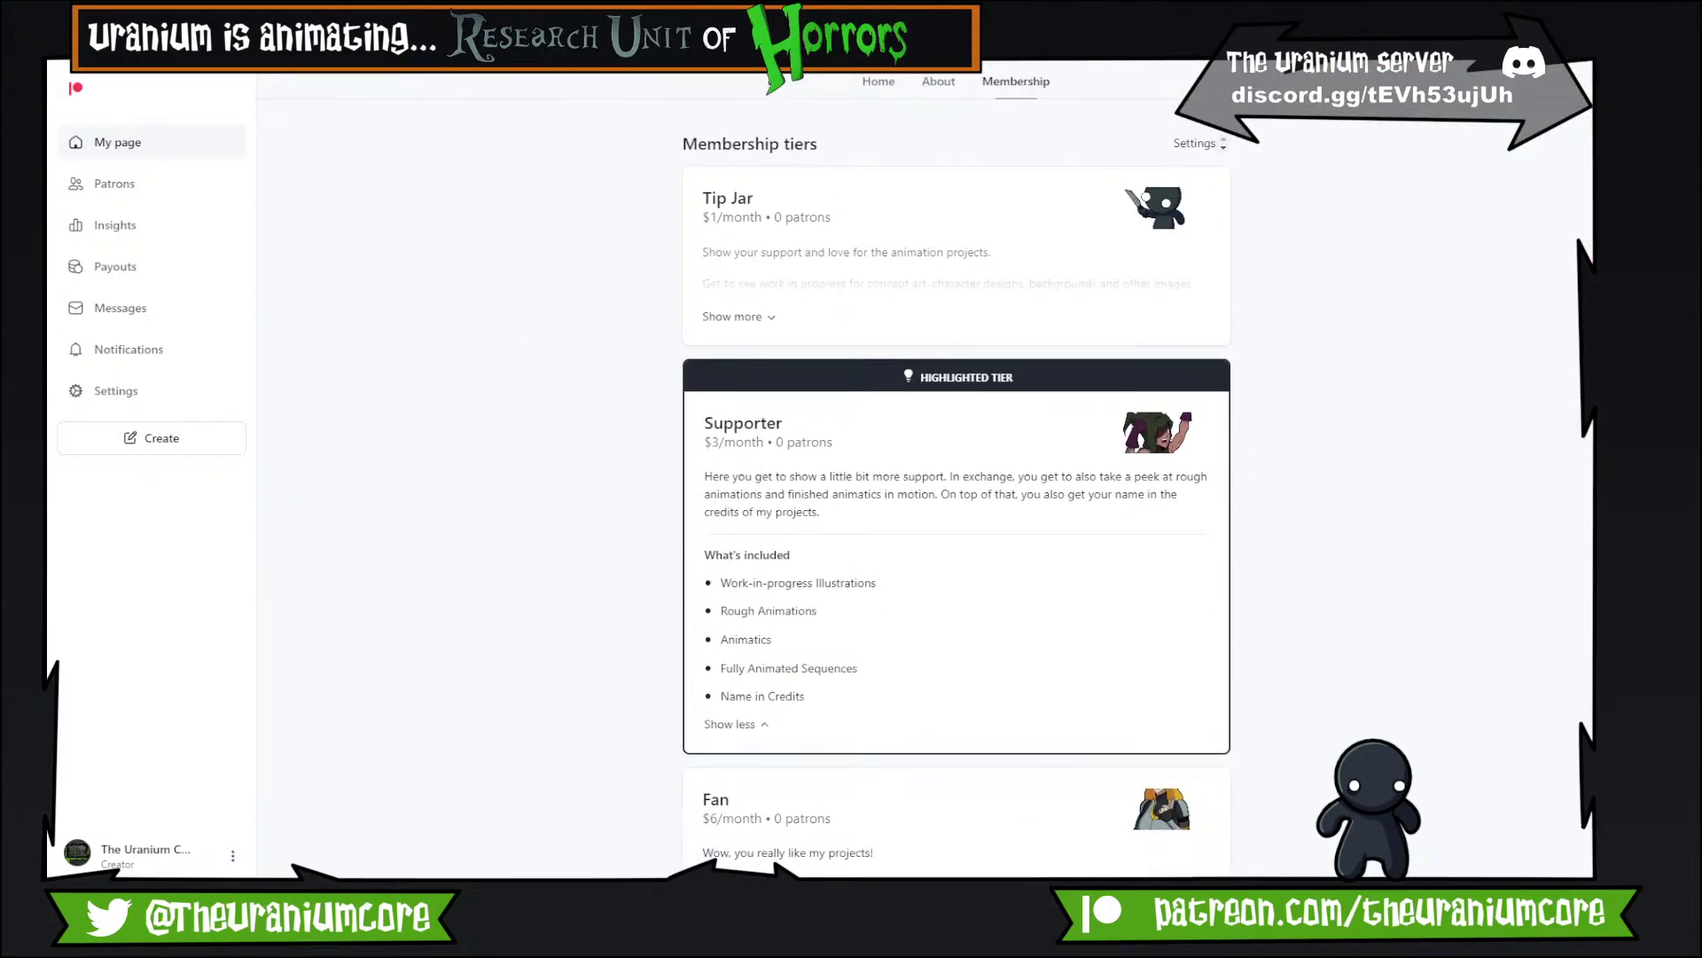
left_click_drag(336, 21, 1698, 275)
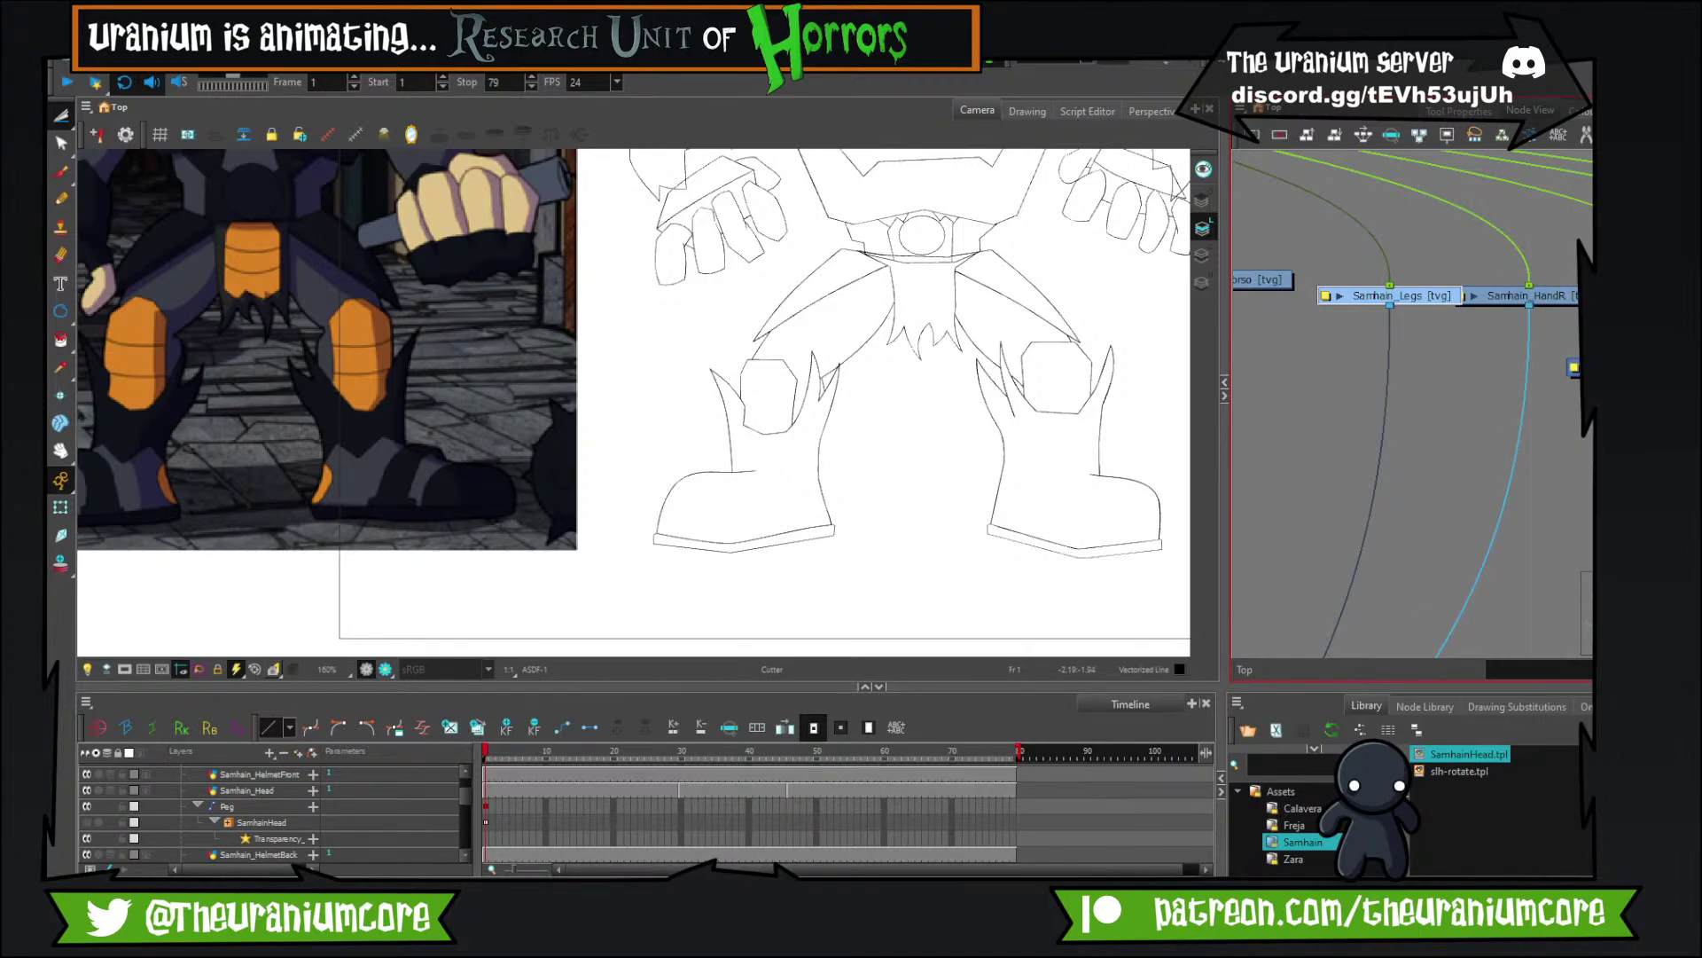
Activate the Brush tool and compare the legs' line art with the coloured reference.
scroll(798, 421, "down", 3)
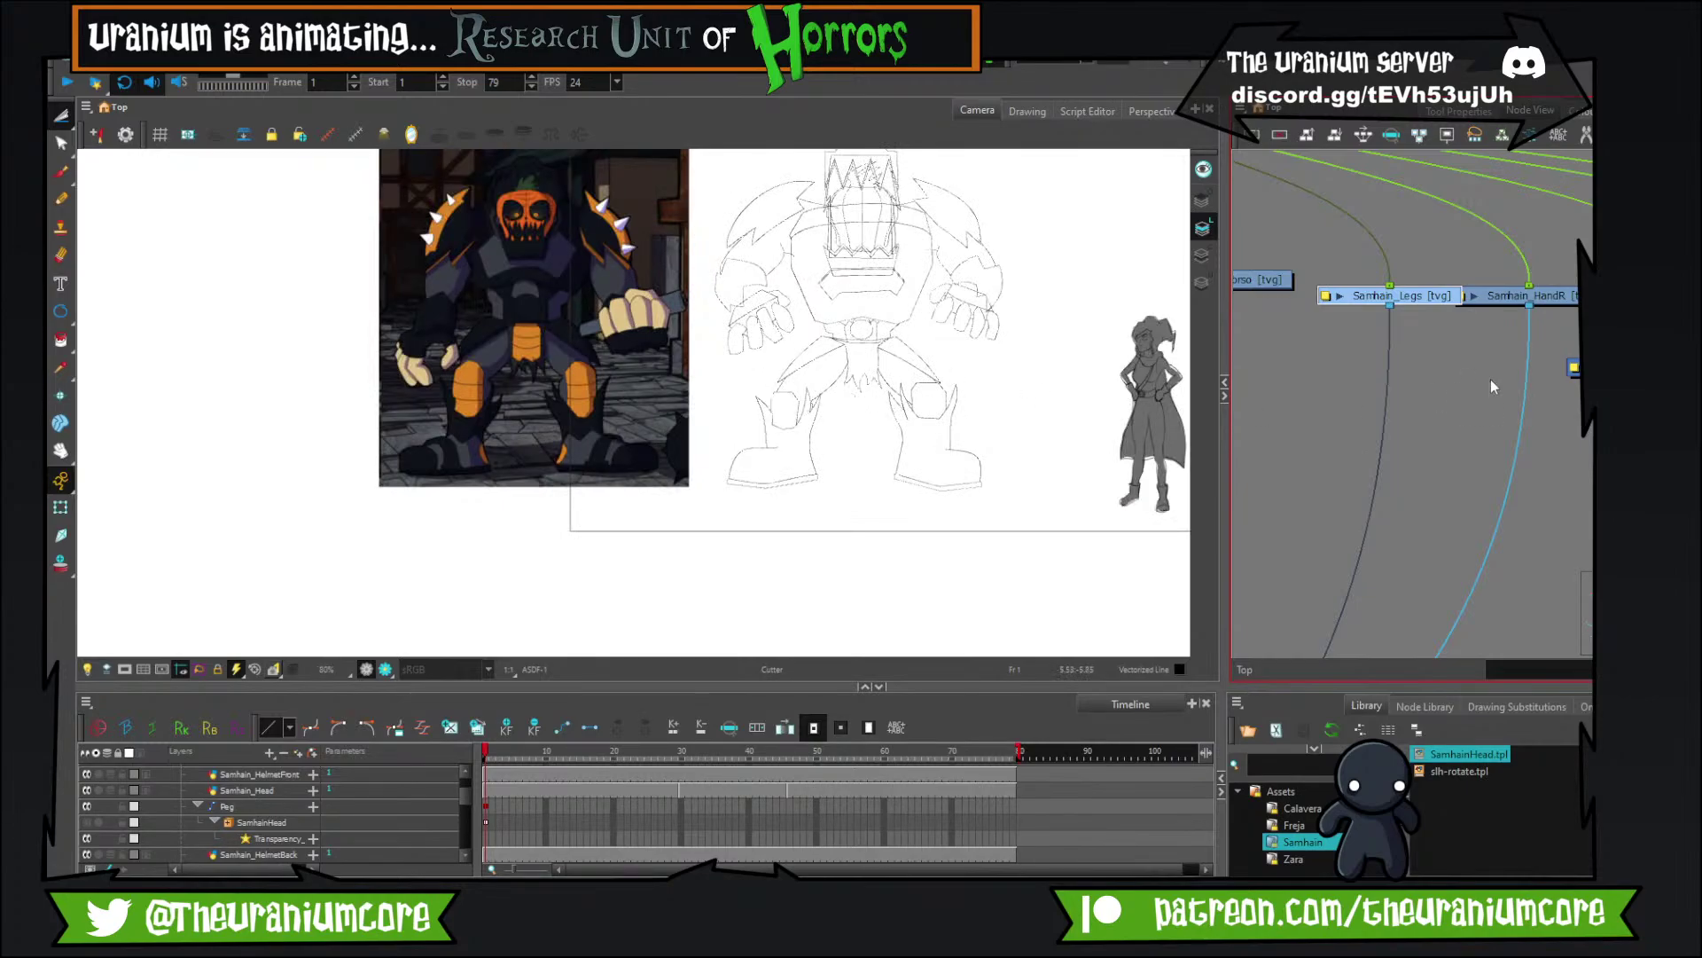
scroll(829, 435, "up", 3)
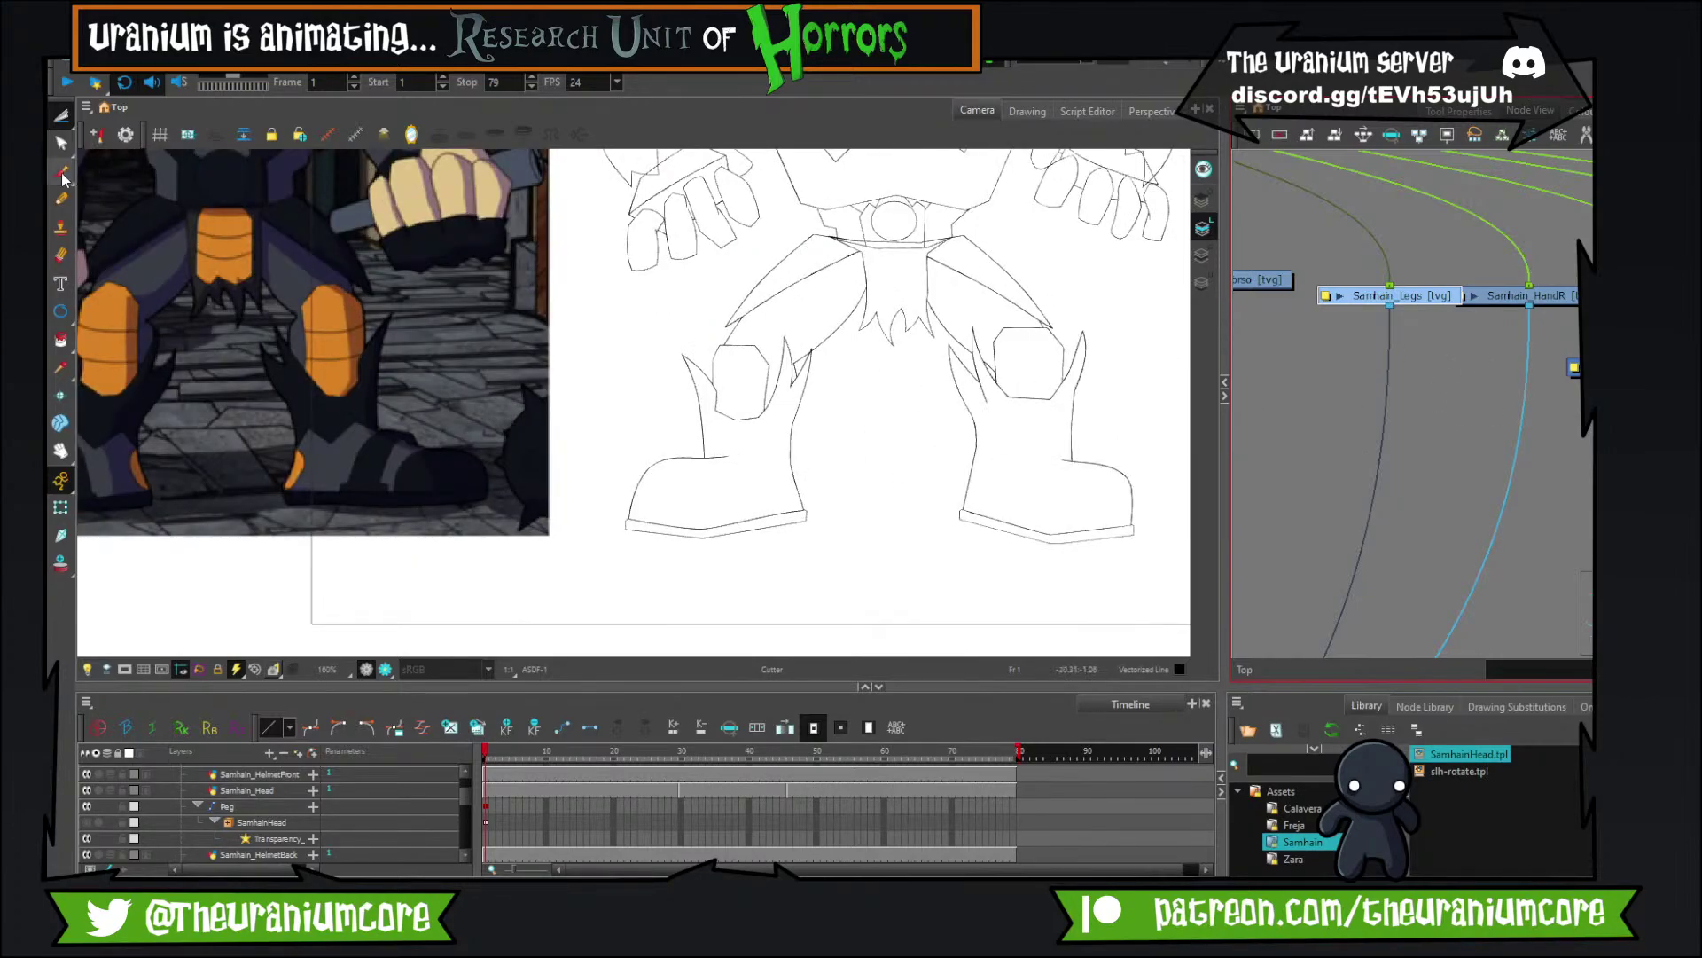
left_click(63, 178)
left_click_drag(876, 446, 1011, 415)
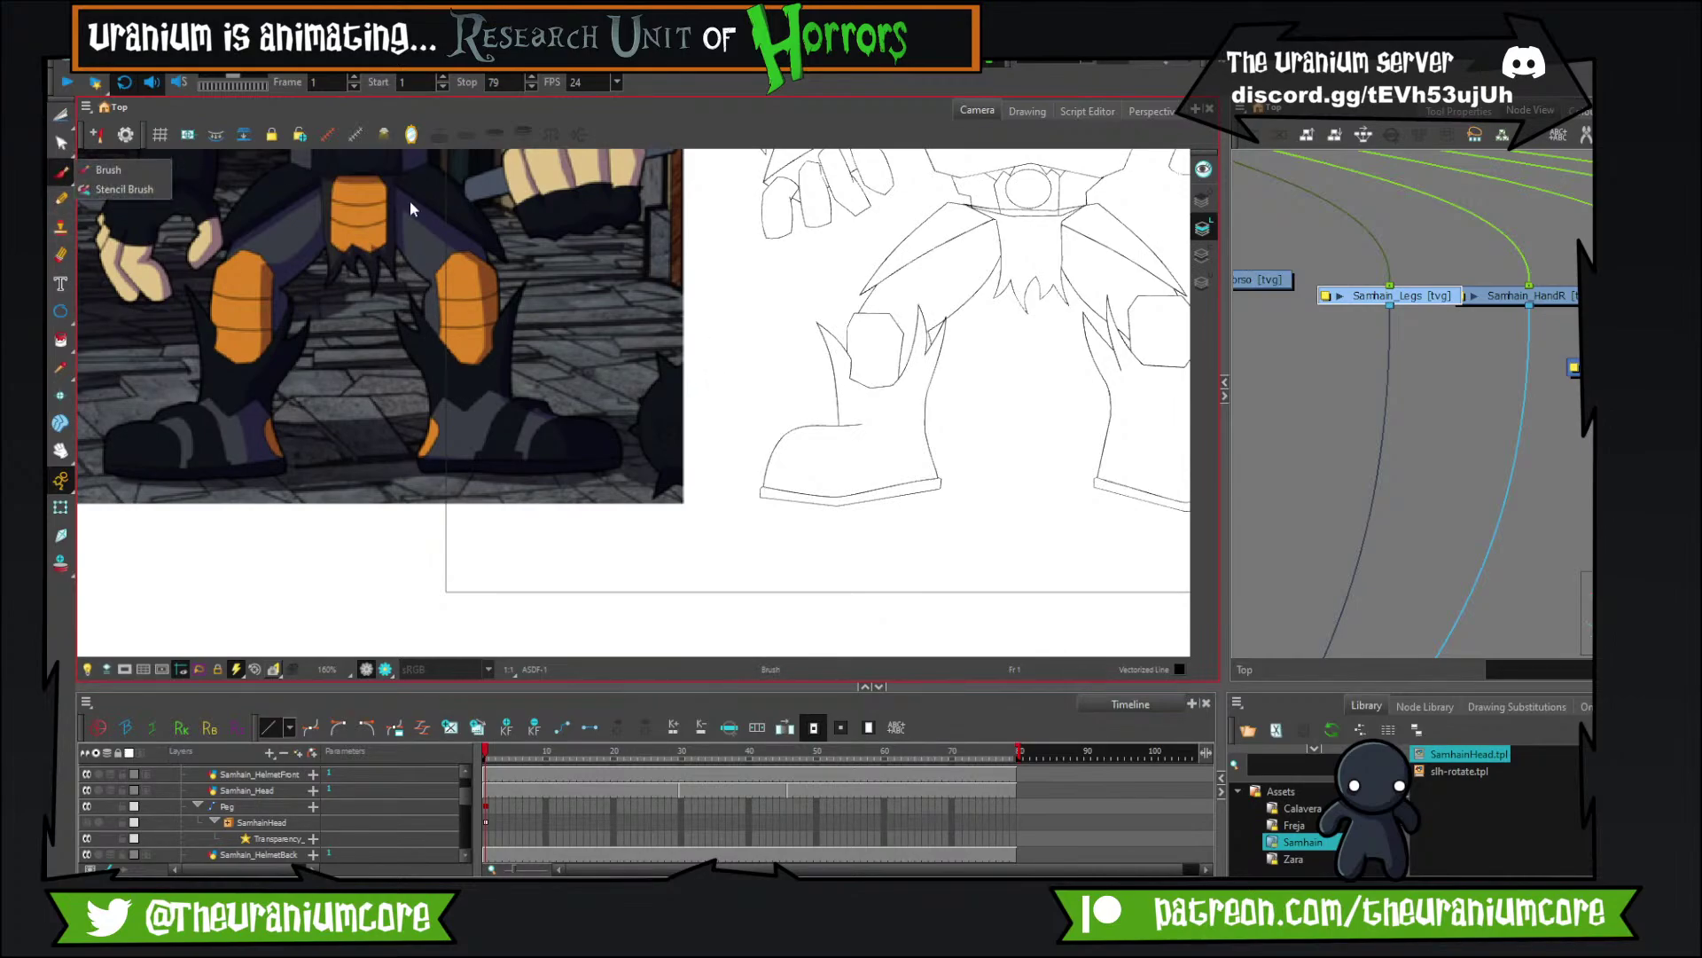
mouse_move(772, 324)
left_mouse_down()
mouse_move(778, 398)
mouse_move(717, 359)
left_mouse_up()
key("ctrl+z")
key("ctrl+z")
left_click_drag(760, 437, 930, 461)
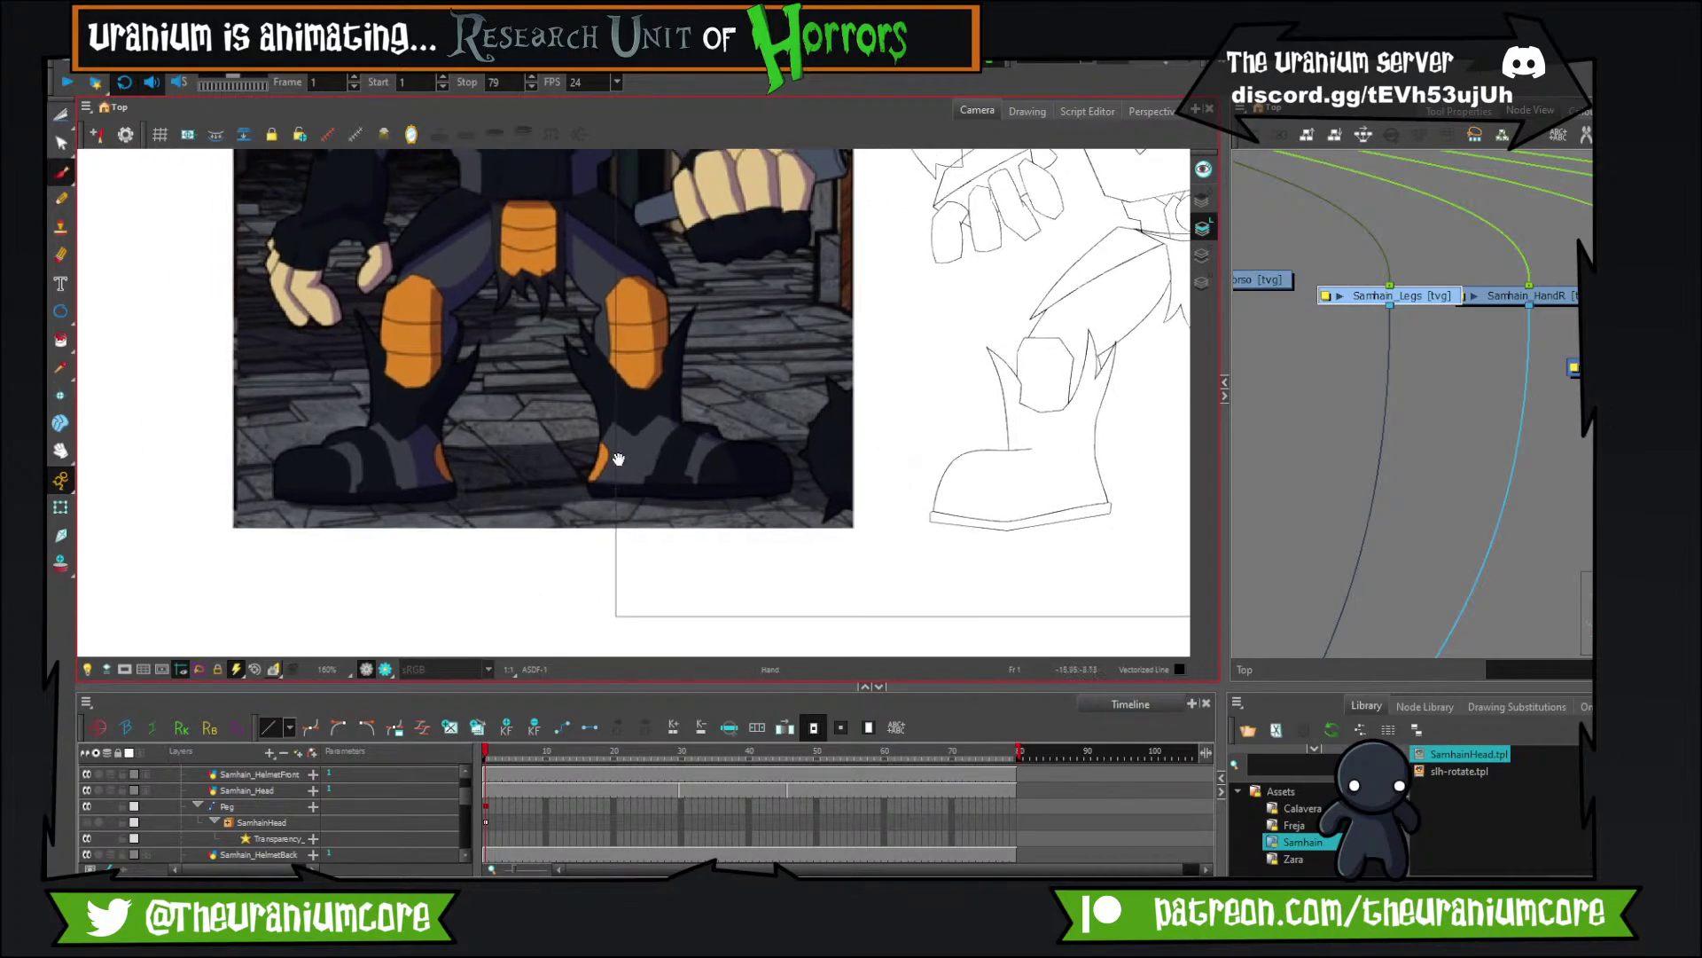
left_click_drag(618, 458, 515, 434)
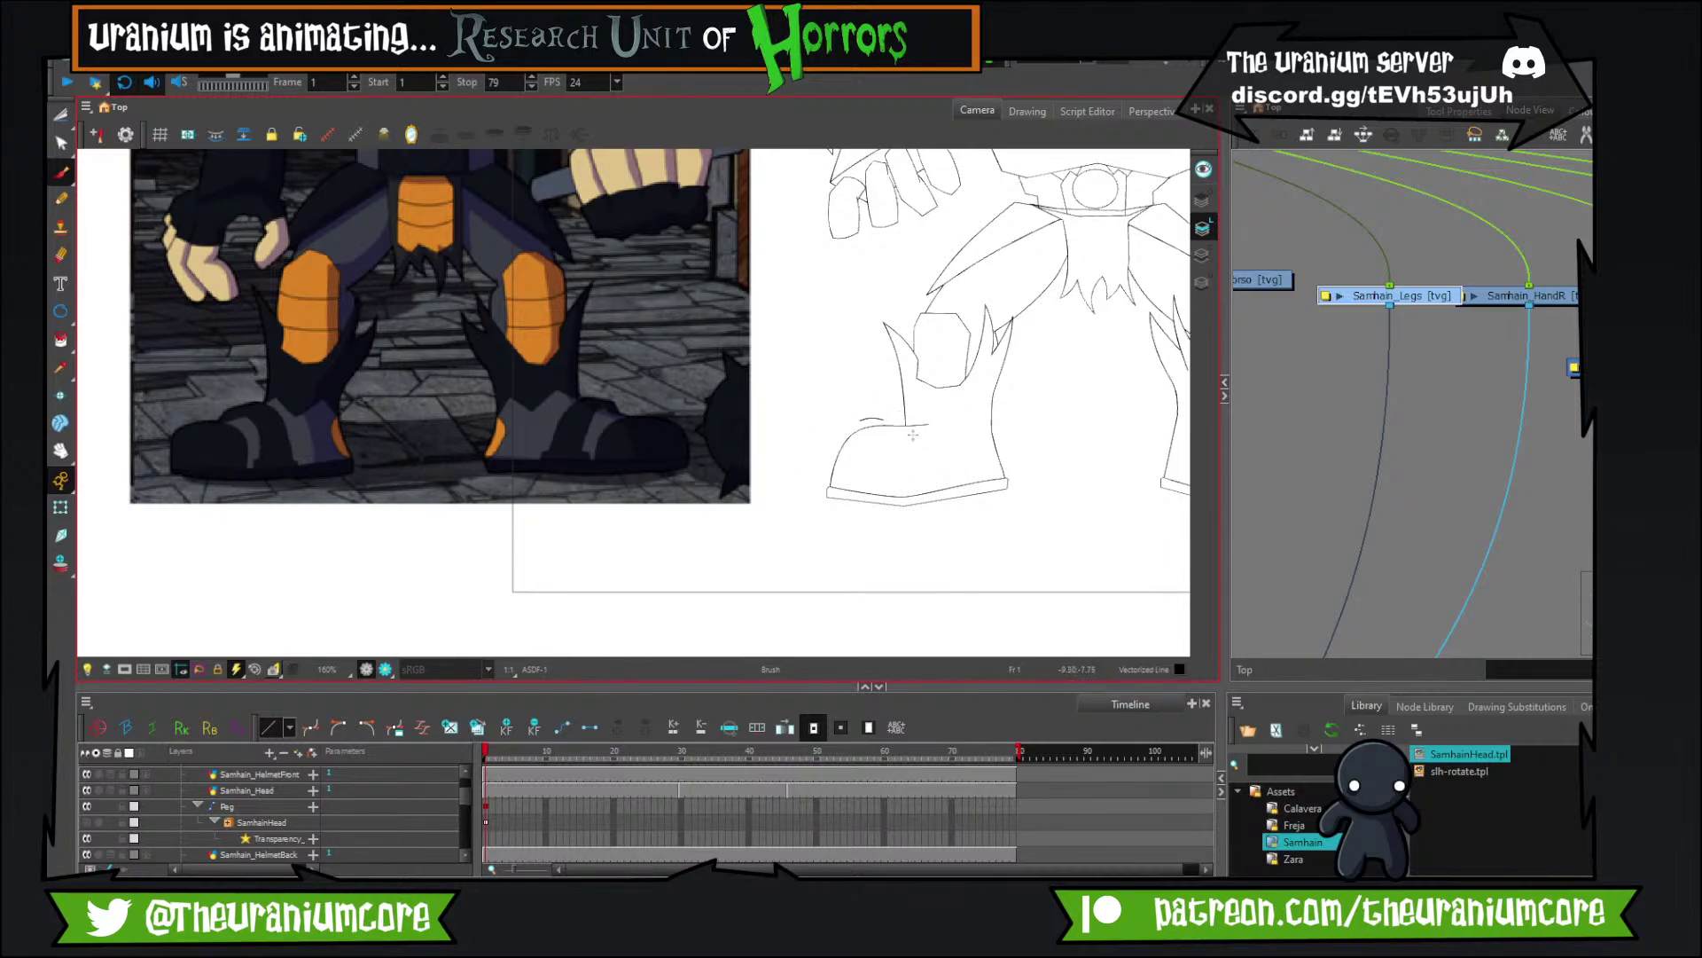
Try several curved toe-cap strokes across the left-hand boot.
left_click_drag(914, 434, 928, 507)
key("ctrl+z")
left_click_drag(919, 437, 941, 517)
mouse_move(885, 421)
left_mouse_down()
mouse_move(973, 463)
mouse_move(974, 508)
left_mouse_up()
left_click_drag(922, 503, 991, 490)
key("ctrl+z")
key("ctrl+z")
mouse_move(905, 426)
left_mouse_down()
mouse_move(961, 427)
mouse_move(1021, 418)
mouse_move(1017, 478)
left_mouse_up()
key("ctrl+z")
key("ctrl+z")
Try two horizontal band lines across the left-hand knee pad.
left_click_drag(907, 342, 991, 340)
left_click_drag(913, 376, 984, 376)
key("ctrl+z")
key("ctrl+z")
Try a small rectangular plate outline on the ragged cloth hanging below the belt.
left_click_drag(1104, 375, 1004, 429)
mouse_move(981, 283)
left_mouse_down()
mouse_move(1015, 289)
mouse_move(978, 273)
left_mouse_up()
left_click_drag(970, 284, 1010, 287)
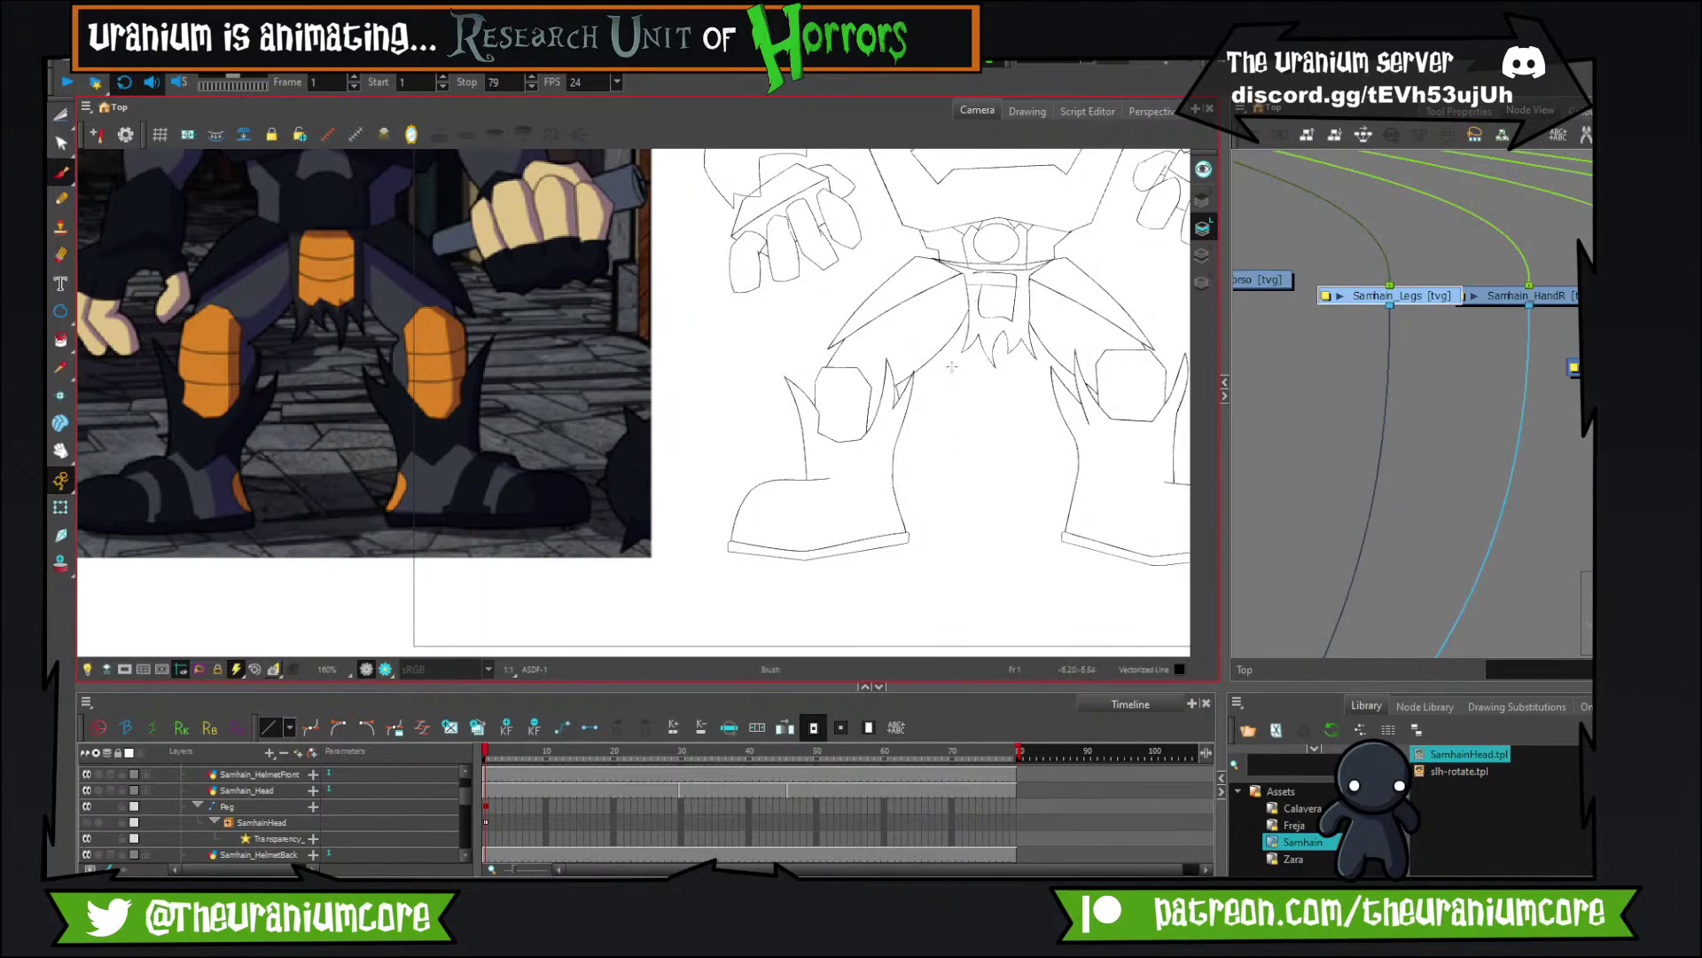
Draw a rectangular plate with bevelled corners on the hanging cloth and clean up its upper-left corner with the Cutter.
scroll(1035, 286, "up", 5)
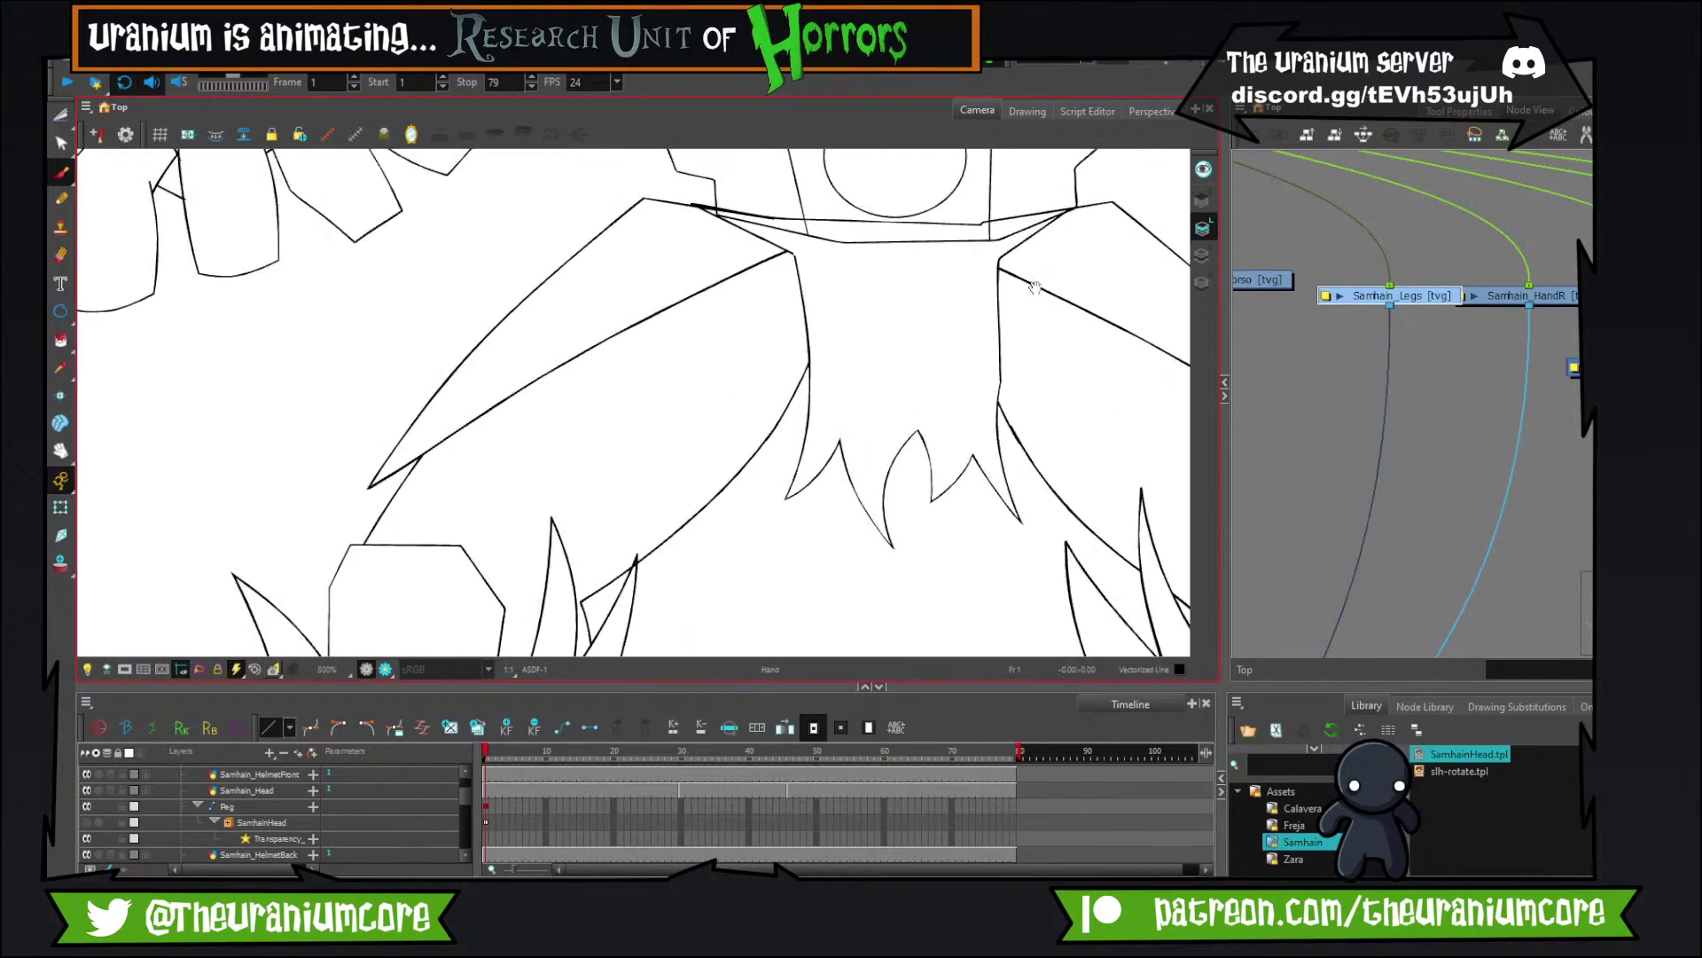
left_click_drag(1035, 286, 974, 320)
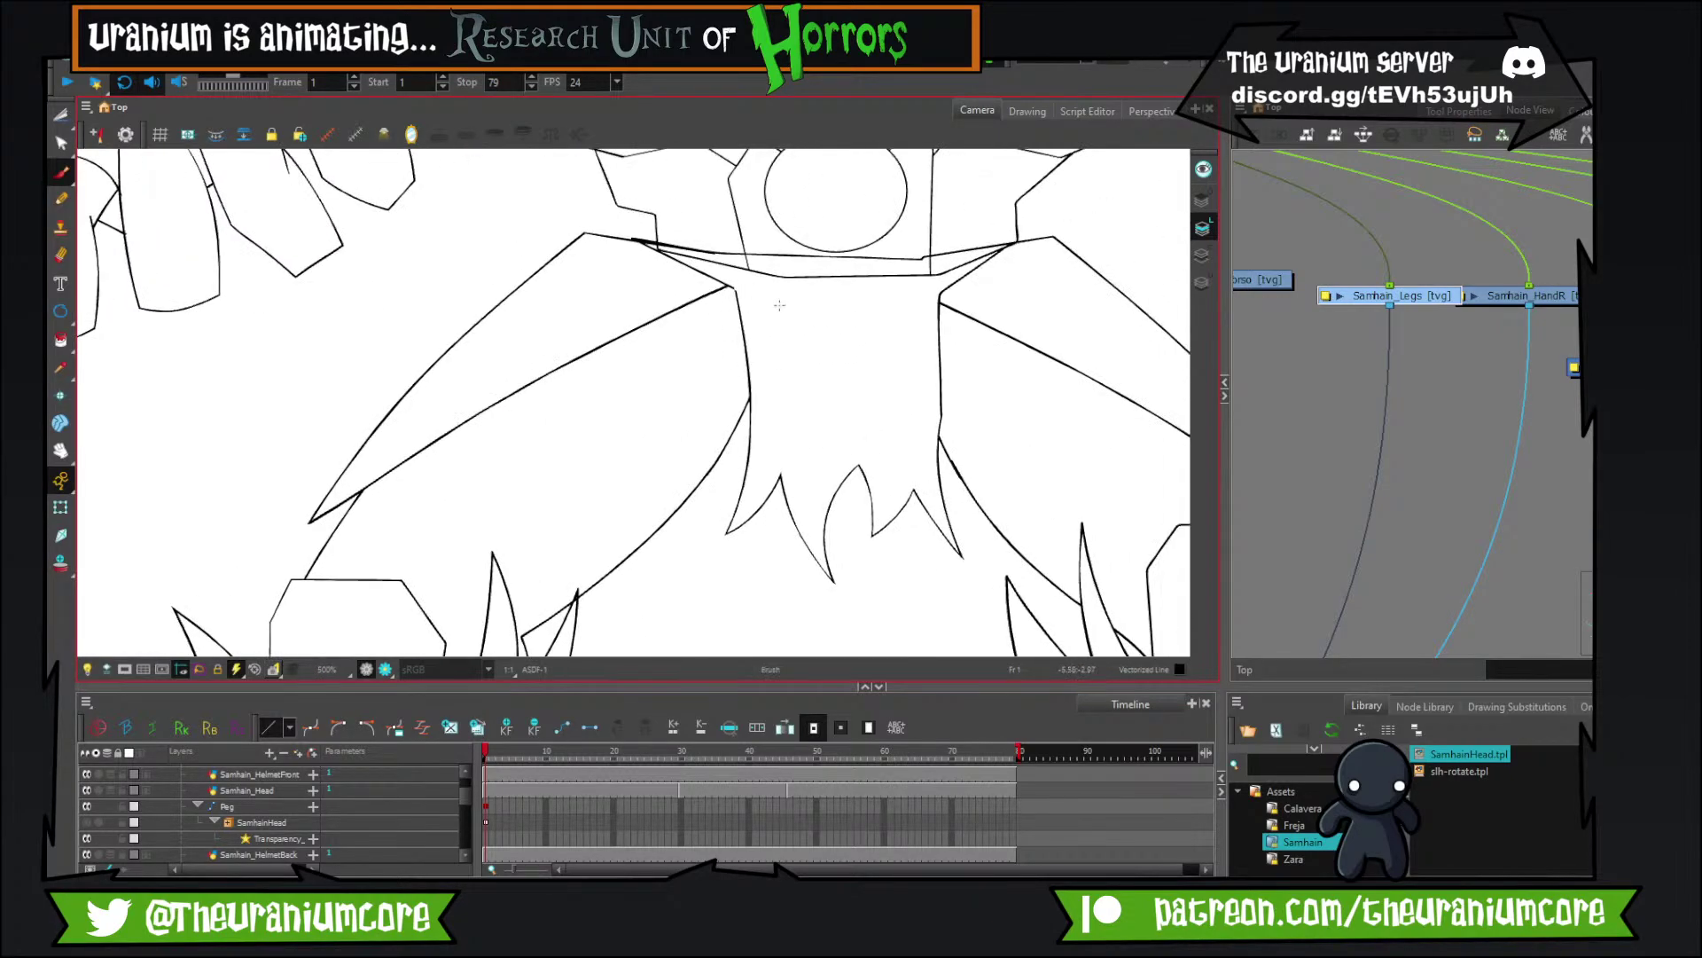
mouse_move(782, 289)
left_mouse_down()
mouse_move(774, 456)
mouse_move(768, 440)
mouse_move(911, 455)
mouse_move(921, 303)
mouse_move(790, 280)
left_mouse_up()
scroll(792, 280, "up", 5)
left_click_drag(710, 416, 698, 421)
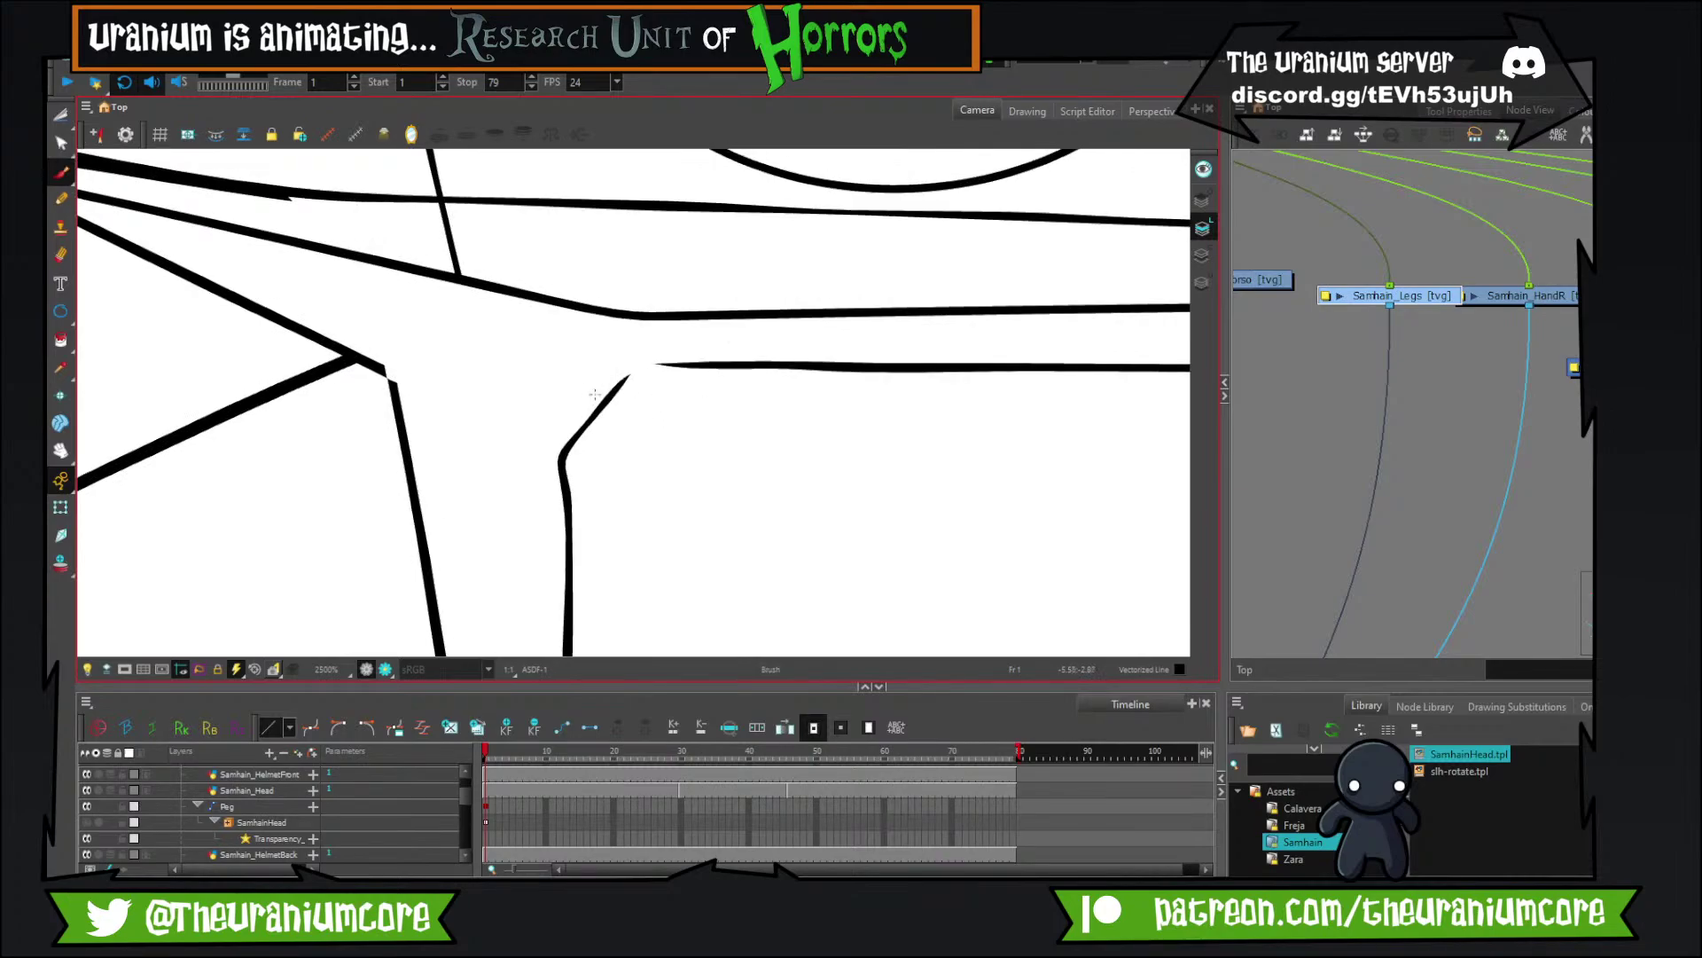
left_click_drag(589, 403, 716, 350)
left_click(60, 116)
mouse_move(595, 390)
left_mouse_down()
mouse_move(606, 406)
mouse_move(668, 372)
left_mouse_up()
left_click_drag(706, 342, 709, 362)
scroll(743, 349, "down", 5)
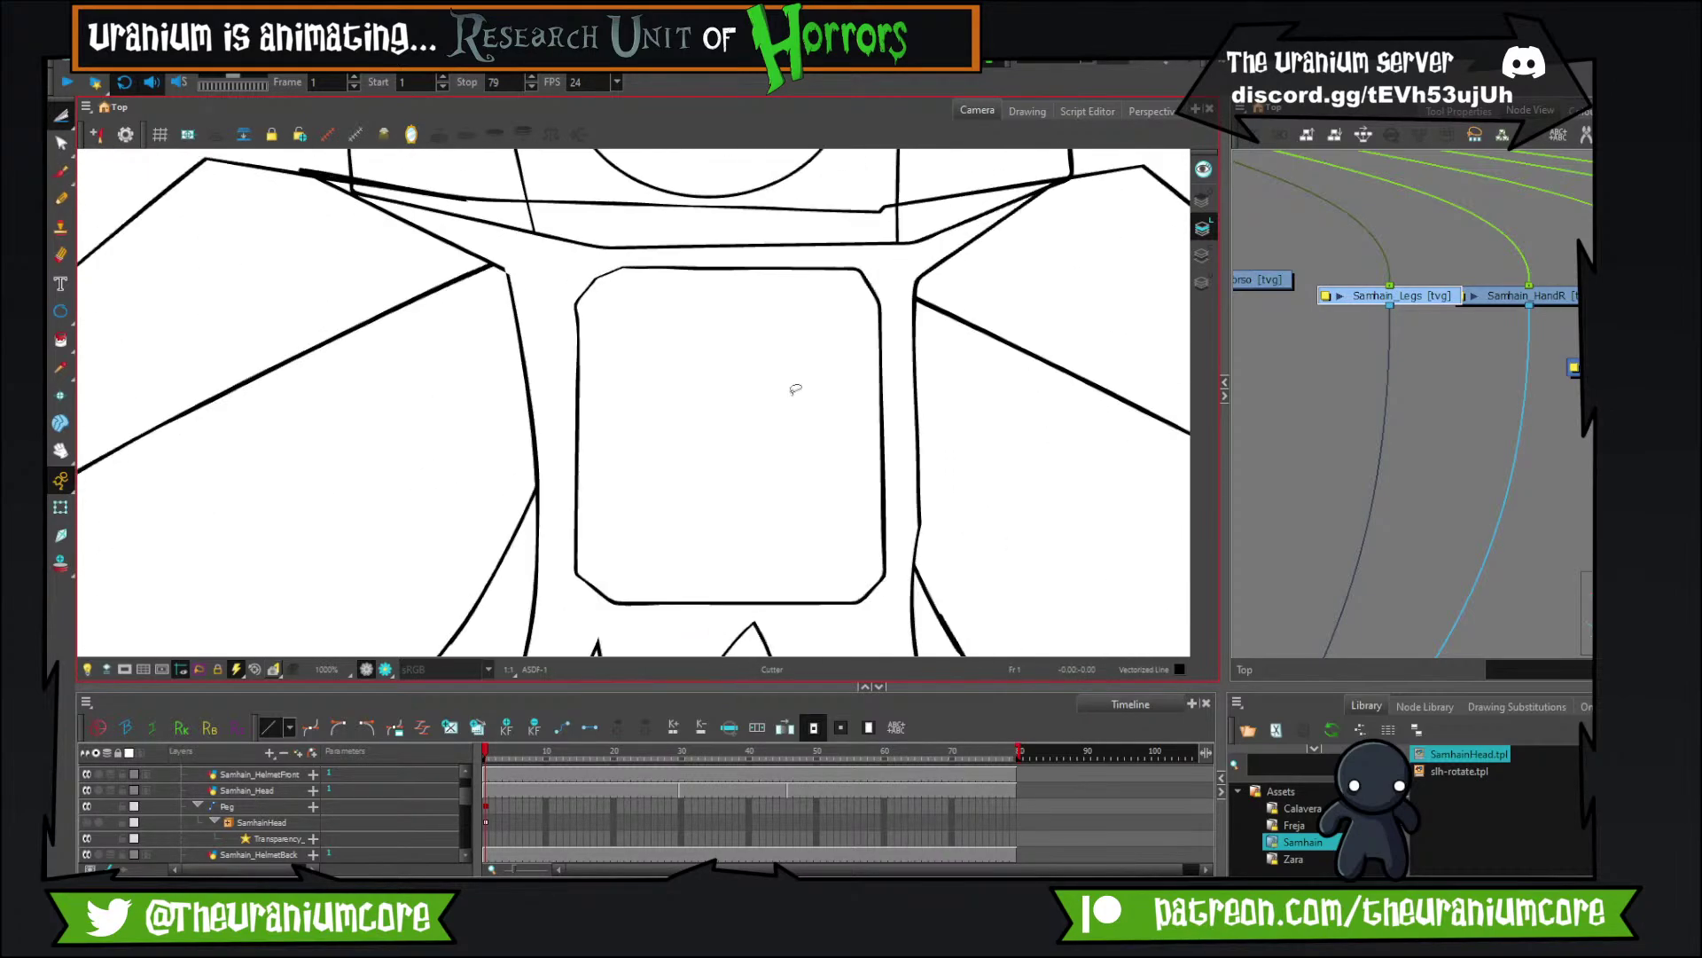
Brush two horizontal detail lines inside the plate on the hanging cloth.
key("alt+b")
left_click_drag(472, 347, 716, 347)
left_click_drag(486, 451, 705, 445)
Brush two horizontal band lines across the right-hand knee pad.
left_click_drag(823, 447, 655, 172)
left_click_drag(875, 451, 568, 195)
mouse_move(842, 426)
left_mouse_down()
mouse_move(649, 388)
mouse_move(586, 525)
left_mouse_up()
left_click_drag(465, 433, 946, 427)
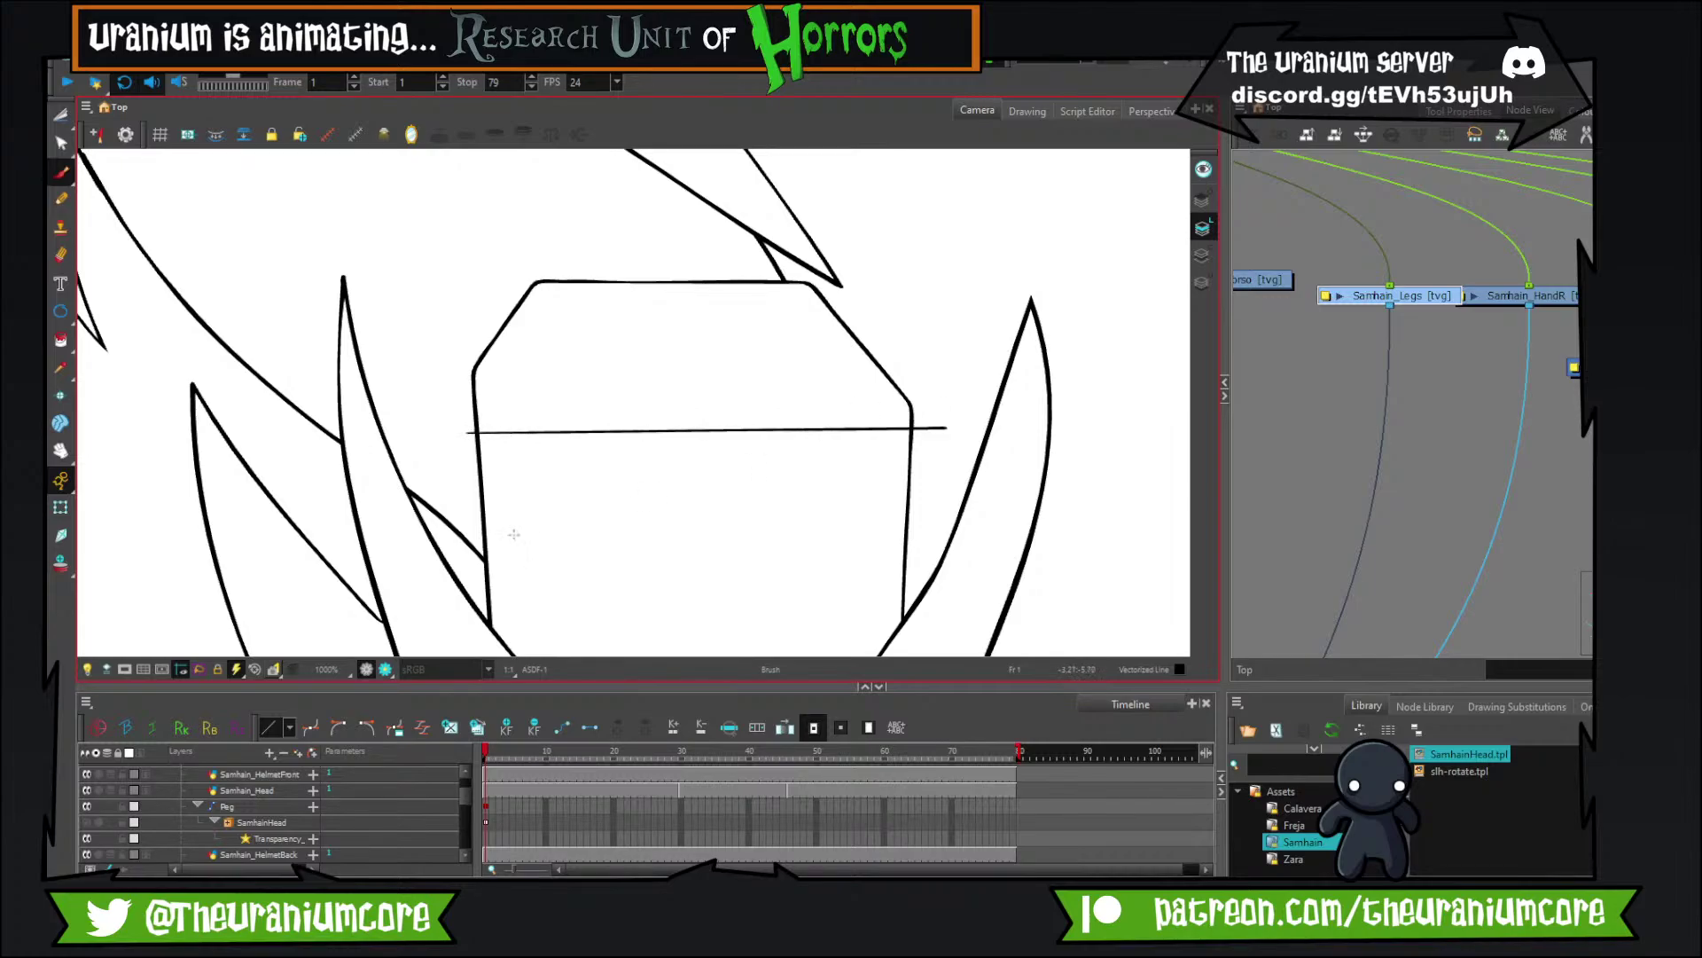
left_click_drag(591, 585, 923, 573)
Cut off the band line ends that overshoot the right-hand knee pad's outline.
key("alt+t")
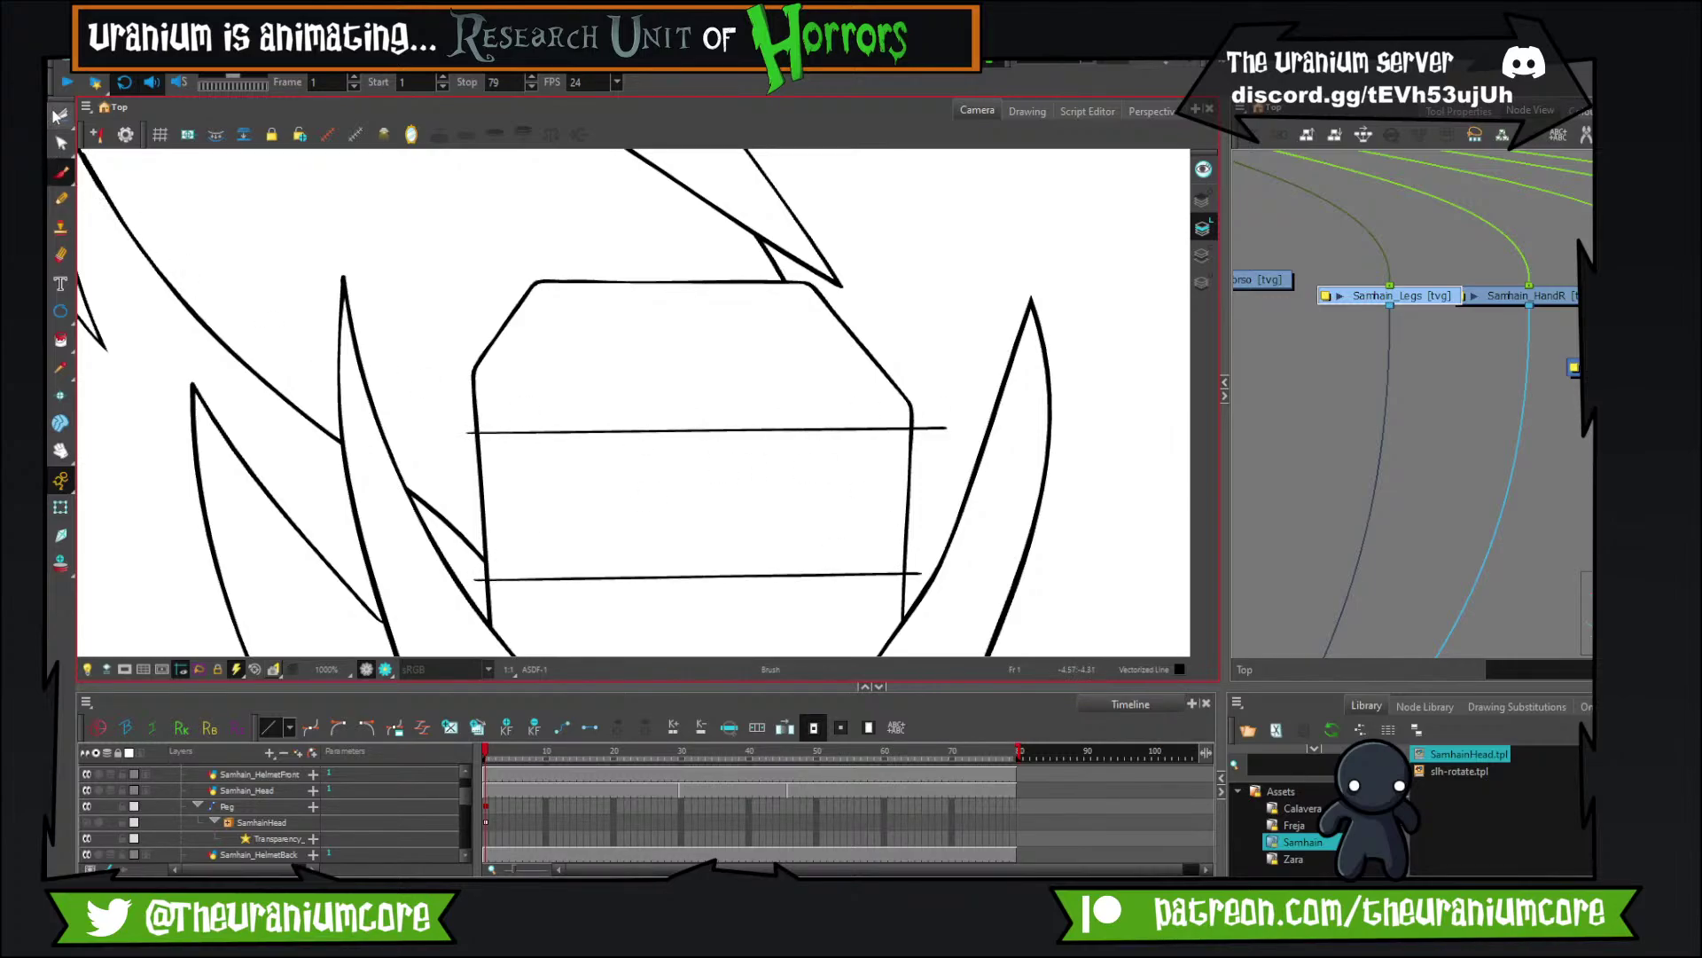
left_click_drag(472, 422, 474, 462)
left_click_drag(938, 414, 935, 445)
left_click_drag(935, 555, 920, 591)
left_click_drag(849, 544, 859, 429)
scroll(492, 469, "up", 3)
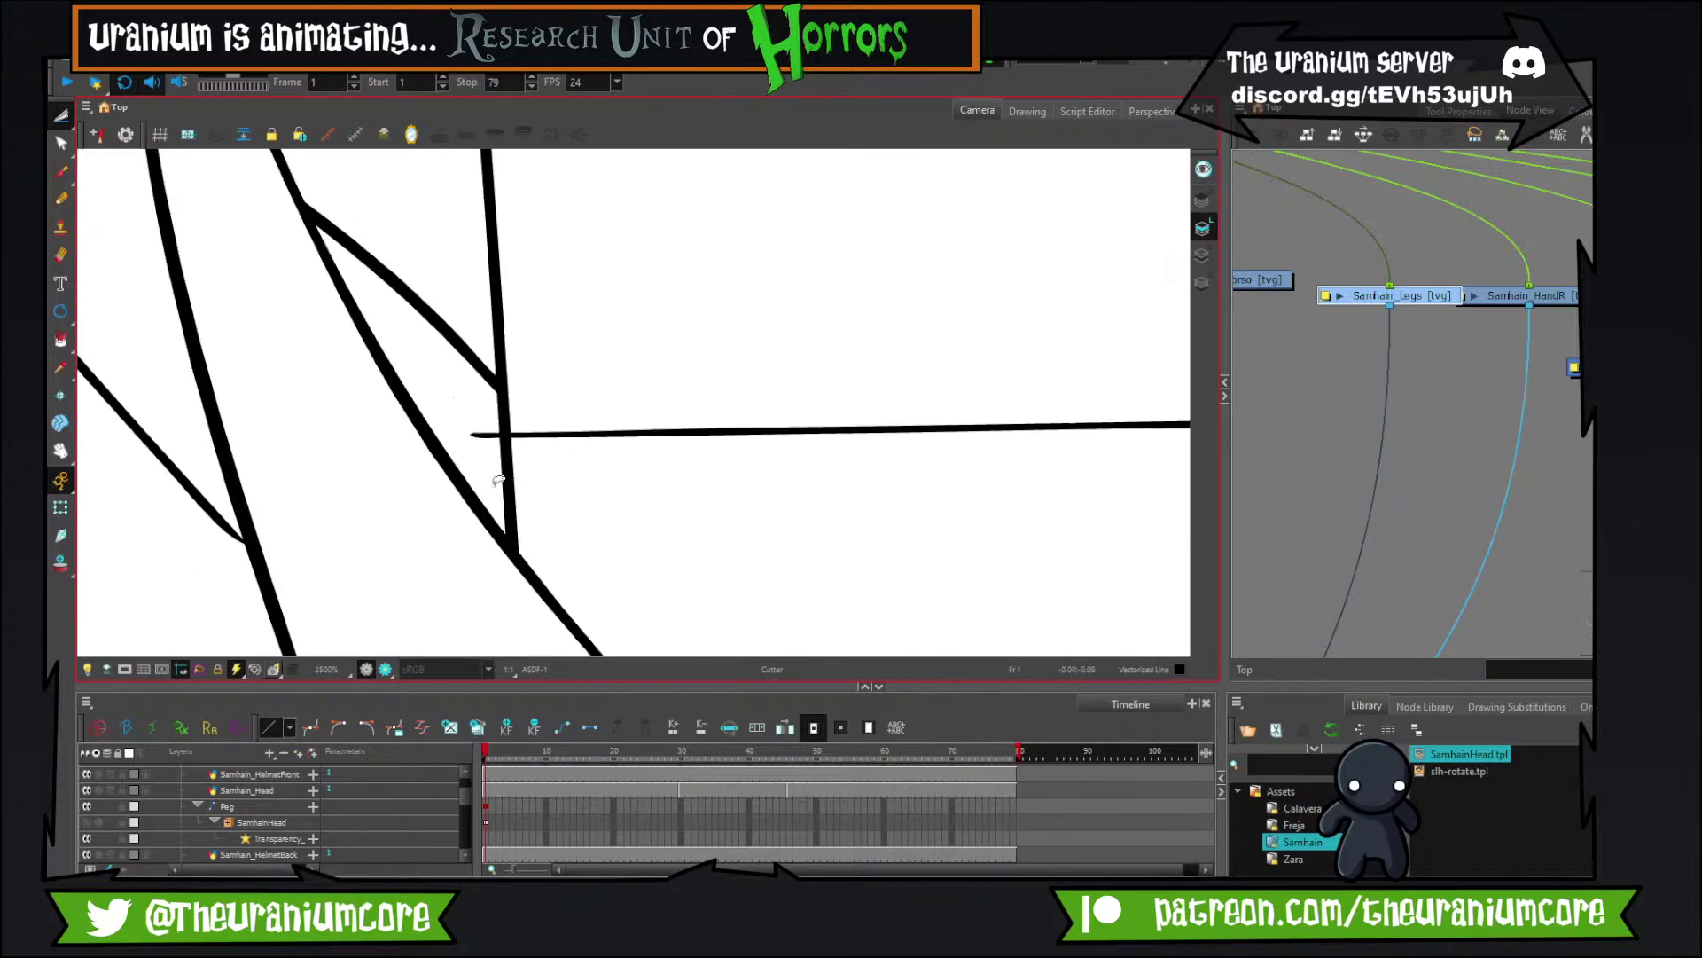
left_click_drag(485, 432, 504, 456)
Brush two slightly slanted band lines across the left-hand knee pad.
scroll(509, 457, "down", 6)
scroll(333, 383, "up", 3)
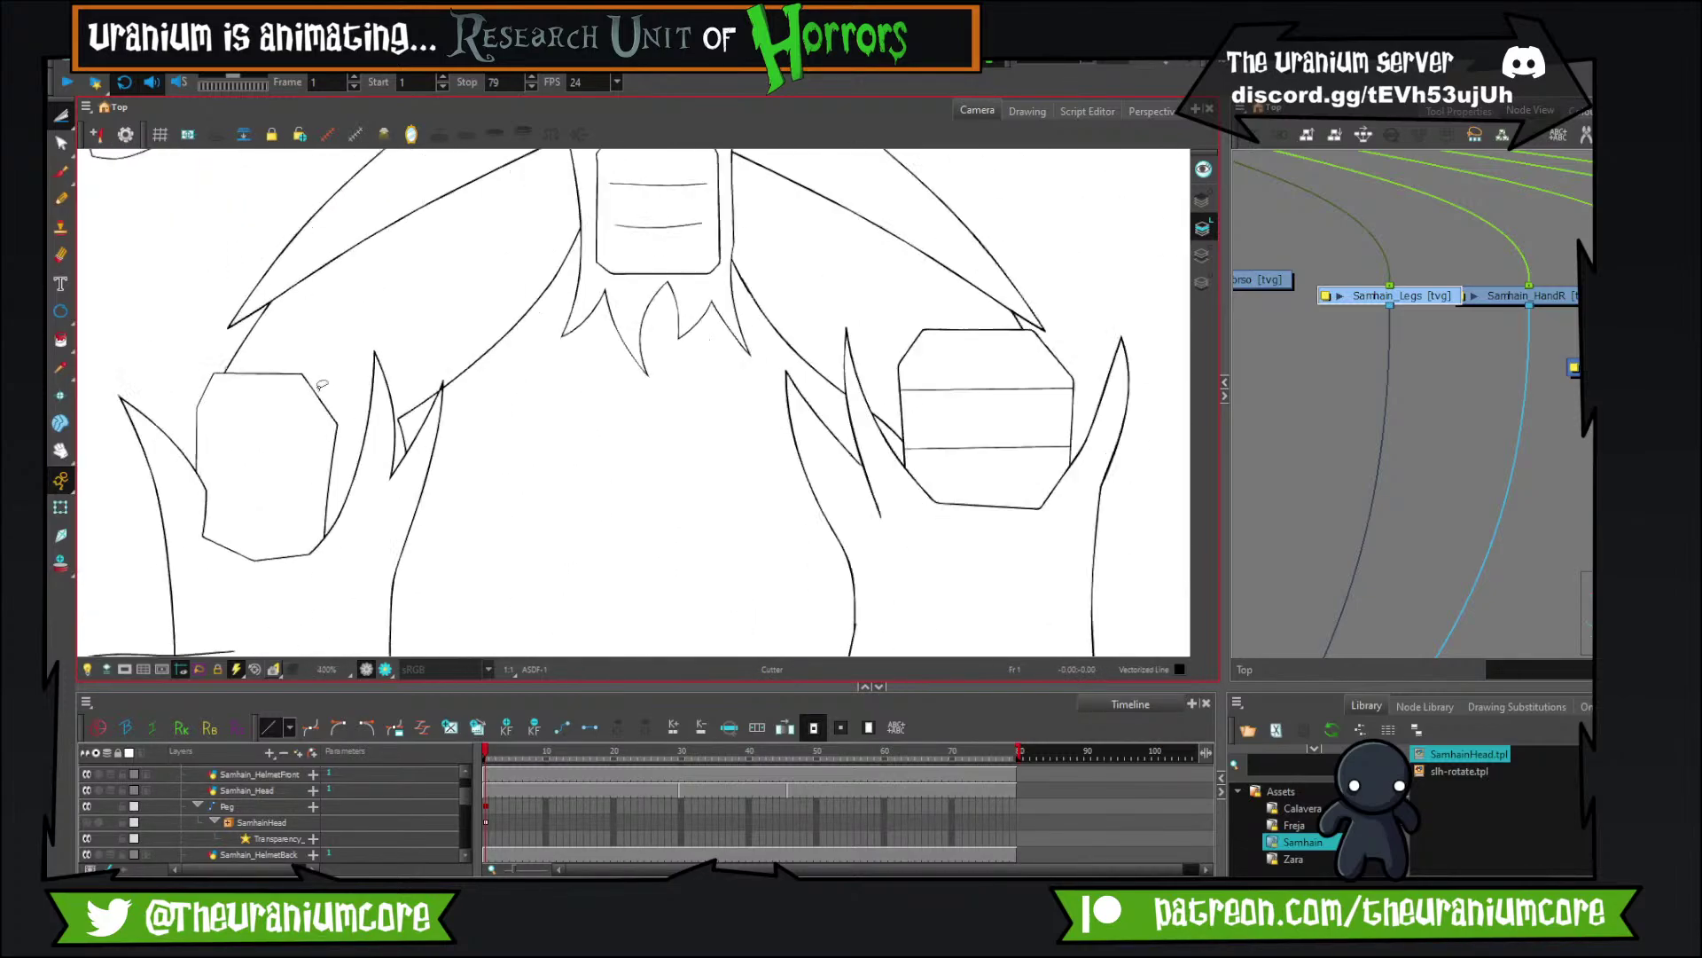
left_click_drag(317, 390, 626, 298)
key("alt+b")
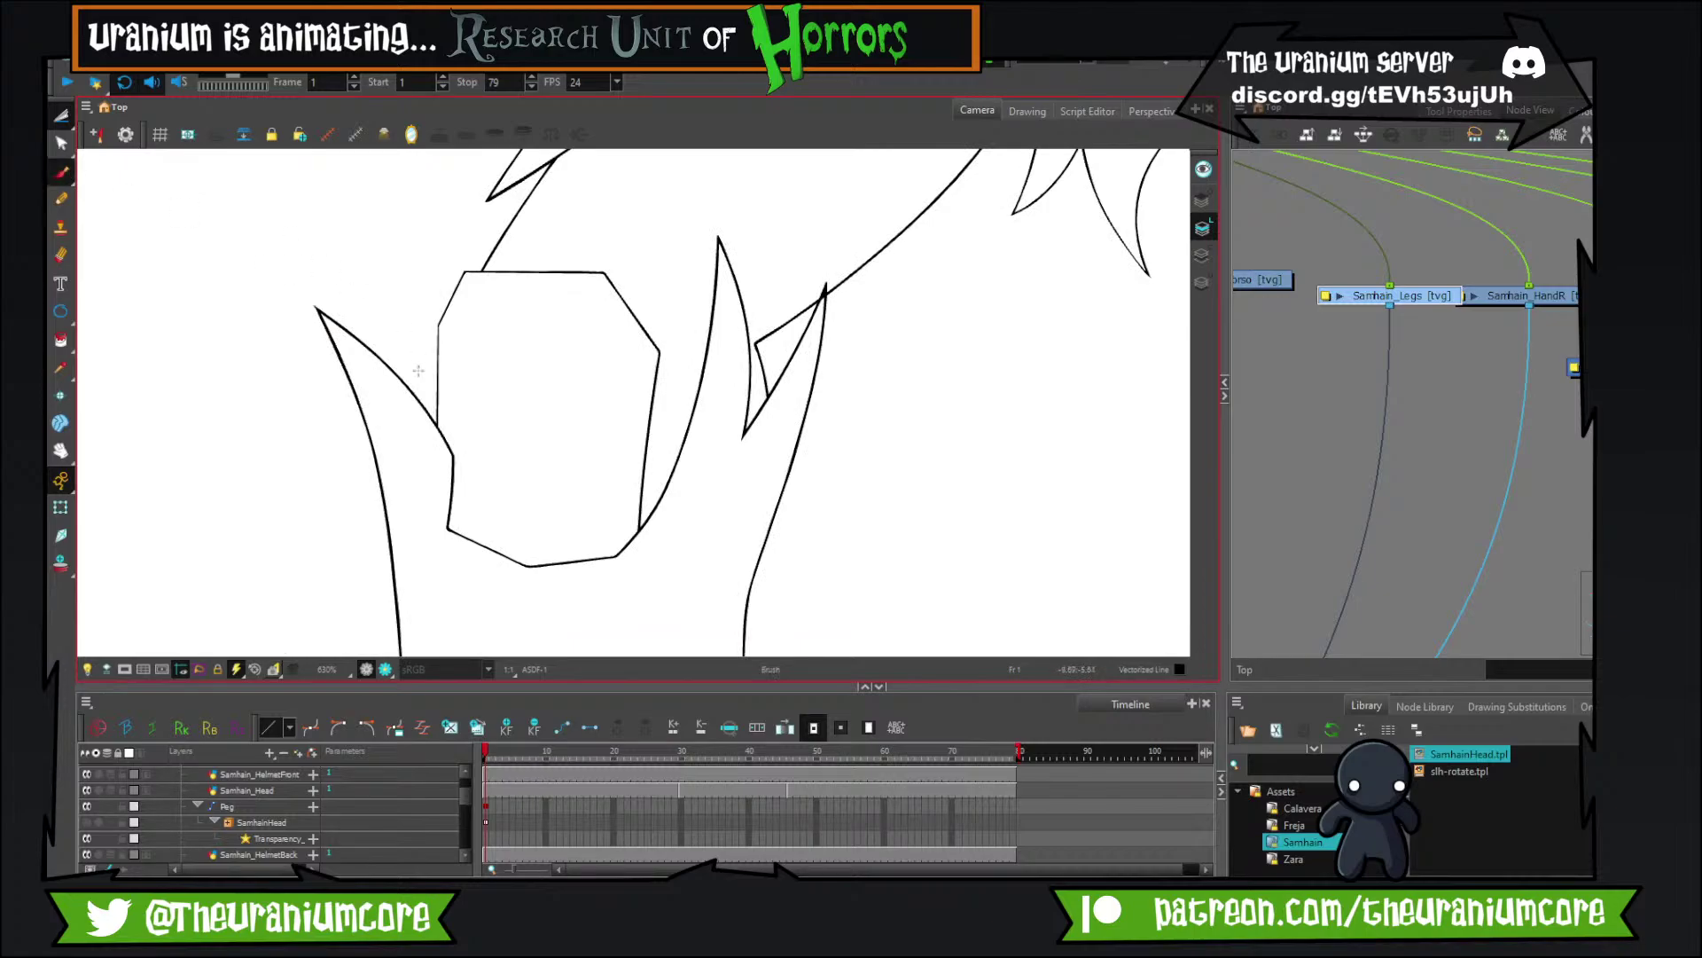
left_click_drag(417, 375, 673, 398)
left_click_drag(493, 488, 660, 494)
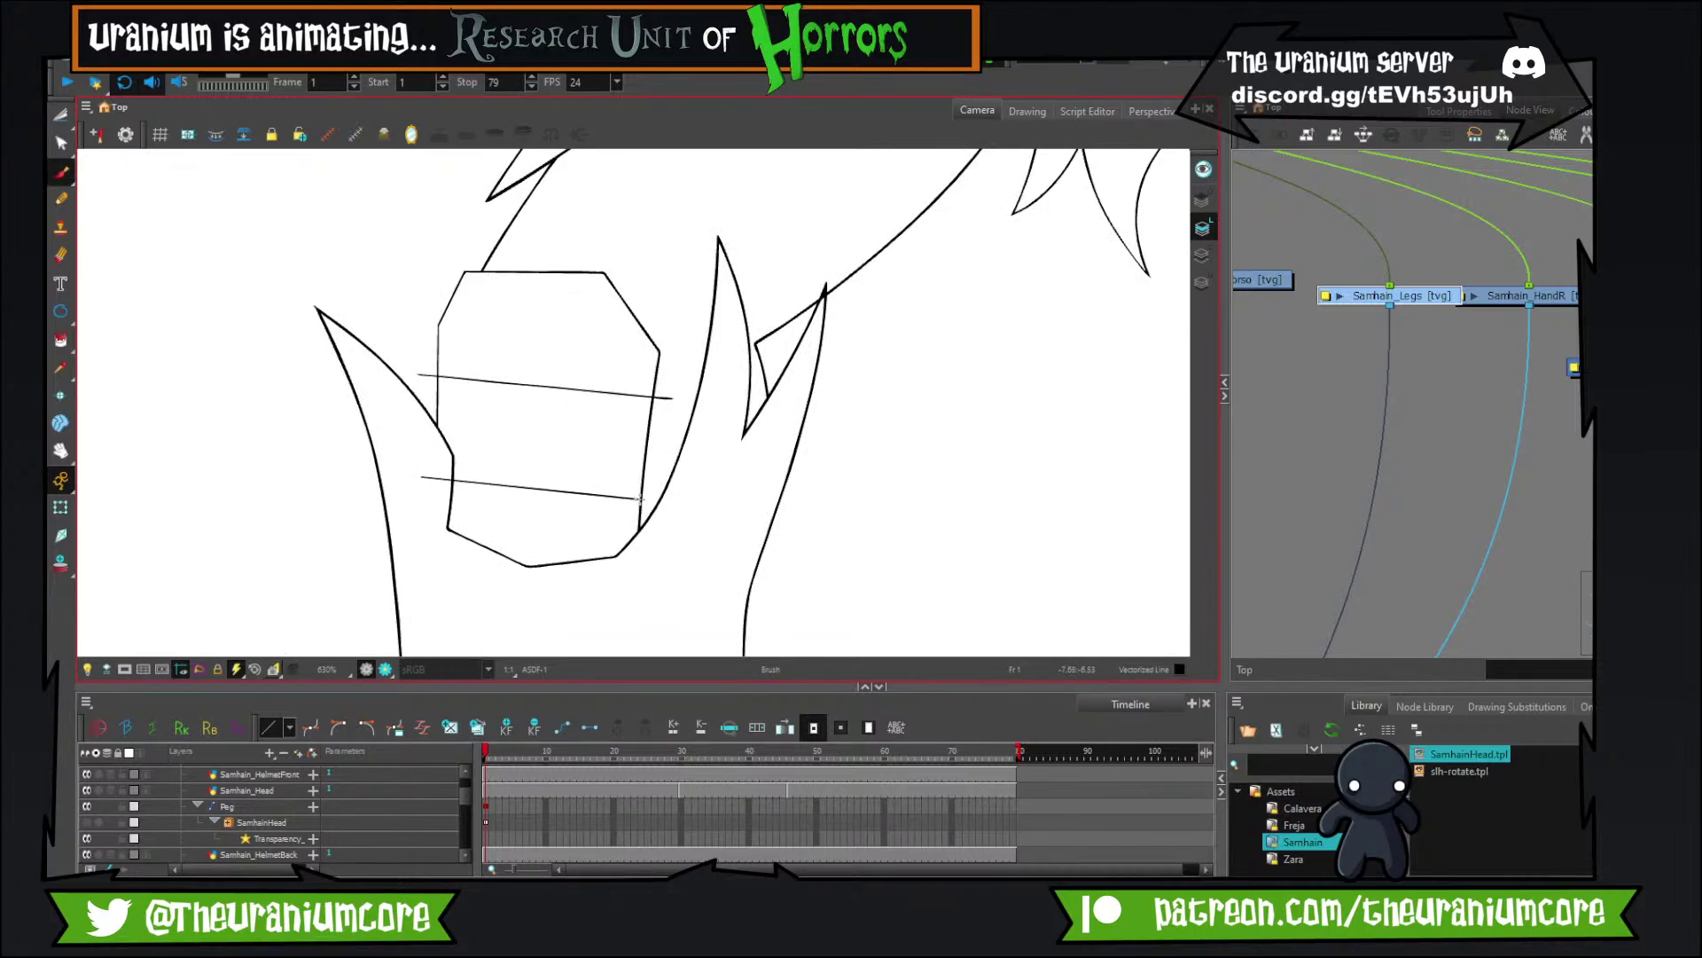
Trim the overshooting ends of both band lines on the left-hand knee pad with the Cutter.
key("alt+t")
left_click_drag(429, 358, 427, 396)
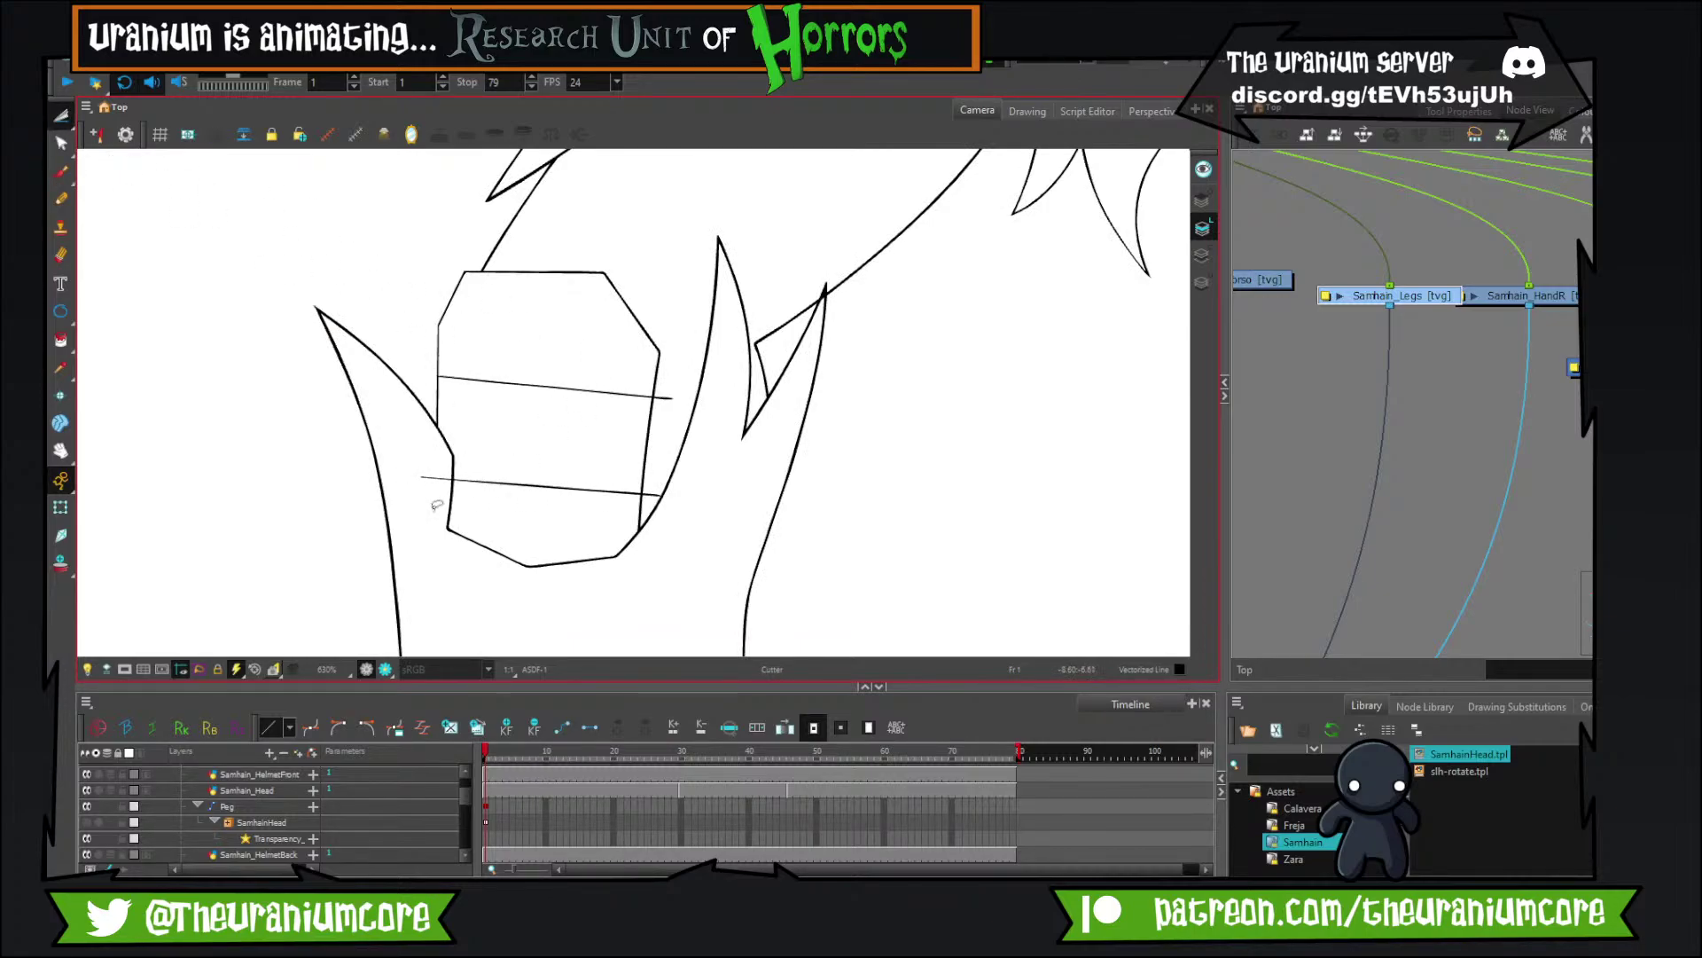
left_click_drag(436, 506, 433, 461)
left_click_drag(670, 438, 671, 431)
left_click_drag(666, 413, 663, 379)
Remove the right-hand knee pad's band lines and redraw two with the Brush, placed slightly lower on the pad.
left_click_drag(773, 376, 672, 369)
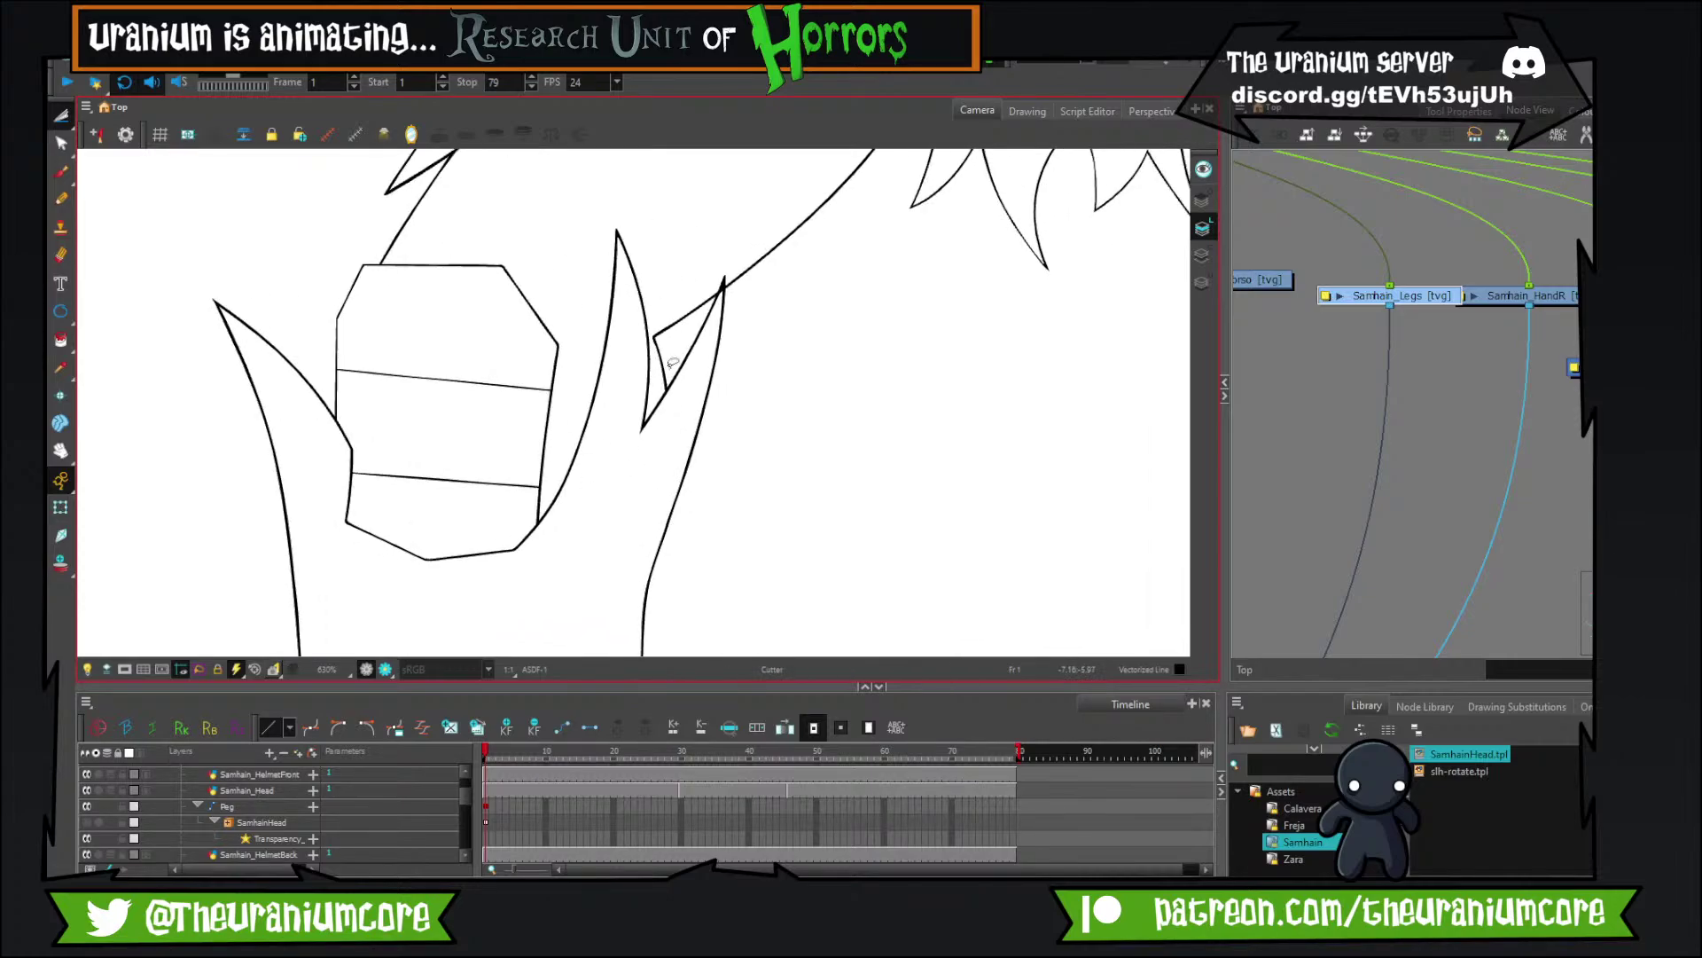
scroll(675, 368, "down", 4)
scroll(910, 366, "up", 2)
scroll(910, 366, "up", 3)
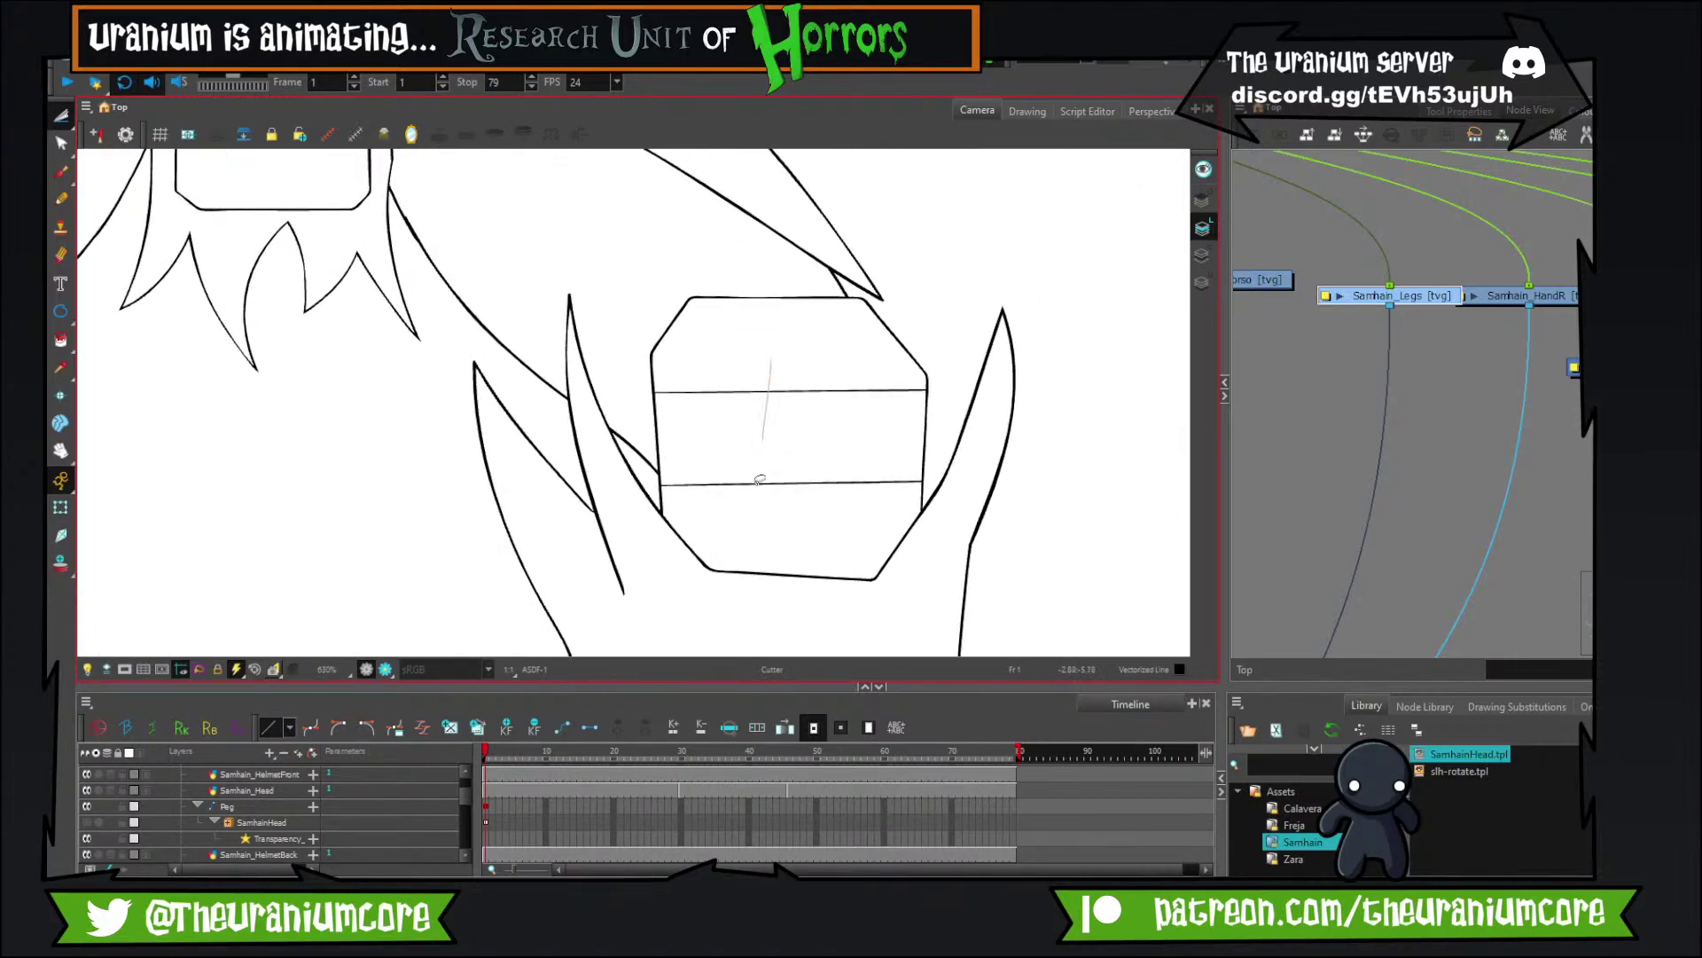
left_click(61, 173)
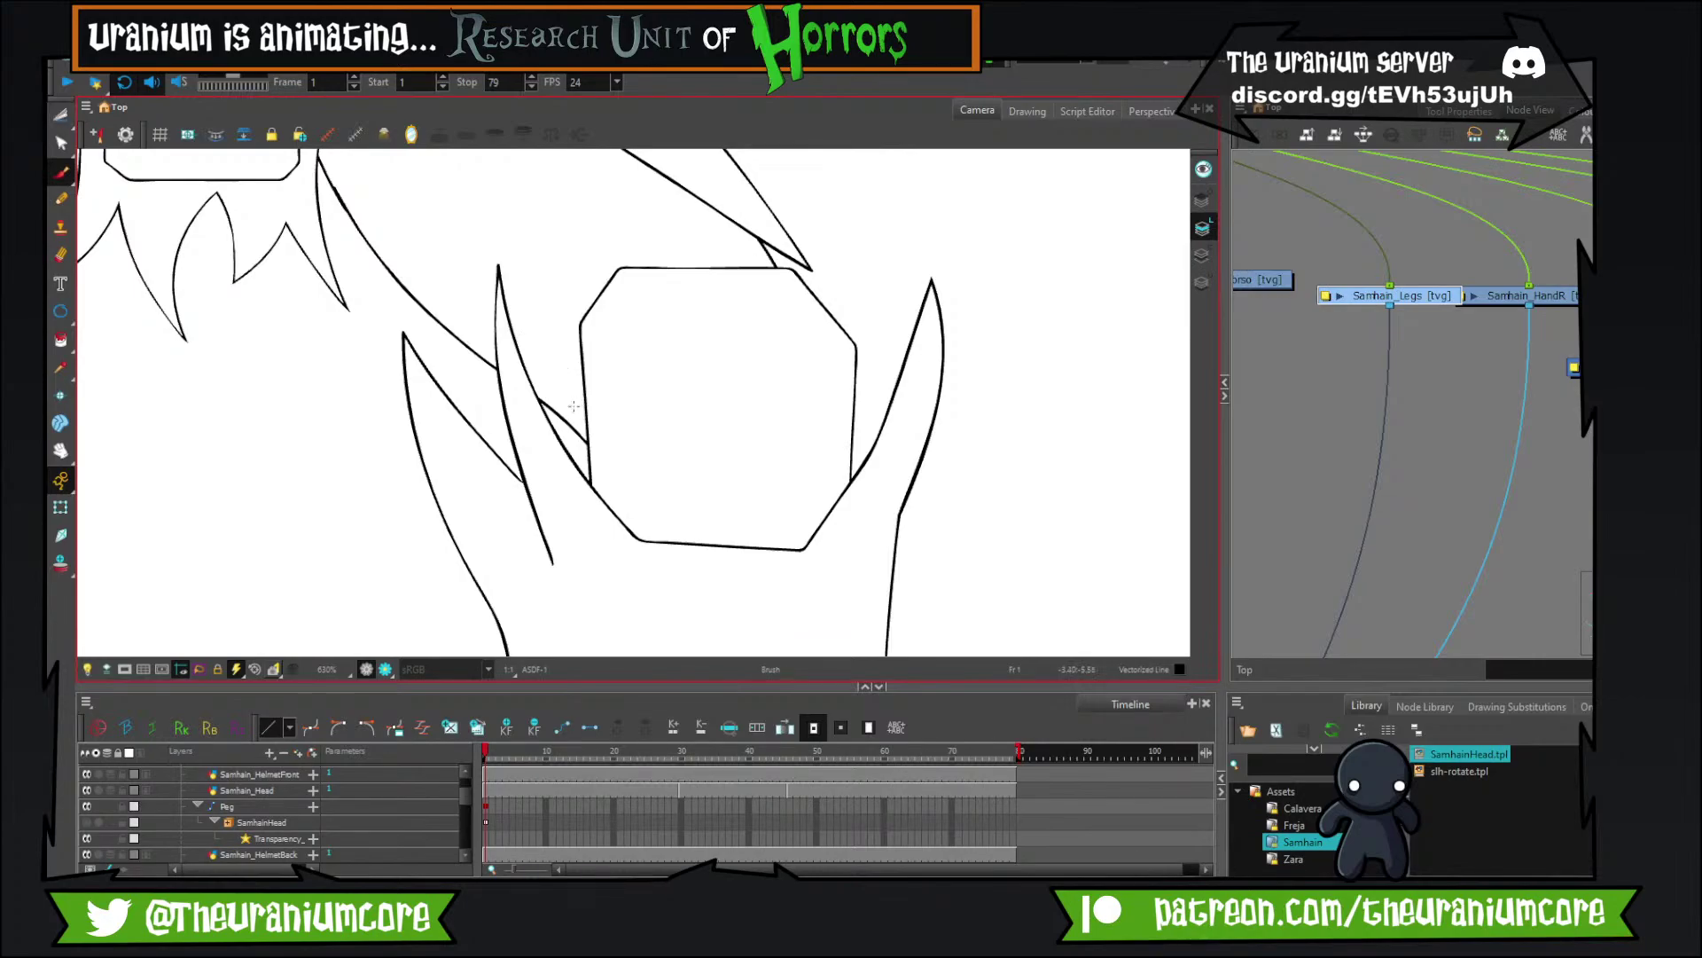
left_click_drag(576, 407, 878, 401)
mouse_move(578, 491)
left_mouse_down()
mouse_move(852, 507)
mouse_move(873, 493)
mouse_move(713, 518)
mouse_move(856, 508)
left_mouse_up()
key("ctrl+z")
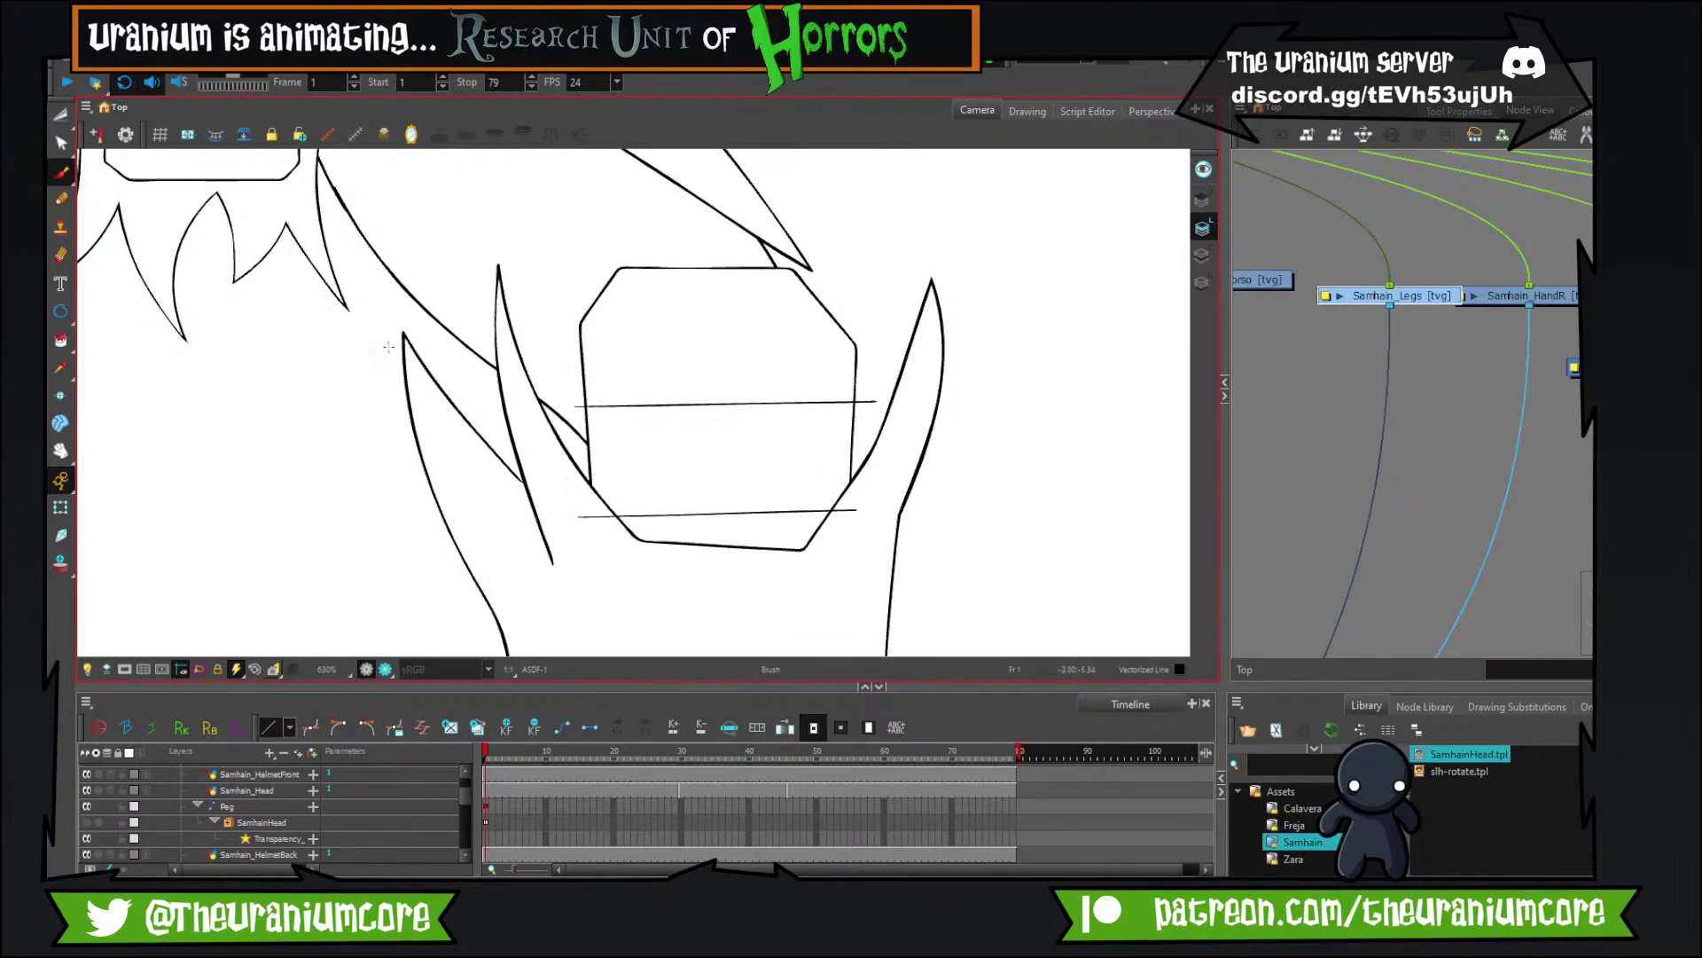
Trim the redrawn band lines to the right-hand knee pad's outline with the Cutter.
left_click(61, 117)
left_click_drag(577, 489, 593, 530)
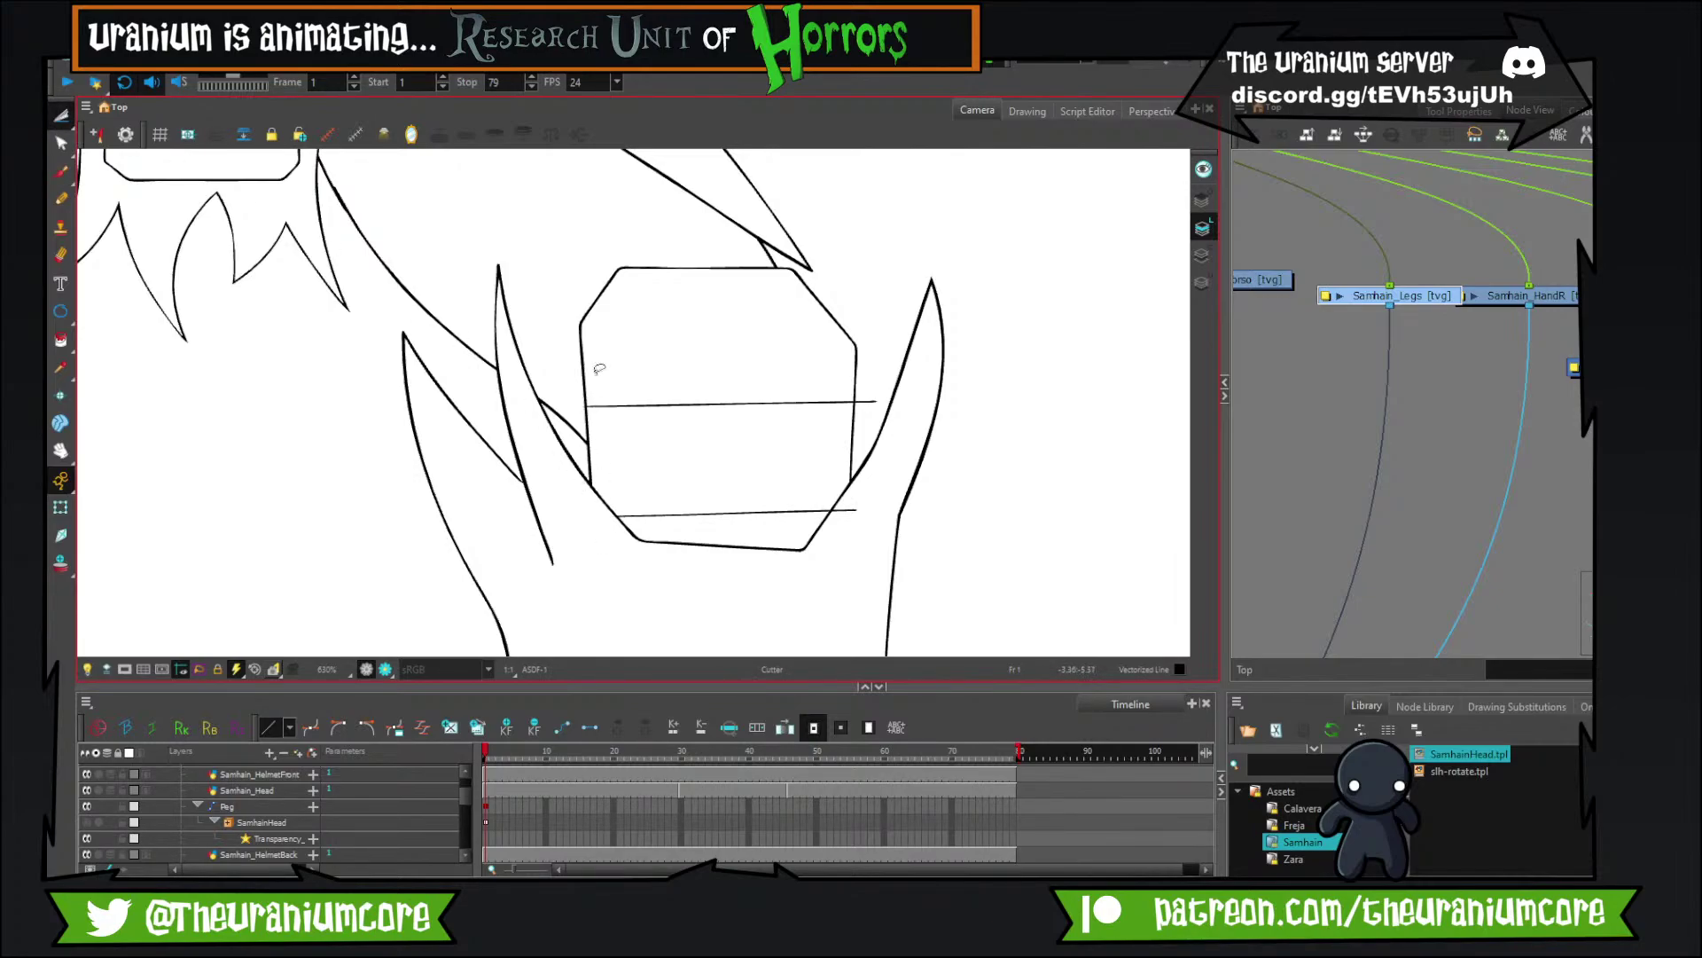
left_click_drag(873, 491, 840, 530)
Brush a curved toe-cap line across the left-hand boot, from the top of the foot down to the sole.
scroll(841, 515, "down", 8)
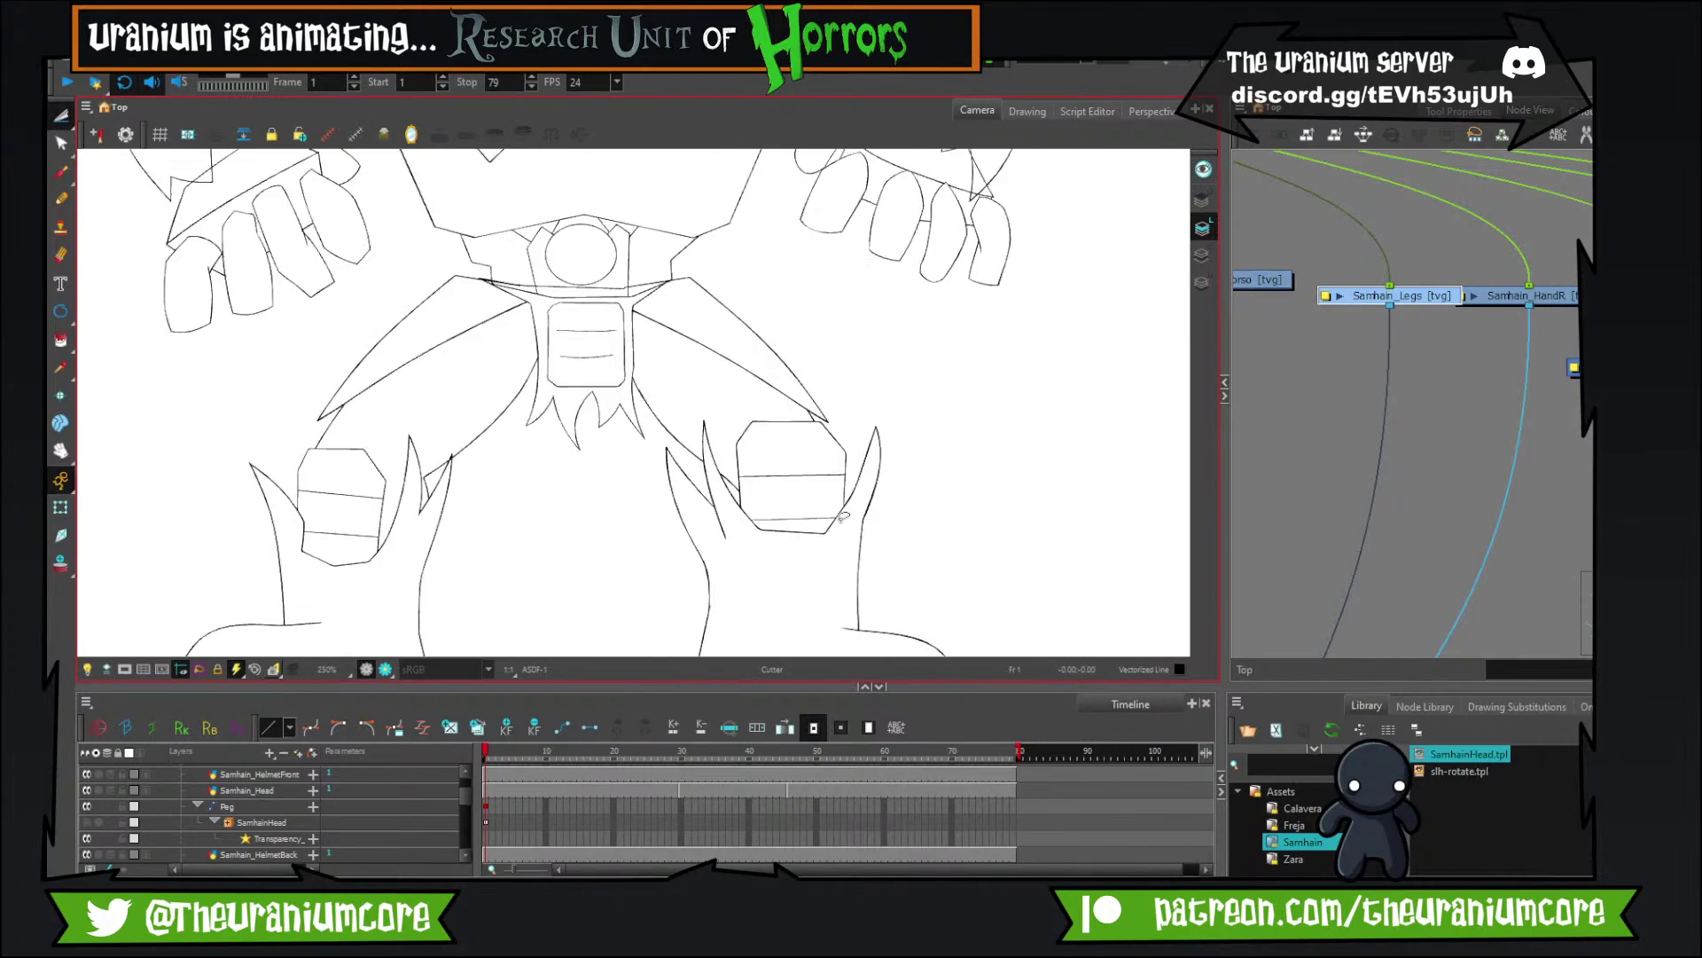
scroll(735, 511, "up", 3)
scroll(688, 411, "up", 4)
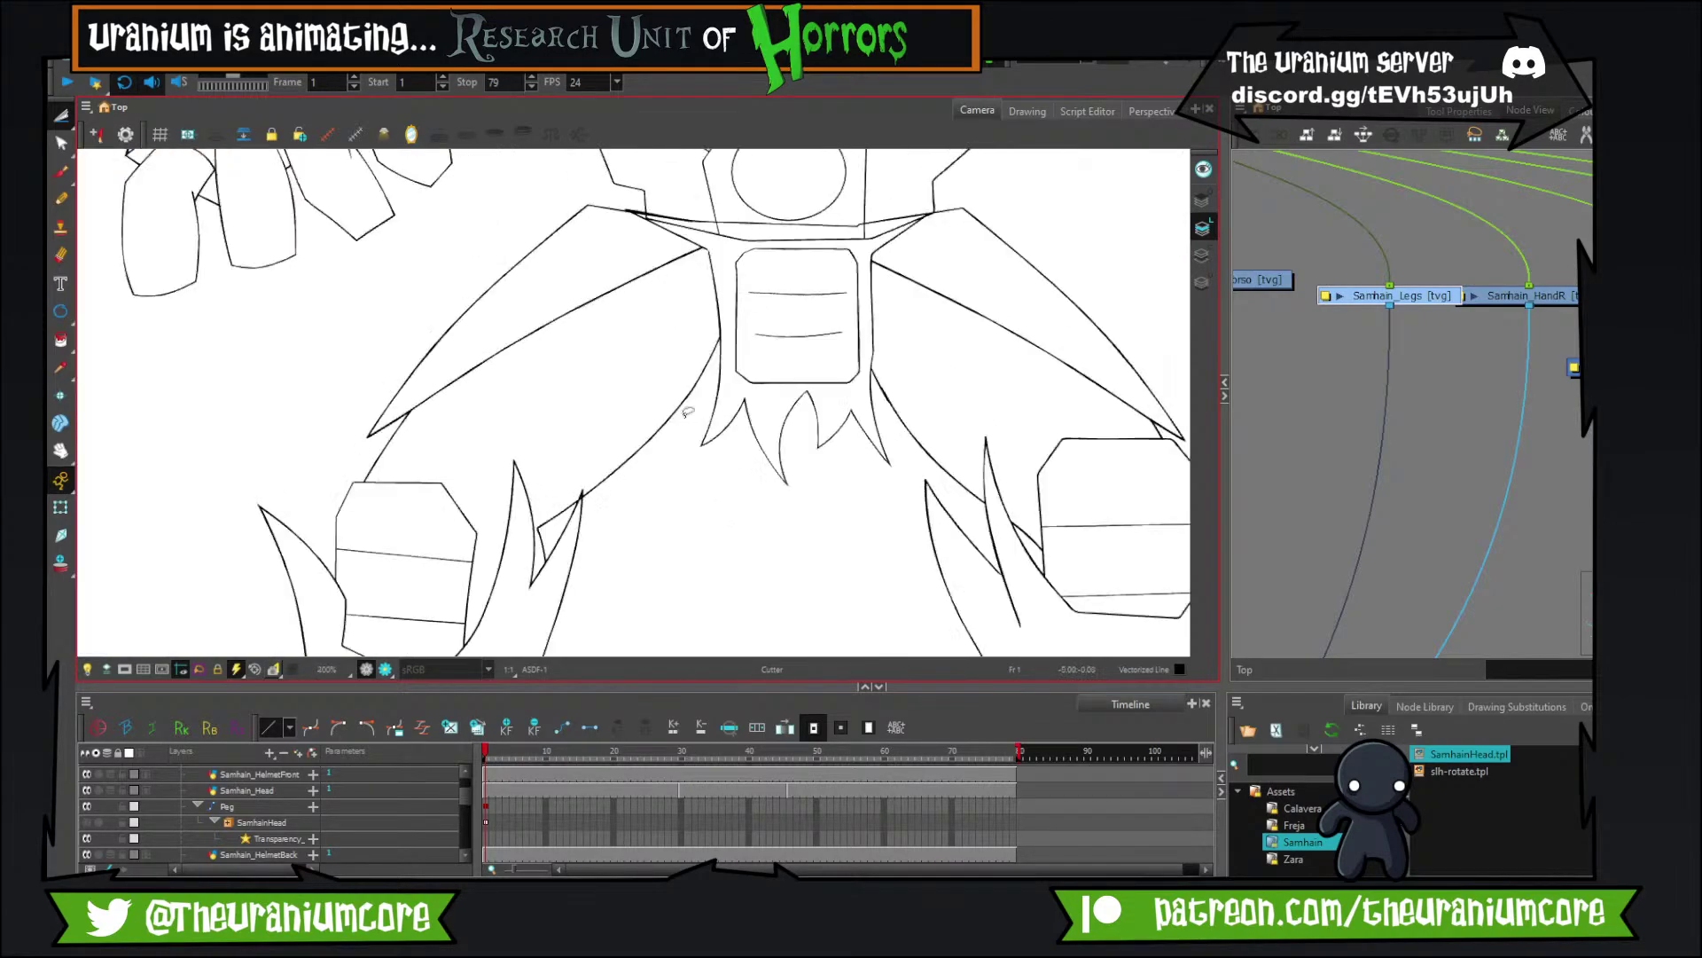
left_click(61, 171)
left_click_drag(610, 586, 691, 210)
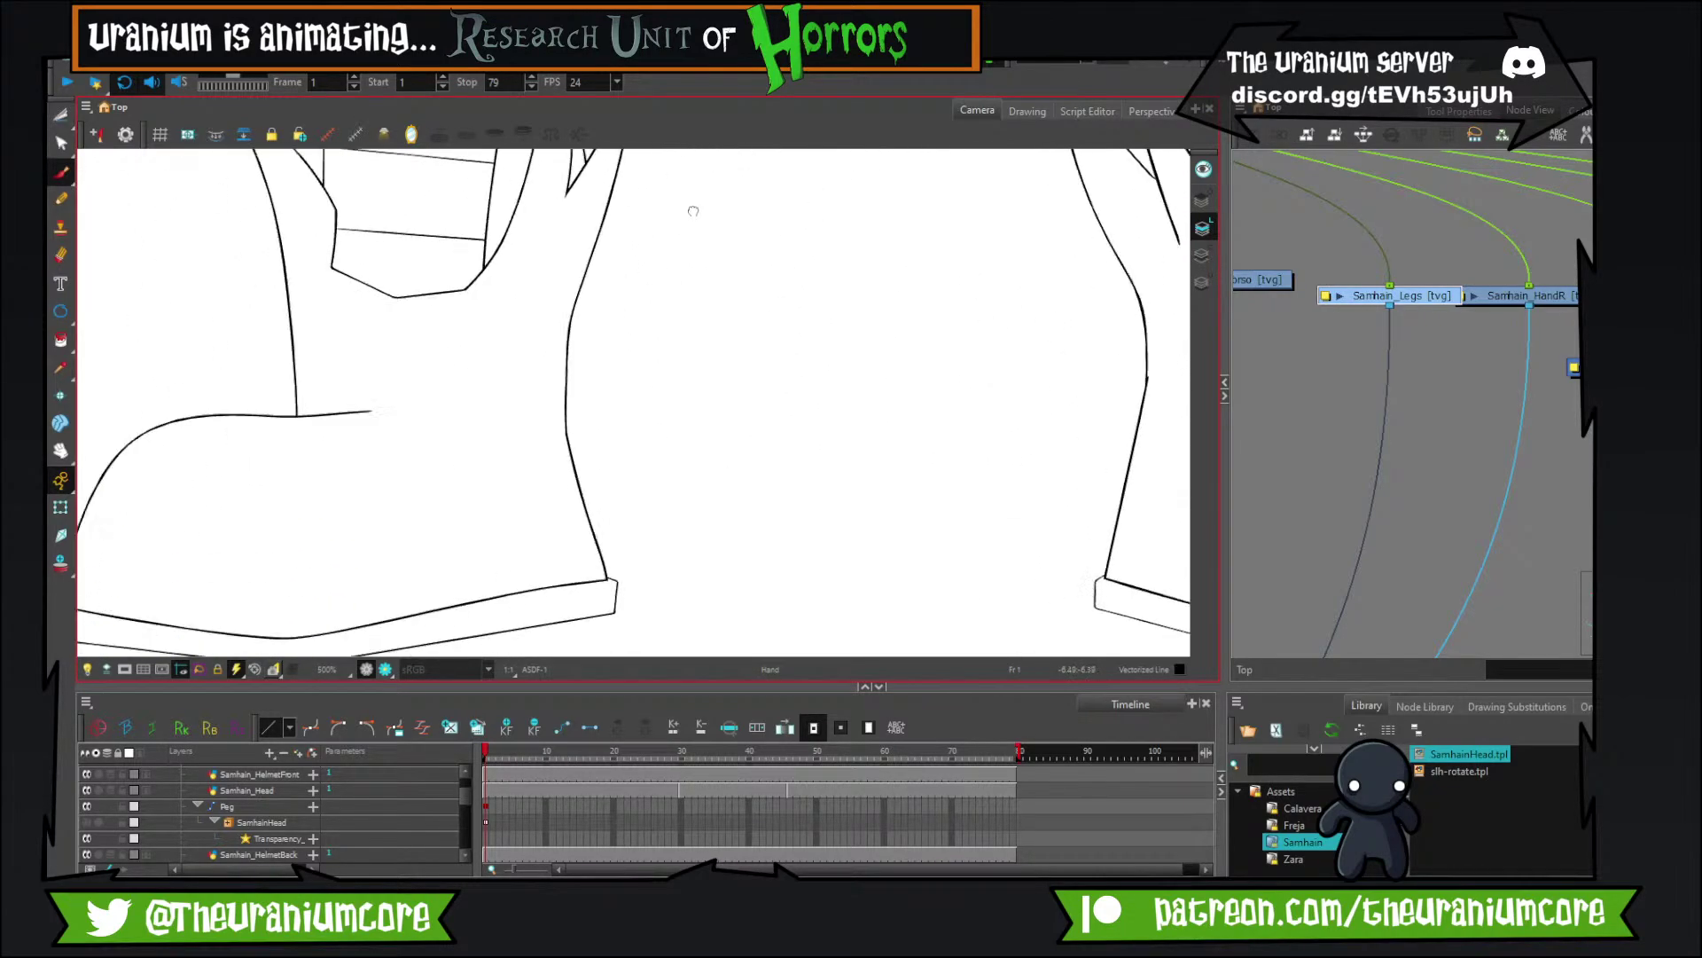
left_click_drag(497, 469, 676, 365)
mouse_move(385, 293)
left_mouse_down()
mouse_move(591, 525)
mouse_move(536, 349)
mouse_move(588, 540)
mouse_move(570, 494)
left_mouse_up()
key("ctrl+z")
key("ctrl+z")
key("ctrl+z")
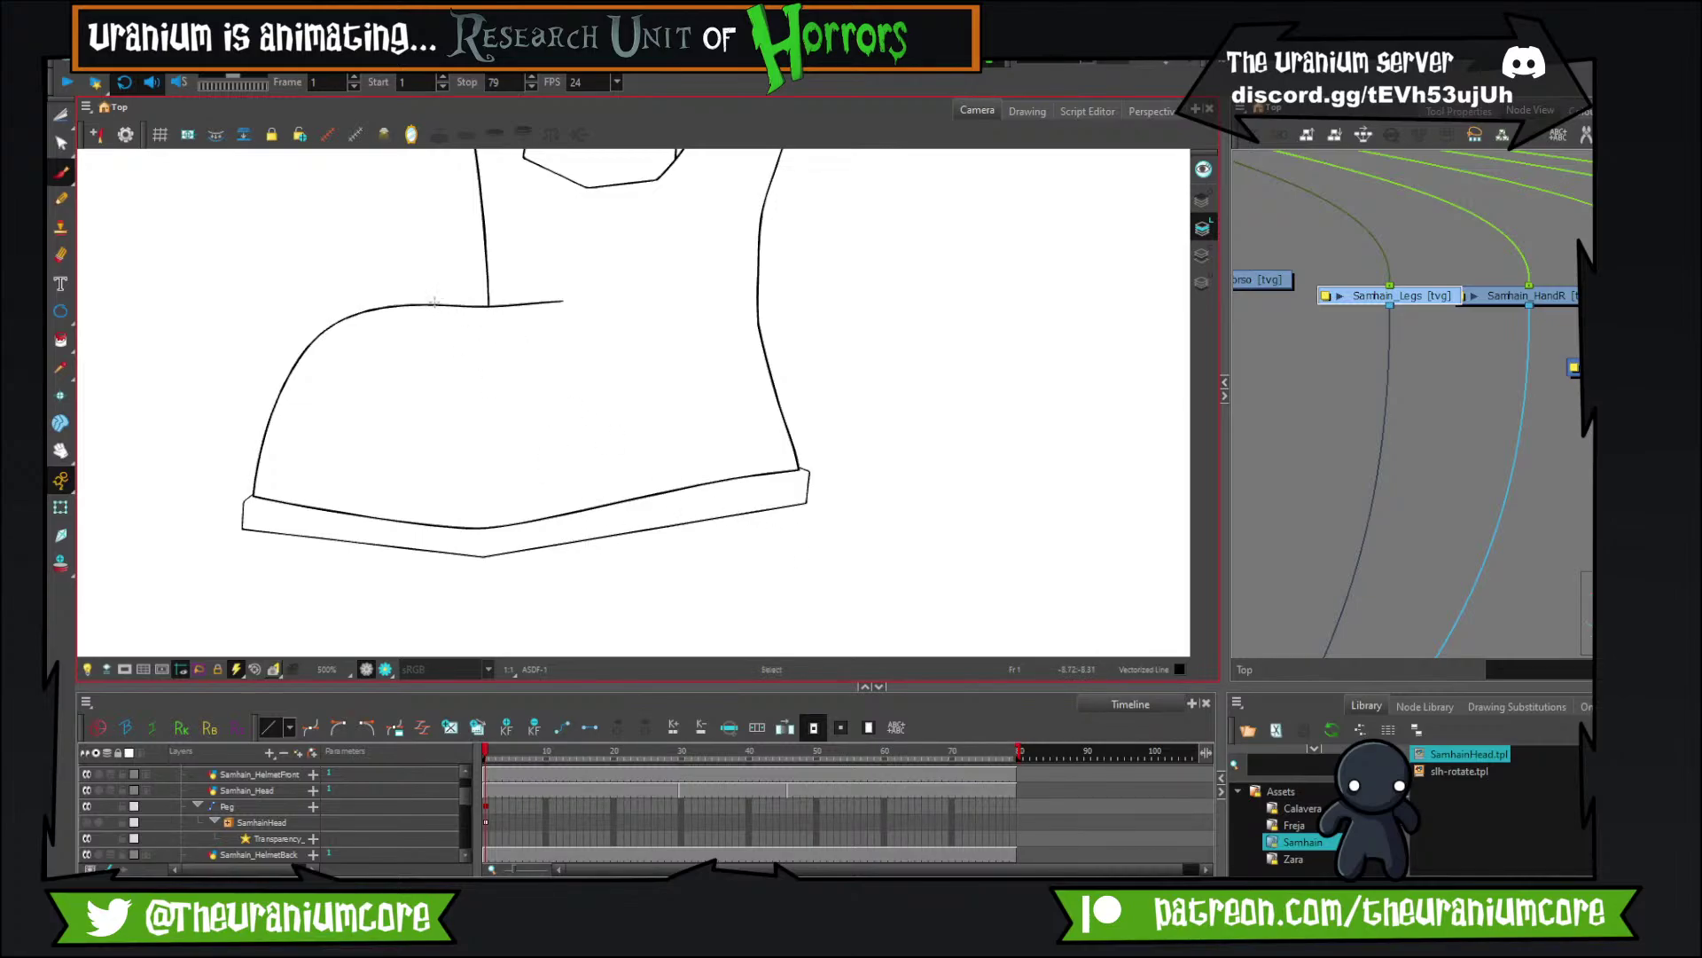
left_click_drag(415, 287, 576, 545)
Trim the toe-cap line where it overshoots the top of the left-hand boot and crosses the sole.
left_click_drag(887, 542, 812, 500)
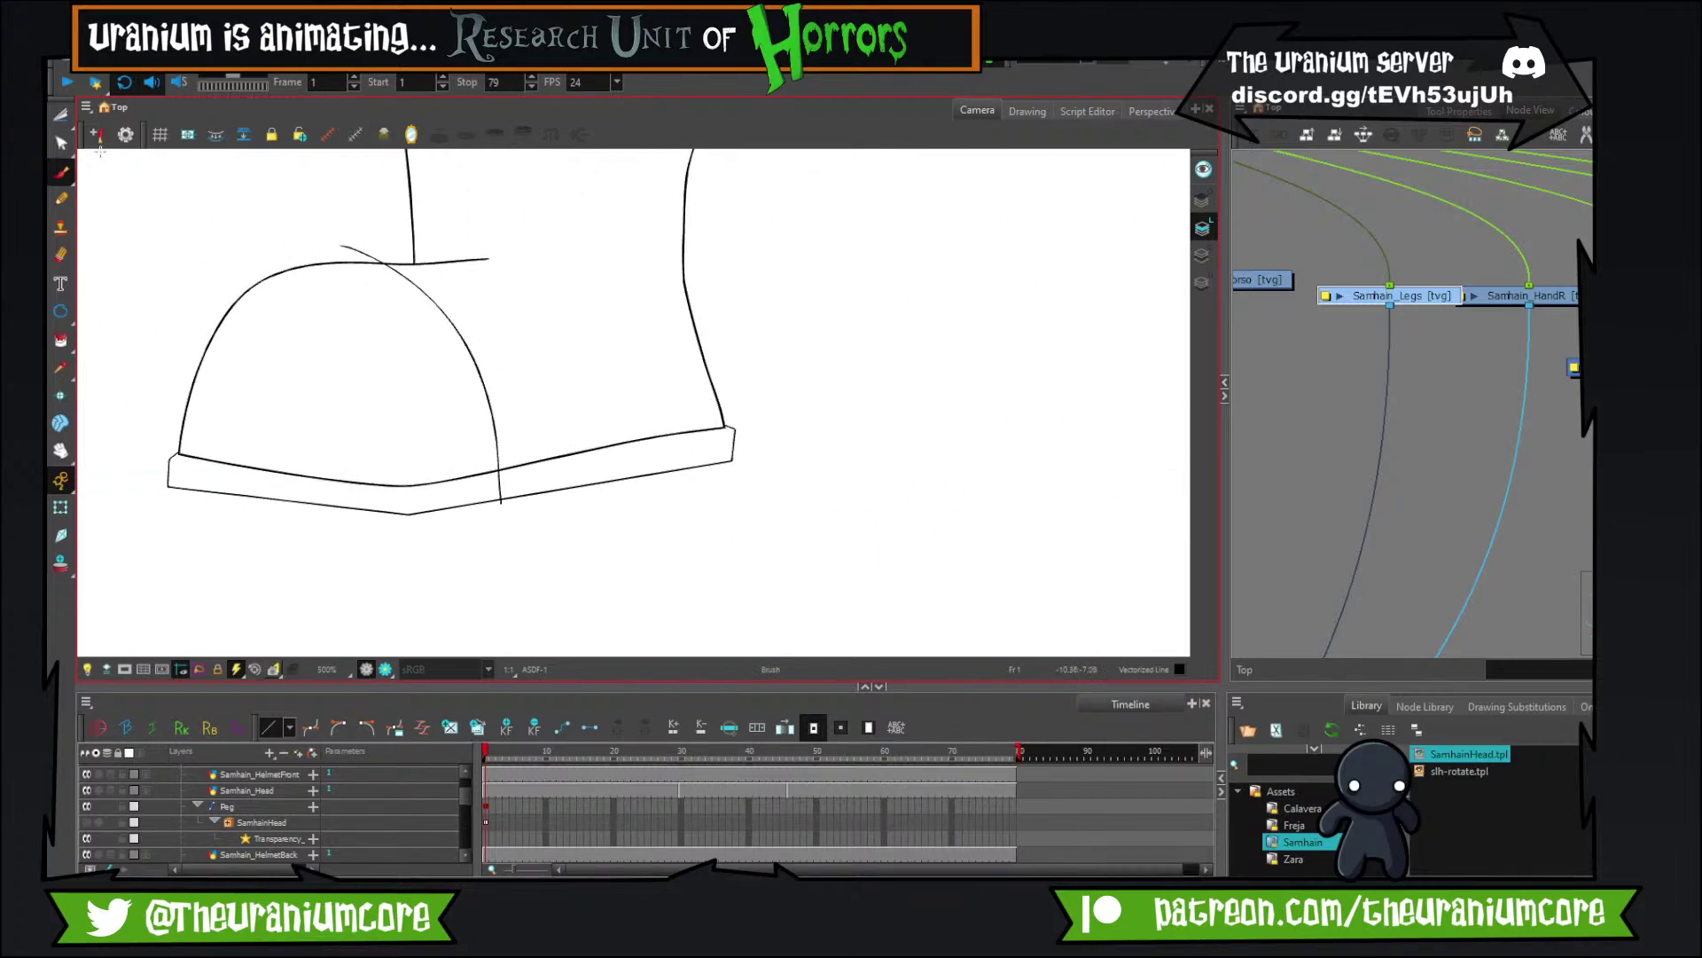
left_click(61, 116)
mouse_move(354, 242)
left_mouse_down()
mouse_move(418, 236)
mouse_move(406, 276)
mouse_move(336, 241)
mouse_move(382, 252)
left_mouse_up()
key("ctrl+z")
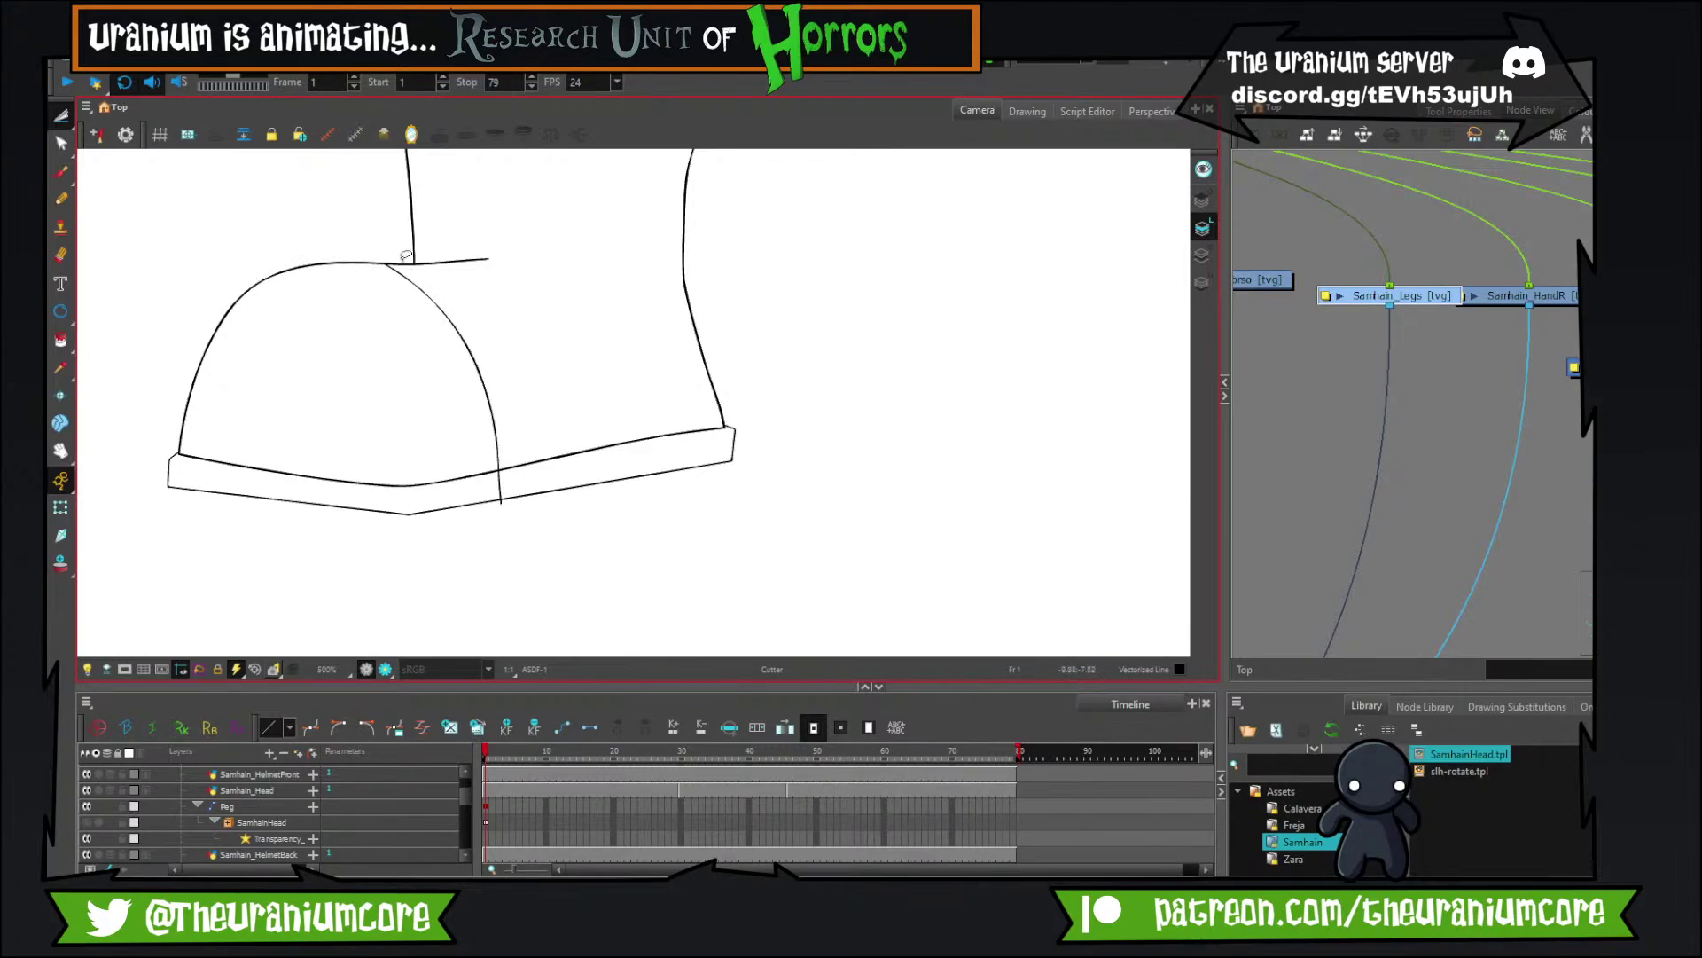
scroll(497, 506, "up", 4)
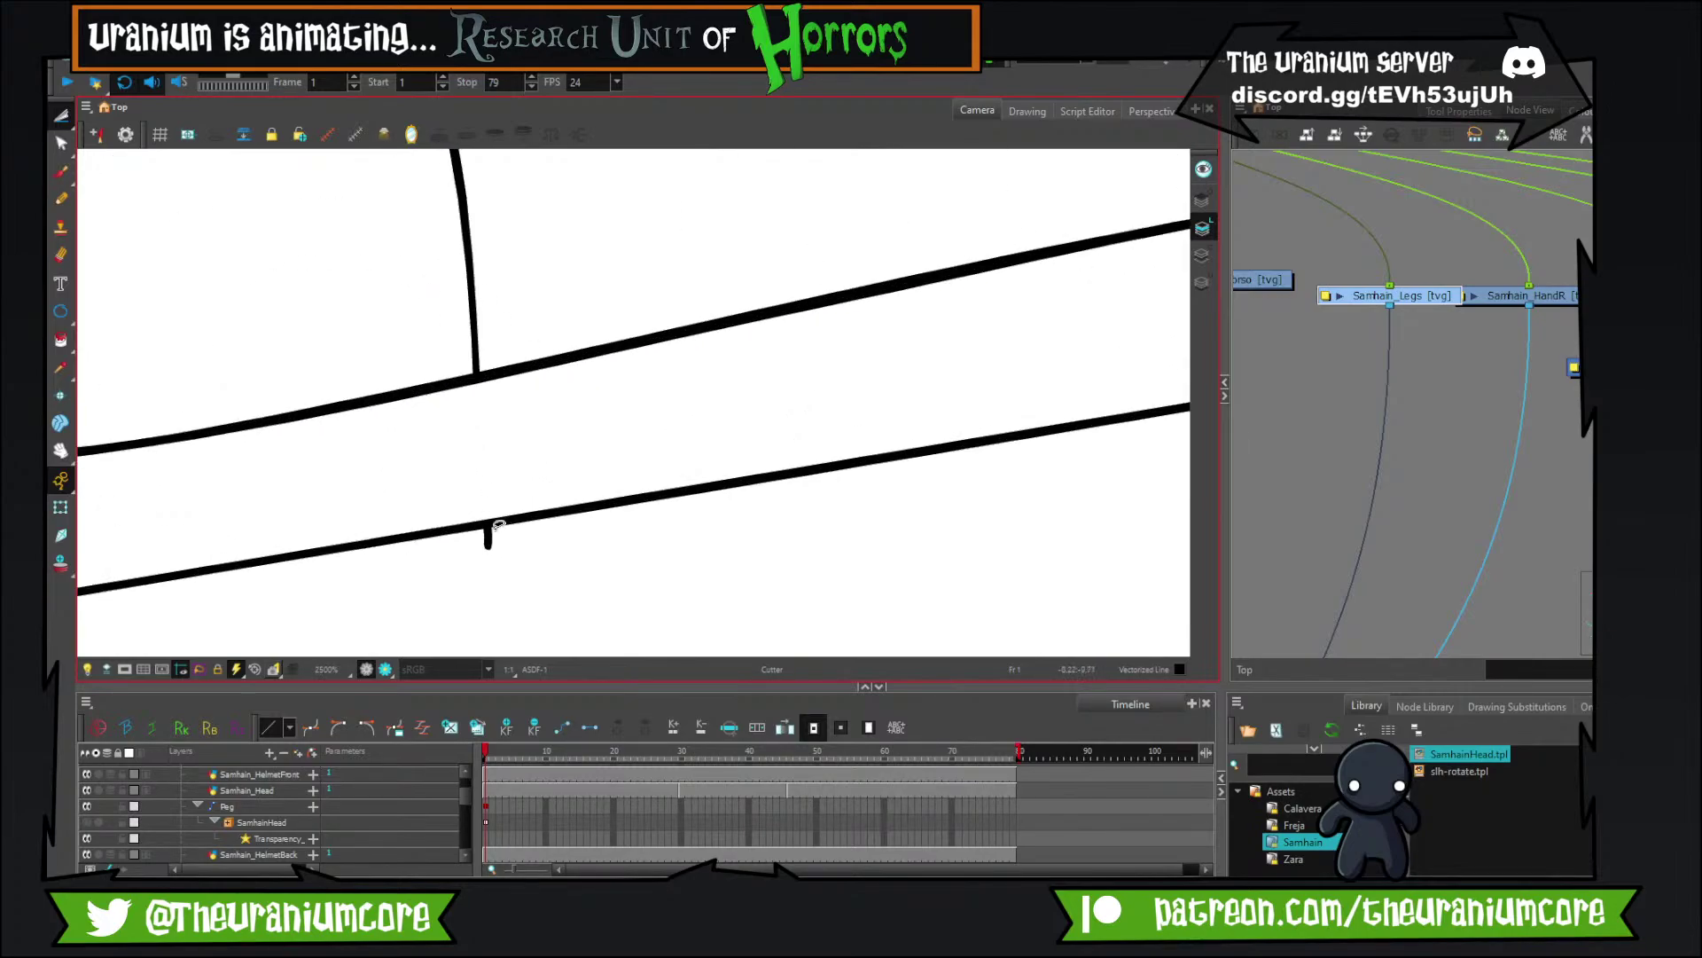
Brush a curved toe-cap line across the right-hand boot, from the sole up to the top of the foot.
scroll(533, 541, "down", 5)
left_click_drag(1100, 504, 674, 493)
scroll(861, 485, "up", 2)
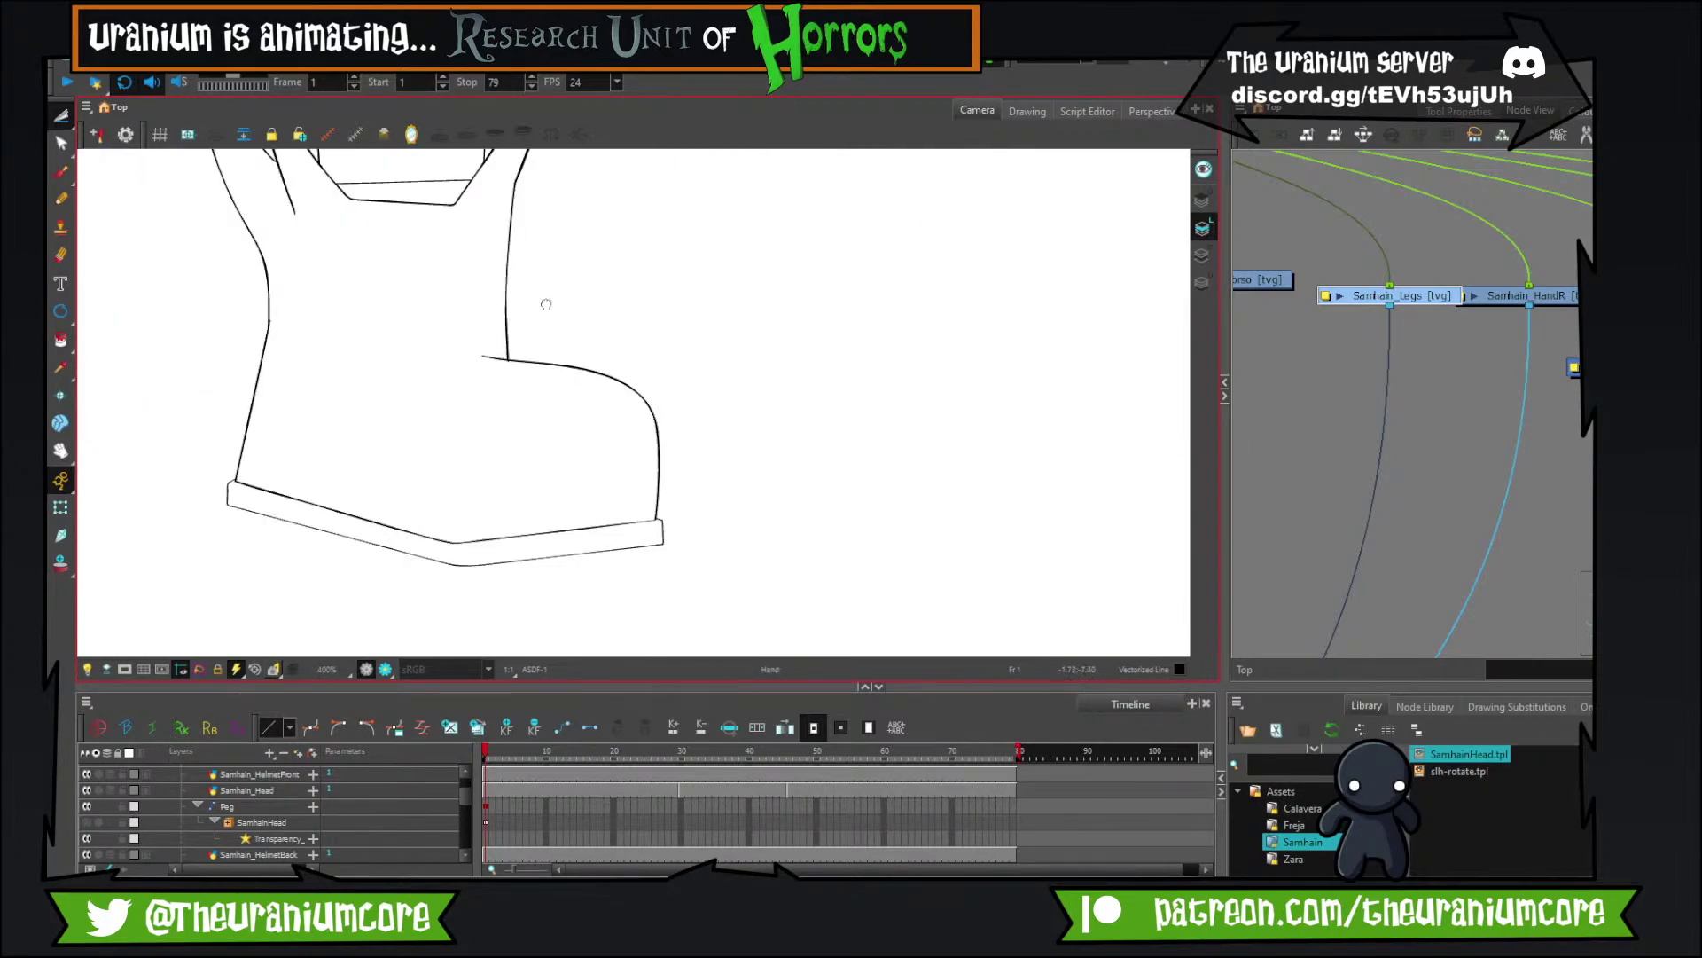
left_click_drag(546, 305, 624, 306)
key("alt+b")
mouse_move(485, 583)
left_mouse_down()
mouse_move(652, 332)
mouse_move(568, 363)
mouse_move(643, 367)
mouse_move(665, 348)
left_mouse_up()
key("ctrl+z")
key("ctrl+z")
key("ctrl+z")
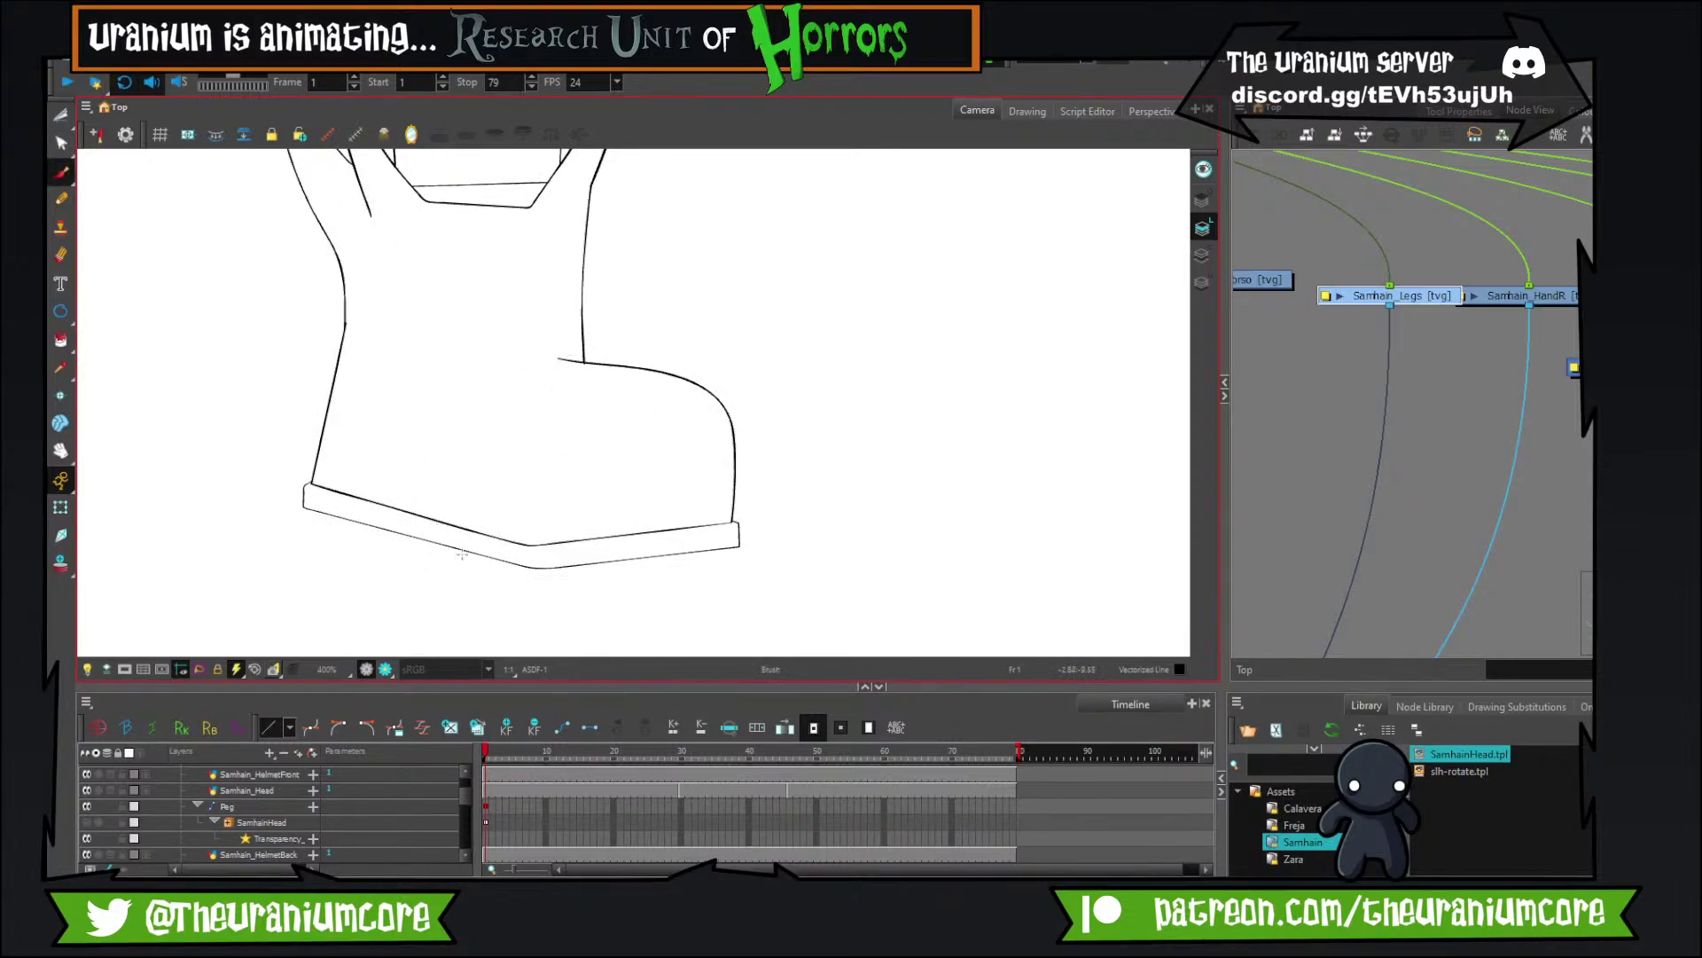
mouse_move(454, 582)
left_mouse_down()
mouse_move(665, 346)
mouse_move(643, 341)
mouse_move(665, 343)
mouse_move(650, 365)
left_mouse_up()
key("ctrl+z")
key("ctrl+z")
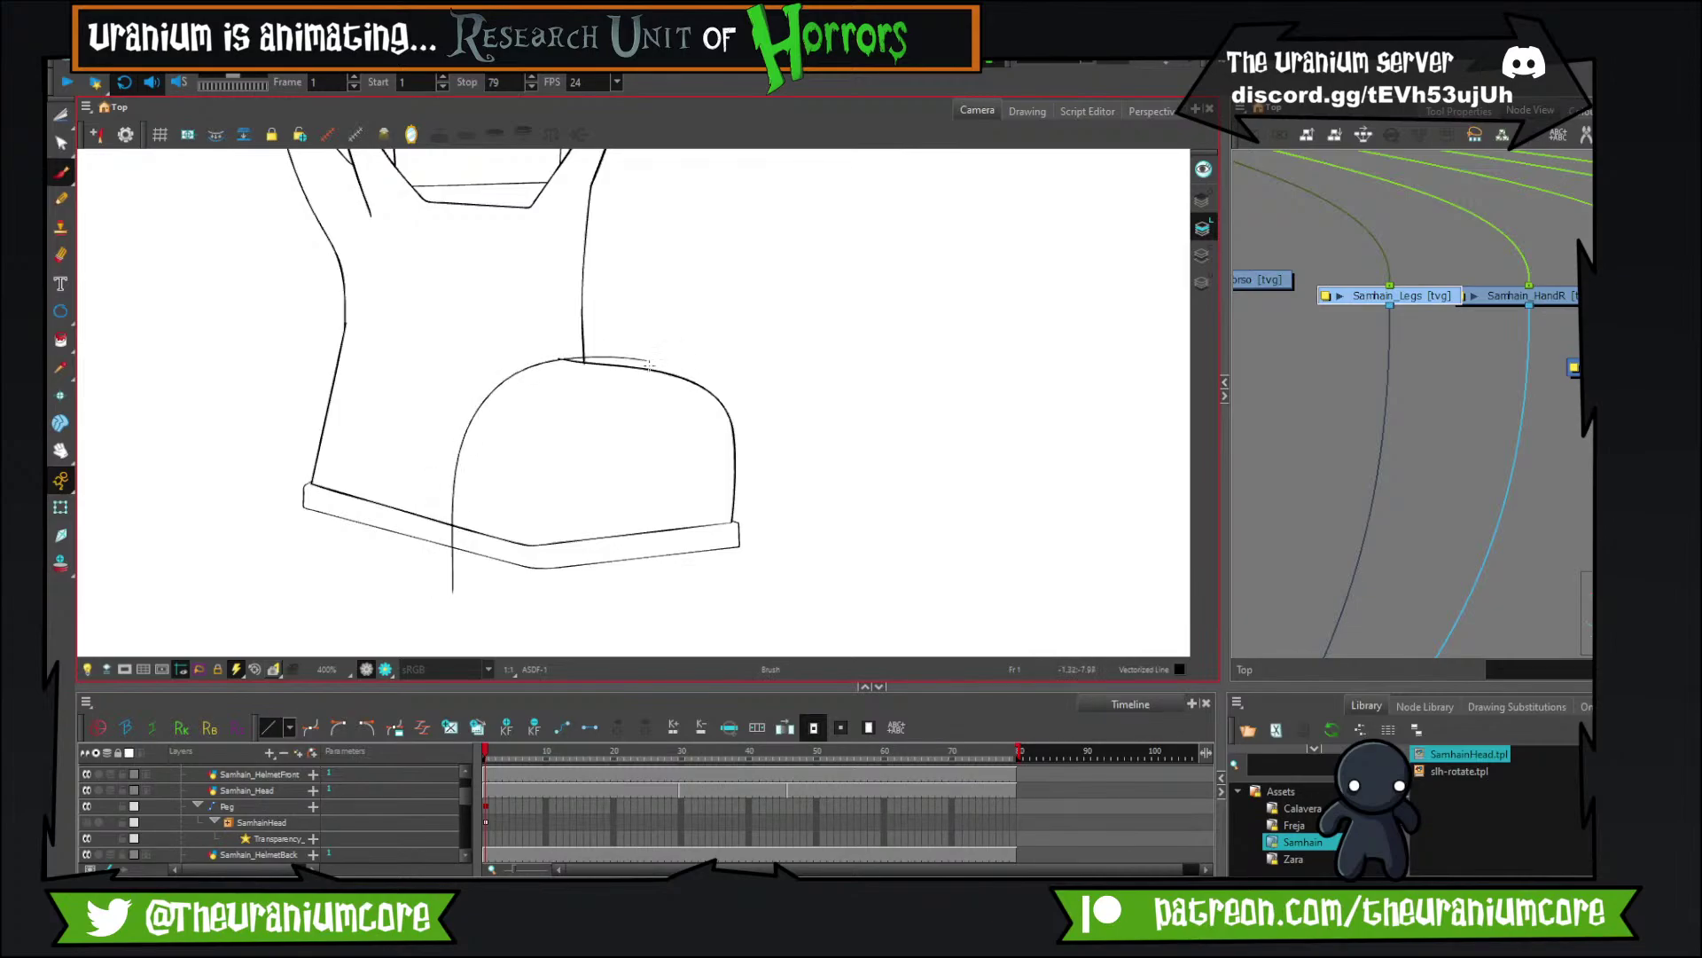
Trim the right-hand boot's toe-cap line with the Cutter where it crosses the sole and overshoots the top of the foot.
key("alt+t")
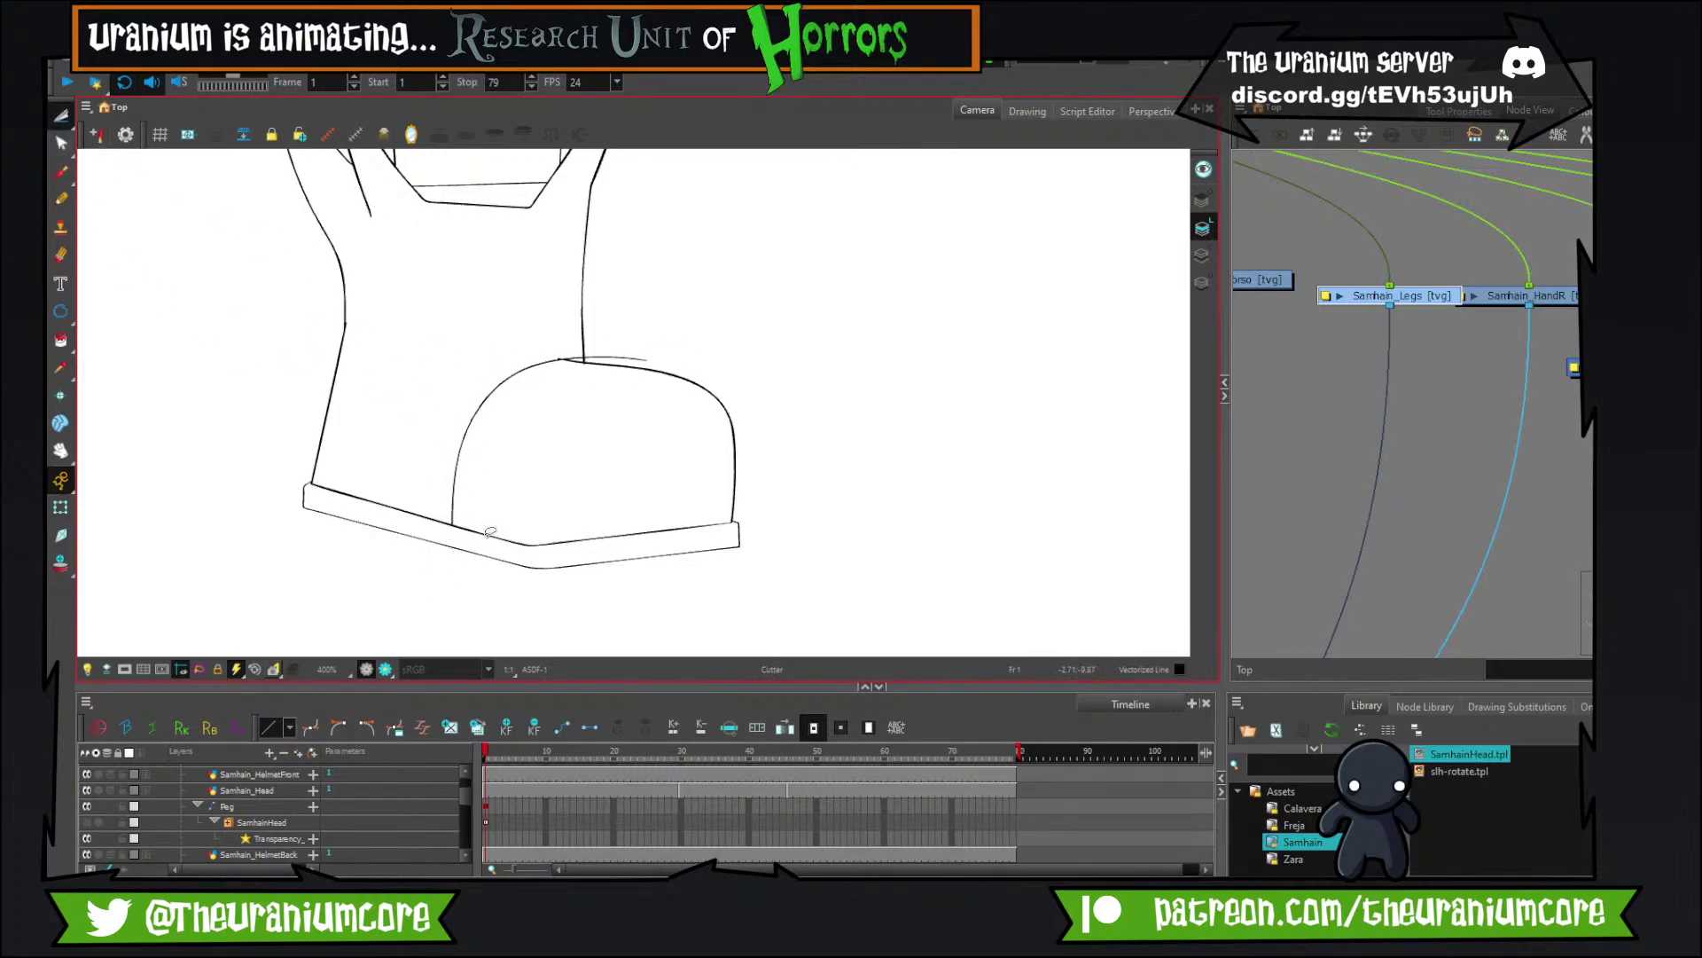
scroll(528, 459, "up", 2)
scroll(527, 459, "up", 2)
left_click_drag(707, 237, 670, 507)
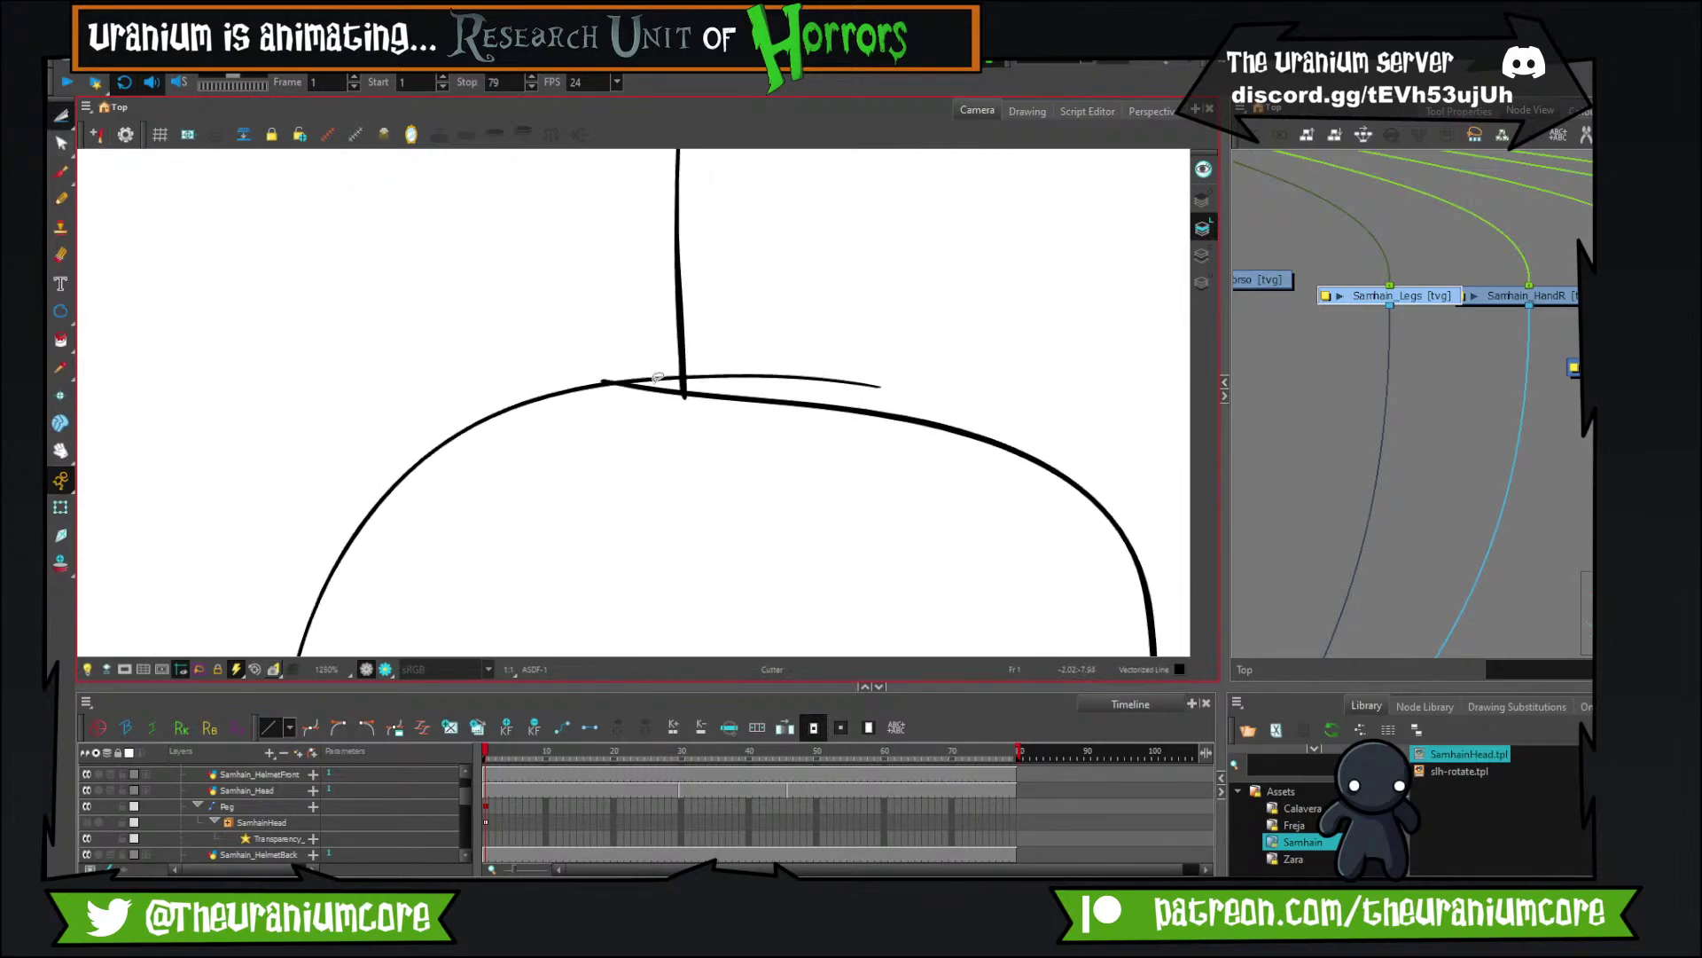
left_click_drag(651, 365, 652, 384)
left_click_drag(729, 357, 736, 386)
Brush the two edges of a strap across the left-hand boot behind the toe cap, with stepped ends at the sole.
scroll(737, 312, "down", 6)
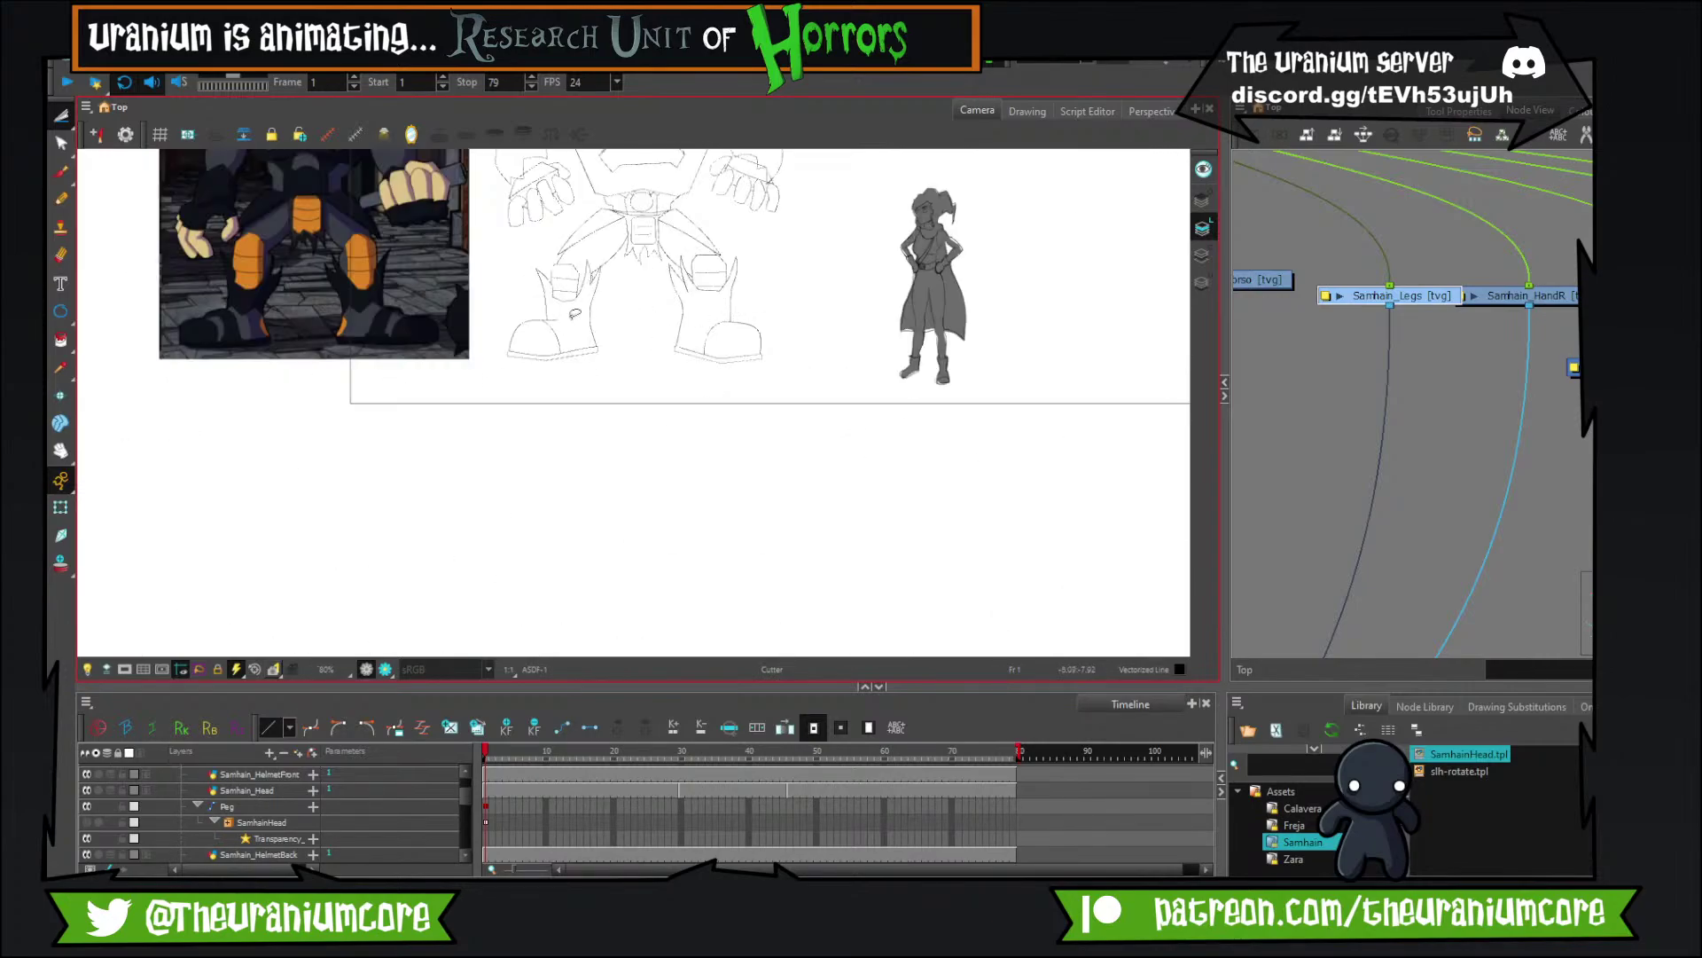
scroll(561, 312, "up", 3)
key("space")
mouse_move(471, 348)
left_mouse_down()
mouse_move(373, 325)
mouse_move(472, 310)
mouse_move(523, 436)
mouse_move(505, 516)
left_mouse_up()
left_click(62, 172)
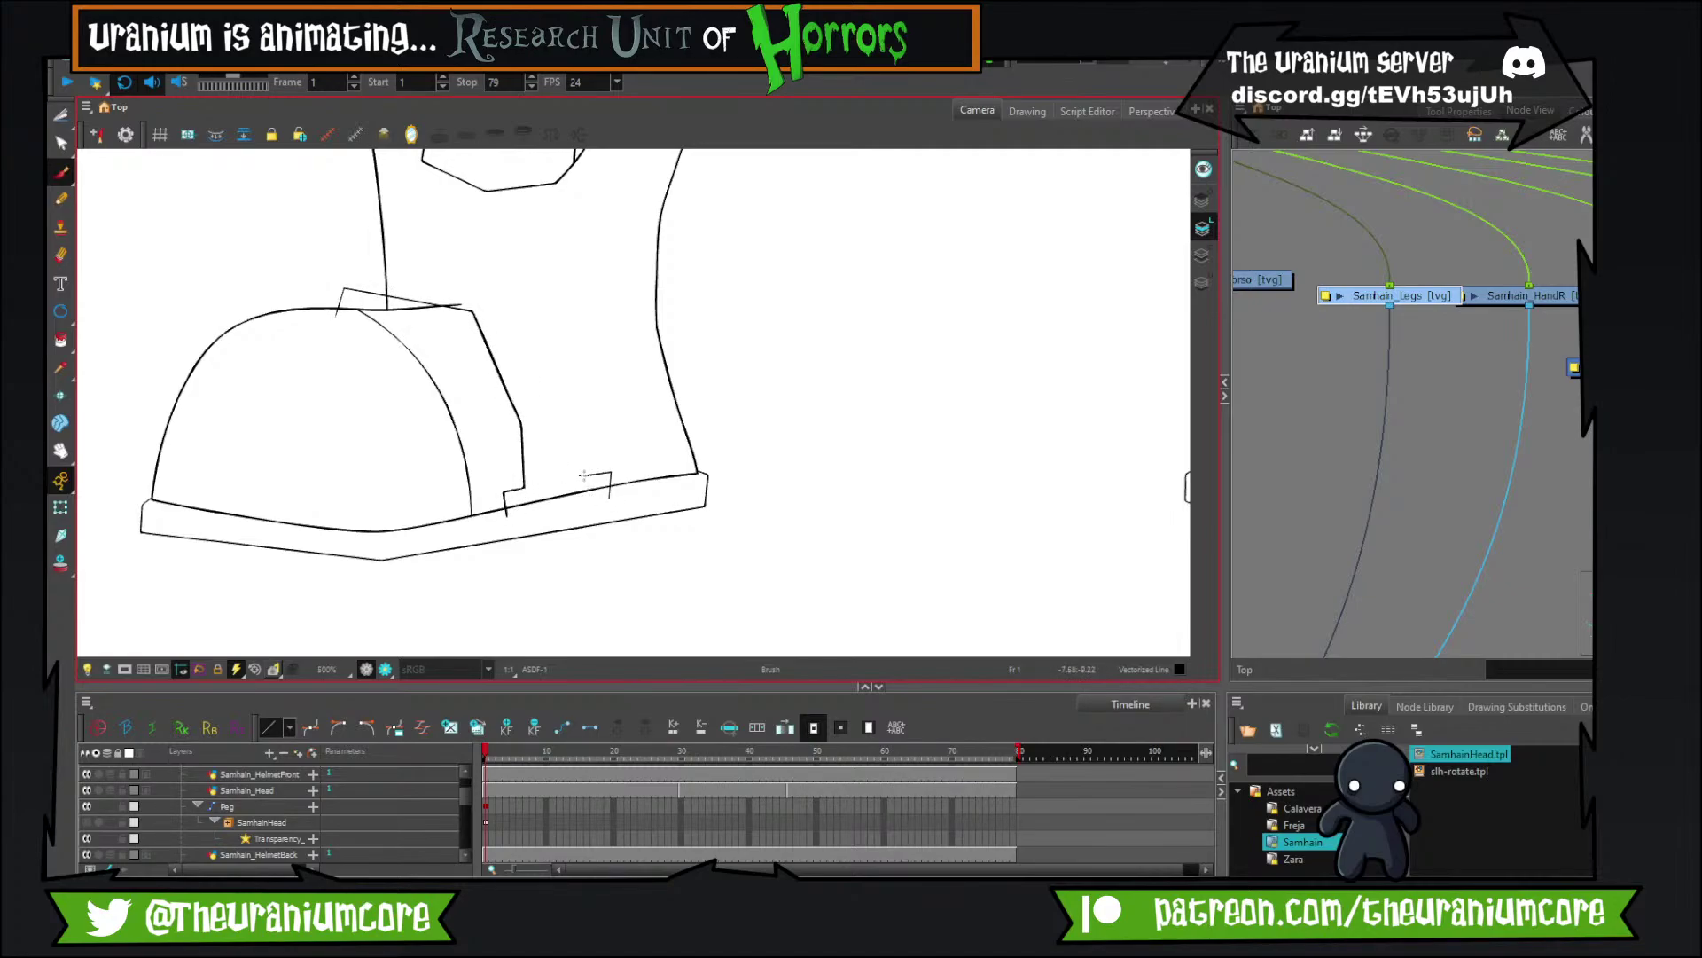
mouse_move(590, 429)
left_mouse_down()
mouse_move(568, 362)
mouse_move(462, 277)
mouse_move(357, 282)
left_mouse_up()
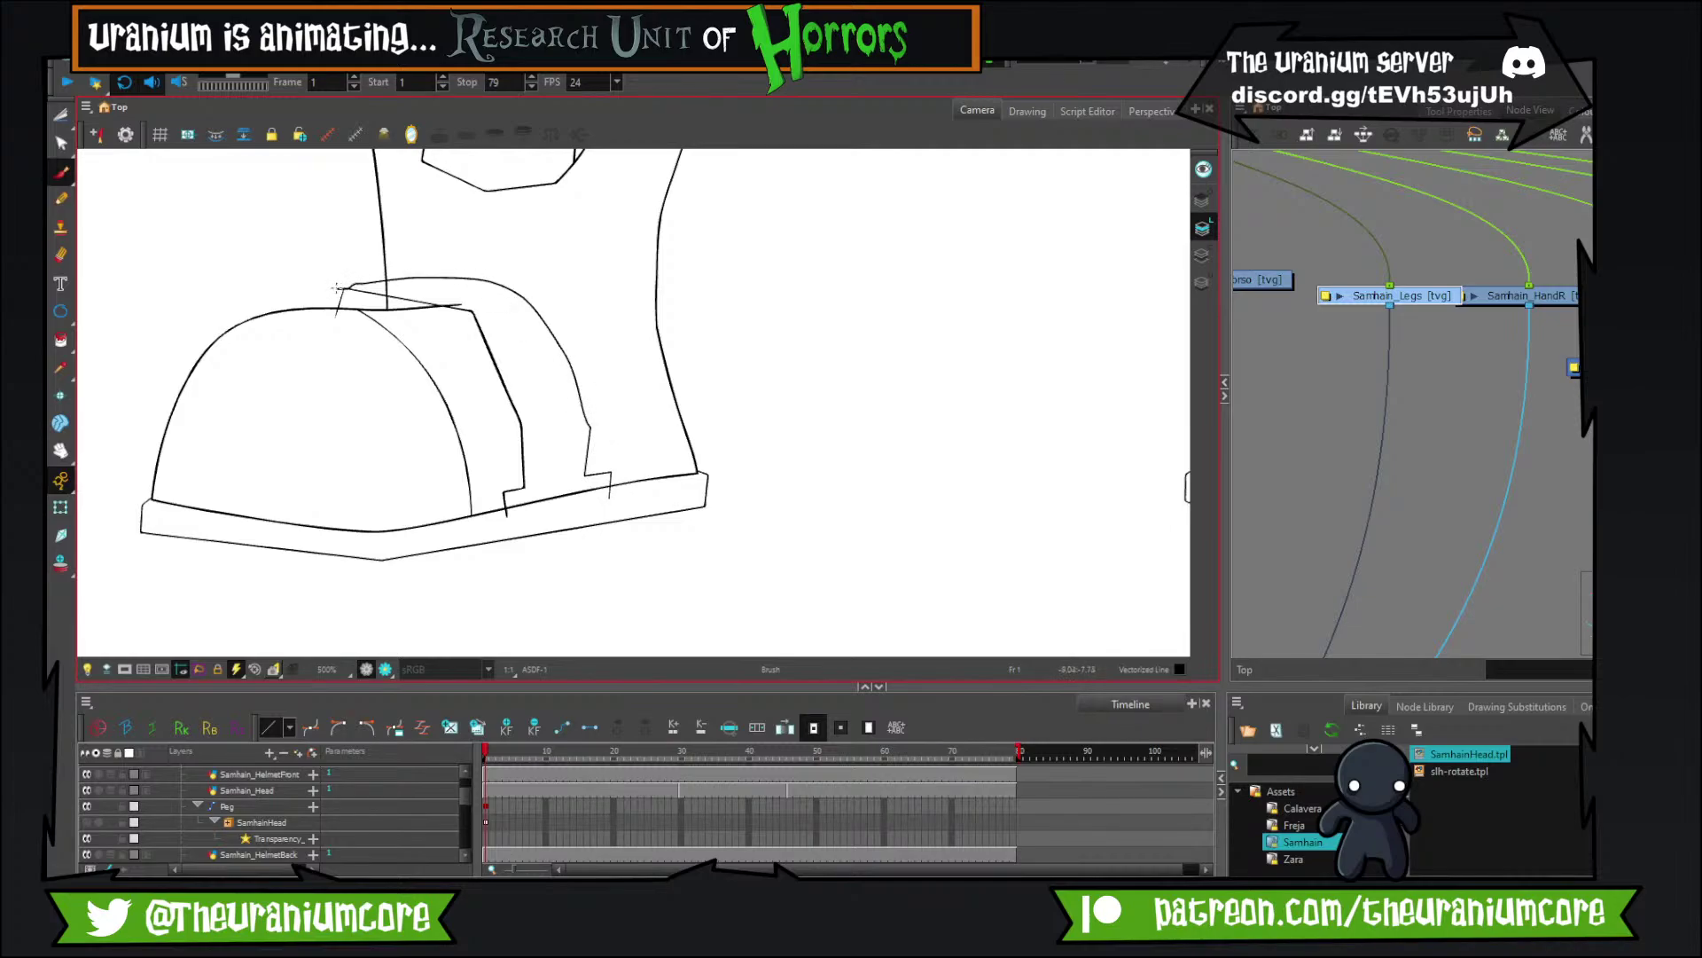
Trim the strap's front ends with the Cutter where they cross the top outline of the left-hand boot.
scroll(336, 286, "up", 3)
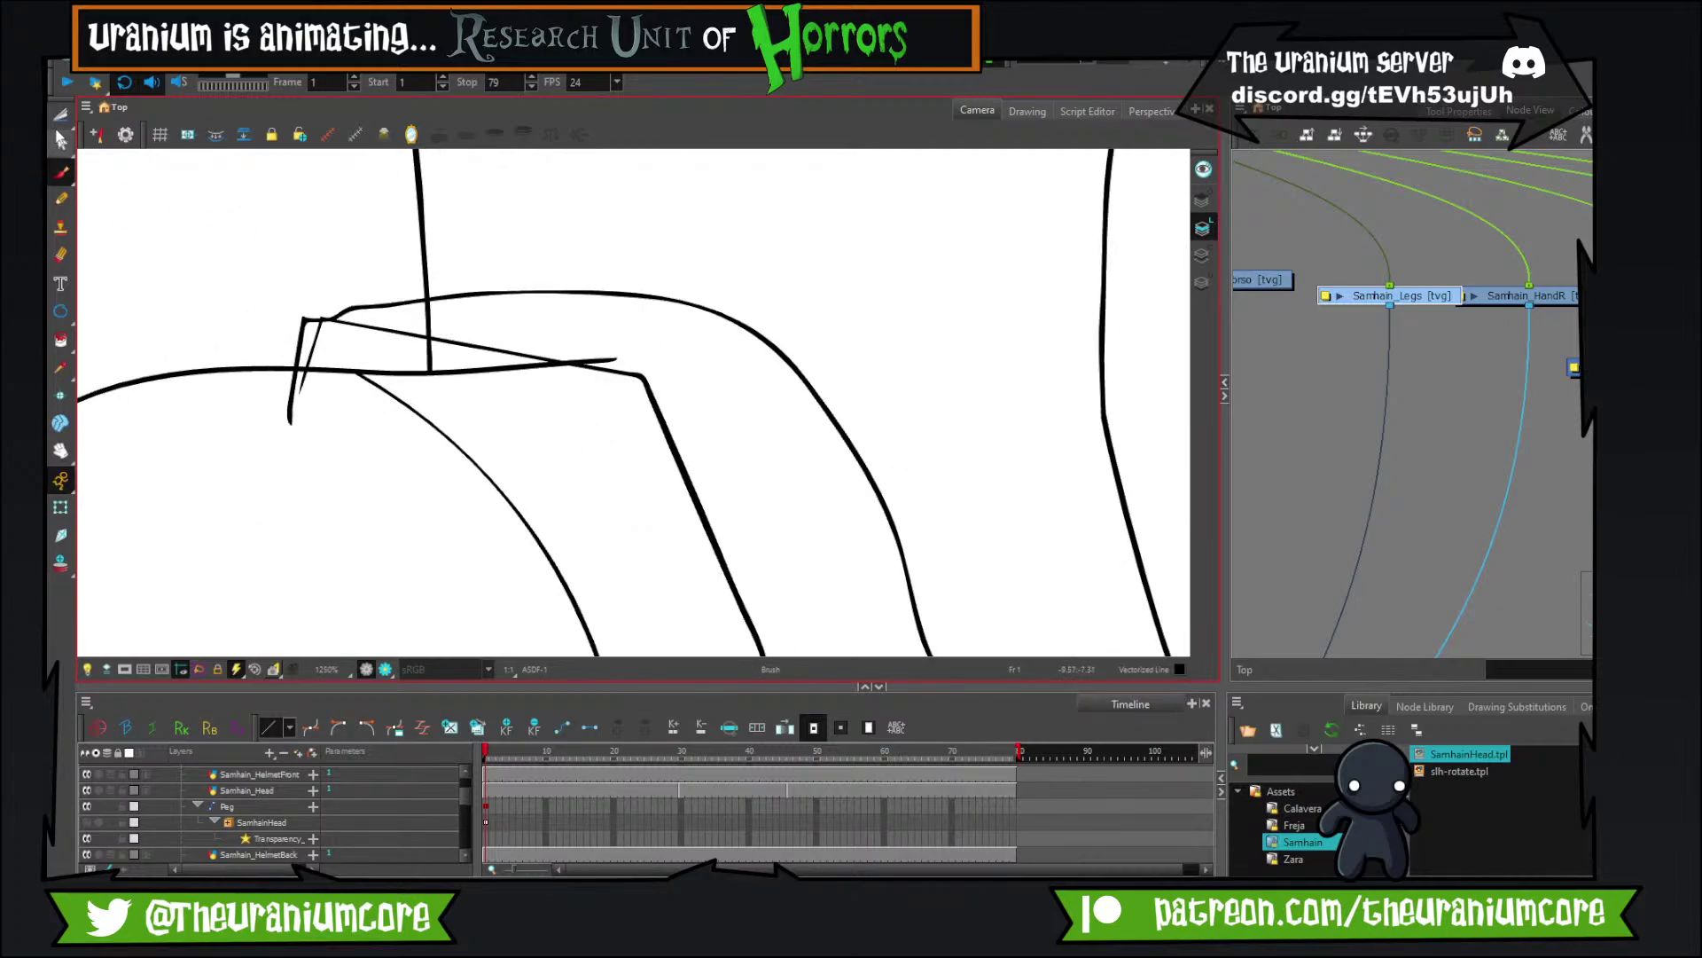
left_click(61, 116)
left_click_drag(321, 401, 277, 396)
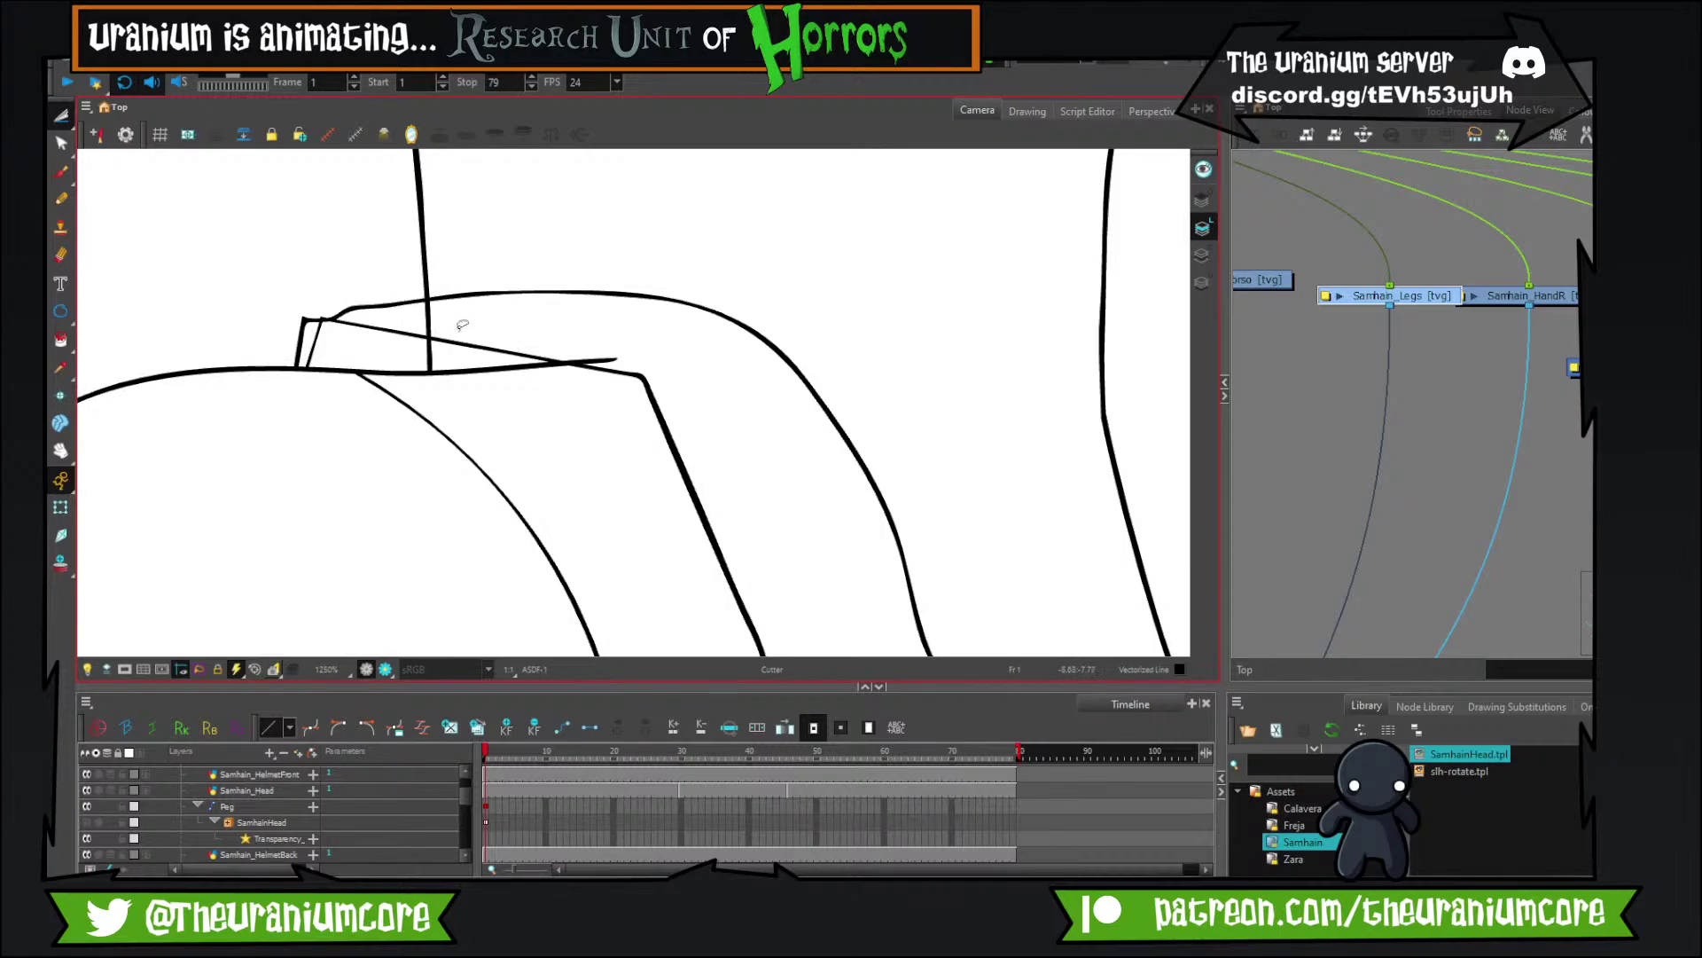
left_click_drag(587, 341, 670, 359)
key("ctrl+z")
scroll(668, 361, "up", 4)
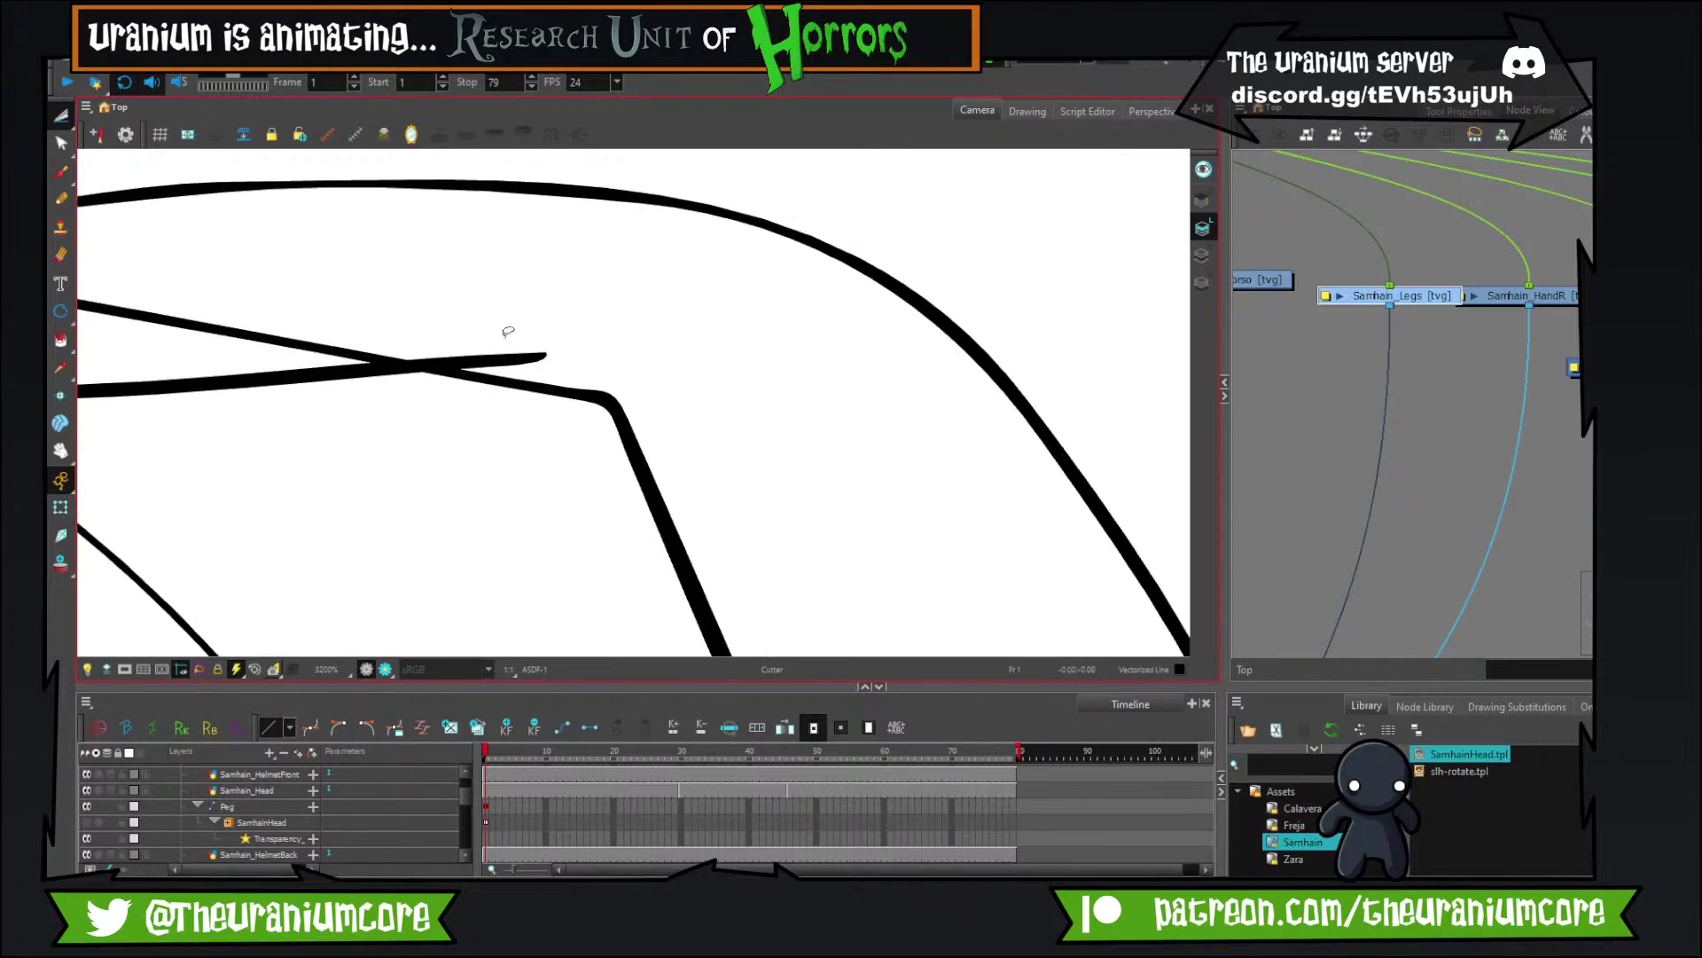
Trim the left-hand boot's strap lines where their stepped ends cross into the sole.
scroll(508, 332, "down", 8)
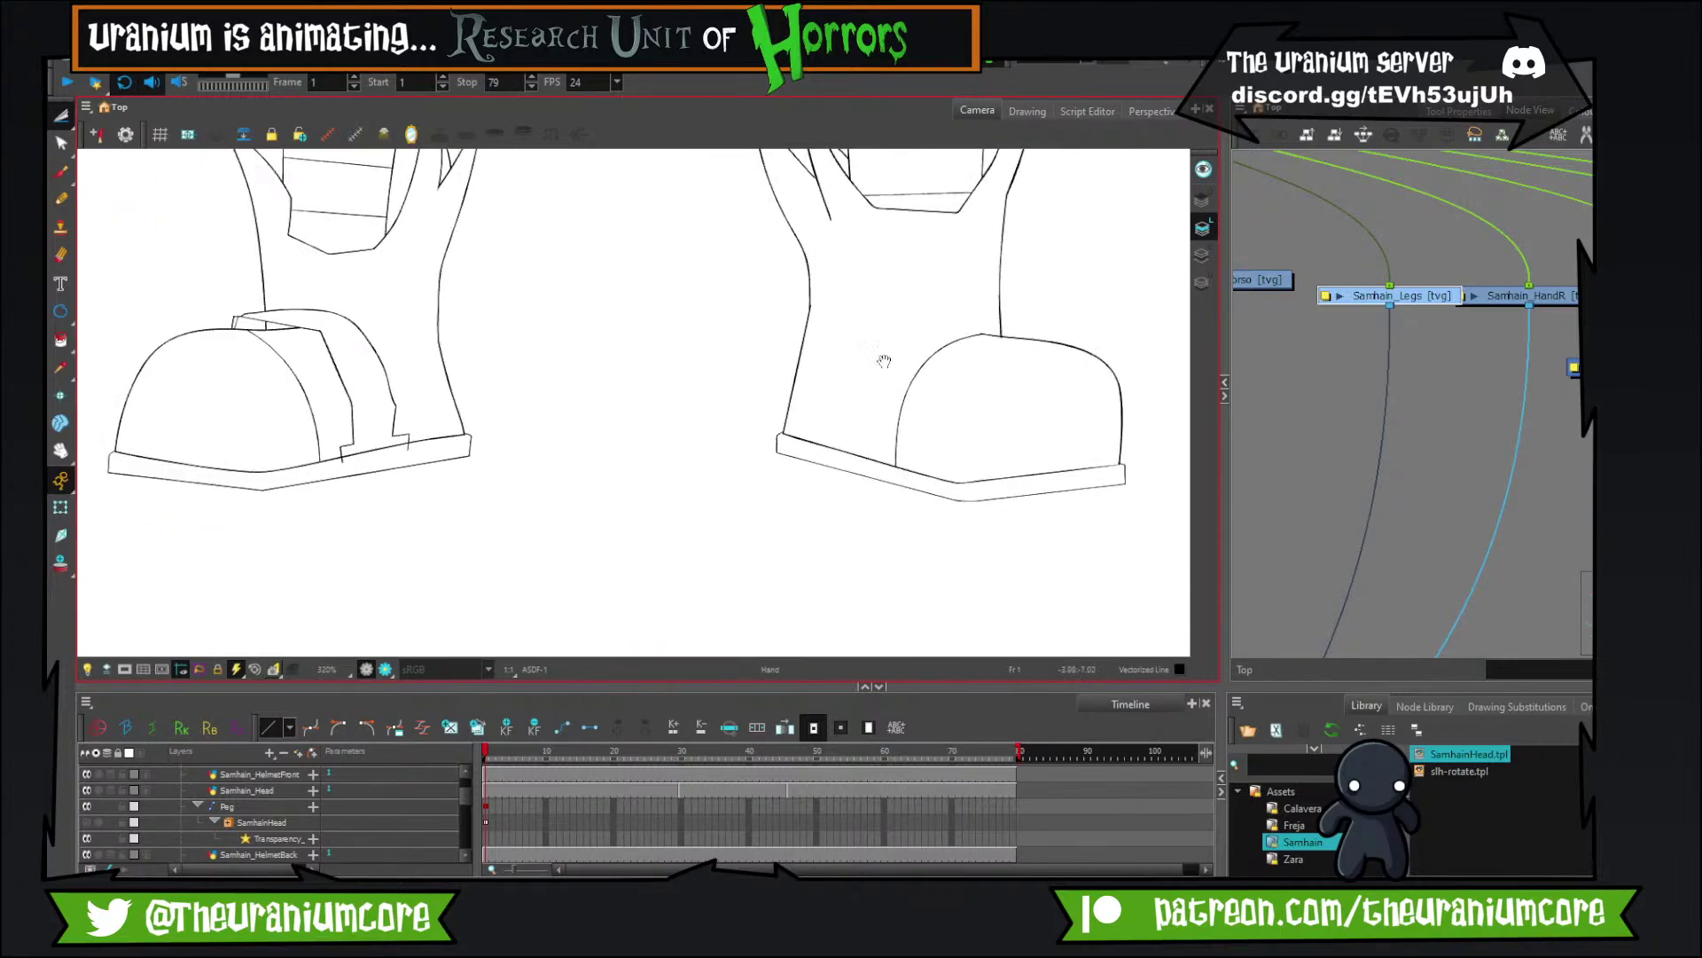
left_click_drag(884, 361, 828, 367)
left_click_drag(337, 435, 676, 384)
scroll(513, 435, "up", 8)
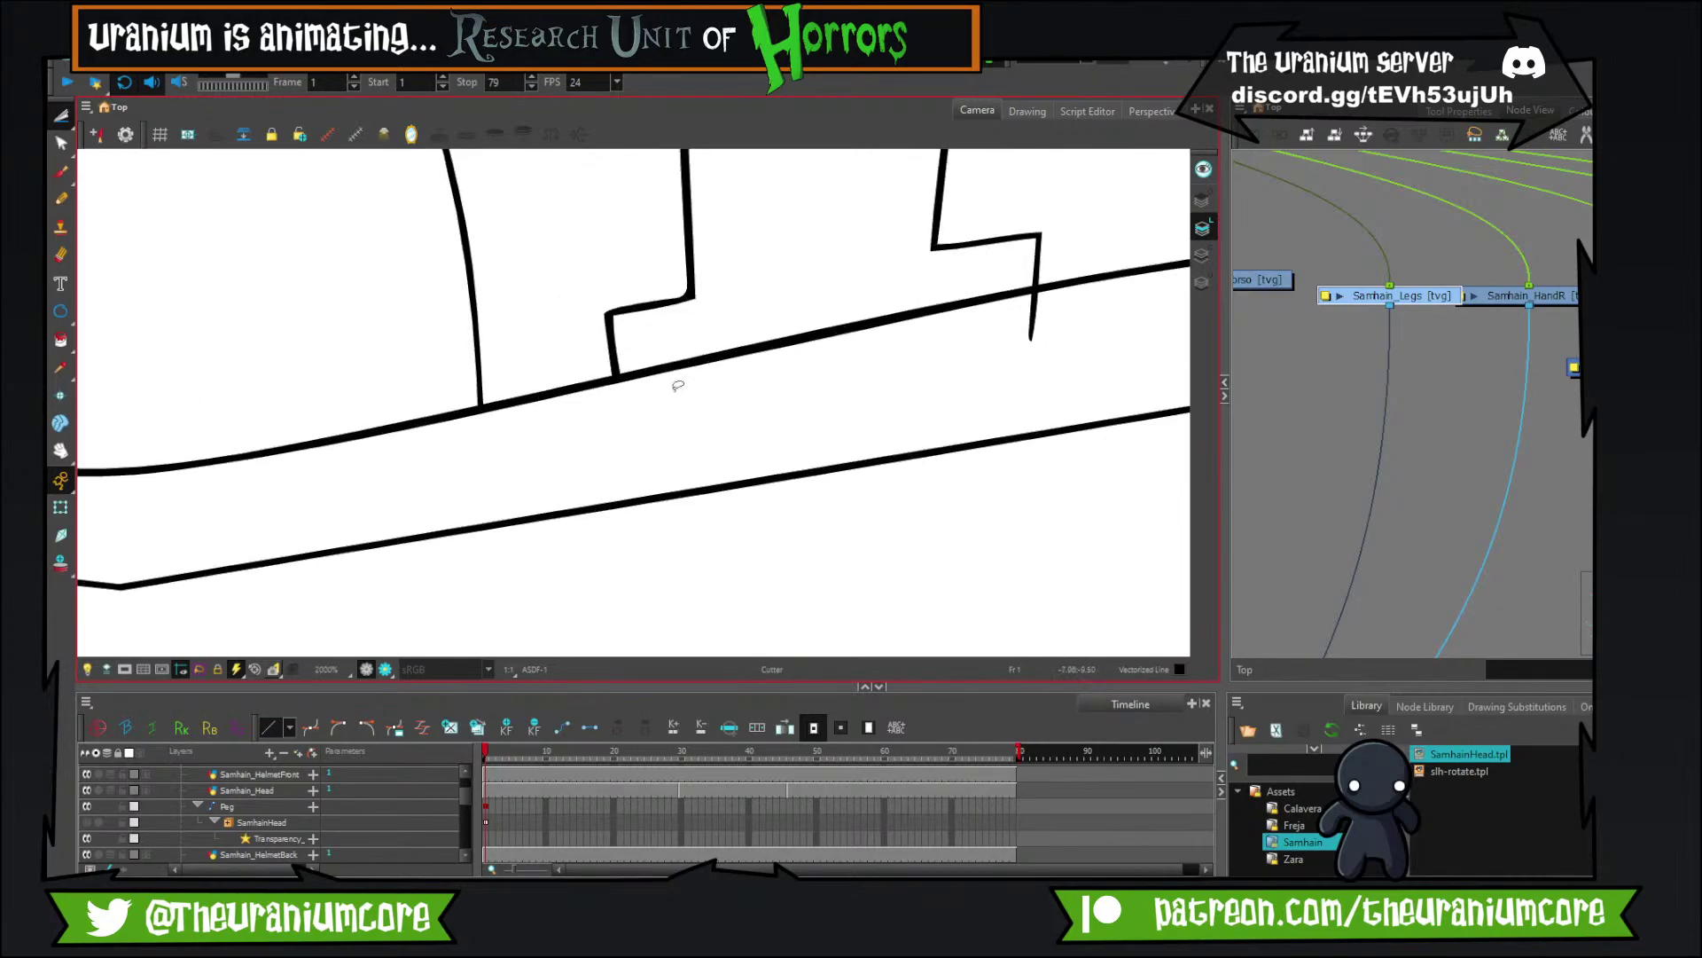
mouse_move(1011, 324)
left_mouse_down()
mouse_move(813, 380)
mouse_move(892, 354)
left_mouse_up()
Replace the leftover leg-line piece beneath the left-hand boot's strap with a short slanted Brush line slightly further back.
scroll(817, 410, "down", 5)
scroll(748, 429, "down", 2)
scroll(542, 303, "up", 5)
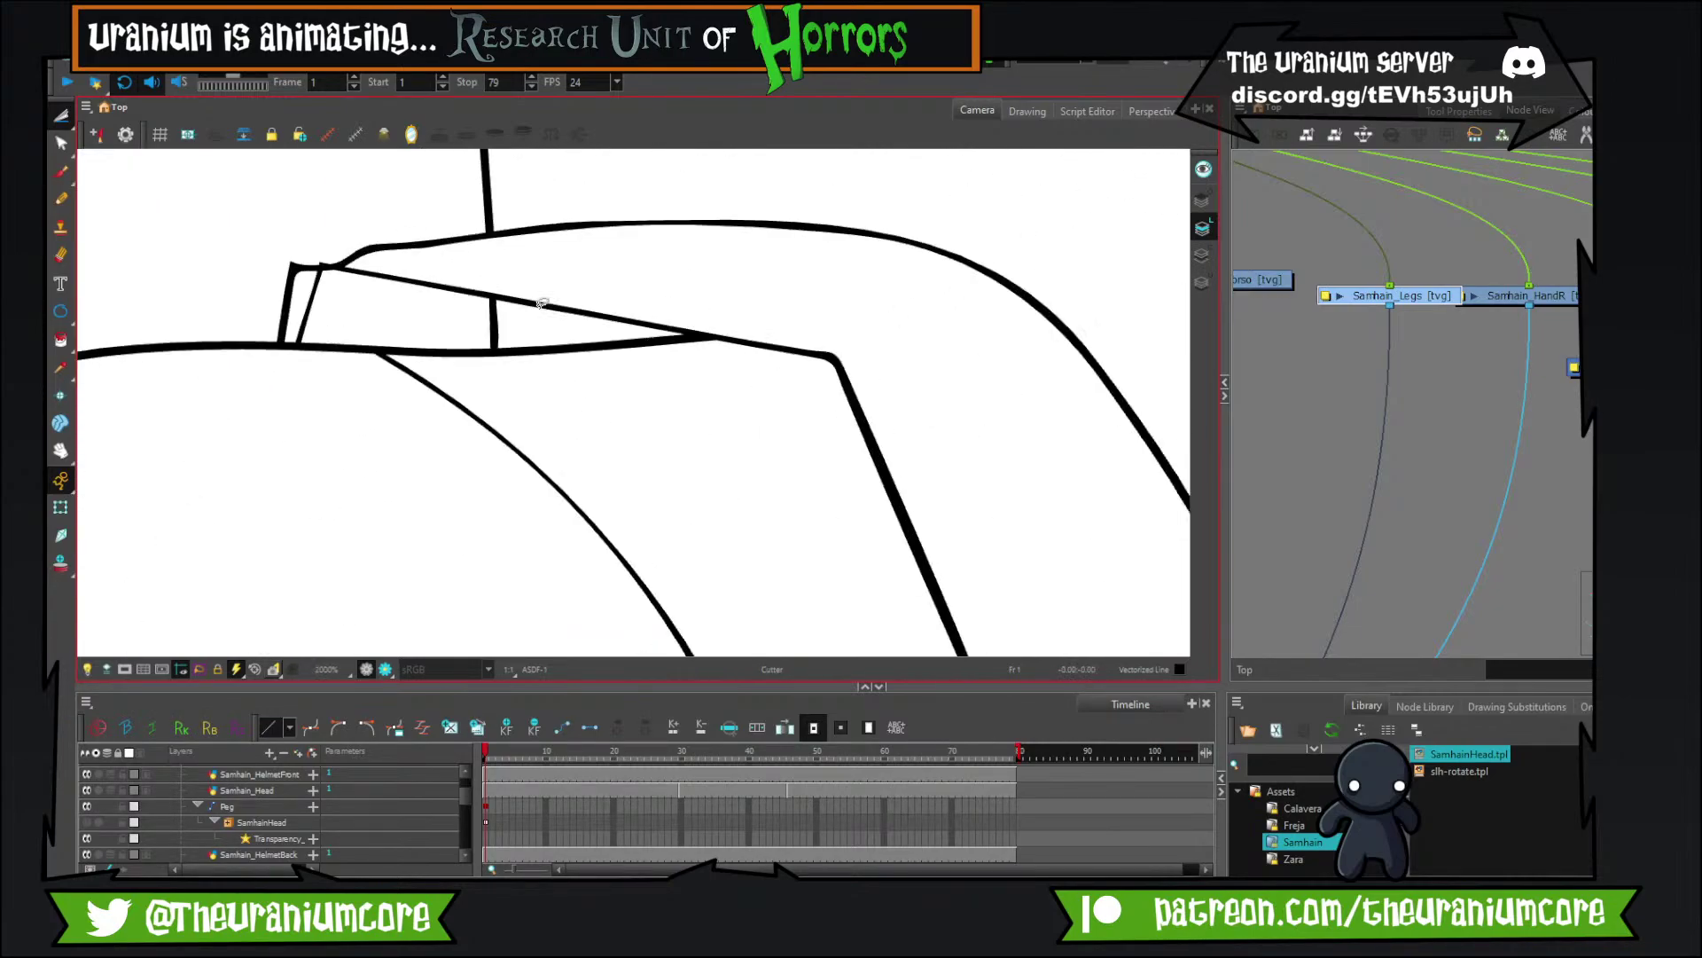
left_click_drag(626, 252, 679, 283)
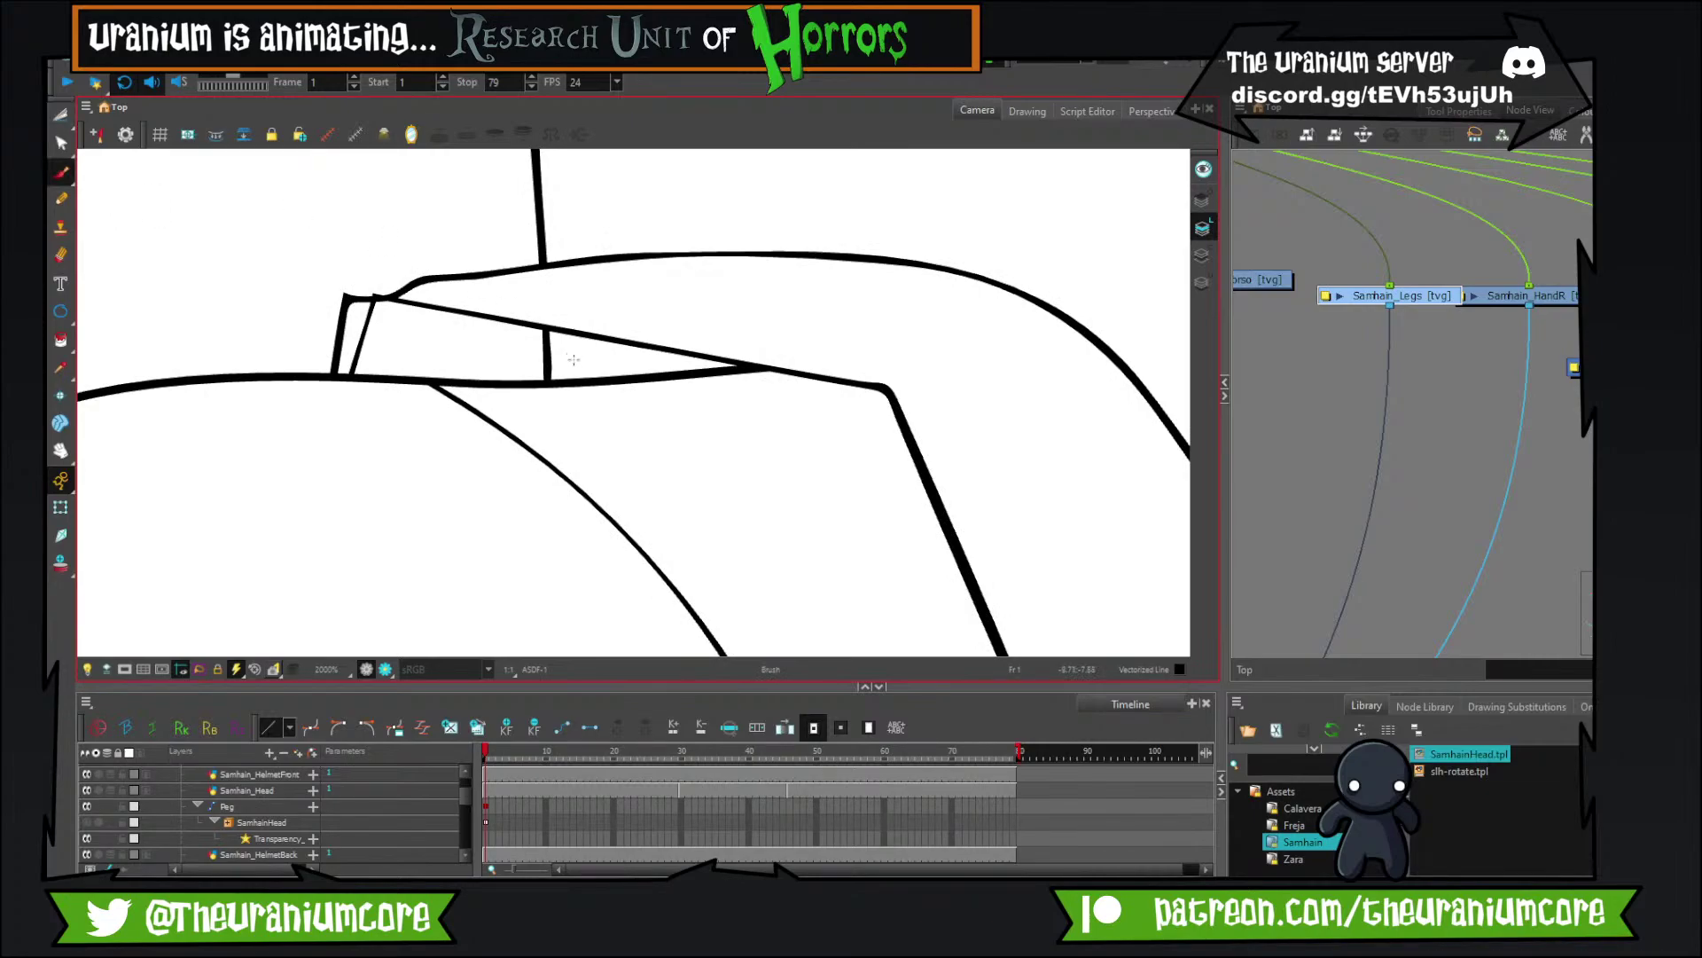
mouse_move(606, 403)
left_mouse_down()
mouse_move(593, 321)
mouse_move(532, 357)
mouse_move(569, 335)
left_mouse_up()
left_click(60, 115)
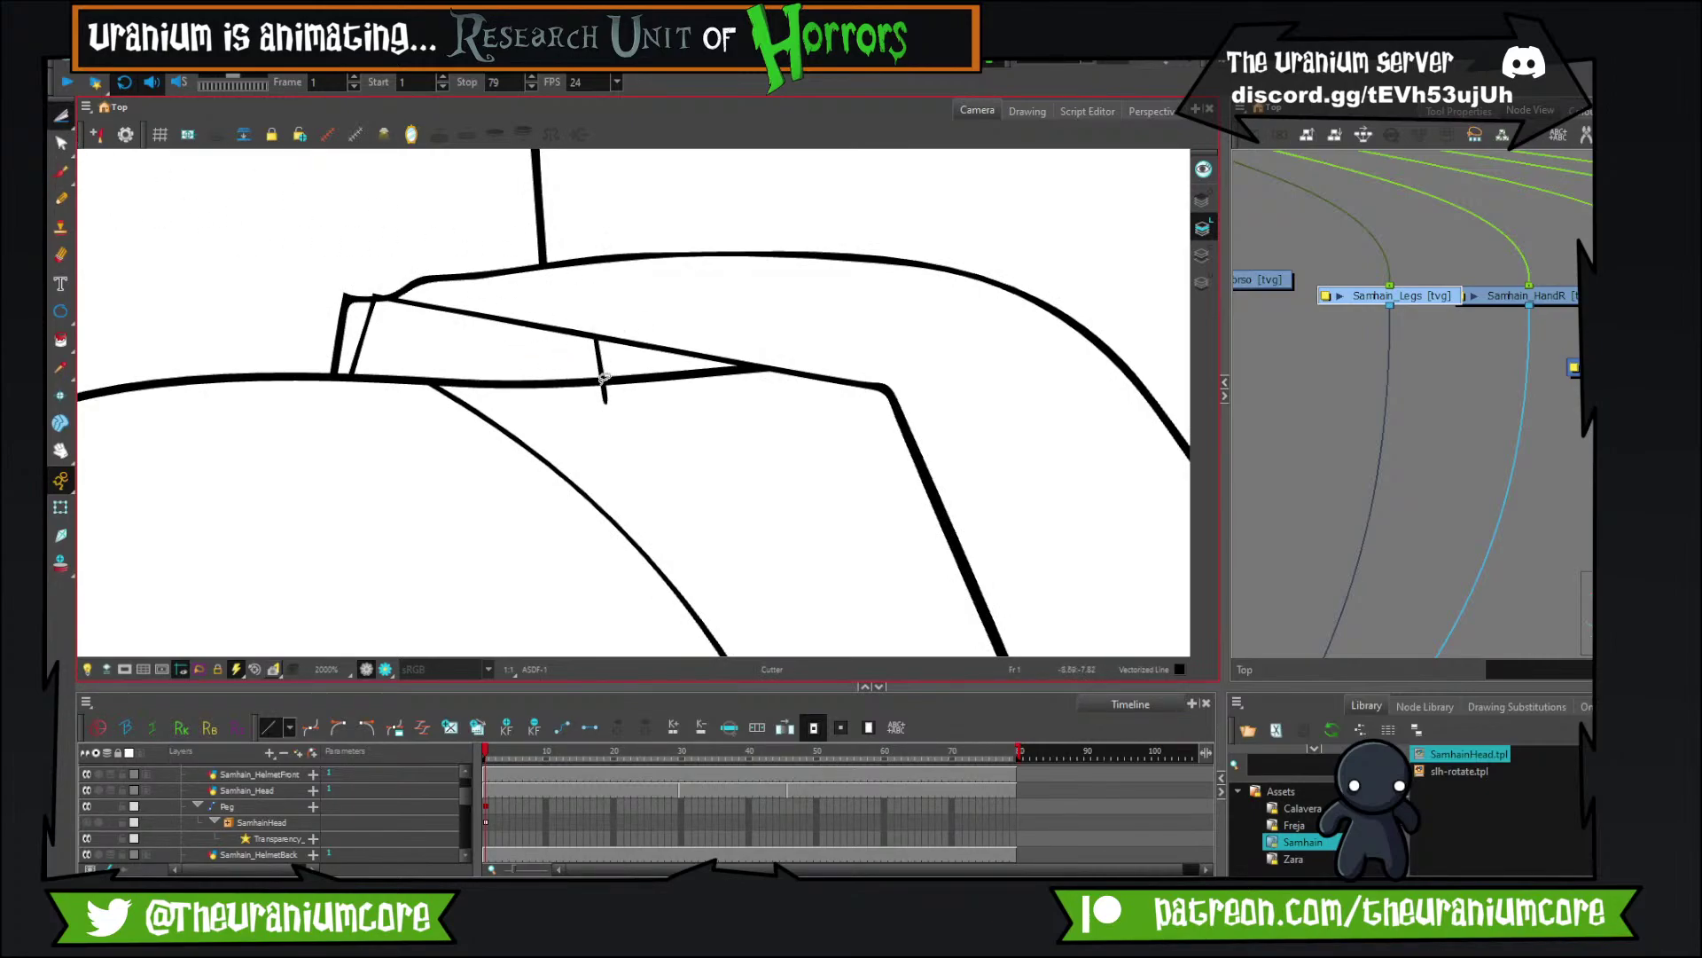
Cut away the front part of the strap's lower edge on the left-hand boot, up to the short slanted line.
scroll(597, 282, "down", 5)
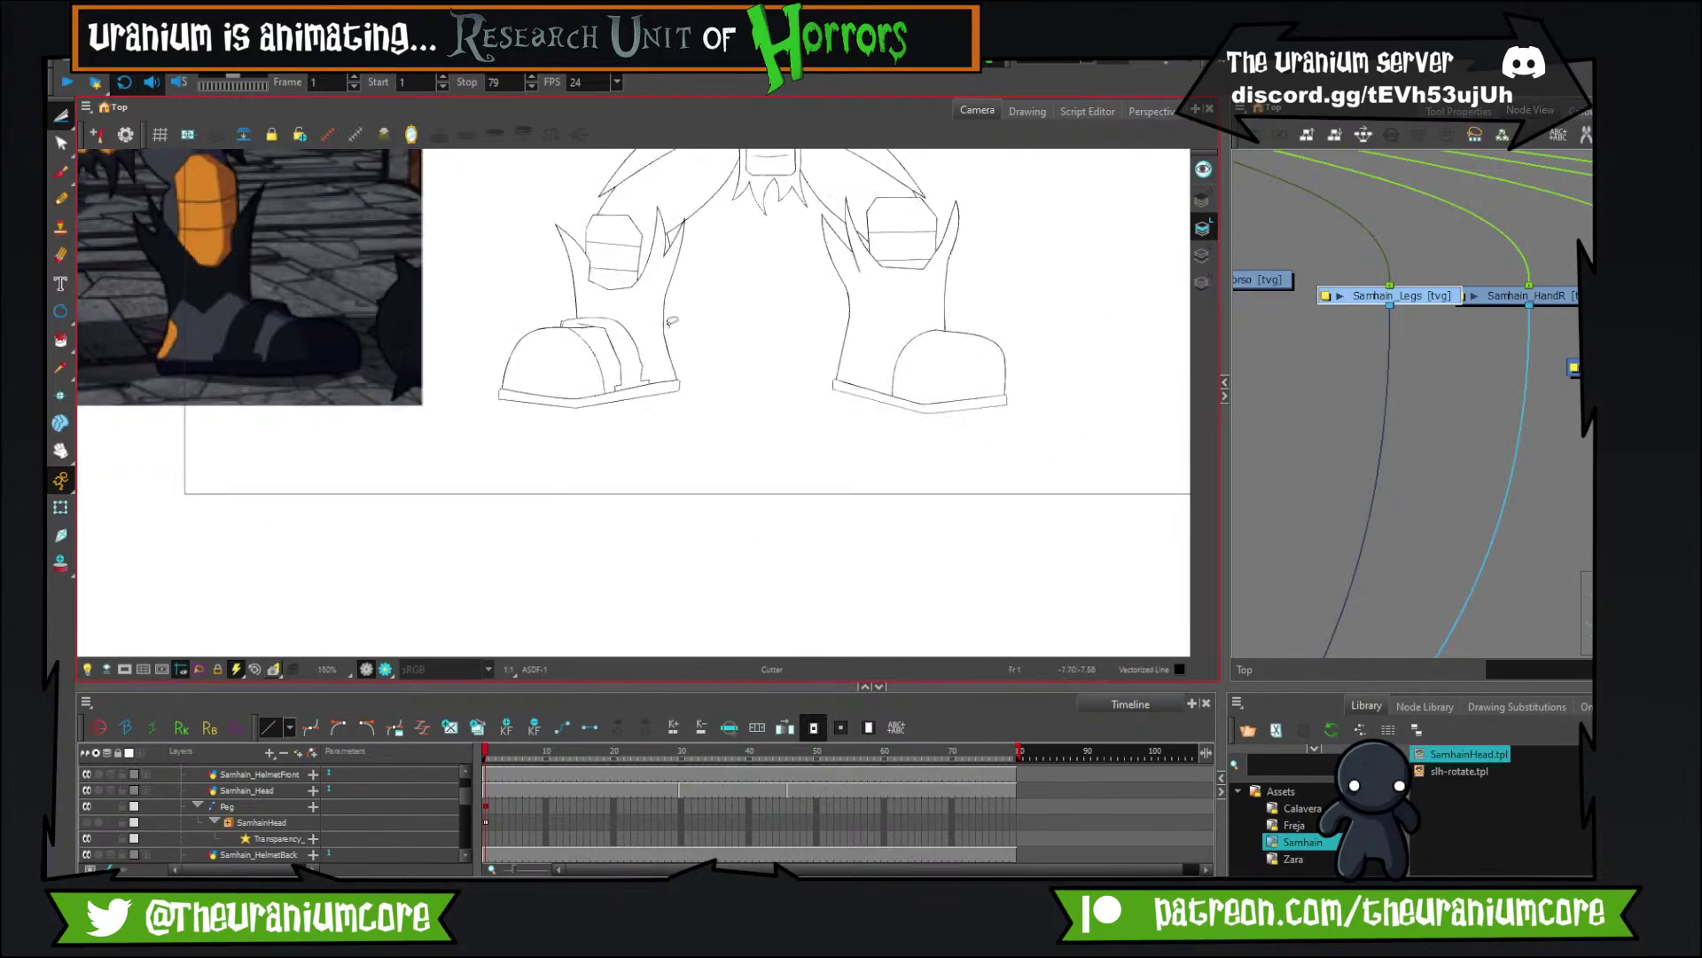
scroll(125, 301, "up", 3)
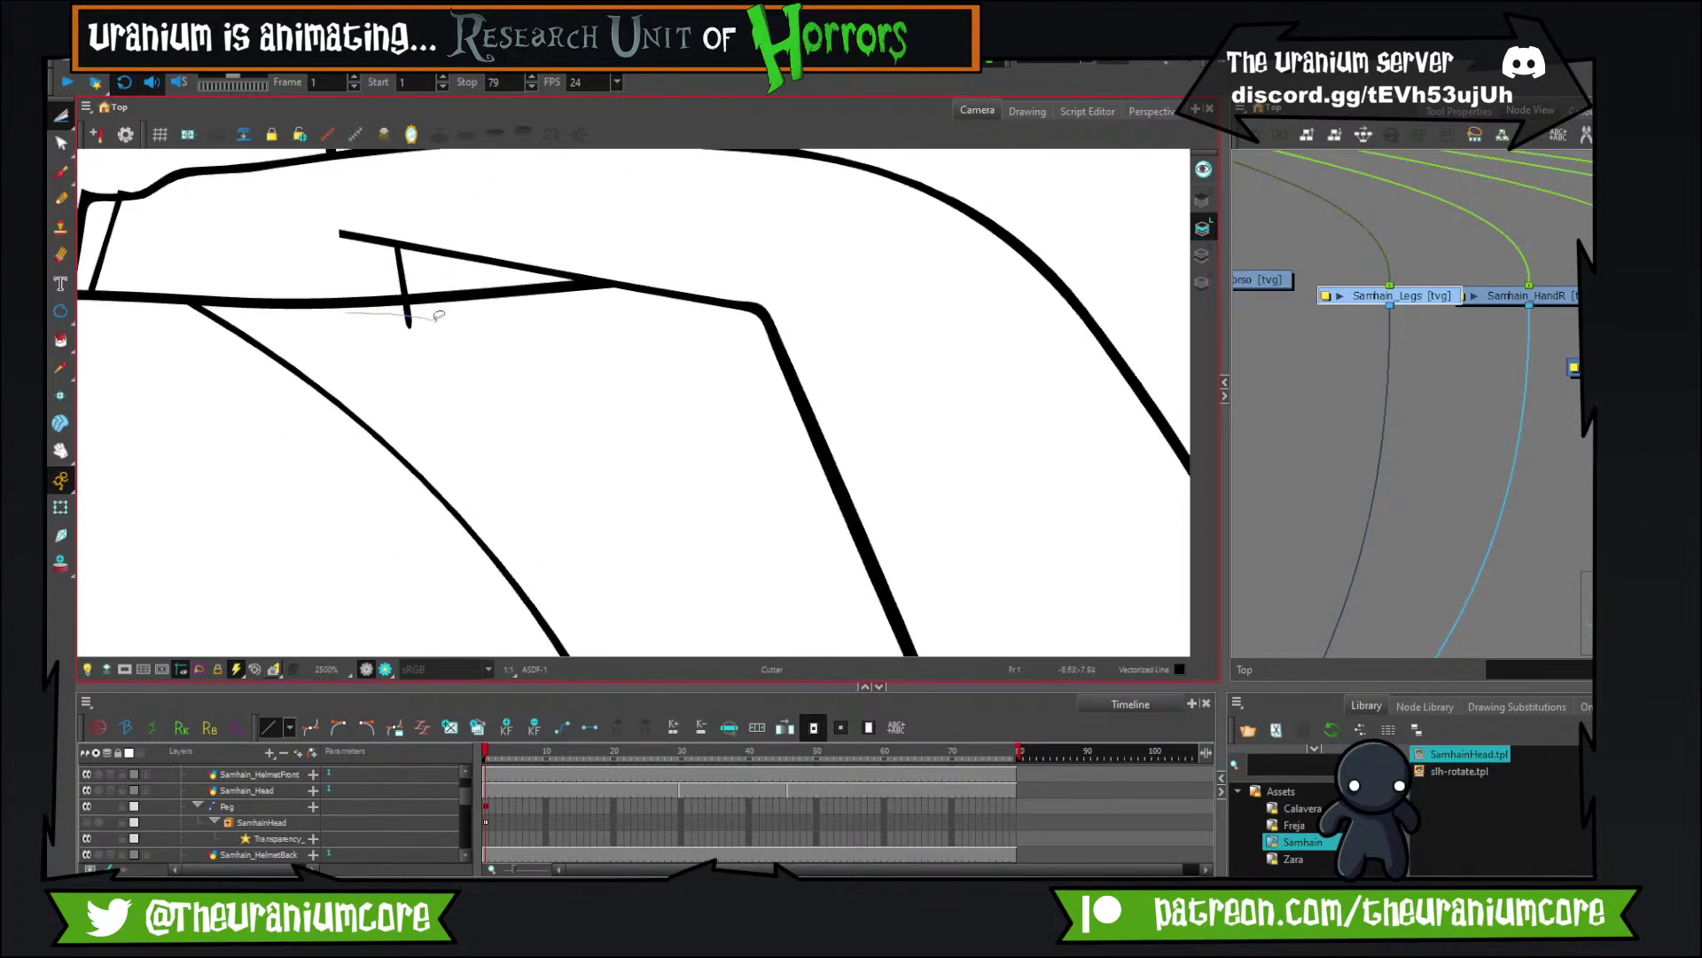
scroll(429, 311, "down", 5)
scroll(719, 411, "up", 4)
Brush two angular strap edges across the right-hand boot behind the toe cap, with stepped ends at the sole.
left_click_drag(644, 242, 543, 373)
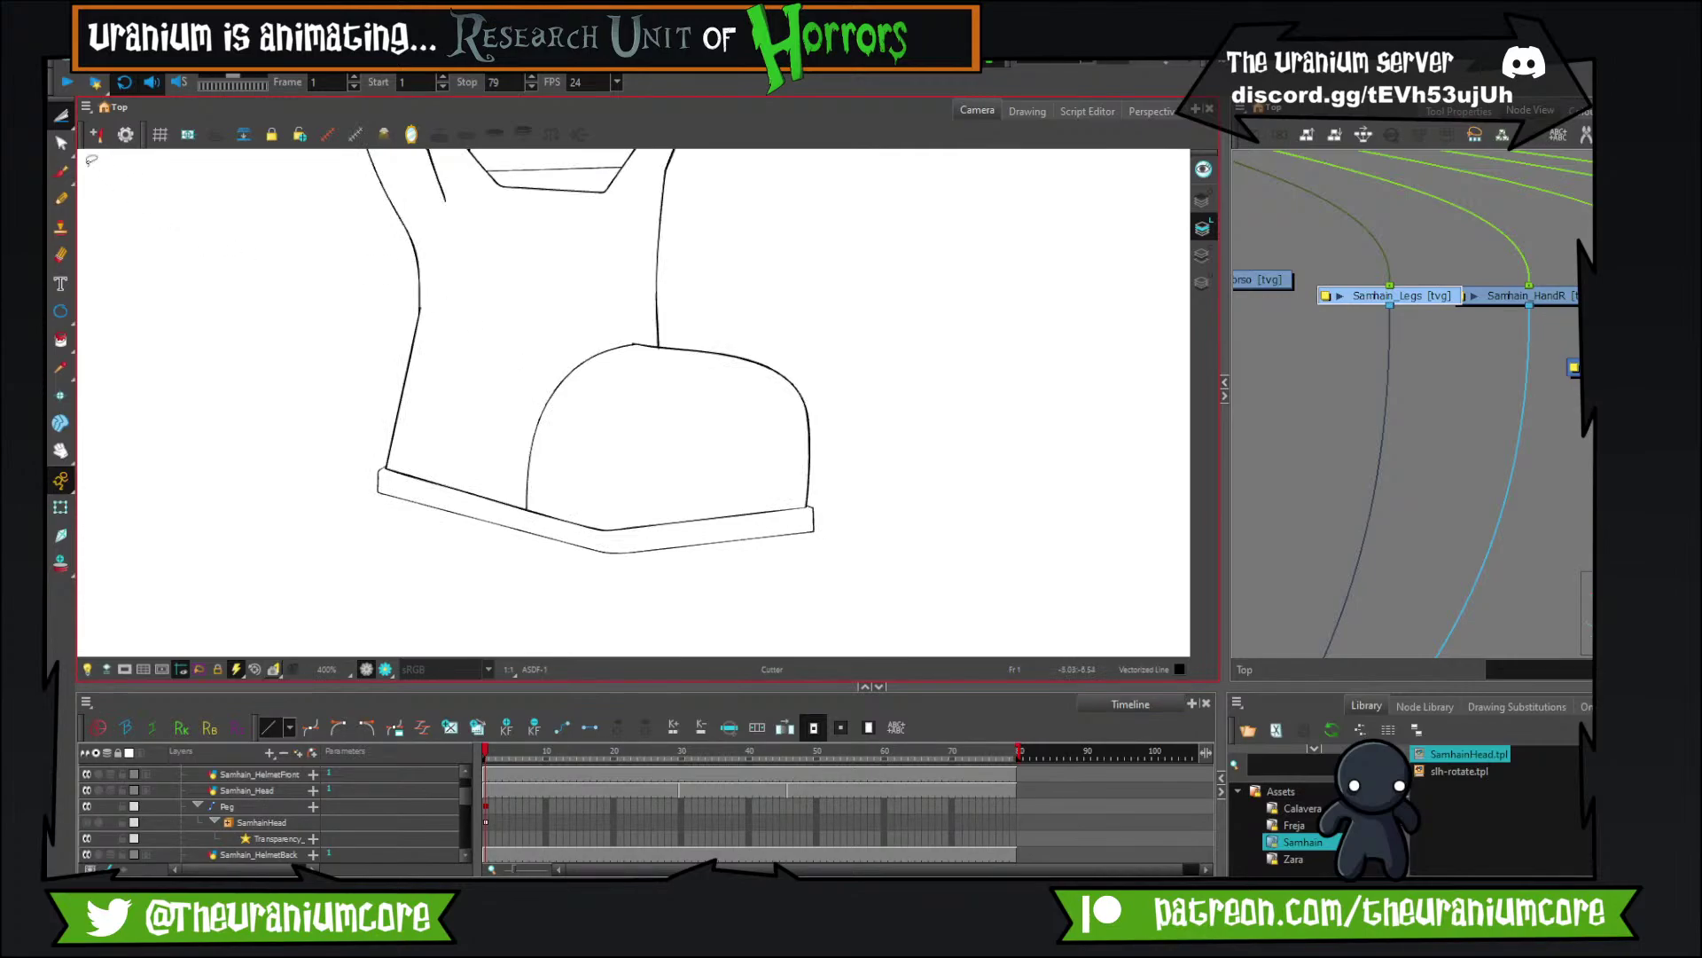
left_click(60, 171)
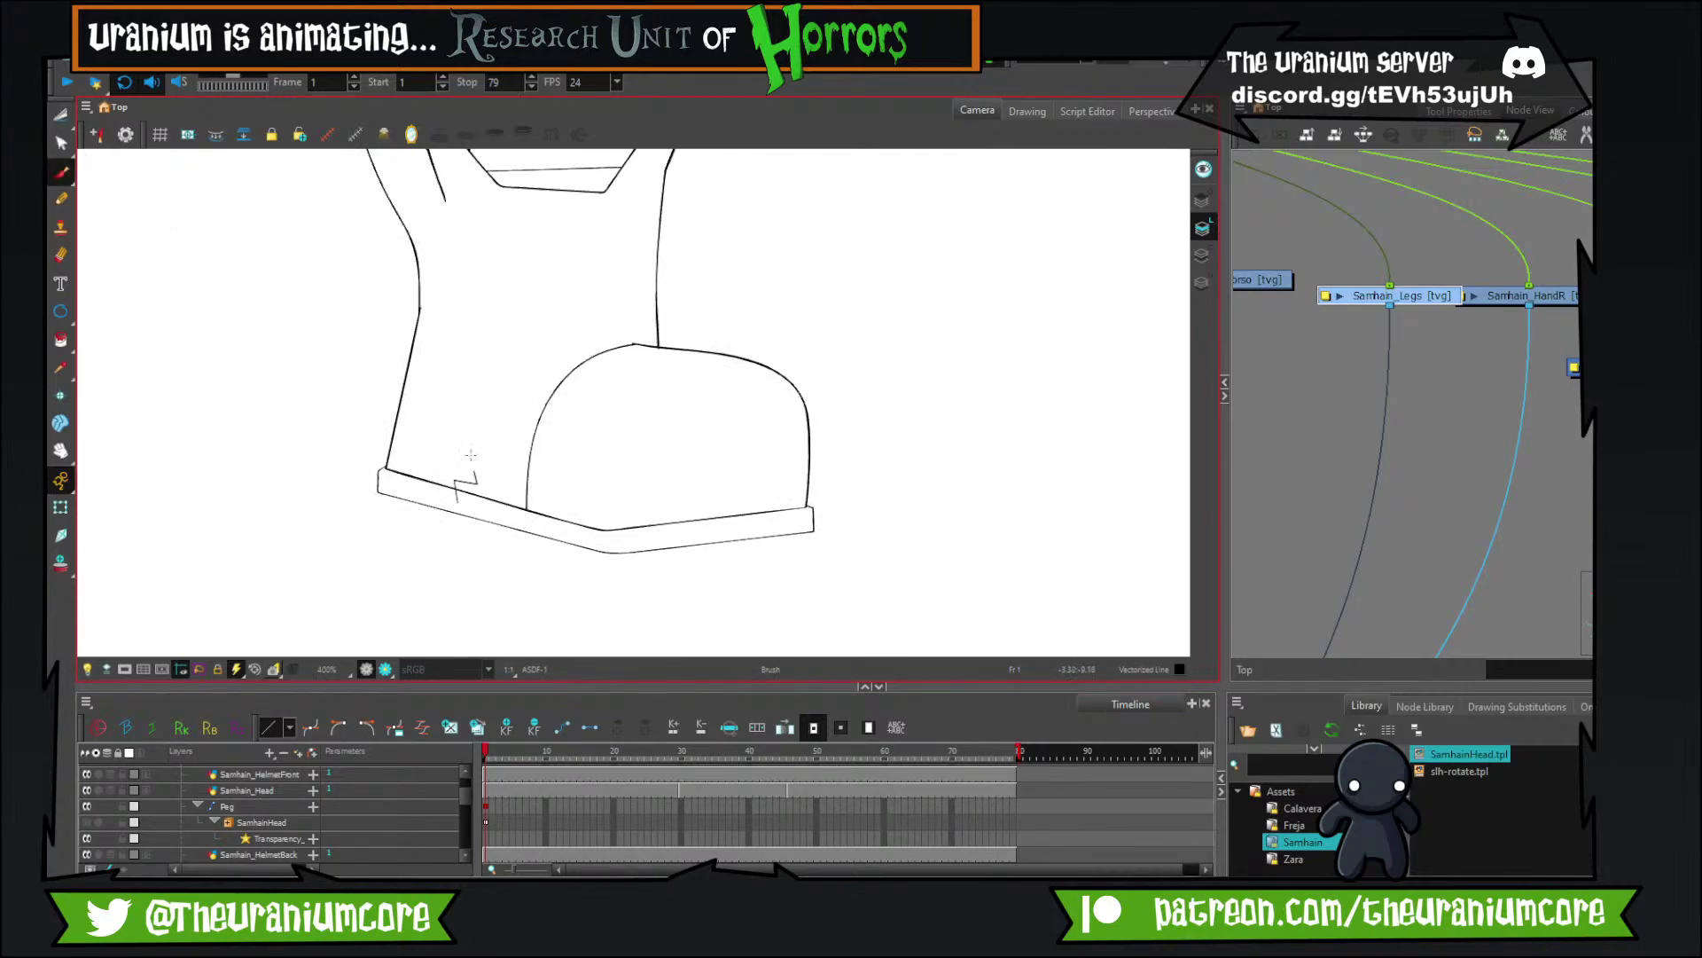
mouse_move(469, 454)
left_mouse_down()
mouse_move(474, 390)
mouse_move(548, 335)
mouse_move(693, 329)
mouse_move(701, 367)
left_mouse_up()
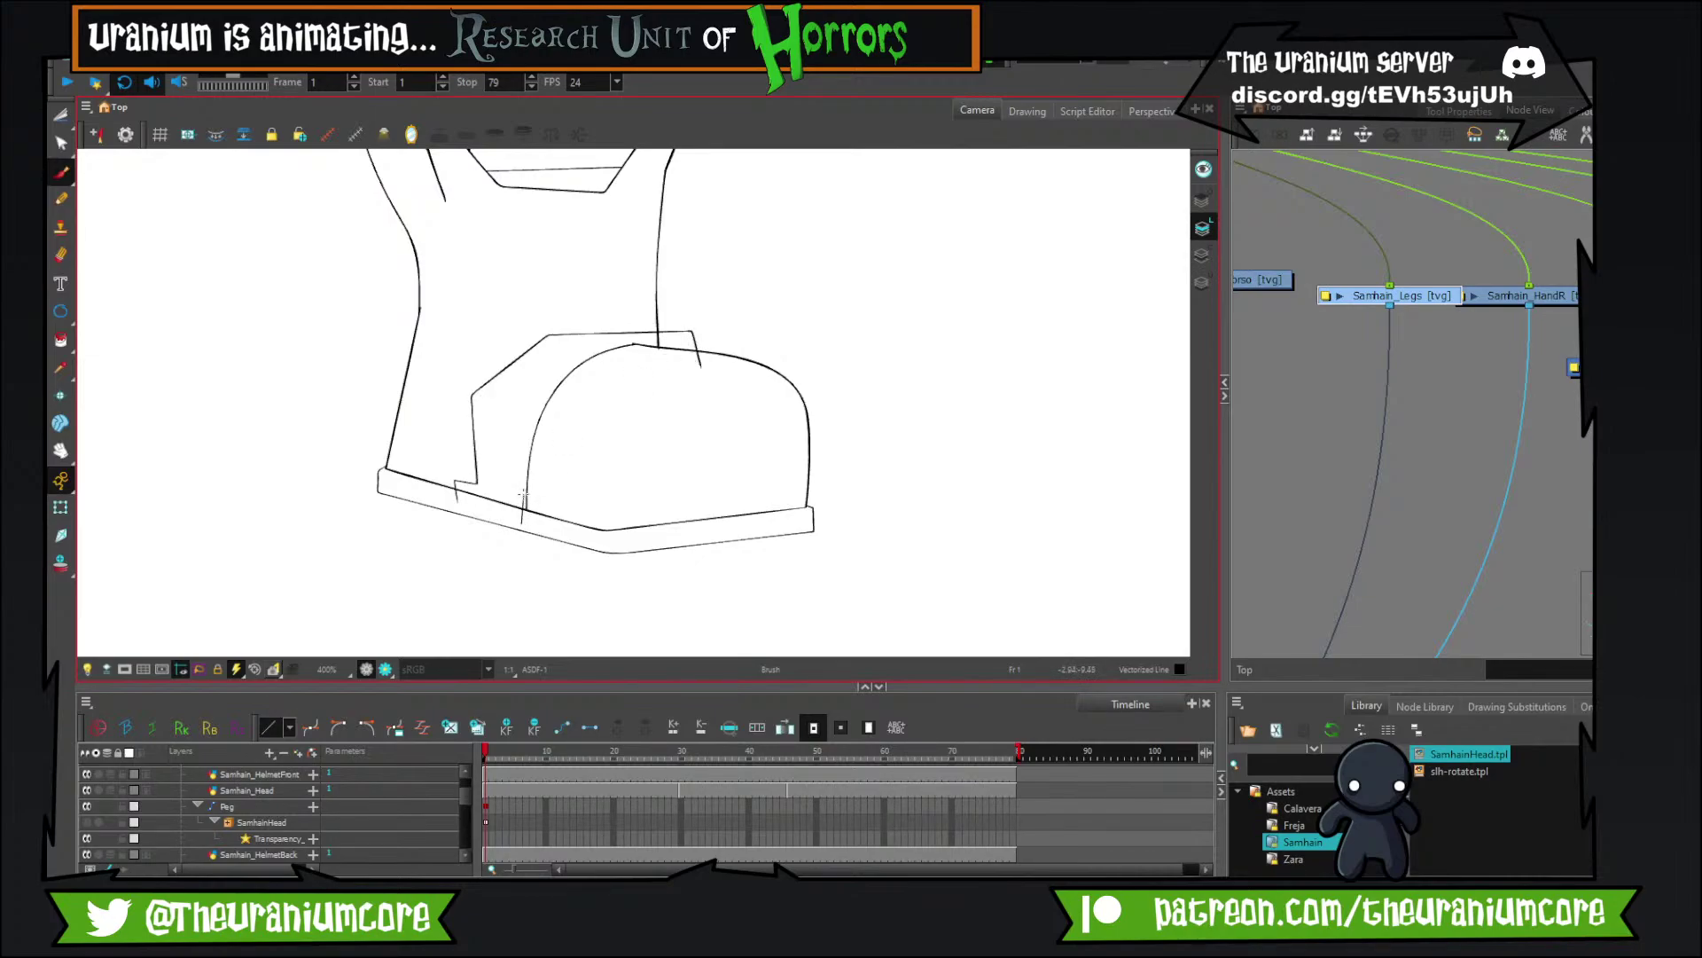
mouse_move(522, 417)
left_mouse_down()
mouse_move(595, 347)
mouse_move(657, 342)
left_mouse_up()
key("ctrl+z")
key("ctrl+z")
scroll(612, 405, "up", 1)
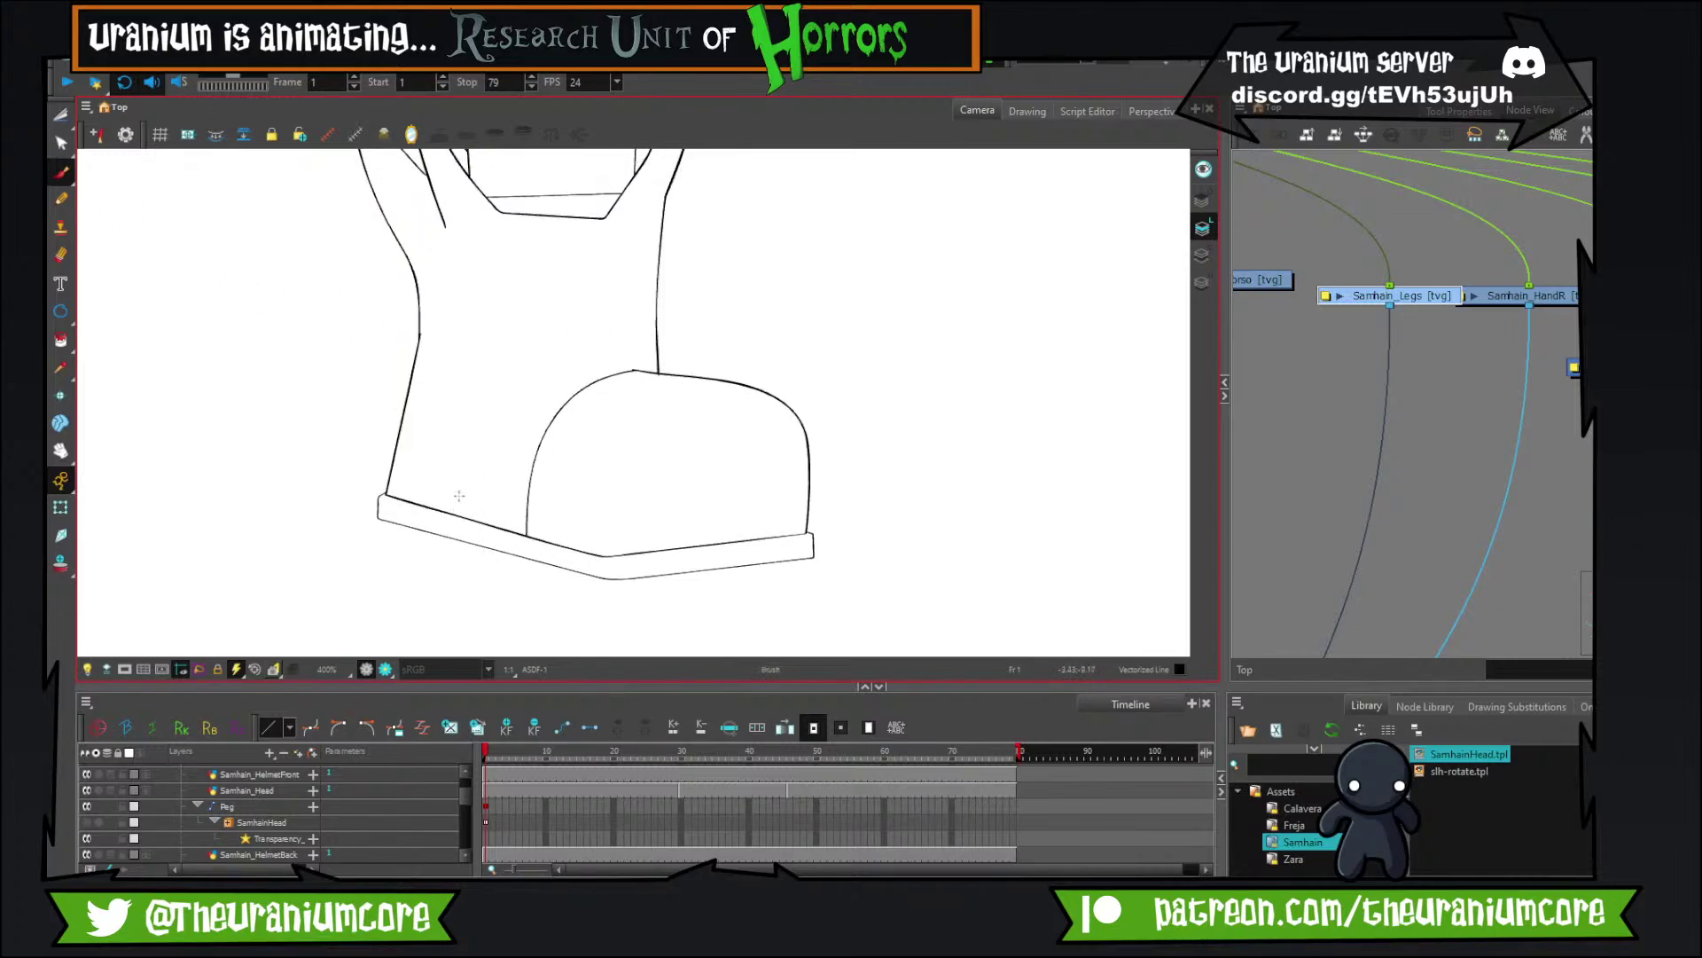
mouse_move(449, 494)
left_mouse_down()
mouse_move(455, 409)
mouse_move(532, 359)
mouse_move(687, 358)
mouse_move(696, 392)
left_mouse_up()
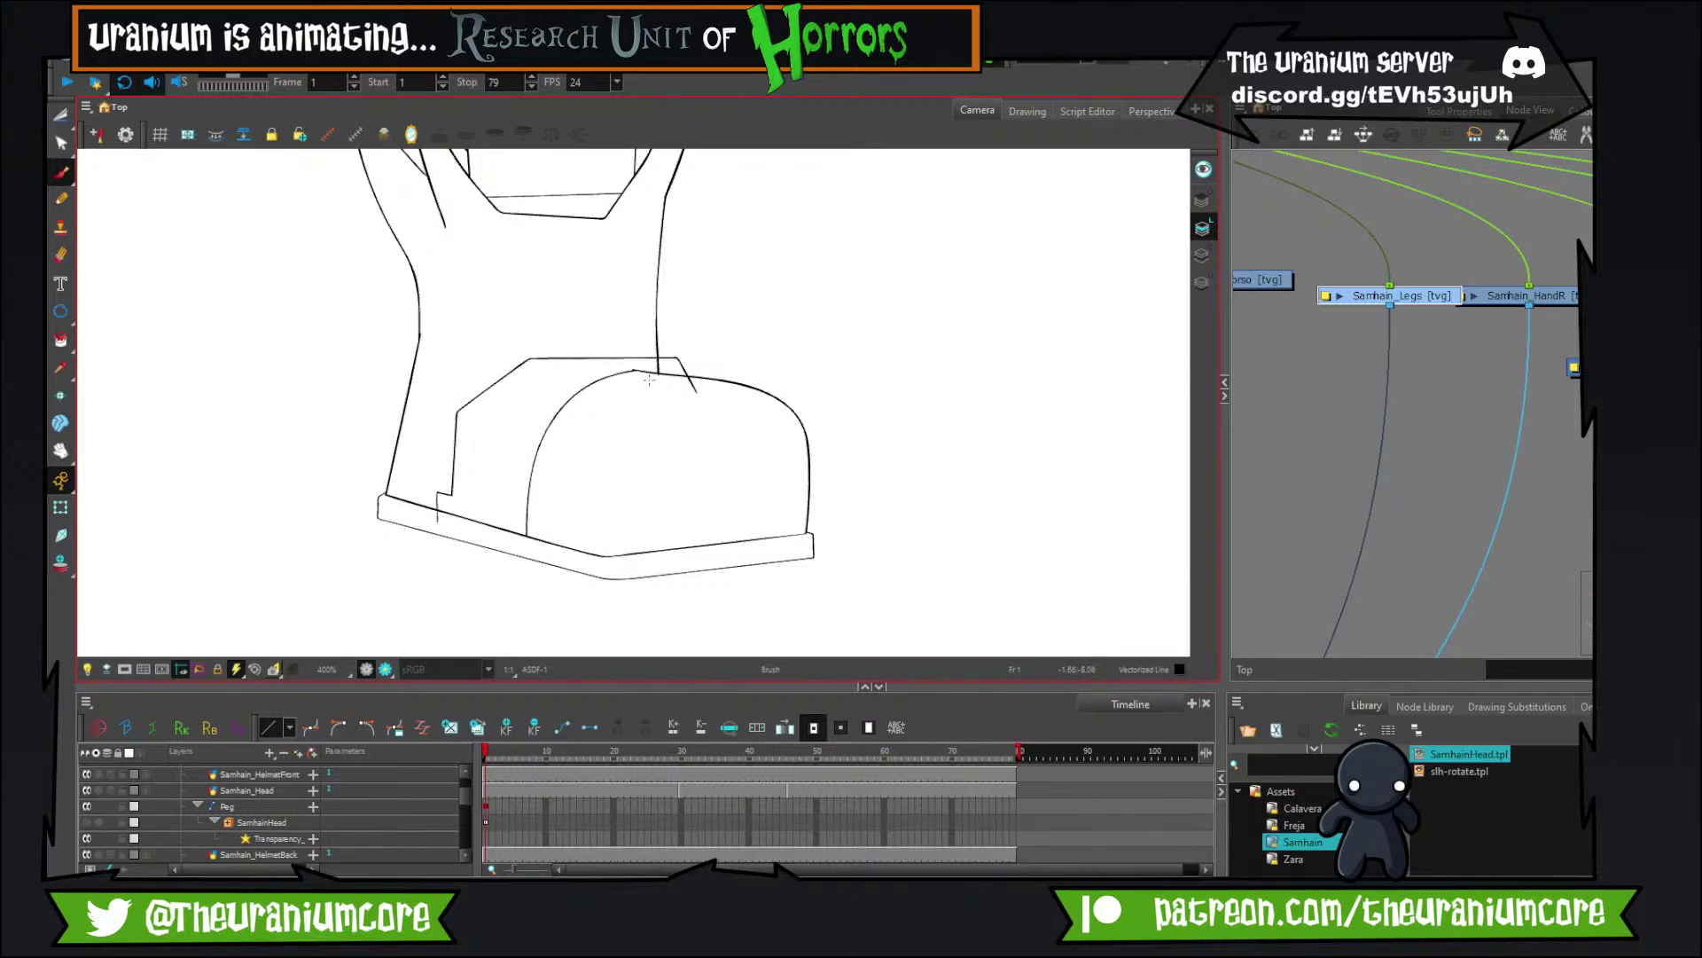
mouse_move(503, 514)
left_mouse_down()
mouse_move(517, 422)
mouse_move(612, 368)
mouse_move(691, 369)
left_mouse_up()
Trim the right-hand boot's strap ends at the sole and cut out the leg line running through the strap.
scroll(689, 366, "up", 2)
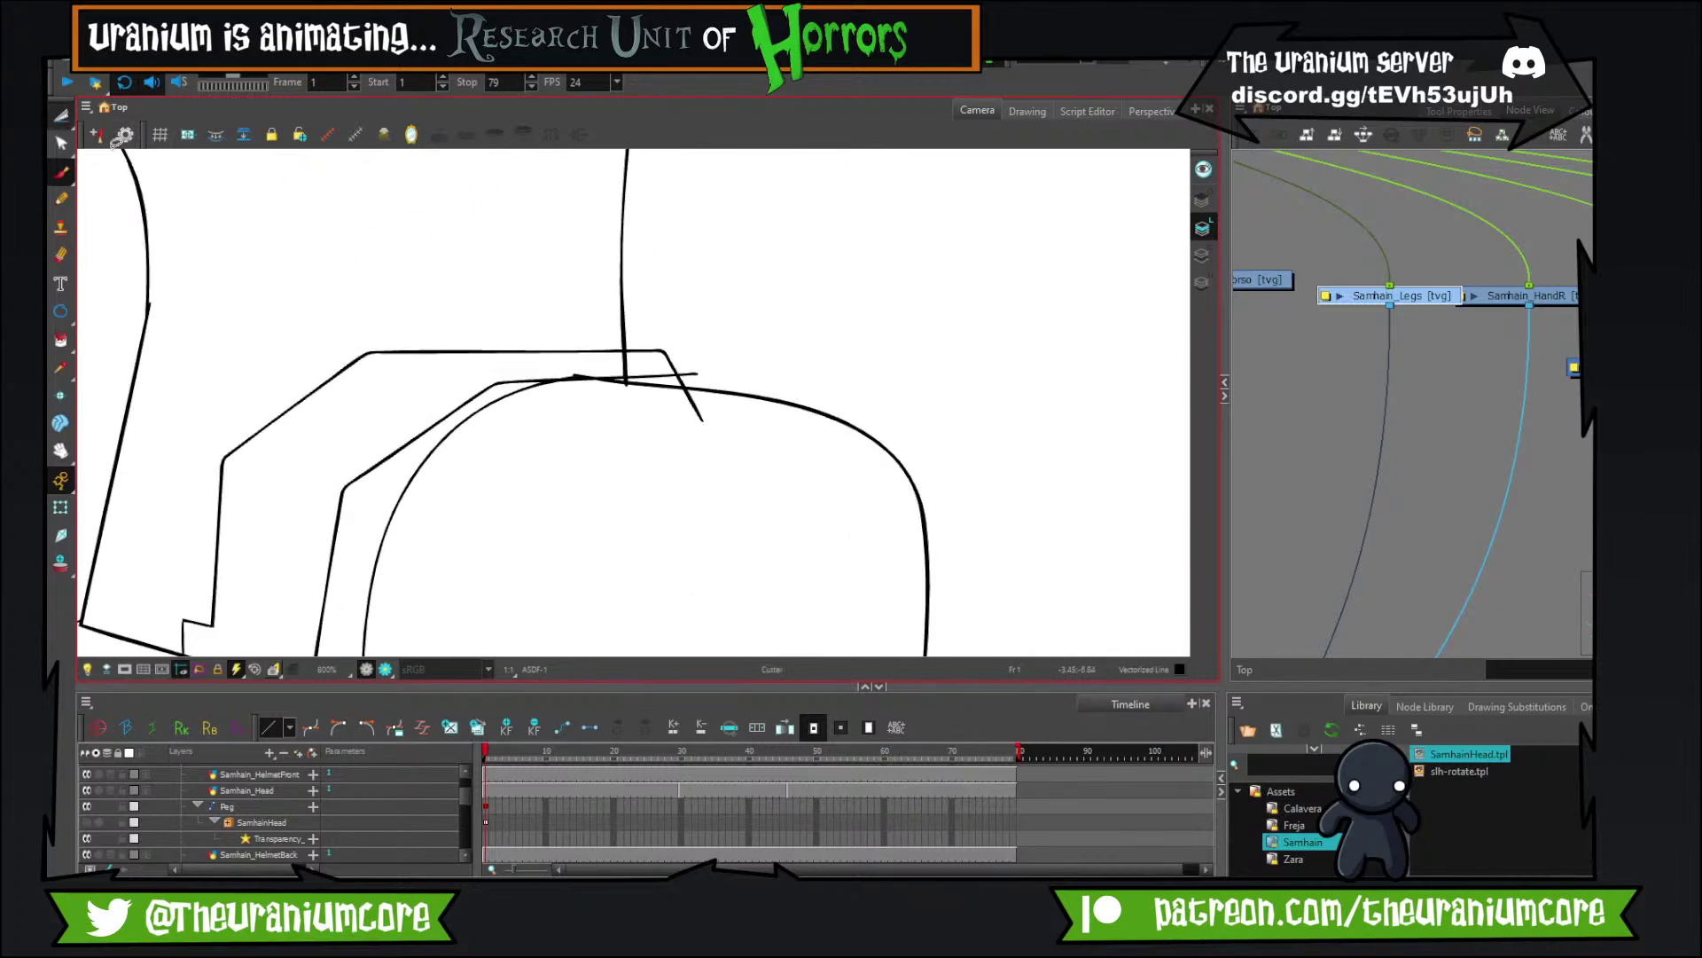
left_click(61, 115)
mouse_move(266, 651)
left_mouse_down()
mouse_move(333, 515)
mouse_move(237, 532)
left_mouse_up()
left_click_drag(480, 467, 425, 643)
scroll(650, 396, "up", 3)
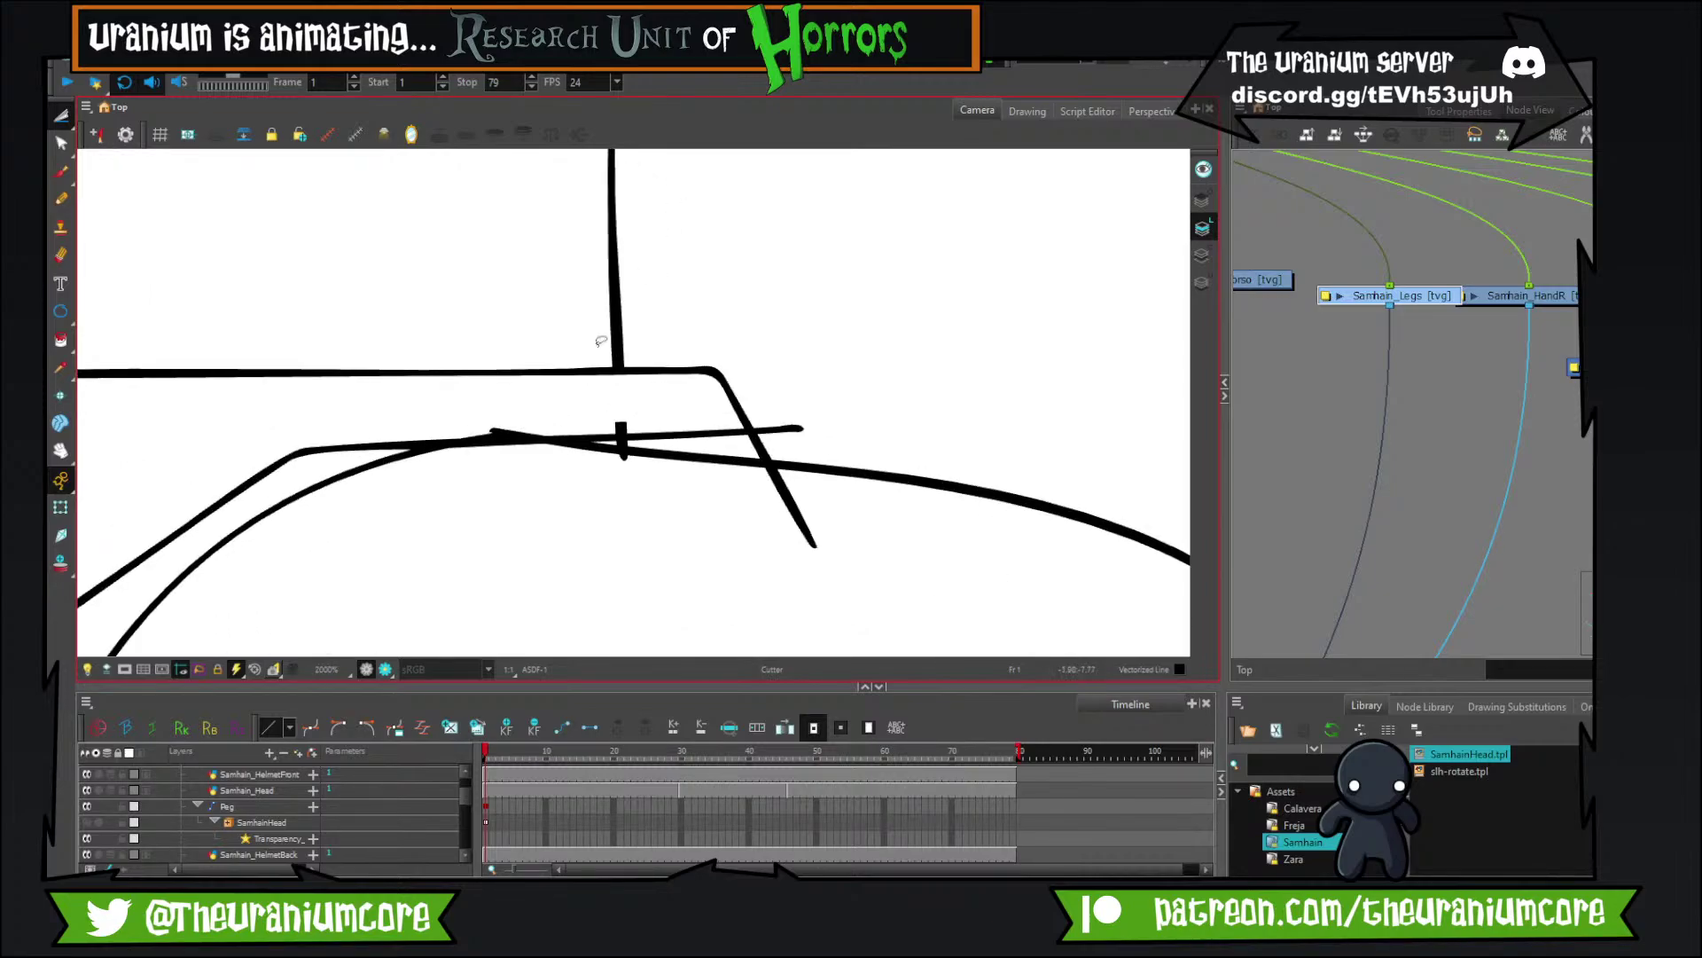
Trim the overshooting strap and outline ends where they cross at the top of the right-hand boot.
key("ctrl+z")
left_click_drag(482, 424, 603, 409)
key("ctrl+z")
key("ctrl+z")
mouse_move(495, 427)
left_mouse_down()
mouse_move(679, 448)
mouse_move(692, 423)
mouse_move(786, 452)
left_mouse_up()
key("ctrl+z")
left_click_drag(763, 497, 817, 495)
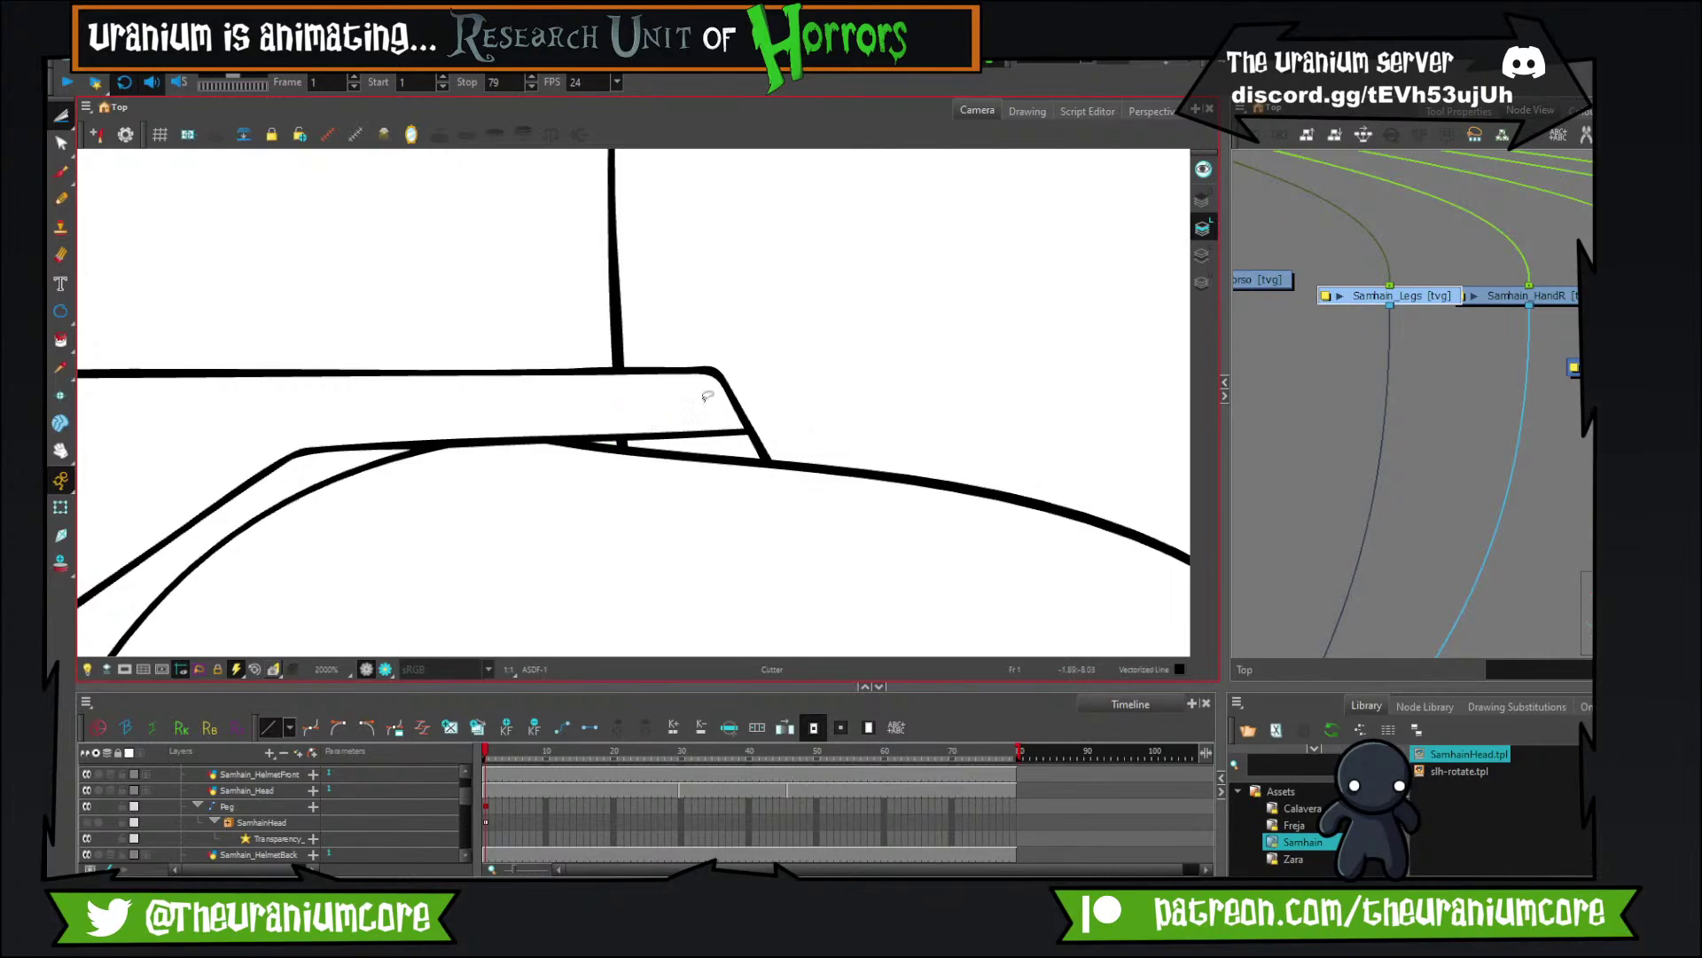
Brush a curved heel-panel line on the inner side of the left-hand boot, from the ankle down to the sole.
scroll(708, 396, "down", 10)
scroll(642, 377, "up", 3)
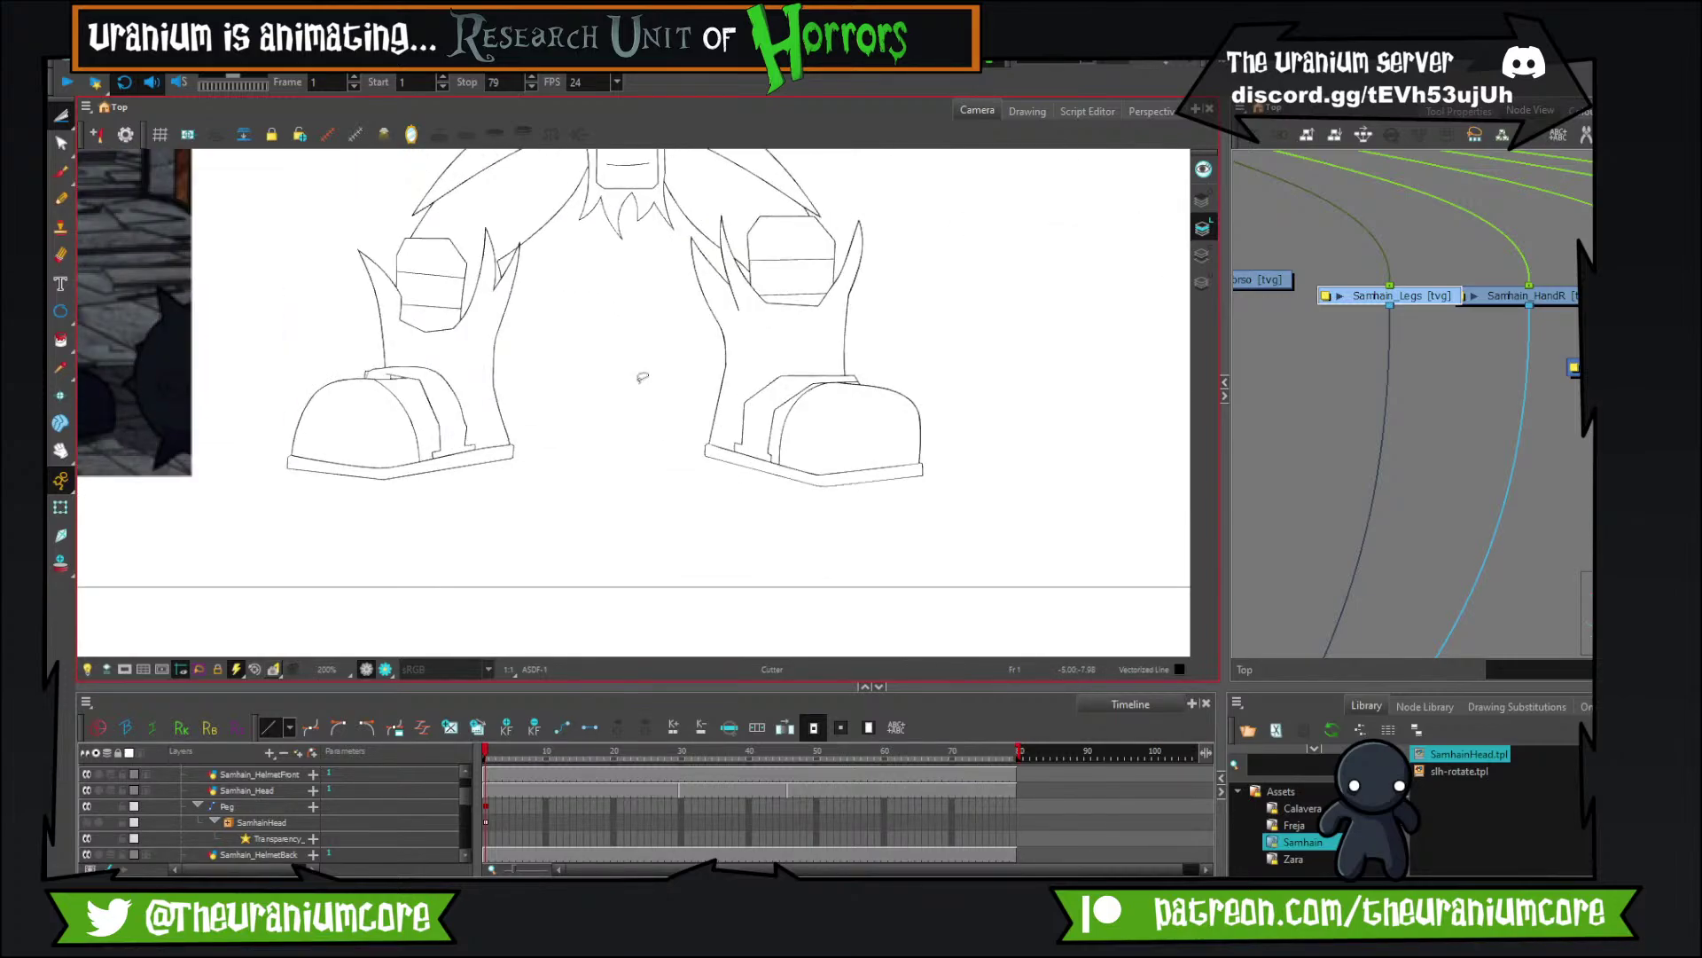
left_click(61, 173)
scroll(562, 335, "up", 1)
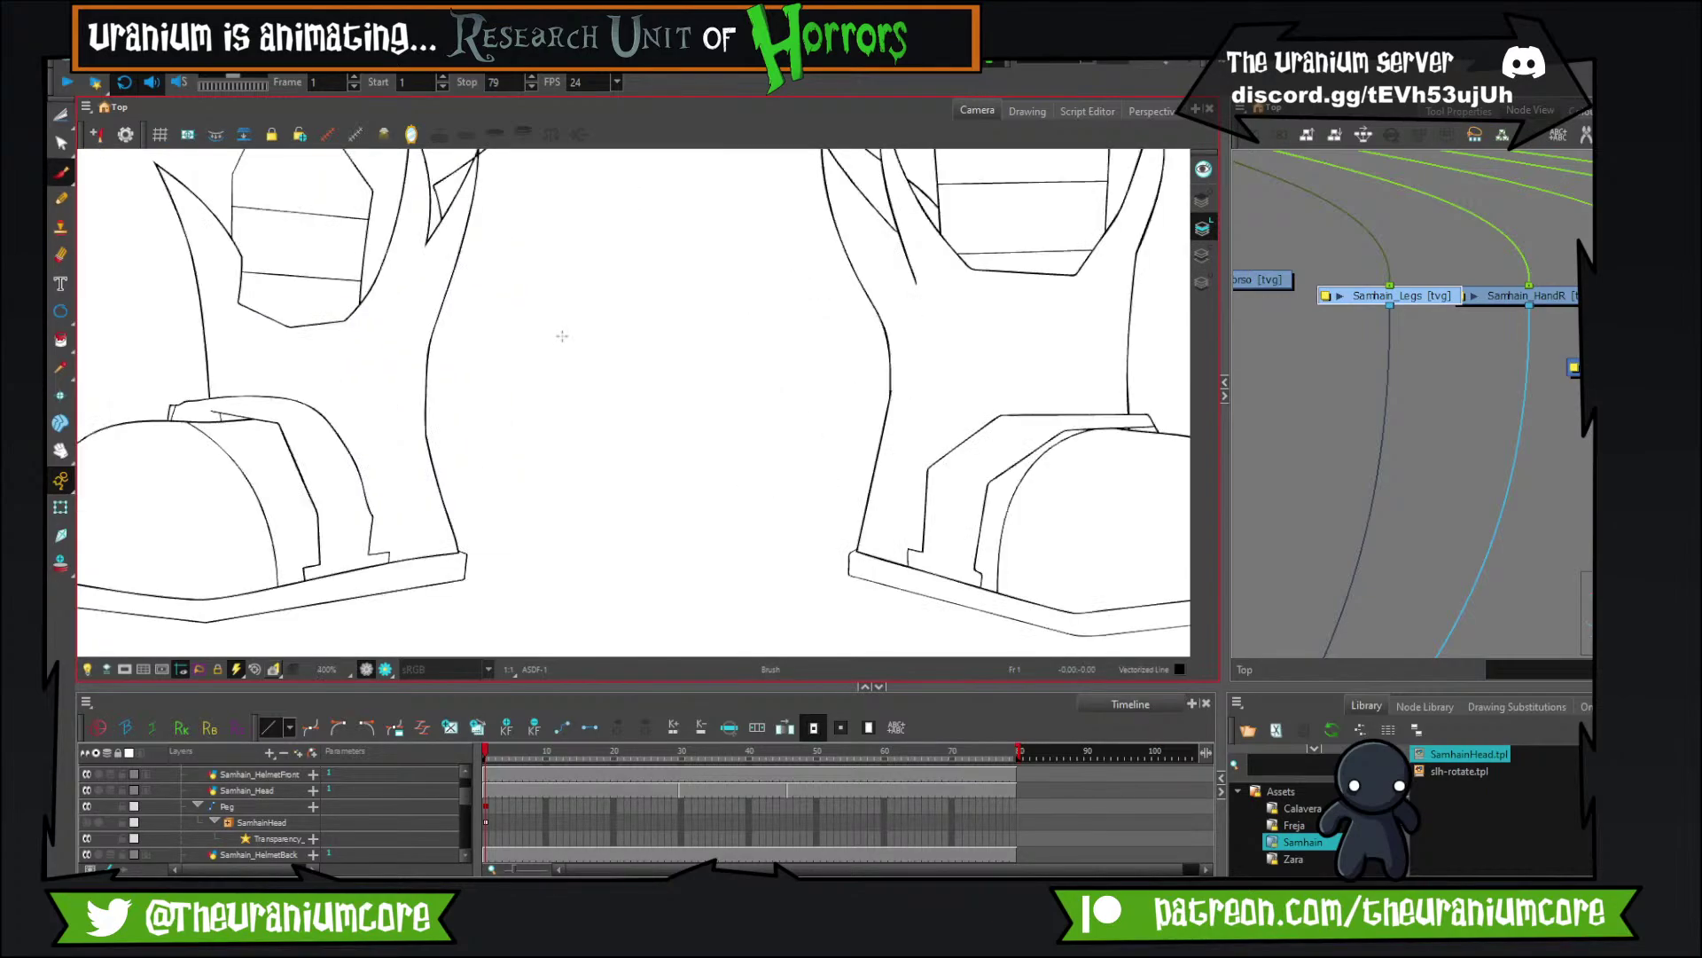
left_click_drag(485, 285, 535, 258)
mouse_move(476, 401)
left_mouse_down()
mouse_move(476, 351)
mouse_move(533, 457)
left_mouse_up()
key("ctrl+z")
mouse_move(484, 326)
left_mouse_down()
mouse_move(498, 482)
mouse_move(448, 419)
mouse_move(524, 477)
left_mouse_up()
key("ctrl+z")
Brush a matching curved heel-panel line on the inner side of the right-hand boot, from ankle to sole.
mouse_move(888, 370)
left_mouse_down()
mouse_move(735, 383)
mouse_move(766, 460)
left_mouse_up()
key("ctrl+z")
left_click_drag(778, 308, 741, 502)
Trim the heel-panel curves with the Cutter where they overshoot the ankle and sole outlines of both boots.
left_click_drag(504, 396, 605, 396)
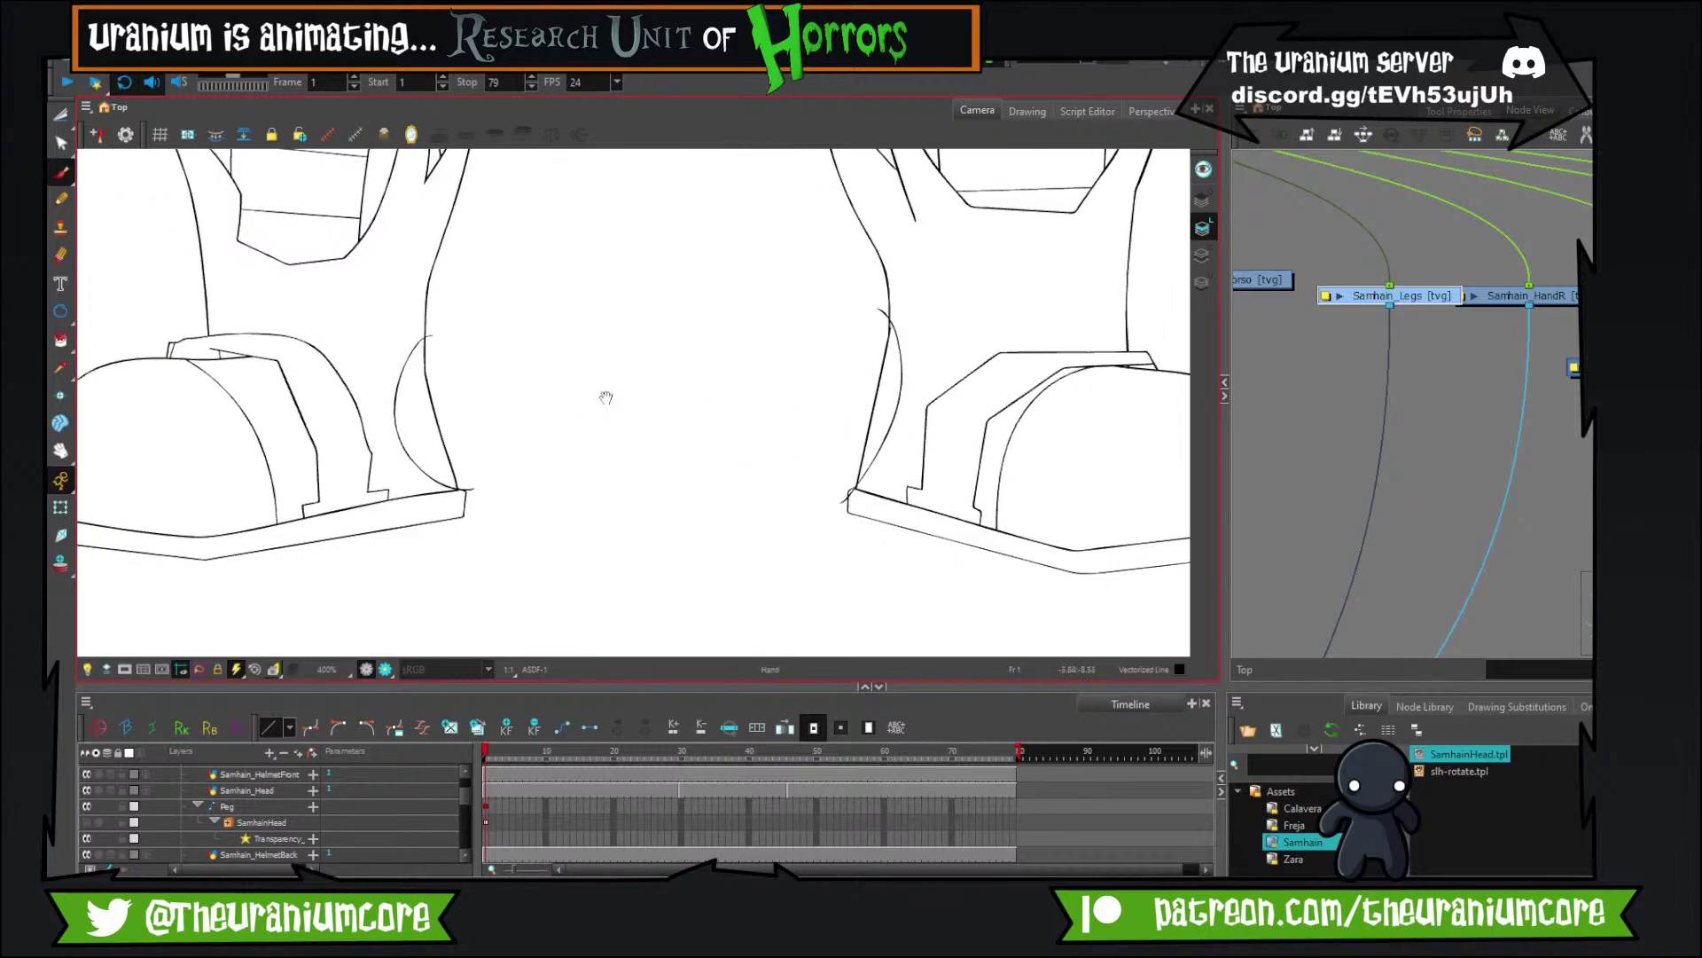
left_click(61, 116)
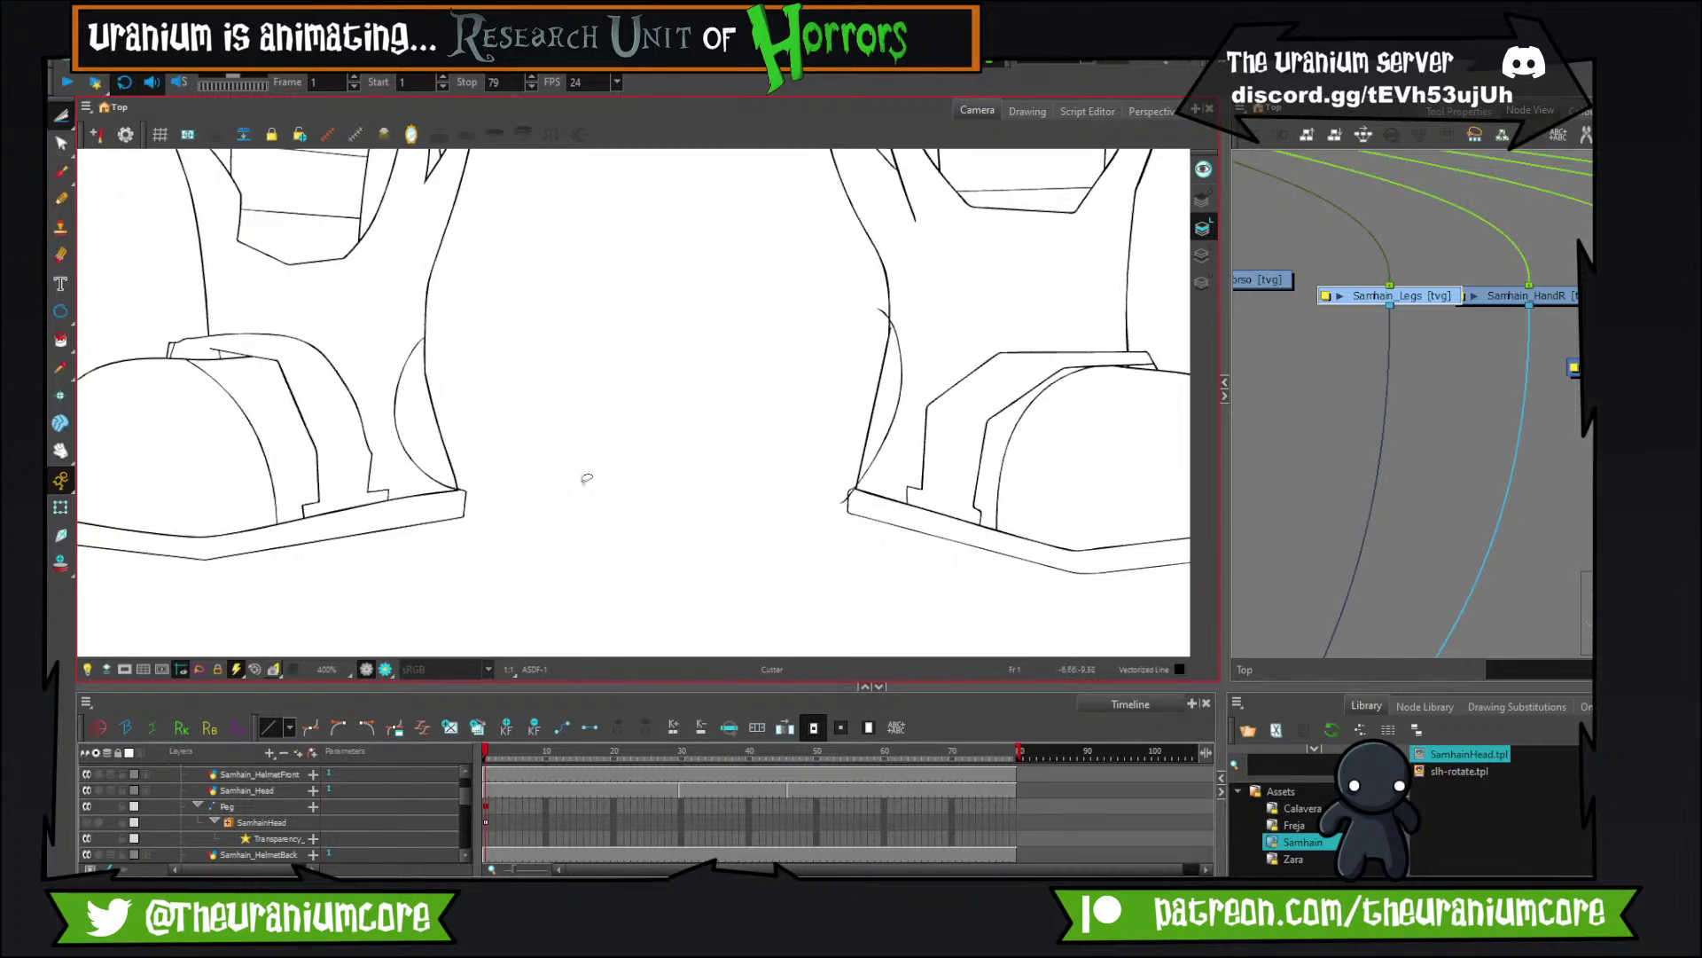
scroll(843, 452, "up", 2)
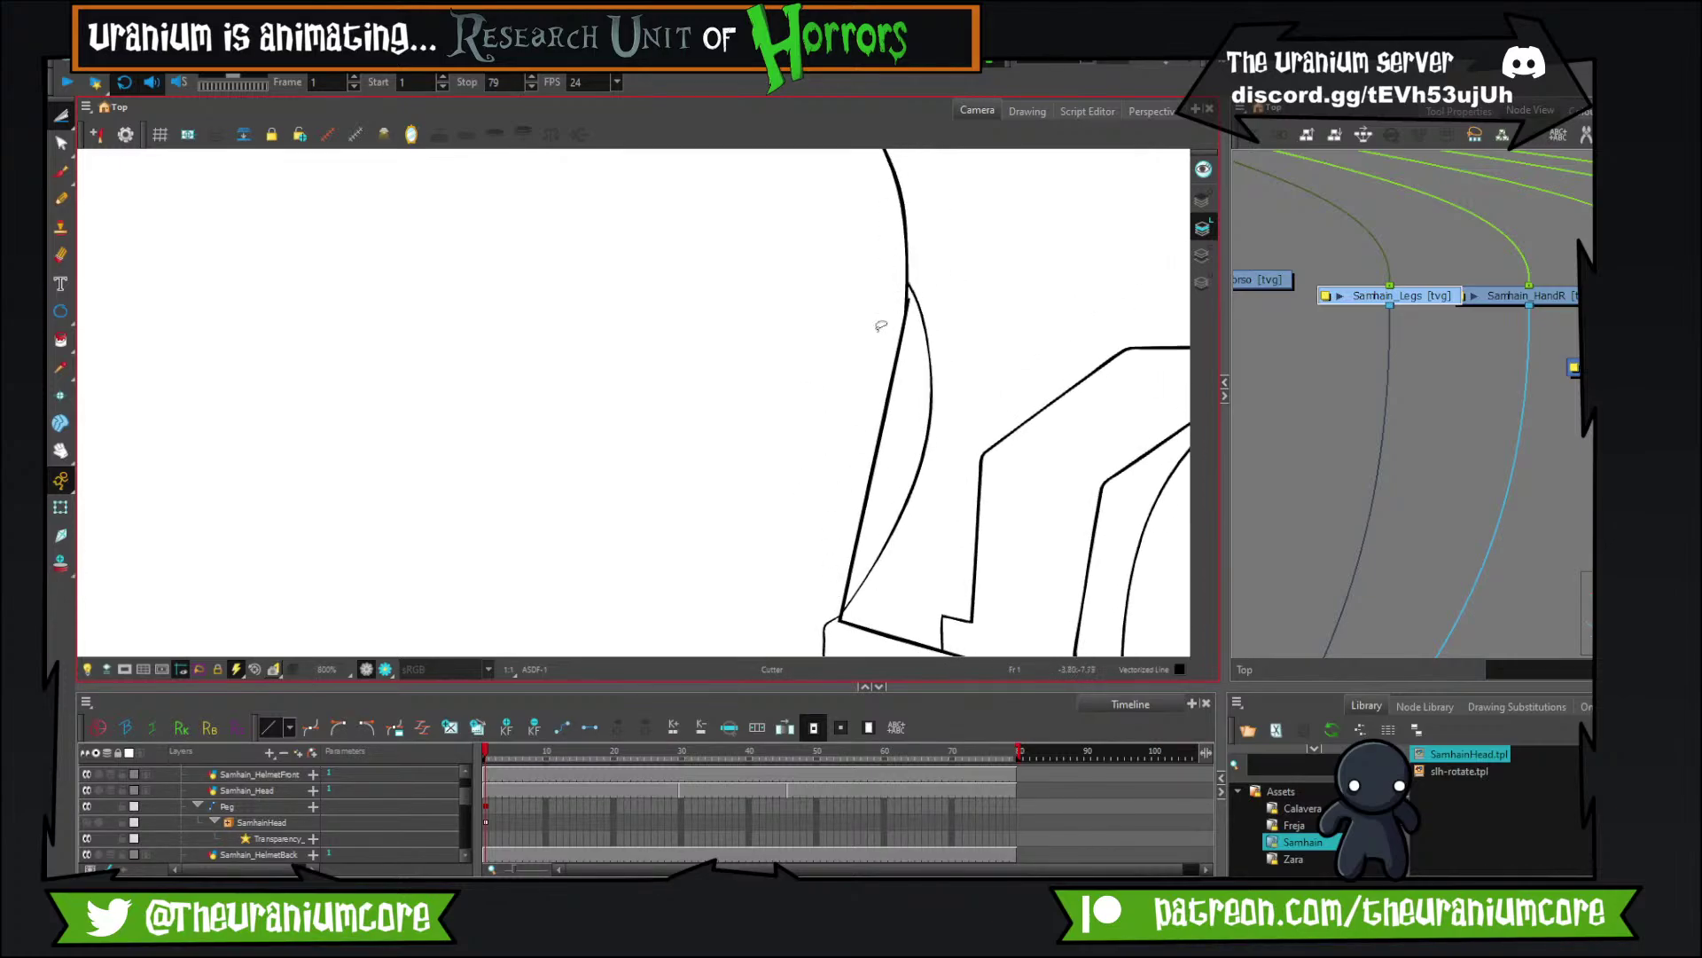
scroll(885, 304, "down", 5)
scroll(713, 312, "up", 6)
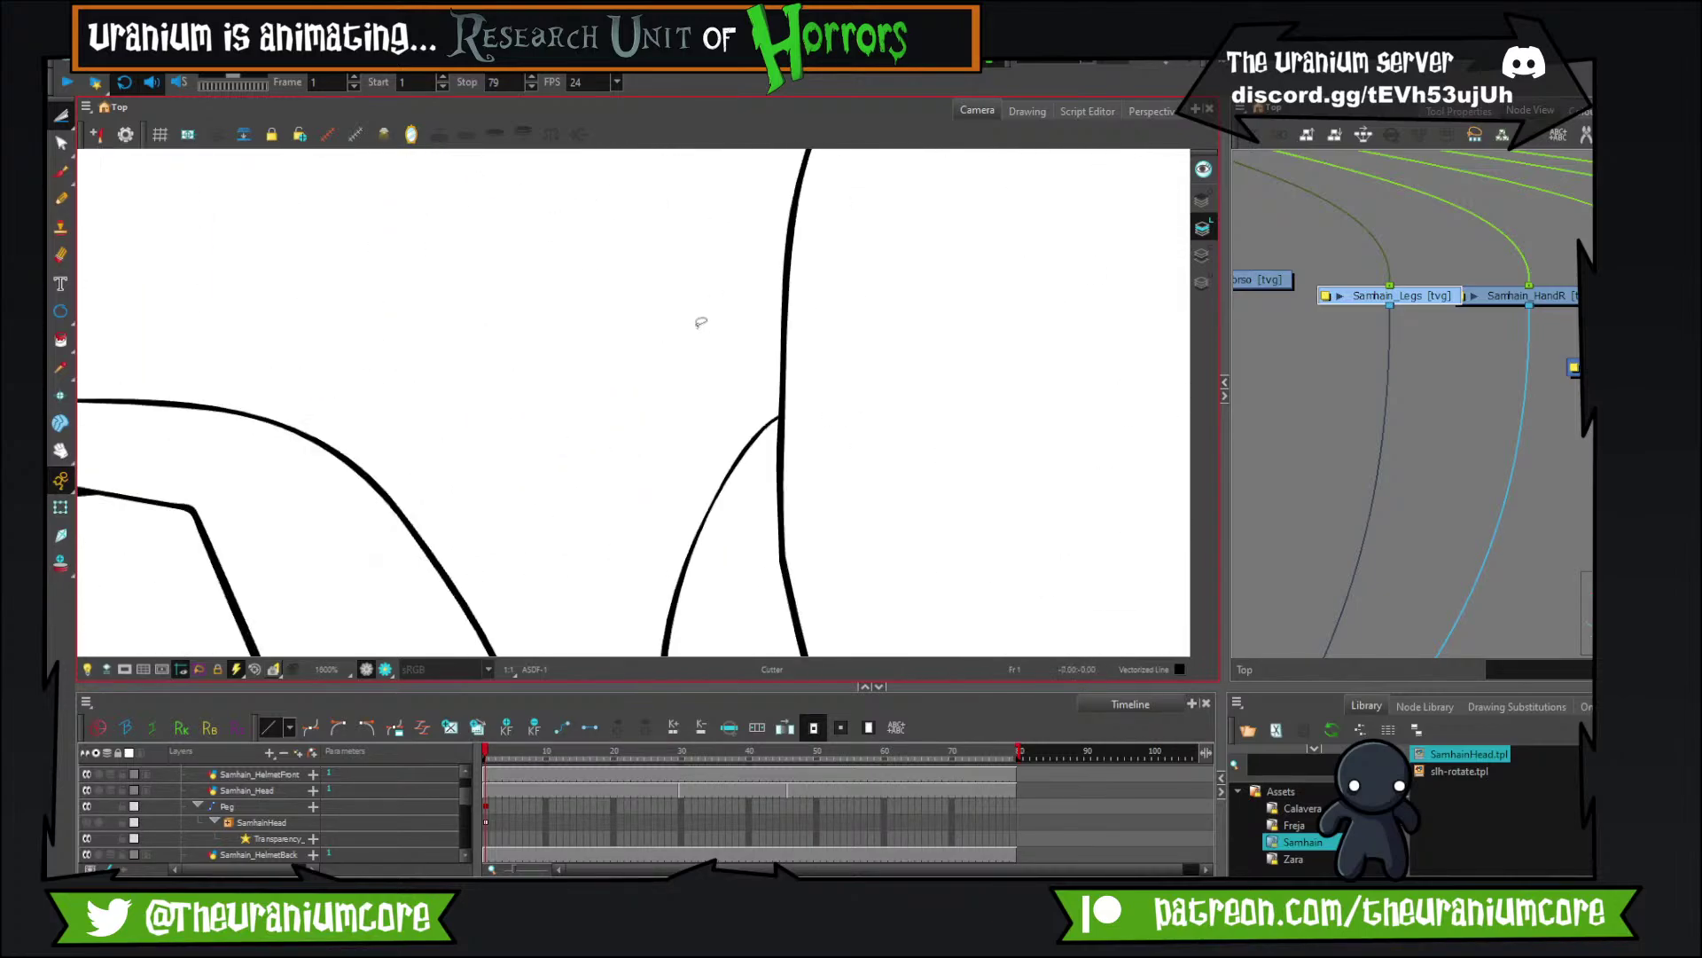
scroll(701, 319, "down", 4)
Brush a zigzag cuff line with two peaks across the ankle of the left-hand boot, just above the straps, following the coloured reference.
left_click_drag(586, 352, 388, 512)
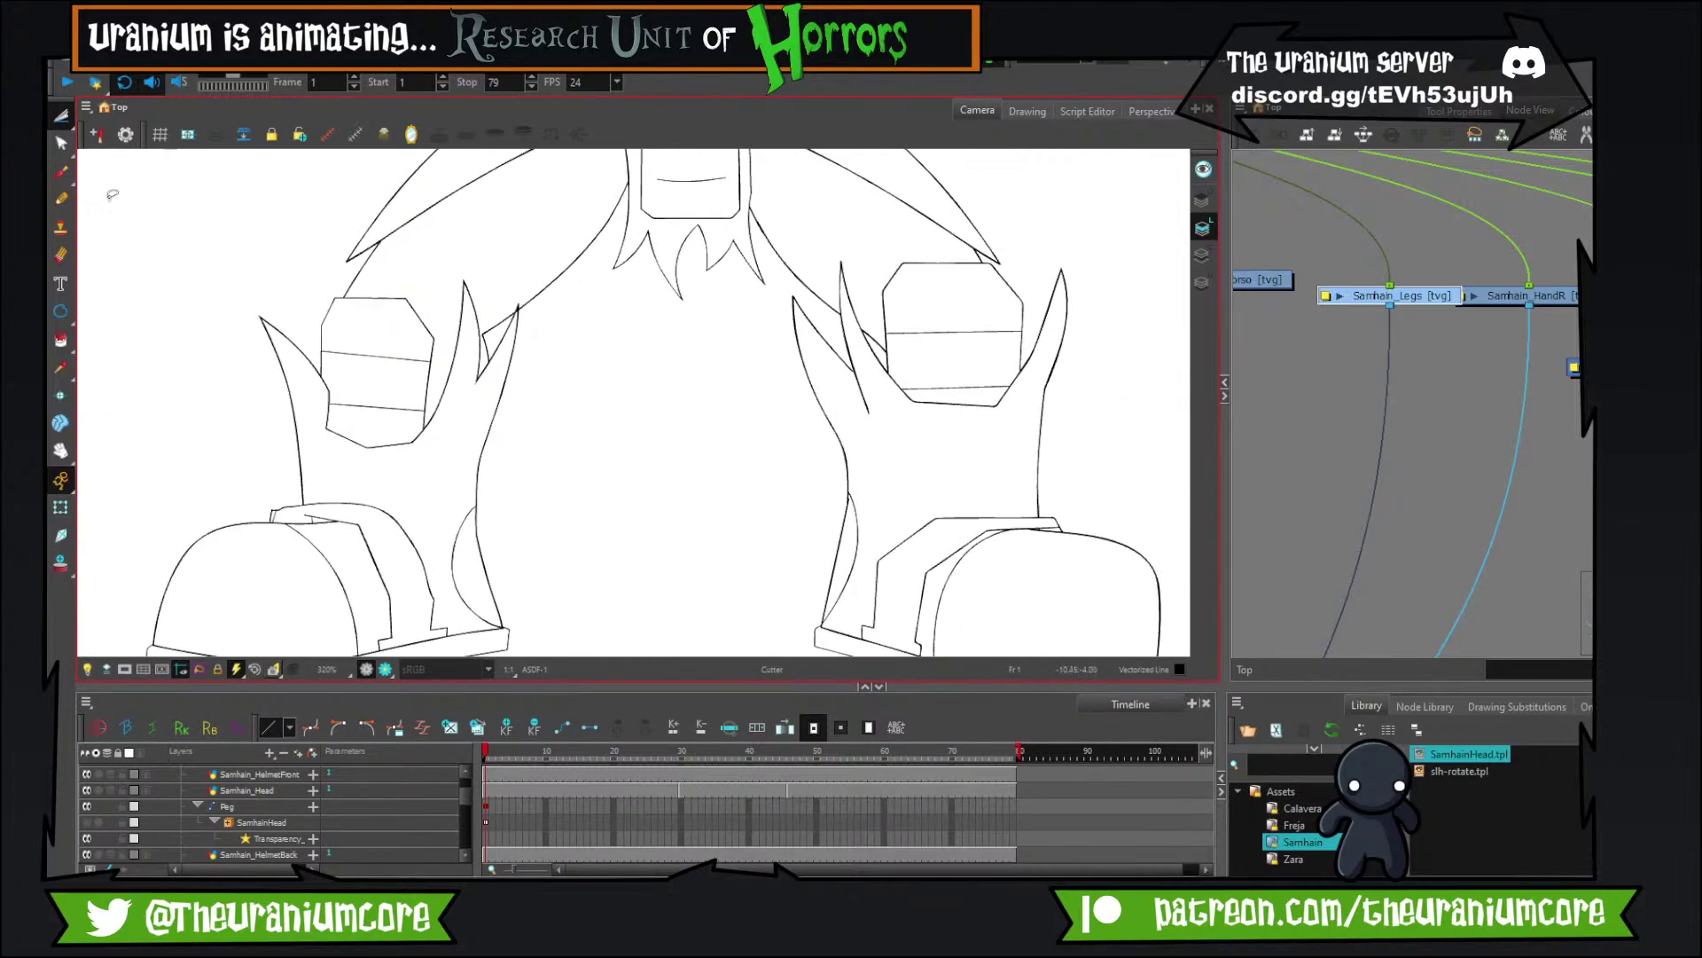
left_click(61, 172)
mouse_move(599, 456)
left_mouse_down()
mouse_move(570, 383)
mouse_move(612, 392)
left_mouse_up()
scroll(590, 432, "up", 2)
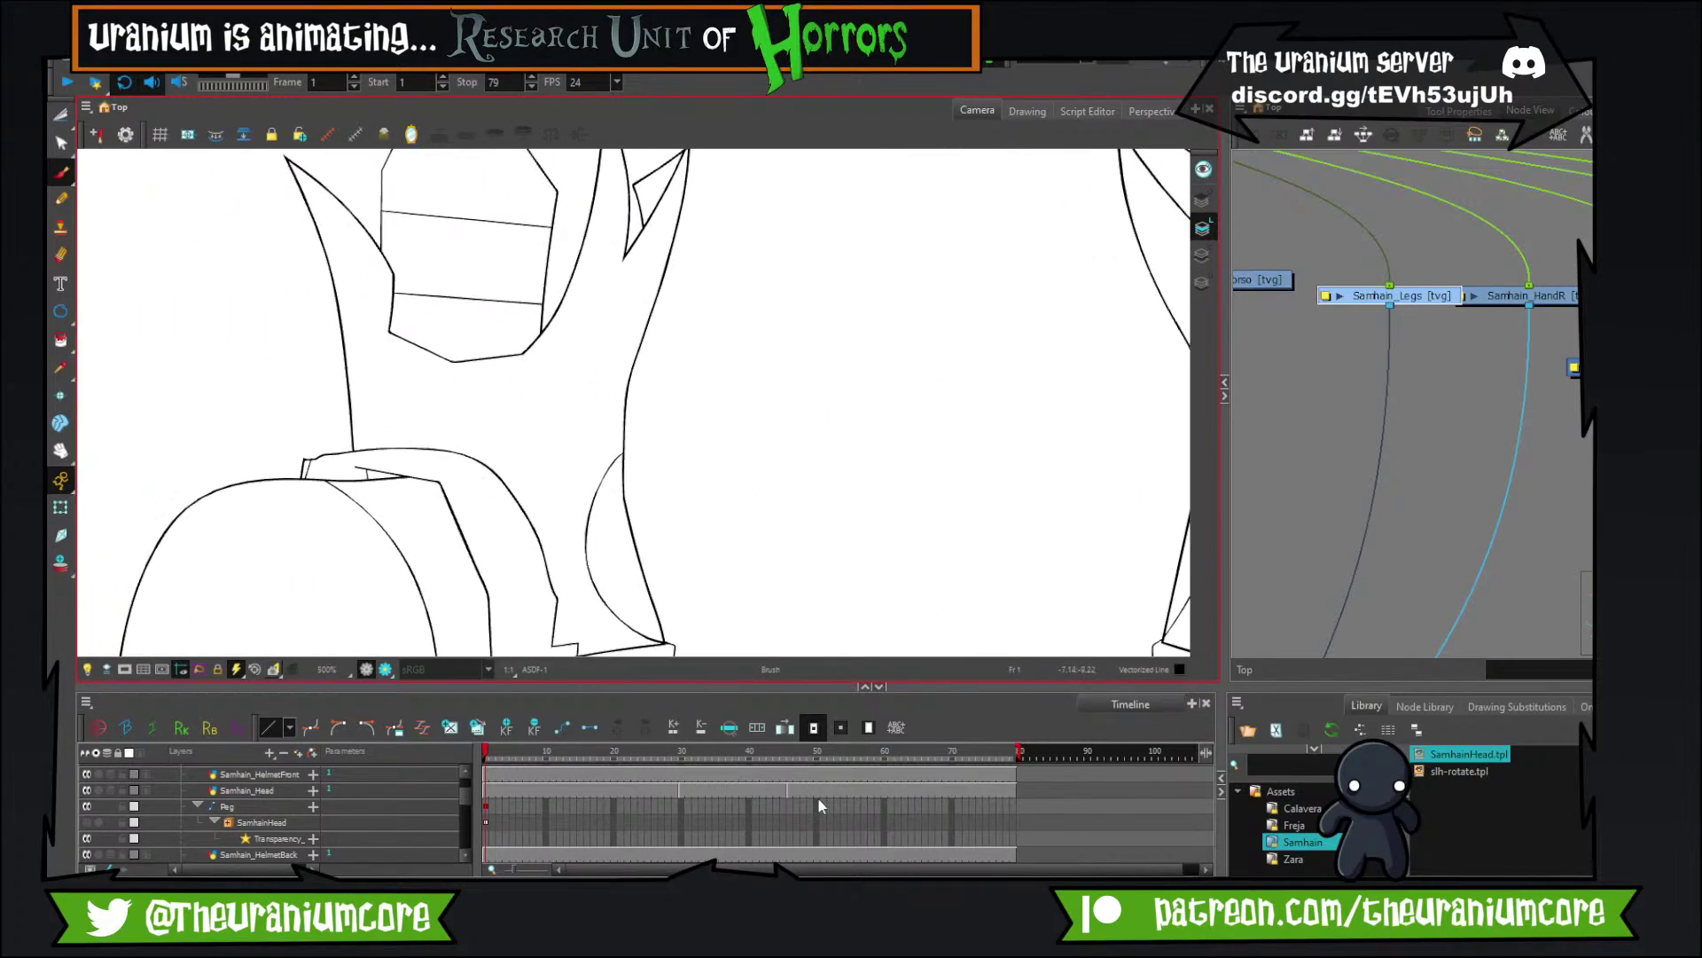
scroll(825, 584, "down", 6)
scroll(357, 535, "up", 5)
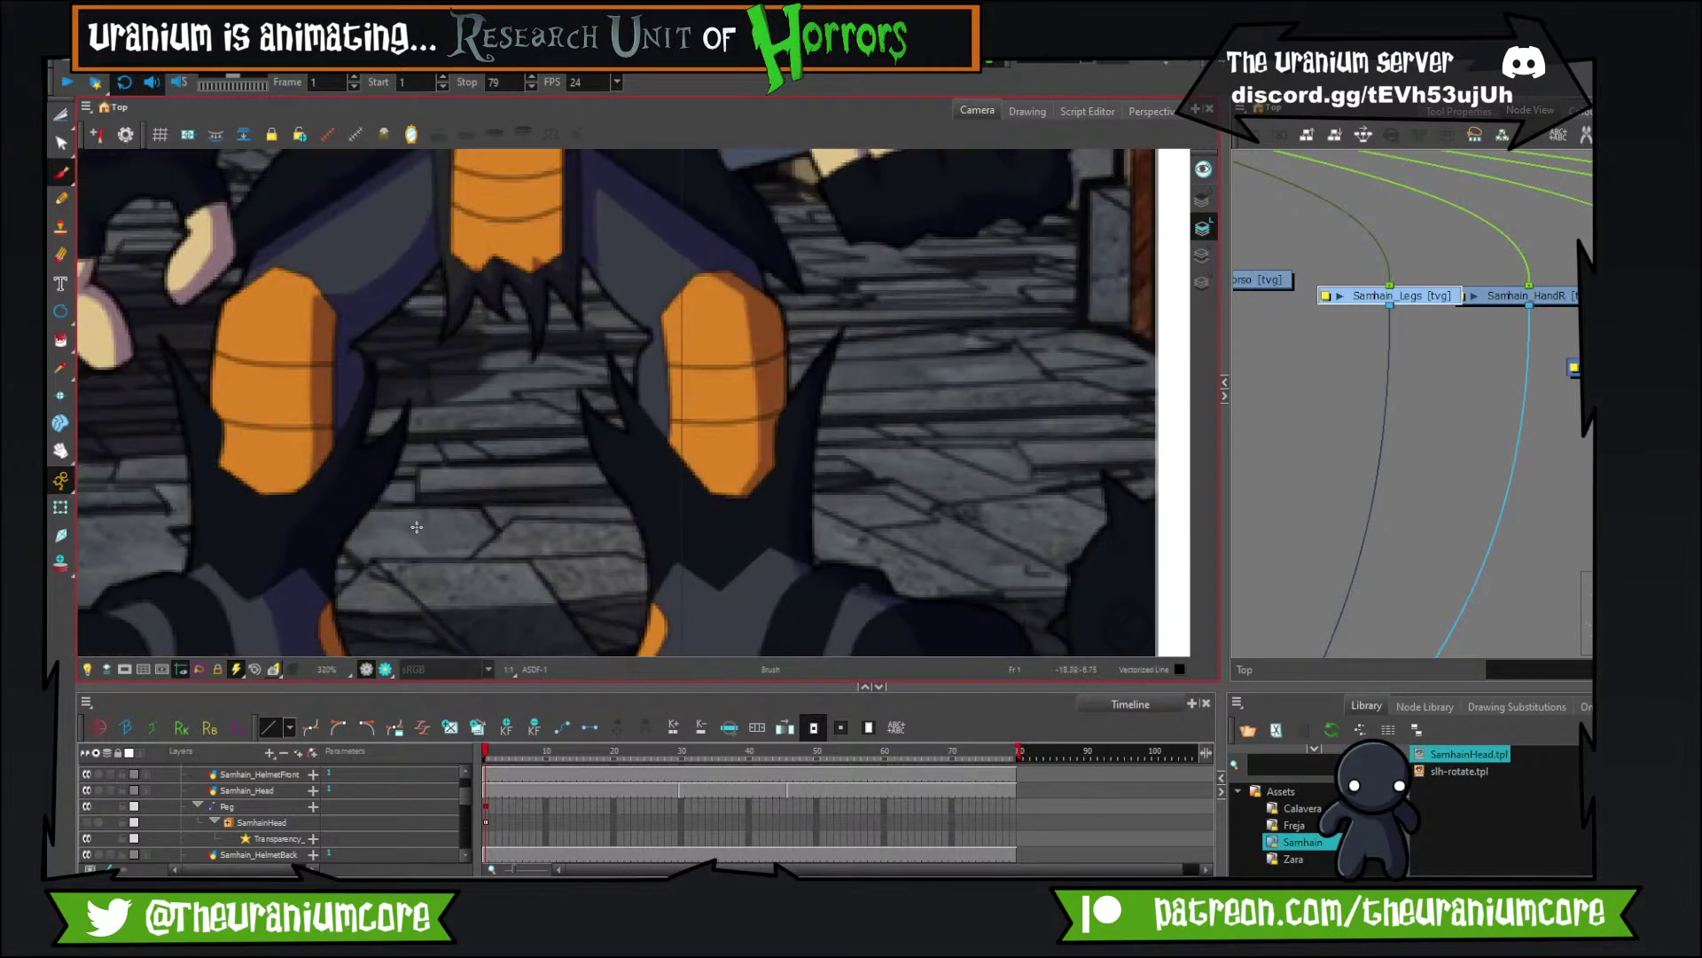
scroll(357, 534, "down", 2)
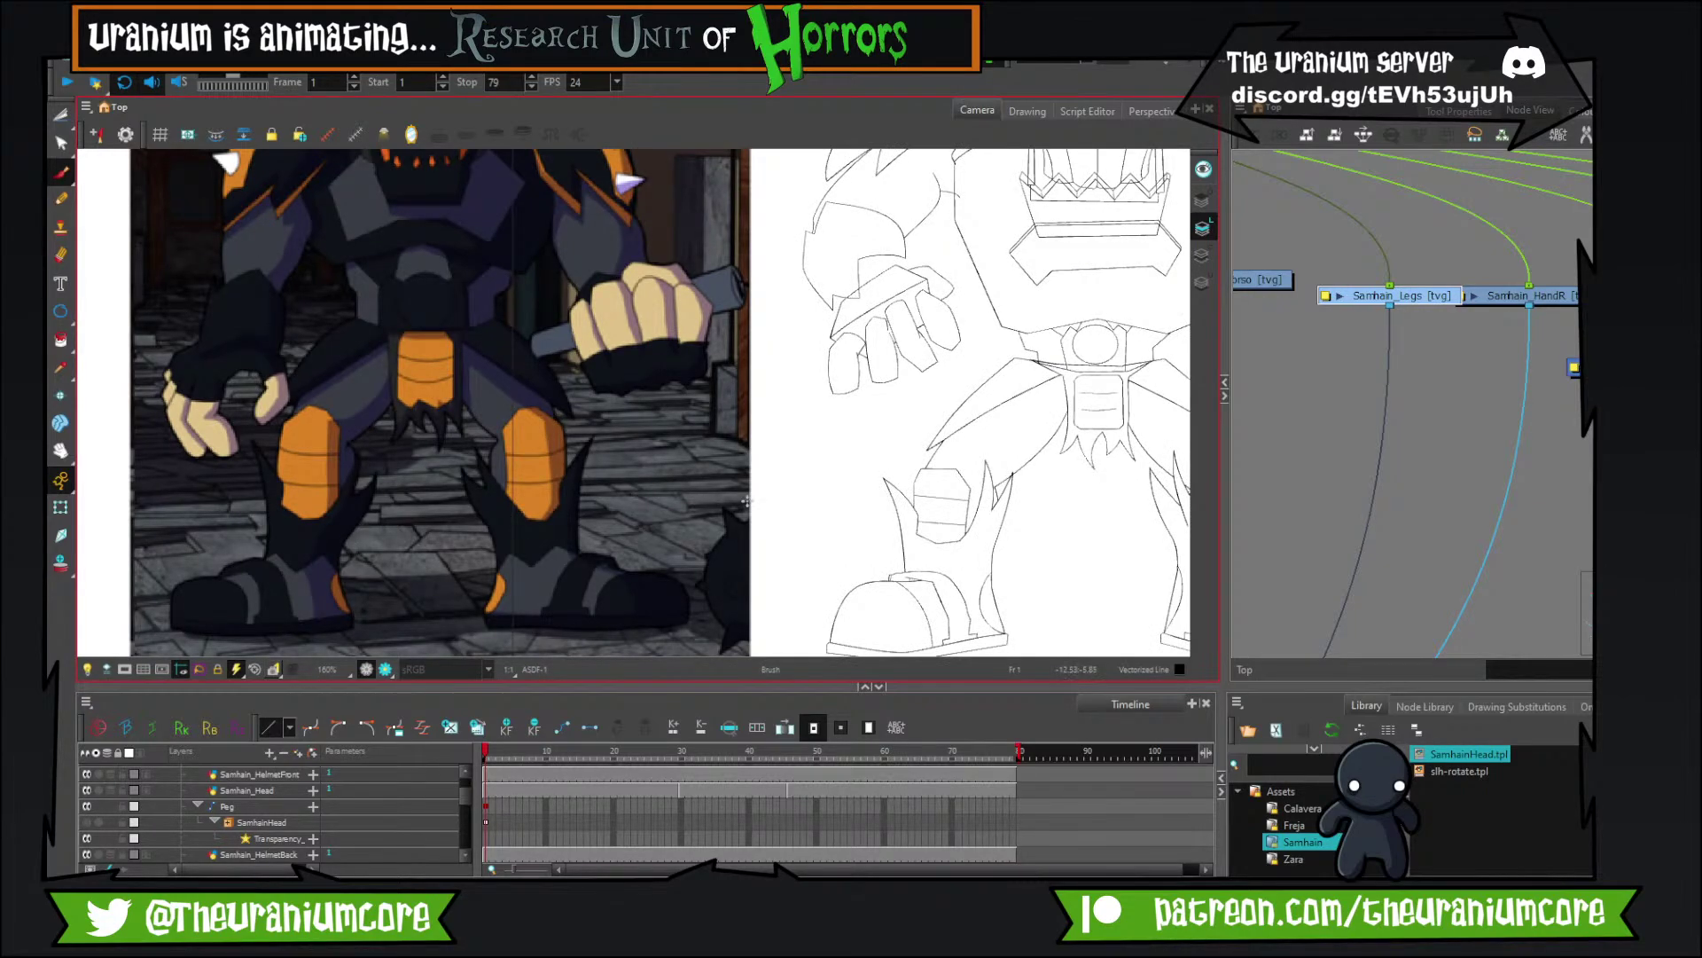
scroll(748, 501, "down", 2)
scroll(640, 506, "up", 5)
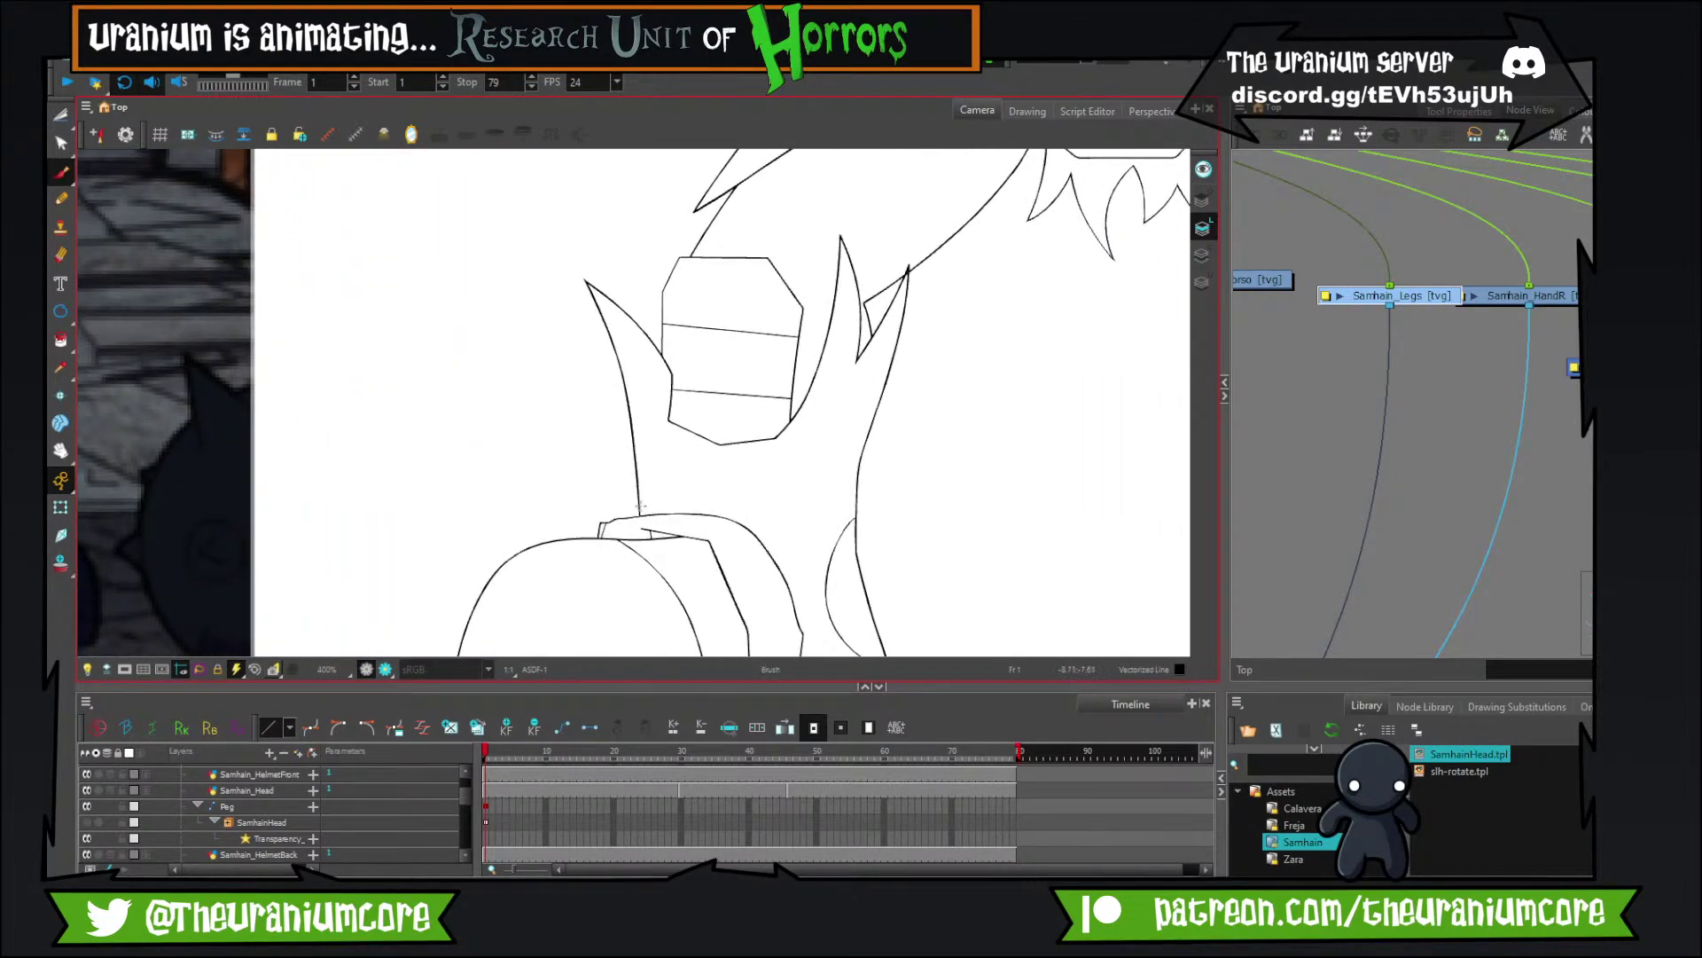
mouse_move(641, 512)
left_mouse_down()
mouse_move(701, 477)
mouse_move(793, 511)
mouse_move(902, 508)
left_mouse_up()
Trim the zigzag line with the Cutter where it overshoots both sides of the left-hand boot's ankle.
scroll(630, 500, "up", 4)
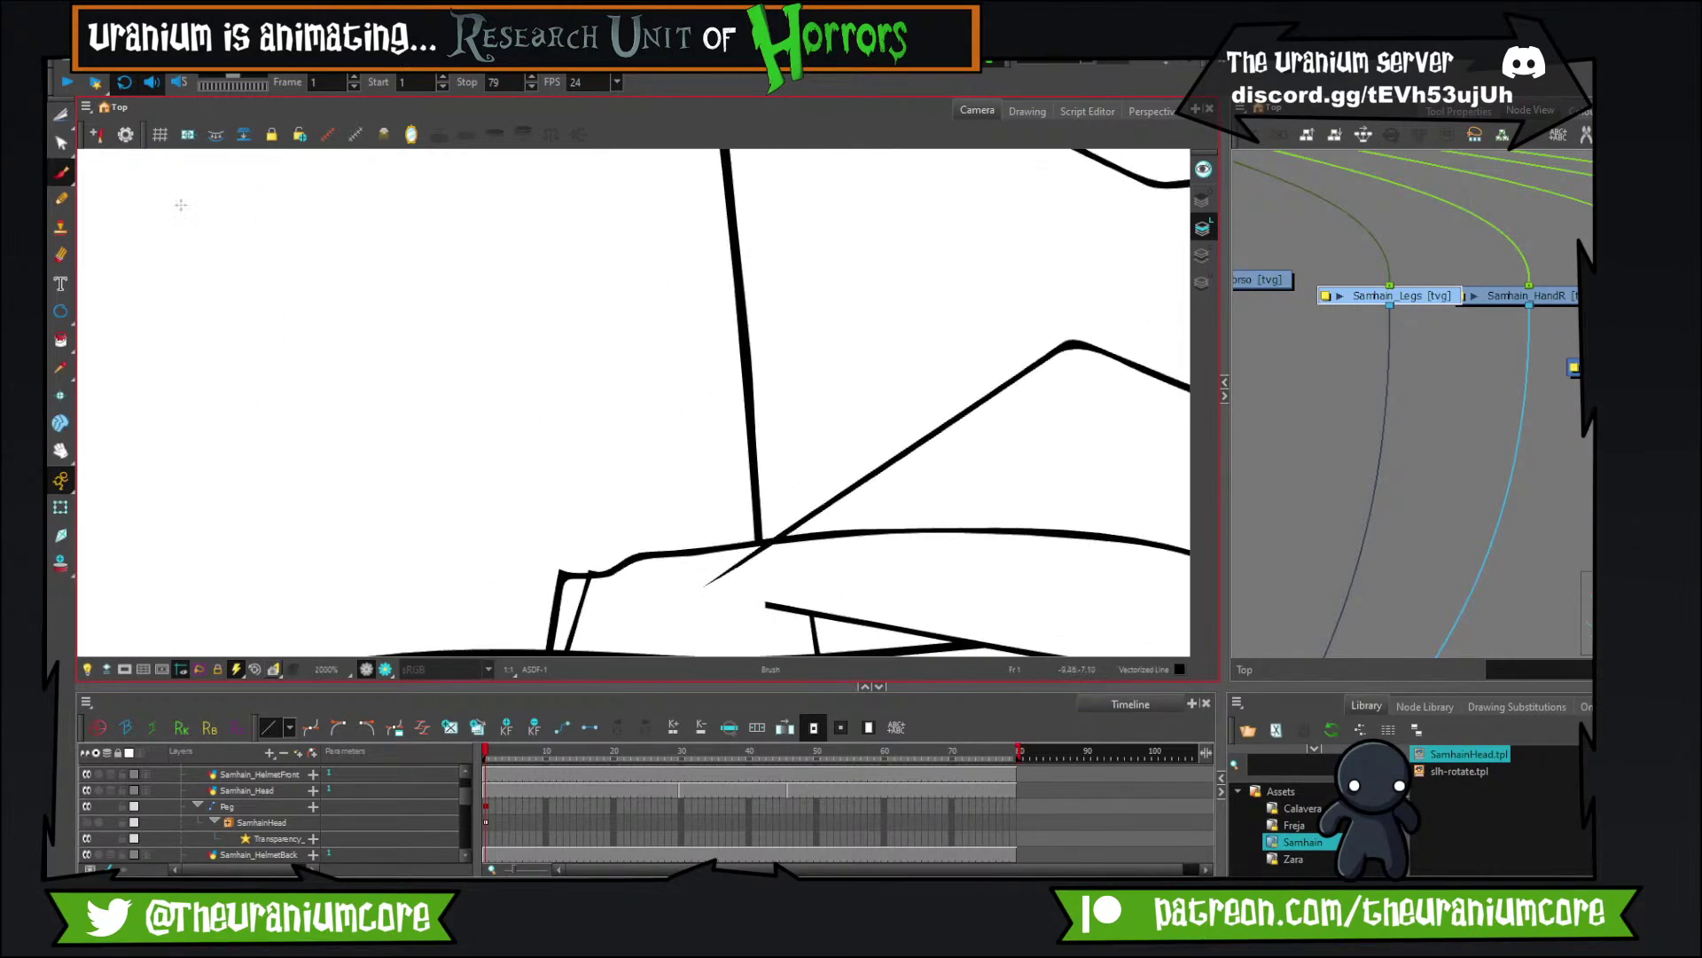
key("alt+t")
scroll(906, 495, "down", 4)
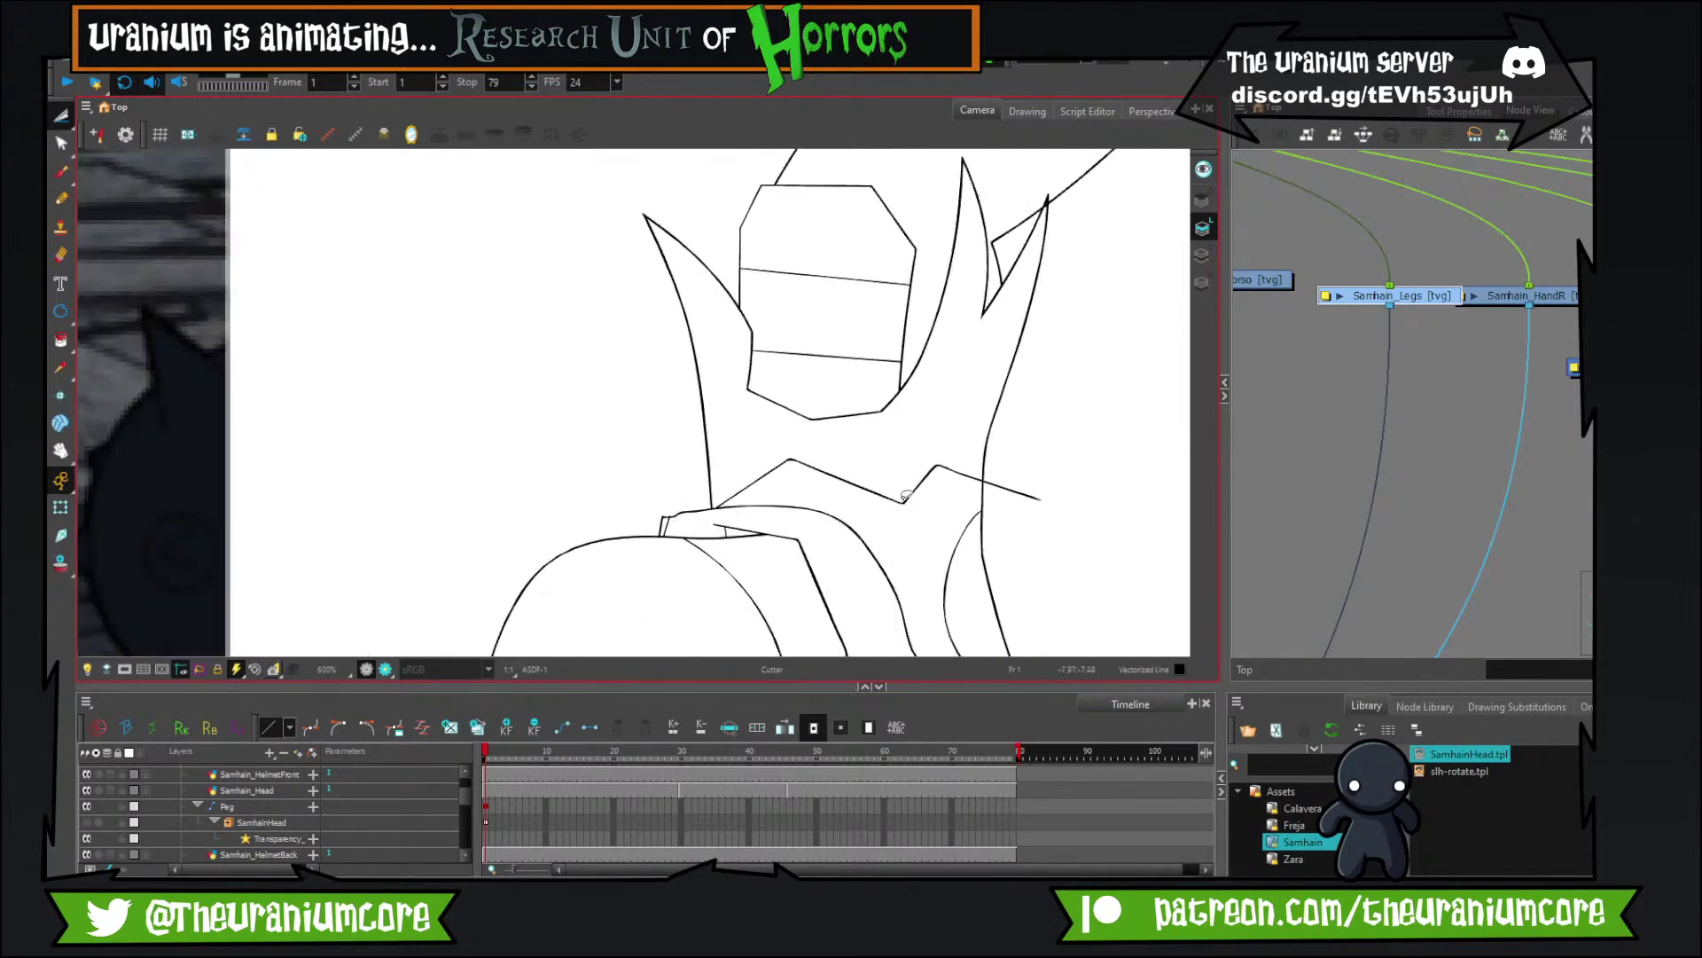
scroll(993, 511, "up", 2)
mouse_move(1089, 508)
left_mouse_down()
mouse_move(912, 503)
mouse_move(876, 460)
mouse_move(532, 384)
left_mouse_up()
Brush a matching two-peaked zigzag cuff line across the ankle of the right-hand boot, above the straps.
scroll(871, 460, "down", 3)
scroll(532, 384, "down", 2)
scroll(869, 417, "up", 2)
left_click_drag(936, 411, 855, 409)
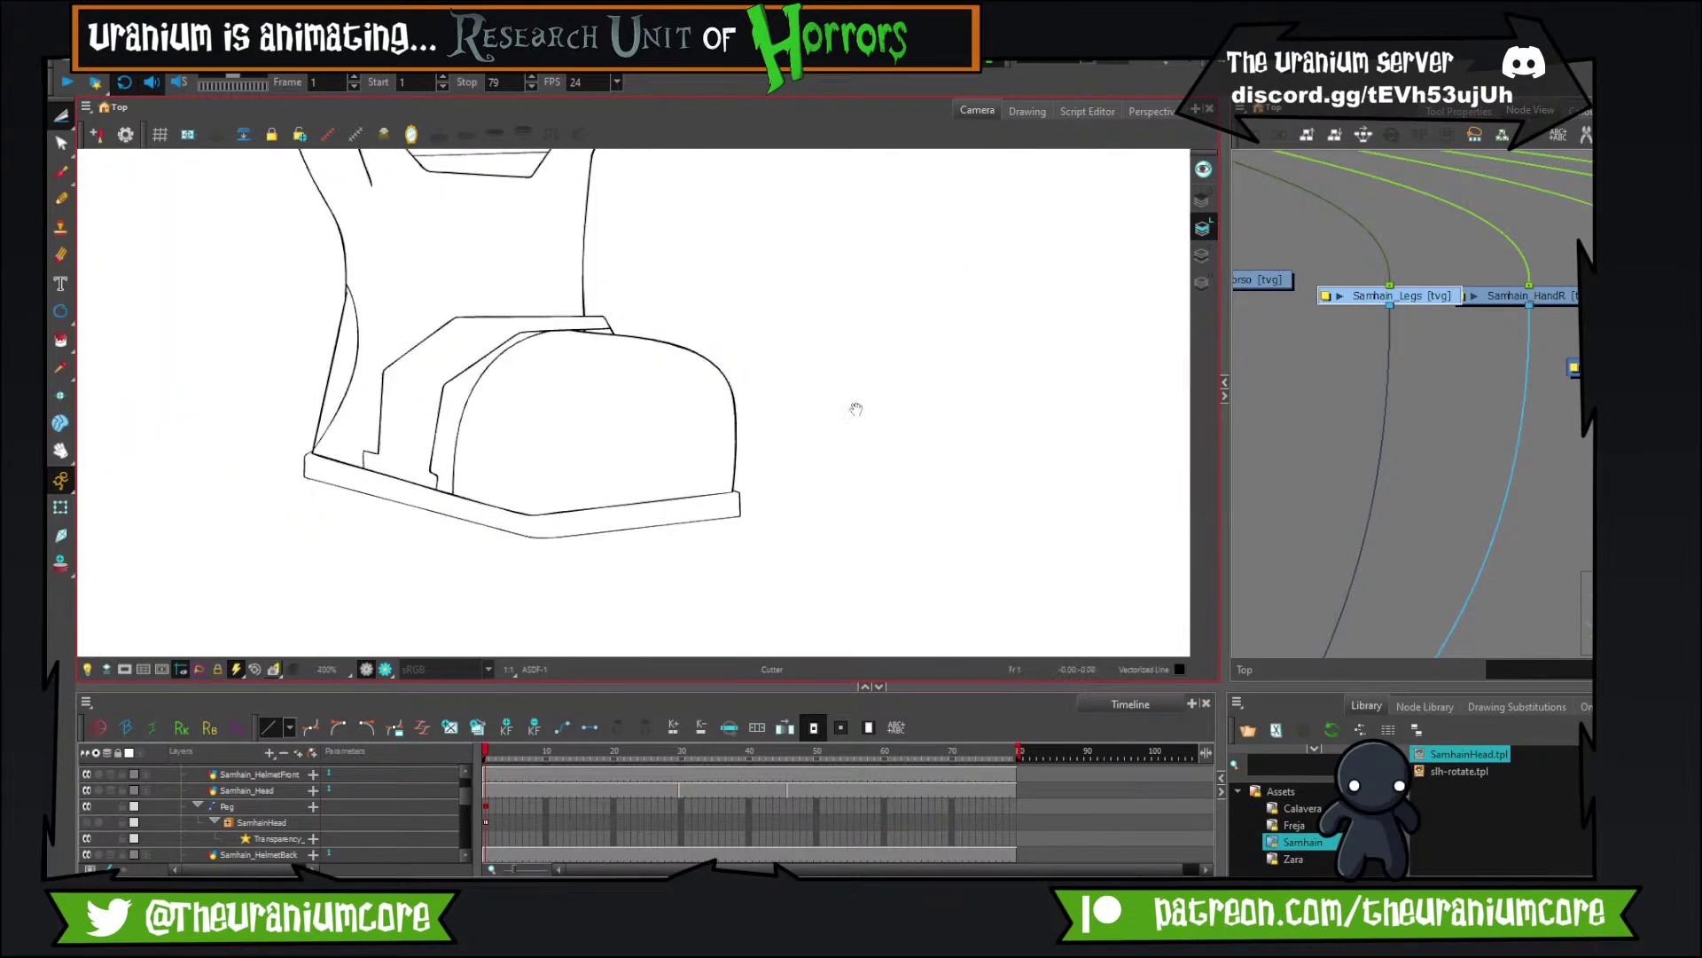
left_click_drag(474, 224, 716, 306)
left_click(64, 175)
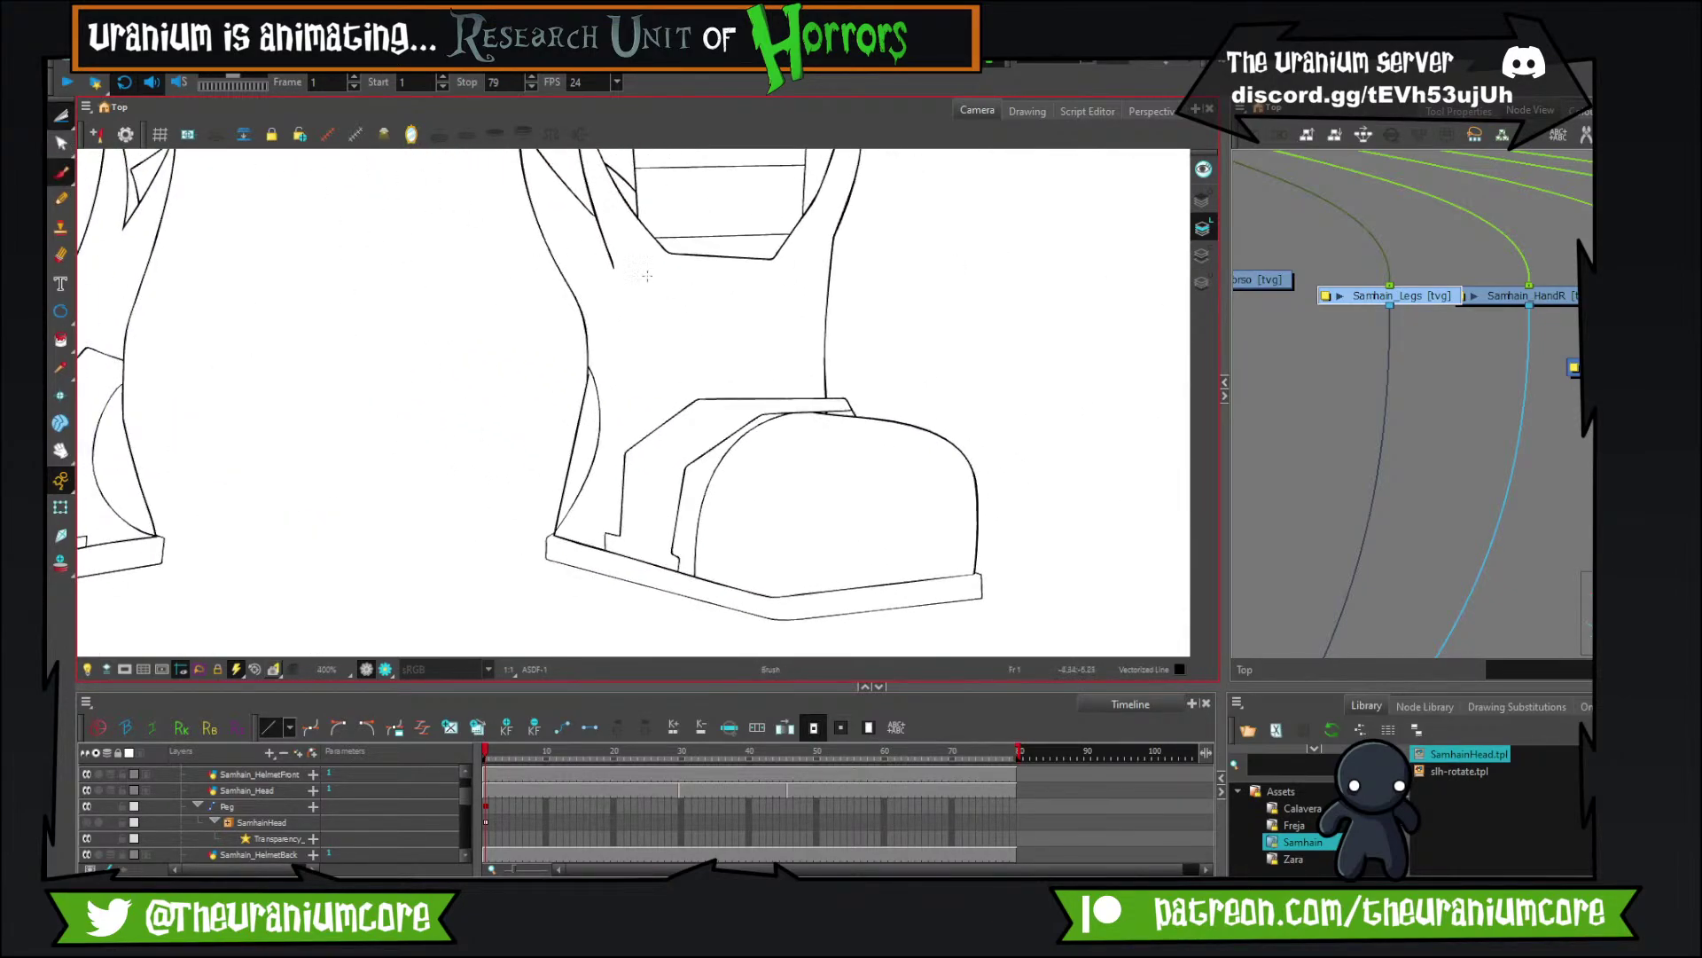
mouse_move(814, 395)
left_mouse_down()
mouse_move(774, 359)
mouse_move(714, 388)
mouse_move(634, 358)
mouse_move(573, 372)
left_mouse_up()
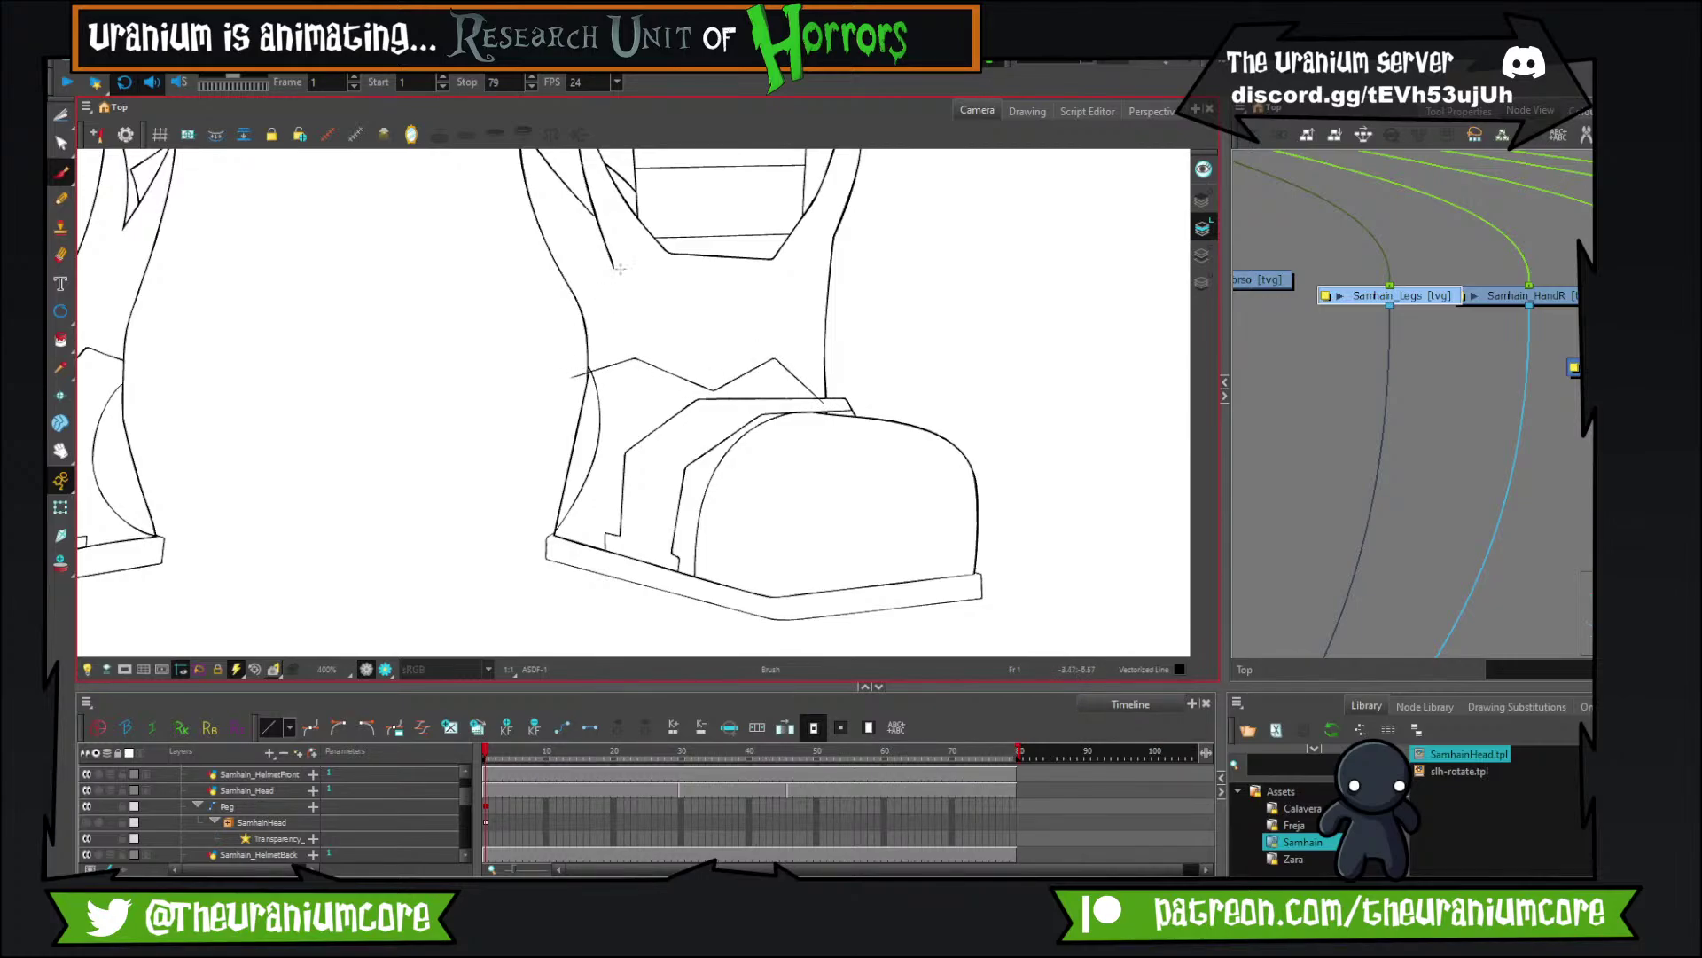
scroll(620, 326, "down", 4)
scroll(623, 357, "up", 5)
mouse_move(638, 228)
left_mouse_down()
mouse_move(620, 367)
mouse_move(891, 422)
left_mouse_up()
key("ctrl+z")
Trim the overshooting ends of the right-hand boot's zigzag line with the Cutter at the ankle outlines.
key("alt+t")
mouse_move(544, 395)
left_mouse_down()
mouse_move(574, 417)
mouse_move(564, 406)
left_mouse_up()
key("ctrl+z")
left_click_drag(888, 403, 876, 422)
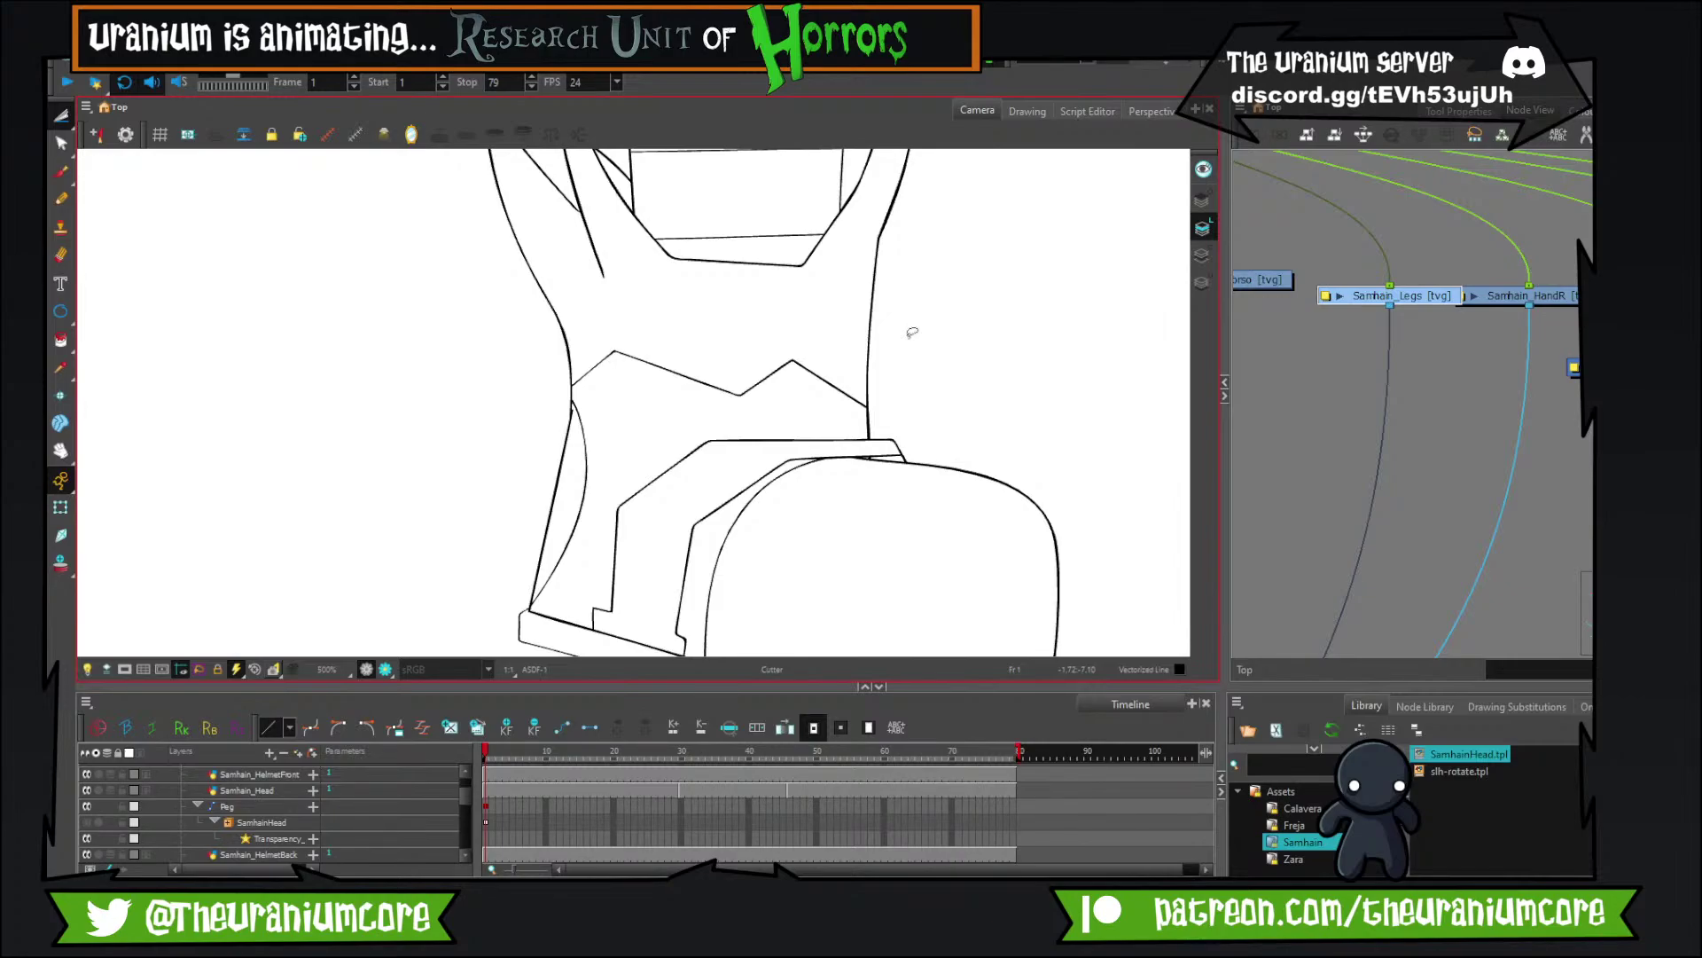
Compare the leg and boot line art with the coloured reference, close up and at full-figure scale.
scroll(913, 333, "down", 4)
scroll(813, 339, "up", 2)
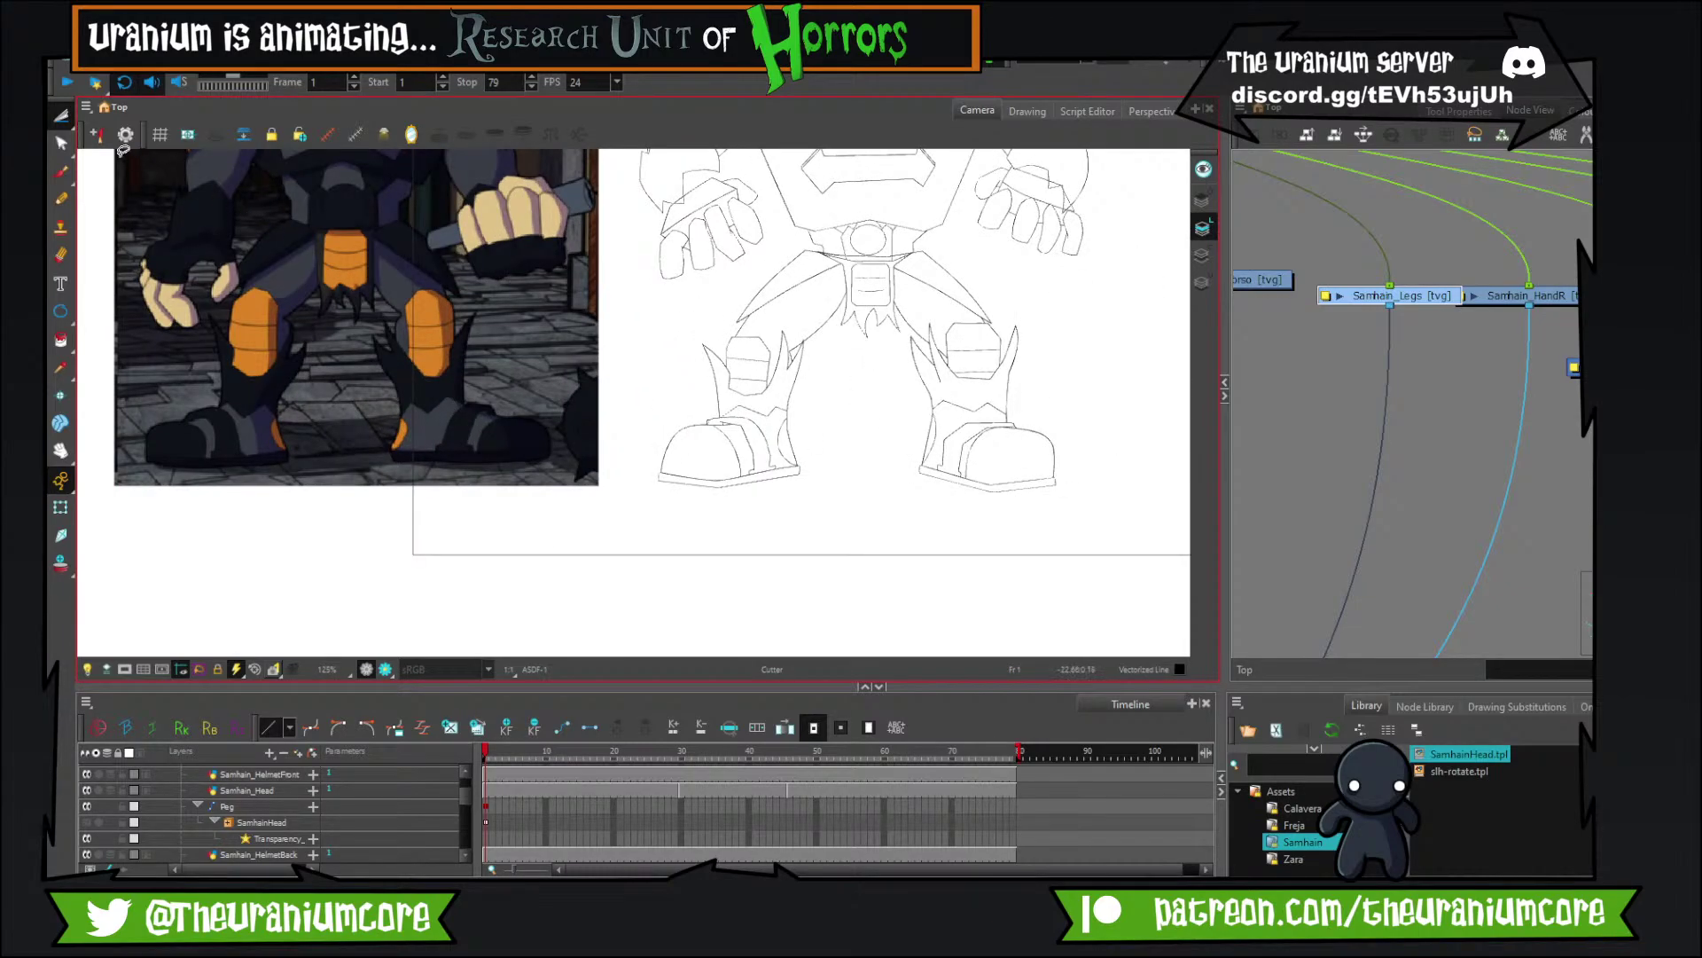
key("alt+b")
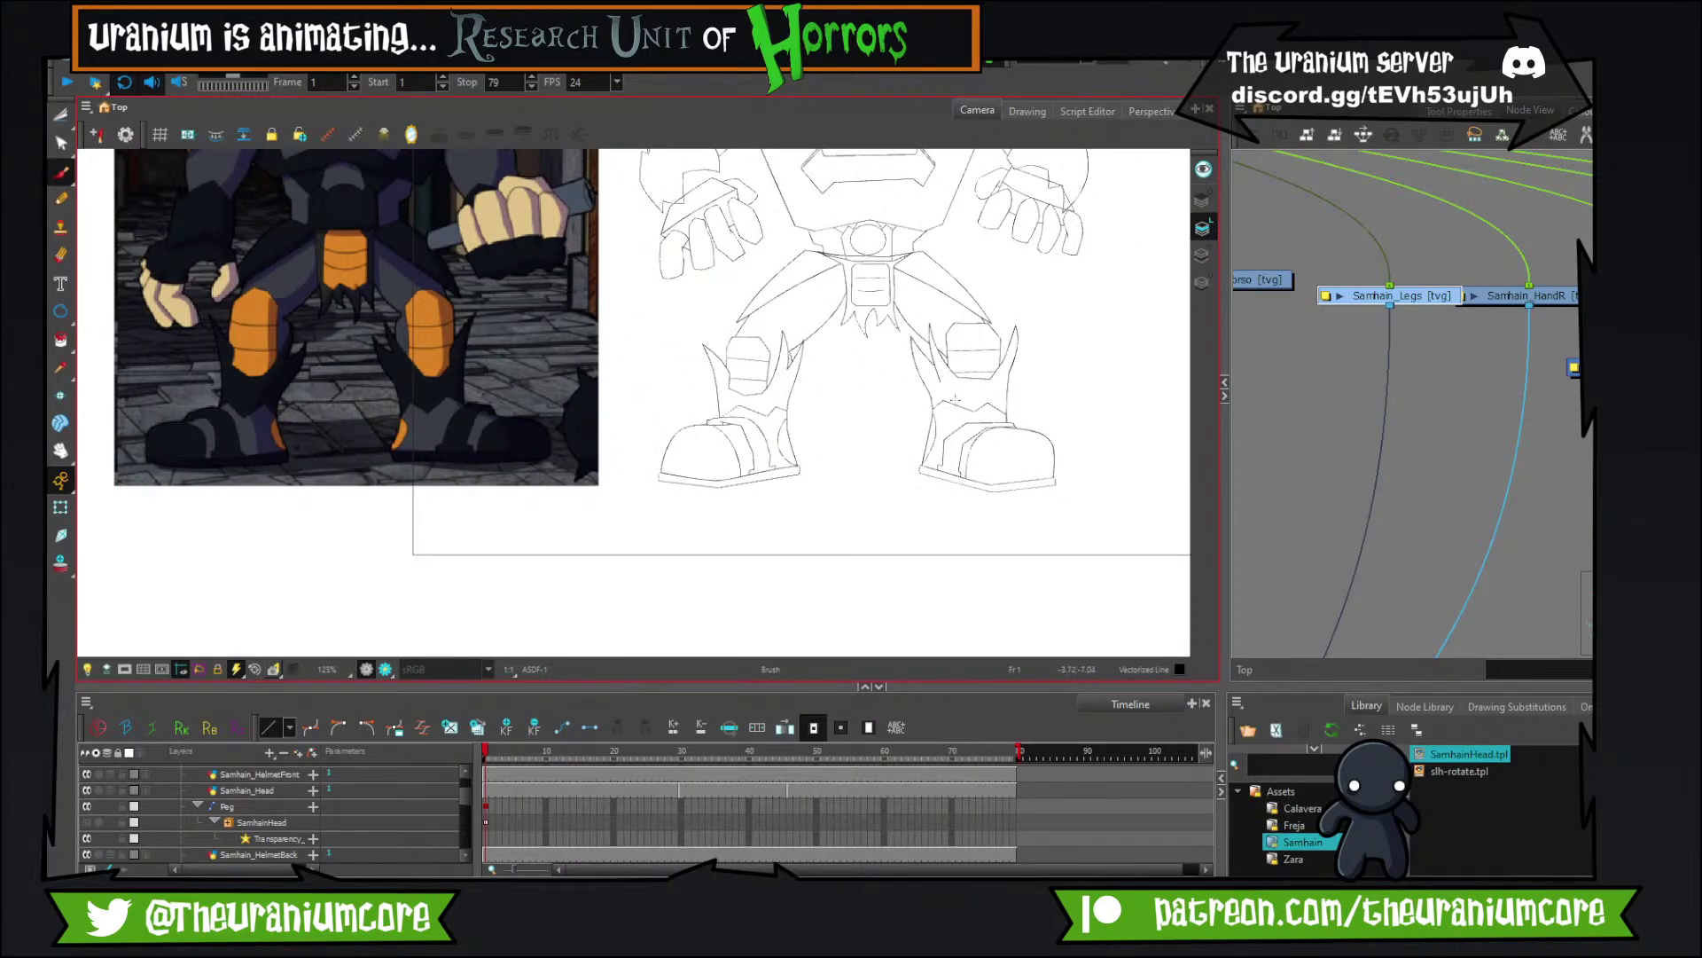
scroll(982, 413, "up", 2)
scroll(982, 408, "down", 1)
scroll(982, 405, "up", 2)
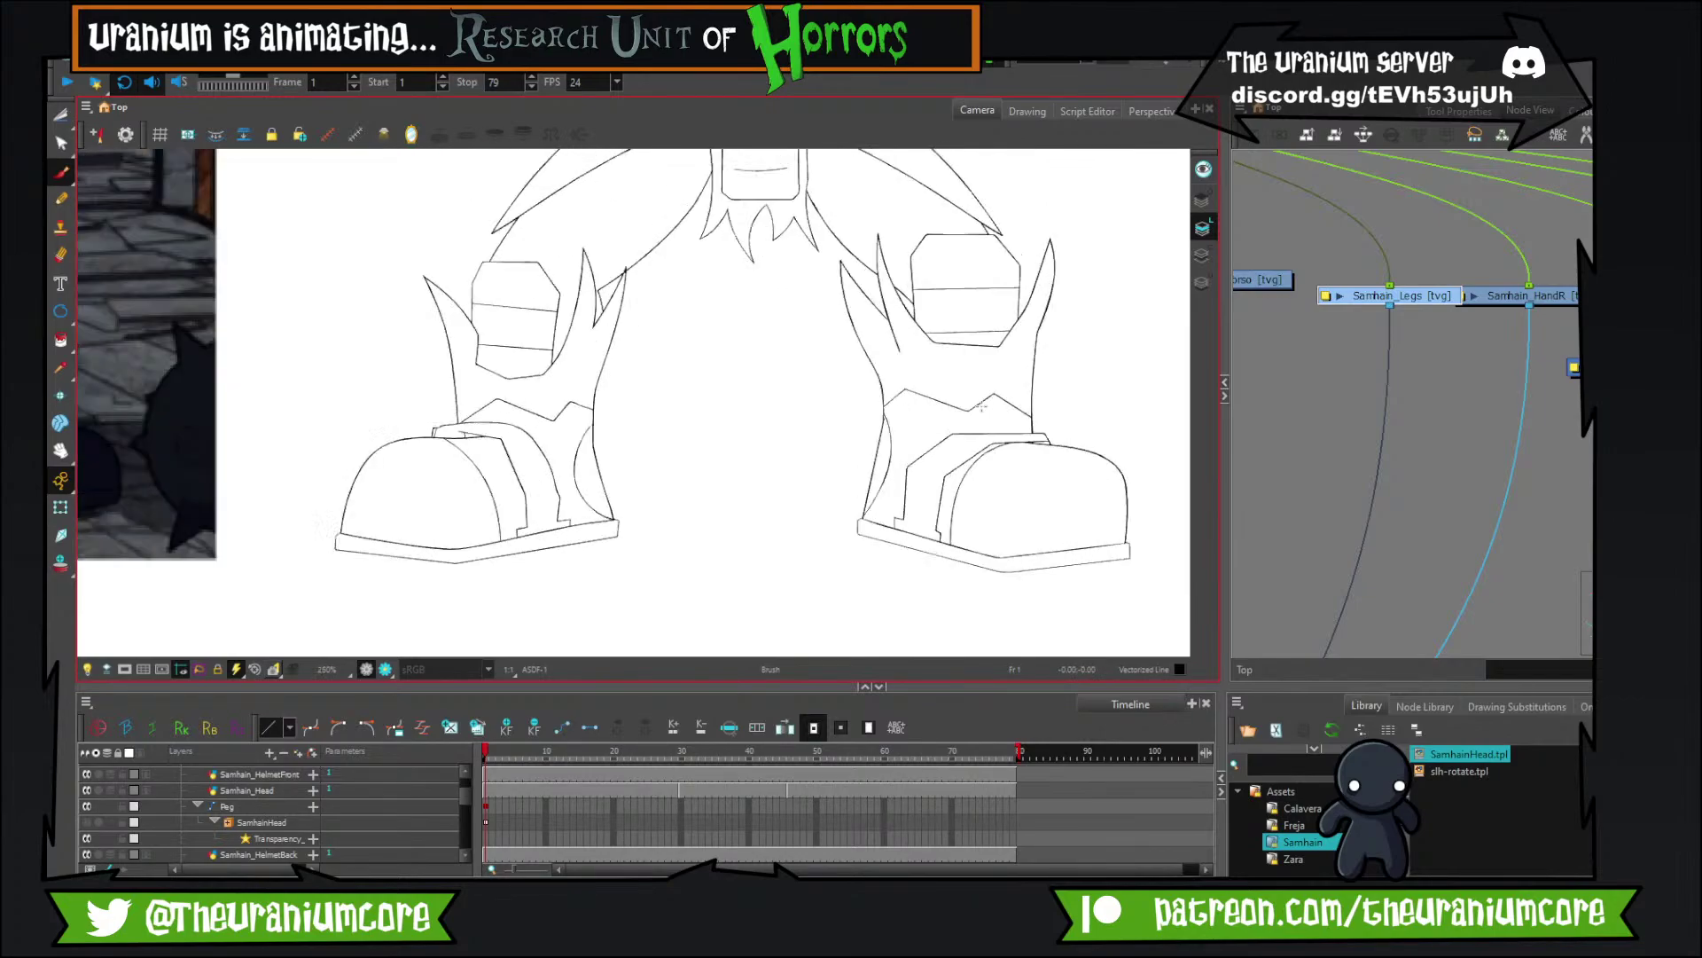
scroll(981, 403, "down", 4)
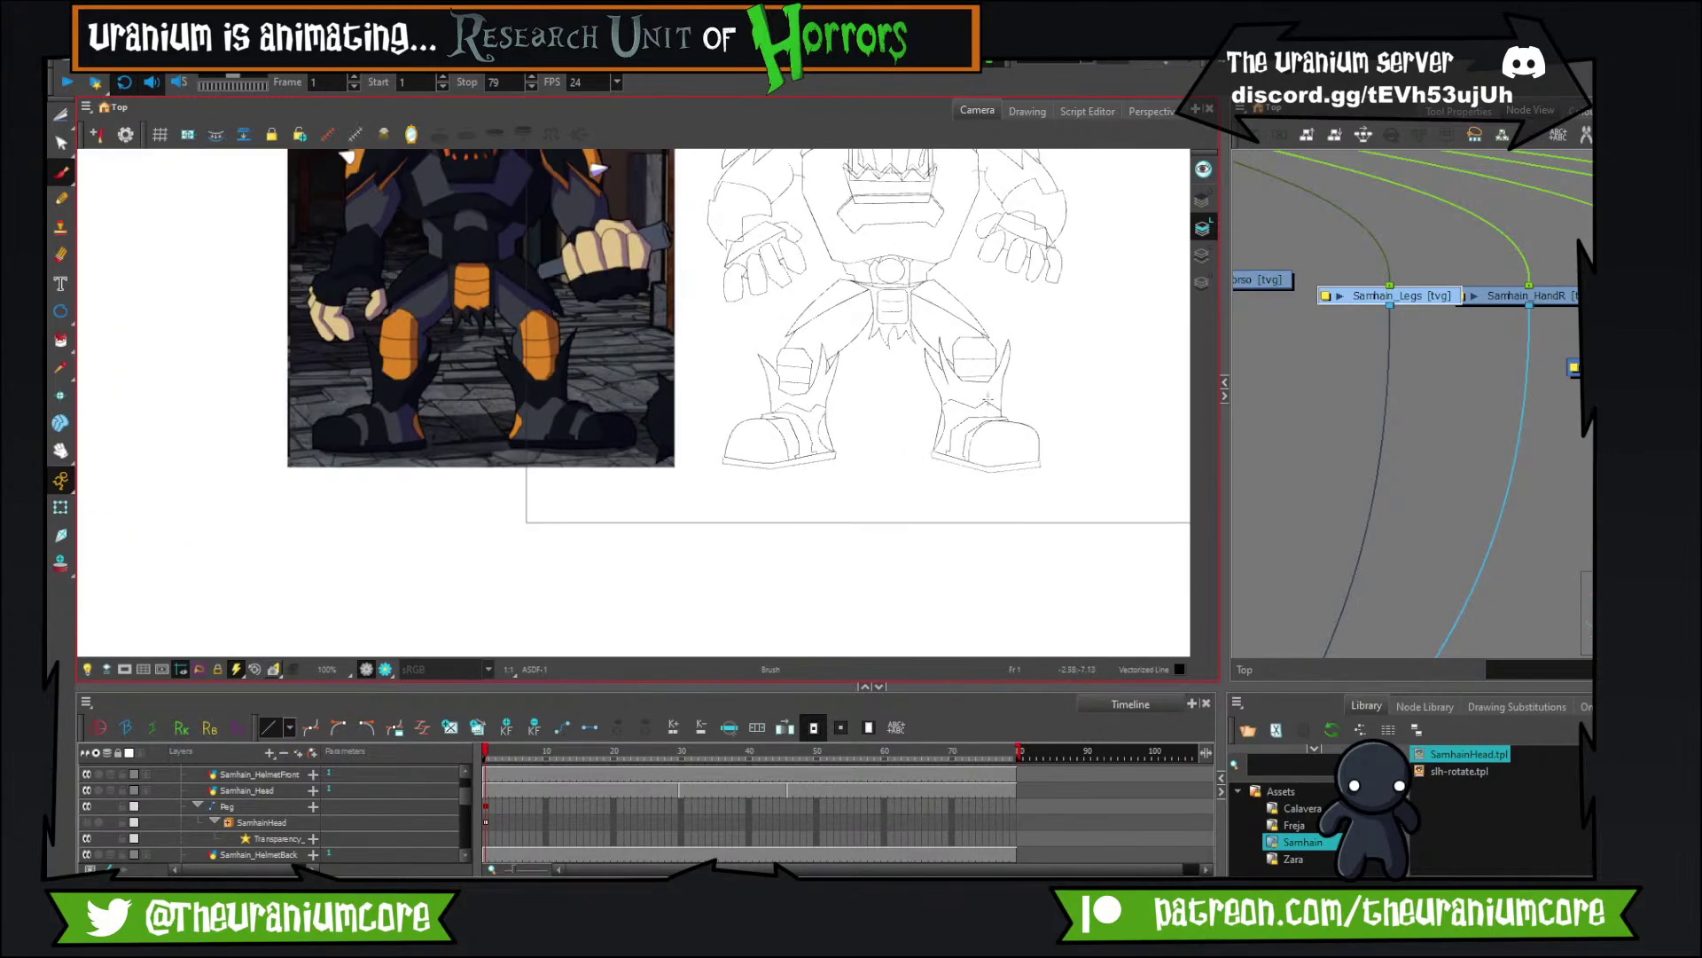
scroll(989, 399, "up", 1)
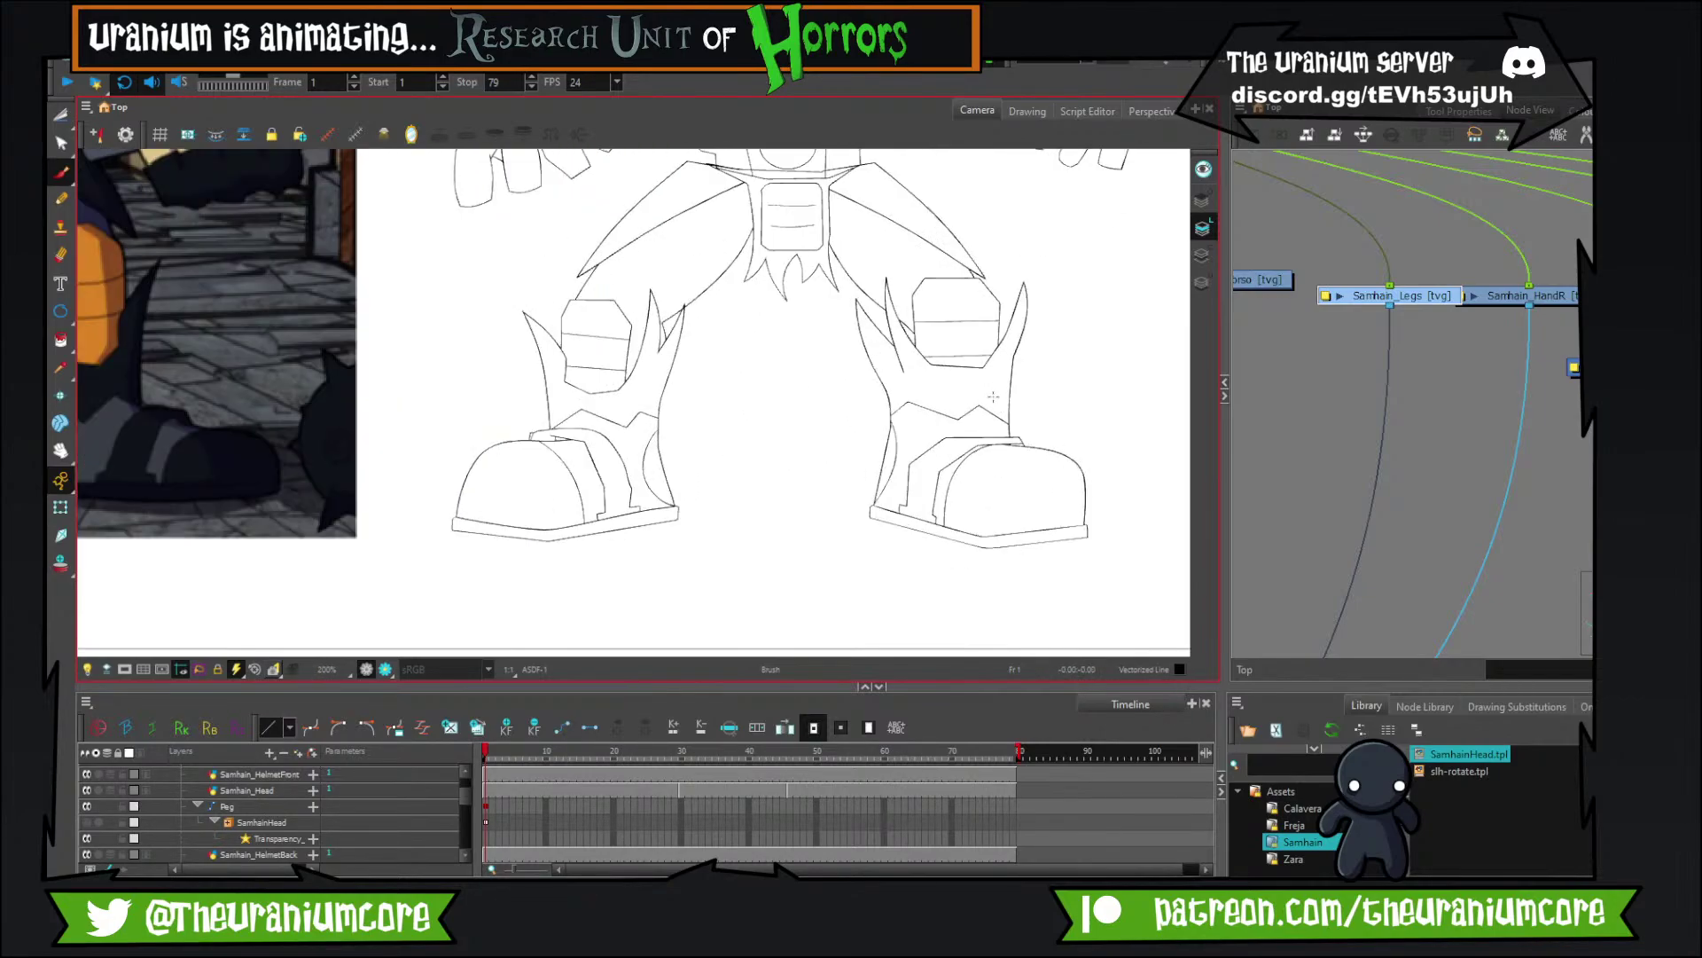
scroll(990, 399, "down", 2)
scroll(990, 399, "up", 2)
scroll(990, 399, "down", 2)
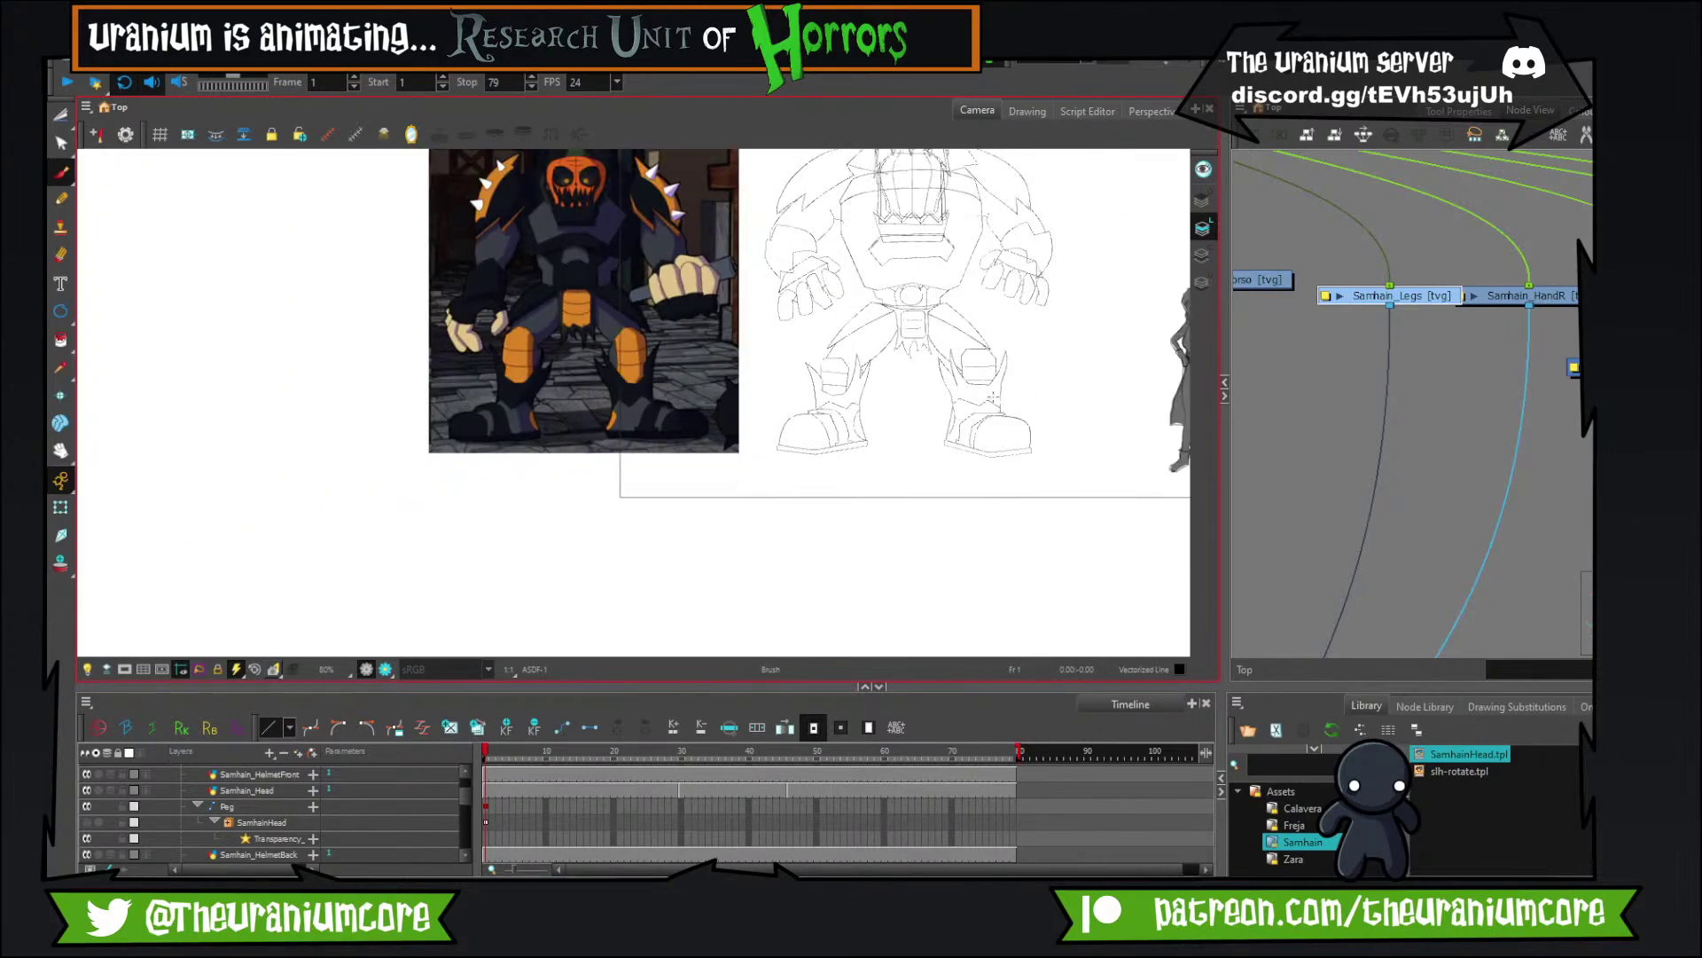
scroll(974, 379, "up", 2)
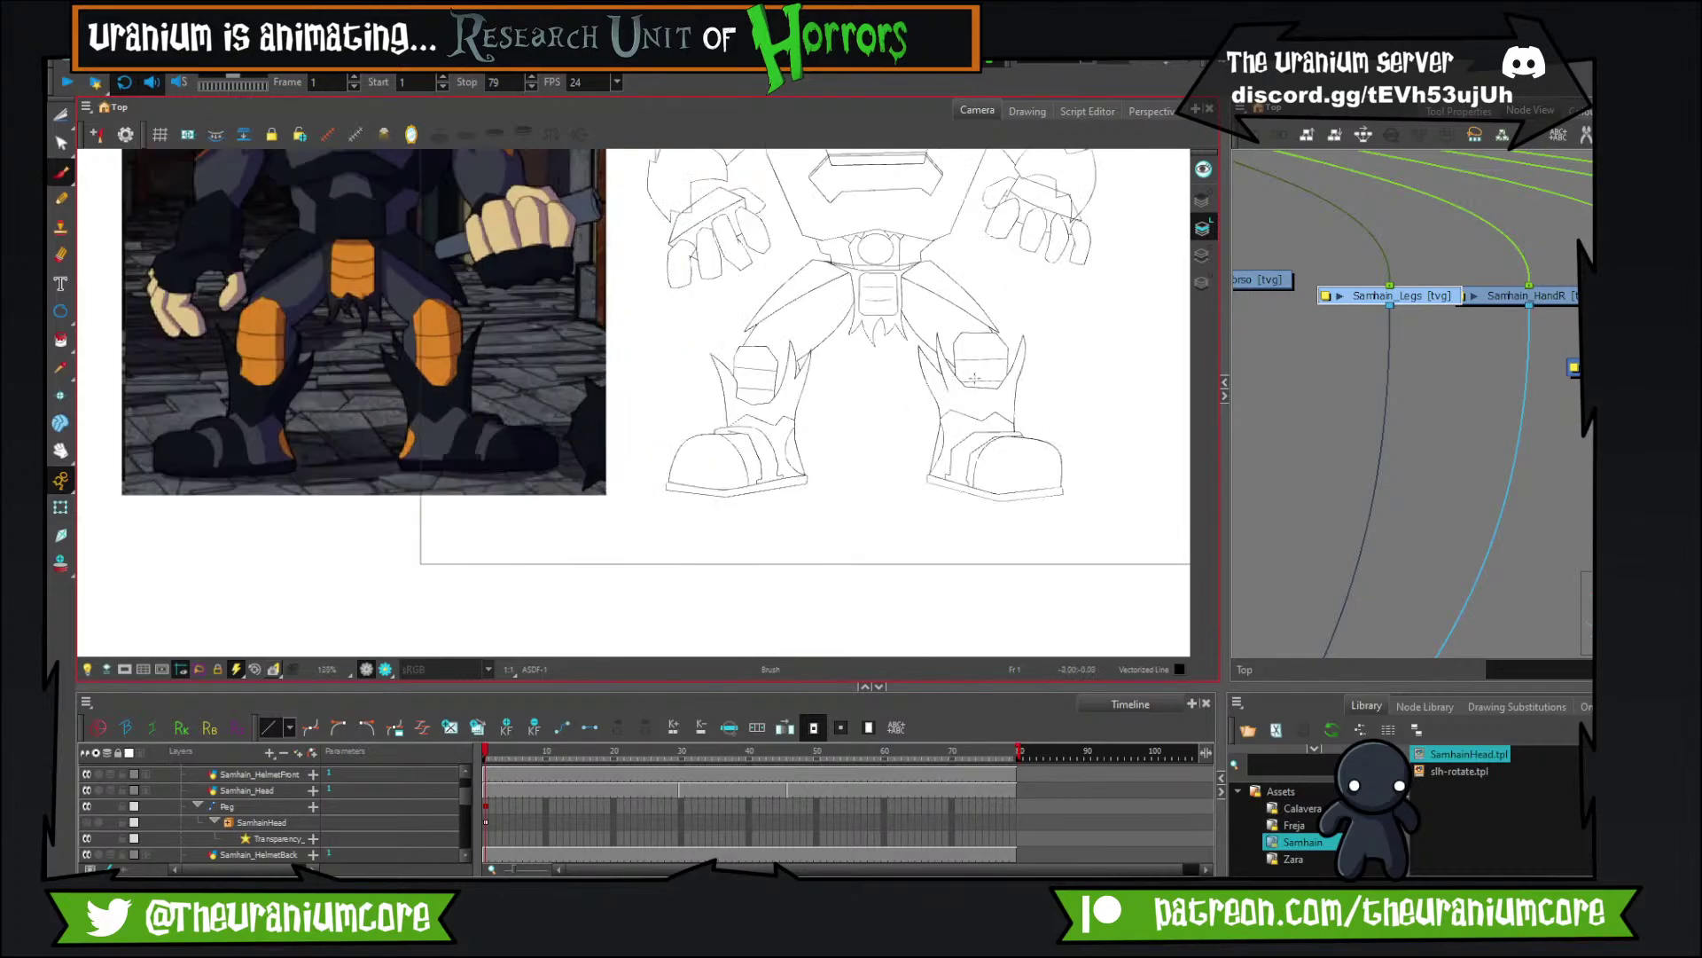
scroll(974, 379, "up", 1)
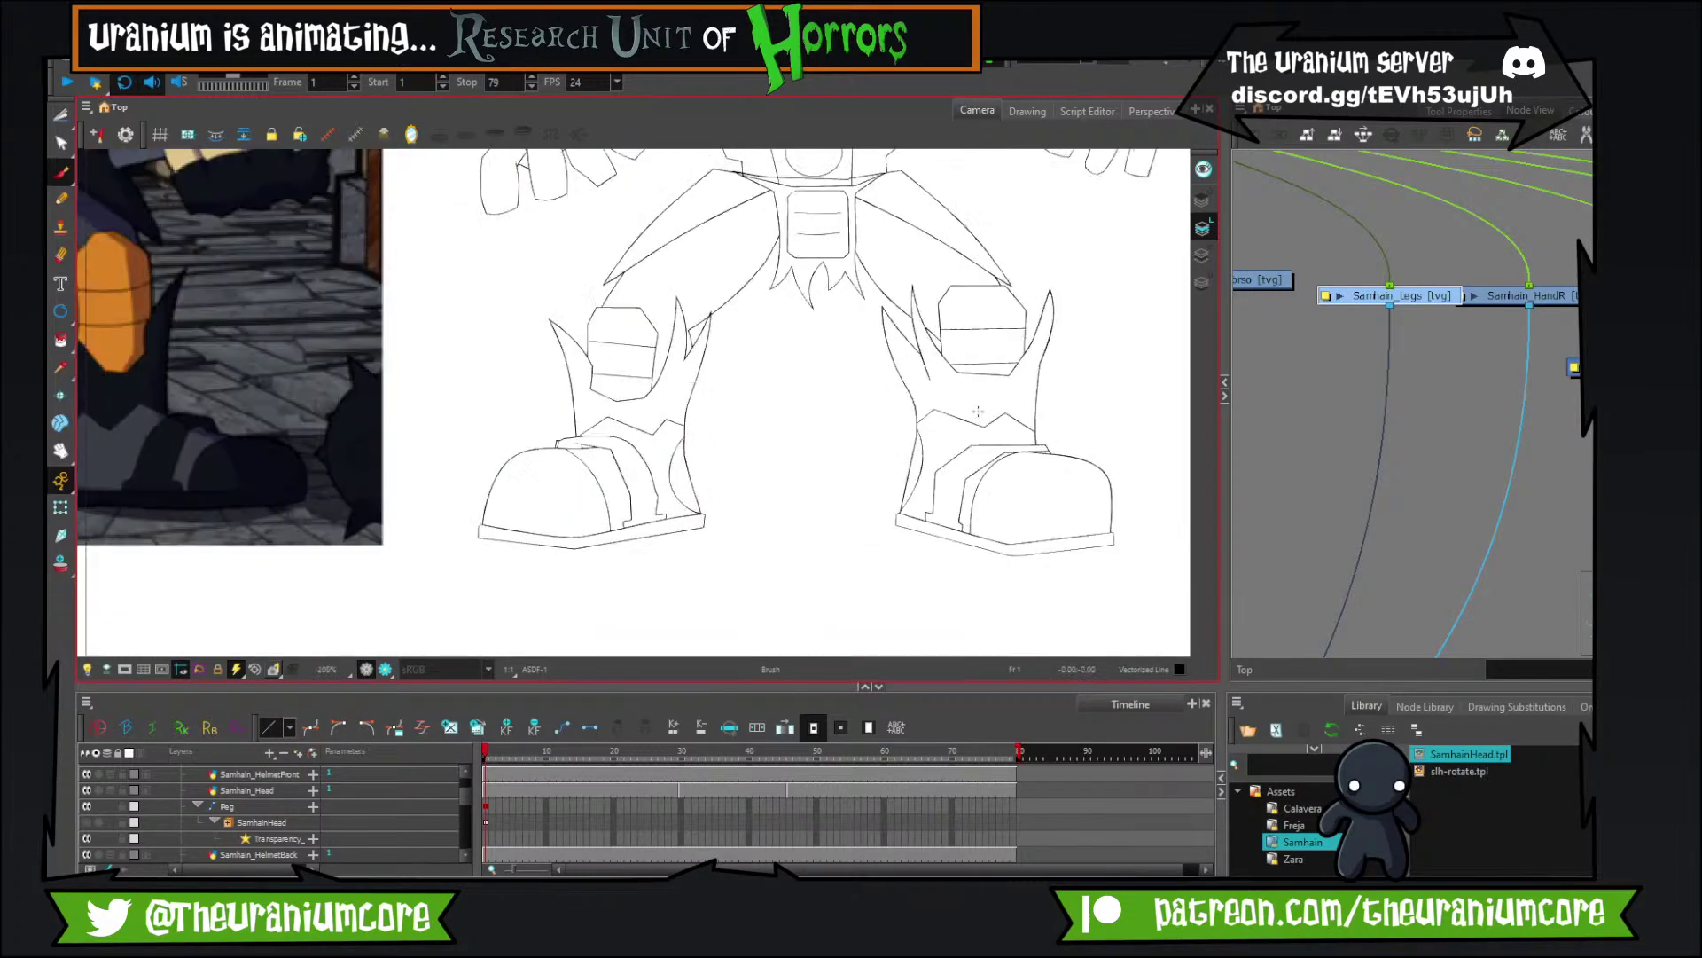
scroll(966, 355, "down", 5)
scroll(954, 300, "up", 1)
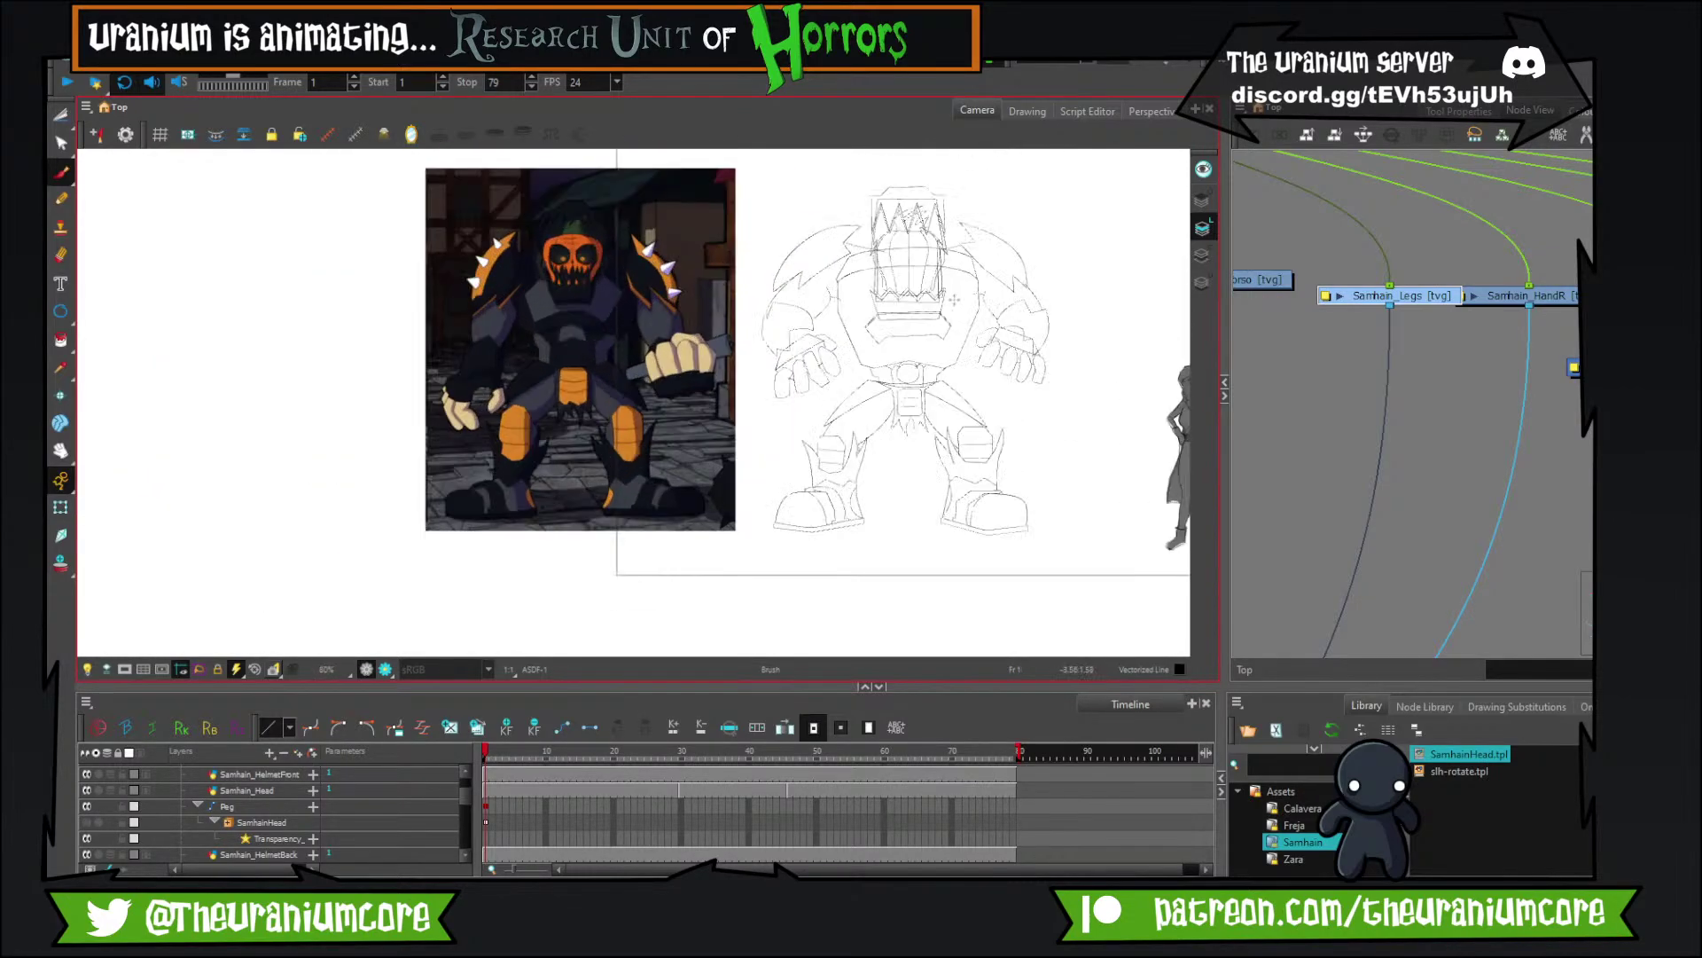
scroll(954, 299, "up", 3)
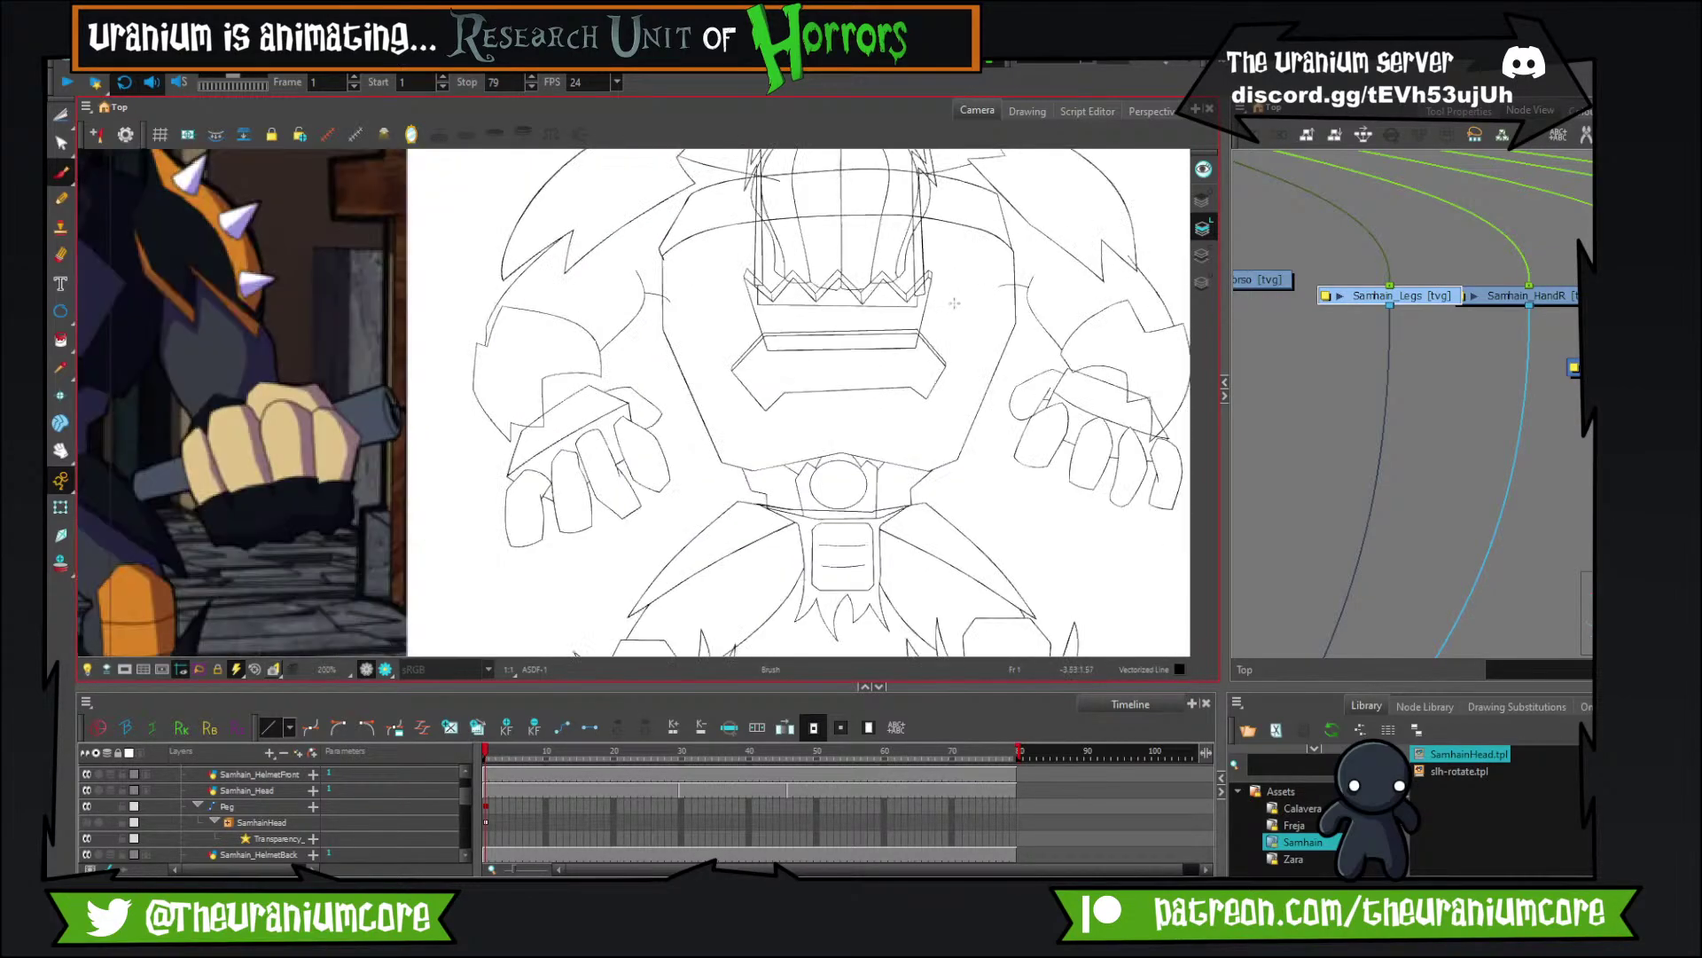
scroll(959, 320, "down", 3)
Step through the timeline to frame 32 and back to frame 1 to examine the character's arm poses.
key("period")
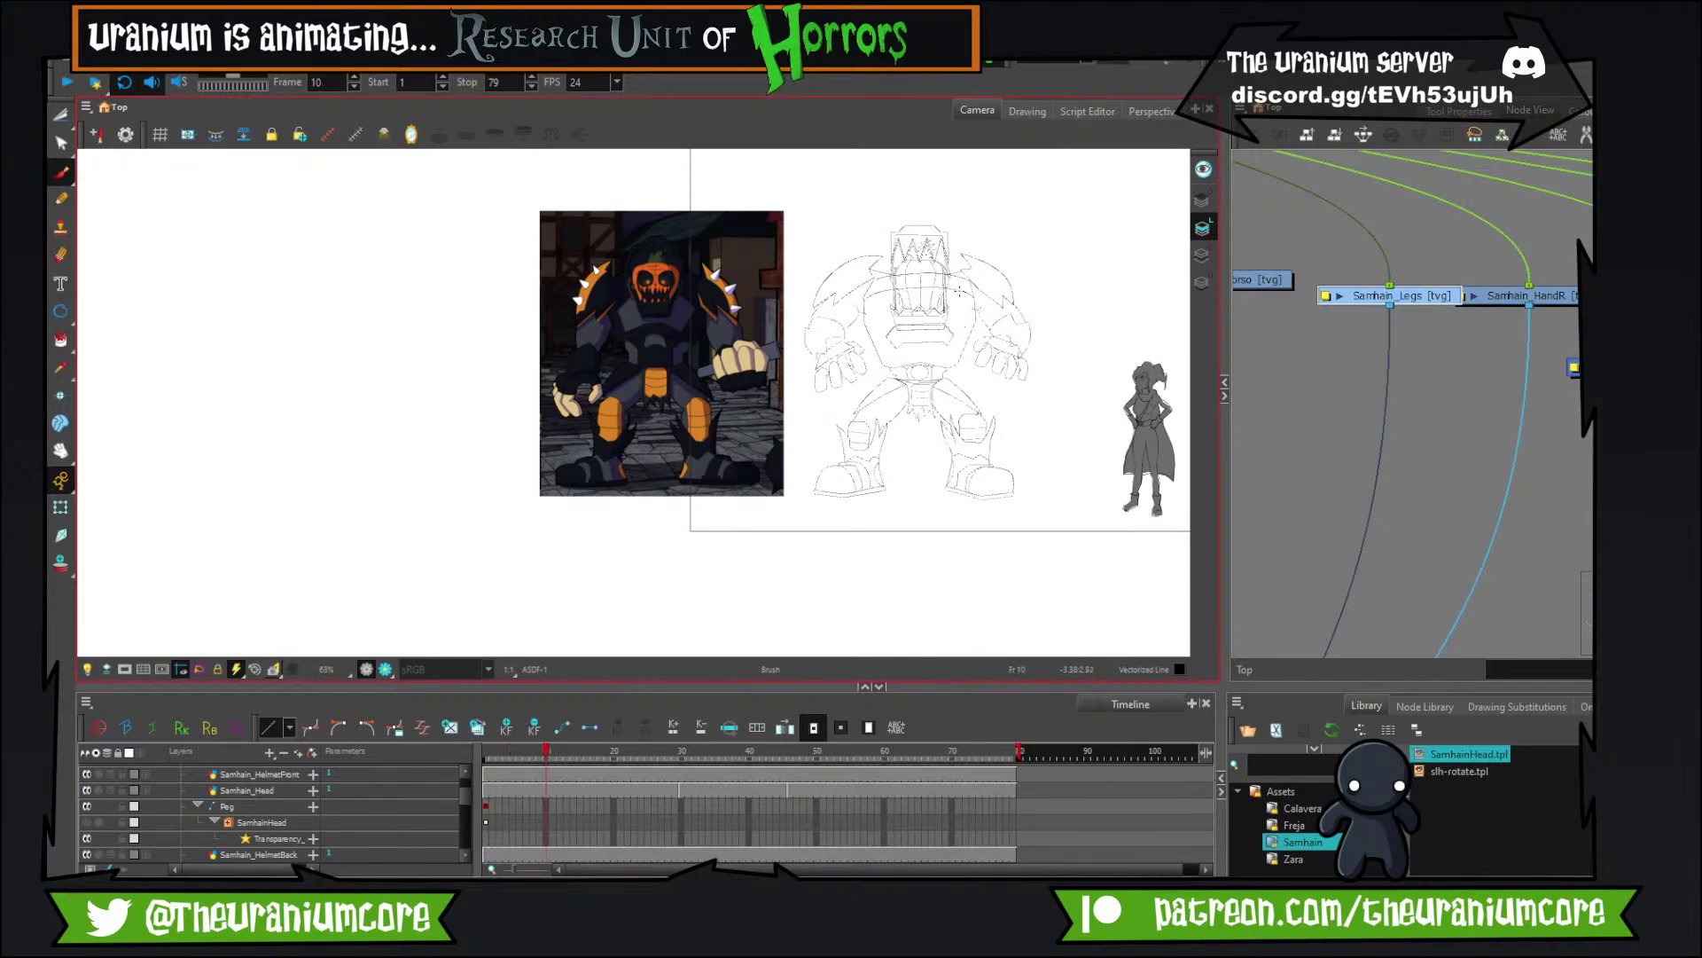
scroll(959, 291, "up", 3)
scroll(957, 299, "down", 3)
scroll(956, 307, "up", 2)
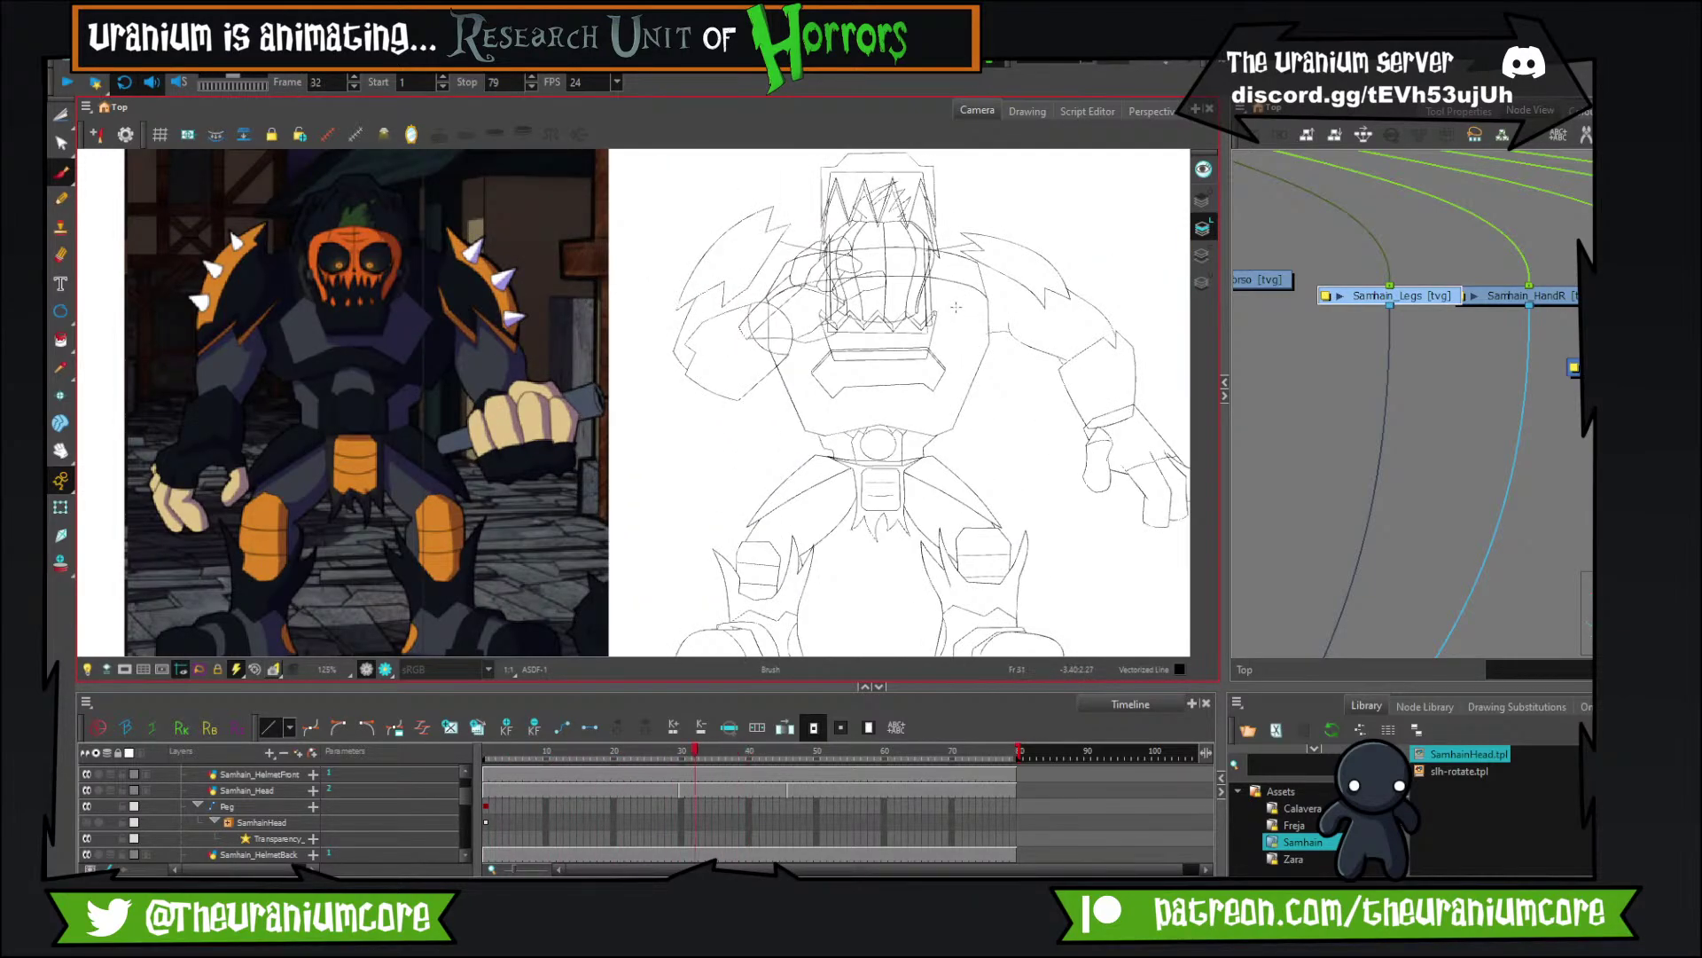
key("comma")
key("comma")
key("comma")
key("comma")
key("comma")
key("comma")
key("comma")
key("comma")
key("comma")
key("comma")
key("comma")
key("comma")
key("comma")
key("comma")
key("comma")
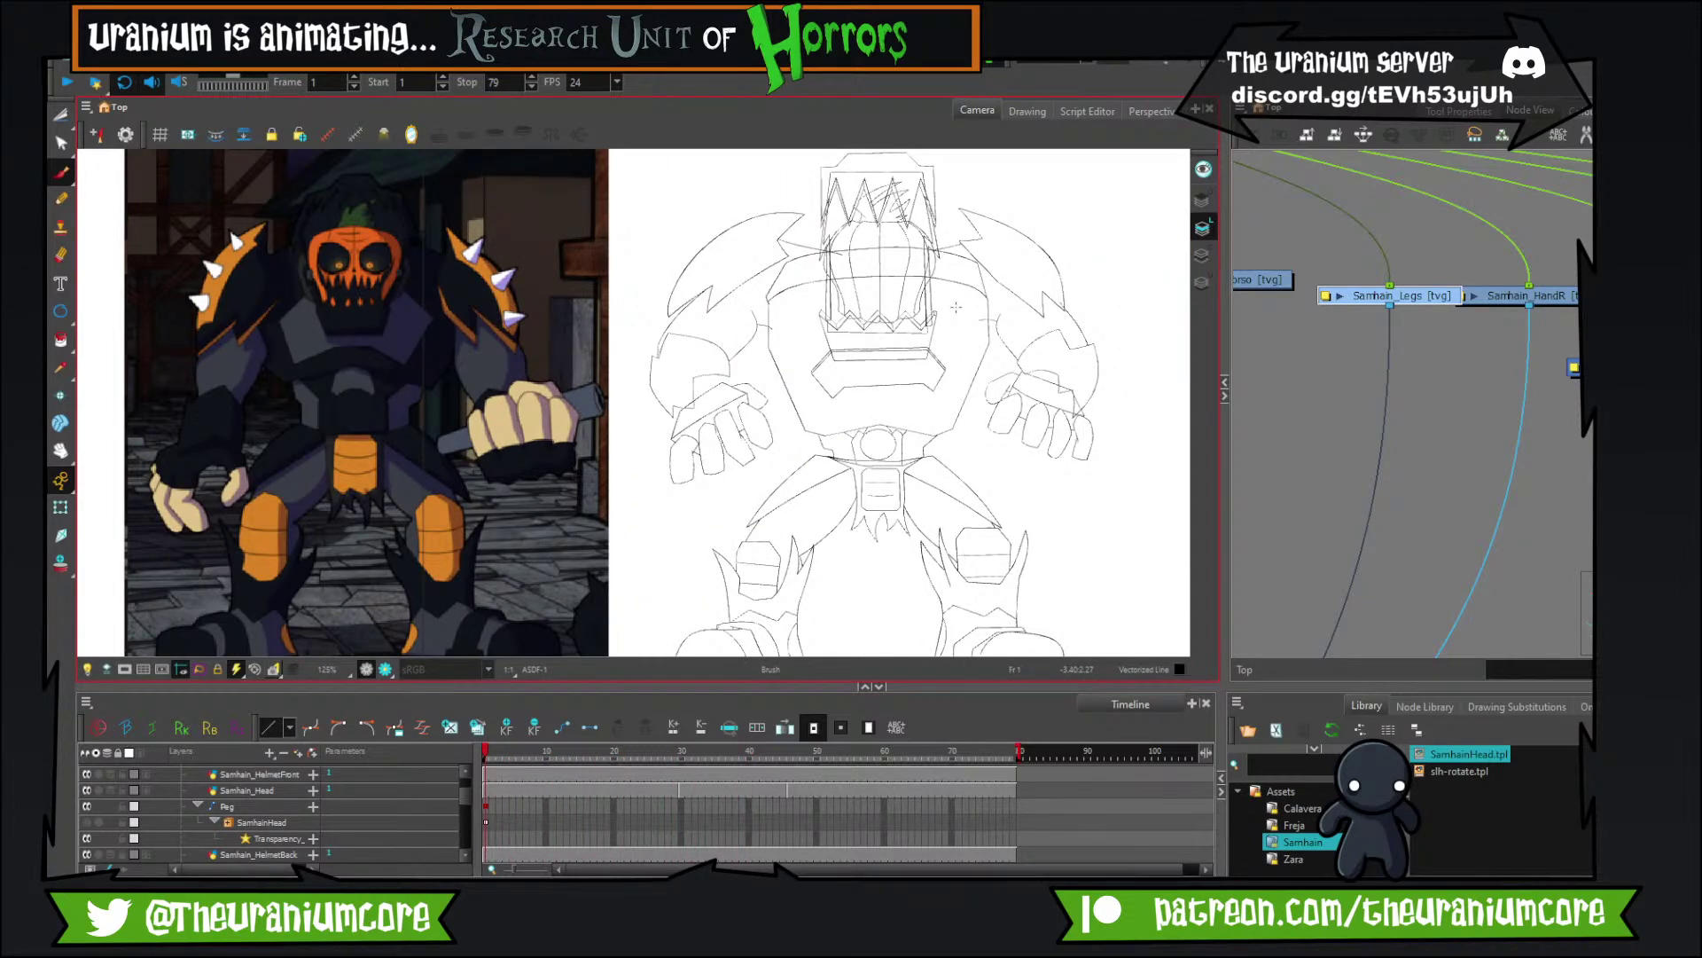
Examine the full figure beside the reference and flip between frames 29 and 30 to compare the two arm poses.
scroll(956, 307, "down", 4)
scroll(956, 307, "up", 4)
scroll(956, 307, "down", 2)
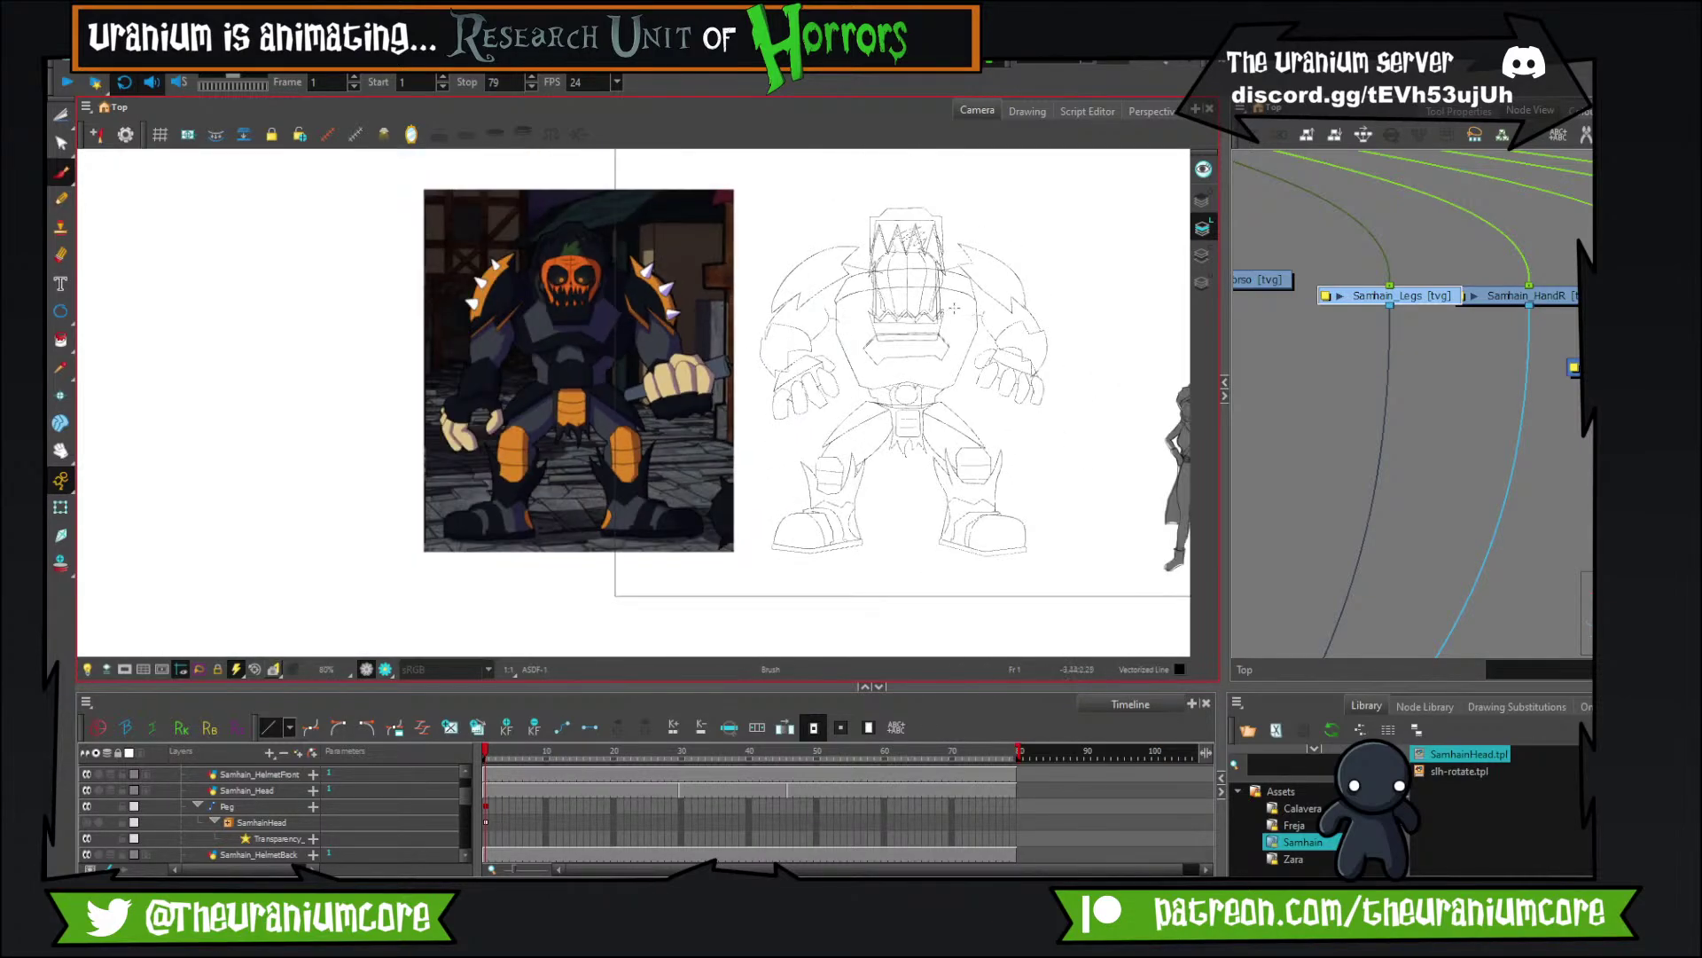
scroll(955, 307, "up", 2)
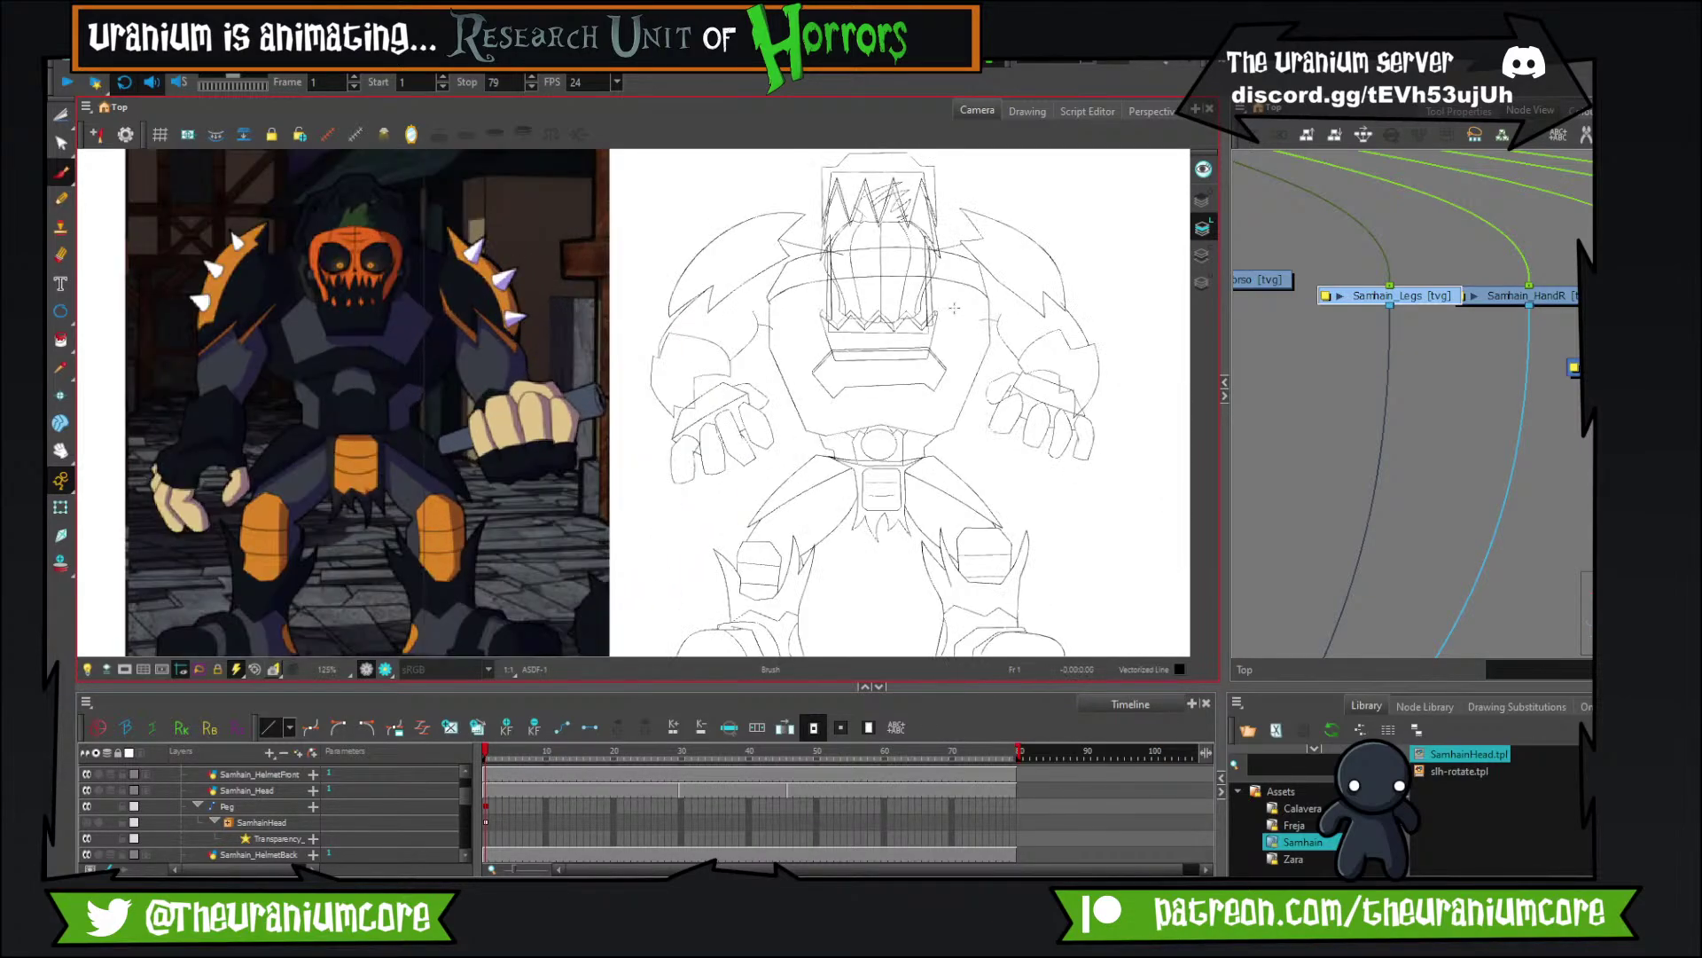
scroll(955, 311, "down", 4)
scroll(956, 321, "up", 3)
key("period")
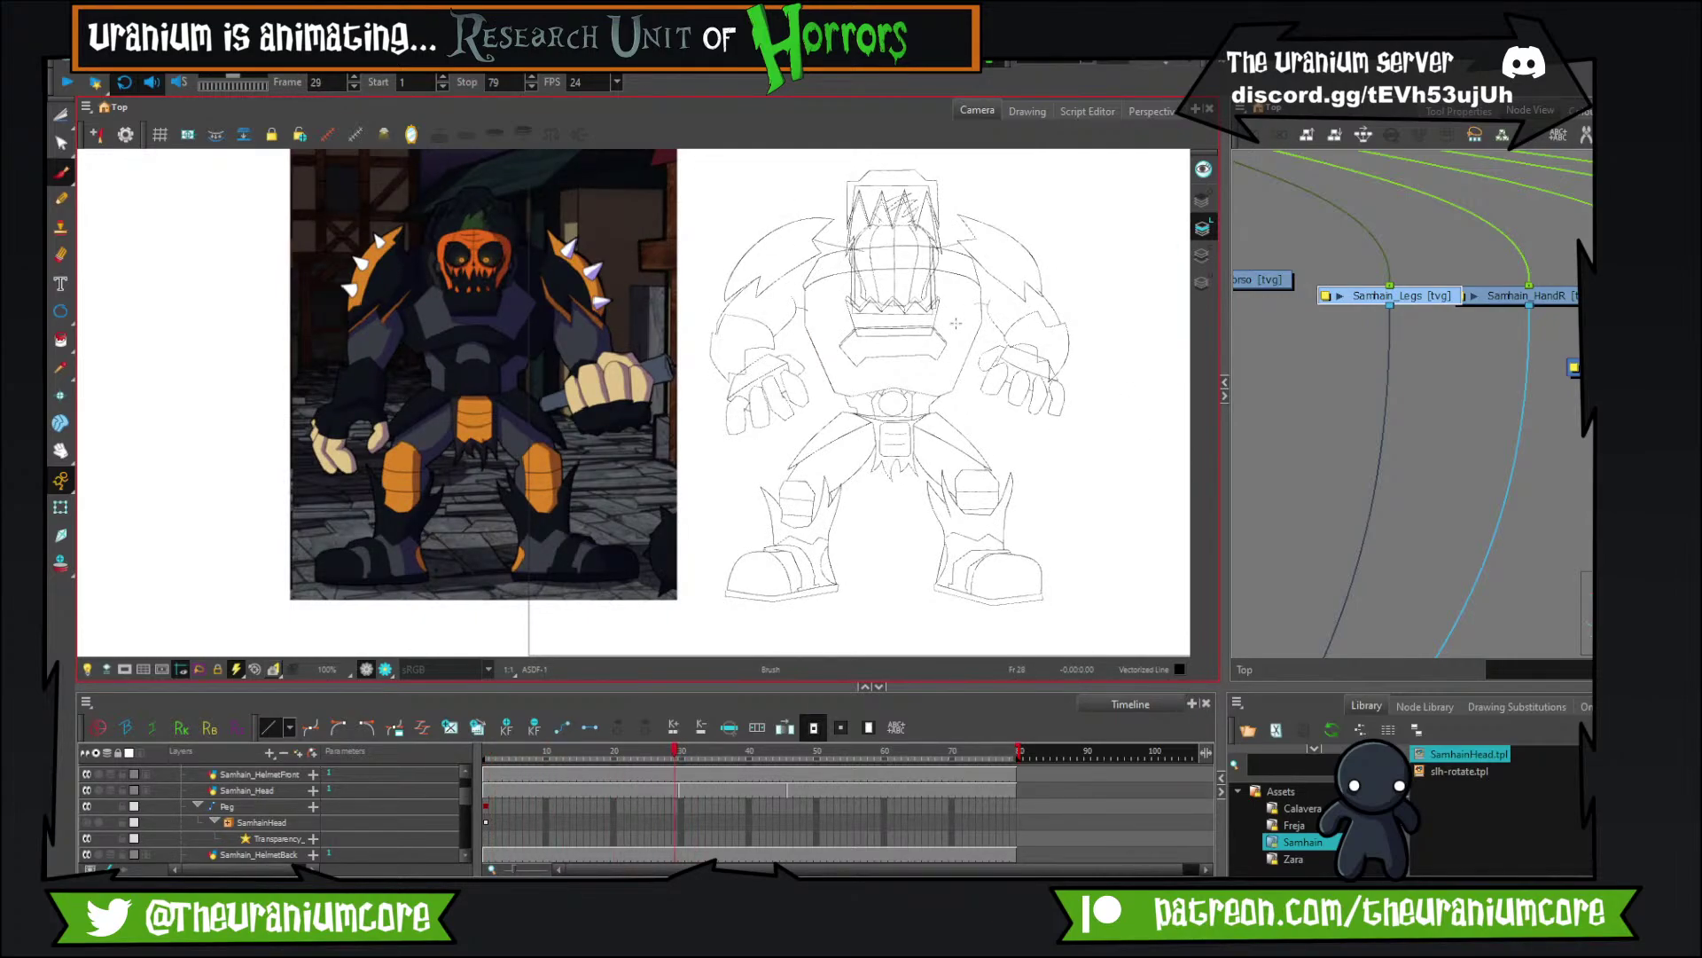
scroll(946, 319, "down", 4)
scroll(993, 290, "up", 4)
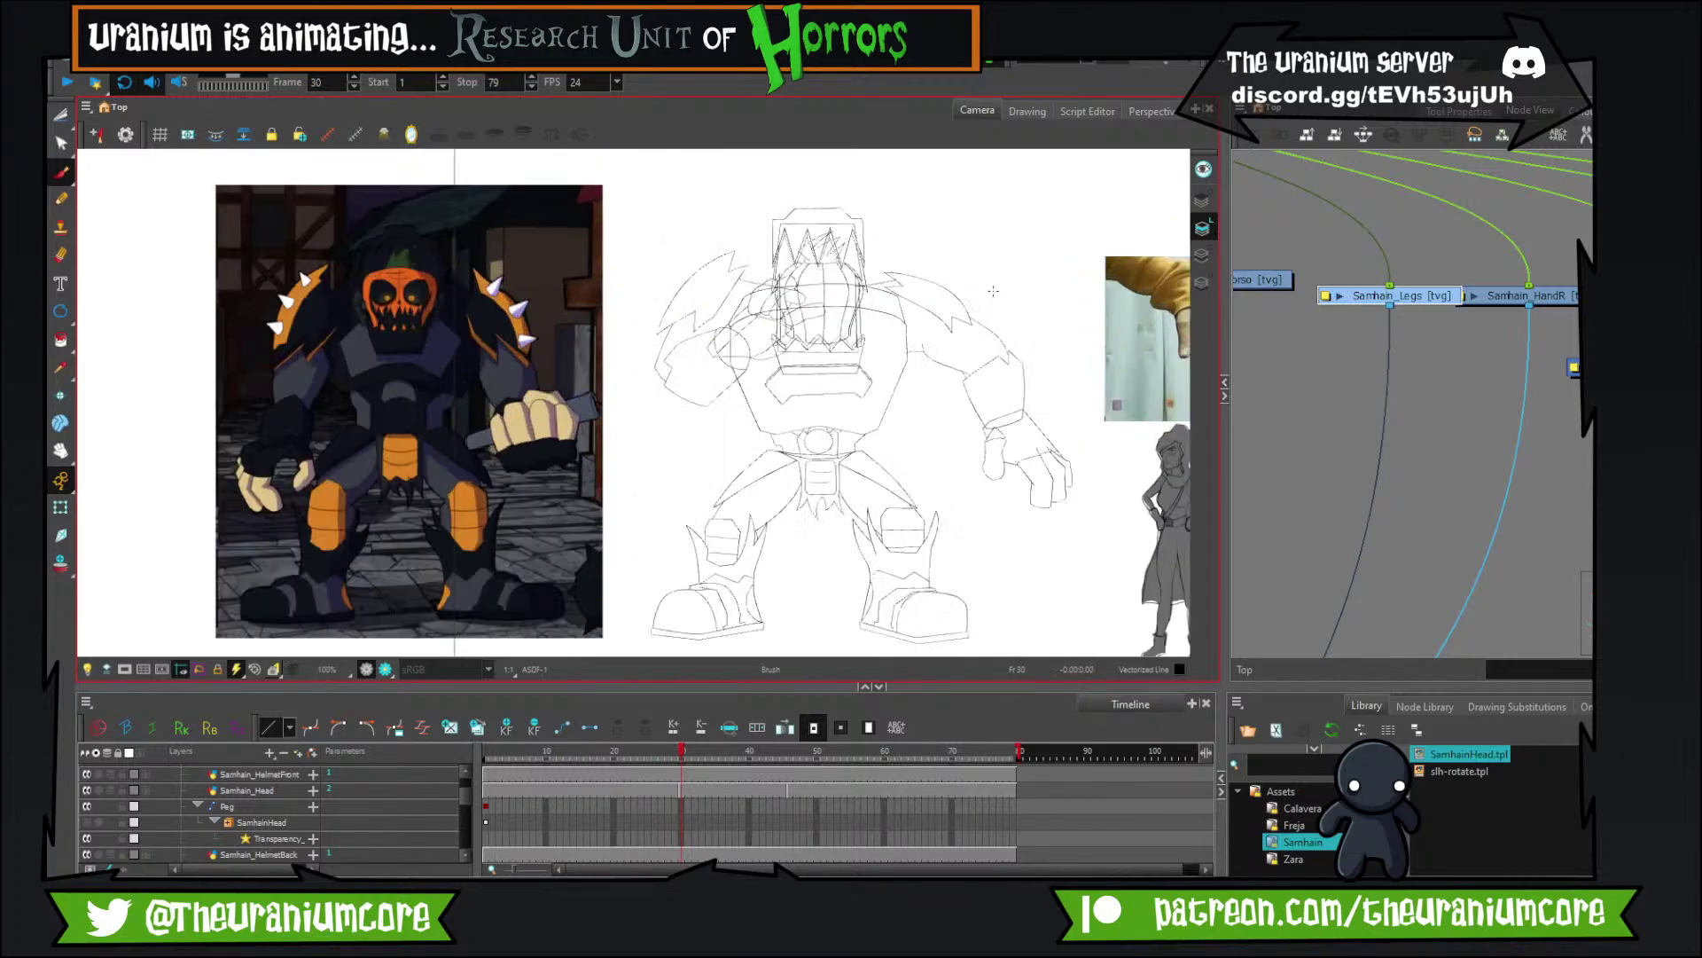
scroll(993, 291, "down", 2)
scroll(993, 291, "up", 3)
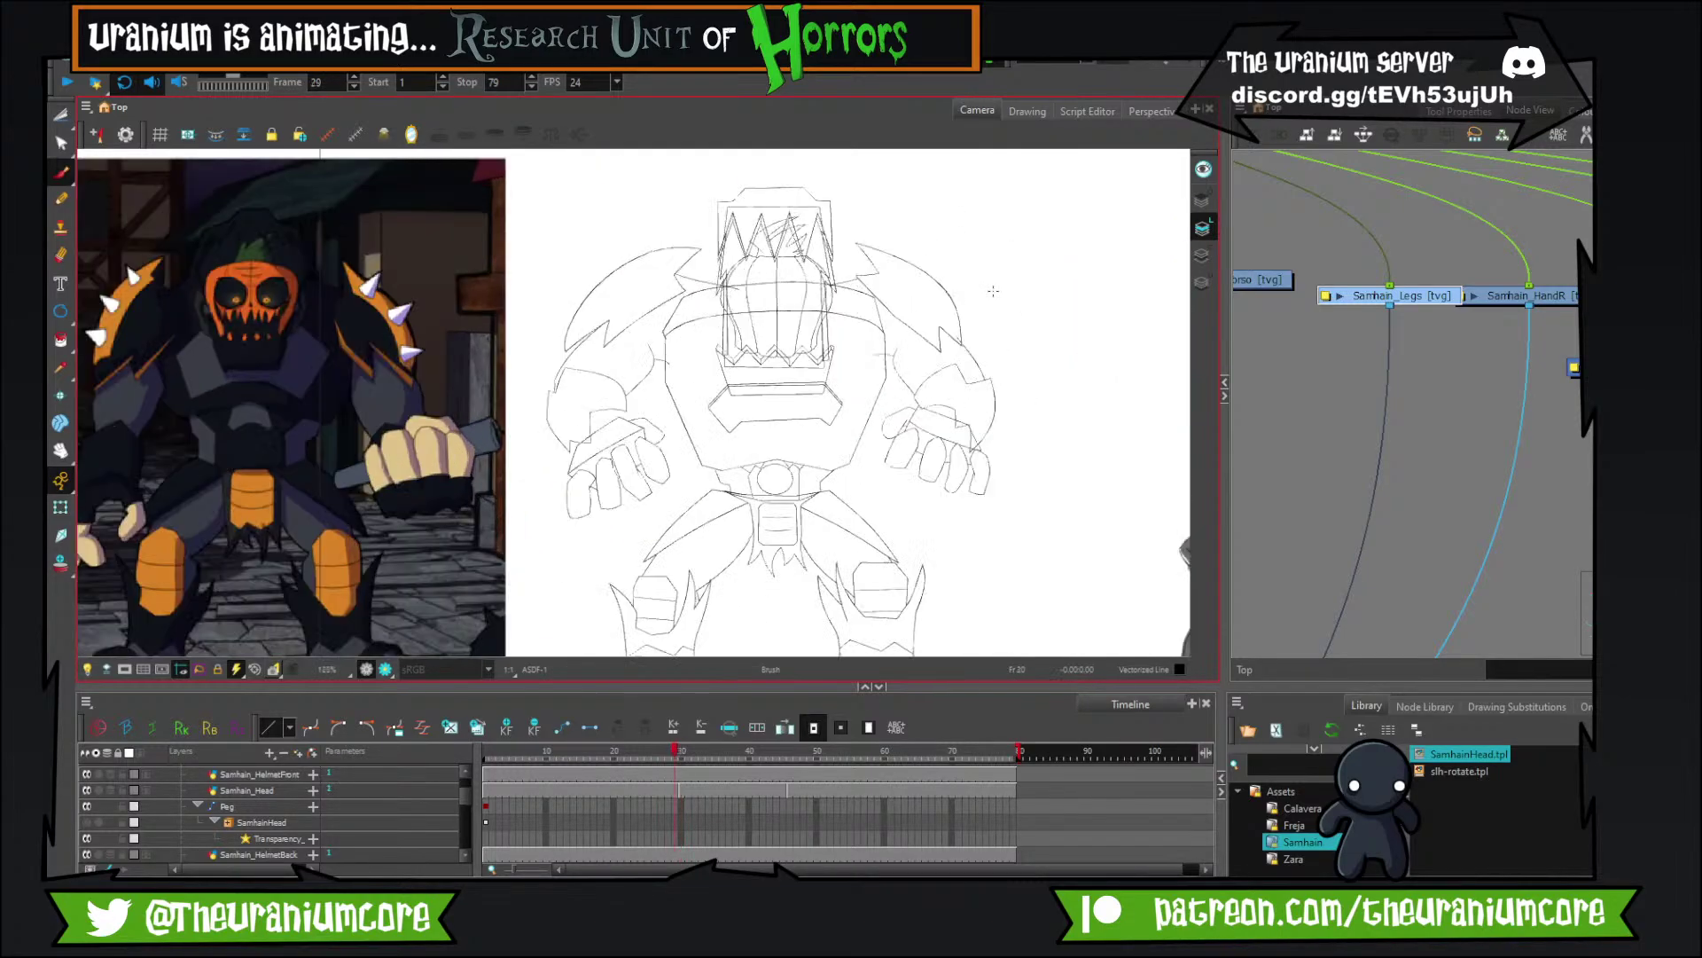
scroll(967, 299, "down", 3)
scroll(951, 306, "up", 2)
key("comma")
key("comma")
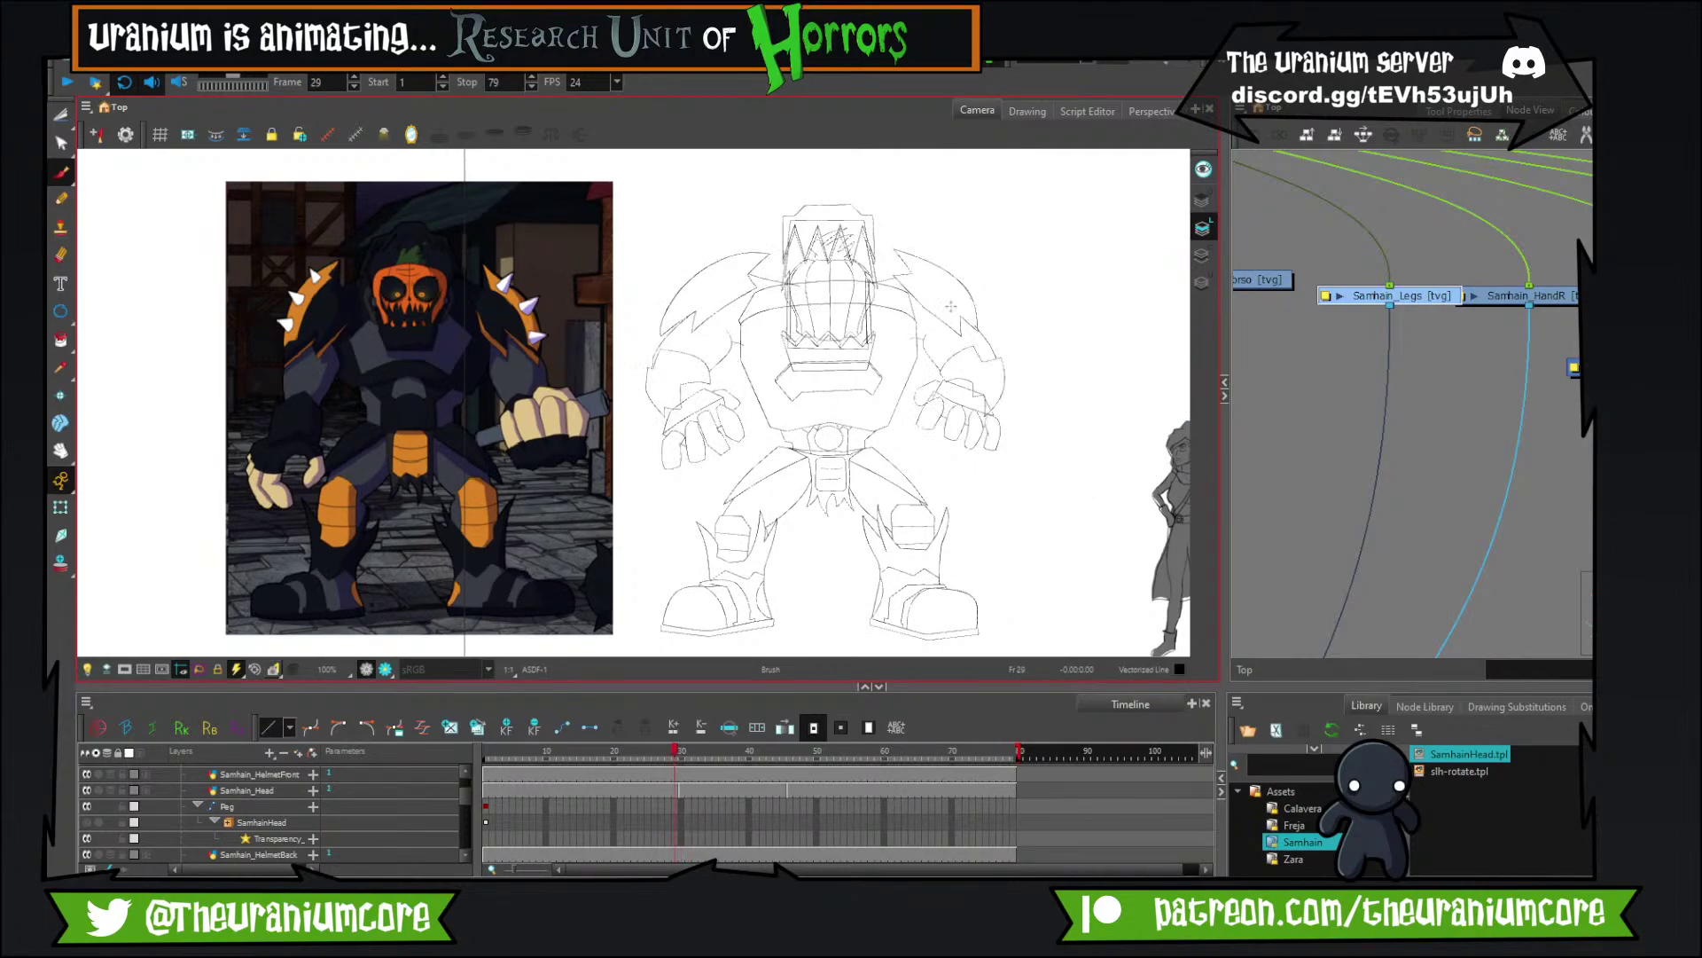
key("period")
key("period")
key("comma")
key("comma")
Find and select the Samhain_ArmR drawing node in the character's node network.
scroll(1457, 257, "down", 5)
scroll(1379, 264, "up", 6)
scroll(1445, 272, "down", 6)
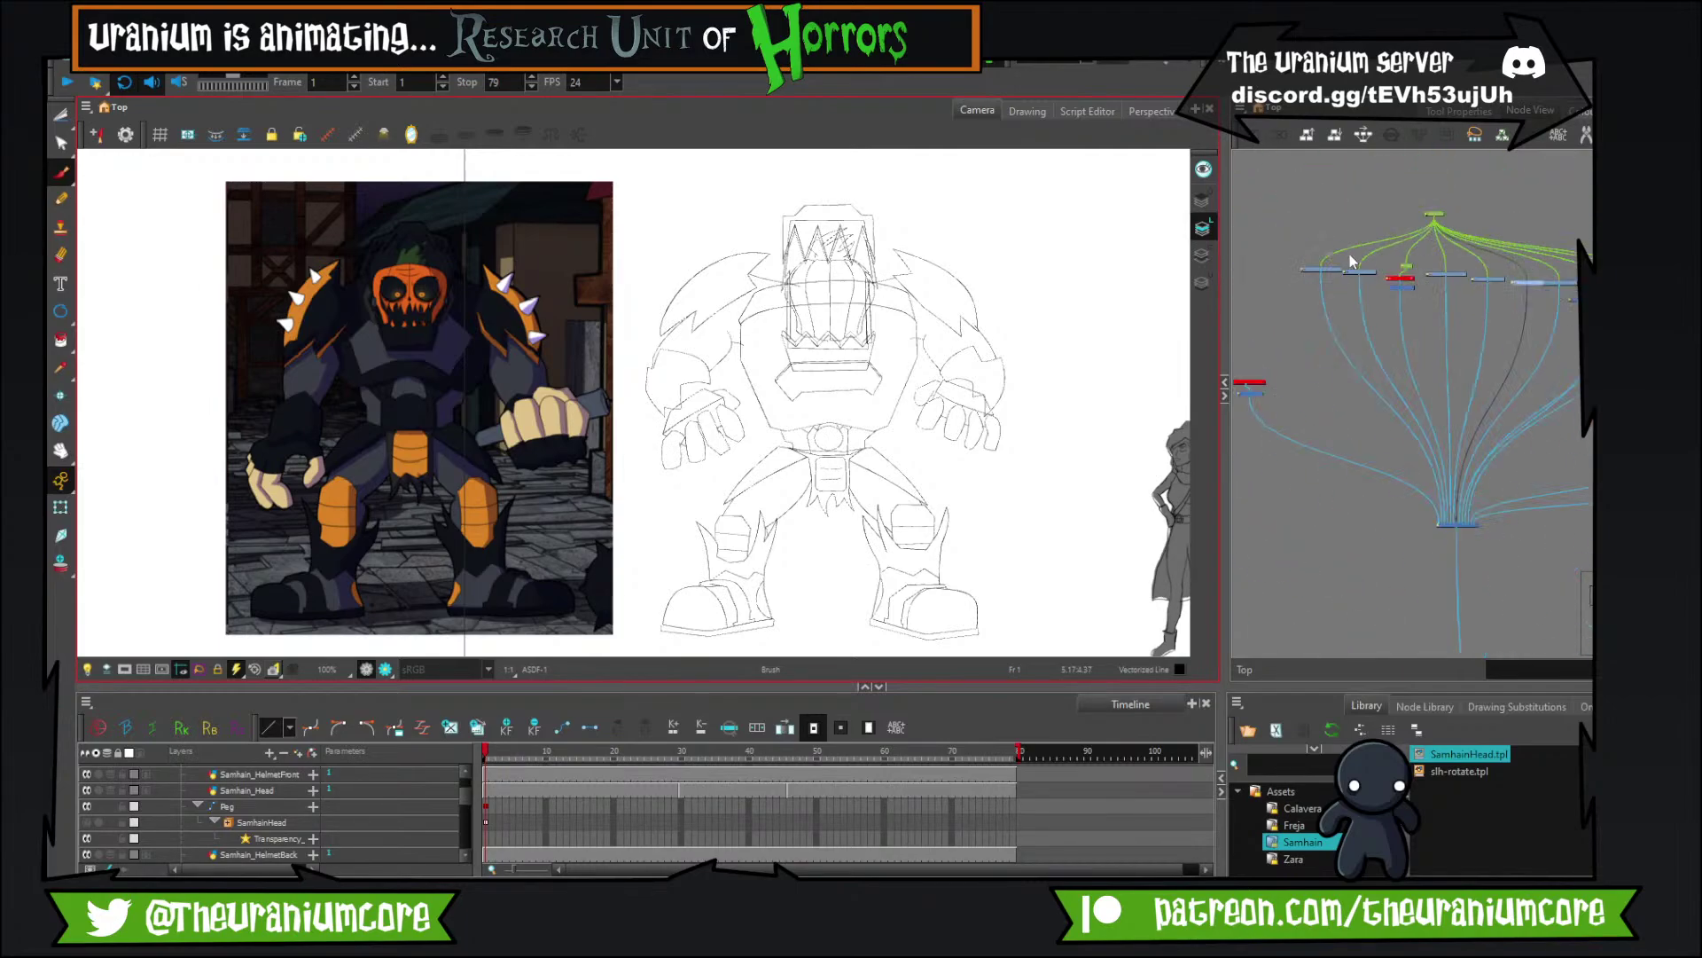
scroll(1349, 255, "up", 6)
scroll(1390, 300, "down", 4)
scroll(1350, 307, "up", 4)
left_click(1349, 312)
scroll(1353, 298, "down", 6)
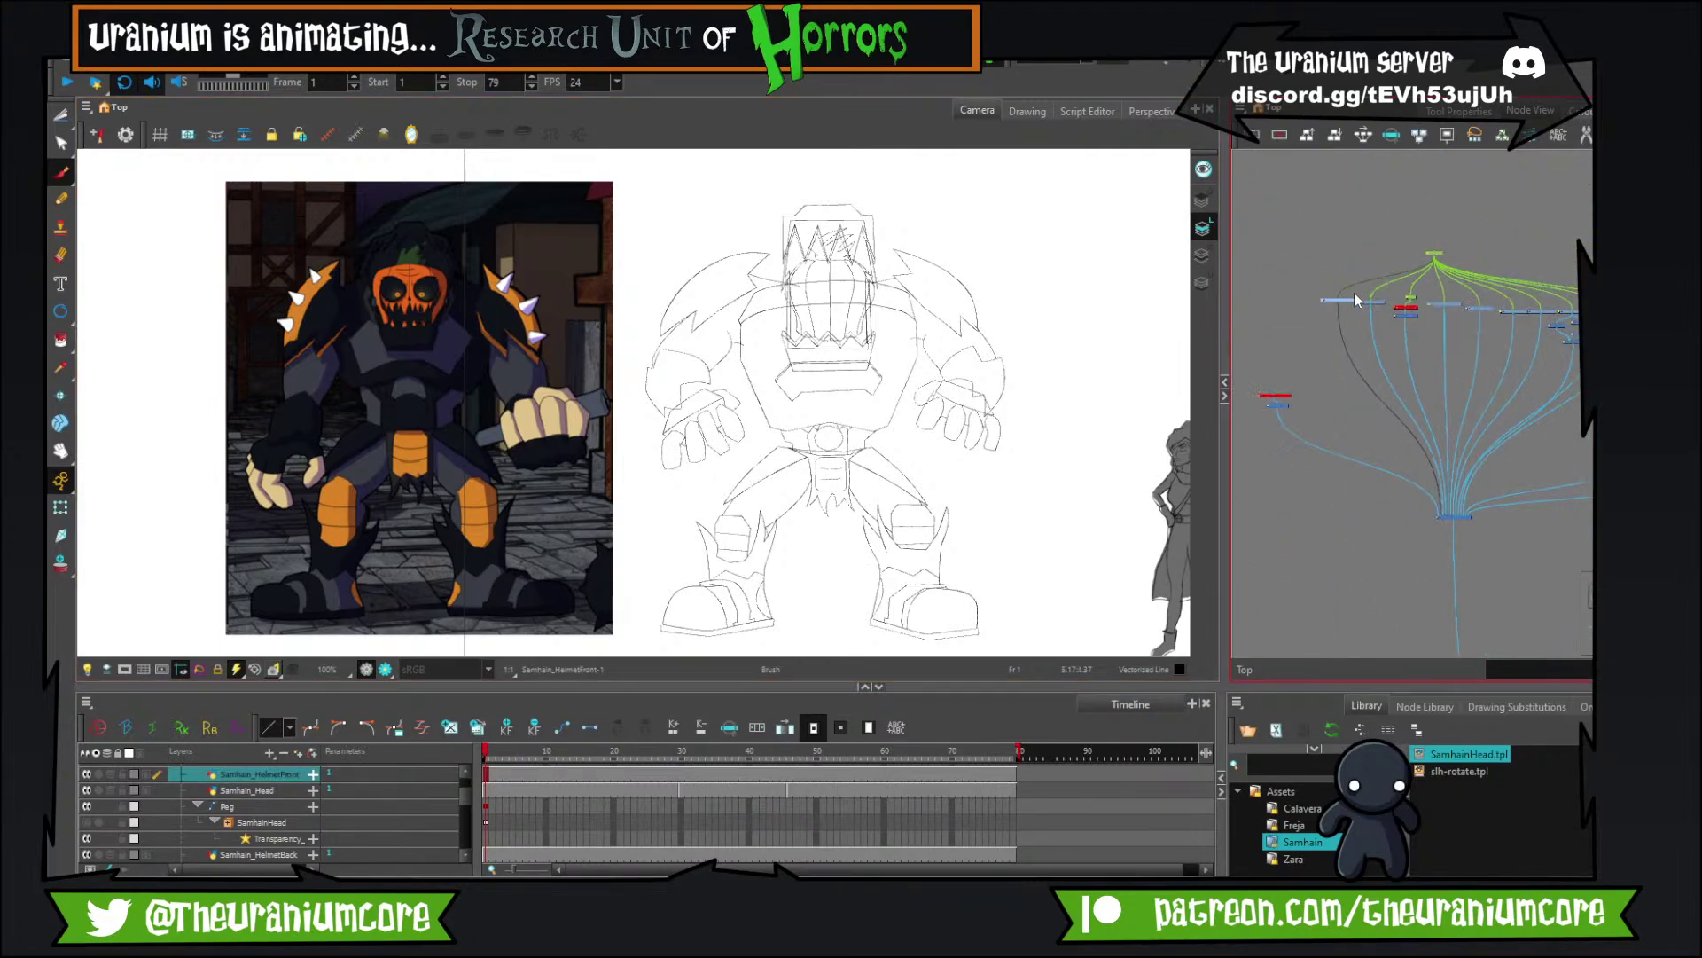
scroll(1478, 294, "up", 4)
scroll(1421, 311, "down", 4)
scroll(1574, 312, "up", 6)
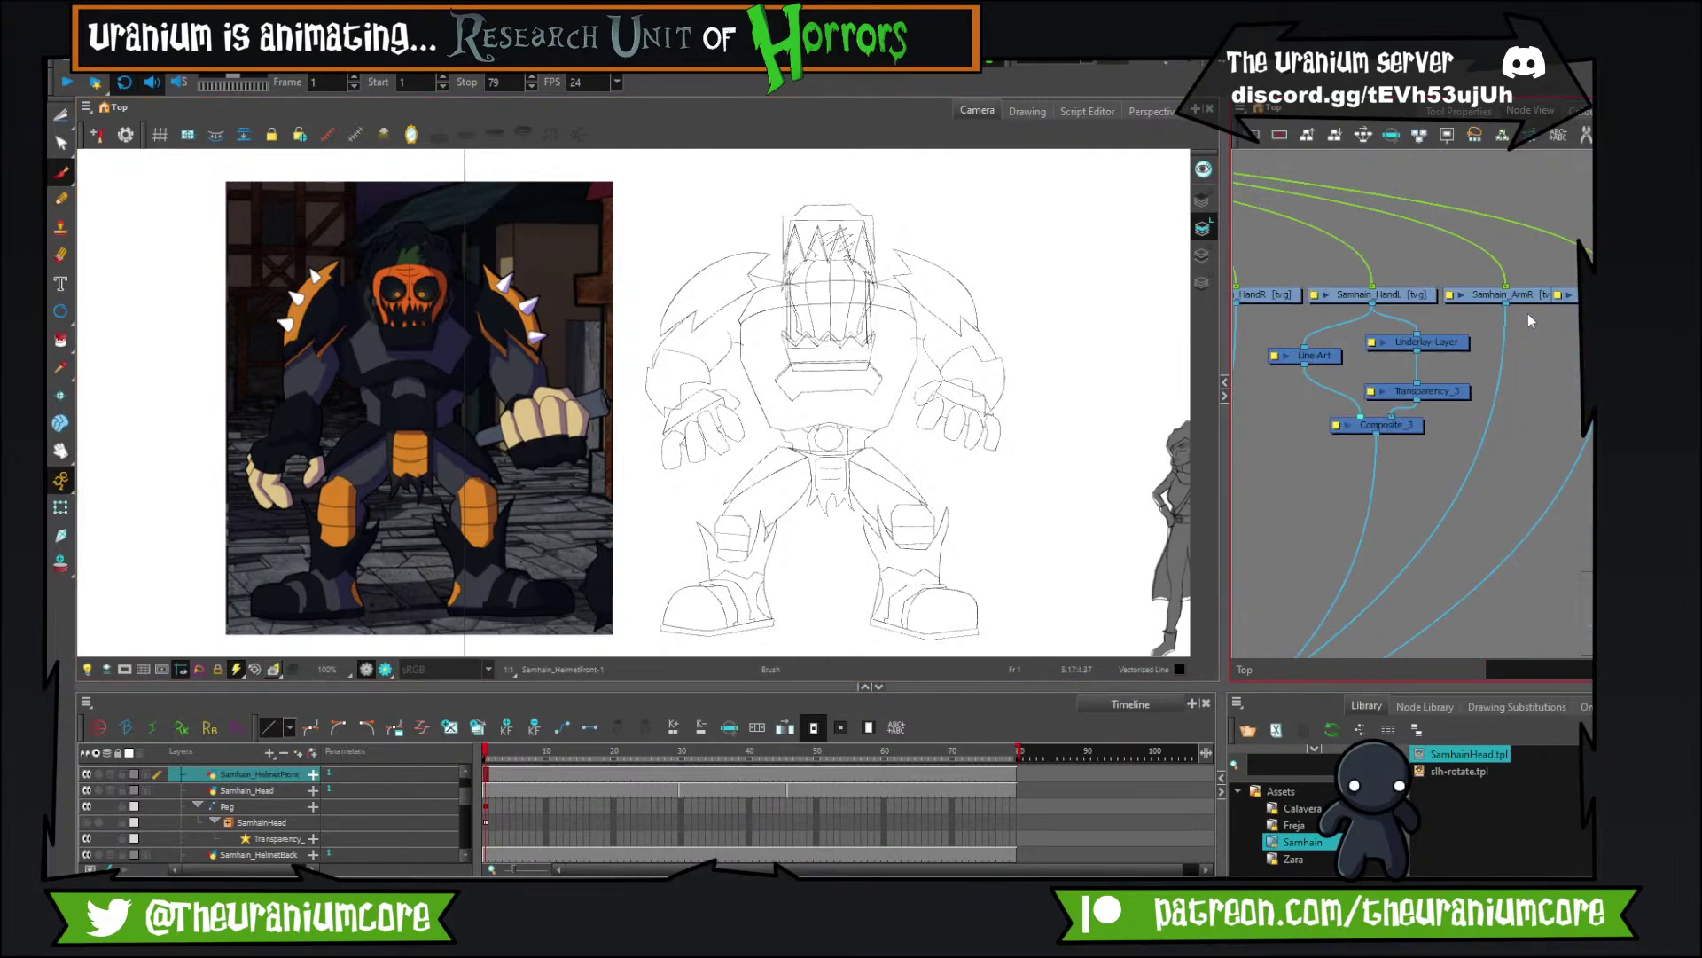
left_click(1530, 294)
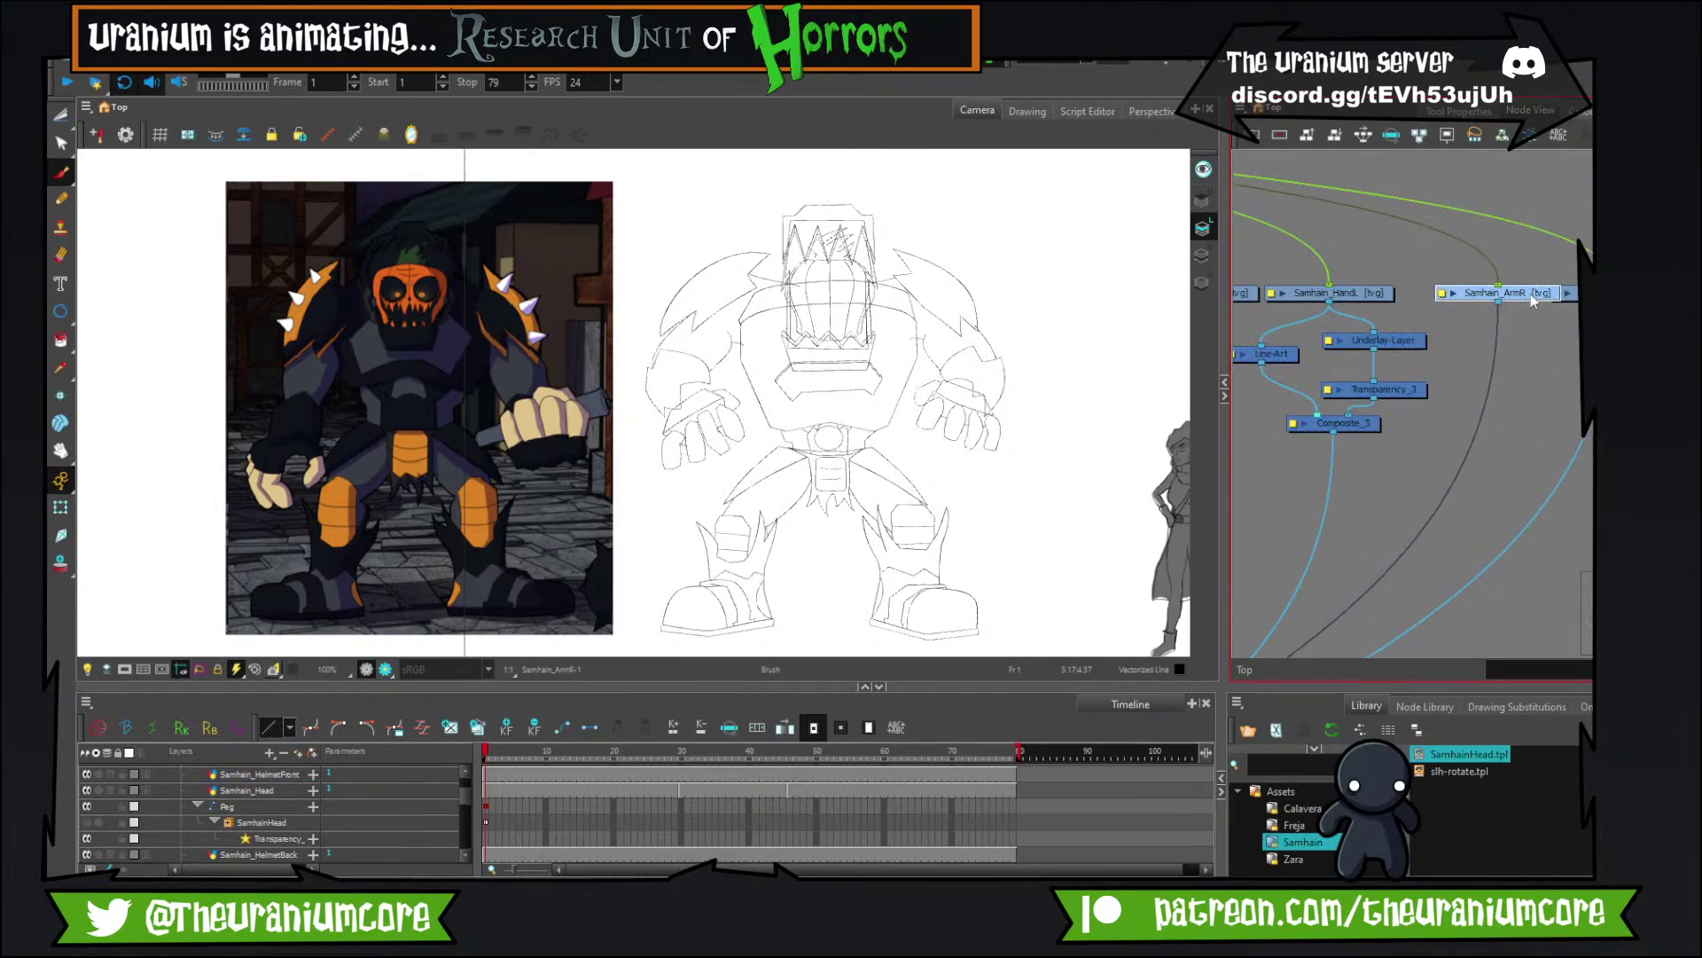
scroll(1532, 314, "down", 1)
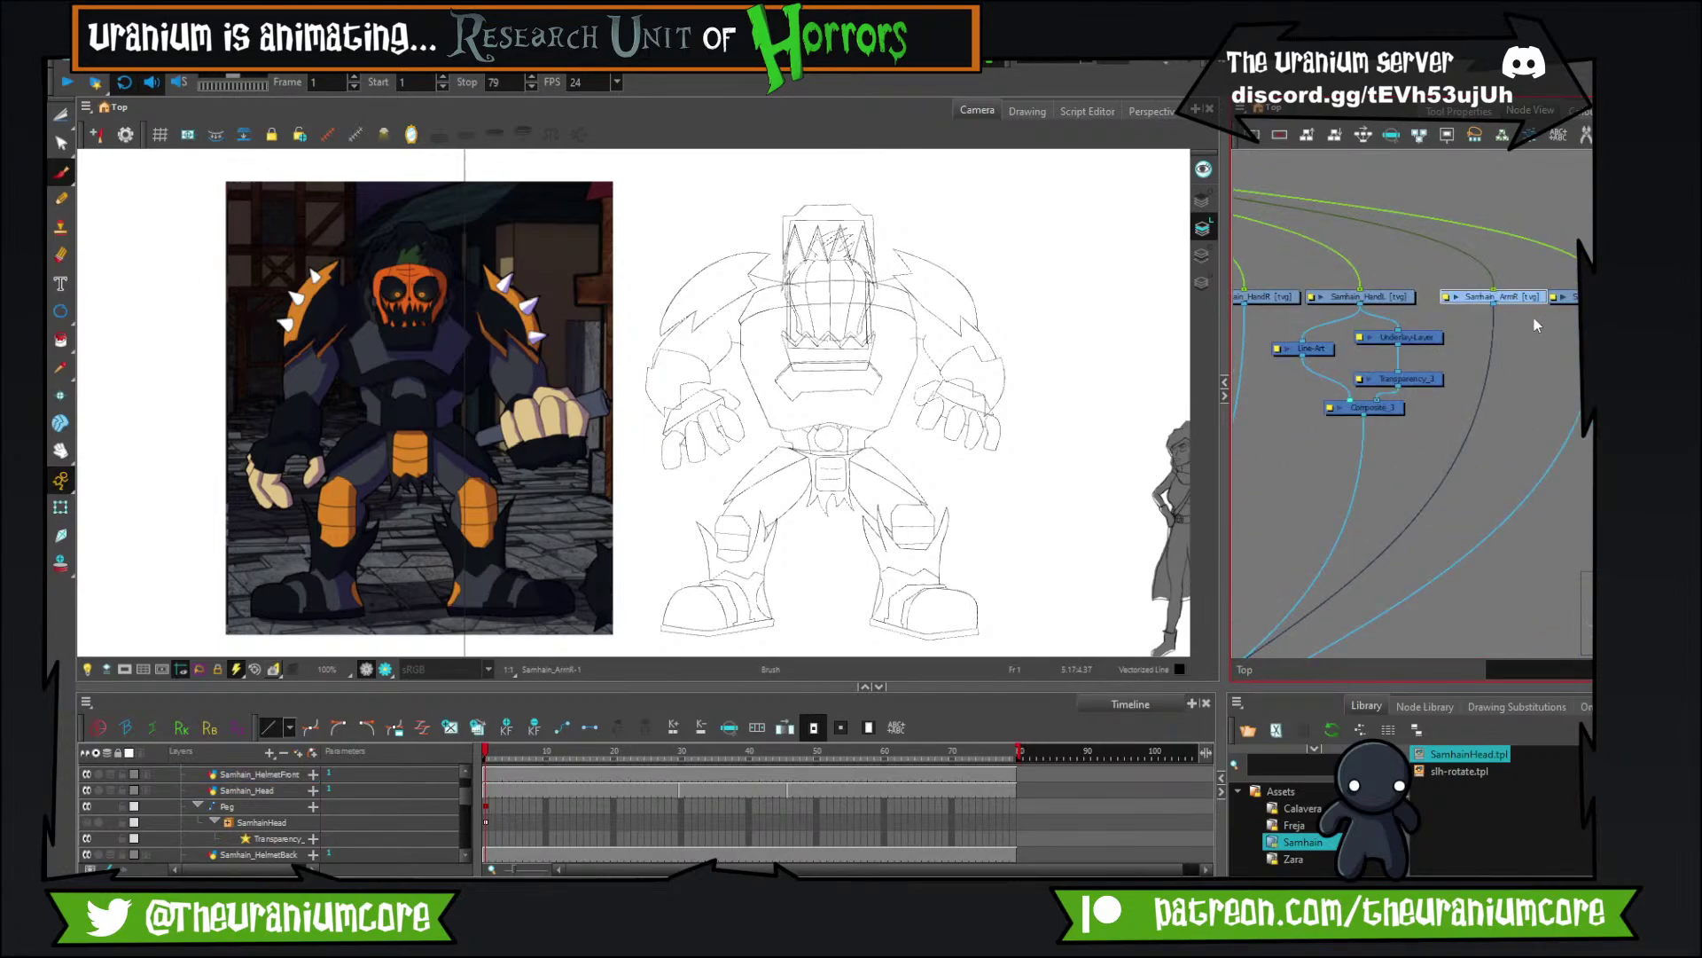
Look over the hand drawing nodes in the network, then return to the Samhain_ArmR drawing and make it active.
scroll(1534, 319, "up", 3)
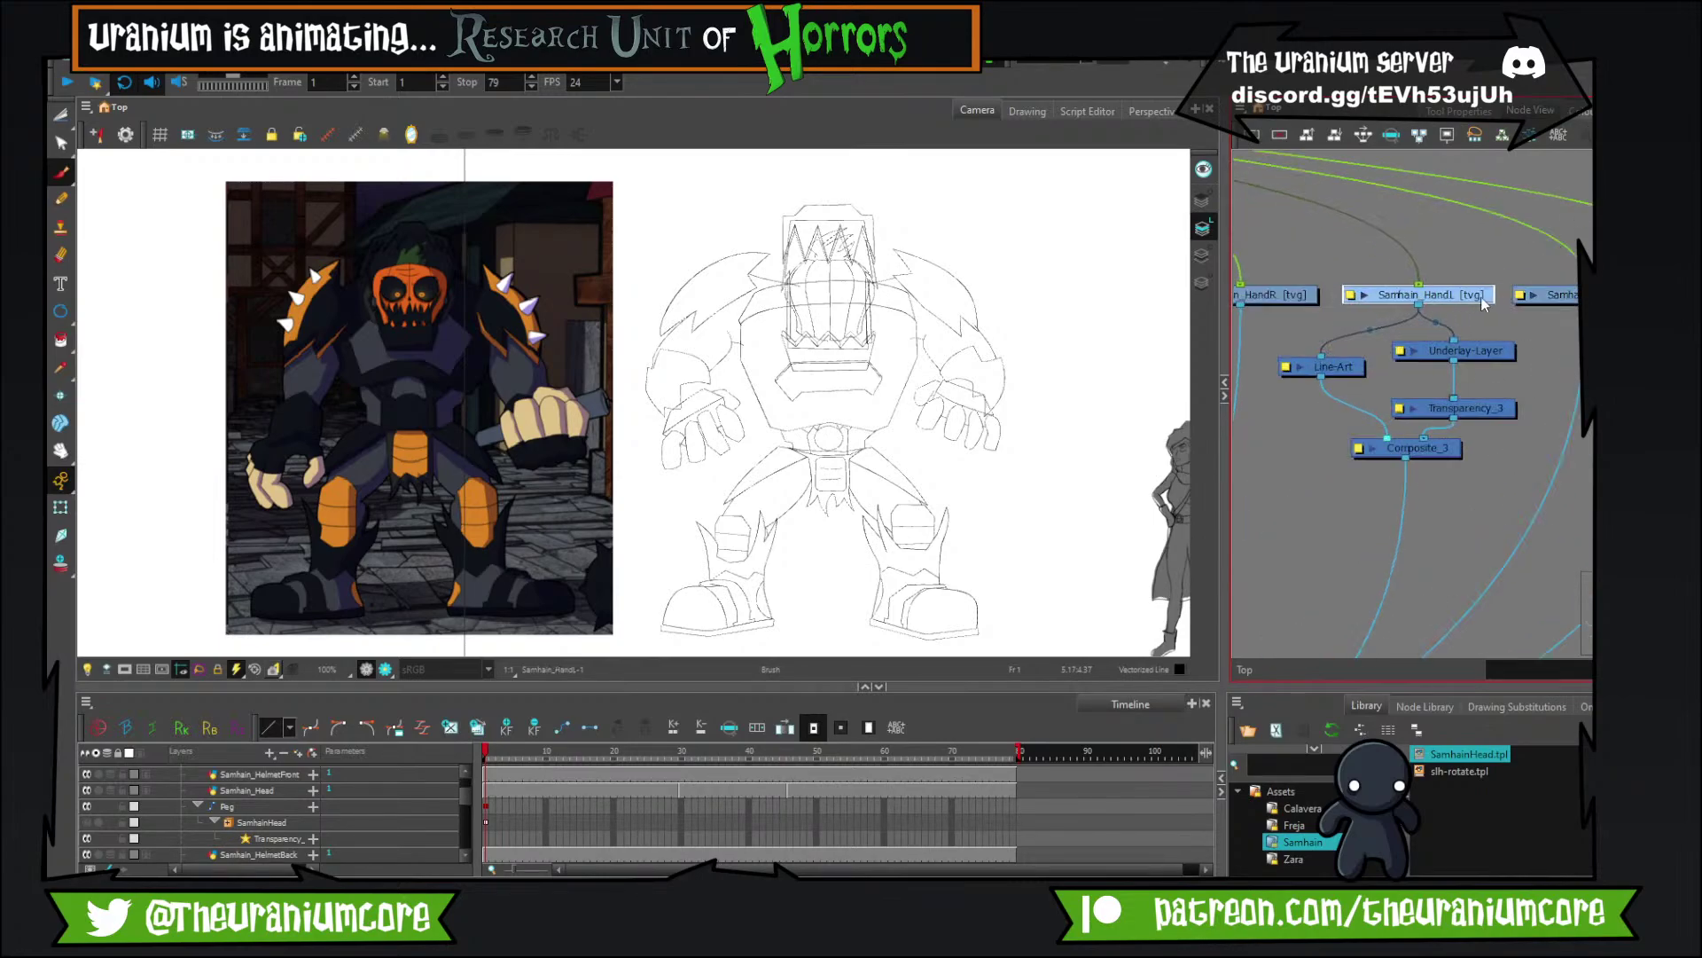
left_click(1483, 298)
scroll(1482, 296, "down", 5)
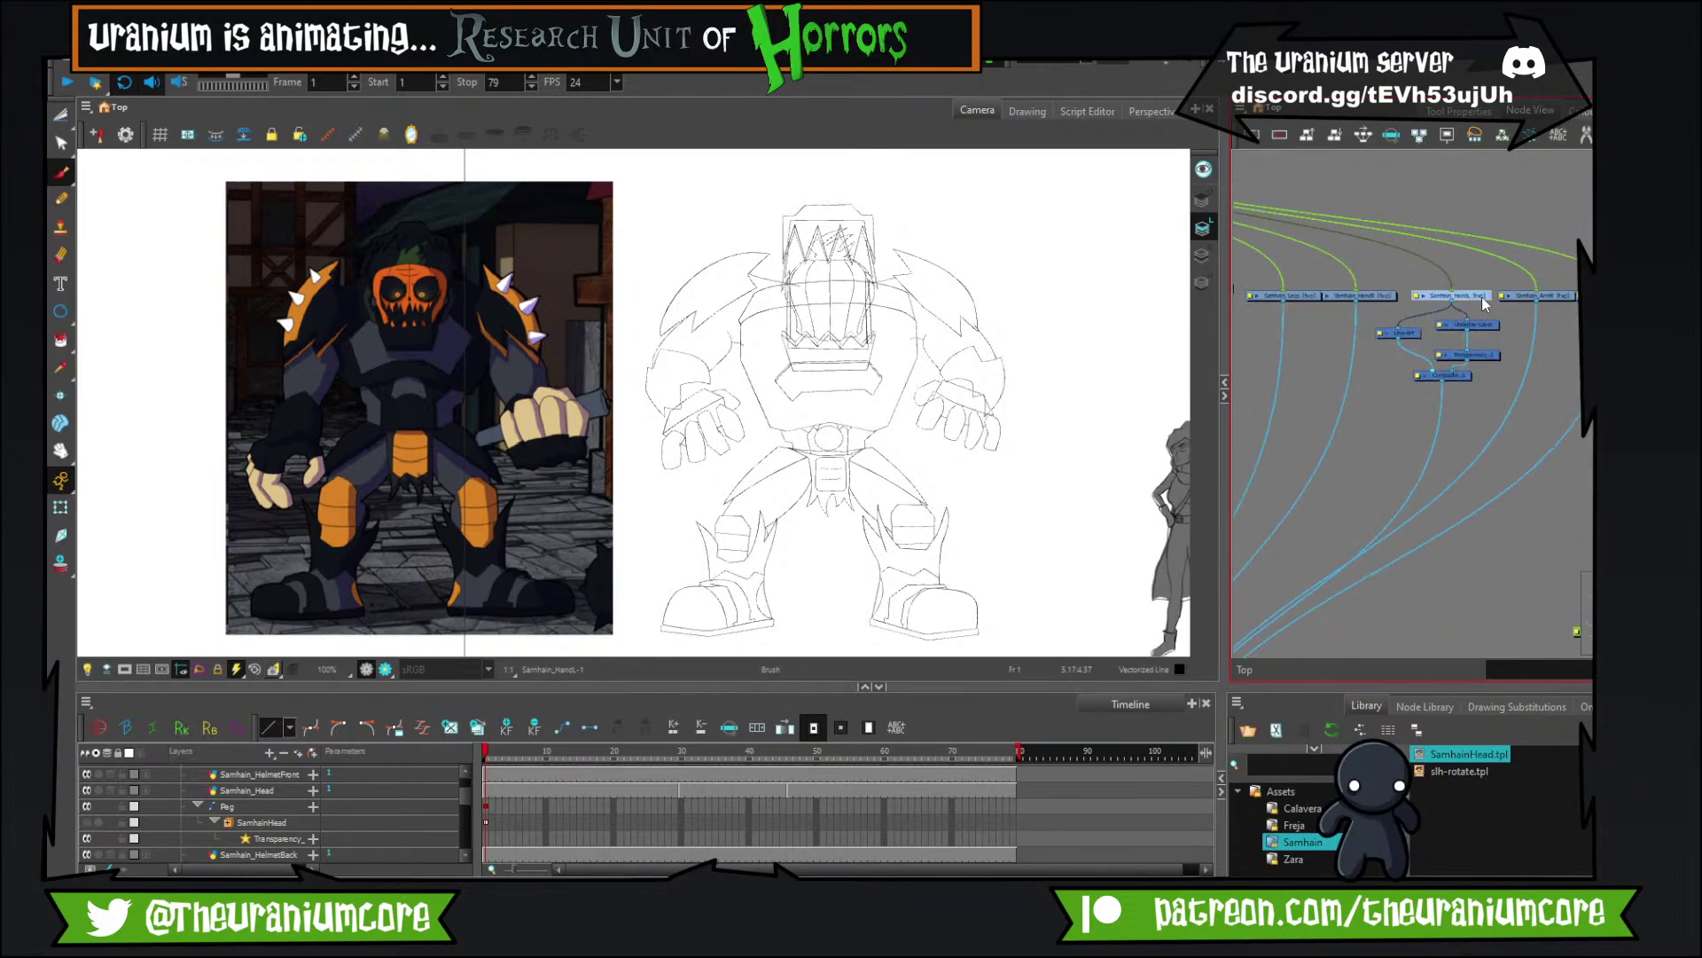
scroll(1436, 272, "up", 5)
left_click_drag(1425, 342, 1444, 314)
left_click_drag(1281, 342, 1386, 332)
scroll(1401, 306, "down", 4)
scroll(1248, 309, "up", 4)
scroll(1329, 312, "down", 5)
scroll(1262, 316, "up", 5)
scroll(1386, 332, "down", 4)
scroll(1507, 328, "up", 3)
scroll(1427, 334, "down", 4)
scroll(1522, 348, "up", 5)
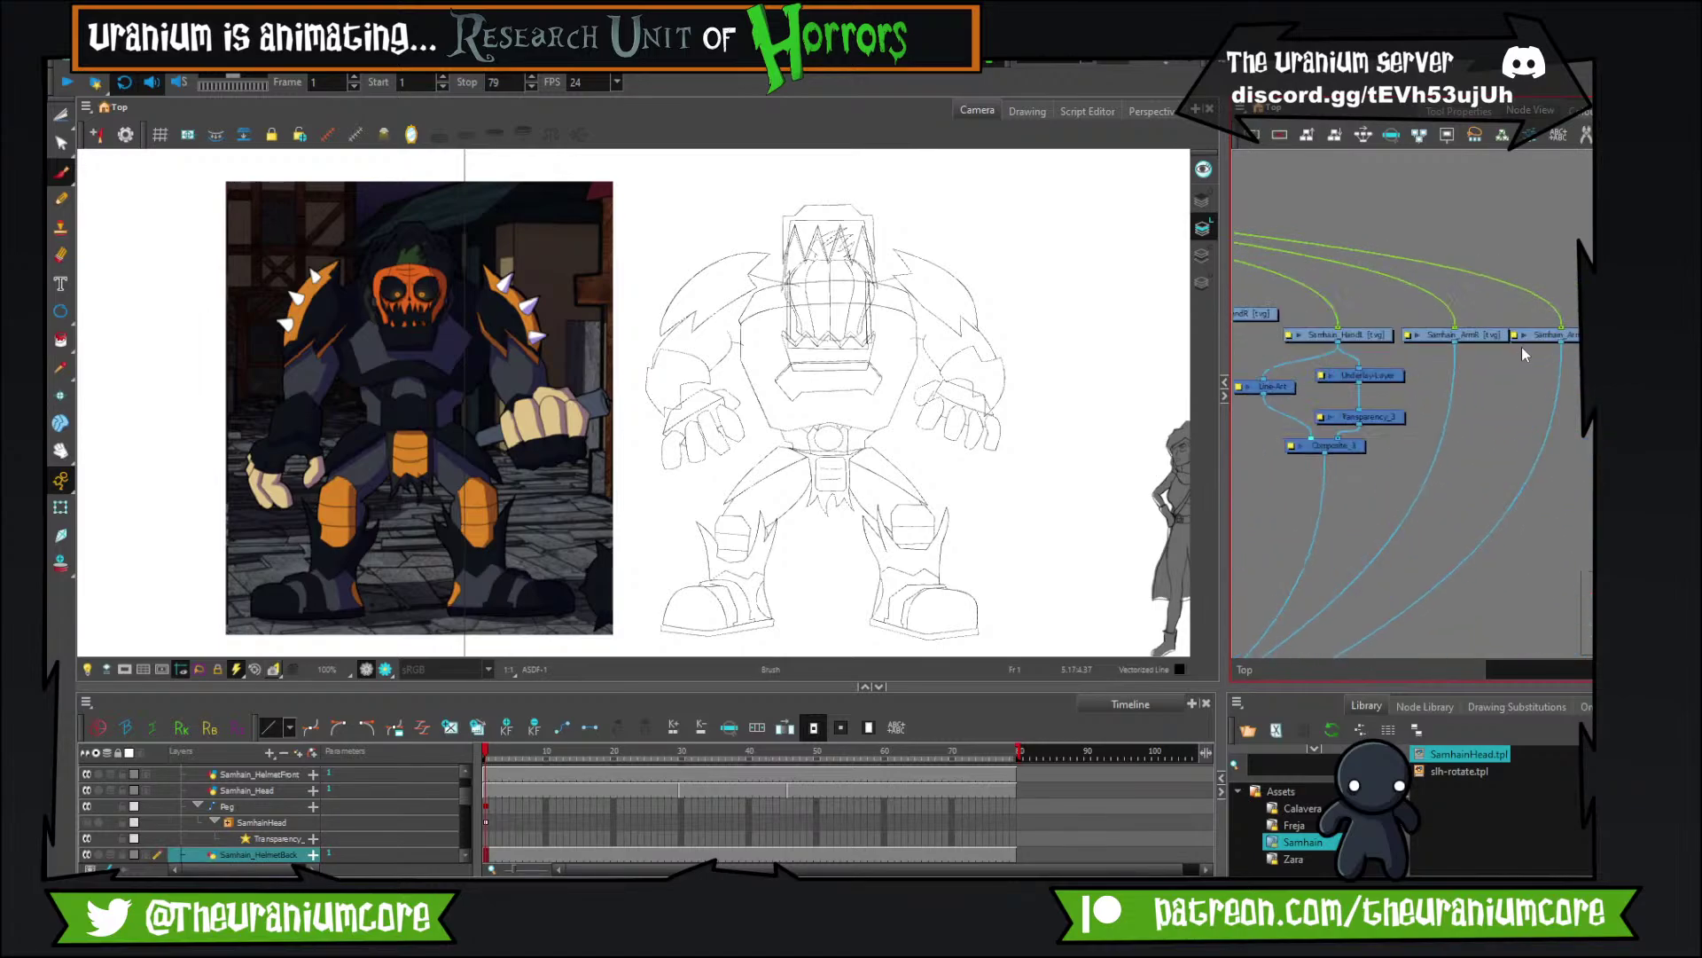
left_click(1475, 327)
scroll(701, 306, "down", 3)
scroll(706, 292, "up", 4)
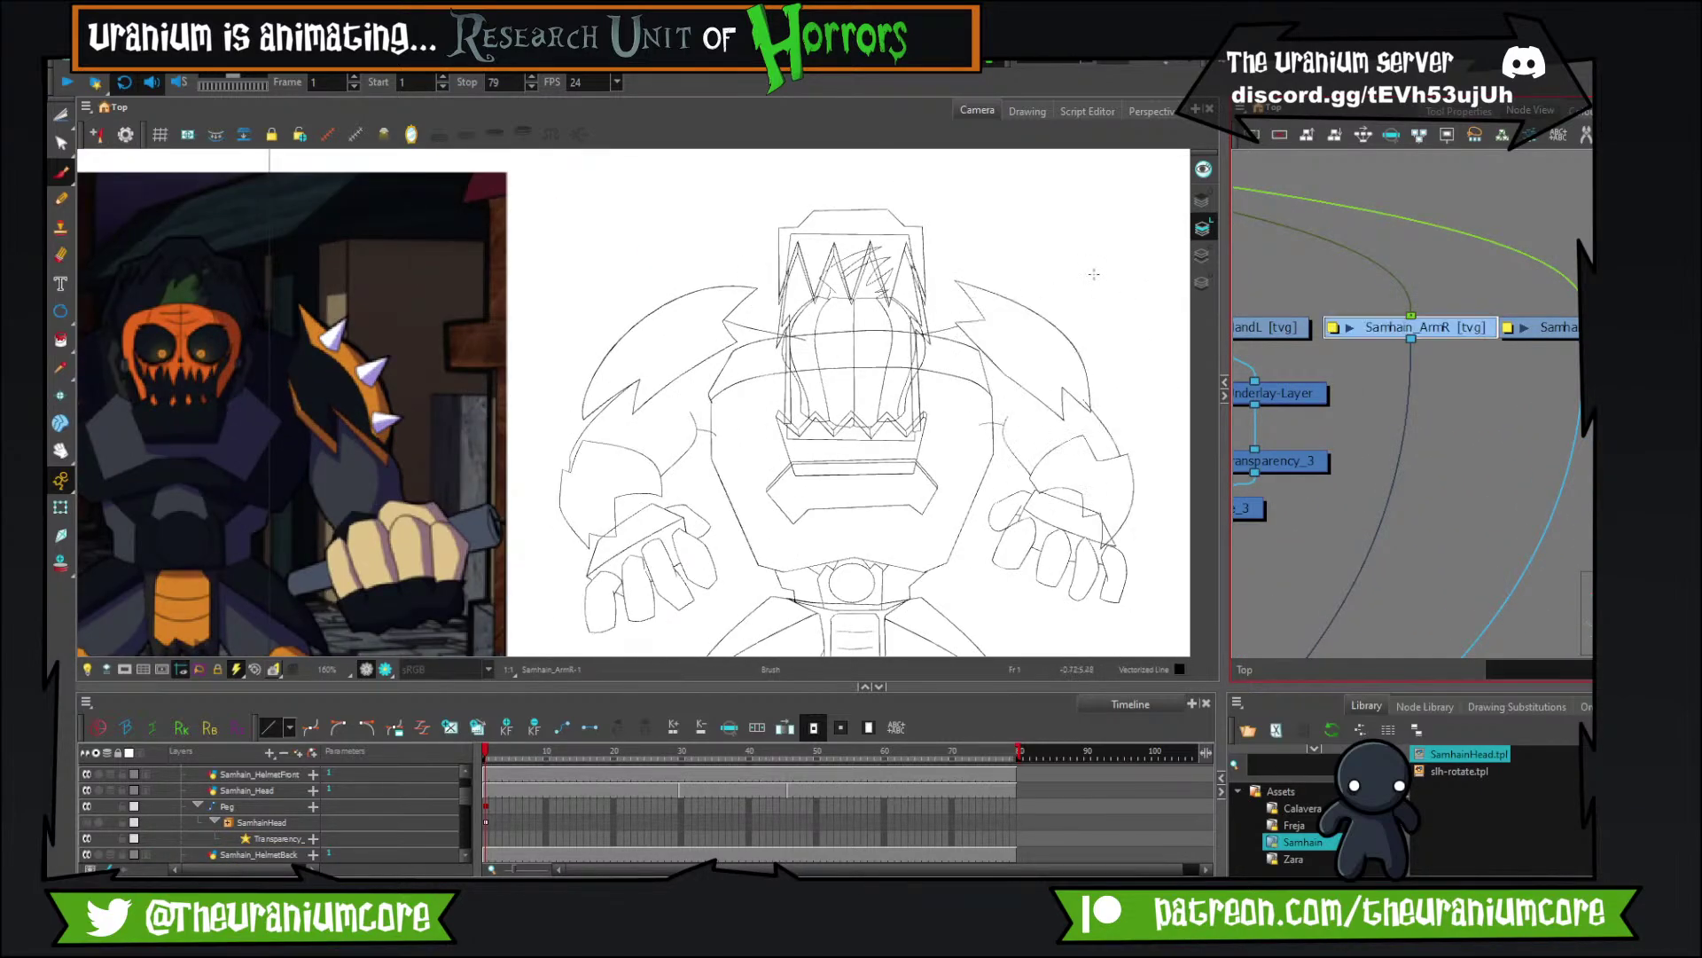
Brush a notched inner trim line from the upper point to the lower tip of the Samhain_ArmR shoulder pad, following the reference.
scroll(1094, 274, "up", 4)
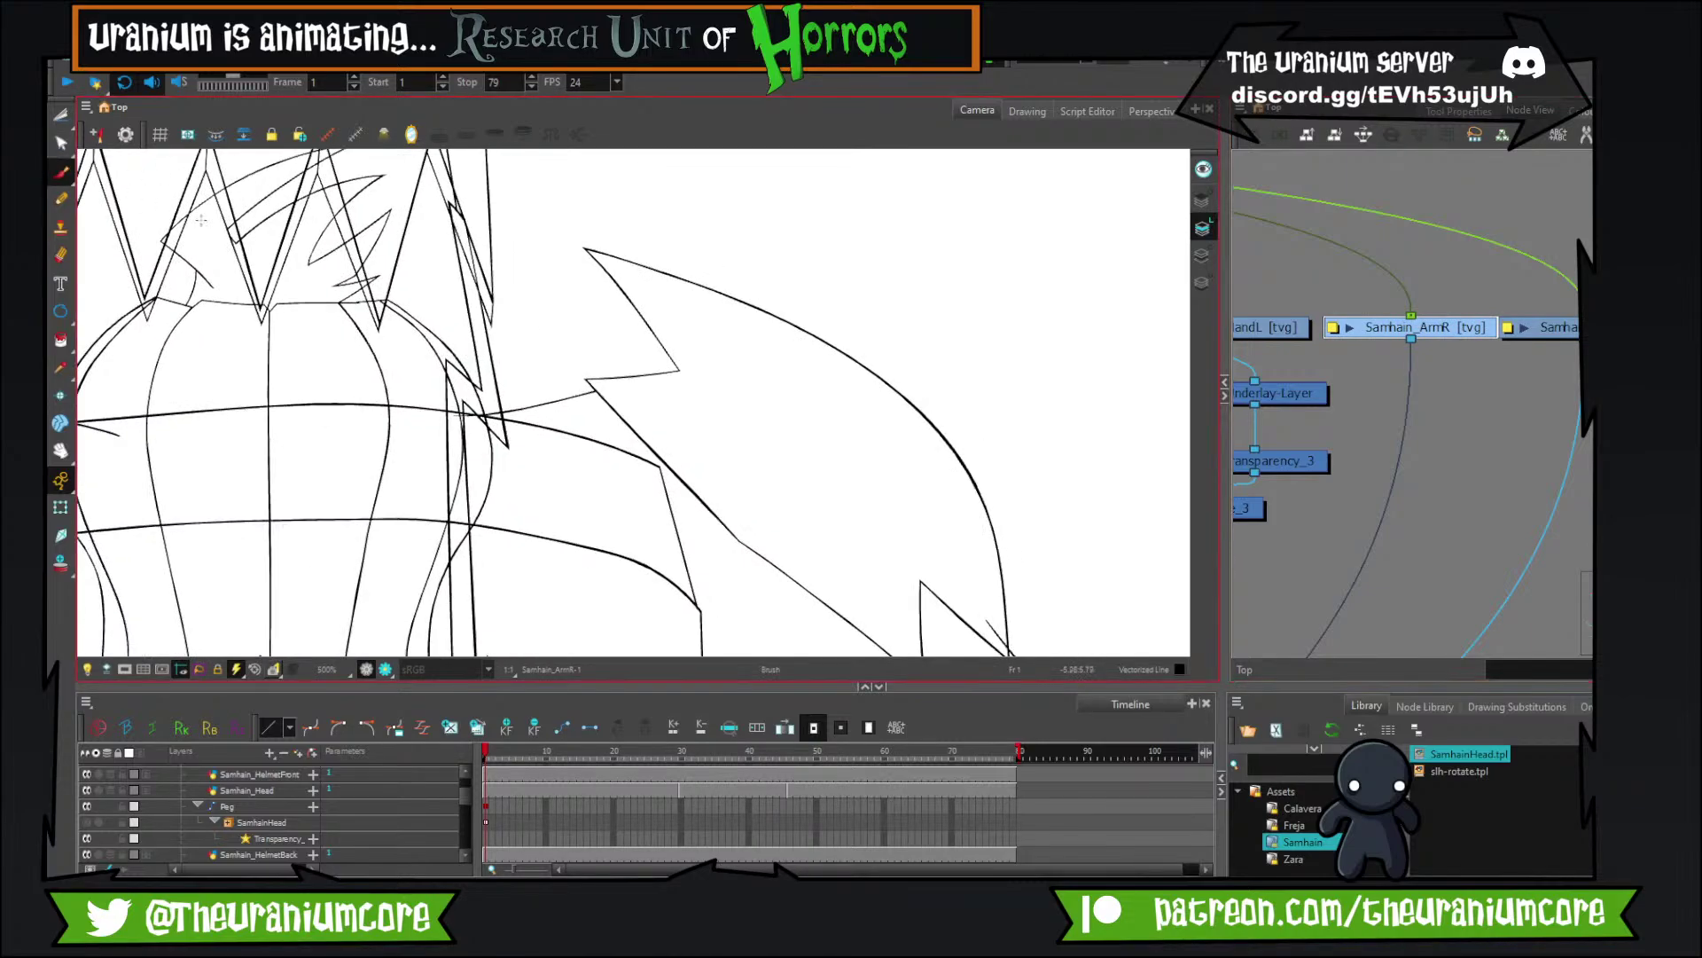
scroll(802, 373, "down", 4)
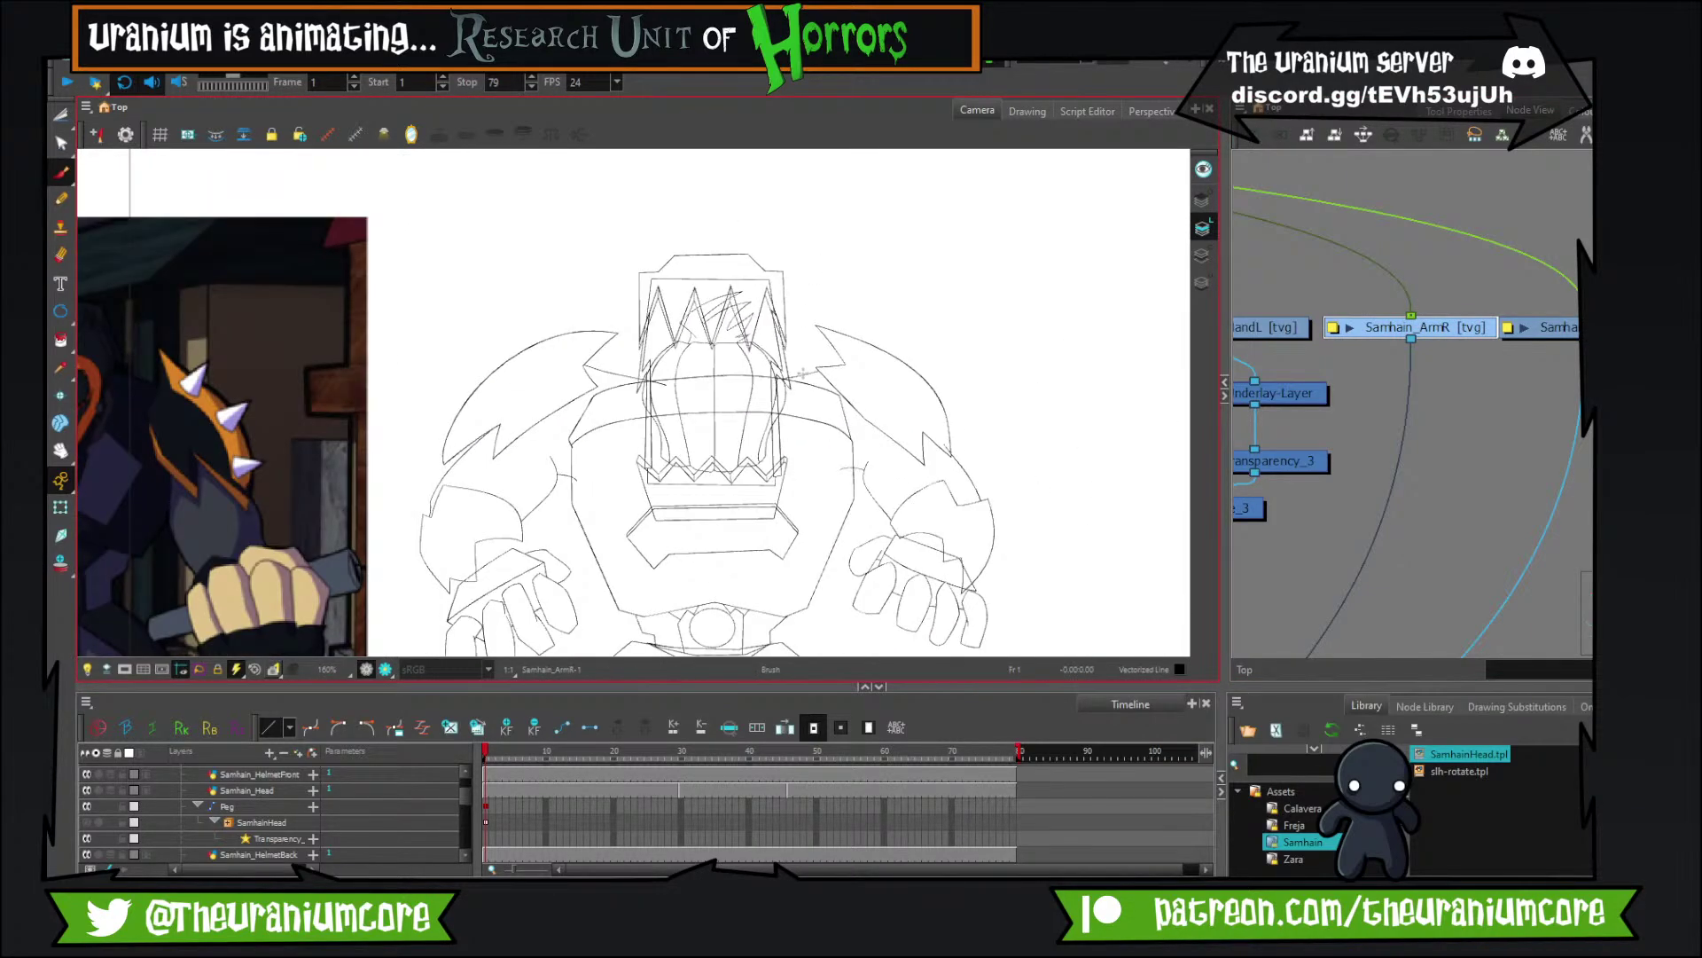
scroll(802, 372, "down", 3)
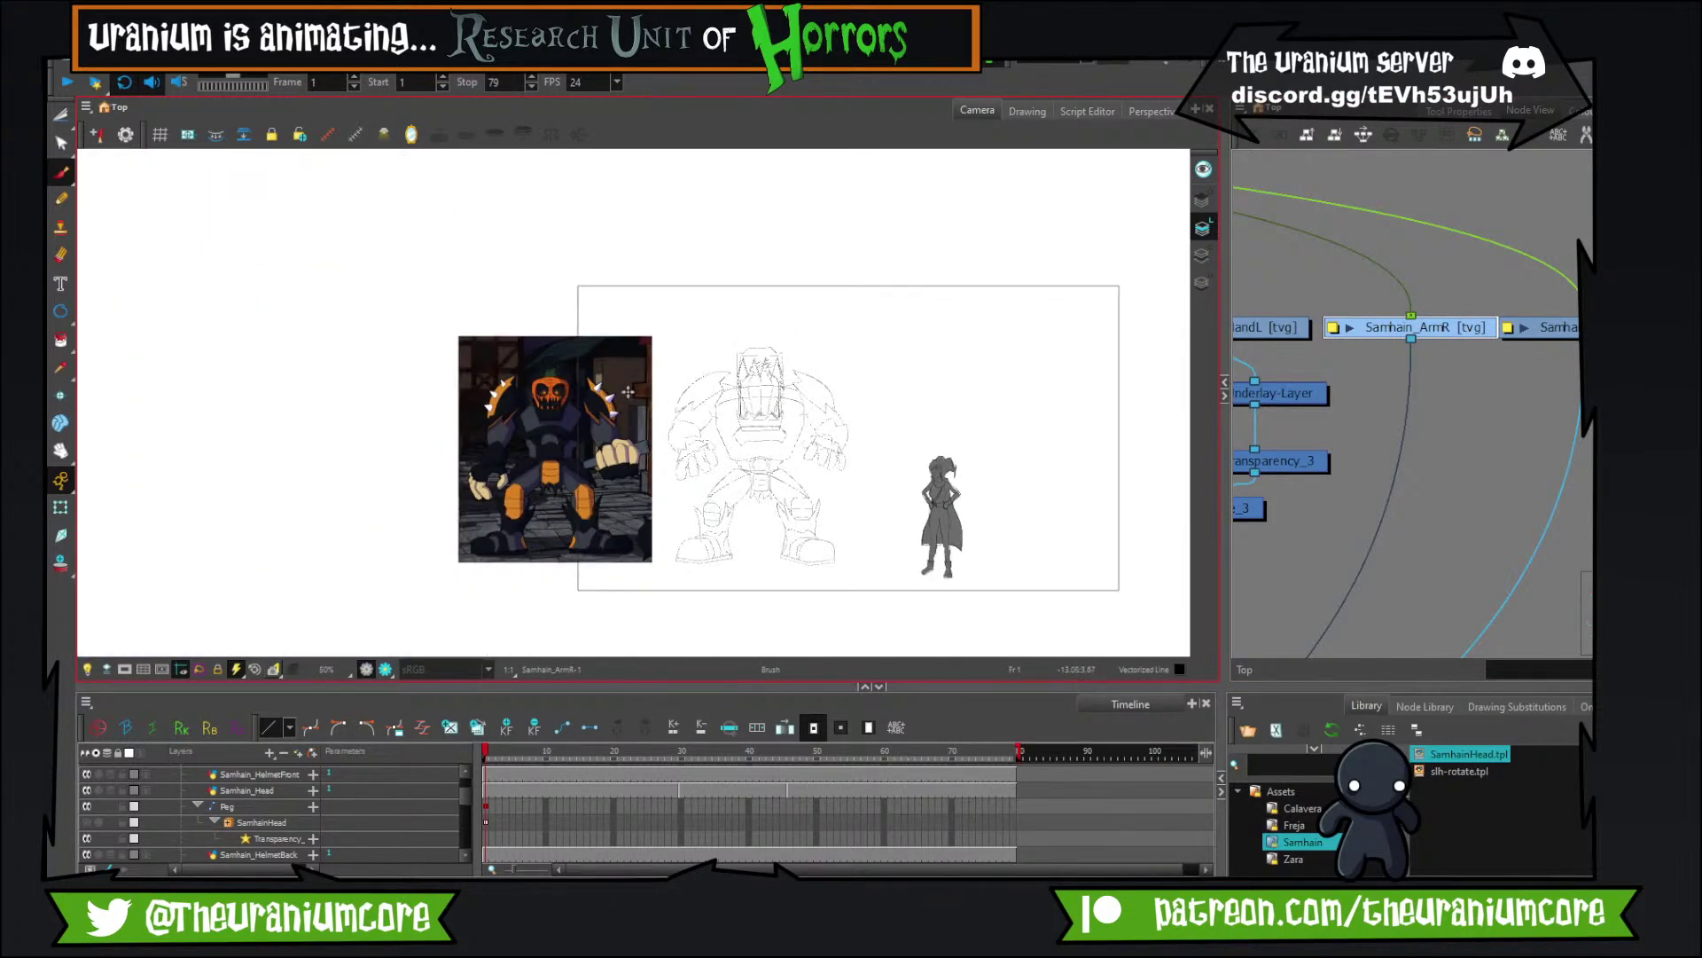
scroll(627, 391, "up", 4)
scroll(751, 407, "down", 3)
scroll(936, 393, "up", 4)
scroll(936, 394, "down", 3)
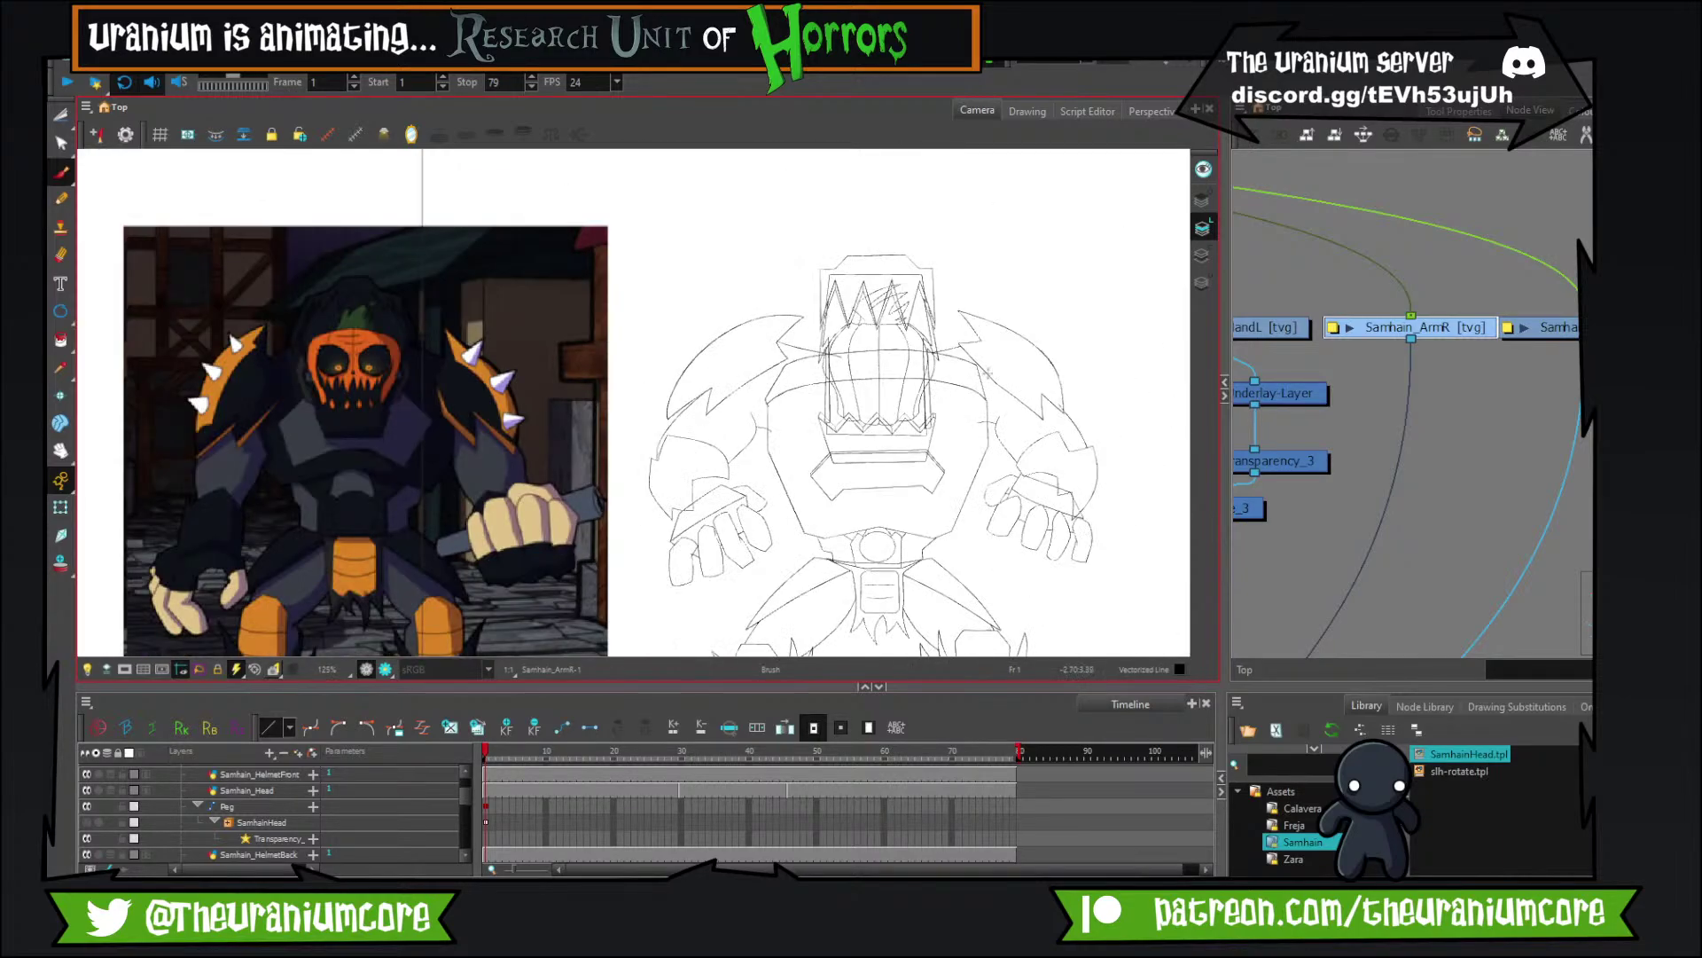
scroll(987, 372, "up", 4)
key("space")
mouse_move(911, 229)
left_mouse_down()
mouse_move(560, 255)
mouse_move(688, 335)
left_mouse_up()
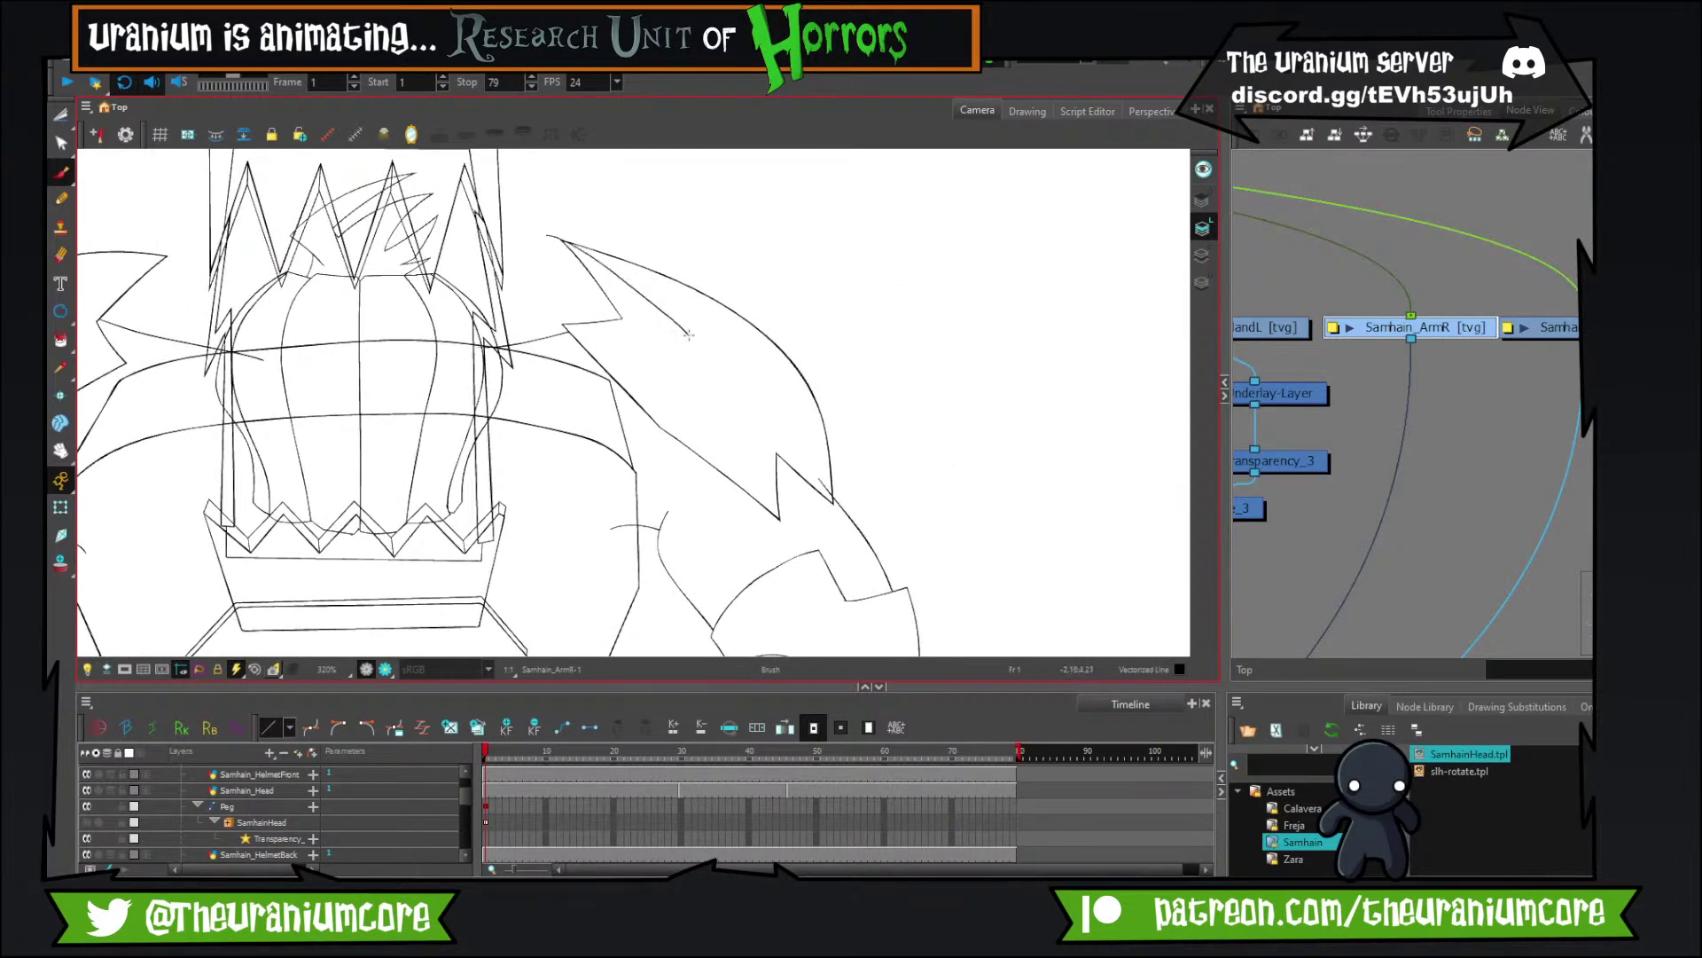
key("ctrl+z")
mouse_move(557, 235)
left_mouse_down()
mouse_move(798, 444)
mouse_move(838, 506)
mouse_move(798, 437)
mouse_move(843, 501)
left_mouse_up()
scroll(842, 501, "down", 4)
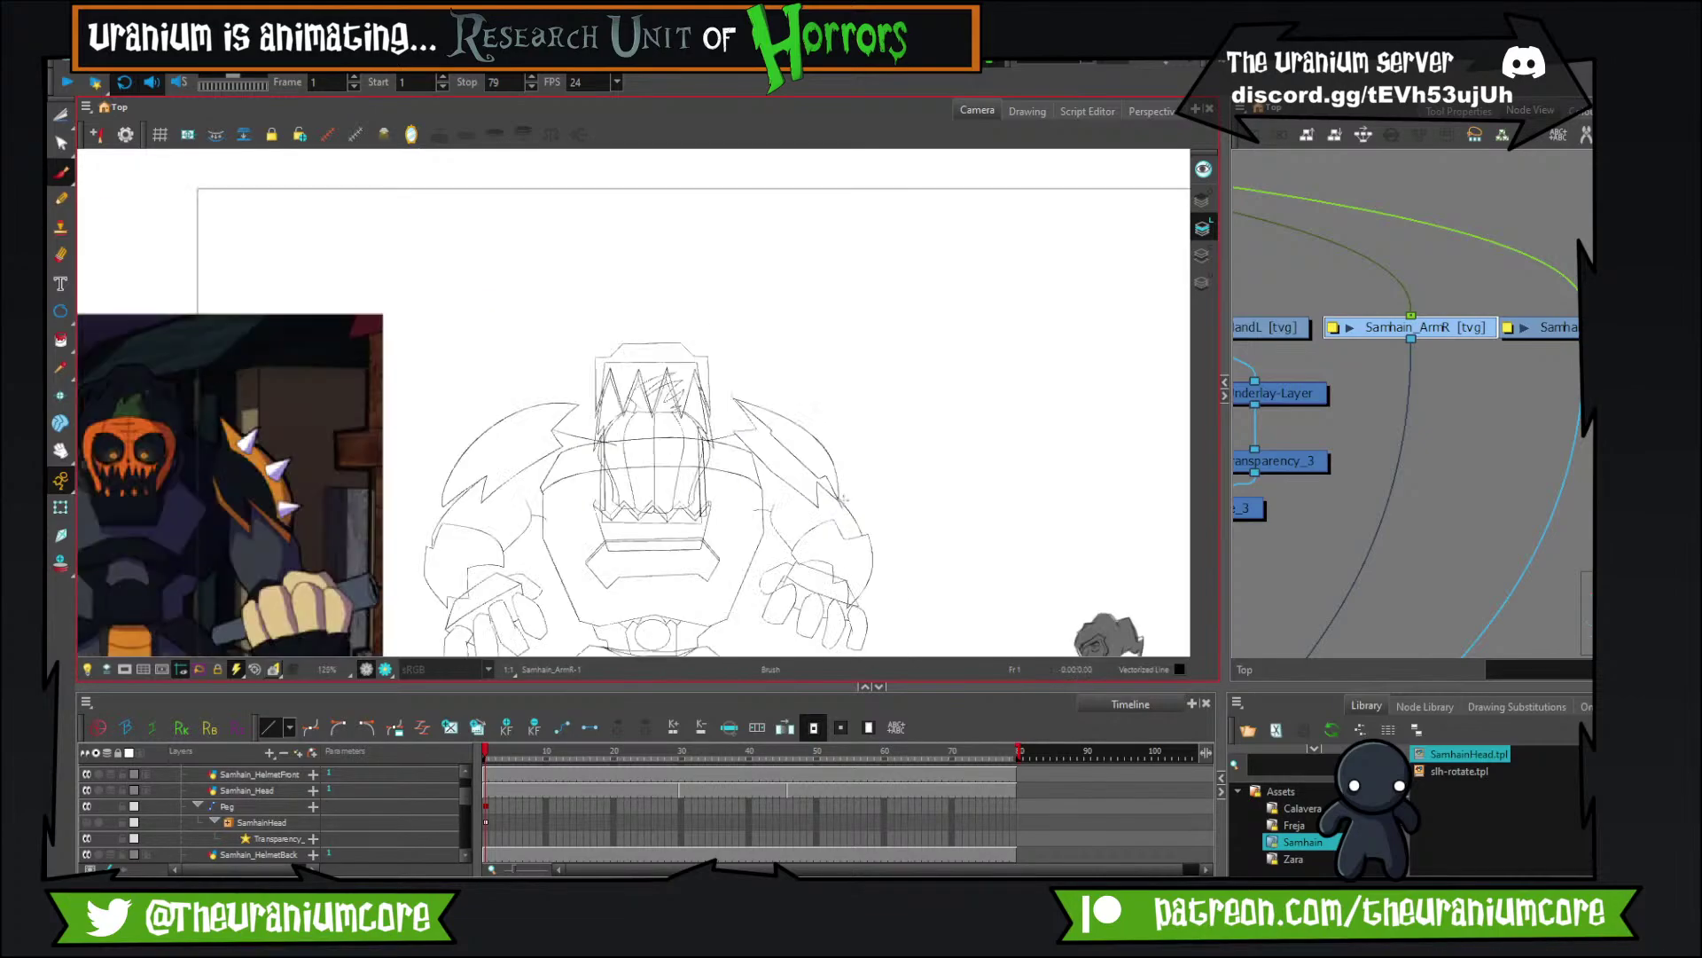
Compare the pad with the spiked reference and trim the new line's overshooting ends at both pad tips with the Cutter.
scroll(276, 436, "up", 6)
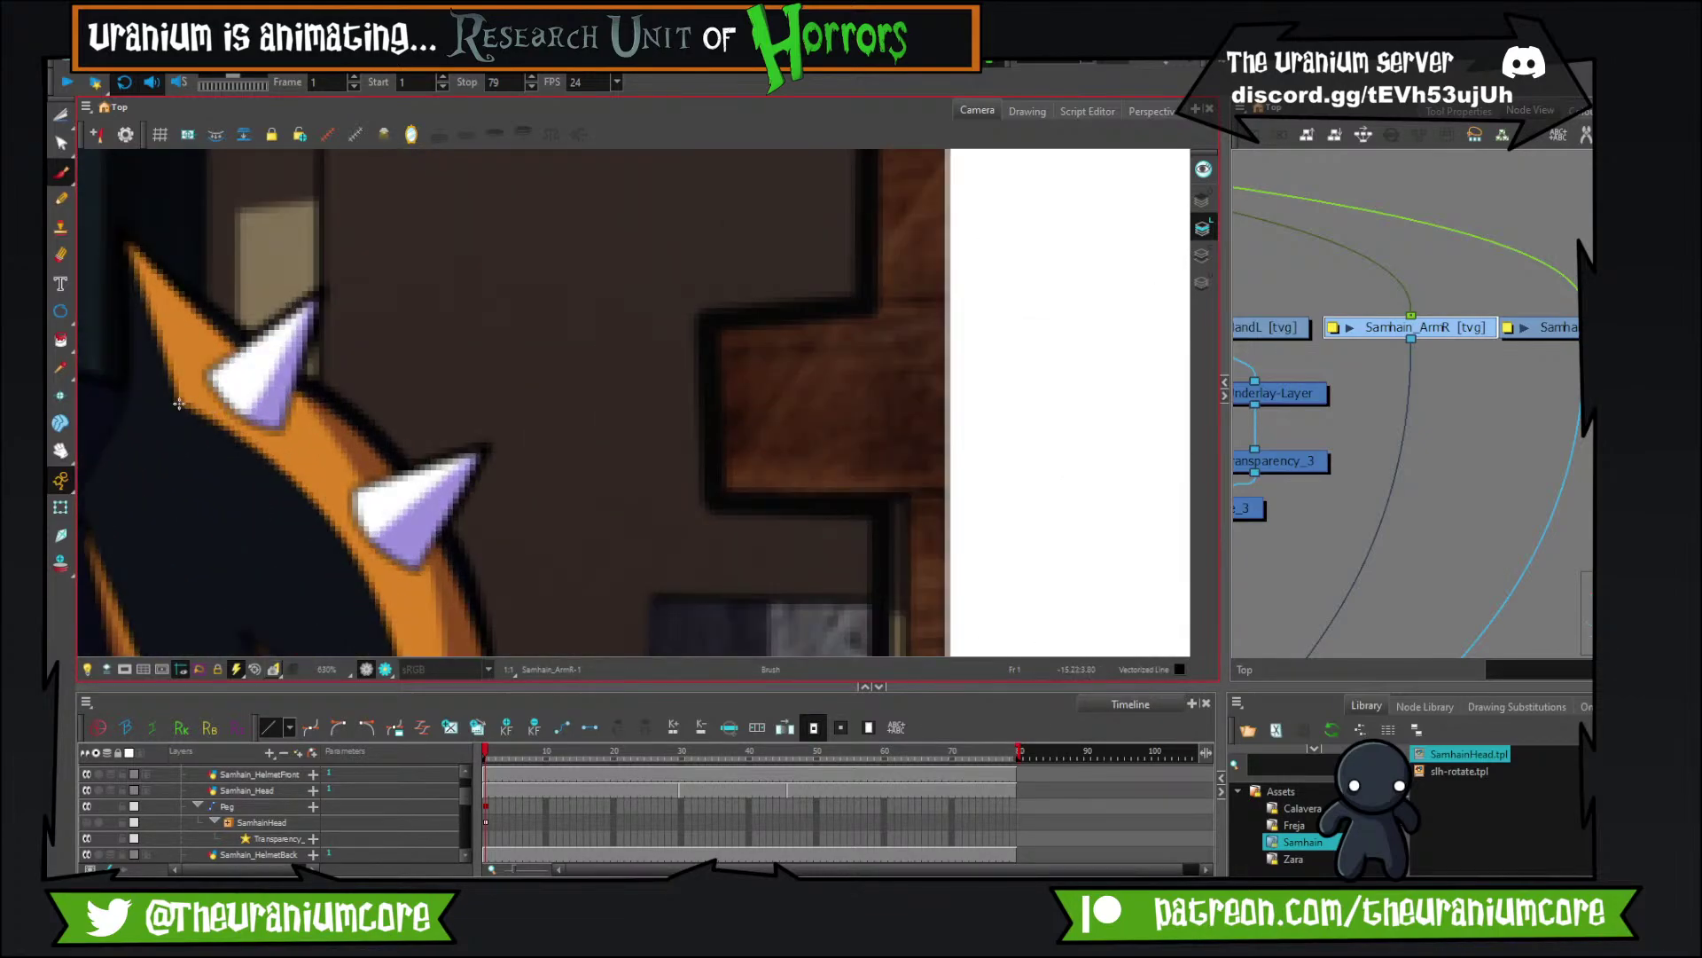
scroll(179, 403, "down", 3)
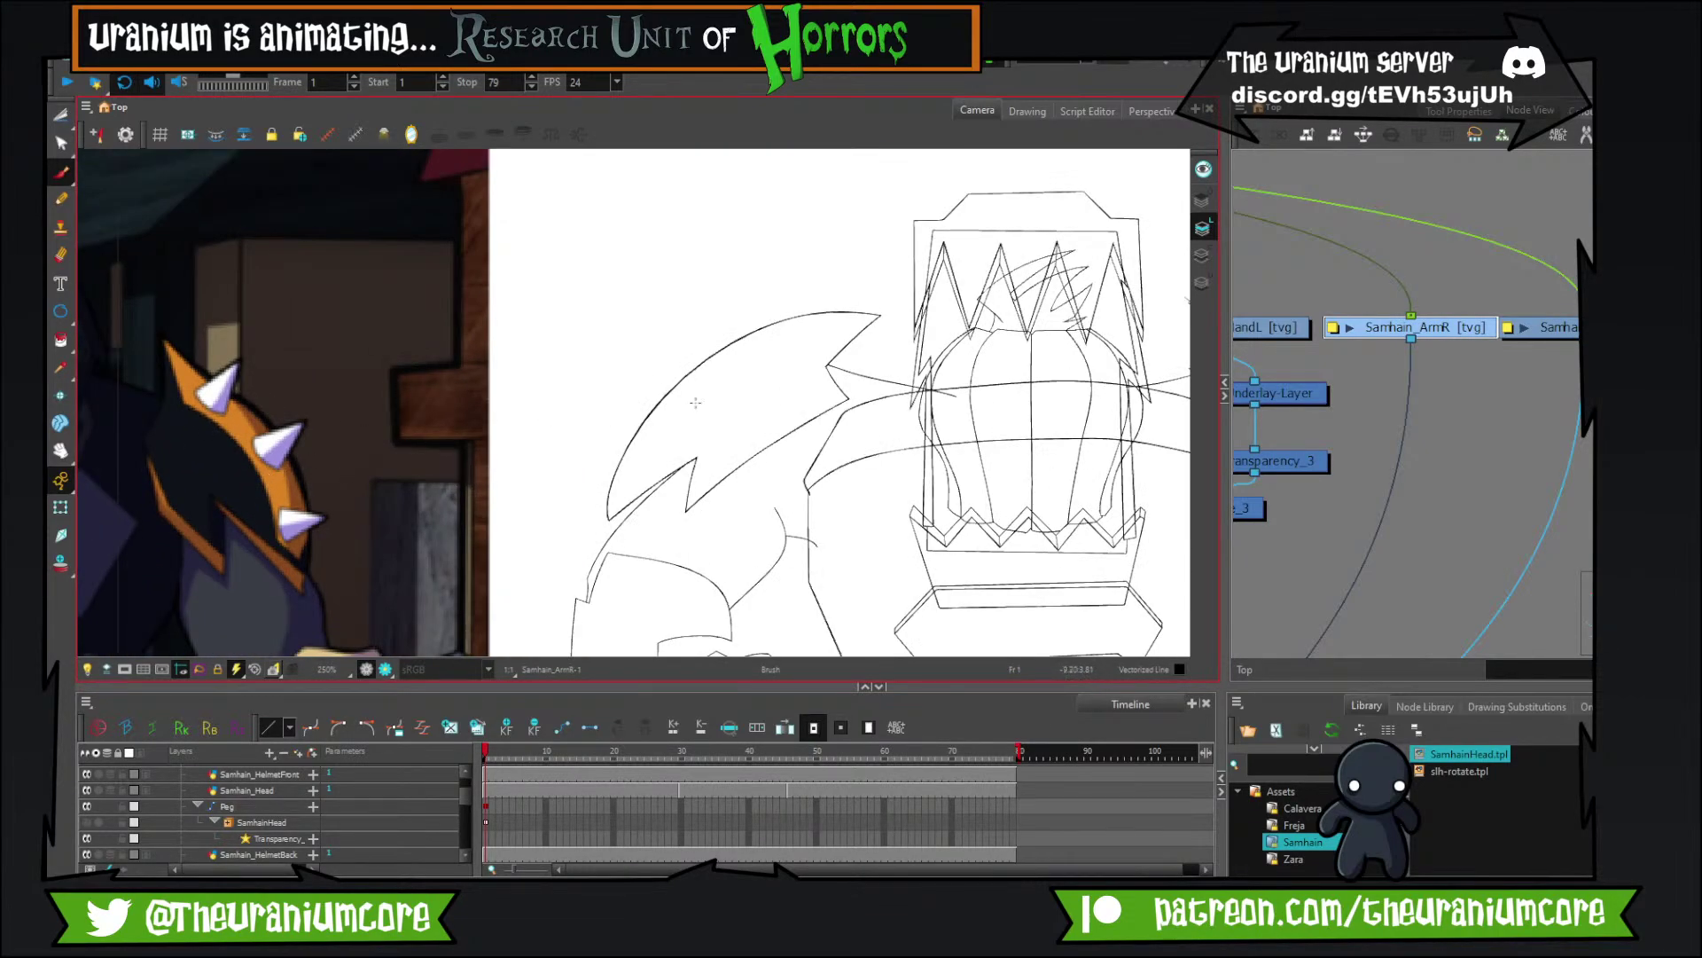
scroll(695, 402, "down", 3)
scroll(972, 460, "up", 4)
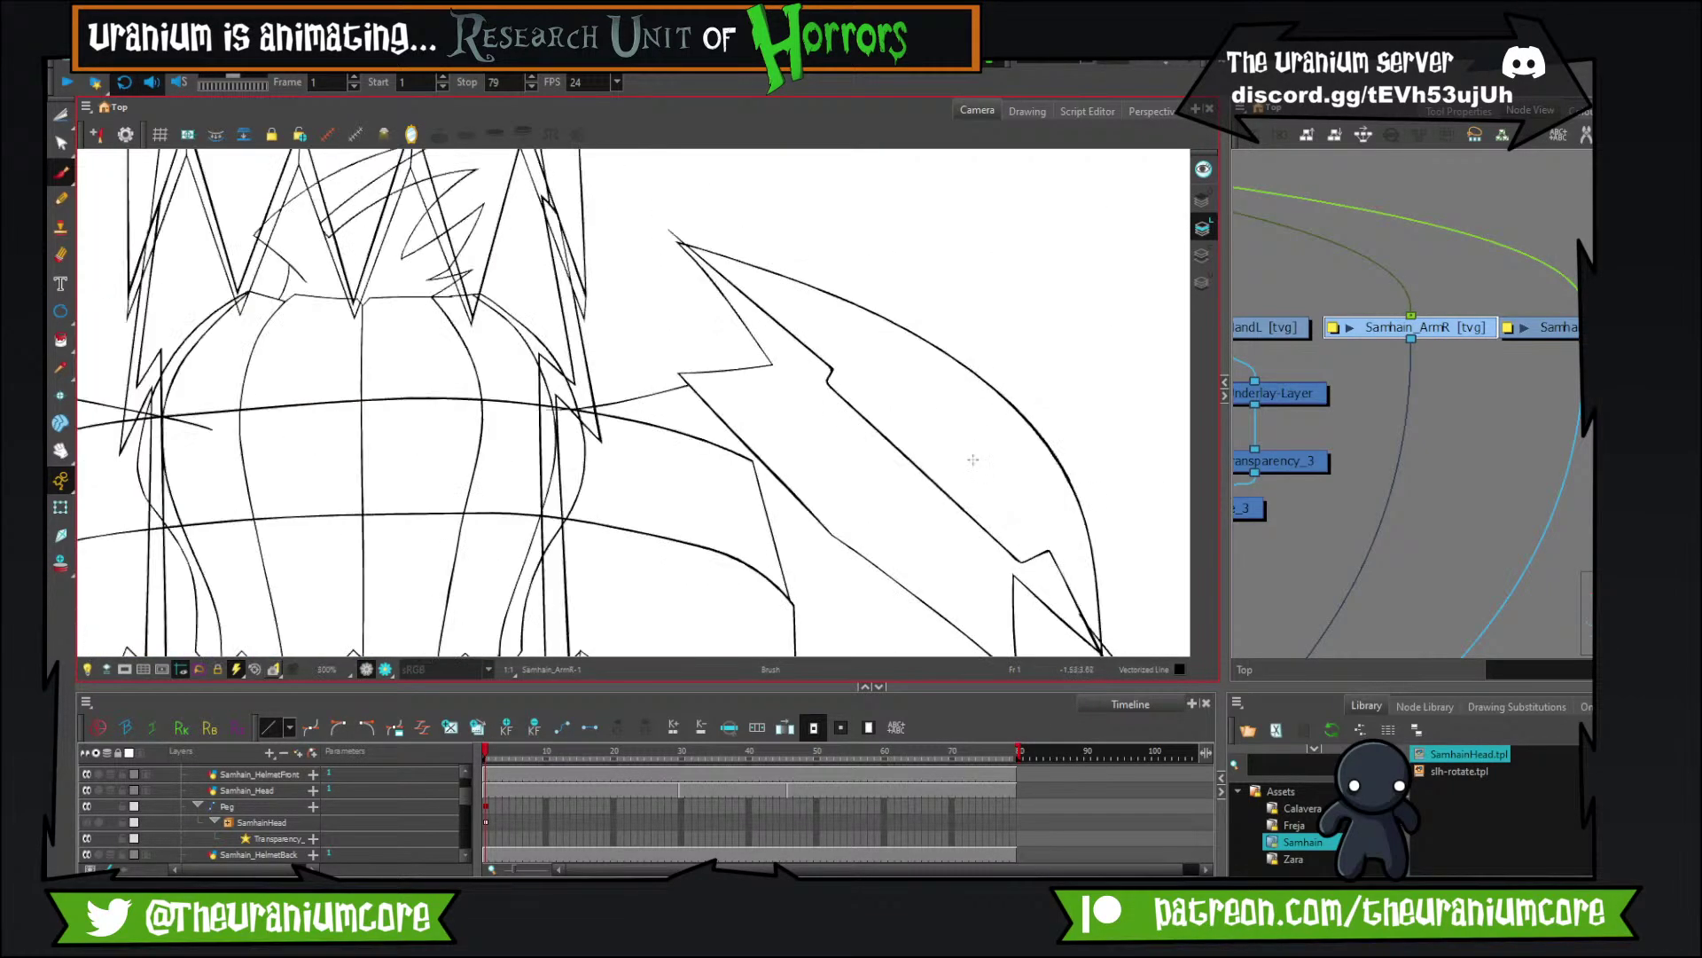
scroll(863, 396, "up", 5)
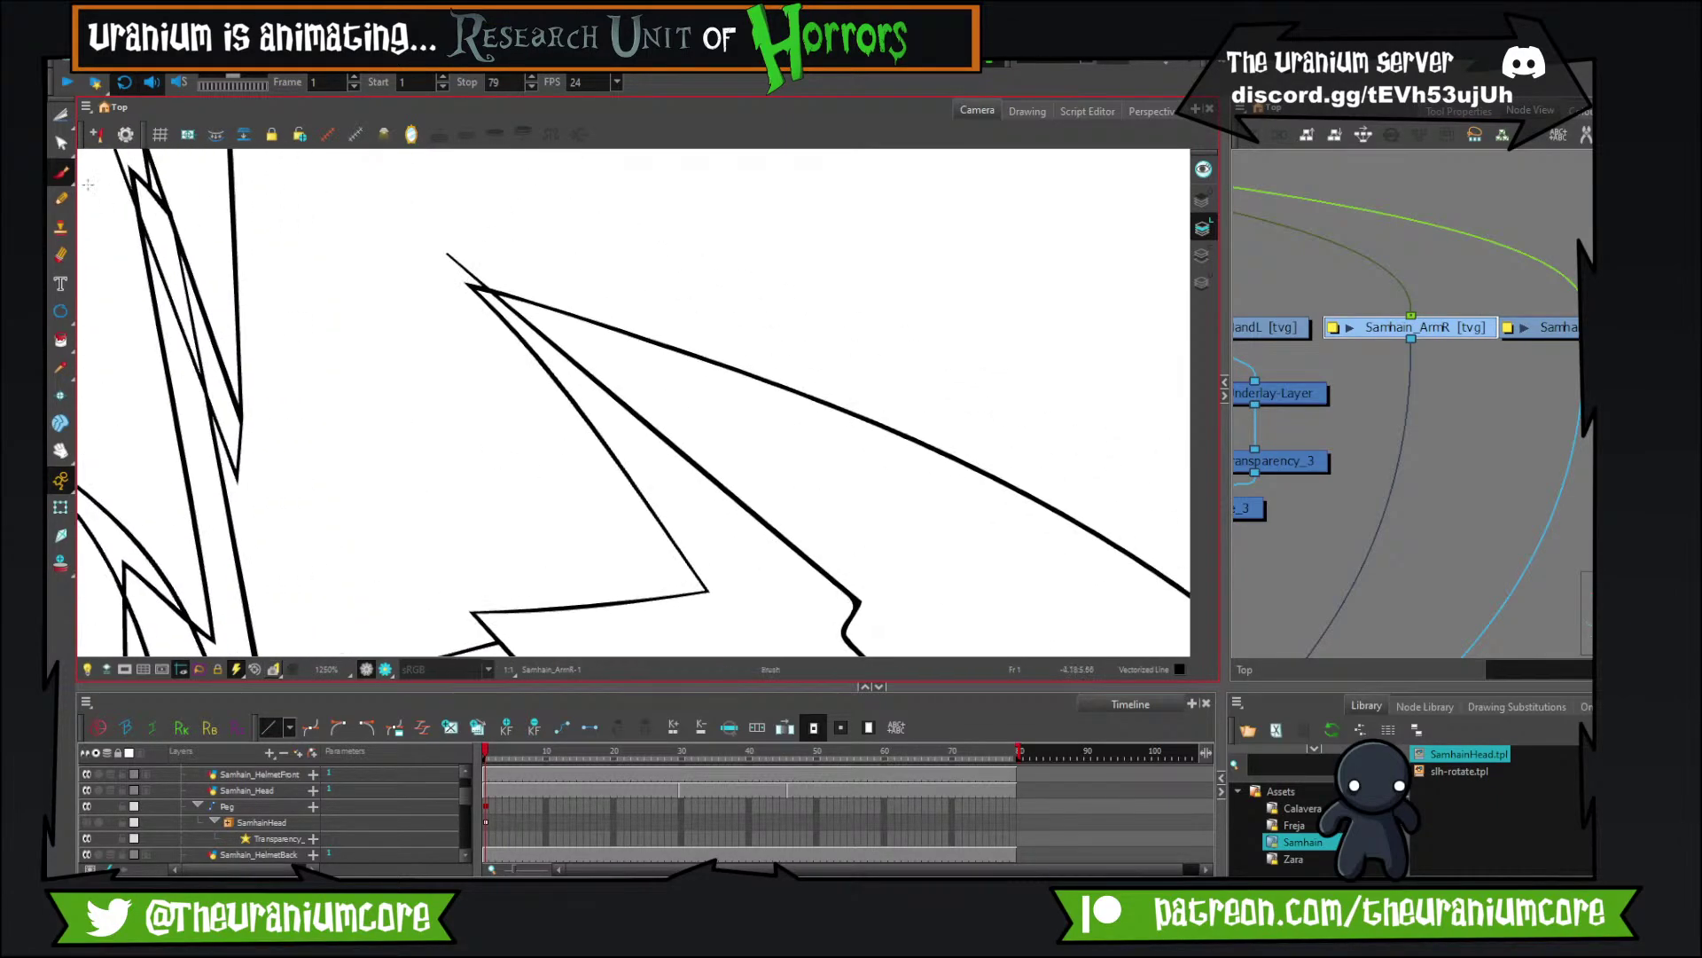
left_click(53, 117)
scroll(621, 222, "down", 5)
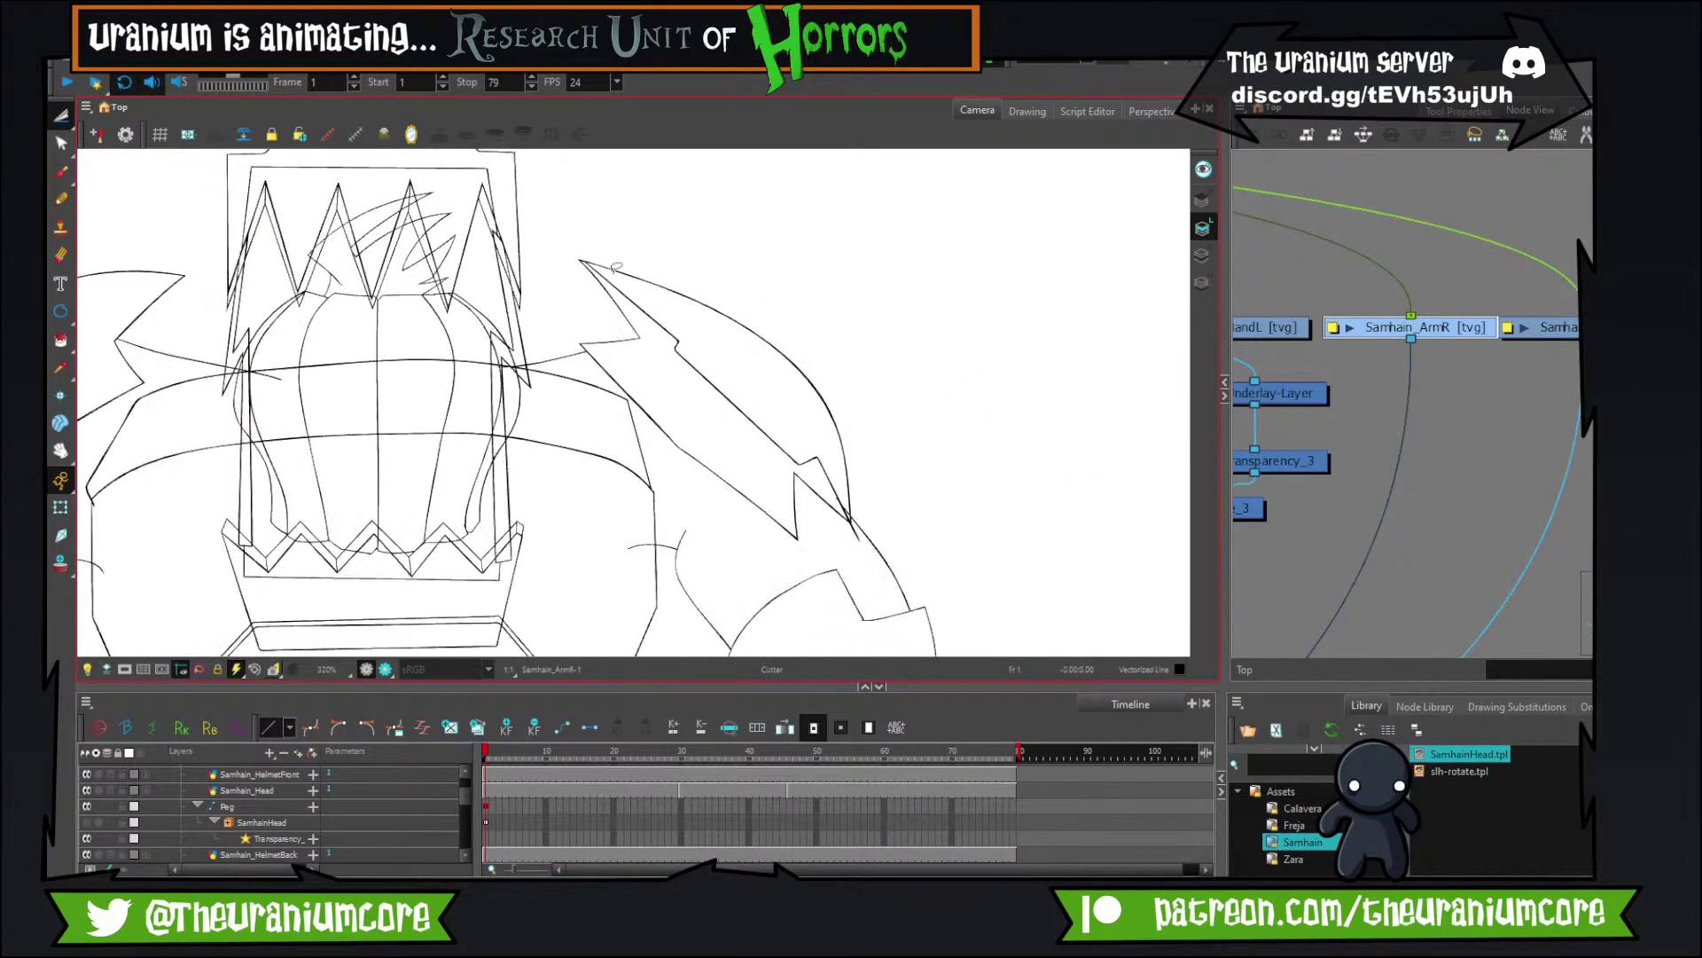
scroll(746, 432, "up", 4)
scroll(760, 311, "down", 4)
scroll(733, 373, "up", 4)
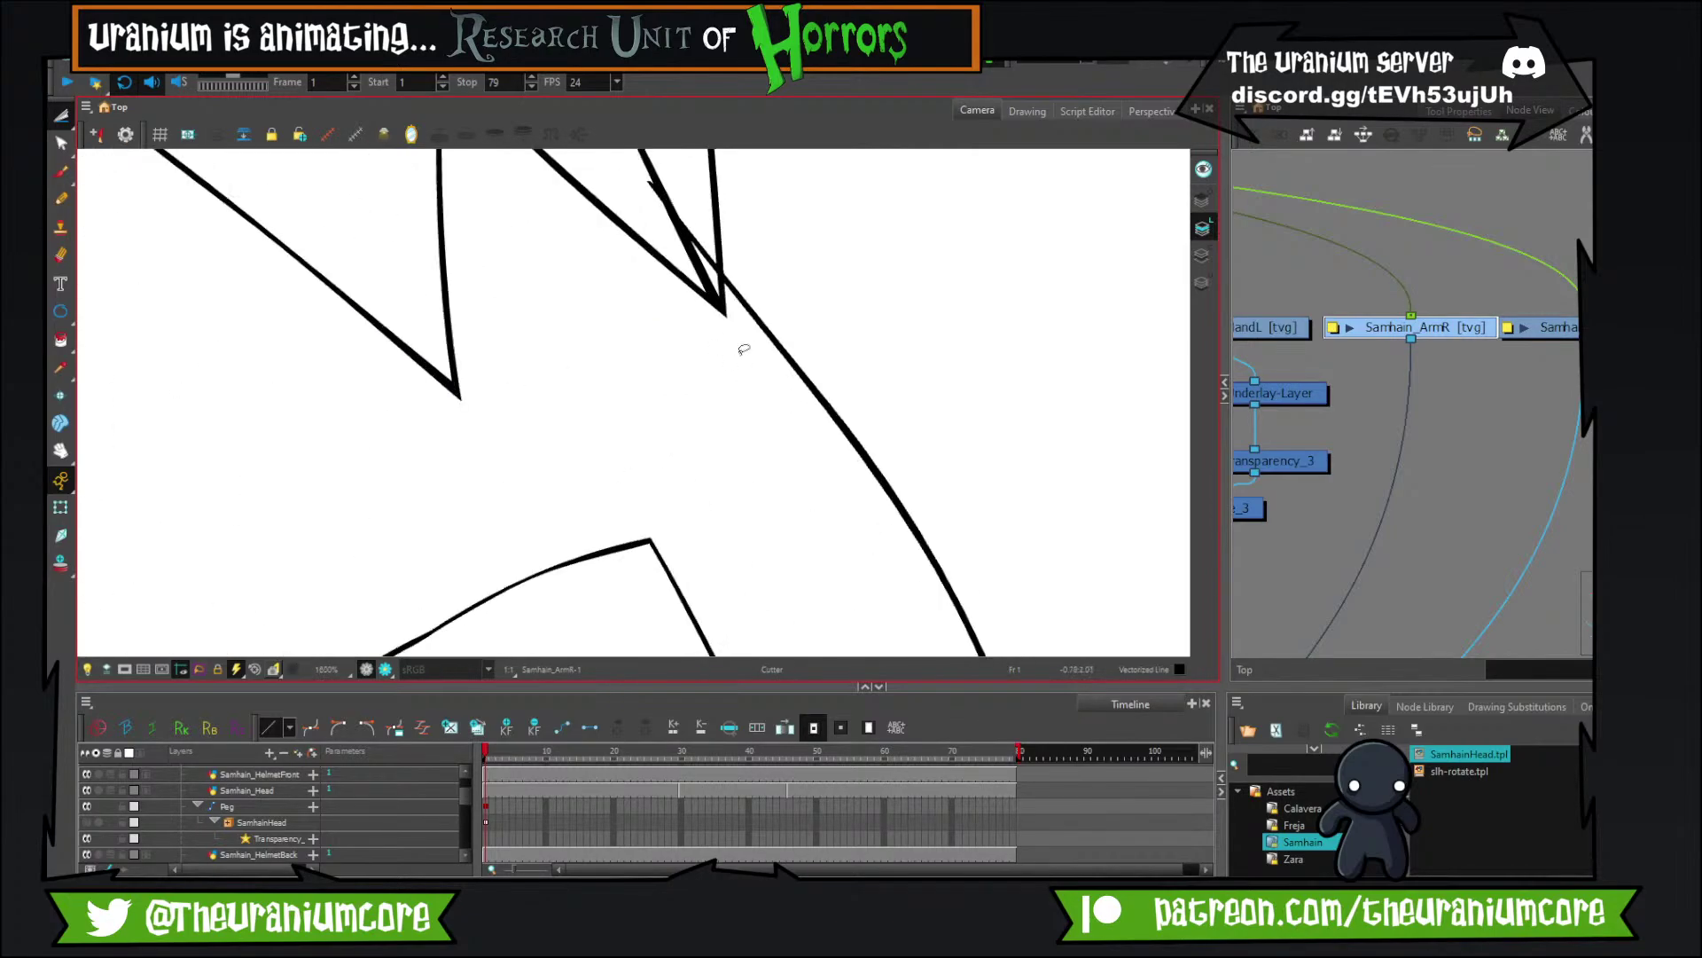
scroll(744, 349, "down", 4)
scroll(703, 334, "up", 5)
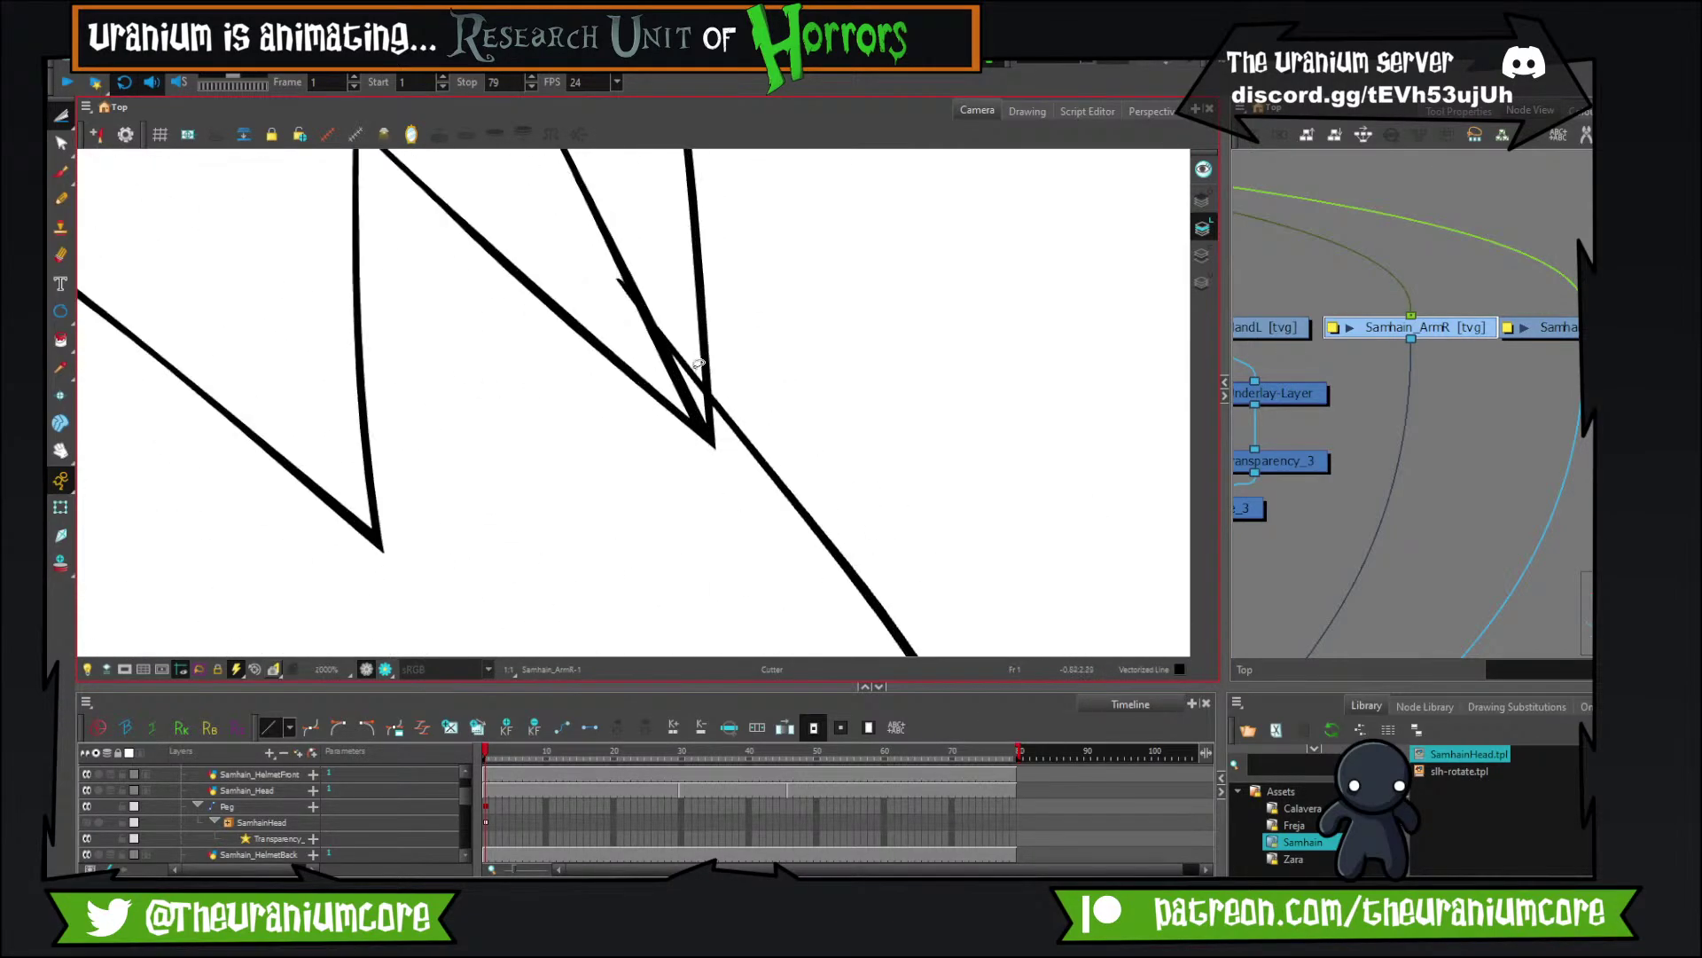
scroll(620, 266, "down", 2)
scroll(620, 311, "down", 8)
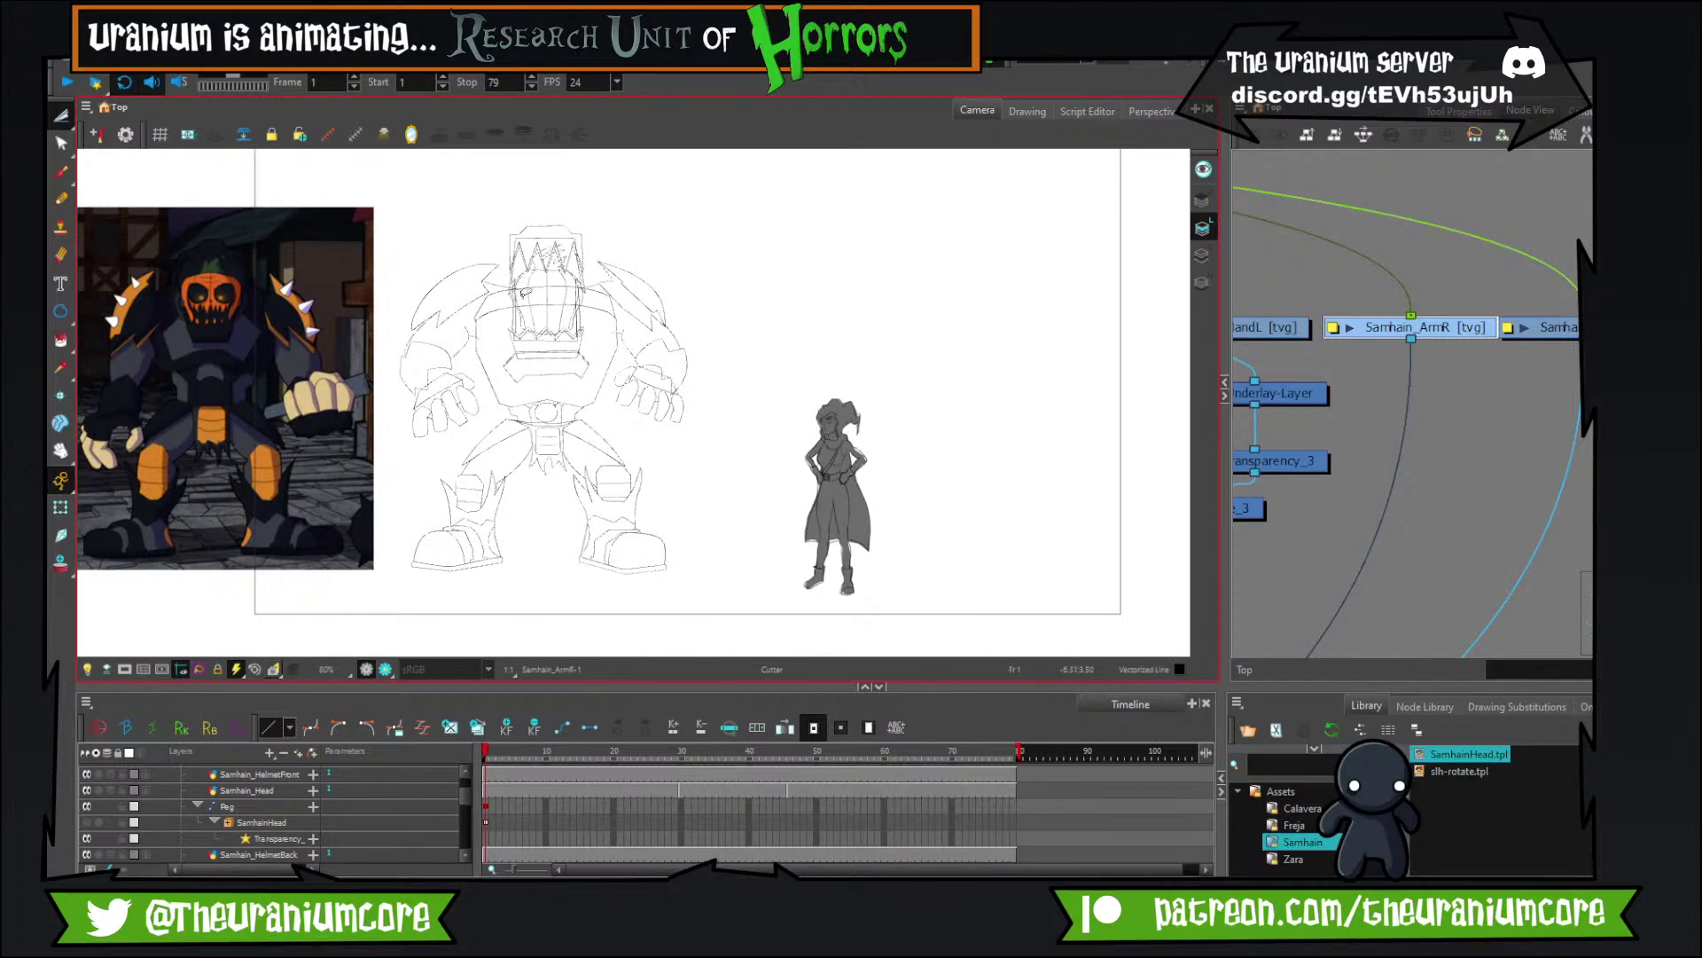
Brush a second trim line just inside the shoulder pad's inner lower edge, from its inner corner past the notch.
scroll(580, 280, "up", 6)
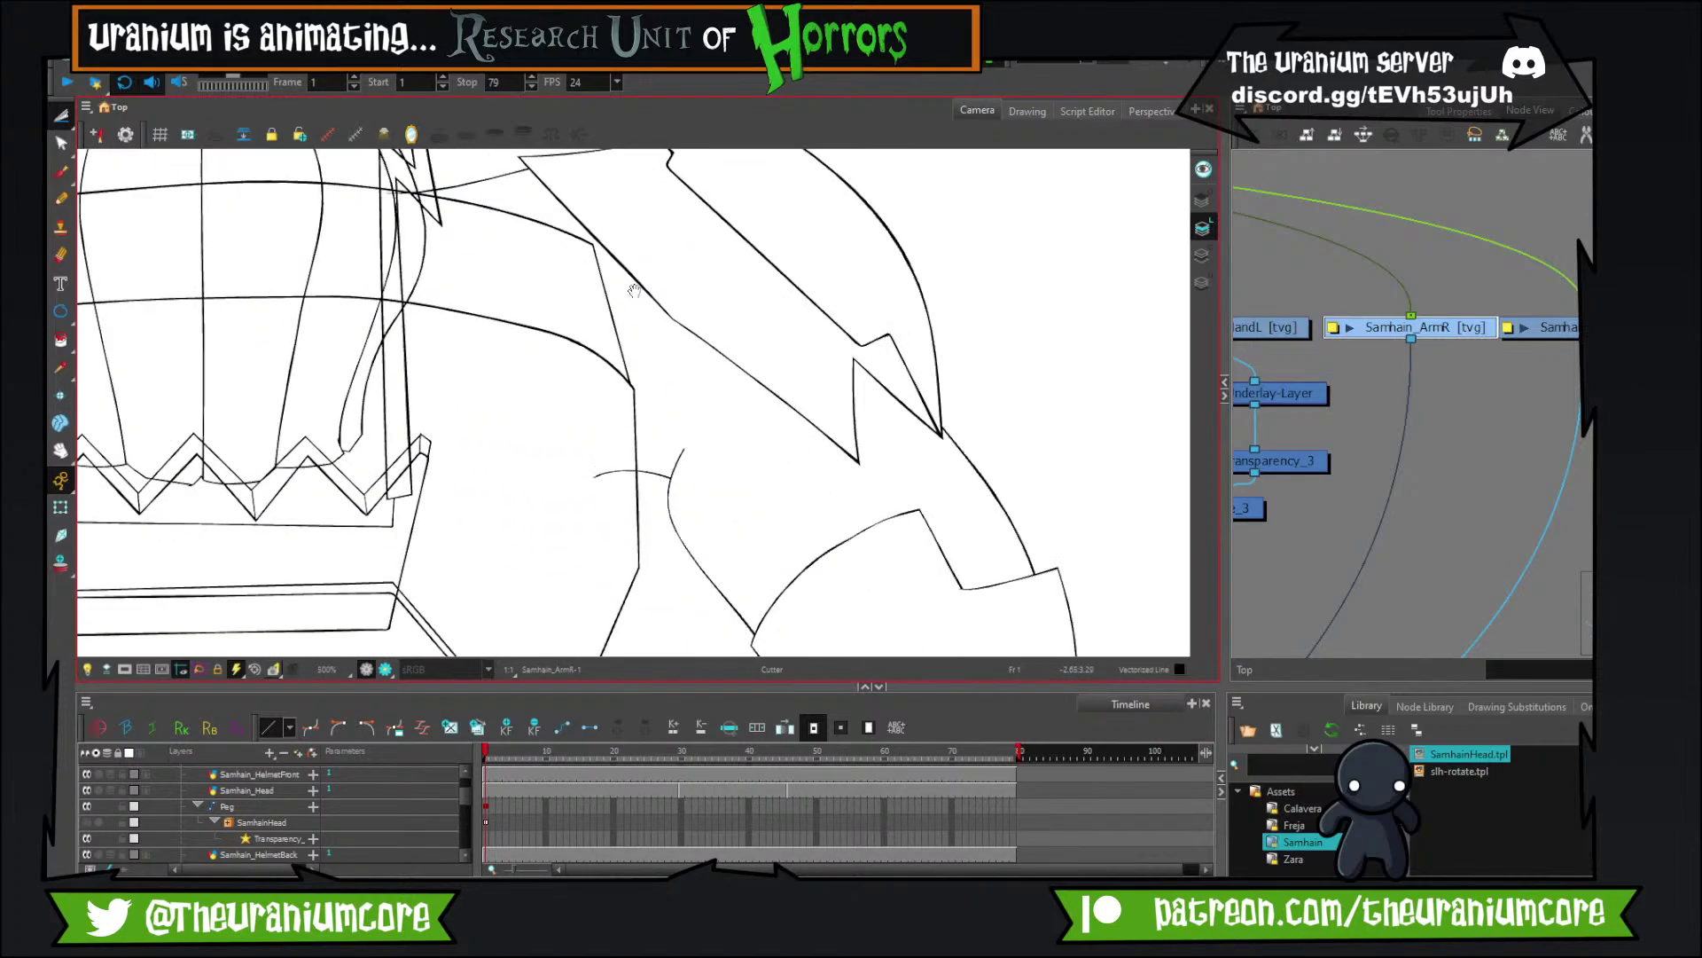
left_click(60, 168)
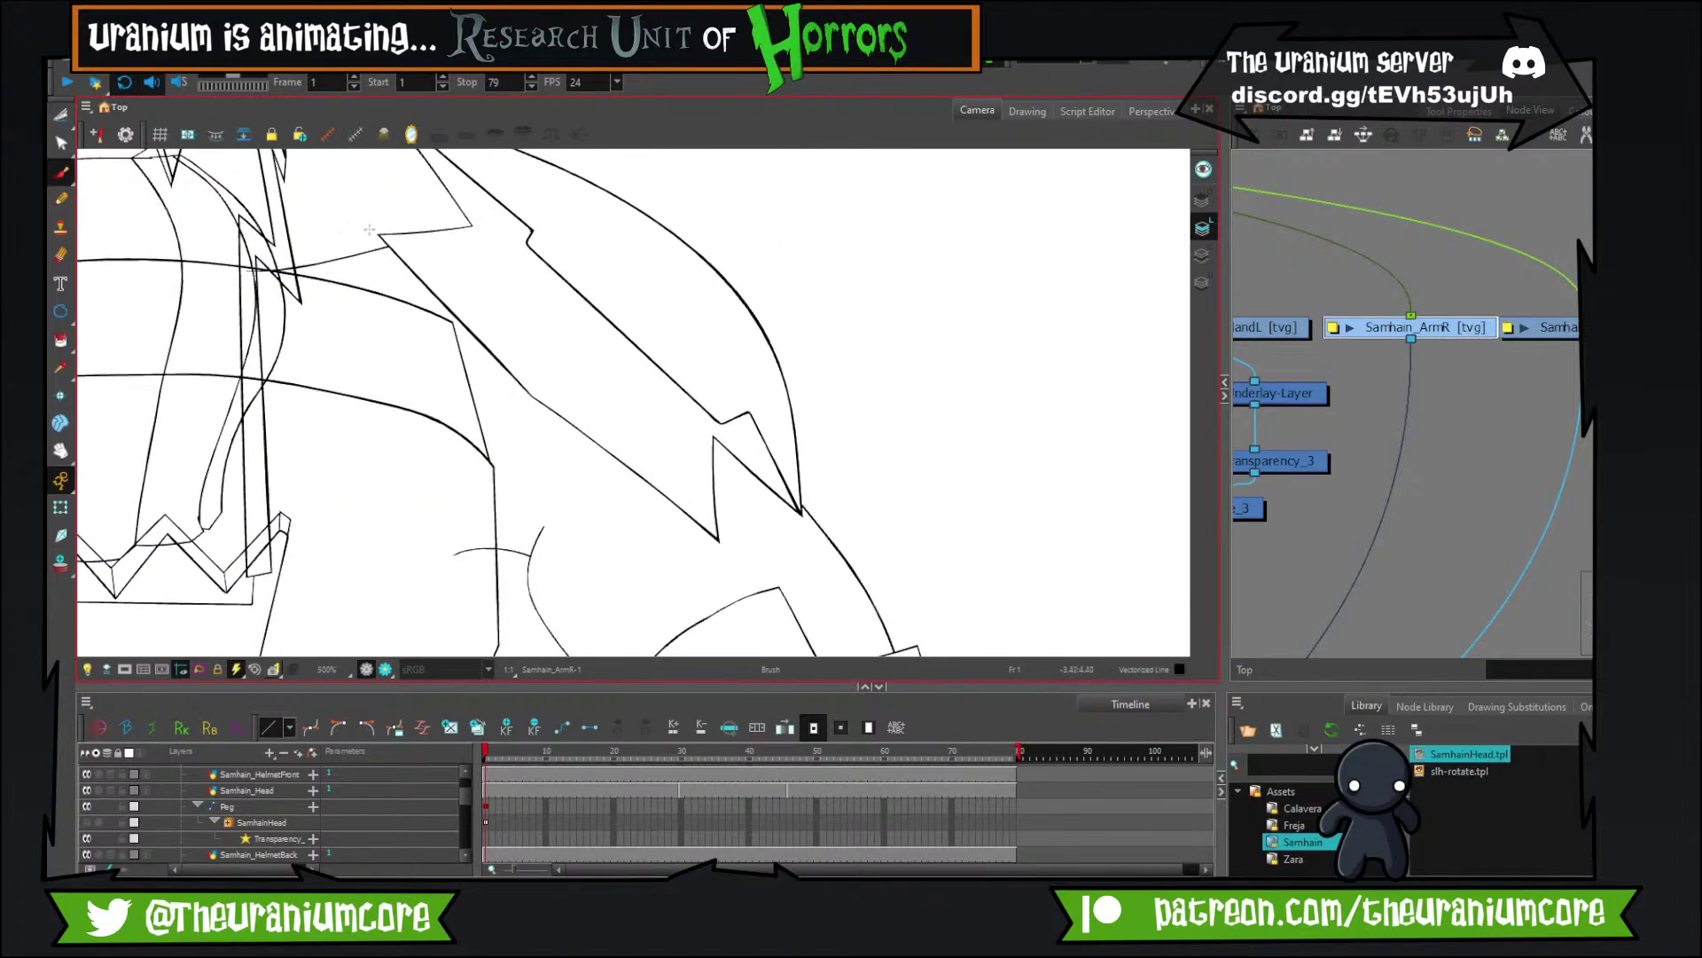
mouse_move(376, 235)
left_mouse_down()
mouse_move(528, 400)
mouse_move(541, 391)
mouse_move(756, 542)
left_mouse_up()
Cut off the excess of the lower-edge trim line where it runs past the pad's notch.
left_click(60, 115)
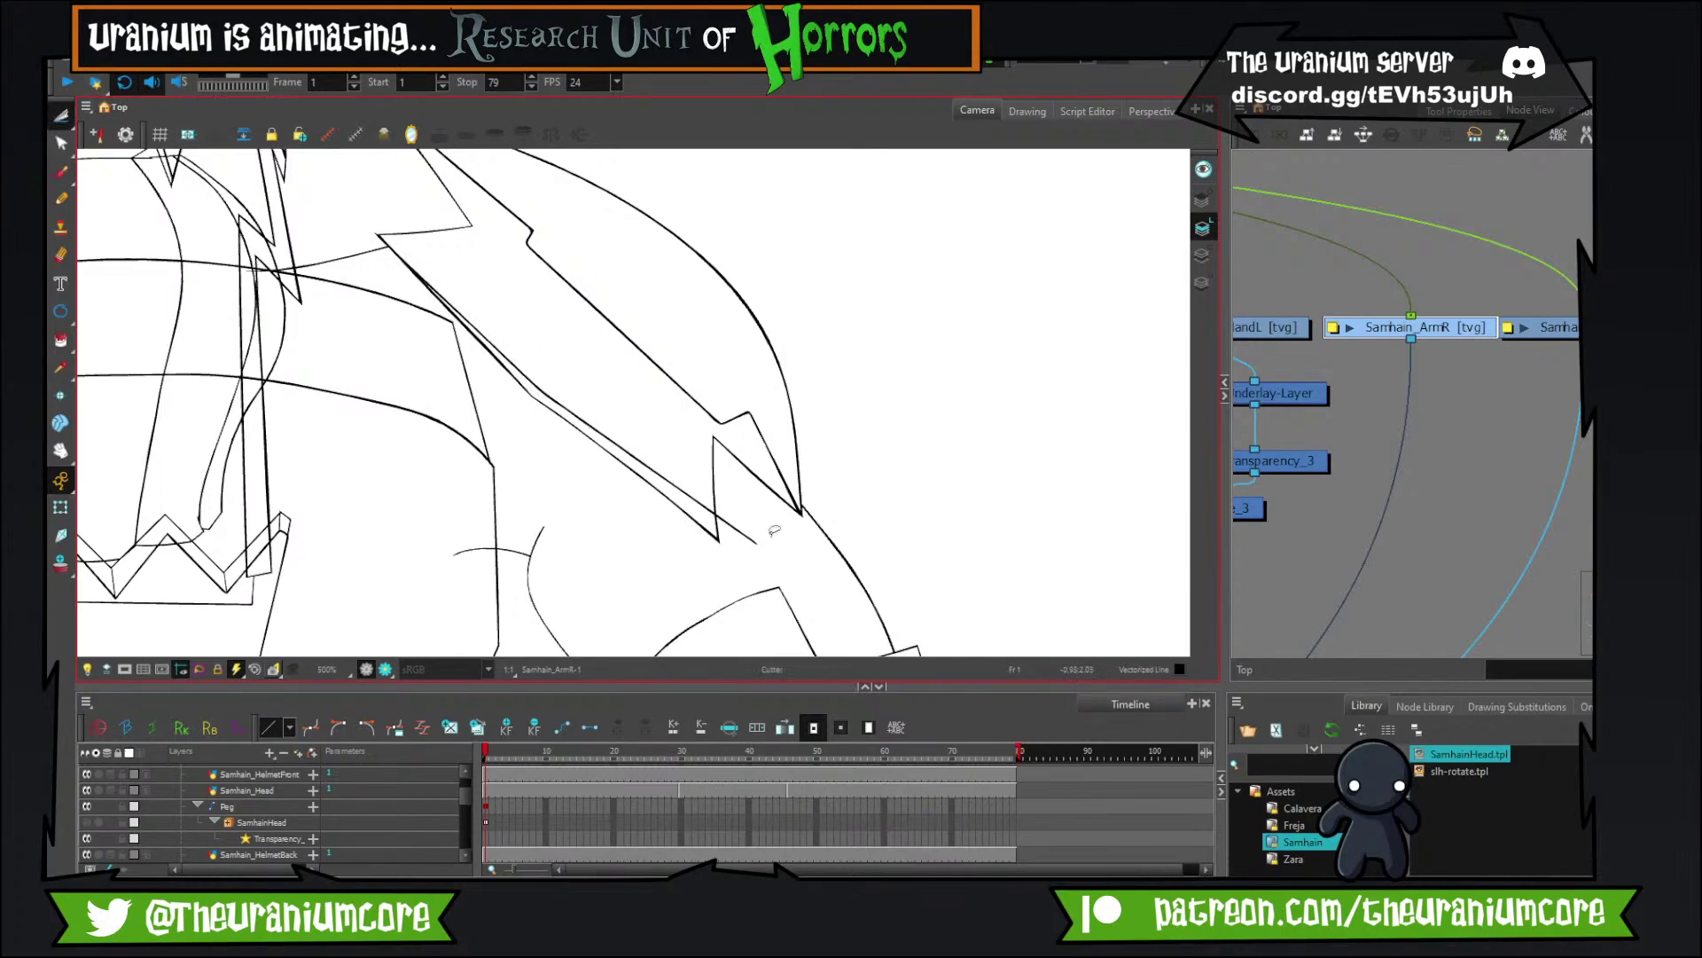
scroll(732, 536, "down", 6)
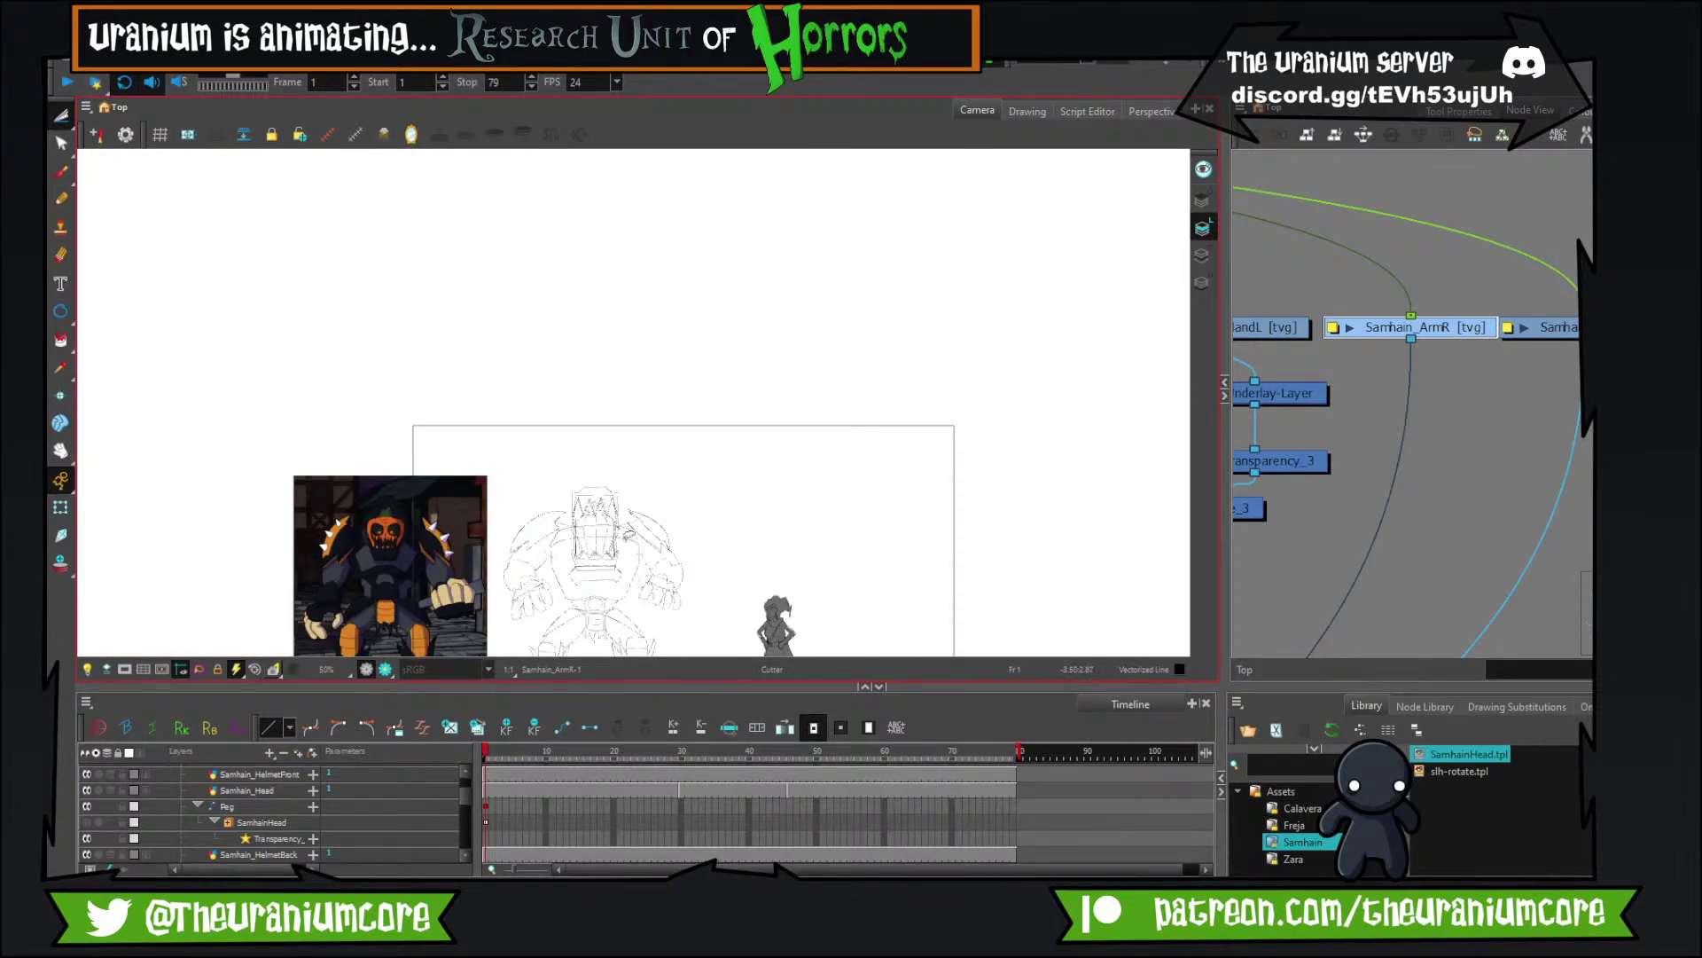
scroll(605, 455, "up", 3)
scroll(606, 455, "up", 4)
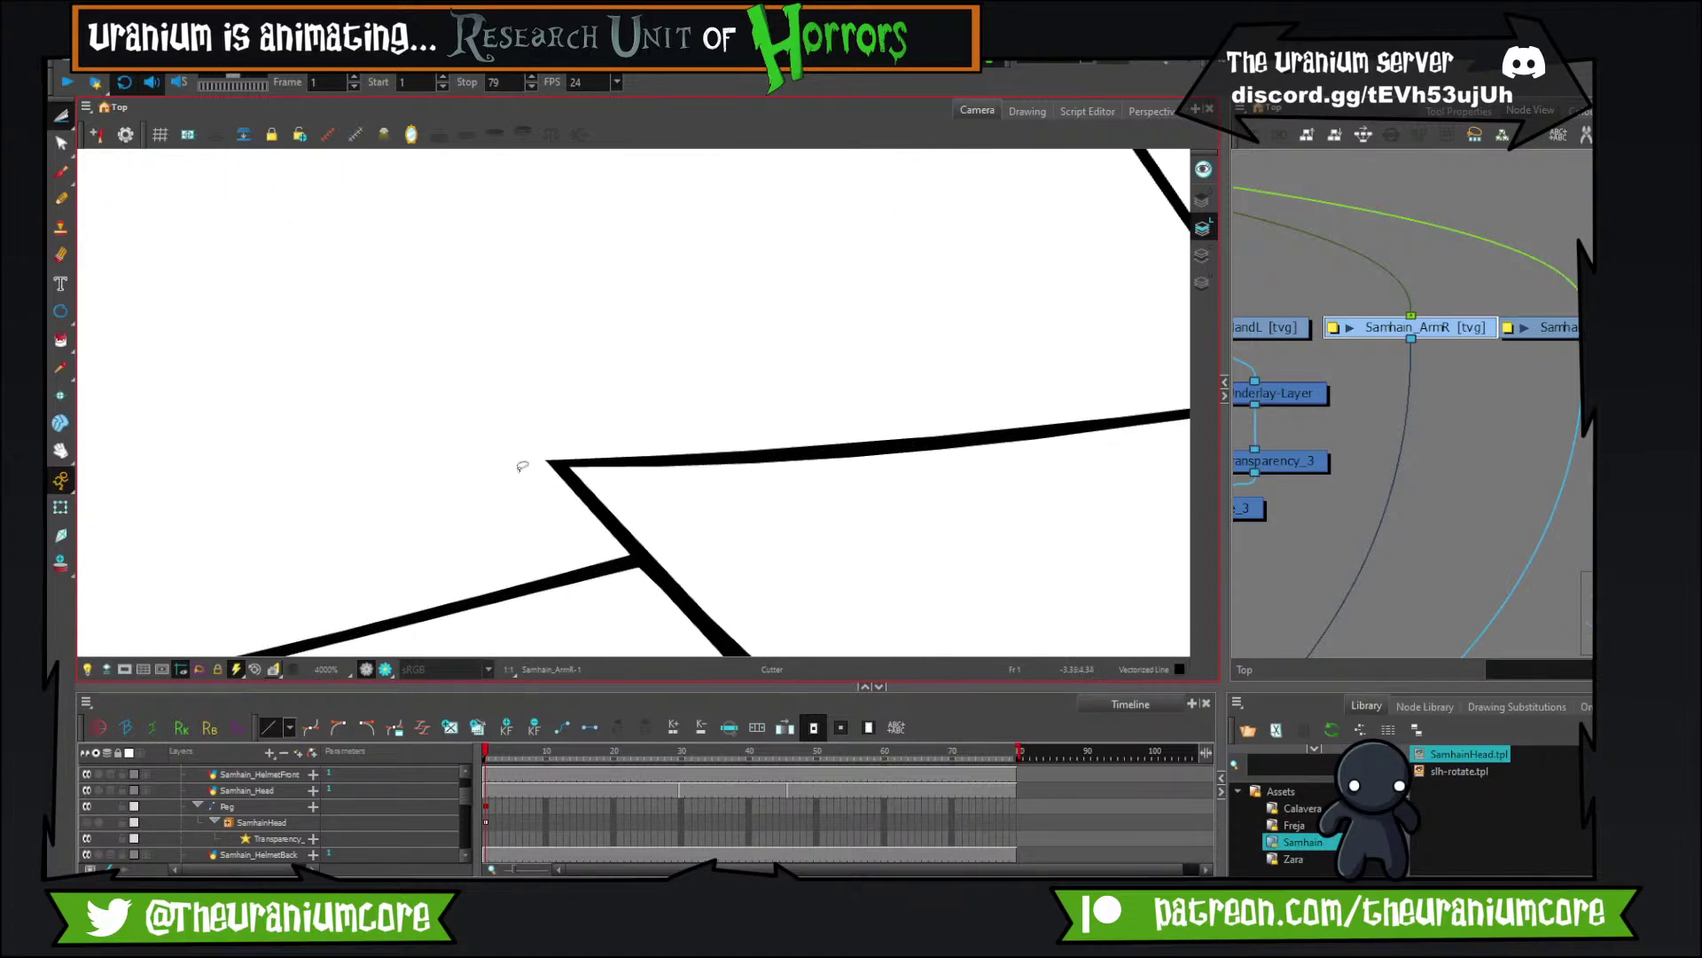
scroll(532, 466, "down", 2)
scroll(827, 564, "up", 5)
left_click_drag(786, 409, 539, 54)
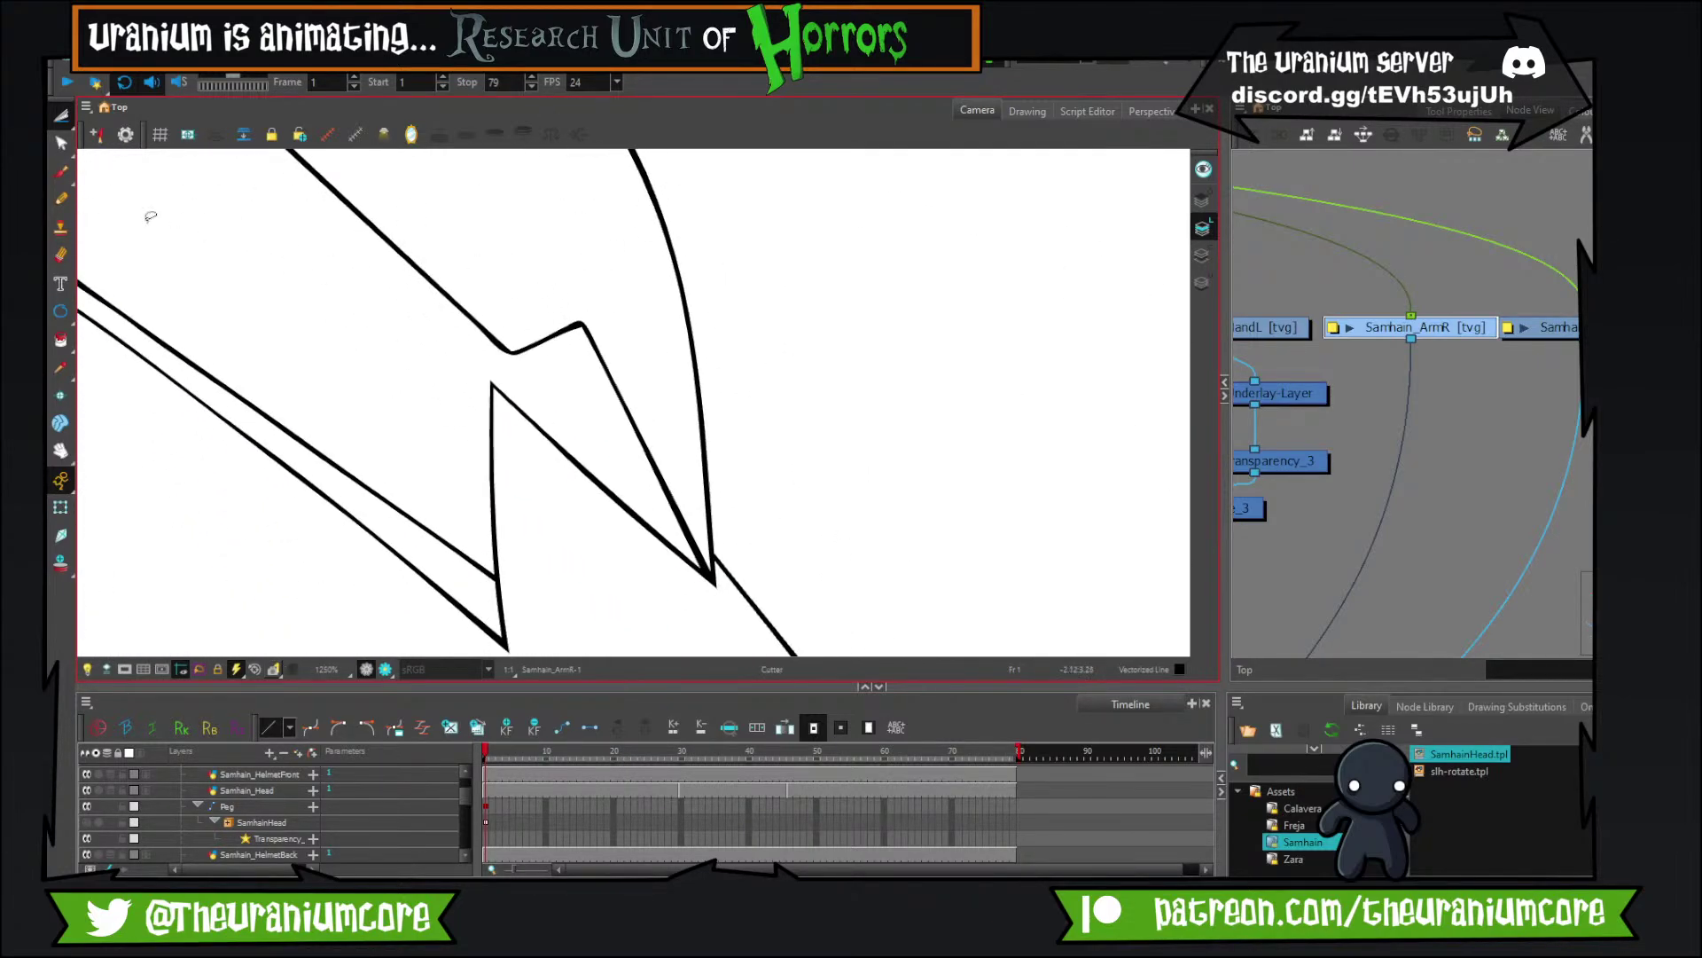
Brush a short trim line parallel to the notch's slanted edge and cut off its overshoot beyond the pad's outer tip.
left_click(63, 174)
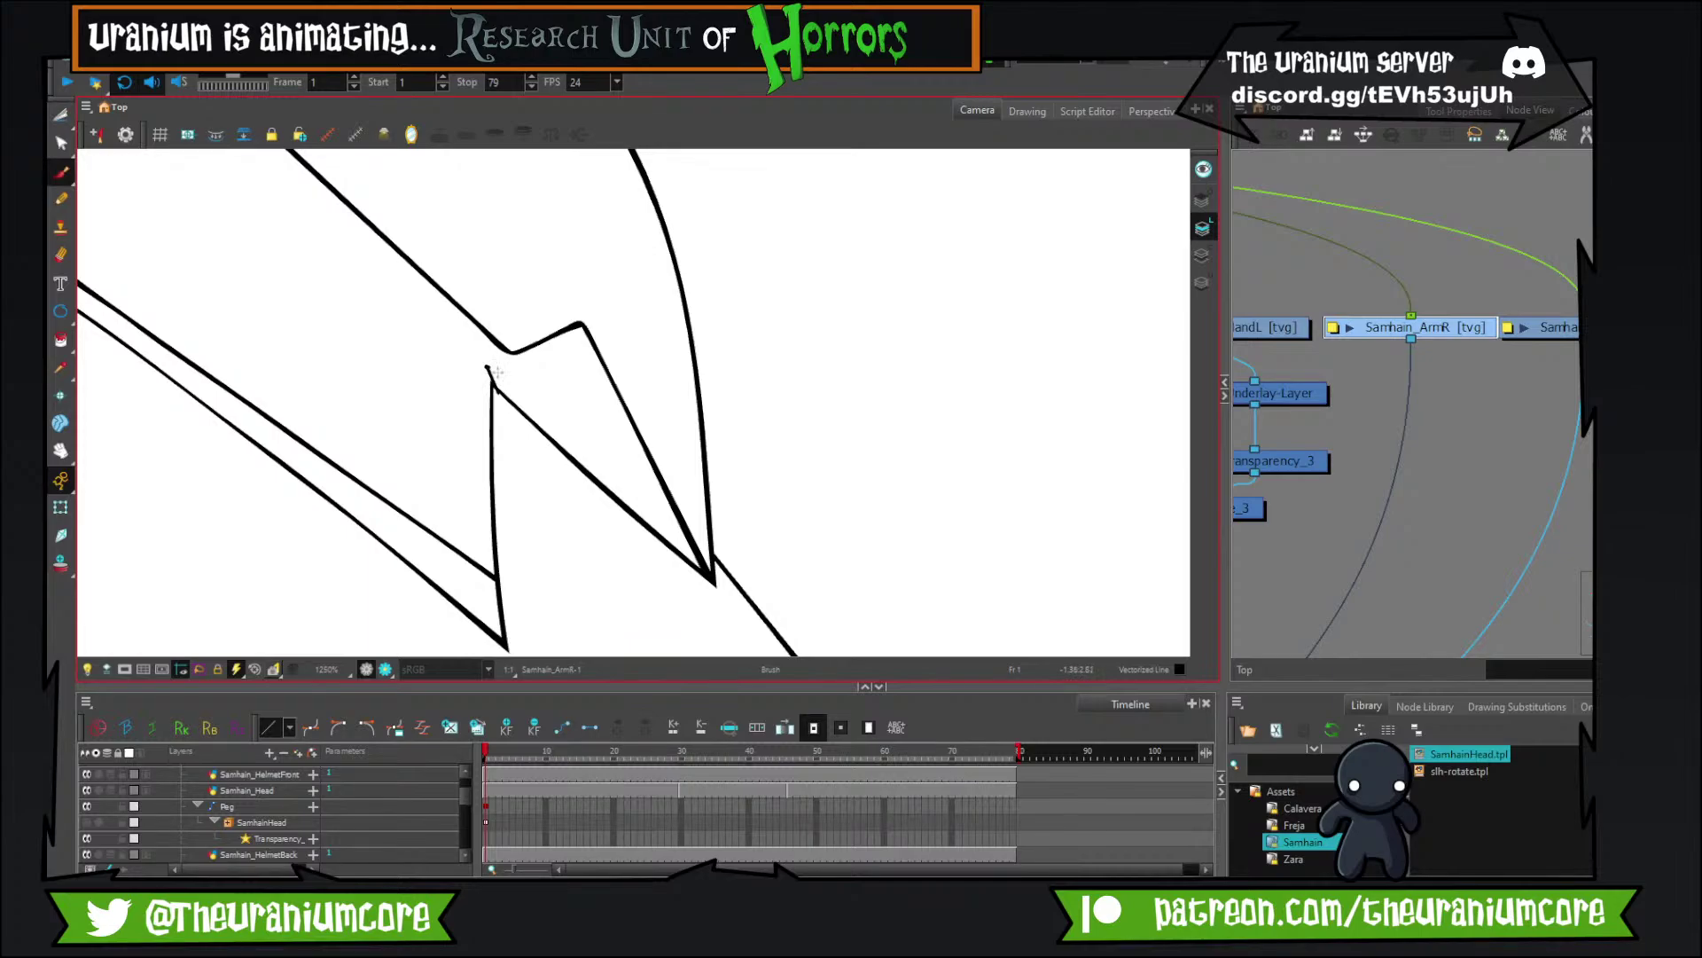
left_click_drag(489, 369, 709, 566)
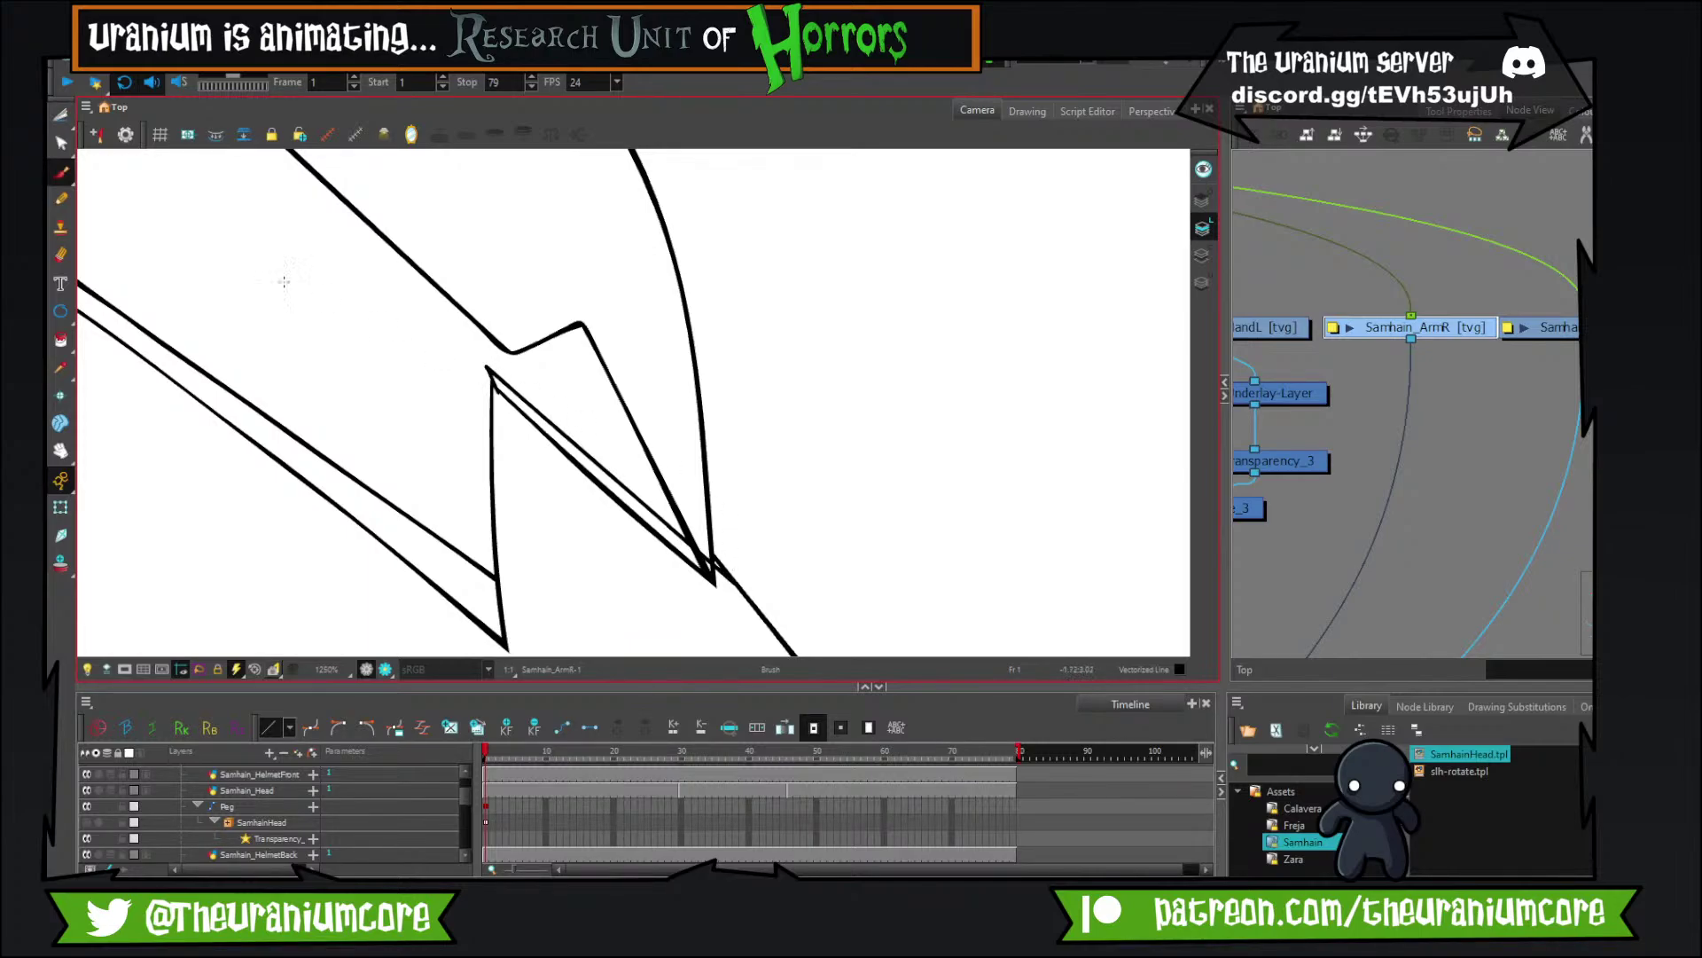
key("alt+t")
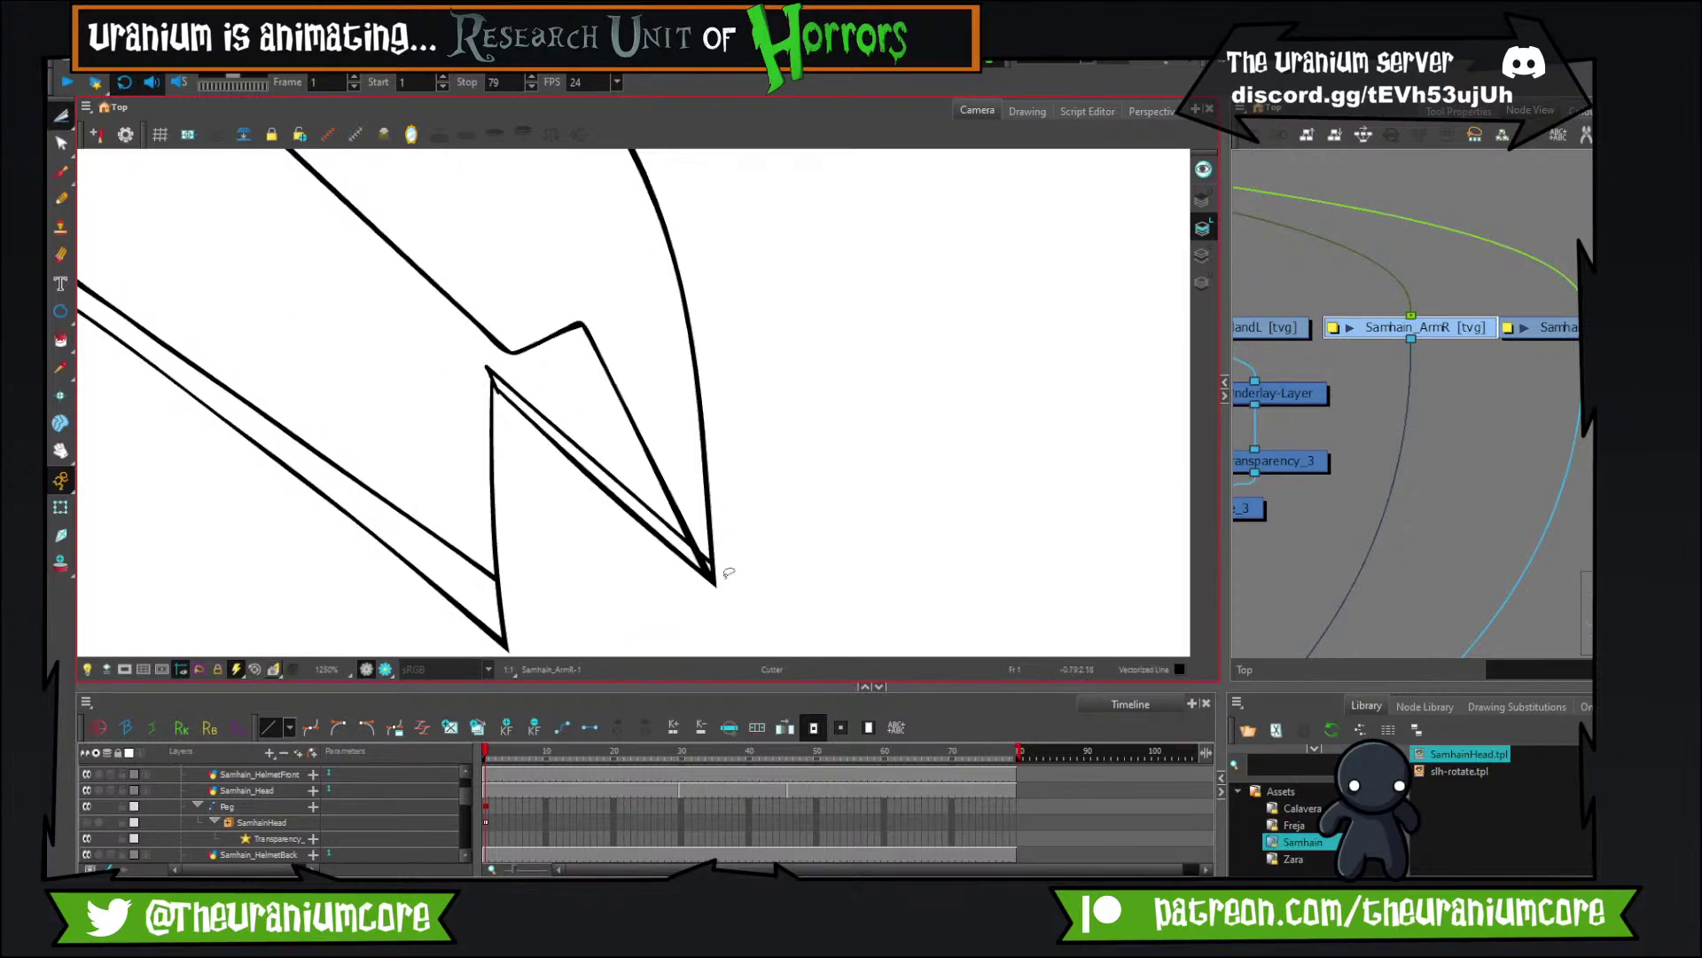
scroll(716, 565, "up", 5)
mouse_move(706, 483)
left_mouse_down()
mouse_move(697, 505)
mouse_move(658, 470)
left_mouse_up()
left_click_drag(465, 279, 790, 544)
left_click_drag(282, 173, 397, 381)
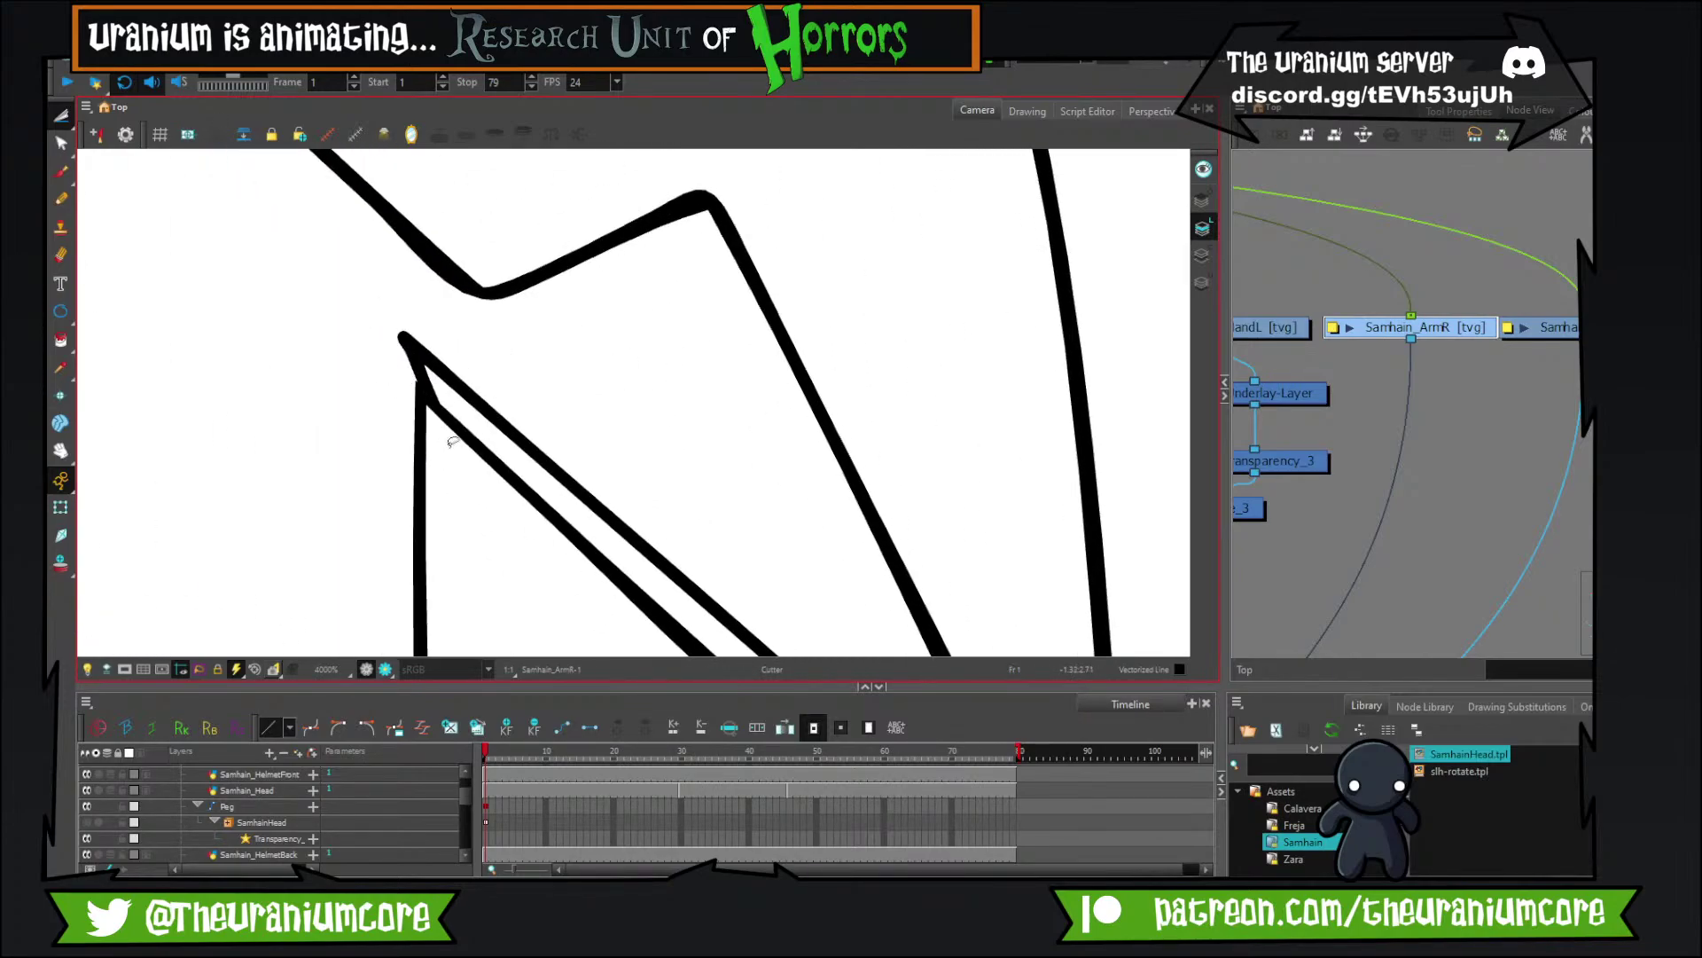
Undo the last cut and cut away the overlapping trim line pieces at the shoulder pad's lower tip again.
scroll(452, 440, "down", 3)
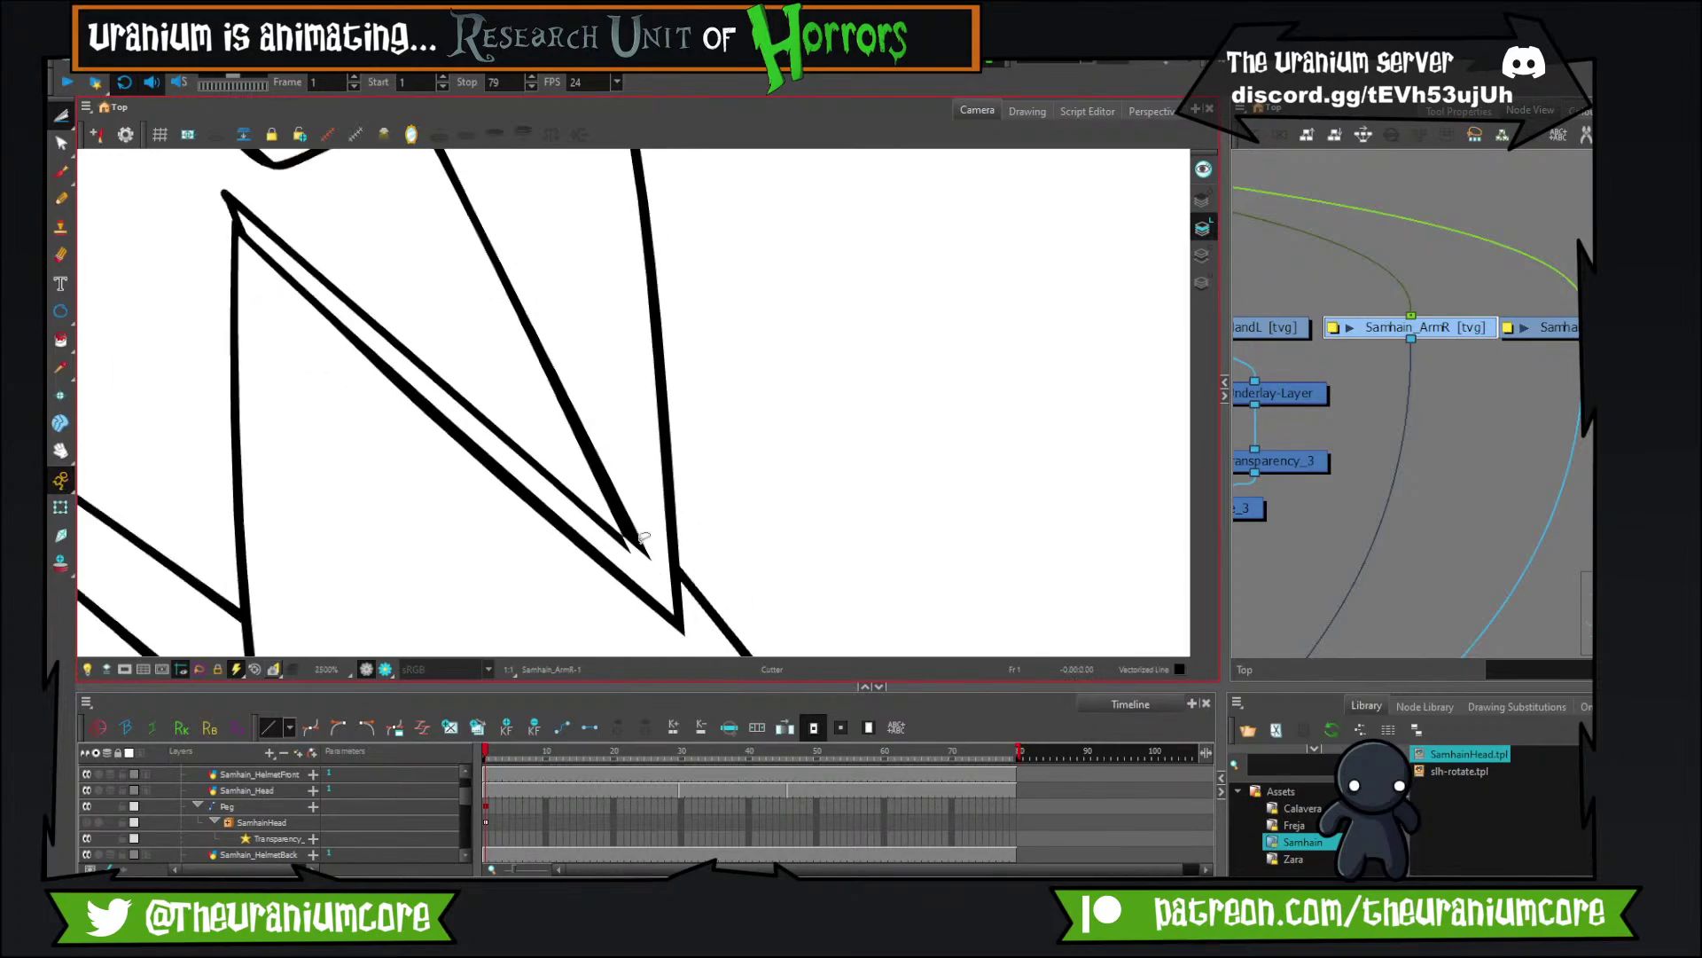
scroll(645, 537, "down", 4)
scroll(662, 536, "up", 8)
key("ctrl+z")
left_click_drag(566, 530, 610, 552)
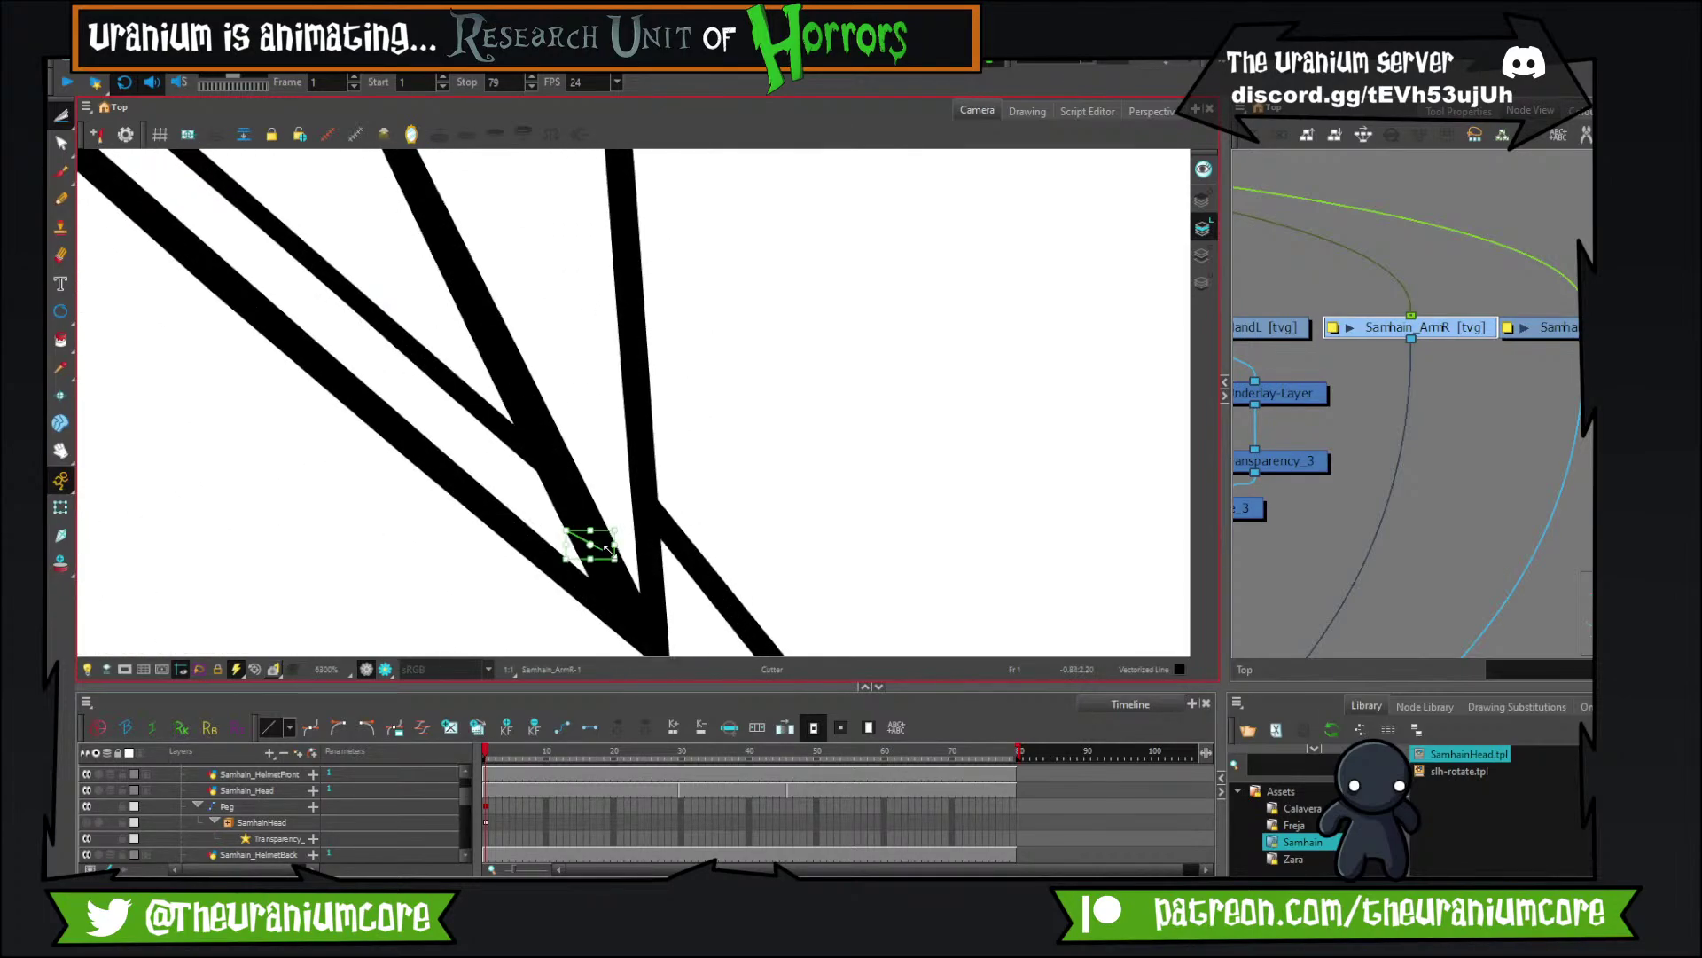
scroll(594, 545, "down", 4)
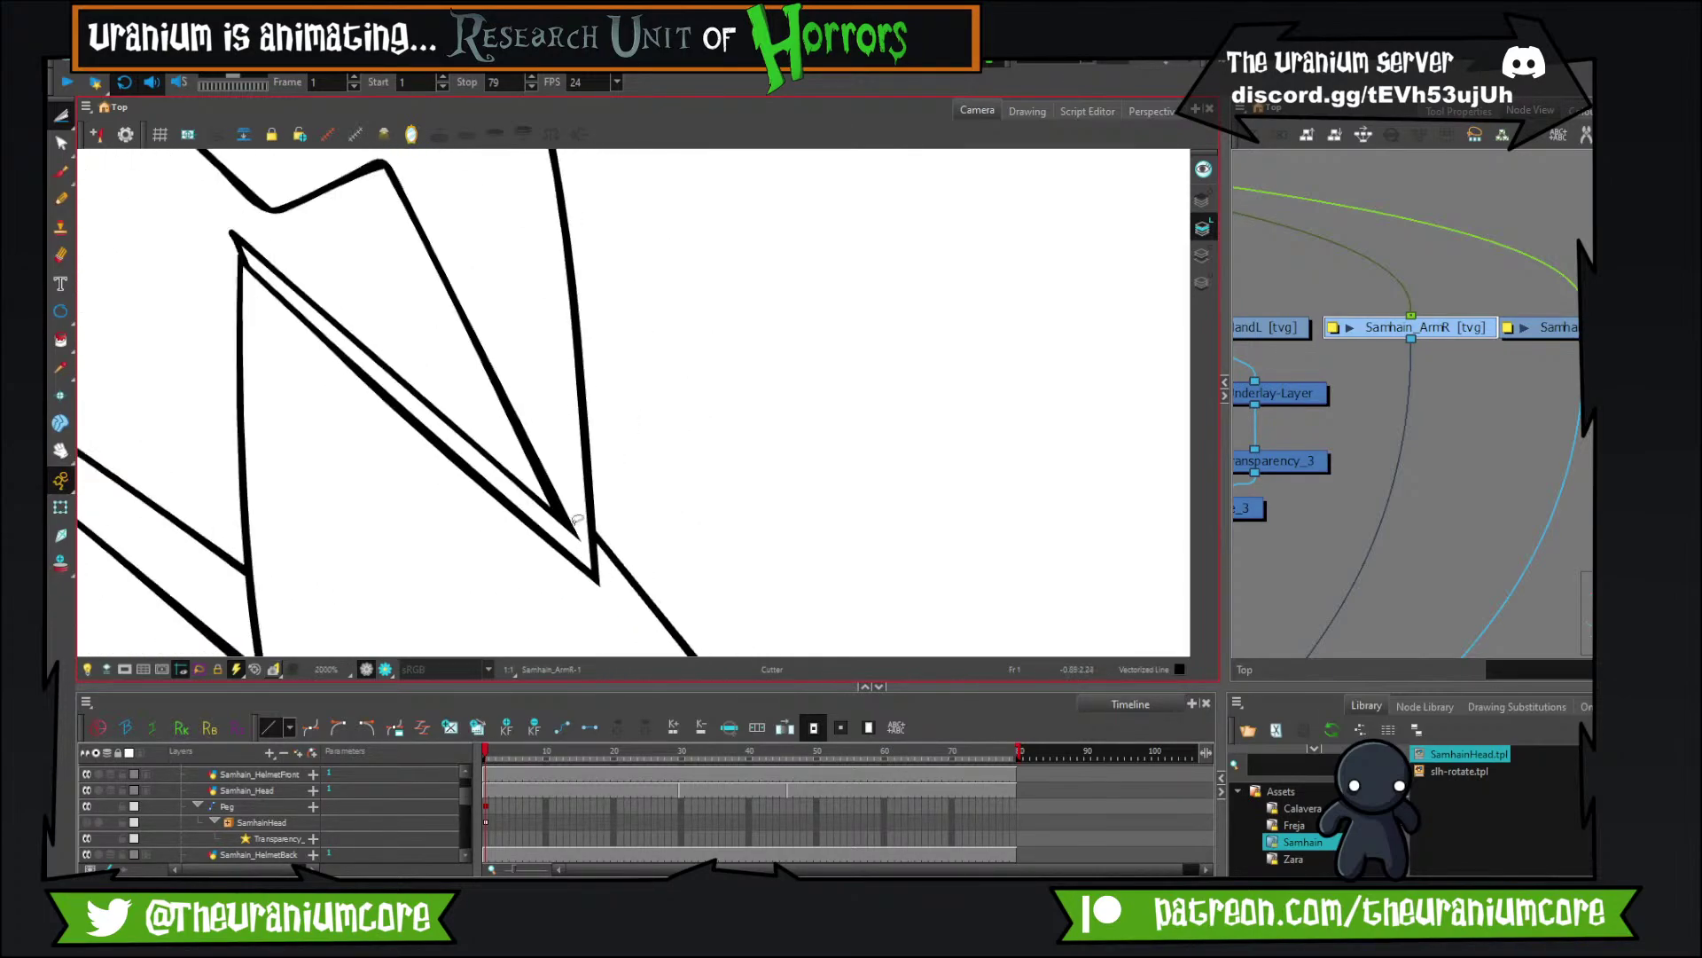
scroll(577, 520, "down", 8)
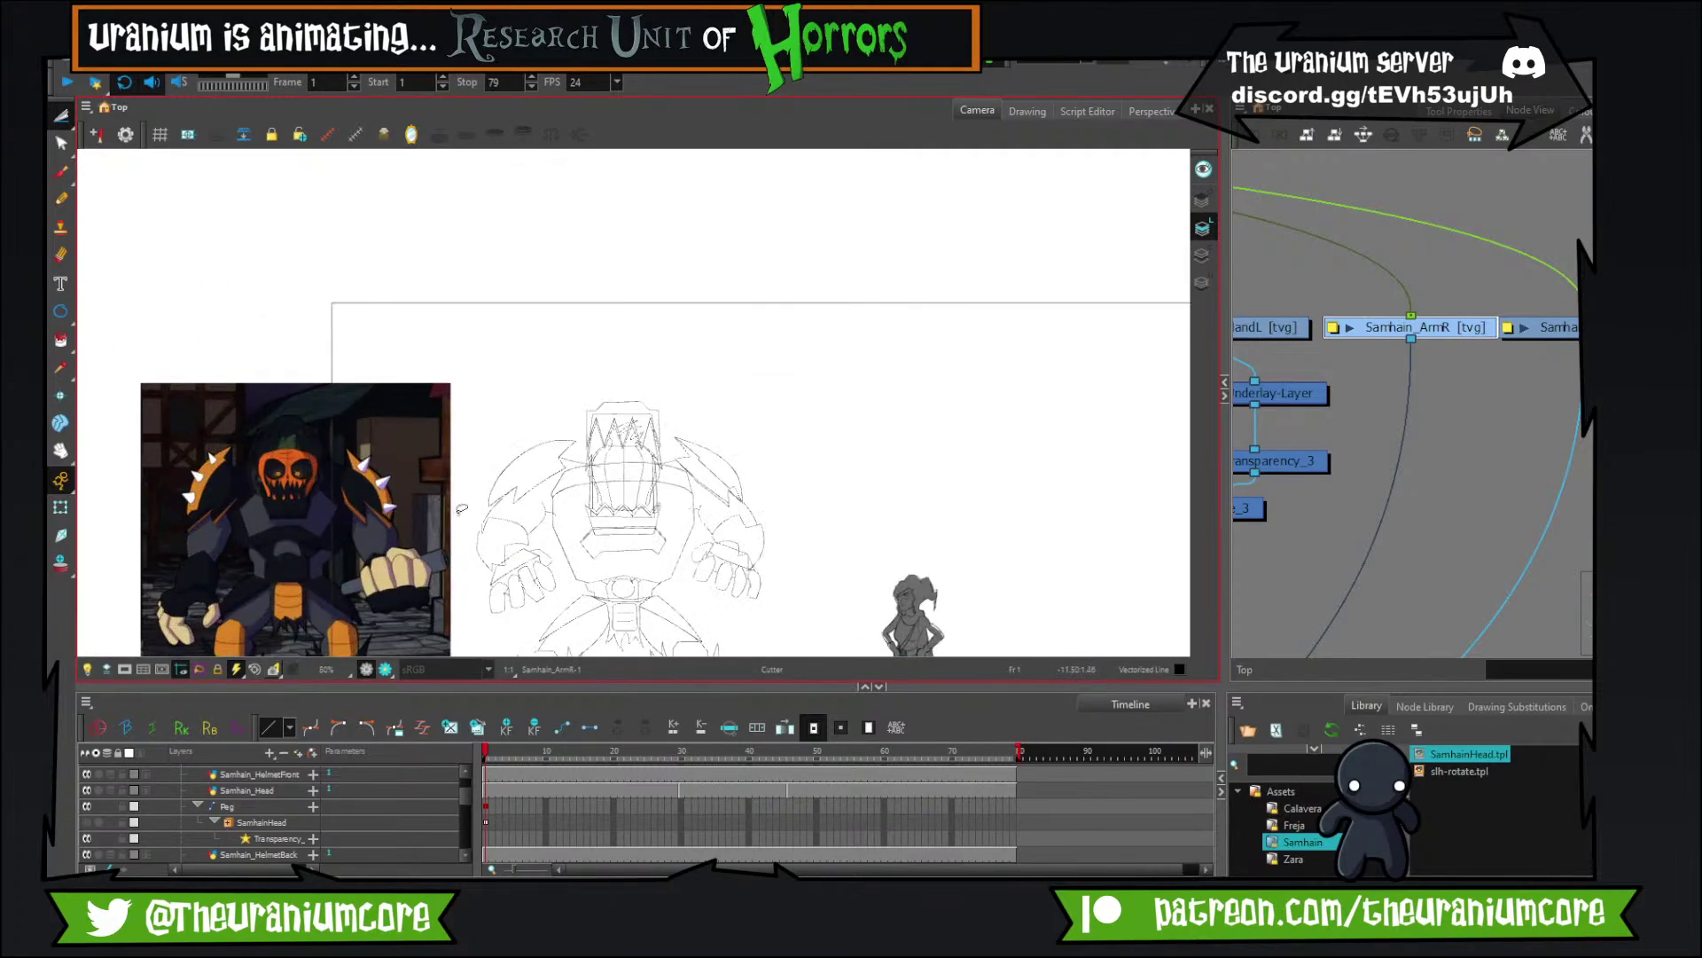
Compare both shoulder pads with the coloured reference, then examine the still untrimmed opposite pad close up.
scroll(462, 508, "up", 3)
scroll(443, 497, "down", 4)
scroll(408, 478, "up", 5)
scroll(401, 473, "down", 2)
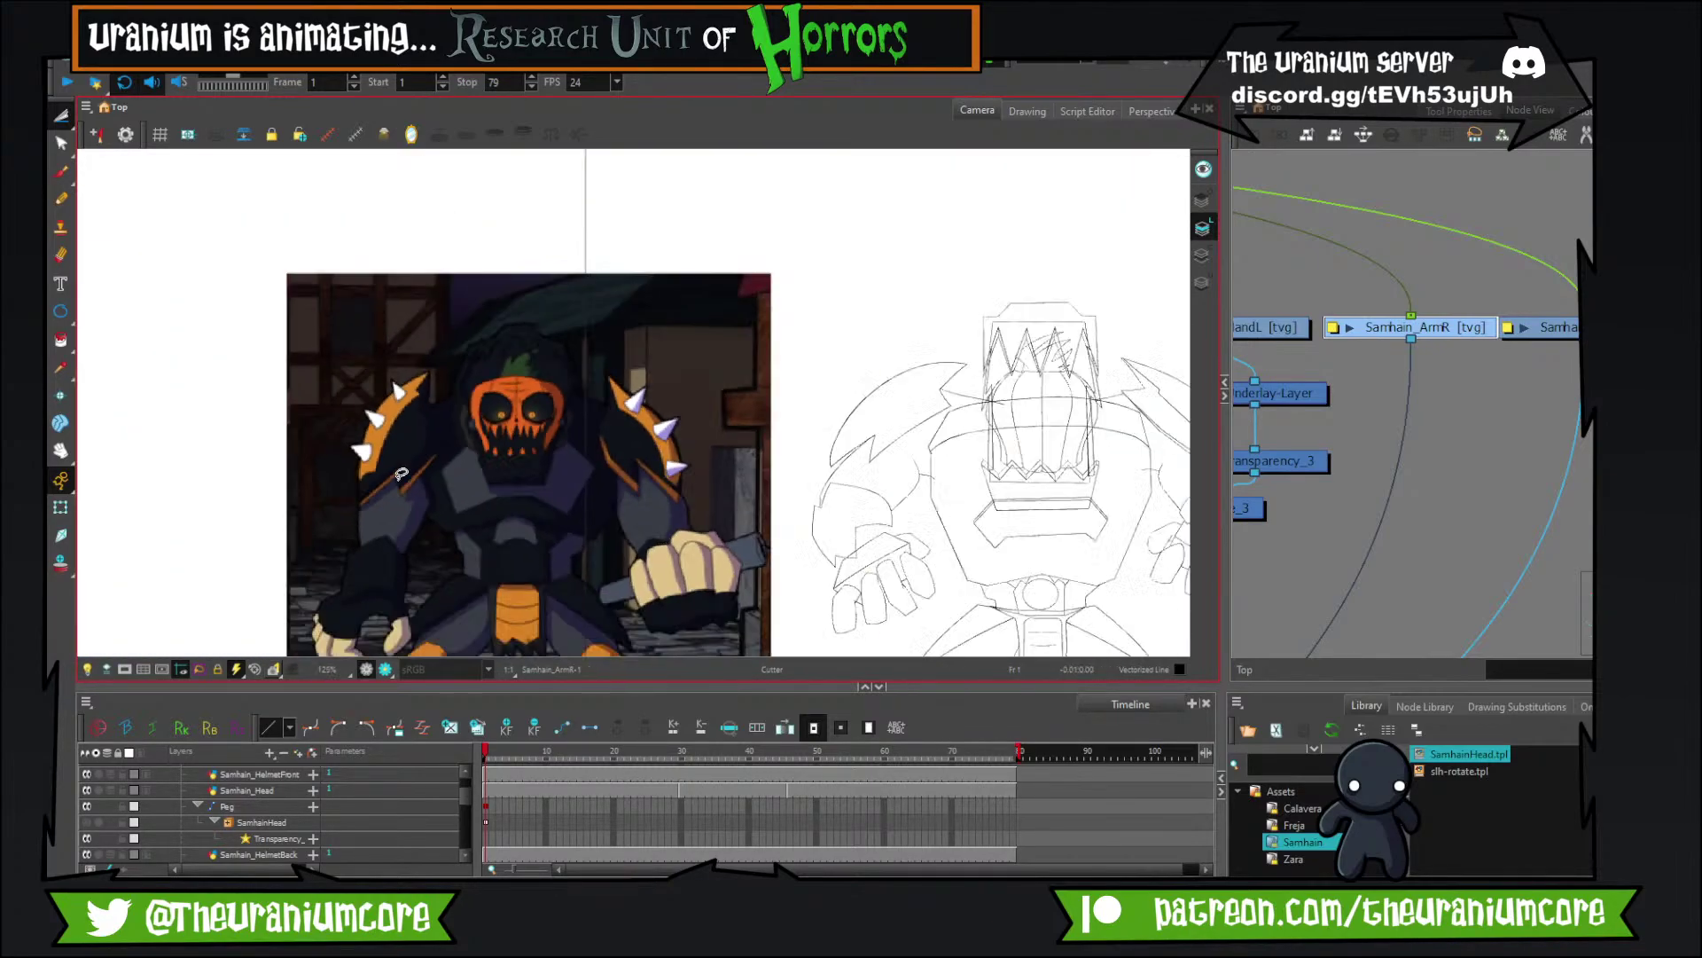
scroll(401, 474, "down", 3)
scroll(620, 425, "up", 4)
scroll(582, 436, "down", 3)
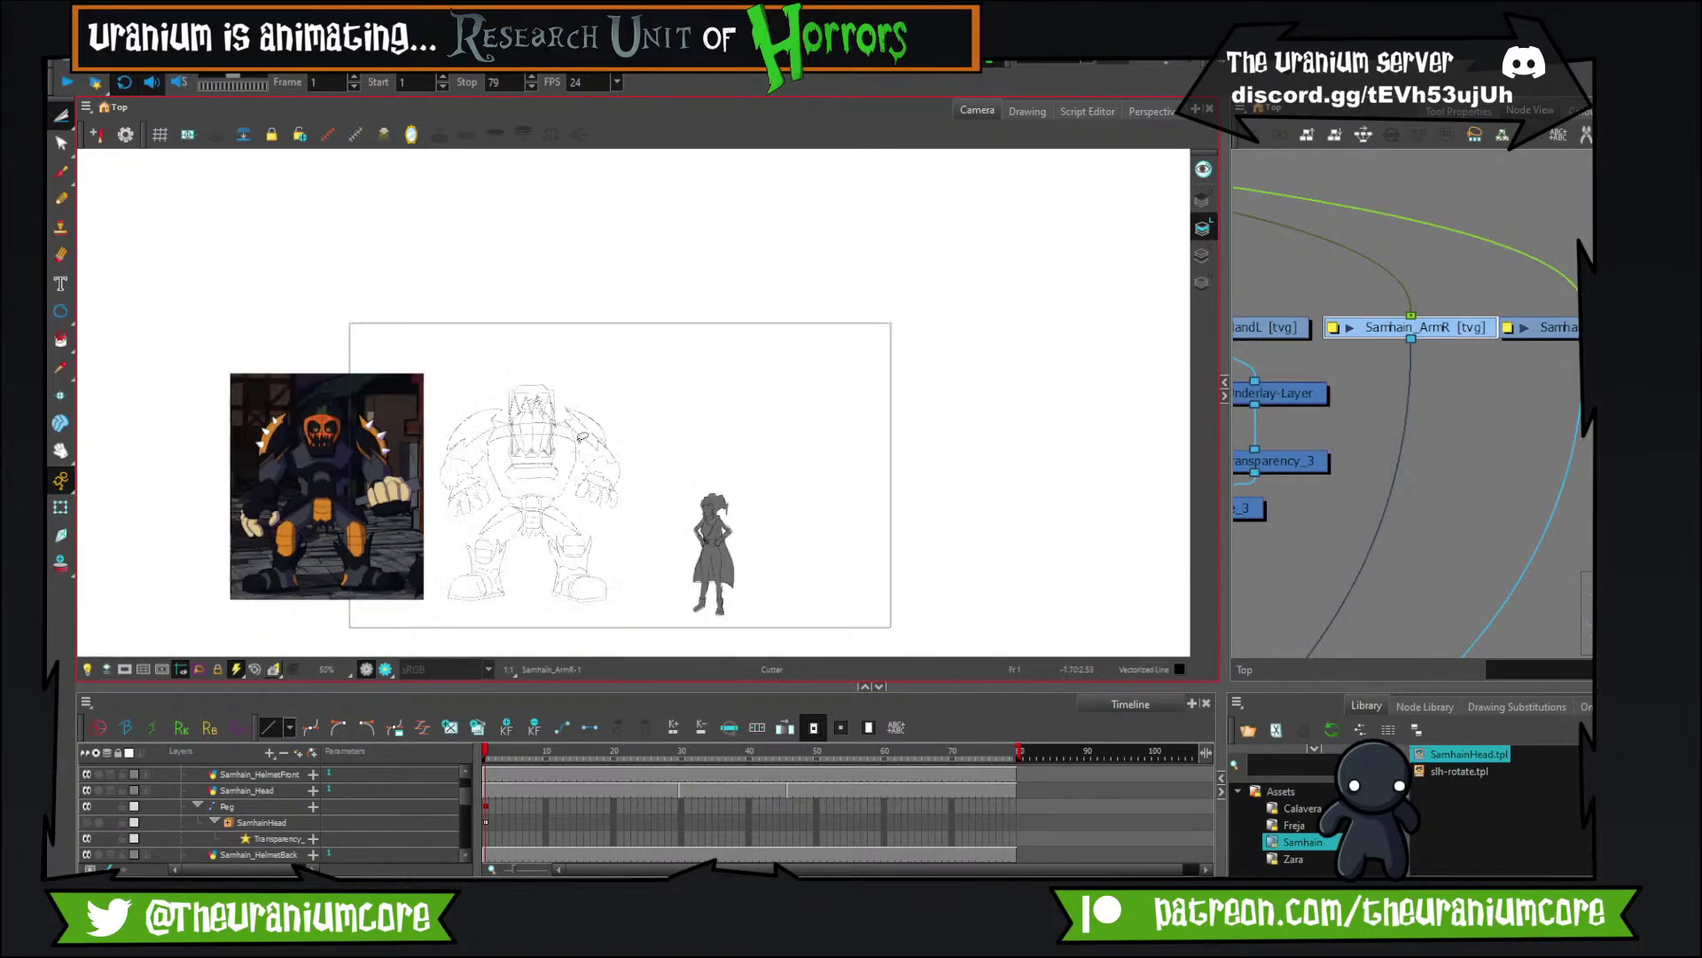
scroll(582, 437, "up", 5)
scroll(461, 437, "down", 1)
scroll(427, 438, "up", 2)
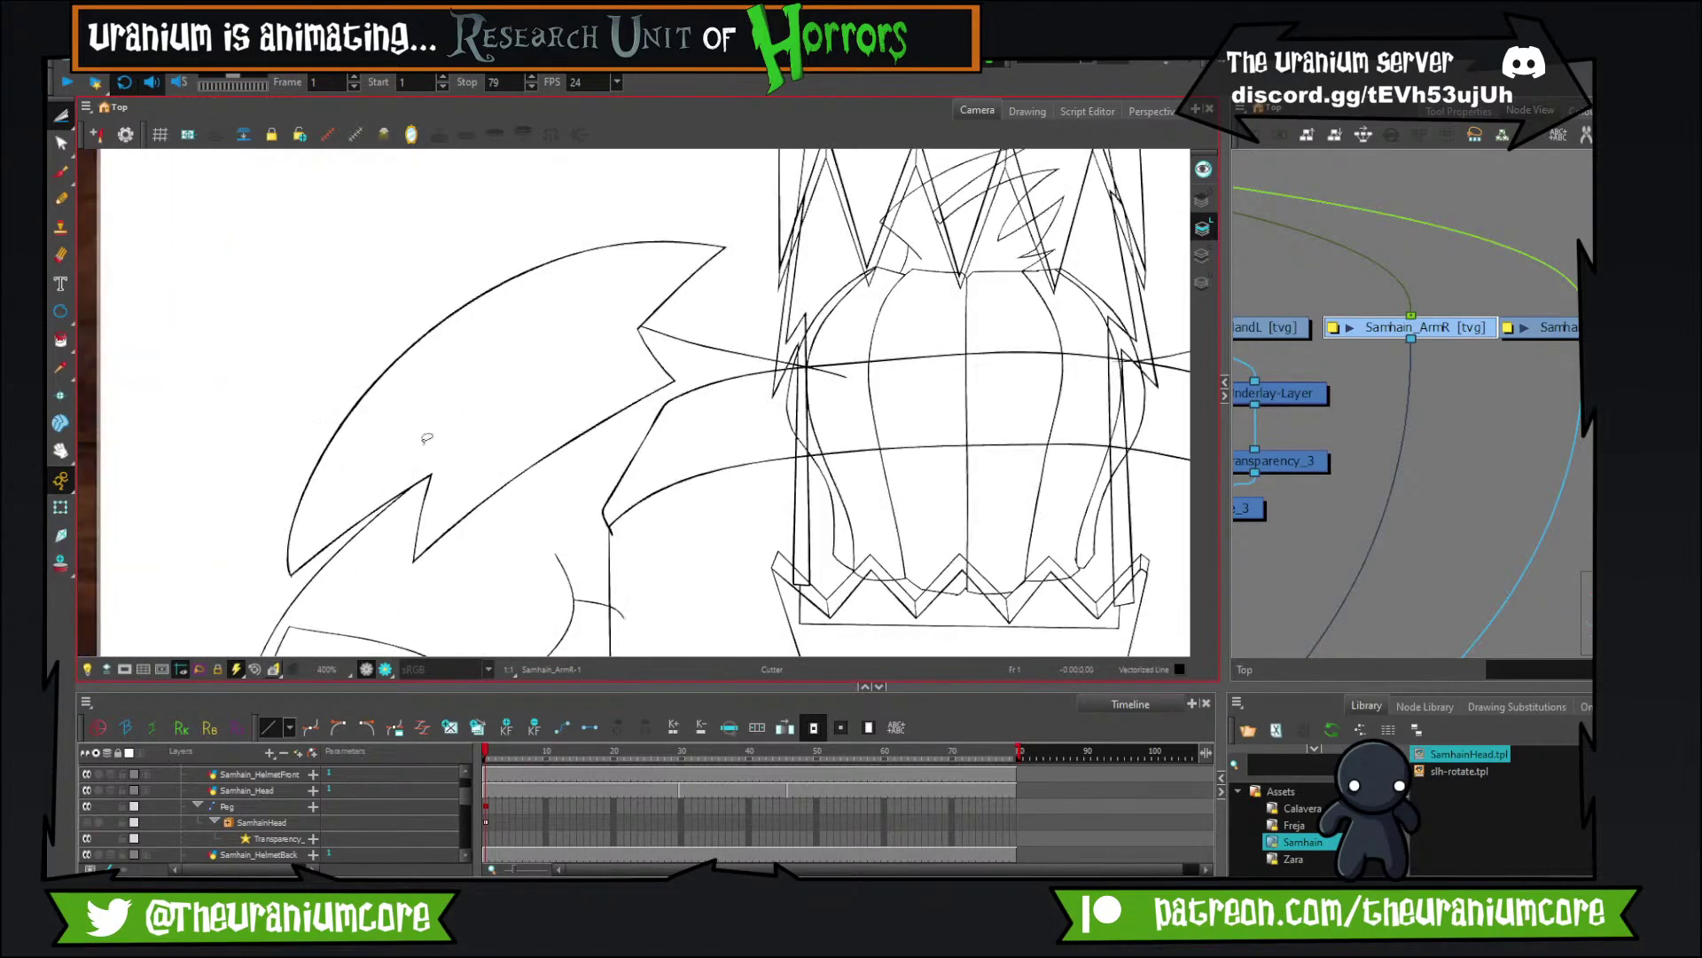
Brush a jagged inner trim line across the untrimmed shoulder pad, from its lower outer tip to its upper tip, following the coloured reference.
scroll(427, 438, "down", 4)
scroll(745, 350, "up", 3)
scroll(808, 382, "down", 1)
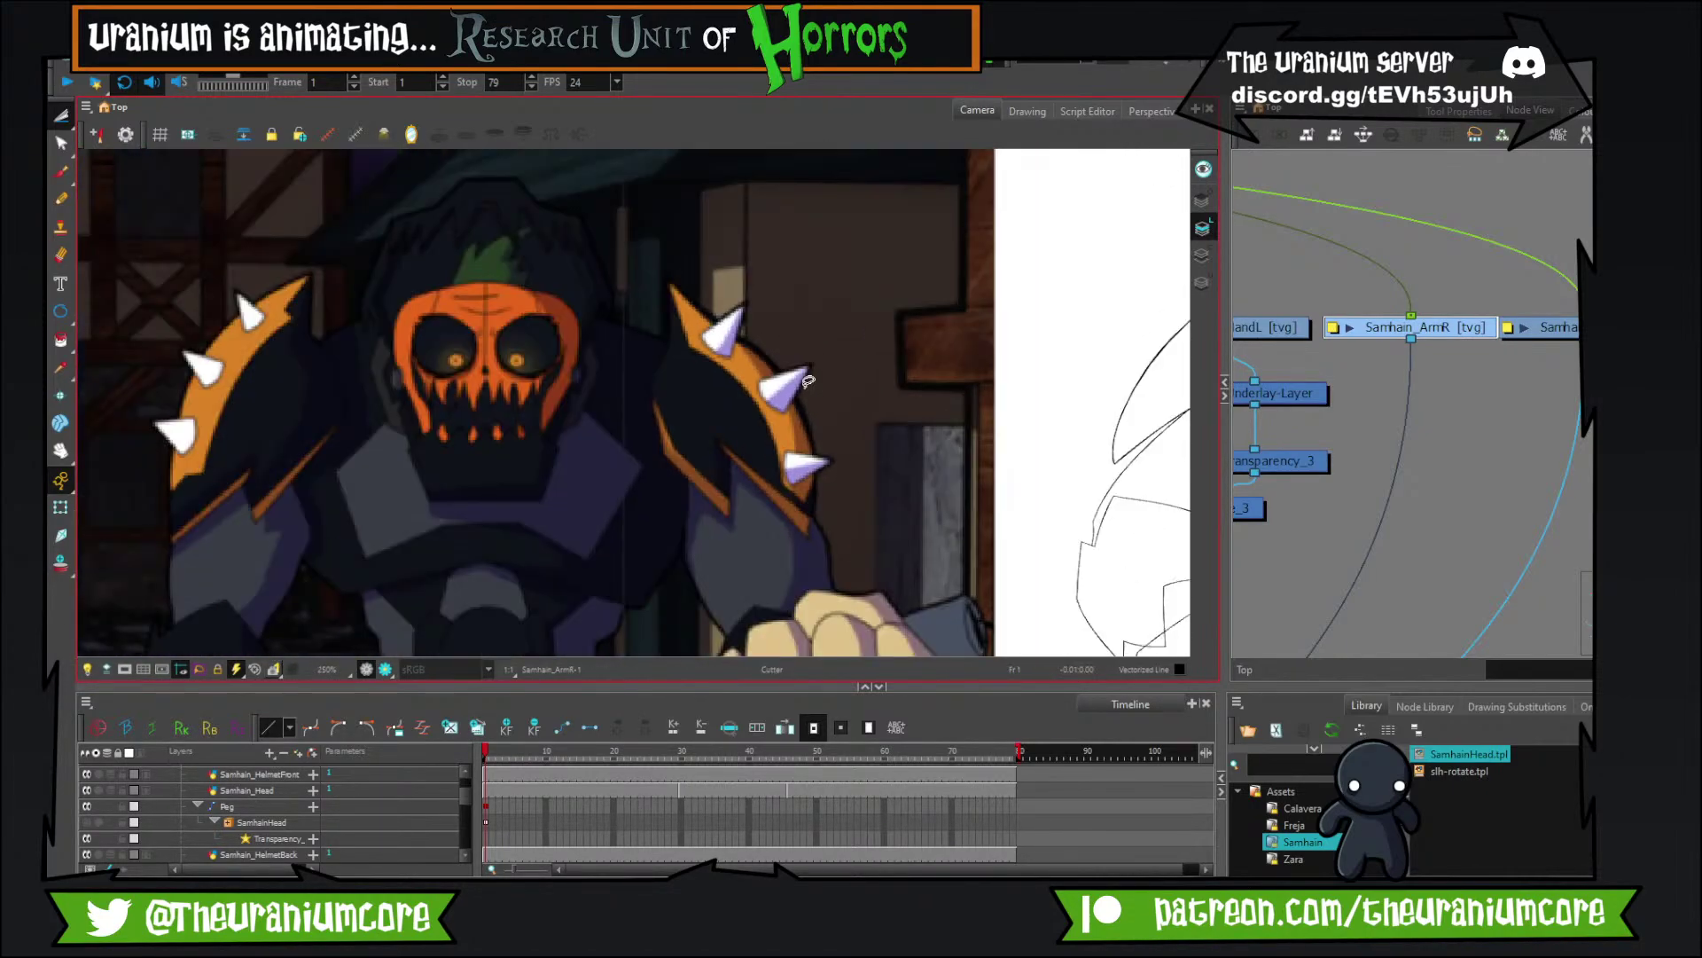
scroll(807, 381, "down", 5)
scroll(930, 443, "up", 5)
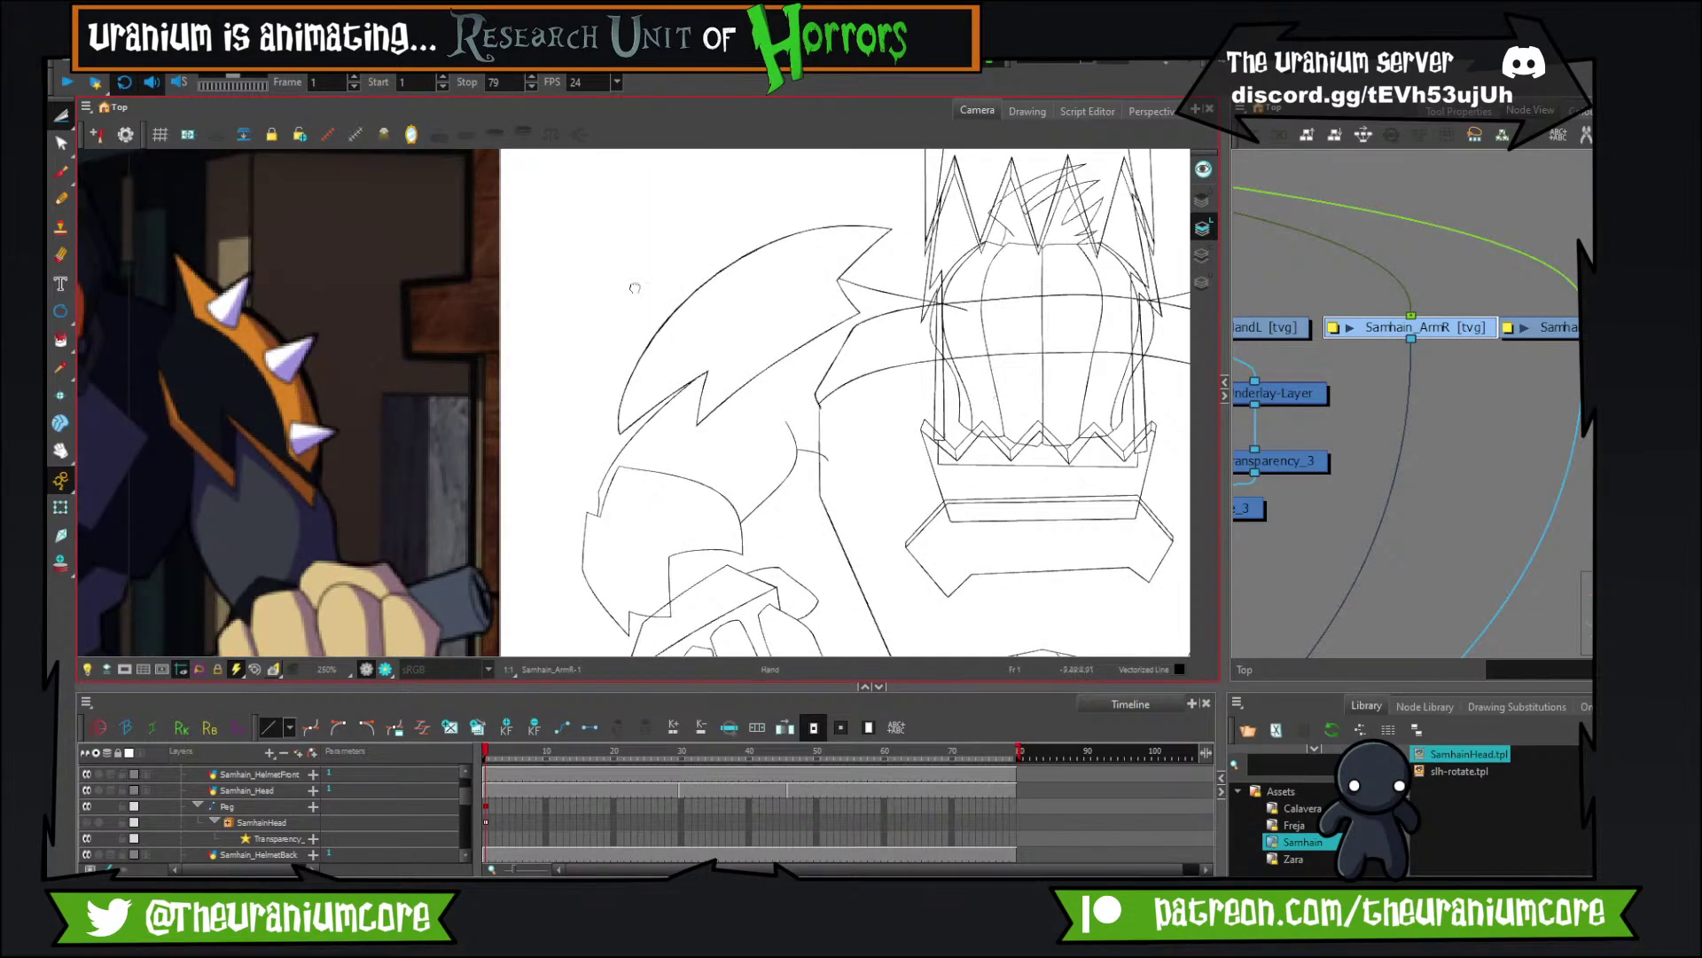
left_click_drag(634, 288, 565, 306)
left_click(63, 172)
scroll(301, 166, "up", 1)
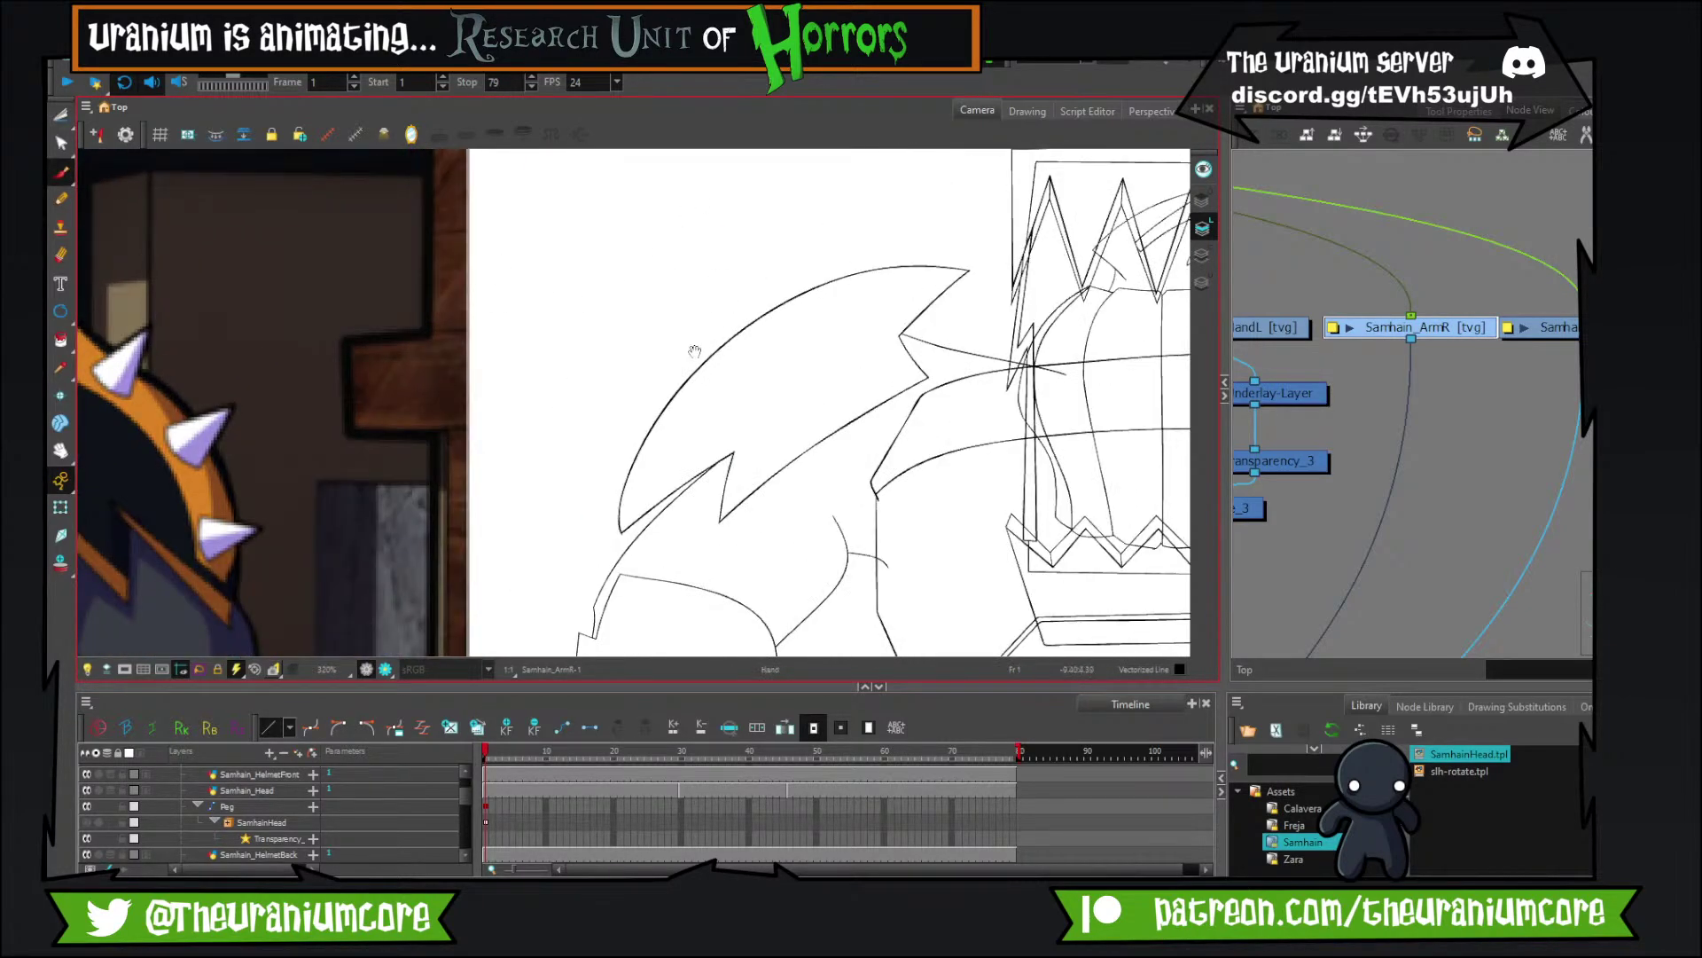
left_click_drag(694, 352, 649, 379)
mouse_move(587, 542)
left_mouse_down()
mouse_move(698, 424)
mouse_move(926, 287)
left_mouse_up()
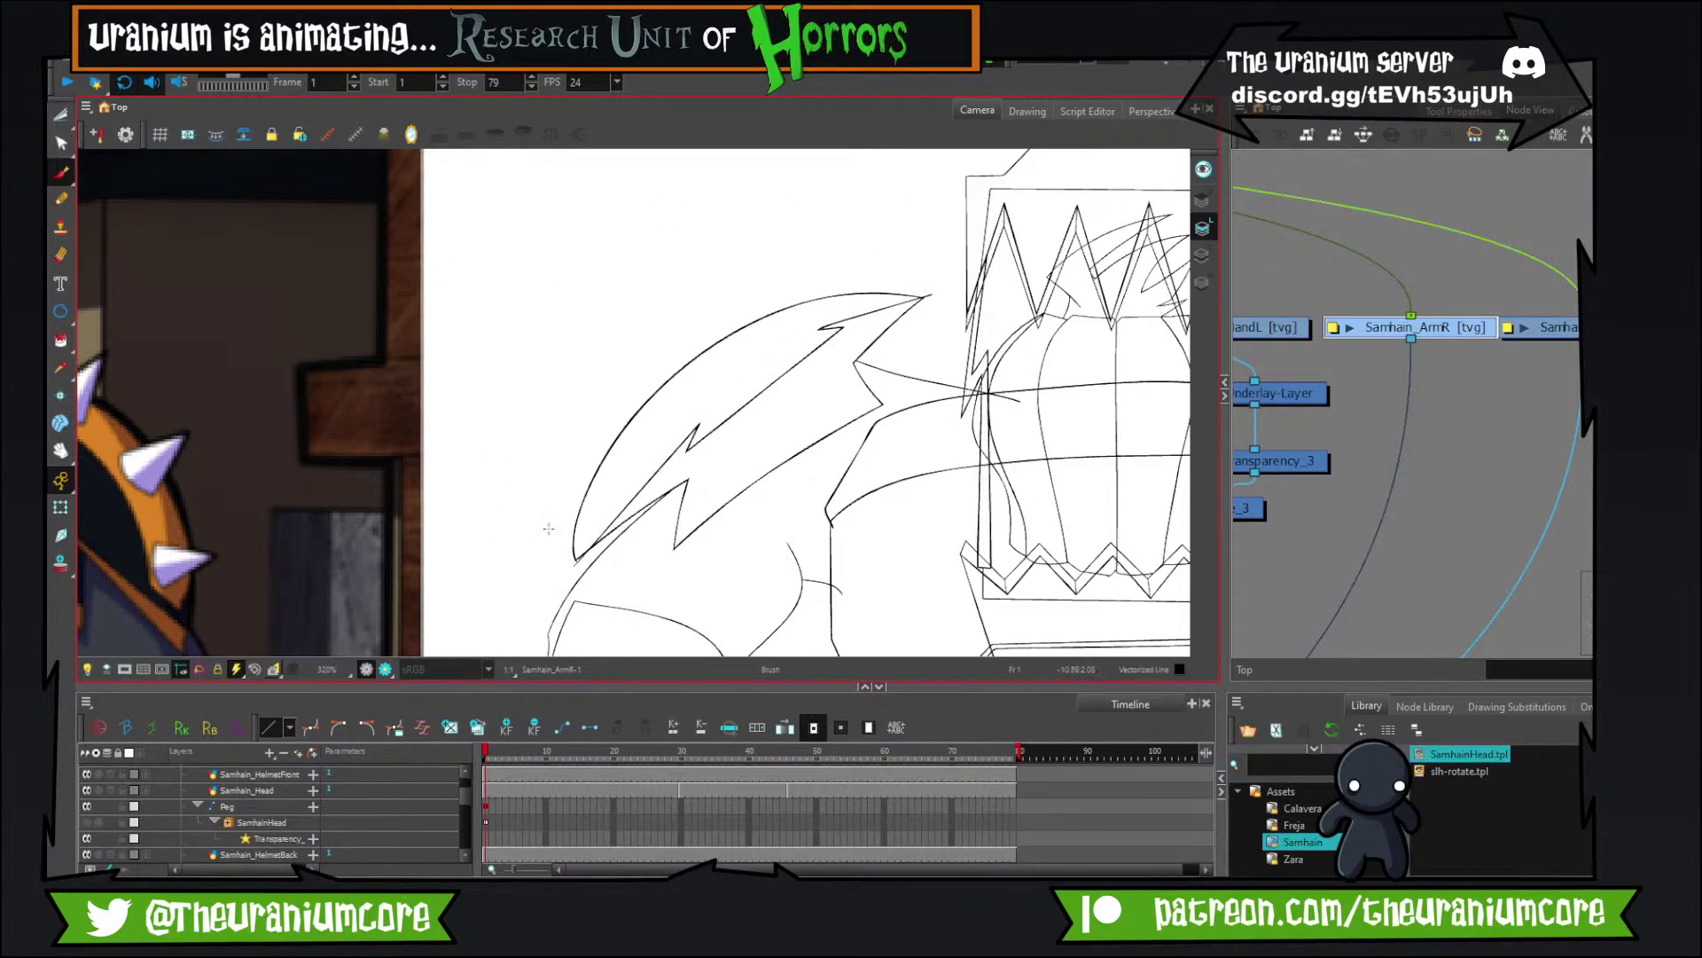
Cut off the new trim line's overshoot beyond the shoulder pad's upper tip.
scroll(746, 410, "up", 6)
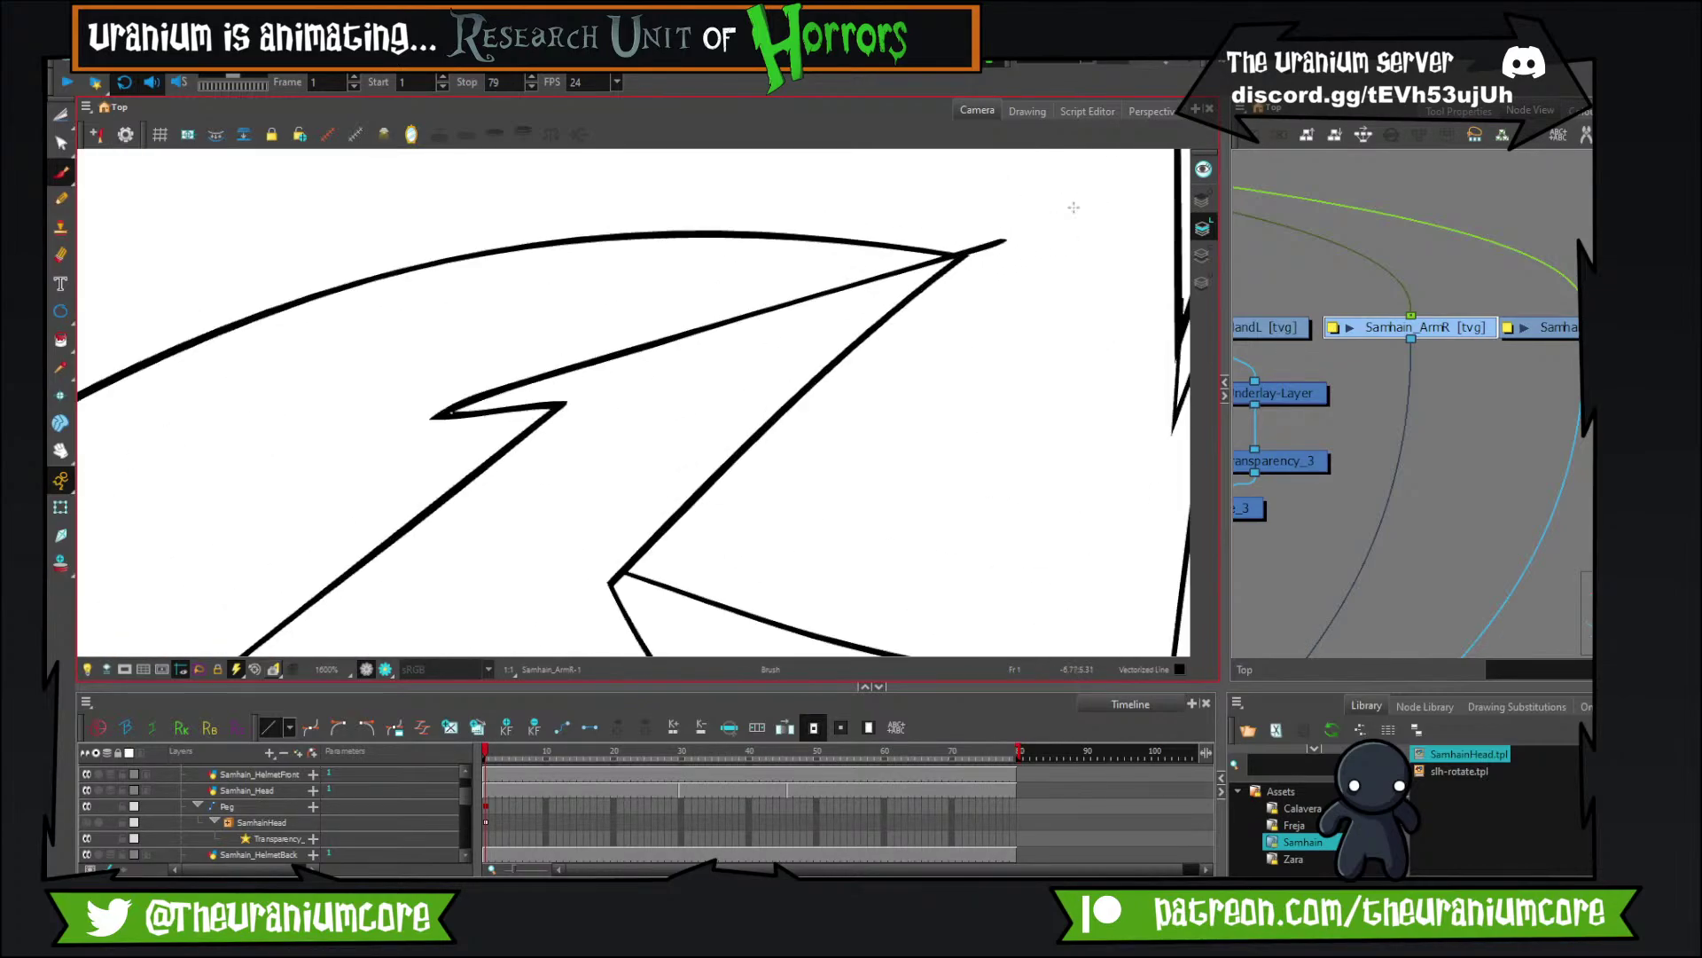
left_click(61, 114)
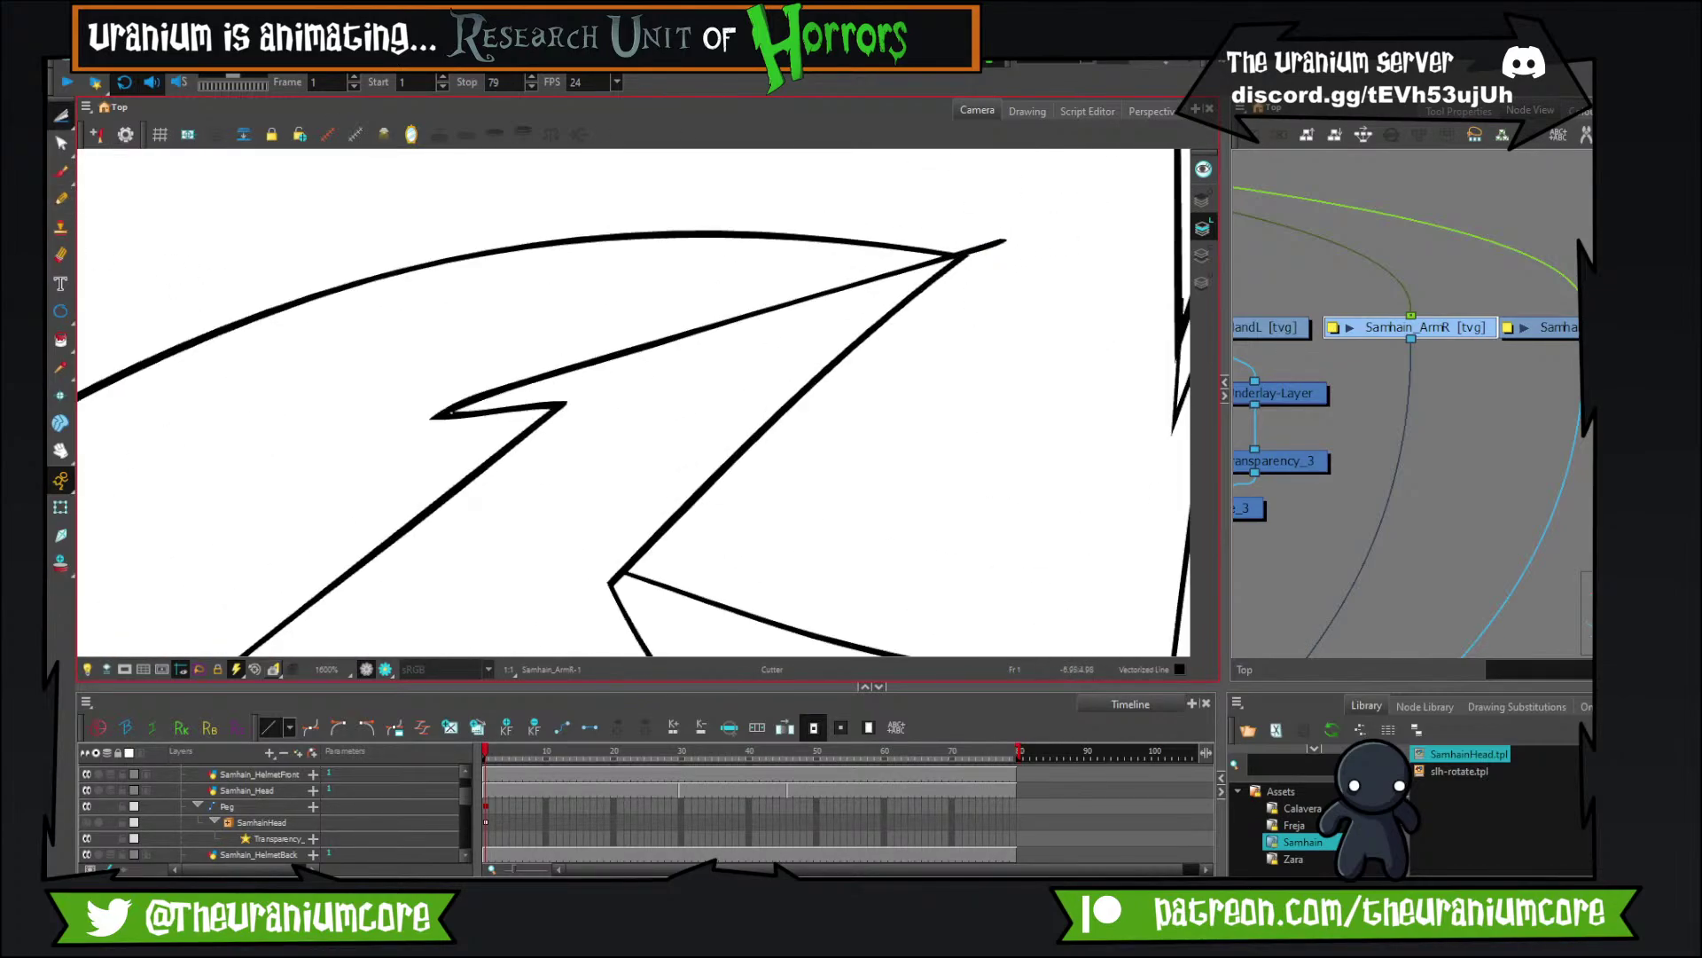
scroll(1026, 250, "down", 7)
left_click_drag(757, 519, 700, 655)
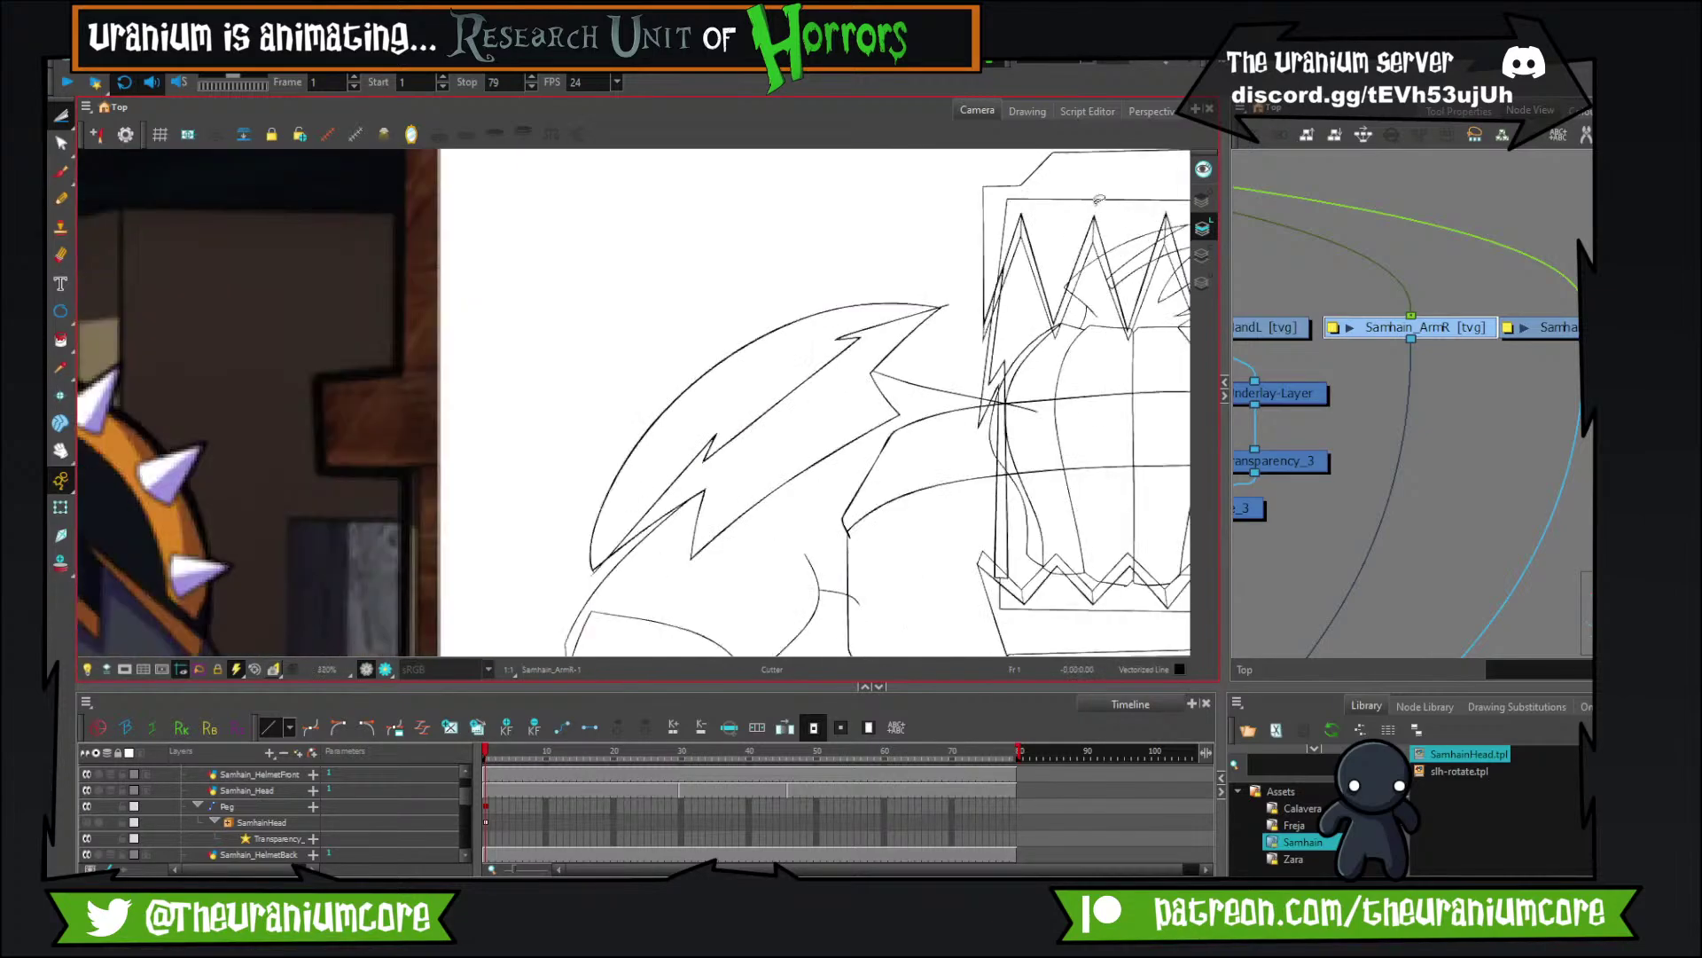
scroll(939, 303, "up", 7)
scroll(975, 302, "up", 2)
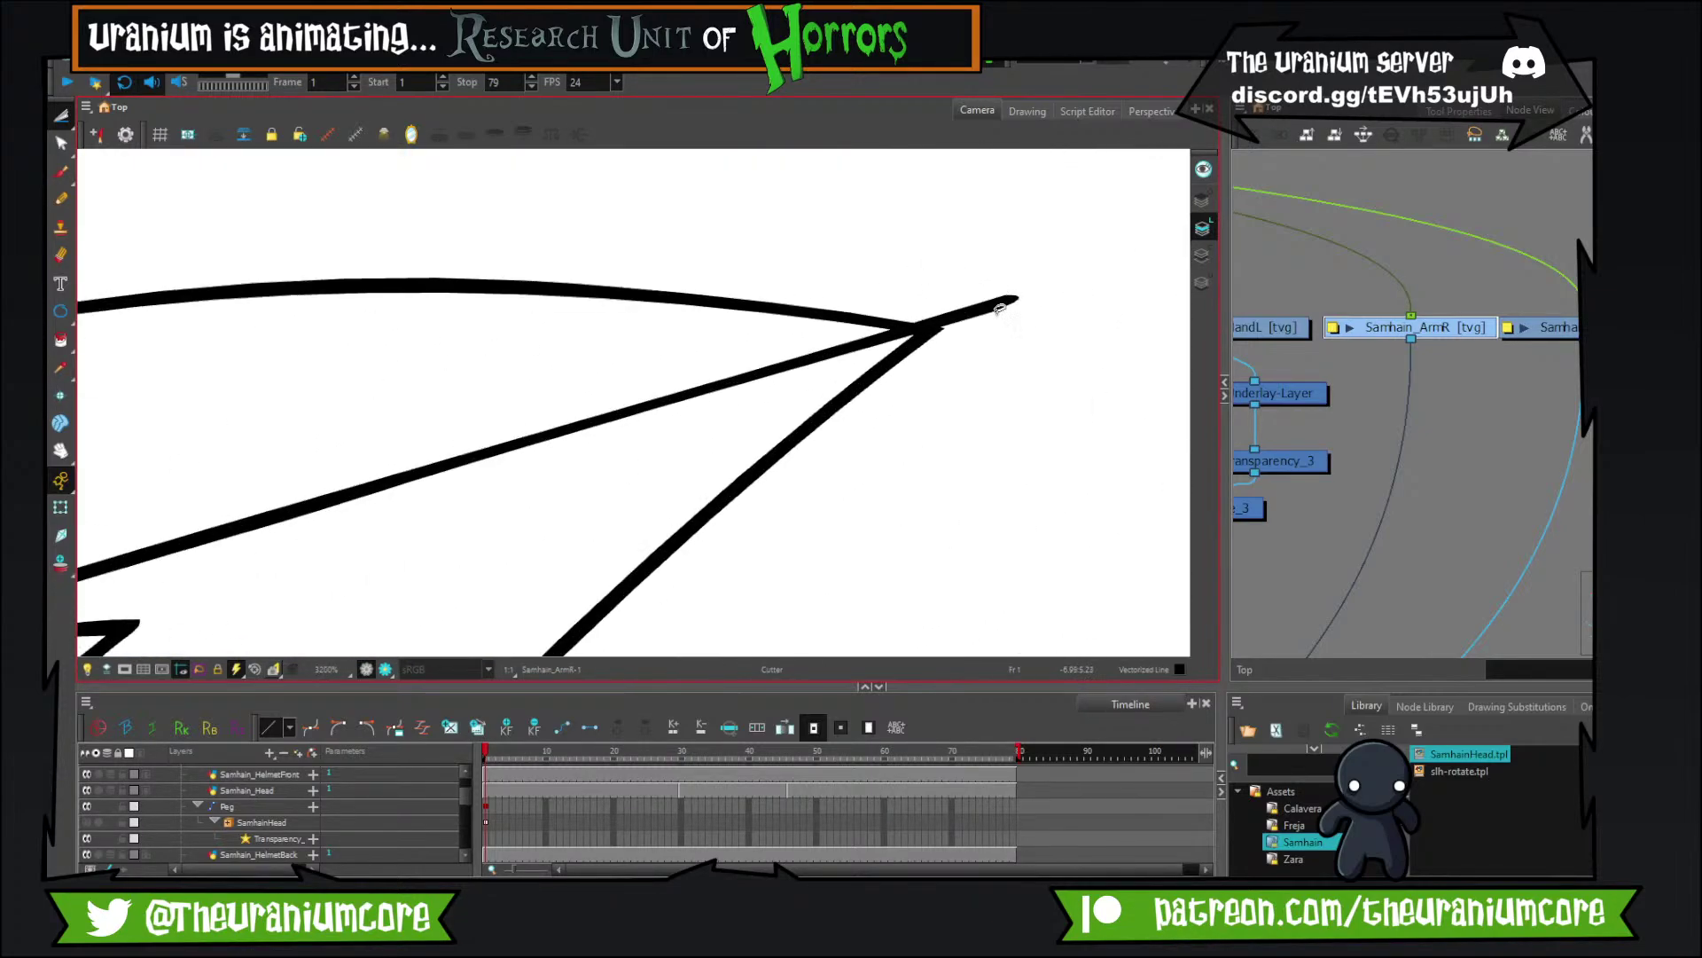
Move the jagged inner line of the left-hand shoulder plate from the Samhain_ArmR drawing to the Samhain_ArmL drawing.
scroll(1020, 317, "down", 4)
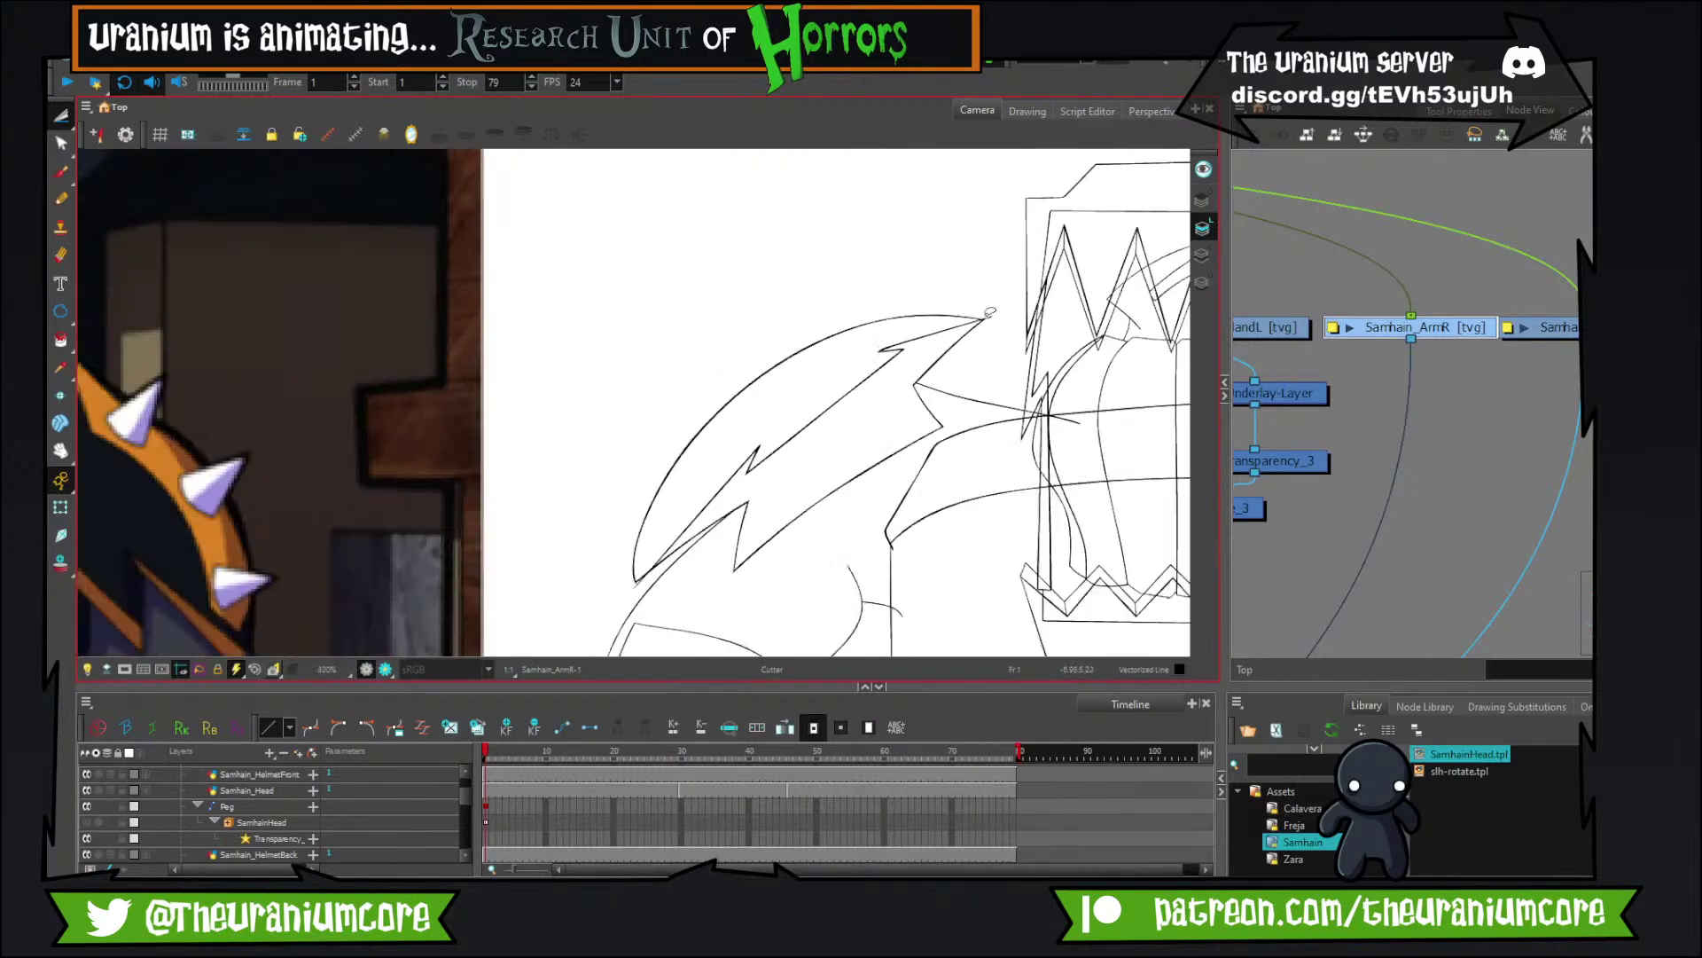
left_click_drag(990, 312, 858, 232)
left_click(61, 118)
left_click(102, 122)
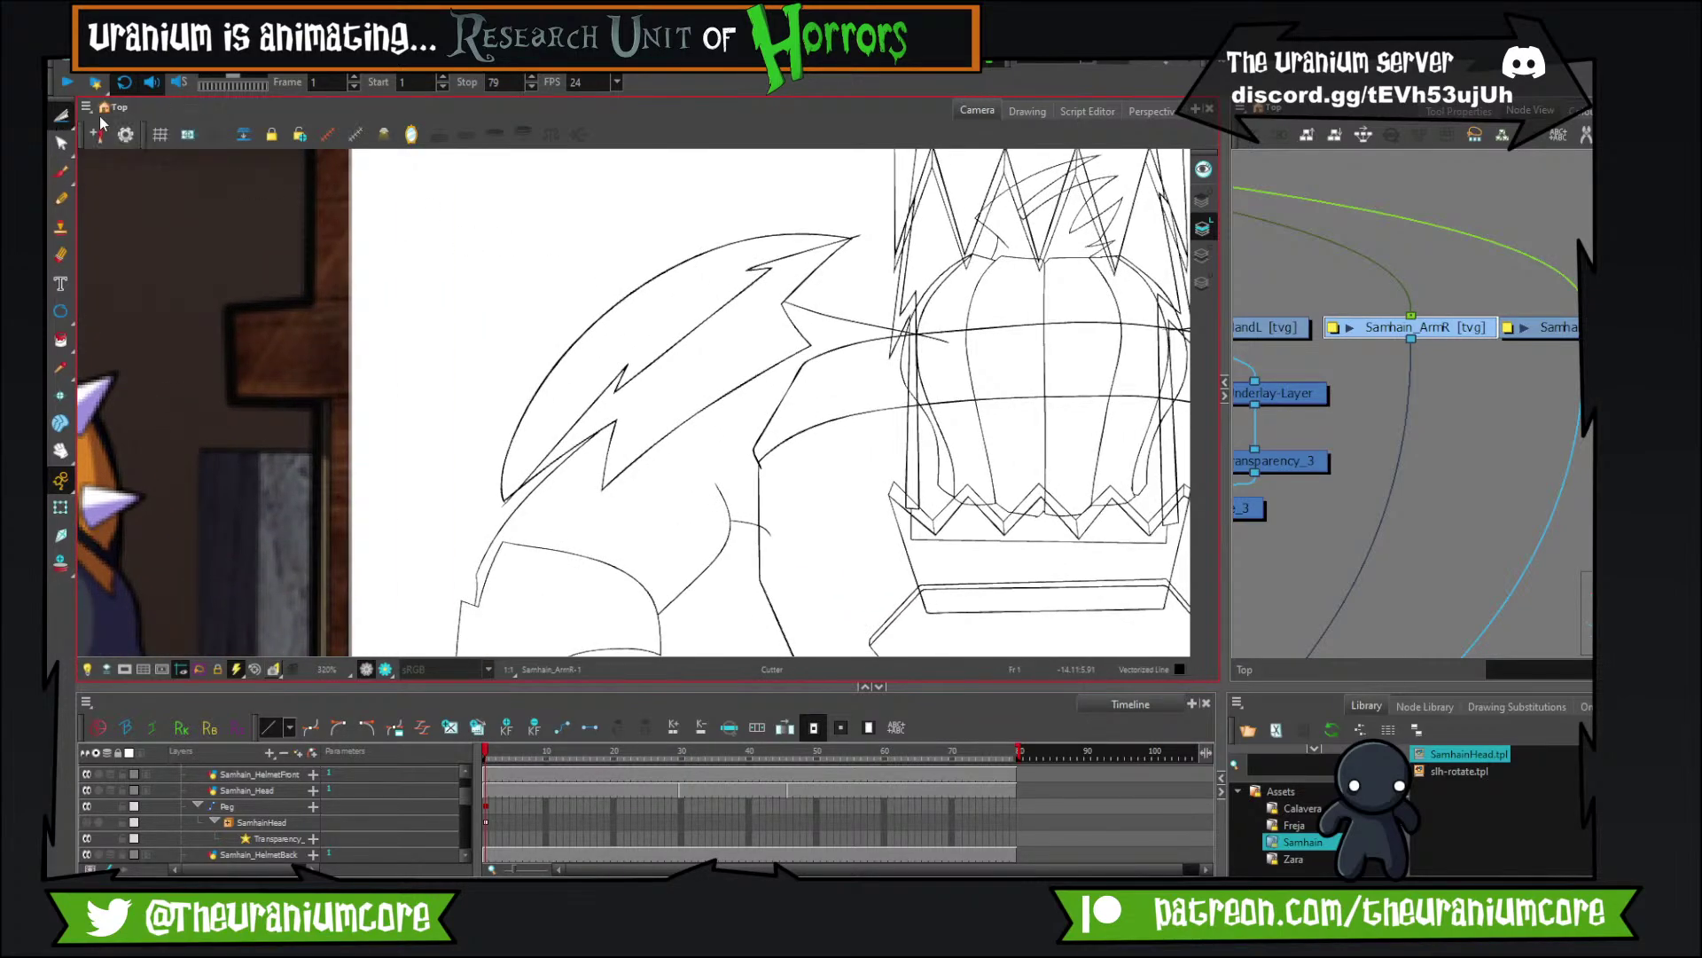
mouse_move(625, 437)
left_mouse_down()
mouse_move(831, 275)
mouse_move(531, 417)
left_mouse_up()
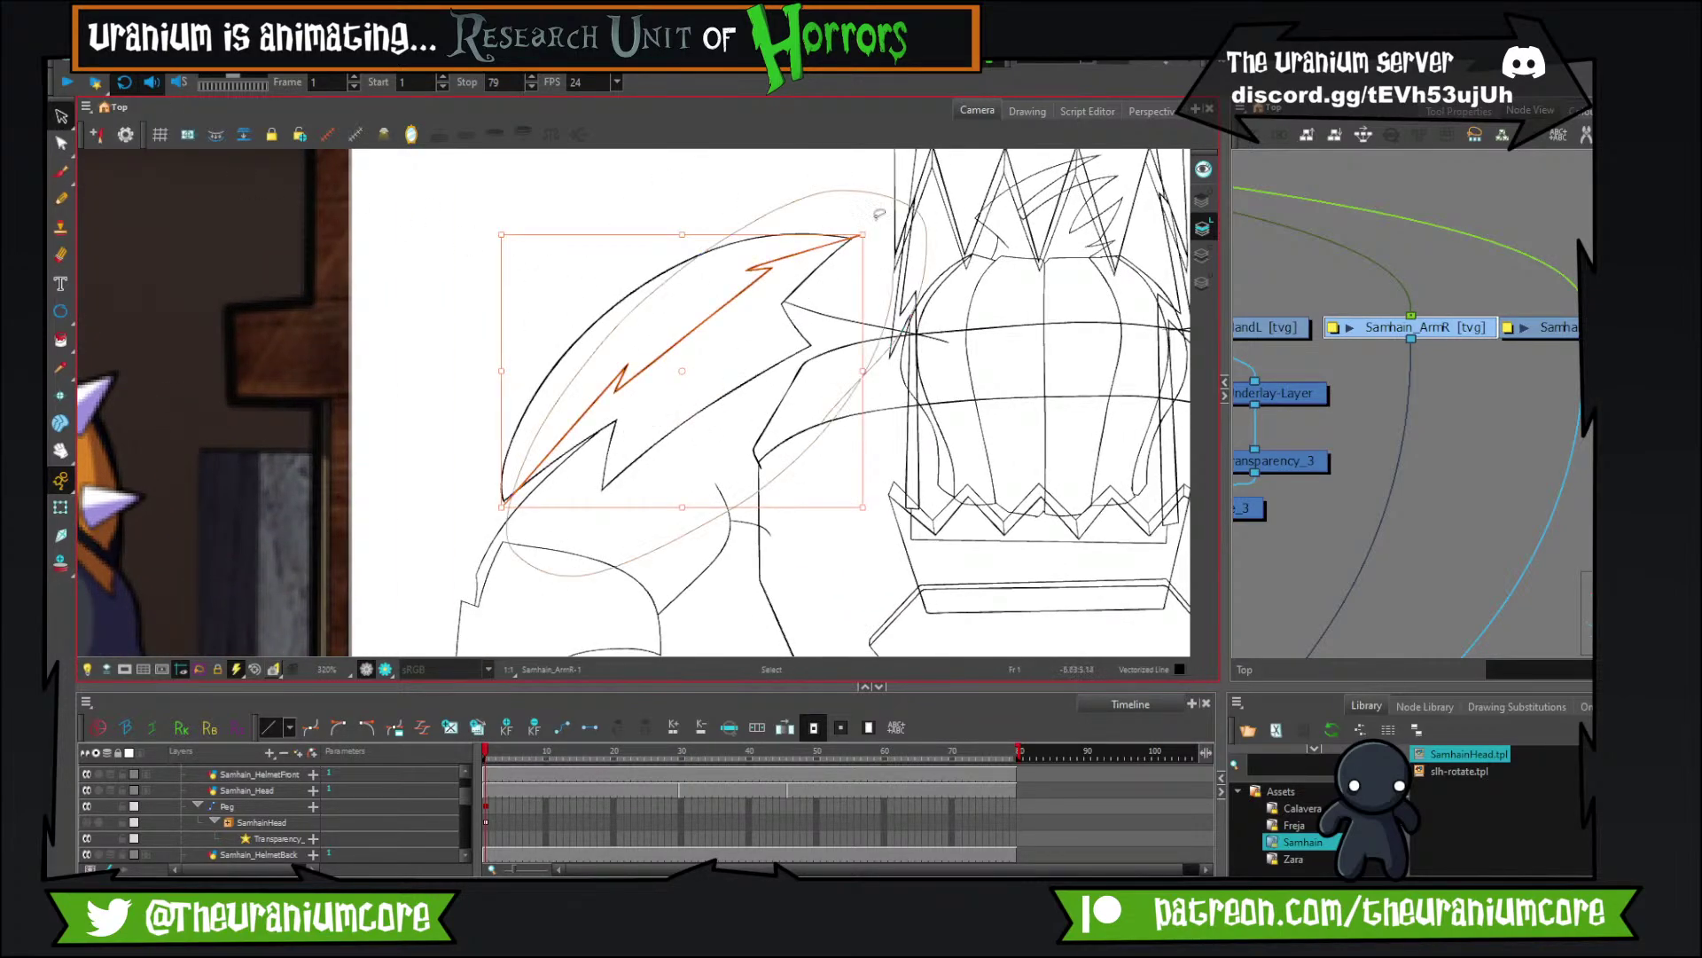
key("Delete")
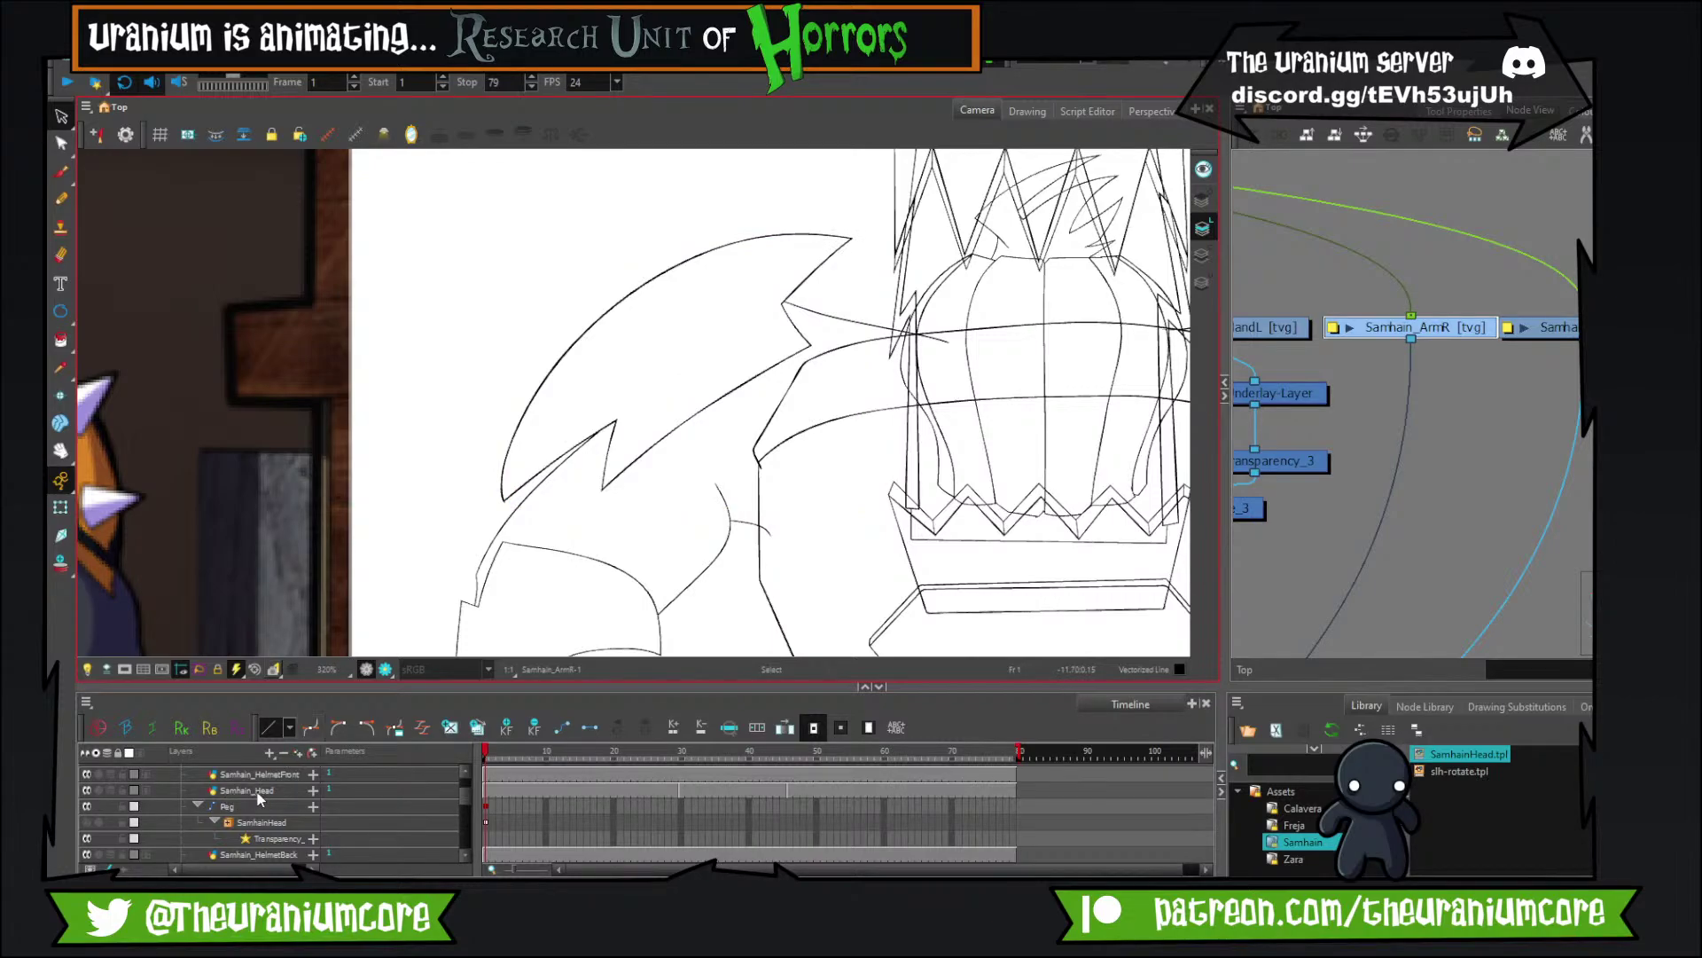
scroll(259, 800, "down", 5)
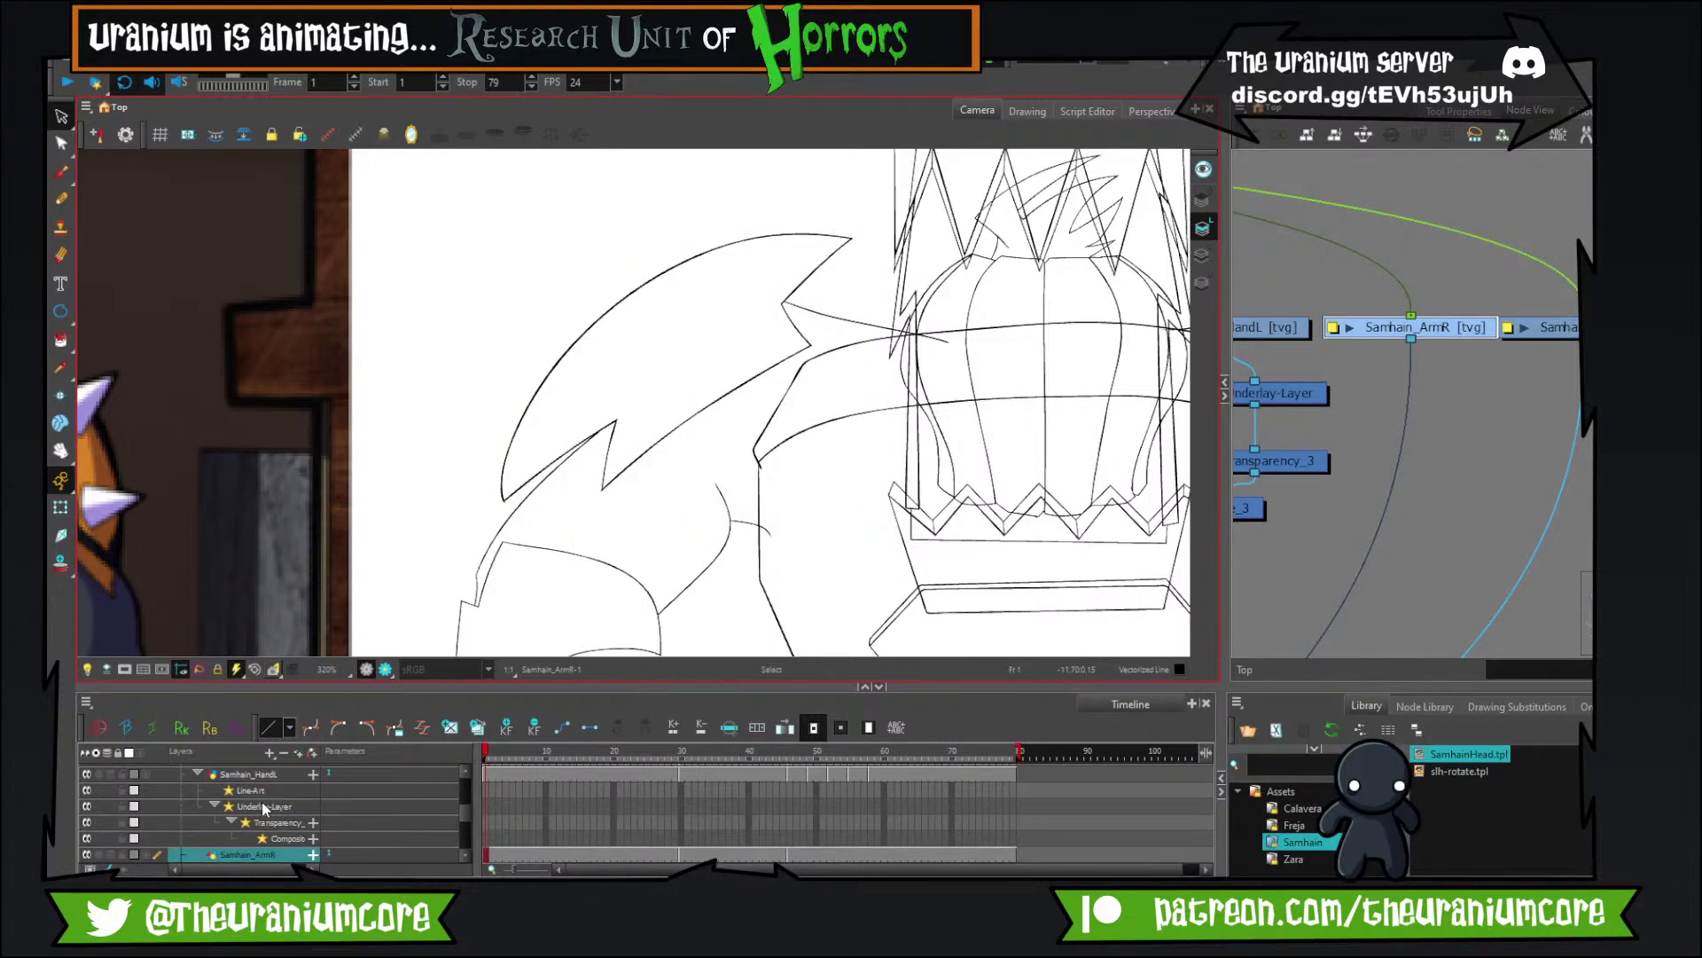
key("ctrl+z")
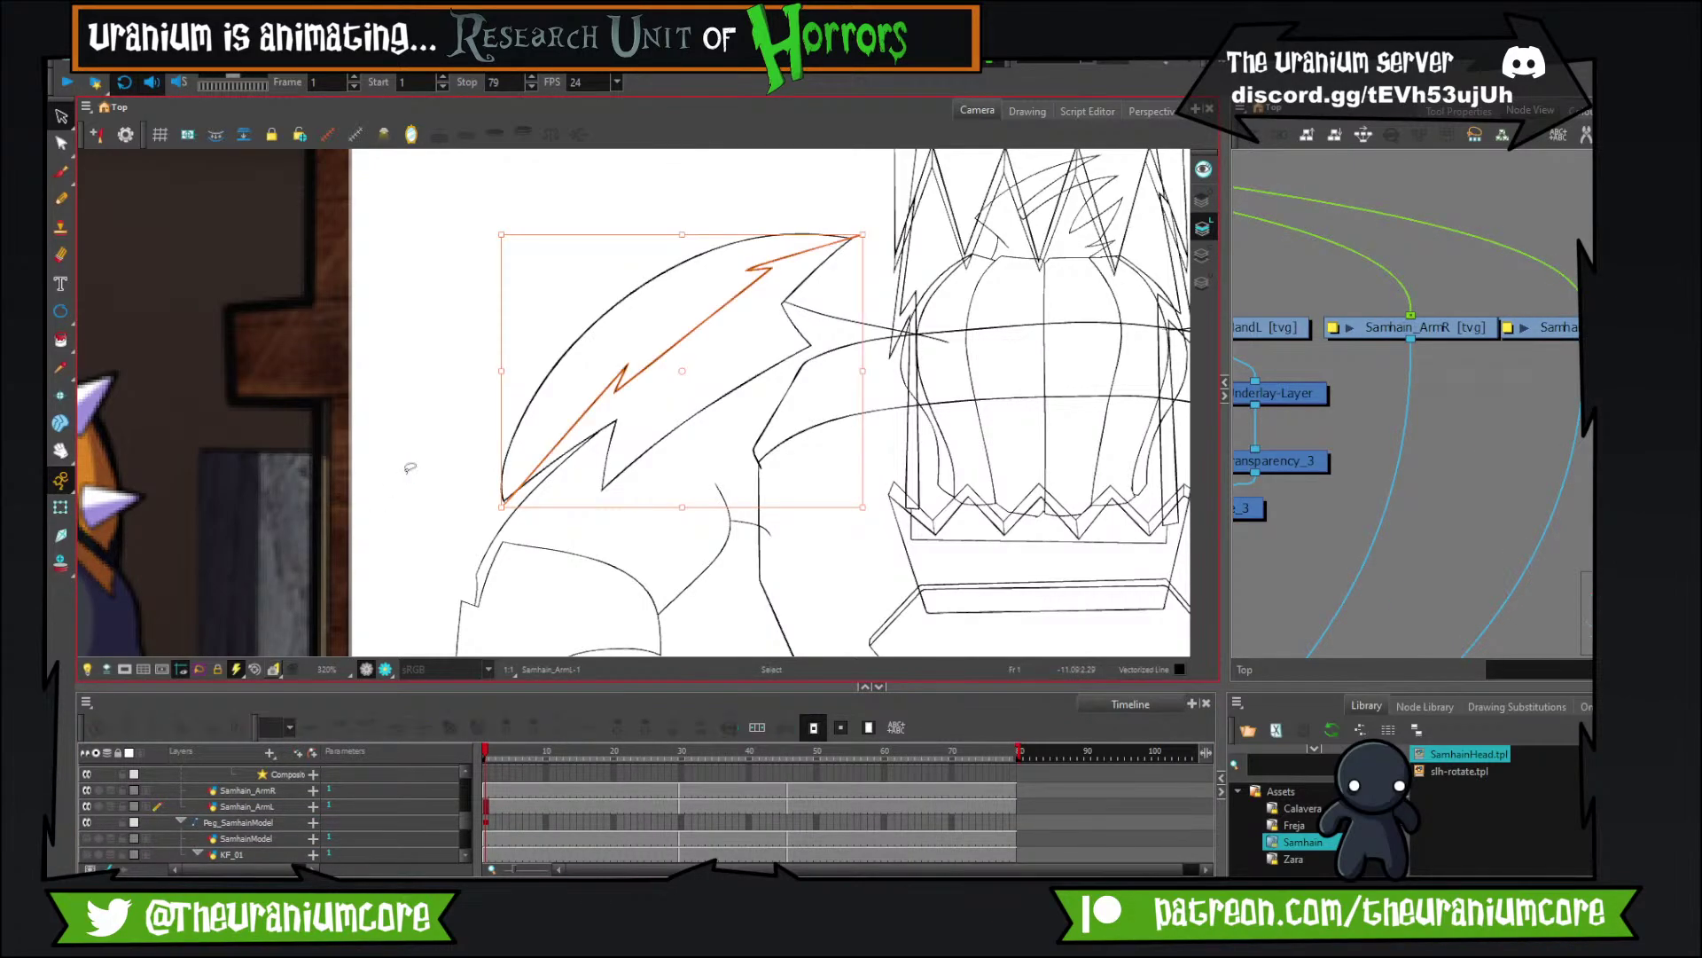
Trim the jagged line's overshooting ends at the upper and lower tips of the shoulder plate with the Cutter.
left_click(64, 118)
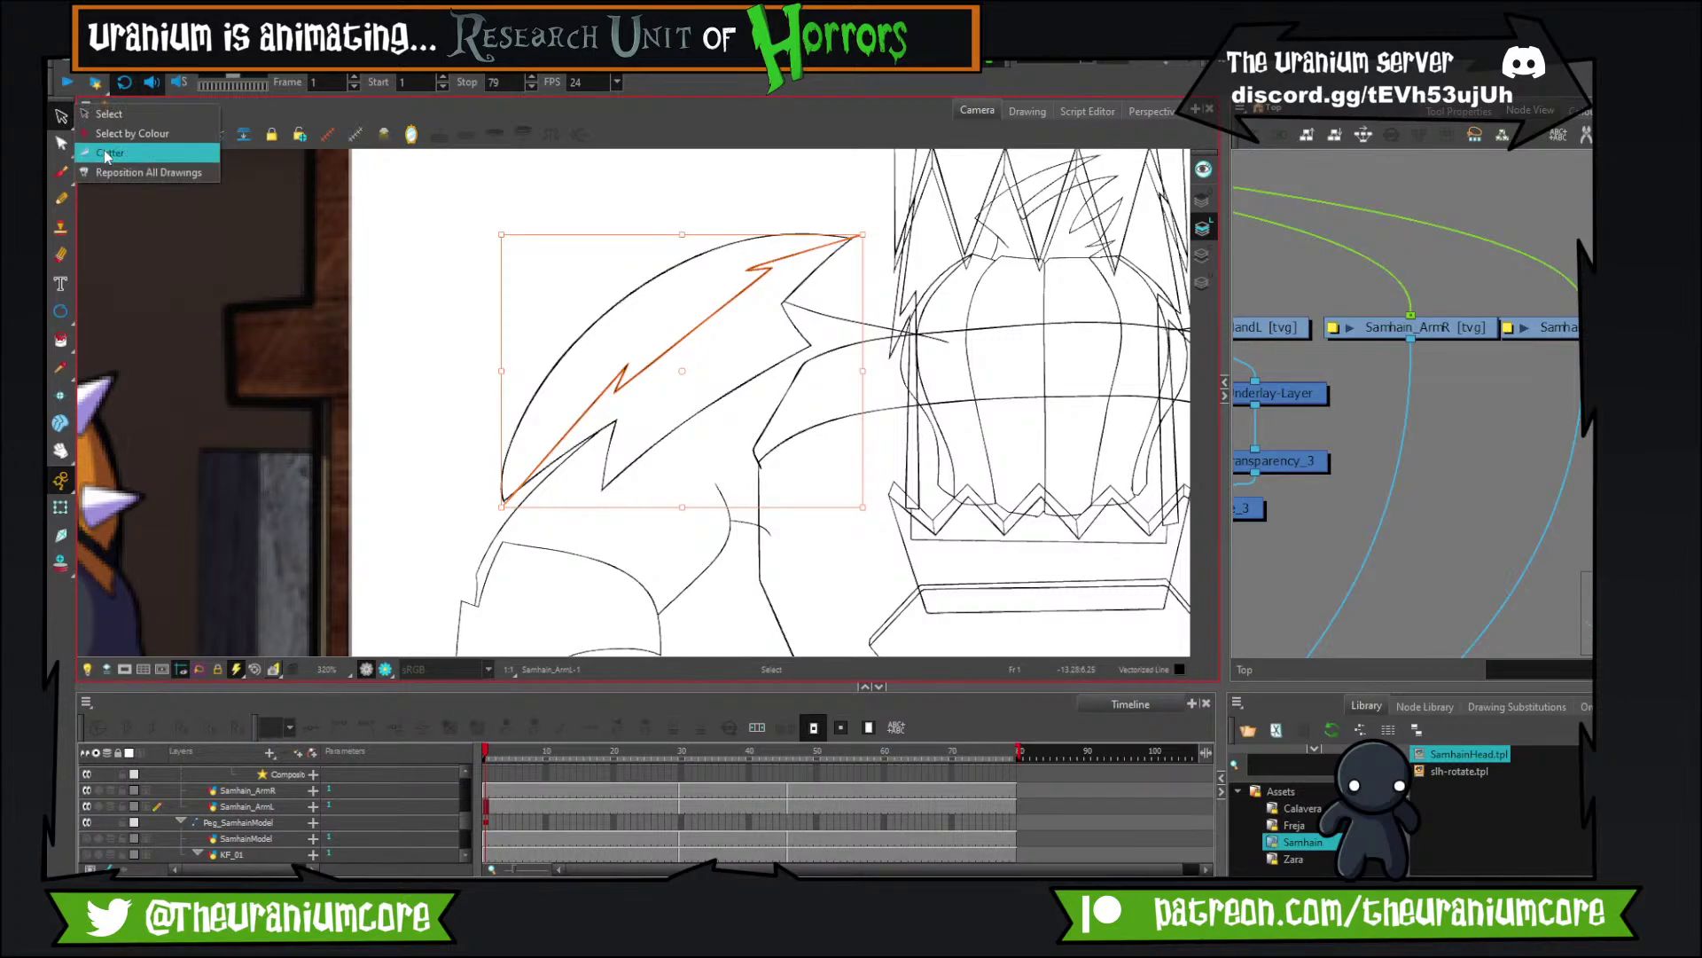
left_click(109, 156)
scroll(887, 224, "up", 4)
left_click_drag(786, 238, 780, 314)
scroll(780, 314, "down", 5)
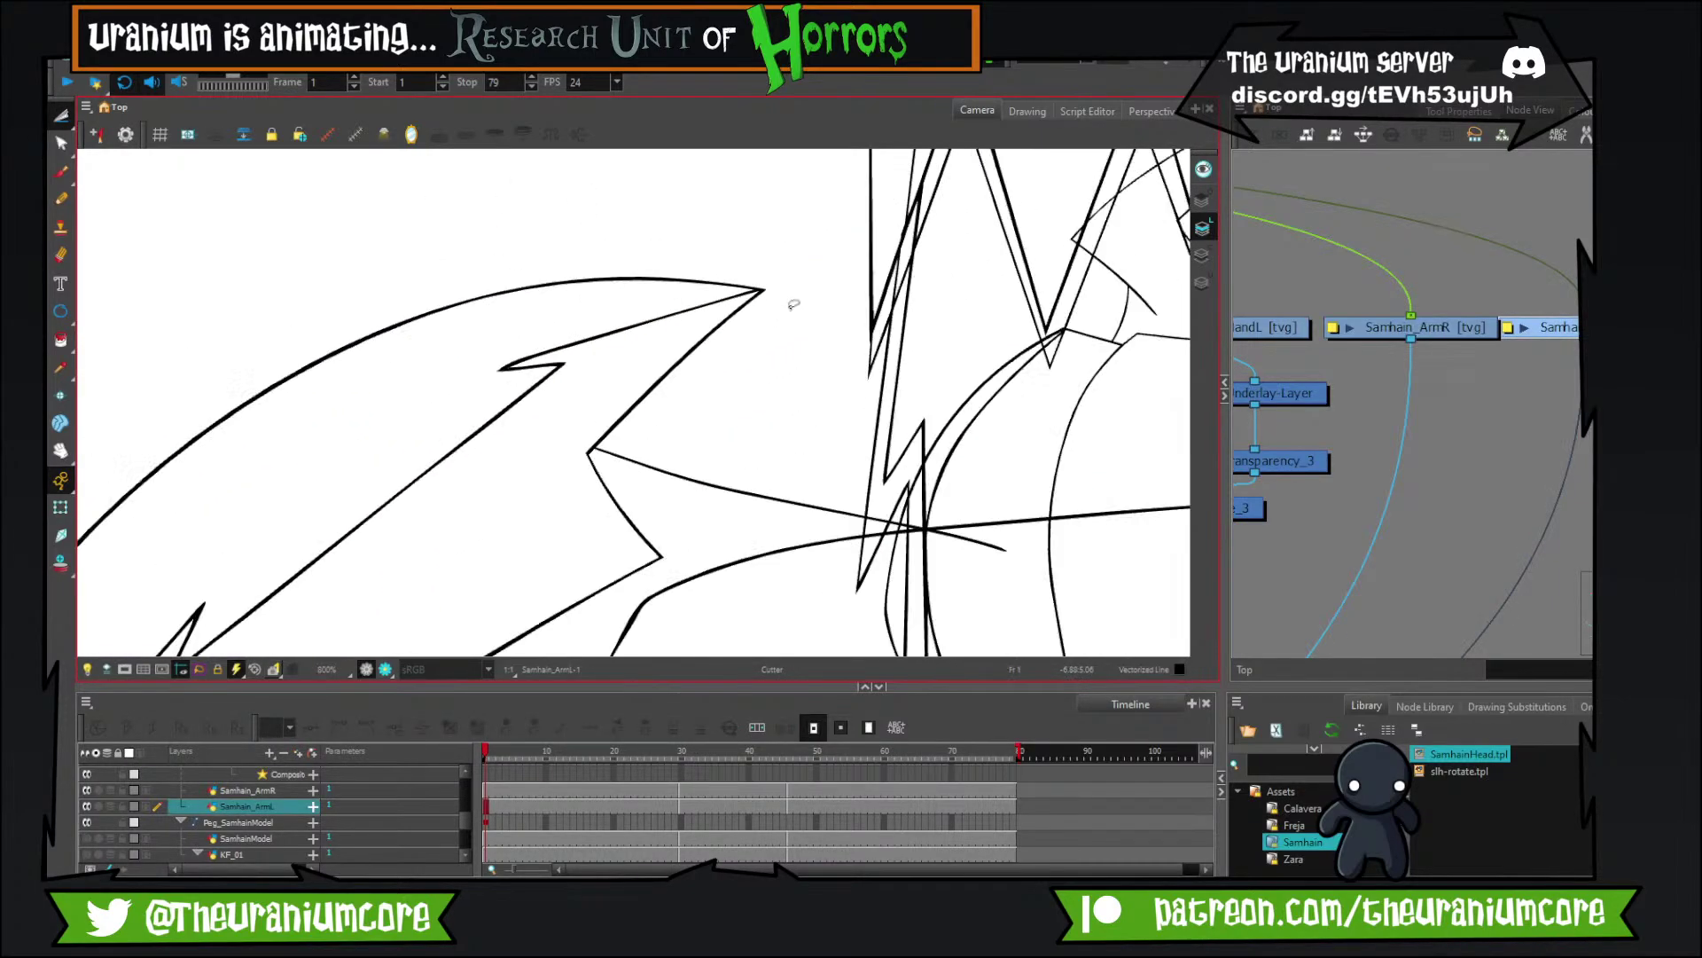
scroll(568, 483, "up", 5)
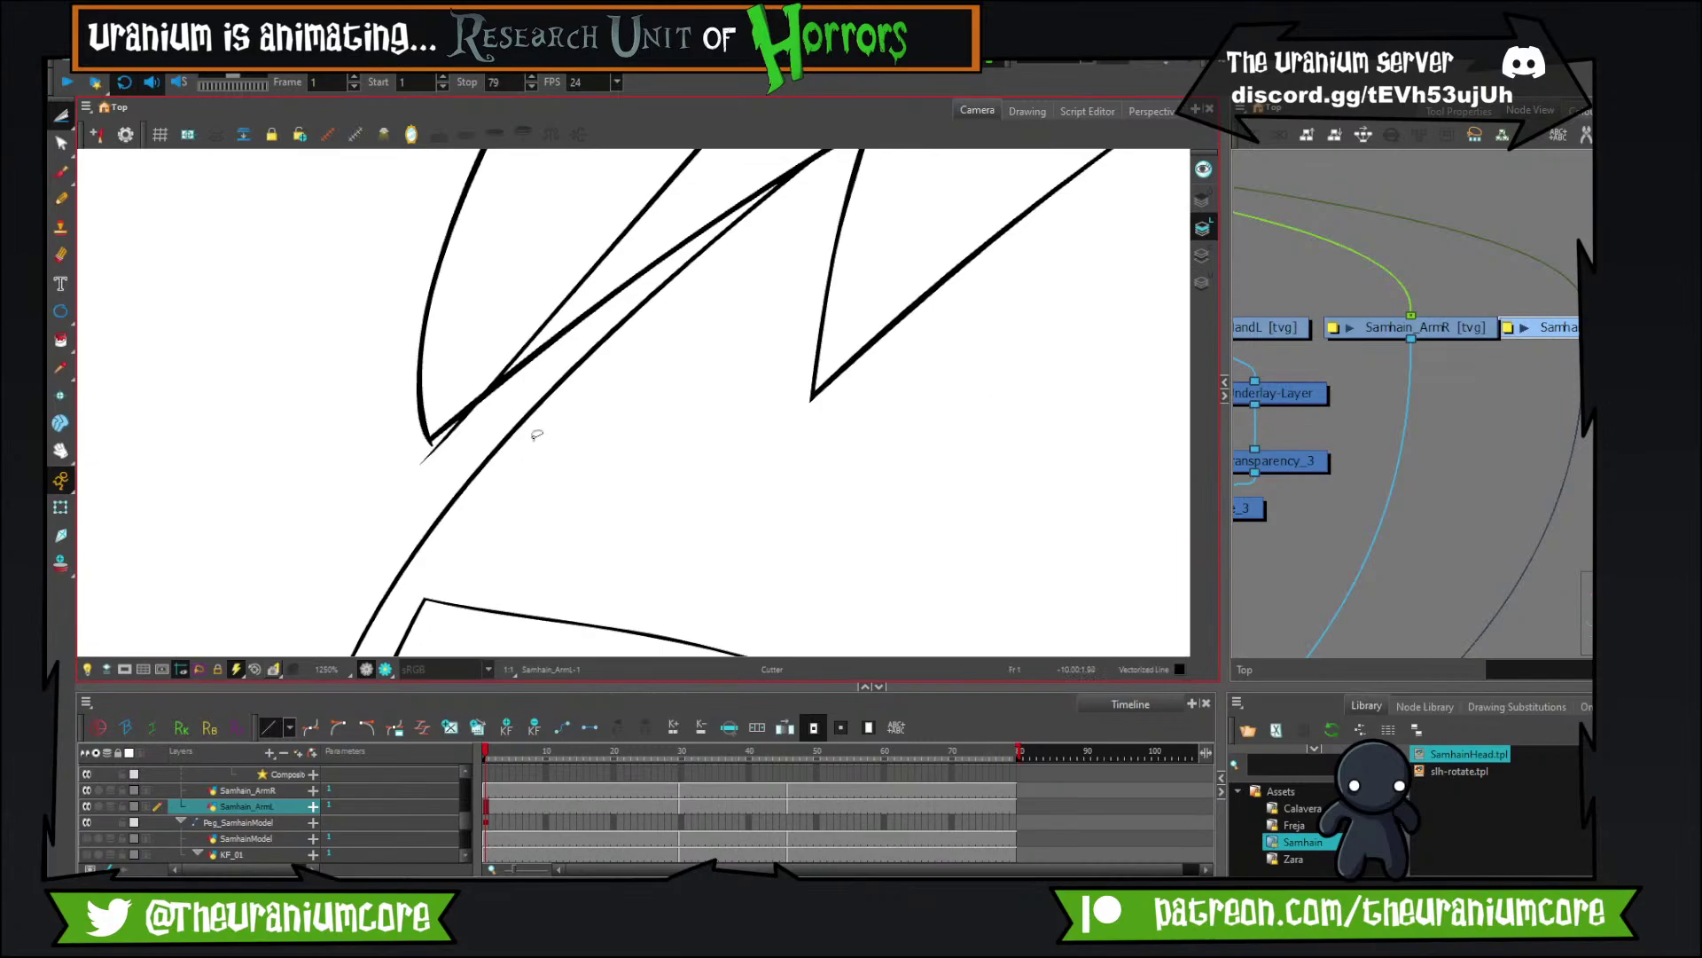
scroll(452, 450, "up", 2)
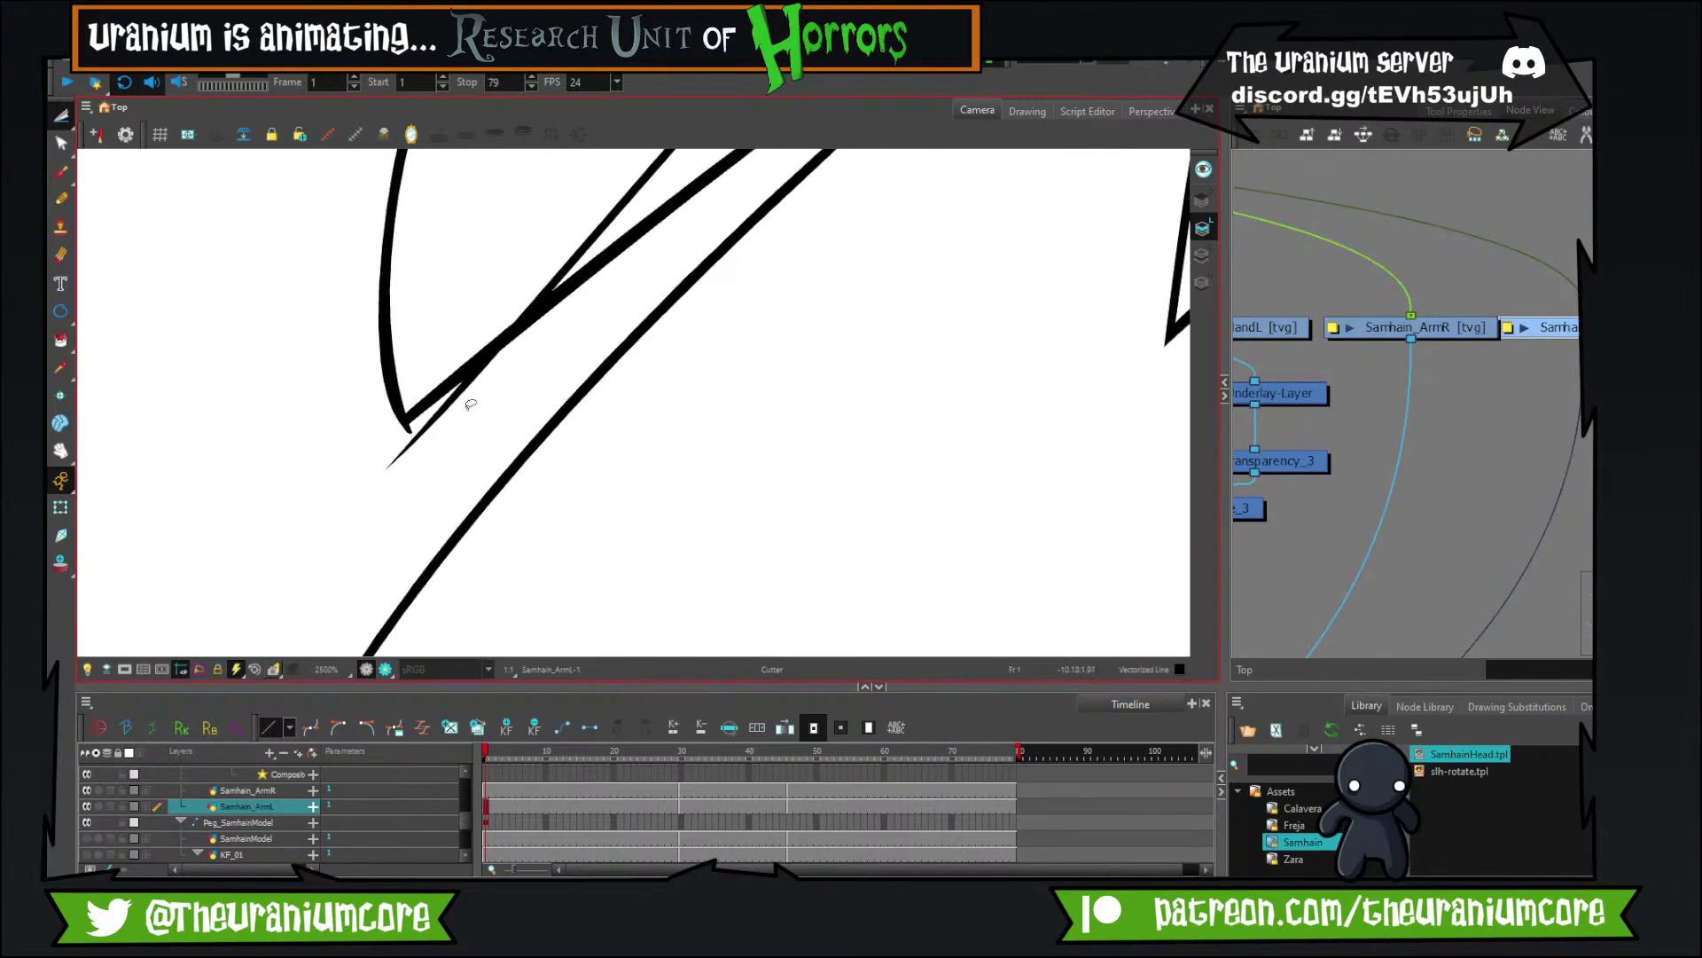
left_click_drag(471, 404, 417, 416)
scroll(437, 428, "down", 8)
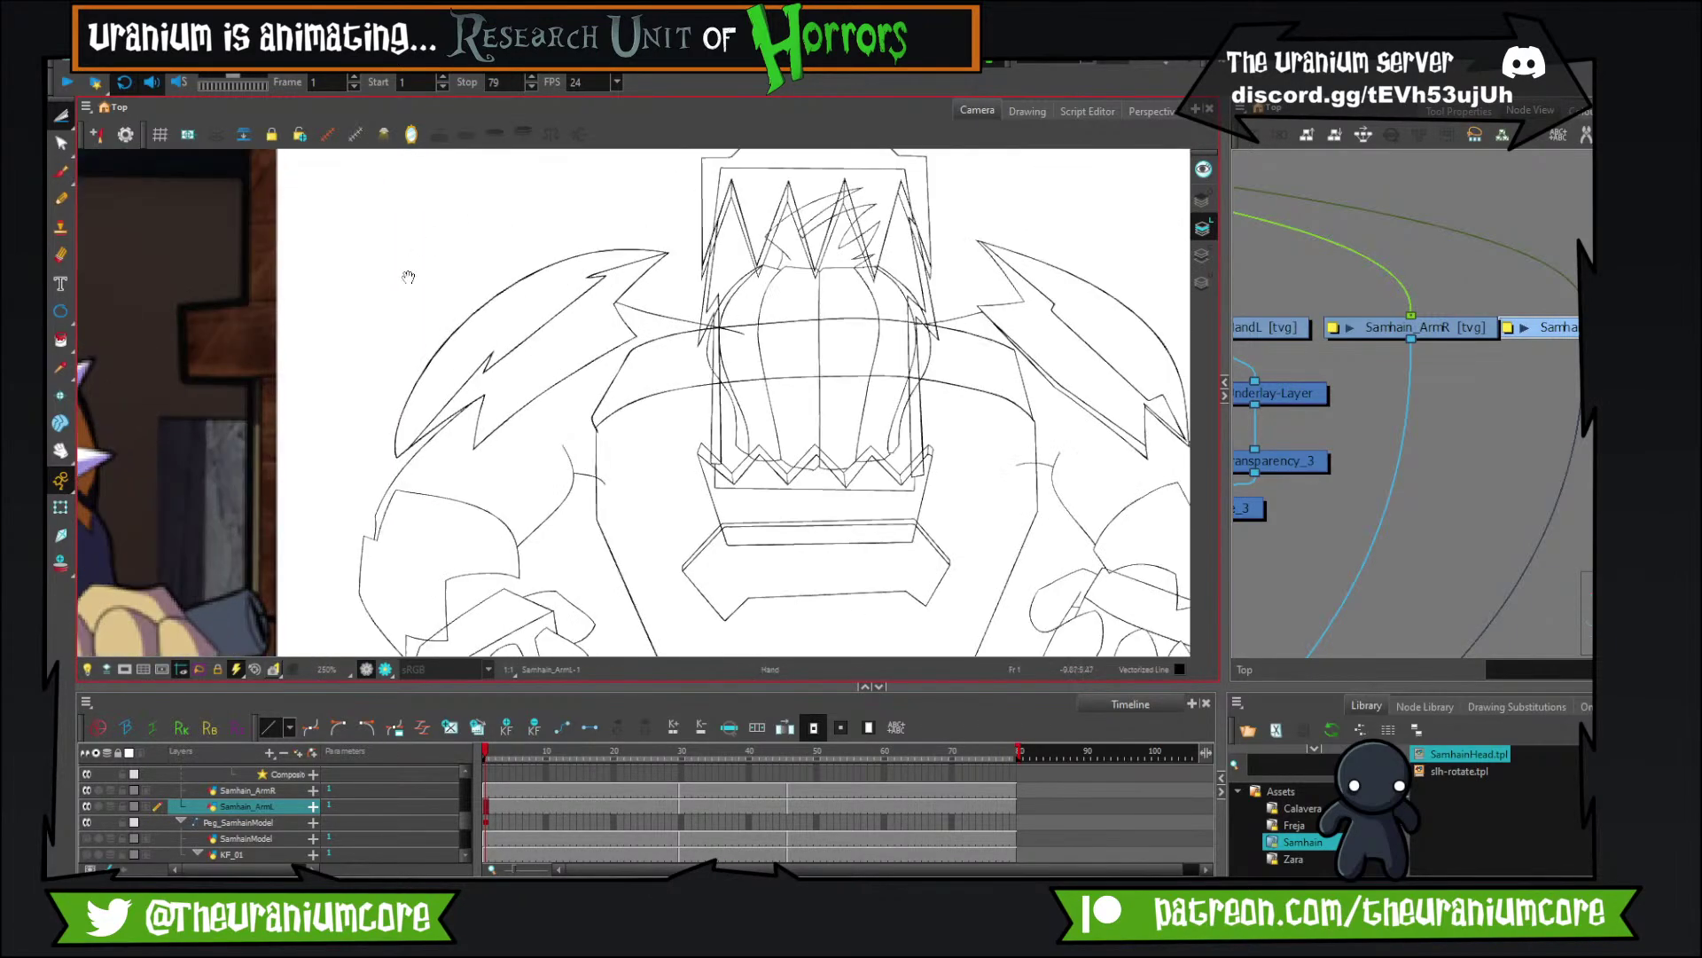
Brush a second contour line just inside the shoulder plate's long lower edge and cut off its overshooting ends.
left_click_drag(408, 277, 700, 226)
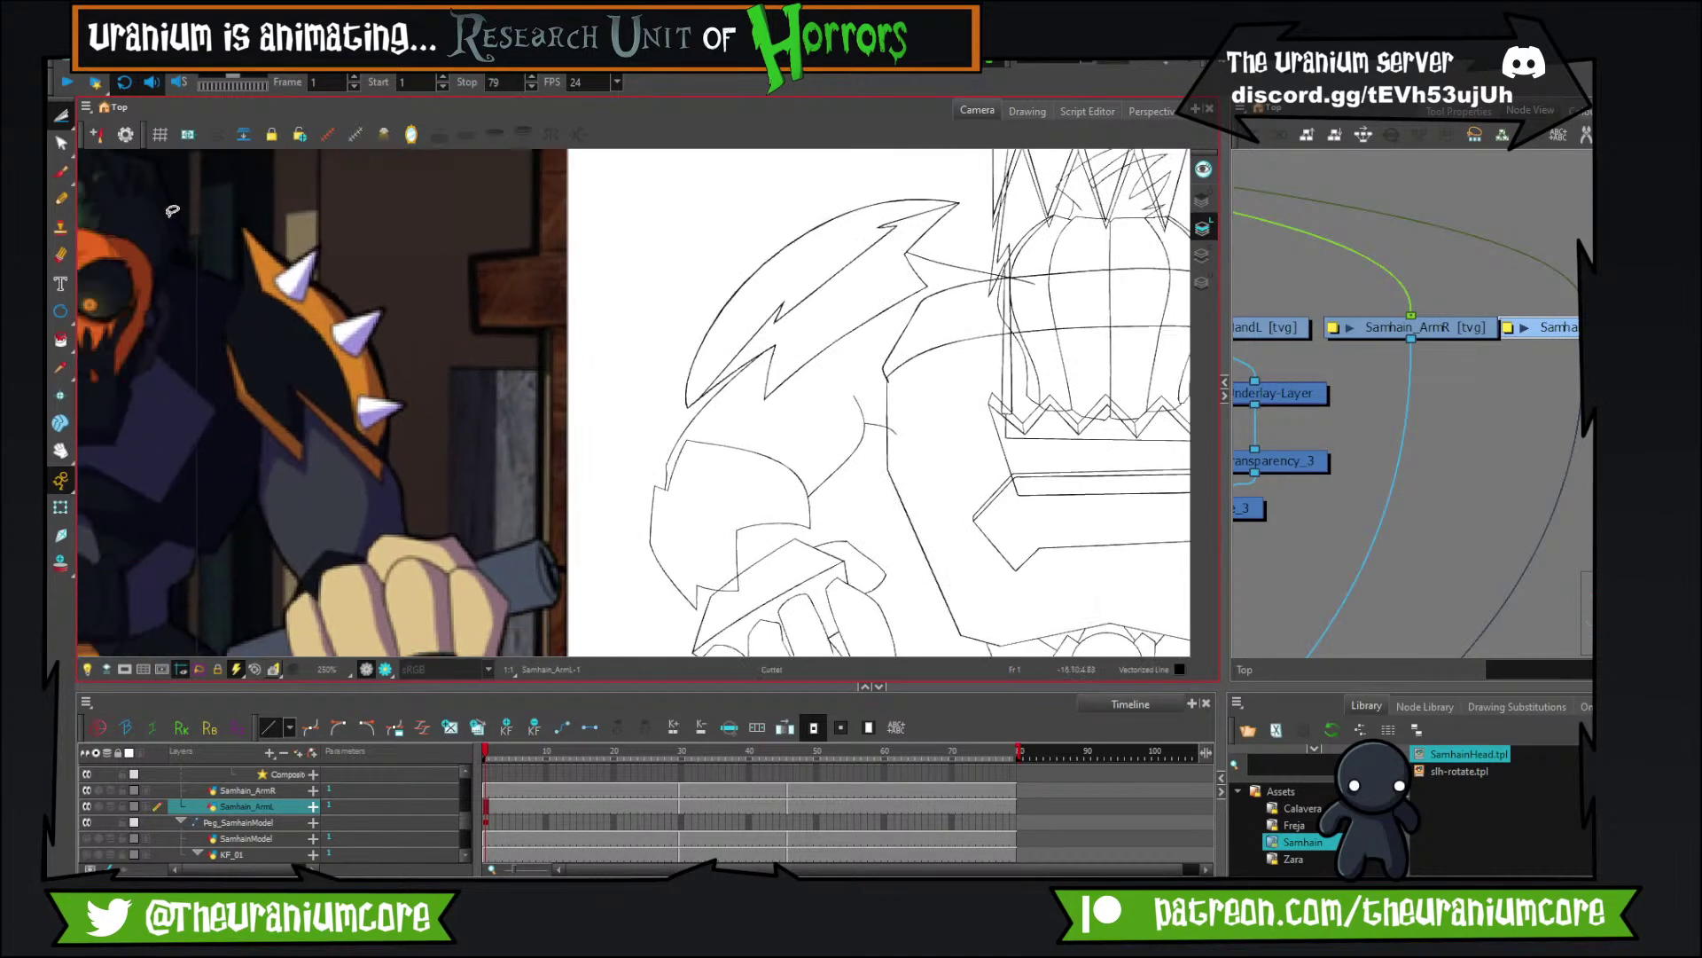
left_click(61, 171)
scroll(718, 329, "up", 4)
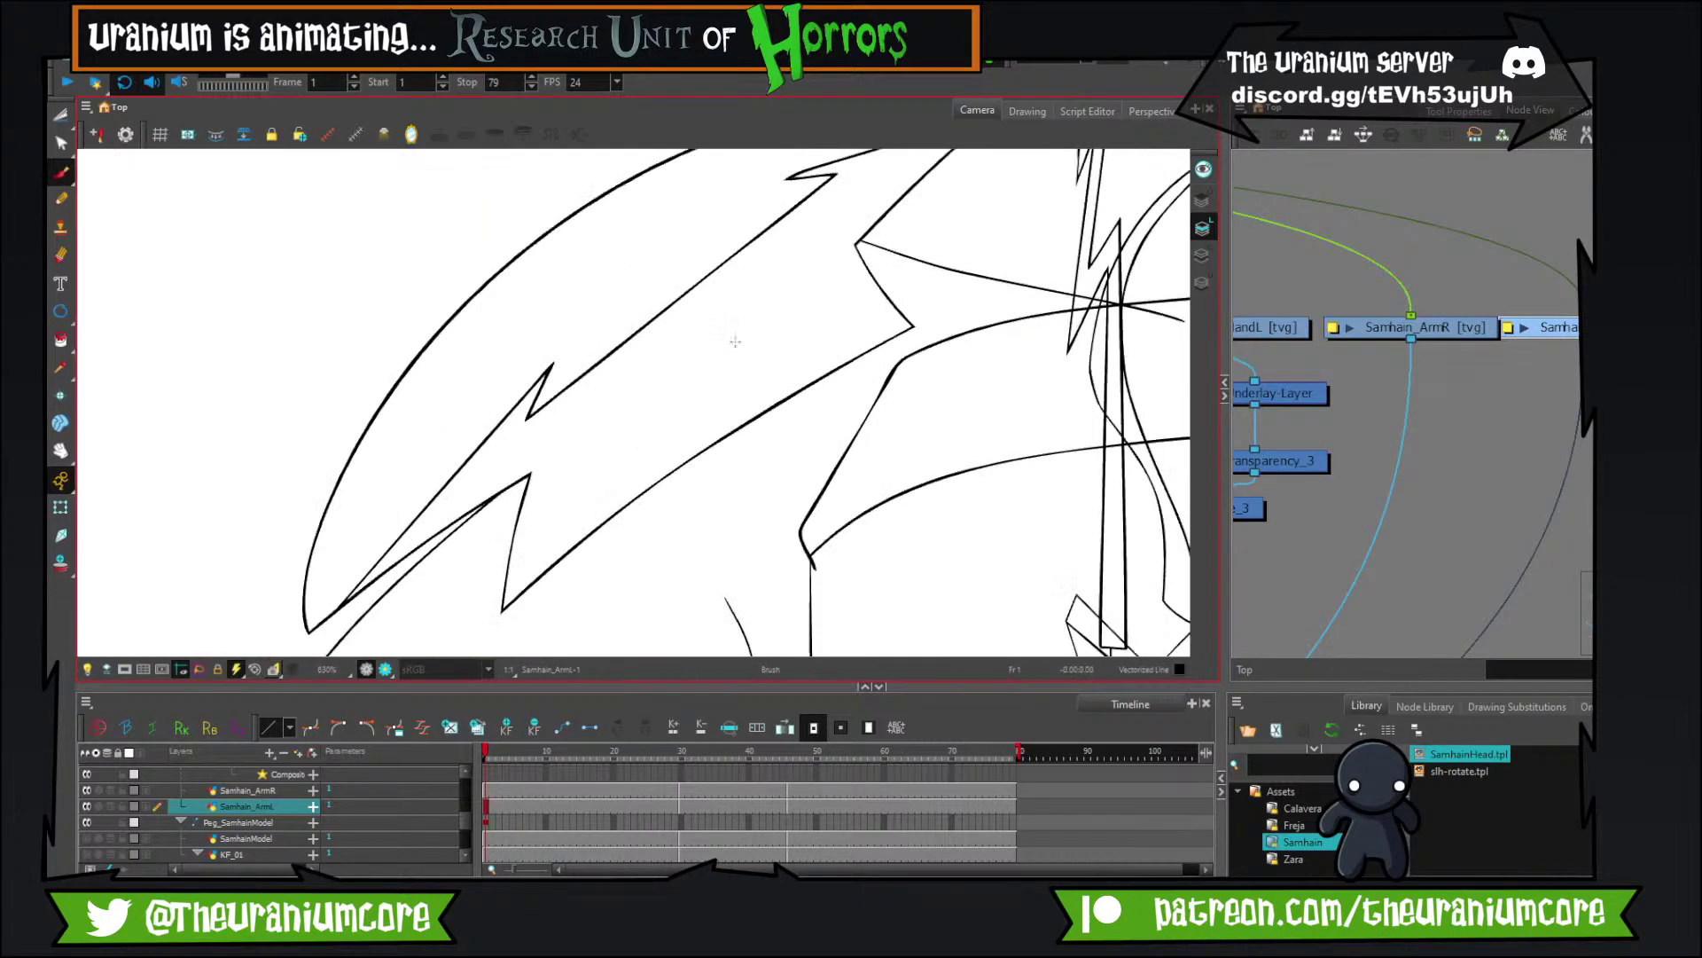
scroll(676, 295, "down", 7)
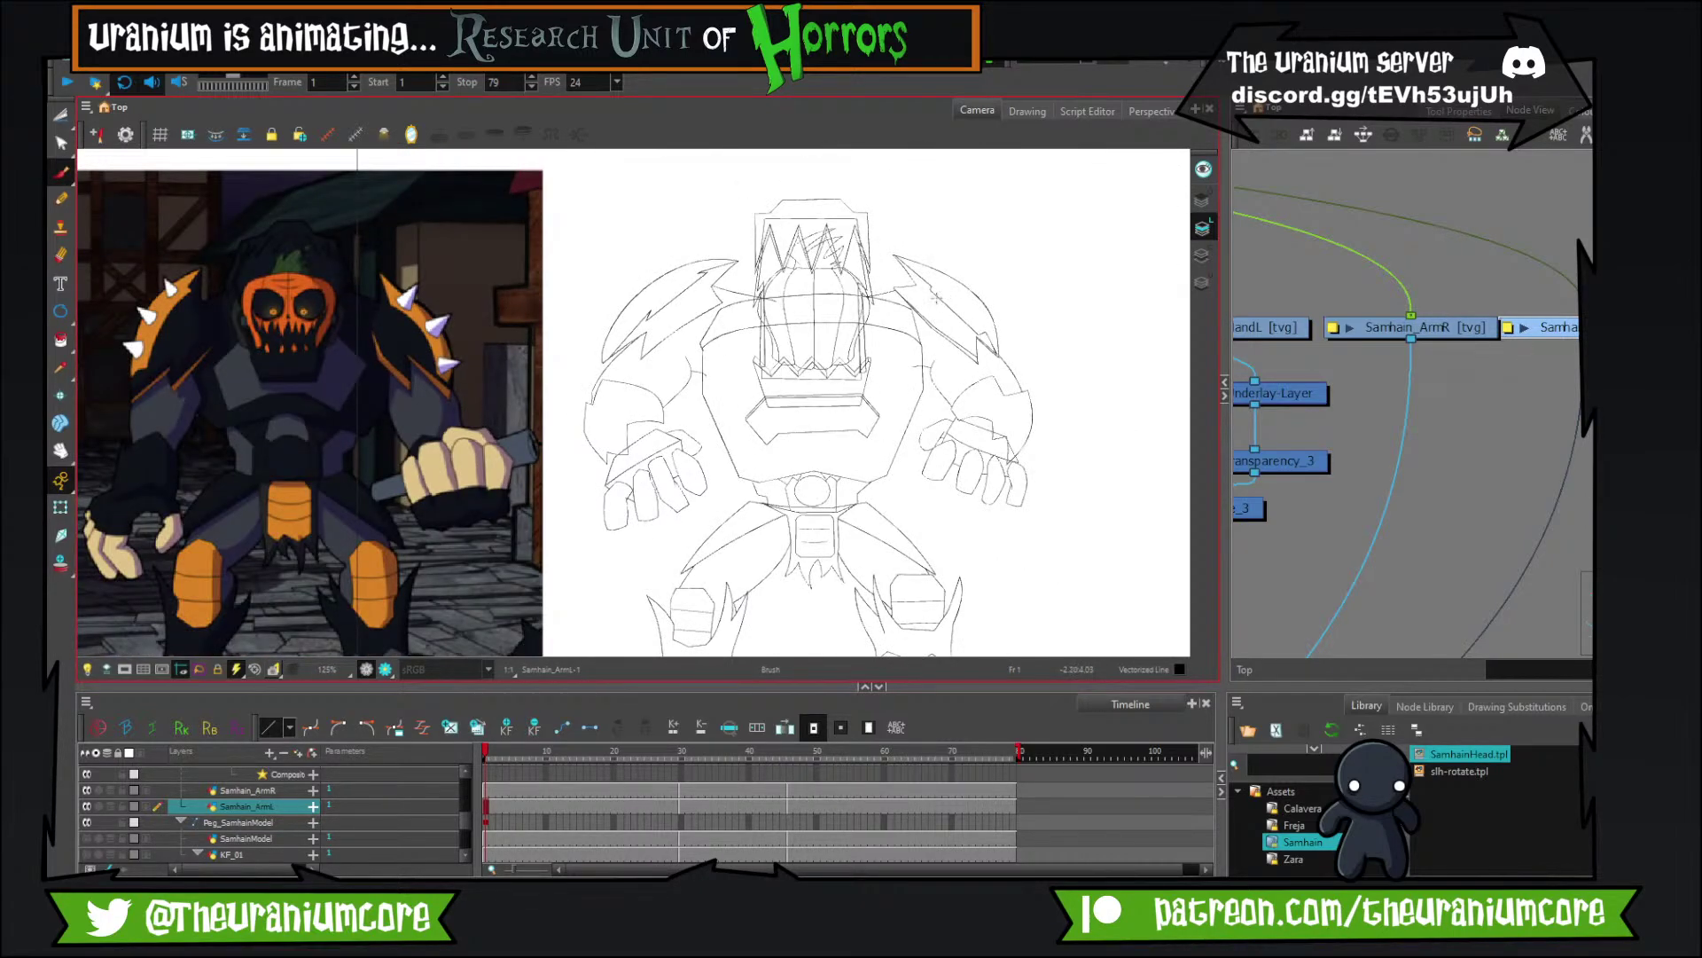
scroll(650, 309, "up", 6)
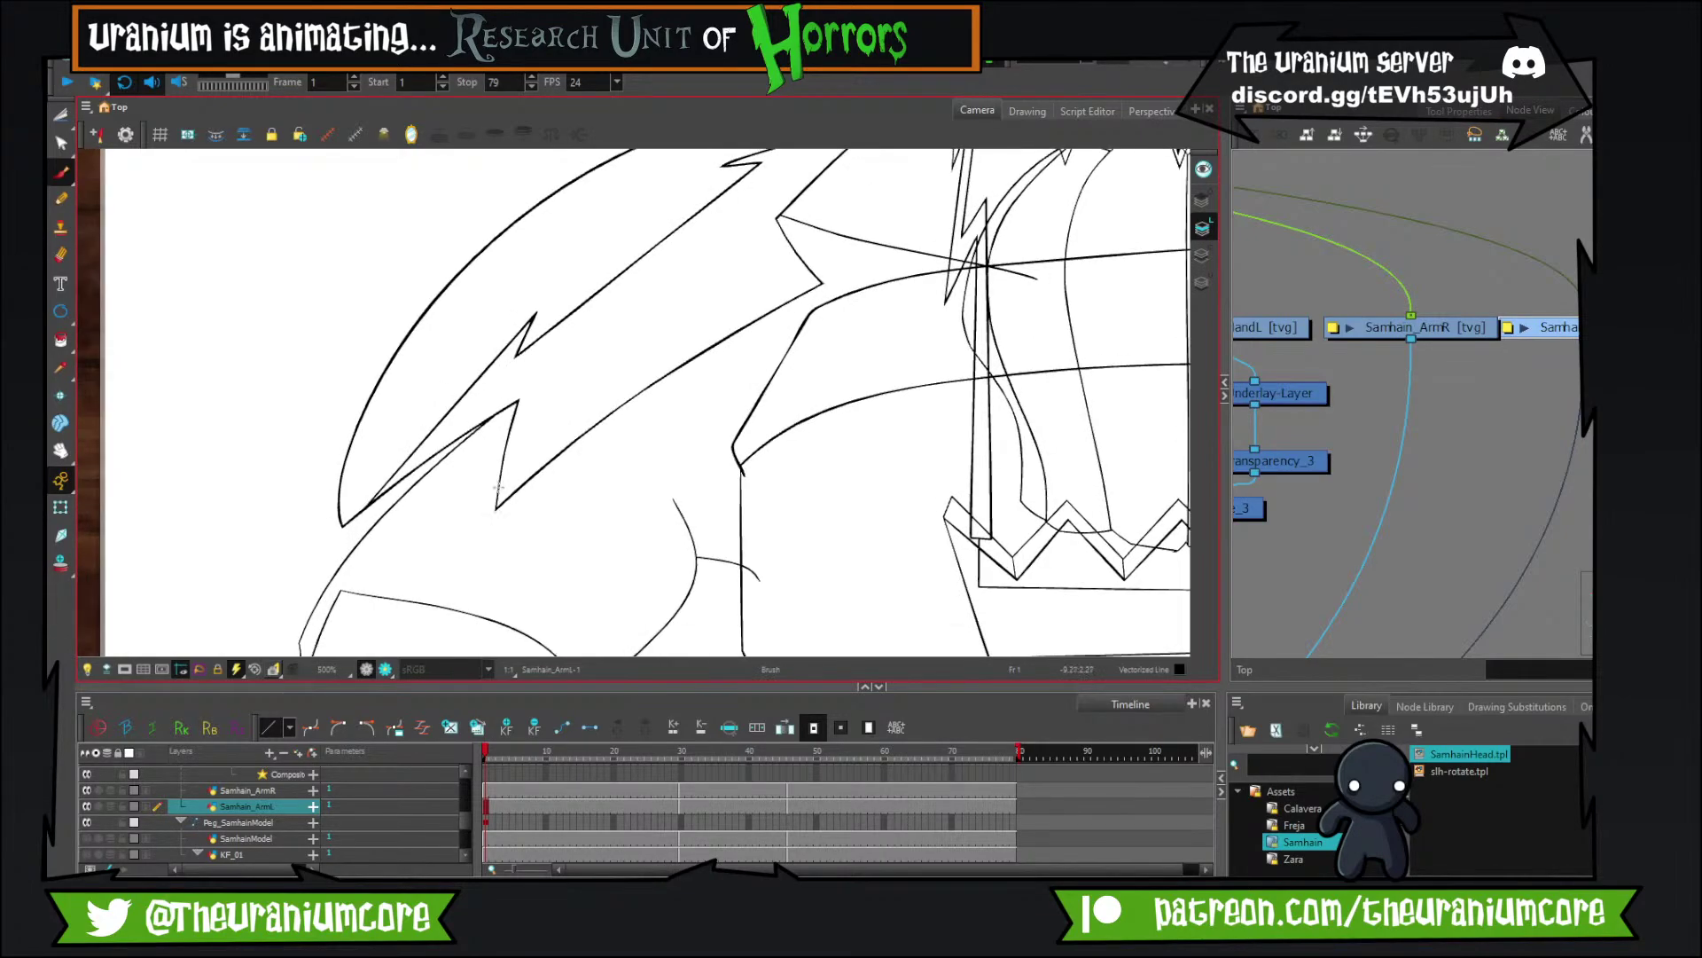
mouse_move(493, 513)
left_mouse_down()
mouse_move(699, 326)
mouse_move(648, 353)
left_mouse_up()
key("ctrl+z")
mouse_move(482, 521)
left_mouse_down()
mouse_move(570, 427)
mouse_move(763, 296)
mouse_move(838, 279)
left_mouse_up()
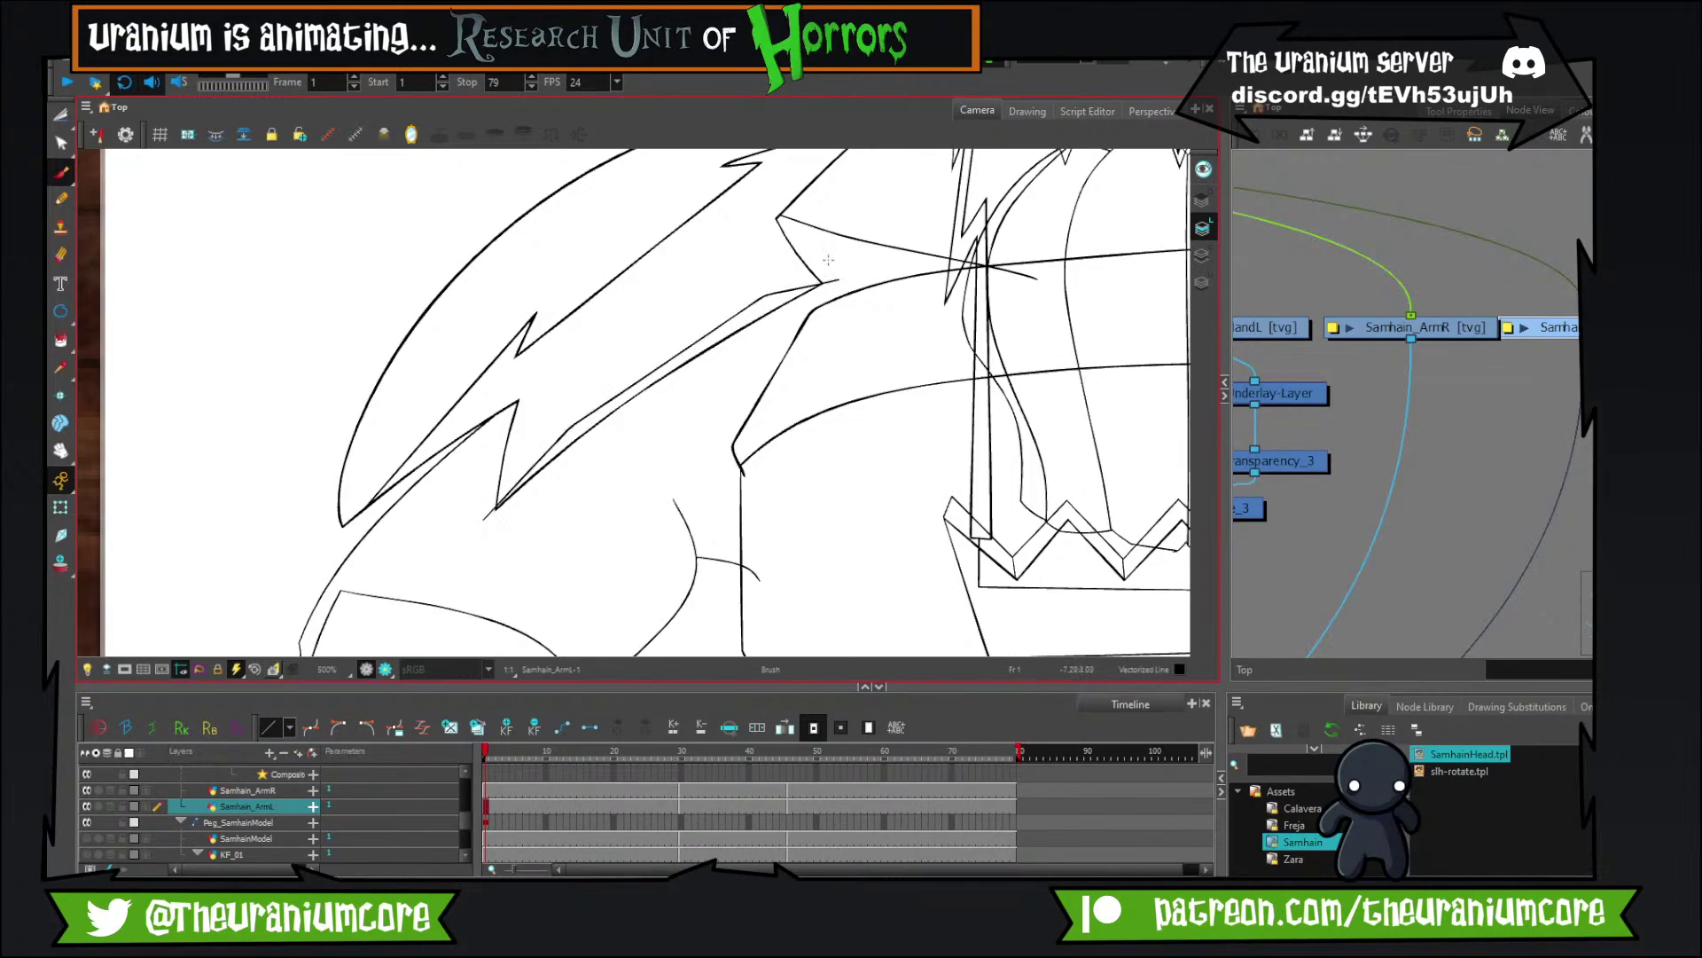
left_click(61, 114)
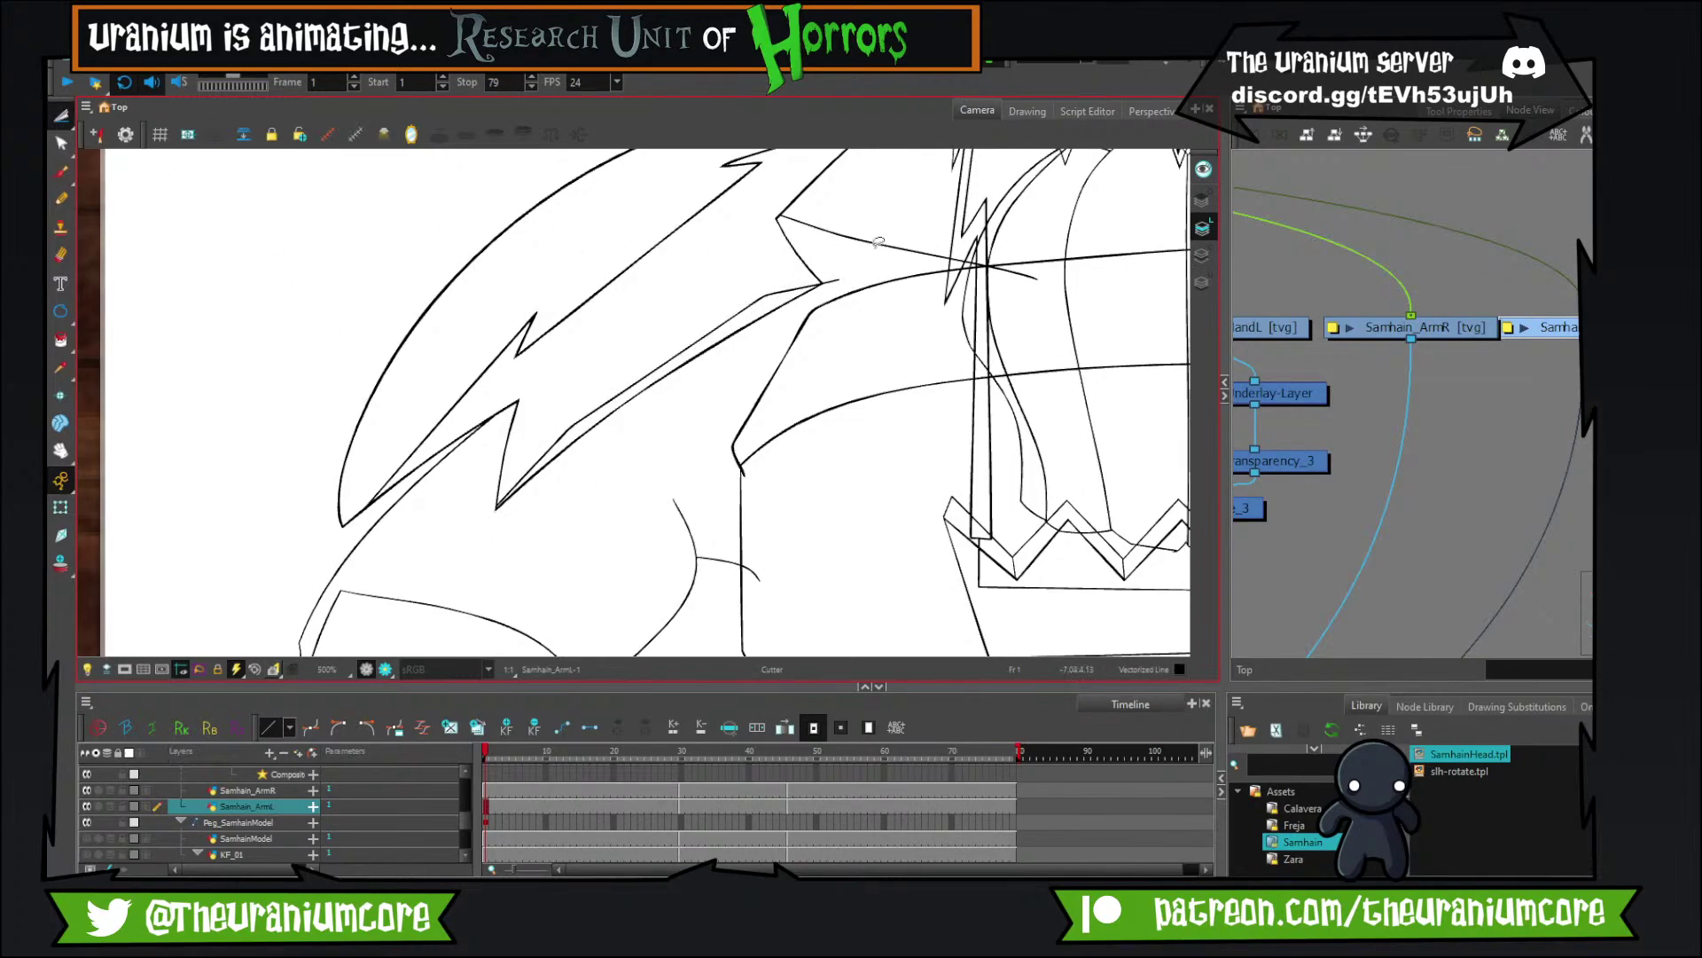
left_click_drag(839, 286, 897, 251)
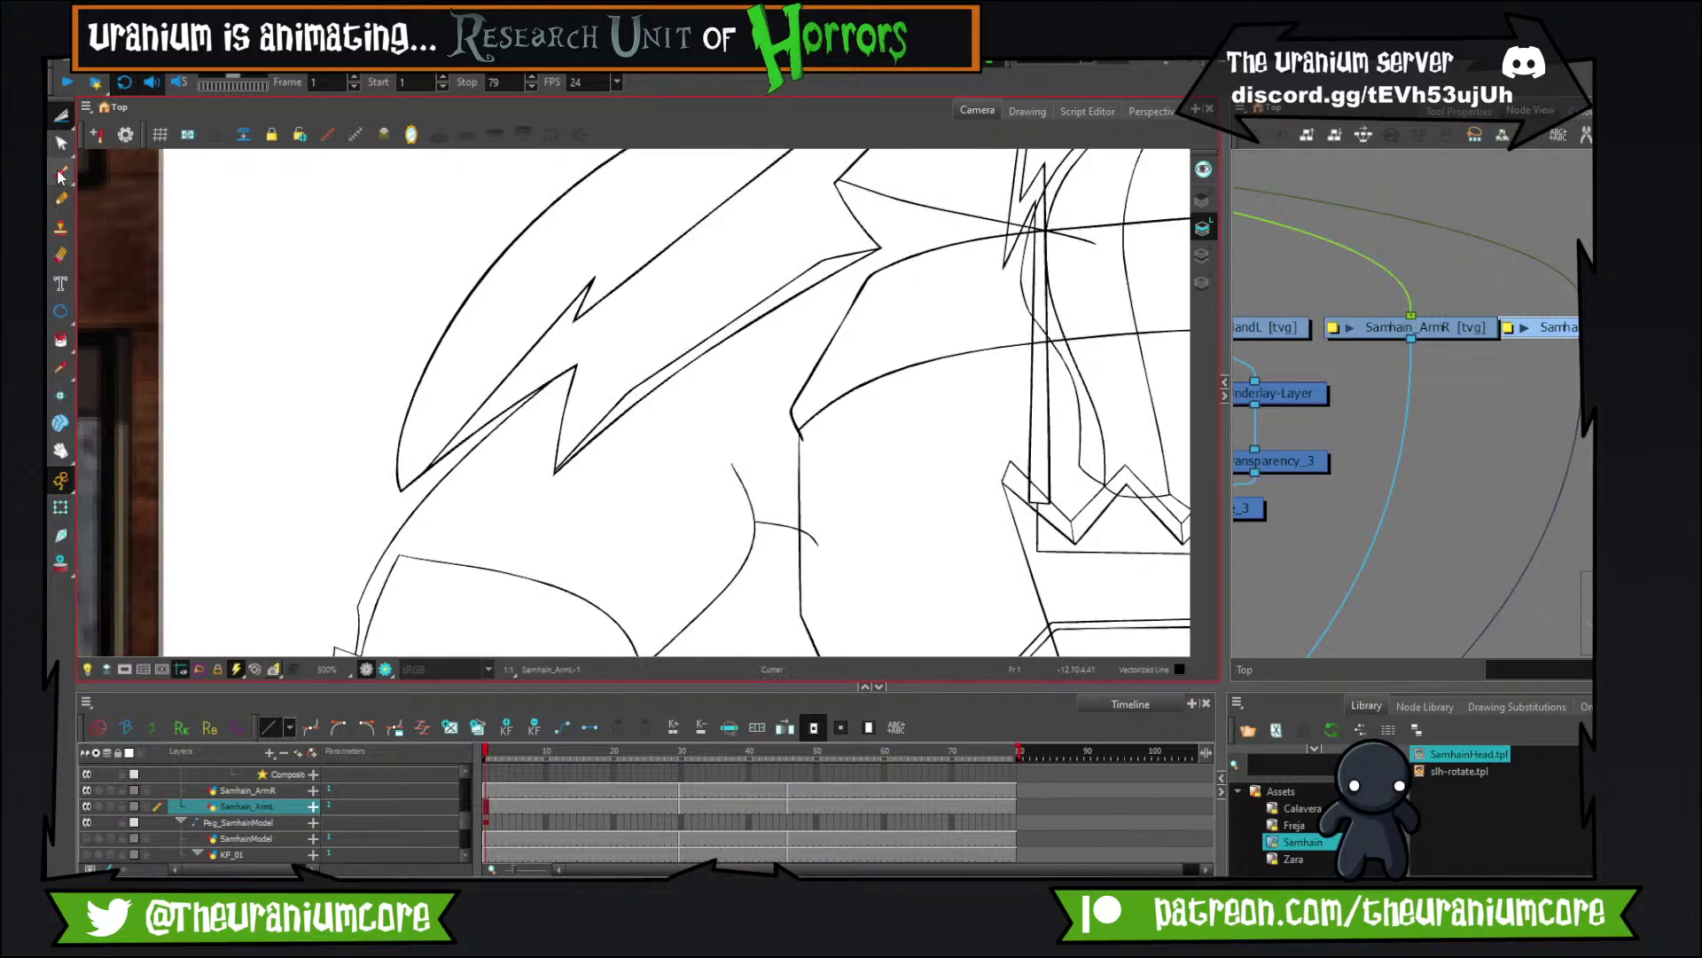
Brush a thickness line along the short edge at the shoulder plate's lower tip and trim the excess at both ends.
left_click(60, 174)
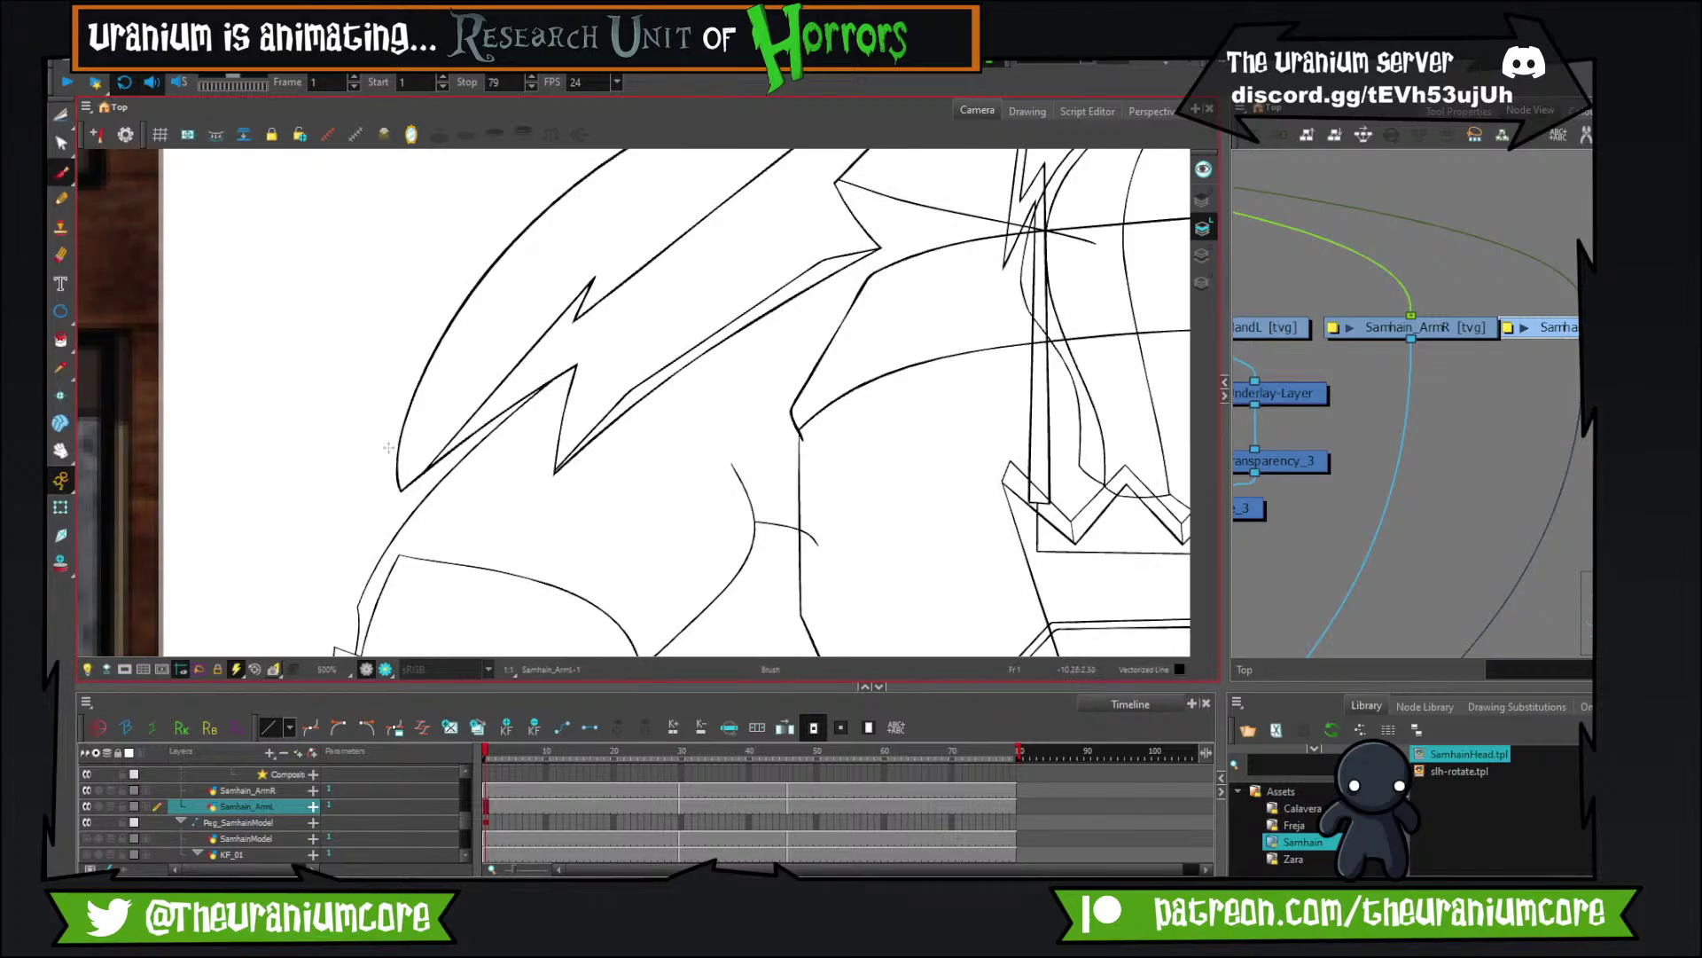
mouse_move(384, 496)
left_mouse_down()
mouse_move(583, 343)
mouse_move(568, 379)
left_mouse_up()
left_click(60, 115)
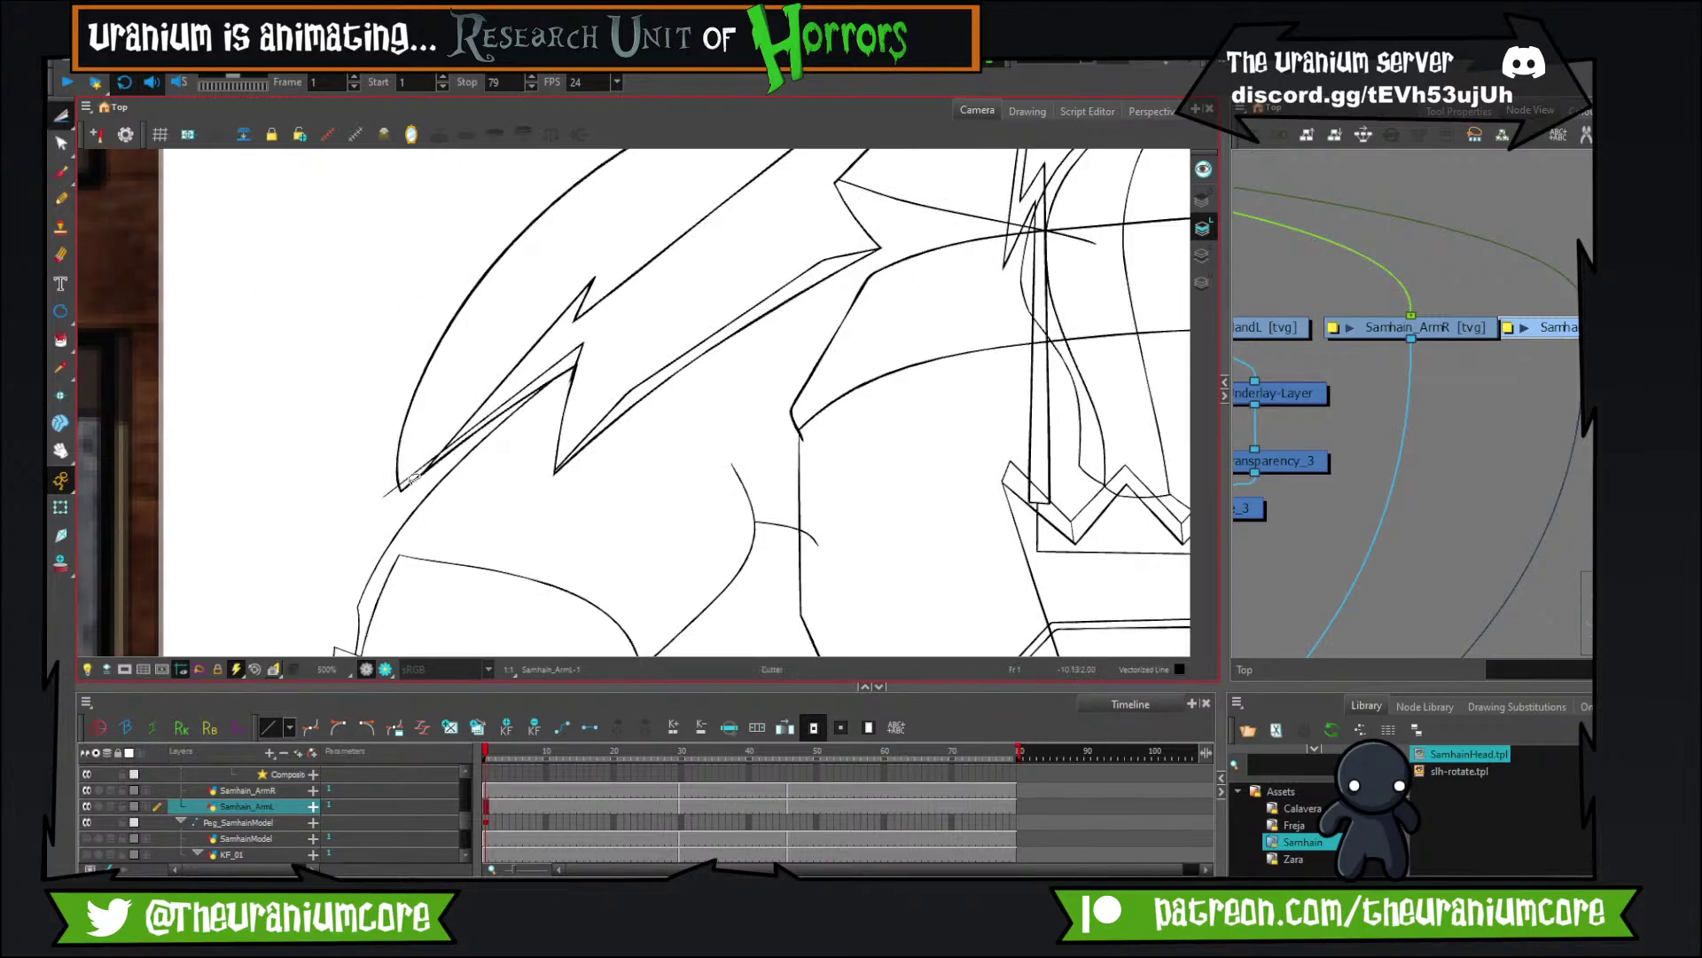
scroll(434, 455, "up", 2)
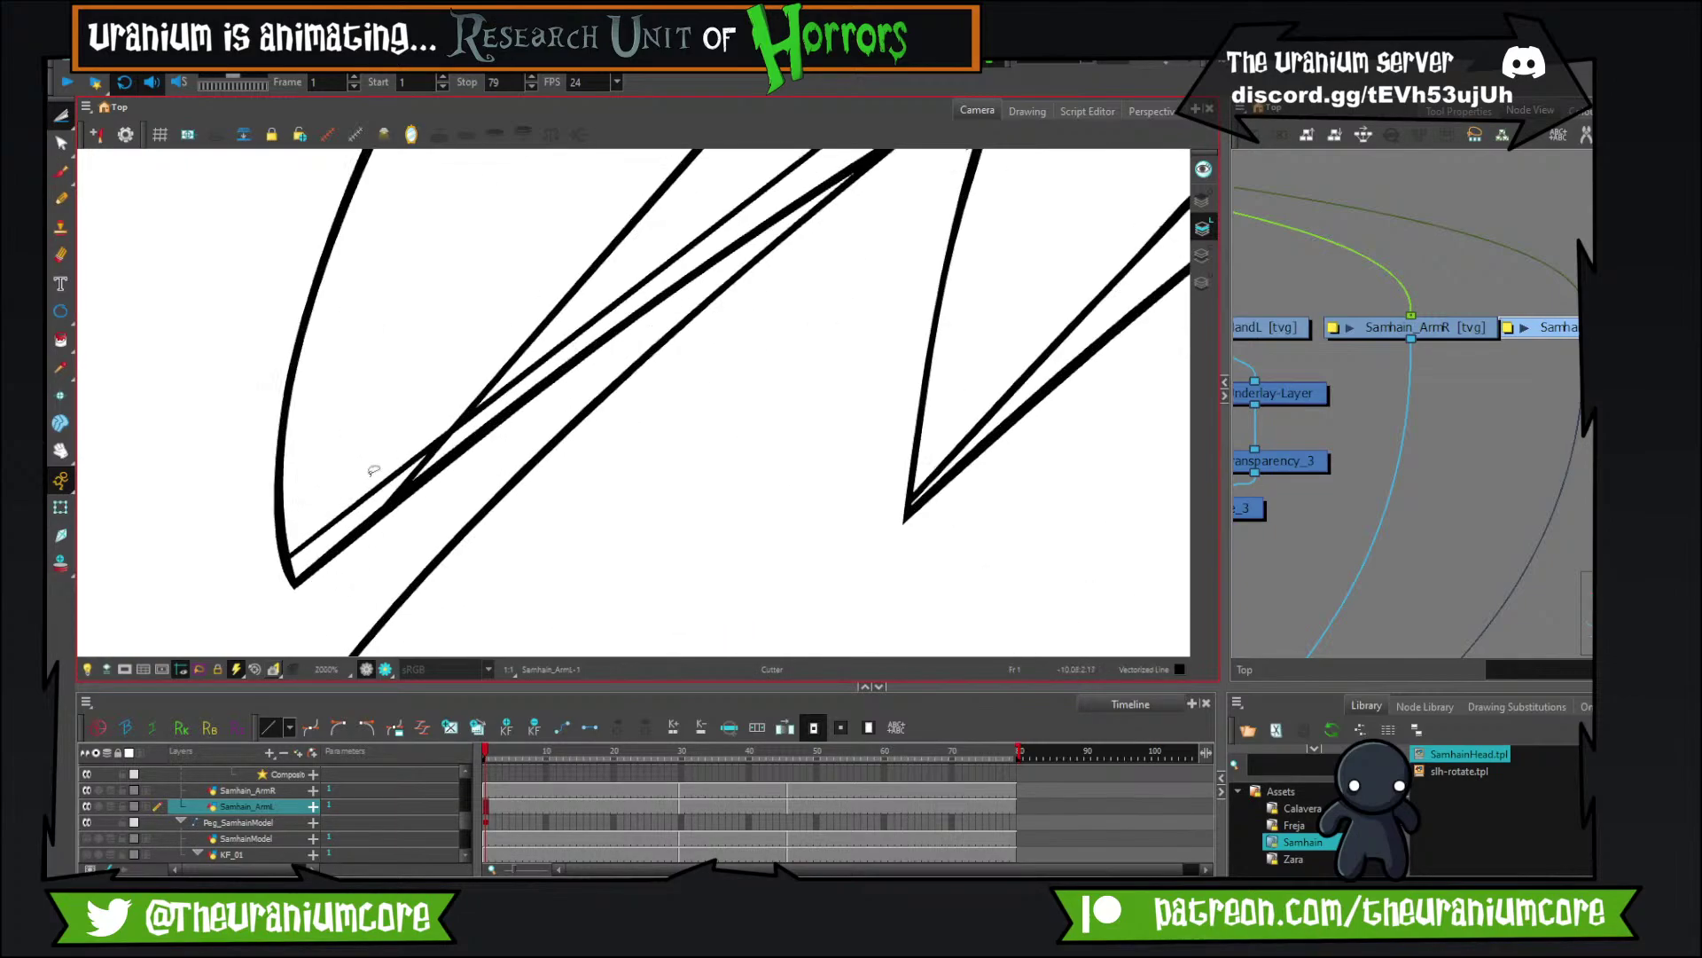
scroll(375, 480, "up", 2)
scroll(384, 448, "down", 1)
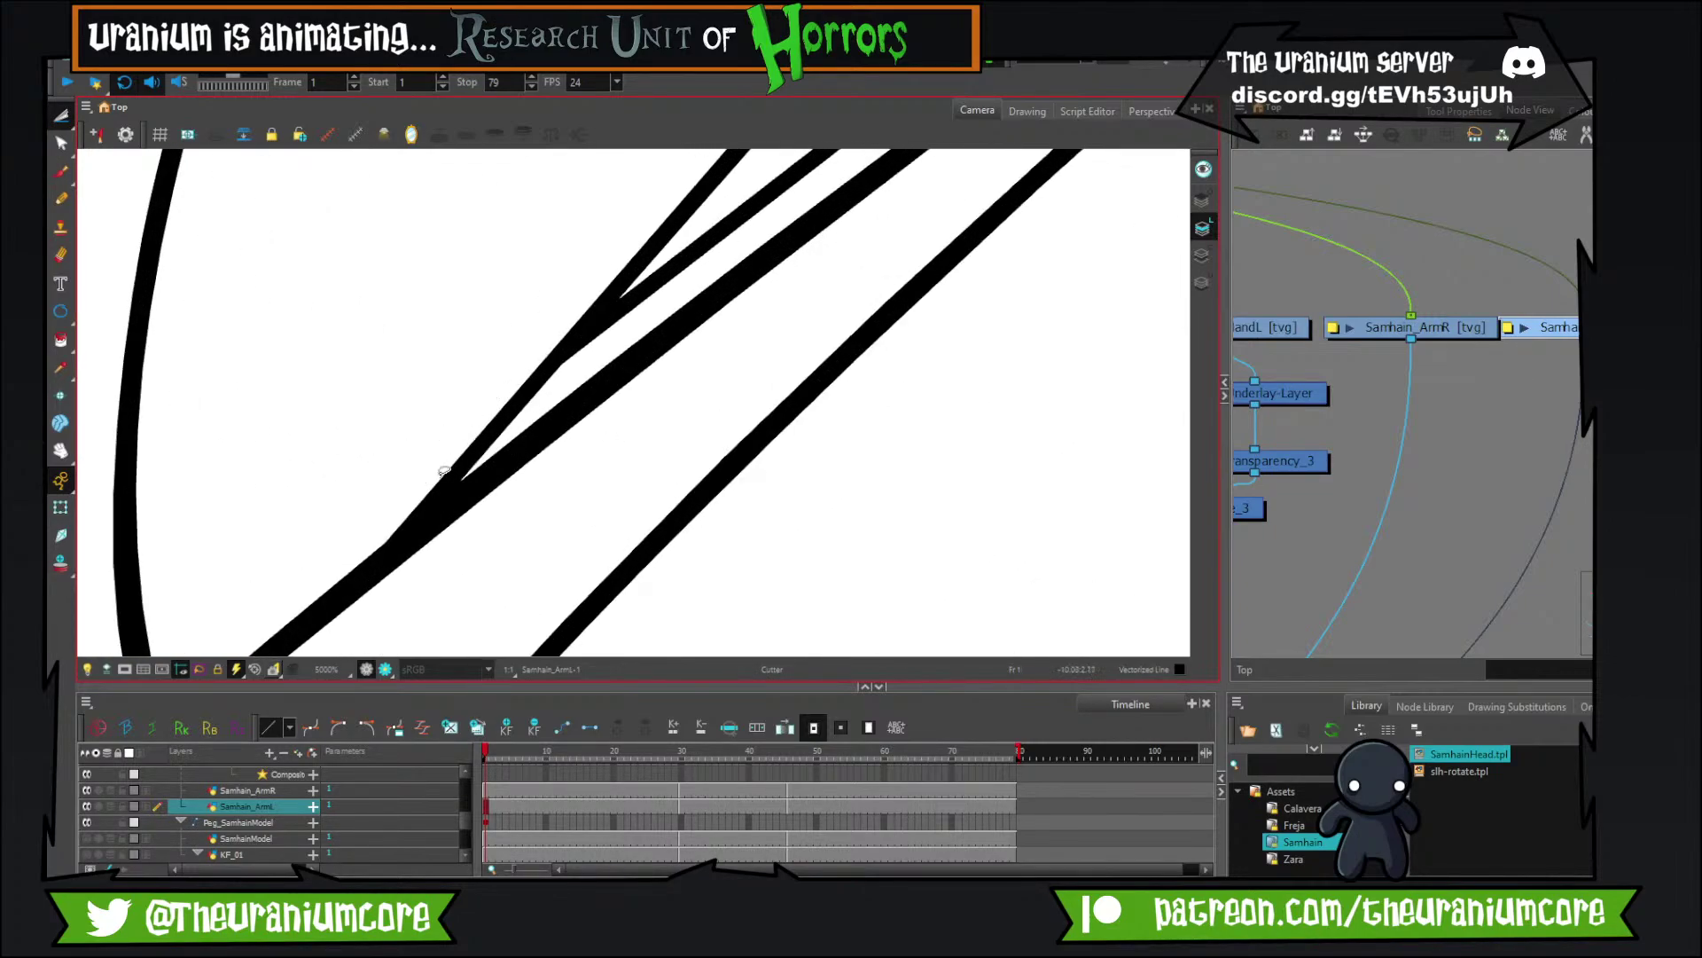
scroll(558, 398, "down", 1)
scroll(558, 398, "down", 2)
scroll(672, 340, "up", 3)
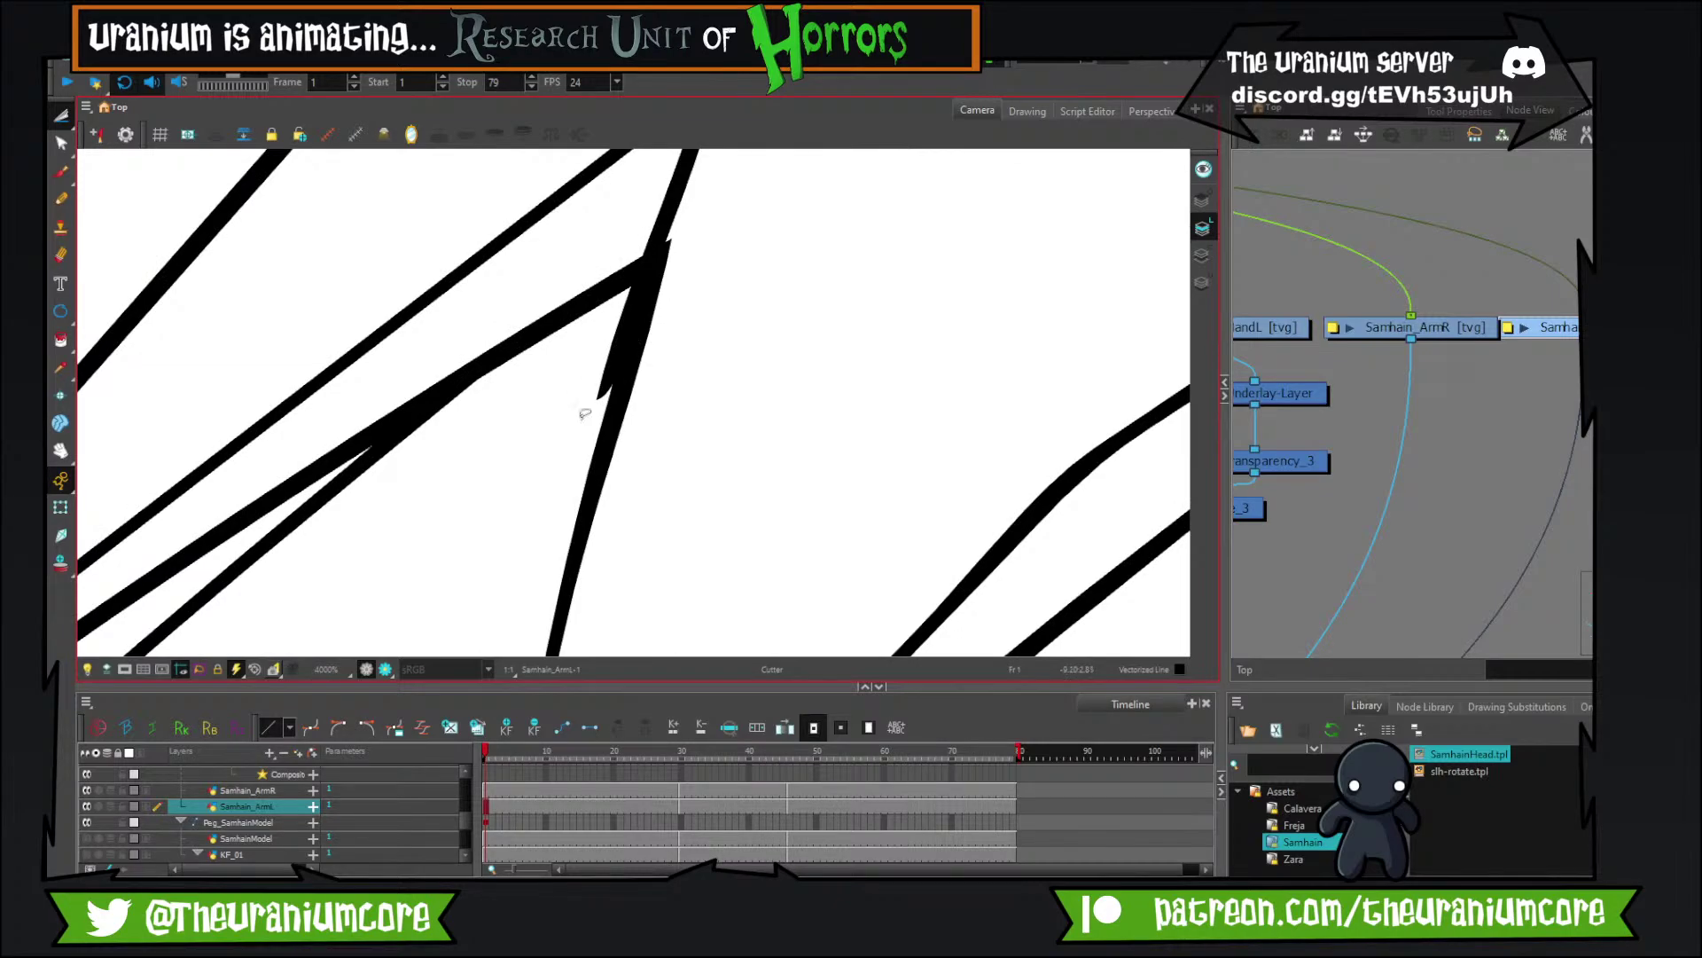
scroll(585, 413, "down", 4)
scroll(626, 369, "down", 4)
scroll(647, 370, "down", 1)
scroll(666, 372, "up", 3)
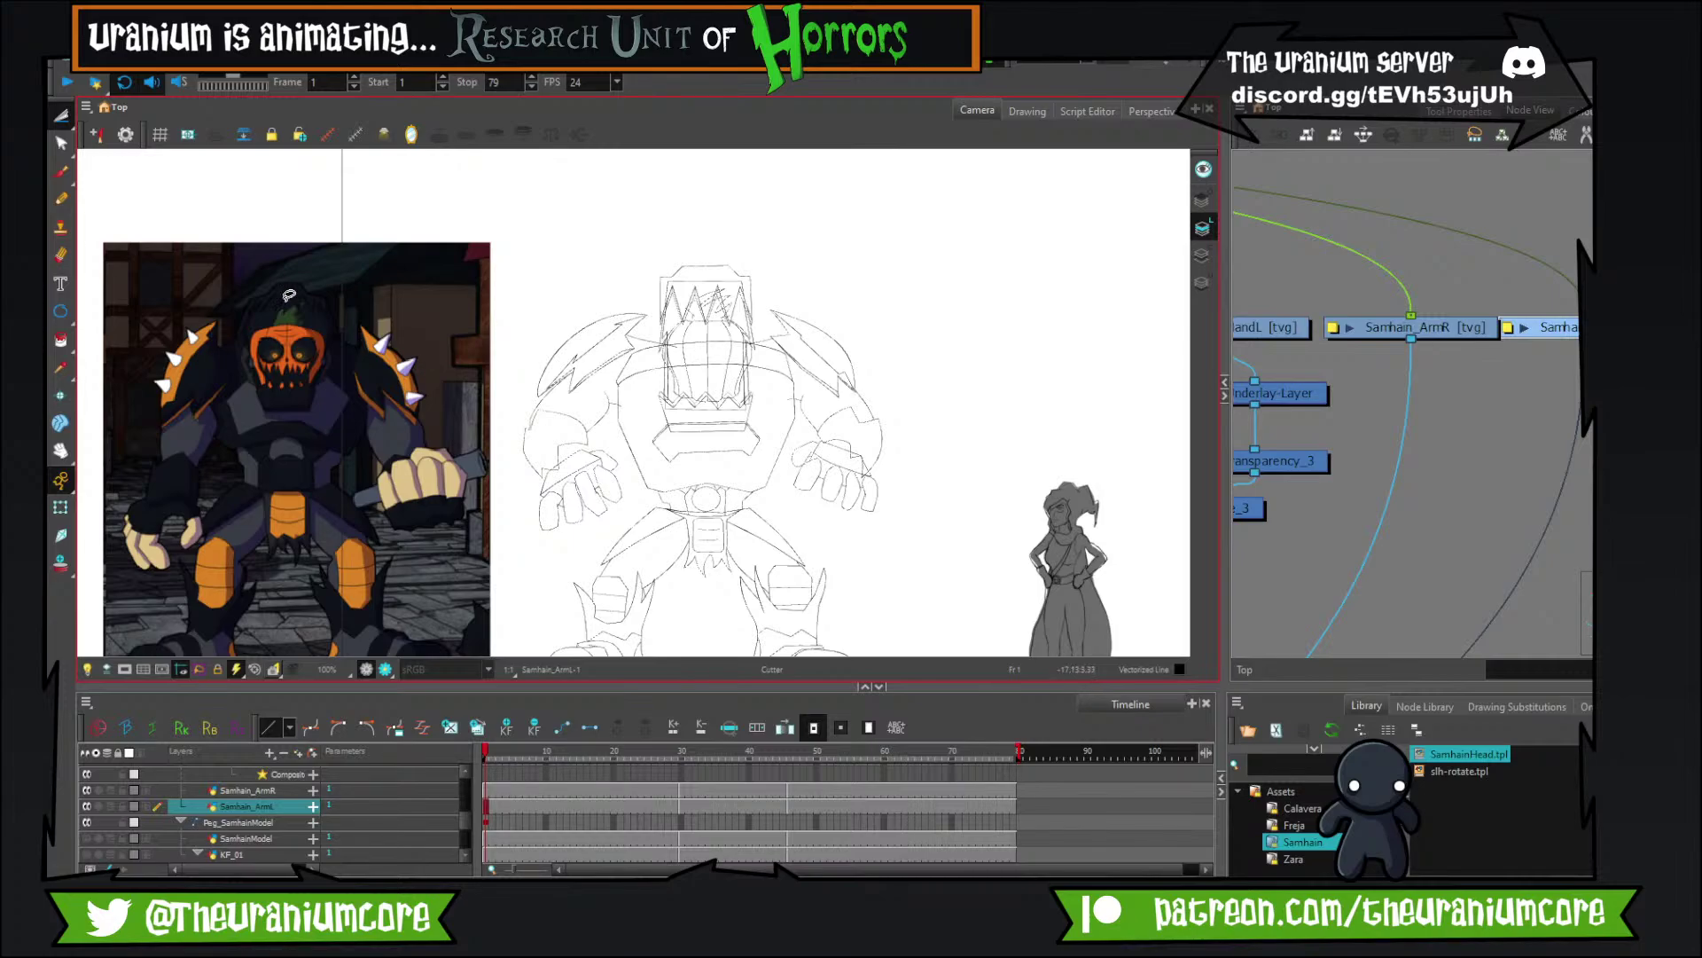
Draw three triangular spikes with curved bases along the outer edge of the left-hand shoulder plate with the Brush tool.
key("alt+b")
scroll(613, 327, "up", 5)
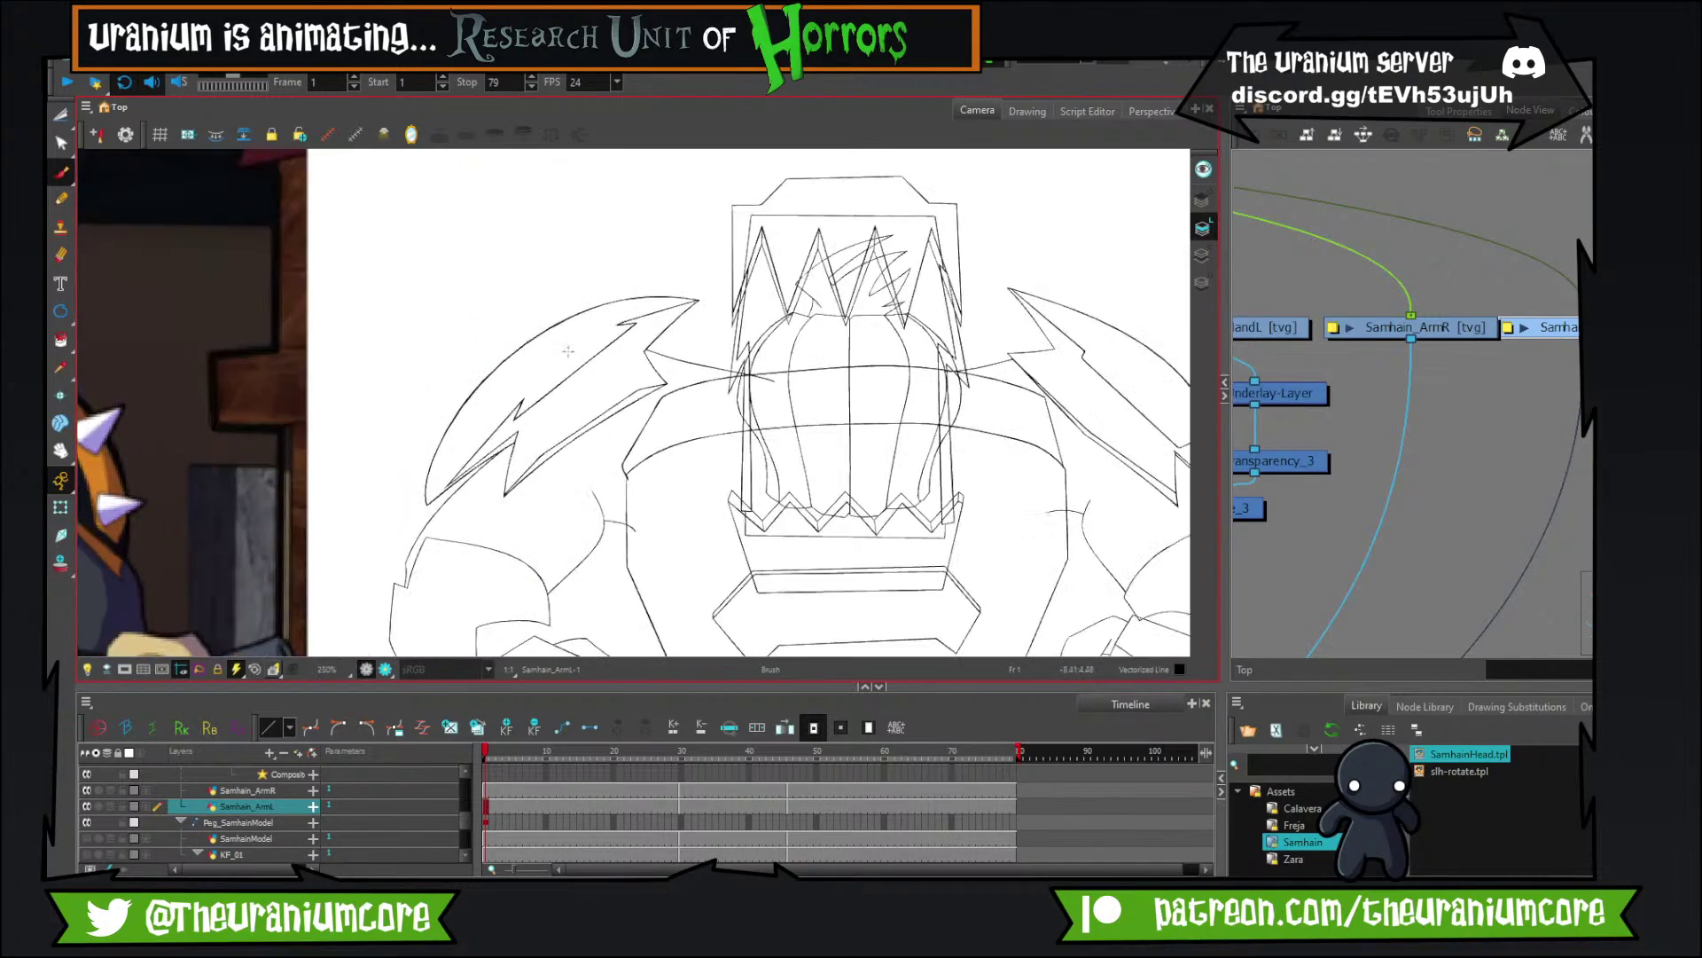
left_click_drag(832, 266, 799, 388)
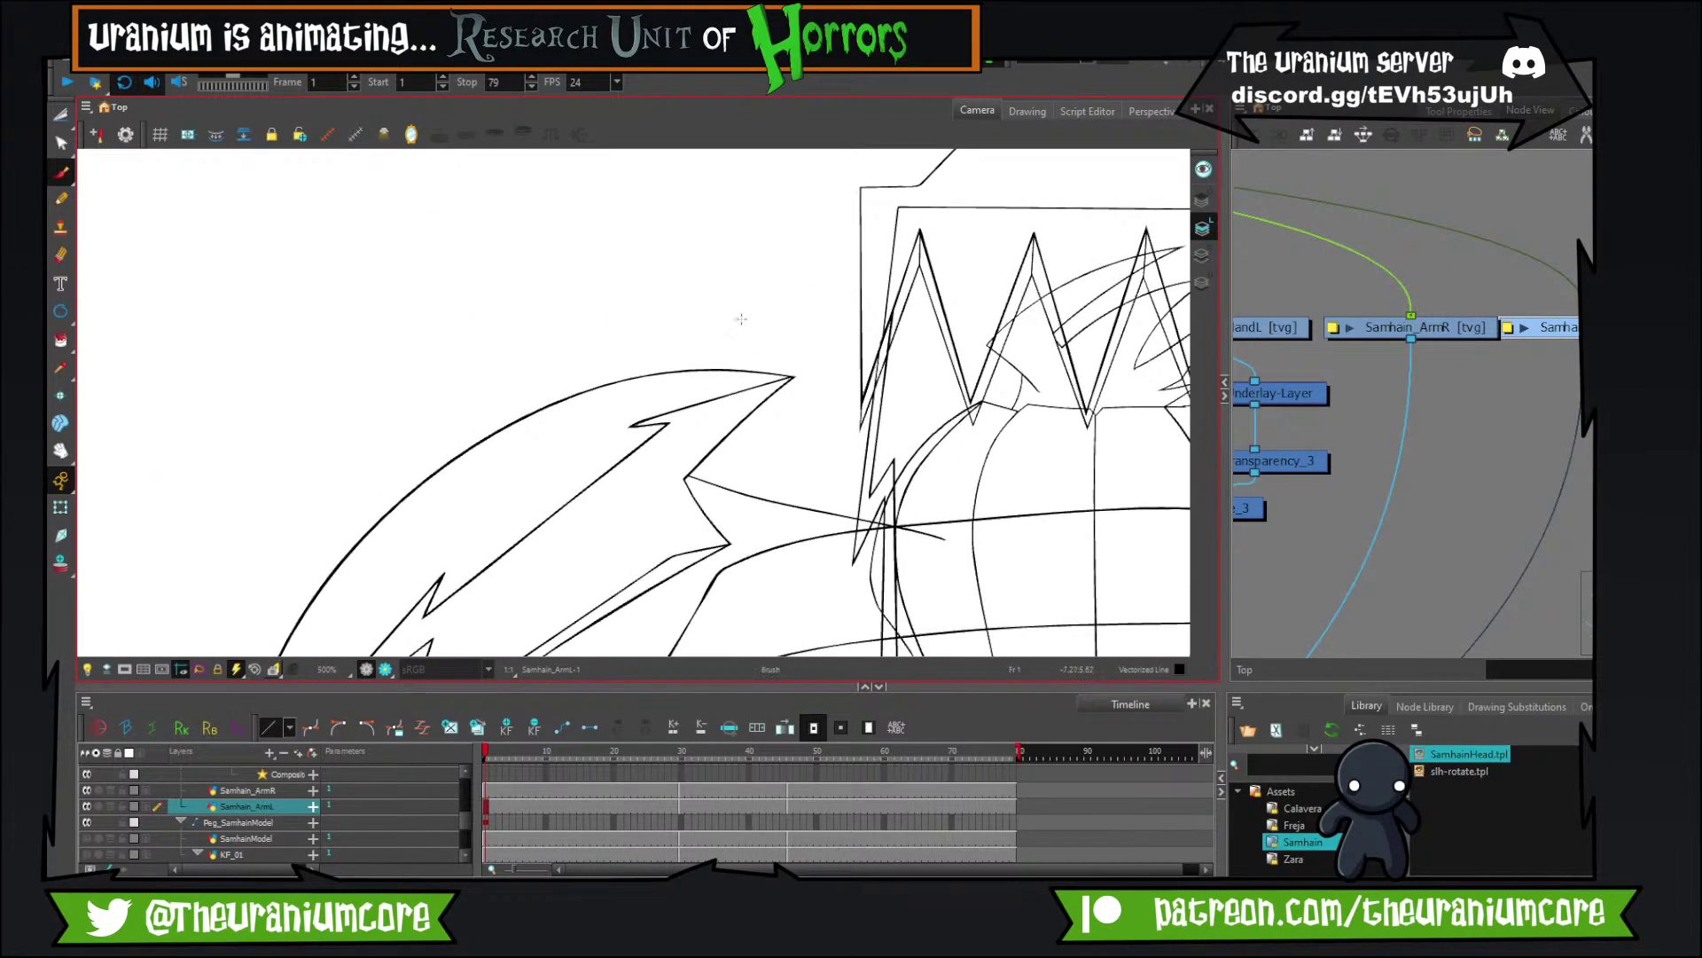
mouse_move(583, 419)
left_mouse_down()
mouse_move(596, 318)
mouse_move(578, 323)
mouse_move(646, 395)
mouse_move(676, 315)
left_mouse_up()
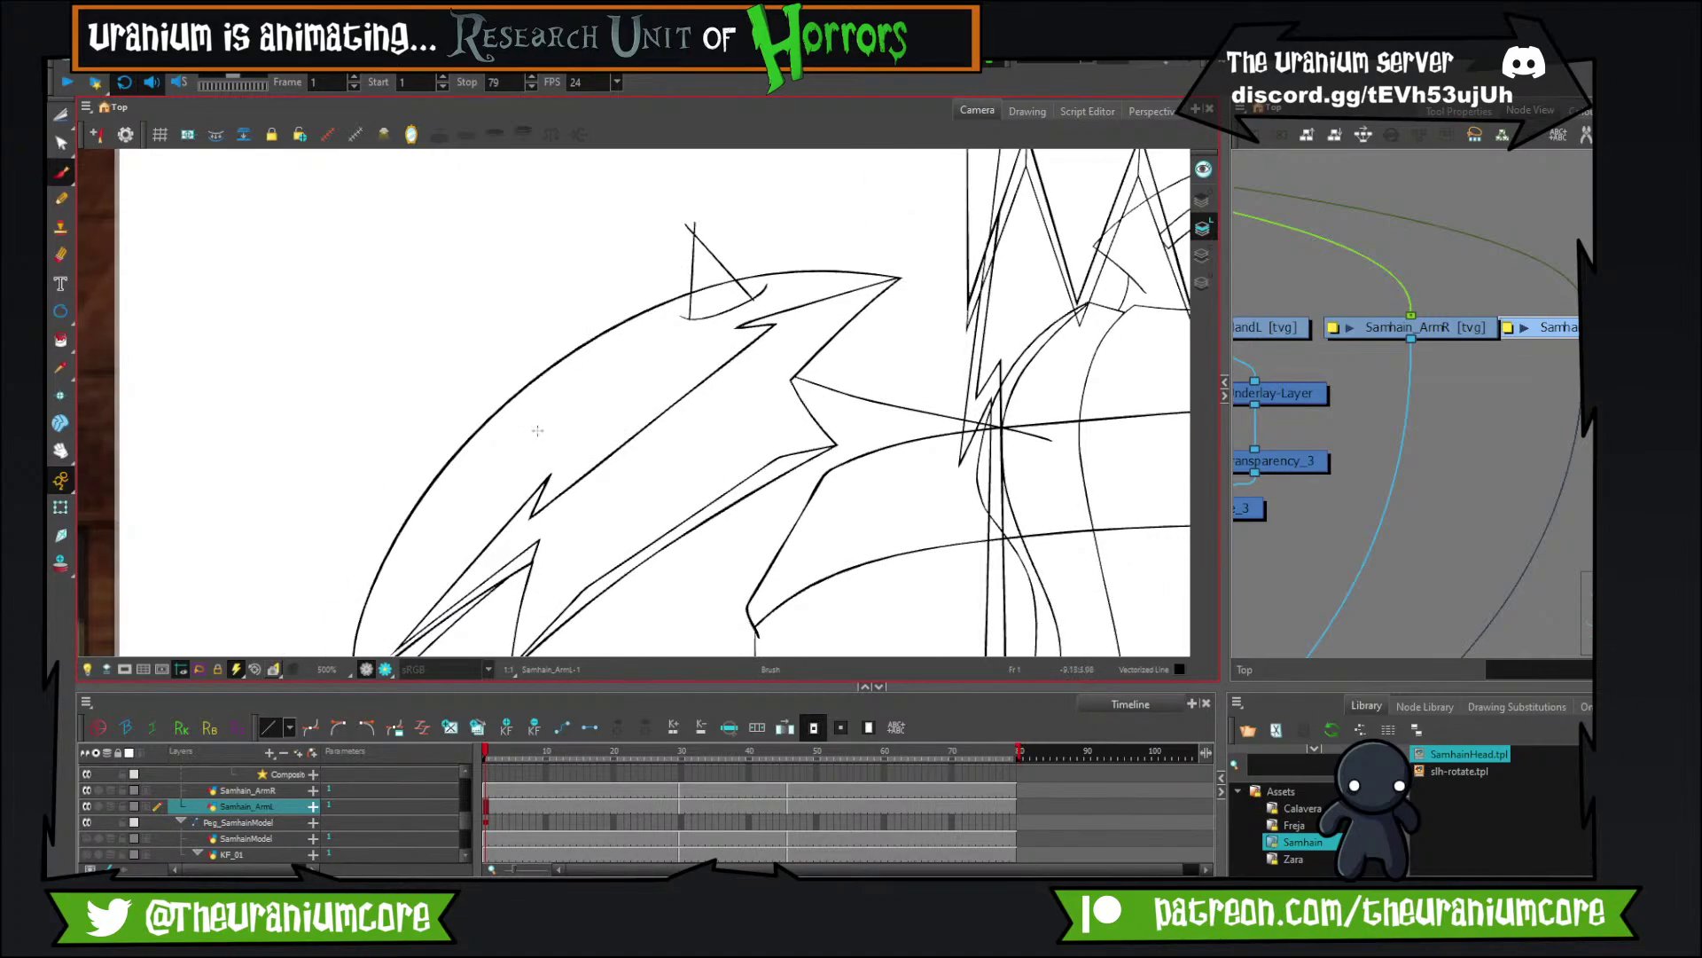
mouse_move(537, 430)
left_mouse_down()
mouse_move(517, 312)
mouse_move(613, 373)
mouse_move(607, 351)
left_mouse_up()
key("ctrl+z")
key("ctrl+z")
key("space")
mouse_move(547, 398)
left_mouse_down()
mouse_move(636, 314)
mouse_move(550, 375)
mouse_move(454, 363)
mouse_move(519, 453)
mouse_move(579, 354)
left_mouse_up()
key("ctrl+z")
left_click_drag(508, 456, 572, 359)
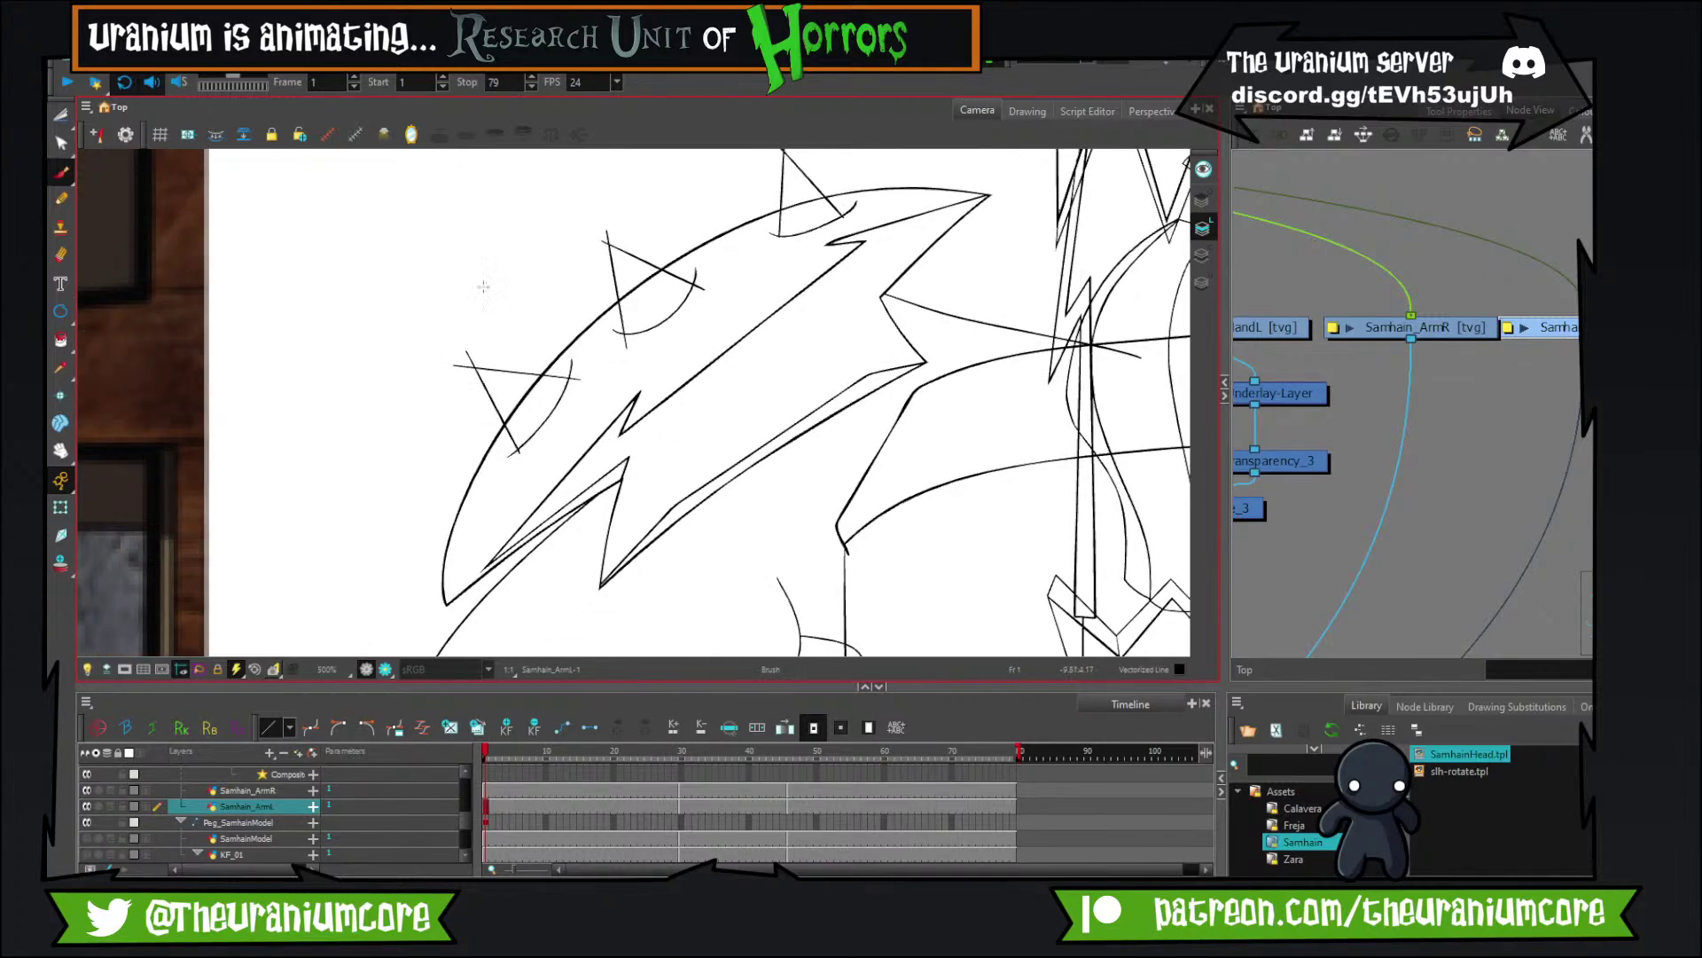
Trim the overshooting stroke ends at the tips and bases of the shoulder plate's spikes with the Cutter.
left_click(61, 115)
mouse_move(448, 370)
left_mouse_down()
mouse_move(493, 339)
mouse_move(543, 409)
mouse_move(507, 391)
mouse_move(525, 455)
left_mouse_up()
left_click_drag(576, 366, 561, 429)
key("space")
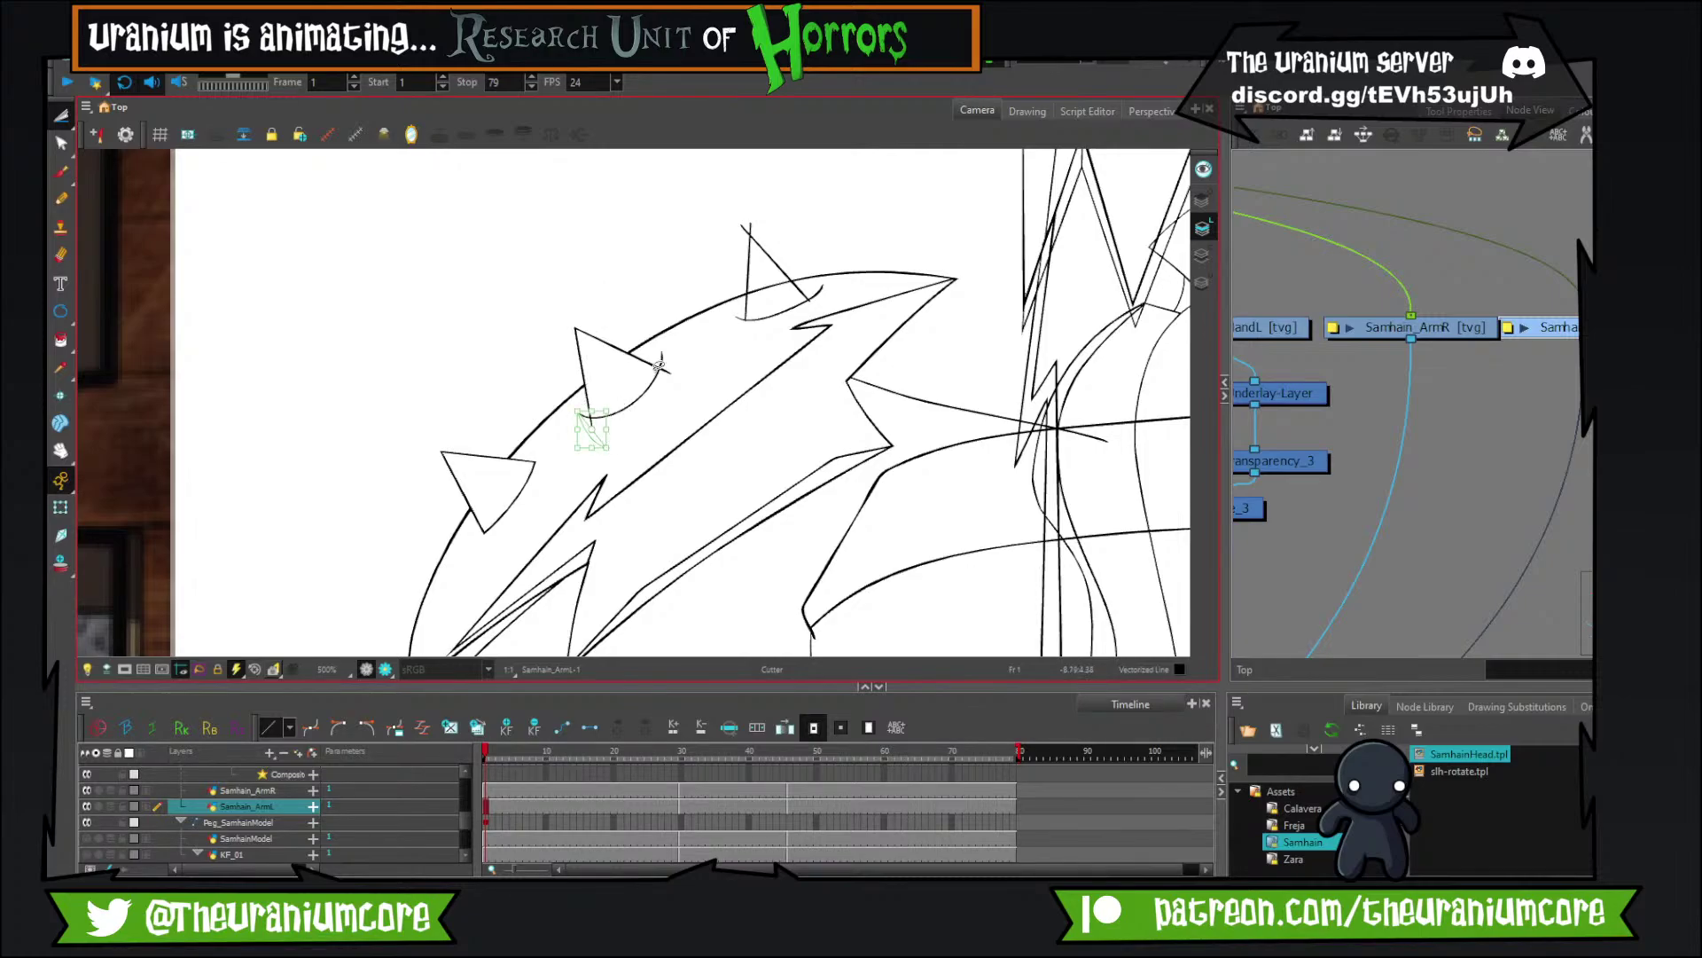
mouse_move(675, 358)
left_mouse_down()
mouse_move(672, 395)
mouse_move(596, 432)
mouse_move(626, 429)
left_mouse_up()
left_click(533, 400)
mouse_move(788, 247)
left_mouse_down()
mouse_move(714, 308)
mouse_move(656, 268)
mouse_move(611, 291)
mouse_move(701, 277)
left_mouse_up()
scroll(700, 280, "up", 3)
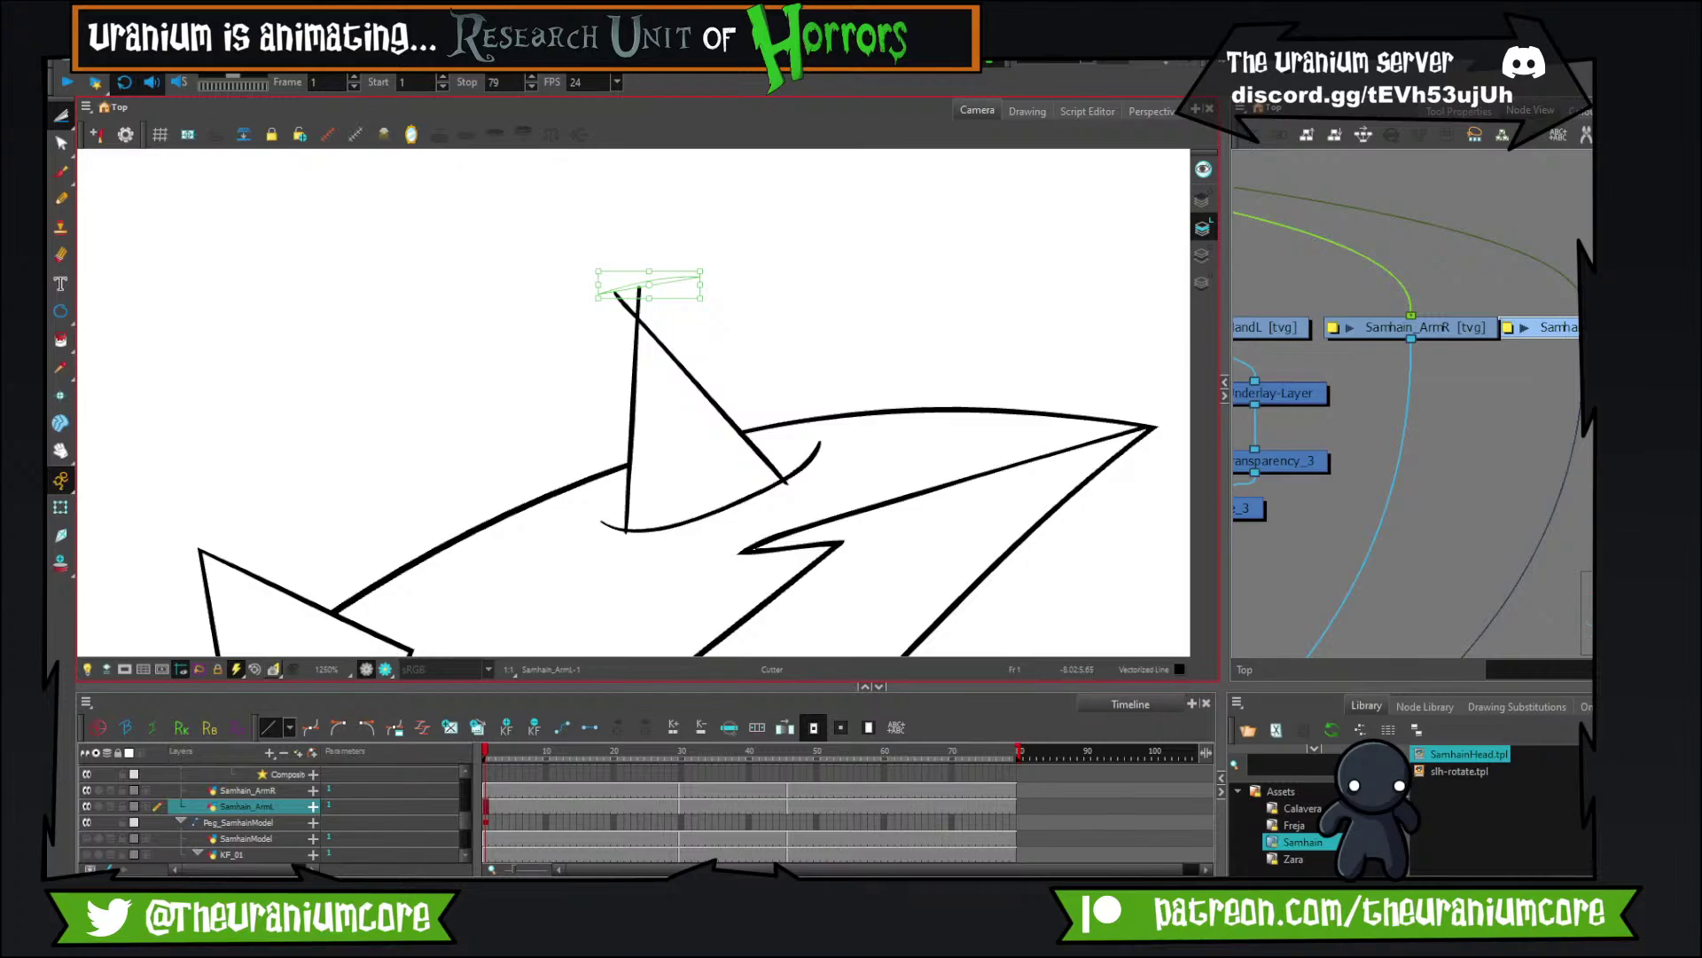
Switch to the browser, maximize the window and look through the posts on the voice actor's Twitter profile.
left_click_drag(1552, 268, 691, 199)
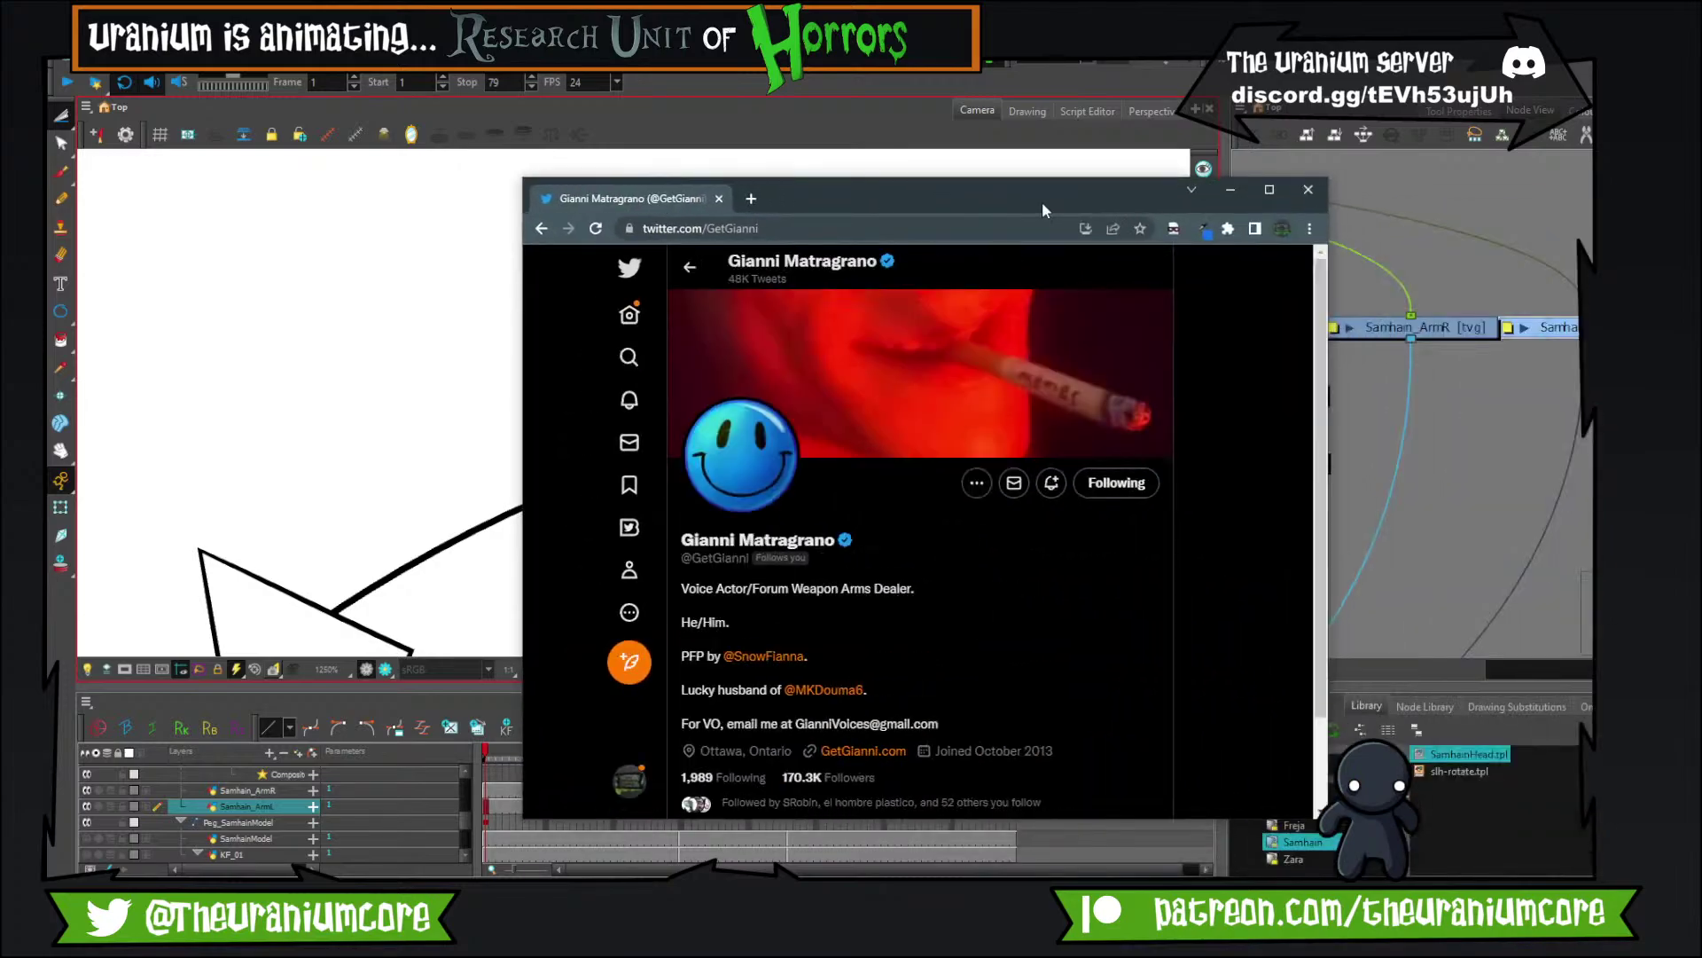
left_click(1268, 191)
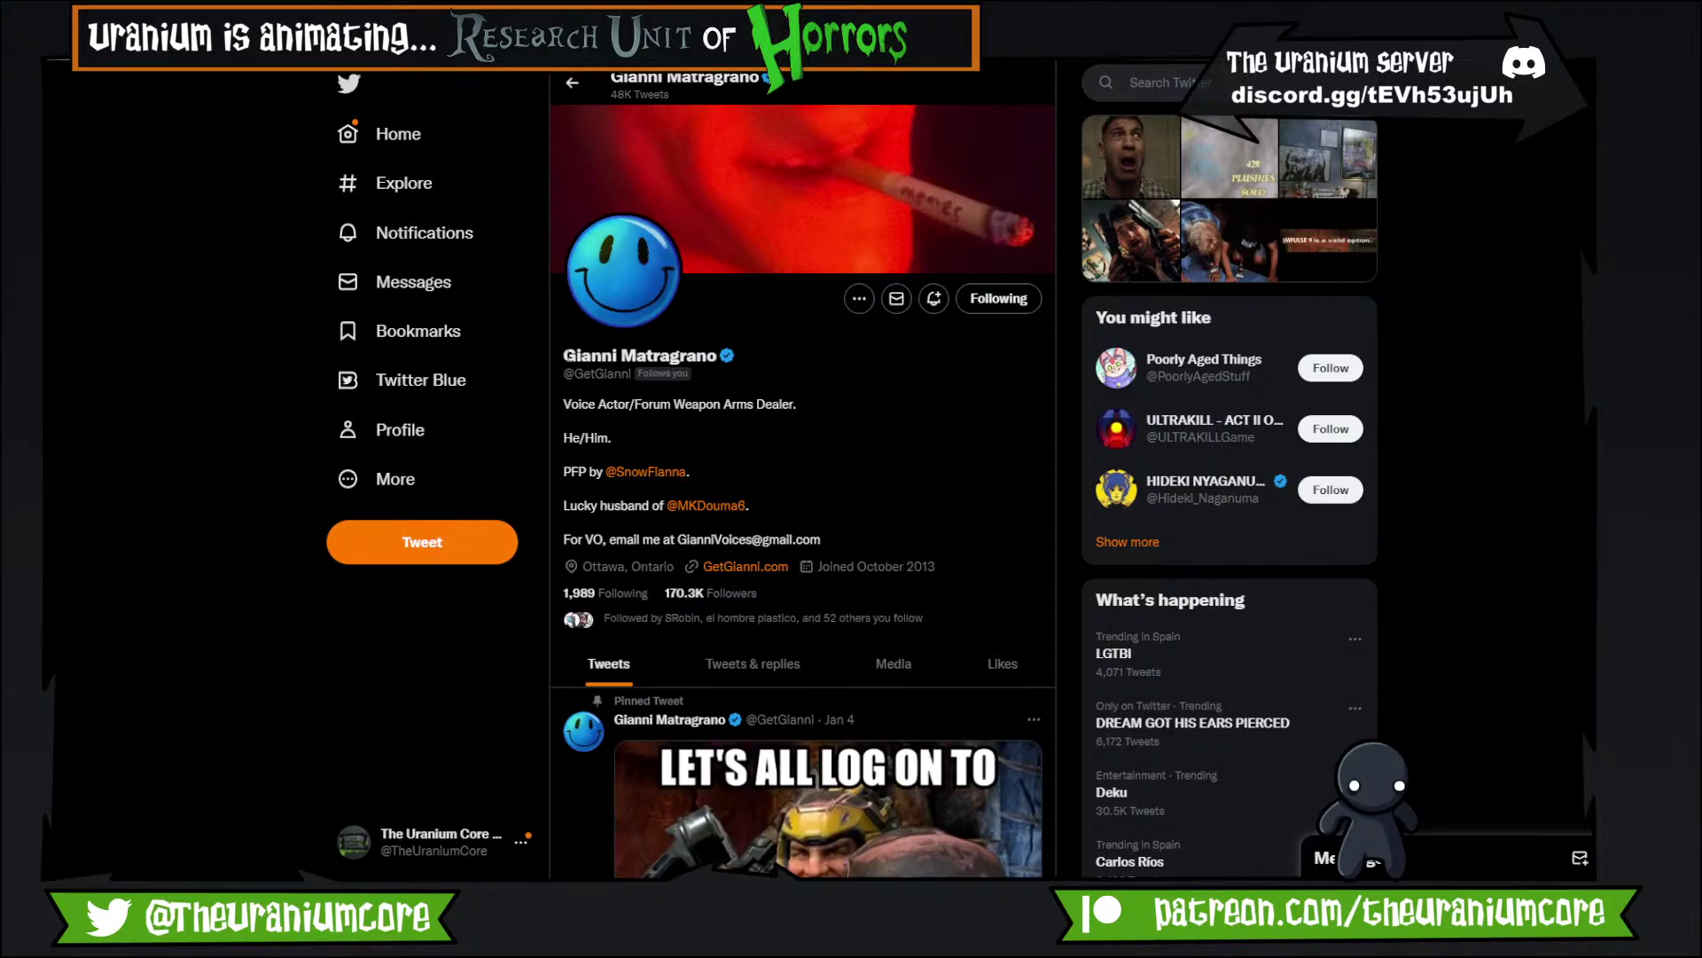
scroll(747, 593, "down", 1)
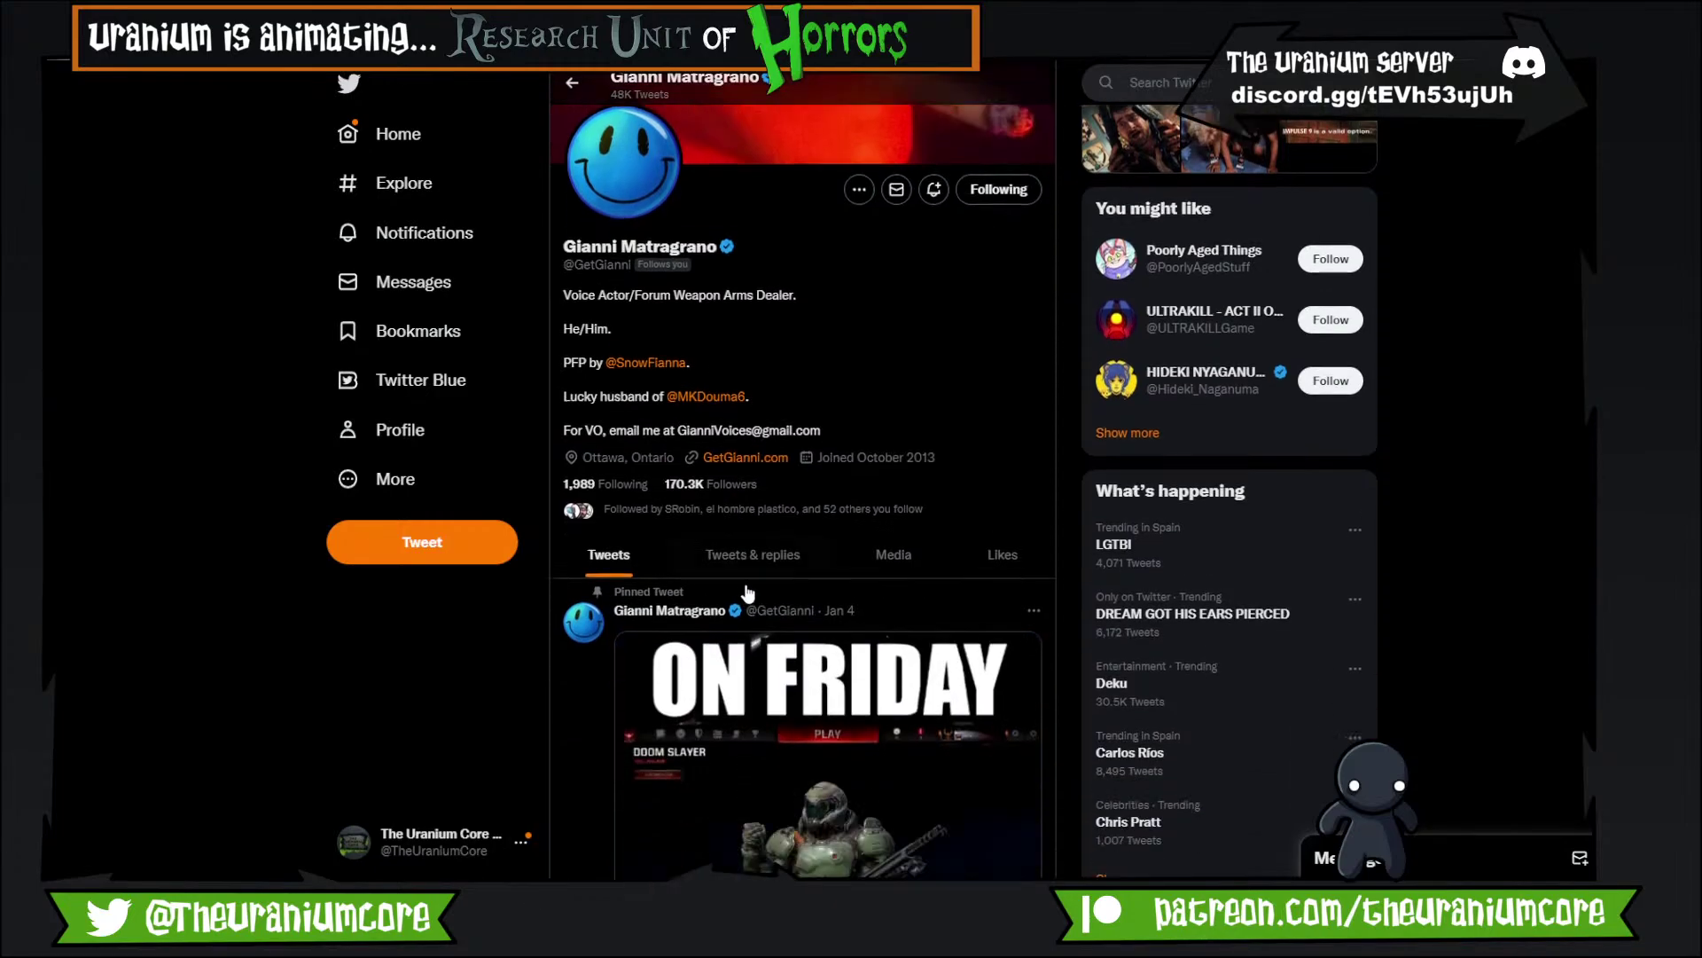
scroll(748, 593, "down", 6)
scroll(566, 525, "down", 2)
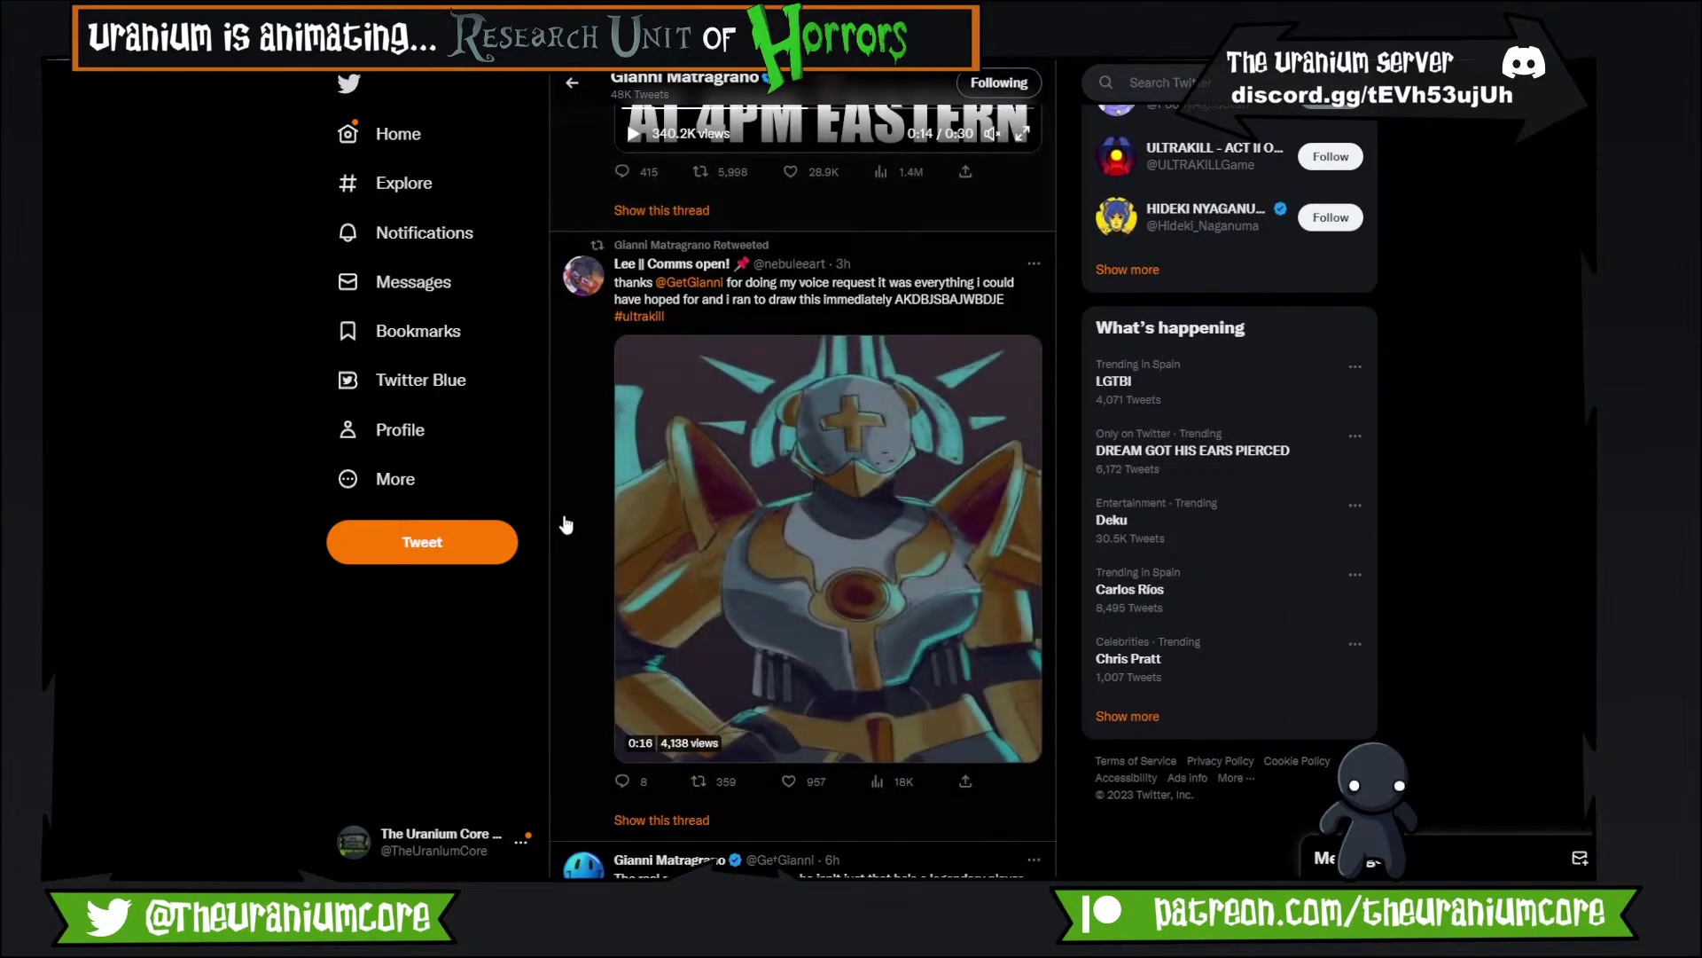
scroll(566, 525, "down", 3)
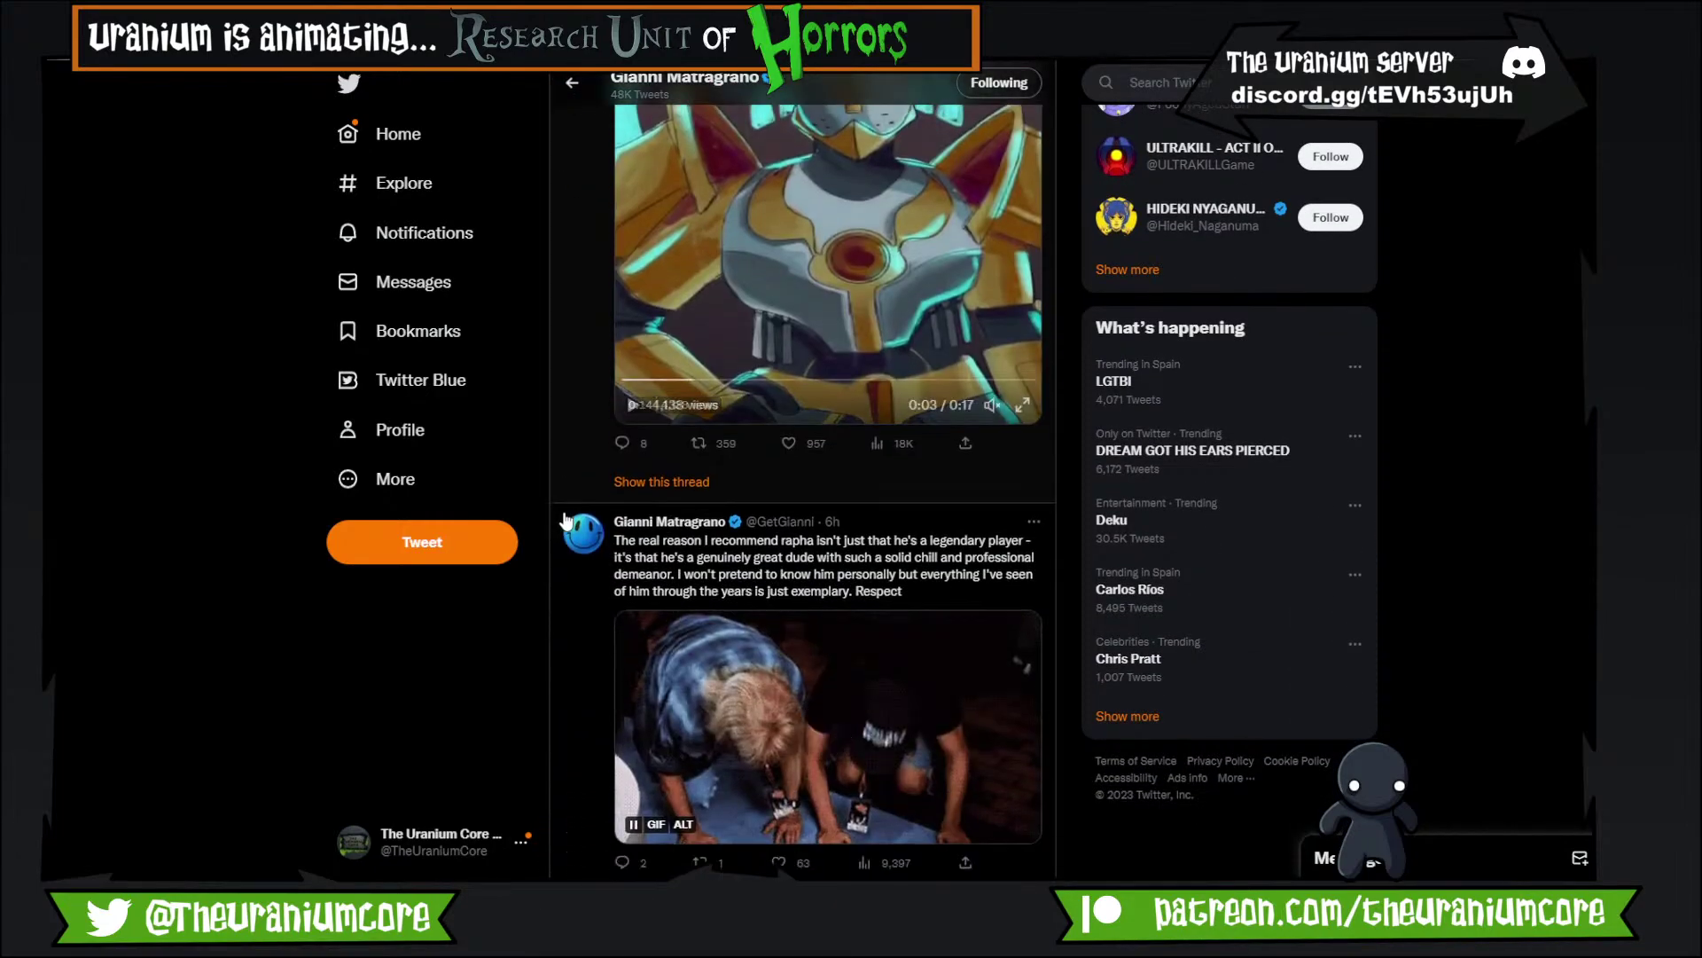
Browse the retweeted fan art and stream announcements further down the profile and return to its bio.
scroll(566, 523, "up", 4)
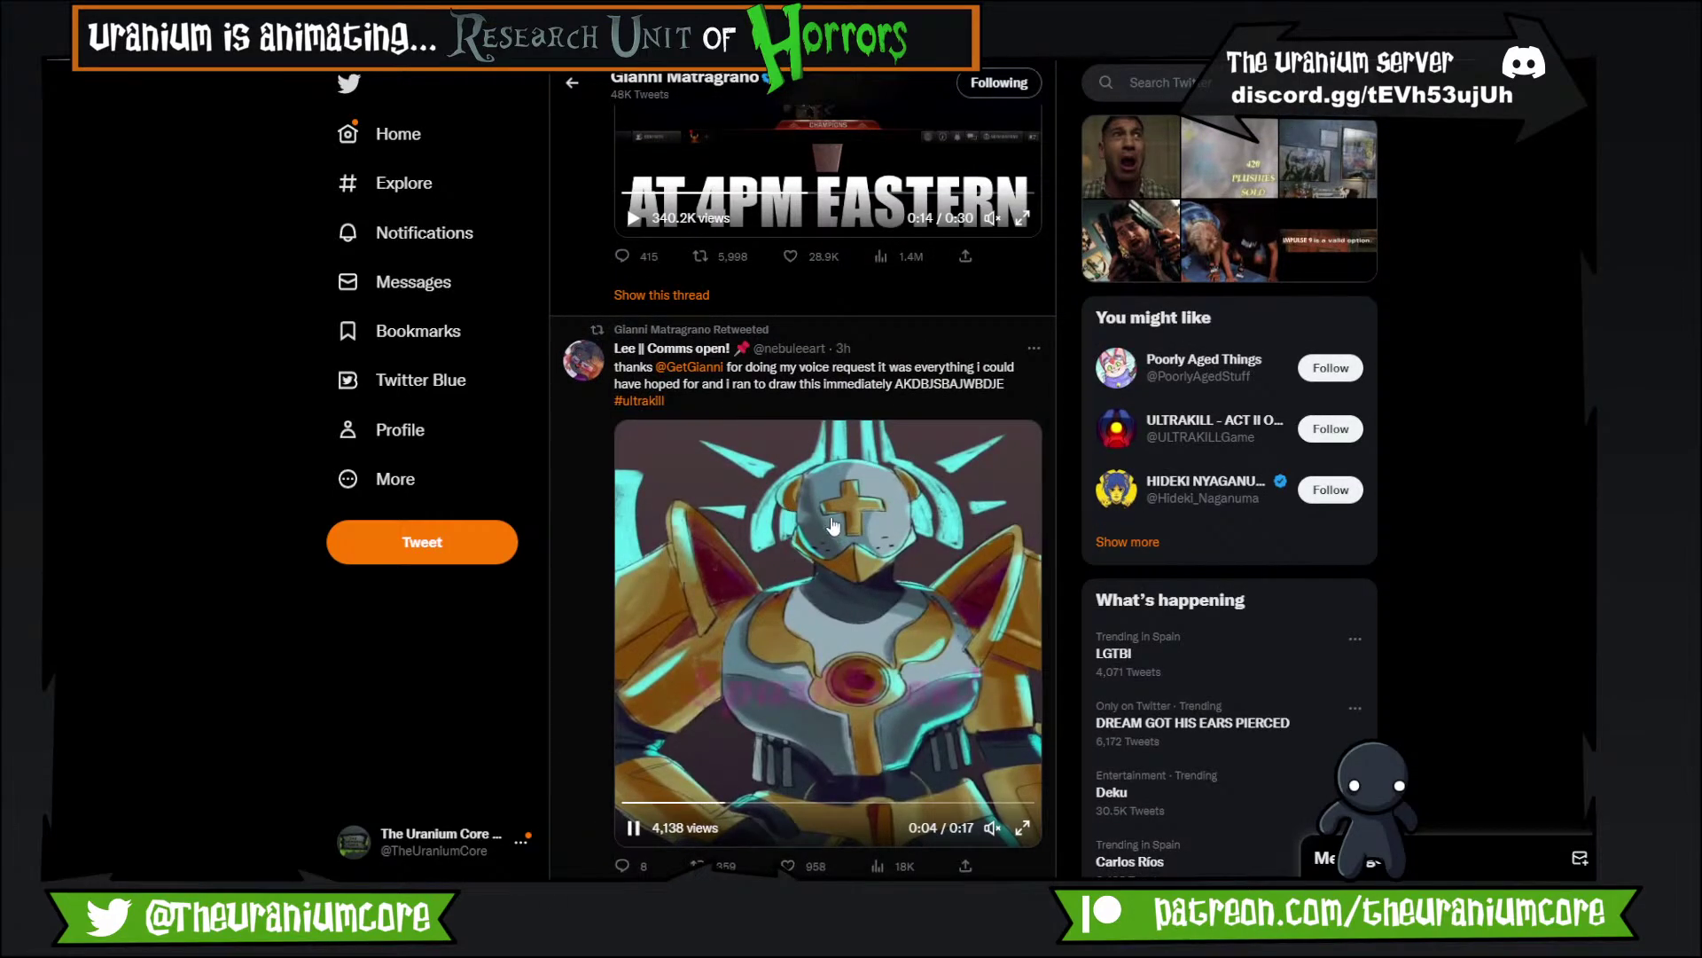
scroll(833, 526, "down", 10)
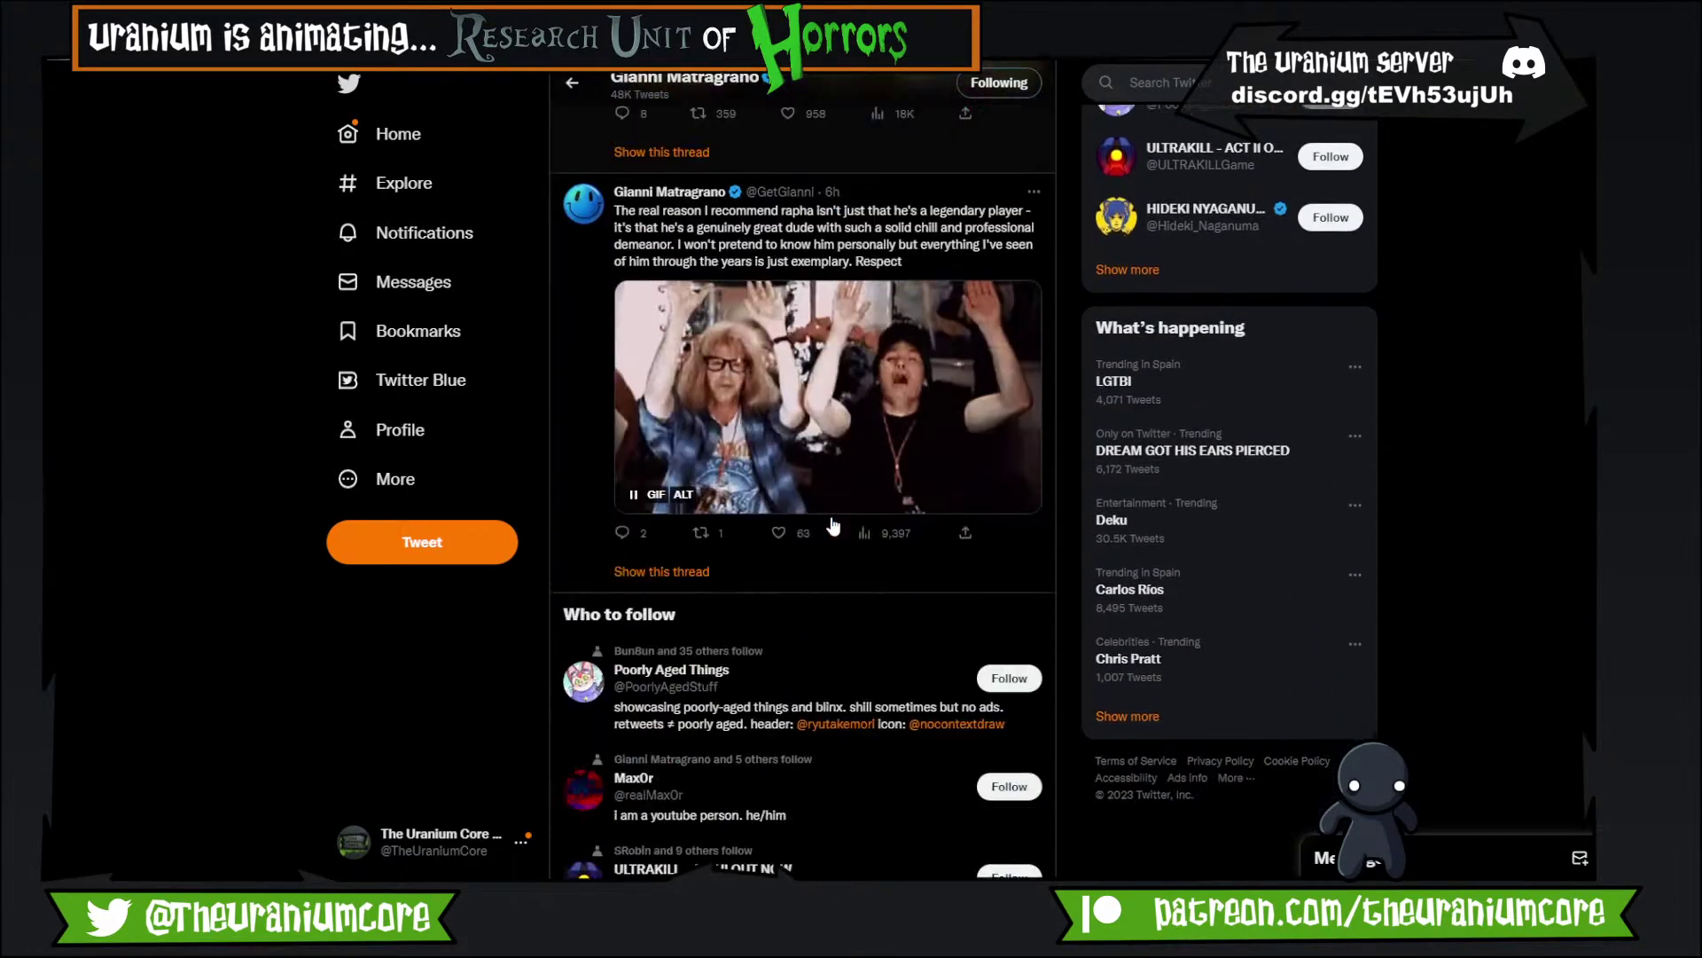
scroll(833, 526, "down", 12)
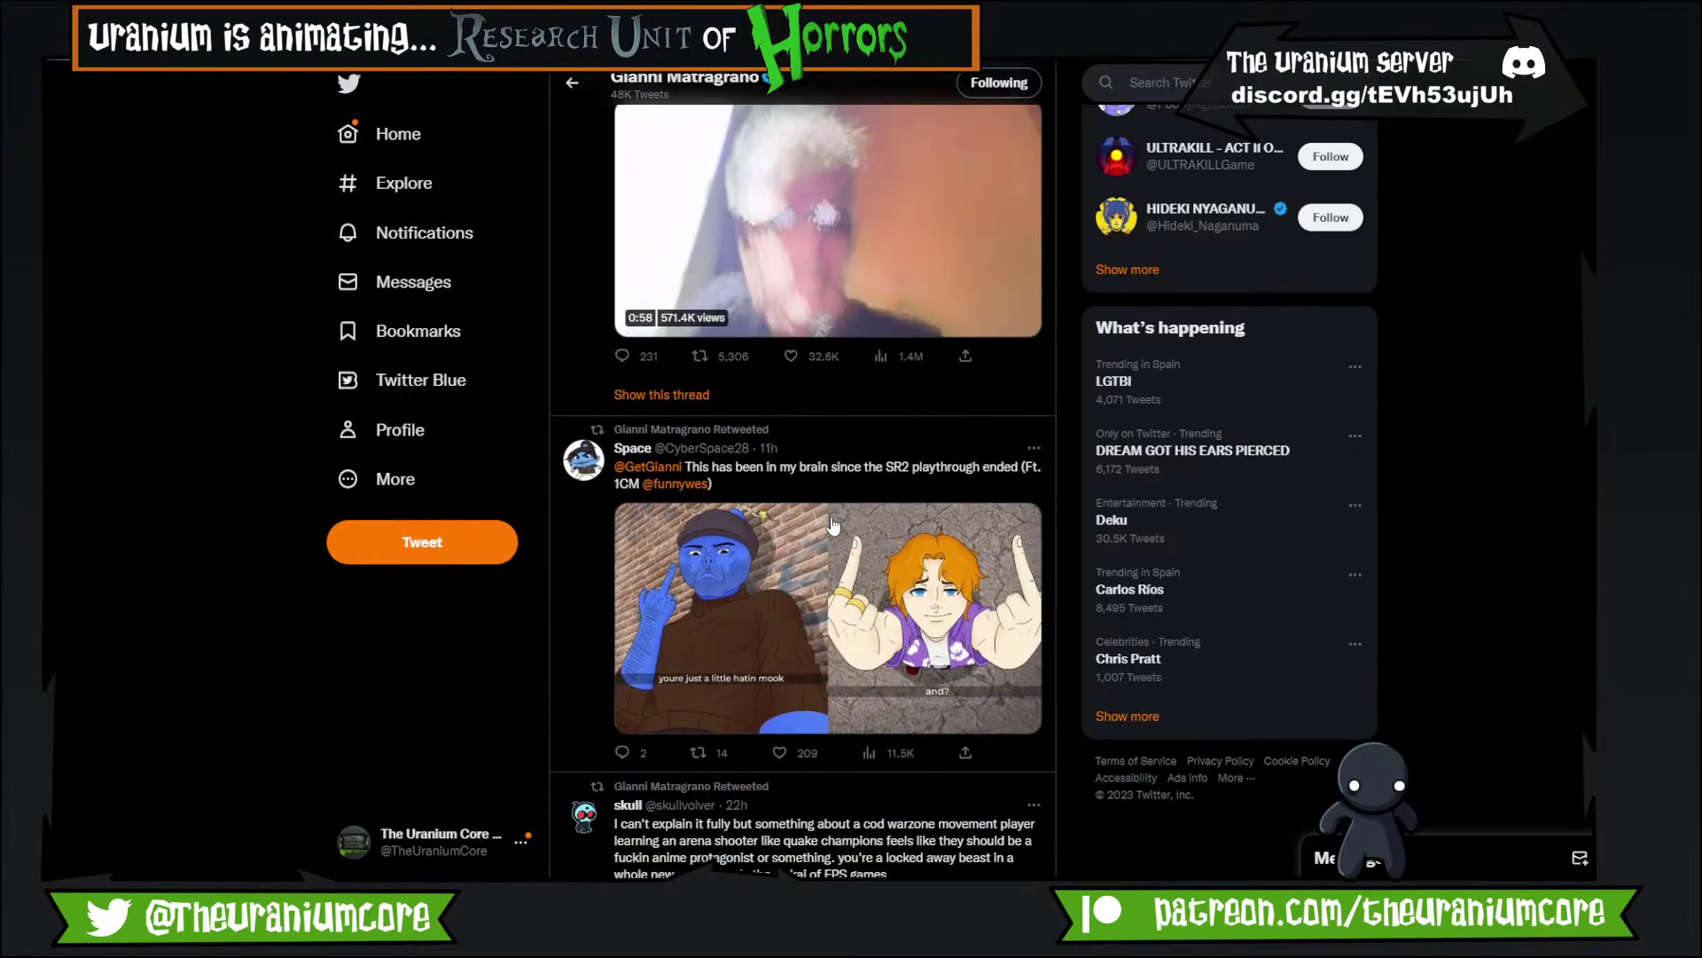
scroll(833, 525, "down", 10)
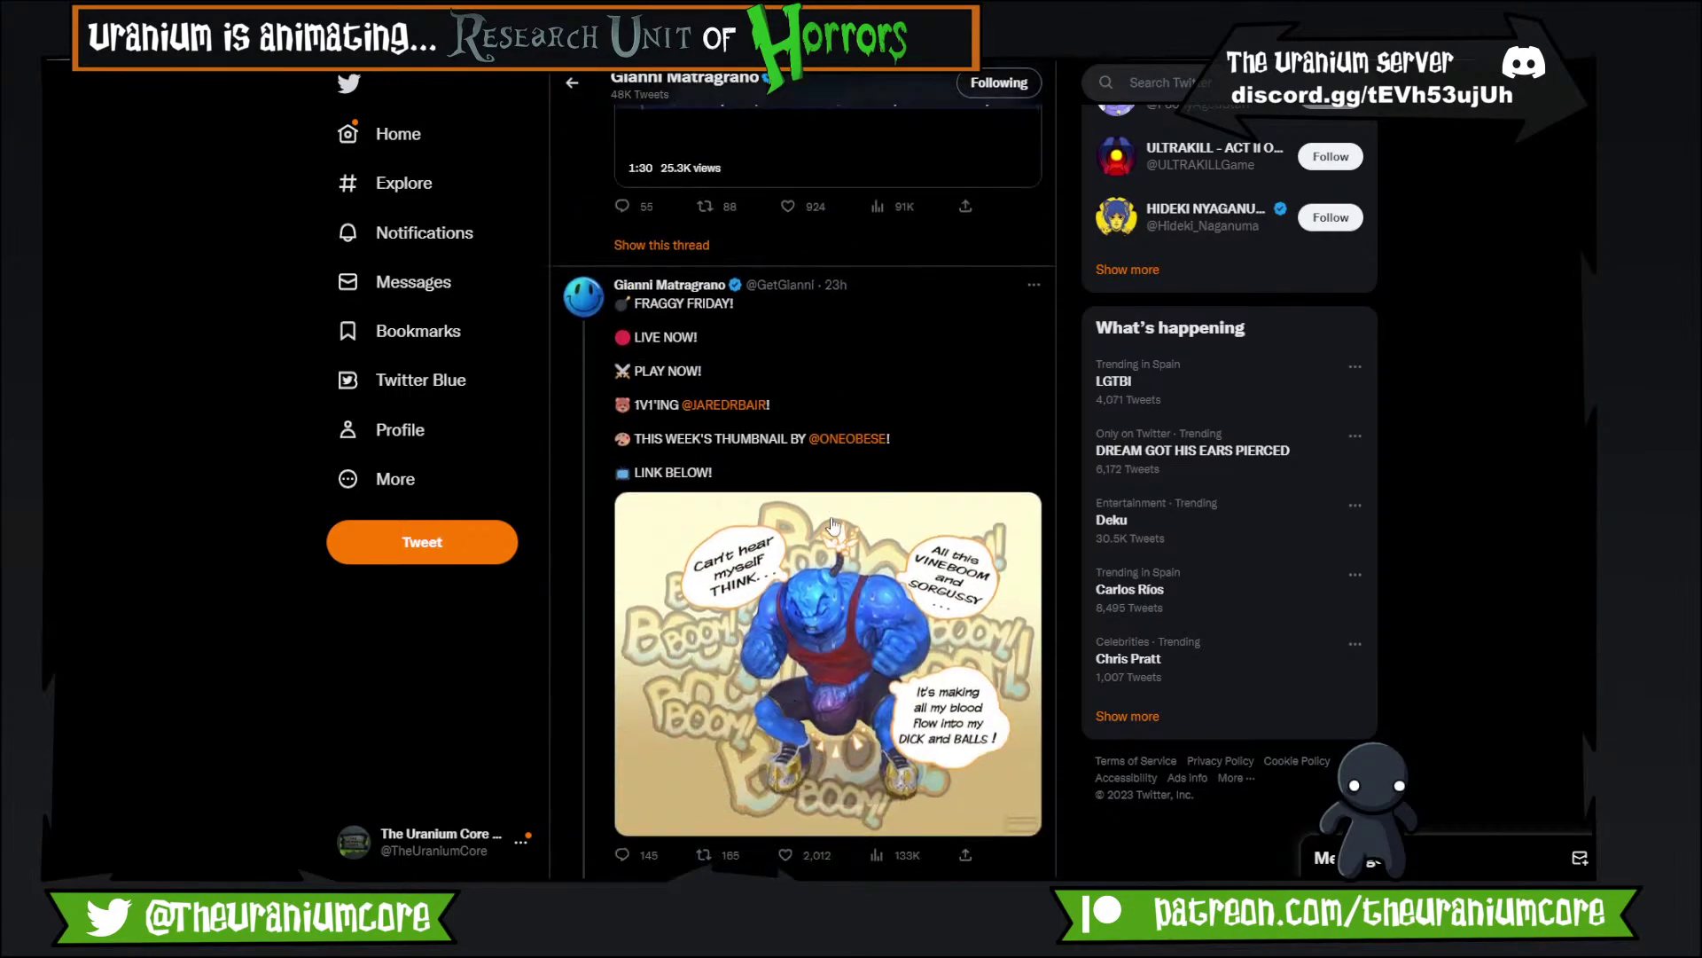
scroll(834, 526, "down", 3)
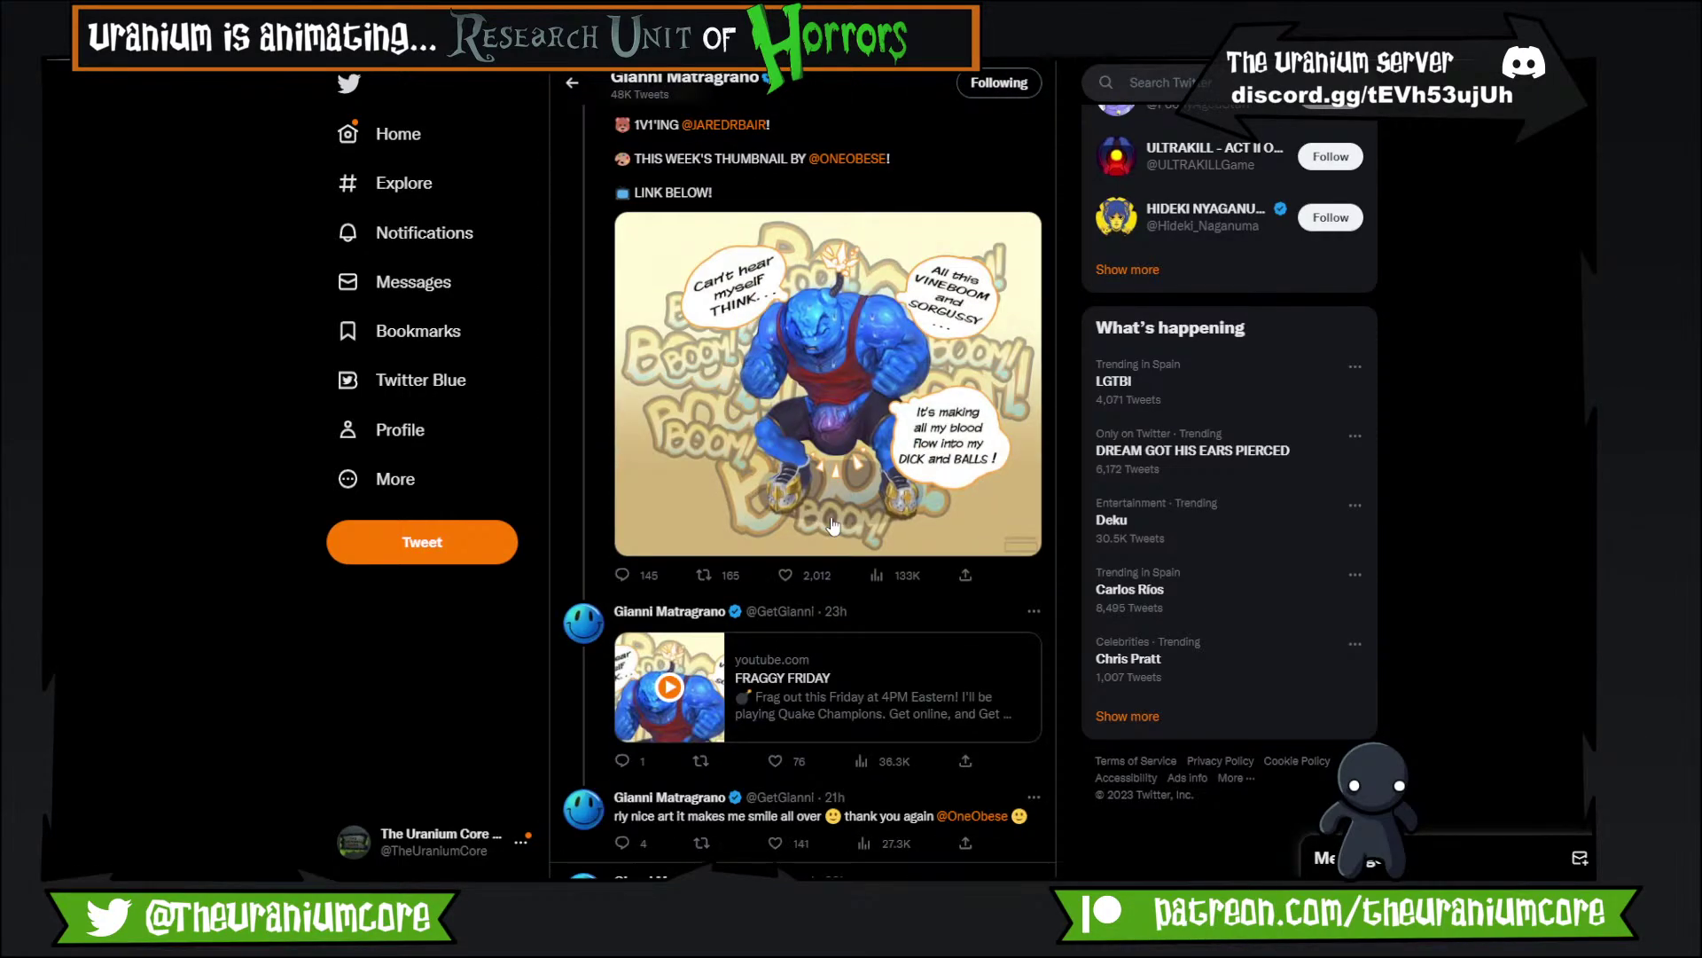
scroll(833, 526, "up", 15)
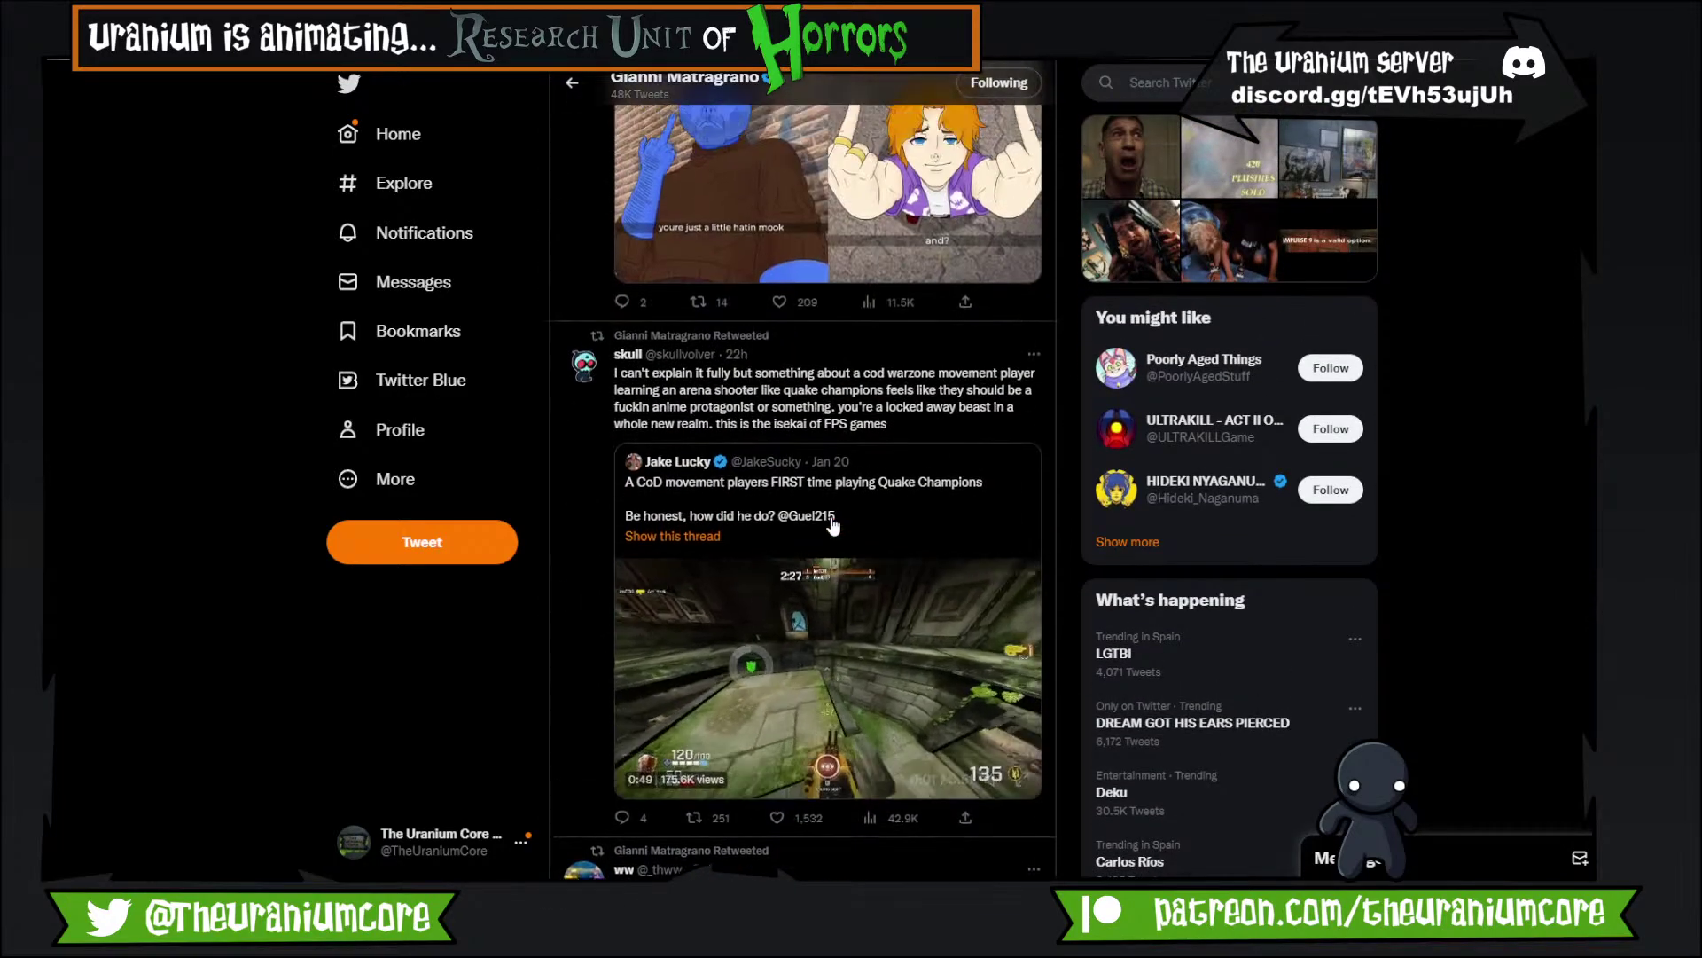
scroll(834, 526, "up", 20)
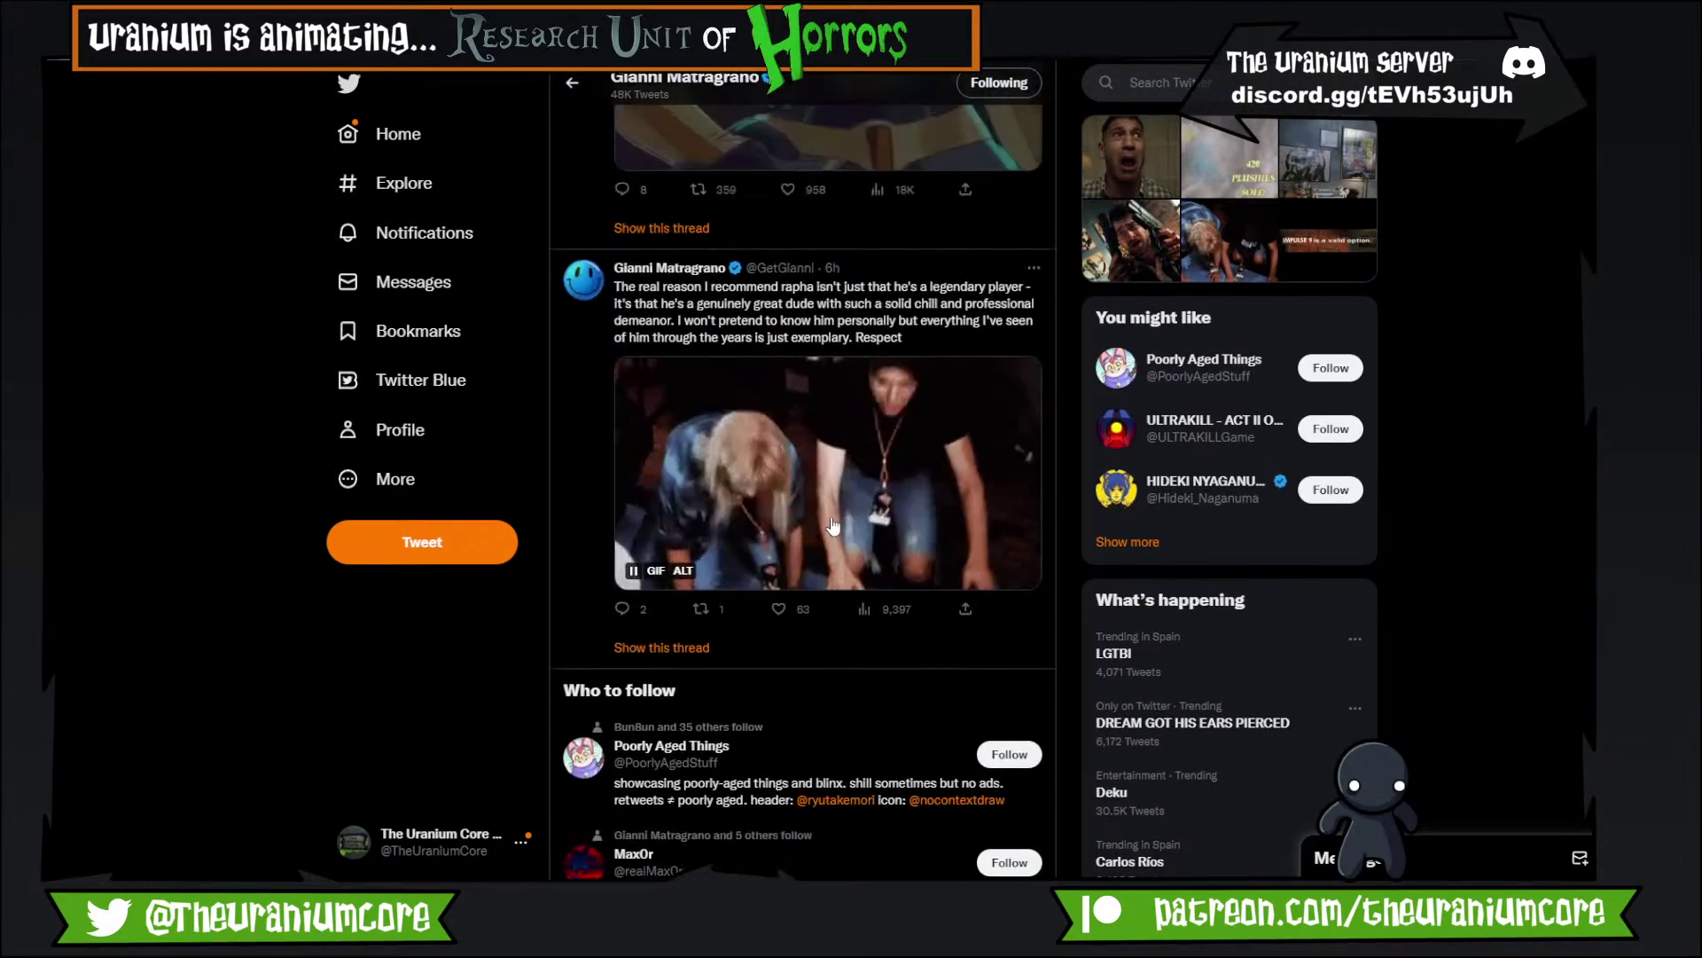
scroll(834, 526, "up", 10)
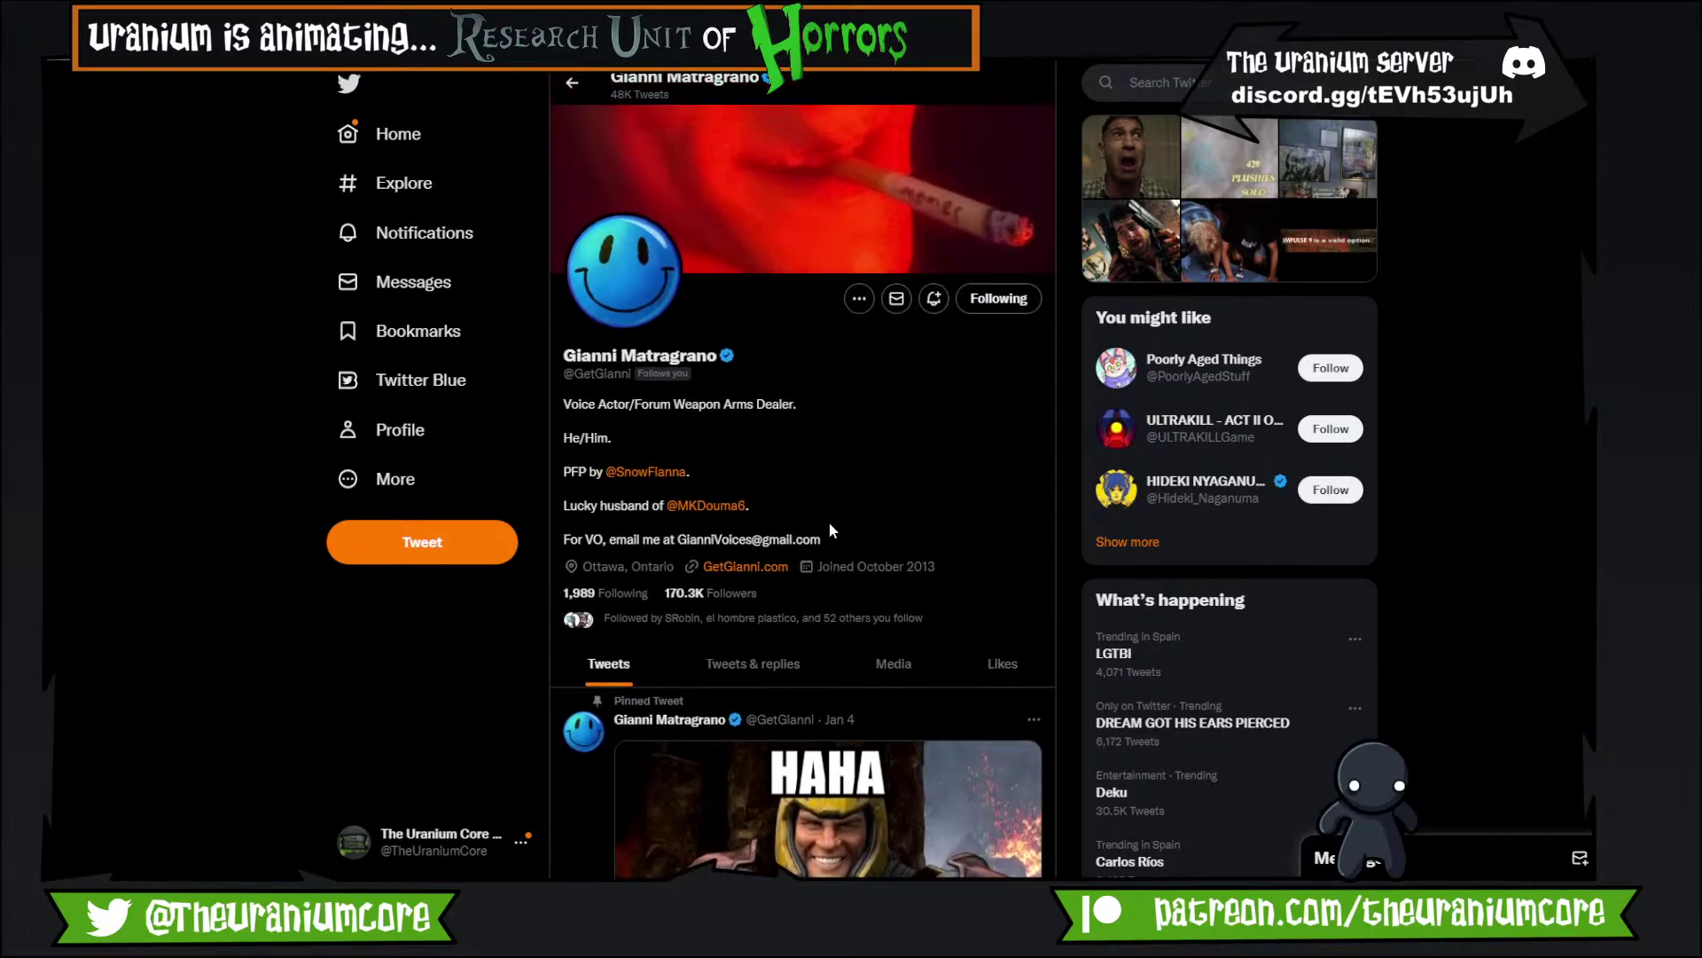
Open the voice actor's website from the profile bio and look over its demos and project logos.
left_click(735, 565)
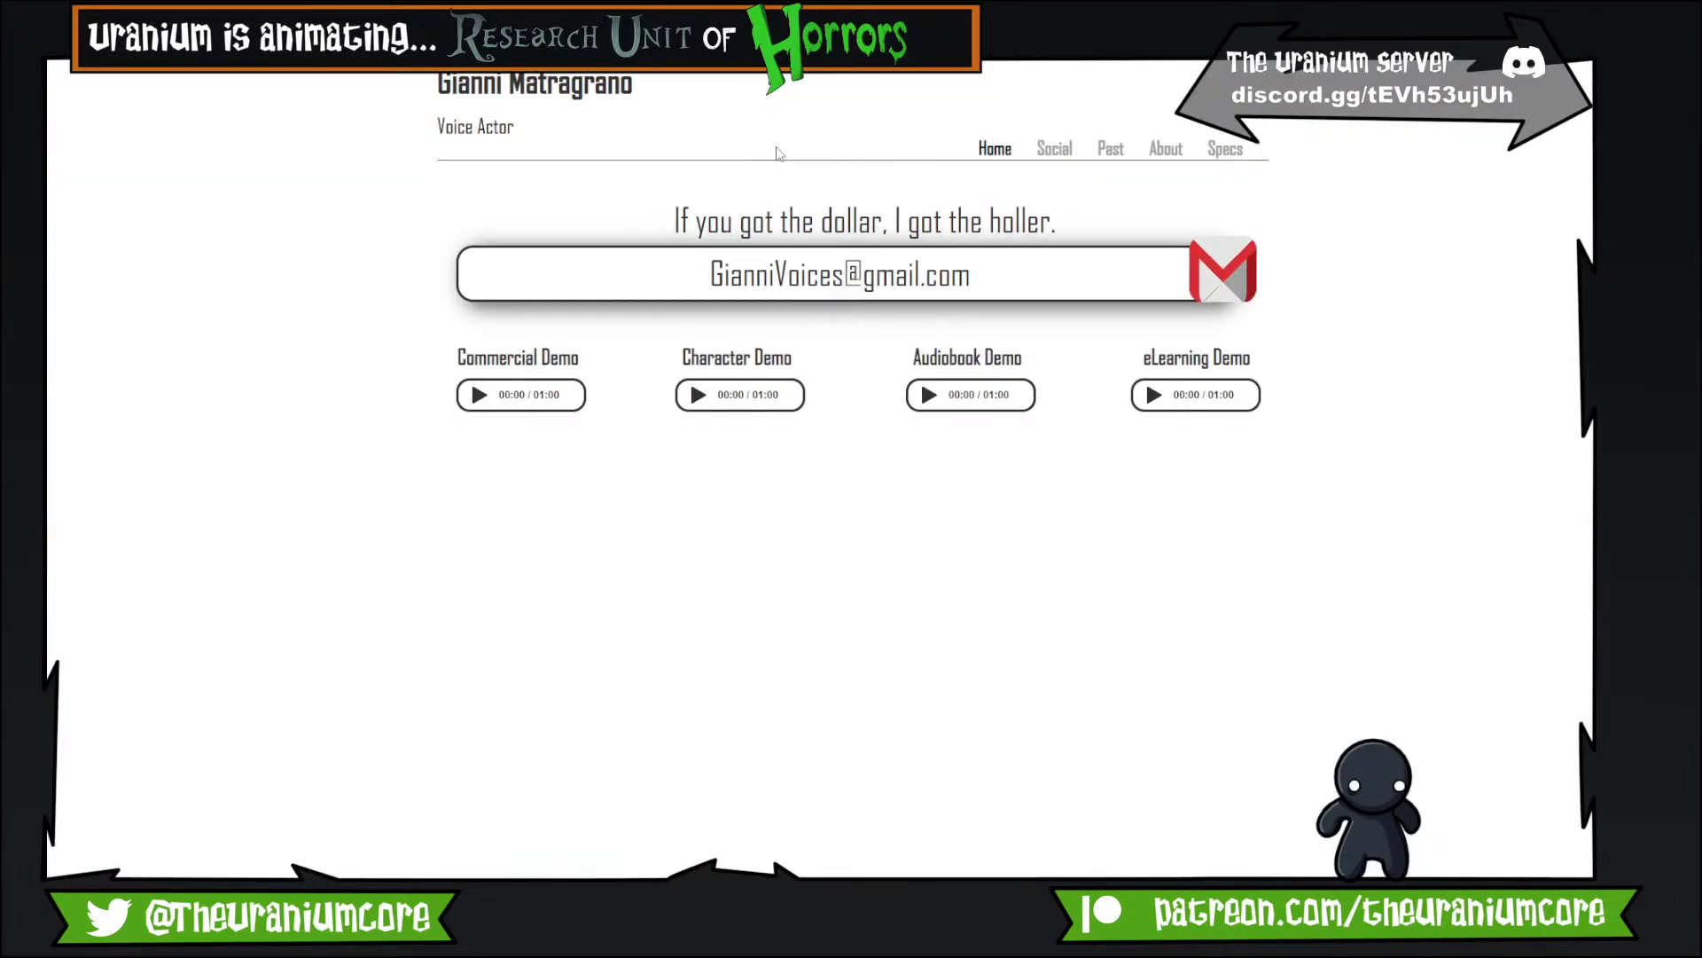
scroll(549, 226, "down", 3)
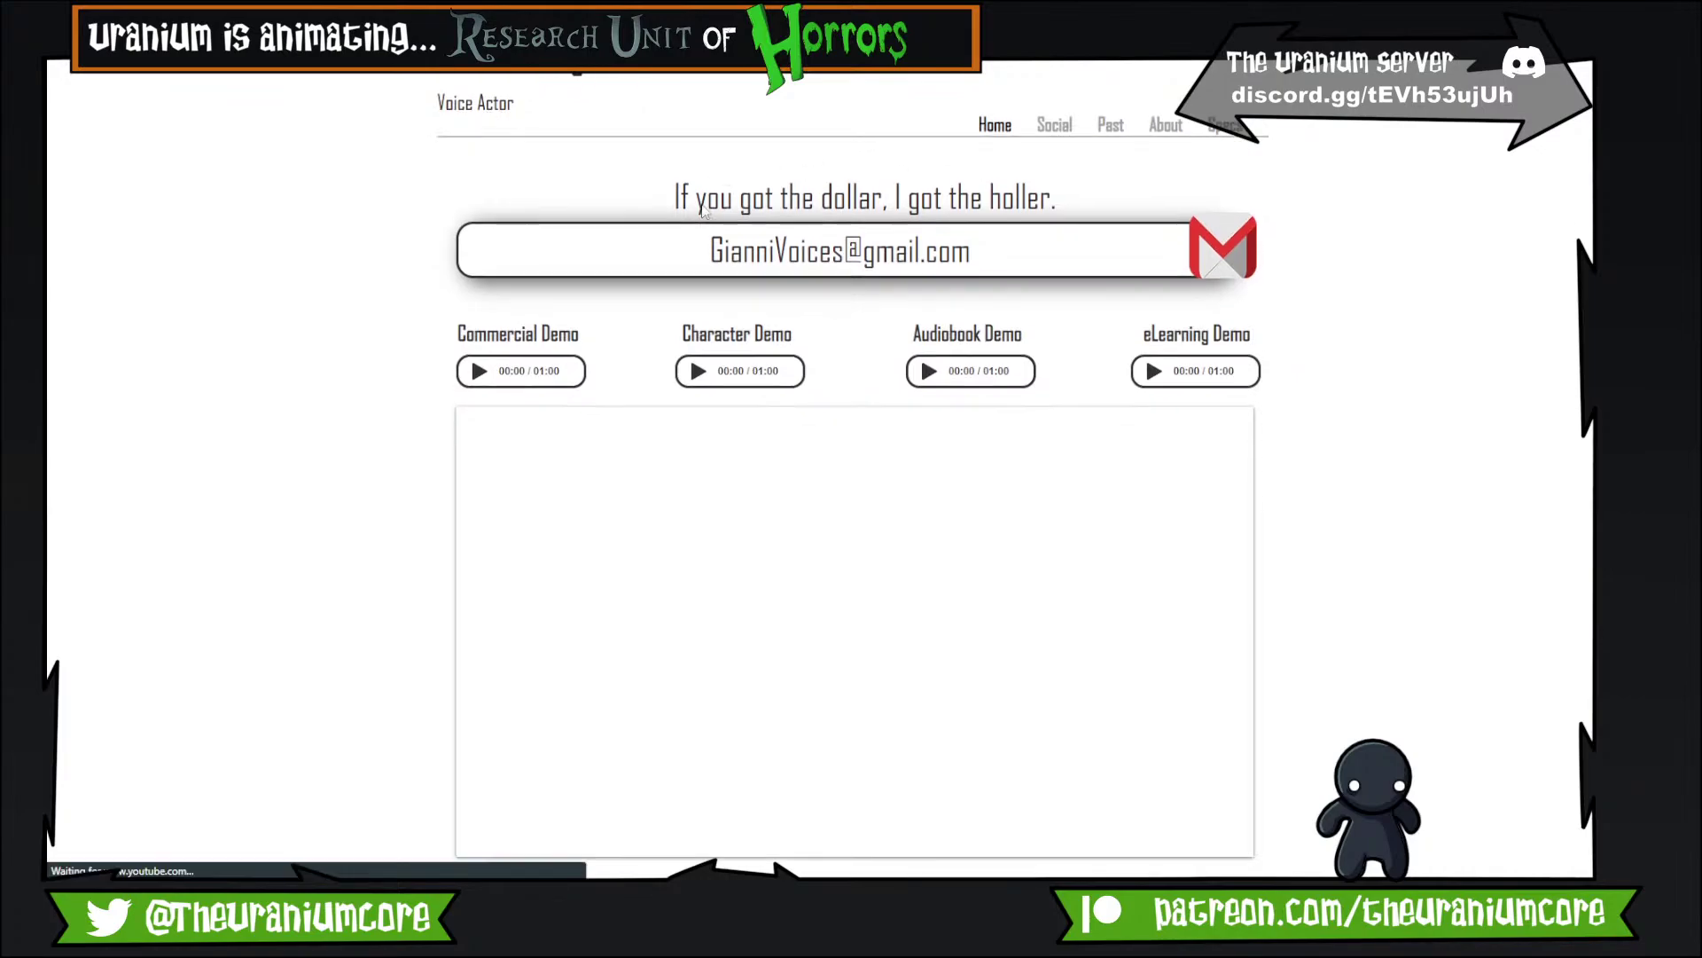
scroll(549, 226, "up", 3)
scroll(671, 225, "down", 9)
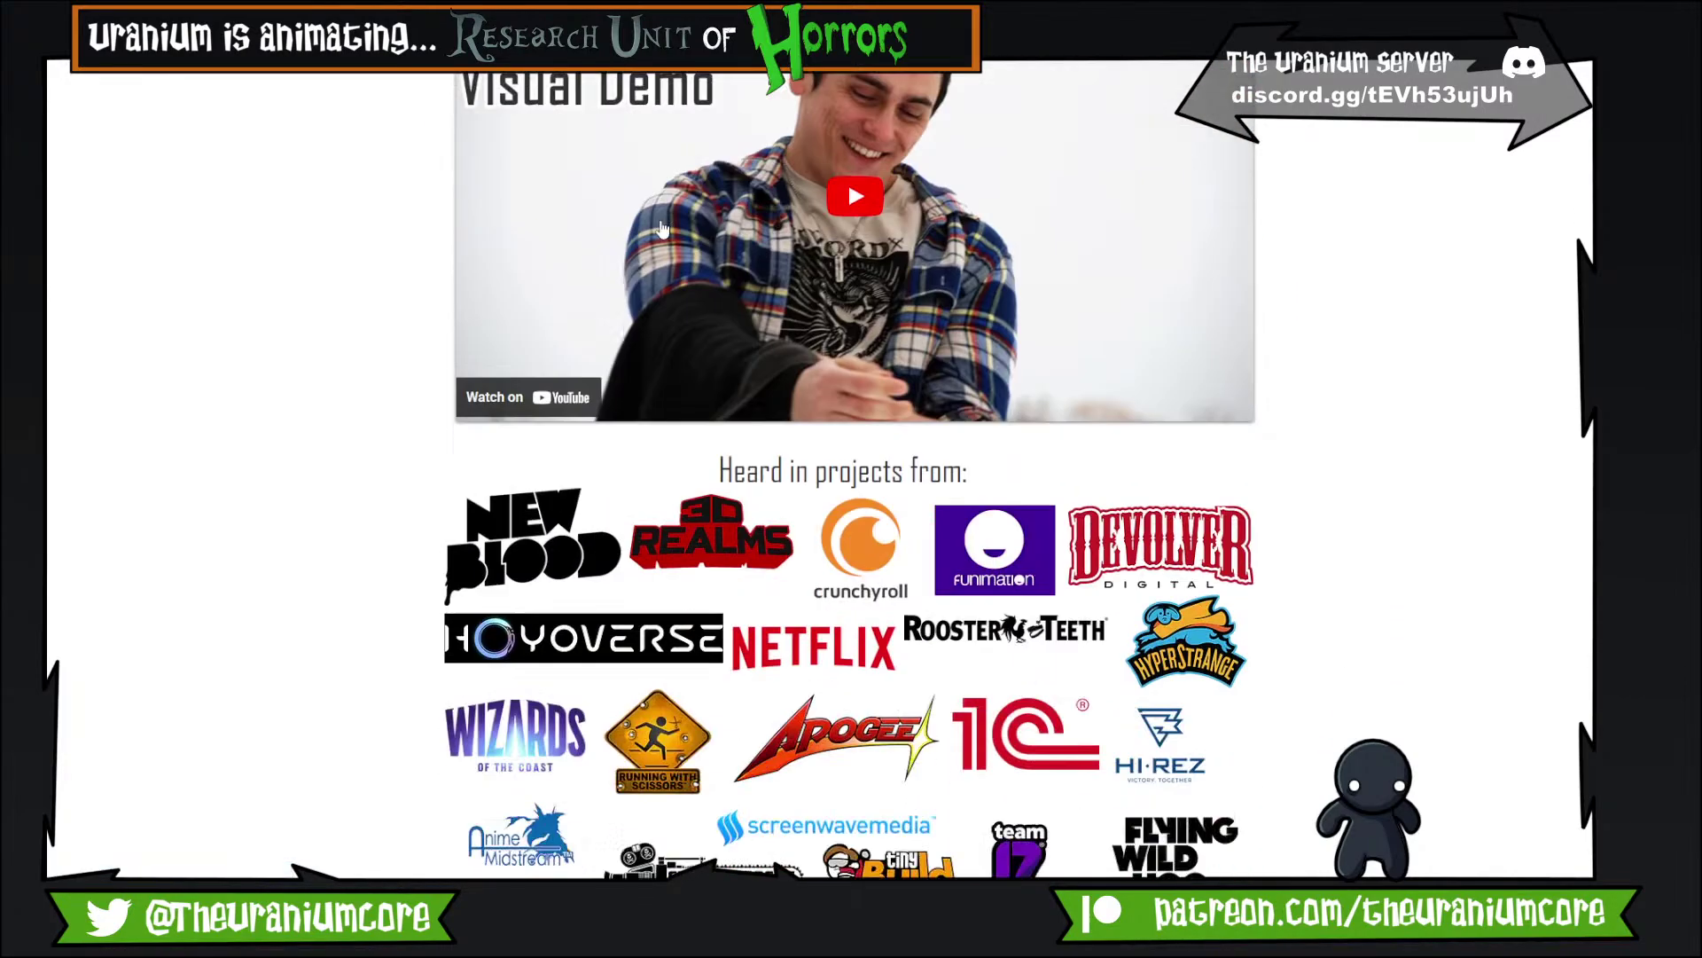
scroll(671, 224, "up", 9)
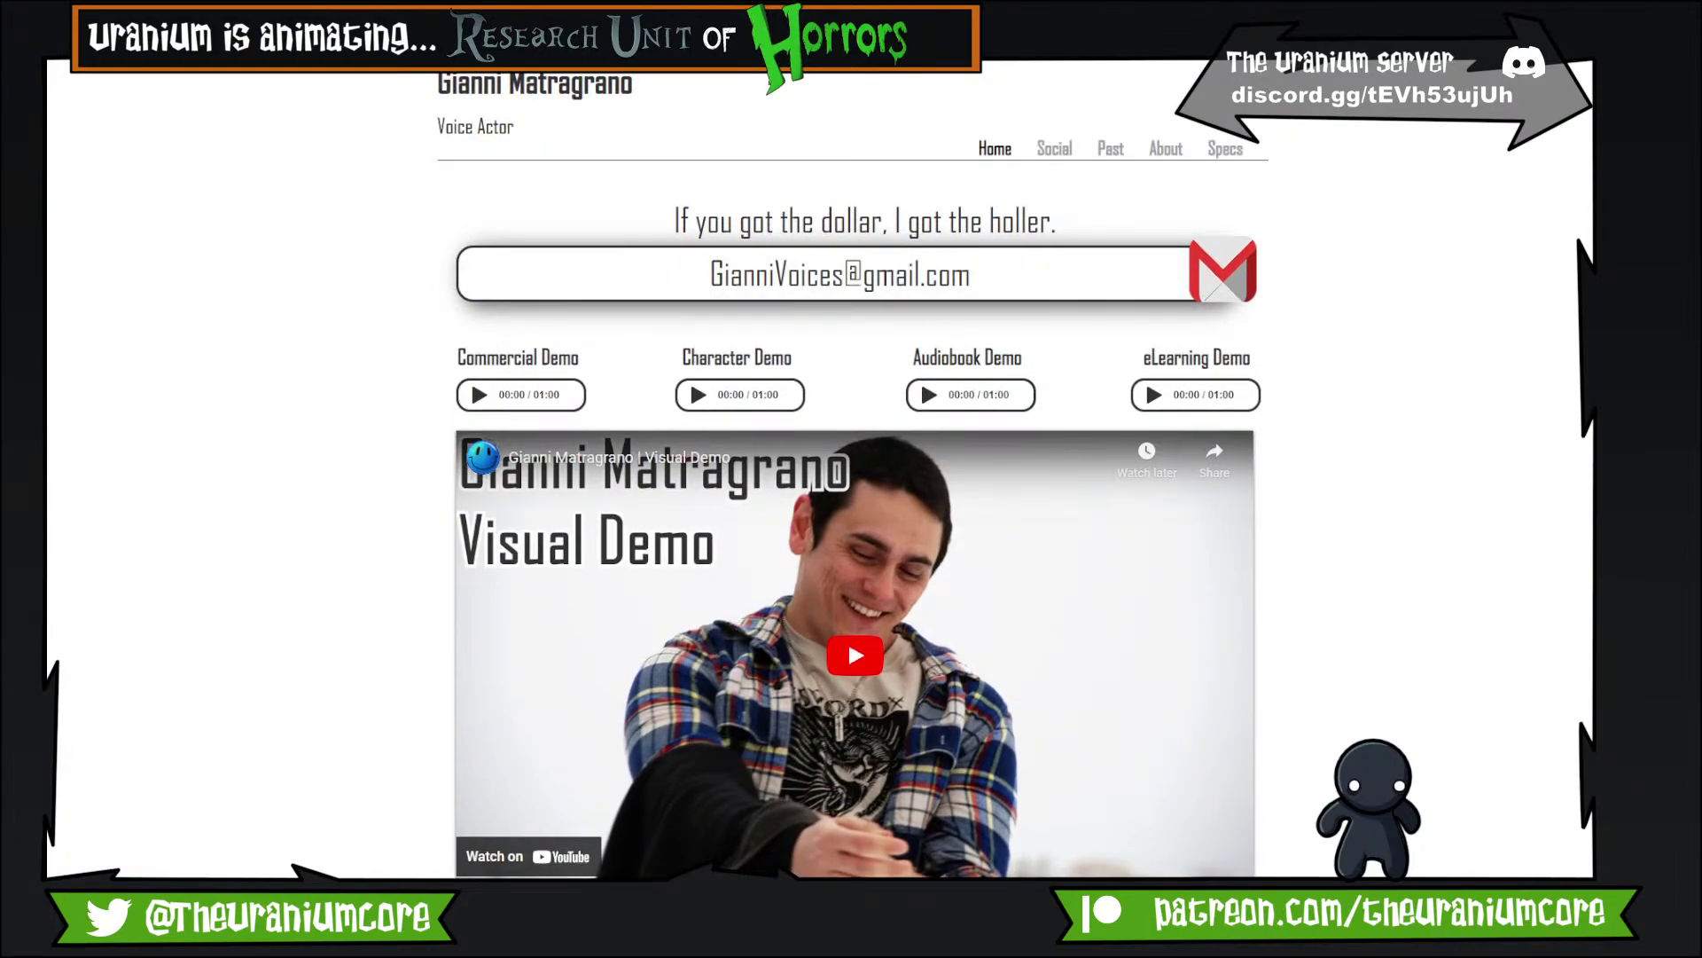
Leave the website for the Twitter profile and move the browser window away to return to Toon Boom Harmony.
left_click(543, 25)
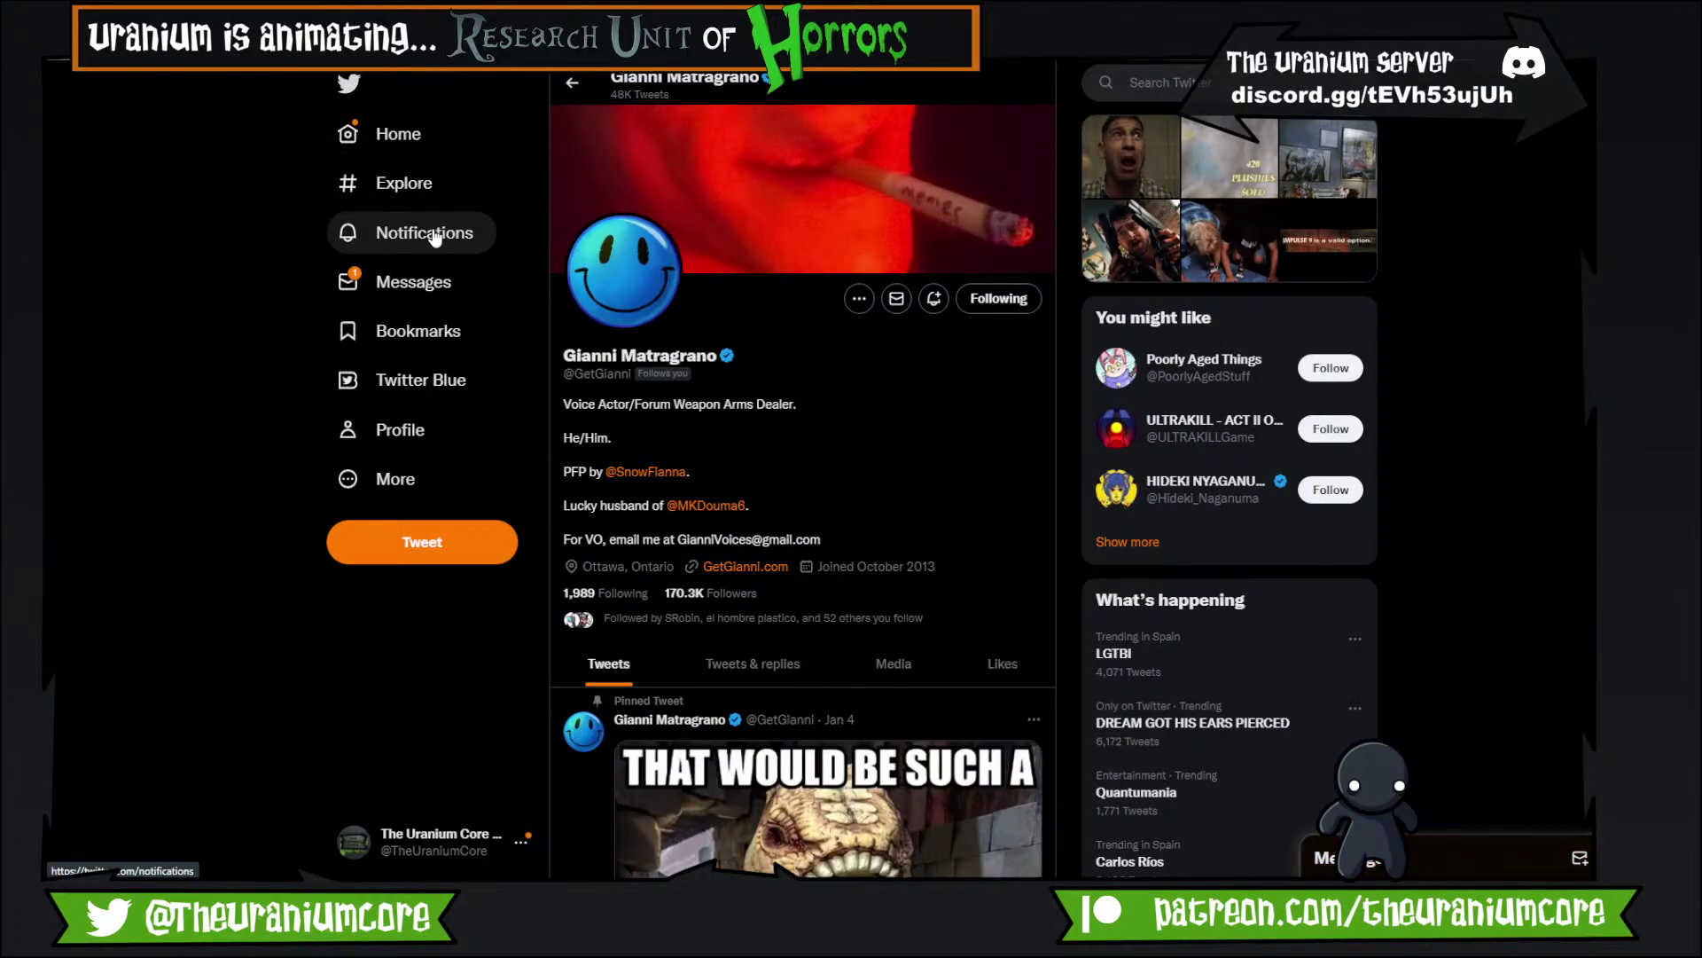
scroll(548, 274, "down", 2)
scroll(548, 279, "up", 2)
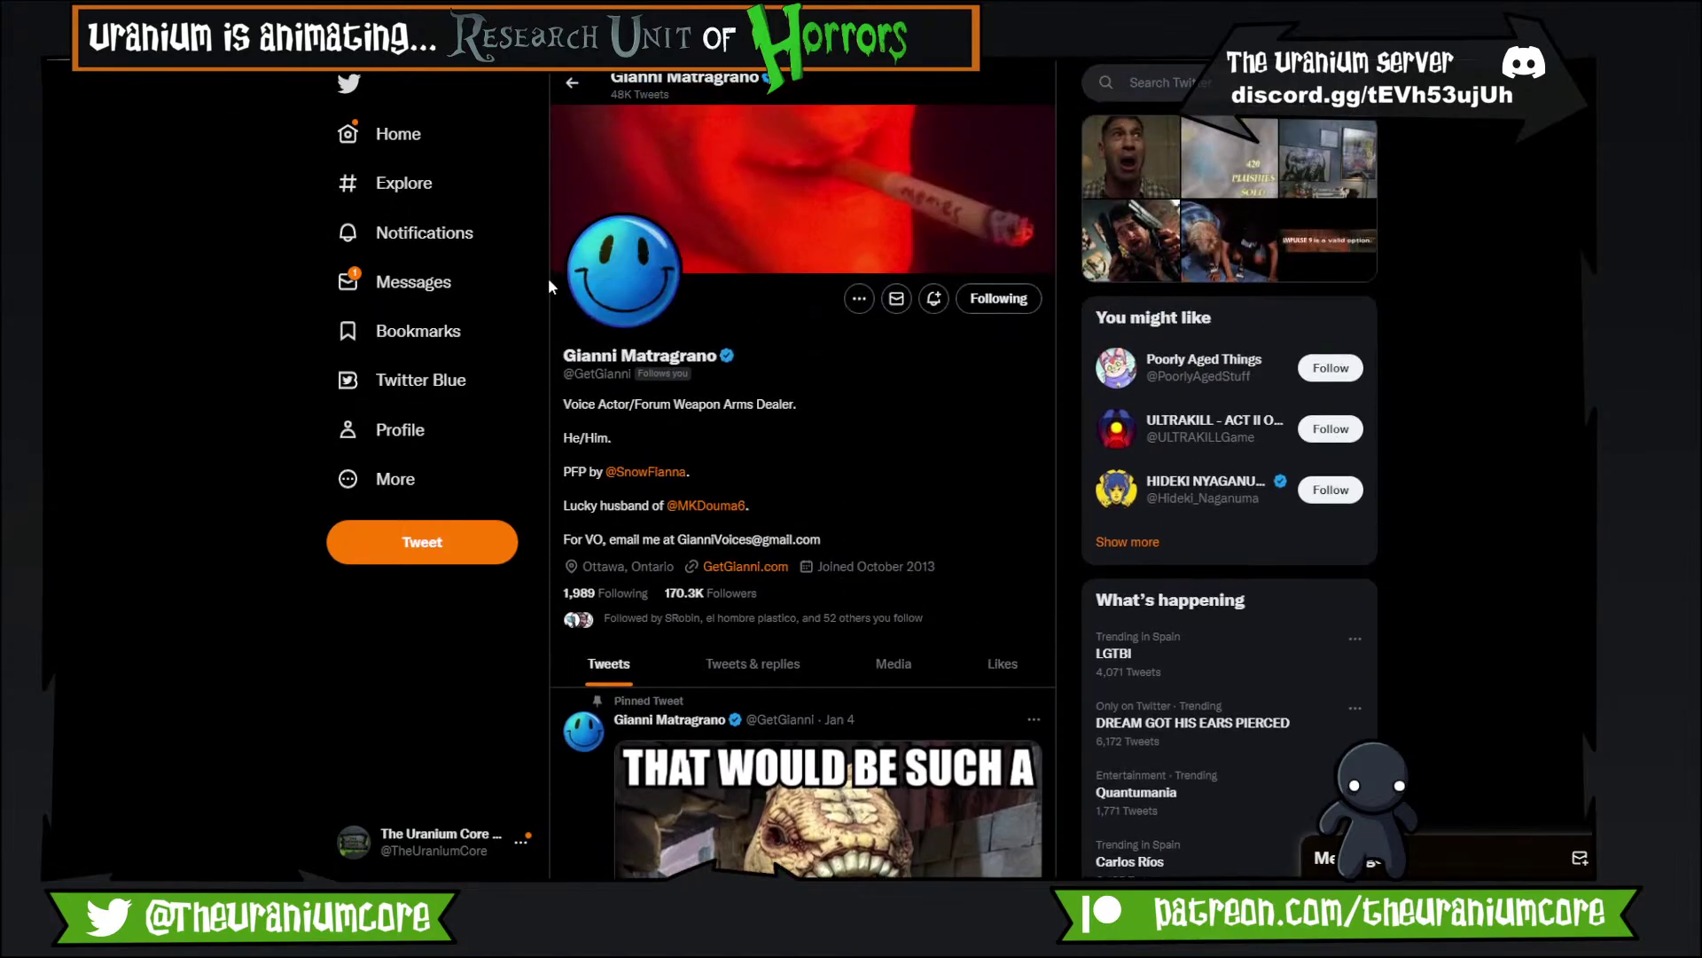
left_click_drag(297, 22, 1698, 293)
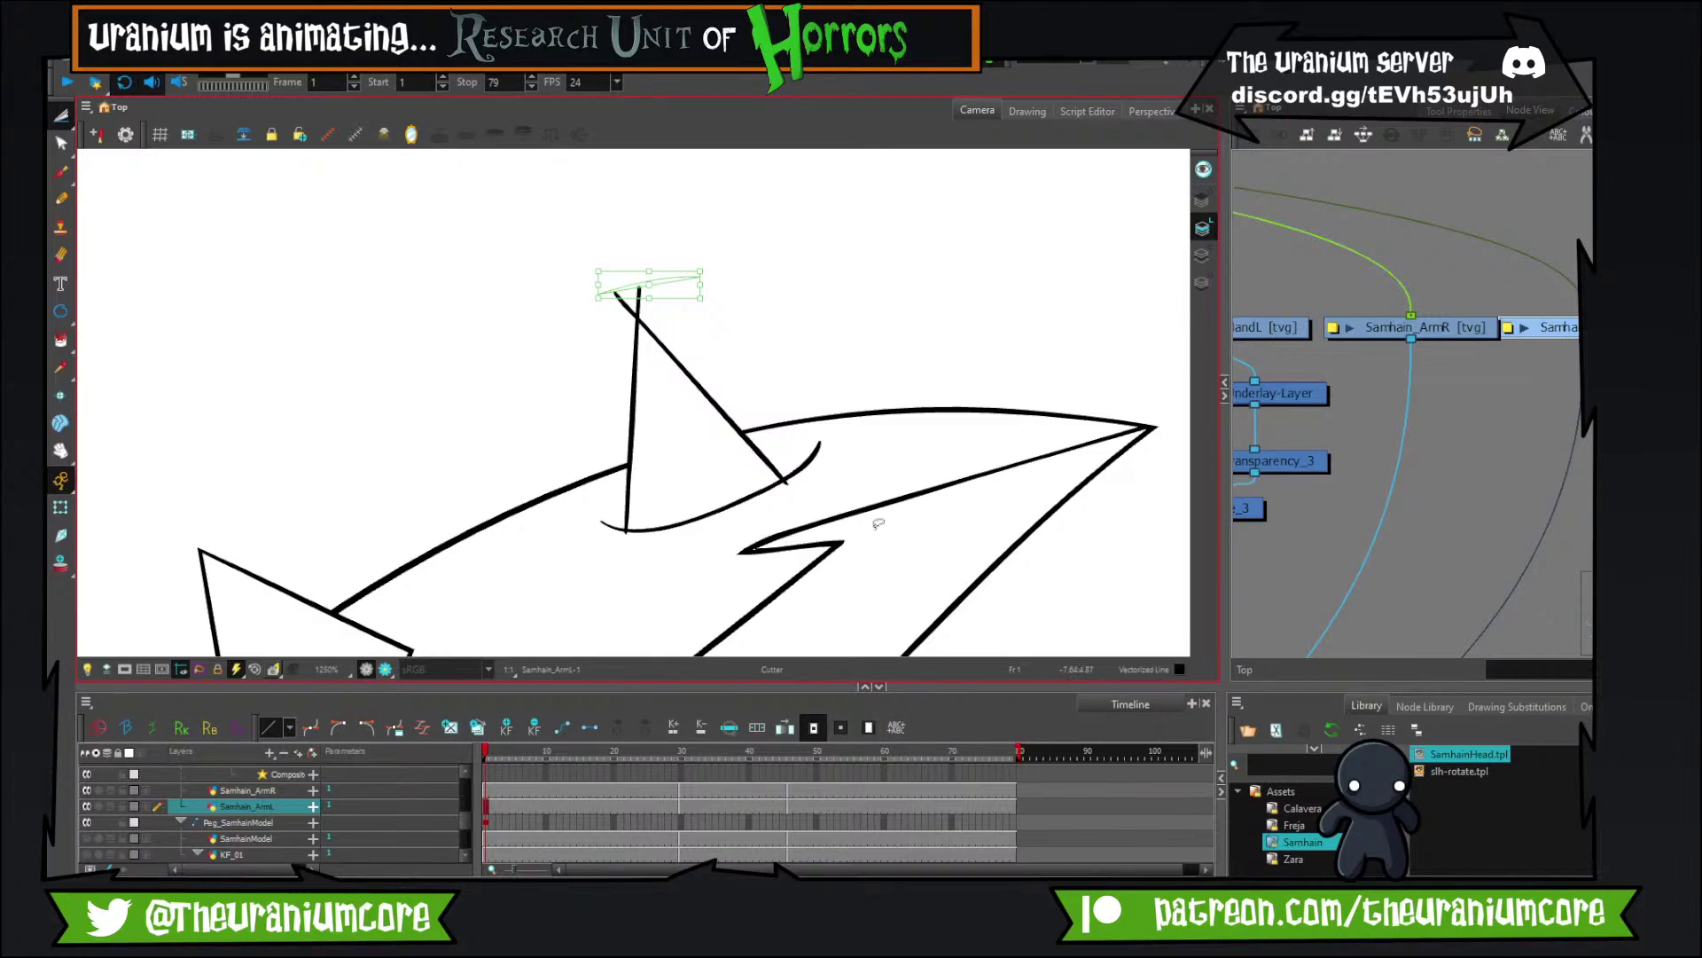
Bring the whole character and reference image into view and play back the scene to review the arm poses.
scroll(660, 412, "down", 5)
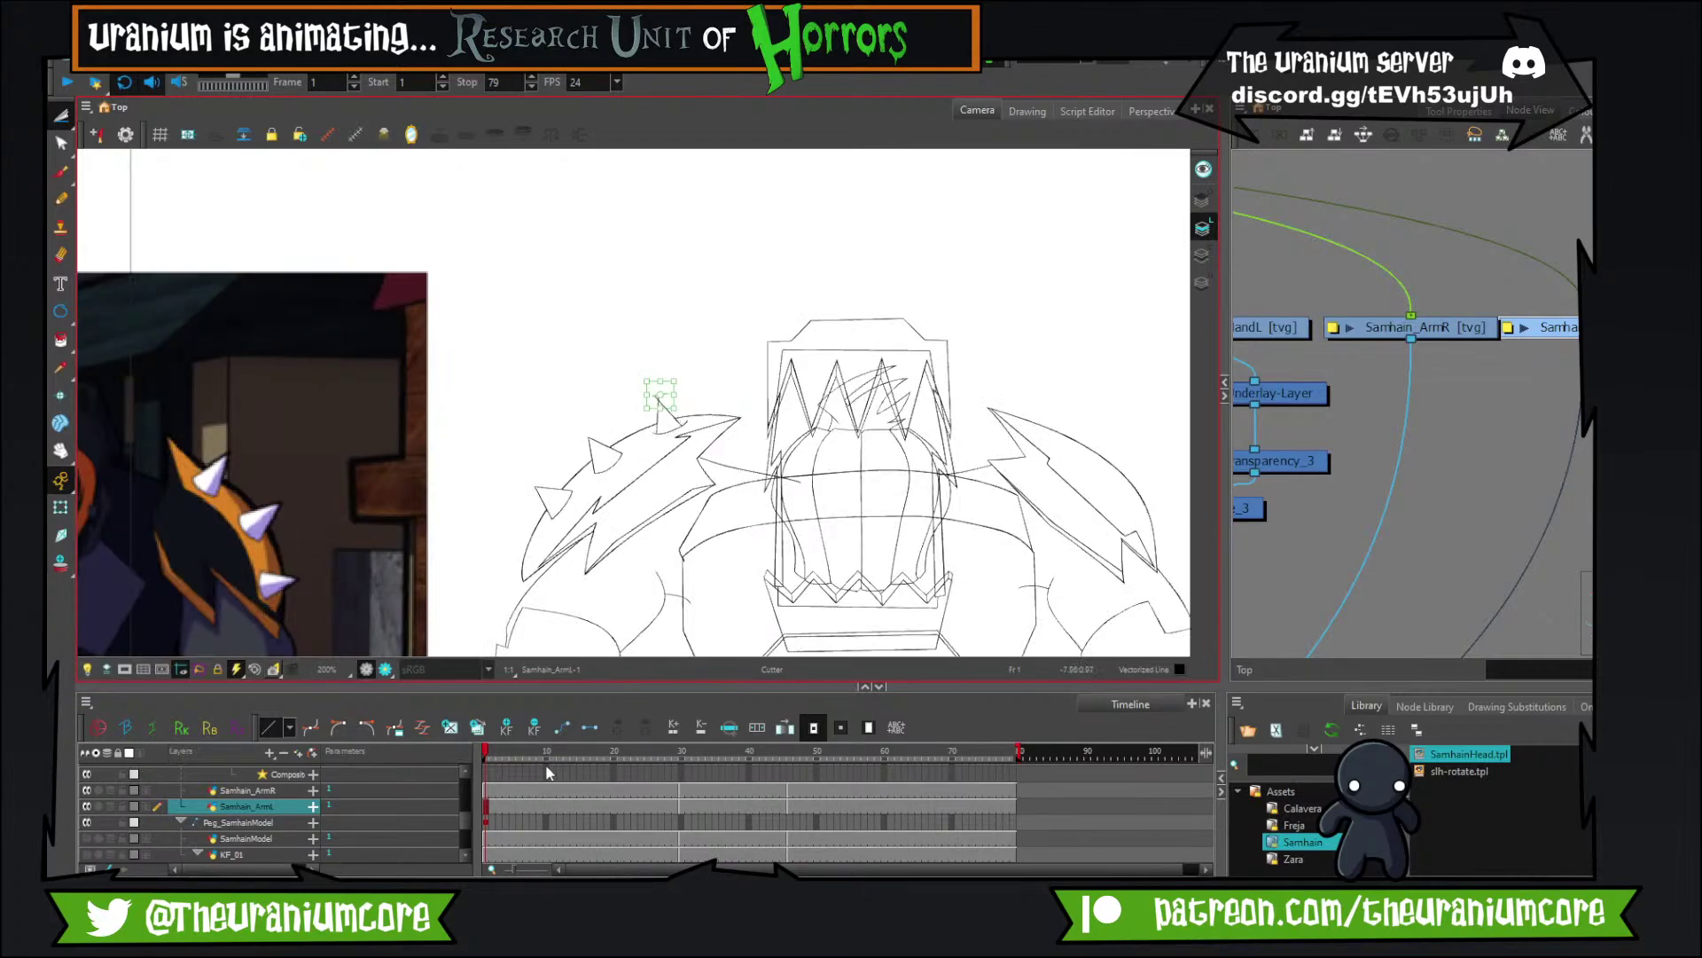
left_click(444, 759)
scroll(594, 390, "down", 3)
scroll(984, 351, "down", 3)
scroll(797, 429, "up", 4)
scroll(966, 399, "down", 1)
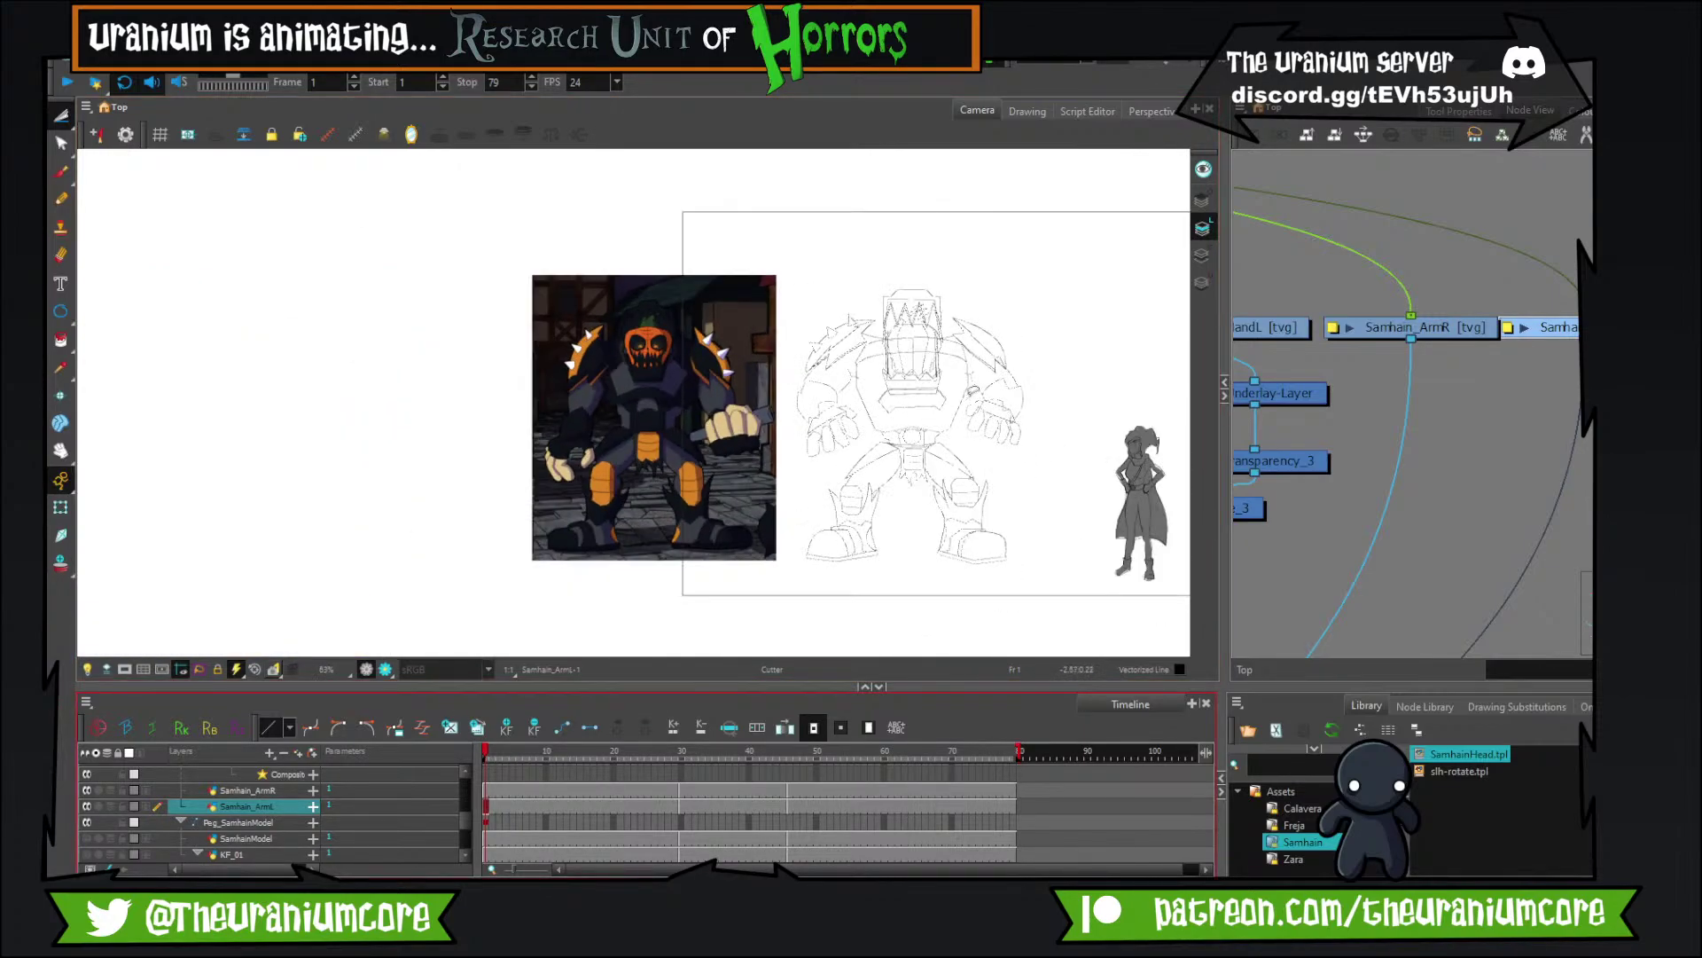
scroll(1071, 348, "up", 2)
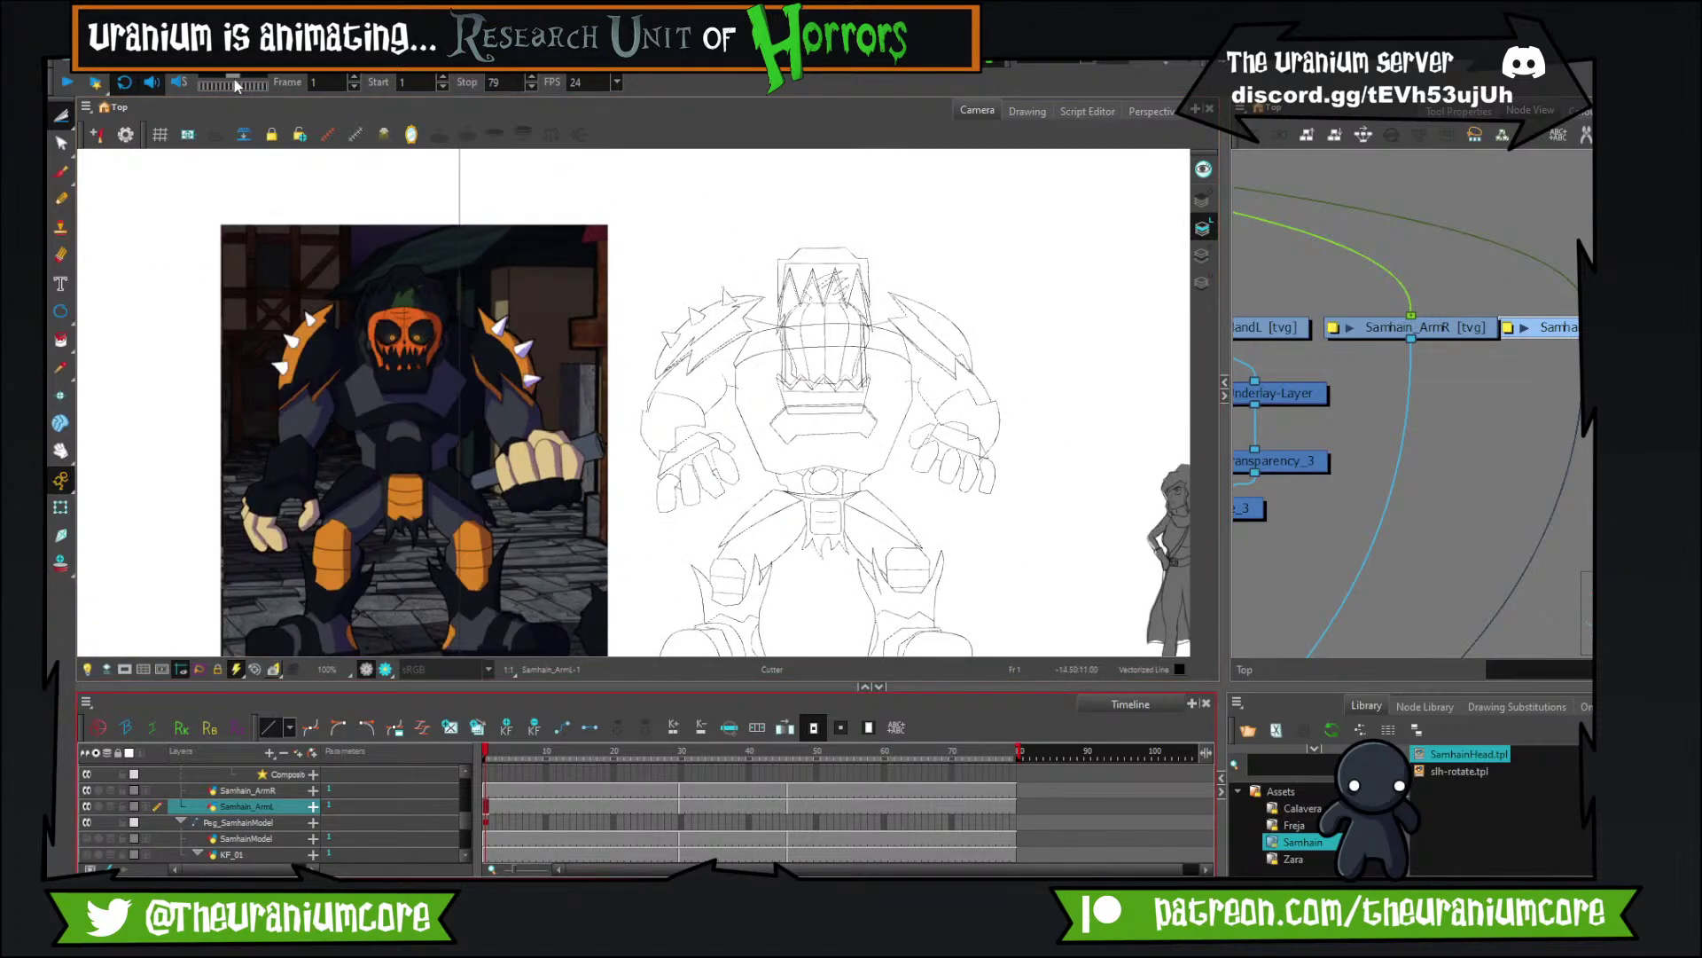
left_click(70, 81)
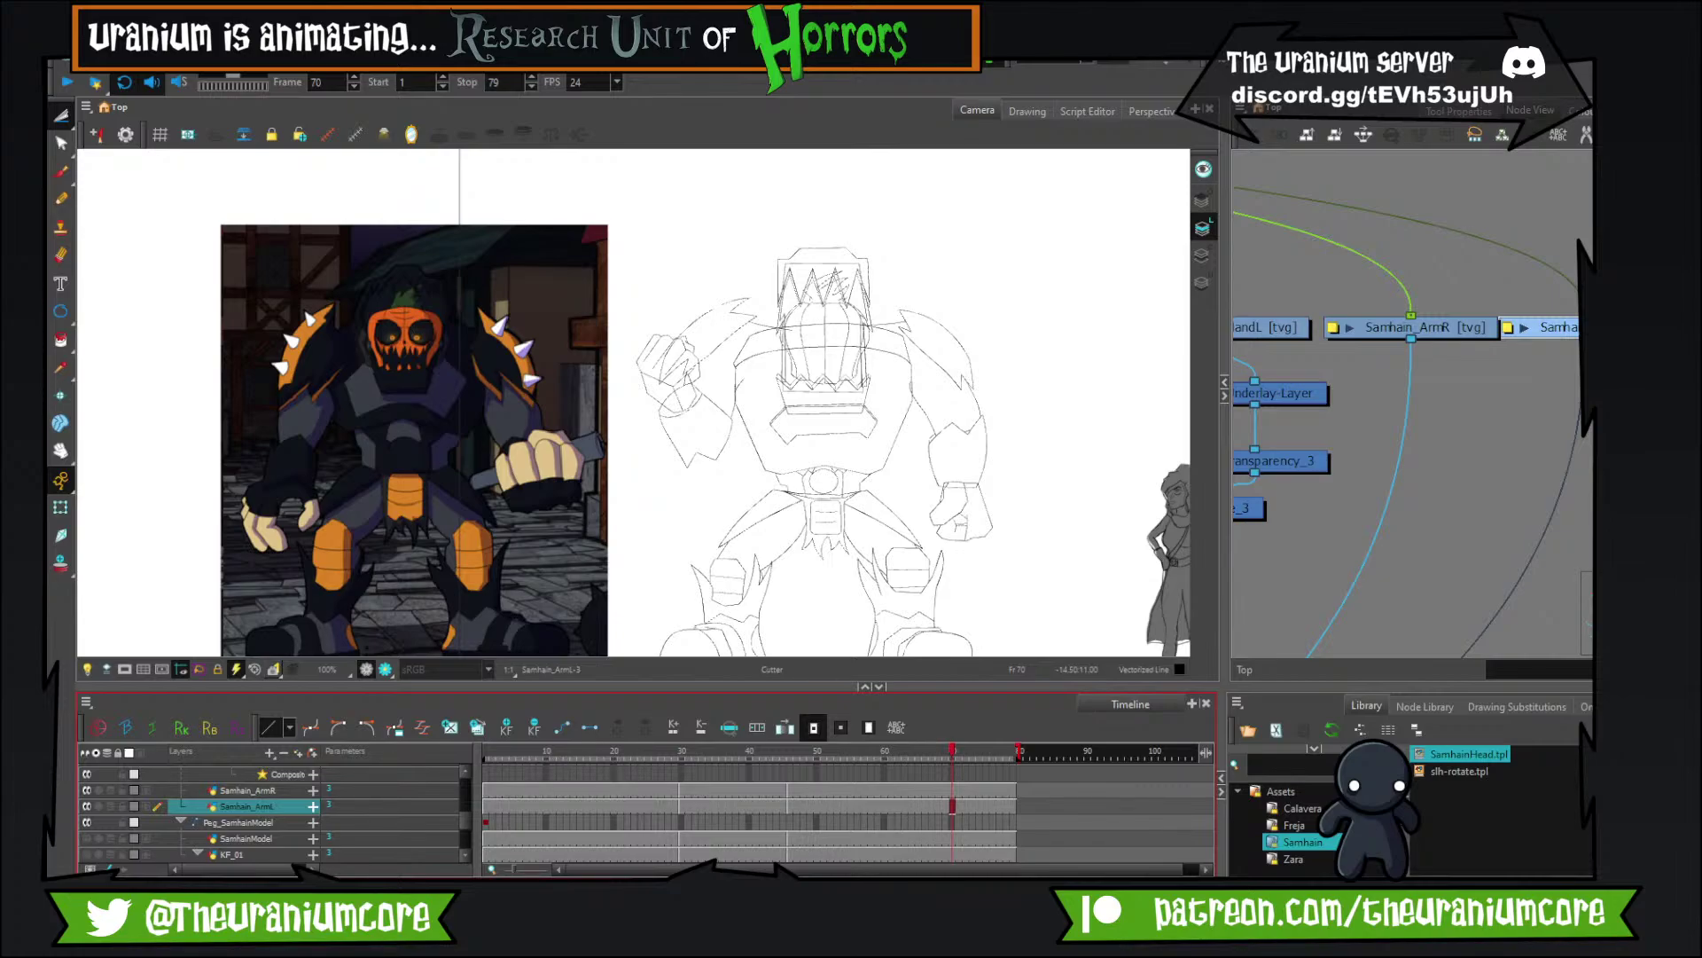
Select the Samhain_ArmR drawing node in the node network.
scroll(1567, 376, "down", 4)
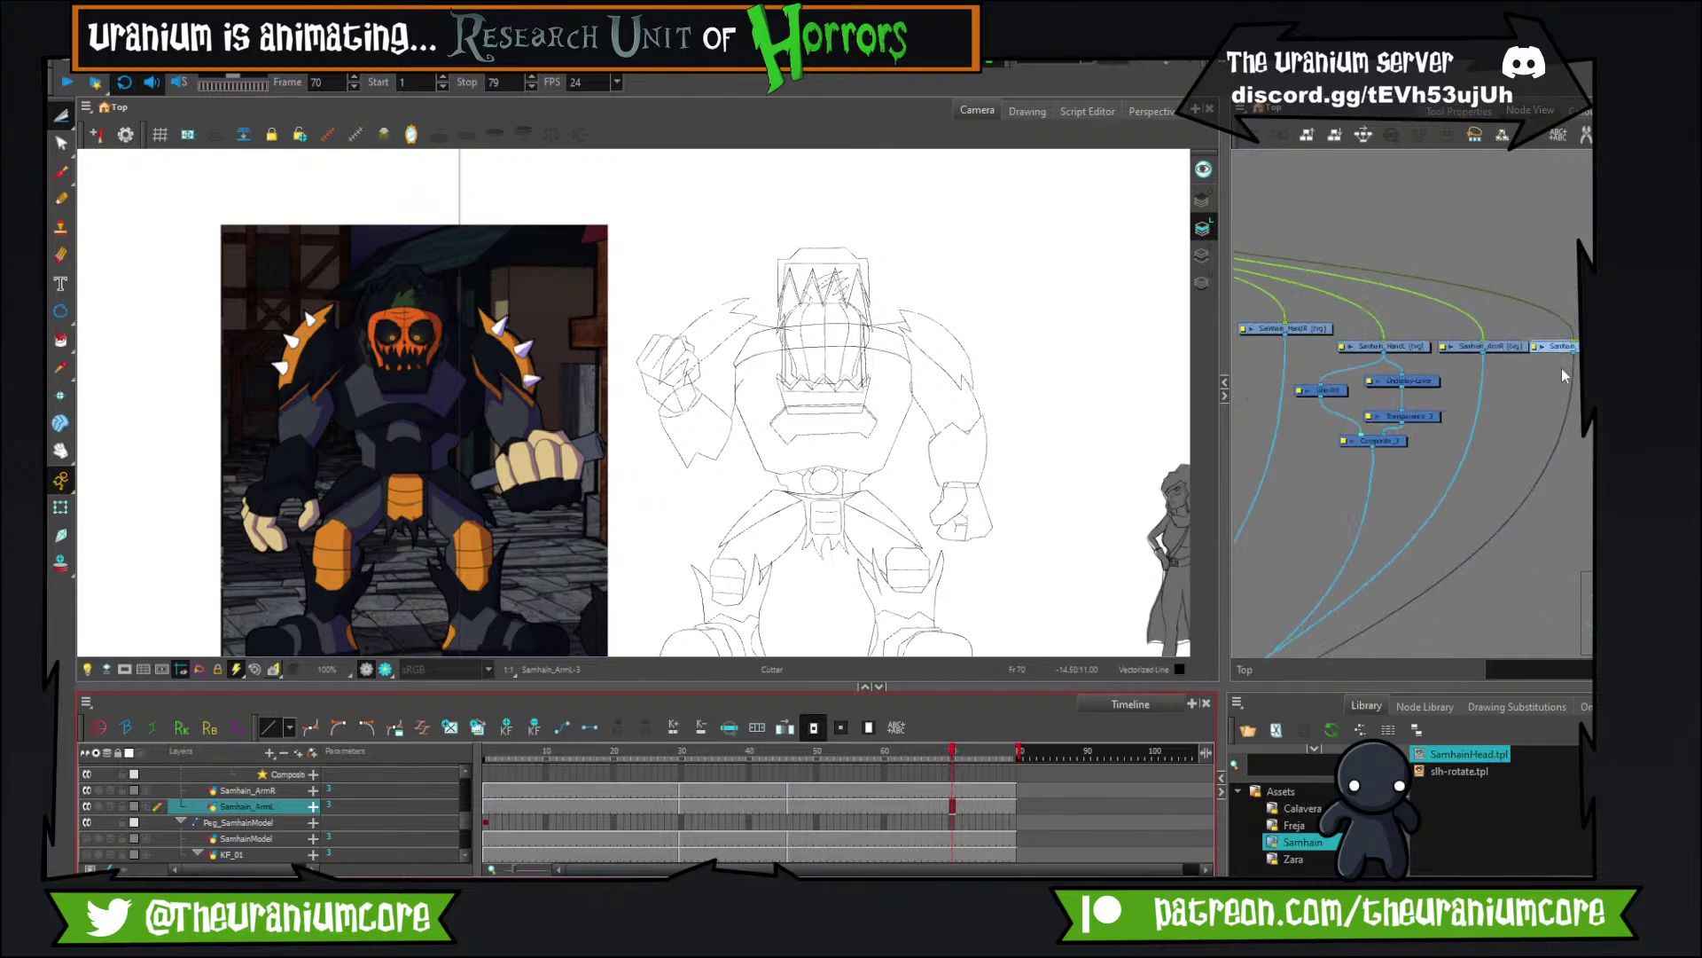
scroll(1567, 373, "up", 5)
scroll(686, 411, "down", 4)
scroll(729, 398, "up", 2)
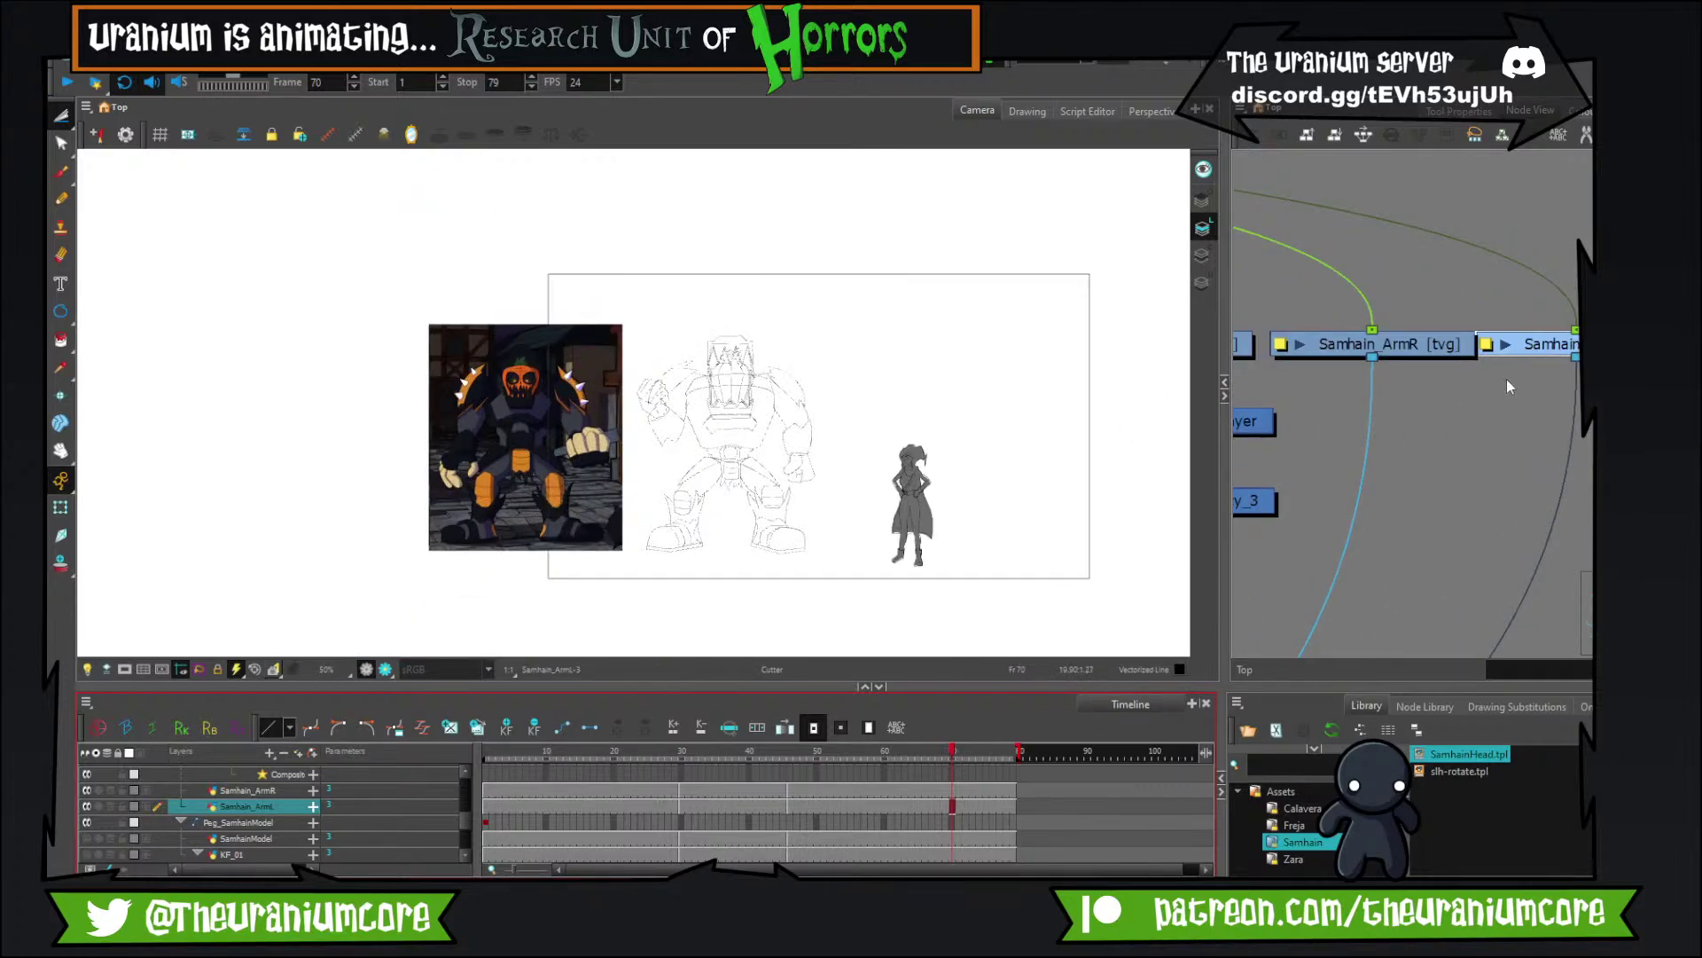
scroll(1507, 379, "down", 1)
scroll(1528, 365, "up", 1)
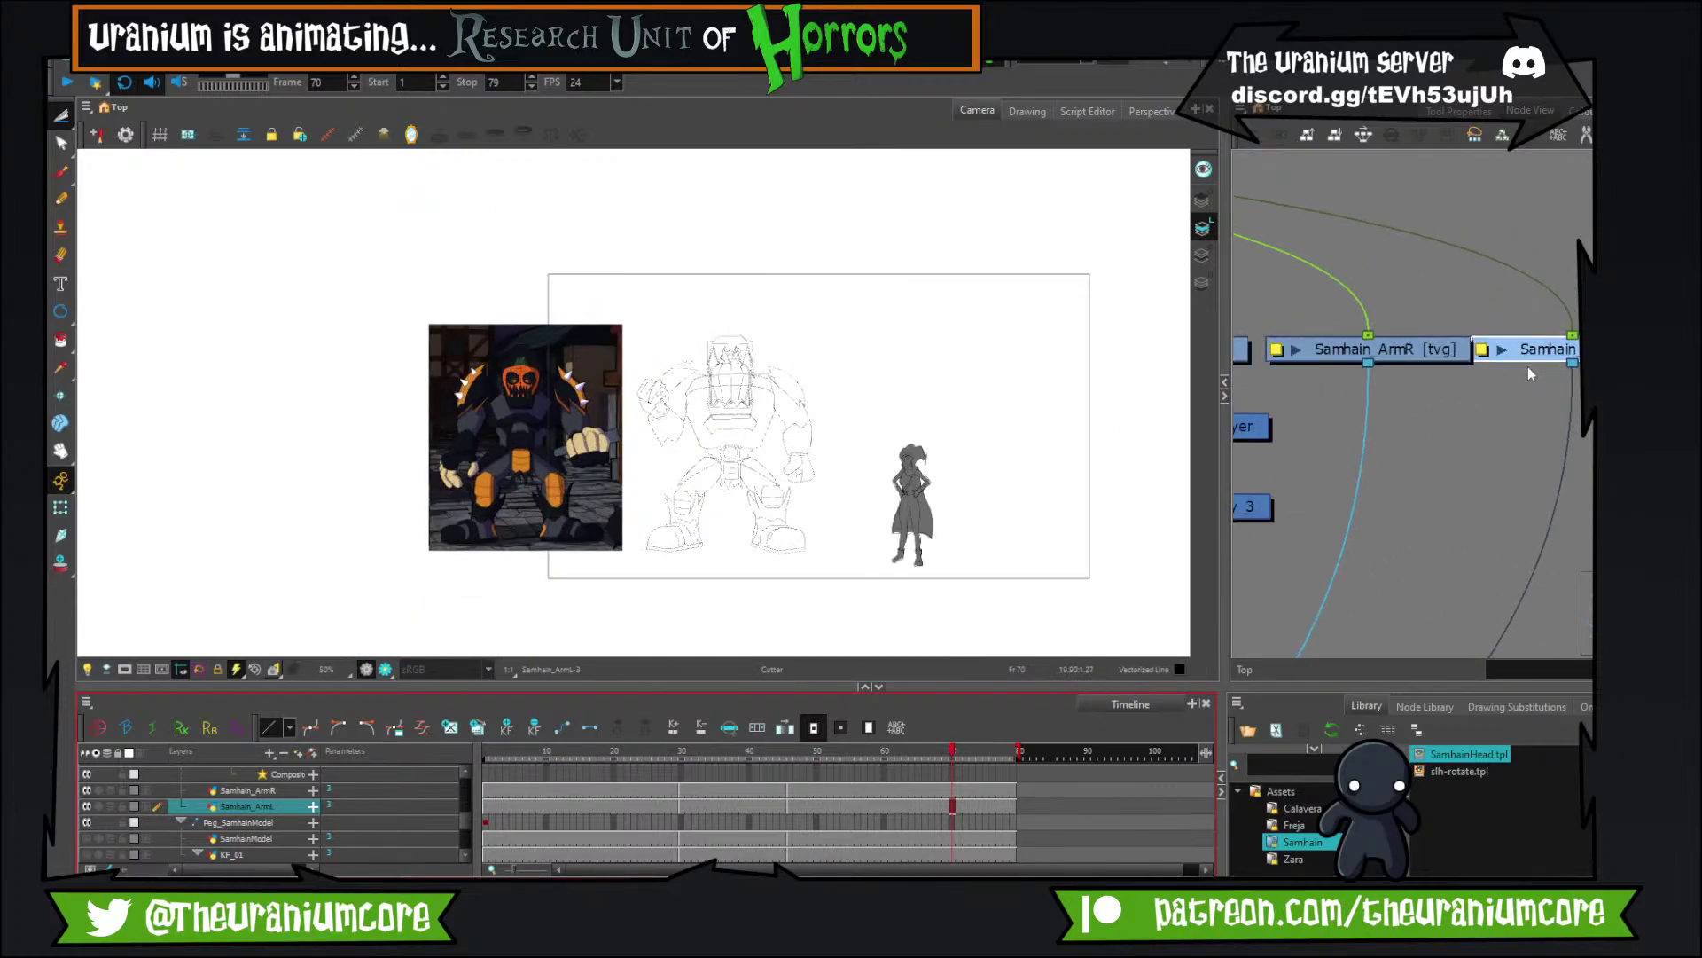
left_click(1465, 351)
scroll(735, 422, "down", 2)
scroll(844, 411, "up", 2)
Step back and forth through the frames to compare the character's different arm poses.
key("comma")
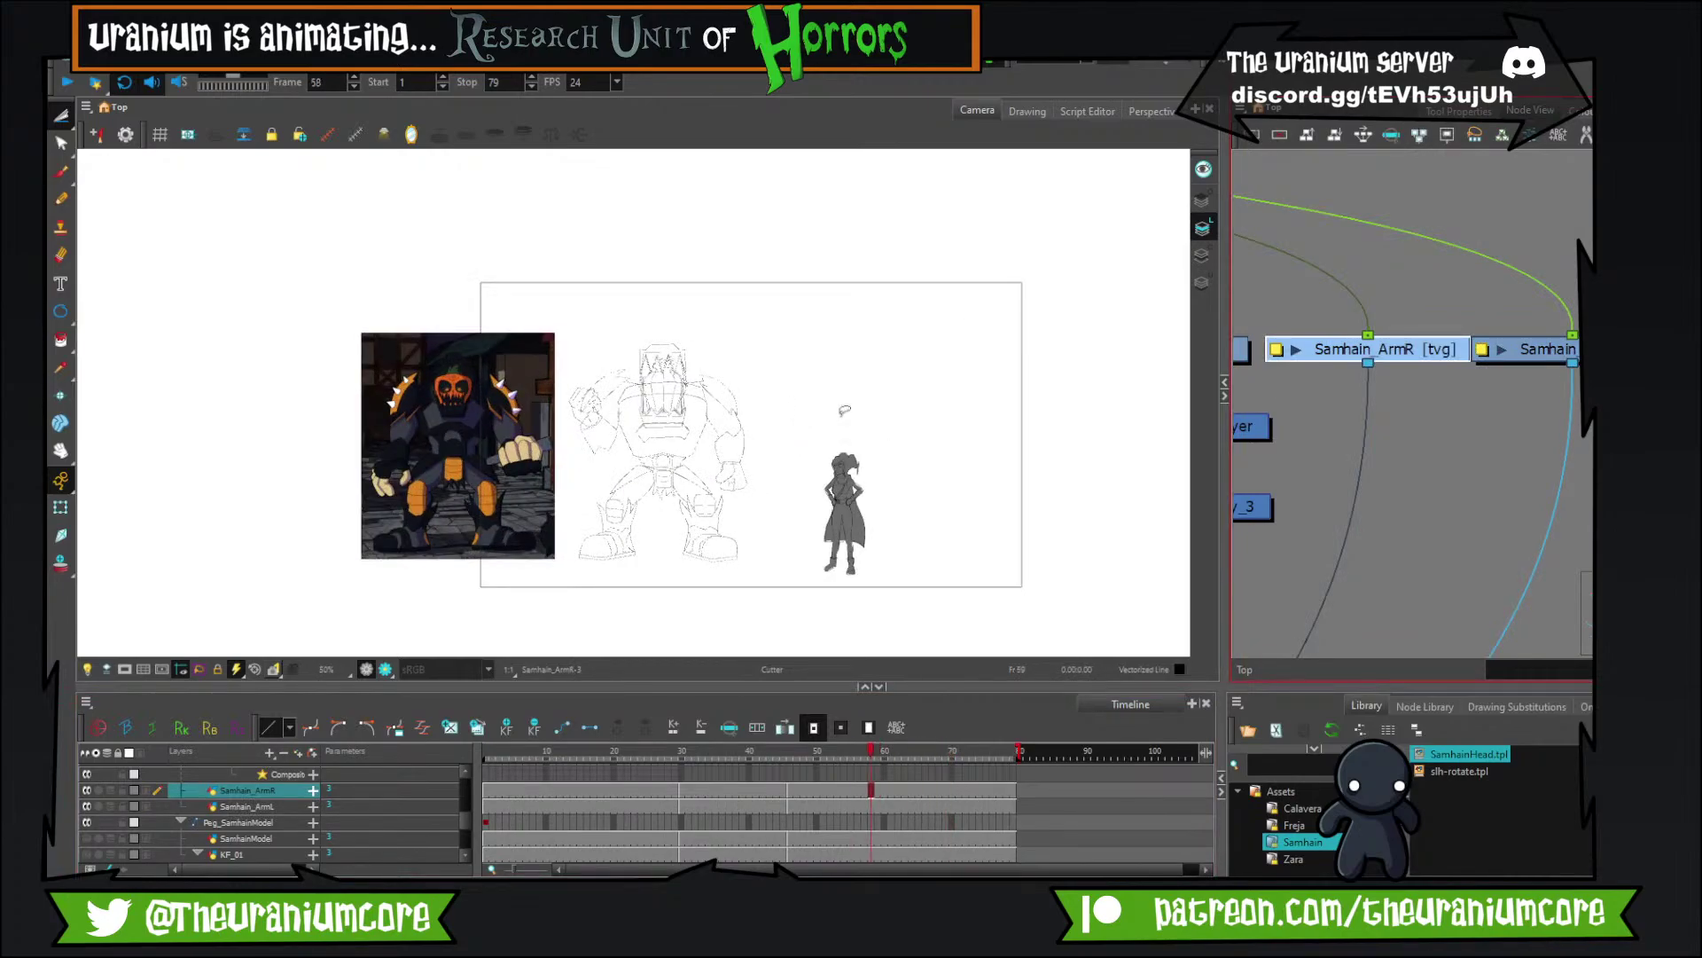
scroll(759, 411, "up", 2)
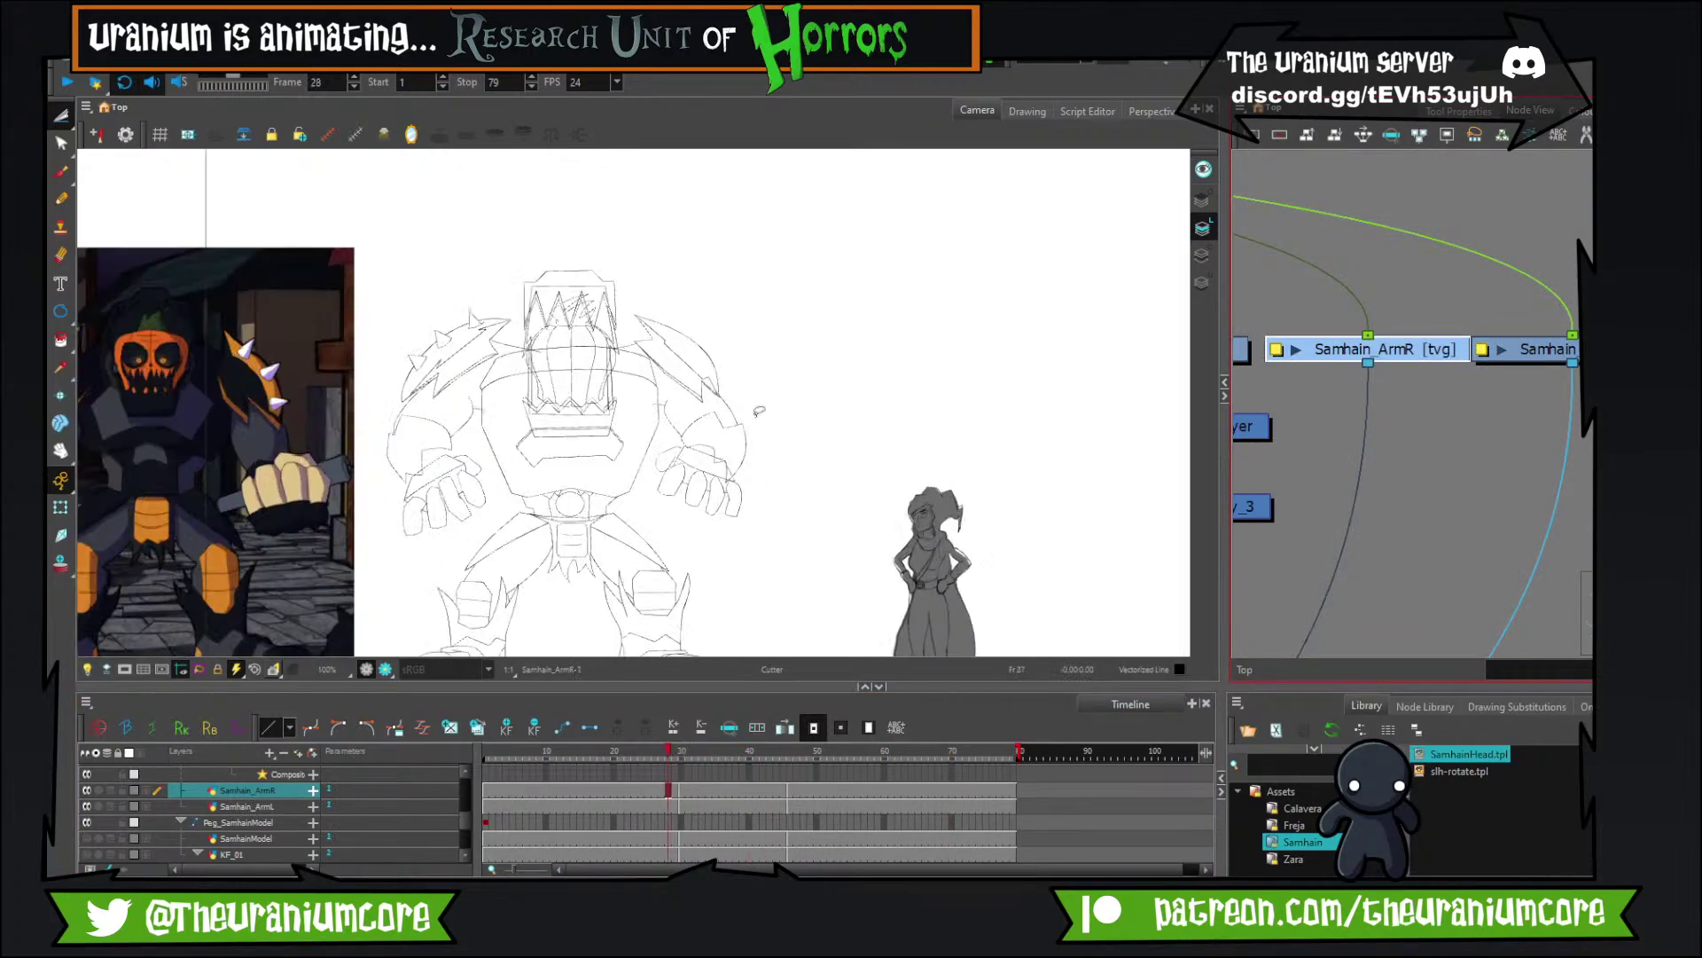
key("comma")
key("comma")
key("comma")
key("comma")
key("comma")
scroll(709, 404, "down", 1)
scroll(667, 406, "up", 2)
key("period")
key("period")
key("period")
key("period")
key("period")
key("period")
key("period")
key("period")
key("period")
key("period")
key("period")
key("period")
key("period")
key("period")
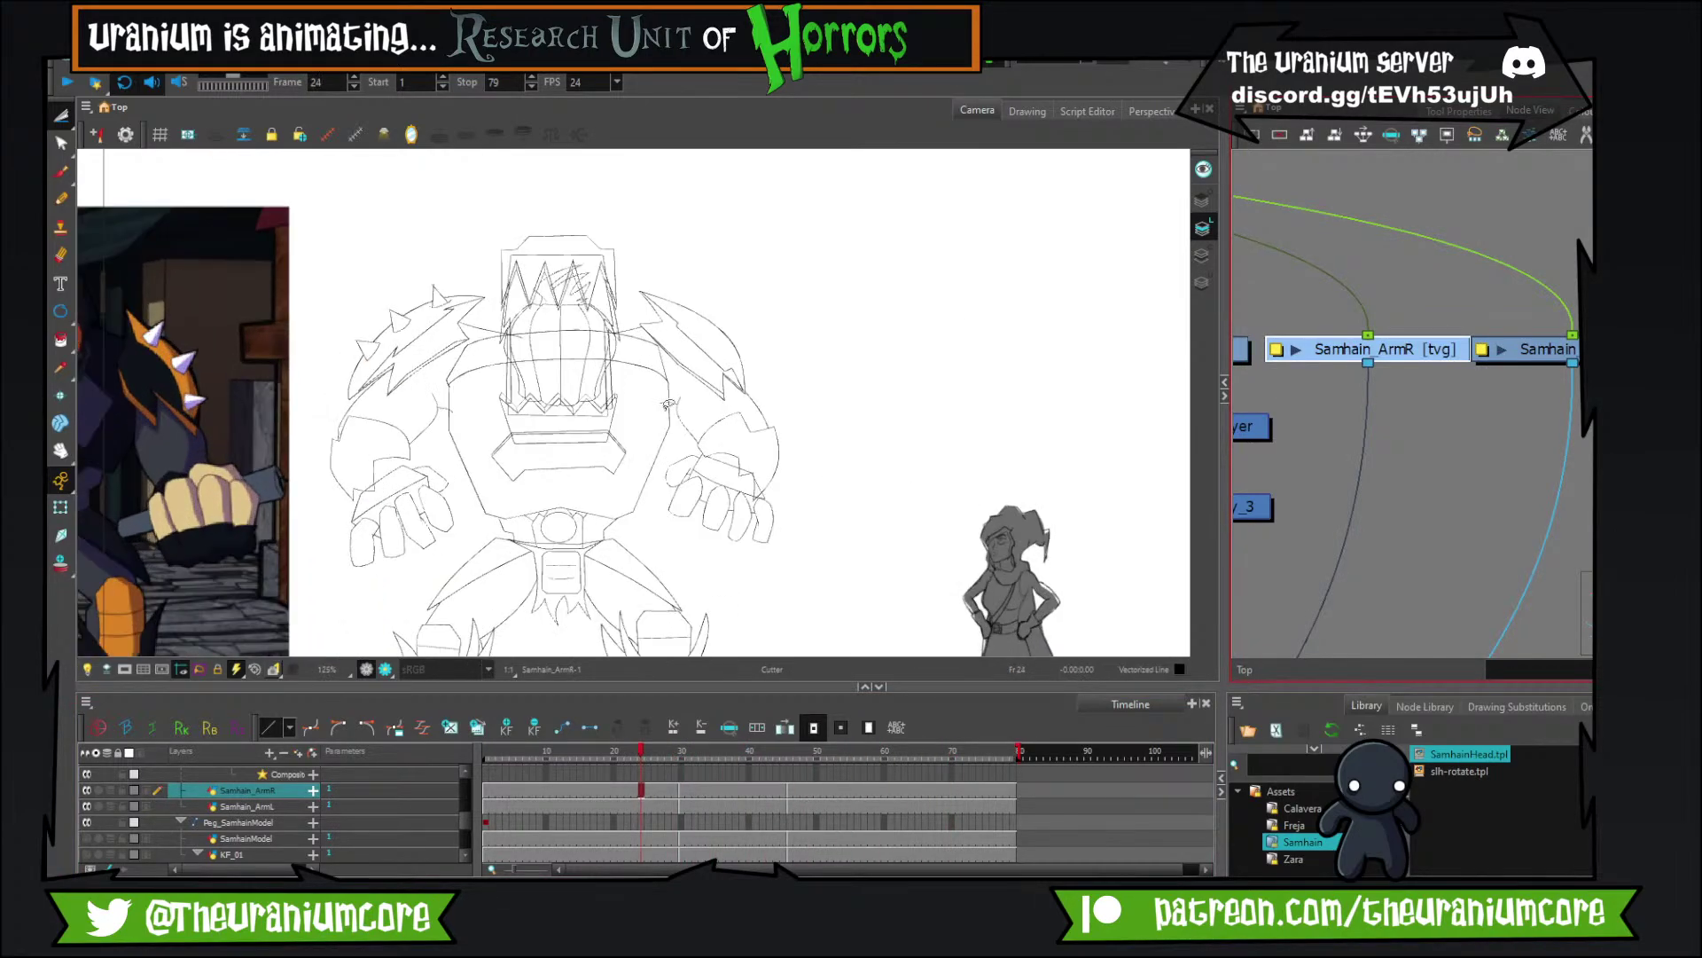
scroll(668, 407, "down", 4)
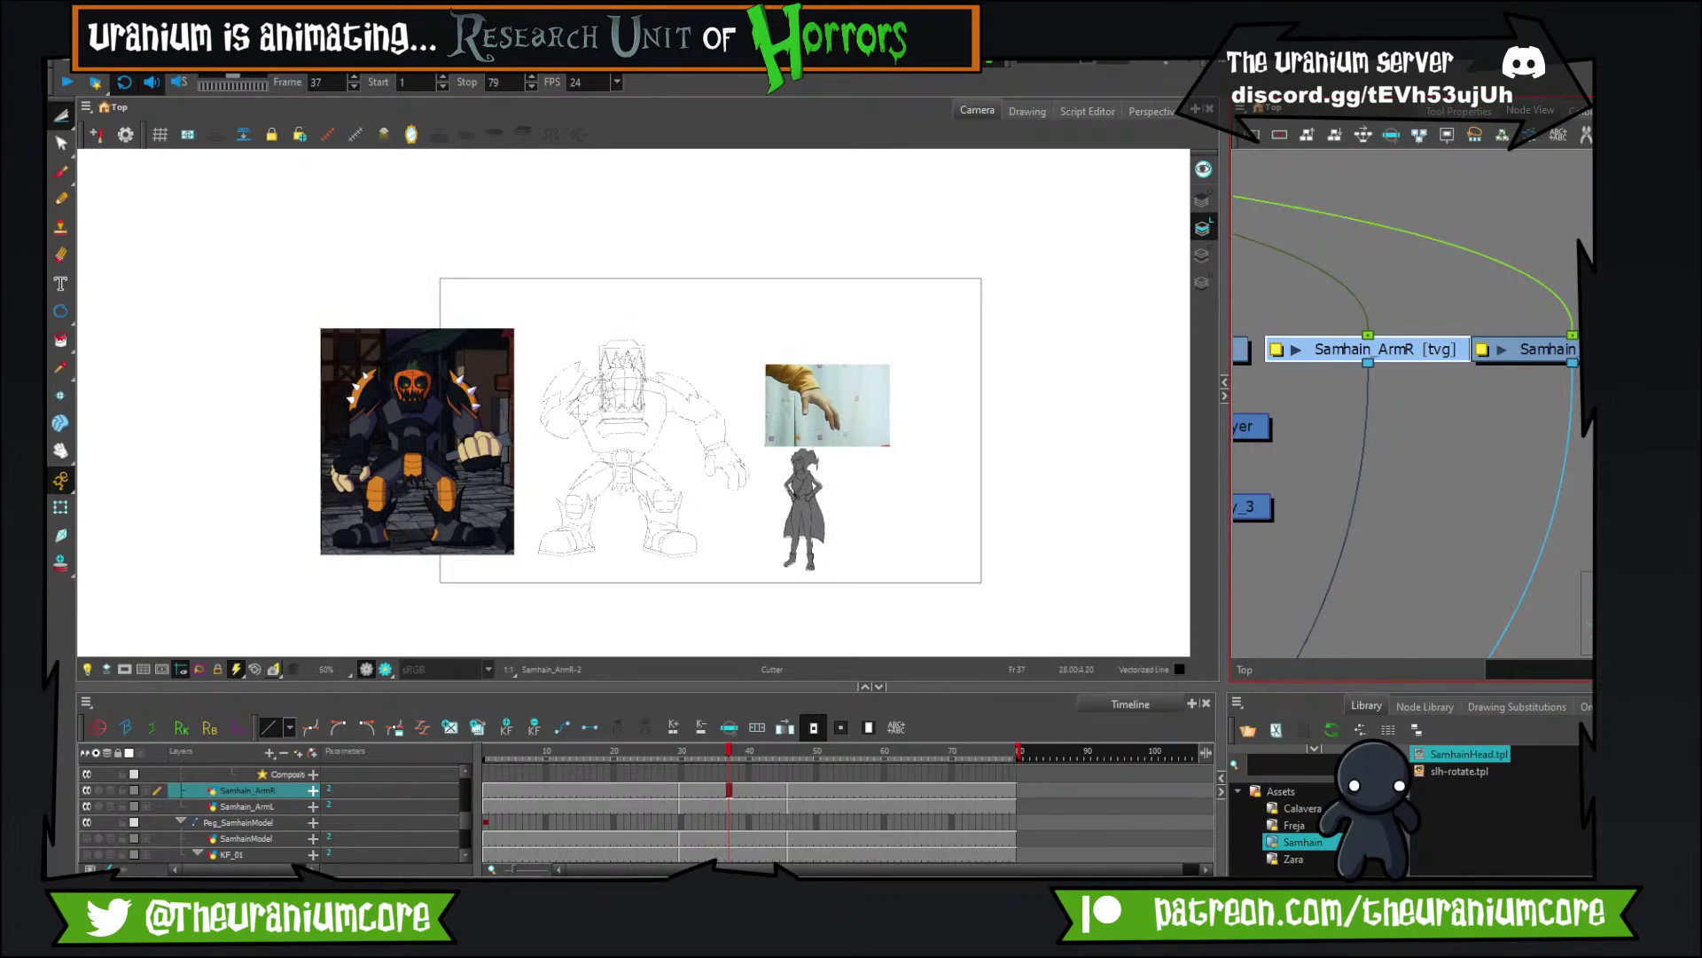
Bring up the browser to view the membership tiers on the Patreon page and return to Toon Boom Harmony.
left_click_drag(1701, 228, 471, 228)
left_click(970, 225)
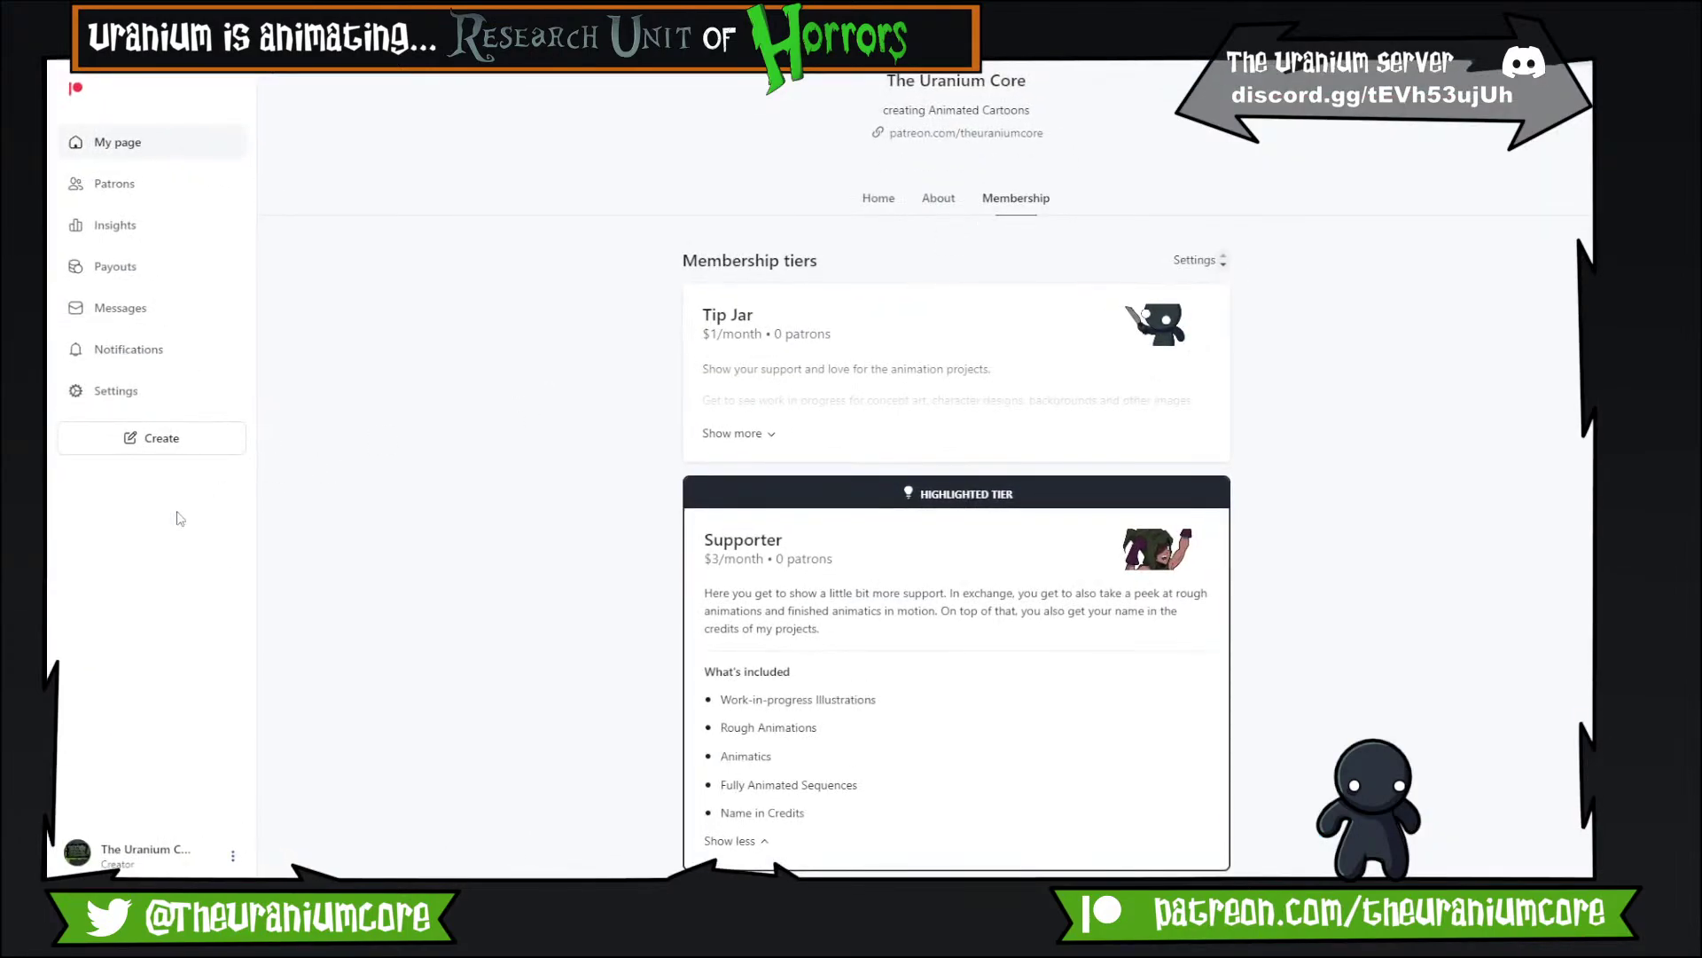
left_click(120, 851)
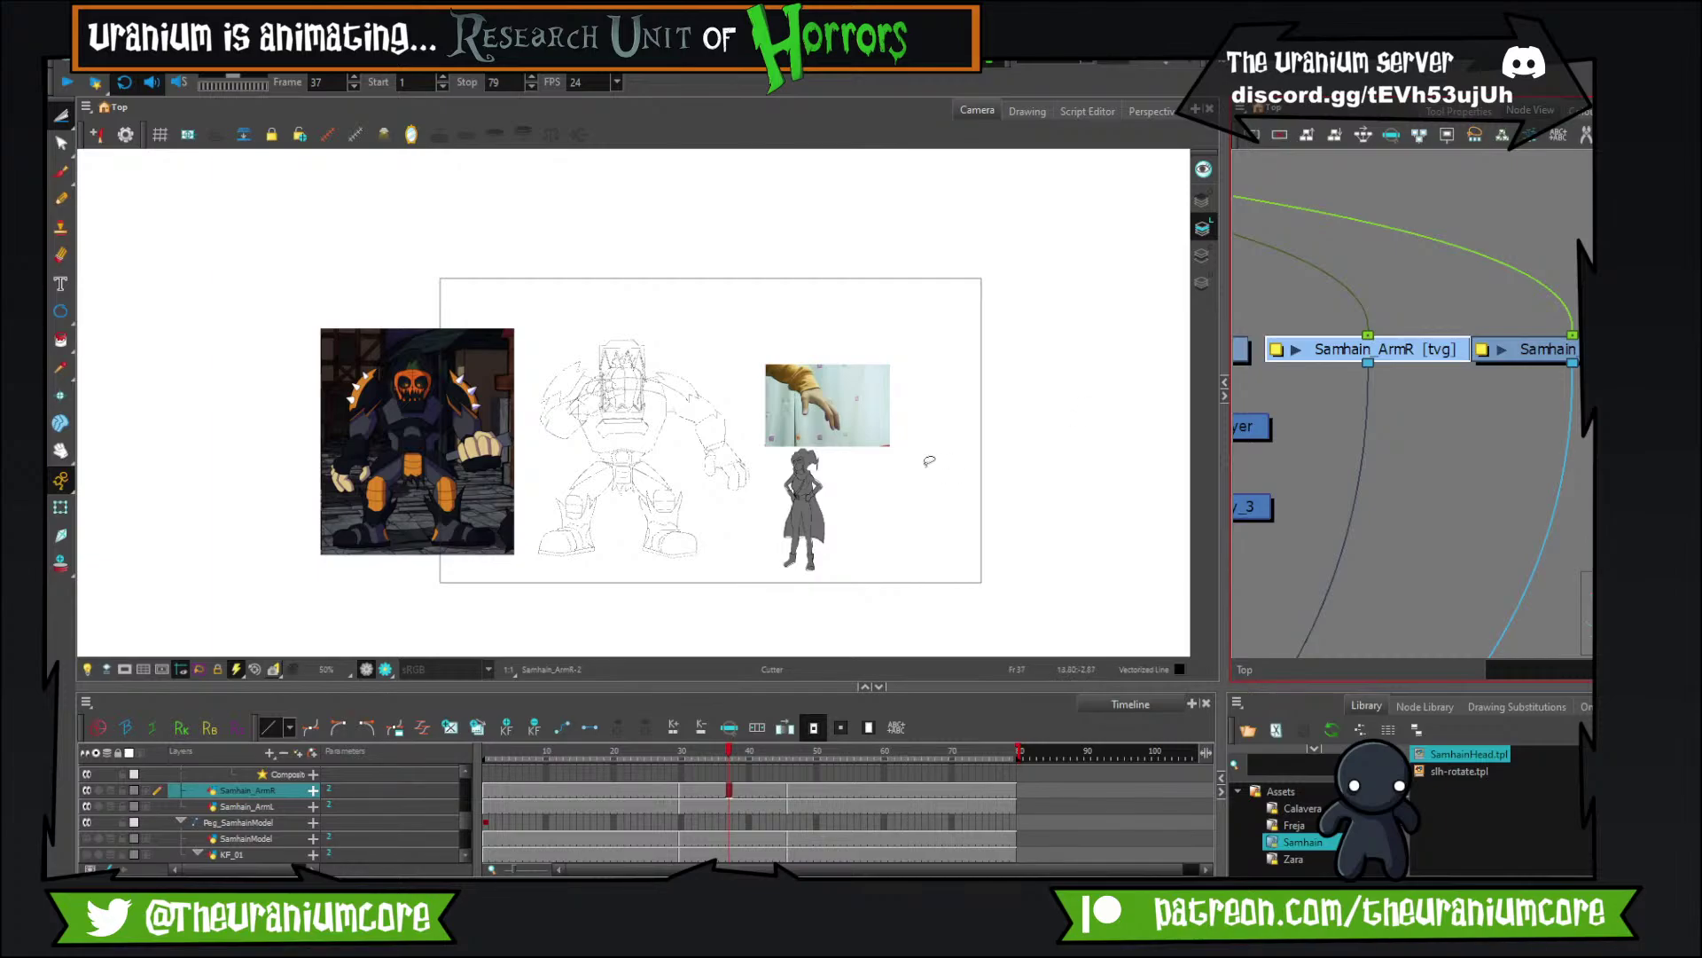
Go to frame 46 and flip through the surrounding frames to examine how the arm drawings change between poses.
scroll(519, 448, "up", 5)
scroll(557, 430, "down", 3)
scroll(634, 392, "up", 3)
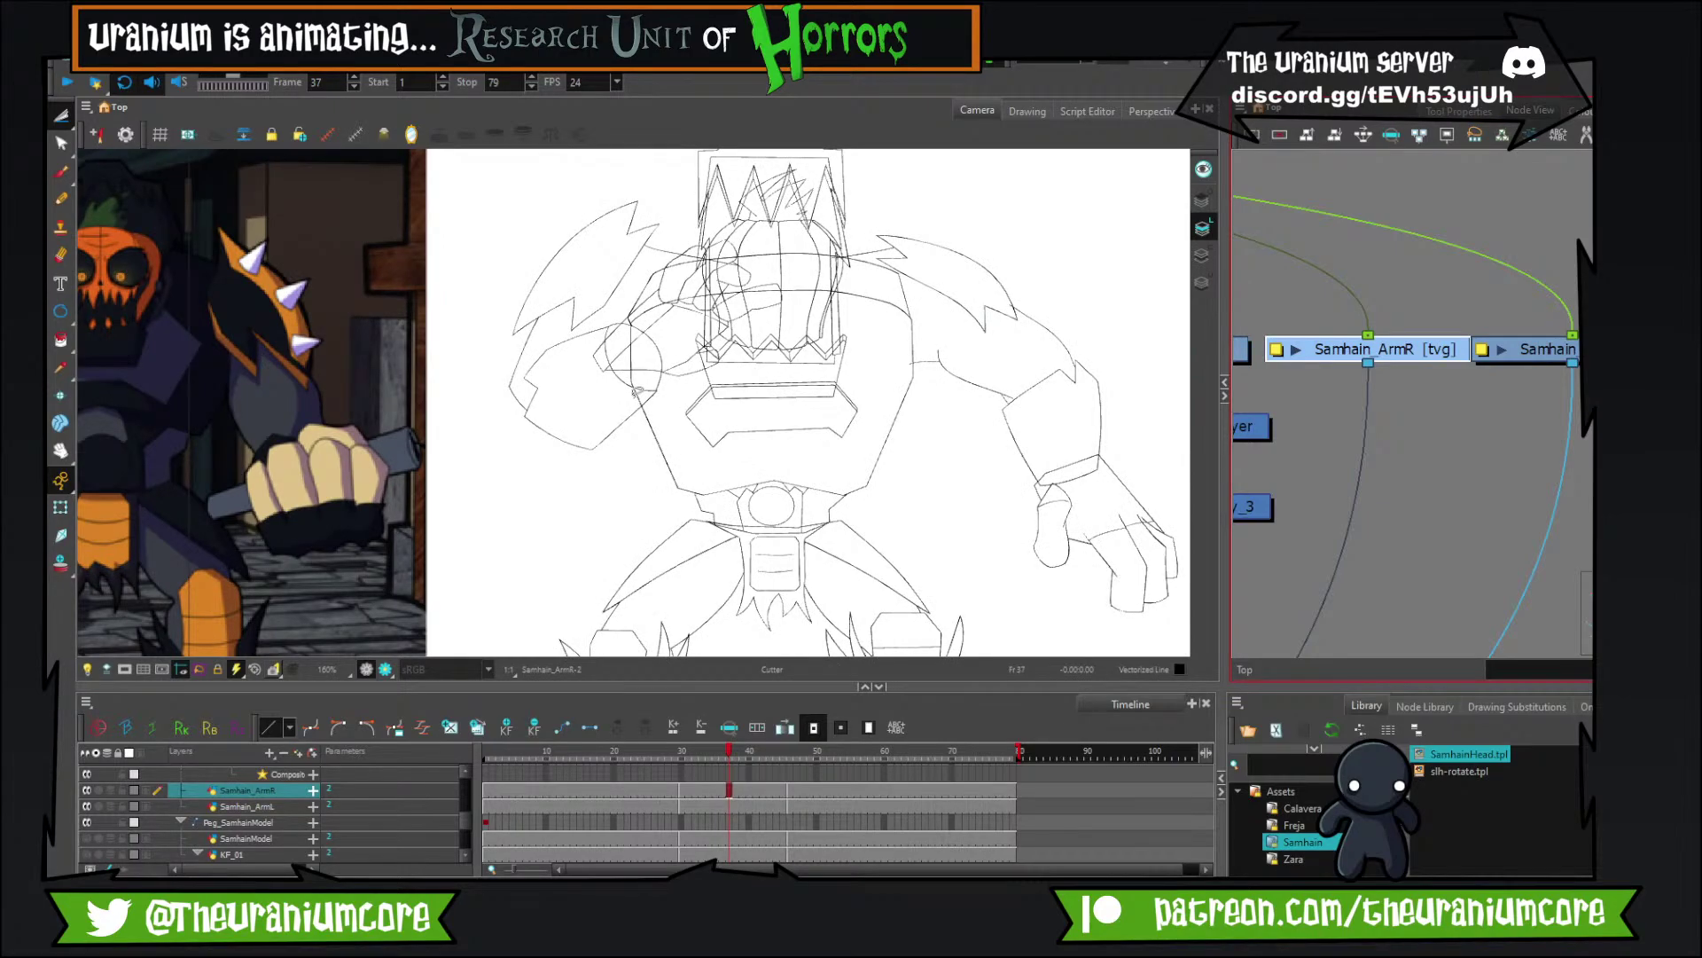
scroll(636, 391, "down", 4)
scroll(637, 391, "up", 2)
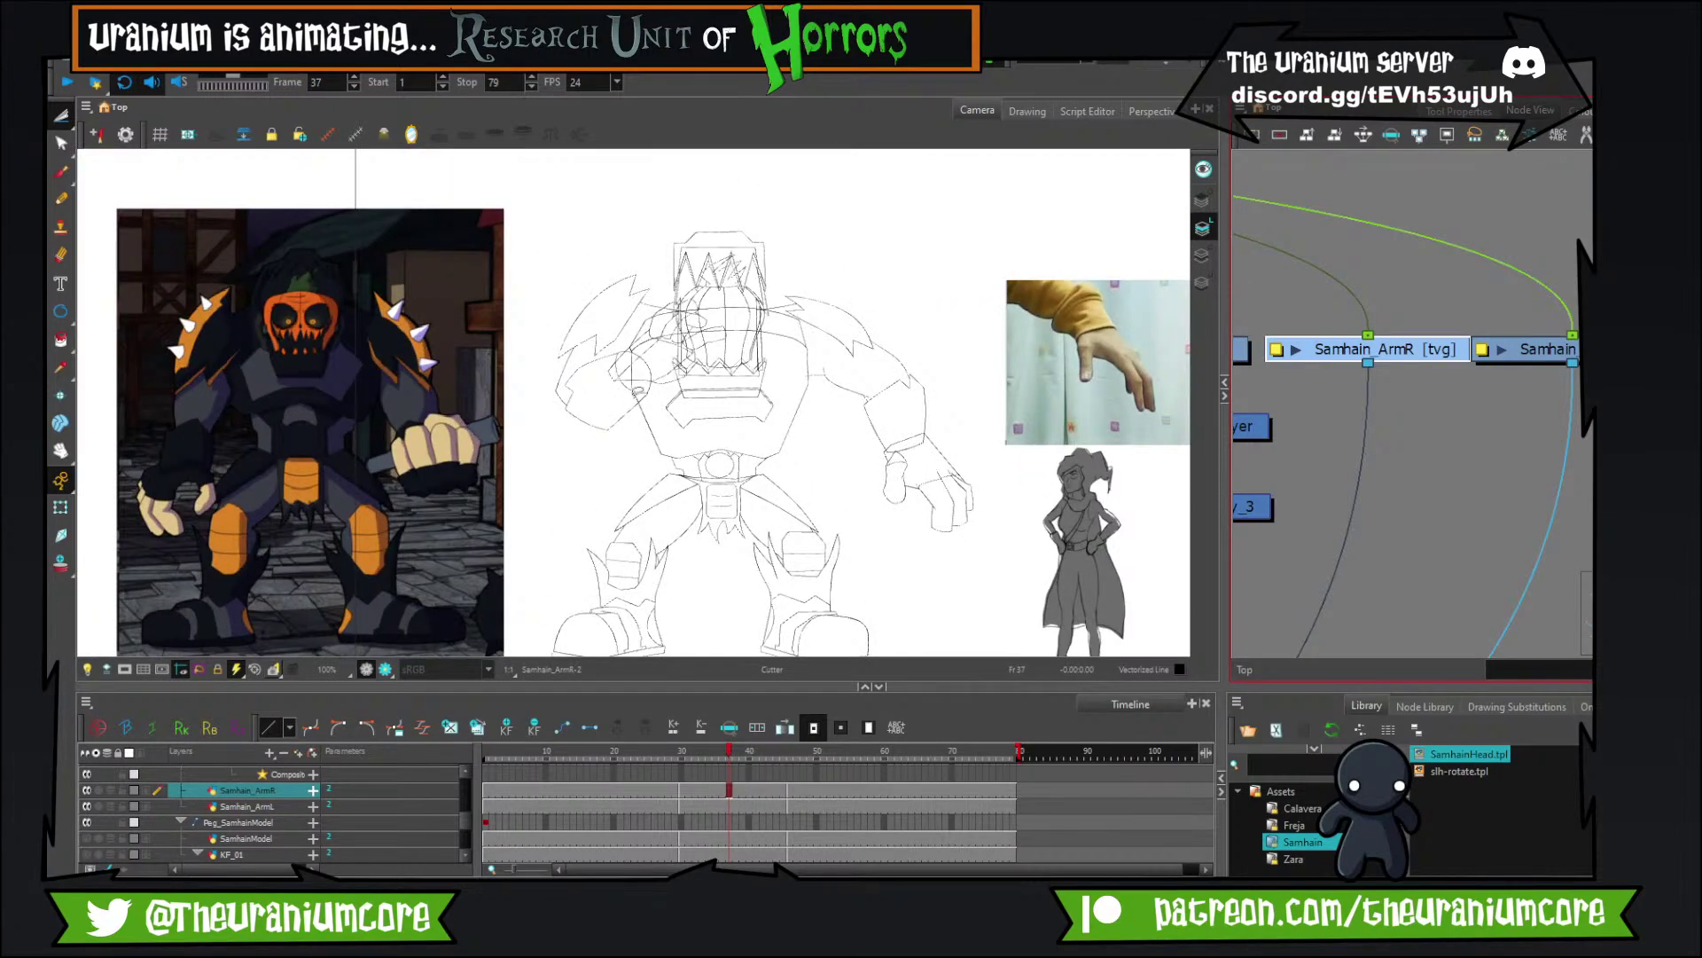
left_click(790, 752)
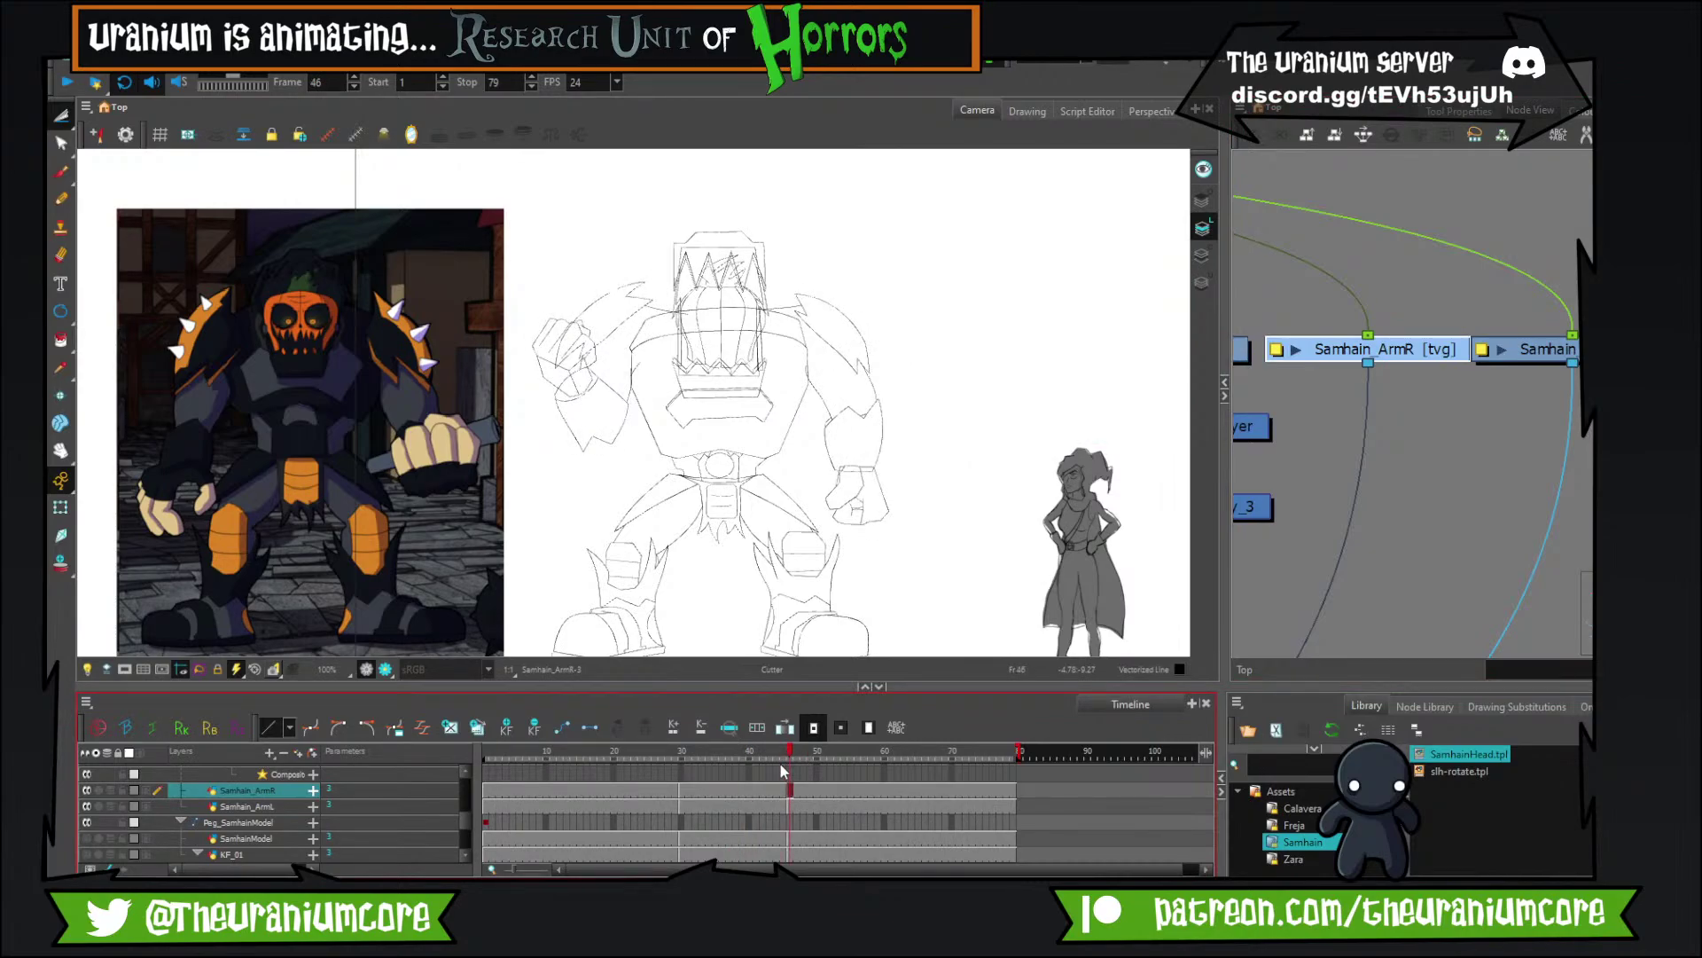
key("comma")
key("comma")
key("comma")
key("comma")
key("comma")
key("comma")
key("comma")
key("comma")
key("comma")
key("comma")
key("comma")
key("comma")
key("comma")
key("comma")
key("comma")
key("comma")
key("comma")
key("comma")
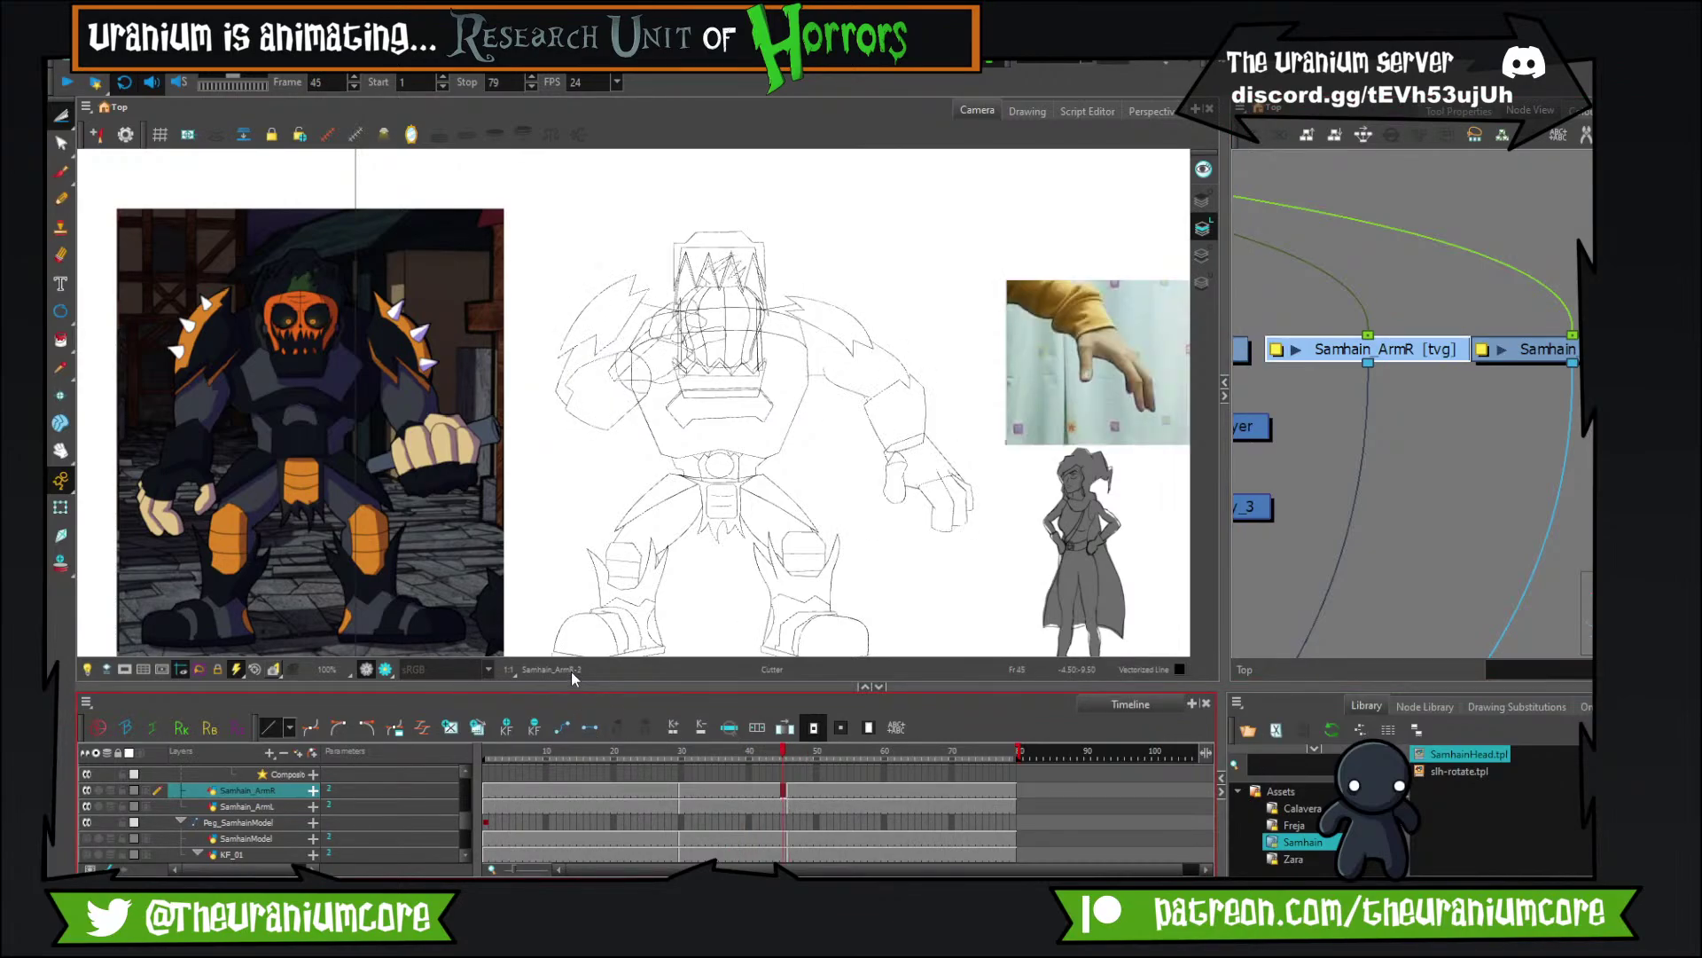
key("period")
key("period")
key("period")
key("period")
key("period")
key("period")
key("period")
key("period")
key("period")
key("period")
key("period")
key("period")
key("comma")
key("comma")
key("comma")
key("comma")
key("comma")
key("comma")
key("comma")
key("comma")
key("comma")
key("comma")
key("comma")
key("comma")
key("comma")
key("comma")
key("comma")
key("comma")
key("comma")
Try to cut off the overshooting line ends at the tip of the uppermost shoulder spike on frame 23.
scroll(607, 298, "up", 2)
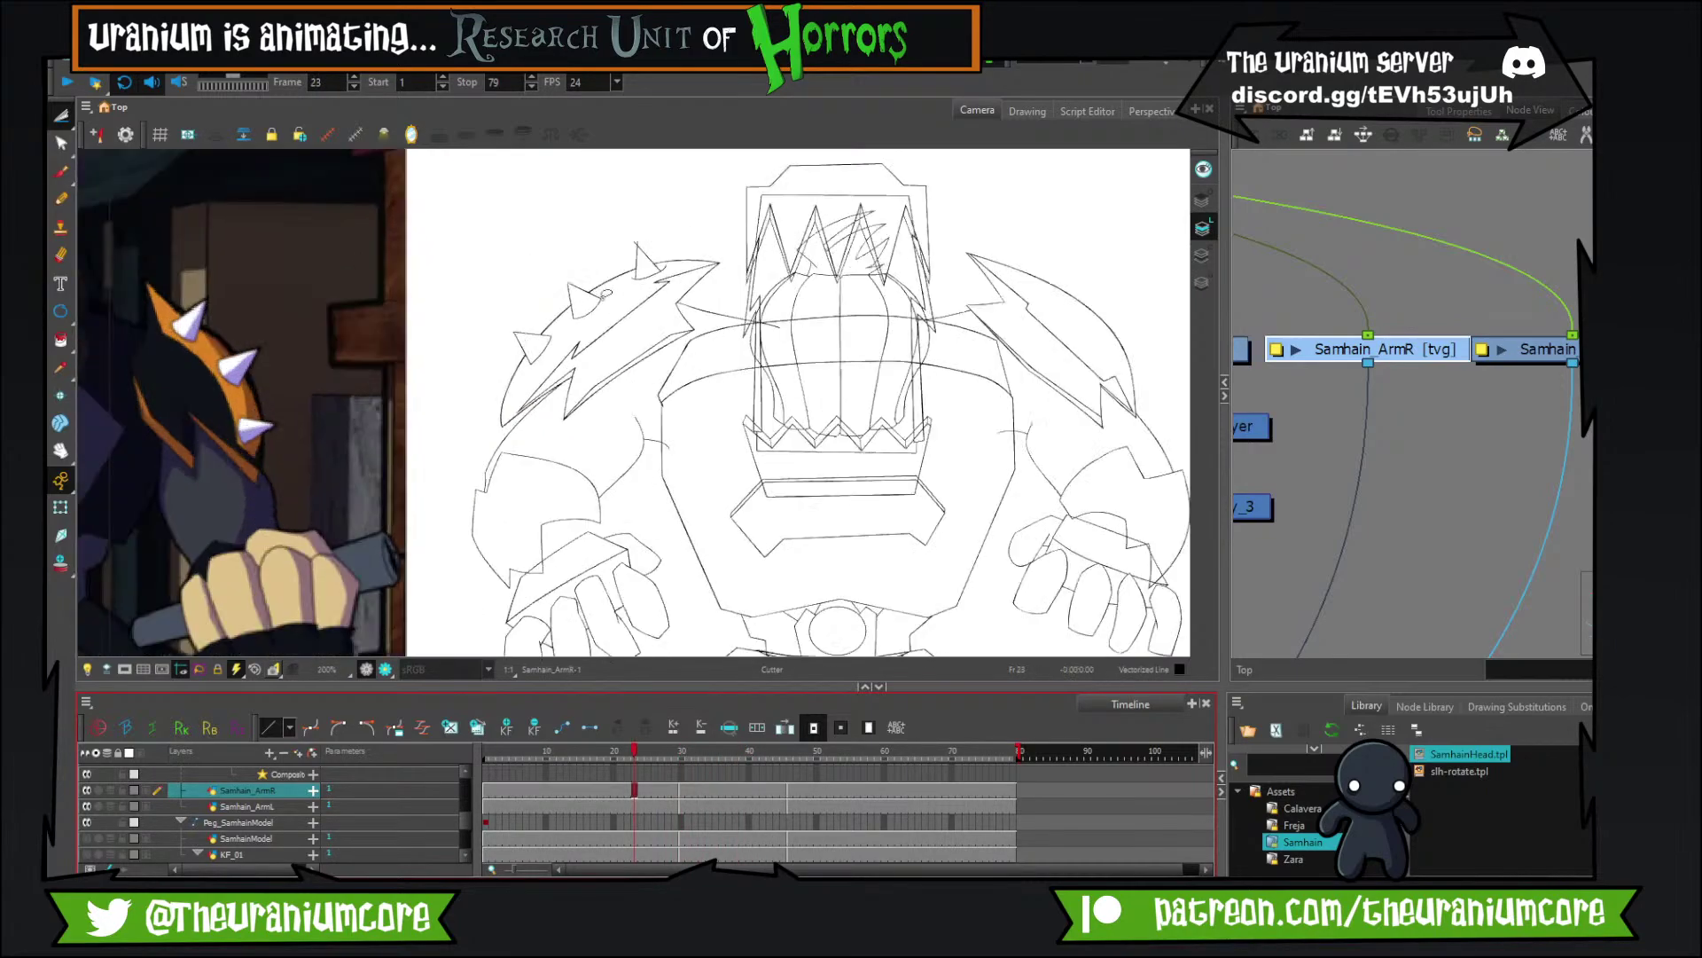
scroll(609, 297, "down", 1)
scroll(607, 282, "up", 5)
scroll(609, 225, "up", 3)
left_click_drag(597, 243, 741, 229)
scroll(740, 231, "down", 4)
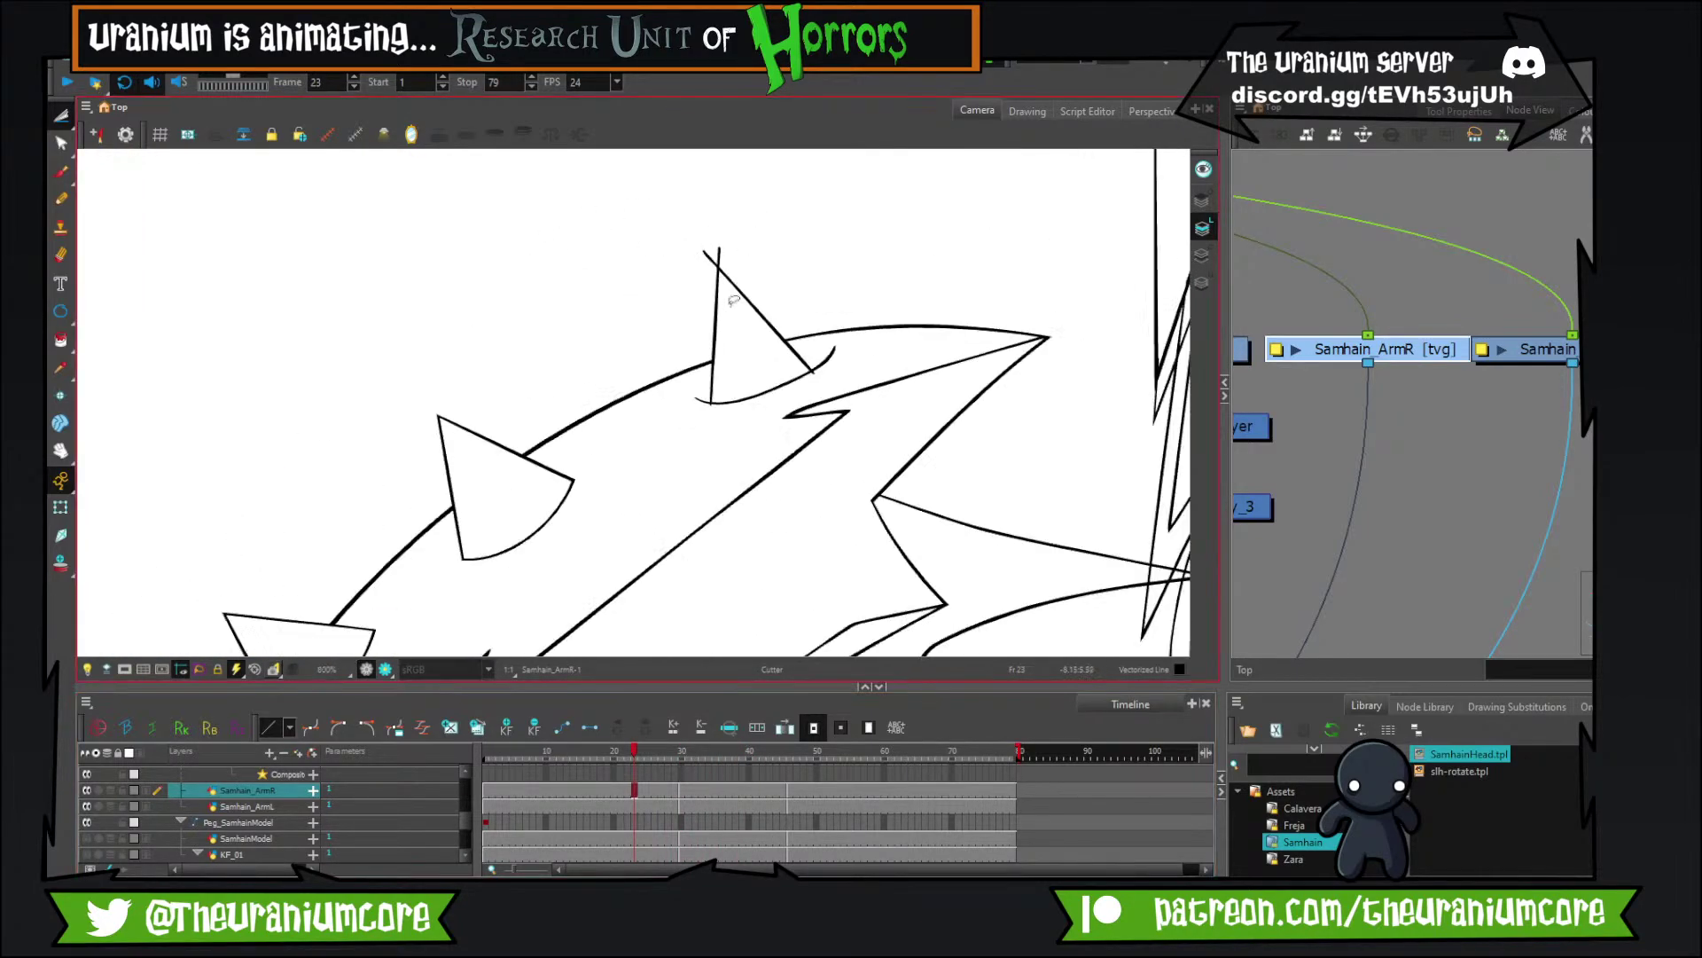
scroll(677, 252, "up", 3)
scroll(648, 289, "down", 3)
scroll(656, 268, "up", 4)
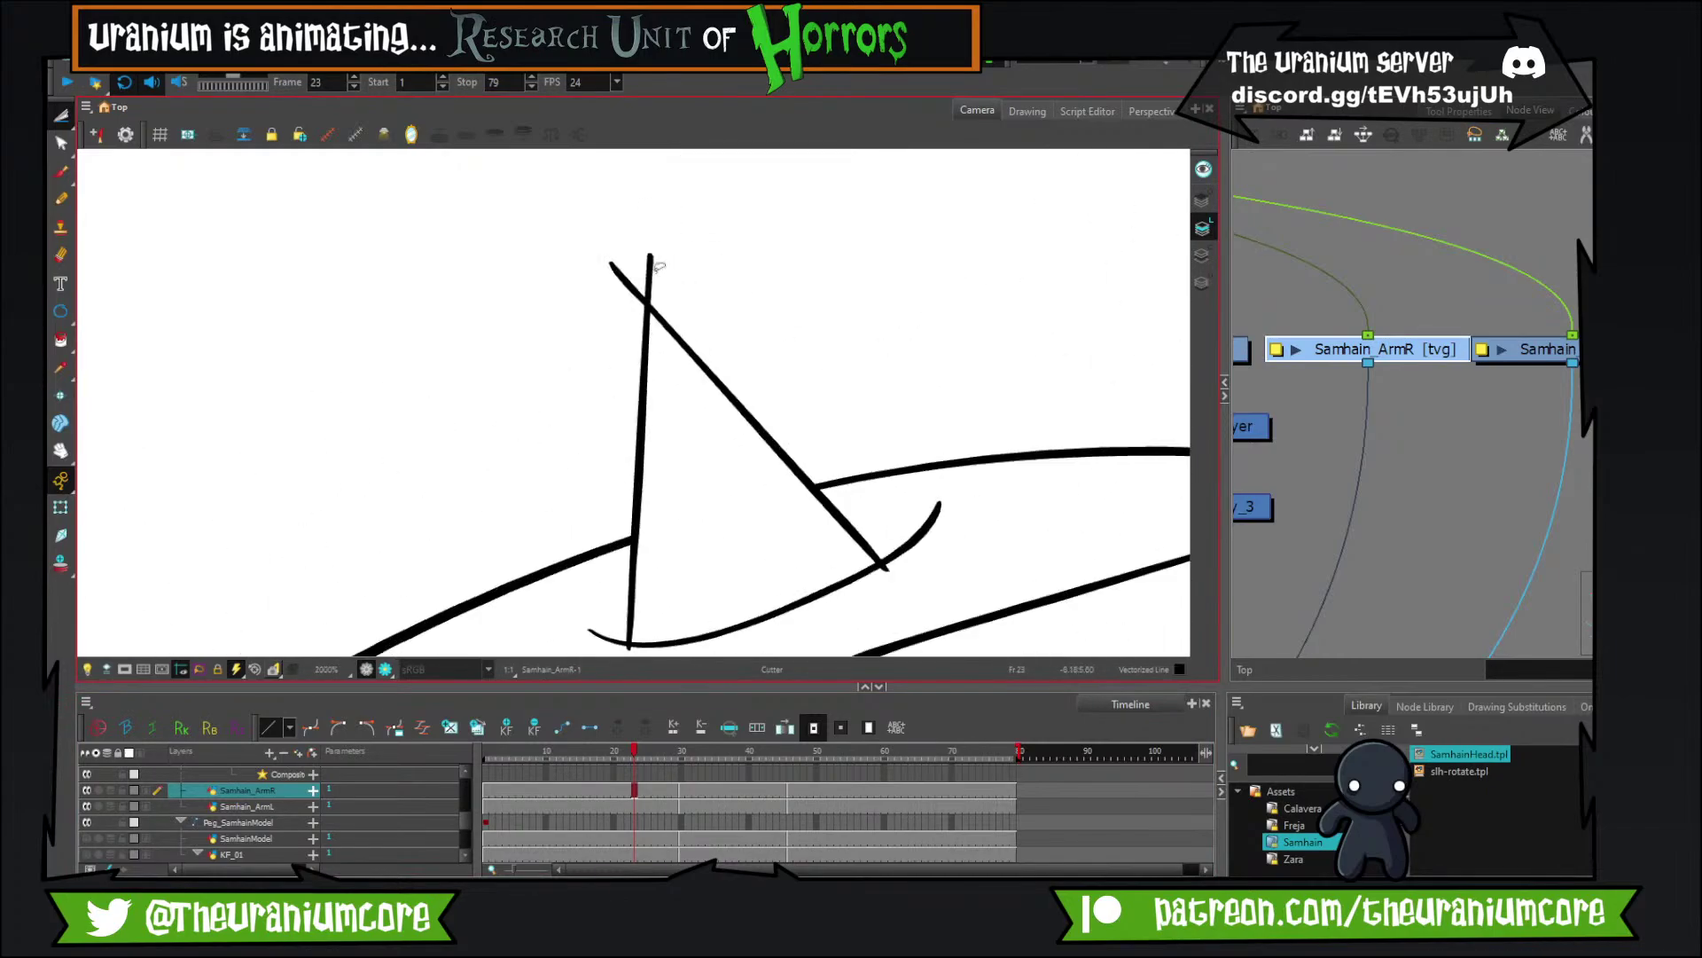
scroll(658, 266, "up", 1)
scroll(671, 266, "down", 1)
left_click_drag(629, 405, 656, 317)
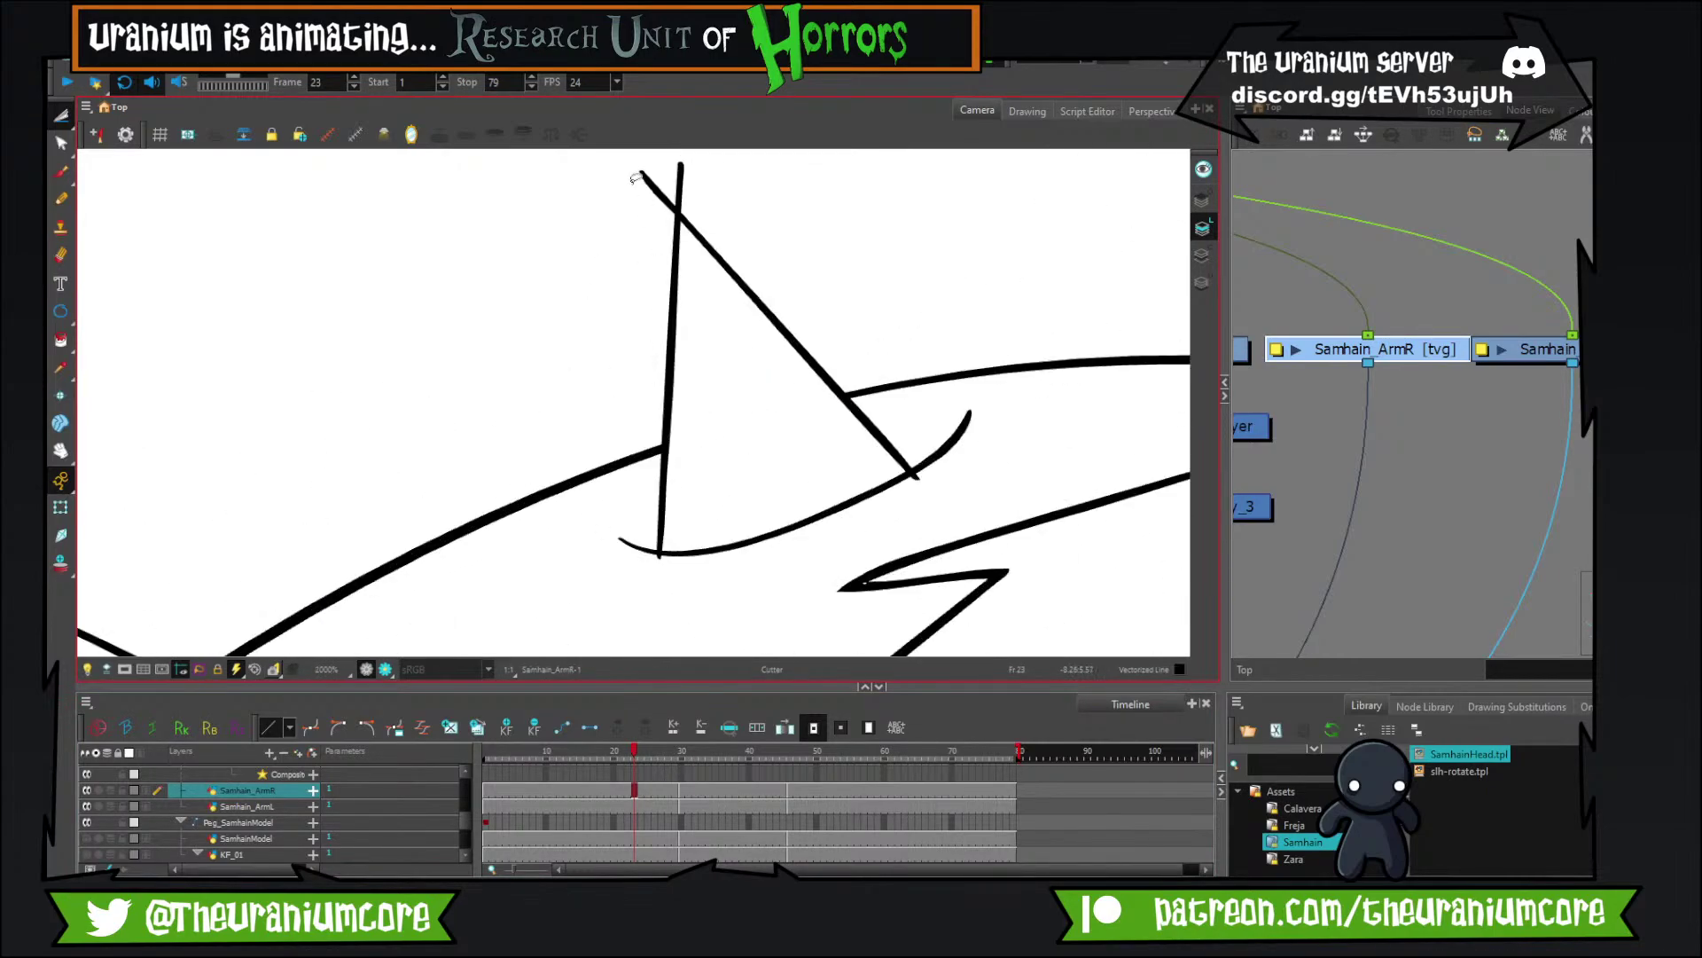
scroll(700, 164, "up", 1)
scroll(691, 167, "down", 1)
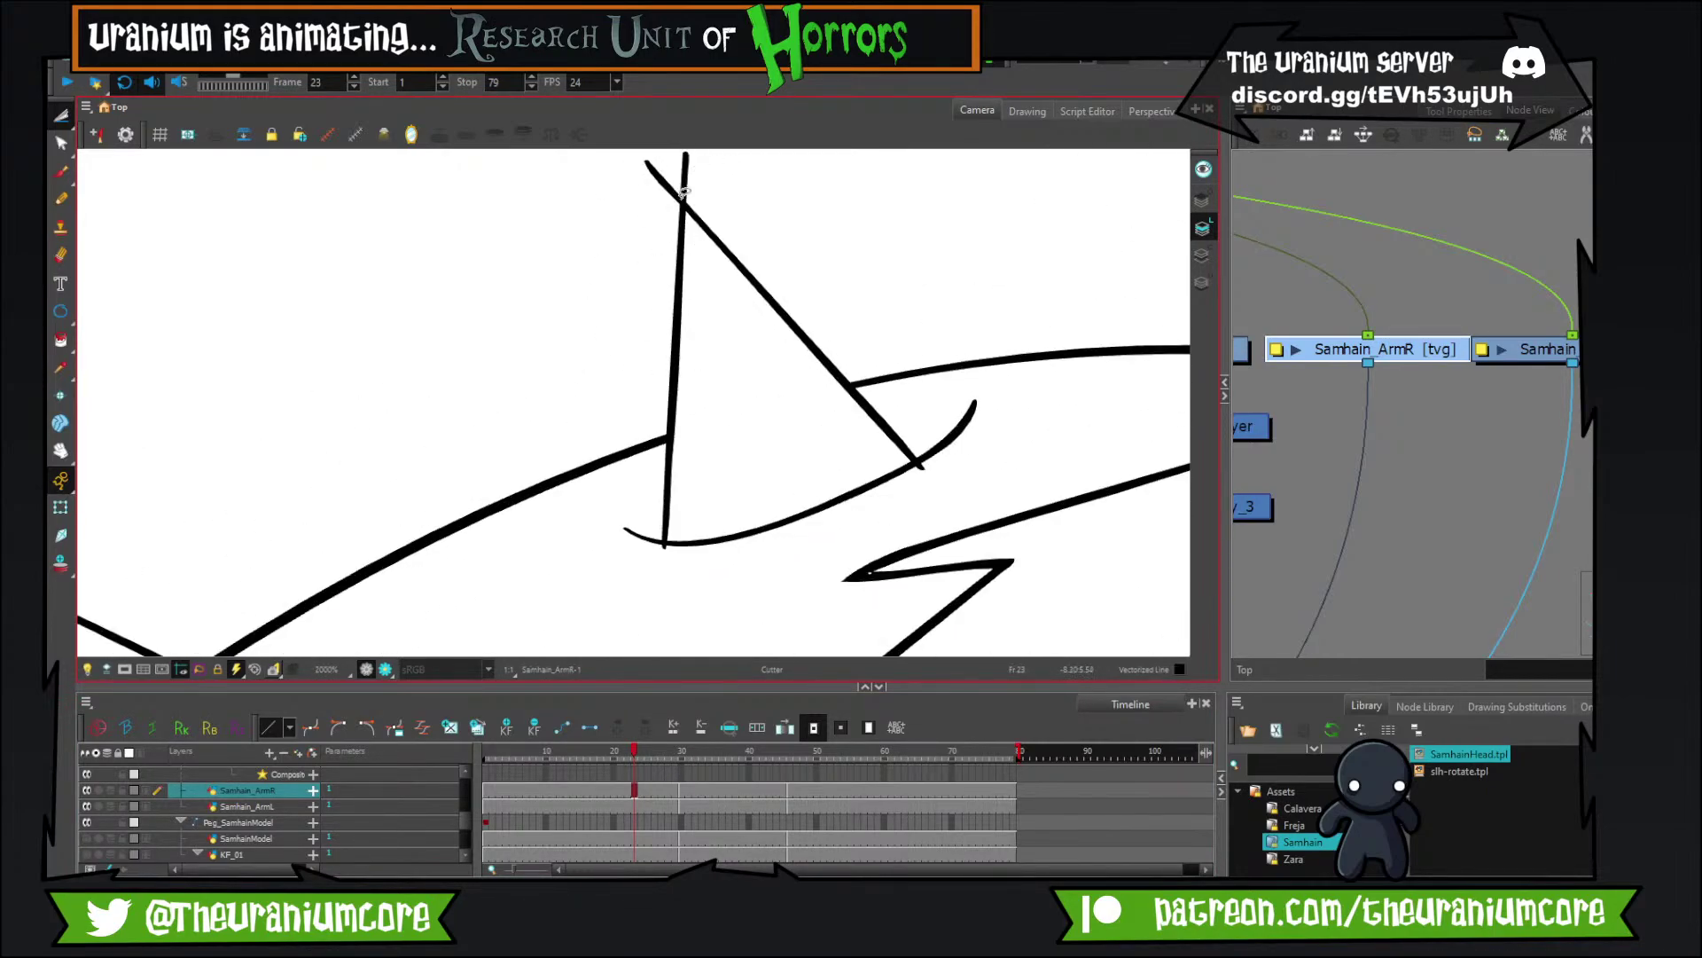
scroll(709, 187, "up", 1)
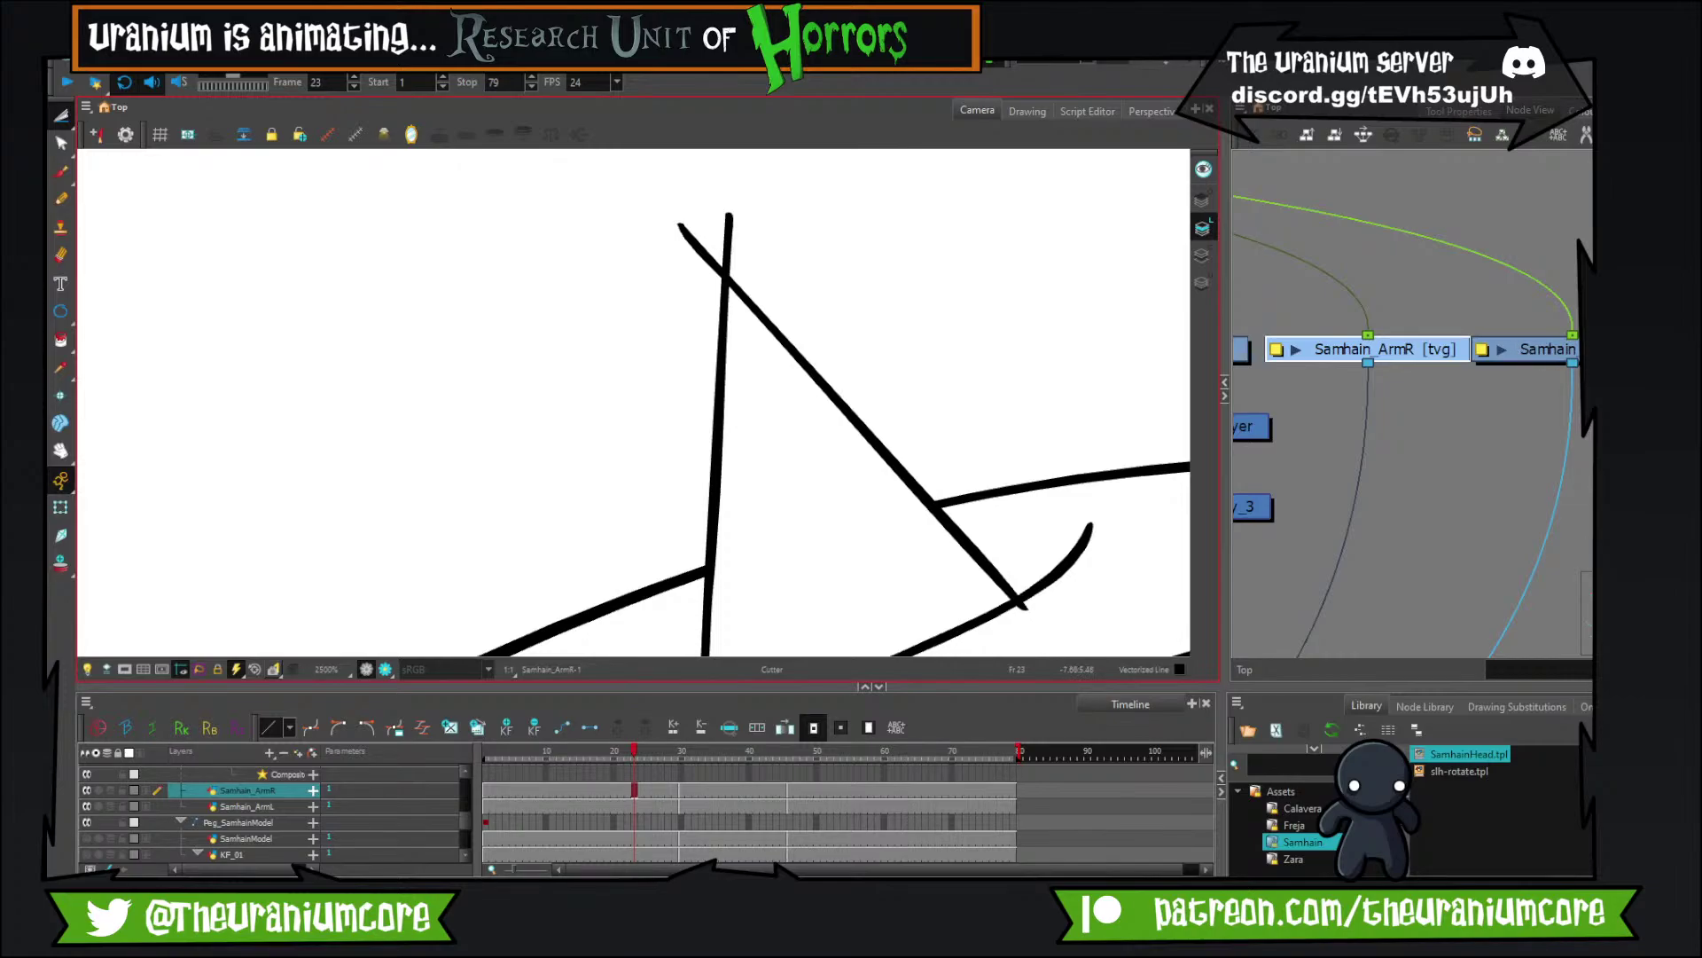
Switch to the Samhain_ArmL drawing and cut off the overshooting line ends at the uppermost spike's tip and base corners on frame 23.
left_click(1538, 351)
left_click_drag(667, 263, 763, 216)
left_click_drag(705, 634, 735, 204)
scroll(721, 293, "down", 2)
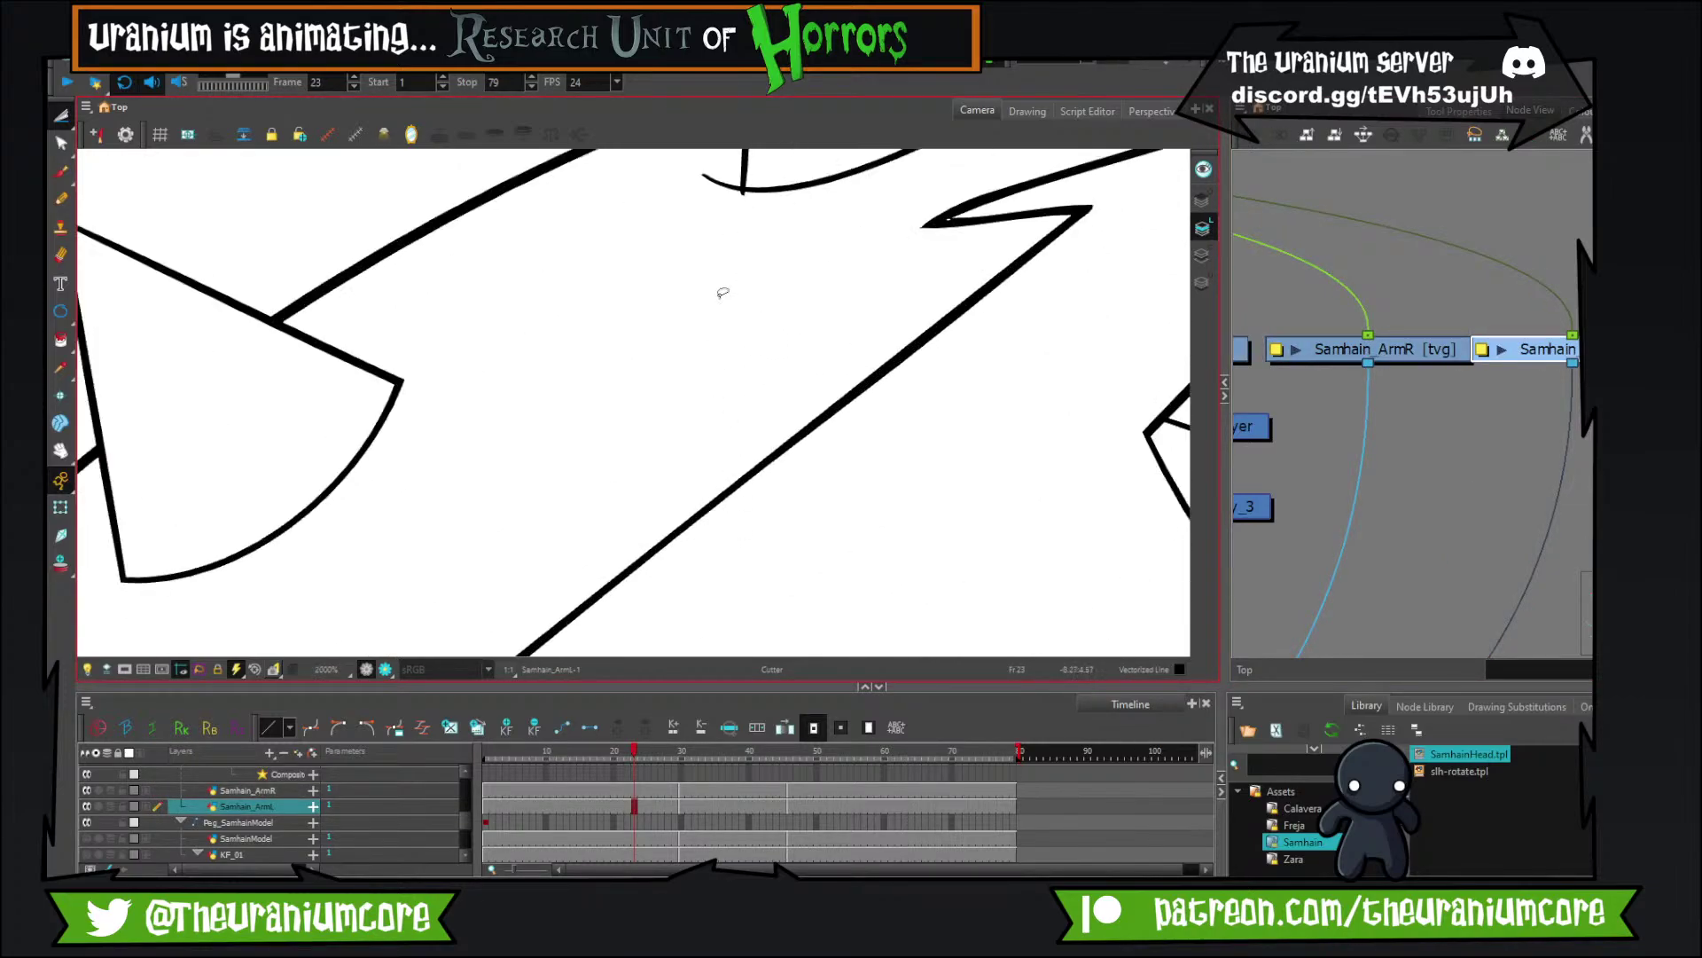
mouse_move(722, 292)
left_mouse_down()
mouse_move(723, 415)
mouse_move(737, 331)
left_mouse_up()
scroll(740, 328, "up", 4)
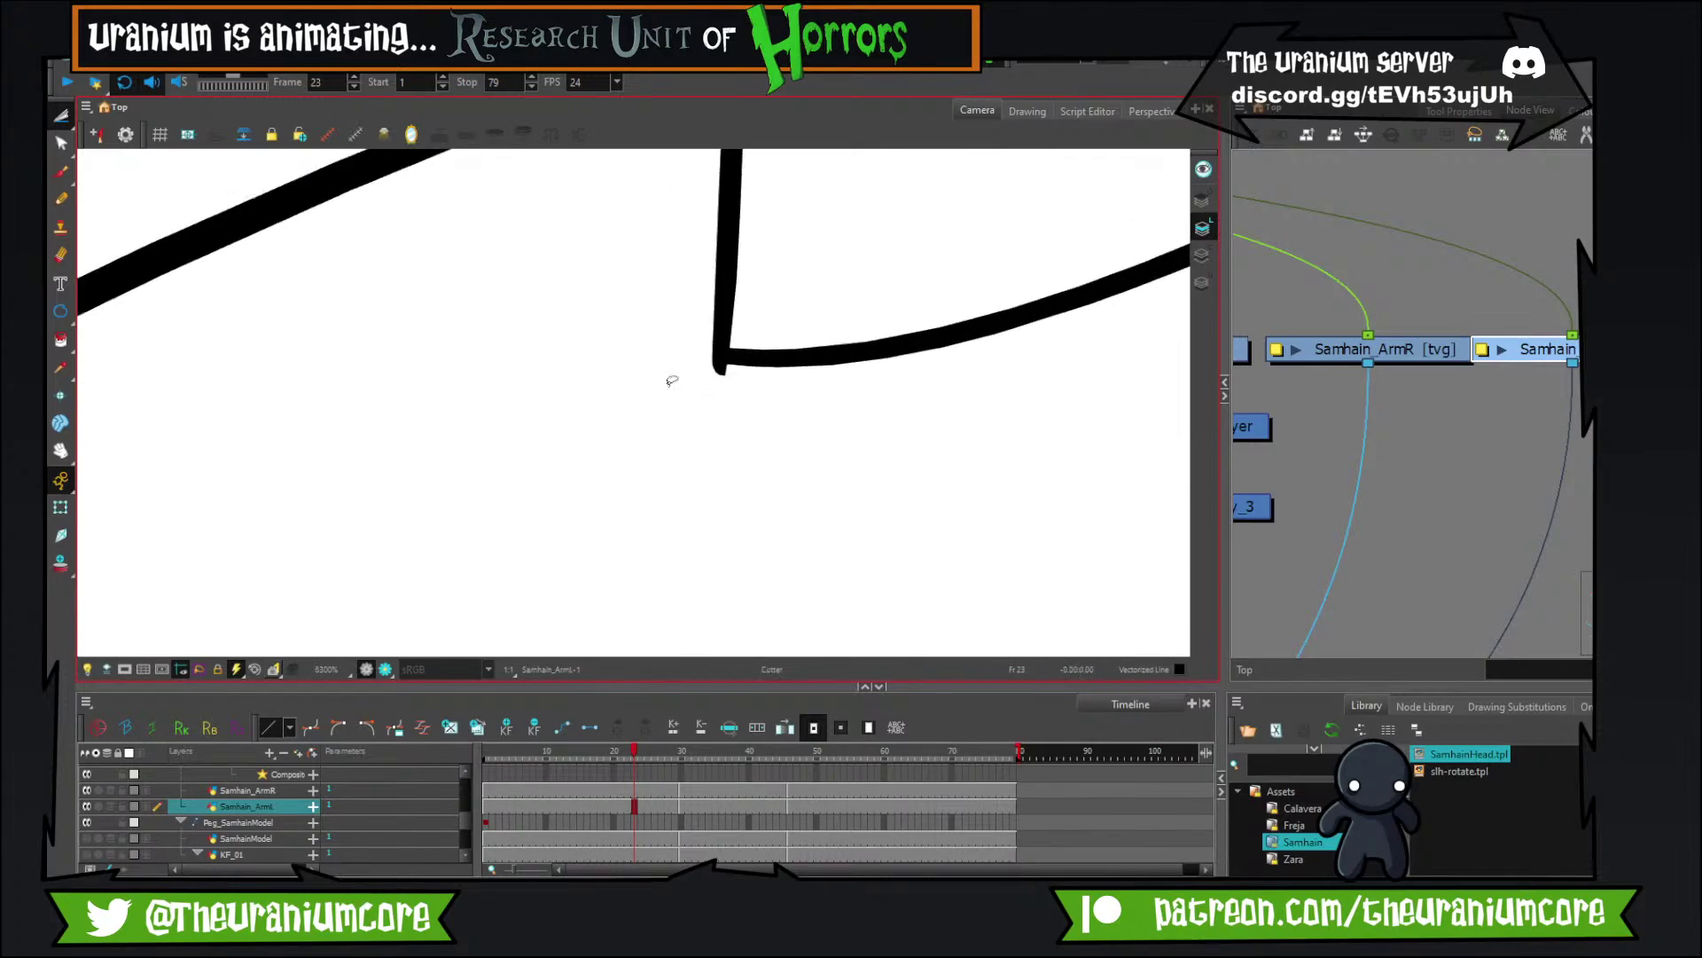
scroll(981, 274, "down", 3)
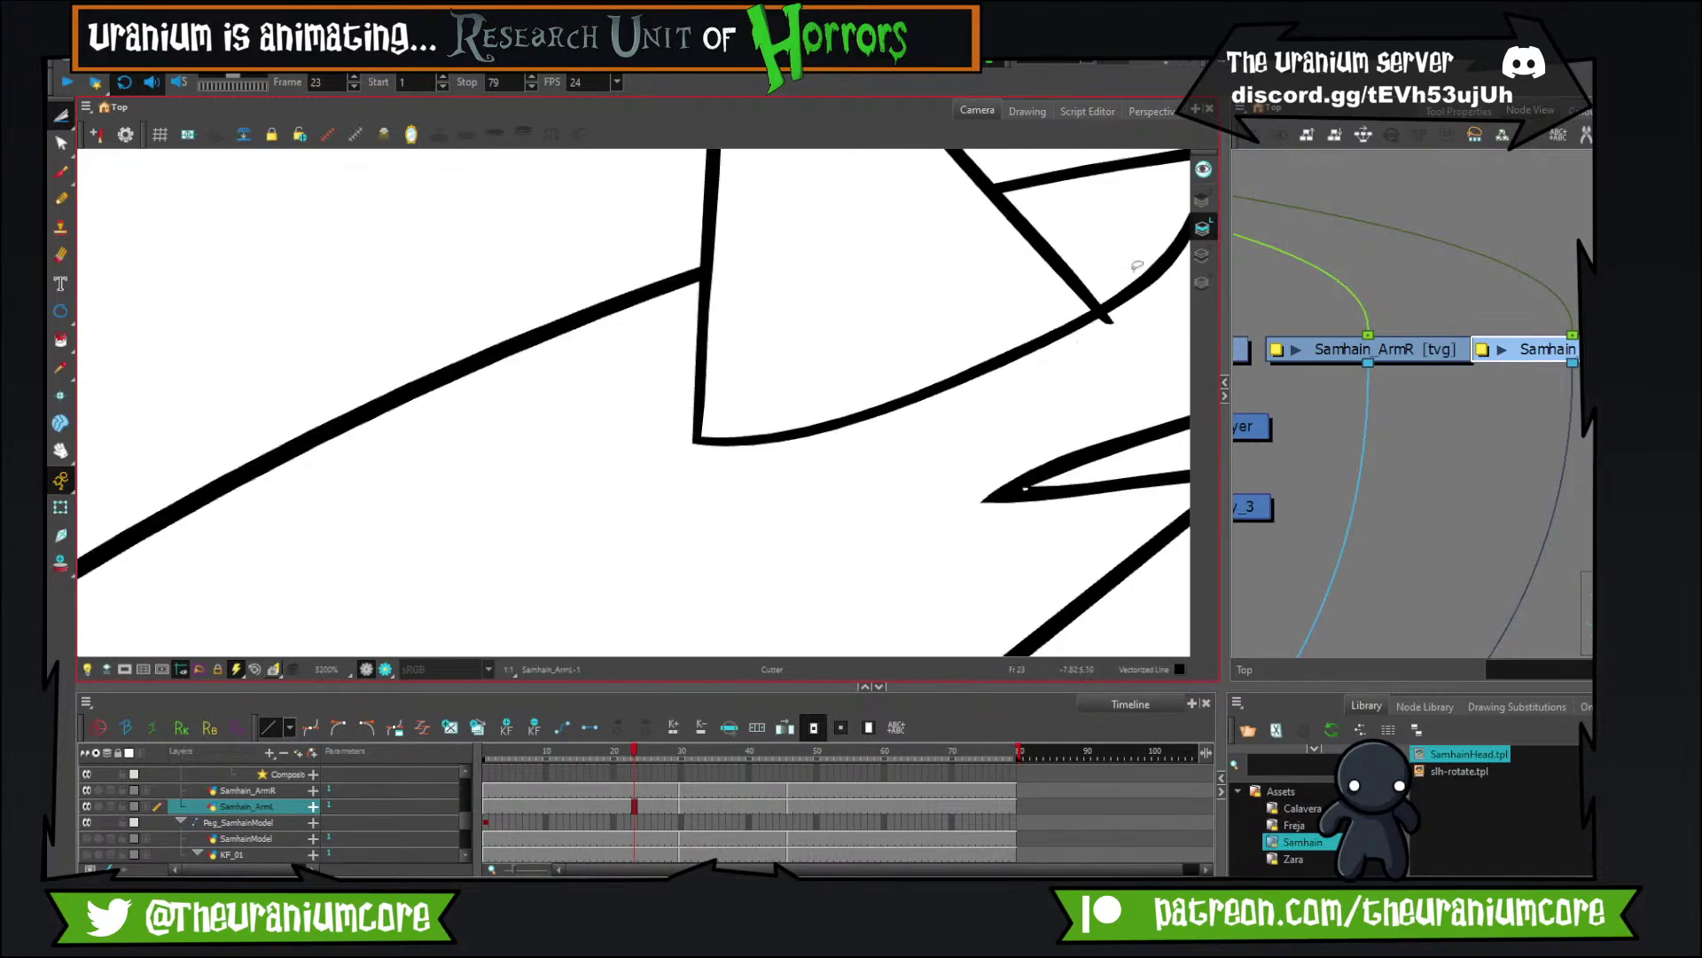
scroll(1091, 334, "down", 12)
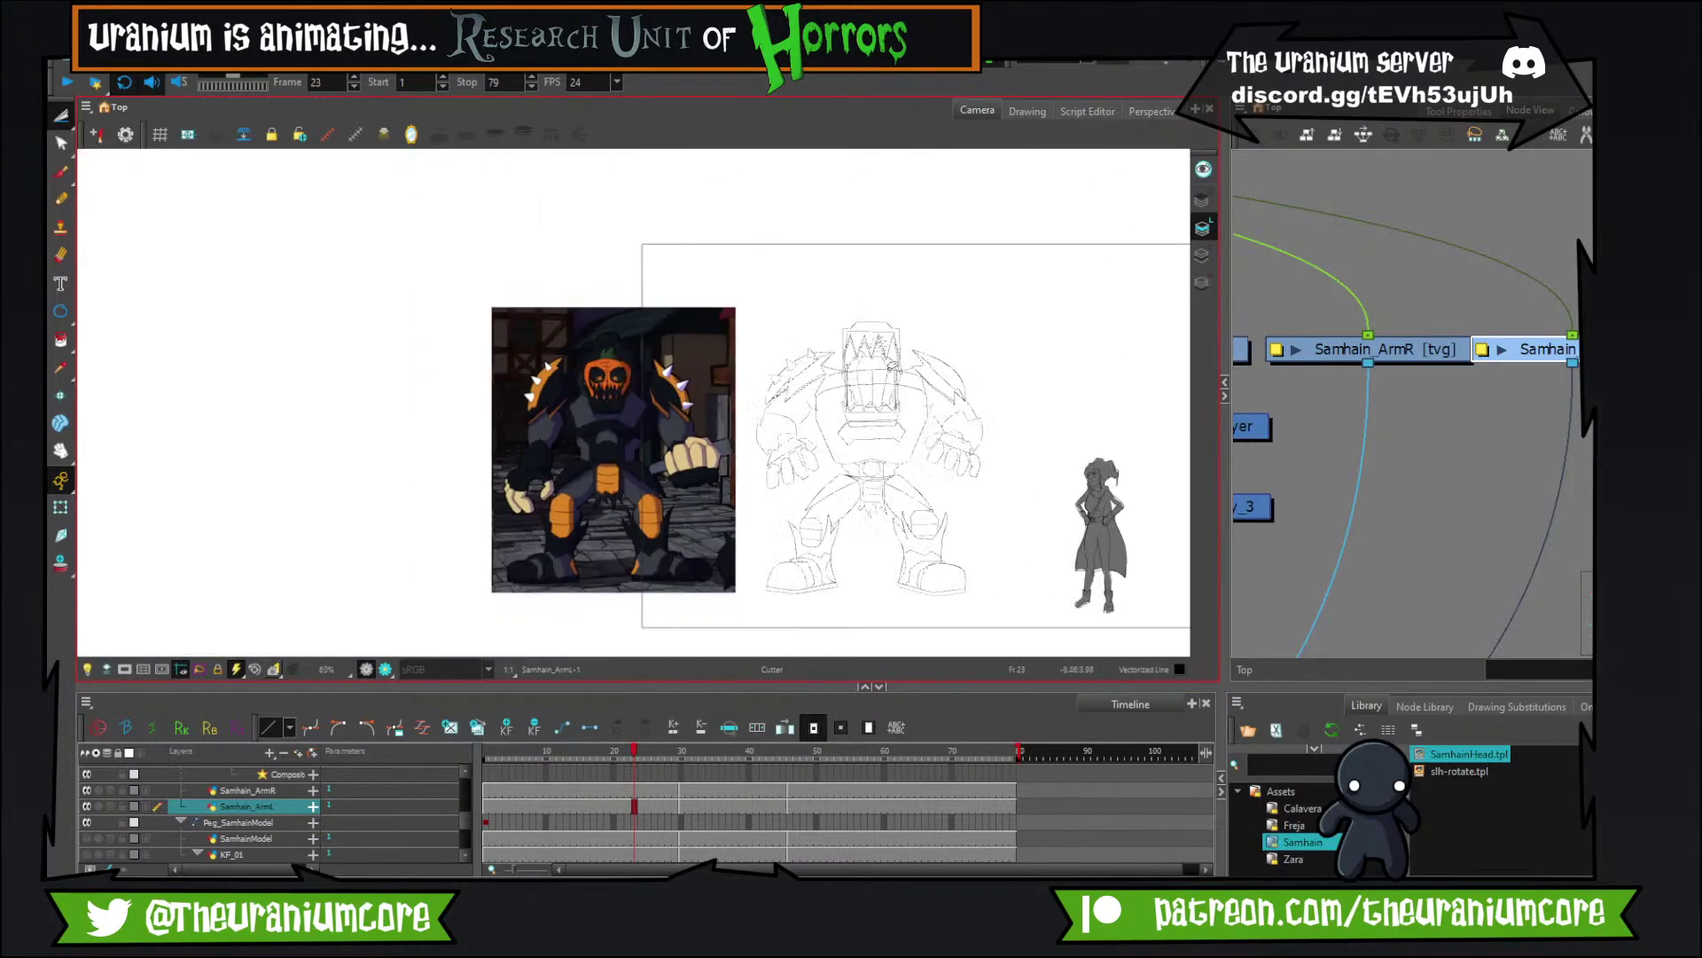
Step back and forth through the frames up to frame 30 to compare the arm and shoulder plate poses.
key("period")
scroll(966, 363, "up", 4)
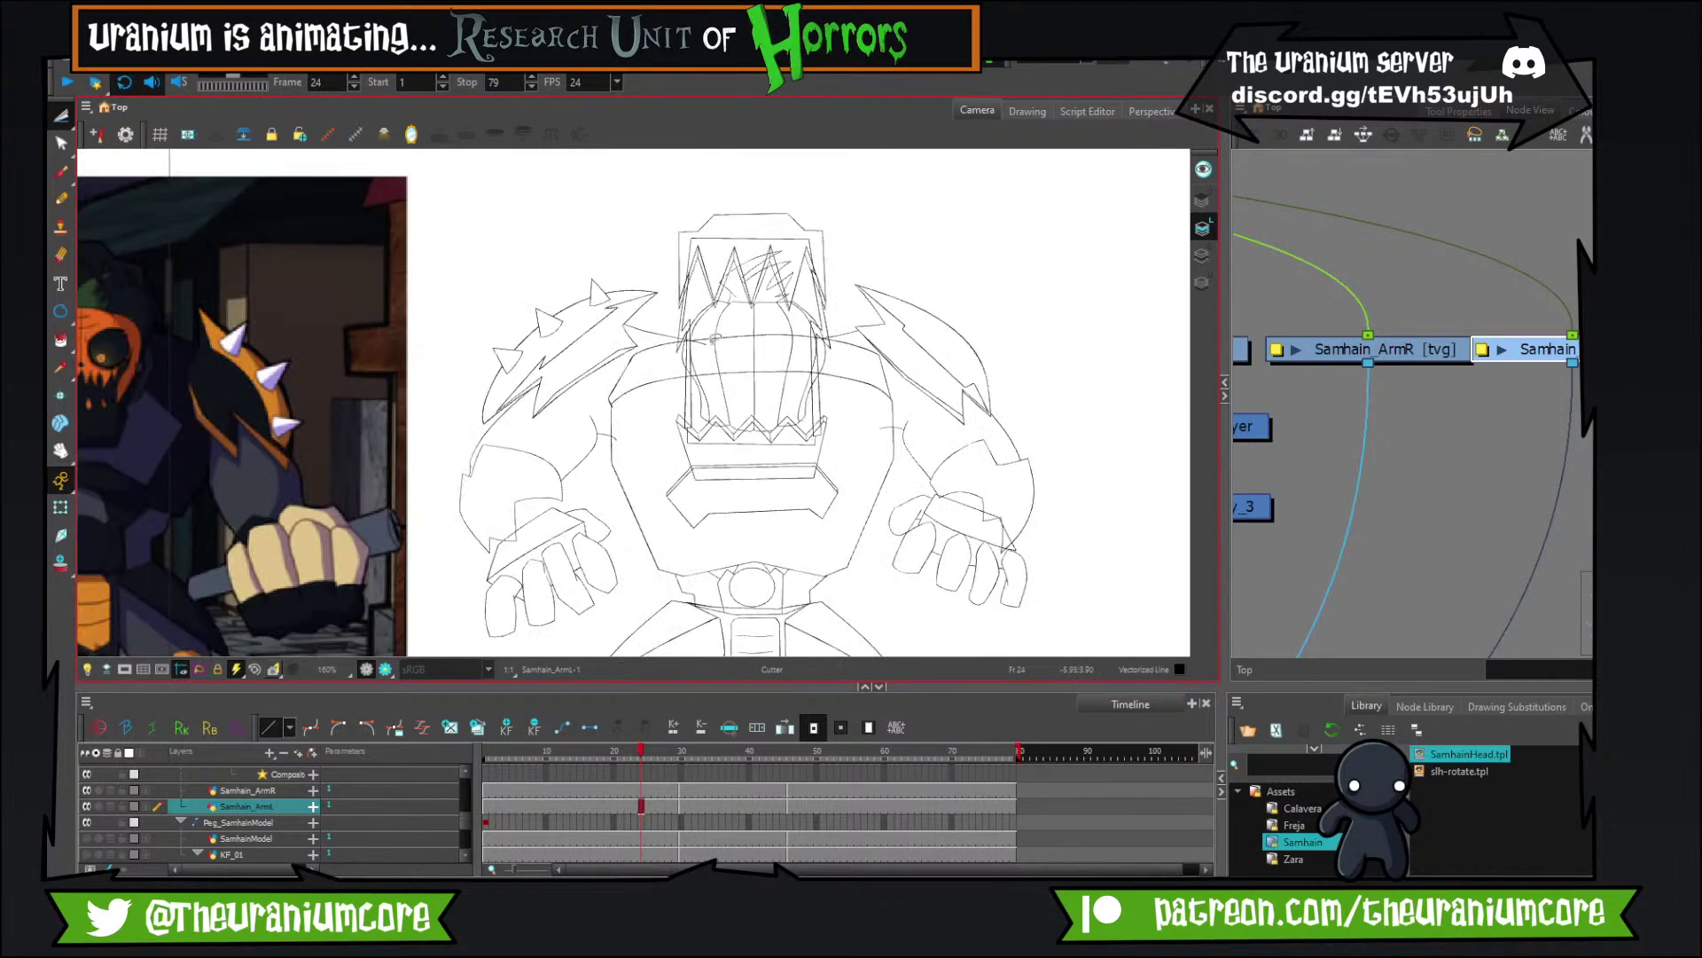
key("comma")
key("comma")
key("comma")
key("period")
key("period")
key("period")
key("period")
key("period")
key("period")
key("period")
key("period")
key("period")
Turn on onion skinning at frame 30 around the shoulder plate and activate the Brush tool.
left_click(60, 563)
scroll(571, 288, "up", 5)
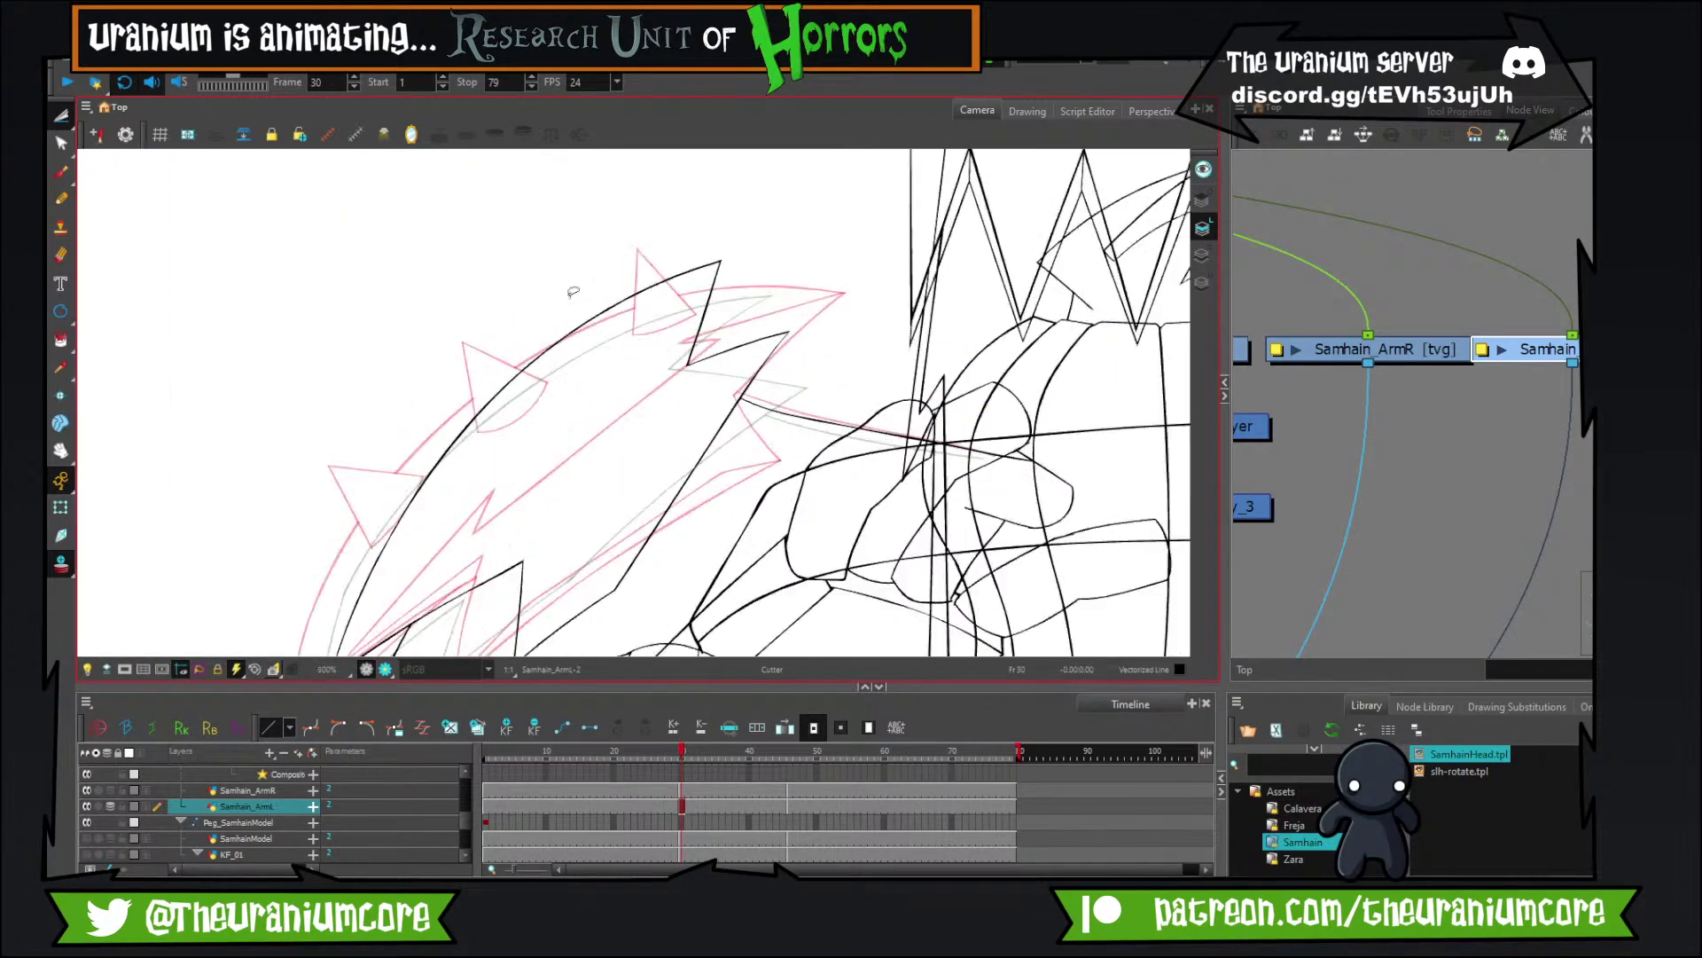
left_click_drag(494, 408, 574, 257)
left_click(60, 171)
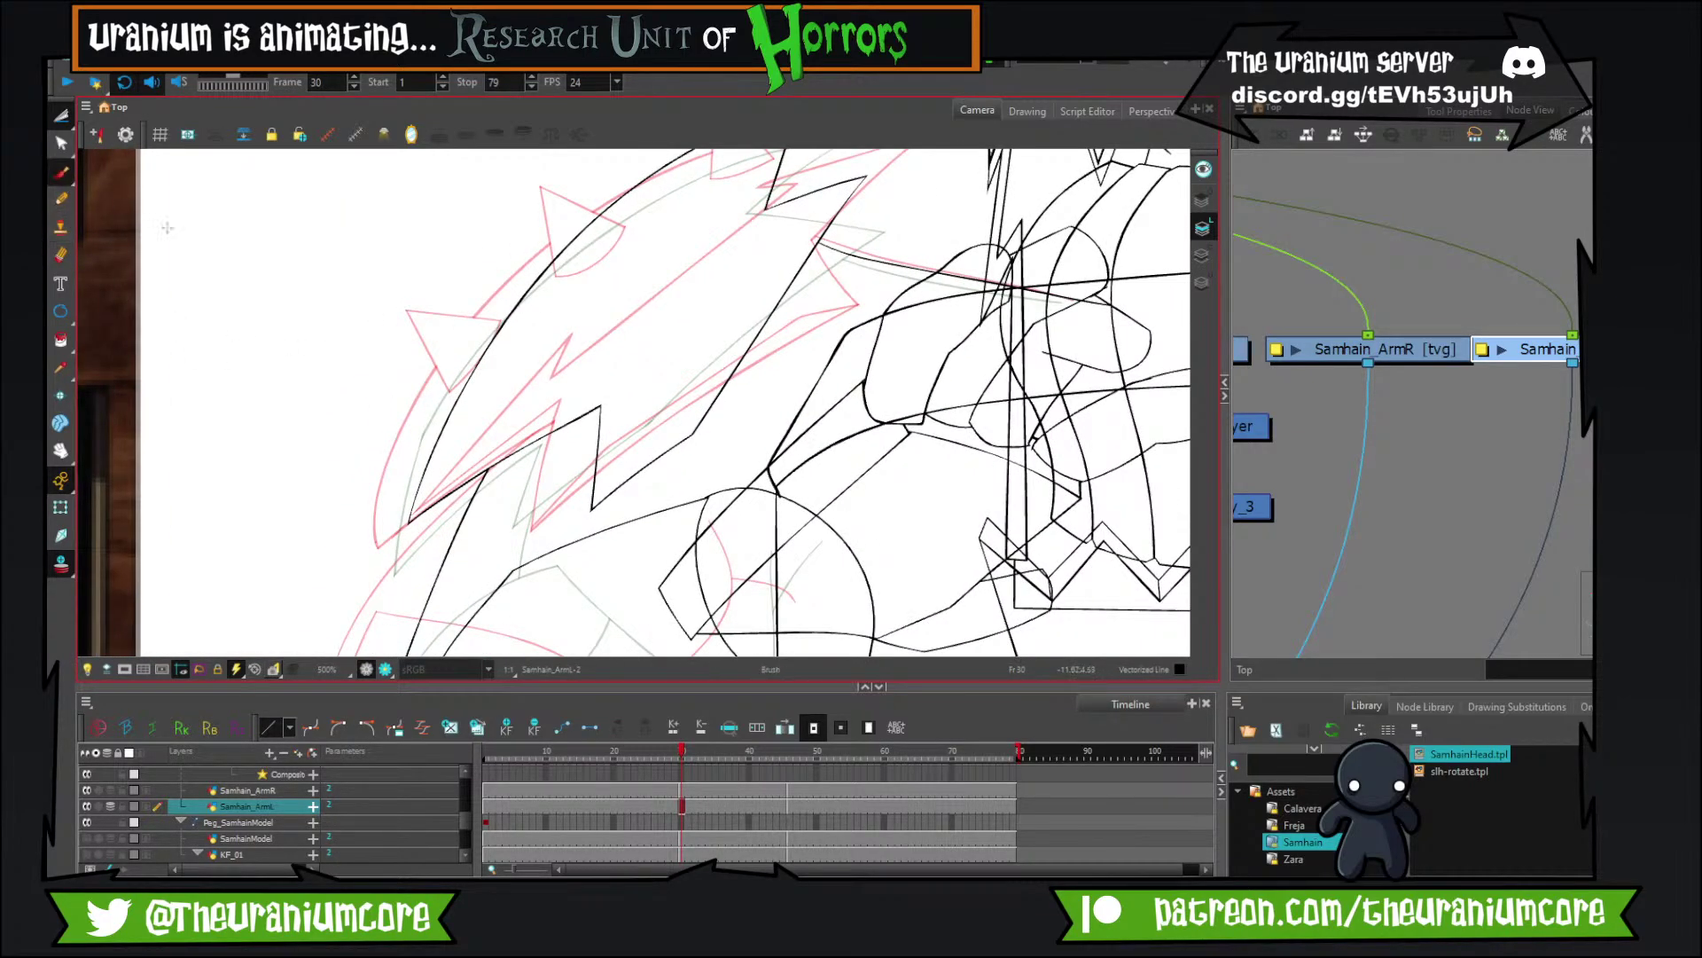
left_click_drag(455, 375, 420, 400)
left_click(60, 562)
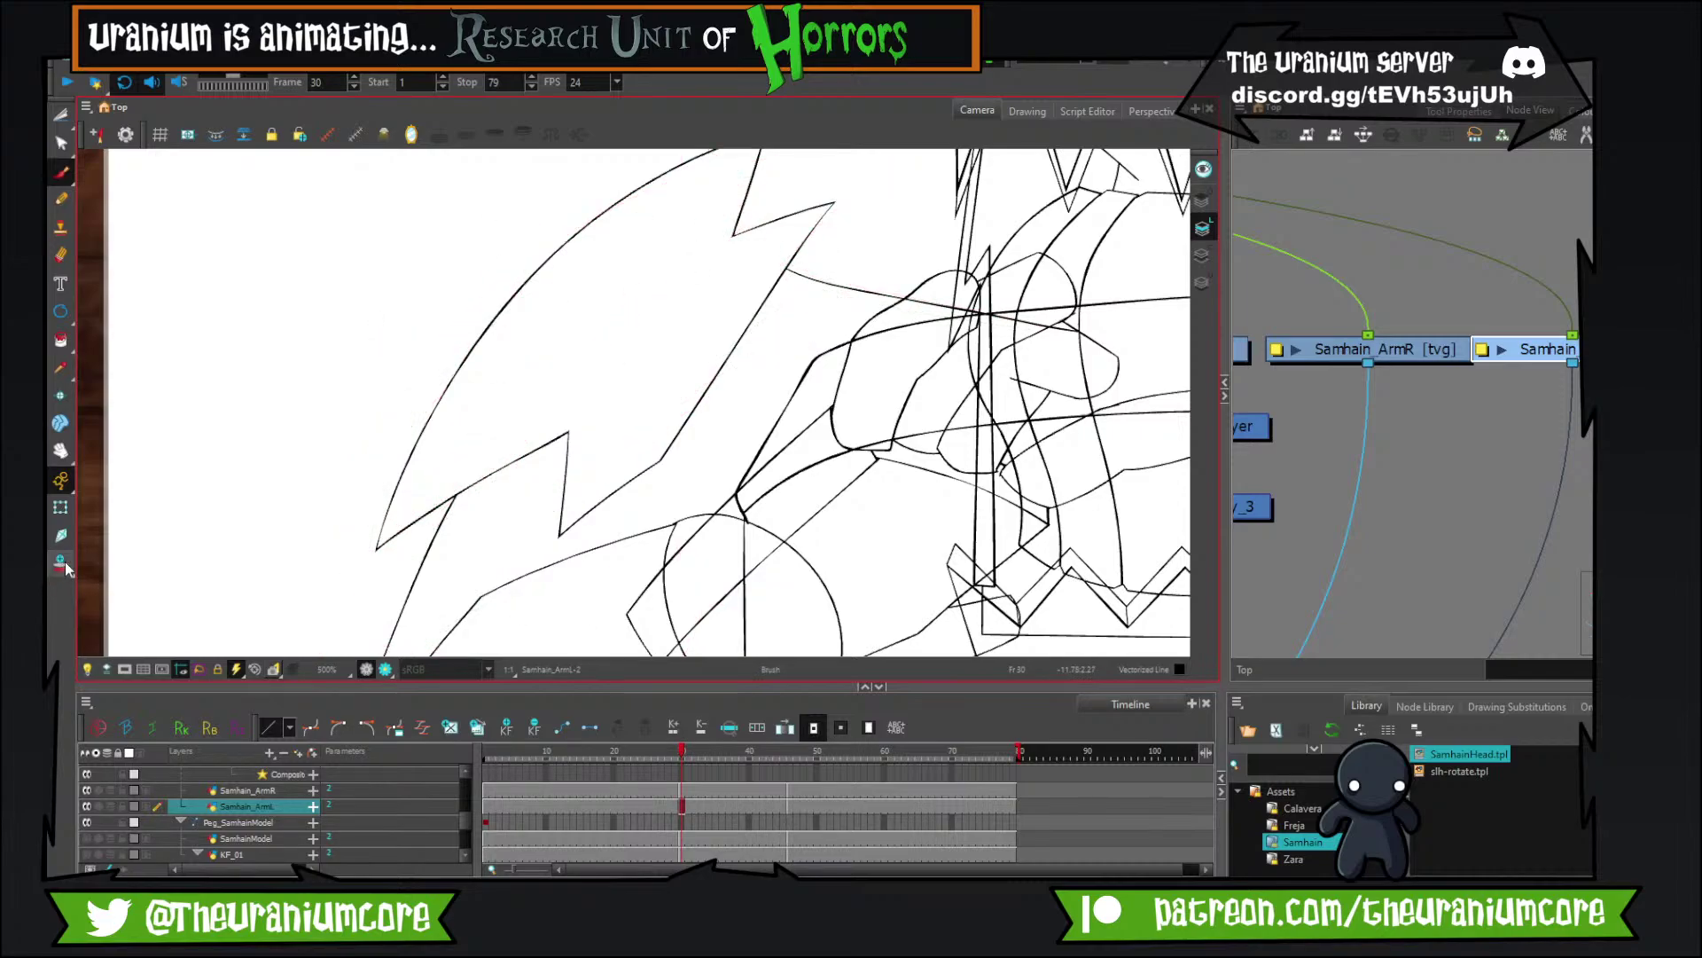
left_click(60, 562)
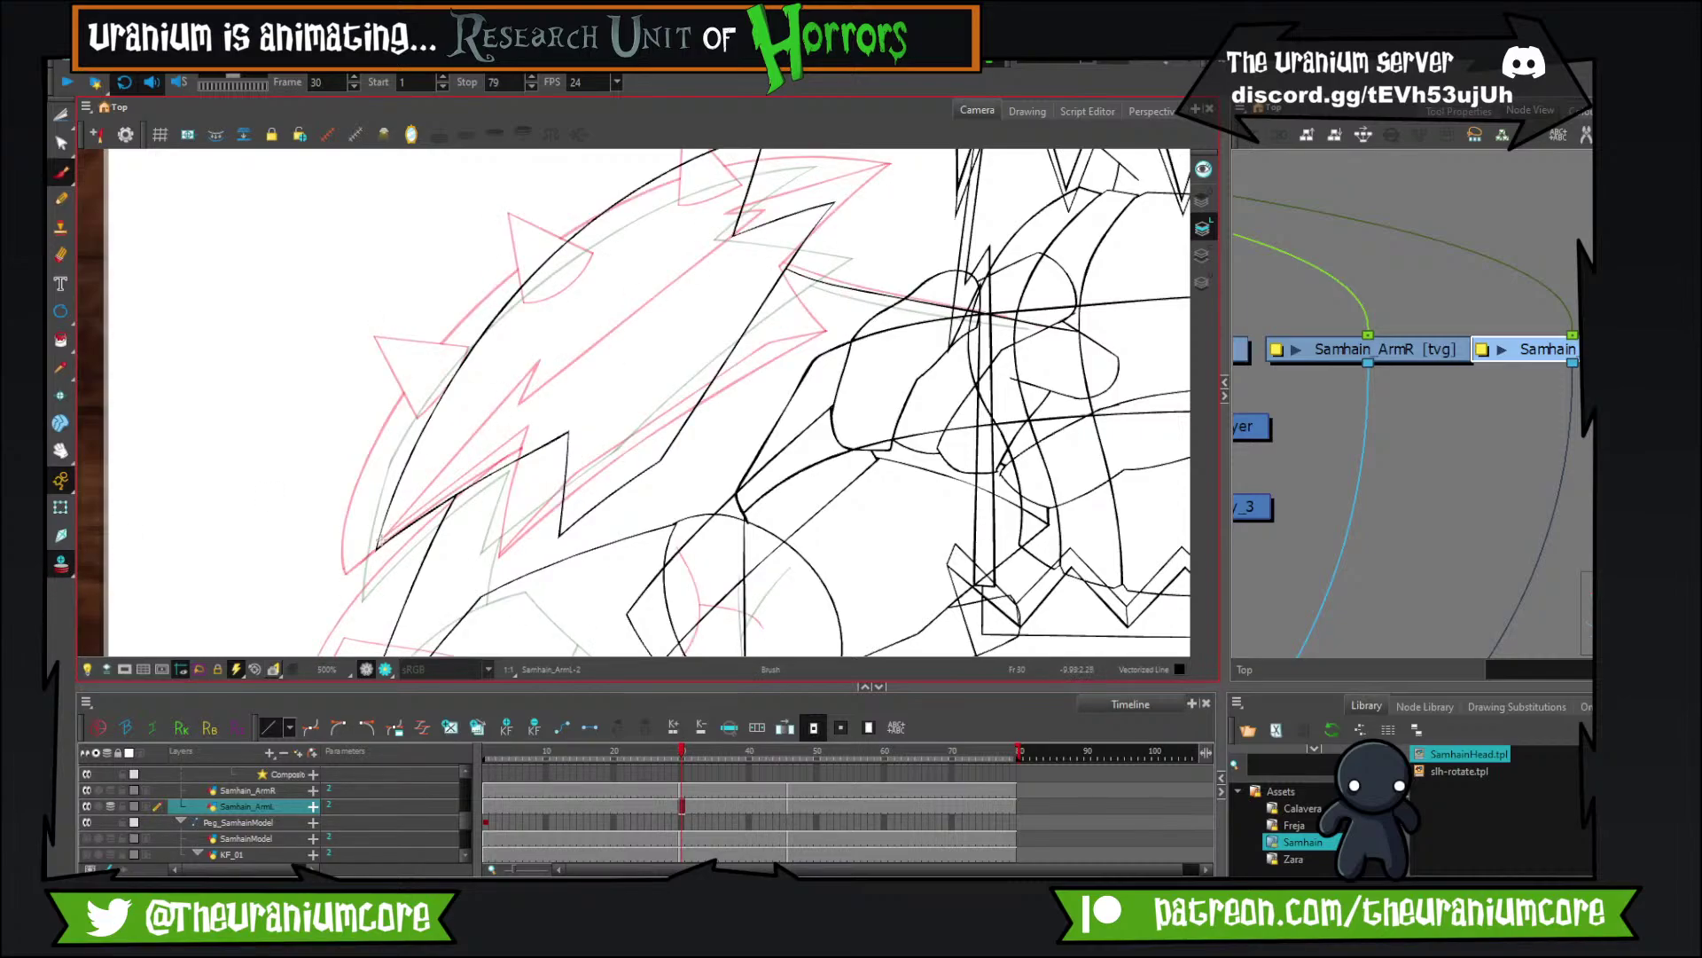
Draw the jagged inner edge of the shoulder plate on frame 30 and cut off its overshooting end.
mouse_move(371, 551)
left_mouse_down()
mouse_move(738, 236)
mouse_move(726, 205)
mouse_move(682, 223)
mouse_move(783, 104)
left_mouse_up()
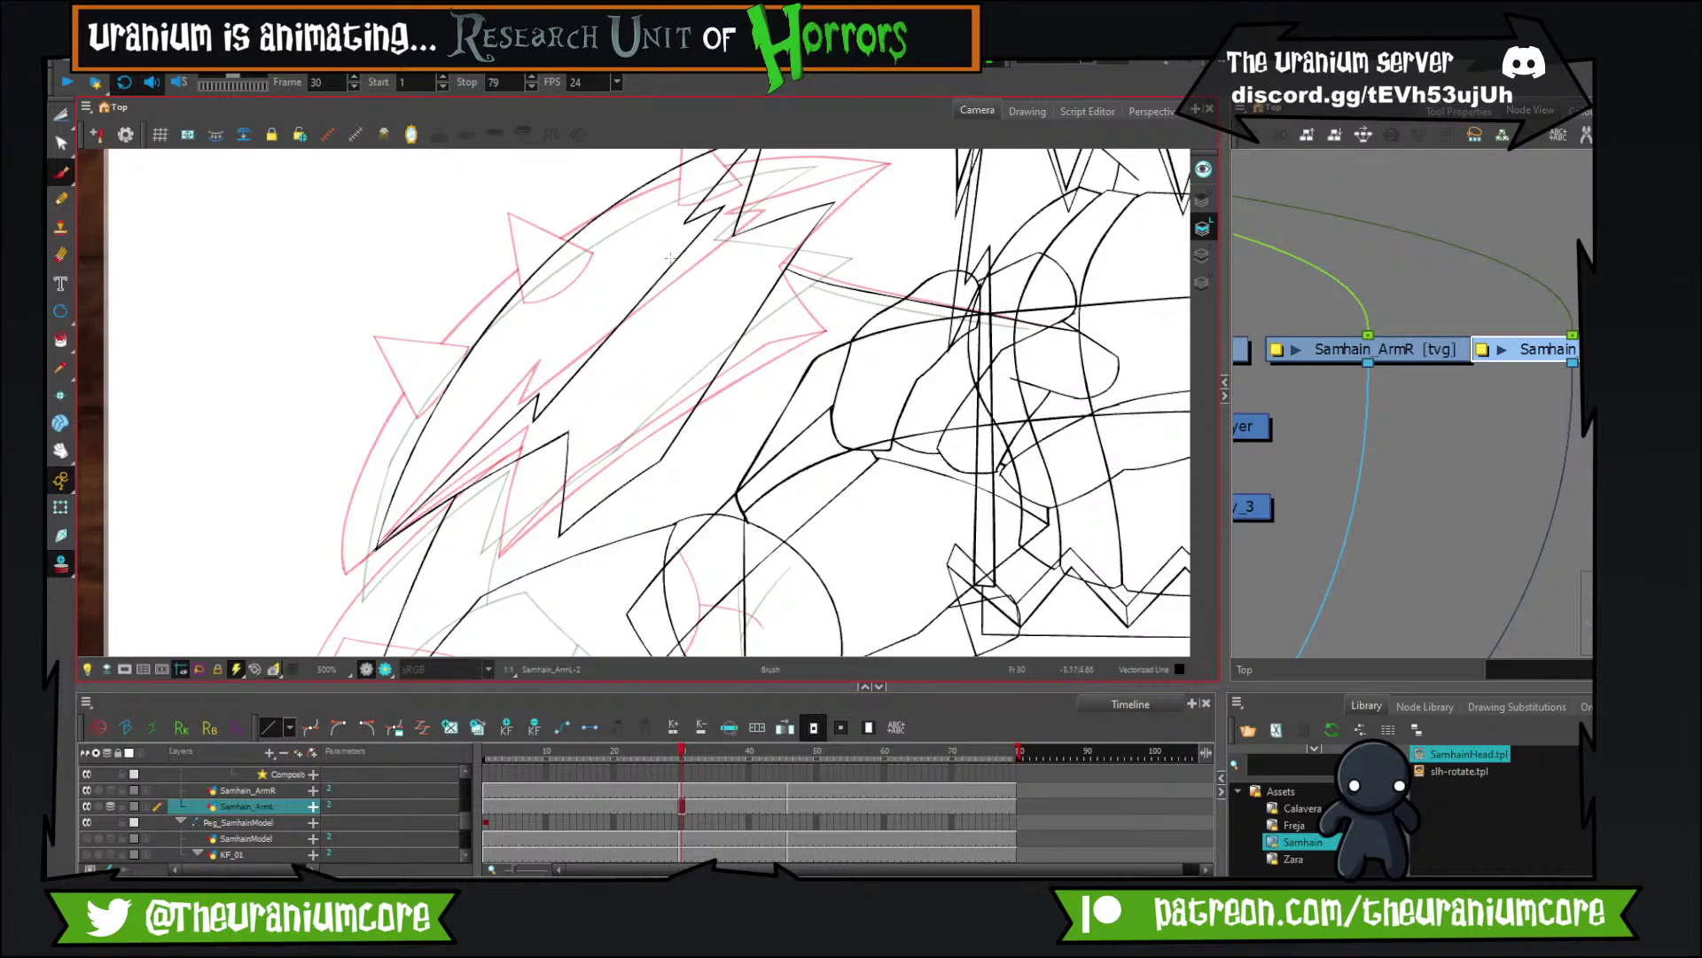
left_click_drag(644, 255, 579, 475)
left_click(60, 115)
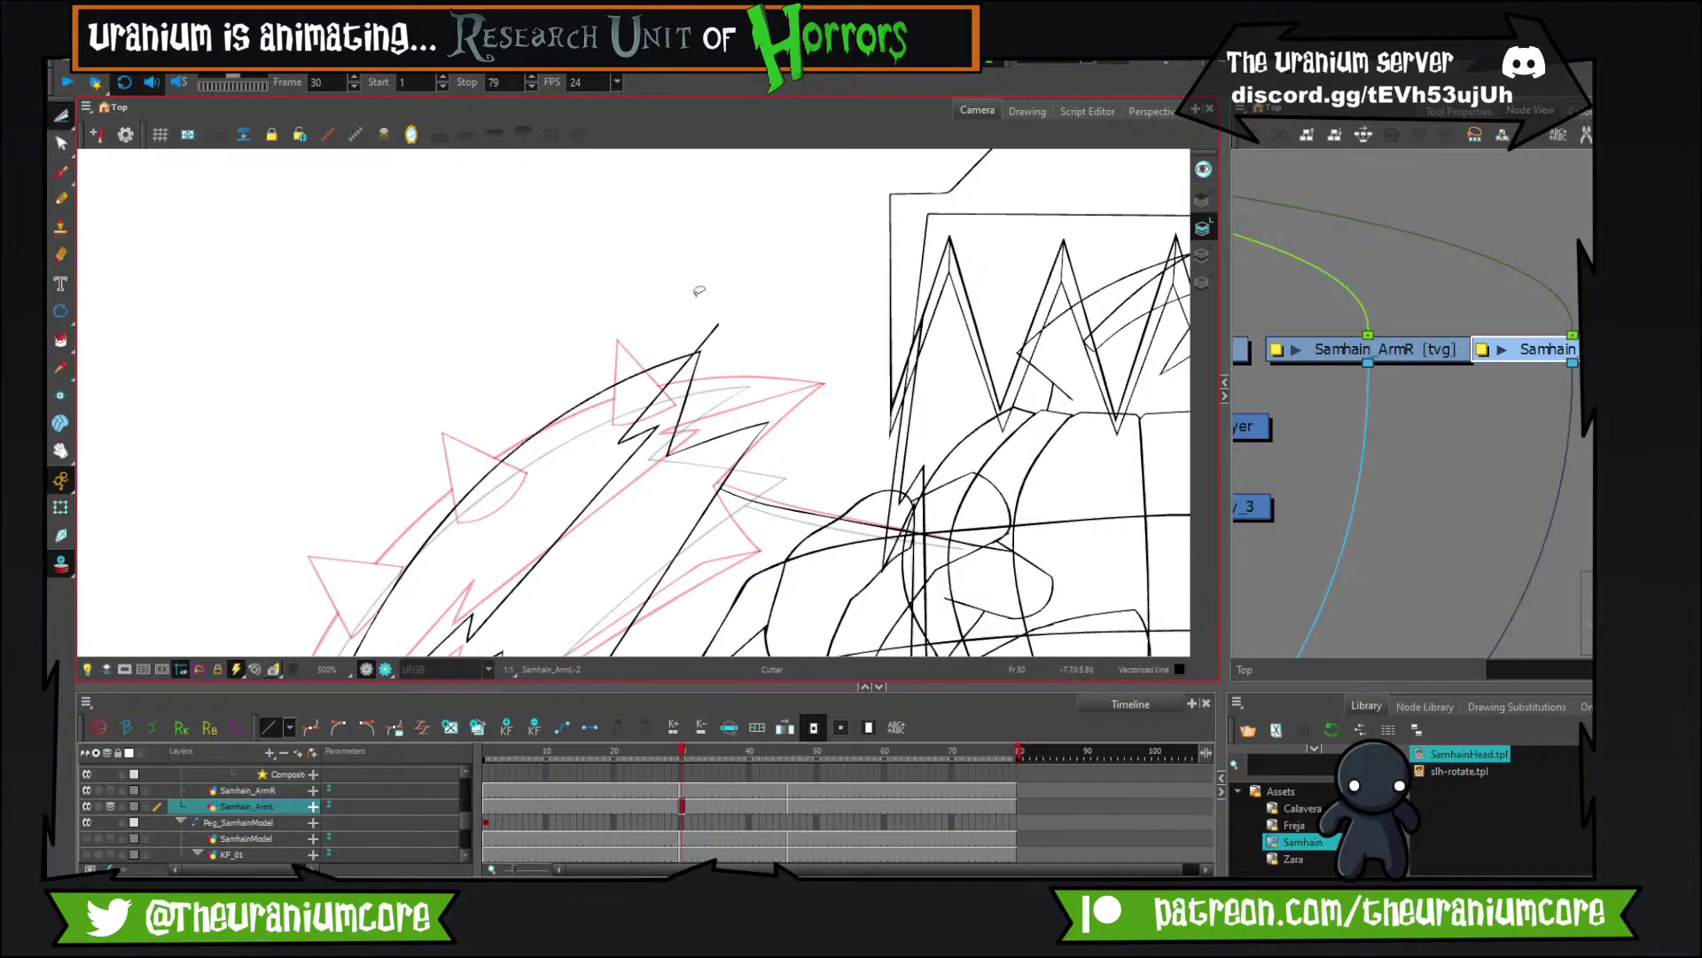
mouse_move(695, 284)
left_mouse_down()
mouse_move(759, 373)
mouse_move(744, 357)
left_mouse_up()
key("Delete")
key("Delete")
mouse_move(638, 493)
left_mouse_down()
mouse_move(718, 293)
mouse_move(710, 354)
left_mouse_up()
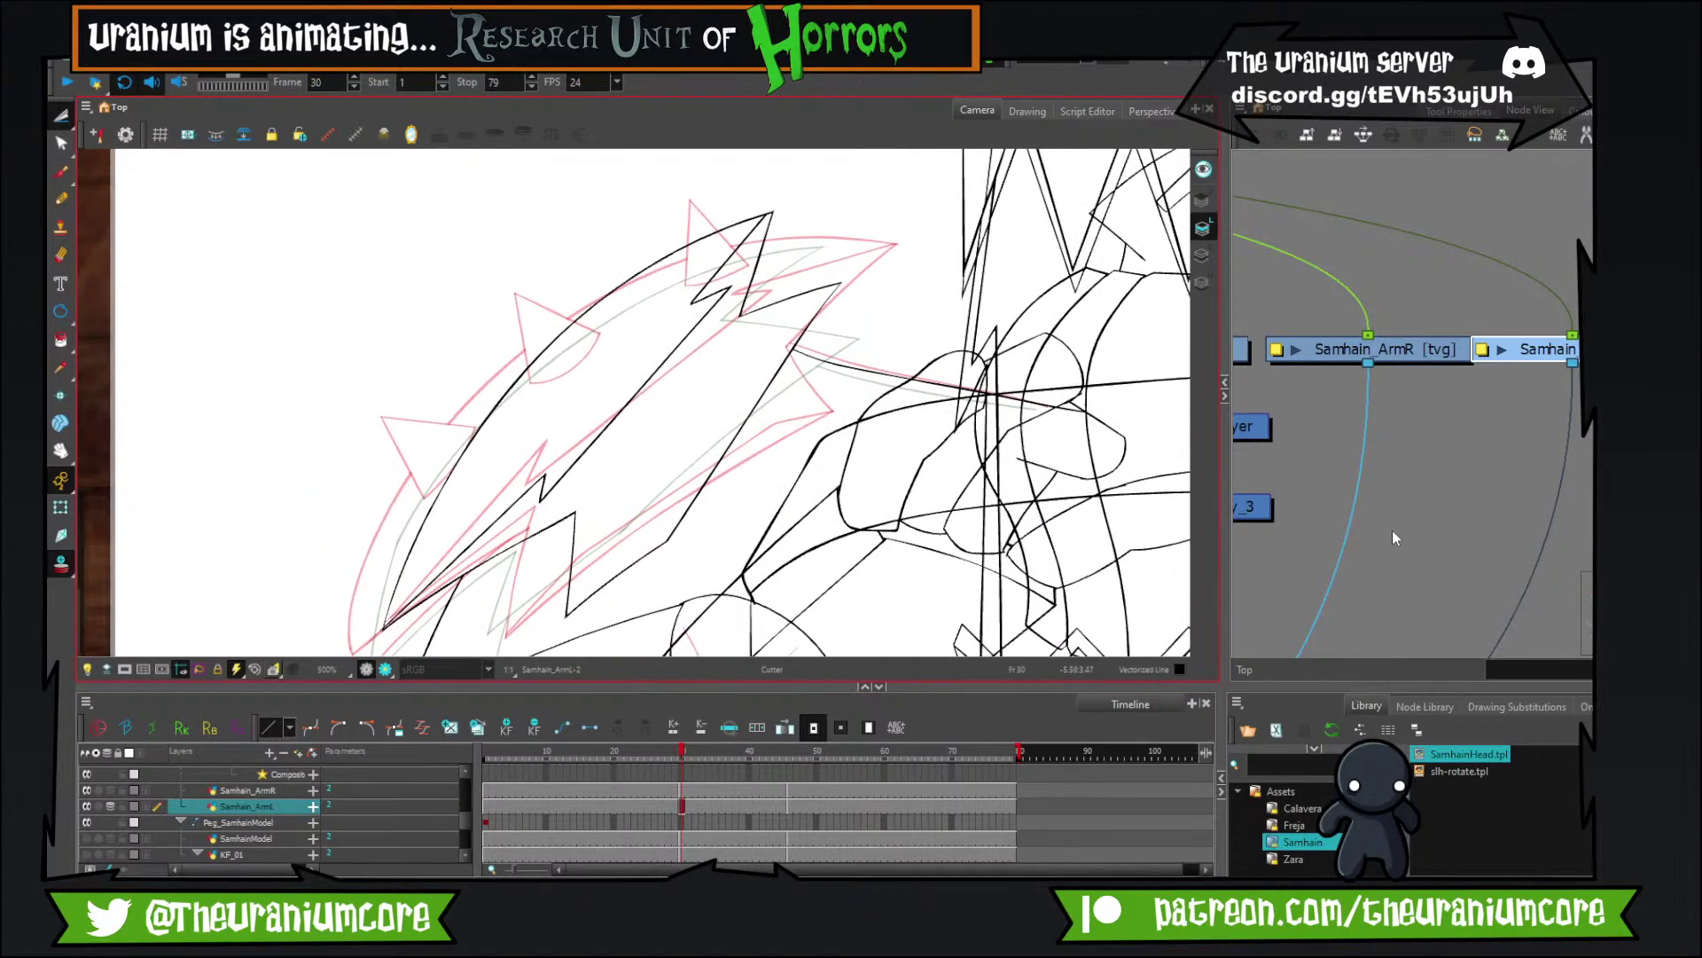
Turn off the onion skin of the next drawing and delete the jagged inner edge line on frame 30.
left_click(1587, 707)
left_click(1460, 736)
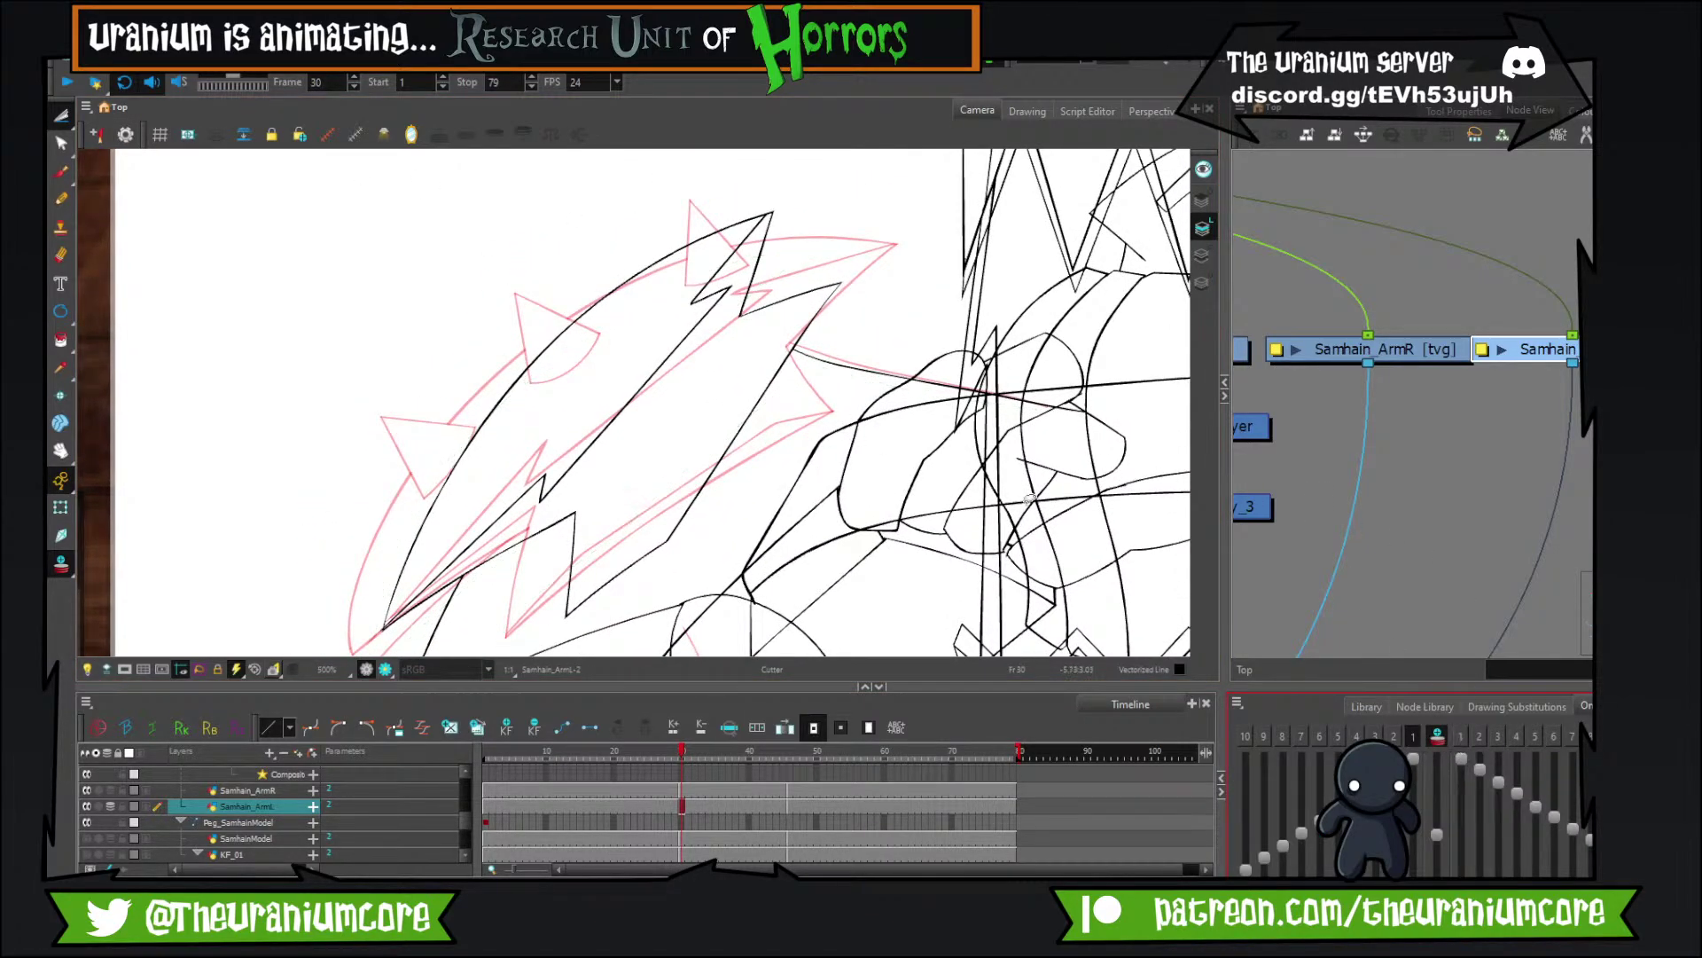
mouse_move(647, 460)
left_mouse_down()
mouse_move(637, 332)
mouse_move(694, 411)
mouse_move(656, 432)
left_mouse_up()
key("Delete")
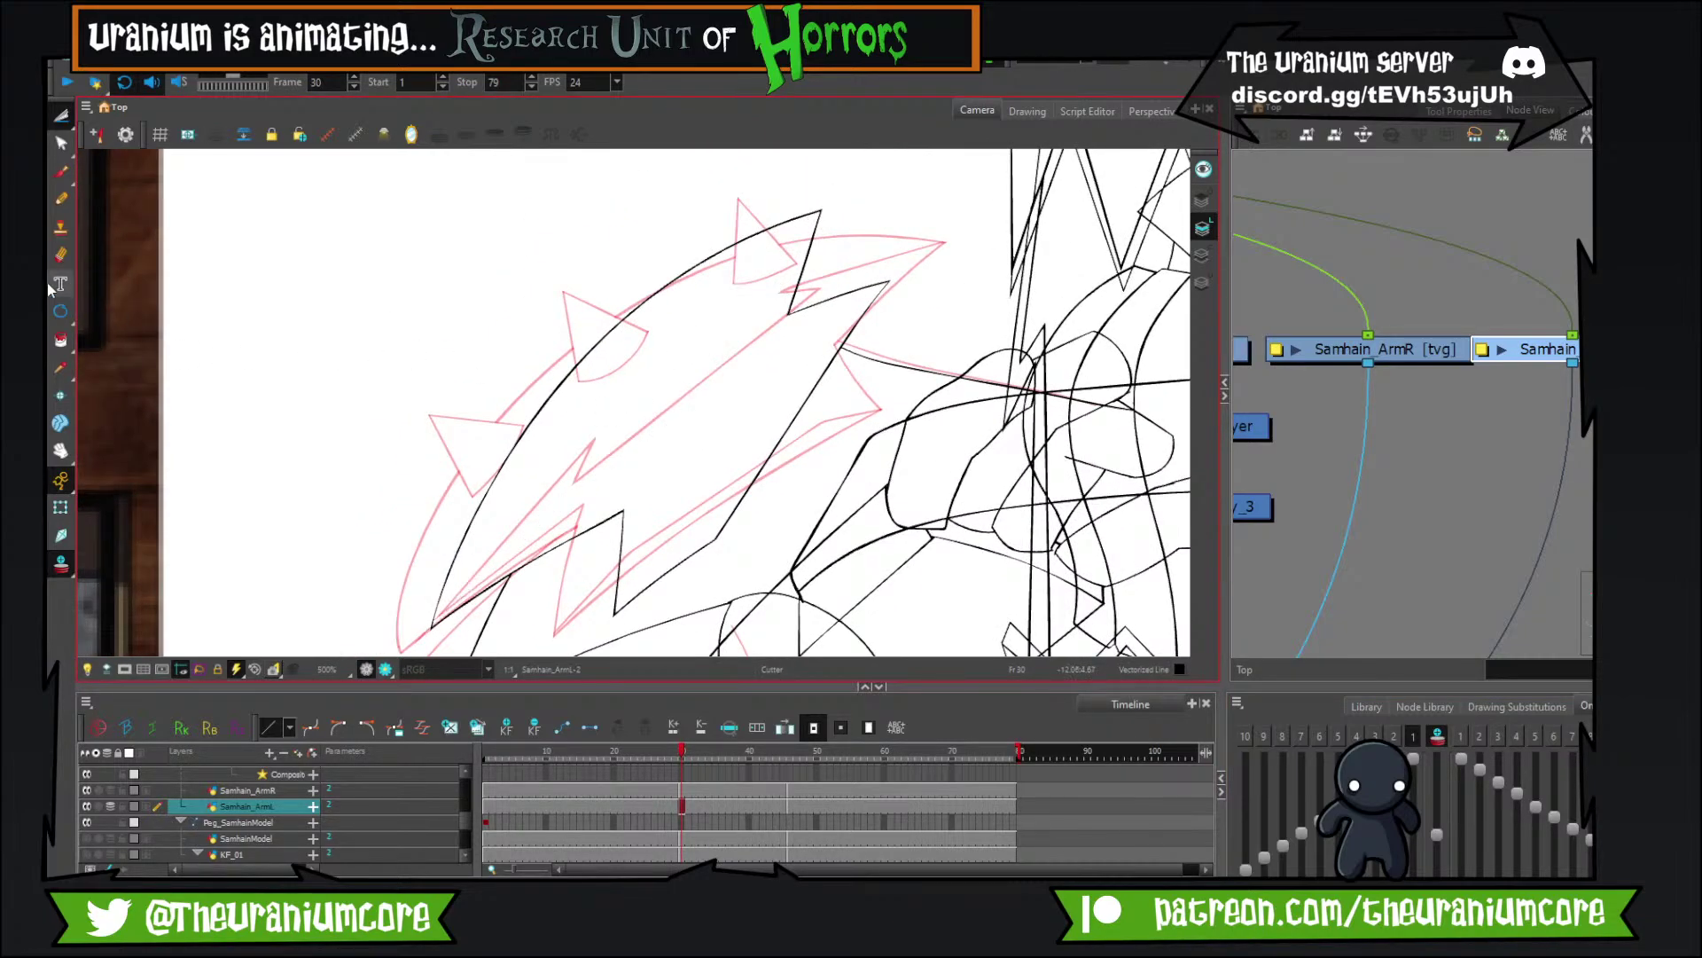
Using frame 29 as reference, redraw the shoulder plate's jagged inner edge on frame 30 and add a rim line parallel to its lower edge.
left_click(60, 171)
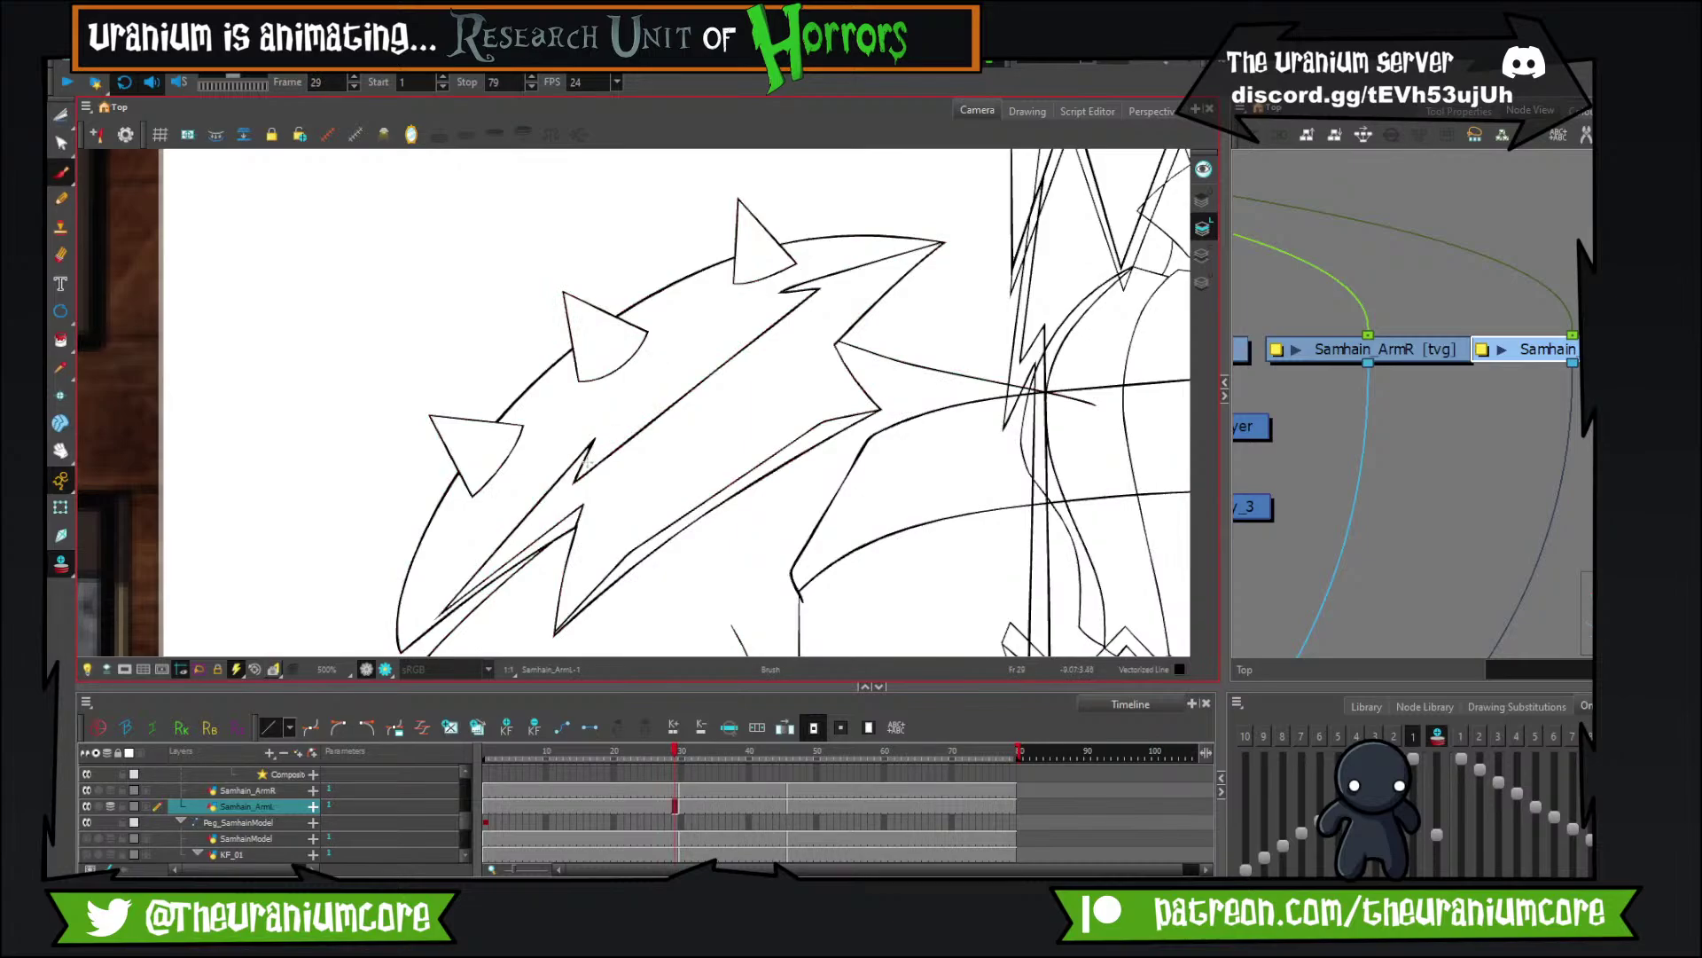
key("period")
key("comma")
key("period")
scroll(505, 537, "down", 2)
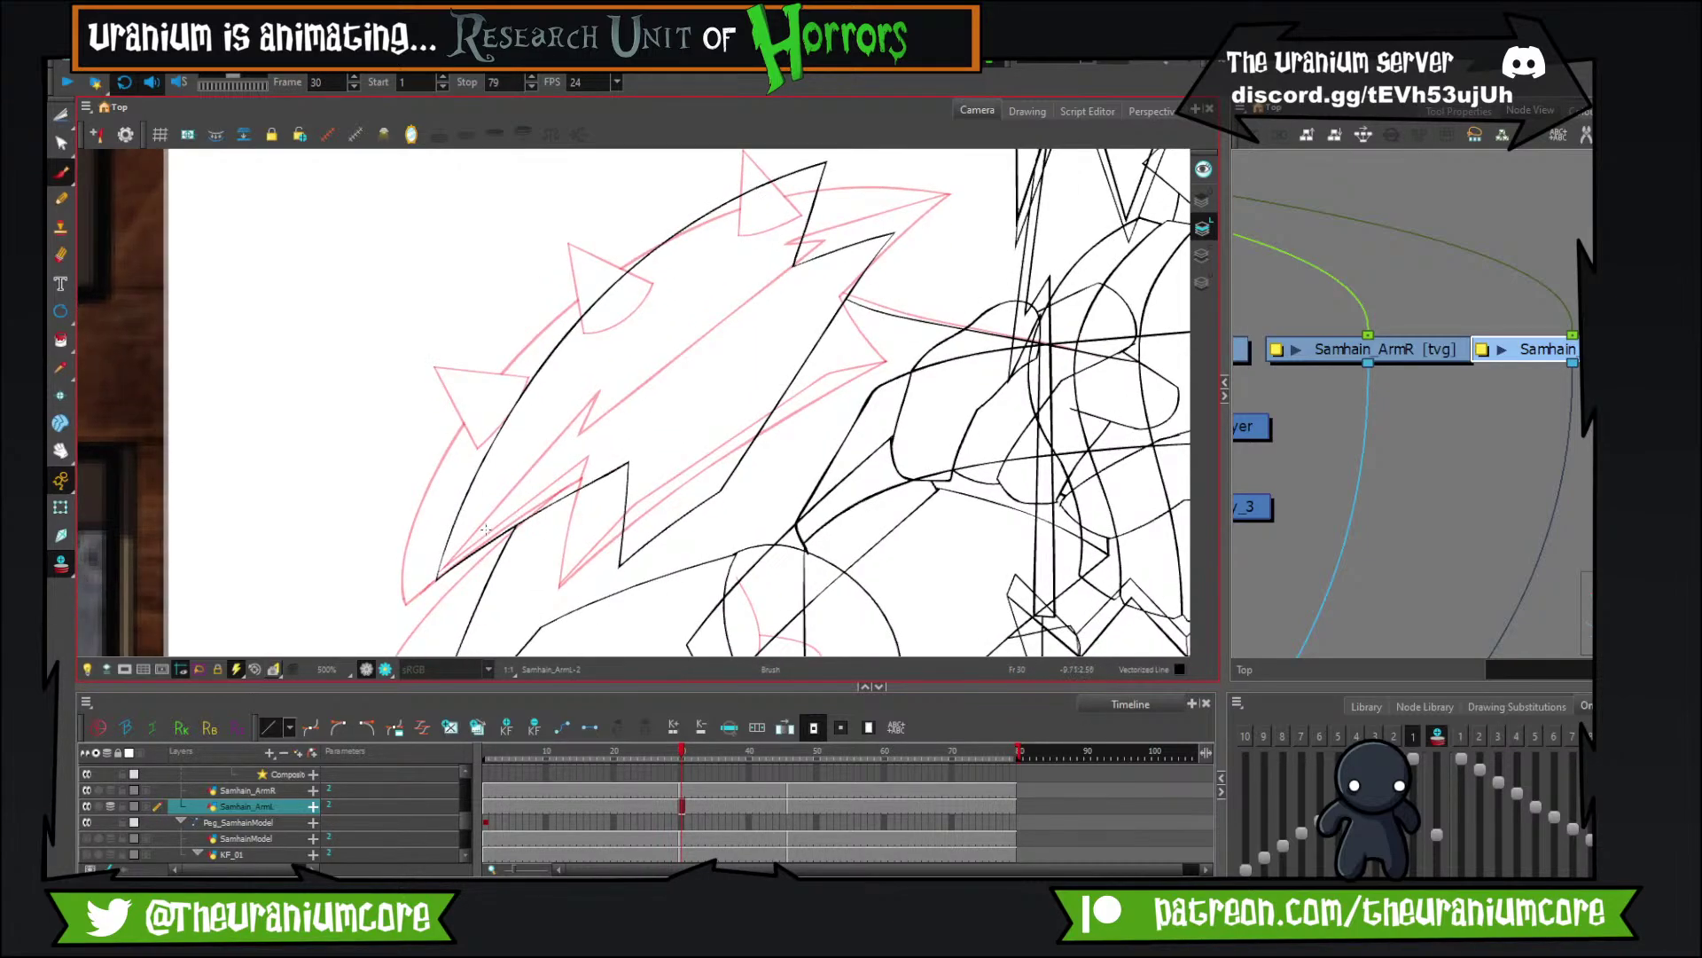
mouse_move(486, 529)
left_mouse_down()
mouse_move(612, 385)
mouse_move(592, 437)
mouse_move(776, 261)
mouse_move(834, 152)
left_mouse_up()
mouse_move(481, 531)
left_mouse_down()
mouse_move(642, 441)
mouse_move(622, 485)
left_mouse_up()
left_click_drag(619, 565, 717, 476)
key("ctrl+z")
mouse_move(619, 564)
left_mouse_down()
mouse_move(732, 471)
mouse_move(897, 216)
left_mouse_up()
Cut off the overshooting ends of the new shoulder plate lines and turn off onion skinning.
left_click(60, 114)
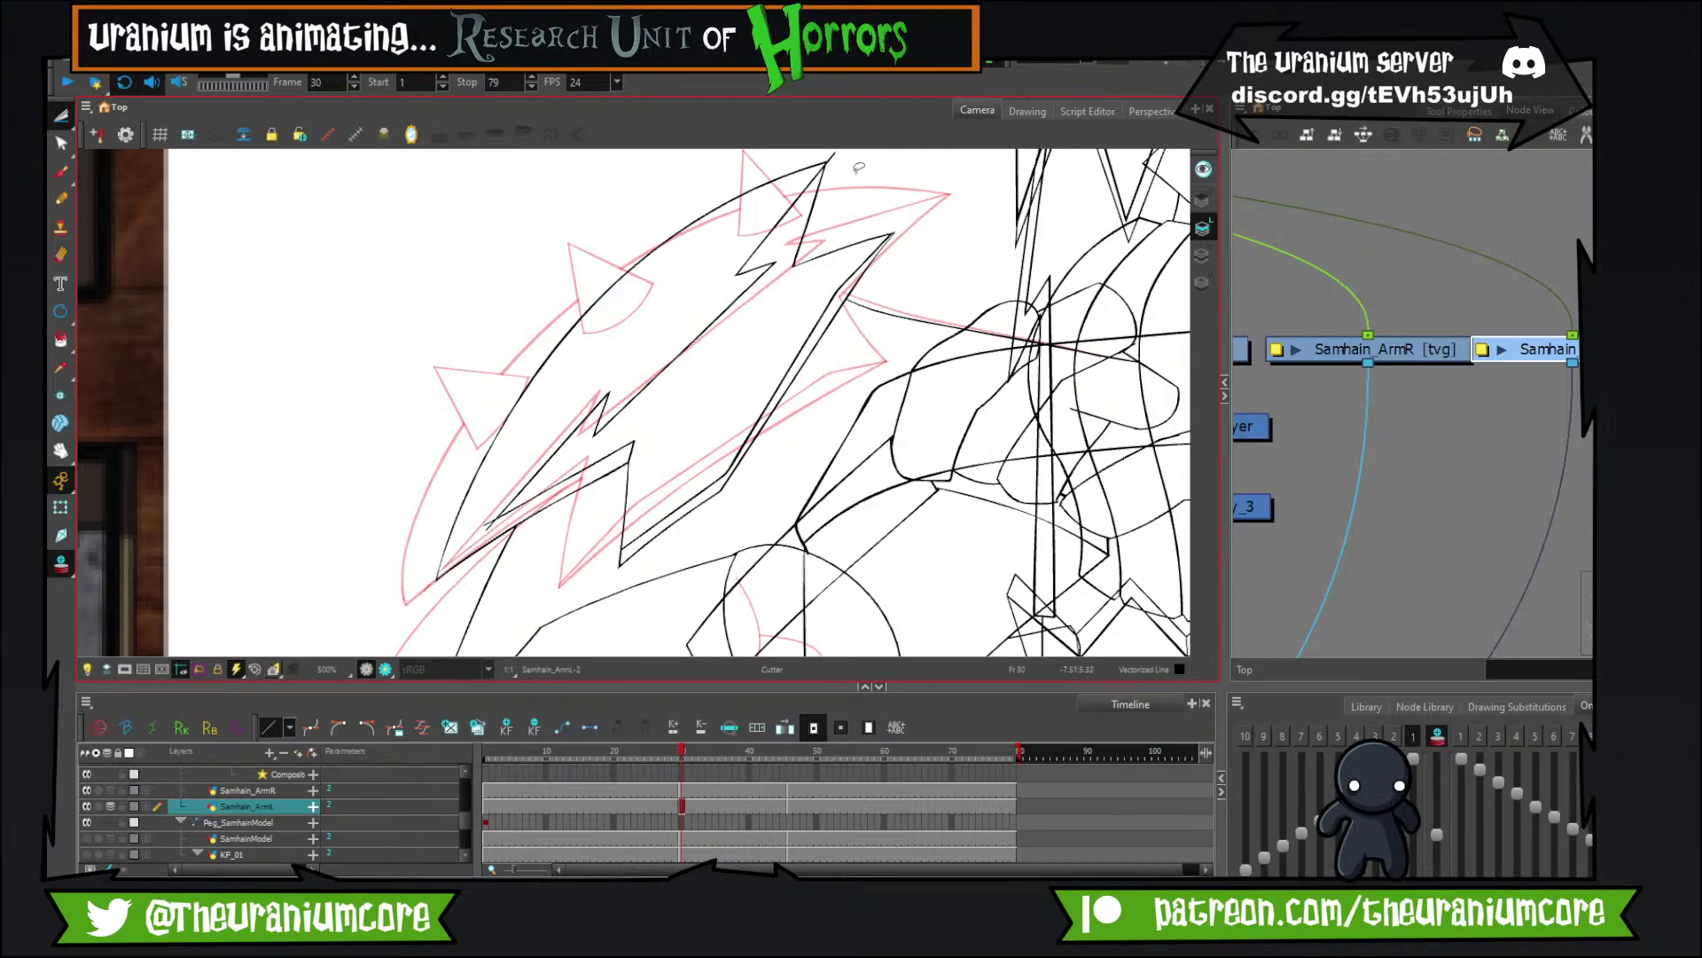
scroll(859, 230, "up", 4)
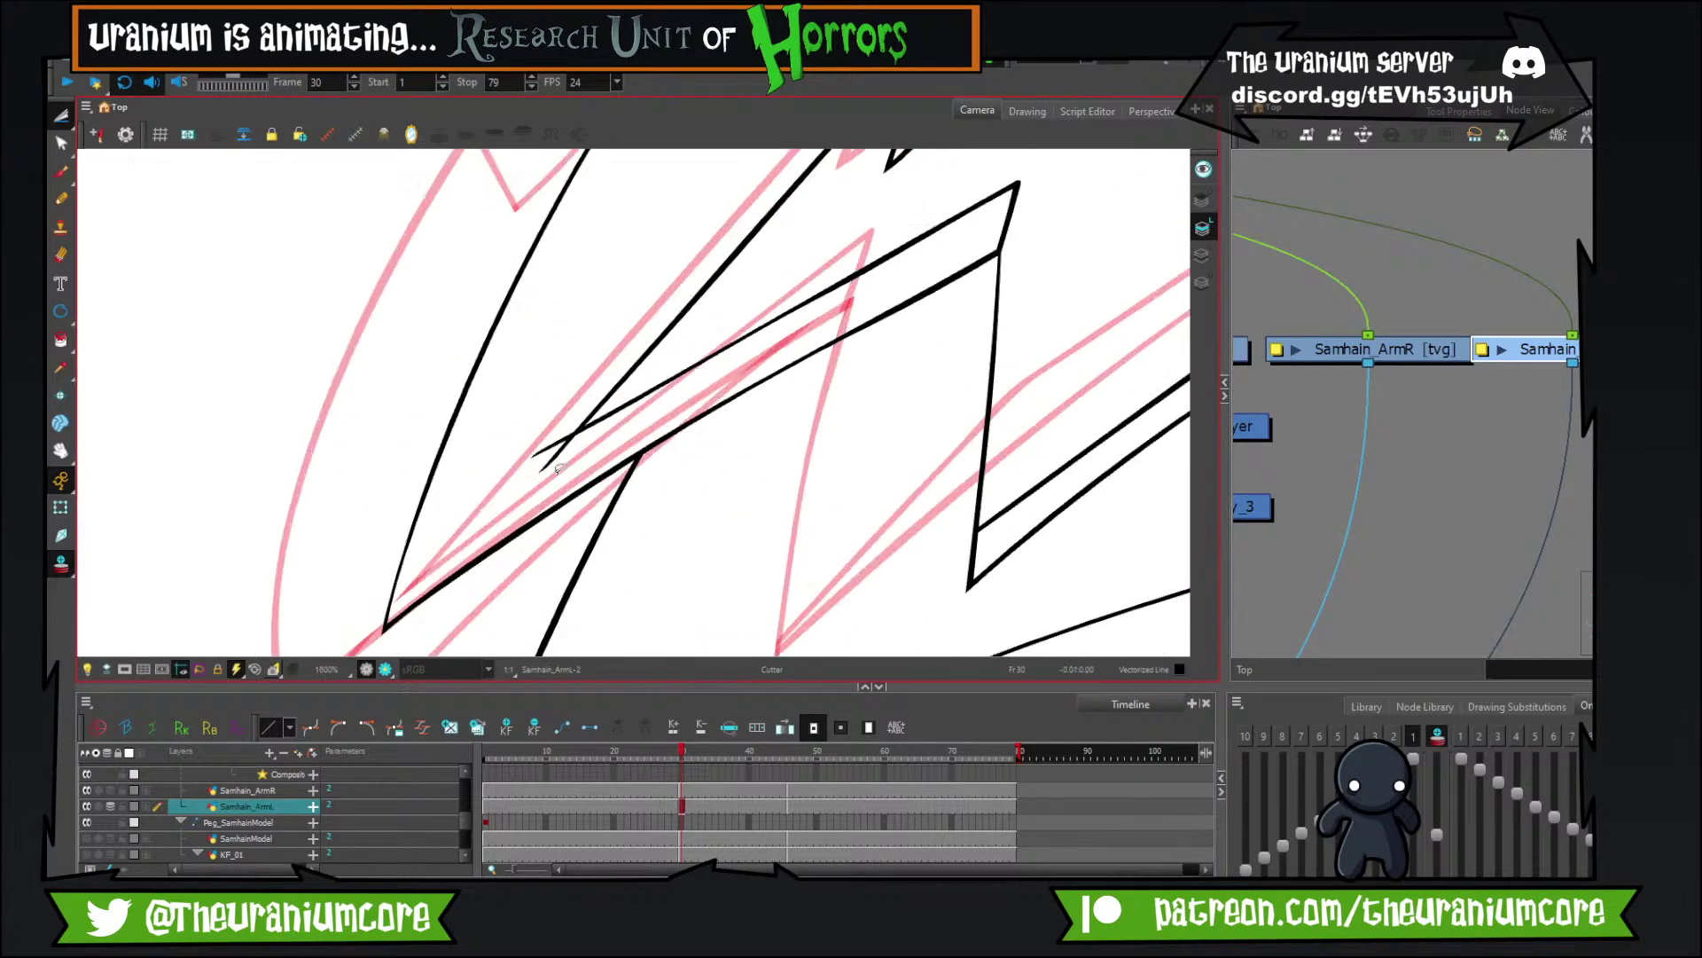
scroll(555, 432, "down", 2)
scroll(740, 396, "down", 3)
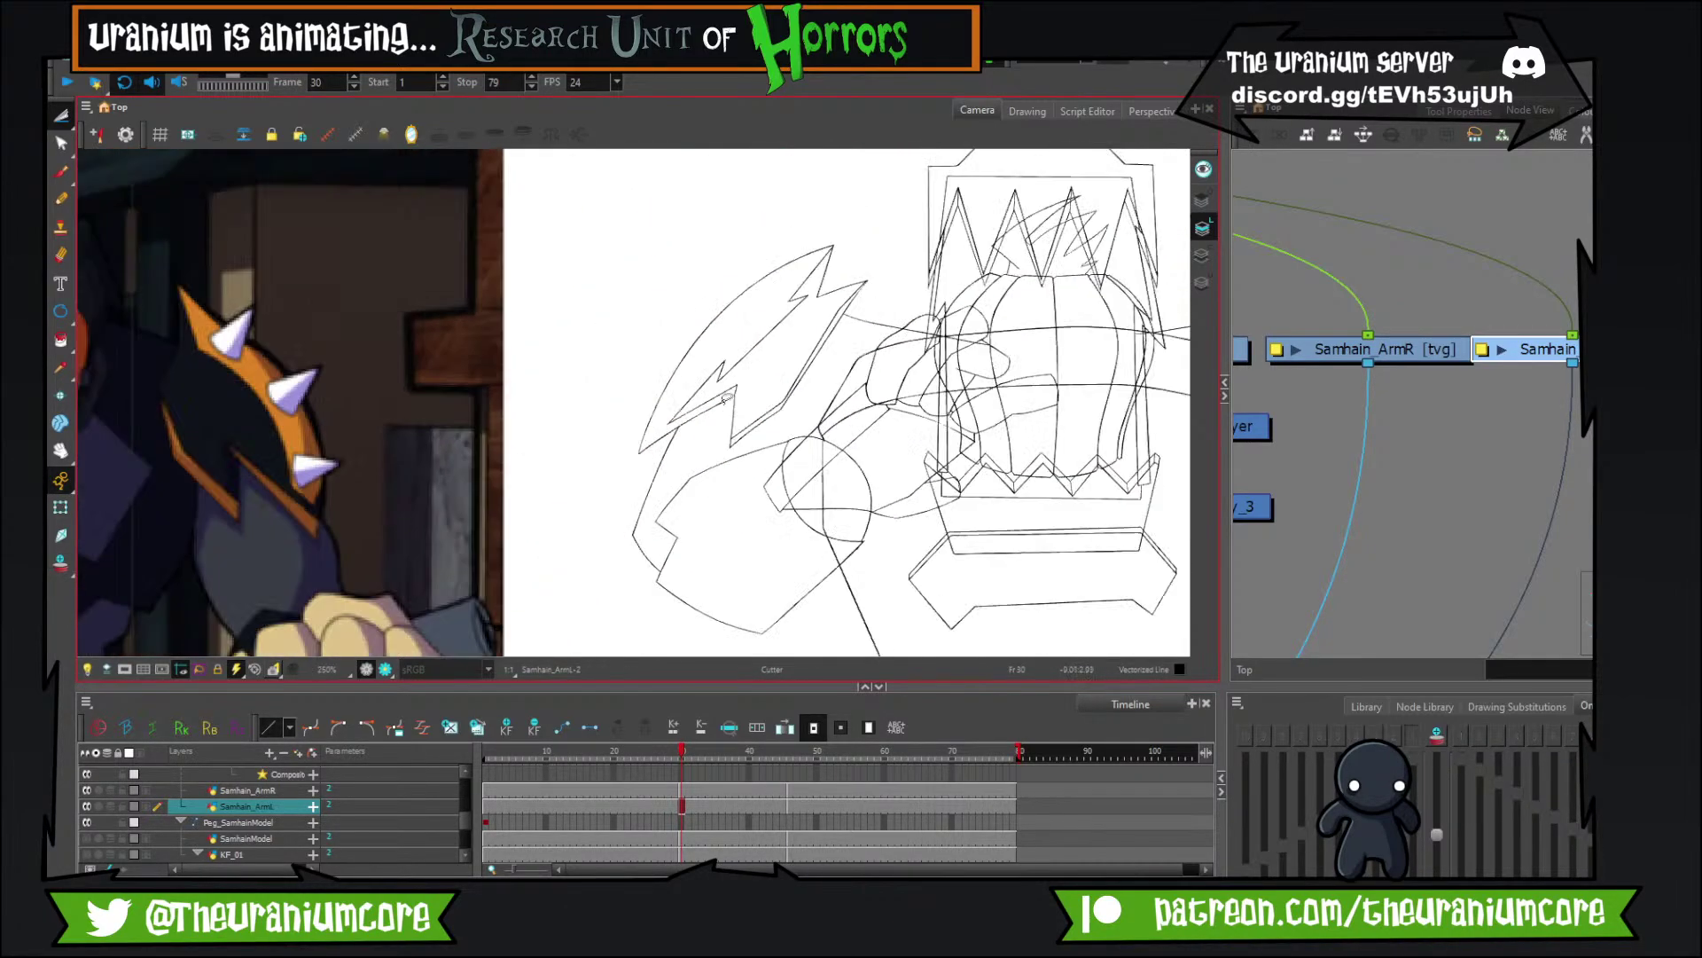
Flip between frames 29 and 30 to examine how the shoulder plate's rim lines meet at the lower point.
scroll(745, 396, "up", 1)
key("comma")
key("period")
scroll(751, 396, "down", 4)
scroll(766, 399, "up", 3)
key("comma")
key("period")
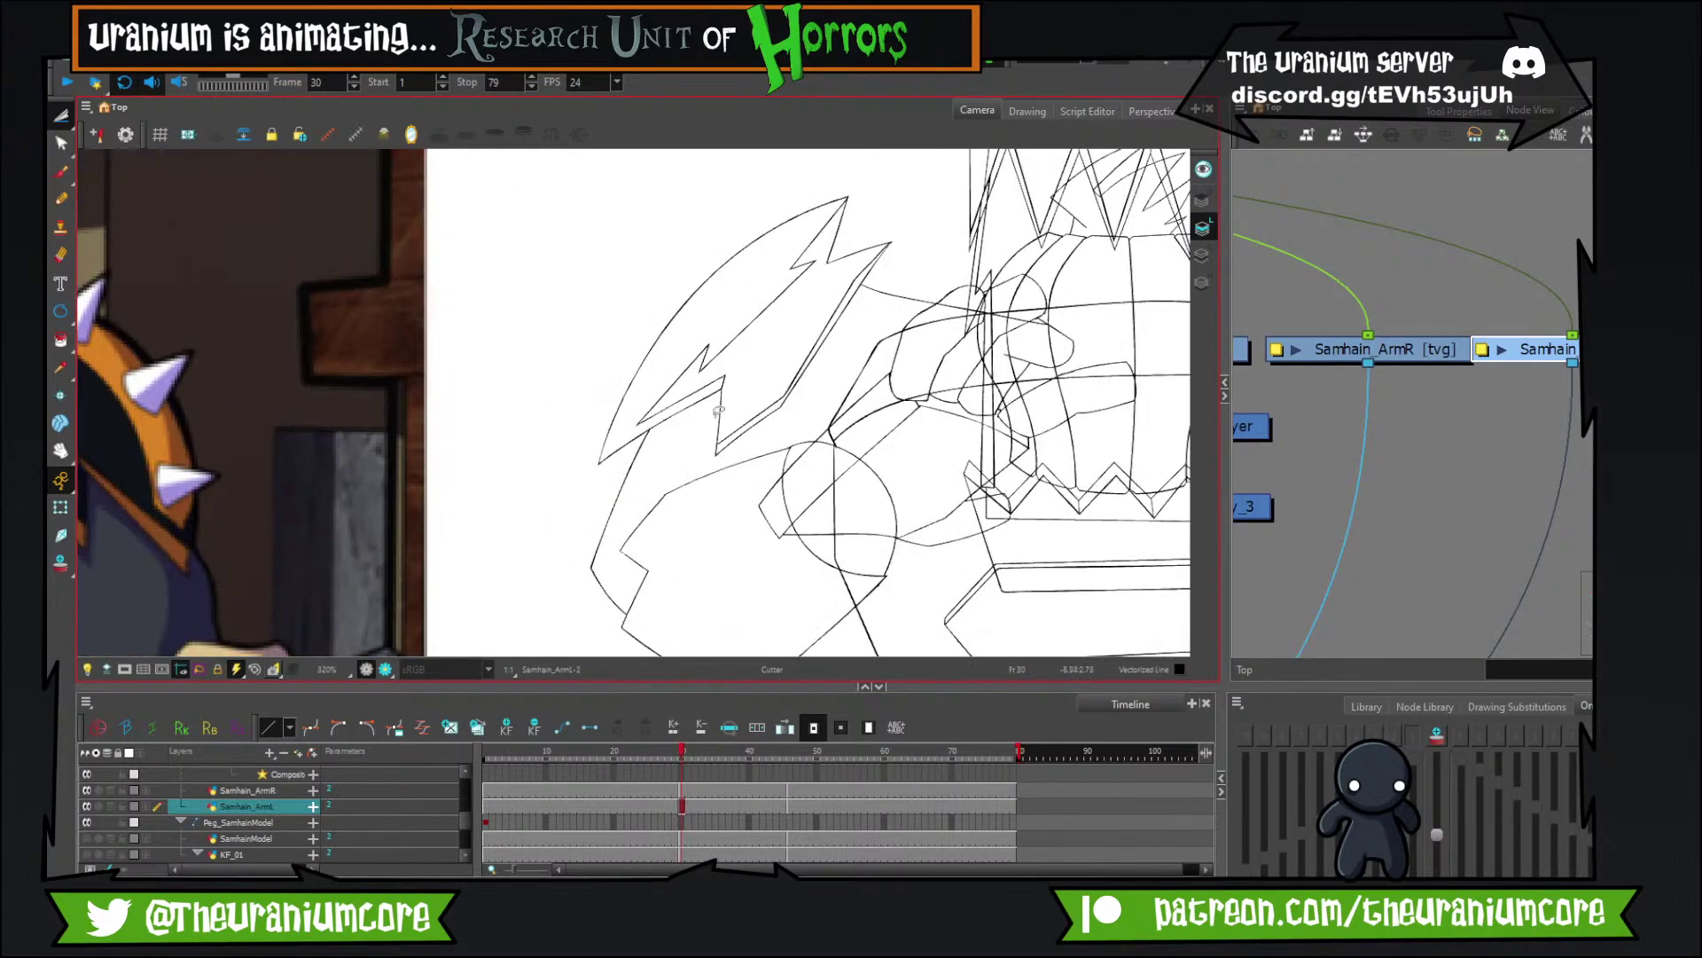
key("comma")
key("period")
key("comma")
key("period")
scroll(578, 450, "up", 4)
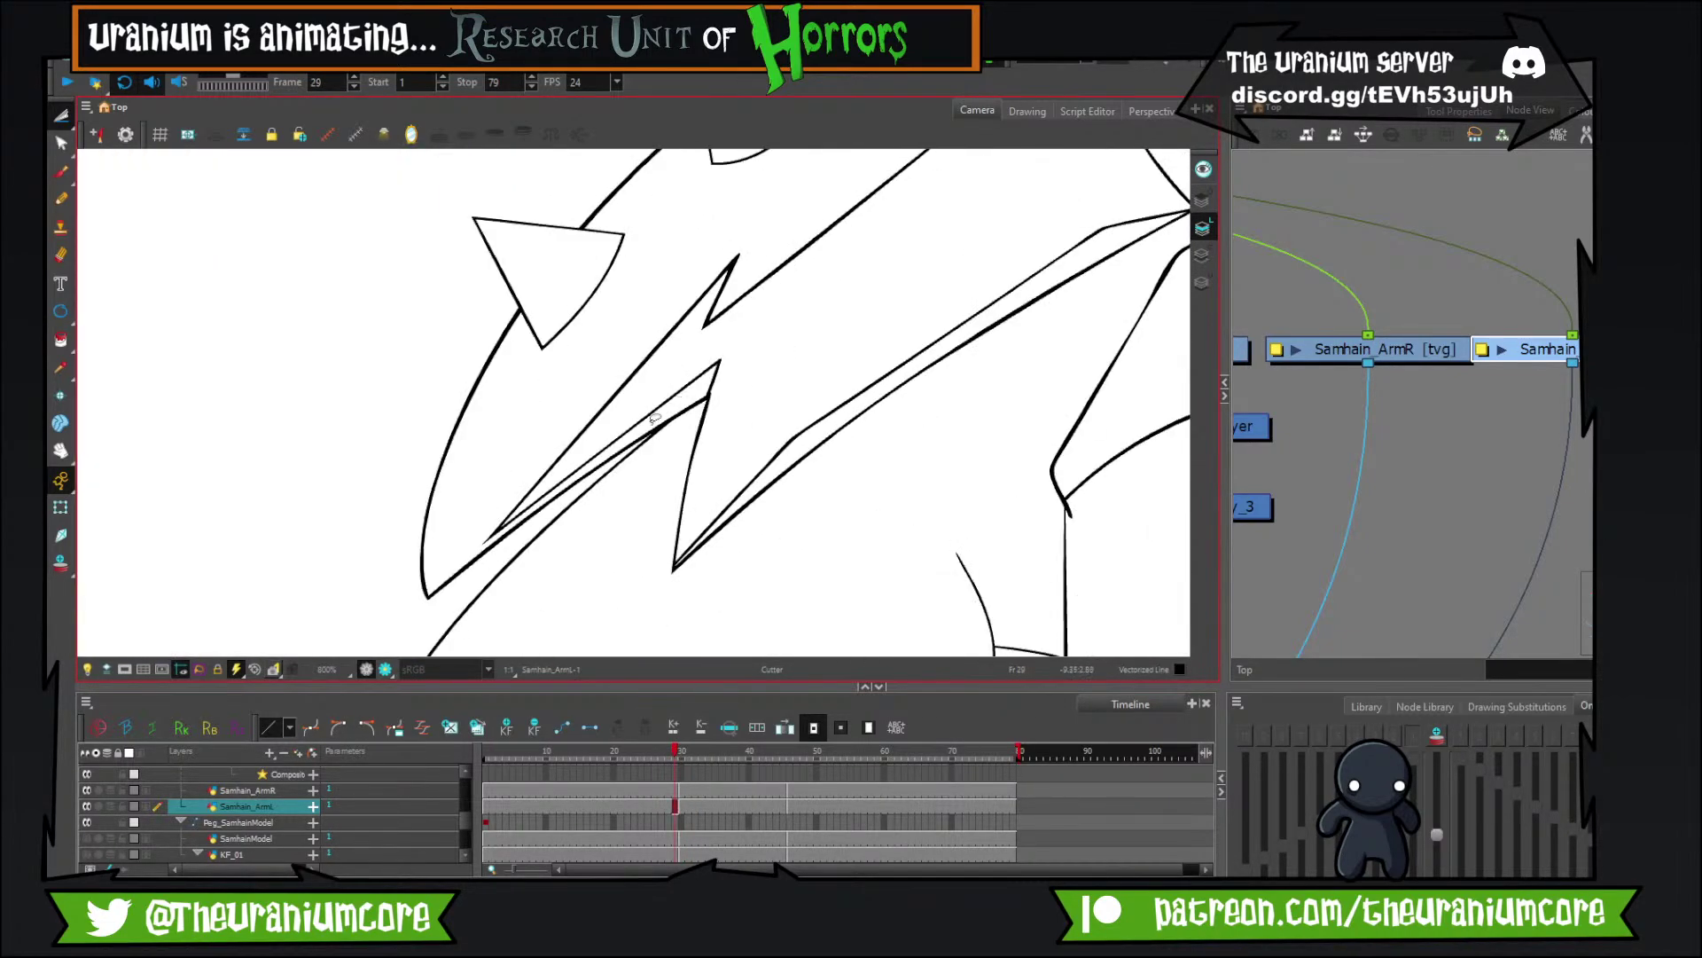
key("comma")
key("period")
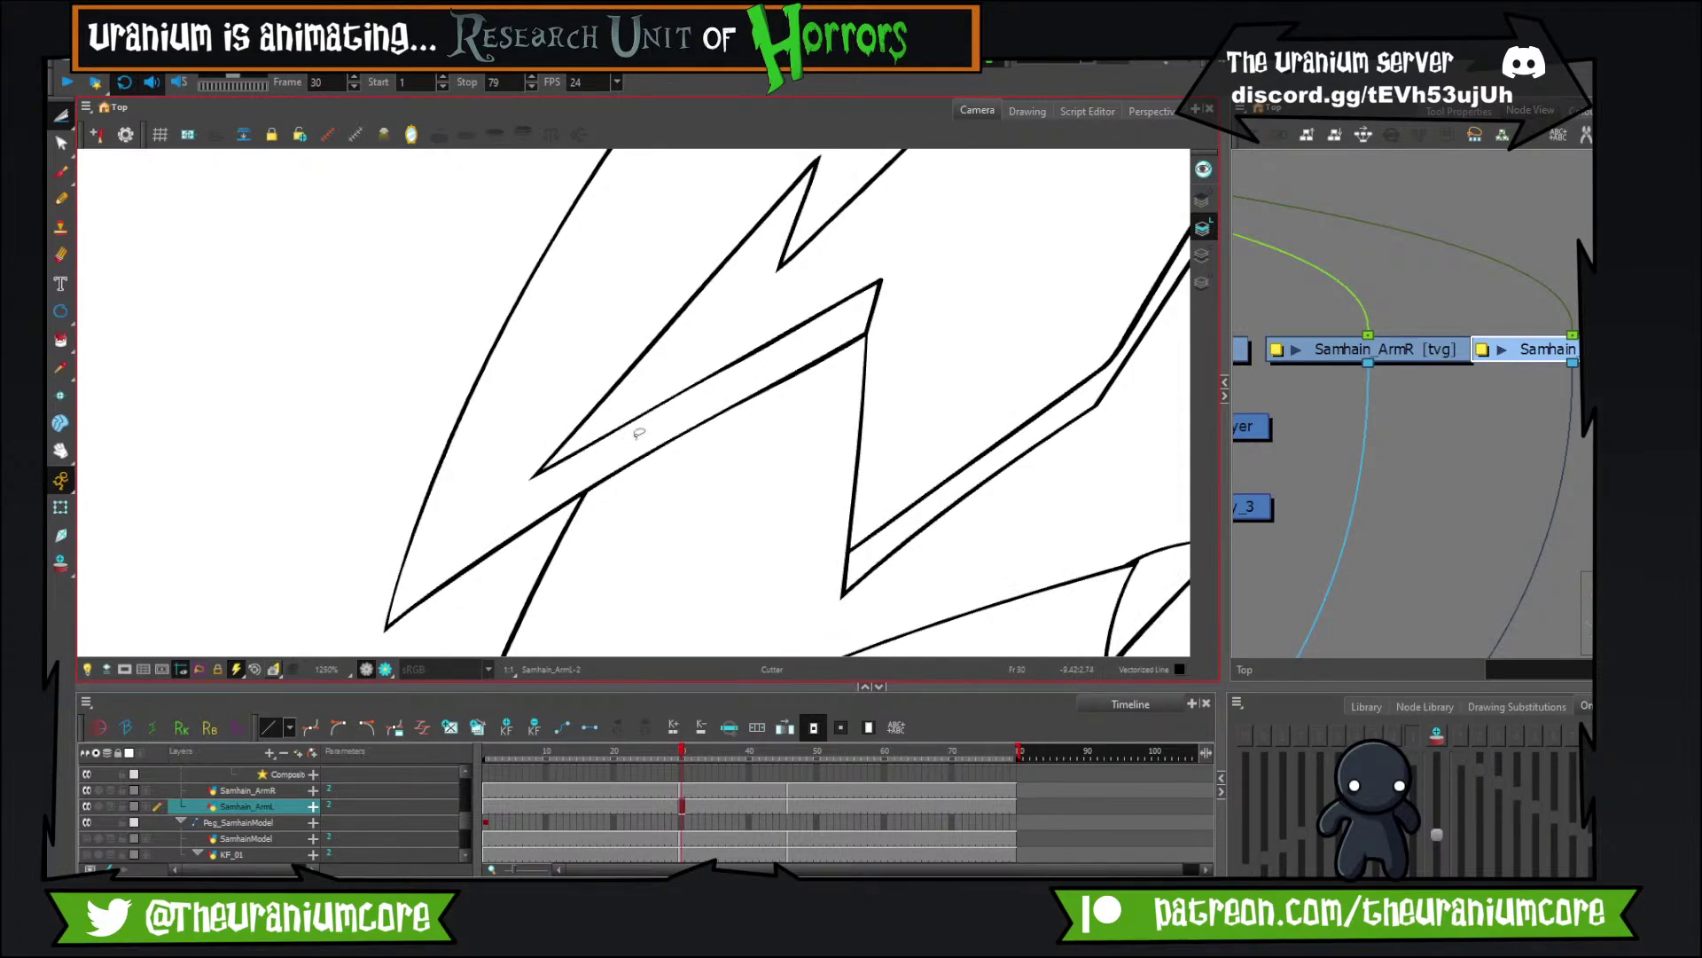
Redraw the inner lower point closer to the shoulder plate's tip on frame 30 and cut away the replaced lines and overshoots.
left_click(60, 171)
mouse_move(900, 264)
left_mouse_down()
mouse_move(869, 280)
mouse_move(668, 422)
mouse_move(504, 500)
left_mouse_up()
key("ctrl+z")
mouse_move(903, 271)
left_mouse_down()
mouse_move(431, 570)
mouse_move(616, 400)
left_mouse_up()
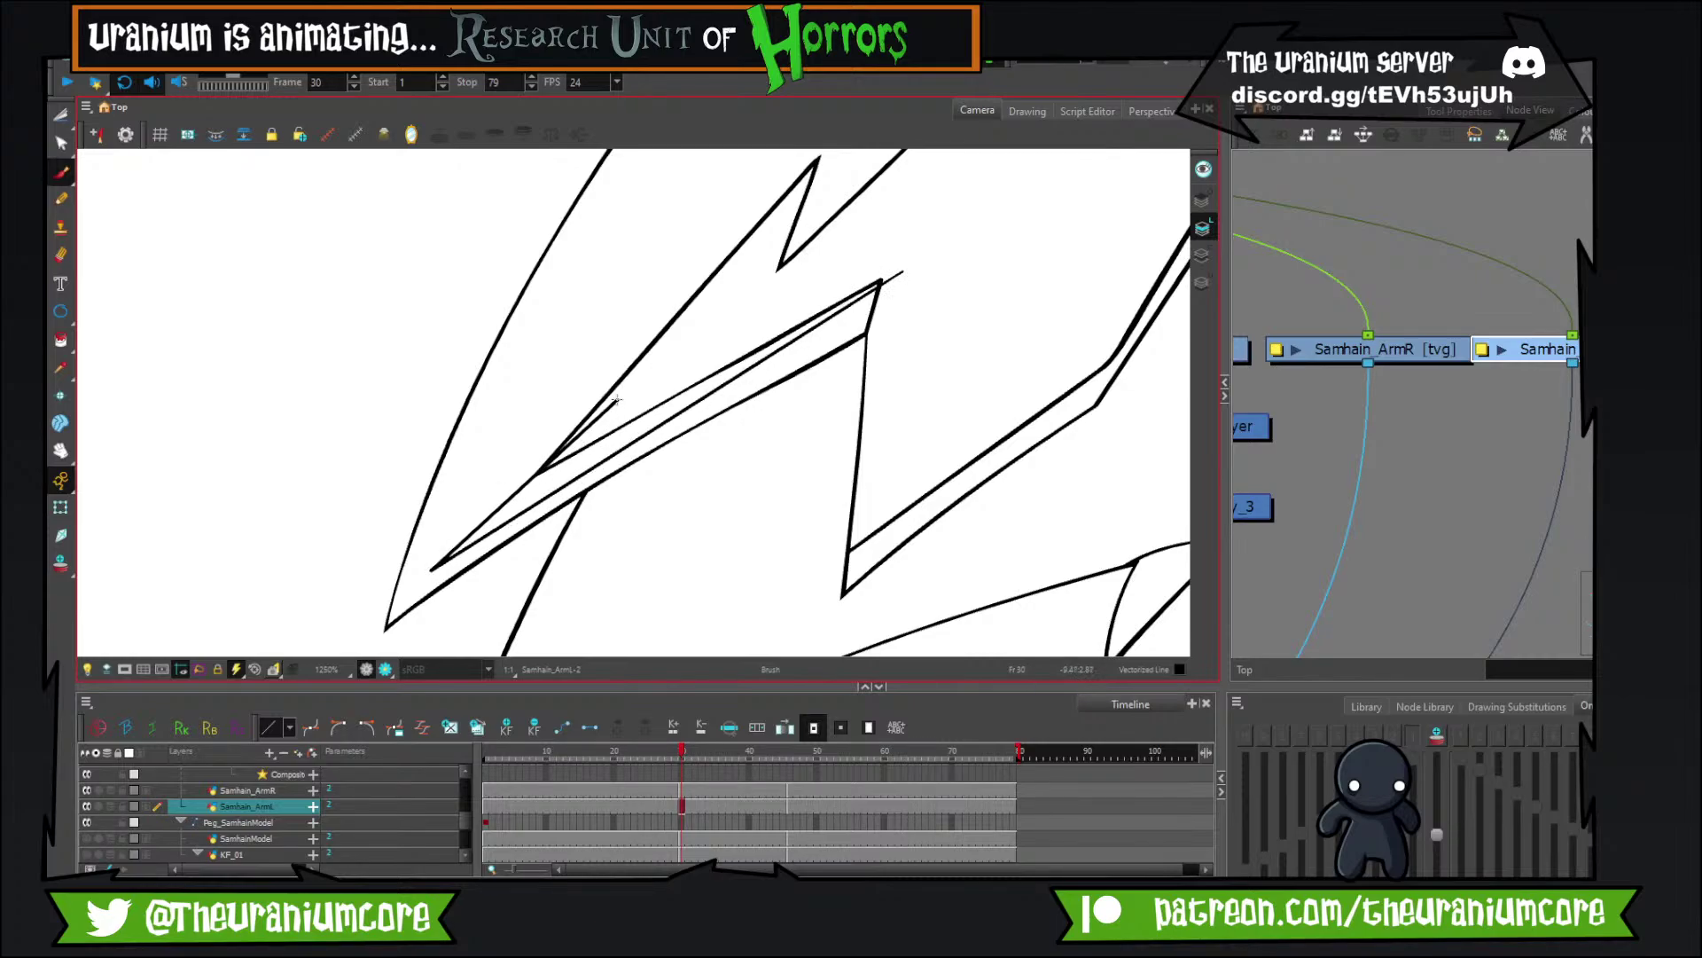
left_click(61, 113)
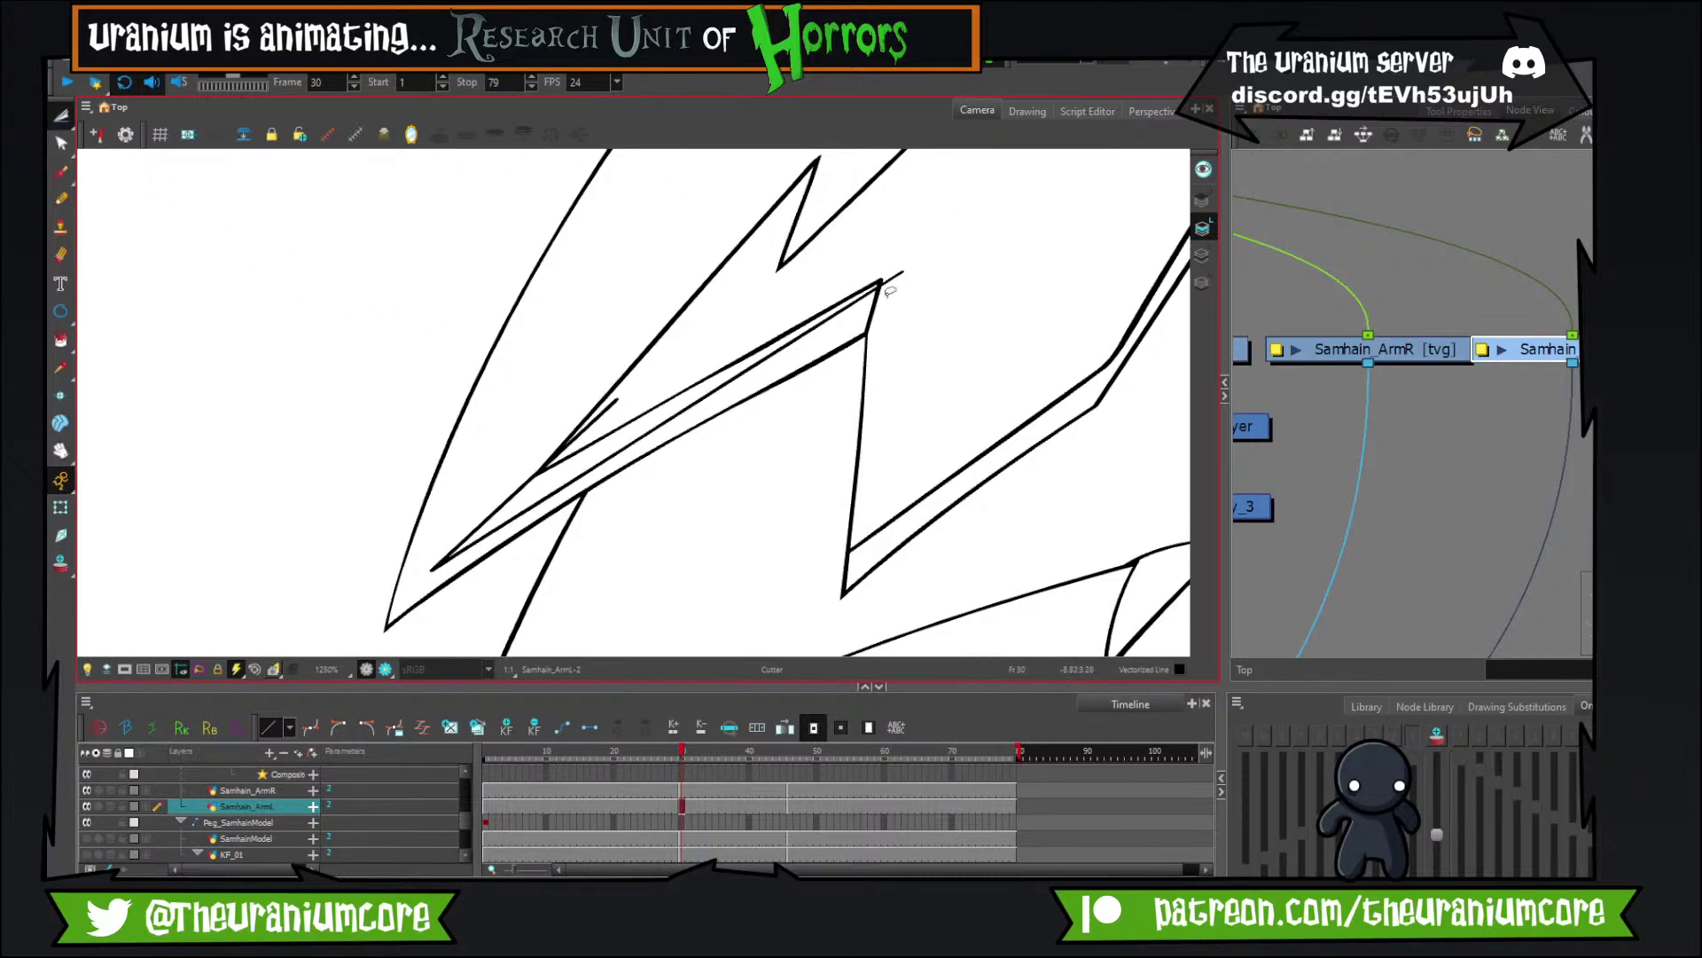
left_click_drag(890, 291, 881, 271)
left_click_drag(807, 318, 774, 303)
left_click_drag(597, 435, 580, 423)
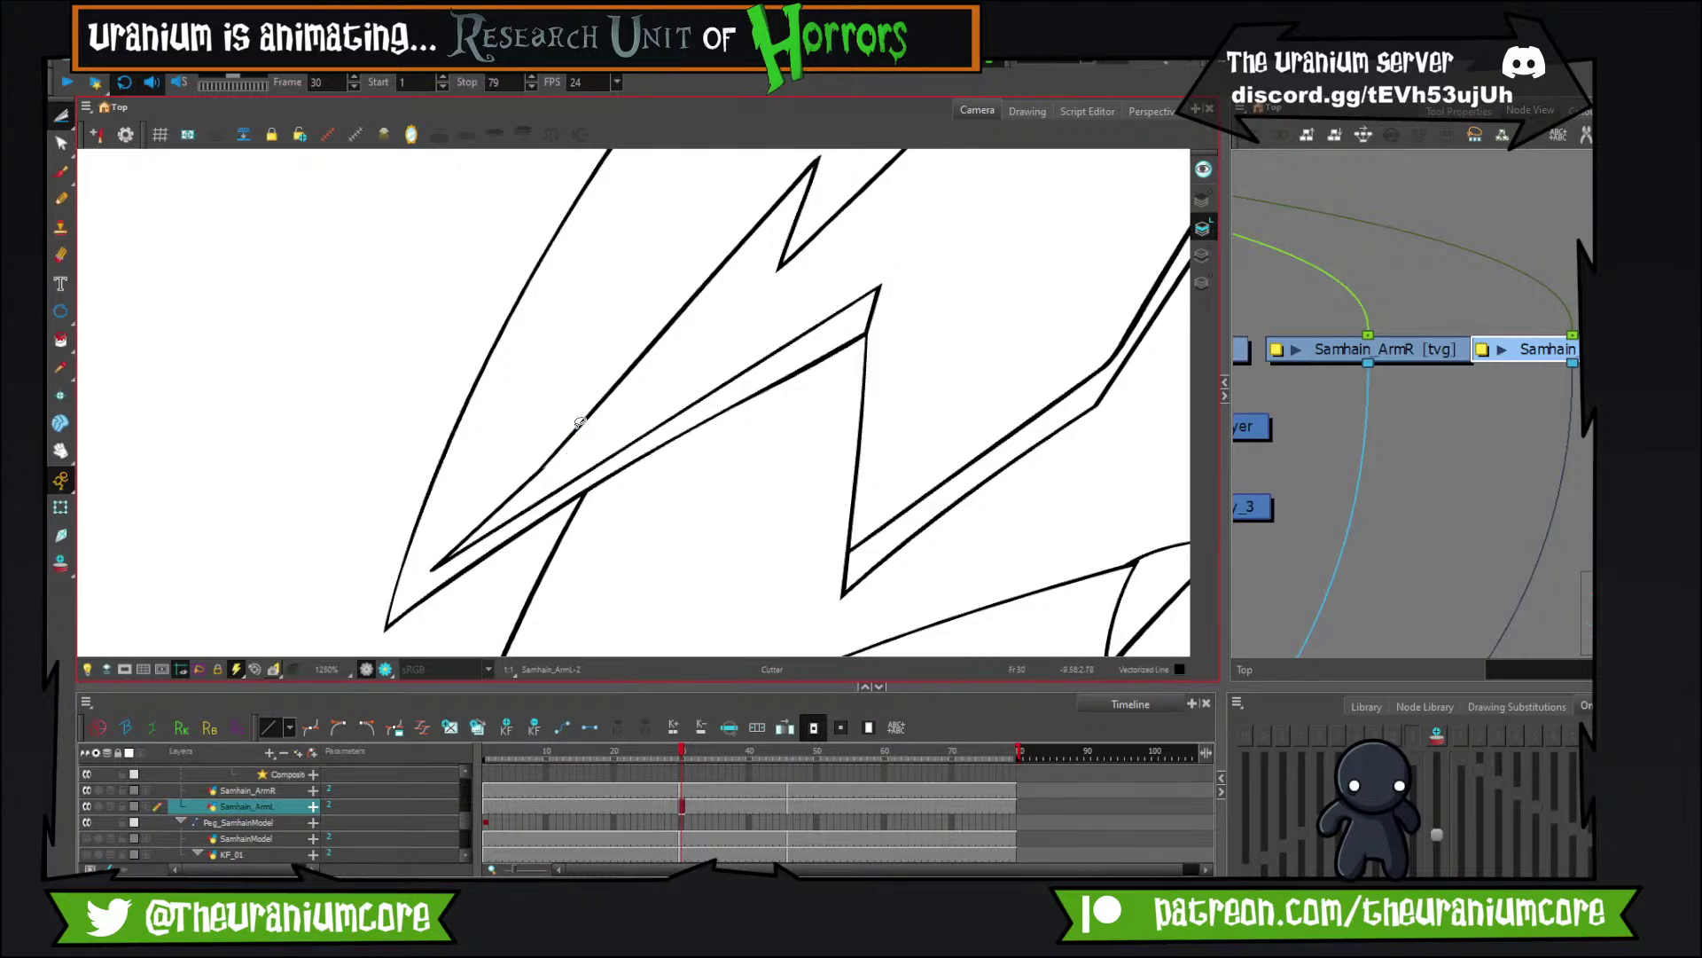
Flip repeatedly between frames 29 and 30 to check the reshaped shoulder plate against the previous pose.
scroll(579, 424, "down", 1)
scroll(628, 459, "down", 1)
key("comma")
key("period")
key("comma")
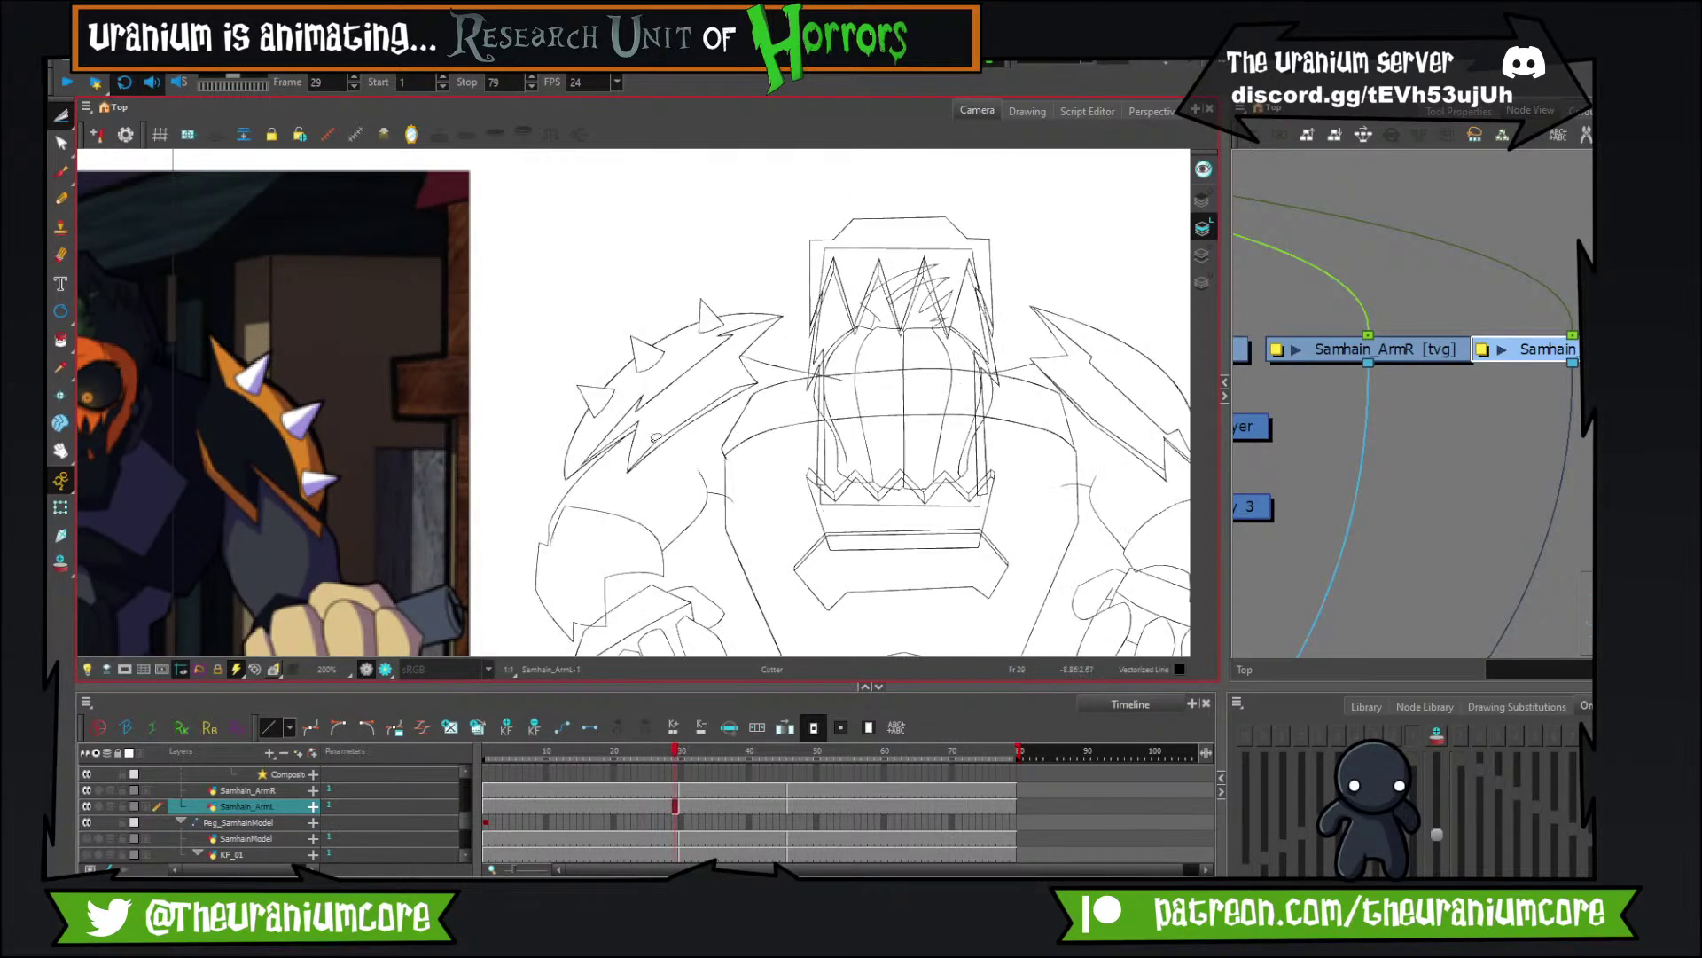
key("period")
key("comma")
key("period")
key("comma")
key("period")
key("comma")
key("period")
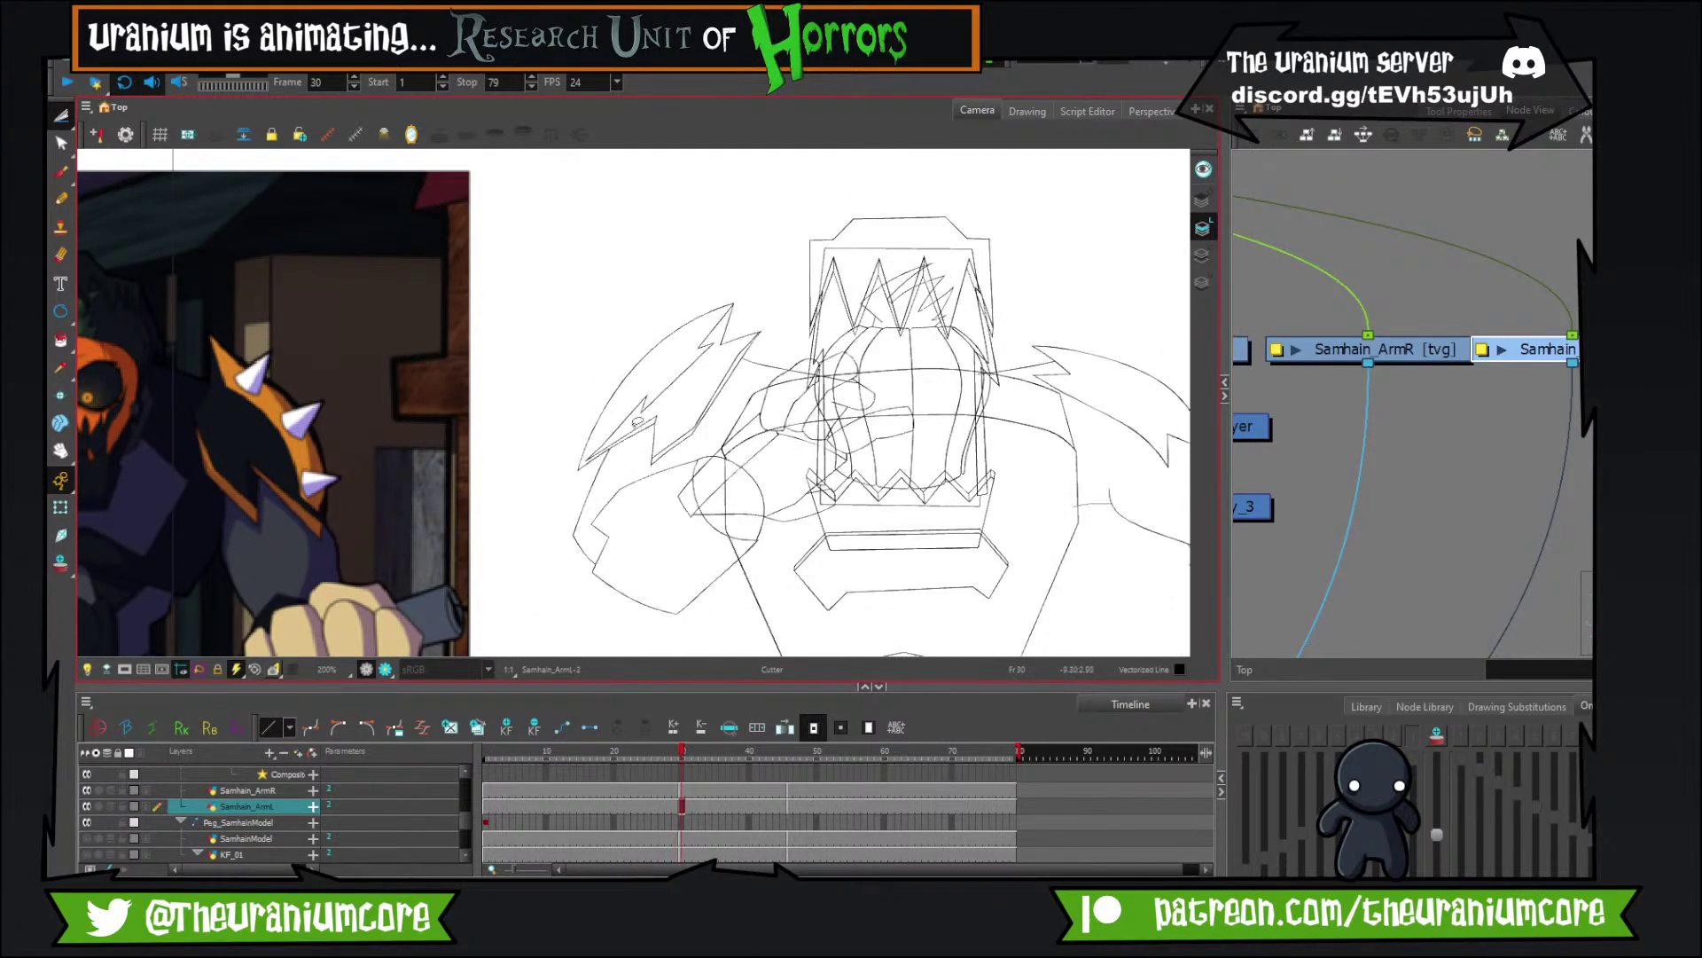
key("comma")
key("period")
key("comma")
key("period")
scroll(645, 411, "up", 1)
key("comma")
key("period")
scroll(646, 411, "up", 1)
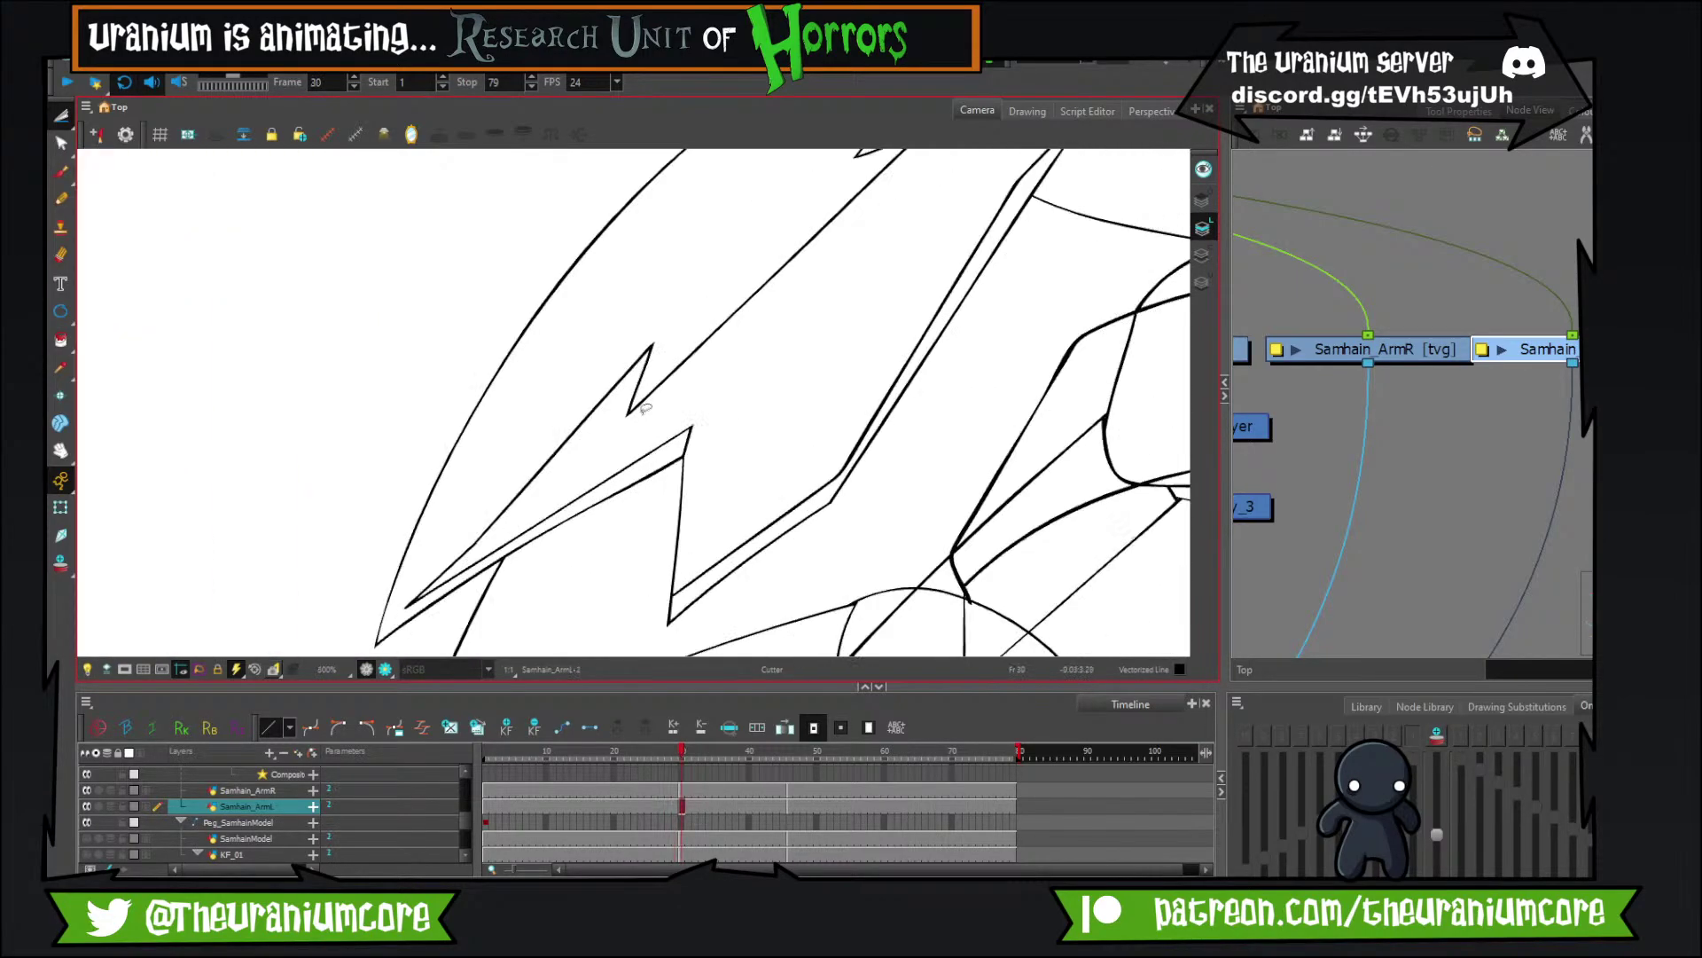
key("comma")
key("period")
Redraw the inner edge from the lower notch to the shoulder plate's lower tip on frame 30 and cut away the replaced line.
key("alt+b")
mouse_move(664, 339)
left_mouse_down()
mouse_move(505, 560)
mouse_move(414, 608)
left_mouse_up()
left_click(62, 116)
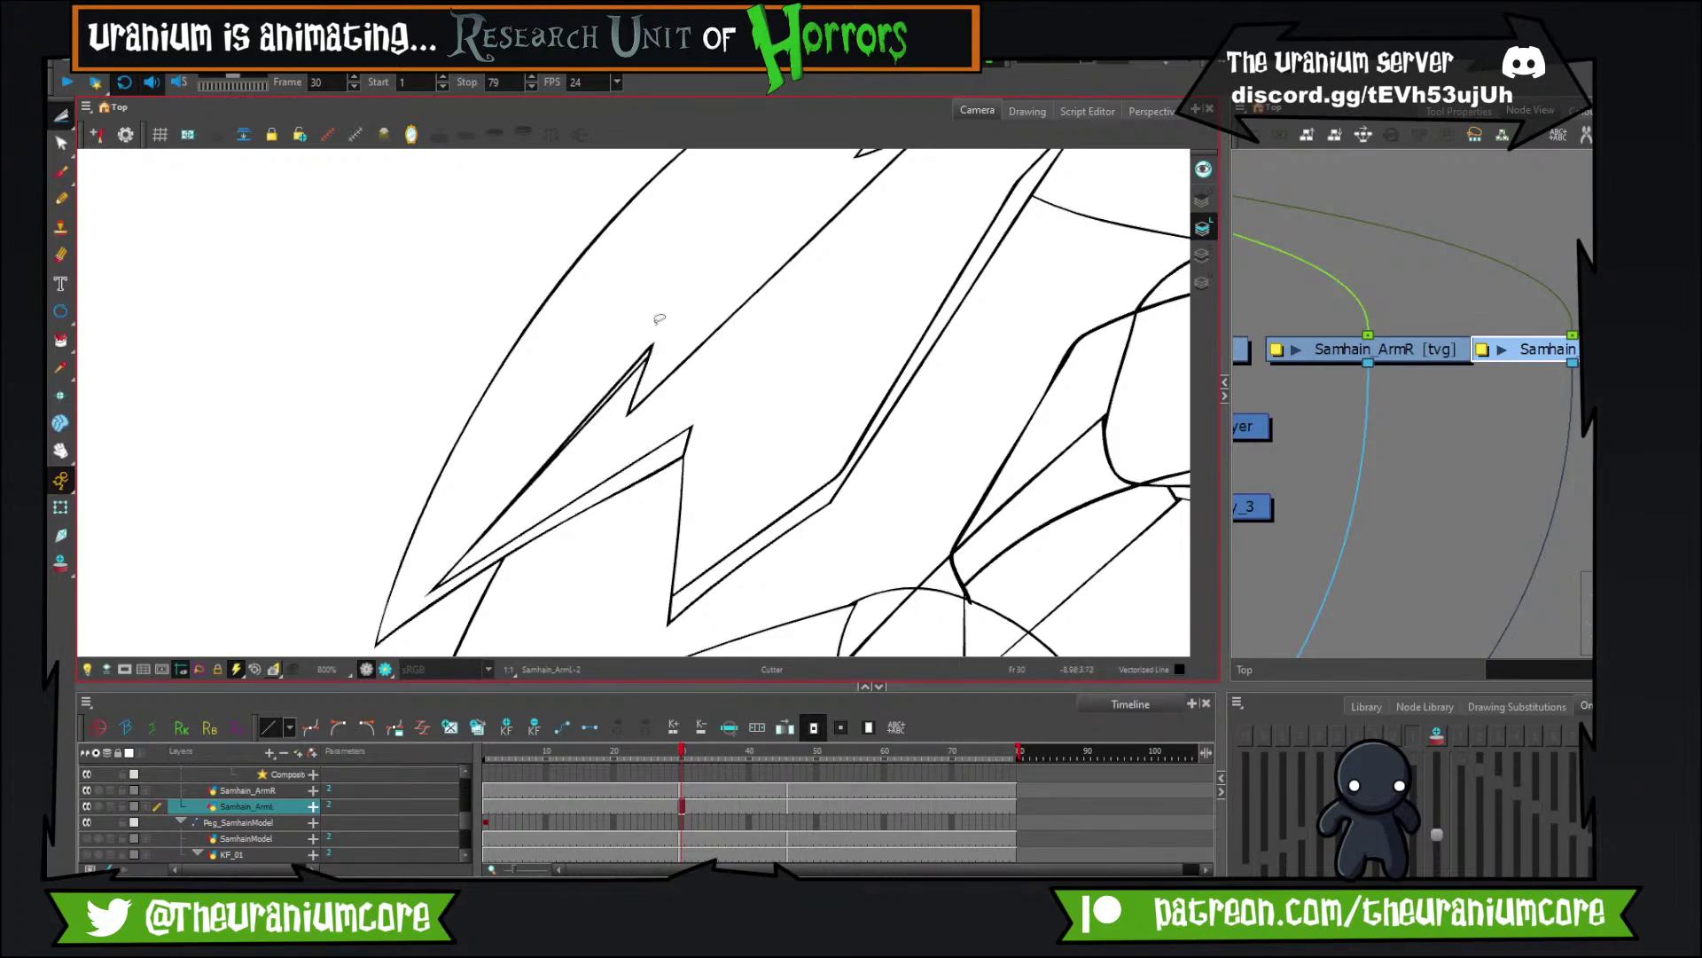
scroll(669, 379, "down", 3)
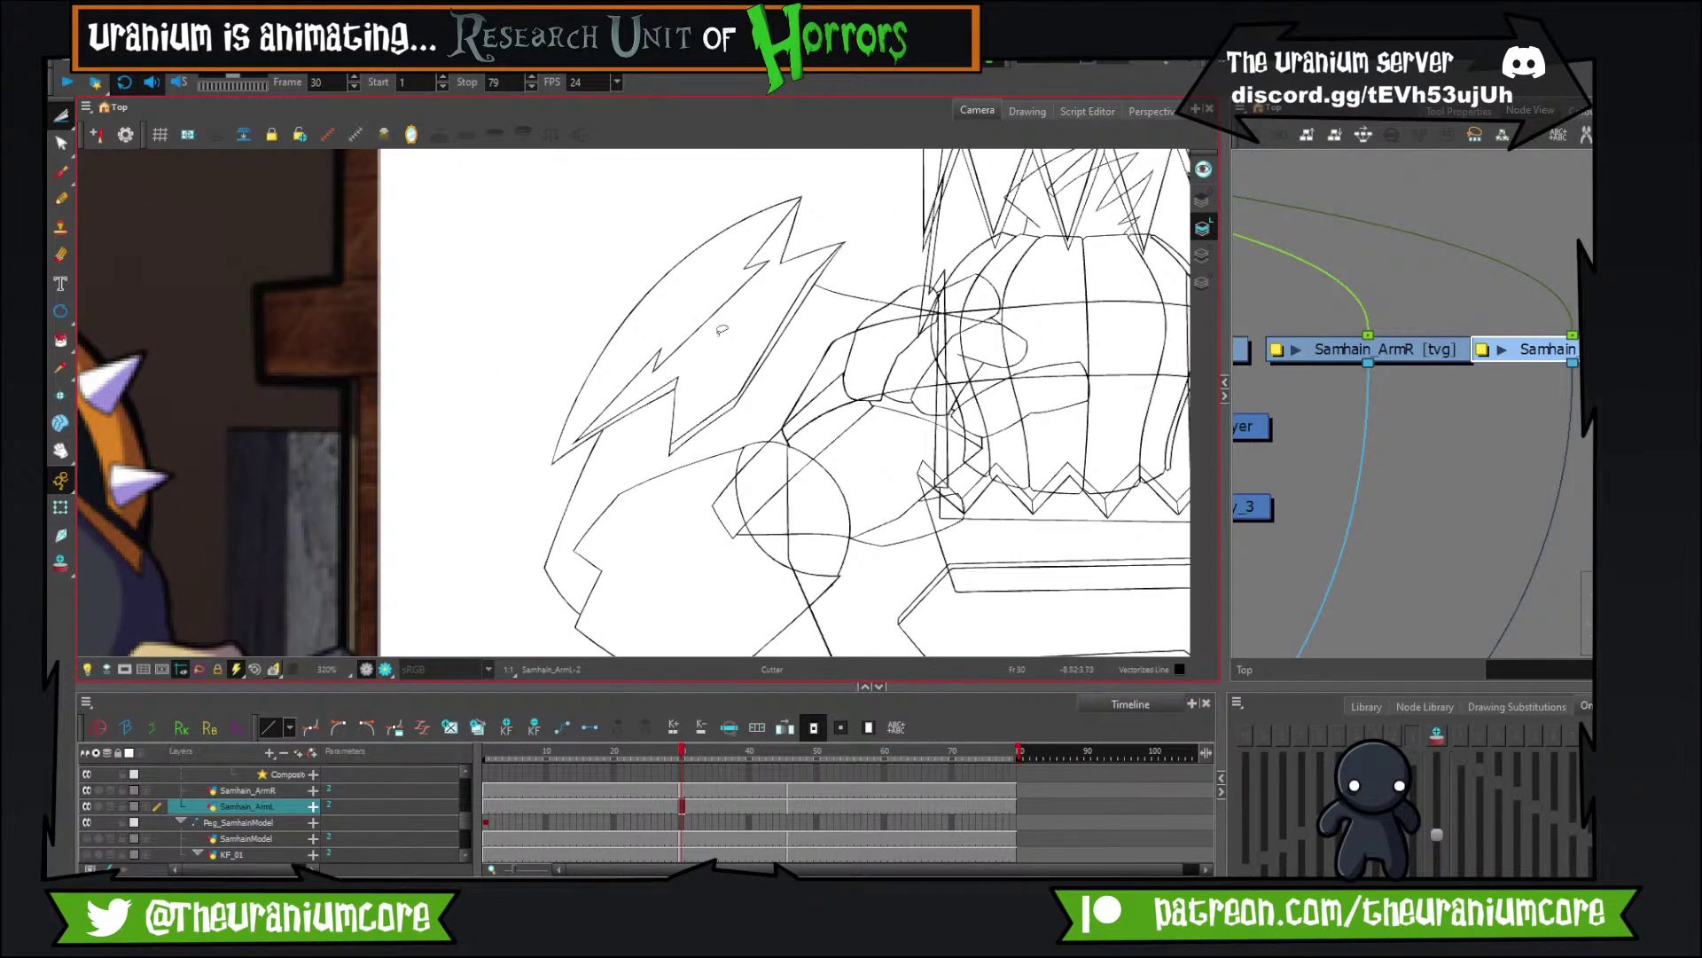
scroll(719, 329, "down", 3)
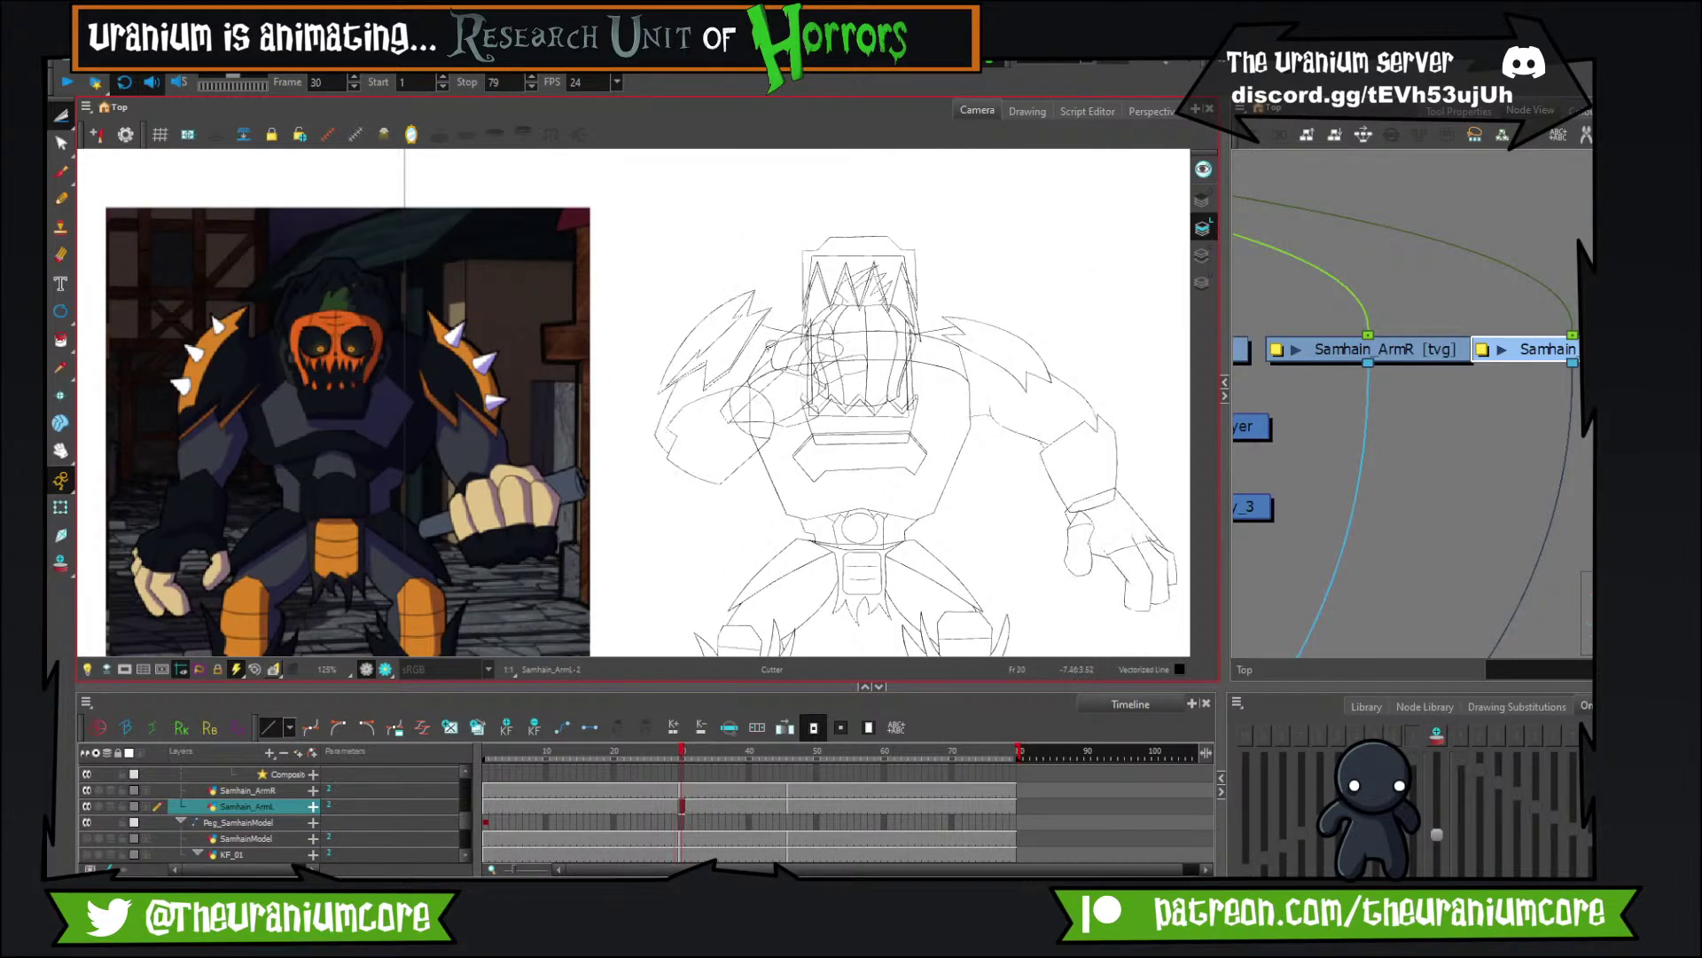
Redraw the upper notch of the inner edge closer to the shoulder plate's upper tip and cut away the old notch lines.
scroll(684, 396, "up", 4)
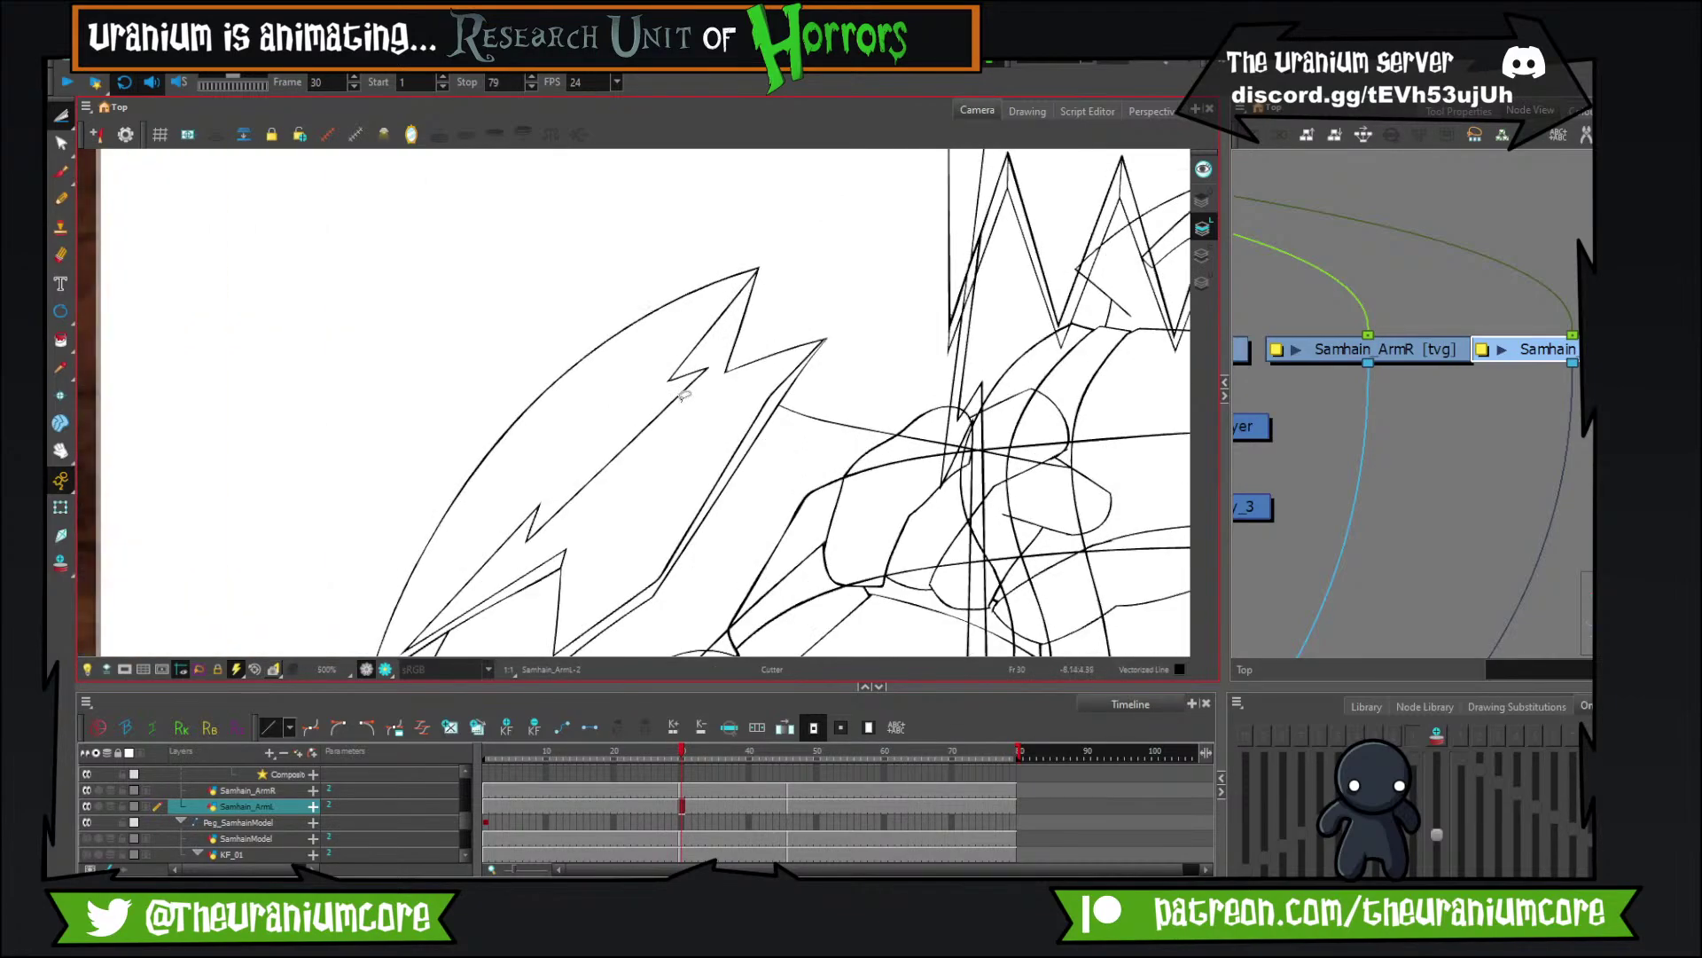
scroll(683, 395, "up", 2)
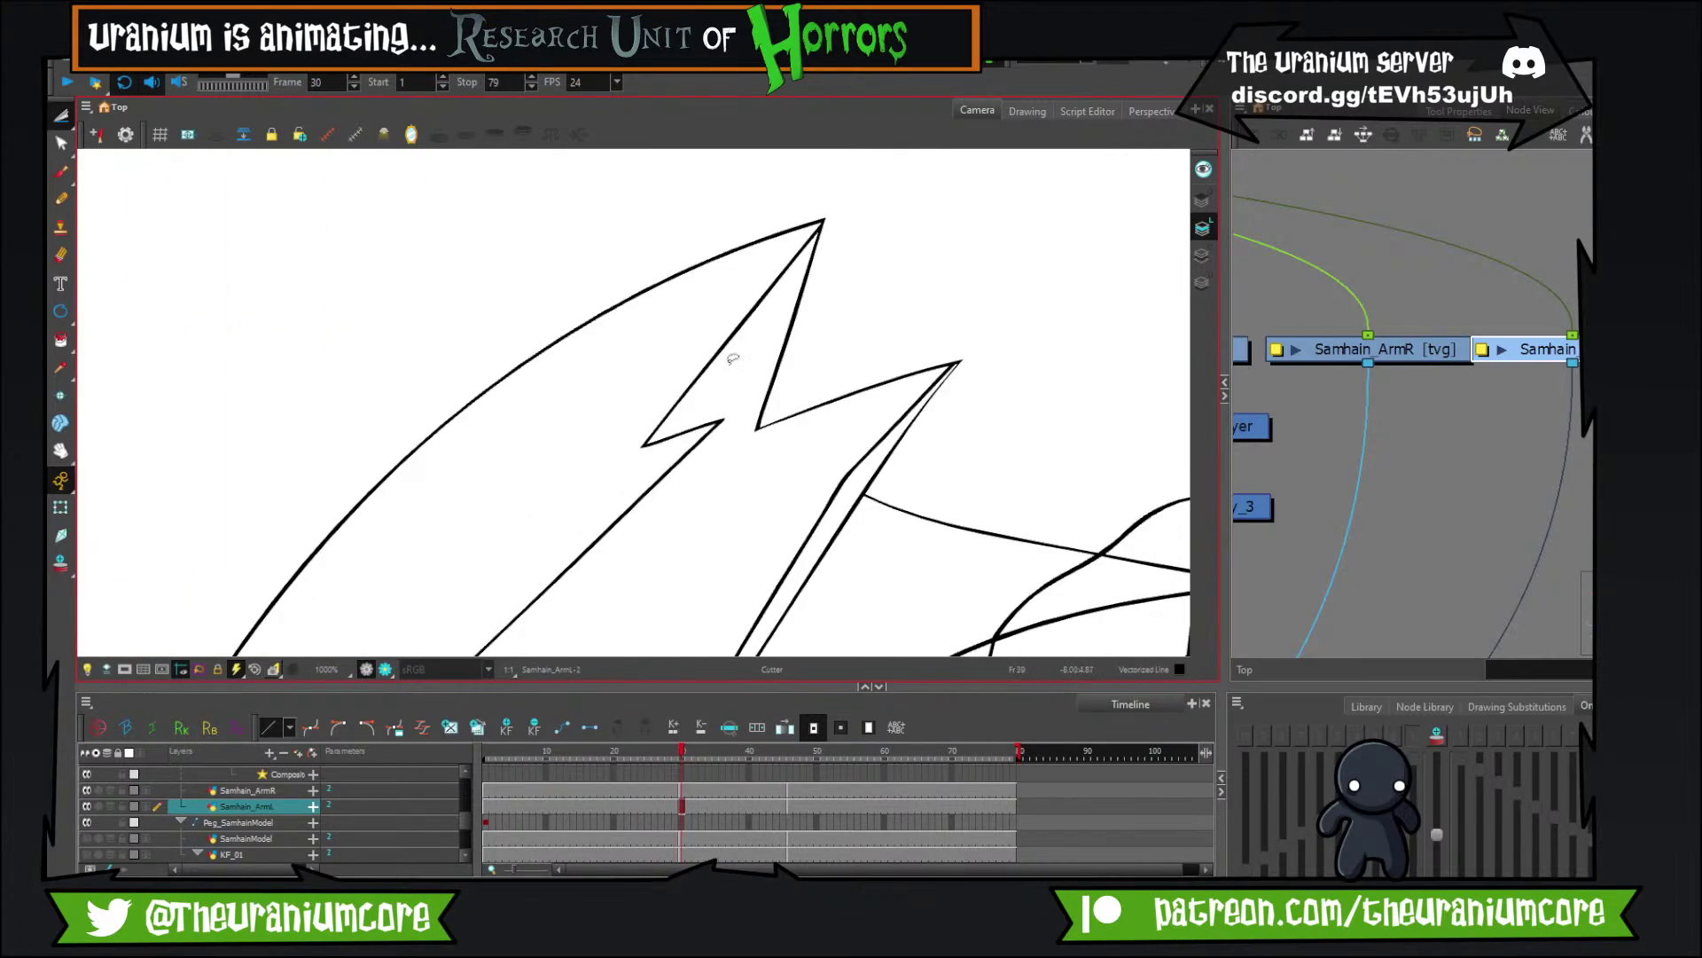
left_click(60, 171)
mouse_move(648, 493)
left_mouse_down()
mouse_move(777, 325)
mouse_move(655, 397)
mouse_move(688, 470)
left_mouse_up()
left_click(60, 115)
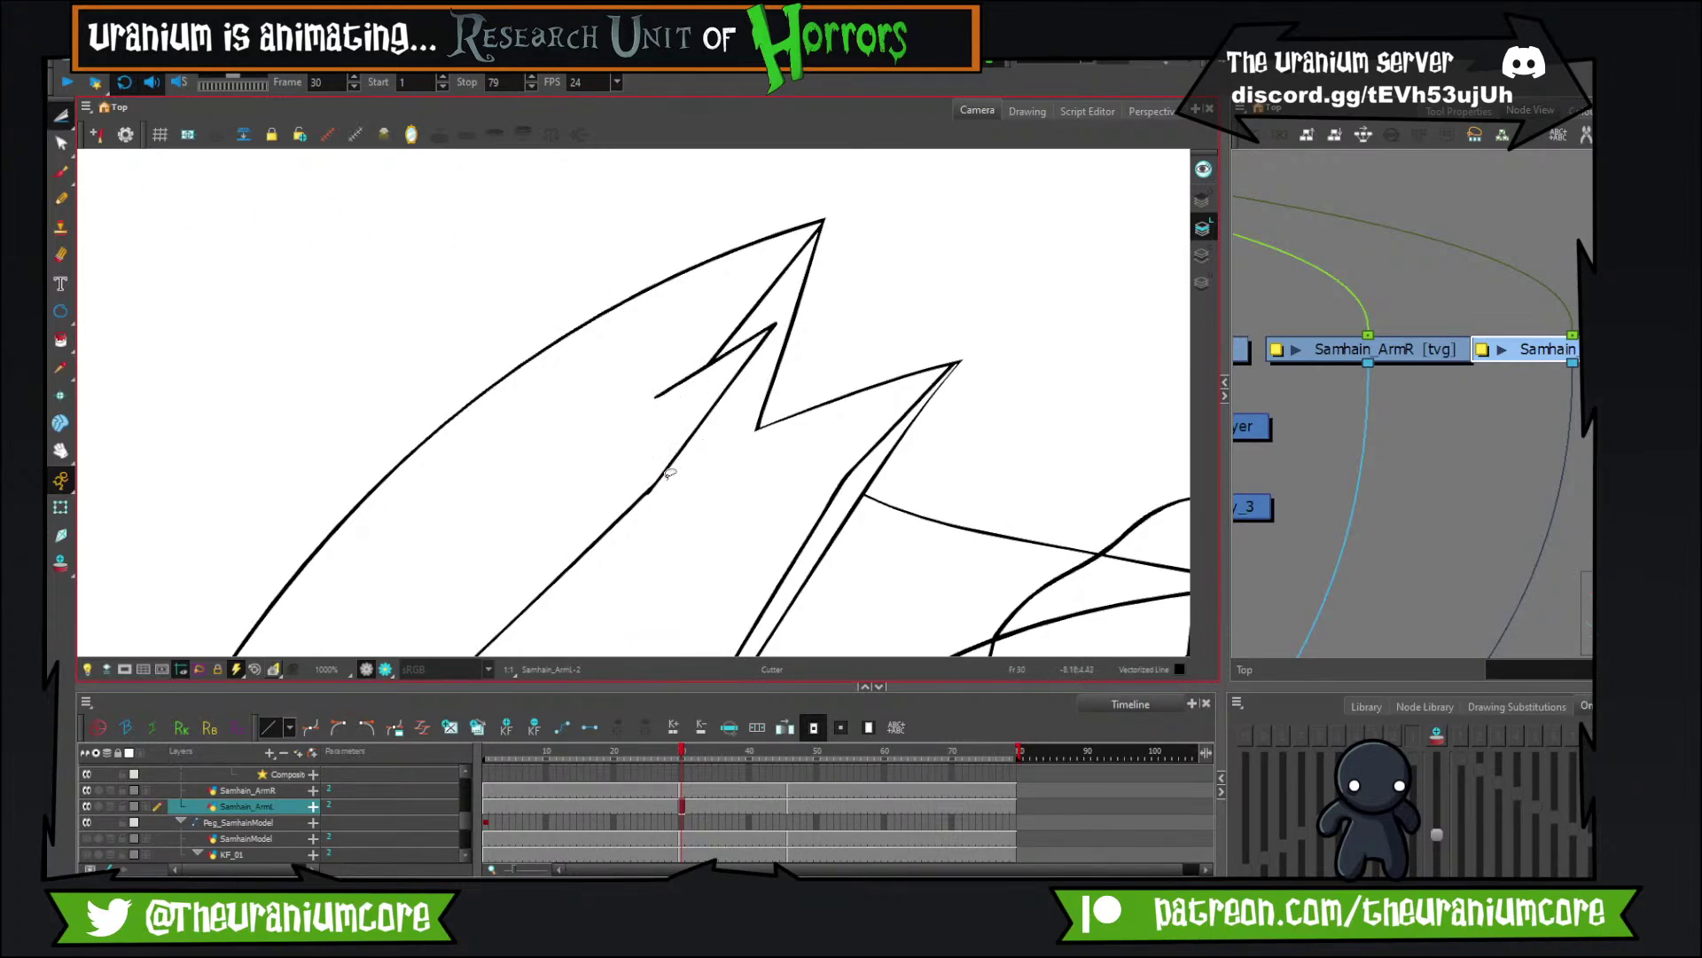
scroll(669, 472, "down", 5)
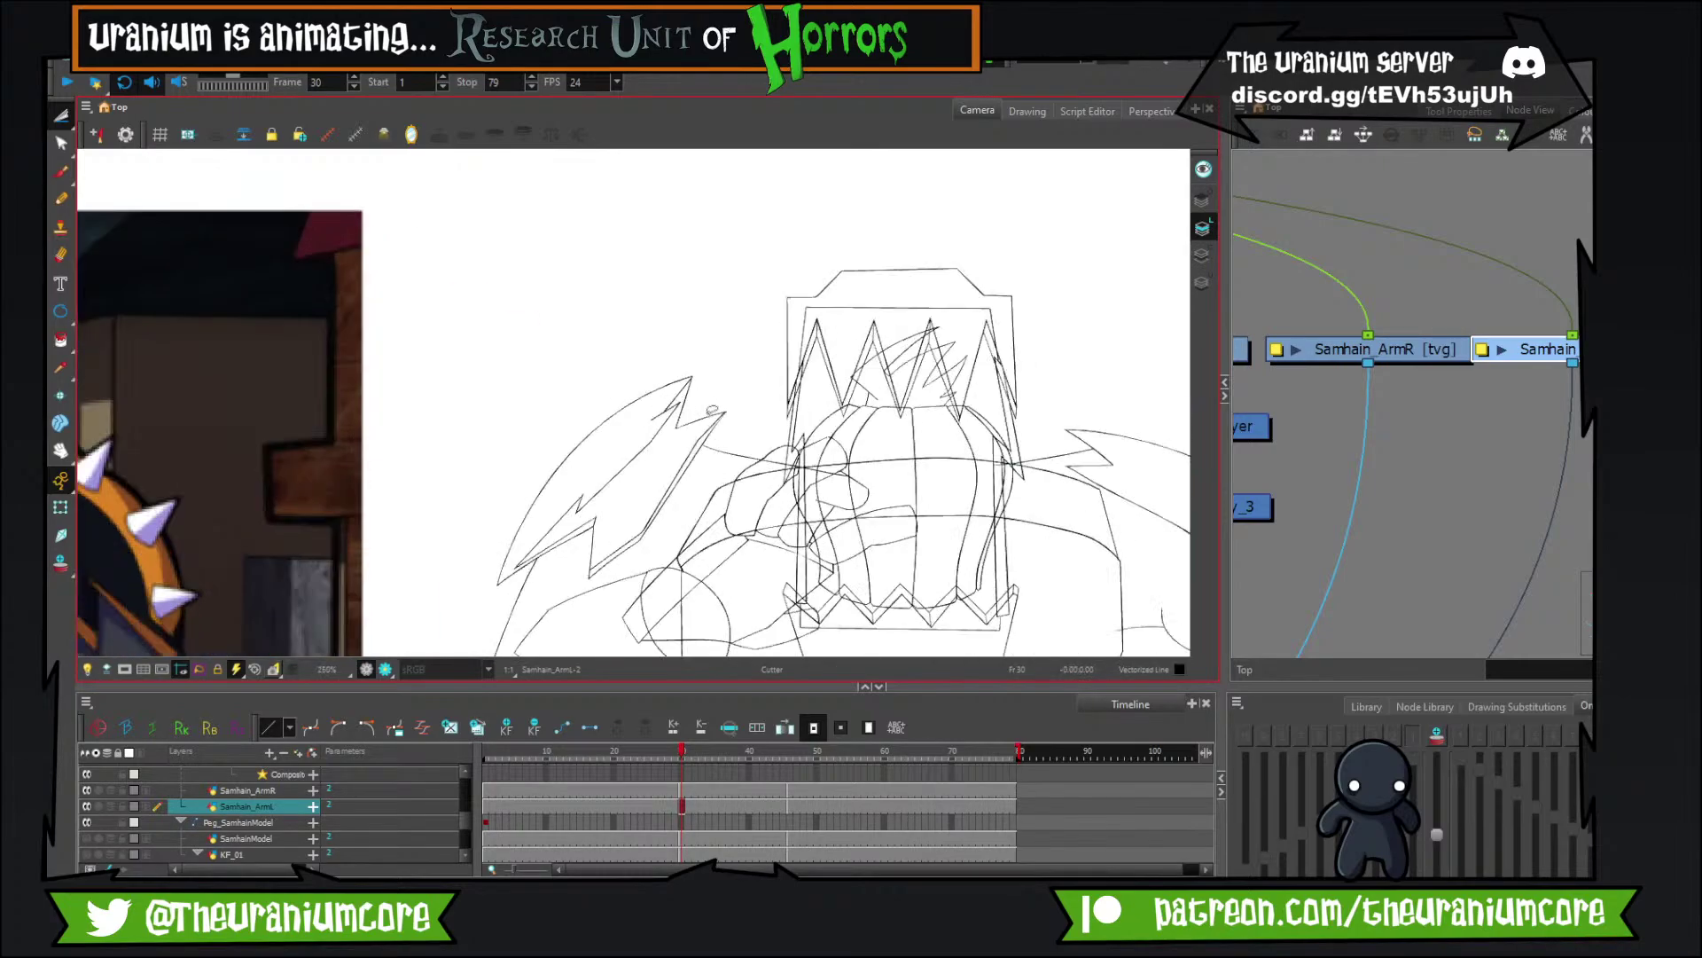
scroll(678, 410, "up", 1)
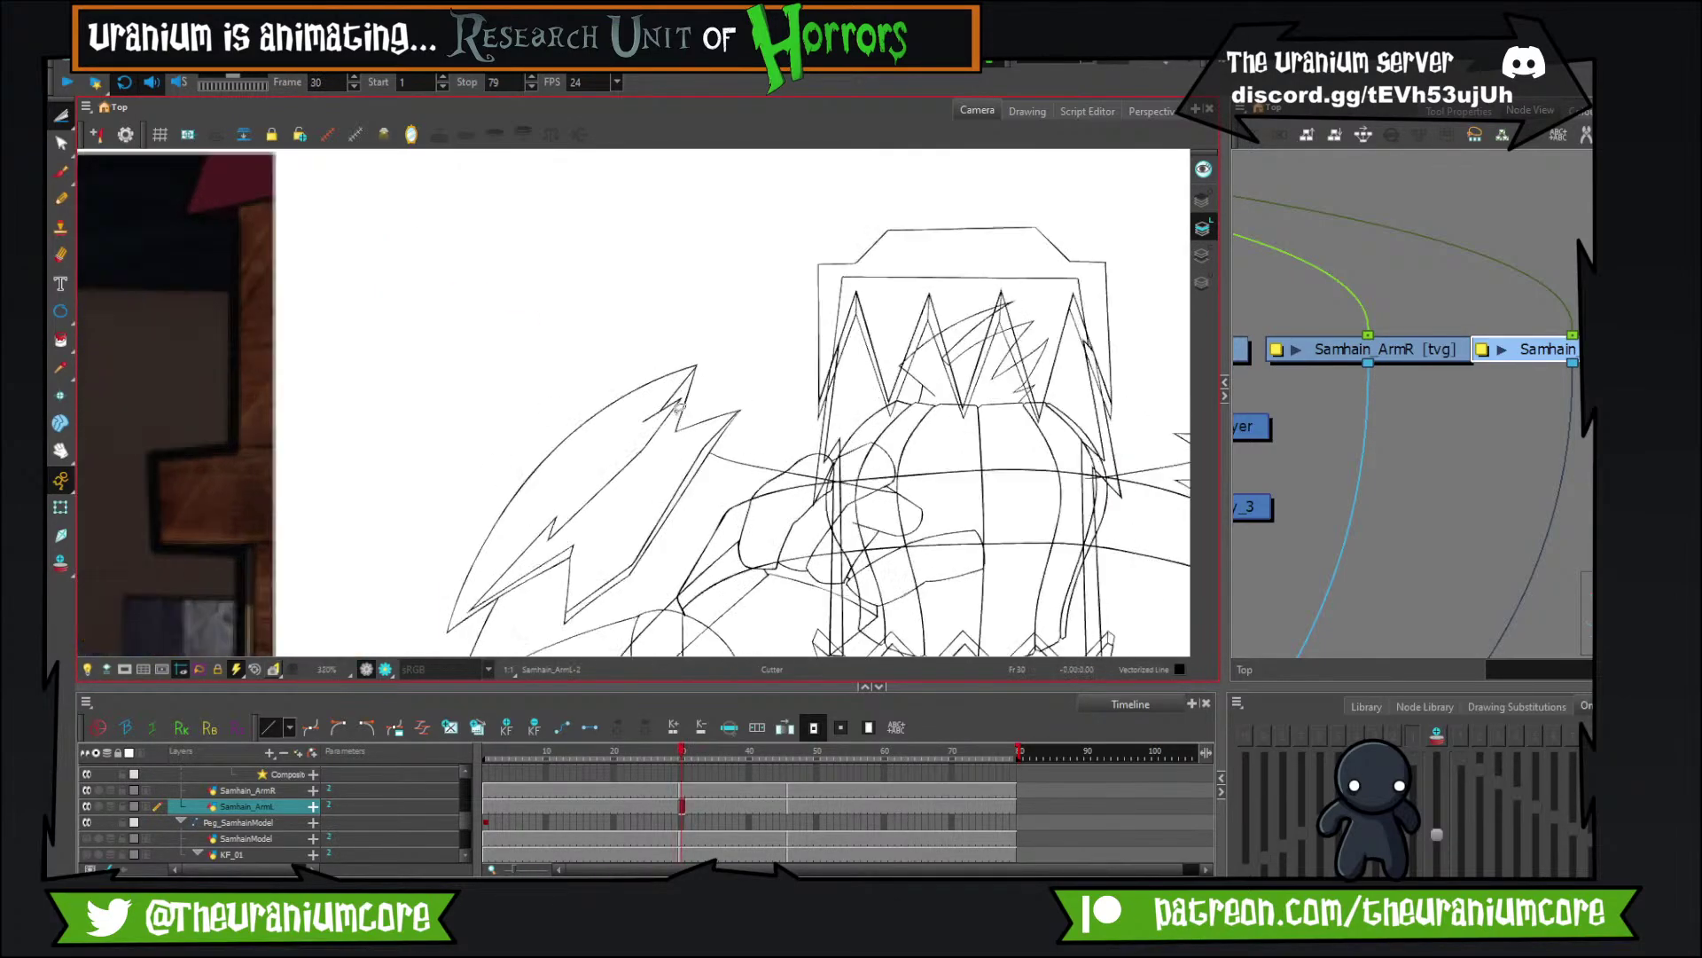
Replace the upper notch's short stroke with a shallower one and cut off the old stroke and the surplus notch tip.
scroll(678, 408, "up", 6)
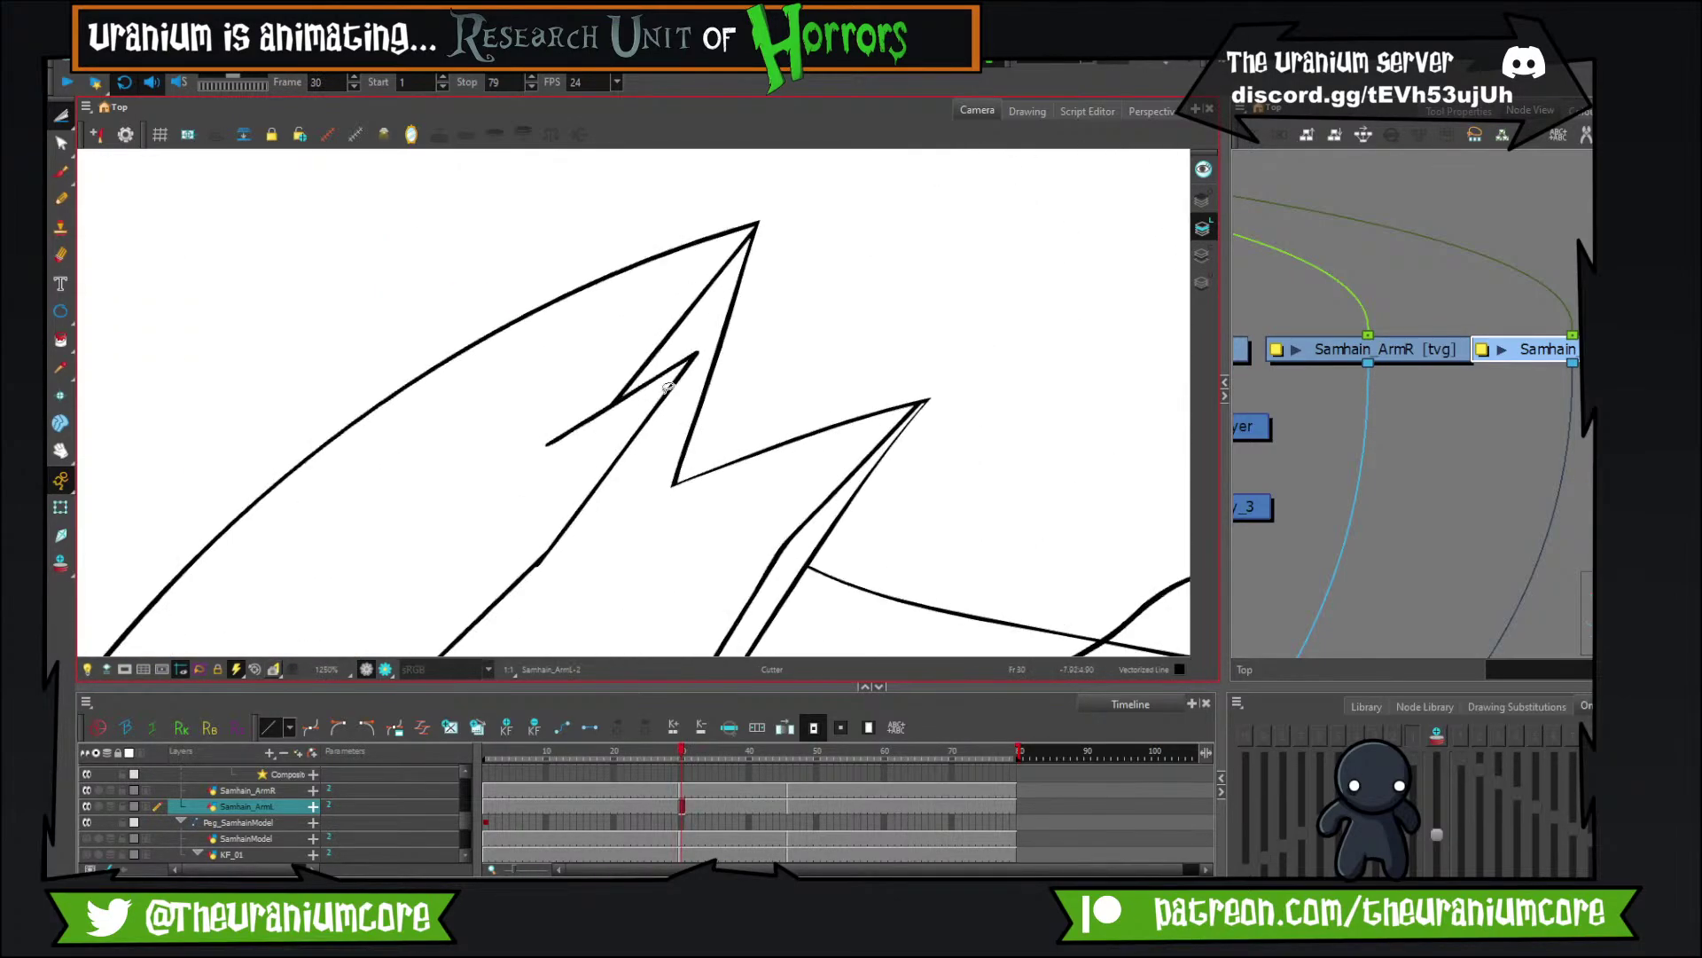
left_click(61, 171)
left_click_drag(519, 426, 705, 386)
key("ctrl+z")
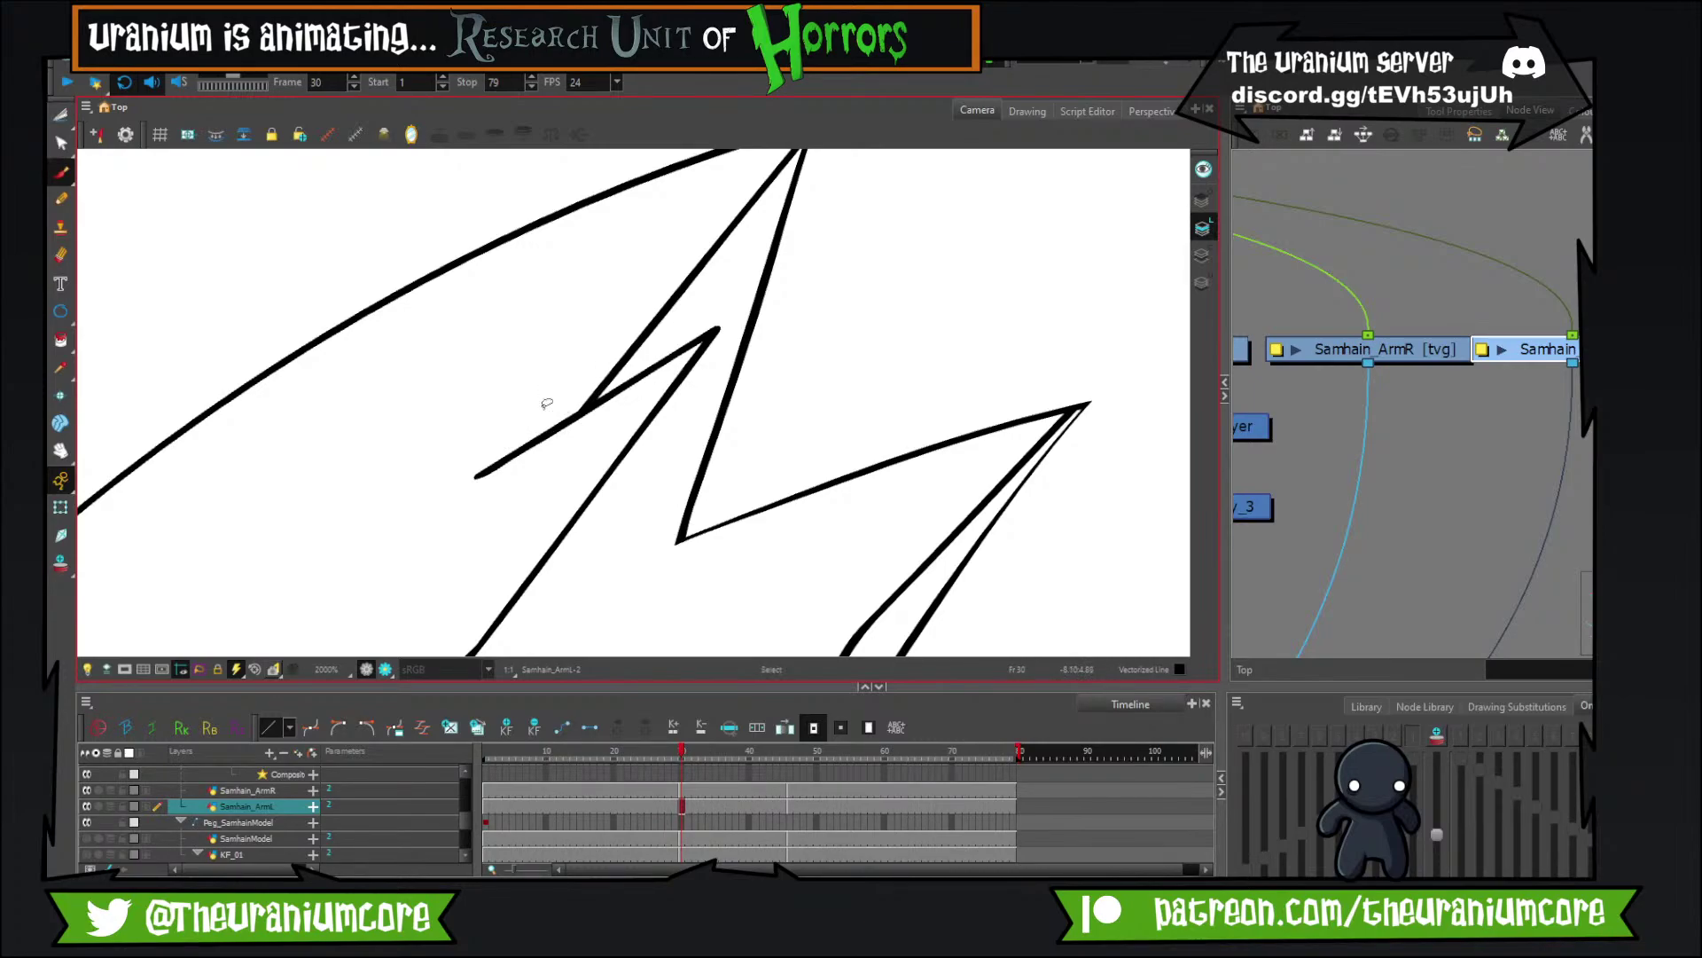
left_click_drag(492, 447, 706, 374)
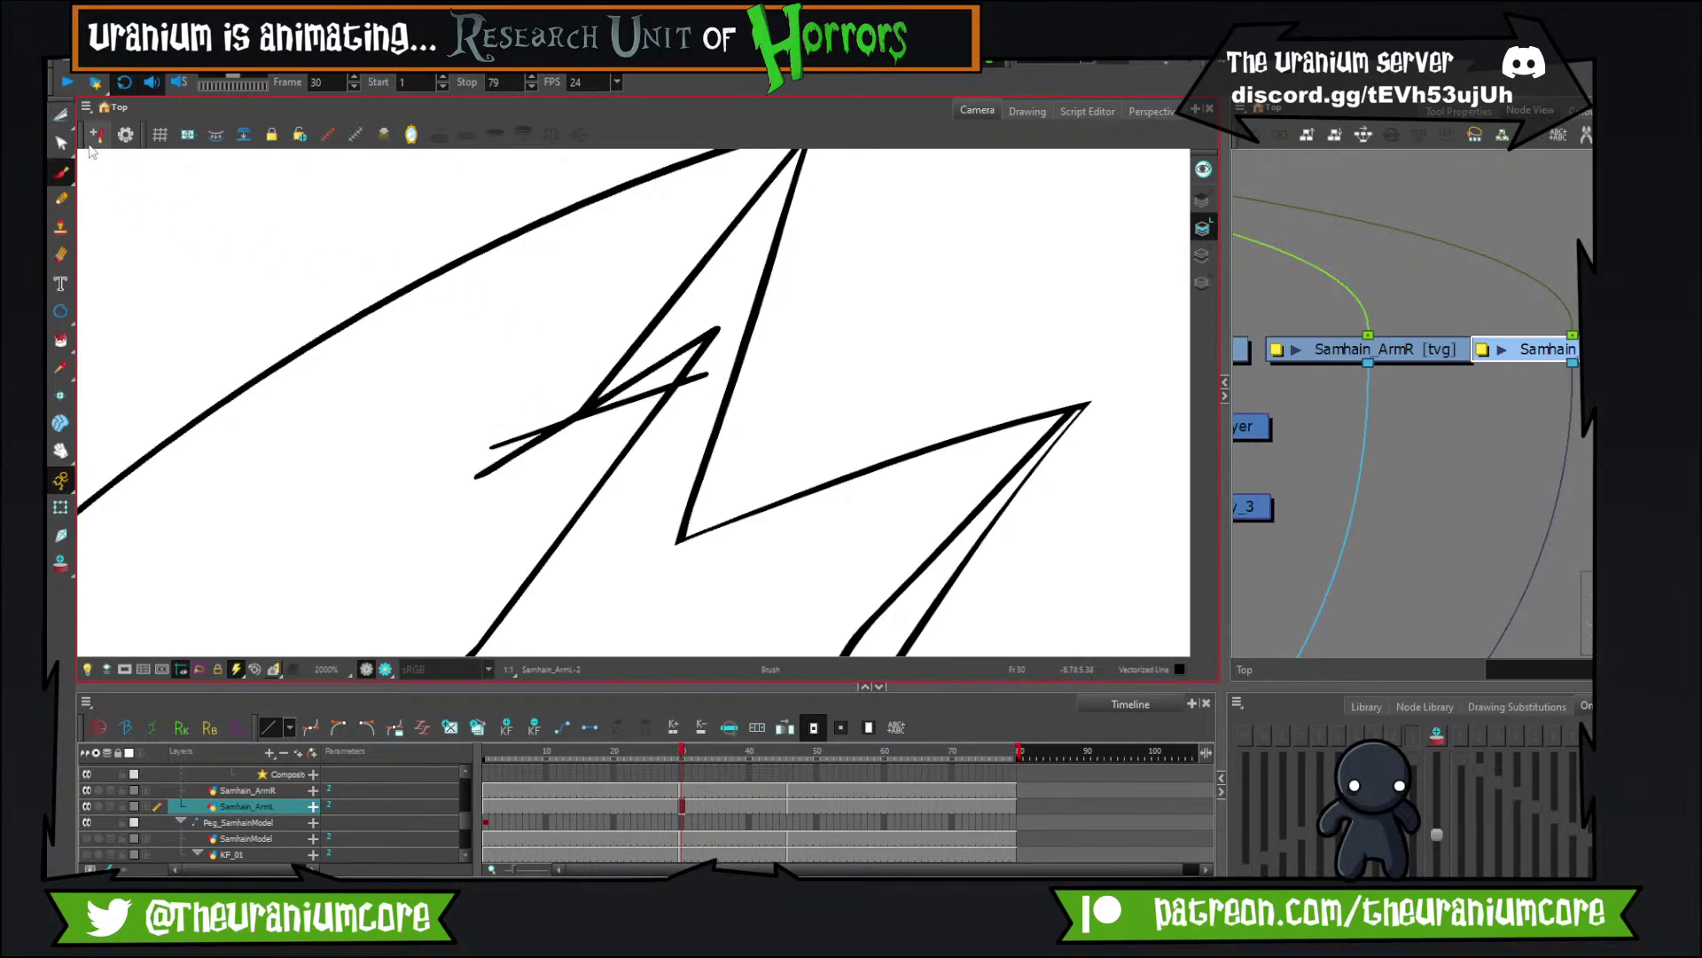
left_click(61, 116)
left_click_drag(661, 366, 723, 312)
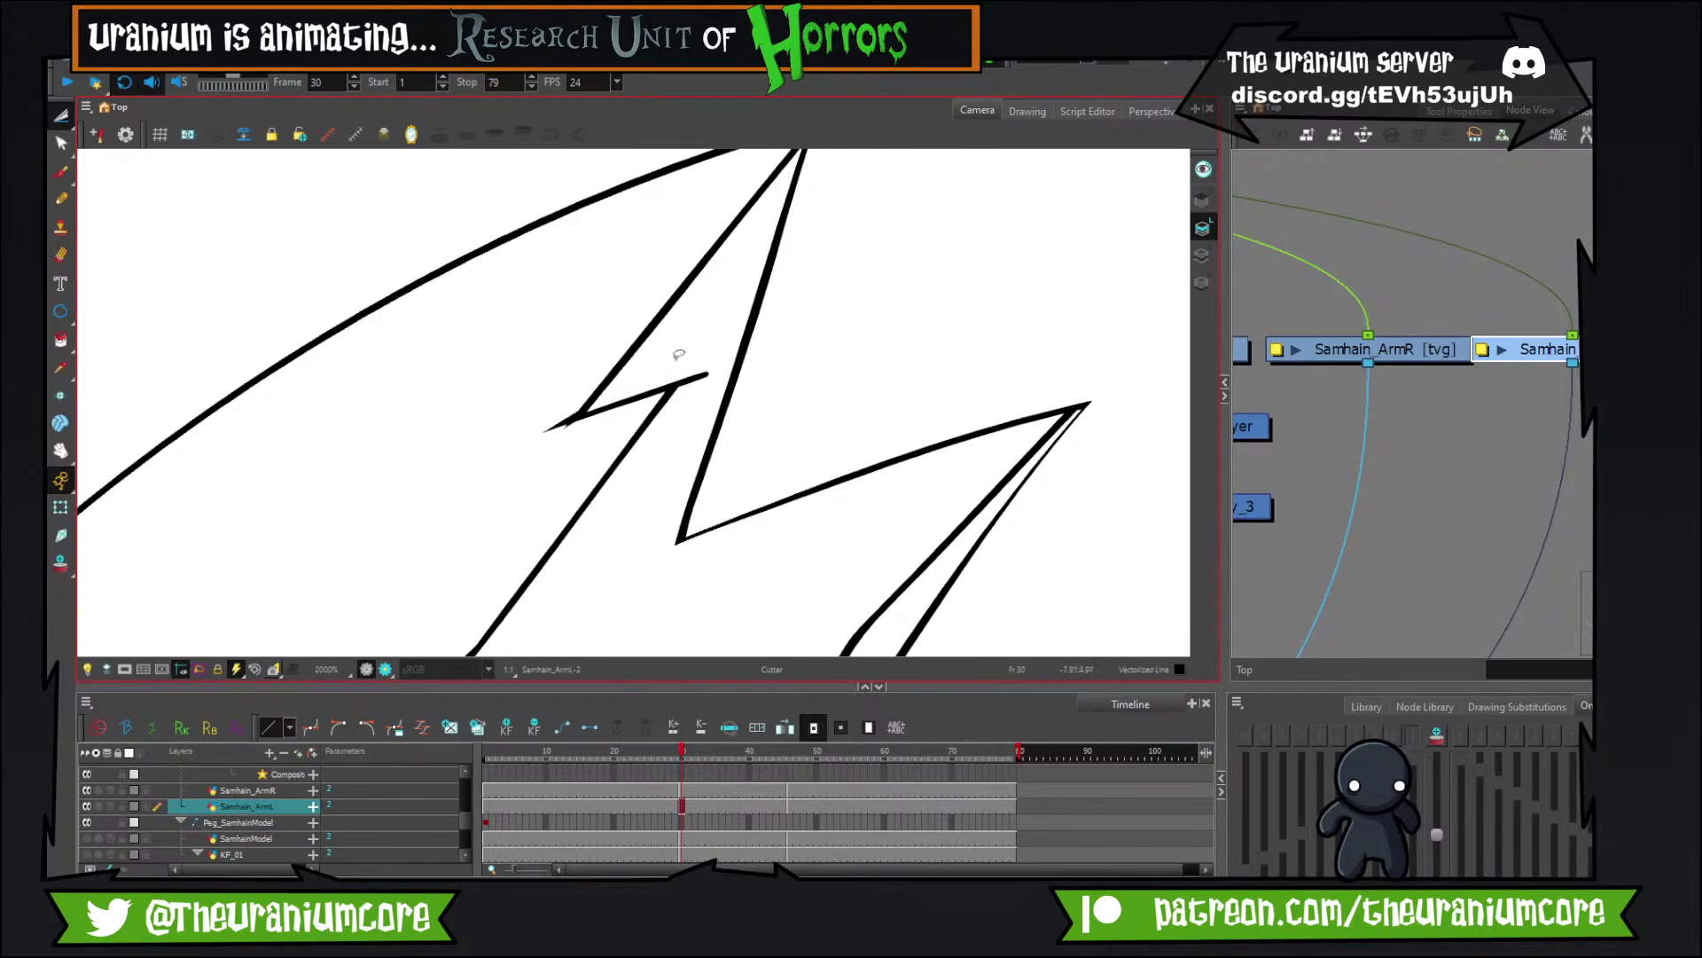
scroll(676, 354, "down", 2)
scroll(684, 390, "up", 3)
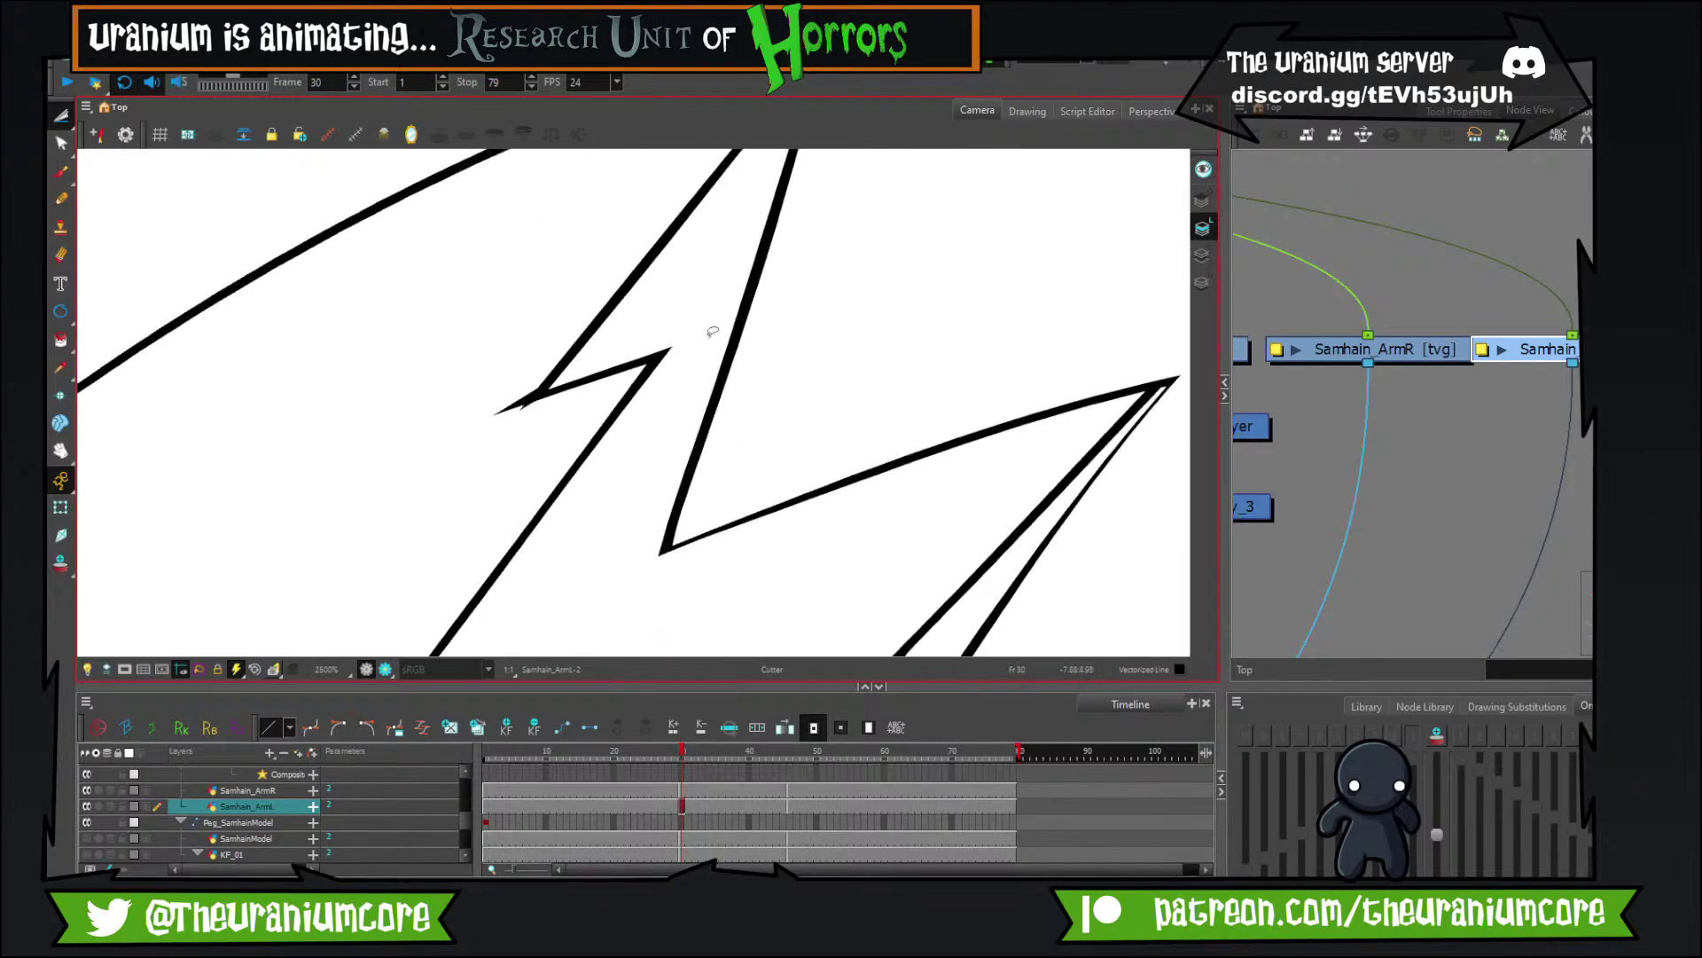
Flip repeatedly between frames 29 and 30 to compare the redrawn inner edge of the shoulder plate with the previous pose.
scroll(706, 331, "down", 9)
scroll(713, 315, "down", 4)
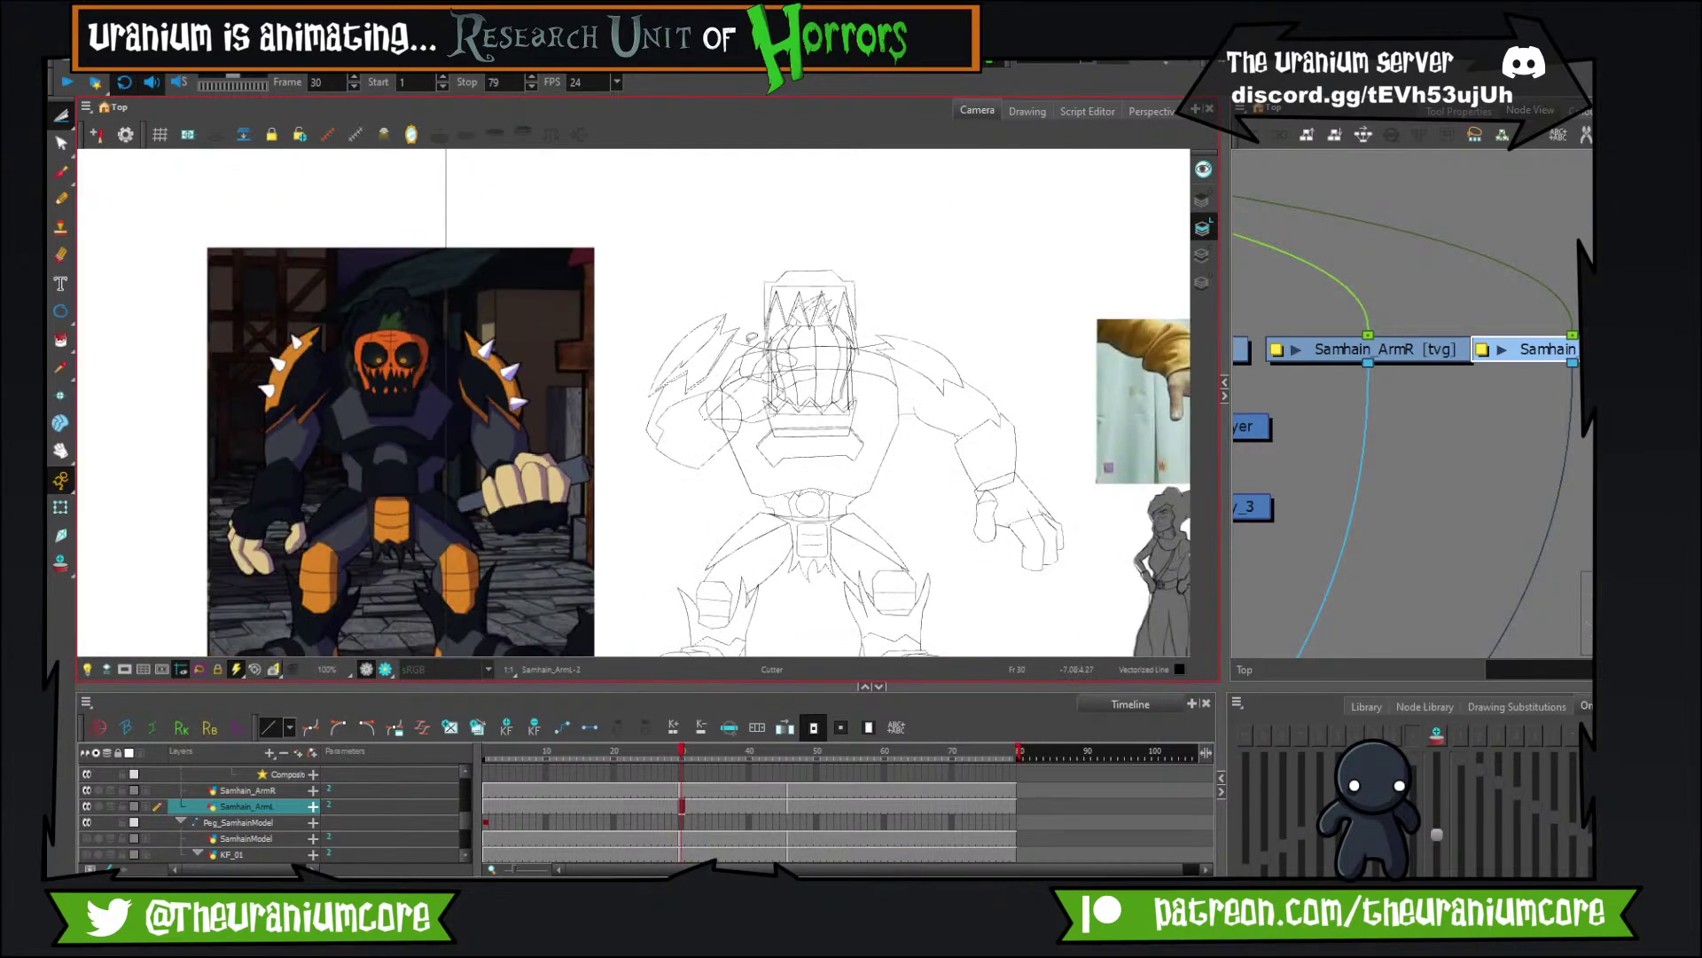
scroll(751, 337, "up", 3)
key("comma")
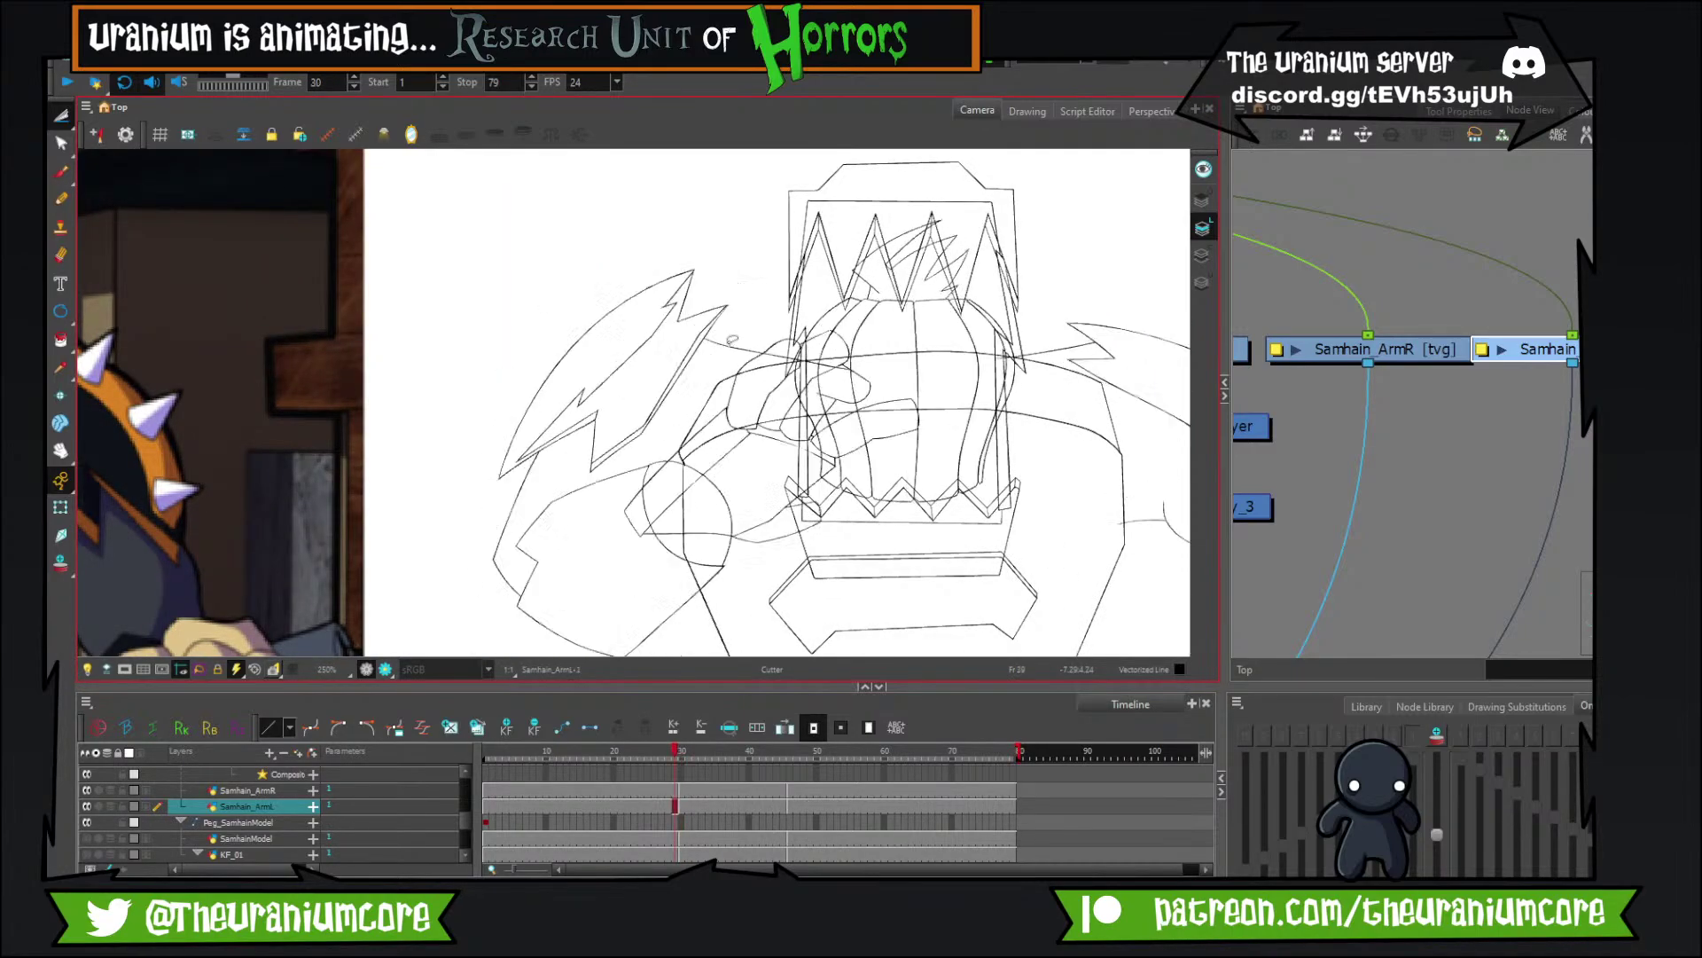
key("period")
key("comma")
key("period")
key("comma")
key("period")
key("comma")
key("period")
key("comma")
key("period")
Examine the shoulder plate's jagged inner edge both up close and against the whole character and its reference picture.
scroll(689, 351, "down", 1)
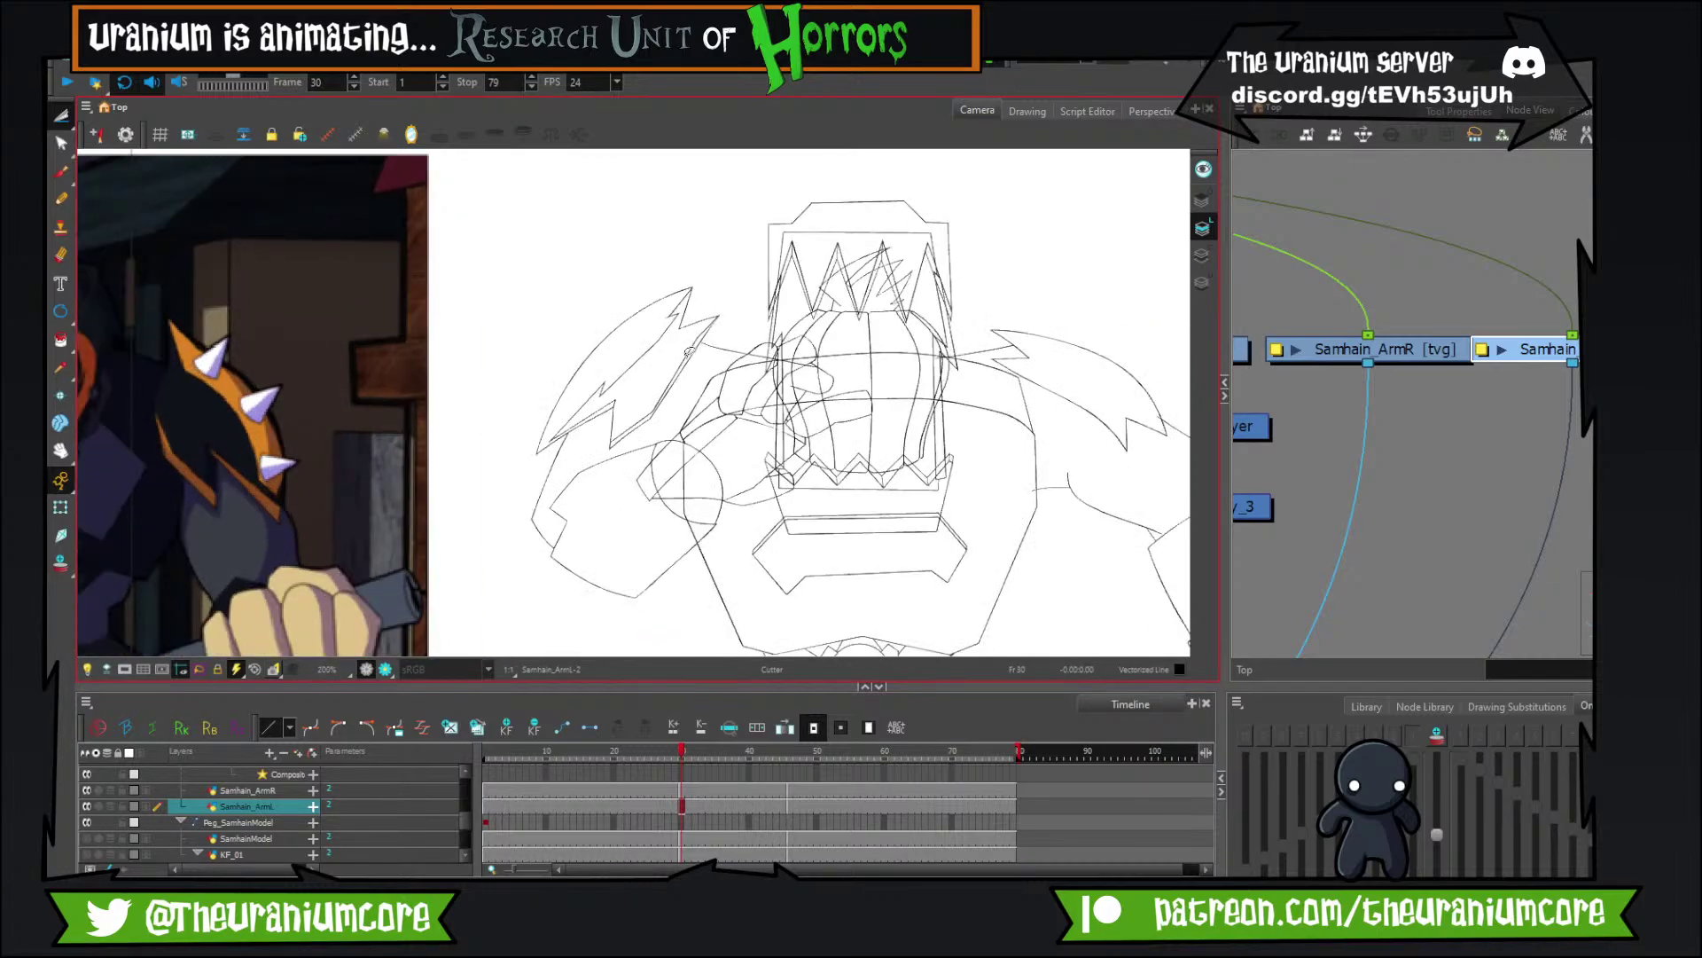
scroll(689, 351, "up", 4)
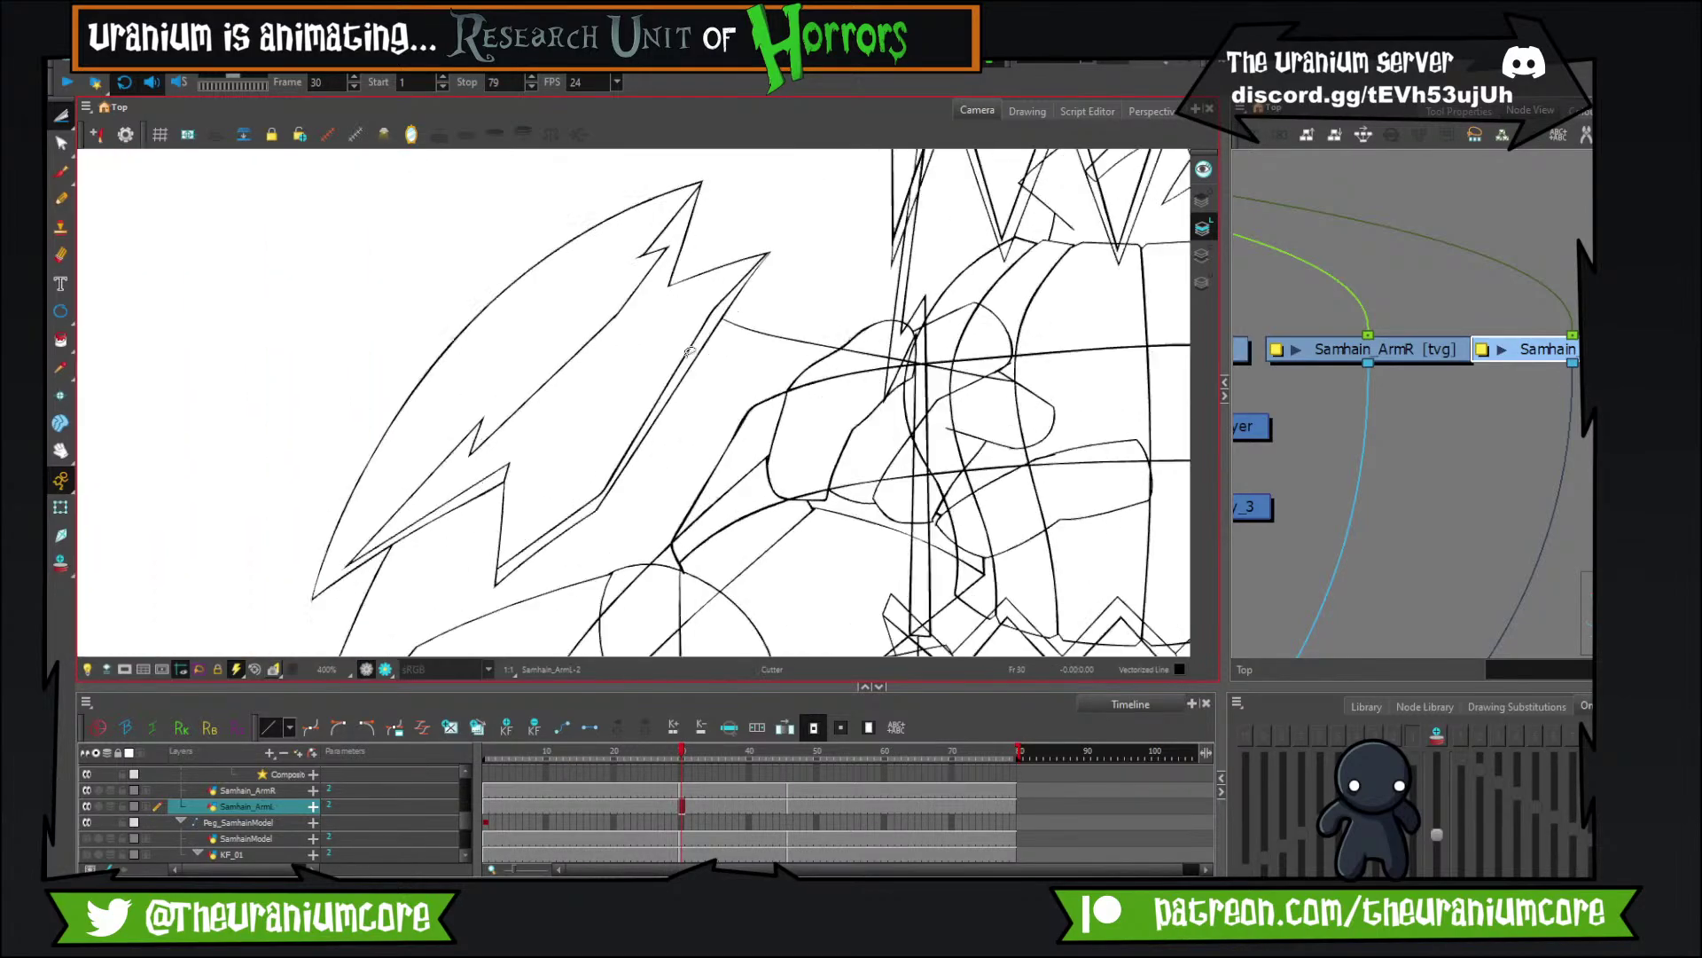
scroll(674, 347, "down", 3)
scroll(615, 339, "up", 4)
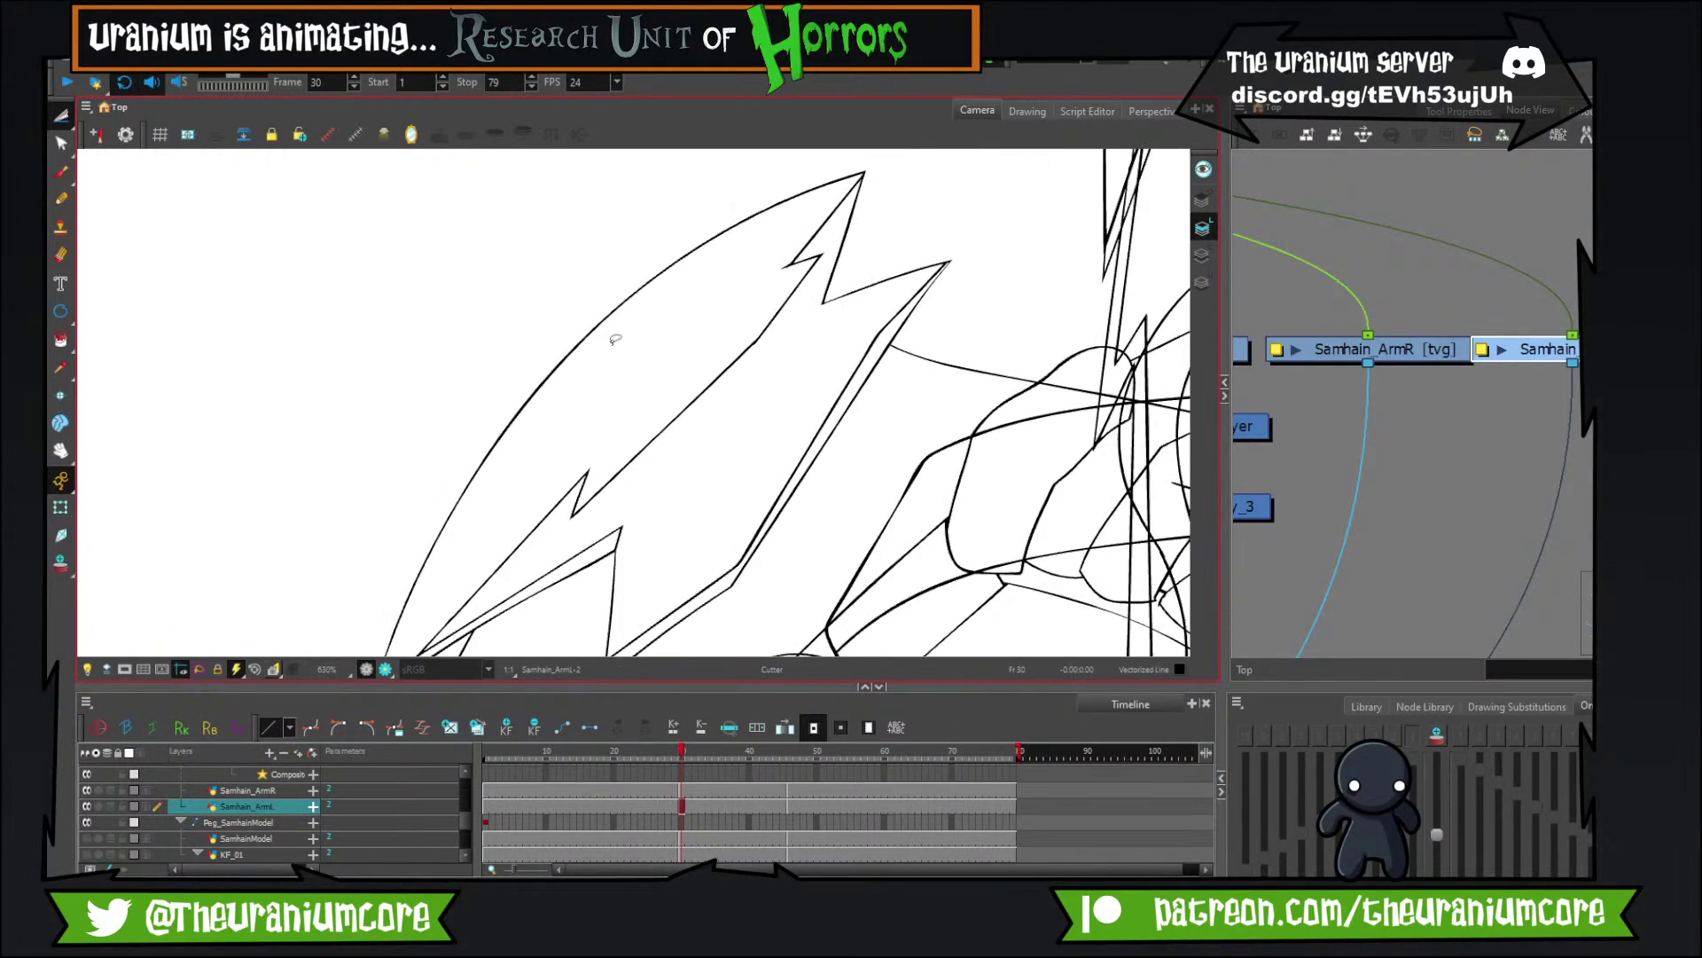
scroll(615, 338, "down", 6)
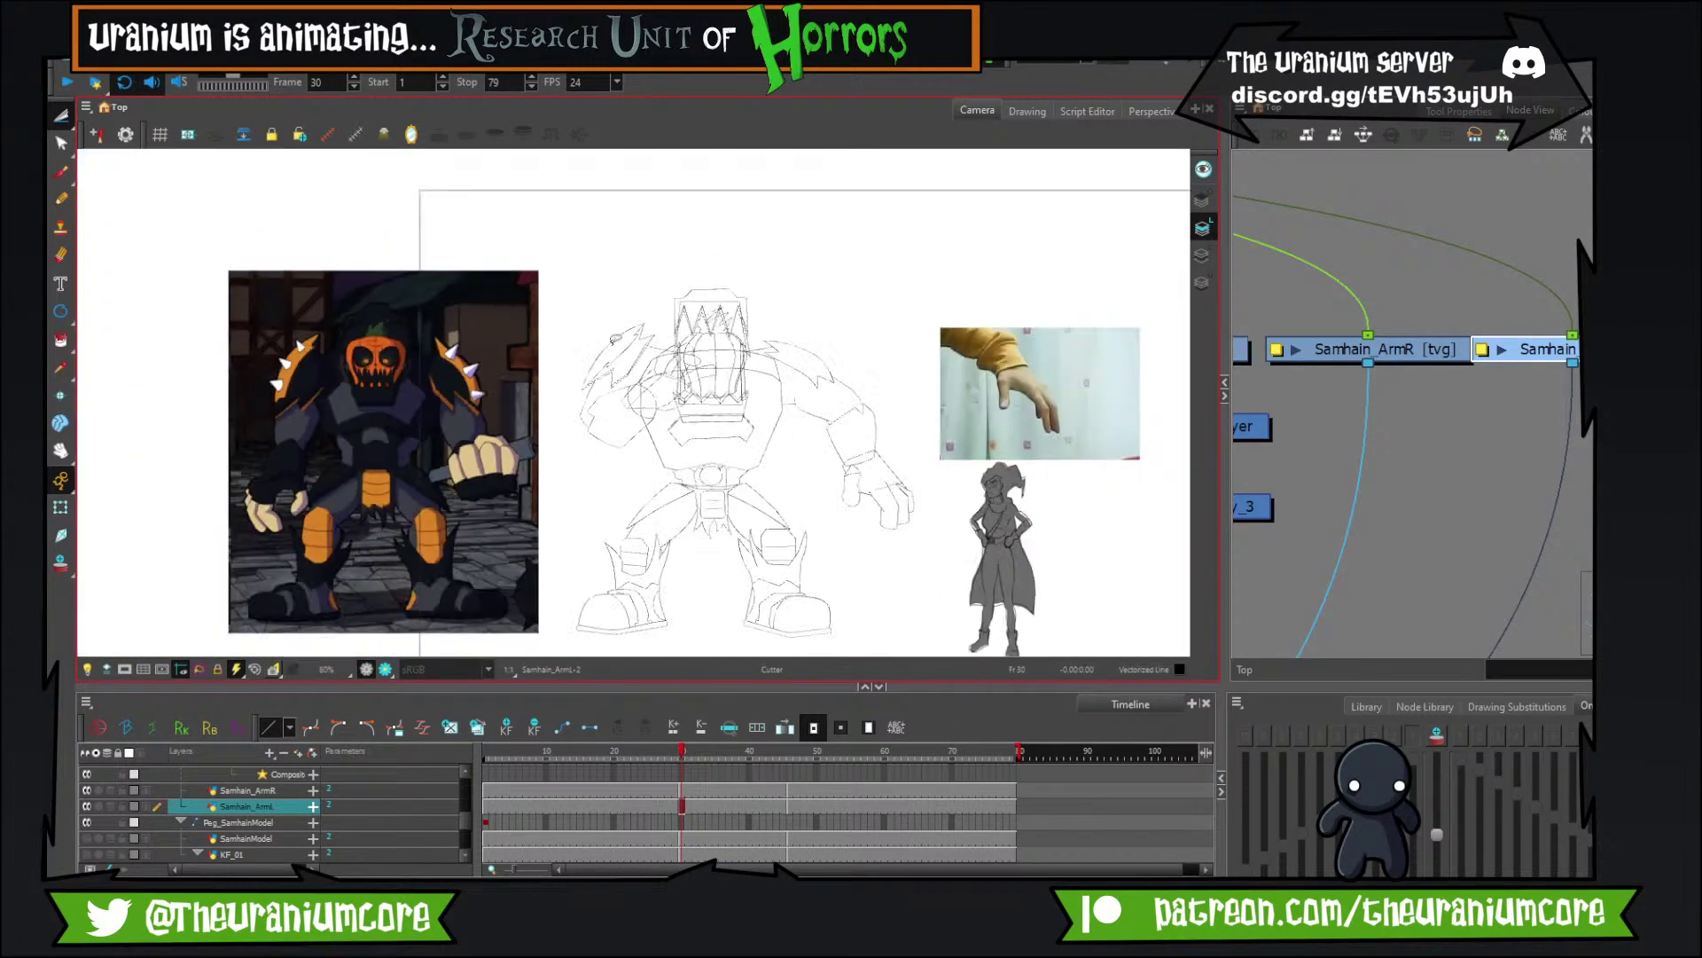
scroll(603, 342, "up", 4)
scroll(590, 344, "down", 4)
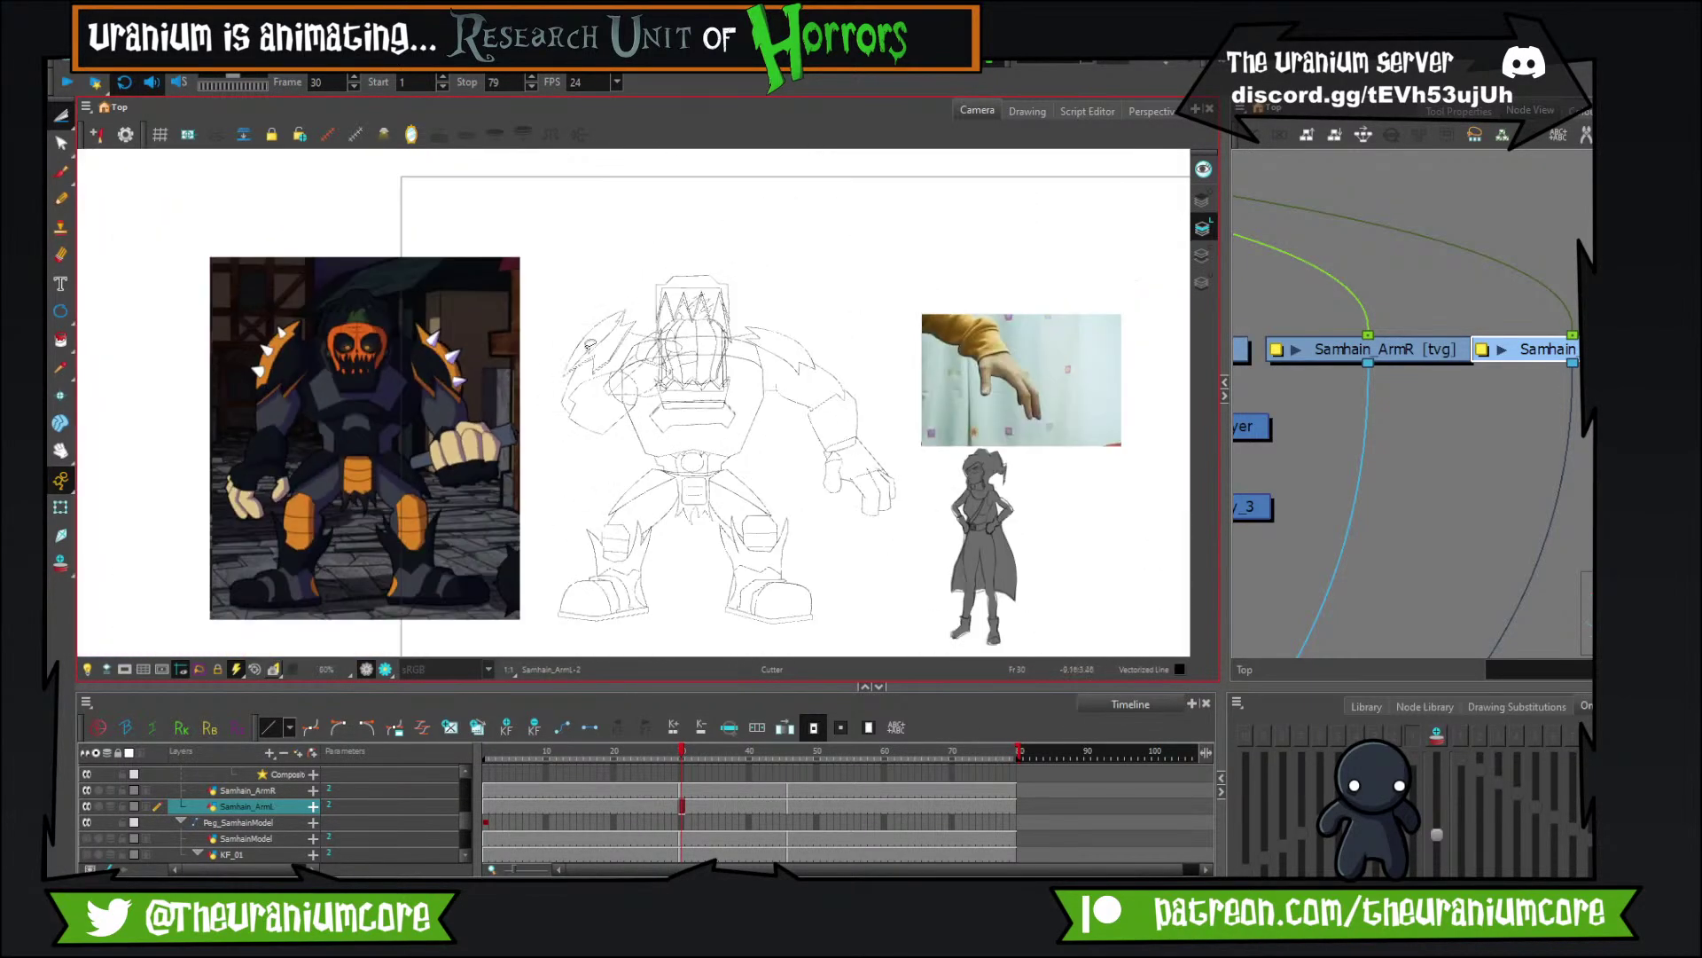
scroll(590, 344, "up", 8)
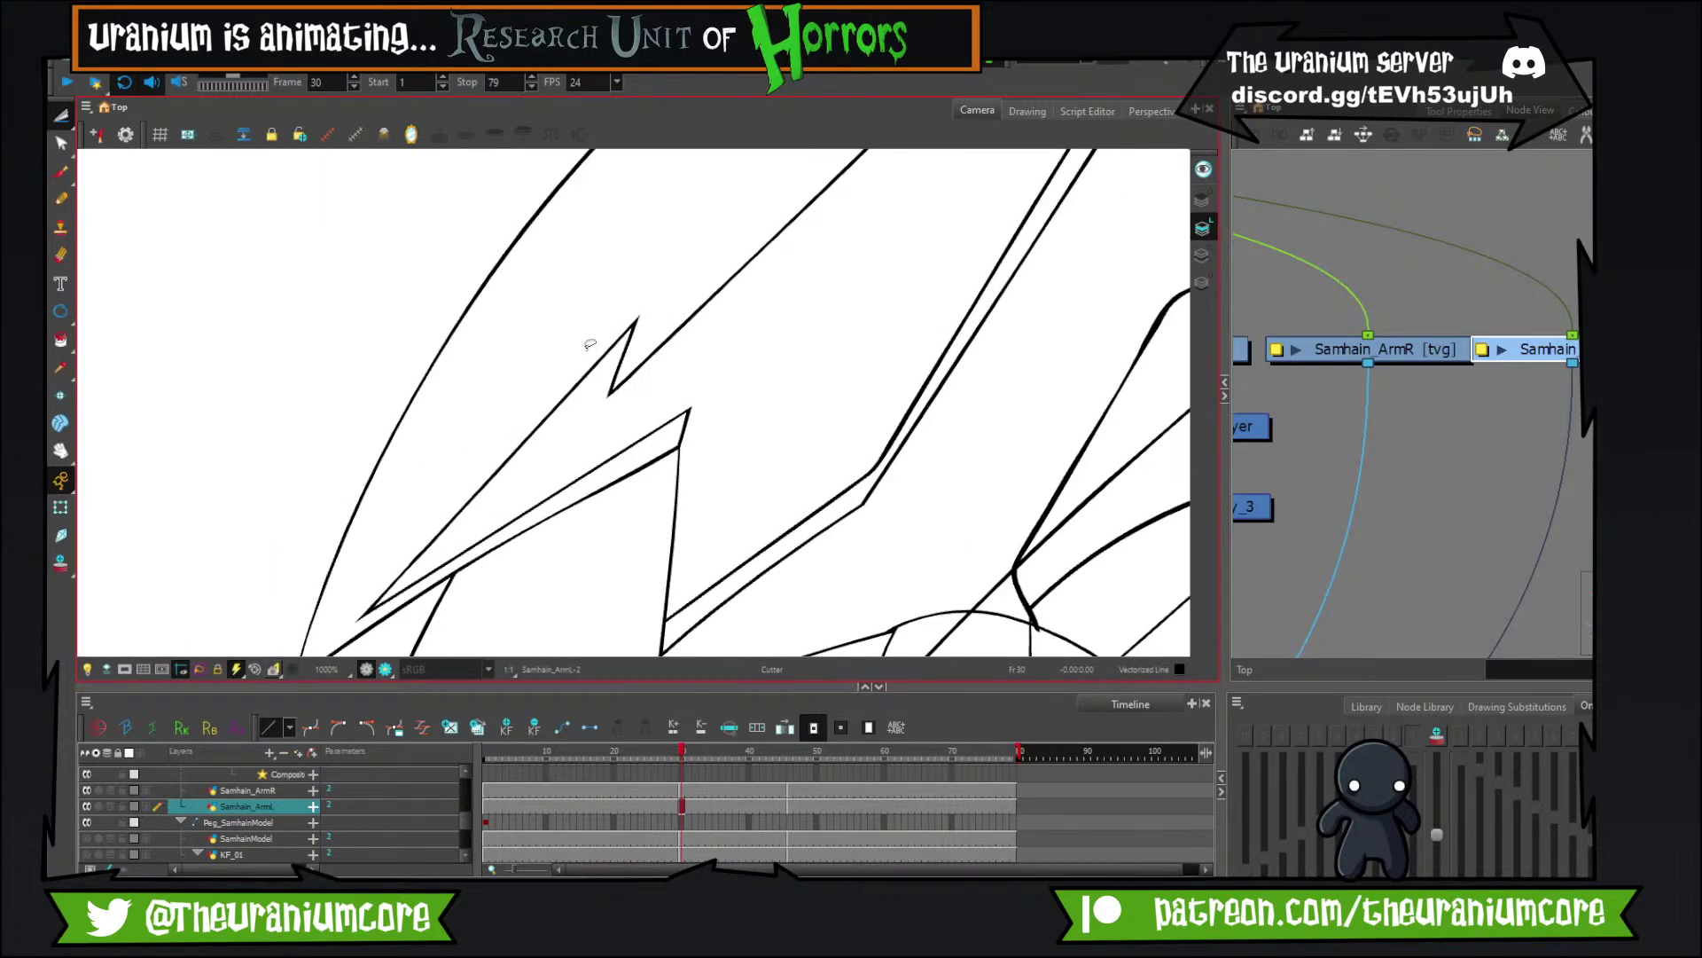
scroll(590, 344, "down", 1)
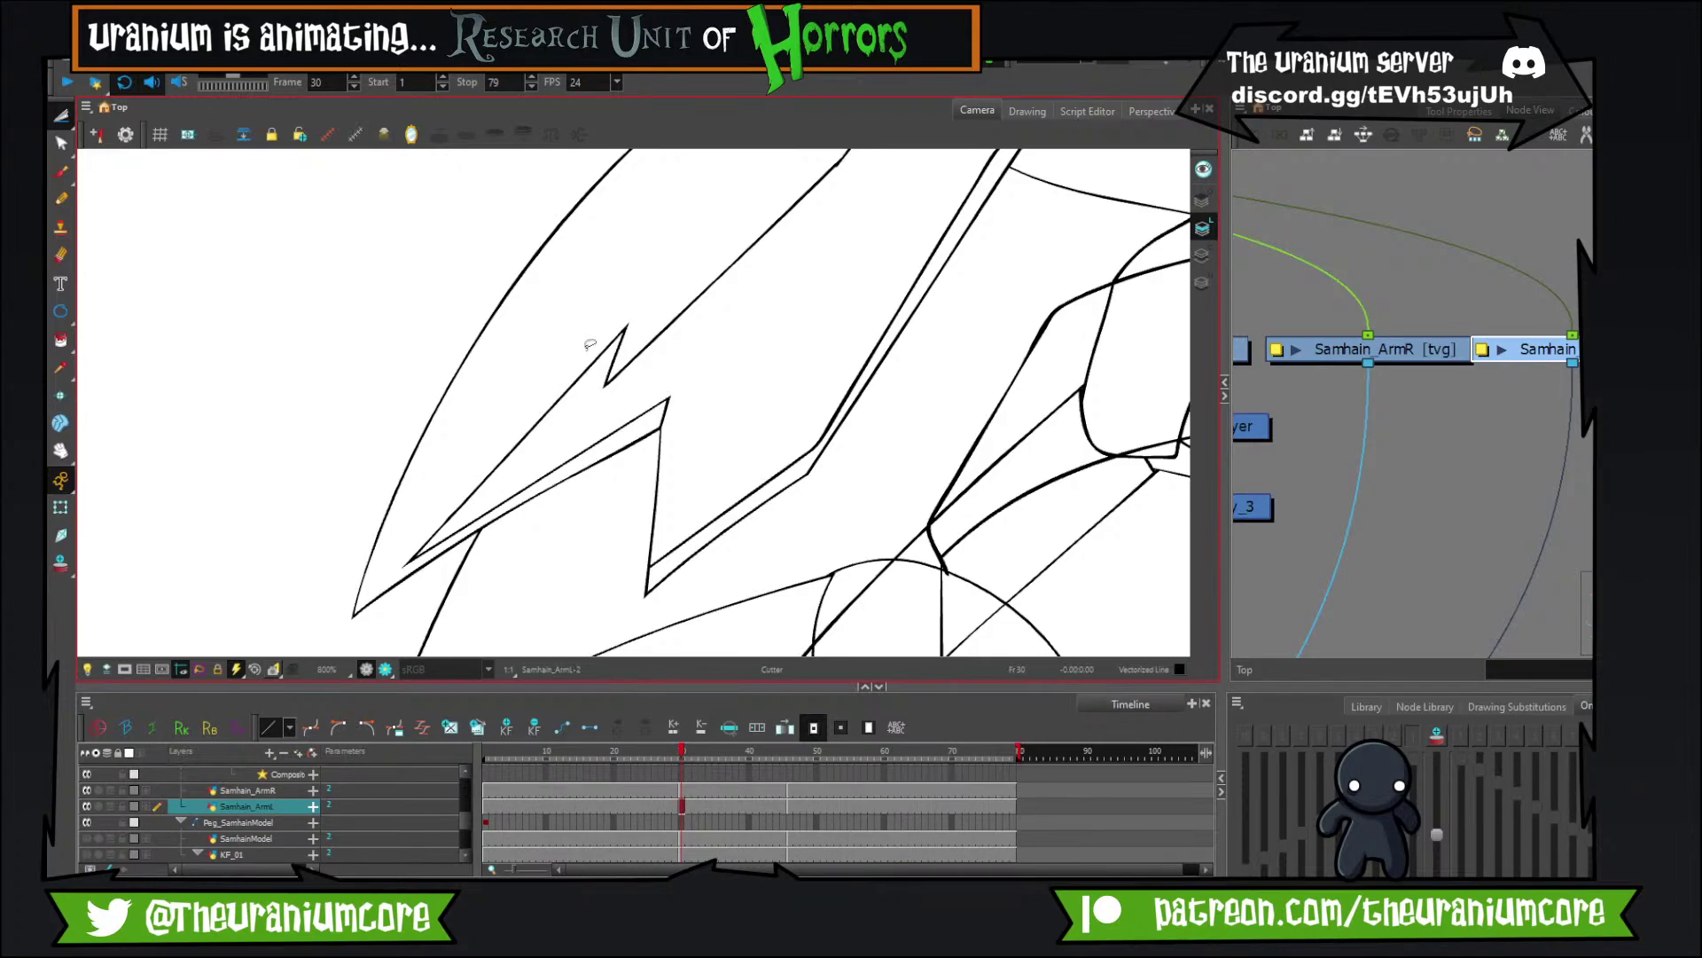
scroll(589, 344, "down", 6)
scroll(544, 316, "up", 5)
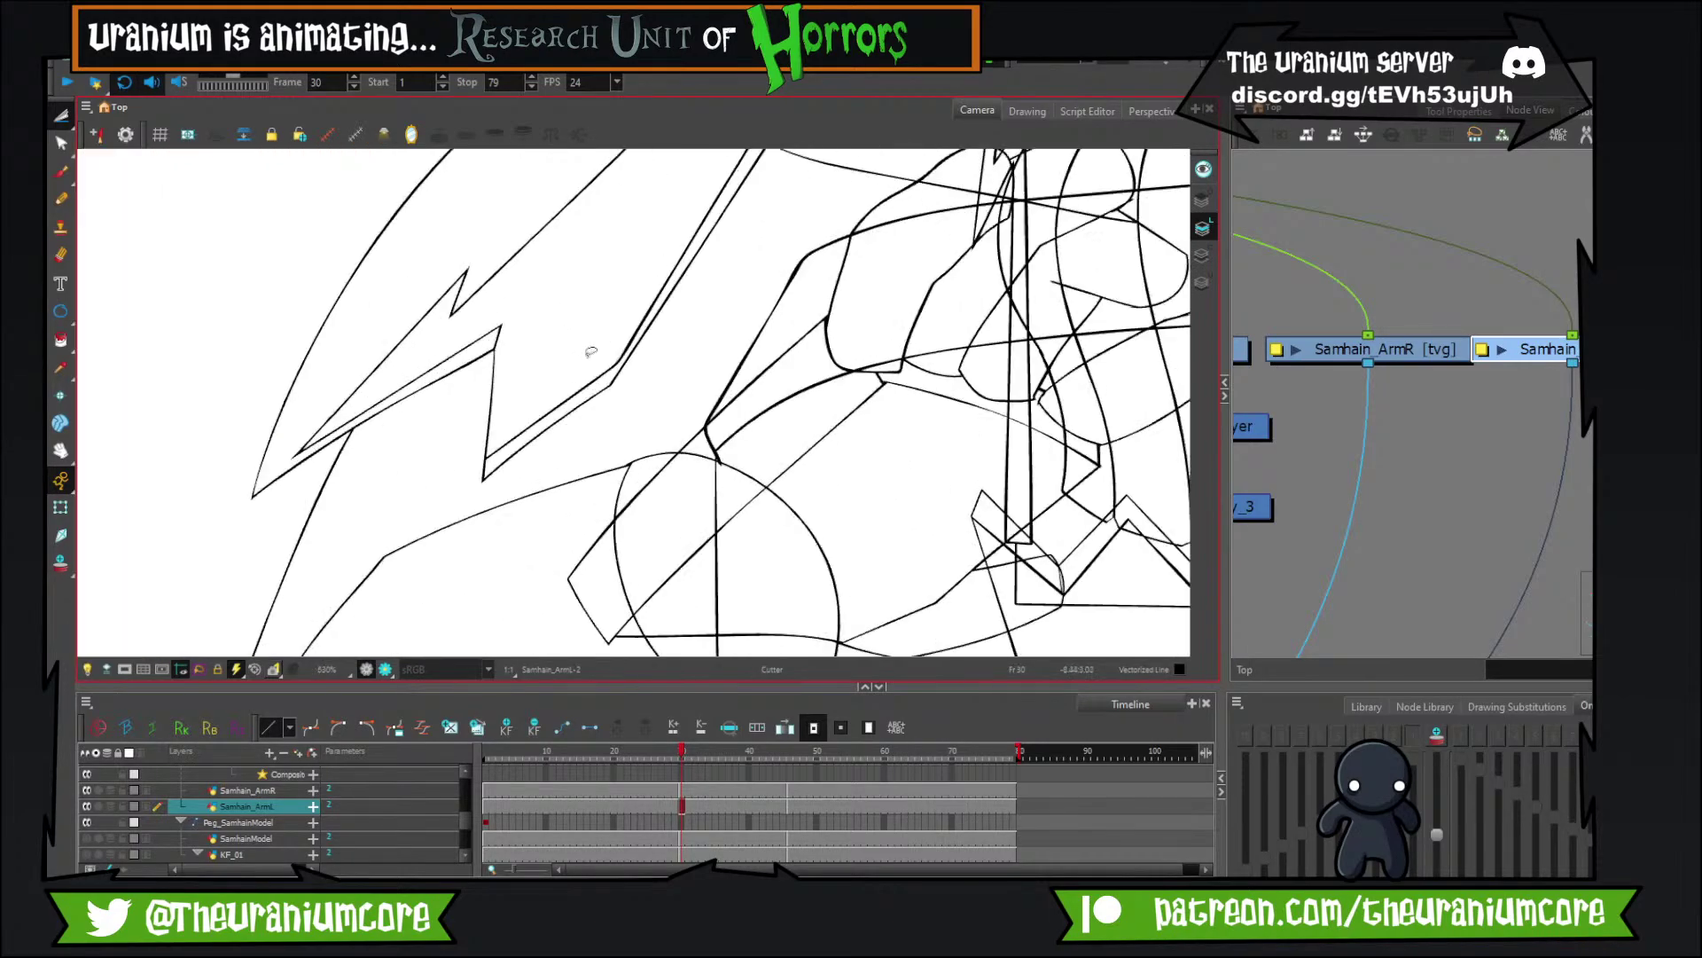
scroll(570, 328, "down", 5)
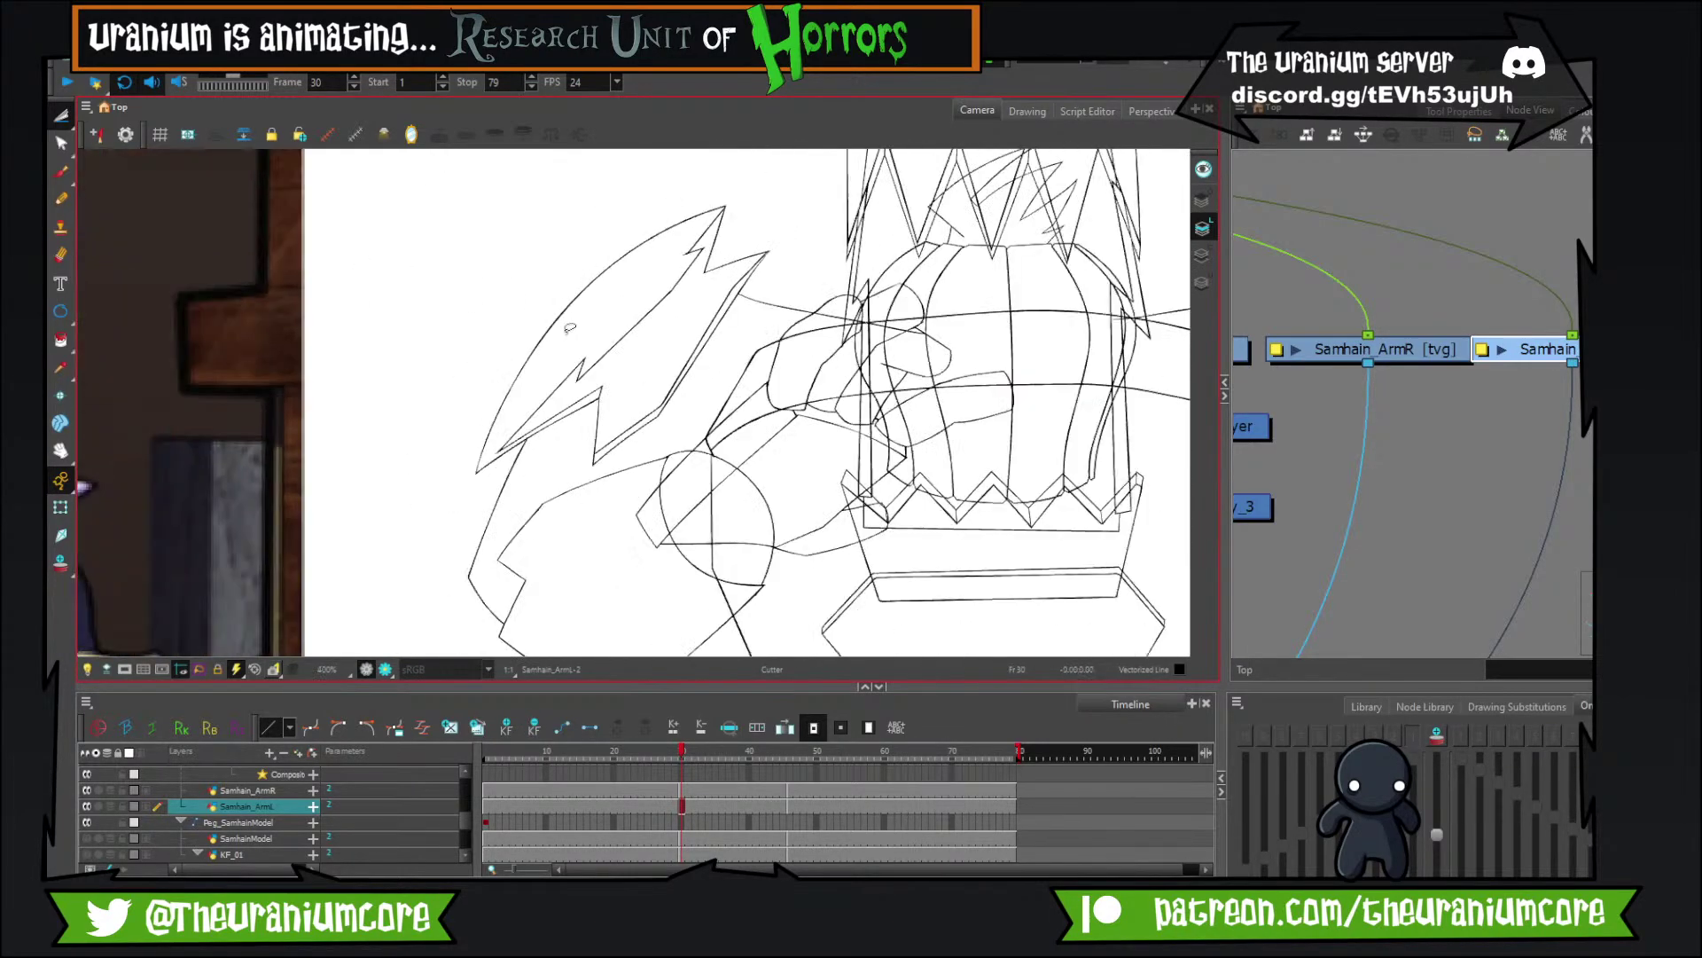
scroll(573, 333, "up", 5)
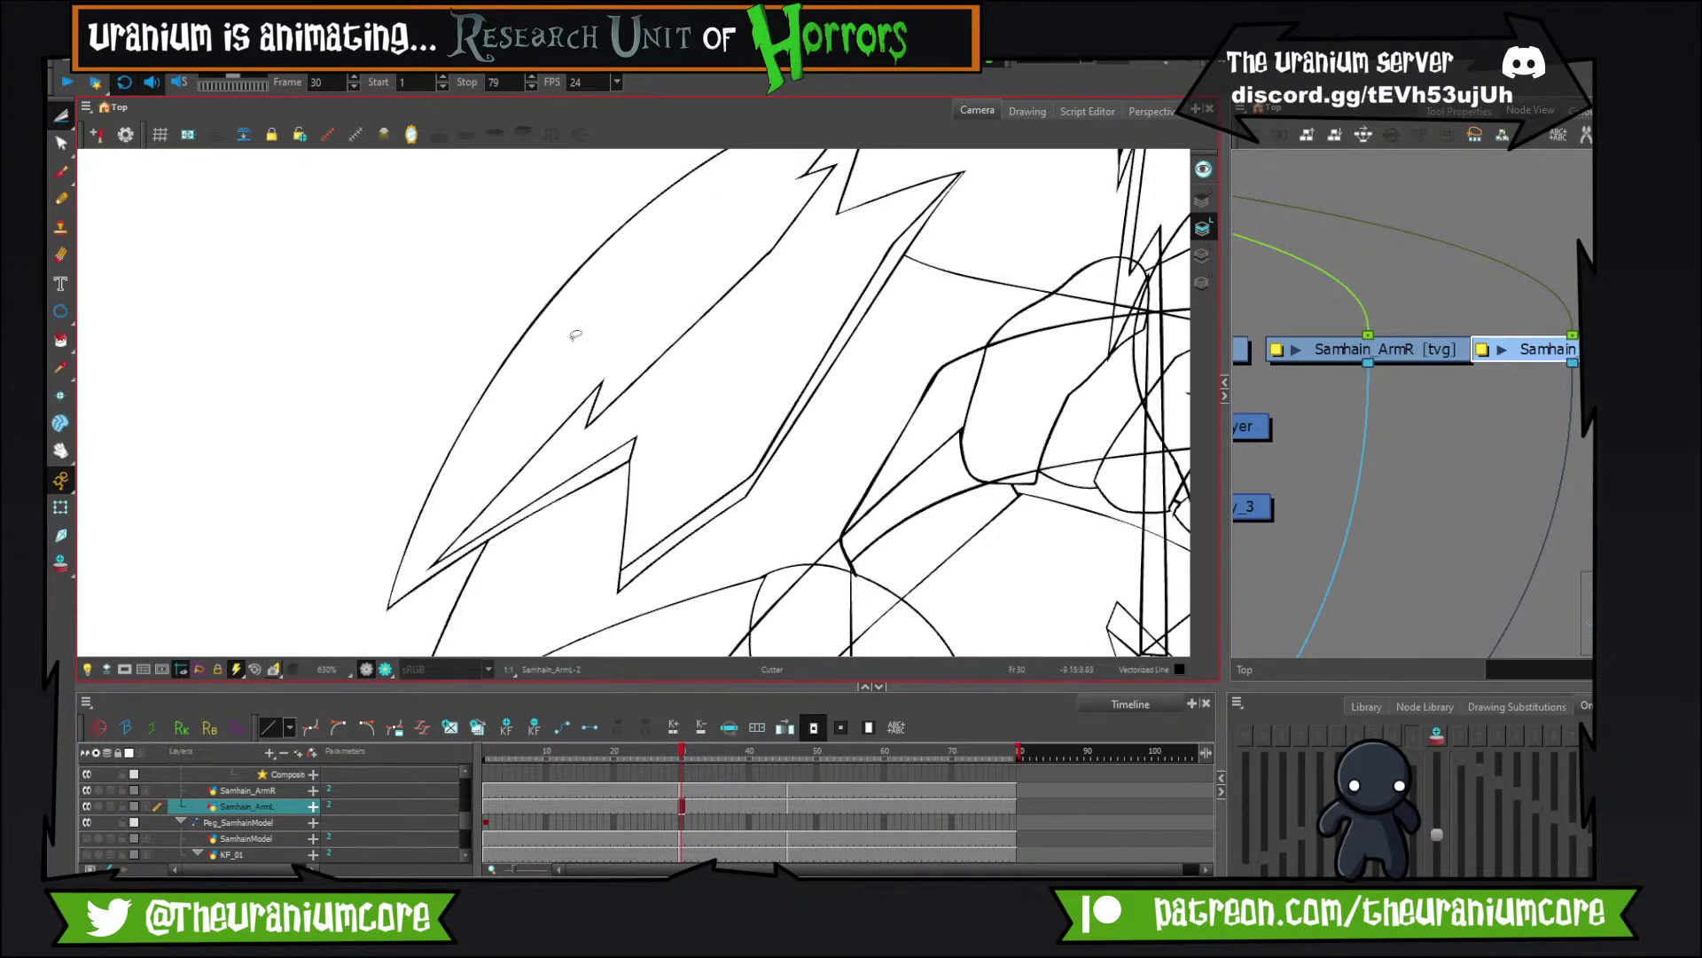
scroll(574, 335, "down", 2)
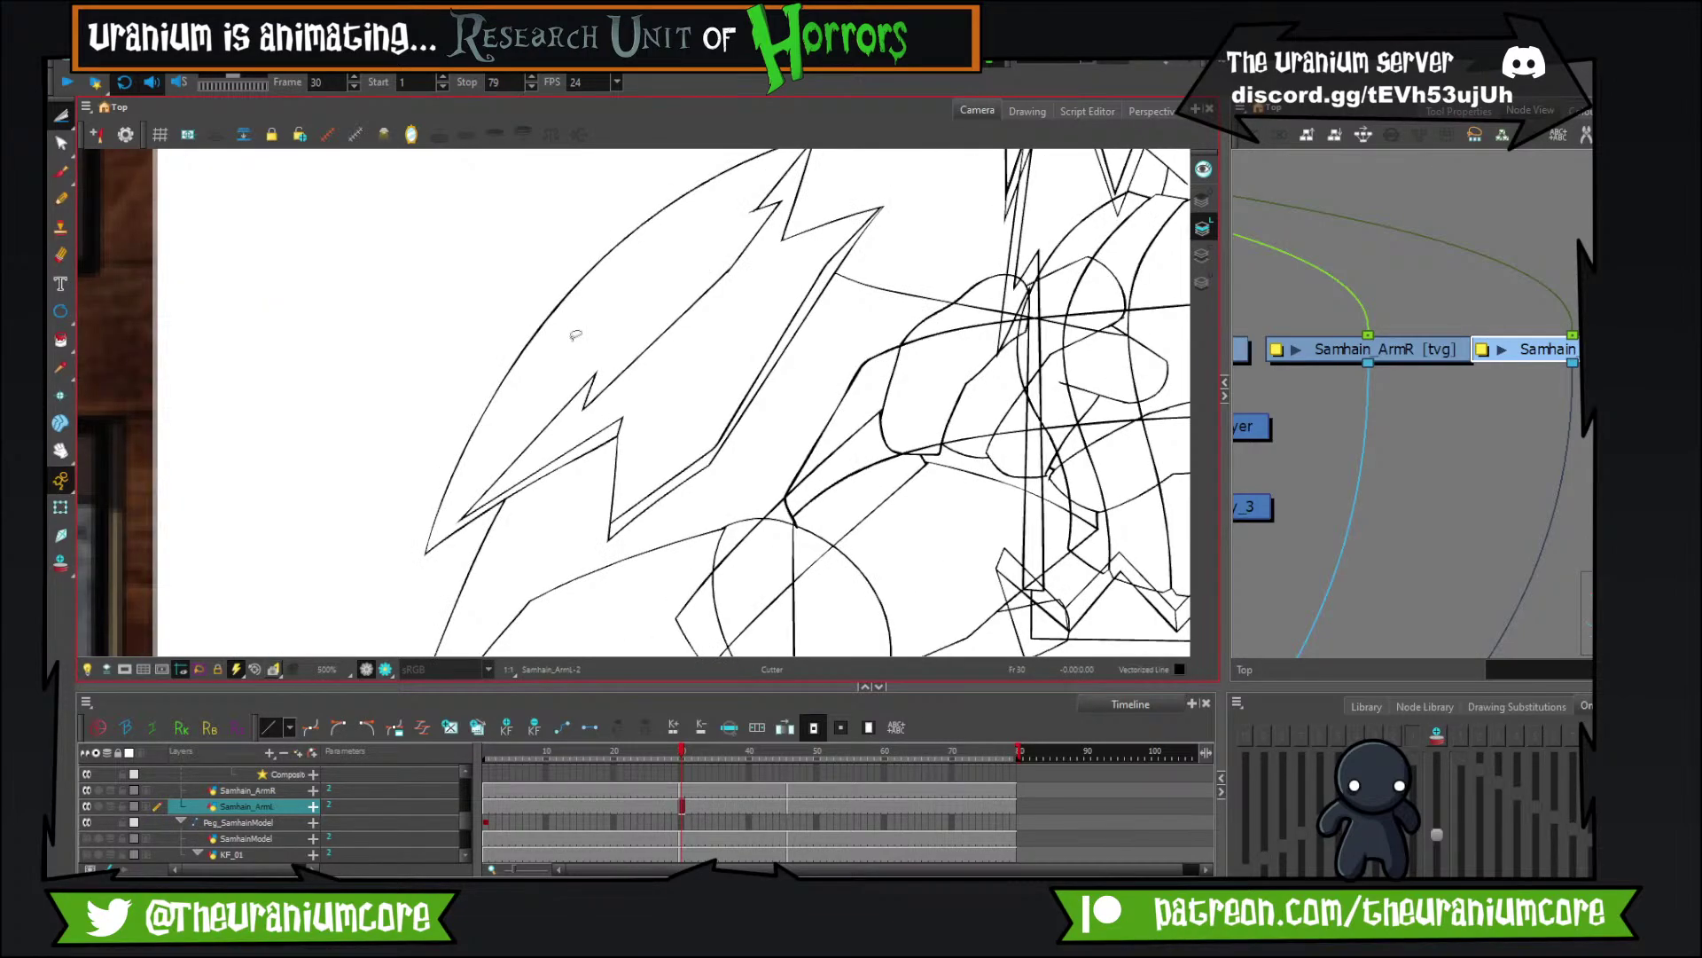
scroll(574, 335, "down", 3)
scroll(594, 335, "up", 3)
scroll(594, 335, "down", 2)
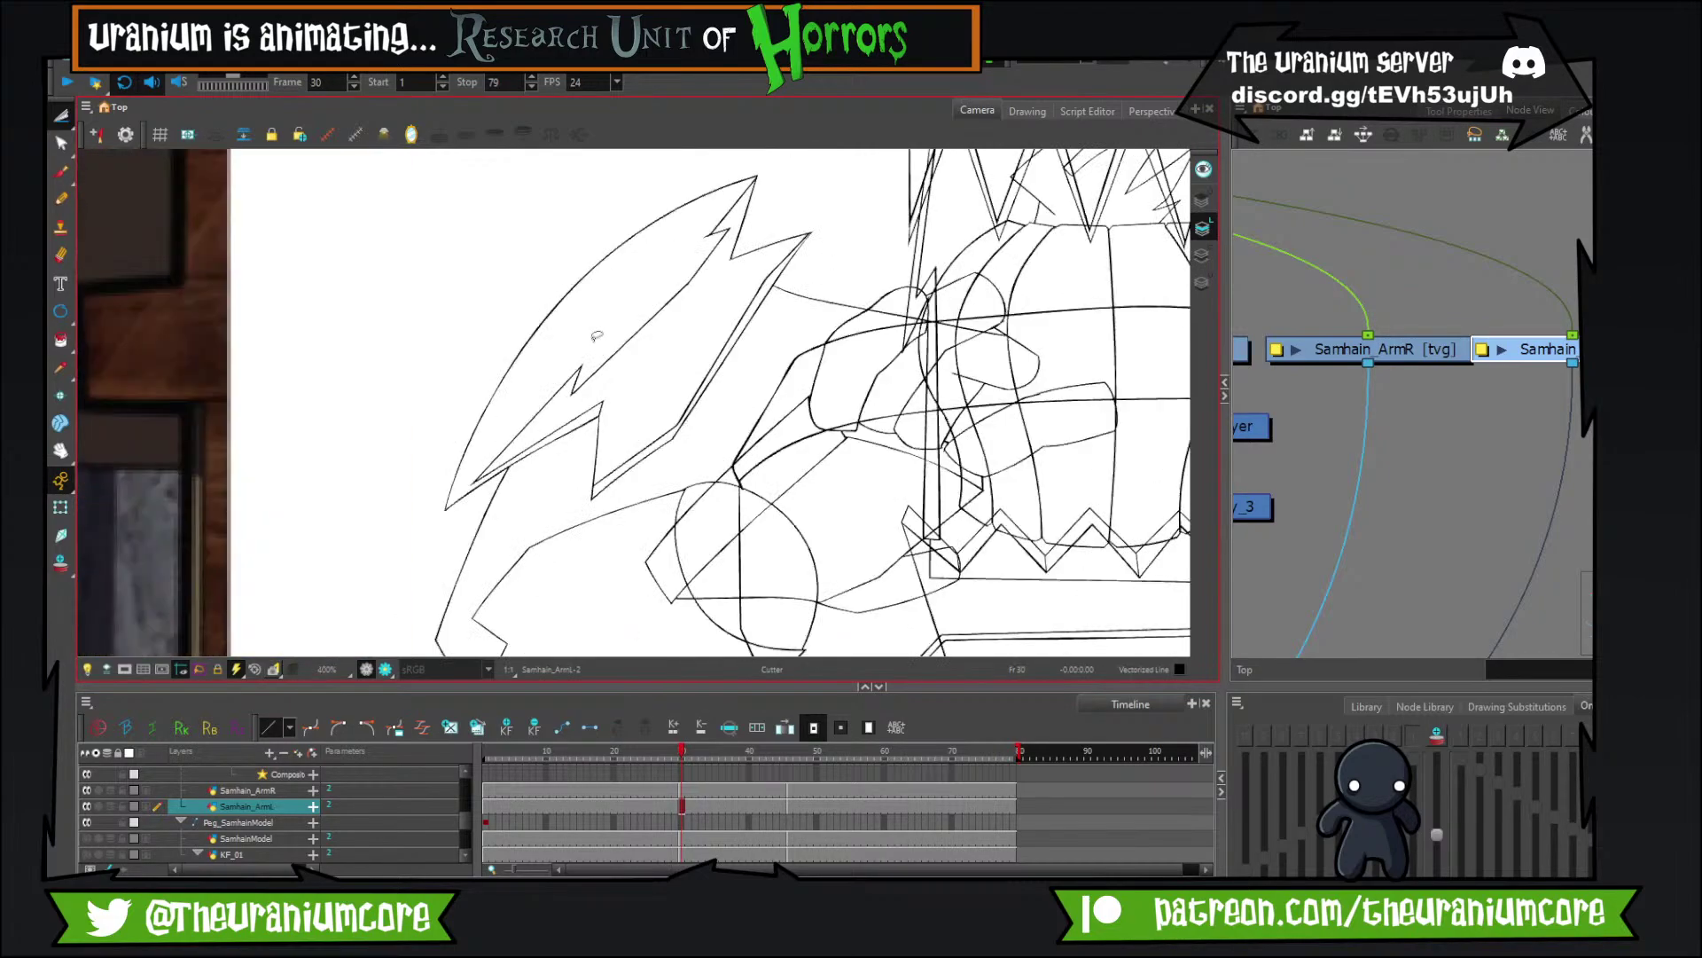
scroll(596, 336, "up", 5)
scroll(596, 336, "down", 7)
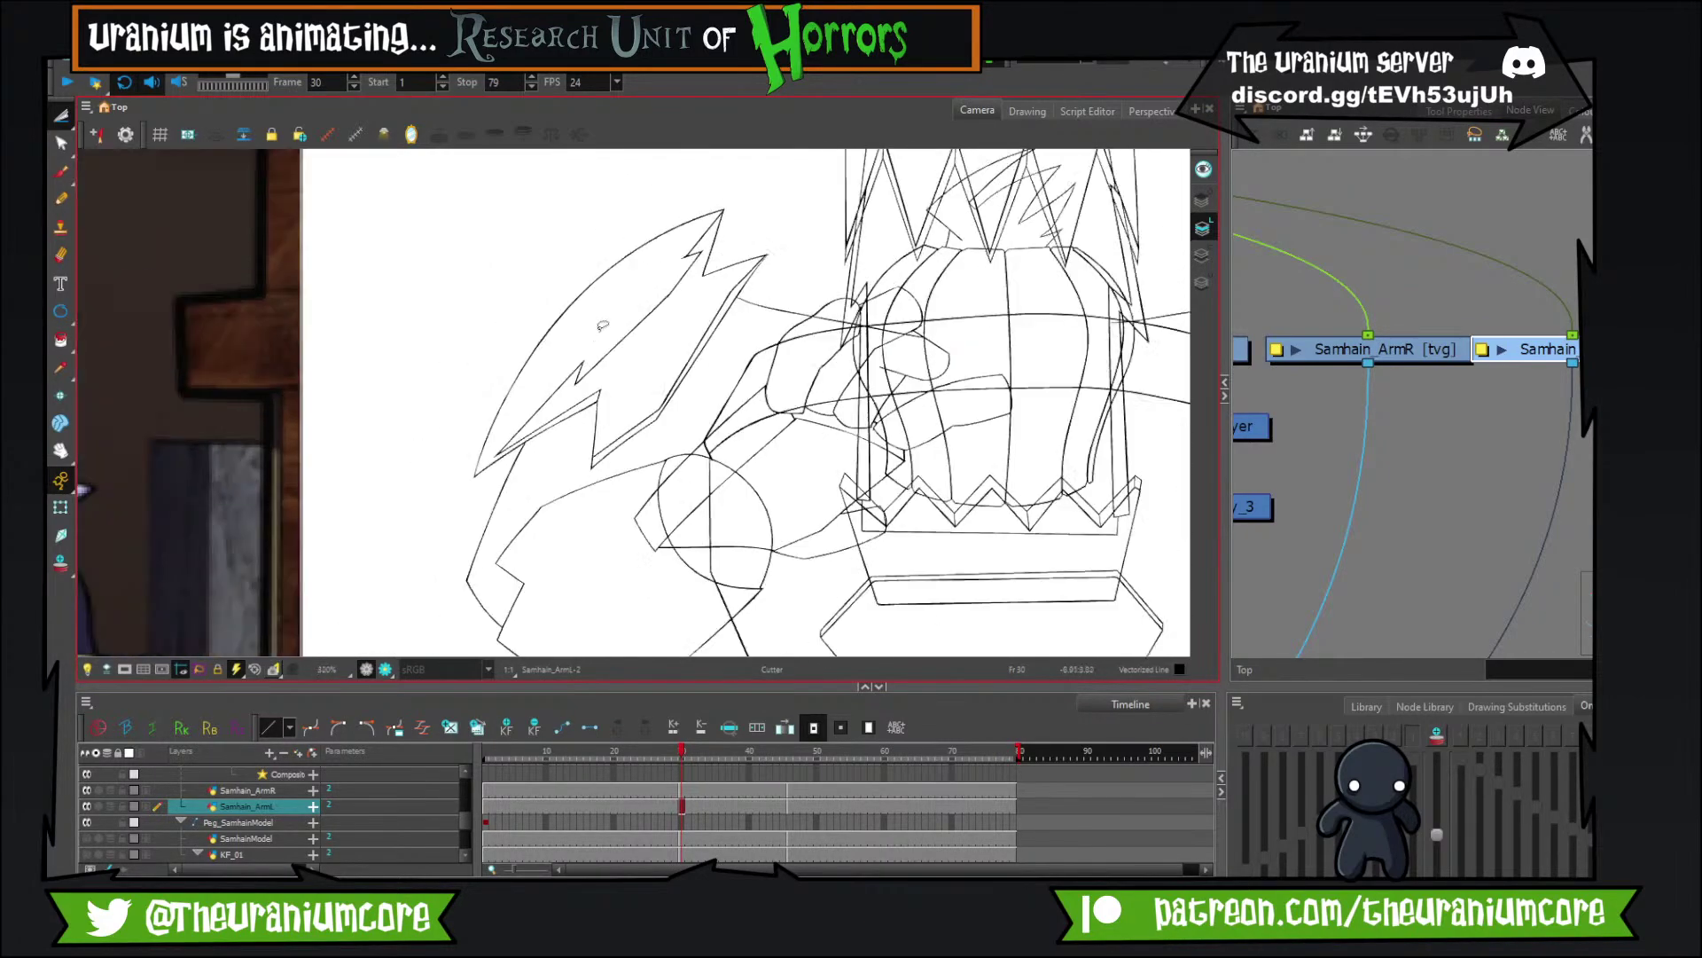
scroll(599, 354, "up", 4)
scroll(603, 364, "down", 4)
scroll(606, 366, "up", 4)
scroll(603, 363, "down", 5)
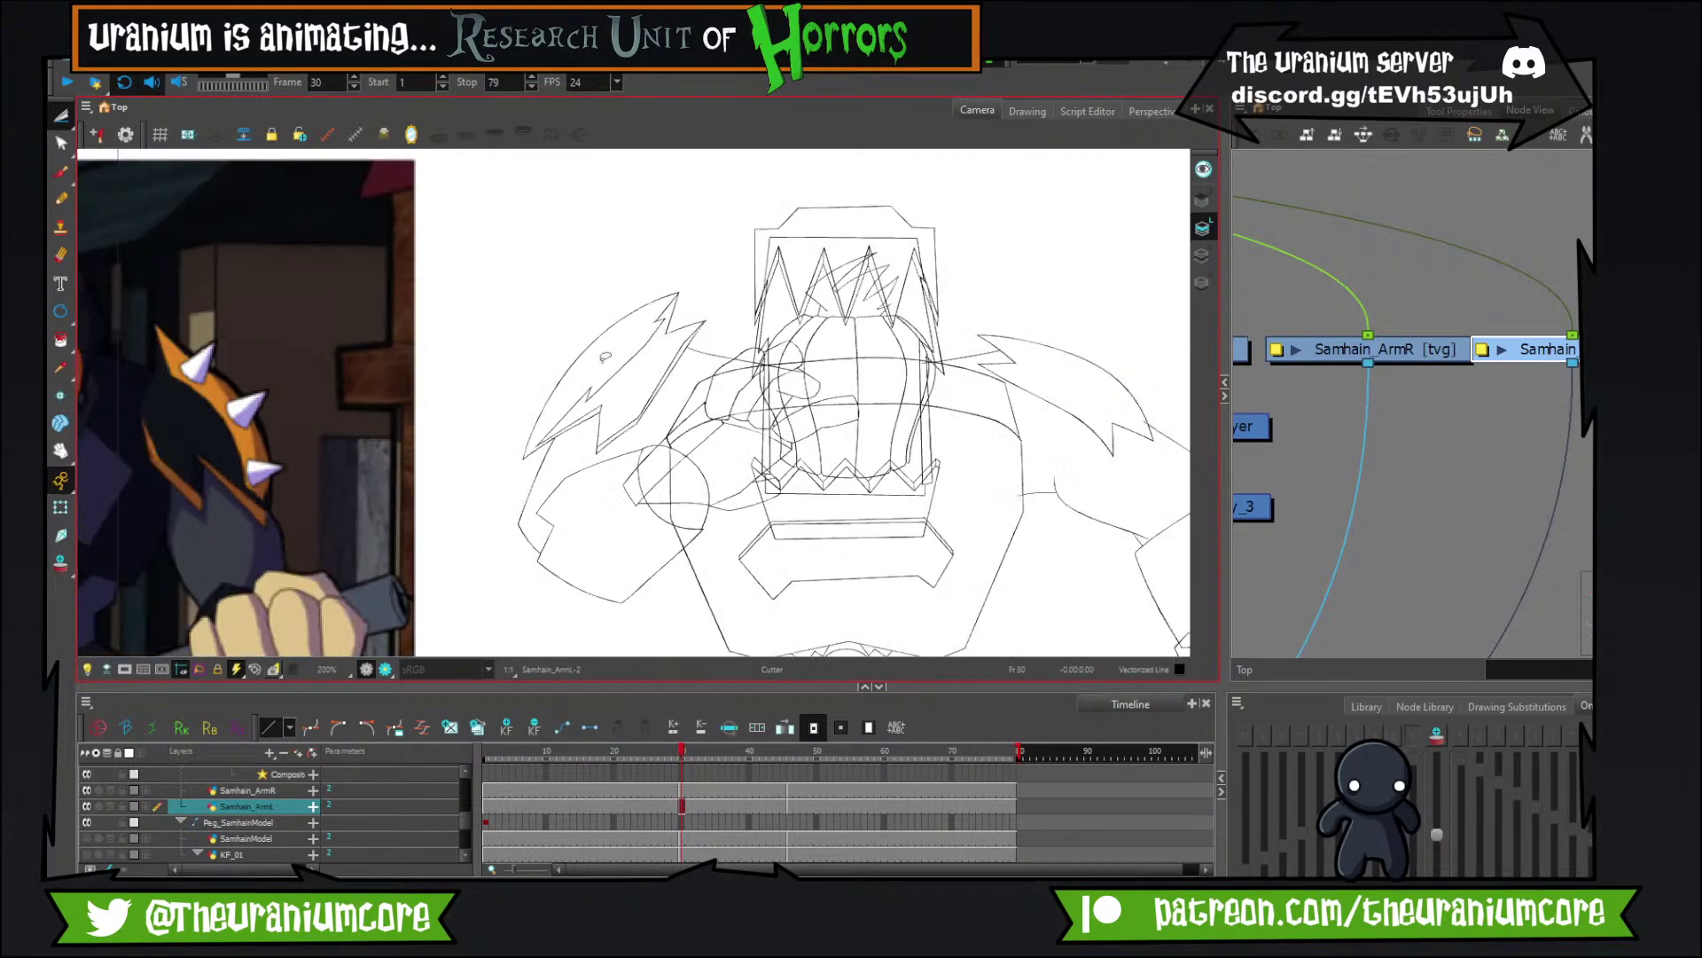
Trim the overshooting line ends at the upper notch's inner corner and undo the last cut.
scroll(608, 354, "up", 4)
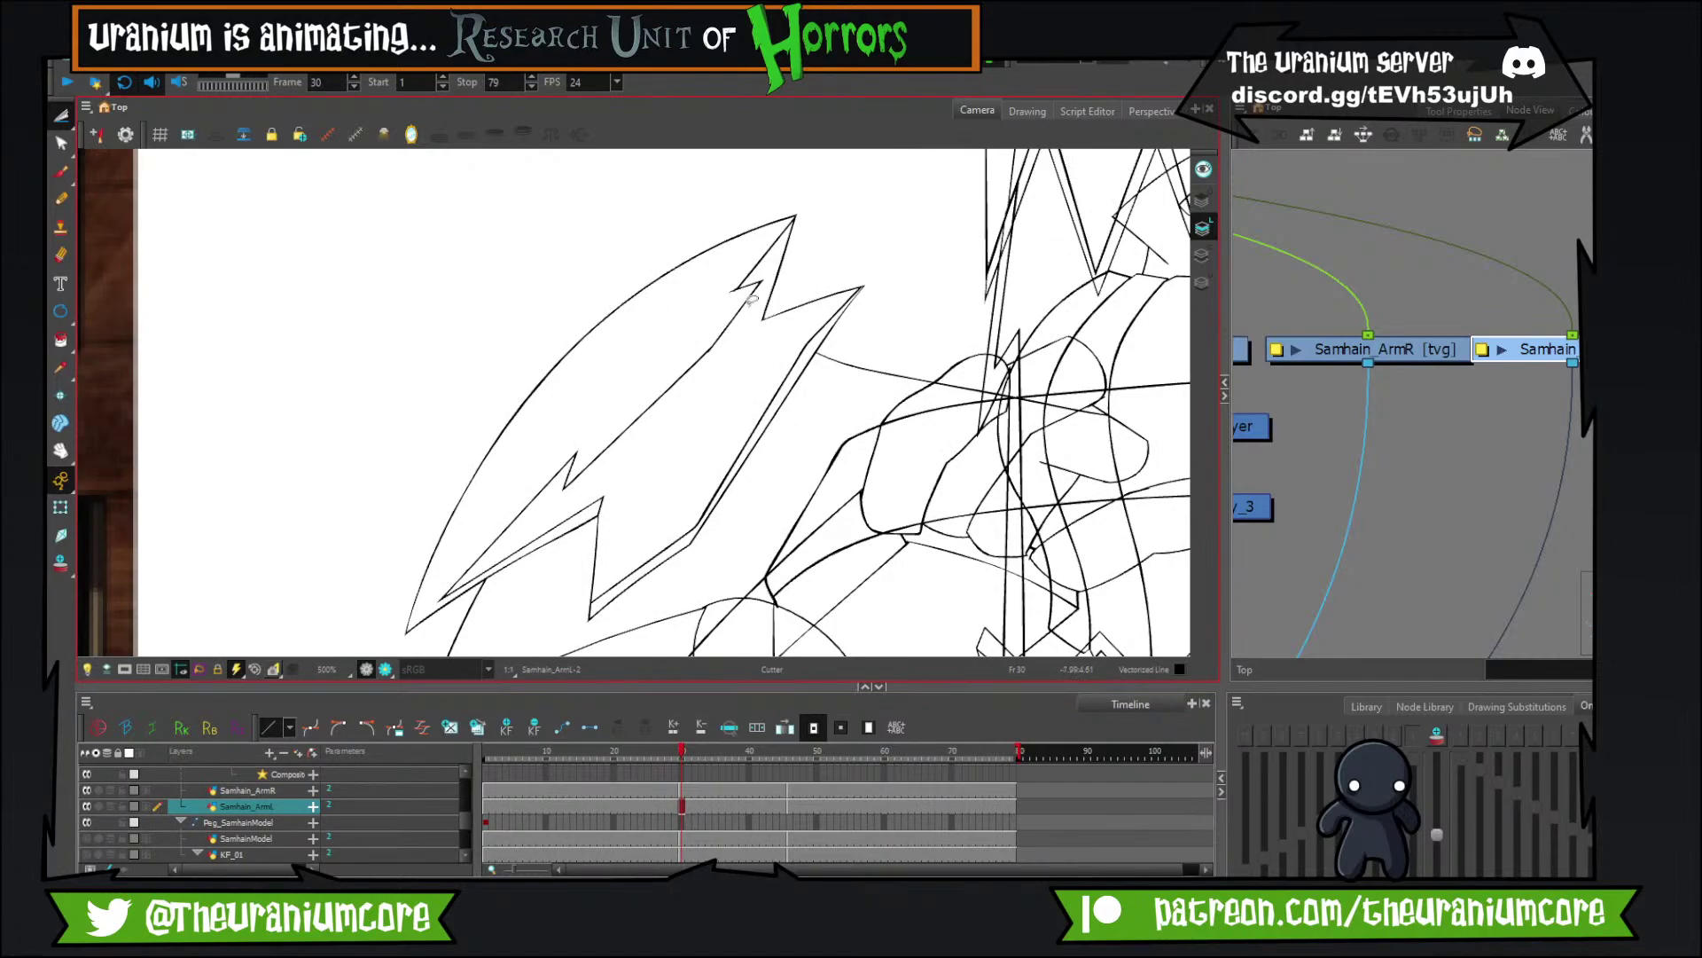
scroll(751, 301, "up", 8)
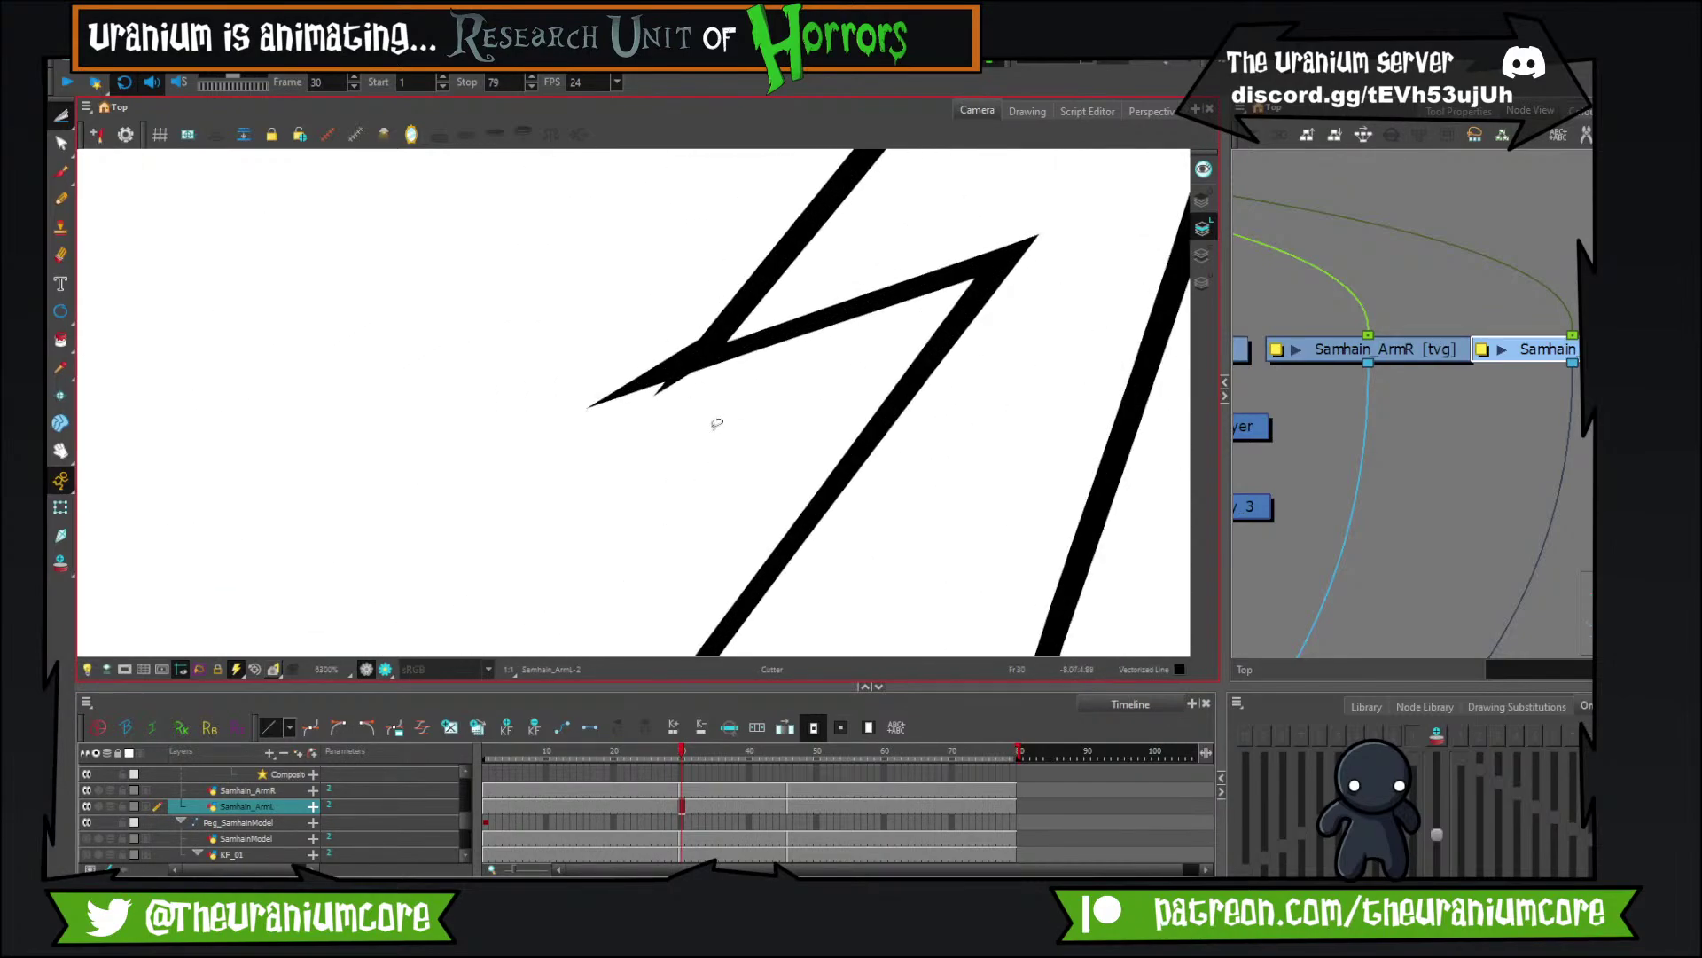
left_click_drag(622, 379, 672, 385)
left_click_drag(679, 318, 638, 421)
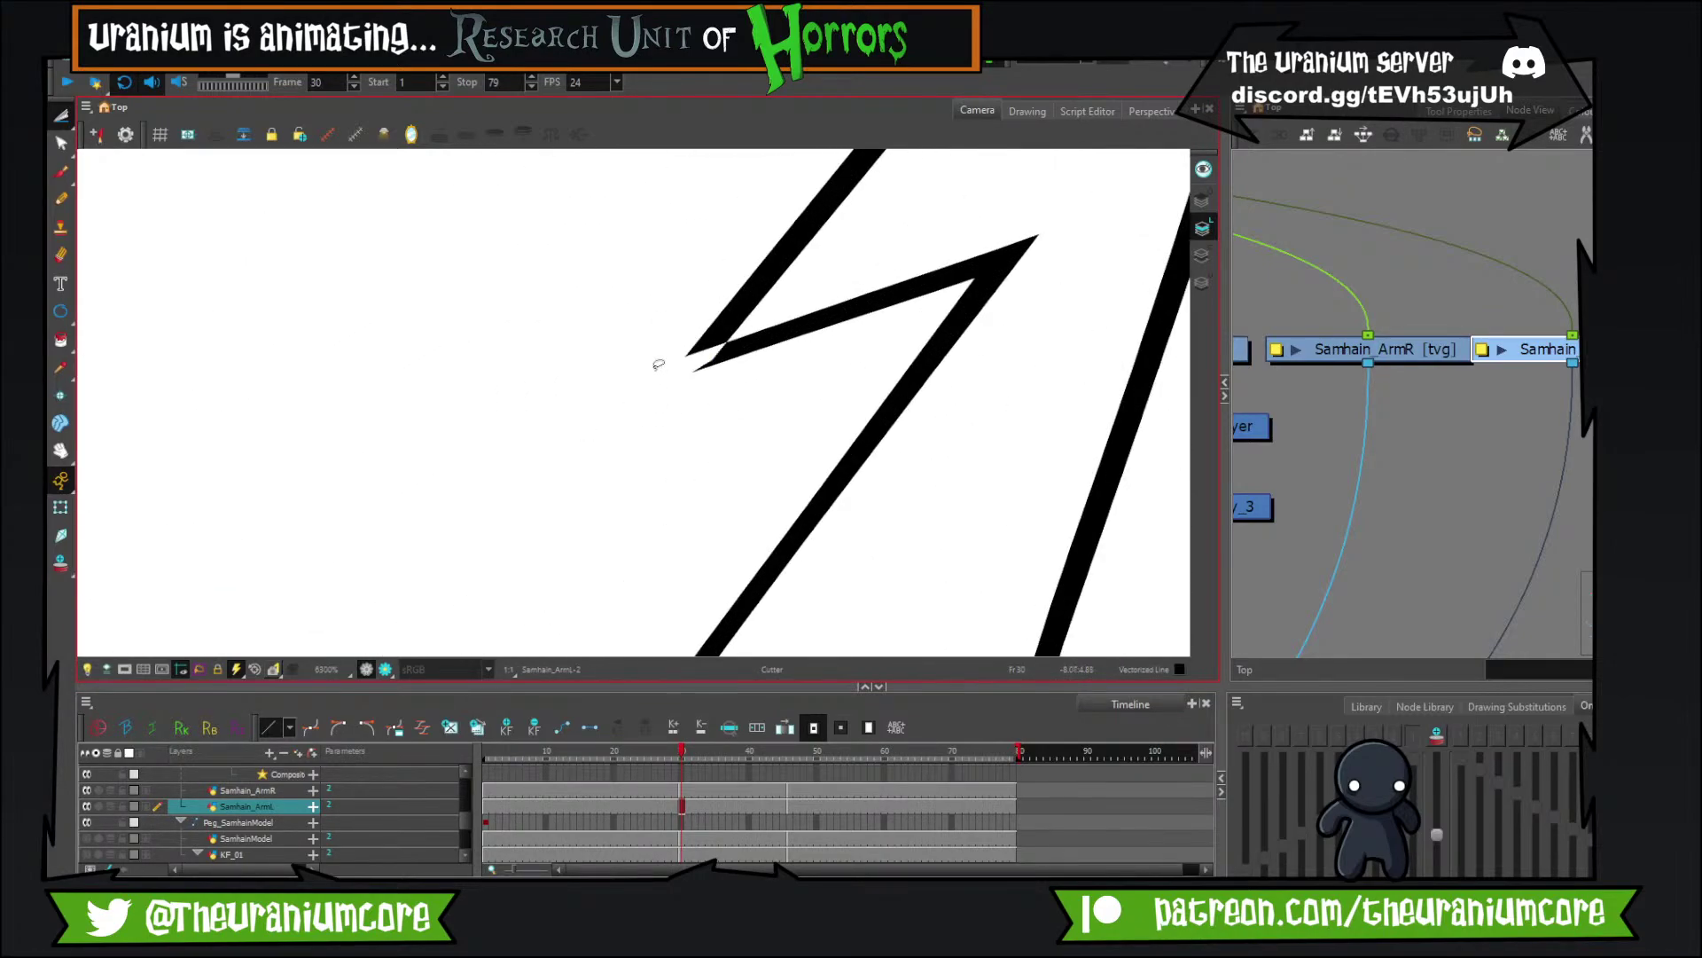
key("ctrl+z")
Inspect the line joints along the shoulder plate's inner edge, from the upper notch down to the lower notch.
scroll(684, 390, "down", 8)
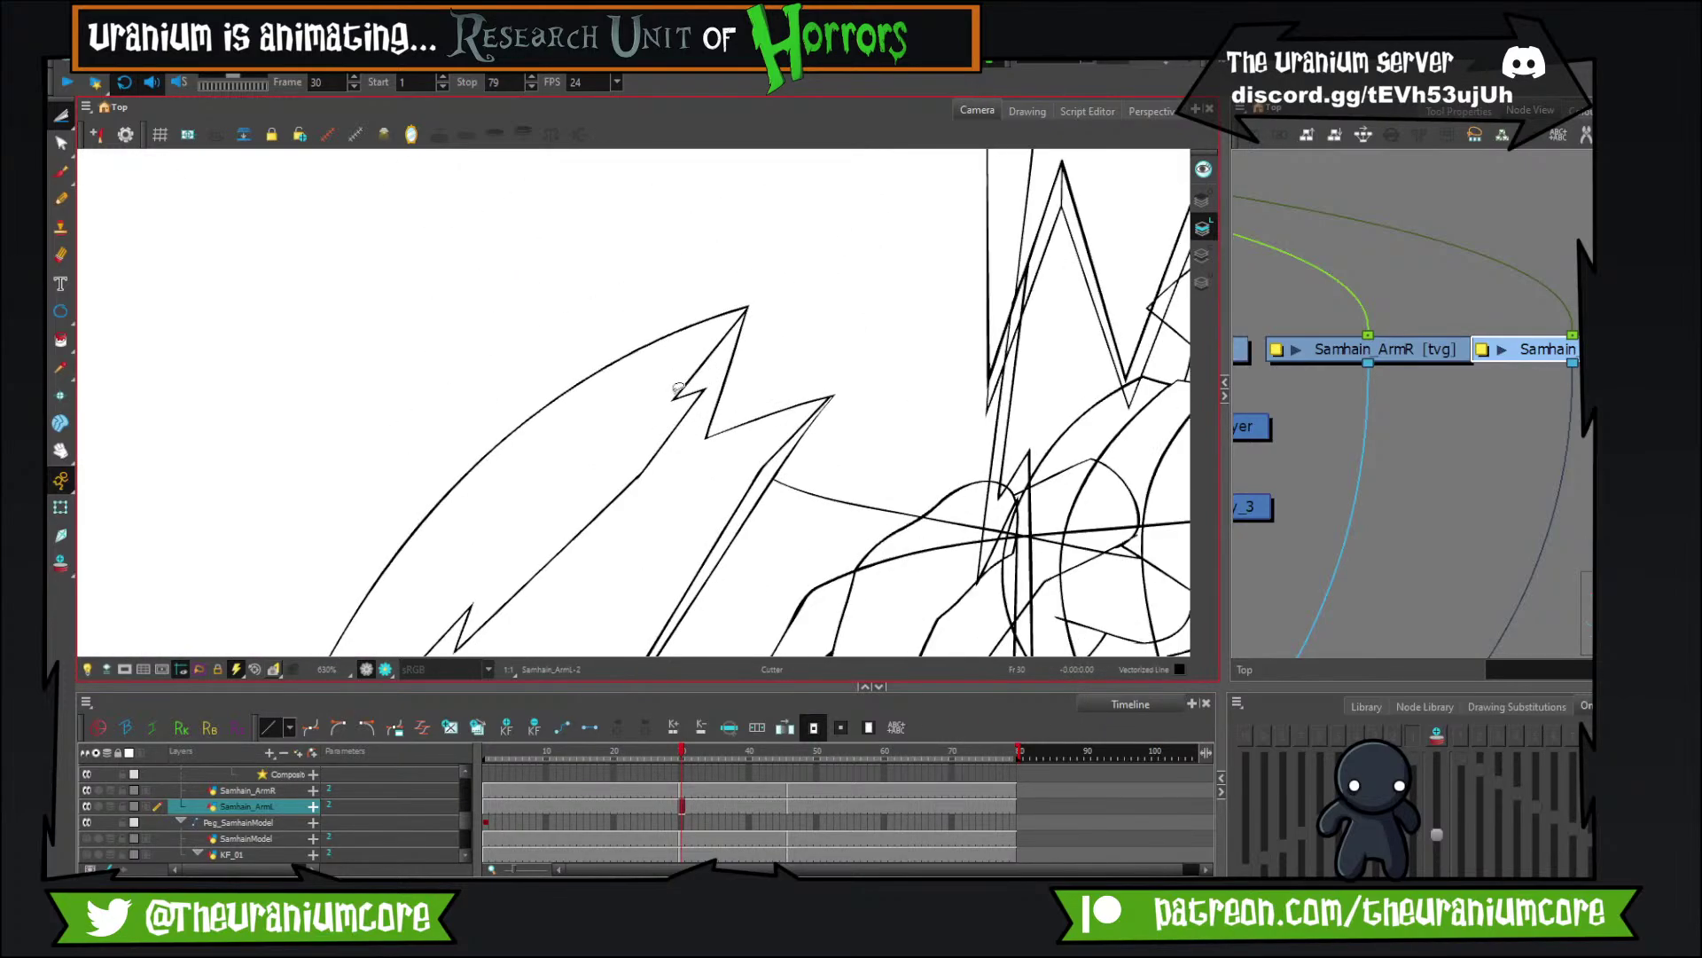
scroll(678, 388, "down", 1)
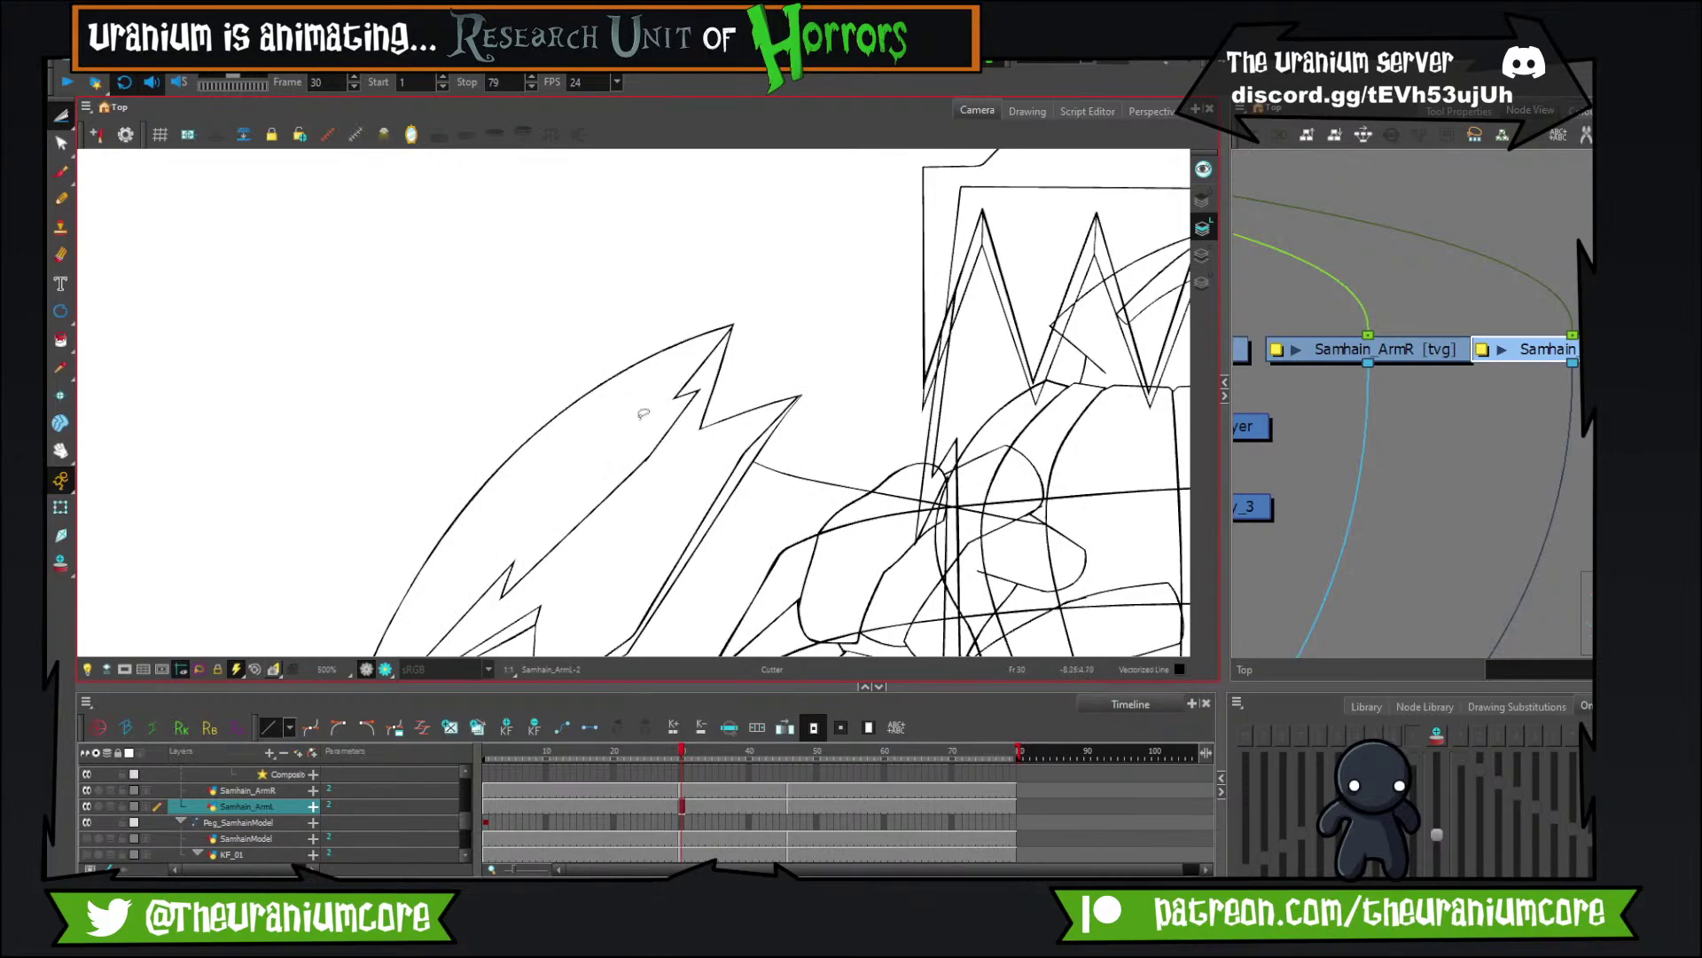
scroll(644, 413, "up", 5)
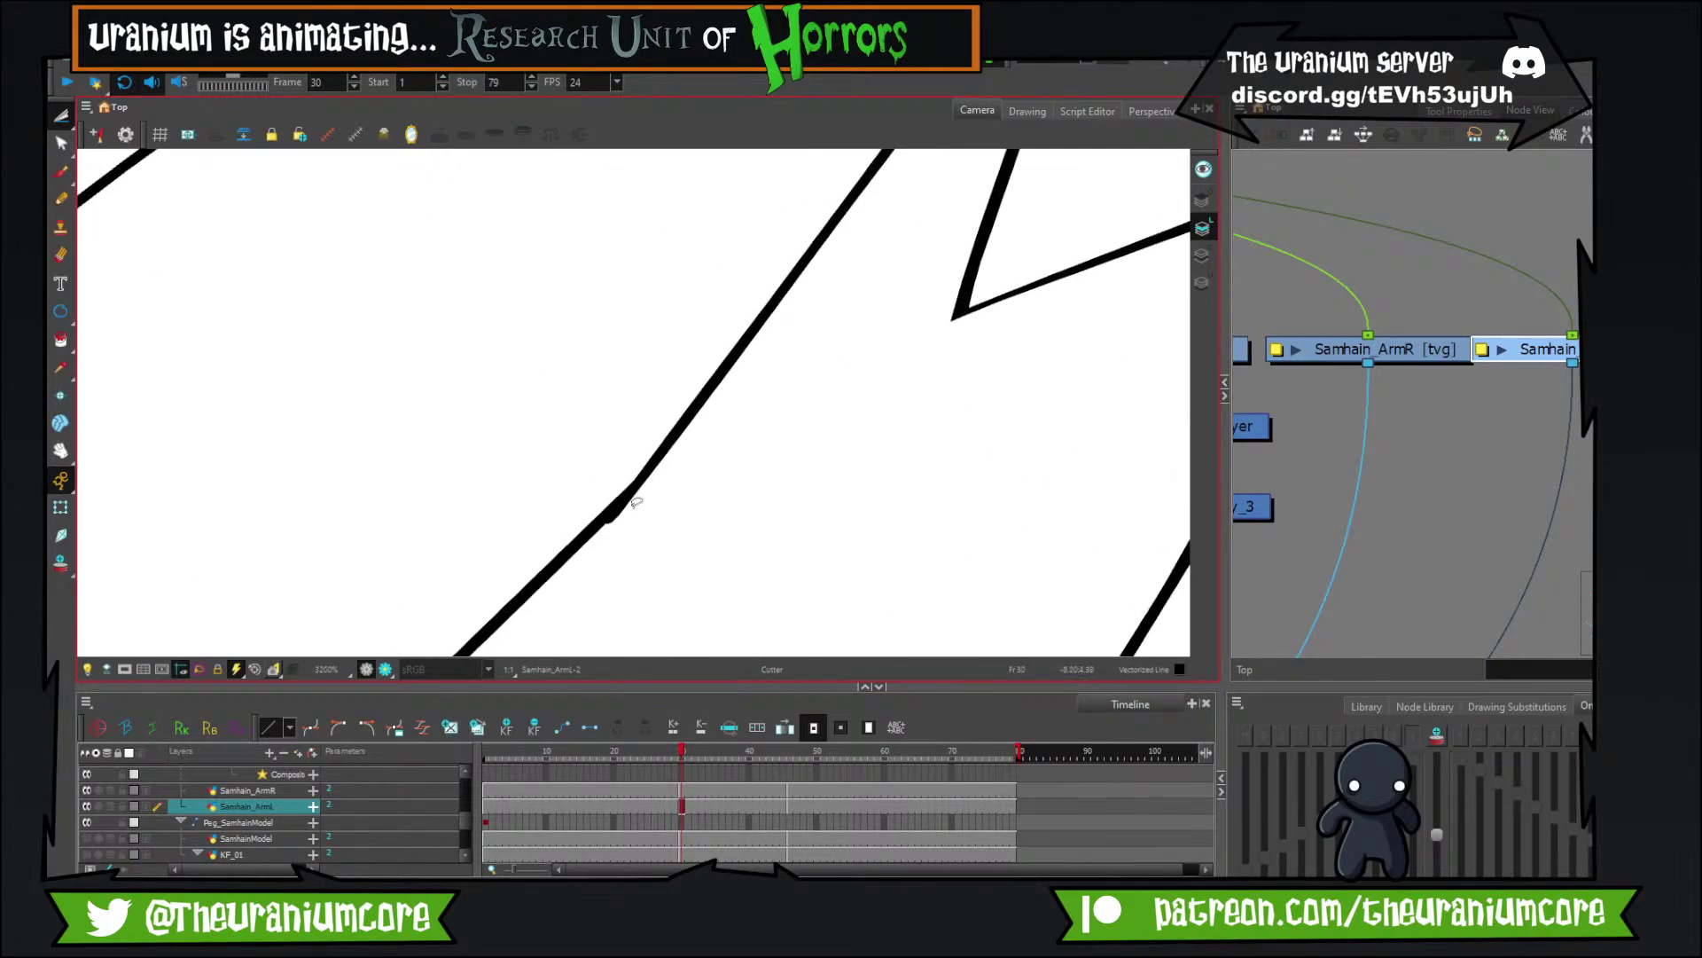
scroll(630, 483, "down", 3)
scroll(635, 486, "down", 8)
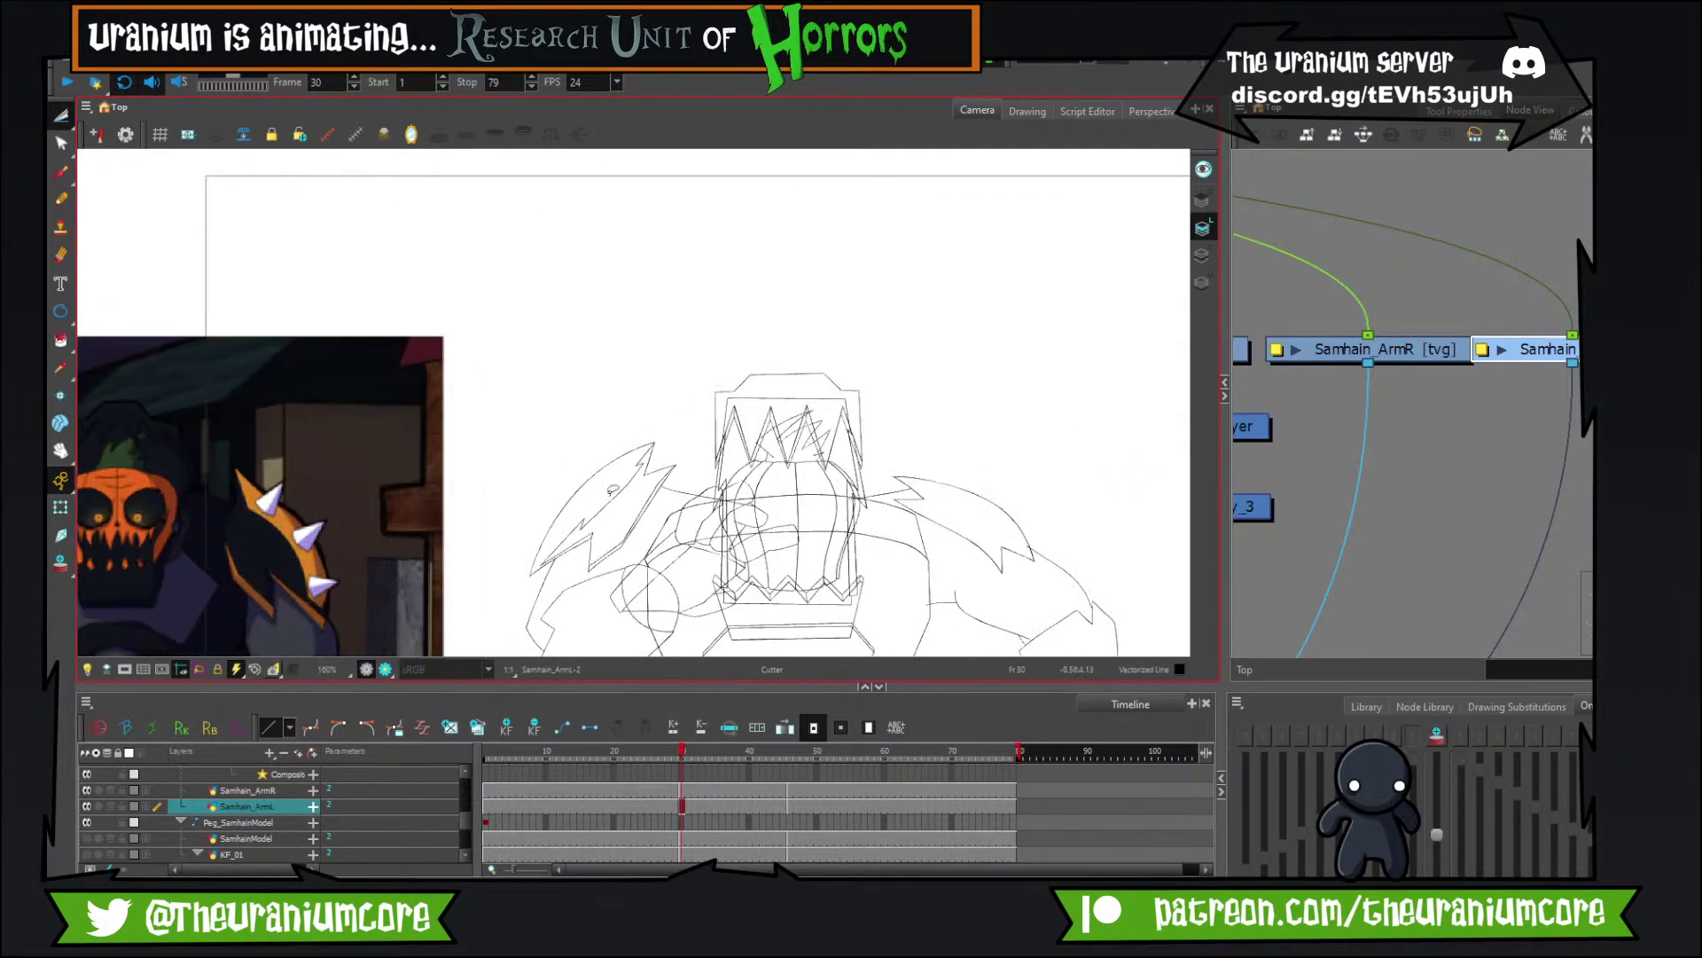
scroll(612, 490, "up", 4)
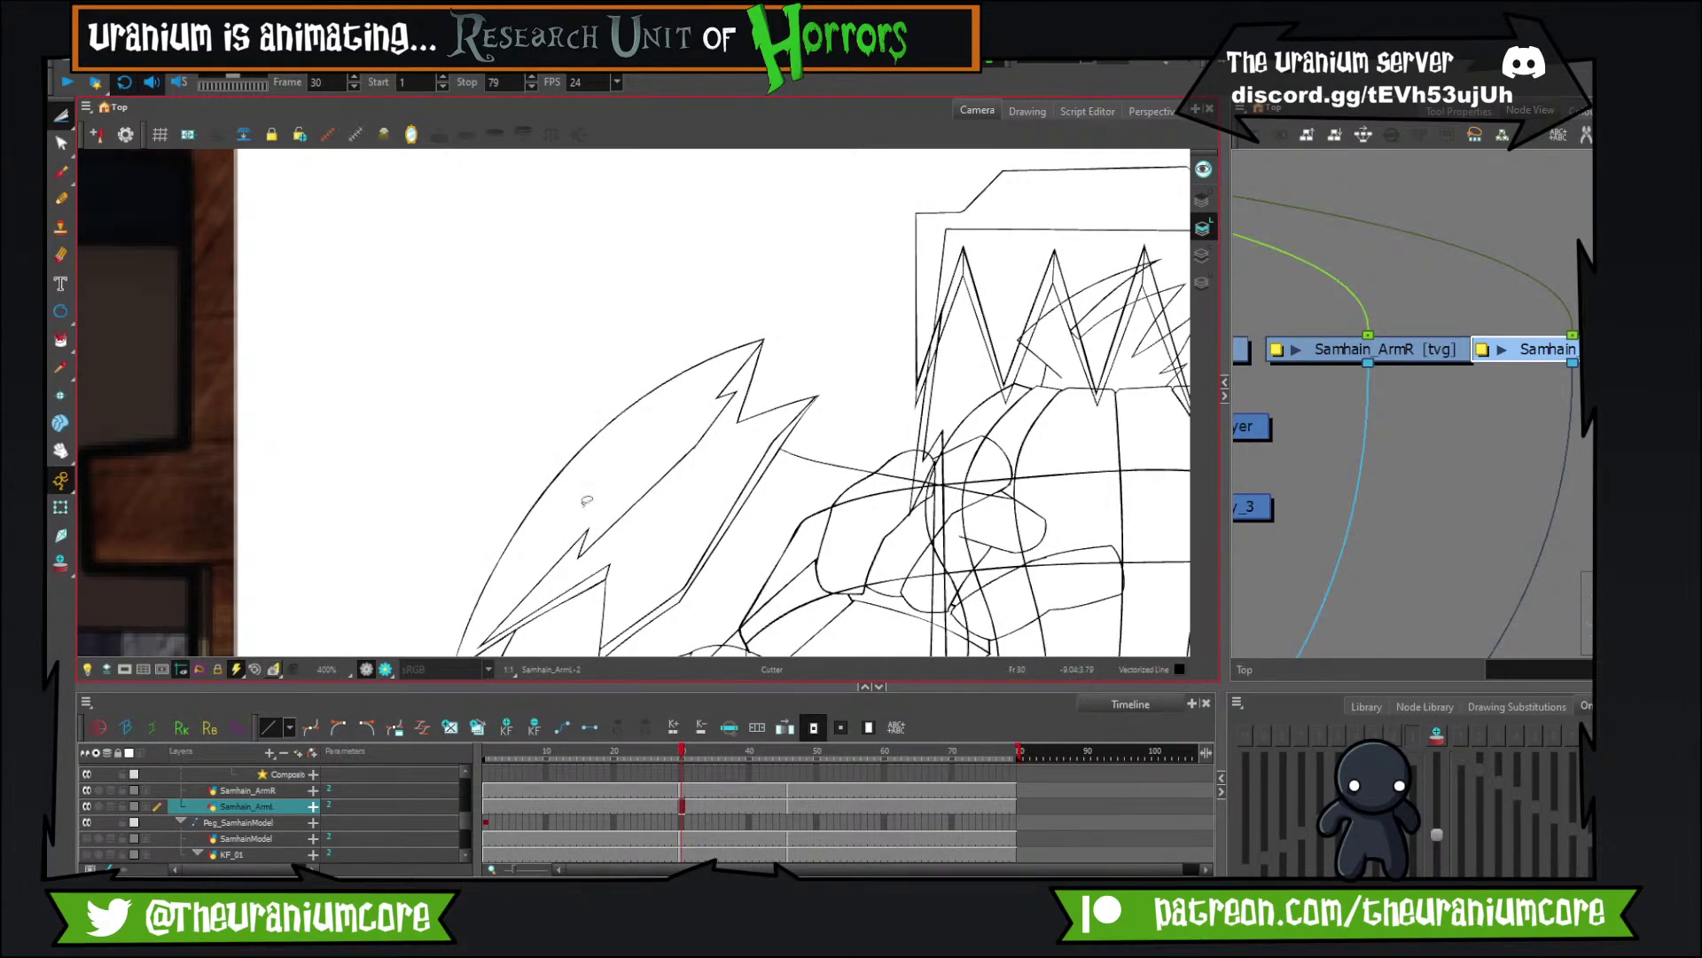
scroll(586, 500, "up", 2)
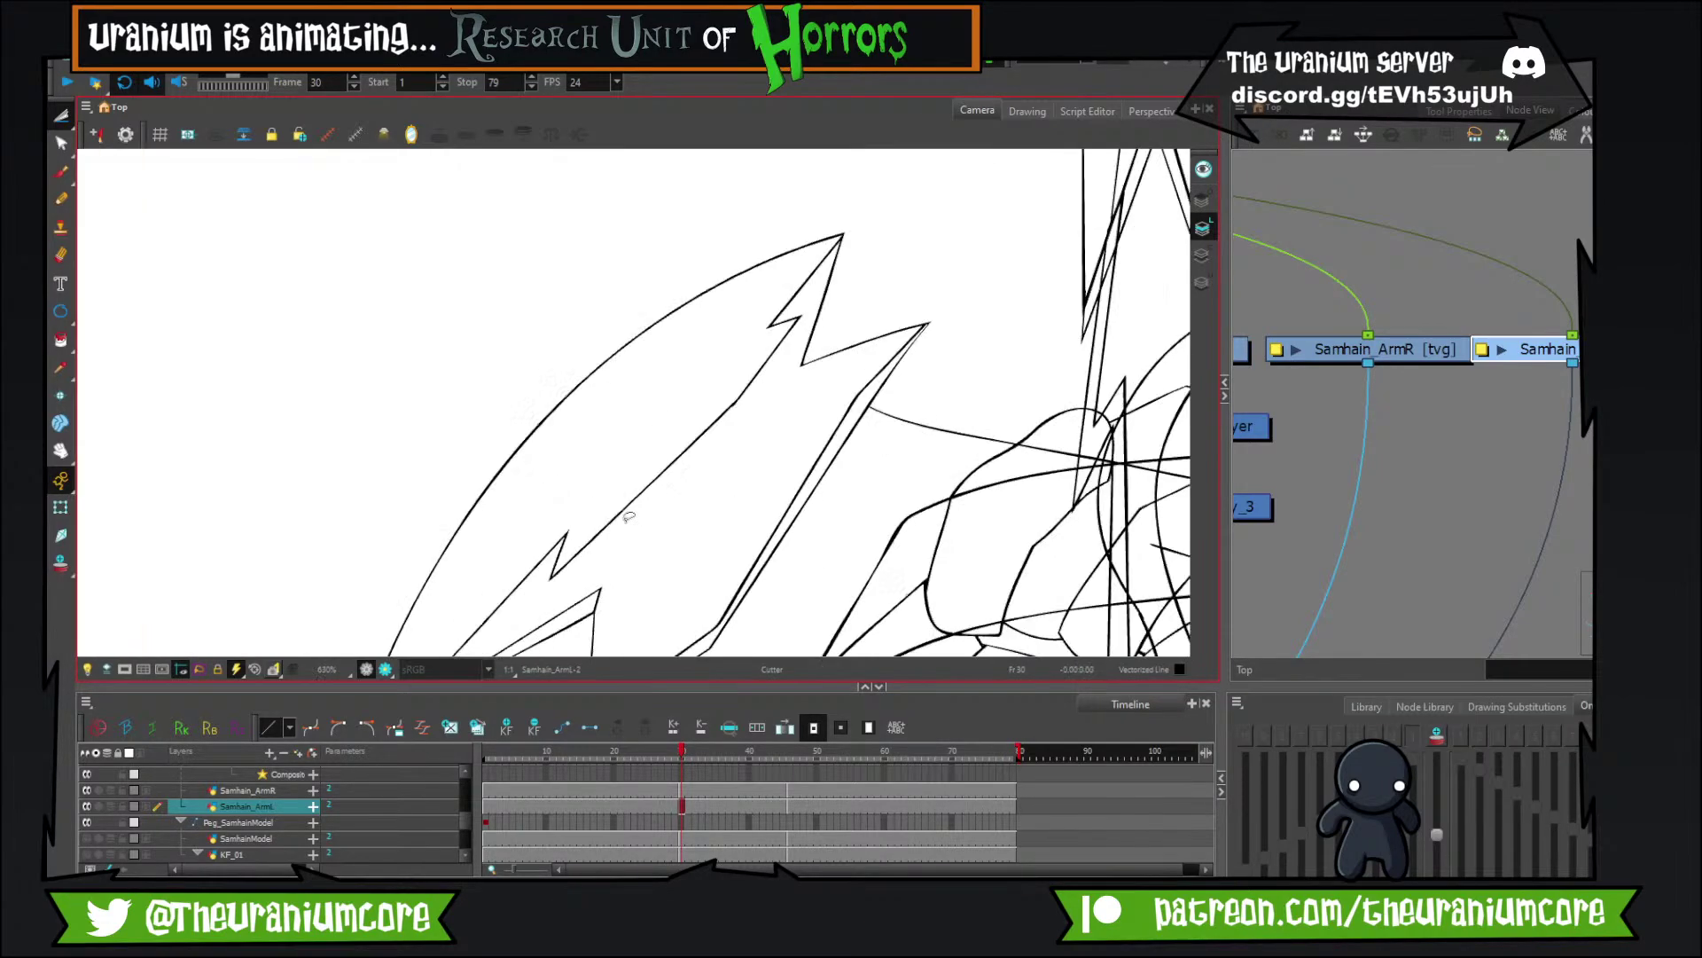
scroll(628, 516, "down", 3)
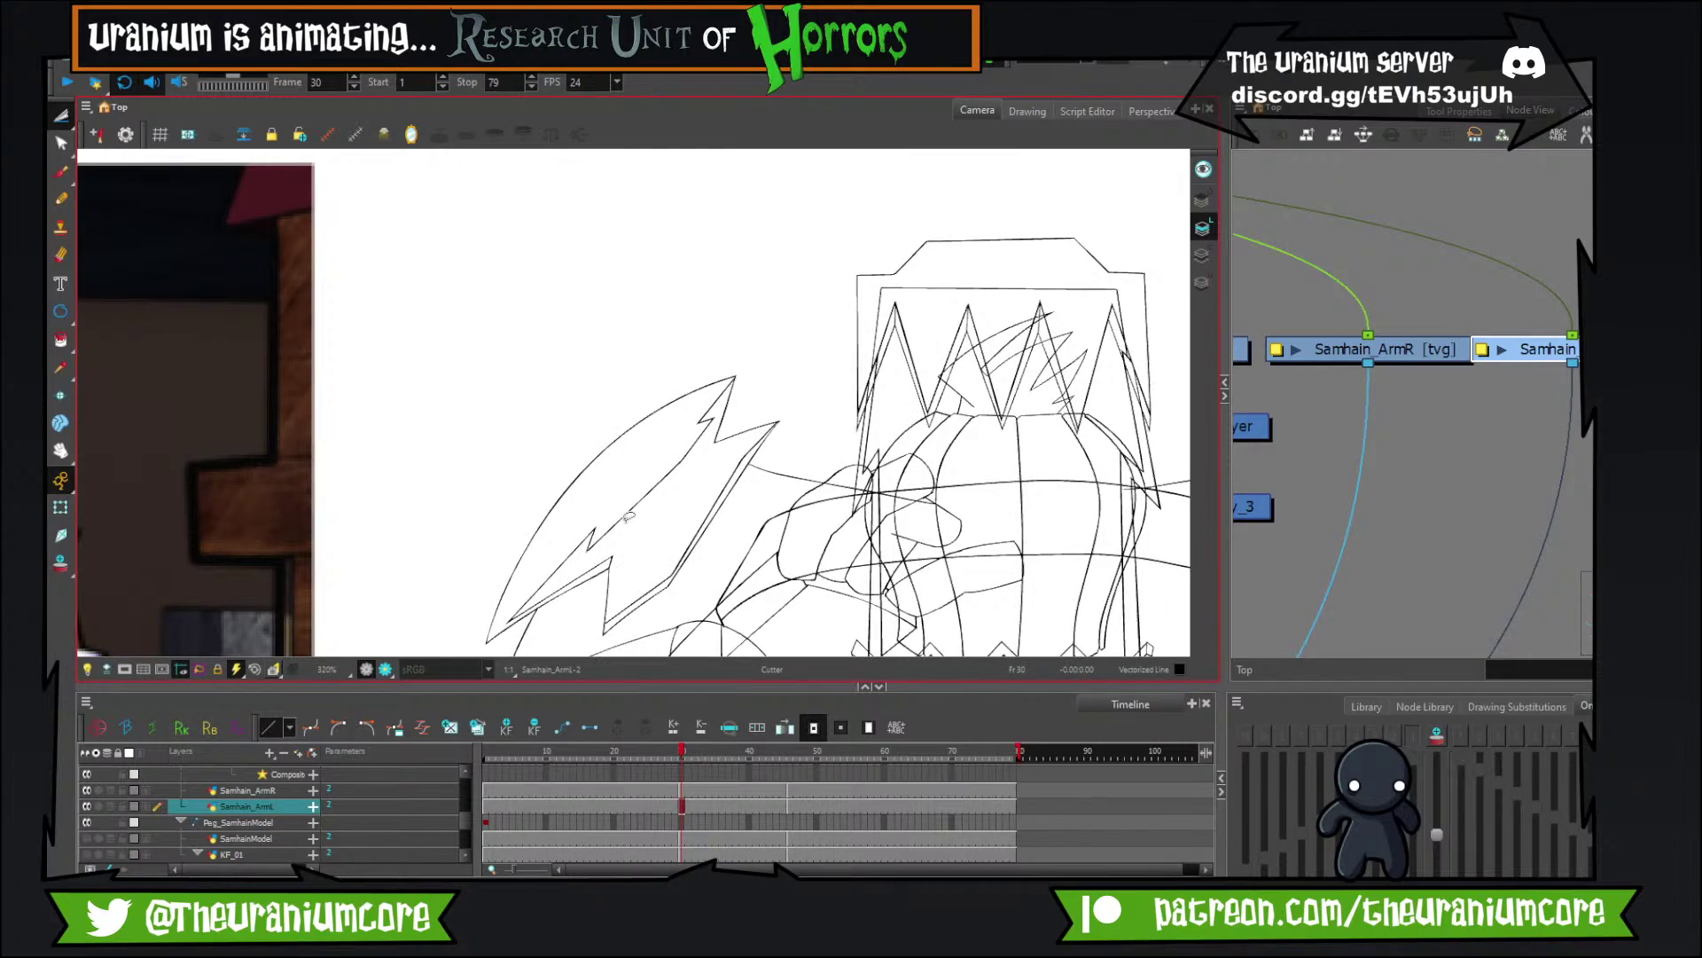
scroll(627, 516, "up", 2)
scroll(725, 455, "up", 3)
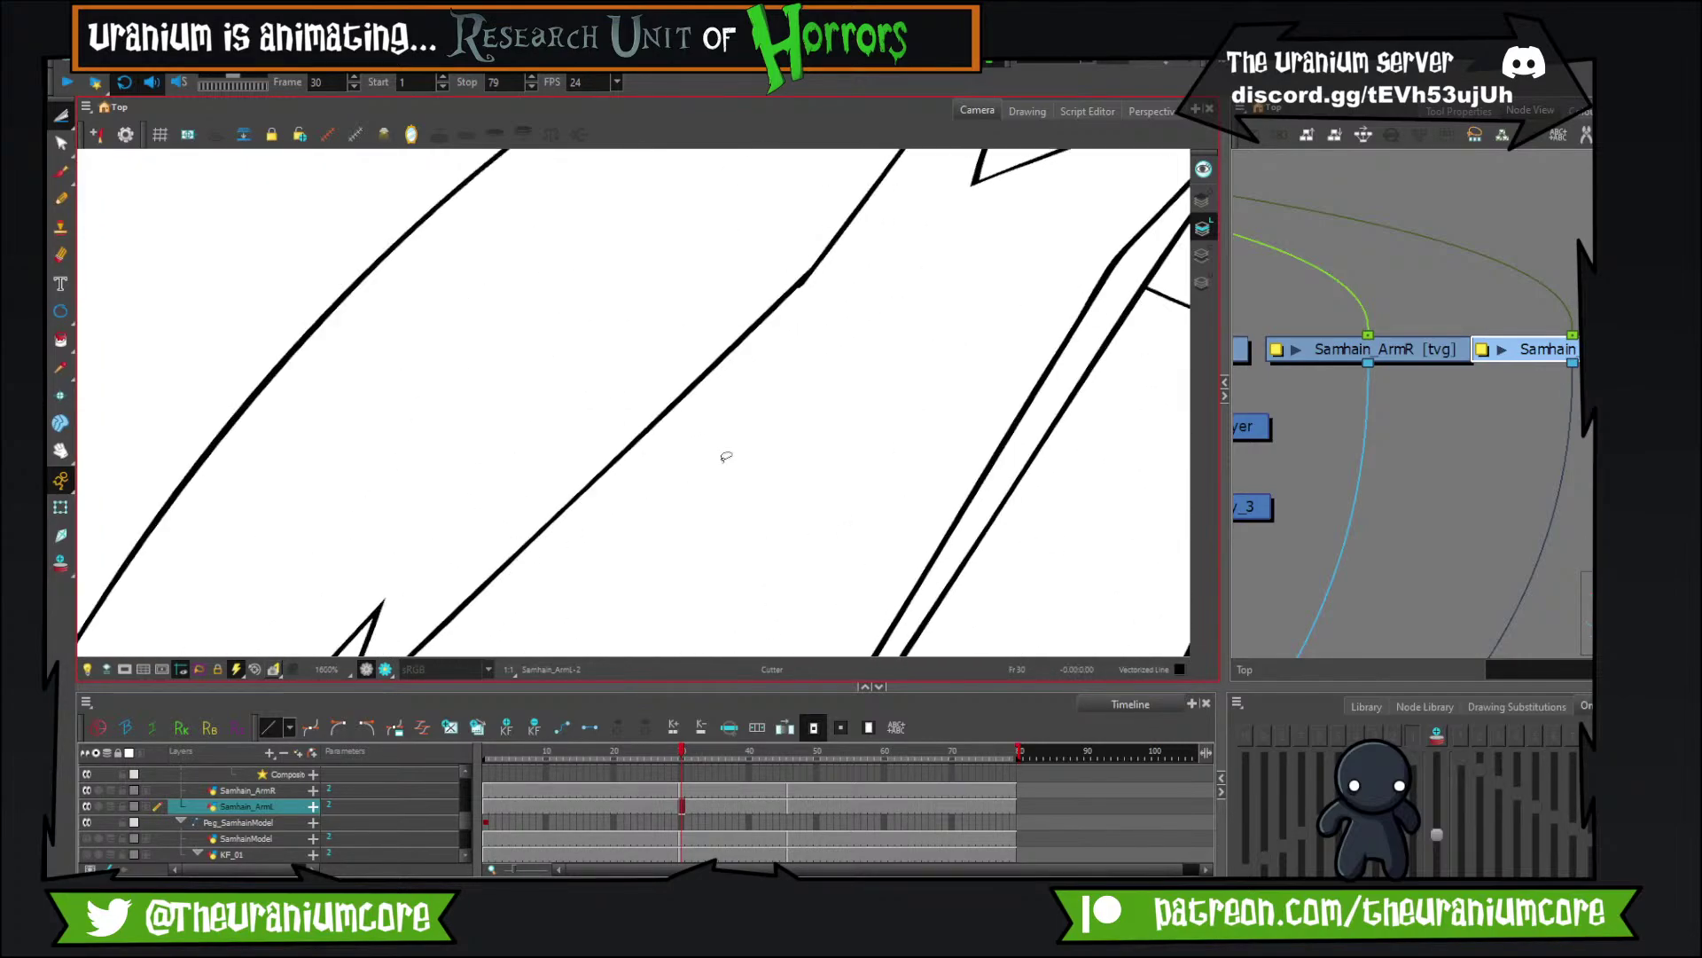
scroll(726, 456, "down", 3)
scroll(725, 457, "up", 3)
scroll(725, 456, "down", 2)
scroll(828, 854, "up", 1)
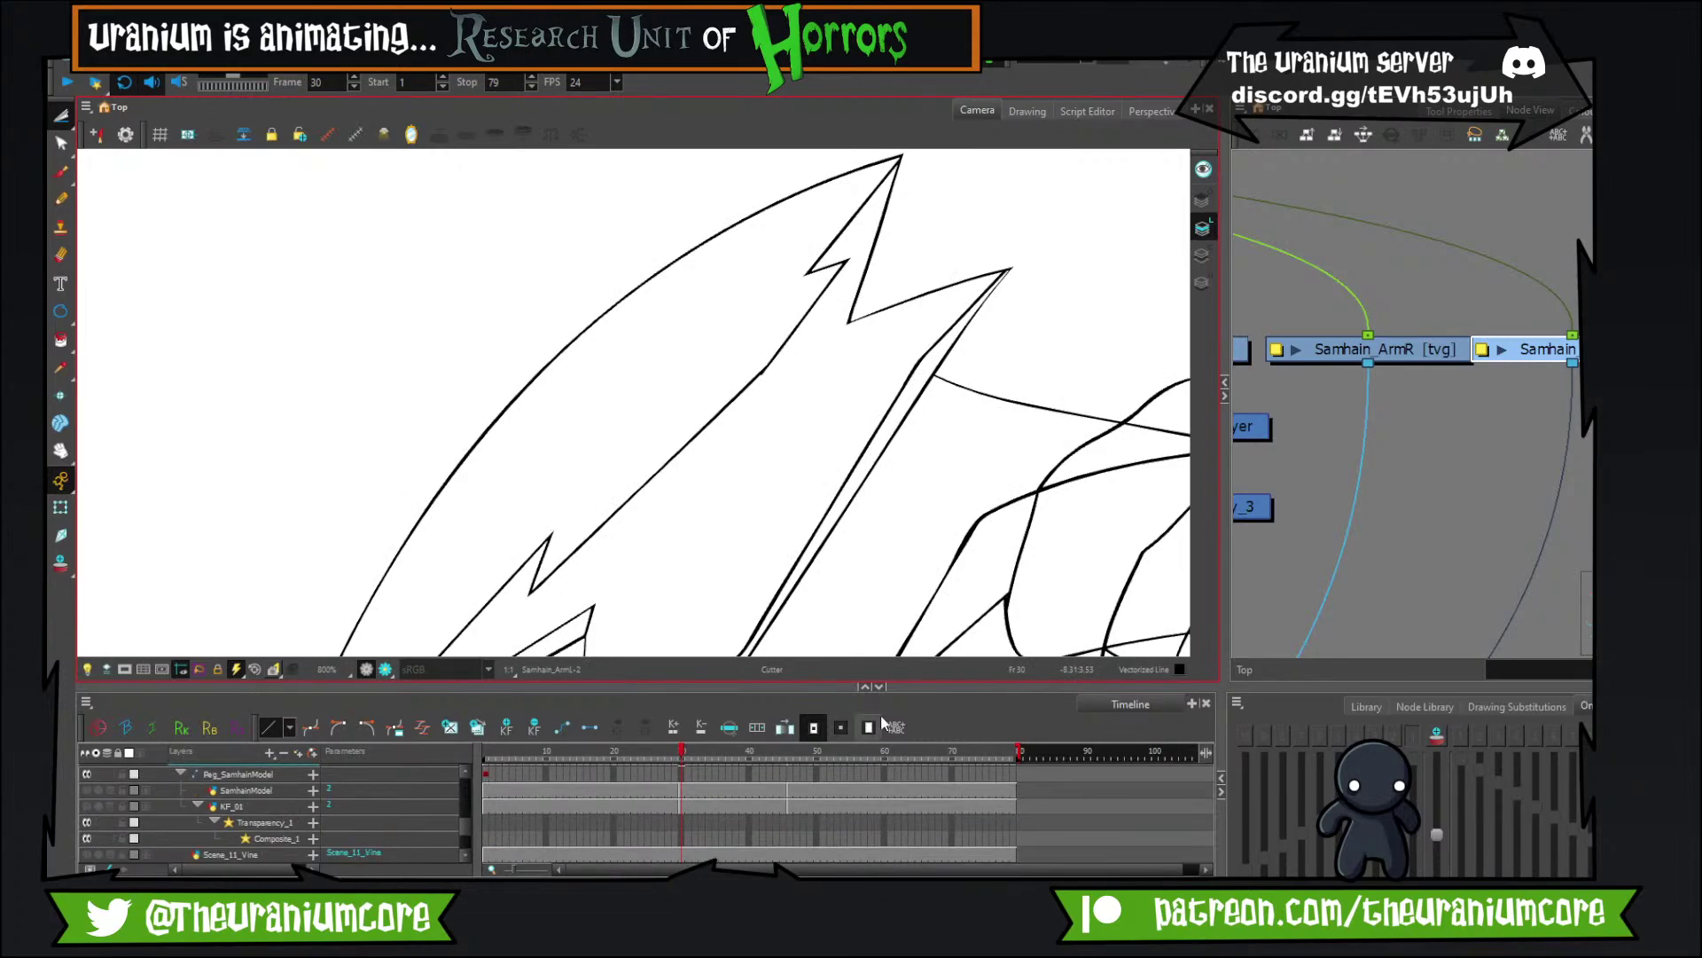
Compare the shoulder plate's overall shape with the spiked shoulder in the reference picture.
scroll(773, 788, "down", 1)
scroll(770, 529, "down", 4)
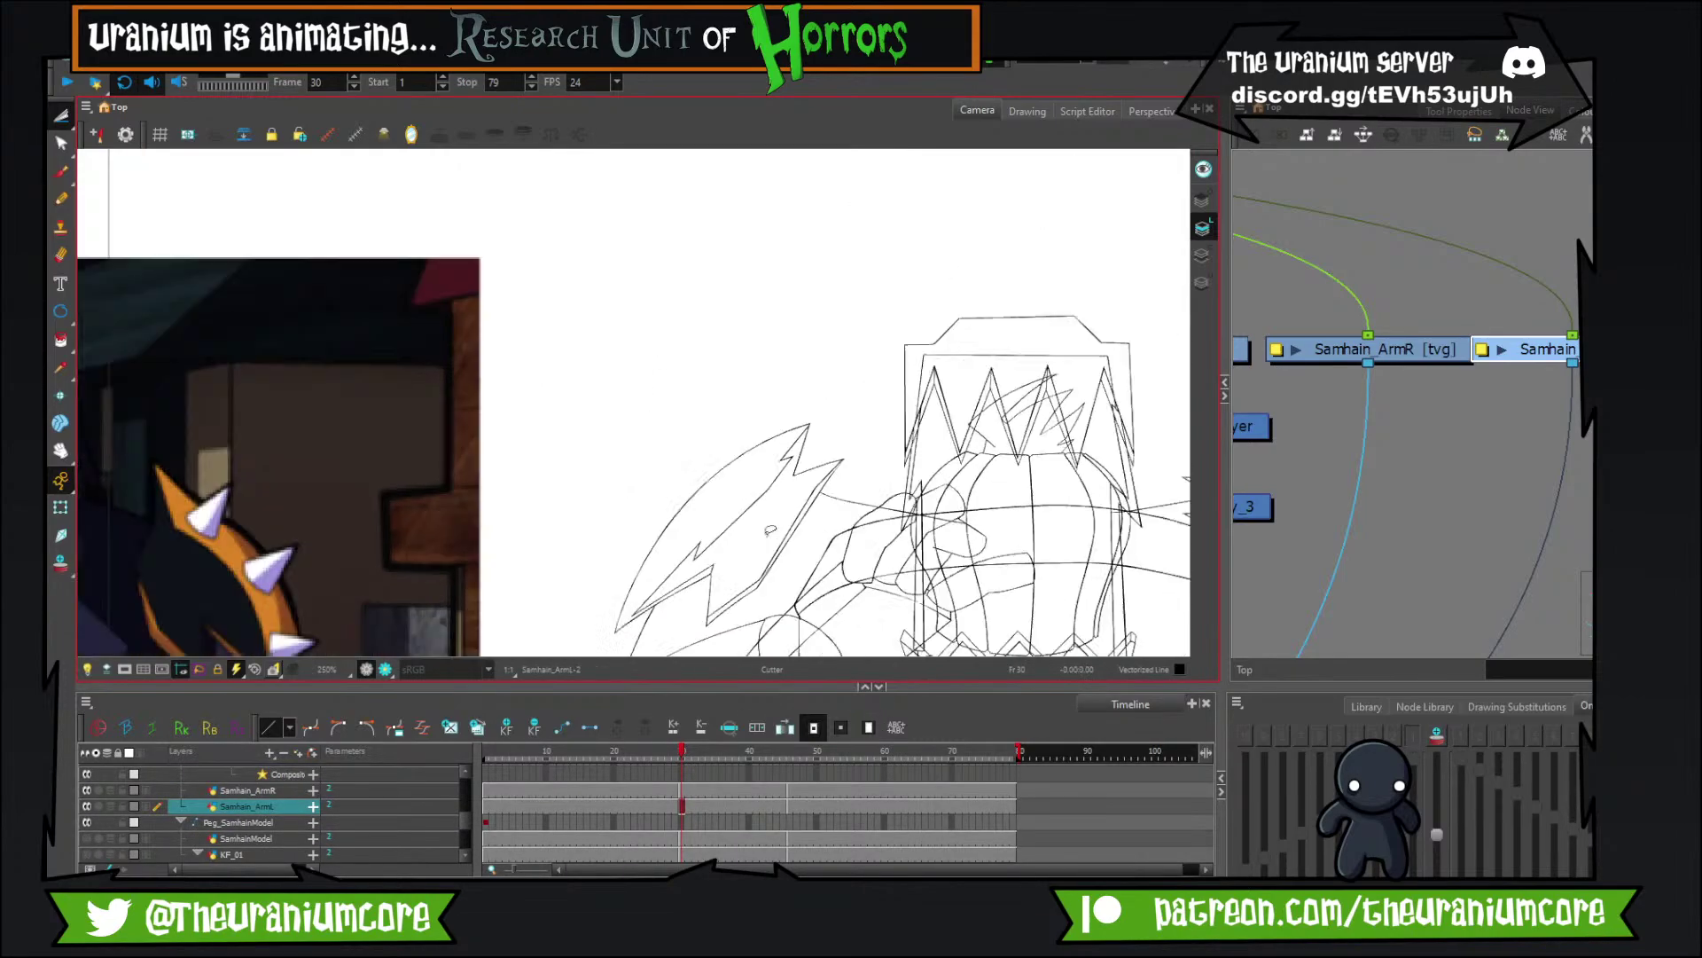
scroll(770, 530, "up", 1)
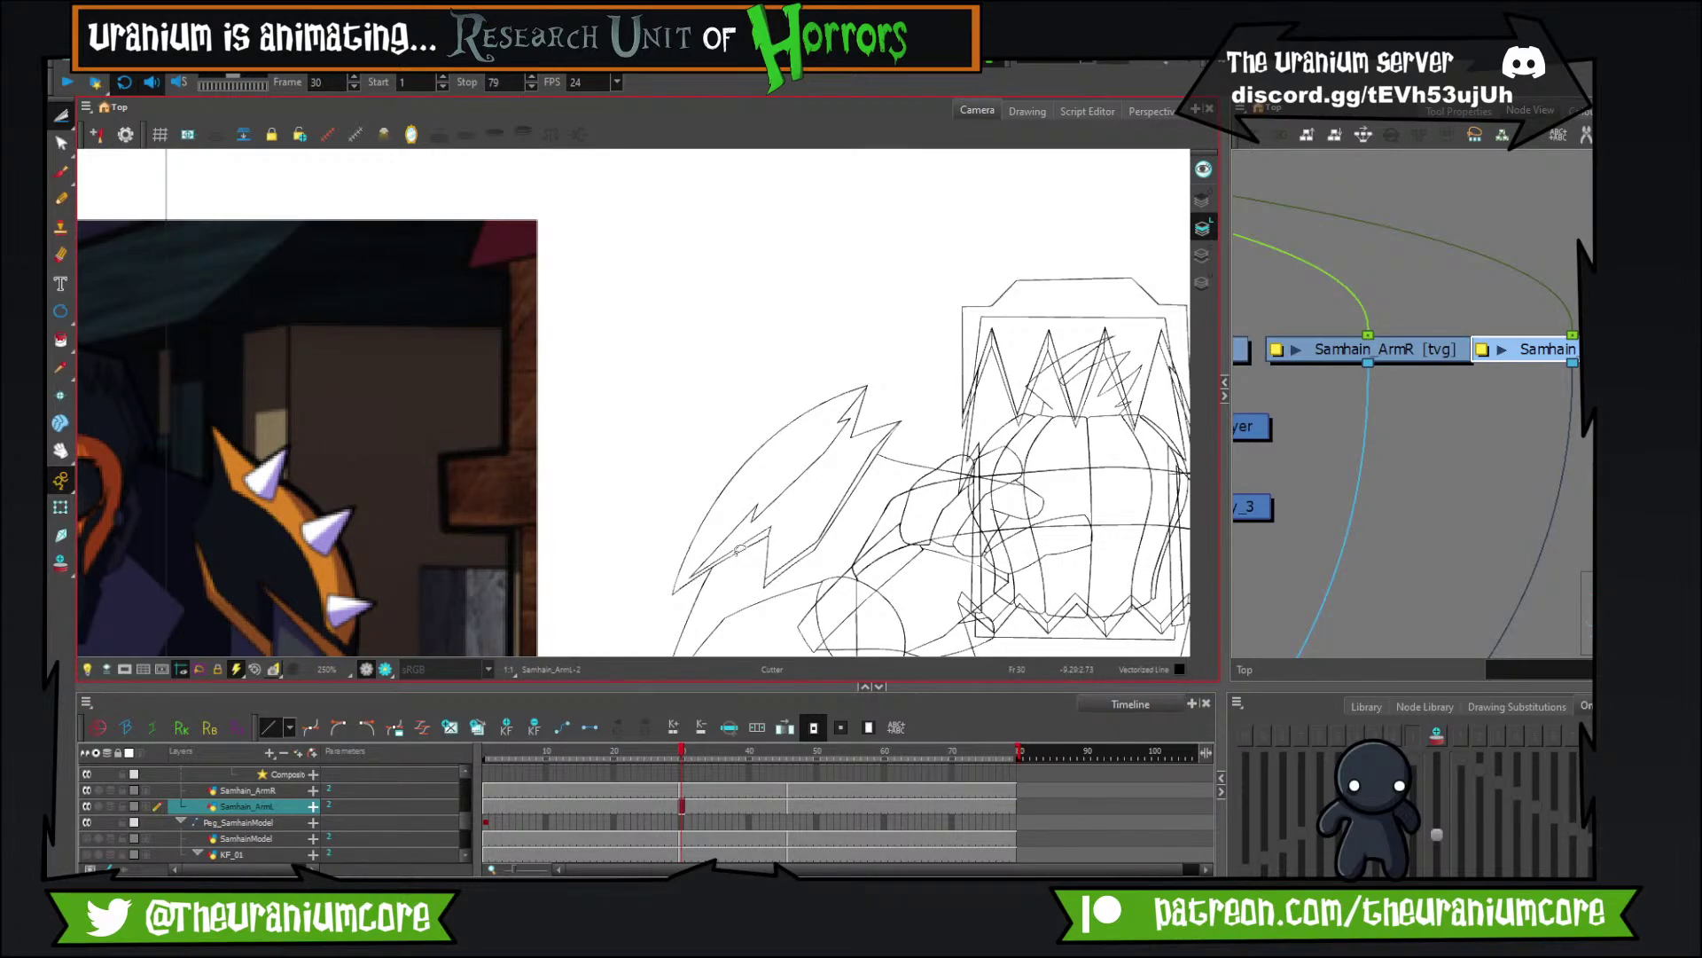
scroll(739, 550, "up", 3)
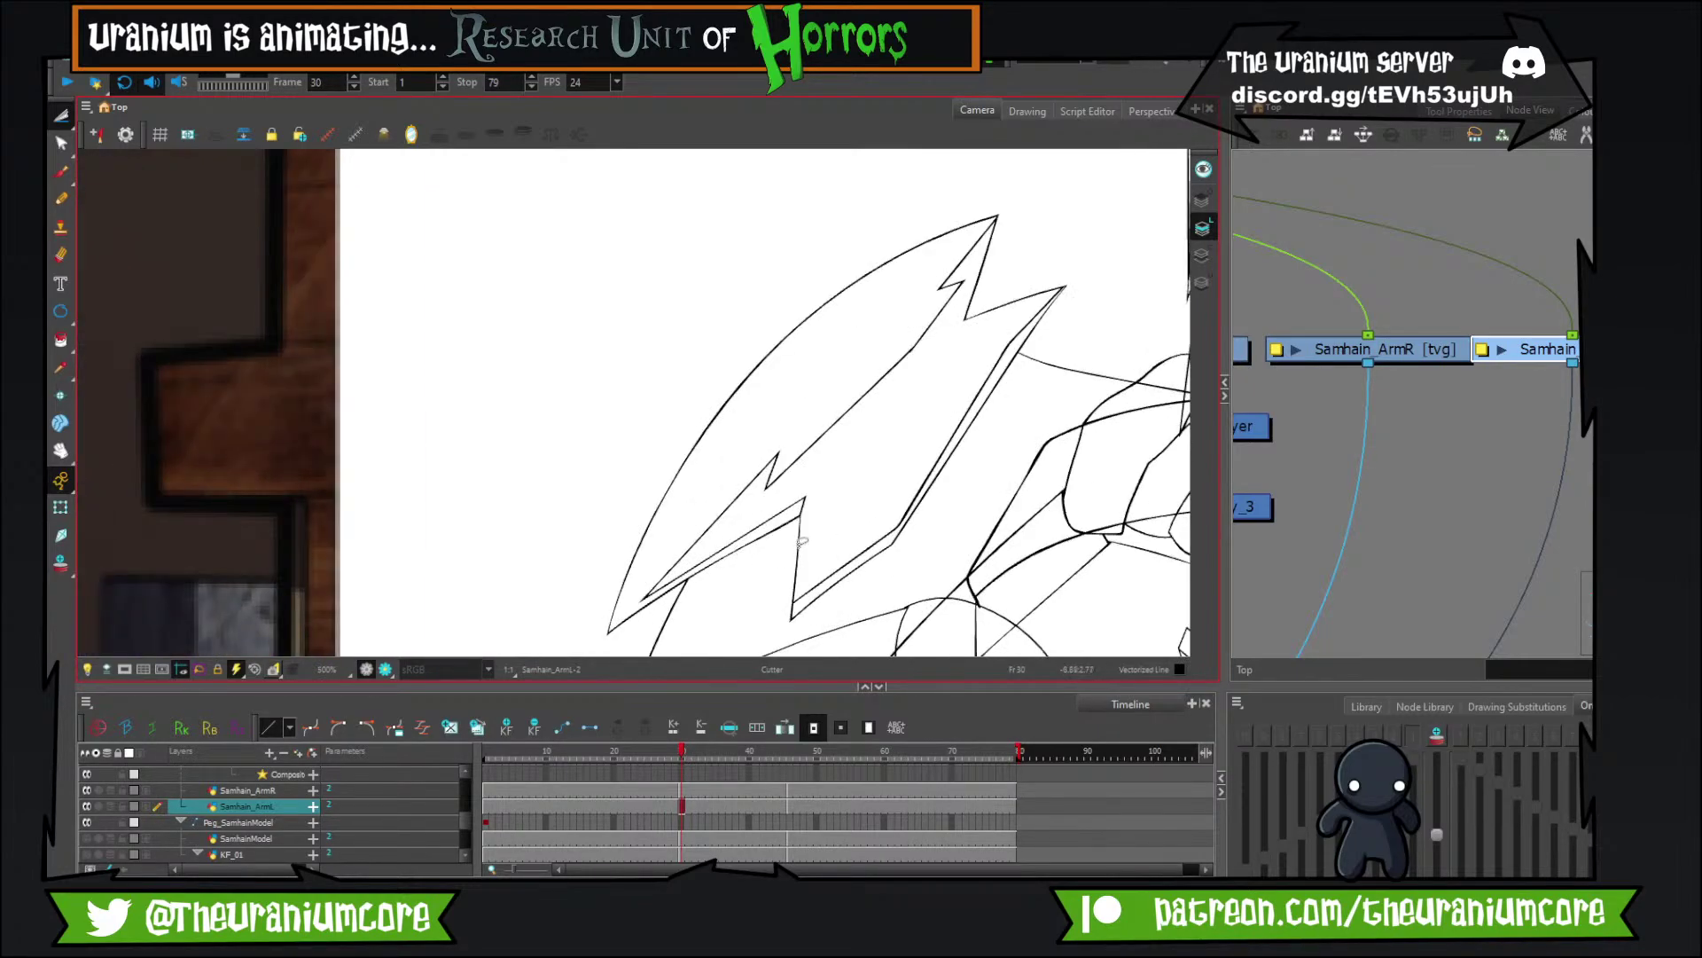
scroll(801, 541, "down", 2)
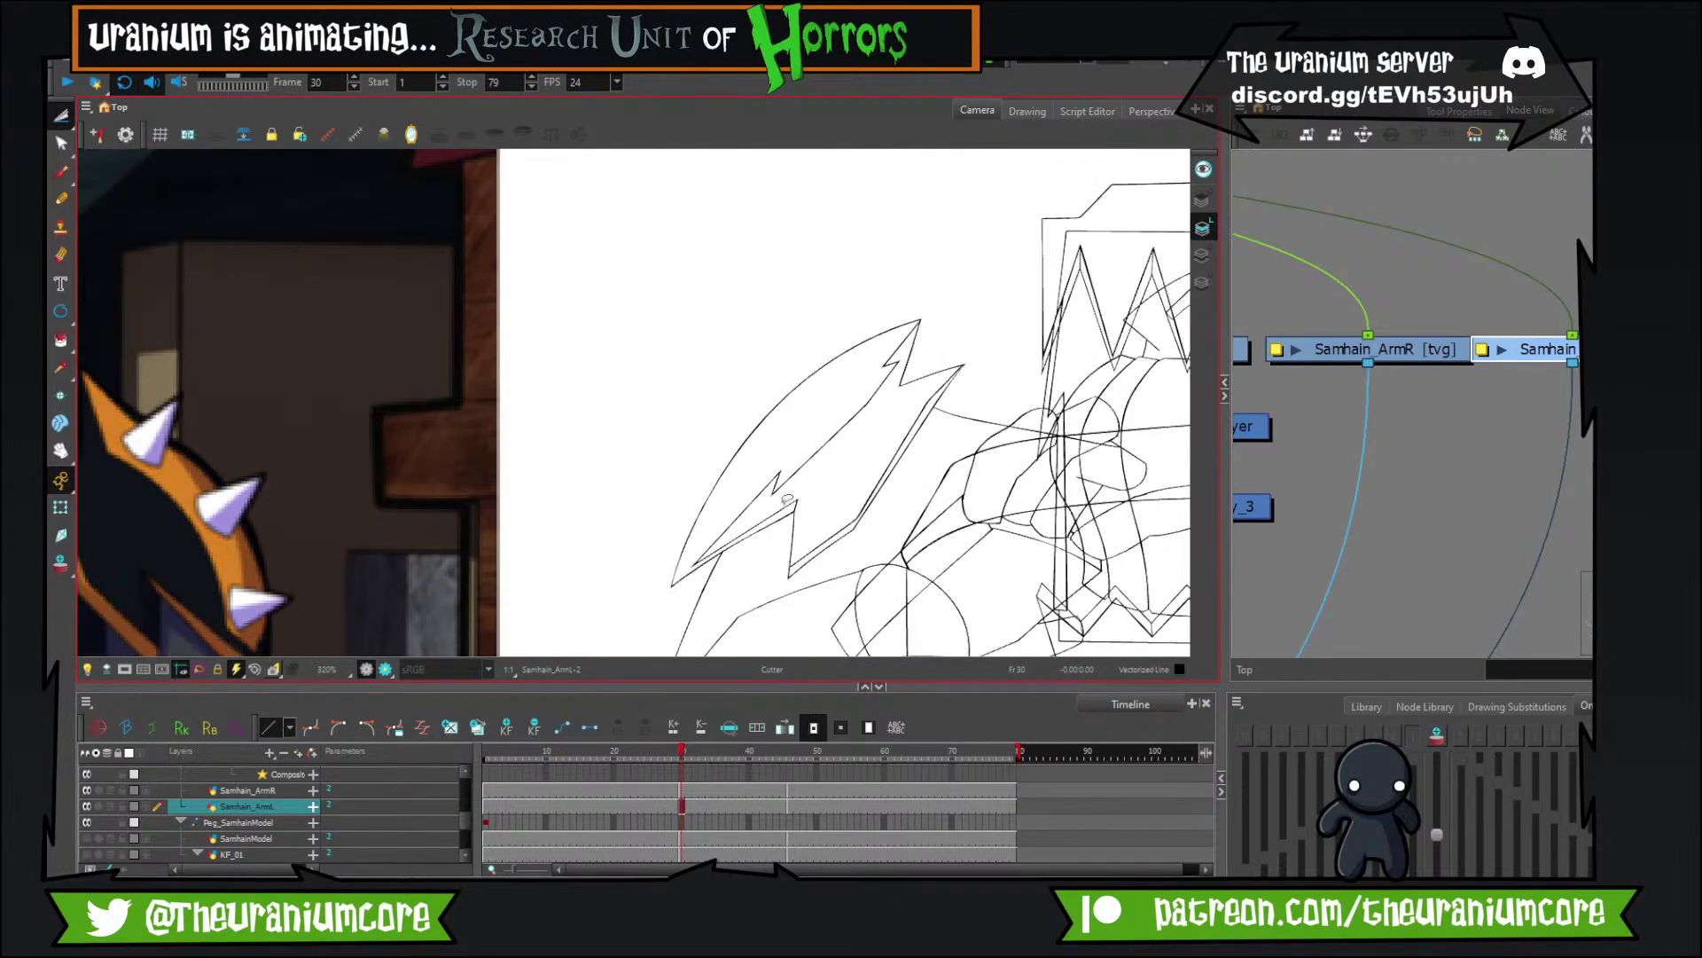
scroll(787, 499, "down", 3)
scroll(798, 481, "up", 5)
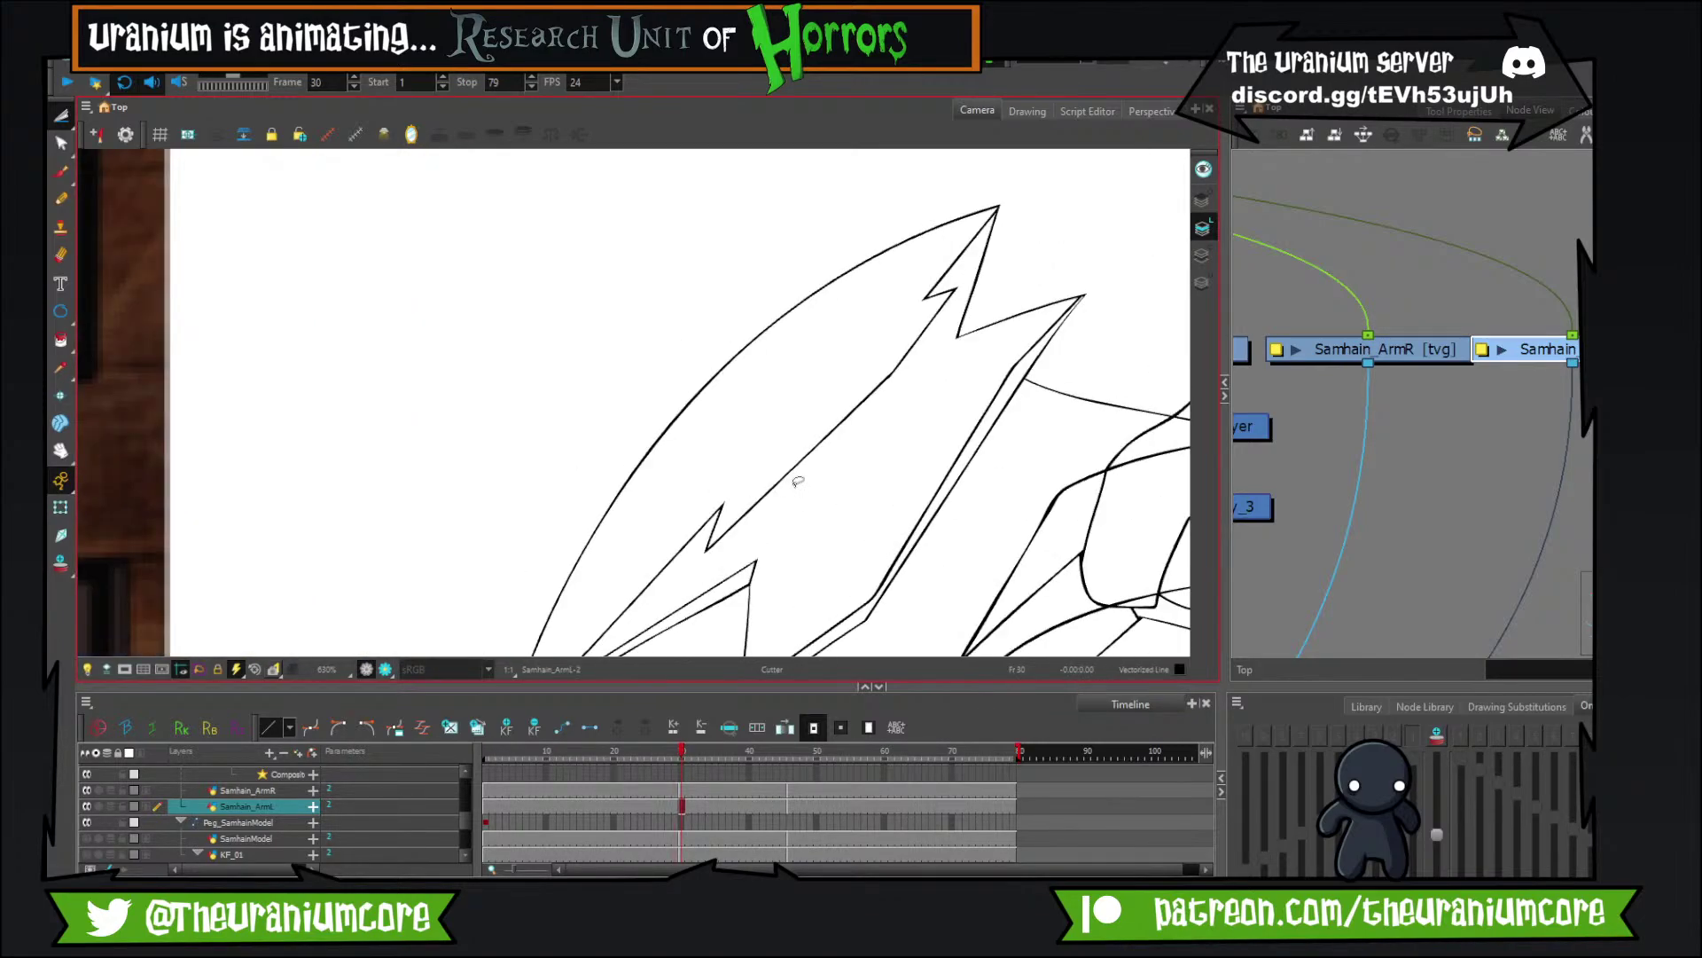
Turn on the onion skin and draw the lowest spike on the plate's outer edge with two straight sides and a curved base.
left_click(60, 563)
scroll(598, 461, "up", 2)
left_click_drag(722, 426, 665, 362)
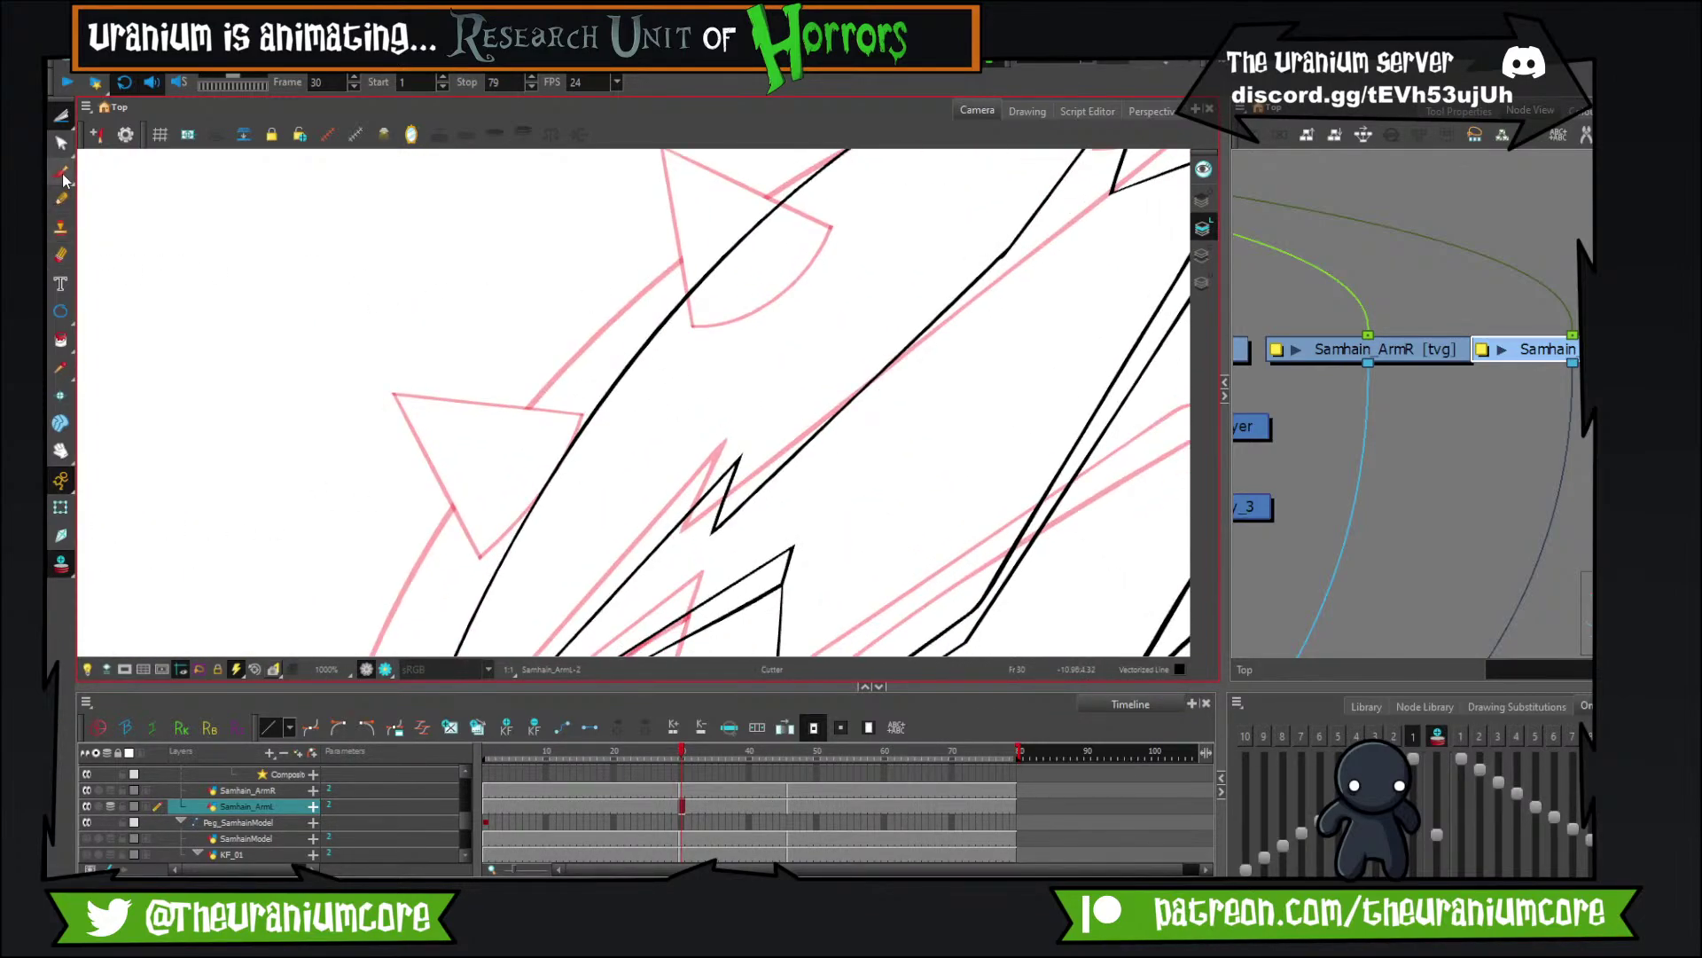
left_click_drag(455, 428, 637, 439)
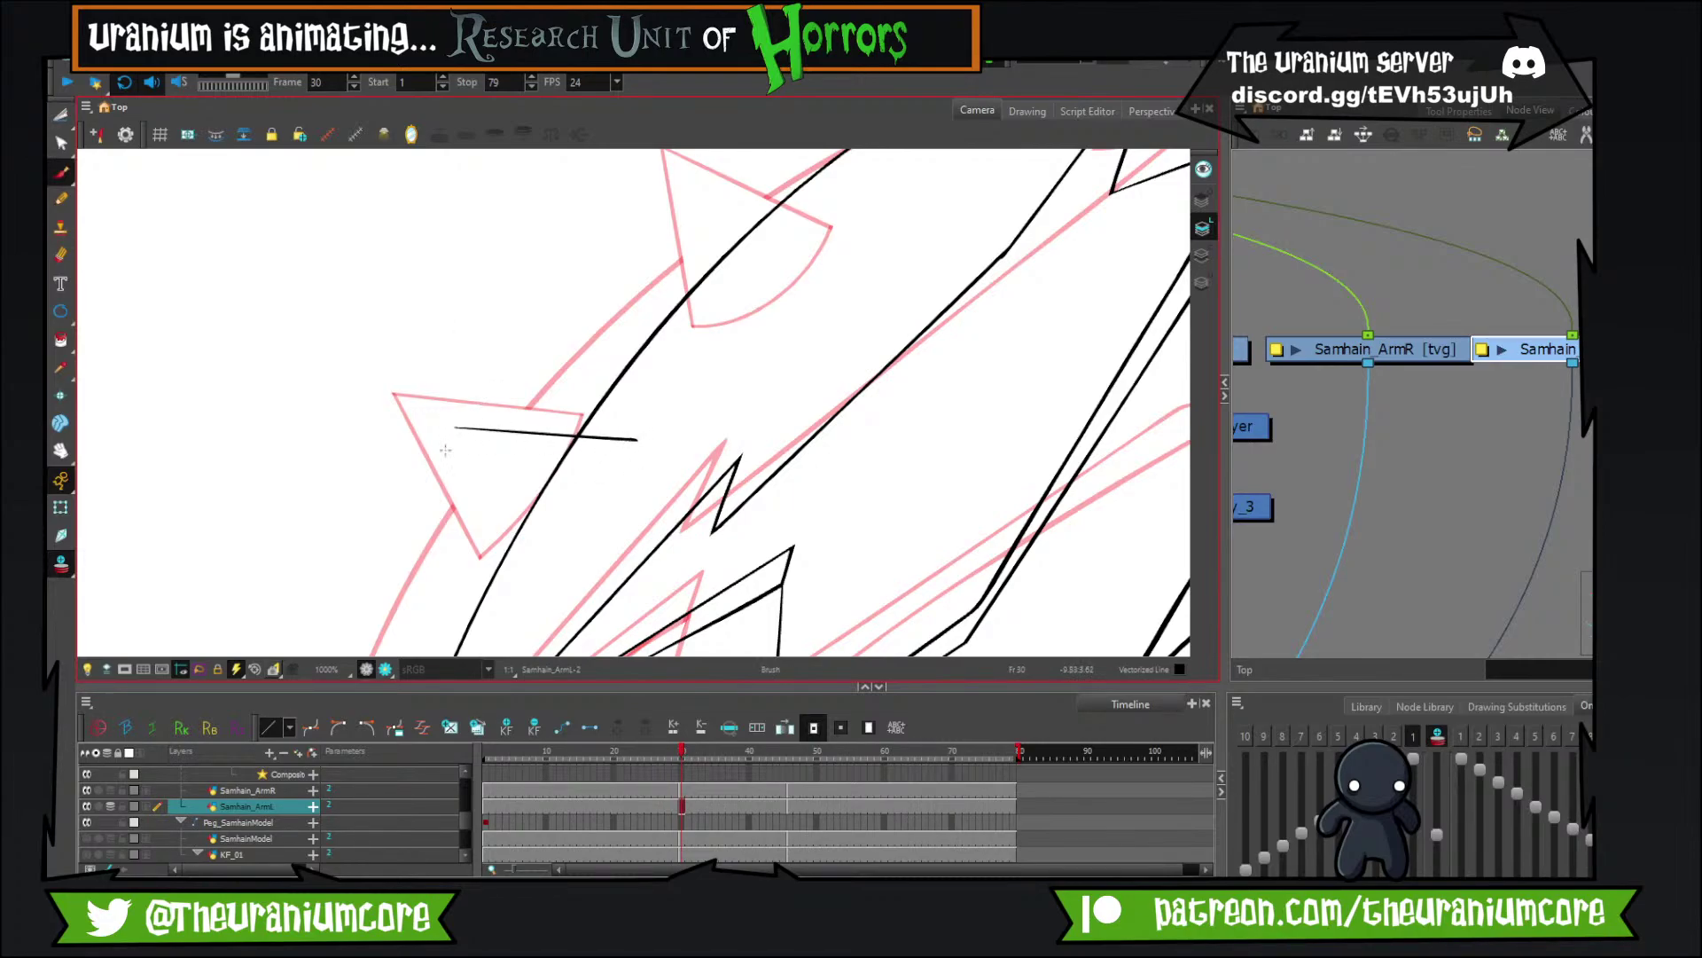
mouse_move(461, 427)
left_mouse_down()
mouse_move(543, 584)
mouse_move(631, 408)
left_mouse_up()
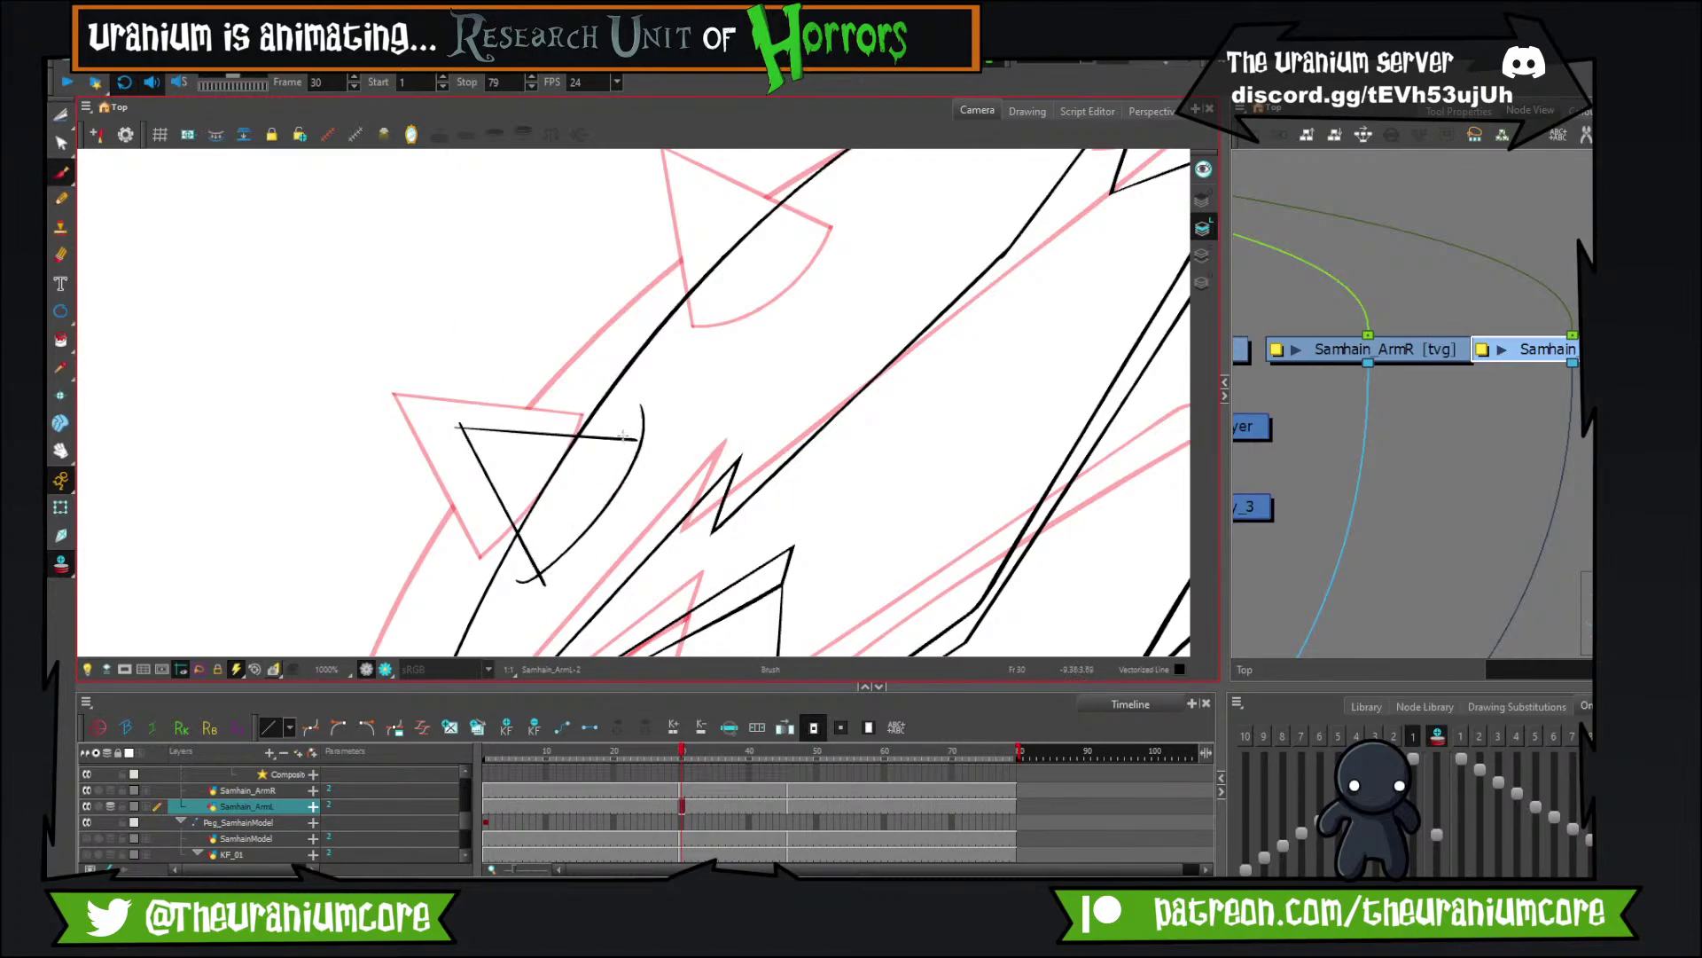
Draw the middle spike across the plate's outer edge with two straight sides and a curved base, redoing its first side stroke.
left_click_drag(767, 294, 628, 474)
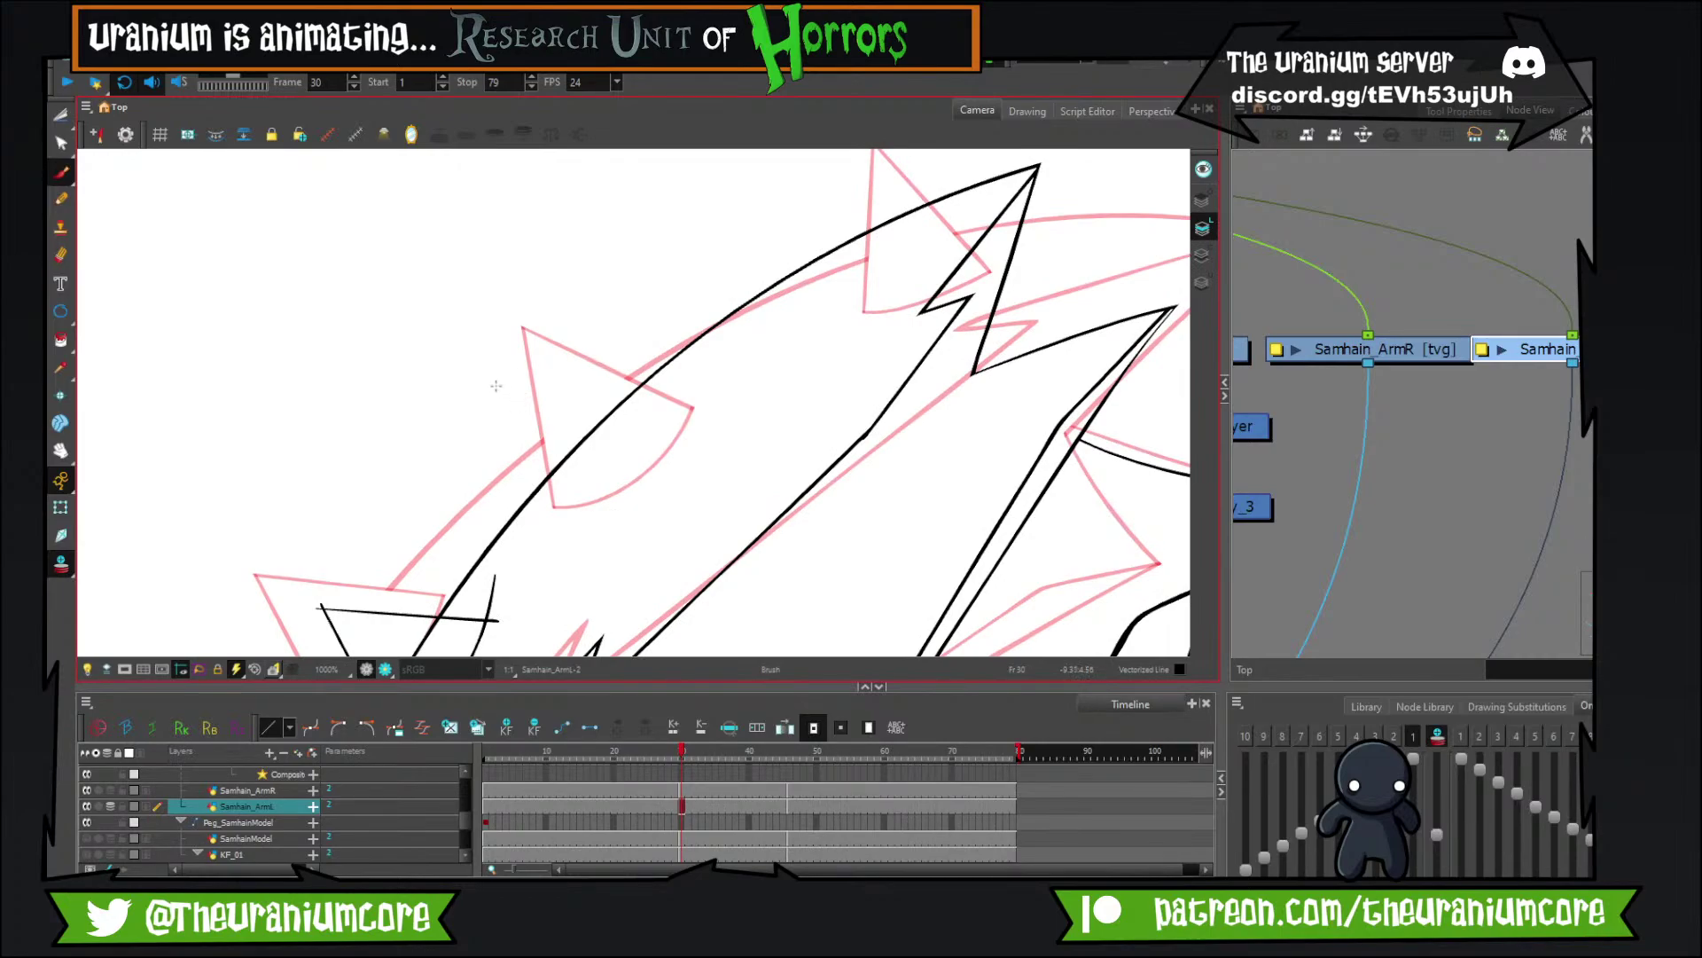
left_click_drag(498, 385, 600, 535)
key("ctrl+z")
left_click_drag(499, 376, 588, 534)
mouse_move(488, 388)
left_mouse_down()
mouse_move(605, 407)
mouse_move(695, 438)
left_mouse_up()
left_click_drag(563, 542, 697, 403)
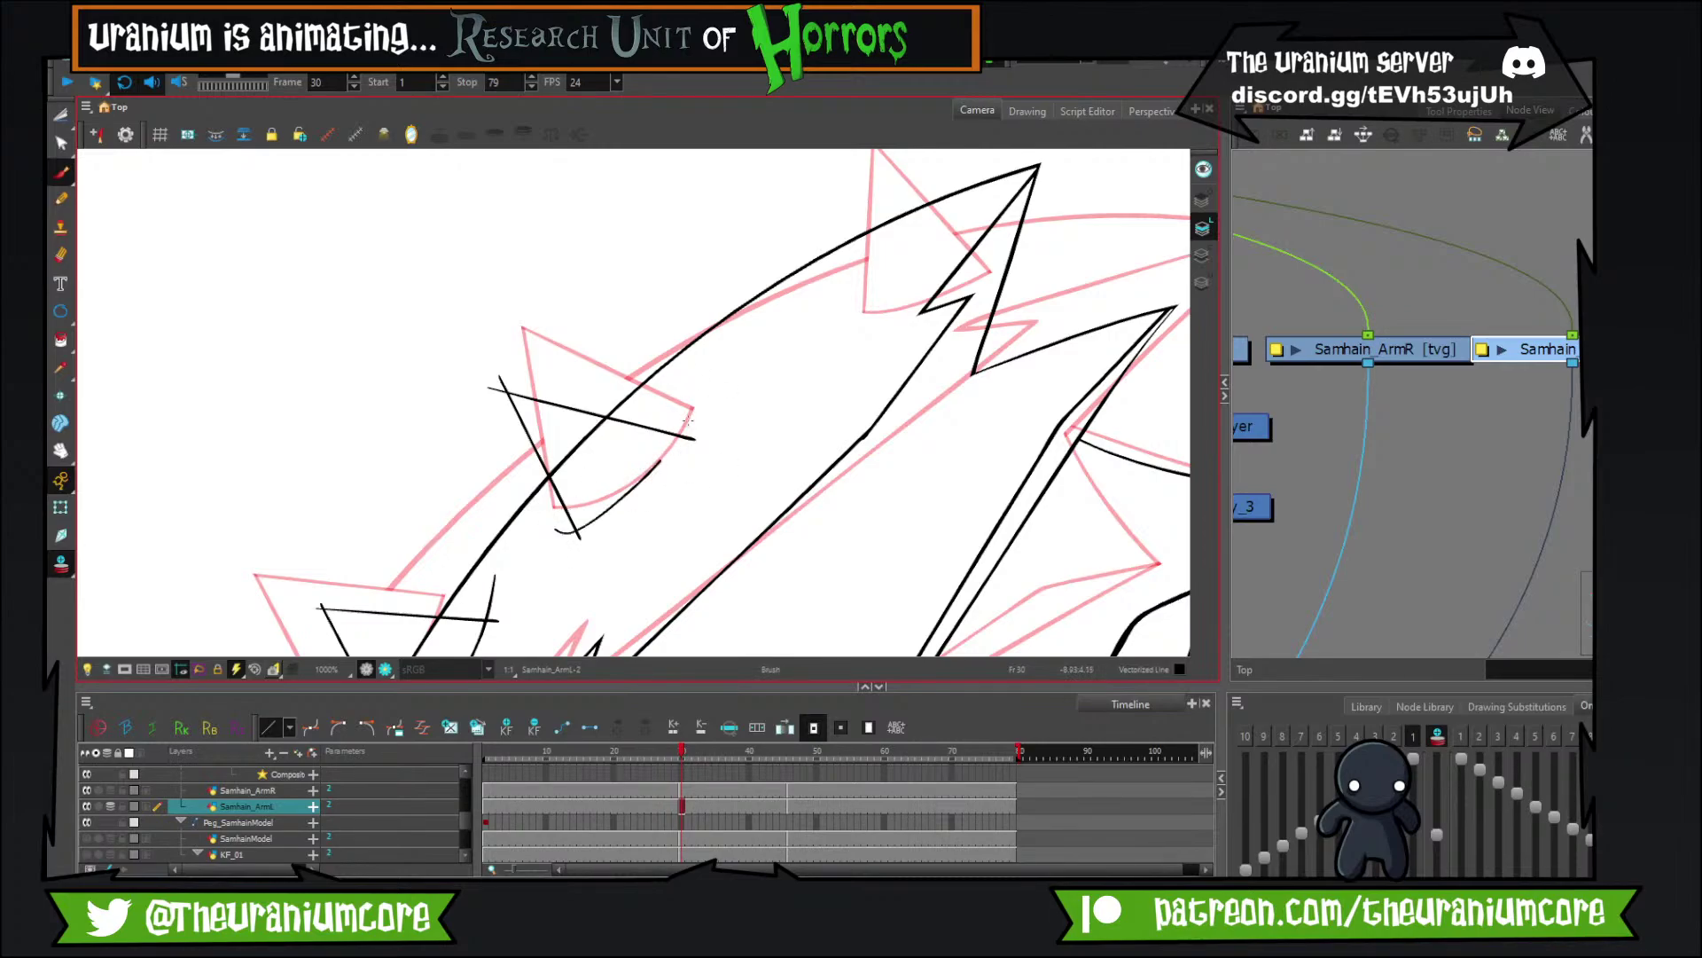
left_click_drag(793, 438, 675, 522)
mouse_move(713, 266)
left_mouse_down()
mouse_move(751, 414)
mouse_move(851, 341)
mouse_move(851, 290)
left_mouse_up()
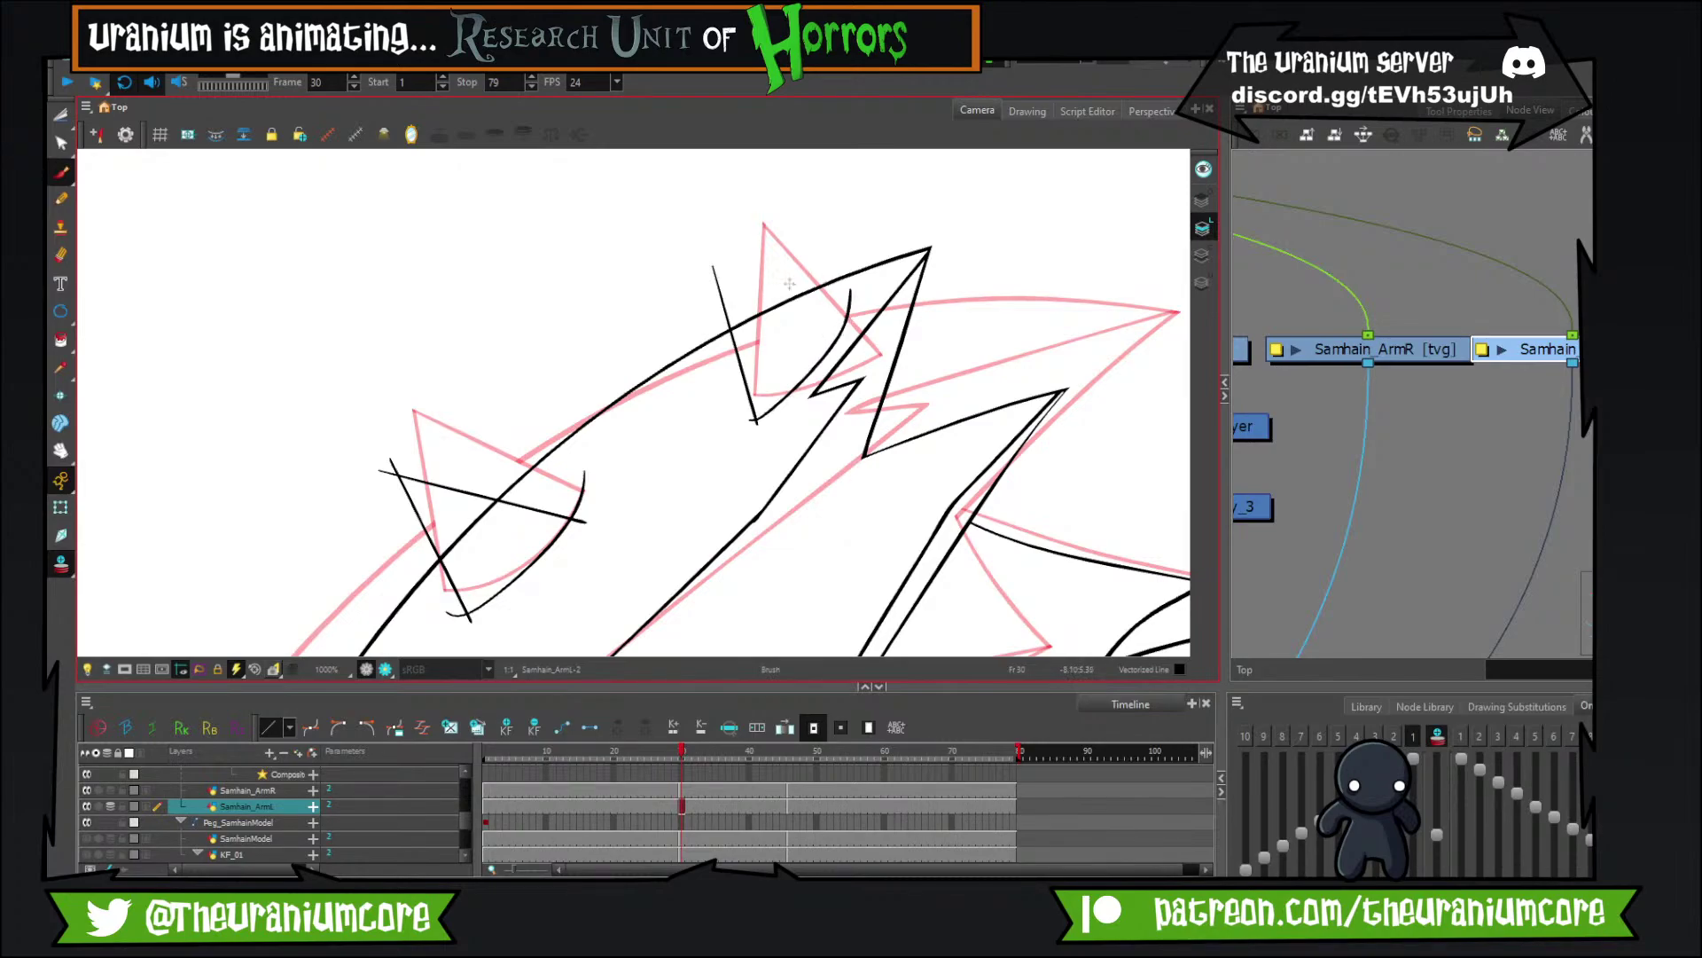
left_click_drag(710, 268, 857, 310)
mouse_move(550, 412)
left_mouse_down()
mouse_move(623, 237)
mouse_move(550, 410)
left_mouse_up()
key("ctrl+z")
key("ctrl+z")
key("ctrl+z")
Draw the uppermost spike near the plate's tip with two straight sides, redoing its curved base until it fits.
mouse_move(718, 241)
left_mouse_down()
mouse_move(700, 304)
mouse_move(749, 449)
mouse_move(853, 311)
left_mouse_up()
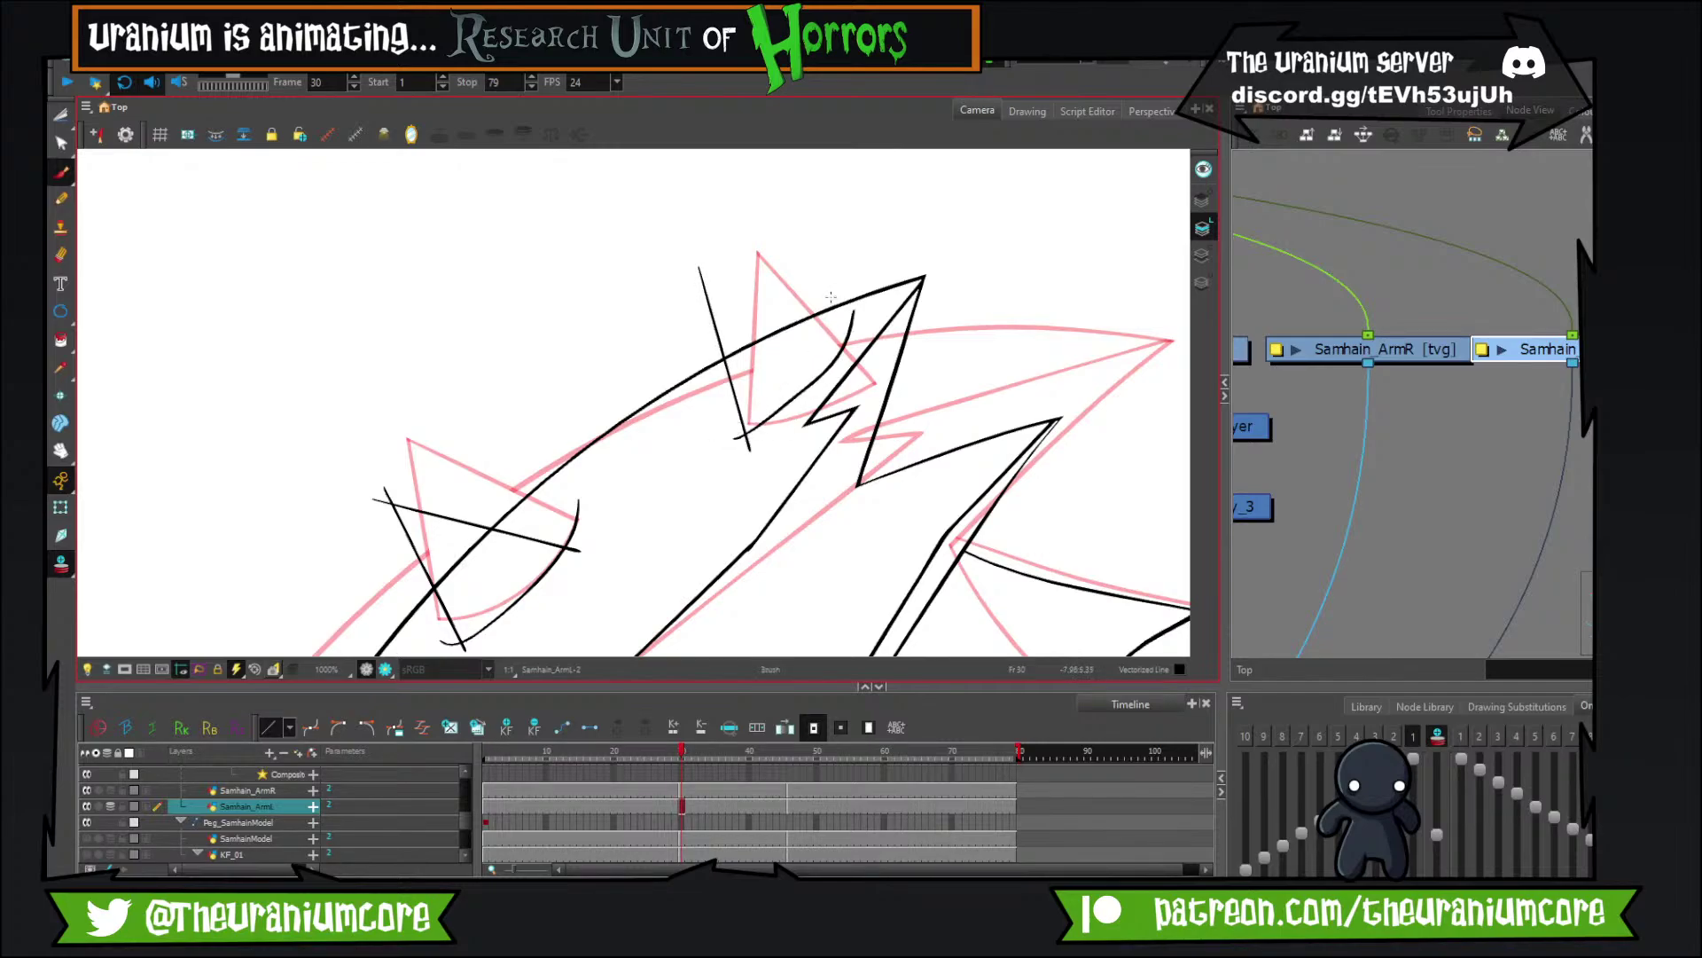
key("ctrl+z")
left_click_drag(721, 445, 857, 349)
key("ctrl+z")
left_click_drag(722, 448, 861, 321)
key("ctrl+z")
key("ctrl+z")
left_click_drag(729, 449, 858, 321)
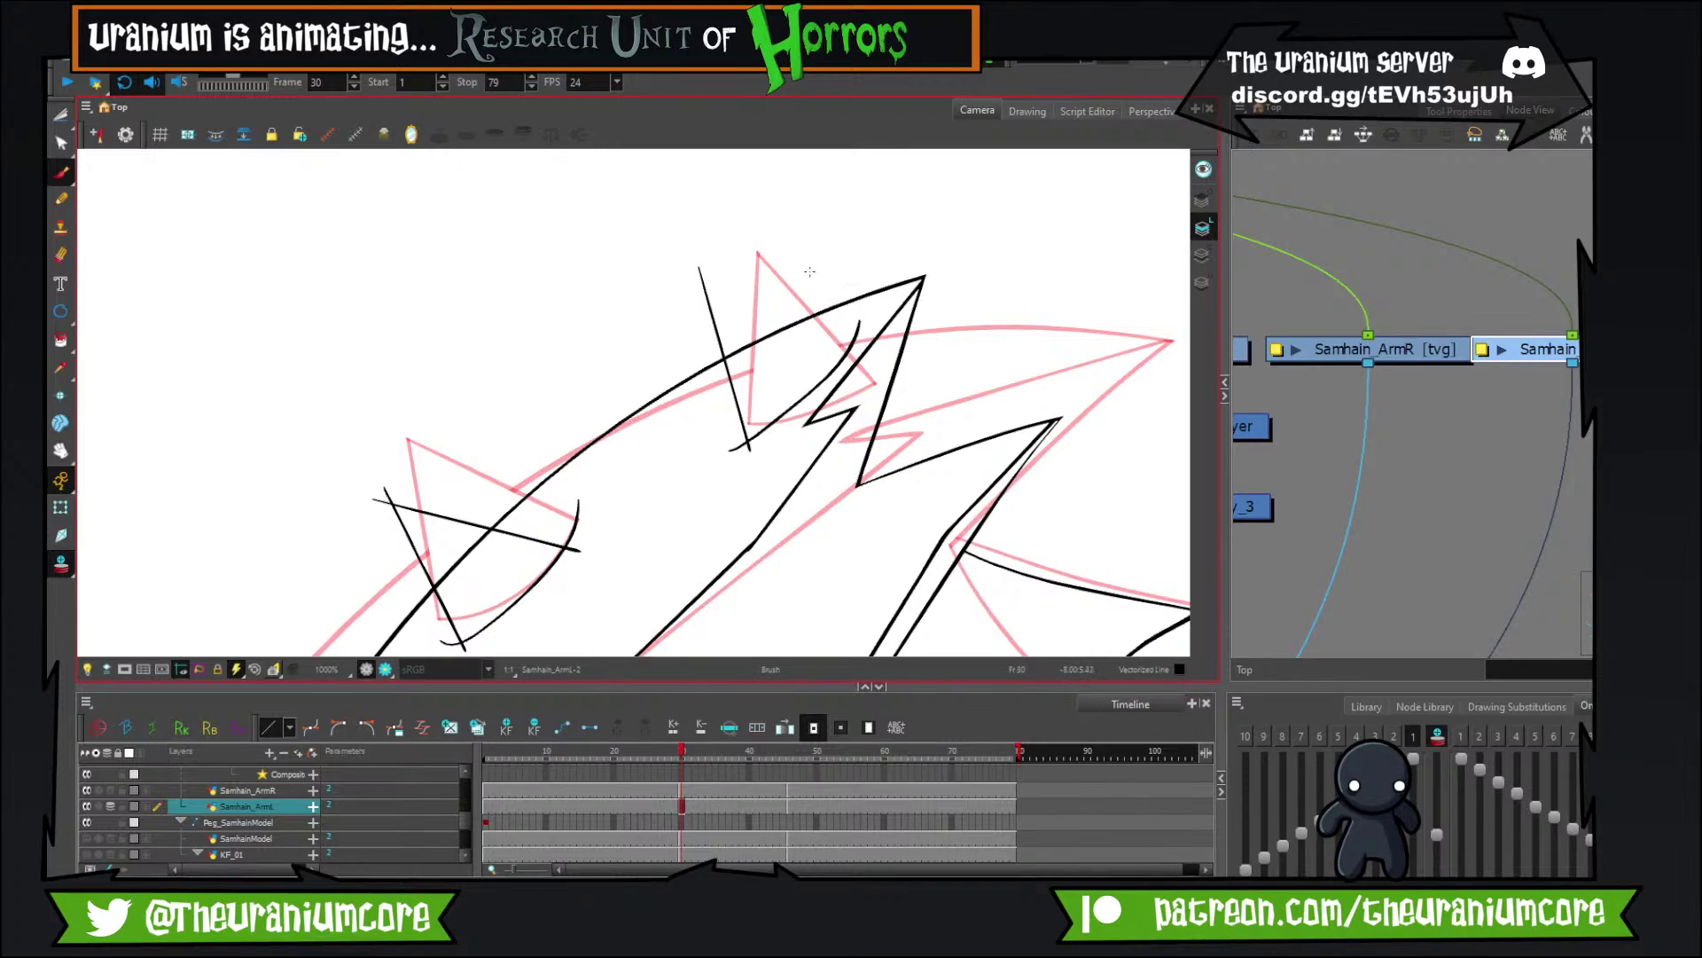
left_click_drag(699, 273, 862, 336)
Cut away the plate outline inside the lowest spike and trim the overshooting line ends at the spike's lower base corner.
left_click(61, 116)
left_click_drag(355, 576, 596, 207)
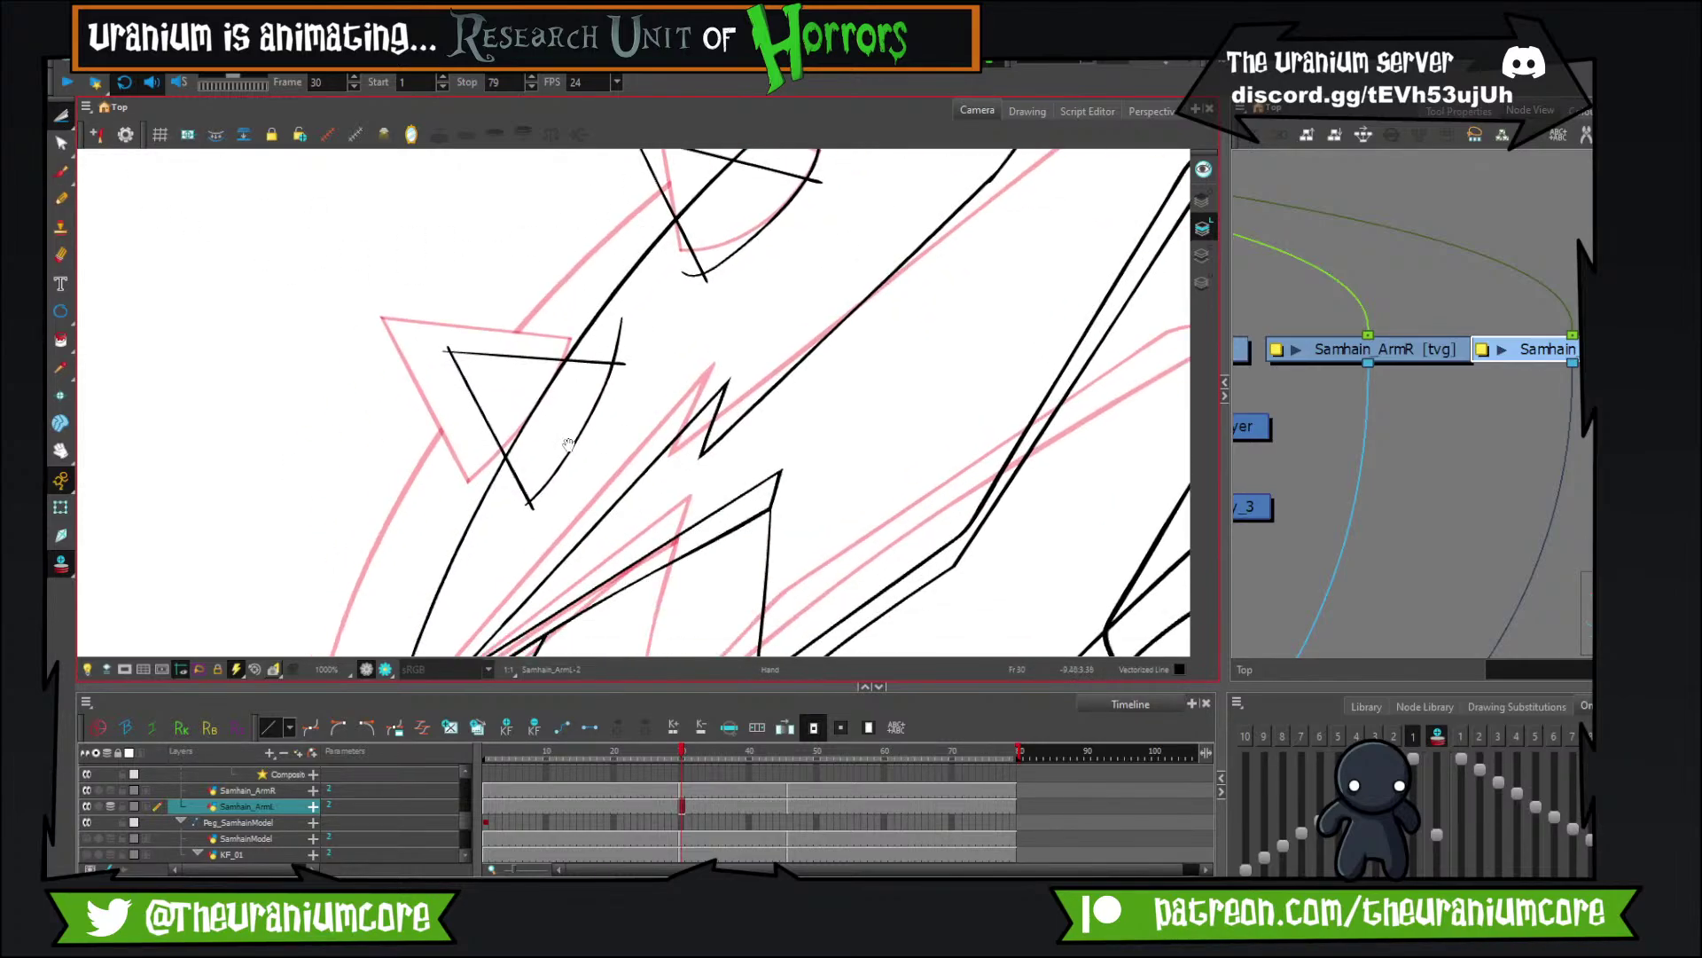
left_click_drag(524, 405, 559, 435)
scroll(561, 474, "up", 8)
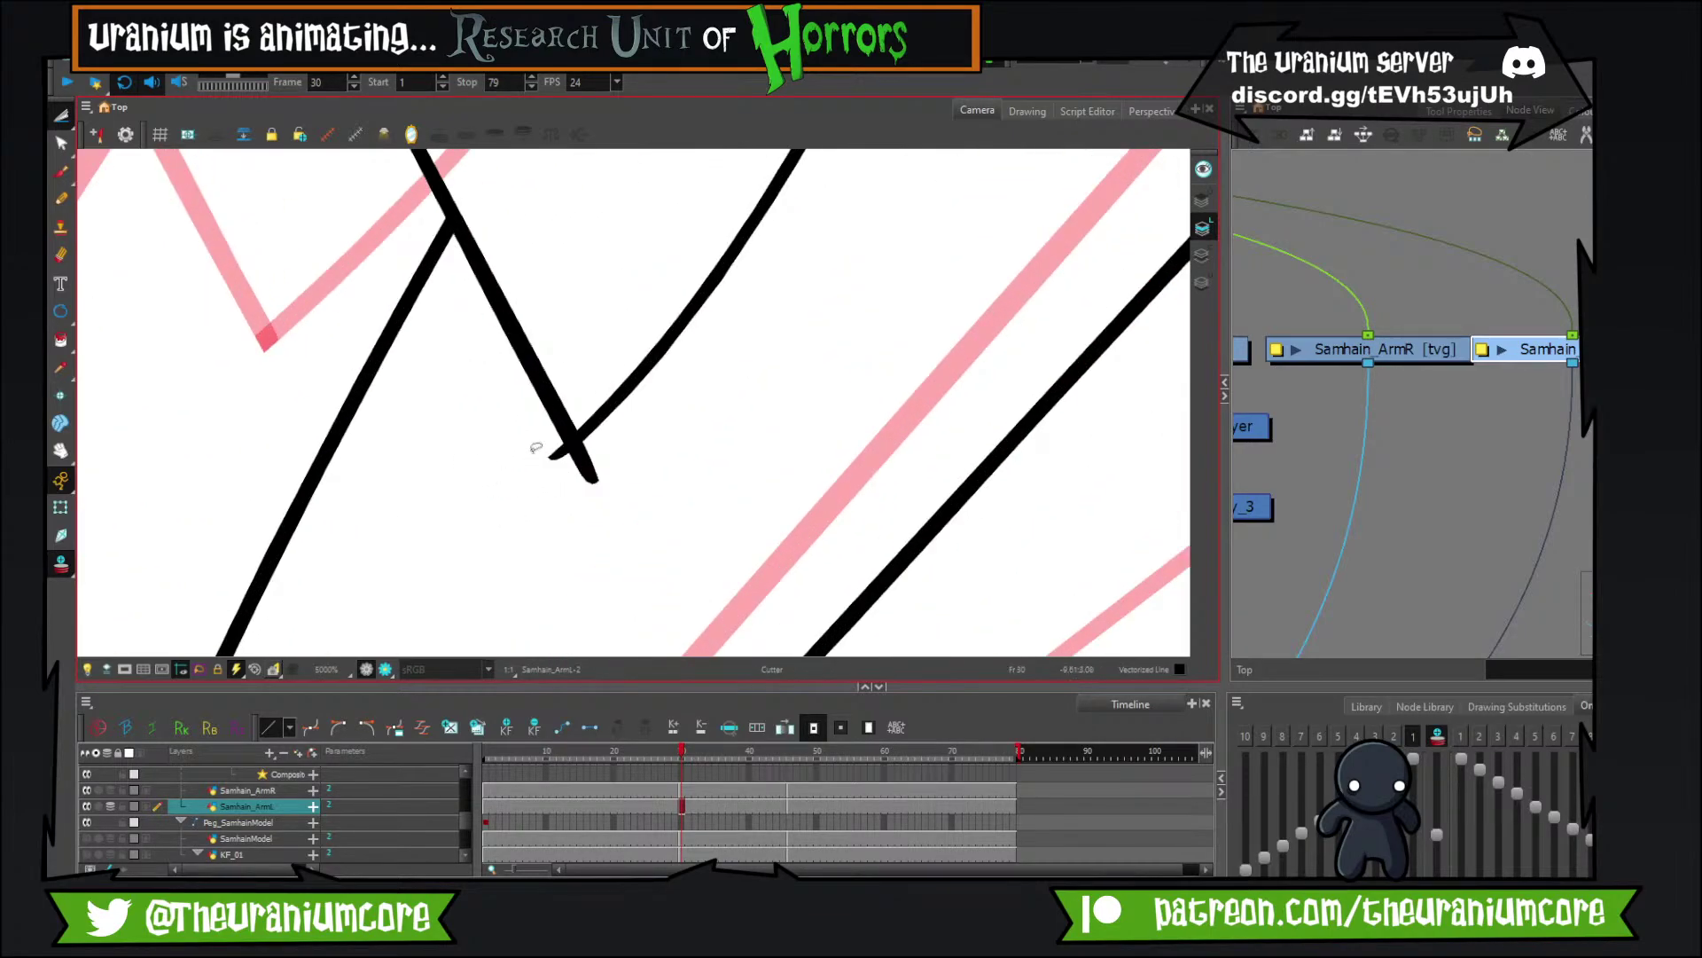
scroll(637, 496, "down", 4)
scroll(593, 471, "up", 4)
left_click_drag(629, 450, 661, 532)
scroll(663, 534, "down", 5)
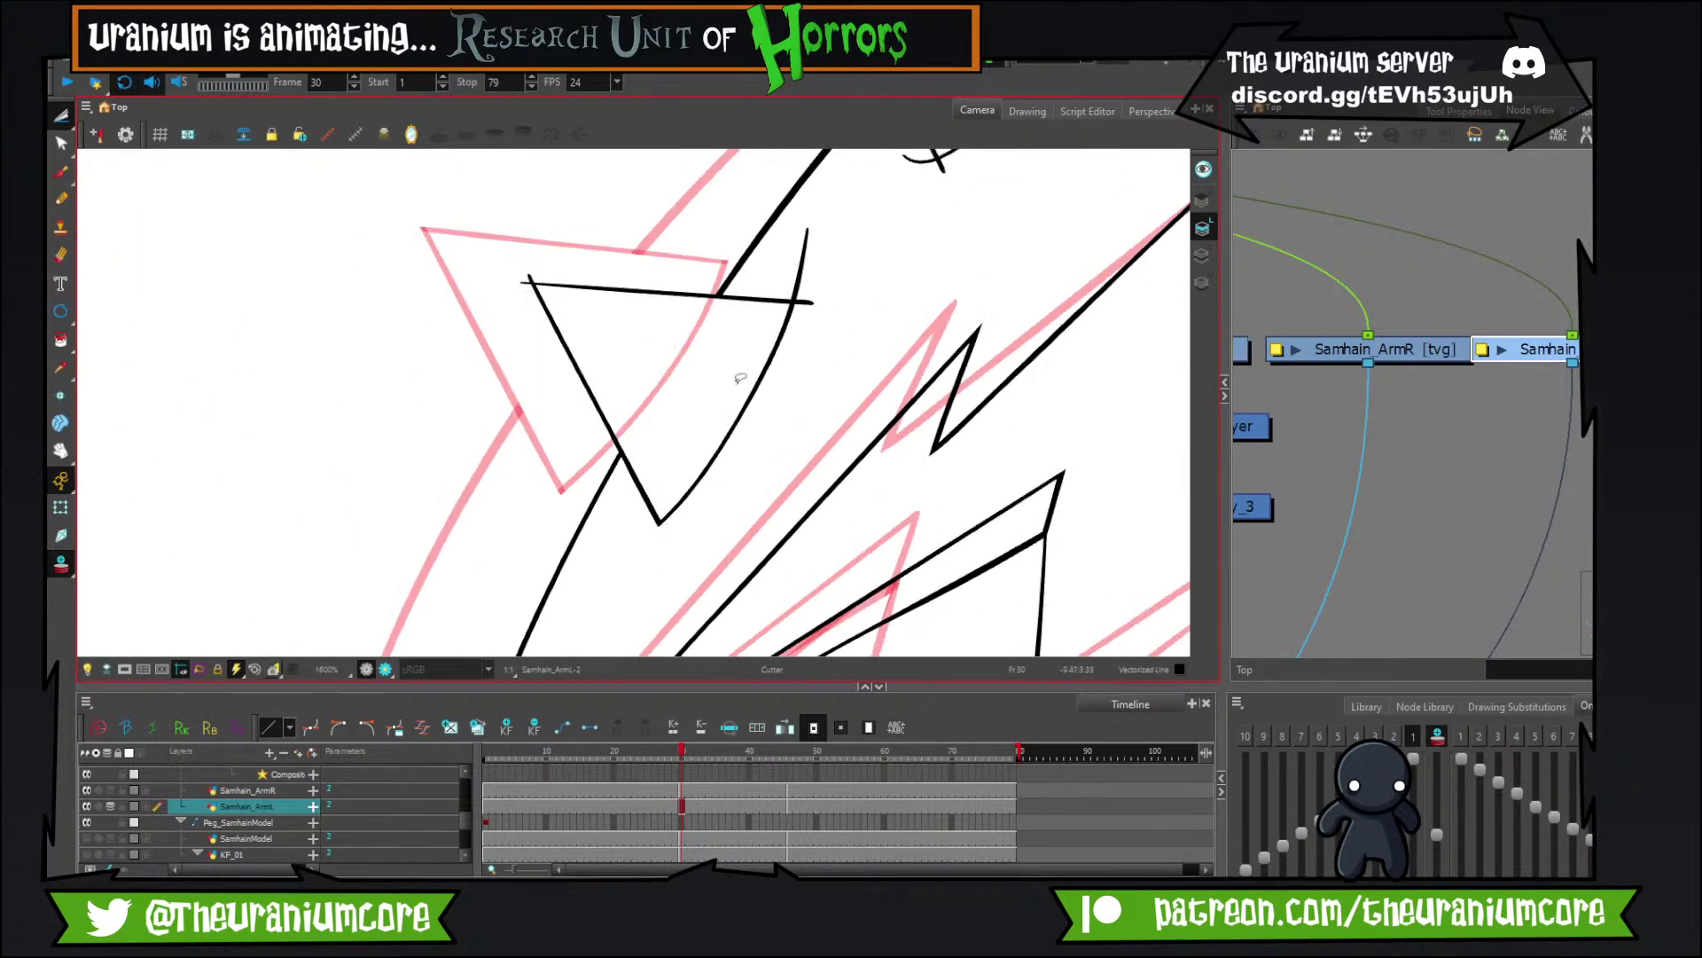
Trim the overshooting line ends at the lowest spike's point and its remaining base corner.
scroll(772, 326, "up", 3)
scroll(654, 284, "down", 1)
scroll(478, 368, "up", 3)
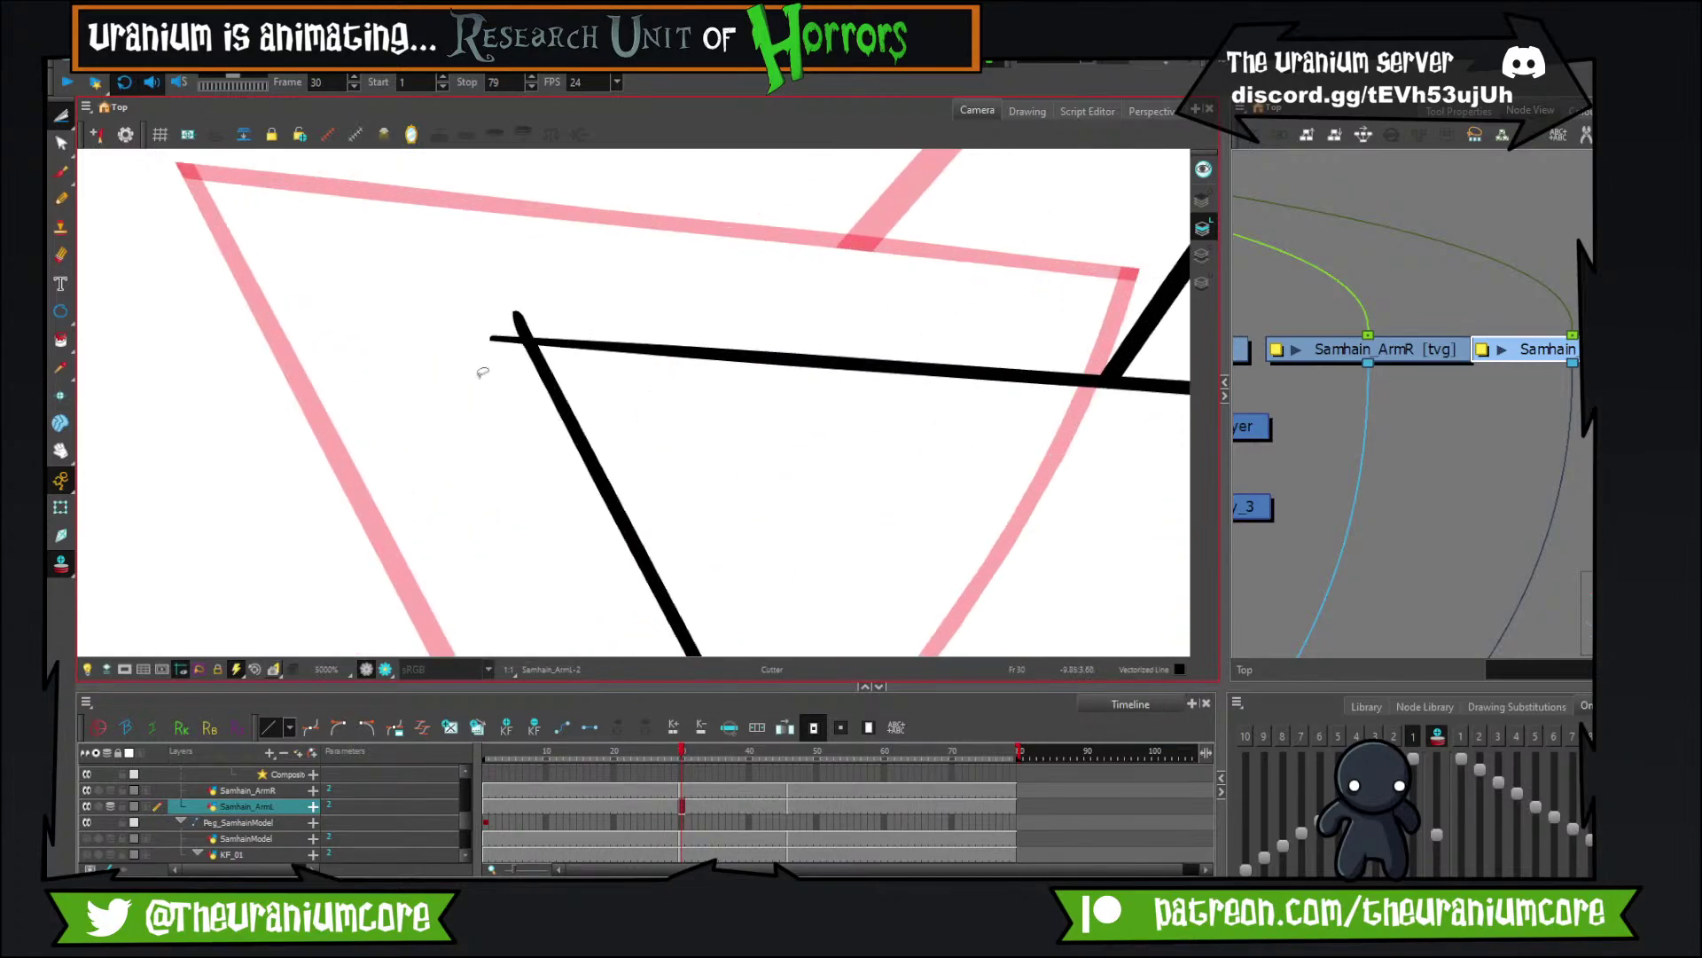
scroll(554, 299, "down", 4)
Trim the overshooting line ends at the middle spike's point and base corners, and cut away the plate outline inside it.
scroll(710, 373, "up", 2)
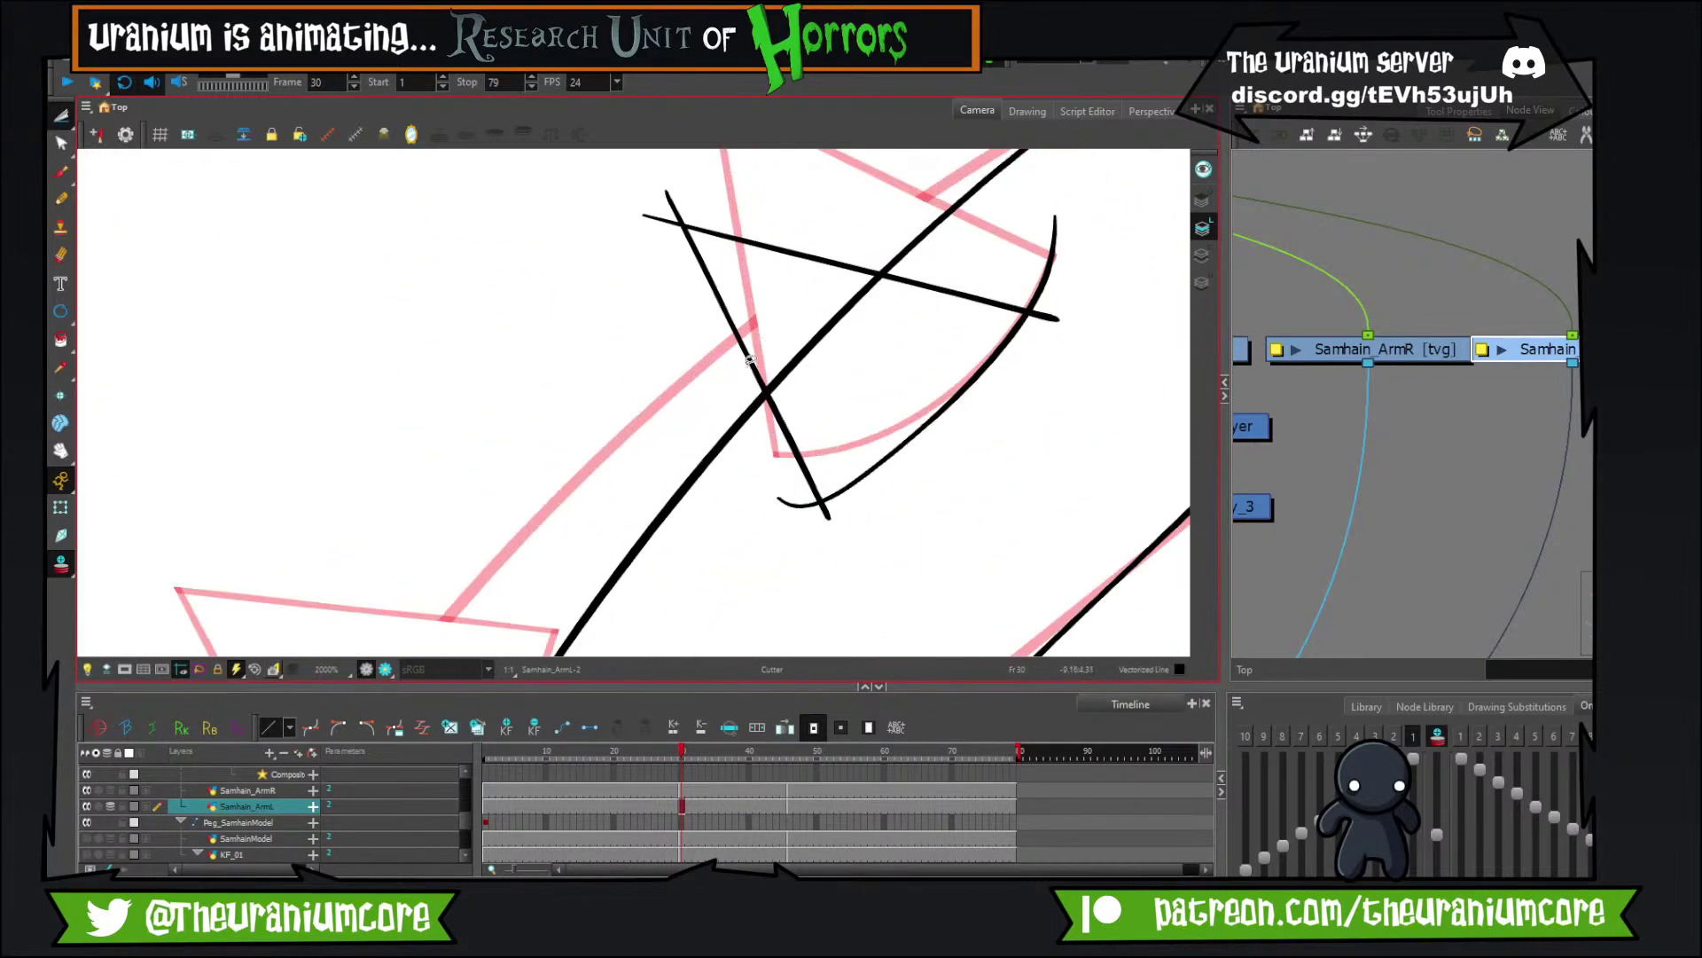
scroll(767, 390, "down", 2)
scroll(767, 390, "up", 3)
left_click_drag(662, 311, 669, 309)
scroll(678, 337, "down", 4)
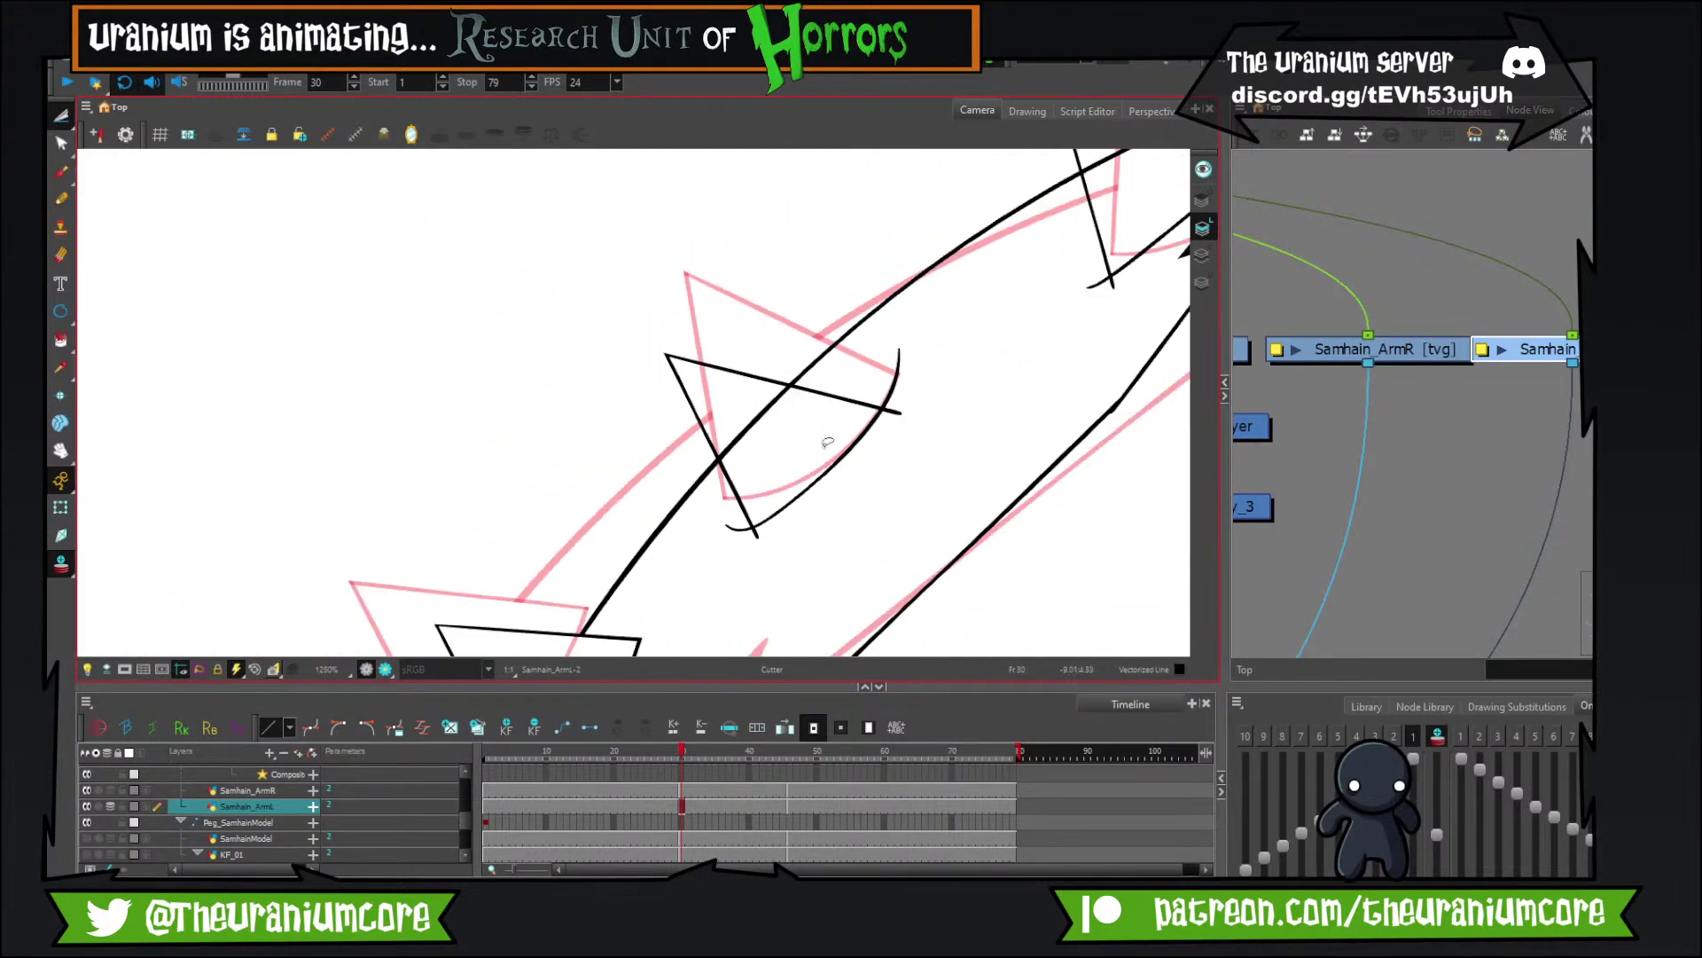
scroll(782, 509, "up", 4)
left_click_drag(619, 514, 724, 556)
scroll(712, 551, "down", 4)
scroll(855, 361, "up", 3)
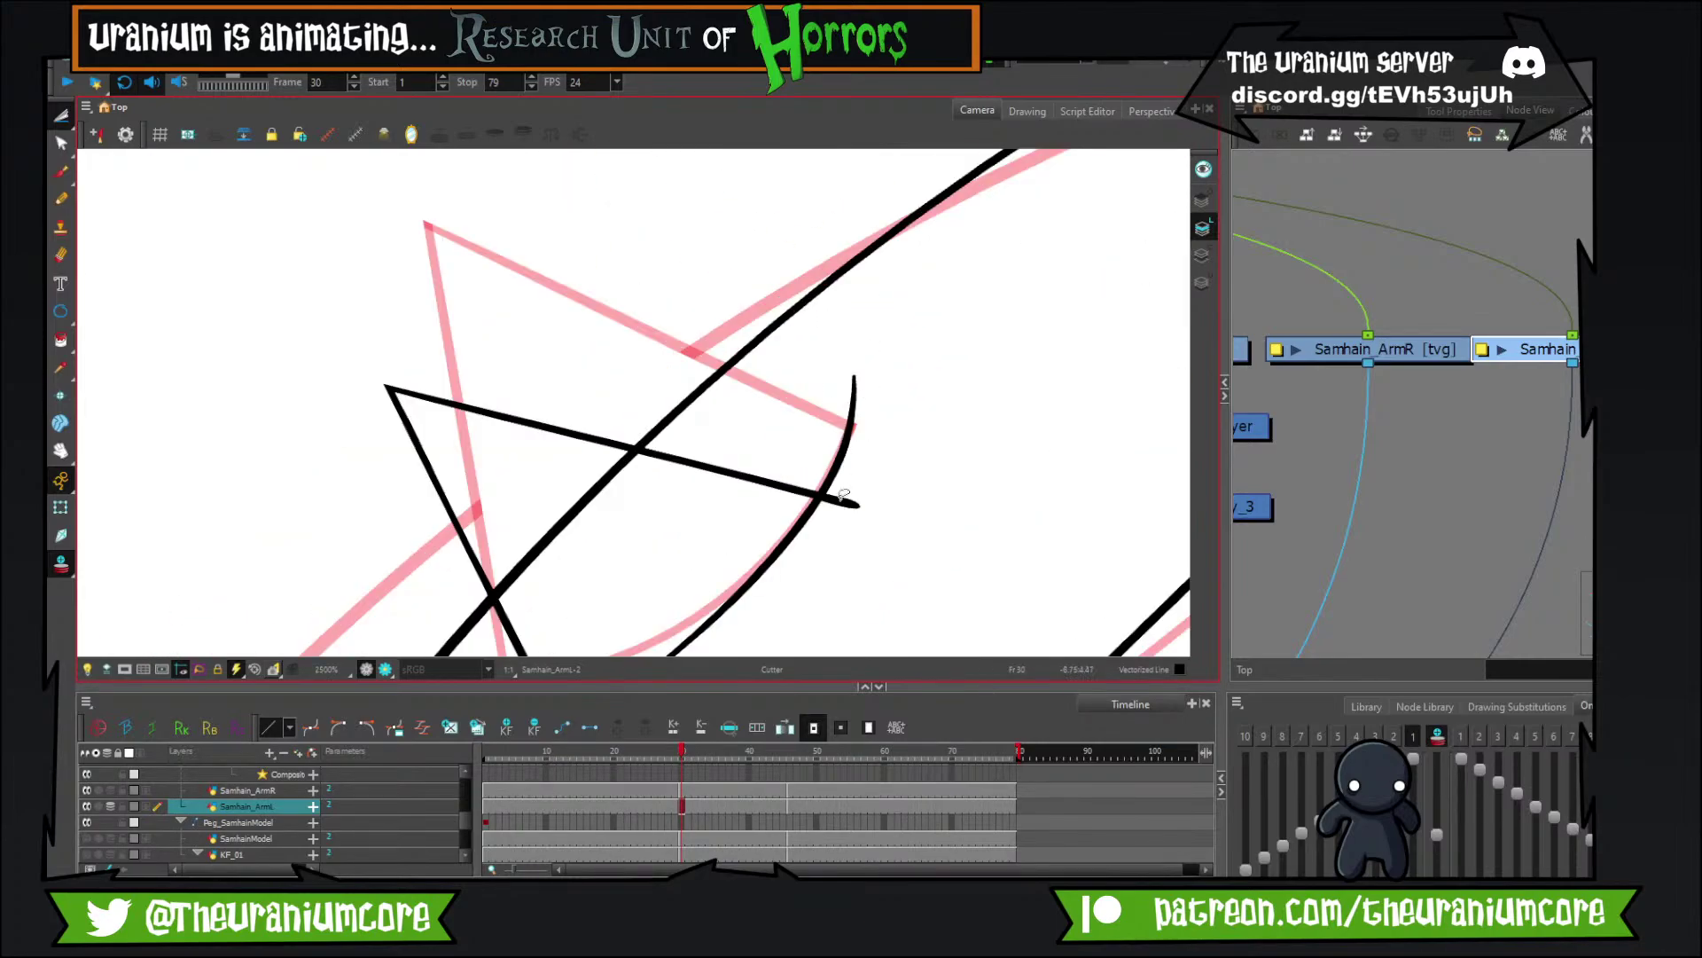
left_click_drag(840, 499, 832, 516)
mouse_move(559, 503)
left_mouse_down()
mouse_move(660, 498)
mouse_move(794, 578)
left_mouse_up()
Clean up the uppermost spike by cutting the plate outline inside it and the overshooting ends at its point and base corners.
scroll(660, 497, "down", 4)
scroll(713, 475, "up", 5)
scroll(791, 580, "down", 5)
scroll(756, 425, "up", 4)
left_click_drag(760, 443, 853, 548)
left_click_drag(632, 272, 653, 259)
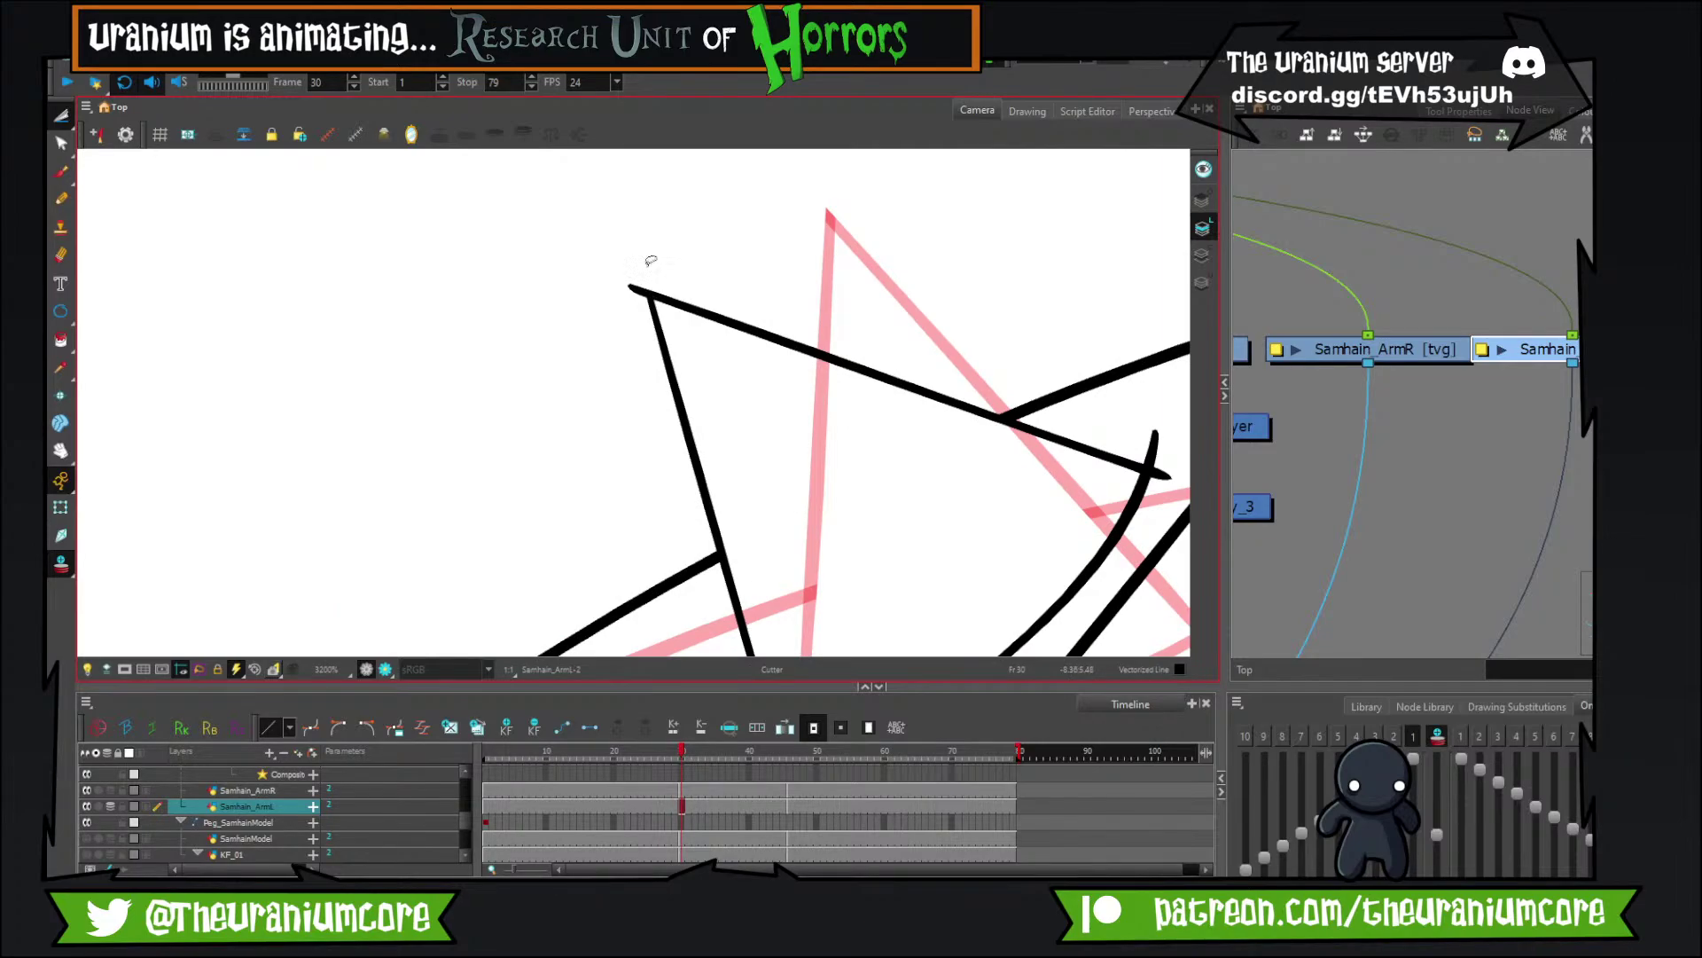
scroll(629, 298, "down", 2)
scroll(696, 371, "up", 2)
scroll(641, 450, "down", 1)
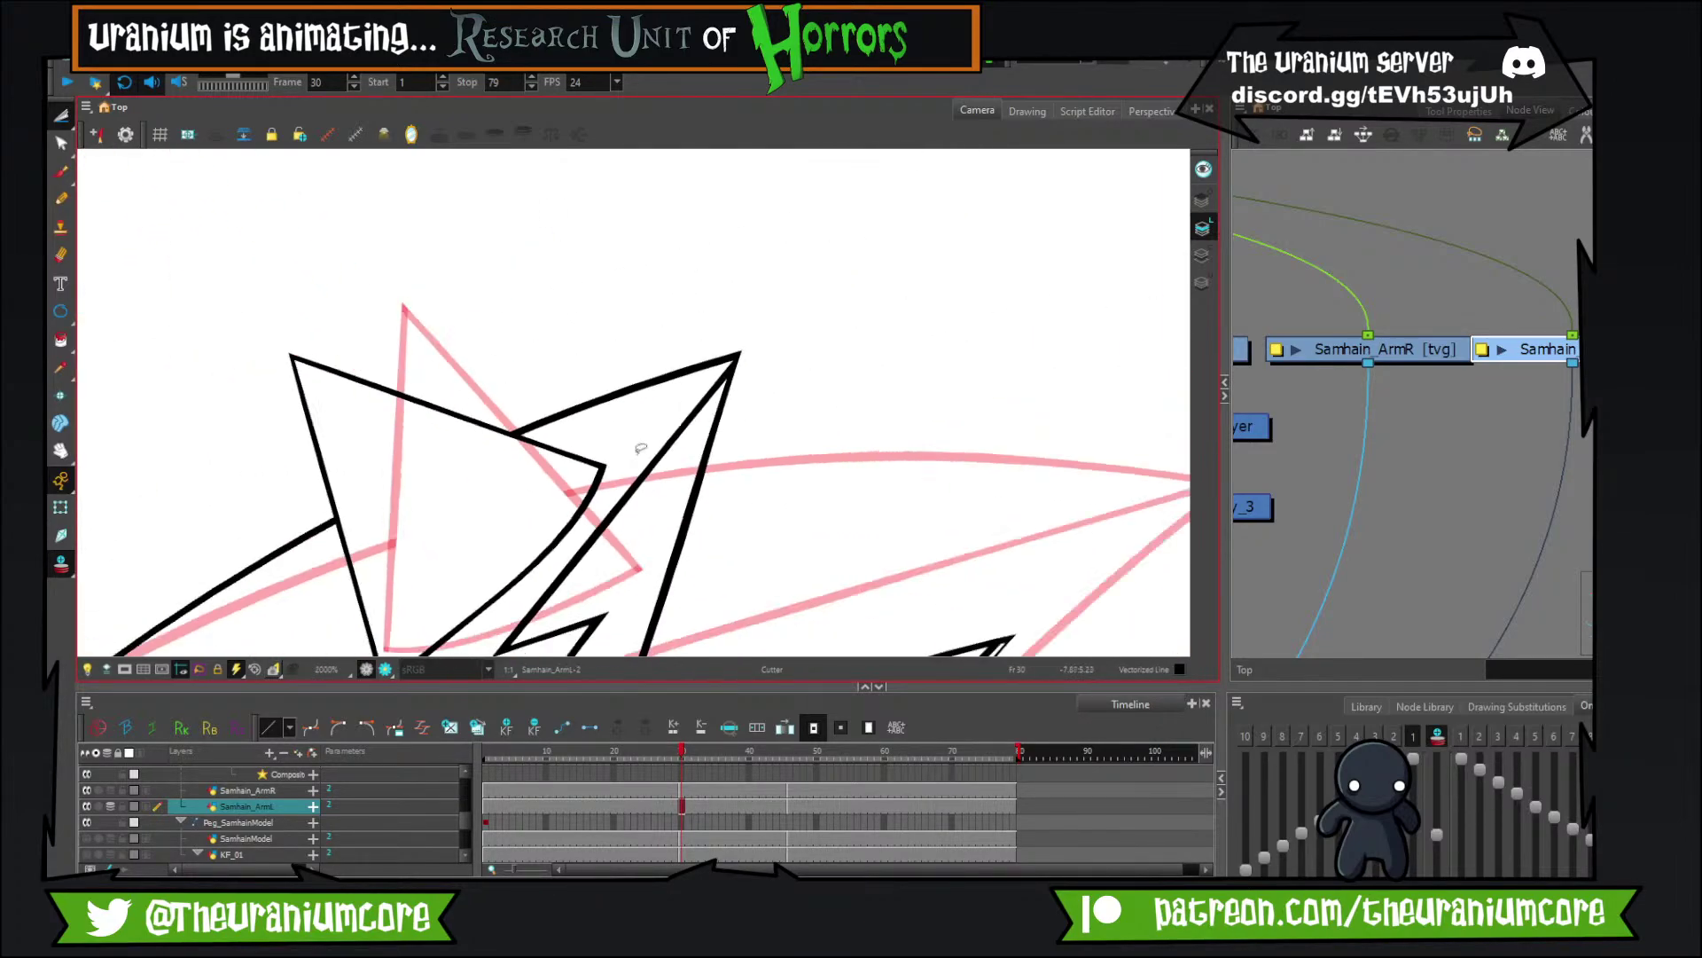
Check the three spikes against the previous pose and the reference picture, and advance to frame 33.
scroll(640, 448, "down", 6)
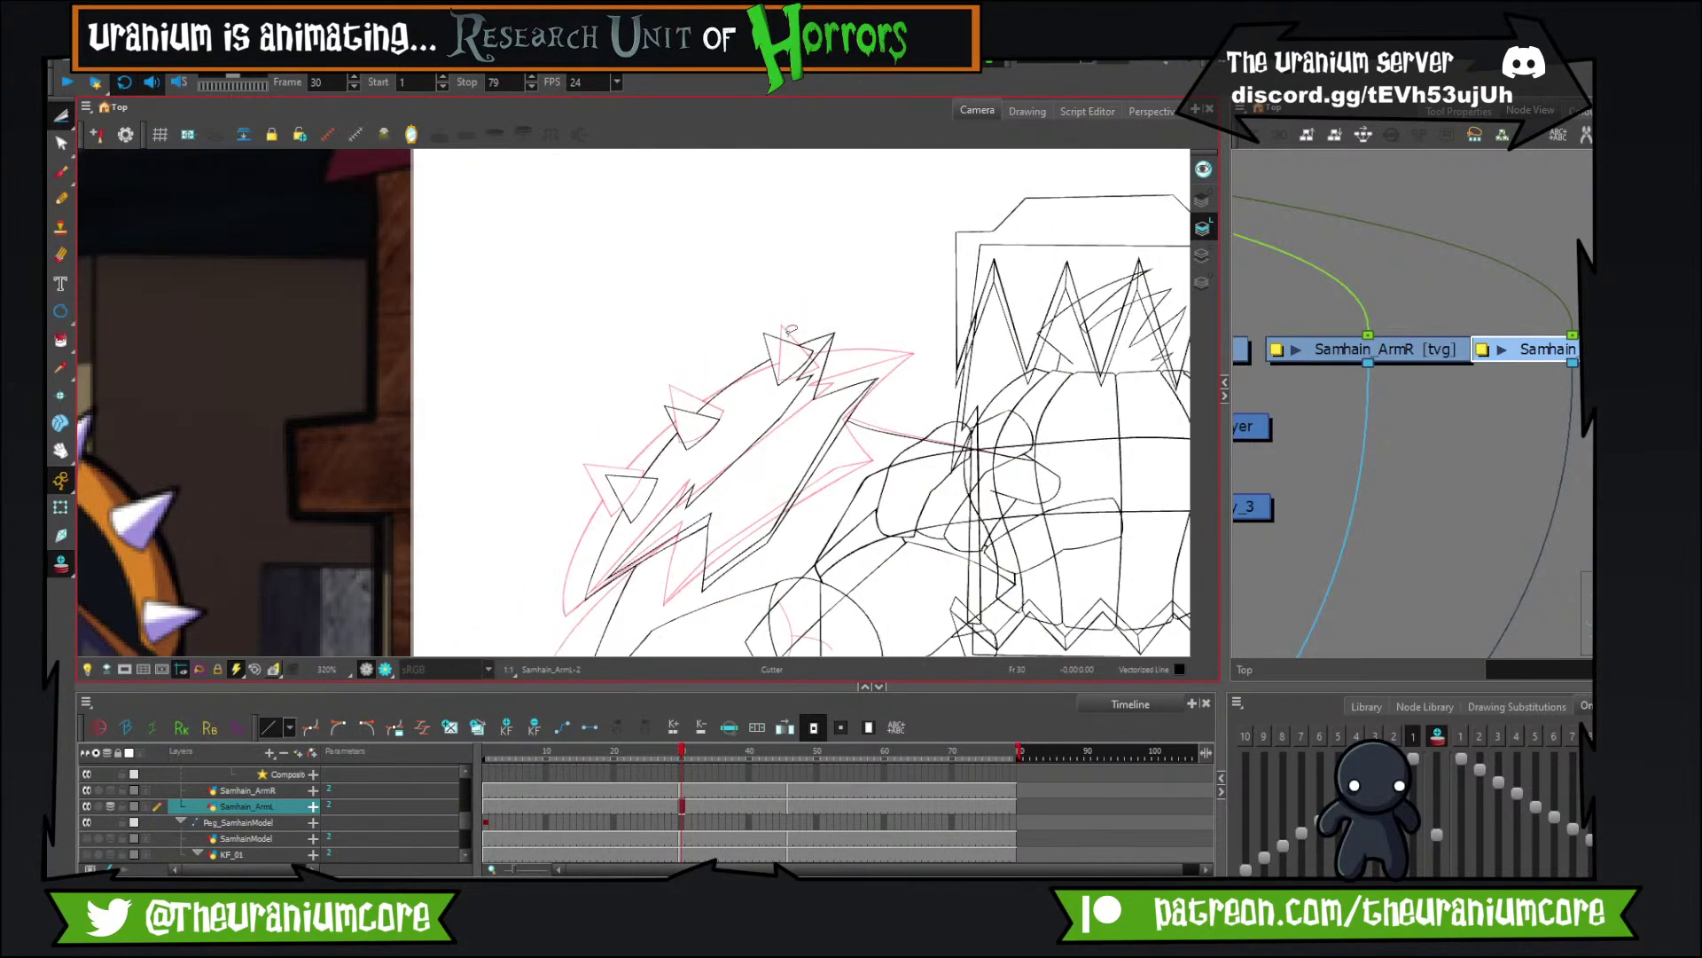
scroll(791, 330, "down", 3)
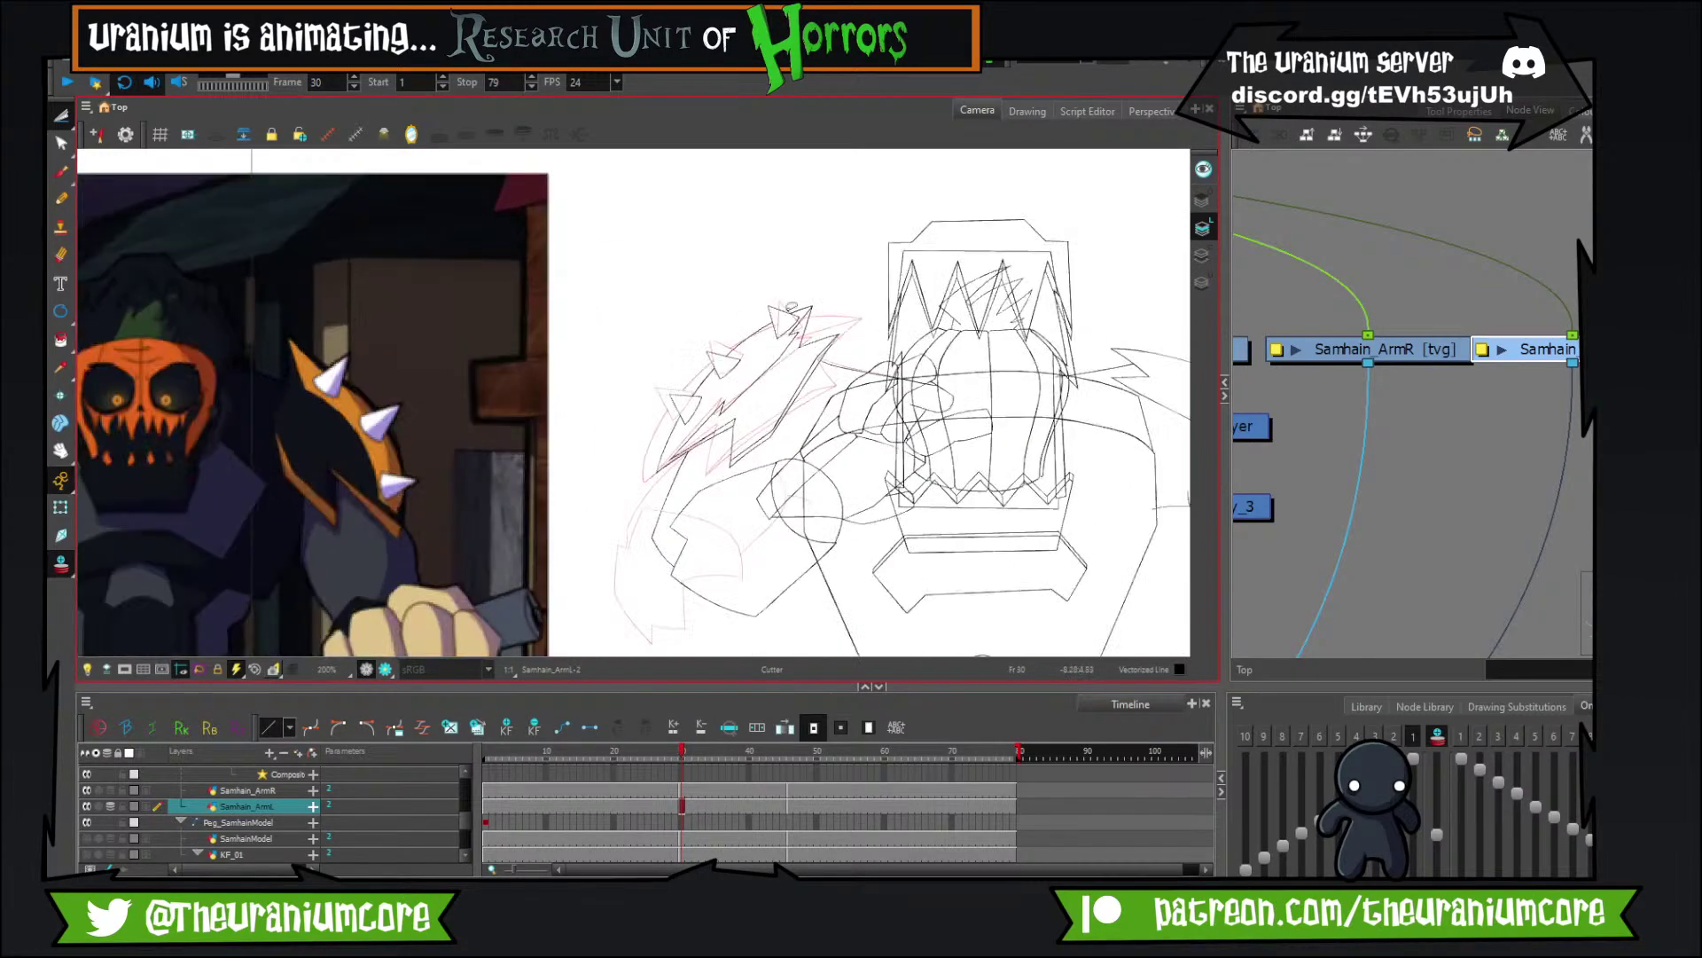
scroll(789, 306, "up", 2)
scroll(754, 355, "down", 2)
scroll(725, 391, "up", 2)
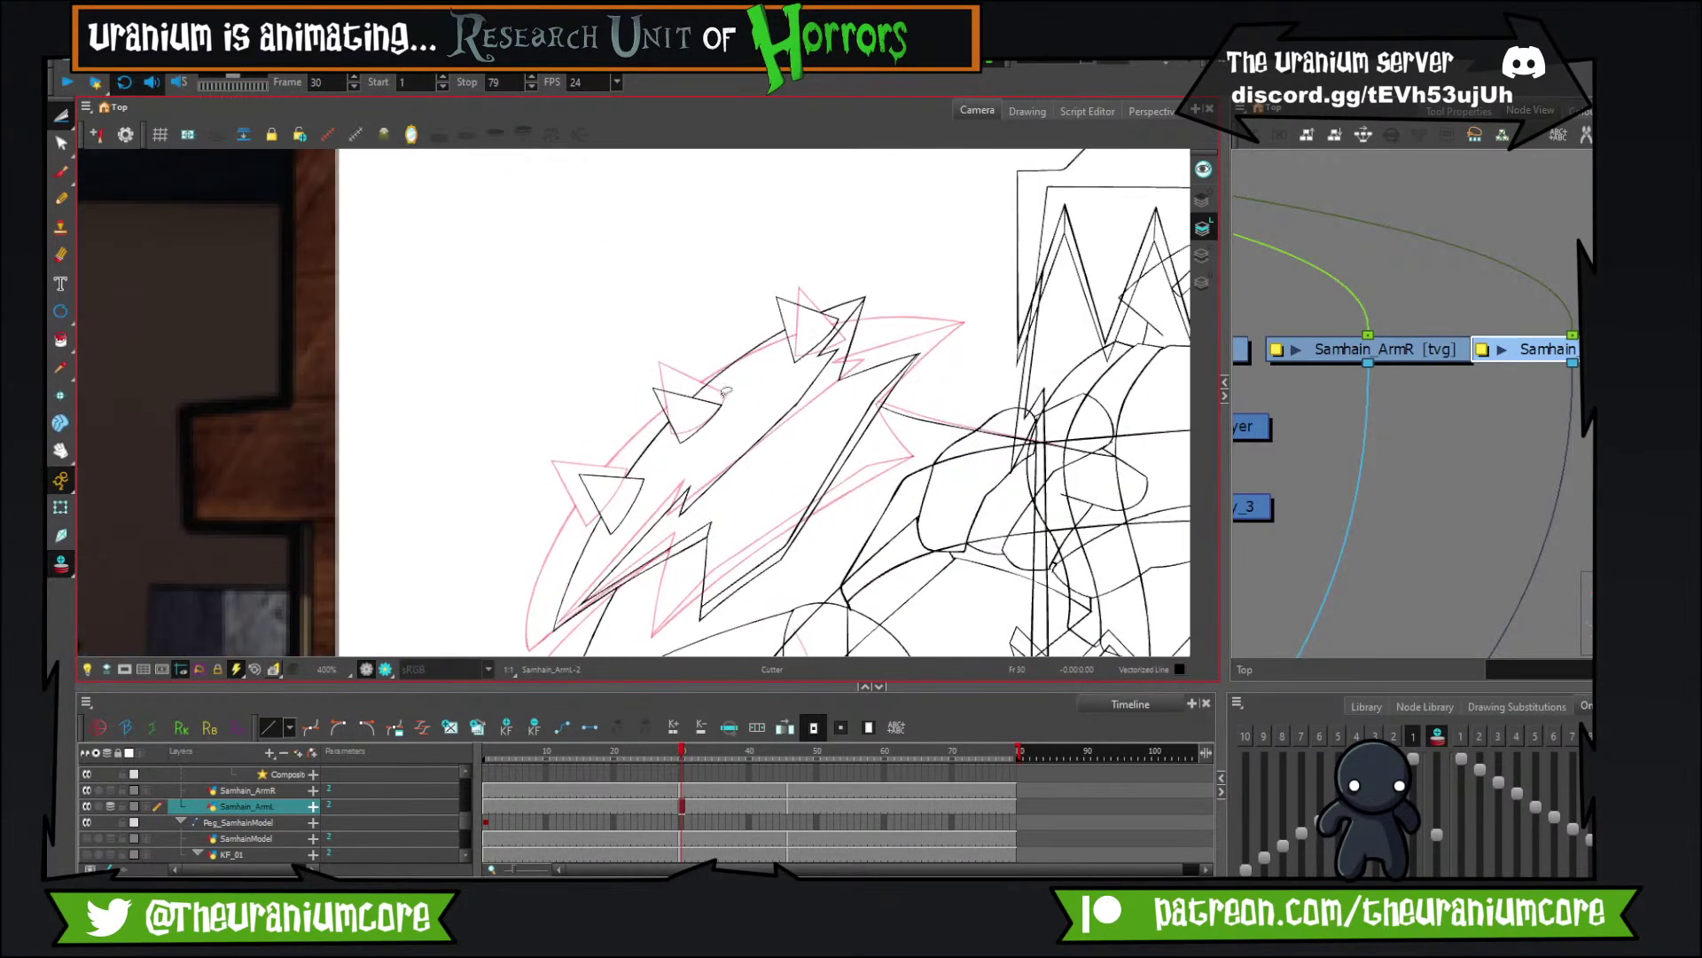
scroll(725, 391, "down", 4)
scroll(726, 391, "up", 3)
key("period")
key("period")
key("period")
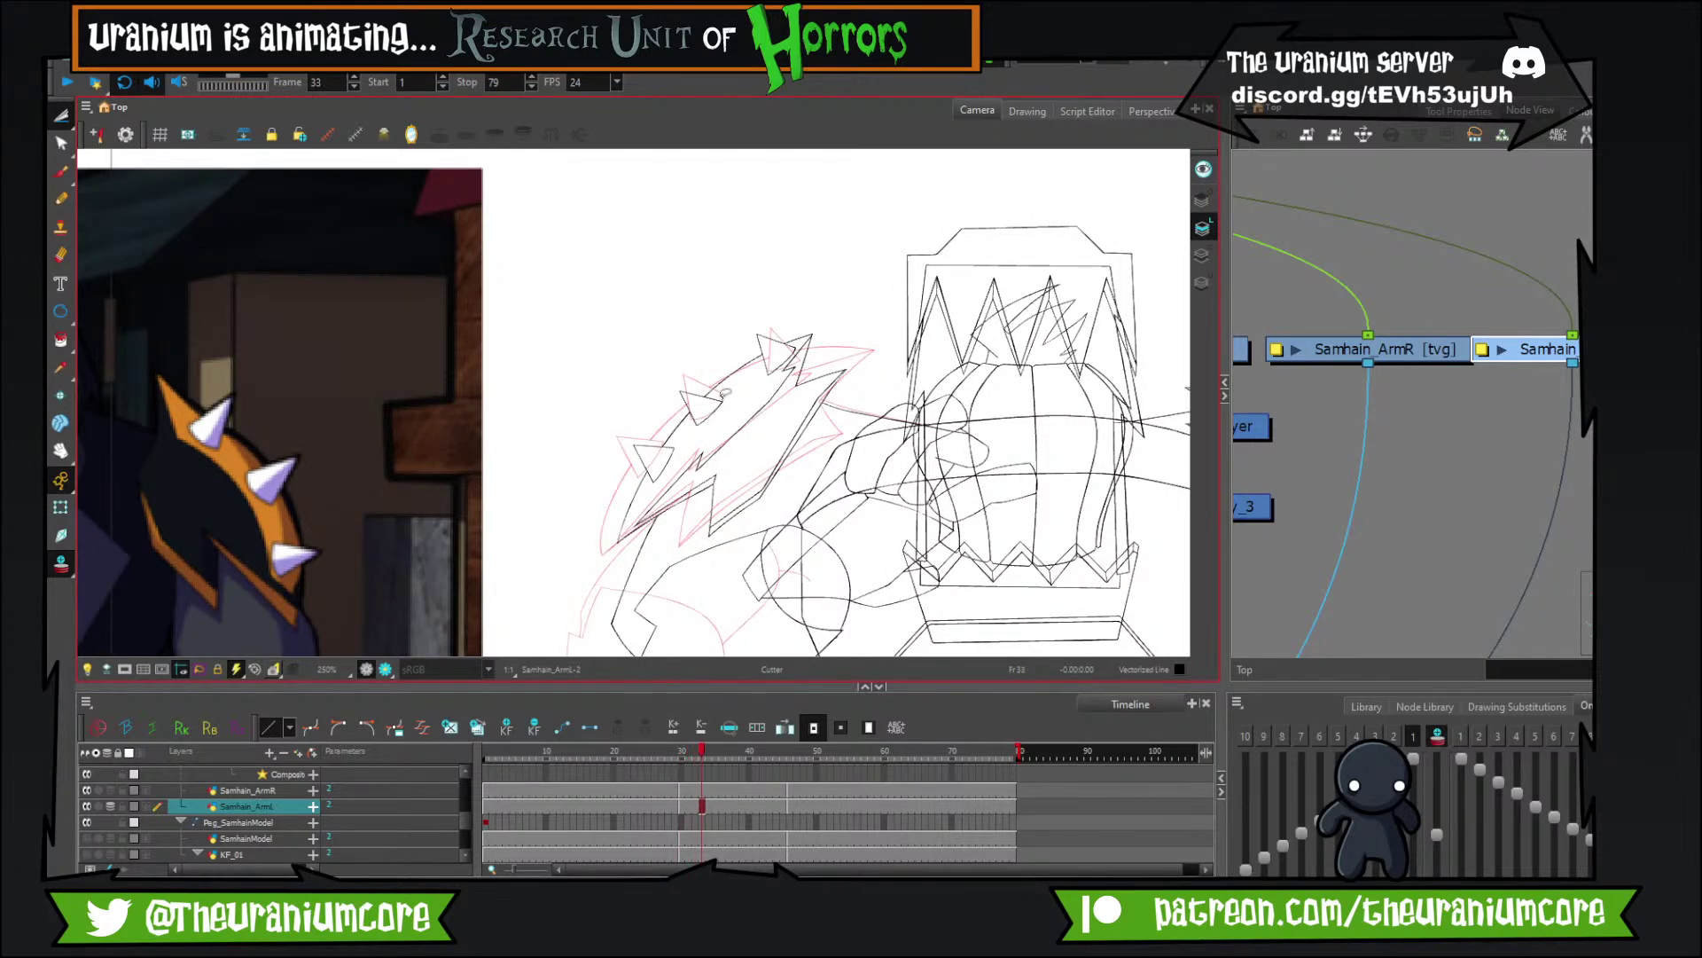
Advance to frame 46, the left arm drawing with the raised fist.
key("period")
key("period")
key("period")
key("period")
key("period")
key("period")
key("period")
key("period")
key("period")
key("period")
key("period")
key("period")
key("period")
key("comma")
key("period")
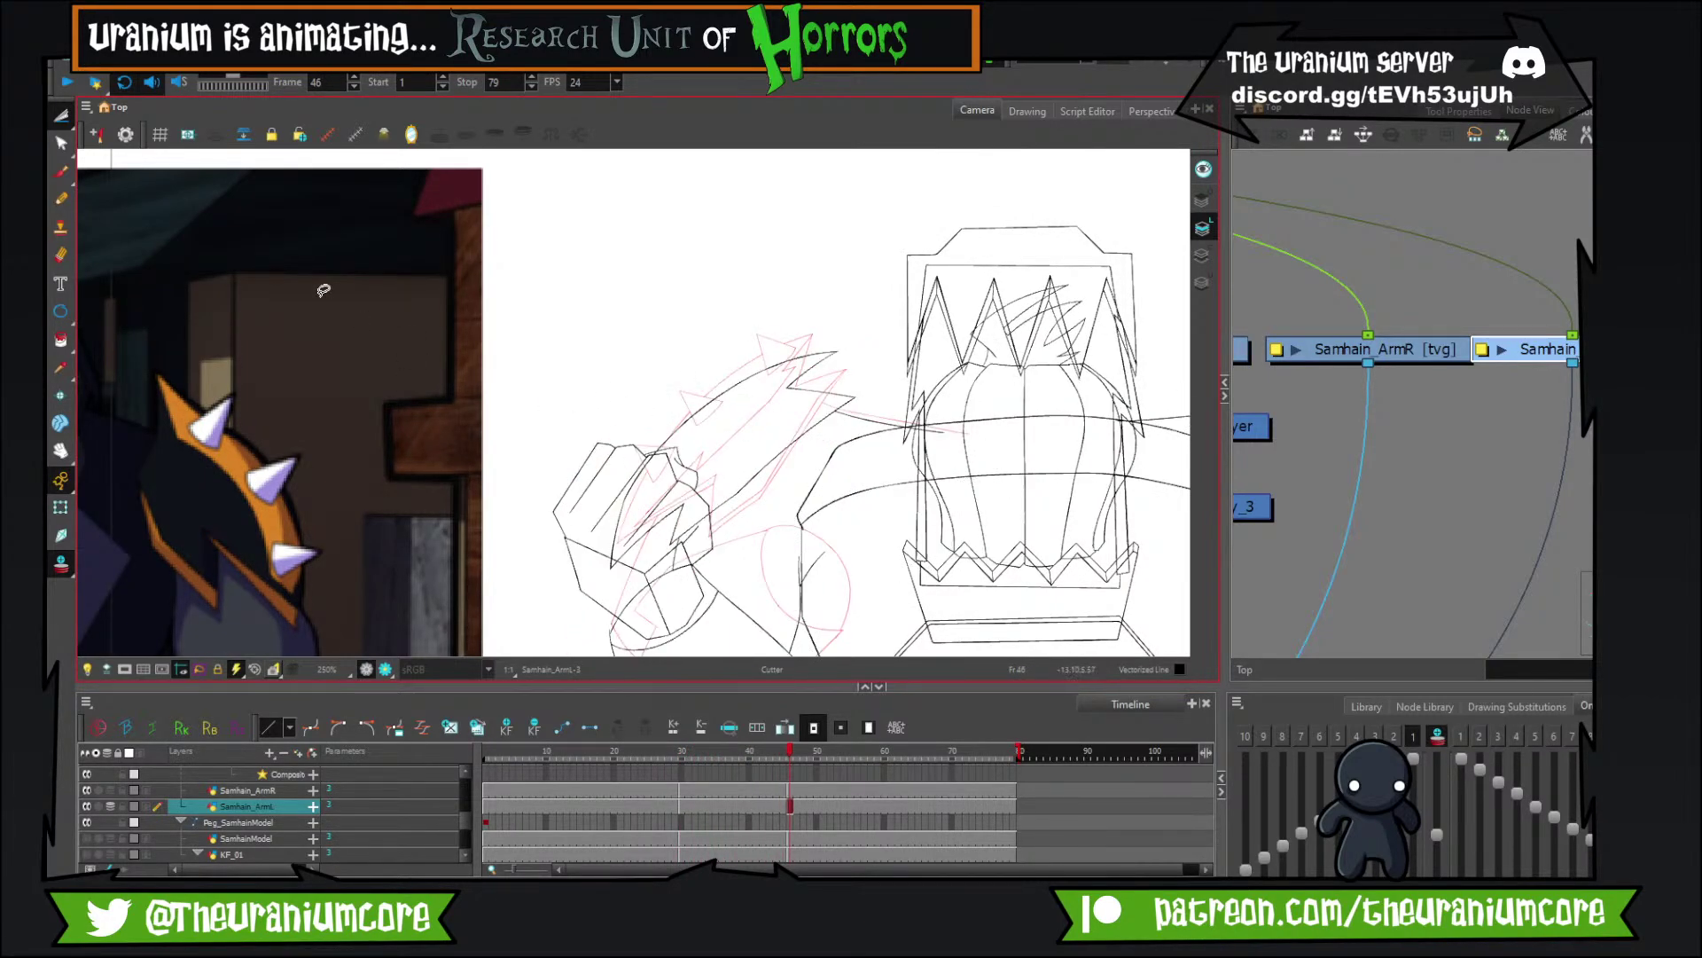
Draw the inner edge line along the lower end of the raised arm's shoulder plate, using the onion skin as a guide.
left_click(61, 171)
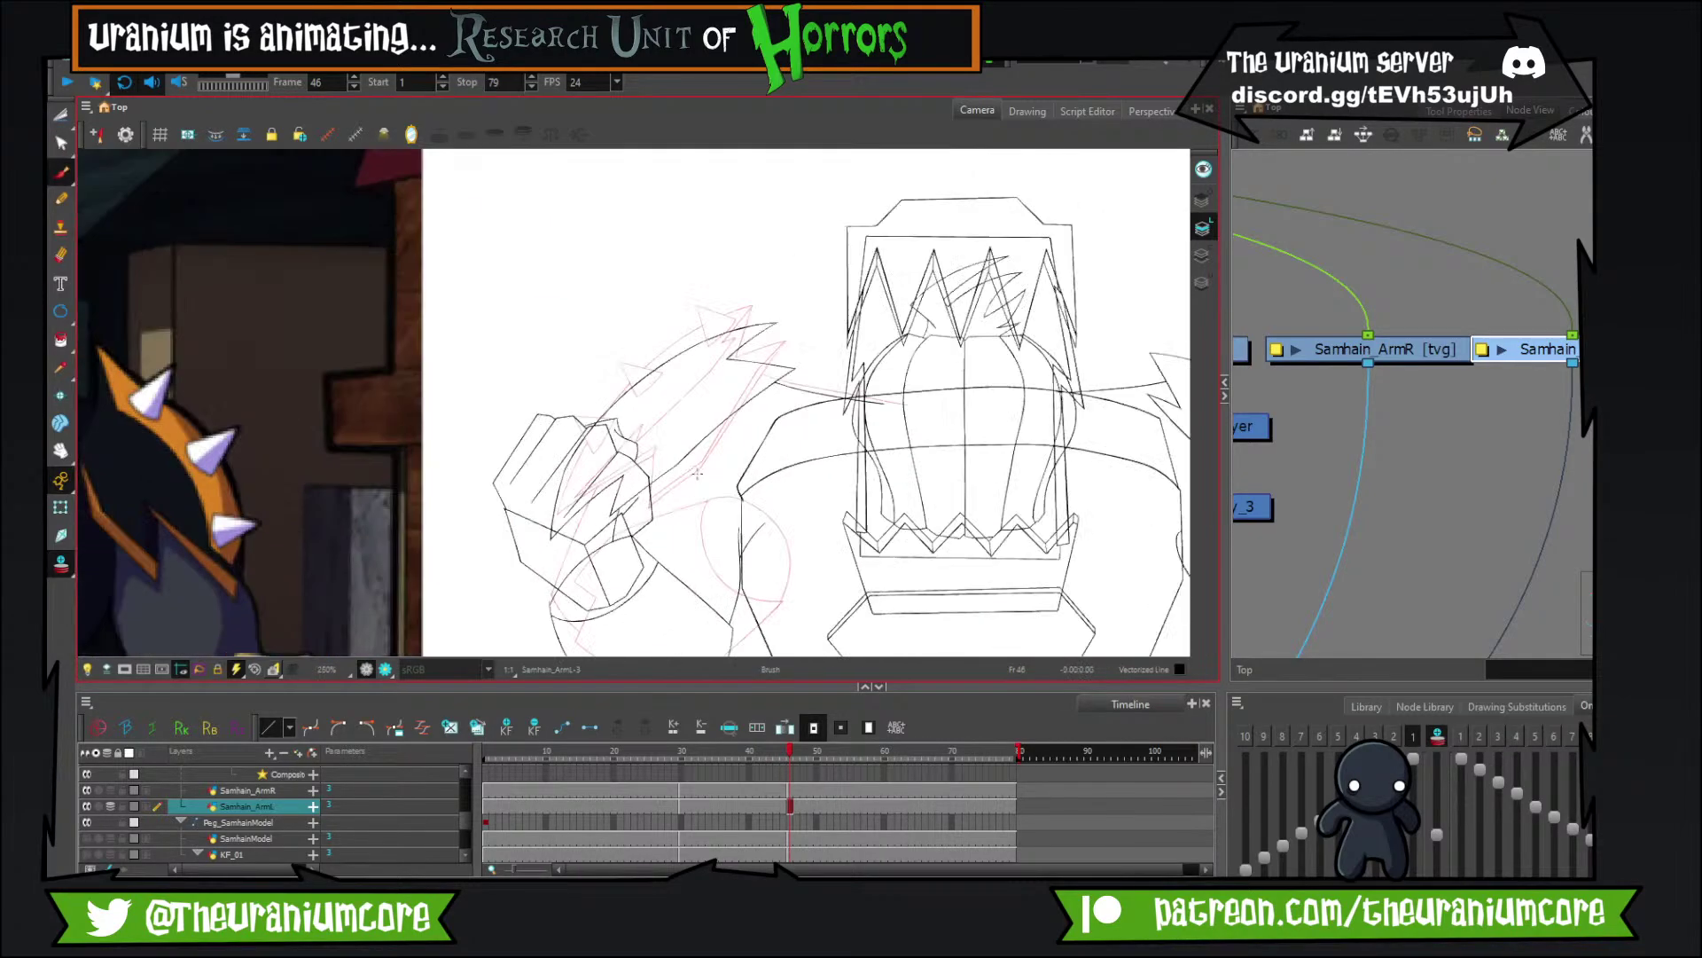
scroll(696, 474, "up", 3)
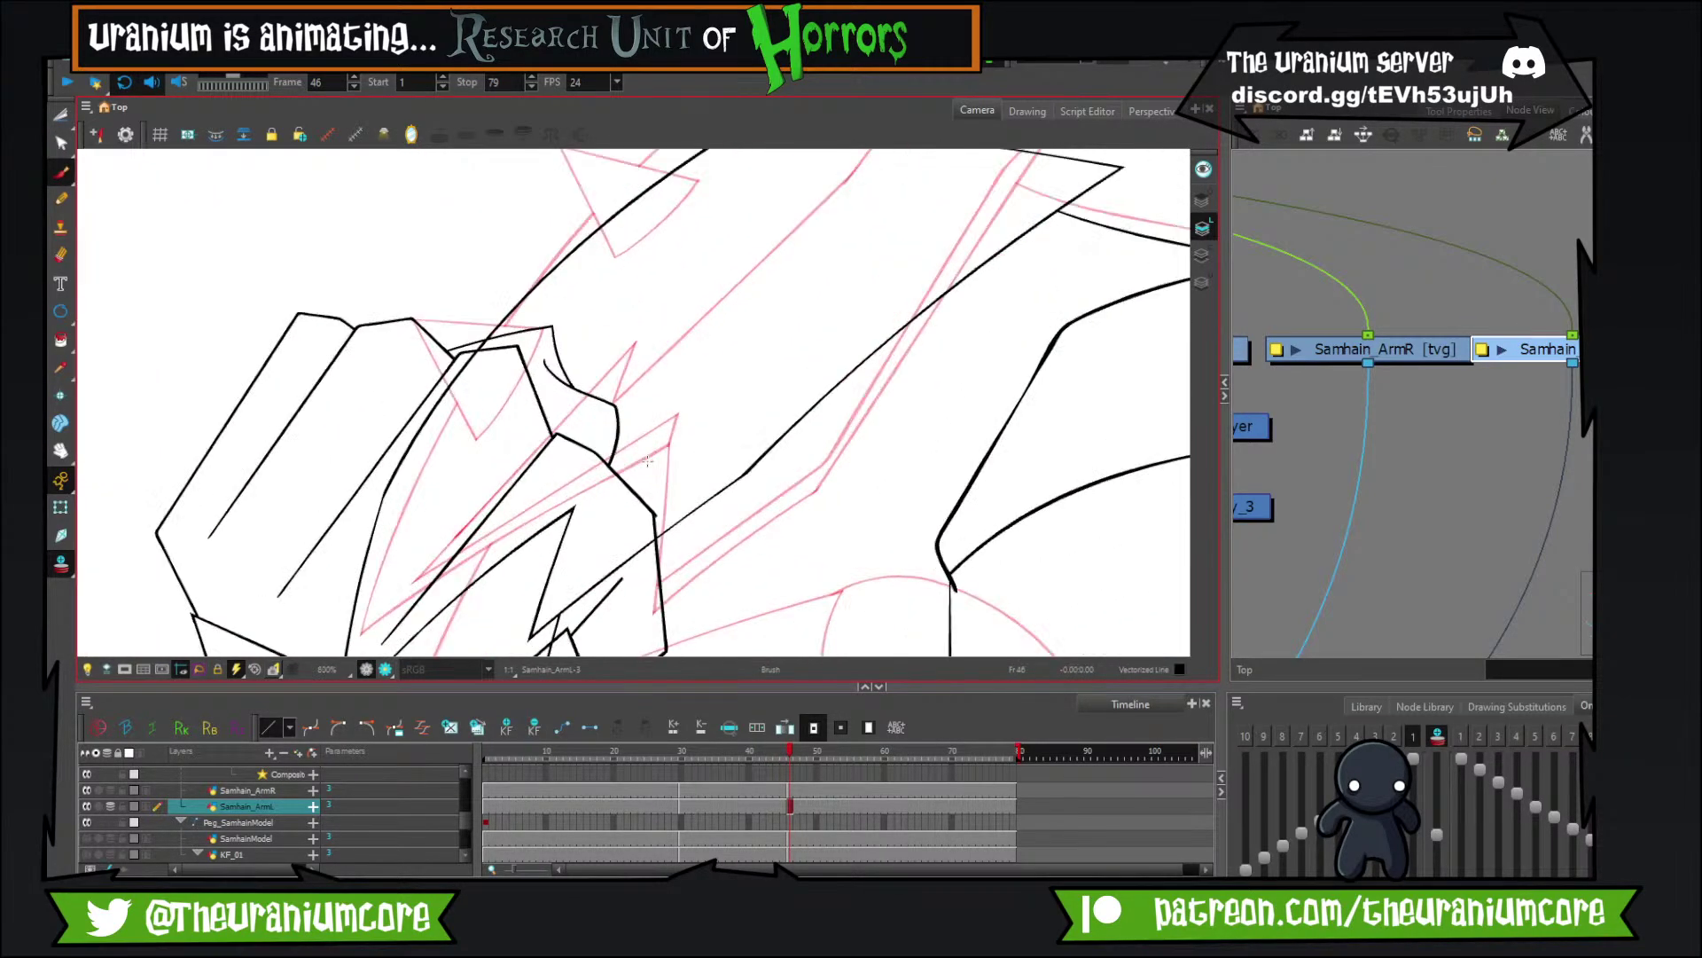
scroll(648, 460, "down", 1)
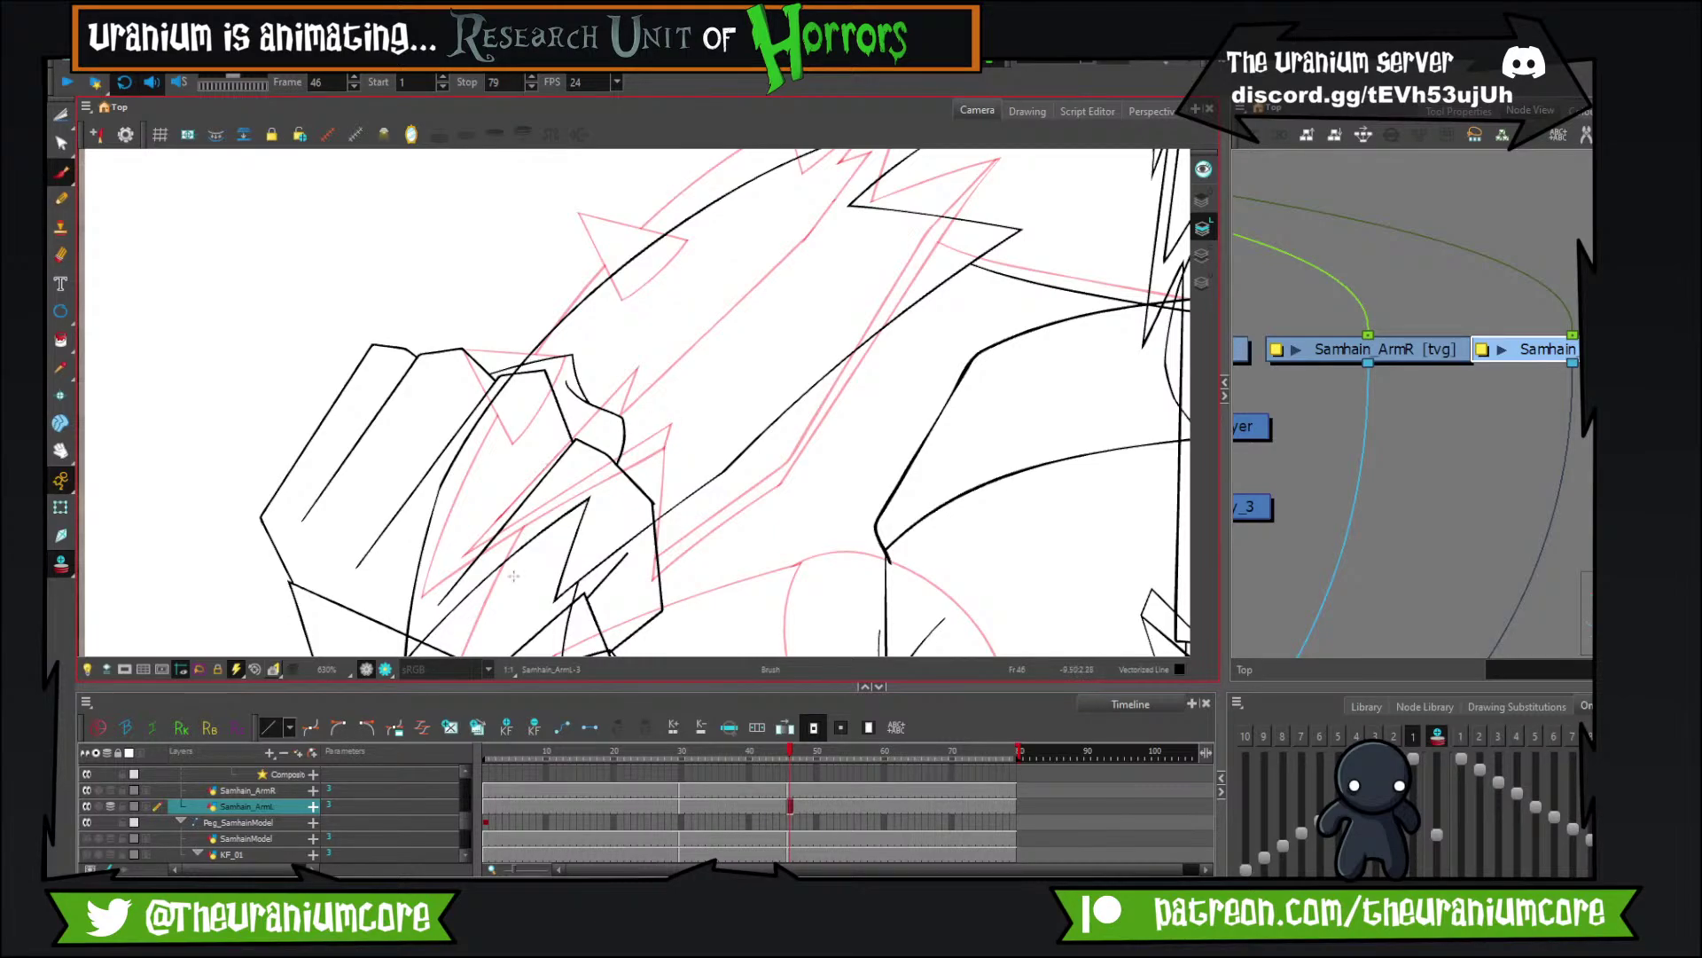
left_click_drag(493, 553, 491, 452)
key("ctrl+z")
mouse_move(399, 601)
left_mouse_down()
mouse_move(532, 348)
mouse_move(614, 285)
left_mouse_up()
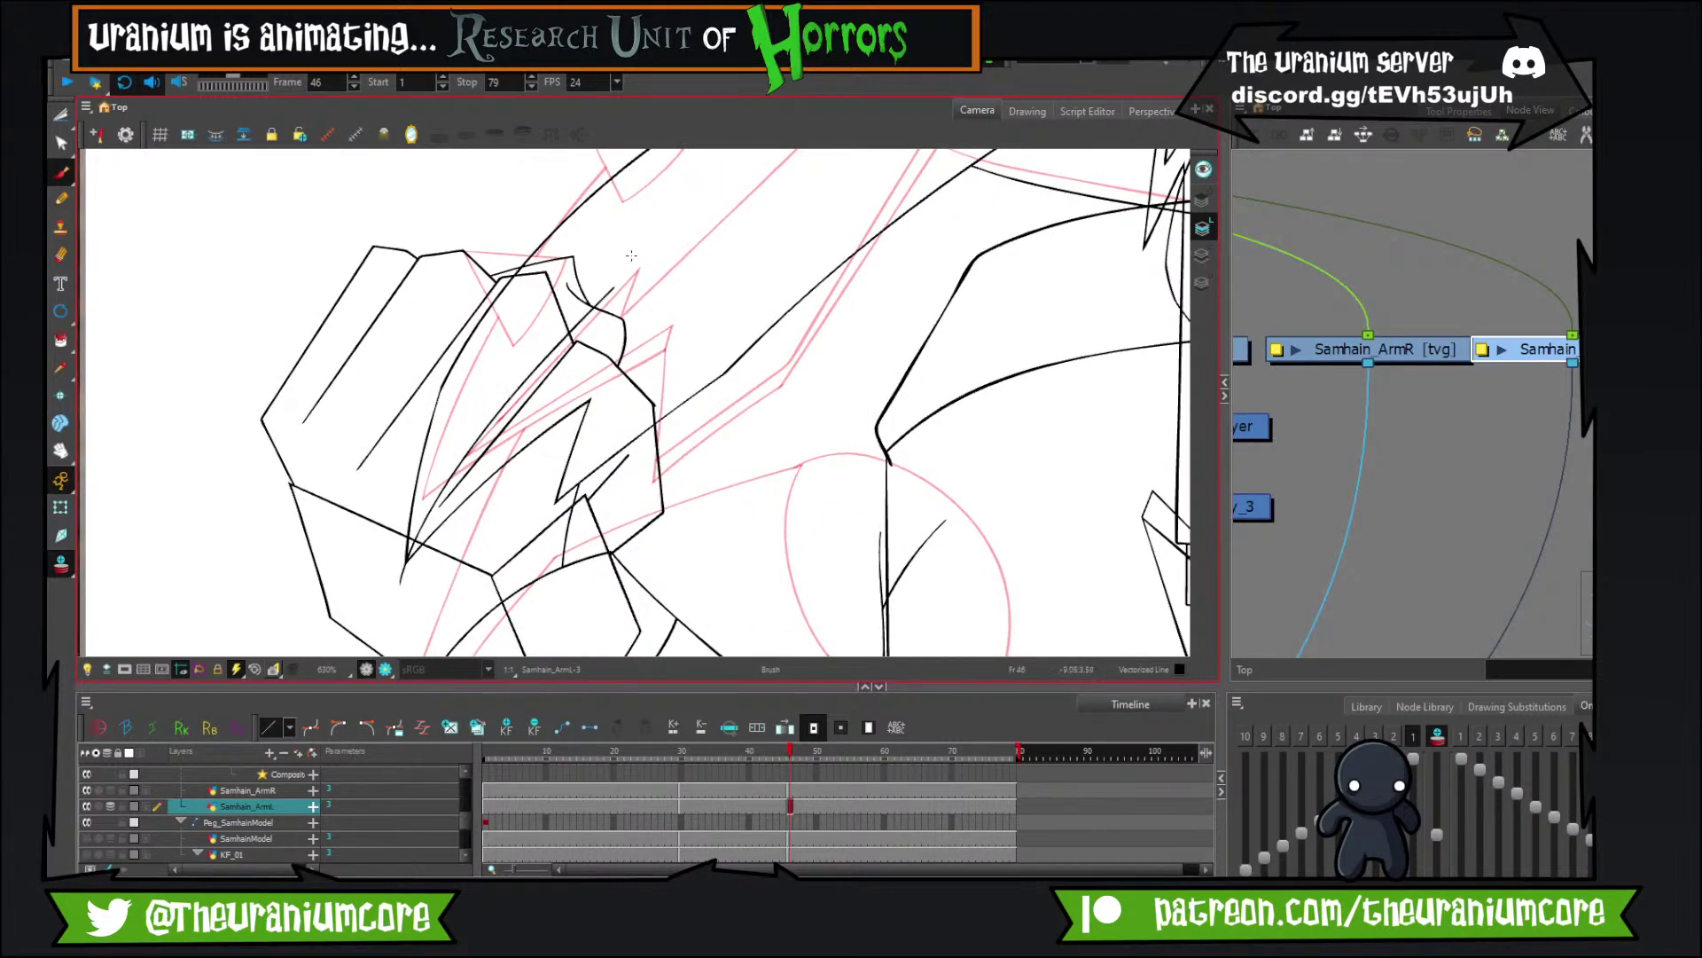
left_click_drag(439, 513, 412, 563)
key("ctrl+z")
mouse_move(364, 647)
left_mouse_down()
mouse_move(626, 321)
mouse_move(576, 388)
left_mouse_up()
Draw the lower notch strokes and extend the plate's long inner edge line up towards its upper end.
left_click_drag(585, 373, 545, 439)
key("ctrl+z")
mouse_move(567, 380)
left_mouse_down()
mouse_move(517, 496)
mouse_move(640, 347)
mouse_move(604, 390)
left_mouse_up()
key("ctrl+z")
left_click_drag(454, 581, 714, 296)
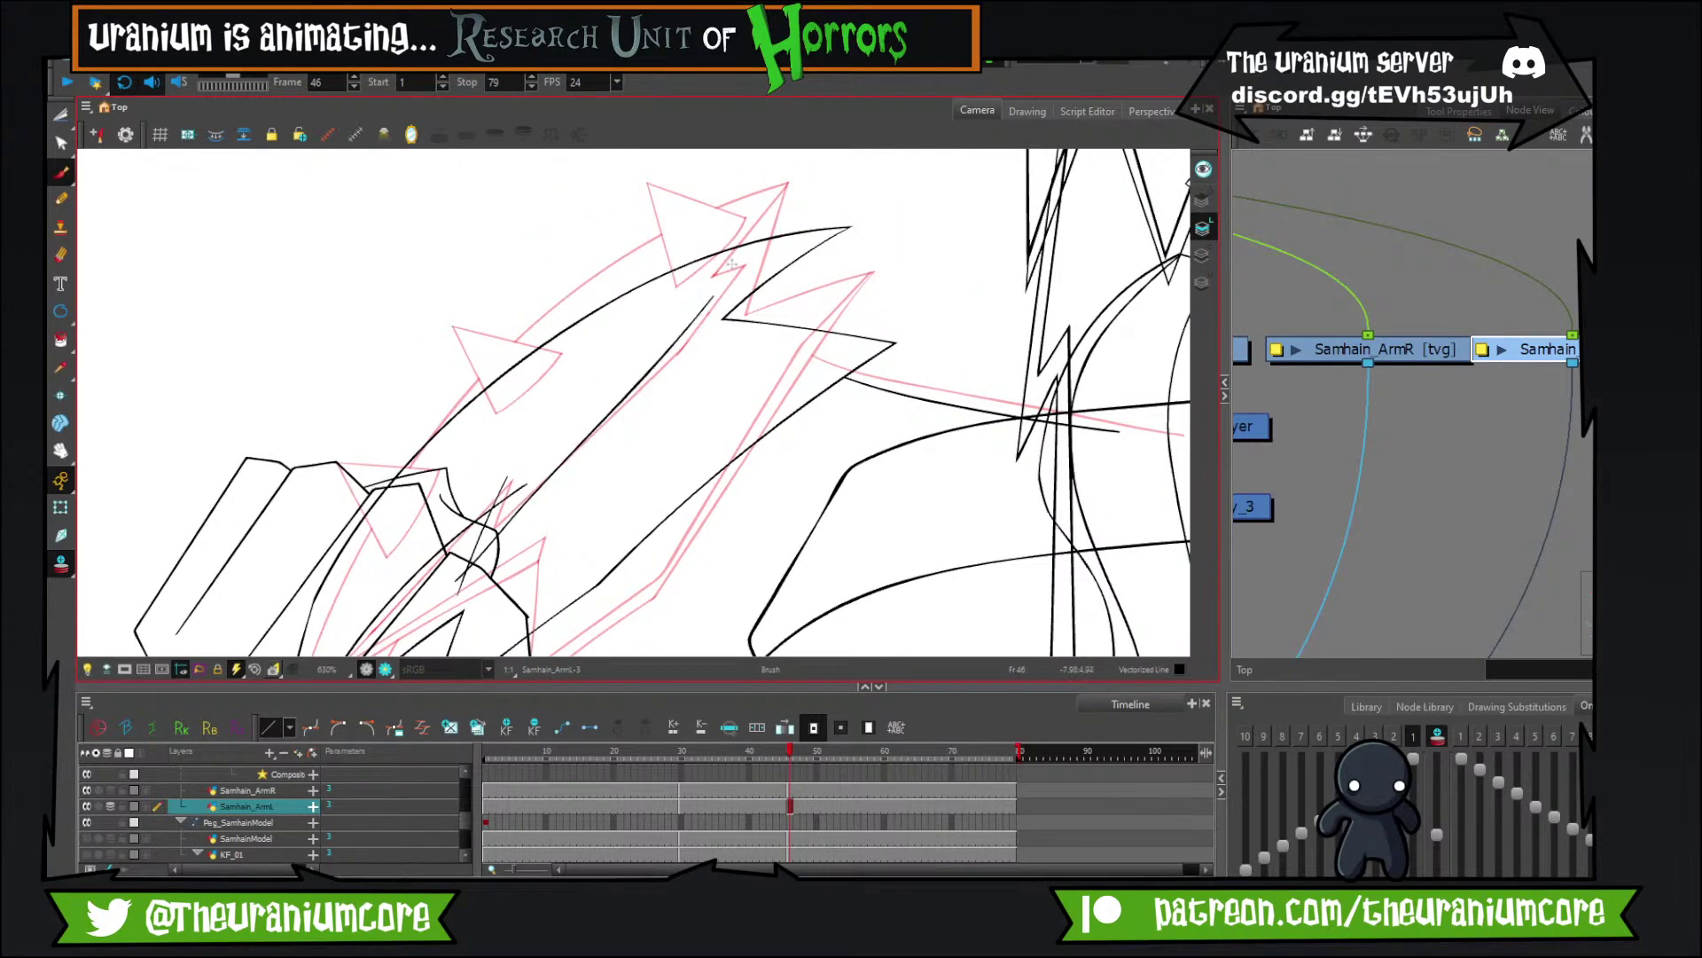
key("ctrl+z")
mouse_move(471, 572)
left_mouse_down()
mouse_move(688, 352)
mouse_move(904, 198)
left_mouse_up()
key("ctrl+z")
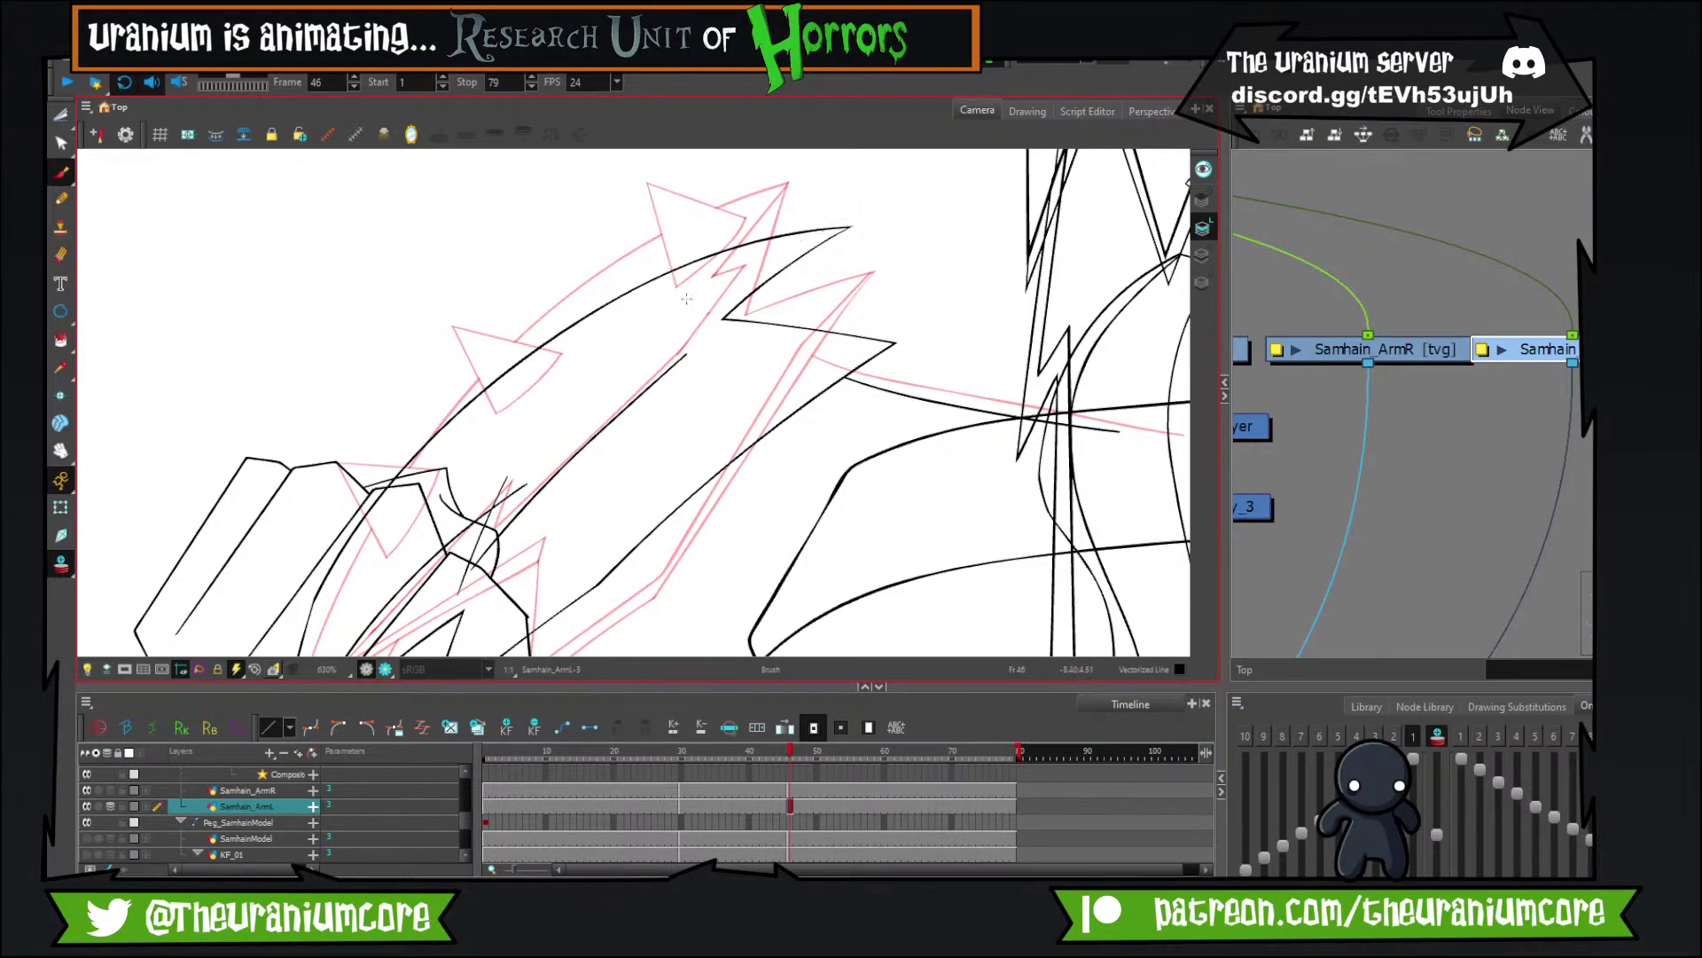
Draw the inner edge line running from the plate's upper tip back down into the plate.
left_click_drag(655, 320, 906, 212)
key("ctrl+z")
left_click_drag(728, 280, 633, 367)
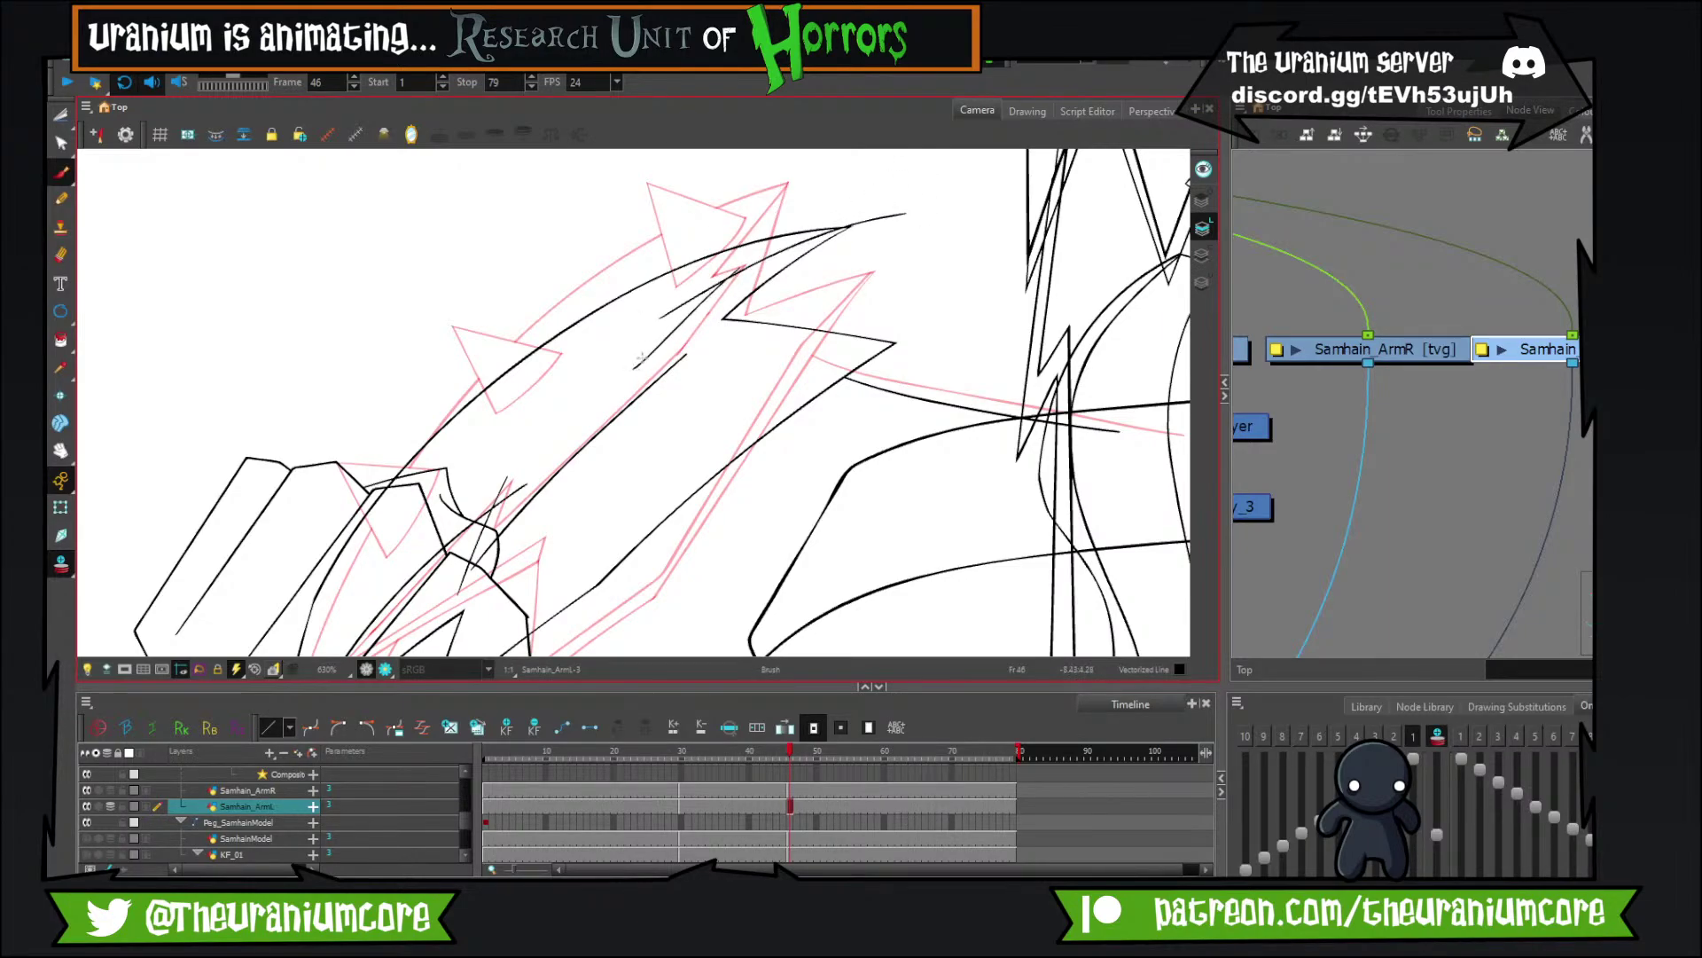
key("ctrl+z")
mouse_move(772, 209)
left_mouse_down()
mouse_move(723, 284)
mouse_move(792, 201)
left_mouse_up()
key("2")
mouse_move(653, 354)
left_mouse_down()
mouse_move(560, 501)
mouse_move(653, 494)
mouse_move(626, 498)
left_mouse_up()
key("ctrl+z")
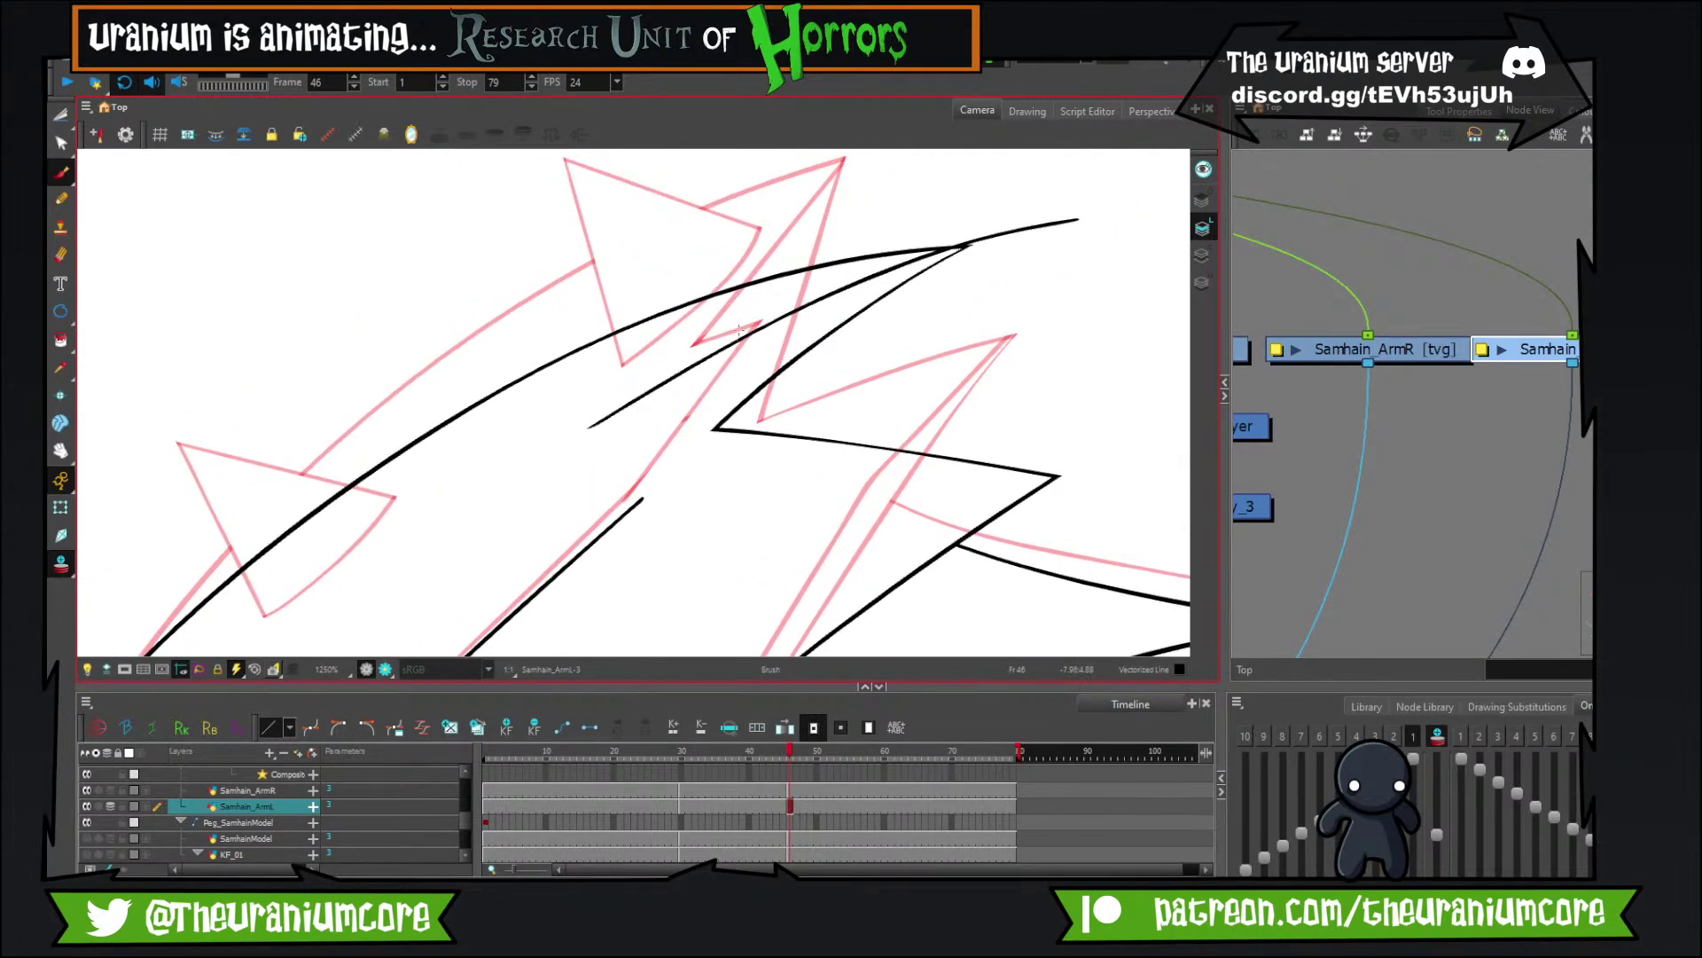
Draw the zigzag notch at the upper end of the plate and join it to the long inner edge line.
mouse_move(774, 312)
left_mouse_down()
mouse_move(581, 495)
mouse_move(735, 463)
left_mouse_up()
key("ctrl+z")
mouse_move(579, 472)
left_mouse_down()
mouse_move(729, 447)
mouse_move(548, 568)
left_mouse_up()
key("ctrl+z")
left_click_drag(701, 444, 548, 578)
key("ctrl+z")
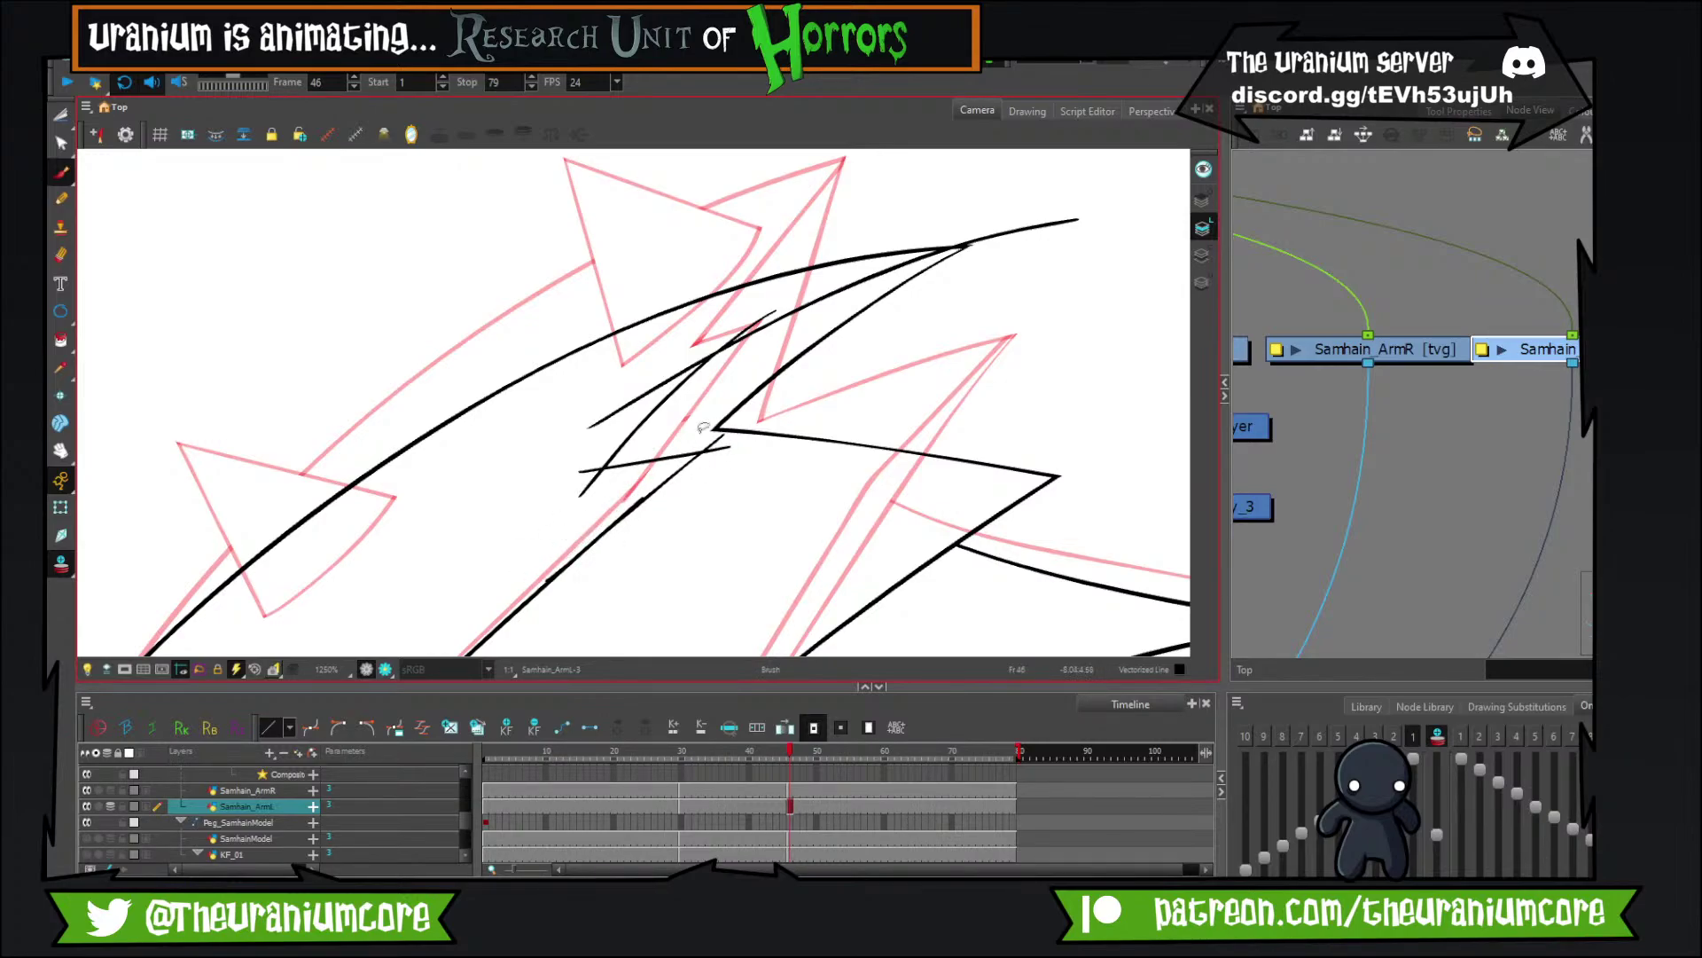
key("ctrl+z")
left_click_drag(710, 432, 578, 558)
Trim the overshooting line ends at the plate's upper tip and around the upper notch.
left_click(61, 115)
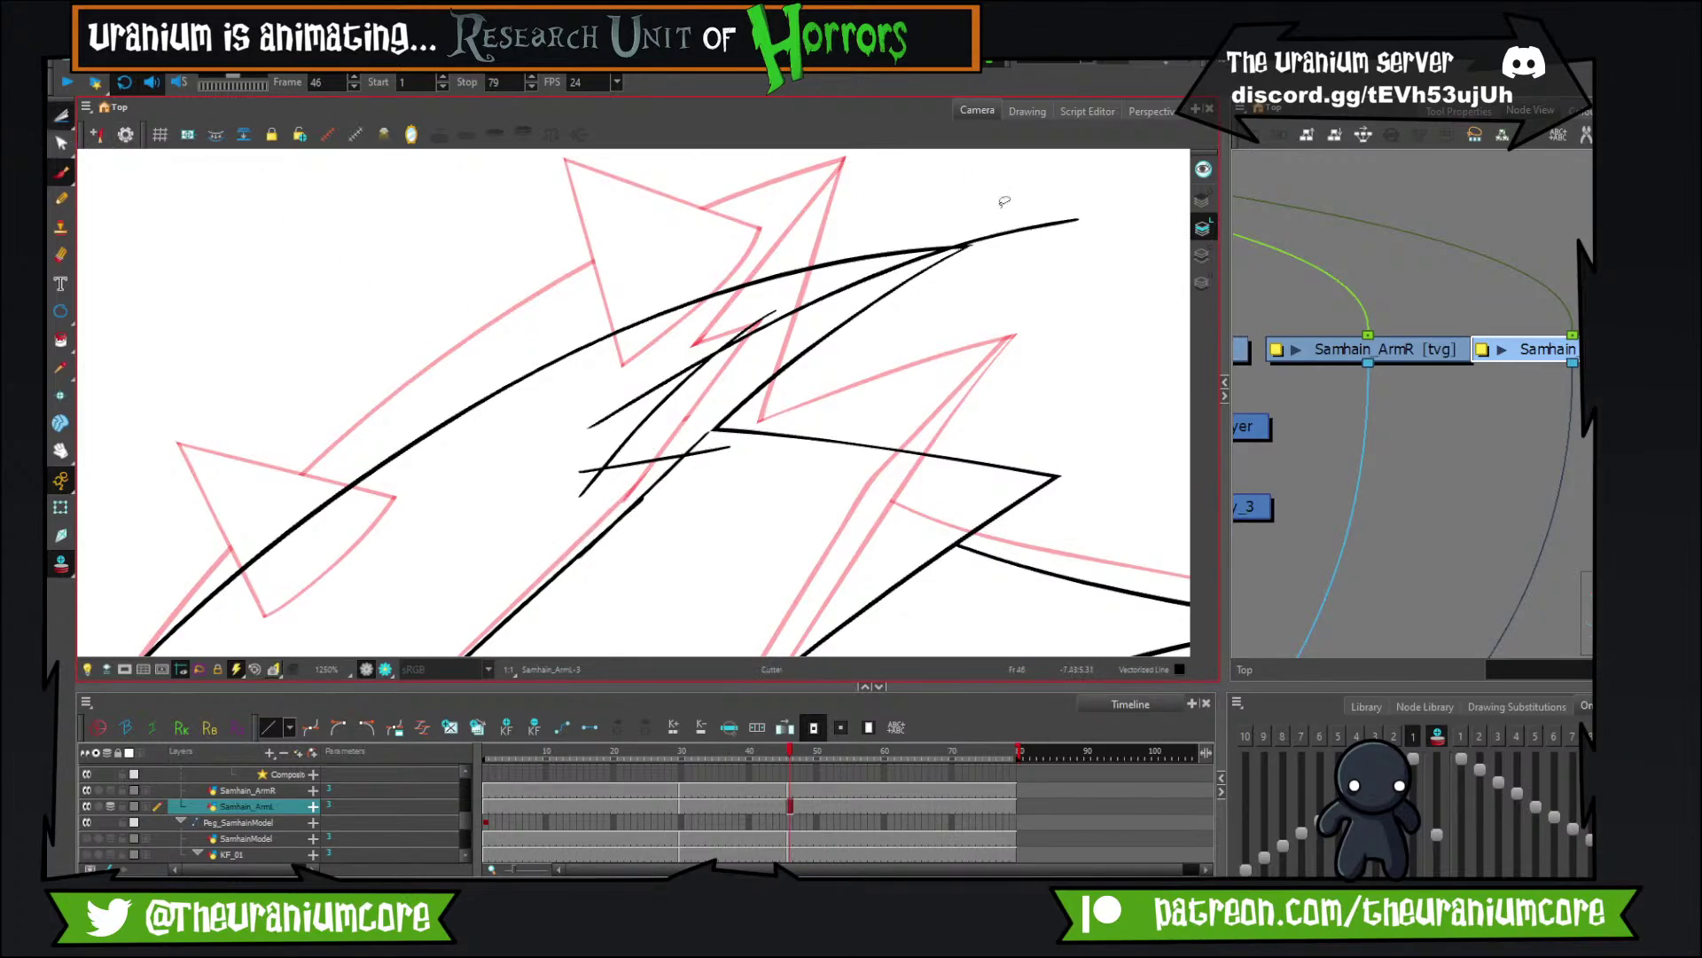
left_click_drag(1006, 204, 1010, 263)
mouse_move(765, 312)
left_mouse_down()
mouse_move(707, 347)
mouse_move(772, 303)
mouse_move(759, 308)
left_mouse_up()
key("ctrl+z")
left_click_drag(685, 348, 627, 428)
left_click_drag(593, 461, 586, 497)
key("ctrl+z")
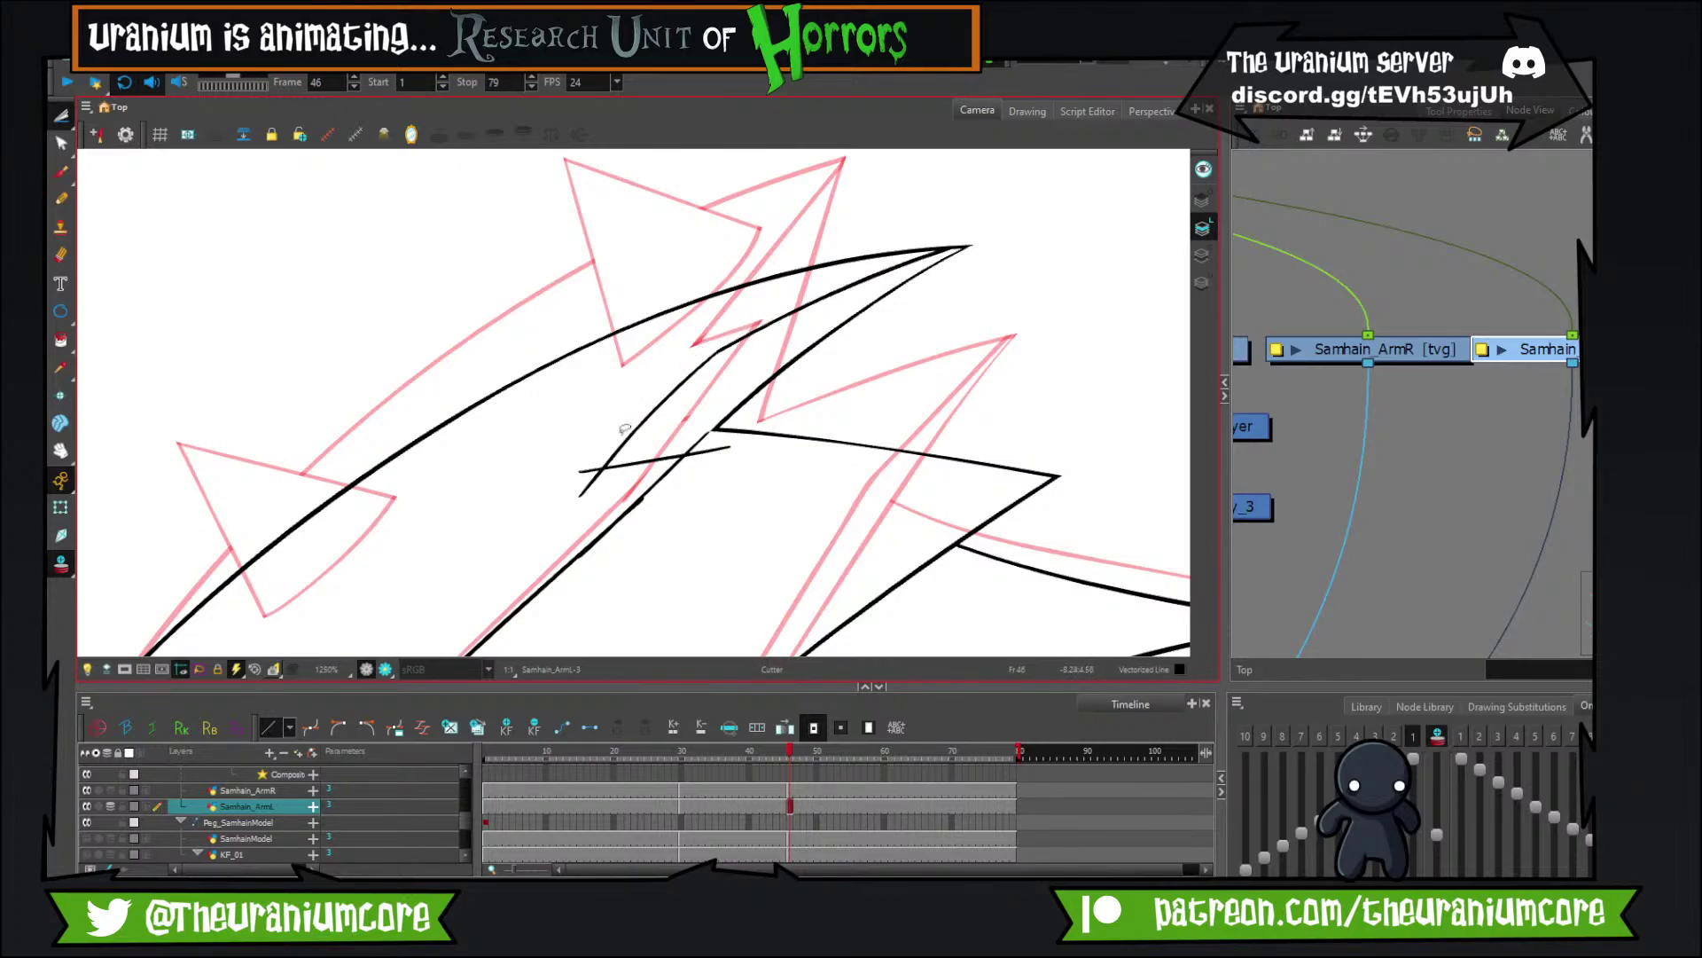
scroll(743, 340, "down", 6)
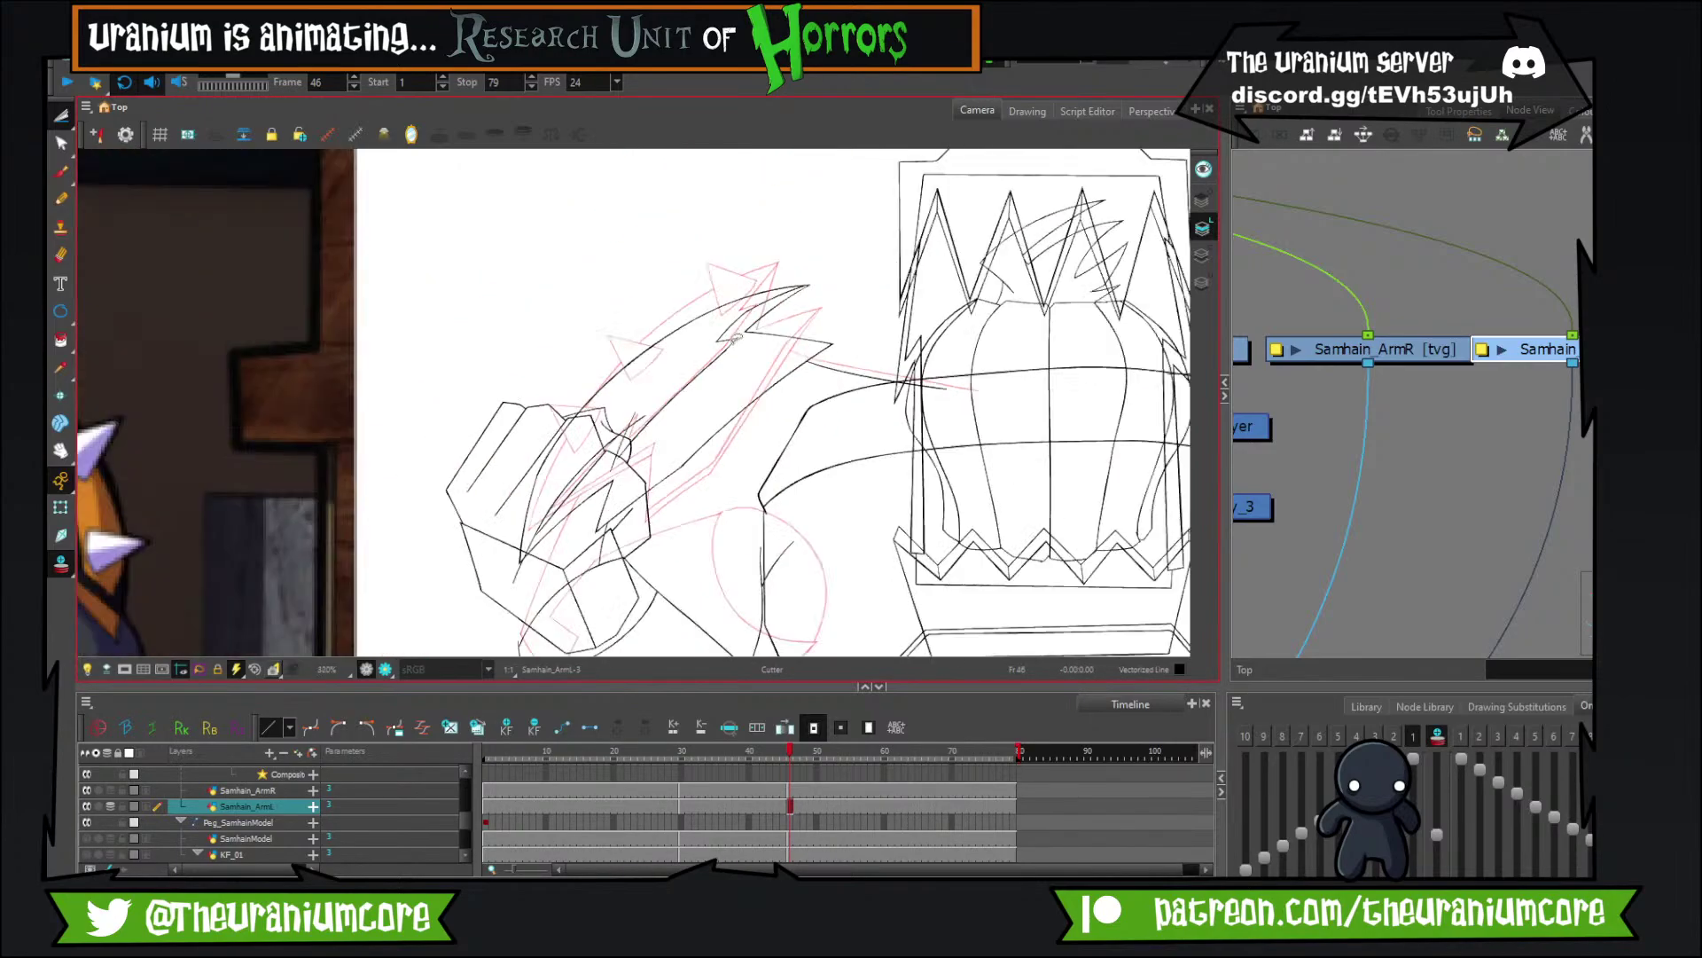
Trim the overshooting line ends at the lower notch and the plate's lower point.
scroll(559, 453, "up", 5)
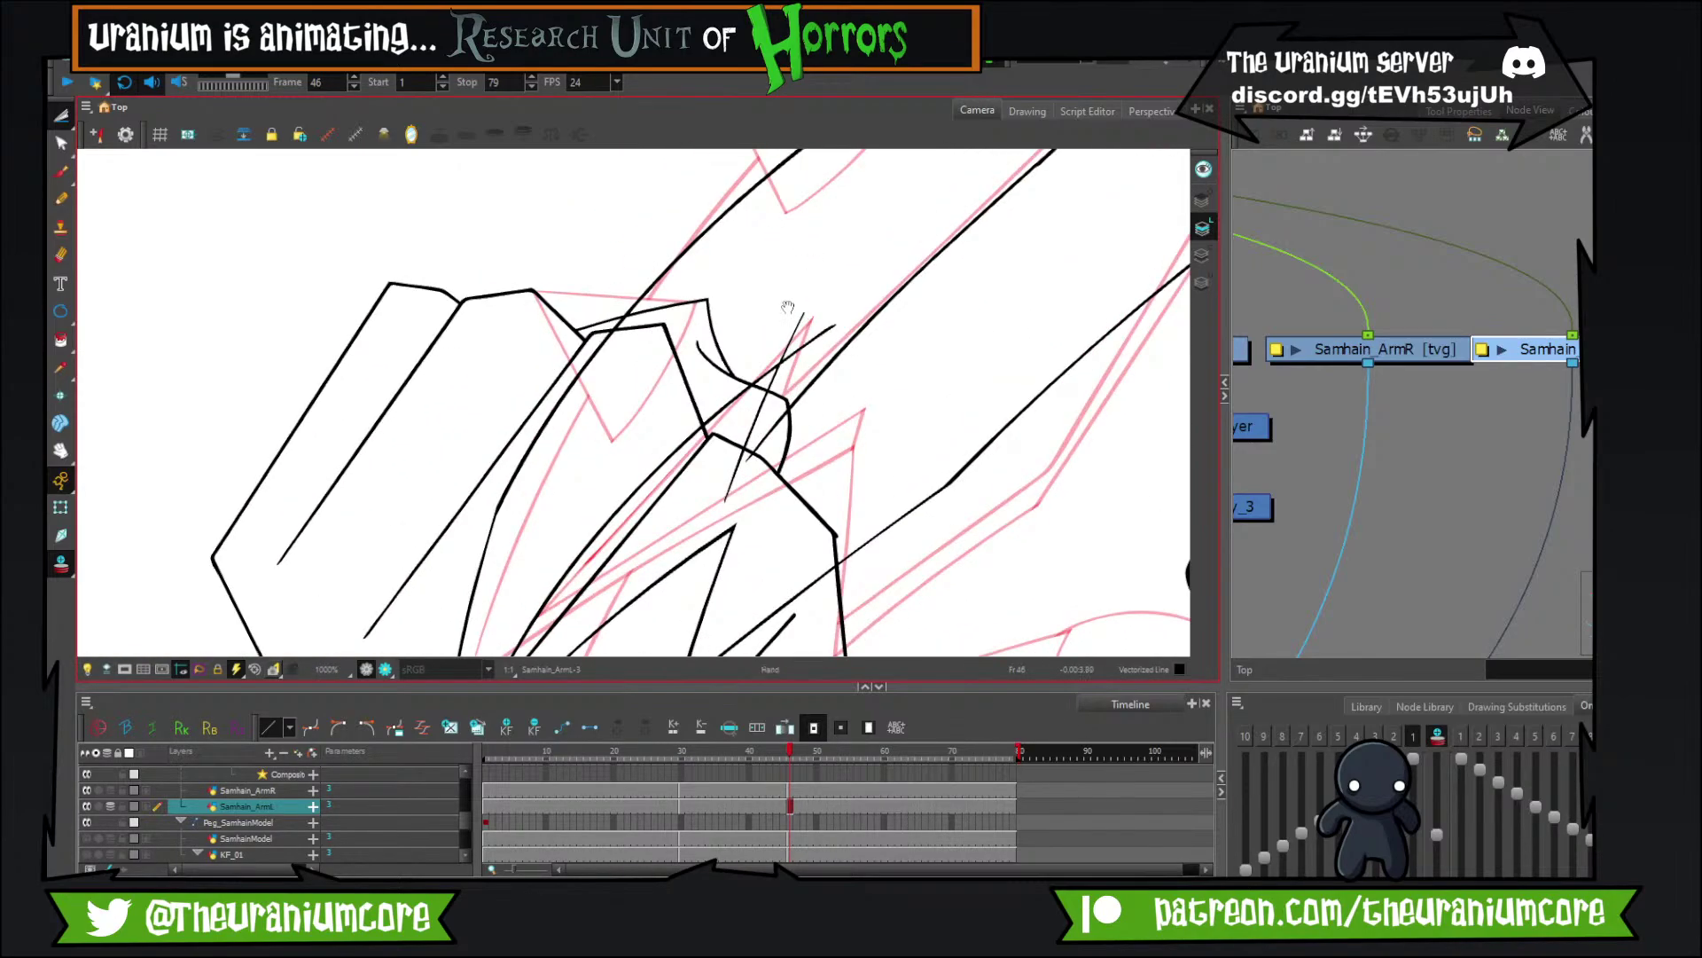
left_click_drag(787, 307, 760, 299)
left_click_drag(610, 574, 678, 336)
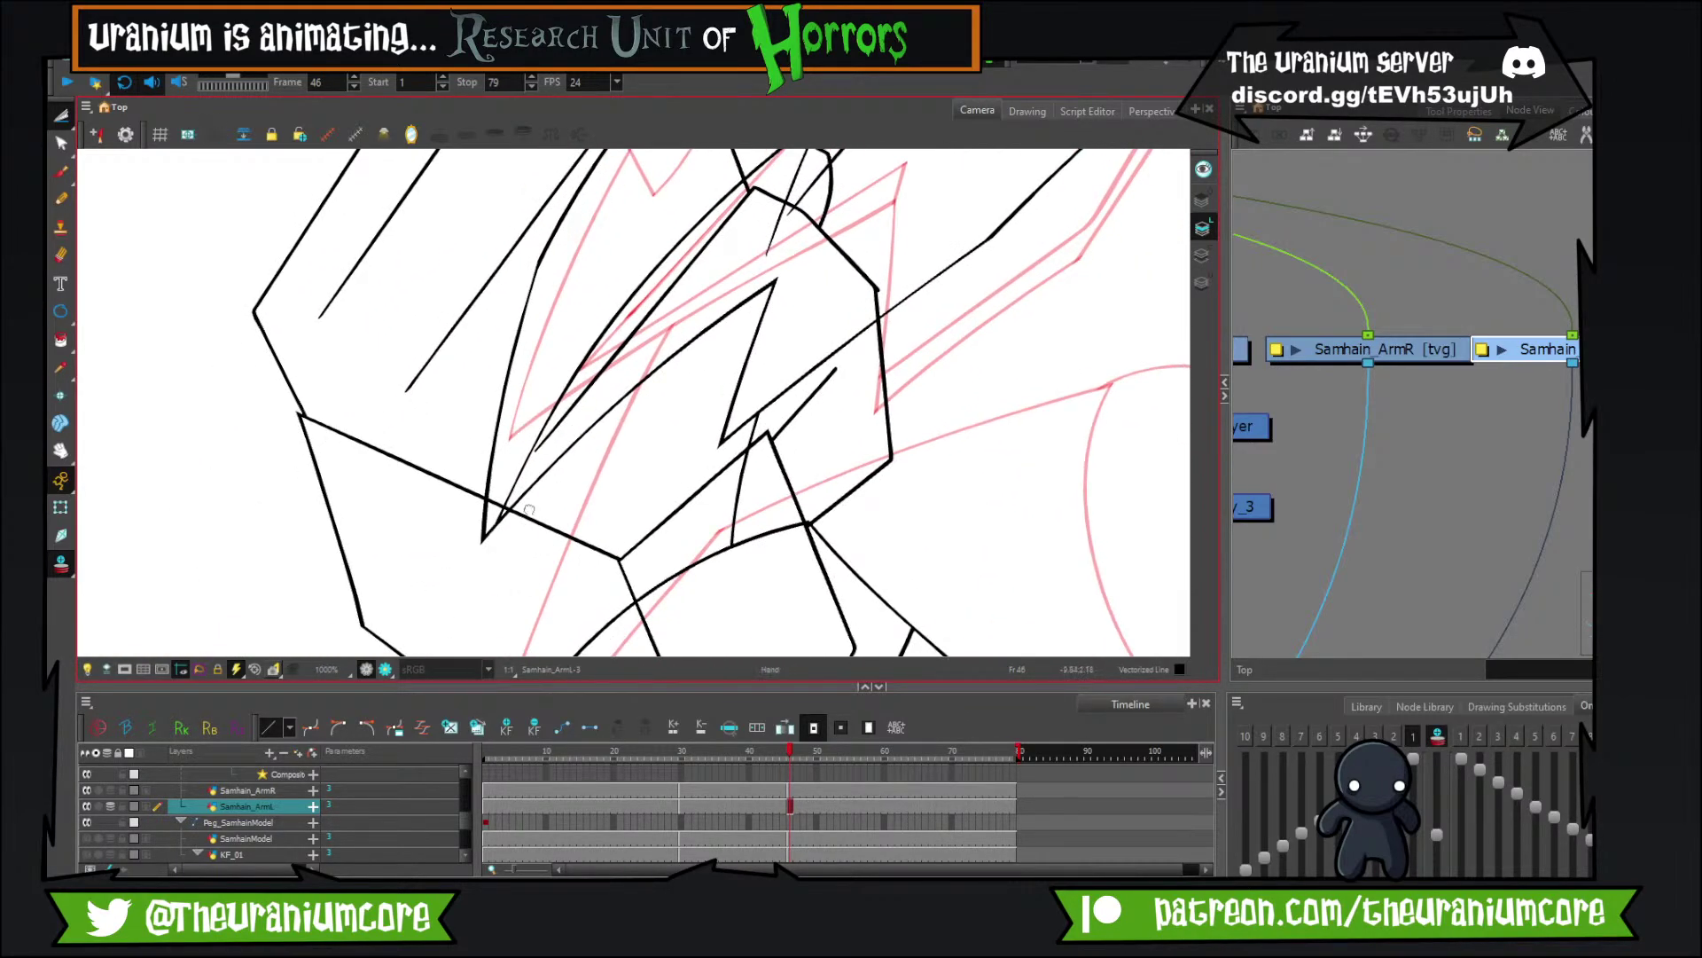
scroll(530, 509, "up", 3)
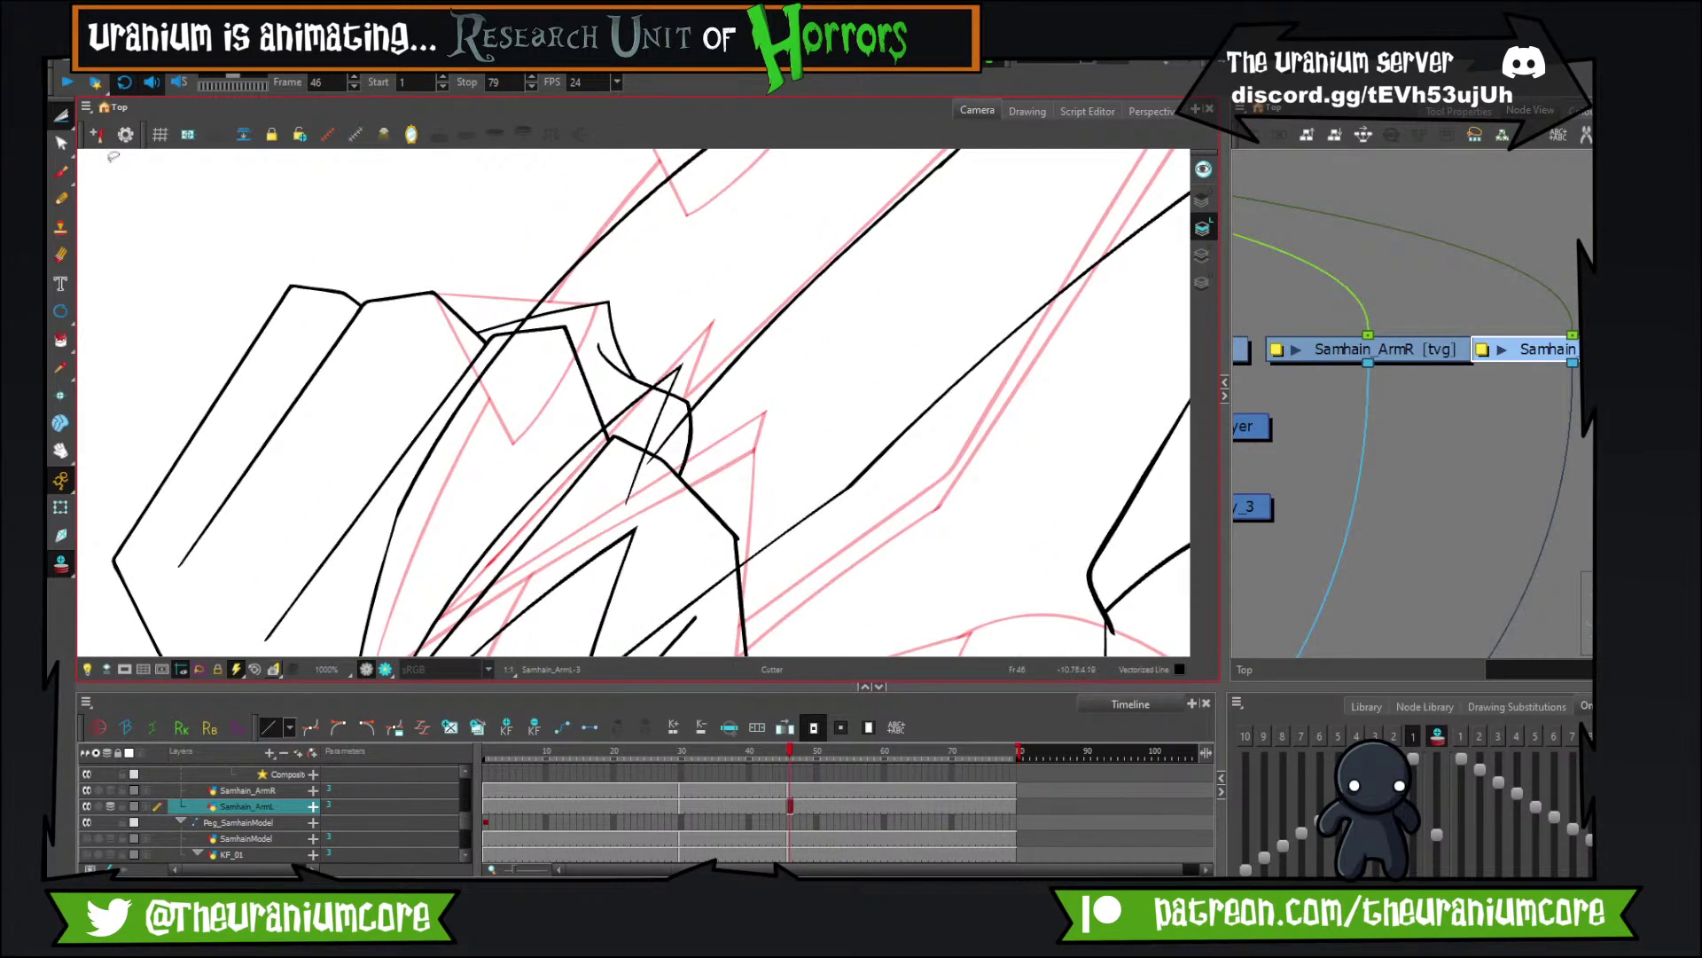
Add a stroke joining the lower notch to the inner edge line and clean up its overshooting ends.
key("alt+b")
left_click_drag(872, 453, 678, 375)
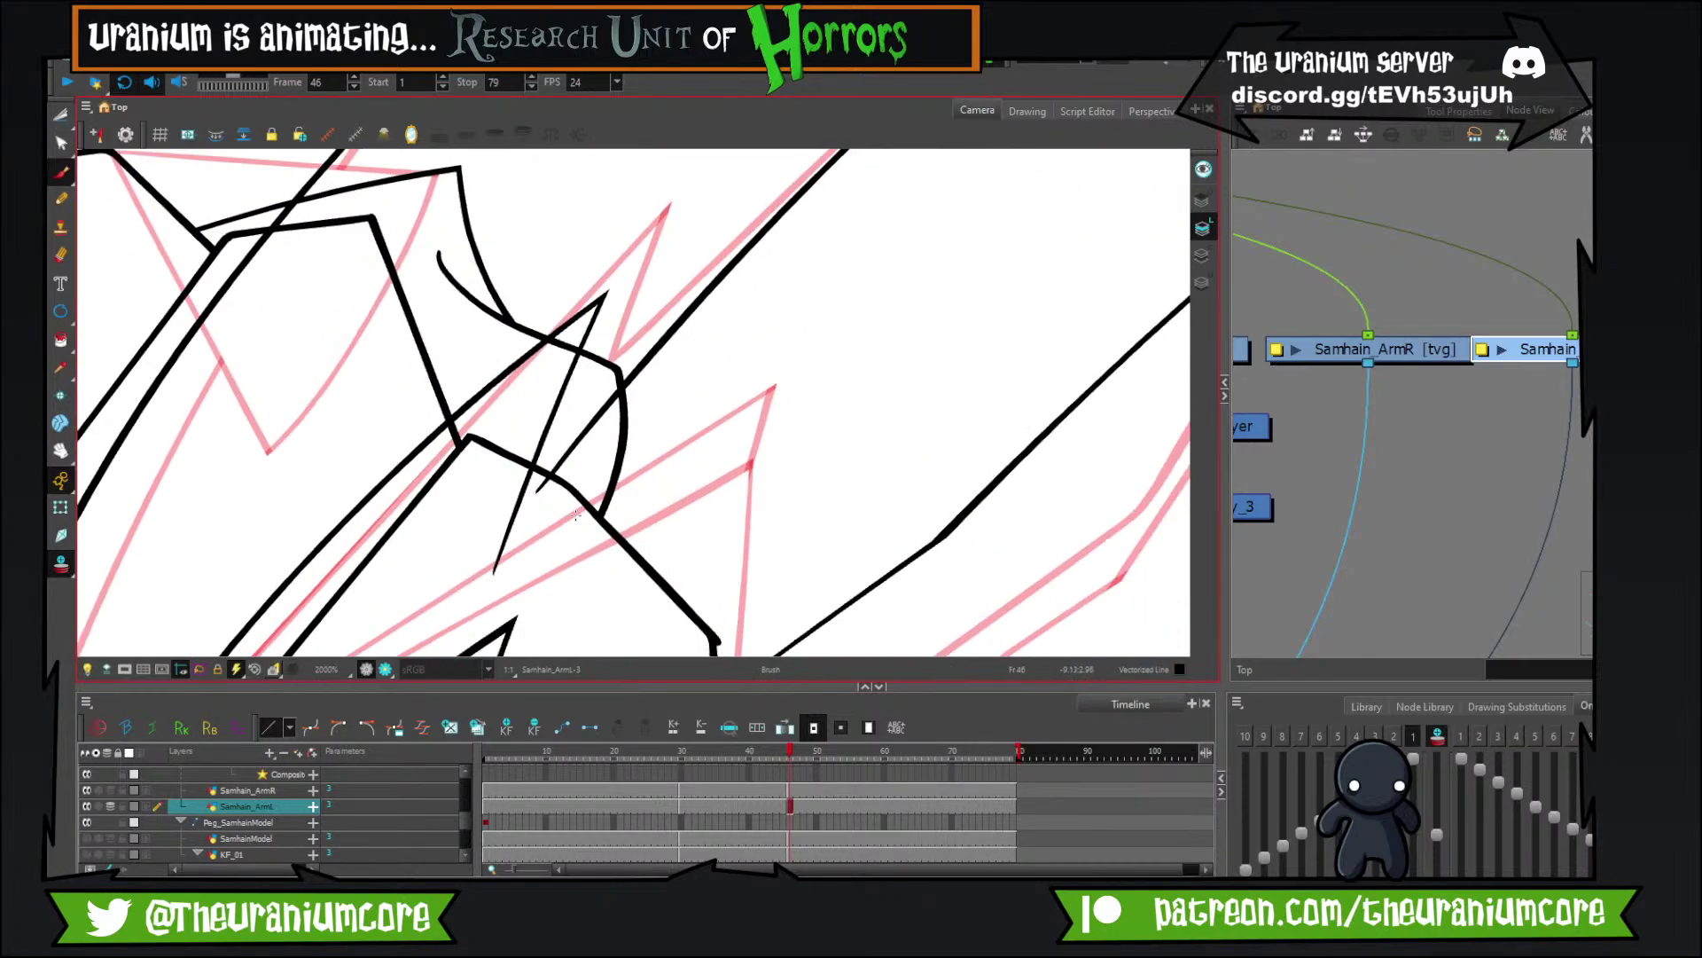
left_click_drag(508, 520, 604, 385)
left_click(60, 116)
scroll(546, 576, "down", 5)
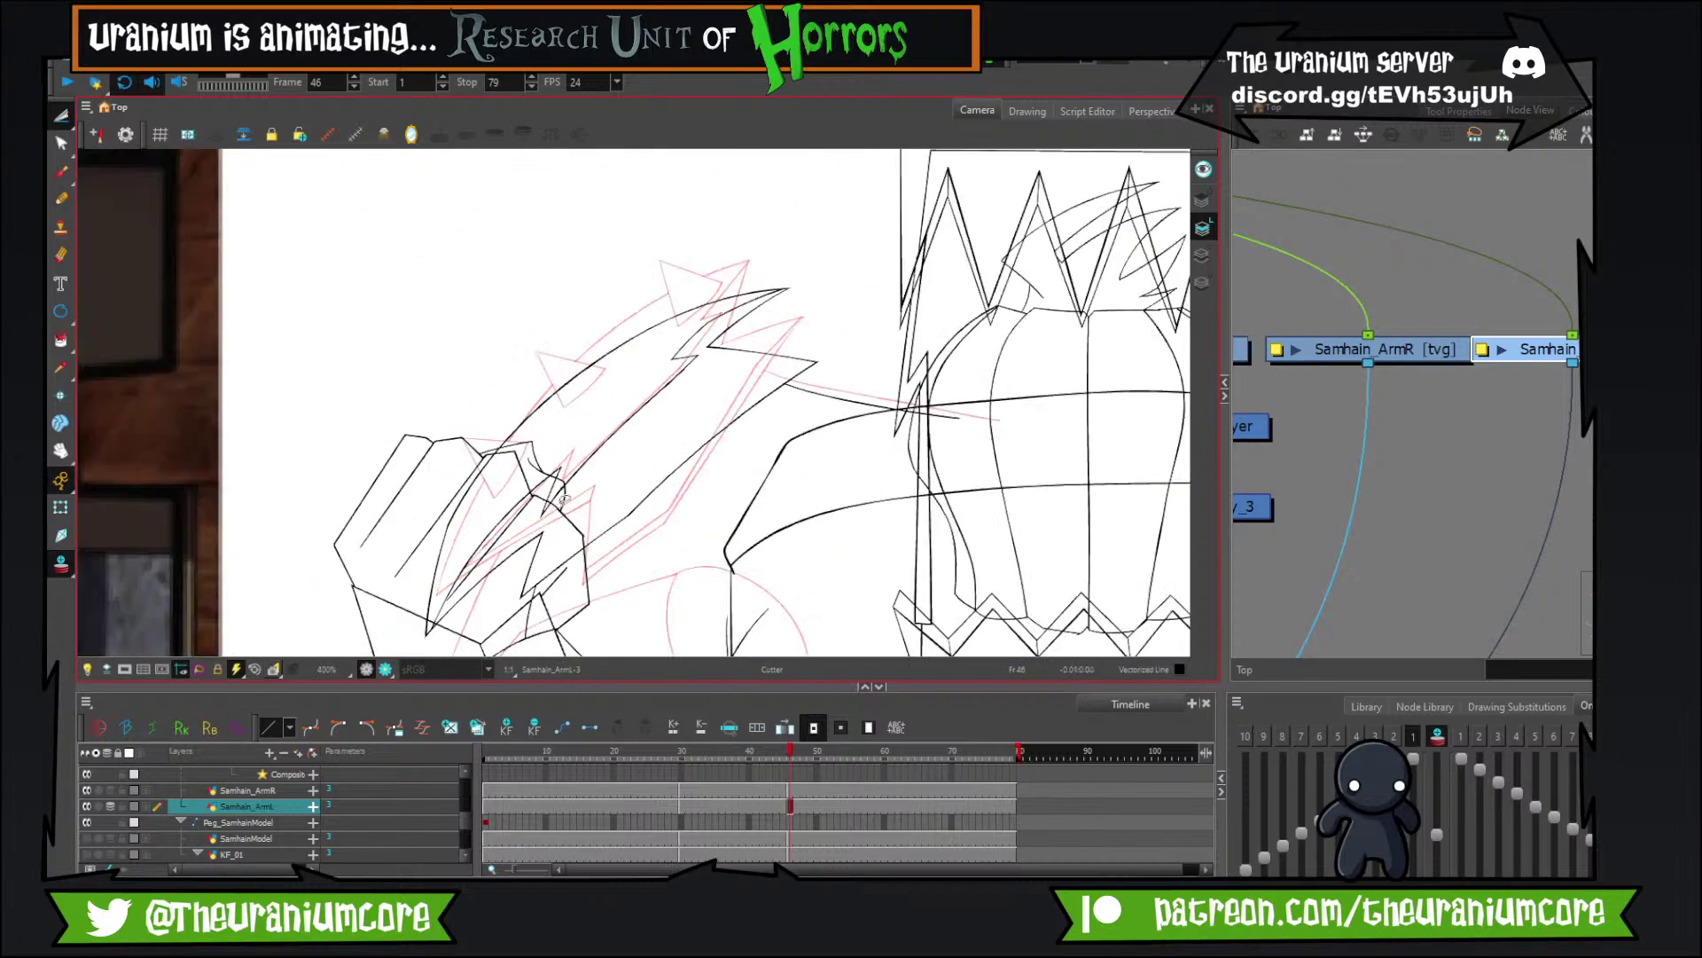
scroll(563, 500, "down", 1)
Hide the onion skin and step back through the frames to 26, comparing the shoulder plate and spikes between poses.
left_click(61, 564)
scroll(393, 370, "down", 1)
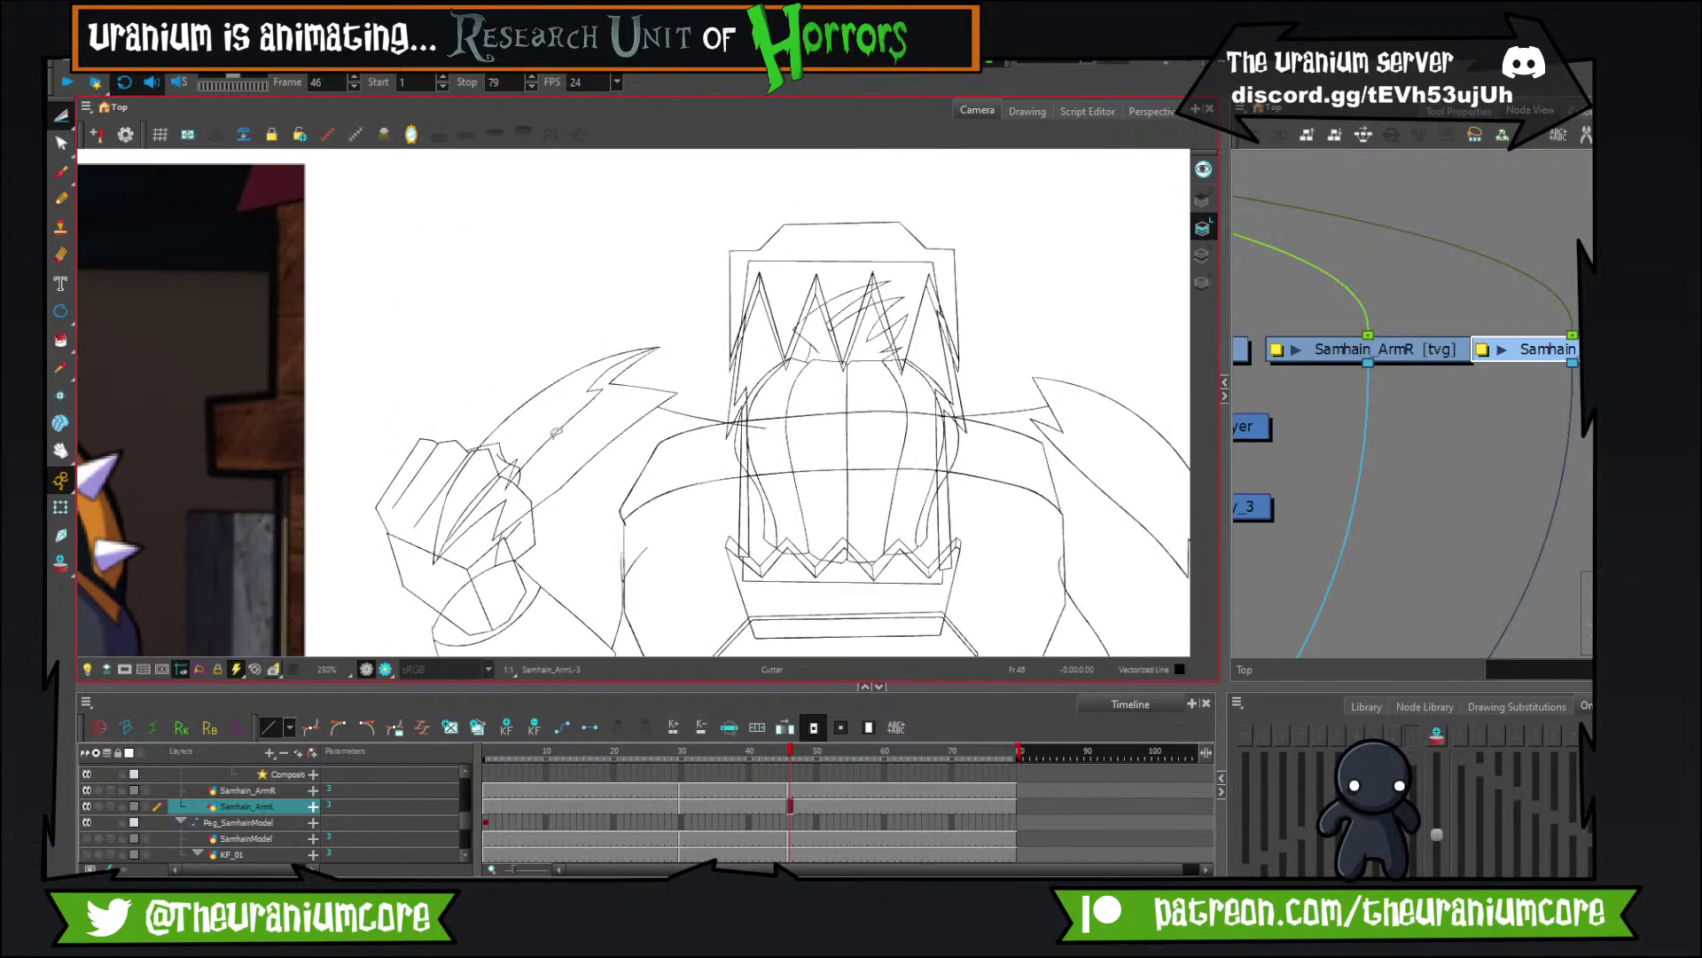
key("comma")
key("period")
key("comma")
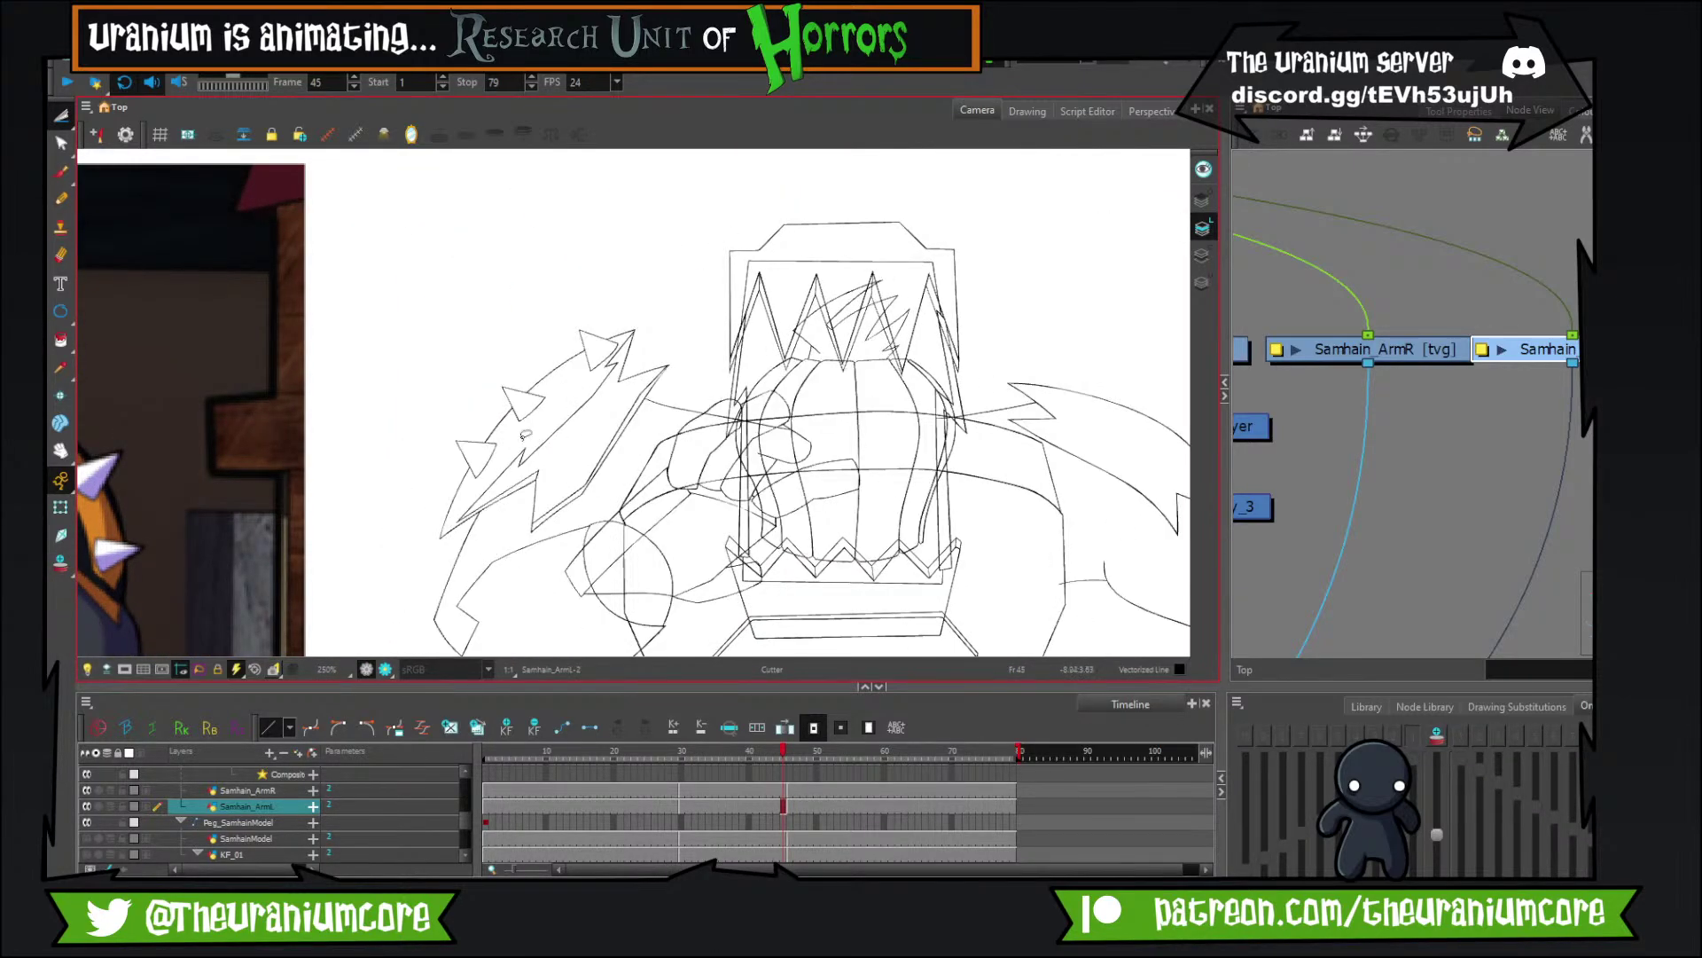
scroll(439, 442, "down", 1)
key("comma")
key("period")
key("period")
key("comma")
key("comma")
key("comma")
key("comma")
key("comma")
key("comma")
key("comma")
key("comma")
key("comma")
key("comma")
key("comma")
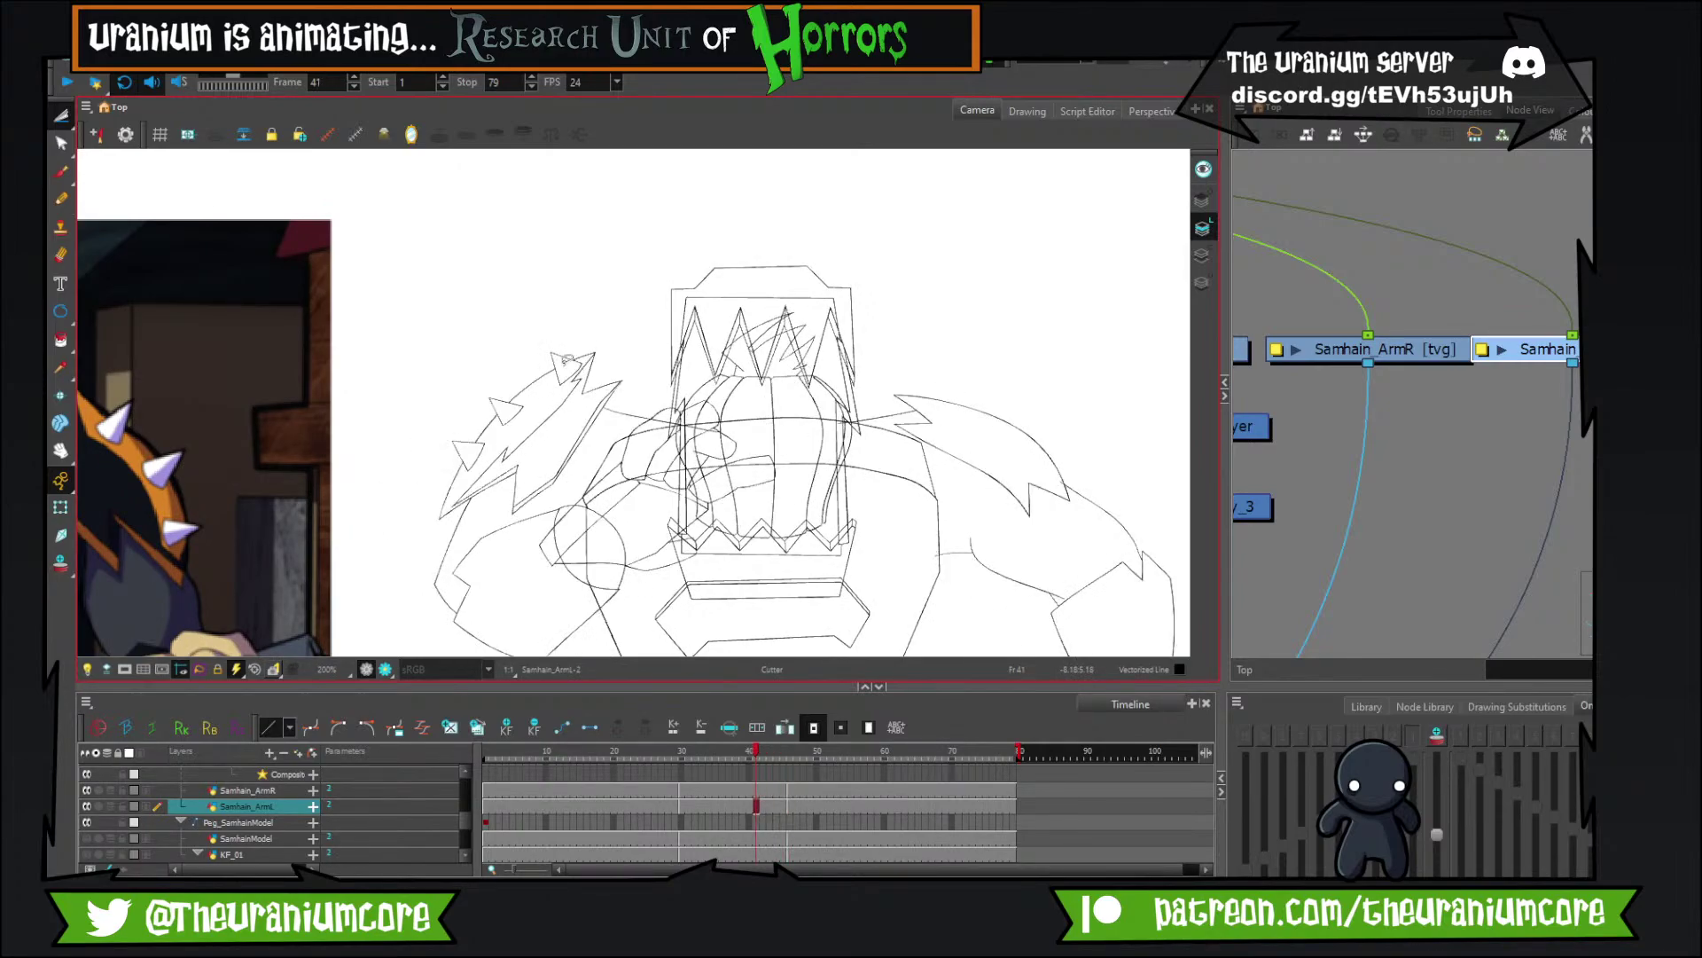
key("comma")
key("comma")
key("comma")
key("comma")
key("comma")
key("comma")
key("comma")
key("comma")
key("comma")
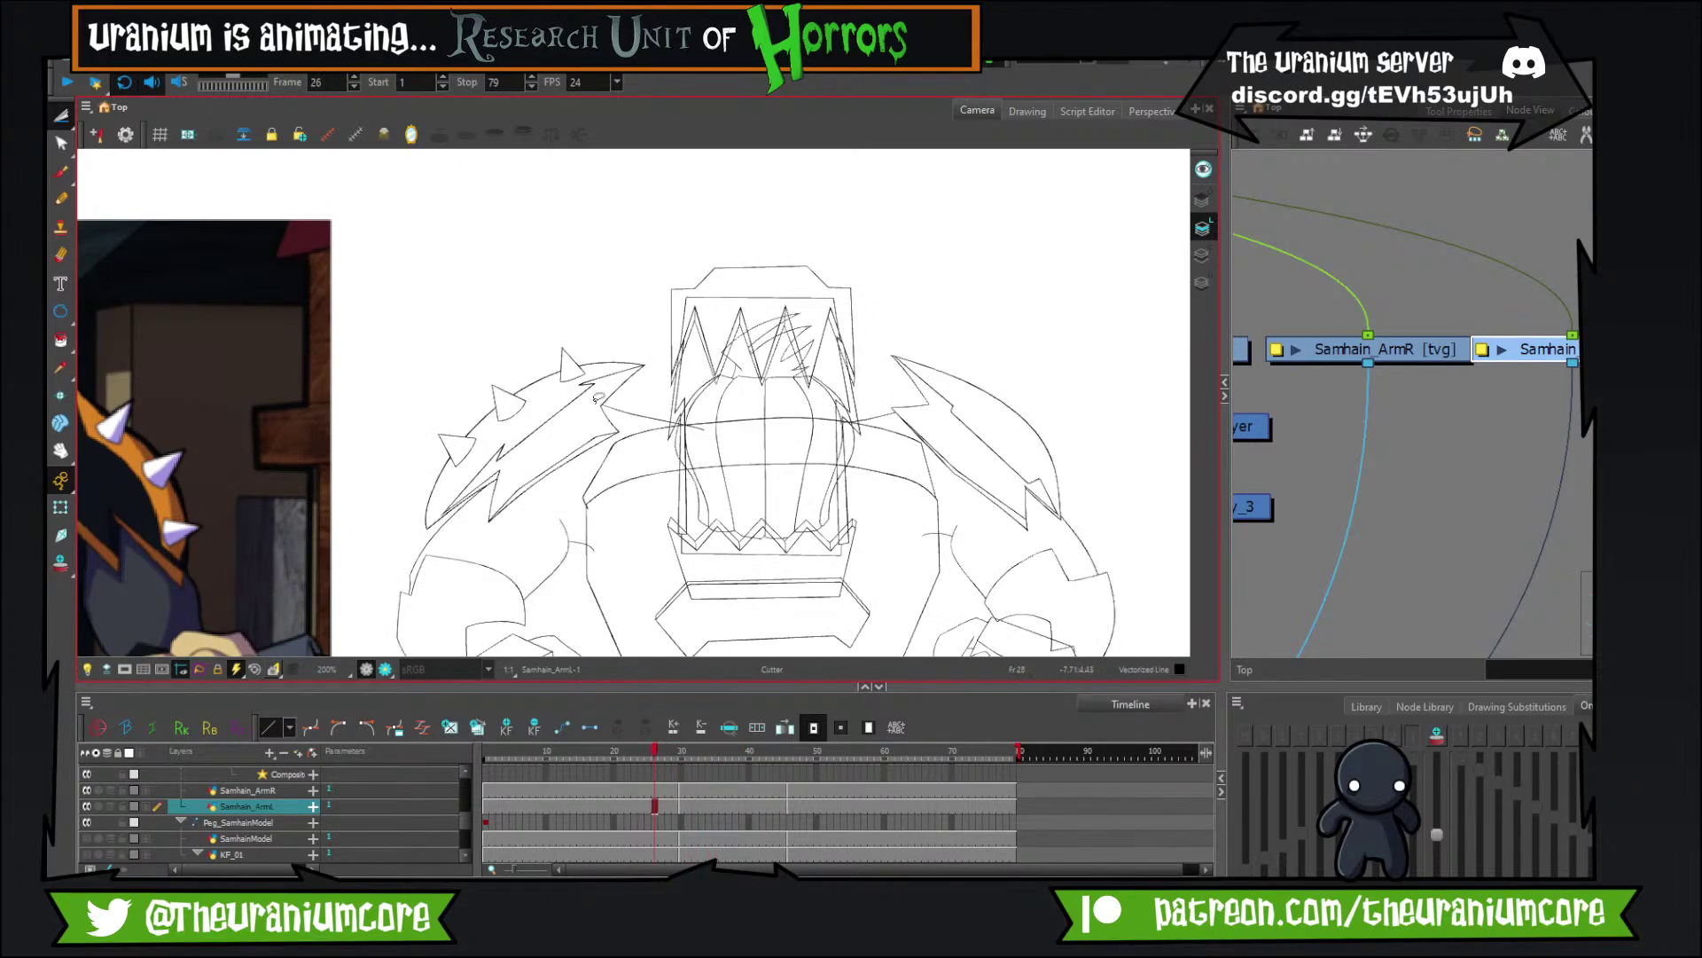
Flip between frames 29 and 30 to compare the placement of the uppermost spike on the shoulder plate.
key("period")
key("period")
key("period")
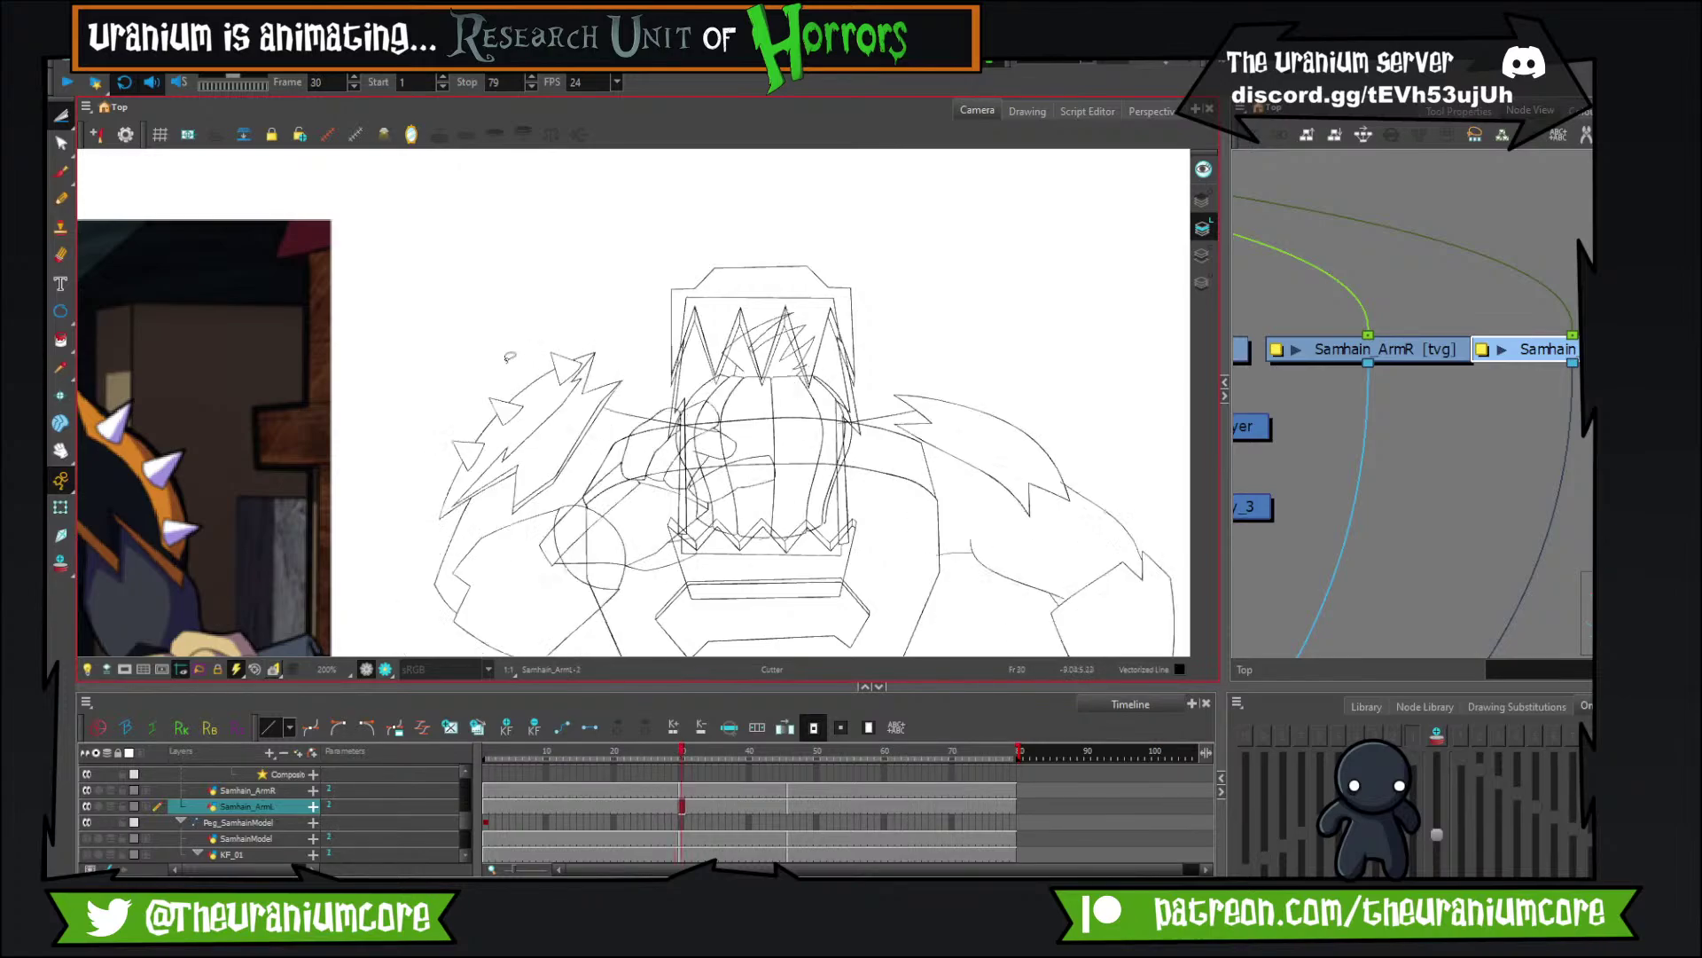
key("comma")
key("period")
key("comma")
key("period")
key("comma")
key("2")
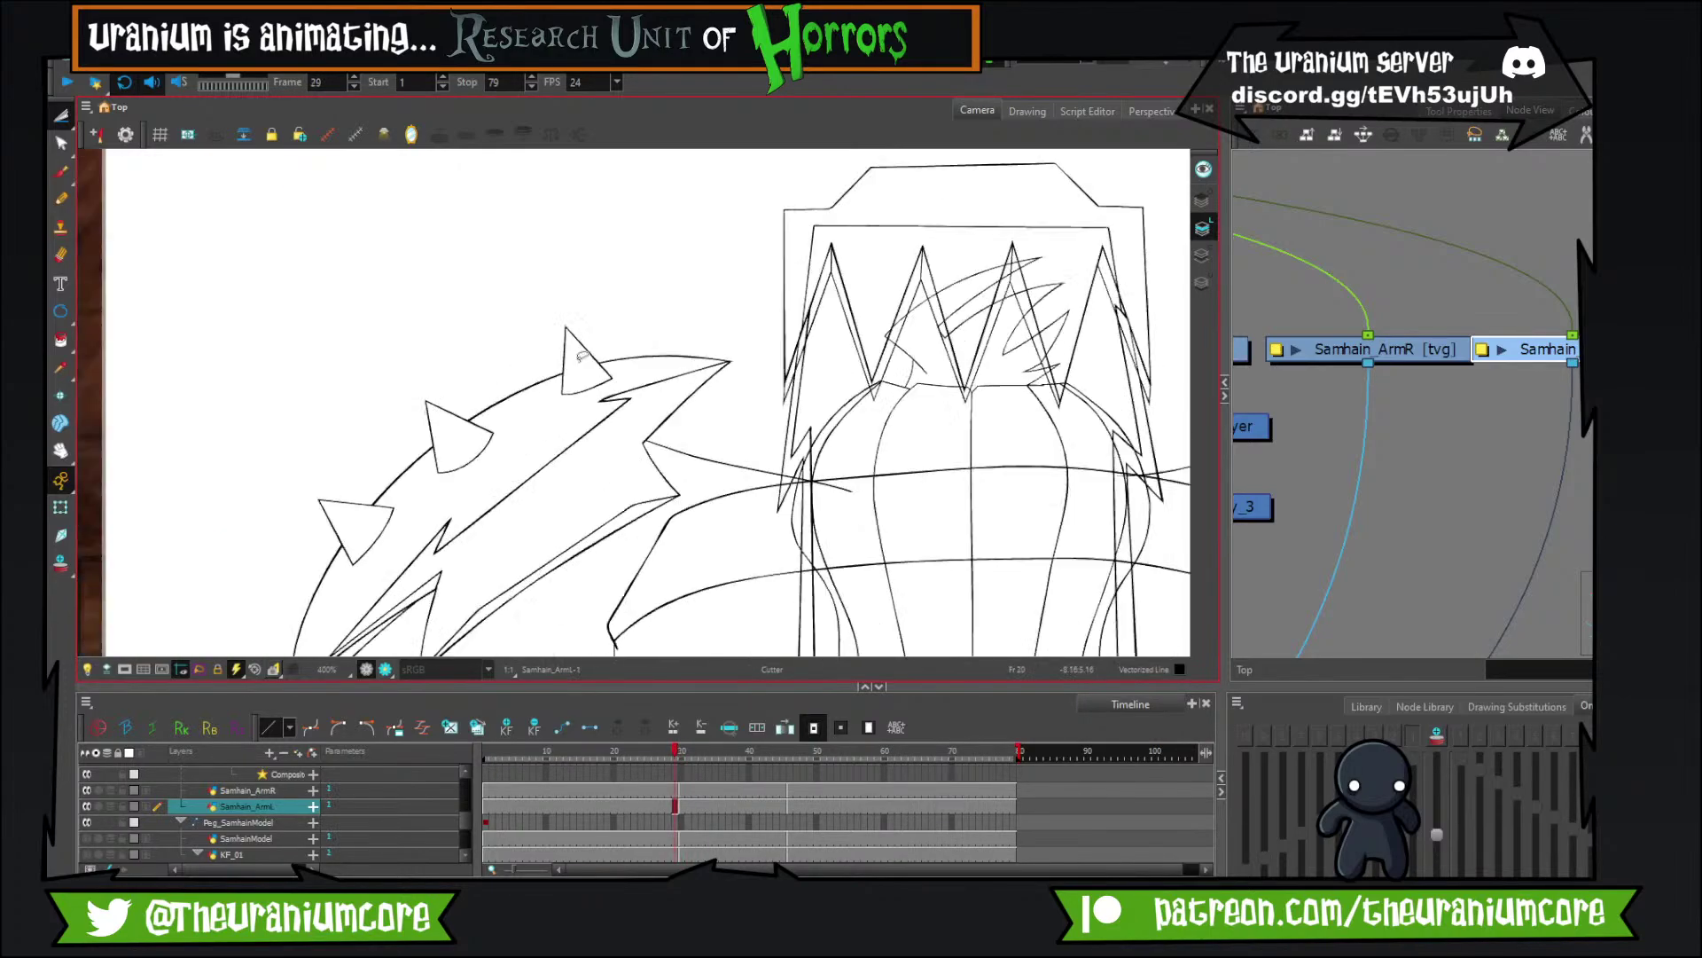
scroll(581, 355, "up", 2)
key("comma")
key("period")
key("period")
key("comma")
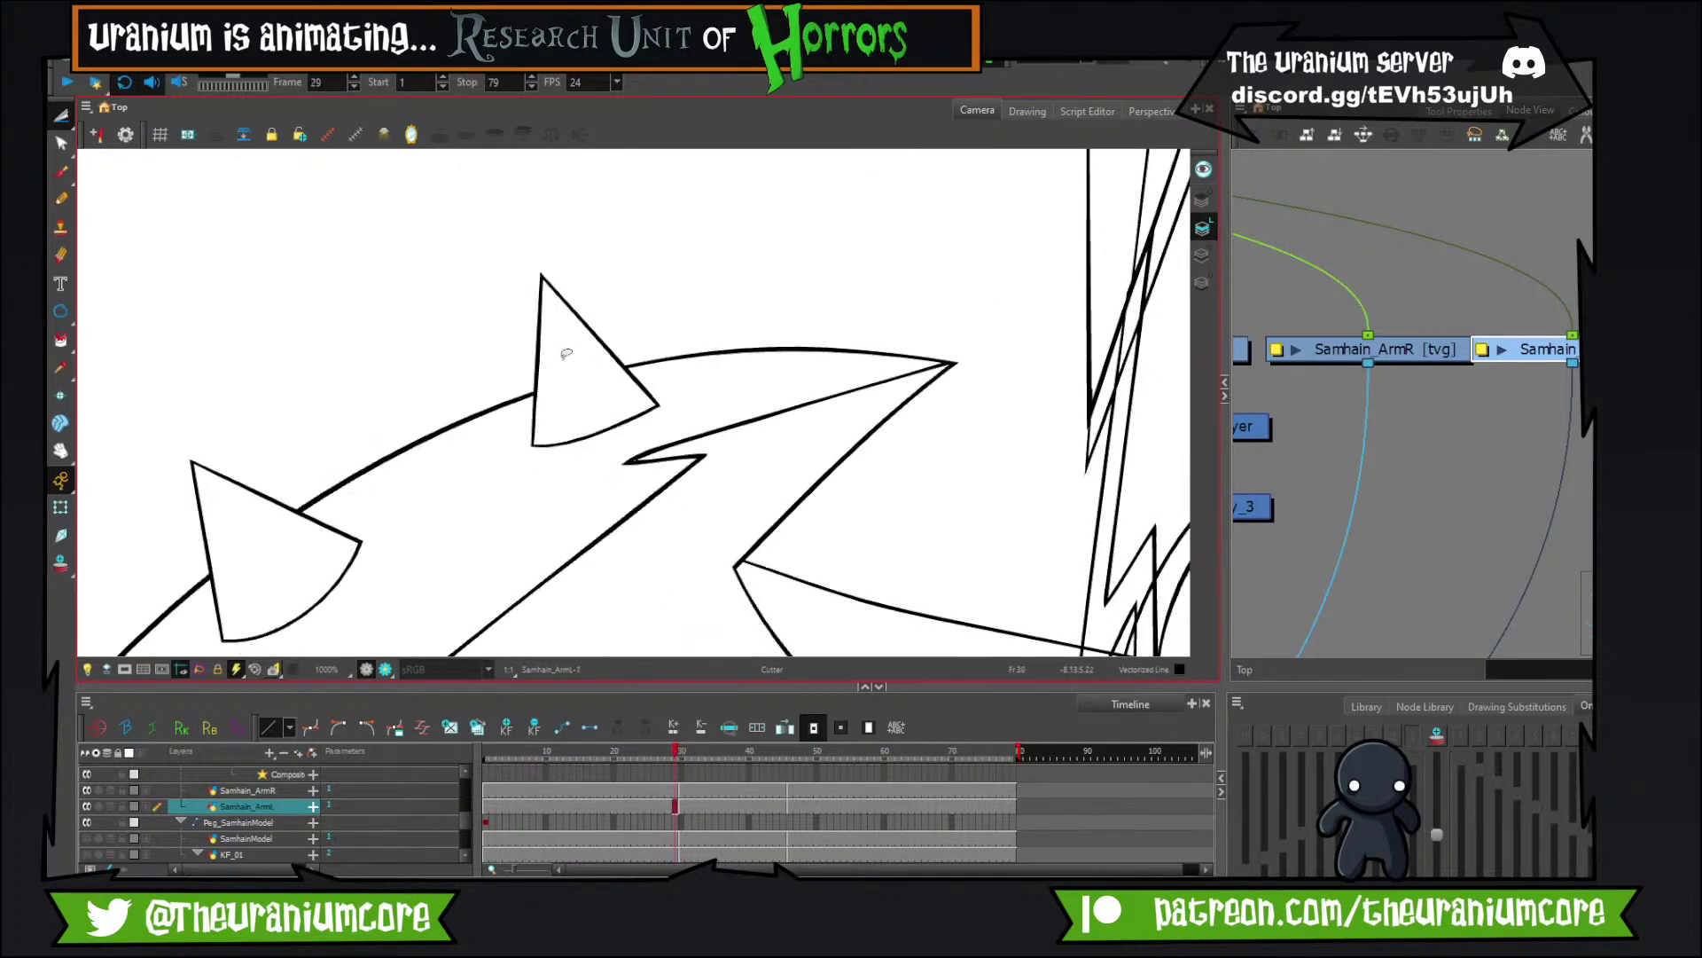
Delete the uppermost spike and the leftover outline bits around it from the shoulder plate on frame 30.
key("period")
mouse_move(511, 516)
left_mouse_down()
mouse_move(642, 342)
mouse_move(417, 348)
left_mouse_up()
key("Delete")
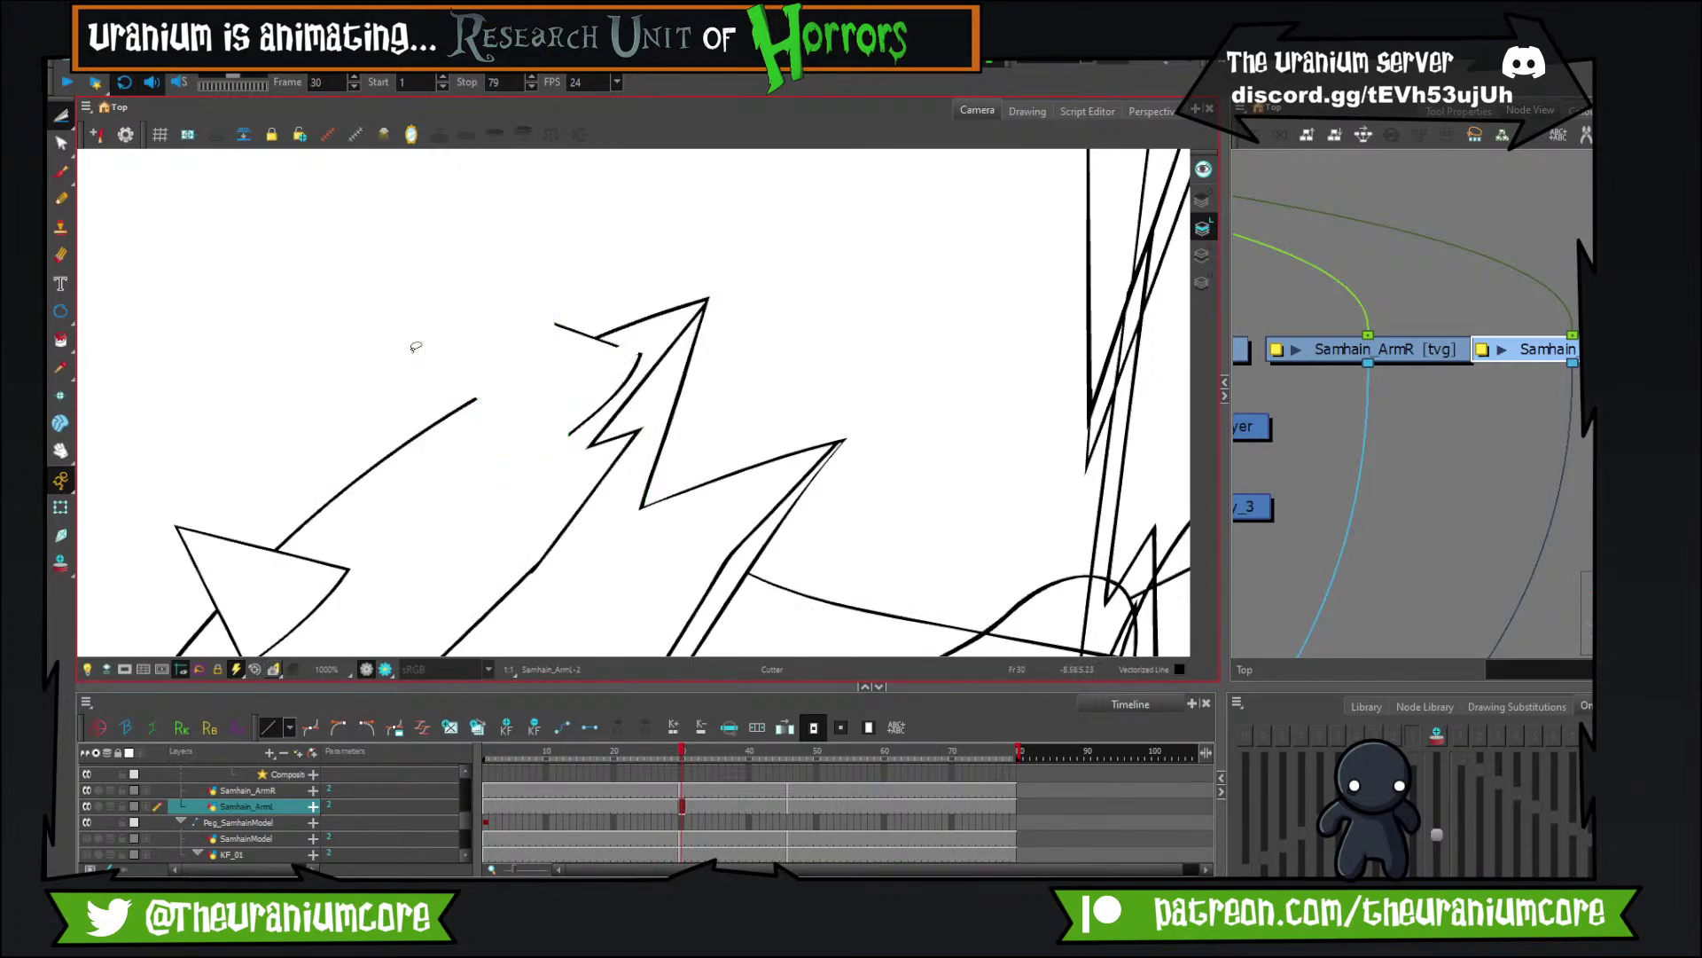
left_click_drag(586, 385, 589, 422)
mouse_move(651, 360)
left_mouse_down()
mouse_move(612, 335)
mouse_move(493, 326)
left_mouse_up()
key("Delete")
left_click_drag(635, 320, 574, 313)
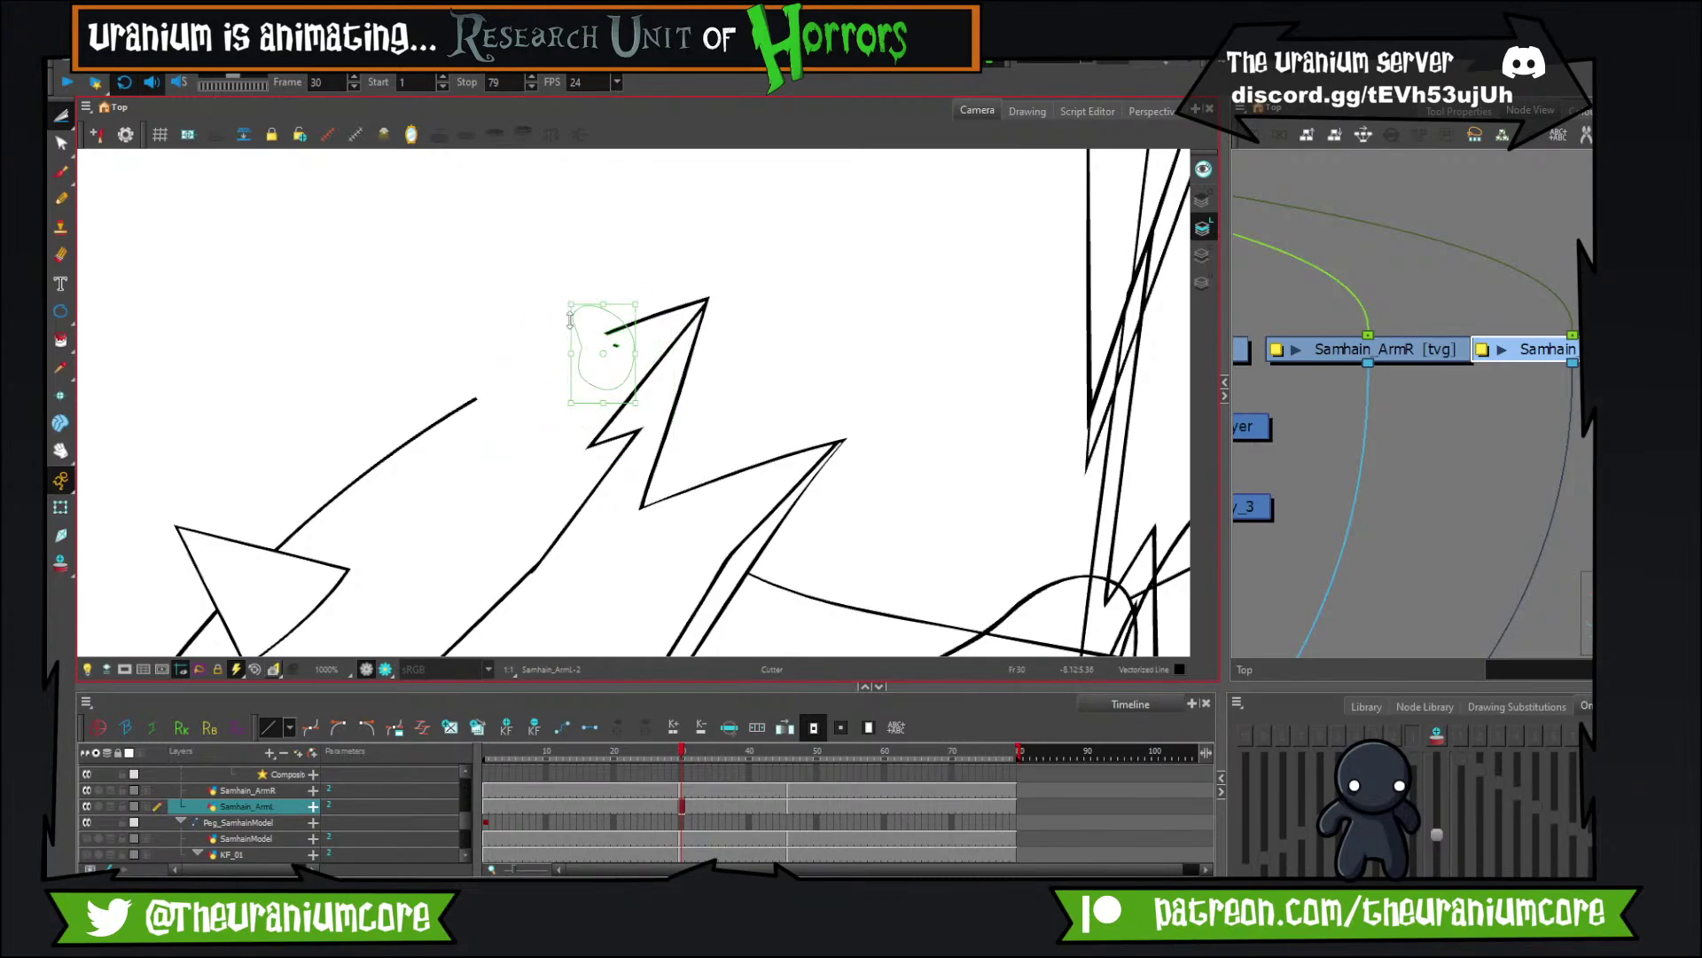
key("Delete")
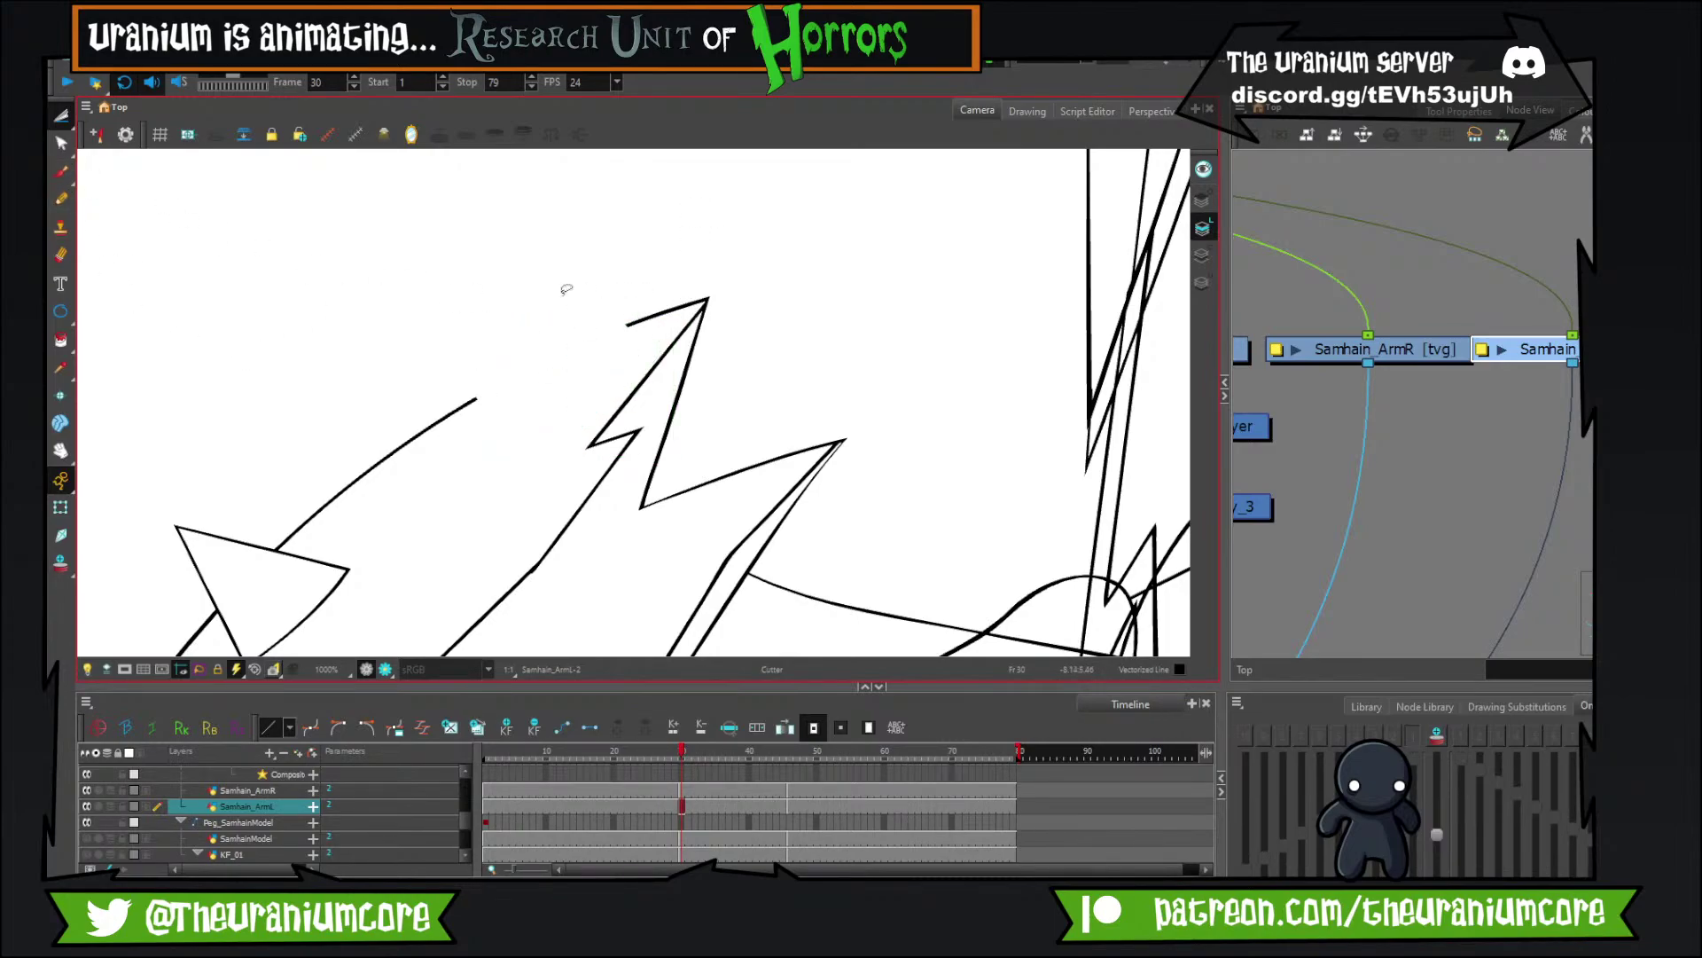
Redraw the plate's outer edge across the gap up to its tip and trim the overlapping and overshooting ends.
scroll(566, 289, "up", 2)
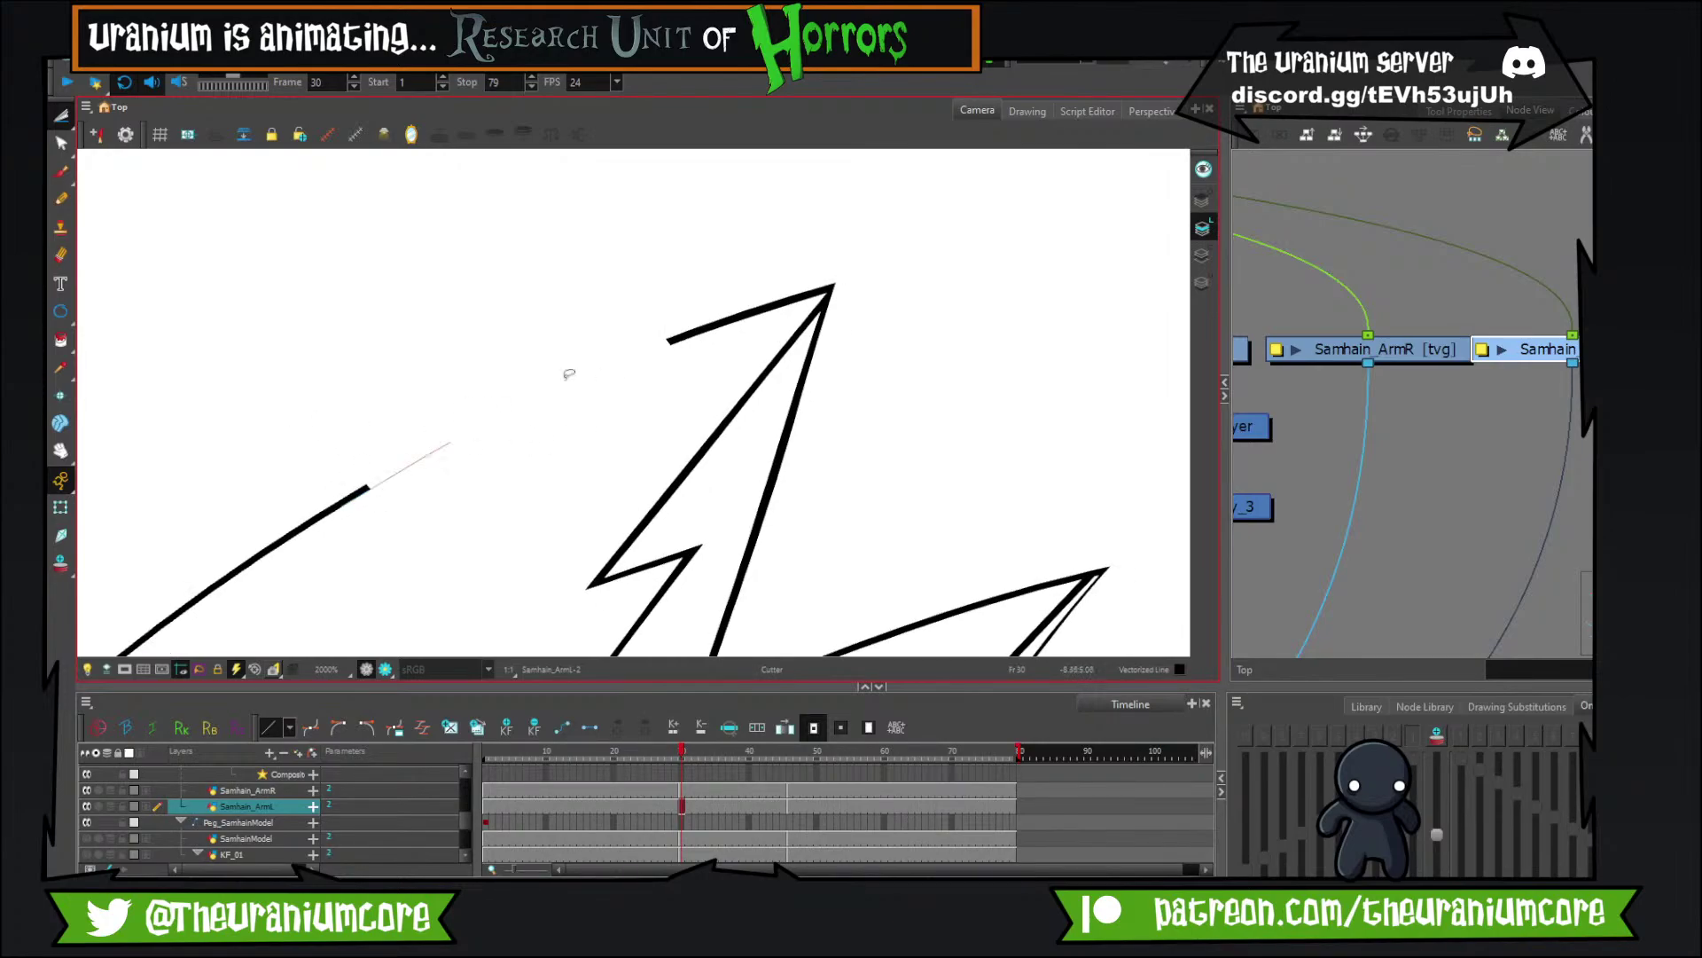
left_click(60, 171)
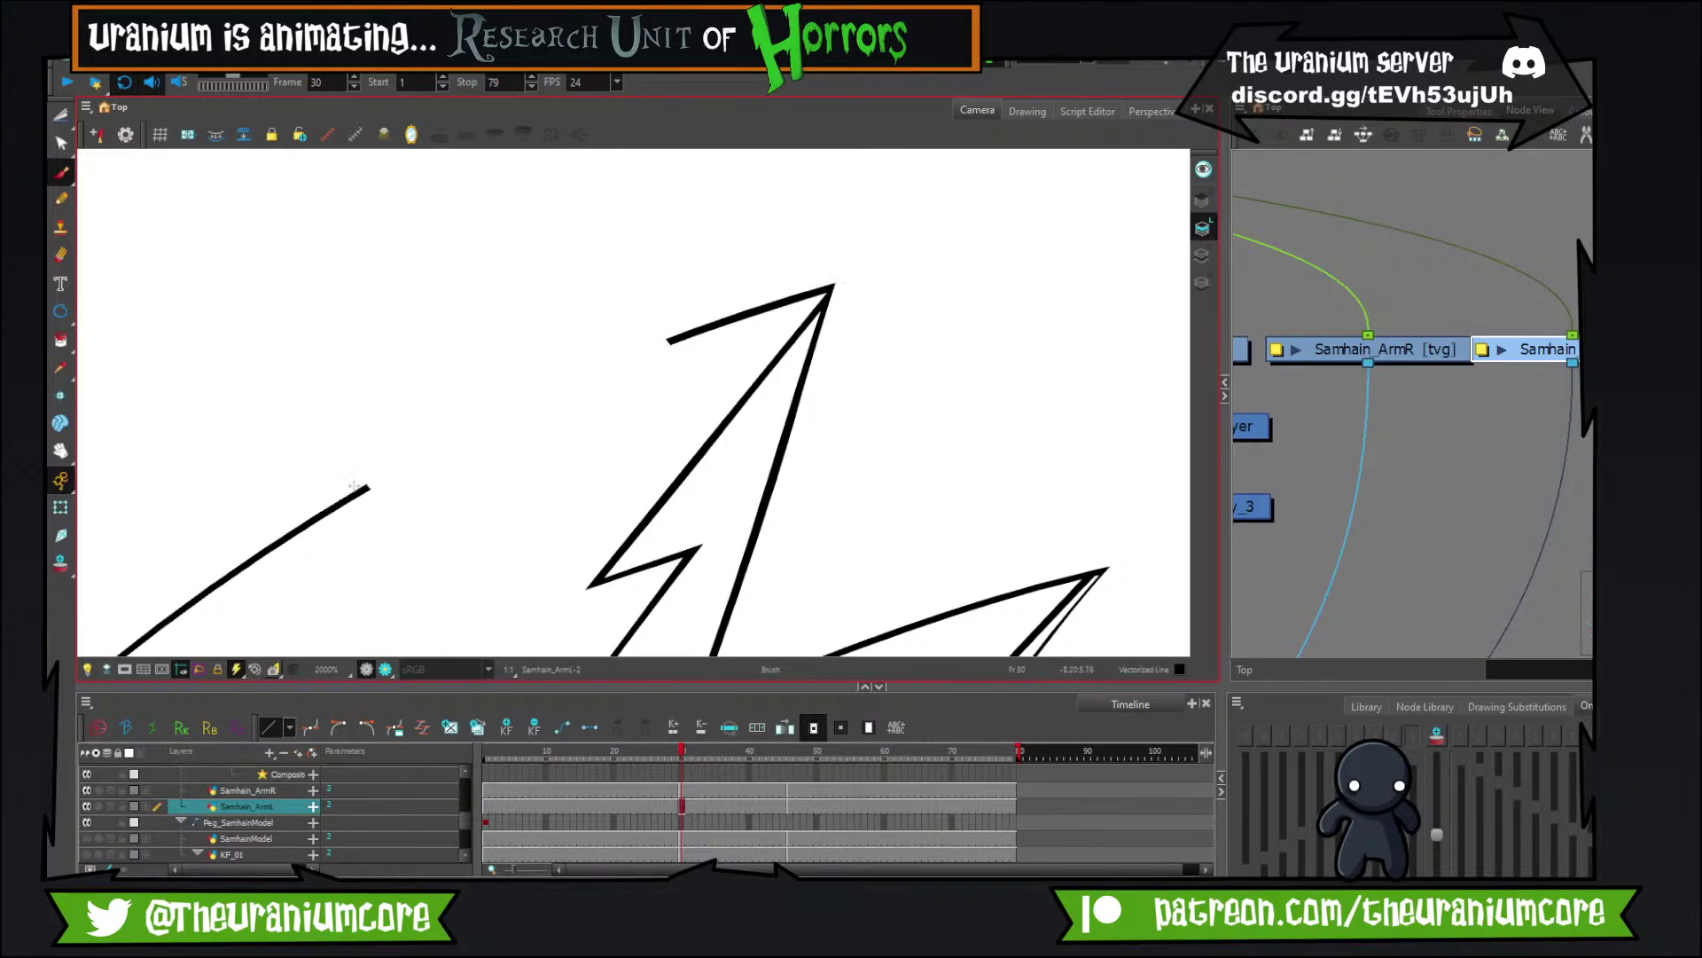
left_click_drag(334, 510, 918, 258)
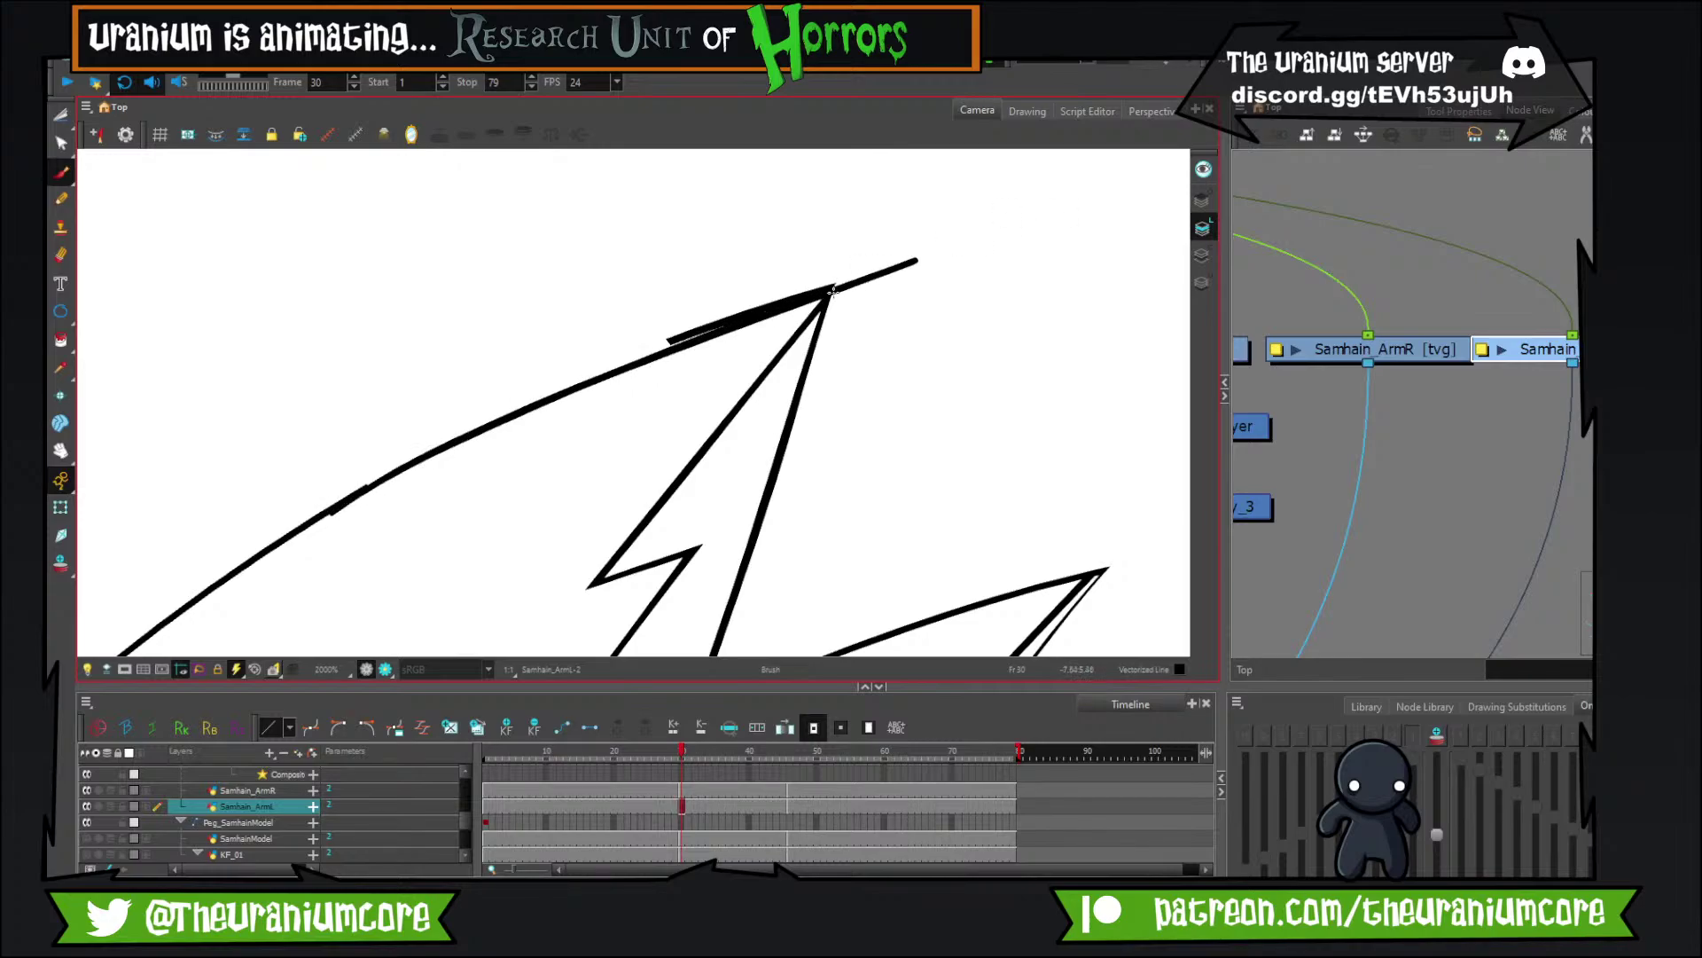
key("ctrl+z")
left_click_drag(335, 506, 876, 273)
left_click(61, 115)
left_click_drag(724, 304, 671, 338)
scroll(755, 271, "down", 5)
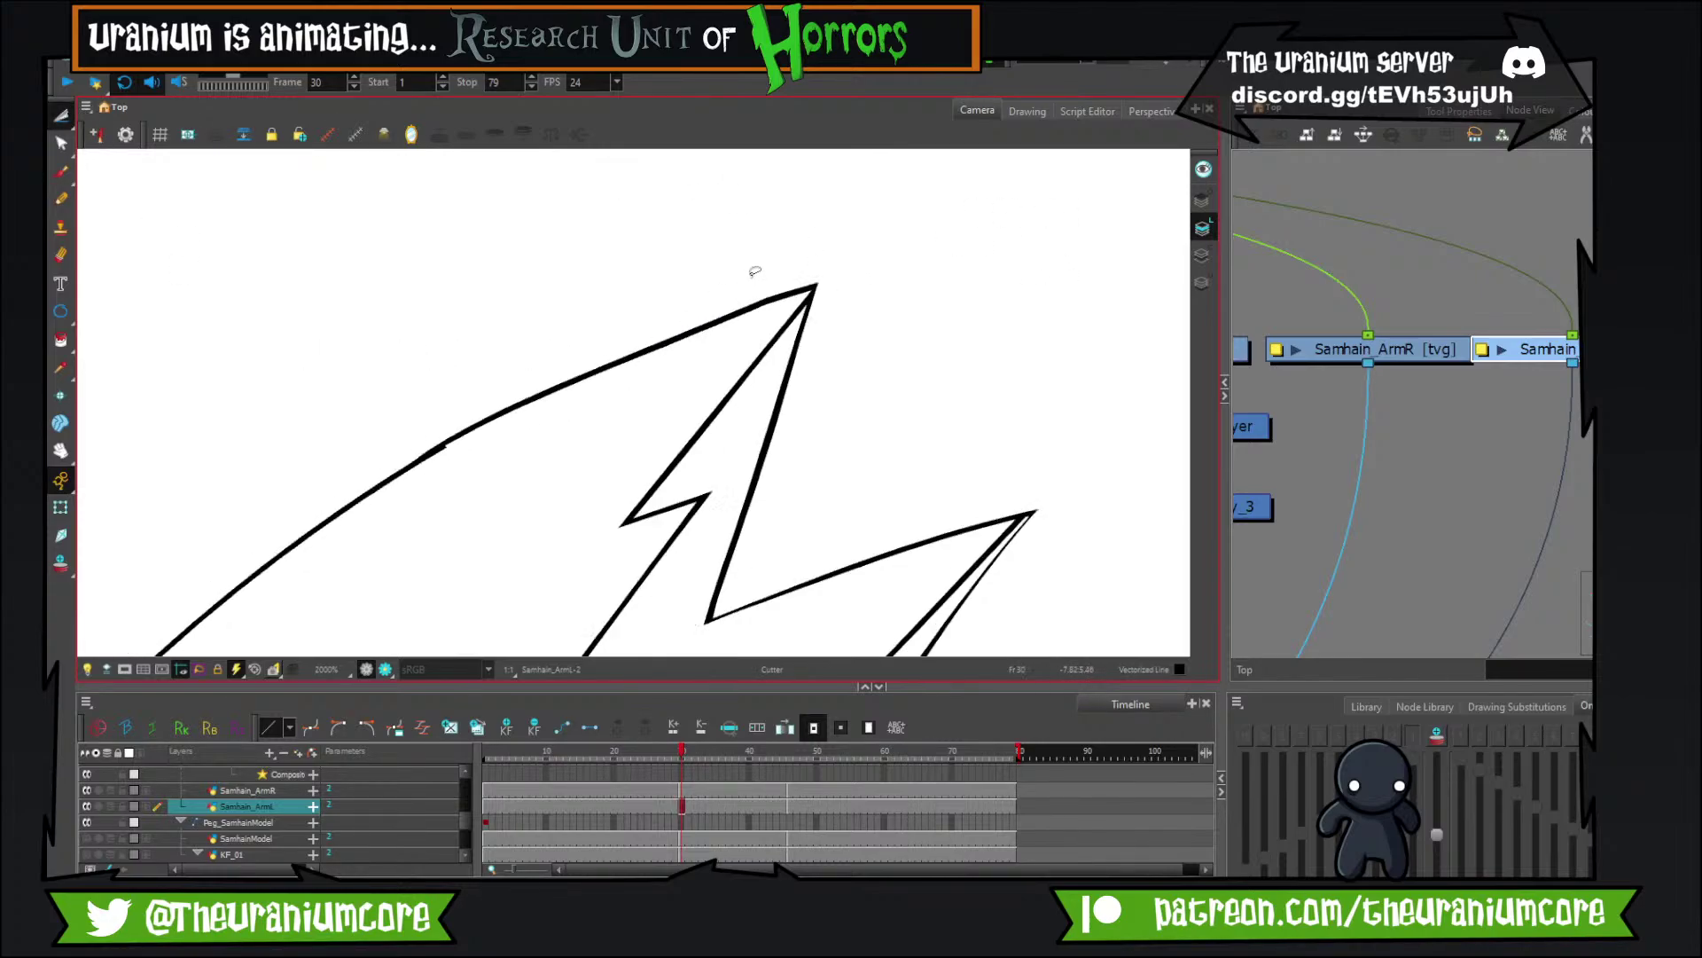
Show the onion skin and brush a new uppermost spike's outer side across the shoulder plate's edge on frame 30.
left_click(60, 563)
left_click(60, 172)
scroll(823, 193, "up", 3)
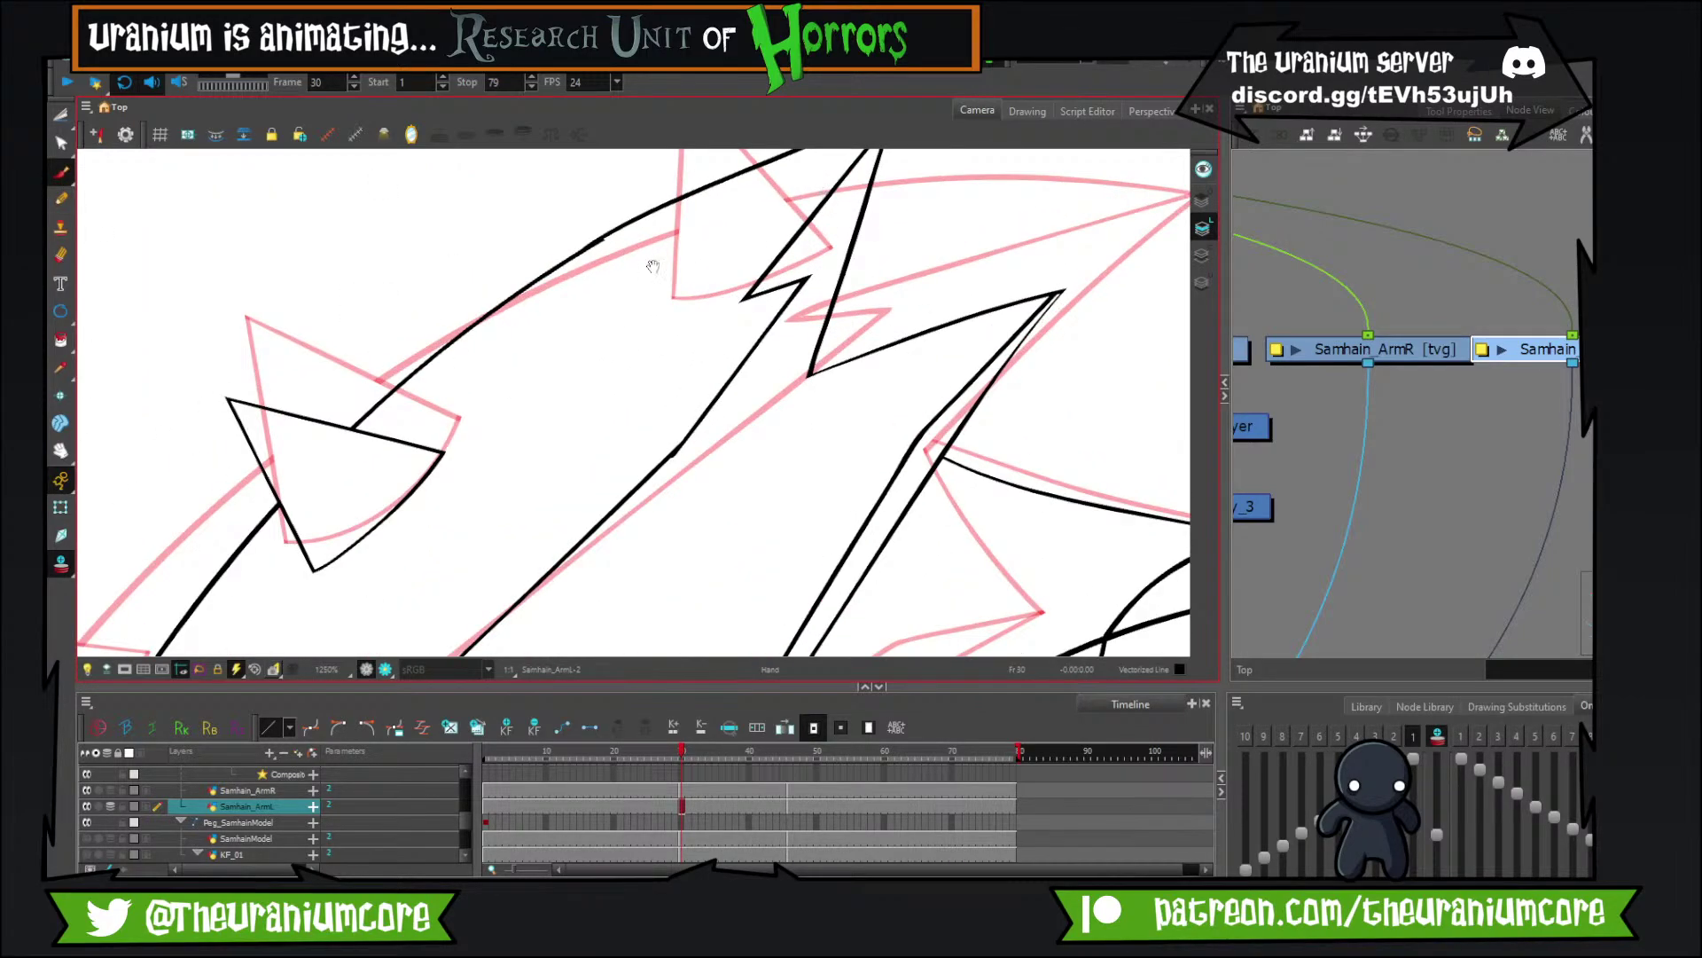
left_click_drag(653, 266, 641, 333)
left_click_drag(537, 308, 612, 488)
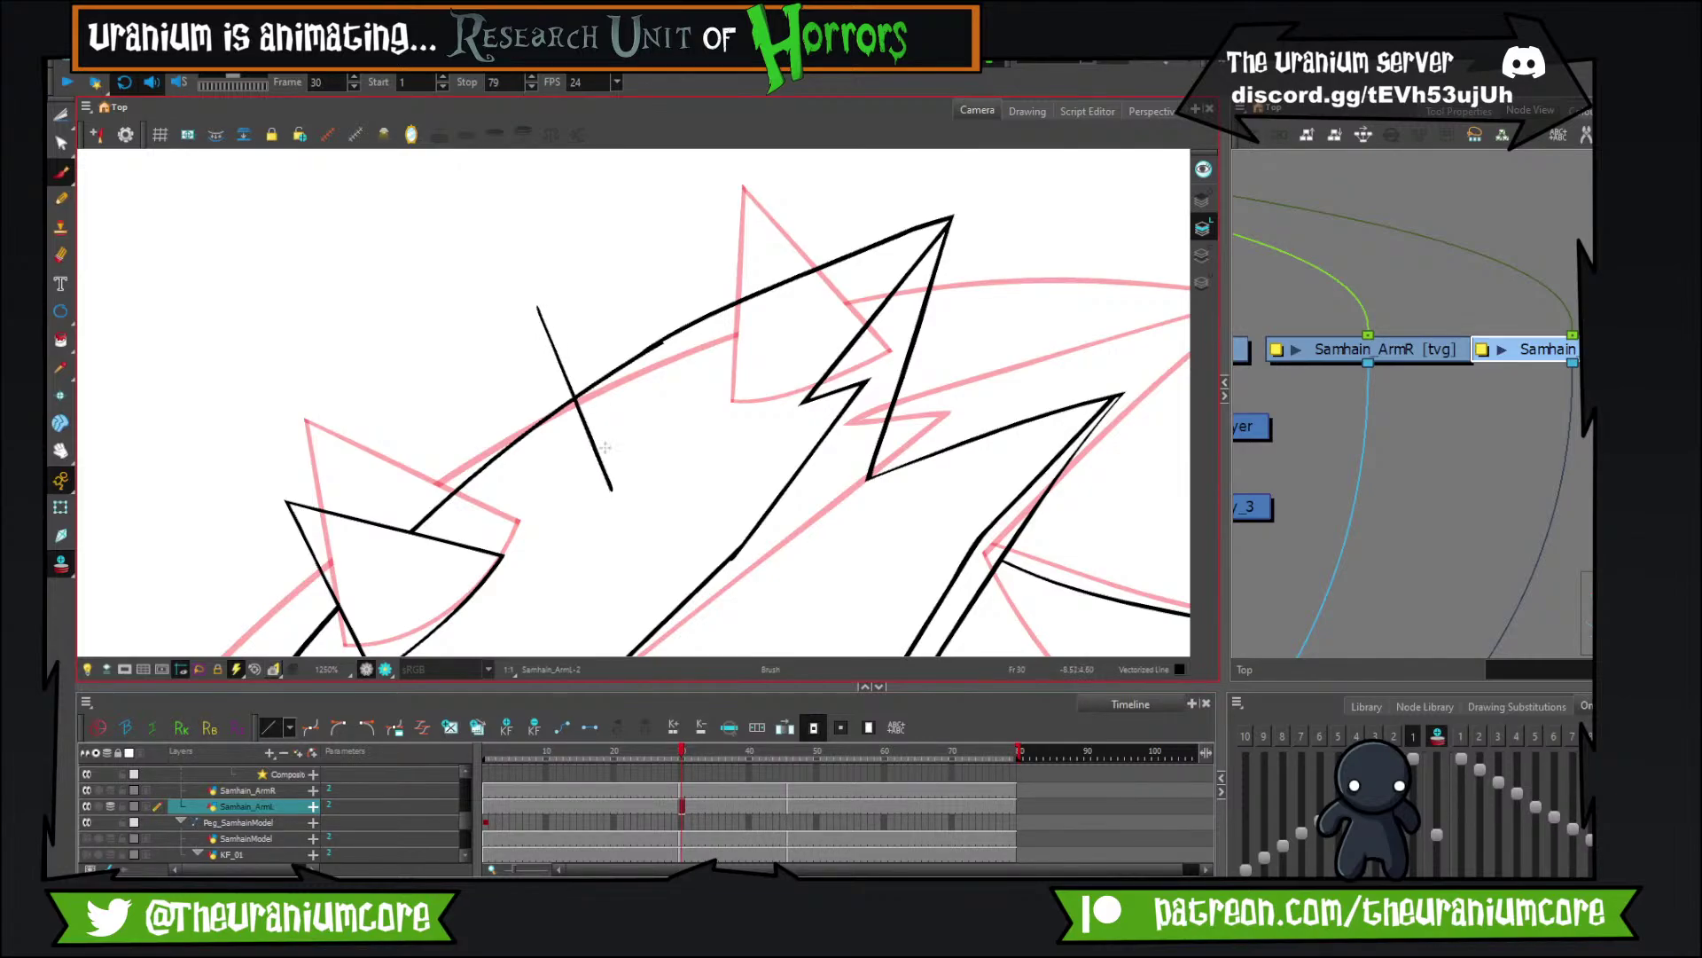
key("ctrl+z")
left_click_drag(568, 262, 597, 489)
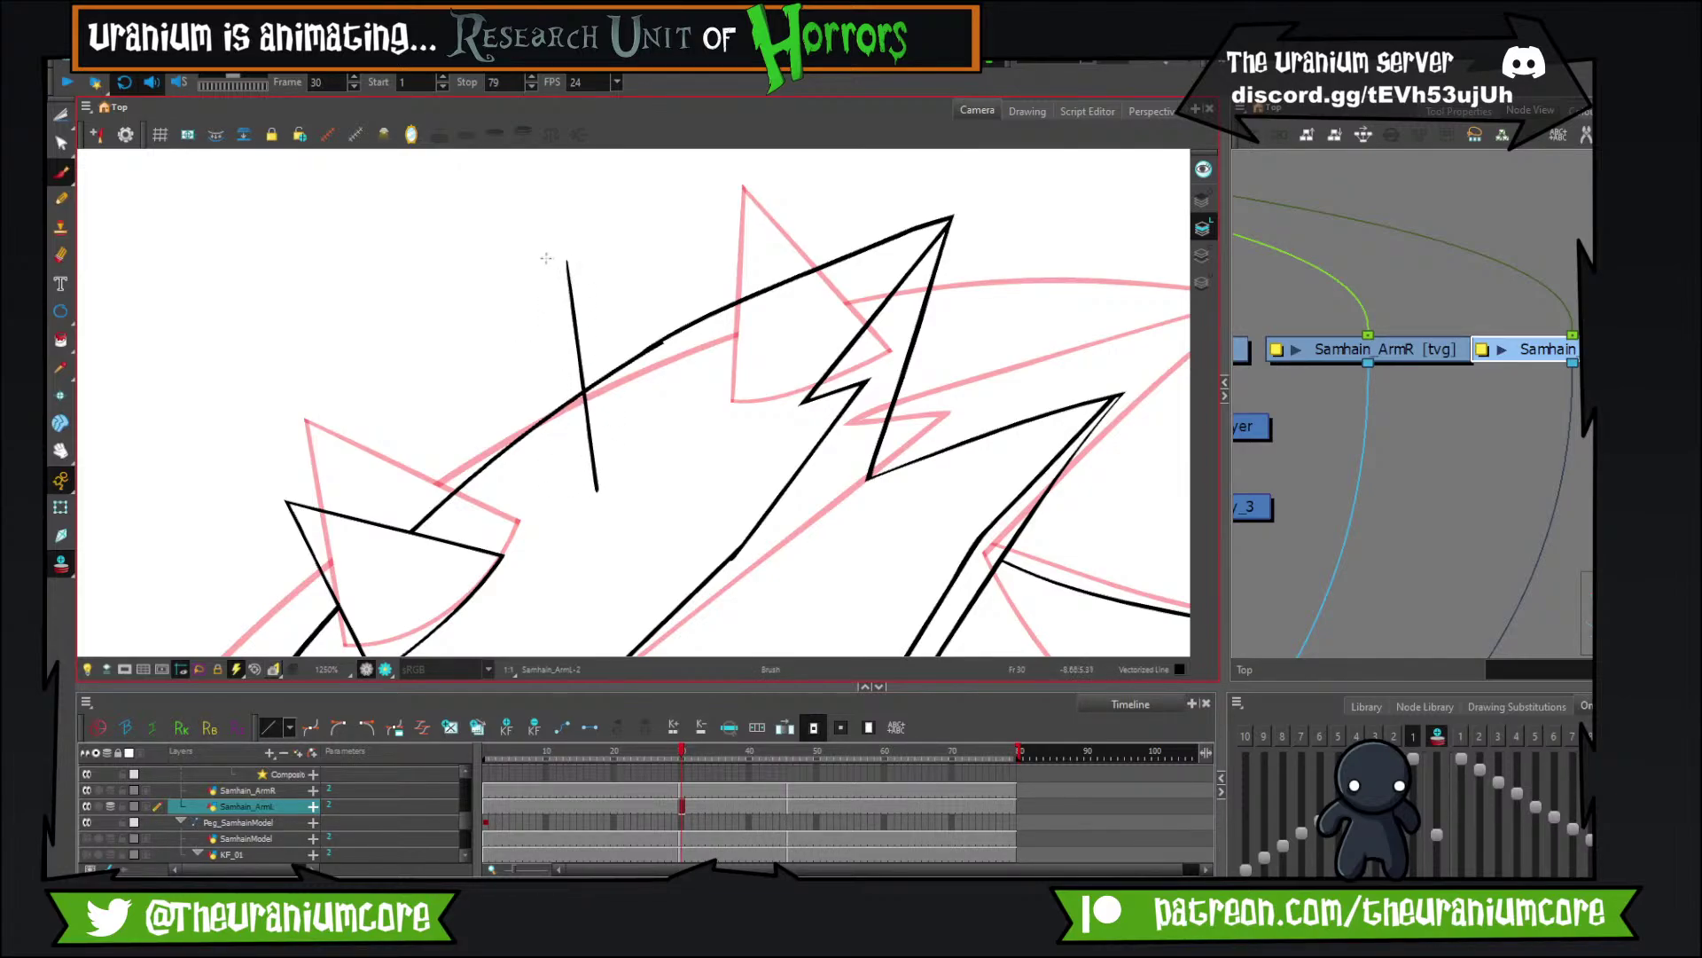
Brush the uppermost spike's second straight side and curved base to close the triangle, undoing the strokes that miss.
left_click_drag(541, 264, 776, 355)
mouse_move(570, 471)
left_mouse_down()
mouse_move(781, 307)
mouse_move(573, 503)
left_mouse_up()
key("ctrl+z")
key("ctrl+z")
mouse_move(753, 336)
left_mouse_down()
mouse_move(559, 504)
mouse_move(582, 477)
left_mouse_up()
key("ctrl+z")
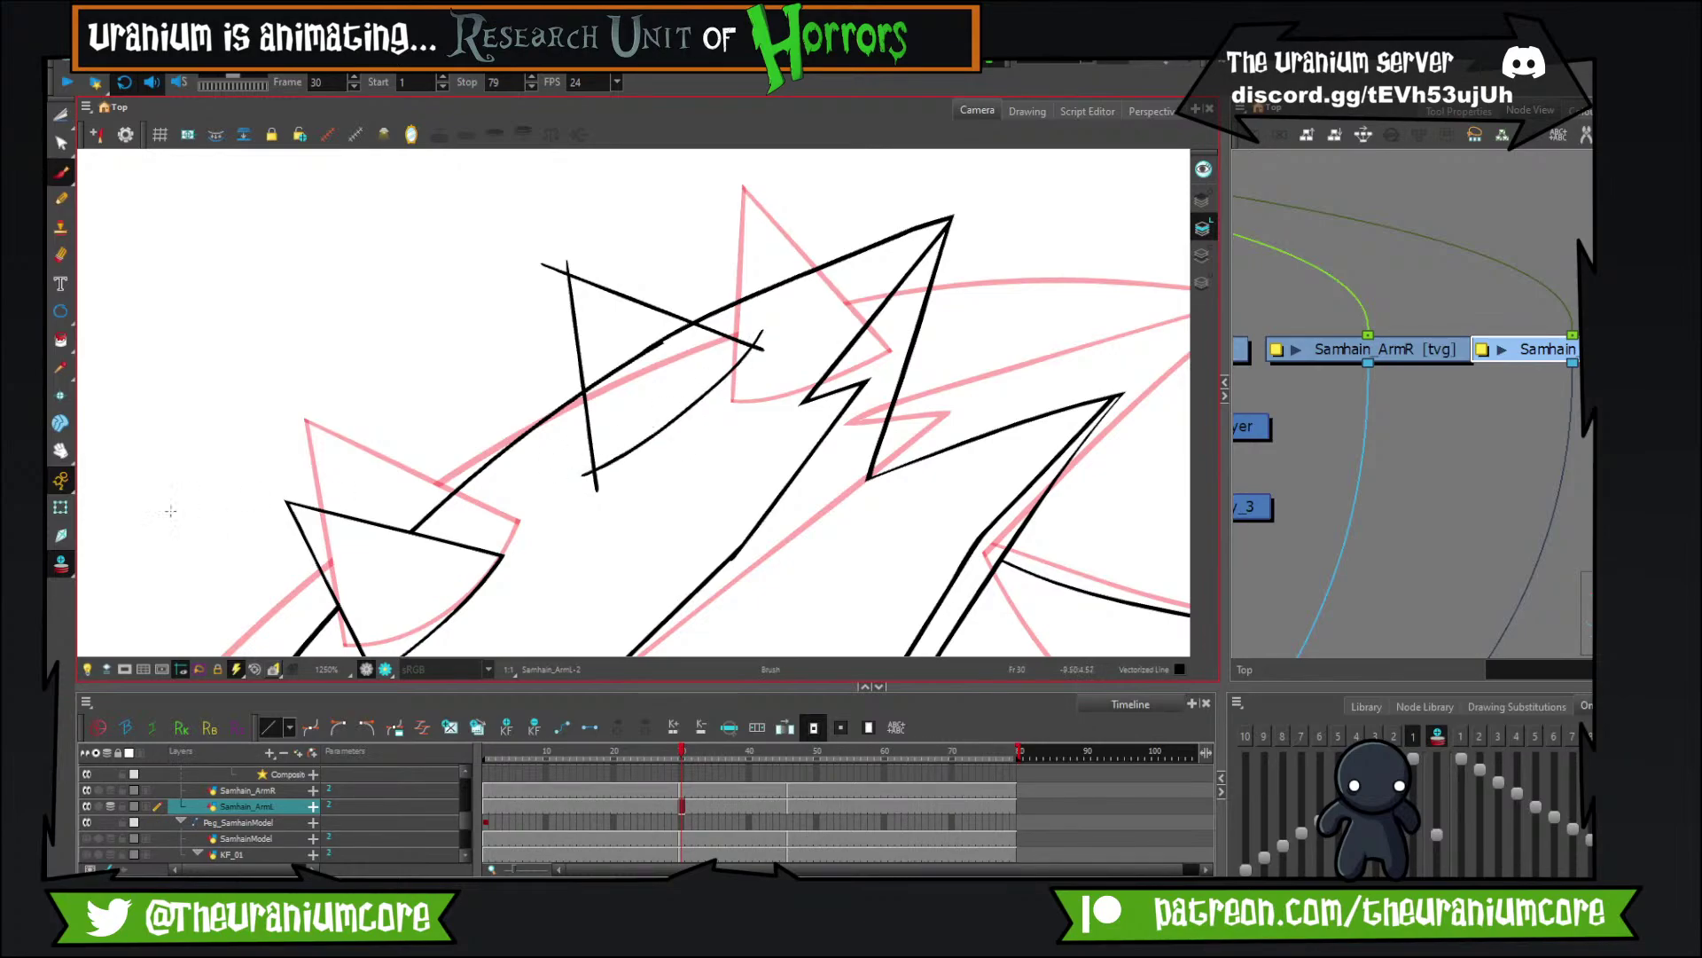
Hide the onion skin and flip between frames 29 and 30 to compare the new uppermost spike's placement.
left_click(62, 563)
scroll(489, 377, "down", 5)
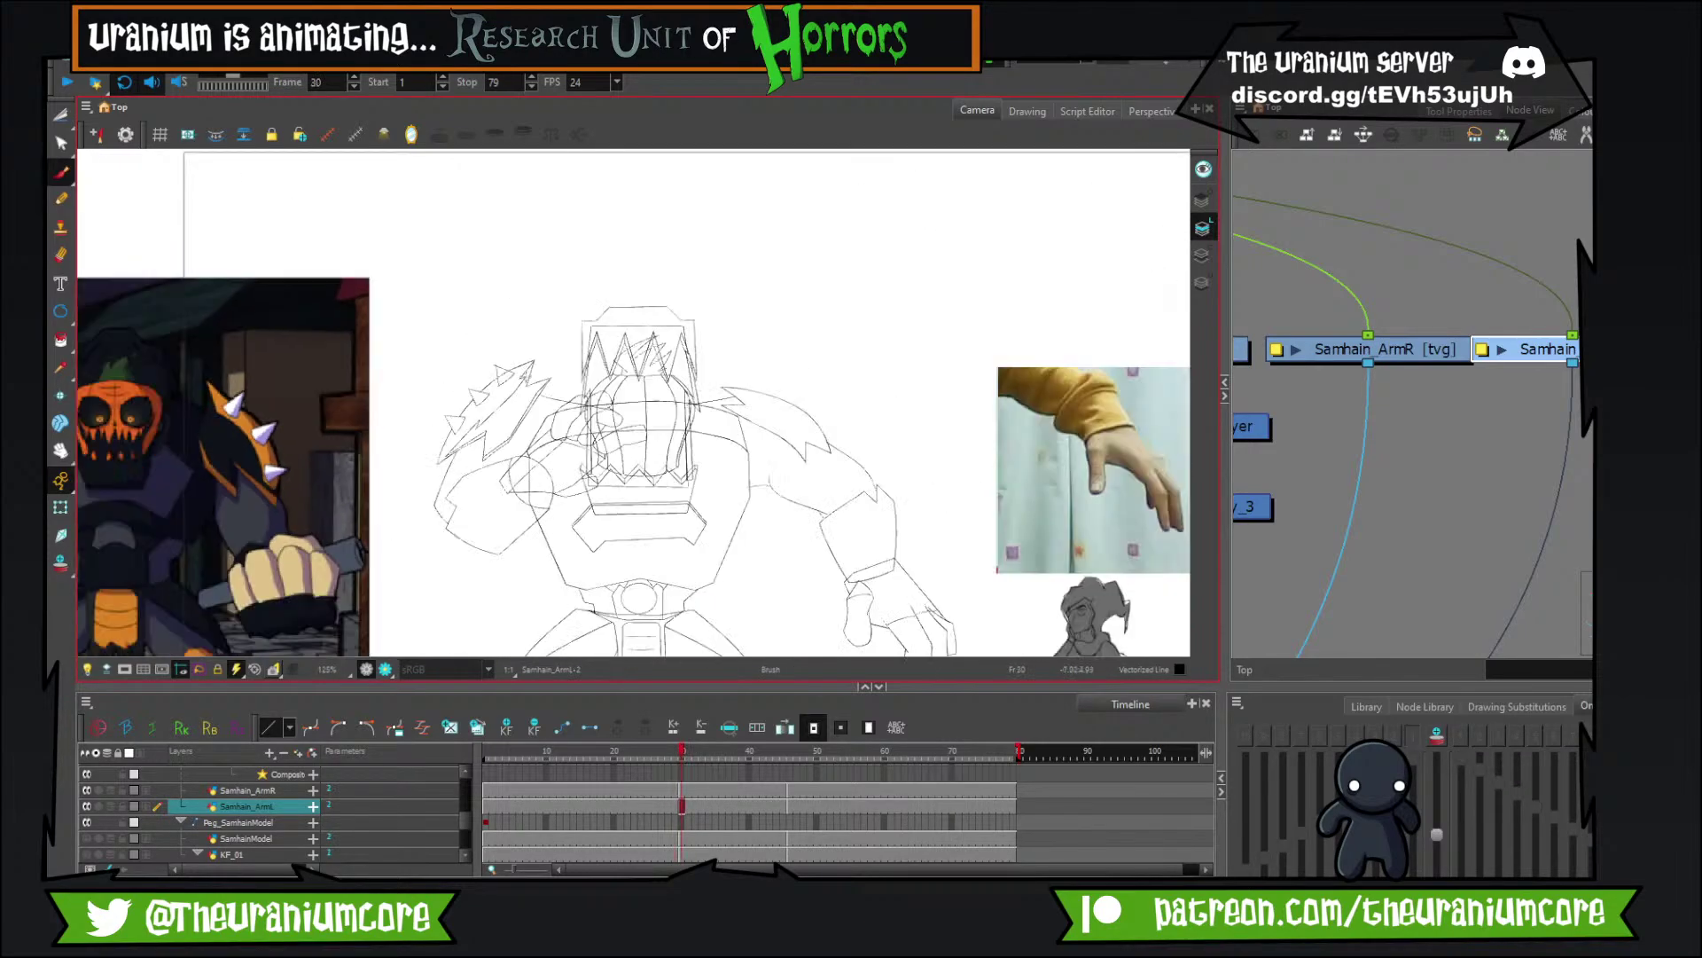
scroll(490, 378, "up", 5)
key("comma")
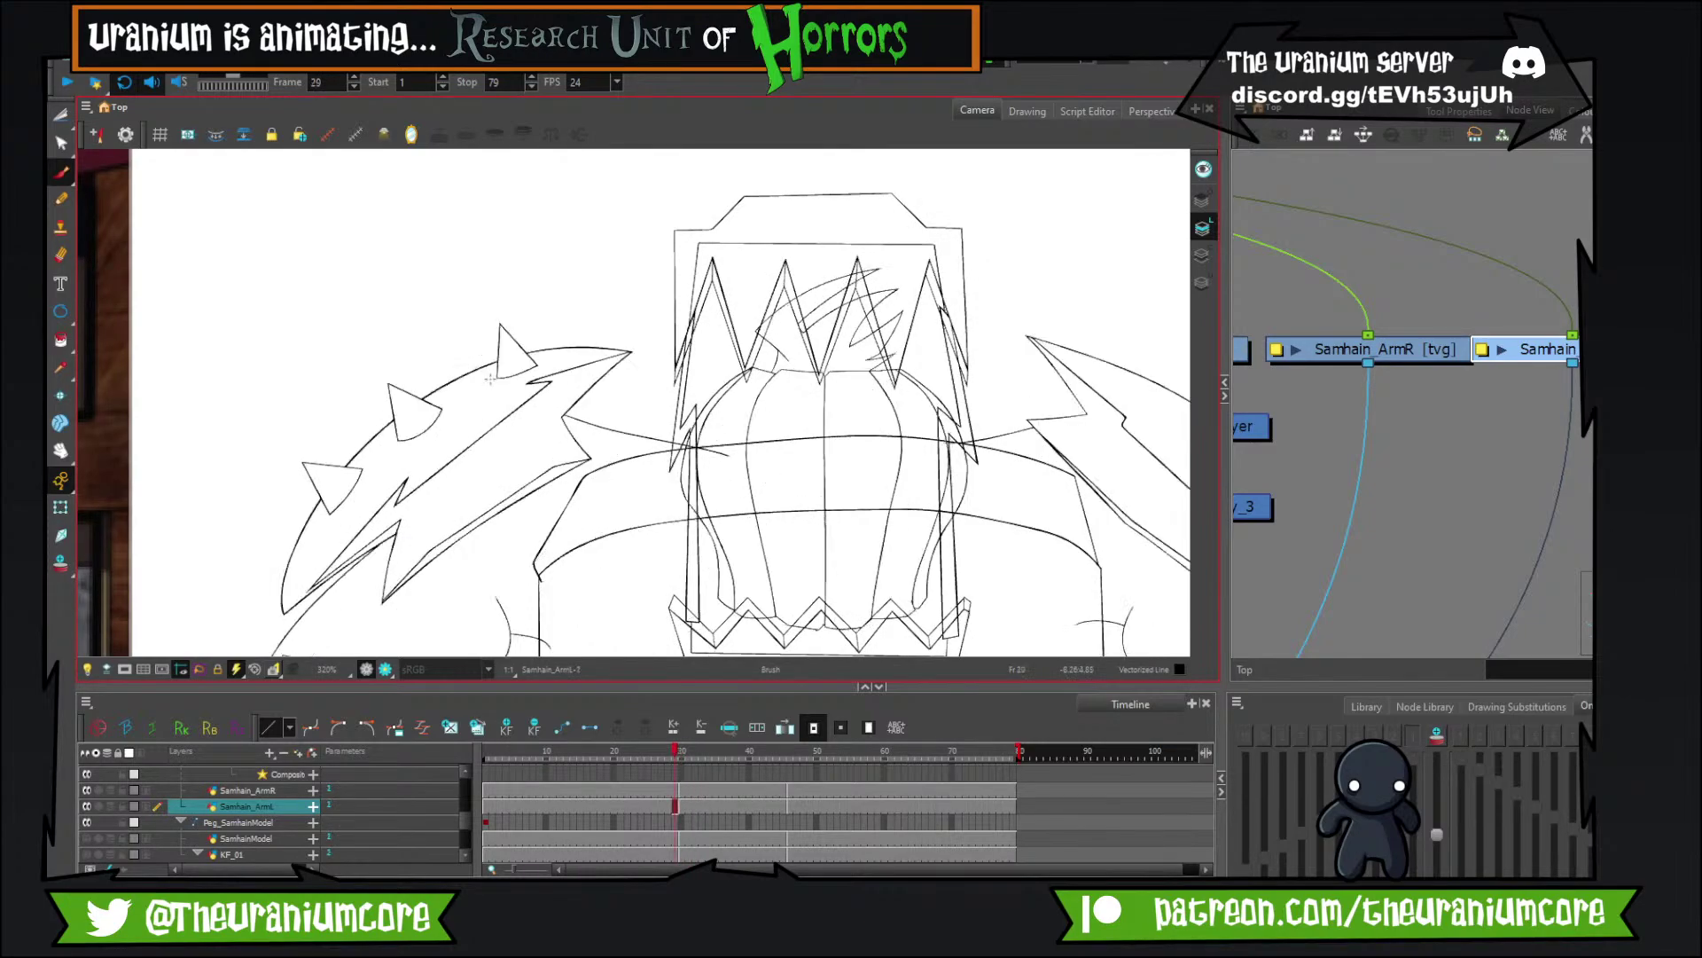
key("period")
key("comma")
scroll(490, 379, "up", 3)
key("comma")
key("period")
key("period")
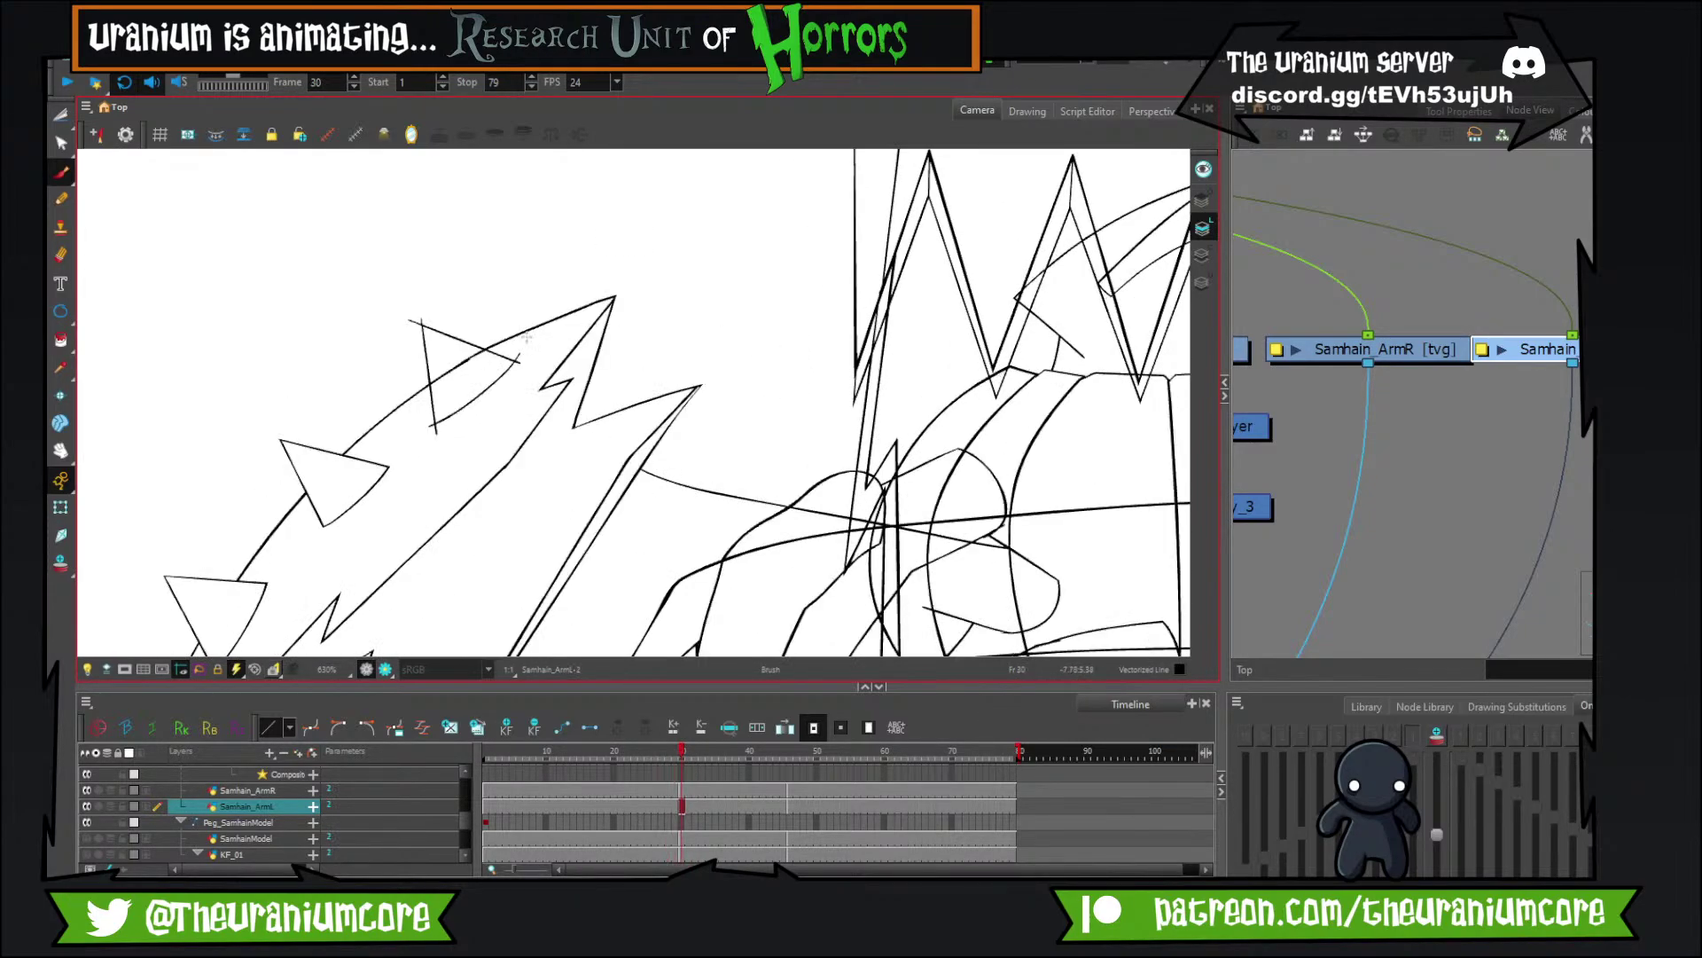
Select the uppermost spike's three strokes and move them slightly up along the plate toward its tip.
left_click(62, 116)
left_click(99, 117)
mouse_move(453, 277)
left_mouse_down()
mouse_move(388, 343)
mouse_move(449, 266)
left_mouse_up()
scroll(450, 267, "up", 4)
left_click(537, 581, "shift")
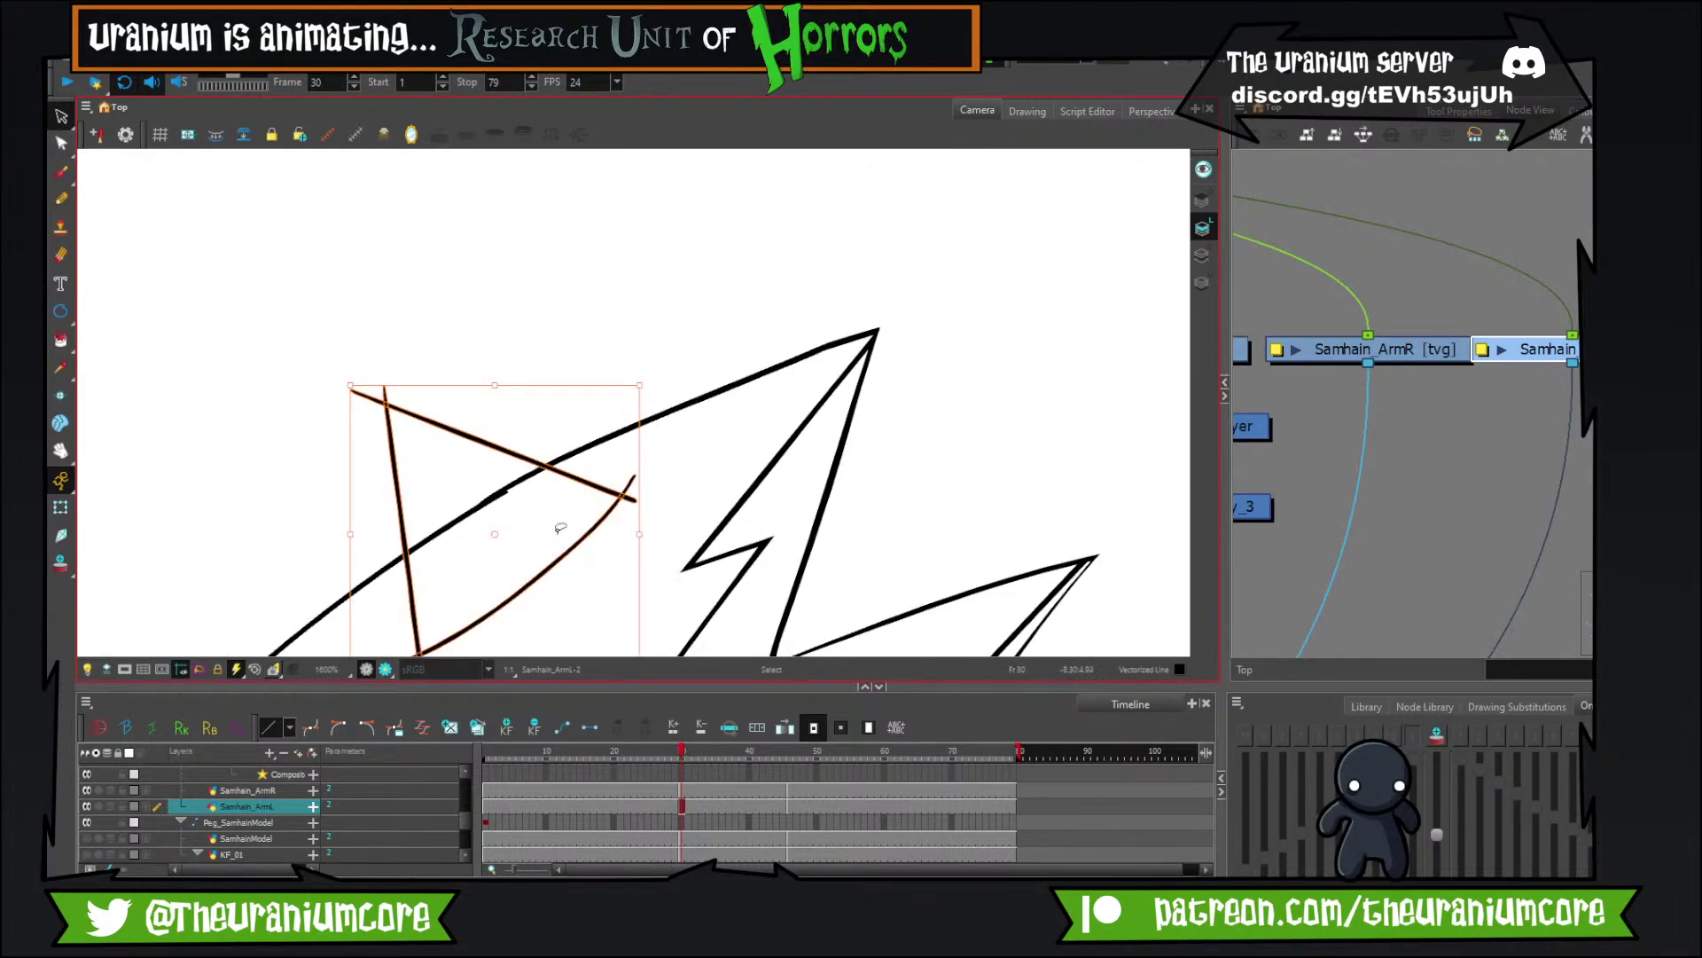
left_click_drag(569, 550, 592, 528)
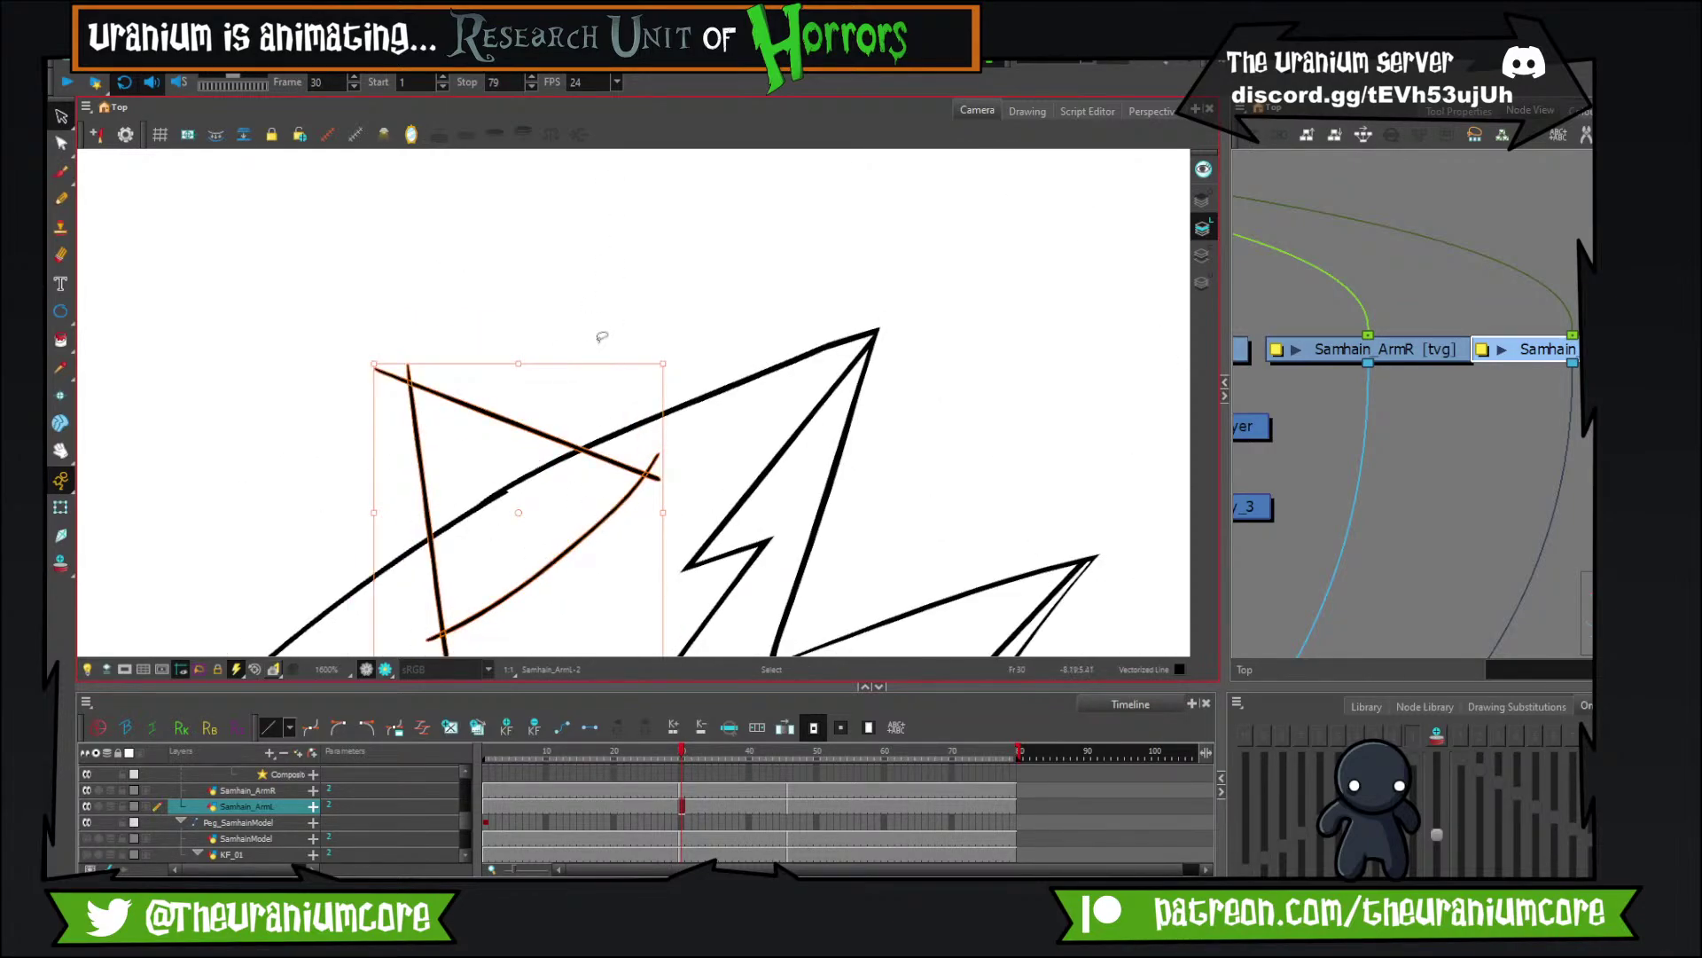
Flip back and forth between frame 30 and the preceding drawing to check the moved spike's position.
scroll(680, 280, "down", 7)
key("comma")
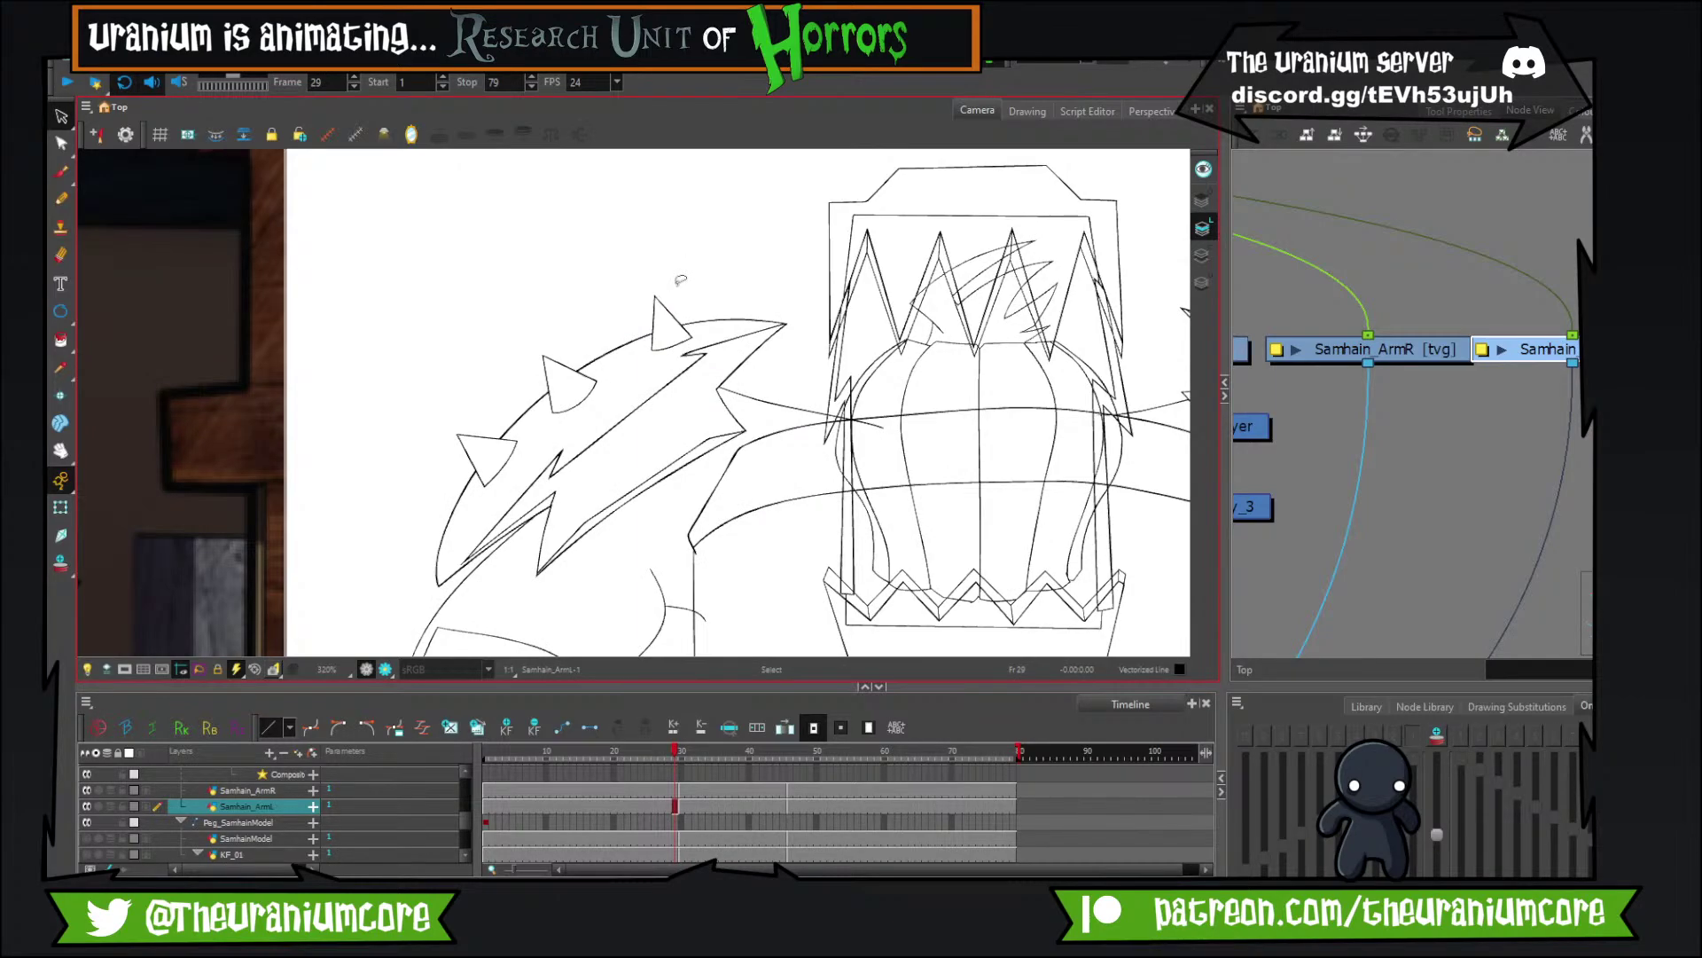
key("comma")
key("period")
key("period")
key("comma")
key("period")
key("comma")
scroll(678, 292, "up", 6)
key("period")
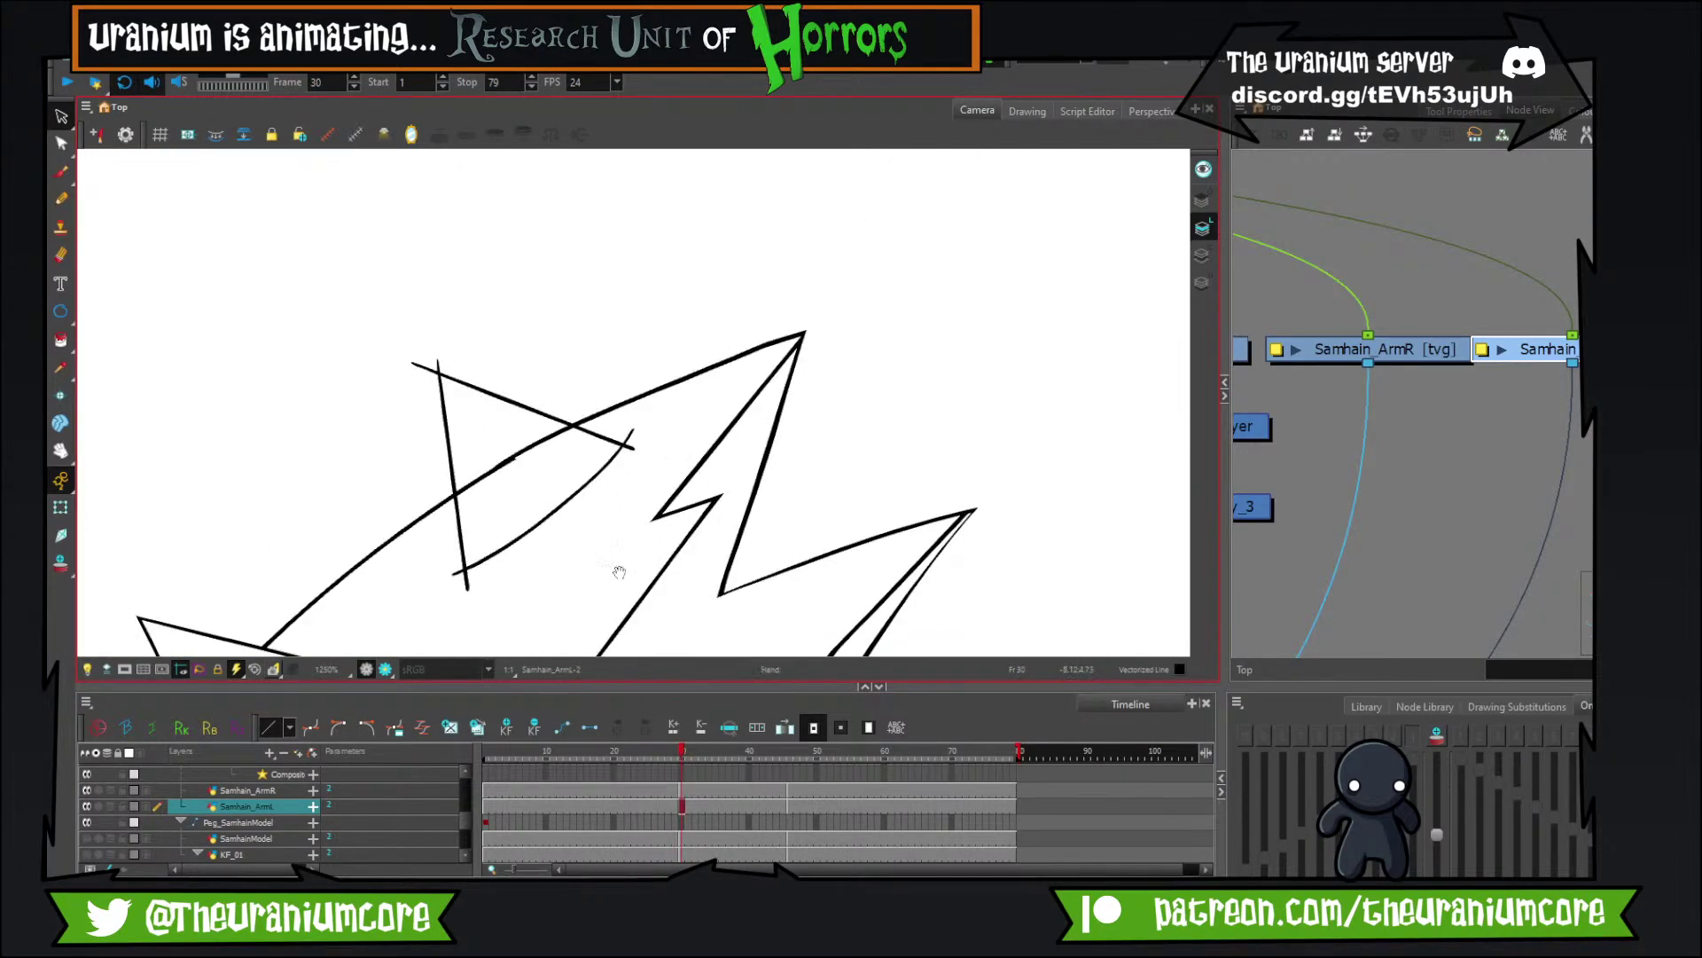
Reselect all the uppermost spike's strokes, narrow the spike slightly and nudge it closer to the plate's tip.
left_click_drag(619, 572, 656, 518)
left_click_drag(575, 277, 622, 315)
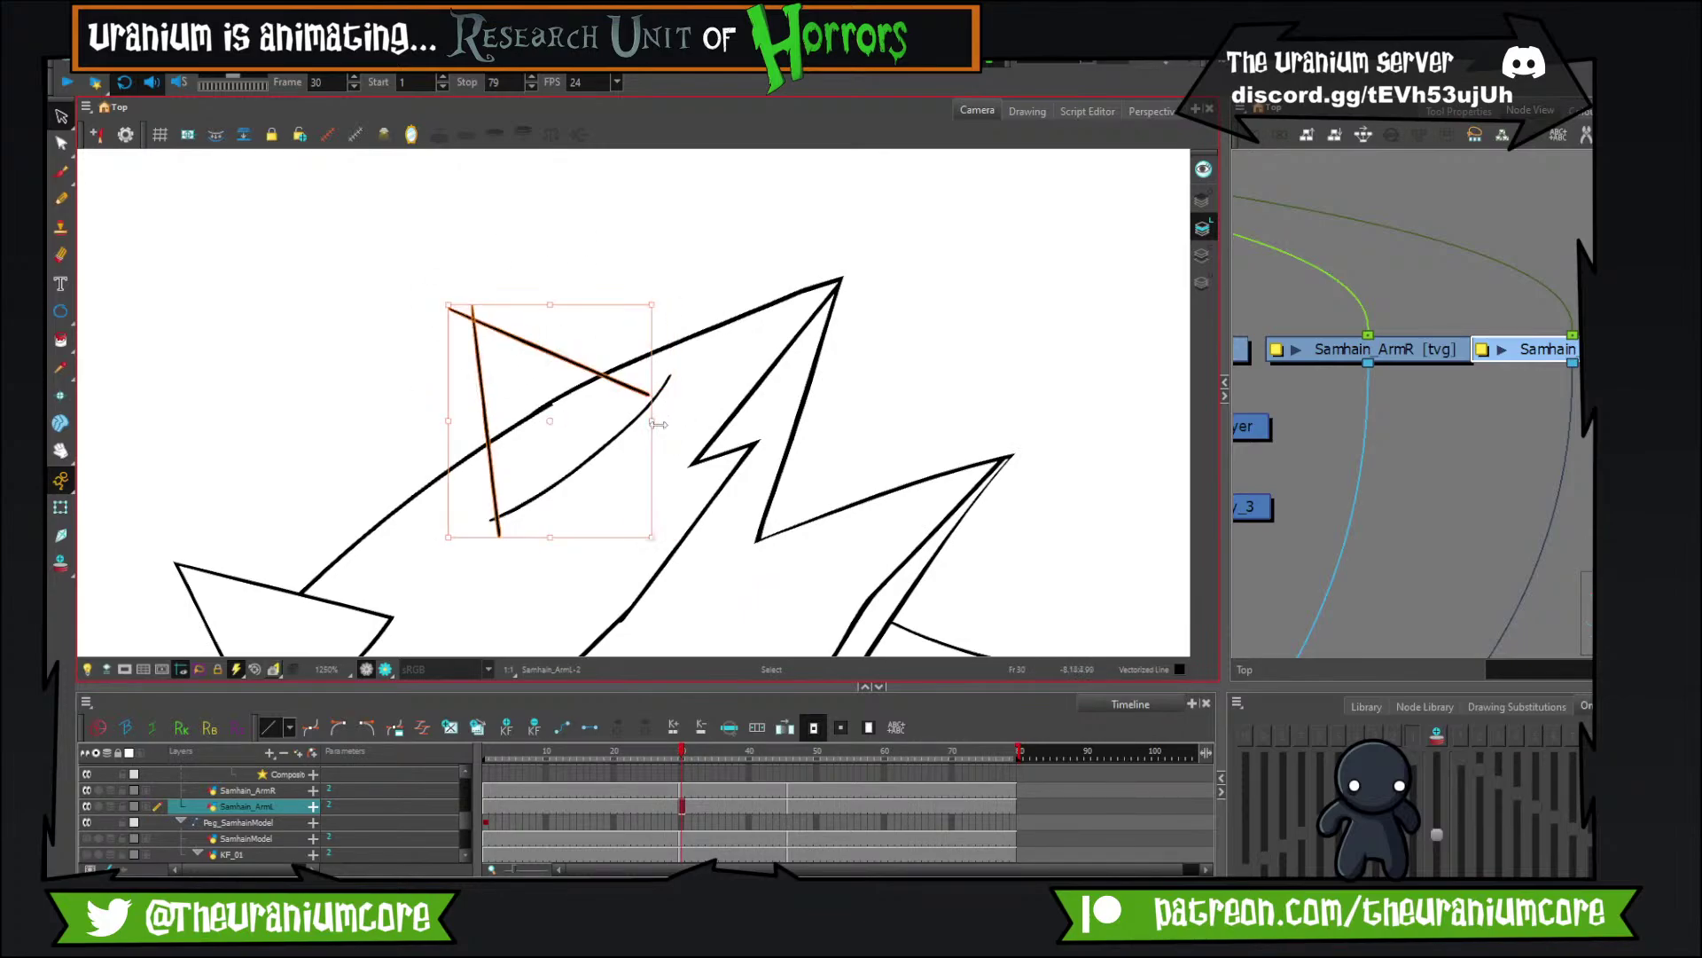
mouse_move(596, 477)
left_mouse_down()
mouse_move(599, 439)
mouse_move(666, 423)
mouse_move(638, 420)
left_mouse_up()
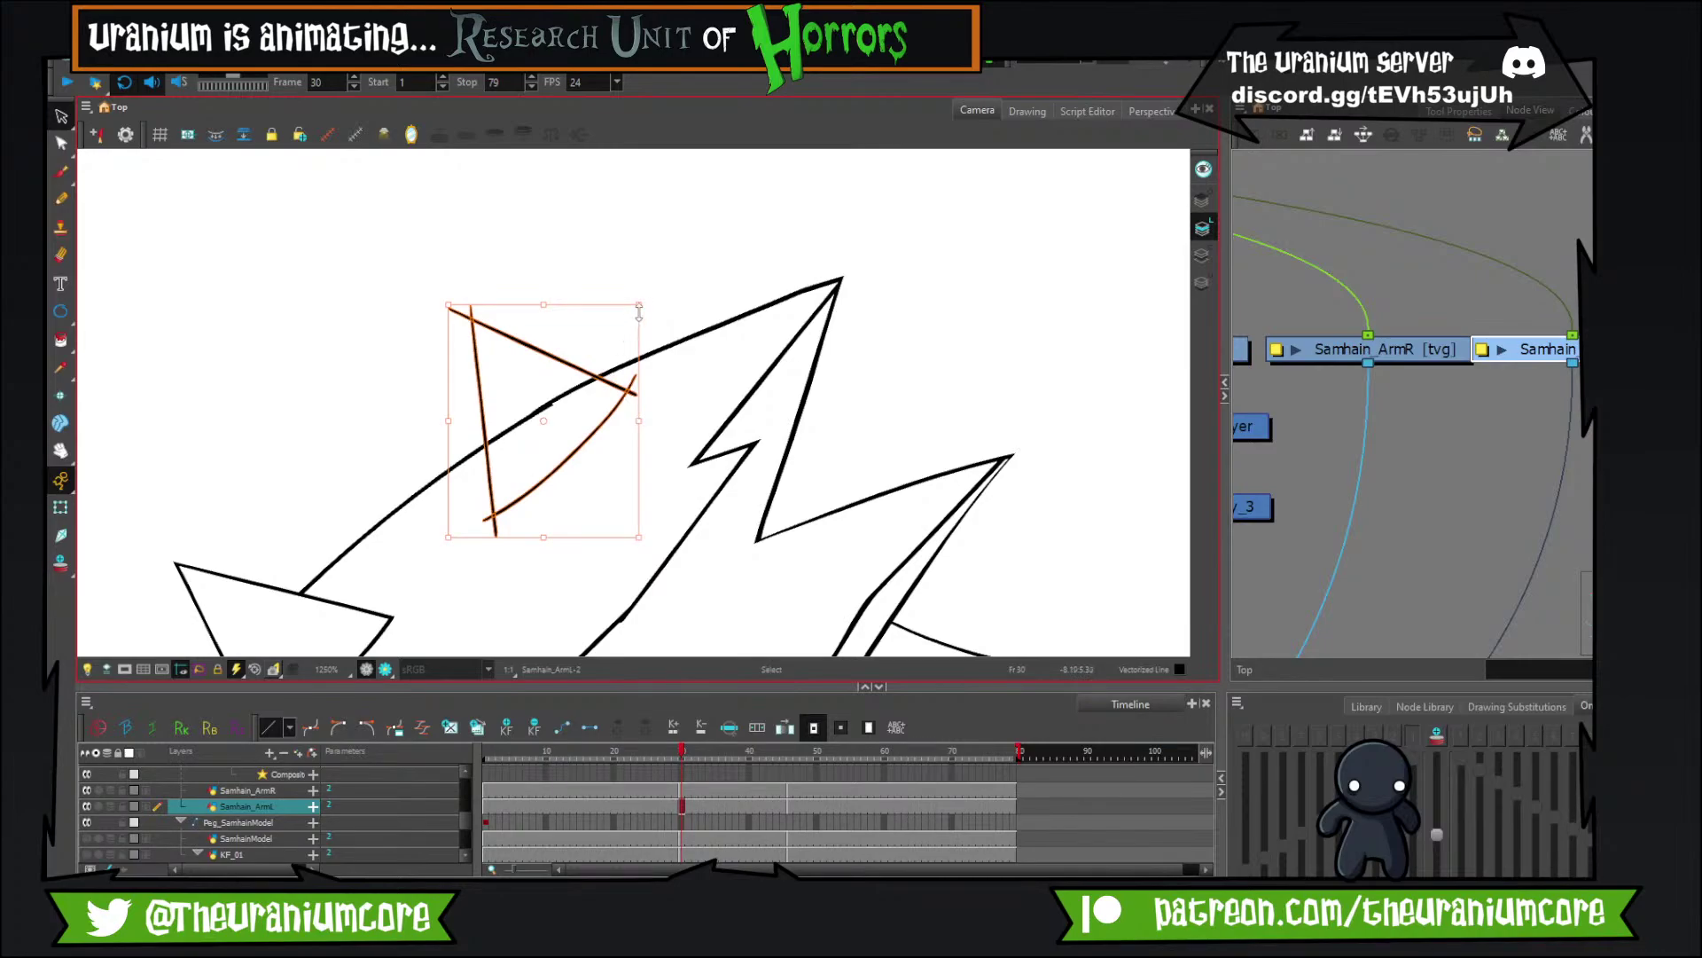
left_click_drag(639, 344, 636, 377)
left_click_drag(608, 448, 628, 430)
left_click(684, 262)
Compare the narrowed uppermost spike with frame 29, both in the whole pose and close up.
scroll(684, 262, "down", 3)
key(".")
scroll(684, 262, "down", 4)
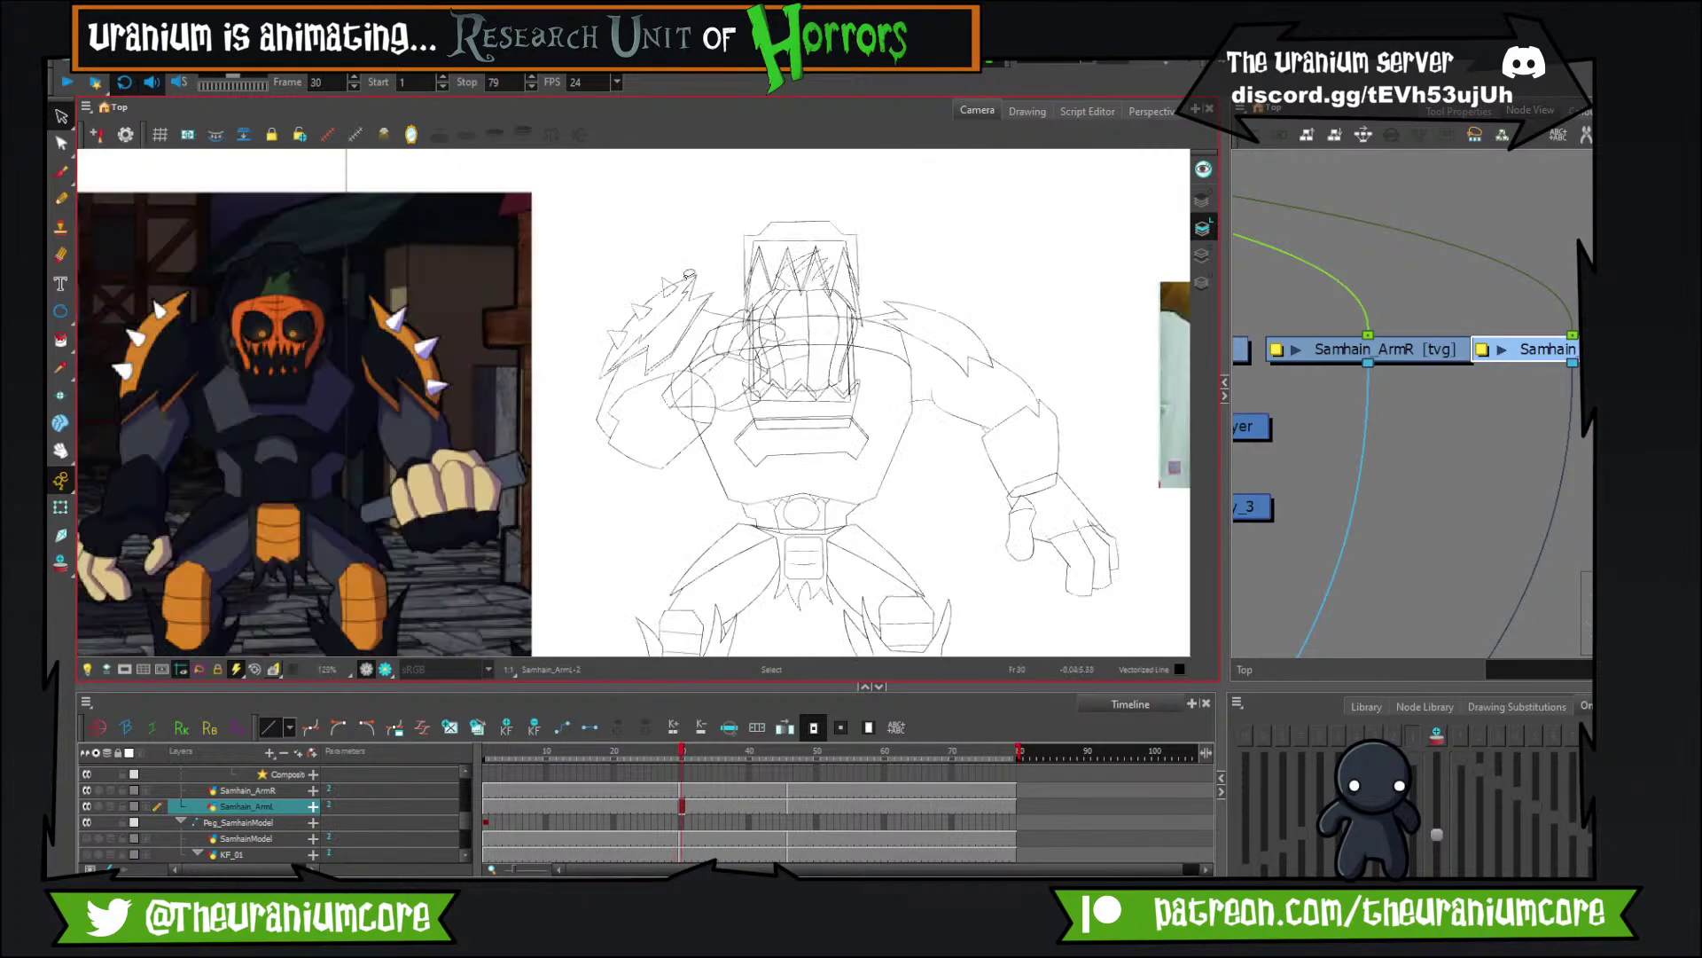
key(".")
key(".")
scroll(693, 267, "up", 1)
scroll(691, 266, "up", 5)
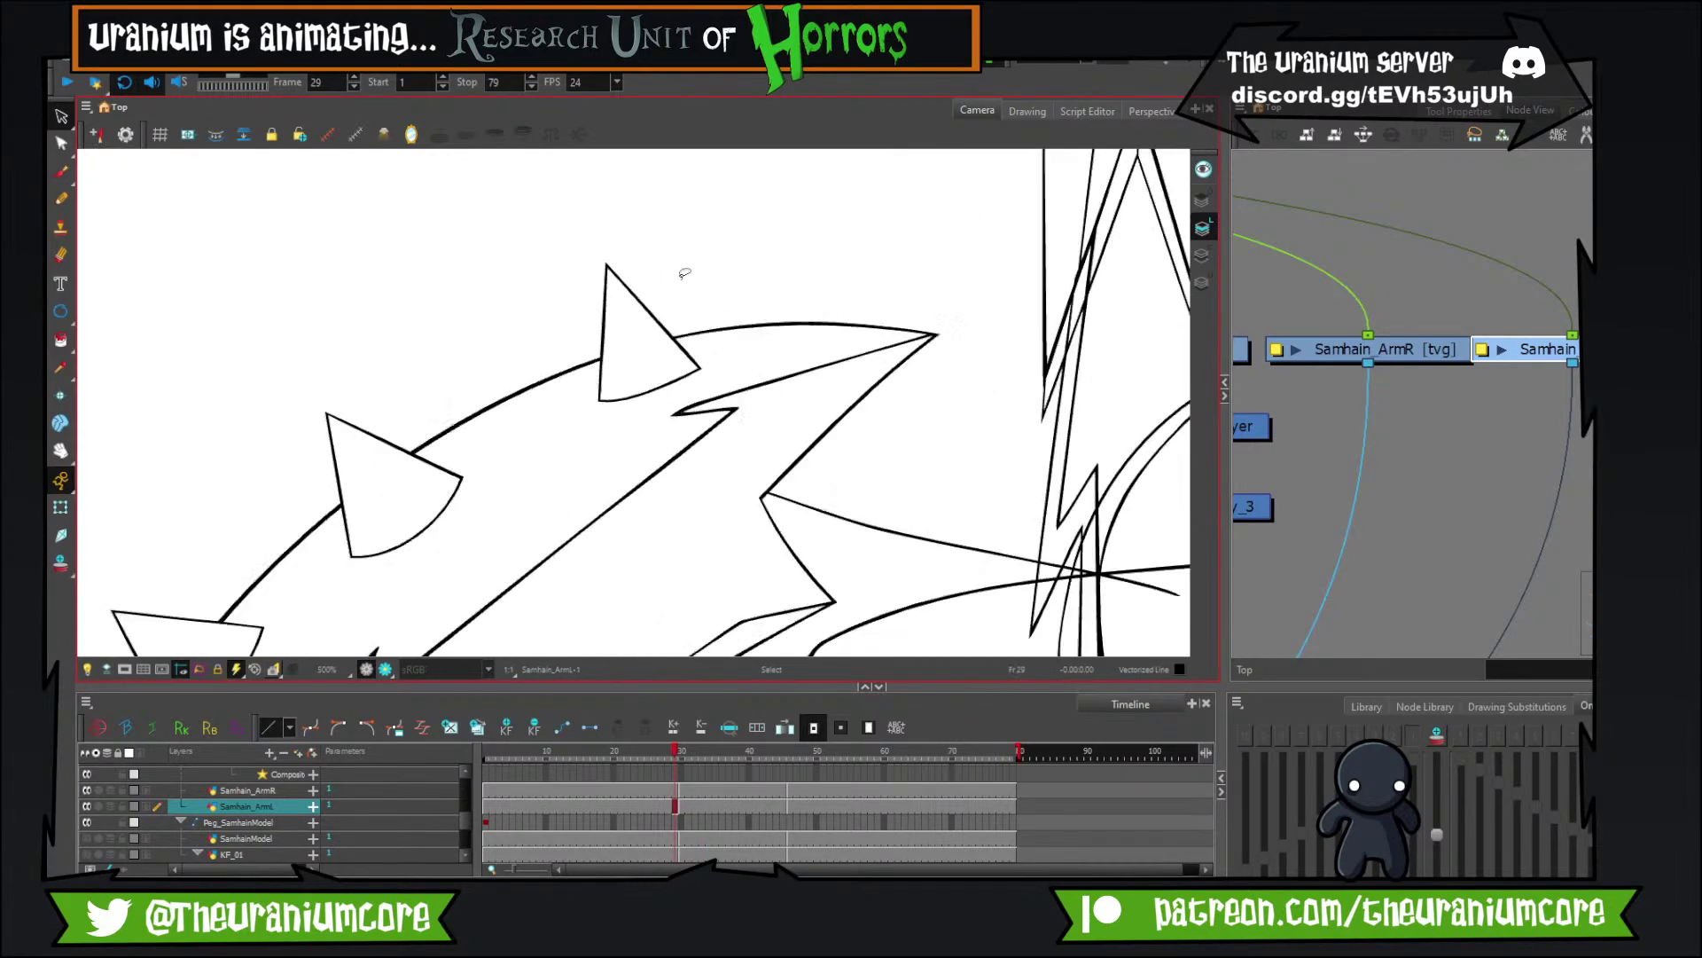
Select the uppermost spike on frame 30 again and nudge it slightly farther outward along the plate.
key("period")
mouse_move(476, 266)
left_mouse_down()
mouse_move(583, 439)
mouse_move(511, 431)
left_mouse_up()
left_click_drag(545, 345, 558, 334)
left_click(610, 242)
scroll(258, 391, "down", 6)
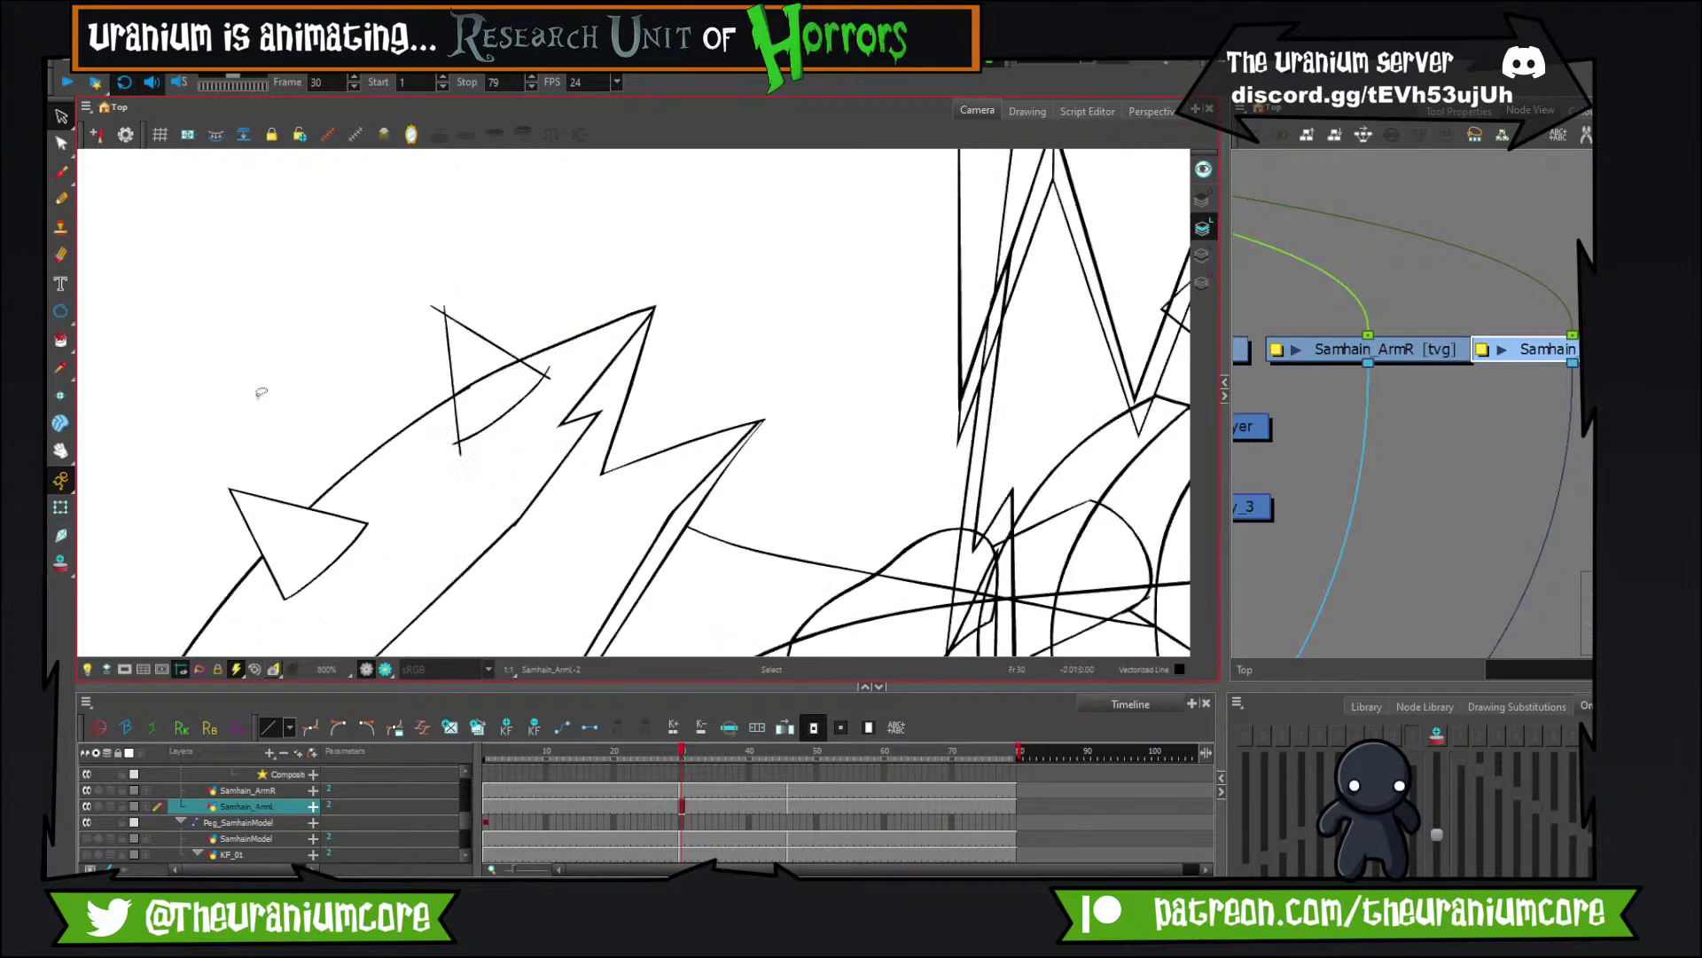
Flip between frames 29 and 30 to examine how the uppermost spike travels with the shoulder plate.
key("comma")
key("period")
key("comma")
scroll(379, 364, "down", 3)
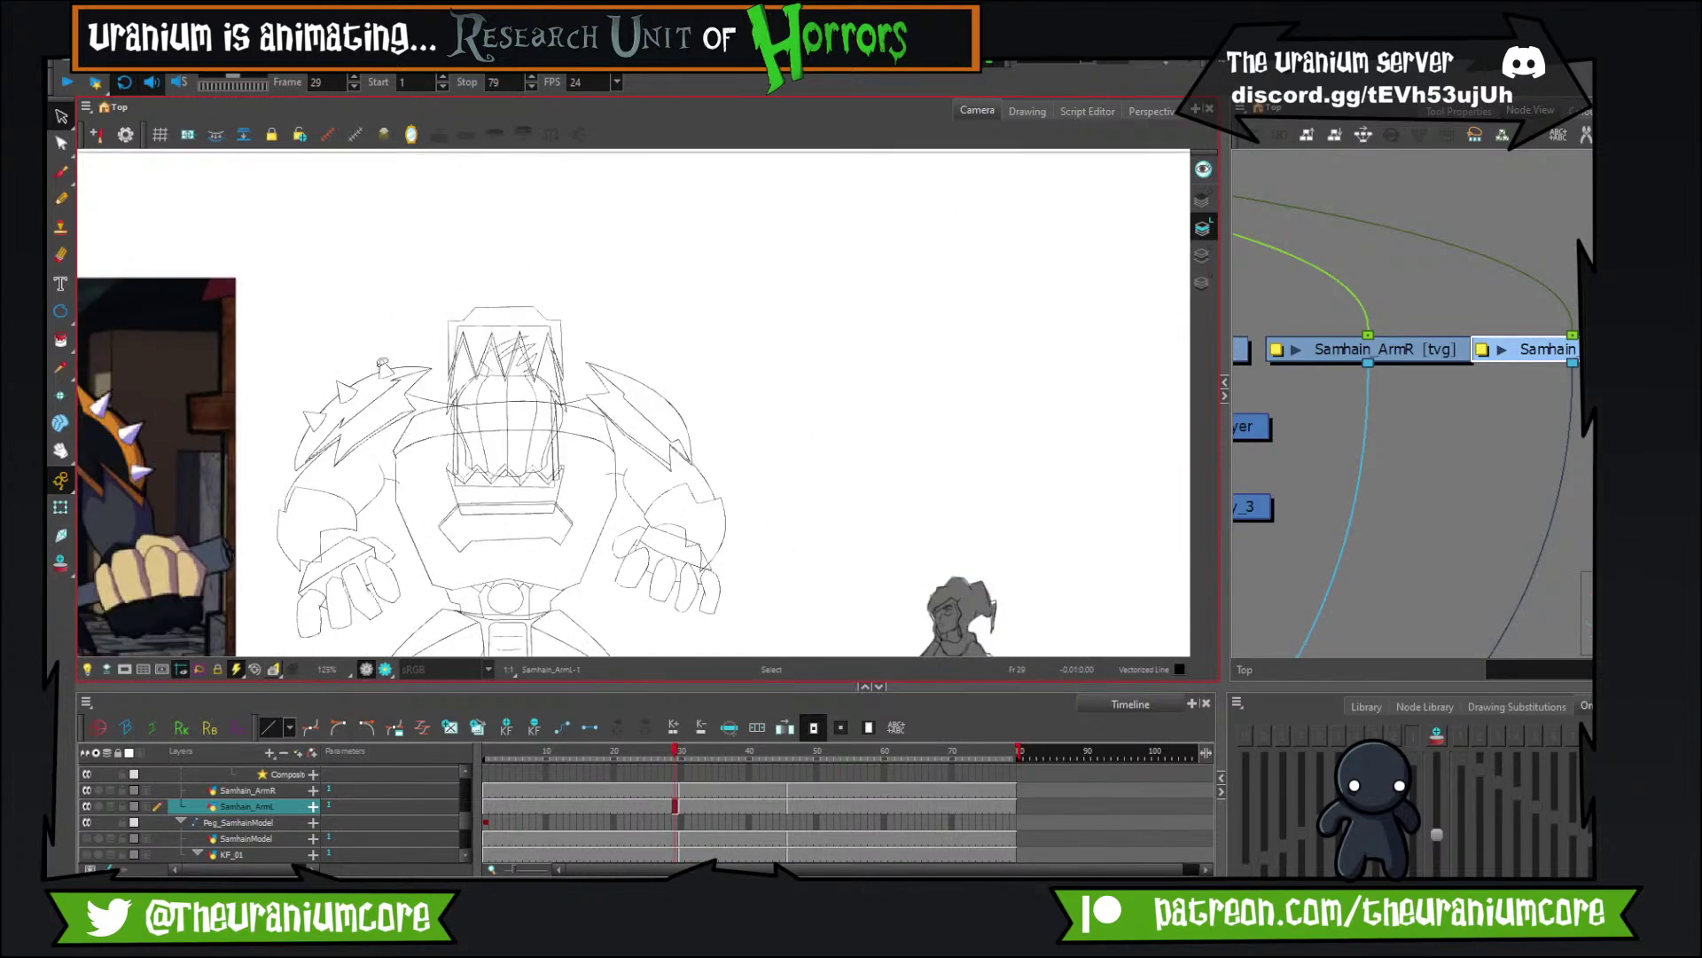
scroll(382, 364, "up", 5)
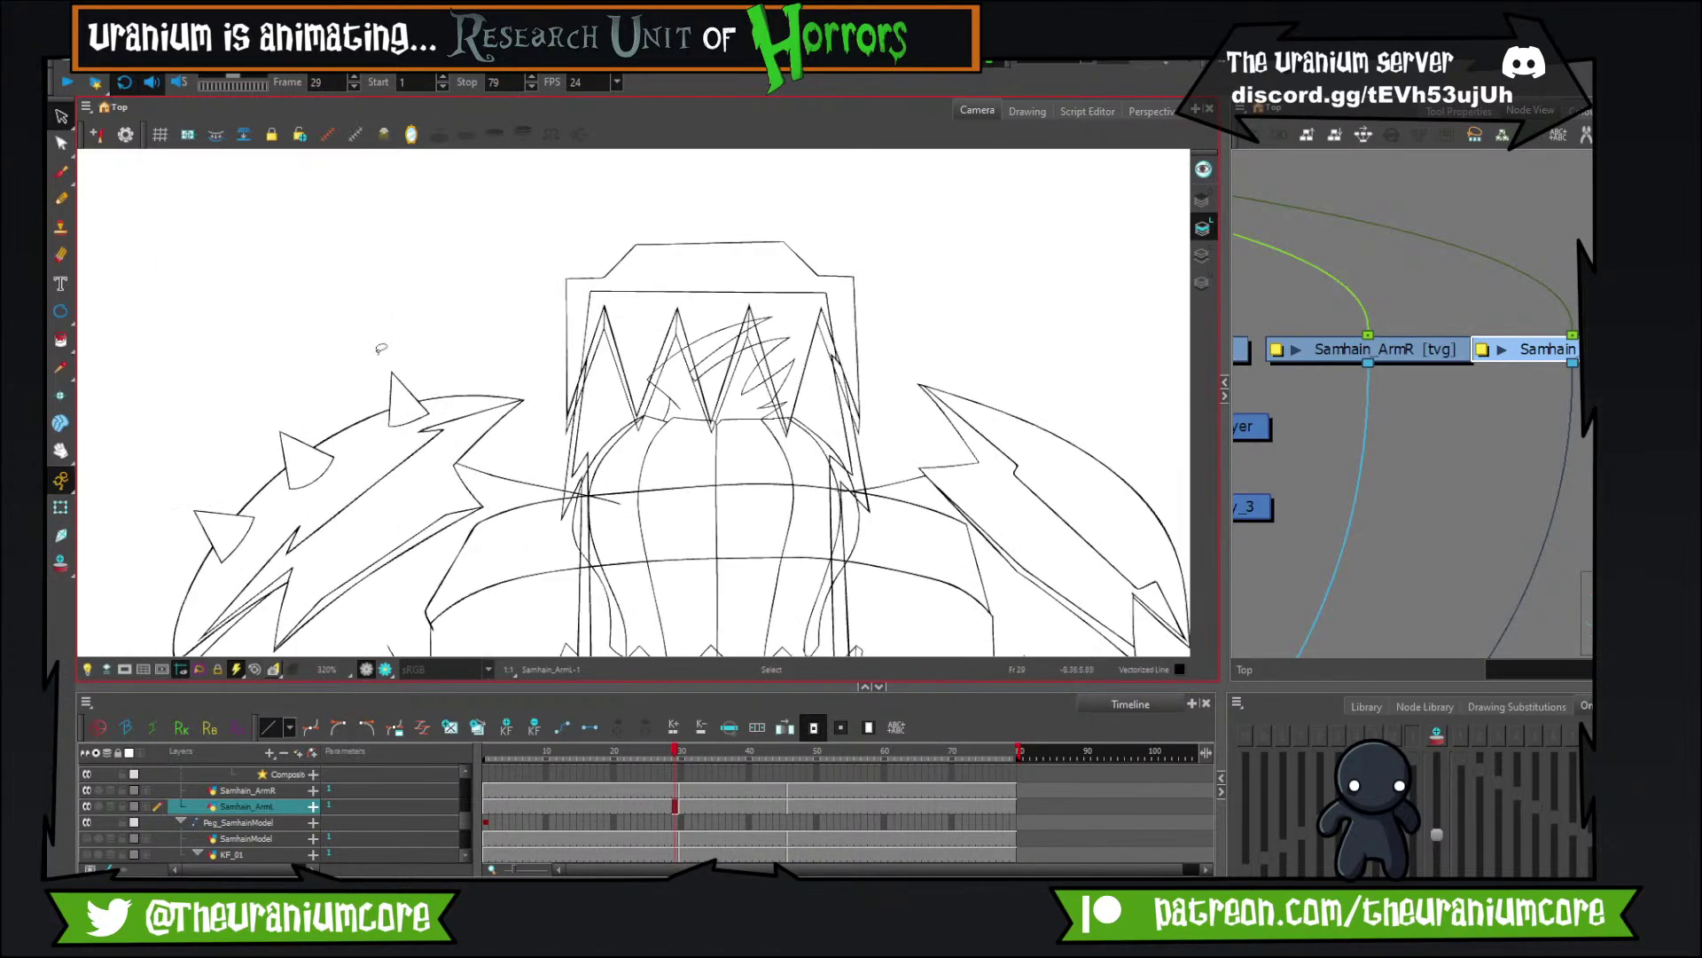
key("period")
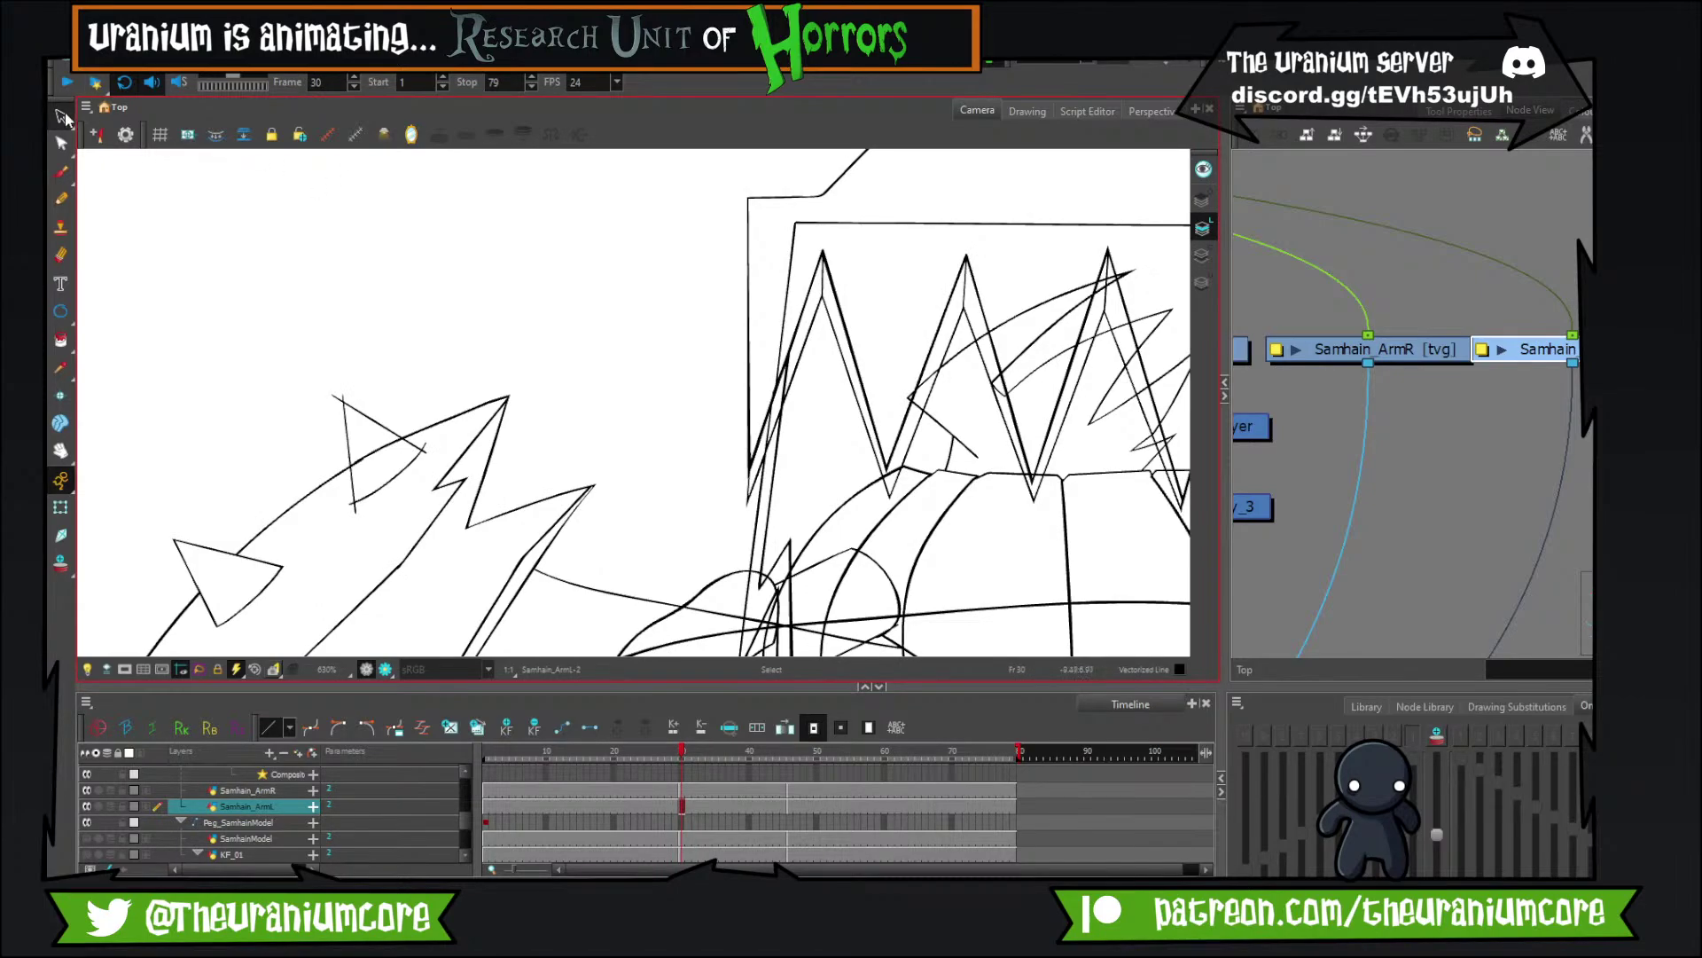
Cut off the uppermost spike's overshooting corners and the plate outline running through the spike with the Cutter.
left_click(67, 118)
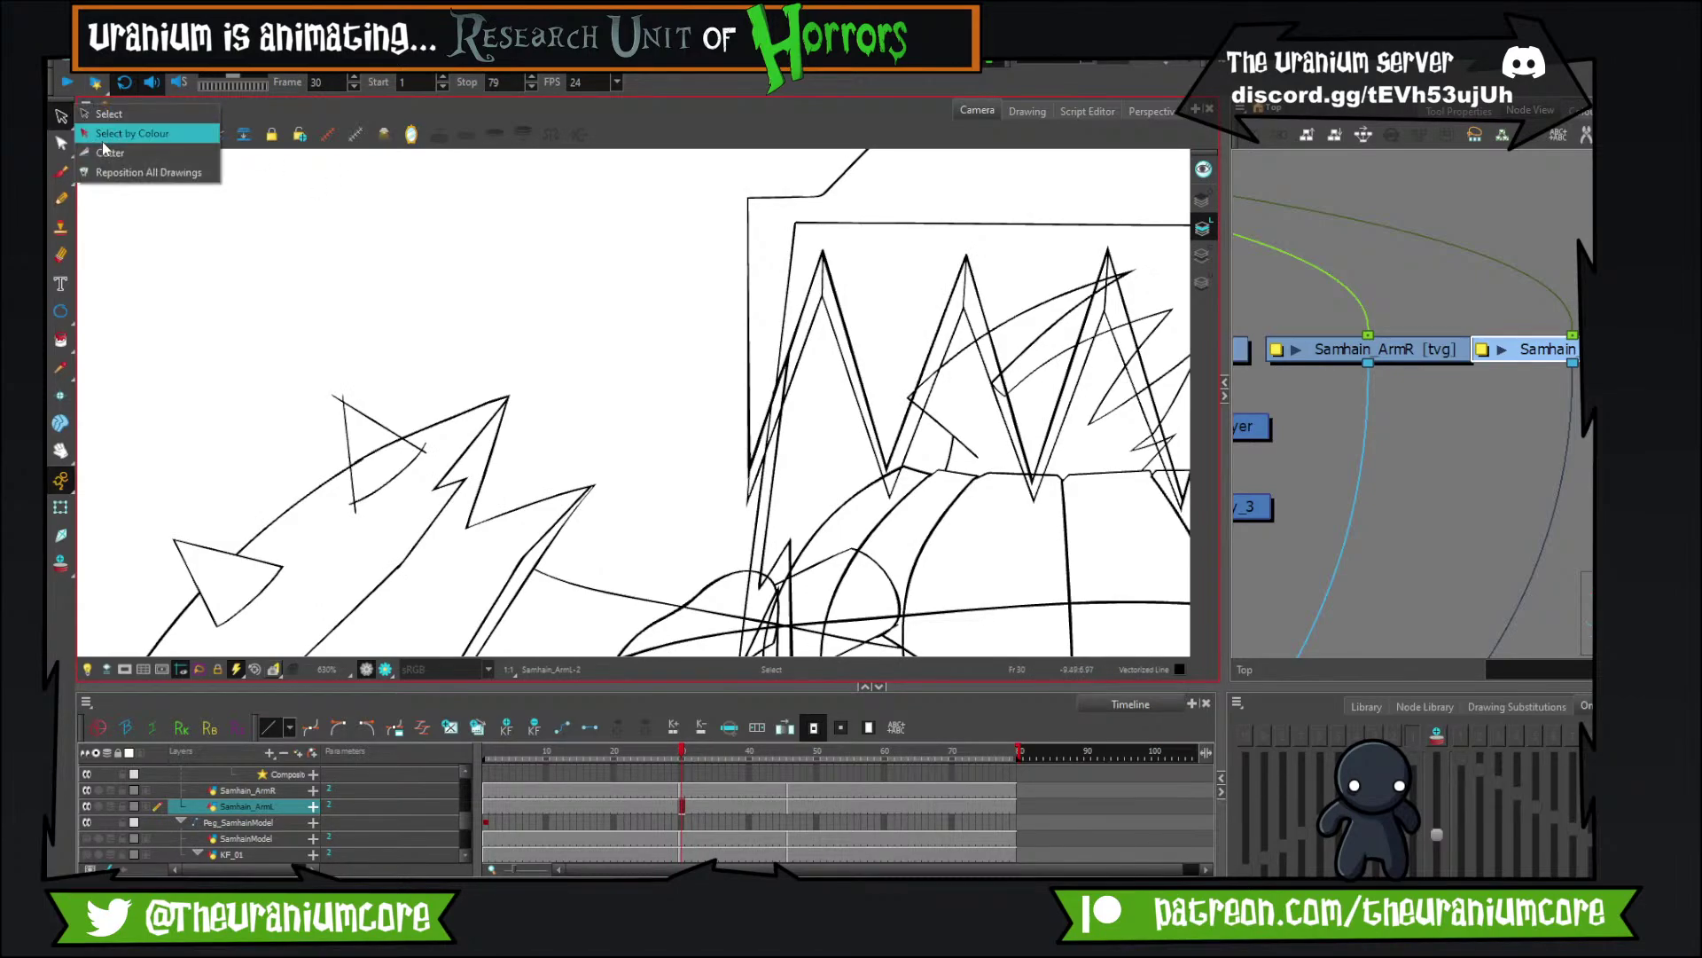
left_click(106, 151)
scroll(108, 175, "up", 3)
left_click_drag(604, 405, 511, 188)
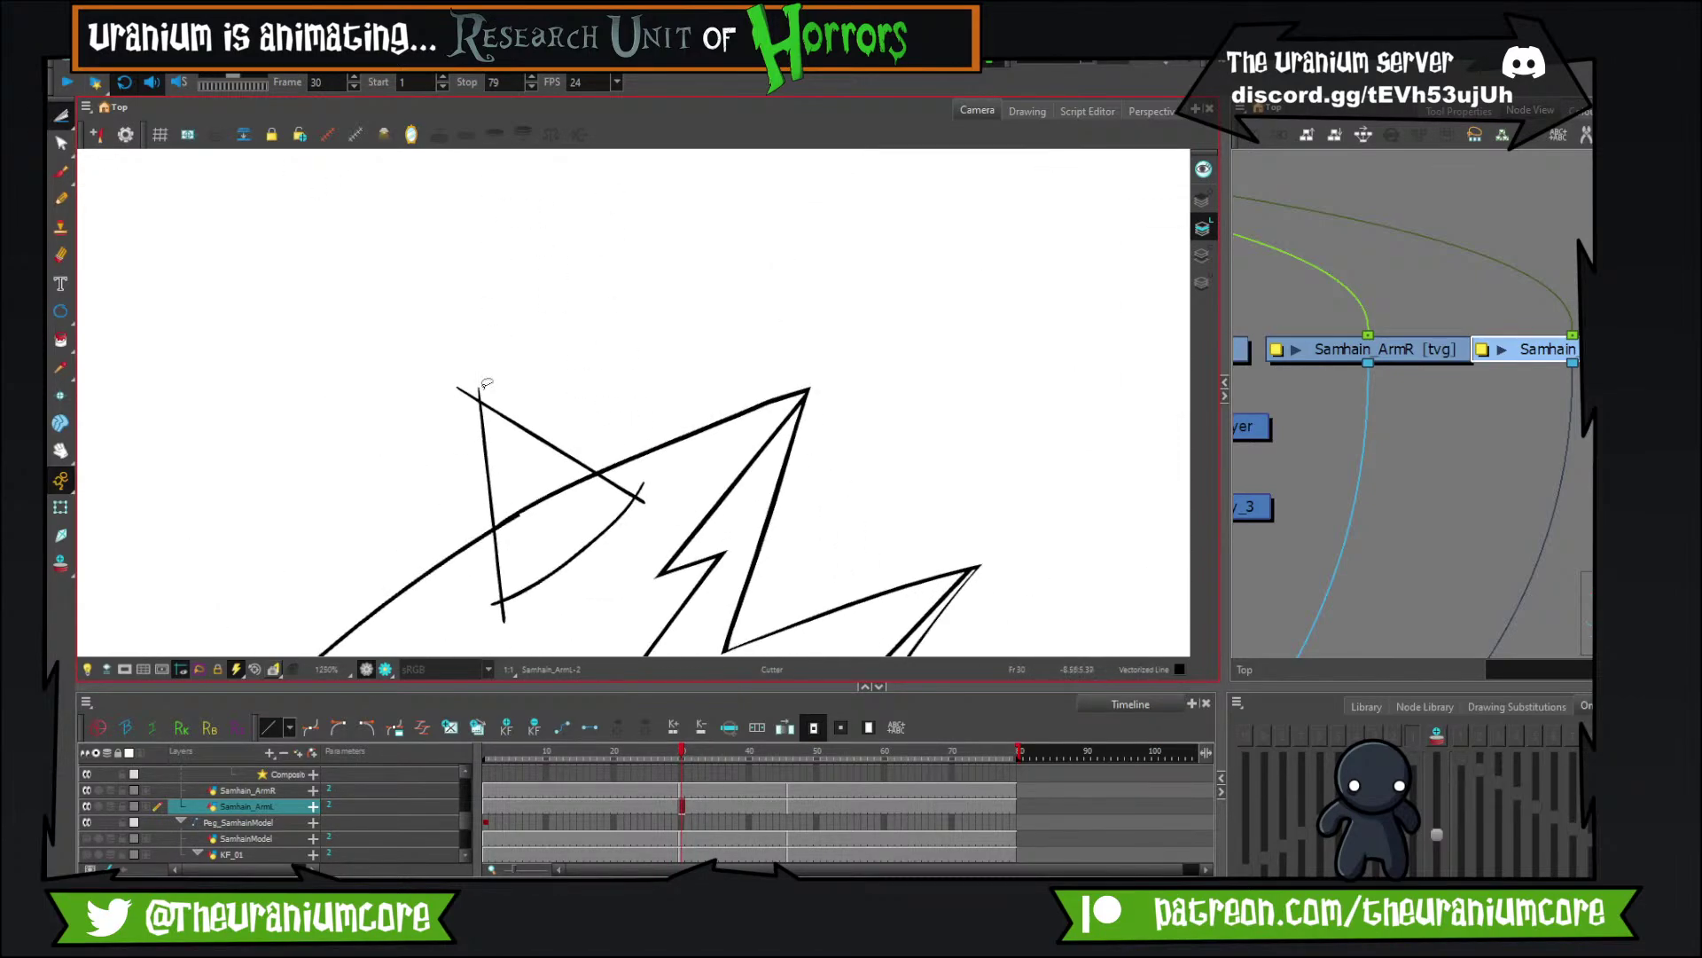
left_click_drag(484, 386, 461, 399)
left_click_drag(523, 506, 534, 537)
mouse_move(521, 556)
left_mouse_down()
mouse_move(520, 506)
mouse_move(499, 529)
mouse_move(512, 560)
left_mouse_up()
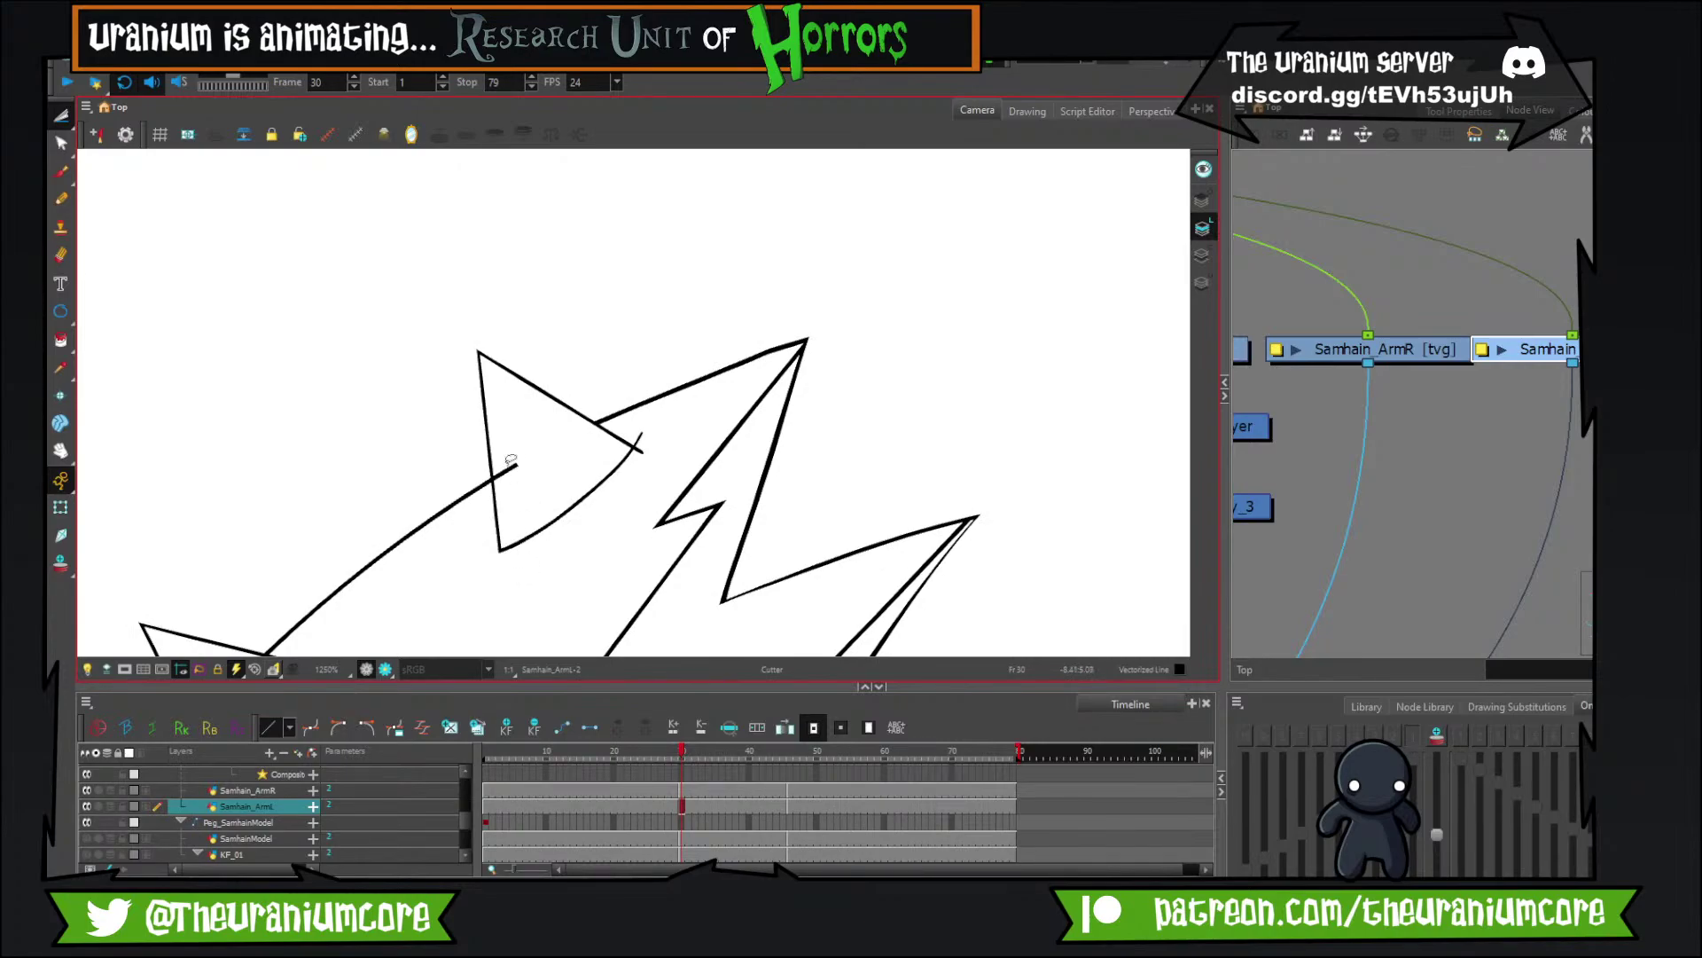
left_click(512, 462)
left_click(638, 442)
scroll(638, 422, "down", 8)
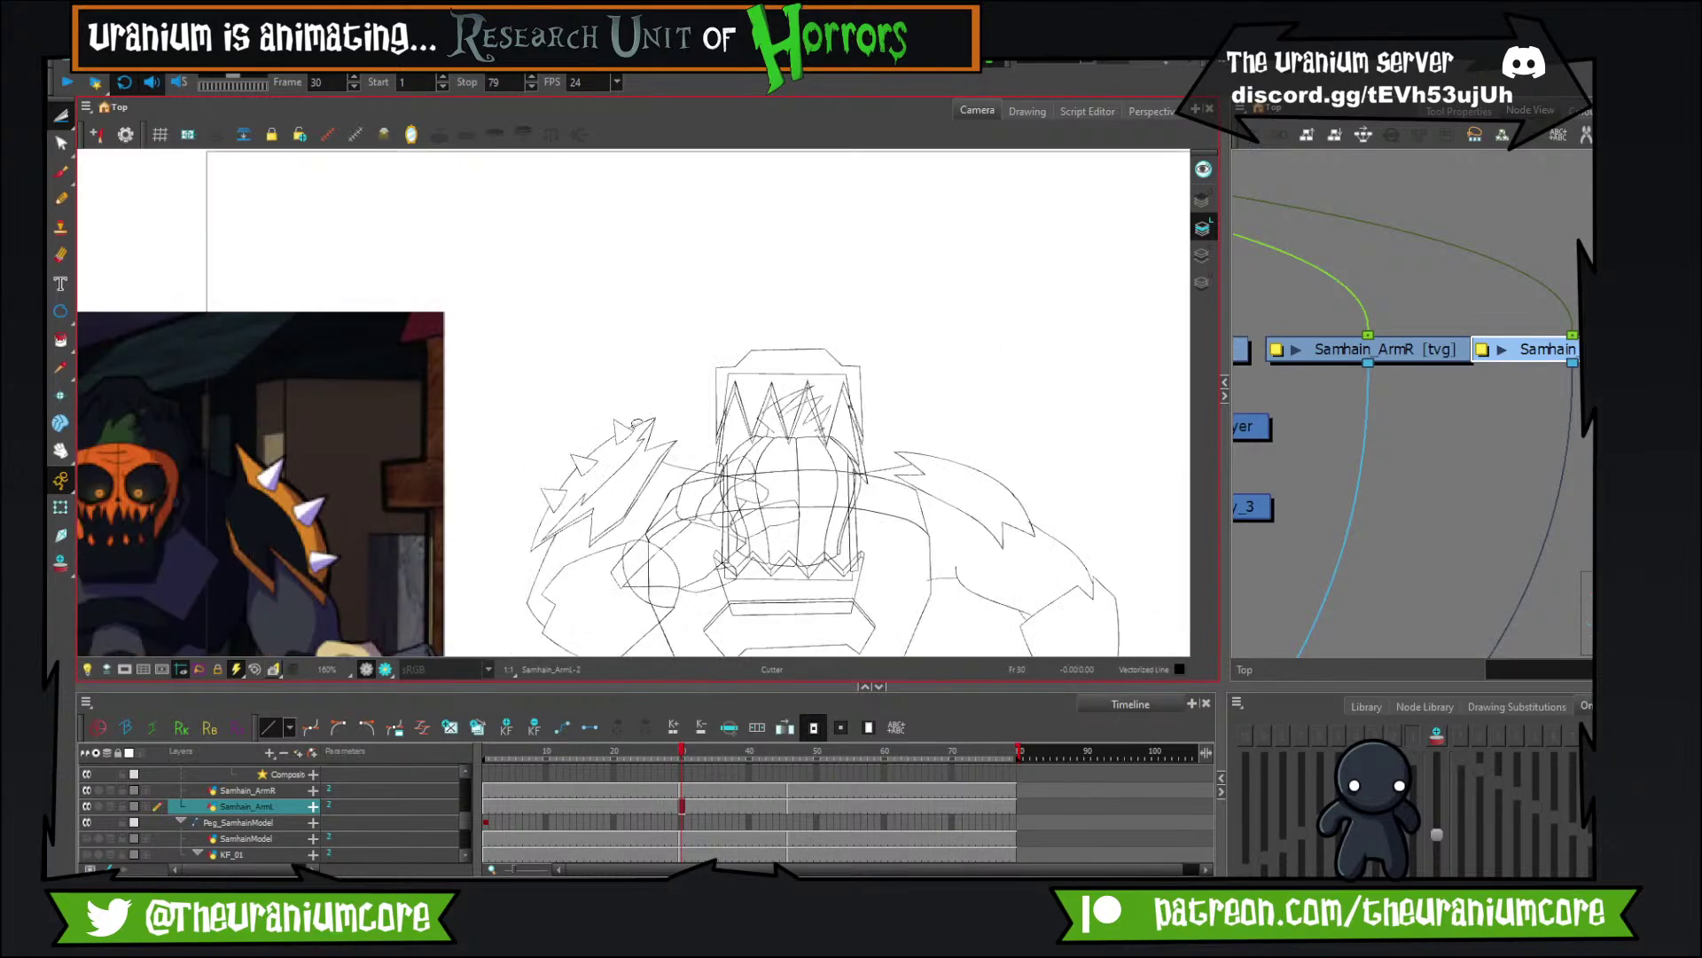
Brush a new outer side and upper edge on the middle spike, shifting its point toward the plate's tip.
scroll(636, 424, "up", 3)
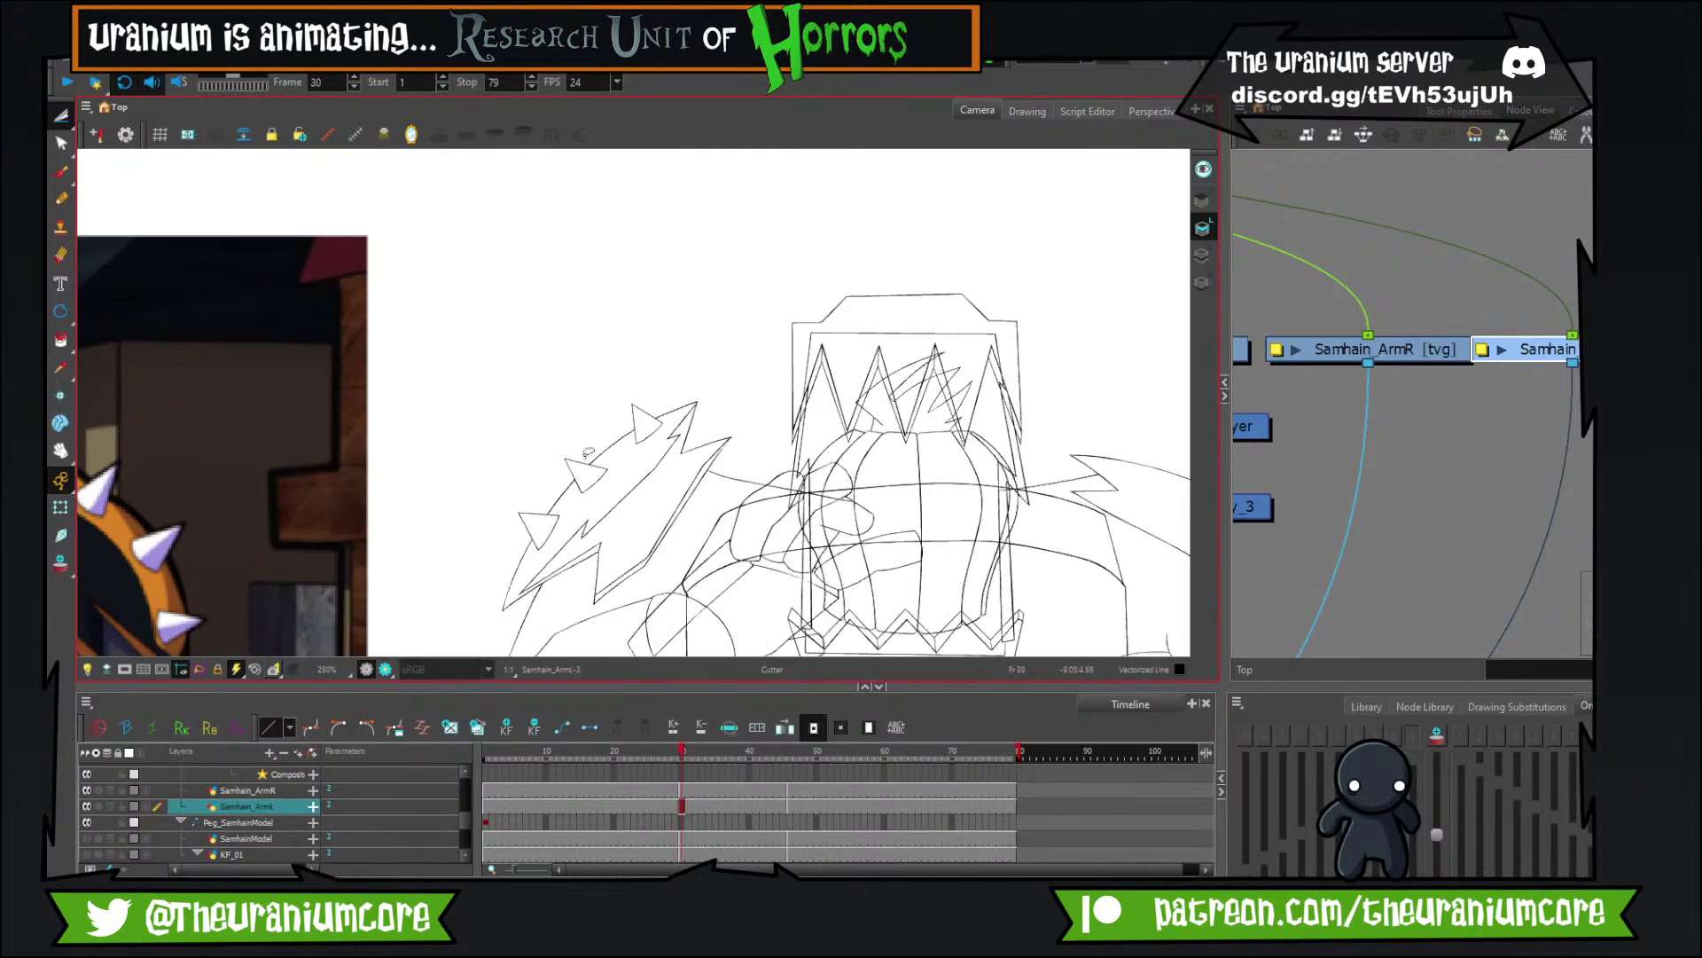
scroll(589, 452, "up", 6)
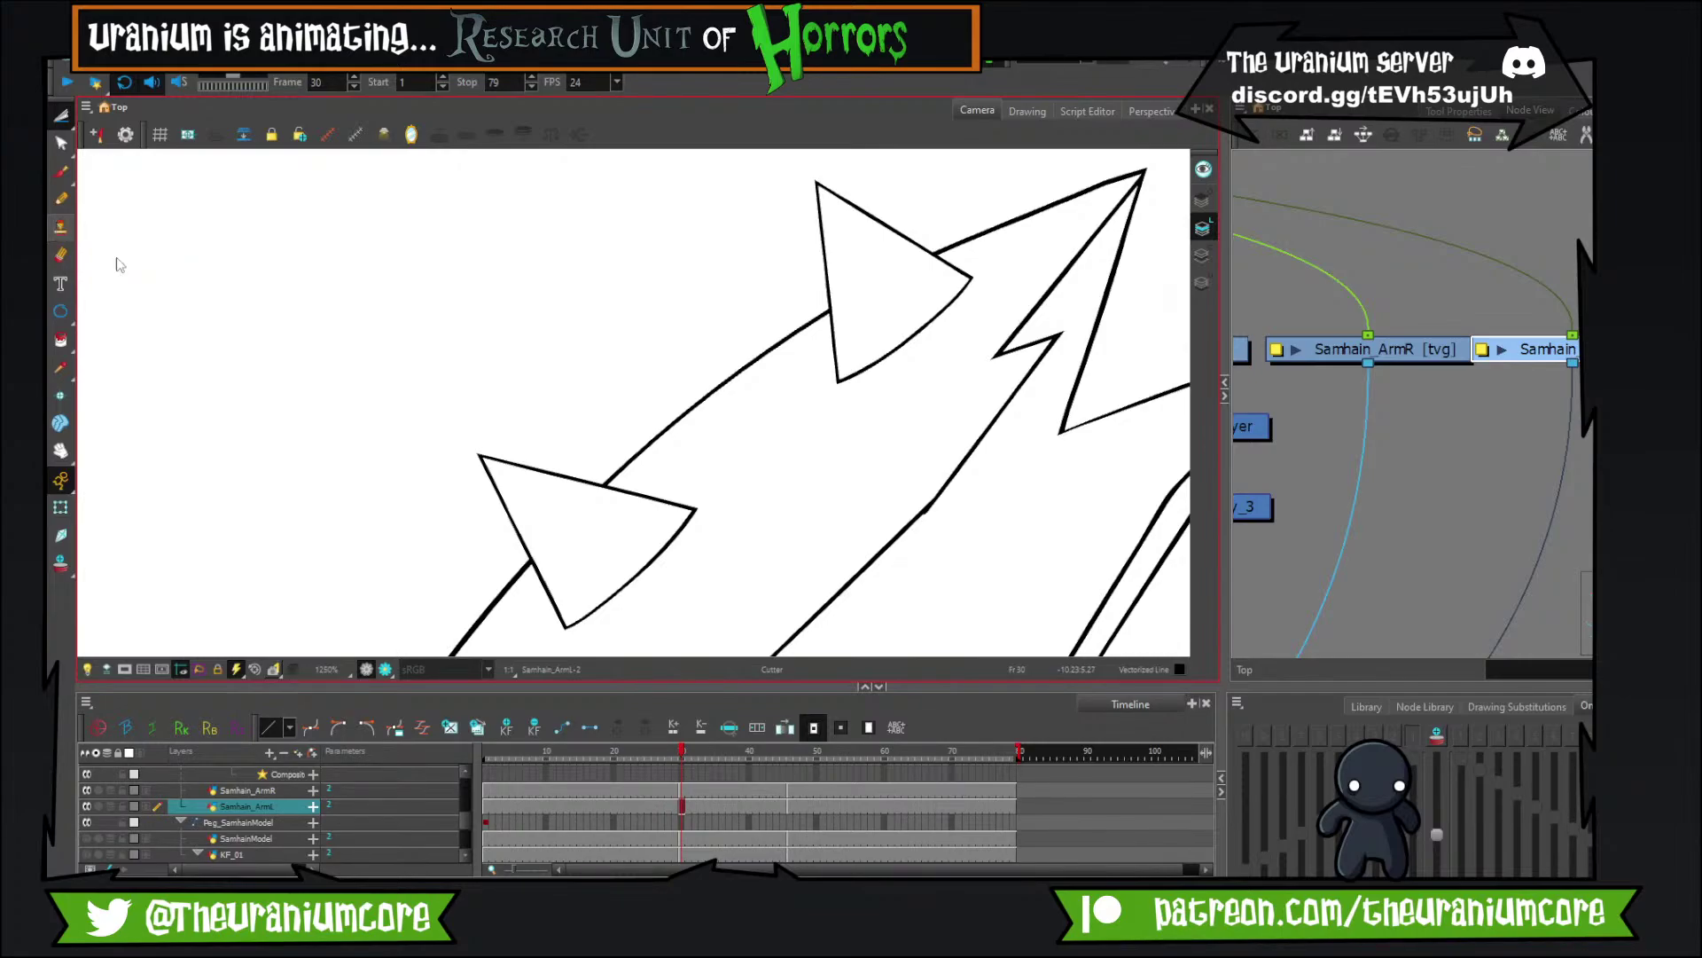
left_click(60, 172)
scroll(532, 399, "down", 3)
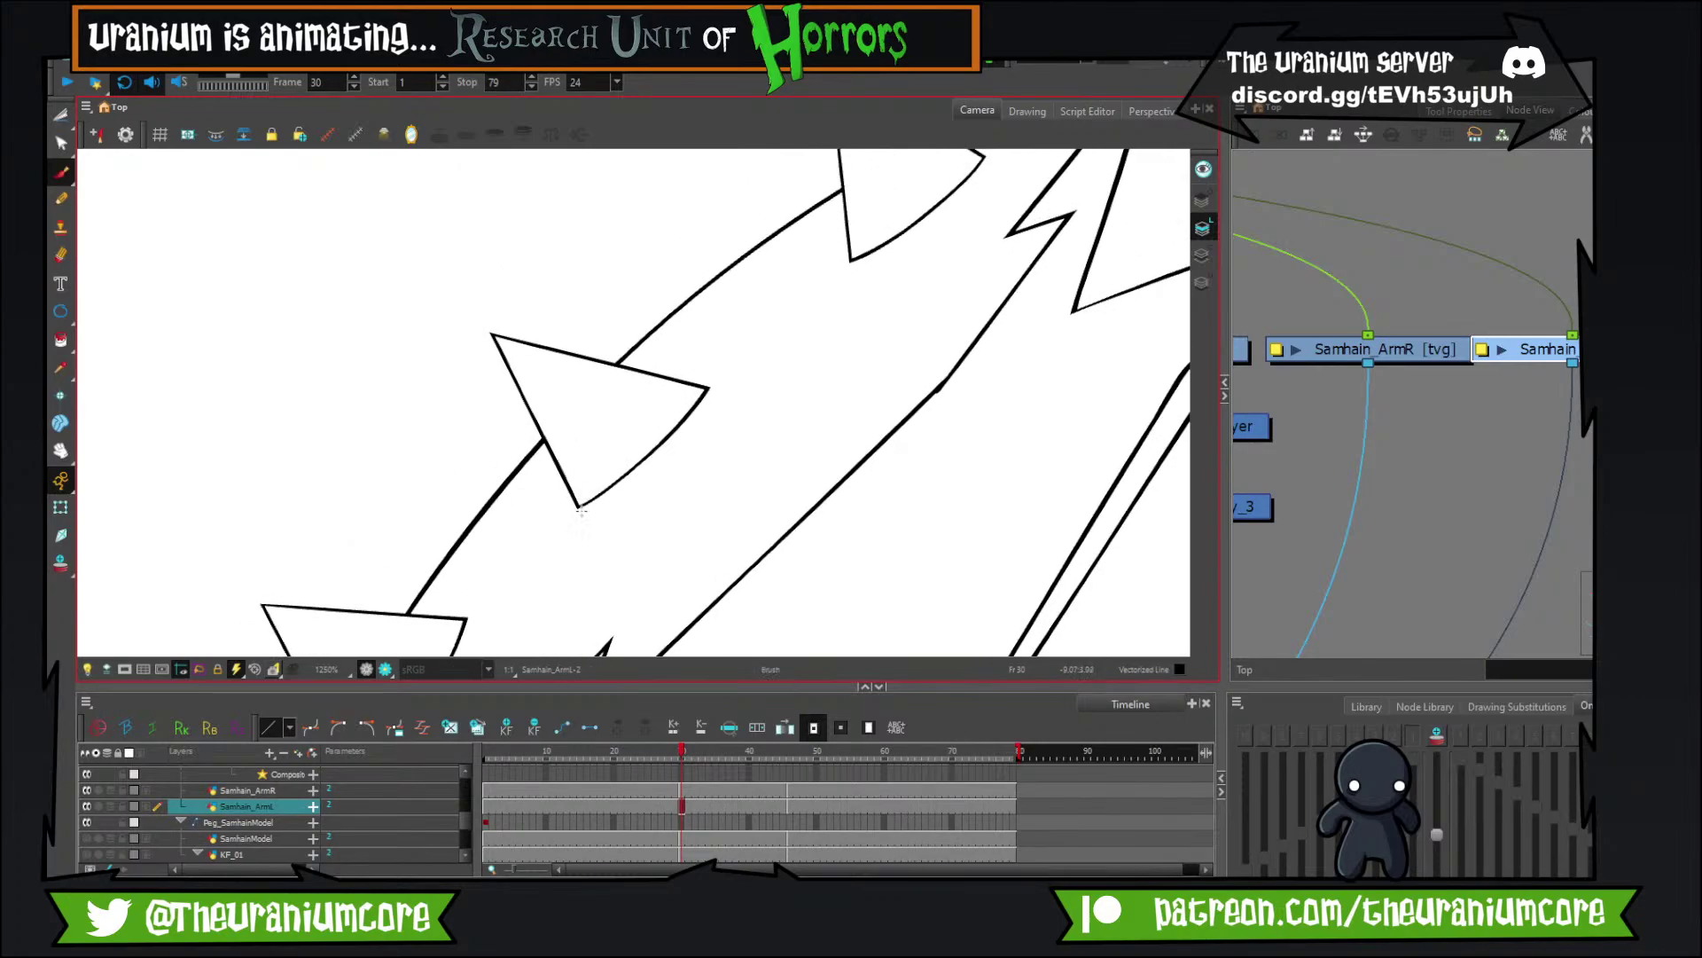
mouse_move(581, 520)
left_mouse_down()
mouse_move(573, 333)
mouse_move(523, 279)
mouse_move(513, 308)
mouse_move(722, 395)
left_mouse_up()
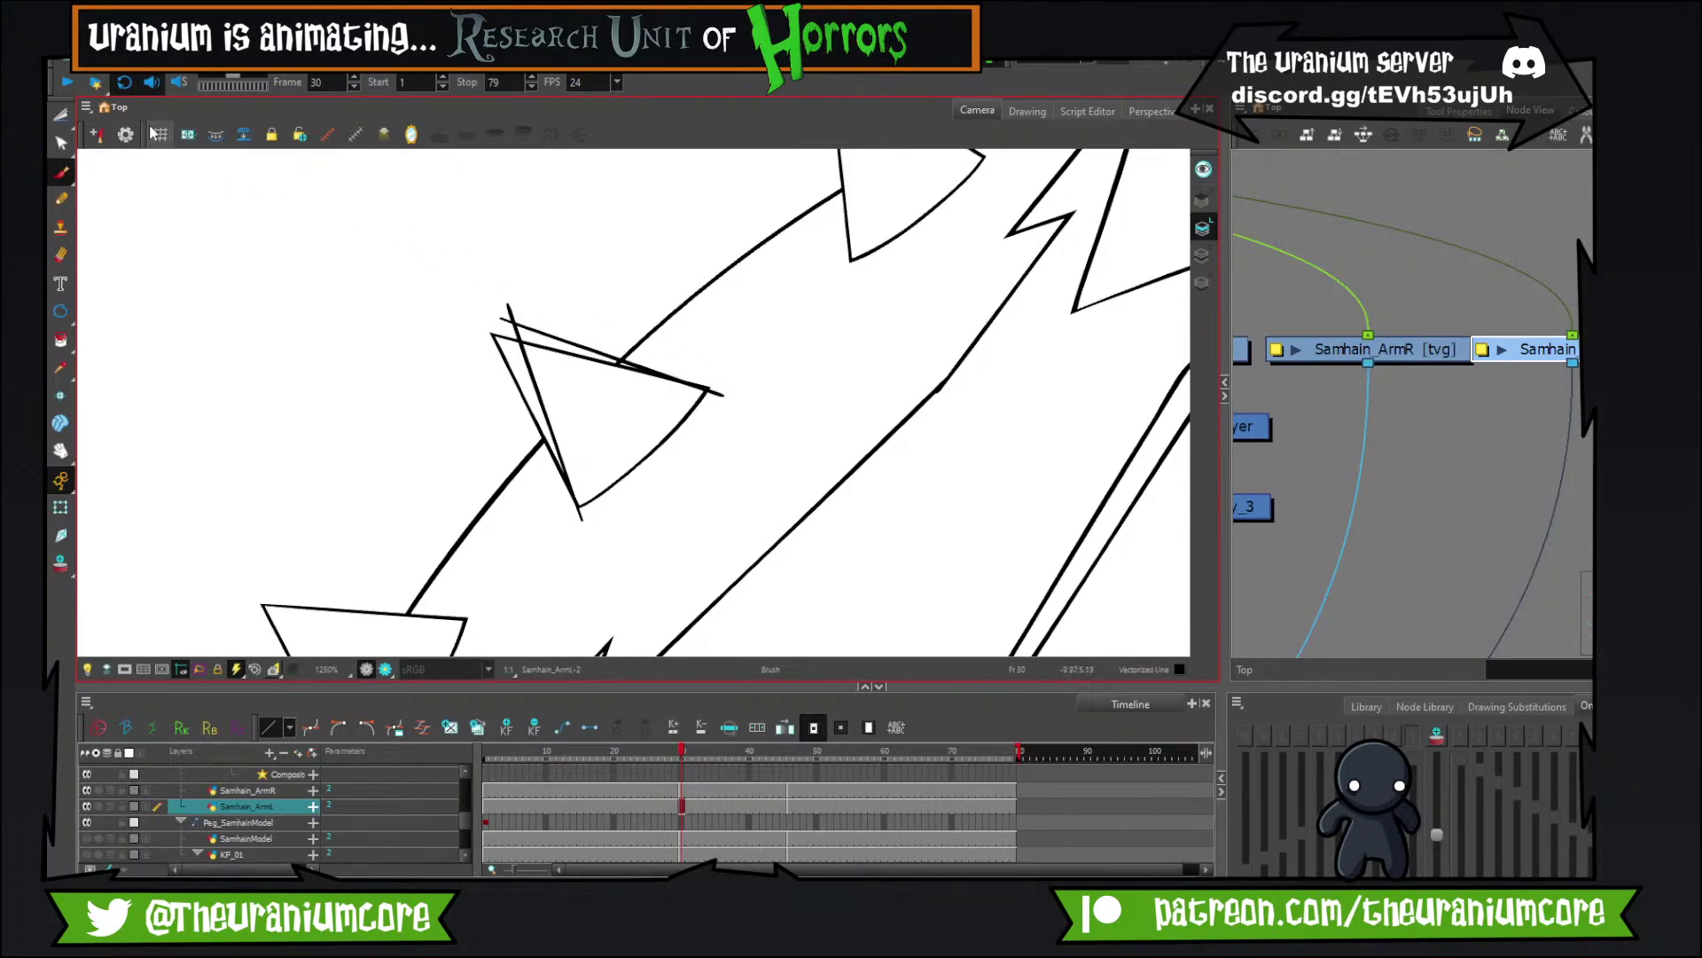
Cut away the middle spike's old side and upper edge along with the new strokes' overshooting ends.
left_click(53, 119)
mouse_move(488, 318)
left_mouse_down()
mouse_move(499, 408)
mouse_move(489, 301)
mouse_move(503, 368)
mouse_move(525, 294)
left_mouse_up()
left_click_drag(570, 511, 601, 511)
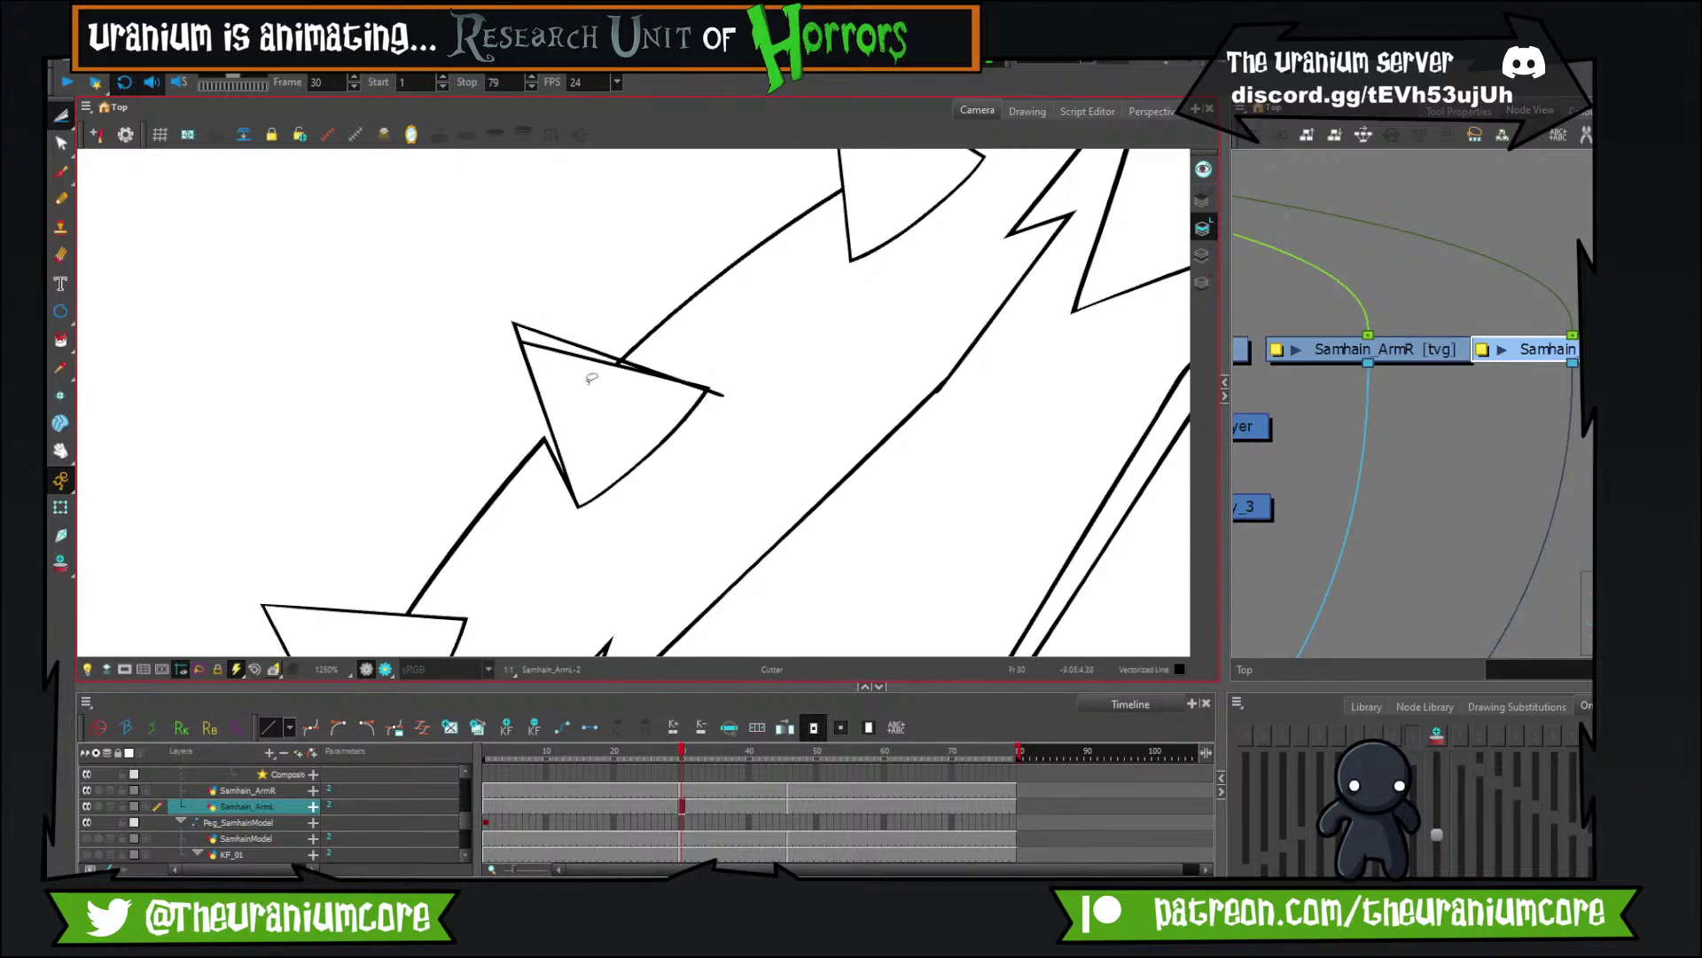
left_click_drag(567, 348, 603, 400)
scroll(603, 401, "up", 8)
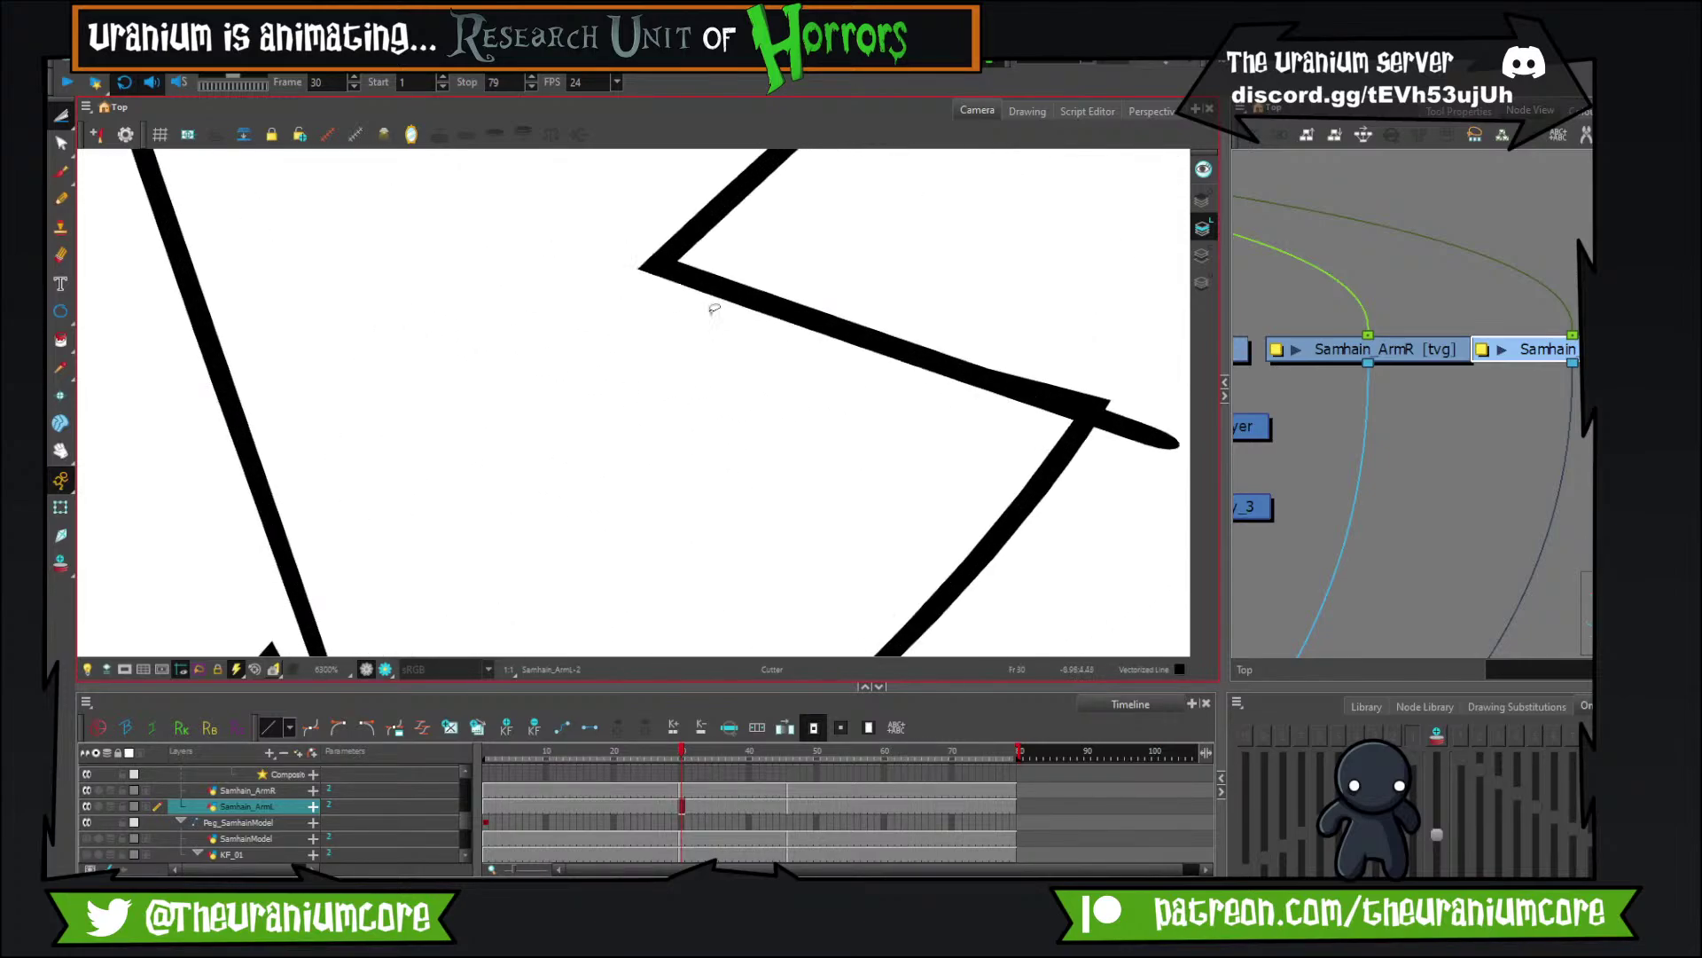
scroll(709, 333, "down", 3)
left_click_drag(684, 292, 723, 351)
Try another cut around the middle spike's corner and undo the latest cuts.
scroll(679, 291, "up", 3)
scroll(764, 366, "down", 5)
scroll(986, 405, "up", 4)
scroll(772, 431, "down", 4)
mouse_move(740, 462)
left_mouse_down()
mouse_move(829, 409)
mouse_move(727, 498)
left_mouse_up()
scroll(567, 381, "up", 7)
scroll(805, 409, "down", 5)
key("ctrl+z")
scroll(798, 407, "up", 5)
key("ctrl+z")
Clean up the outline where the middle spike's side meets the plate's edge, using the Contour Editor.
scroll(818, 406, "down", 9)
scroll(727, 512, "up", 5)
scroll(750, 428, "up", 2)
key("space")
mouse_move(753, 425)
left_mouse_down()
mouse_move(612, 456)
mouse_move(582, 368)
left_mouse_up()
left_click(61, 144)
left_click(568, 421)
scroll(649, 305, "down", 3)
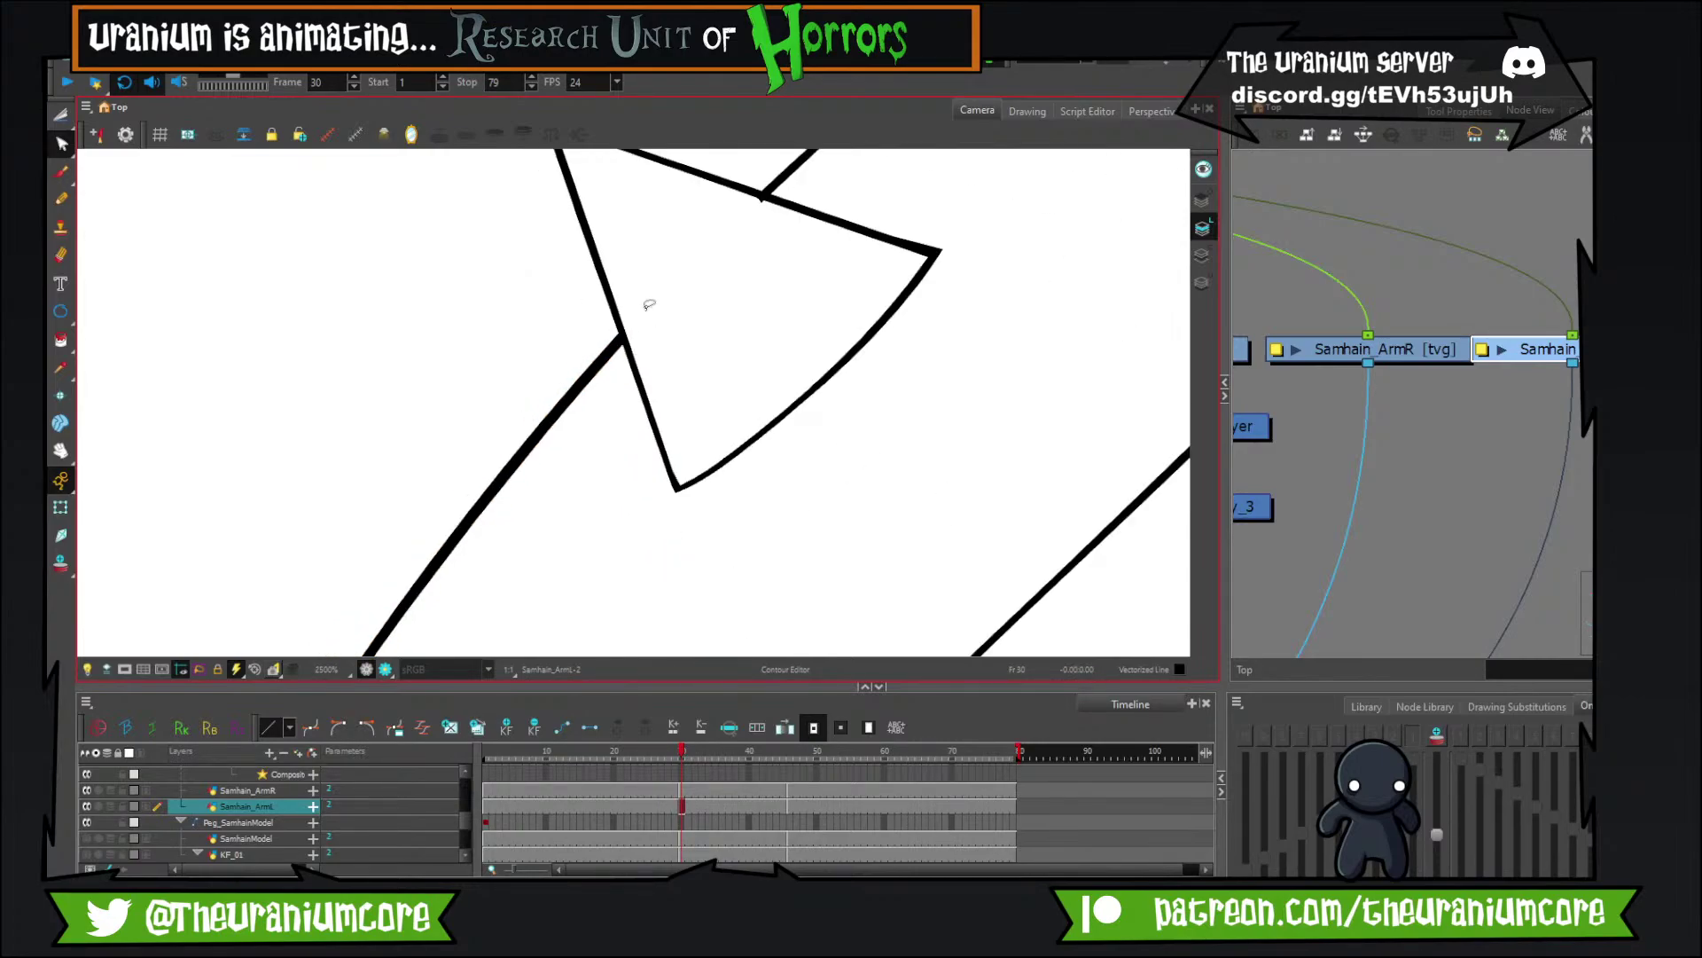
Examine the reshaped spikes on the whole shoulder plate and flip between frames 29 and 30 to compare them.
scroll(649, 305, "down", 5)
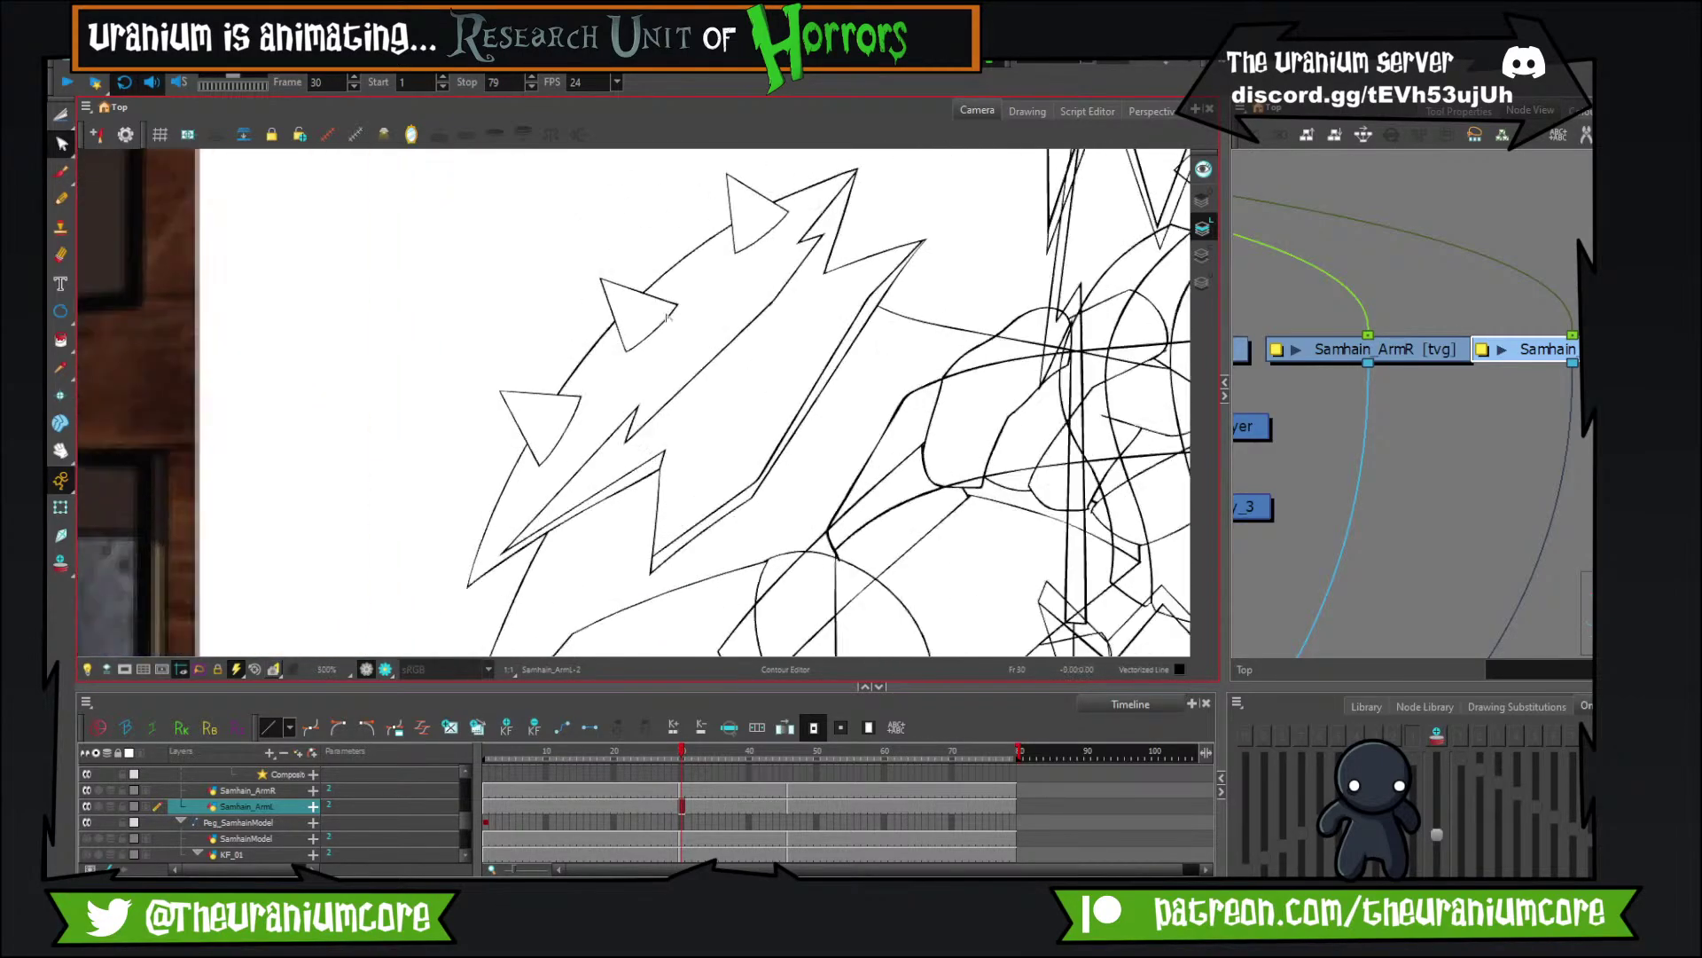
scroll(668, 316, "up", 2)
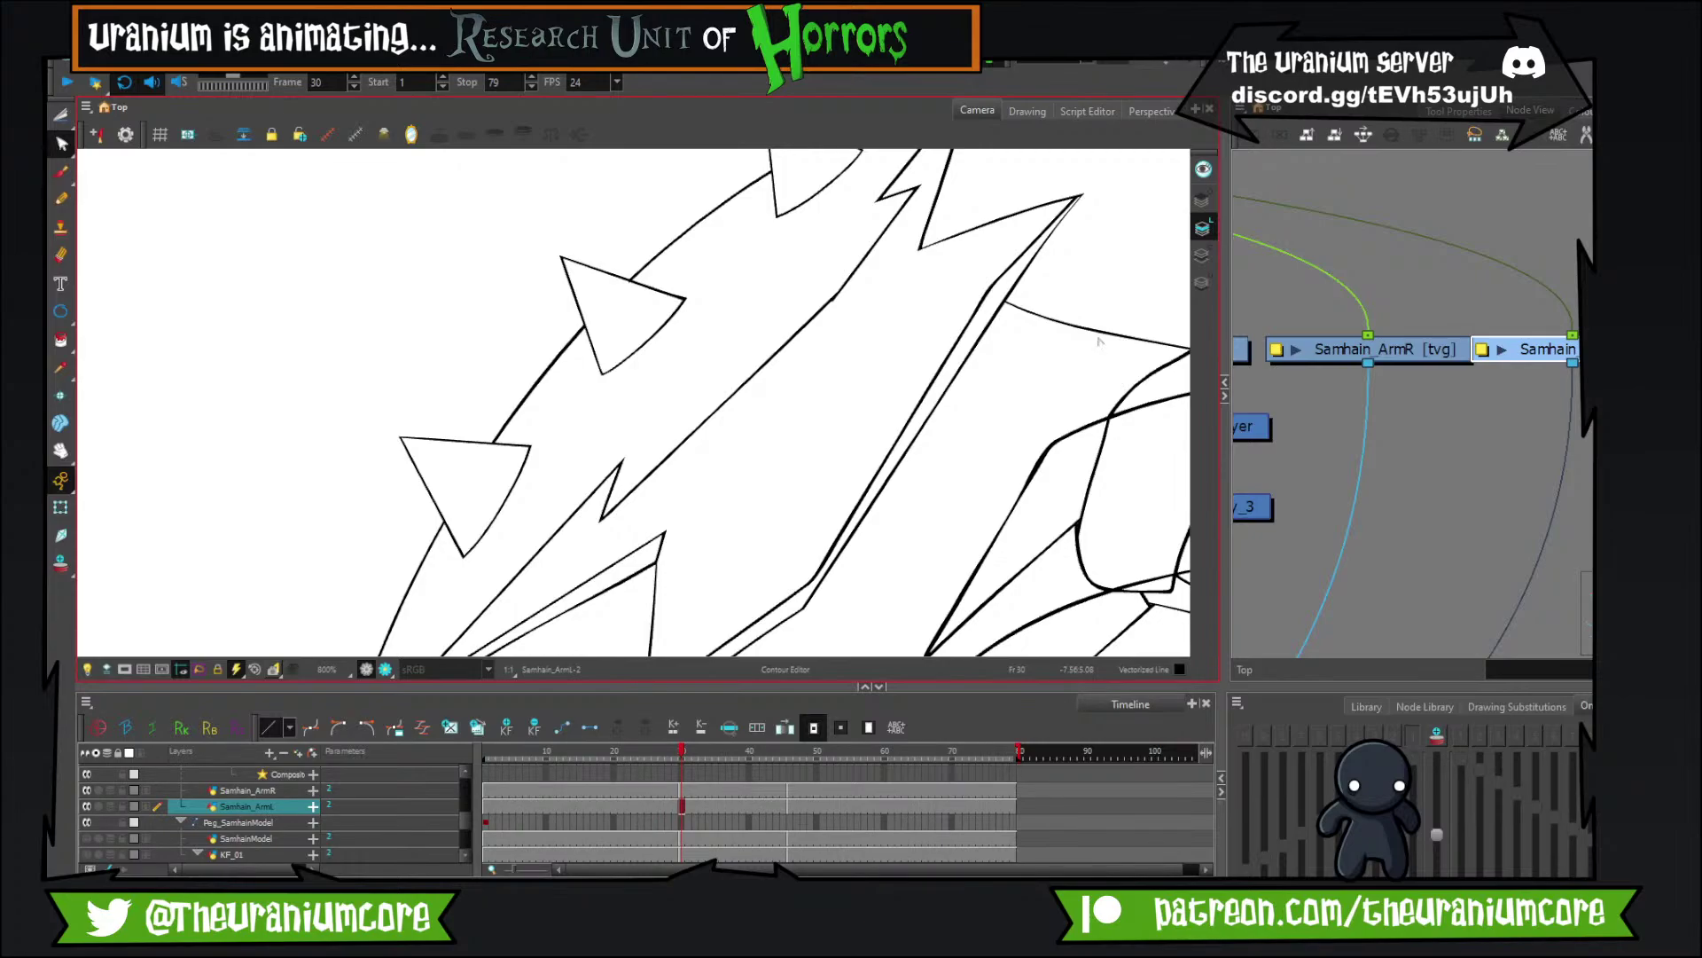
scroll(801, 339, "down", 4)
scroll(780, 342, "up", 4)
scroll(772, 344, "down", 5)
scroll(747, 353, "up", 4)
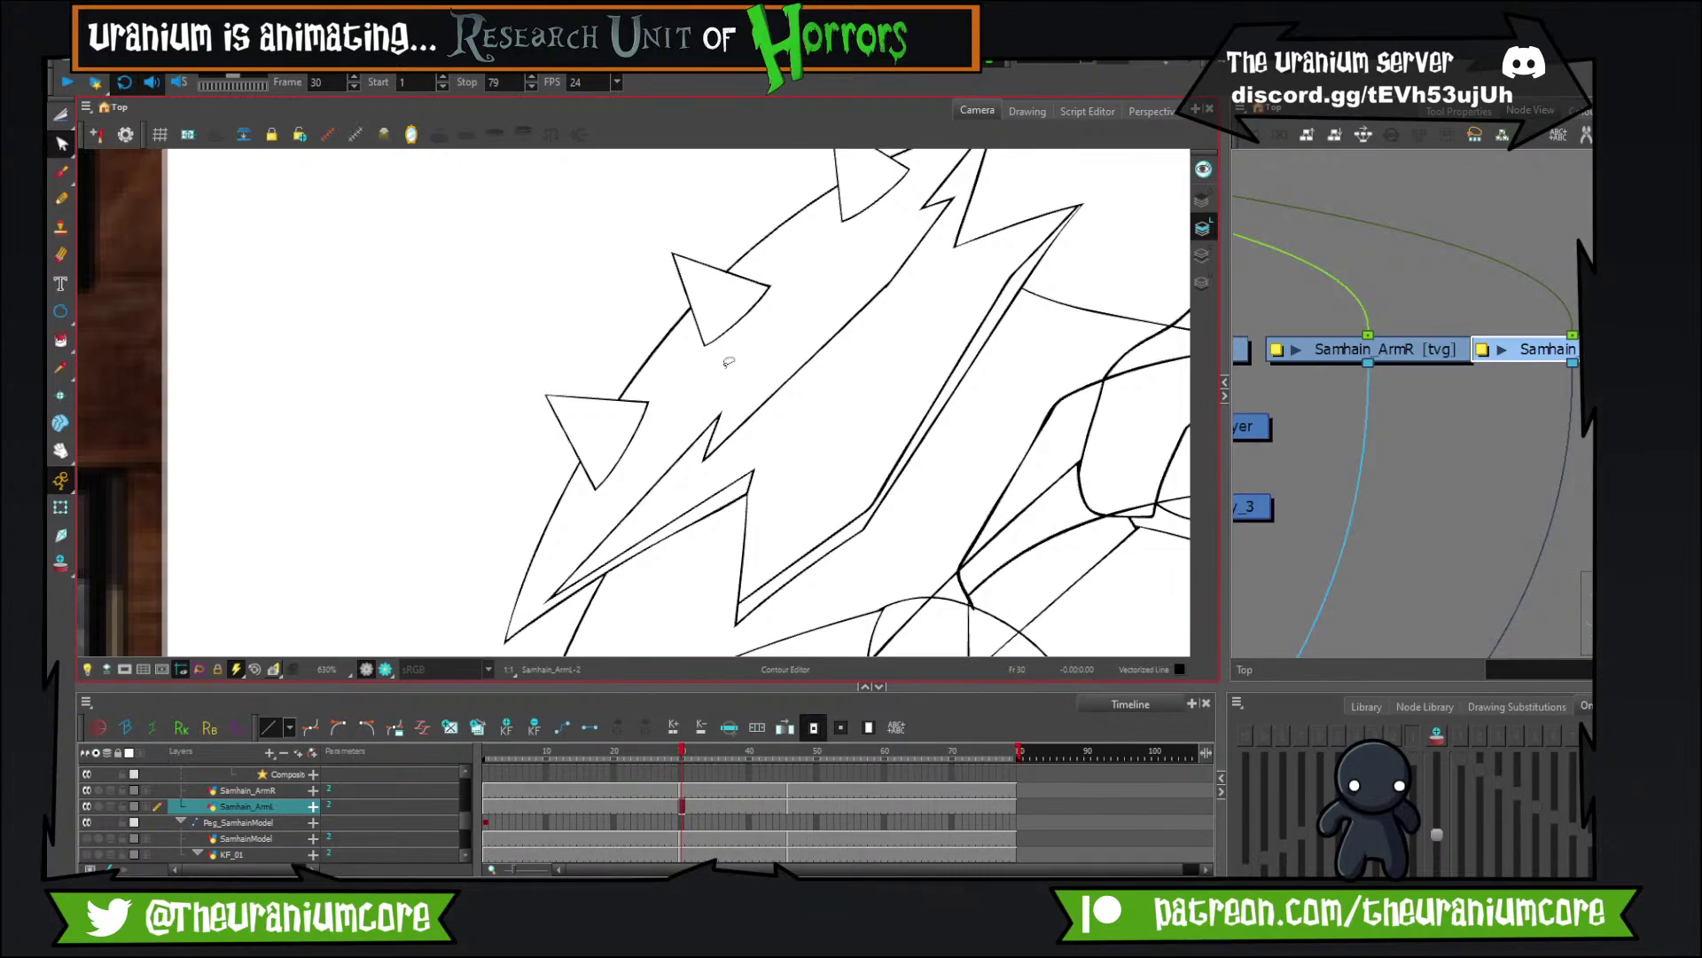
scroll(722, 377, "down", 2)
key("comma")
key("period")
key("comma")
key("period")
key("period")
Move ahead to frame 46, where the arm drawing's shoulder plate has no spikes.
scroll(743, 418, "down", 5)
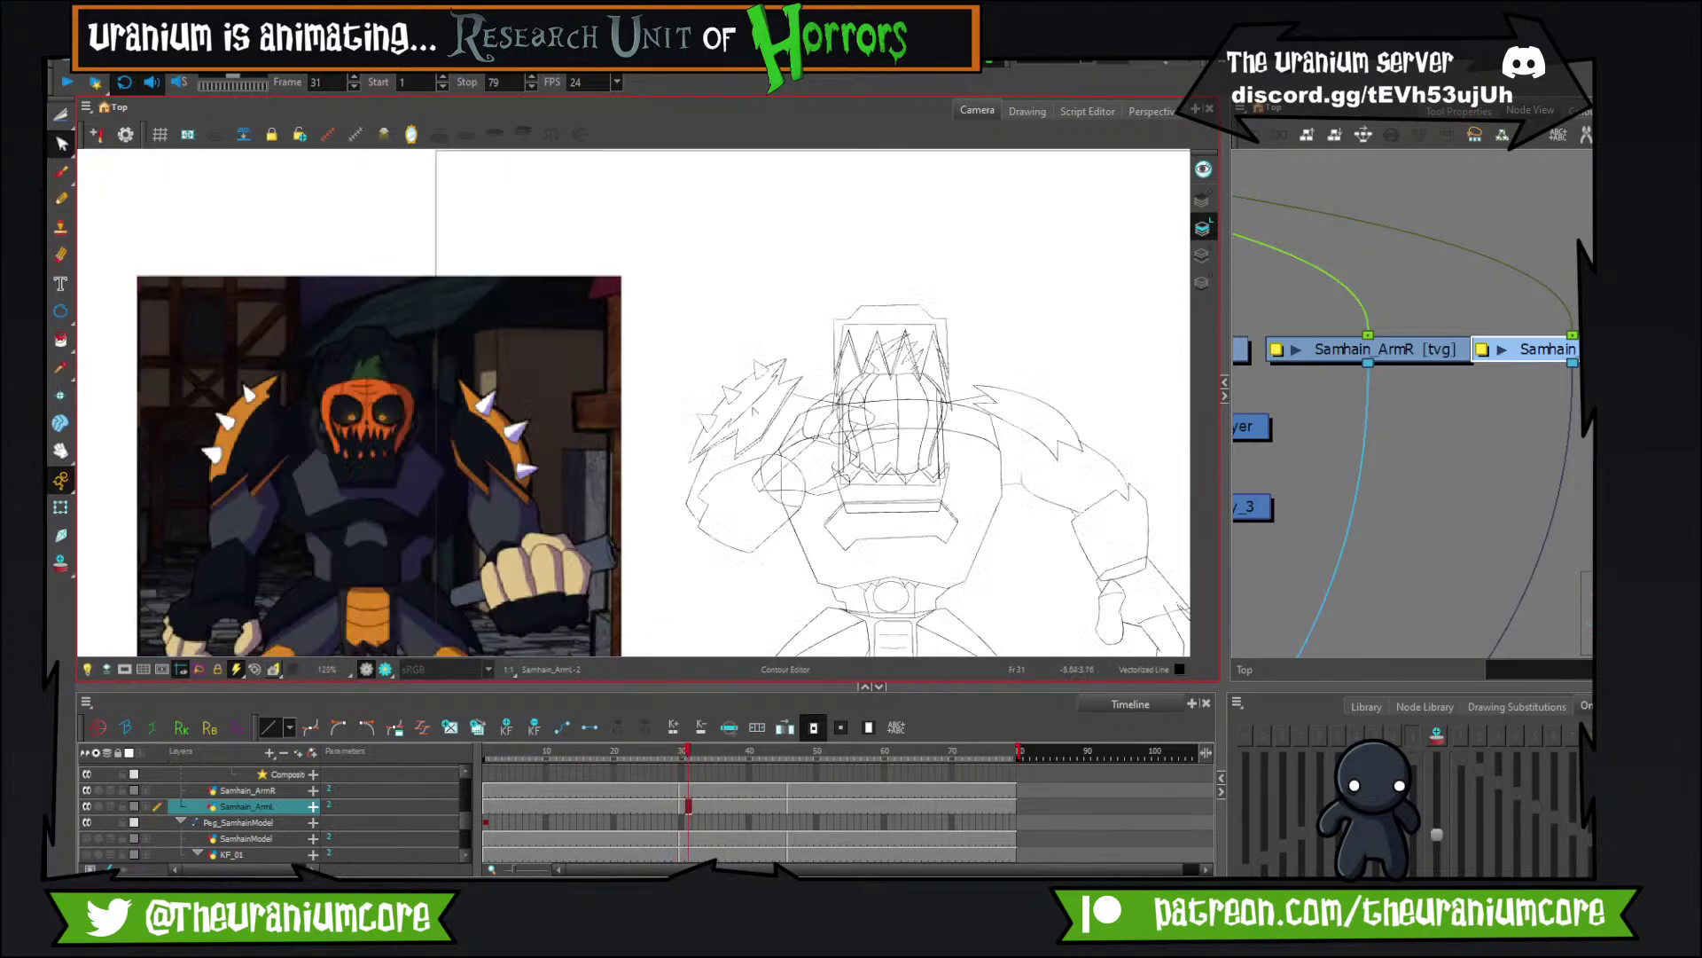
scroll(754, 409, "up", 10)
key("period")
key("period")
key("period")
key("period")
key("period")
key("period")
key("period")
key("period")
key("period")
key("period")
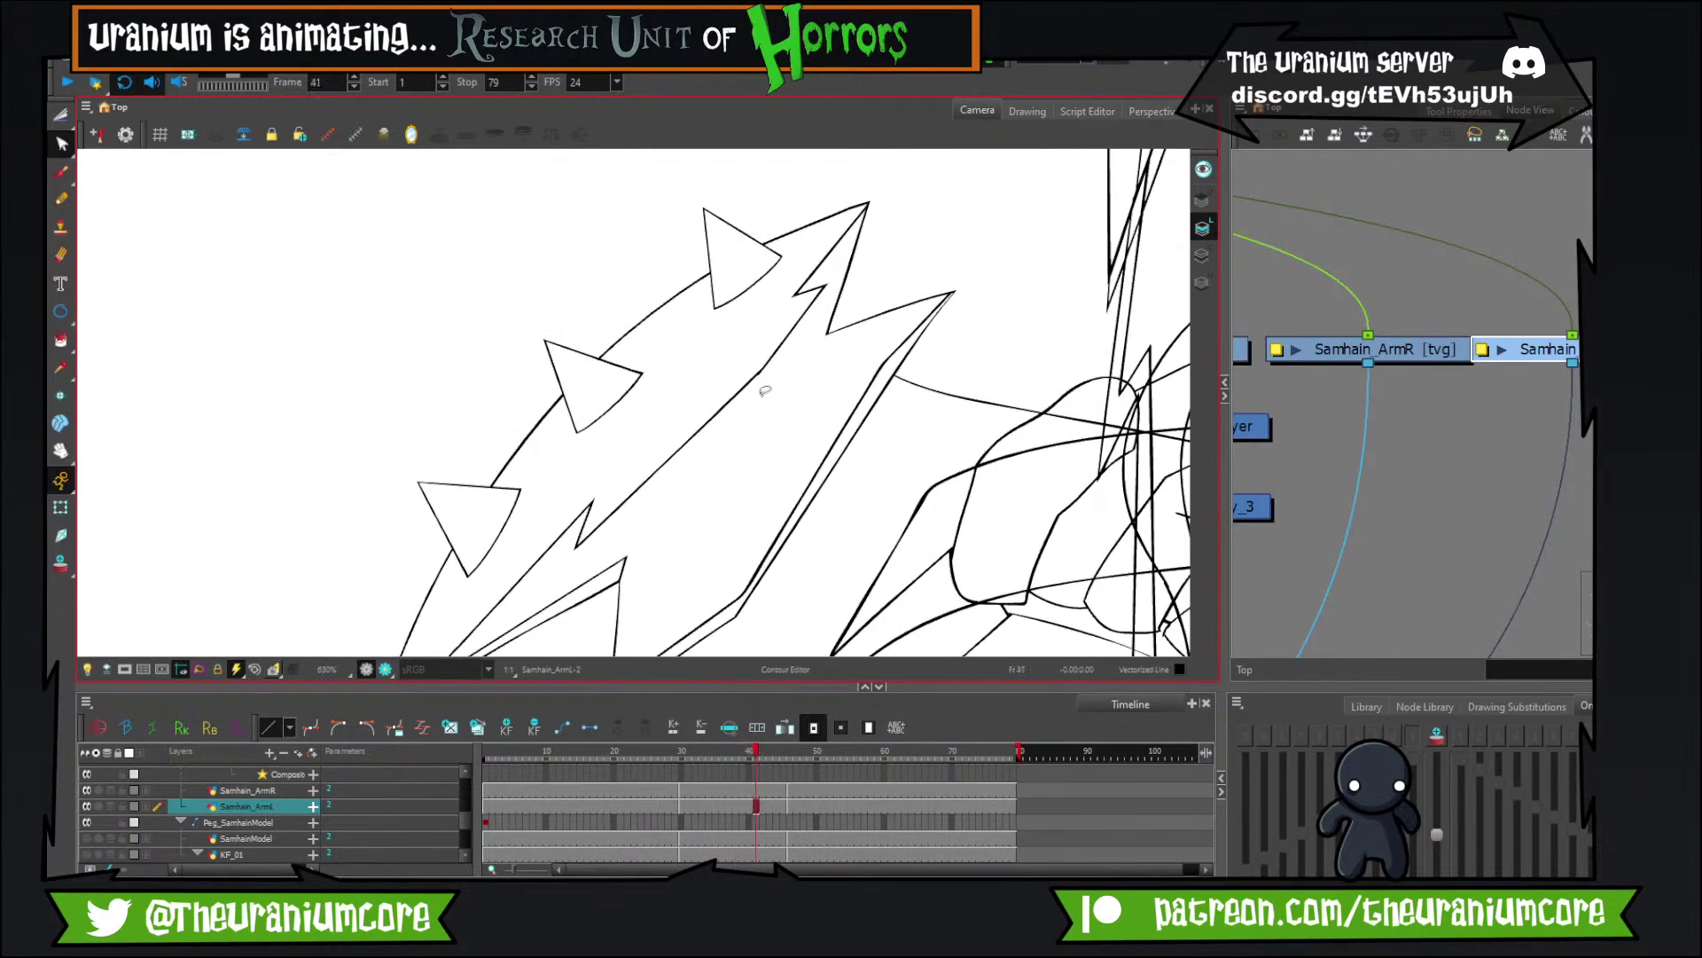
key("period")
key("period")
key("period")
key("period")
key("period")
scroll(758, 381, "down", 3)
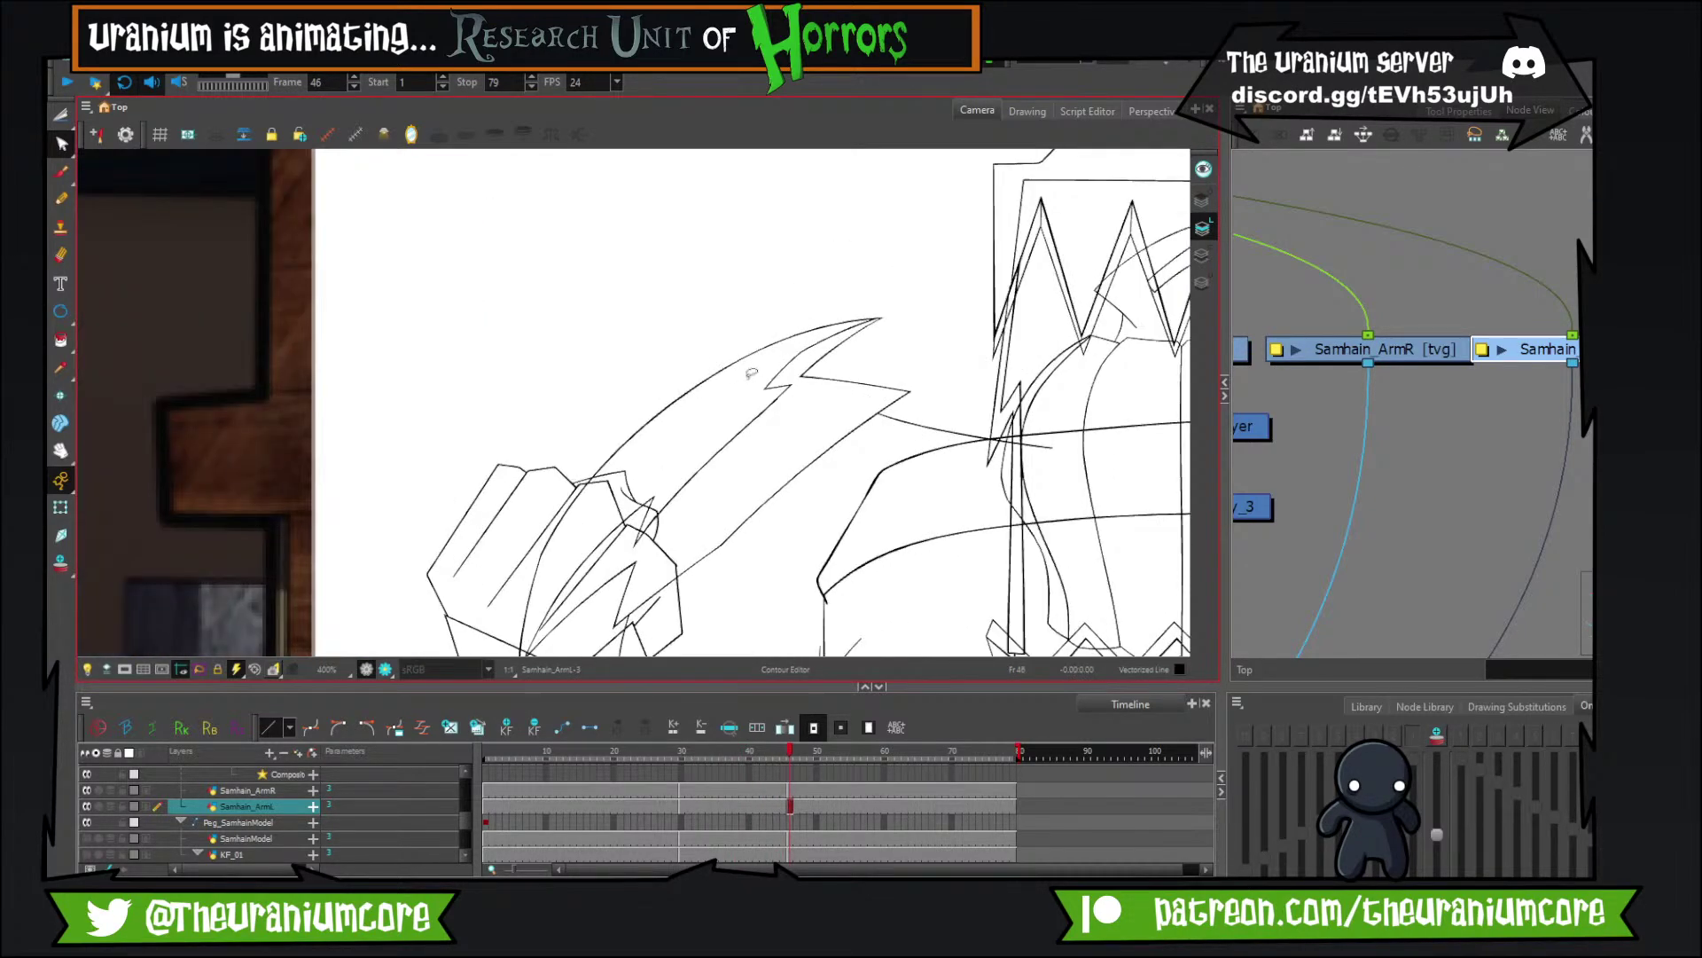
Turn on the onion skin and flip between frames 45 and 46 to compare the spike placement.
left_click(61, 563)
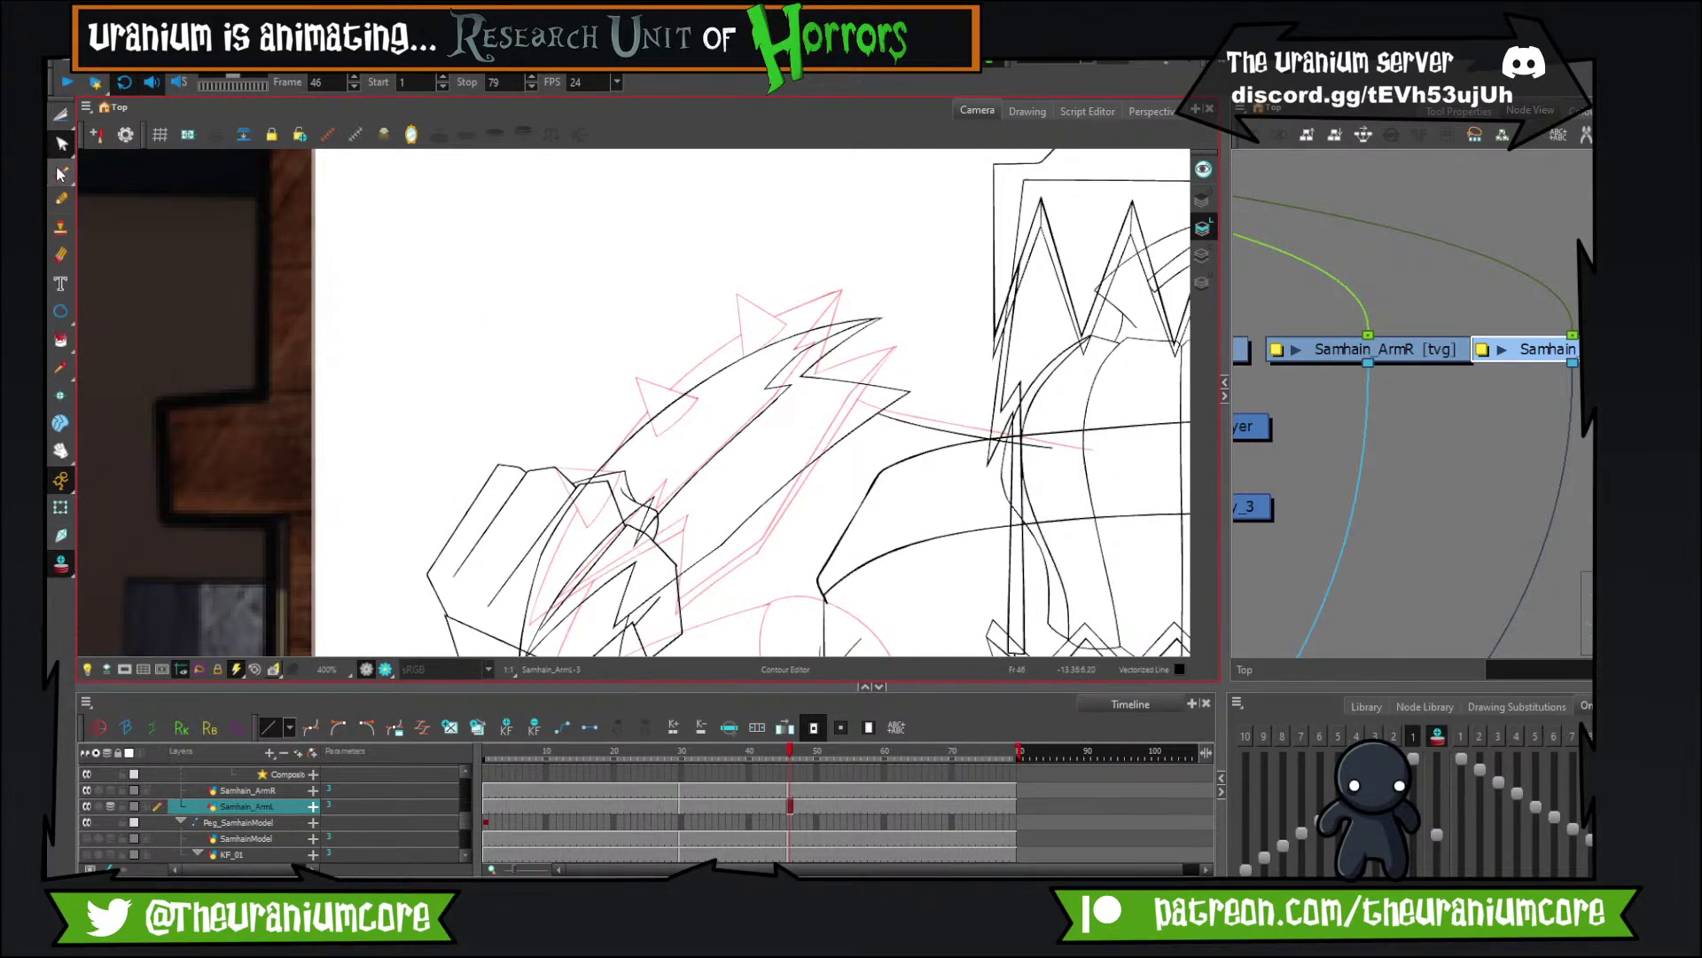
key("alt+b")
key("comma")
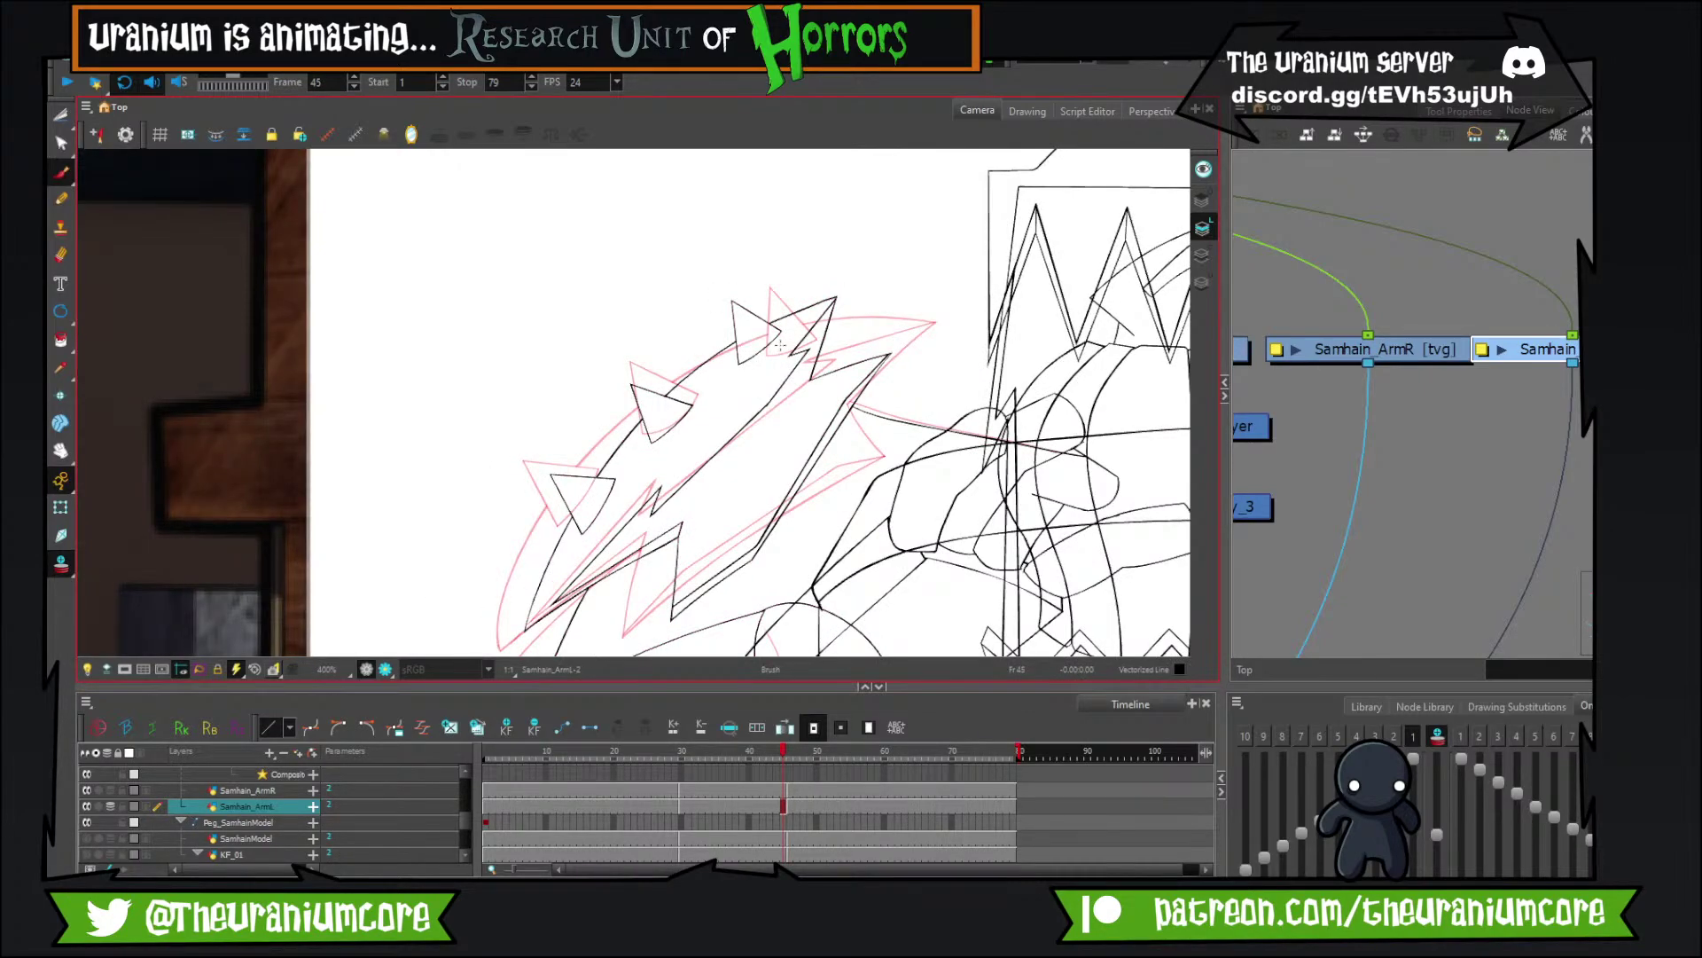
key("period")
key("comma")
key("period")
Brush the uppermost spike's outer side as a straight line across the shoulder plate's edge, undoing unsatisfactory strokes.
scroll(893, 332, "up", 6)
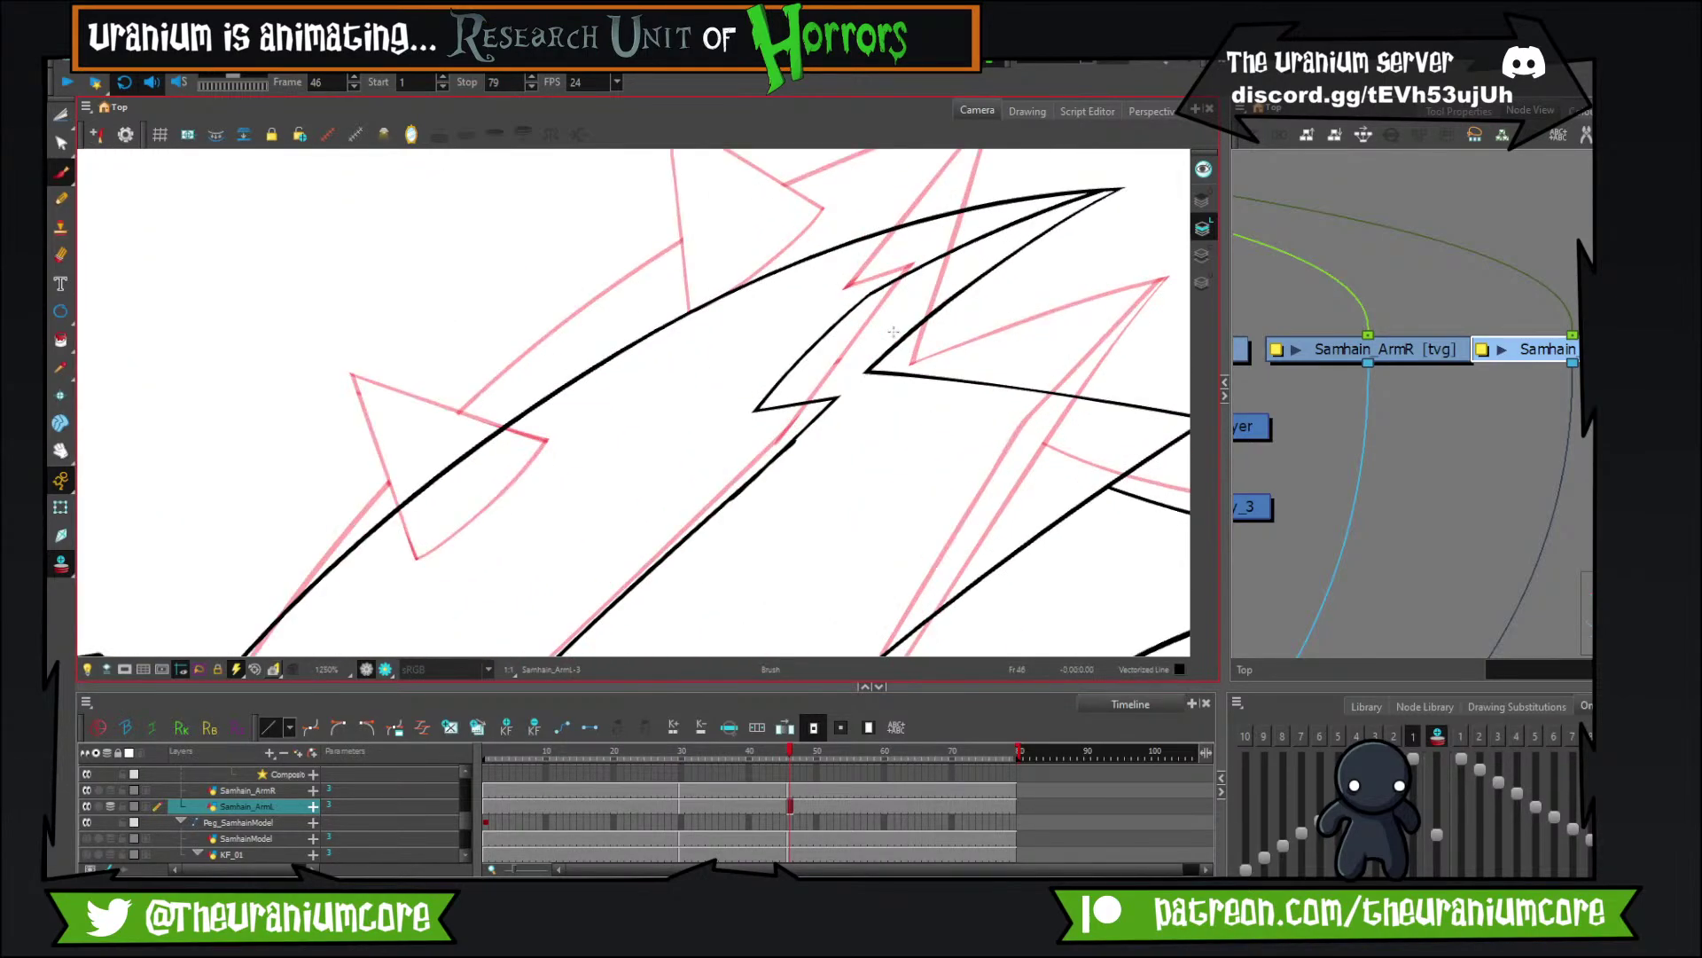
left_click_drag(801, 244, 670, 346)
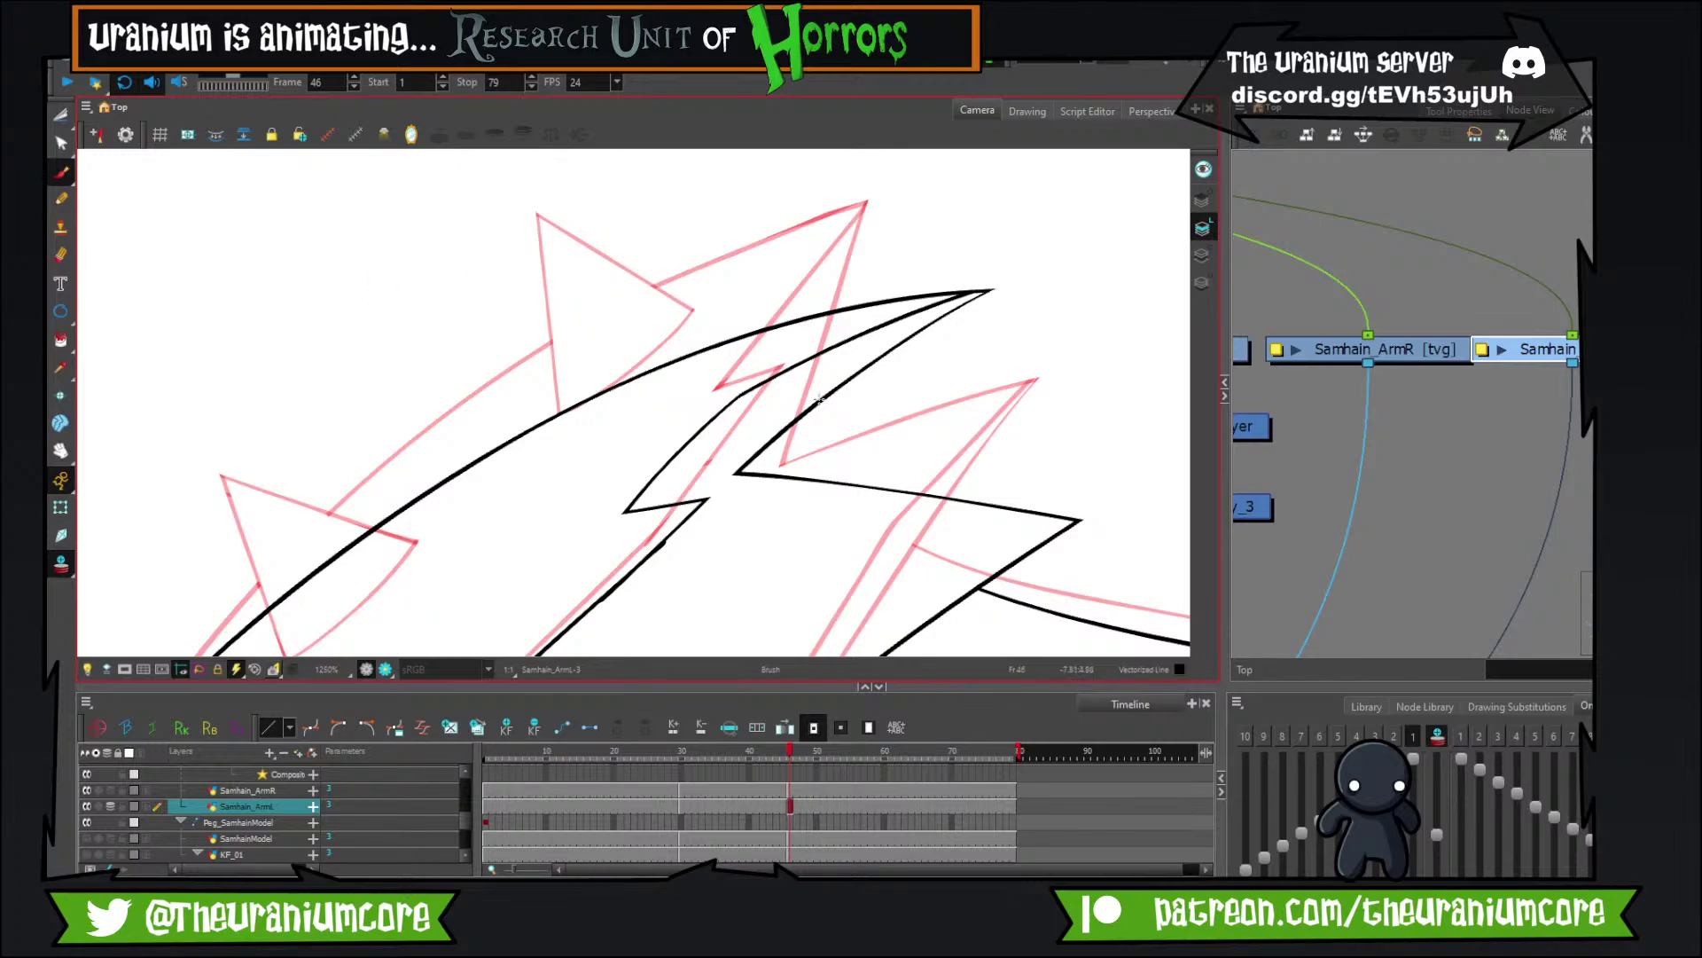
mouse_move(613, 471)
left_mouse_down()
mouse_move(640, 214)
mouse_move(769, 379)
left_mouse_up()
key("ctrl+z")
key("ctrl+z")
key("ctrl+shift+z")
key("ctrl+z")
left_click_drag(596, 443, 613, 202)
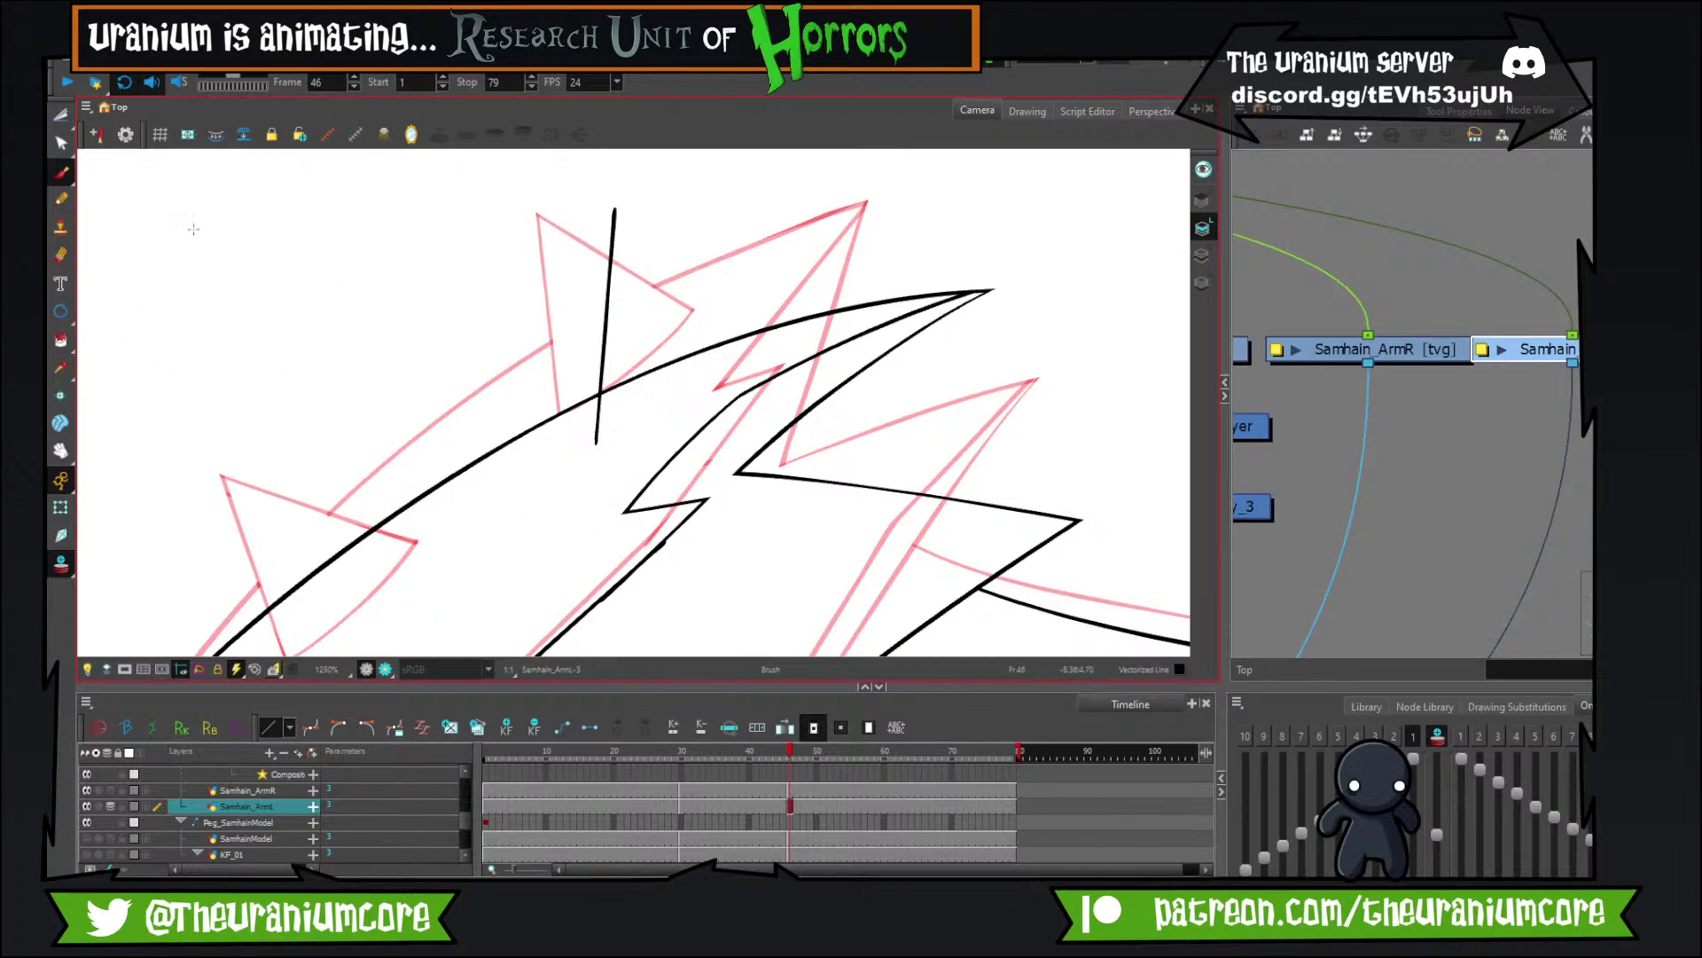
Add the uppermost spike's curved base and second side, redrawing the strokes until they form a closed triangle.
mouse_move(559, 421)
left_mouse_down()
mouse_move(807, 342)
mouse_move(667, 423)
mouse_move(789, 344)
left_mouse_up()
key("ctrl+z")
left_click_drag(593, 205, 826, 377)
key("ctrl+z")
key("ctrl+z")
left_click_drag(587, 202, 790, 384)
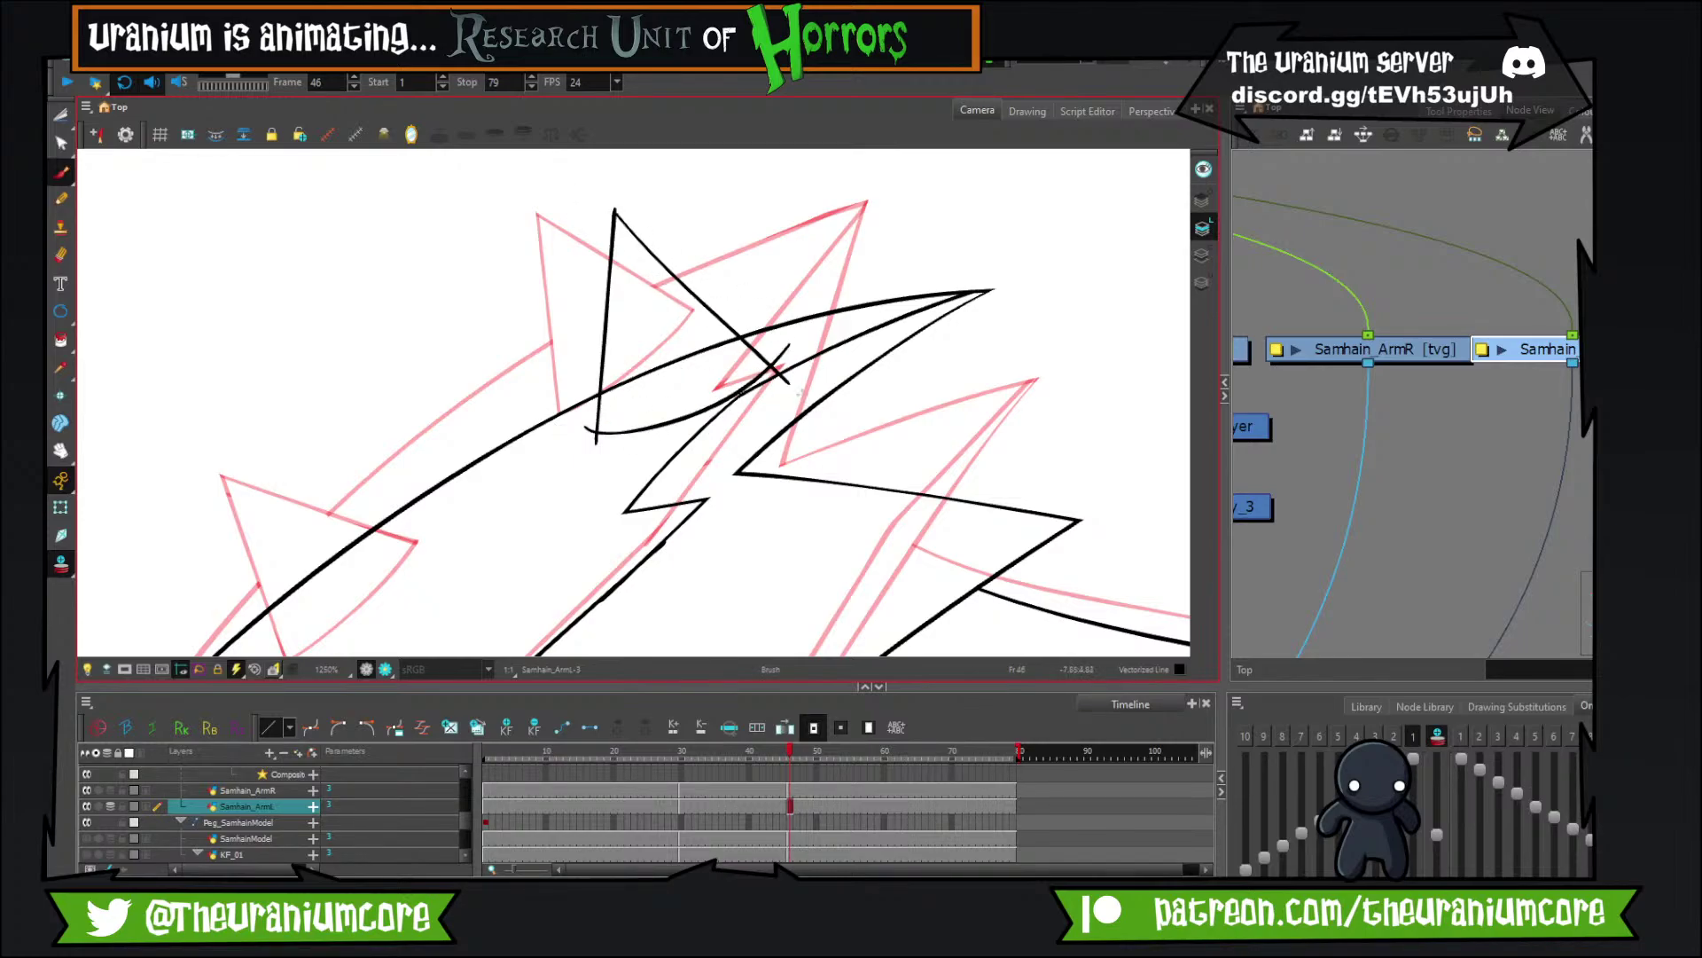
key("ctrl+z")
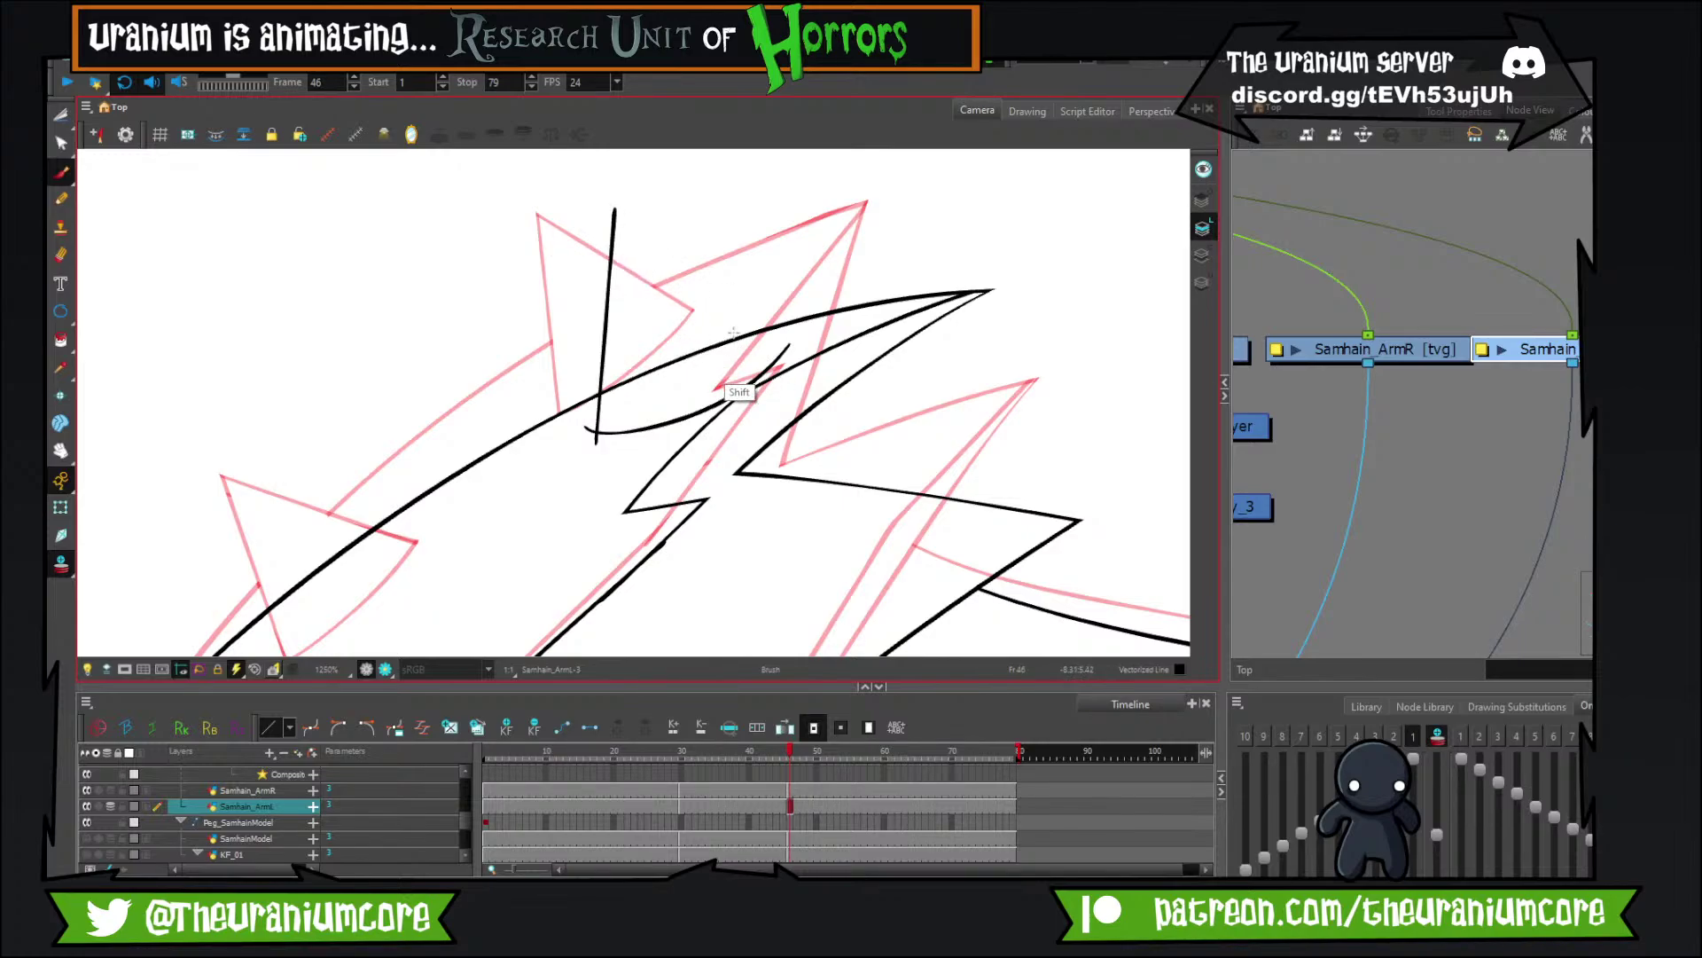
left_click_drag(614, 209, 753, 376)
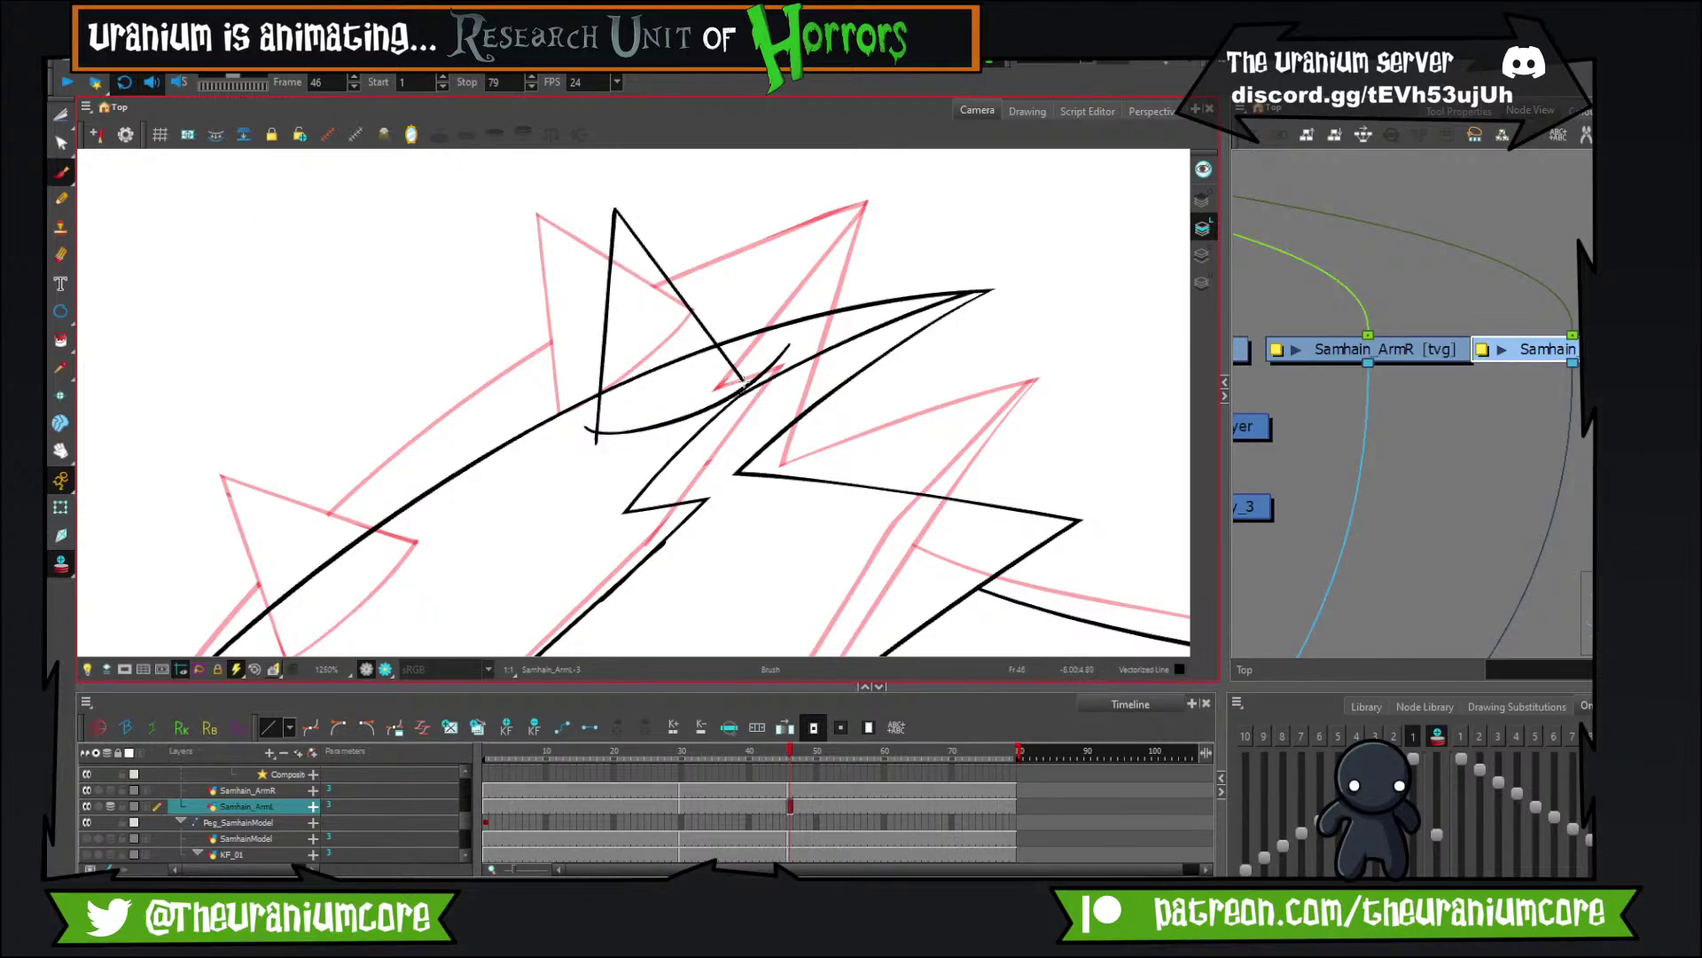
key("ctrl+z")
mouse_move(611, 217)
left_mouse_down()
mouse_move(753, 371)
mouse_move(780, 364)
left_mouse_up()
Cut away the uppermost spike's overshooting stroke ends and the plate edge running through it.
left_click(69, 119)
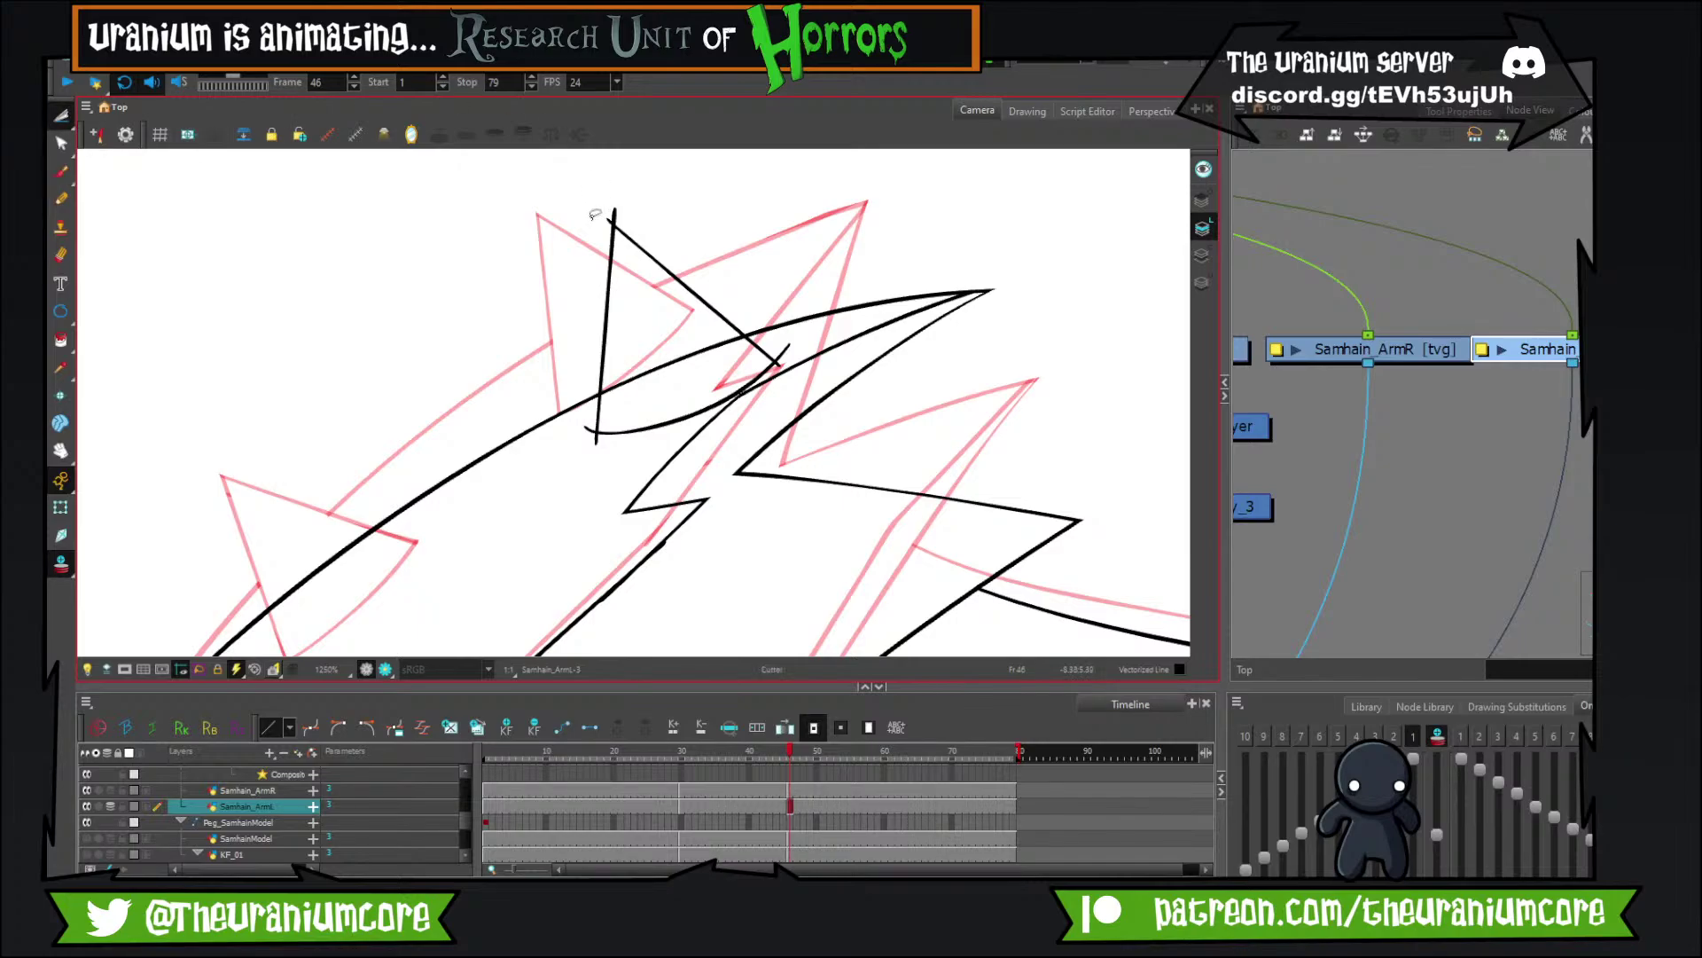
left_click_drag(597, 214, 629, 199)
left_click_drag(674, 358, 658, 386)
left_click_drag(593, 435, 633, 430)
Draw the middle spike on the plate's edge with two straight sides and a curved base, offset from the onion-skinned spike.
mouse_move(791, 336)
left_mouse_down()
mouse_move(781, 366)
mouse_move(966, 192)
left_mouse_up()
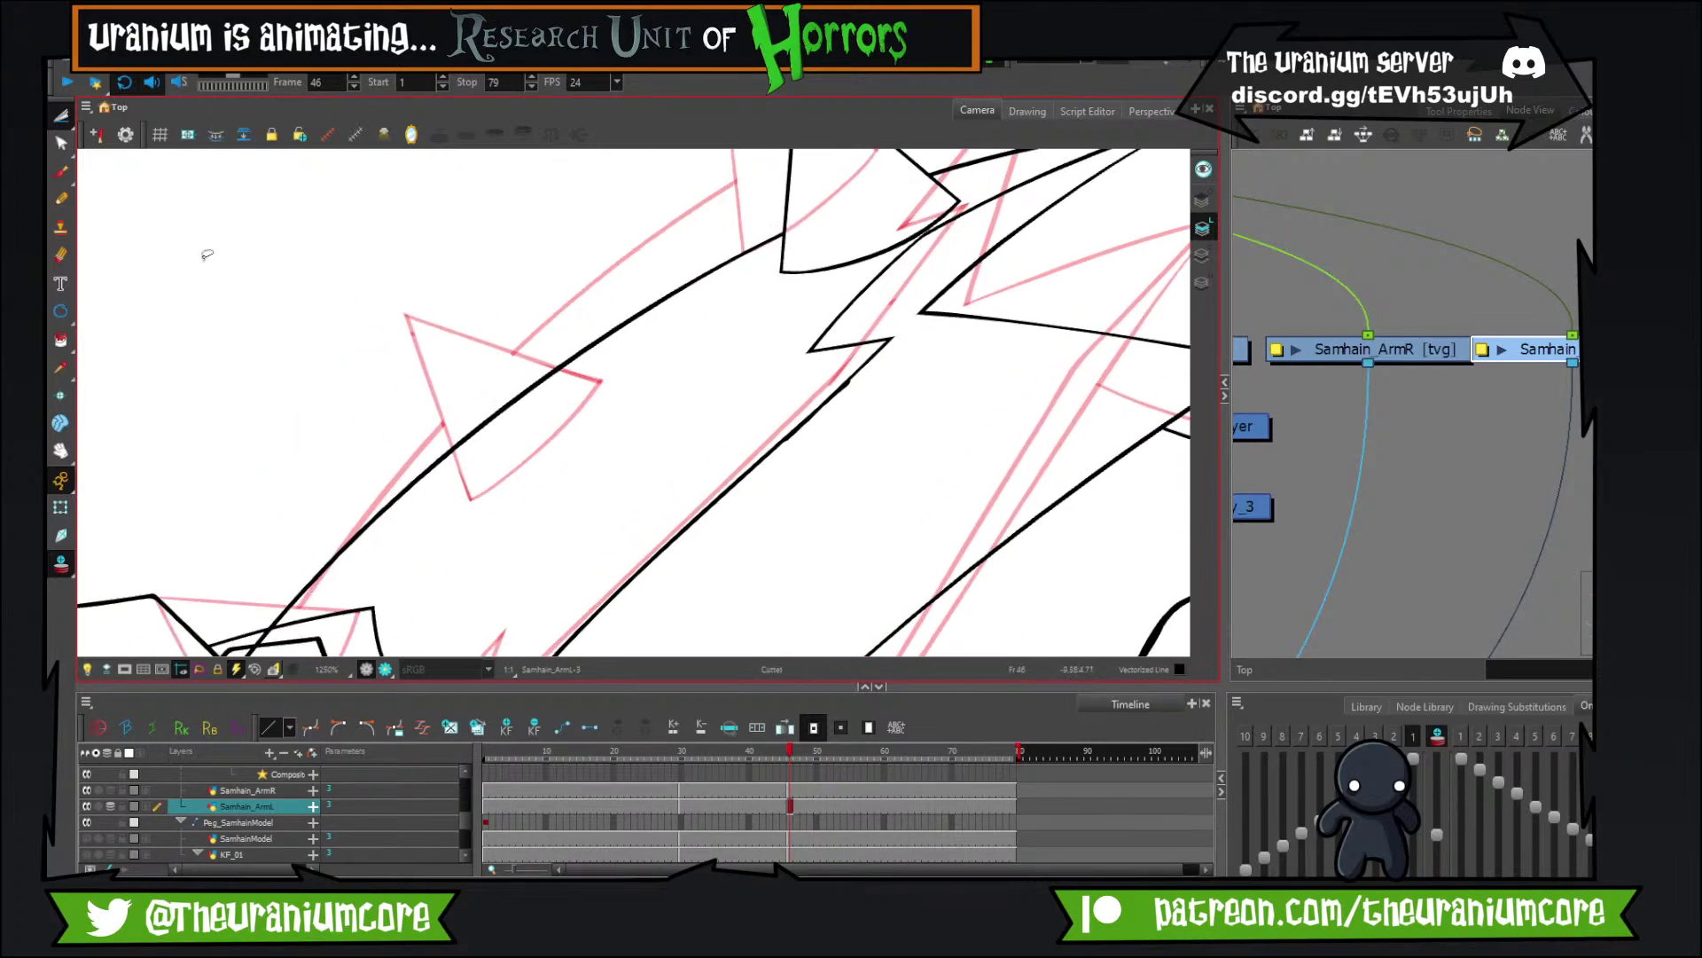
left_click(67, 178)
scroll(612, 457, "down", 3)
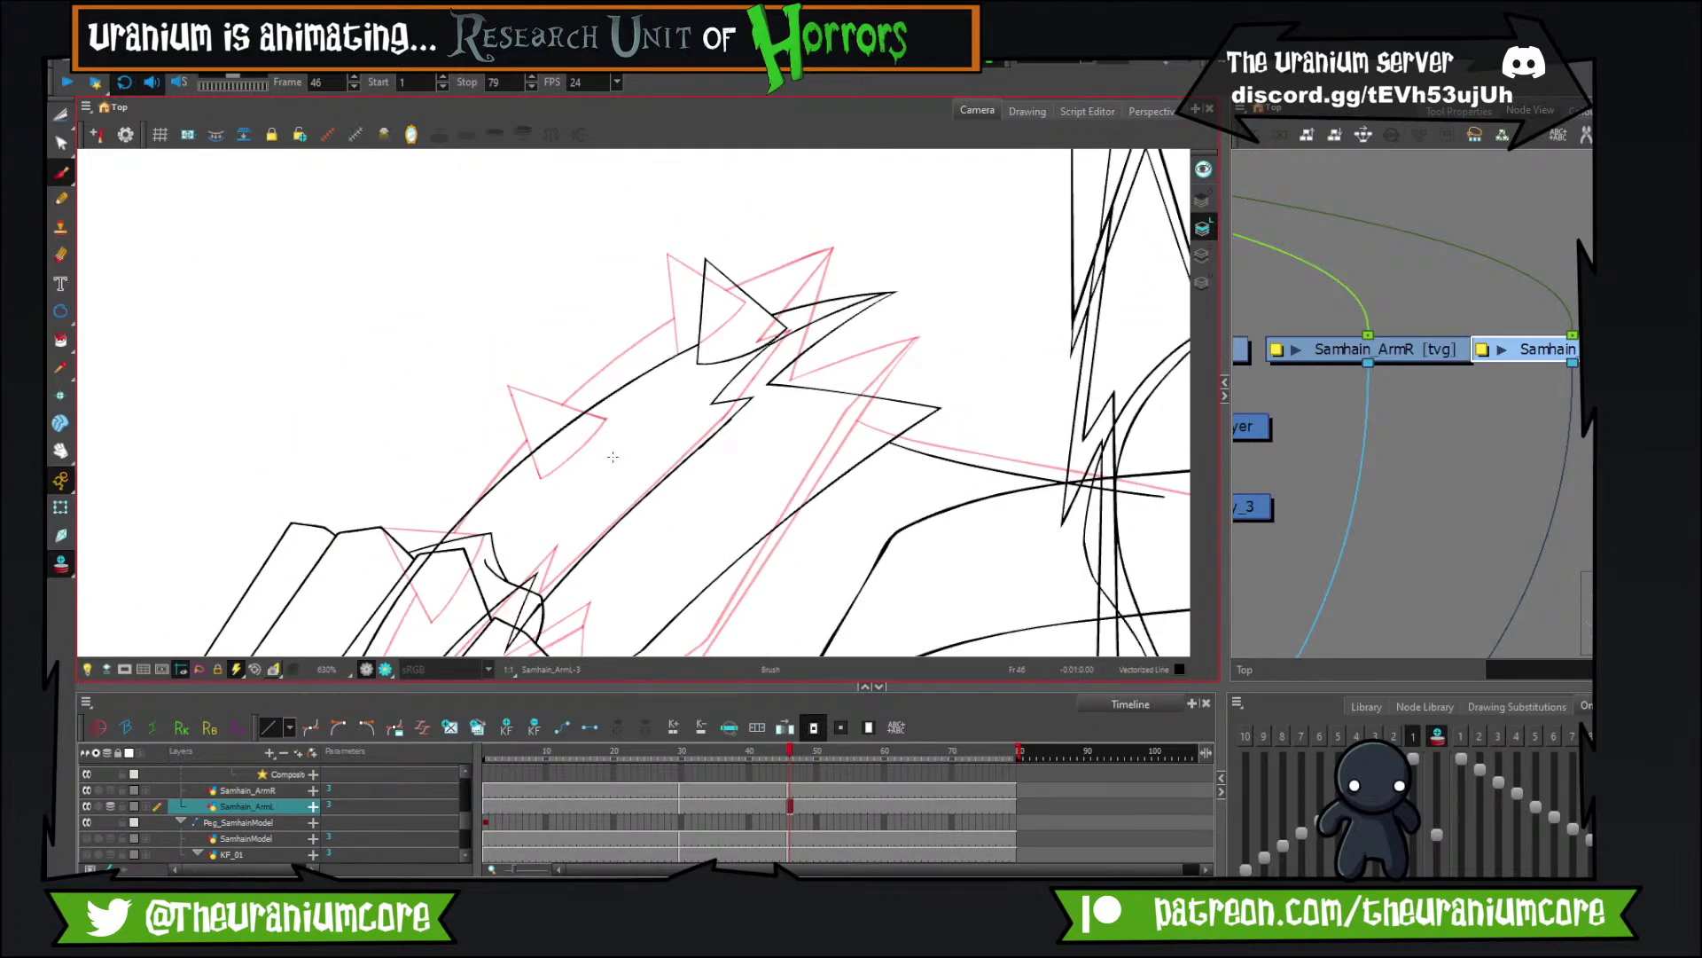
scroll(611, 439, "up", 2)
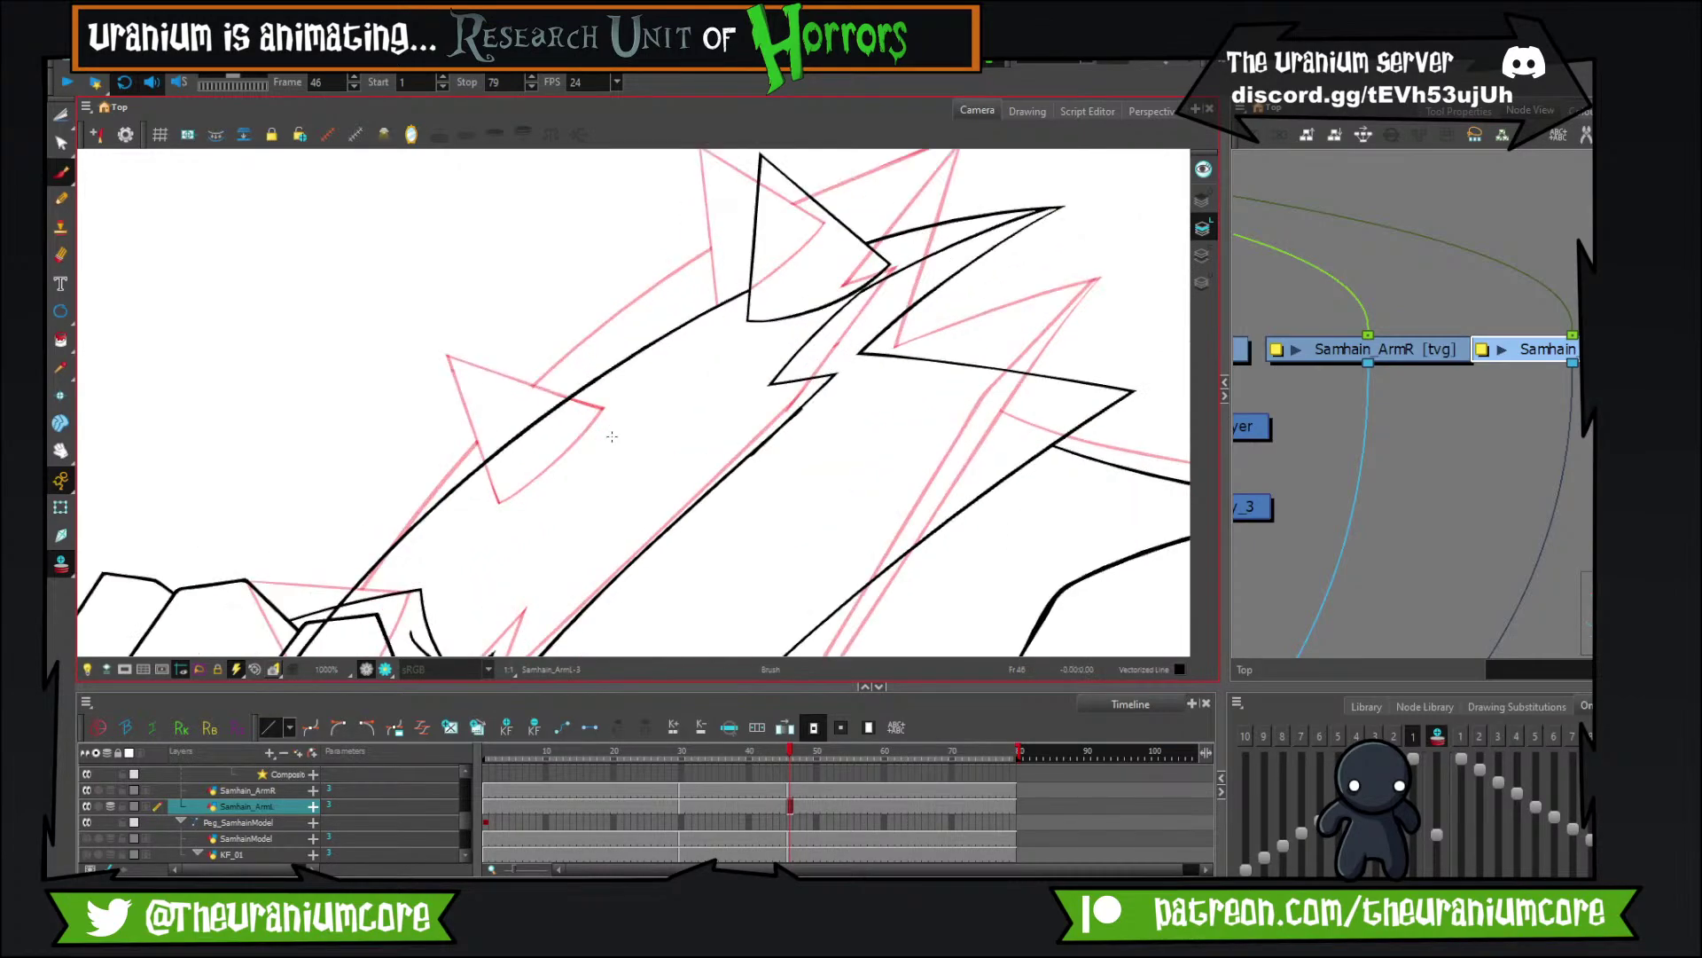
left_click_drag(505, 323, 533, 511)
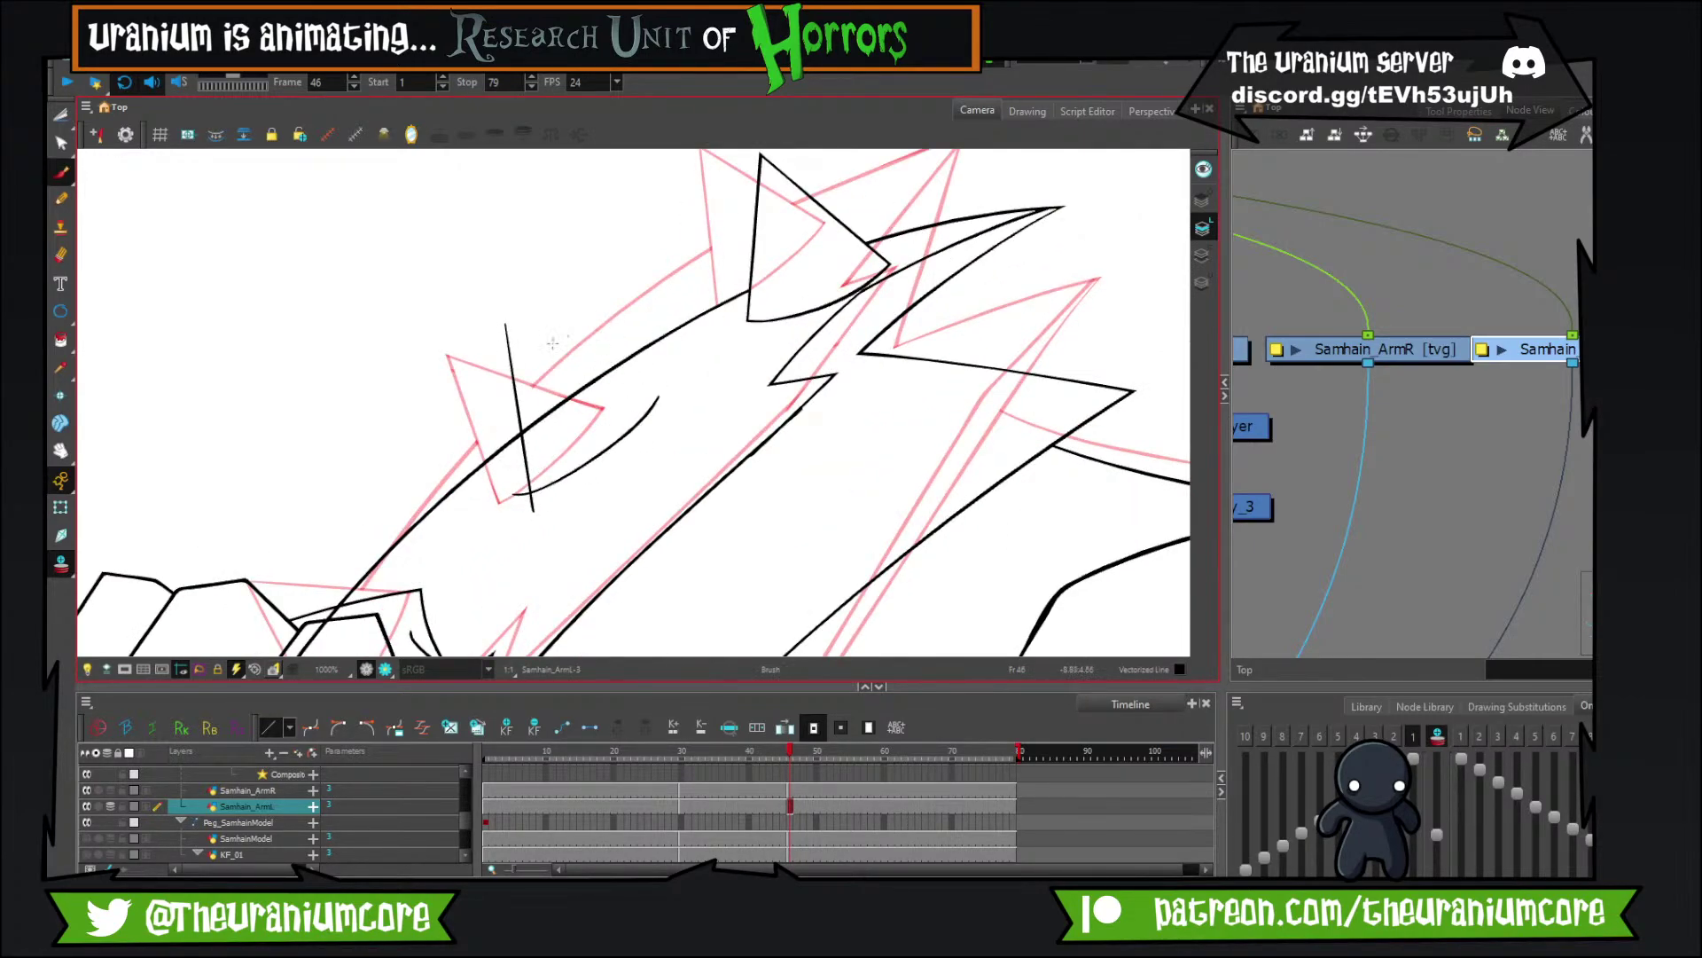
left_click_drag(512, 489, 646, 399)
mouse_move(508, 325)
left_mouse_down()
mouse_move(615, 408)
mouse_move(575, 372)
mouse_move(652, 414)
left_mouse_up()
key("ctrl+z")
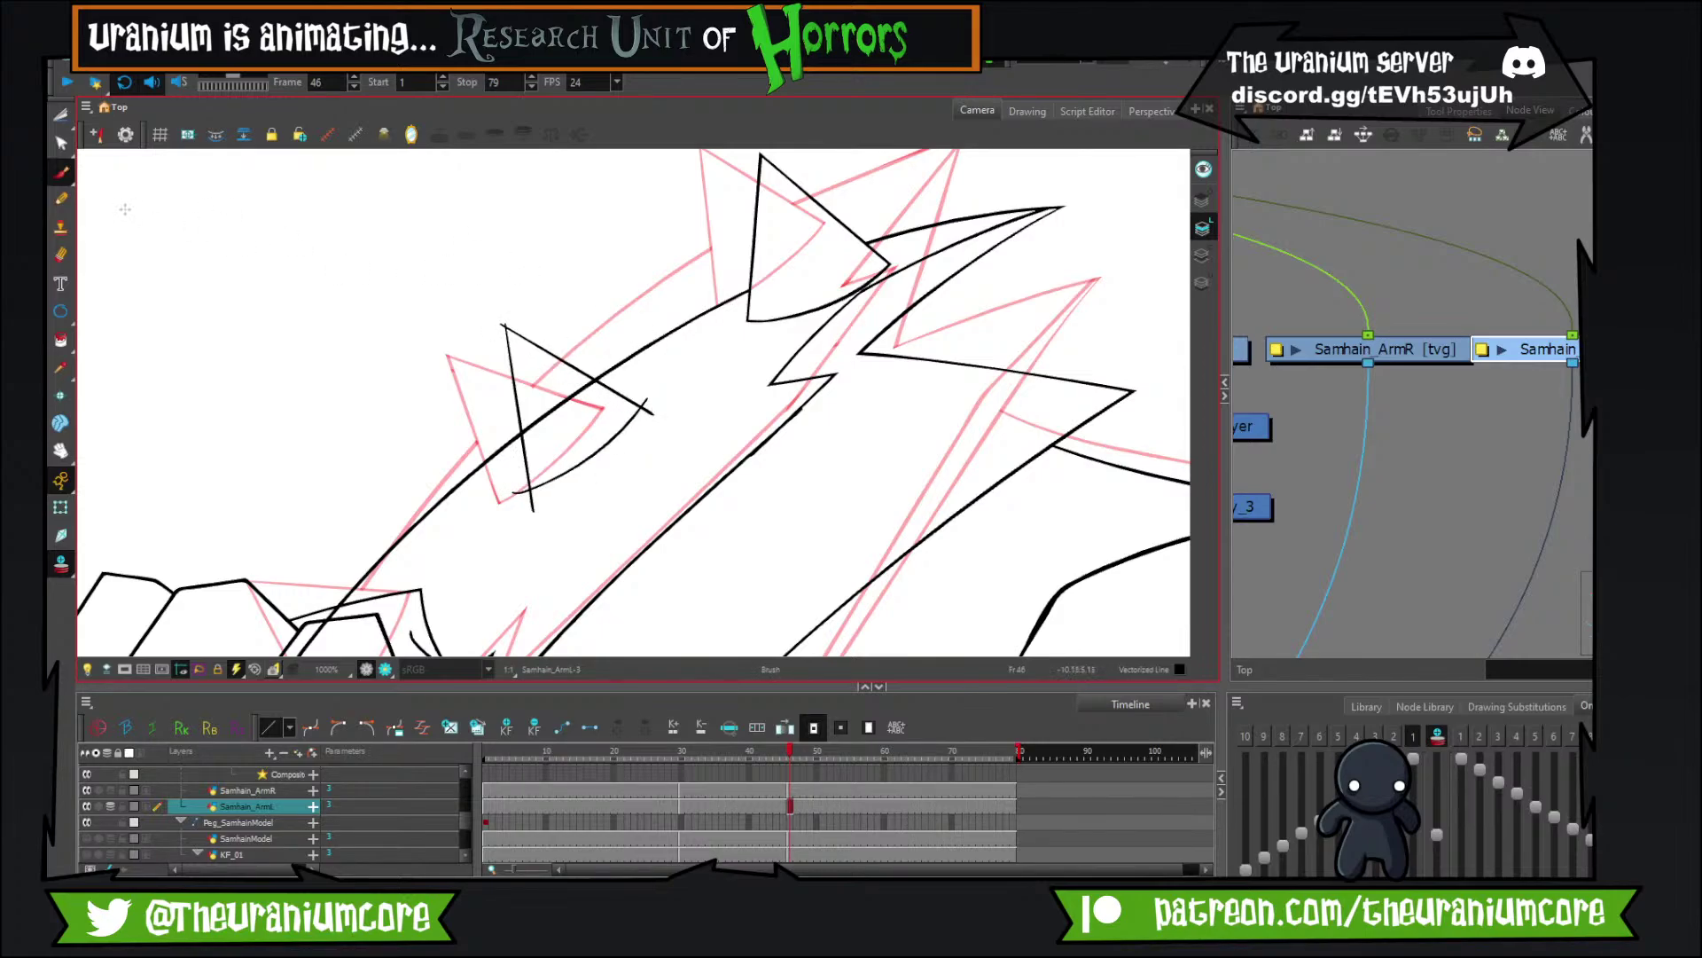
Trim the middle spike's overshooting corners and the plate edge inside it with the Cutter, undoing bad cuts.
left_click(61, 114)
scroll(549, 290, "up", 2)
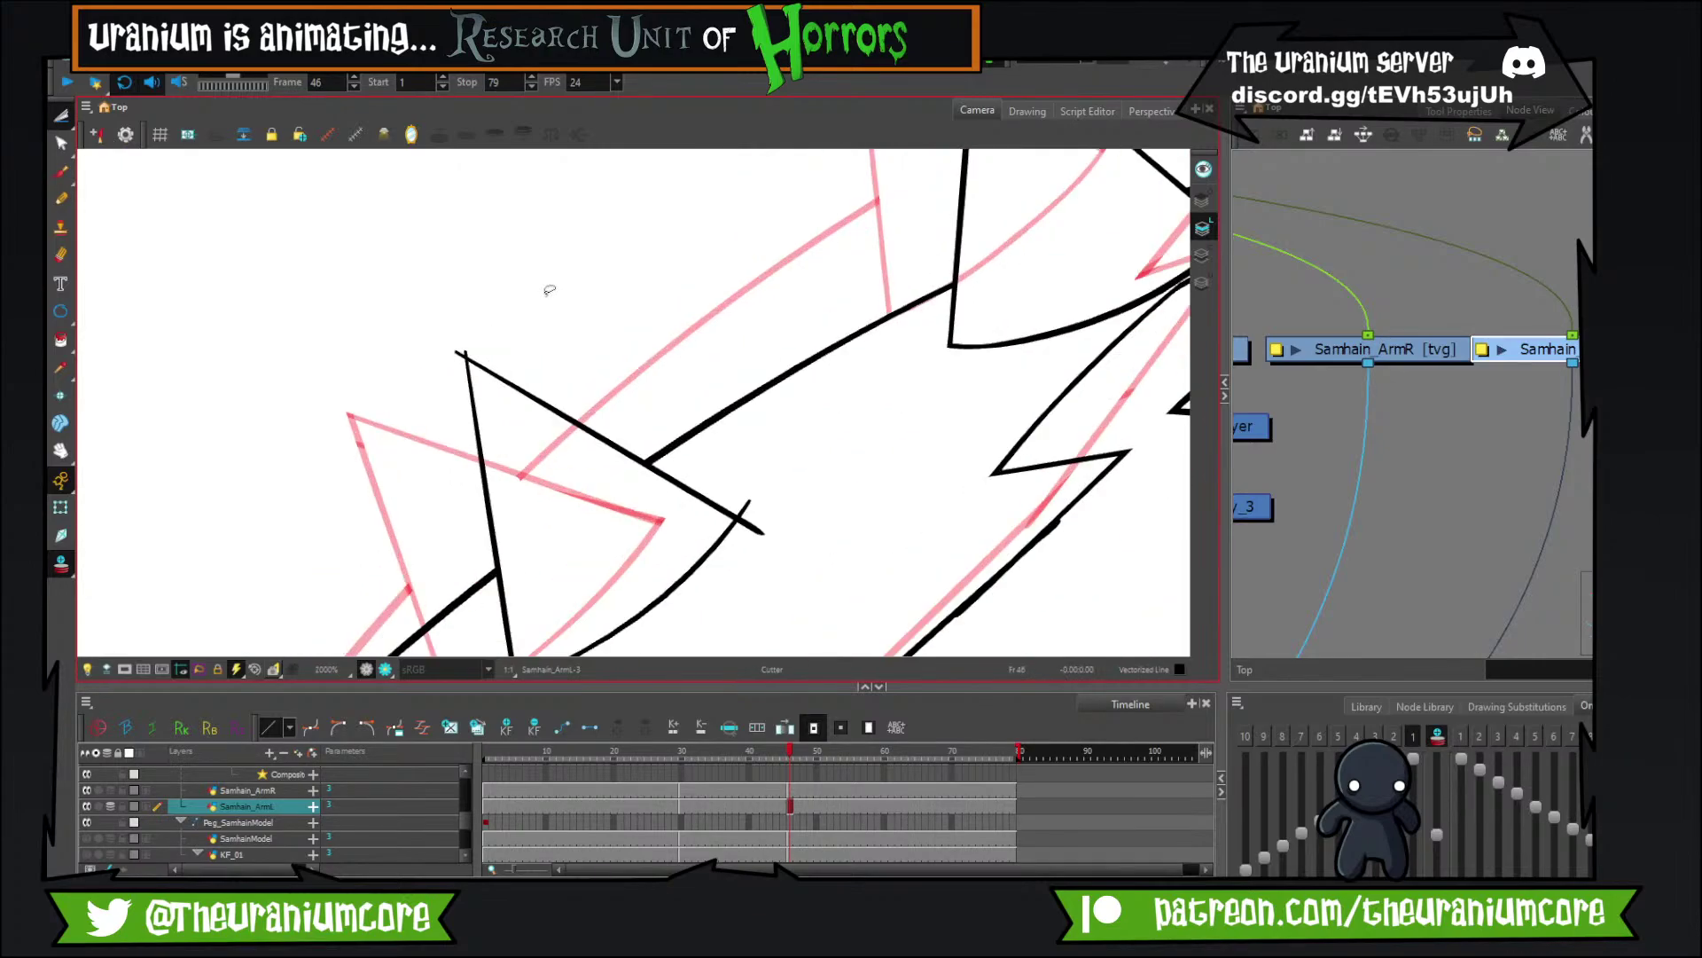
mouse_move(509, 323)
left_mouse_down()
mouse_move(448, 355)
mouse_move(517, 360)
mouse_move(498, 358)
mouse_move(511, 311)
mouse_move(492, 316)
left_mouse_up()
key("ctrl+z")
key("ctrl+z")
key("ctrl+z")
key("ctrl+z")
mouse_move(489, 579)
left_mouse_down()
mouse_move(458, 450)
mouse_move(505, 532)
mouse_move(488, 537)
left_mouse_up()
key("ctrl+z")
left_click_drag(700, 335, 708, 375)
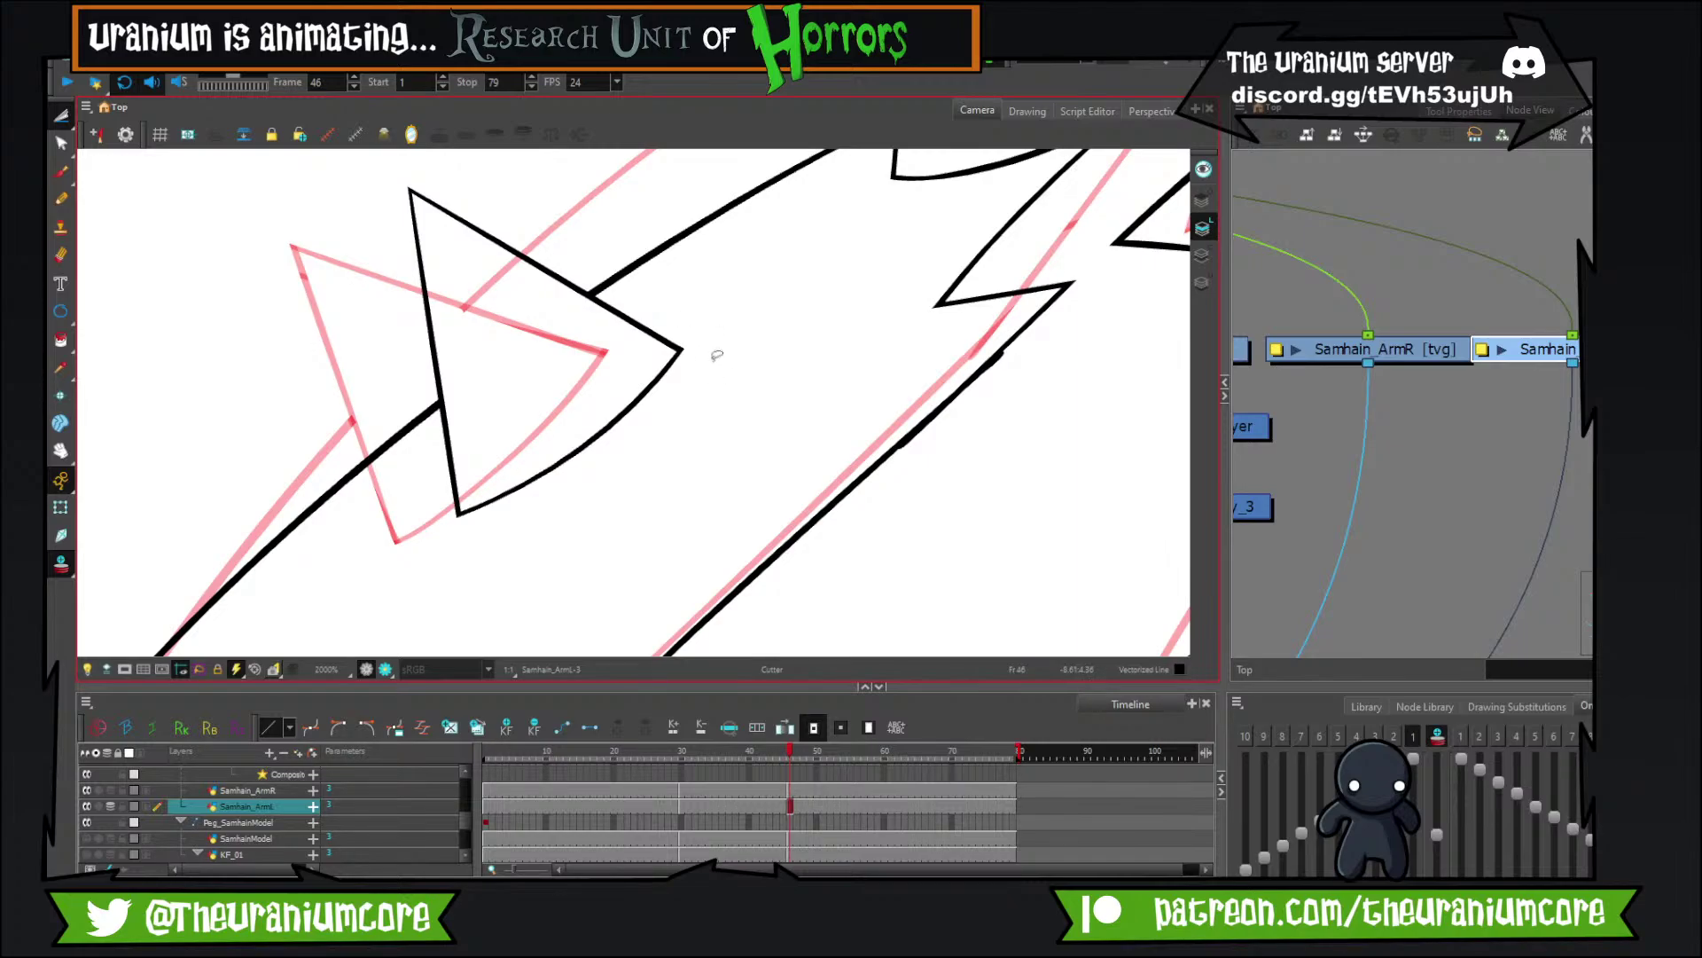
Draw the lowest spike over the fist's knuckles with two straight sides and a curved base.
scroll(716, 355, "down", 5)
scroll(717, 354, "up", 4)
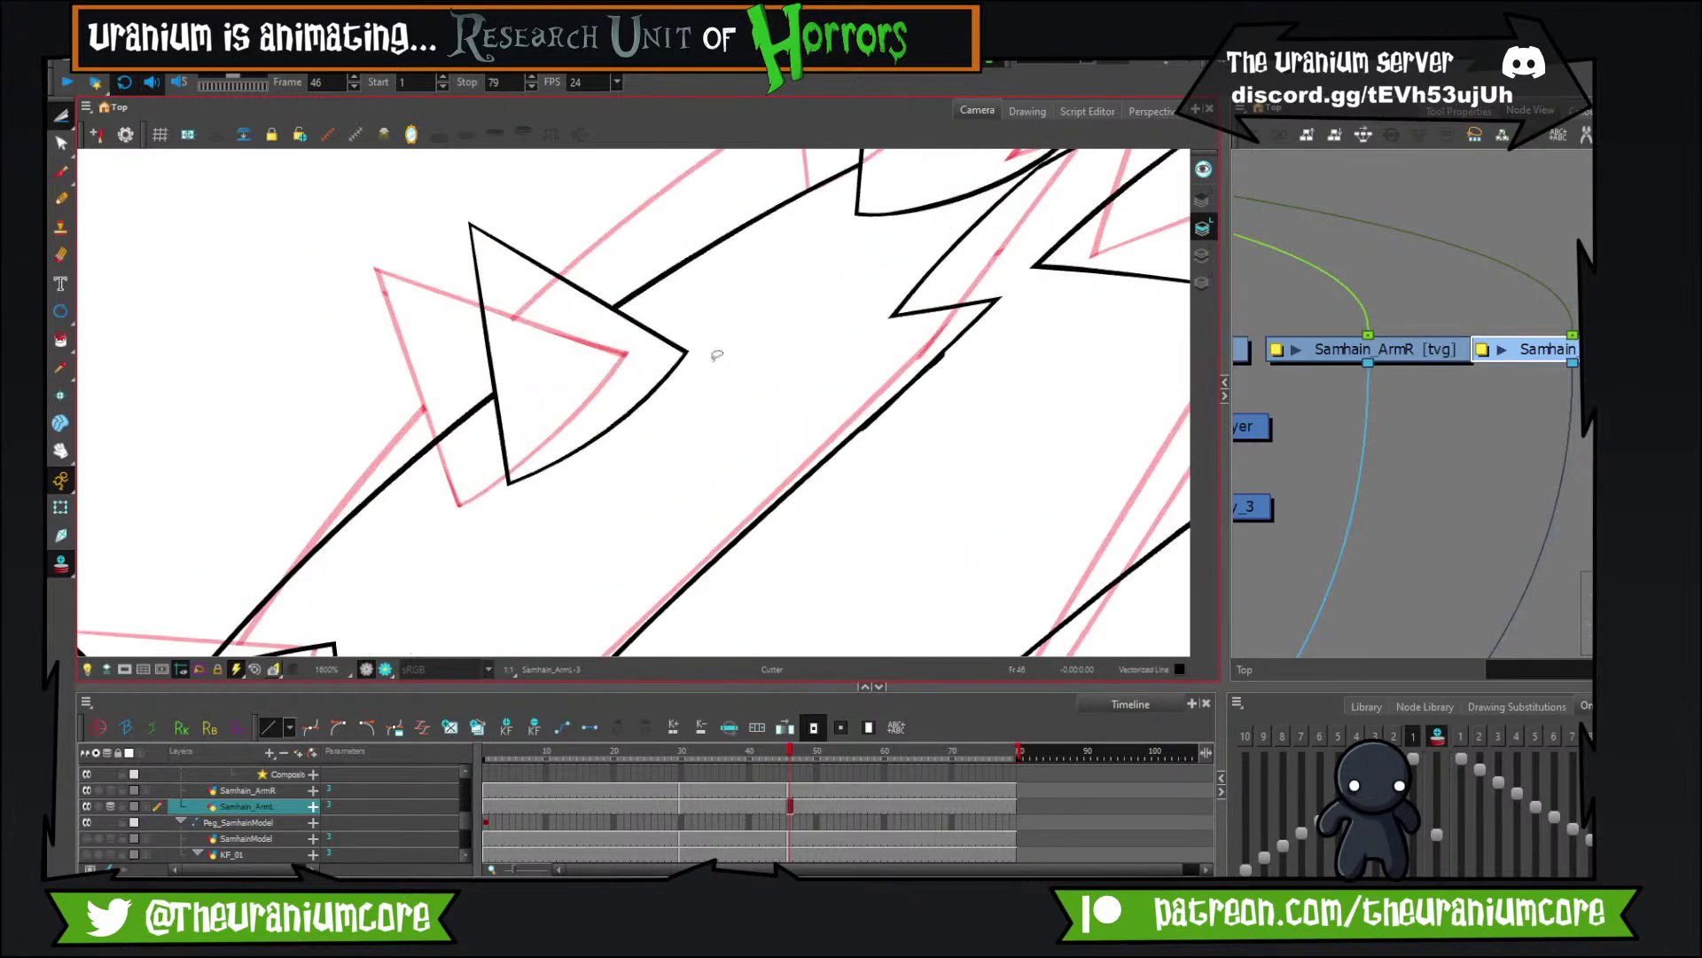
scroll(571, 422, "down", 2)
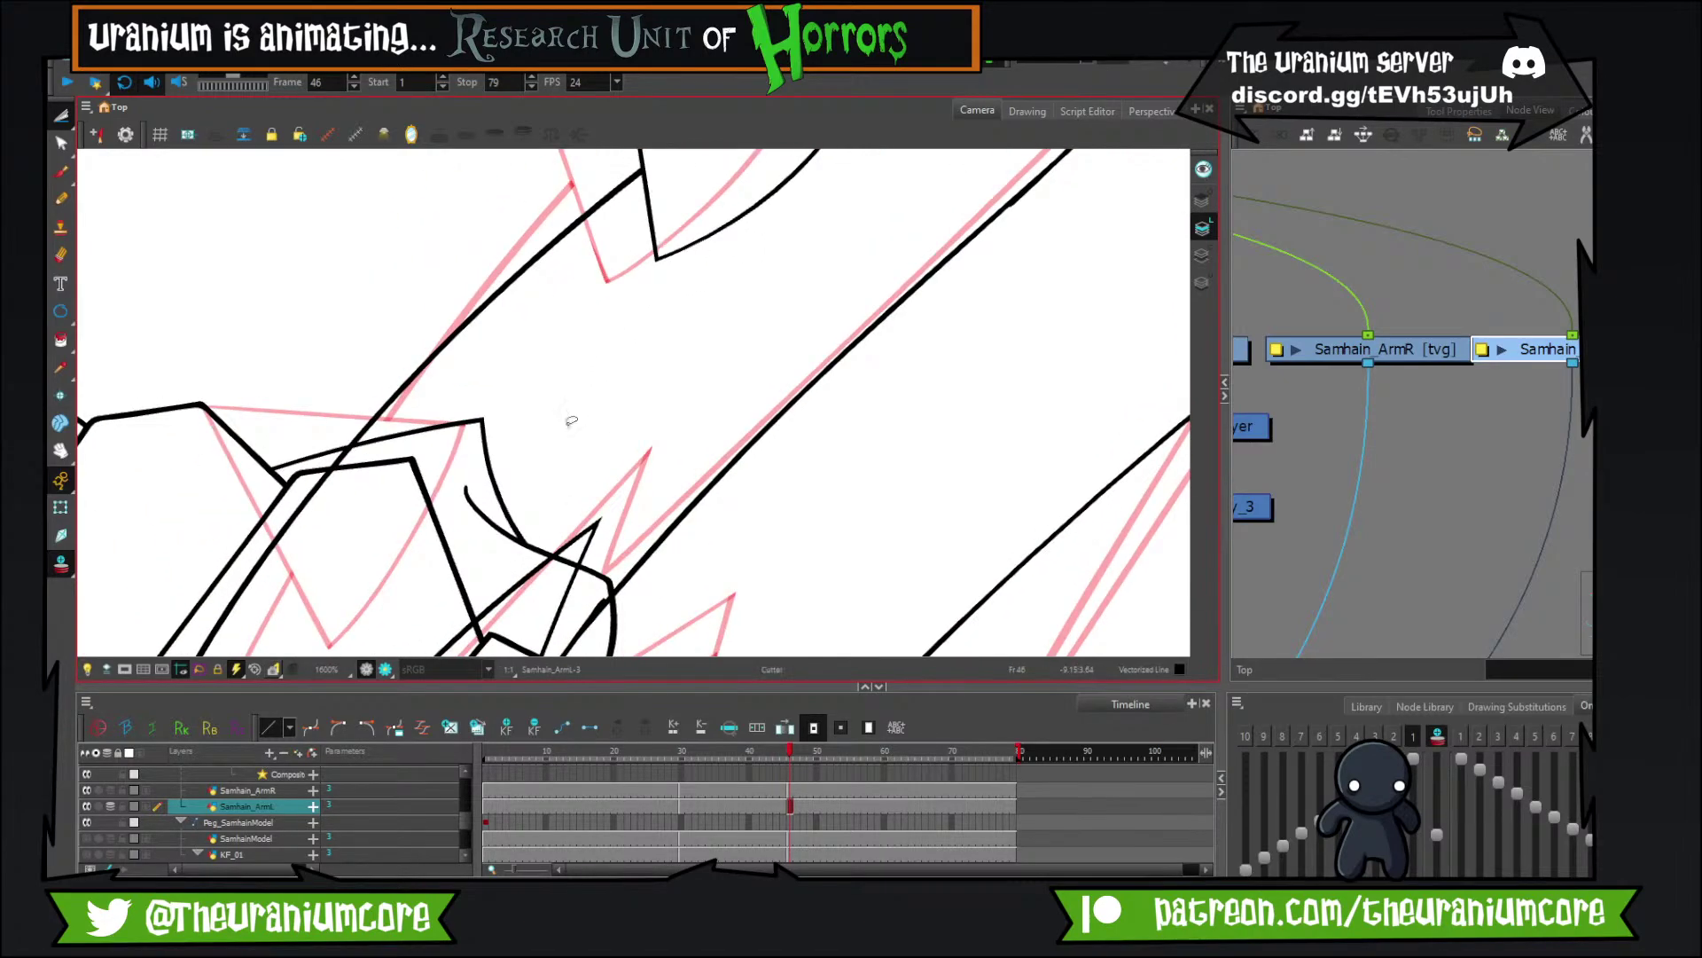
left_click_drag(403, 399, 491, 270)
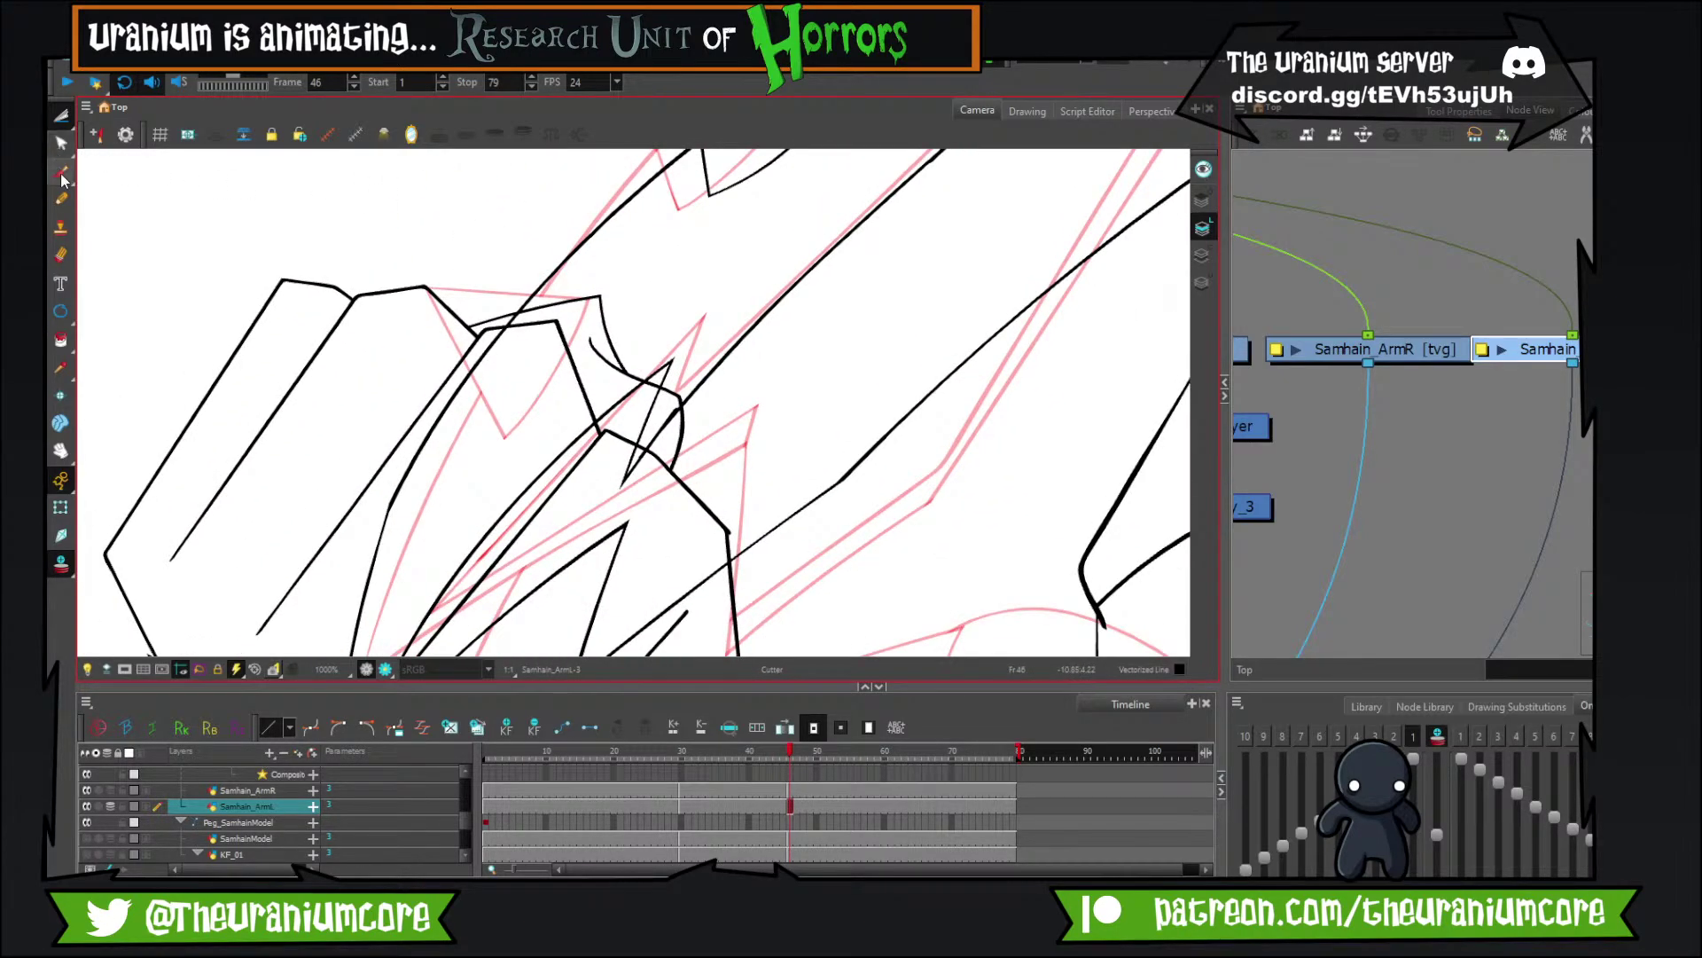
left_click(60, 171)
left_click_drag(464, 363, 430, 430)
mouse_move(476, 502)
left_mouse_down()
mouse_move(441, 328)
mouse_move(404, 318)
mouse_move(585, 352)
mouse_move(492, 488)
mouse_move(454, 505)
left_mouse_up()
key("ctrl+z")
scroll(462, 460, "down", 5)
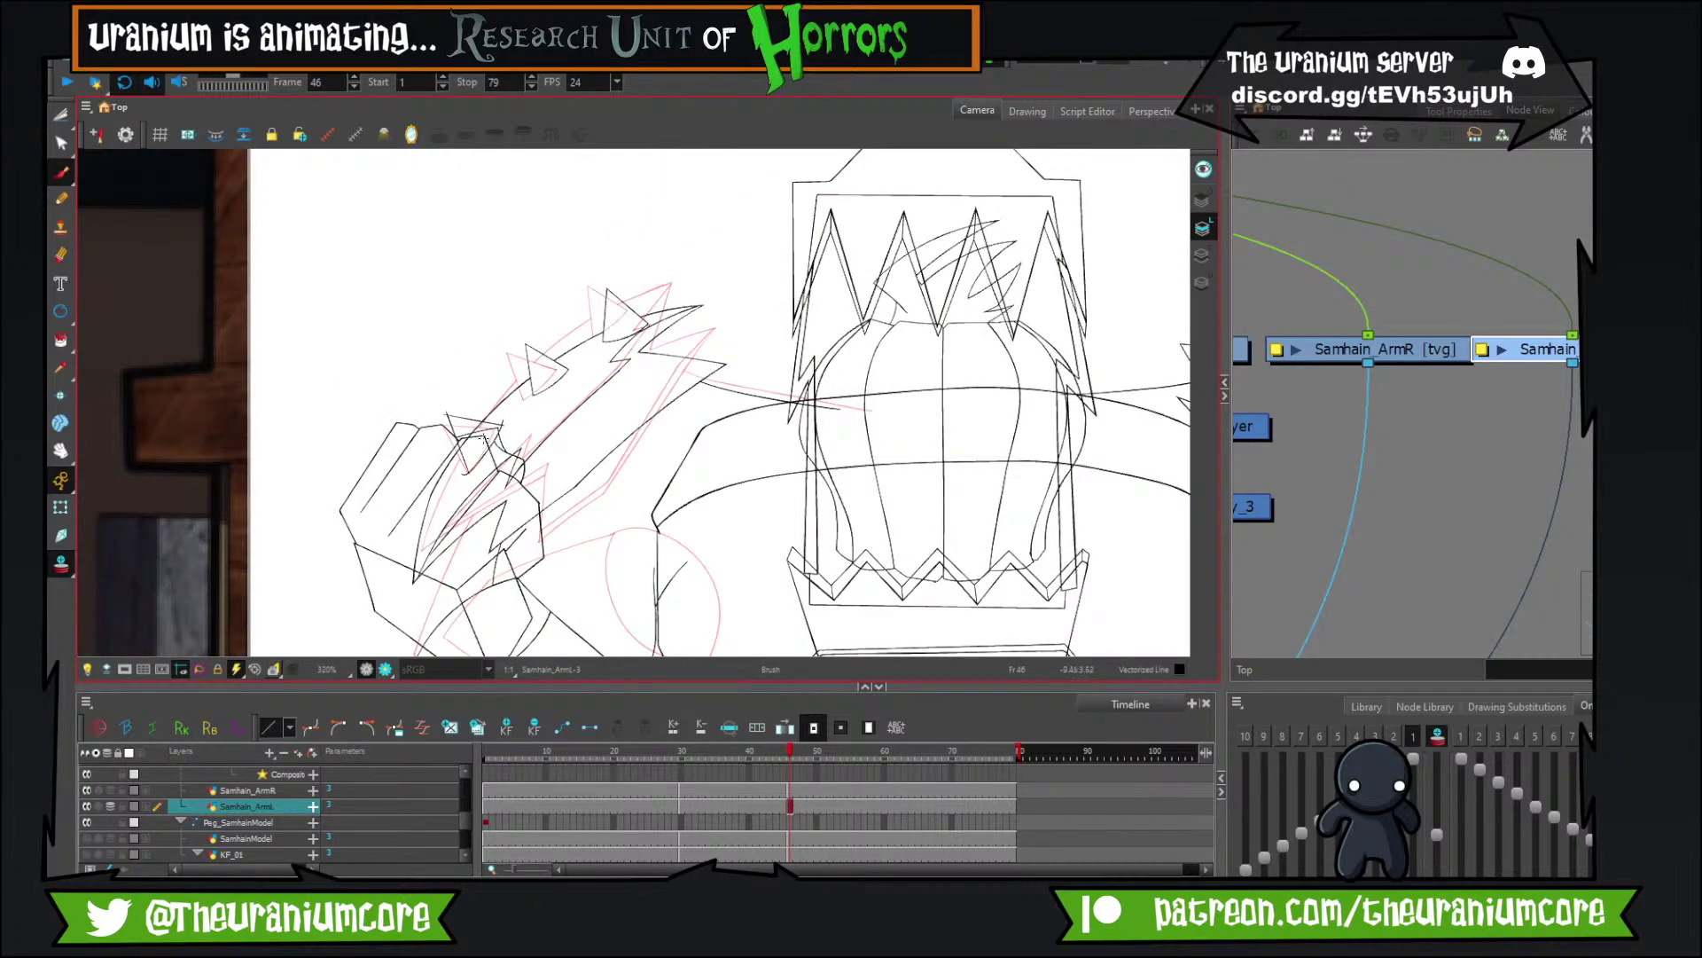
scroll(483, 438, "up", 5)
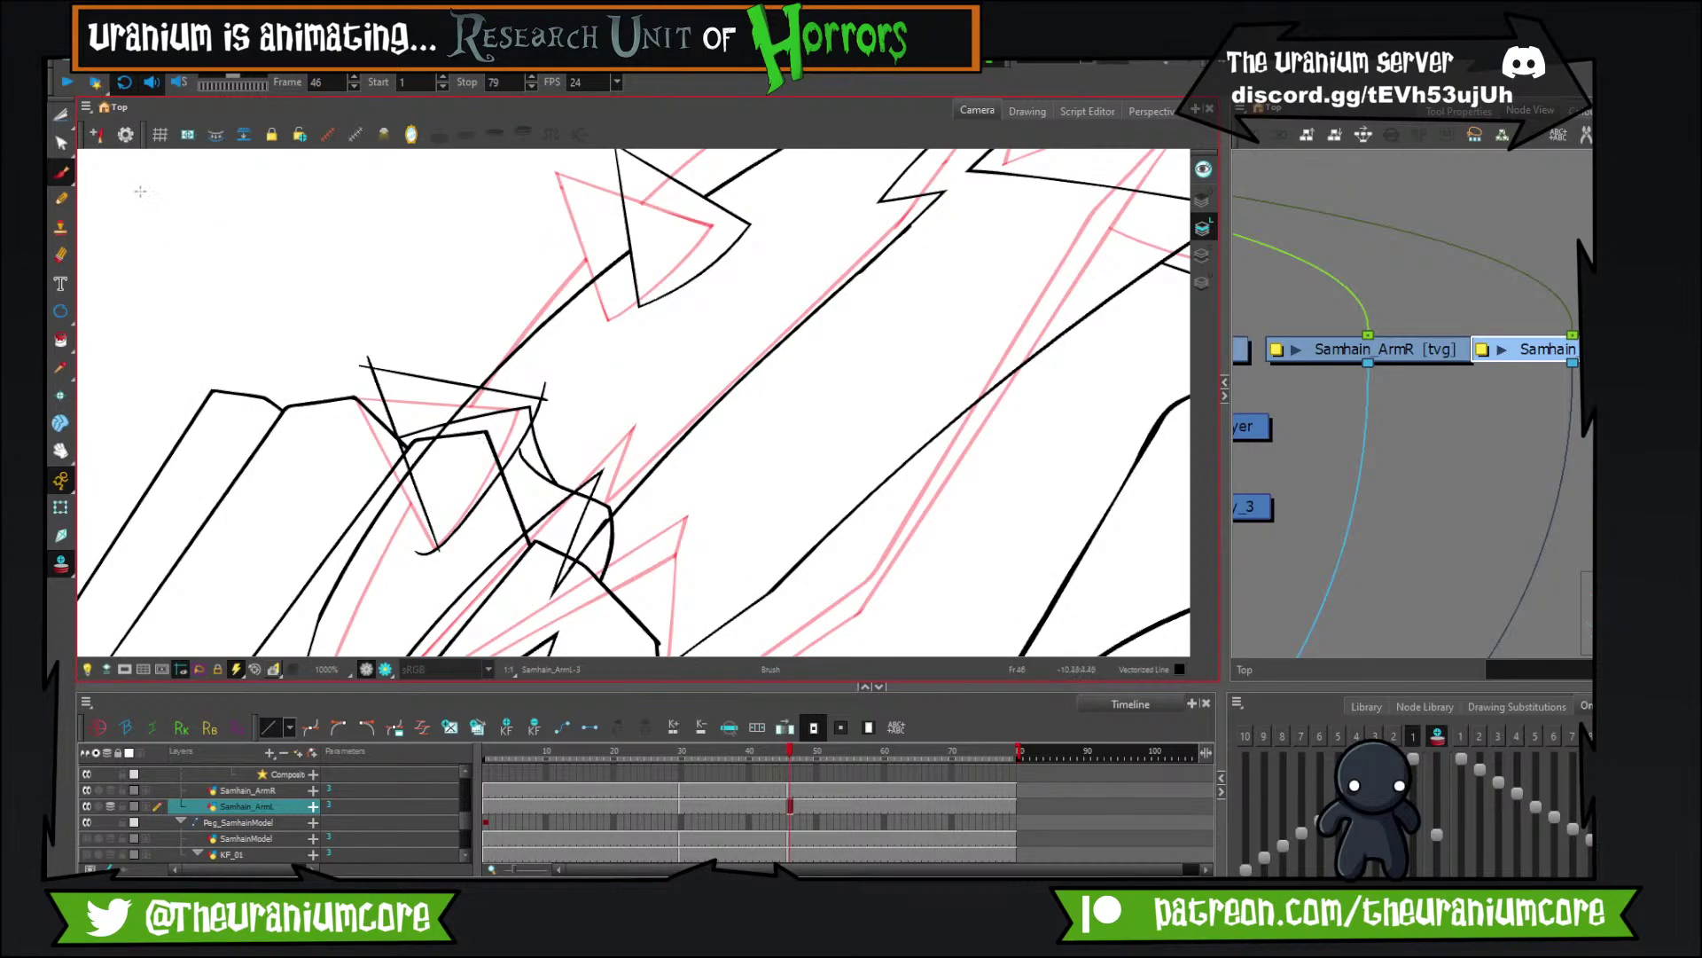
Cut off the lowest spike's overshooting corner ends and the plate edge crossing inside it.
left_click(60, 115)
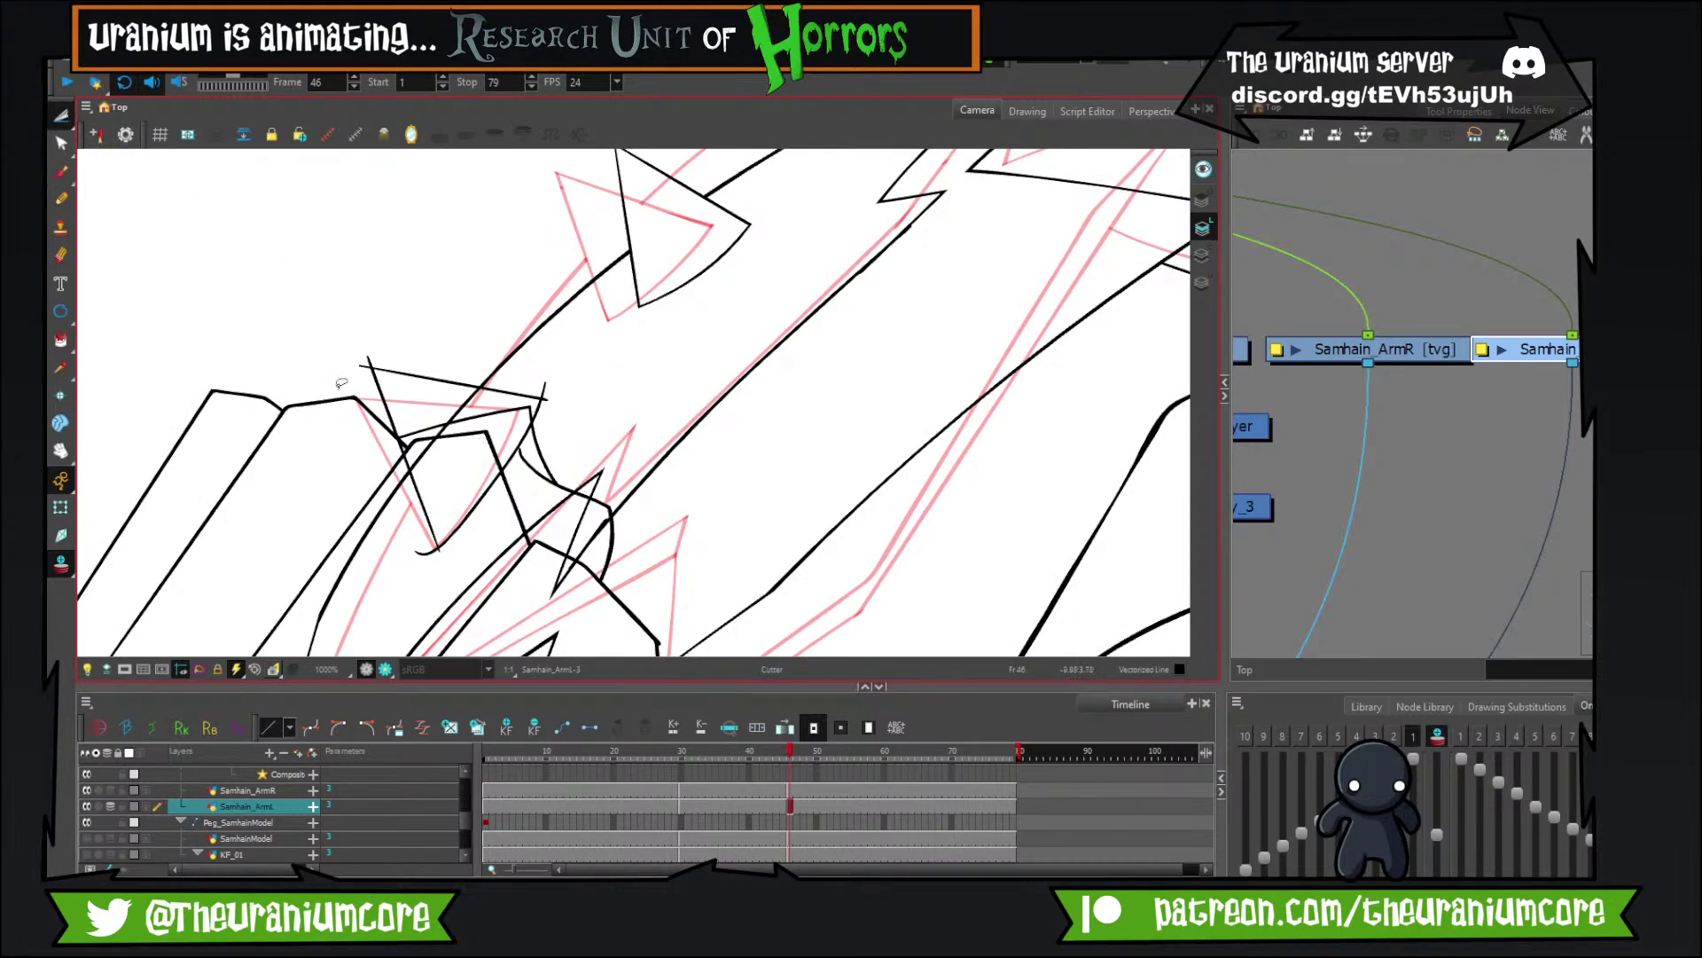
left_click_drag(342, 385, 401, 321)
left_click_drag(440, 422, 451, 461)
left_click_drag(423, 538, 431, 562)
scroll(477, 446, "up", 6)
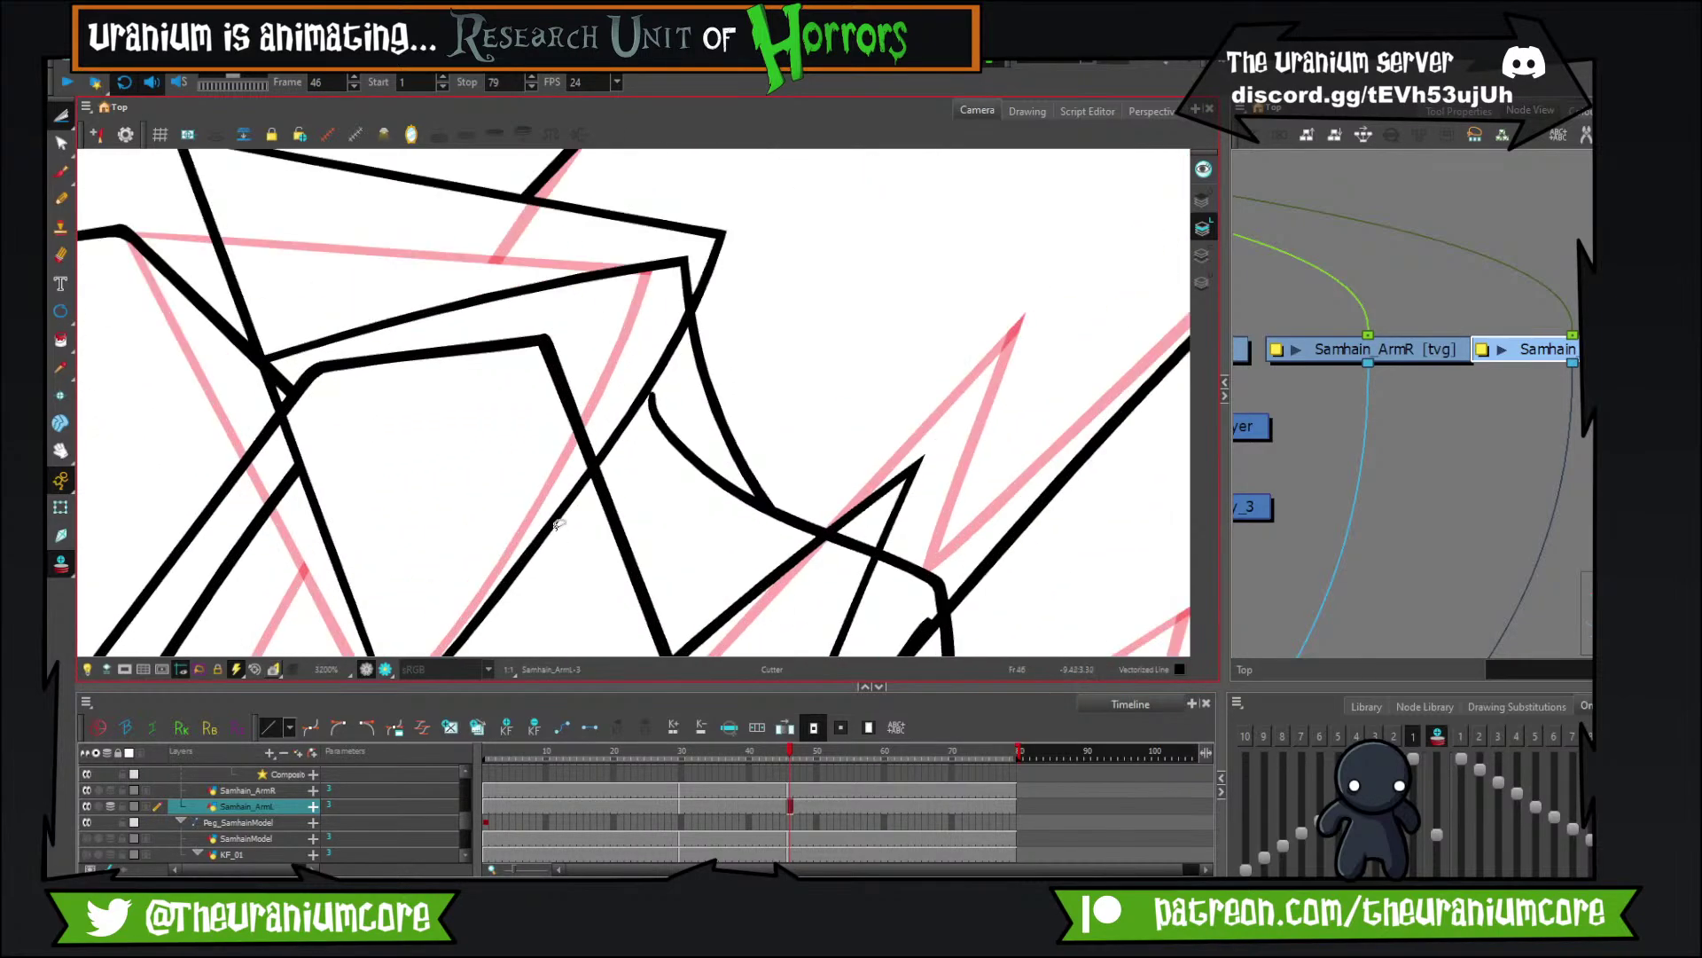
scroll(557, 525, "down", 6)
scroll(528, 568, "up", 9)
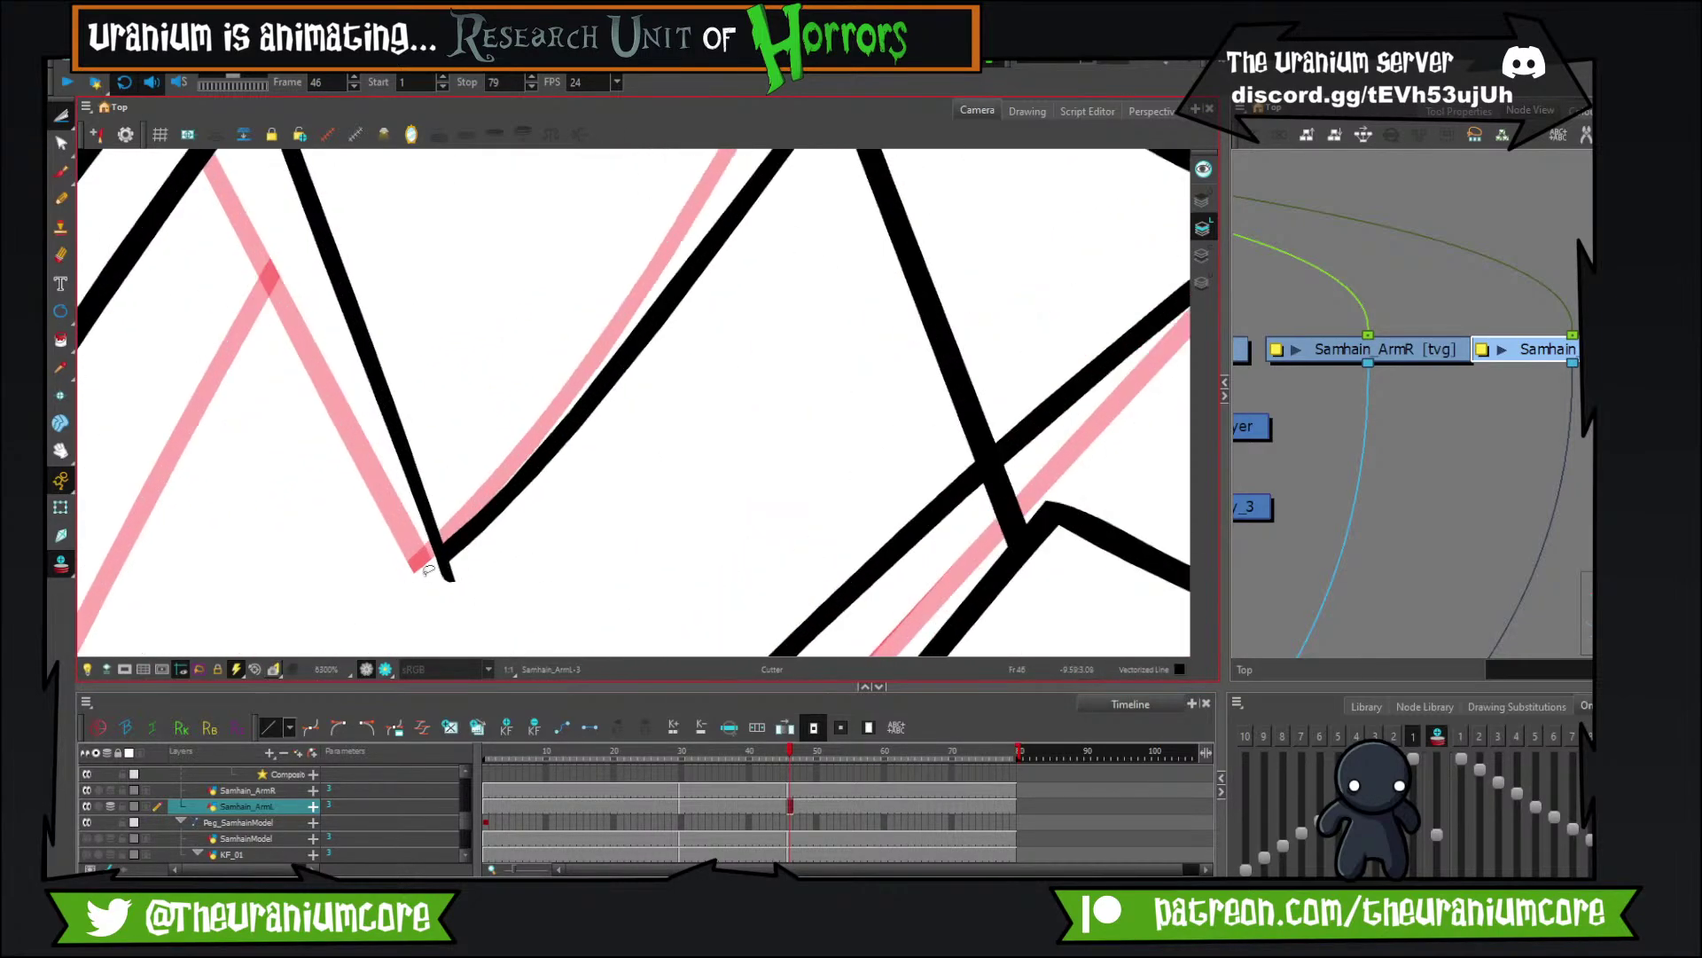
left_click_drag(429, 570, 501, 566)
Flip back and forth through frames 24 to 50 to compare the spikes across the arm poses, ending on frame 46.
scroll(530, 537, "down", 10)
scroll(570, 485, "down", 4)
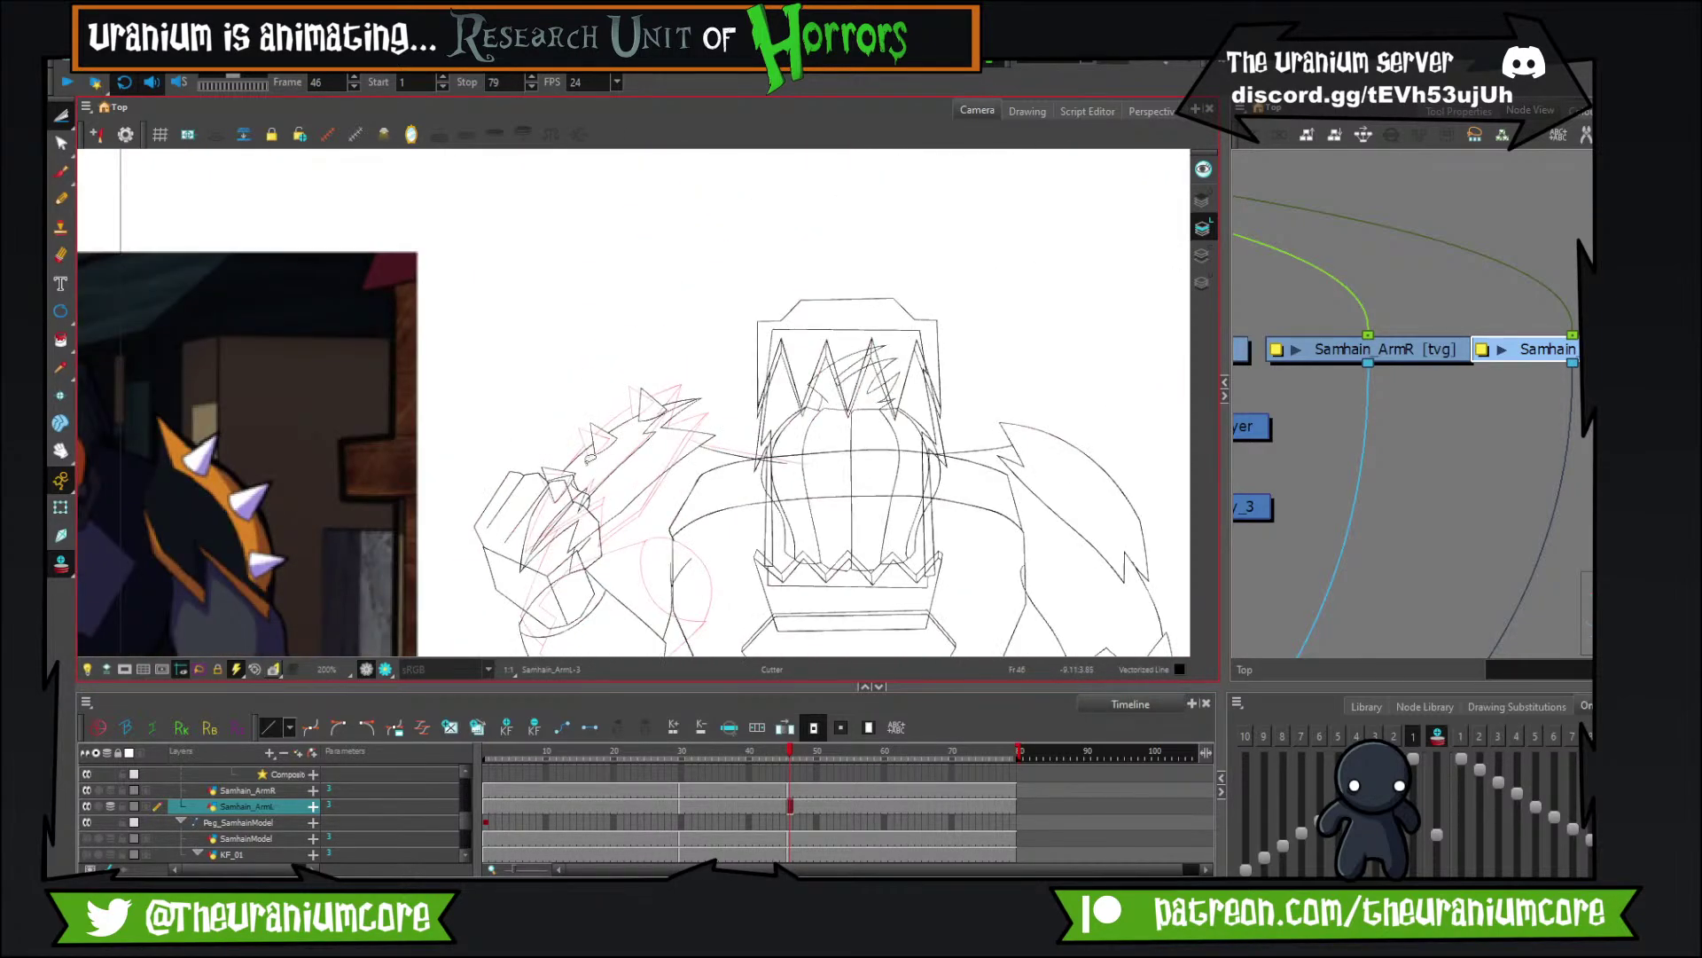
key("comma")
key("period")
key("comma")
key("period")
key("comma")
key("period")
key("period")
key("comma")
key("comma")
key("comma")
key("comma")
key("comma")
key("comma")
key("comma")
key("comma")
key("comma")
key("comma")
key("comma")
key("comma")
key("comma")
key("comma")
key("comma")
key("comma")
key("comma")
key("comma")
key("comma")
key("comma")
key("period")
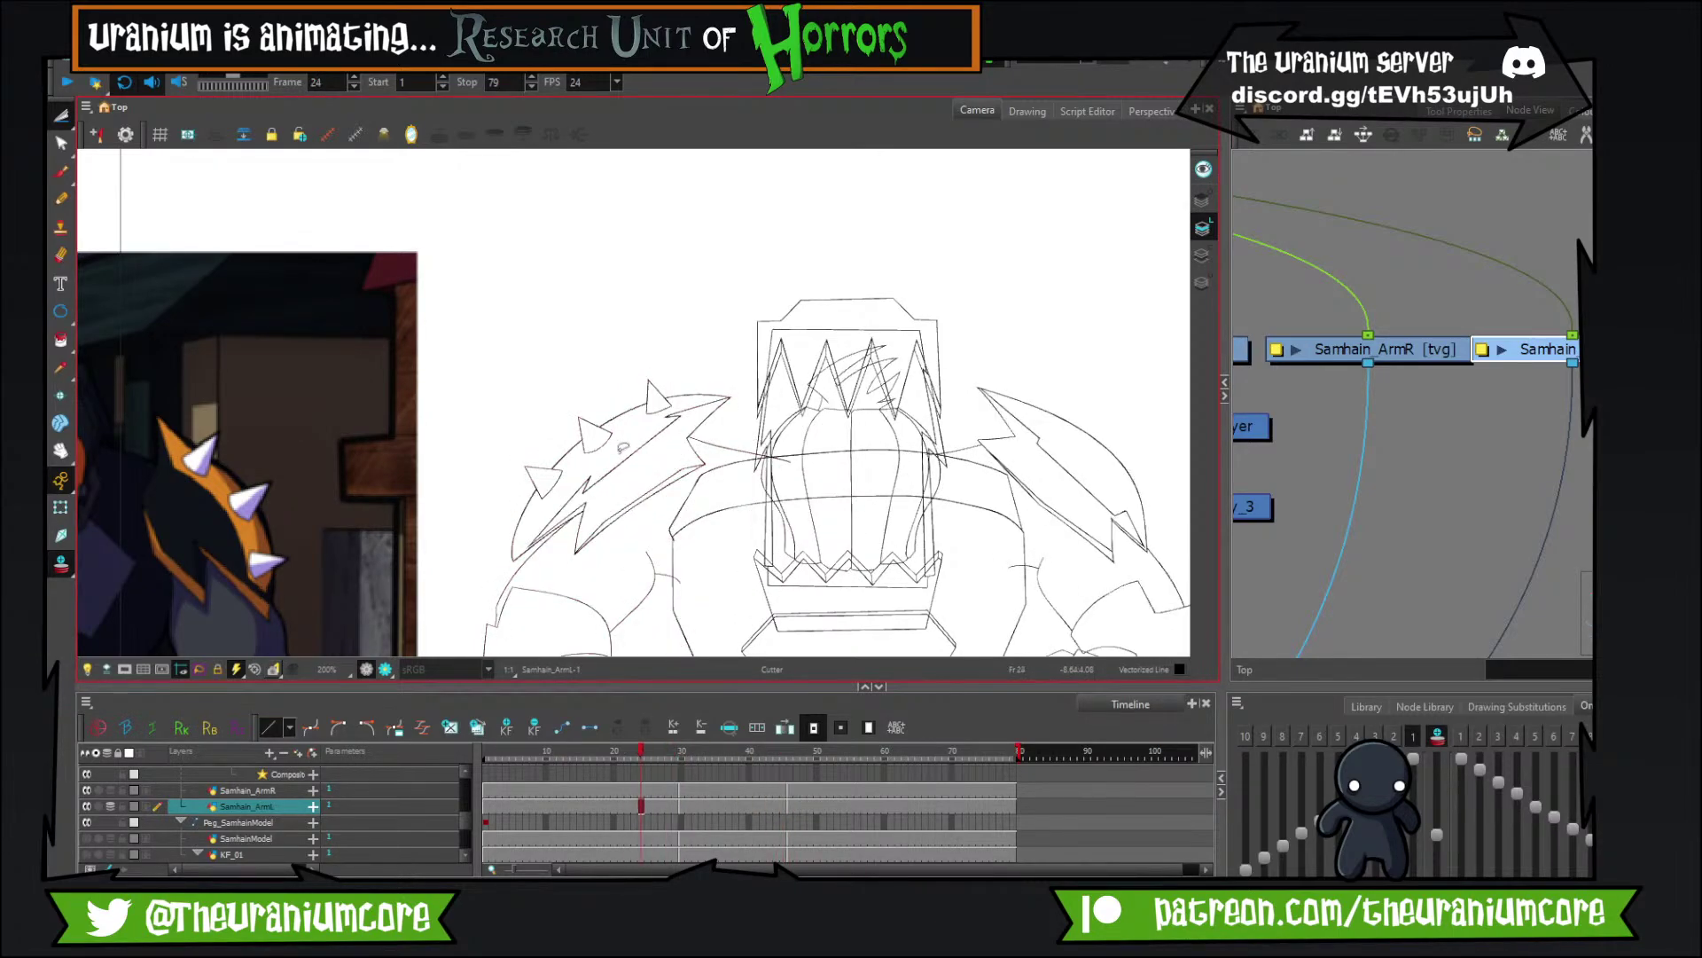
key("period")
key("period")
key("period")
key("period")
key("period")
key("period")
key("period")
key("period")
key("period")
key("period")
key("period")
key("period")
key("period")
key("period")
key("period")
key("period")
key("period")
key("period")
key("period")
key("period")
key("comma")
key("comma")
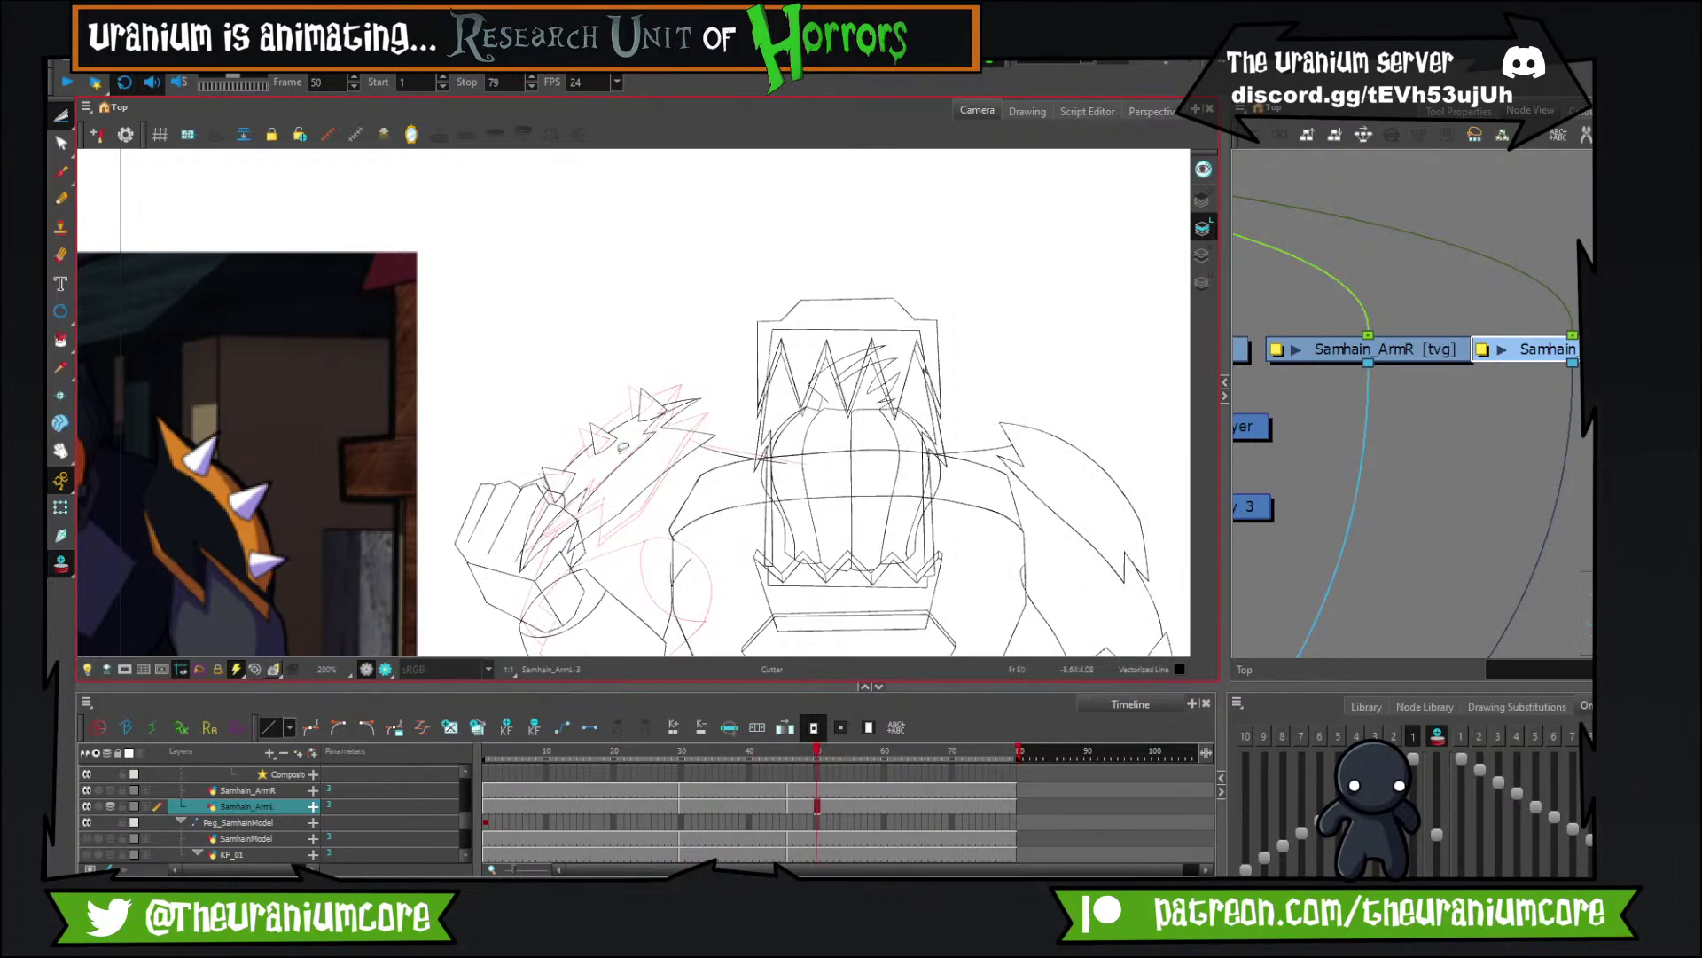
key("comma")
key("comma")
key("comma")
key("comma")
Brush a second line alongside the shoulder plate's lower edge, running past its pointed tip, to form the rim.
key("2")
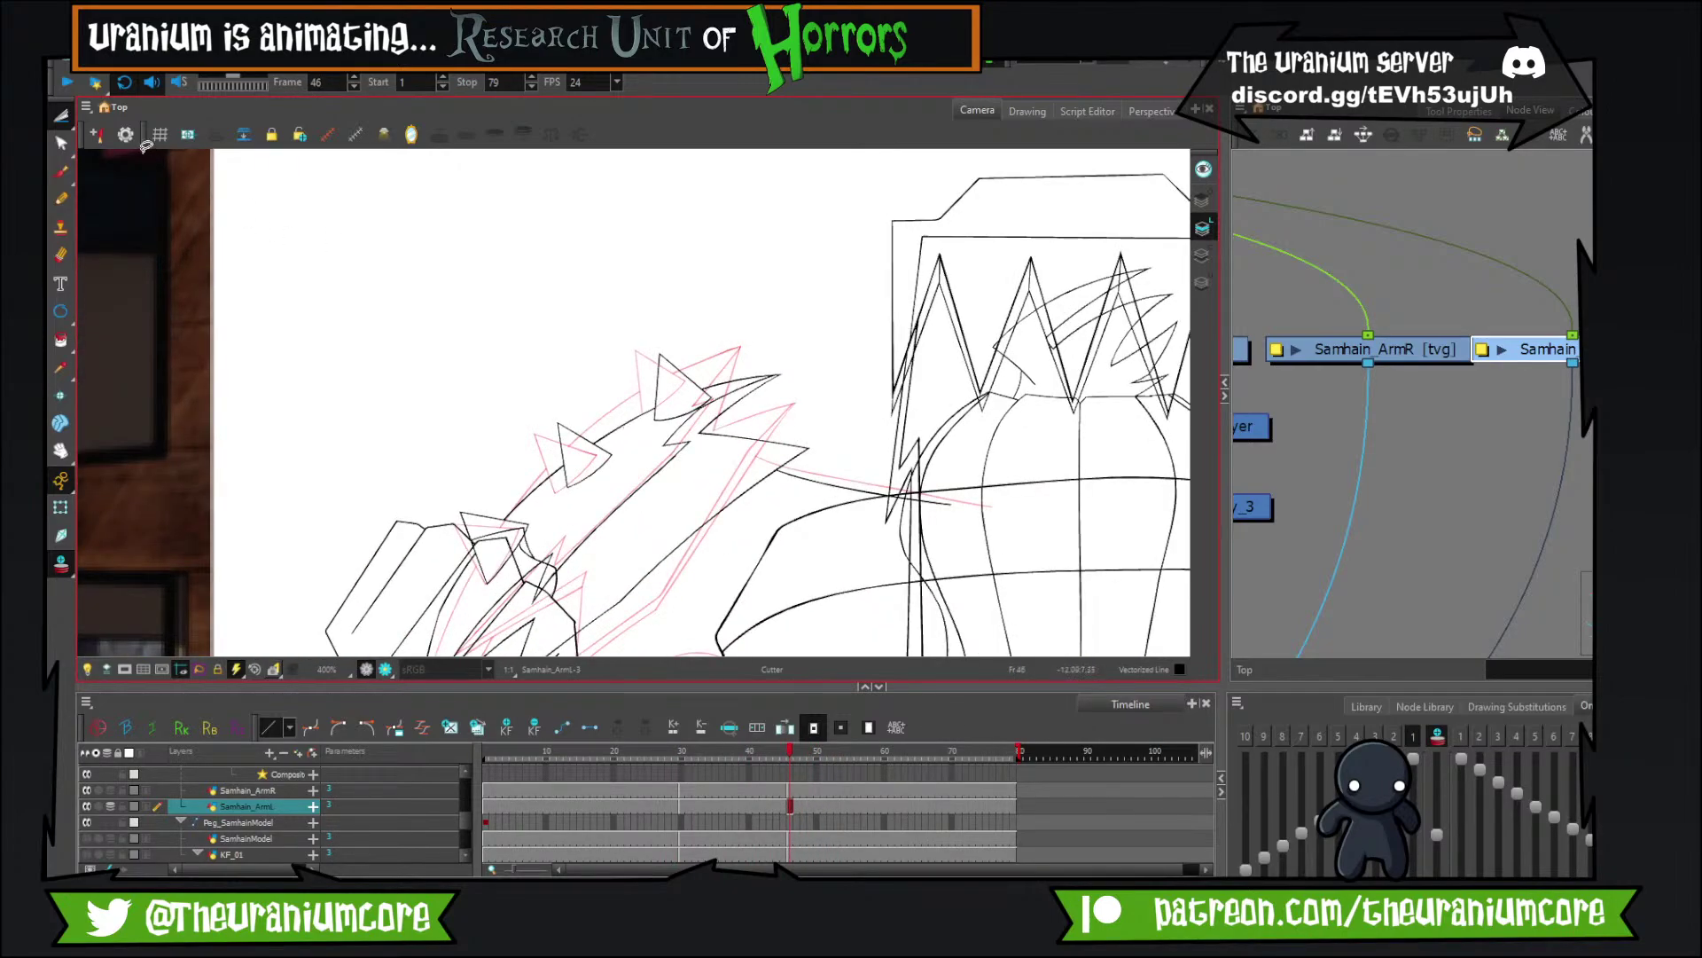
left_click(60, 171)
left_click_drag(327, 626, 378, 372)
key("2")
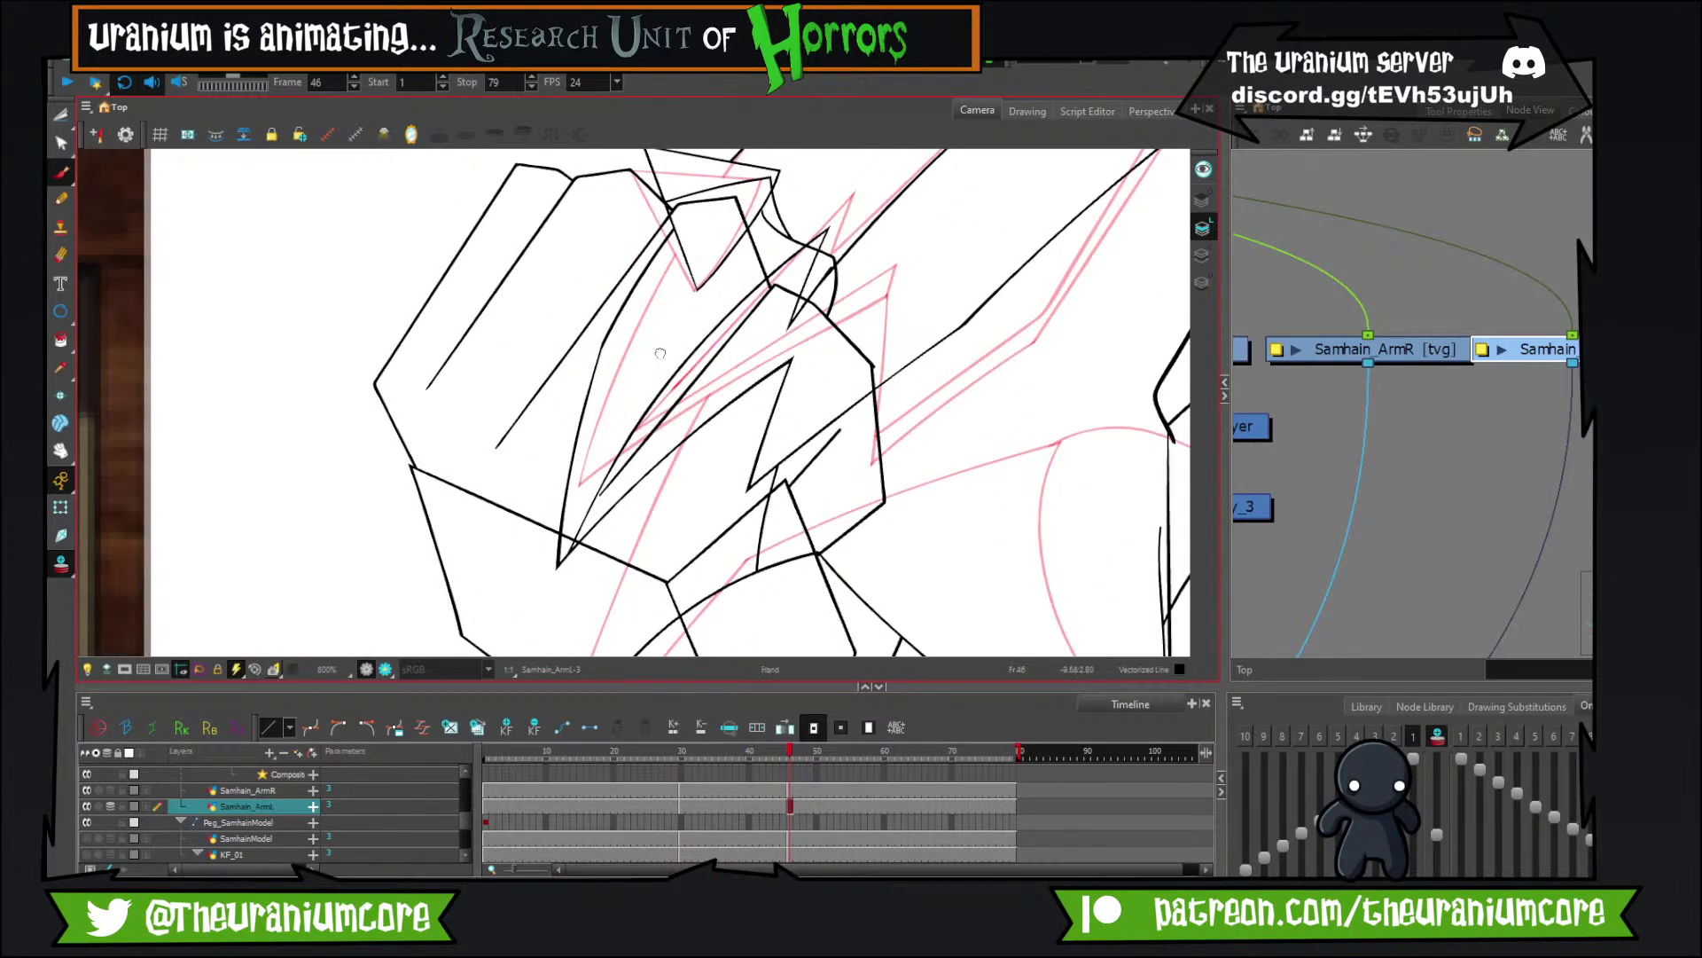
left_click_drag(660, 353, 282, 625)
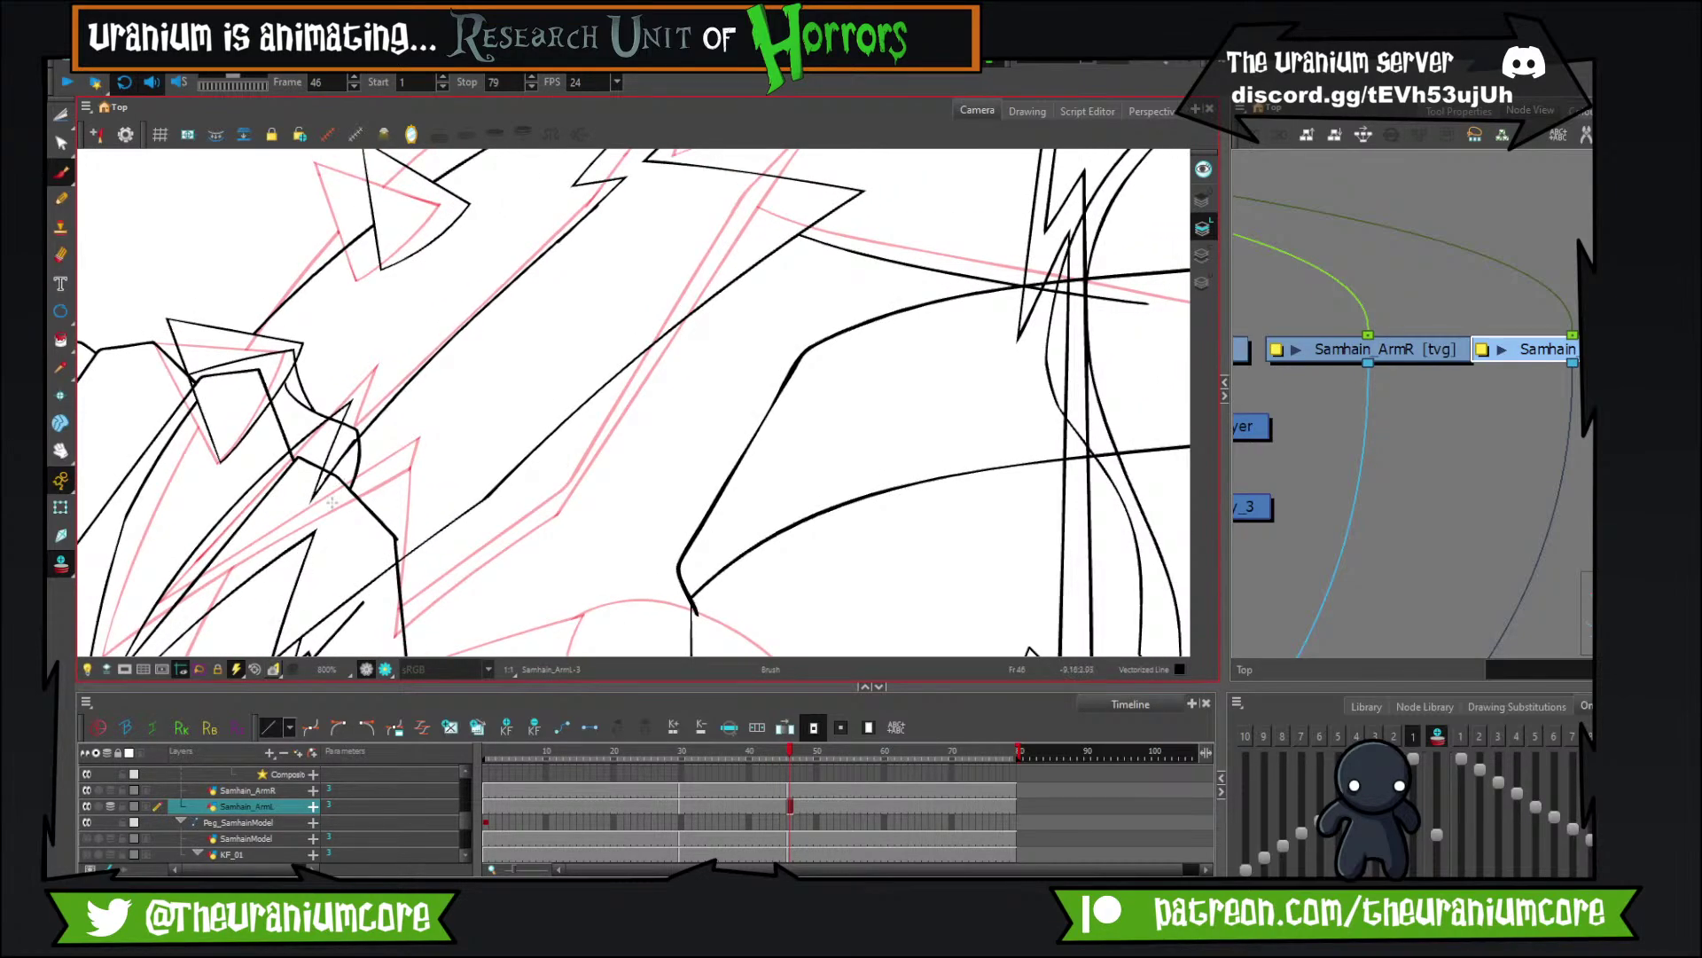
left_click_drag(315, 533, 326, 489)
mouse_move(281, 587)
left_mouse_down()
mouse_move(578, 395)
mouse_move(501, 439)
mouse_move(634, 300)
mouse_move(909, 131)
mouse_move(925, 101)
left_mouse_up()
left_click_drag(766, 244, 615, 404)
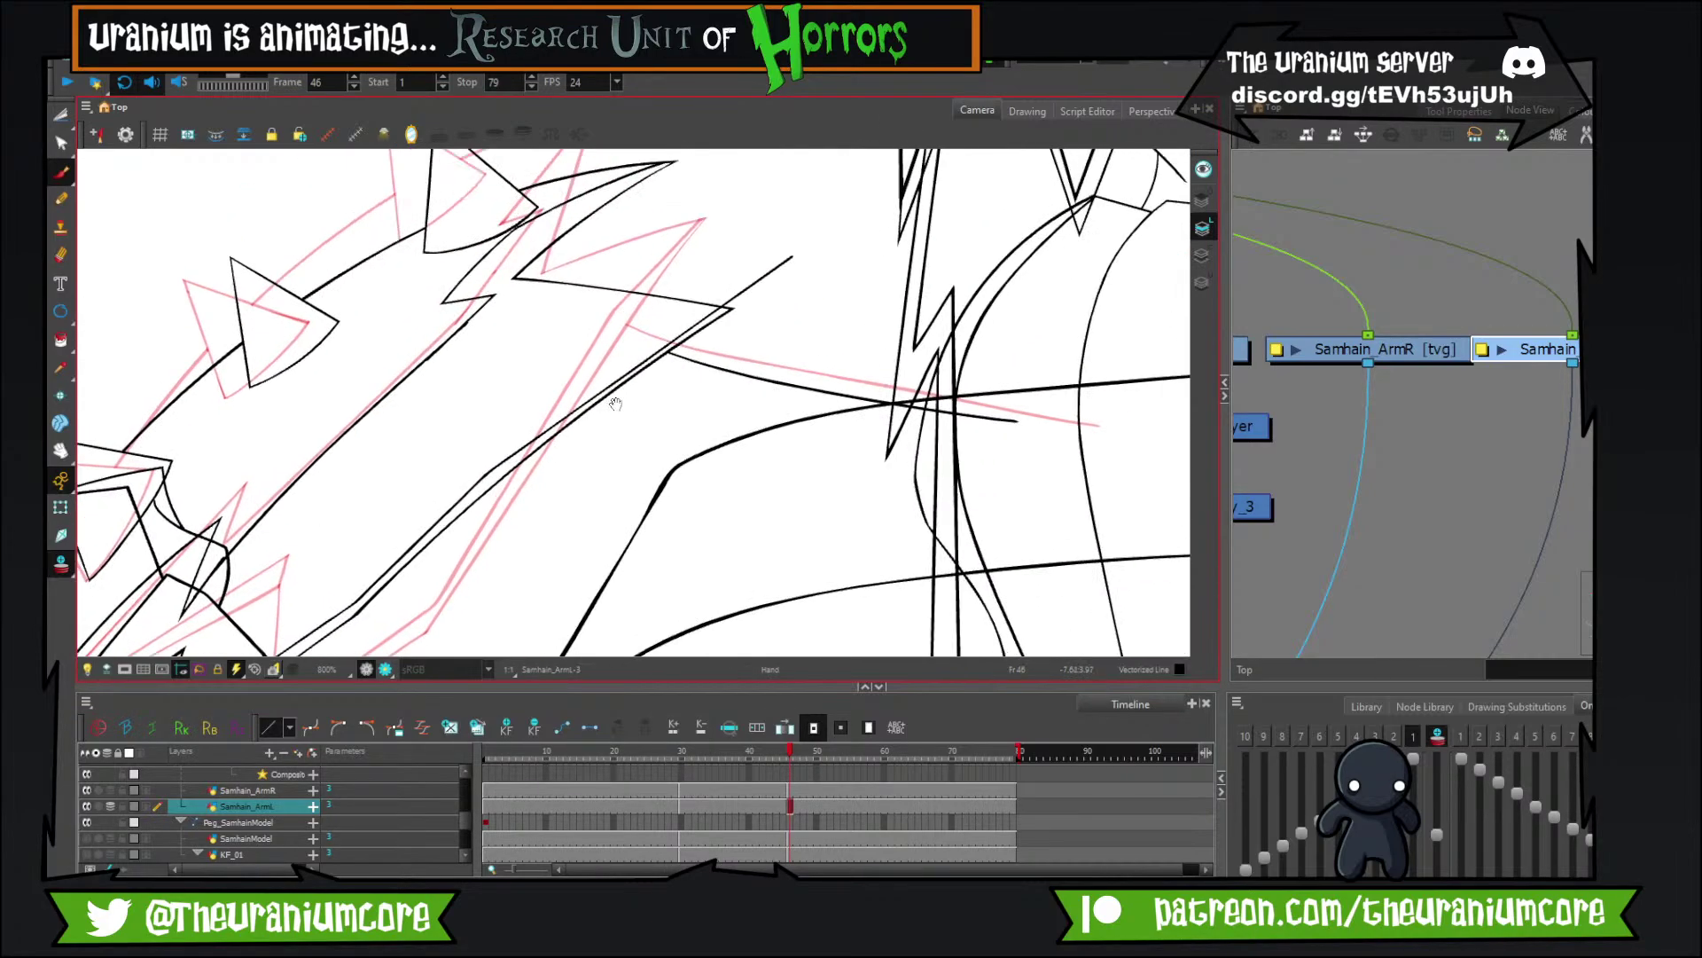
scroll(716, 266, "up", 1)
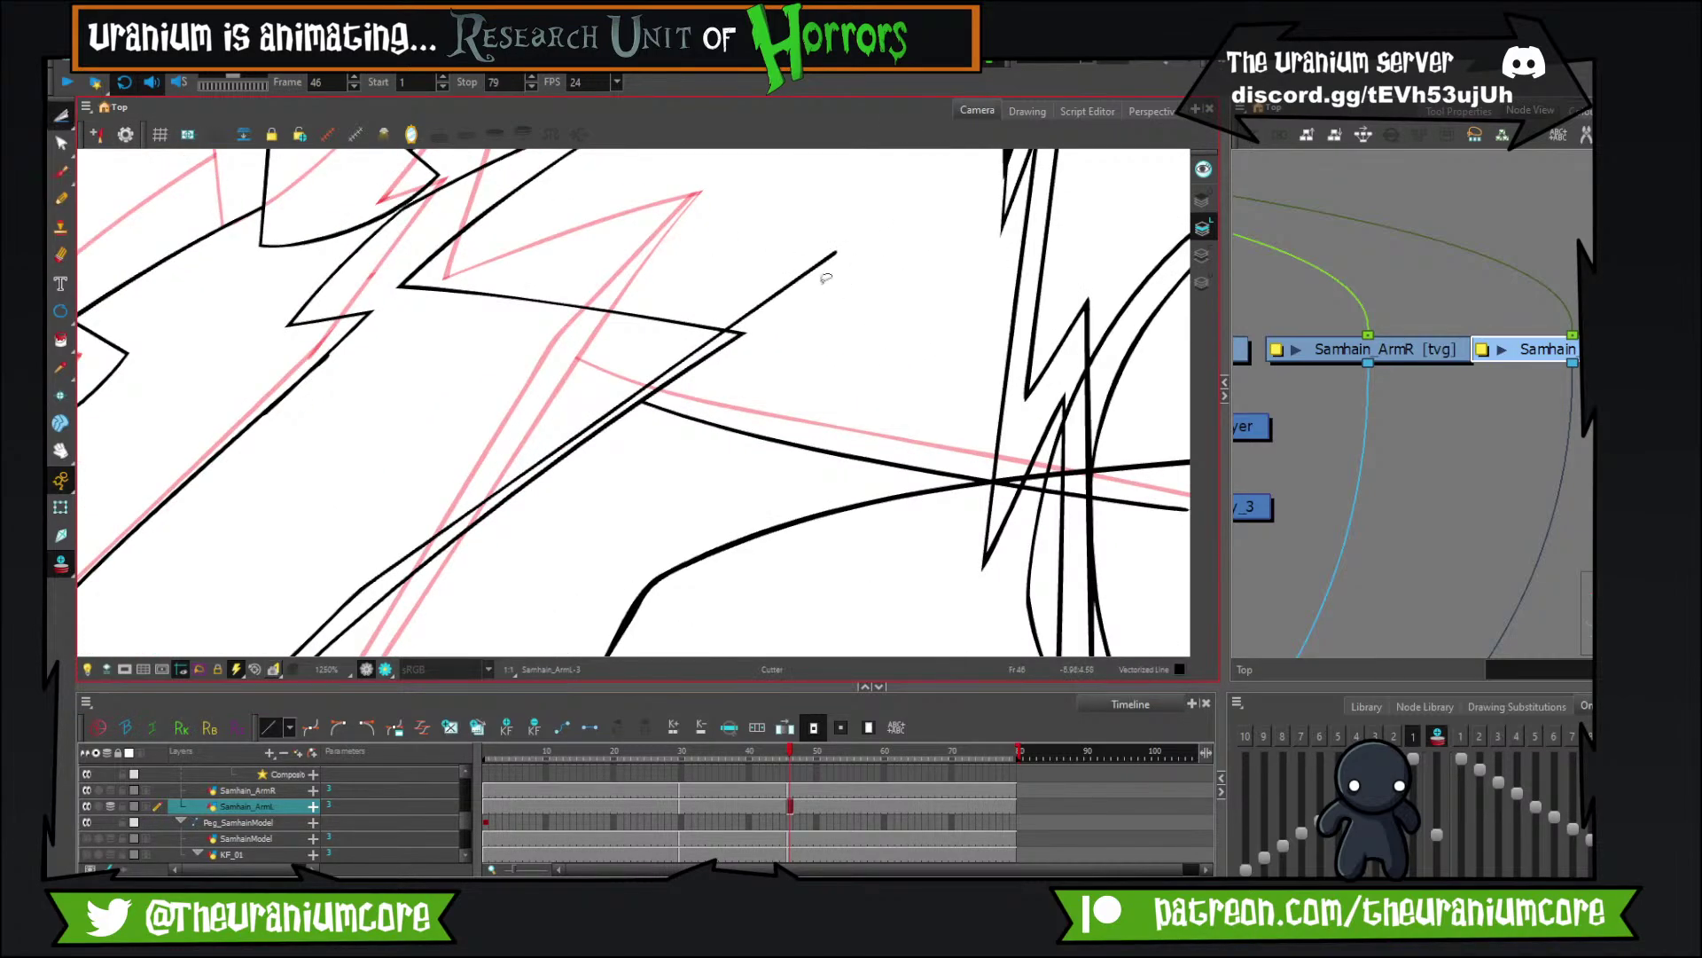
Cut off the overshooting ends of the rim line along the shoulder plate's lower edge, beyond the pointed tip and at the bottom notch.
scroll(728, 362, "up", 1)
left_click_drag(728, 363, 888, 177)
left_click_drag(372, 535, 558, 316)
left_click_drag(492, 388, 739, 312)
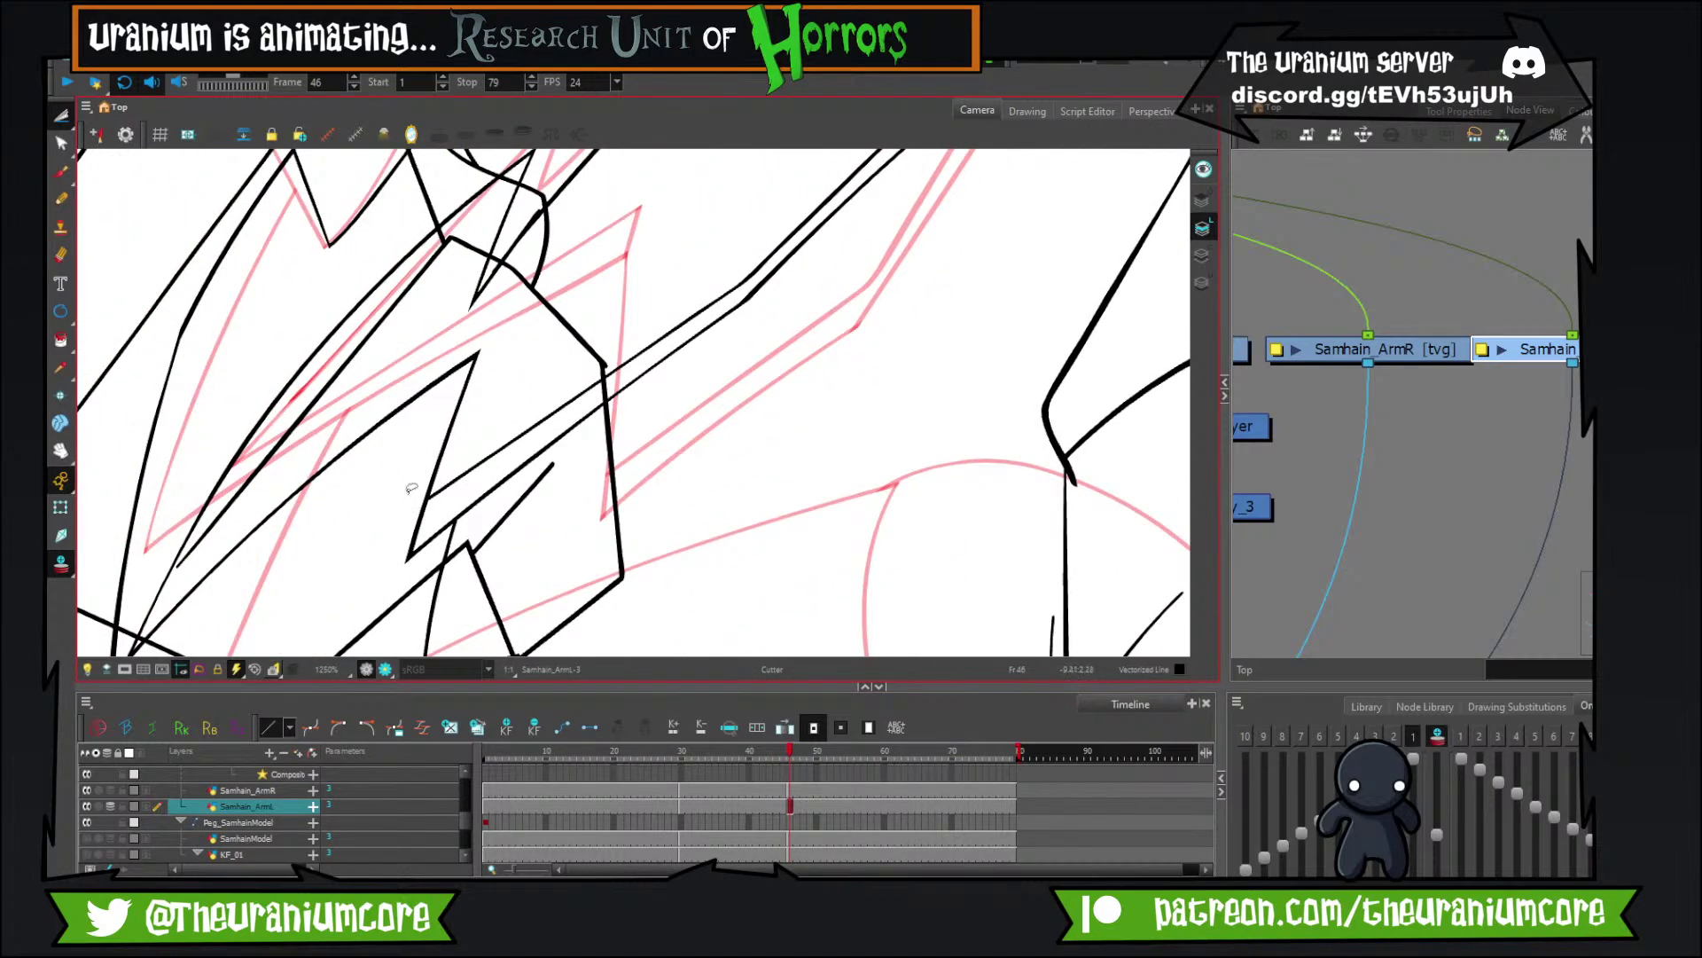
left_click_drag(150, 373, 230, 308)
Brush a second rim line just outside the plate's inner jagged edge, from its lowest point past the notch tip, and extend the notch side to meet it.
left_click(56, 177)
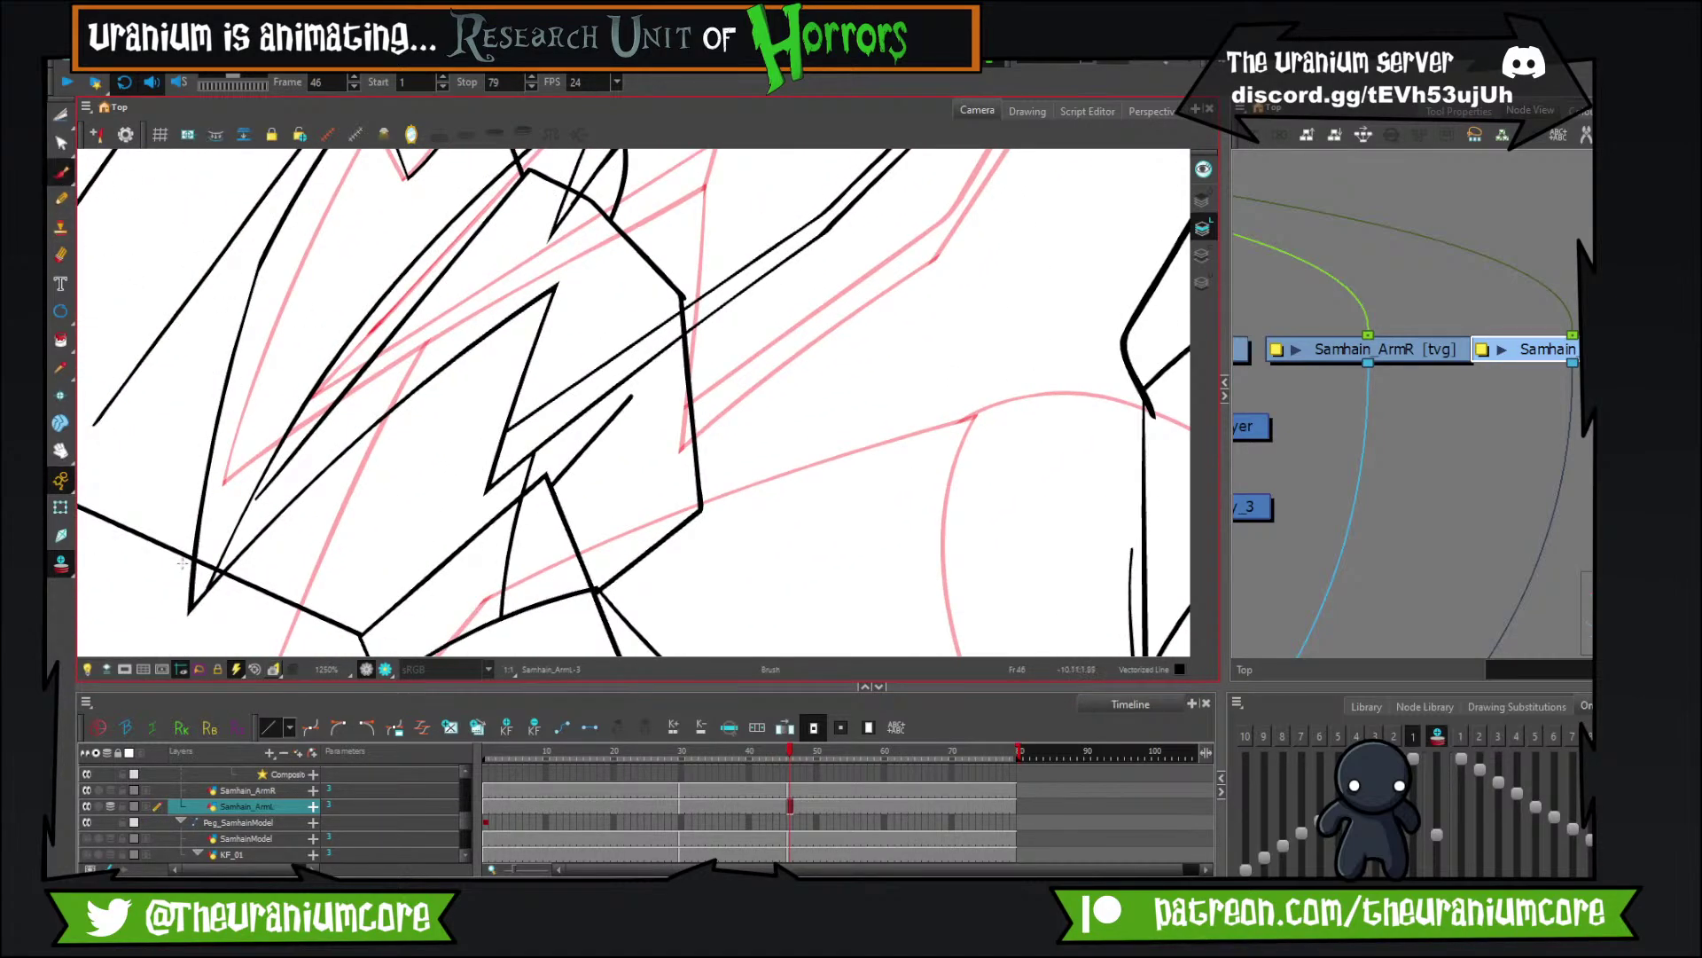
left_click_drag(172, 605, 597, 252)
key("ctrl+z")
mouse_move(155, 620)
left_mouse_down()
mouse_move(625, 256)
mouse_move(169, 602)
mouse_move(569, 299)
mouse_move(396, 378)
mouse_move(629, 216)
left_mouse_up()
key("ctrl+z")
key("ctrl+z")
key("ctrl+z")
left_click_drag(233, 549, 546, 303)
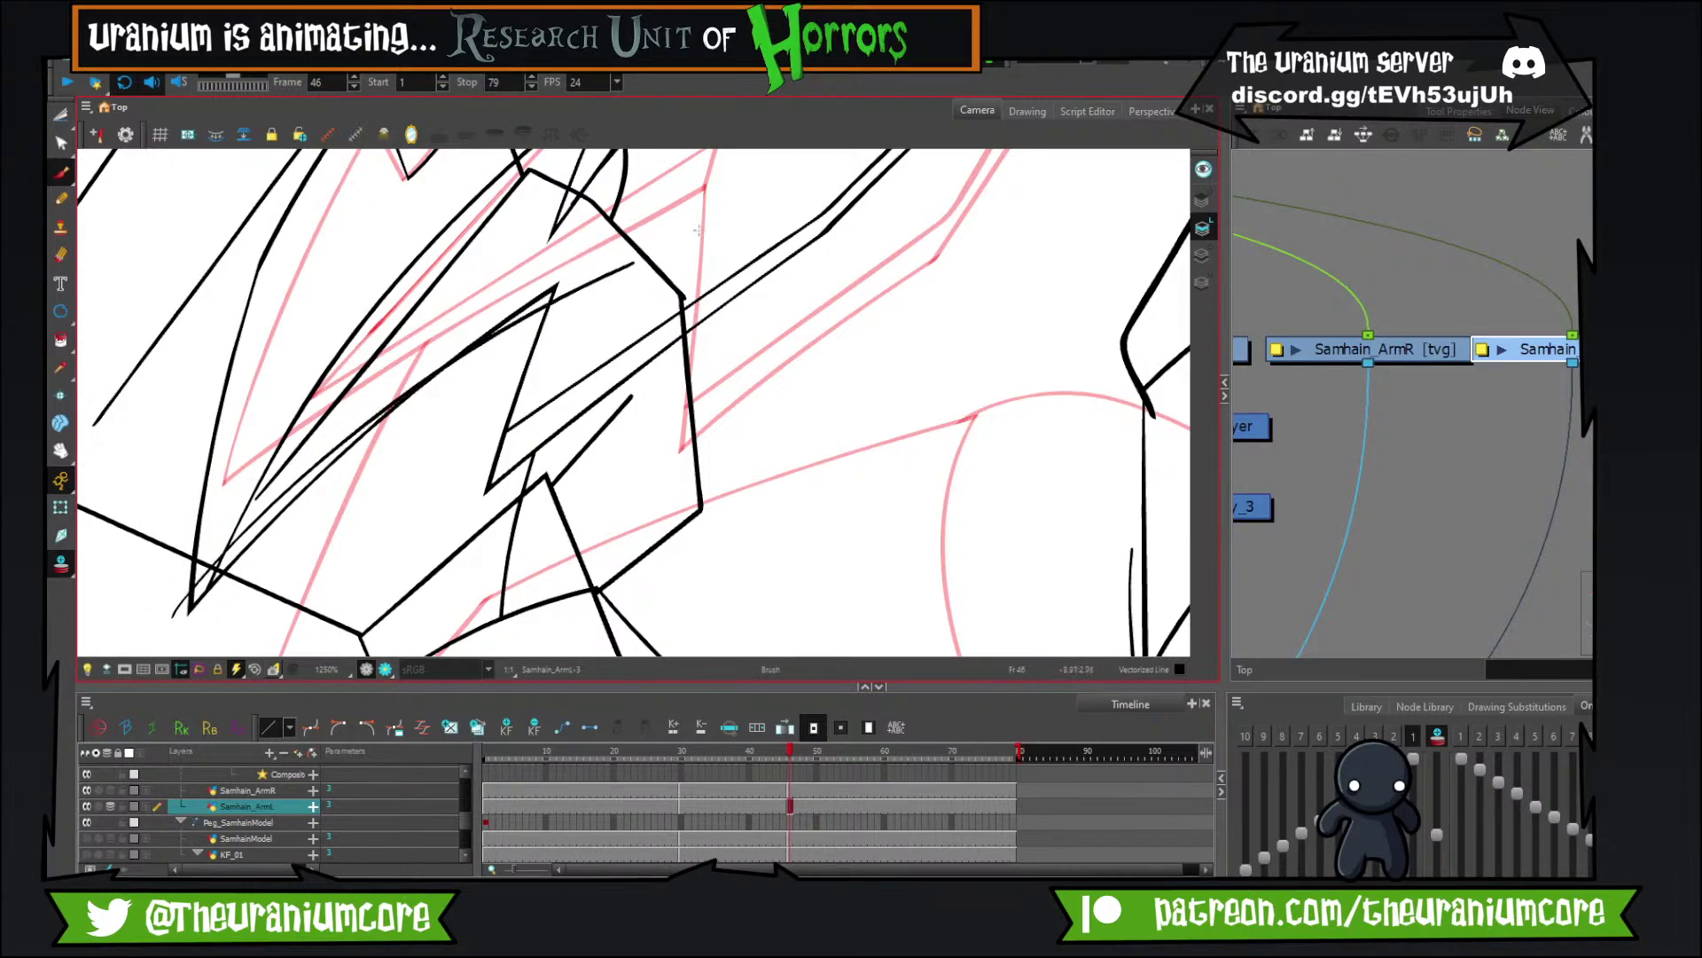
key("ctrl+z")
left_click_drag(140, 636, 627, 245)
key("ctrl+z")
left_click_drag(152, 624, 615, 260)
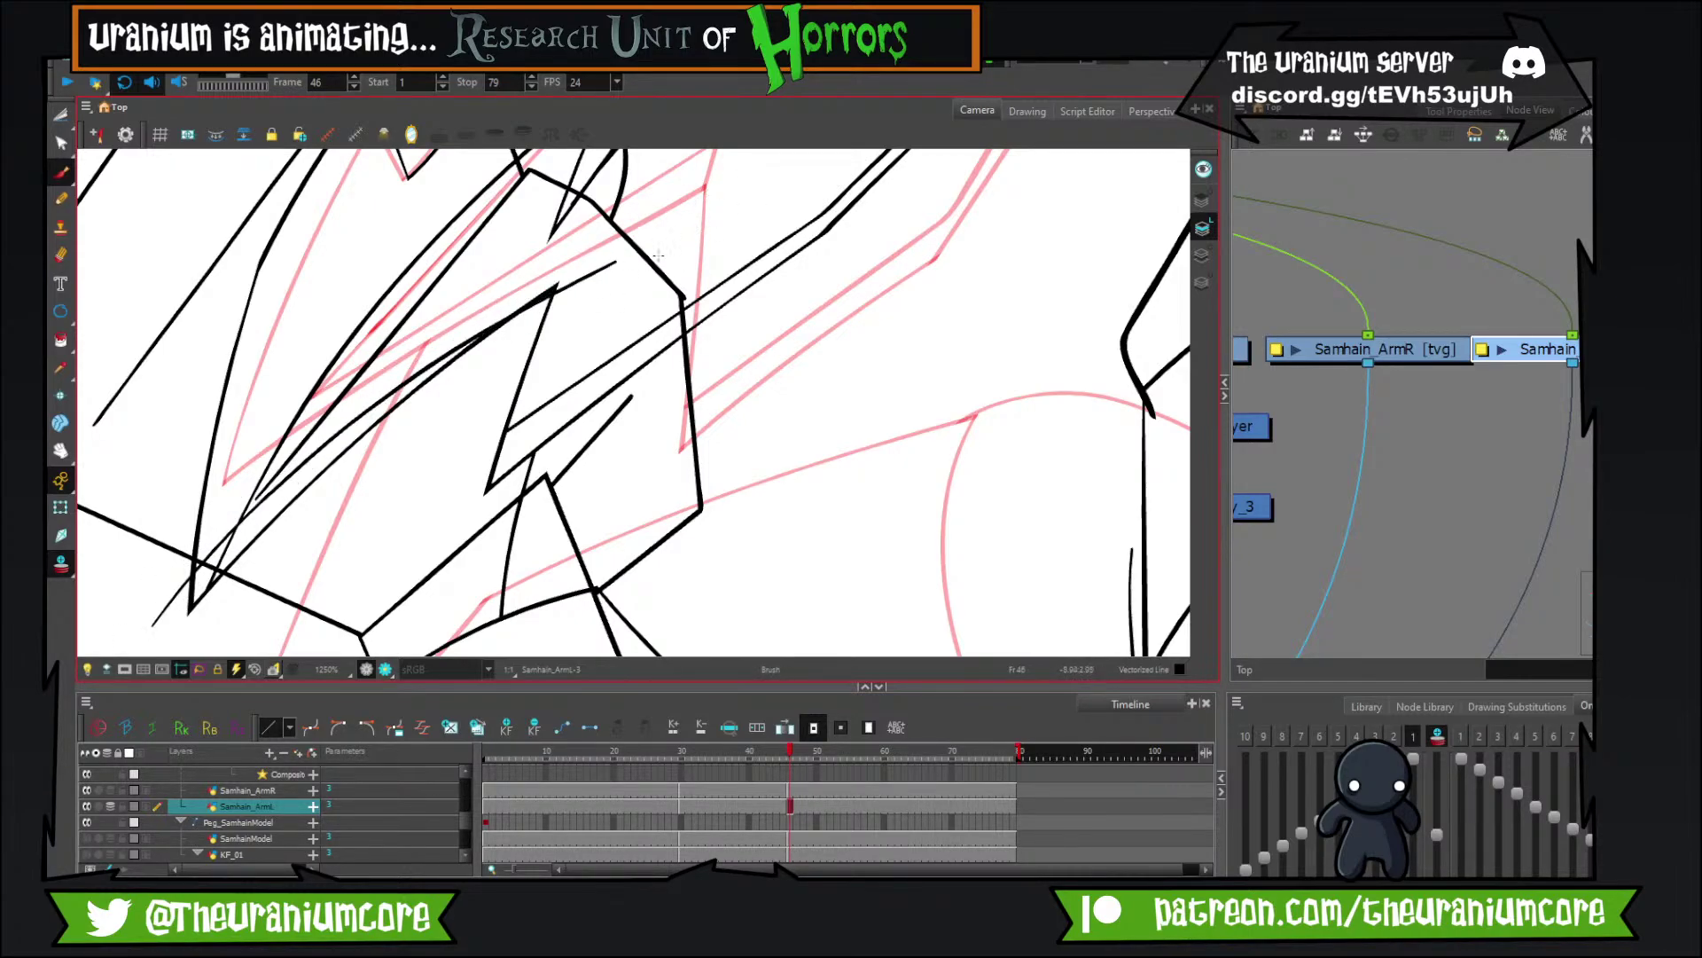
key("ctrl+z")
left_click_drag(179, 586, 610, 228)
key("ctrl+z")
key("ctrl+z")
mouse_move(190, 583)
left_mouse_down()
mouse_move(639, 217)
mouse_move(543, 308)
left_mouse_up()
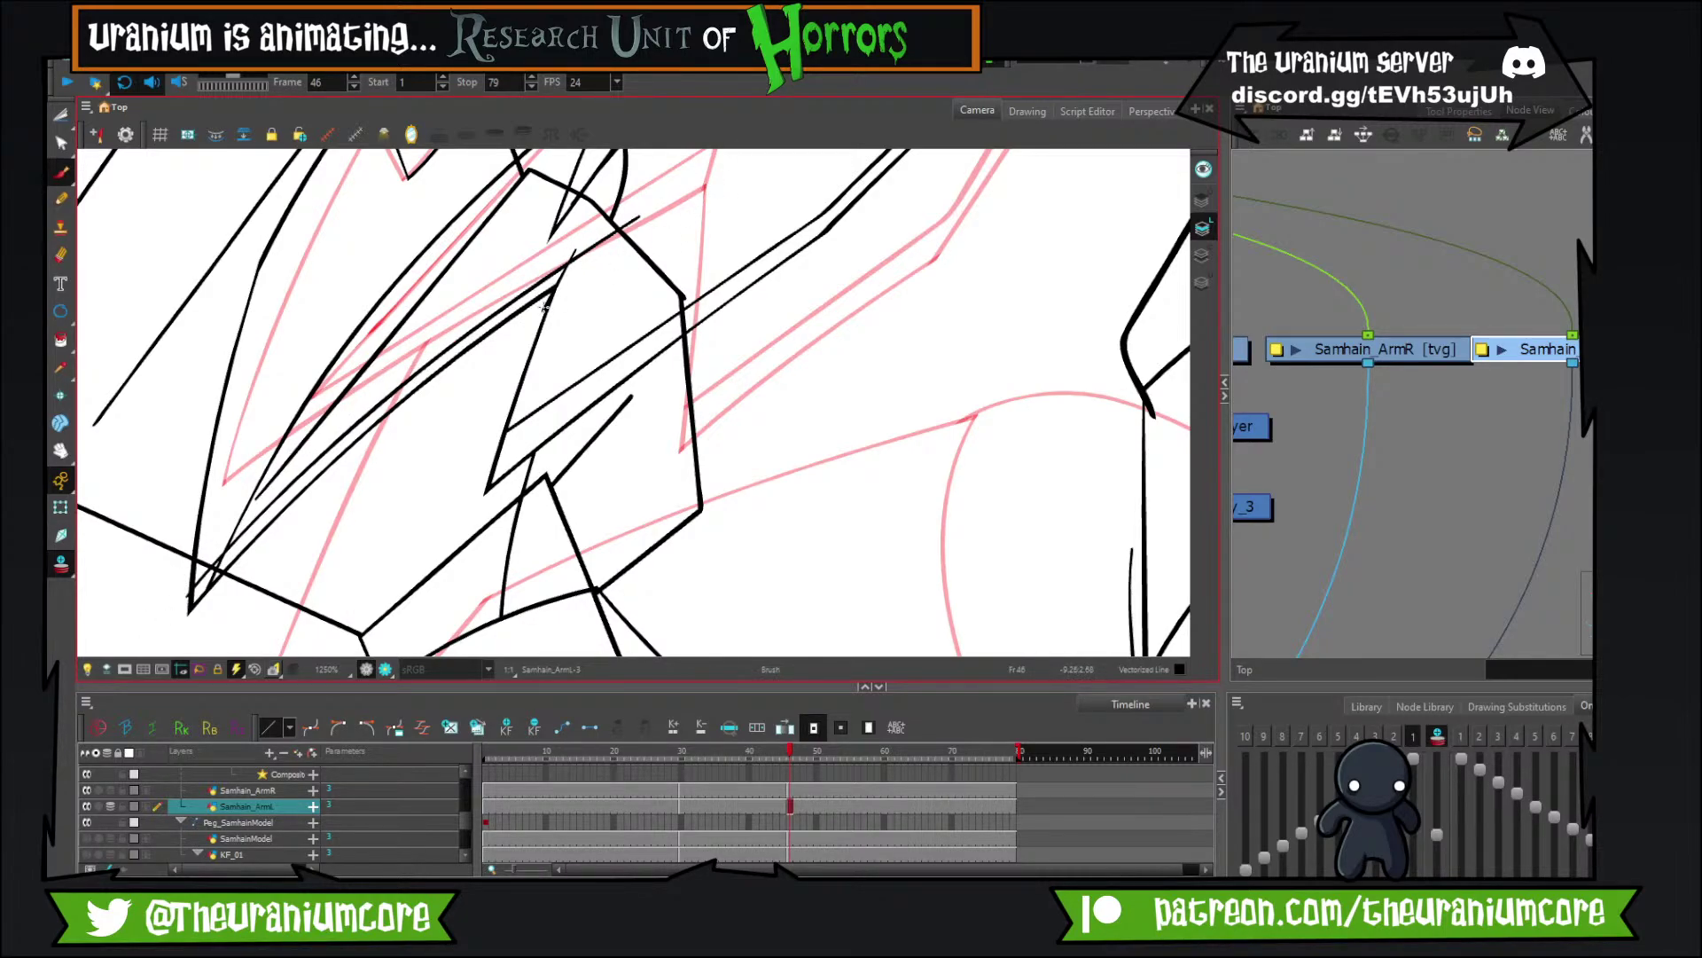
Cut off the new rim line's overshooting ends at the notch tip and at the plate's lowest point.
left_click(60, 114)
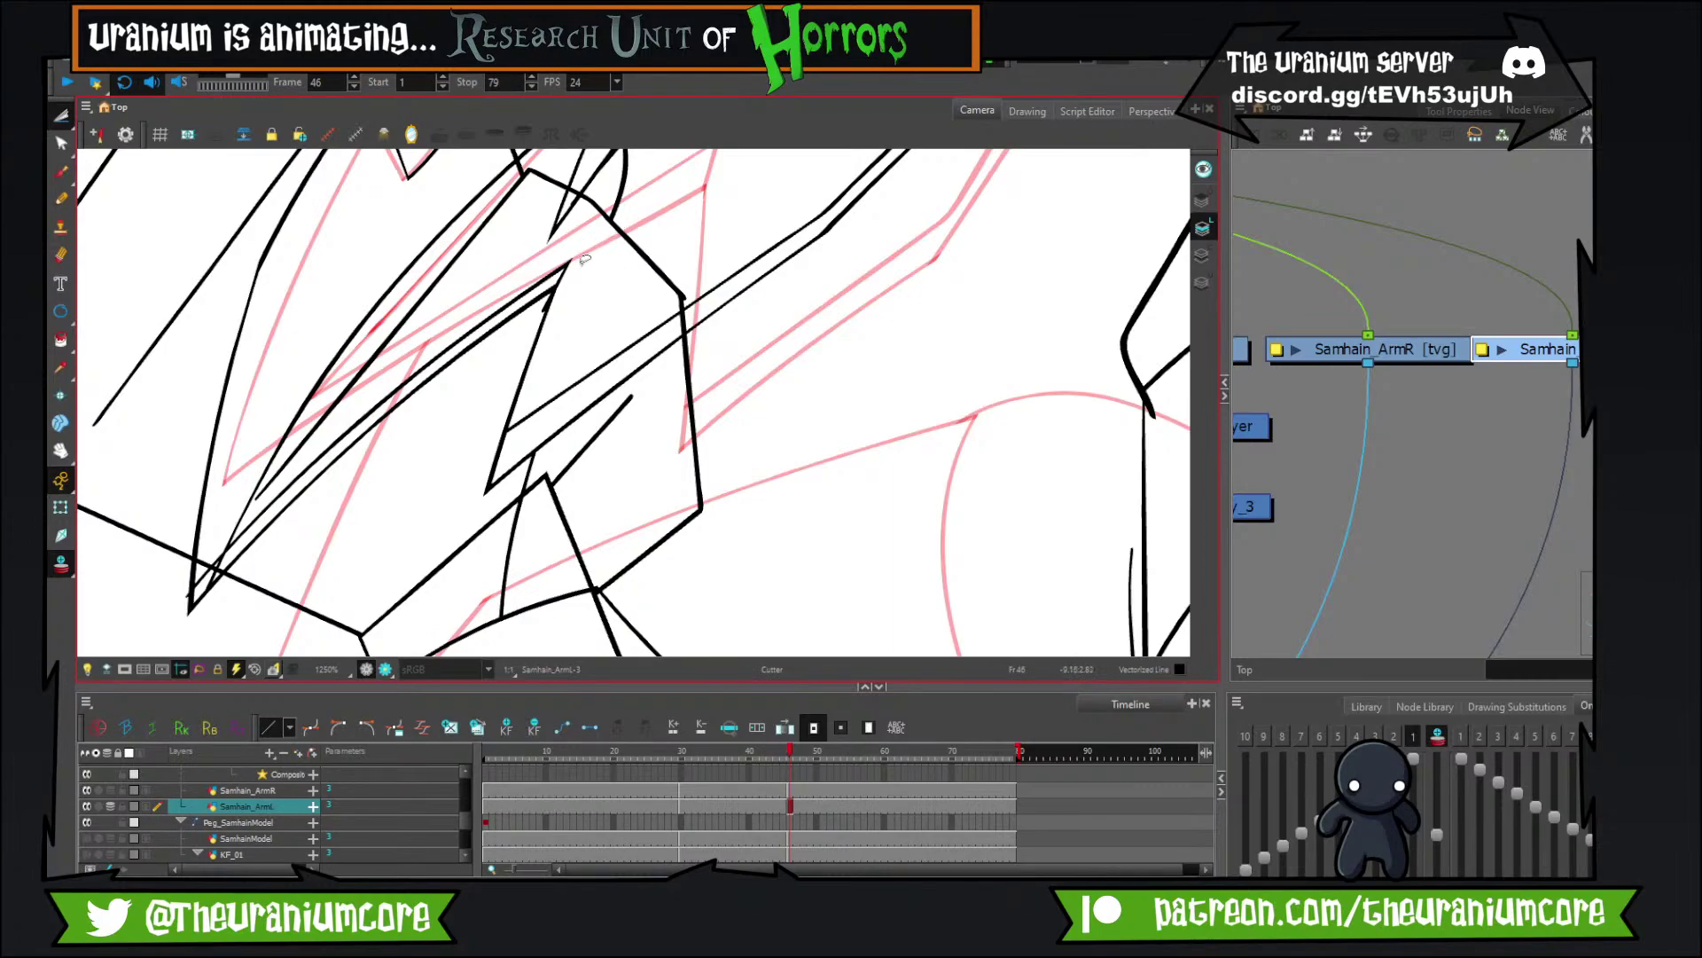
scroll(550, 297, "up", 3)
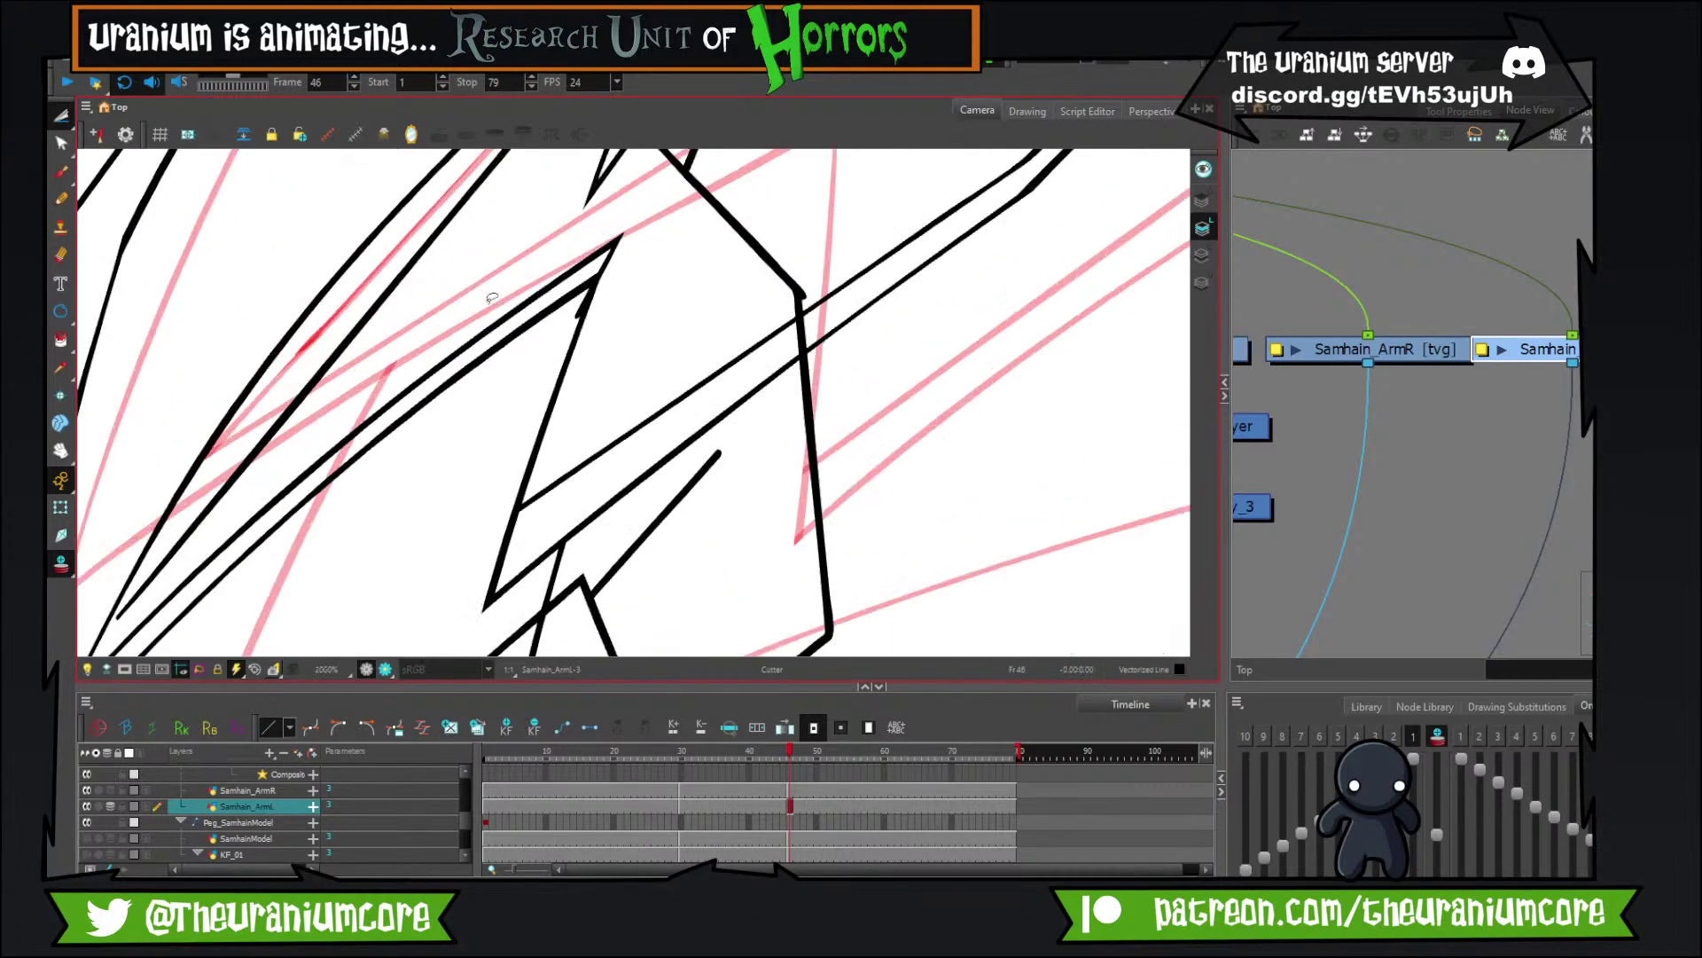
scroll(559, 343, "down", 2)
scroll(186, 598, "up", 4)
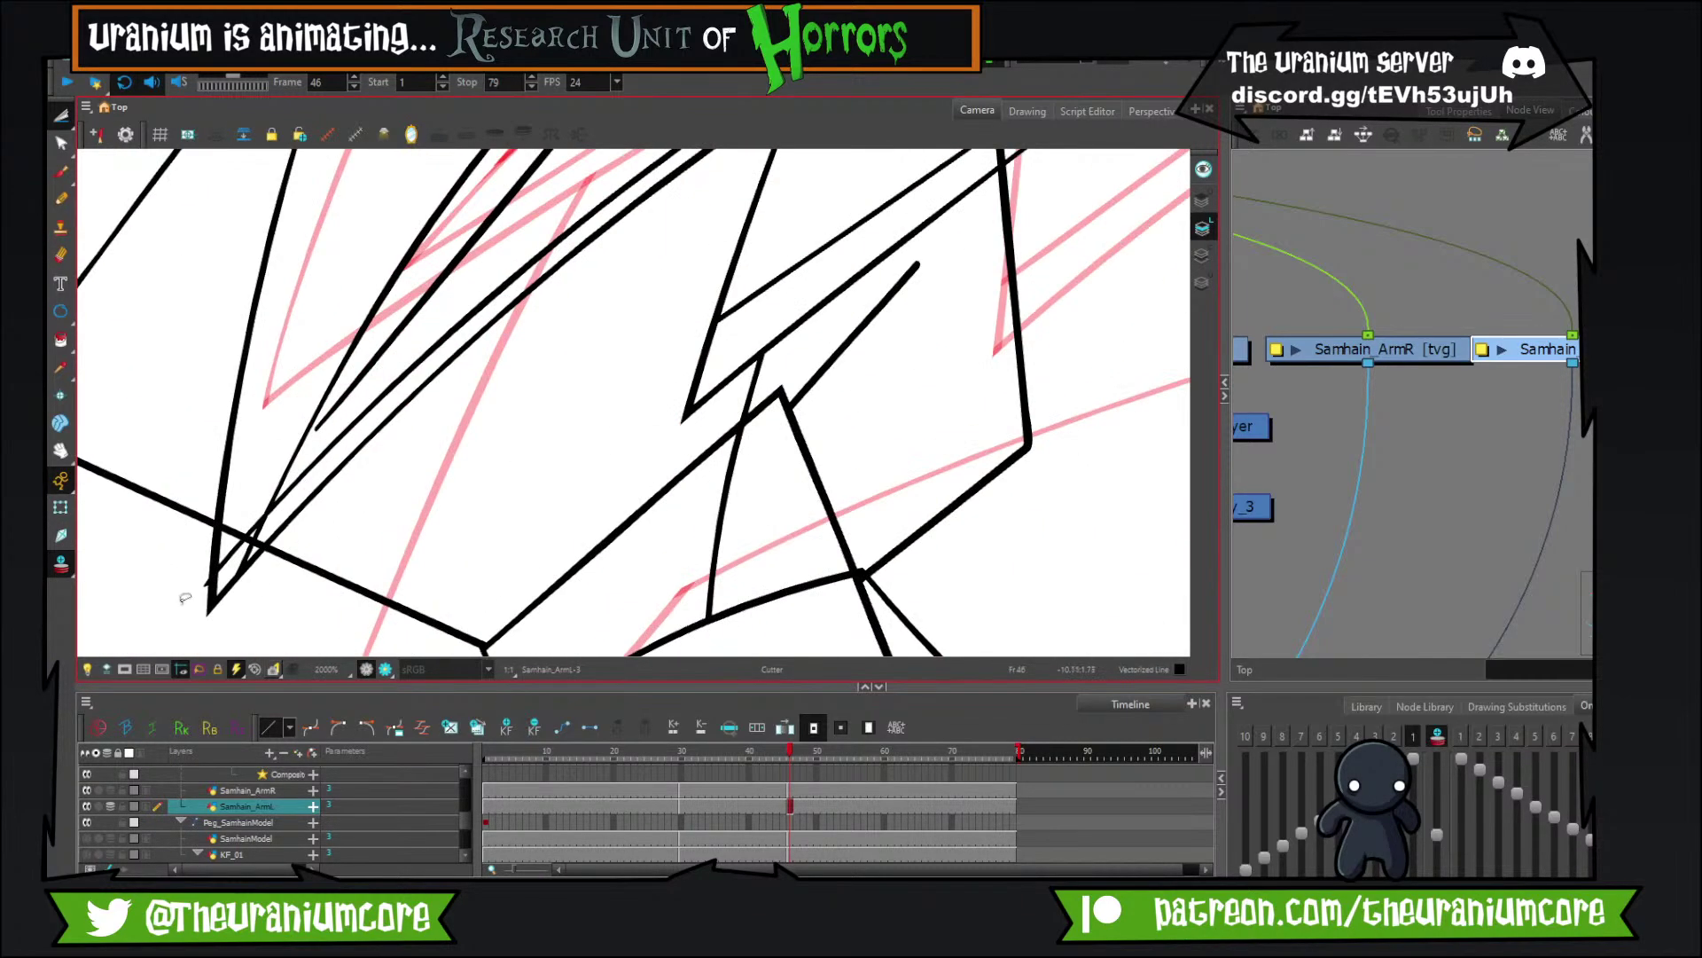
scroll(394, 439, "down", 3)
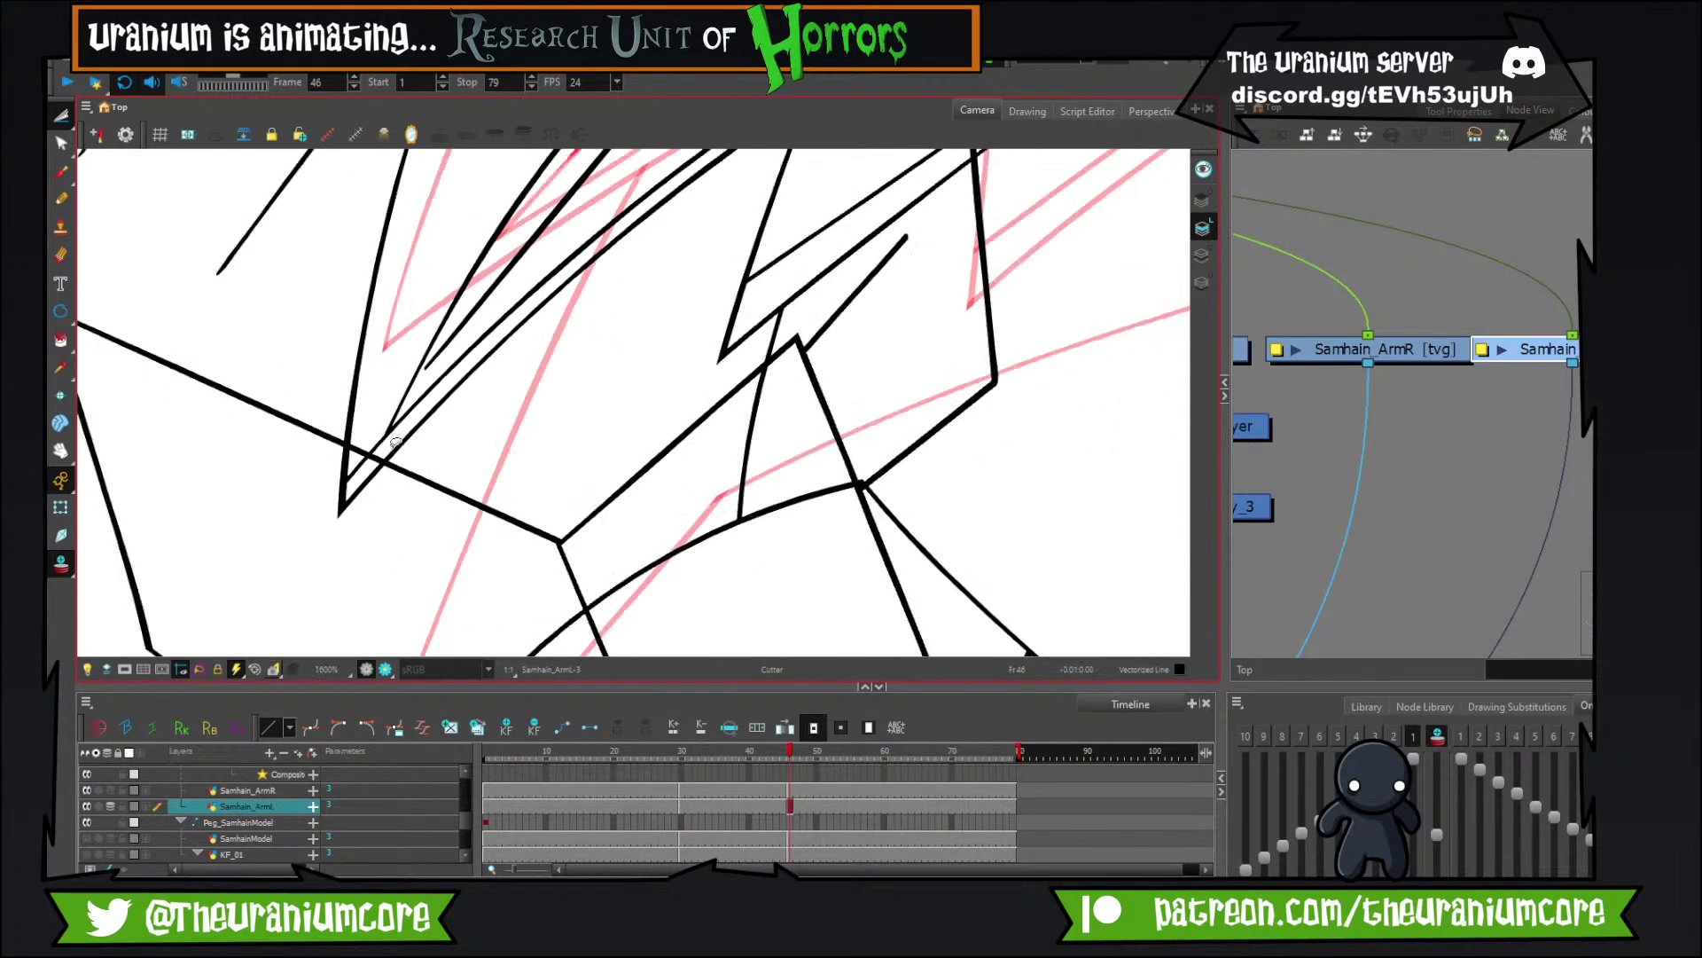
scroll(368, 458, "down", 5)
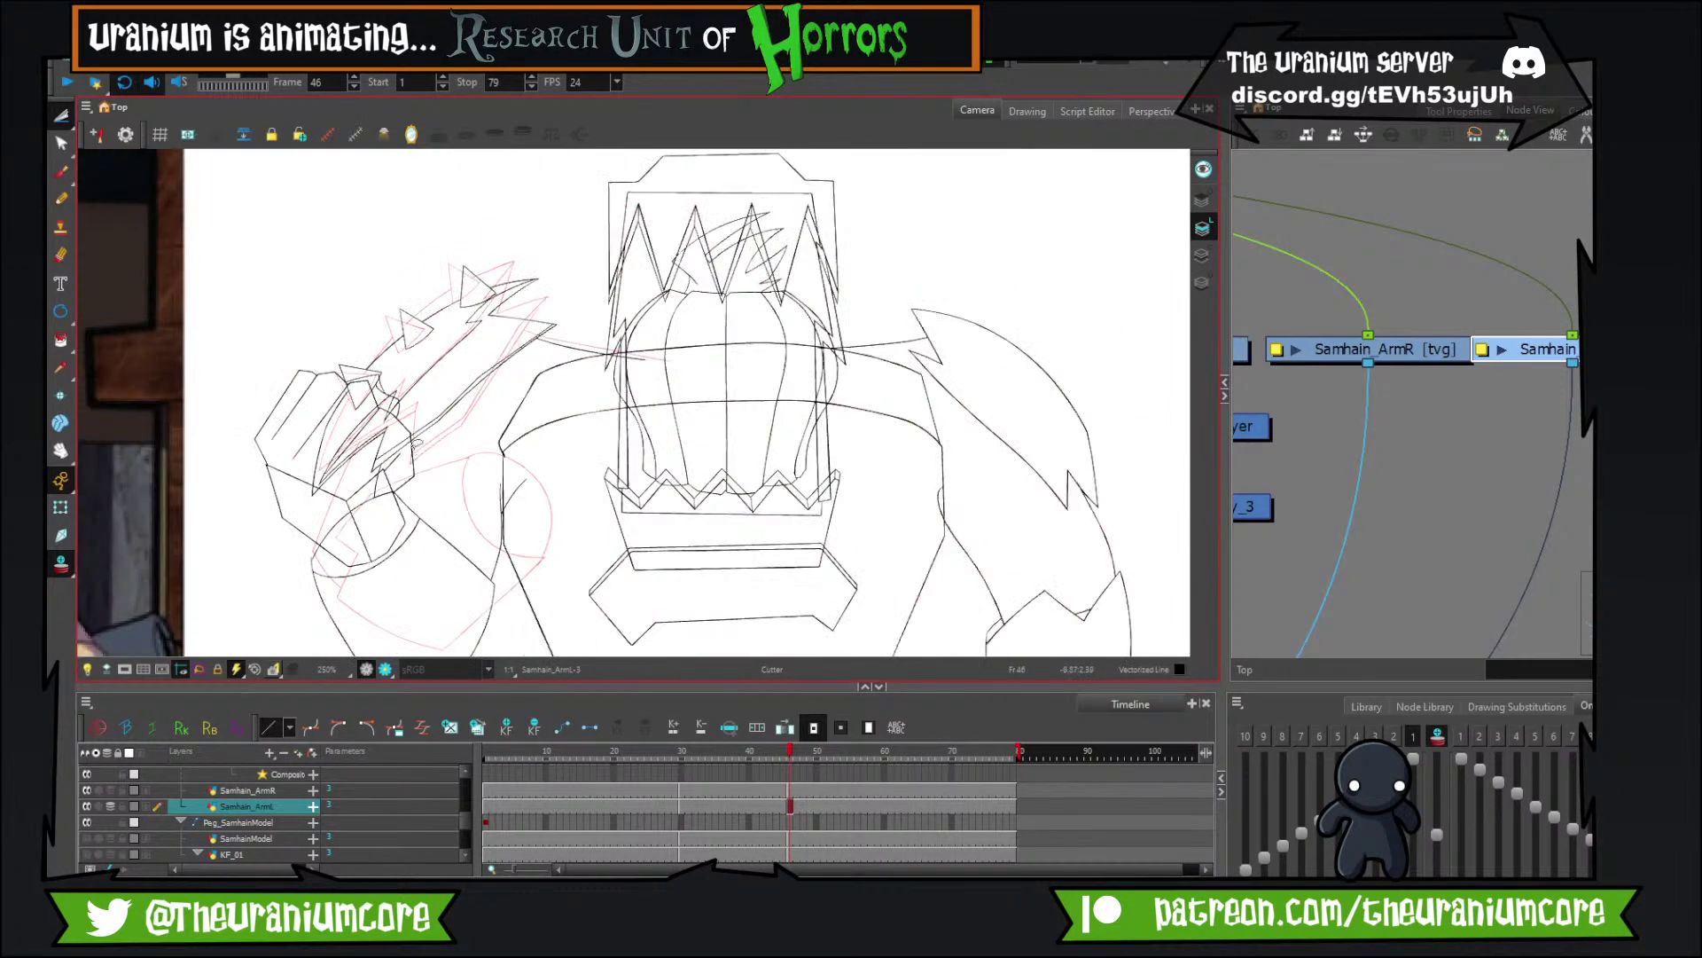
Turn off the onion skin and flip back and forth between frames 4 and 56 to compare the arm poses, ending on frame 37.
left_click(61, 563)
scroll(251, 414, "down", 1)
scroll(251, 415, "up", 1)
key("comma")
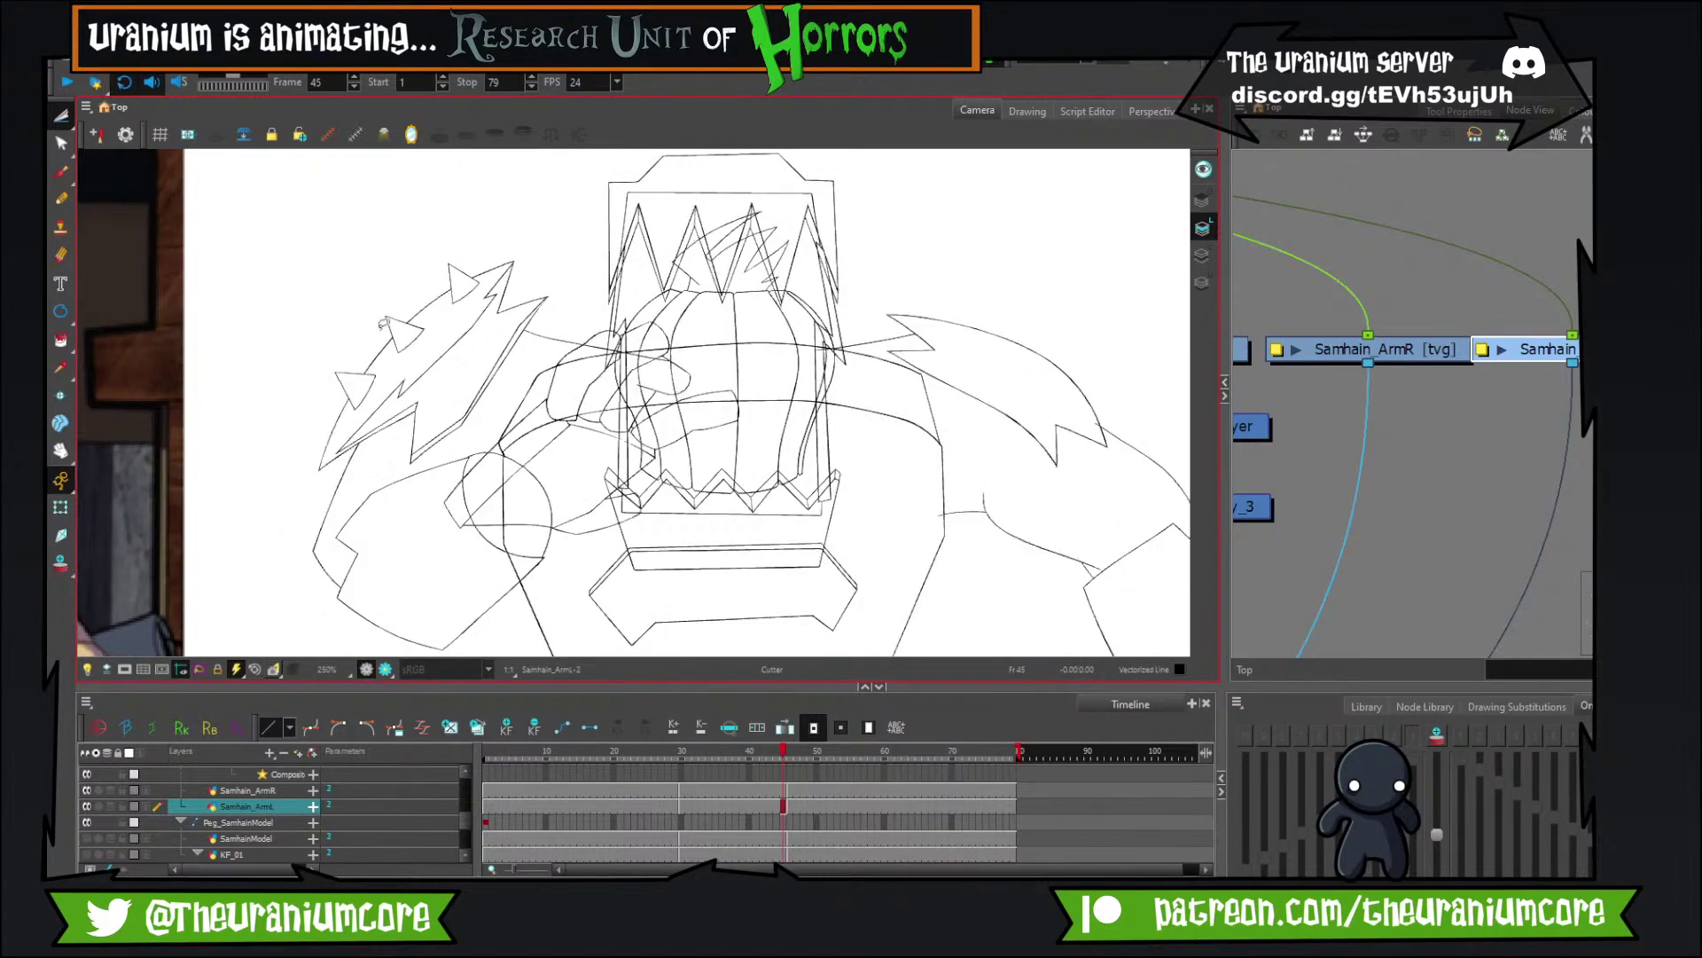
key("period")
key("comma")
key("comma")
key("comma")
key("comma")
key("comma")
key("comma")
key("comma")
key("comma")
key("comma")
key("comma")
key("comma")
key("comma")
key("comma")
key("comma")
key("comma")
key("comma")
key("comma")
key("comma")
key("comma")
key("comma")
key("comma")
key("period")
key("period")
key("period")
key("period")
key("period")
key("period")
key("period")
key("period")
key("period")
key("period")
key("period")
key("period")
key("period")
key("period")
key("period")
key("period")
key("period")
key("period")
key("period")
key("period")
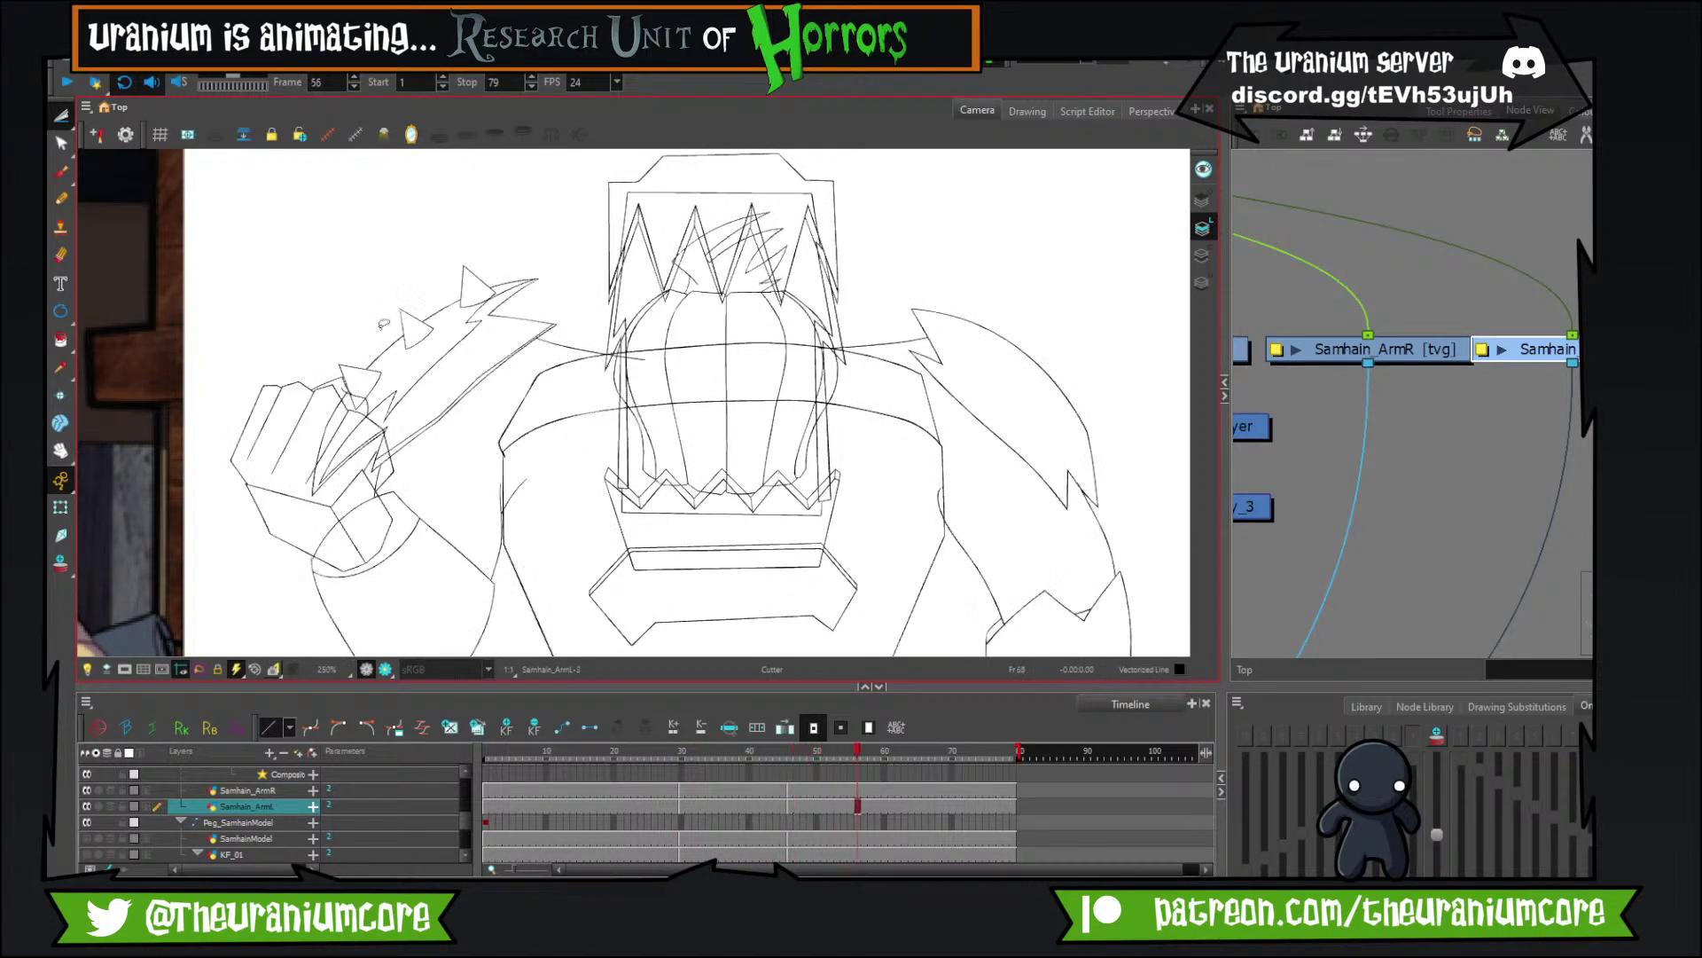
key("comma")
key("comma")
key("comma")
key("comma")
key("comma")
key("comma")
key("comma")
key("comma")
key("comma")
key("comma")
key("comma")
key("comma")
key("comma")
key("comma")
key("comma")
key("comma")
key("comma")
key("comma")
key("comma")
key("comma")
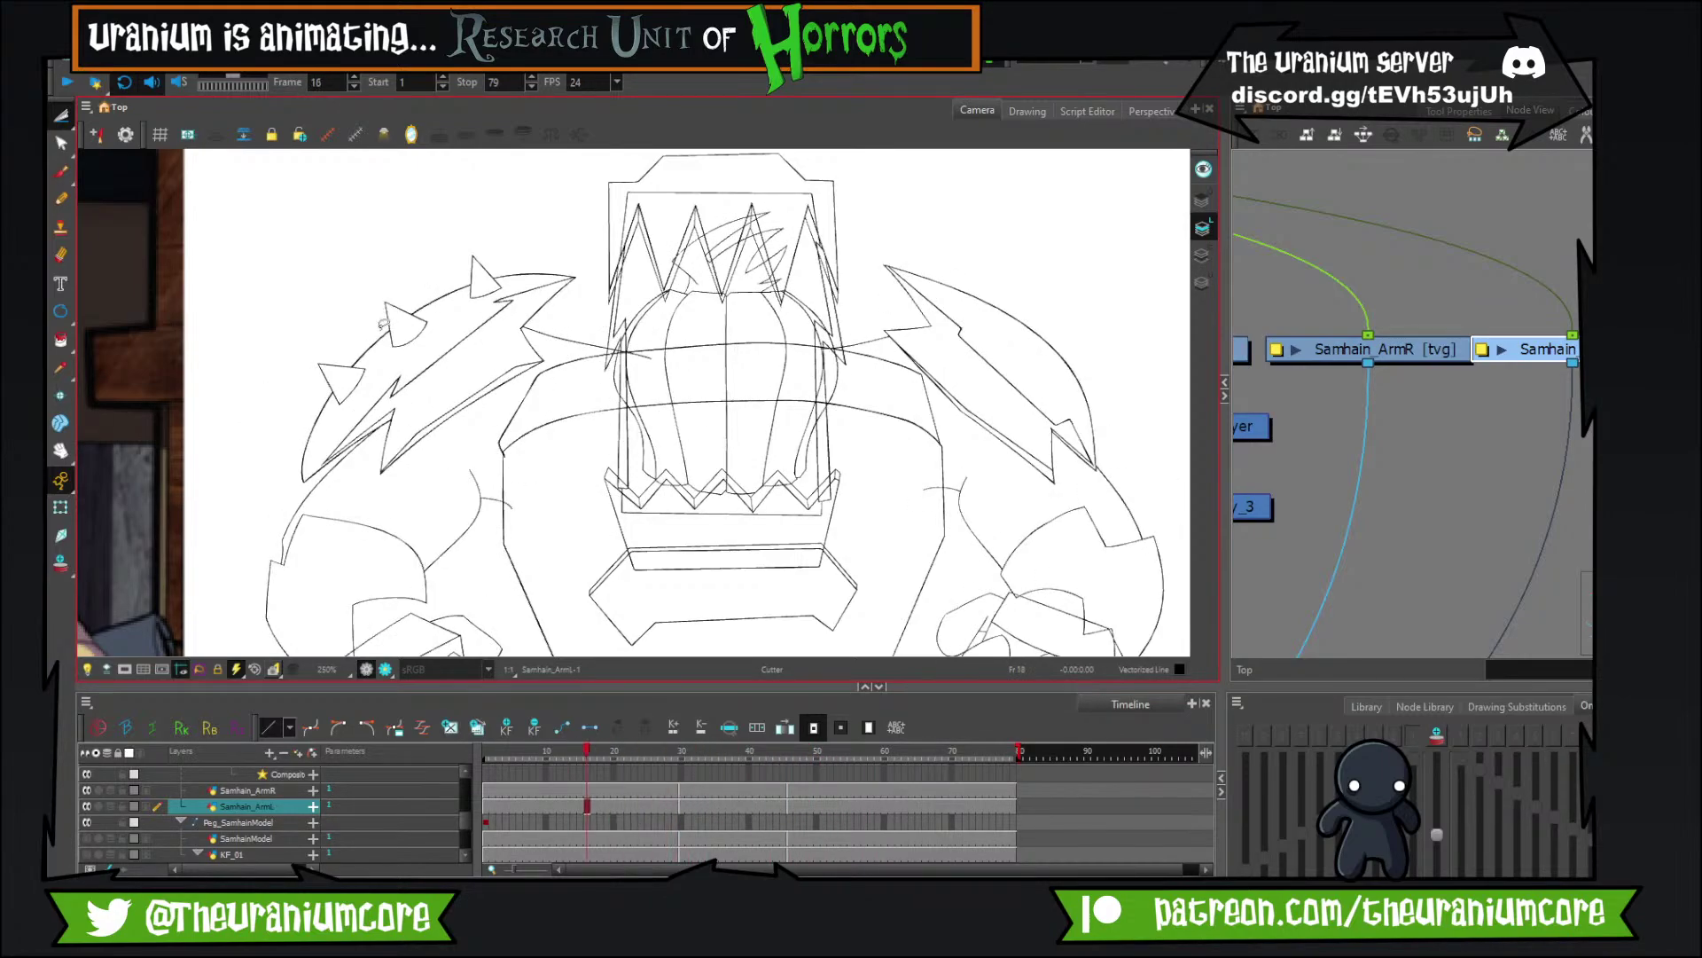
key("period")
key("period")
key("period")
key("period")
key("period")
key("period")
key("period")
key("period")
key("period")
key("period")
key("period")
key("period")
key("period")
key("period")
key("period")
key("period")
key("period")
key("period")
key("period")
key("period")
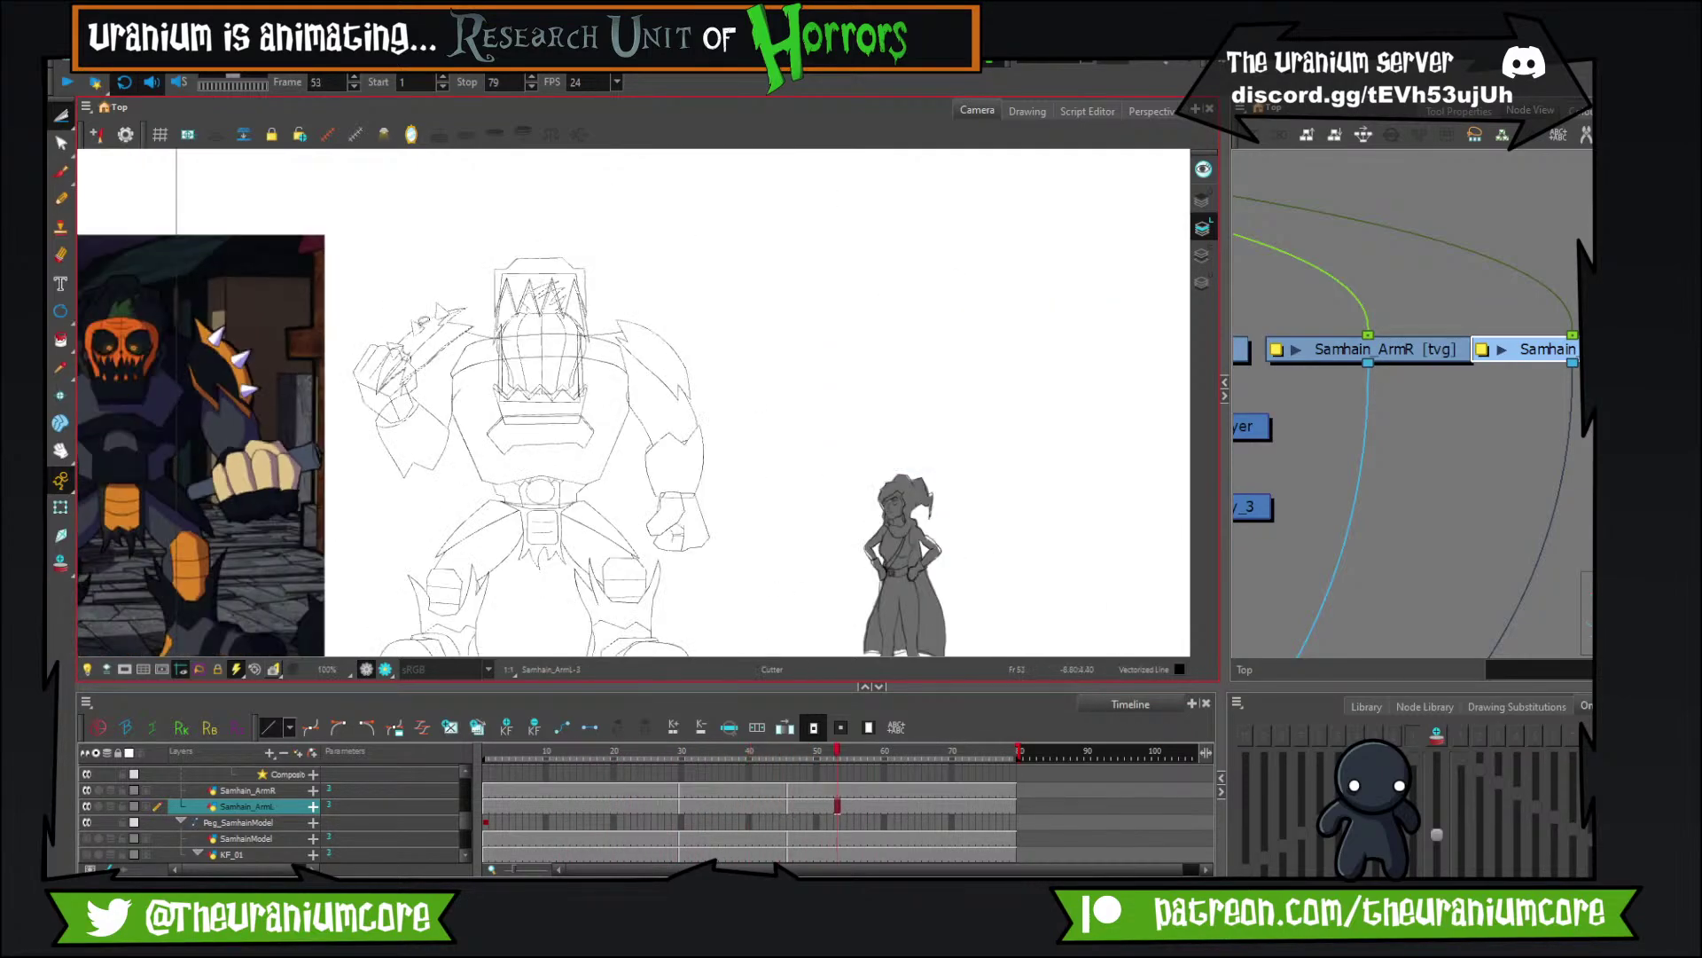
key("comma")
key("comma")
key("comma")
key("comma")
key("comma")
key("comma")
key("comma")
key("comma")
key("comma")
key("comma")
key("comma")
key("comma")
key("comma")
key("comma")
key("comma")
key("comma")
key("comma")
key("comma")
key("comma")
key("comma")
scroll(439, 354, "down", 4)
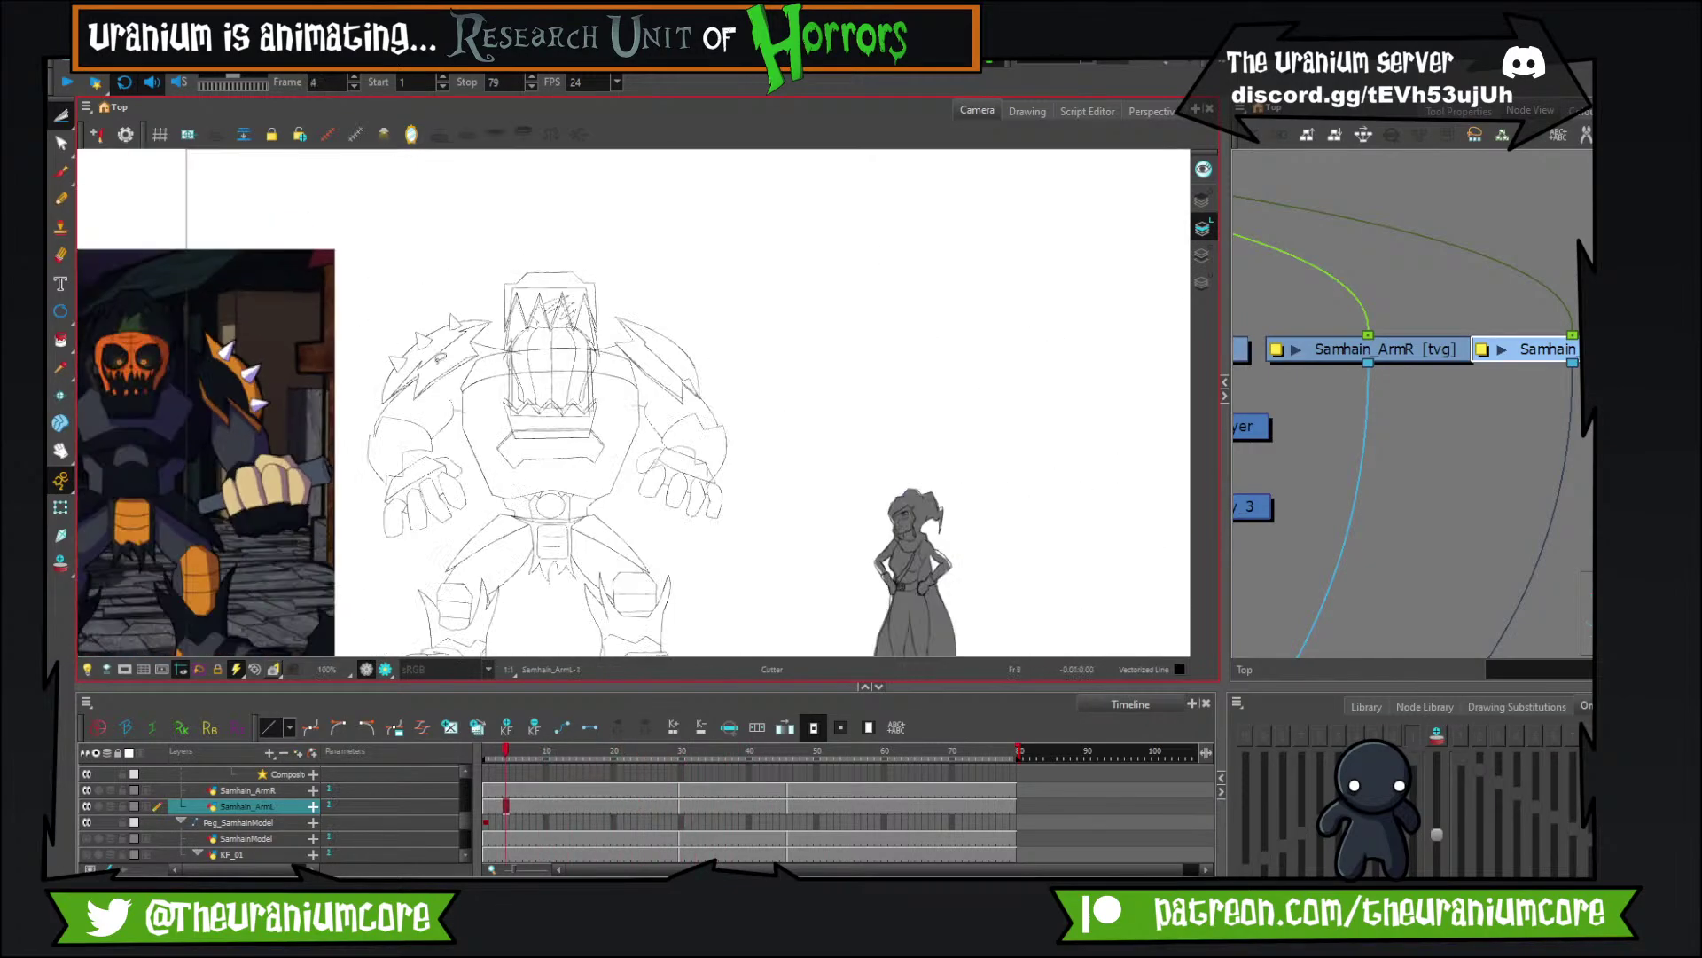
key("period")
key("period")
key("period")
key("period")
key("period")
key("period")
key("period")
key("period")
key("period")
key("period")
key("period")
key("period")
key("period")
key("period")
key("period")
key("period")
key("period")
key("period")
key("period")
key("period")
scroll(439, 356, "up", 4)
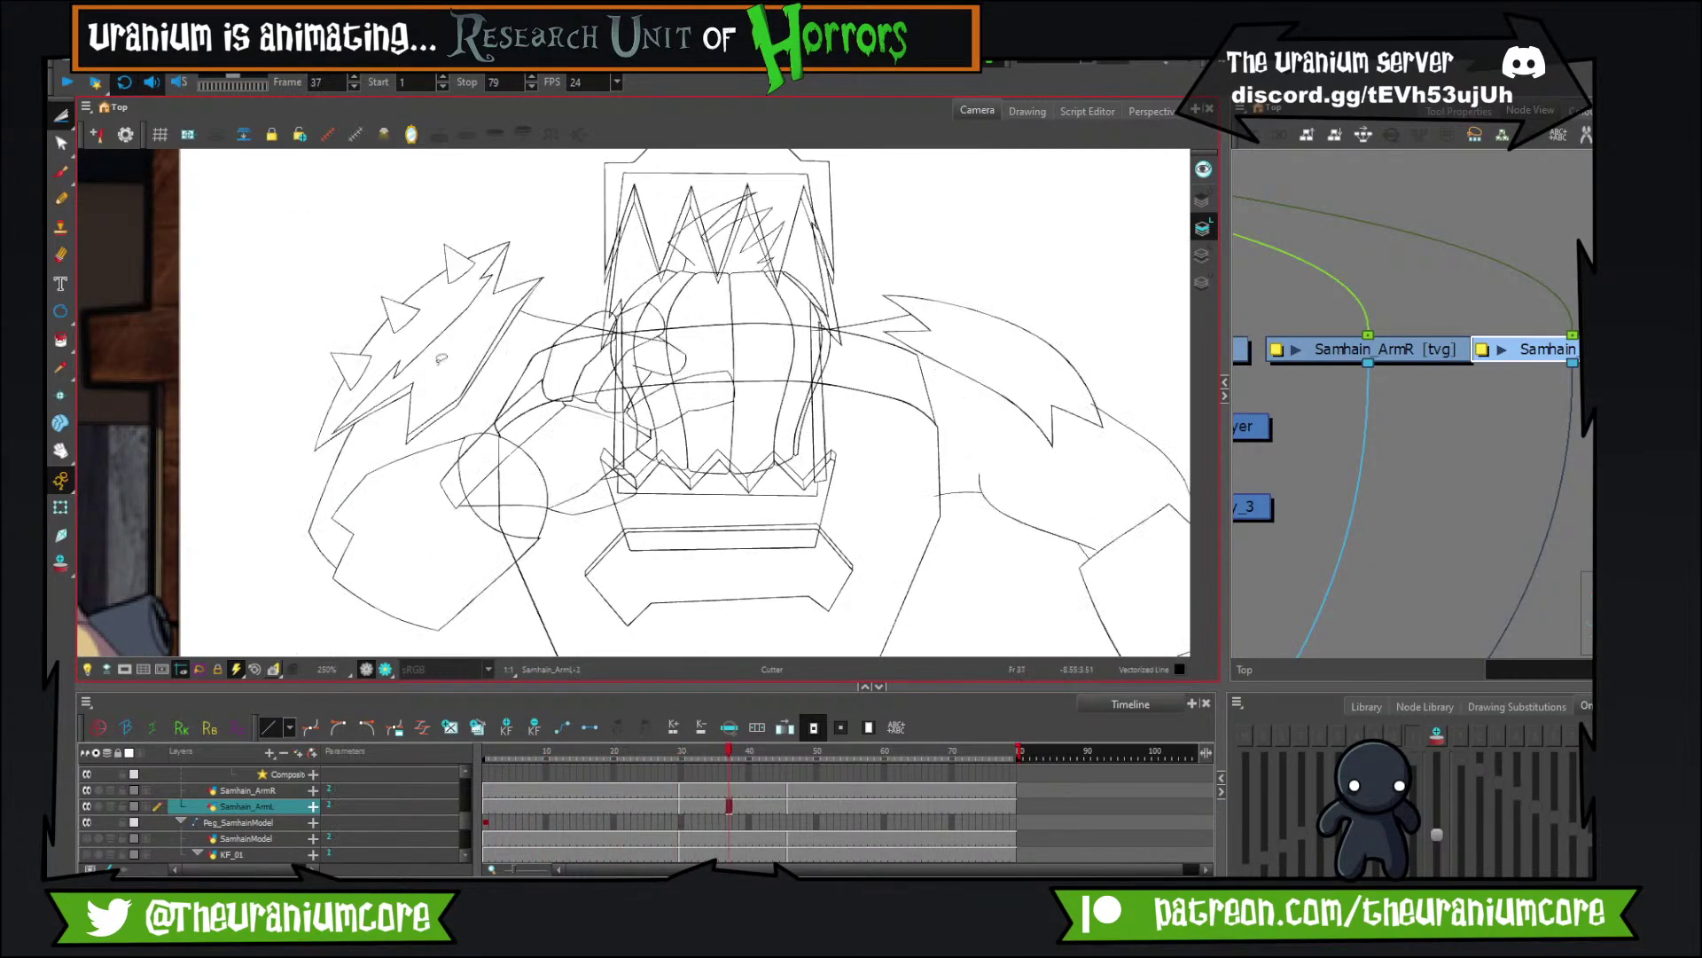
Go forward from frame 37 to frame 68 and select the Samhain_ArmR drawing for editing.
key("period")
key("period")
key("period")
key("period")
key("period")
key("period")
key("period")
key("period")
key("period")
key("period")
key("period")
key("period")
key("period")
key("period")
key("period")
key("period")
key("period")
key("period")
key("period")
key("period")
scroll(485, 355, "down", 2)
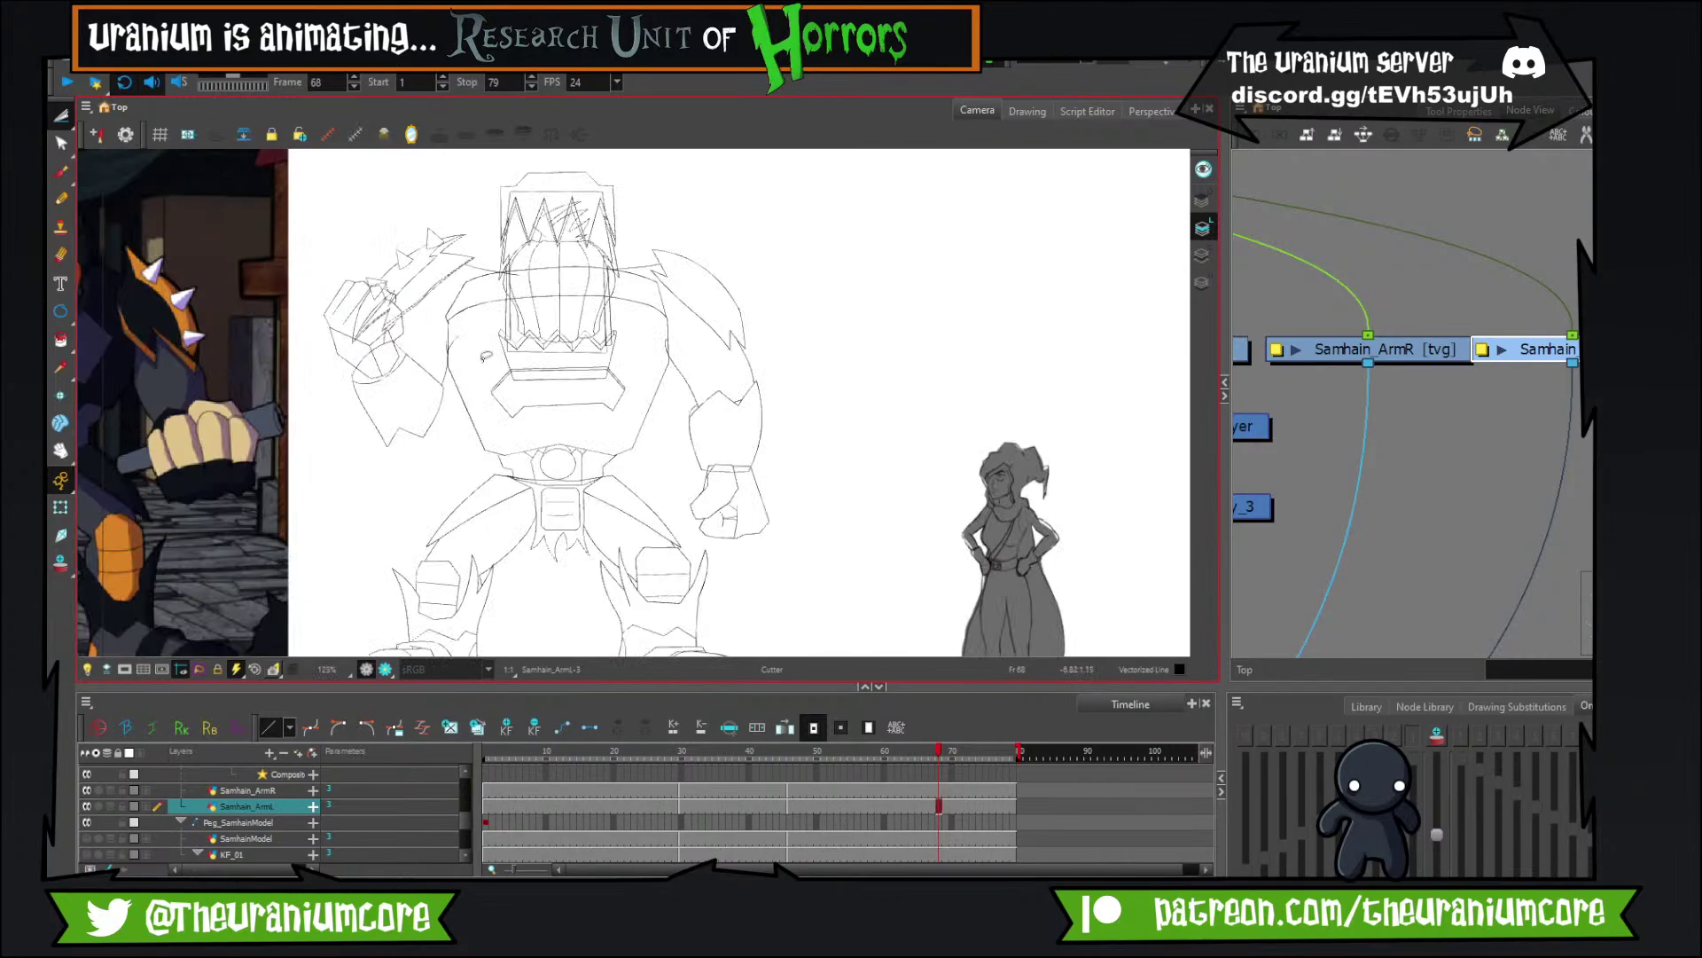
scroll(1481, 345, "down", 3)
left_click(1440, 347)
scroll(618, 330, "up", 4)
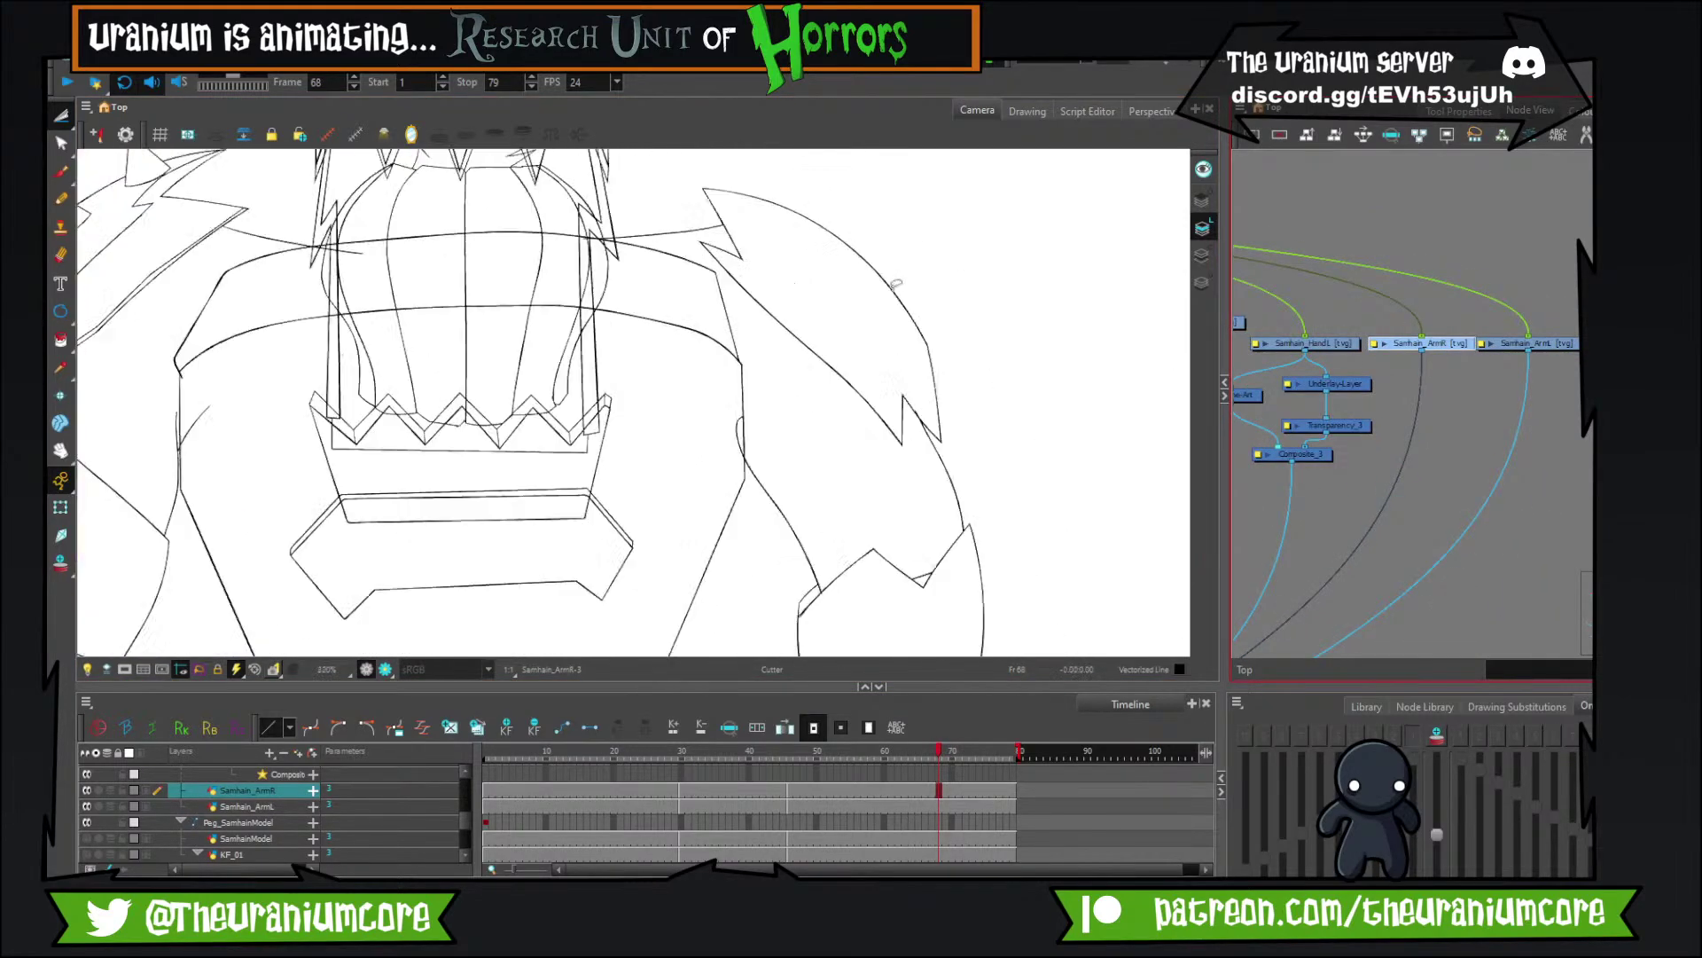
scroll(896, 284, "up", 2)
Brush an inner rim line along the right arm's shoulder plate, with a notch near each end, running from the upper point to the lower tip.
left_click(60, 171)
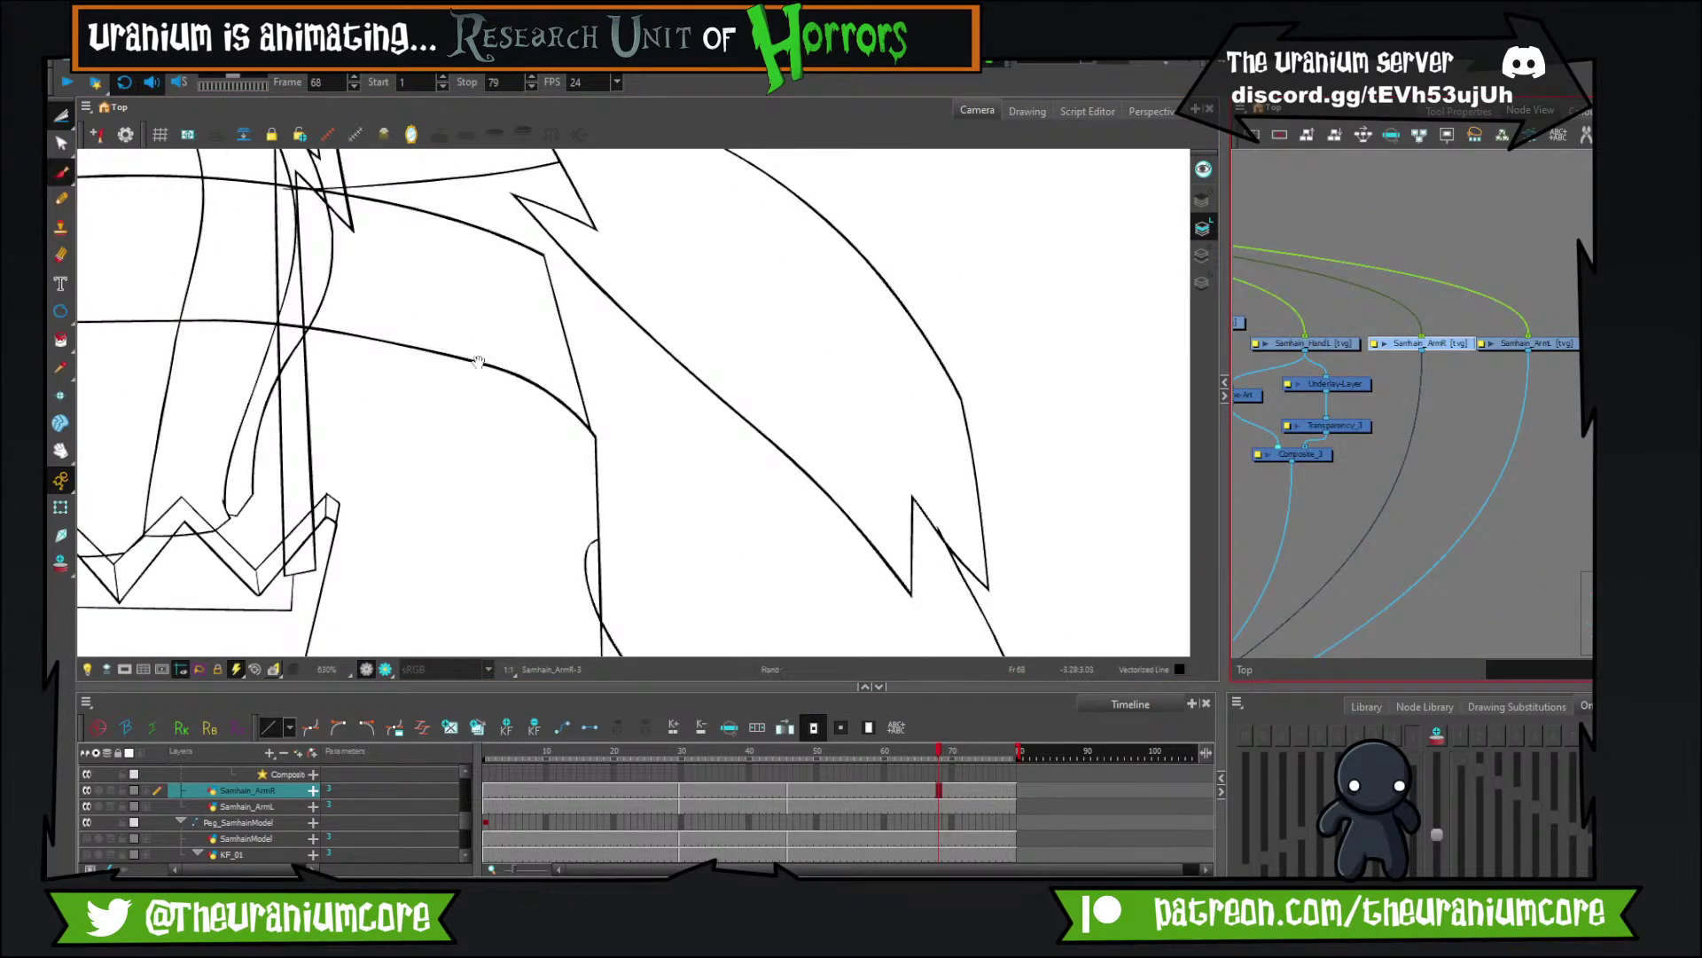
scroll(739, 443, "up", 2)
scroll(734, 390, "down", 4)
scroll(793, 405, "up", 3)
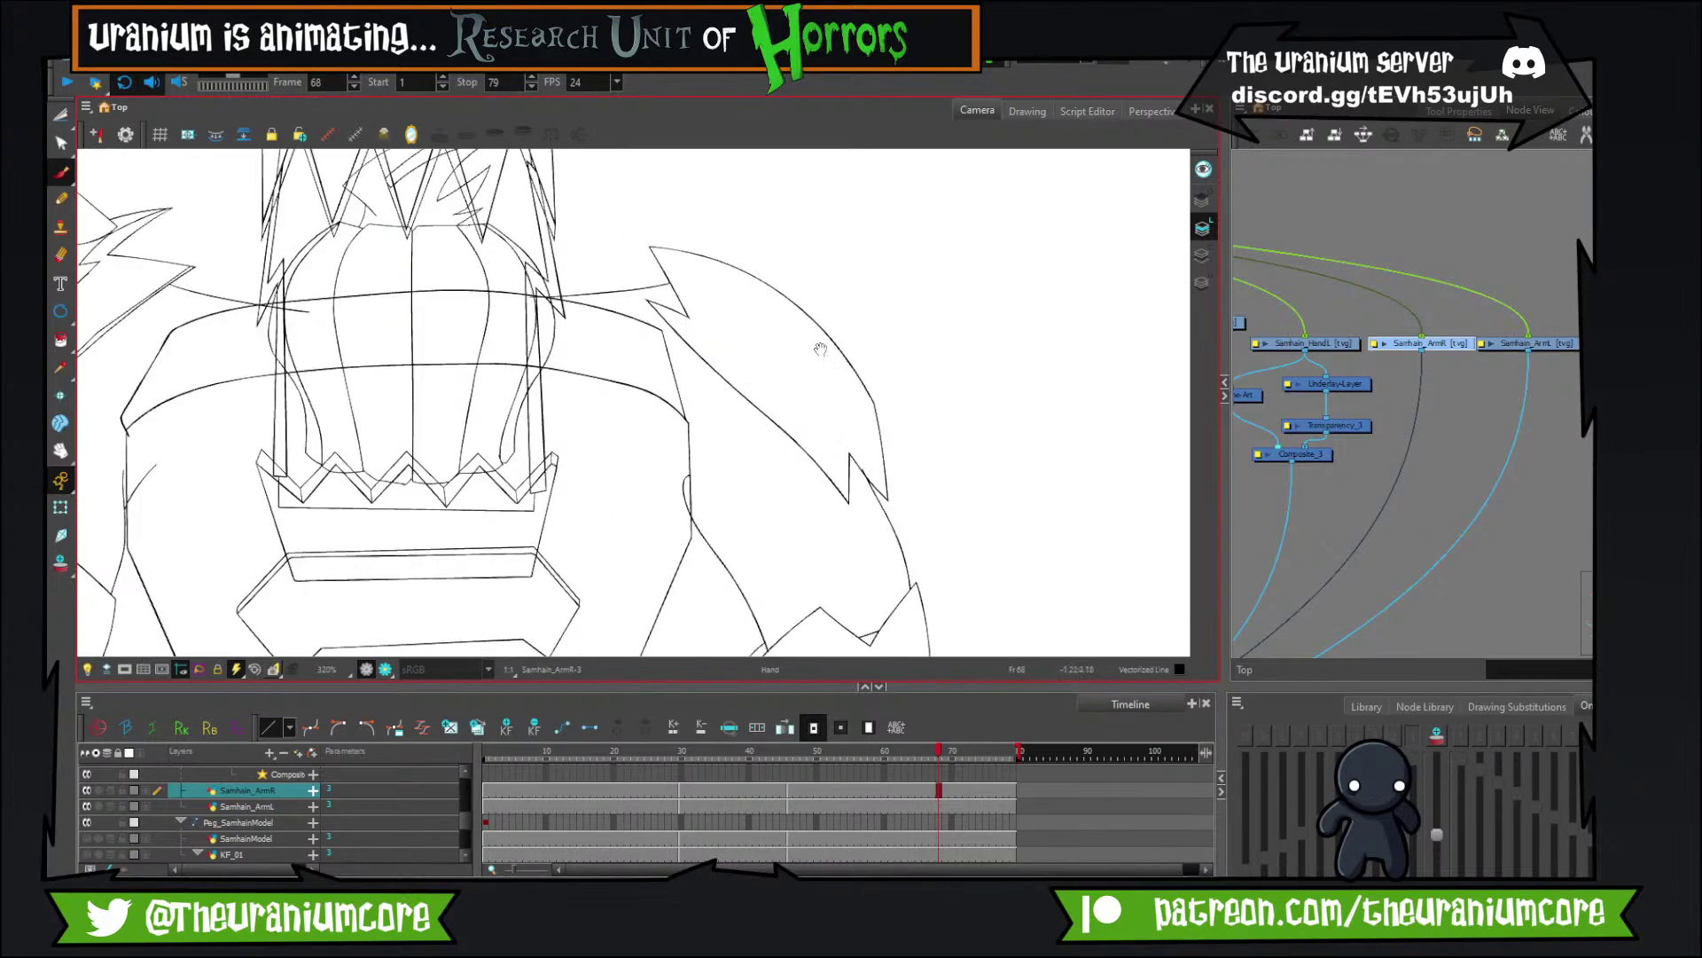
mouse_move(551, 211)
left_mouse_down()
mouse_move(706, 306)
mouse_move(596, 255)
mouse_move(764, 376)
mouse_move(809, 486)
left_mouse_up()
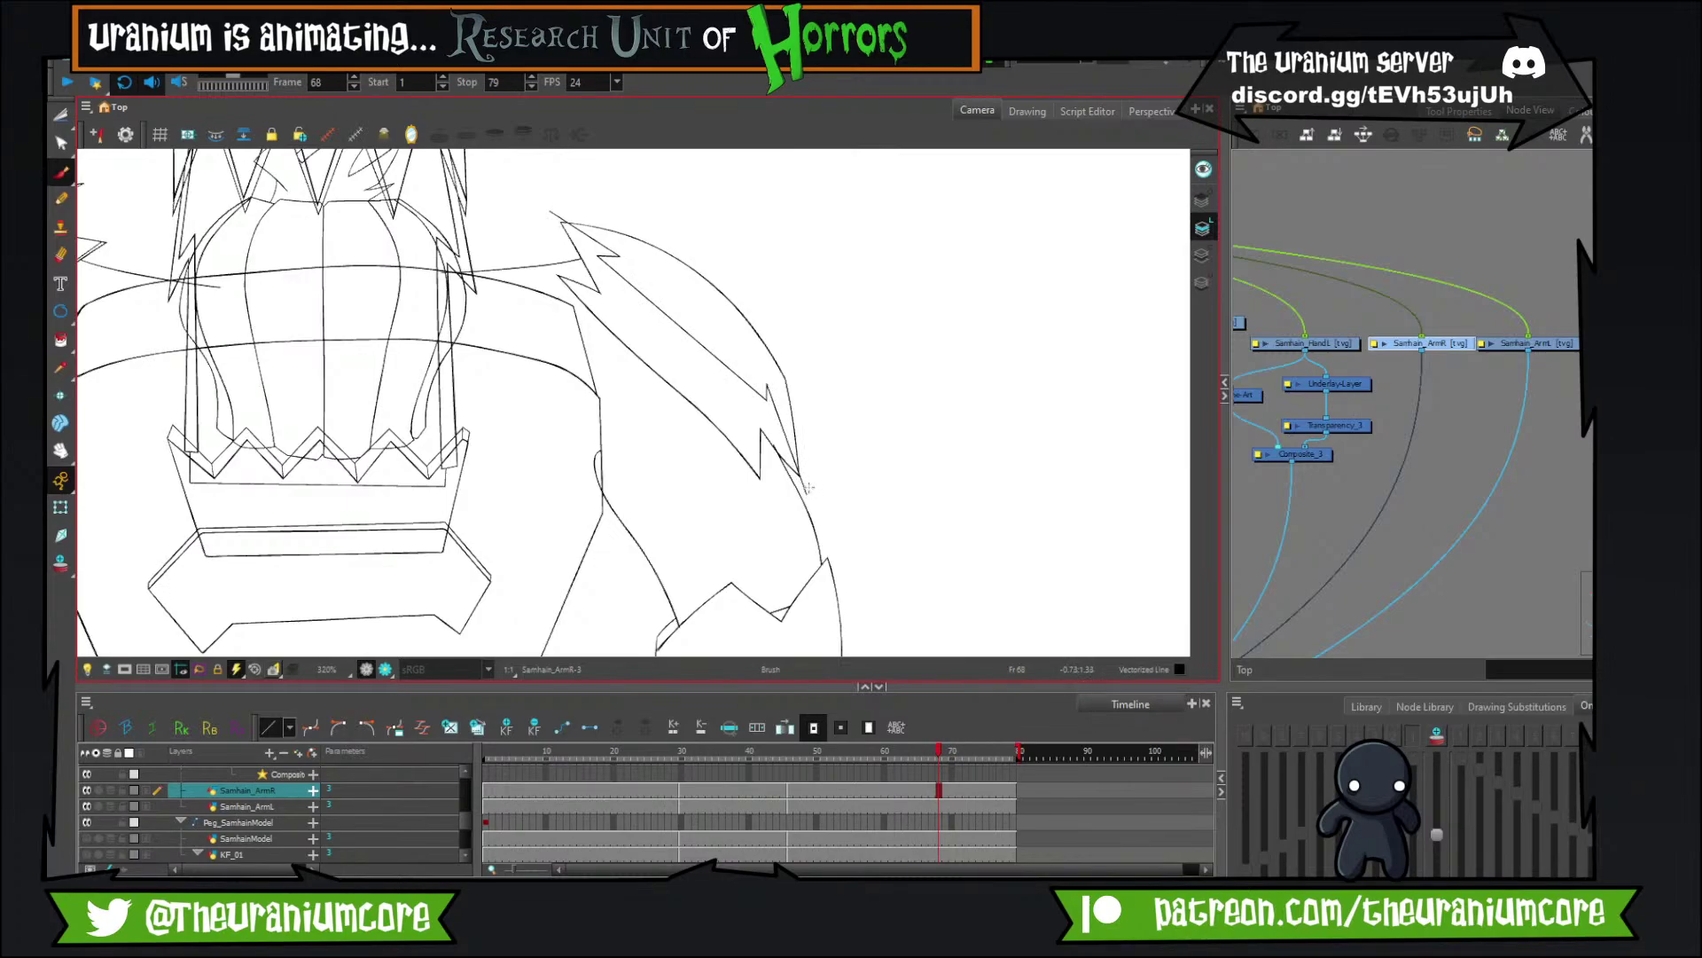
Cut off the inner rim line's overshooting ends at the shoulder plate's upper point and lower tip.
left_click(60, 116)
scroll(580, 235, "up", 2)
left_click_drag(584, 235, 547, 342)
scroll(506, 229, "up", 3)
left_click_drag(510, 248, 449, 293)
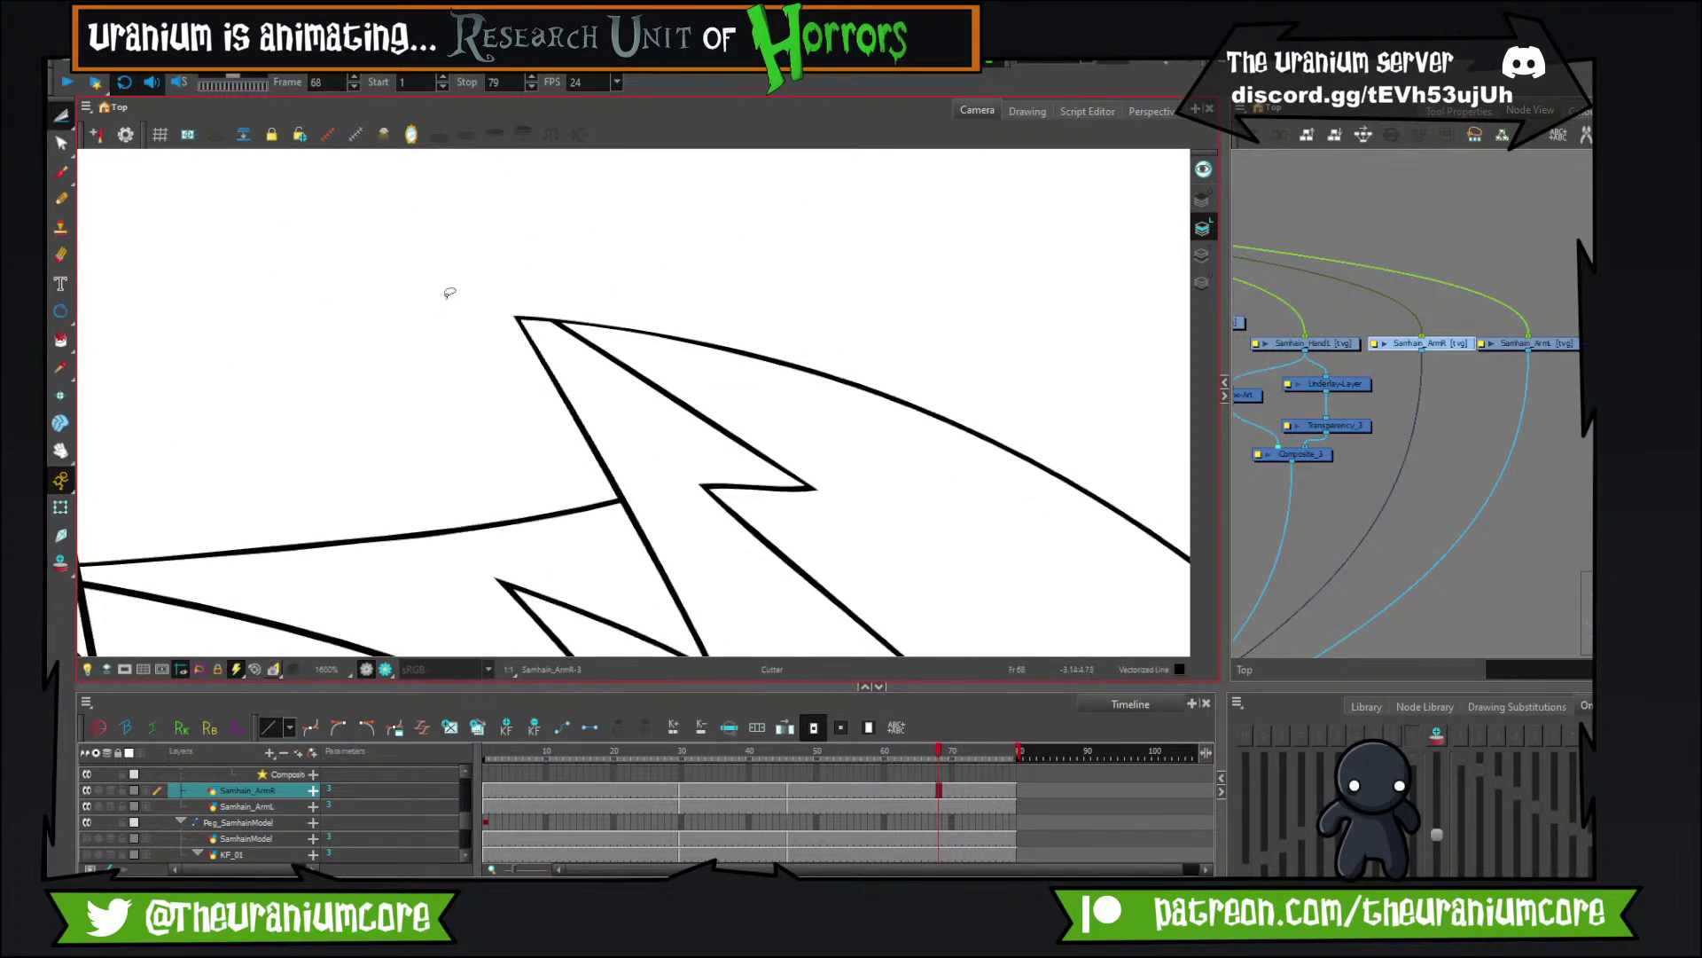
scroll(449, 293, "down", 6)
scroll(757, 529, "up", 2)
left_click_drag(756, 530, 701, 381)
scroll(700, 525, "down", 5)
left_click_drag(672, 539, 756, 524)
key("ctrl+z")
scroll(692, 529, "up", 6)
scroll(756, 524, "down", 6)
scroll(645, 354, "up", 3)
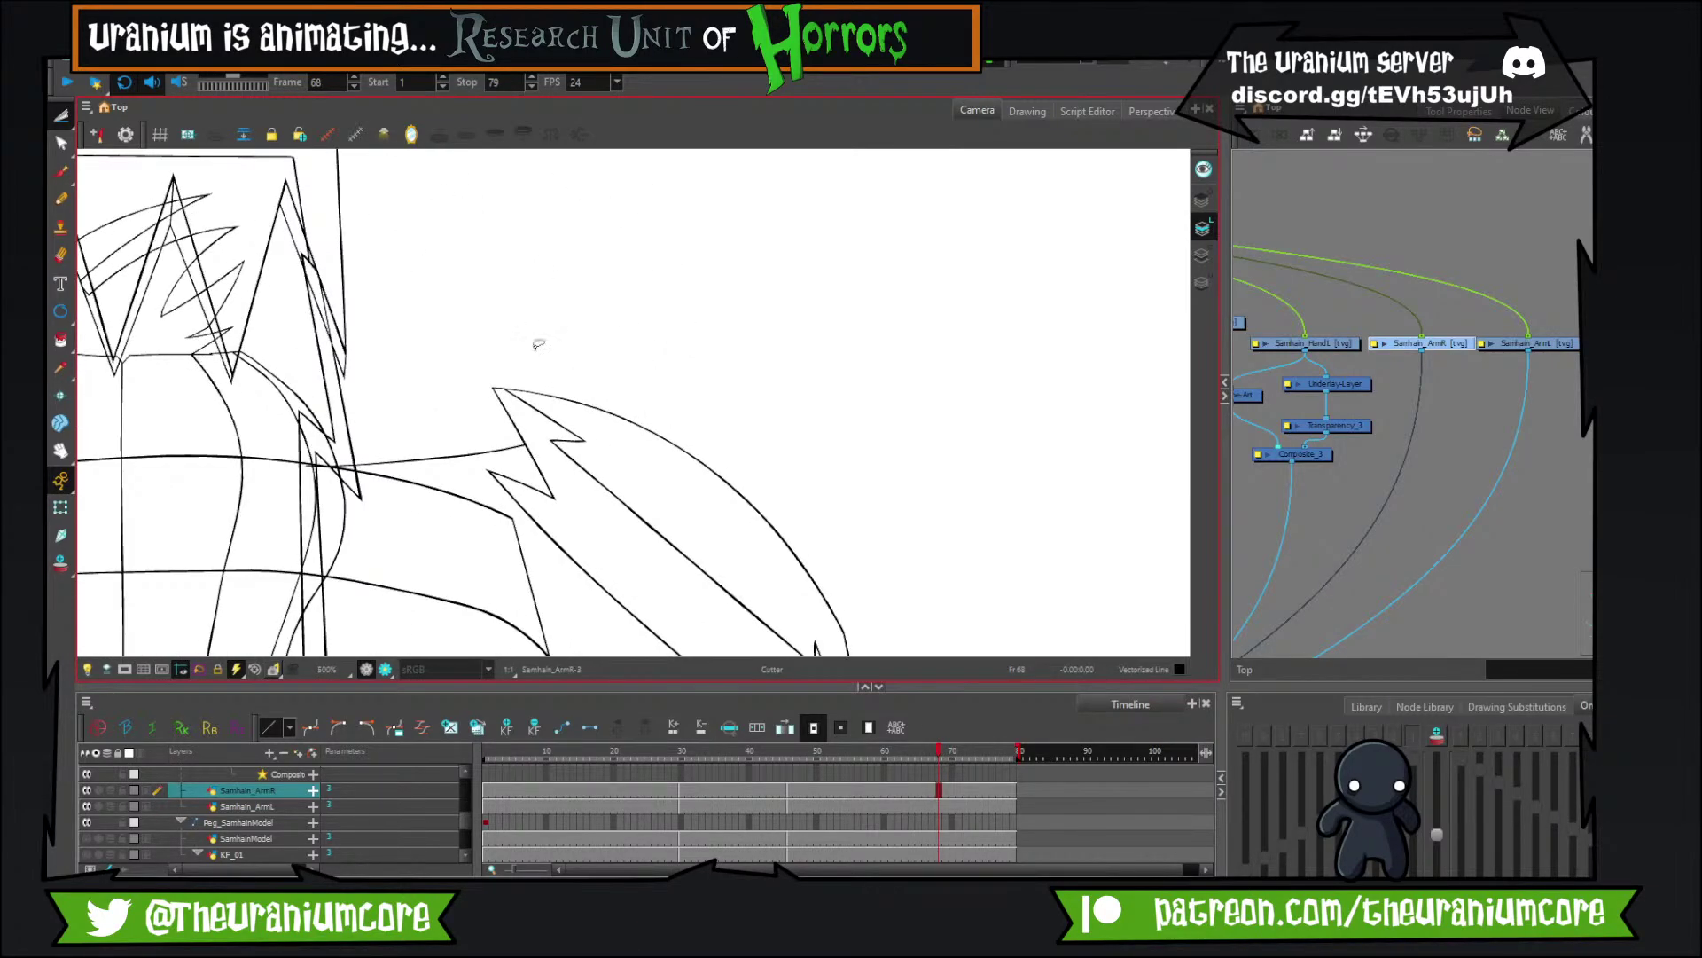
left_click_drag(360, 394, 357, 253)
Brush a pointed spike with a curved base across the middle of the shoulder plate's outer edge.
left_click(61, 171)
left_click_drag(638, 321, 461, 322)
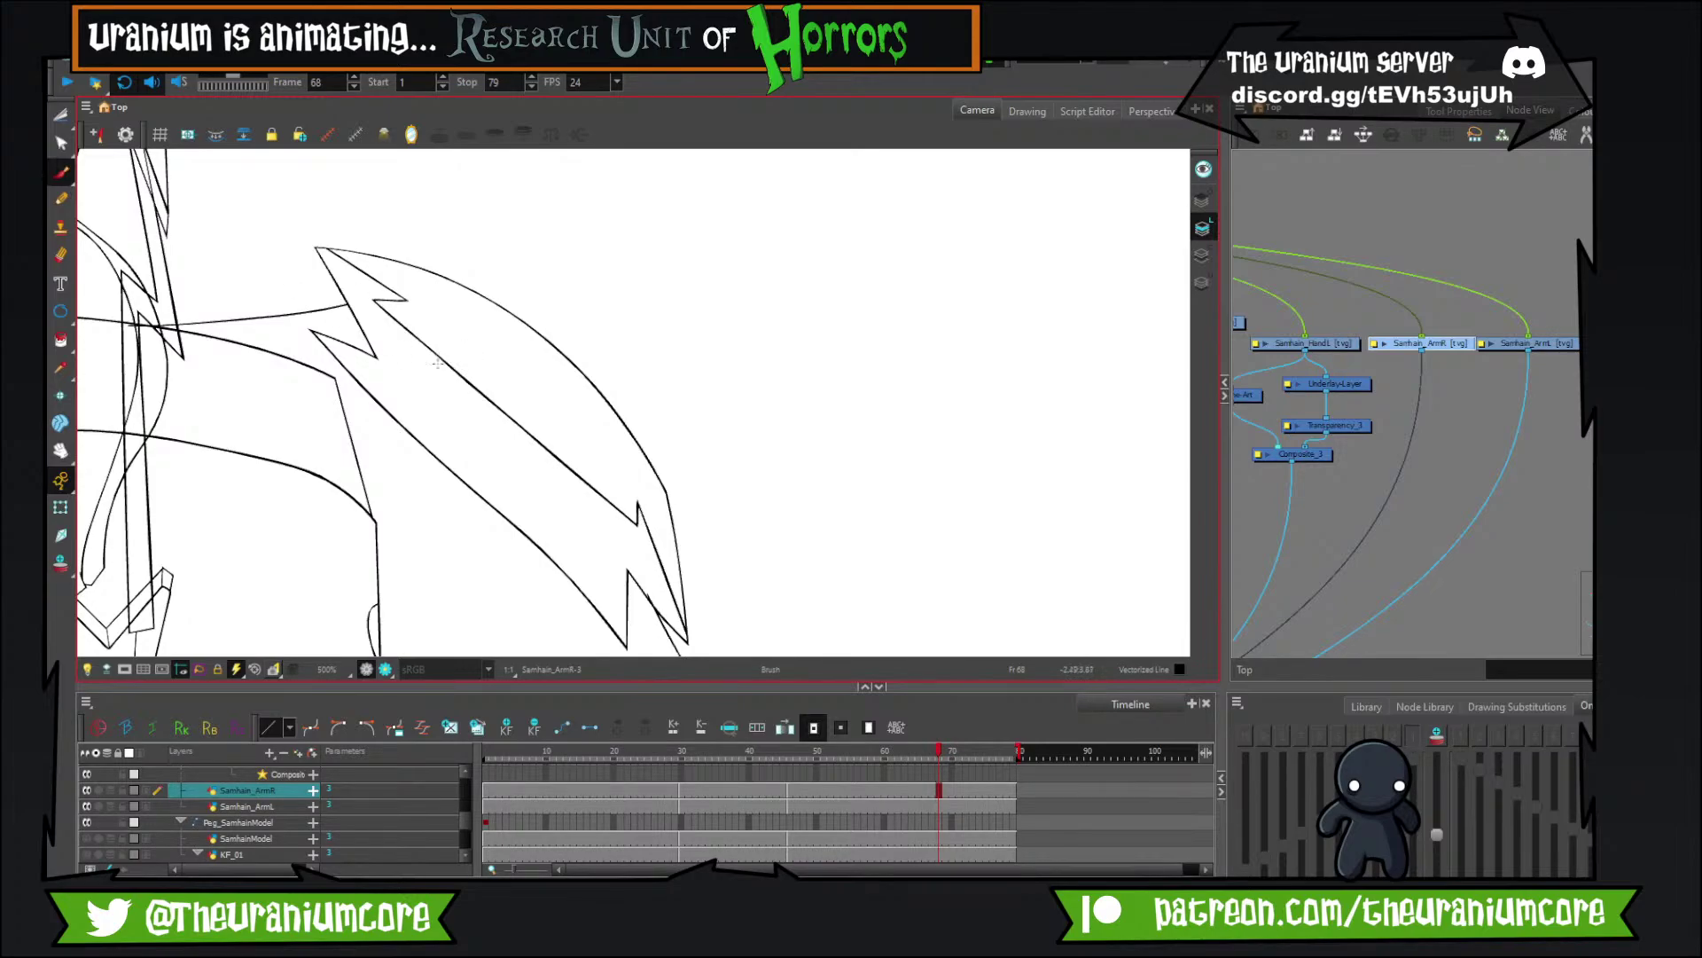
scroll(817, 355, "down", 3)
scroll(696, 366, "up", 5)
left_click_drag(585, 328, 554, 477)
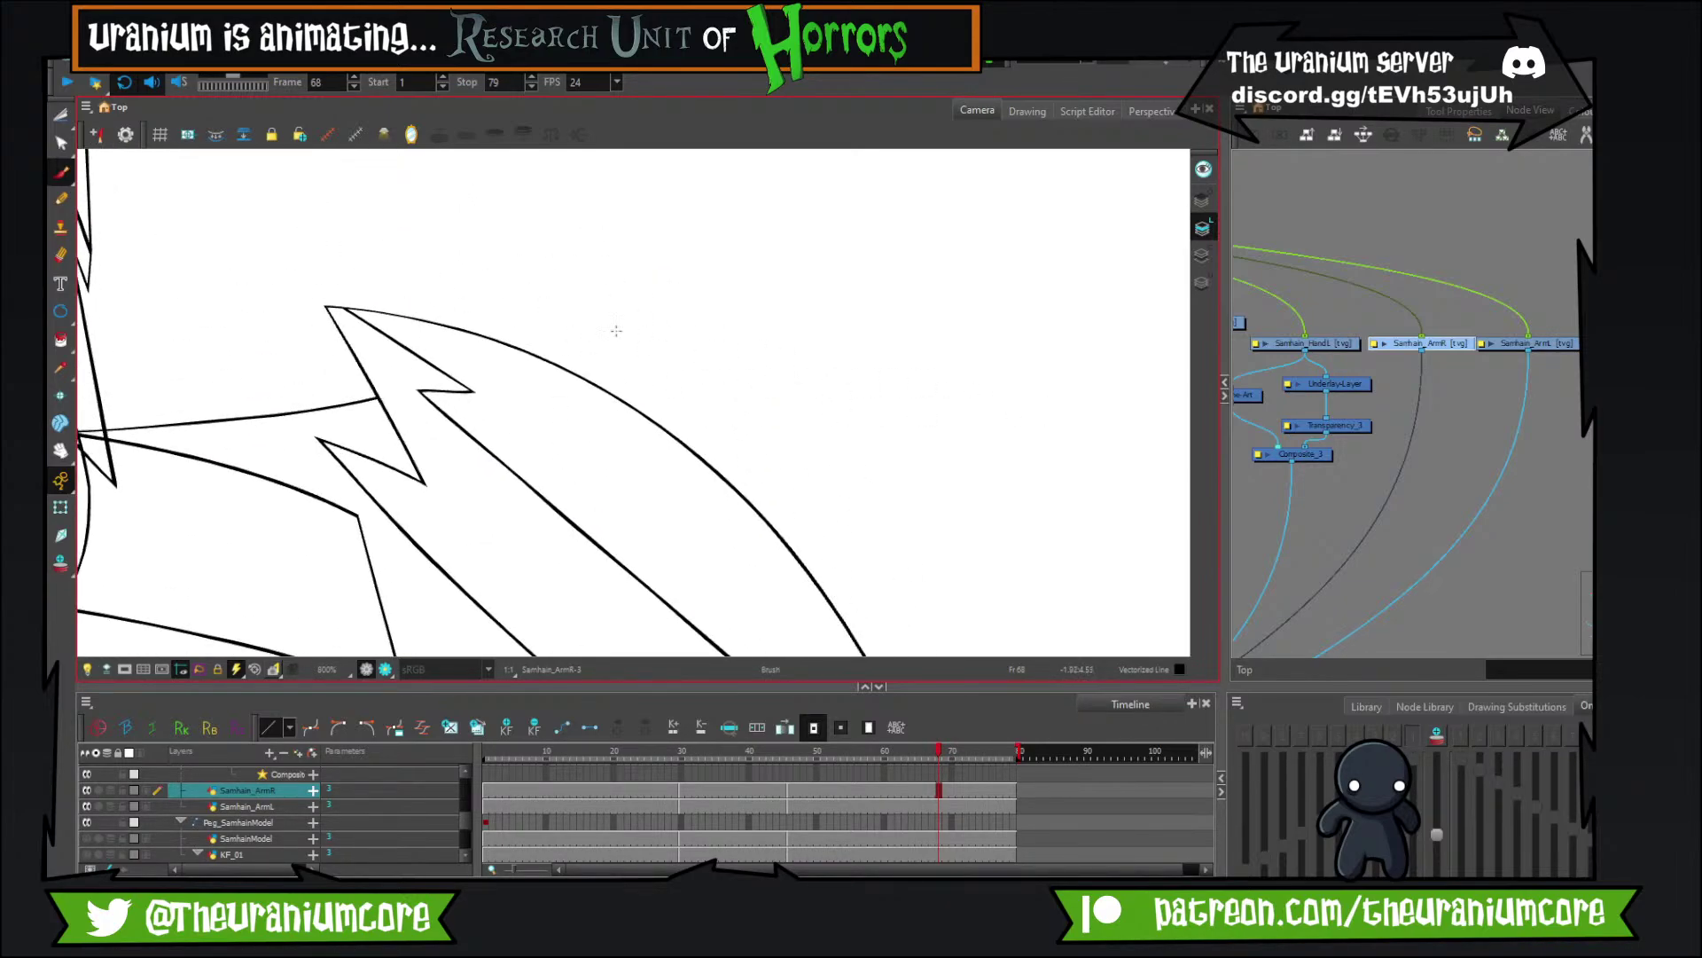
left_click_drag(790, 373, 600, 449)
key("ctrl+z")
mouse_move(774, 372)
left_mouse_down()
mouse_move(613, 441)
mouse_move(722, 494)
mouse_move(726, 525)
left_mouse_up()
key("ctrl+z")
left_click_drag(769, 371, 712, 541)
mouse_move(615, 434)
left_mouse_down()
mouse_move(736, 533)
mouse_move(640, 465)
mouse_move(733, 517)
left_mouse_up()
key("ctrl+z")
left_click_drag(816, 530, 641, 309)
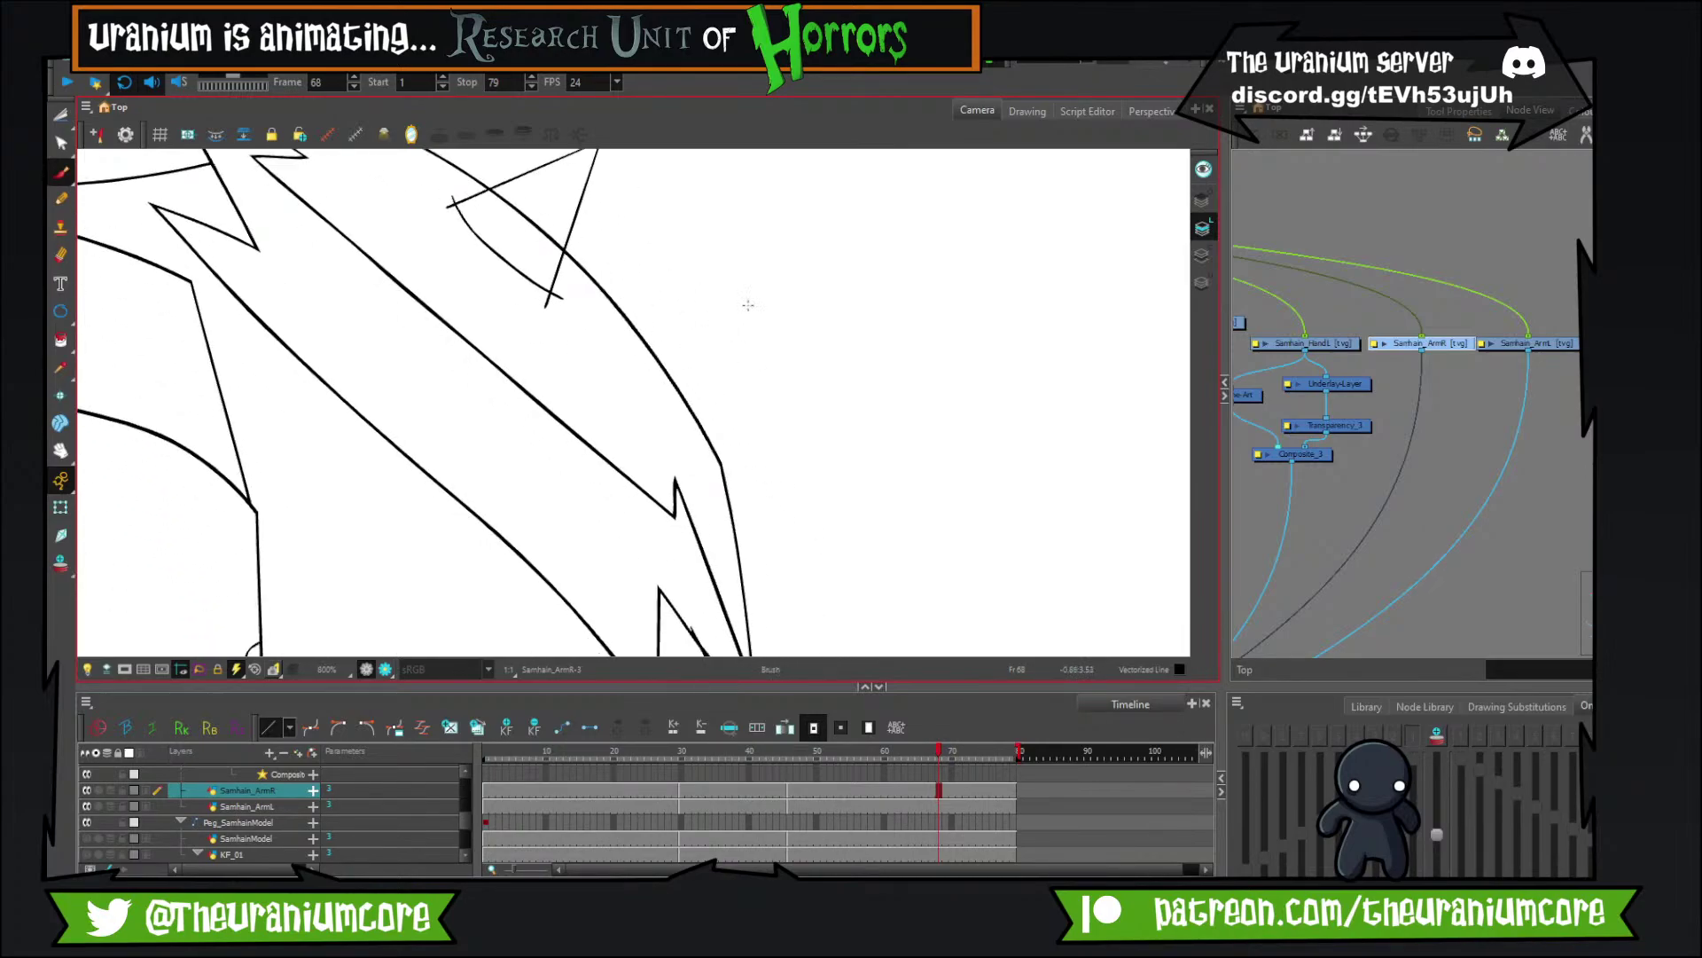
left_click_drag(747, 305, 601, 352)
left_click_drag(606, 342, 676, 432)
key("ctrl+z")
mouse_move(589, 330)
left_mouse_down()
mouse_move(679, 455)
mouse_move(664, 517)
left_mouse_up()
key("ctrl+z")
mouse_move(595, 401)
left_mouse_down()
mouse_move(669, 516)
mouse_move(732, 364)
left_mouse_up()
key("ctrl+z")
key("ctrl+z")
left_click_drag(671, 509, 734, 365)
key("ctrl+z")
key("ctrl+z")
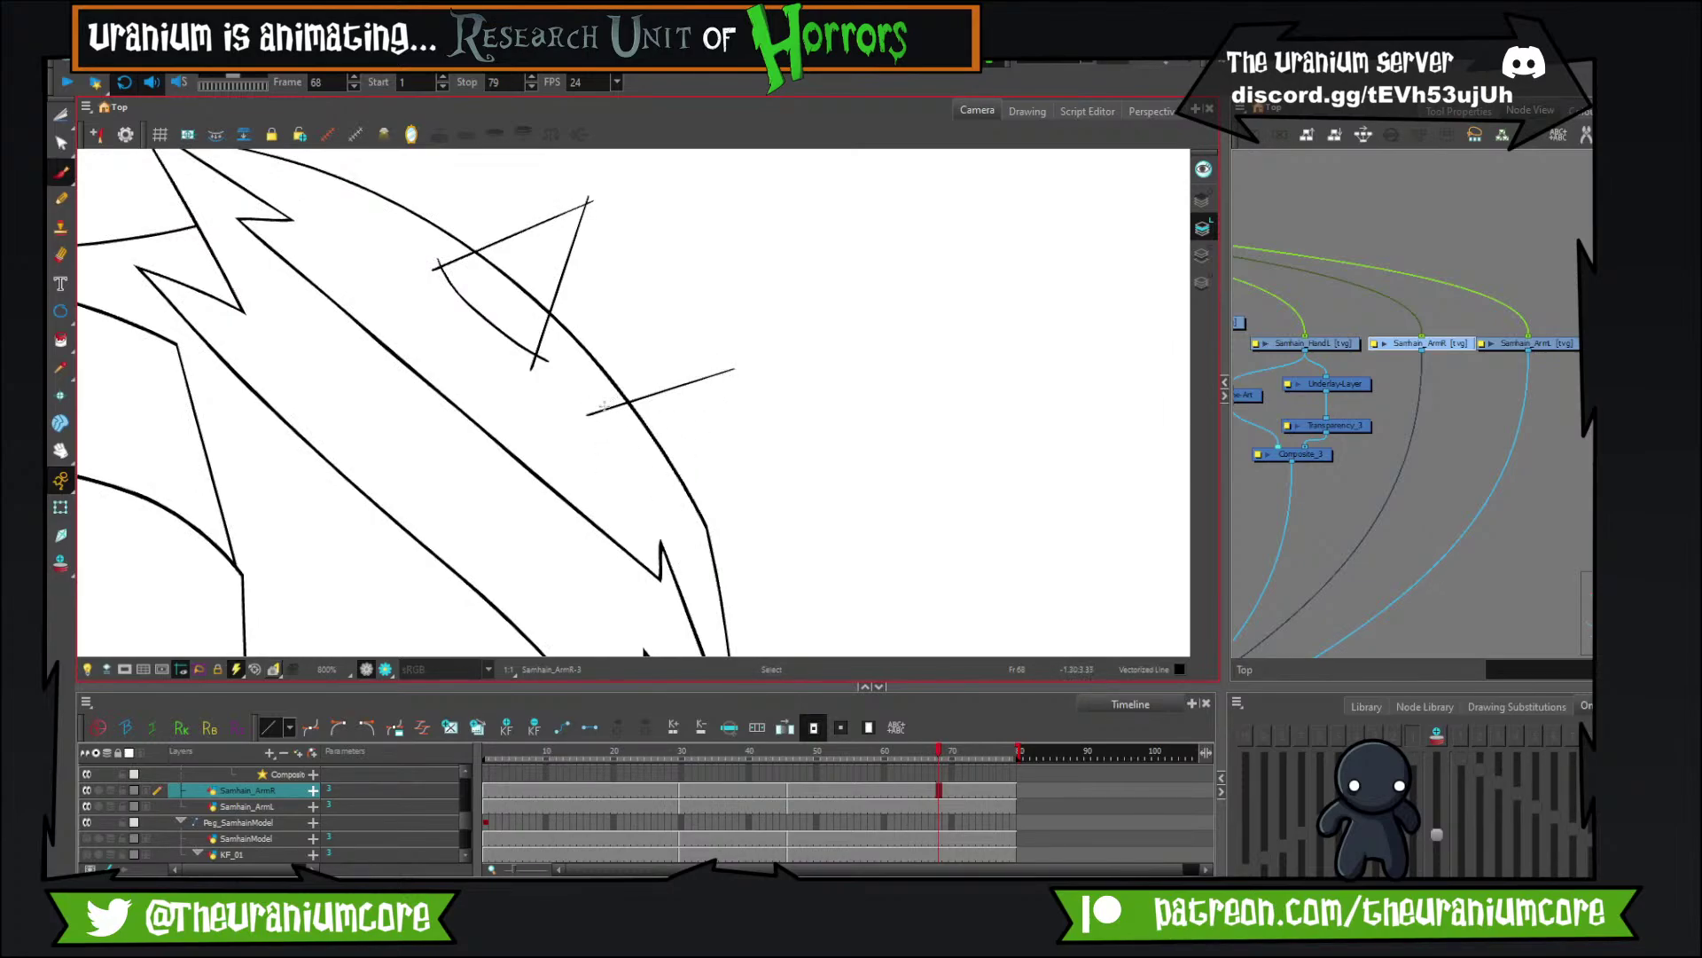
key("ctrl+z")
Brush a second spike with a curved base farther down the plate's outer edge, just above its lower corner.
left_click_drag(592, 406, 767, 379)
left_click_drag(601, 401, 682, 487)
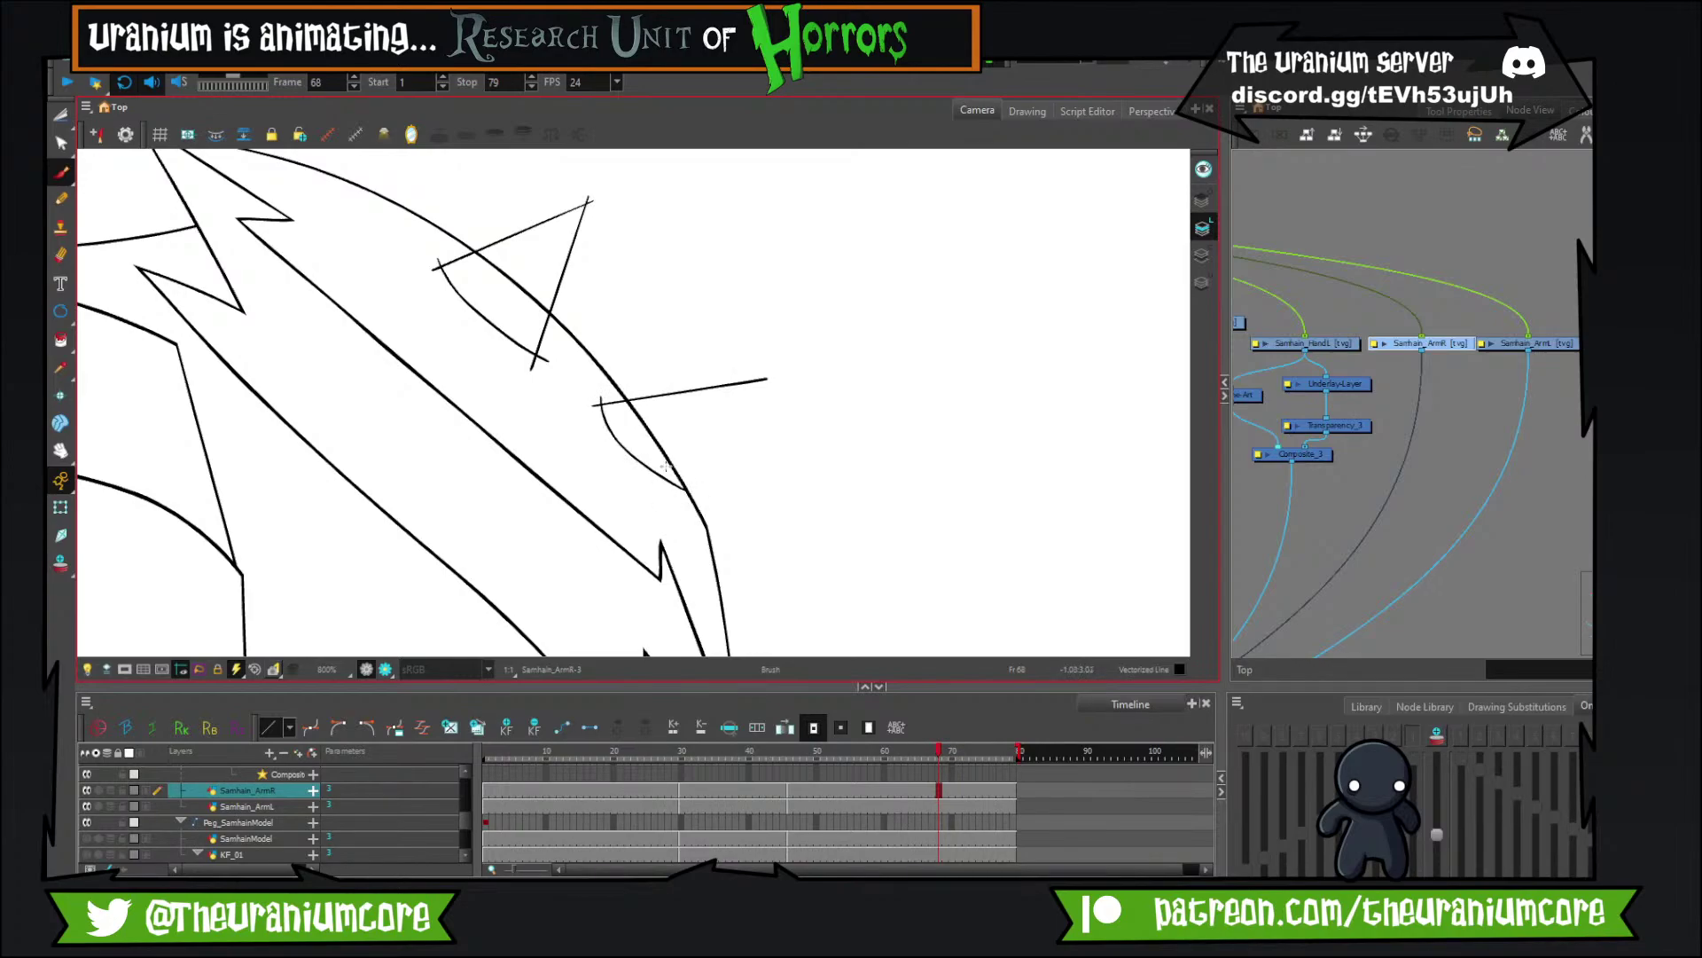
key("ctrl+z")
mouse_move(602, 398)
left_mouse_down()
mouse_move(687, 508)
mouse_move(752, 366)
left_mouse_up()
key("ctrl+z")
left_click_drag(665, 511, 760, 370)
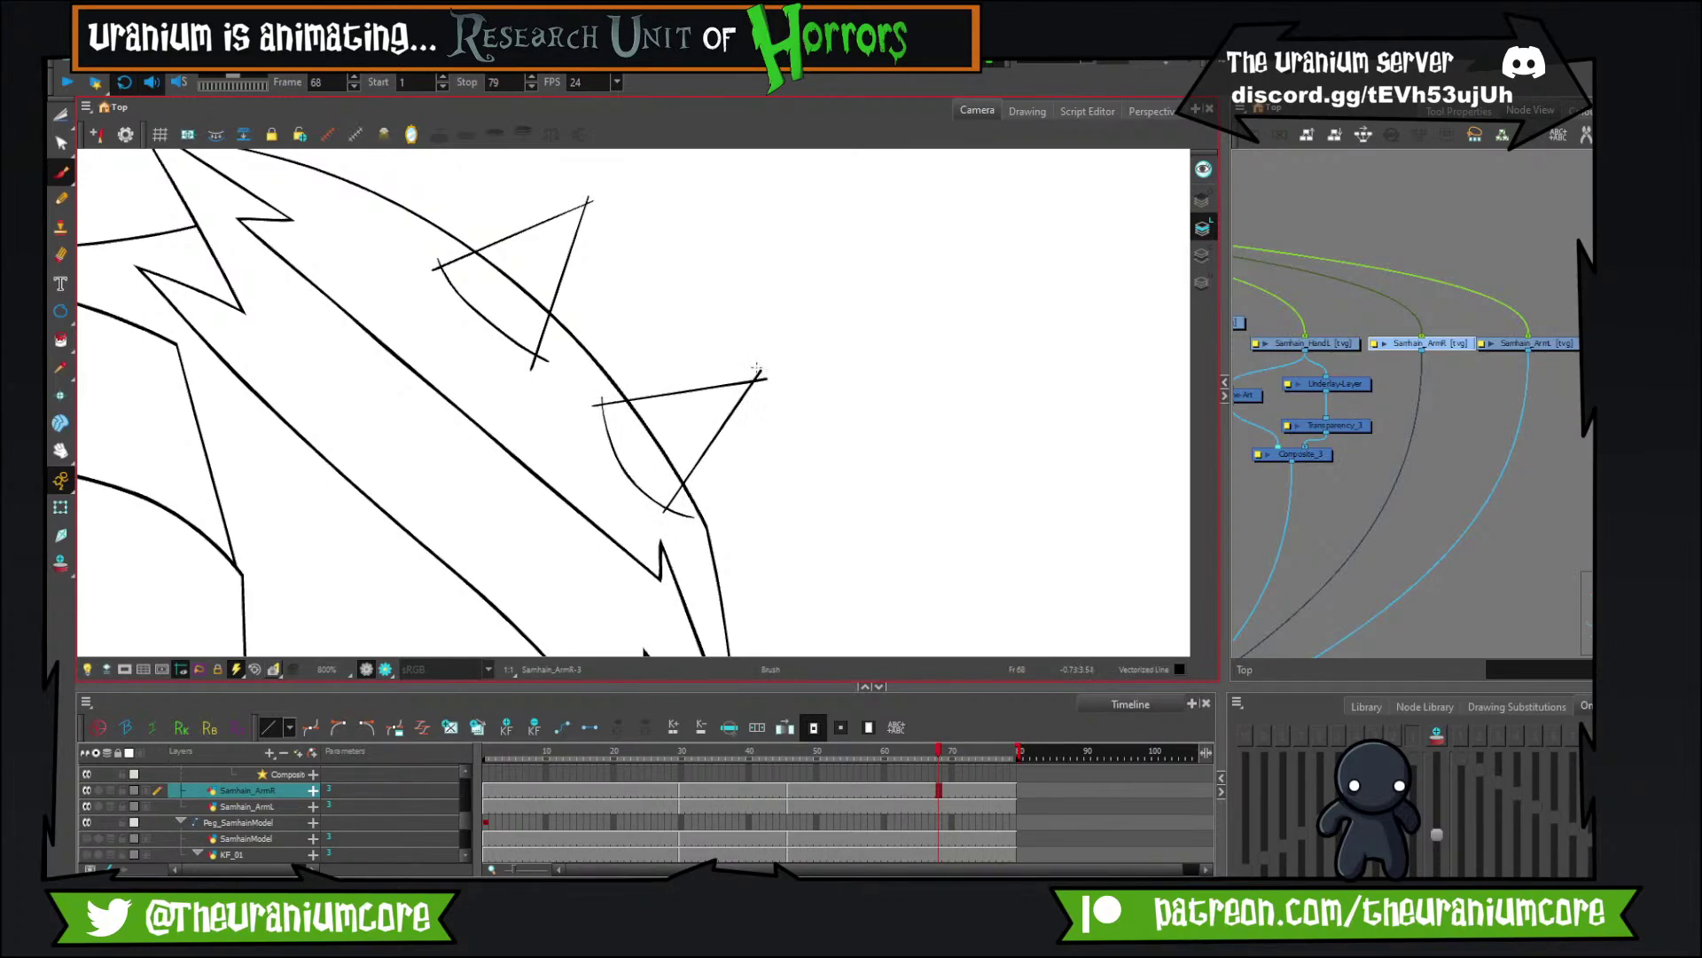
Cut off the lower spike's overshooting line ends and remove the plate edge running through it.
left_click(61, 115)
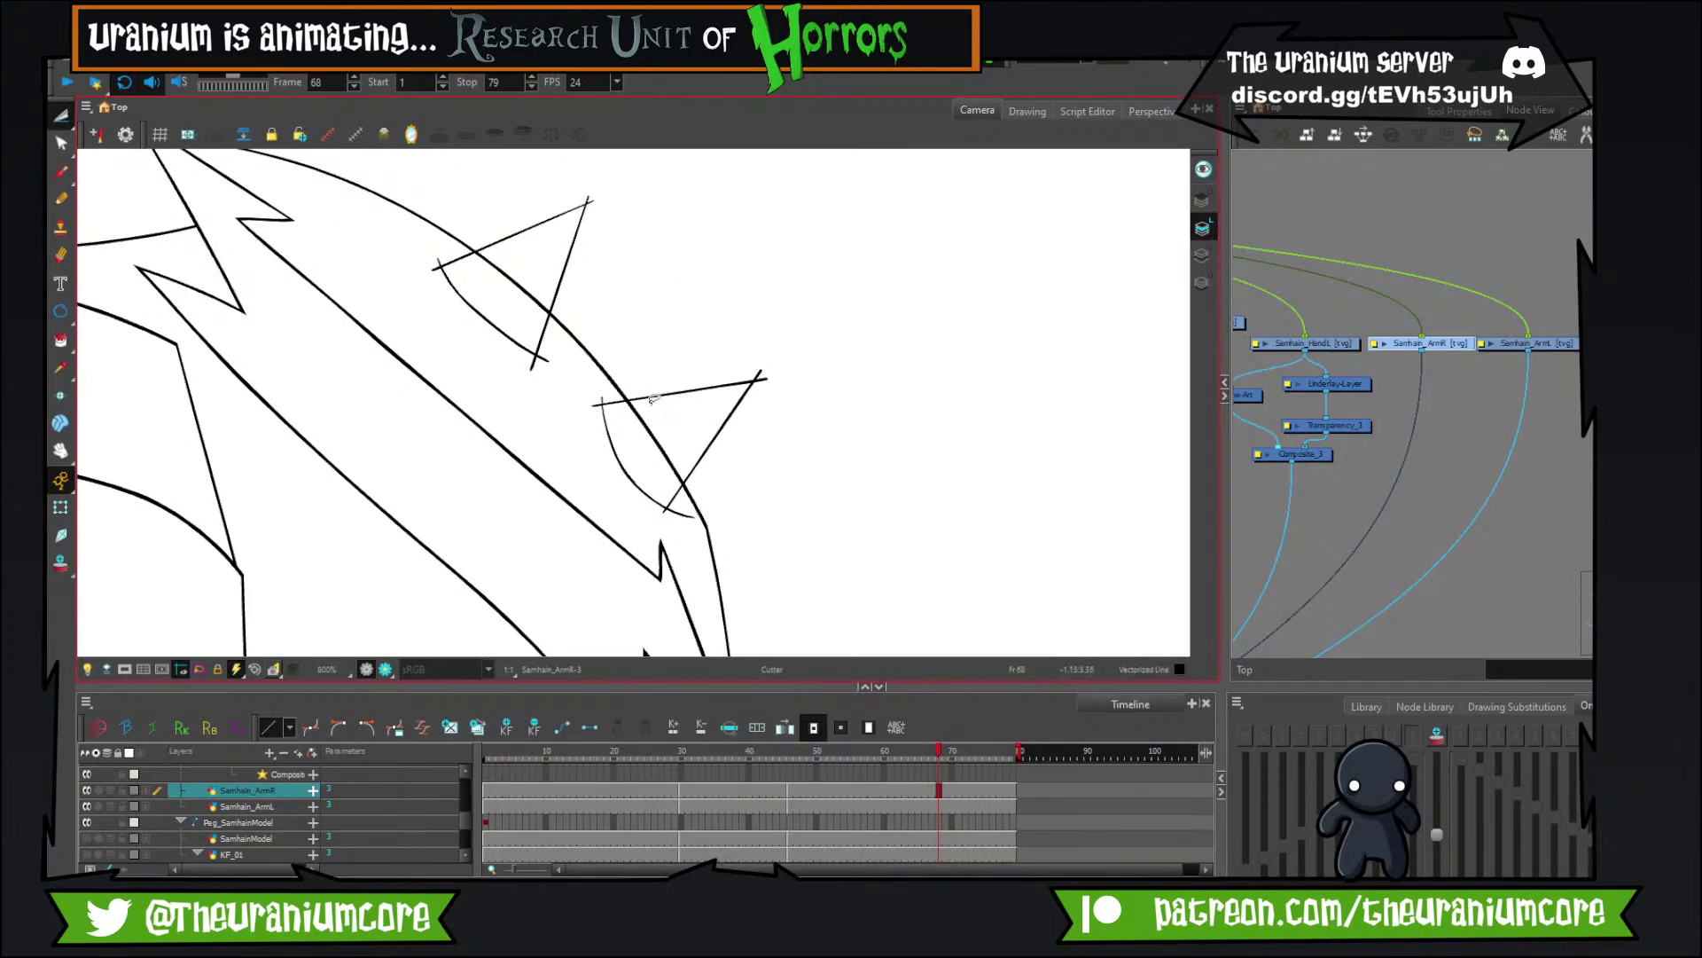
left_click(596, 406)
key("Delete")
left_click(602, 401)
key("Delete")
left_click(640, 418)
key("Delete")
left_click_drag(664, 521, 697, 508)
left_click_drag(751, 367, 783, 411)
Trim the middle spike's overshooting line ends and clear the plate edge inside it.
mouse_move(471, 300)
left_mouse_down()
mouse_move(504, 430)
mouse_move(567, 386)
mouse_move(440, 434)
mouse_move(469, 411)
left_mouse_up()
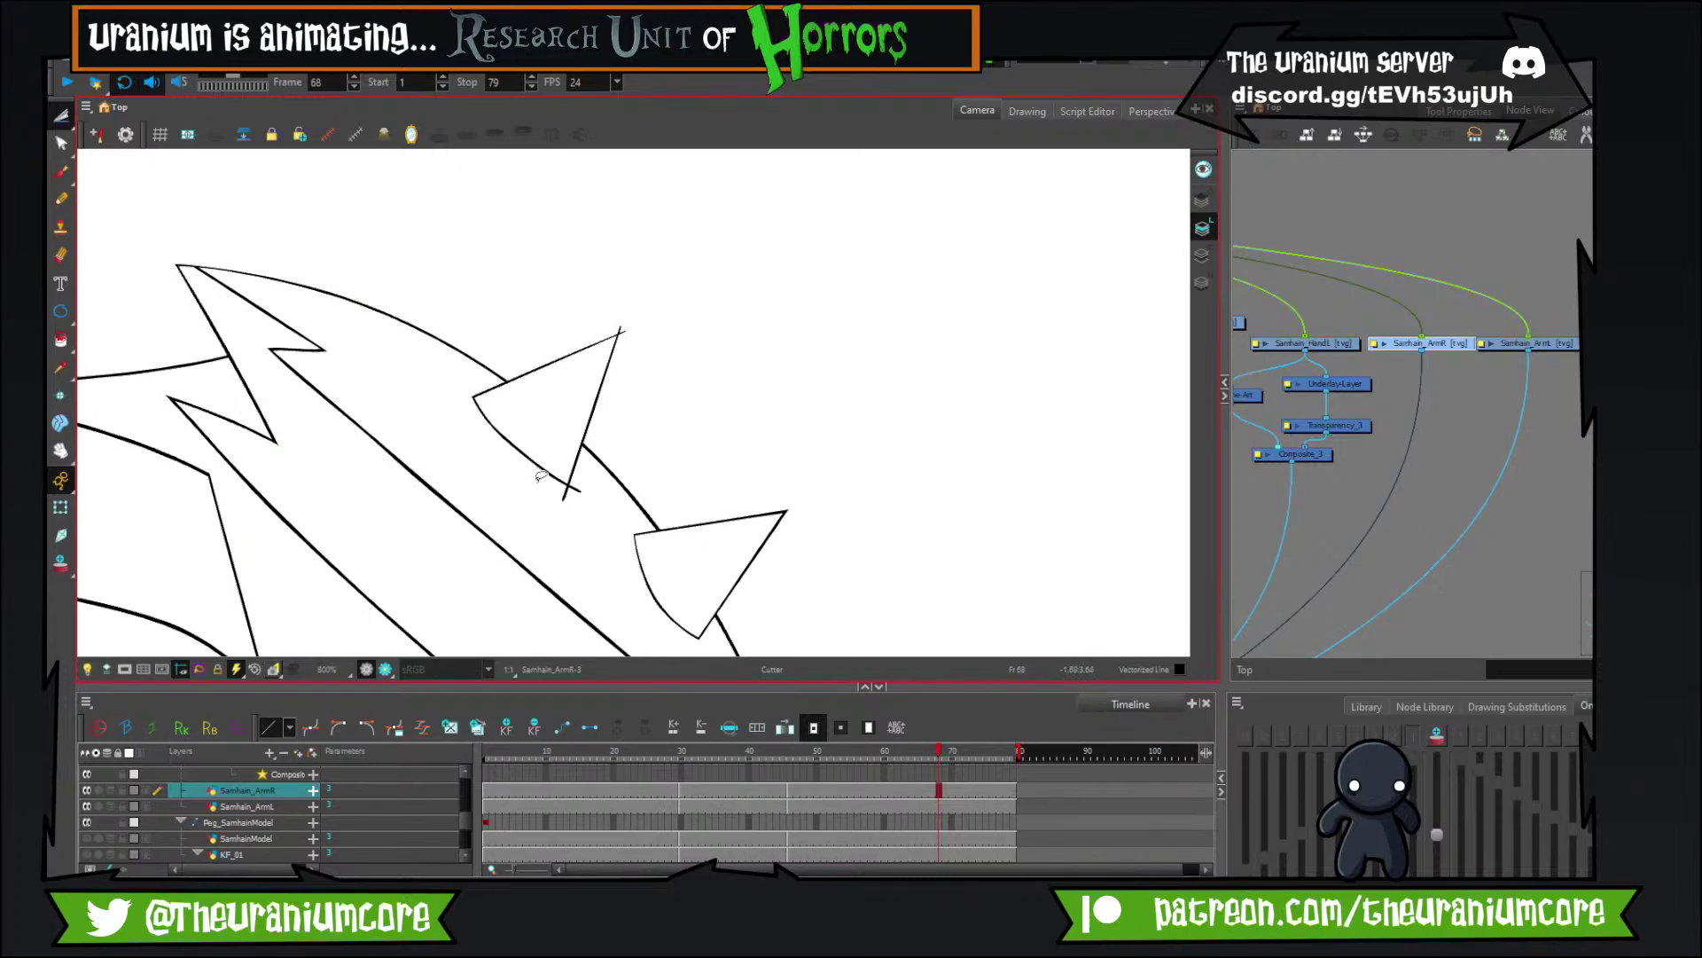
left_click_drag(541, 477, 598, 467)
mouse_move(462, 321)
left_mouse_down()
mouse_move(550, 430)
mouse_move(618, 400)
left_mouse_up()
Brush a third spike with a curved base on the plate's outer edge, close to the upper point.
left_click(61, 172)
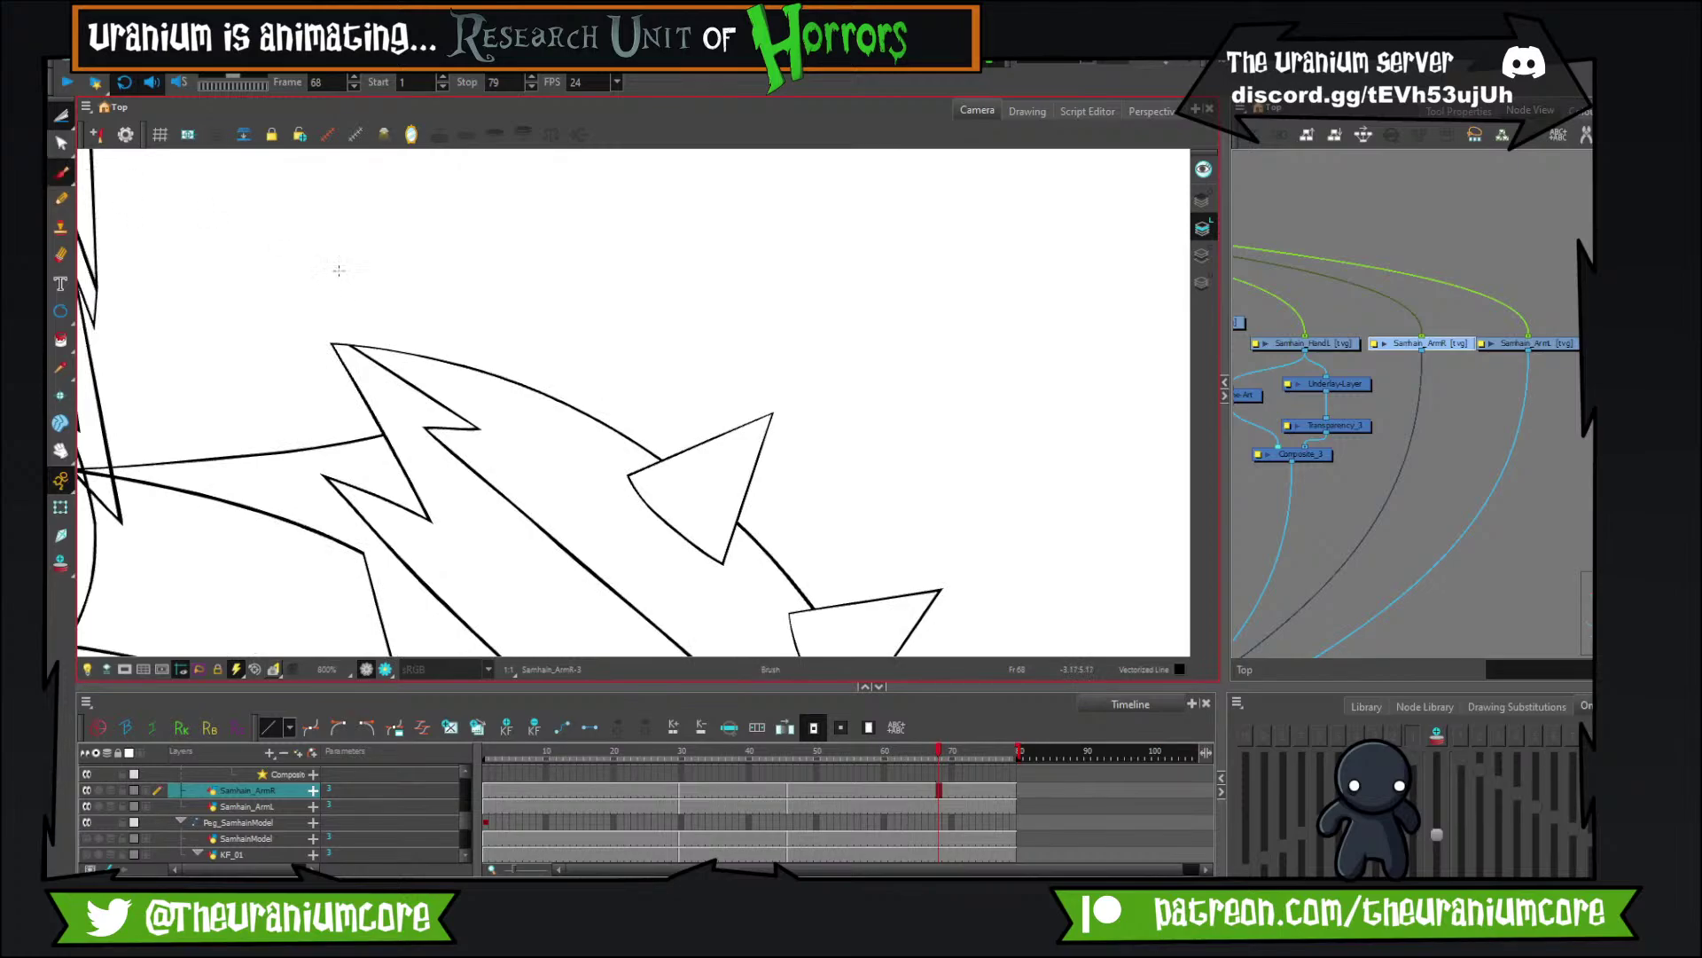
mouse_move(443, 379)
left_mouse_down()
mouse_move(569, 281)
mouse_move(555, 430)
left_mouse_up()
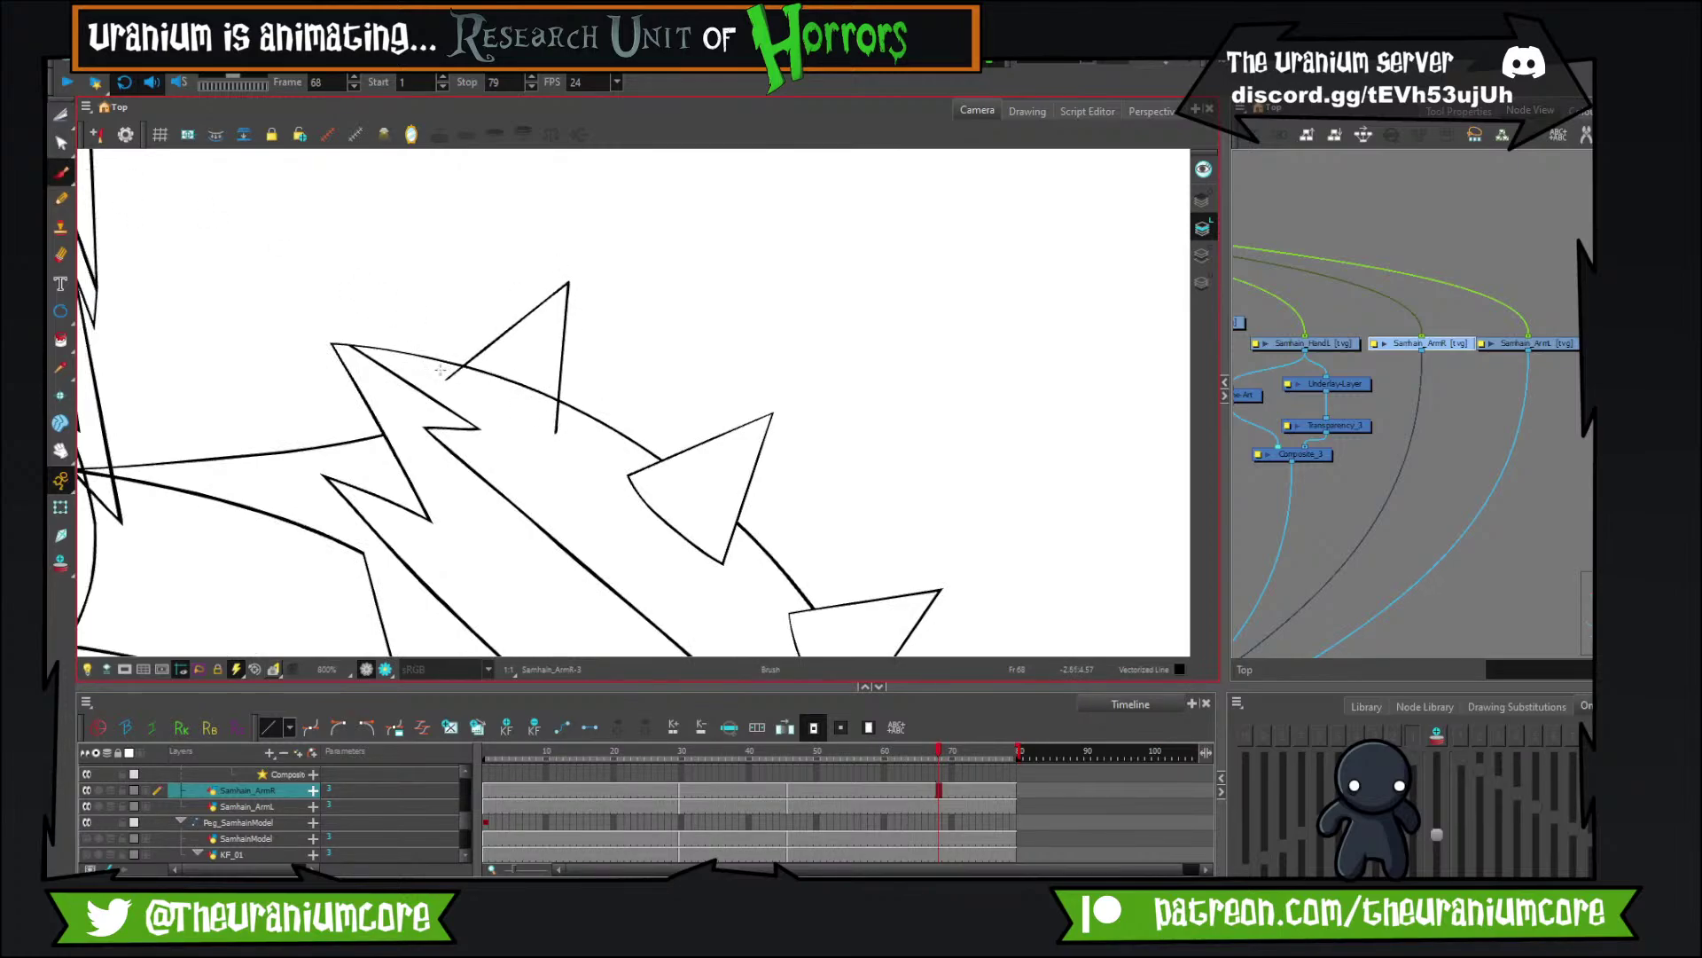
left_click_drag(441, 370, 590, 433)
key("ctrl+z")
Cut away the plate edge inside the uppermost spike and its overshooting line ends at the base corners.
left_click(60, 114)
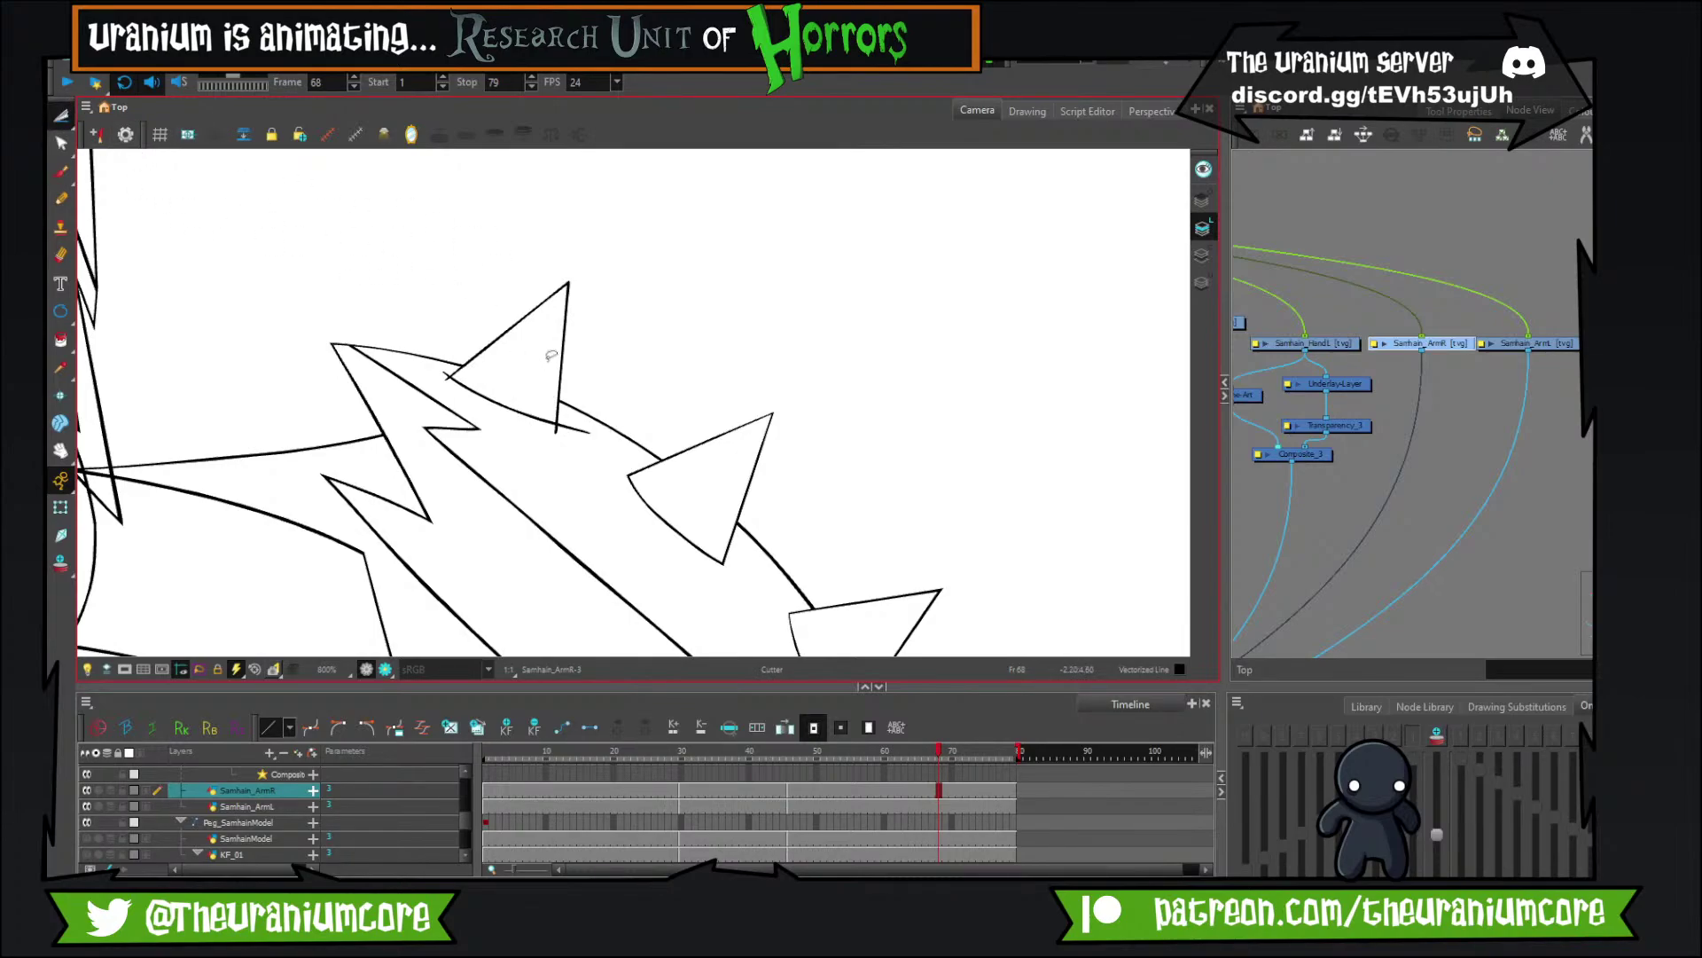
scroll(525, 352, "up", 5)
left_click_drag(357, 398, 389, 463)
scroll(390, 452, "down", 3)
scroll(568, 518, "up", 3)
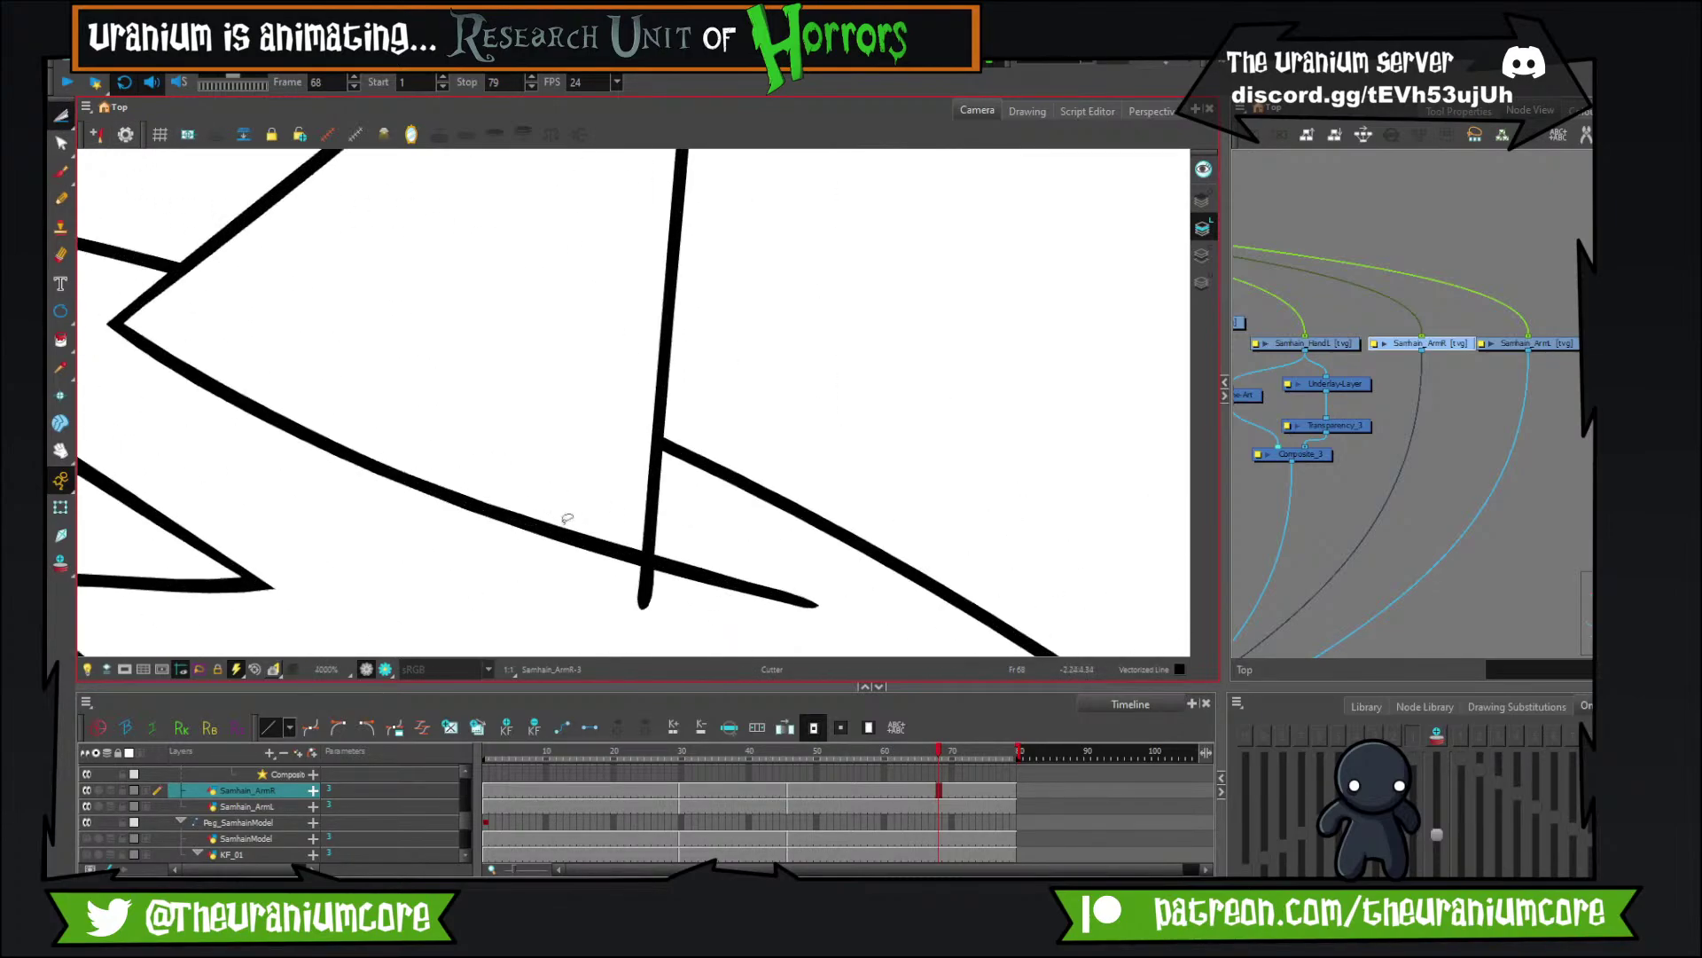
scroll(567, 519, "down", 10)
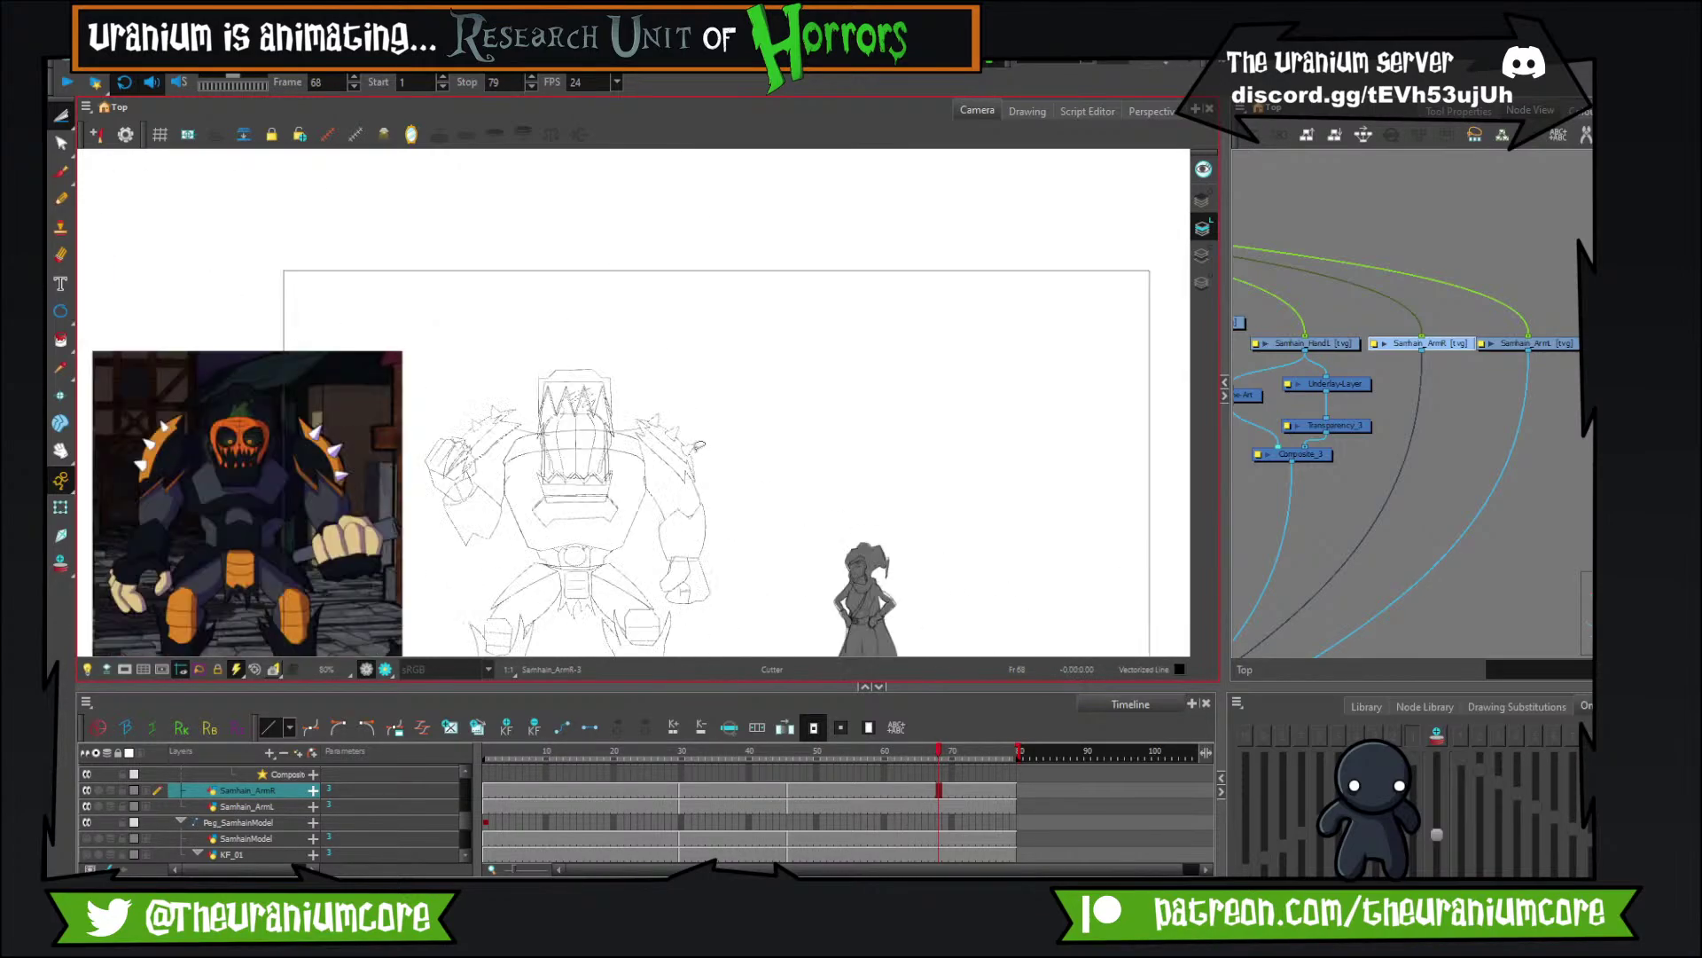
Flip through the frames to compare the spiked shoulder plates across the arm poses, ending on frame 30.
scroll(697, 448, "up", 2)
key("comma")
key("period")
key("period")
key("period")
key("comma")
key("comma")
key("comma")
key("comma")
key("comma")
key("comma")
key("comma")
key("comma")
key("comma")
key("comma")
key("comma")
key("comma")
key("comma")
key("comma")
key("comma")
key("comma")
key("comma")
key("comma")
key("comma")
key("comma")
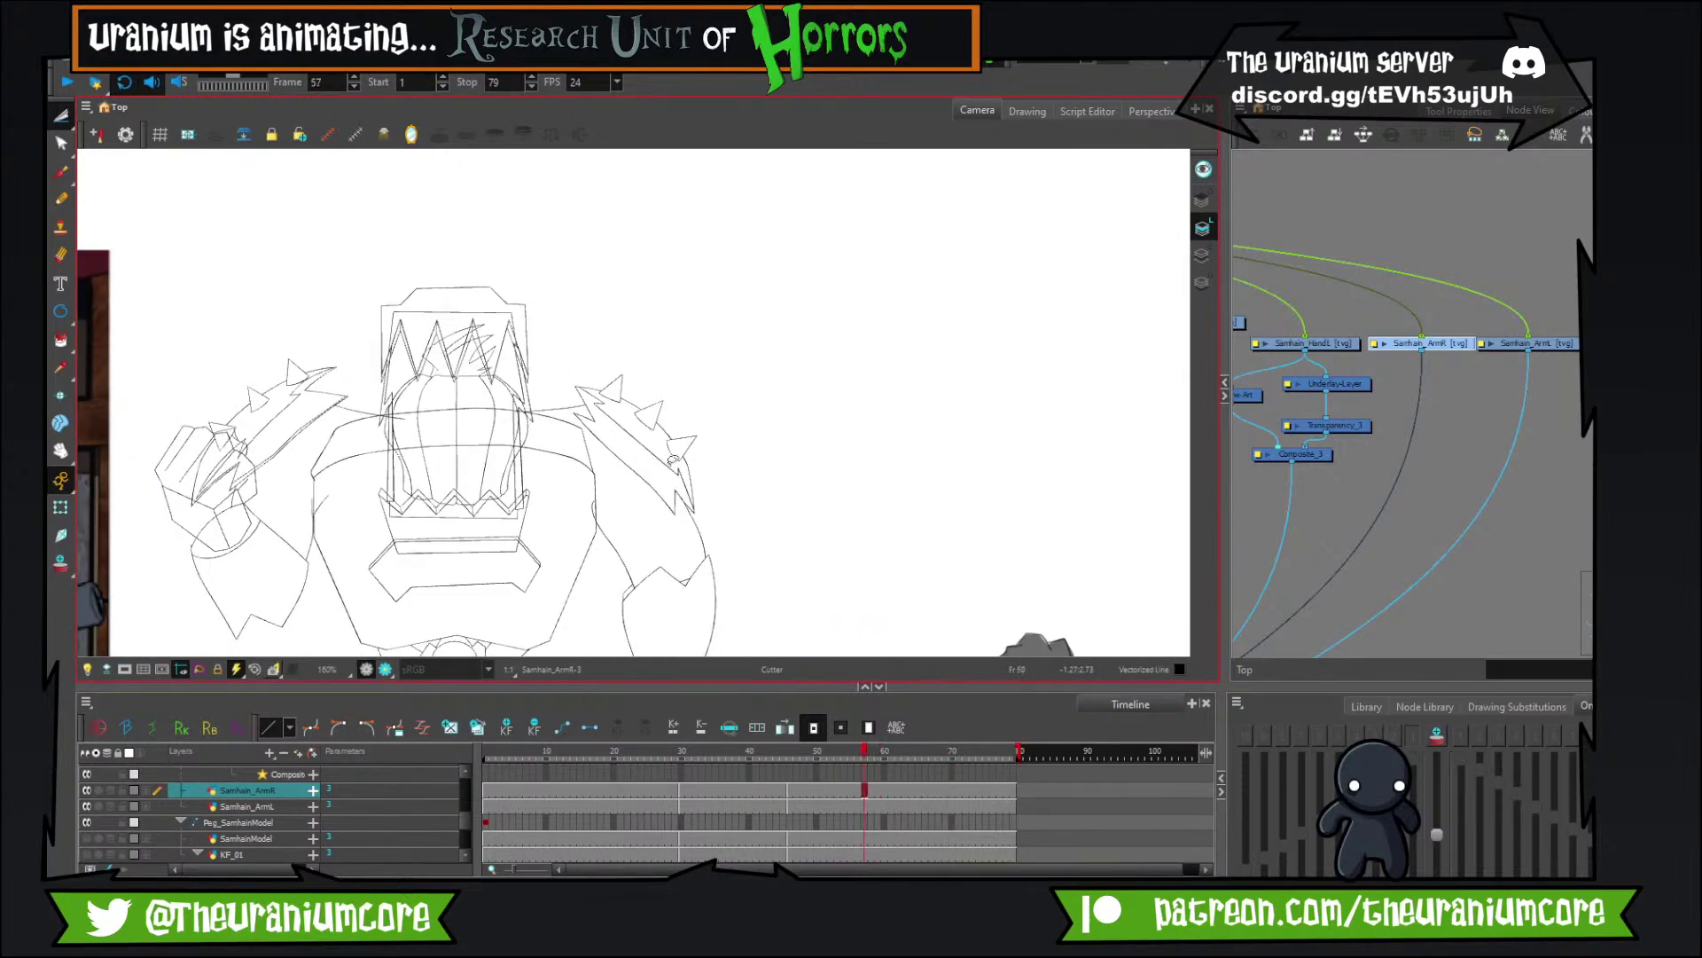
key("comma")
key("comma")
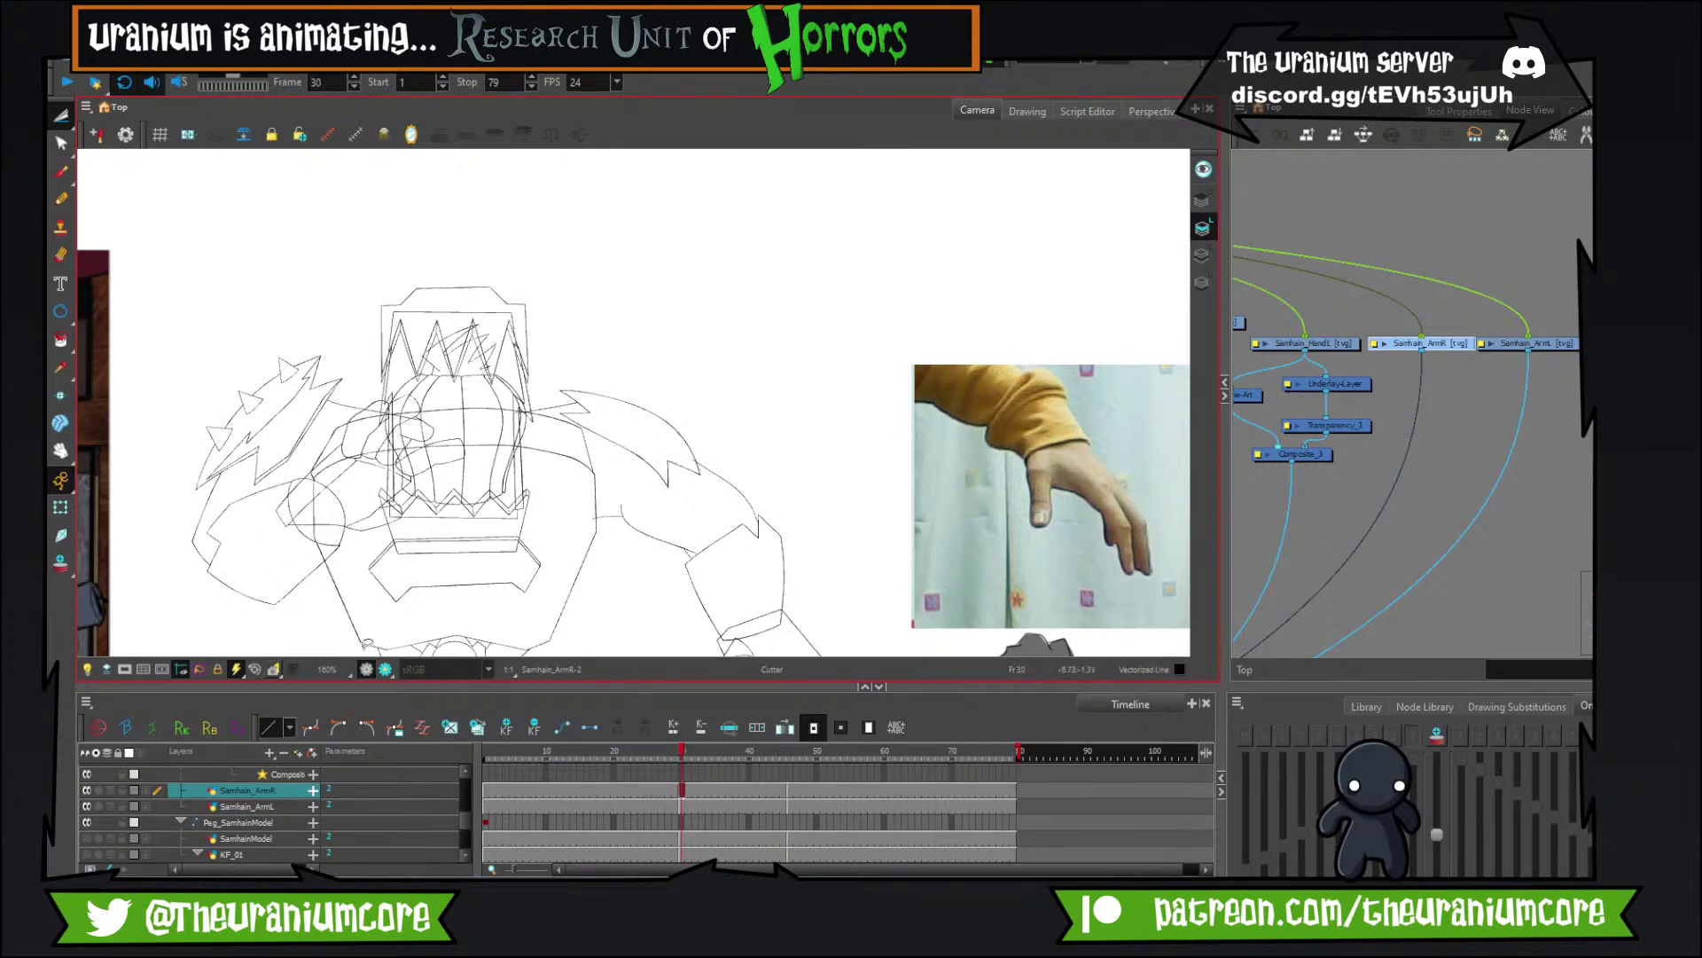
Turn on the onion skin and set it to show the next drawing instead of the previous one.
scroll(667, 401, "up", 2)
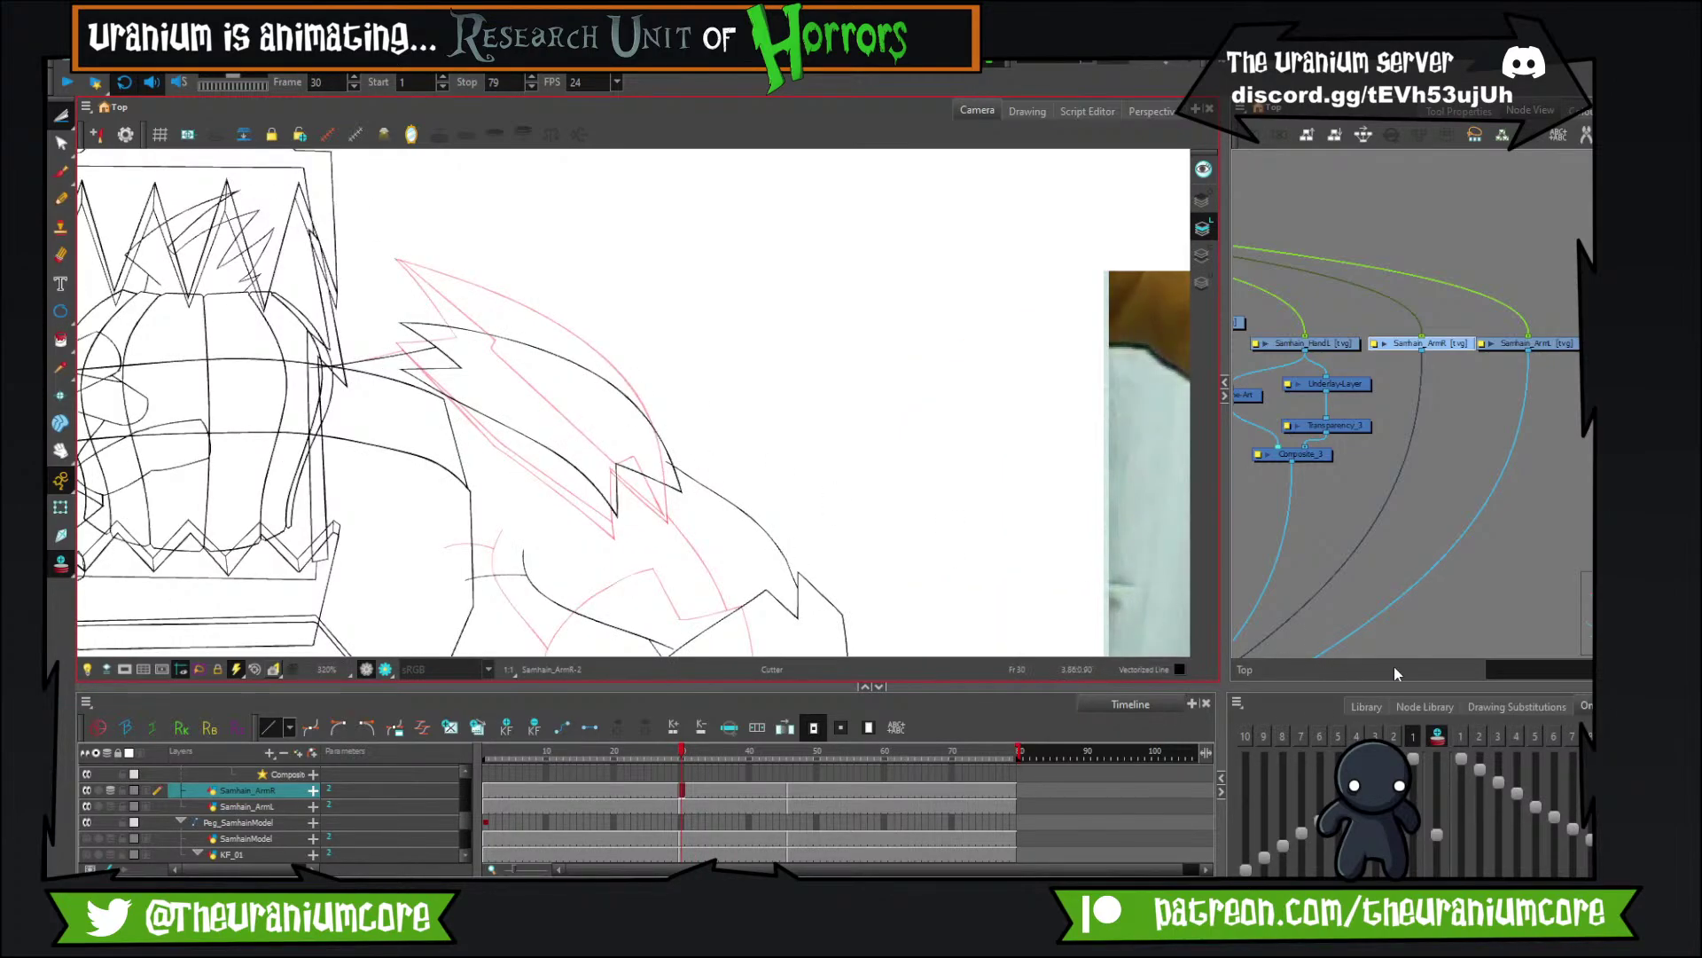
left_click(1417, 737)
left_click(1460, 736)
scroll(633, 443, "down", 2)
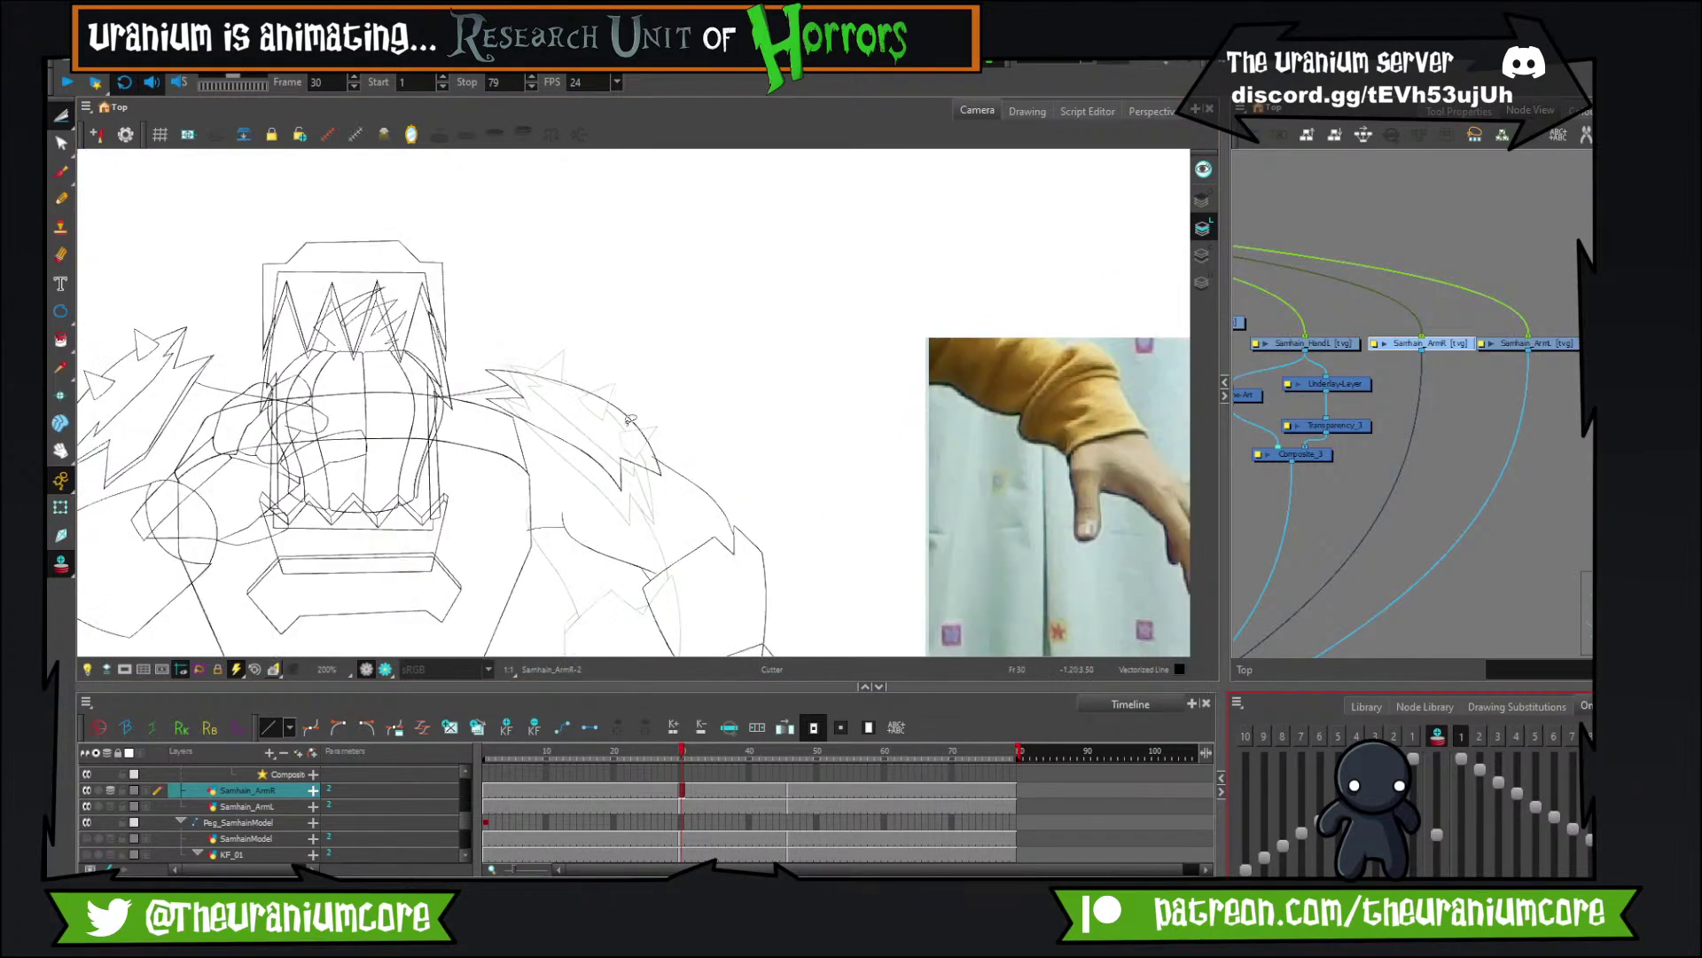
Brush a notched inner rim line along the frame 30 shoulder plate, from its upper point to its lower tip.
scroll(633, 417, "up", 4)
left_click(60, 172)
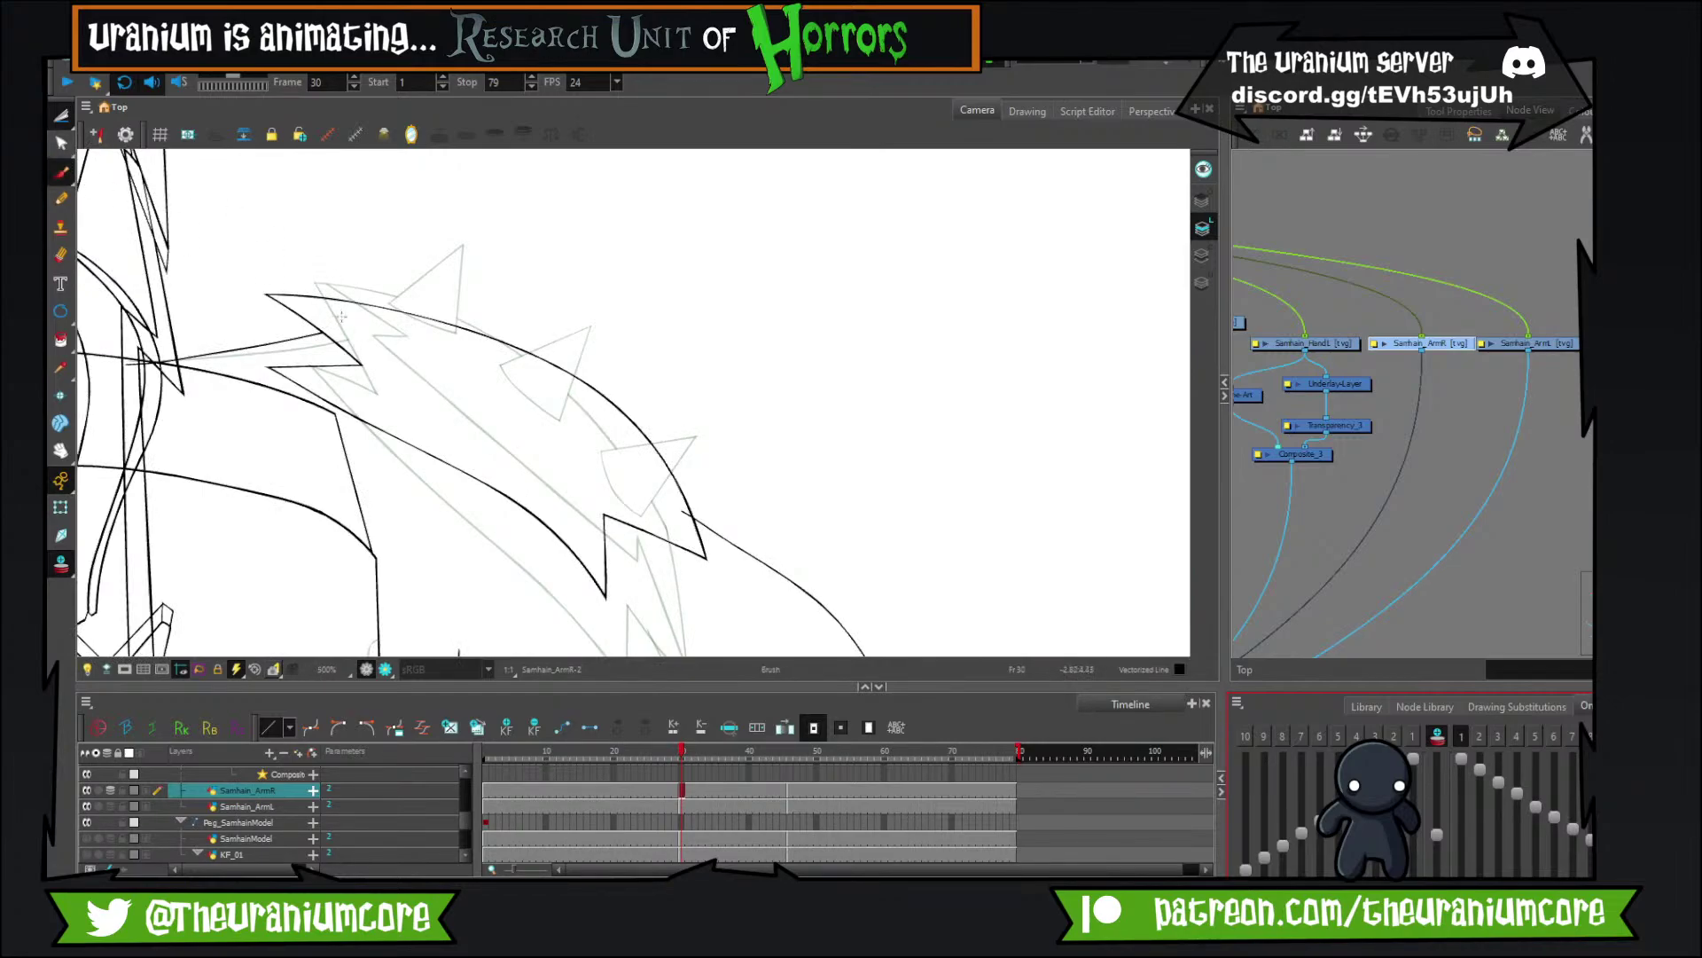
mouse_move(257, 289)
left_mouse_down()
mouse_move(412, 341)
mouse_move(376, 345)
mouse_move(612, 497)
mouse_move(591, 498)
mouse_move(600, 473)
mouse_move(723, 573)
left_mouse_up()
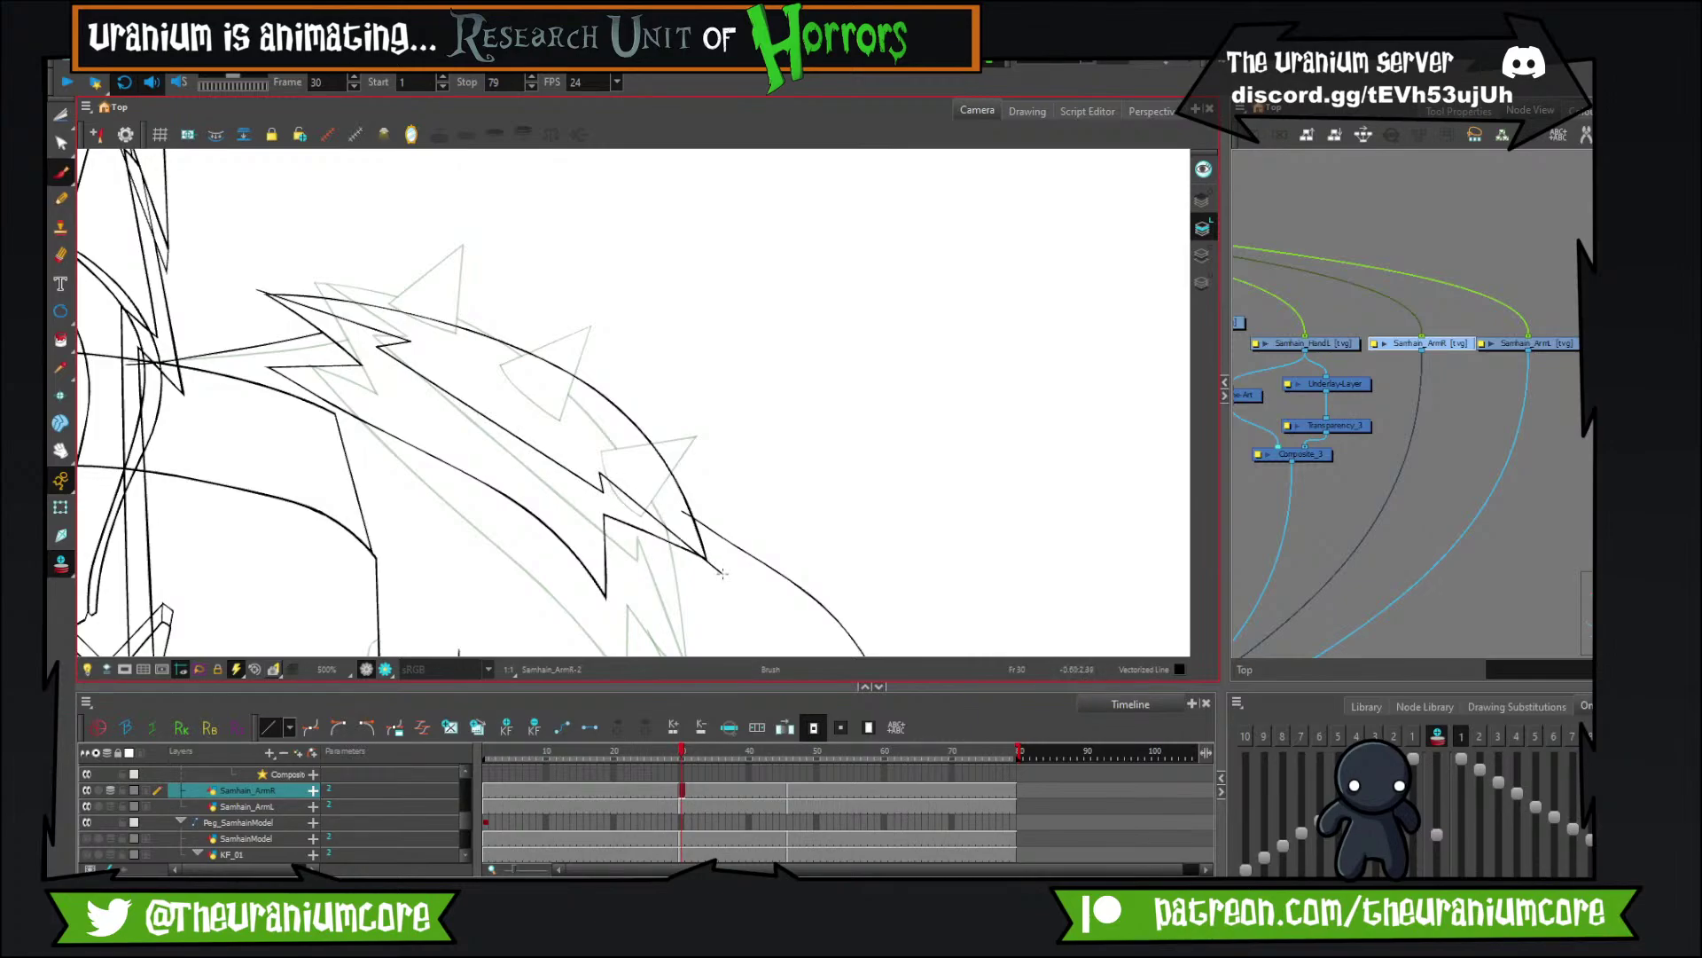
Cut off the rim line's overshoots at both plate tips and the upper arm line's end poking into the plate.
left_click(60, 115)
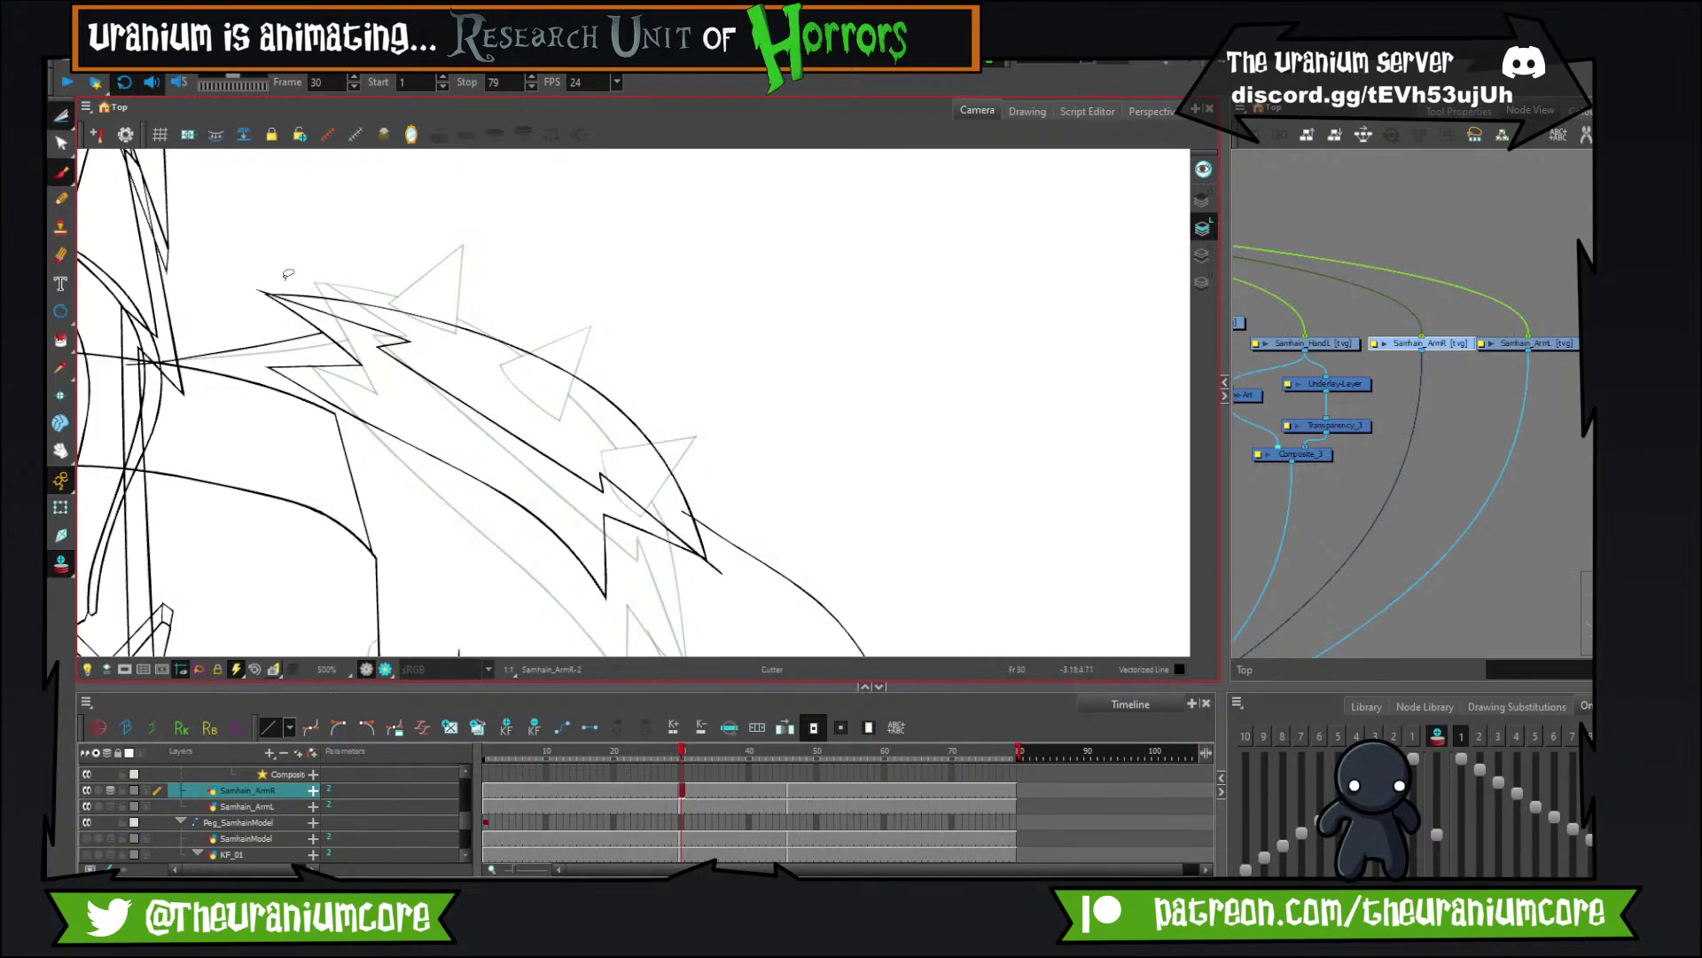
left_click_drag(268, 282, 256, 300)
left_click_drag(727, 550, 695, 560)
scroll(700, 576, "up", 5)
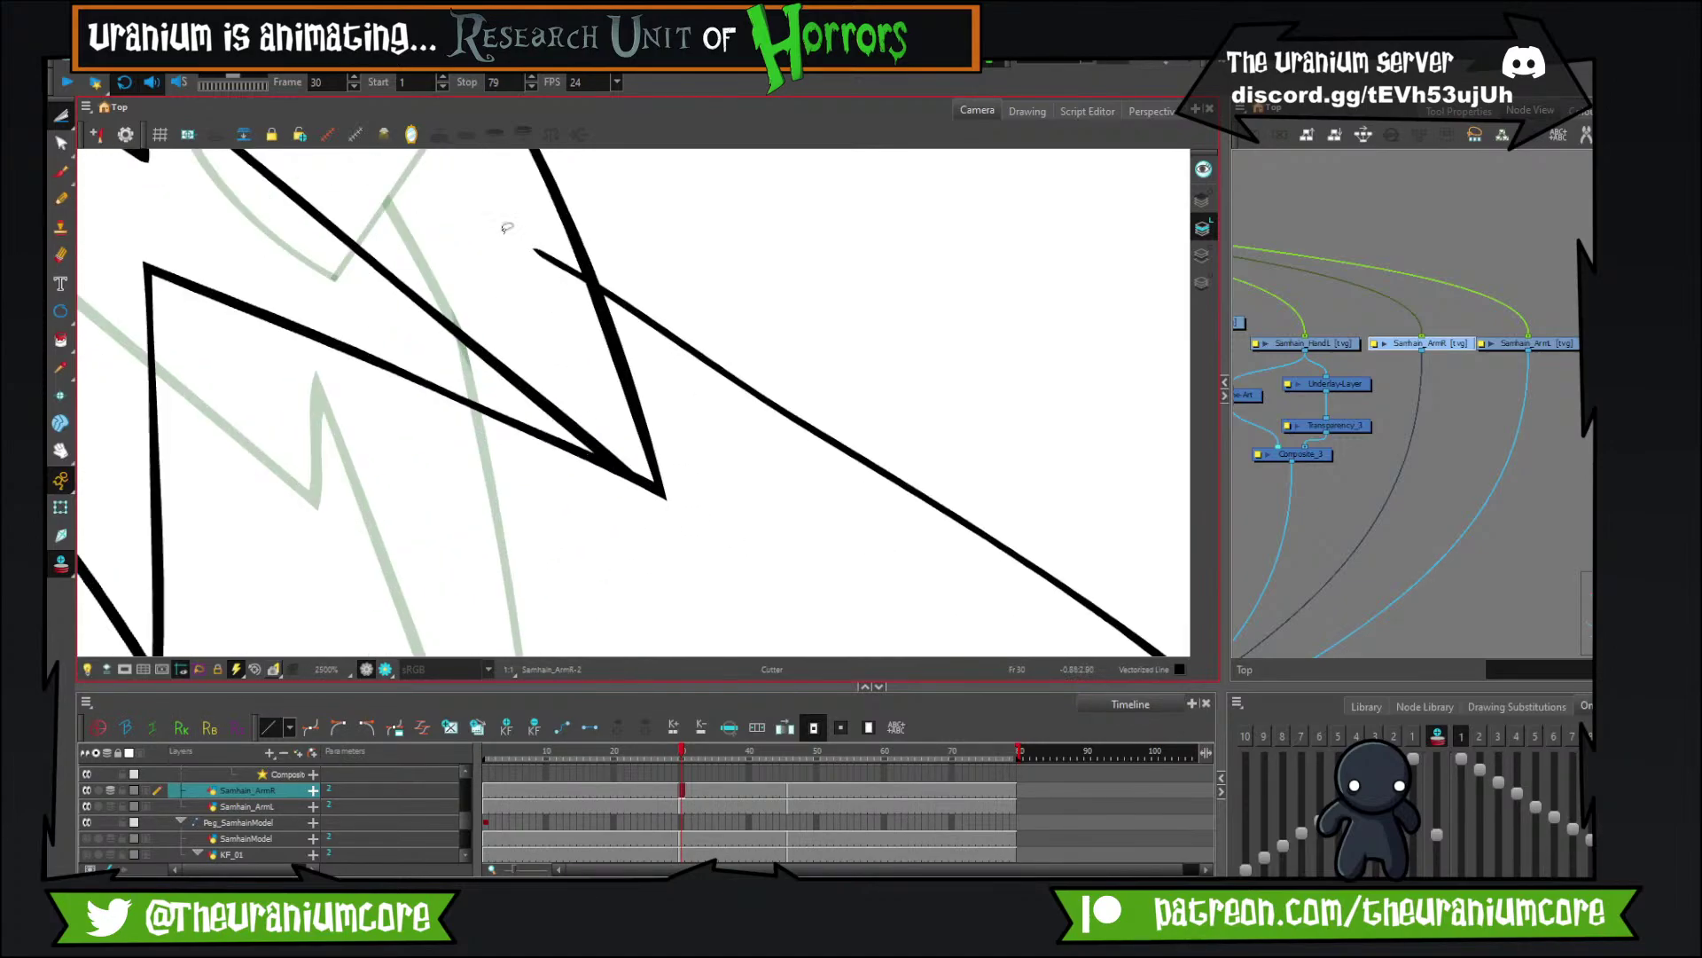
scroll(507, 228, "down", 5)
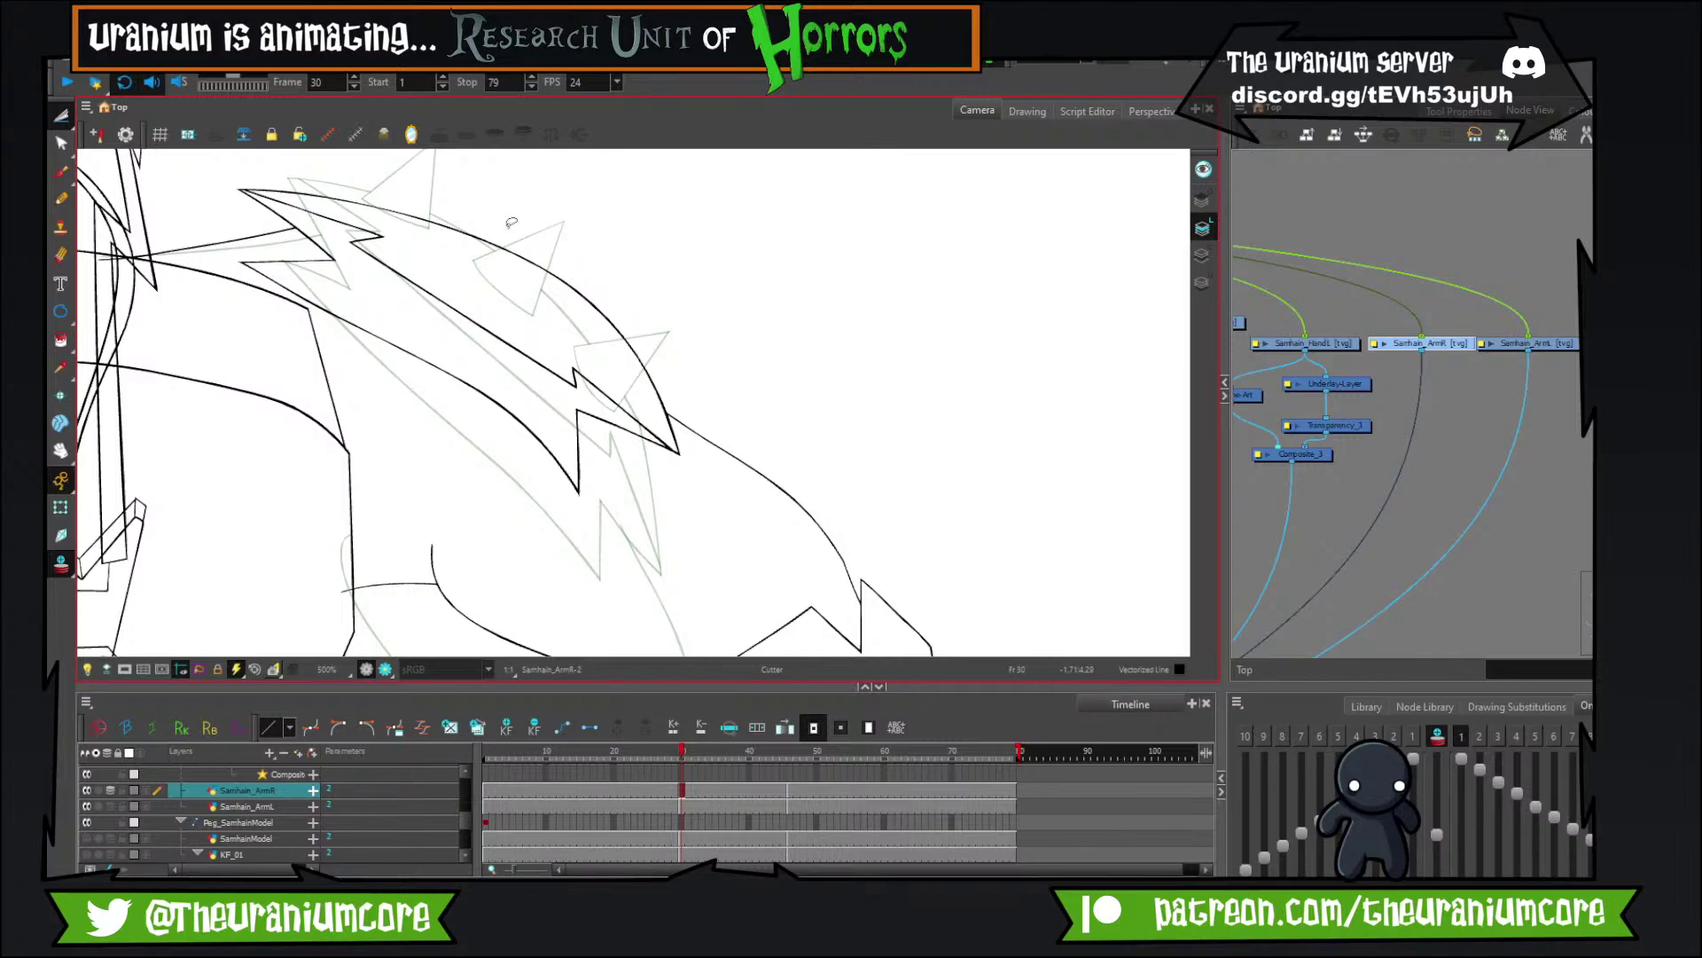
scroll(513, 226, "down", 5)
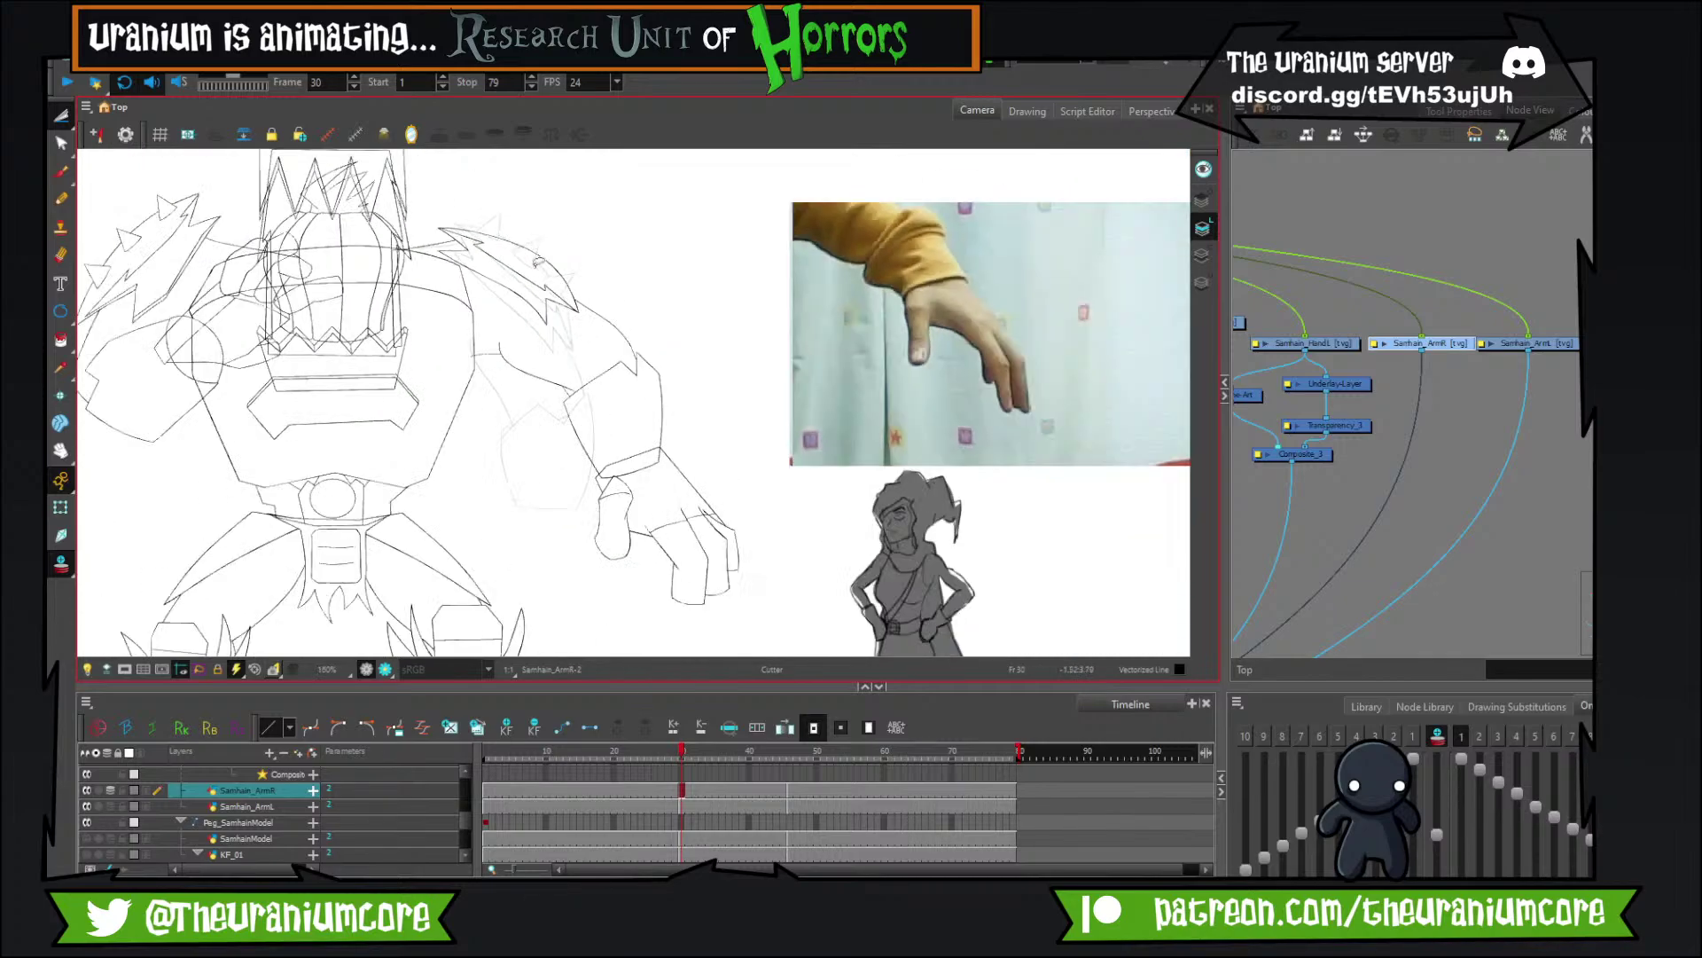
scroll(518, 232, "up", 6)
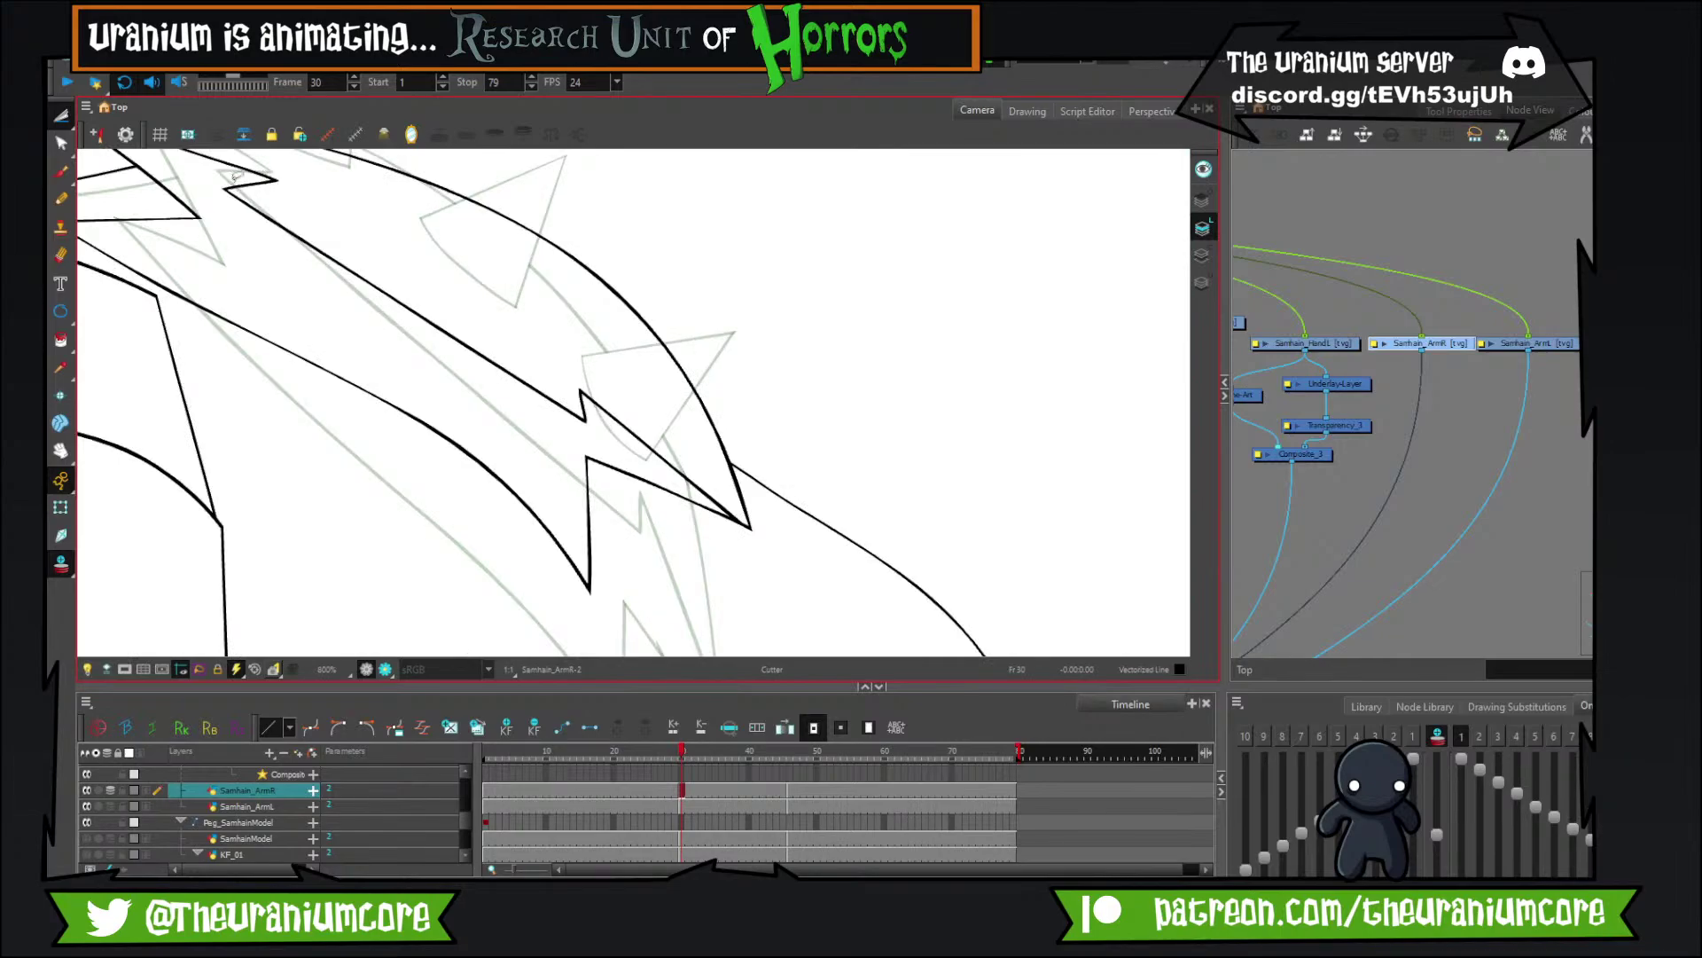
Brush the middle spike with a curved base on the frame 30 plate's outer edge, following the onion-skinned spike.
left_click(61, 172)
mouse_move(483, 232)
left_mouse_down()
mouse_move(478, 422)
mouse_move(578, 316)
mouse_move(538, 477)
left_mouse_up()
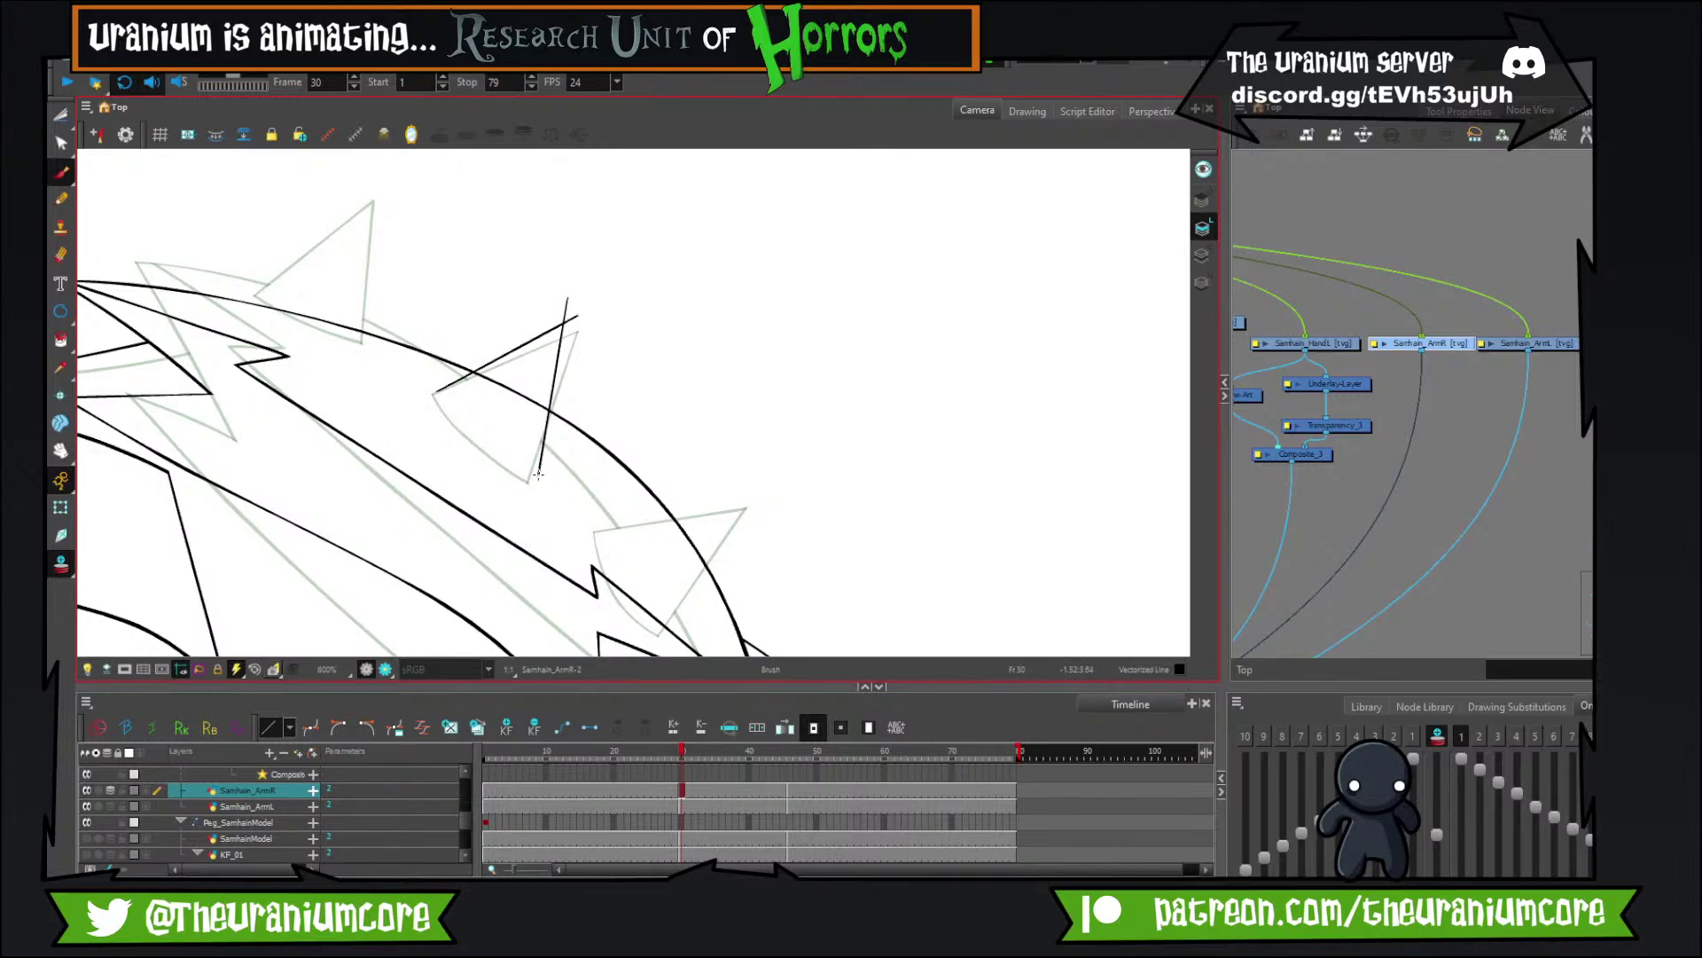
left_click_drag(435, 389, 587, 475)
key("ctrl+z")
left_click_drag(438, 374, 603, 493)
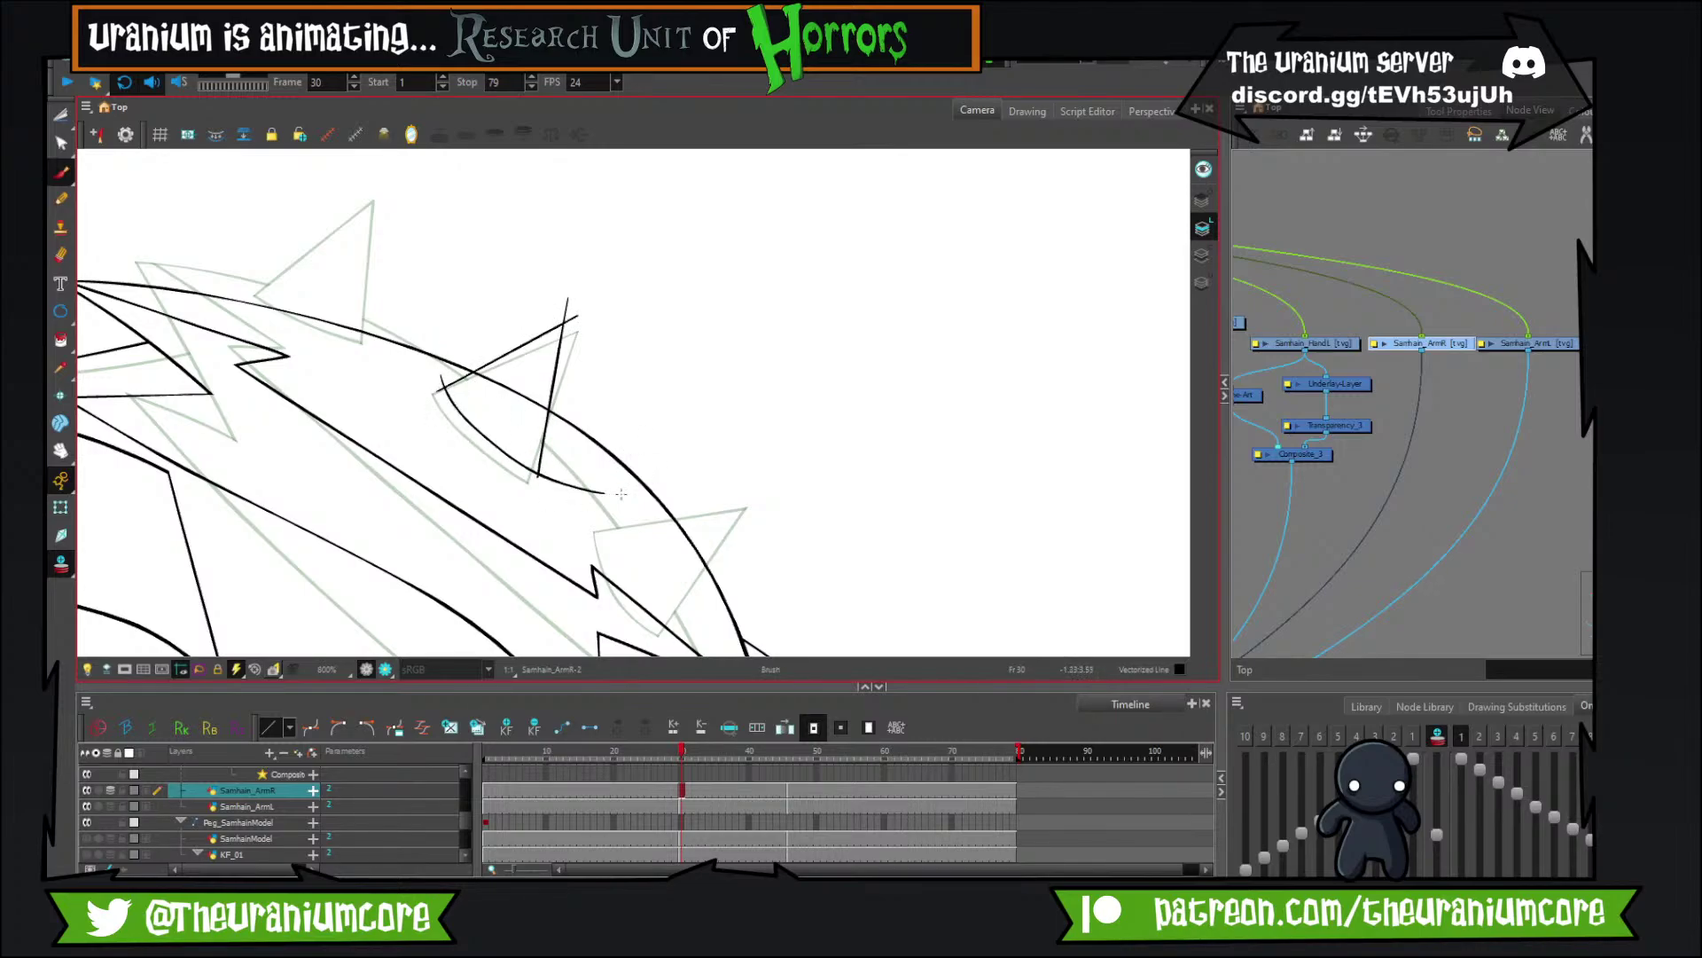
left_click_drag(698, 536, 693, 526)
key("ctrl+z")
mouse_move(438, 373)
left_mouse_down()
mouse_move(574, 468)
mouse_move(788, 451)
mouse_move(769, 454)
left_mouse_up()
key("ctrl+z")
Brush the lower spike with a curved base near the lower tip of the frame 30 plate's outer edge.
mouse_move(602, 501)
left_mouse_down()
mouse_move(737, 429)
mouse_move(696, 587)
left_mouse_up()
mouse_move(599, 488)
left_mouse_down()
mouse_move(715, 603)
mouse_move(683, 471)
left_mouse_up()
key("ctrl+z")
left_click_drag(586, 406, 688, 496)
key("ctrl+z")
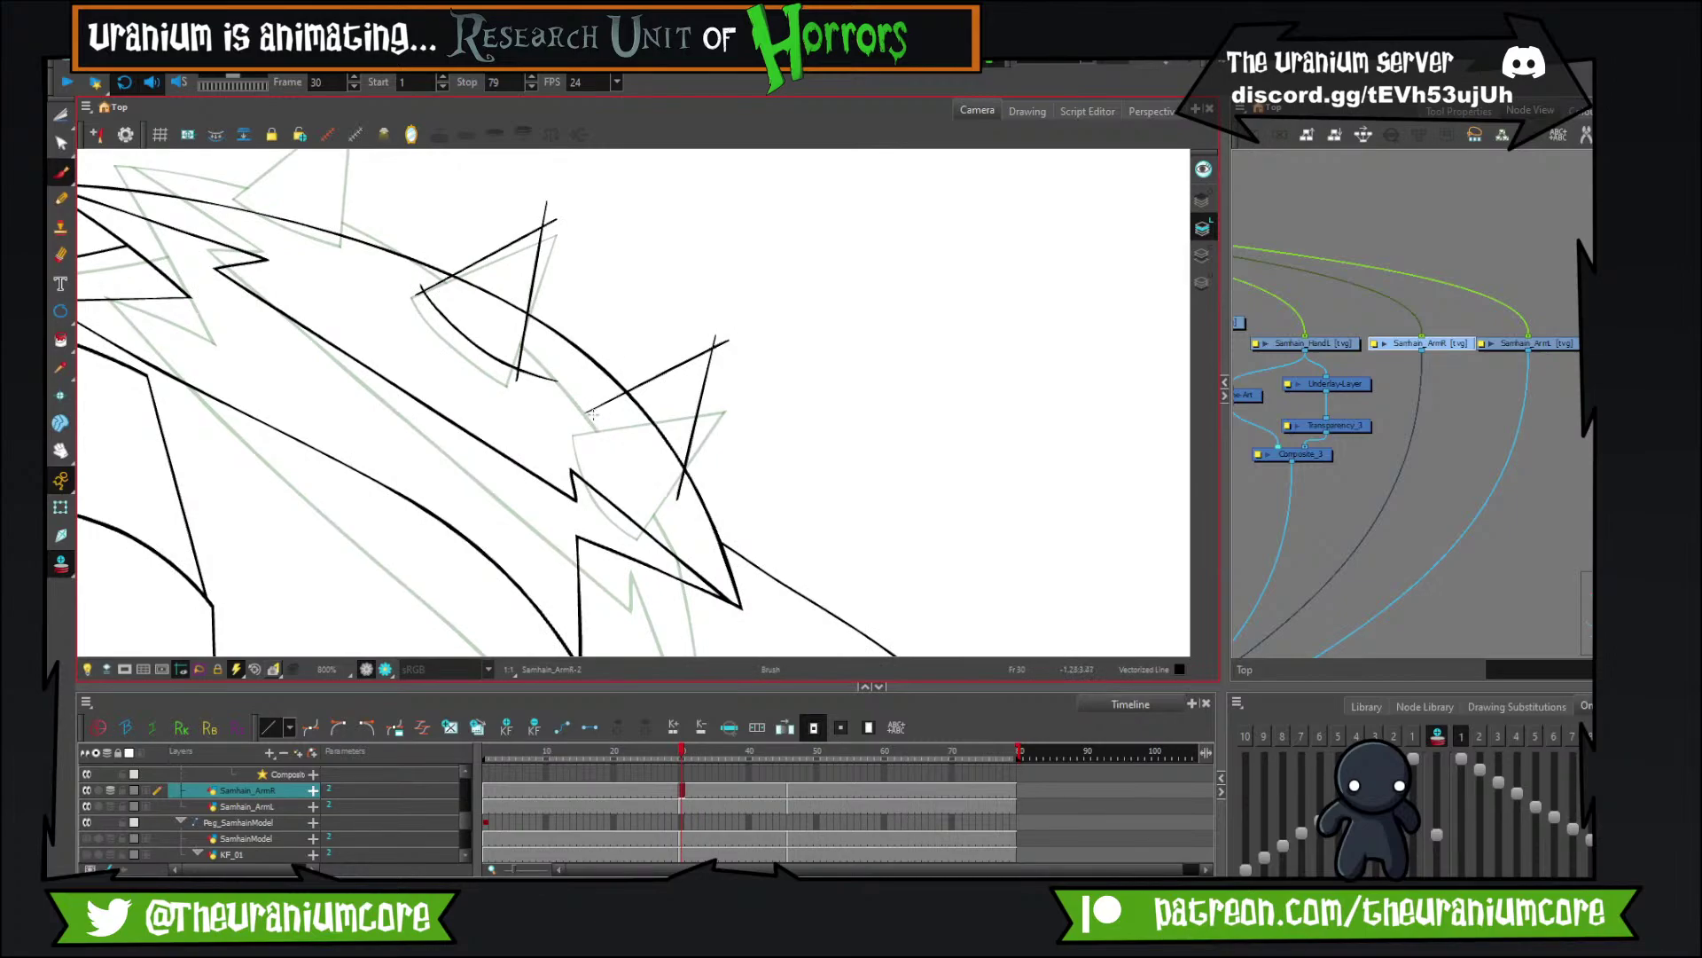
left_click_drag(593, 413, 700, 489)
key("ctrl+z")
key("ctrl+z")
left_click_drag(588, 407, 700, 513)
key("ctrl+z")
left_click_drag(582, 400, 699, 500)
mouse_move(302, 155)
left_mouse_down()
mouse_move(375, 248)
mouse_move(494, 343)
left_mouse_up()
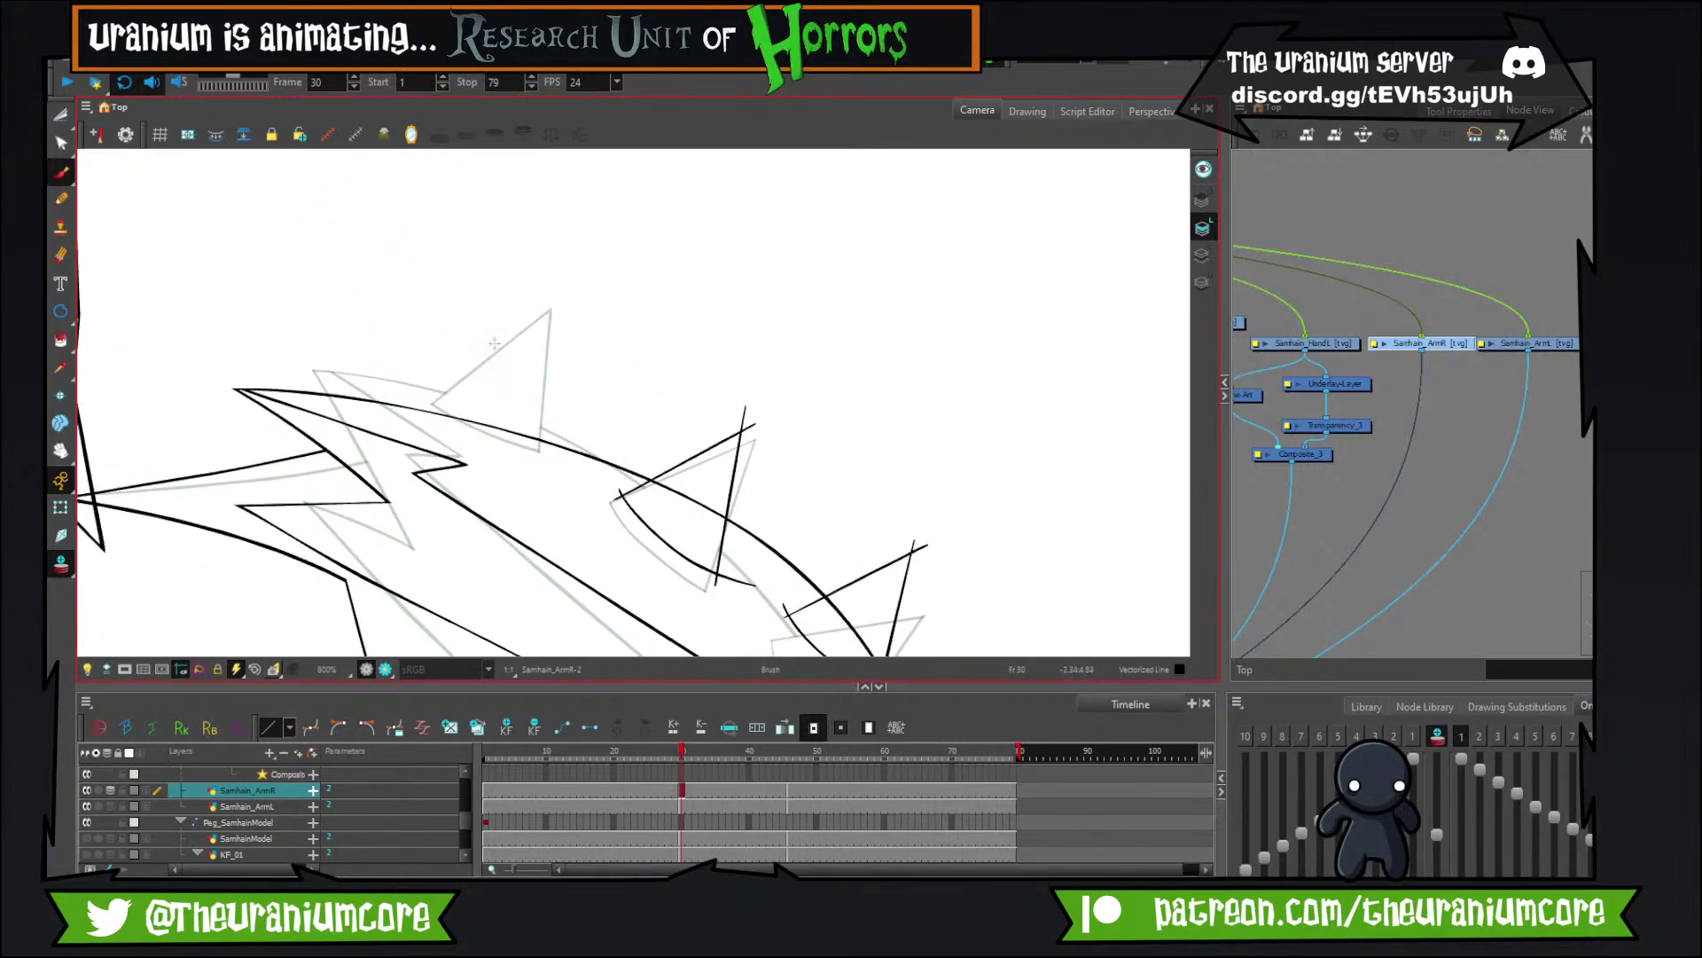
mouse_move(367, 412)
left_mouse_down()
mouse_move(489, 300)
mouse_move(495, 443)
left_mouse_up()
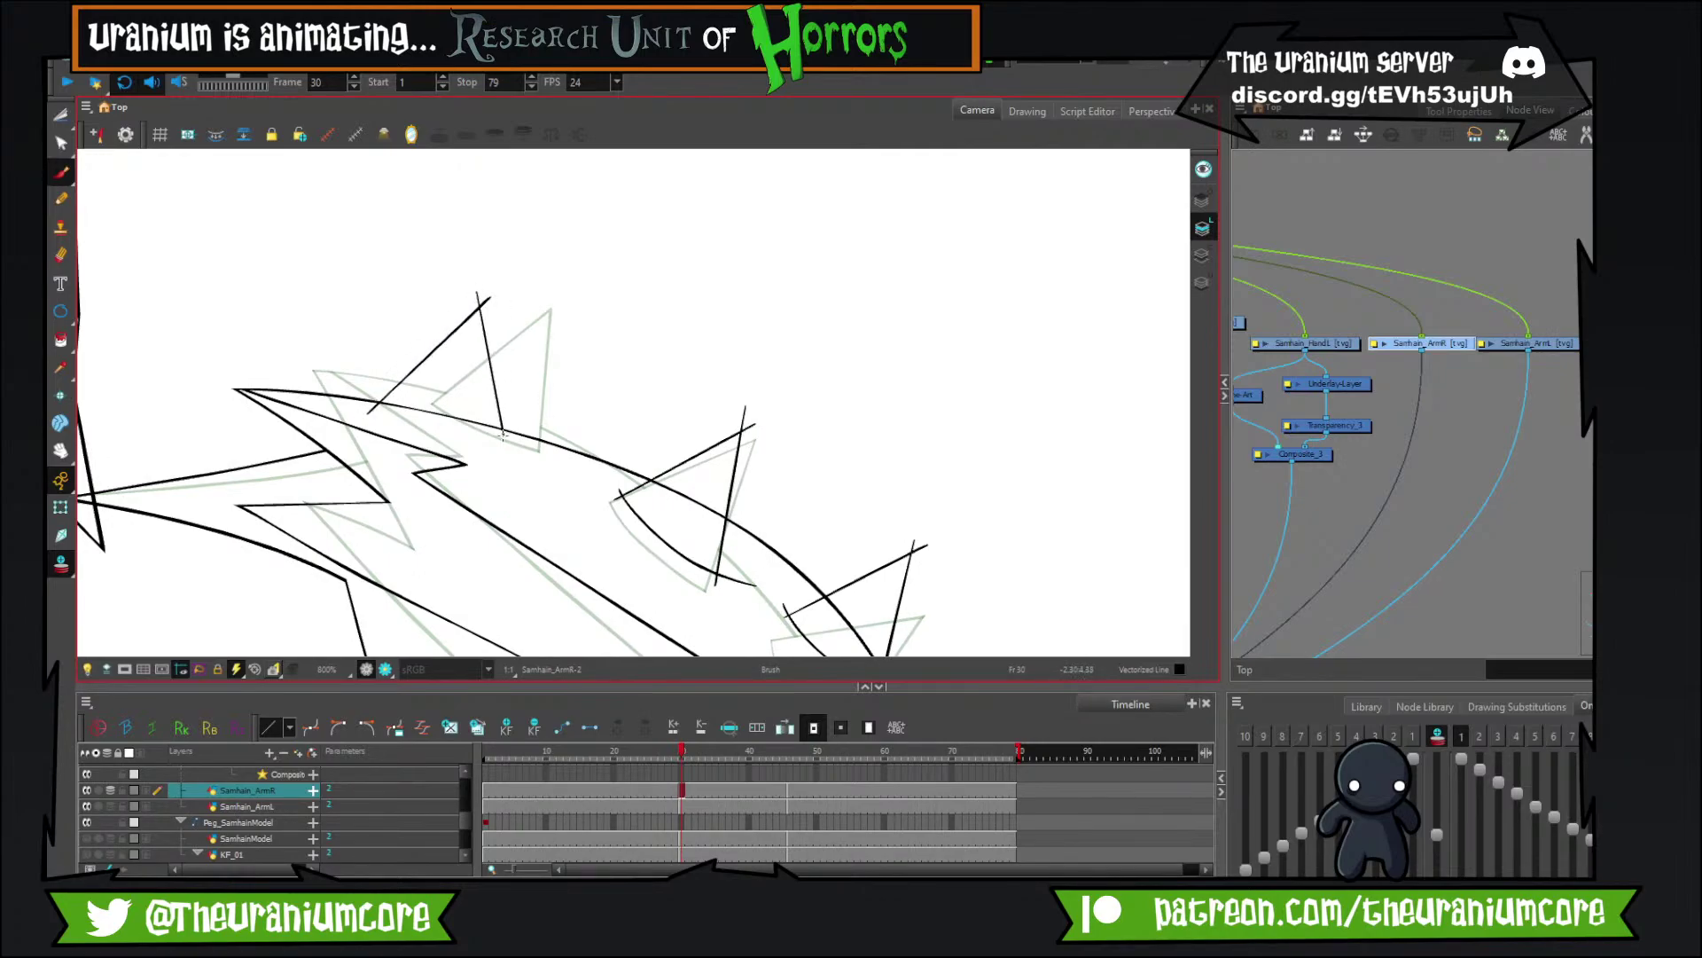
key("ctrl+z")
key("ctrl+z")
left_click_drag(388, 420, 480, 321)
key("ctrl+z")
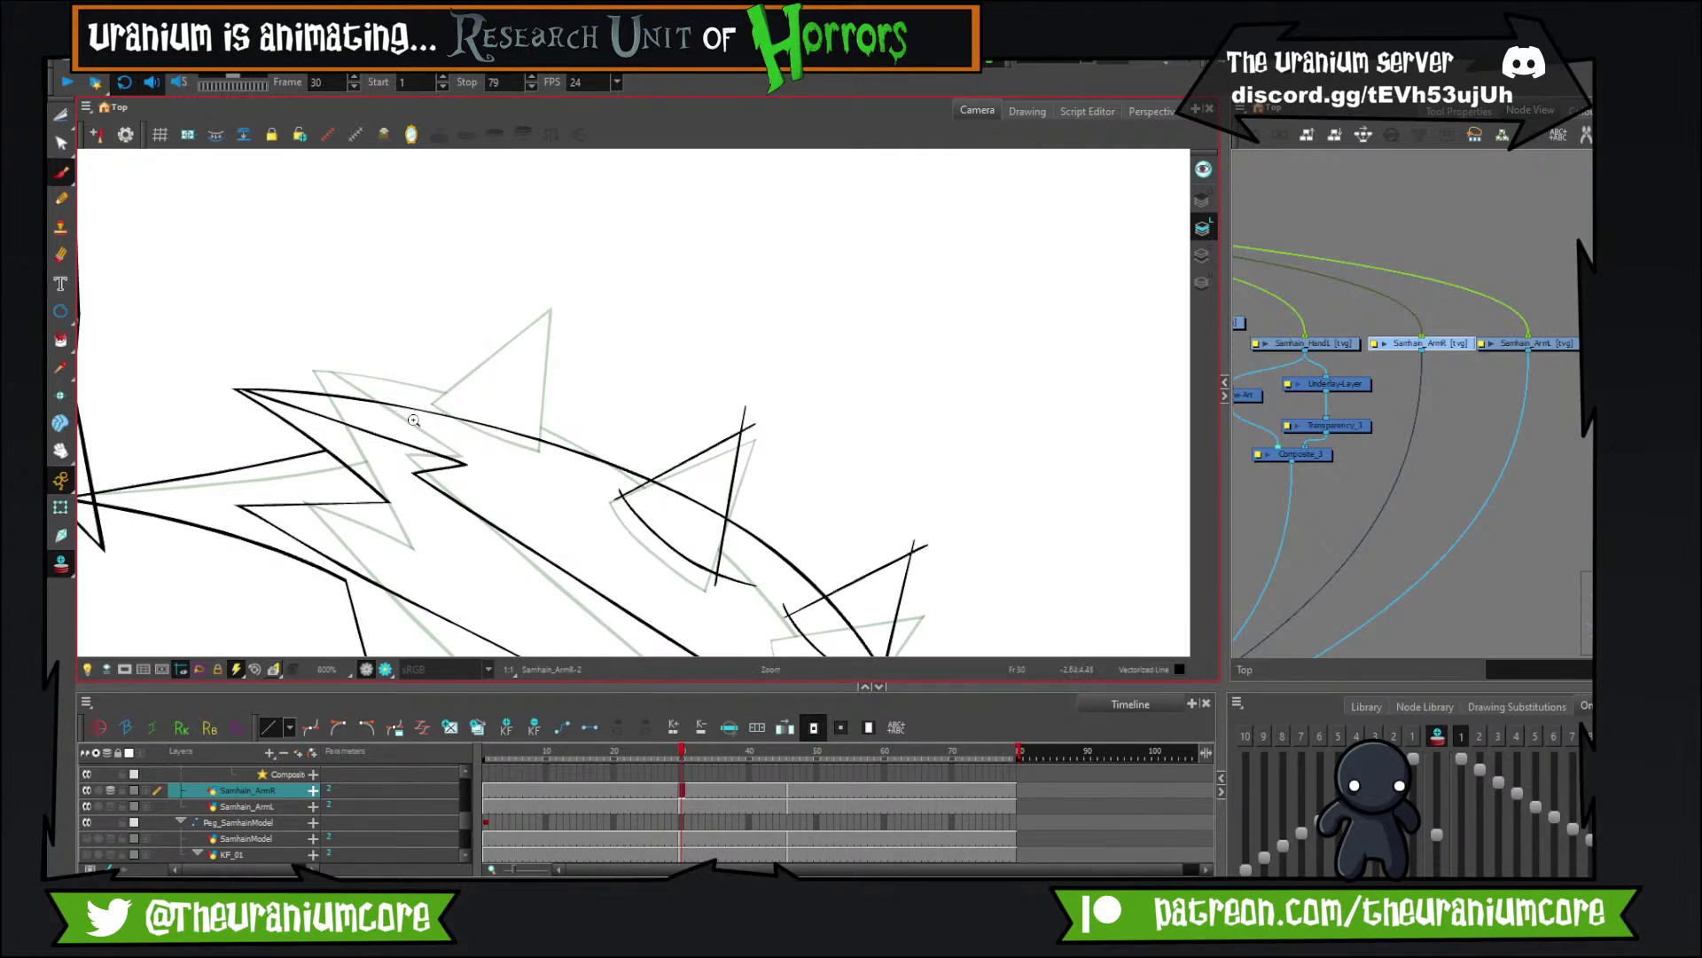
mouse_move(407, 426)
left_mouse_down()
mouse_move(496, 312)
mouse_move(502, 454)
left_mouse_up()
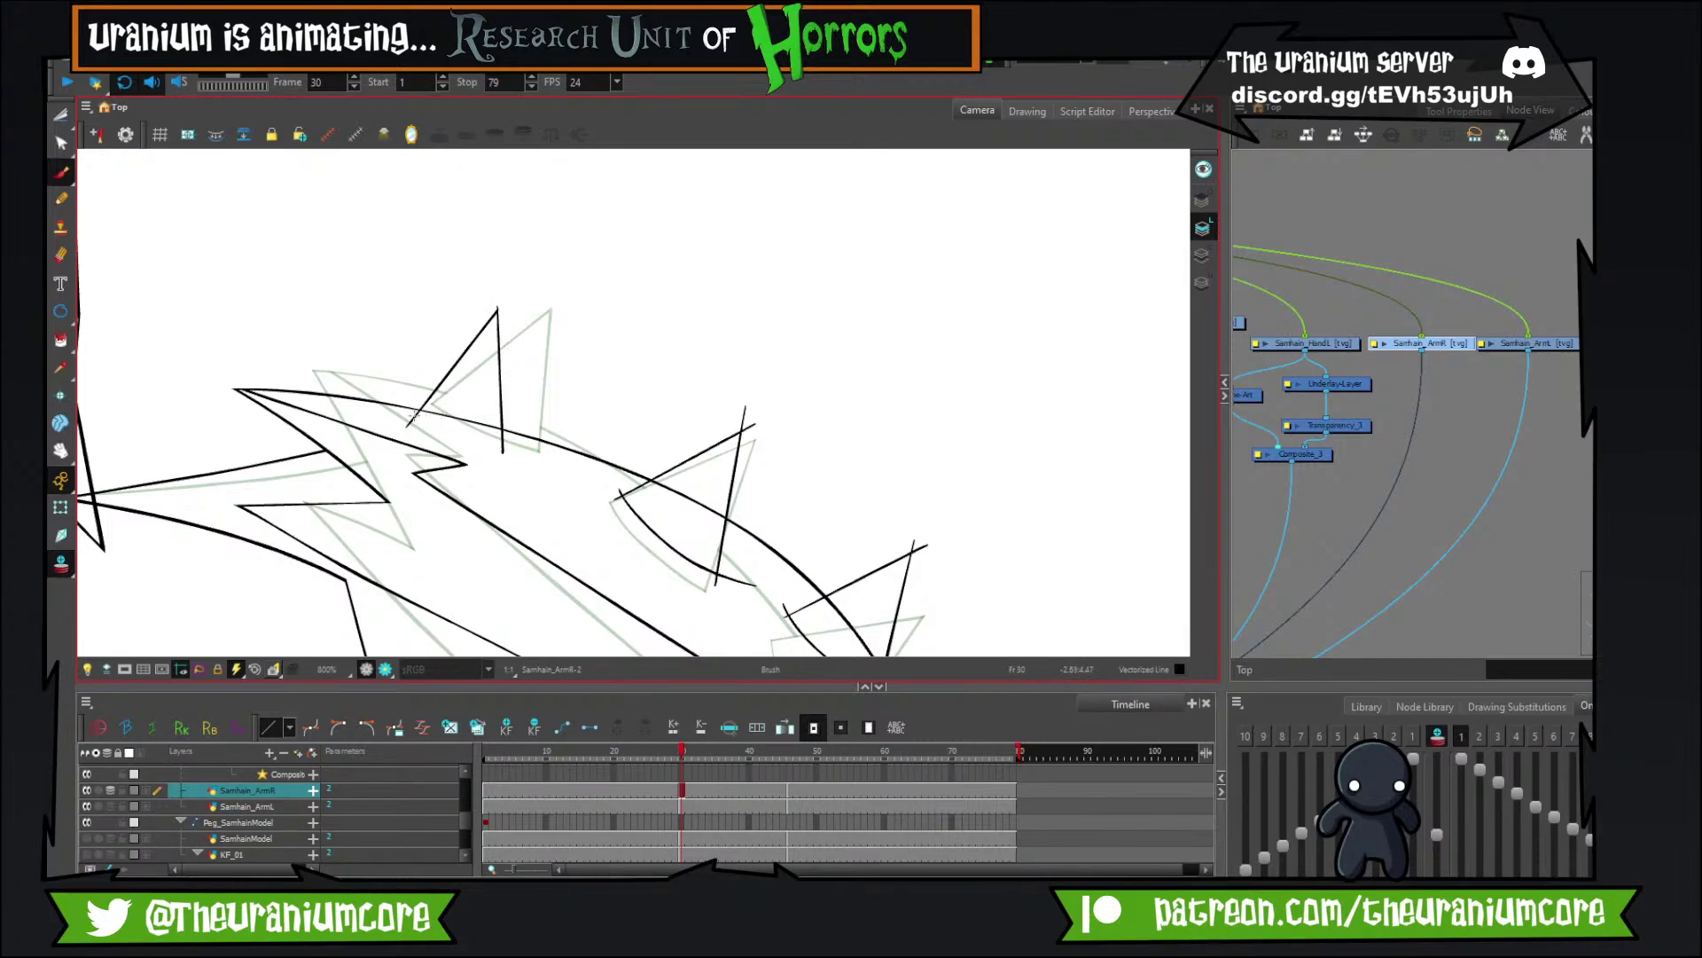
left_click_drag(408, 413, 529, 438)
key("ctrl+z")
key("ctrl+z")
key("ctrl+z")
Brush the upper spike with a curved base on the frame 30 plate's outer edge, slightly offset from the onion-skinned spike.
mouse_move(398, 417)
left_mouse_down()
mouse_move(527, 302)
mouse_move(519, 458)
left_mouse_up()
left_click_drag(391, 407, 559, 448)
scroll(619, 410, "up", 1)
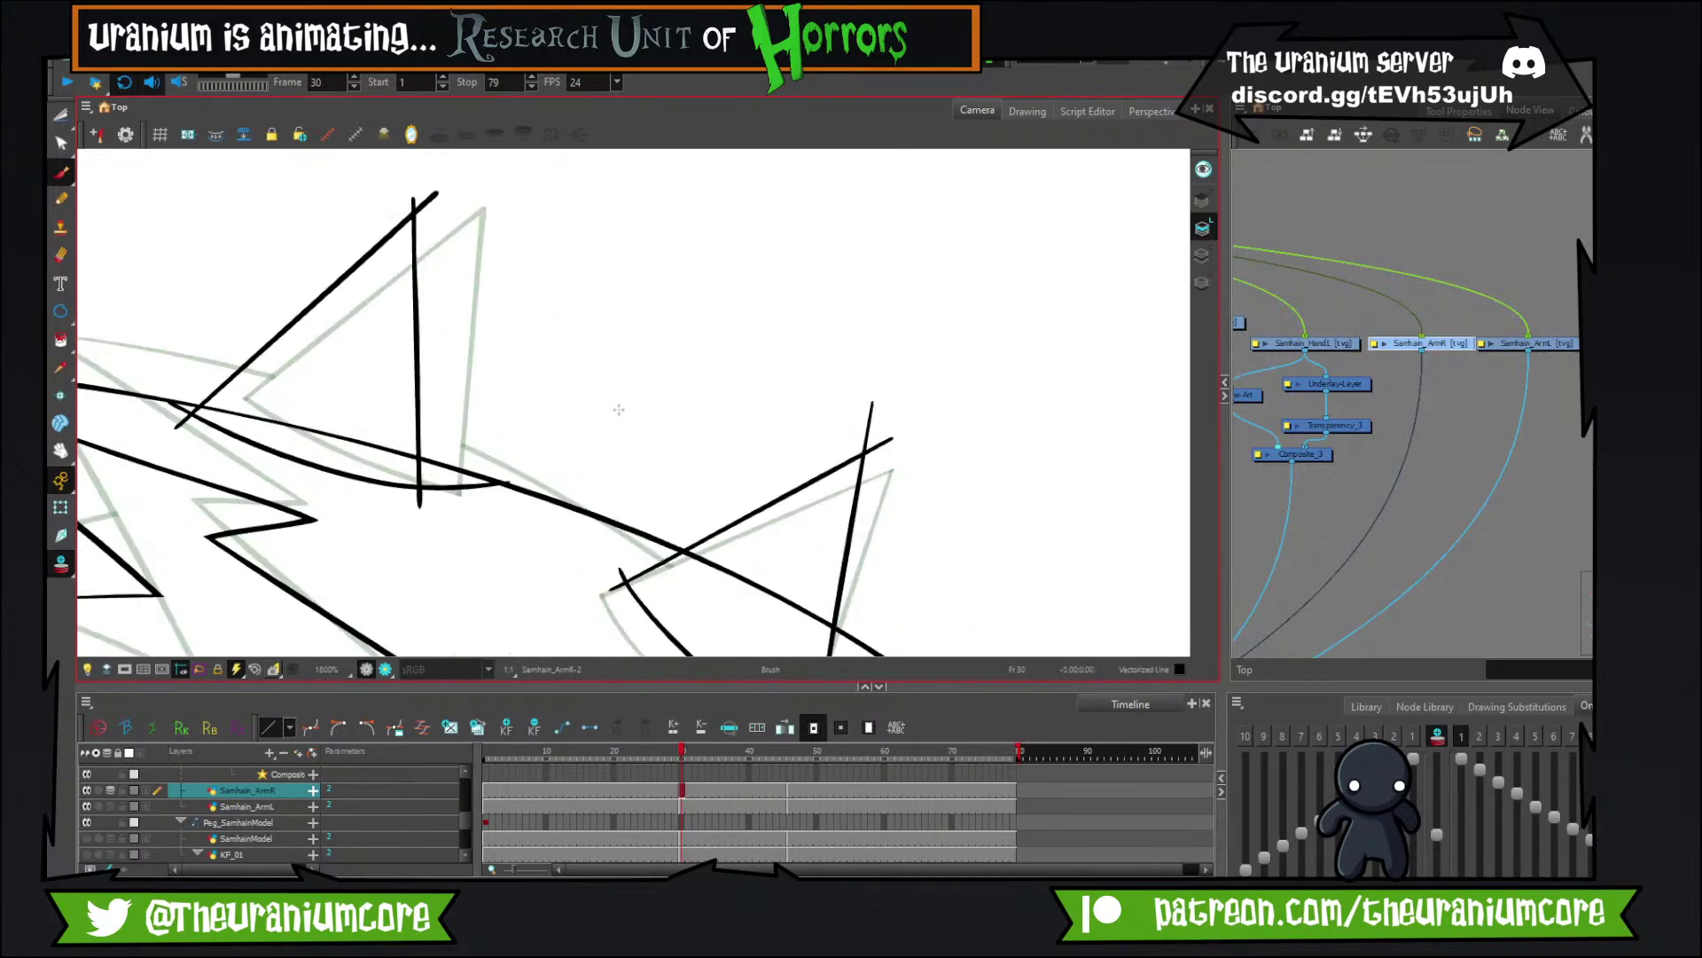
left_click_drag(599, 310, 701, 332)
Cut off the upper spike's overshoots at its tip and base corners, along with the plate outline running through it.
left_click(60, 116)
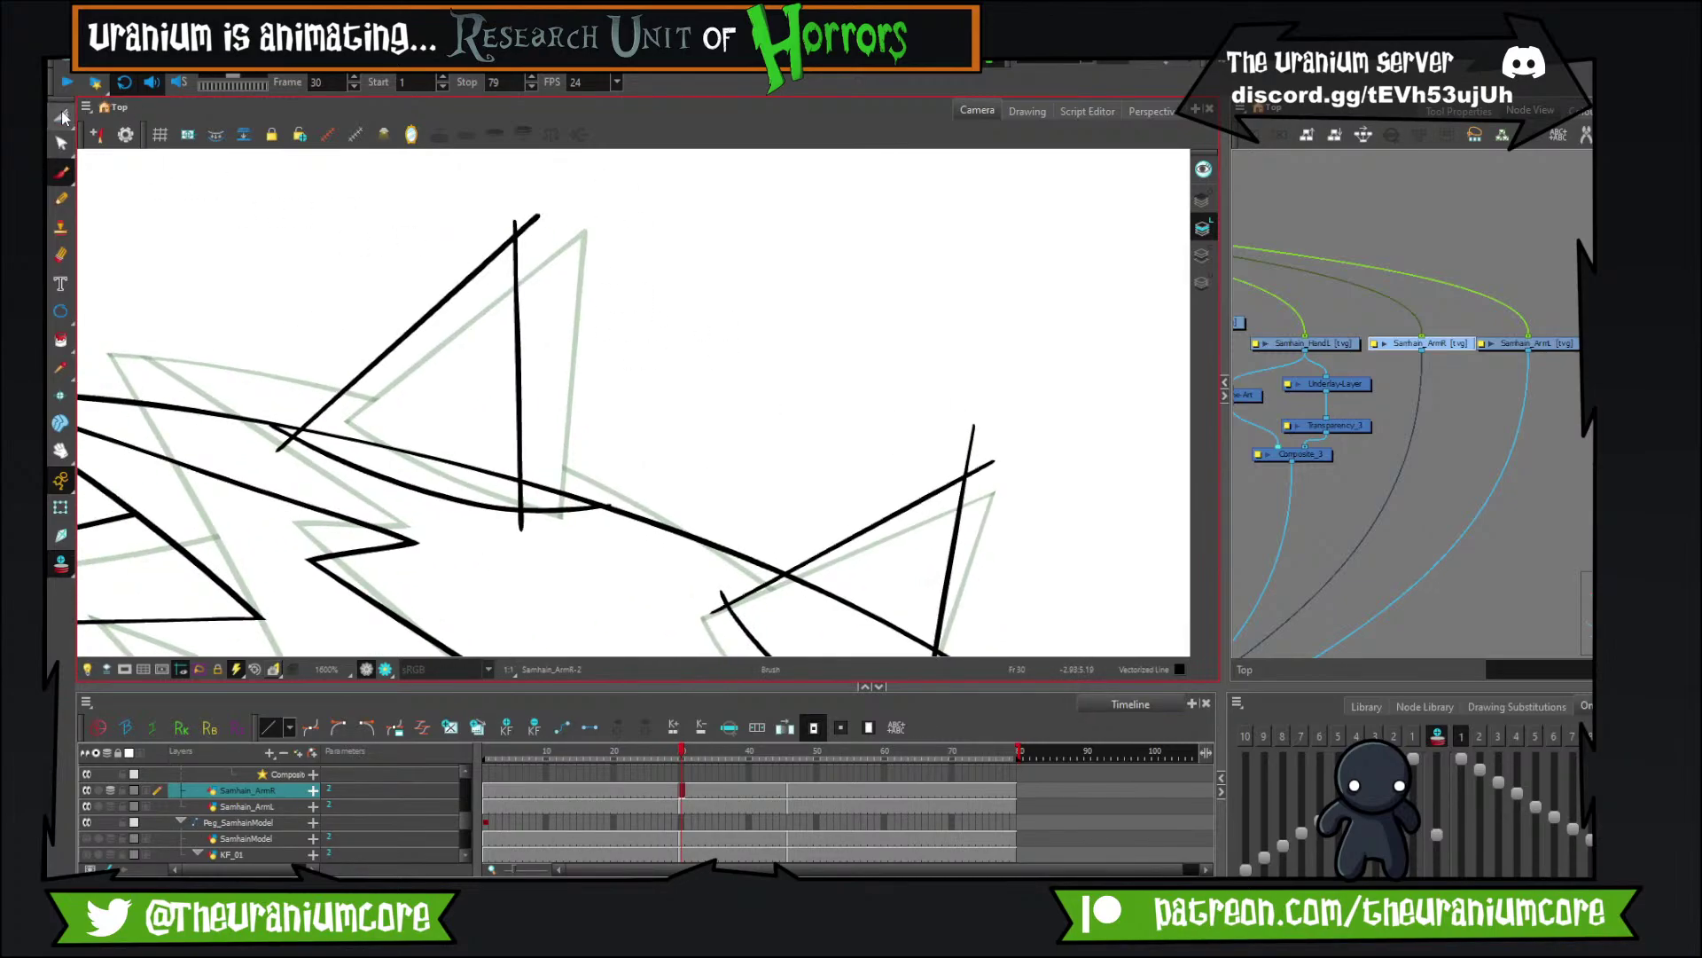
left_click_drag(264, 417, 282, 457)
left_click_drag(405, 448, 413, 464)
left_click_drag(535, 498, 495, 545)
left_click_drag(587, 437, 603, 489)
left_click_drag(508, 277, 567, 285)
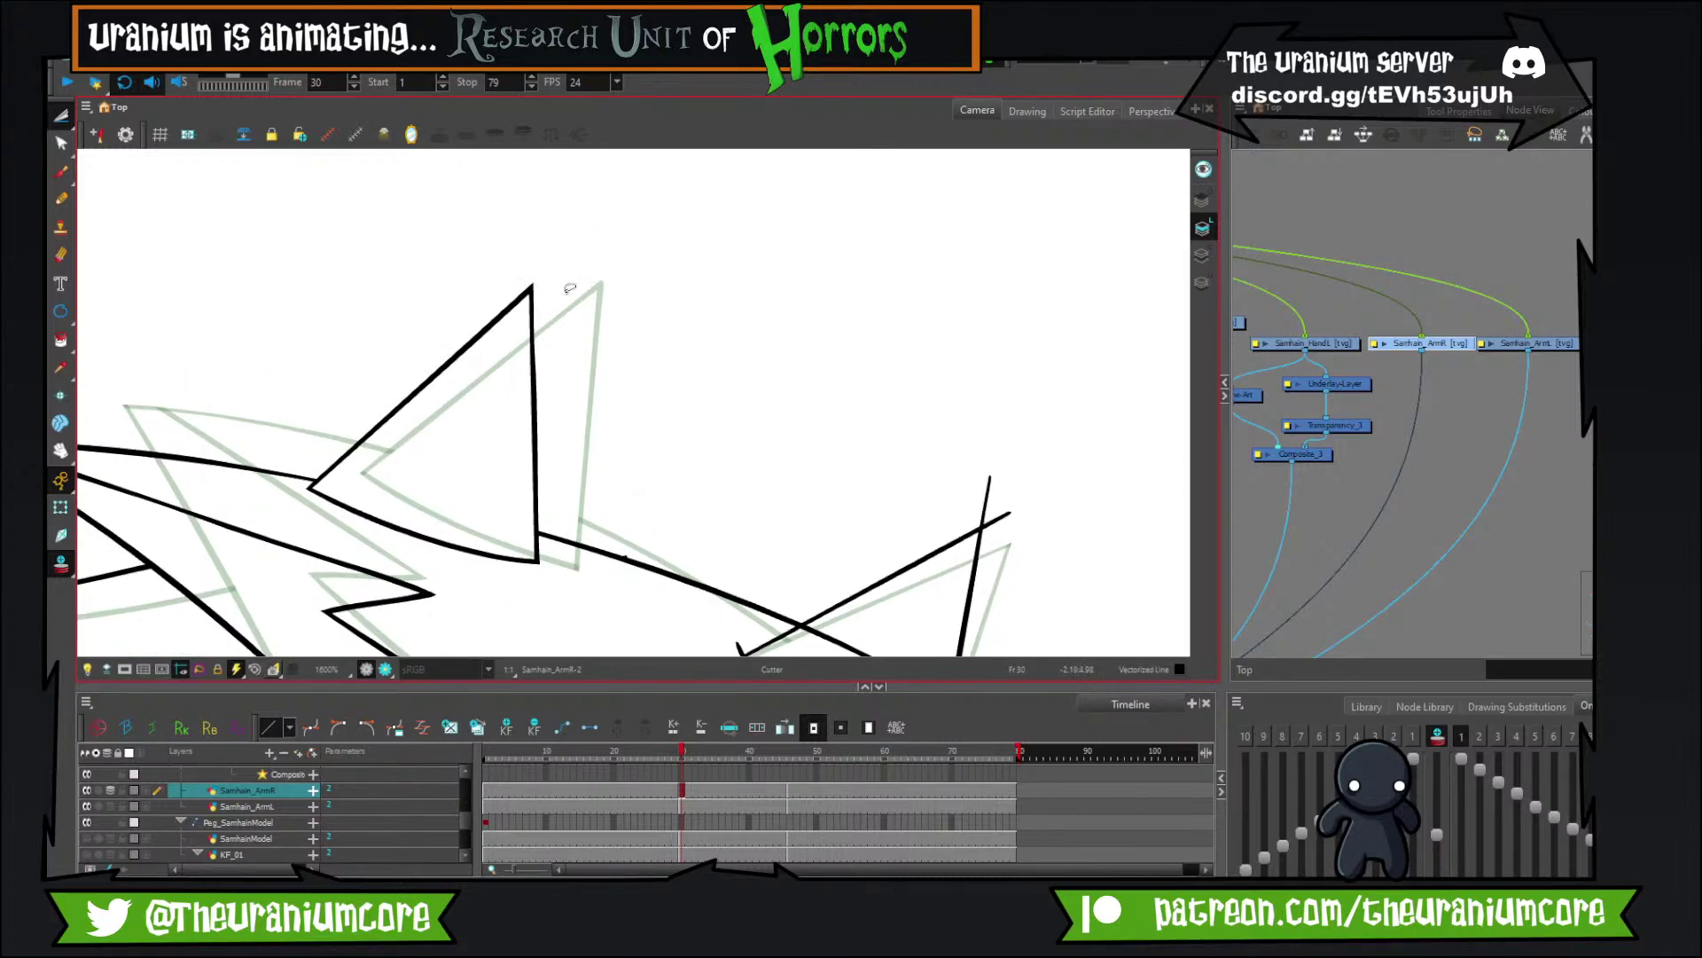
Trim the middle spike's overshoots at its base corners and tip, and cut out the plate outline crossing it.
scroll(570, 288, "down", 2)
scroll(659, 428, "up", 4)
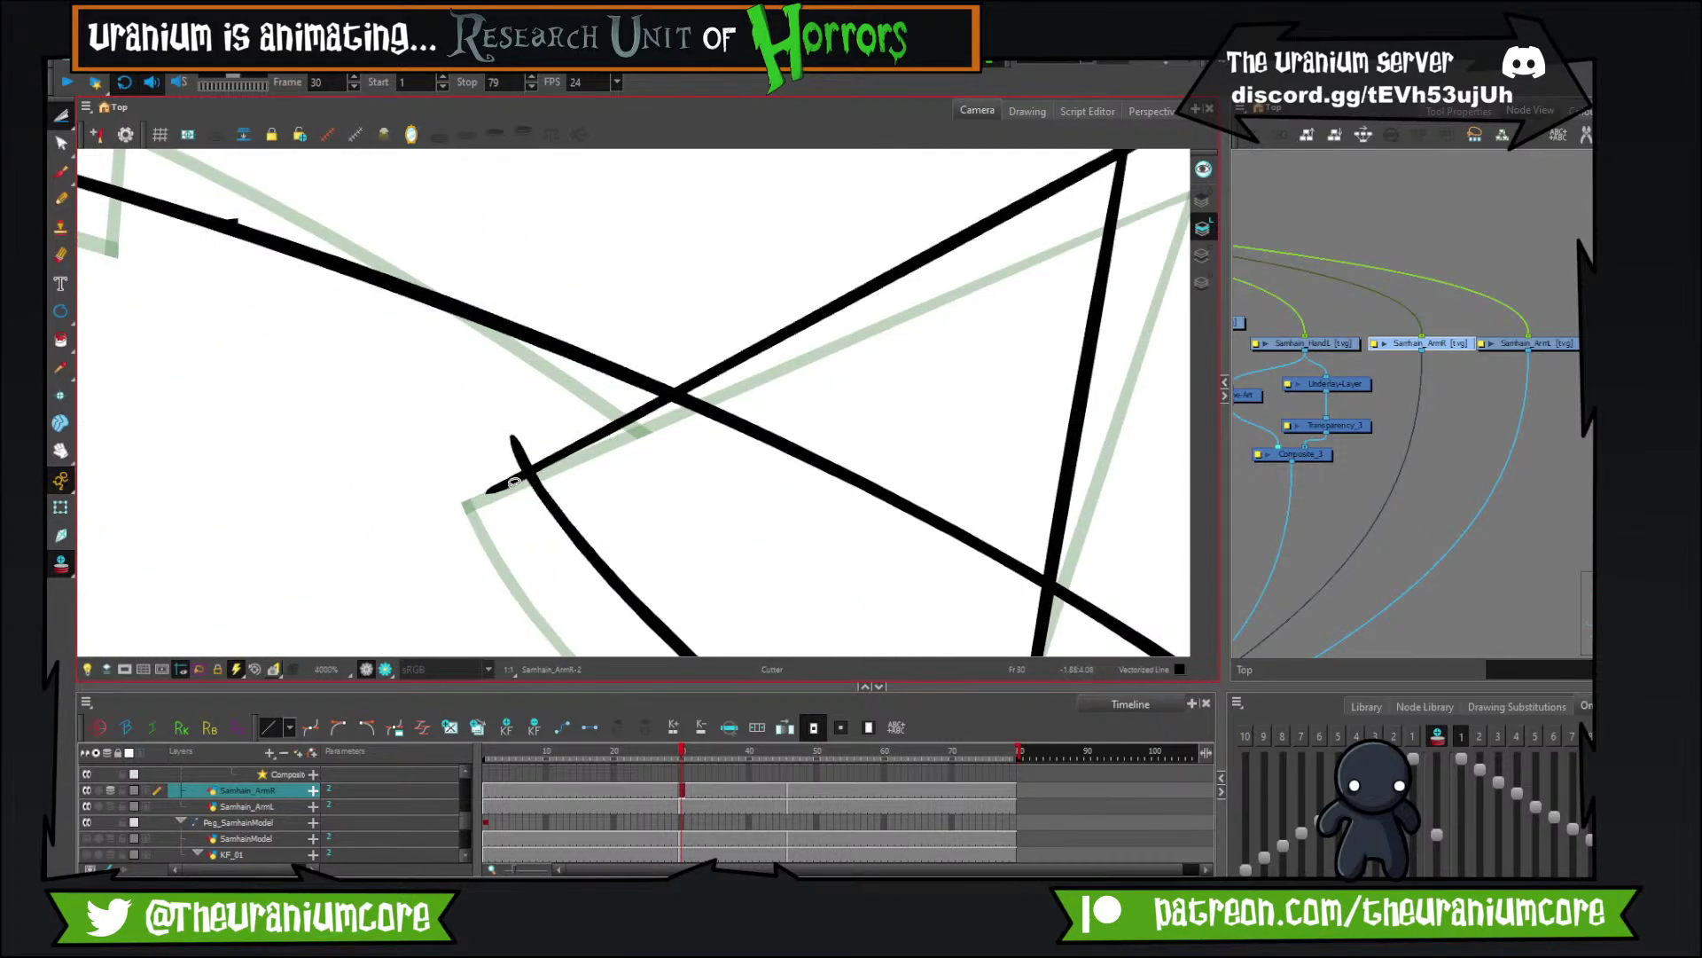
left_click_drag(514, 484, 520, 451)
scroll(568, 512, "down", 3)
scroll(740, 578, "up", 2)
left_click_drag(554, 629, 658, 615)
scroll(654, 608, "down", 2)
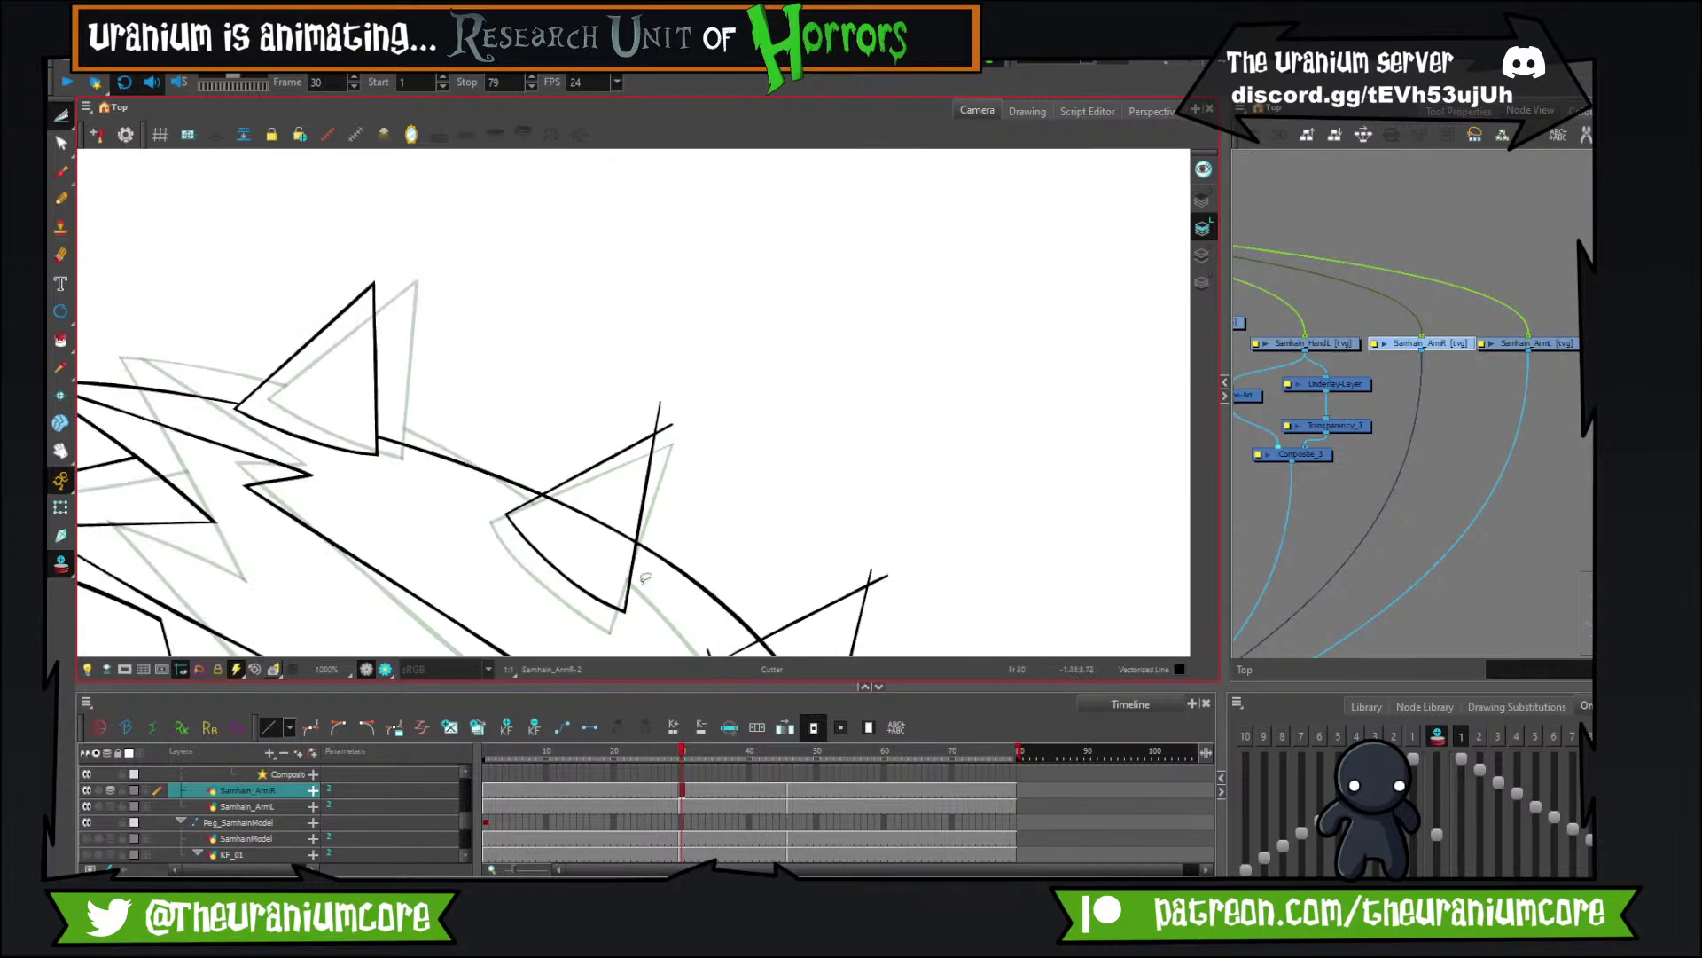
scroll(610, 510, "up", 3)
left_click_drag(536, 559, 612, 414)
scroll(665, 354, "up", 2)
mouse_move(691, 288)
left_mouse_down()
mouse_move(807, 368)
mouse_move(699, 390)
left_mouse_up()
Trim the lower spike's overshoots at its base corners and tip, and cut out the plate outline crossing it.
scroll(810, 380, "down", 9)
scroll(825, 419, "up", 4)
scroll(714, 372, "up", 3)
scroll(670, 403, "down", 4)
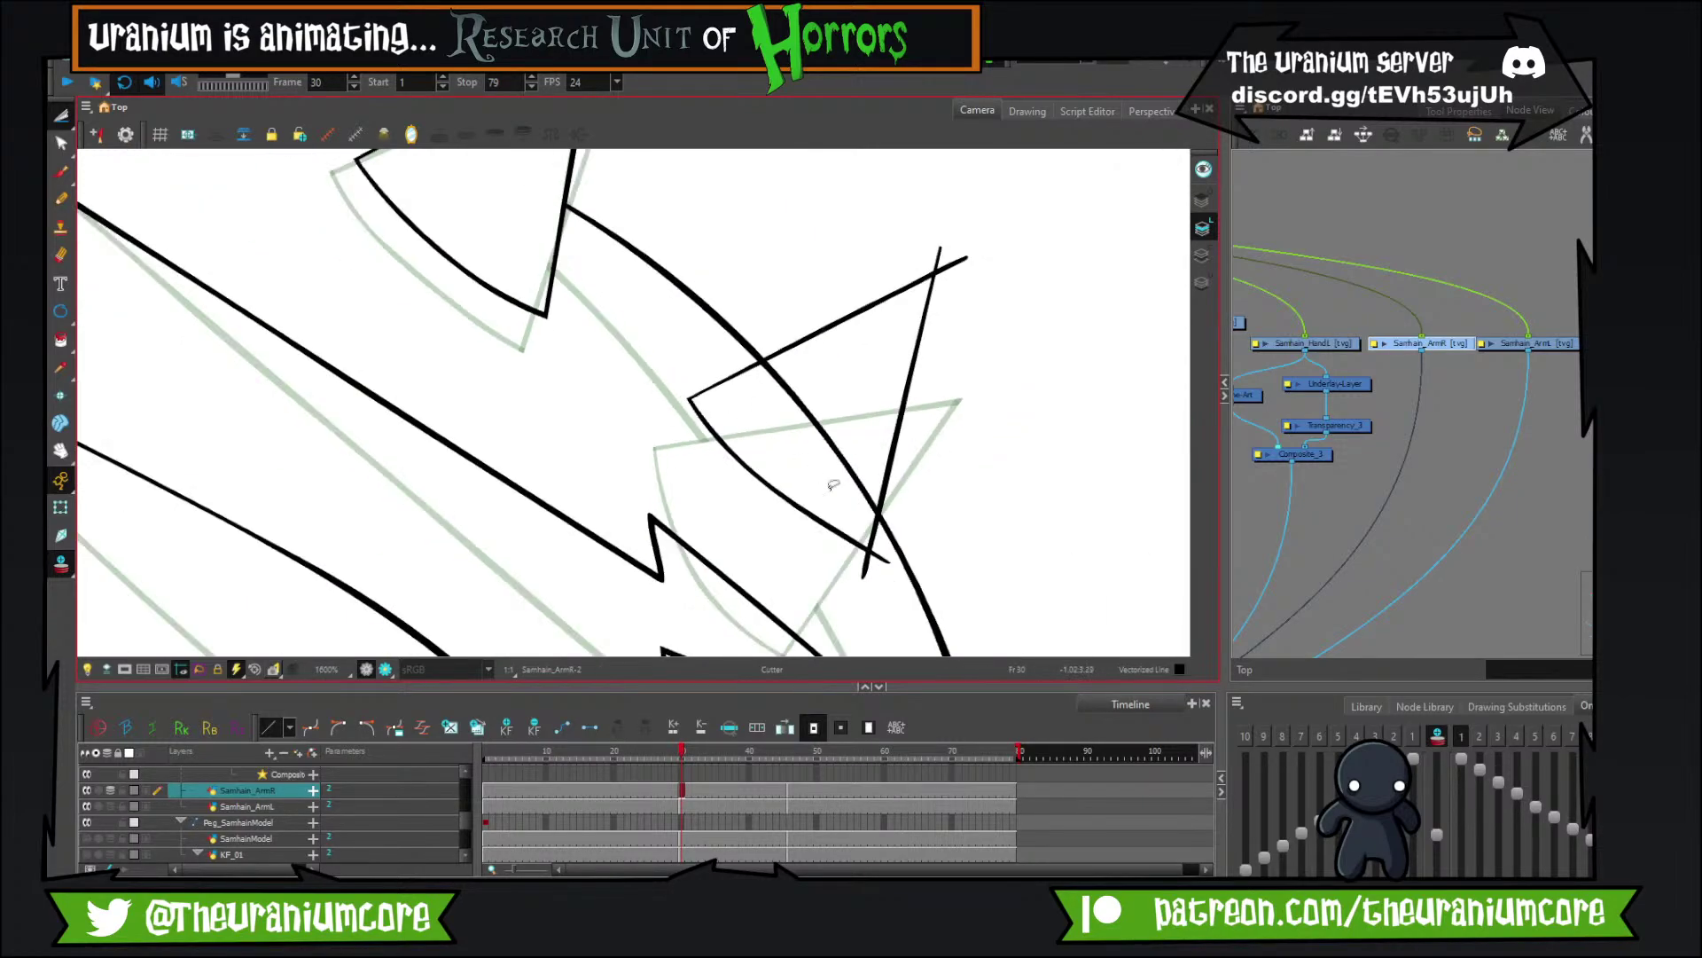
scroll(869, 498, "down", 1)
scroll(877, 527, "up", 4)
left_click_drag(763, 439, 673, 484)
scroll(673, 481, "down", 4)
scroll(657, 396, "up", 2)
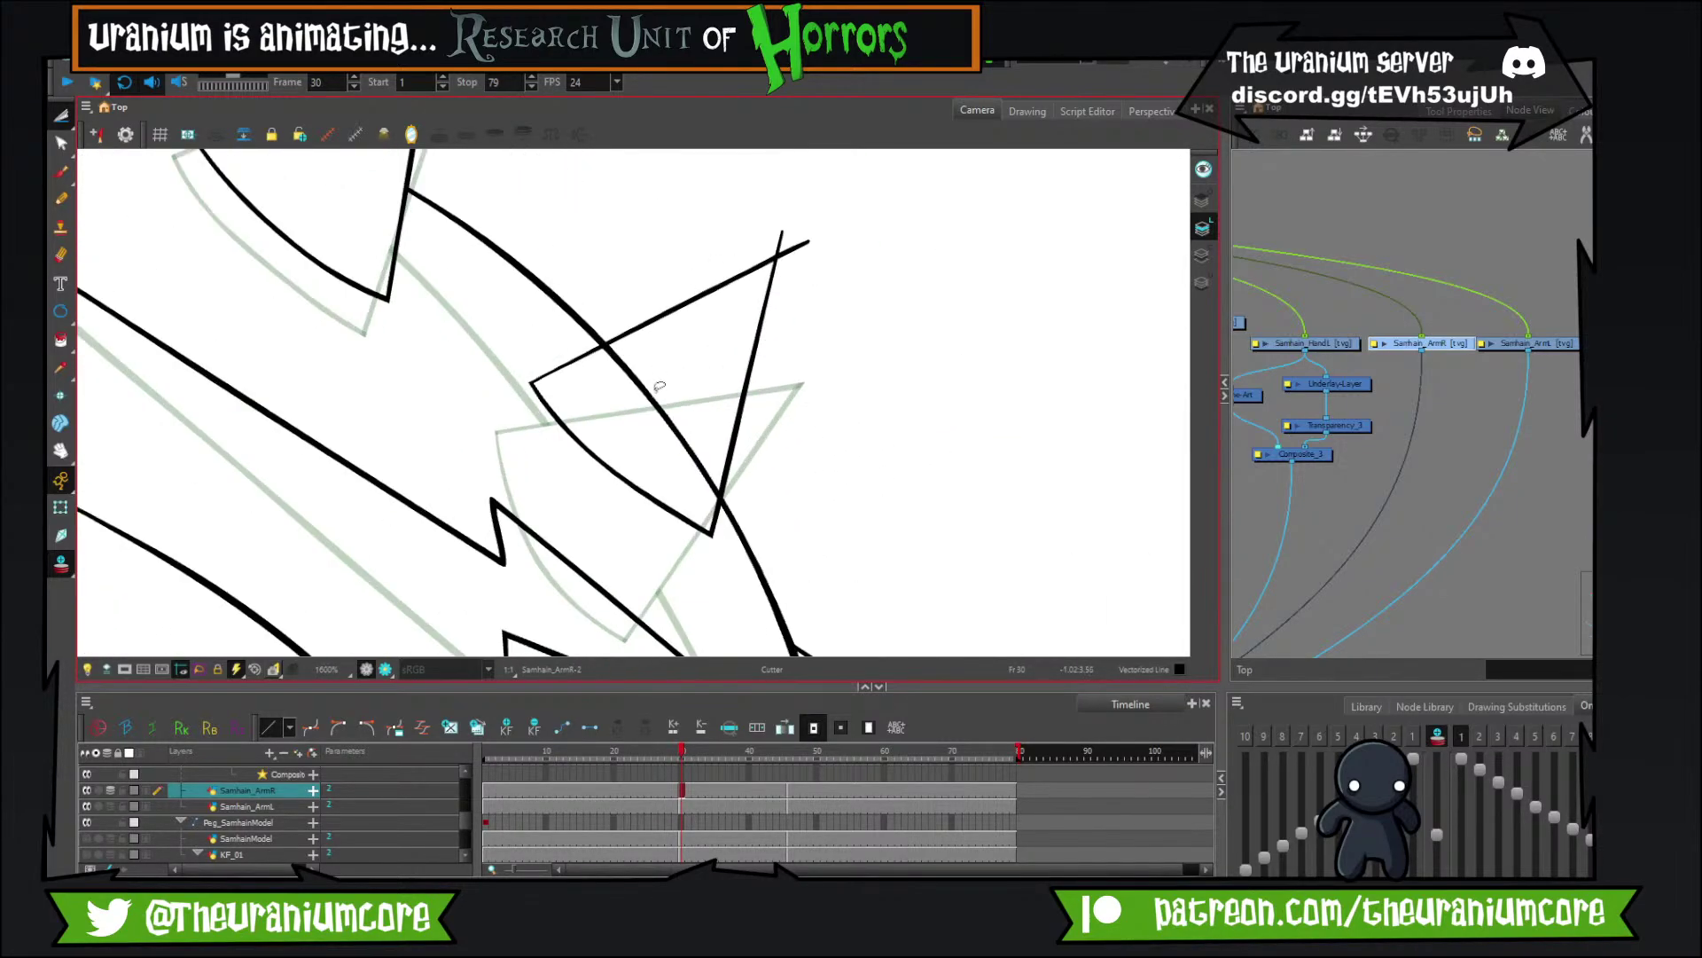
scroll(657, 390, "down", 2)
scroll(716, 310, "up", 2)
left_click_drag(699, 293, 804, 358)
scroll(804, 358, "down", 3)
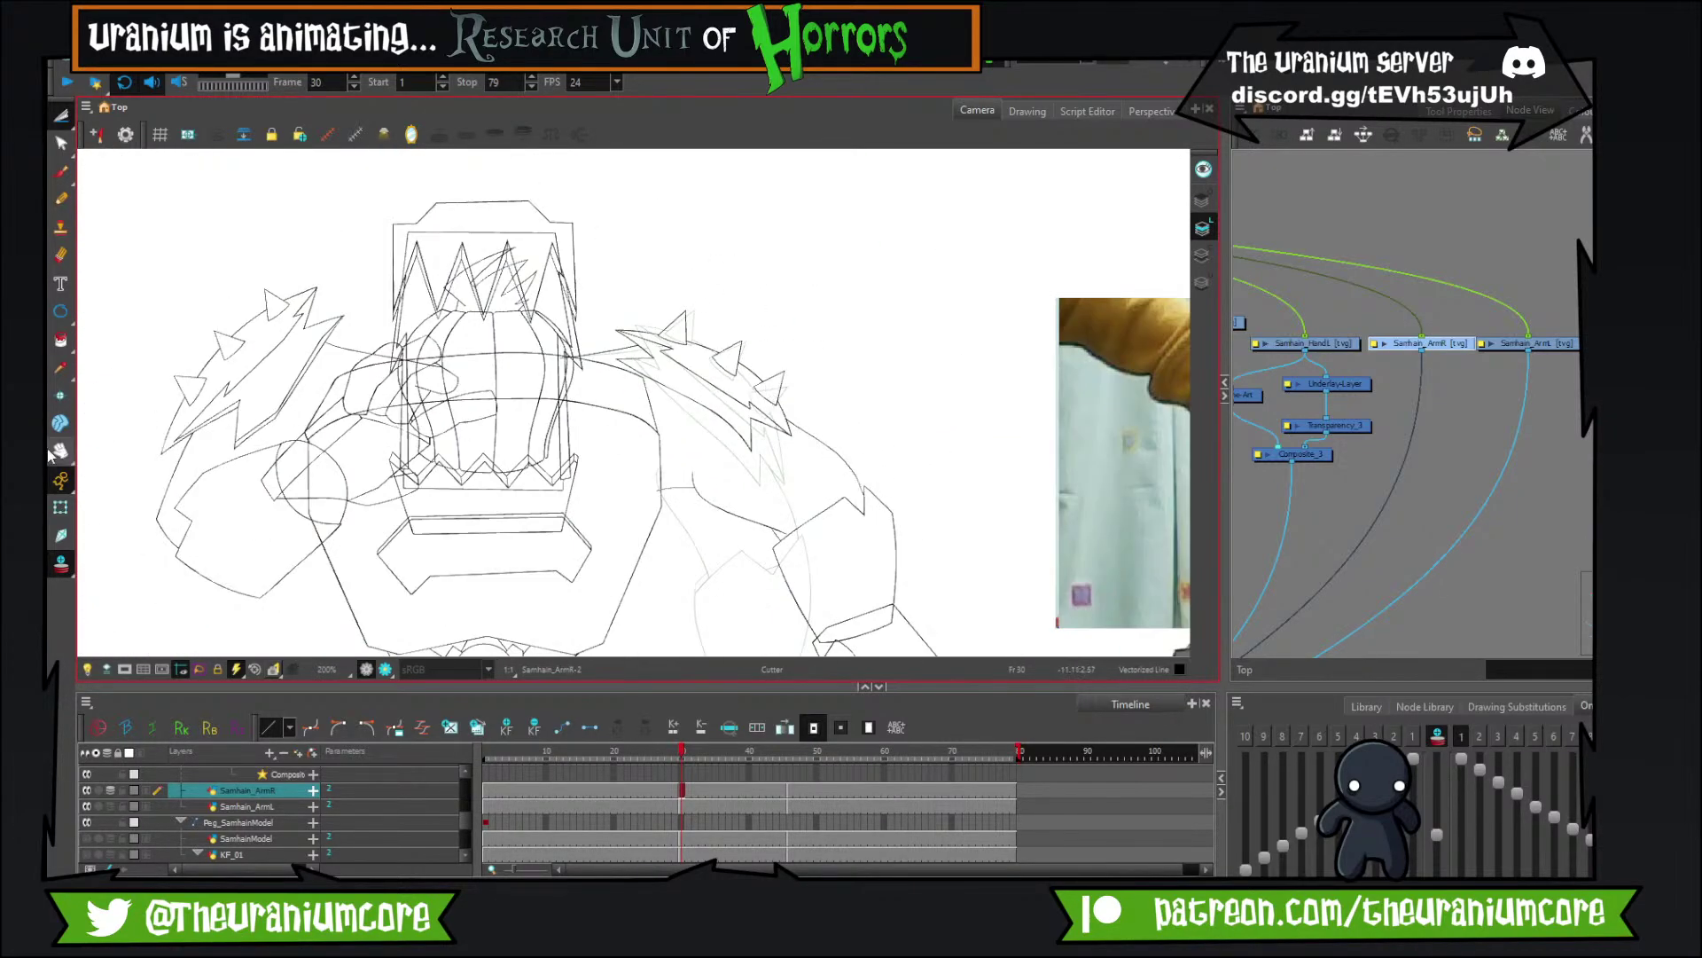
Flip back and forth through the frames around frame 30 to compare the arm poses, ending on frame 36.
scroll(501, 346, "down", 2)
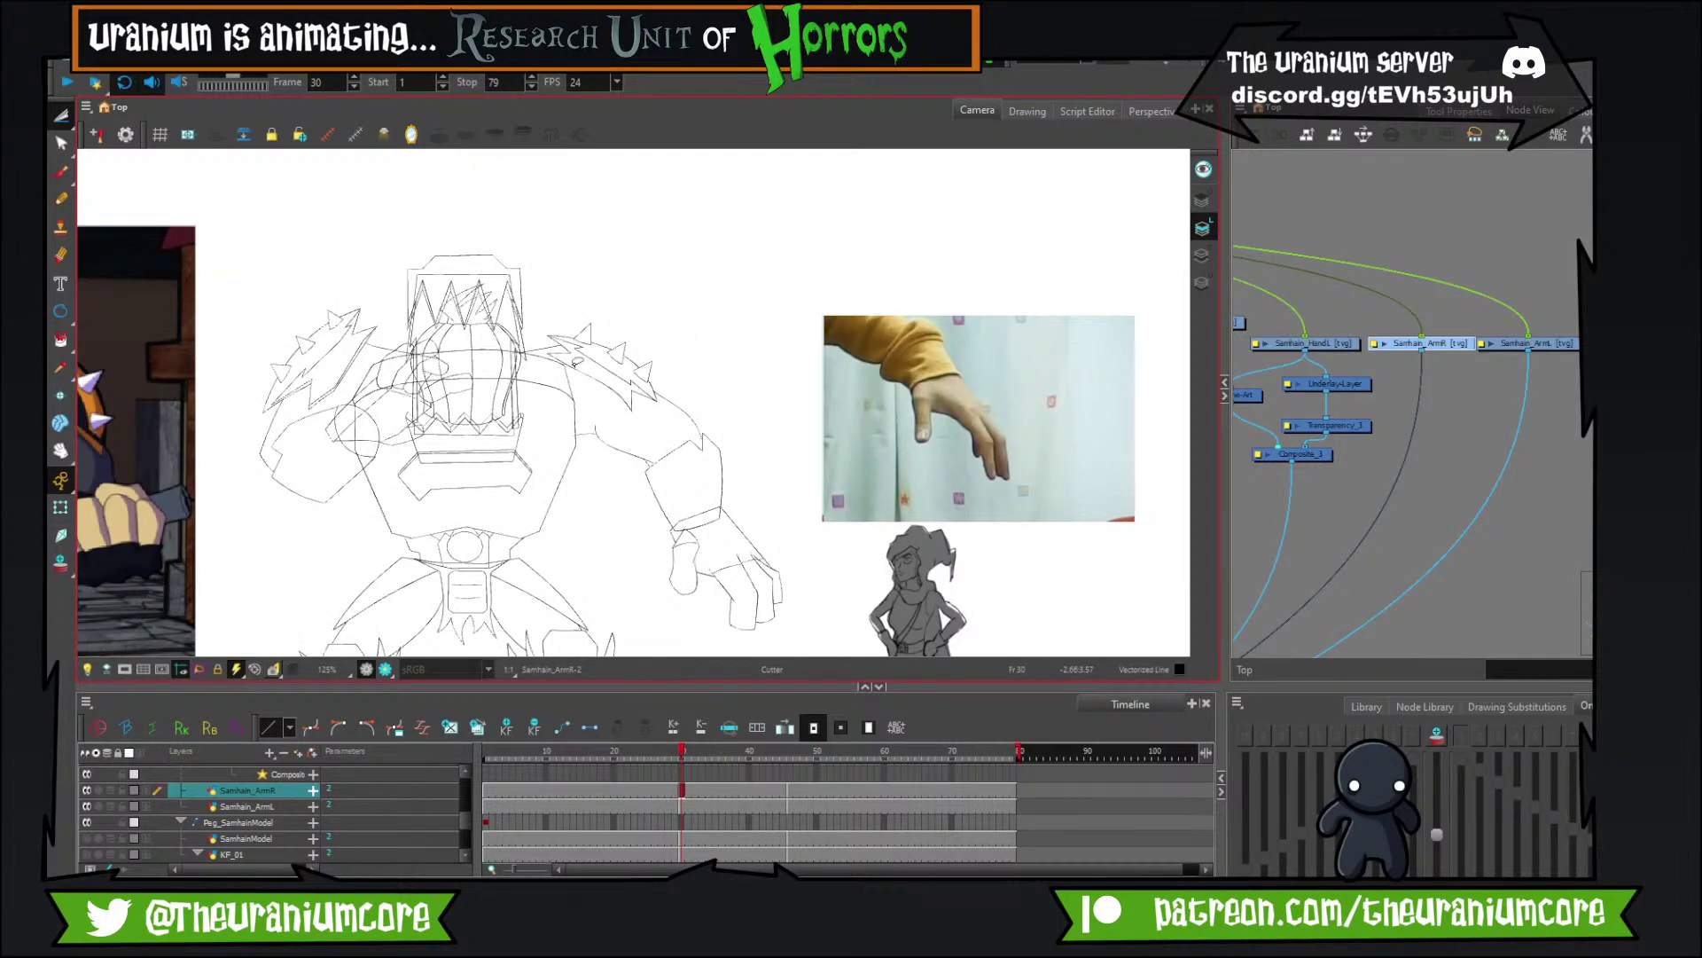
key("comma")
key("period")
key("period")
key("comma")
key("comma")
key("comma")
key("comma")
key("period")
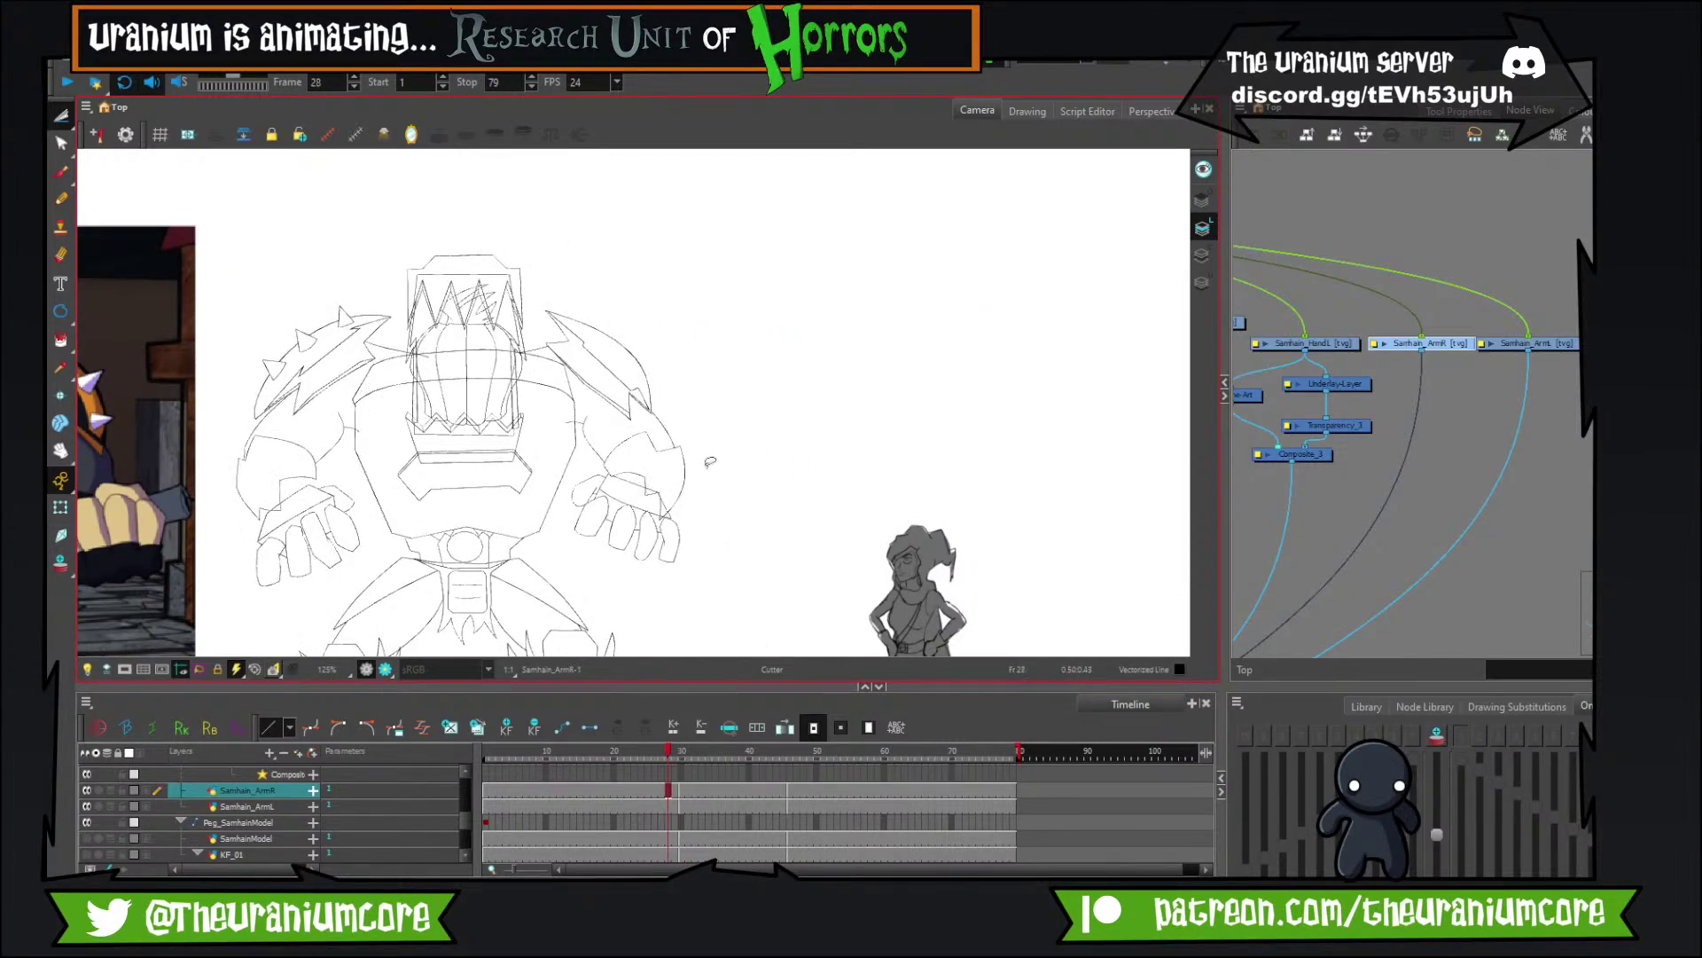
key("period")
key("period")
key("period")
key("period")
key("period")
key("period")
key("period")
key("period")
Find the Scene_11_BG drawing node in the node network and enable it to show the background.
scroll(707, 406, "down", 3)
scroll(1460, 408, "down", 6)
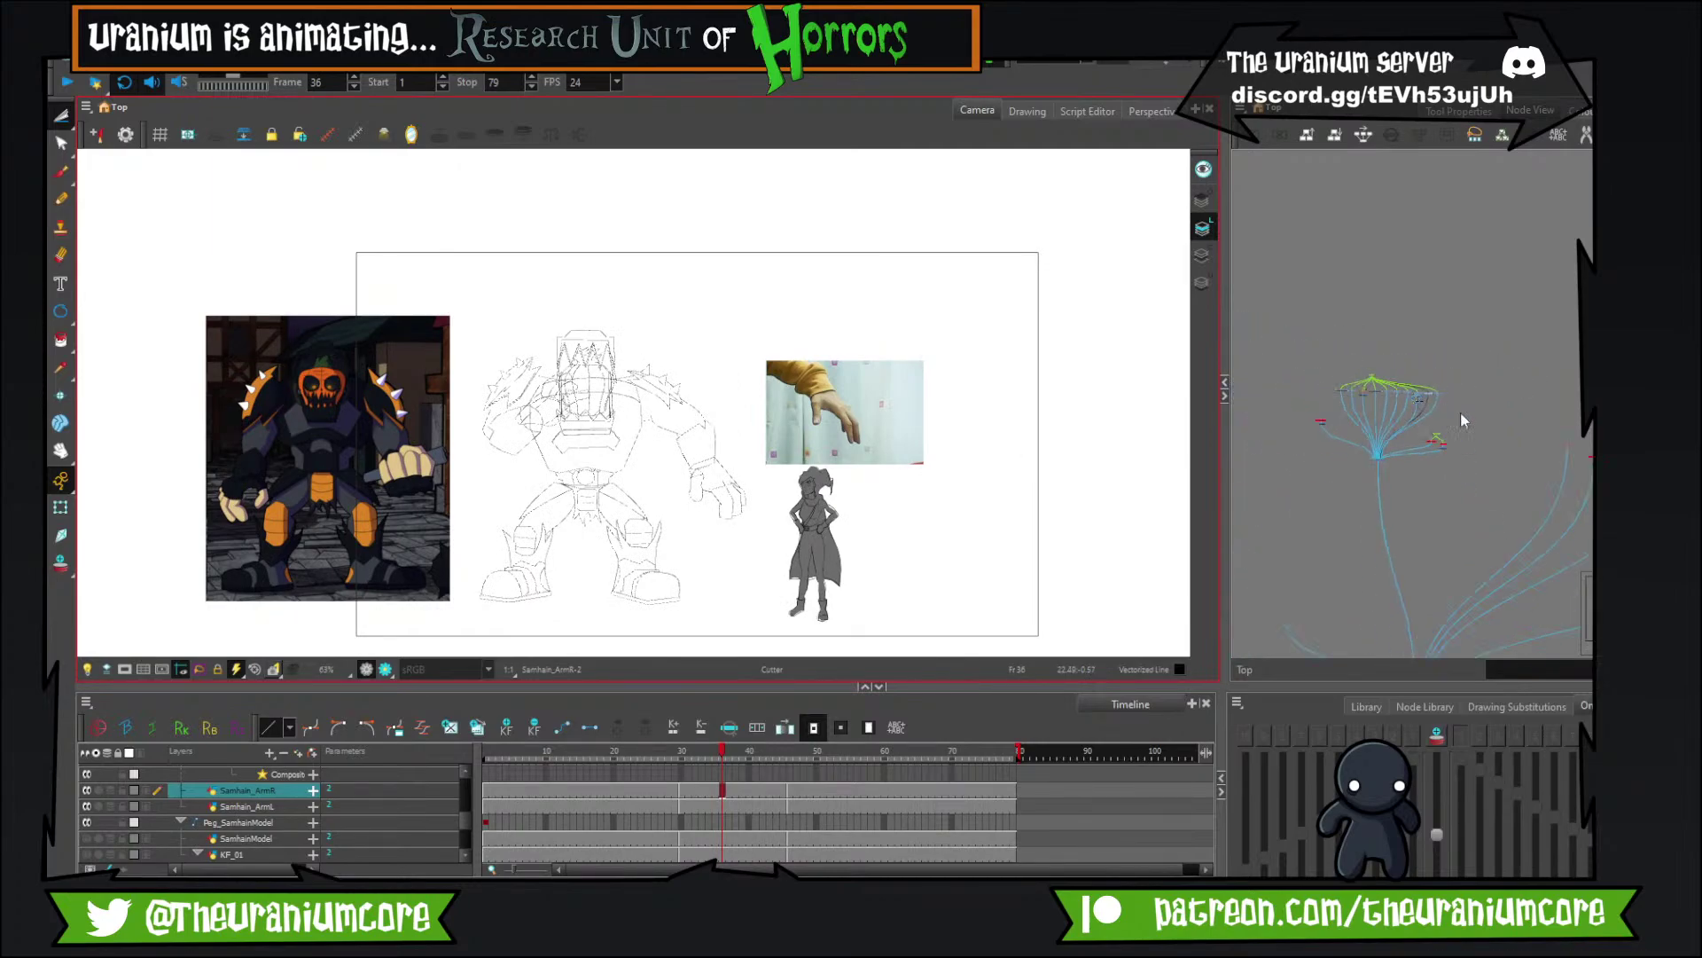
scroll(1454, 443, "up", 5)
scroll(1353, 450, "down", 5)
scroll(1568, 442, "up", 3)
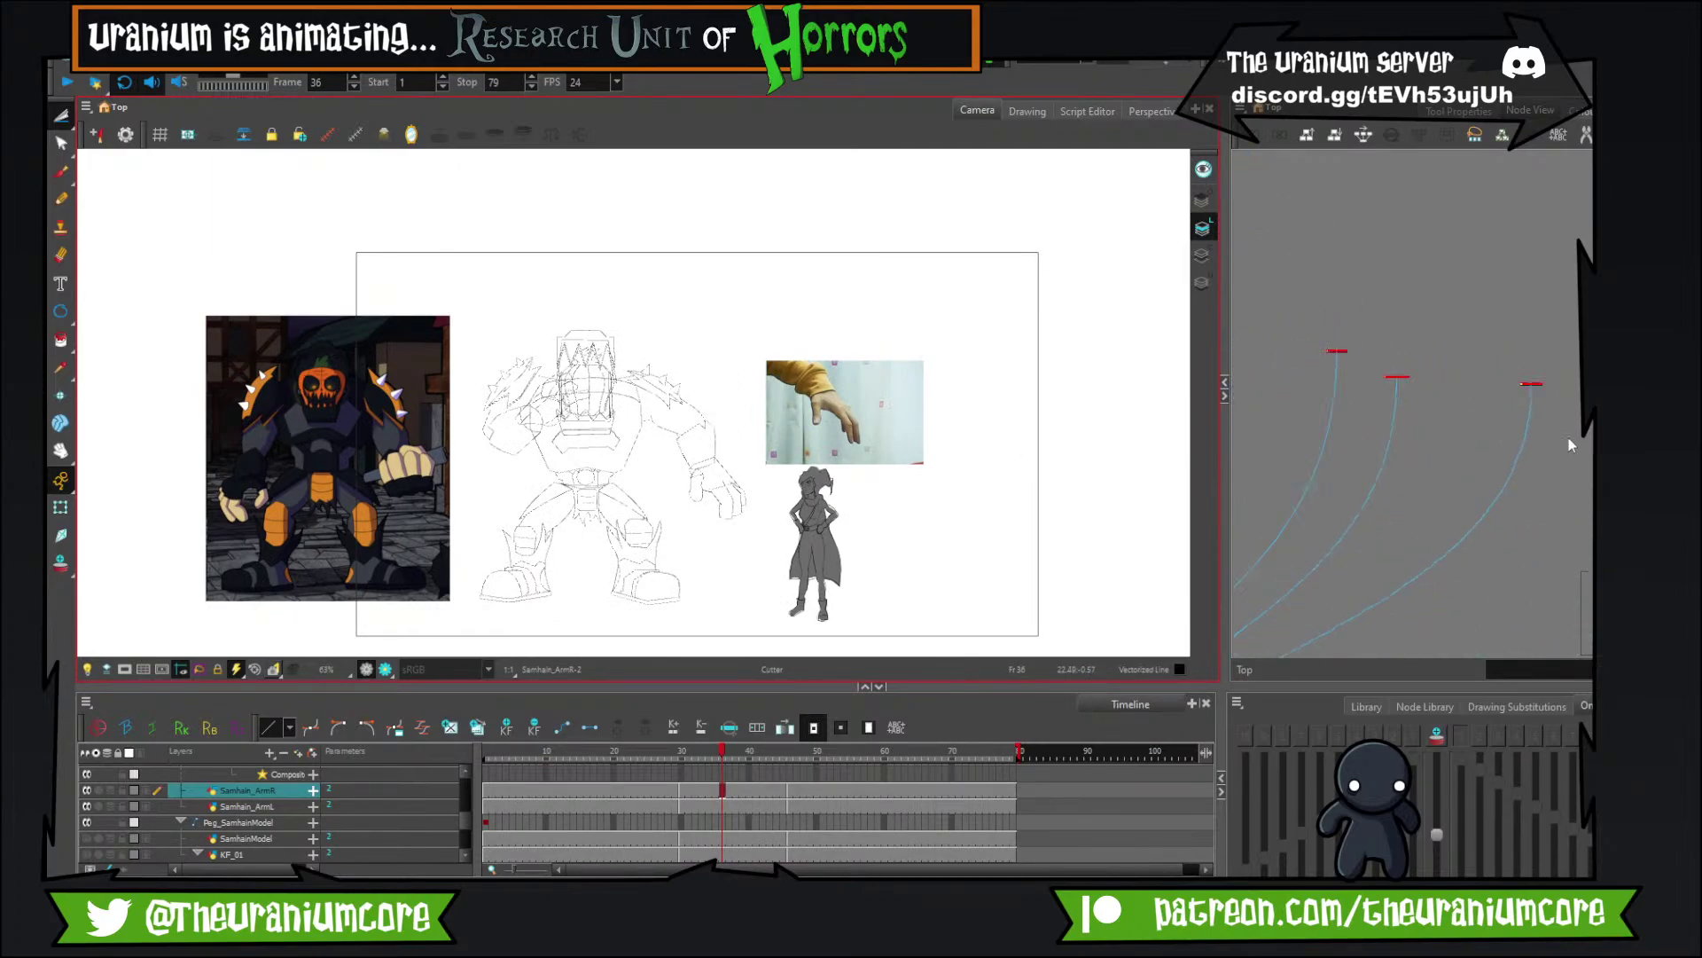
scroll(1523, 403, "up", 6)
scroll(1410, 368, "down", 7)
scroll(1574, 426, "up", 7)
left_click(1562, 417)
key("a")
scroll(1480, 402, "down", 5)
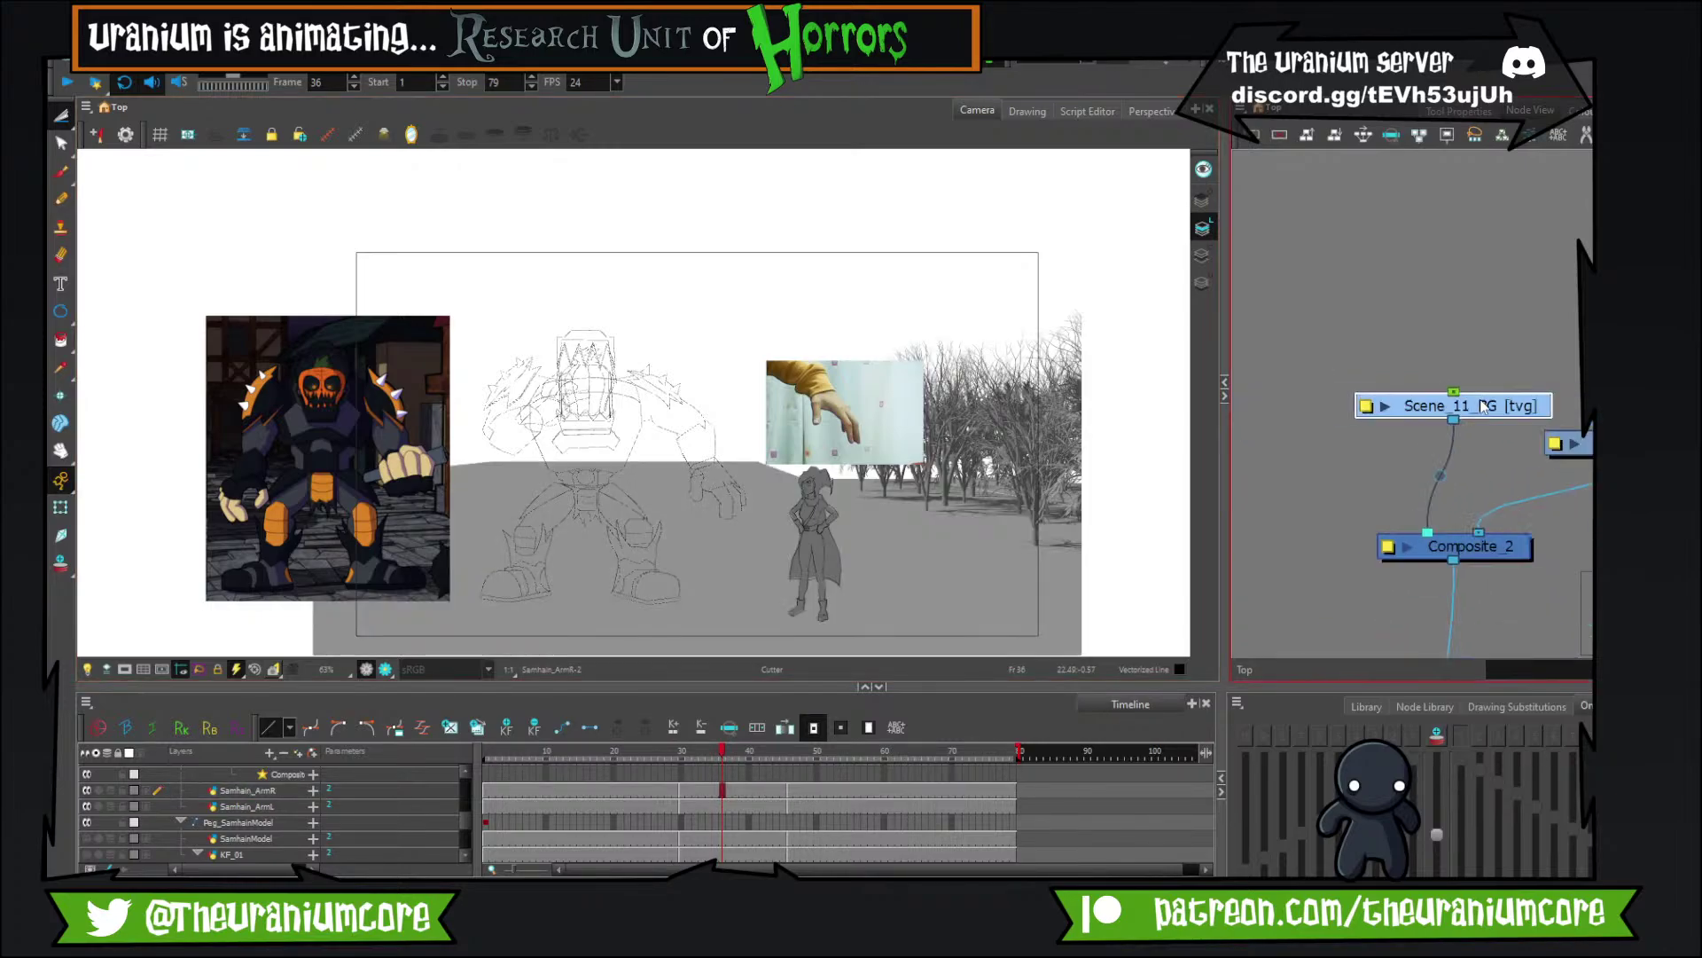
scroll(1364, 390, "down", 2)
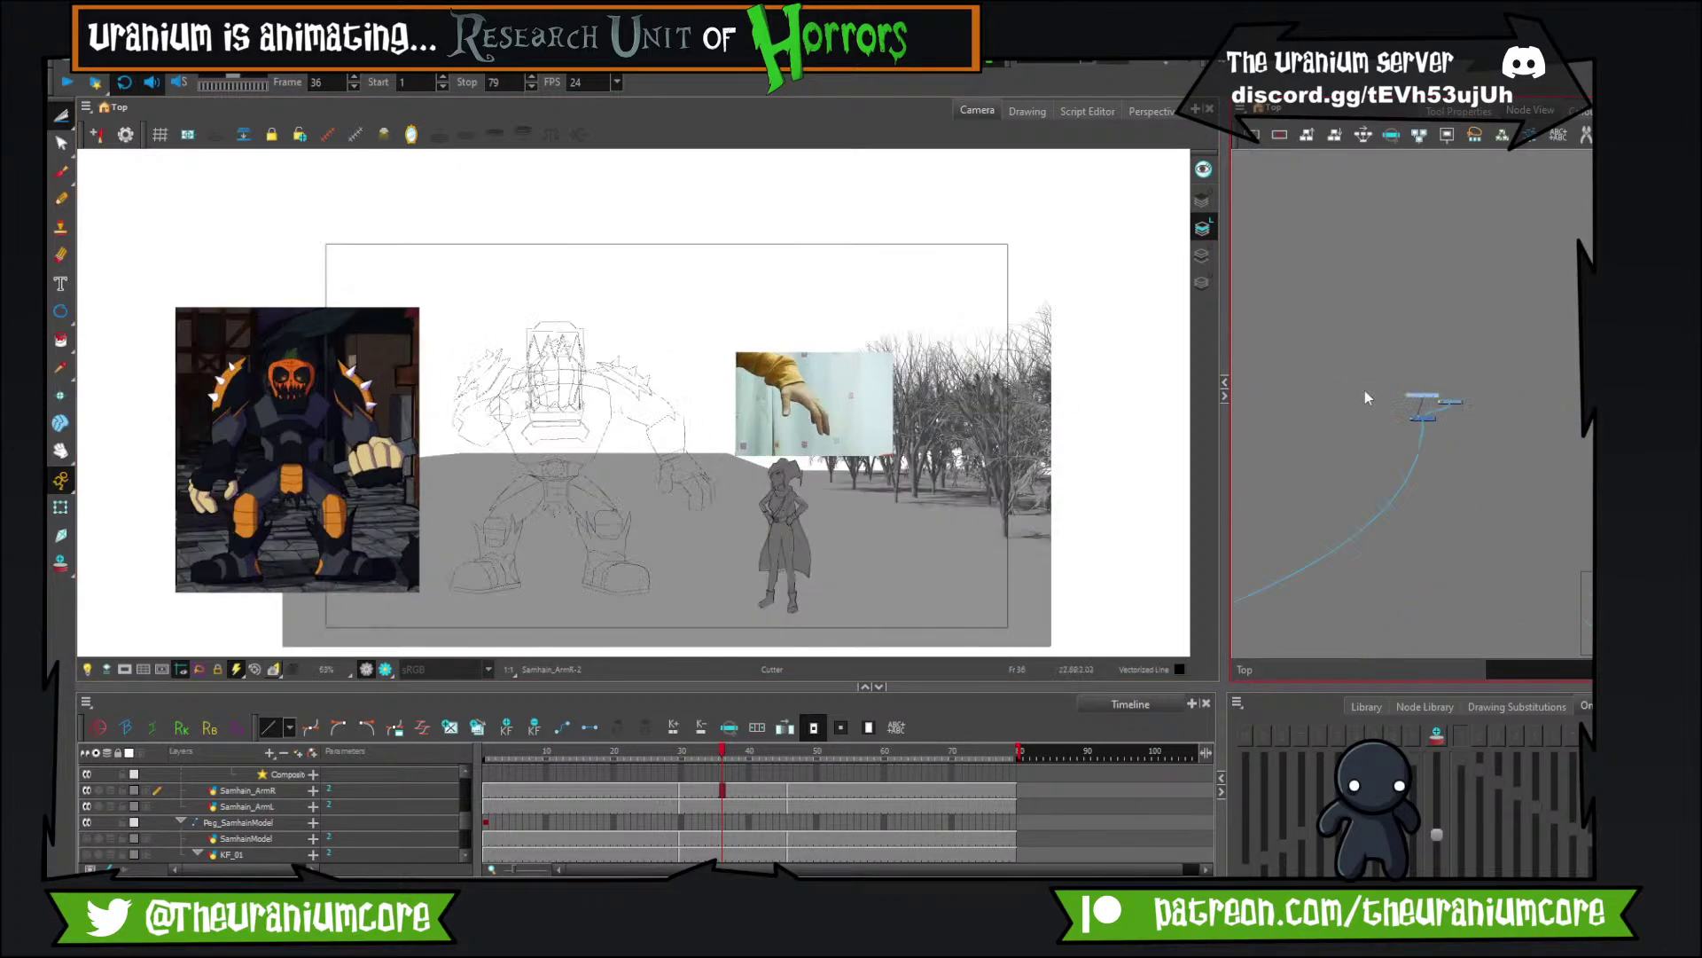
Delete the hand reference photo from the underlay art of the Samhain_HandR drawing at frame 36.
scroll(802, 397, "up", 8)
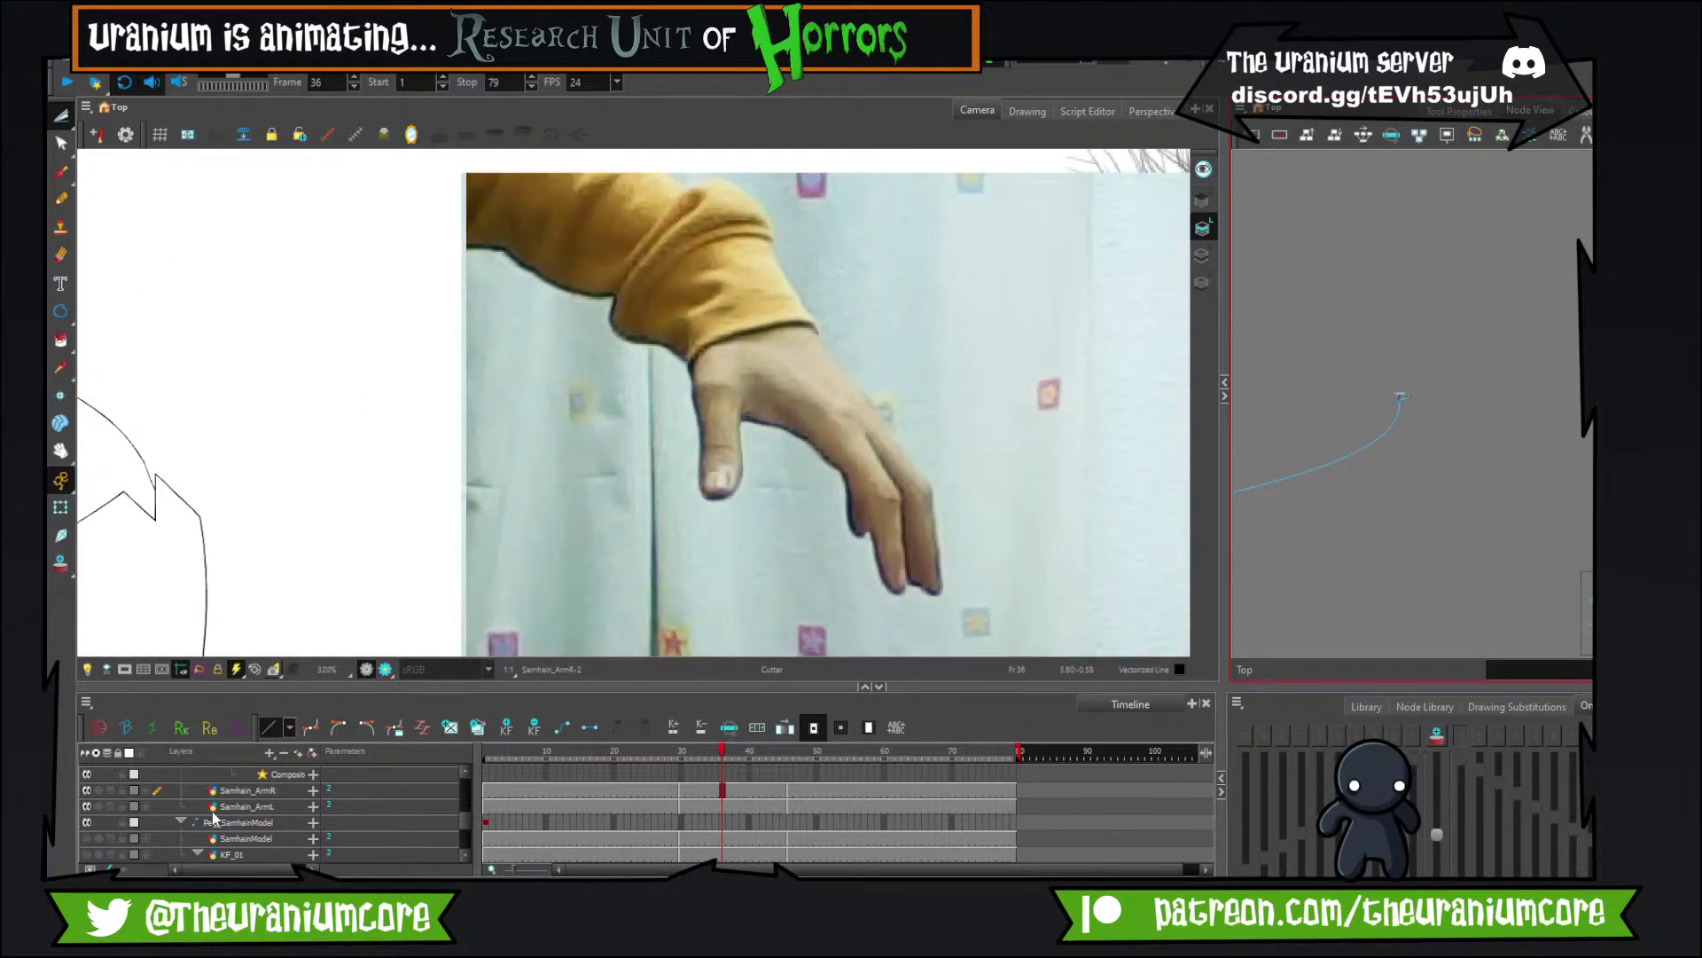
left_click(230, 808)
scroll(257, 806, "up", 3)
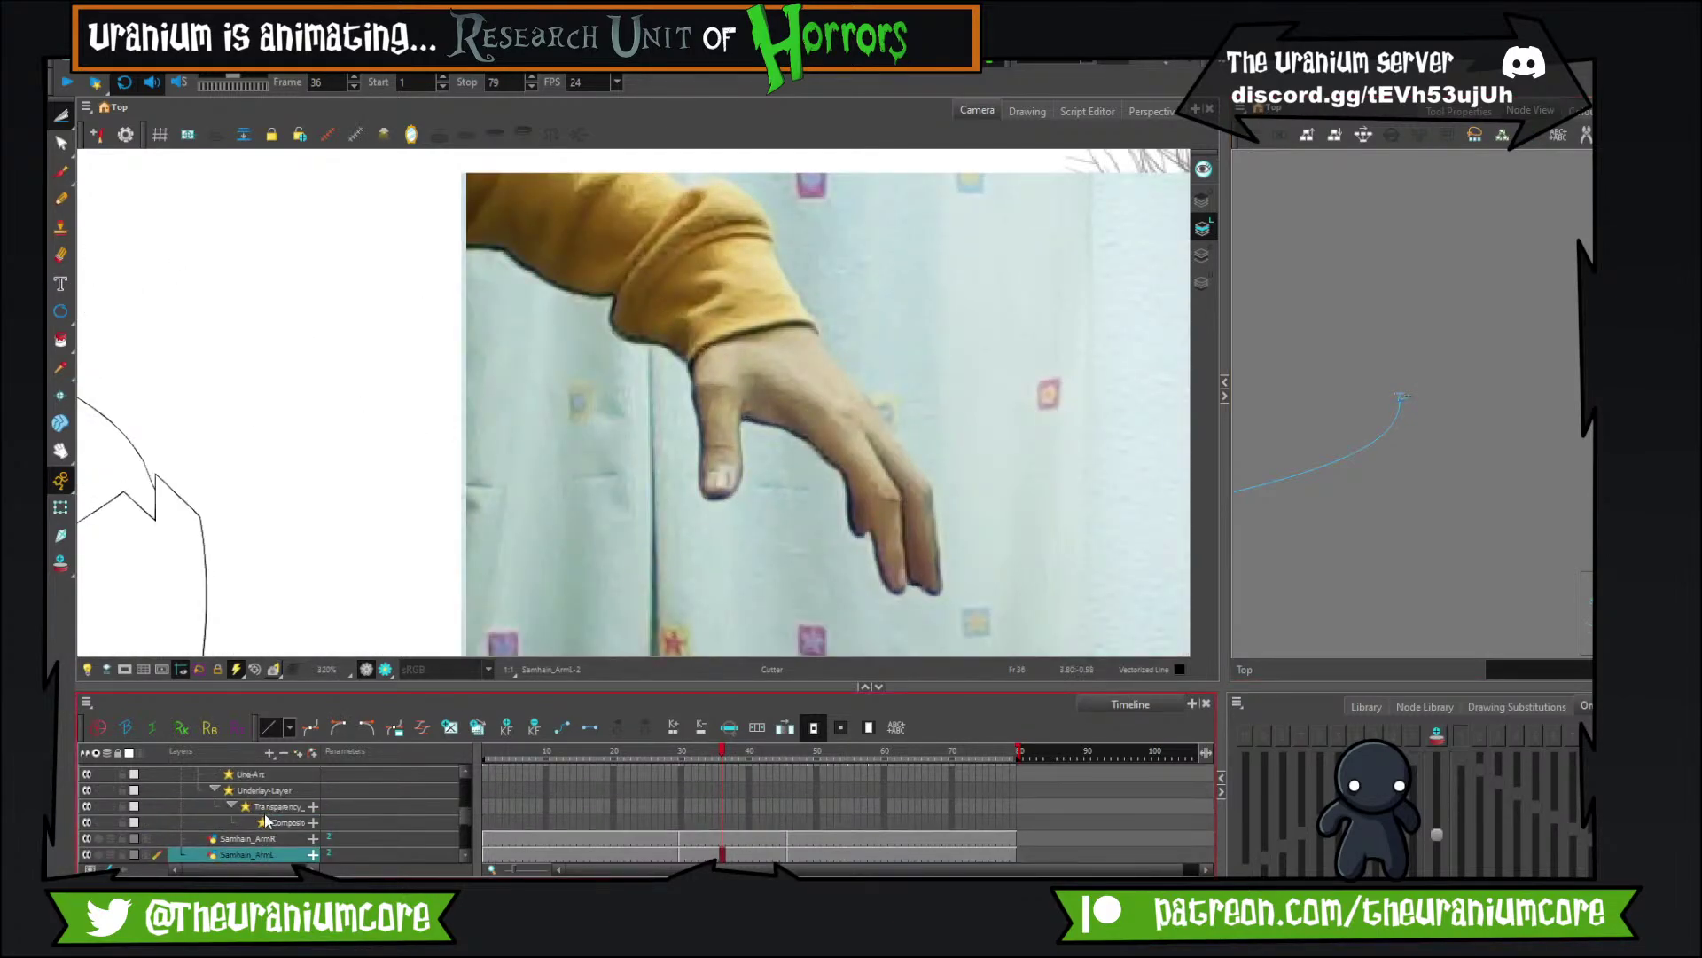
left_click(266, 810)
left_click(266, 838)
scroll(493, 448, "down", 5)
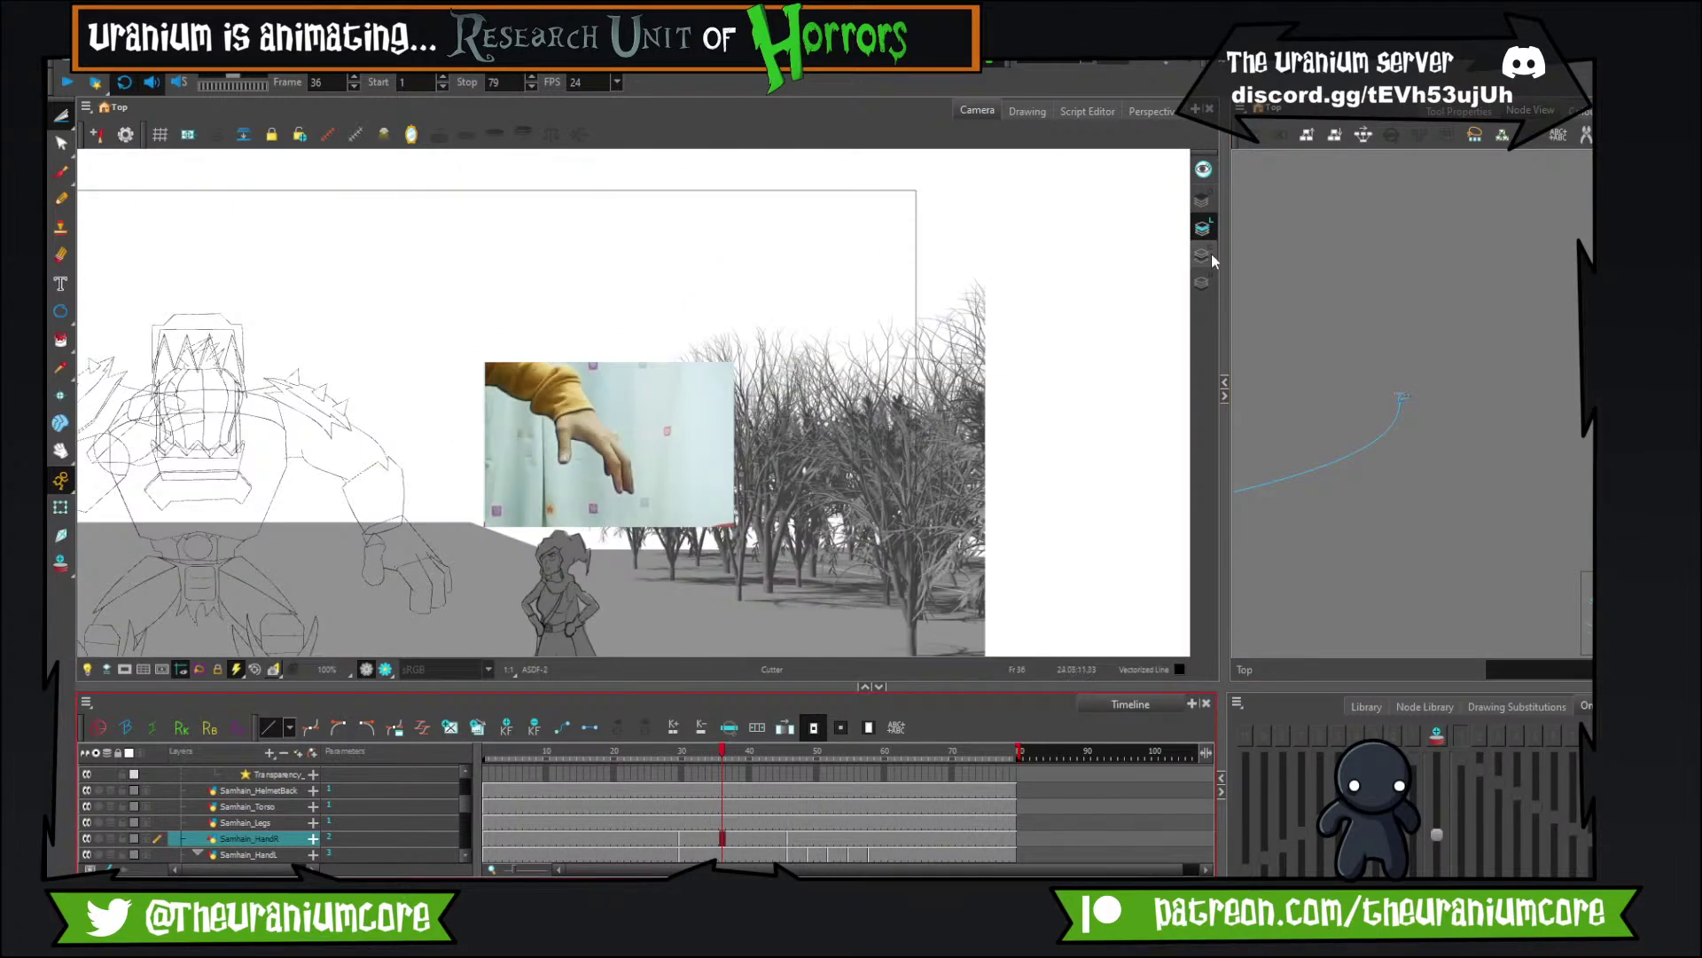
left_click(772, 507)
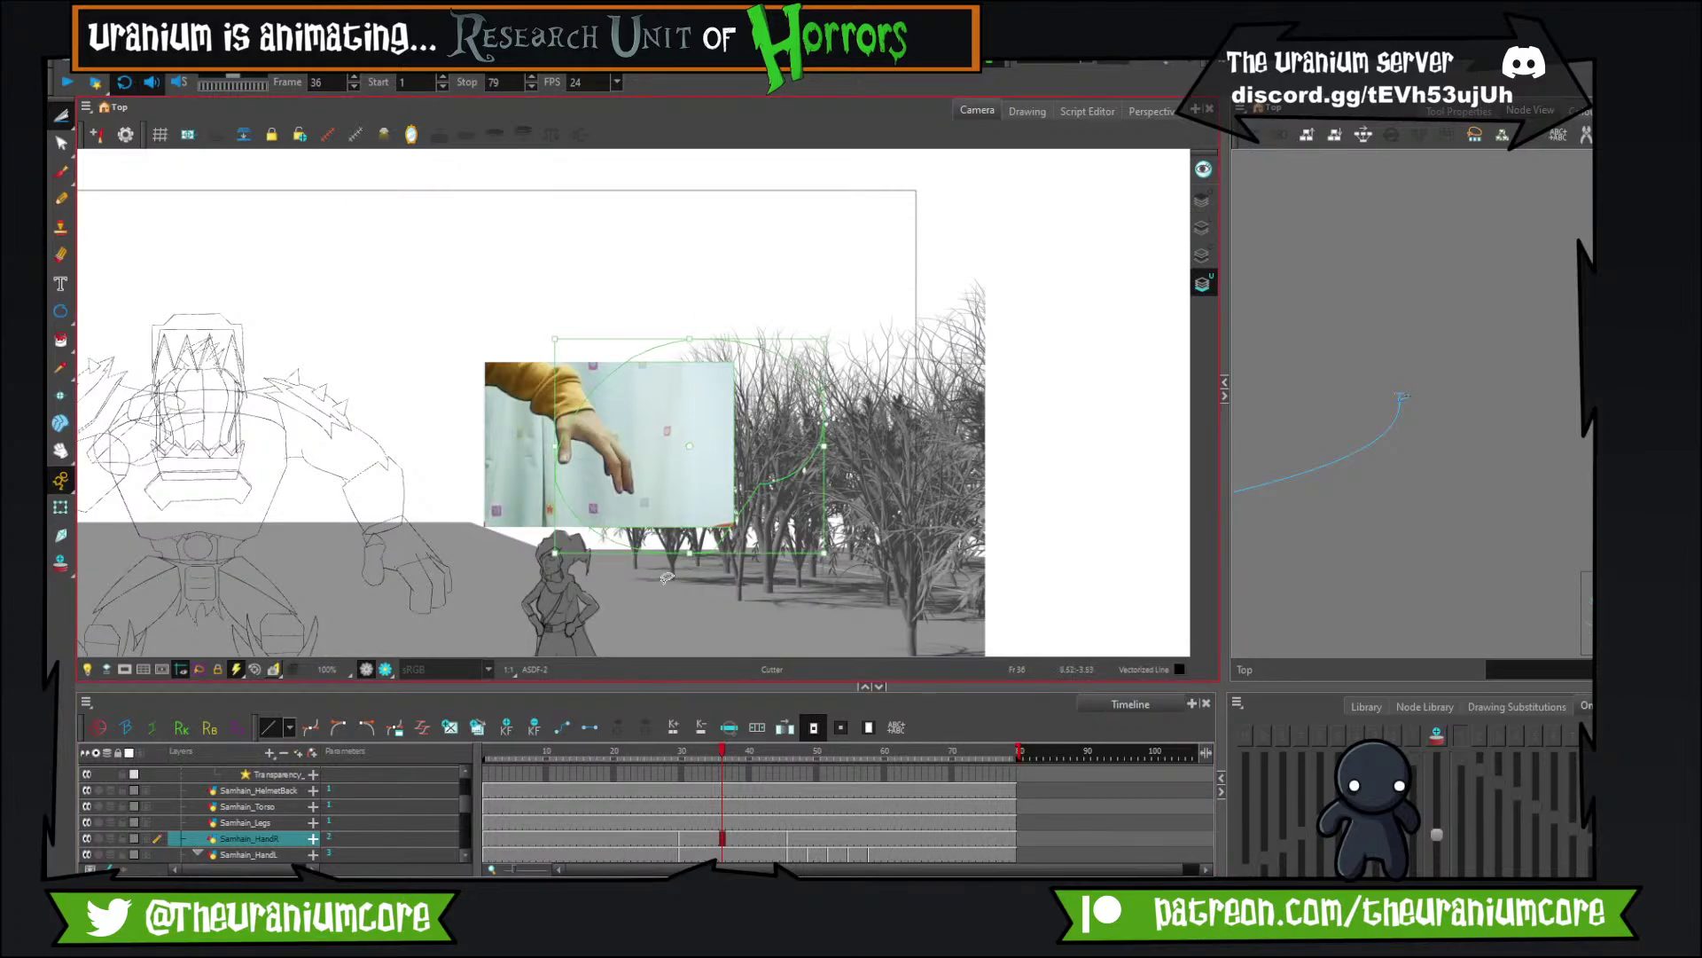
key("Delete")
mouse_move(729, 534)
left_mouse_down()
mouse_move(653, 305)
mouse_move(455, 528)
mouse_move(567, 532)
left_mouse_up()
key("Delete")
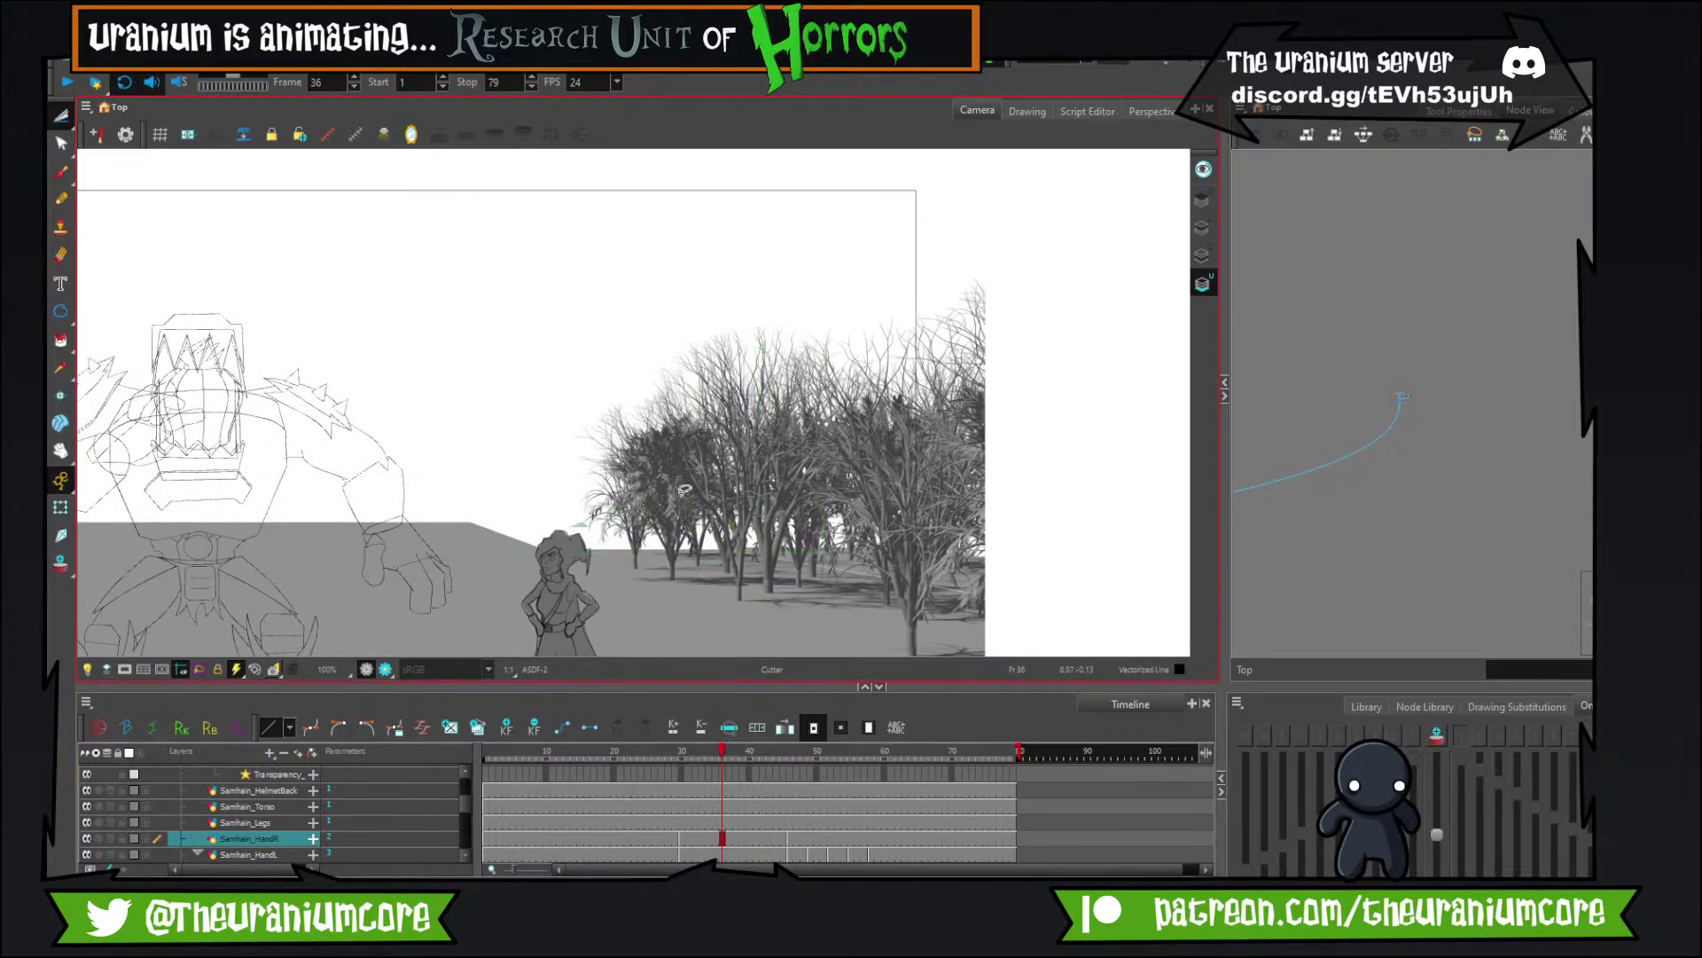
Examine the frame 36 composition, checking Samhain's pose and scale against the background, the camera frame and the smaller character.
scroll(620, 479, "down", 3)
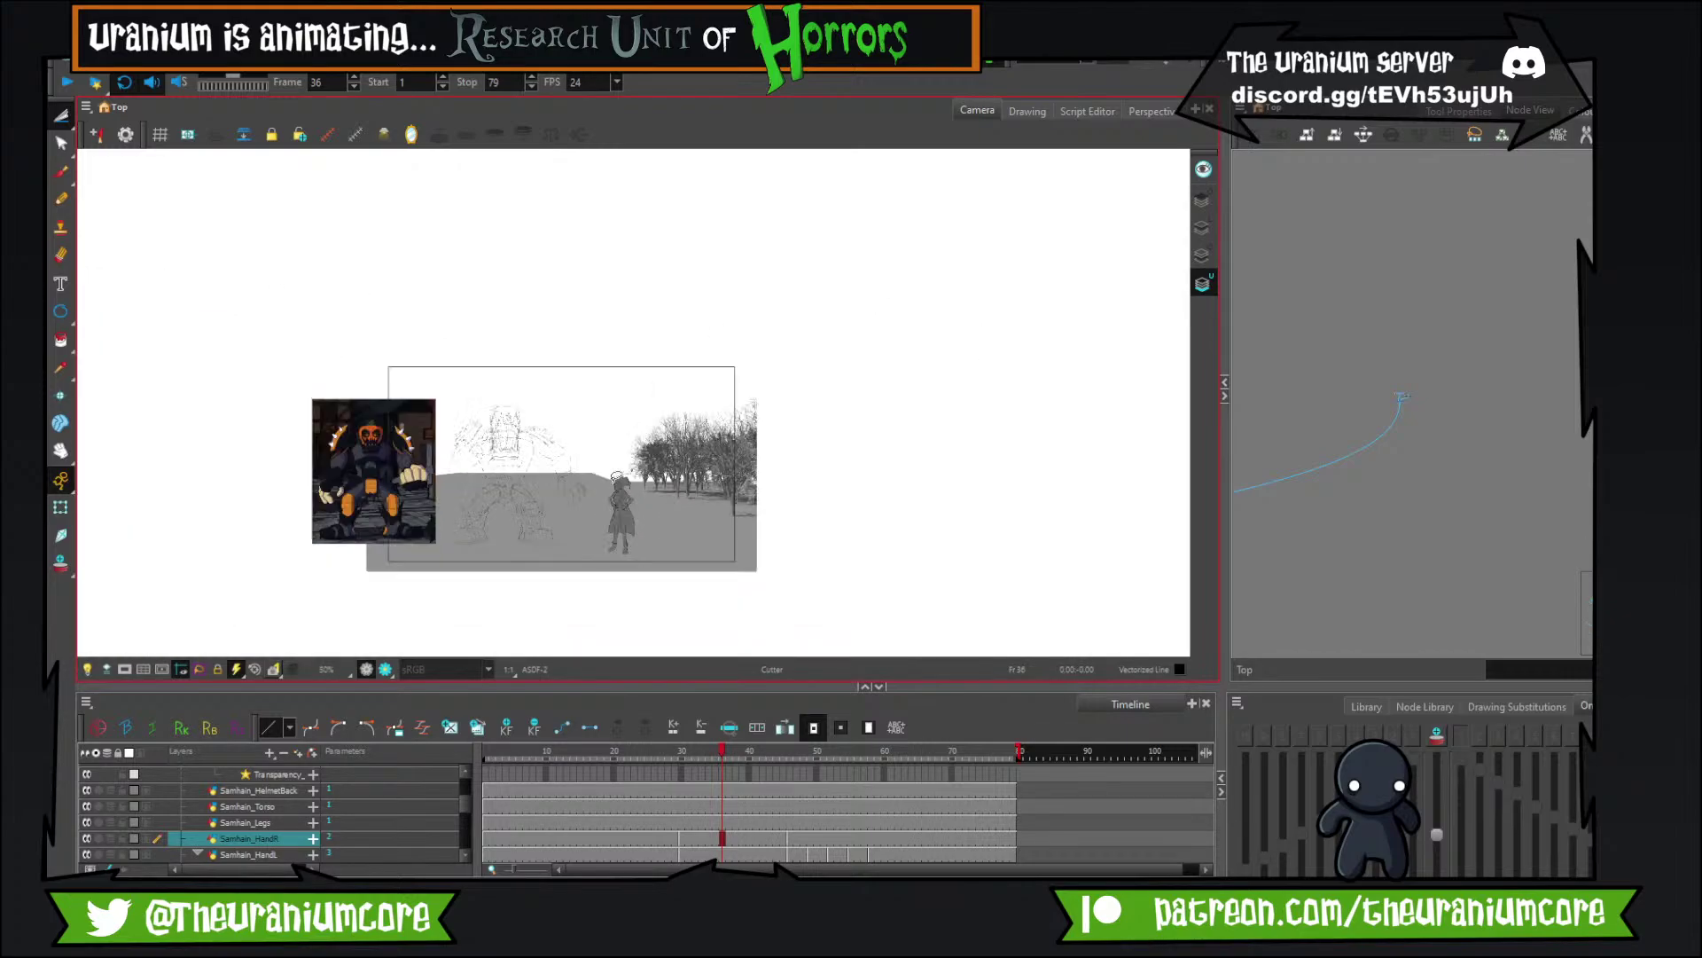
scroll(621, 478, "up", 5)
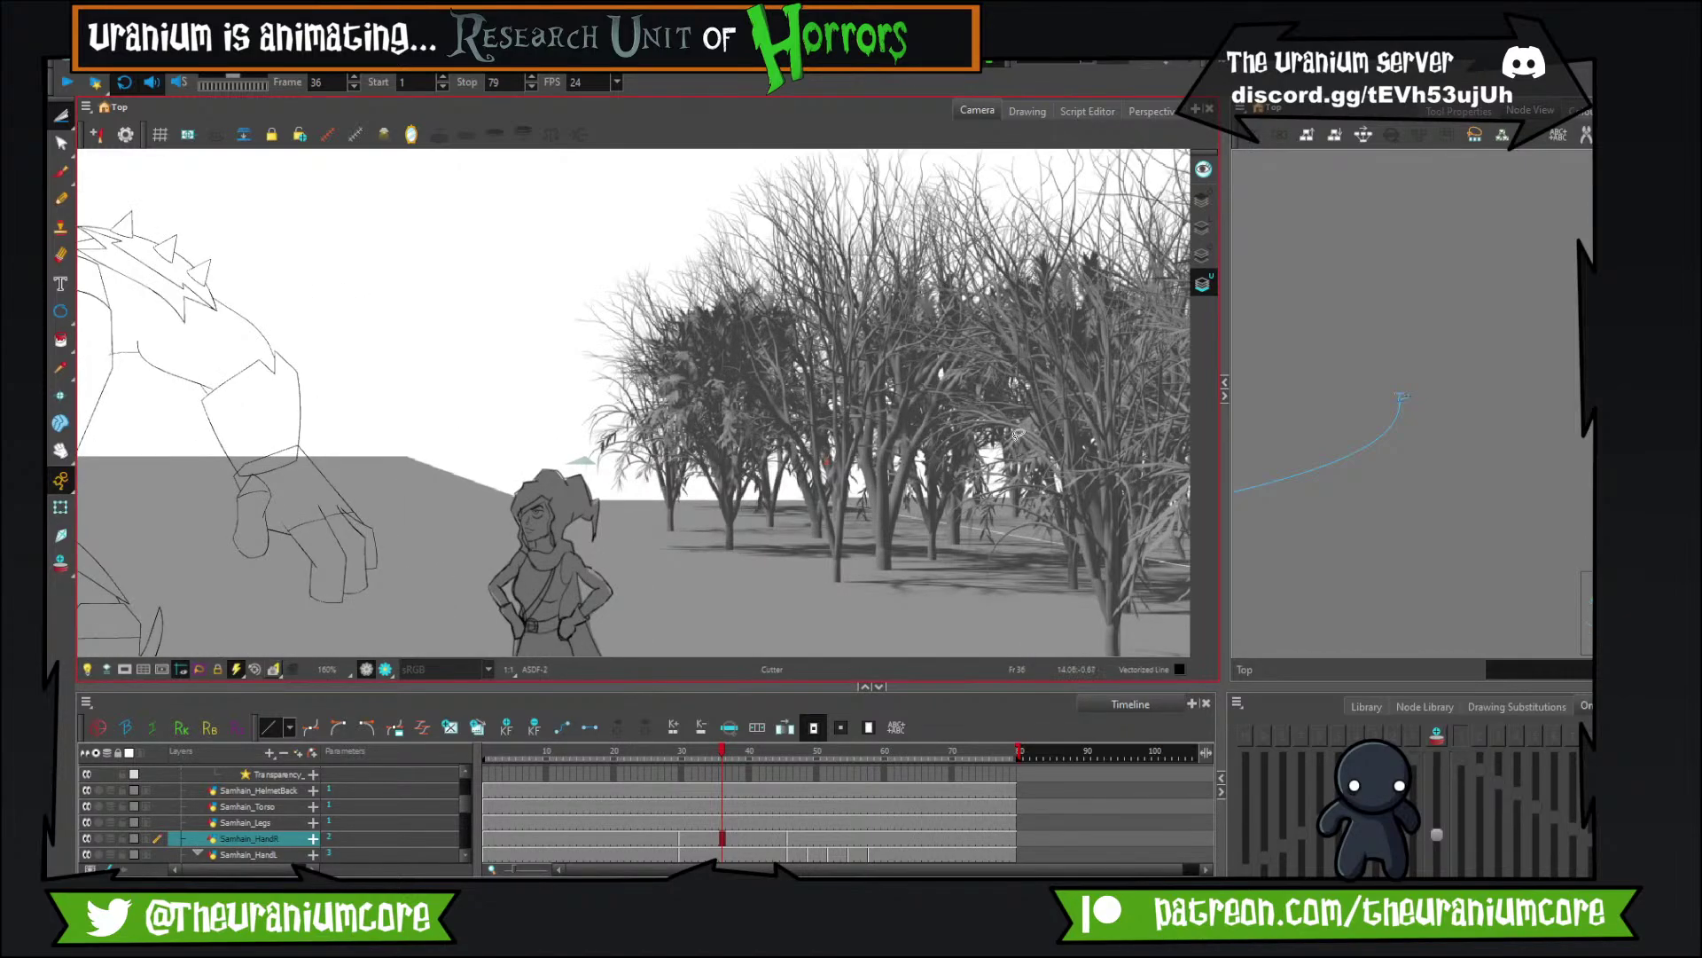
scroll(1017, 433, "down", 5)
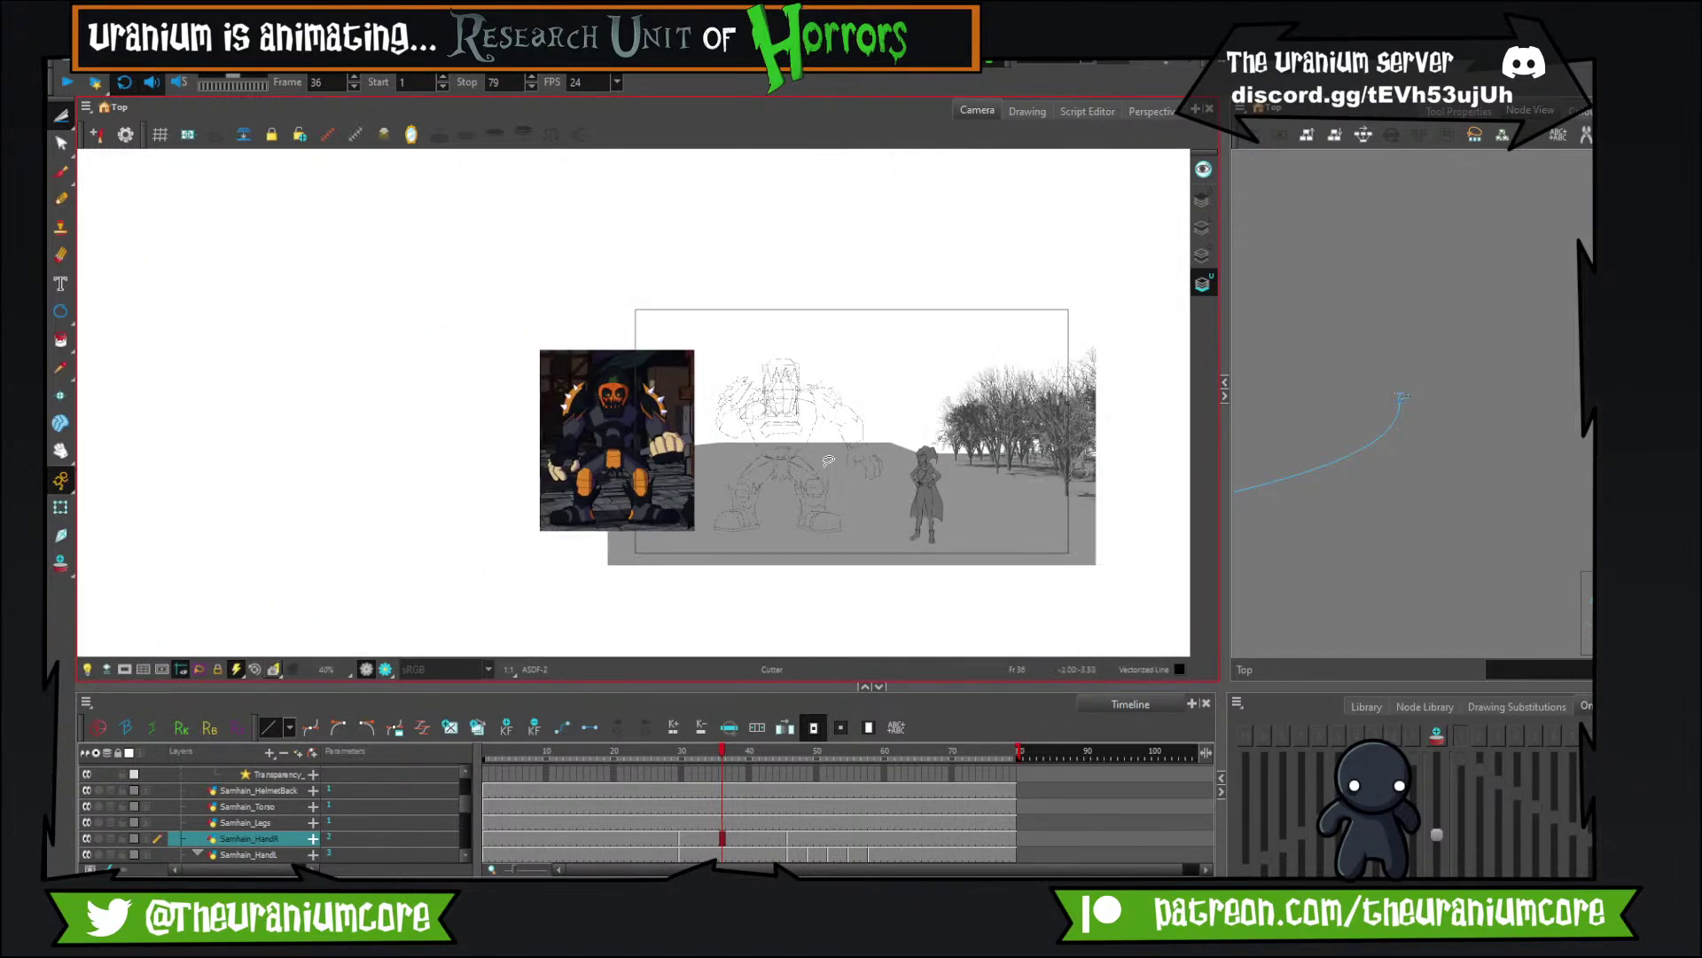
scroll(828, 460, "up", 4)
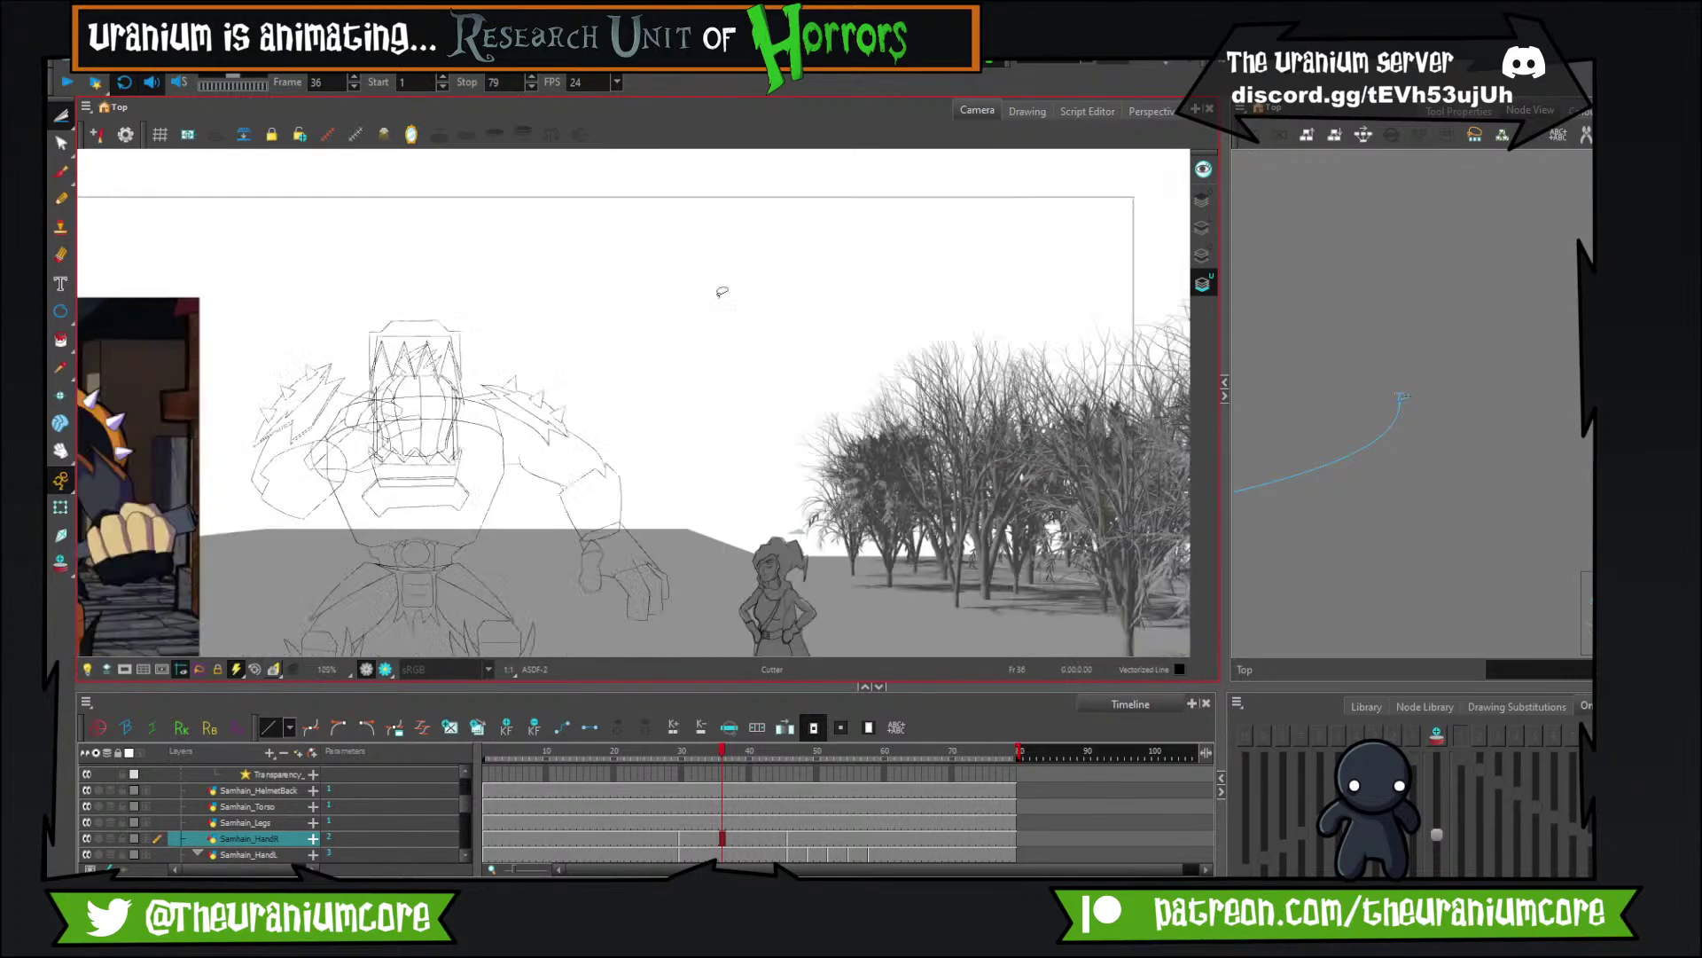
scroll(847, 299, "down", 4)
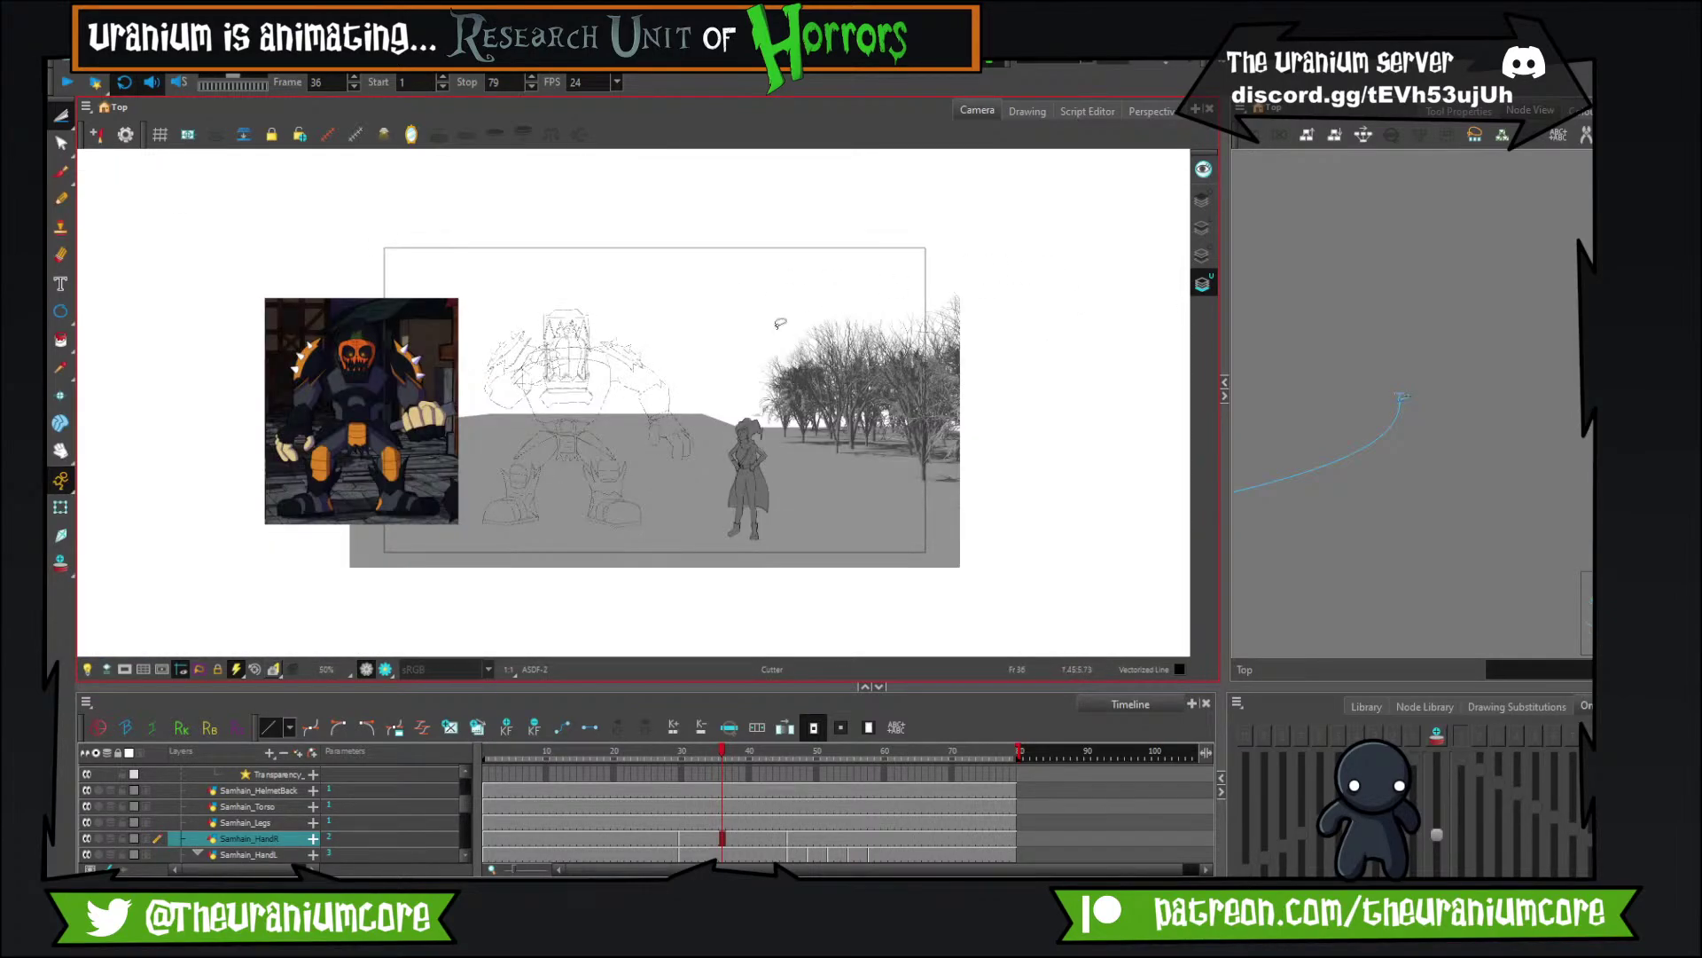
scroll(778, 321, "up", 4)
scroll(801, 321, "down", 4)
scroll(808, 225, "up", 3)
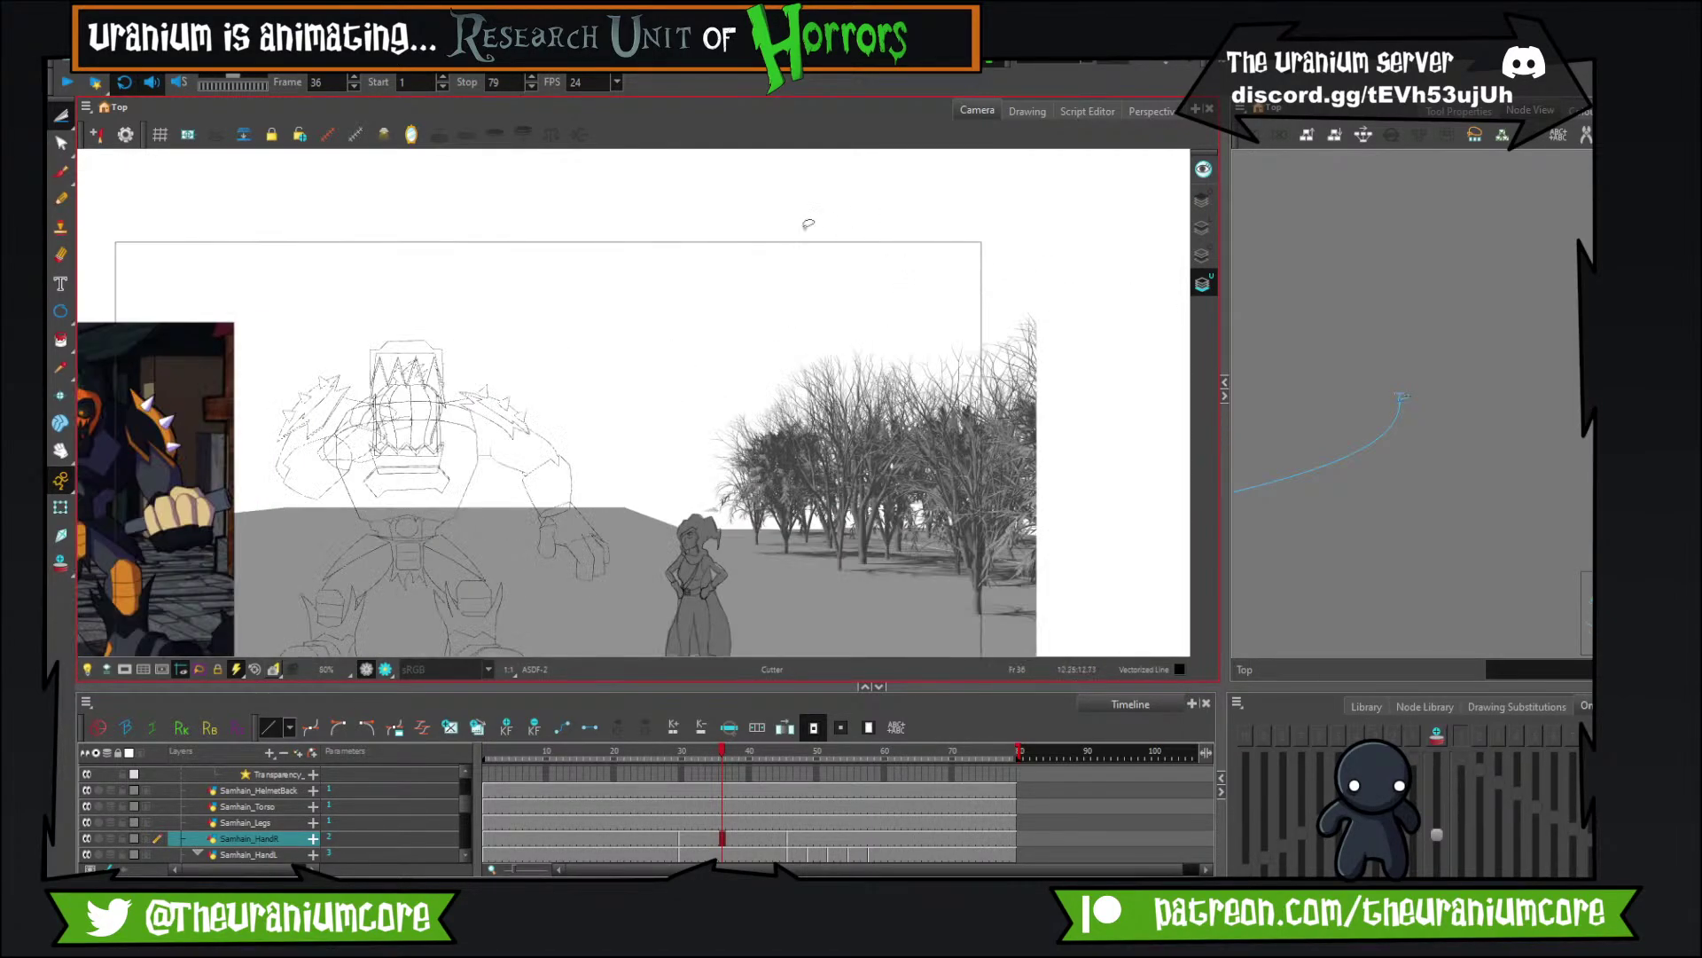
scroll(786, 340, "down", 4)
scroll(638, 359, "up", 4)
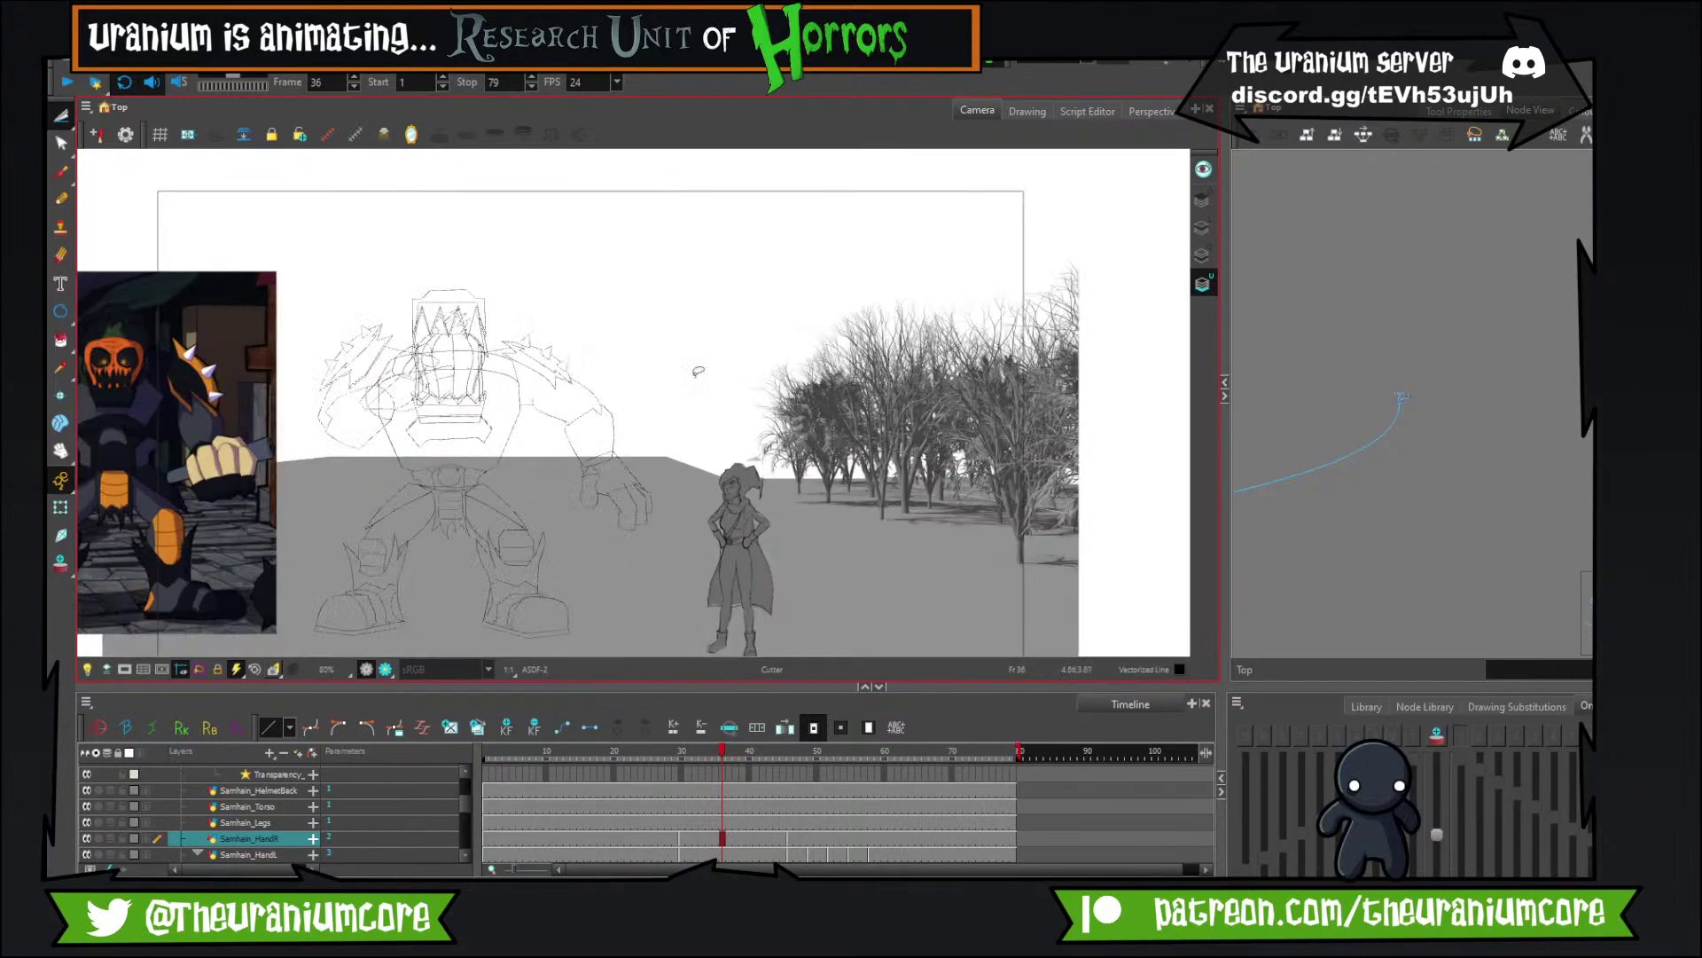
scroll(527, 552, "down", 4)
scroll(695, 512, "up", 5)
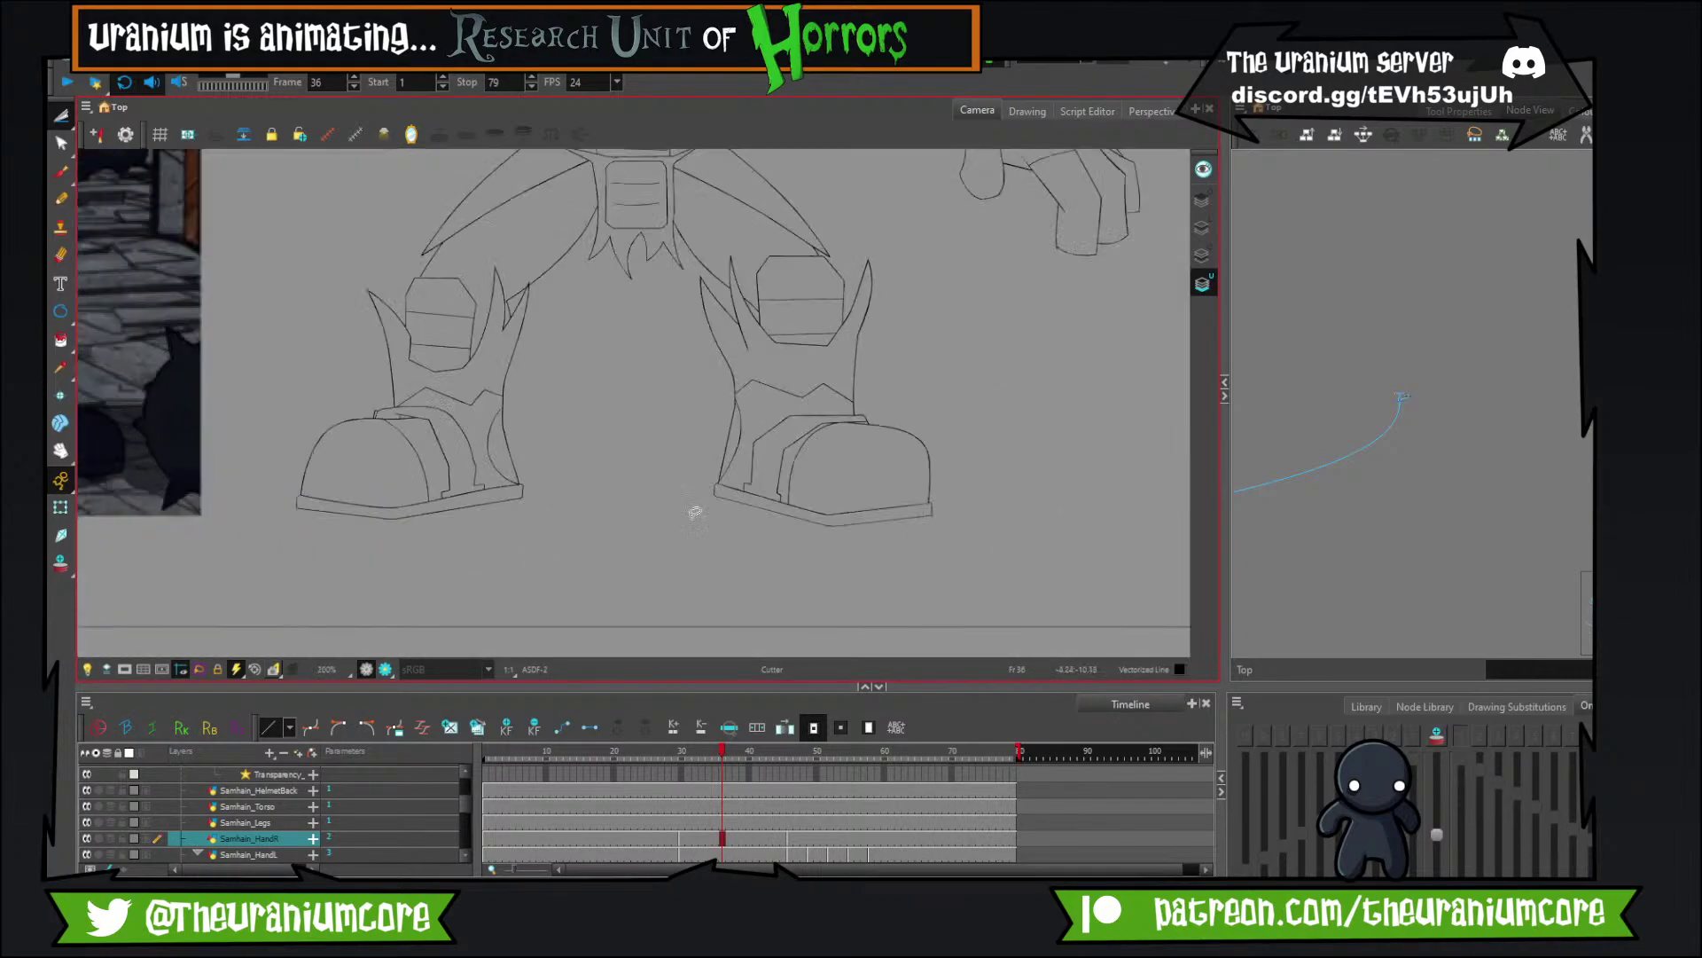
scroll(695, 513, "down", 5)
scroll(737, 482, "up", 4)
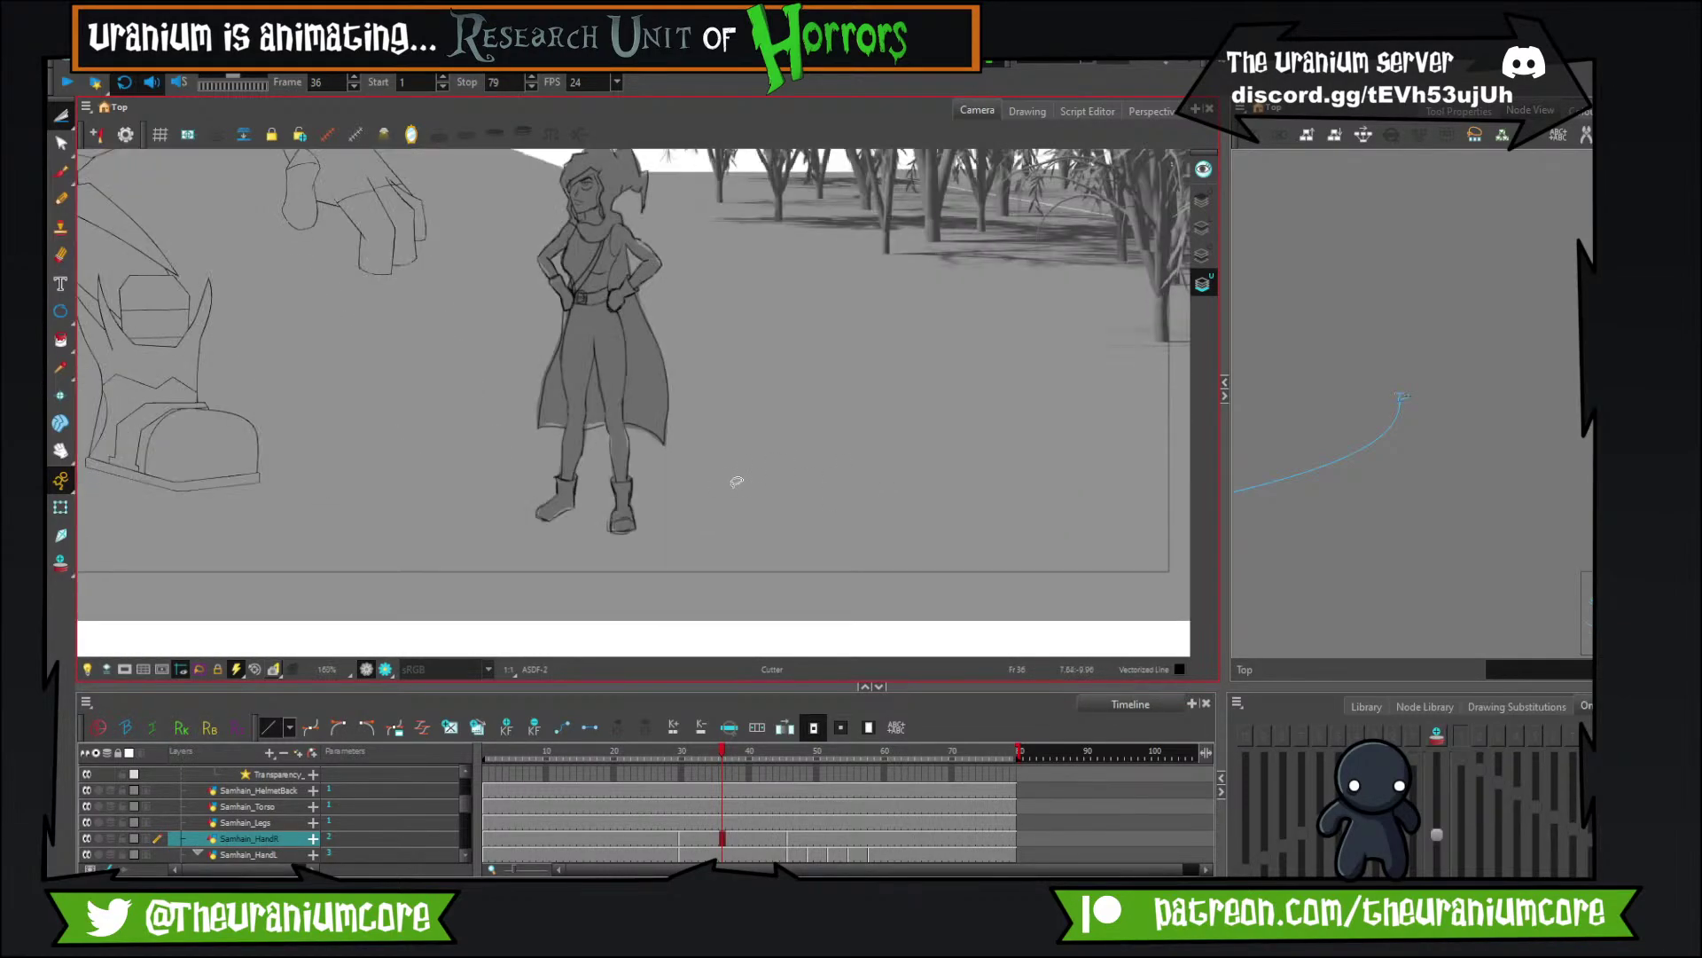
scroll(487, 476, "down", 4)
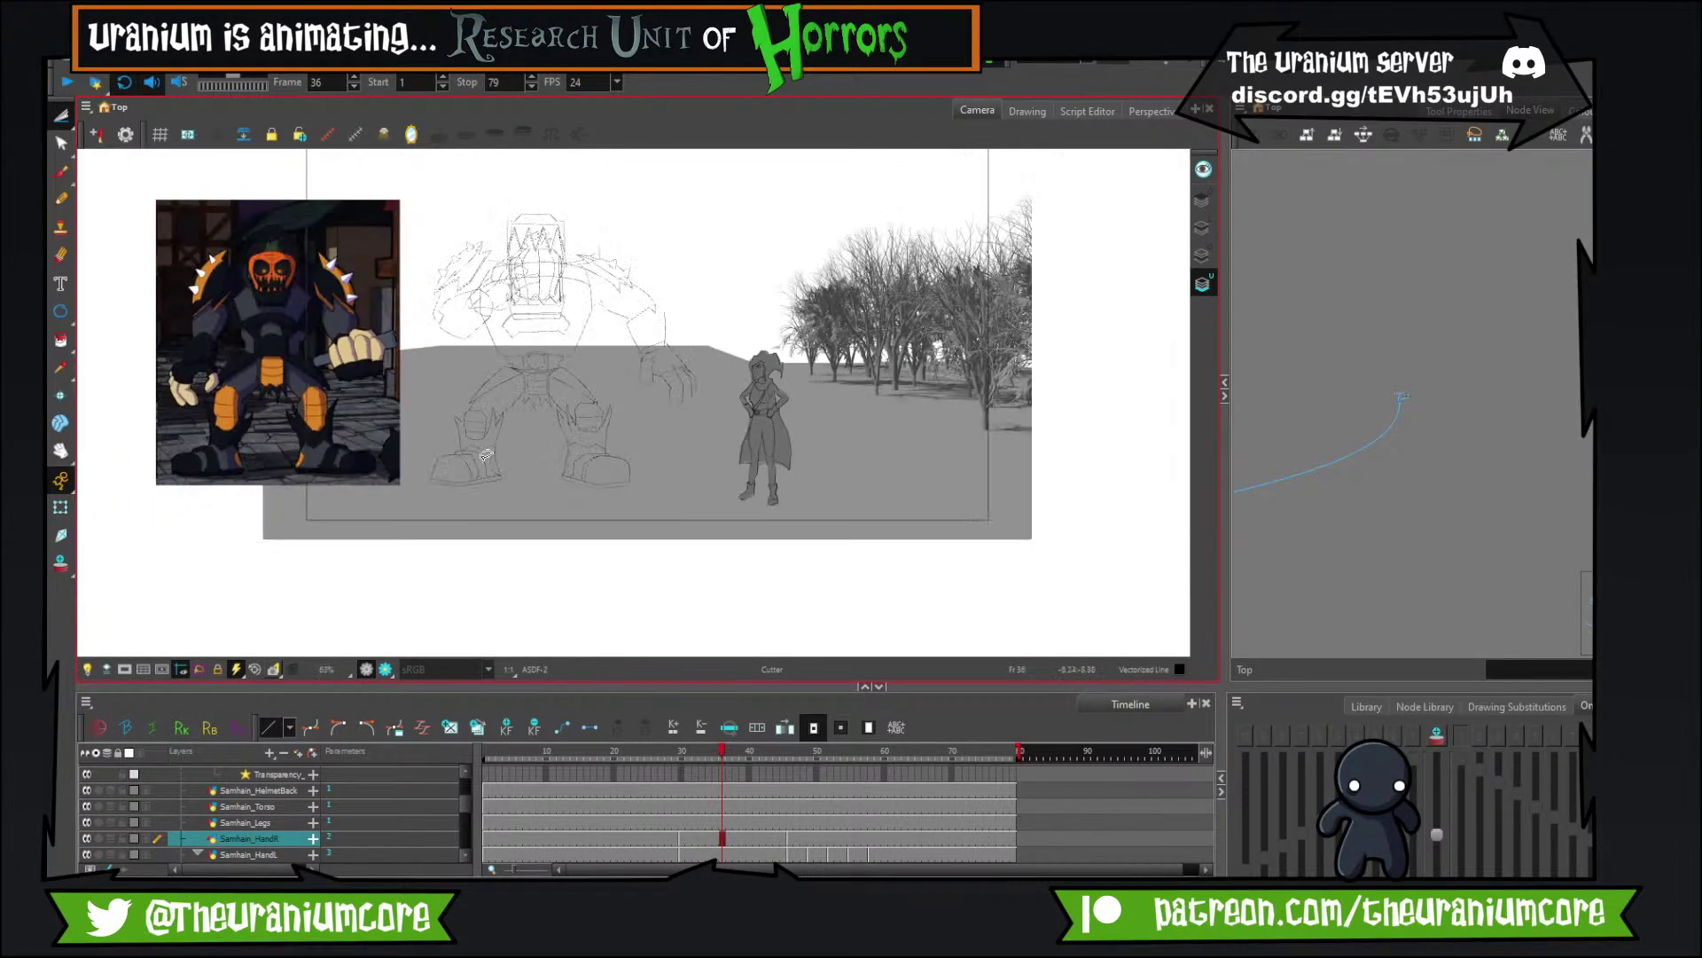
scroll(487, 456, "up", 4)
scroll(486, 456, "down", 4)
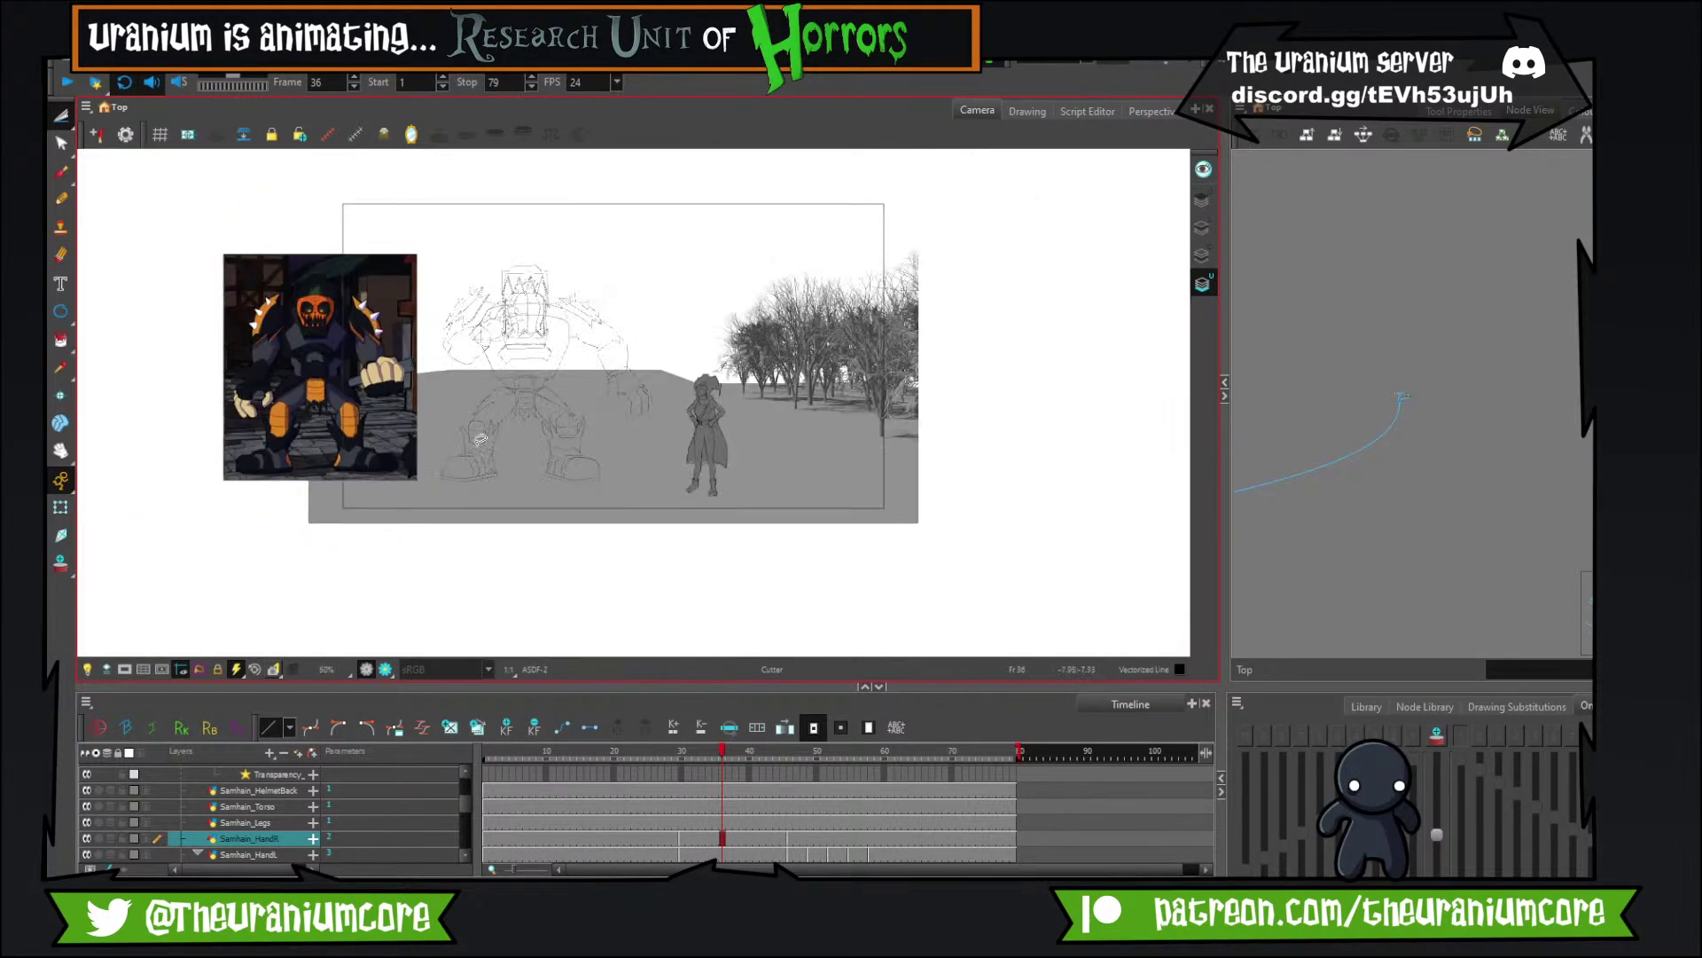
scroll(481, 438, "up", 4)
scroll(481, 438, "down", 1)
scroll(480, 438, "up", 3)
scroll(481, 438, "down", 5)
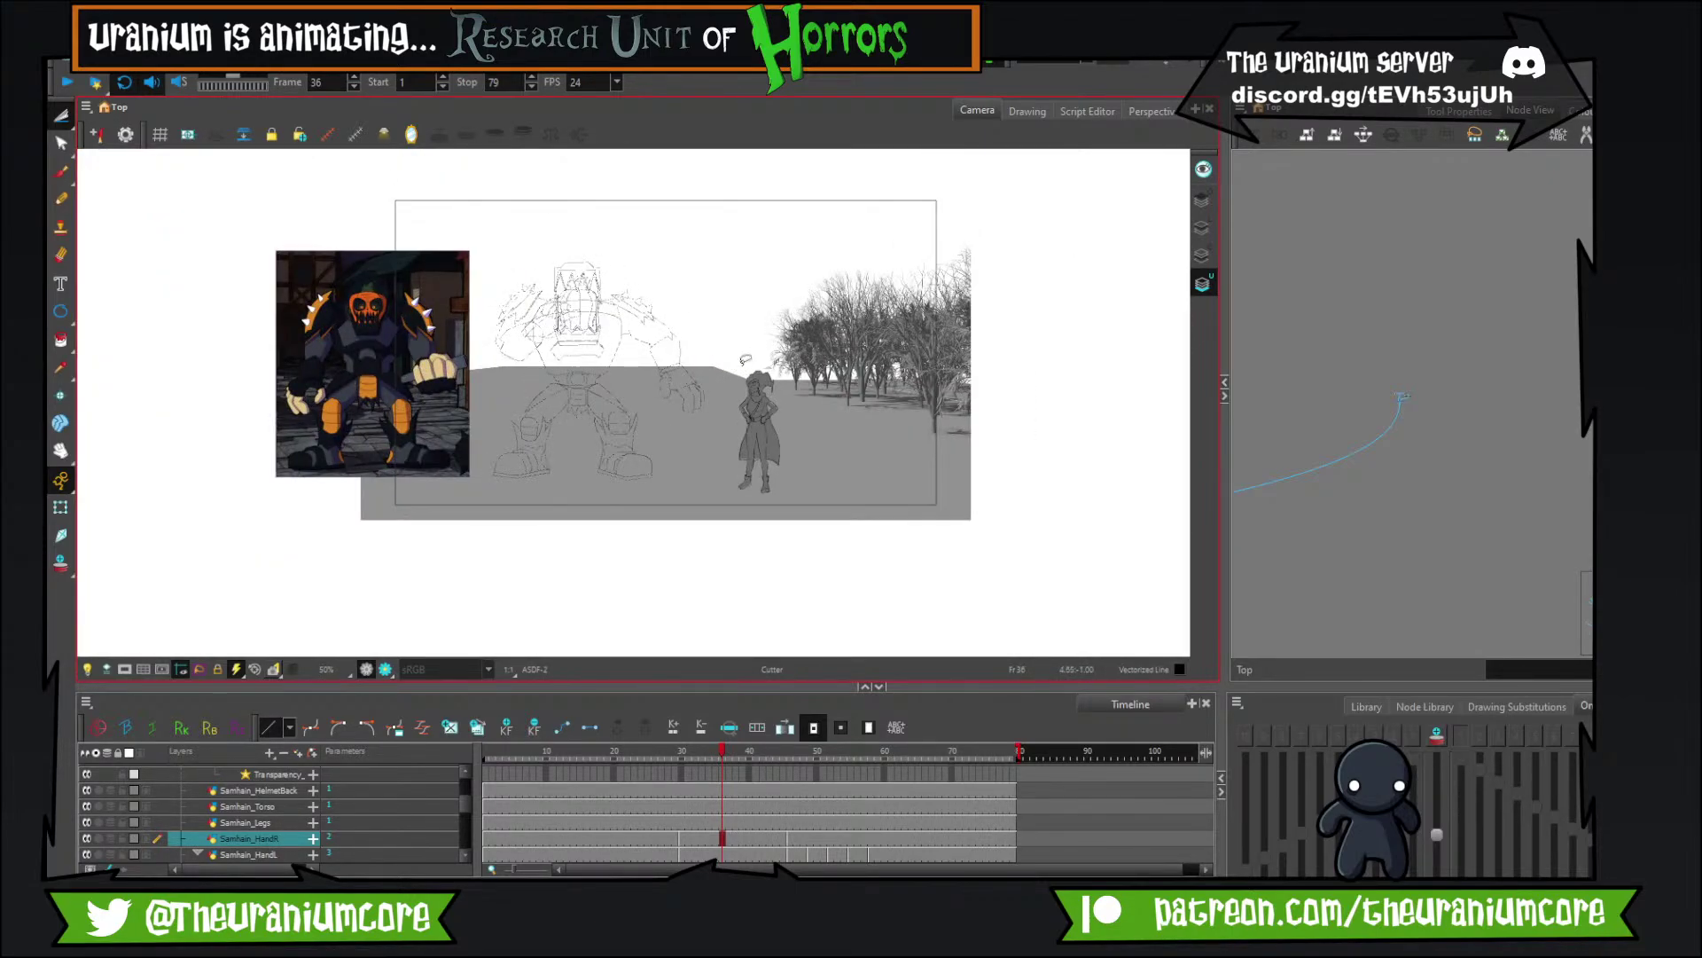
scroll(699, 306, "down", 4)
scroll(699, 306, "up", 4)
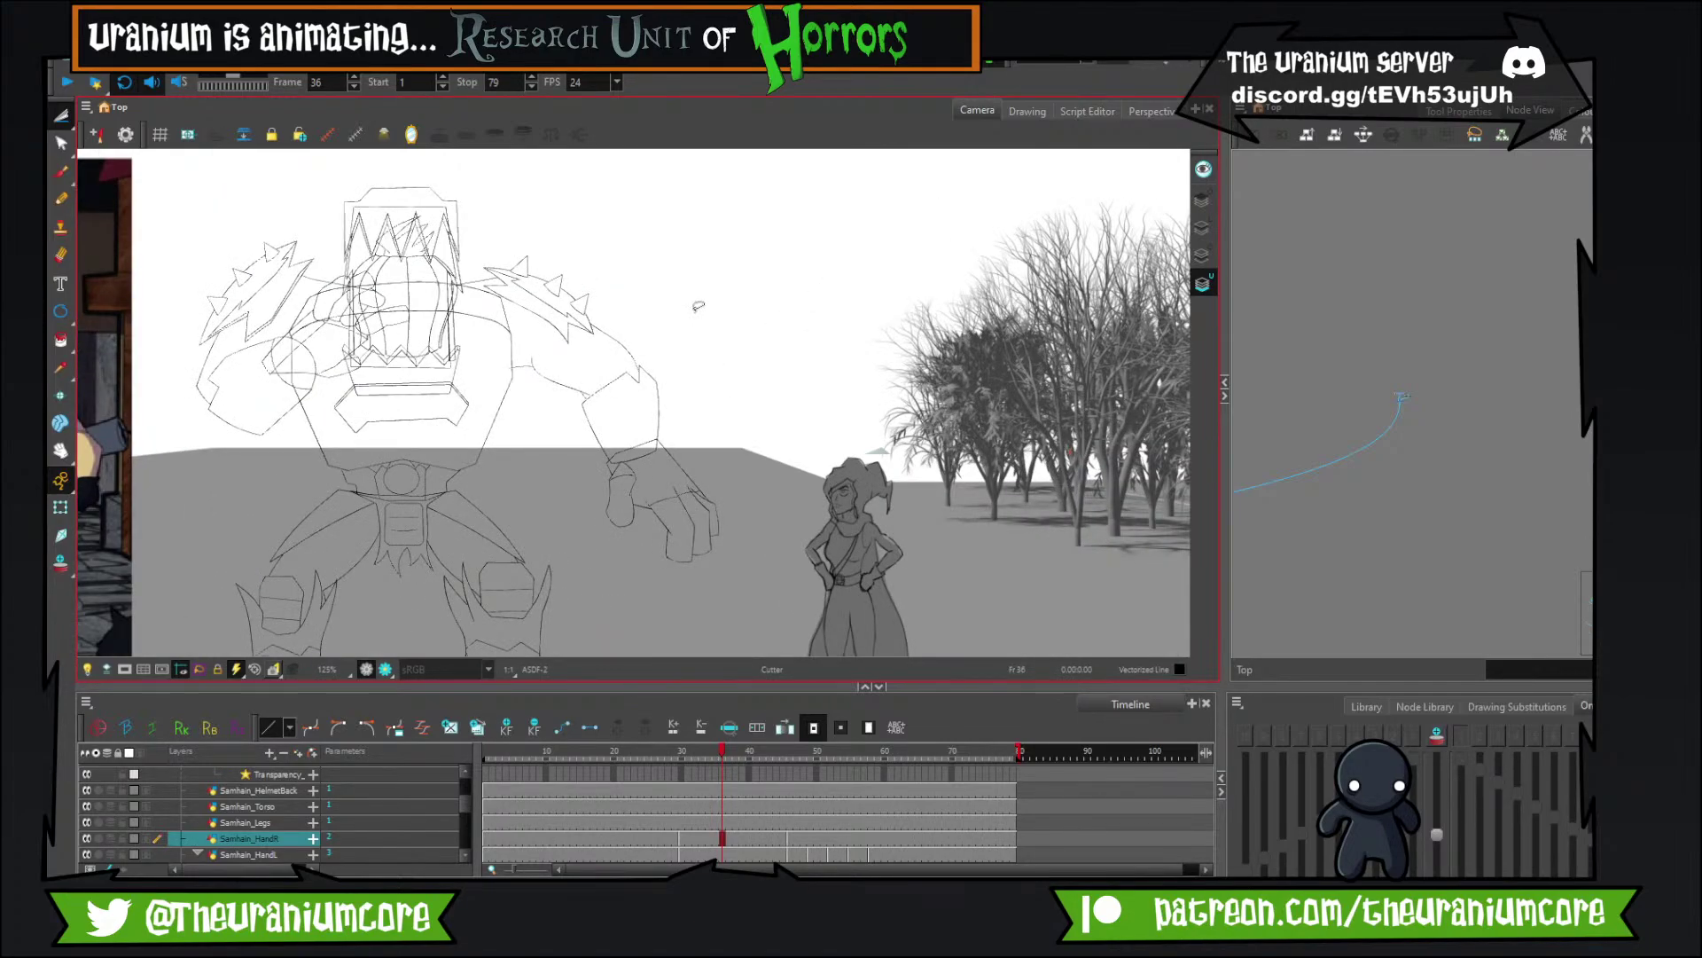
Inspect Samhain's raised and lowered arms at frame 36 up close and within the full scene layout.
scroll(698, 306, "up", 1)
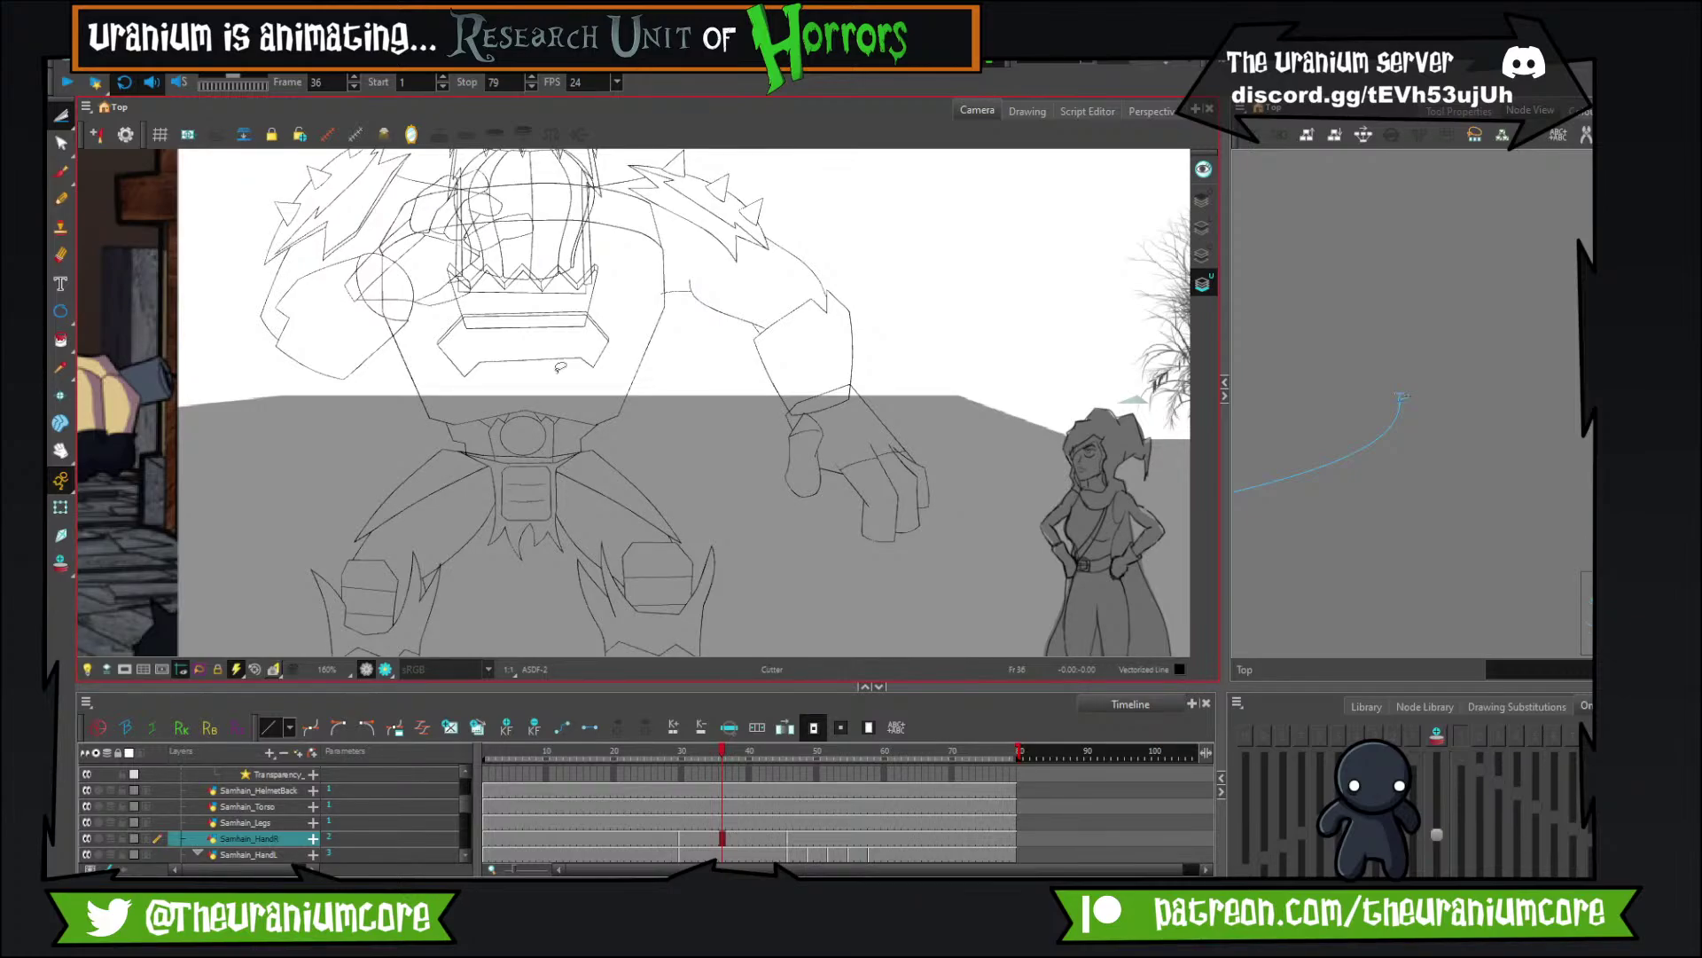
scroll(560, 366, "down", 3)
scroll(561, 366, "up", 3)
scroll(560, 366, "down", 3)
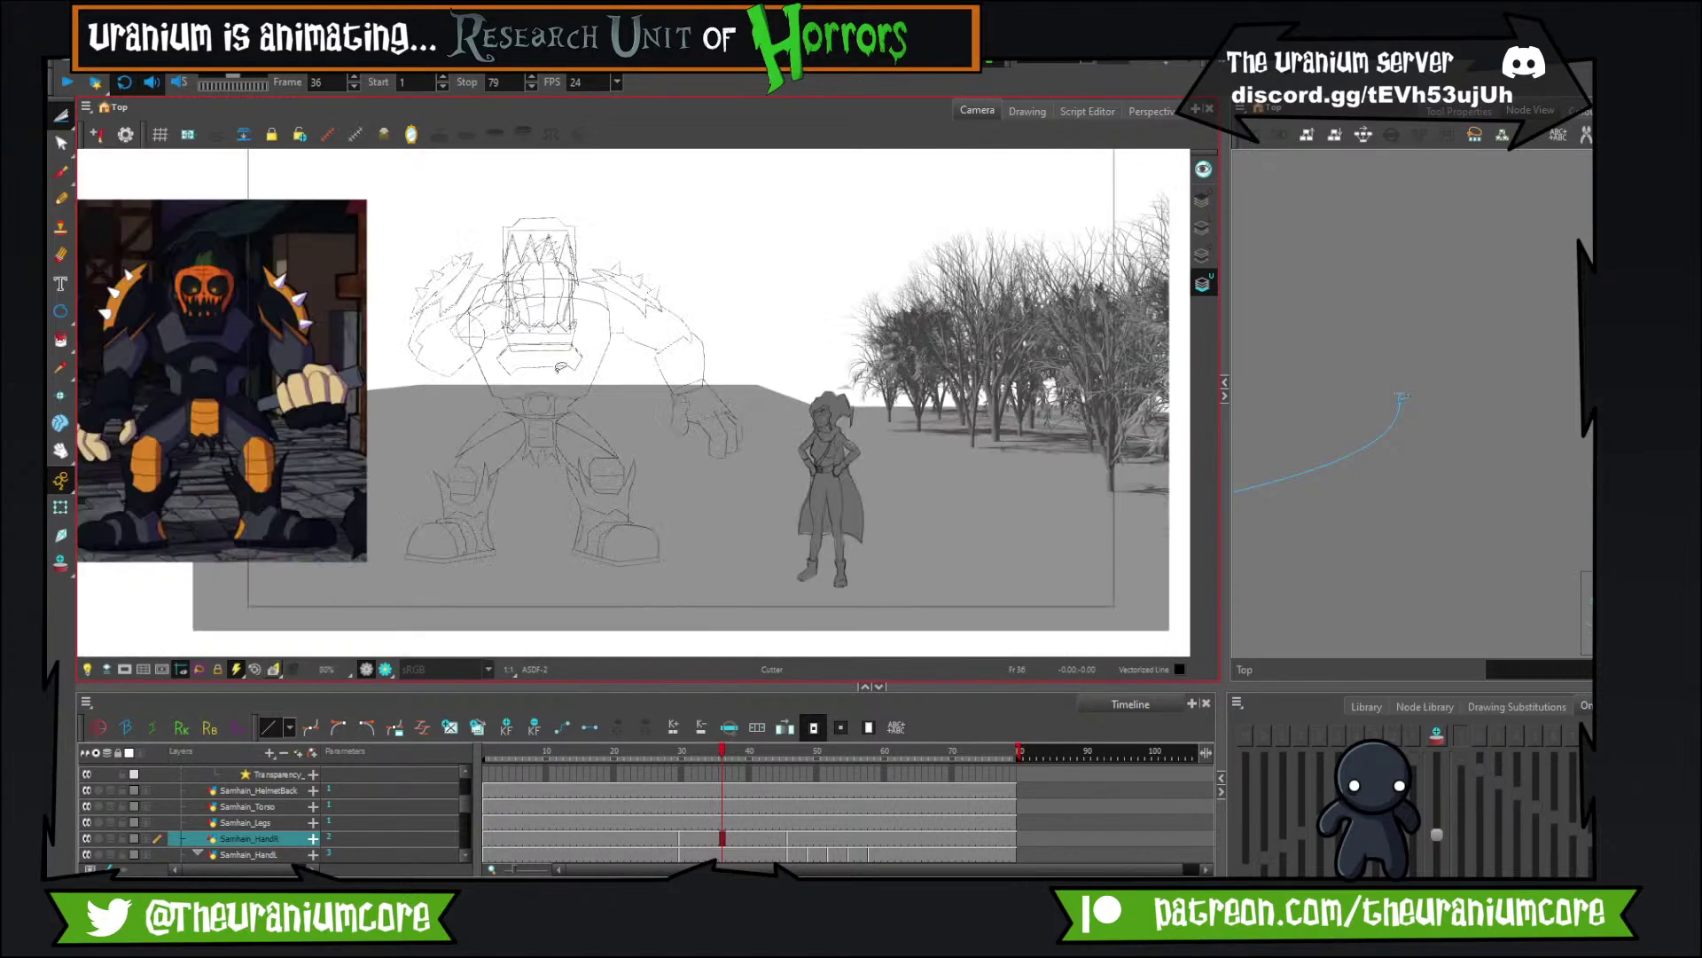
scroll(560, 366, "up", 3)
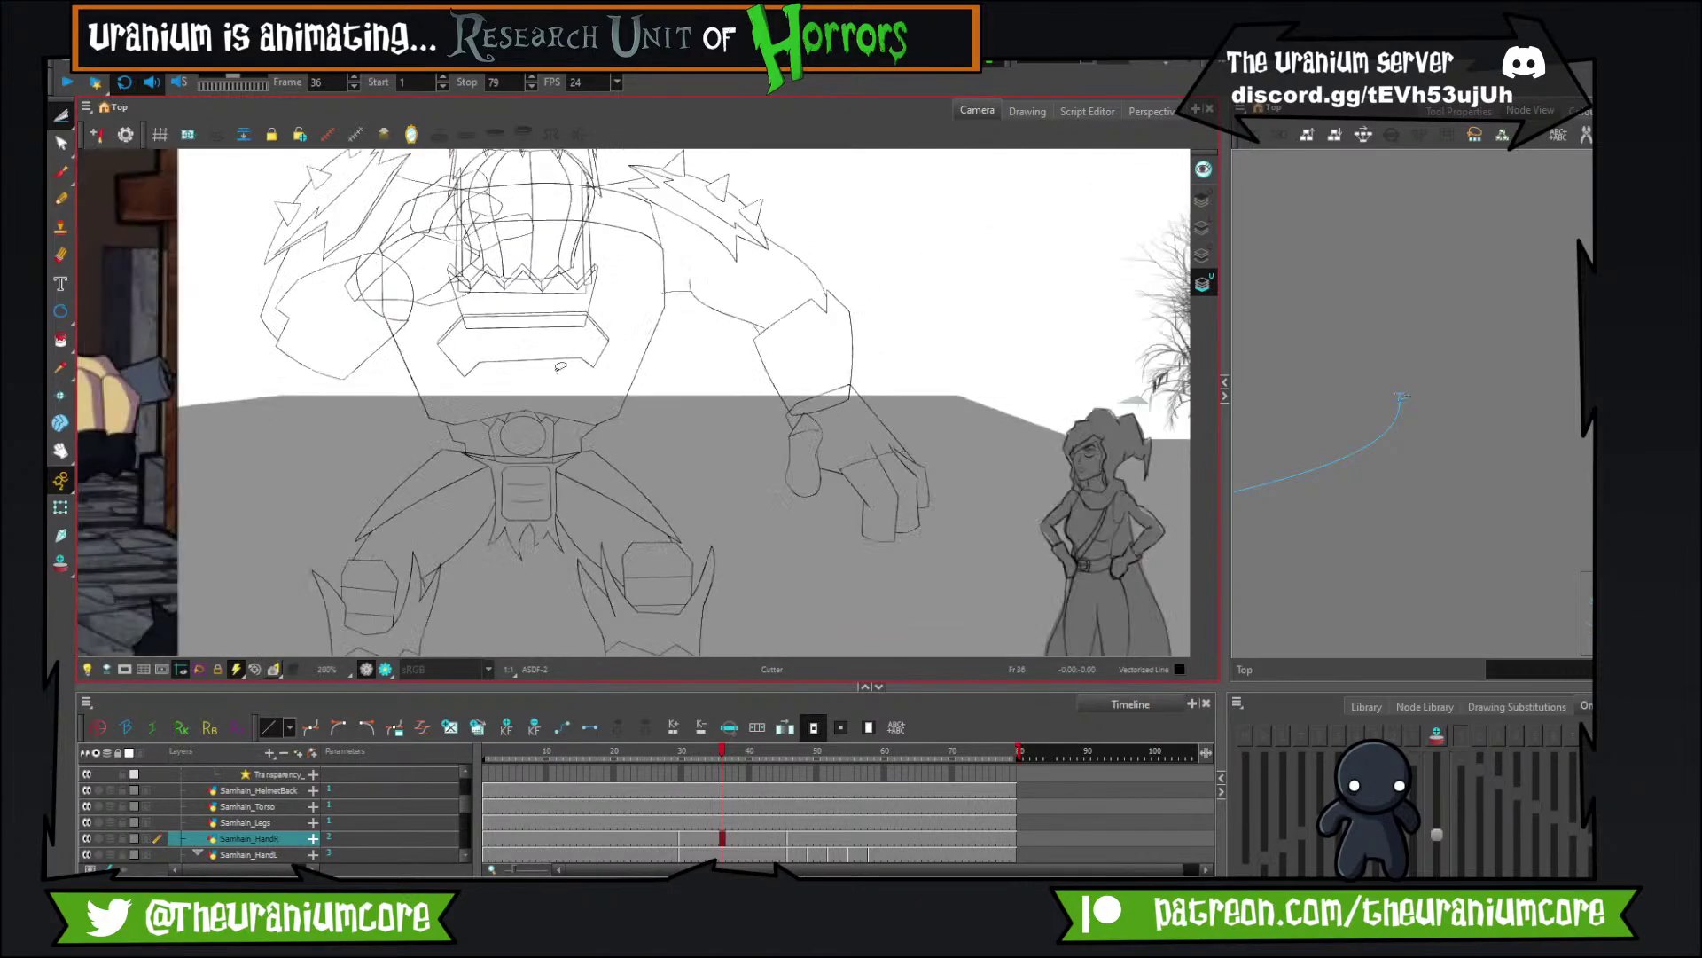
scroll(560, 366, "down", 2)
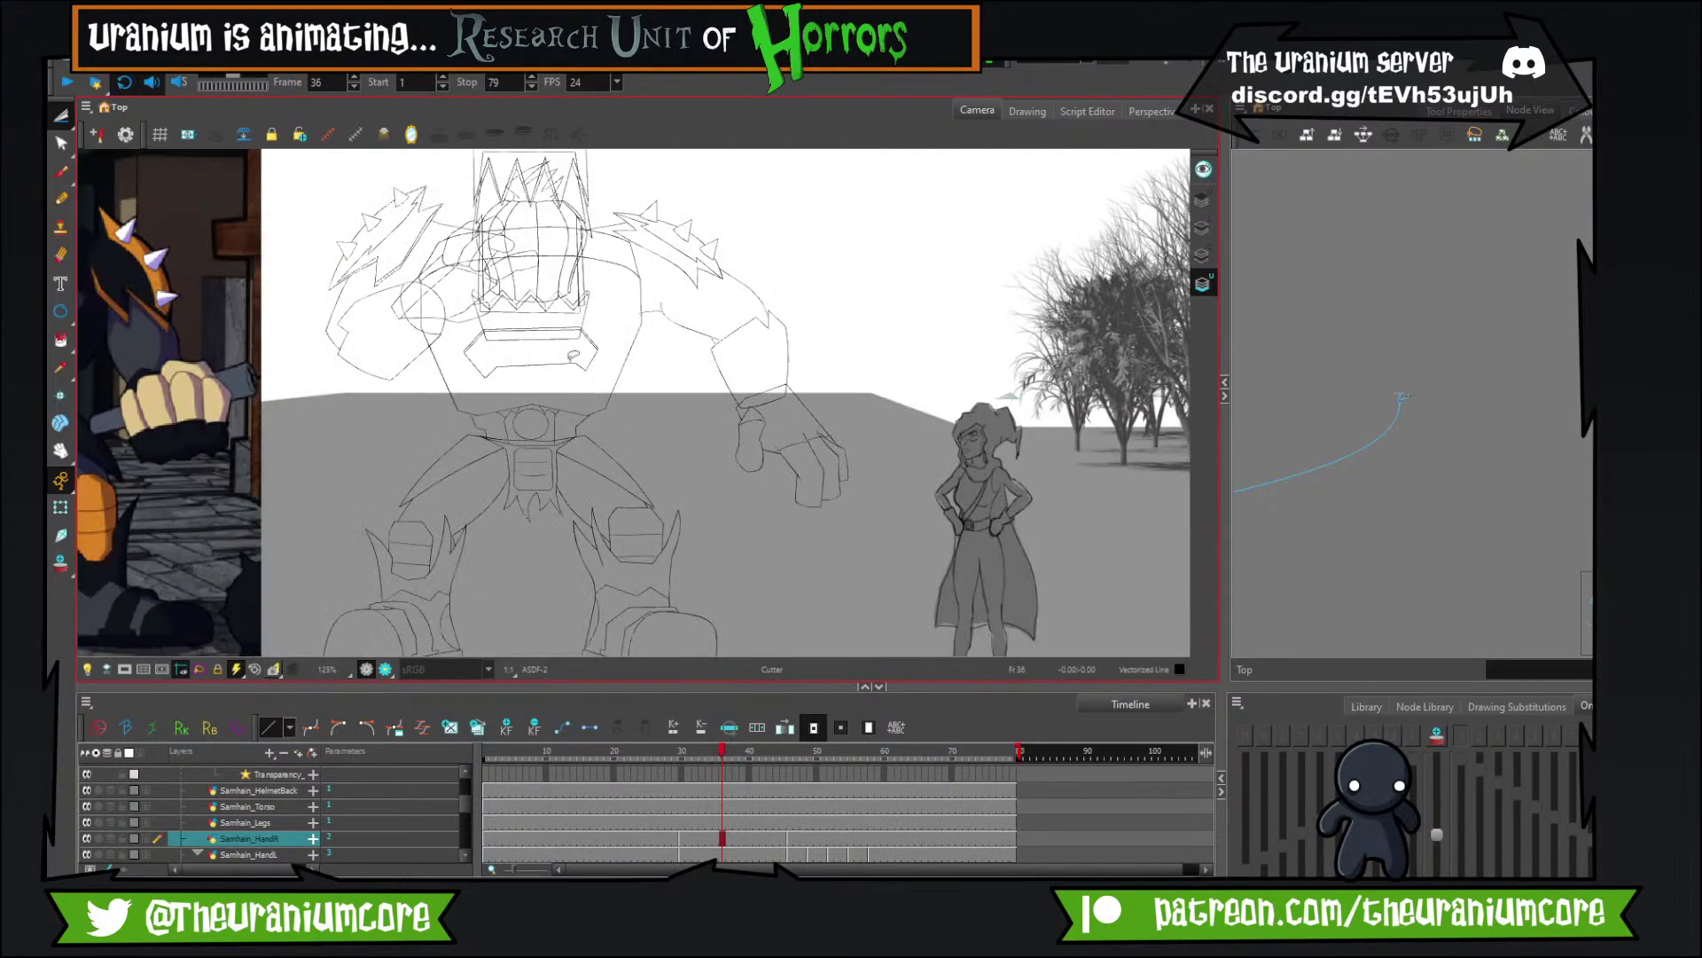
scroll(634, 401, "down", 3)
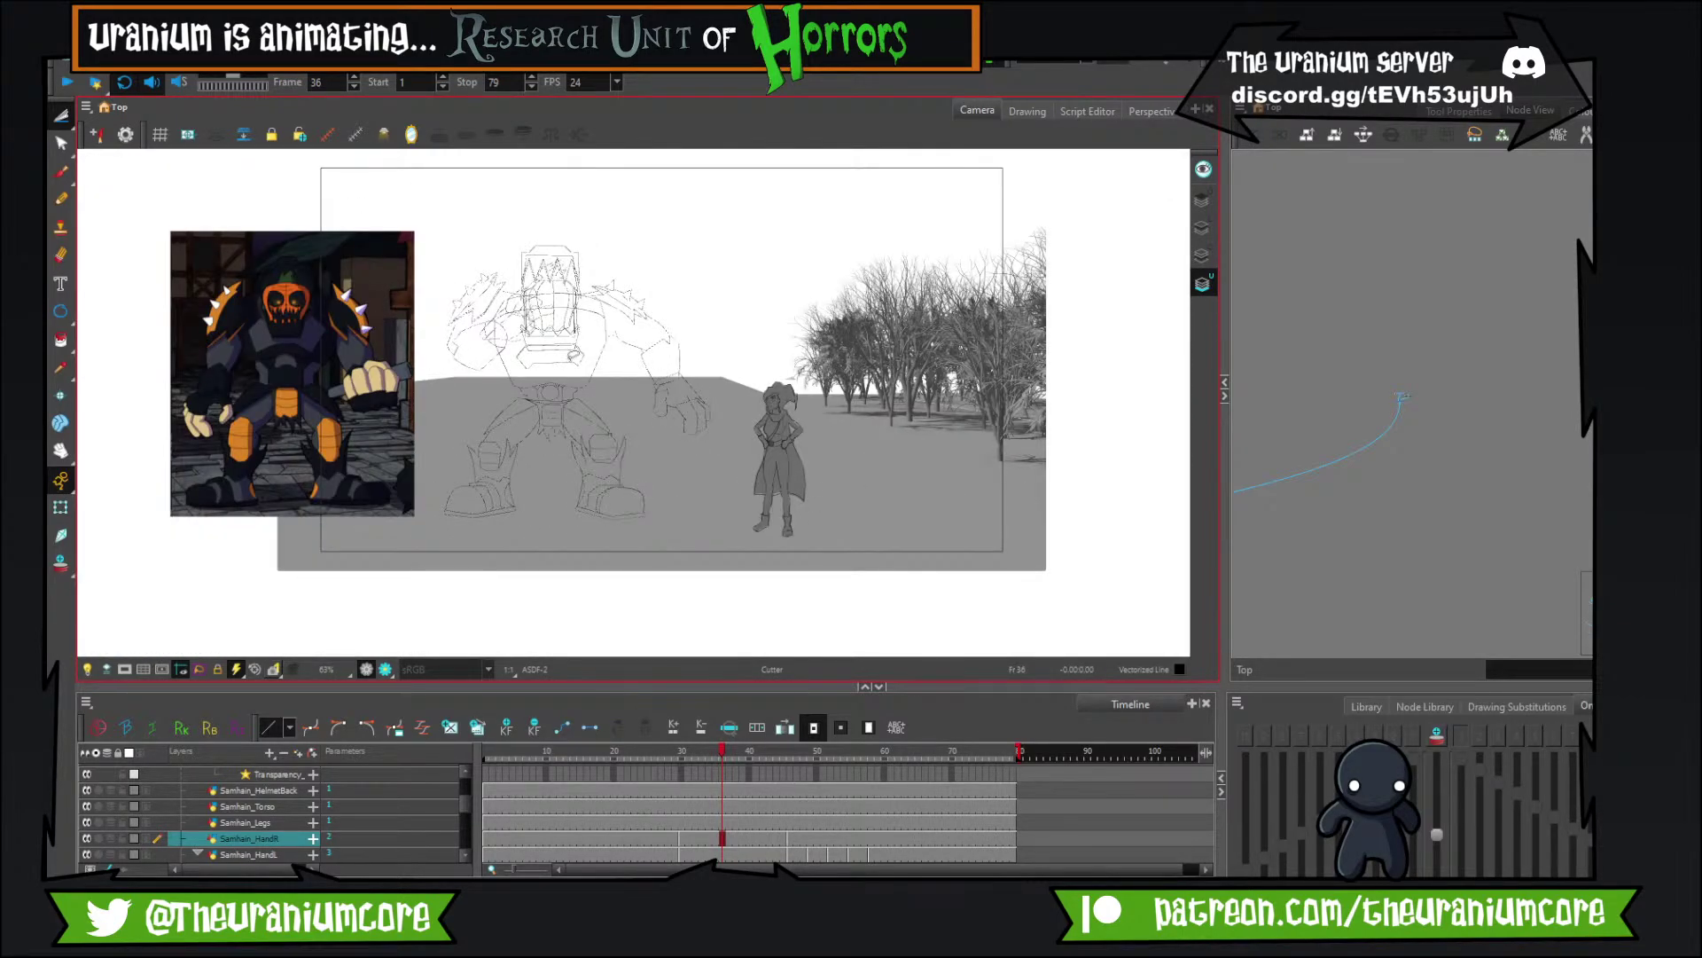
scroll(568, 372, "up", 3)
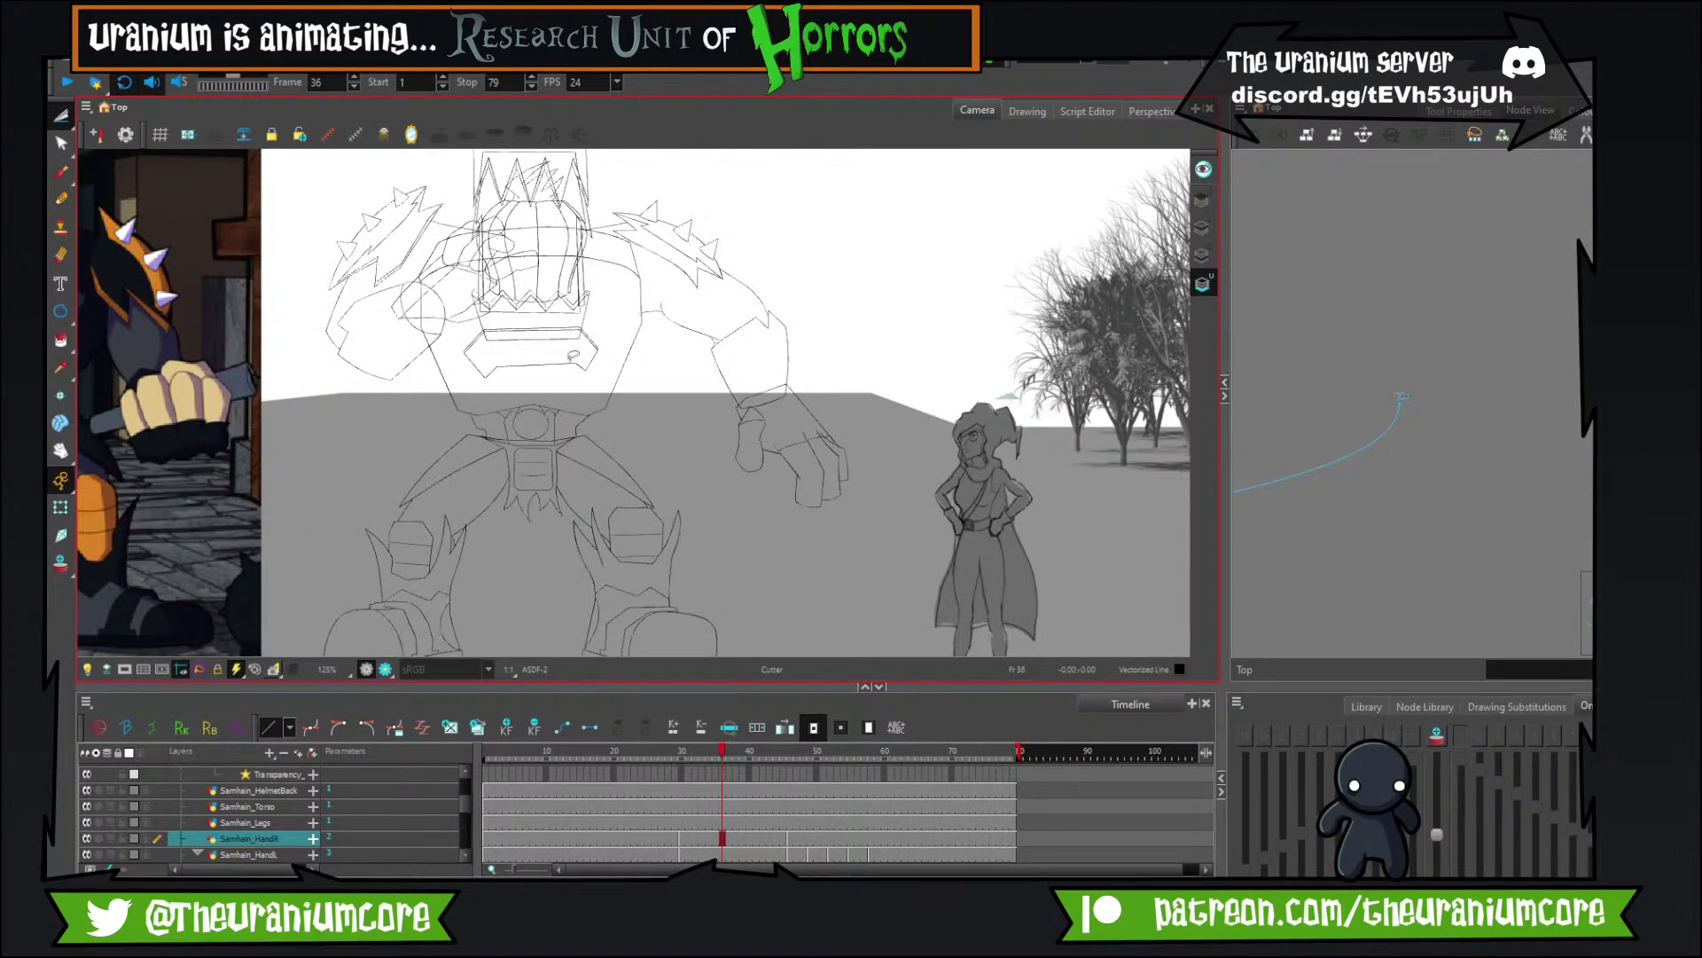
Step back from frame 36 to frame 25 to compare the raised-arm pose with Samhain's starting arm pose.
key("comma")
key("comma")
key("comma")
key("comma")
key("comma")
key("comma")
key("comma")
key("comma")
key("comma")
key("comma")
key("comma")
key("comma")
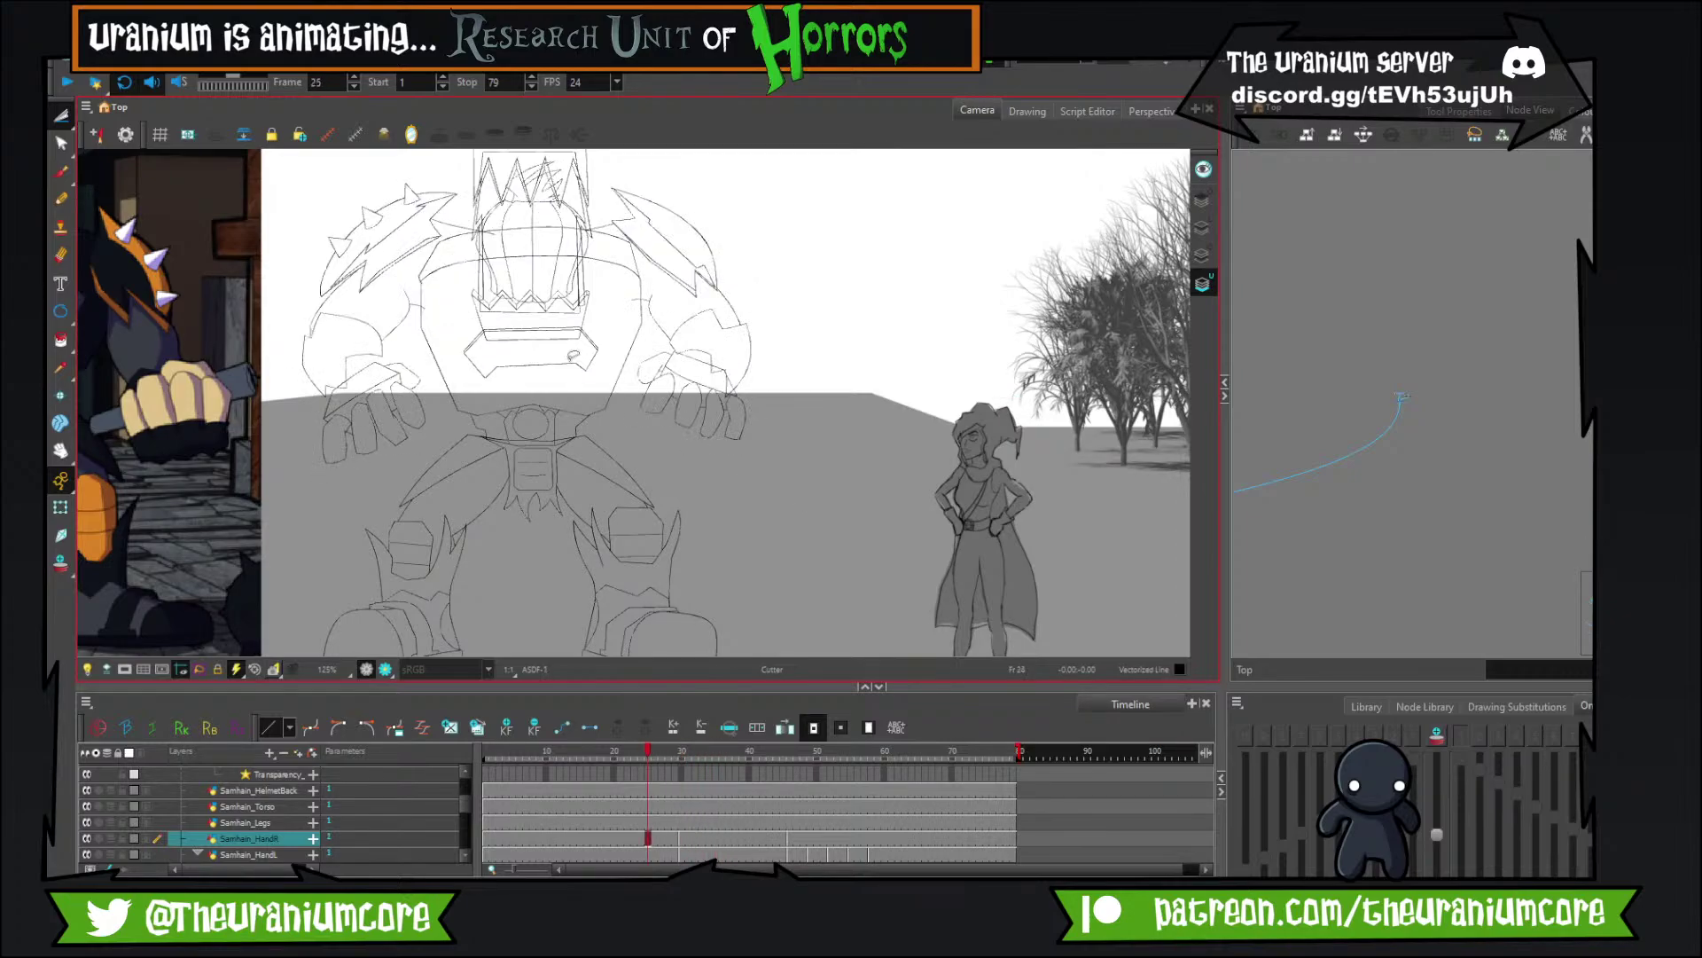
Step forward from frame 25 to frame 61 to check the sequence of arm poses within the full camera frame.
key("period")
key("period")
key("period")
key("period")
key("period")
key("period")
key("period")
scroll(573, 354, "down", 3)
key("period")
key("period")
key("period")
key("period")
key("period")
key("period")
key("period")
key("period")
key("period")
key("period")
key("period")
key("period")
key("period")
key("period")
key("period")
key("period")
key("period")
key("period")
key("period")
key("period")
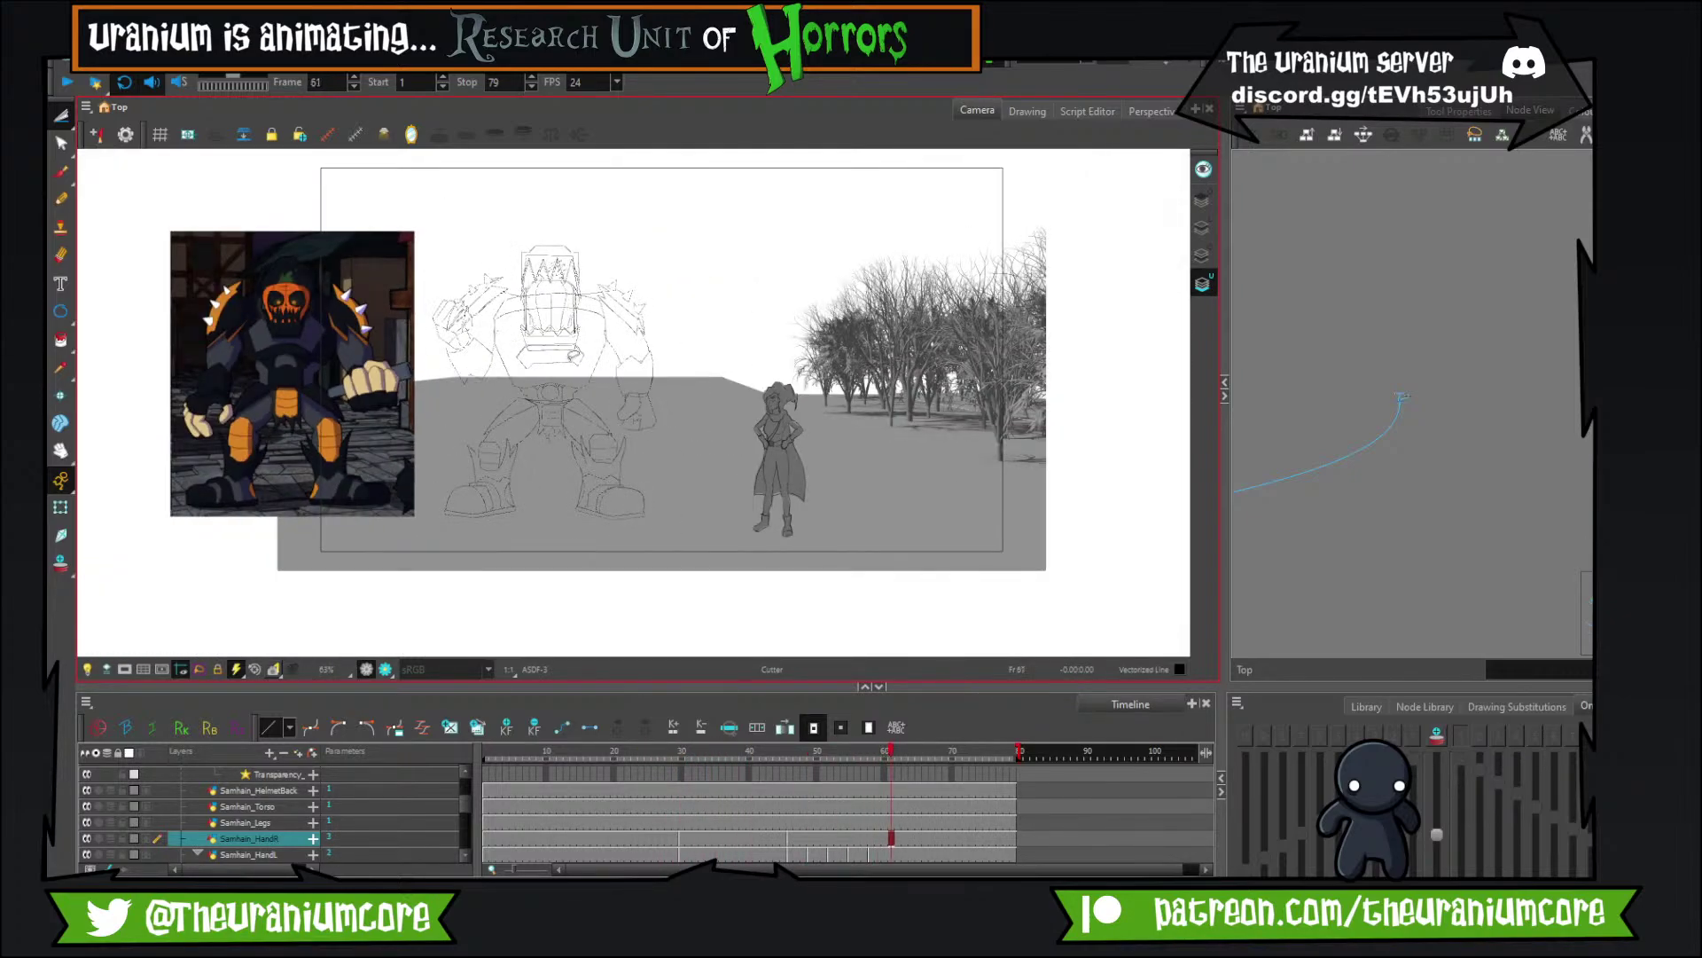
Step back from frame 61 to the opening frames to review the arm poses in reverse, ending on frame 10.
key("comma")
key("comma")
key("comma")
key("comma")
key("comma")
key("comma")
key("comma")
key("comma")
key("comma")
key("comma")
key("comma")
key("comma")
key("comma")
key("comma")
key("comma")
key("comma")
key("comma")
key("comma")
key("comma")
key("comma")
key("comma")
key("comma")
key("comma")
key("comma")
key("comma")
key("comma")
key("comma")
key("comma")
key("comma")
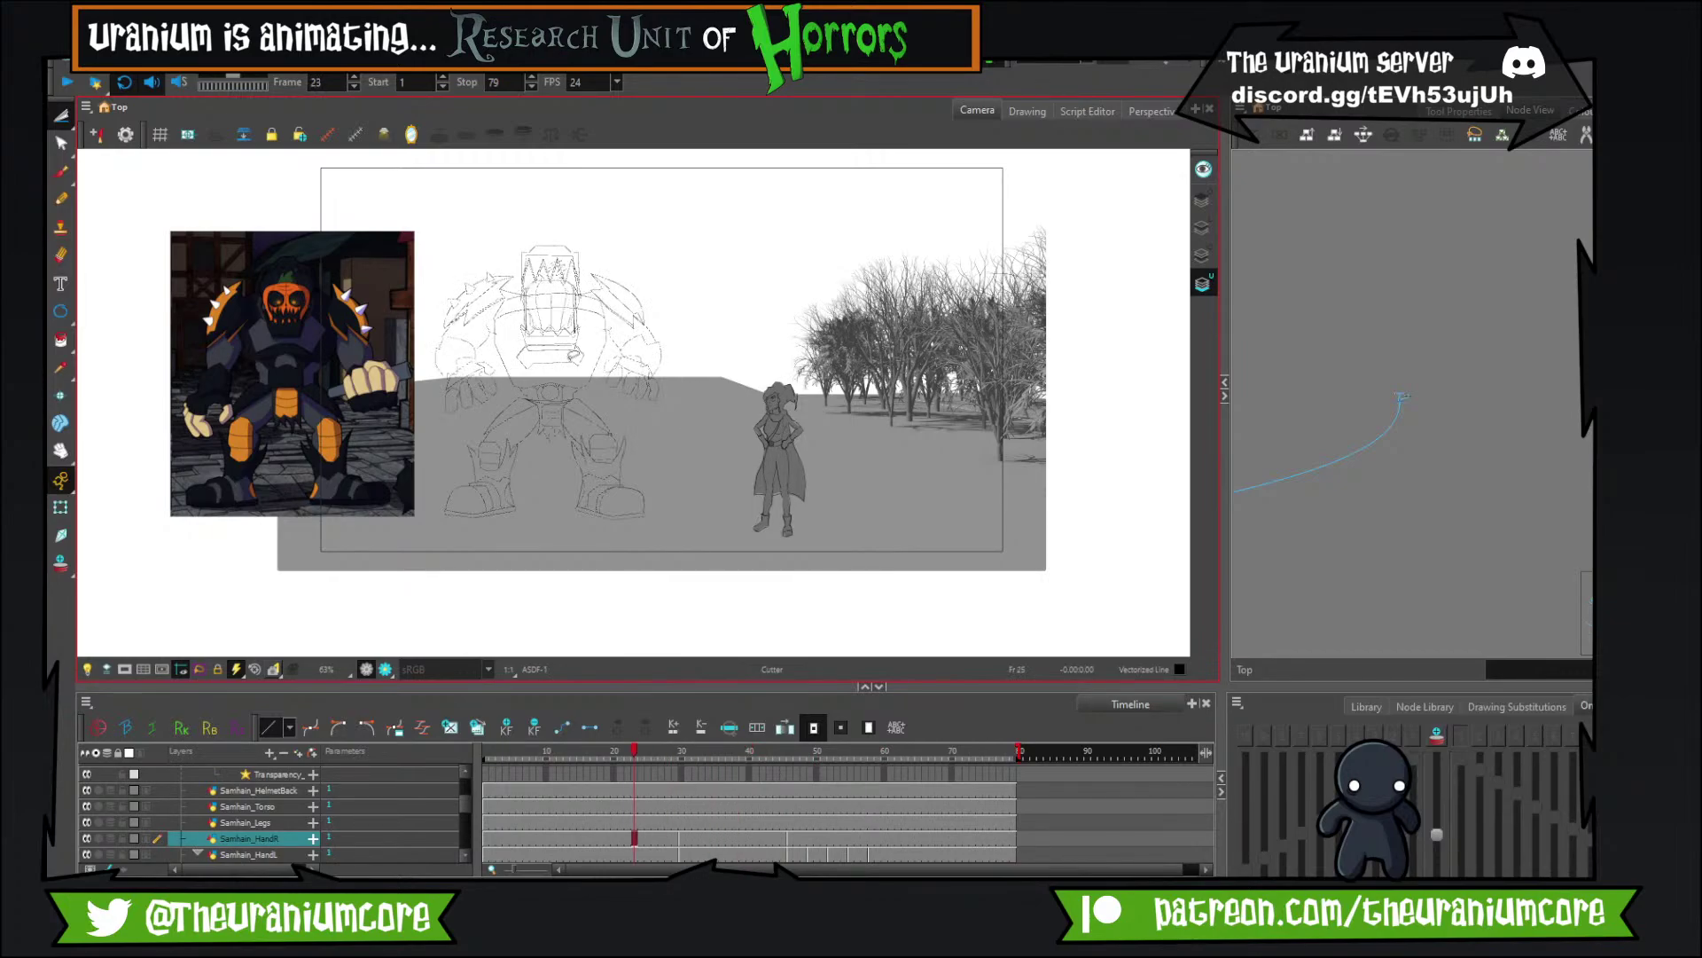
scroll(575, 353, "up", 2)
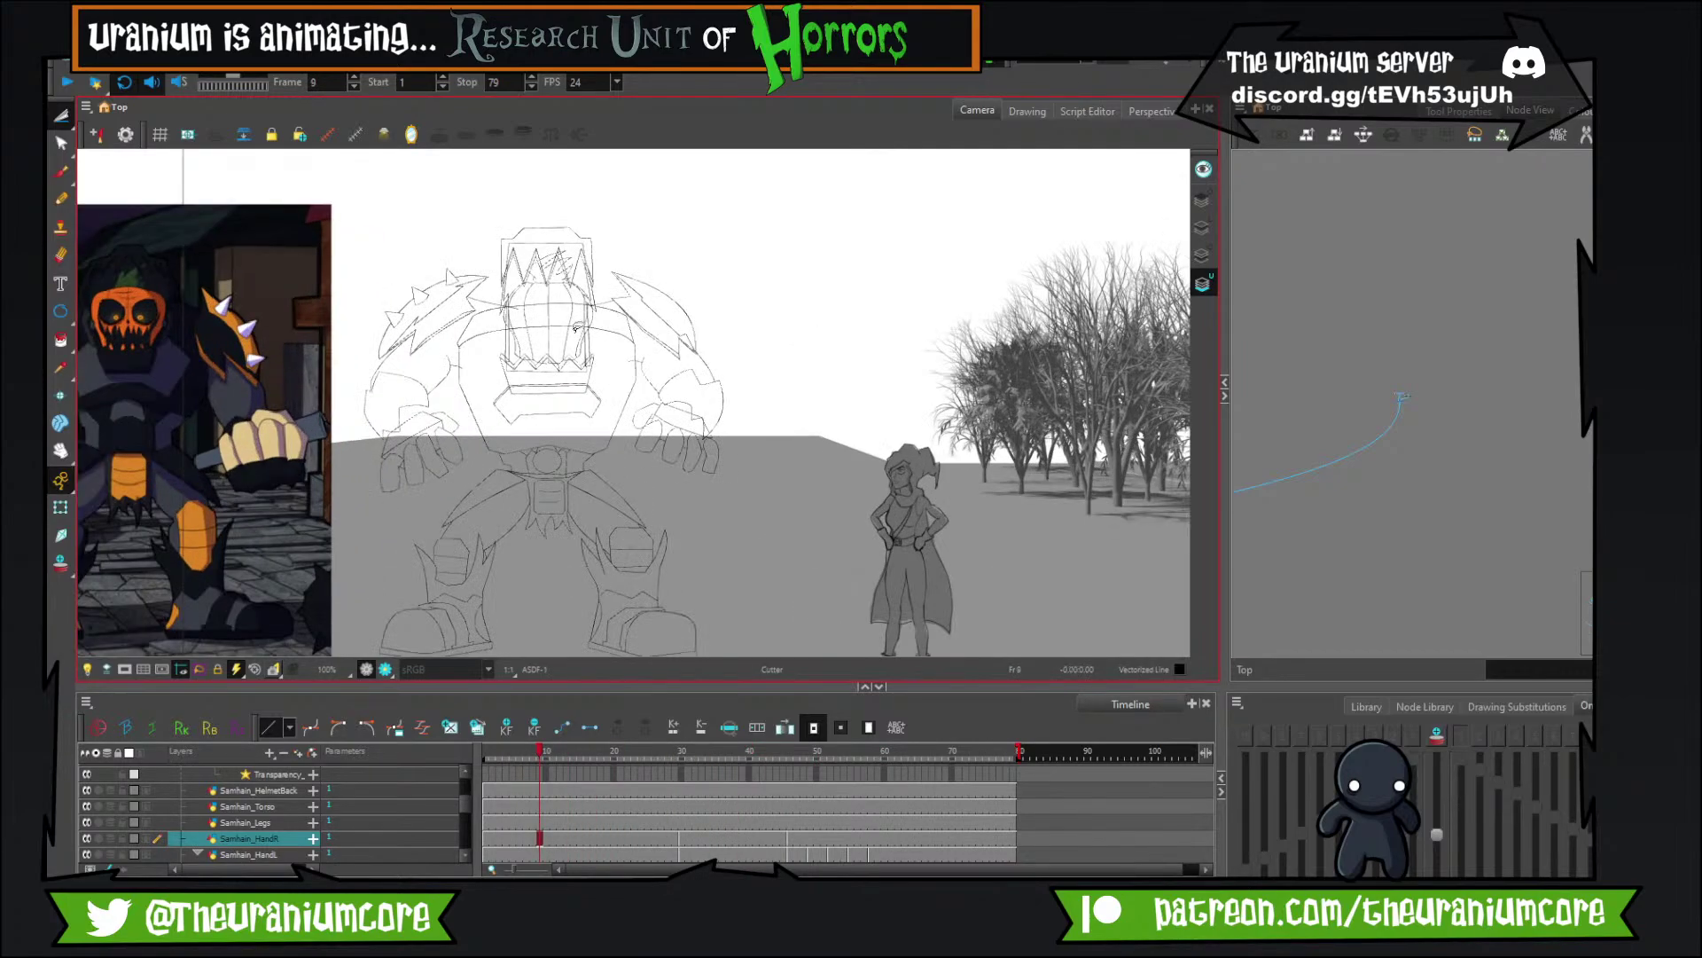
scroll(575, 328, "down", 5)
key("period")
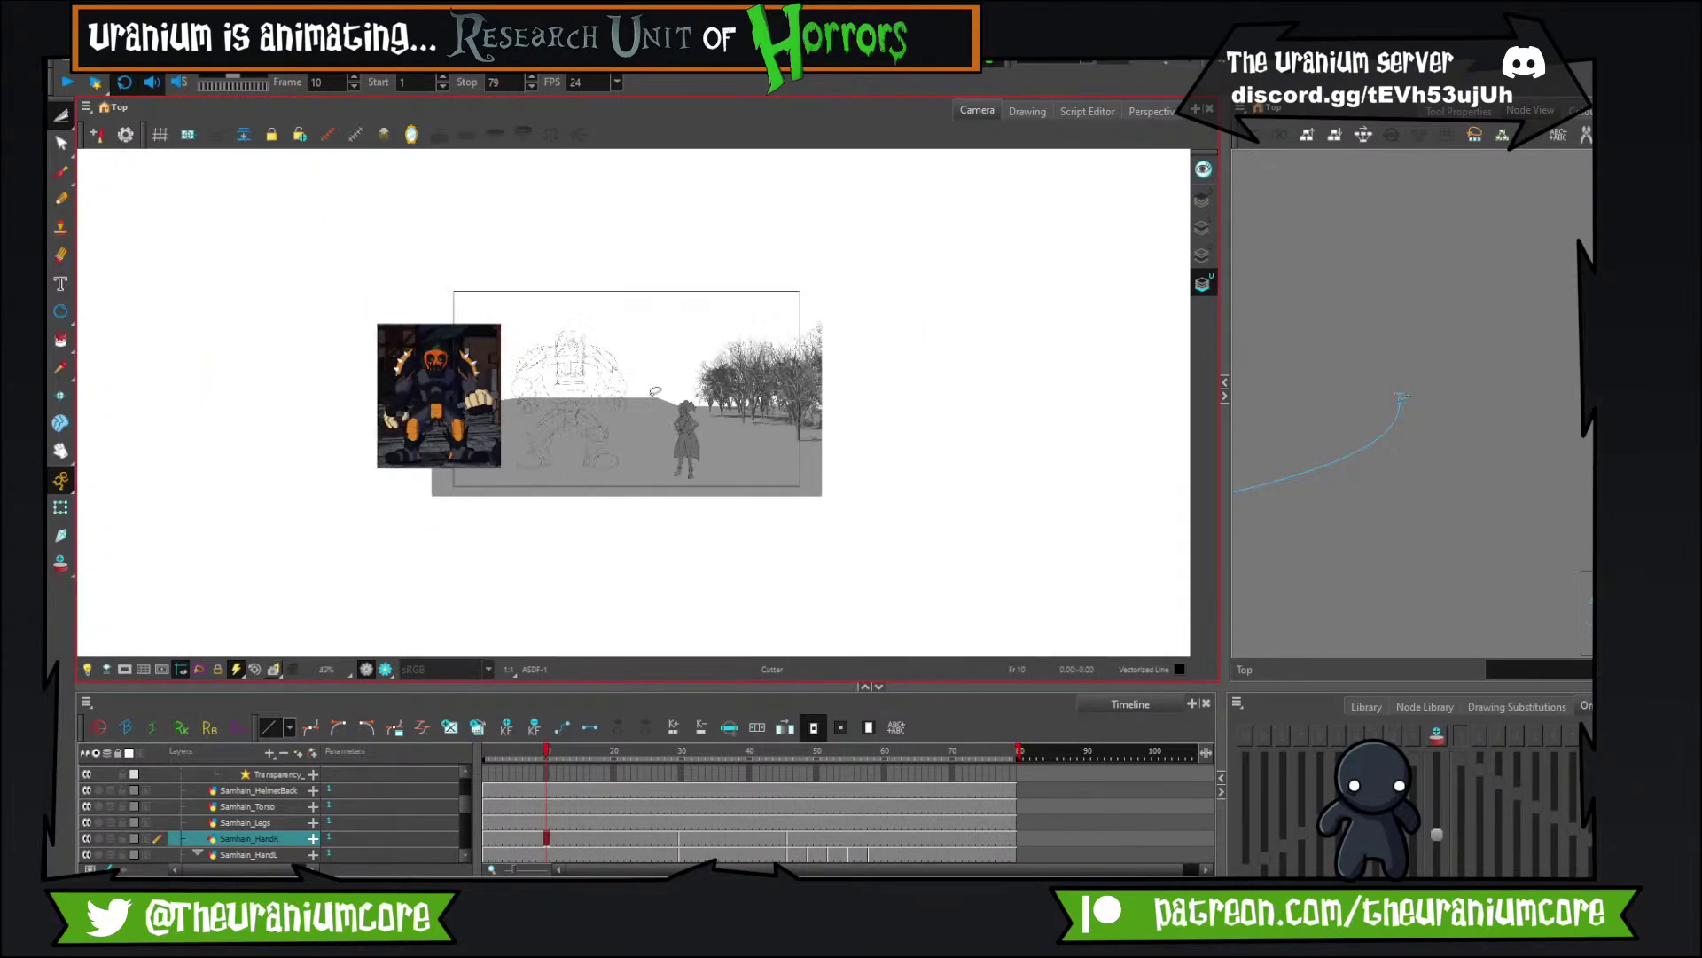
Compare Samhain's poses at frames 47 and 1 against the camera frame and the smaller character, and go to frame 21.
scroll(529, 421, "up", 4)
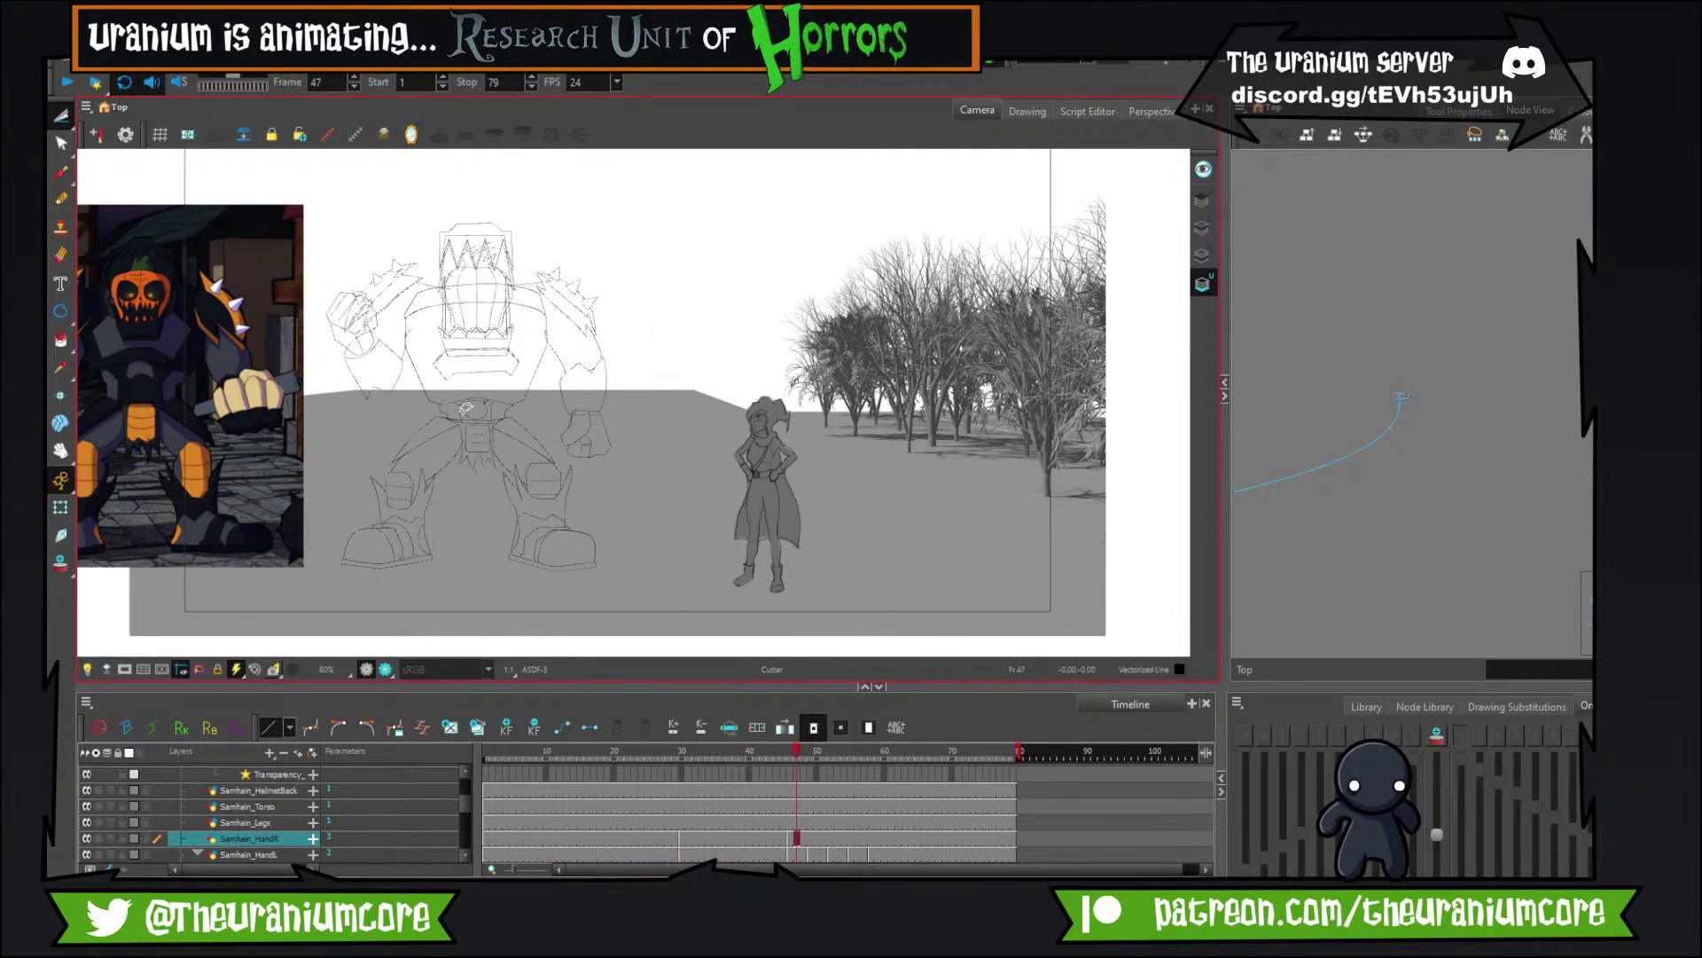
key("comma")
key("comma")
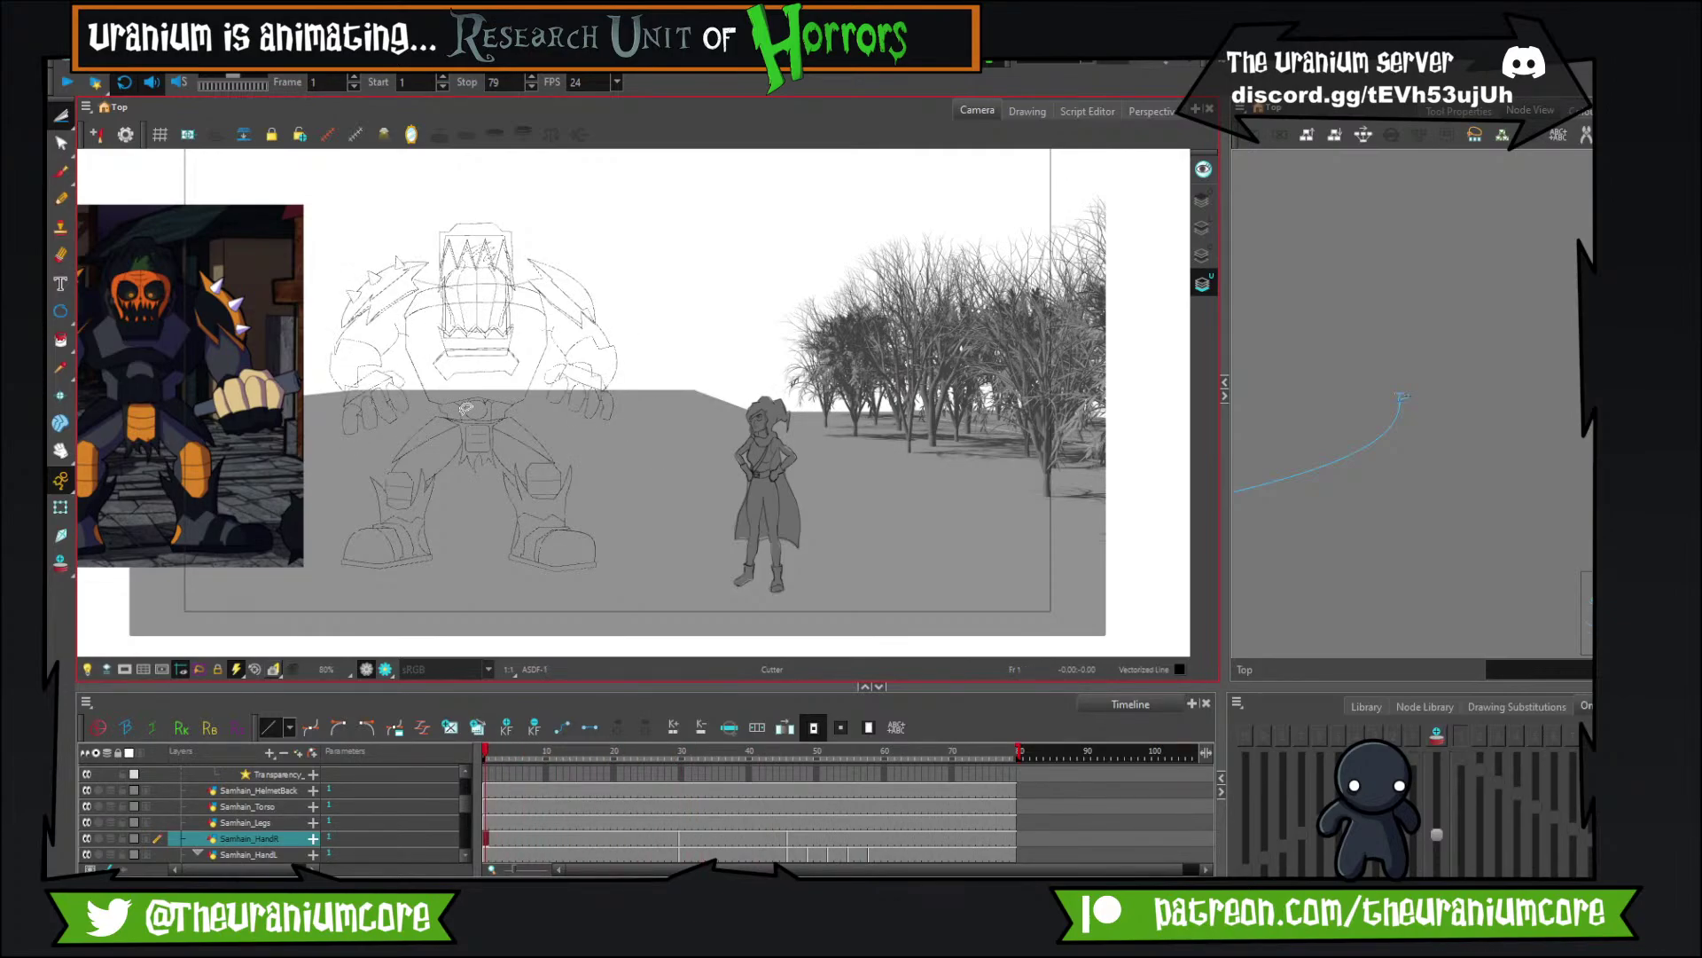
scroll(467, 408, "down", 2)
scroll(523, 383, "up", 2)
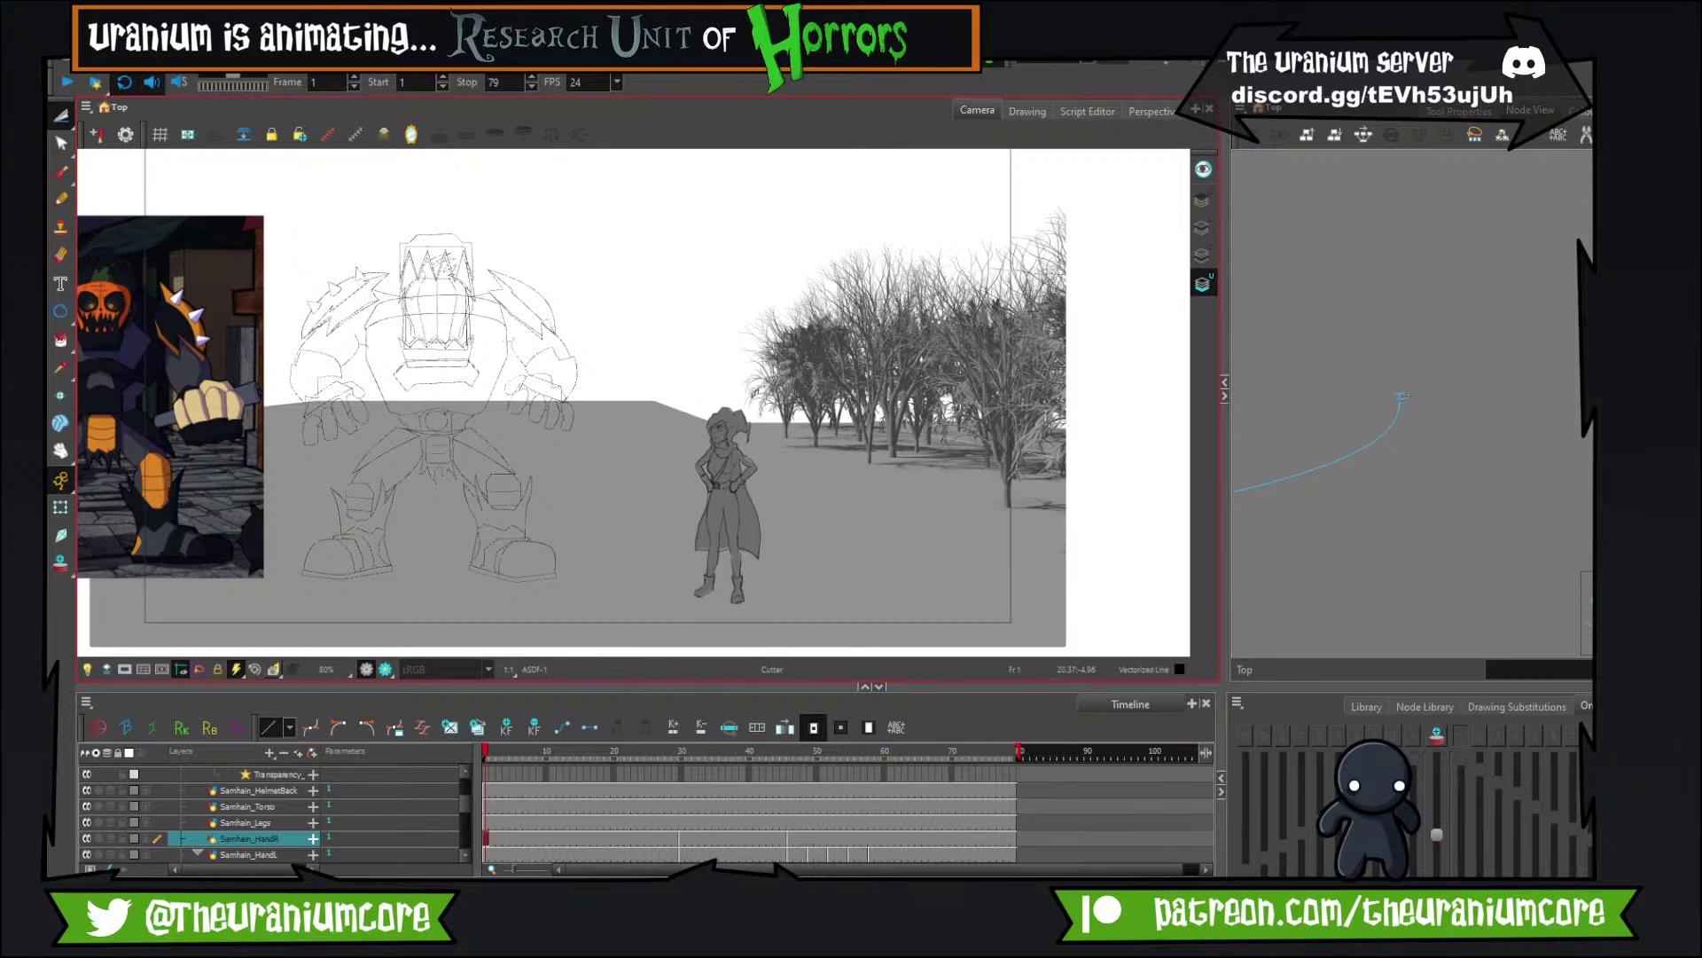
scroll(562, 465, "down", 6)
scroll(507, 441, "up", 4)
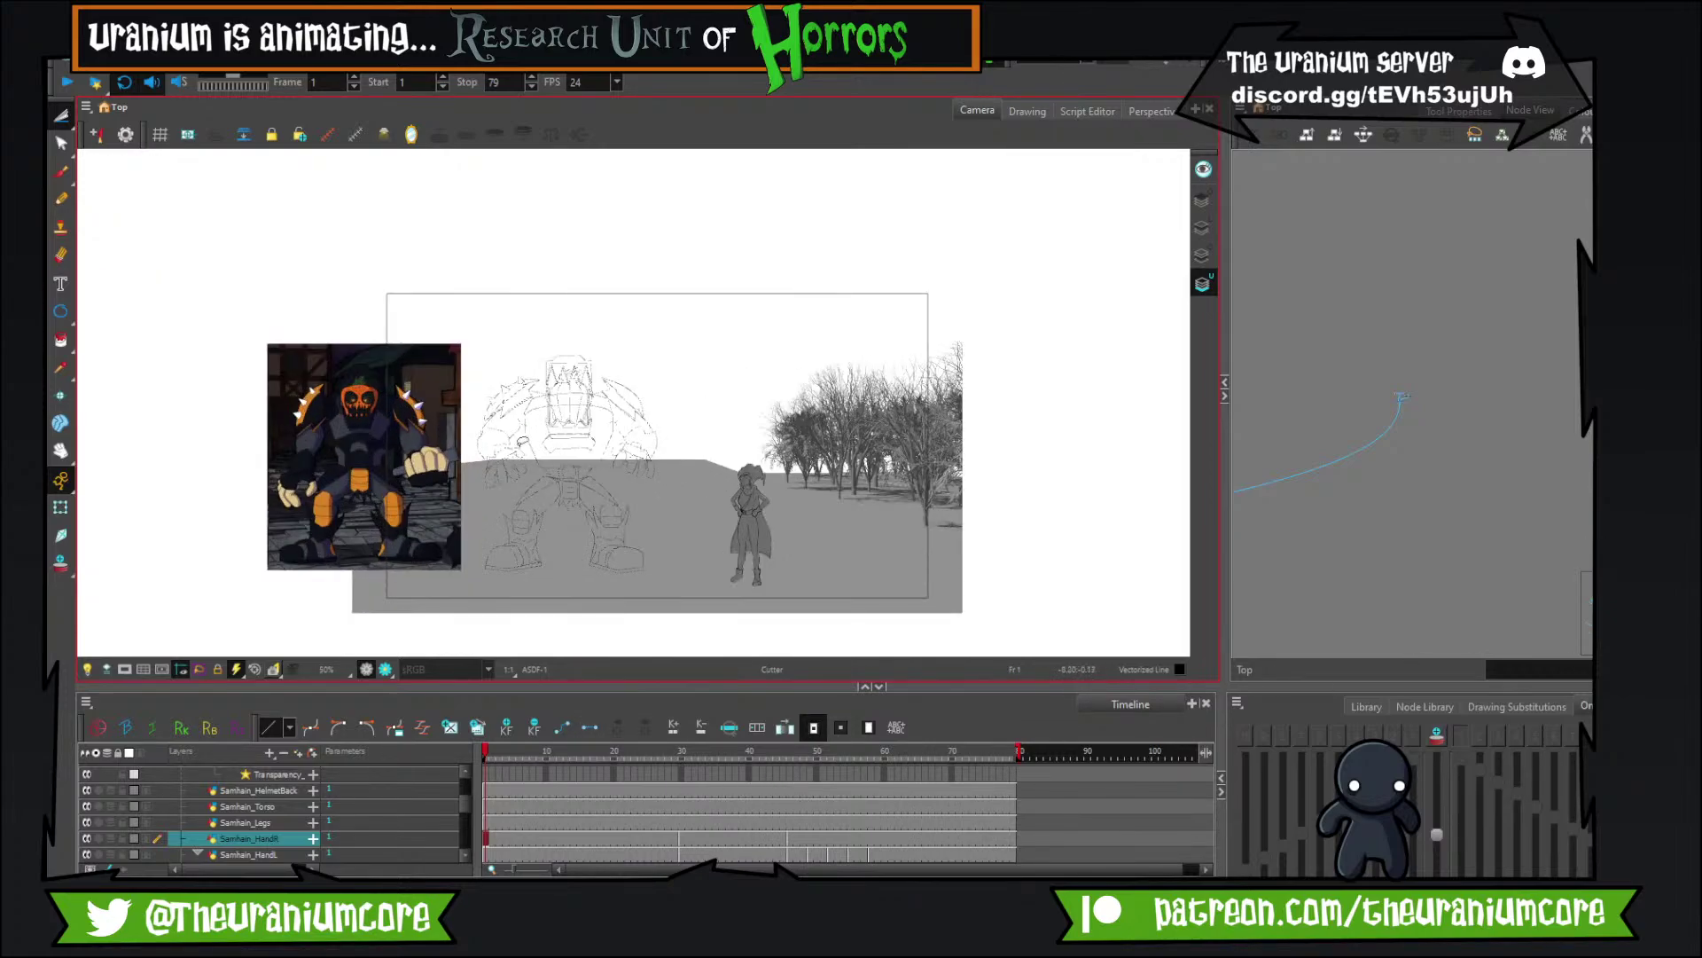
left_click(624, 751)
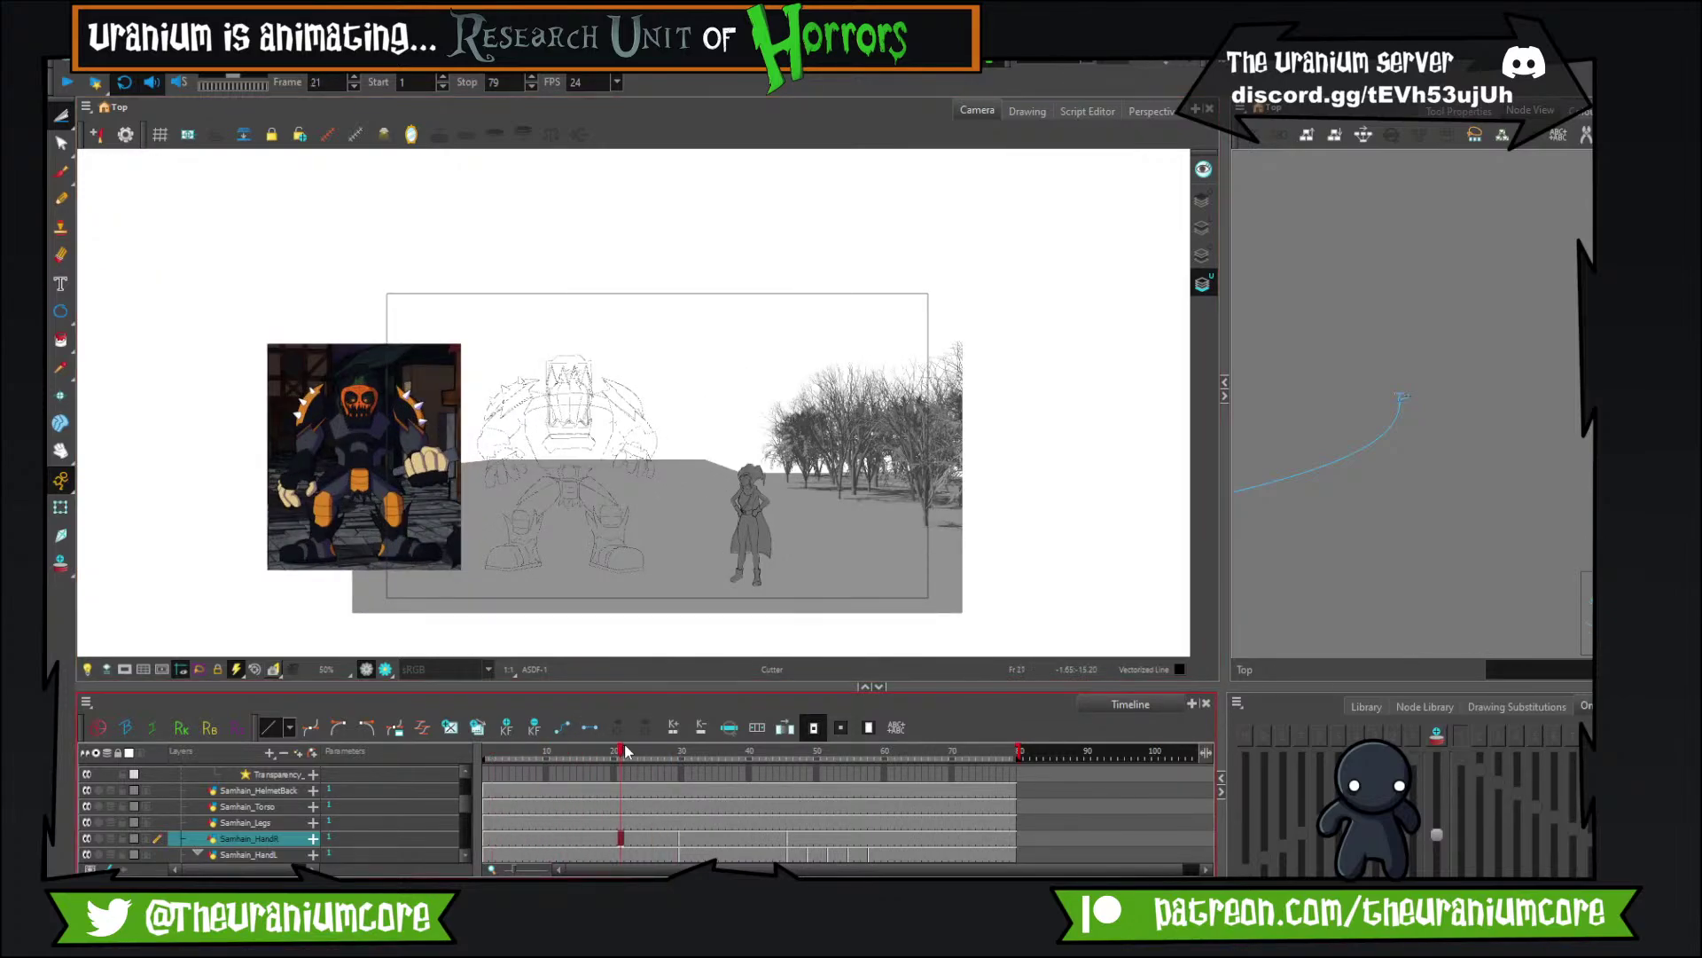
Step forward through the large monster's arm animation to about frame 54 to review its hand poses.
left_click_drag(625, 746, 572, 765)
scroll(612, 469, "up", 3)
key("period")
key("period")
key("period")
key("period")
key("period")
key("period")
key("period")
key("period")
key("period")
key("period")
key("period")
key("period")
key("period")
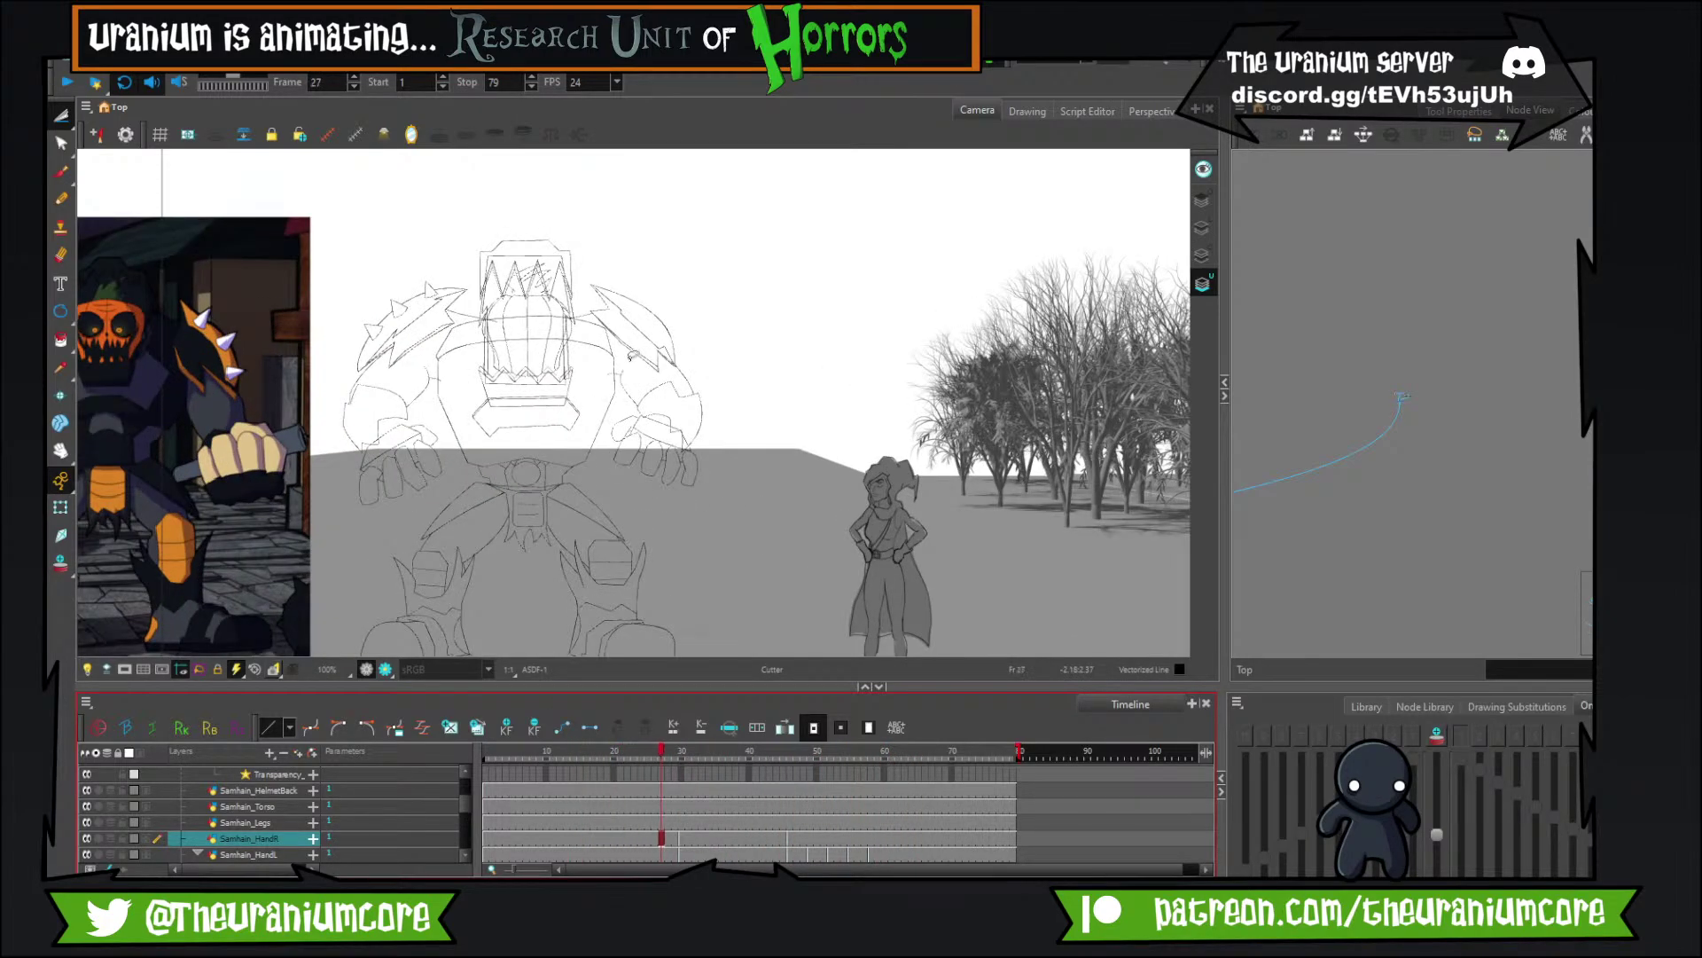
key("period")
key("period")
key("period")
key("period")
key("period")
key("period")
key("period")
key("period")
key("period")
key("period")
key("period")
key("period")
key("period")
key("period")
key("period")
key("period")
key("period")
key("period")
key("period")
key("period")
Step back through the monster's arm movement and stop at frame 29.
key("comma")
key("comma")
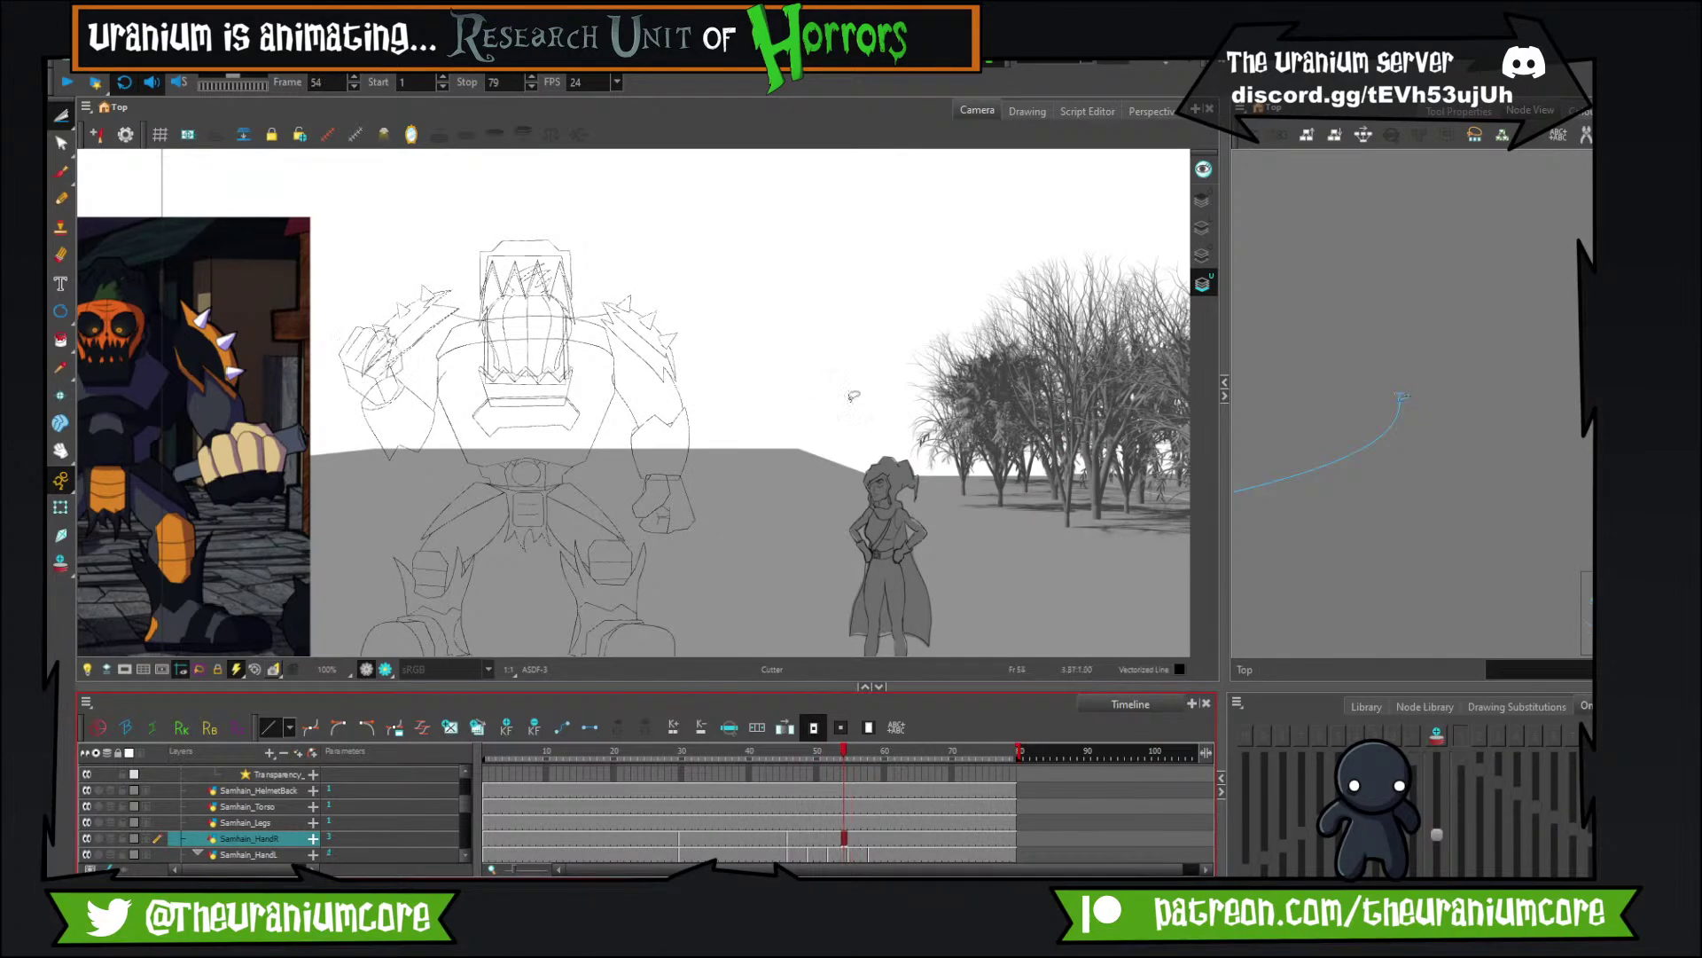
key("comma")
key("comma")
key("comma")
key("comma")
key("comma")
key("comma")
key("comma")
key("comma")
key("comma")
key("comma")
key("comma")
key("comma")
key("comma")
key("comma")
key("comma")
key("comma")
key("comma")
key("comma")
key("comma")
key("comma")
key("period")
key("period")
key("period")
key("period")
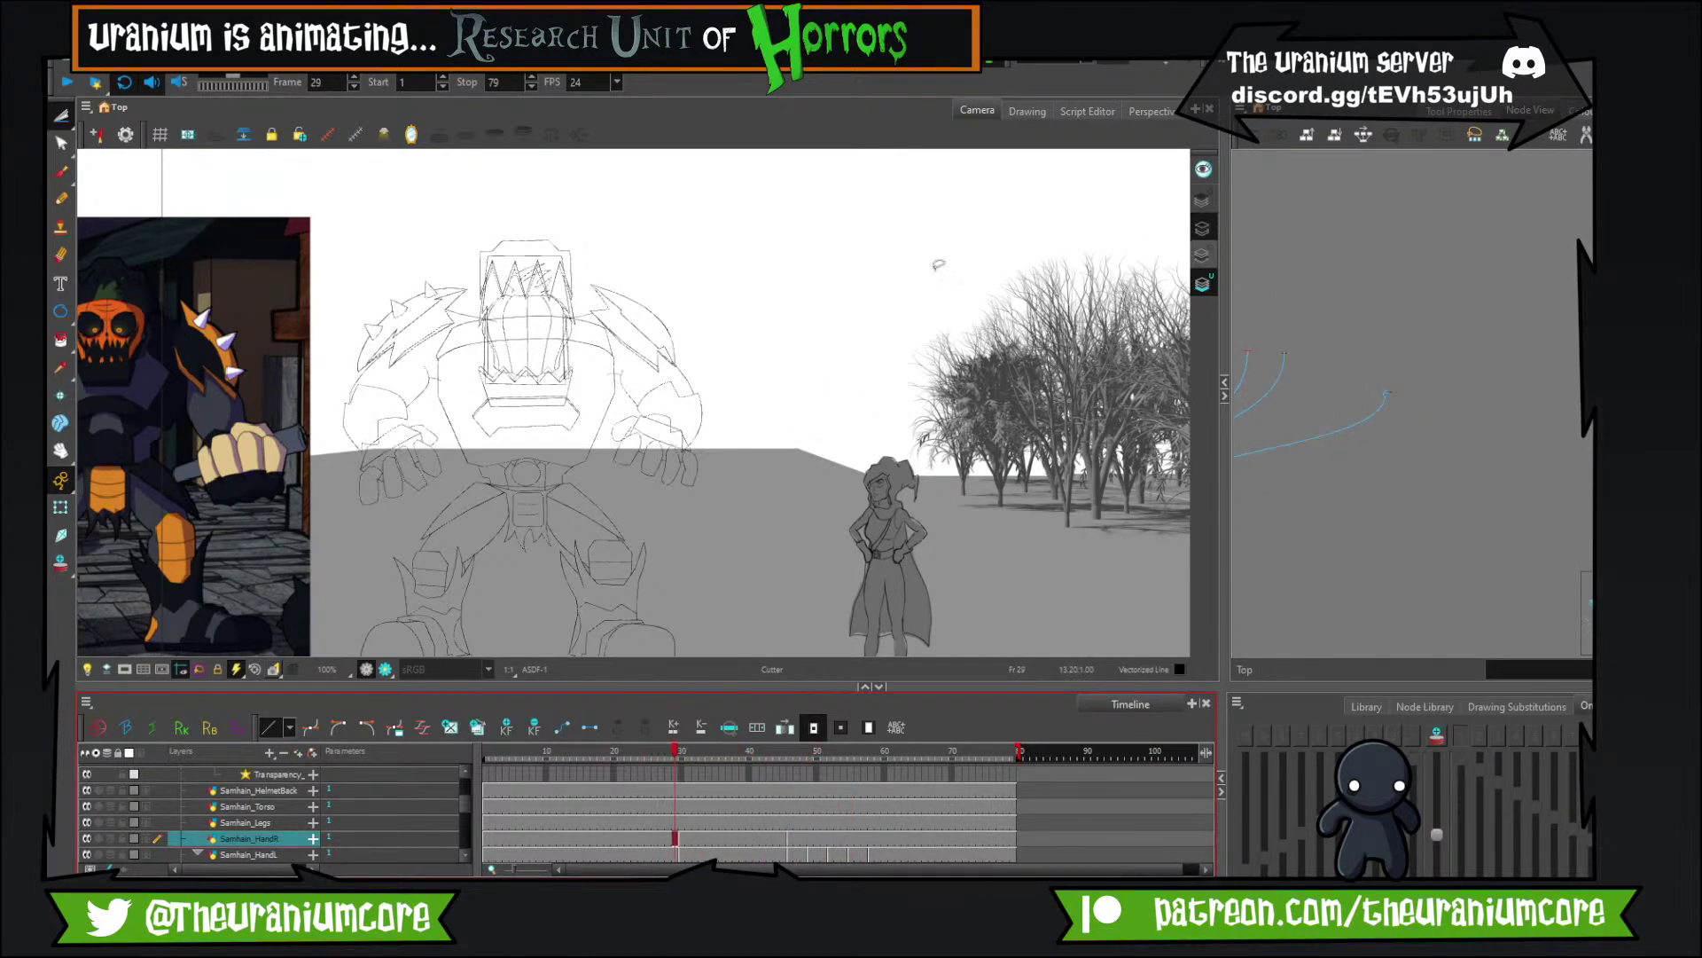
Make Line Art the active art layer and choose the Brush tool for drawing over the monster sketch.
left_click(1203, 228)
left_click(61, 171)
scroll(625, 199, "up", 1)
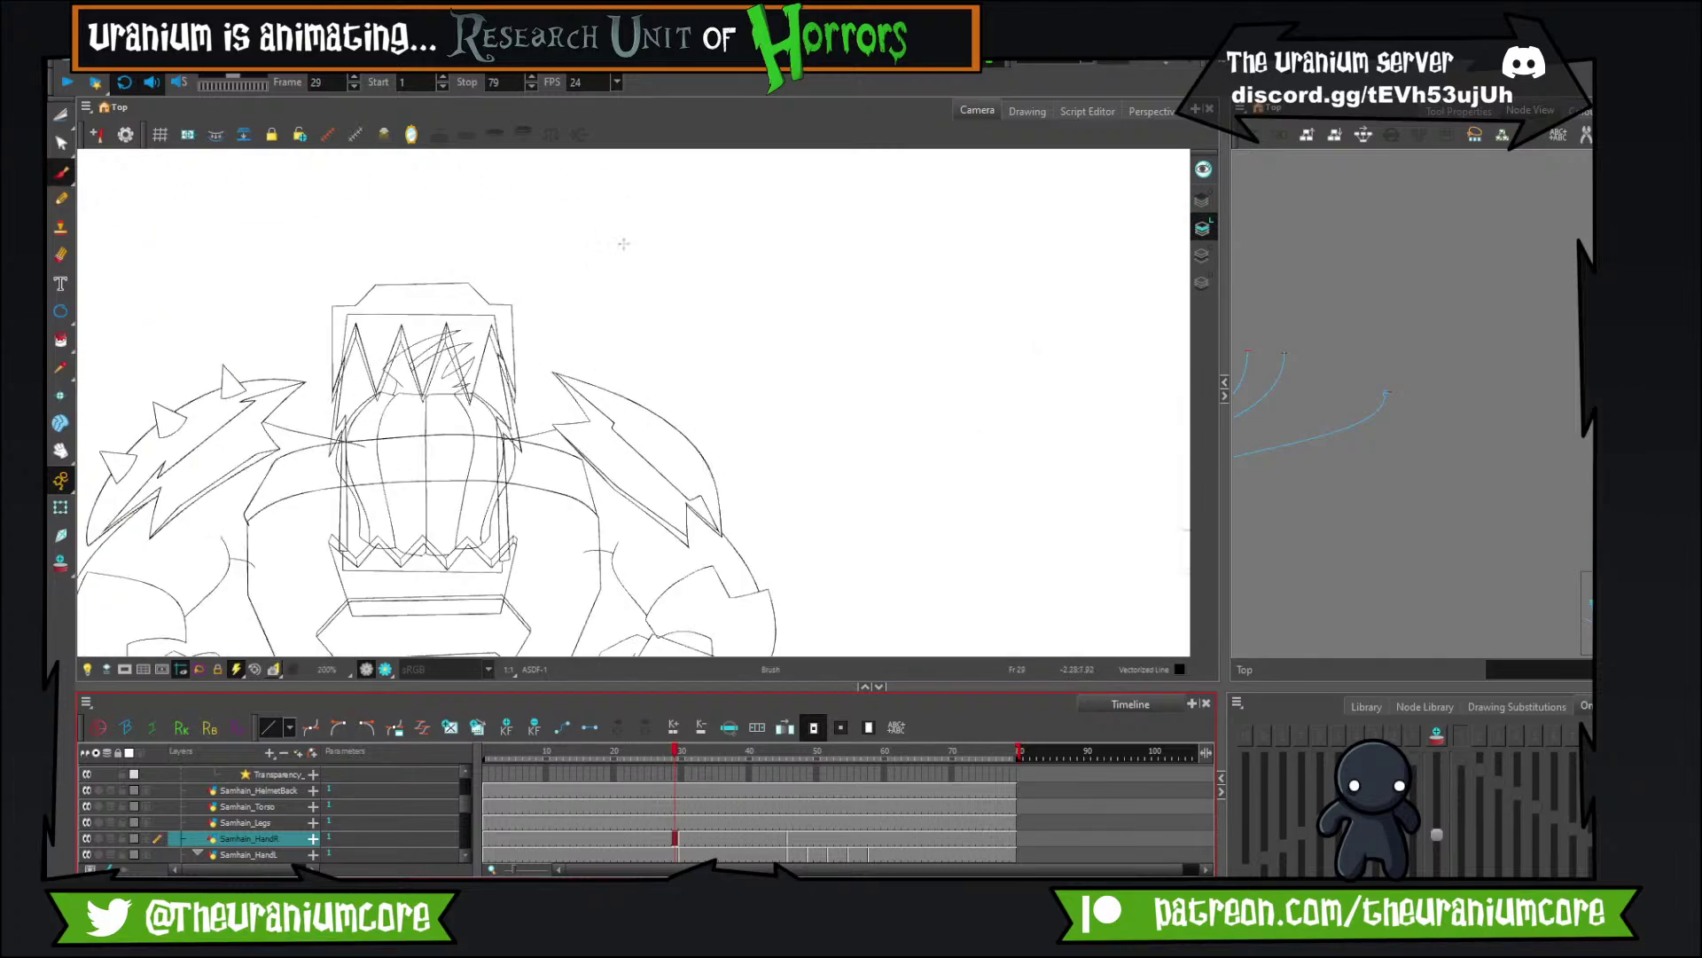
scroll(626, 243, "down", 1)
scroll(627, 252, "up", 1)
scroll(1362, 292, "down", 1)
Check the Samhain drawing nodes in the node network, including Samhain_Torso, Samhain_HelmetBack and Samhain_HelmetFront.
scroll(1362, 291, "up", 4)
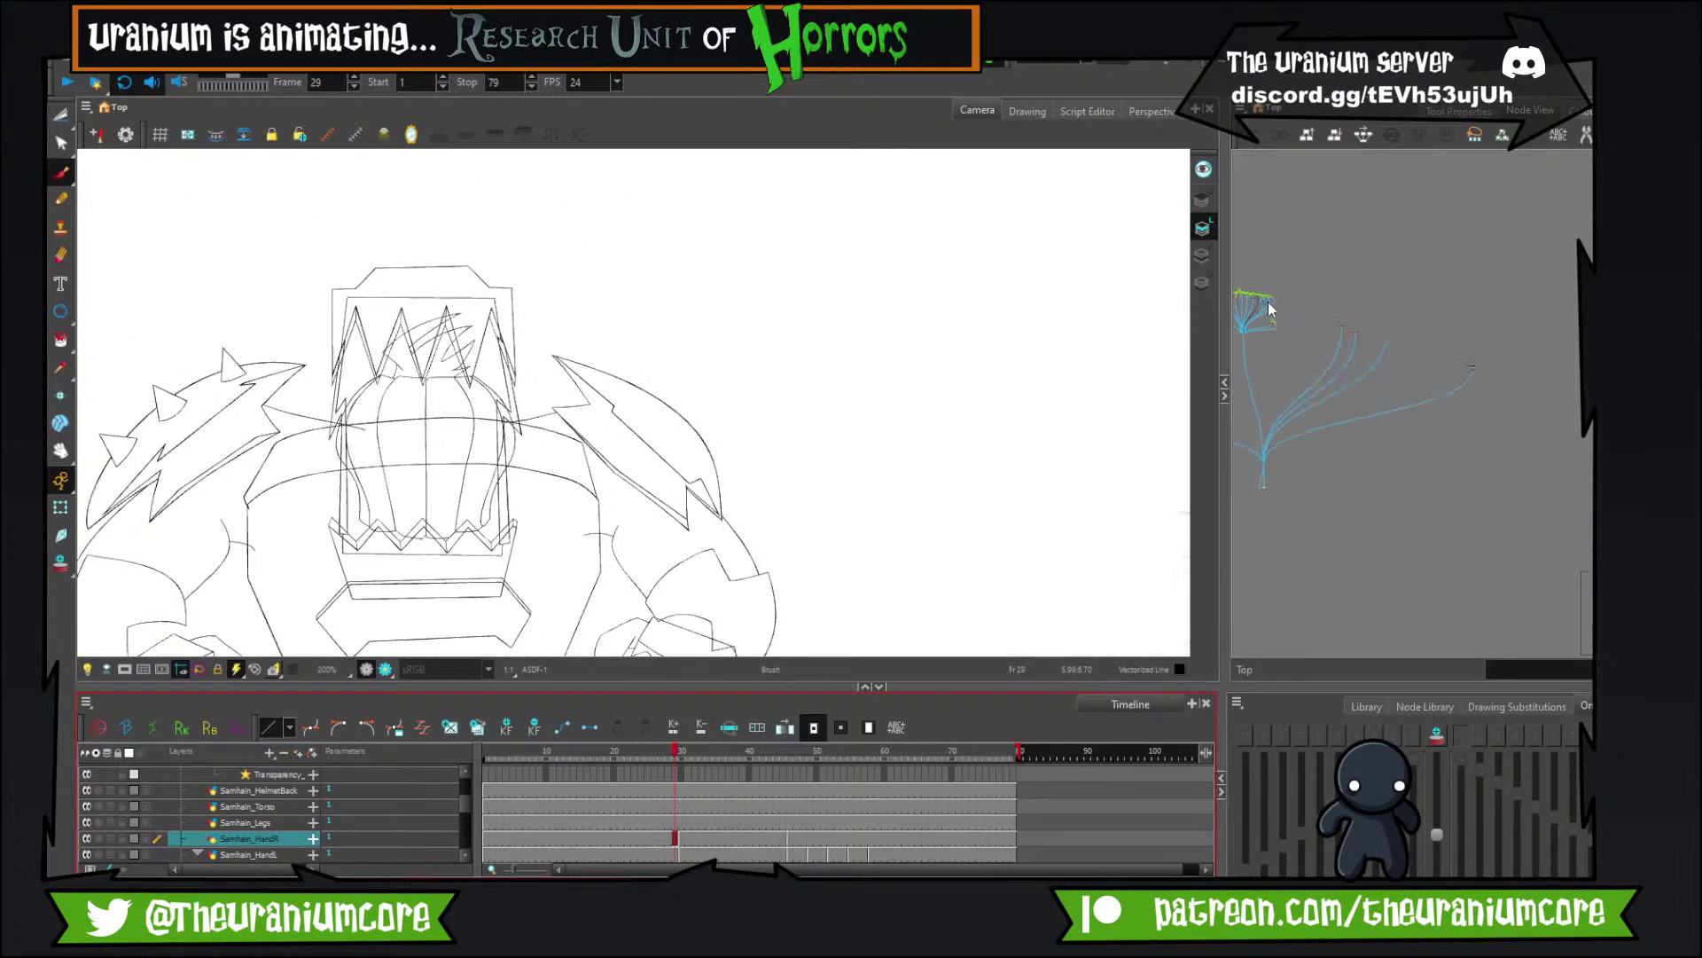
scroll(1334, 332, "up", 5)
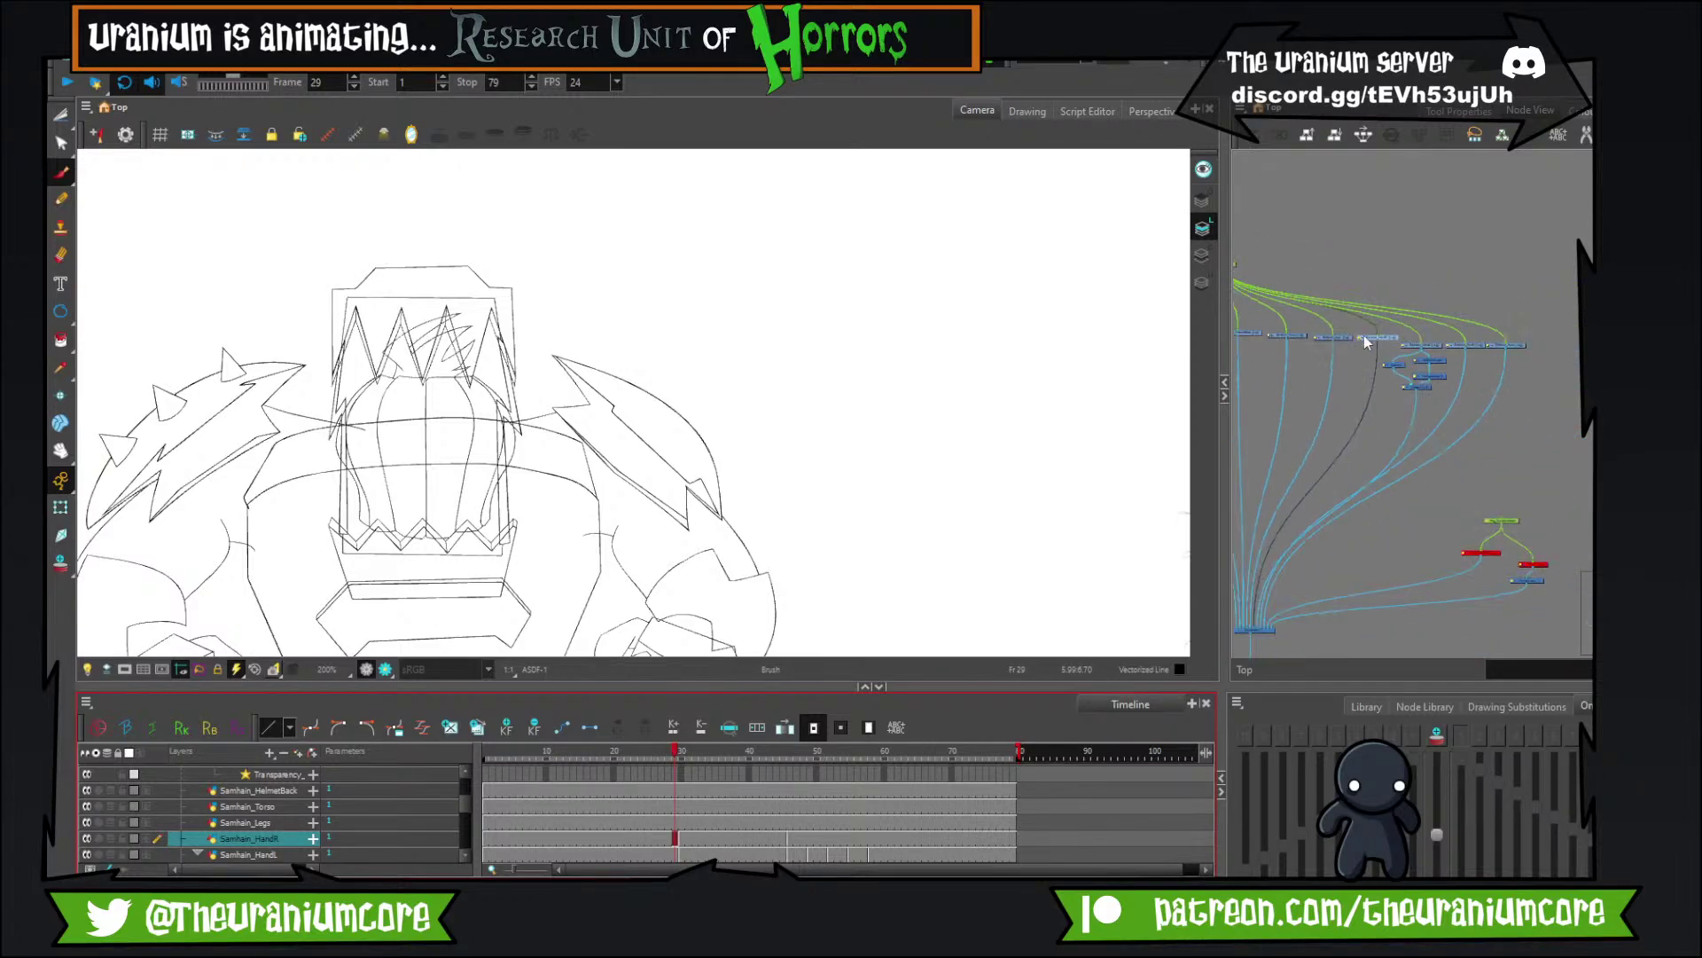
left_click(1359, 371)
scroll(1359, 370, "down", 3)
scroll(1290, 359, "up", 2)
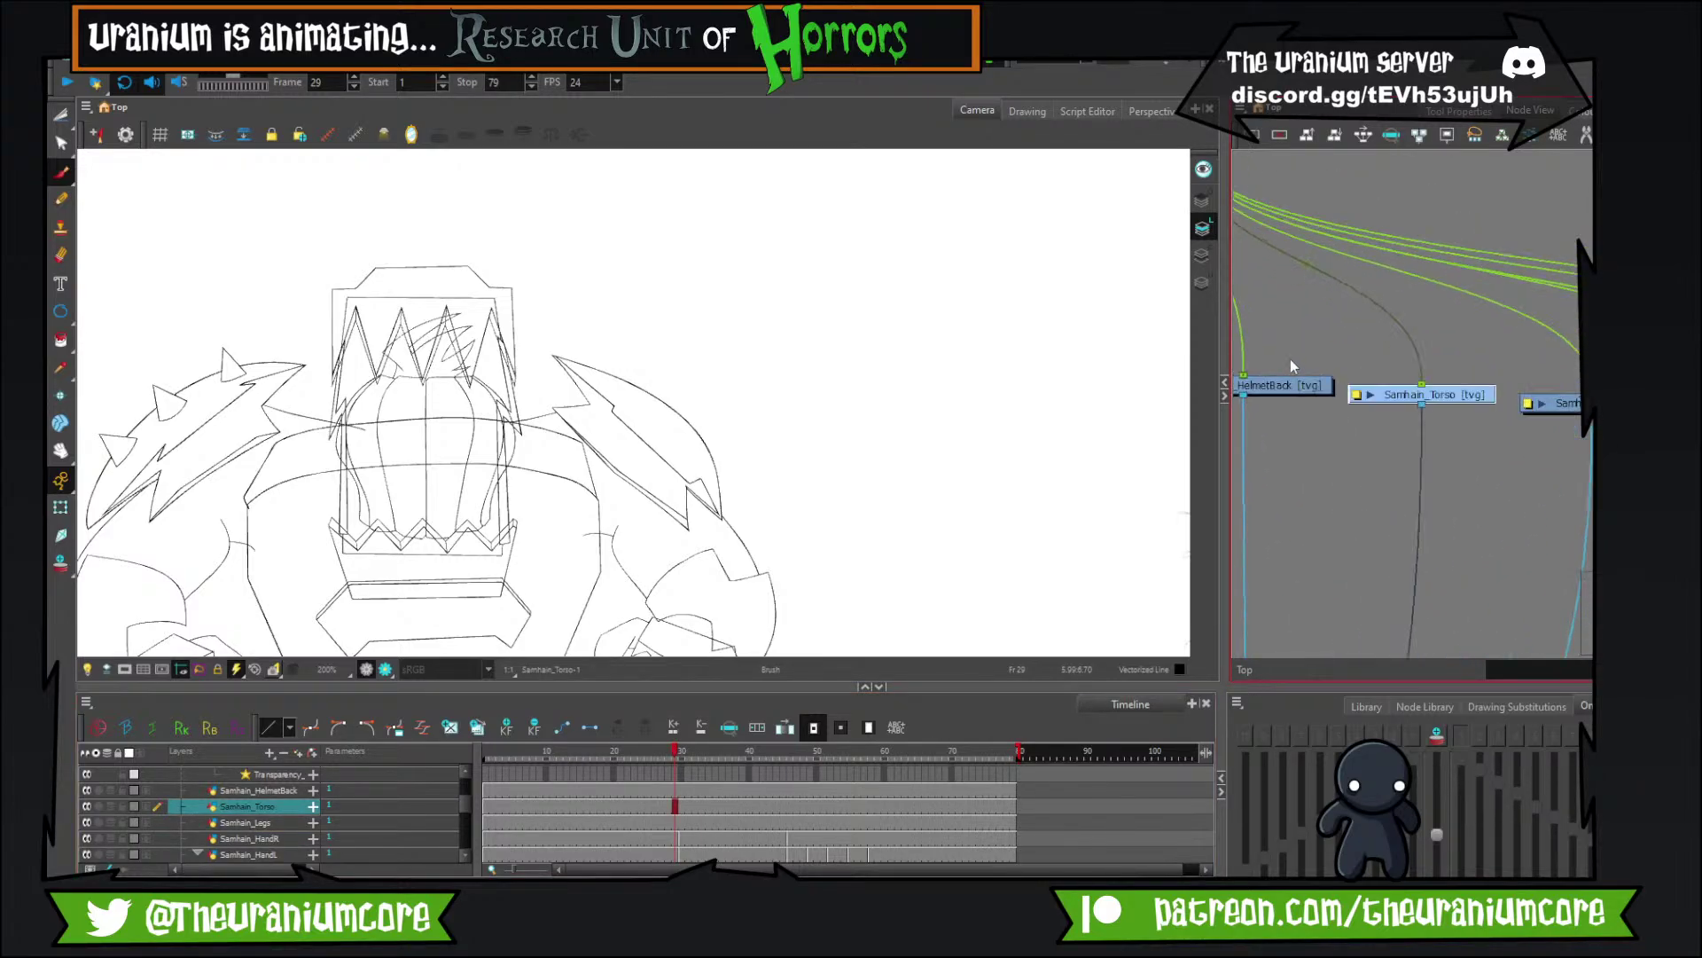
left_click(1298, 382)
scroll(1334, 367, "down", 1)
scroll(1285, 363, "up", 2)
scroll(1333, 367, "down", 5)
scroll(1311, 347, "up", 5)
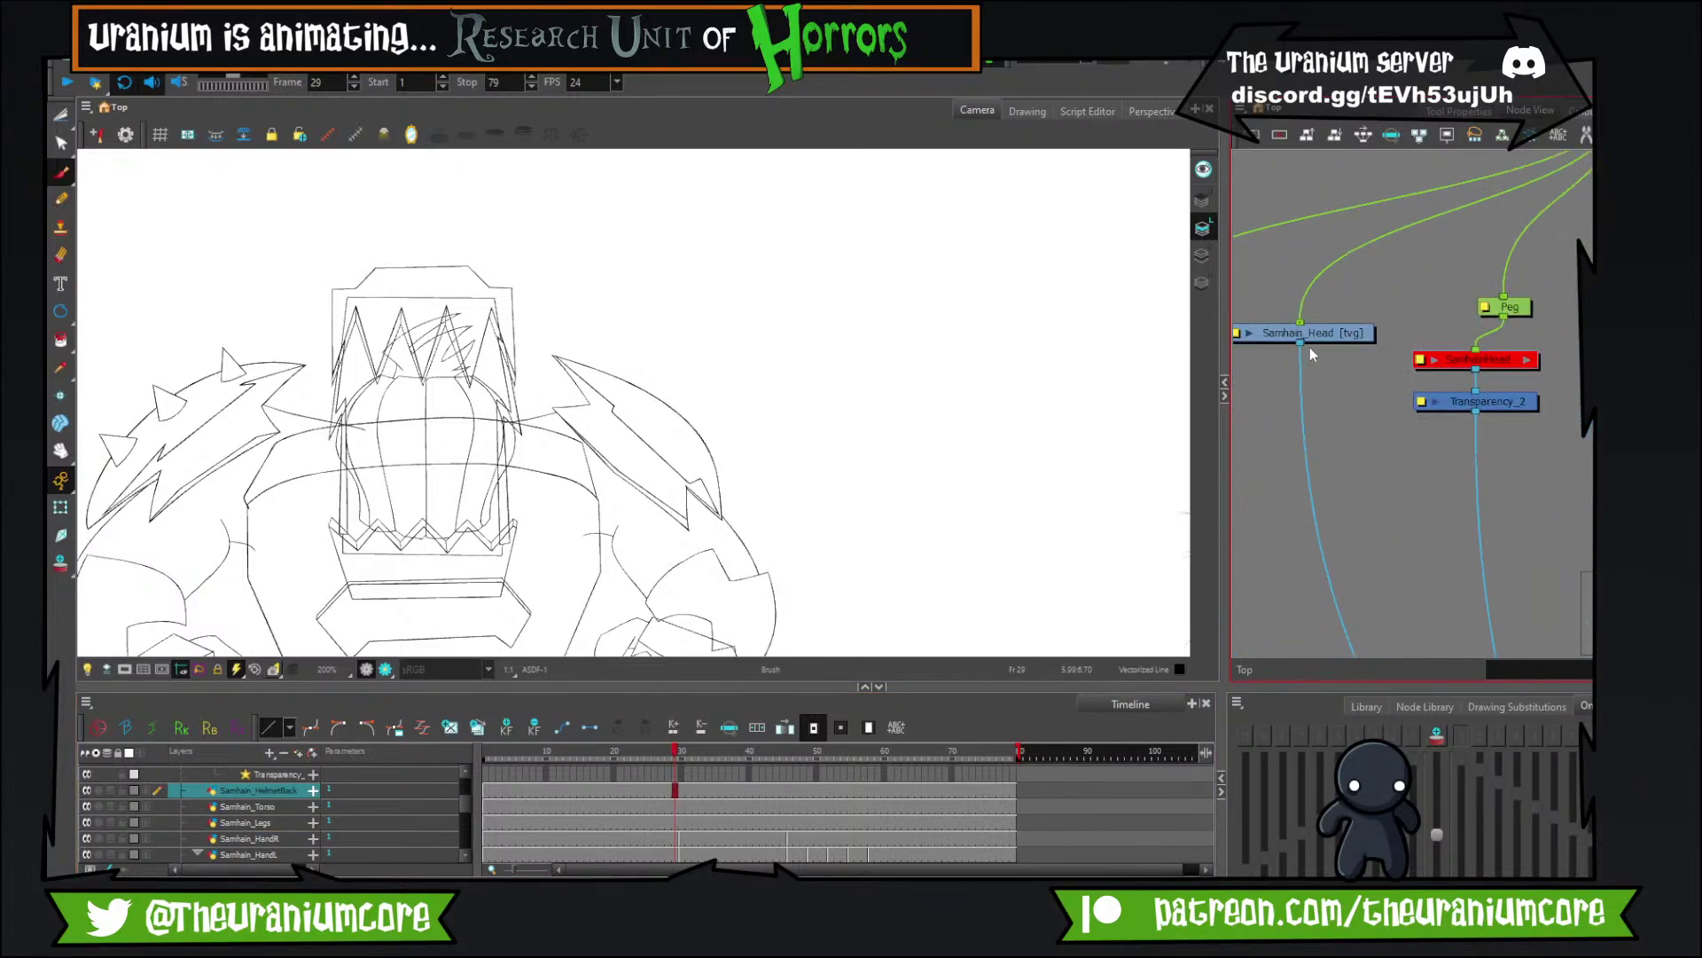
left_click(1319, 346)
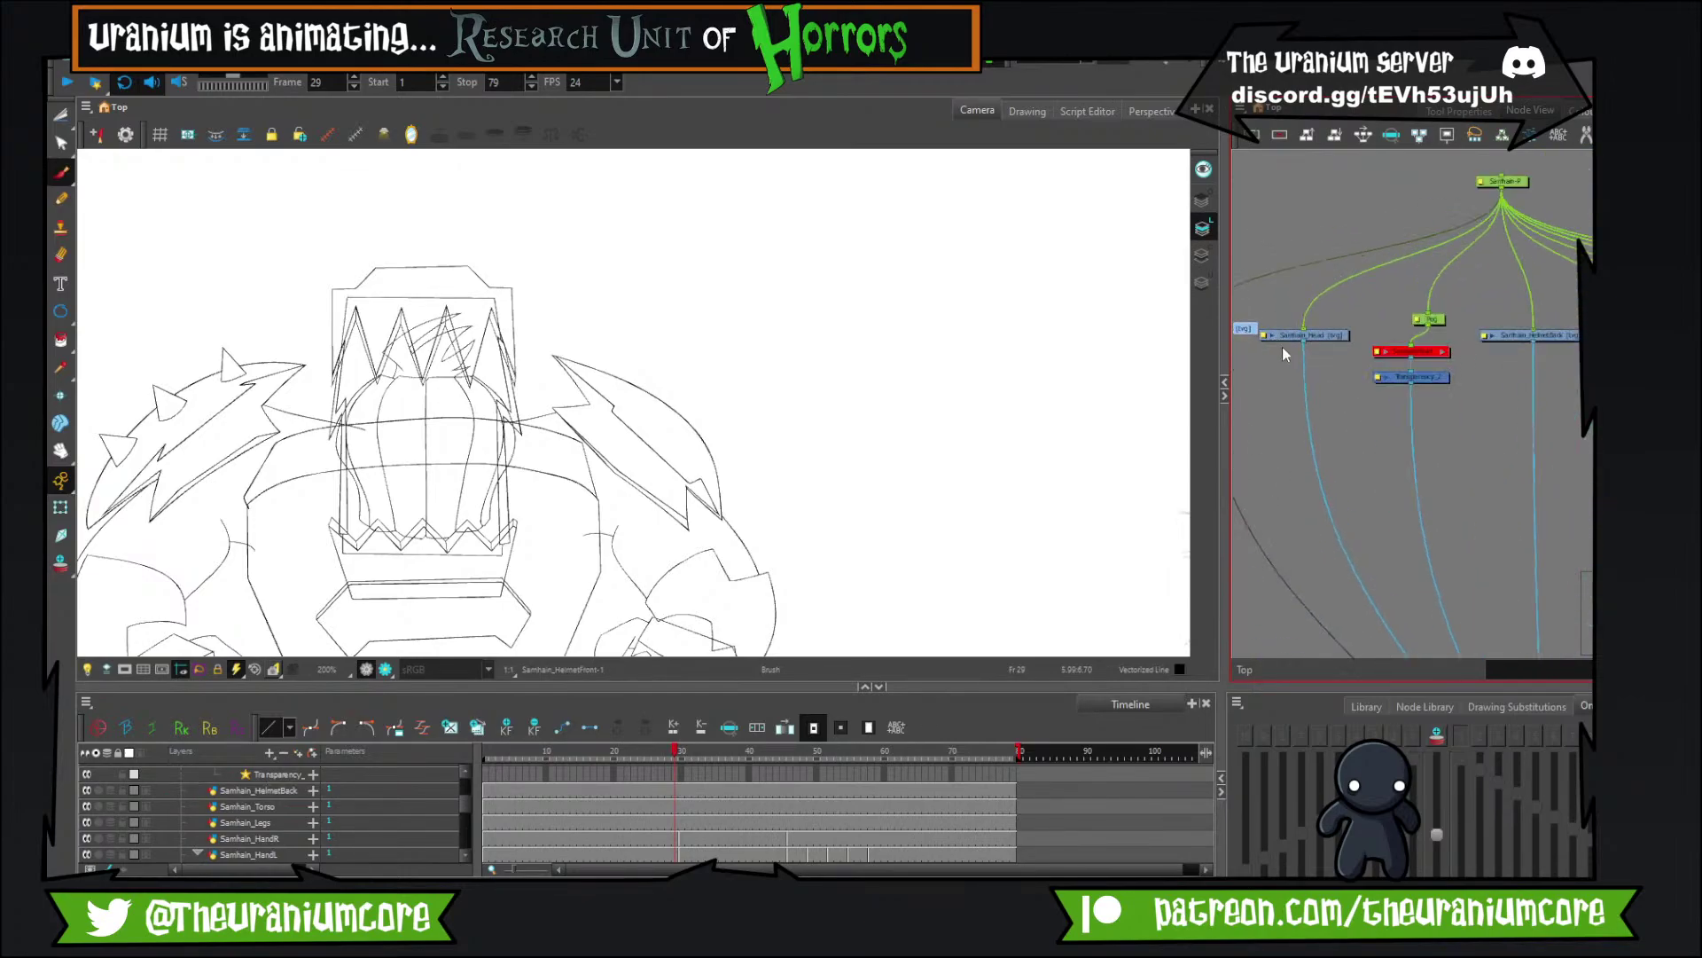
scroll(1268, 328, "down", 4)
scroll(1481, 362, "up", 5)
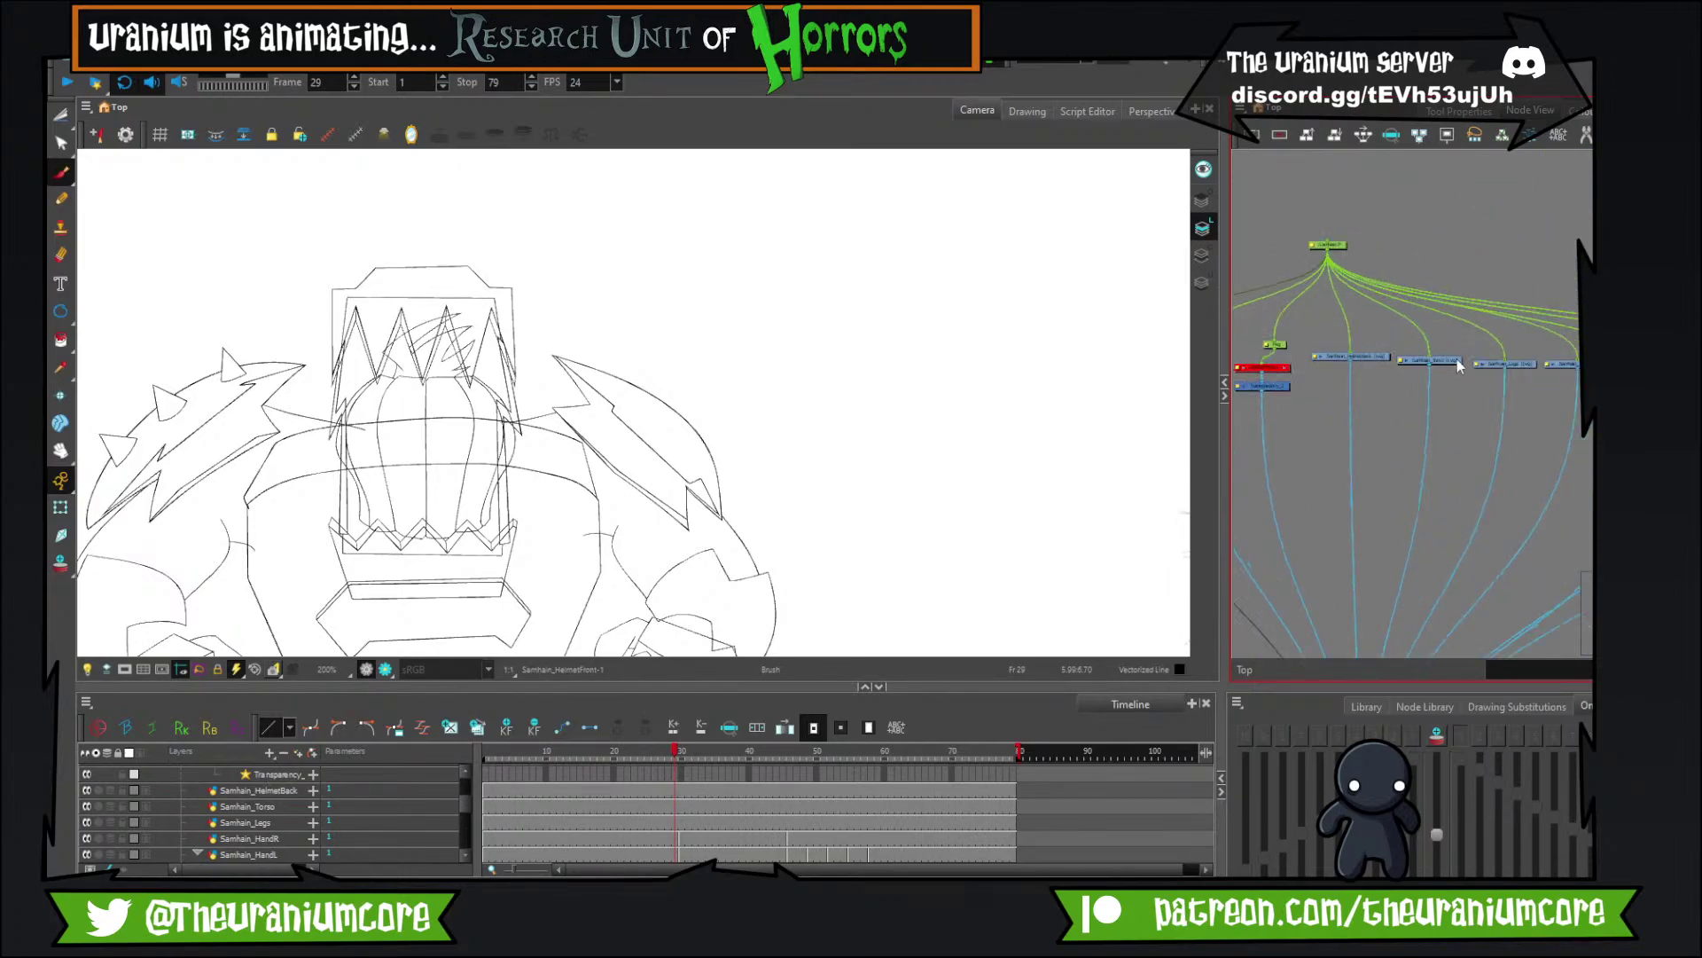
Select the Samhain_Torso drawing node as the active drawing at frame 29.
left_click(1461, 365)
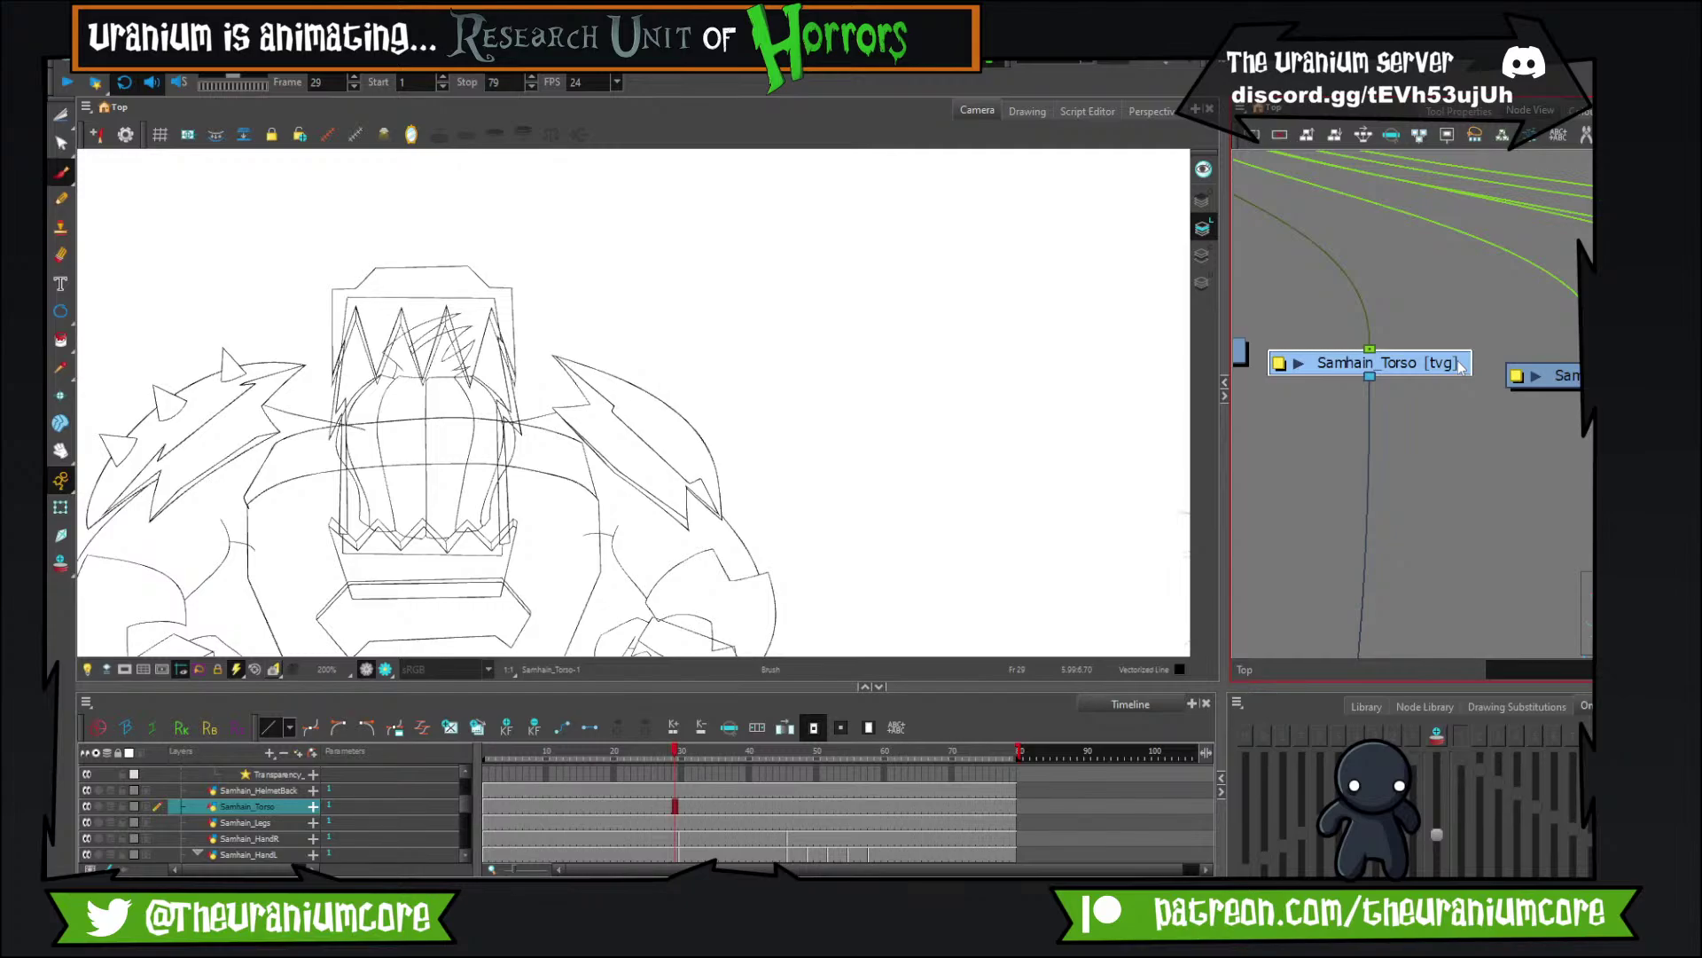
scroll(1460, 364, "down", 2)
scroll(1338, 358, "up", 1)
left_click(1411, 375)
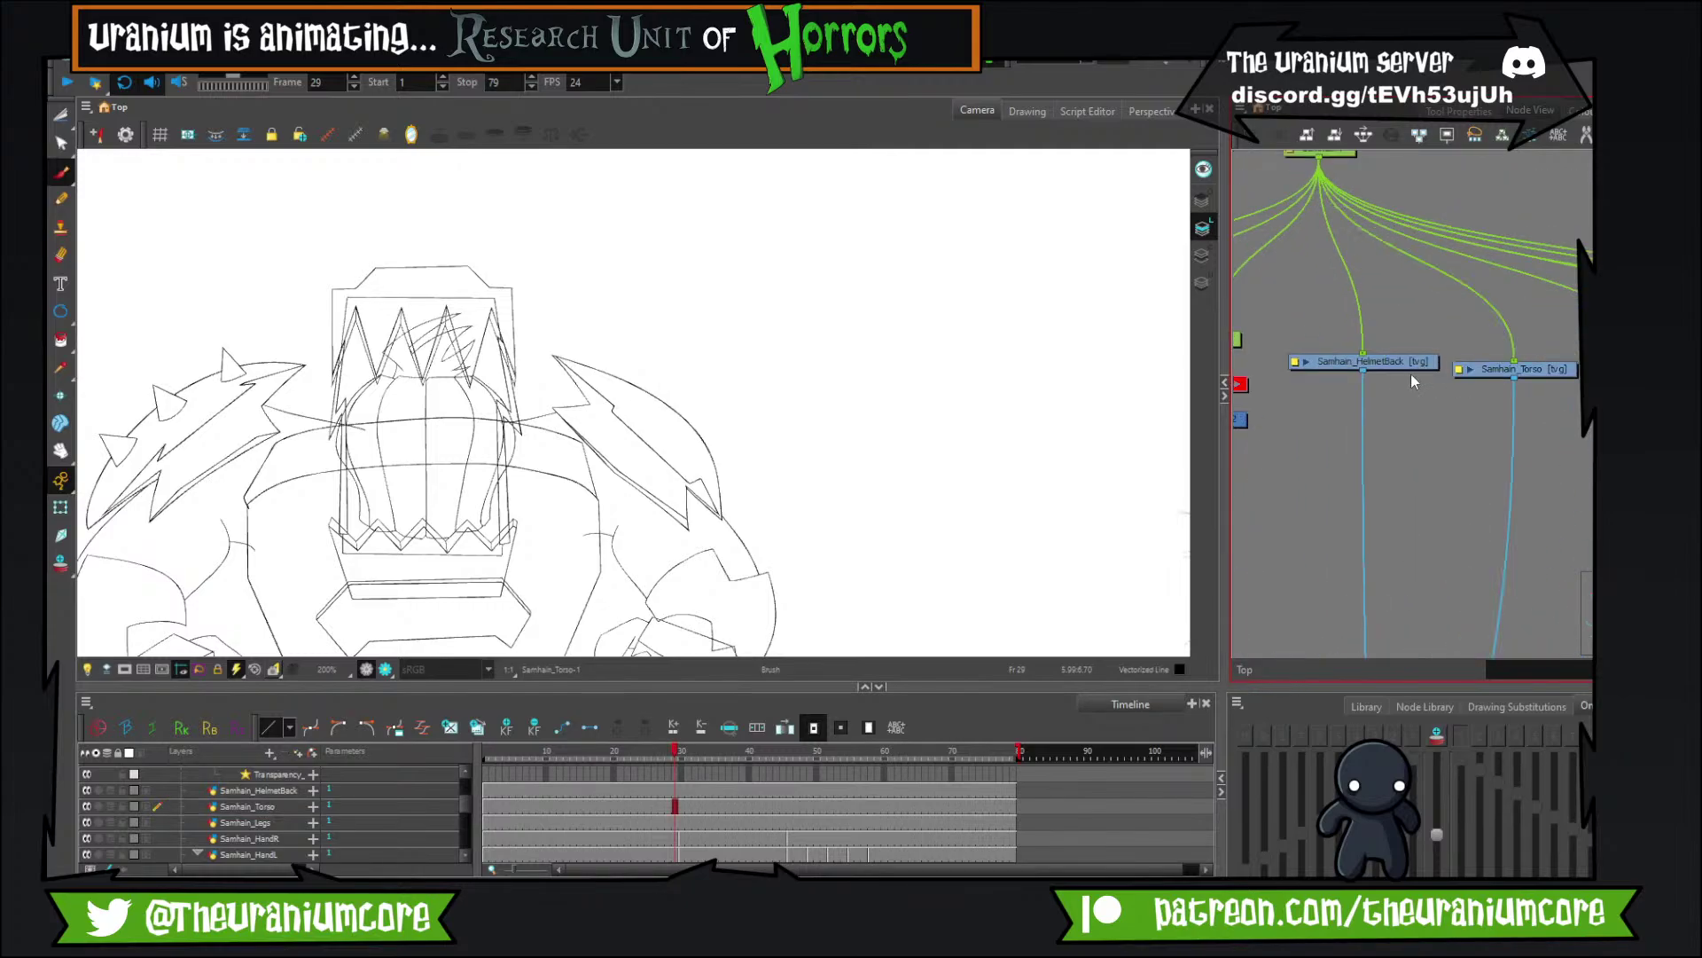
left_click(1470, 372)
Examine the monster's torso and shoulder sketch at frame 29 against the coloured reference image.
scroll(656, 551, "down", 4)
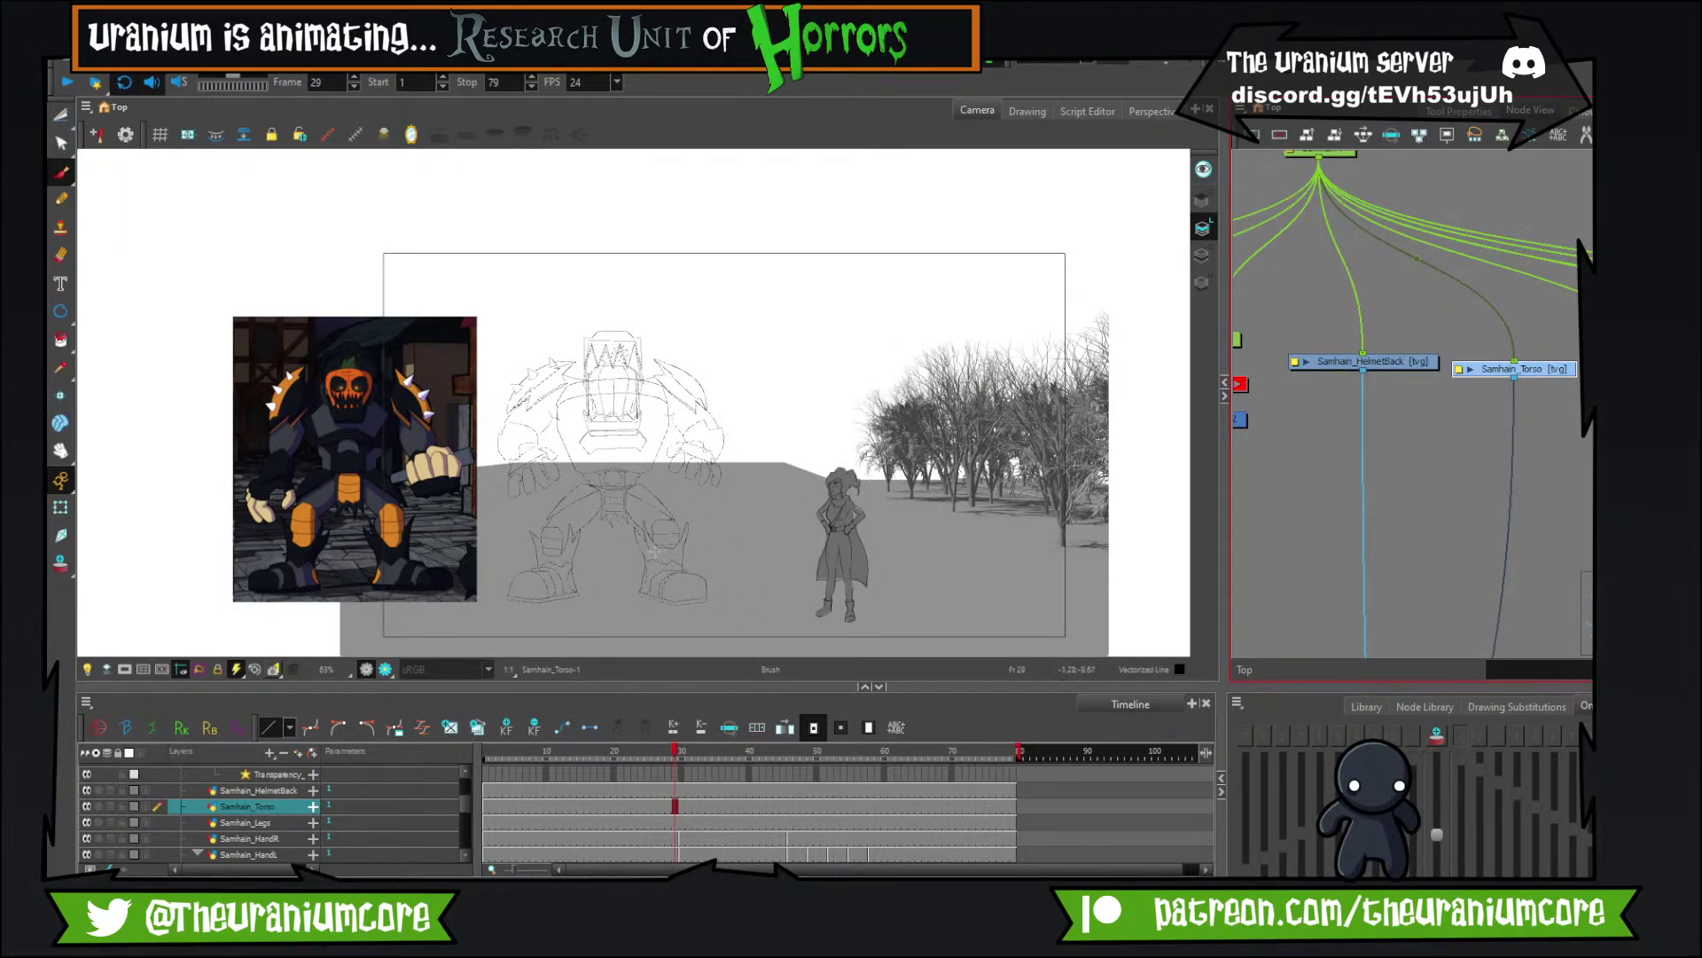
scroll(654, 554, "up", 5)
scroll(653, 553, "down", 1)
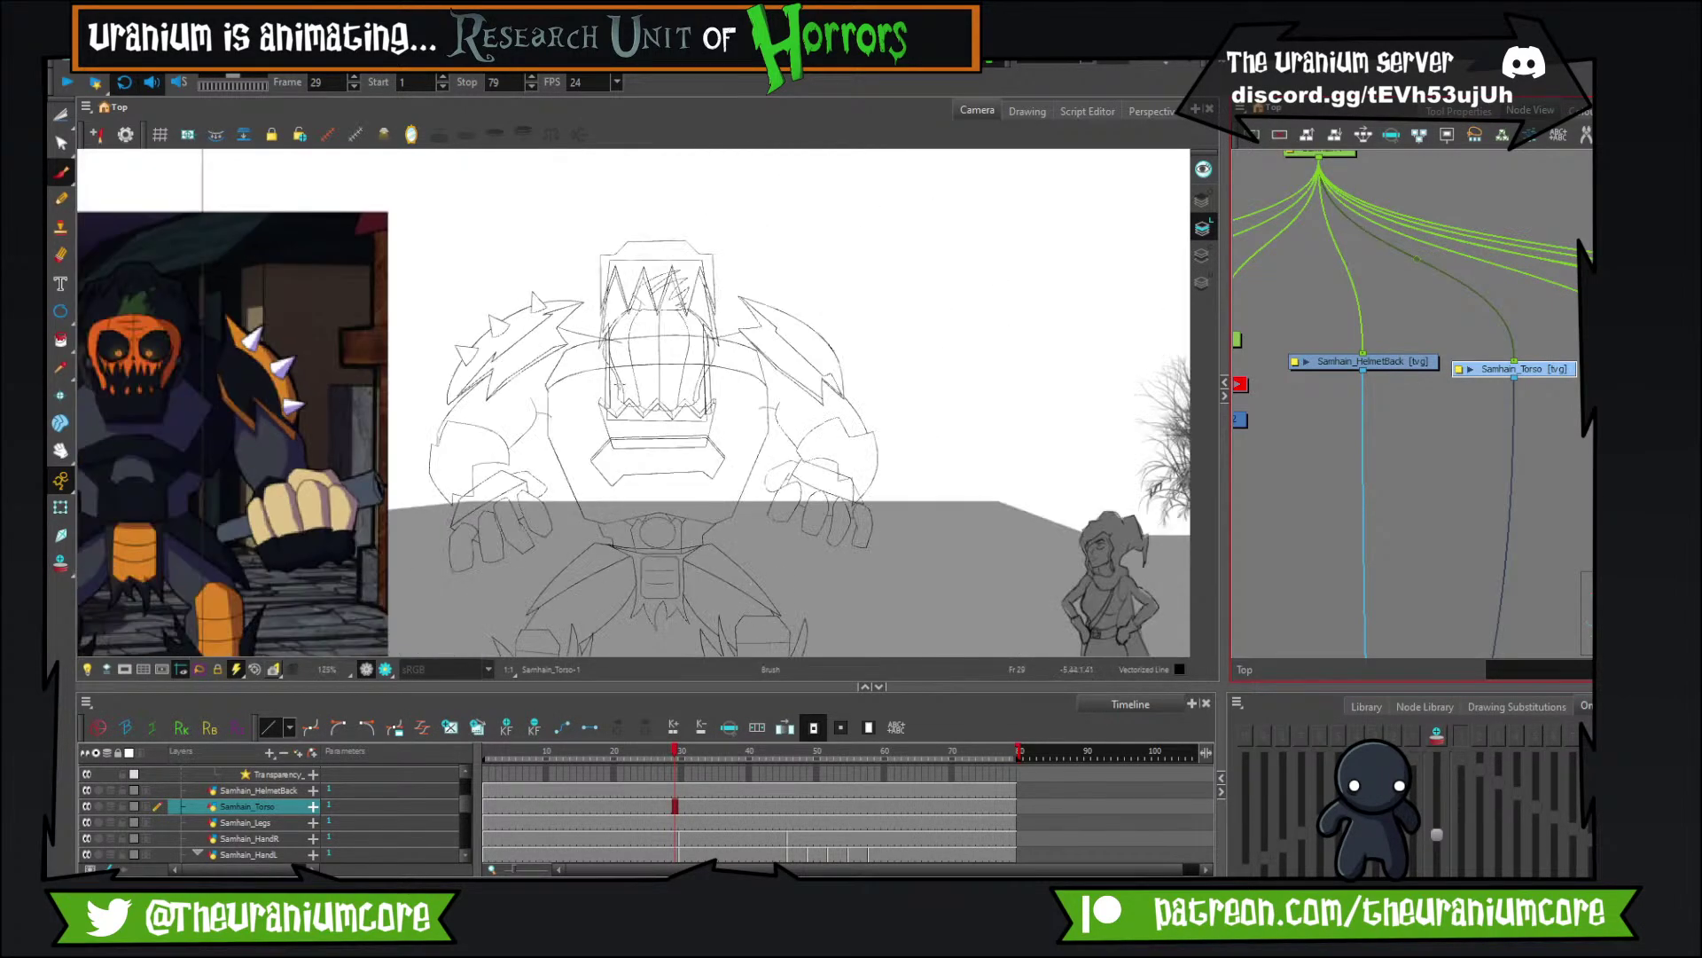
scroll(590, 391, "up", 2)
scroll(589, 391, "down", 3)
scroll(590, 391, "up", 3)
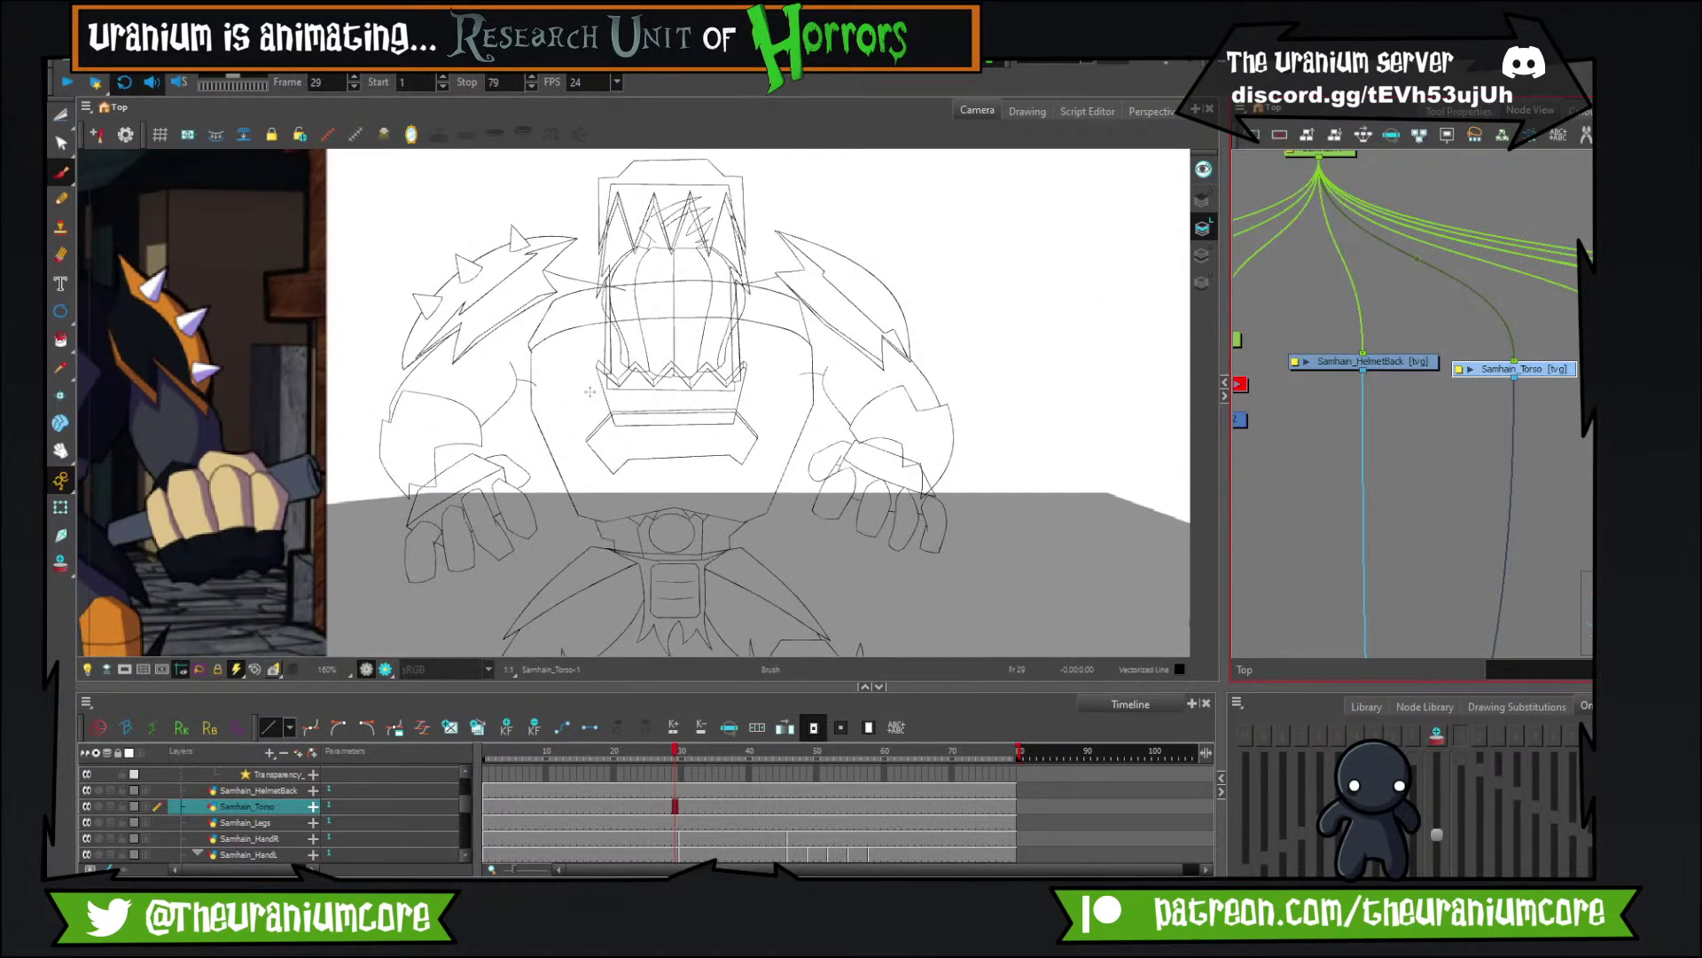
scroll(687, 243, "up", 3)
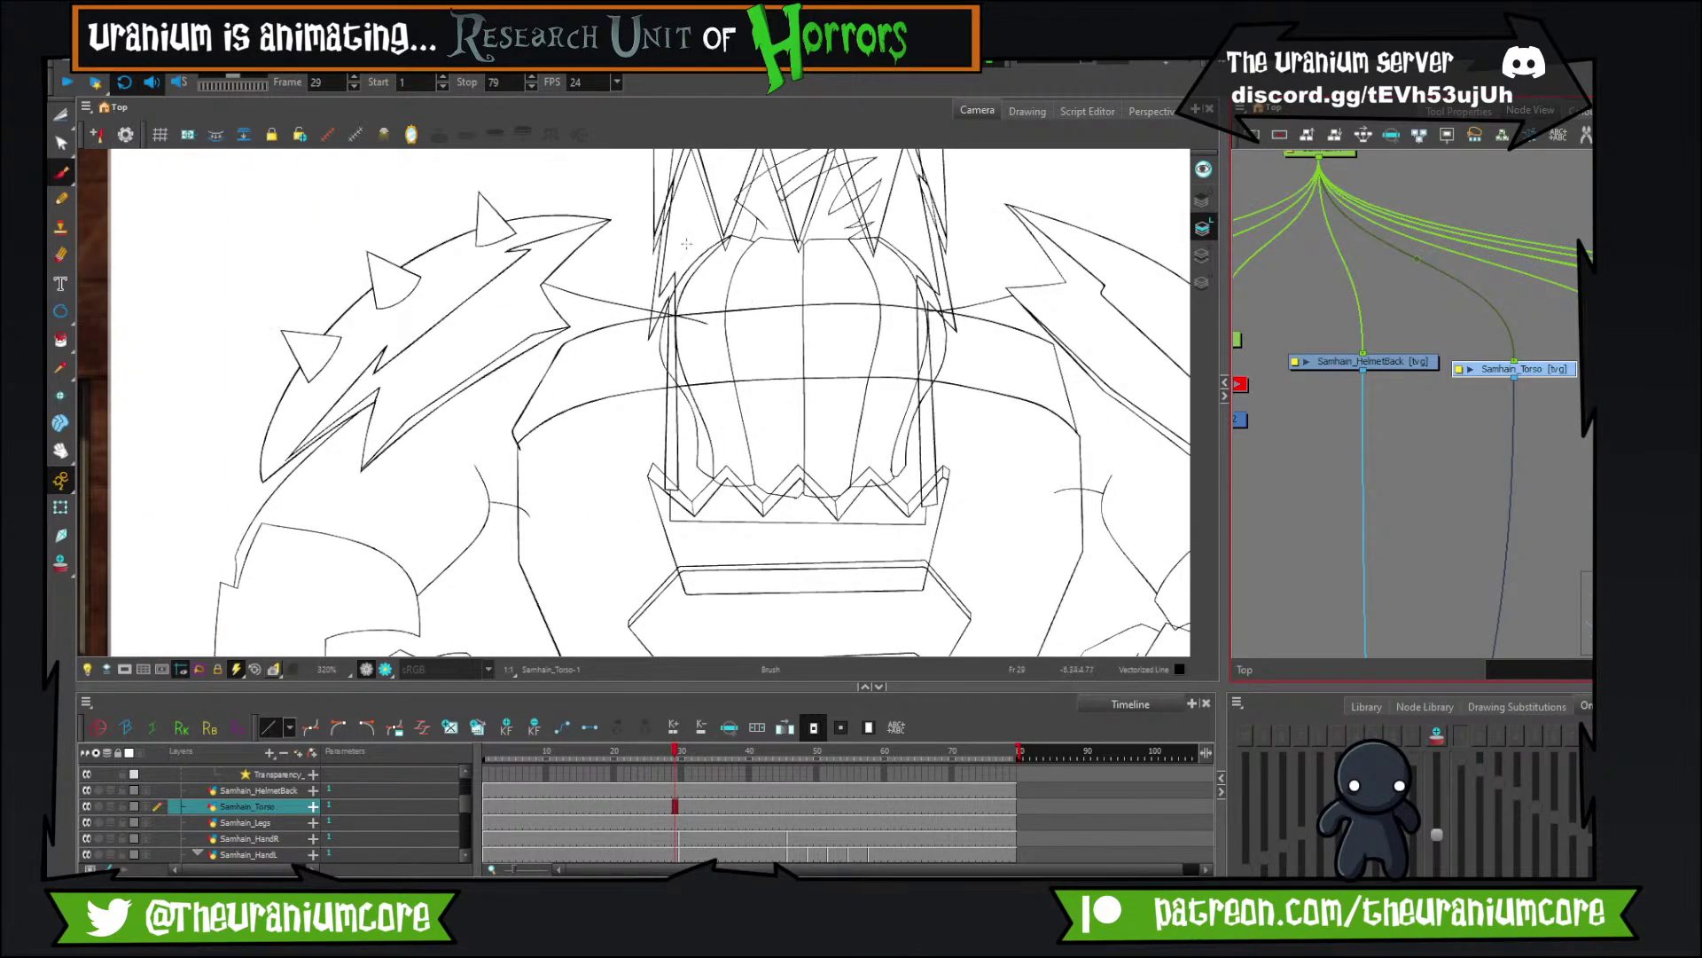
scroll(700, 247, "down", 4)
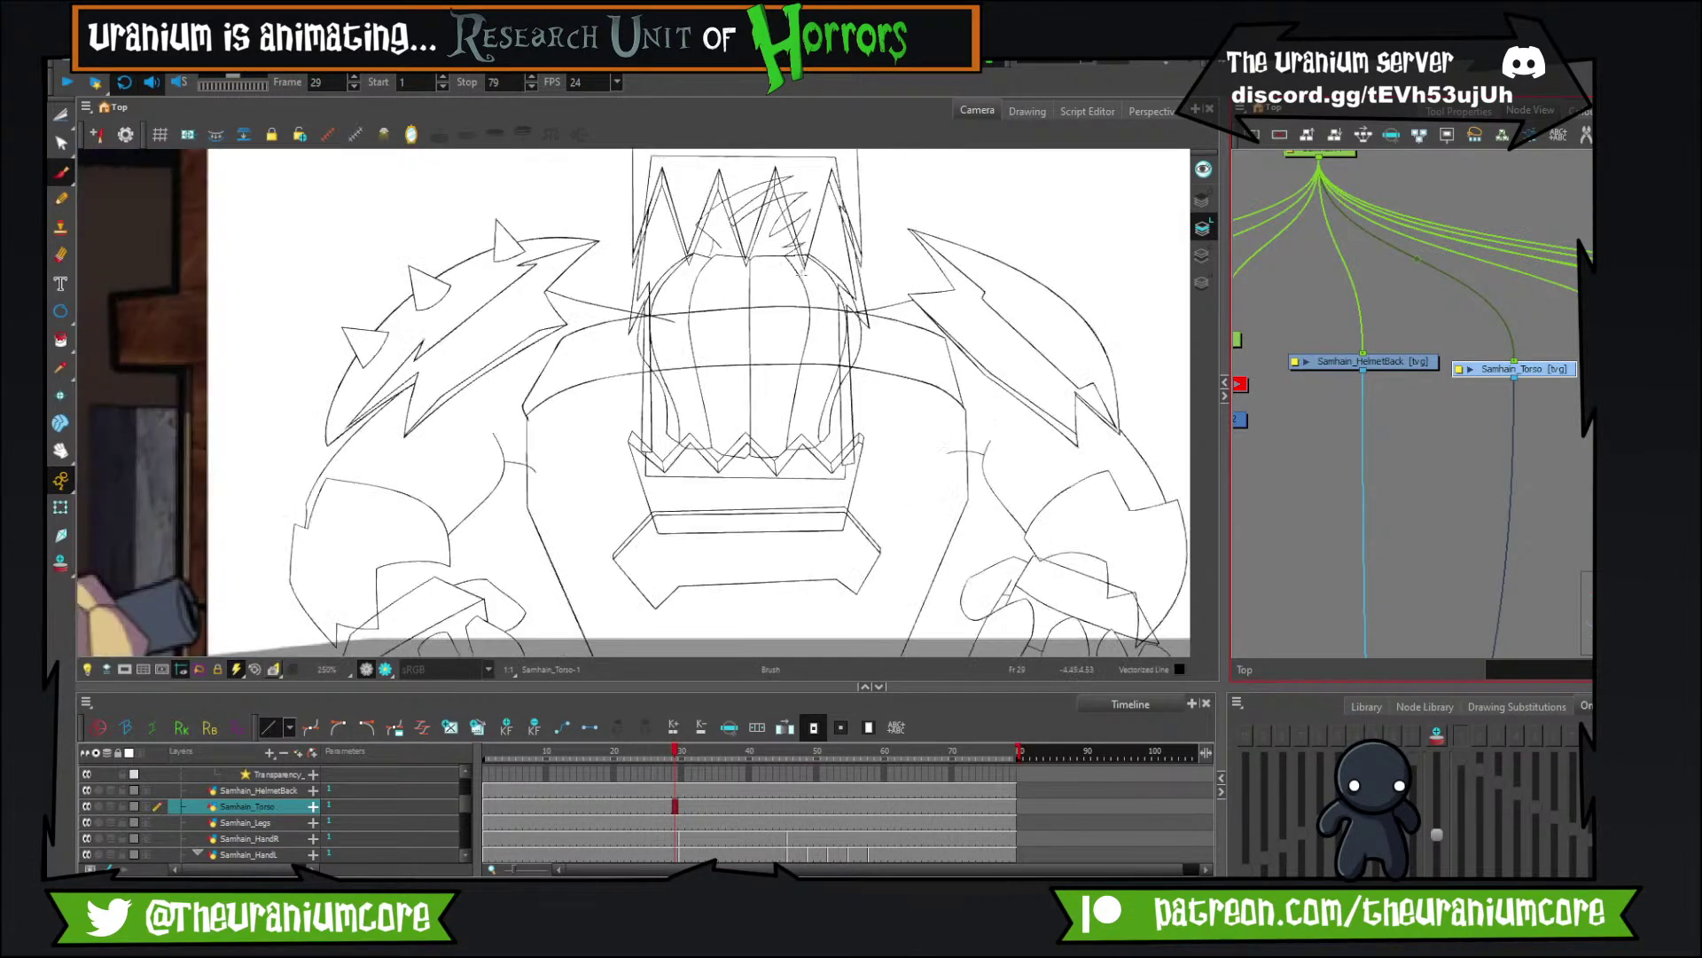
scroll(782, 306, "up", 2)
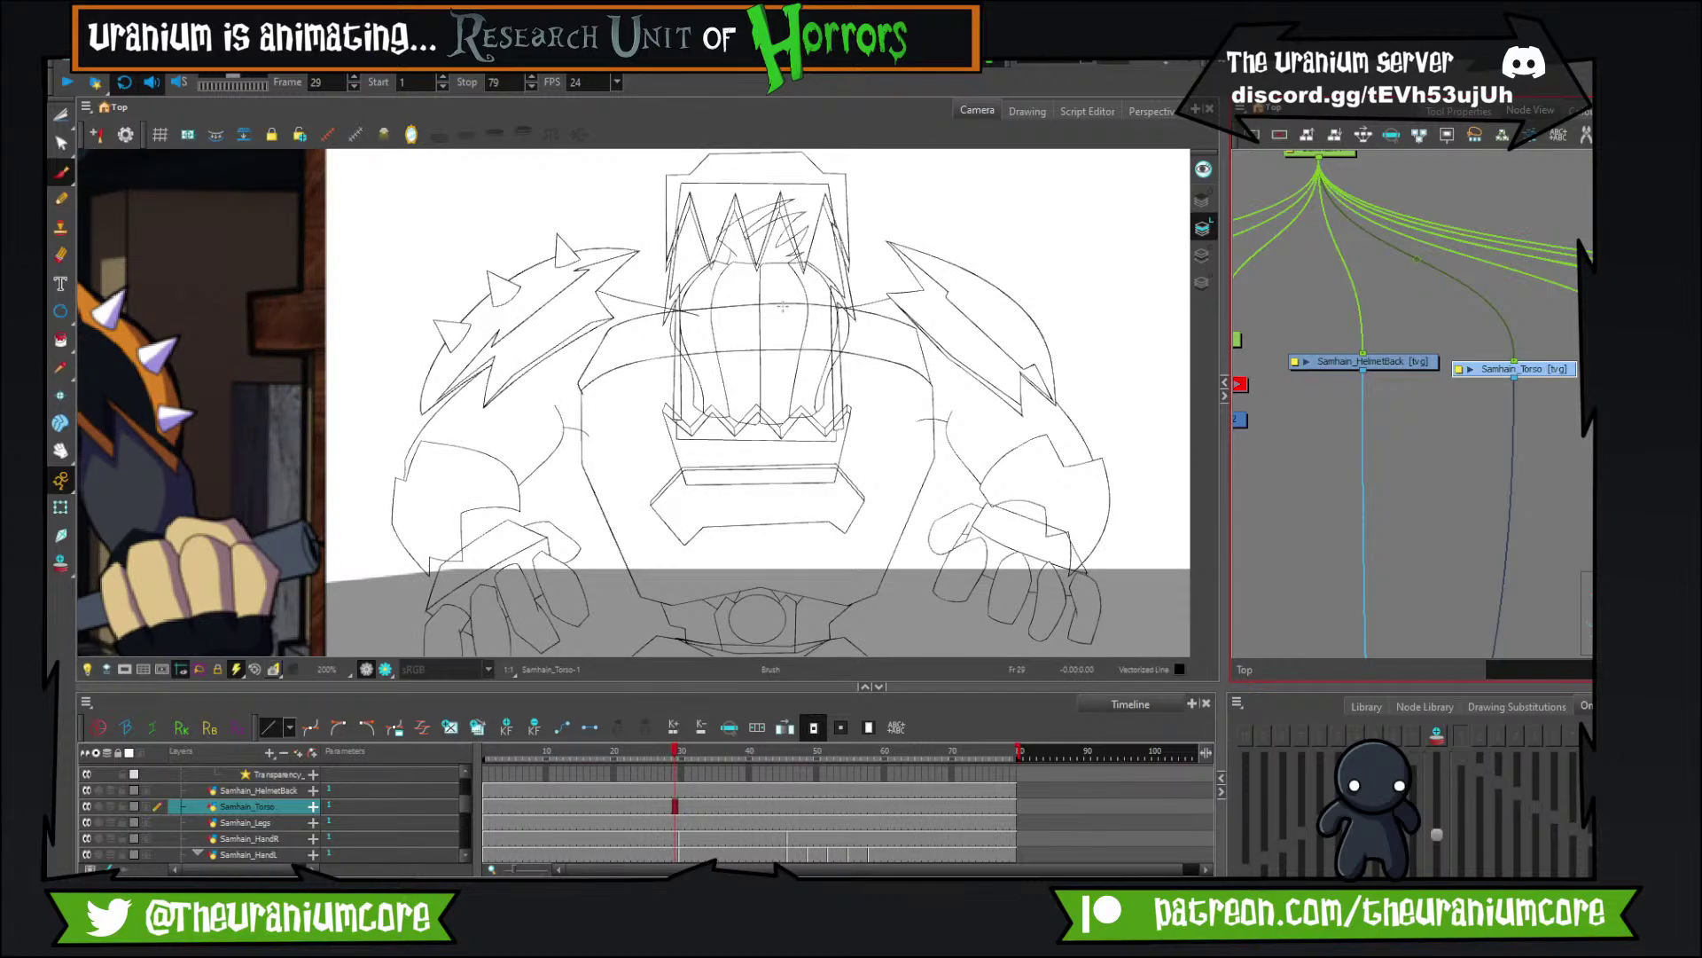
scroll(782, 306, "down", 2)
Play back the scene to review the monster's arm motion with the torso sketch.
key("Return")
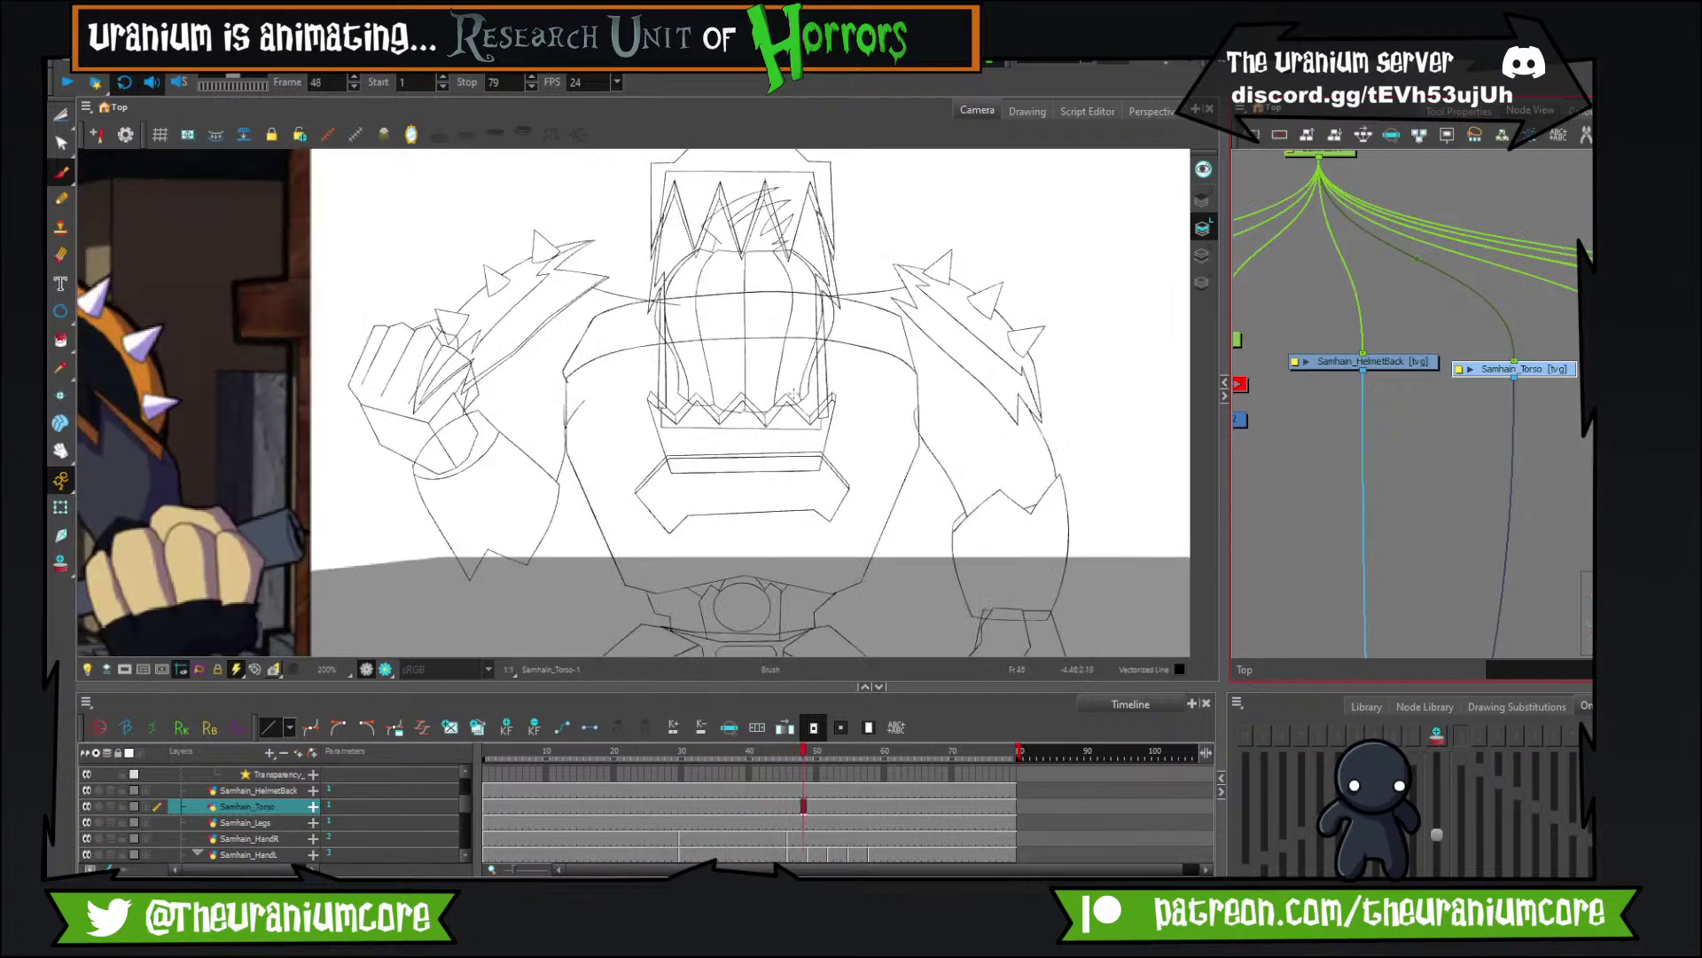
scroll(814, 402, "up", 2)
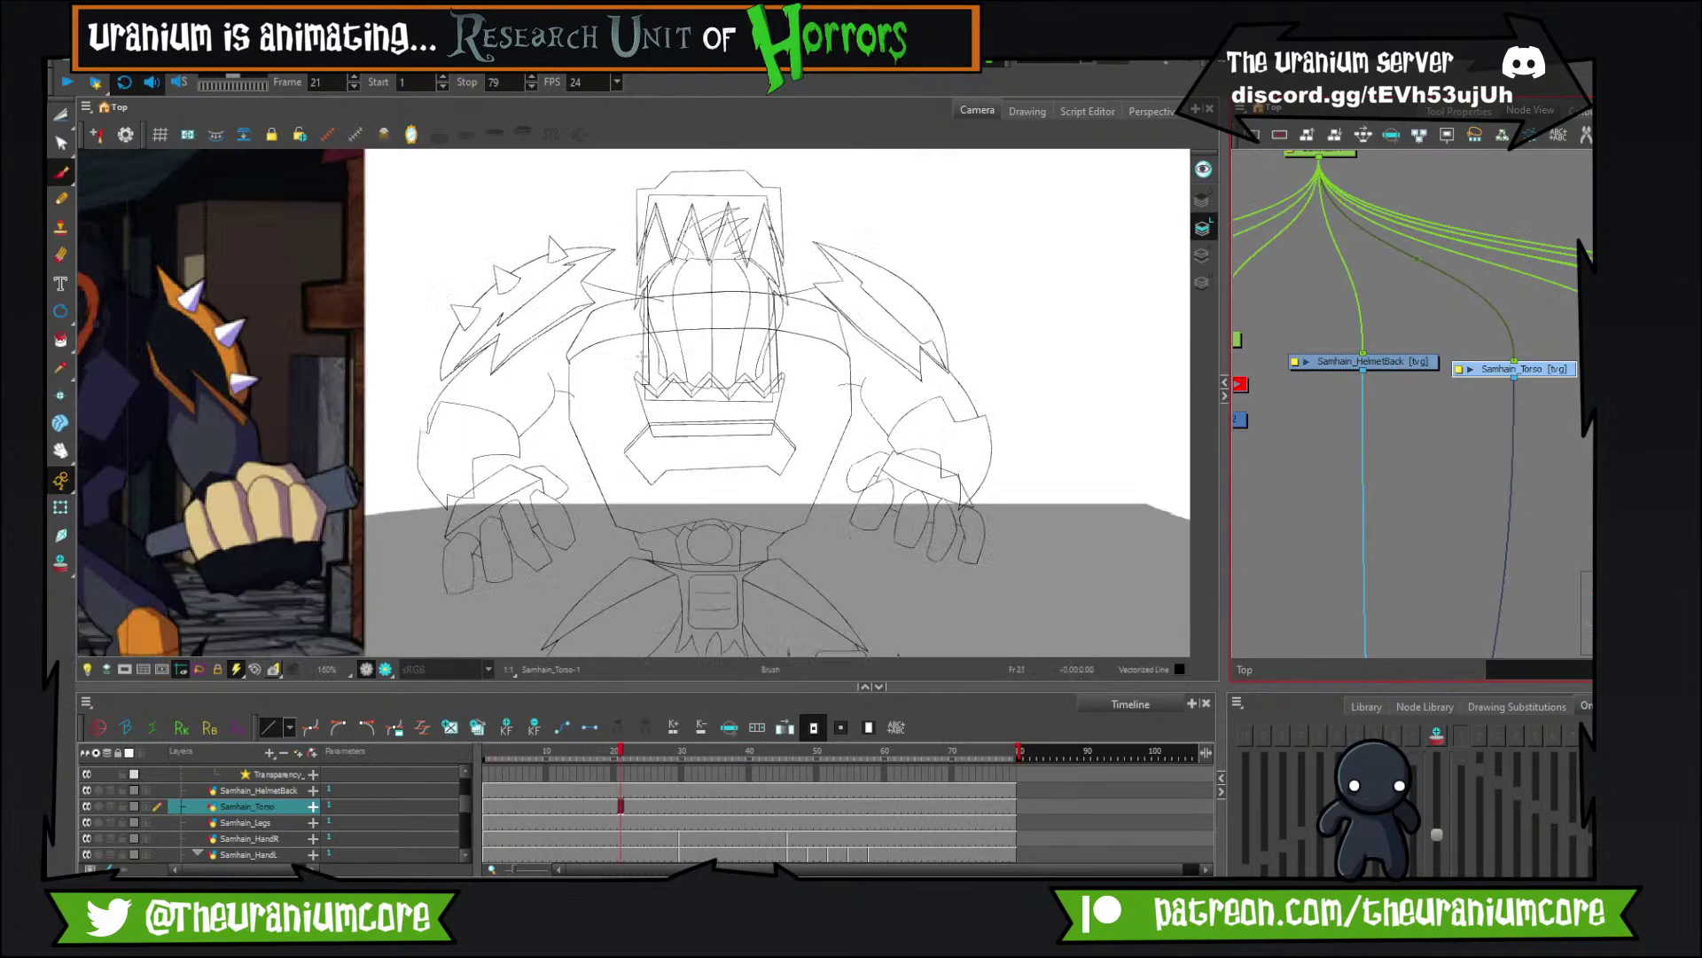
scroll(642, 354, "down", 3)
scroll(497, 355, "up", 1)
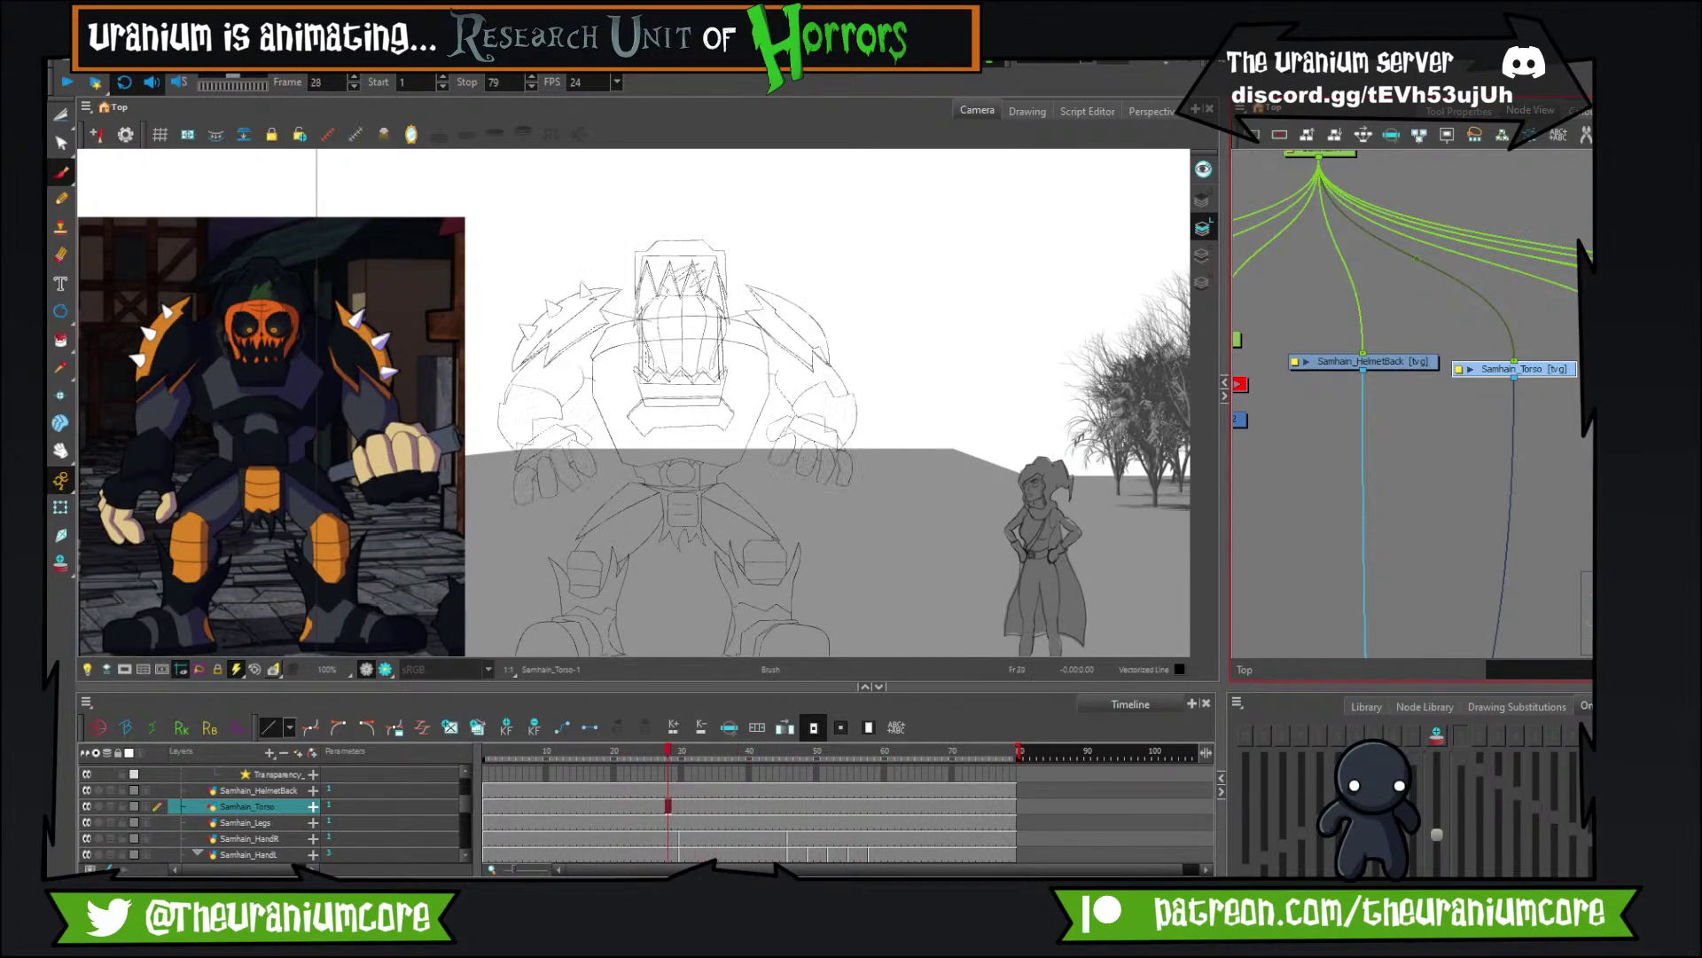
Step back and forth between about frames 28 and 43 to compare the monster's arm poses around the torso.
key("period")
key("period")
key("period")
key("period")
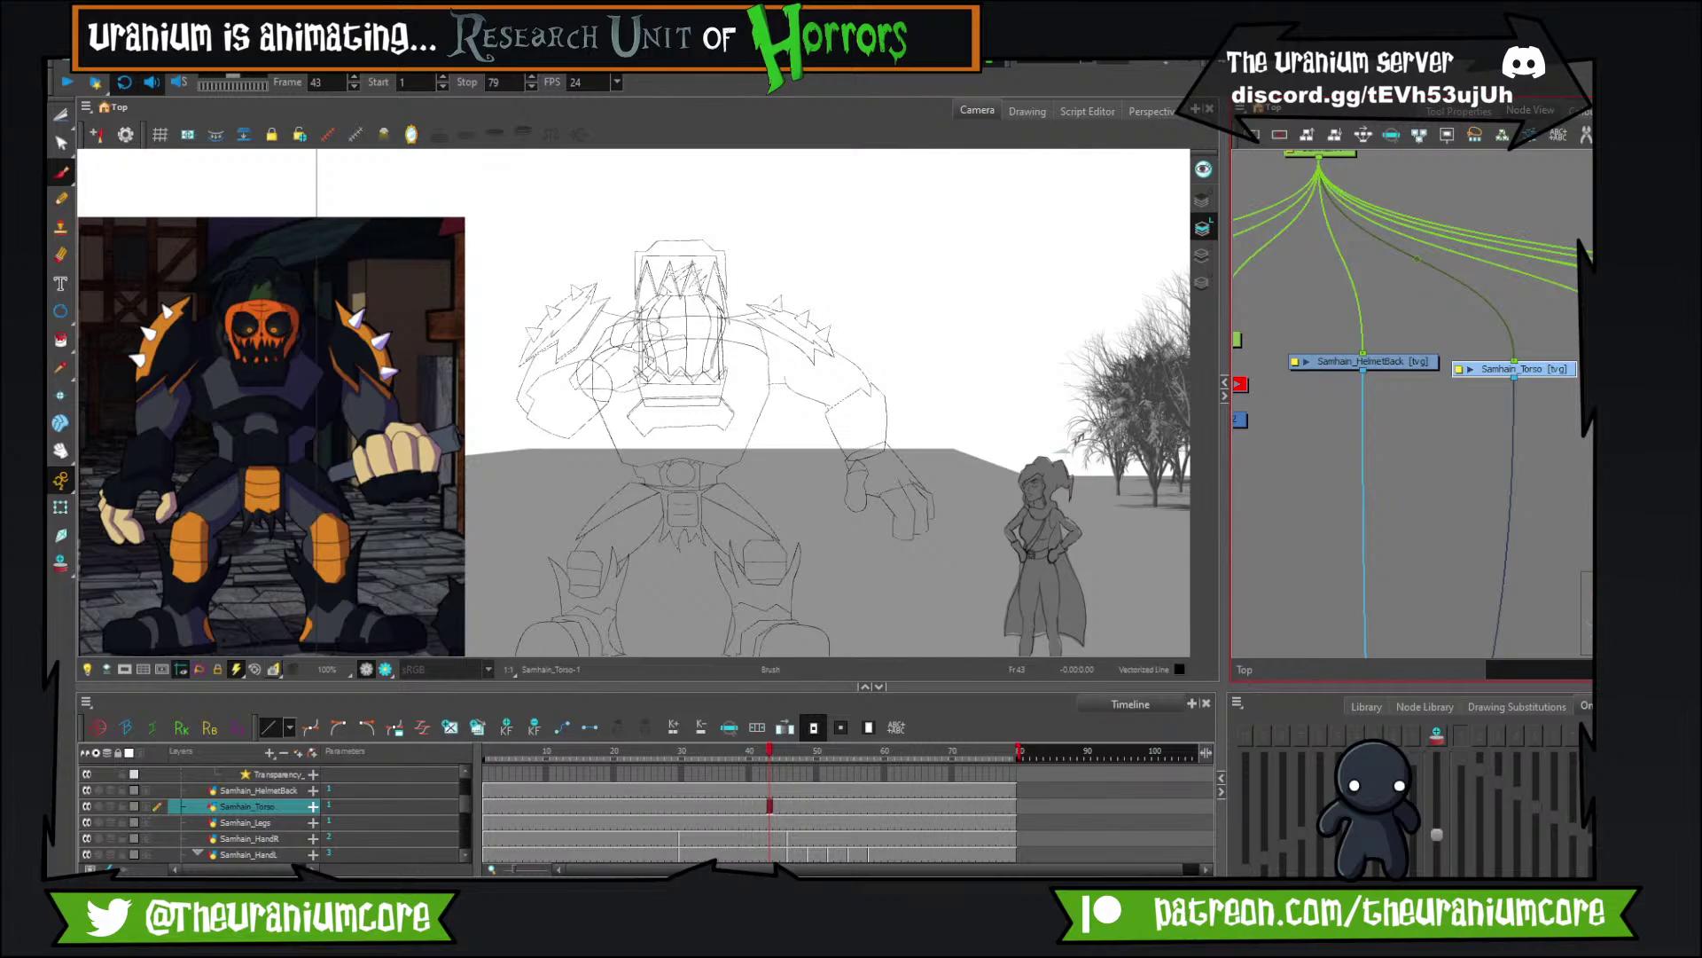
key("comma")
key("comma")
key("comma")
key("comma")
key("comma")
key("comma")
key("comma")
key("comma")
key("comma")
key("comma")
key("comma")
key("comma")
key("comma")
key("period")
key("period")
key("period")
key("period")
key("period")
key("period")
key("period")
key("period")
key("period")
key("period")
key("period")
key("period")
key("period")
key("period")
key("period")
key("comma")
key("comma")
key("comma")
key("comma")
key("comma")
key("comma")
key("comma")
key("comma")
key("comma")
key("comma")
key("comma")
key("comma")
key("comma")
key("comma")
key("comma")
key("comma")
key("comma")
key("comma")
key("comma")
key("comma")
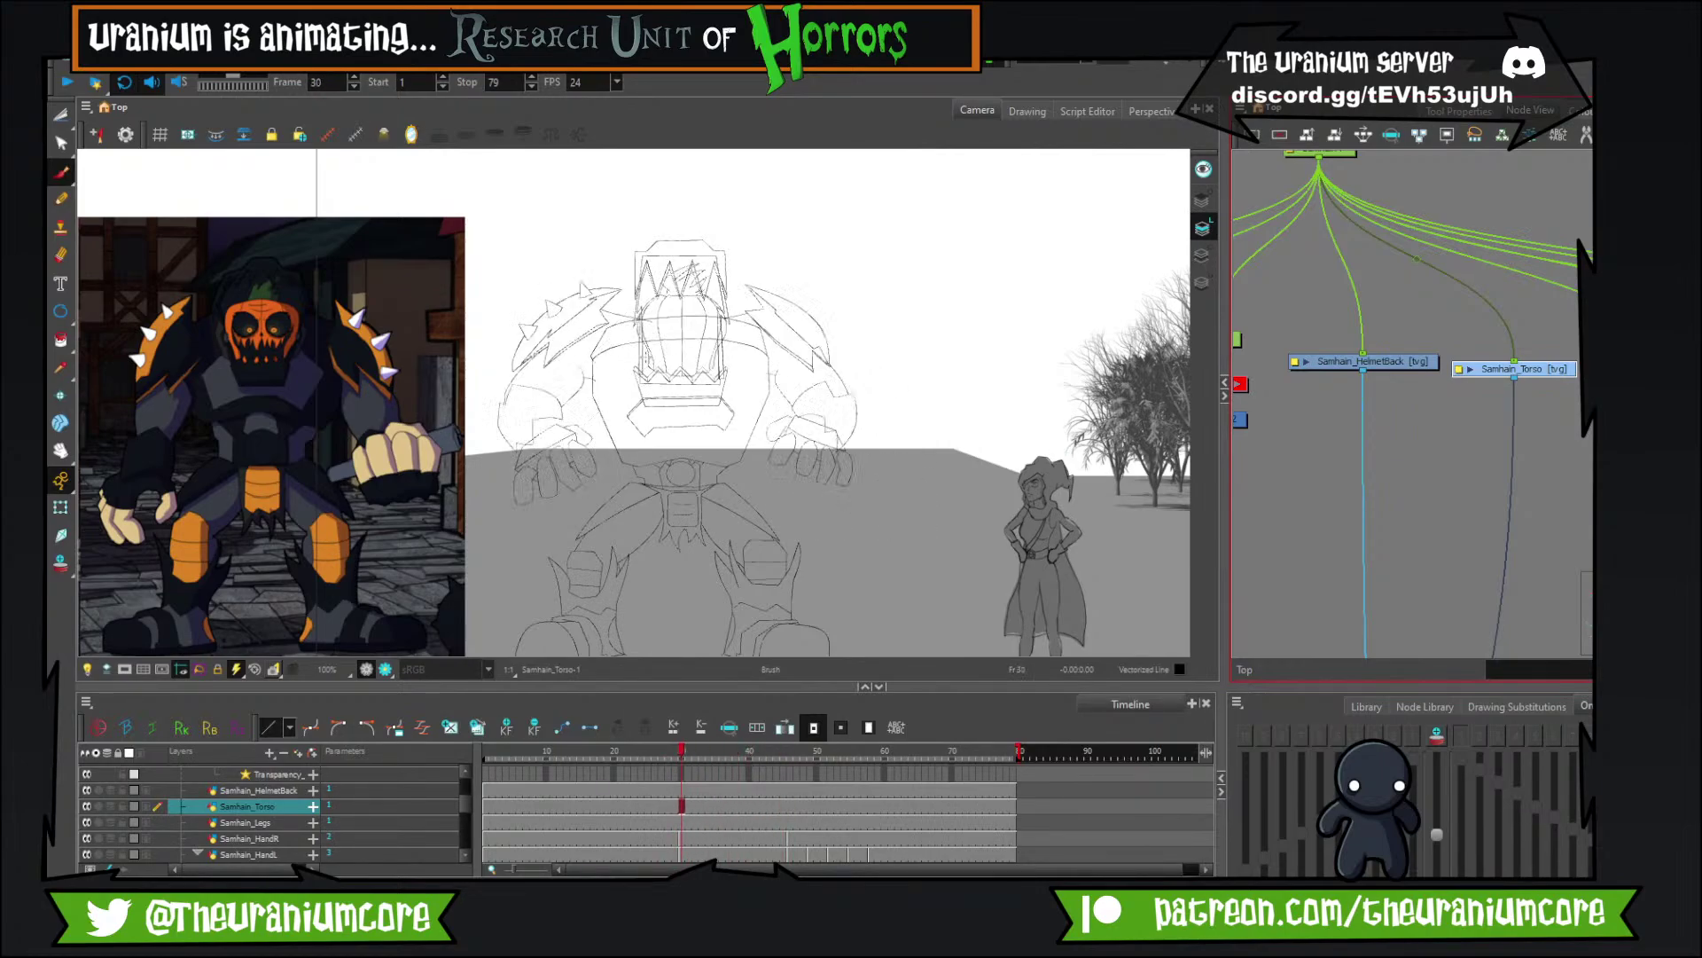
Step forward from frame 30 to frame 51 to examine the monster's arm poses around the torso.
key("period")
key("period")
key("period")
key("period")
key("period")
key("period")
key("period")
key("period")
key("period")
key("period")
key("period")
key("period")
key("period")
key("period")
key("period")
key("period")
key("period")
key("period")
key("period")
key("period")
key("period")
key("period")
key("period")
key("period")
key("period")
key("period")
key("period")
key("period")
key("period")
key("period")
key("period")
key("period")
key("period")
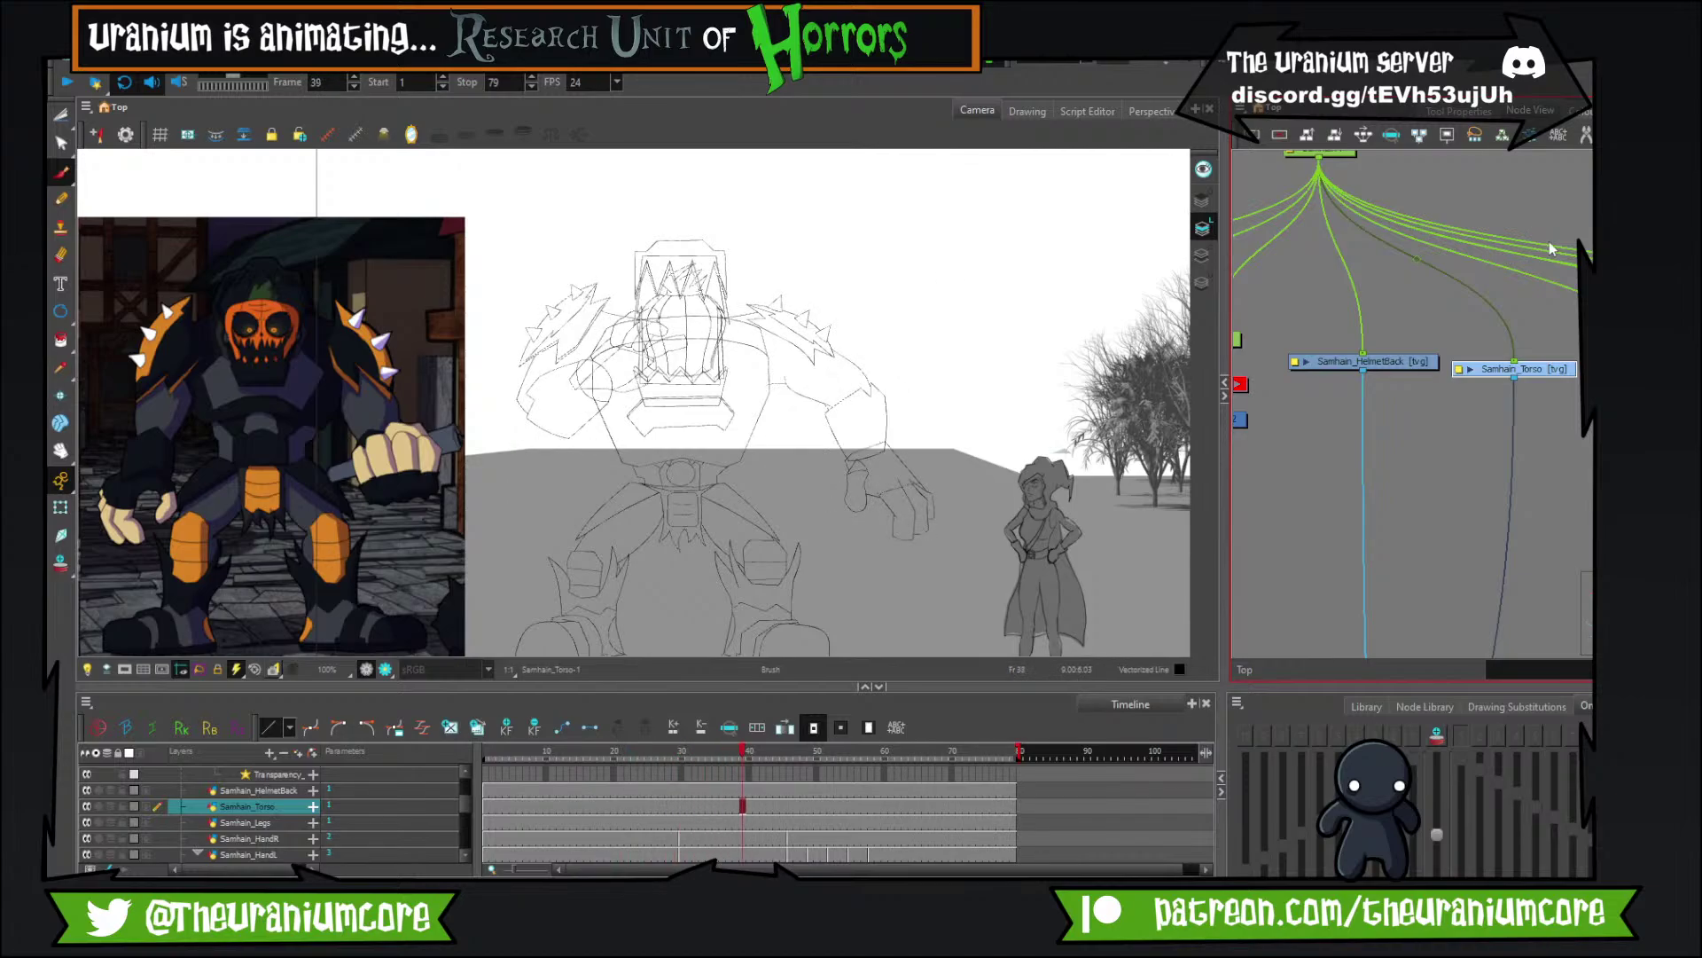
Hide the Scene_11_BG background drawing so only the character sketches and reference image show.
scroll(1547, 379, "down", 5)
scroll(1547, 380, "up", 8)
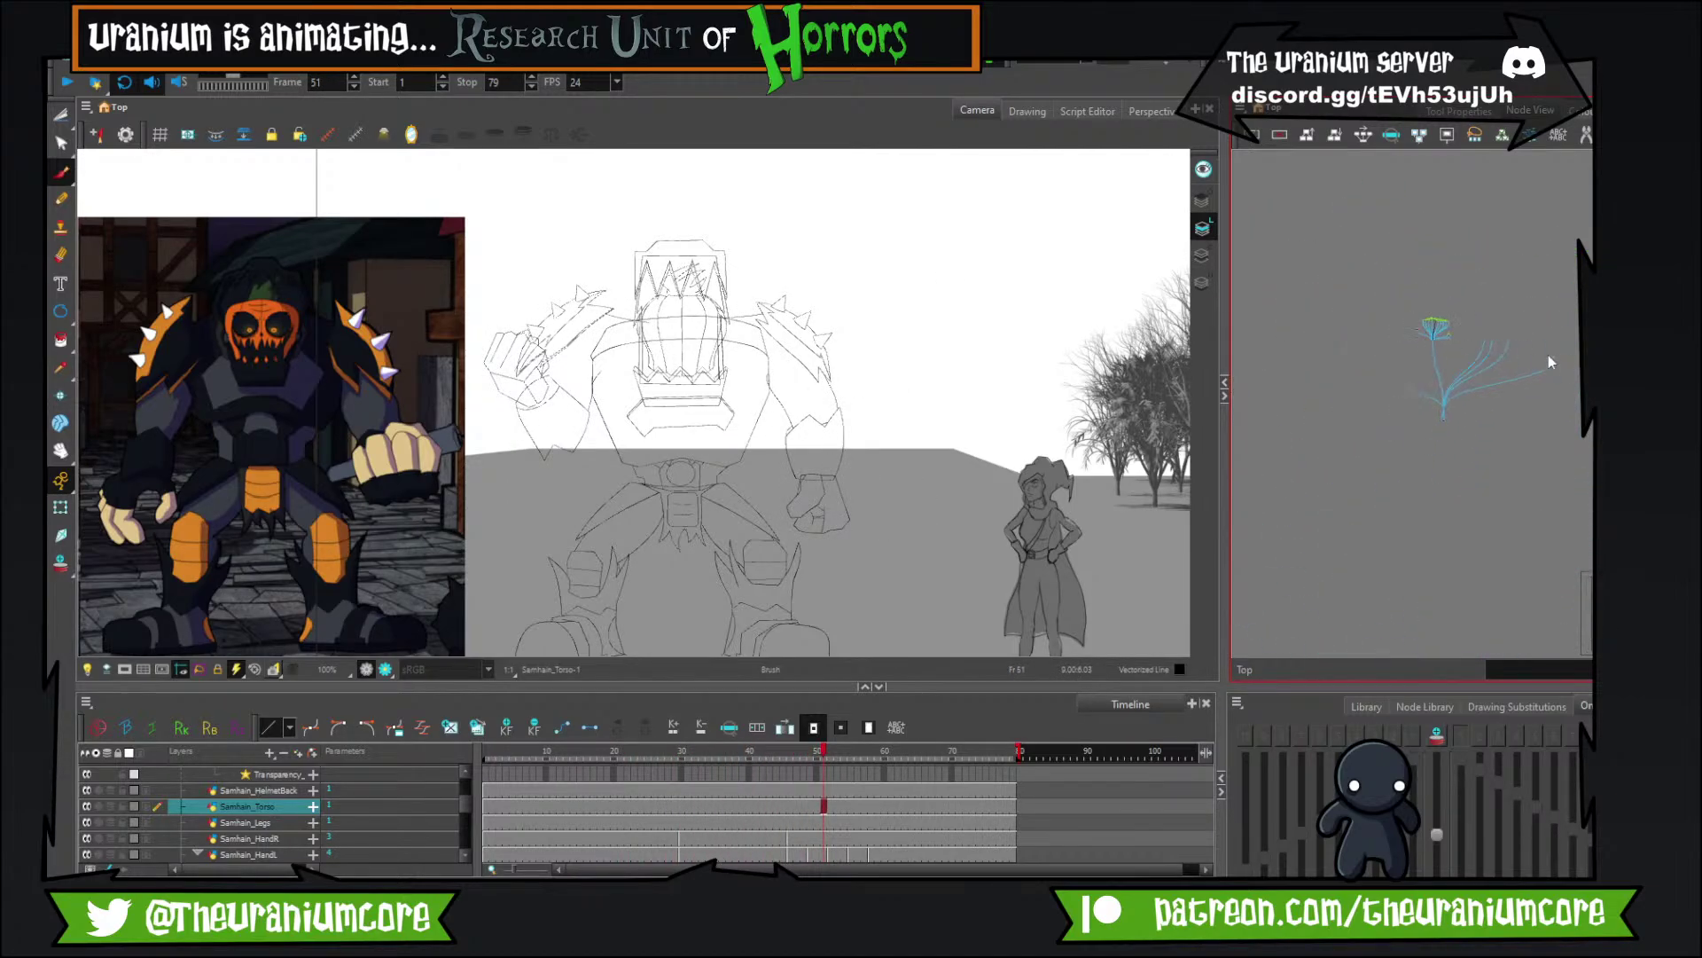
scroll(1529, 301, "up", 2)
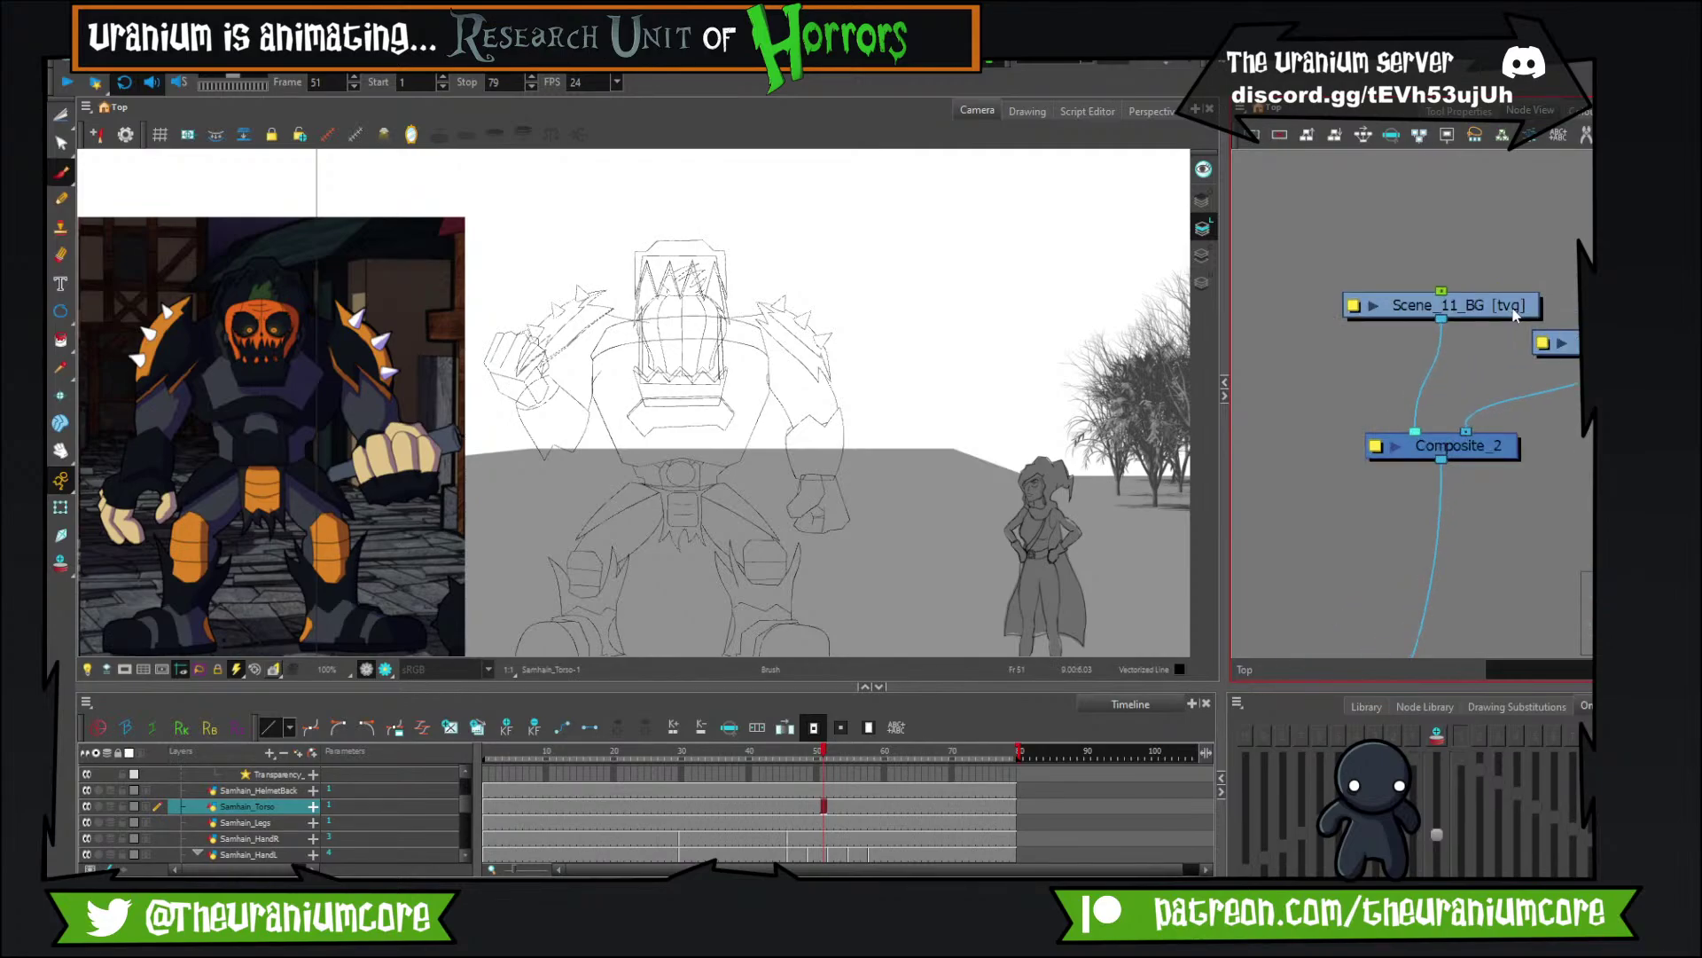
left_click(1521, 306)
scroll(935, 334, "down", 3)
scroll(1438, 330, "down", 6)
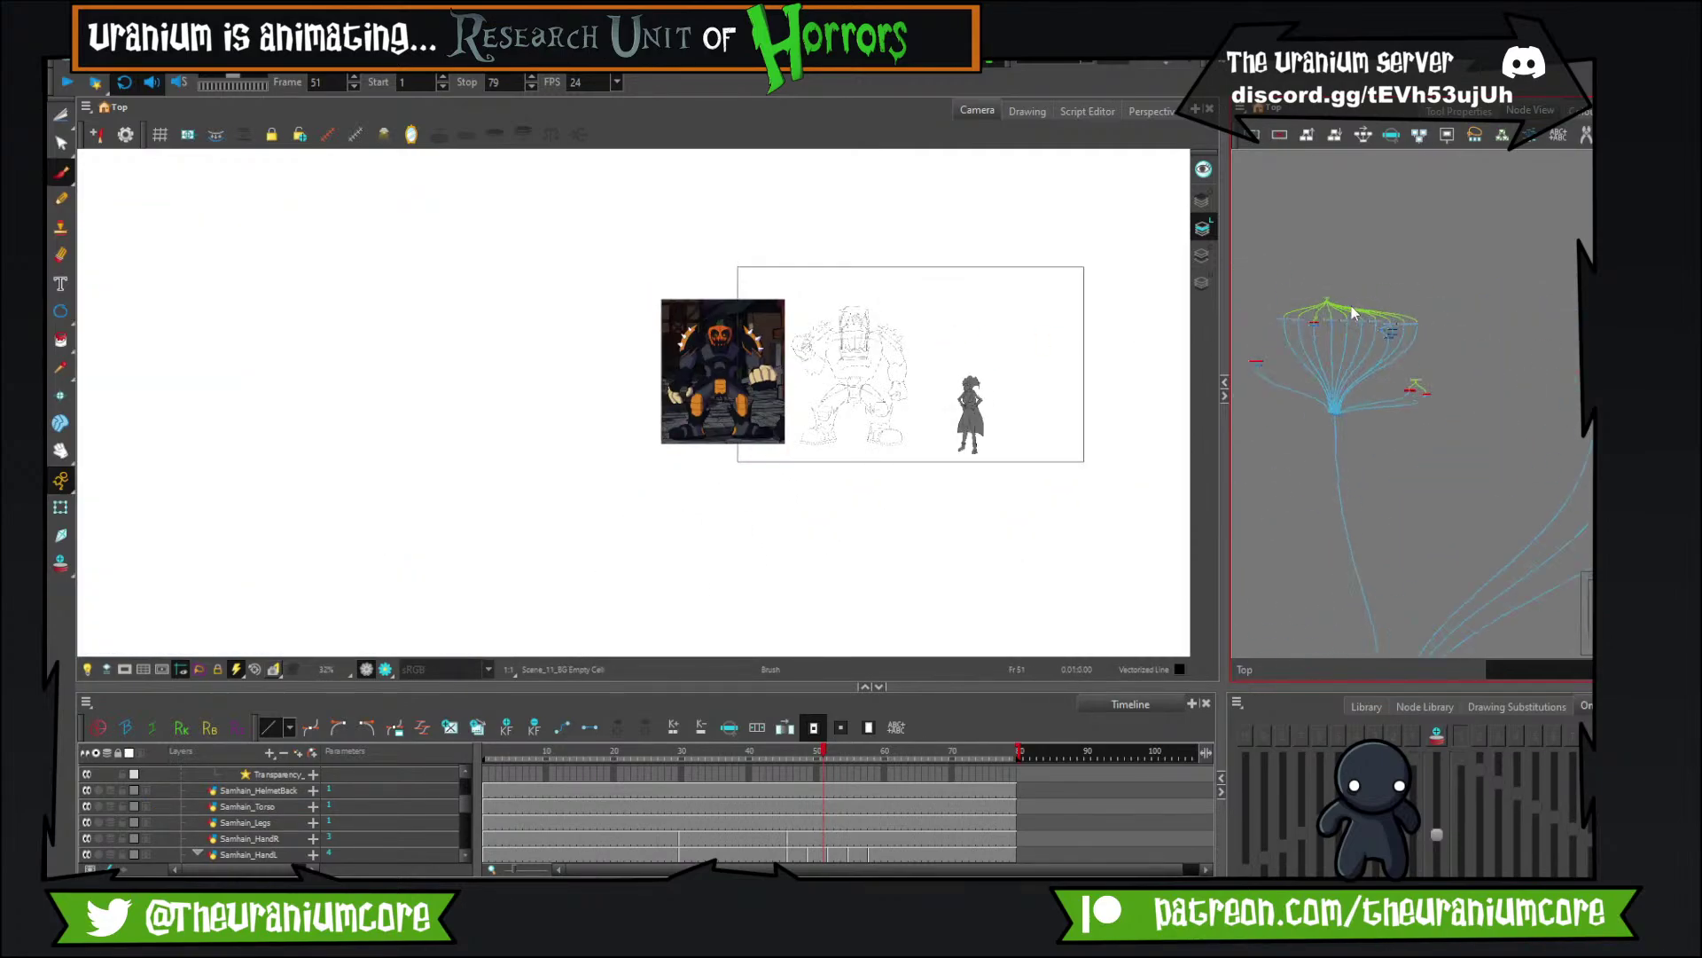
Find the Samhain_ArmR drawing node among the monster's body part nodes and make it the active drawing.
scroll(1351, 306, "up", 6)
left_click(1355, 348)
scroll(868, 343, "up", 3)
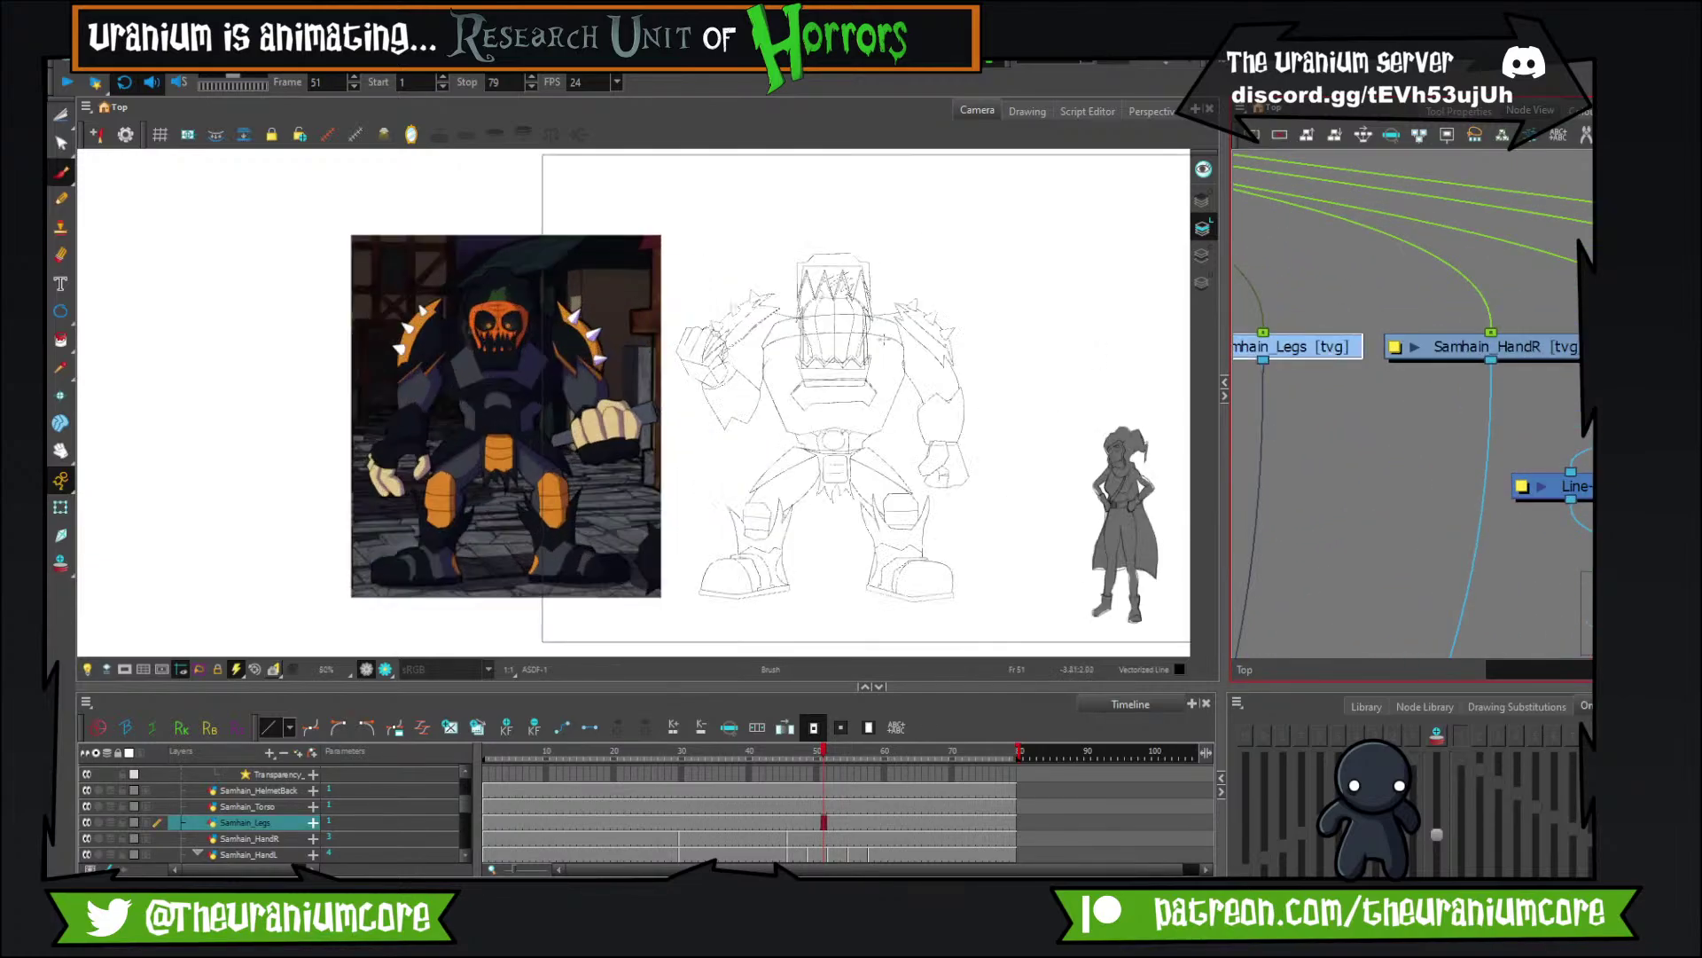
scroll(882, 339, "up", 4)
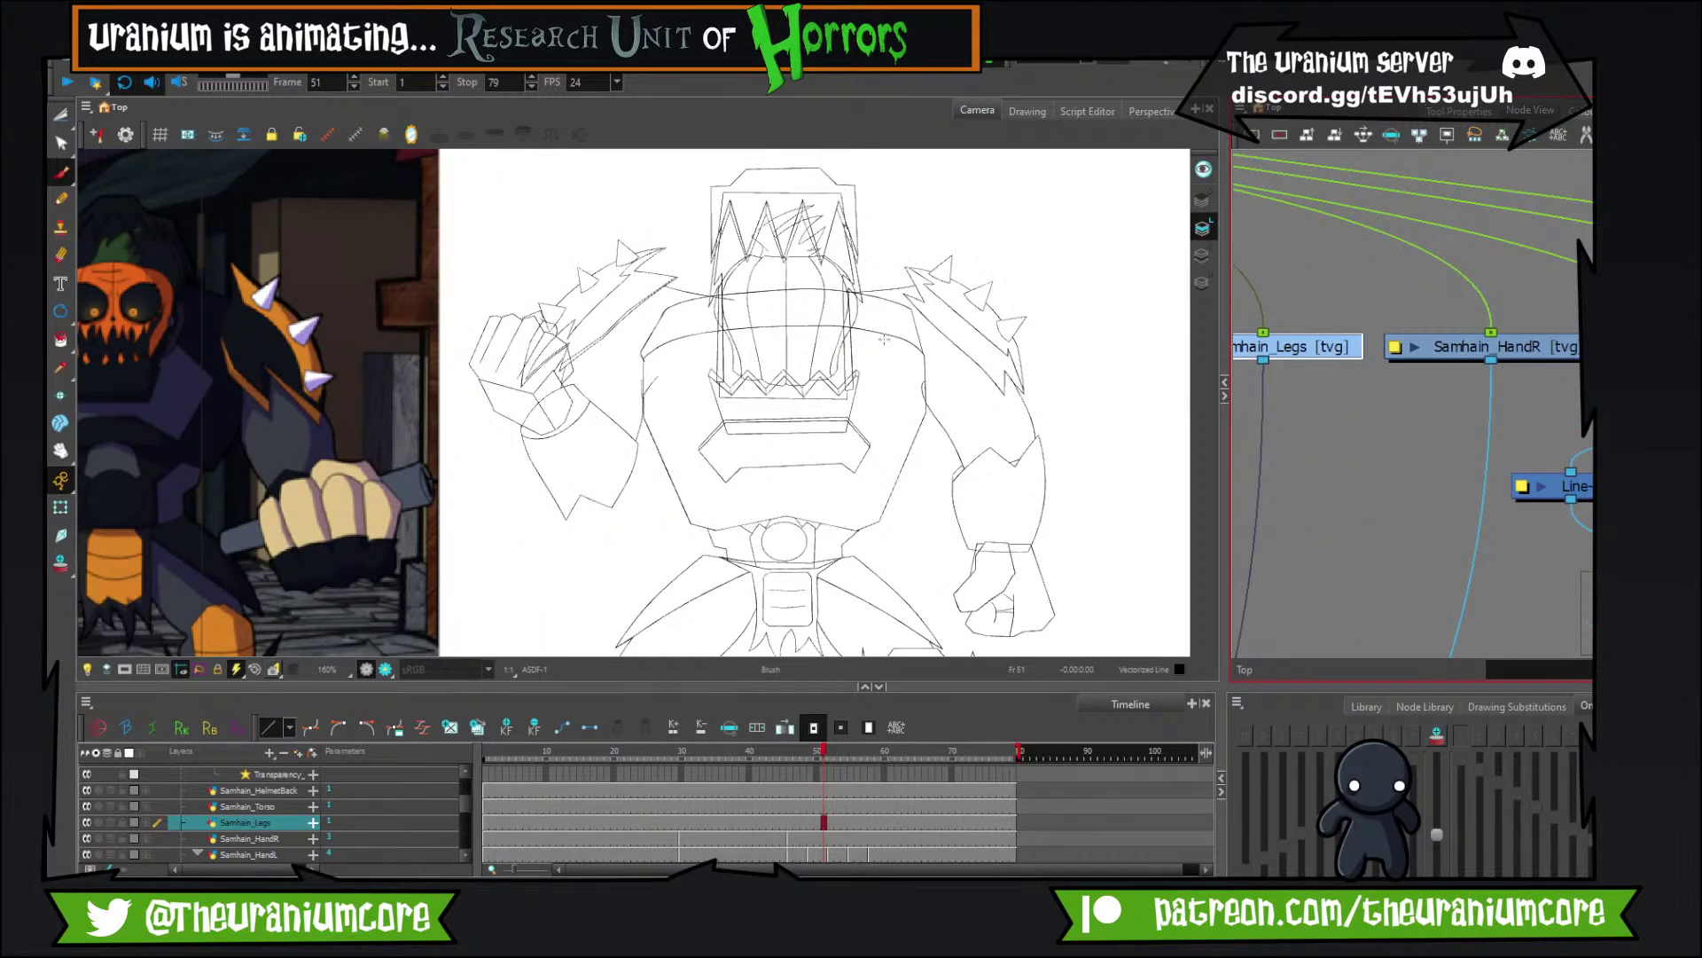
scroll(1401, 336, "down", 5)
scroll(1514, 352, "down", 3)
scroll(1389, 338, "up", 6)
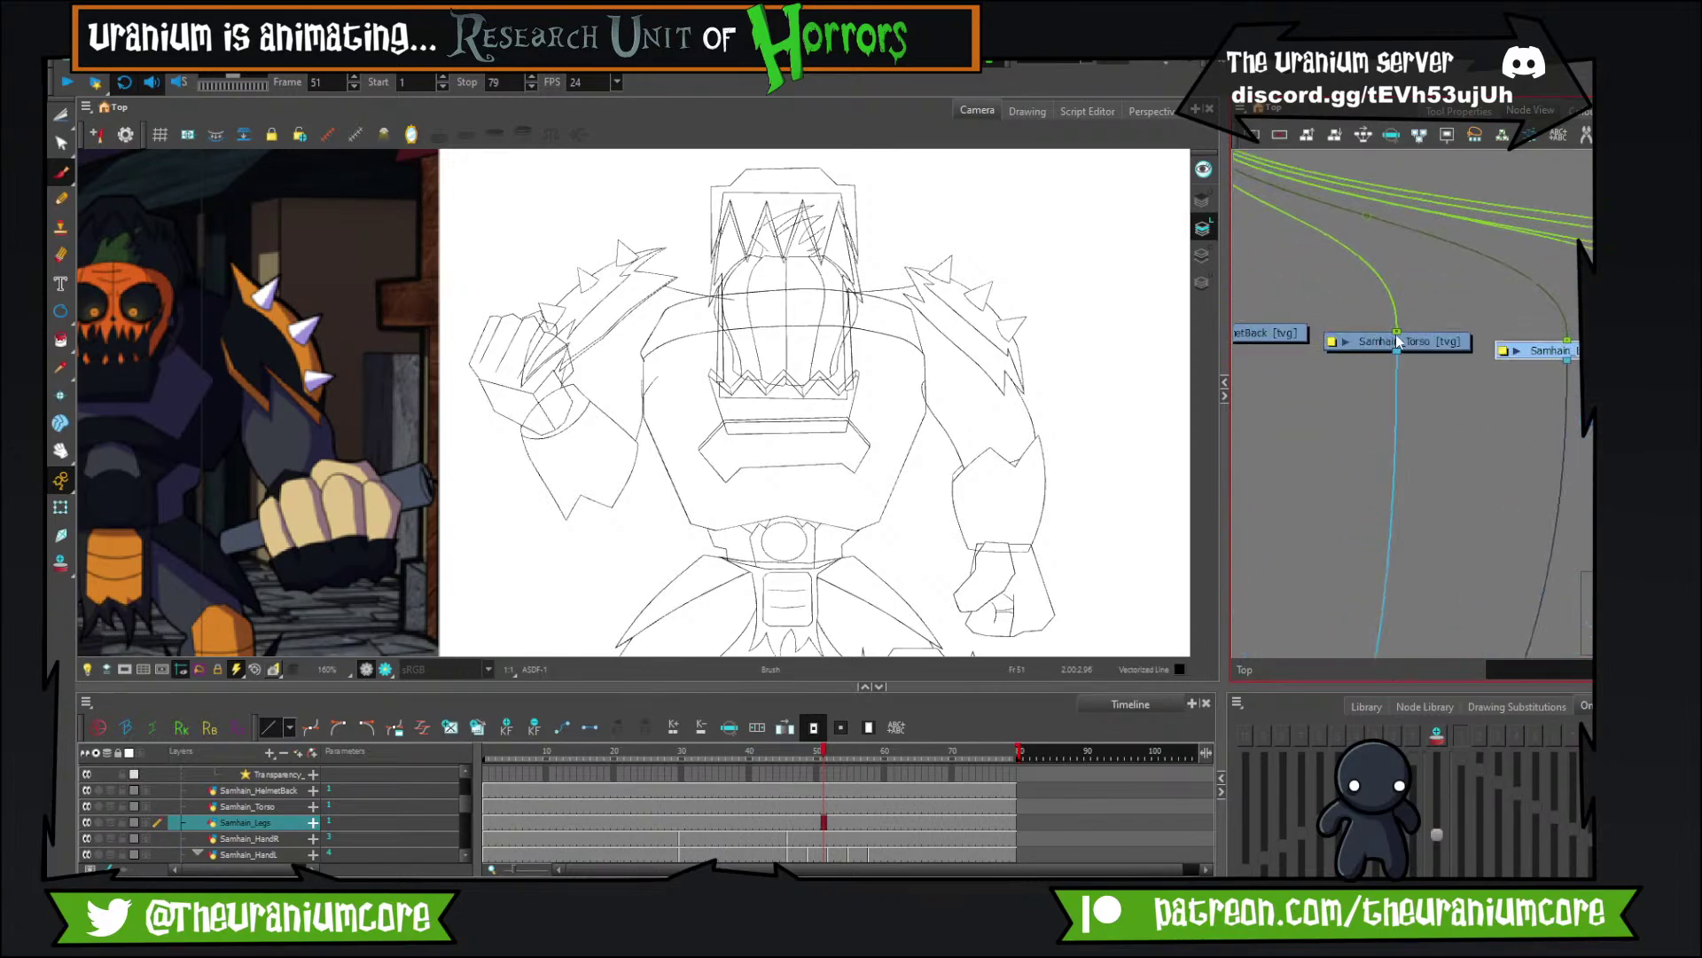
left_click(1361, 341)
left_click(1300, 335)
scroll(1321, 329, "down", 3)
scroll(1493, 338, "up", 3)
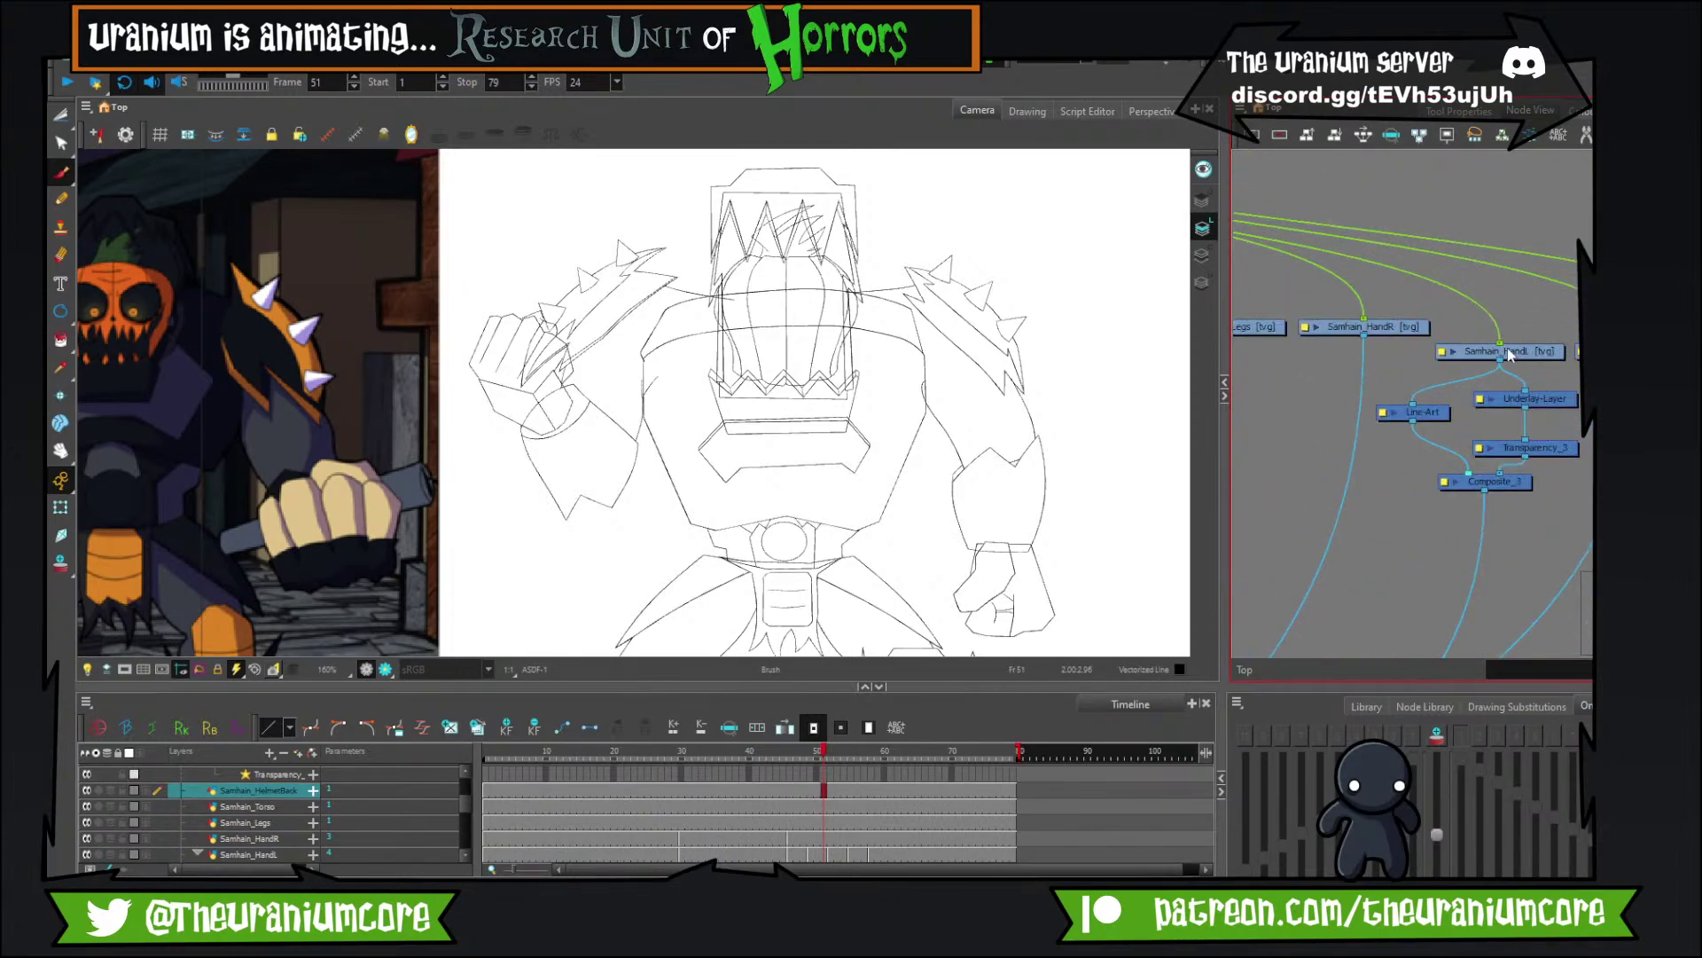
scroll(1504, 347, "down", 3)
scroll(1580, 358, "up", 2)
scroll(1480, 346, "up", 3)
left_click(1507, 355)
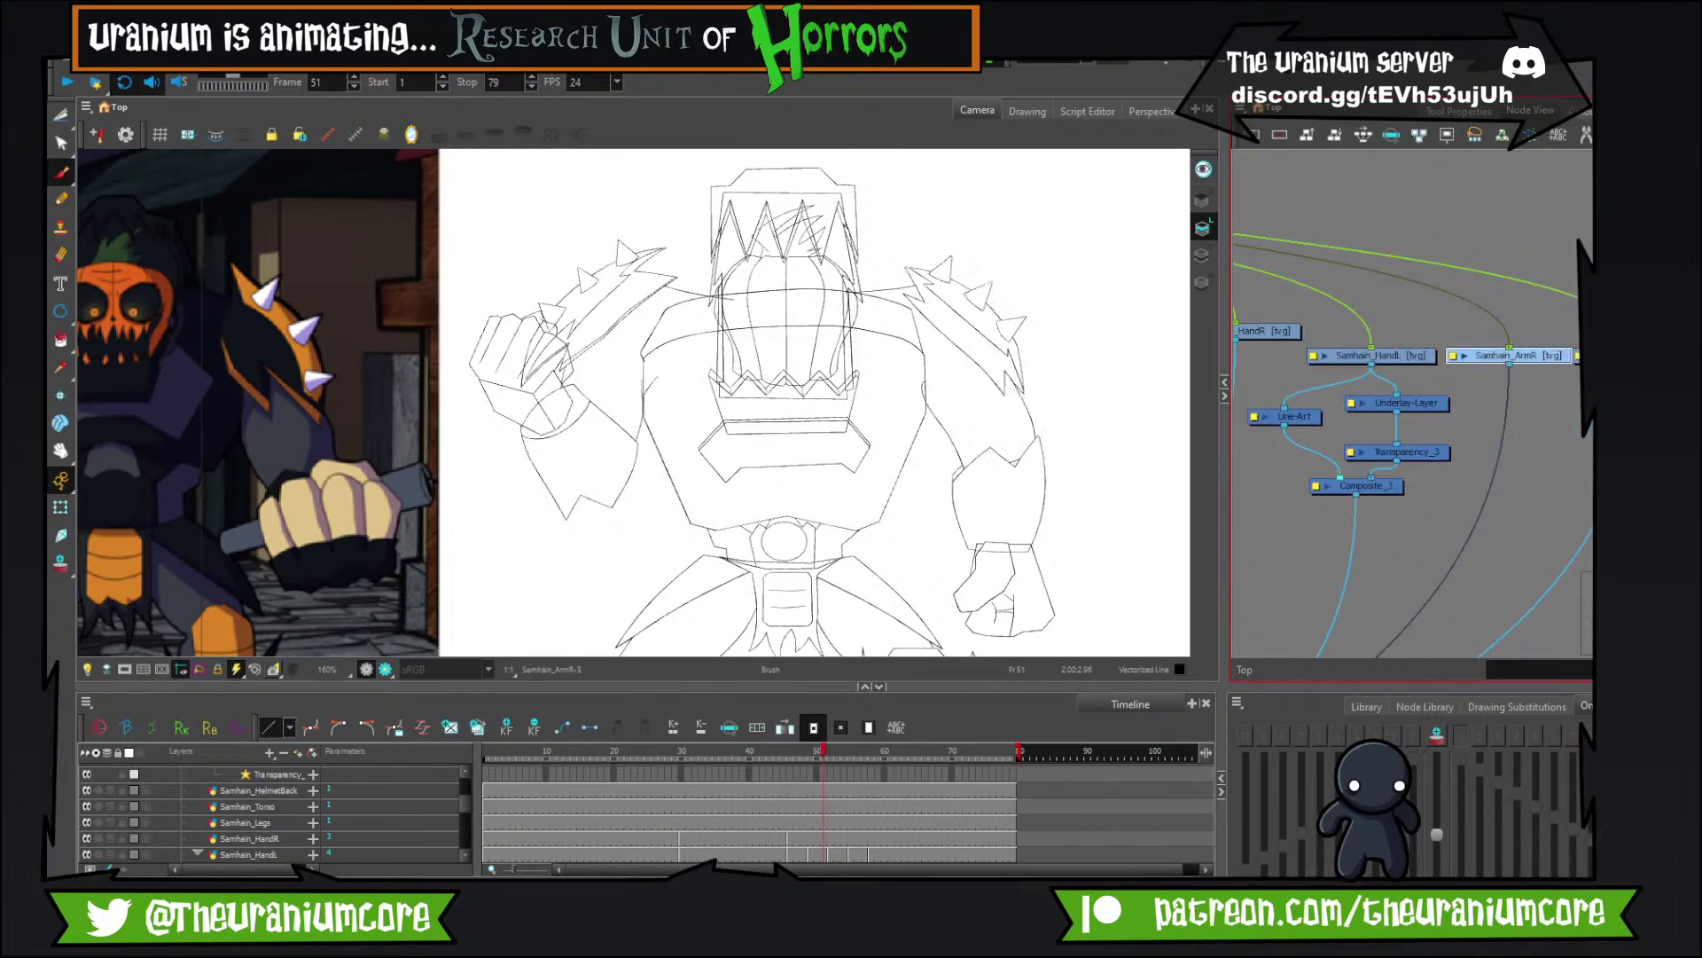
Go to frame 29 and turn on onion skin to show the neighbouring arm poses.
left_click_drag(815, 751, 641, 751)
key("period")
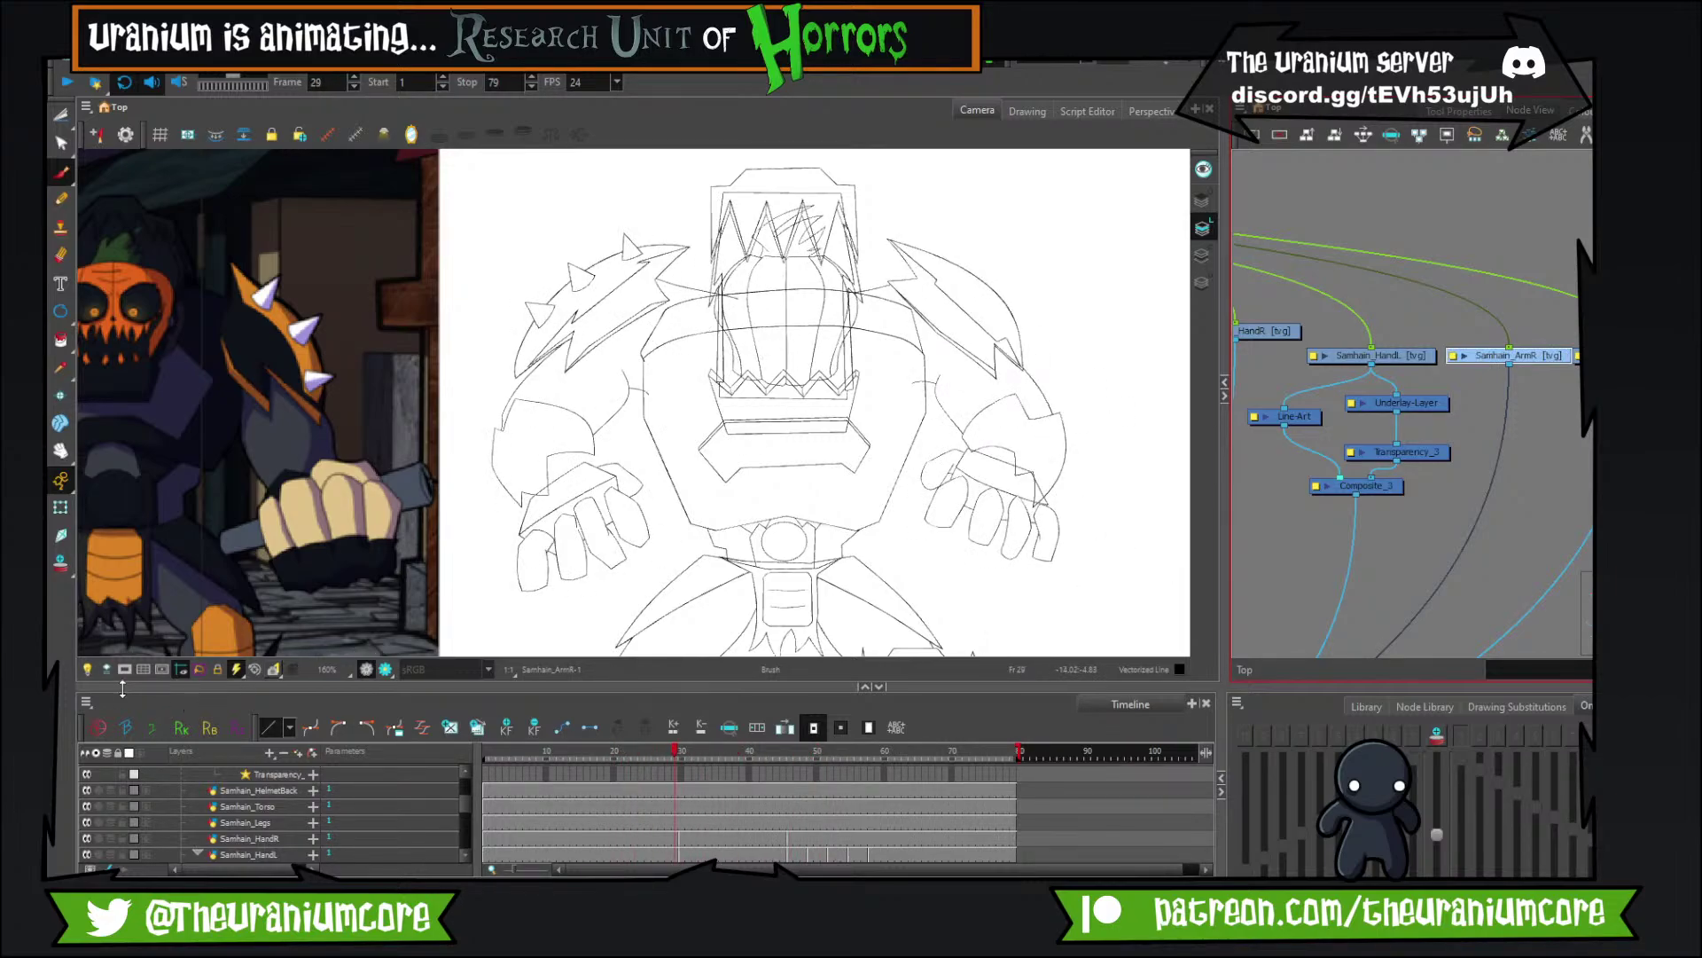
left_click(1436, 737)
scroll(1052, 325, "up", 5)
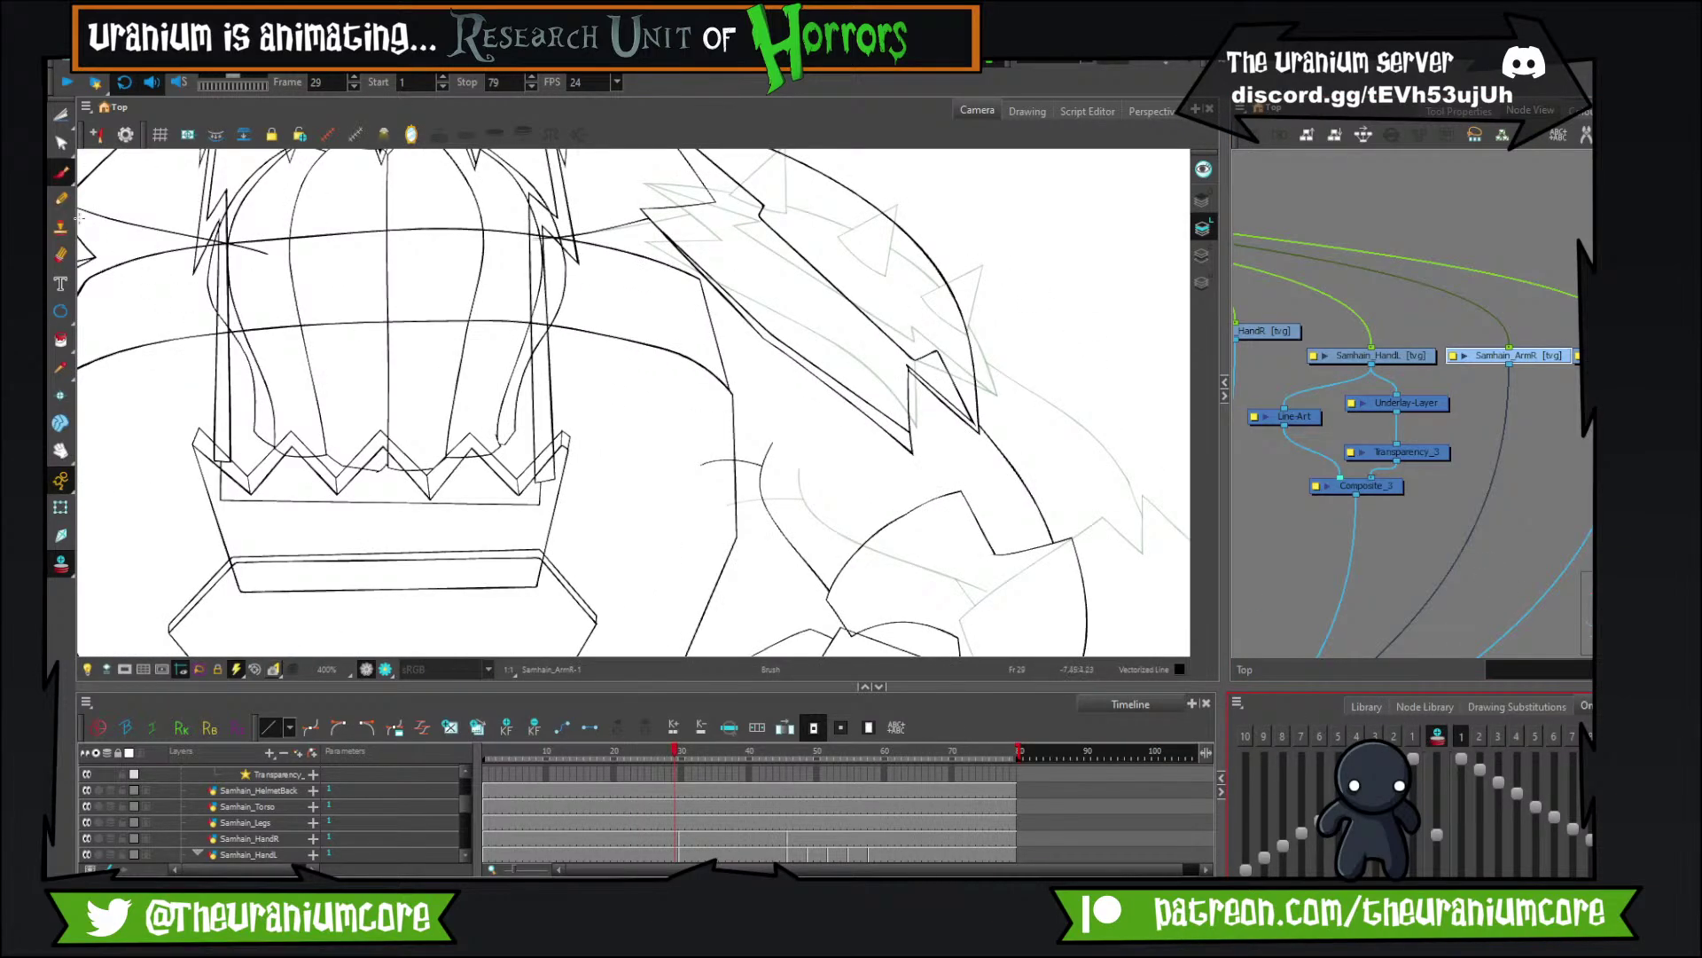
Draw the middle spike with a curved base on the Samhain_ArmR shoulder pad, guided by the onion-skinned spikes.
left_click_drag(629, 397, 451, 499)
scroll(574, 390, "up", 2)
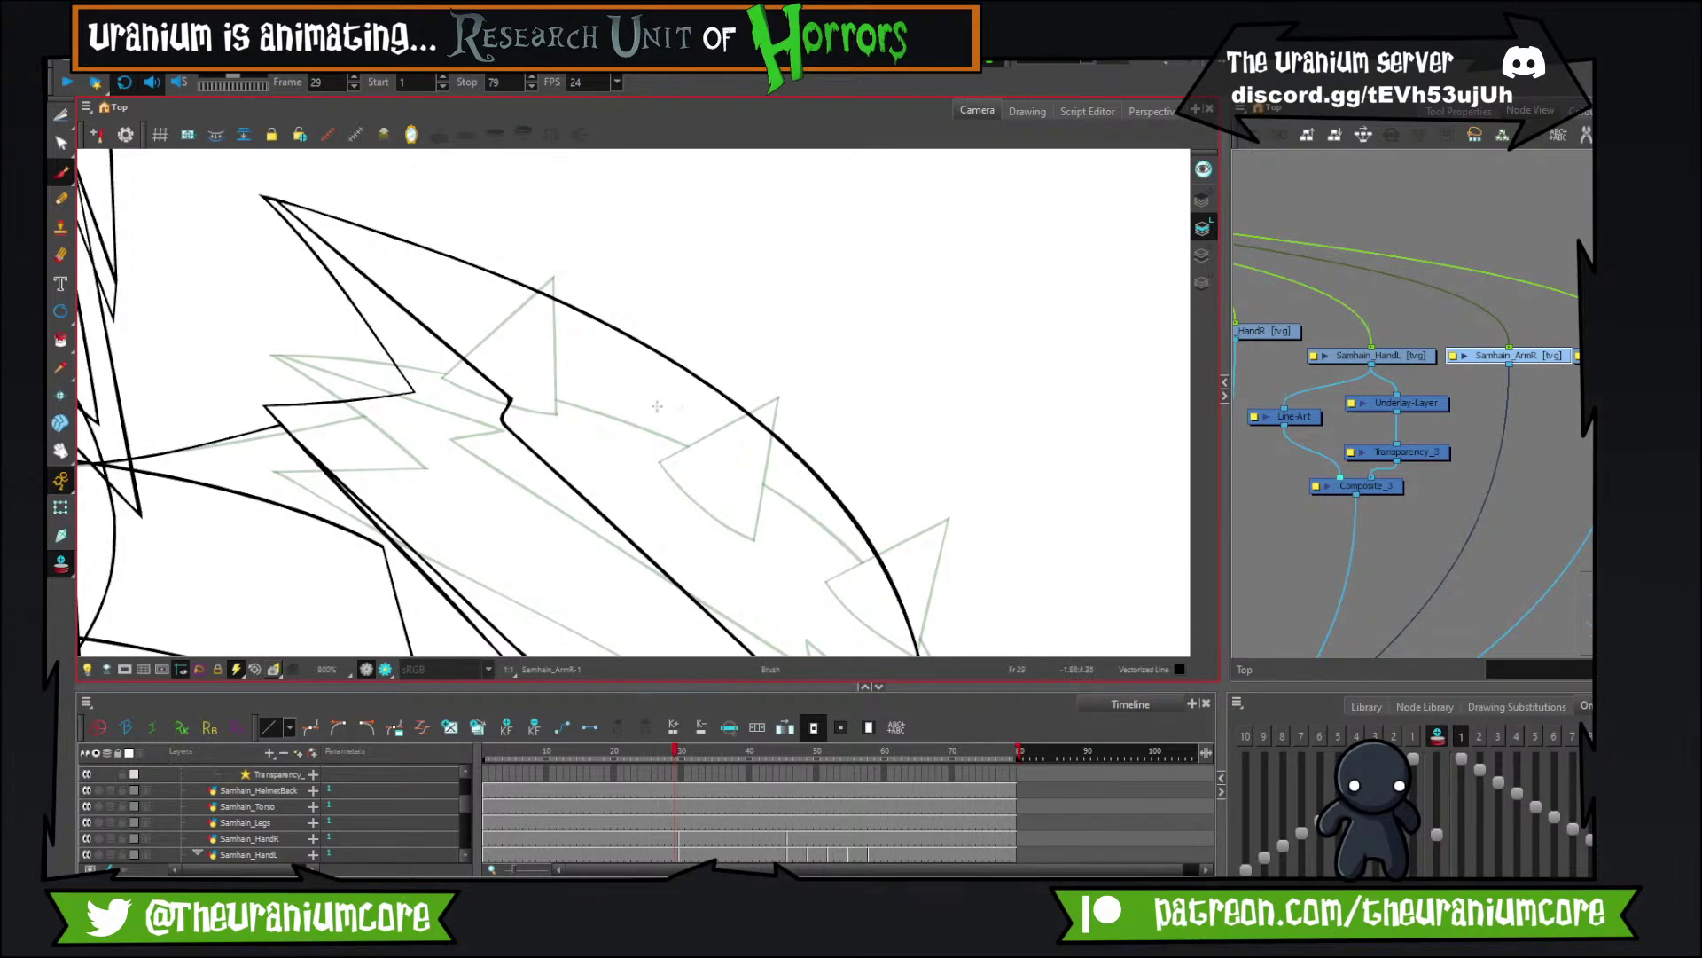
mouse_move(655, 408)
left_mouse_down()
mouse_move(807, 290)
mouse_move(745, 497)
left_mouse_up()
left_click_drag(687, 435, 788, 482)
left_click_drag(886, 479, 831, 404)
key("ctrl+z")
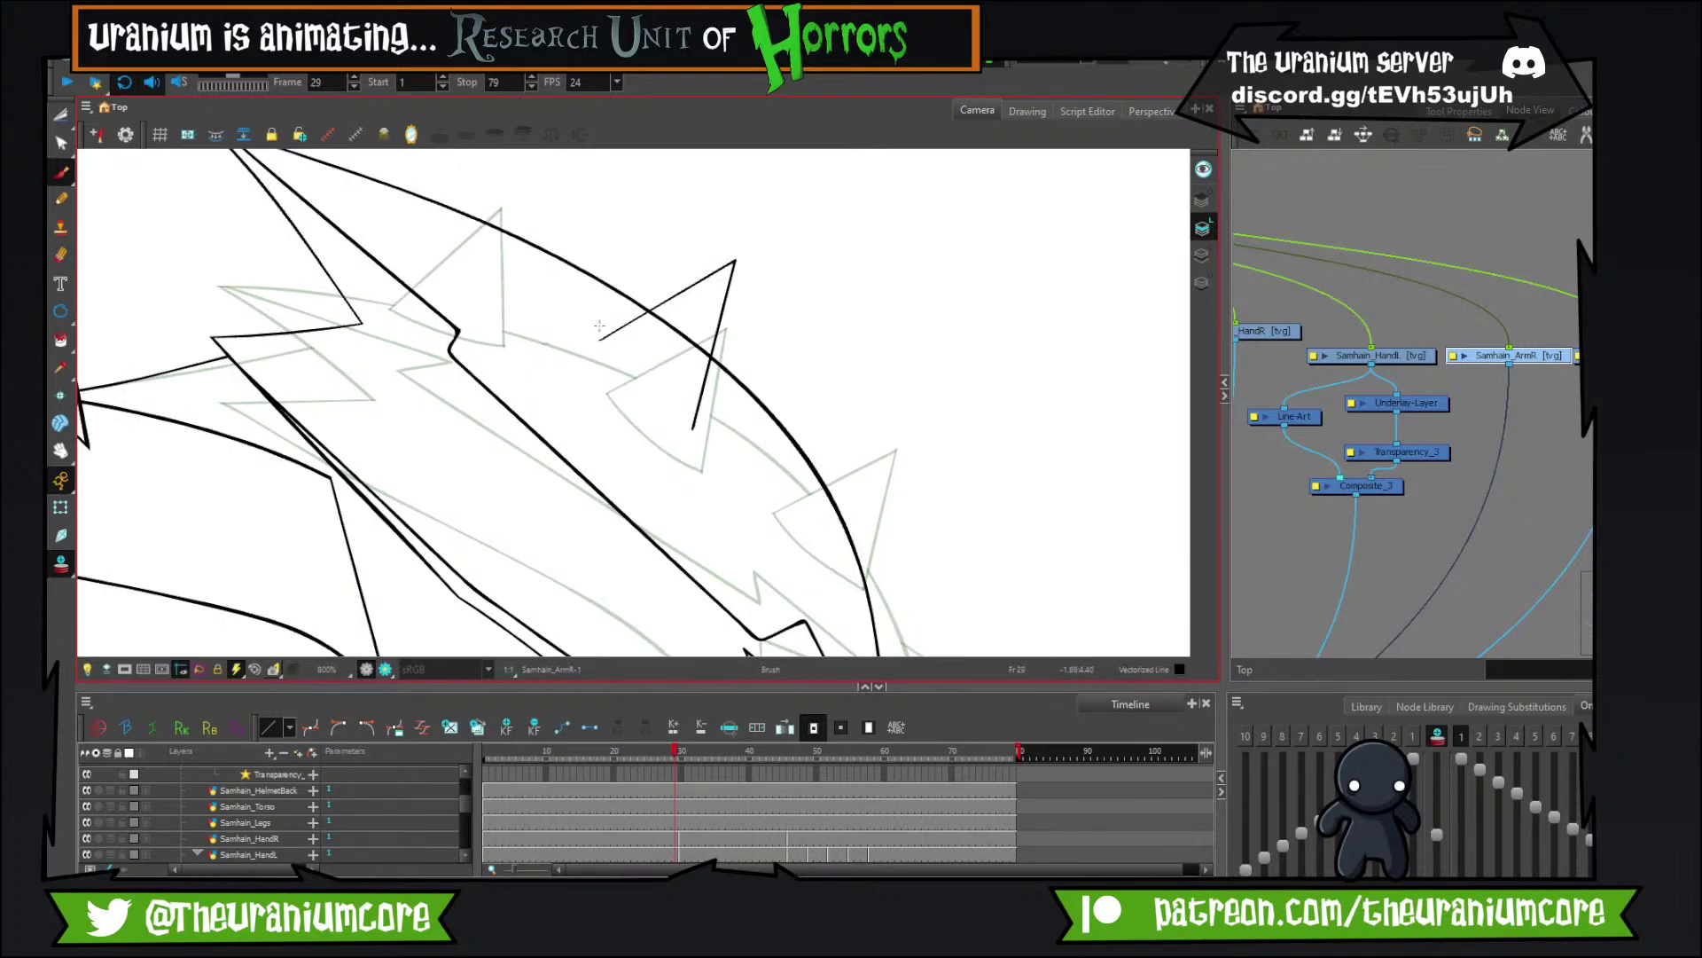
left_click_drag(599, 320, 710, 421)
mouse_move(801, 476)
left_mouse_down()
mouse_move(673, 321)
mouse_move(814, 283)
mouse_move(717, 449)
left_mouse_up()
key("ctrl+z")
key("ctrl+z")
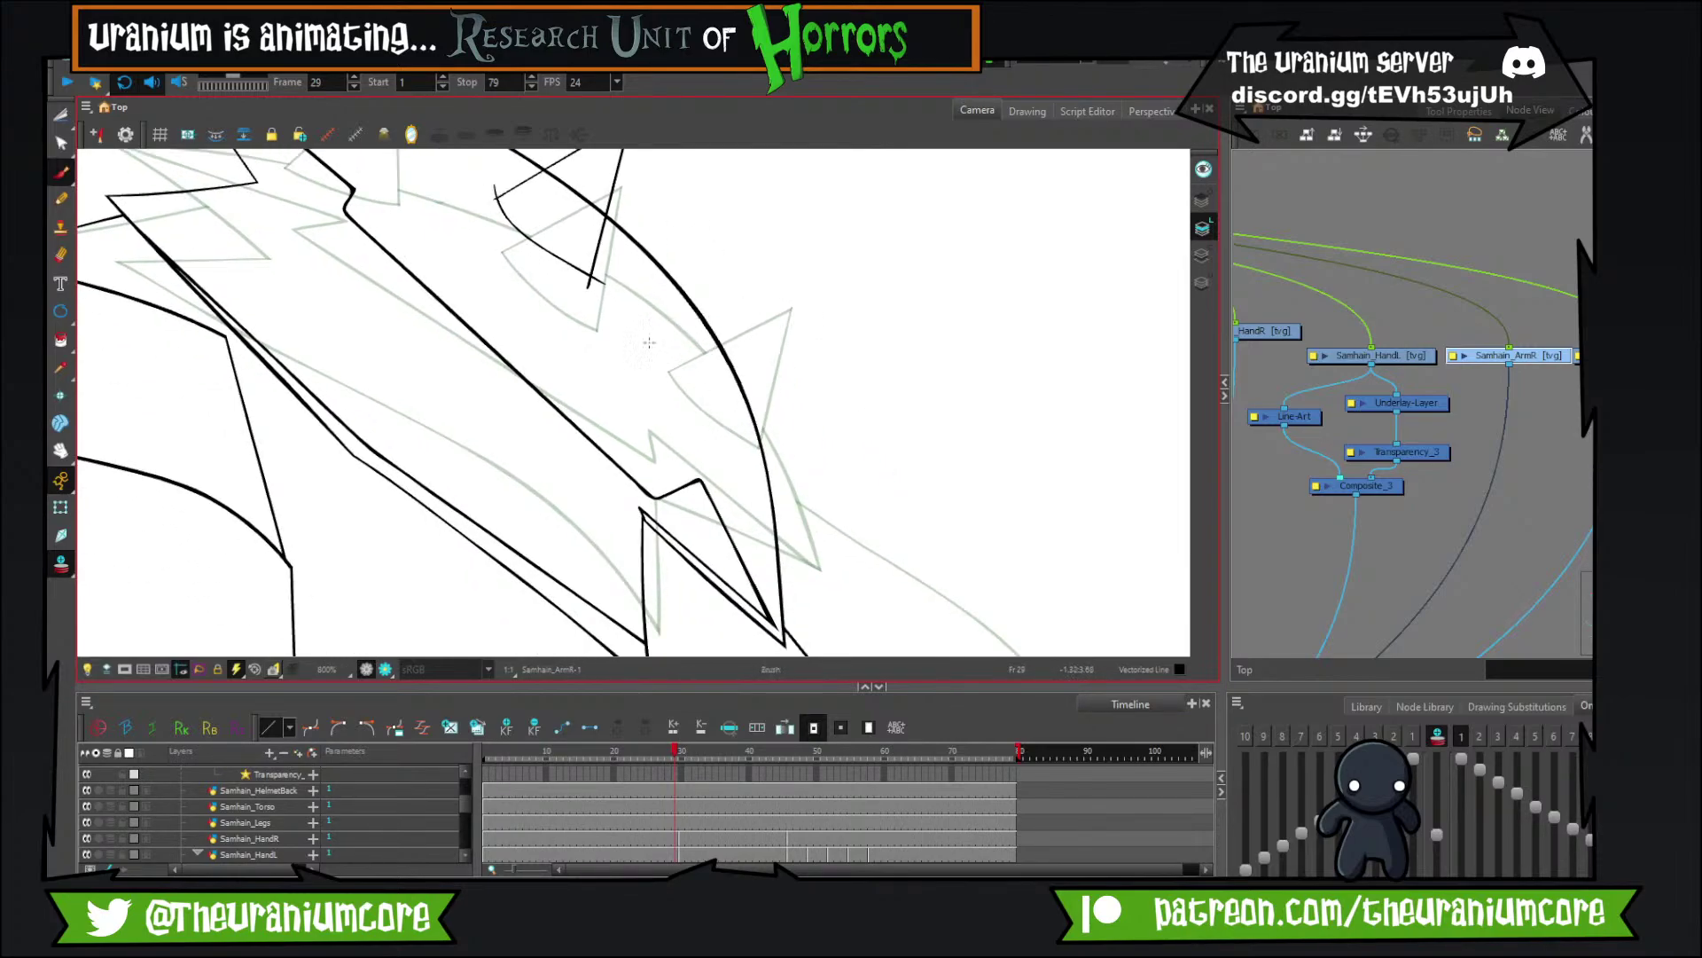
Draw the lower spike with a curved base across the outer edge of the Samhain_ArmR shoulder pad.
mouse_move(649, 344)
left_mouse_down()
mouse_move(815, 299)
mouse_move(723, 450)
left_mouse_up()
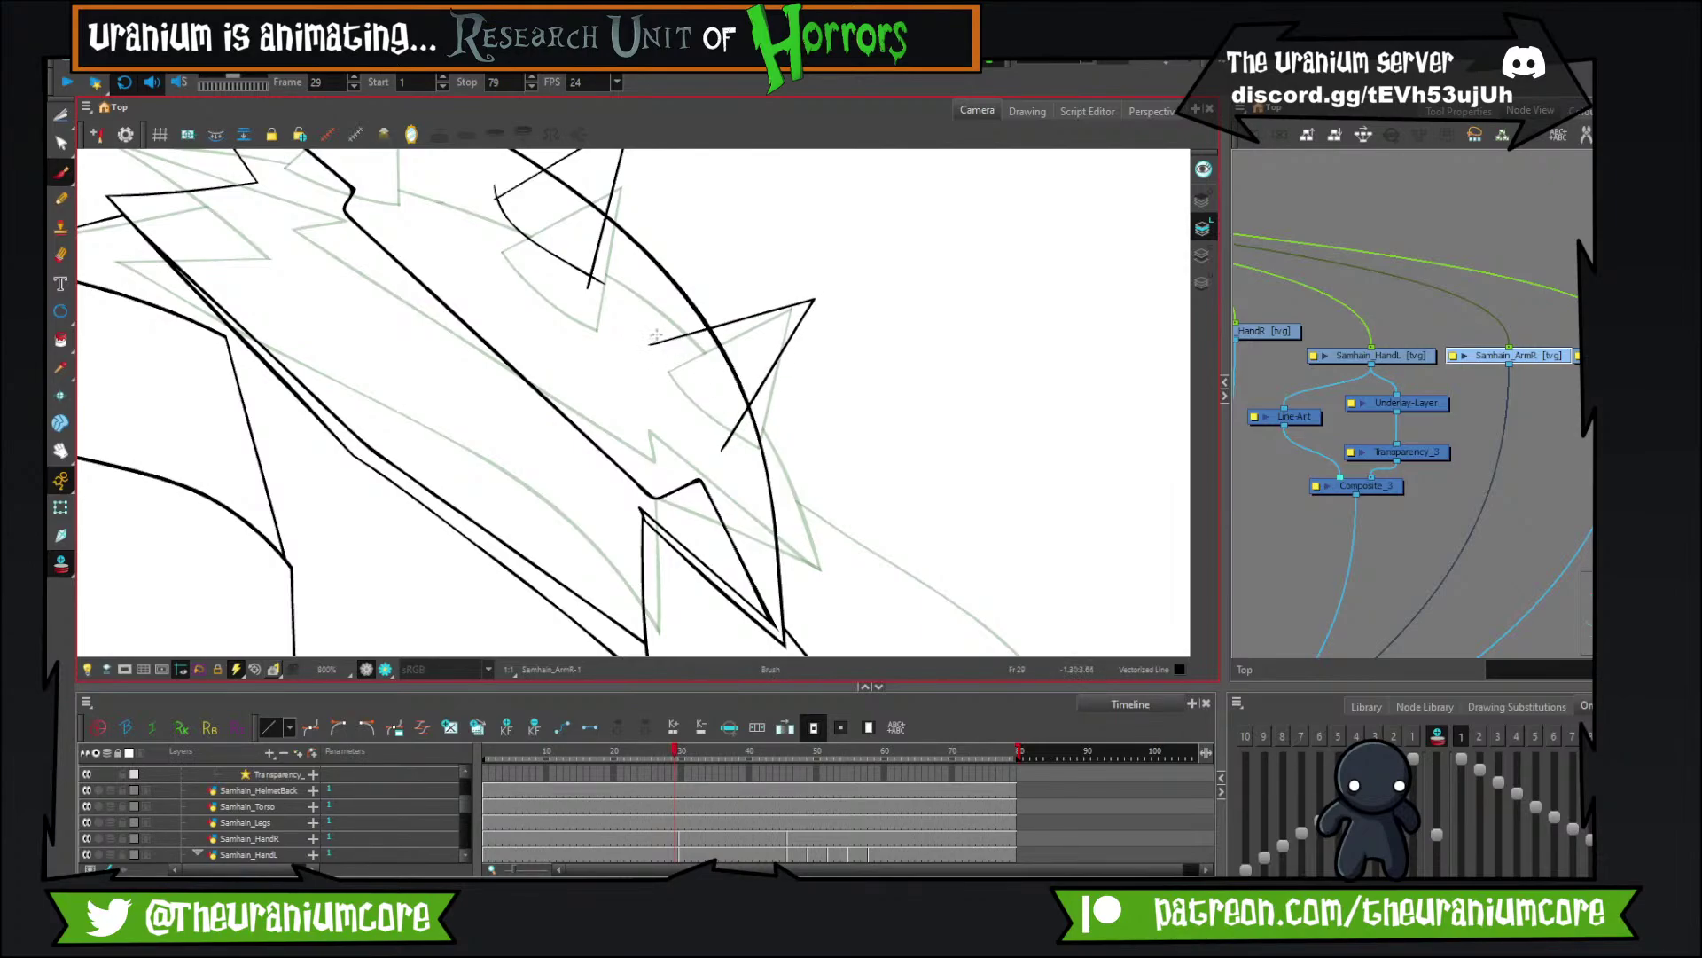
key("ctrl+z")
mouse_move(657, 332)
left_mouse_down()
mouse_move(738, 445)
mouse_move(674, 373)
mouse_move(751, 456)
left_mouse_up()
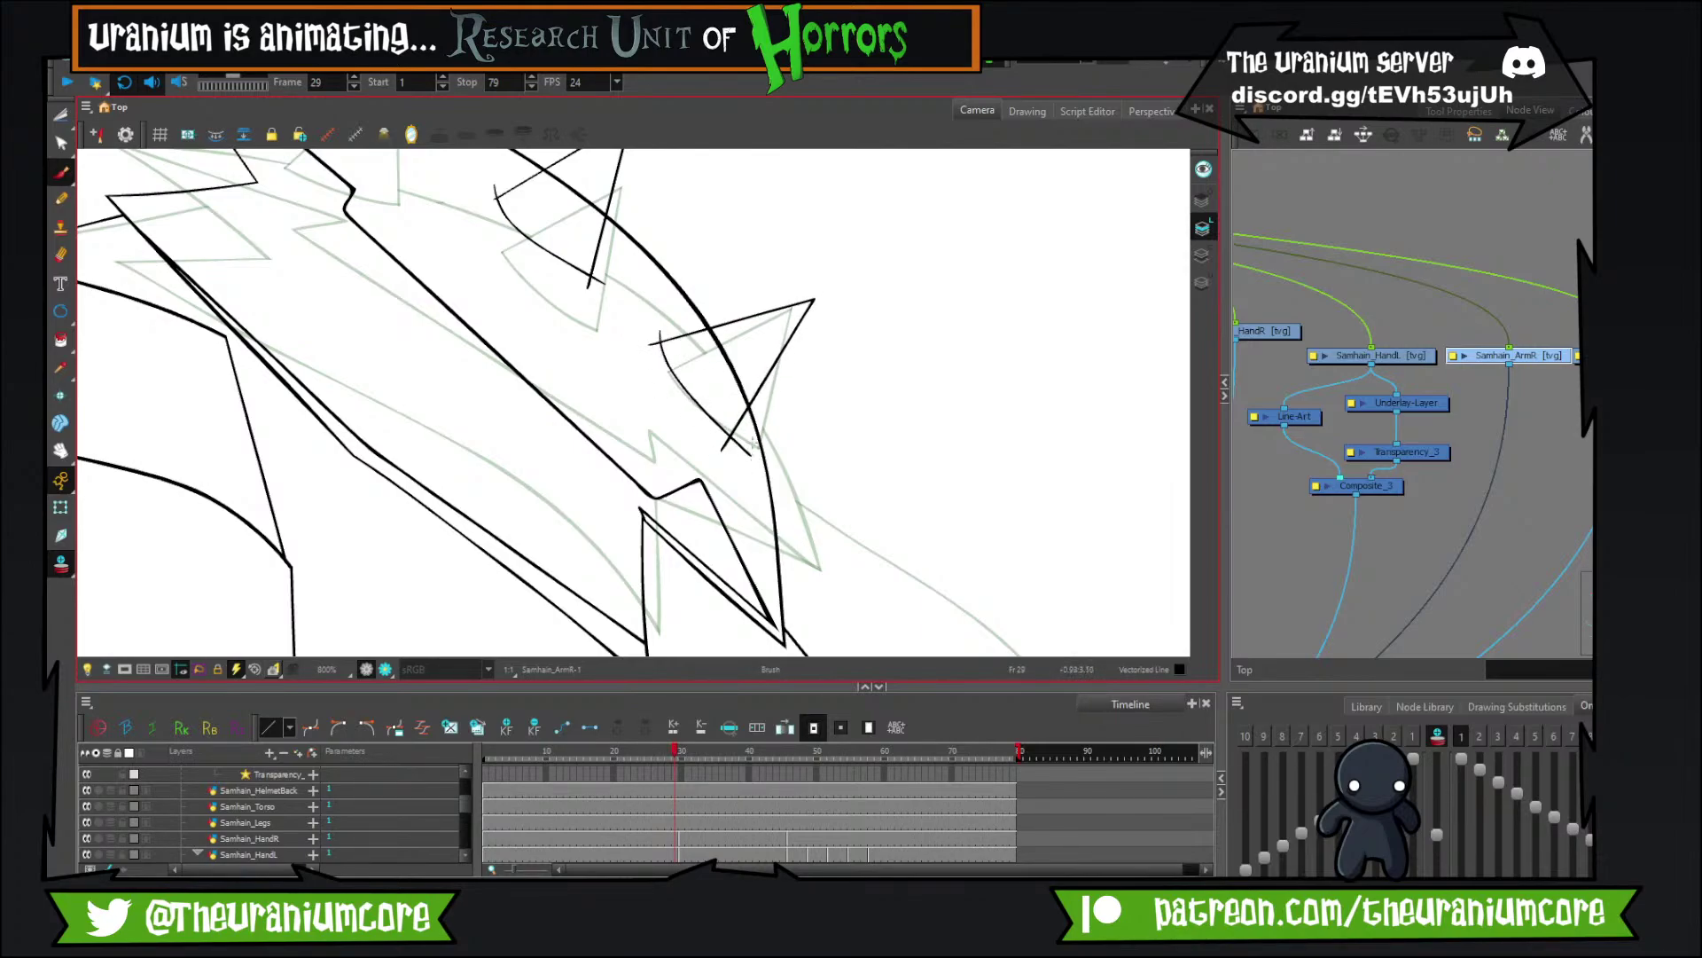
Use the Cutter to trim the lower spike's overshooting line ends and the shoulder pad outline running through it.
left_click(61, 116)
left_click_drag(638, 355, 683, 303)
left_click_drag(729, 459, 746, 427)
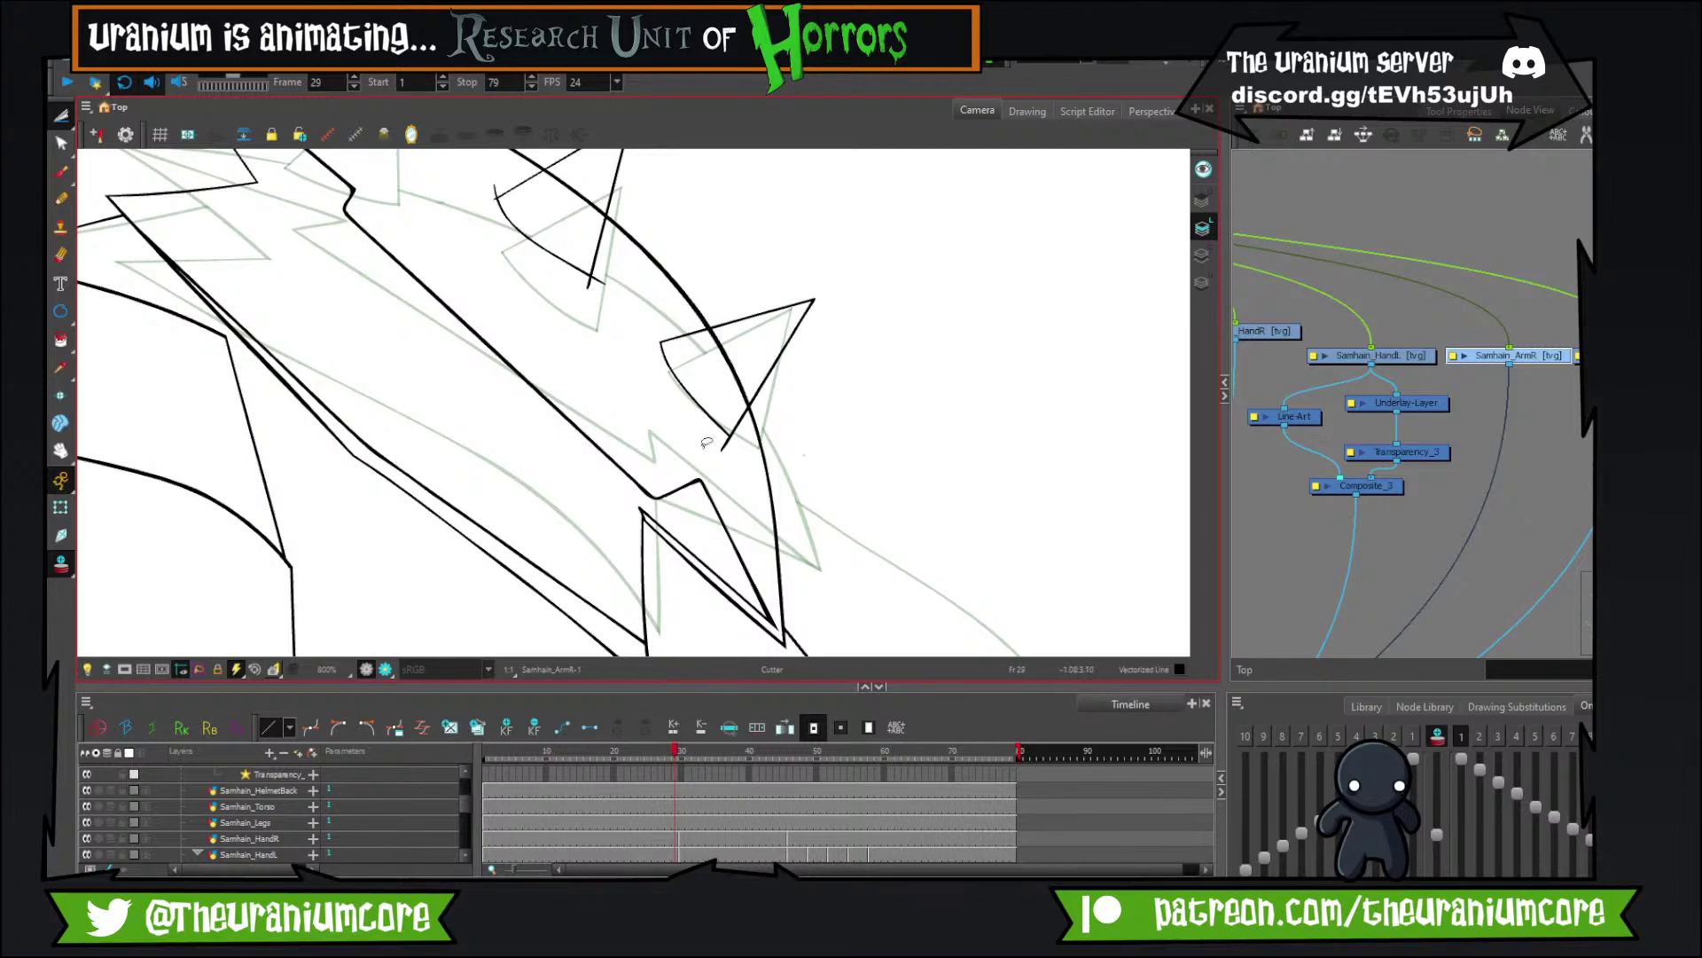
left_click_drag(749, 402, 754, 332)
mouse_move(751, 340)
left_mouse_down()
mouse_move(818, 565)
mouse_move(743, 626)
left_mouse_up()
key("ctrl+z")
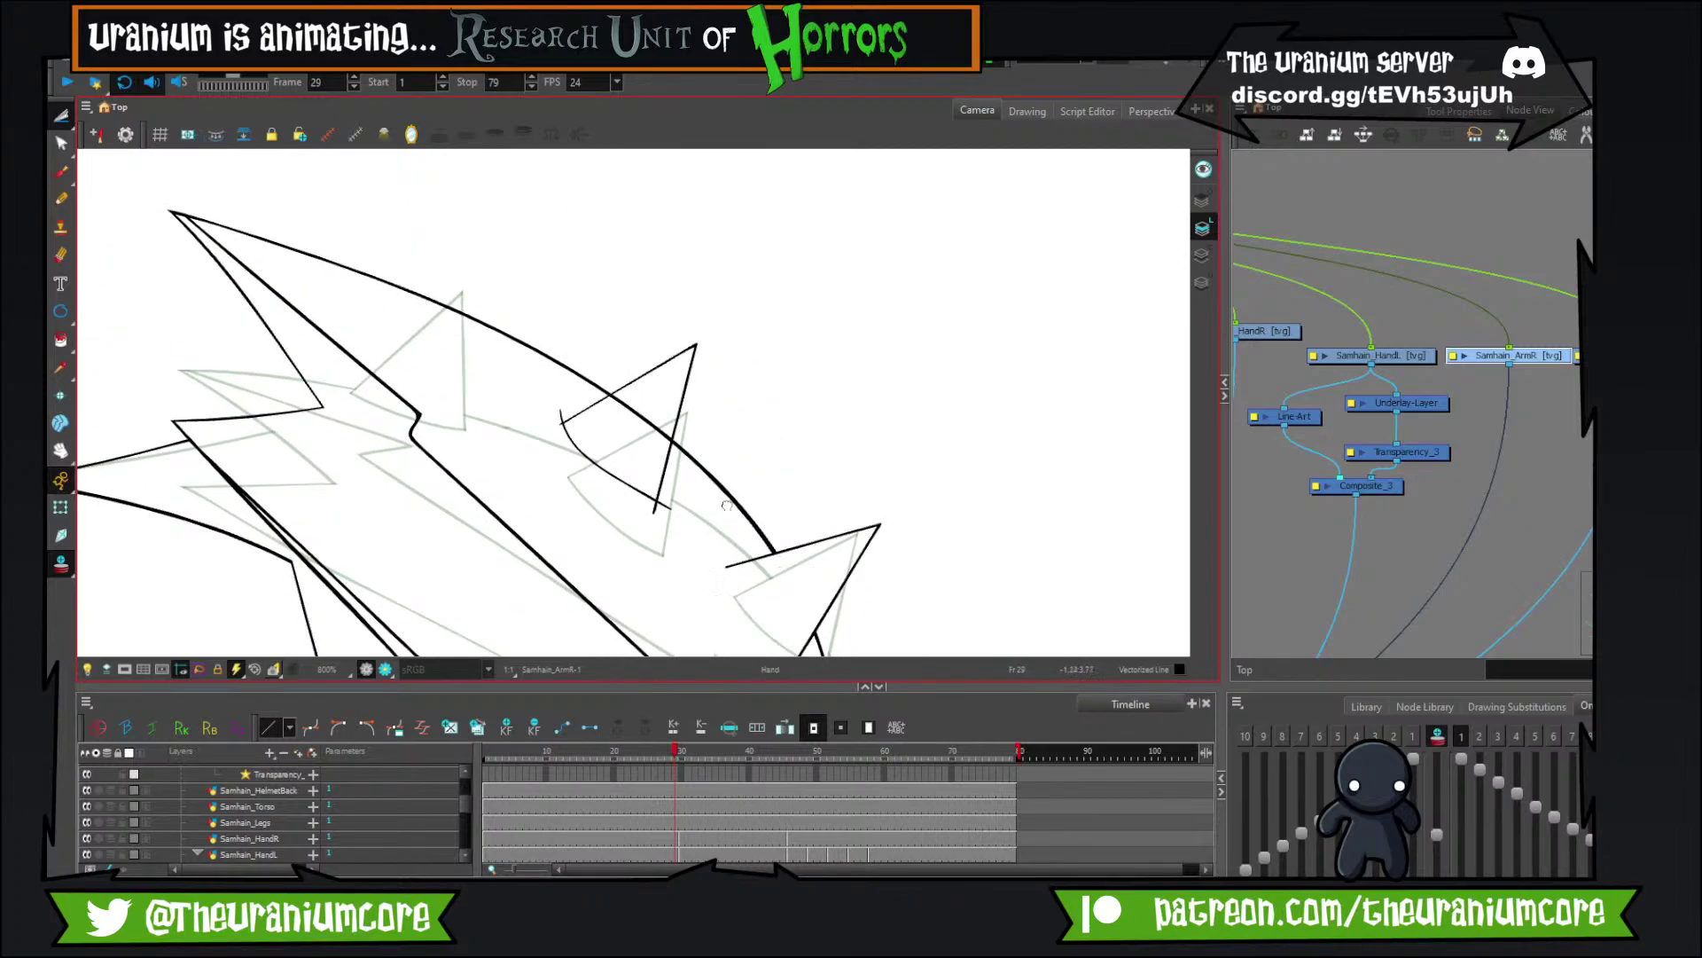
key("ctrl+z")
mouse_move(818, 549)
left_mouse_down()
mouse_move(829, 515)
mouse_move(791, 565)
left_mouse_up()
Trim the middle spike's overshooting line ends and the shoulder pad outline crossing it with the Cutter.
key("2")
left_click_drag(496, 245, 520, 328)
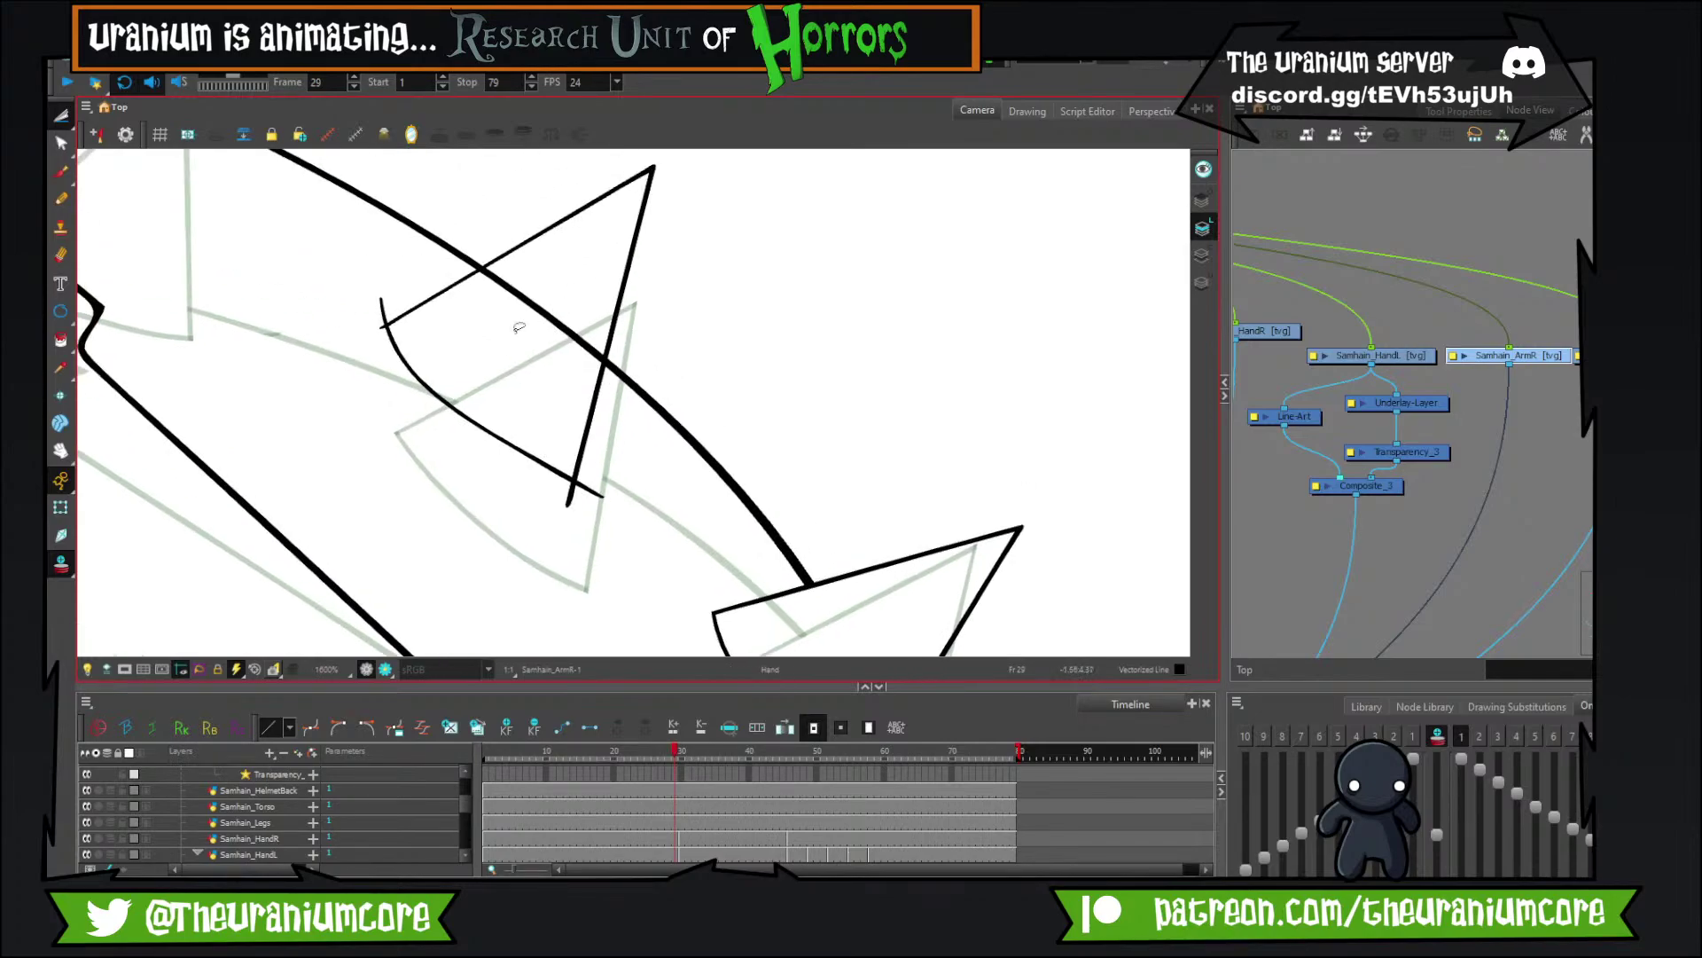
left_click_drag(640, 469, 647, 450)
mouse_move(547, 243)
left_mouse_down()
mouse_move(582, 364)
mouse_move(510, 461)
left_mouse_up()
mouse_move(423, 394)
left_mouse_down()
mouse_move(512, 373)
mouse_move(490, 425)
left_mouse_up()
key("1")
Draw the upper spike with a curved base near the tip of the shoulder pad using the Brush.
left_click(62, 172)
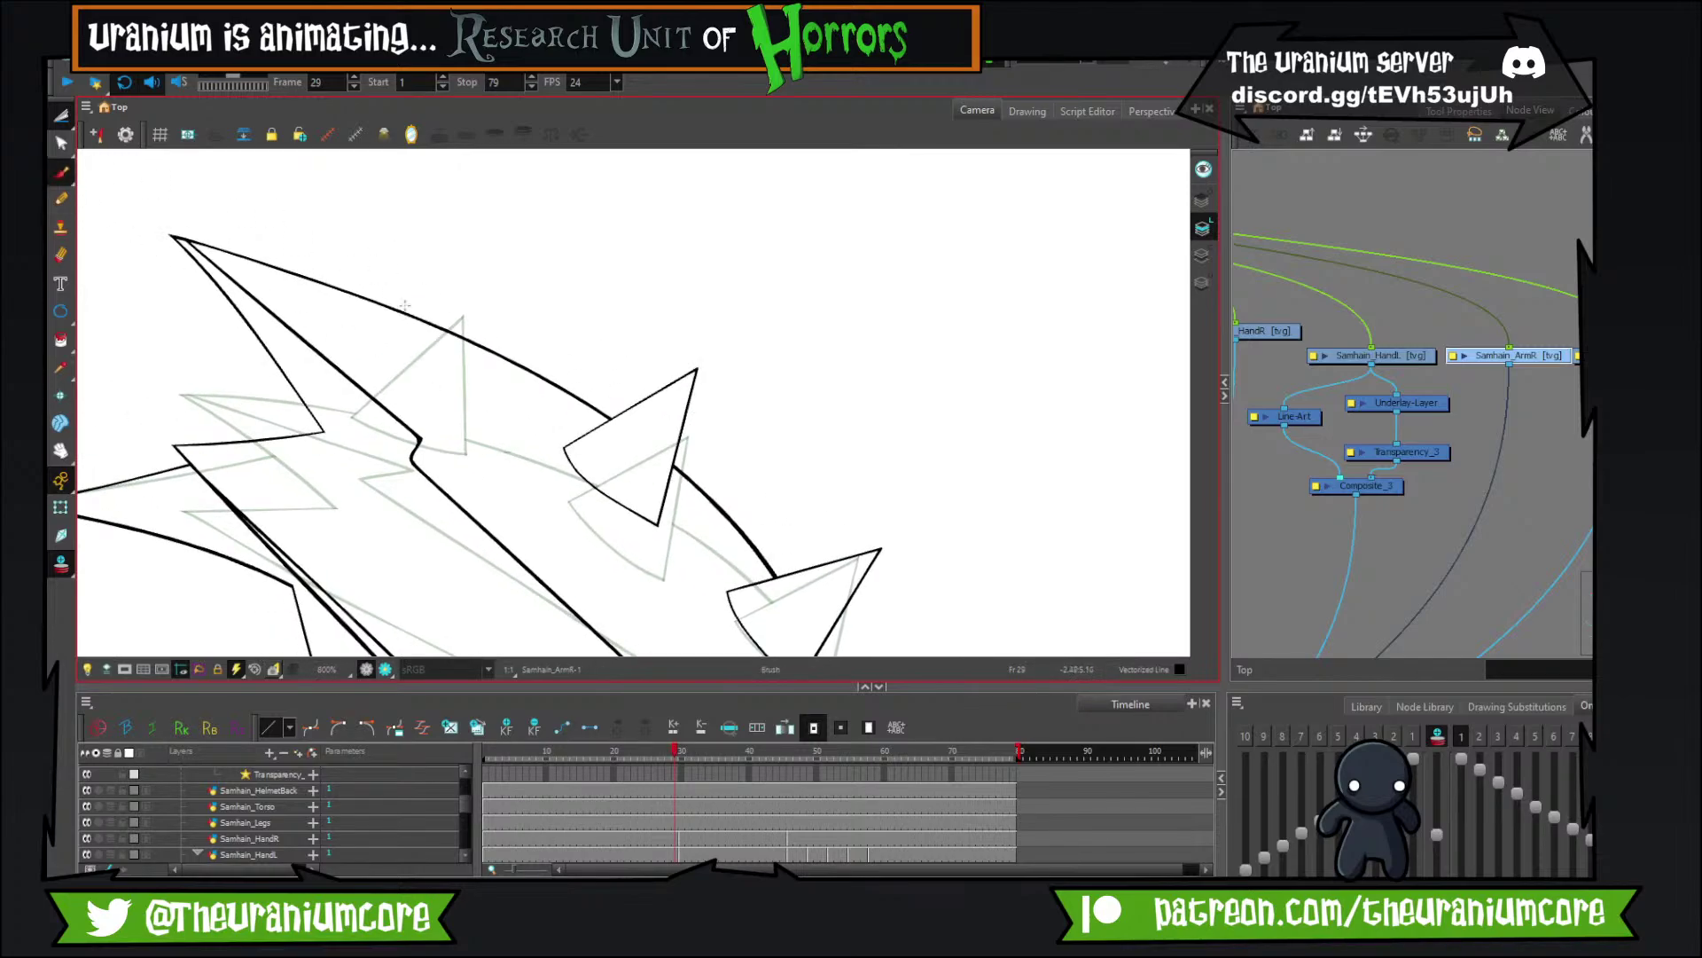
mouse_move(344, 321)
left_mouse_down()
mouse_move(509, 207)
mouse_move(463, 413)
left_mouse_up()
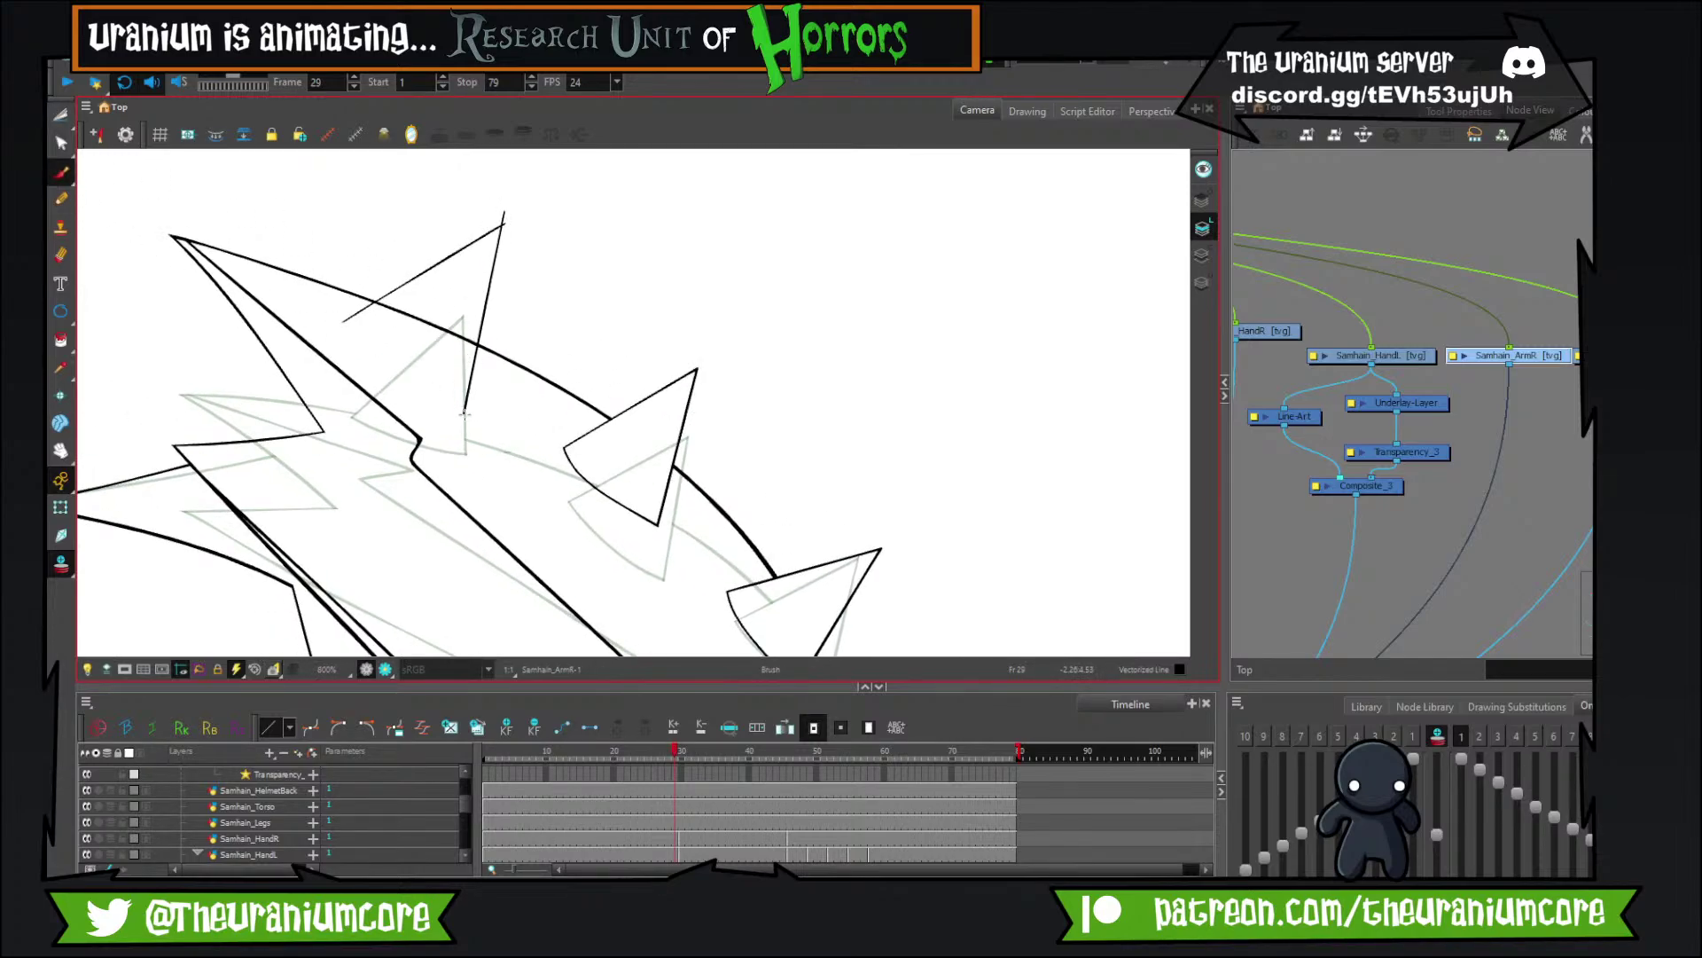
left_click_drag(343, 307, 555, 394)
mouse_move(376, 248)
left_mouse_down()
mouse_move(399, 339)
mouse_move(531, 482)
mouse_move(457, 371)
left_mouse_up()
key("ctrl+z")
Cut away the upper spike's stray line ends and the shoulder pad outline inside it.
left_click(61, 115)
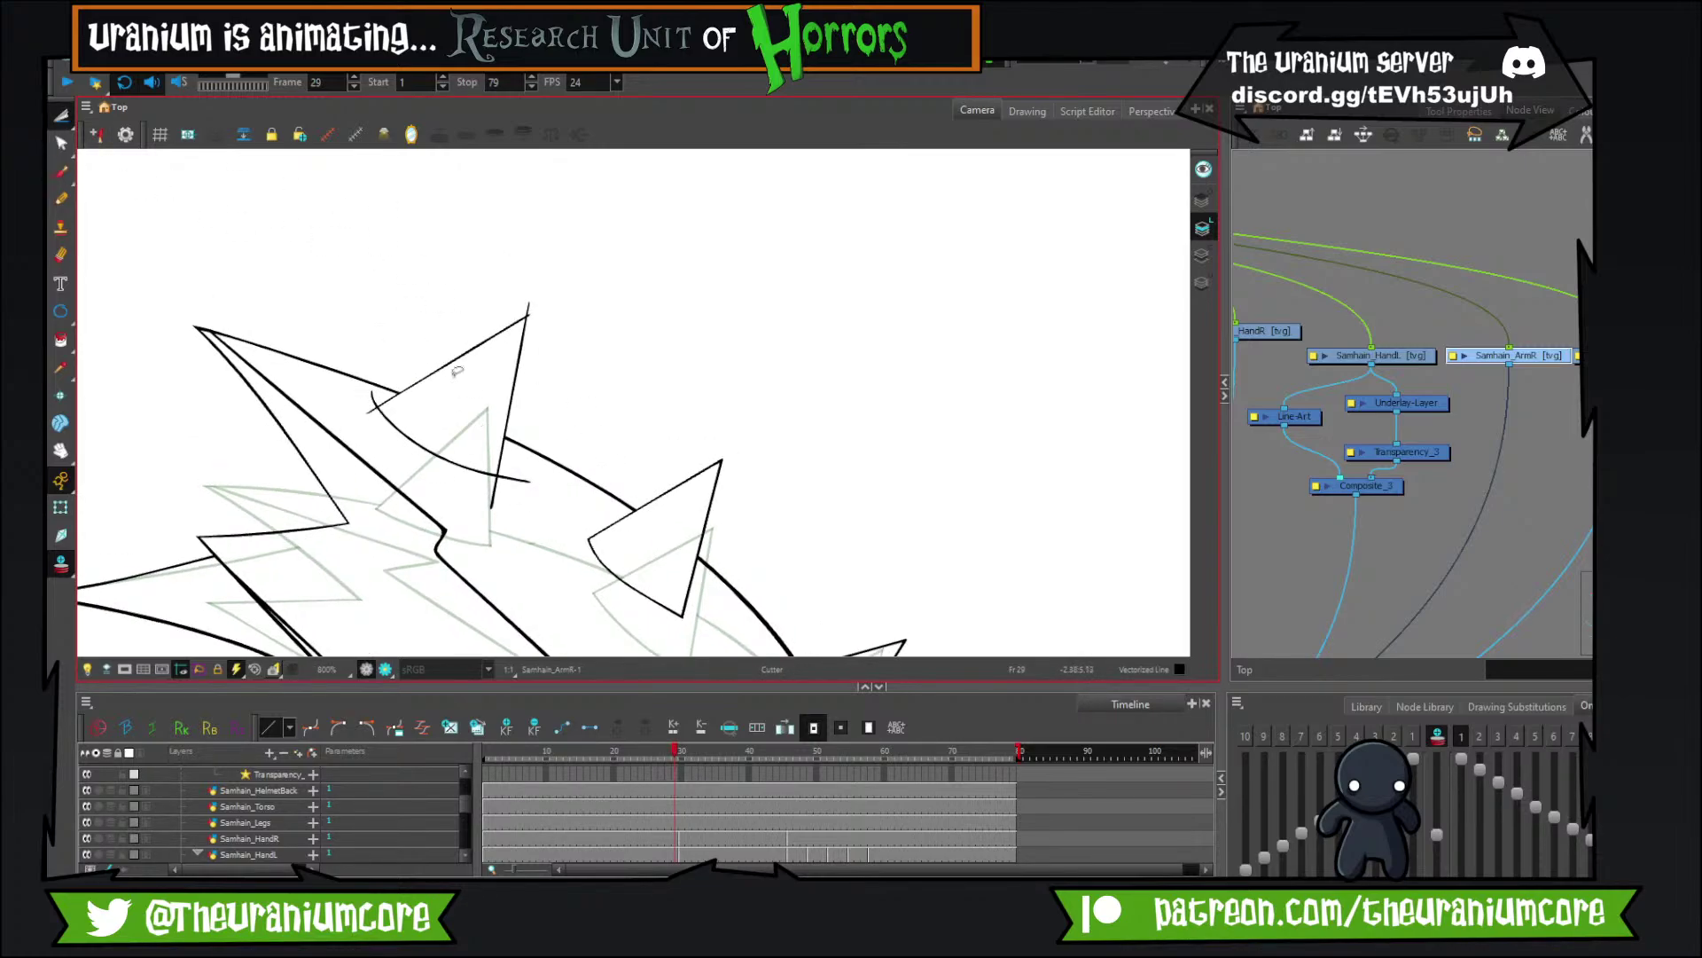
left_click_drag(488, 499, 507, 477)
left_click_drag(383, 401, 377, 445)
scroll(533, 276, "up", 3)
scroll(524, 335, "down", 6)
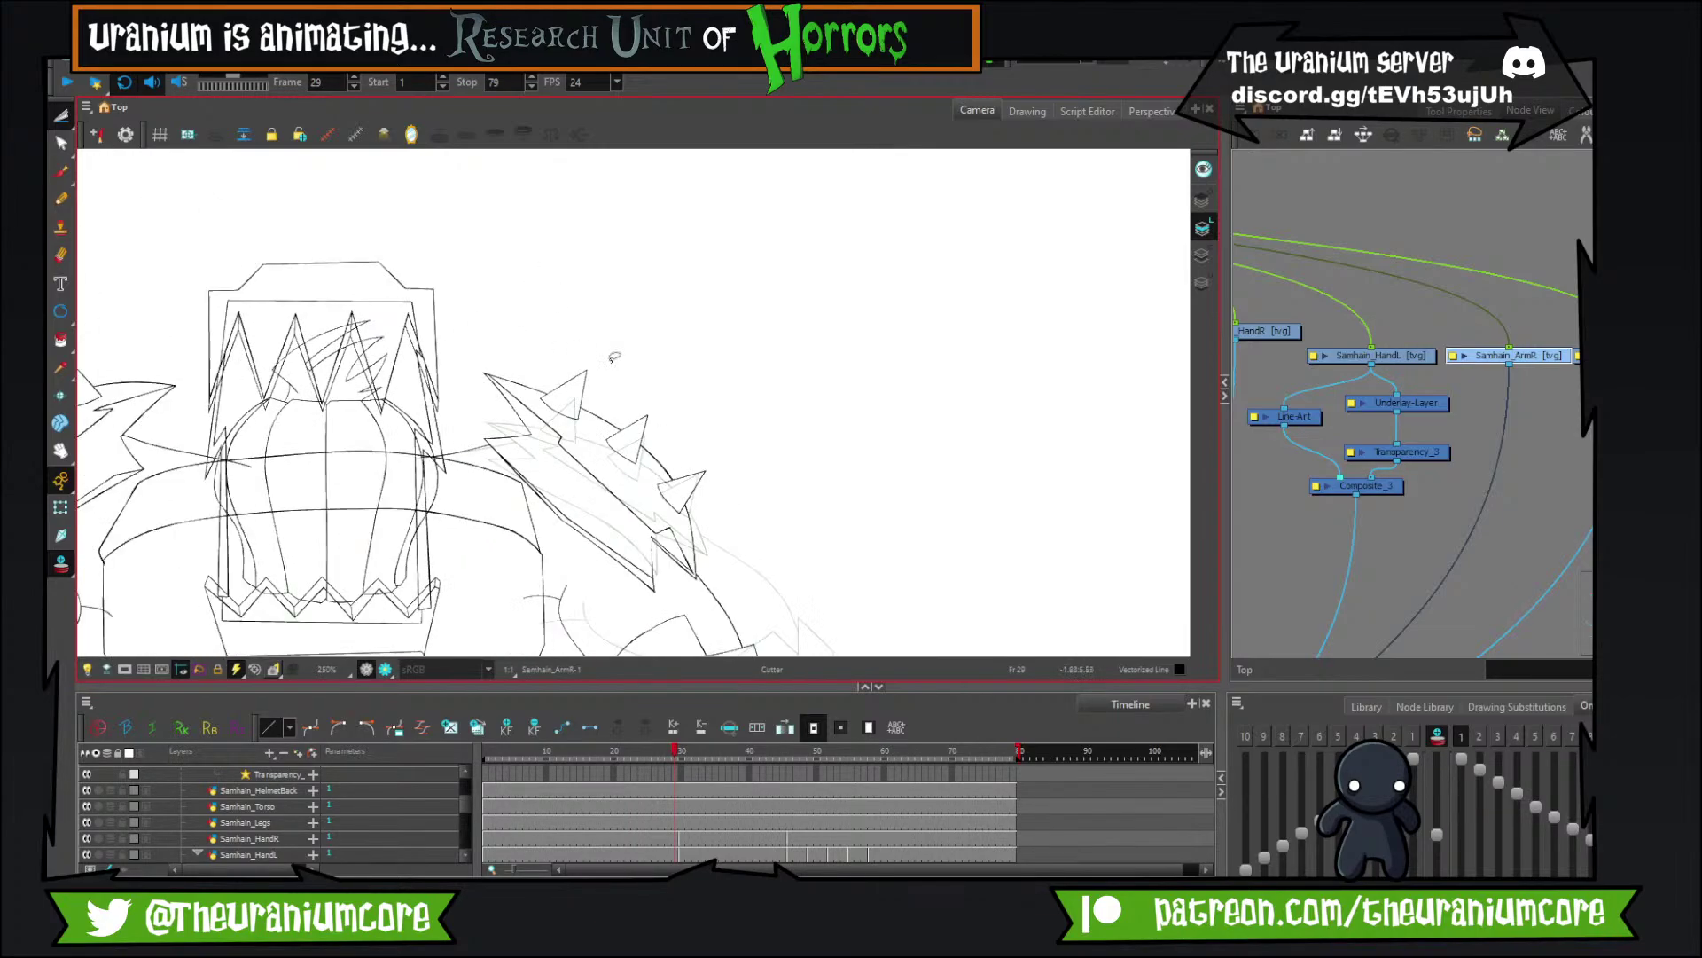
scroll(703, 432, "down", 4)
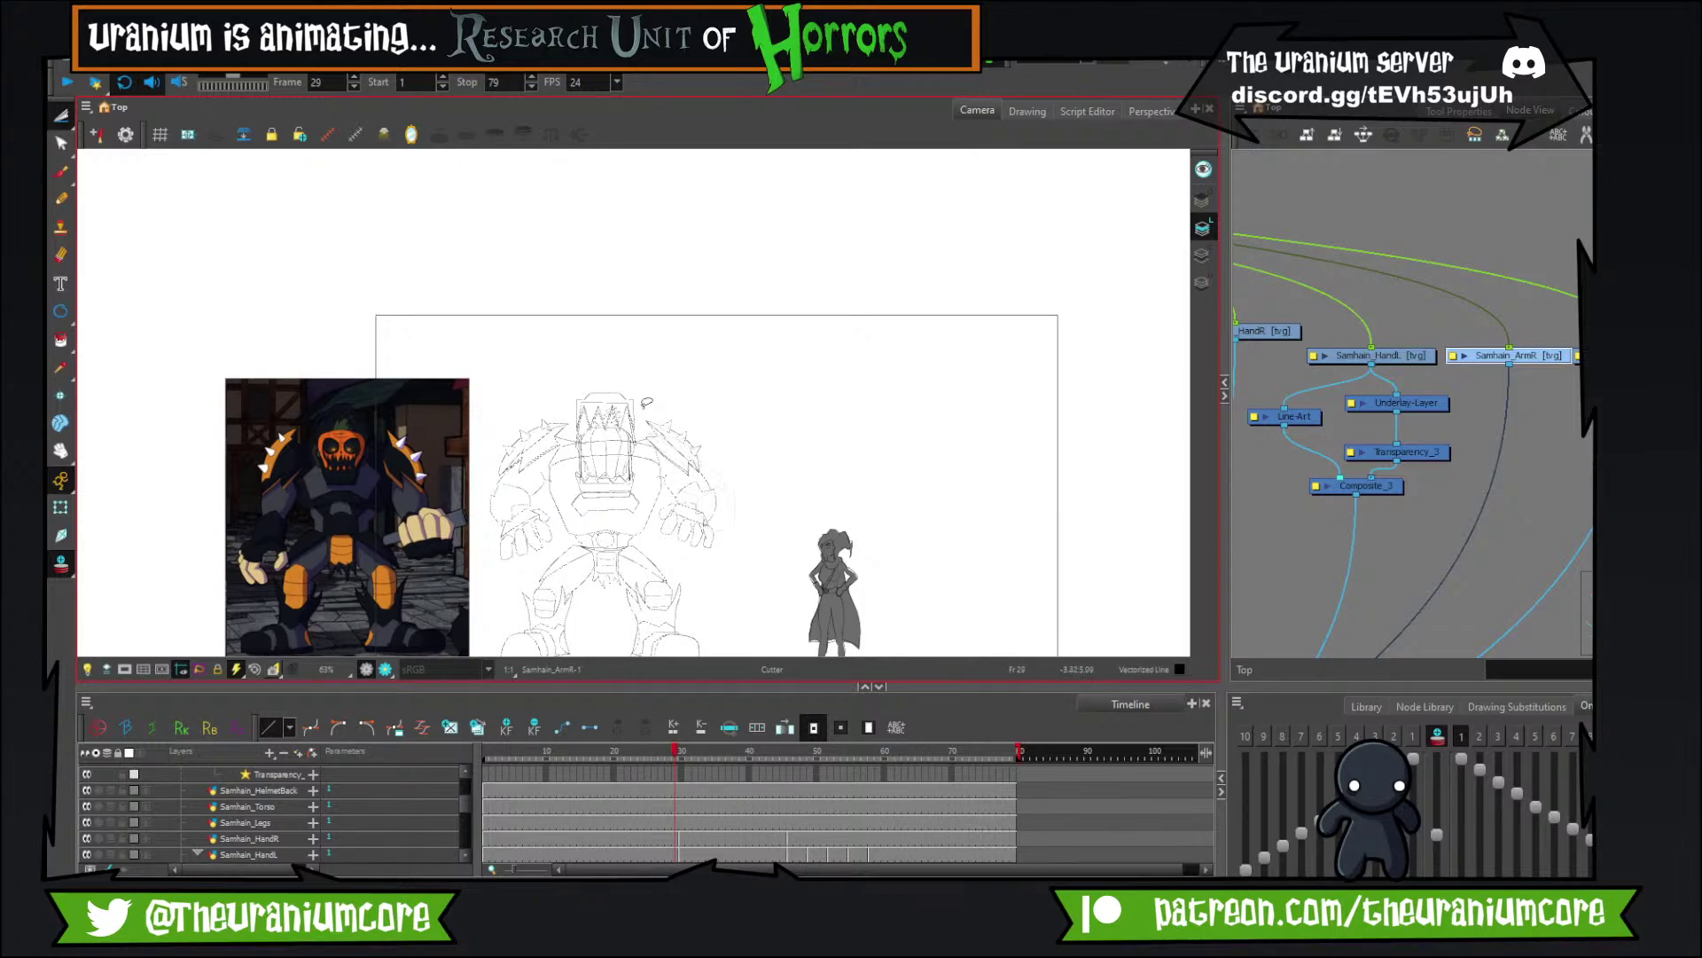
Turn off onion skin to view the finished shoulder spikes on their own.
left_click(61, 564)
scroll(652, 399, "up", 4)
left_click_drag(737, 460, 722, 437)
Step forward from frame 29 to frame 54 to check the new shoulder spikes against the other arm poses.
key("period")
key("period")
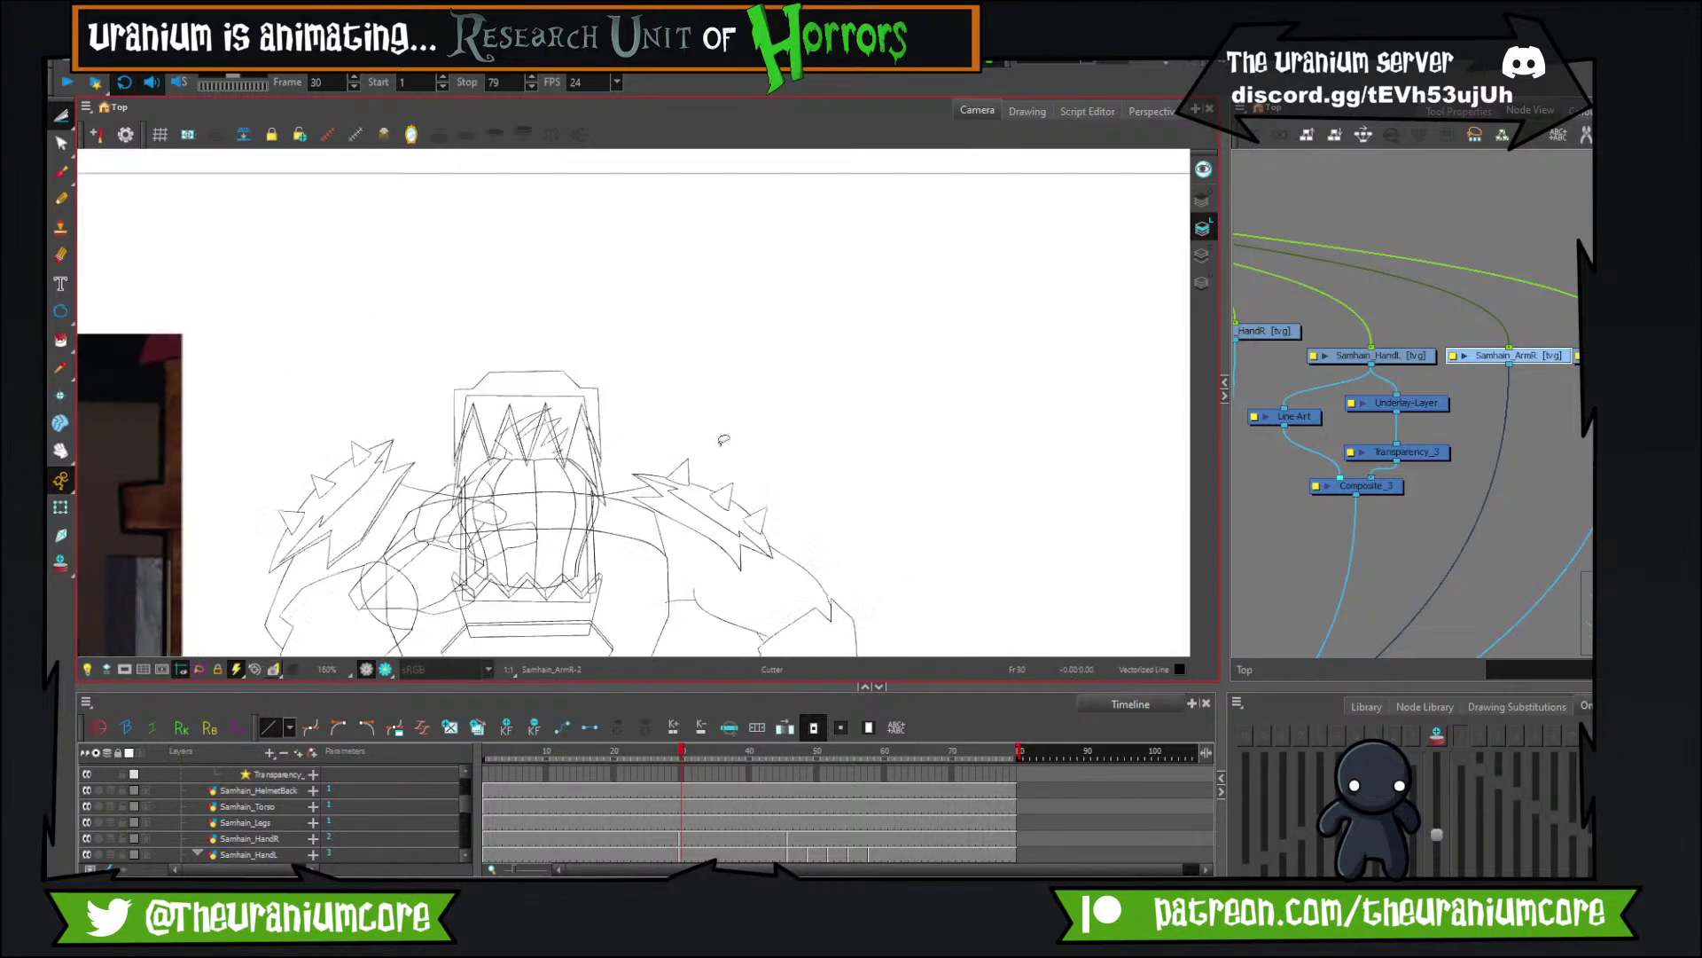
scroll(743, 504, "up", 2)
key("period")
key("period")
key("period")
key("period")
key("period")
key("period")
key("period")
key("period")
key("period")
key("period")
key("period")
key("period")
key("period")
key("period")
key("period")
key("period")
key("period")
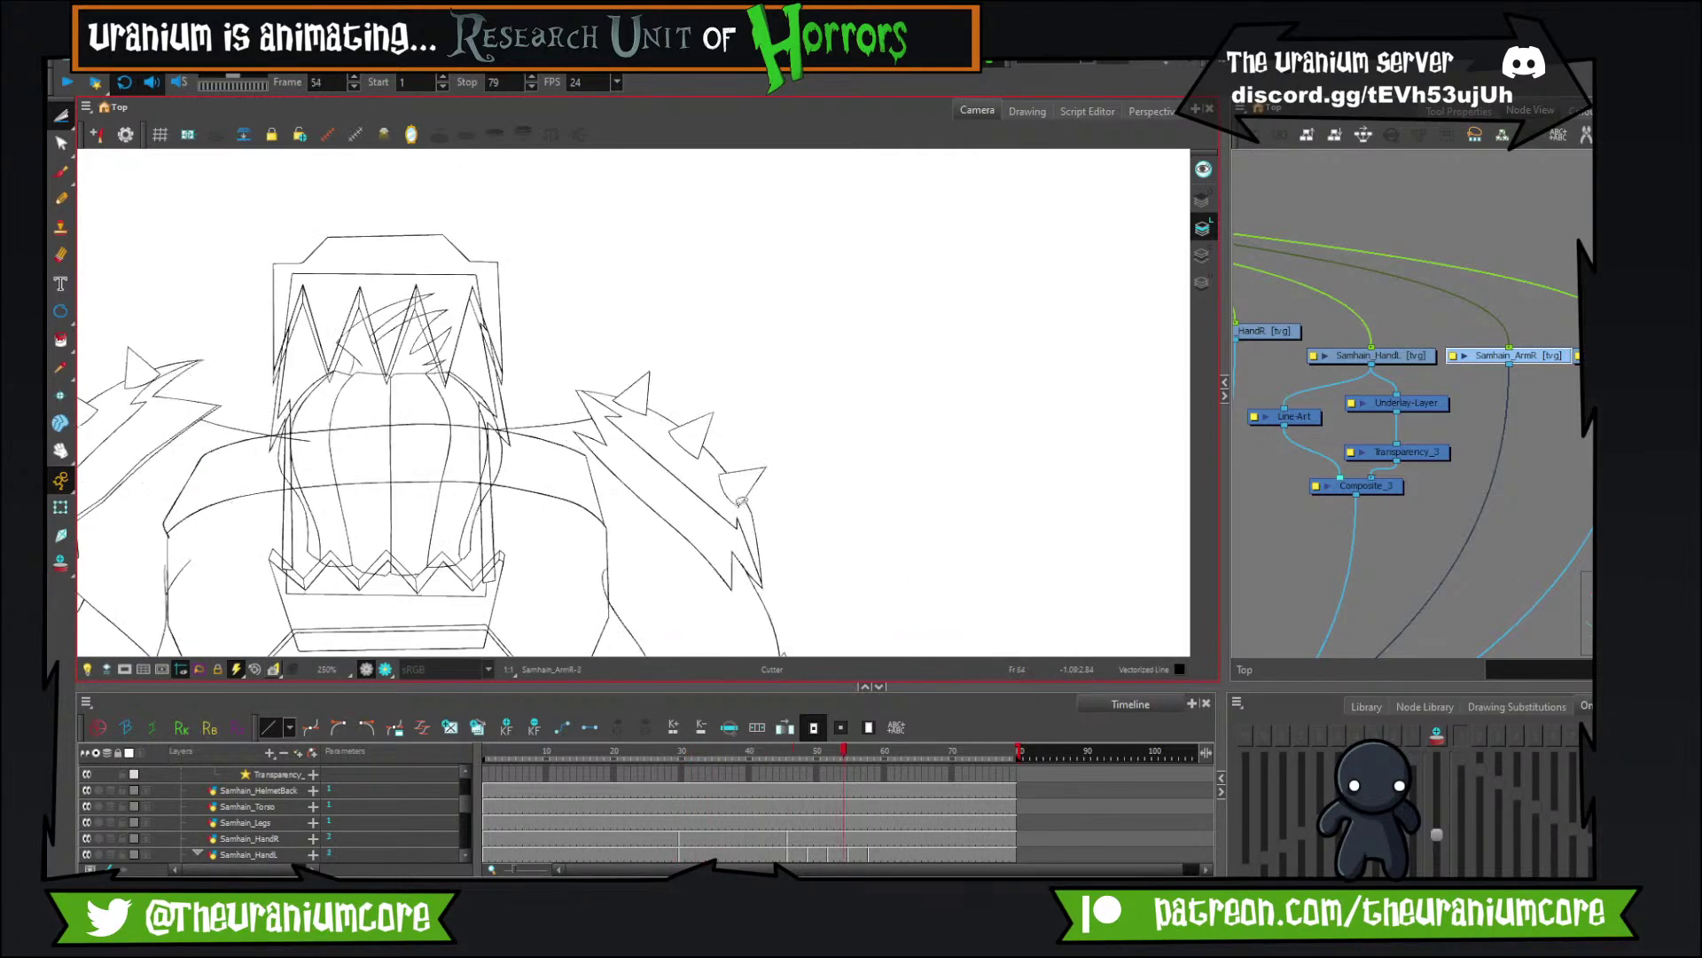
Step back to frame 13 to review the spiked shoulder pads in the full figure.
key("comma")
key("comma")
key("comma")
key("comma")
key("comma")
key("comma")
key("comma")
key("comma")
key("comma")
key("comma")
key("comma")
key("comma")
key("comma")
key("comma")
key("comma")
key("comma")
key("comma")
key("comma")
key("comma")
key("comma")
scroll(662, 432, "down", 4)
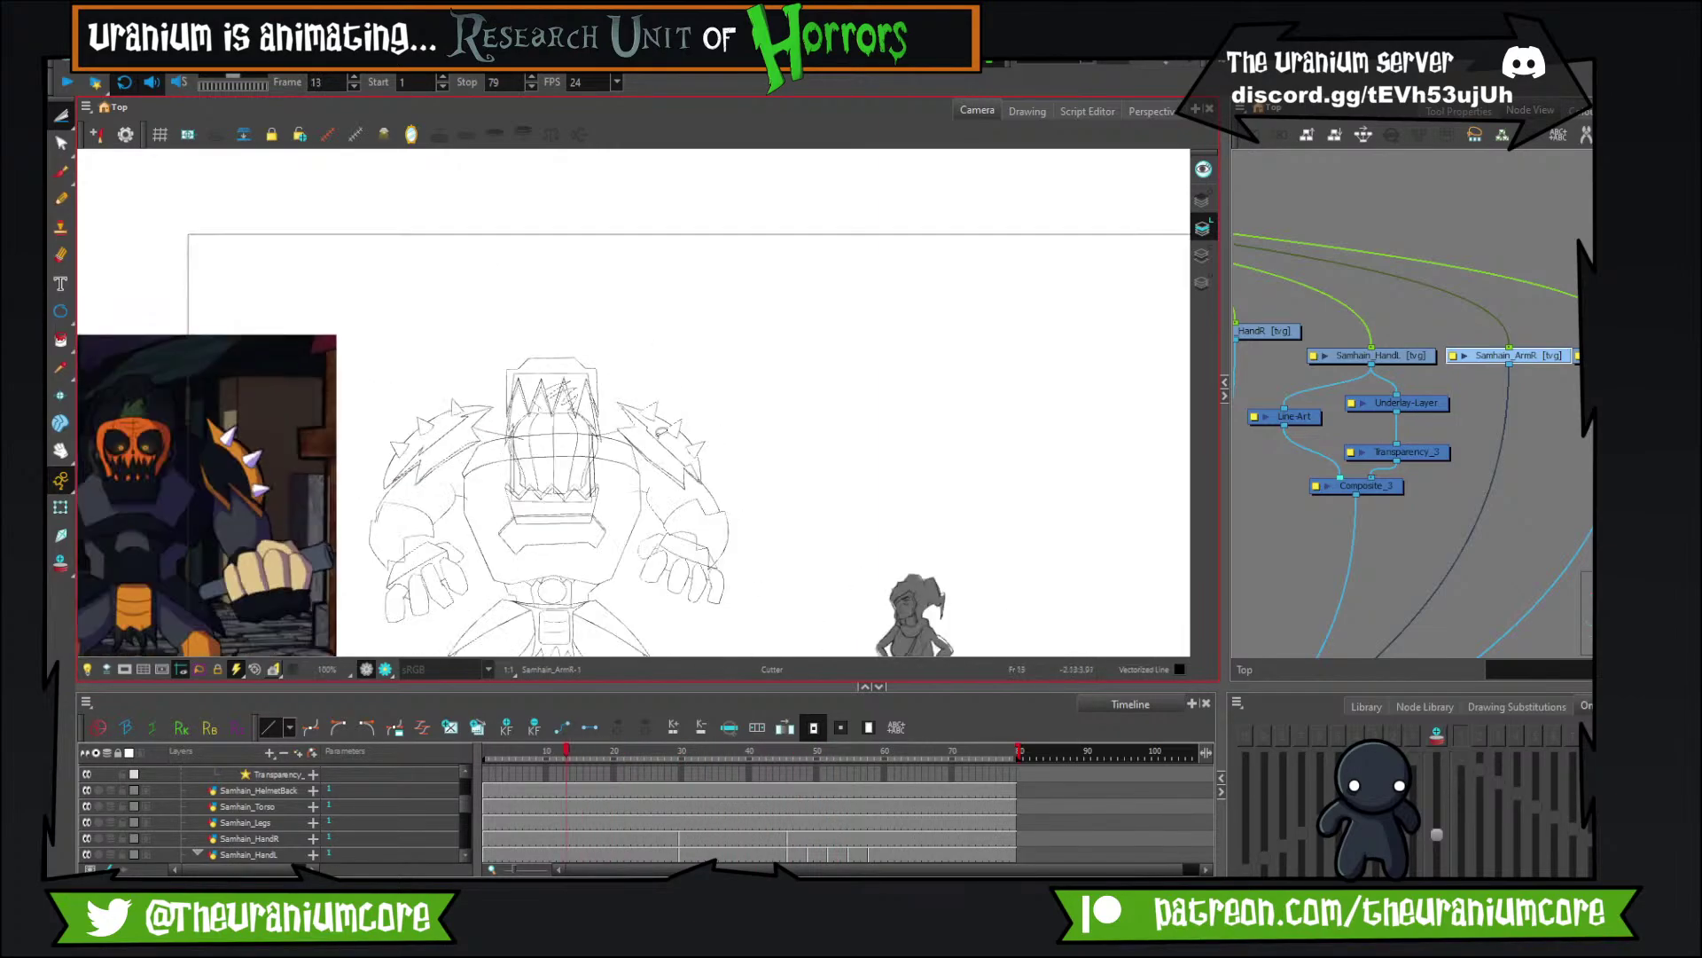
Step forward from frame 13 to frame 51 to check the shoulder pads across the arm poses.
key("period")
key("period")
key("period")
key("period")
key("period")
key("period")
key("period")
key("period")
key("period")
key("period")
key("period")
key("period")
key("period")
key("period")
key("period")
key("period")
key("period")
key("period")
key("period")
key("period")
scroll(662, 432, "up", 2)
scroll(672, 432, "down", 4)
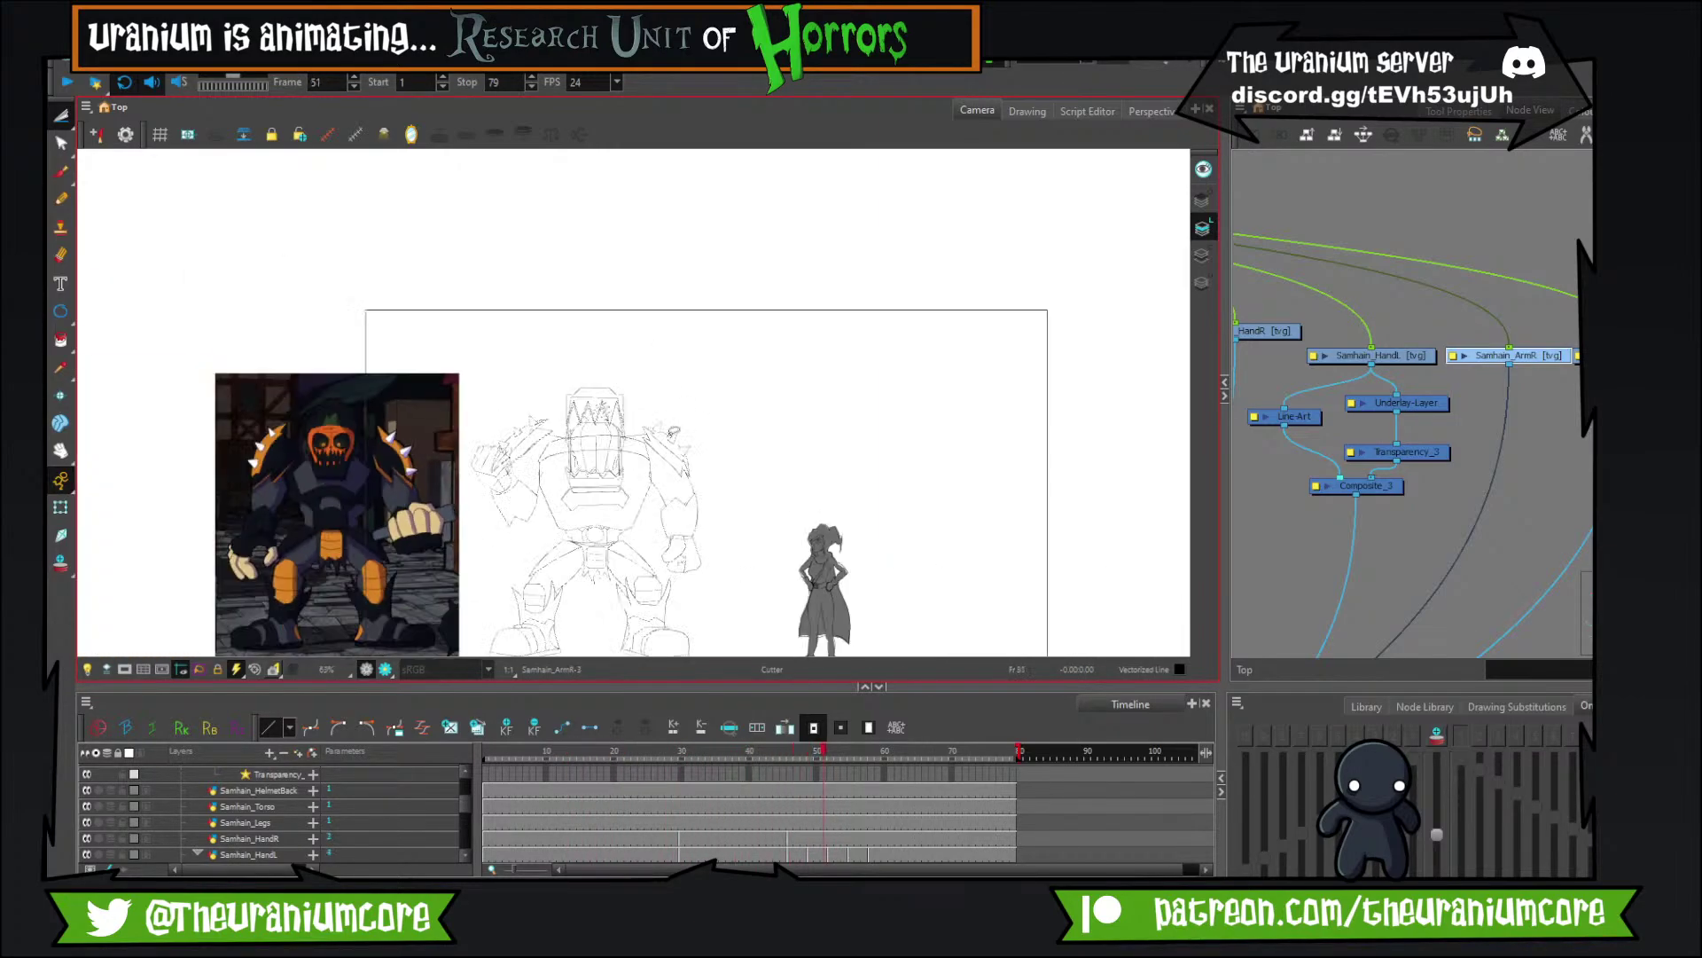
Step back from frame 51 to frame 21 to compare the shoulder pads with the earlier arm pose.
scroll(673, 432, "up", 3)
key("comma")
key("comma")
key("comma")
key("comma")
key("comma")
key("comma")
key("comma")
key("comma")
key("comma")
key("comma")
key("comma")
key("comma")
key("comma")
key("comma")
key("comma")
key("comma")
key("comma")
key("comma")
key("comma")
key("comma")
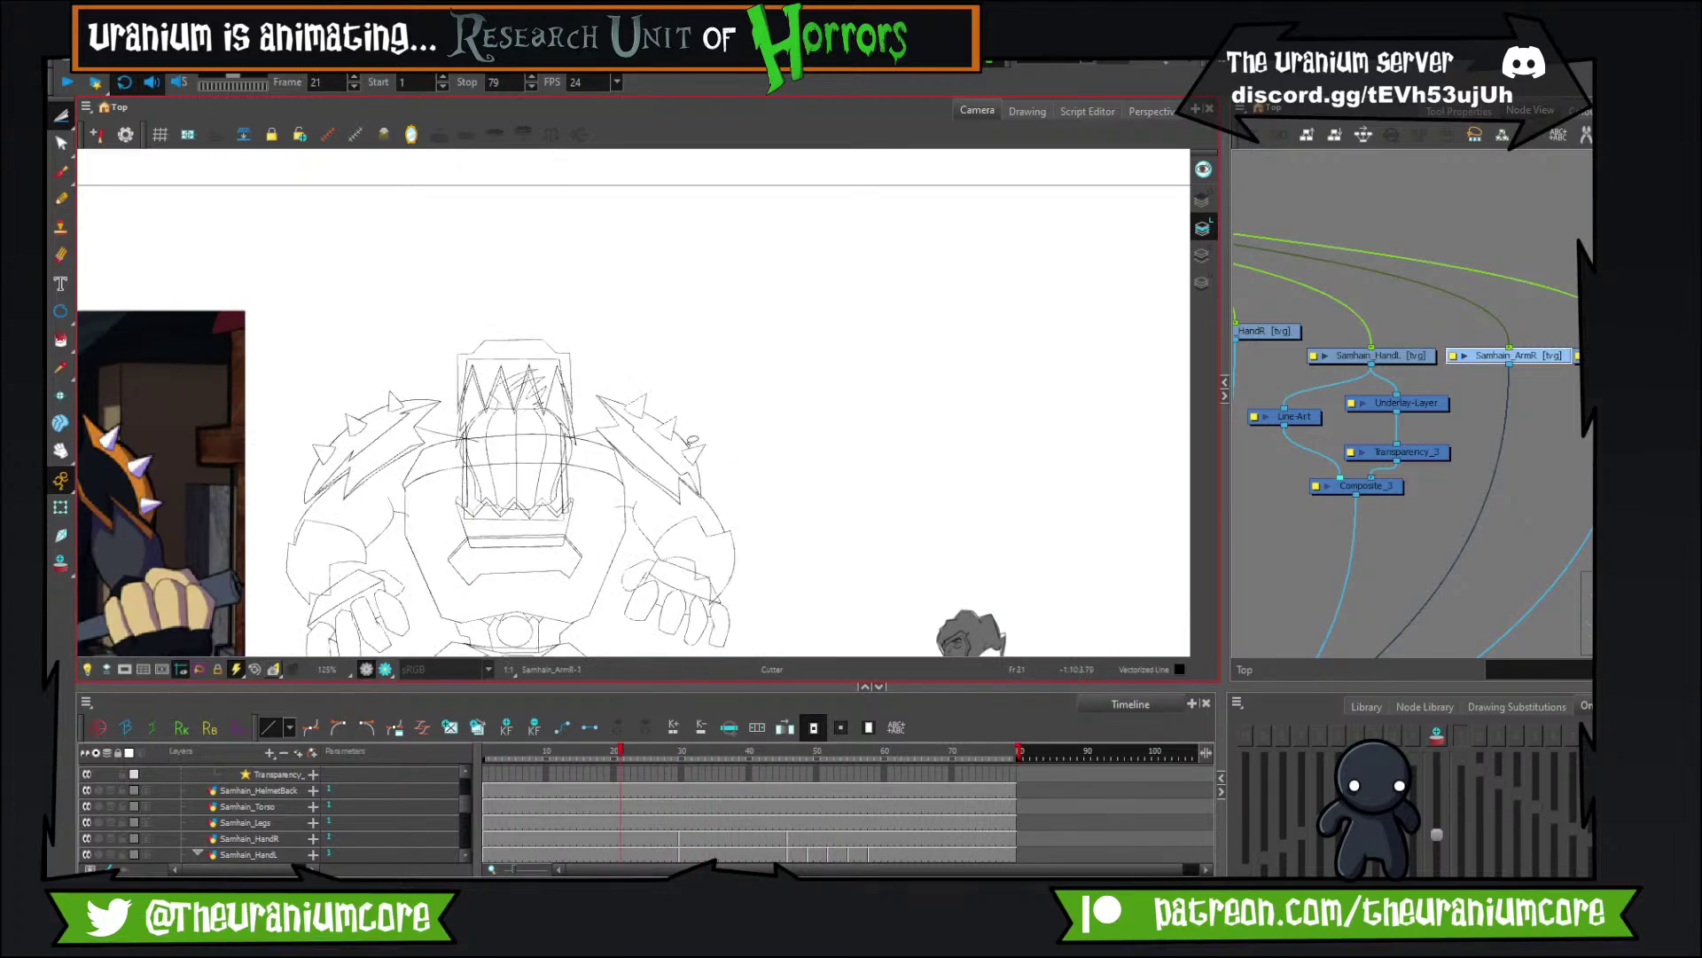
On frame 30, brush a second thickness line along the Samhain_ArmR shoulder pad's jagged lower edge and around its lower notch.
scroll(699, 440, "up", 3)
key("period")
key("period")
key("period")
key("period")
key("period")
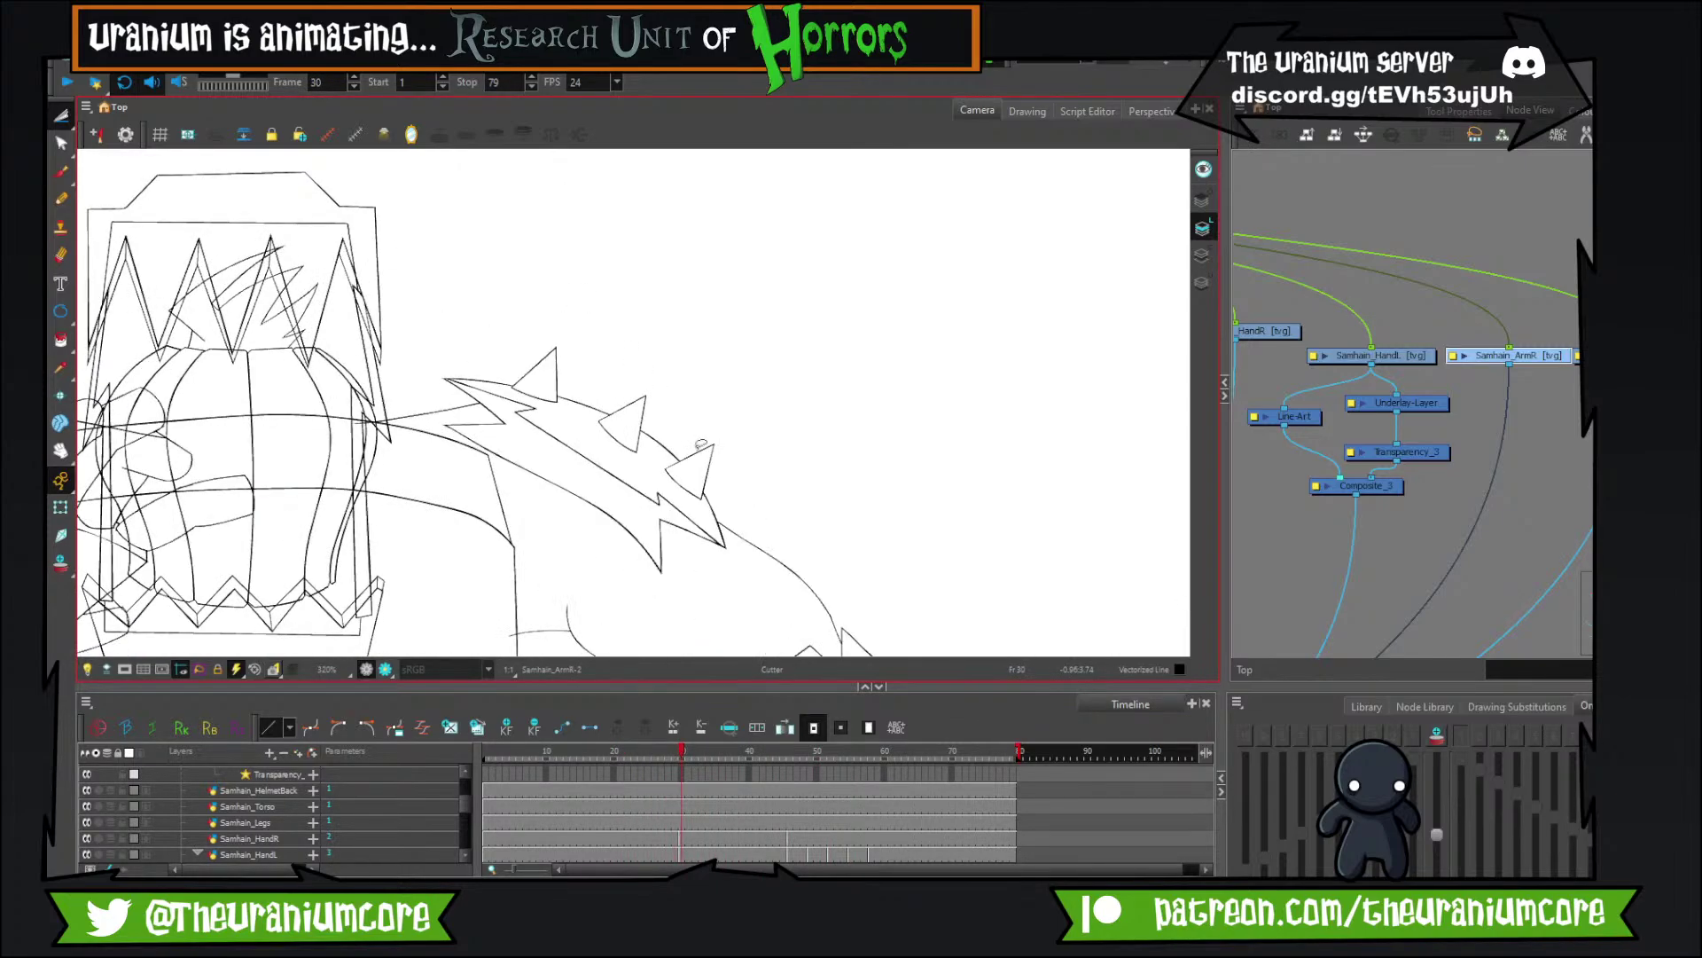
key("alt+b")
scroll(584, 435, "up", 2)
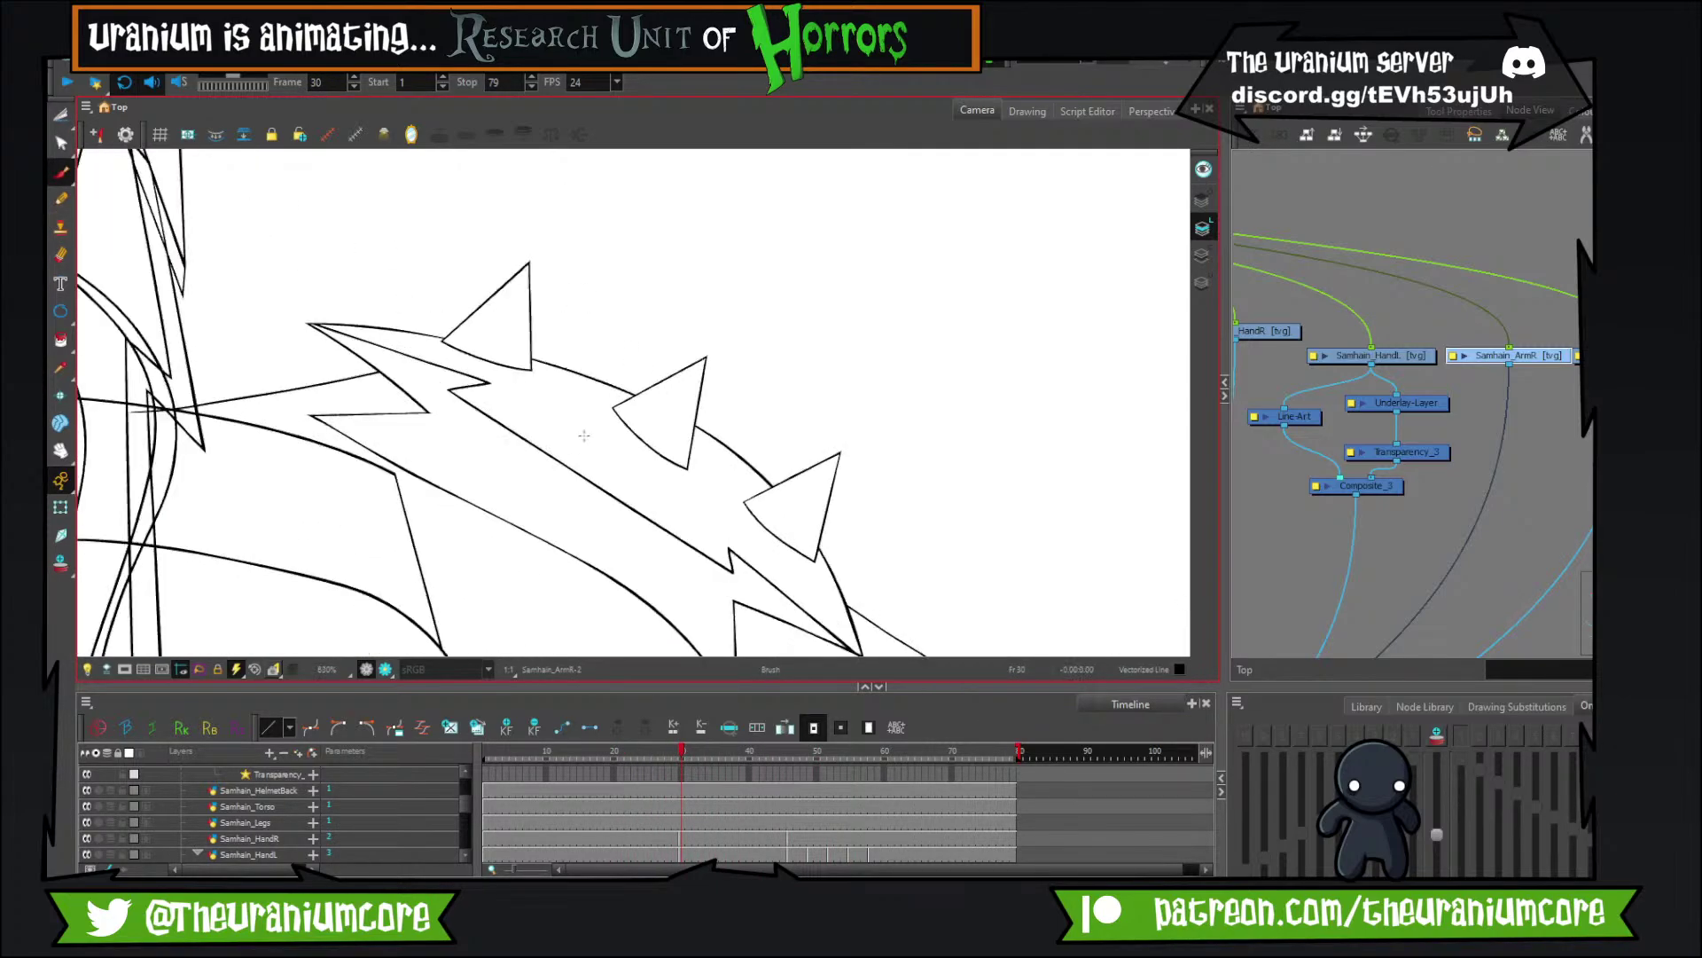
scroll(532, 242, "up", 1)
mouse_move(205, 254)
left_mouse_down()
mouse_move(355, 342)
mouse_move(542, 428)
left_mouse_up()
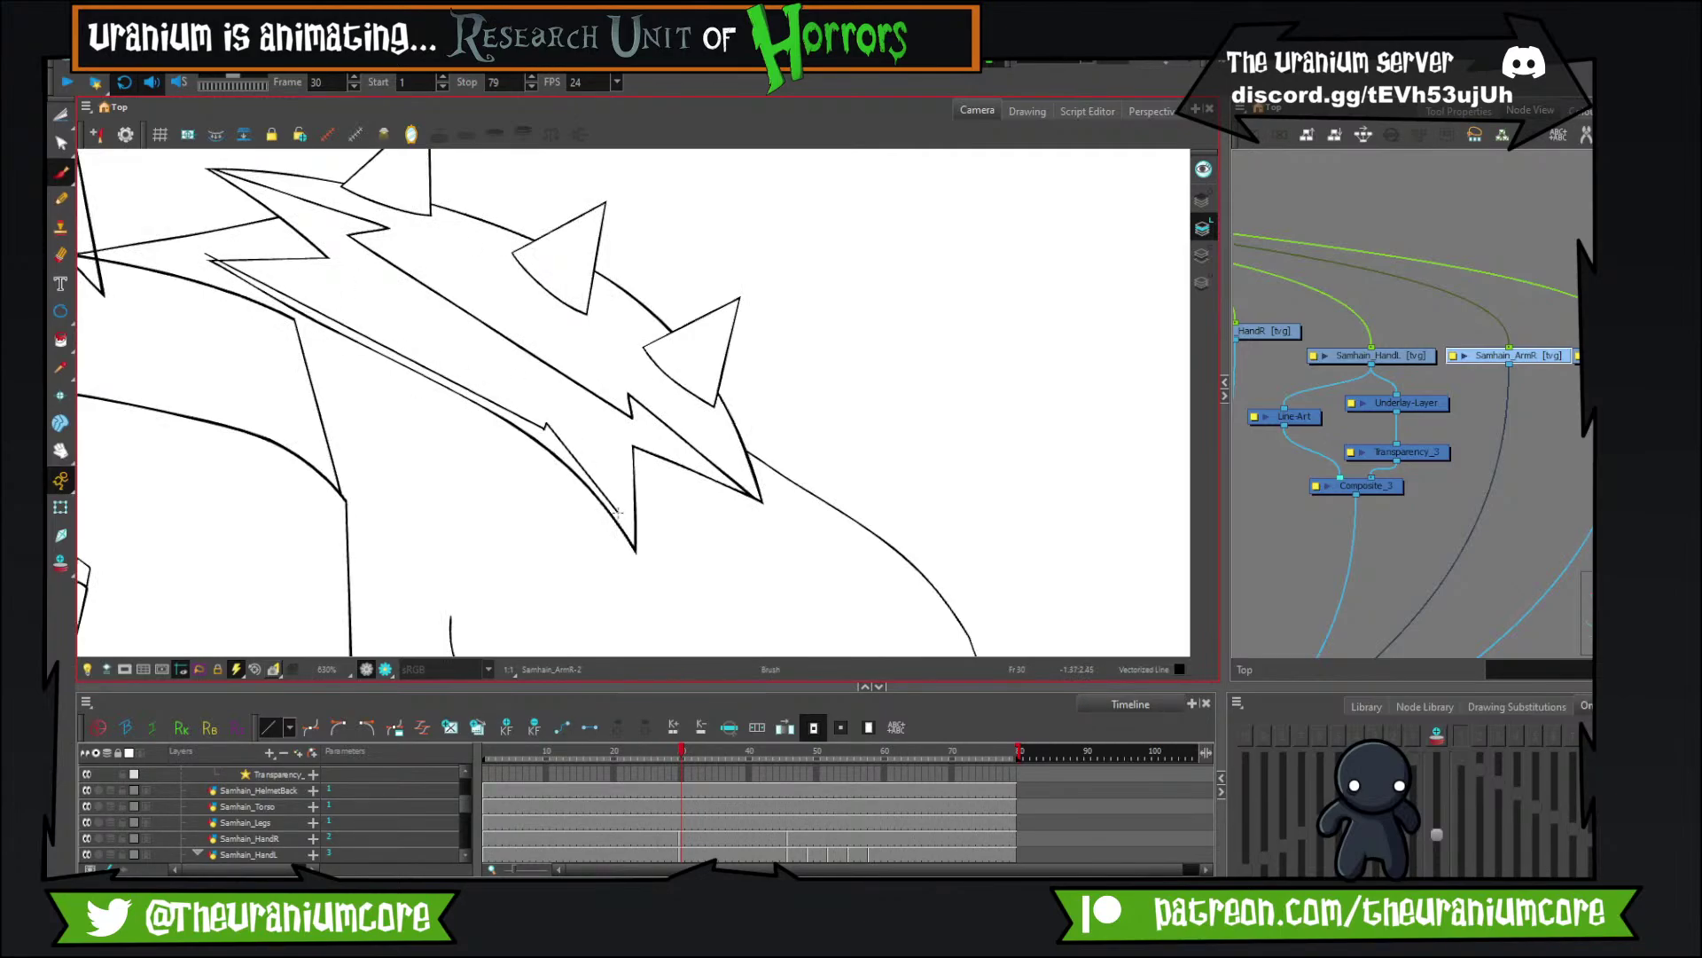
left_click_drag(646, 572, 634, 548)
left_click_drag(625, 435, 795, 509)
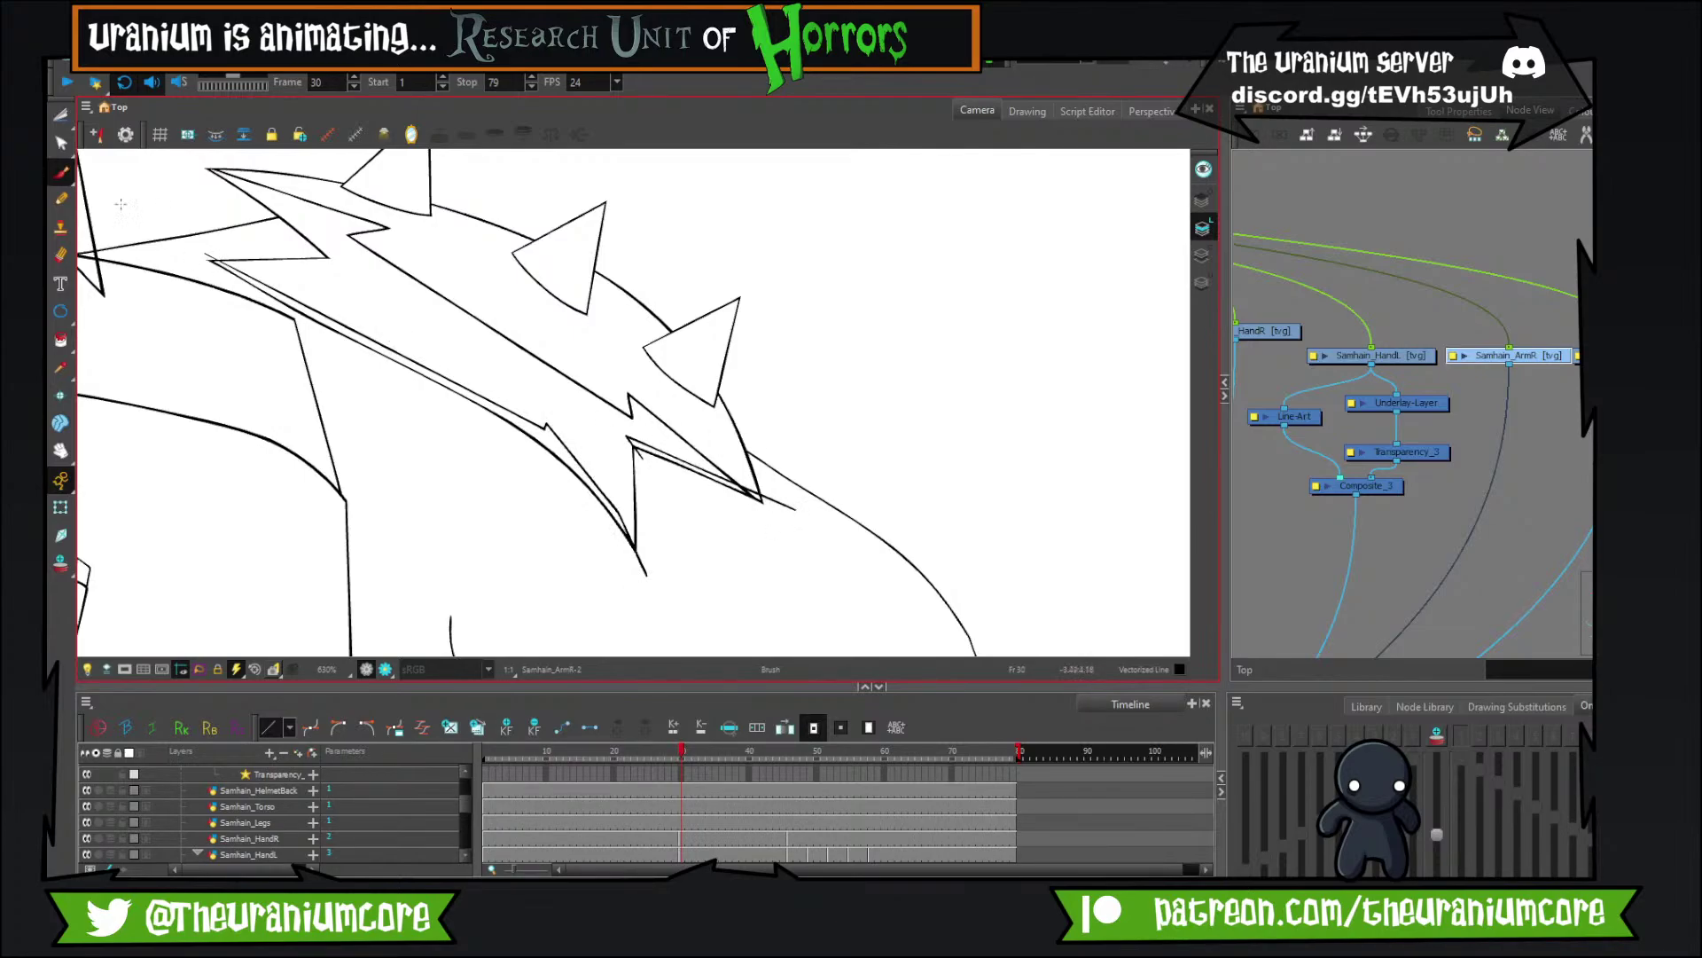
Cut away the overshooting ends of the new thickness lines at the shoulder pad's corners and tips on frame 30.
left_click(62, 116)
scroll(266, 231, "up", 2)
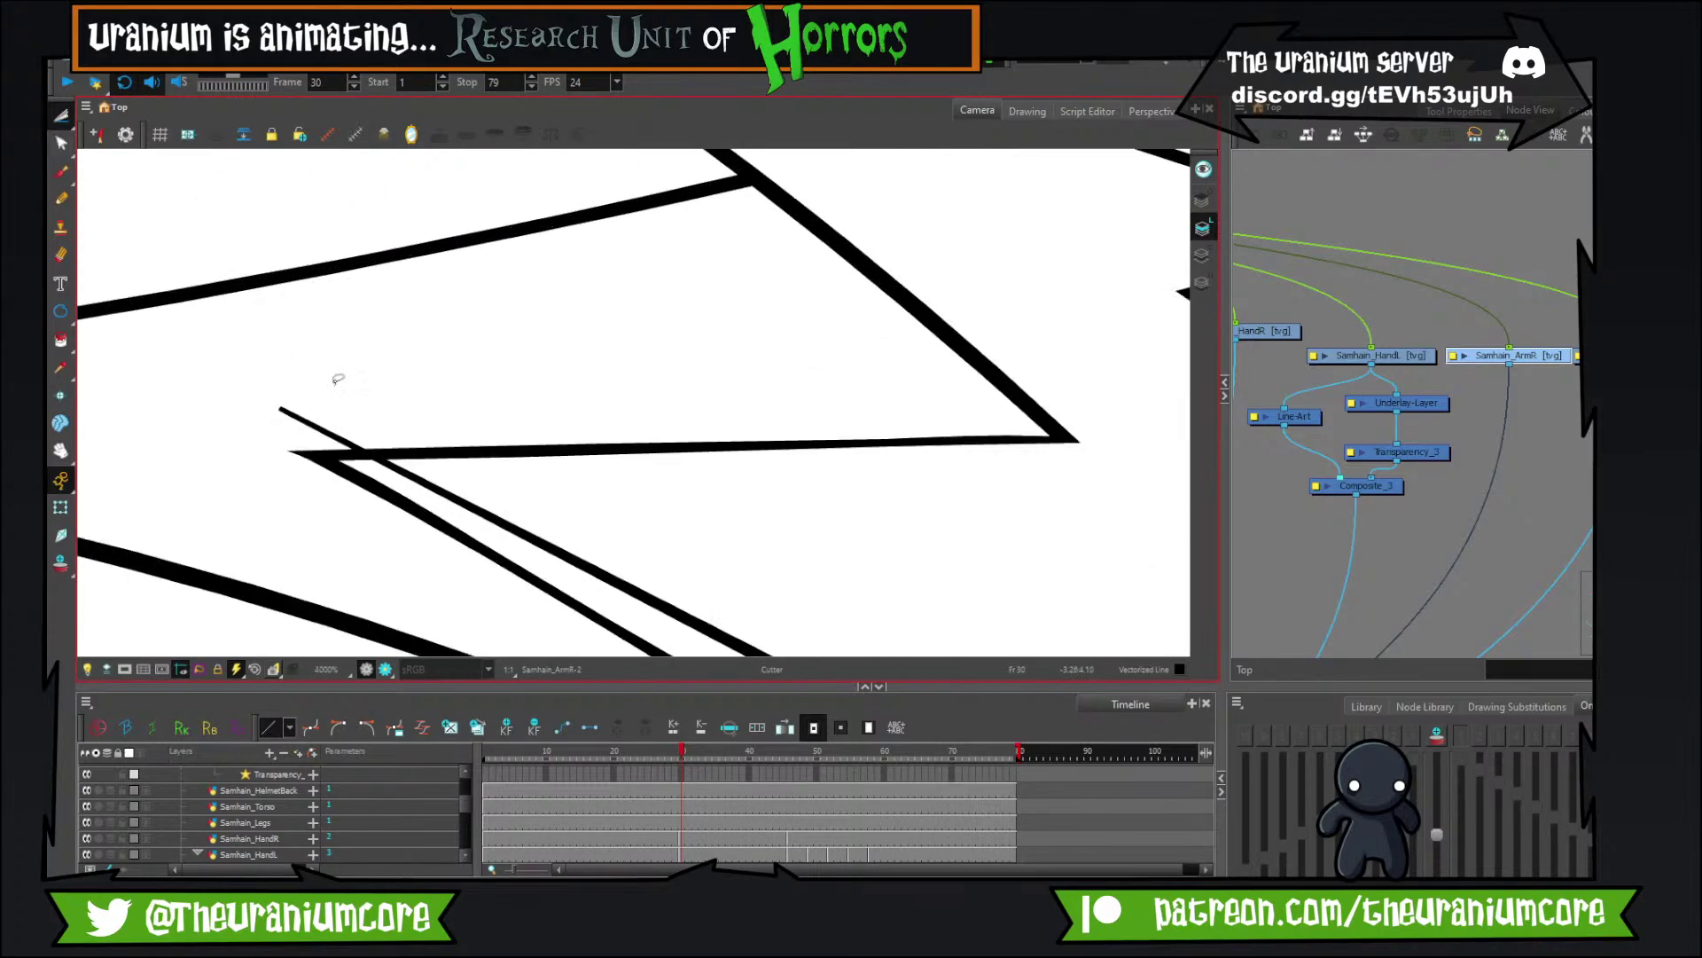
scroll(319, 351, "down", 5)
scroll(483, 438, "up", 5)
scroll(195, 294, "up", 2)
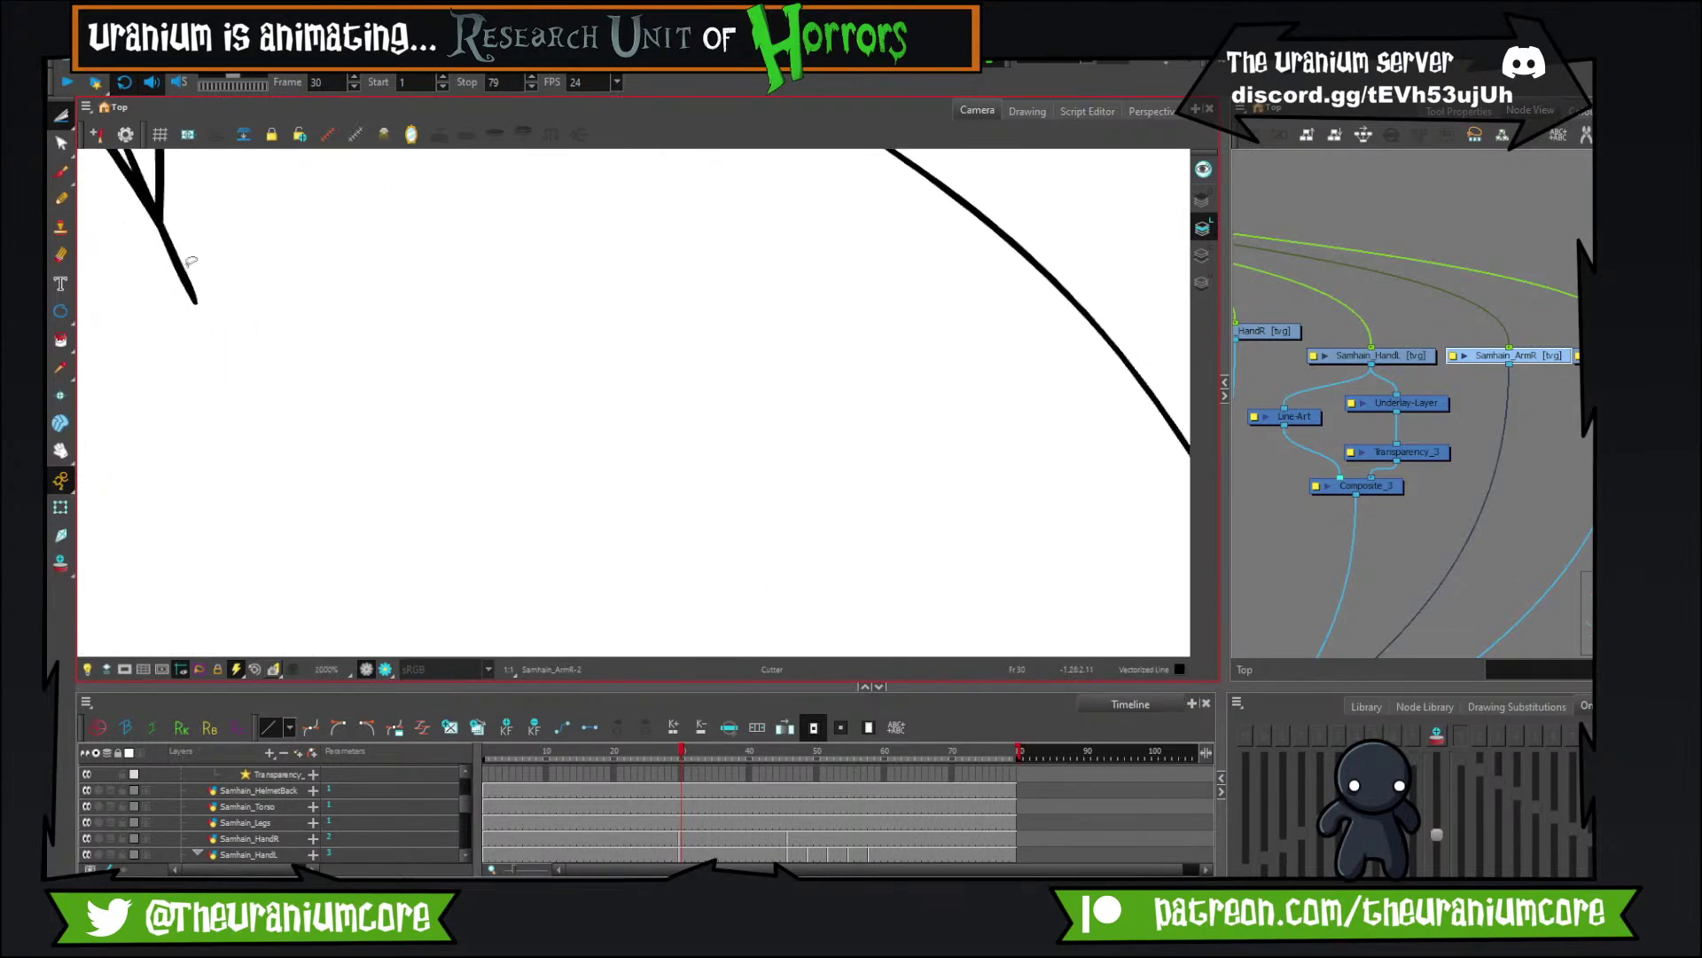
scroll(354, 359, "down", 4)
scroll(443, 408, "up", 4)
scroll(784, 479, "down", 2)
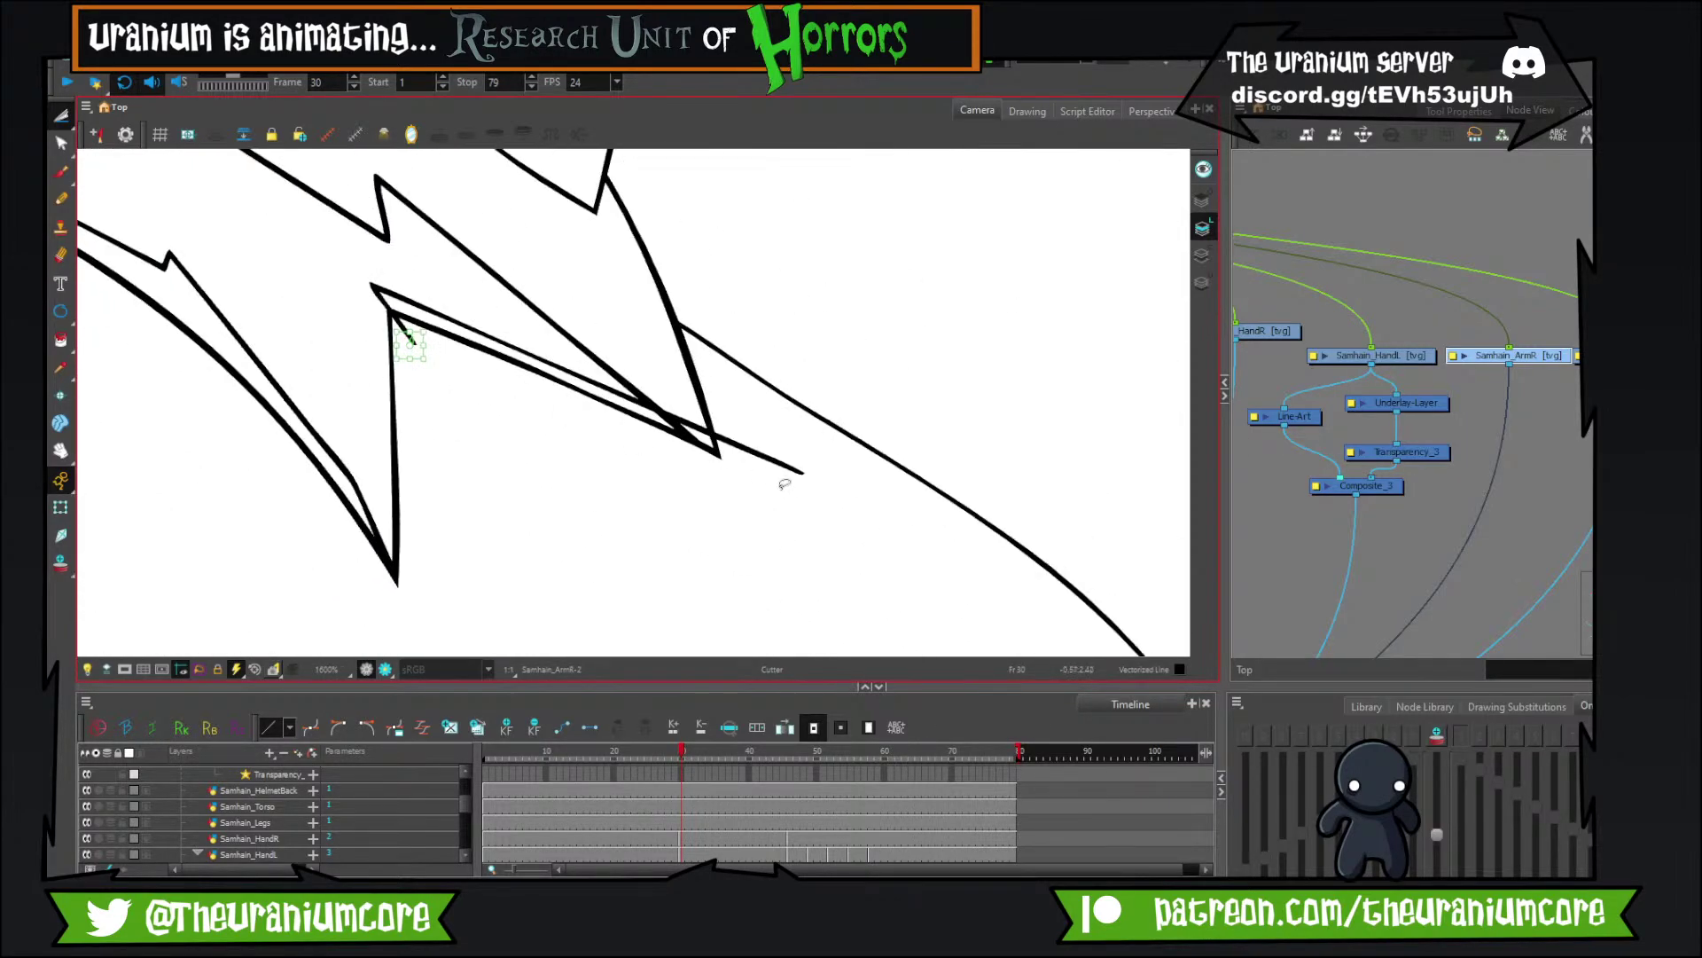
scroll(752, 401, "up", 2)
scroll(596, 407, "up", 2)
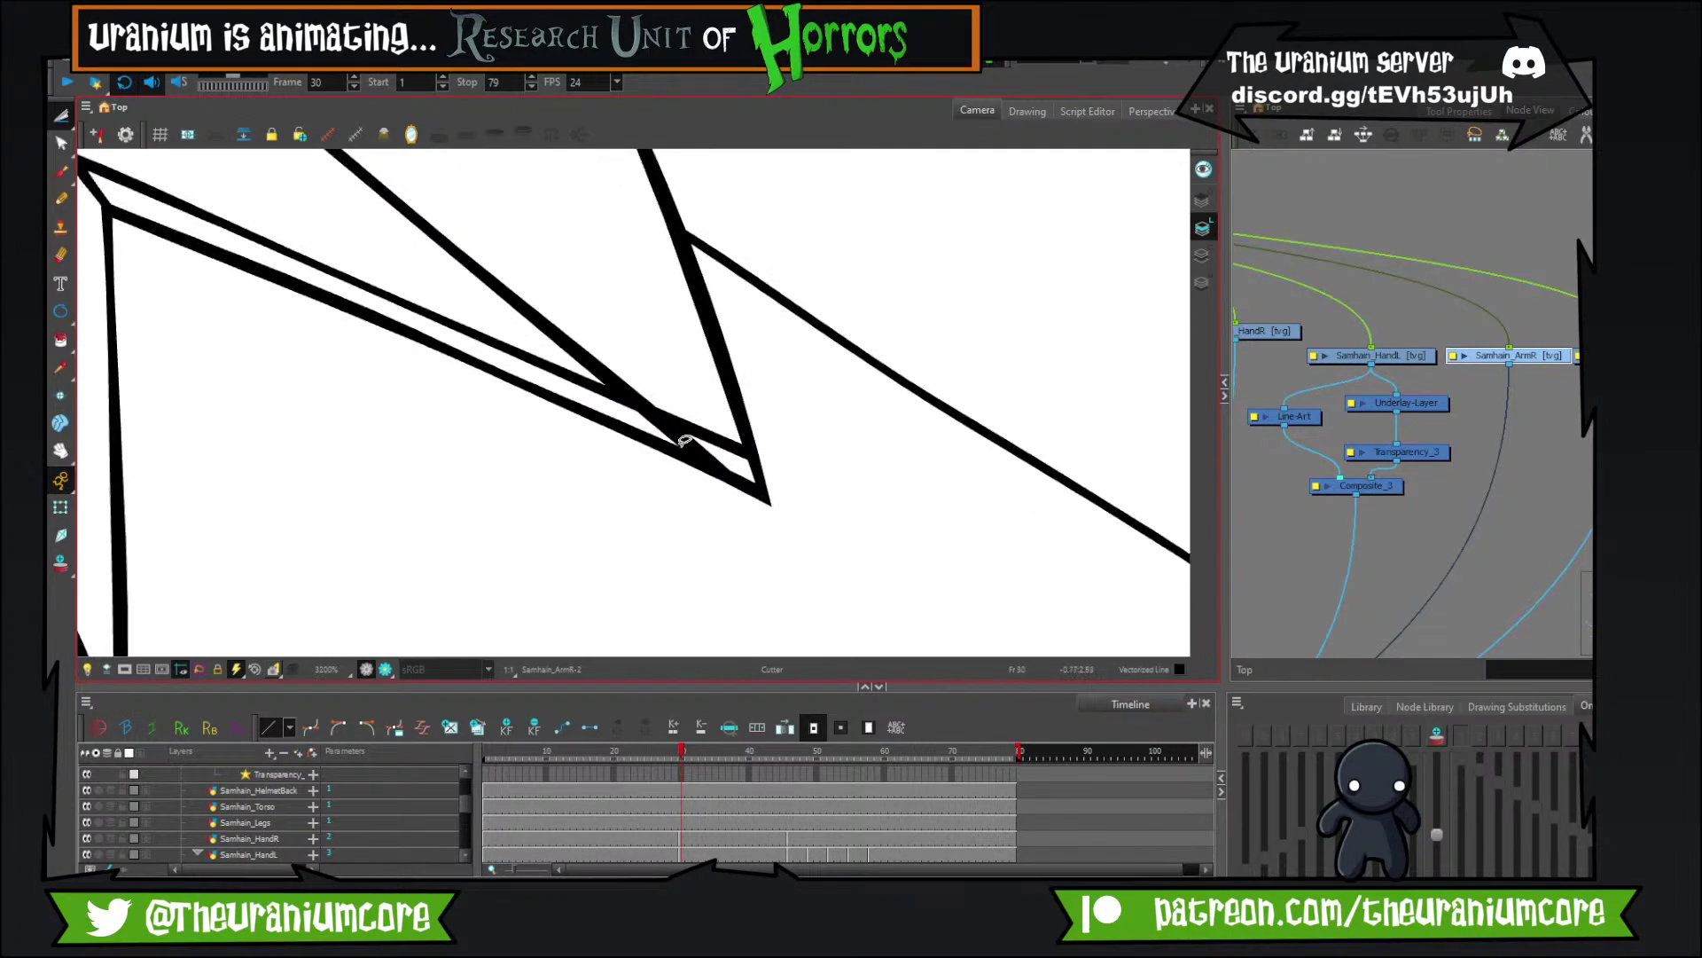
scroll(693, 438, "down", 10)
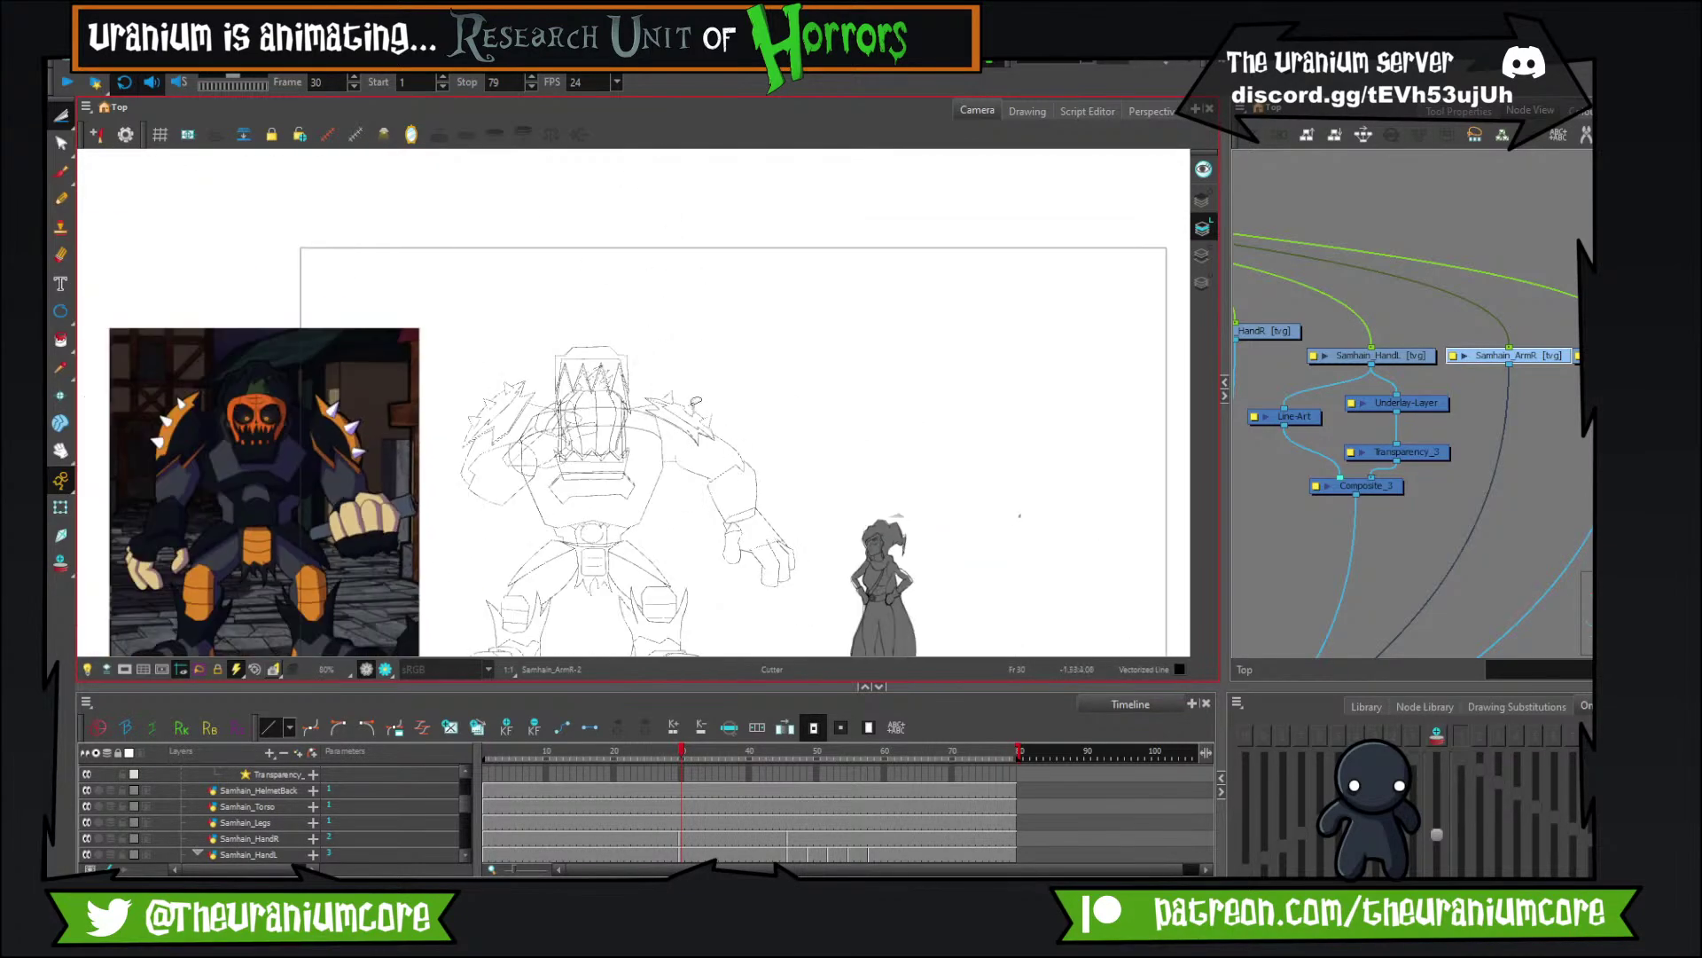
Compare the shoulder pad's edge thickness on frame 29 with the following poses, stepping forward to frame 49.
scroll(695, 401, "up", 4)
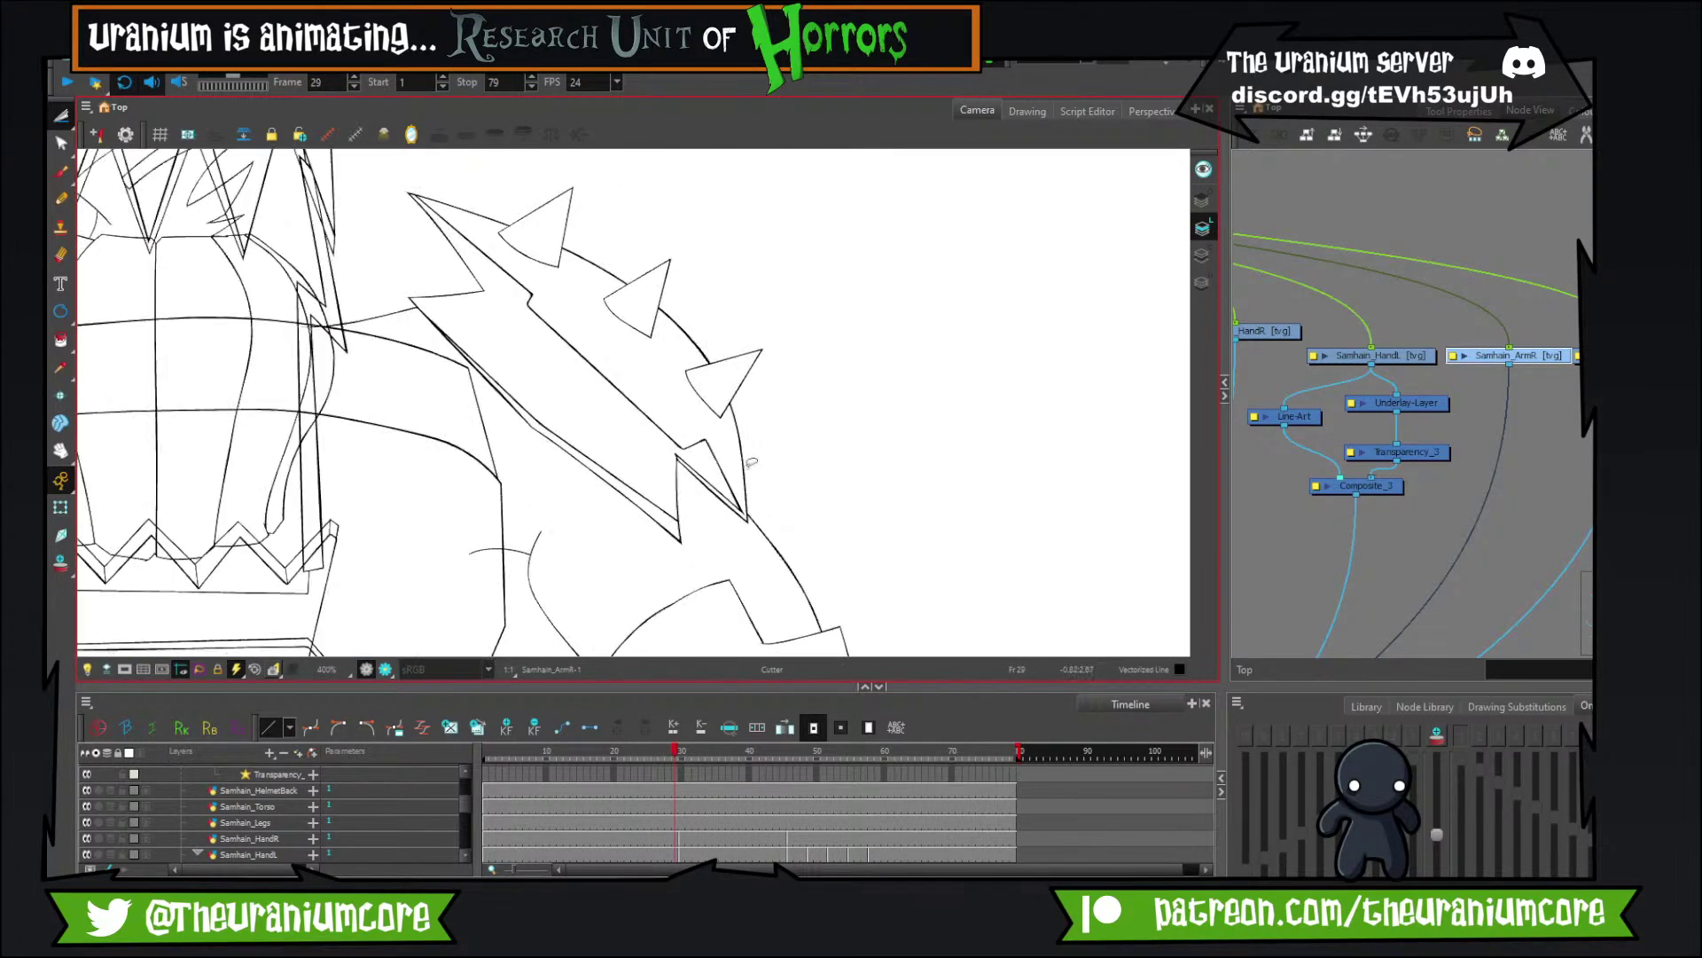
scroll(742, 451, "down", 4)
scroll(450, 352, "up", 2)
key("period")
key("period")
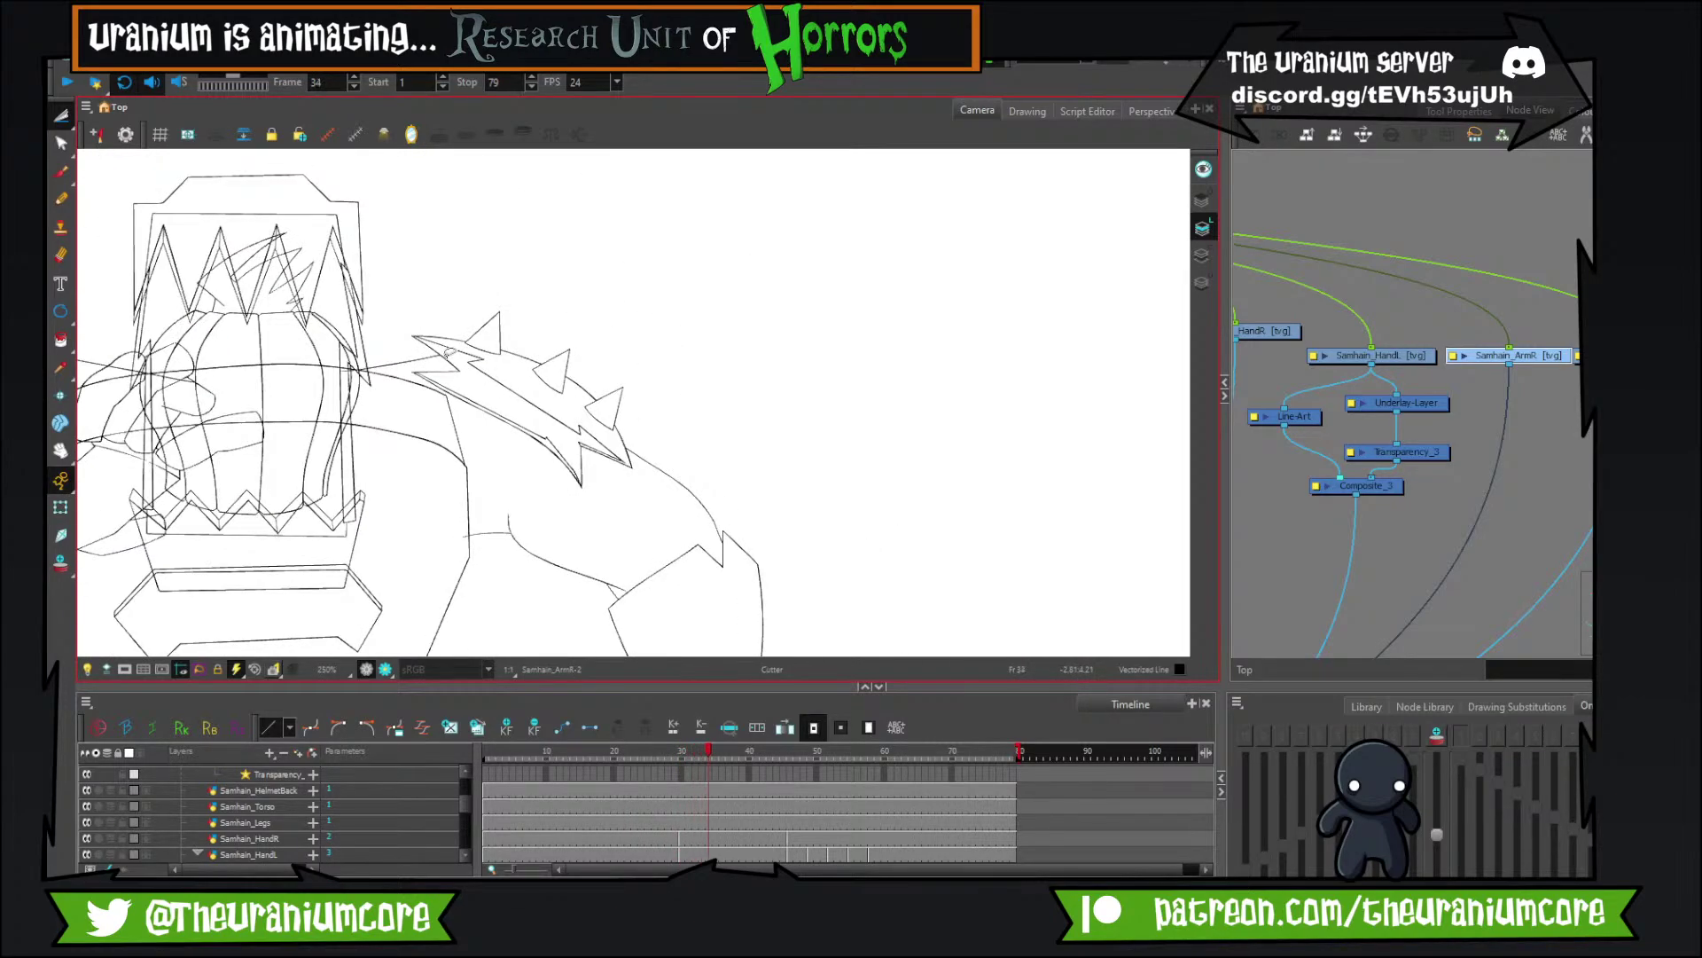
key("period")
key("period")
key("period")
key("period")
key("period")
key("period")
key("period")
key("period")
key("period")
key("period")
key("period")
key("period")
key("period")
key("period")
key("period")
key("period")
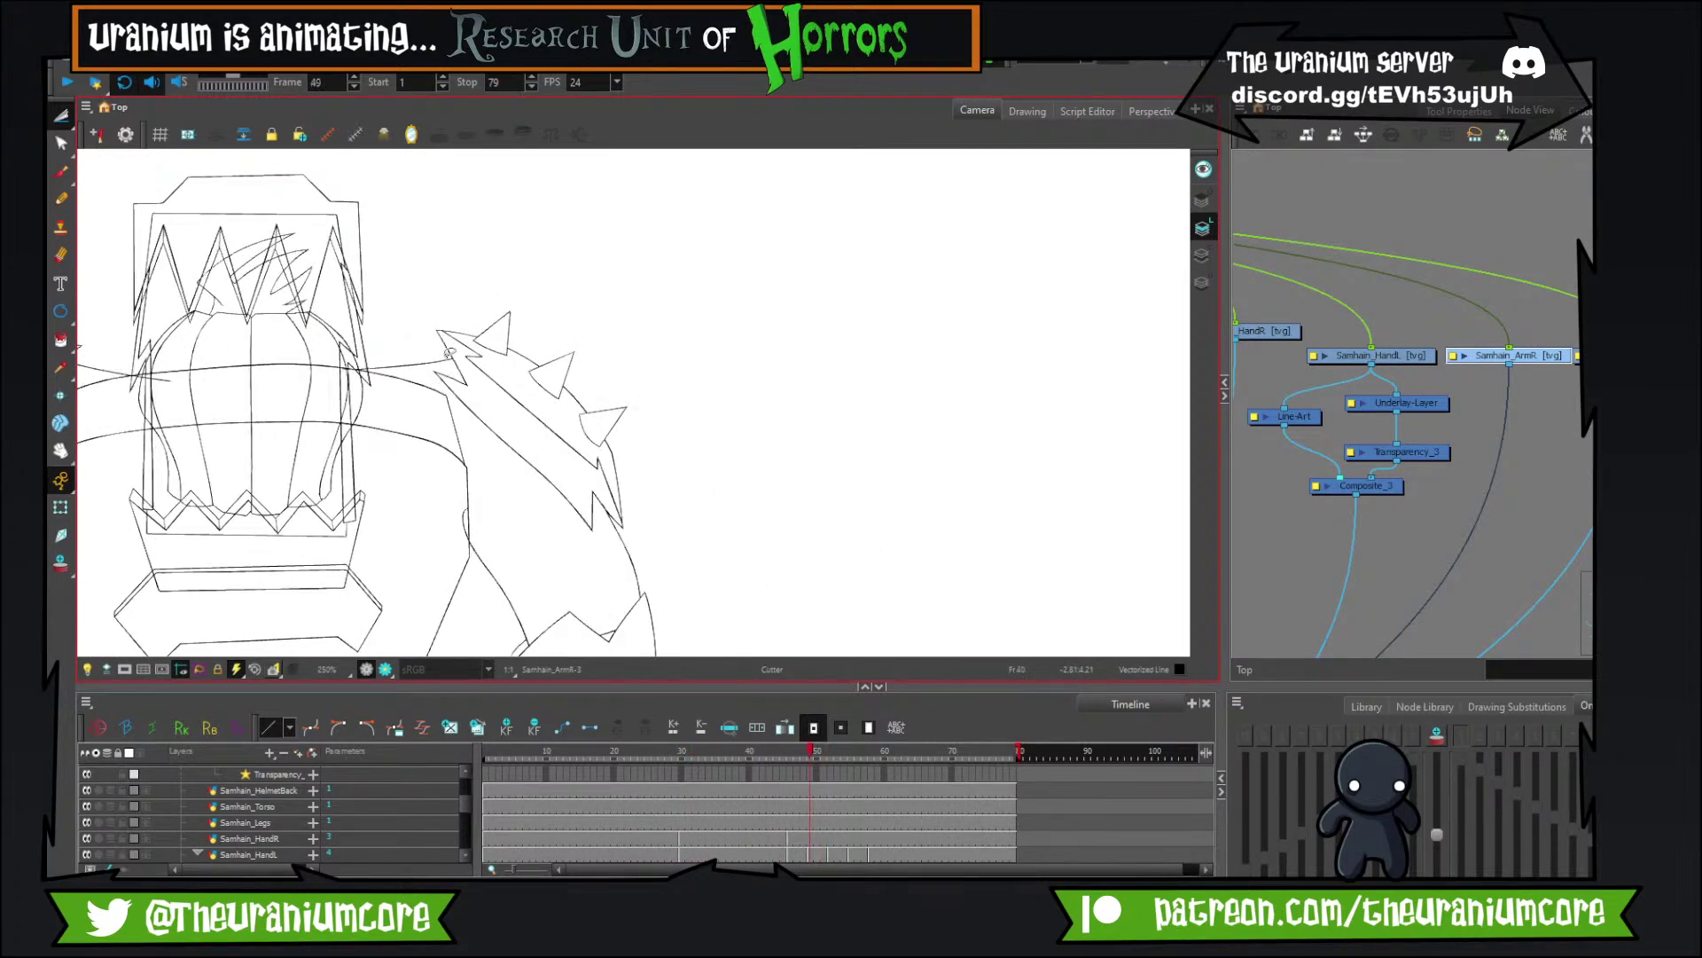
On frame 46, brush a matching thickness line along the shoulder pad's lower edge and lower notch, redoing the first stroke.
key("comma")
key("comma")
key("comma")
scroll(510, 401, "up", 3)
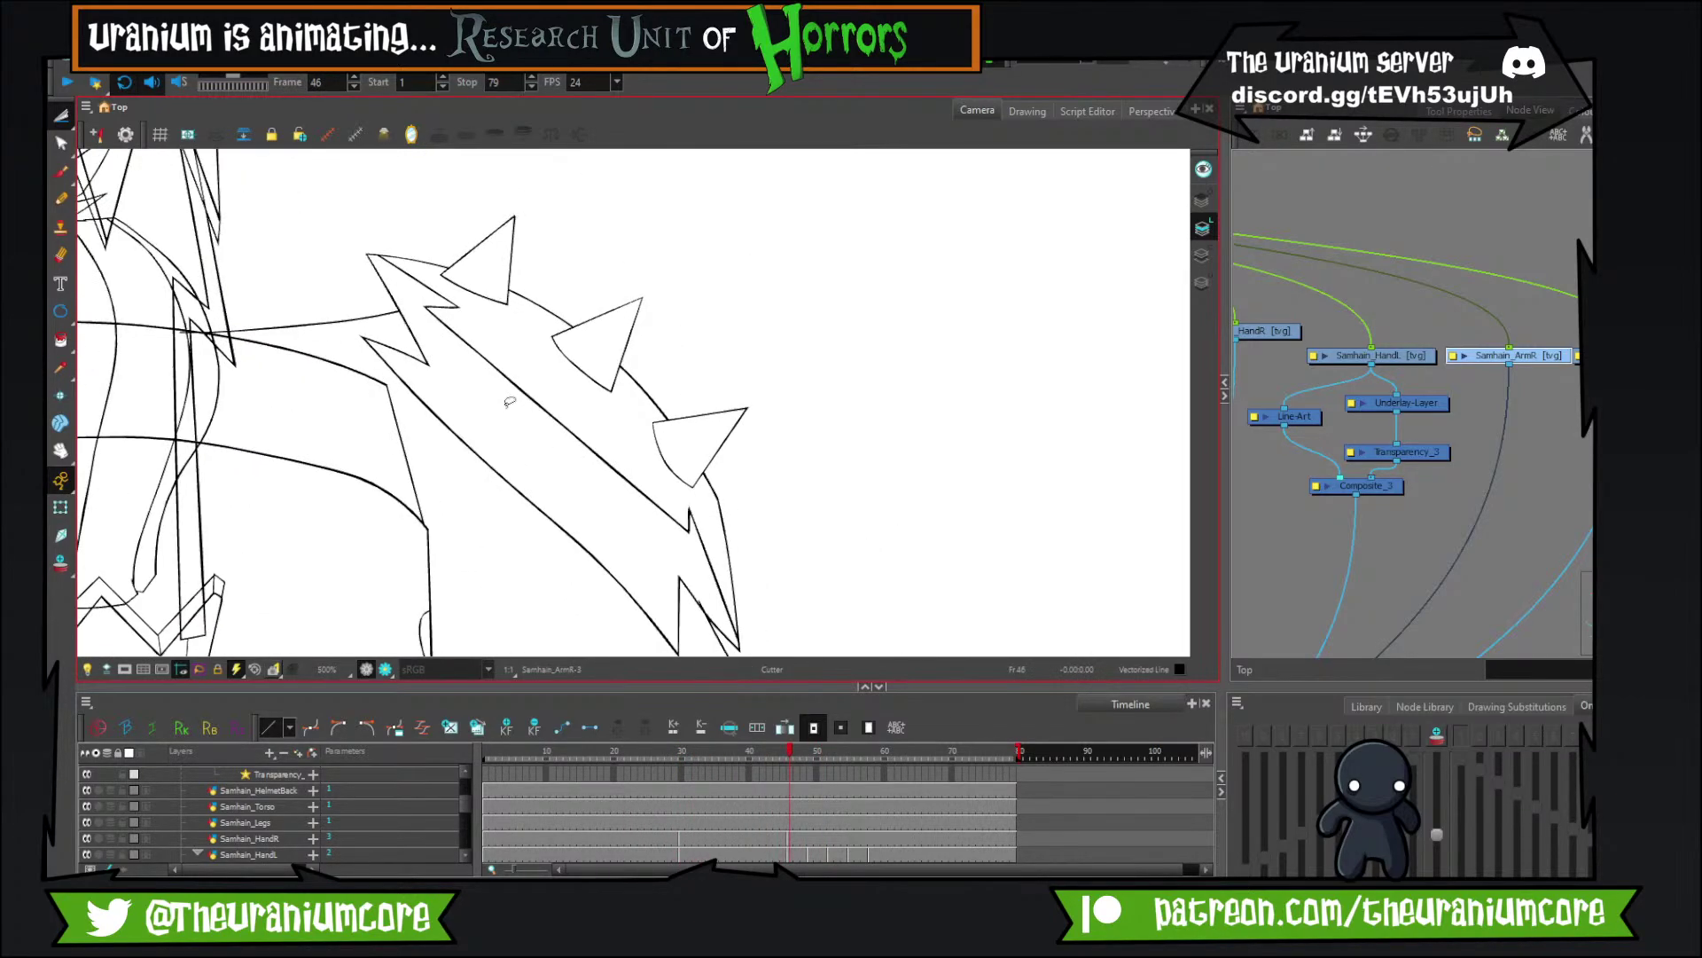
left_click(61, 175)
left_click_drag(321, 413, 210, 381)
left_click_drag(254, 307, 432, 471)
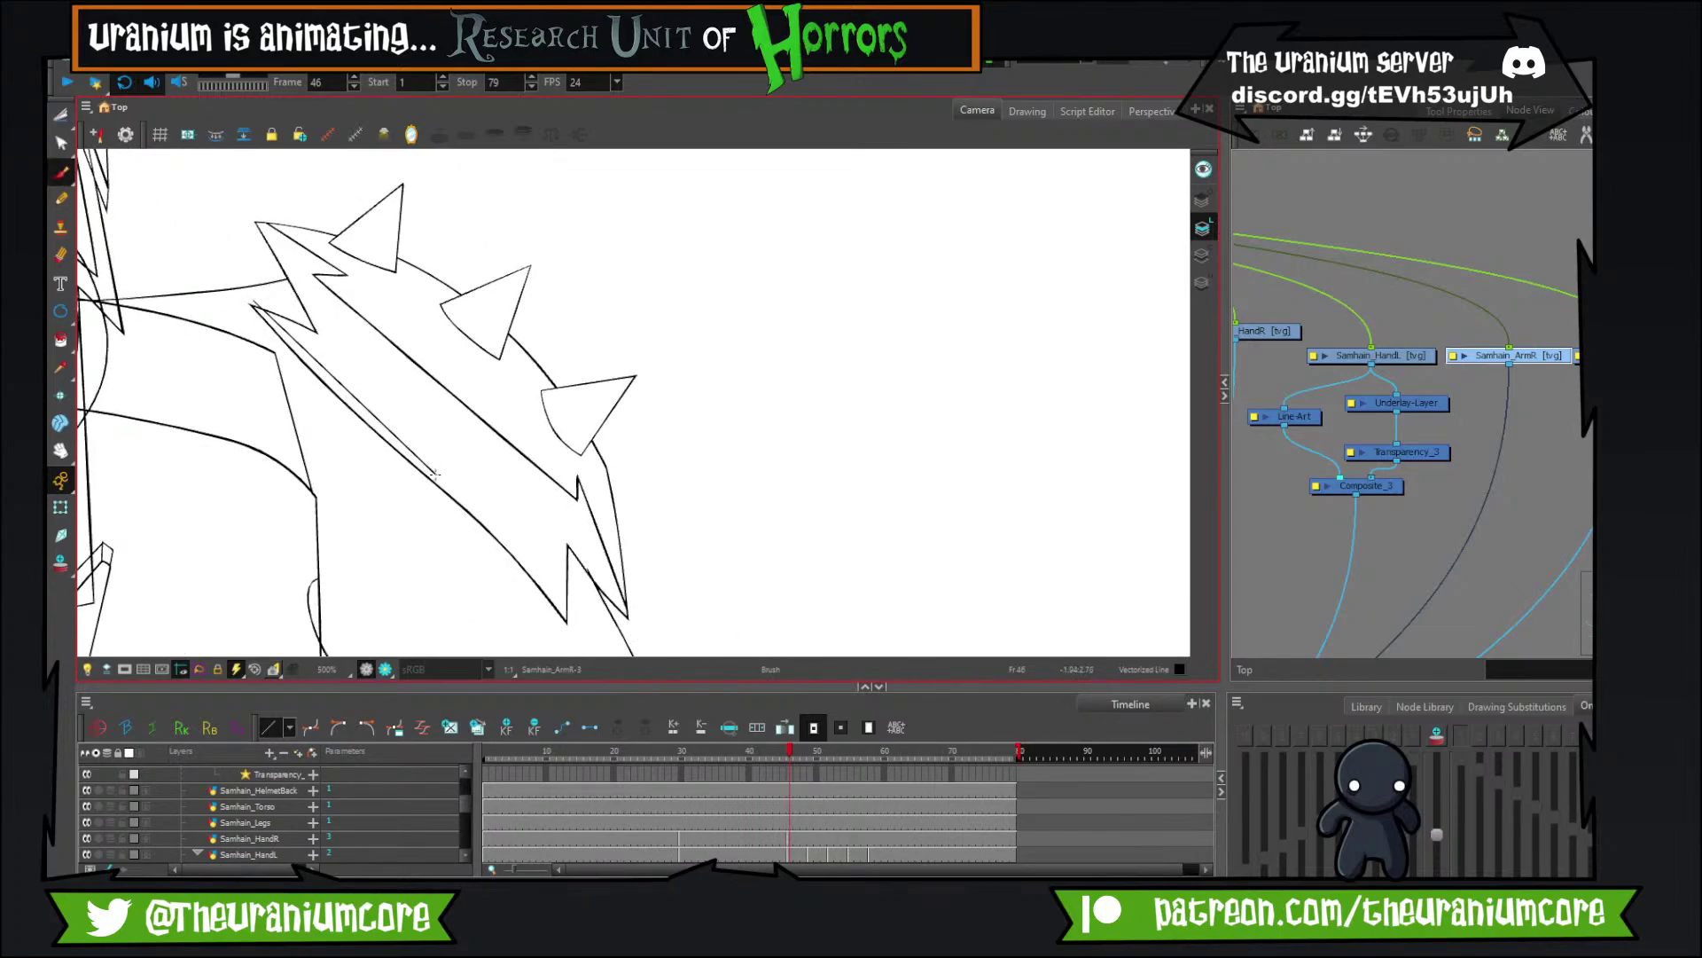
key("ctrl+z")
left_click_drag(244, 302, 510, 532)
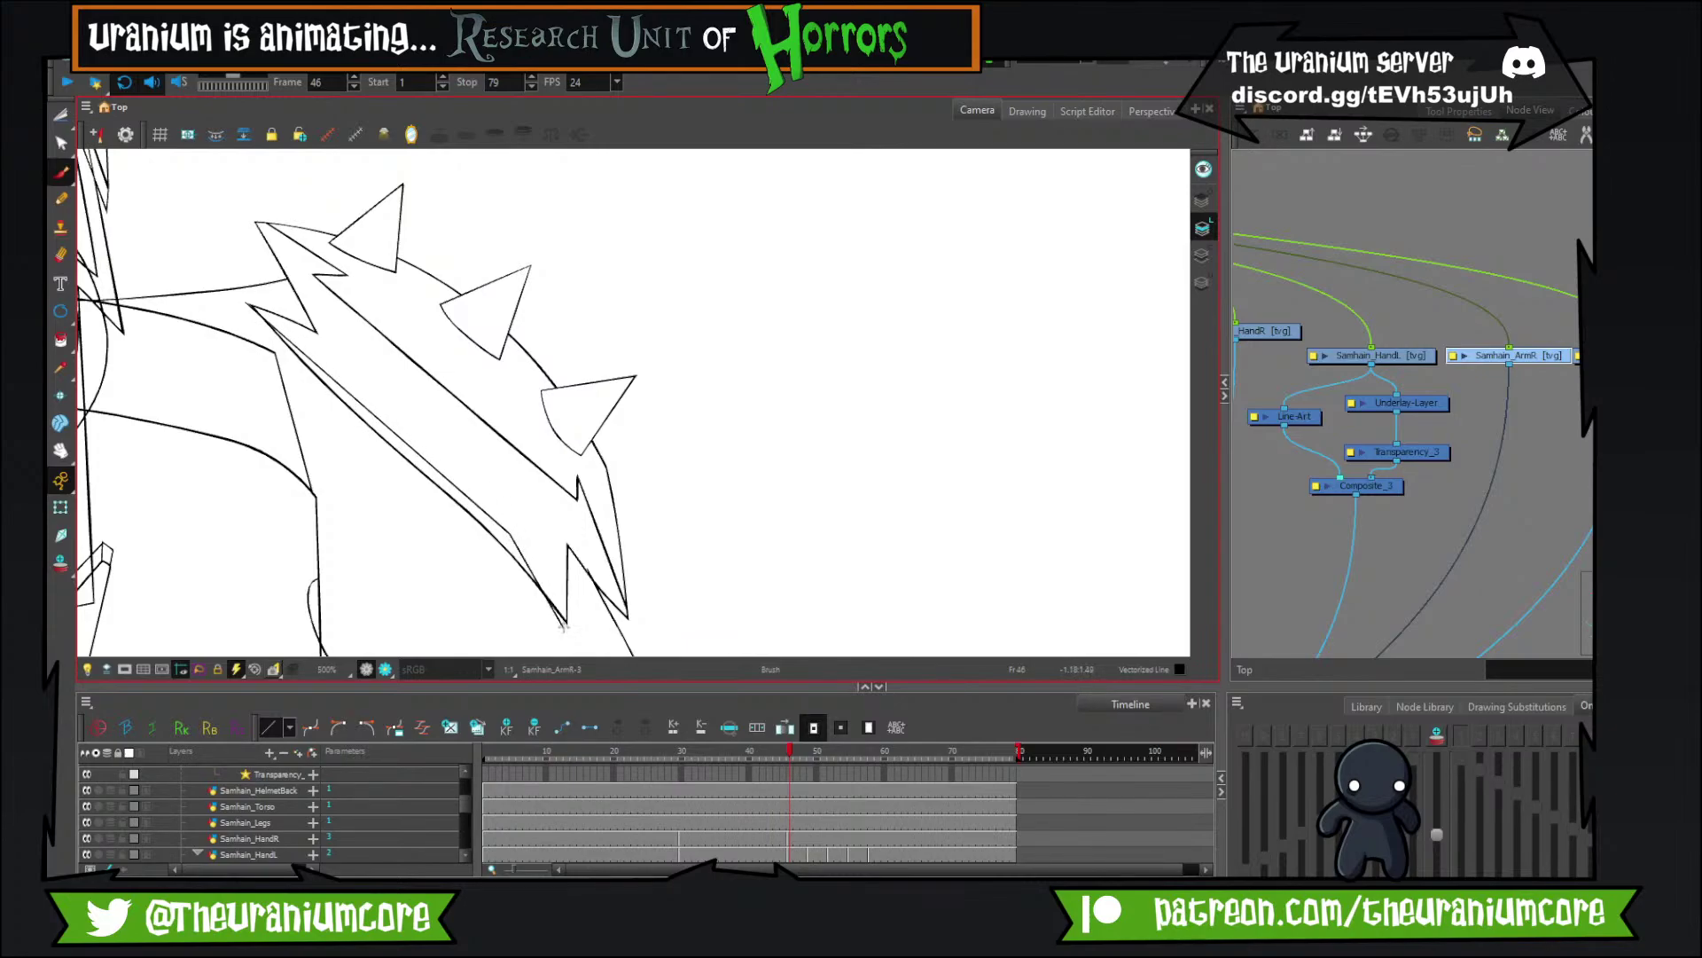
left_click_drag(563, 628, 560, 605)
left_click_drag(565, 528, 613, 597)
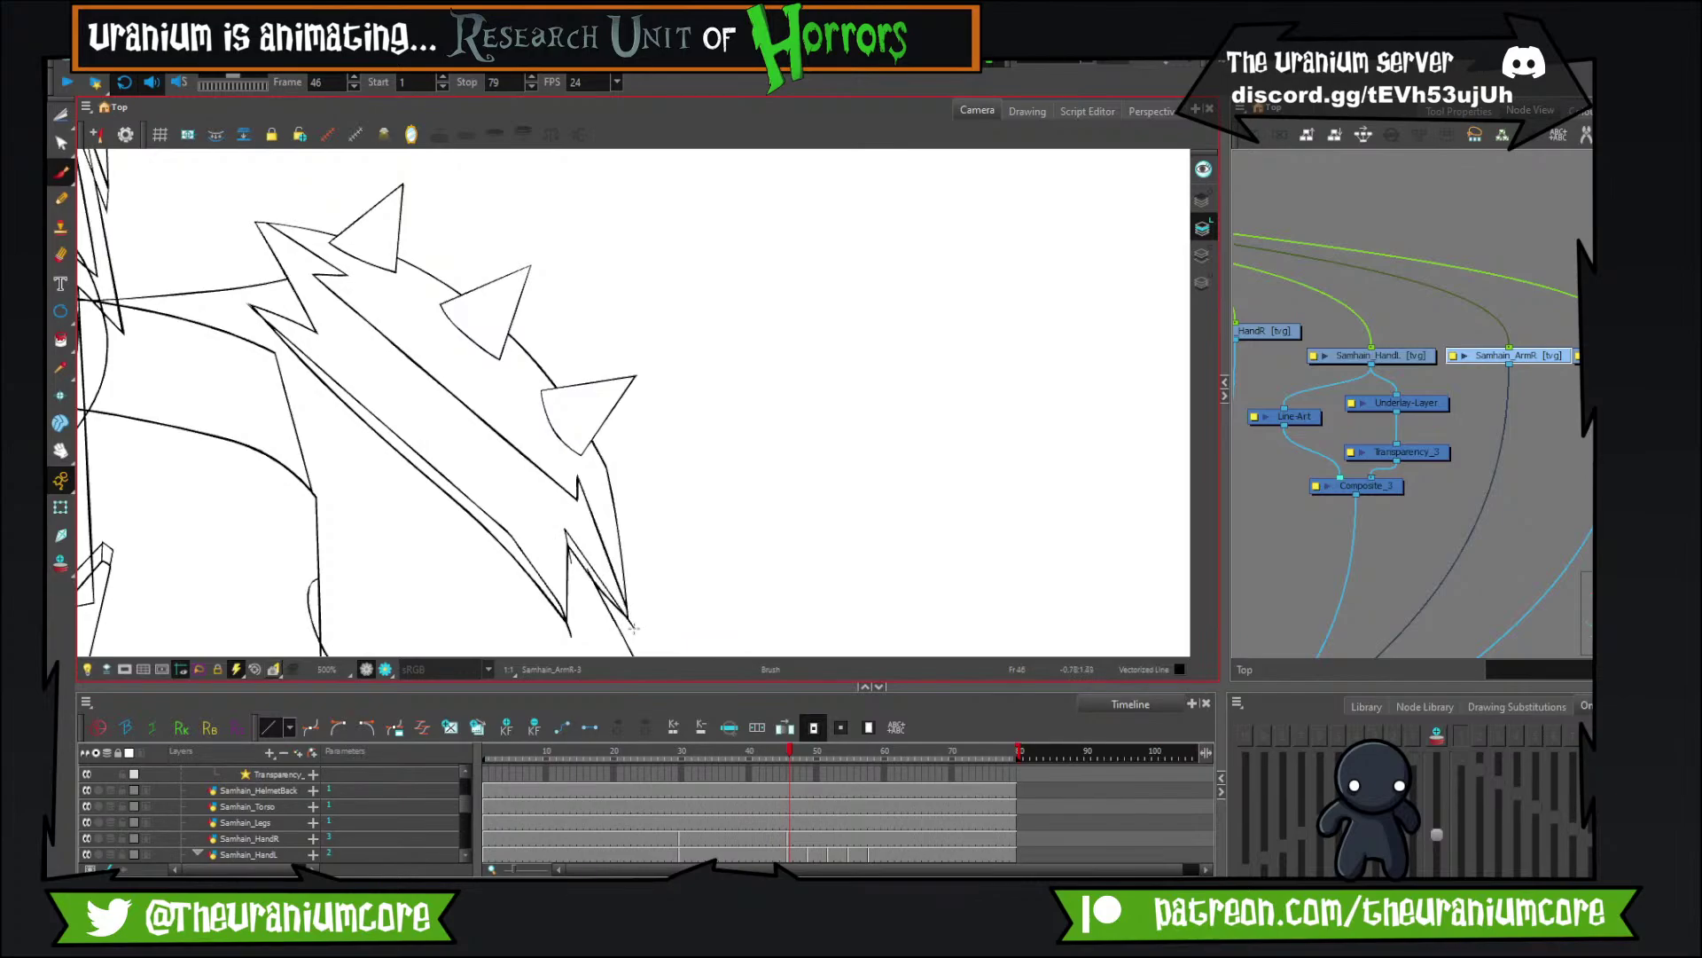
Cut off the stray line ends at the shoulder pad's inner corner, lower tip and notch on frame 46.
left_click(60, 115)
scroll(255, 236, "up", 5)
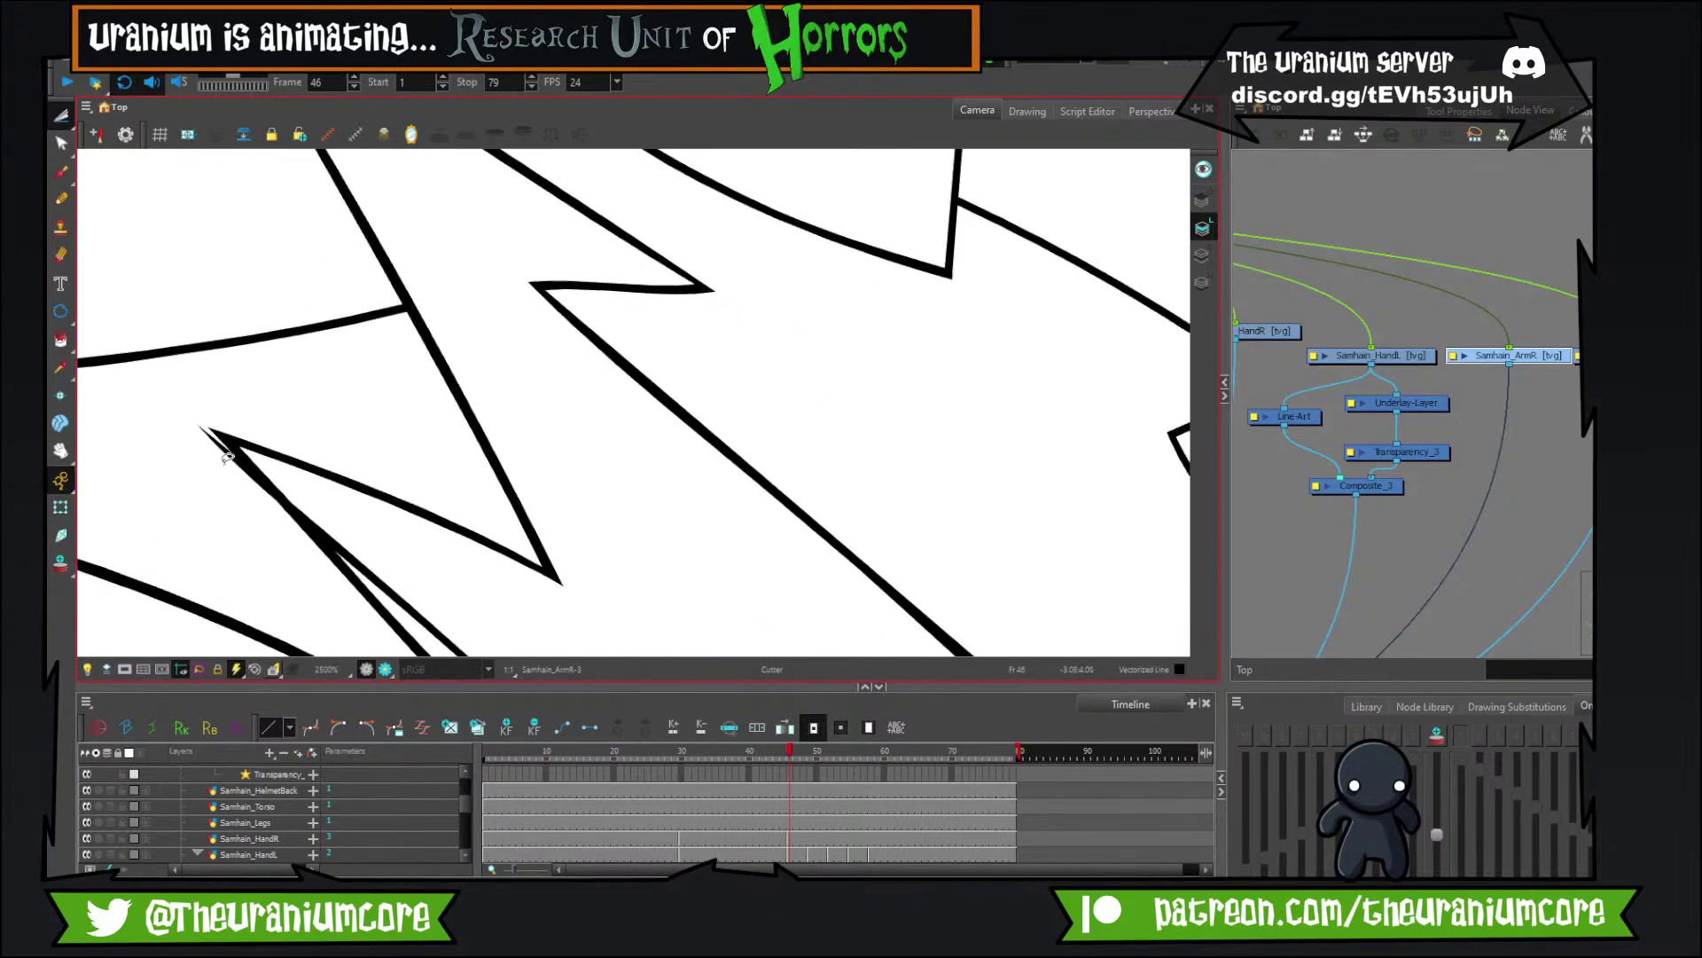
scroll(227, 457, "down", 4)
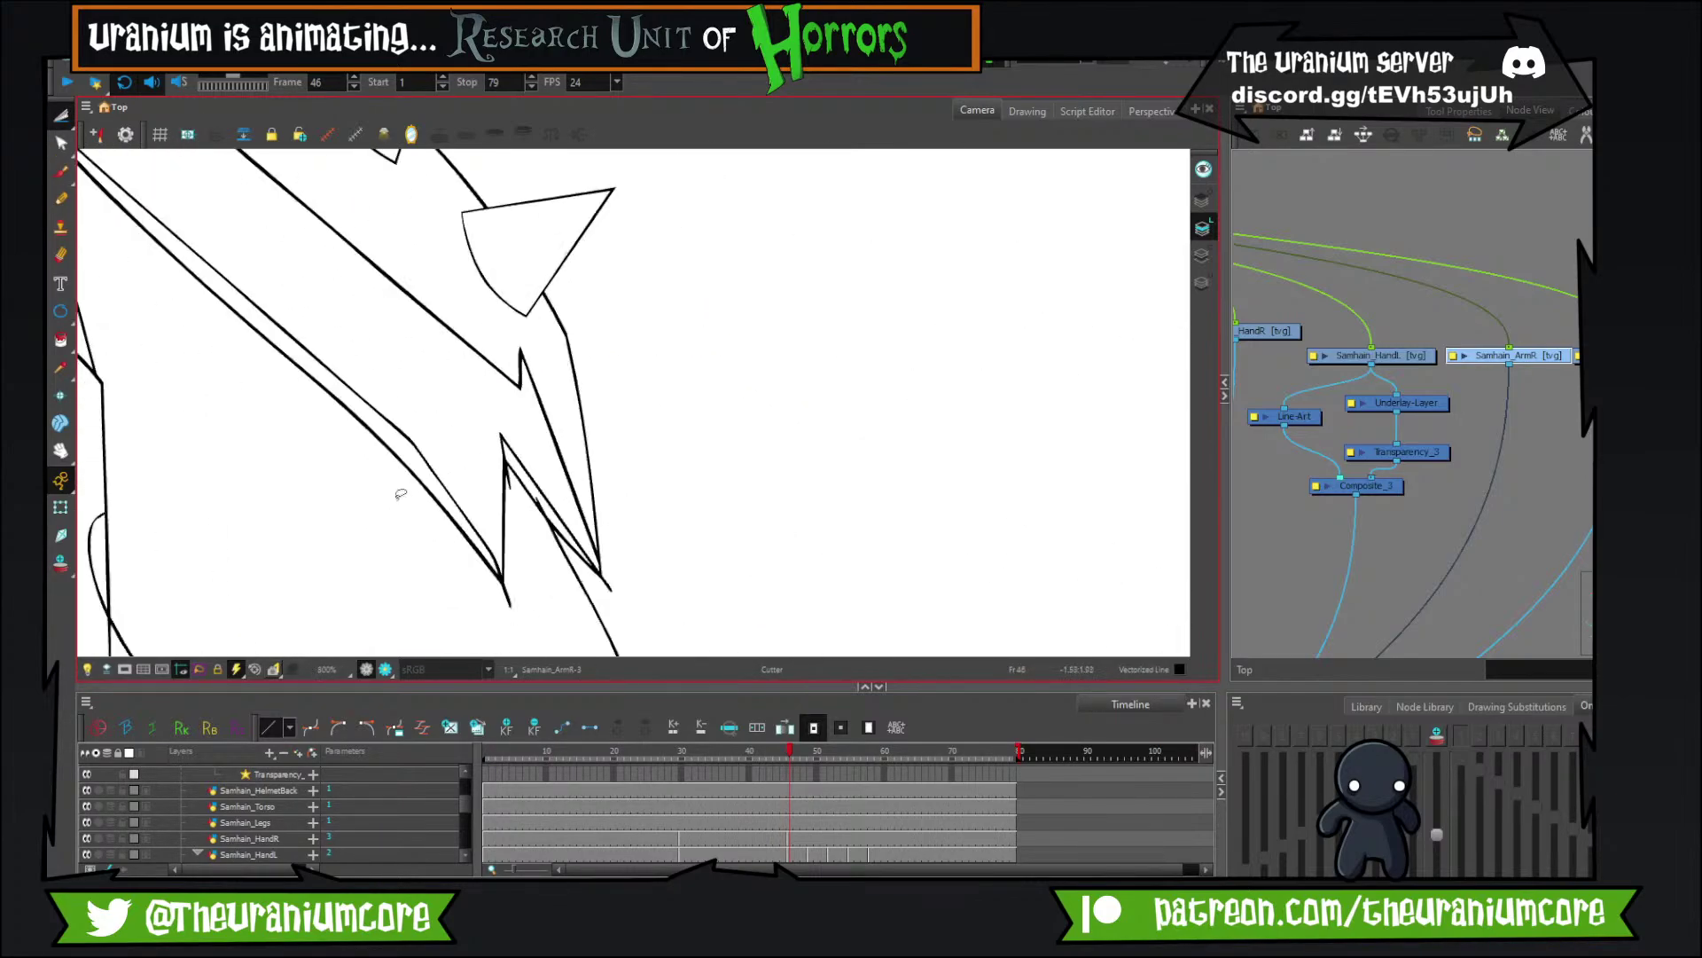
scroll(540, 569, "up", 2)
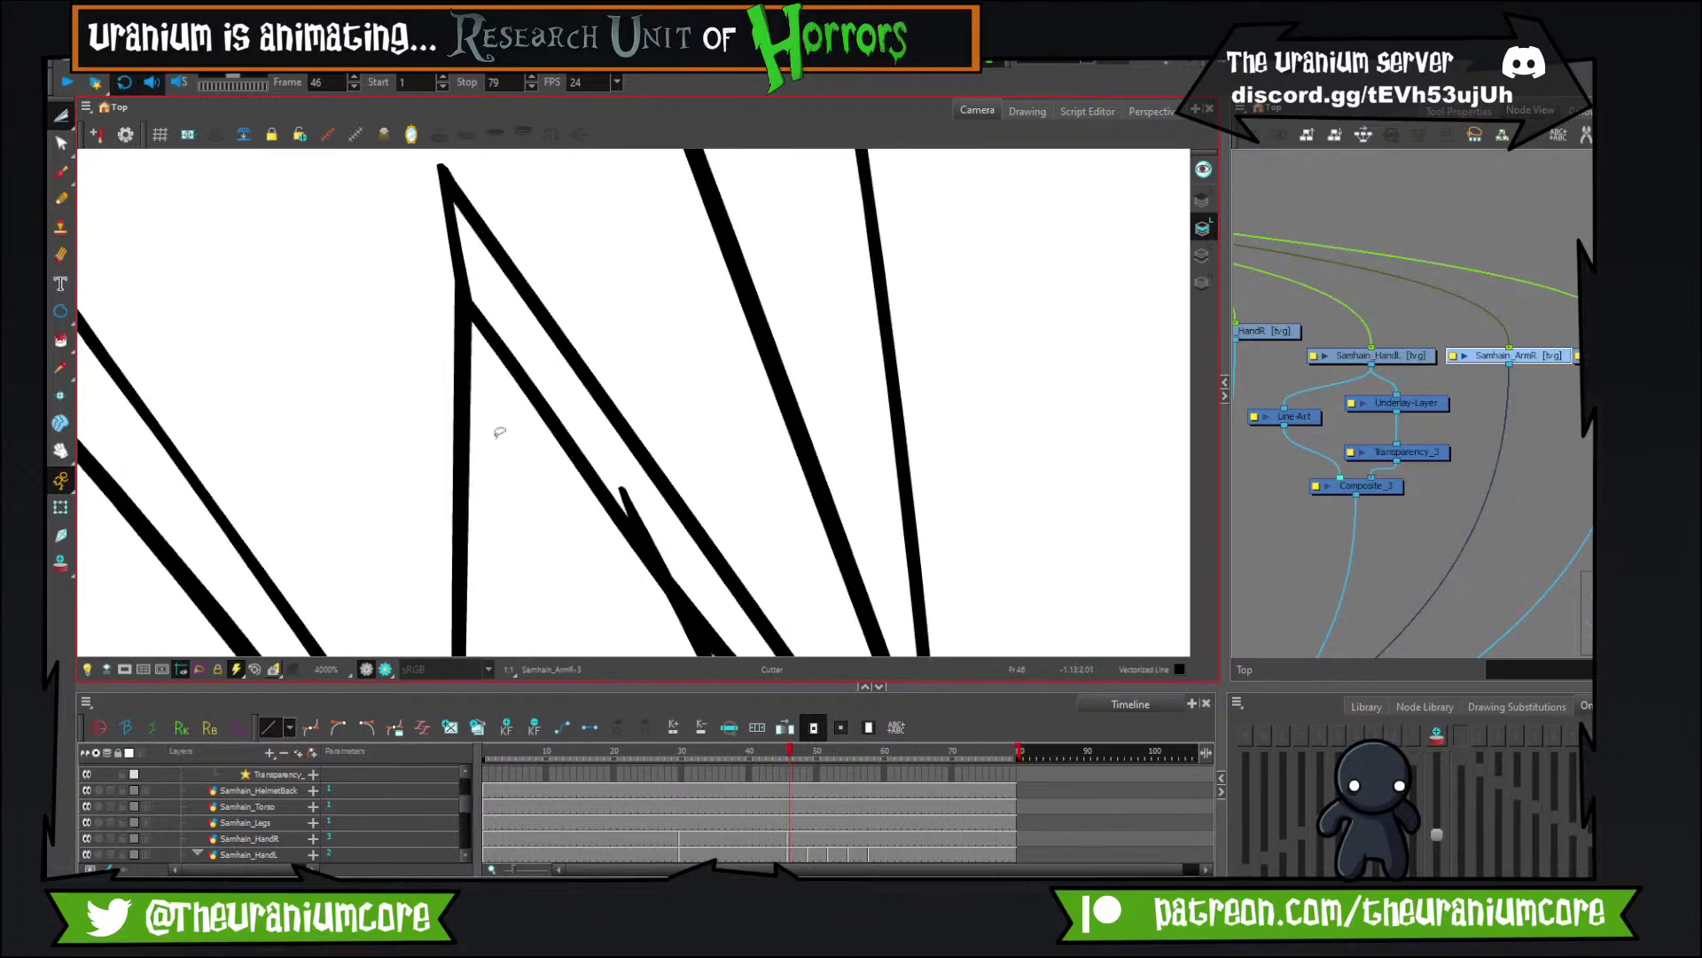
scroll(535, 459, "down", 1)
scroll(476, 414, "down", 2)
scroll(494, 426, "up", 2)
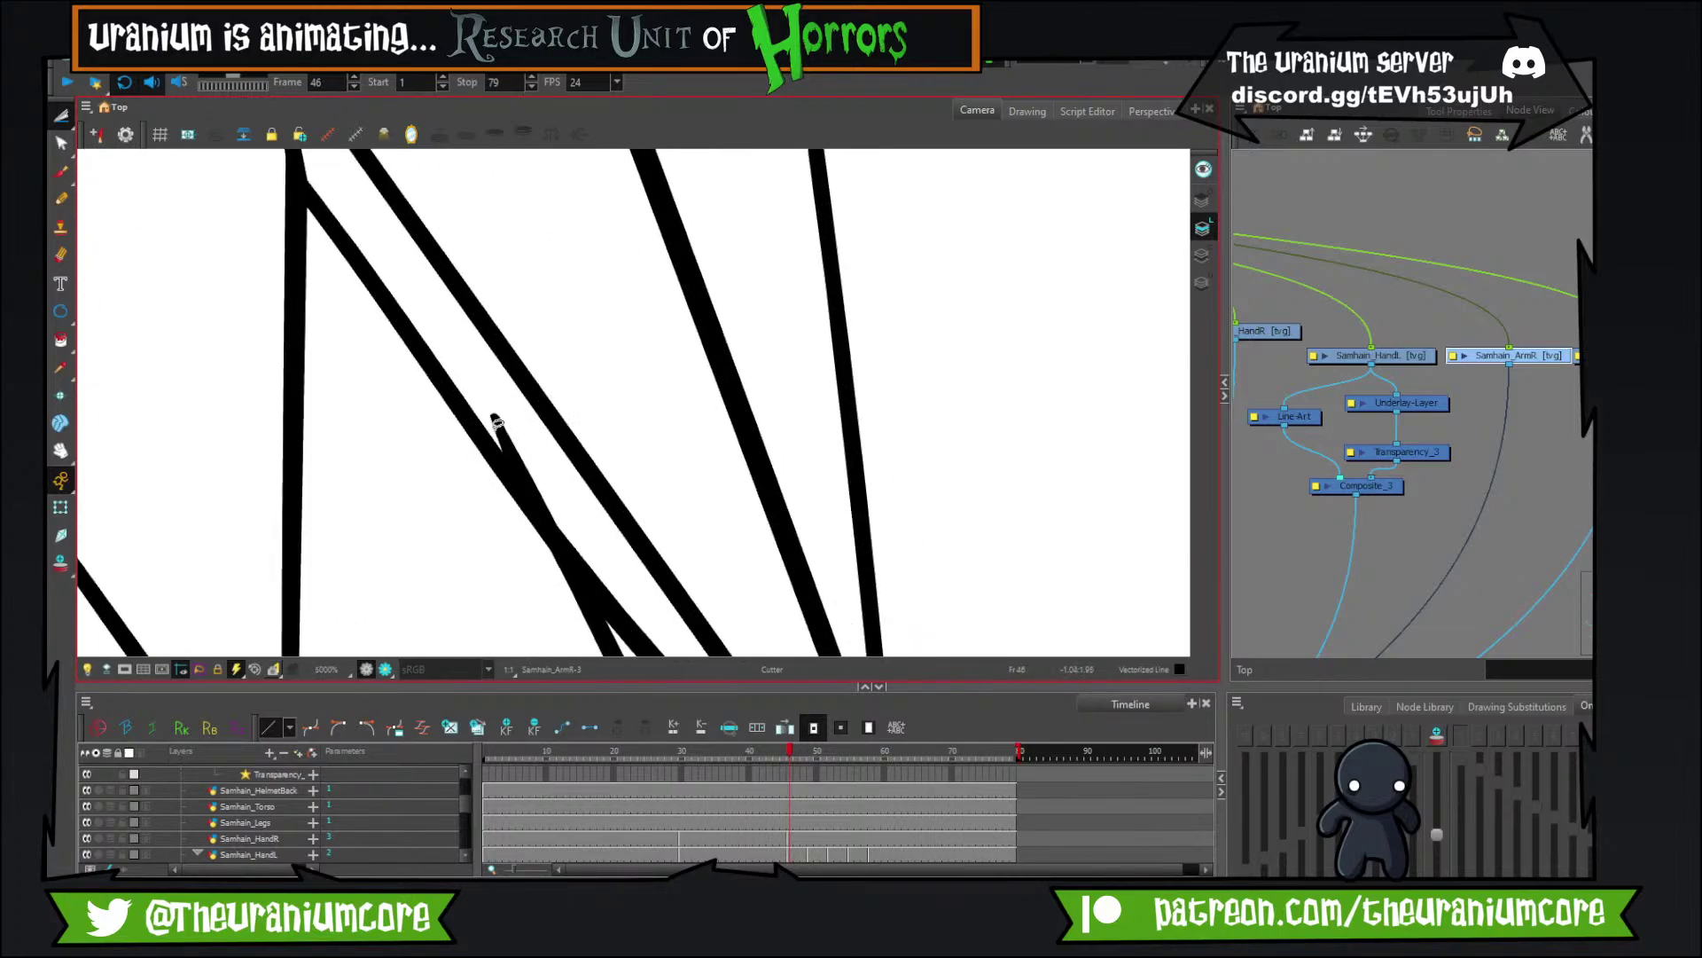
scroll(666, 576, "down", 2)
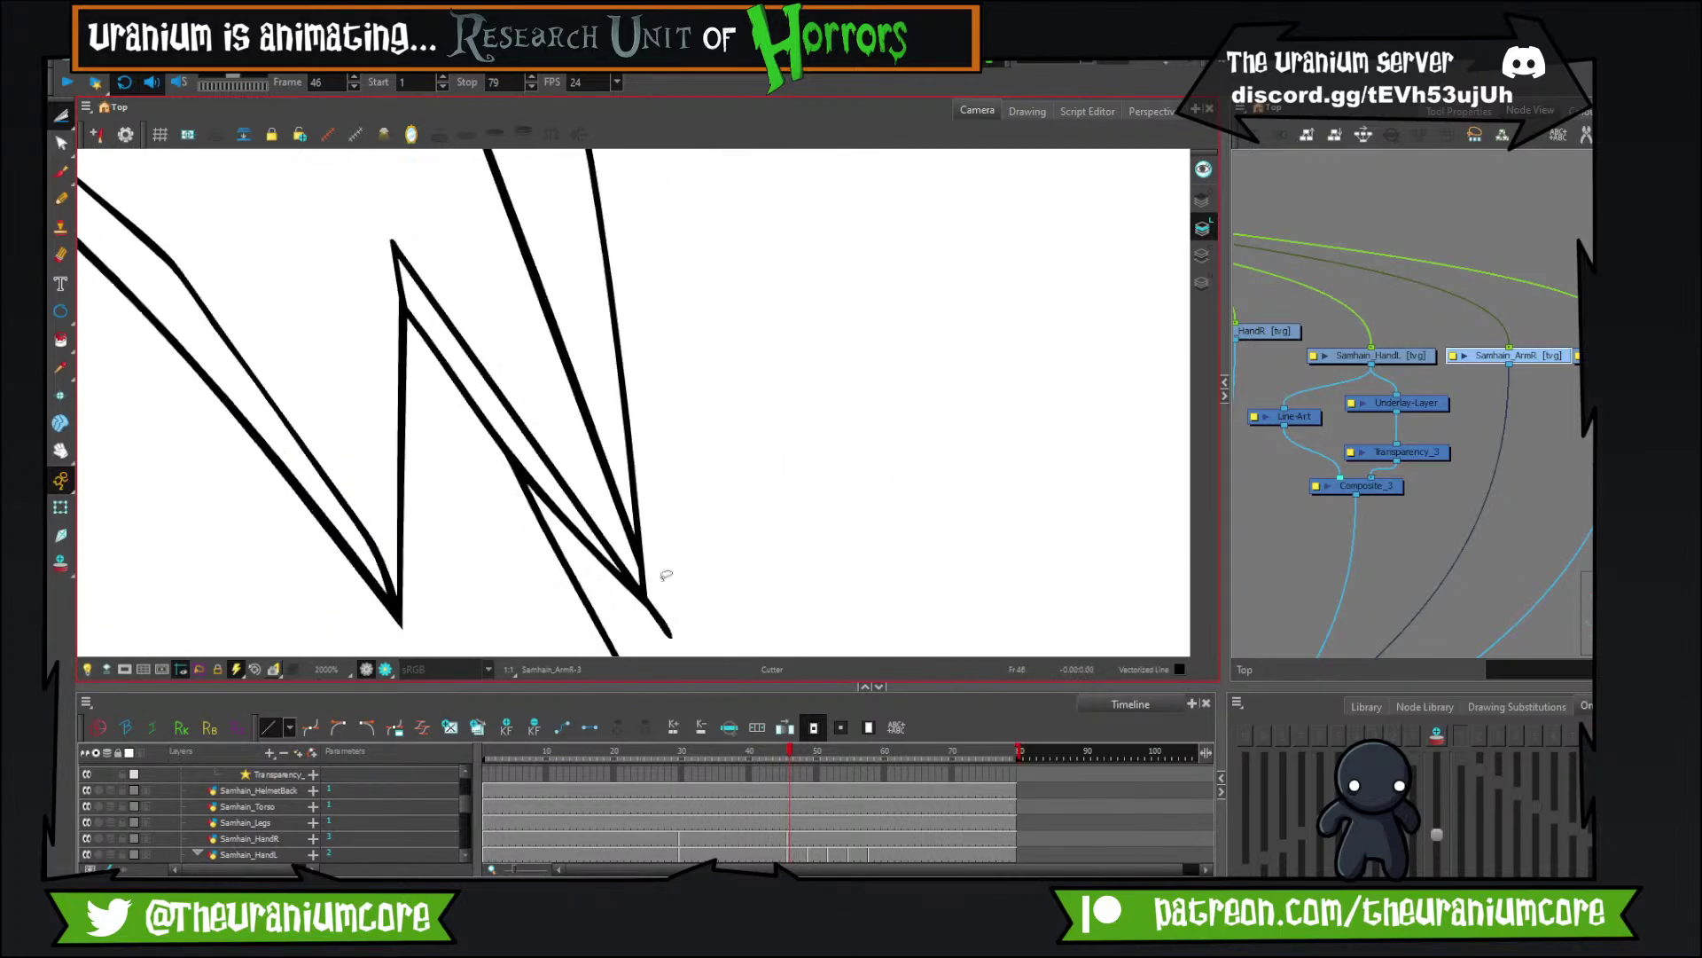
Select the line end overshooting the shoulder pad's outermost tip on frame 46 with the Cutter and delete it.
scroll(667, 580, "up", 2)
left_click_drag(678, 654, 696, 620)
scroll(715, 545, "down", 5)
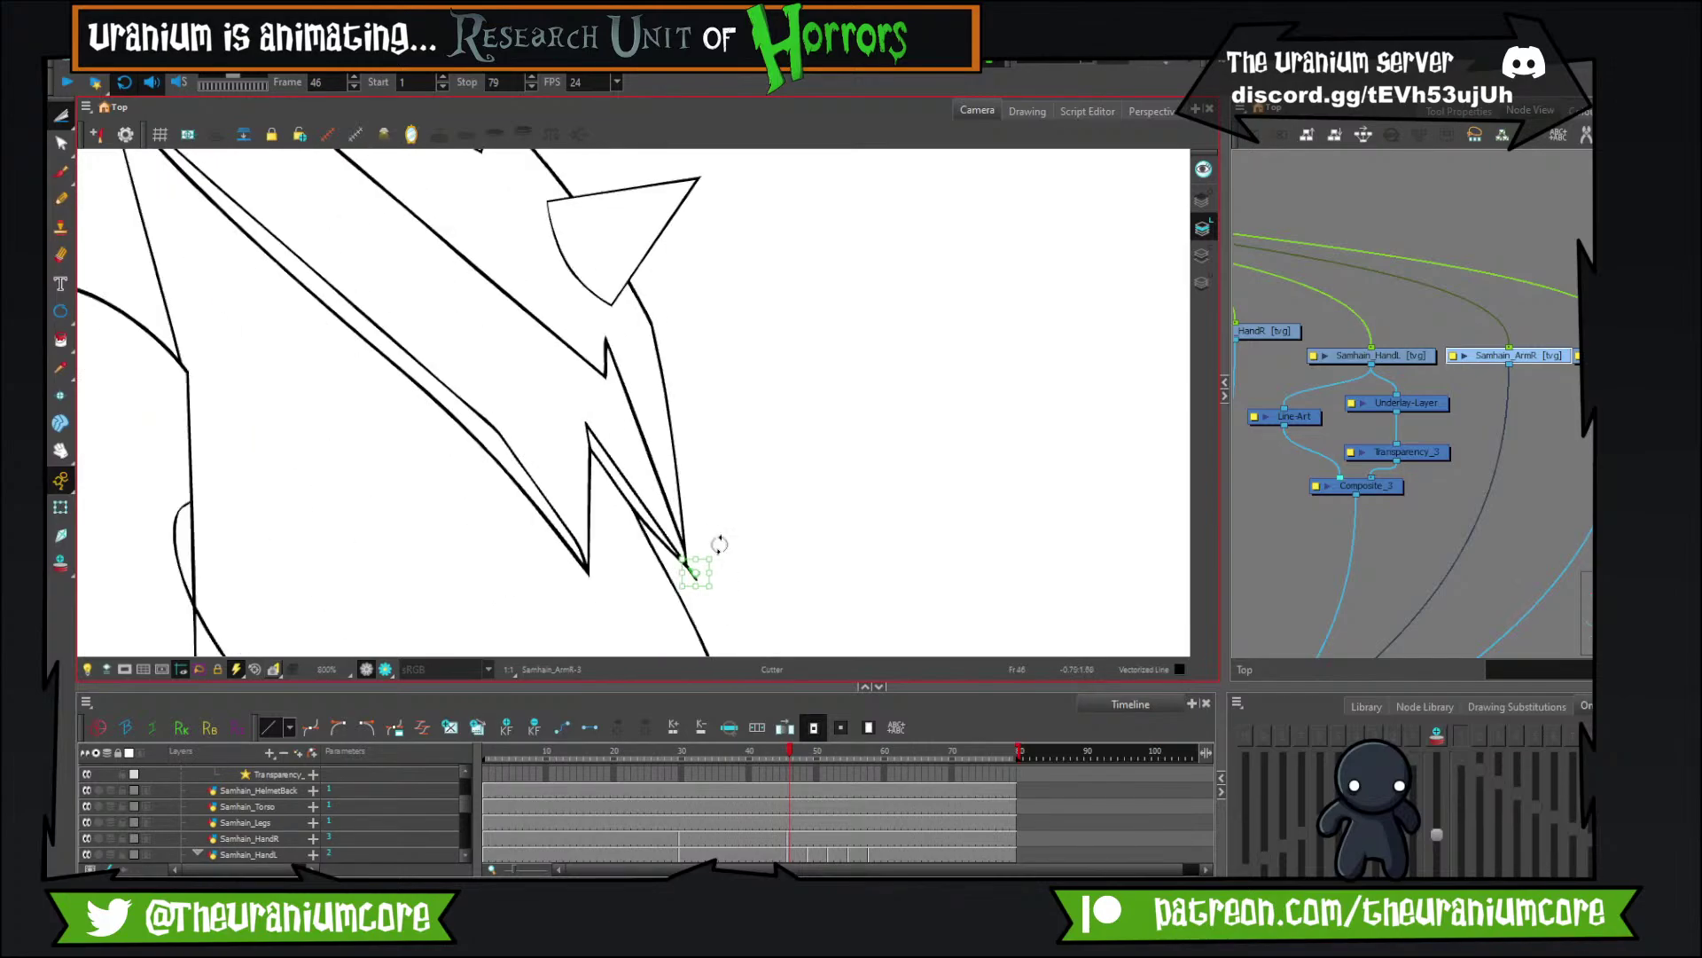
scroll(718, 543, "up", 4)
key("Delete")
scroll(656, 525, "down", 10)
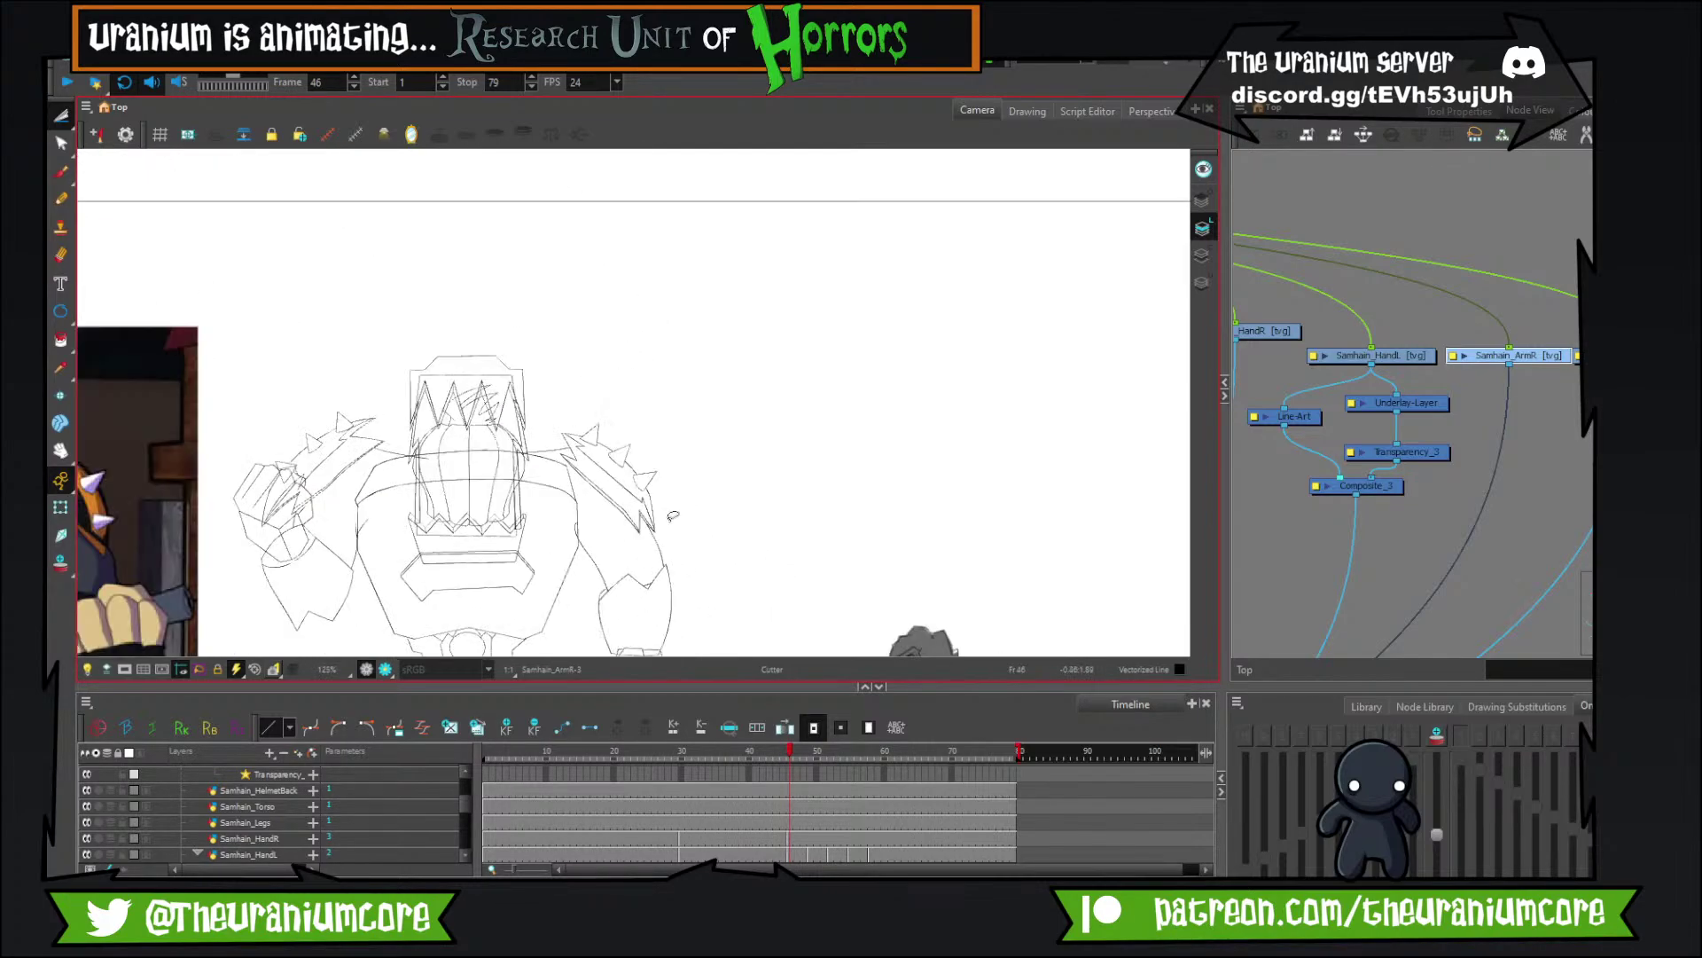
Step back through the frames before frame 46 to review the thickened shoulder pad in the earlier arm poses.
scroll(631, 460, "down", 1)
scroll(631, 460, "up", 3)
key("comma")
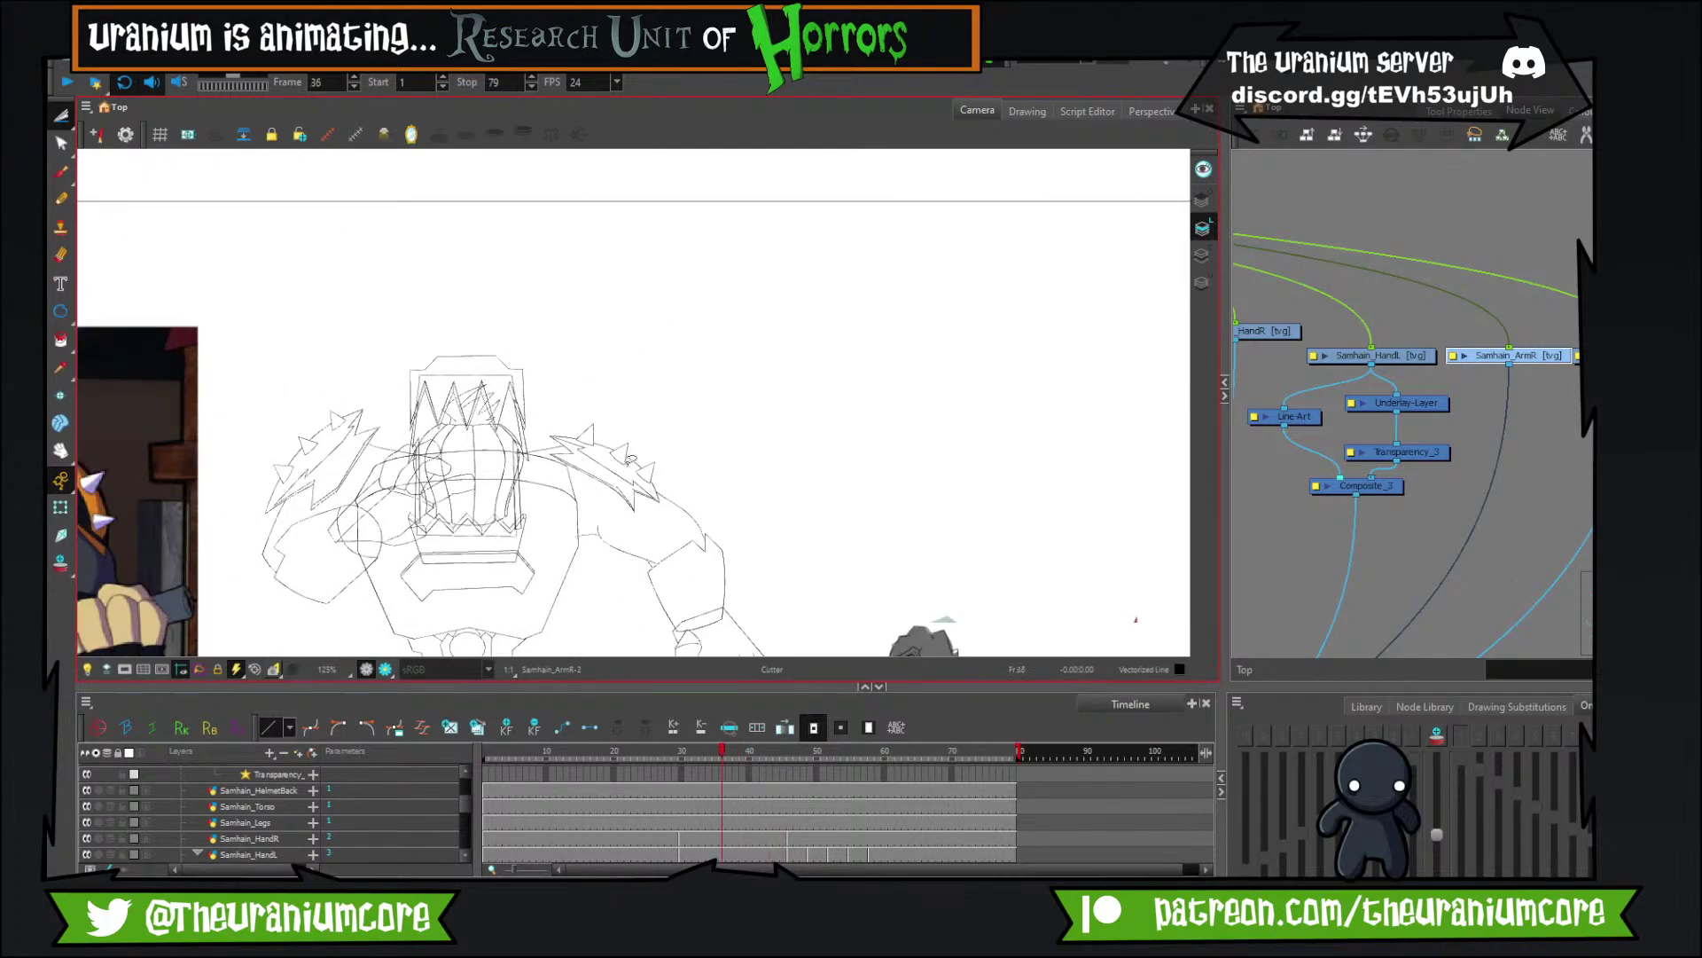
key("comma")
key("comma")
key("comma")
key("comma")
key("comma")
key("comma")
key("comma")
key("comma")
key("comma")
key("comma")
key("comma")
key("comma")
key("comma")
key("comma")
Step forward to frame 52 to check that the shoulder pad edges match between the arm poses.
key("period")
key("period")
key("period")
key("period")
key("period")
key("period")
key("period")
key("period")
key("period")
key("period")
key("period")
key("period")
key("period")
key("period")
key("period")
key("period")
key("period")
key("period")
key("period")
key("period")
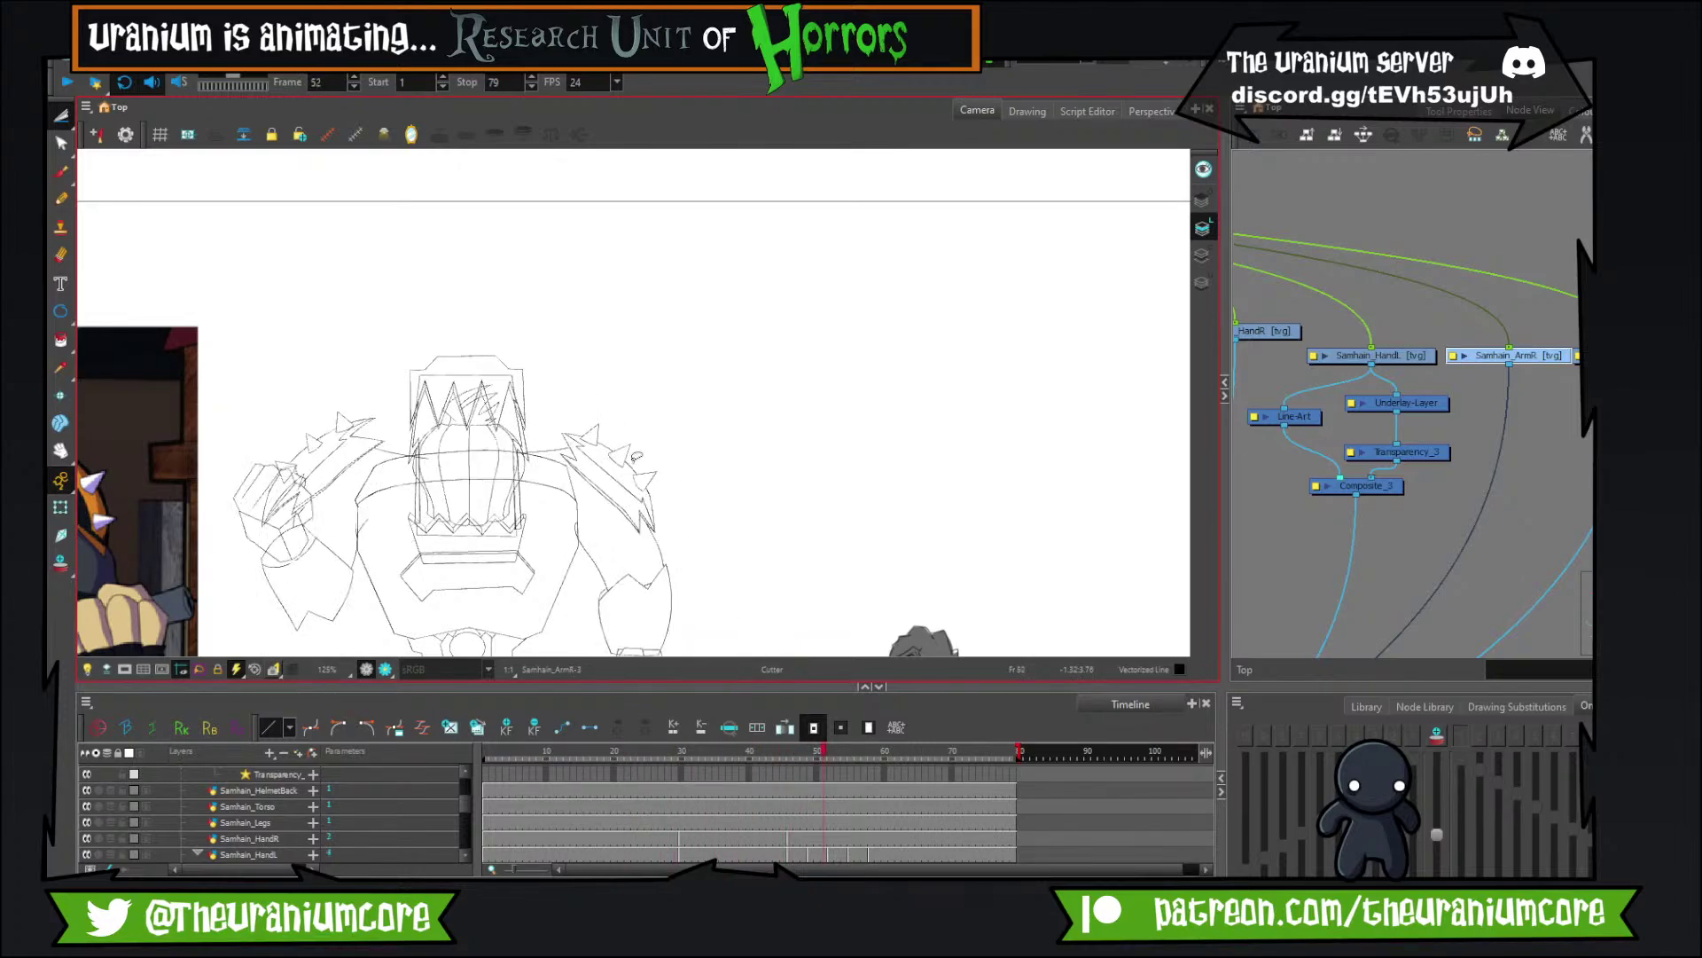
Step back to frame 8 and review the earlier arm poses with the whole Samhain figure in view.
key("comma")
key("comma")
key("comma")
key("comma")
key("comma")
key("comma")
key("comma")
key("comma")
key("comma")
key("comma")
key("comma")
key("comma")
key("comma")
key("comma")
key("comma")
key("comma")
key("comma")
key("comma")
key("comma")
key("comma")
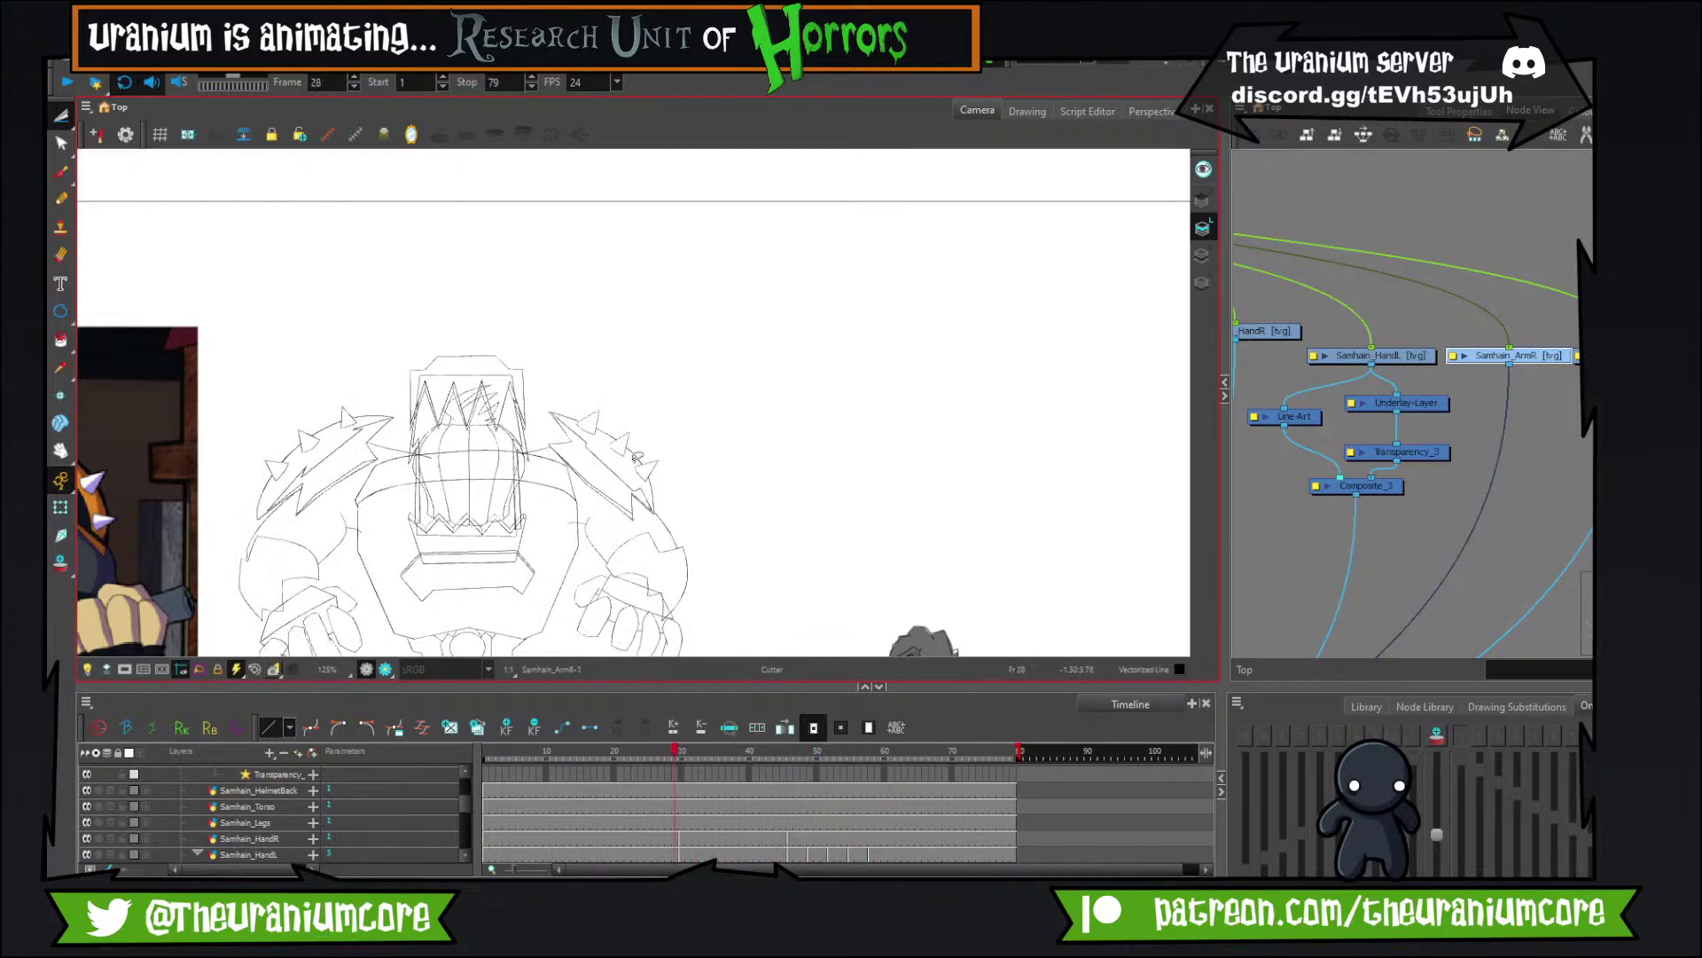
scroll(585, 399, "down", 4)
scroll(523, 429, "up", 3)
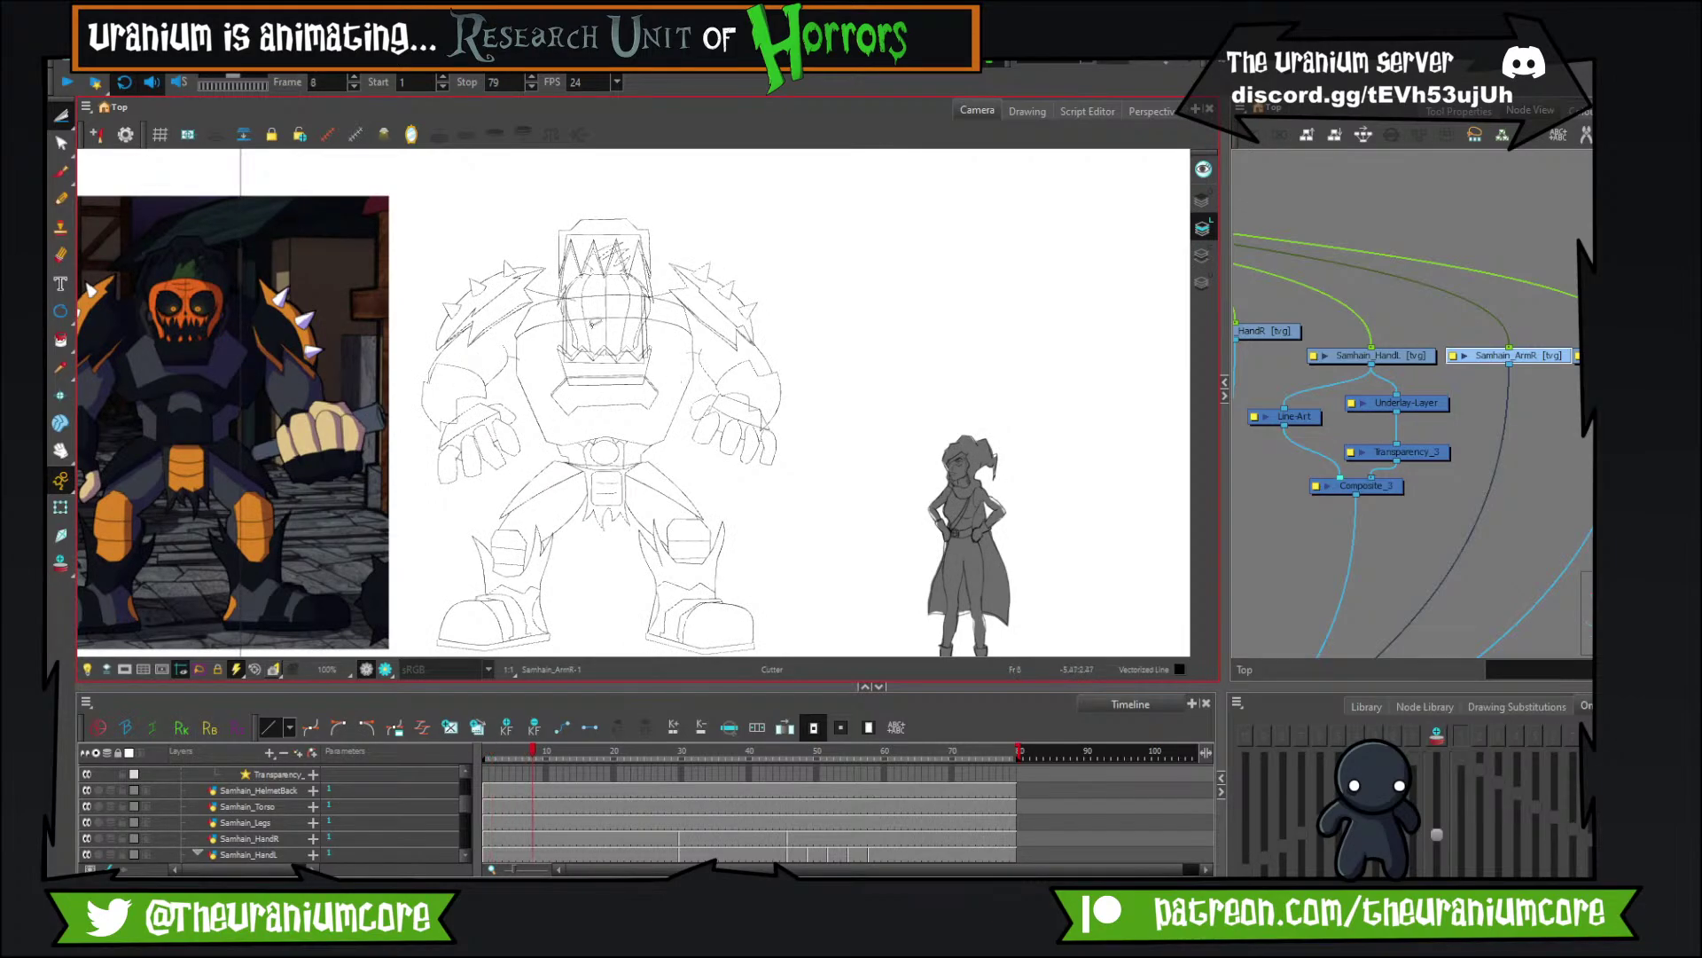
Step forward past the last arm poses and back to frame 23 to check the arm motion against the whole body.
key("period")
key("period")
key("period")
key("period")
key("period")
key("period")
key("period")
key("period")
key("period")
key("period")
key("period")
key("period")
key("period")
key("period")
key("period")
key("period")
key("period")
key("period")
key("period")
key("period")
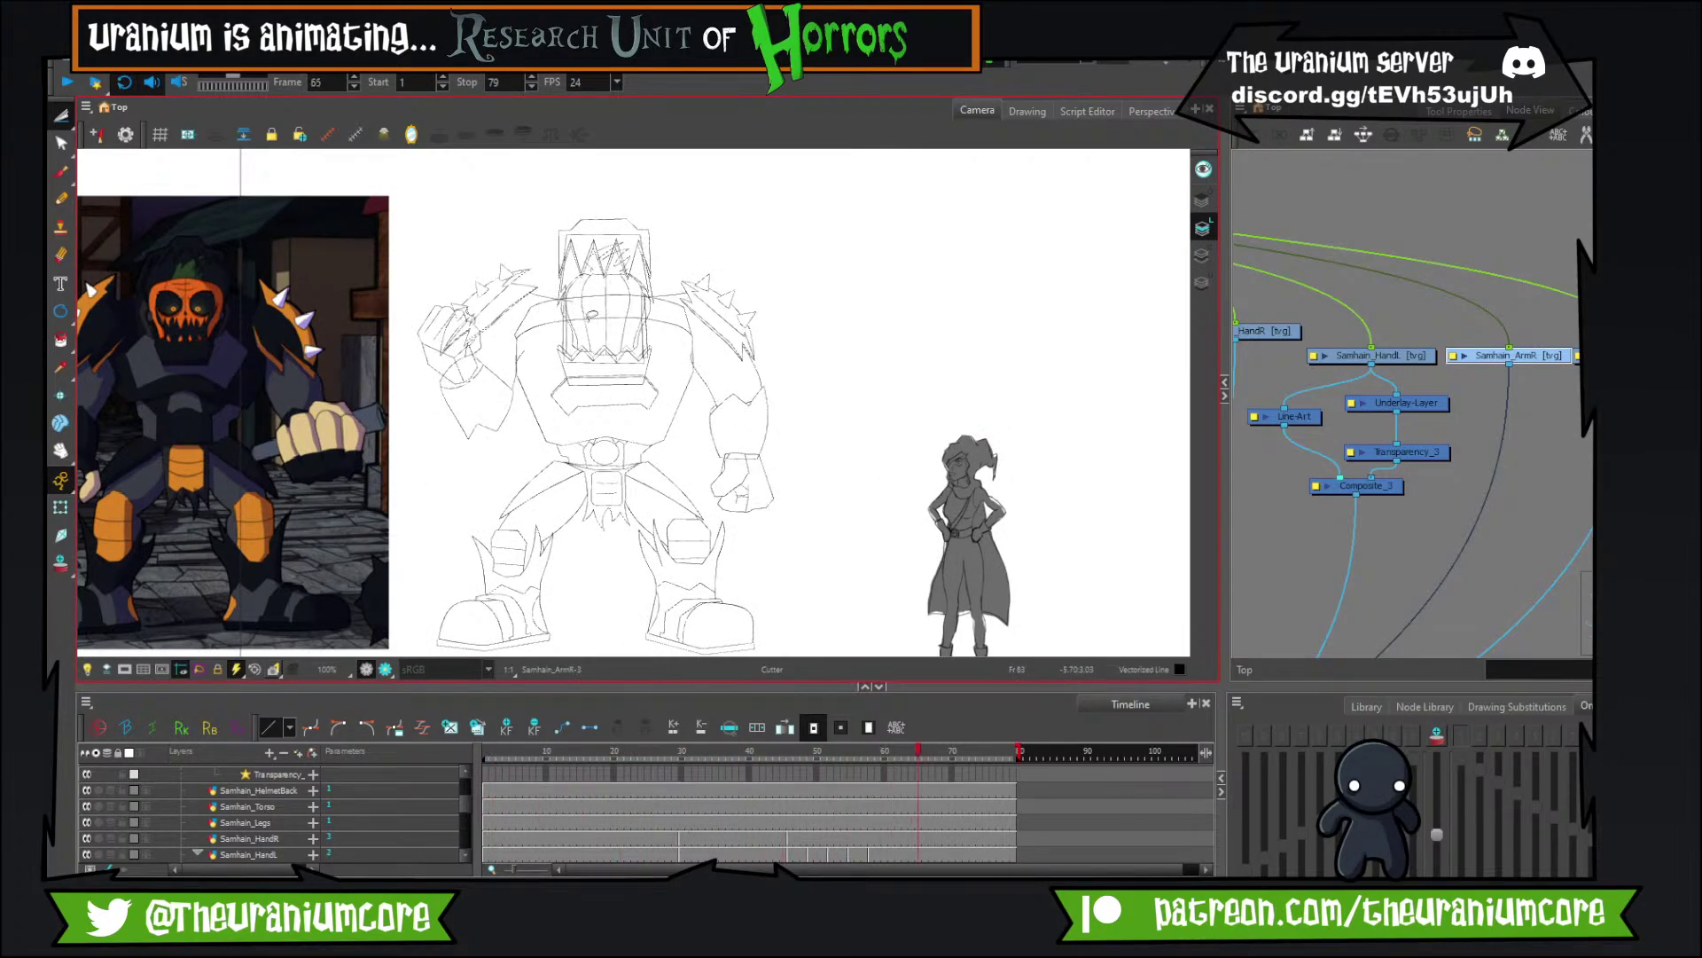
key("comma")
key("comma")
key("comma")
key("comma")
key("comma")
key("comma")
key("comma")
key("comma")
key("comma")
key("comma")
key("comma")
key("comma")
key("comma")
key("comma")
key("comma")
key("comma")
key("comma")
key("comma")
key("comma")
key("comma")
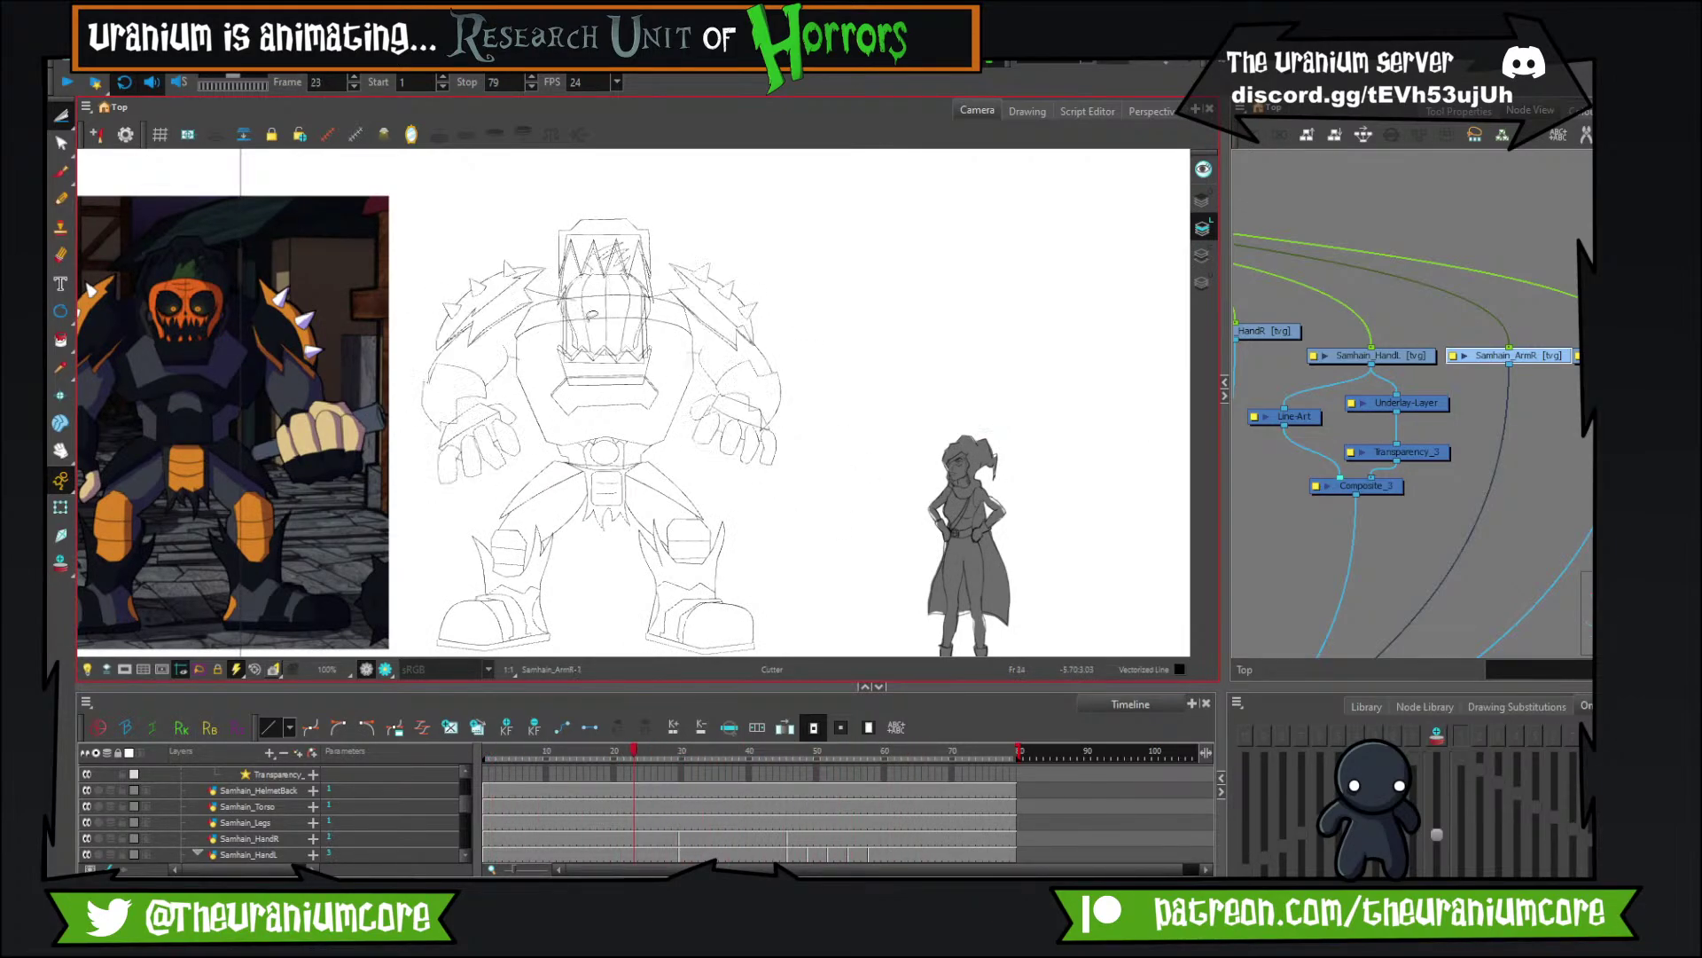
Step forward to frame 47 and back to frame 17 to examine the change from open hands to clenched fists.
key("period")
key("period")
key("period")
key("period")
key("period")
key("period")
key("period")
key("period")
key("period")
key("period")
key("period")
key("period")
key("period")
key("period")
key("period")
key("period")
key("period")
key("period")
key("period")
key("period")
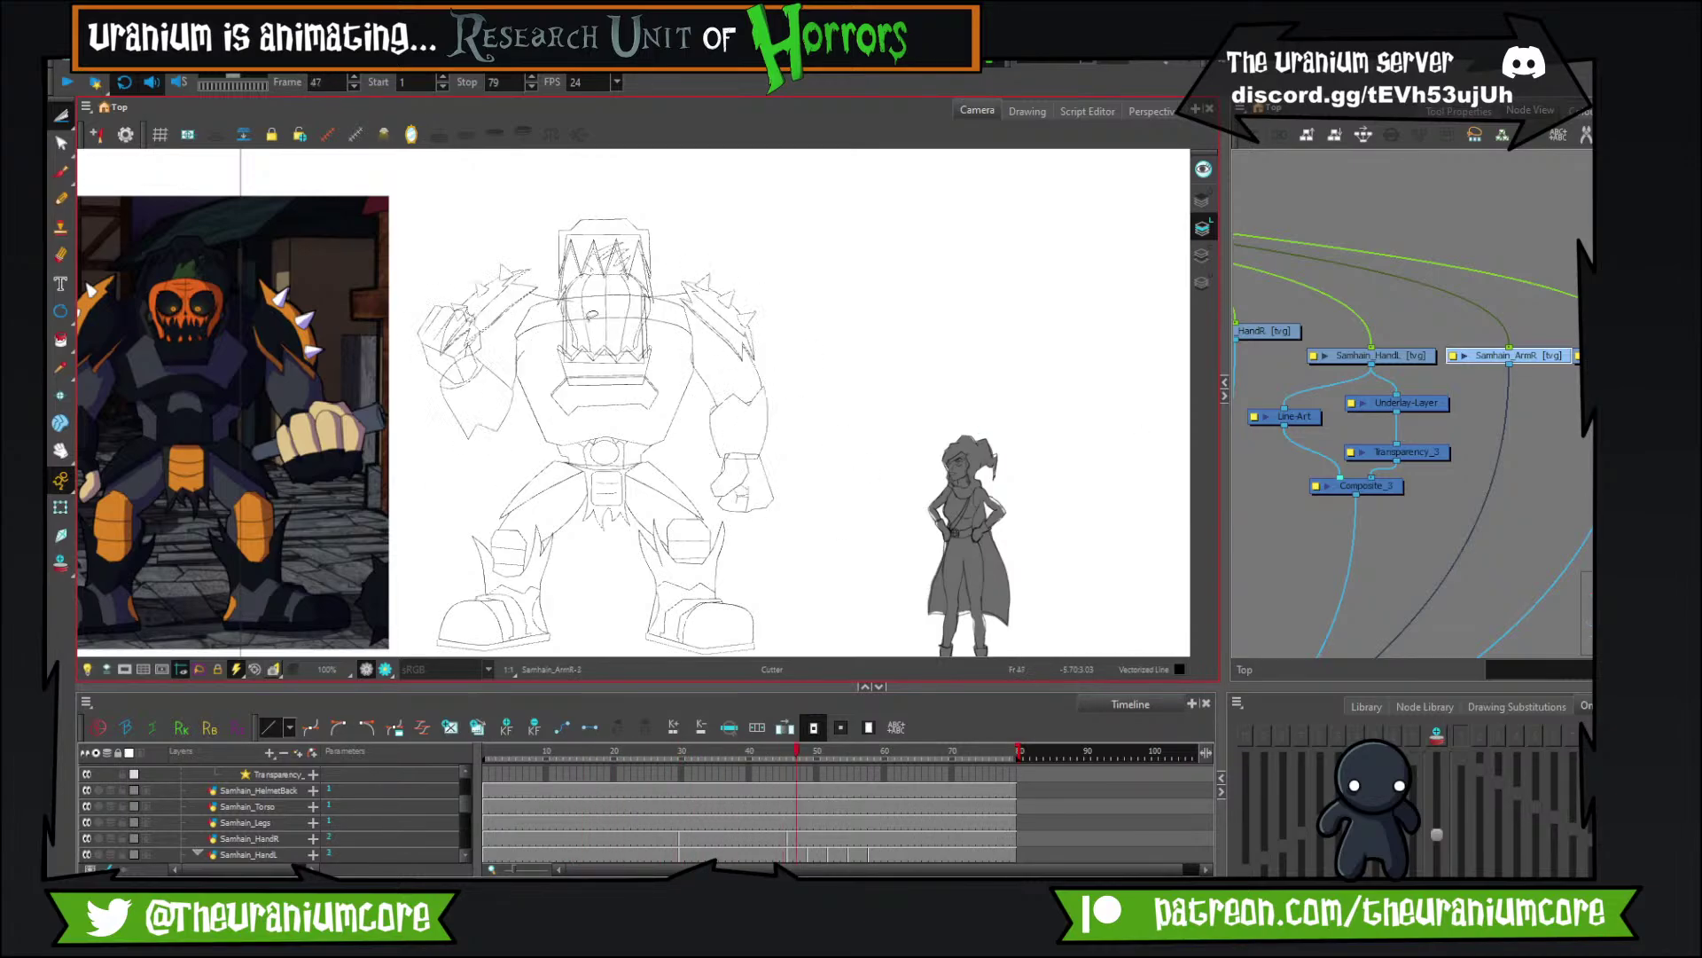
key("comma")
key("comma")
key("comma")
key("comma")
key("comma")
key("comma")
key("comma")
key("comma")
key("comma")
key("comma")
key("comma")
key("comma")
key("comma")
key("comma")
key("comma")
key("comma")
key("comma")
key("comma")
key("comma")
key("comma")
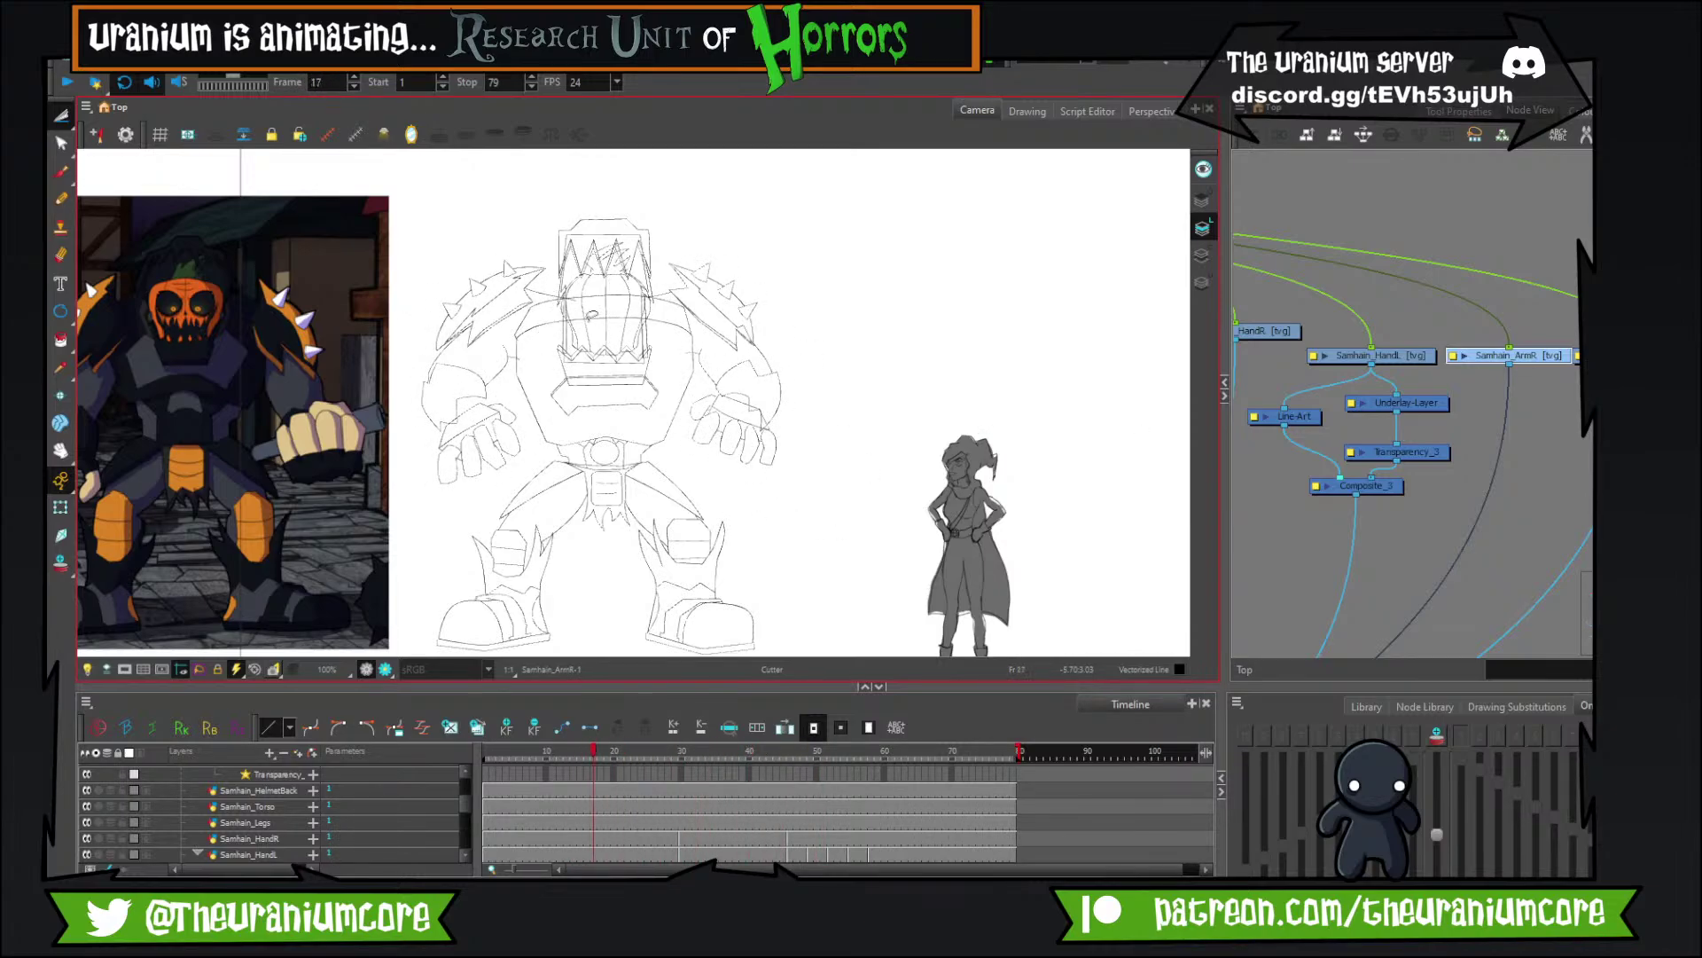
Step forward to frame 56 and back to frame 14 to compare the shoulder pads and spikes across the arm poses.
key("period")
key("period")
key("period")
key("period")
key("period")
key("period")
key("period")
key("period")
key("period")
key("period")
key("period")
key("period")
key("period")
key("period")
key("period")
key("period")
key("period")
key("period")
key("period")
key("period")
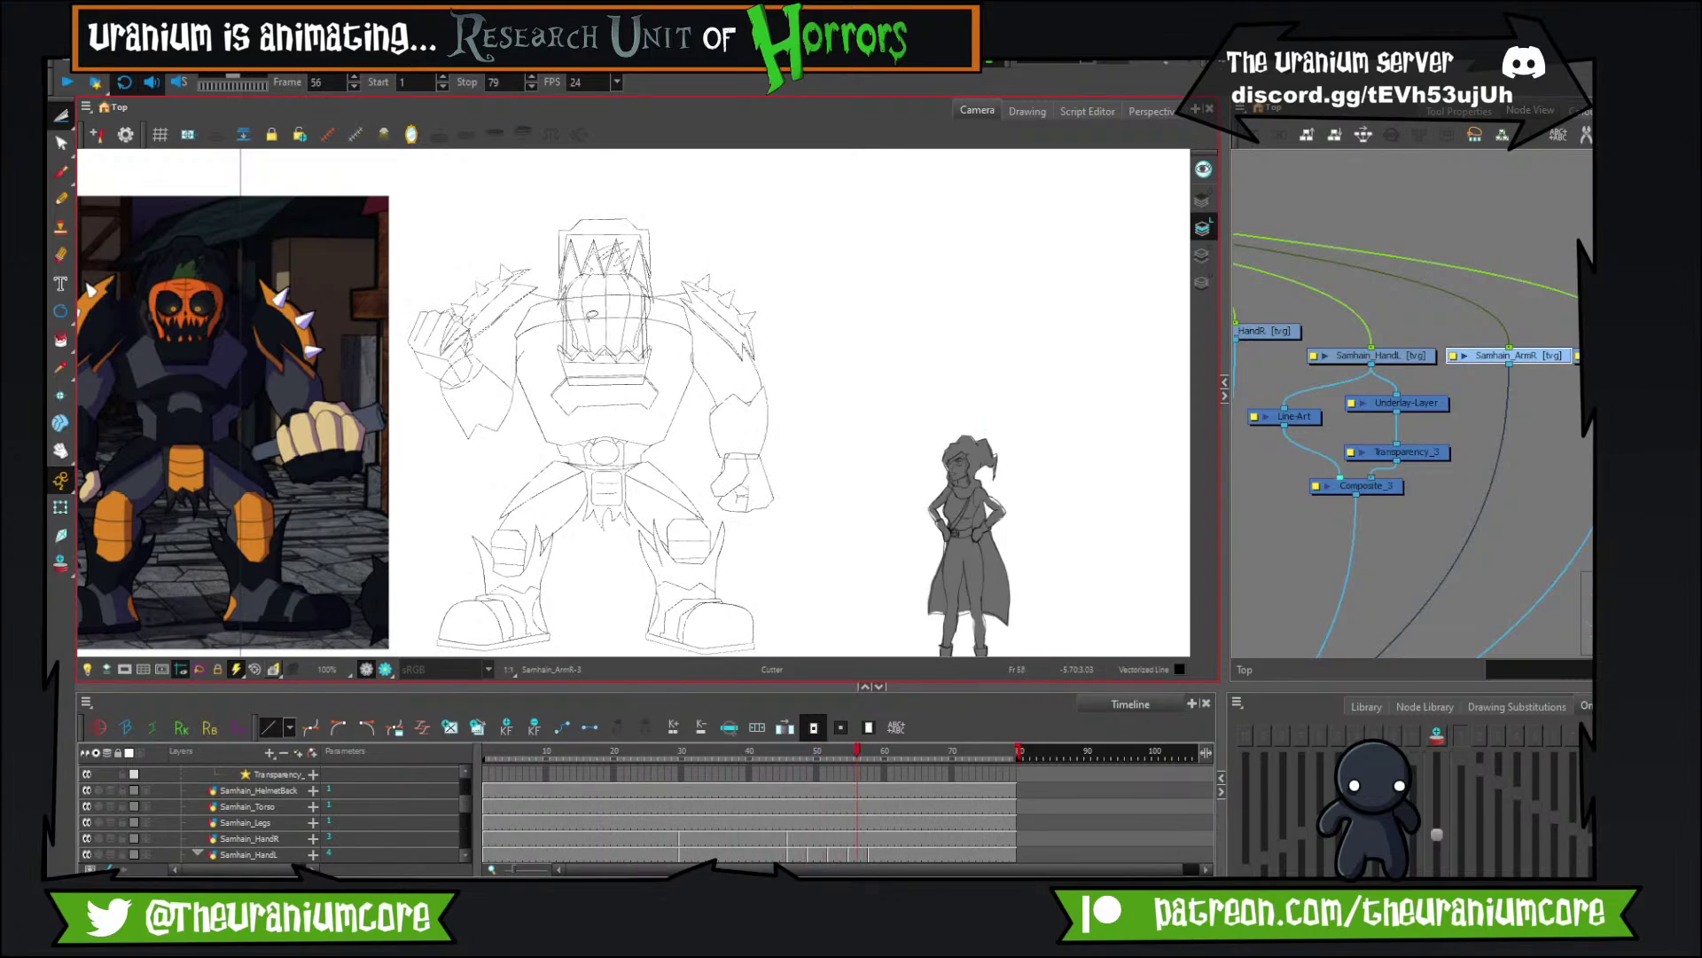
key("comma")
key("comma")
key("comma")
key("comma")
key("comma")
key("comma")
key("comma")
key("comma")
key("comma")
key("comma")
key("comma")
key("comma")
key("comma")
key("comma")
key("comma")
key("comma")
key("comma")
key("comma")
key("comma")
key("comma")
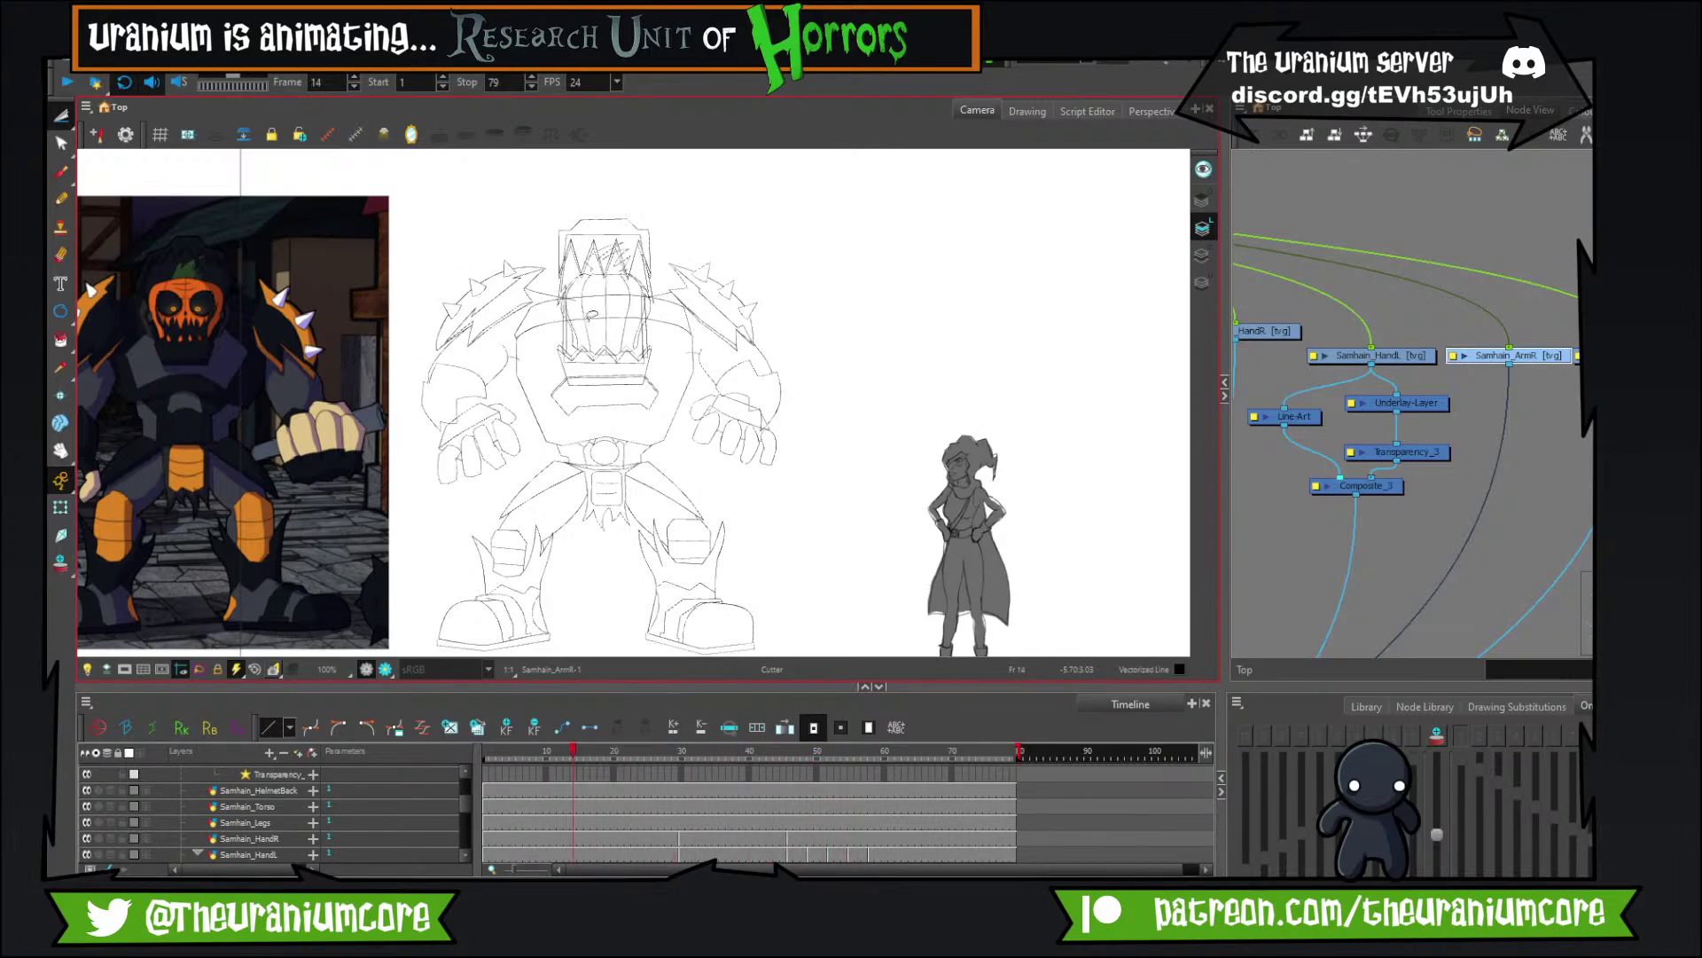
Step forward from frame 14 to frame 41 to examine how both arms move against the Samhain figure's body.
key("period")
key("period")
key("period")
key("period")
key("period")
key("period")
key("period")
key("period")
key("period")
key("period")
key("period")
key("period")
key("period")
key("period")
key("period")
key("period")
key("period")
key("period")
key("period")
key("period")
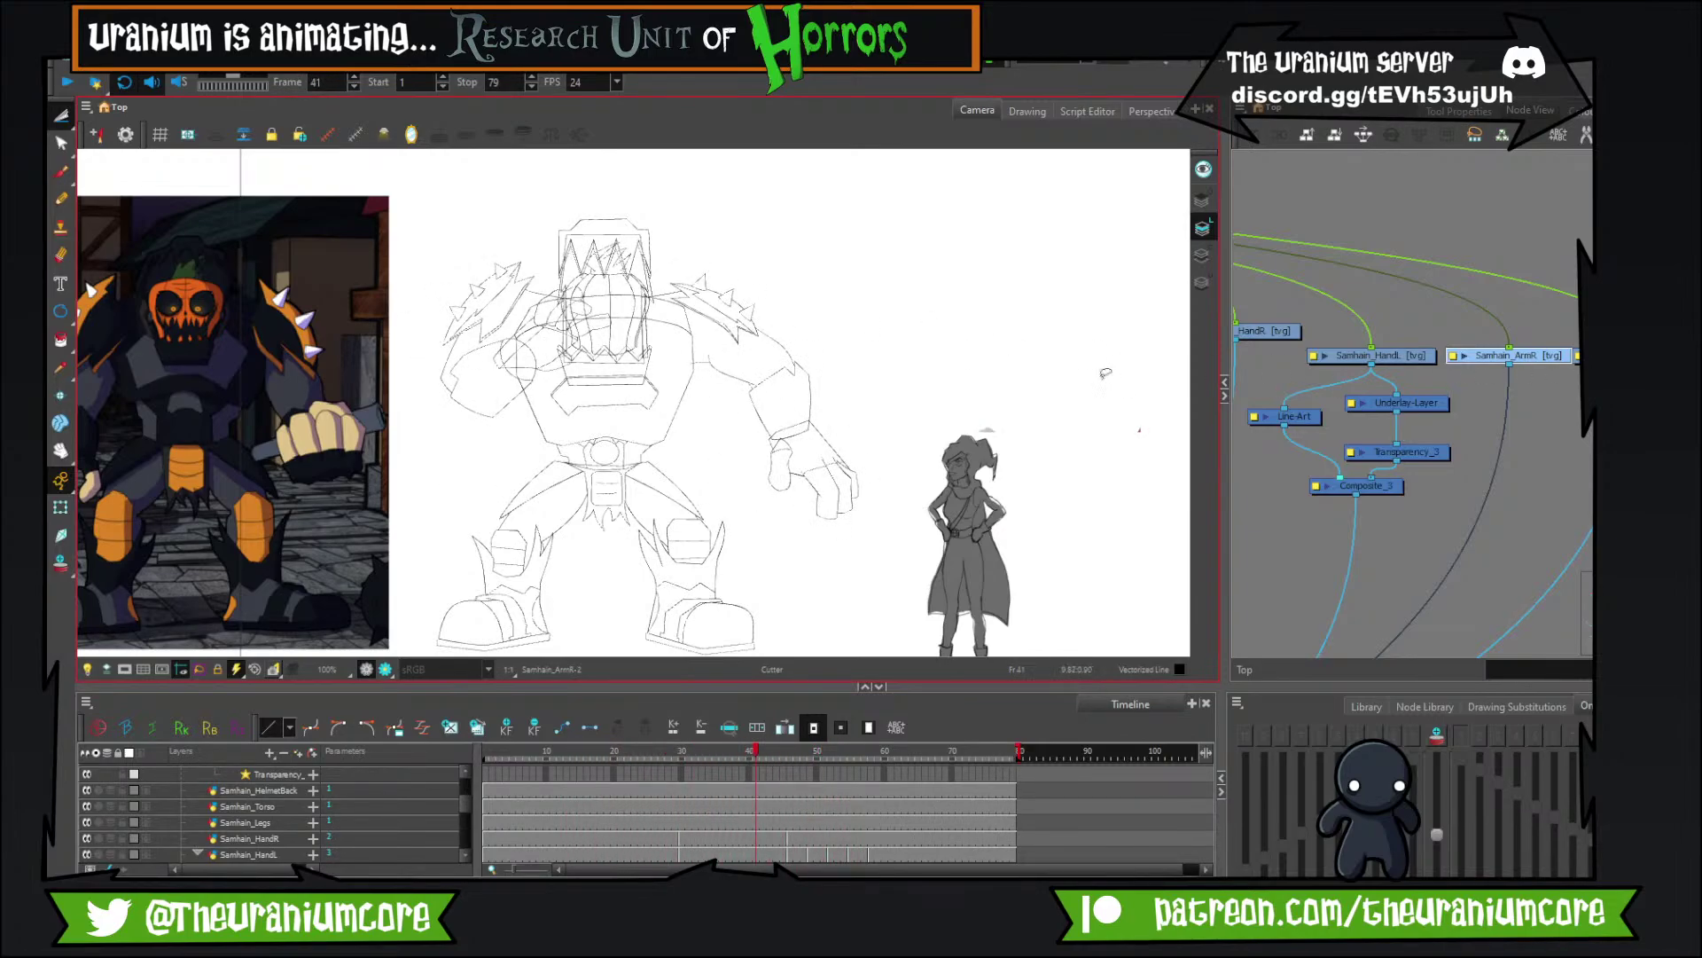
Lasso the stray marks beside the Samhain figure with the Cutter on Samhain_HandR's Overlay art at frame 41.
left_click(1202, 282)
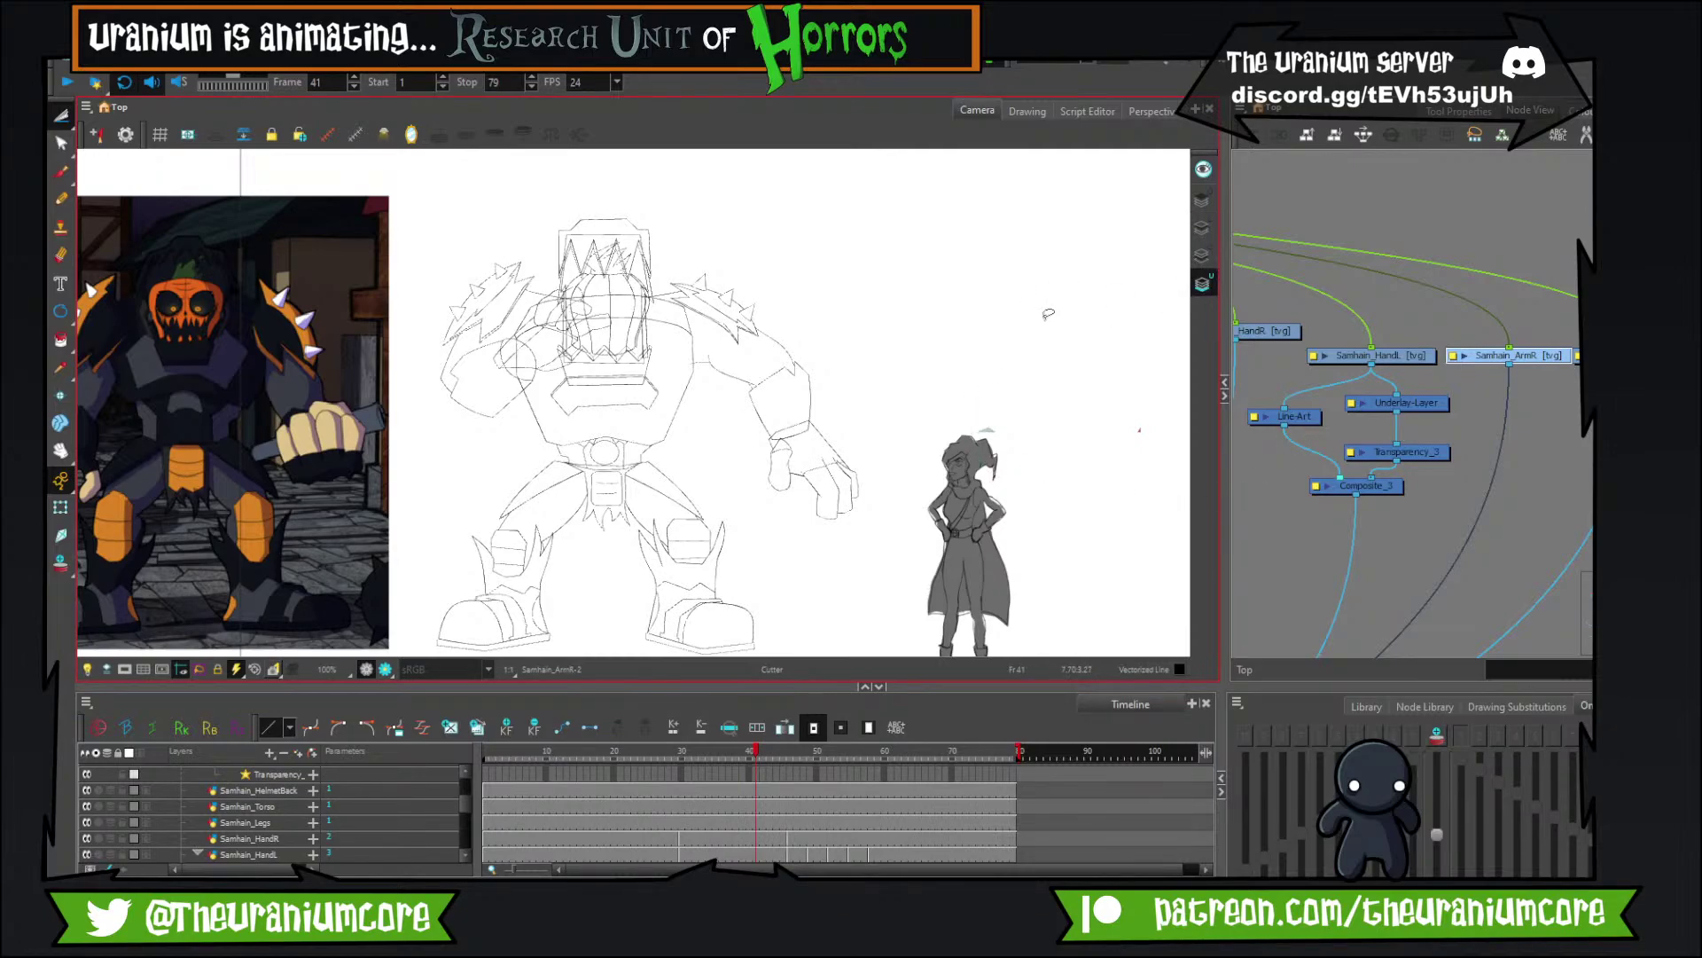
left_click(1427, 387)
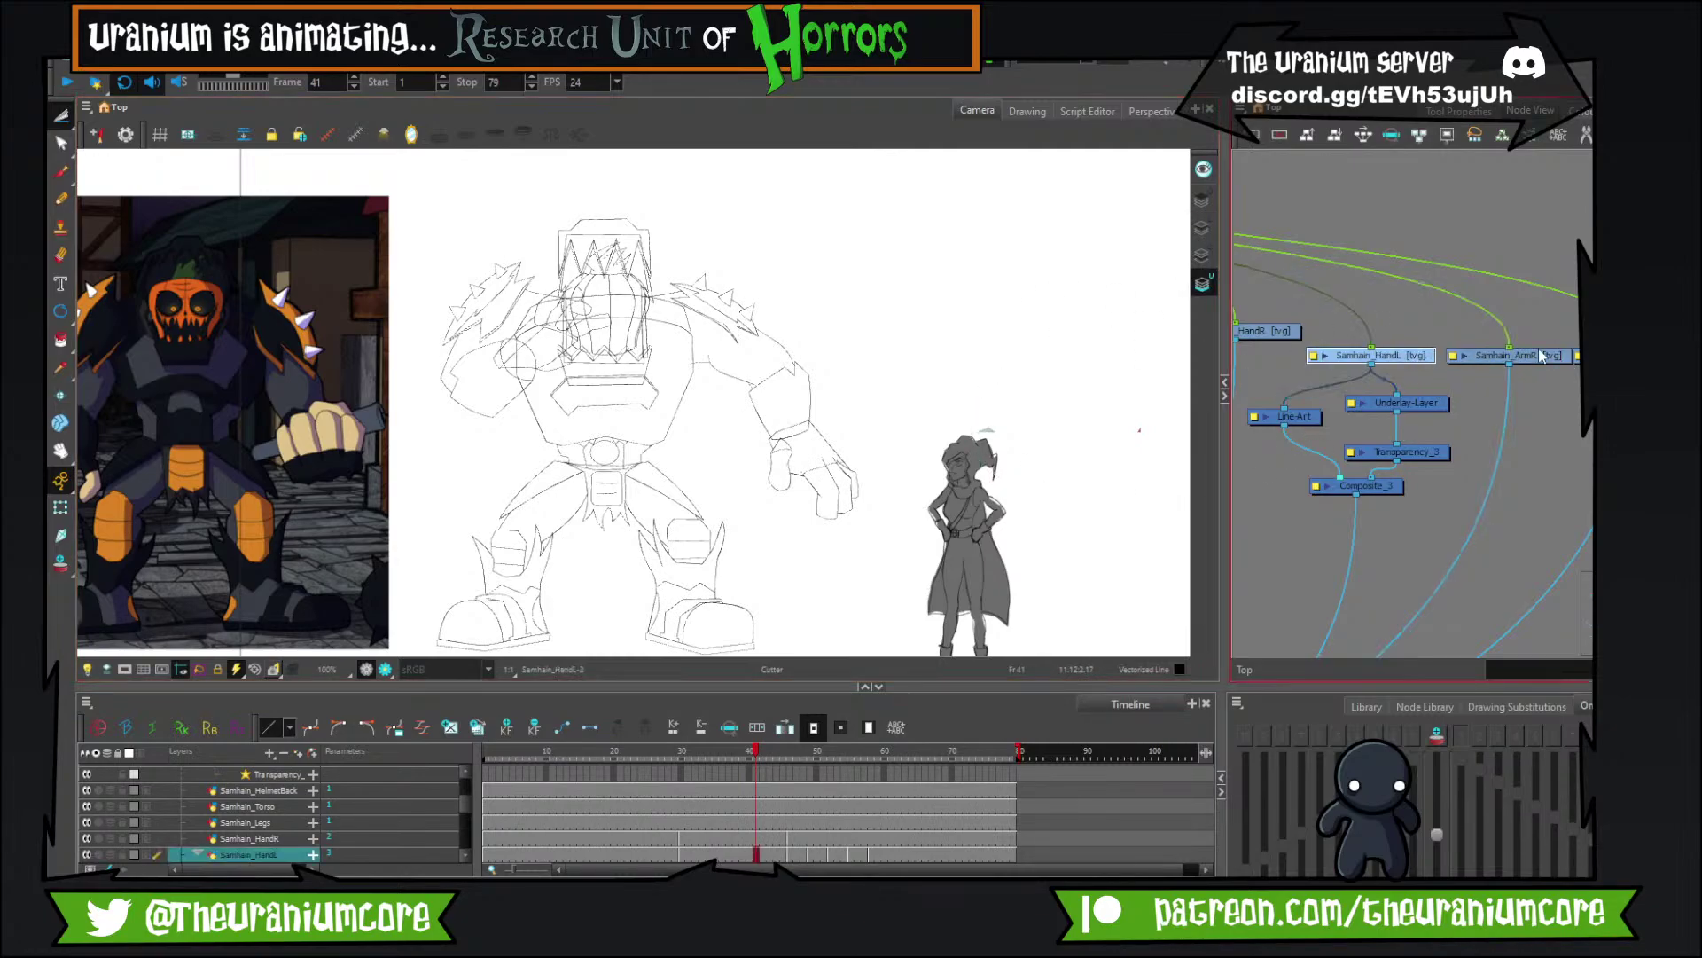
left_click(1297, 330)
scroll(1397, 339, "down", 4)
scroll(1522, 348, "up", 3)
mouse_move(942, 344)
left_mouse_down()
mouse_move(1010, 433)
mouse_move(797, 379)
left_mouse_up()
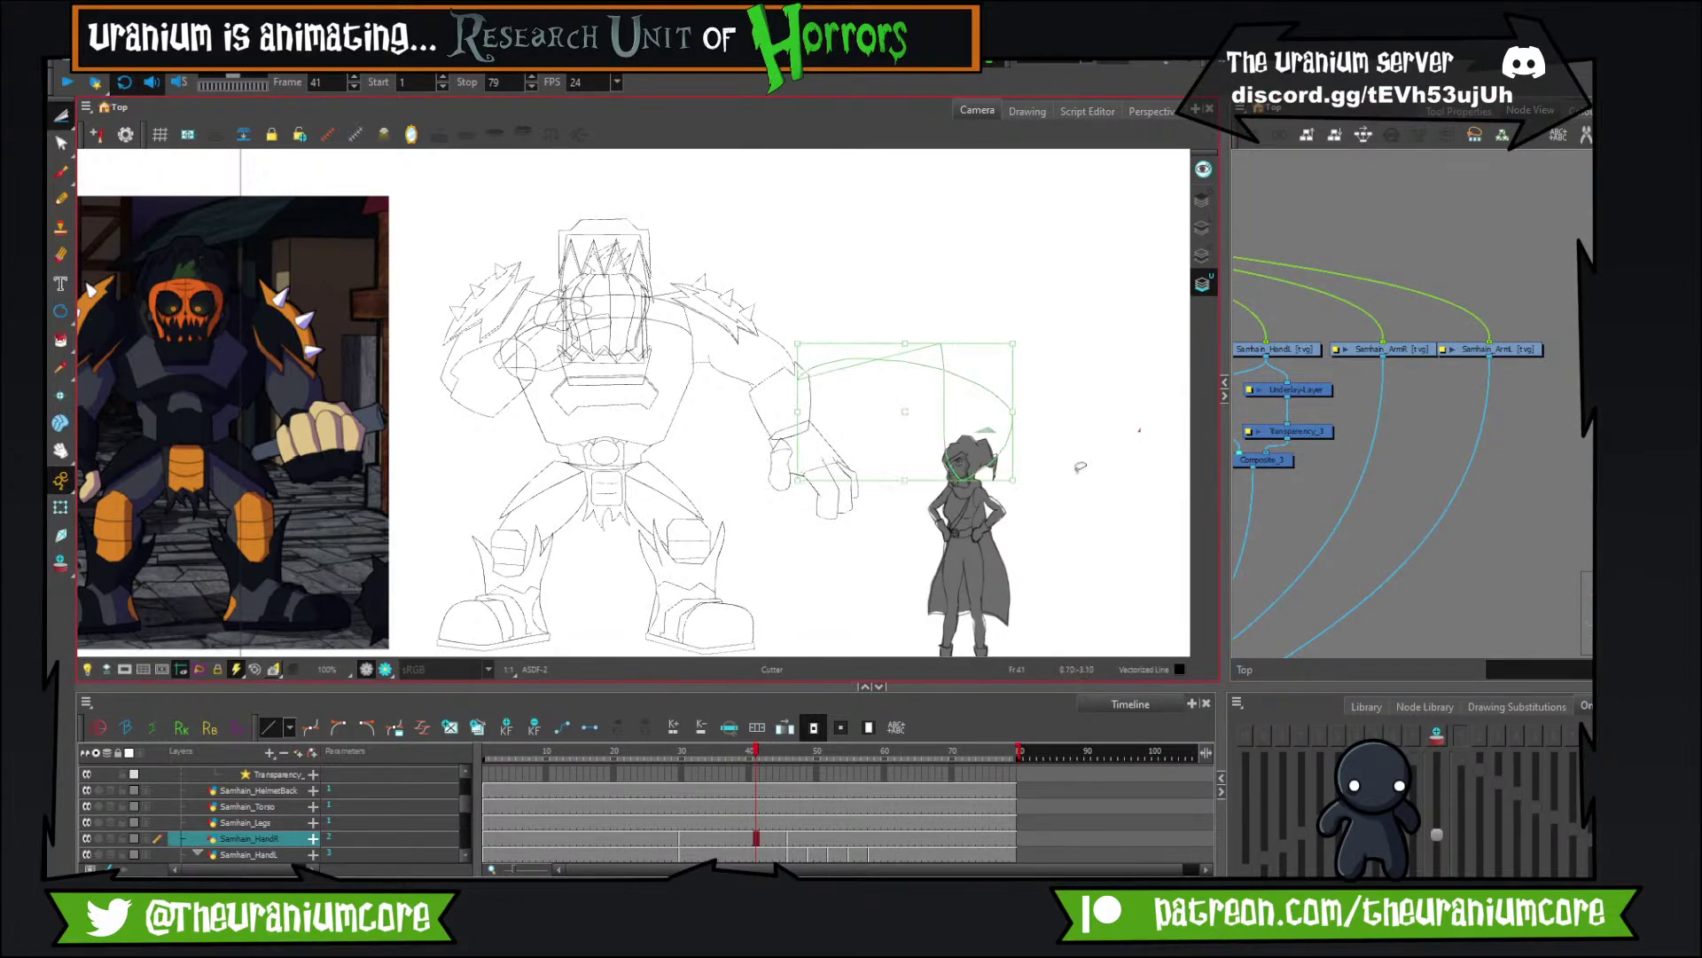
scroll(990, 408, "down", 3)
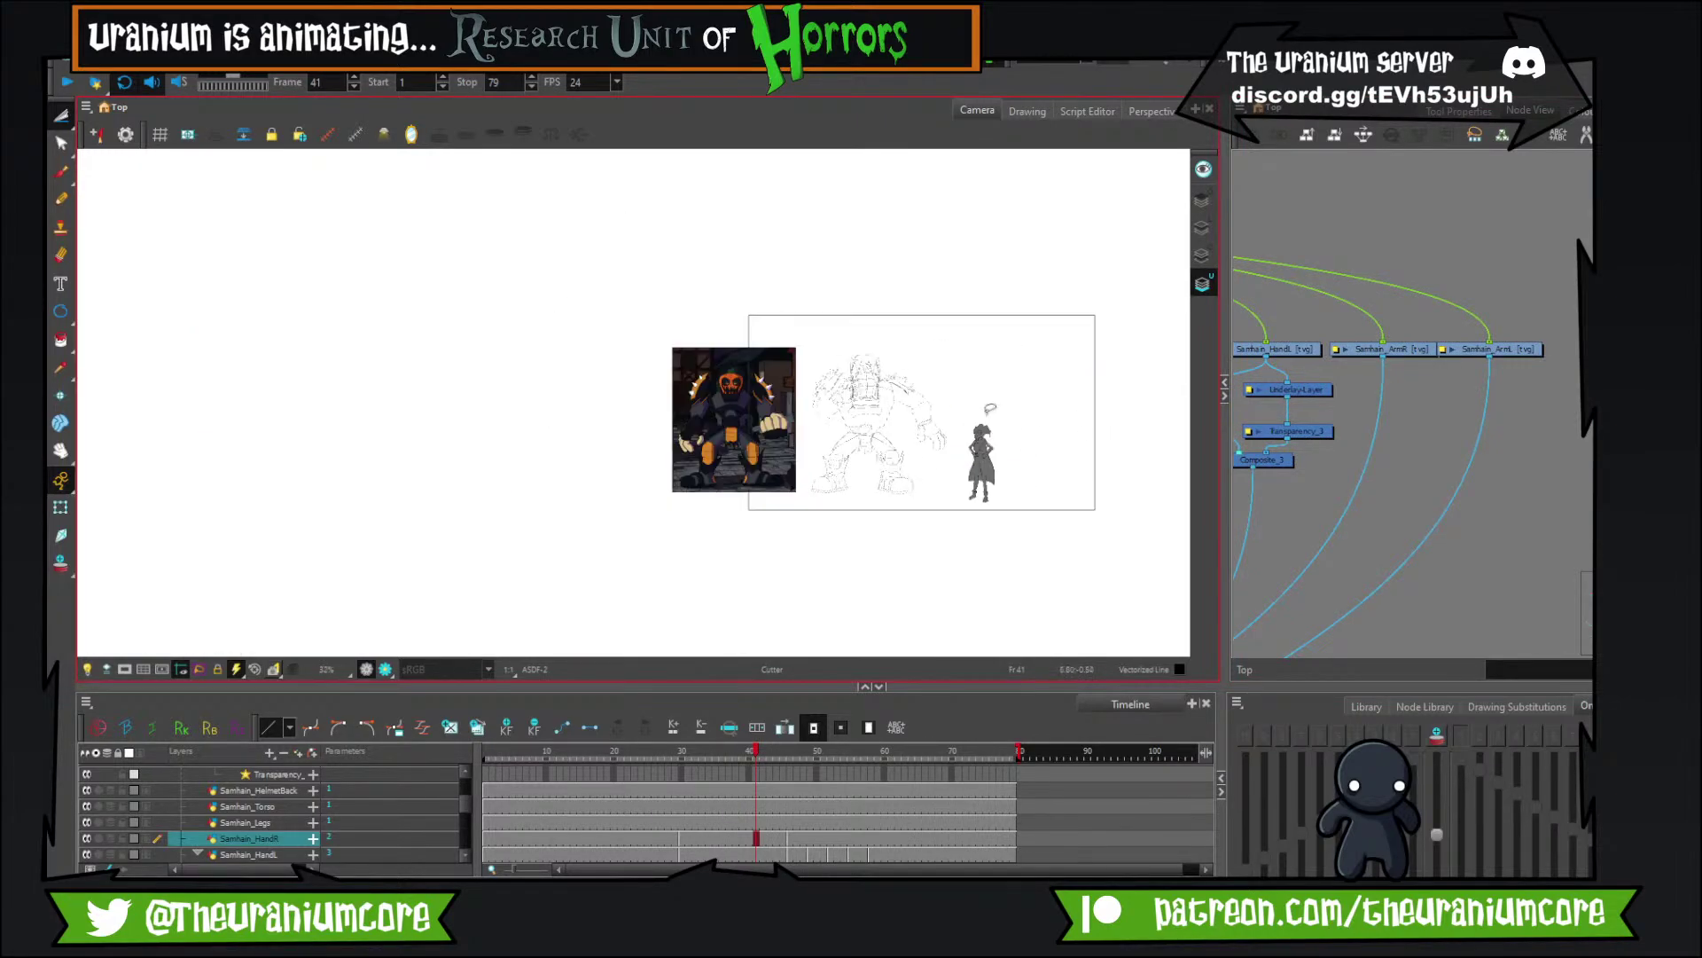
Step back from frame 41 past frame 16 to review the earlier arm and hand poses.
scroll(1024, 403, "up", 3)
key("comma")
key("comma")
key("comma")
key("comma")
key("comma")
key("comma")
key("comma")
key("comma")
key("comma")
key("comma")
key("comma")
key("comma")
key("comma")
key("comma")
key("comma")
key("comma")
key("comma")
key("comma")
key("comma")
key("comma")
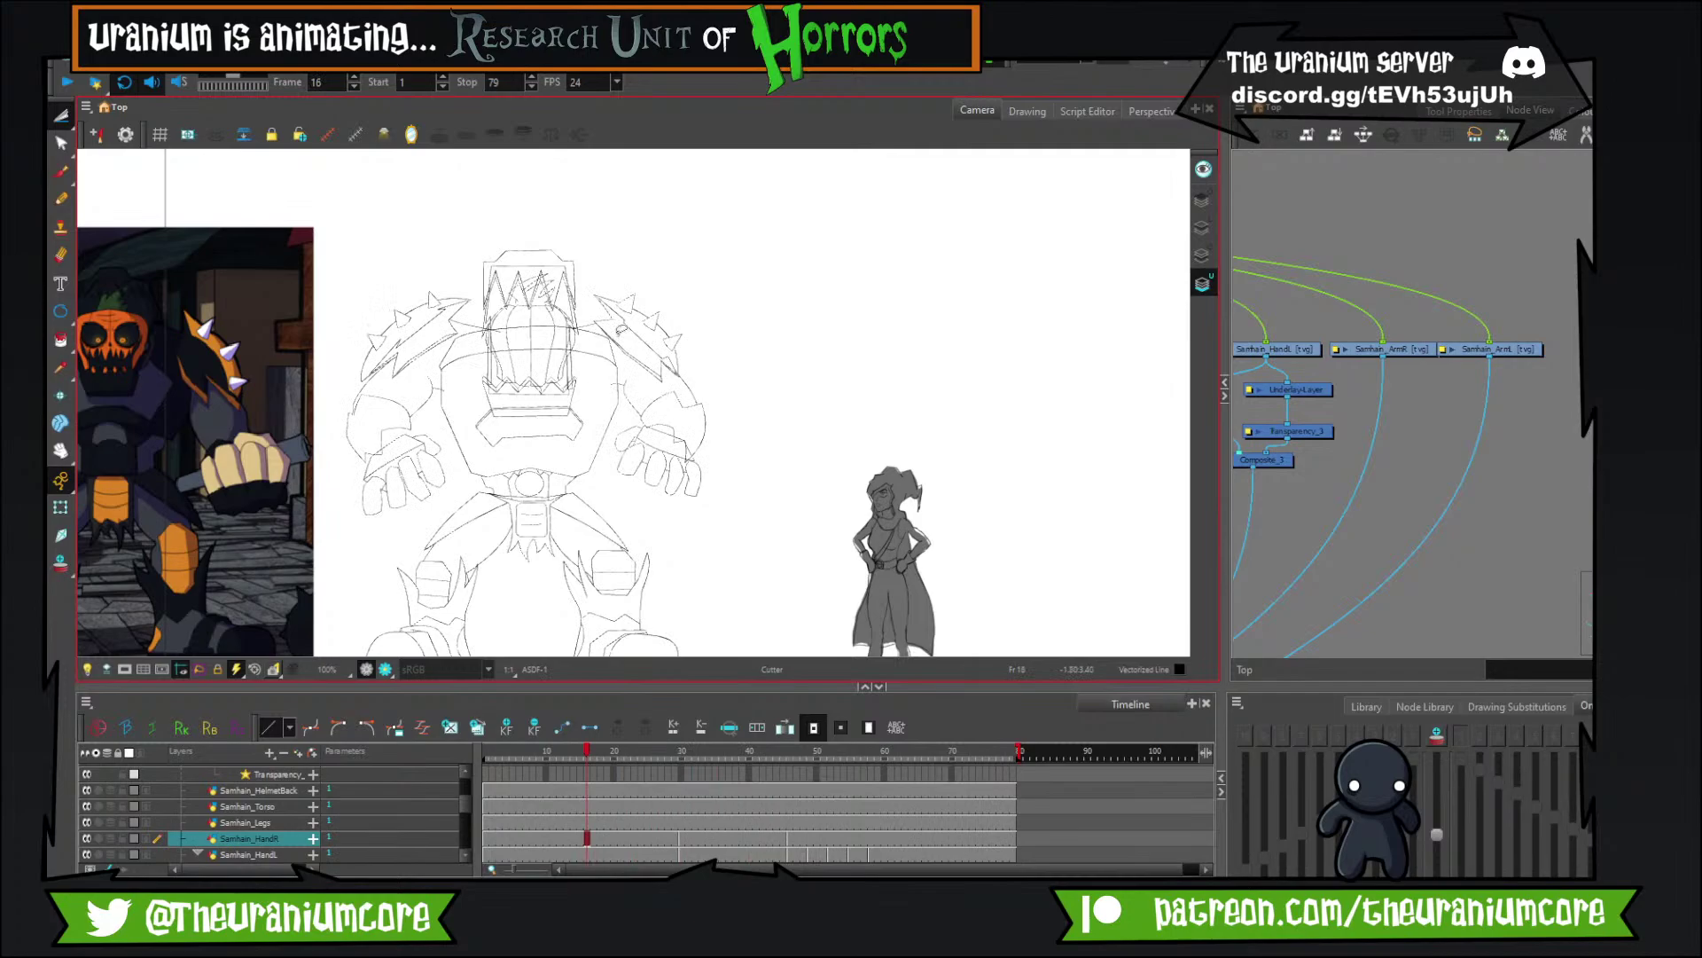
key("comma")
key("comma")
key("comma")
key("comma")
key("comma")
key("comma")
key("comma")
key("comma")
key("comma")
Step forward through the arm poses again and stop on frame 14 with the reference picture in view.
scroll(478, 304, "down", 1)
scroll(479, 304, "up", 1)
key("period")
key("period")
key("period")
key("period")
key("period")
key("period")
key("period")
key("period")
key("period")
key("period")
key("period")
key("period")
key("period")
key("period")
key("period")
key("period")
key("period")
key("period")
key("period")
key("period")
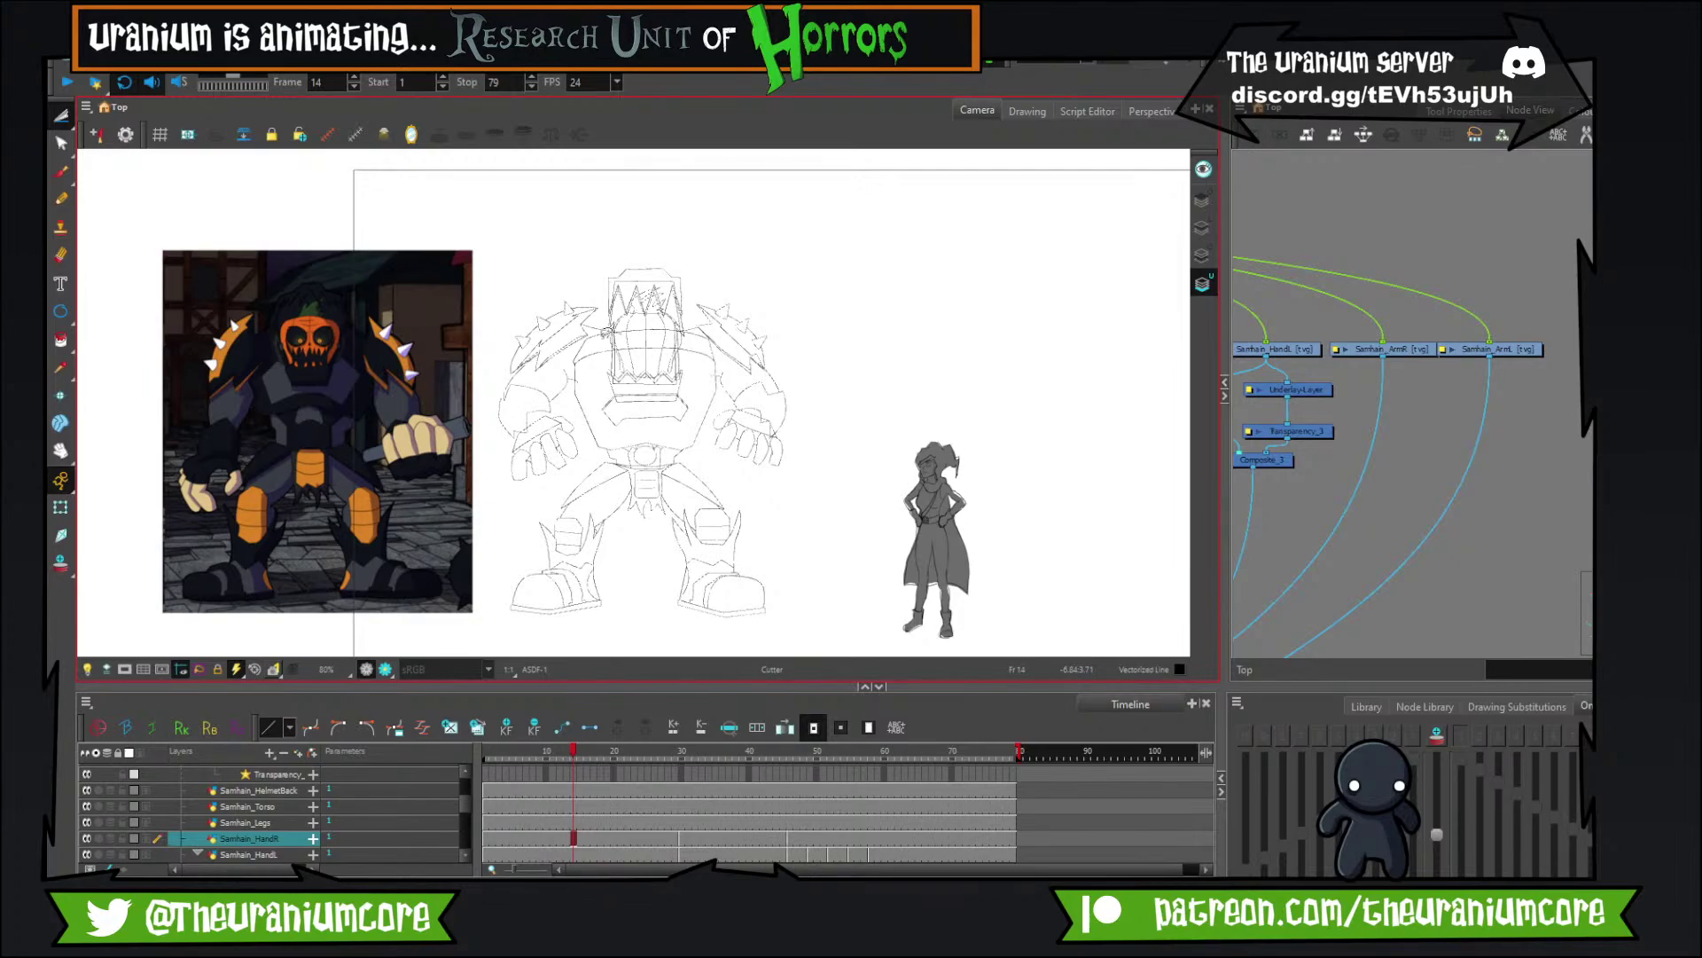
Activate the Brush tool and widen the node view so the whole network fits beside the camera view.
scroll(608, 332, "up", 3)
scroll(607, 333, "down", 3)
left_click(58, 179)
scroll(857, 414, "down", 4)
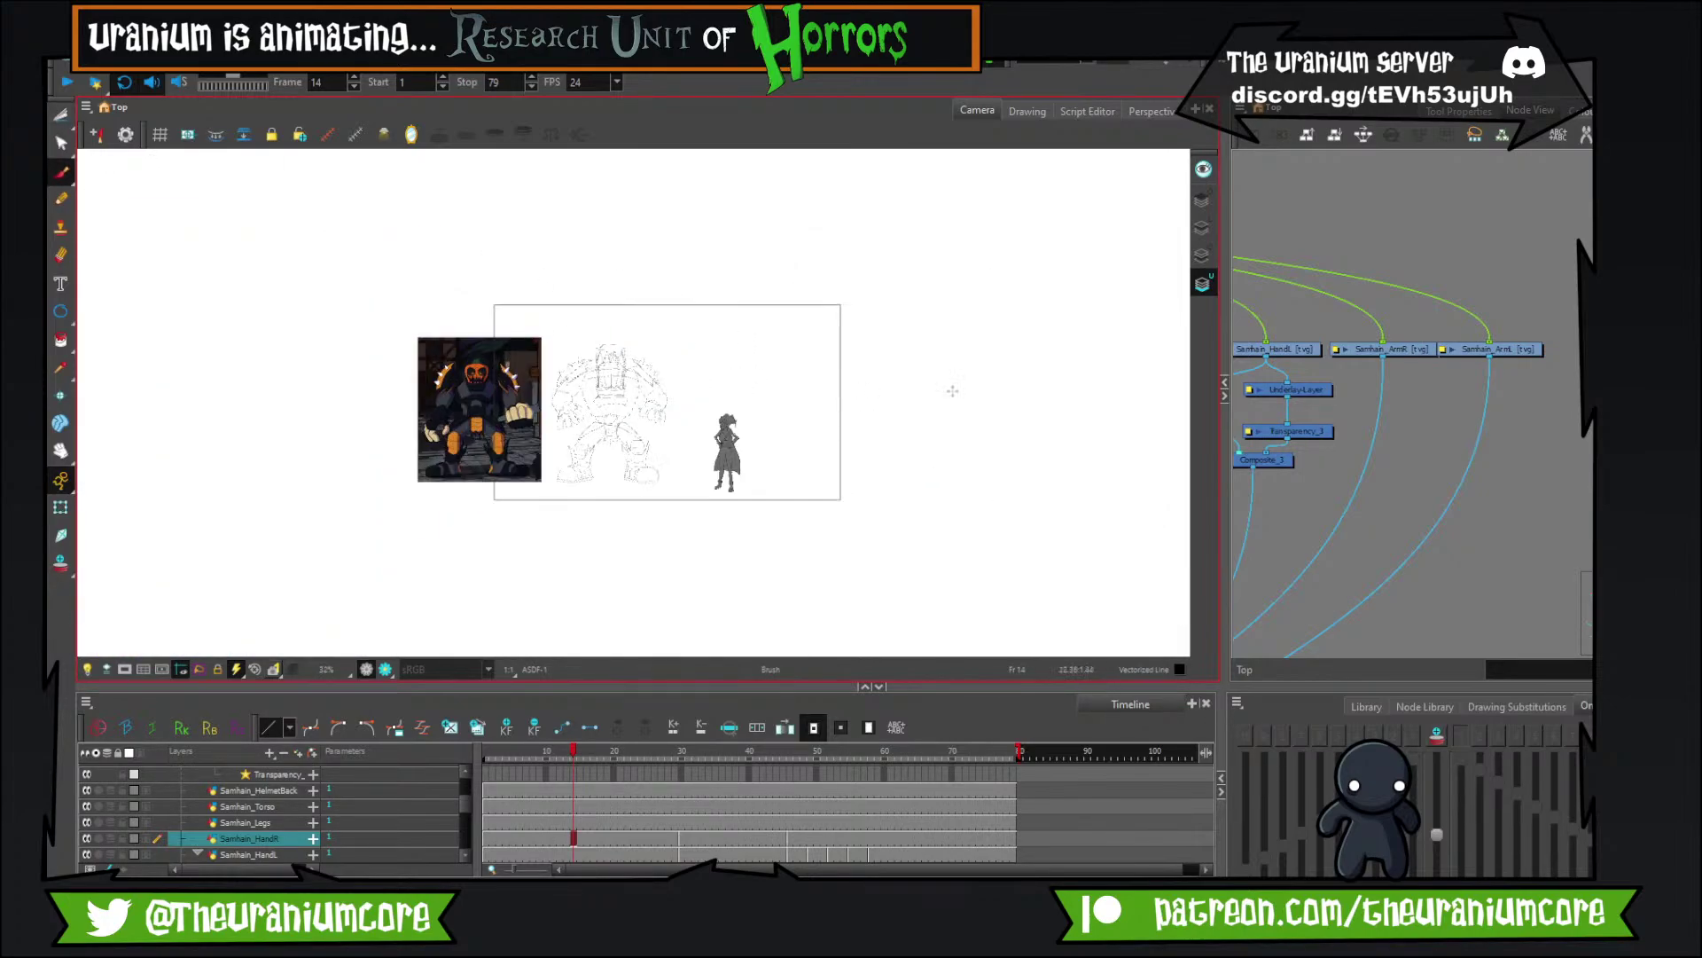
scroll(1544, 338, "down", 5)
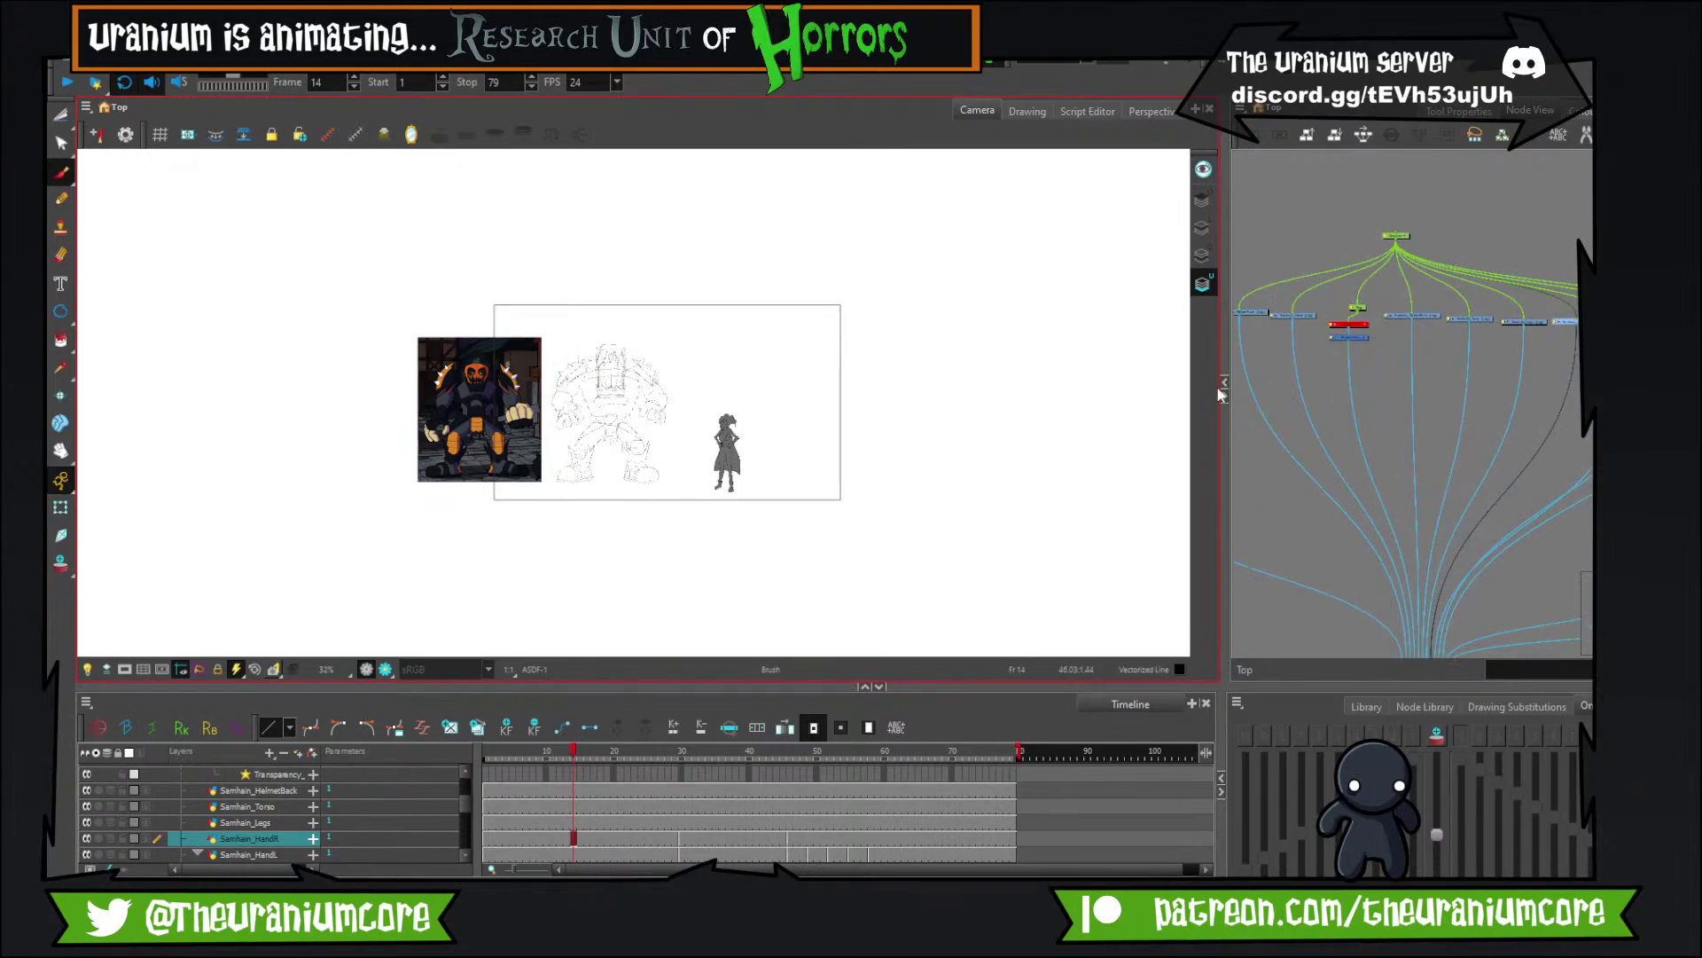
left_click_drag(1222, 425, 580, 424)
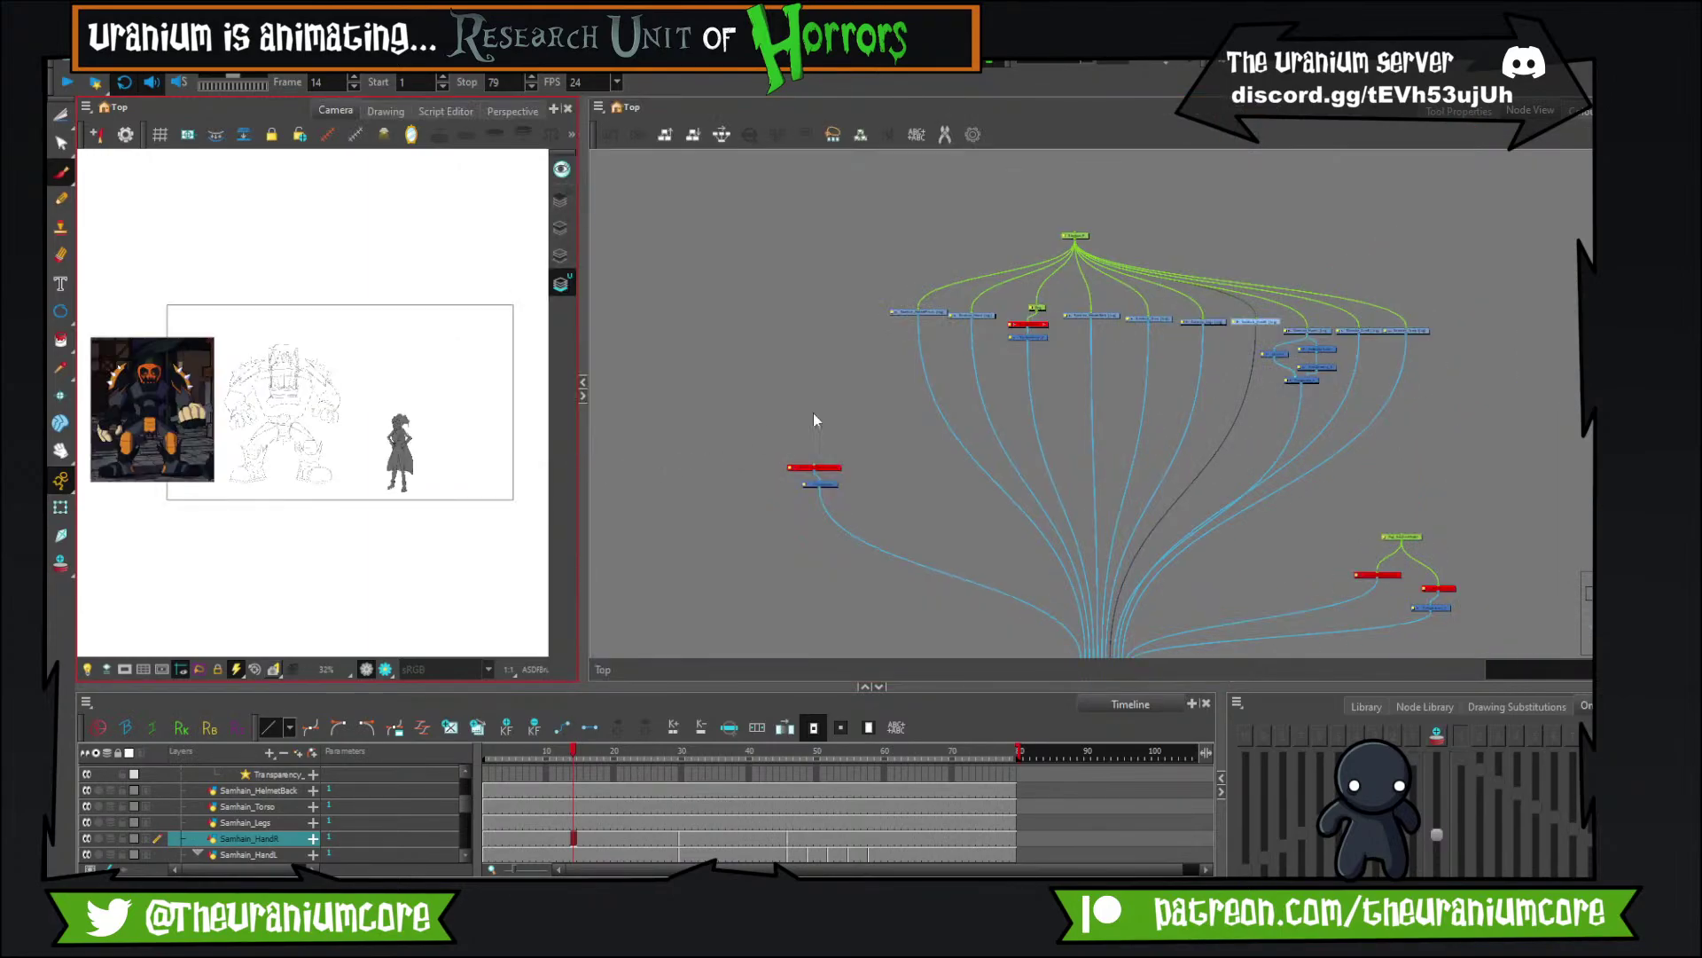
Examine the node network from the composite that gathers the Samhain layers up to the peg above them.
scroll(1165, 278, "up", 4)
scroll(1131, 344, "down", 3)
scroll(1084, 569, "down", 2)
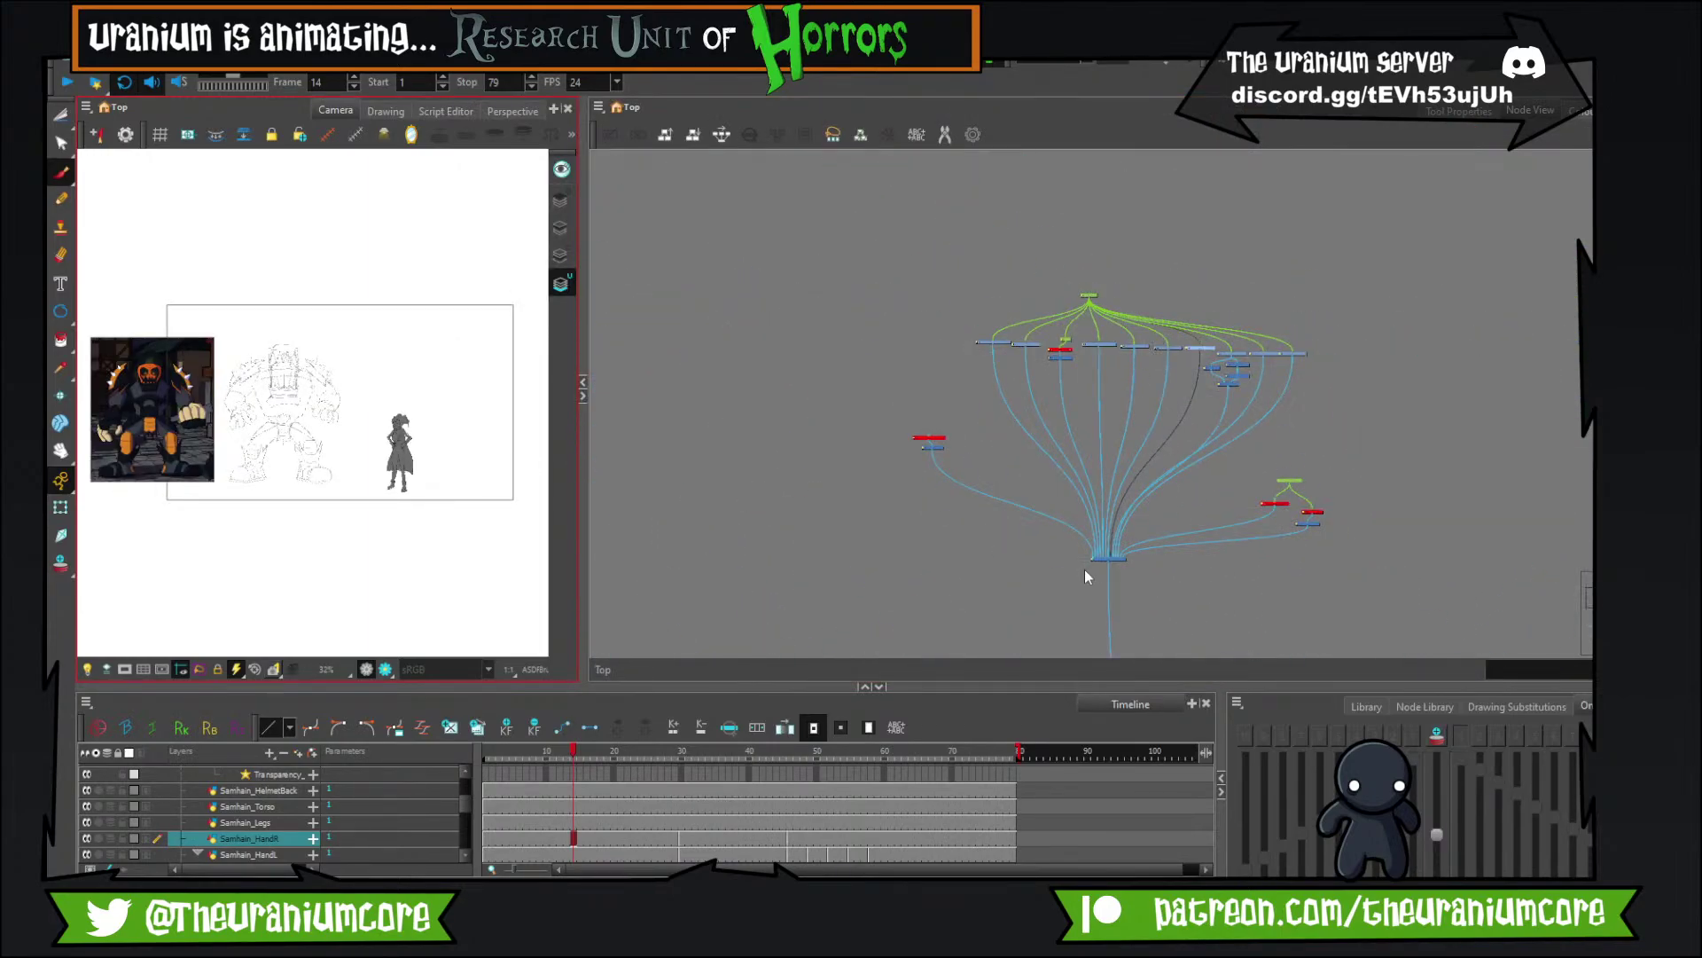
scroll(1084, 569, "up", 6)
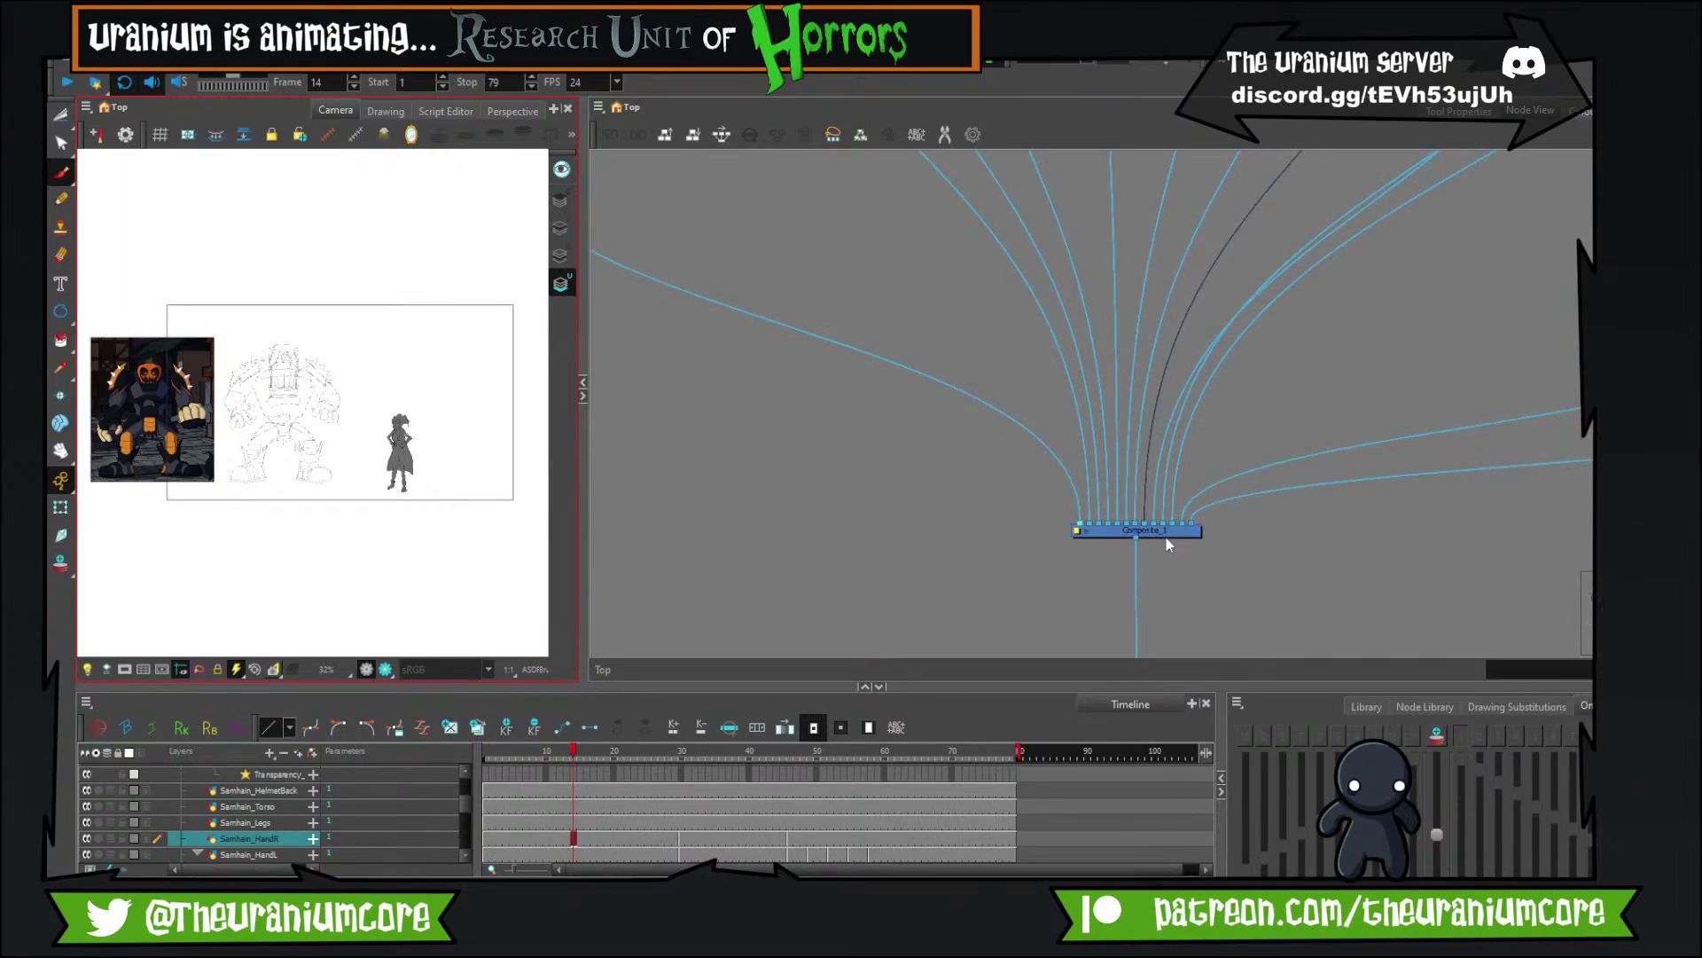
left_click(1167, 537)
scroll(1160, 496, "down", 3)
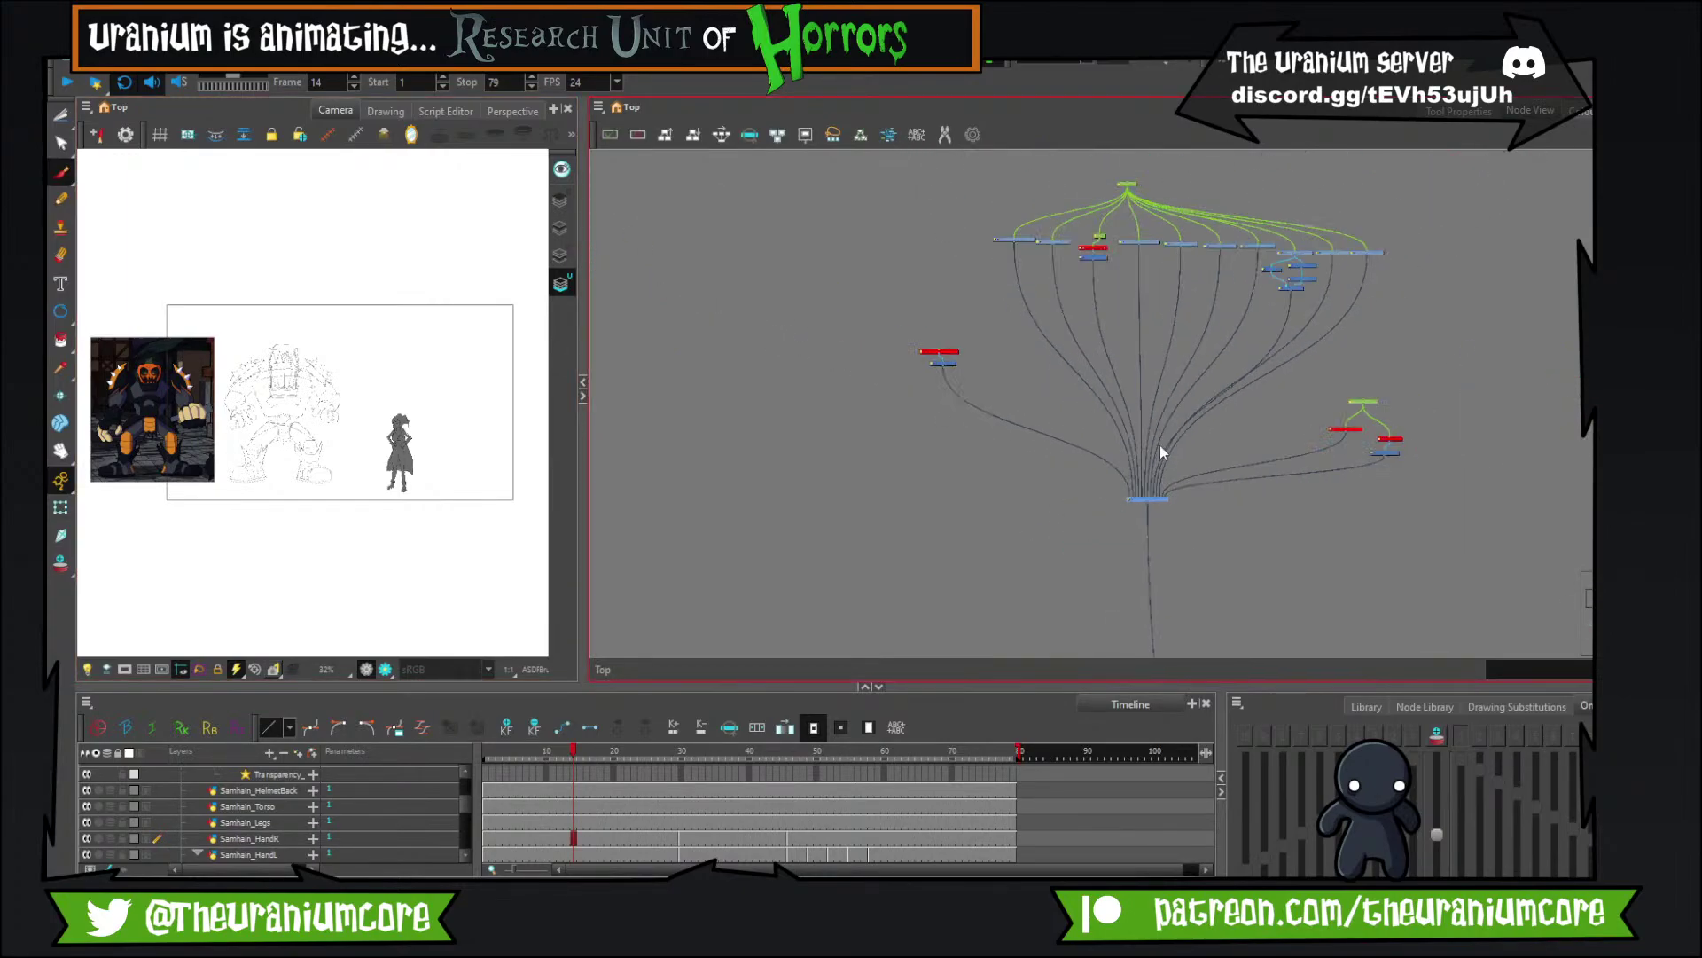
scroll(1178, 227, "up", 4)
scroll(1119, 232, "down", 3)
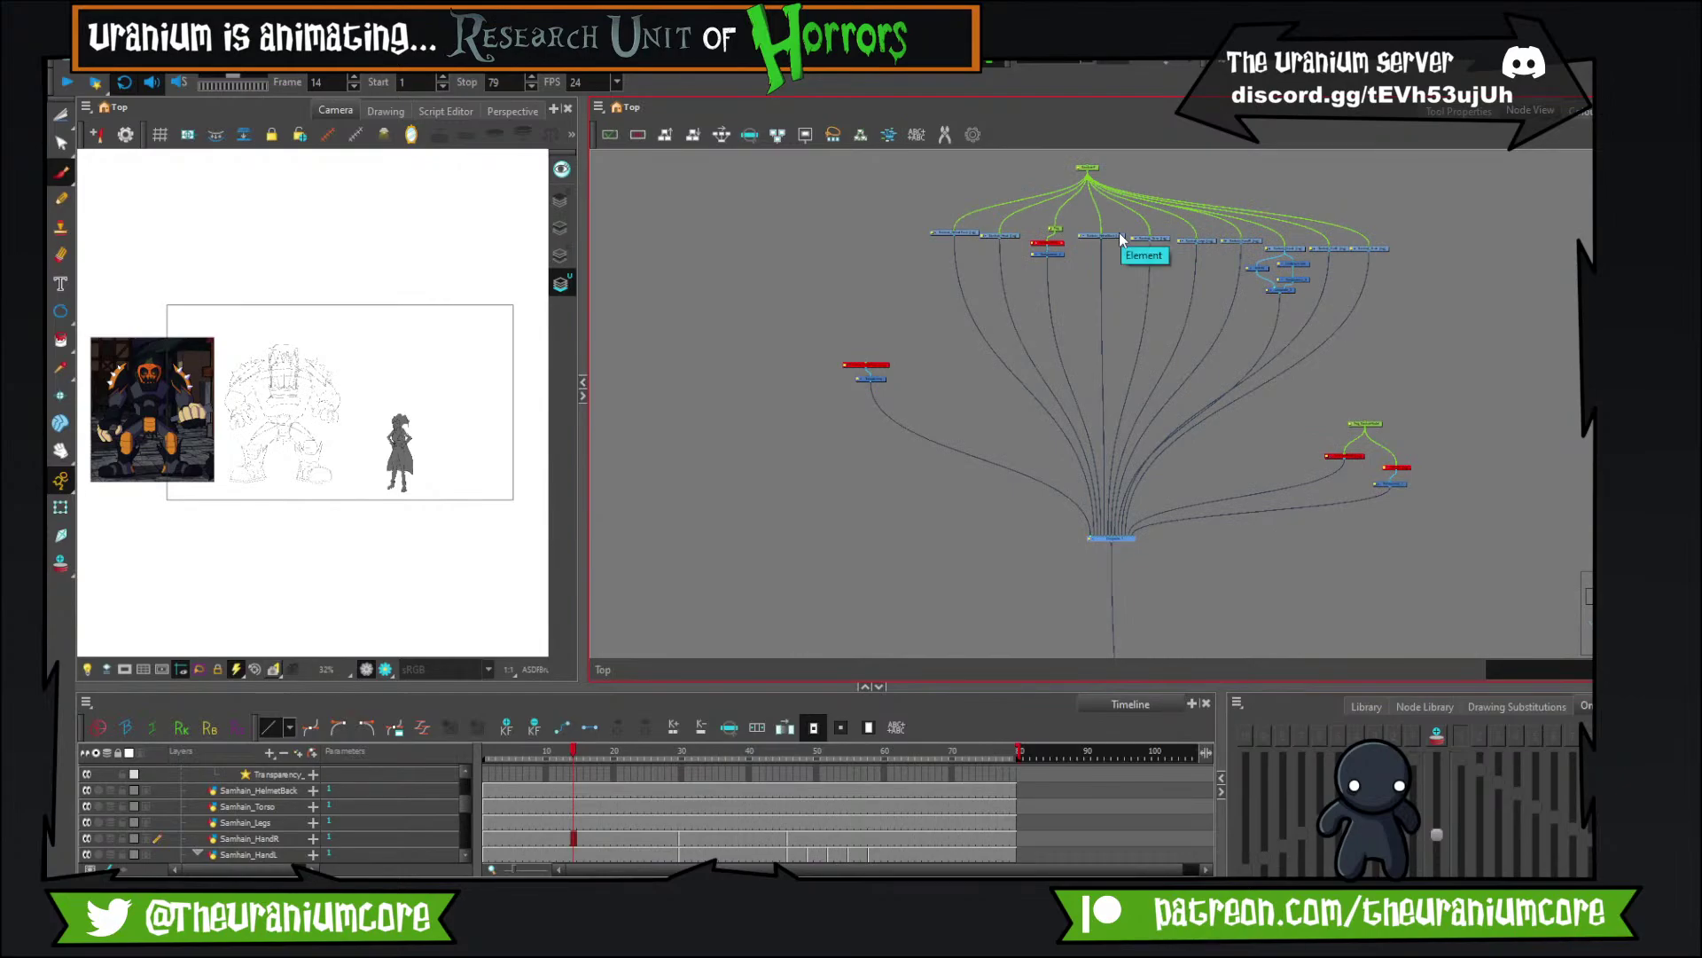
Examine the individual Samhain body part nodes up close and enlarge the camera view again.
scroll(1120, 239, "up", 4)
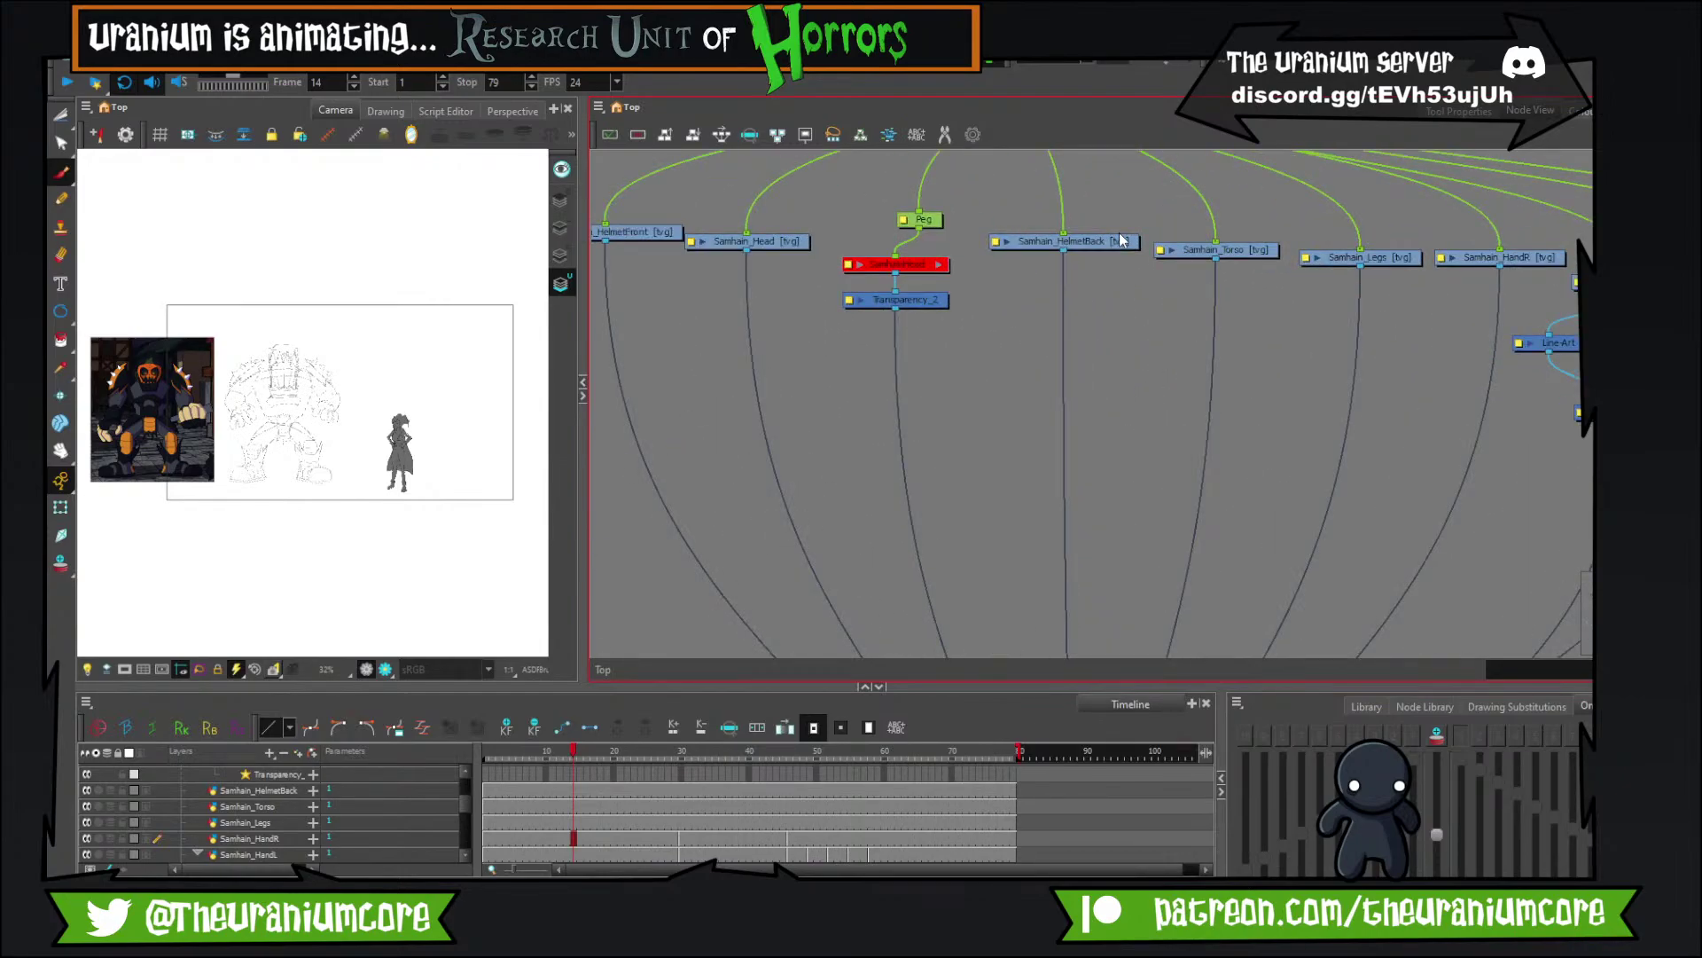
scroll(1121, 239, "down", 4)
scroll(1121, 239, "up", 3)
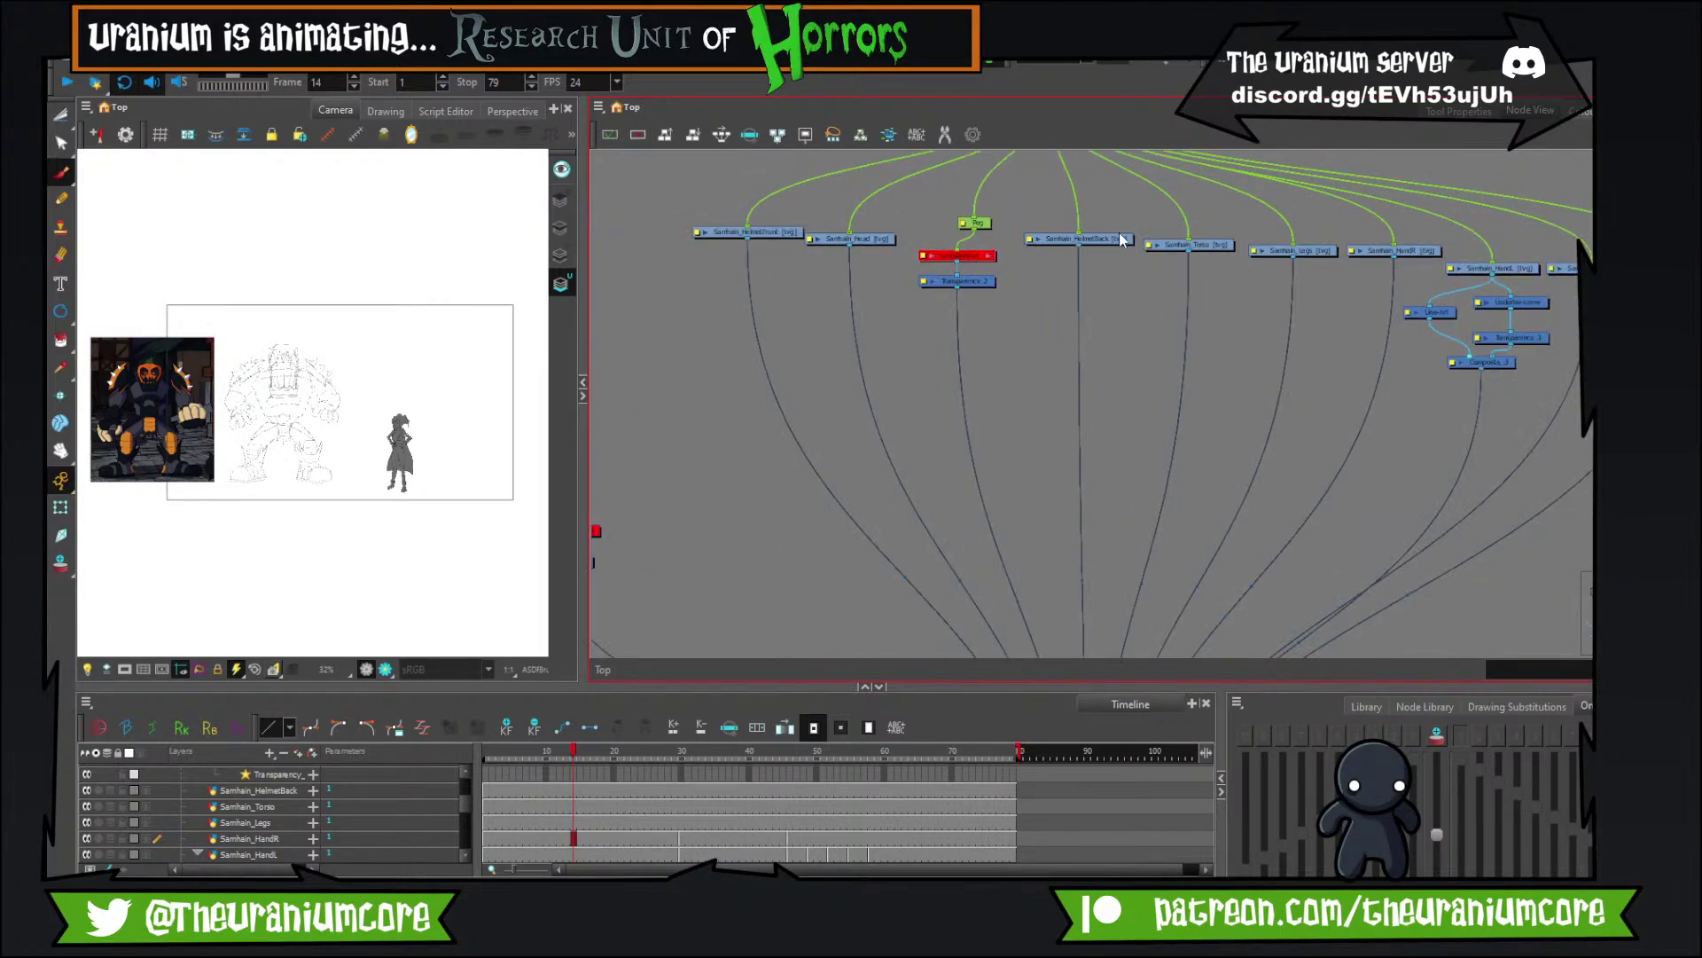
scroll(1119, 233, "up", 2)
scroll(1119, 231, "down", 4)
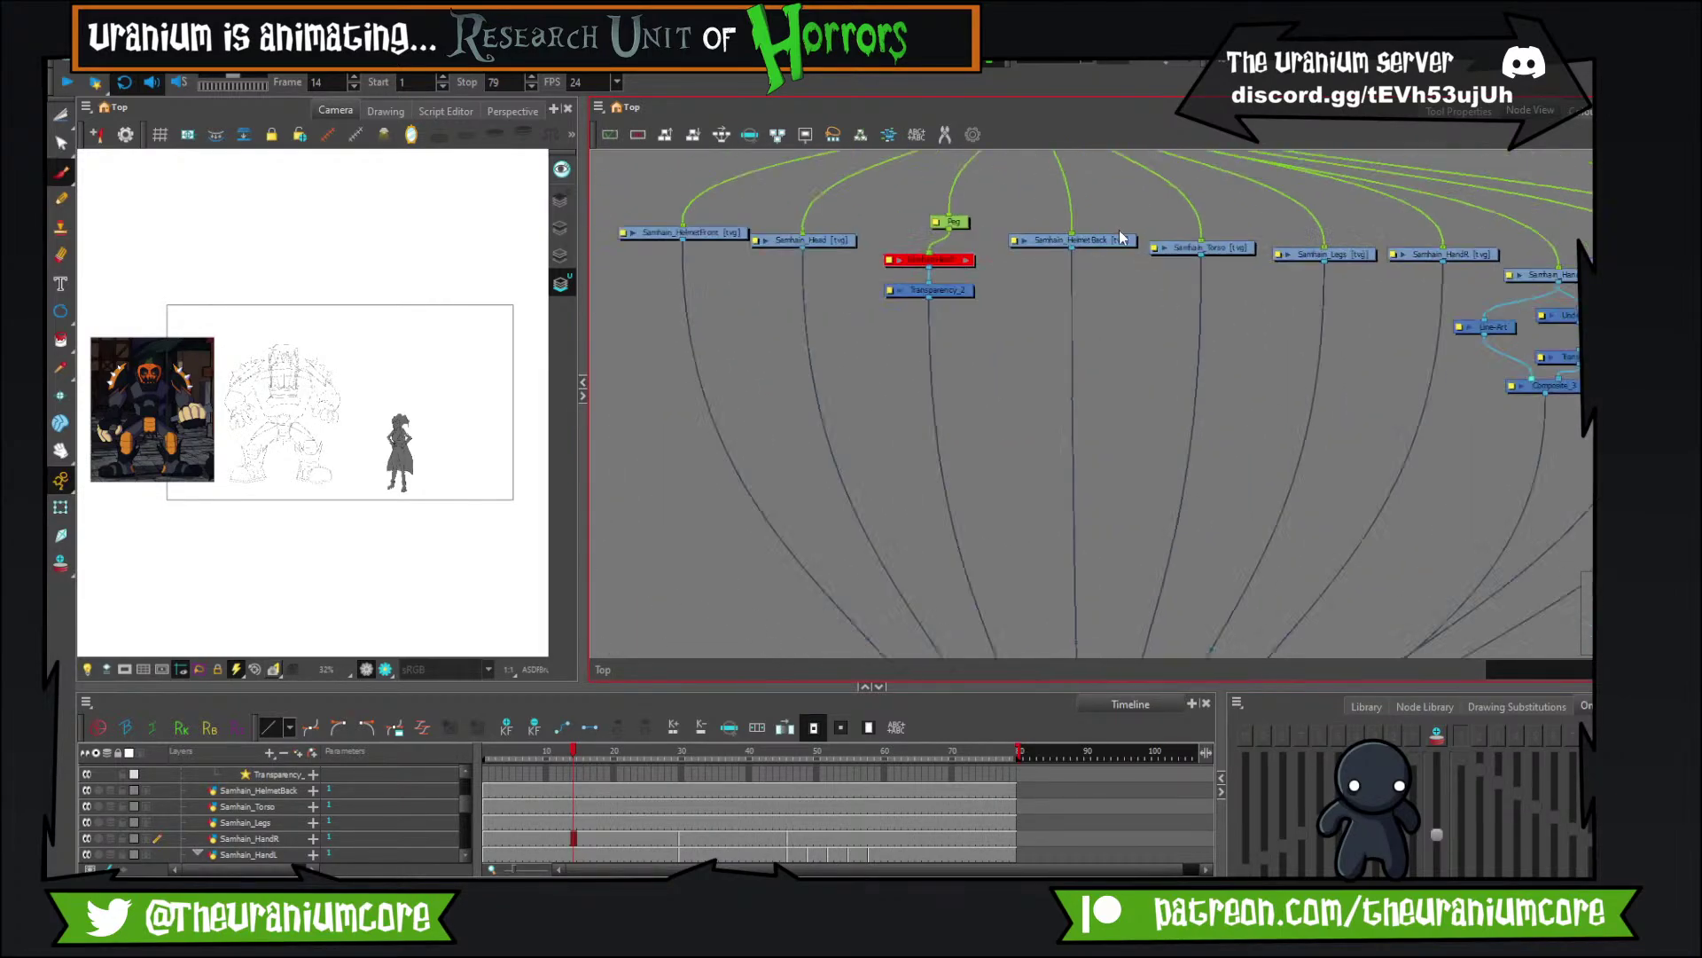
scroll(1119, 231, "up", 3)
scroll(1119, 230, "down", 4)
scroll(1120, 234, "down", 2)
scroll(1120, 234, "up", 4)
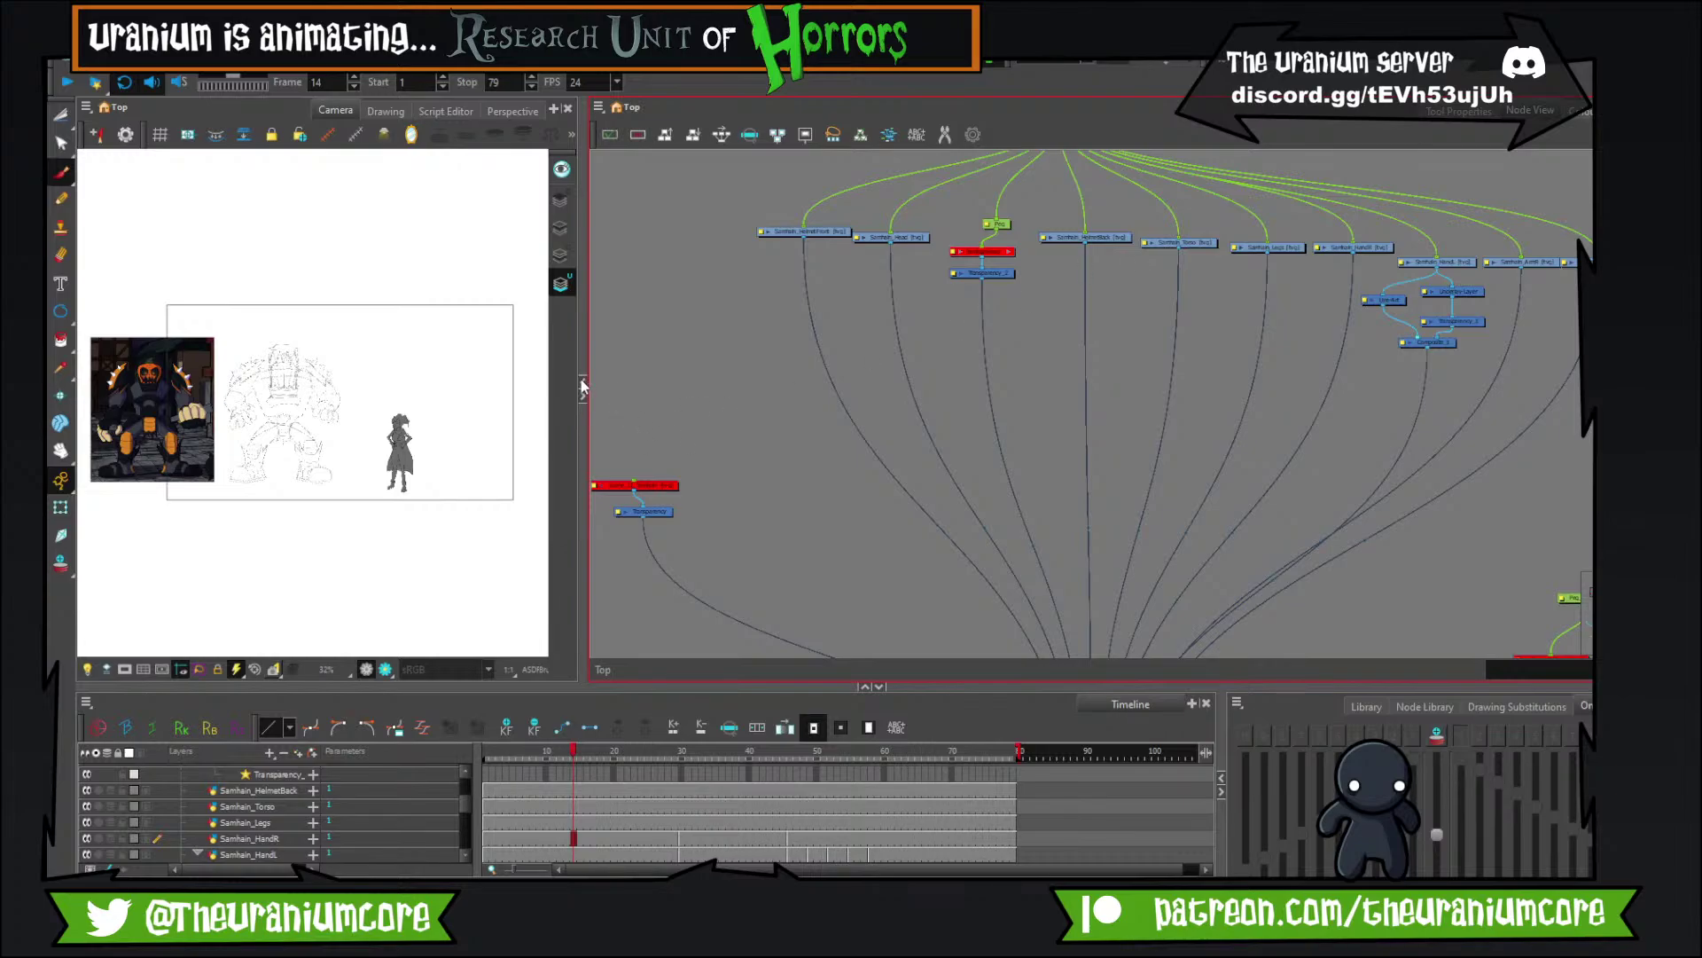
left_click_drag(579, 413, 947, 423)
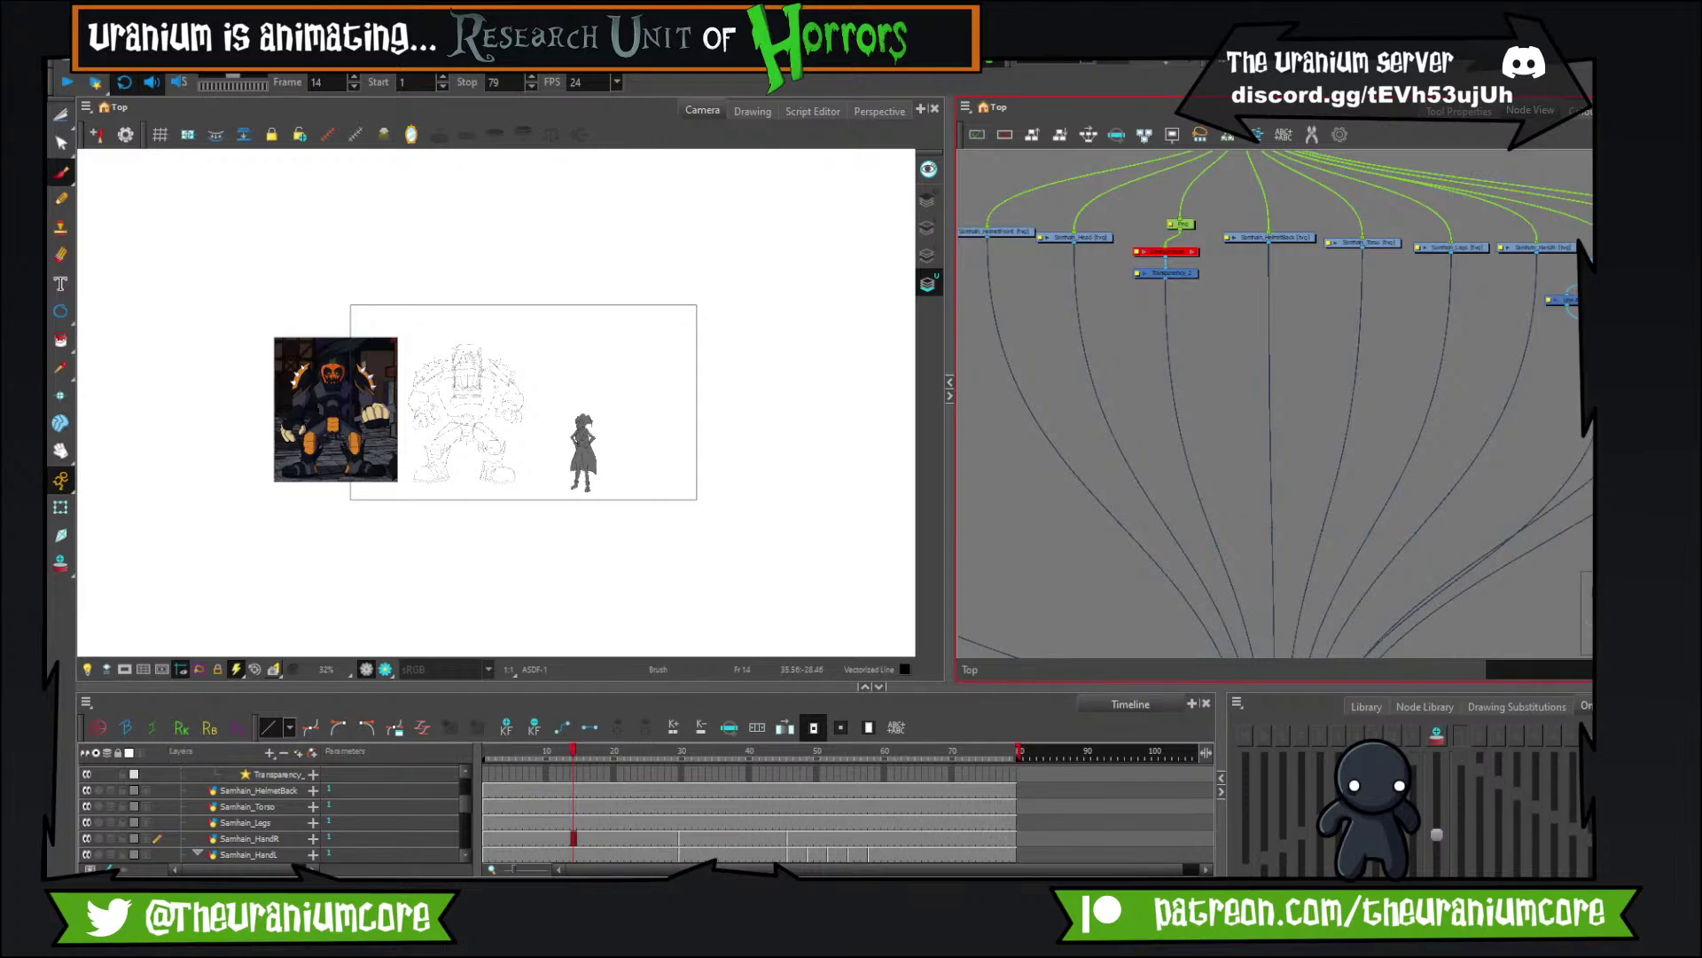
Switch to the Patreon creator page in the browser and open the picture of the Zara Linework post.
left_click_drag(1587, 328, 496, 213)
left_click(756, 202)
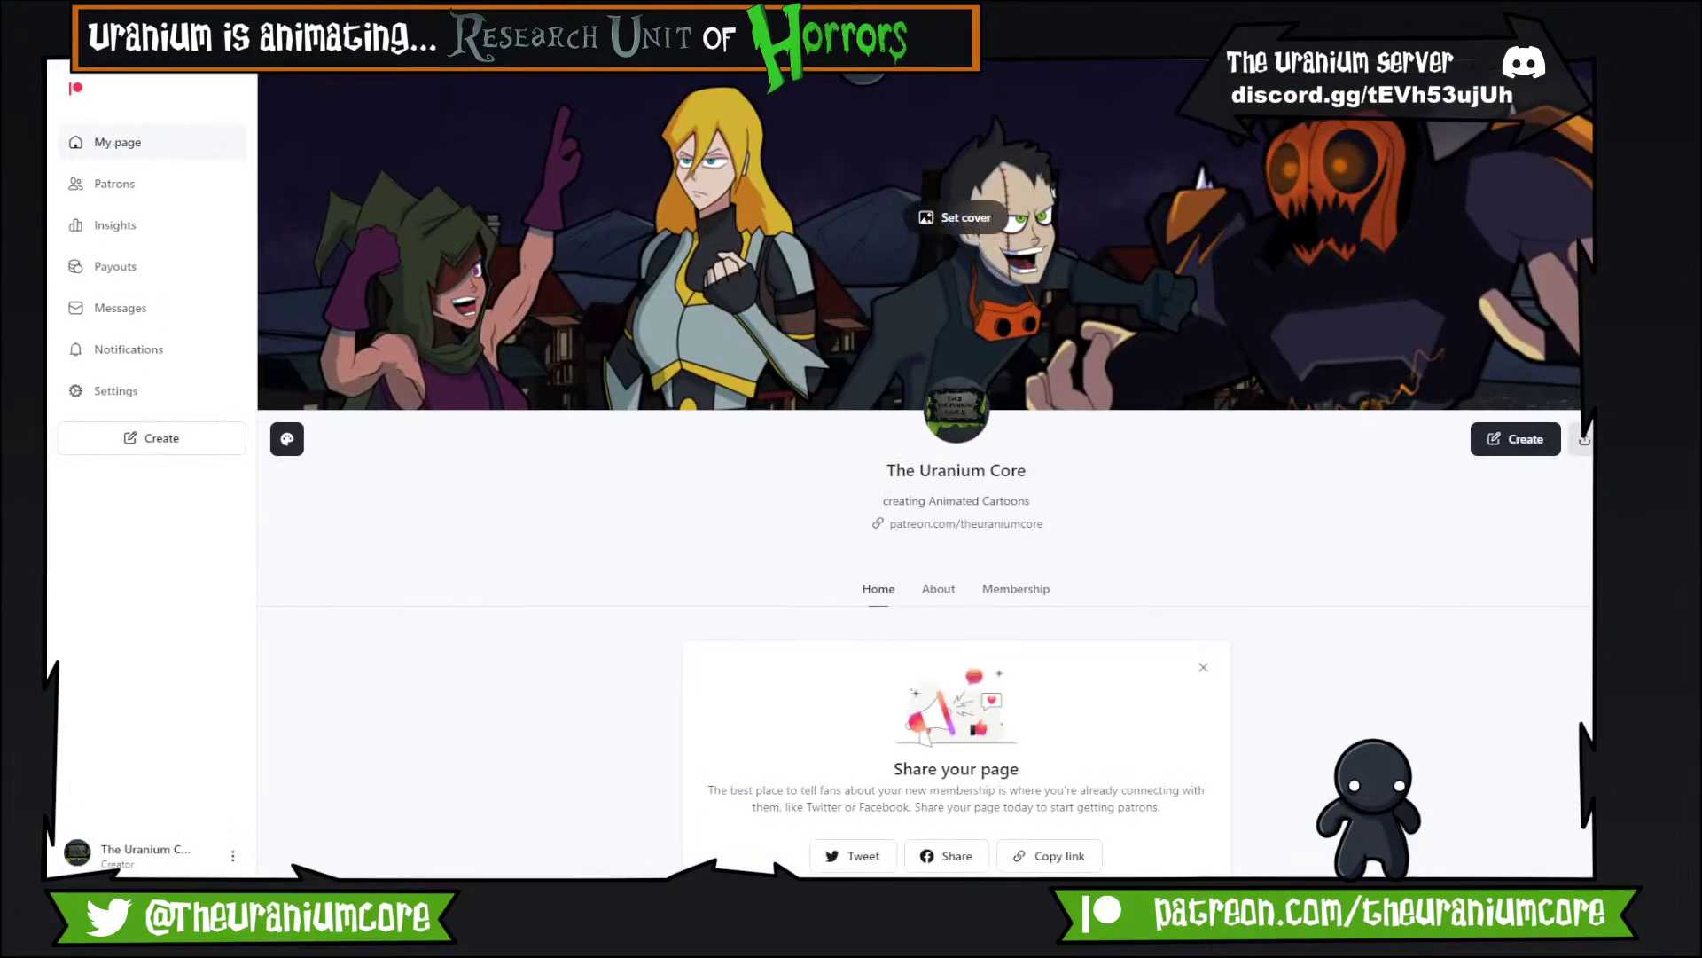
scroll(1139, 498, "down", 15)
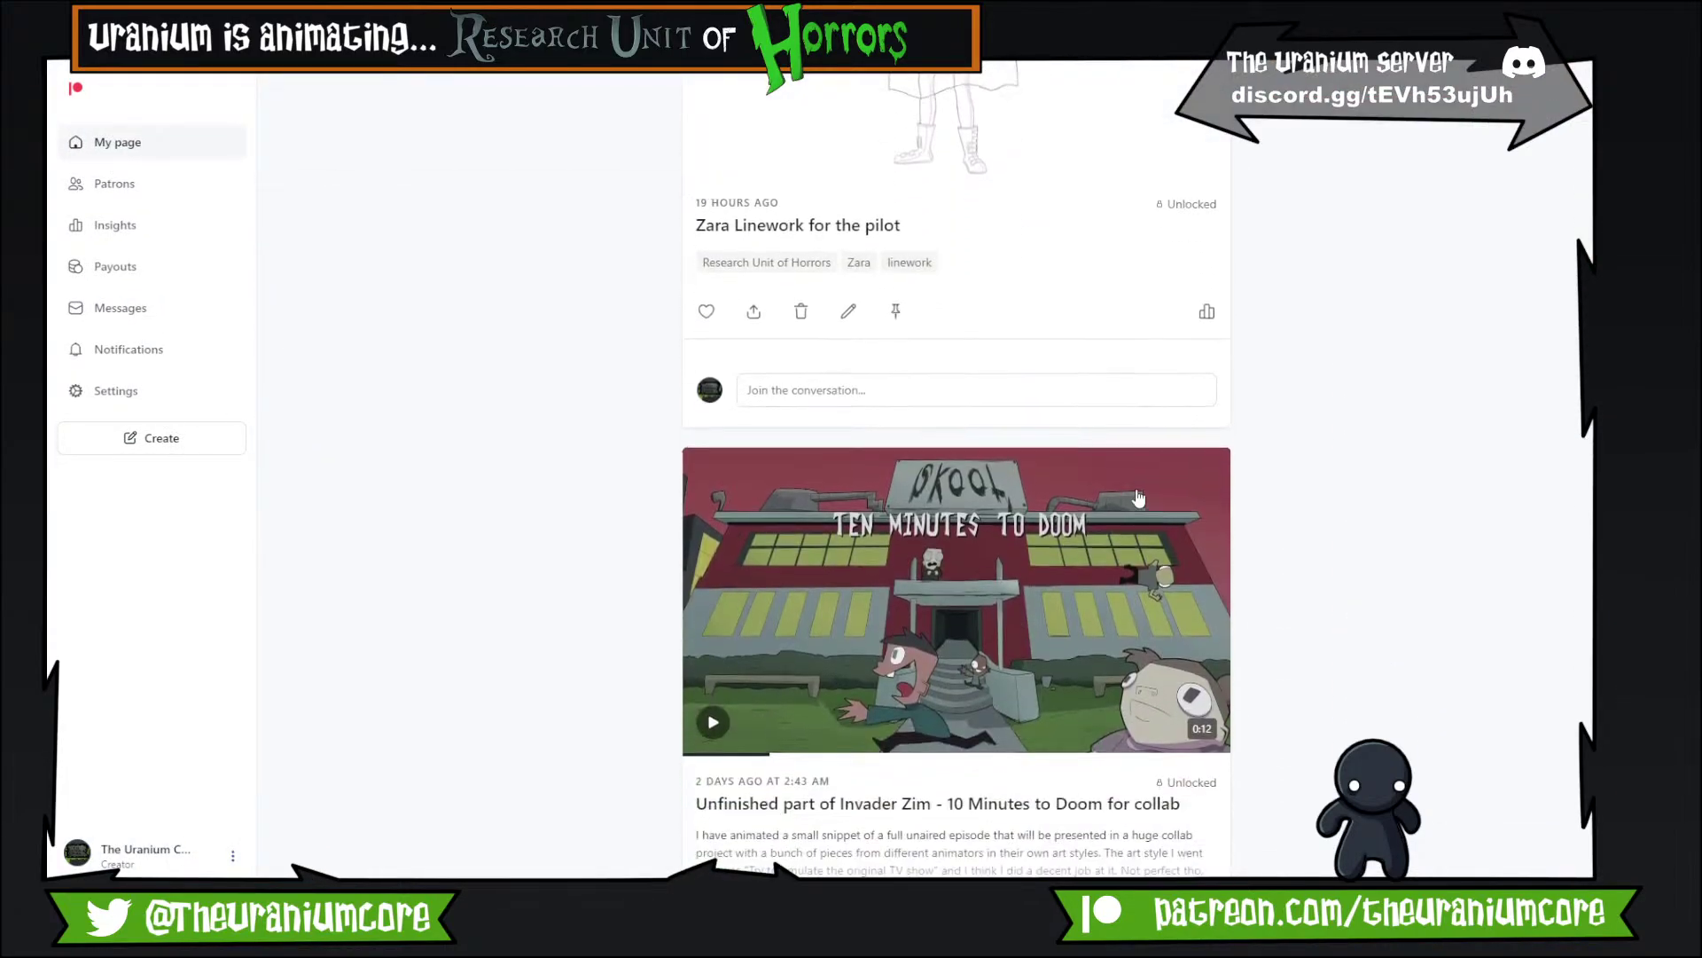
scroll(1138, 497, "up", 5)
left_click(997, 537)
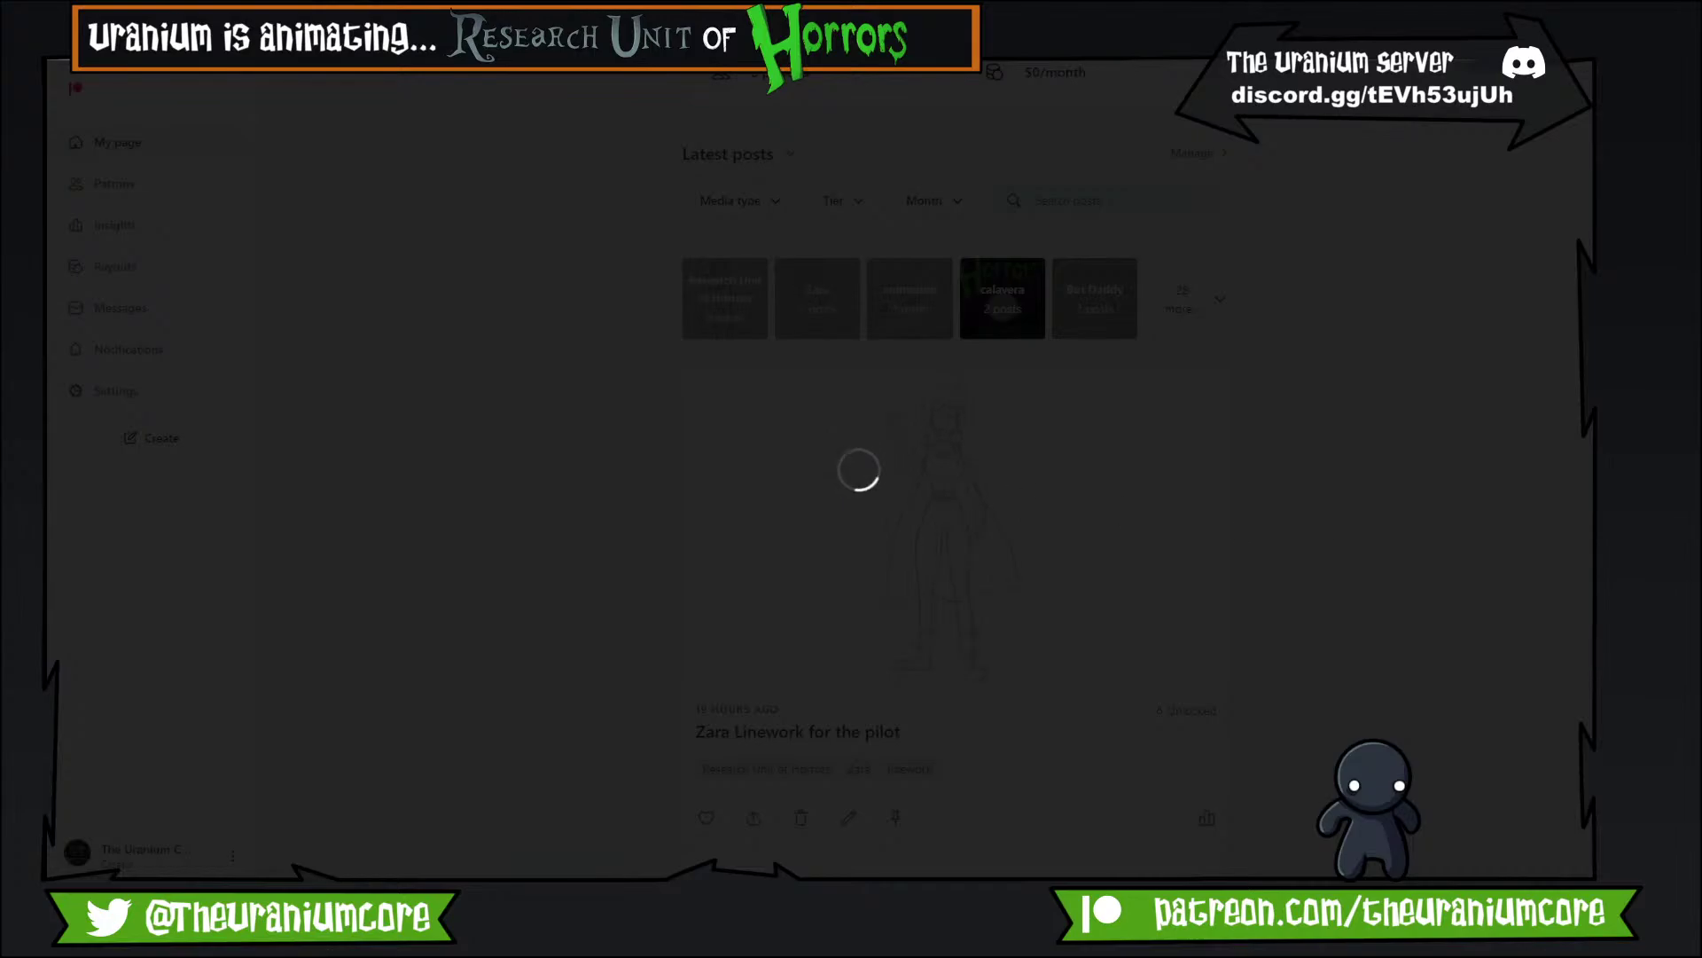
left_click(1286, 473)
left_click(885, 475)
Switch to File Explorer and browse from the ALMACENAMIENTO drive through Research Unit of Horrors and Episodes to the episode's subfolders.
mouse_move(857, 887)
mouse_move(484, 885)
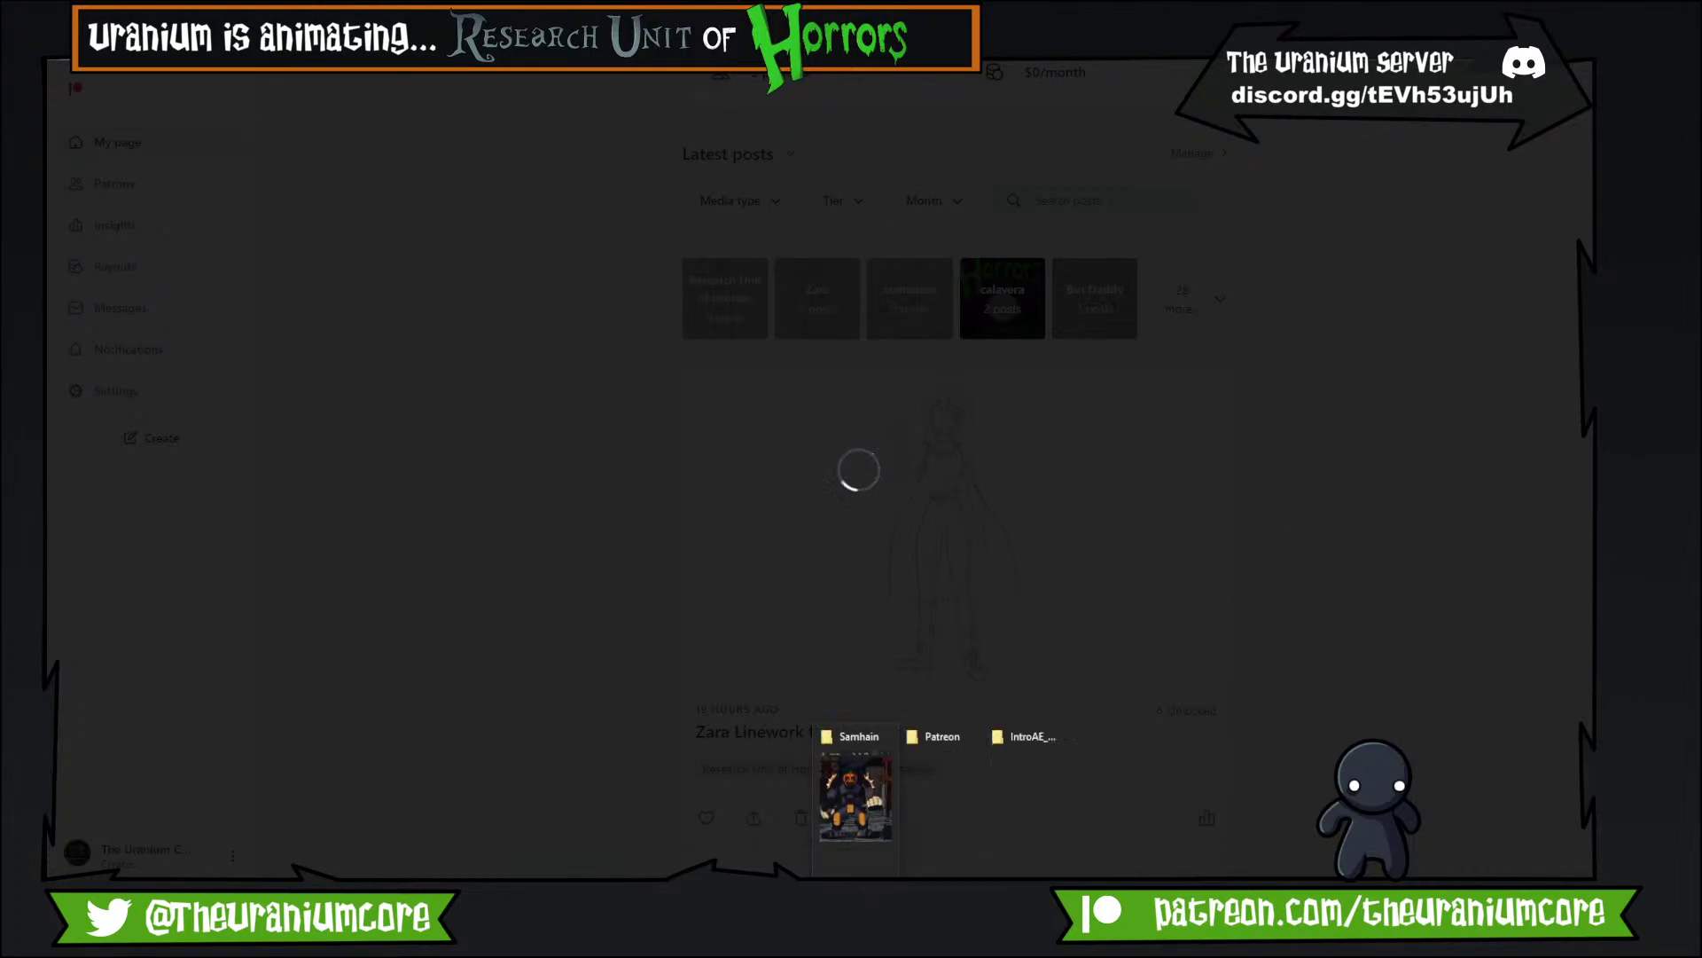
left_click(386, 820)
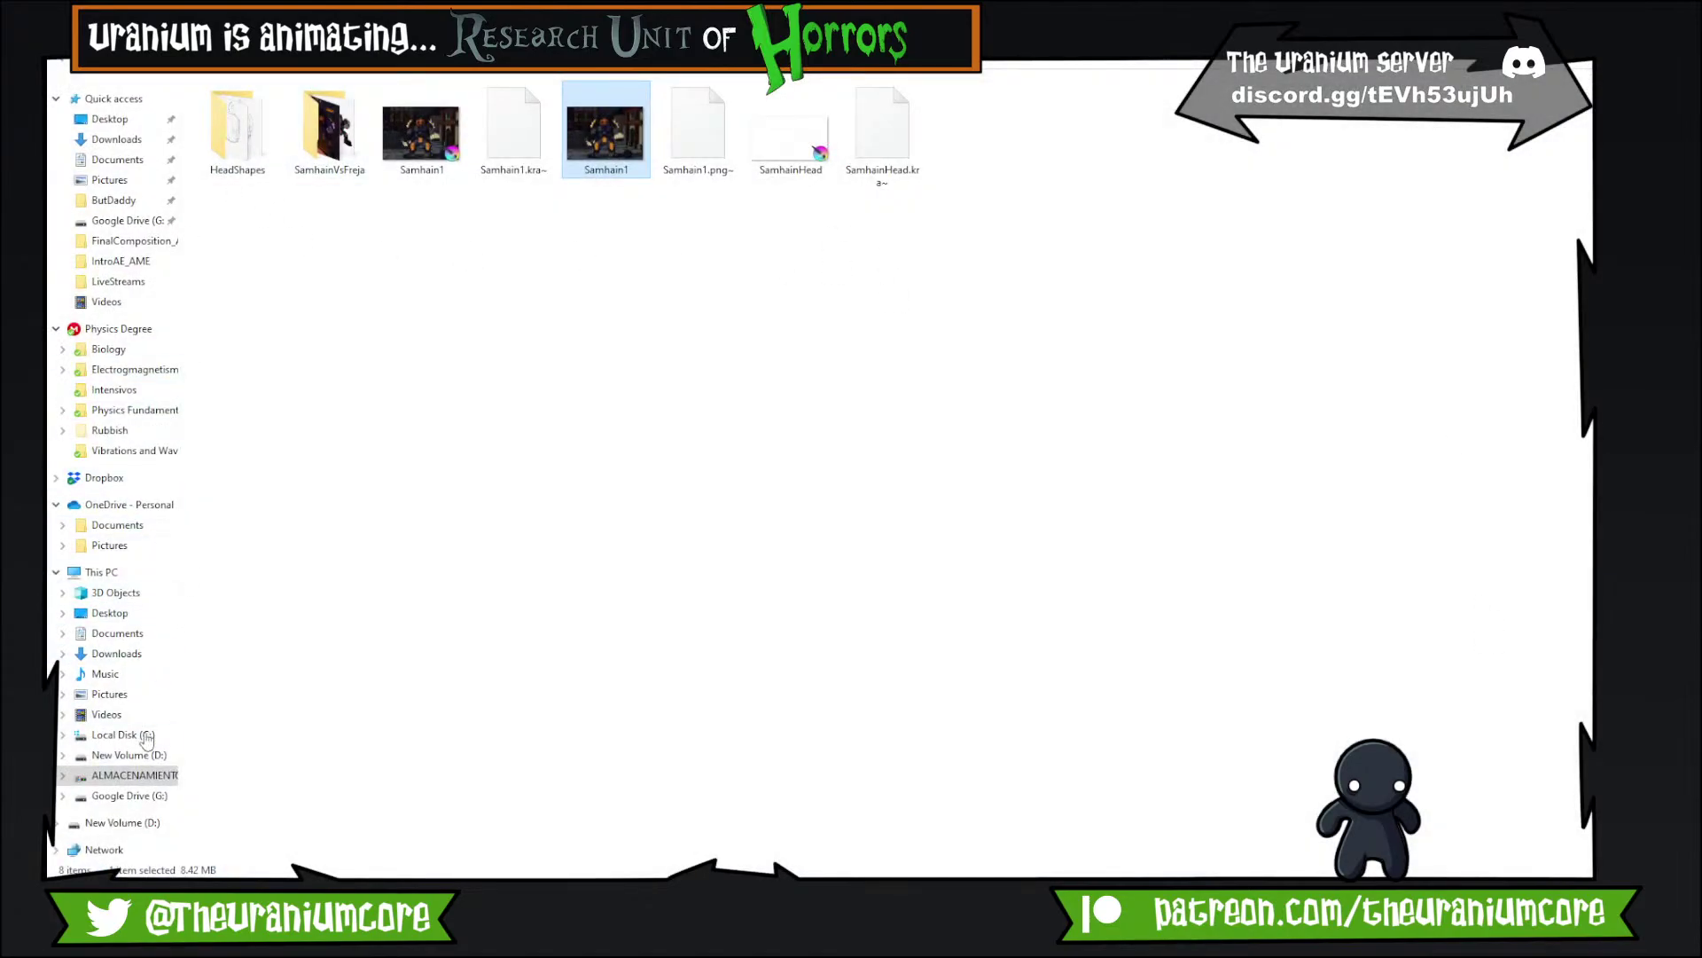
left_click(137, 776)
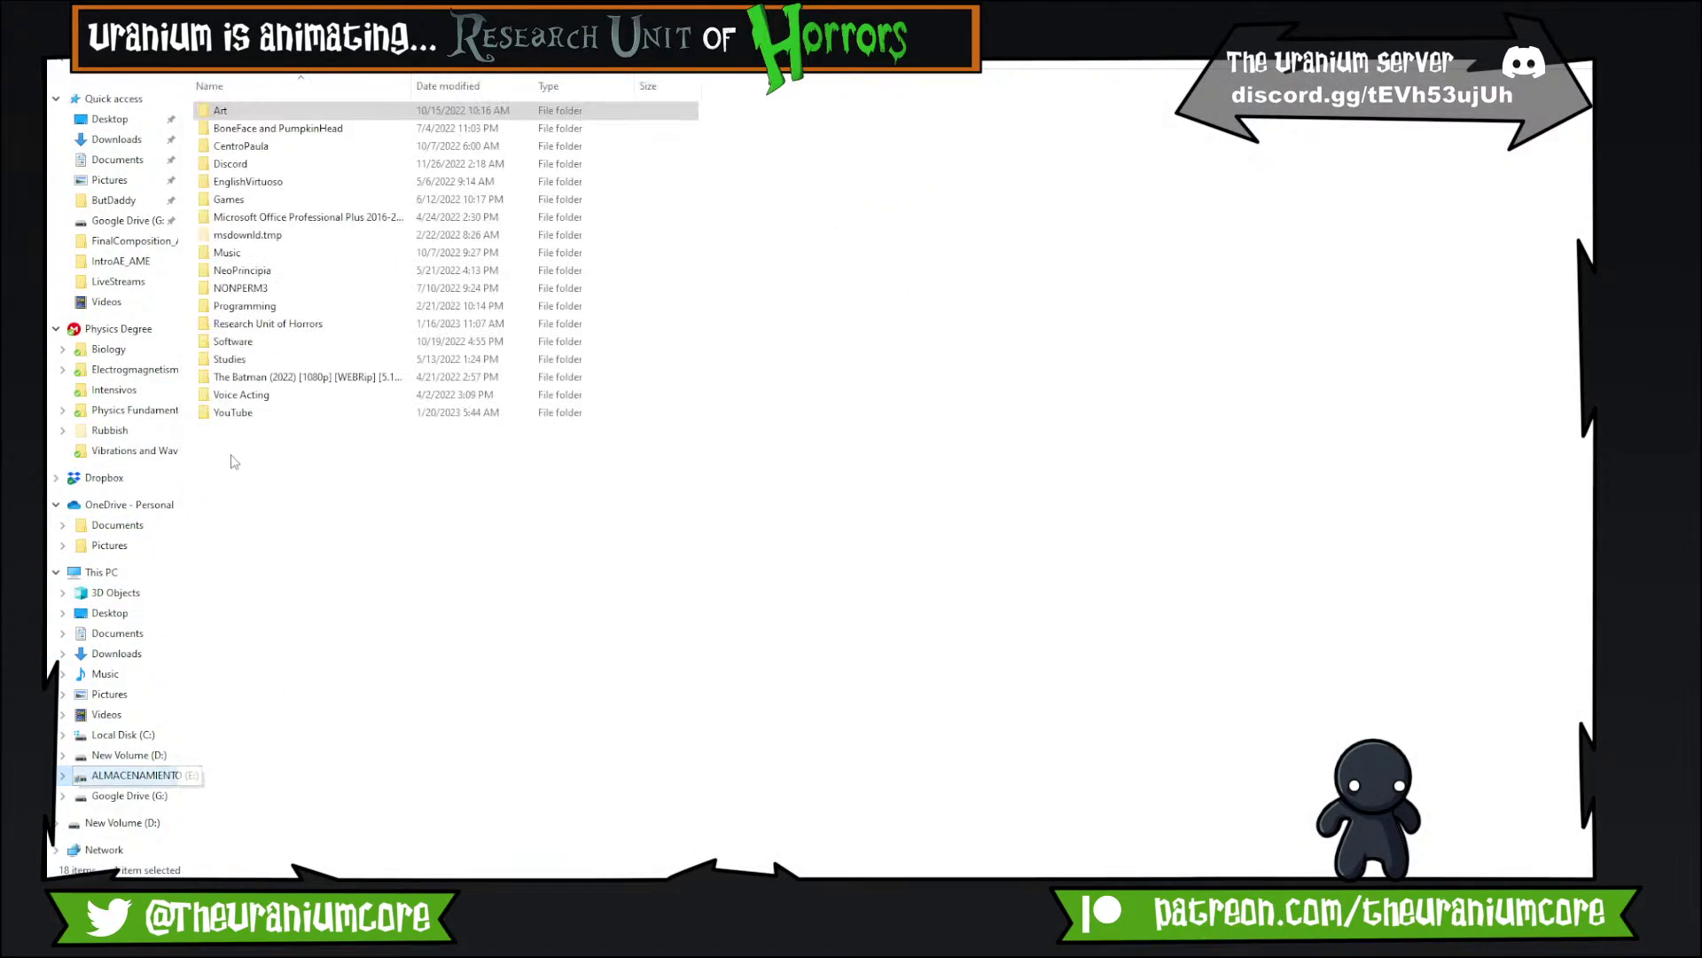
double_click(253, 324)
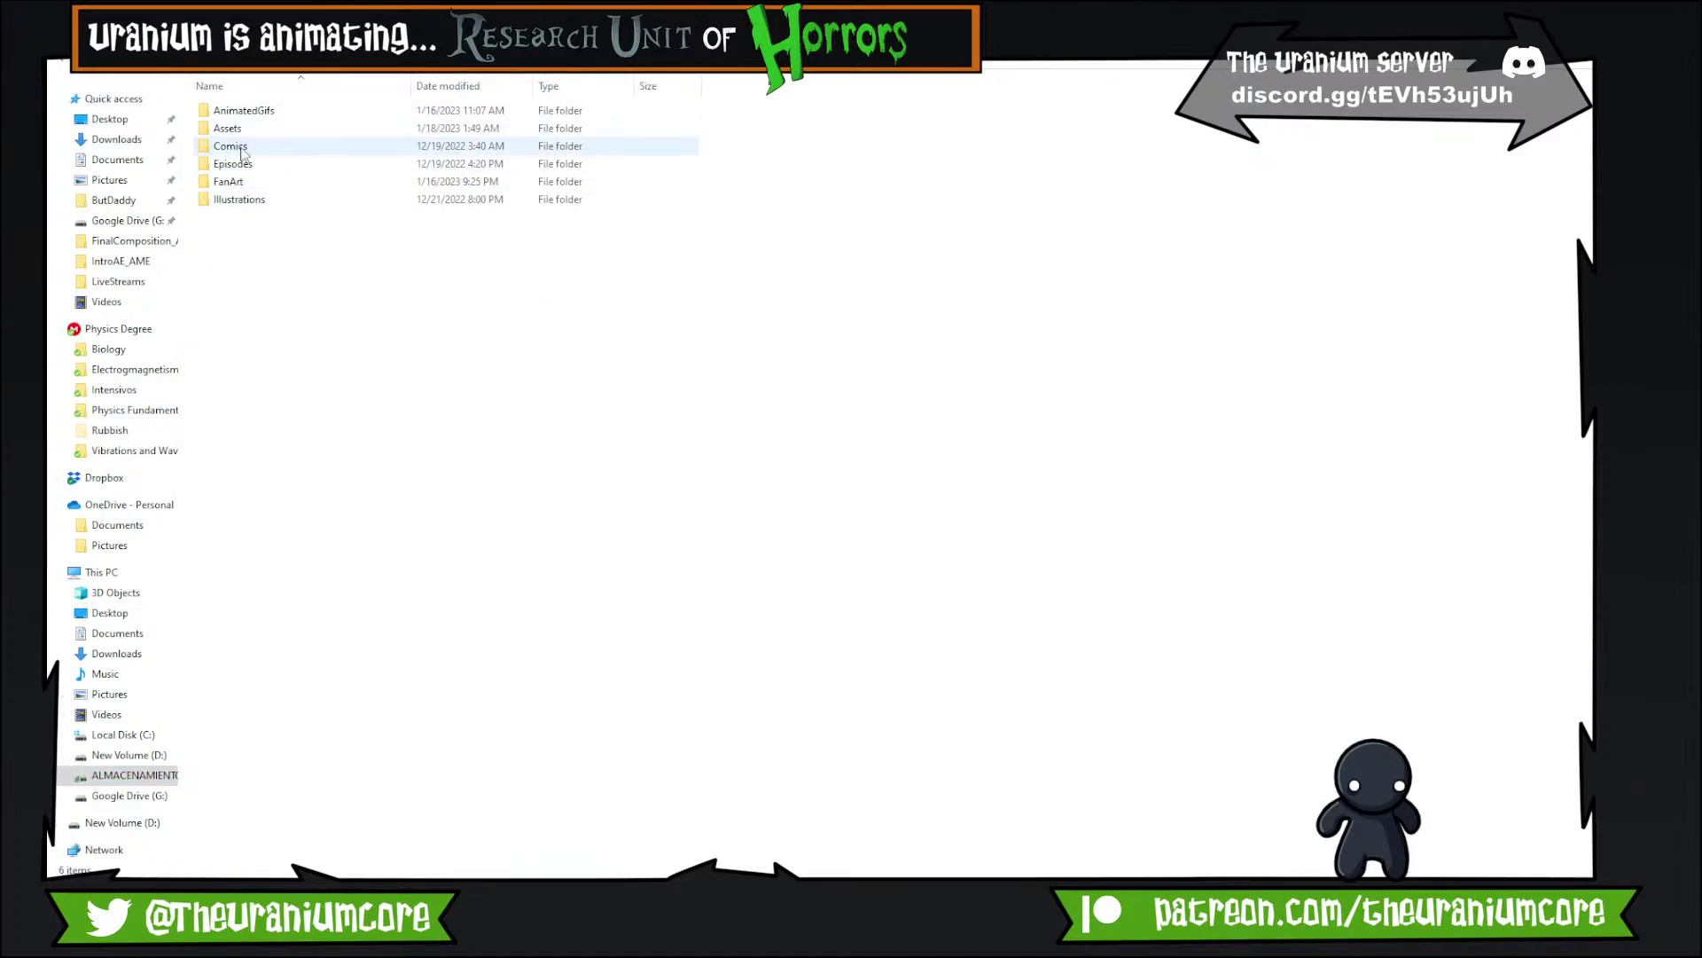
double_click(246, 164)
double_click(262, 148)
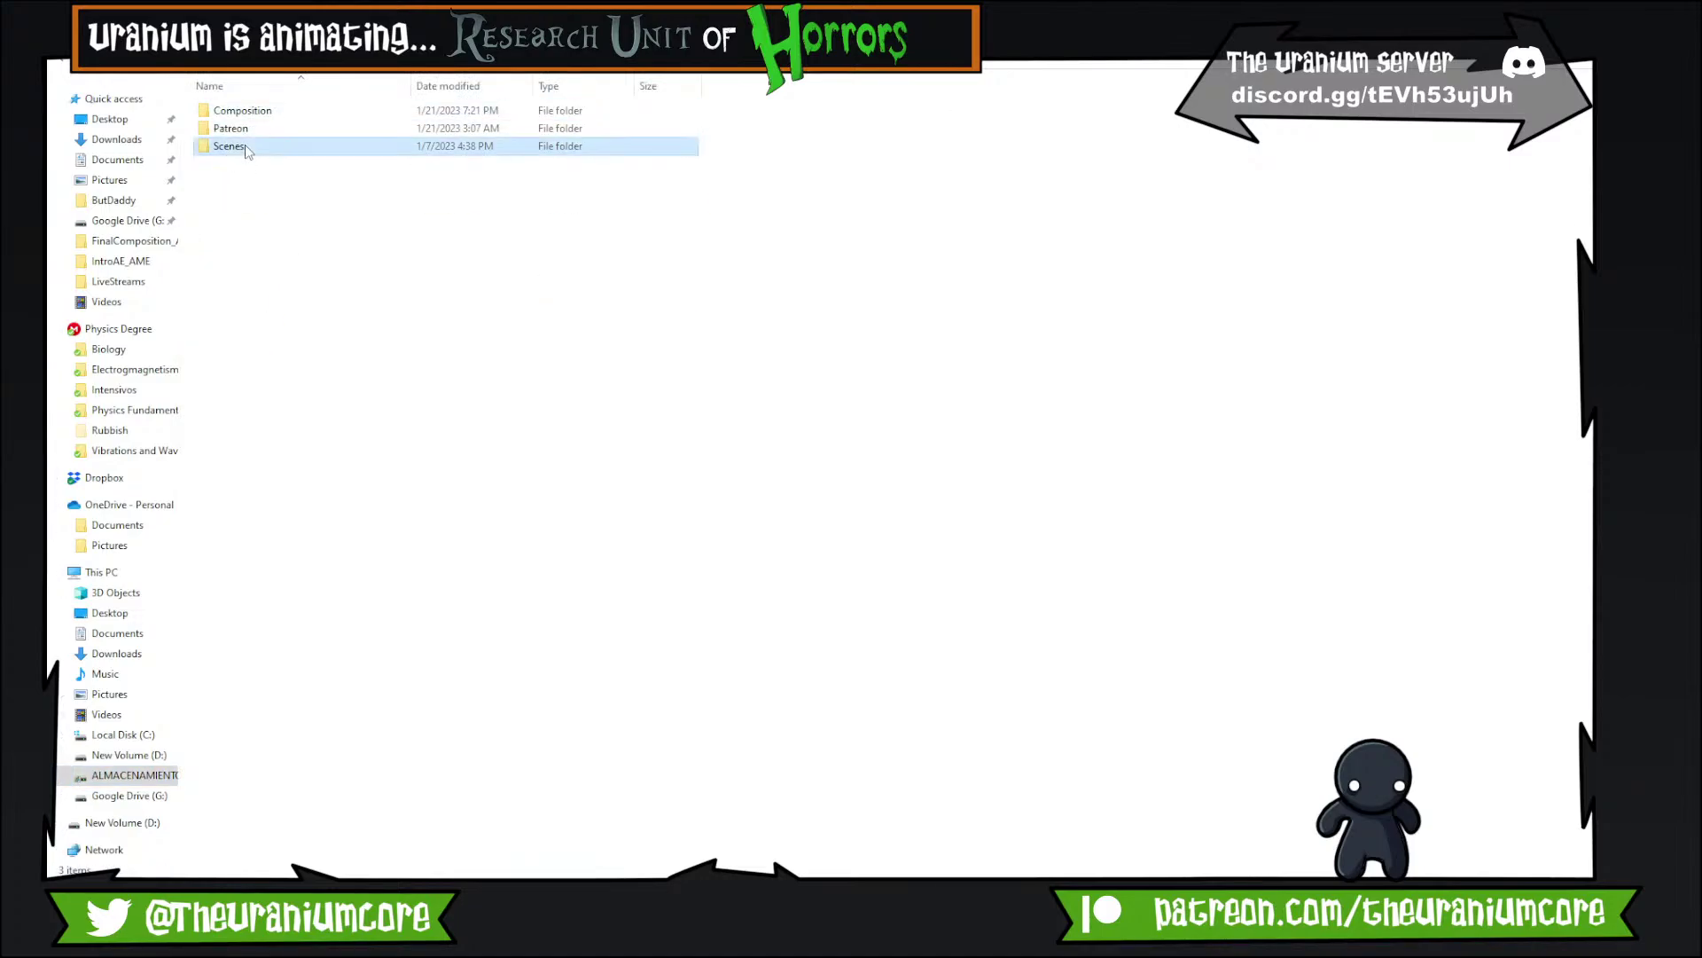
View the Scene_09_LineWork image enlarged in the photo viewer to examine Zara's linework, and close it.
left_click(812, 160)
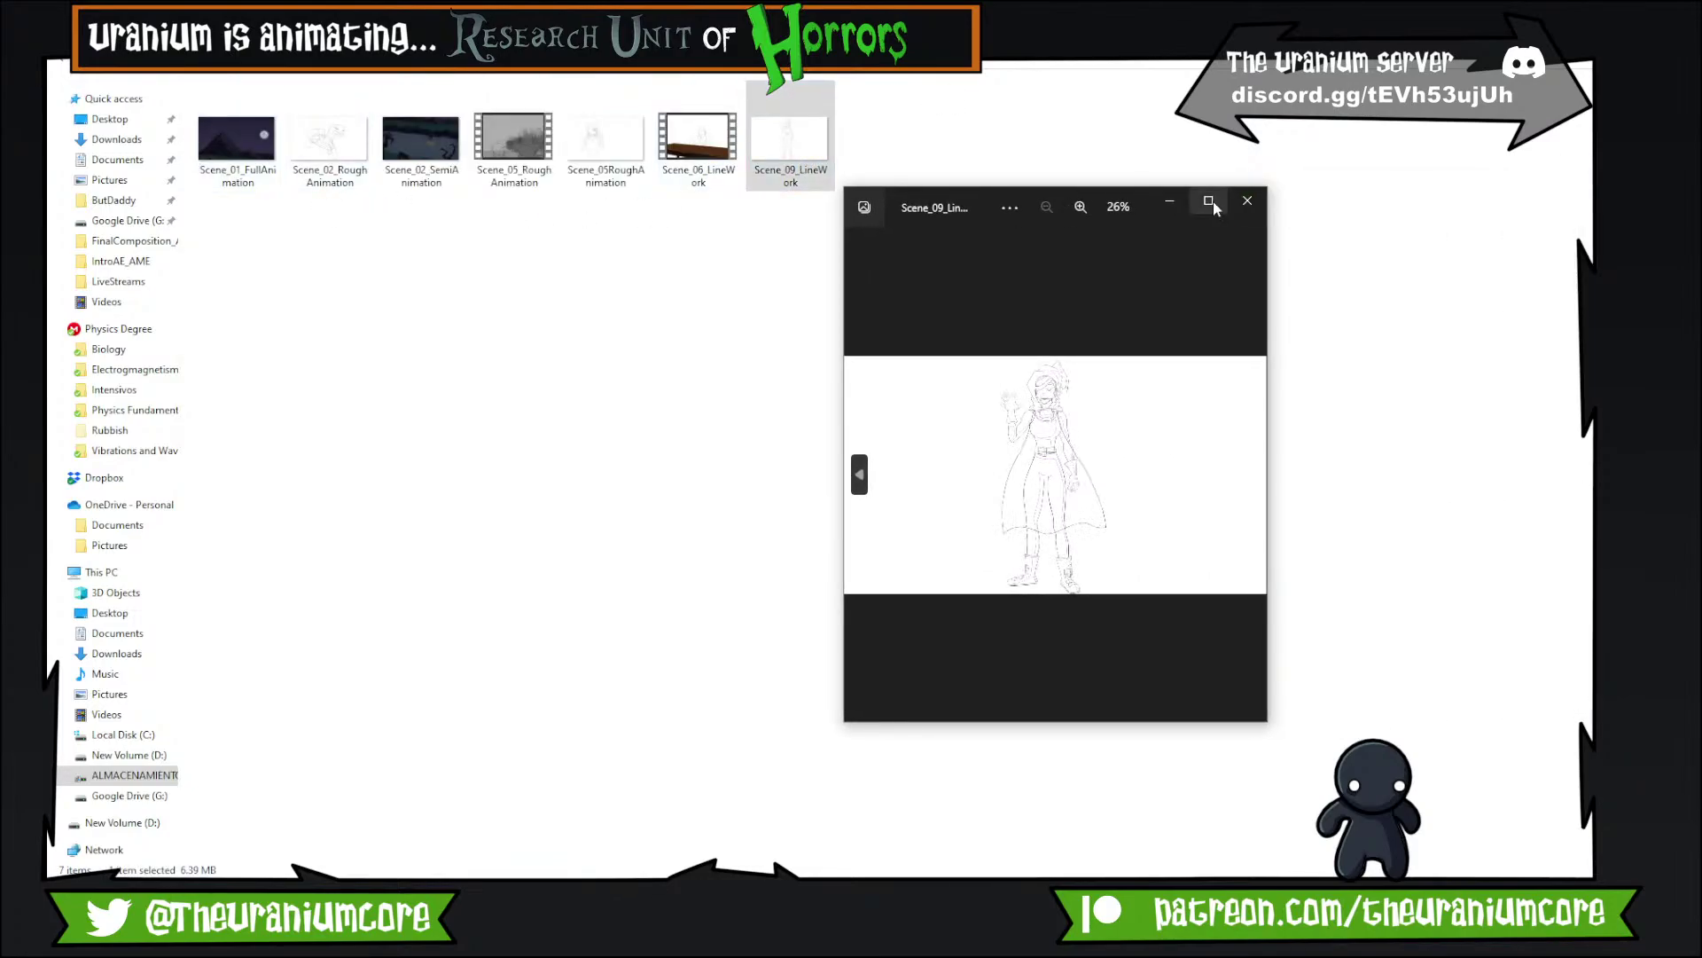
left_click(1208, 199)
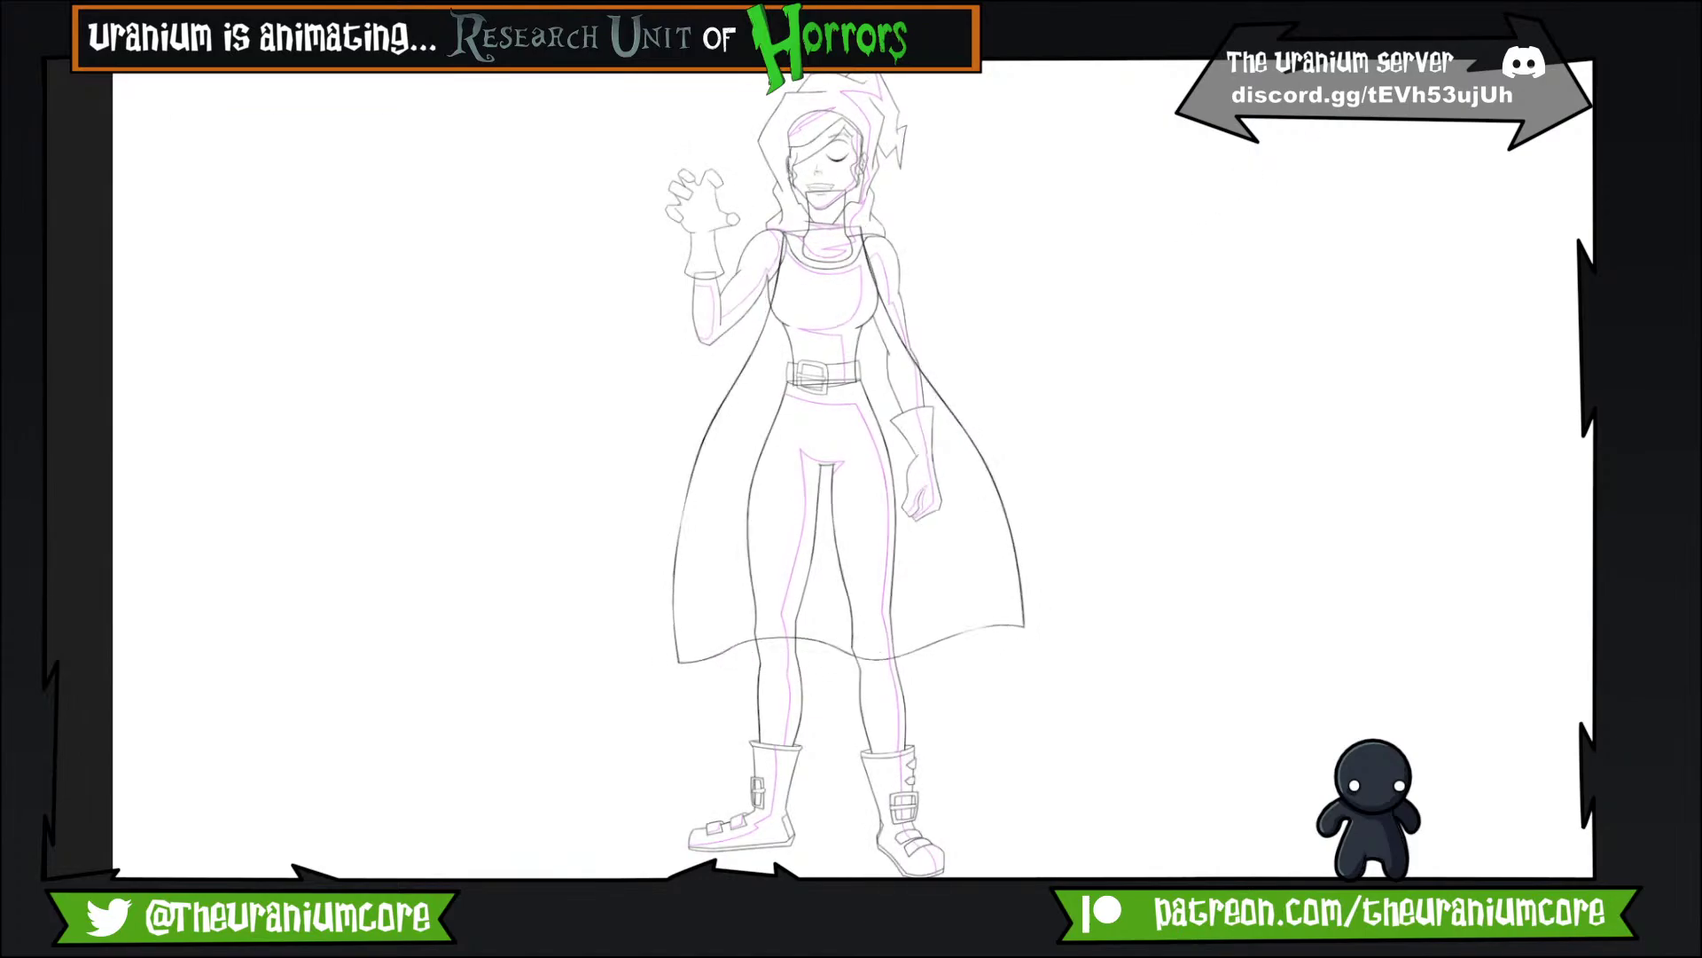
left_click(1587, 64)
Close the enlarged post picture on Patreon, switch back to Toon Boom Harmony and examine the Samhain drawing on frame 14.
key("Return")
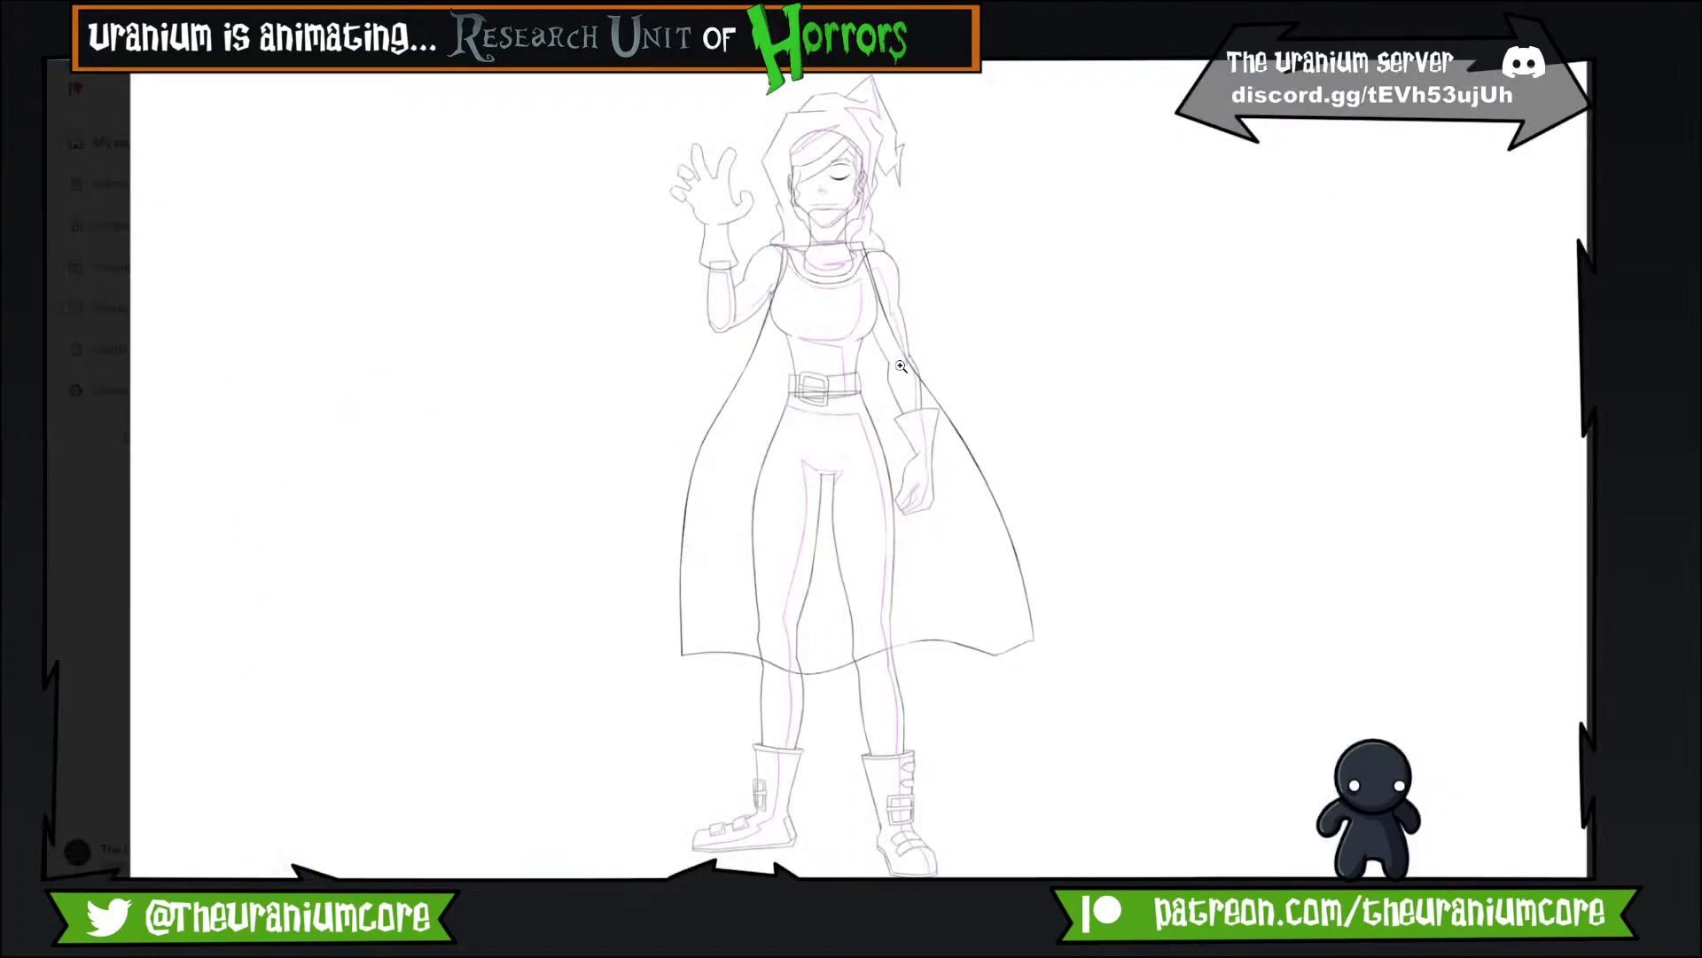
key("Escape")
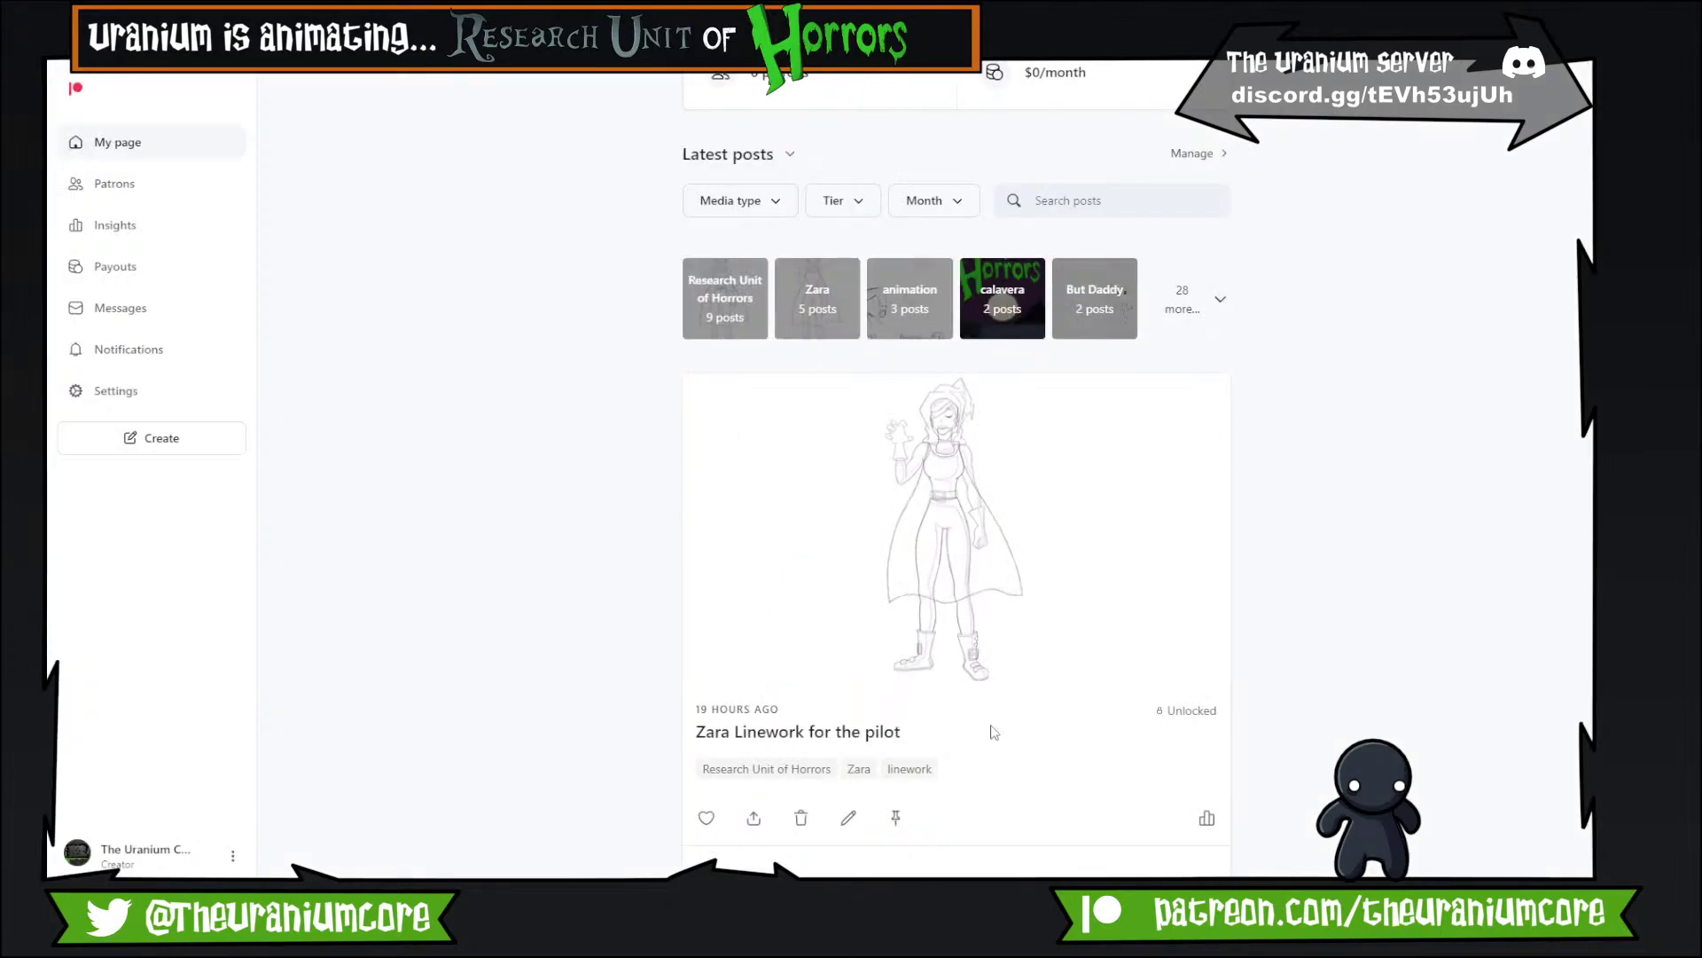
left_click(853, 899)
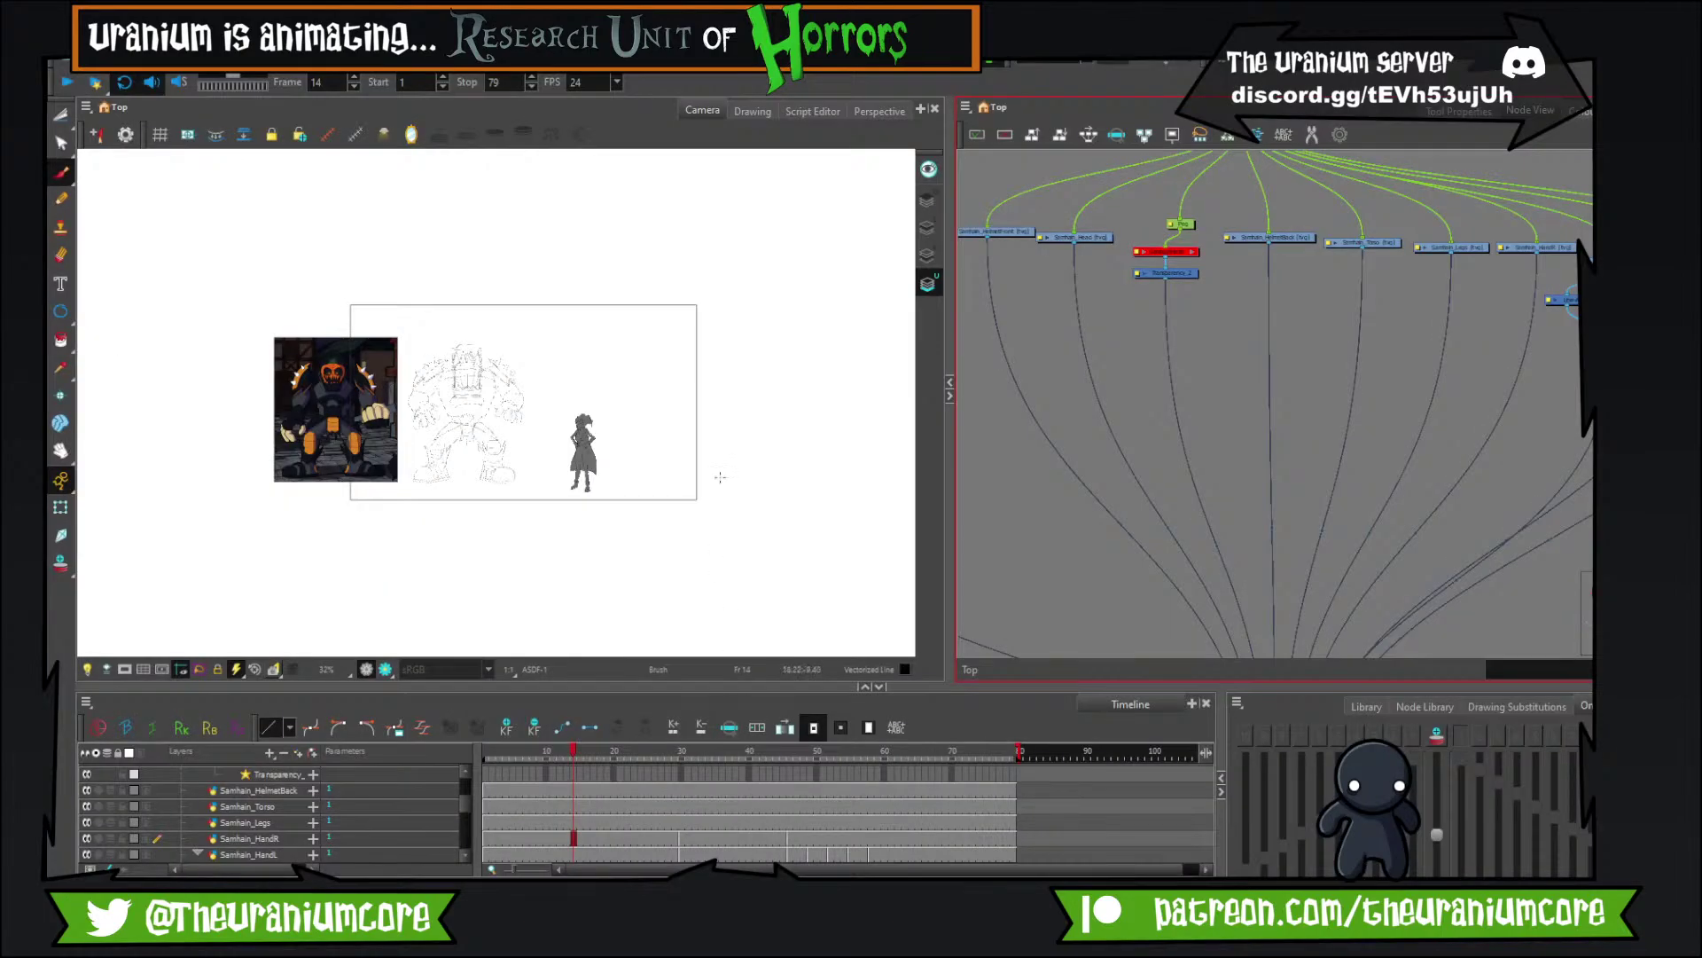
scroll(599, 433, "up", 6)
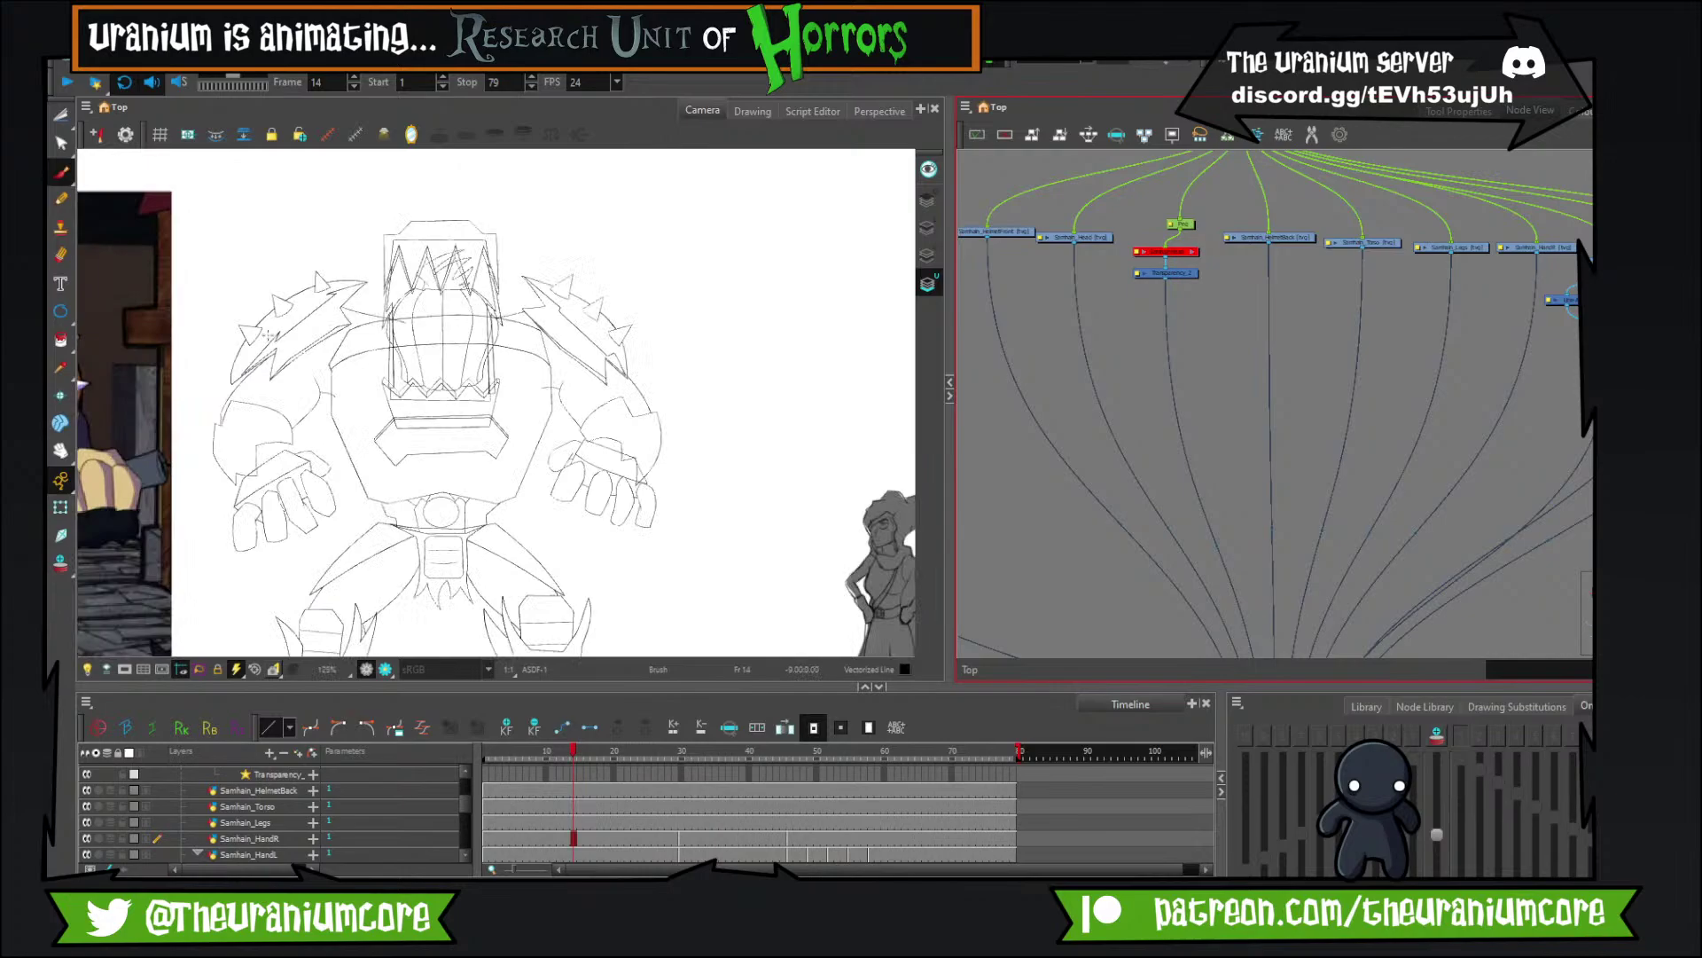
scroll(268, 335, "up", 1)
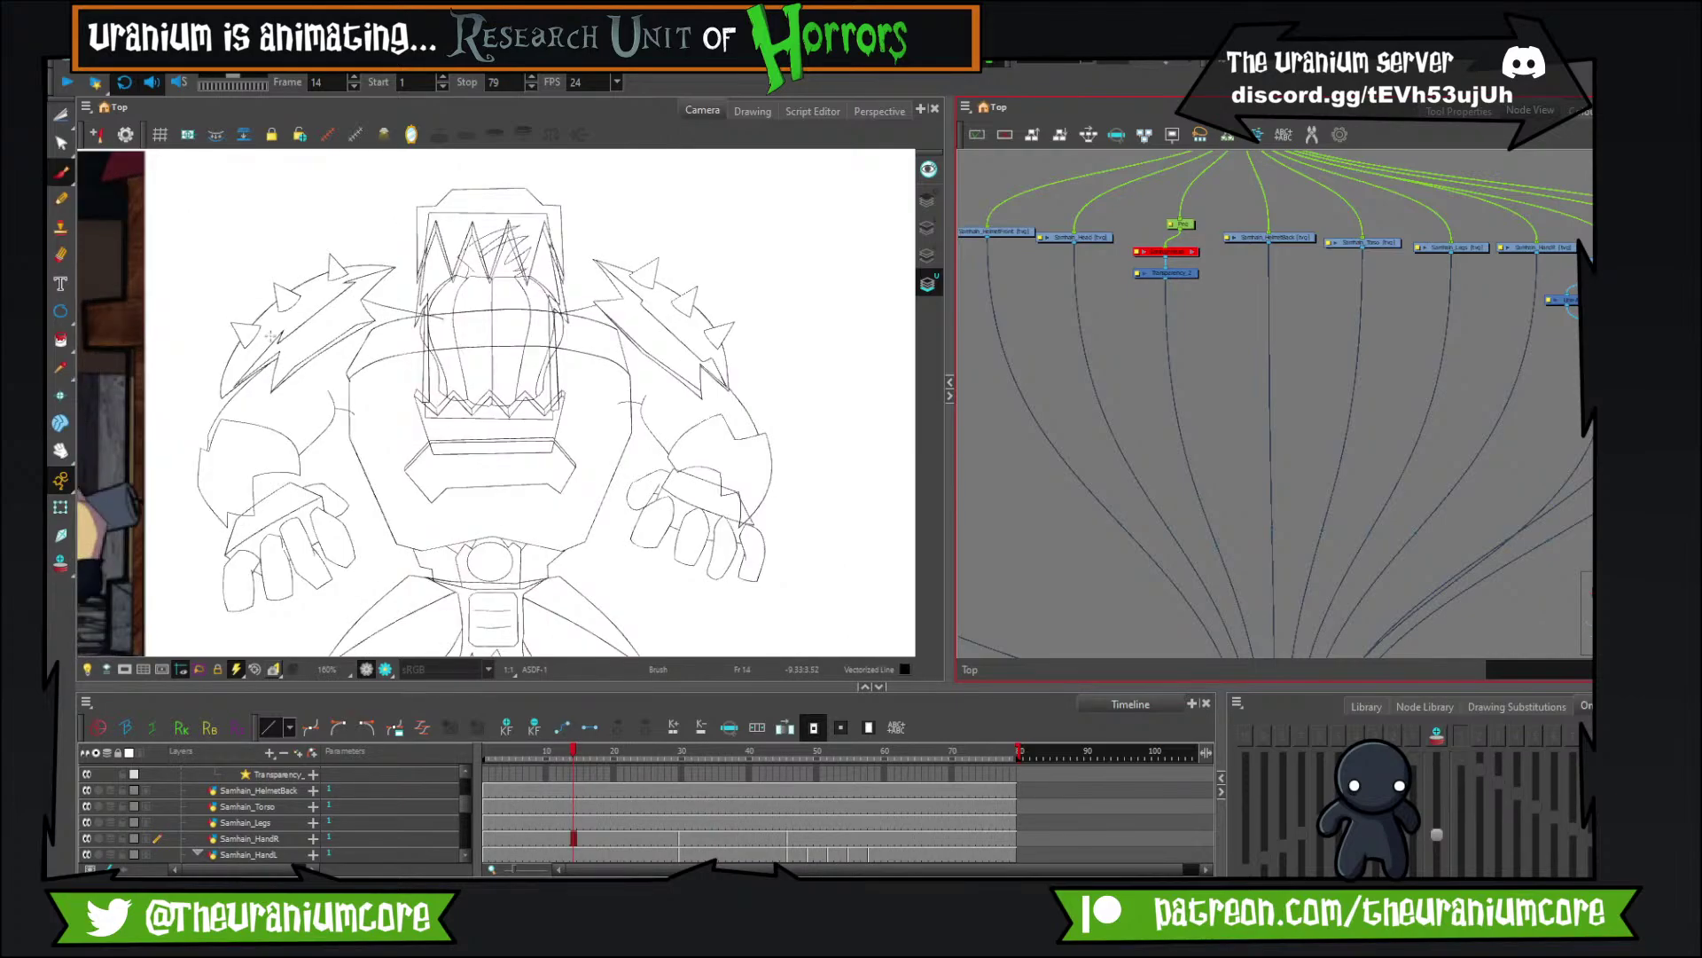
scroll(390, 358, "down", 4)
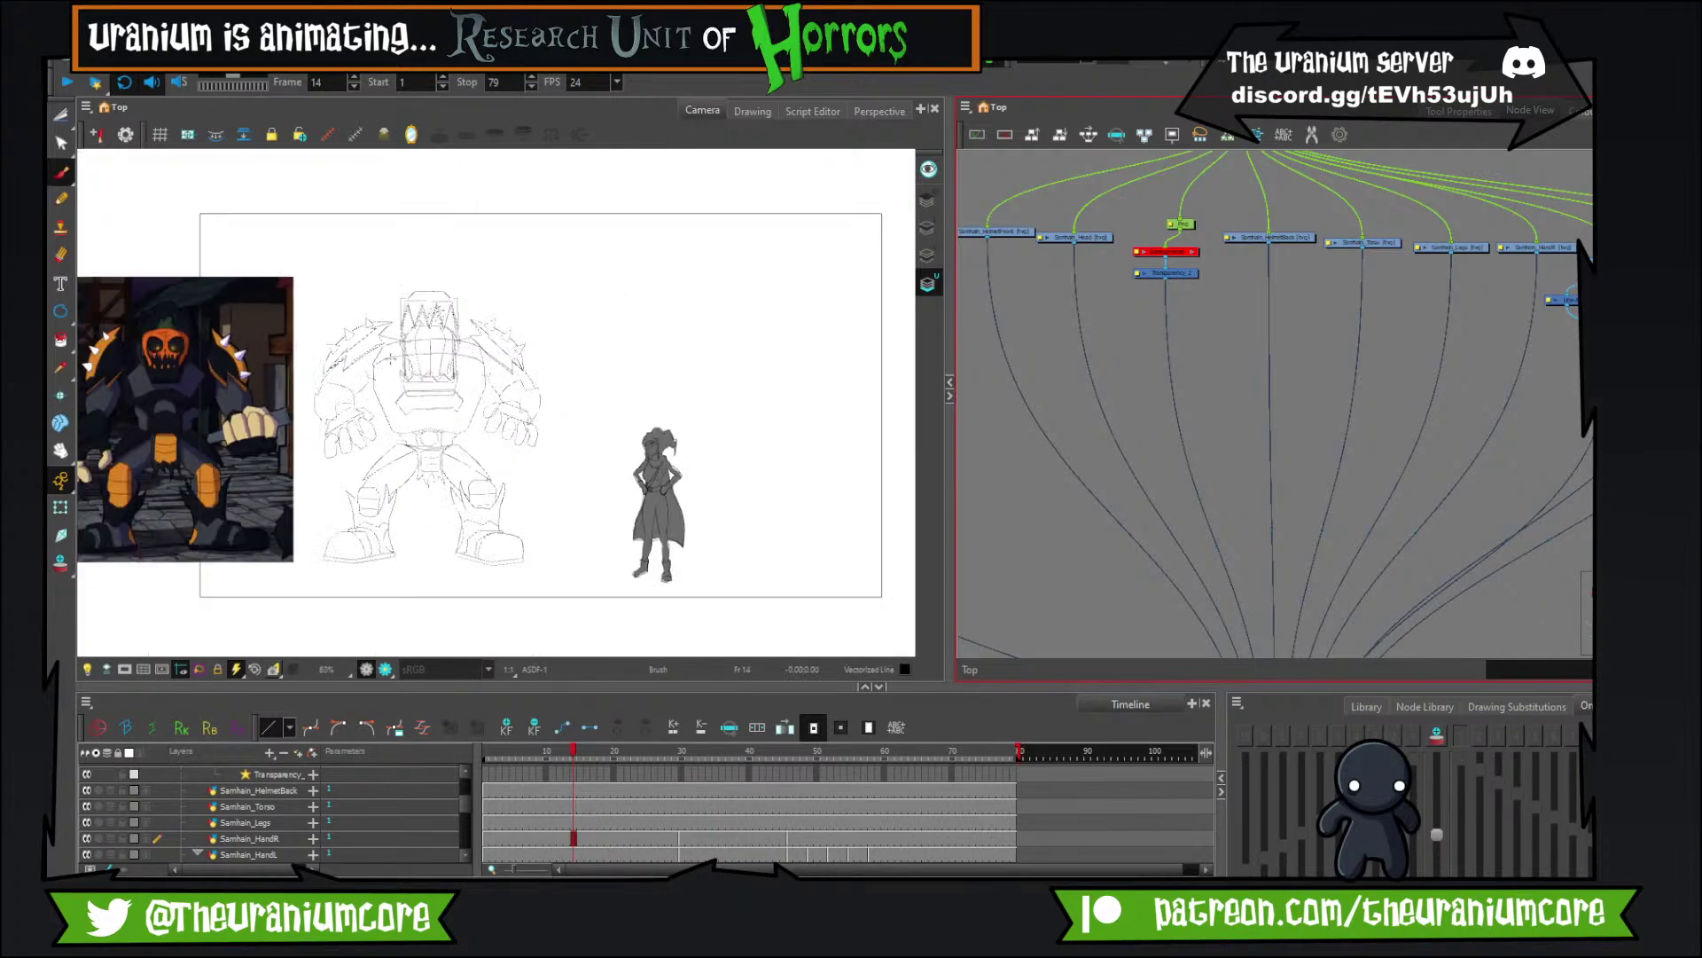
Examine Samhain's line drawing against the colored reference picture on frame 14.
scroll(390, 359, "up", 2)
scroll(390, 358, "down", 1)
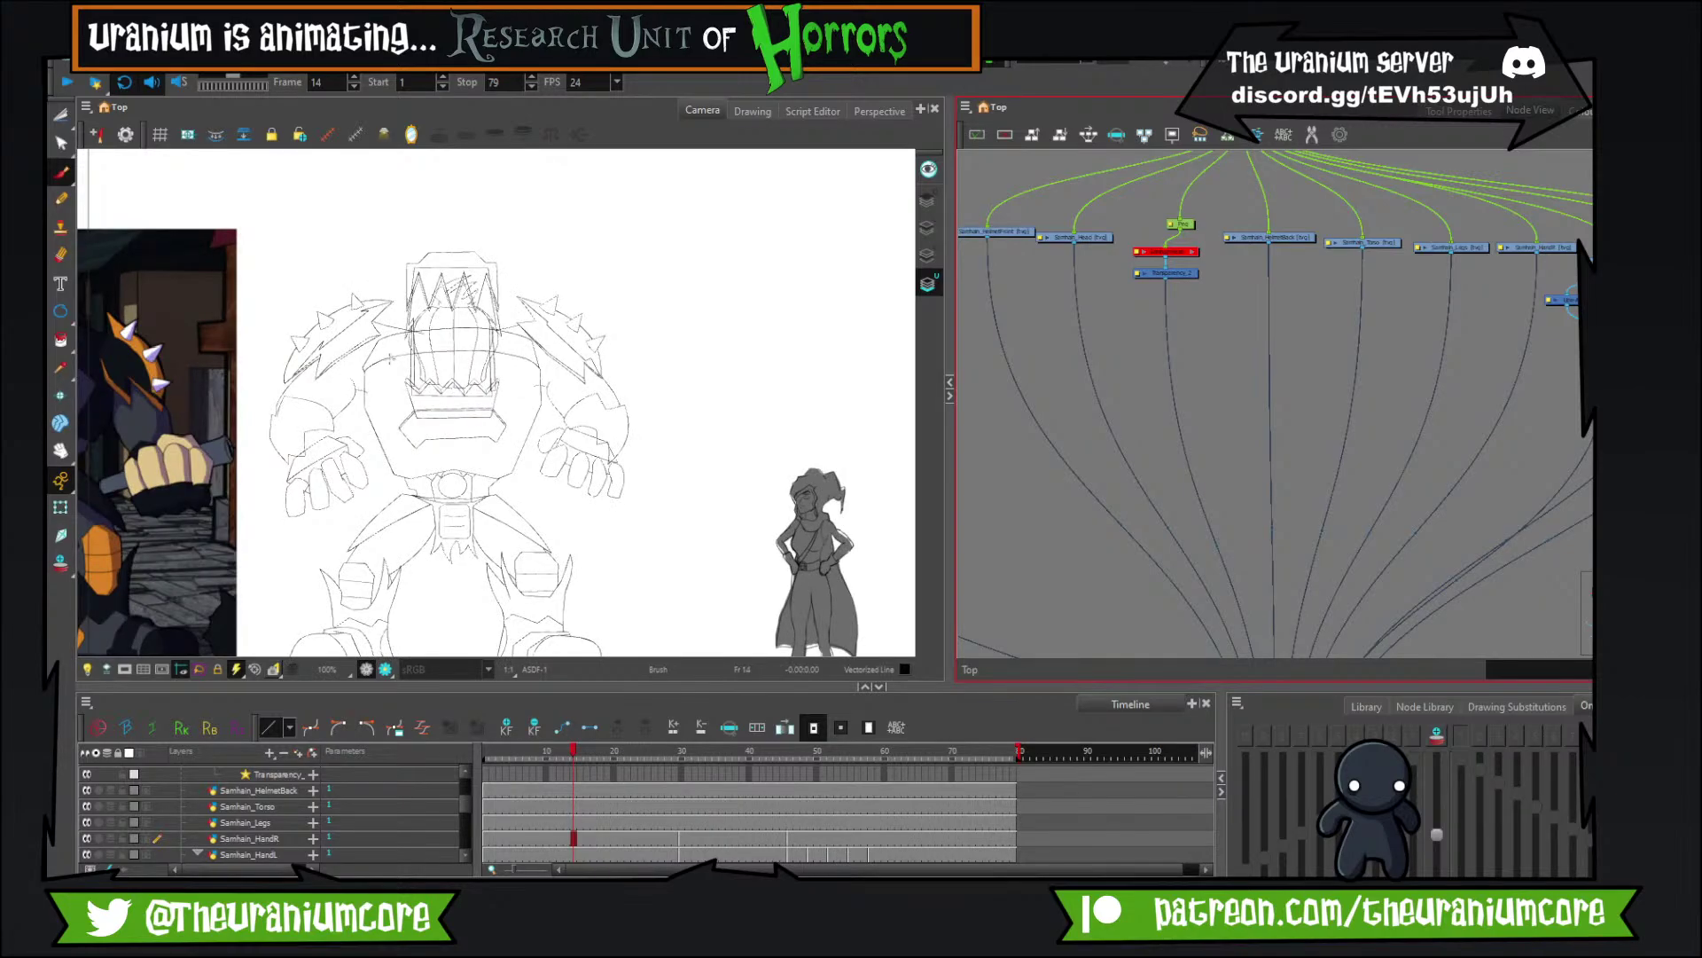
scroll(390, 359, "down", 2)
scroll(326, 371, "up", 3)
scroll(461, 377, "down", 3)
scroll(311, 363, "up", 2)
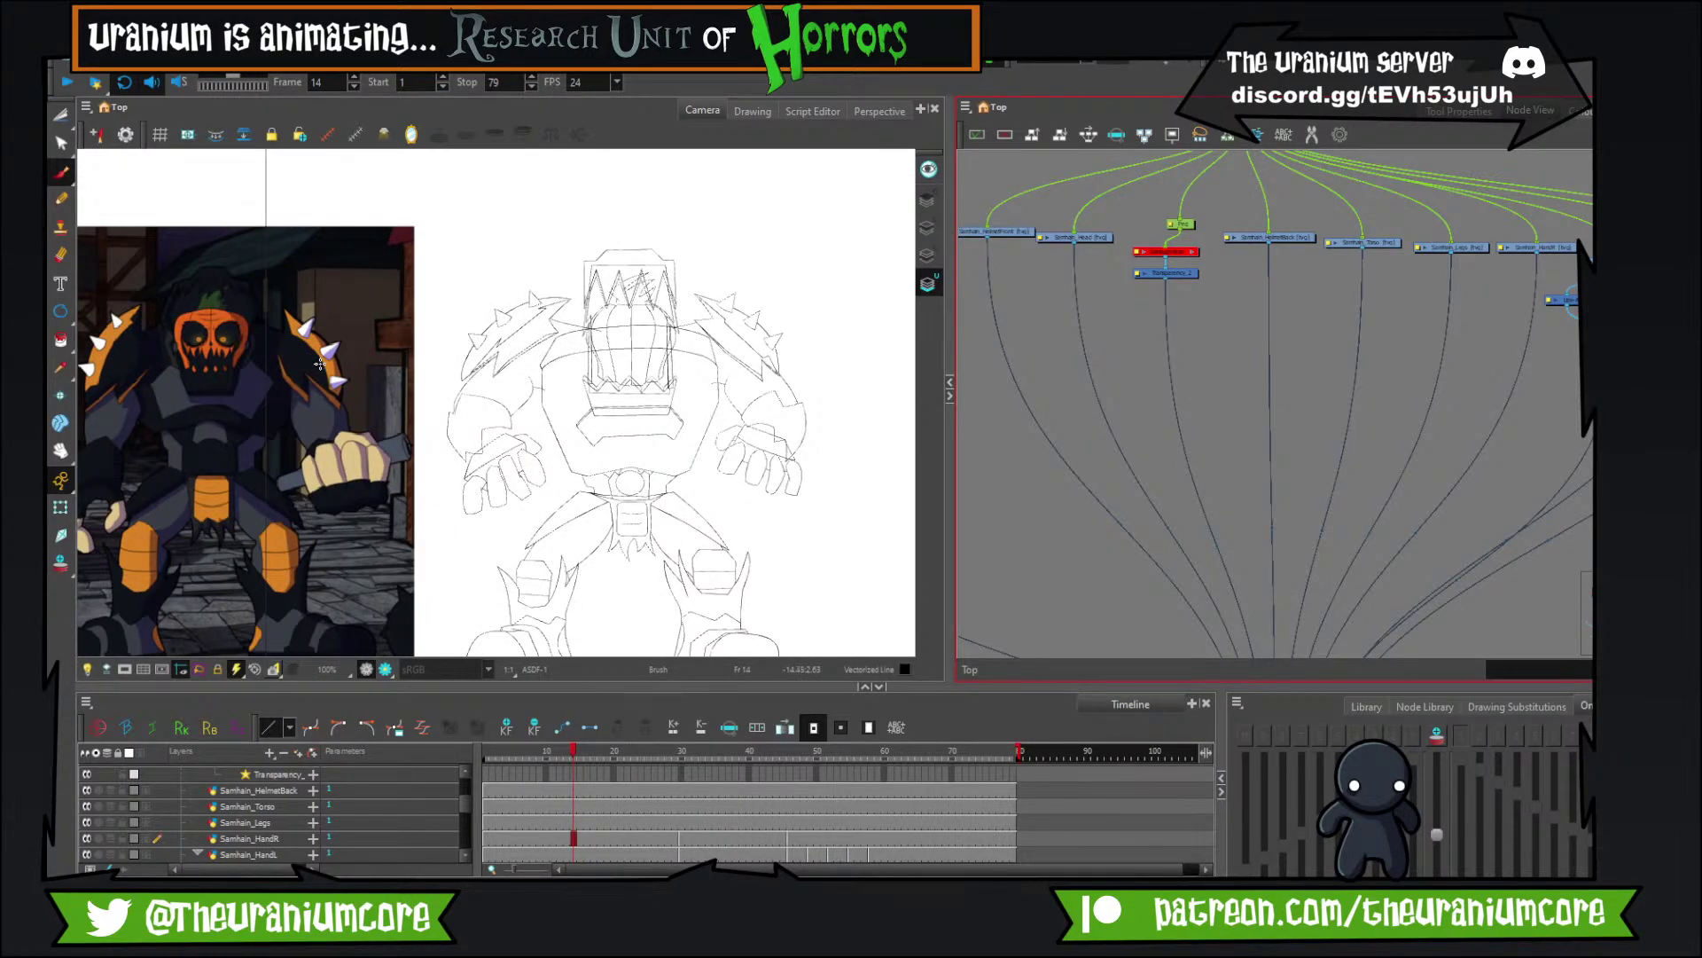
scroll(321, 364, "up", 2)
scroll(320, 363, "down", 2)
scroll(496, 387, "up", 2)
scroll(497, 388, "down", 2)
scroll(771, 564, "up", 1)
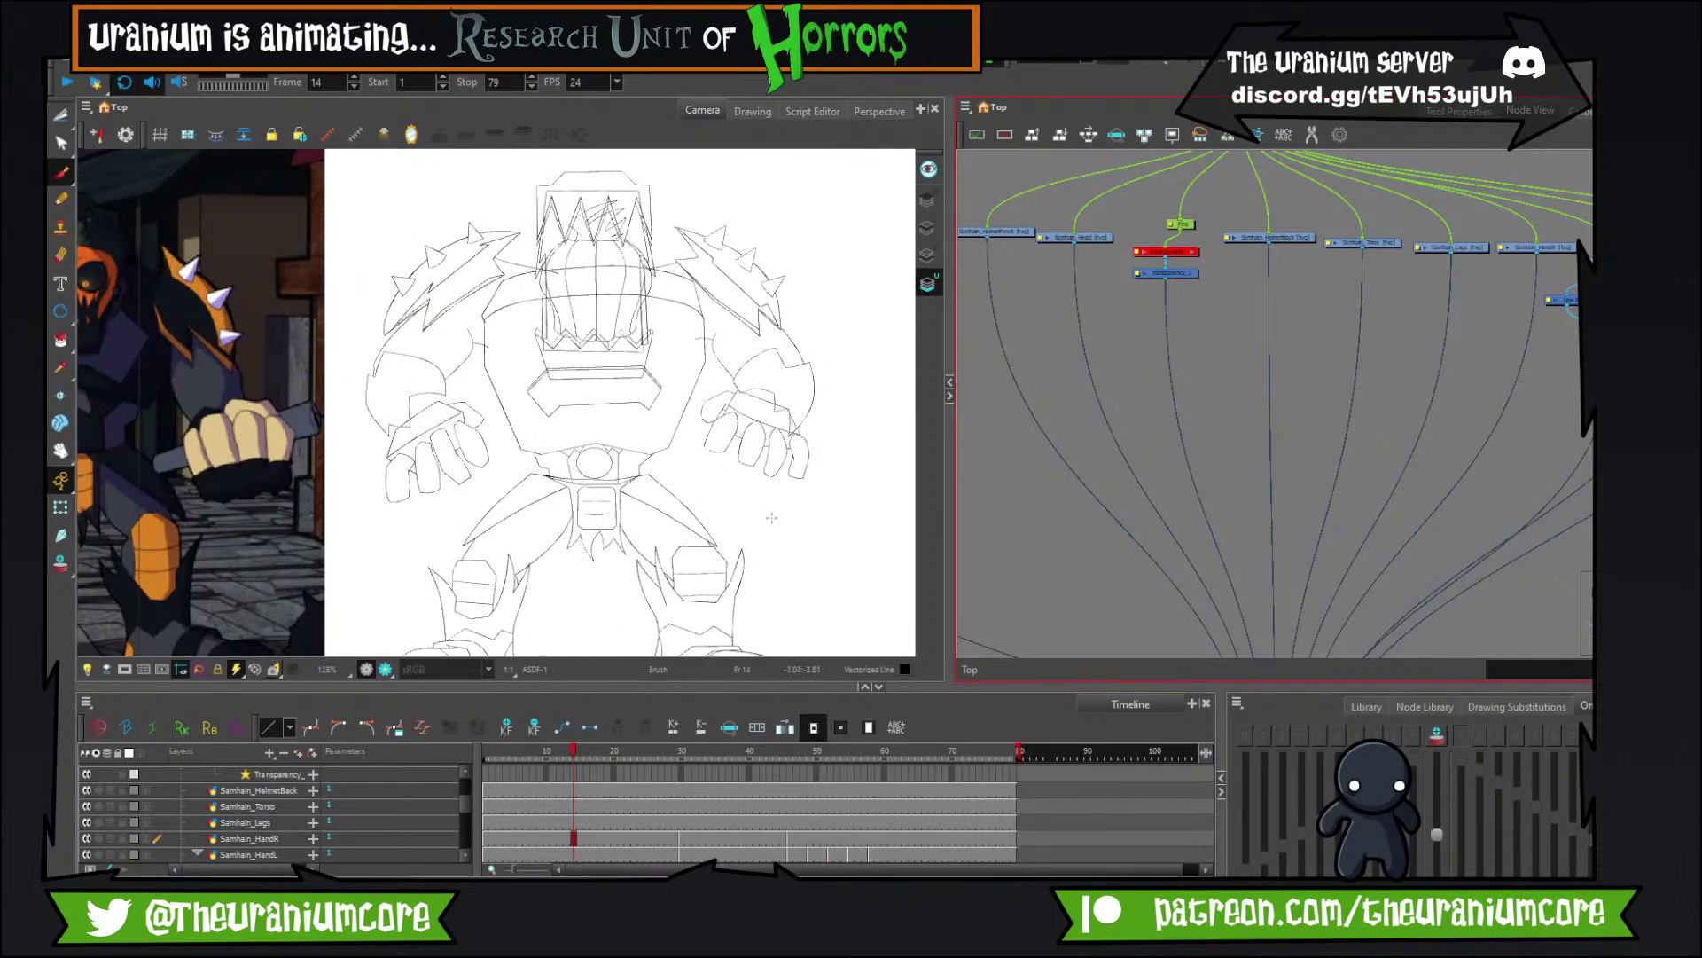
Go to frame 29 and widen the Camera view so the reference, Samhain and the size-comparison figure fit together.
mouse_move(634, 753)
left_mouse_down()
mouse_move(540, 751)
mouse_move(730, 743)
mouse_move(676, 750)
left_mouse_up()
scroll(649, 466, "down", 4)
scroll(650, 470, "up", 2)
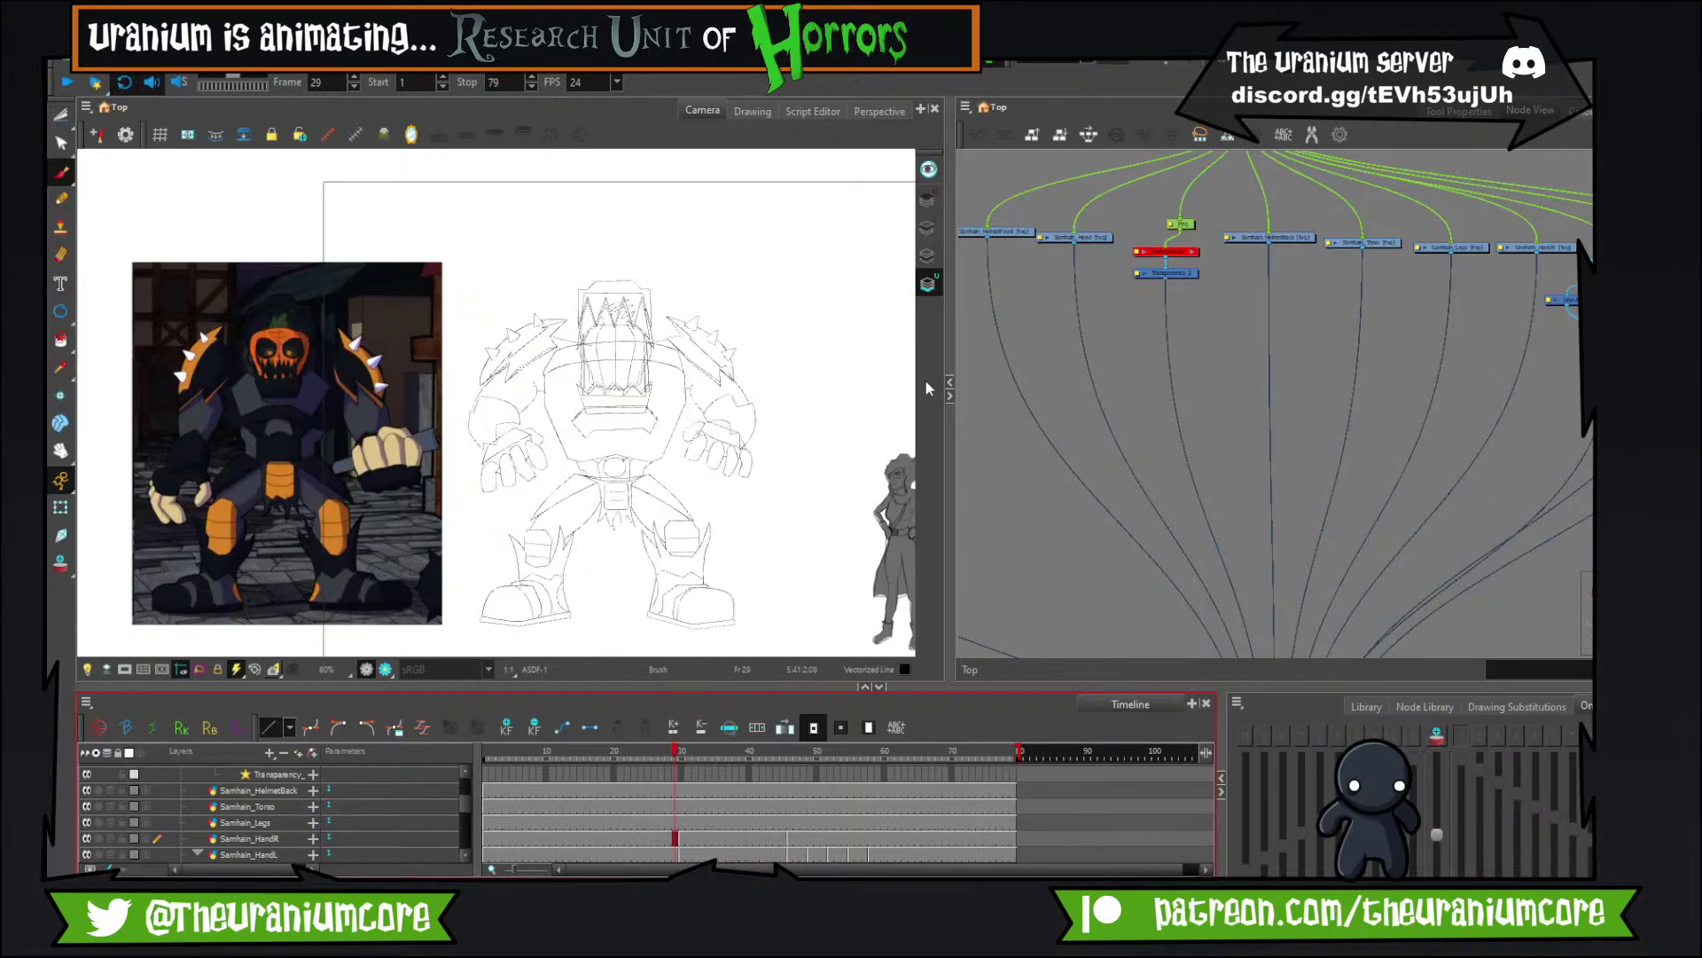
left_click_drag(953, 353, 1452, 376)
left_click_drag(1198, 415, 1020, 405)
scroll(925, 379, "up", 2)
scroll(924, 379, "down", 1)
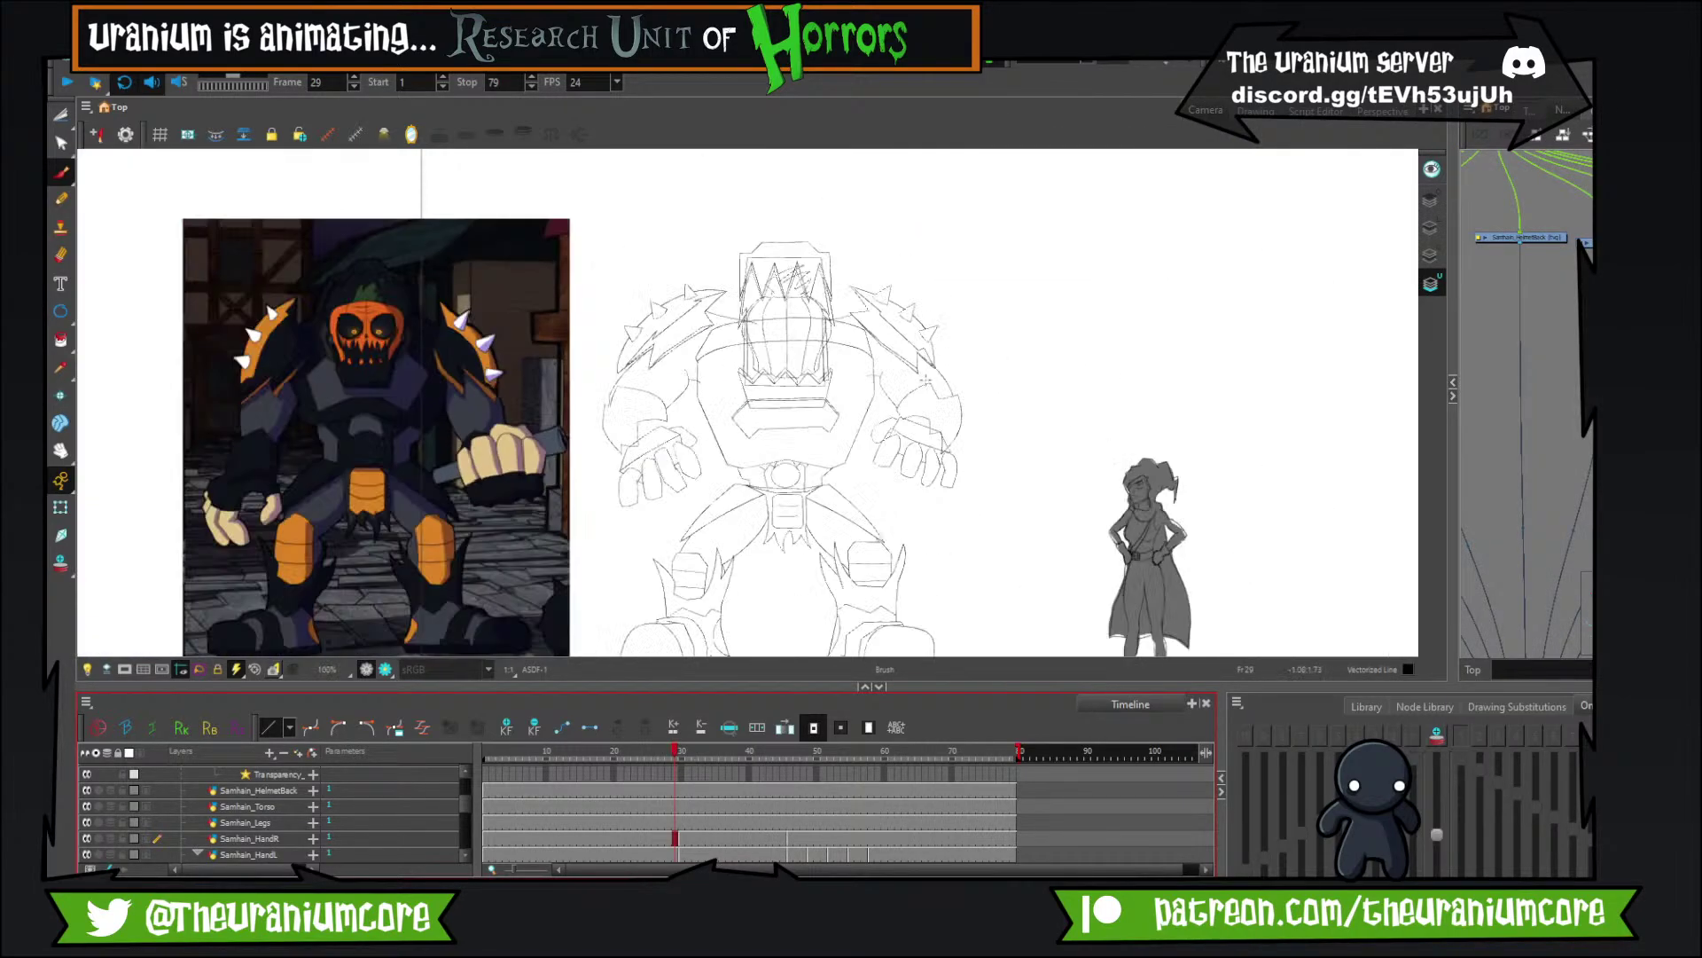
scroll(926, 379, "up", 2)
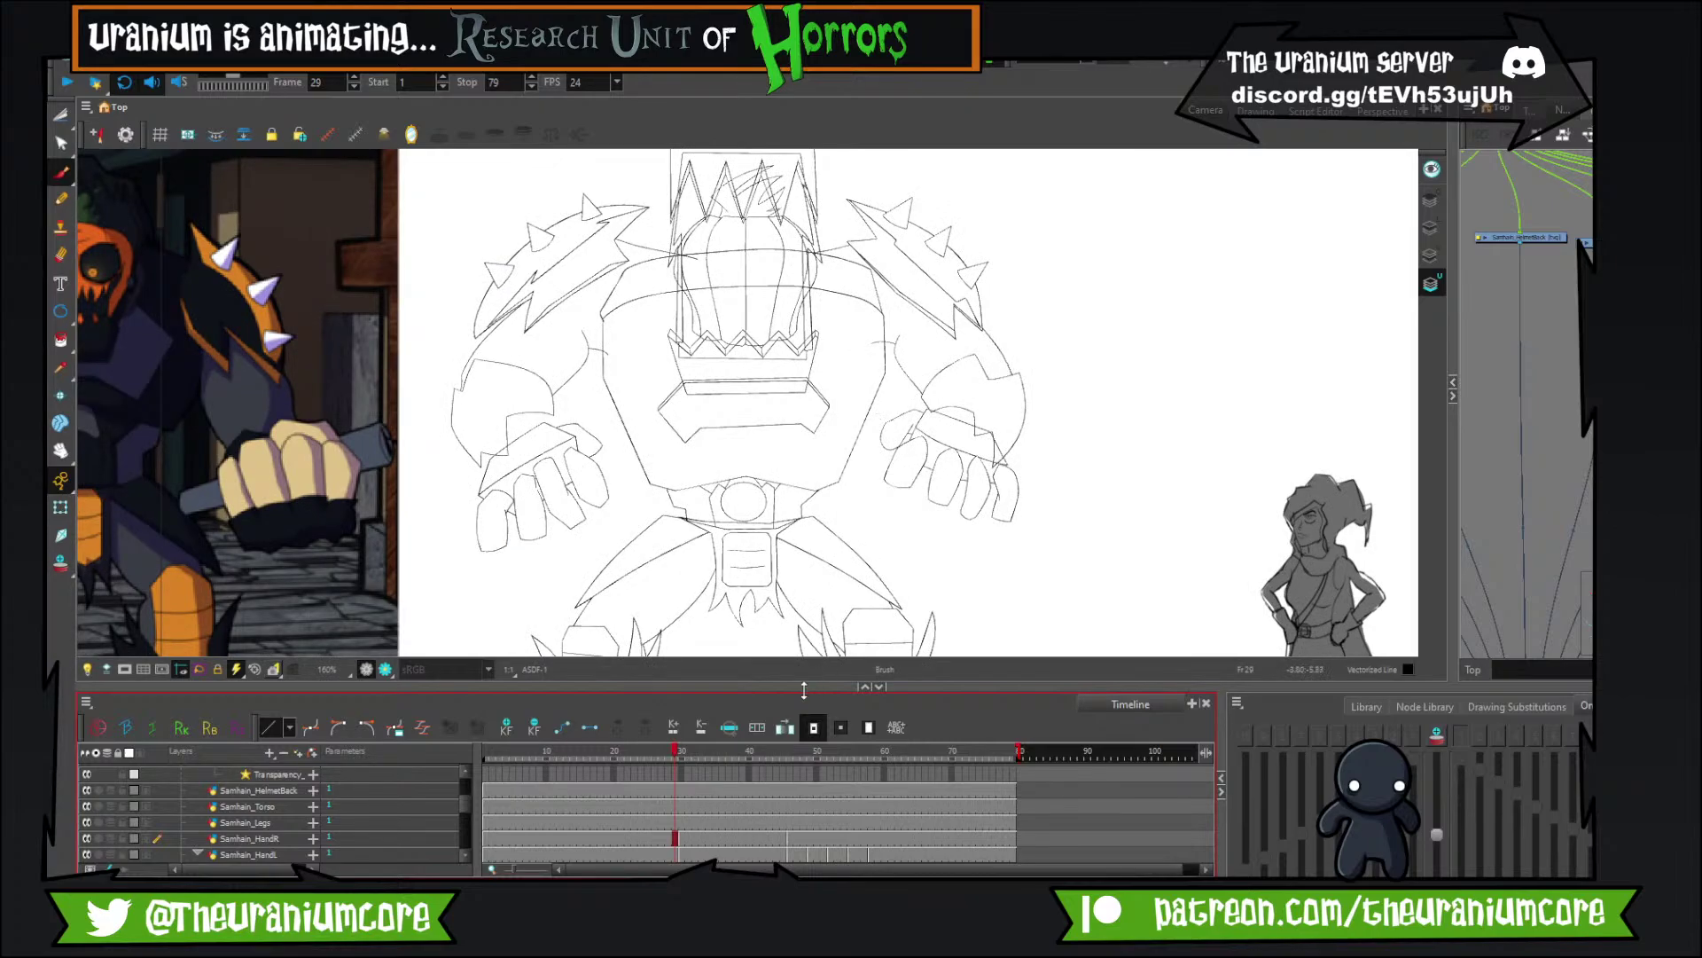
Review Samhain's arm and hand poses frame by frame, back and forth between frames 26 and 51.
left_click_drag(692, 754, 633, 749)
scroll(647, 463, "down", 2)
scroll(650, 457, "up", 1)
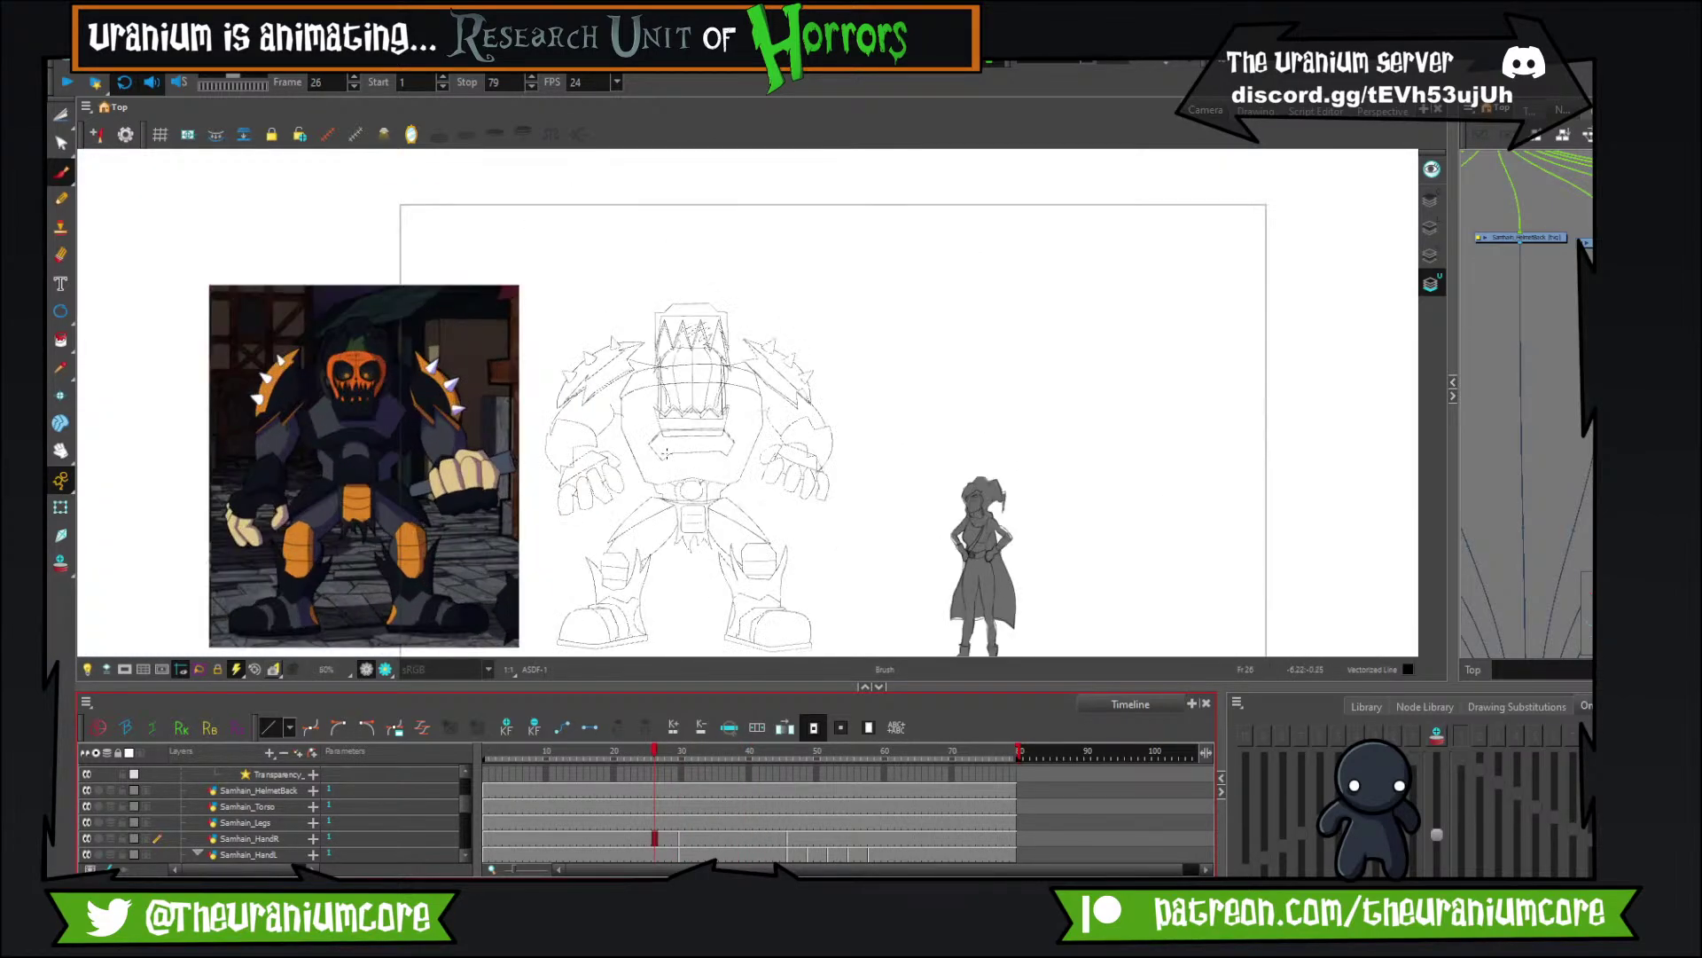
key("period")
key("period")
key("period")
key("period")
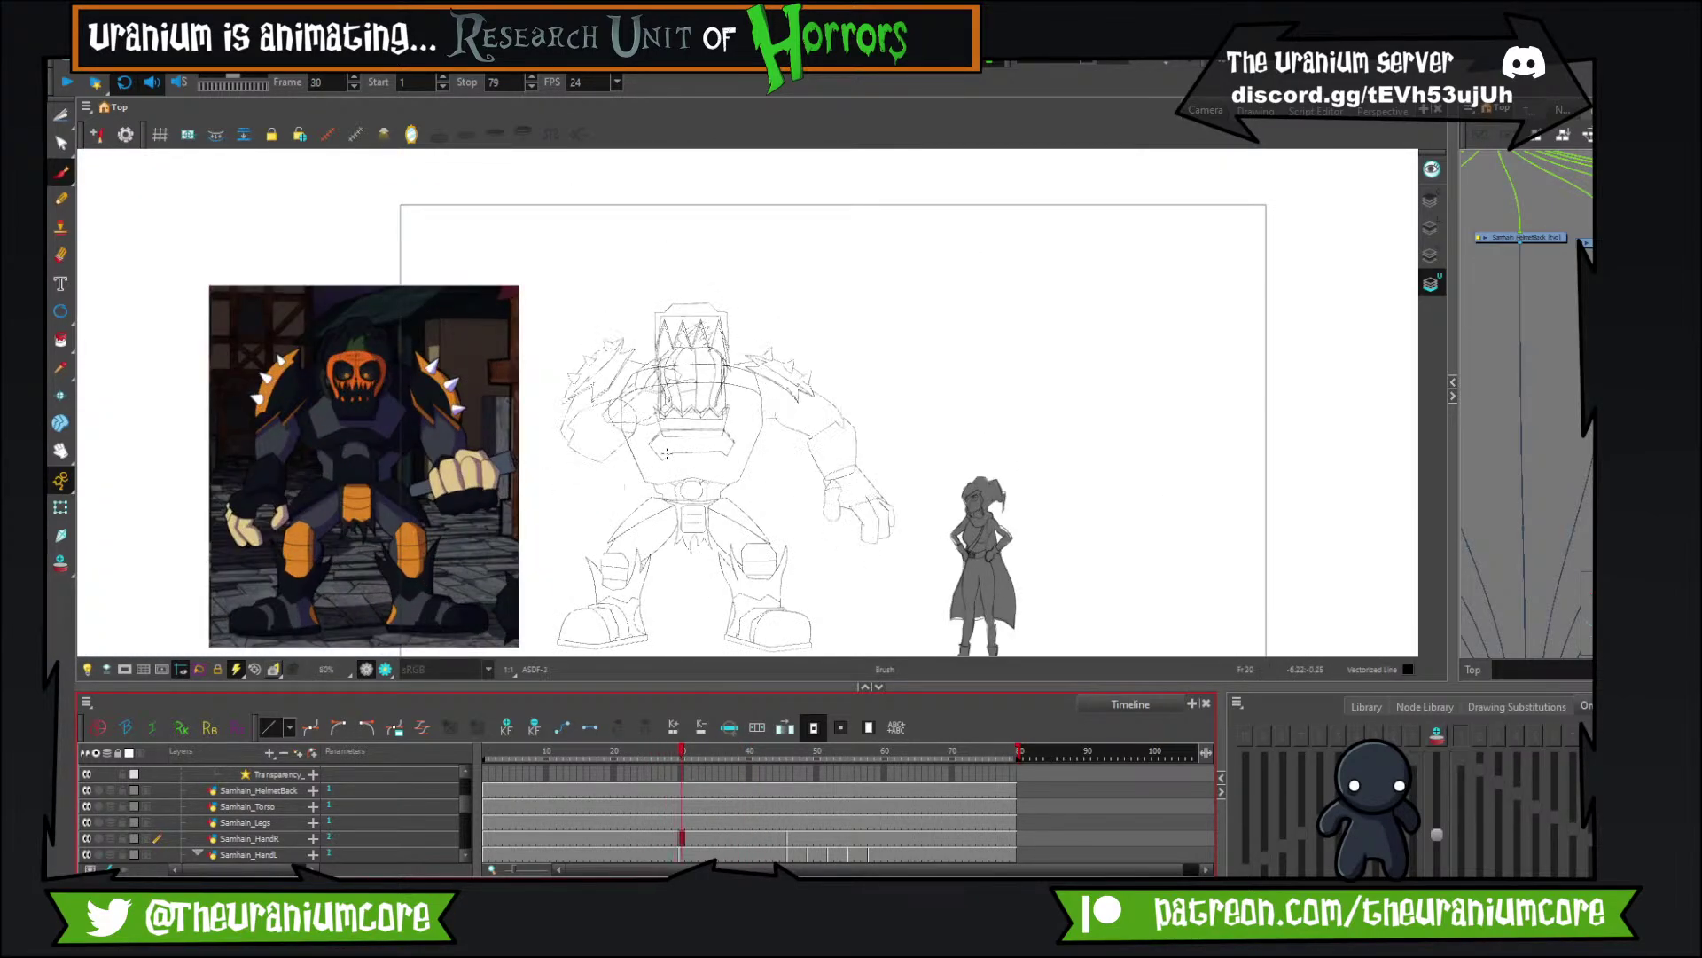
key("comma")
key("period")
key("period")
key("period")
key("period")
key("period")
key("period")
key("period")
key("period")
key("period")
key("period")
key("period")
key("period")
key("period")
key("period")
key("period")
key("period")
key("period")
key("comma")
key("comma")
key("comma")
key("comma")
key("comma")
key("comma")
key("comma")
key("comma")
key("comma")
key("comma")
key("comma")
key("comma")
key("comma")
key("comma")
key("comma")
key("comma")
key("comma")
key("comma")
key("comma")
key("period")
key("period")
key("period")
key("period")
key("period")
key("period")
key("period")
key("period")
key("period")
key("period")
key("period")
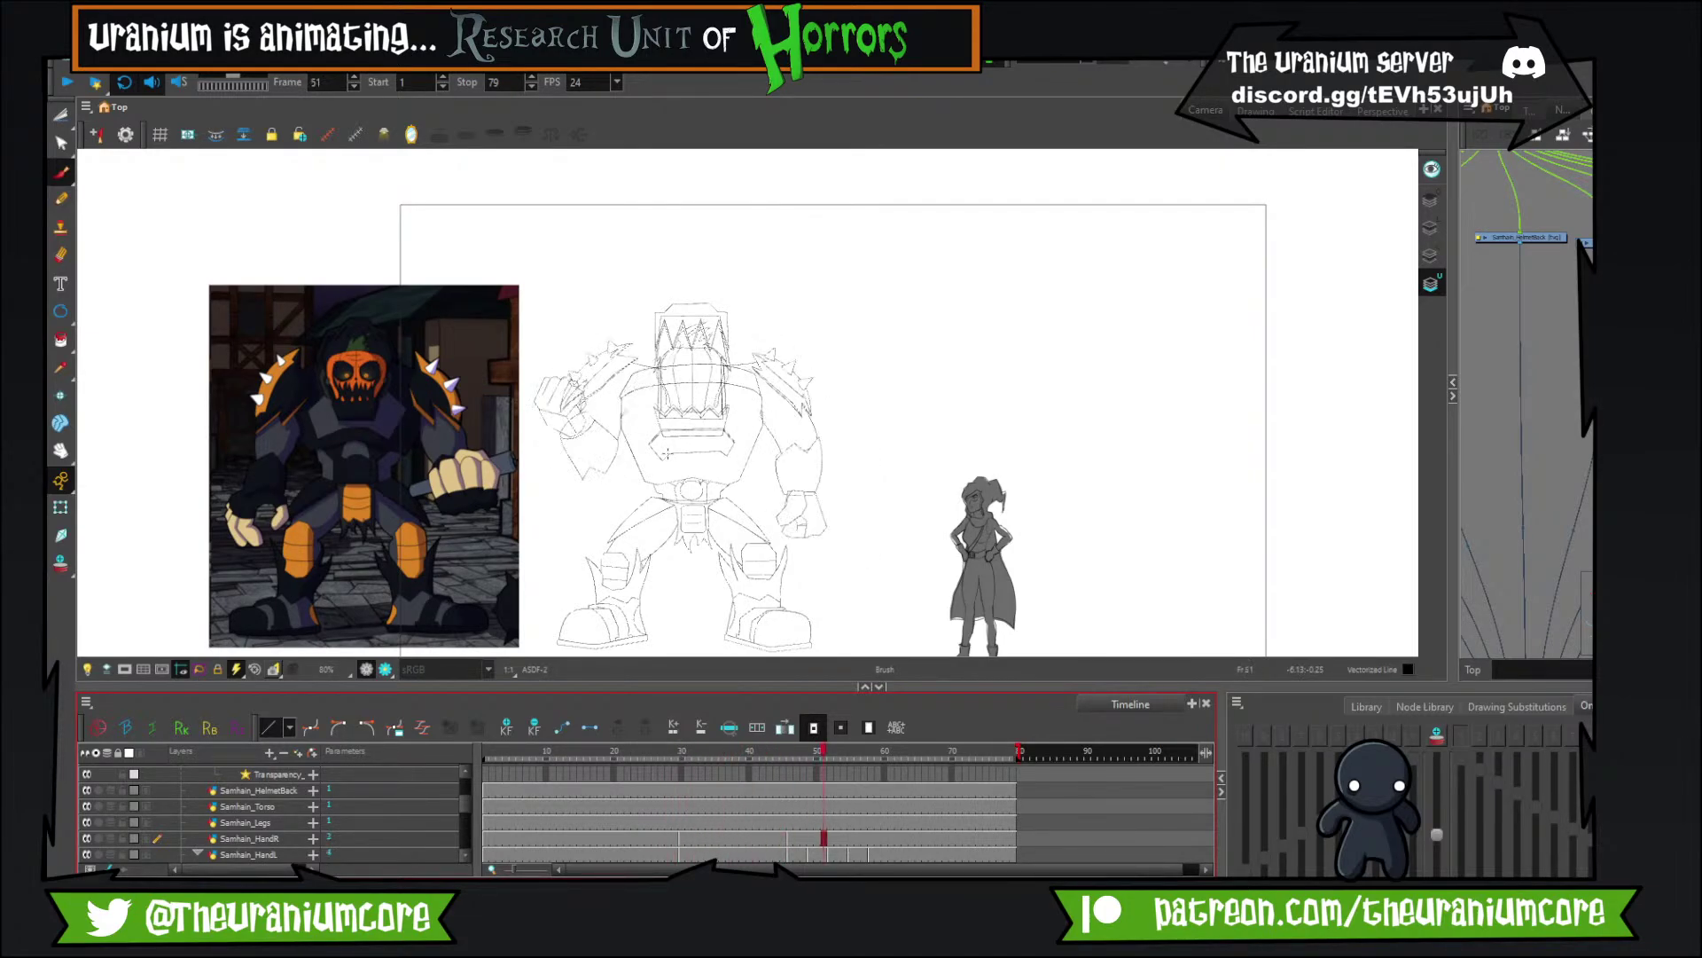
key("comma")
key("comma")
key("comma")
key("comma")
key("comma")
key("comma")
key("comma")
key("comma")
key("comma")
key("comma")
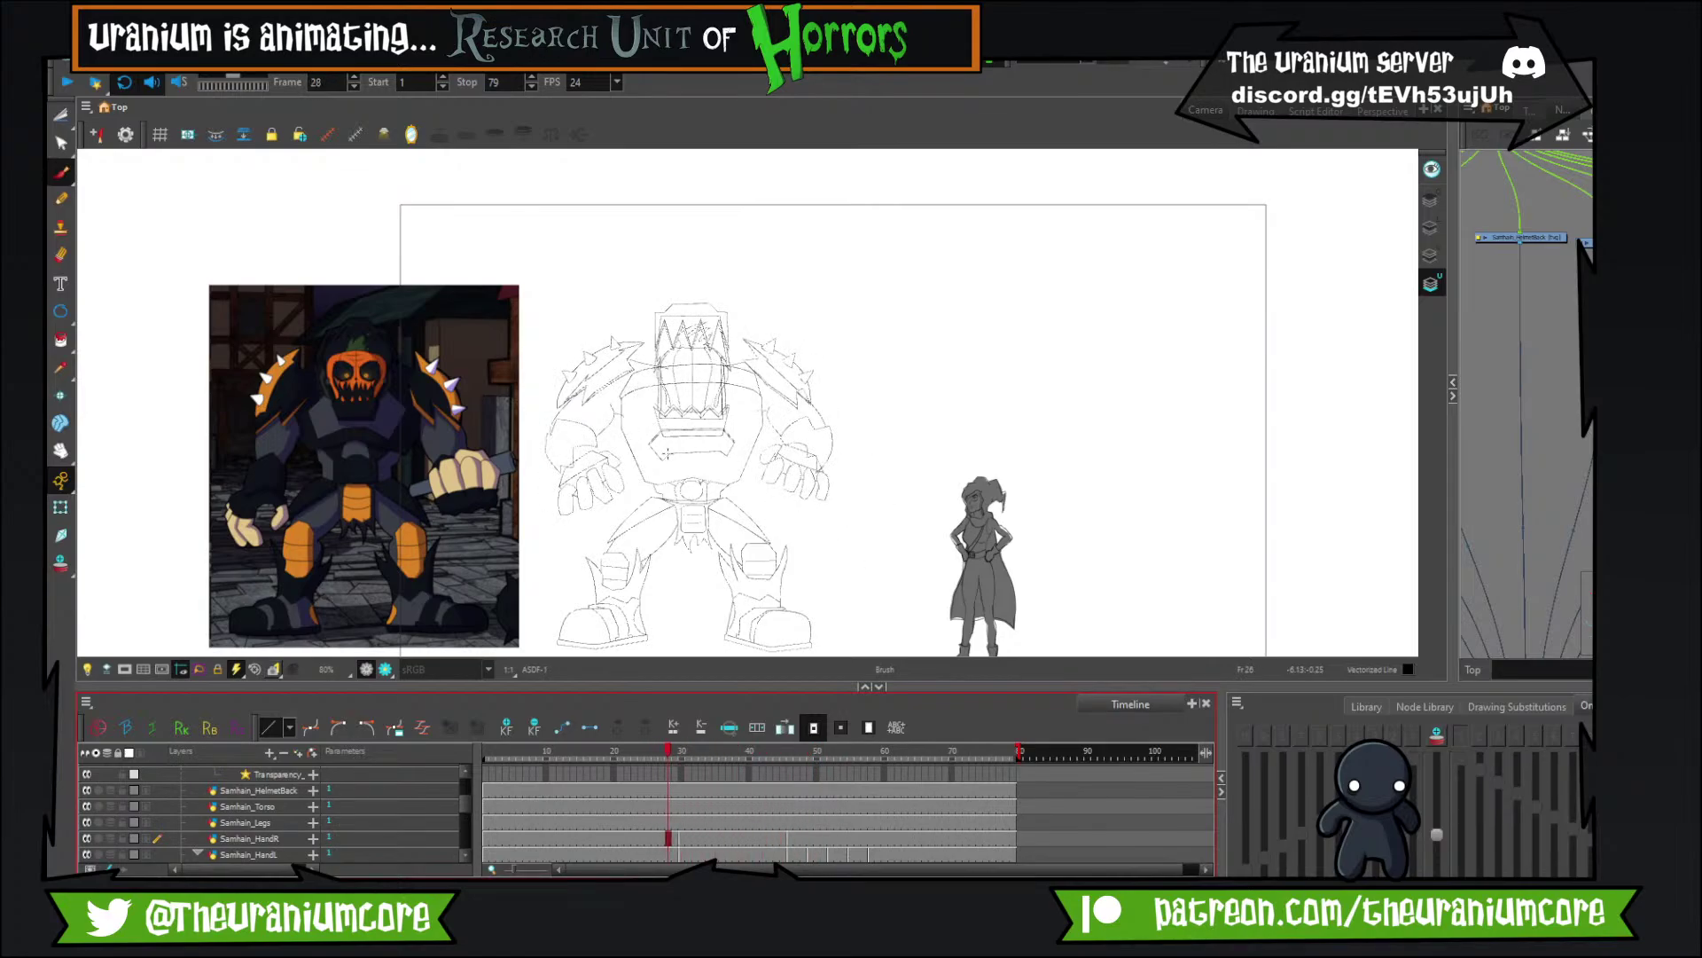
At frame 29, find the Samhain_ArmR and Samhain_ArmL layers among the Samhain layers and hide both.
key("period")
left_click(264, 824)
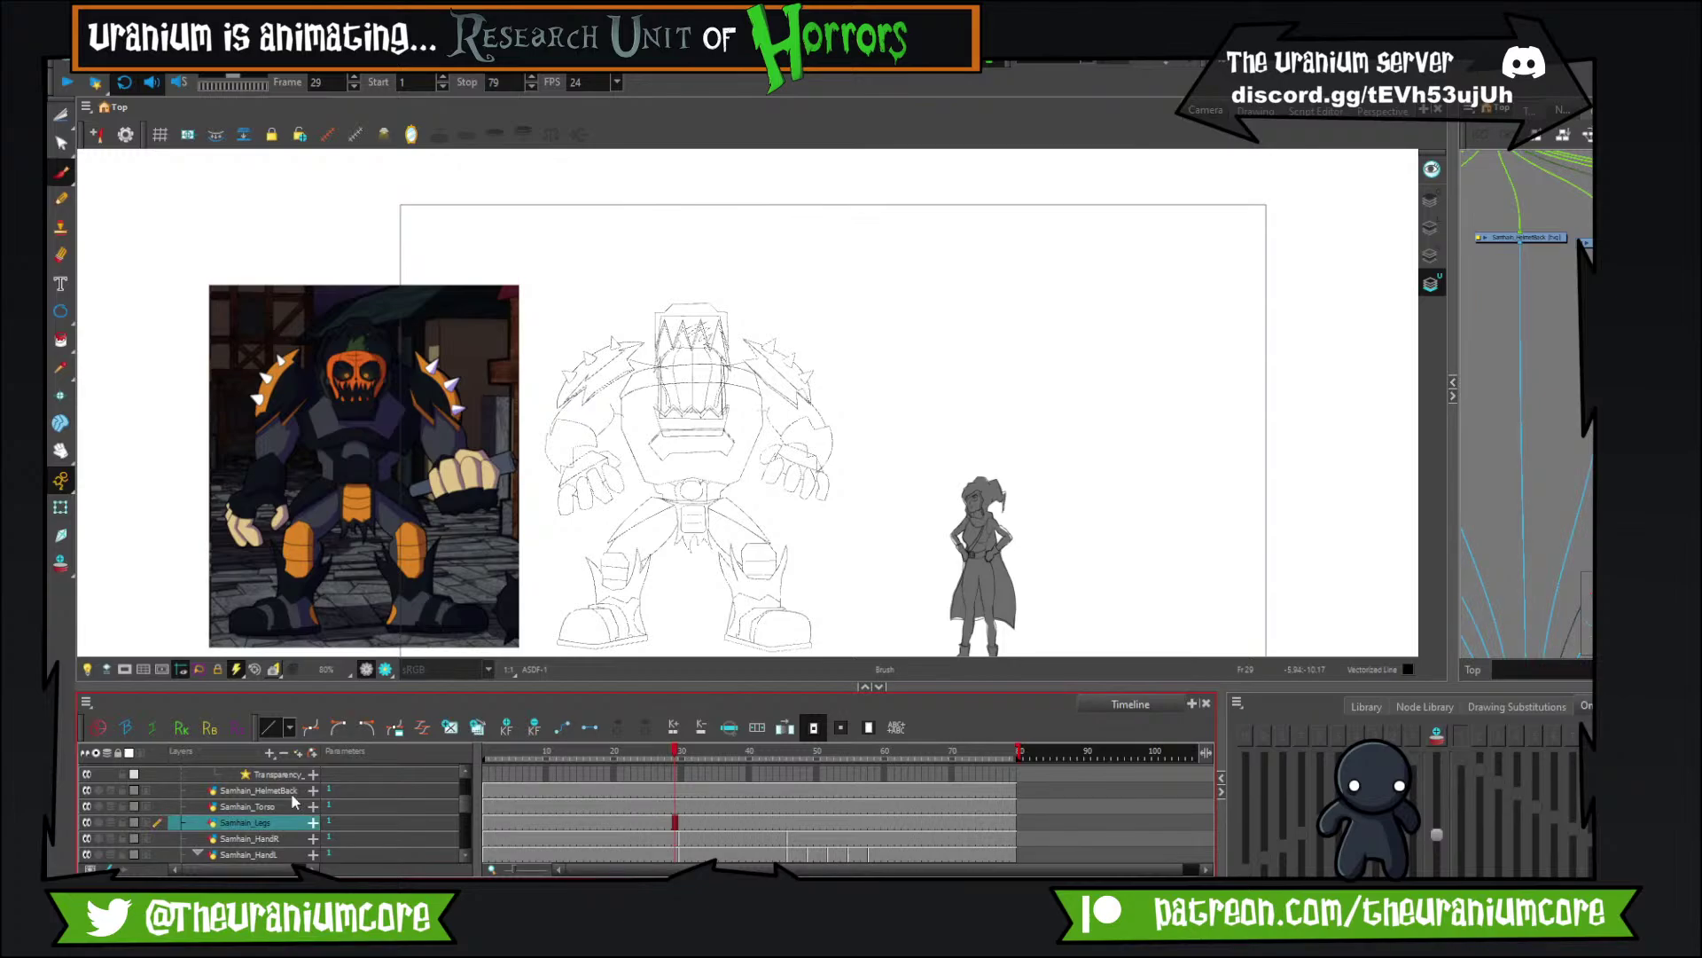
left_click(282, 810)
left_click(278, 854)
scroll(276, 847, "down", 1)
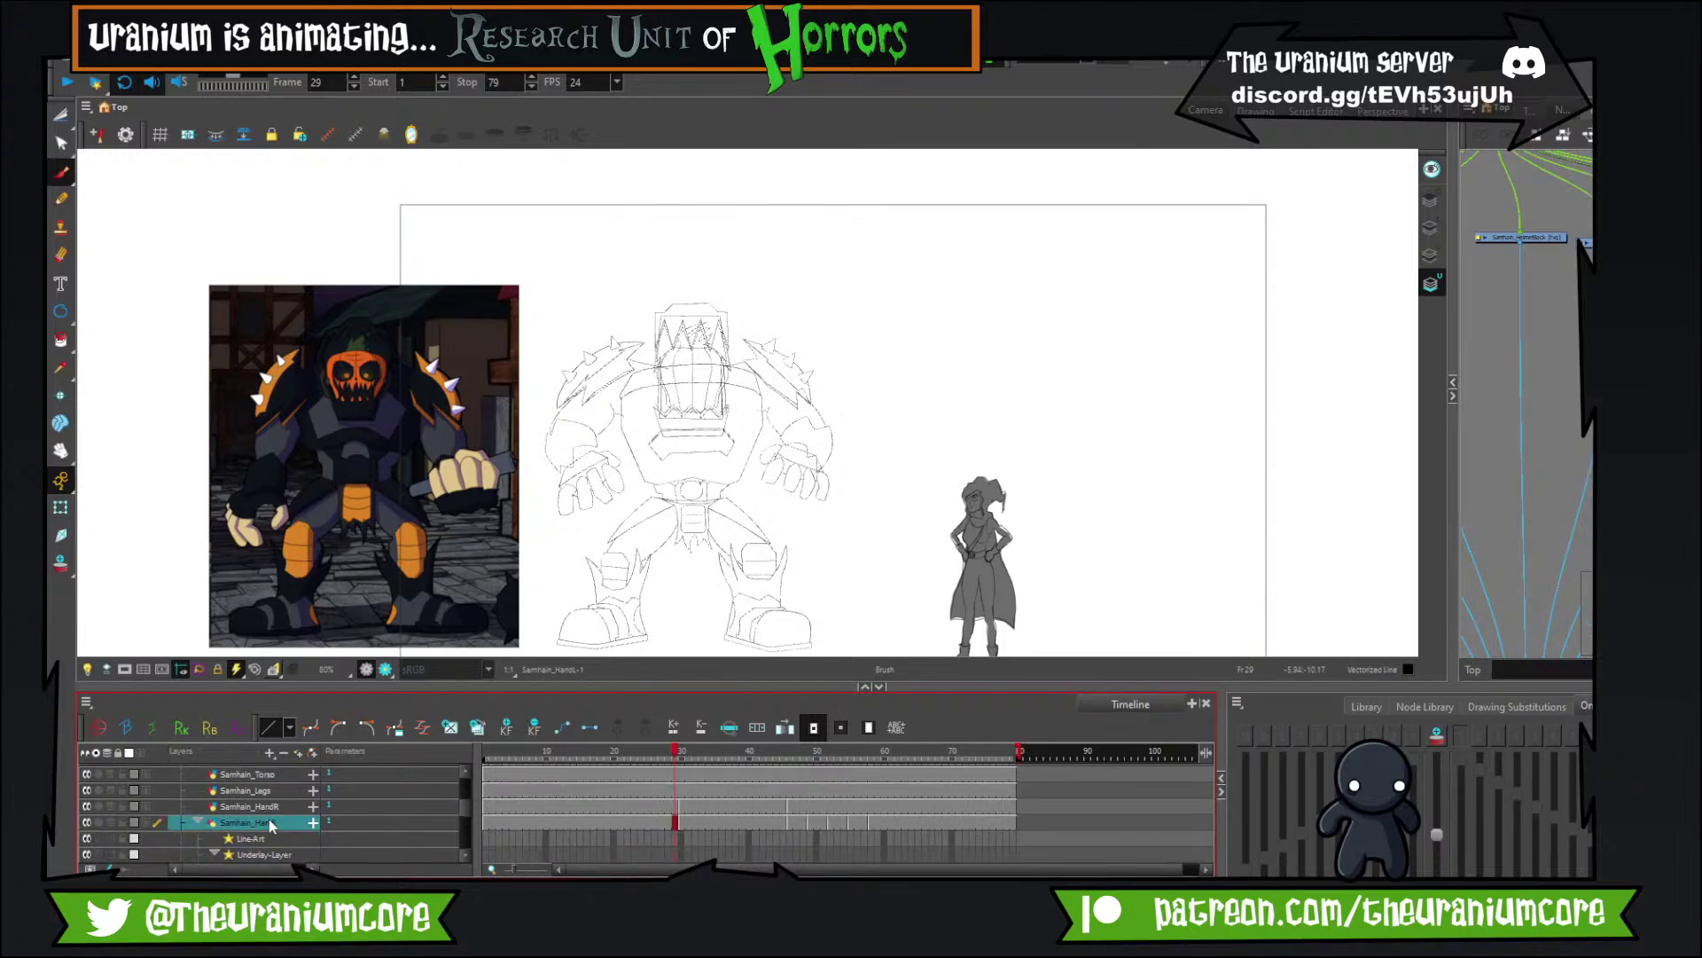
key("Up")
key("Up")
key("Up")
key("Up")
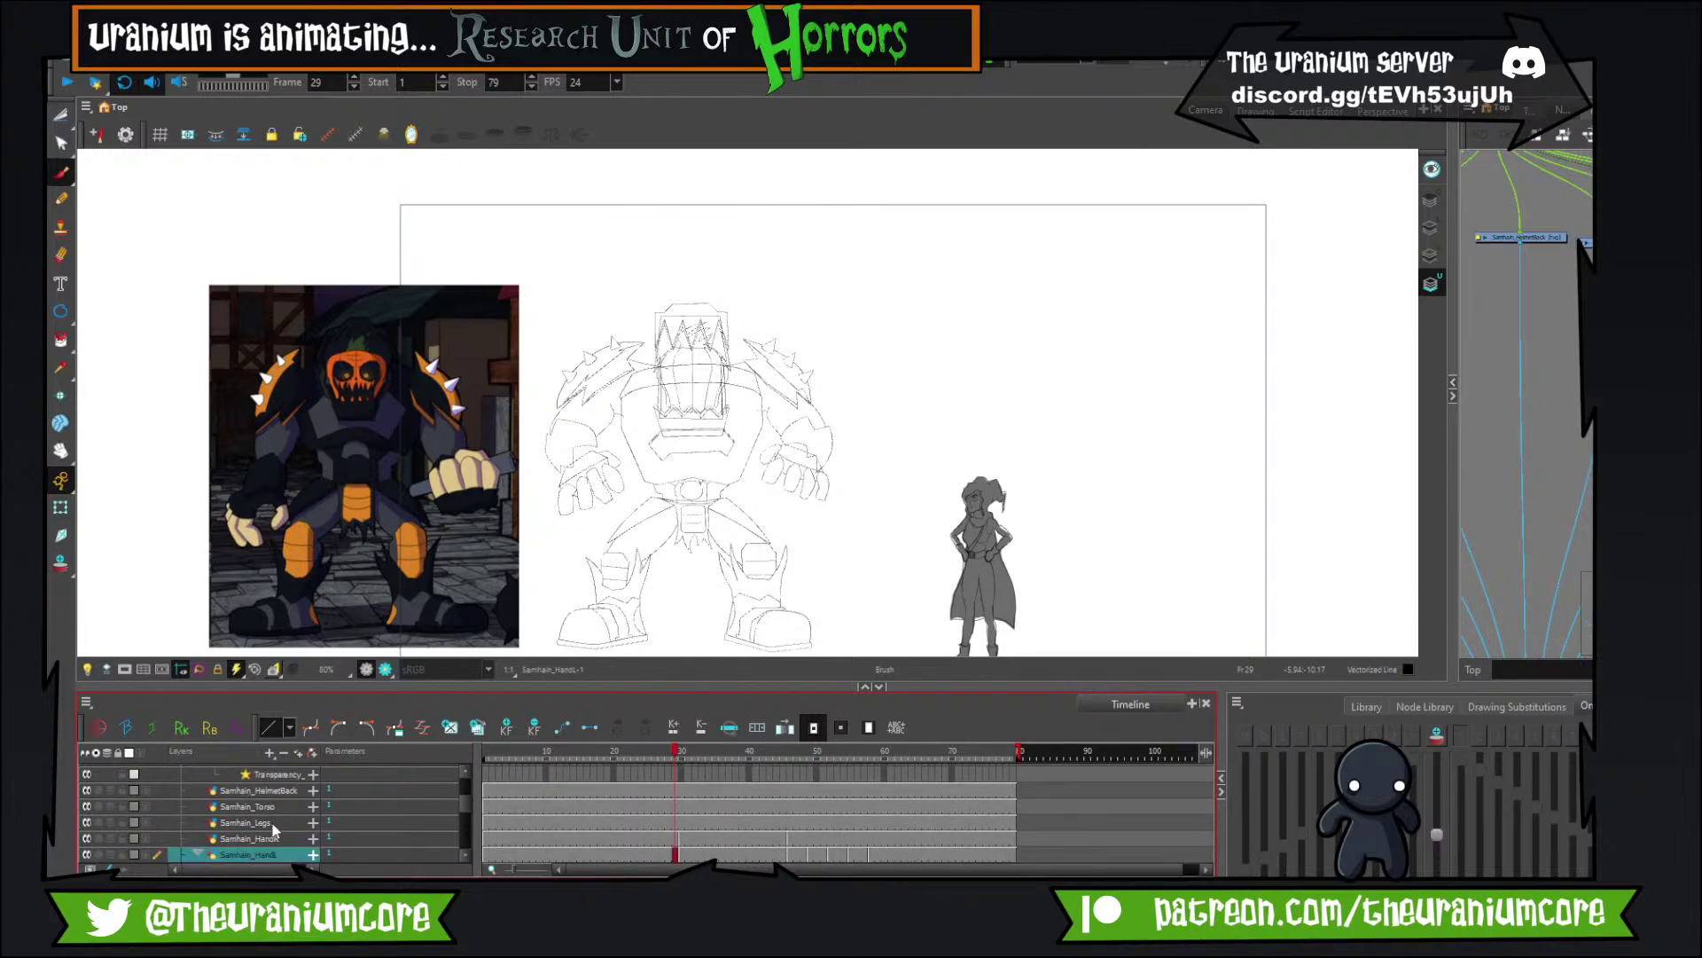
left_click(273, 805)
scroll(276, 814, "up", 3)
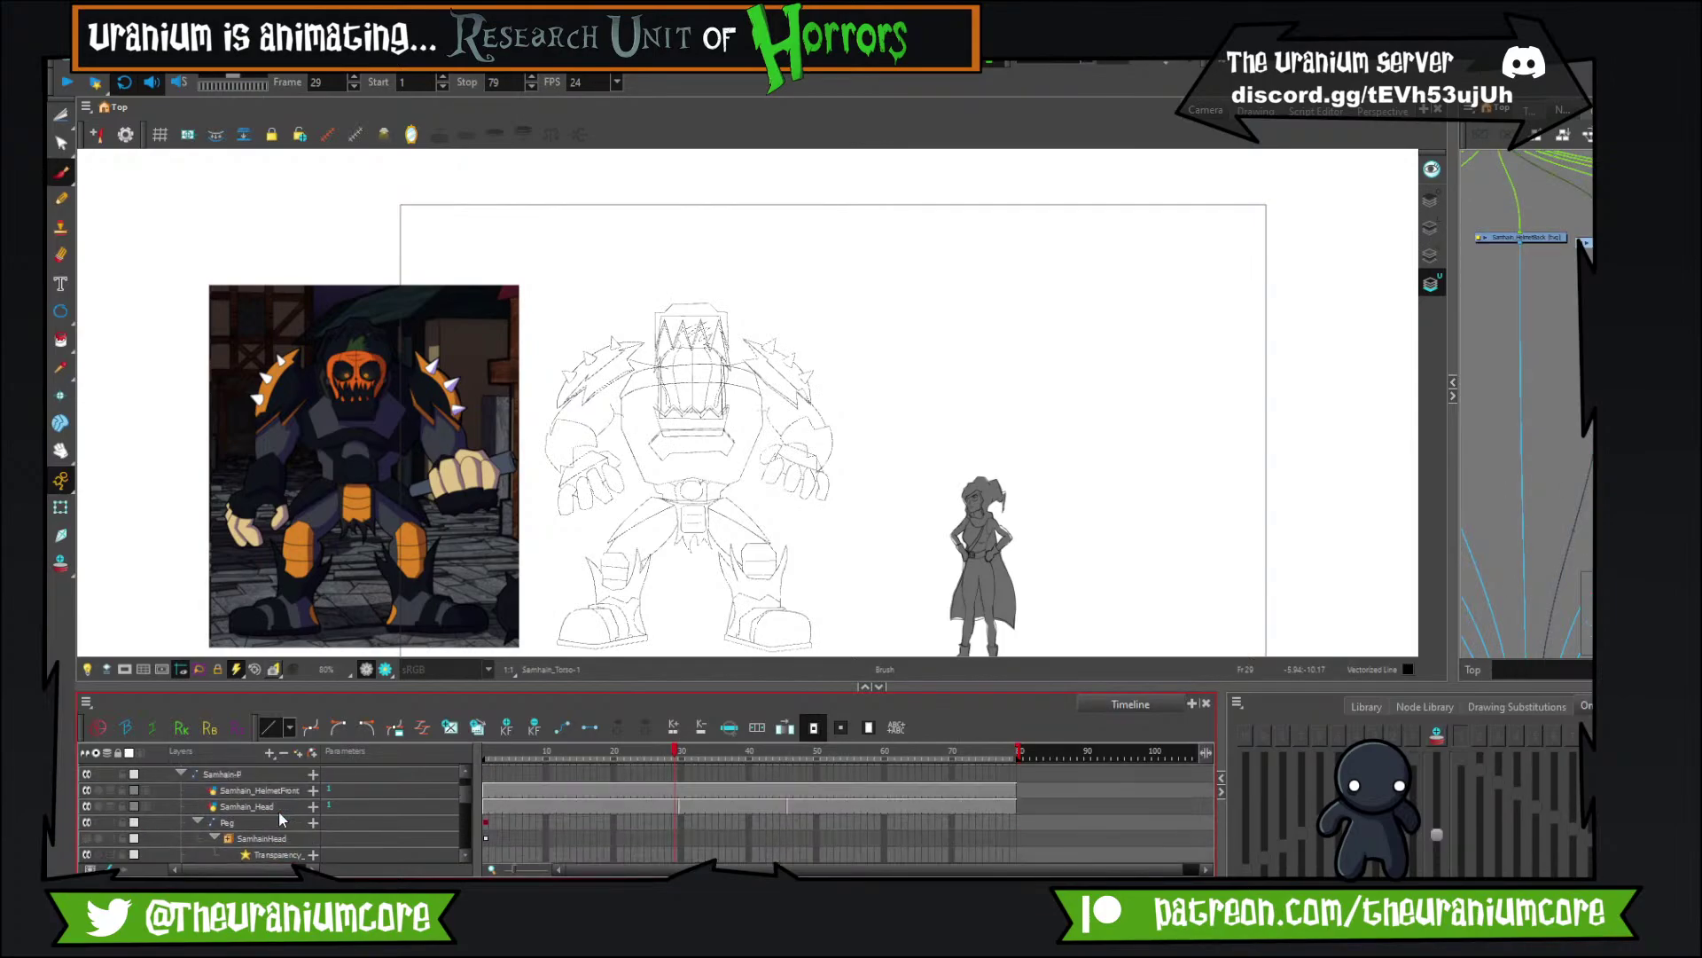
scroll(275, 814, "down", 5)
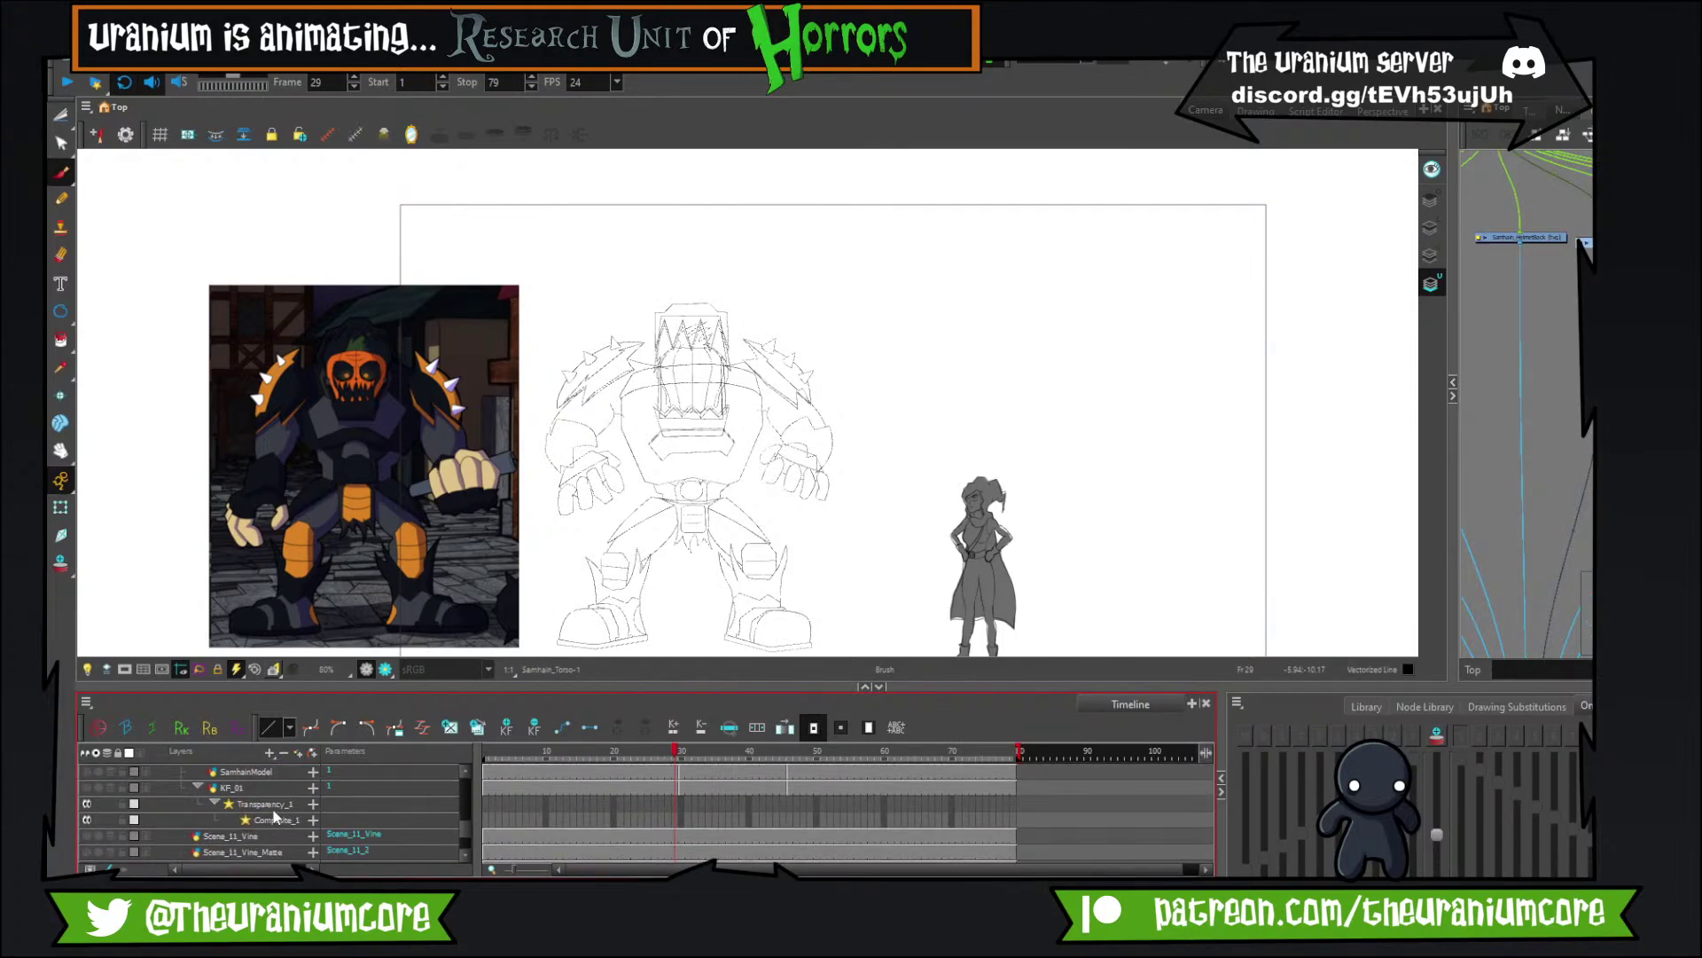
left_click(264, 795)
scroll(264, 798, "up", 1)
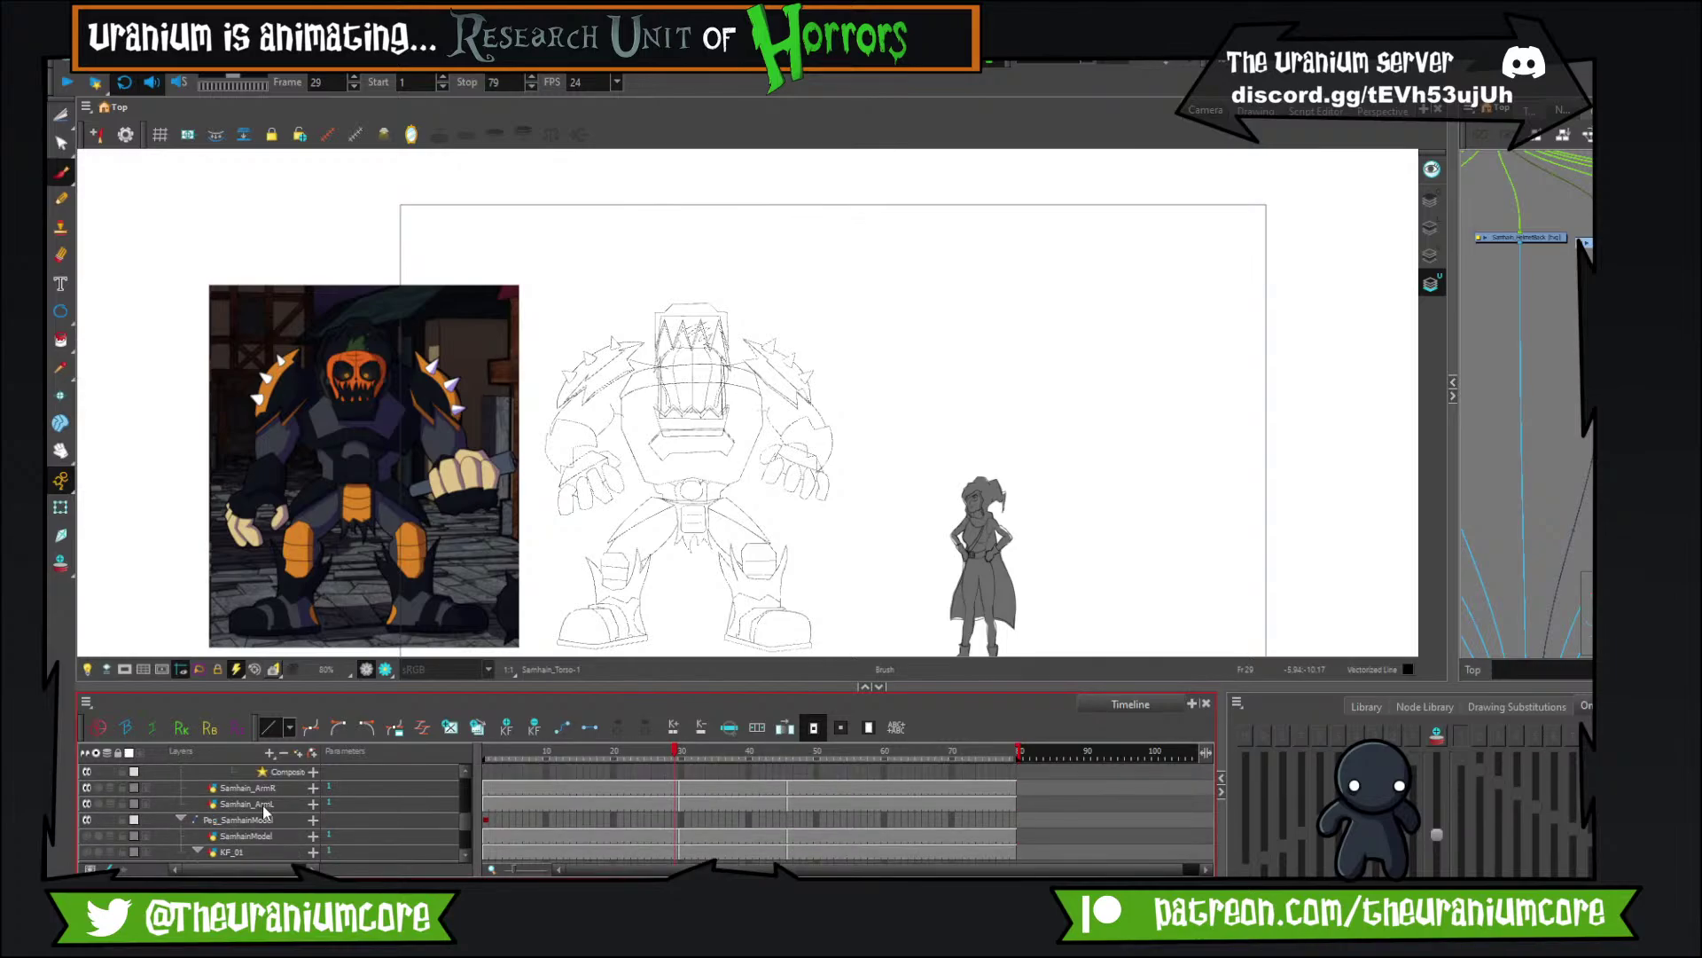
left_click(268, 789)
key("Delete")
scroll(269, 803, "up", 3)
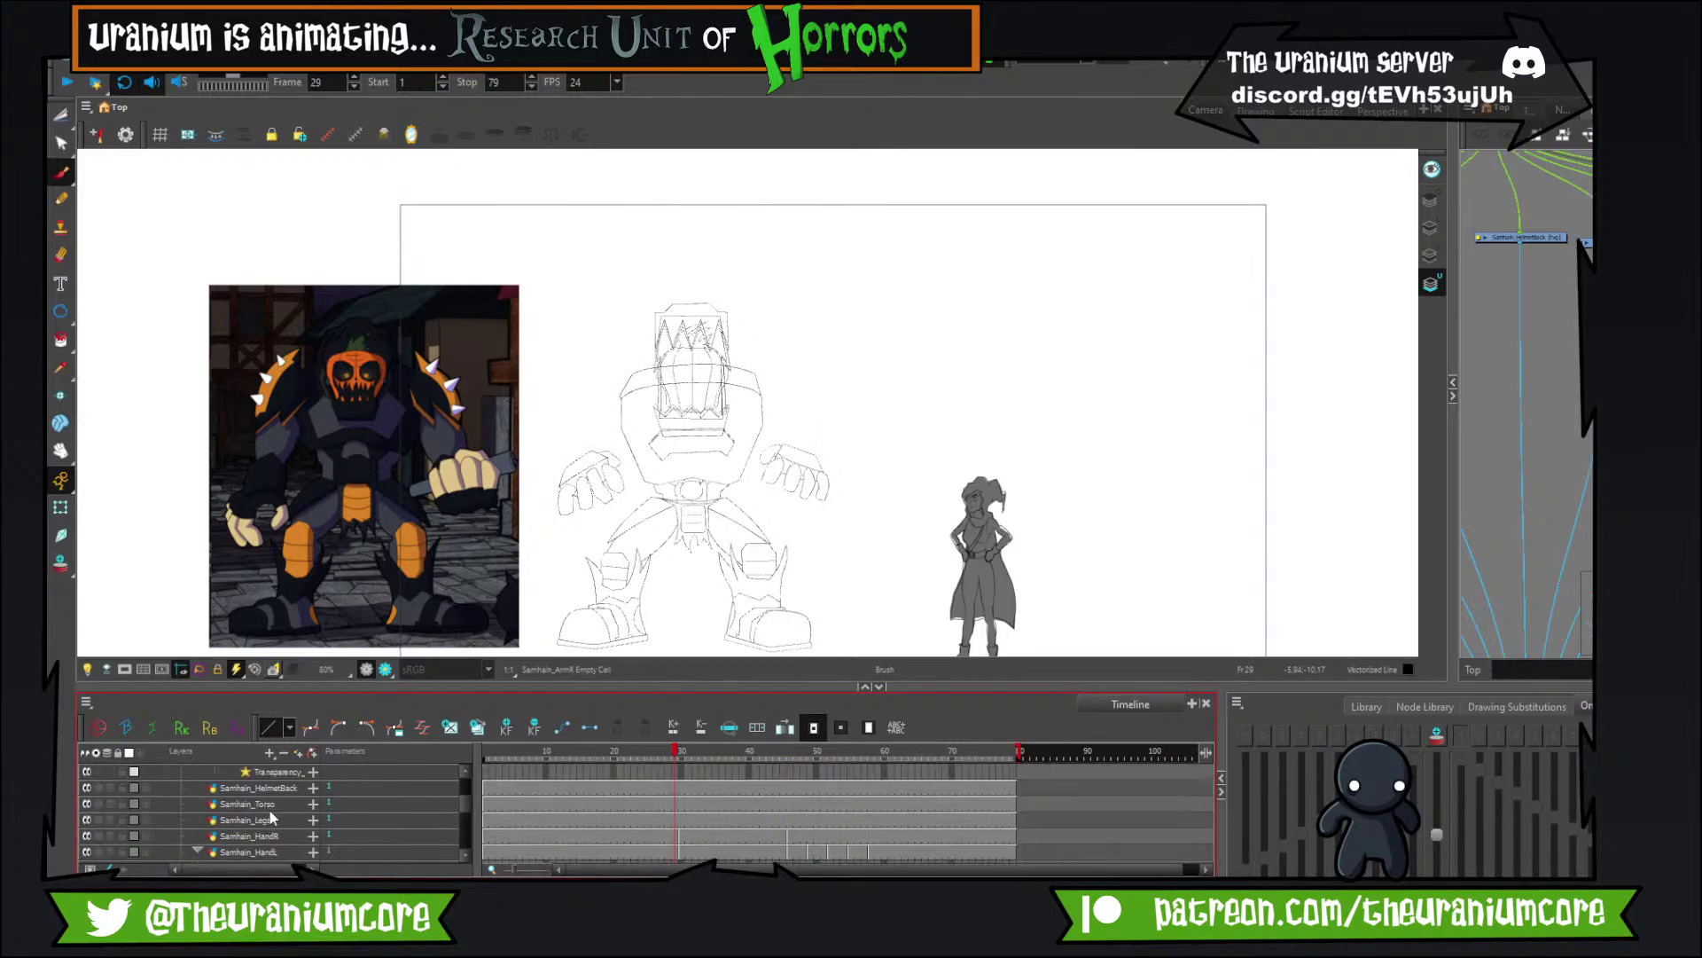
Select the Samhain_HandR layer and compare the hand poses on frames 29 and 30.
left_click(266, 835)
scroll(676, 815, "down", 3)
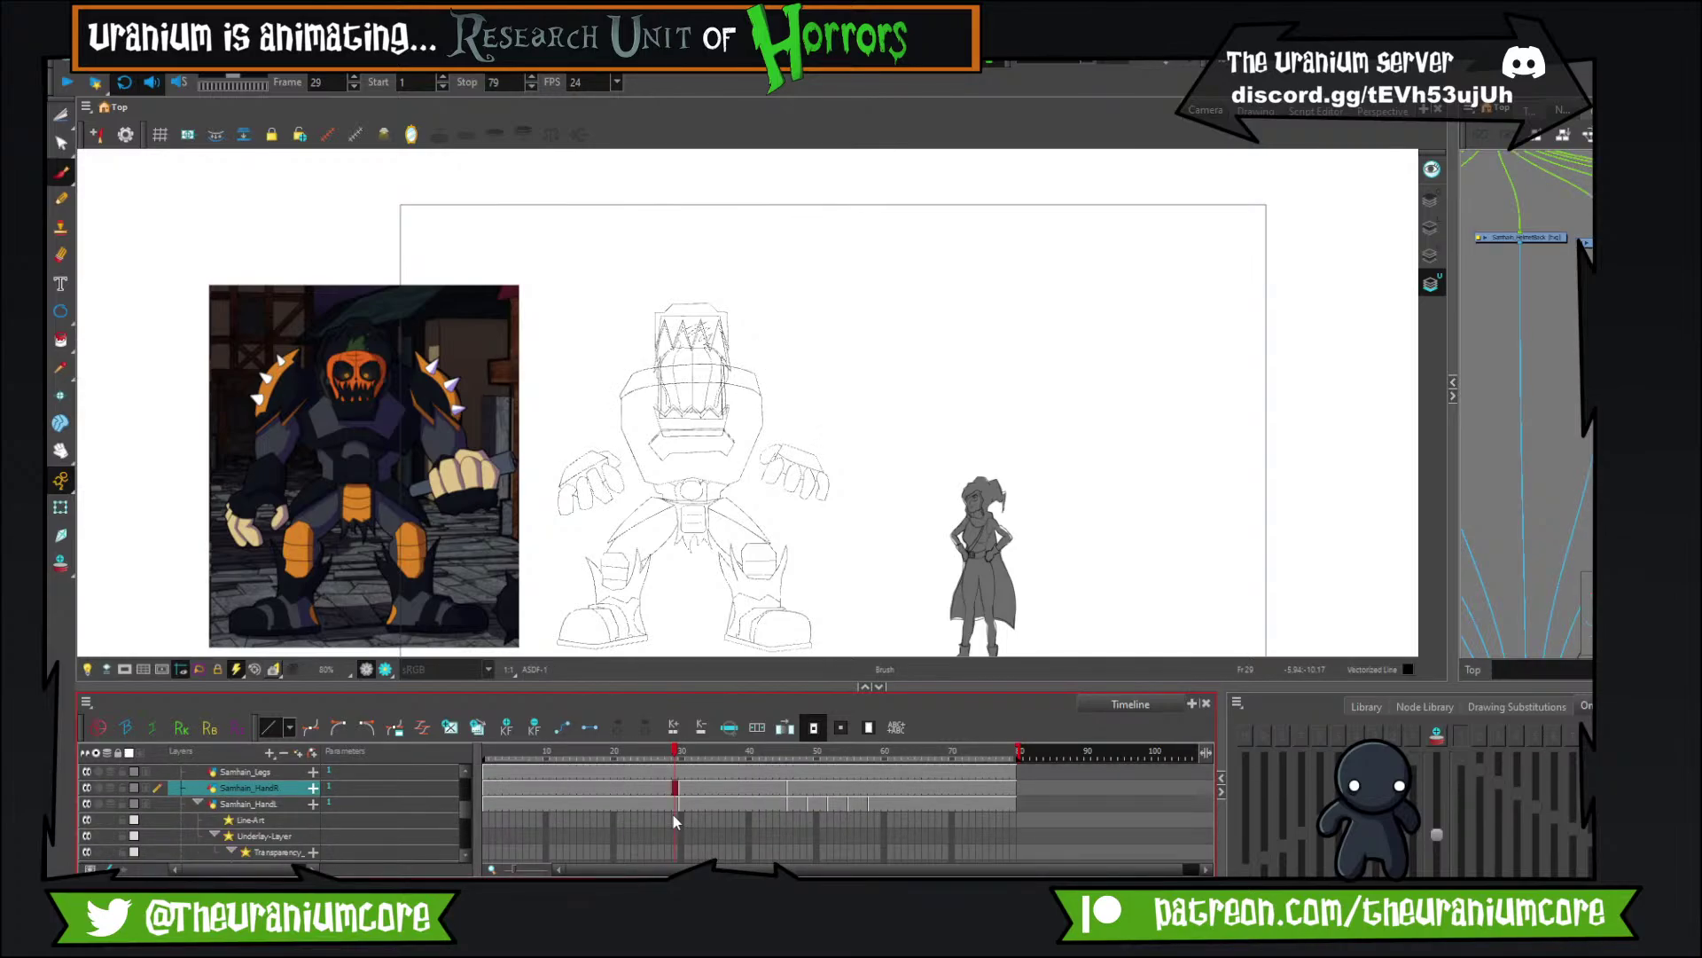
key("comma")
key("period")
key("period")
key("comma")
key("period")
left_click_drag(619, 421, 617, 483)
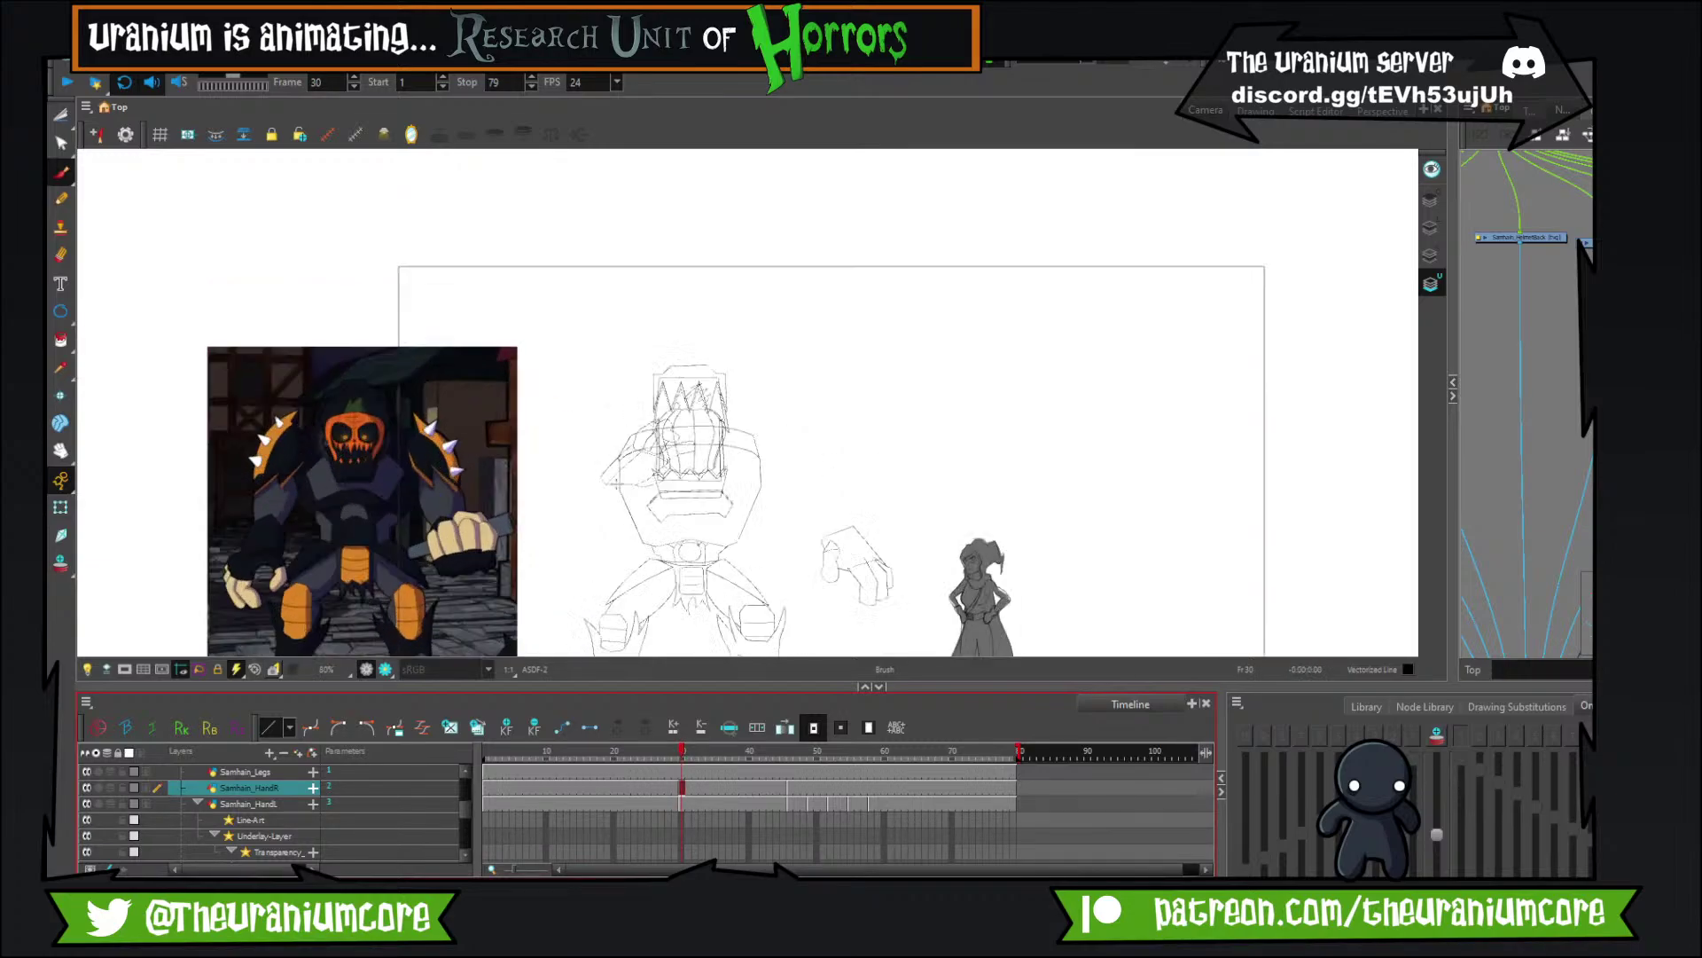
scroll(617, 484, "up", 1)
key("comma")
scroll(913, 415, "down", 3)
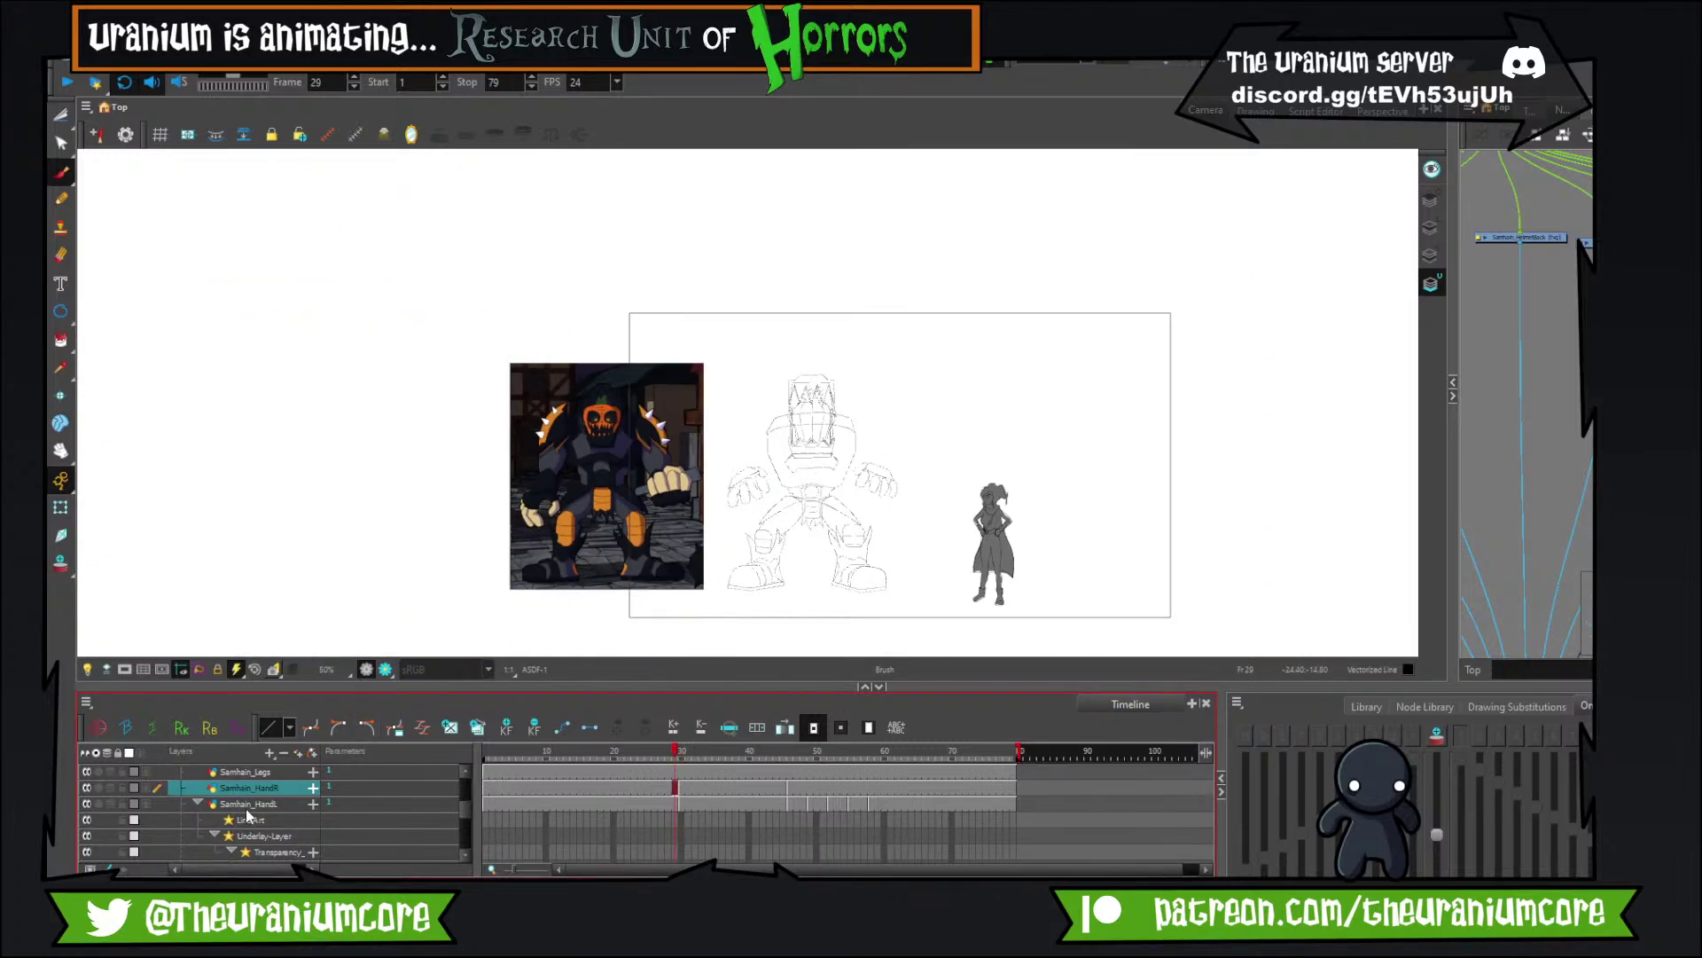
Select the Samhain_Torso layer, make Line Art the active art layer and choose the Brush tool.
scroll(247, 815, "up", 5)
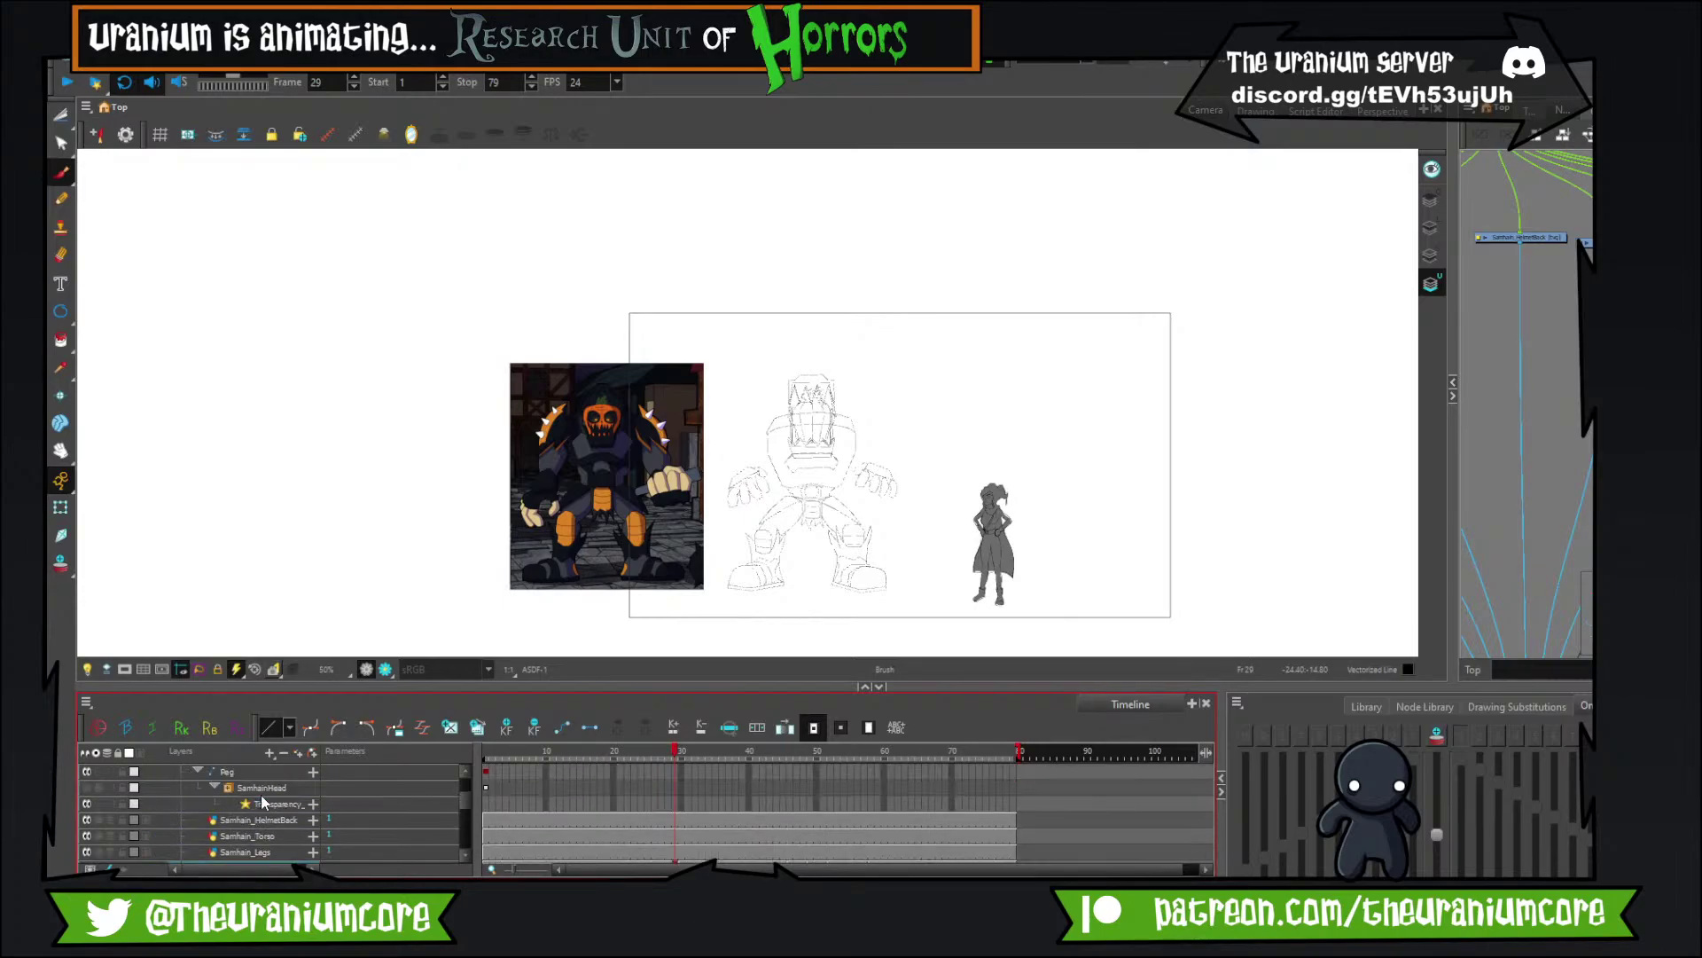
left_click(280, 838)
scroll(886, 316, "down", 4)
scroll(856, 353, "up", 3)
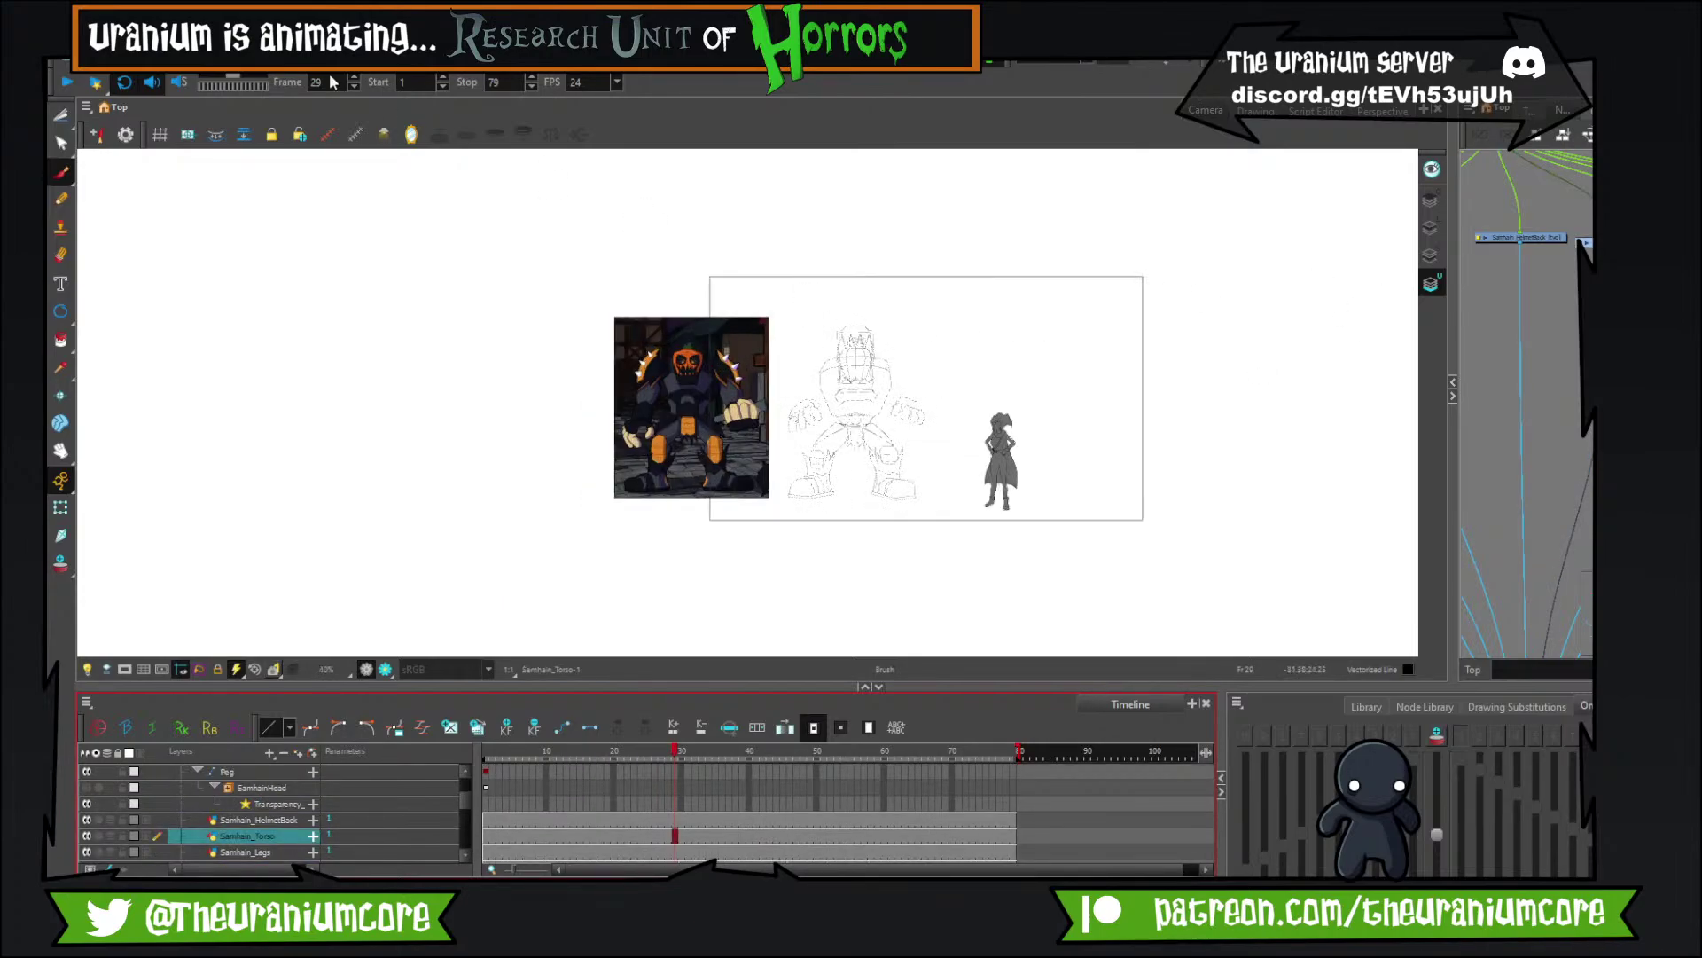
left_click(60, 114)
mouse_move(931, 433)
left_mouse_down()
mouse_move(487, 532)
mouse_move(1044, 431)
left_mouse_up()
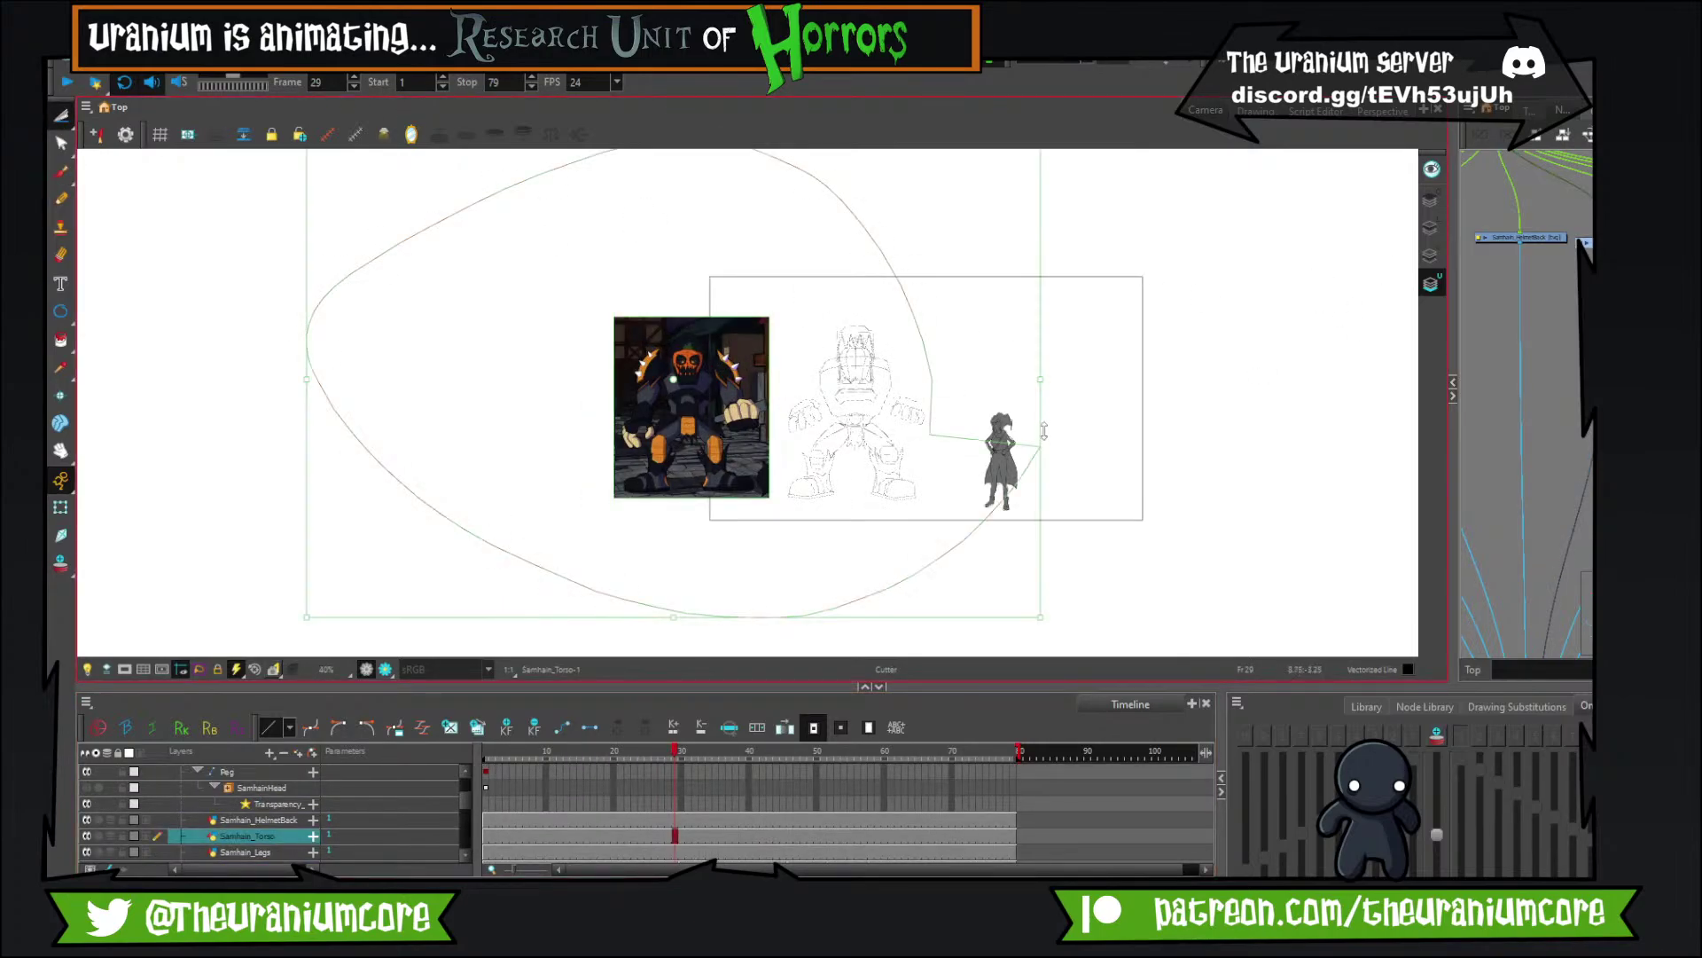
scroll(1043, 431, "up", 3)
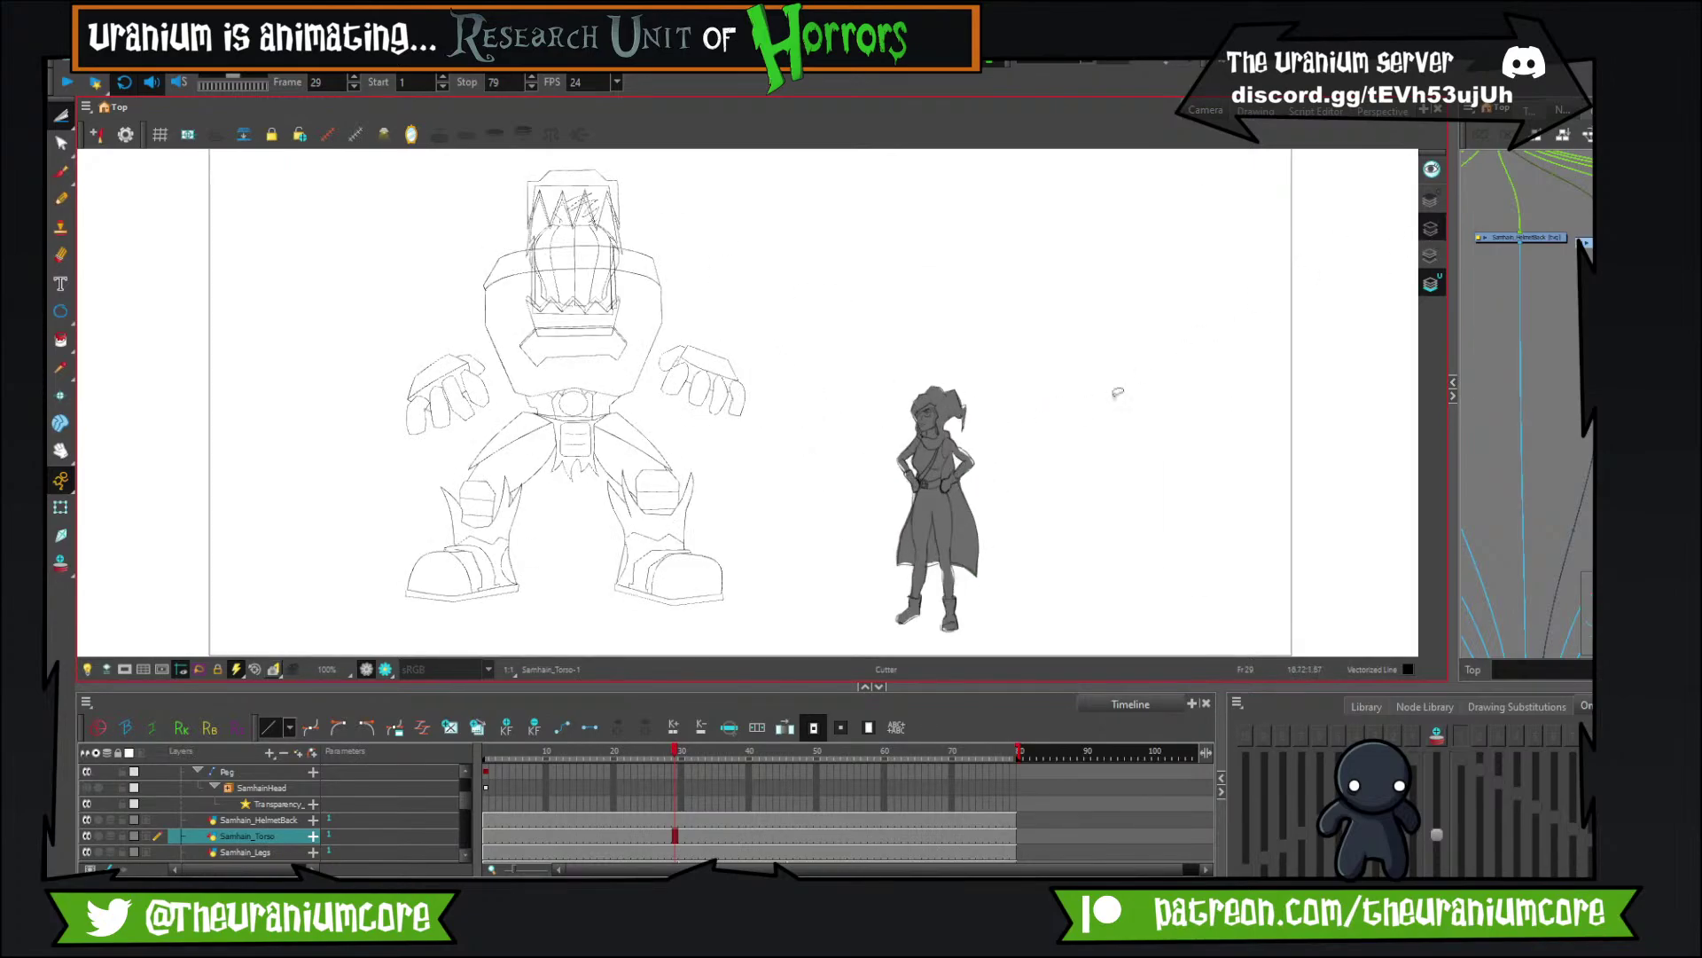
left_click(1430, 227)
left_click(60, 172)
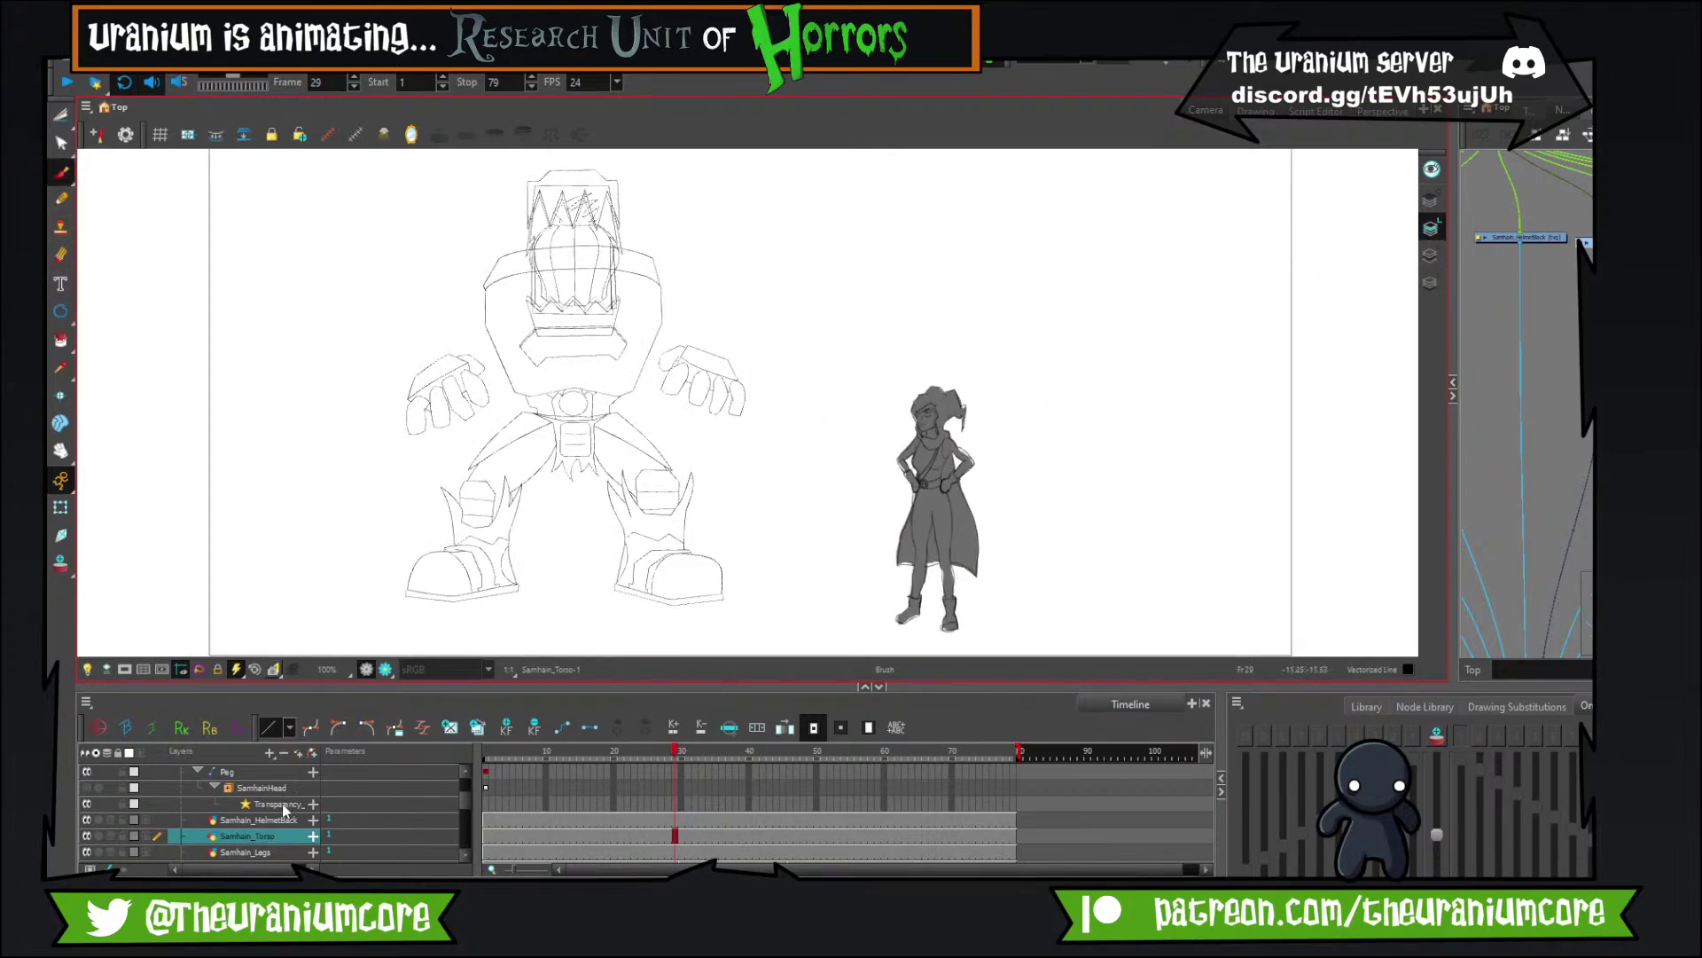
Look through the Samhain layers in the timeline and enlarge the Node View beside the Camera view.
scroll(281, 809, "up", 5)
scroll(264, 798, "down", 5)
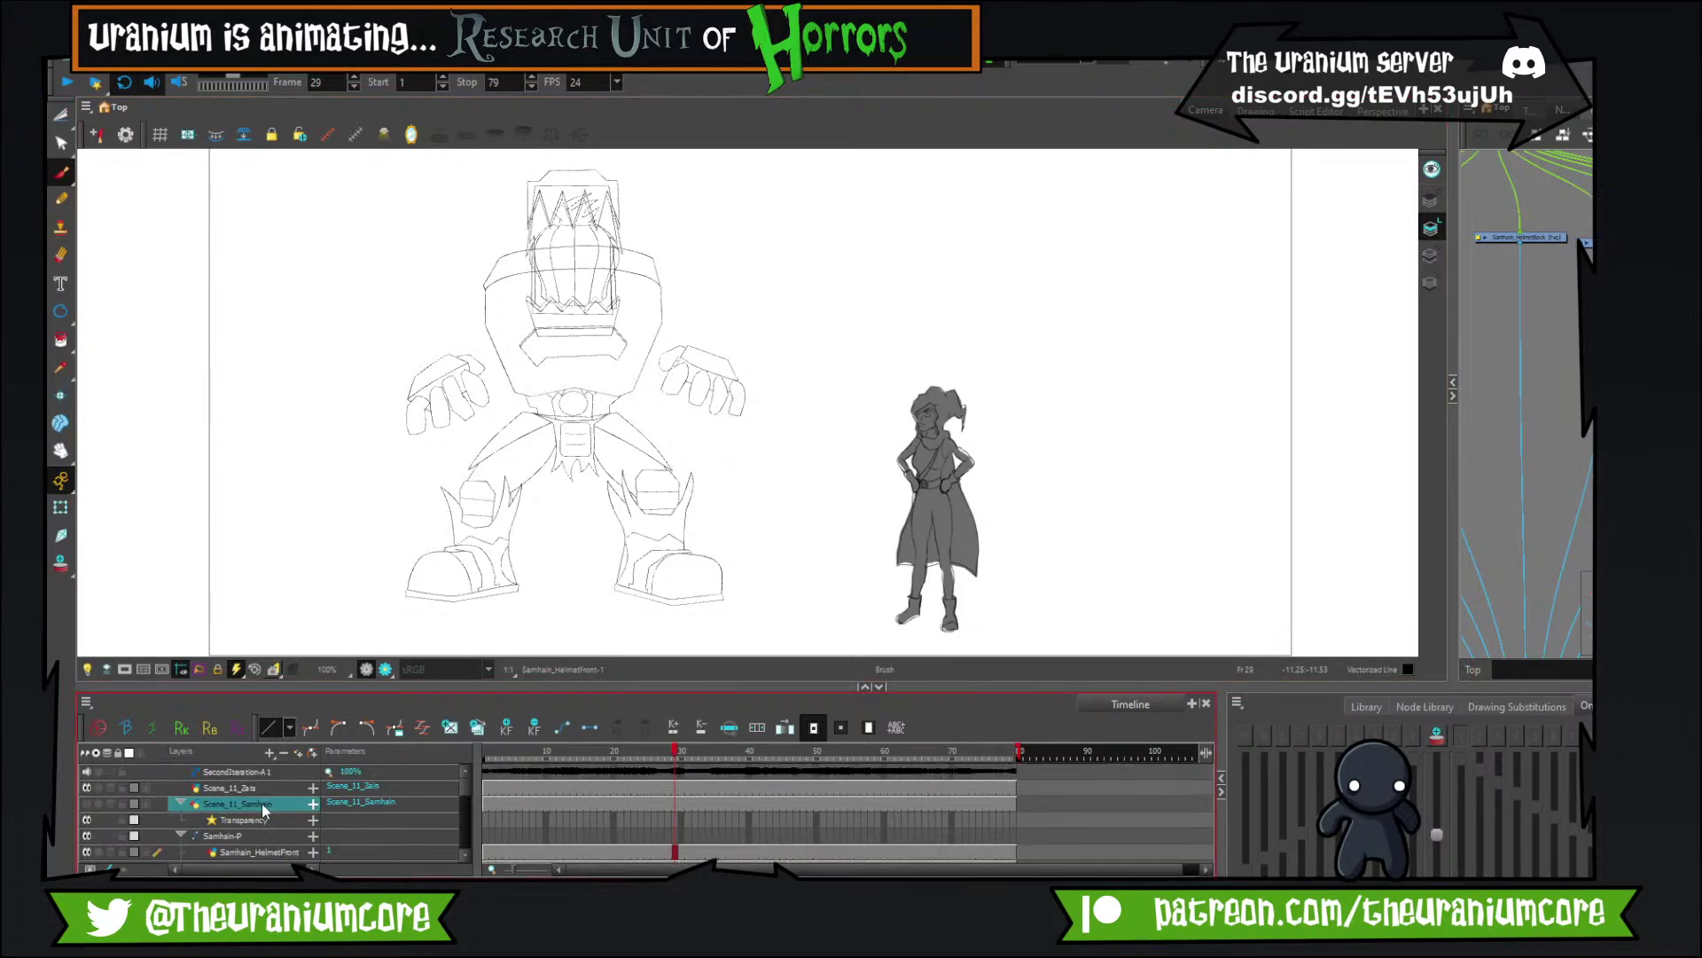
scroll(271, 806, "down", 5)
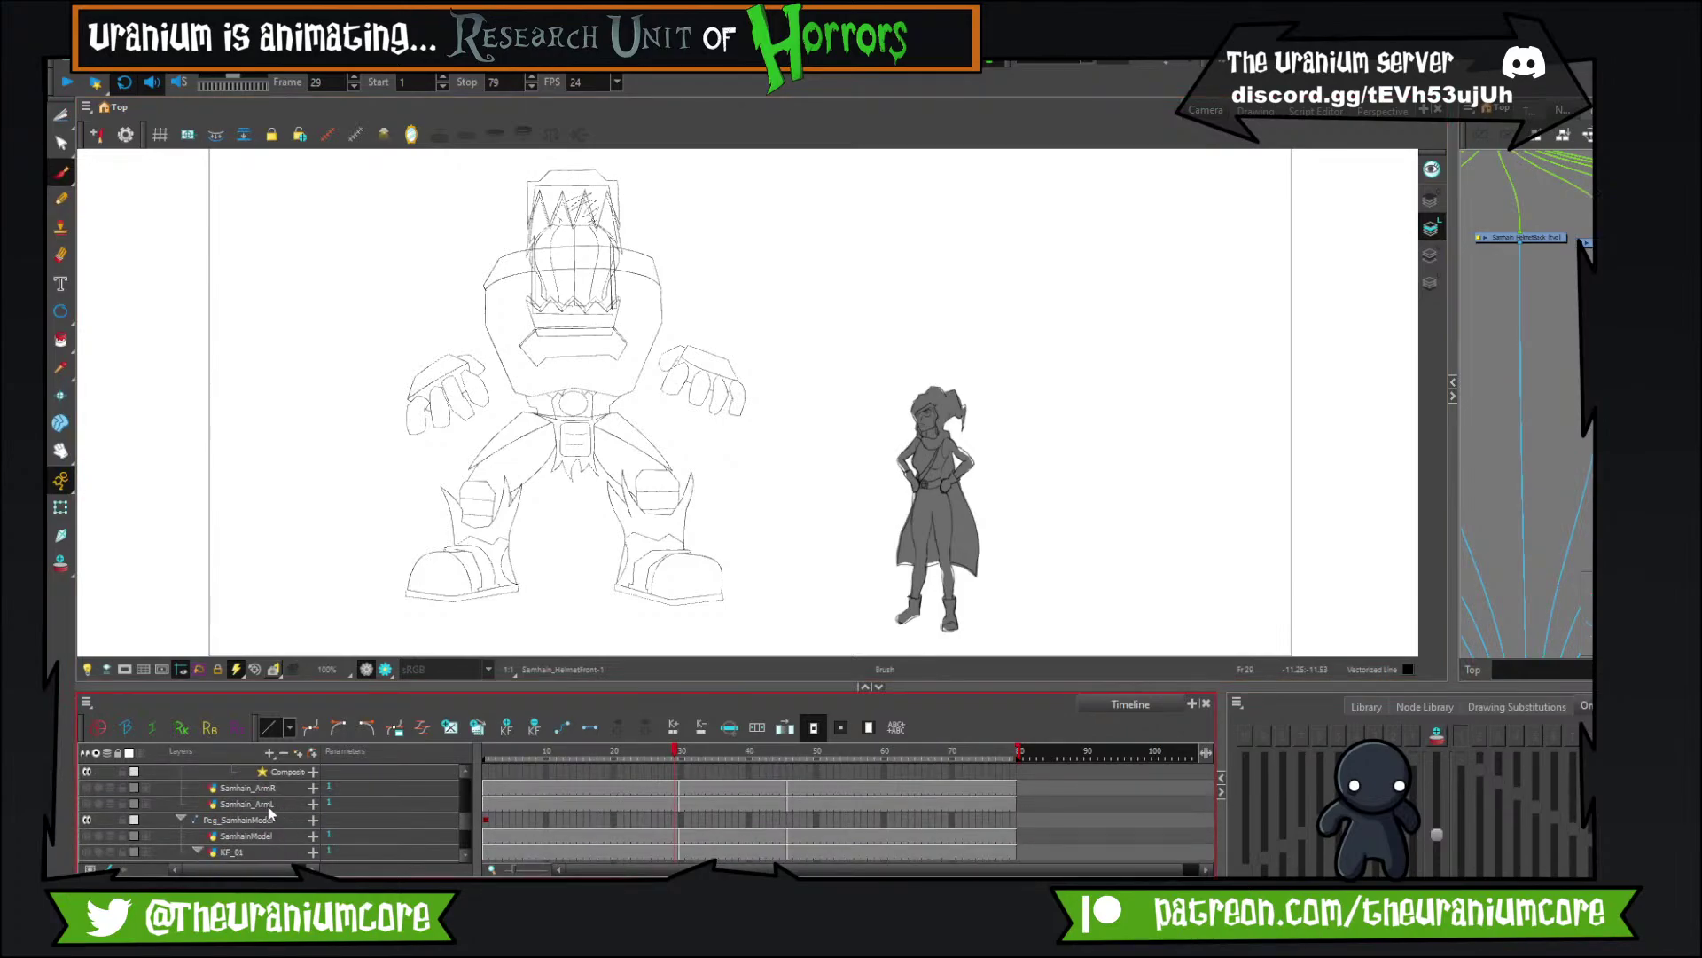
scroll(269, 811, "up", 6)
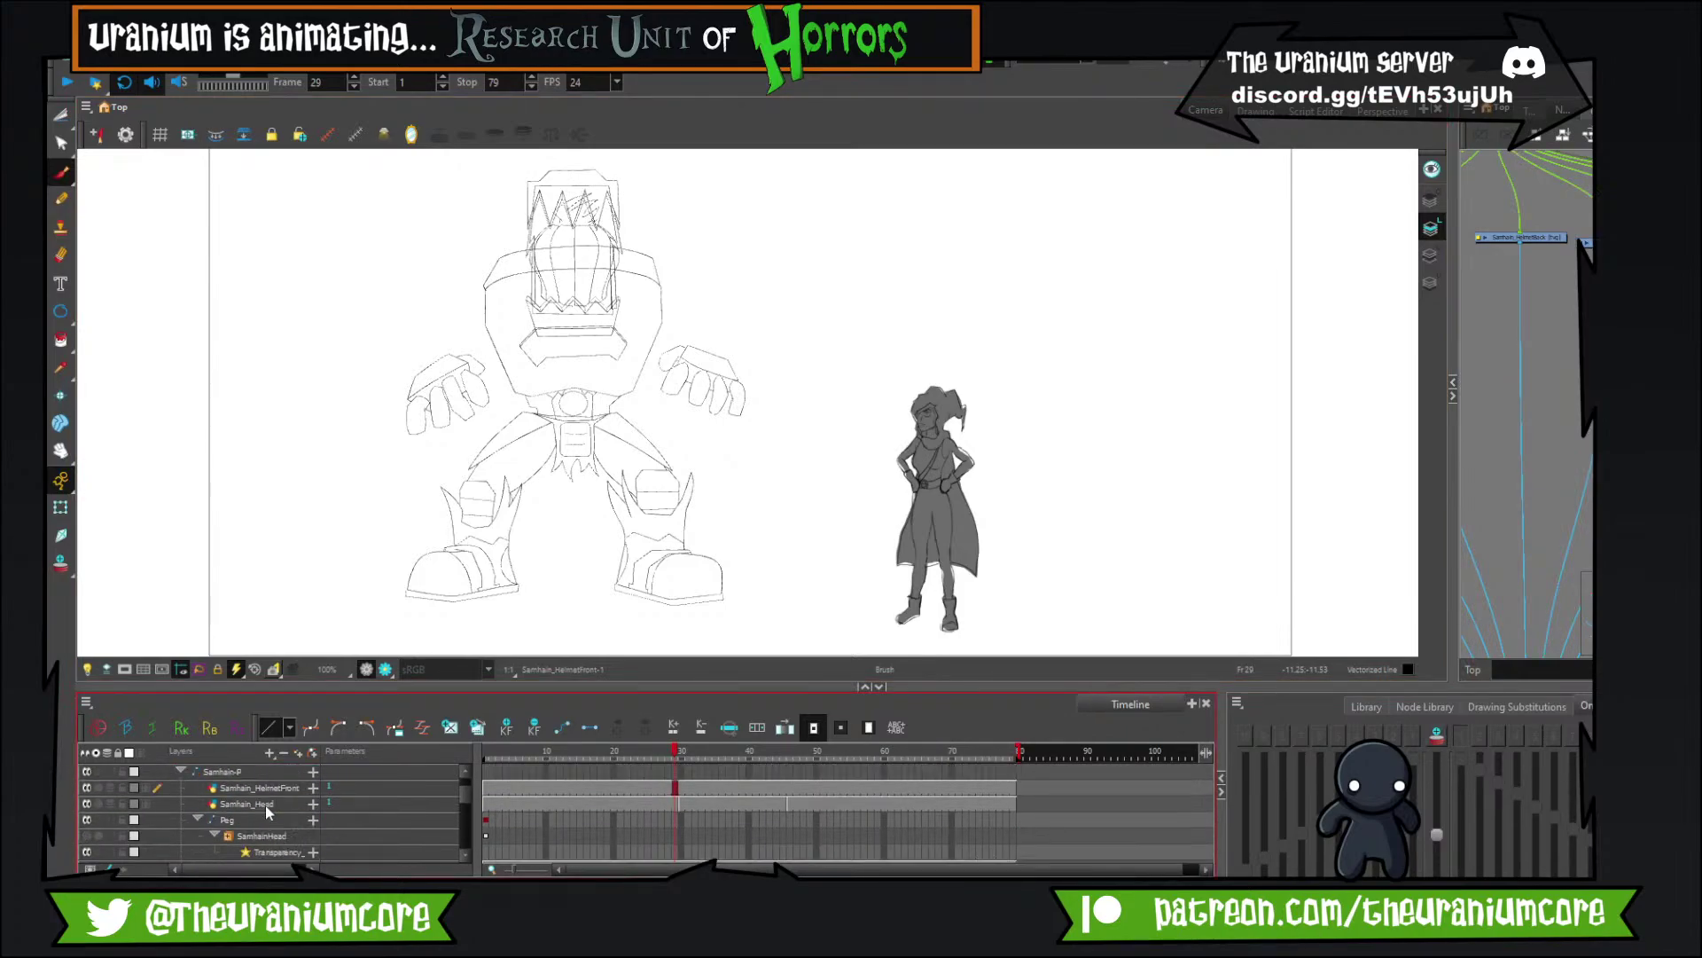
scroll(1539, 330, "down", 3)
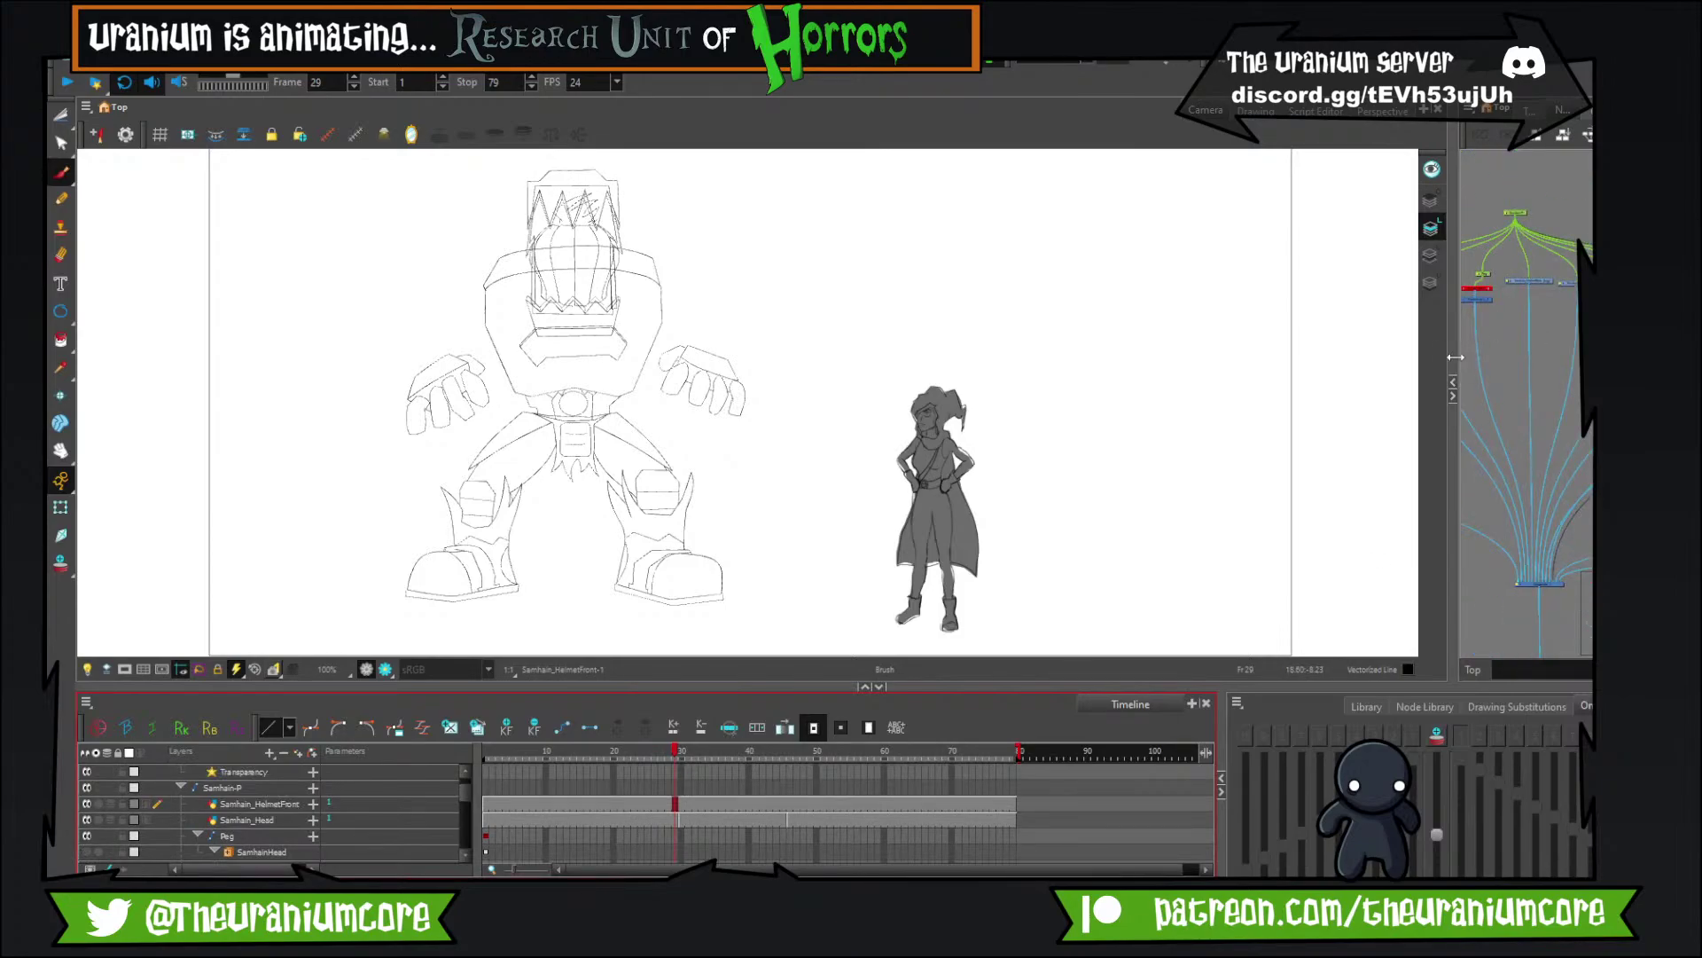
left_click_drag(1456, 357, 1316, 358)
Check the Samhain helmet, head, torso and leg nodes in the node network and select the Samhain_HandR drawing node.
scroll(1424, 285, "up", 5)
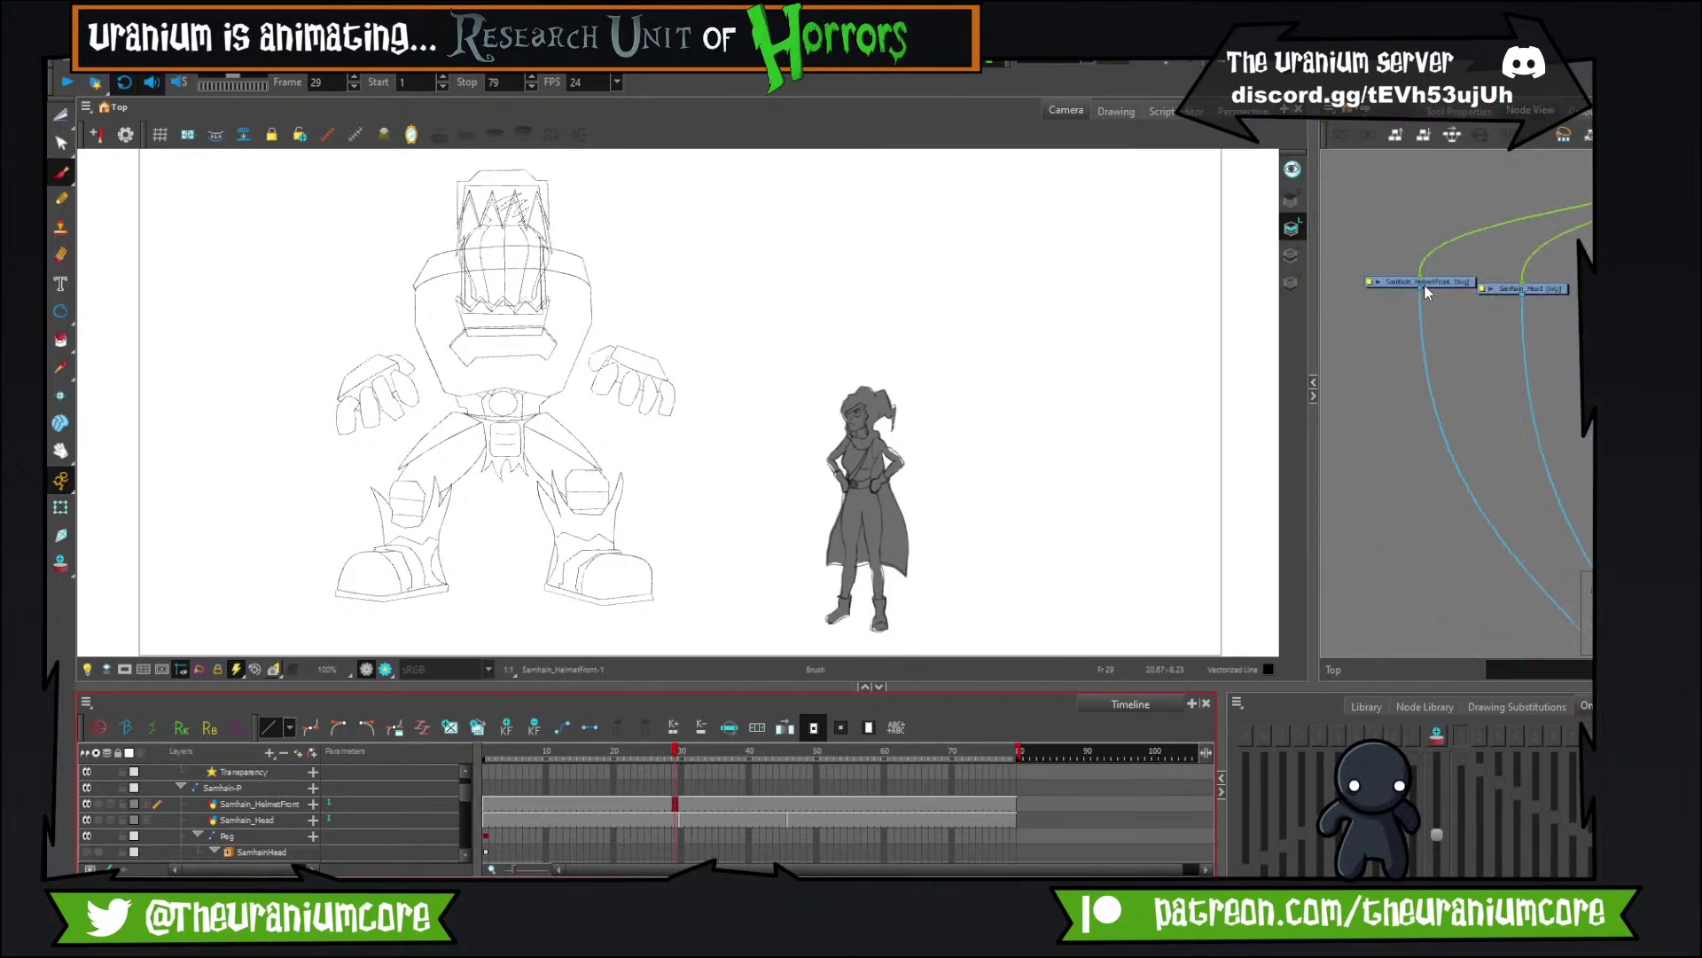
scroll(1548, 293, "up", 2)
left_click(1548, 294)
scroll(1428, 295, "down", 6)
scroll(1534, 295, "up", 5)
left_click(1460, 294)
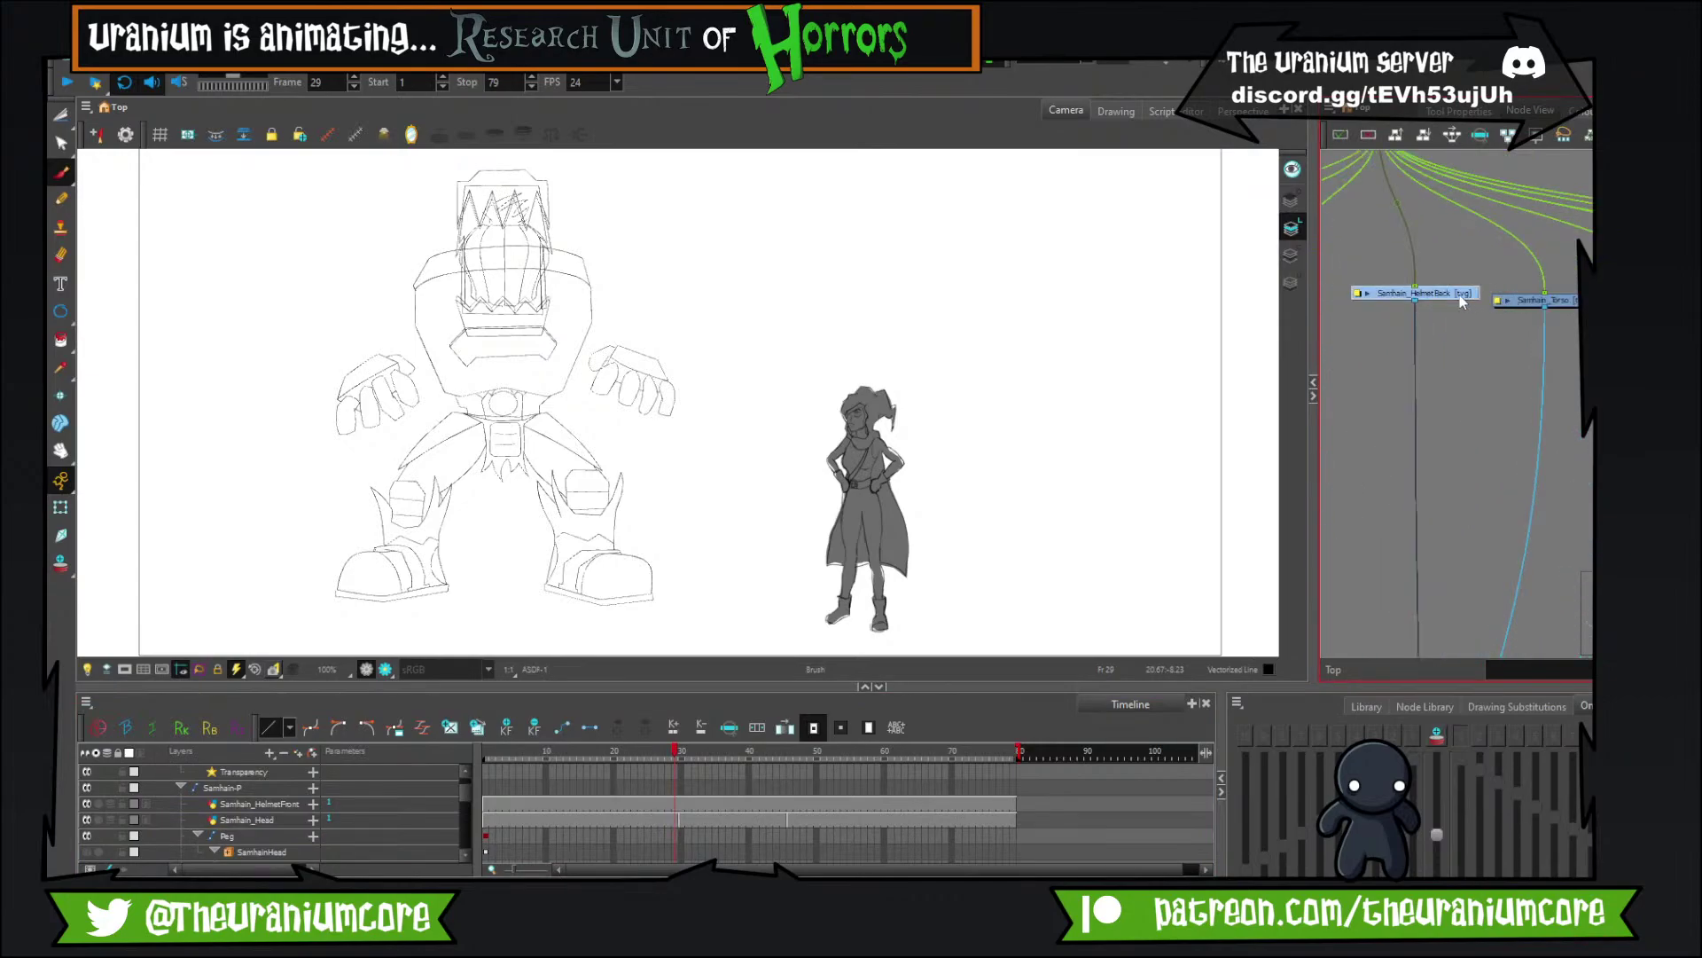
scroll(1454, 299, "down", 2)
scroll(1525, 299, "up", 2)
left_click(1508, 301)
scroll(1401, 301, "down", 5)
scroll(1567, 304, "up", 5)
scroll(1456, 304, "down", 2)
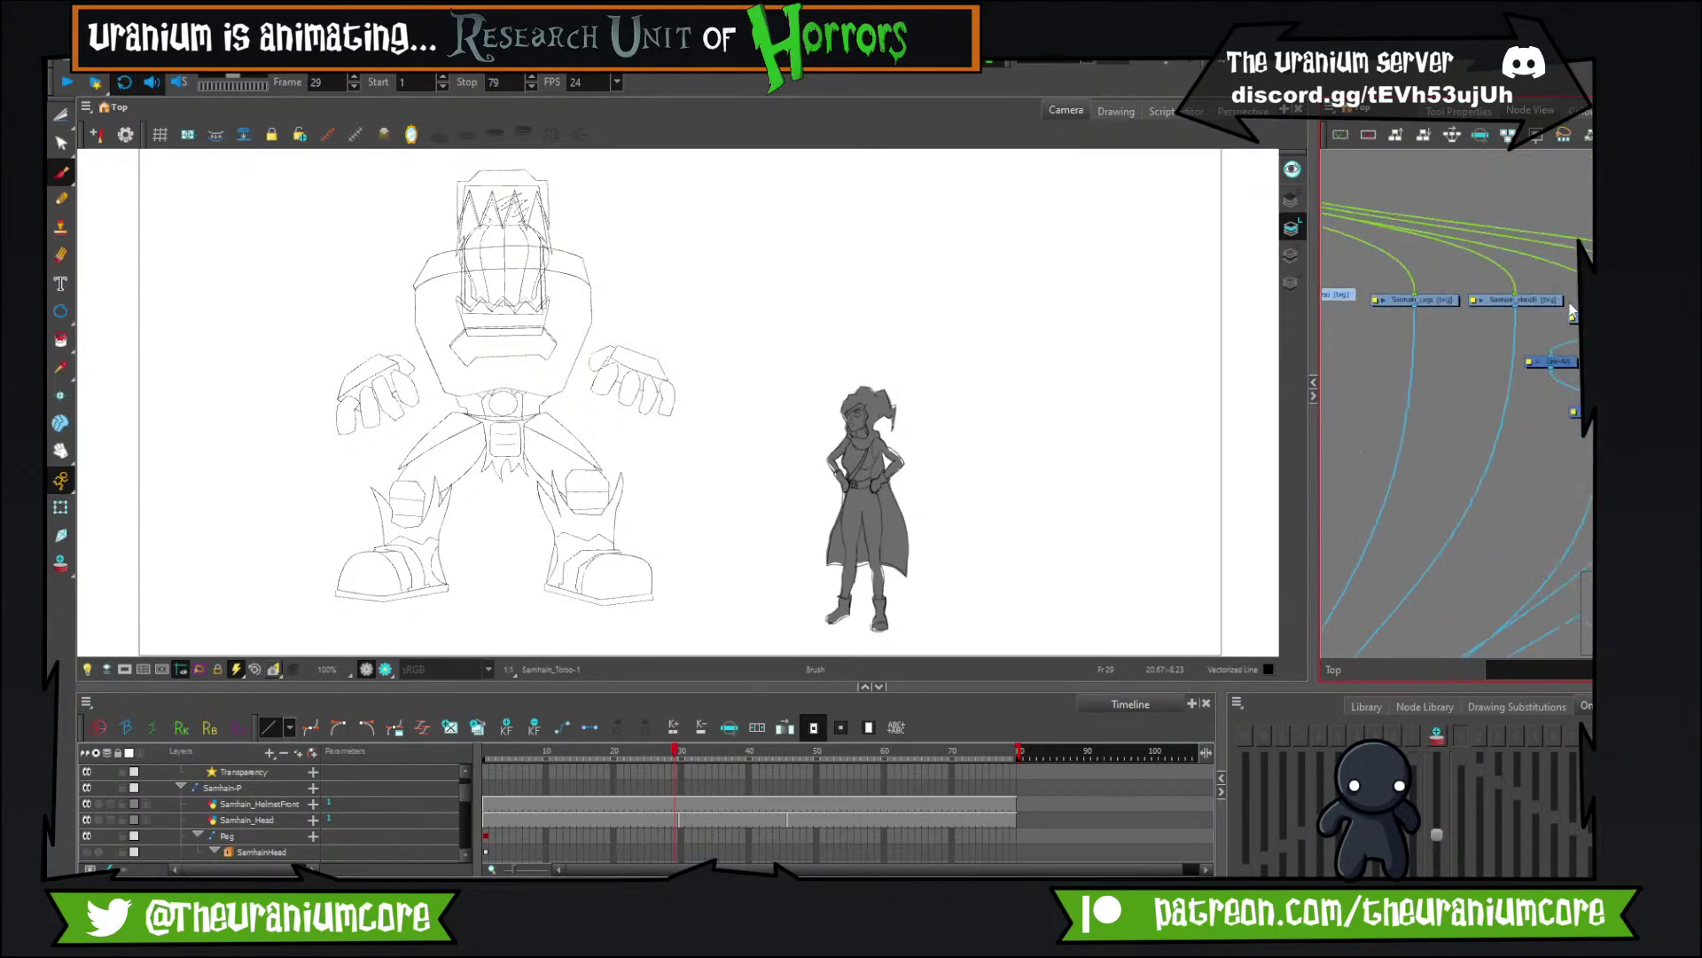
scroll(1571, 310, "up", 3)
left_click(1524, 301)
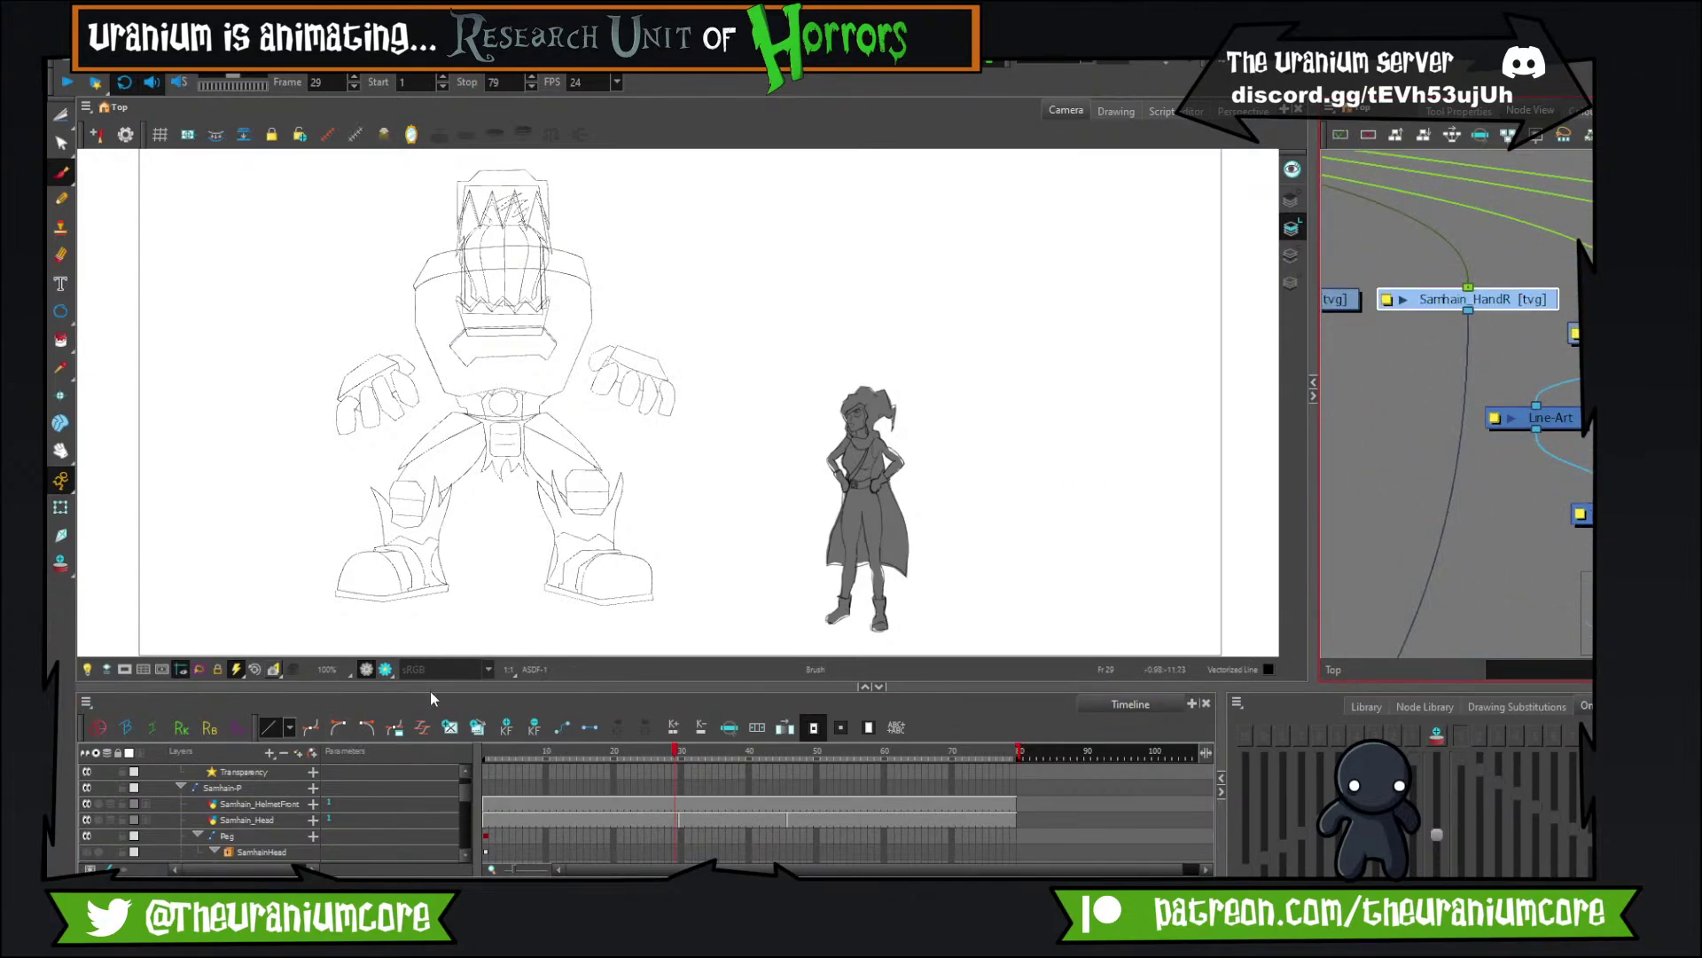
Compare frames 29 and 30, create an empty Samhain_HandR drawing on frame 29 and turn on onion skin.
key("period")
key("comma")
key("period")
key("comma")
key("period")
key("comma")
left_click(447, 727)
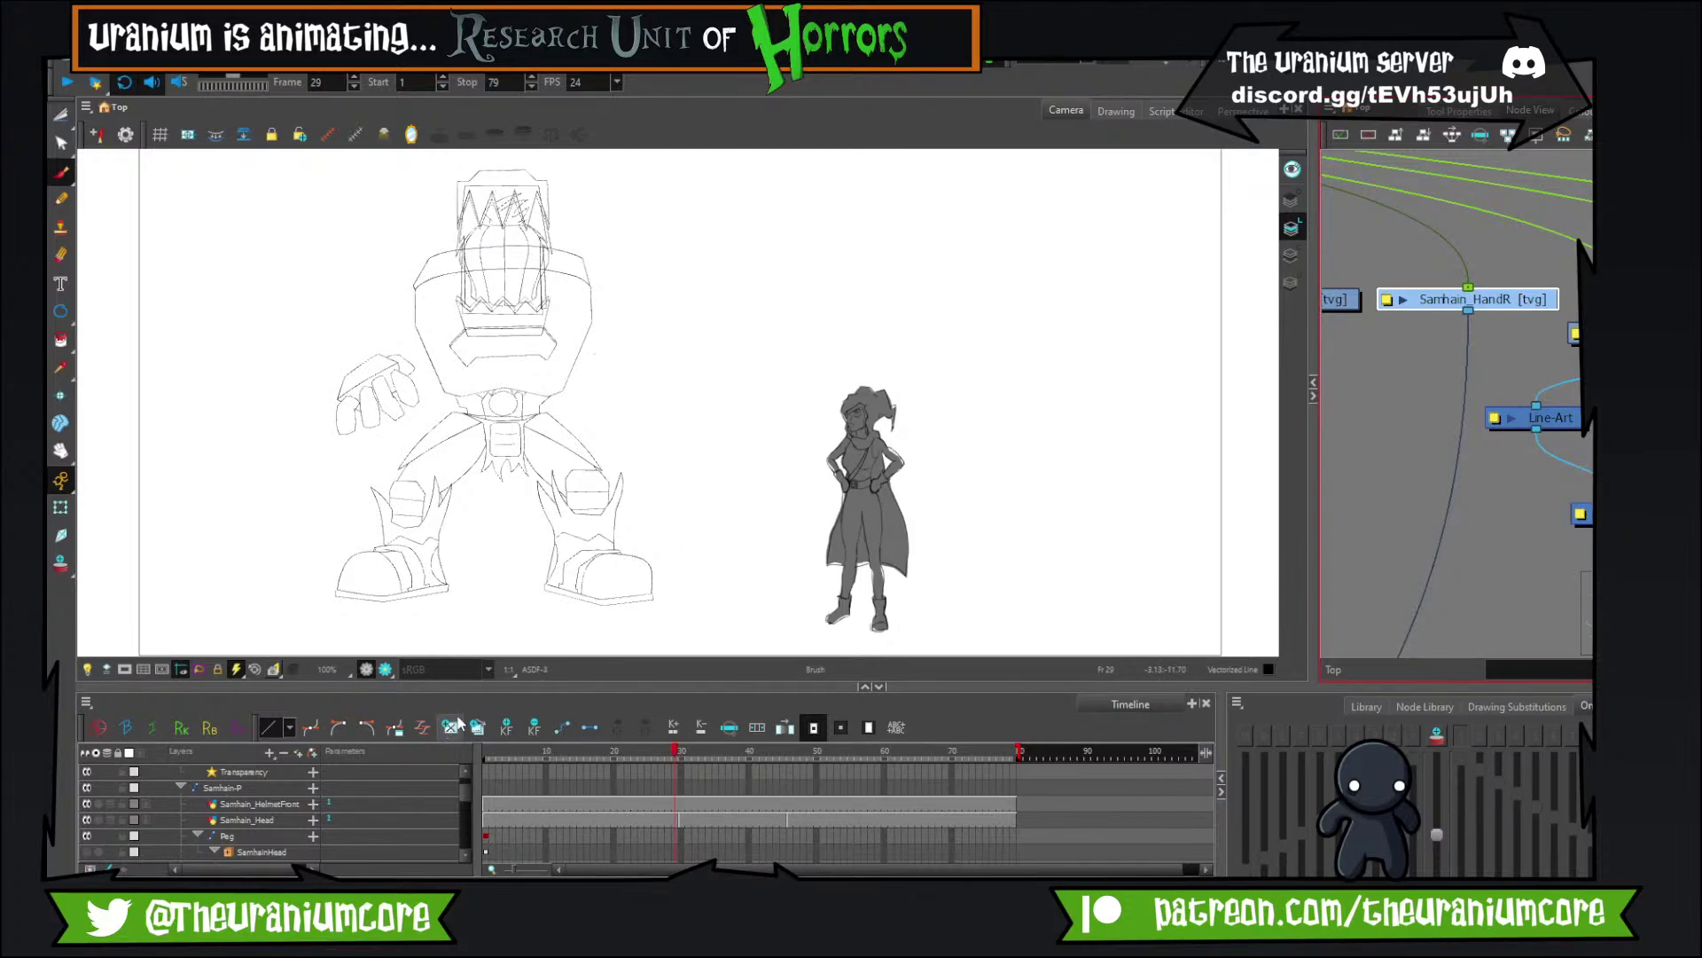
left_click(61, 564)
scroll(651, 464, "up", 2)
key("comma")
key("period")
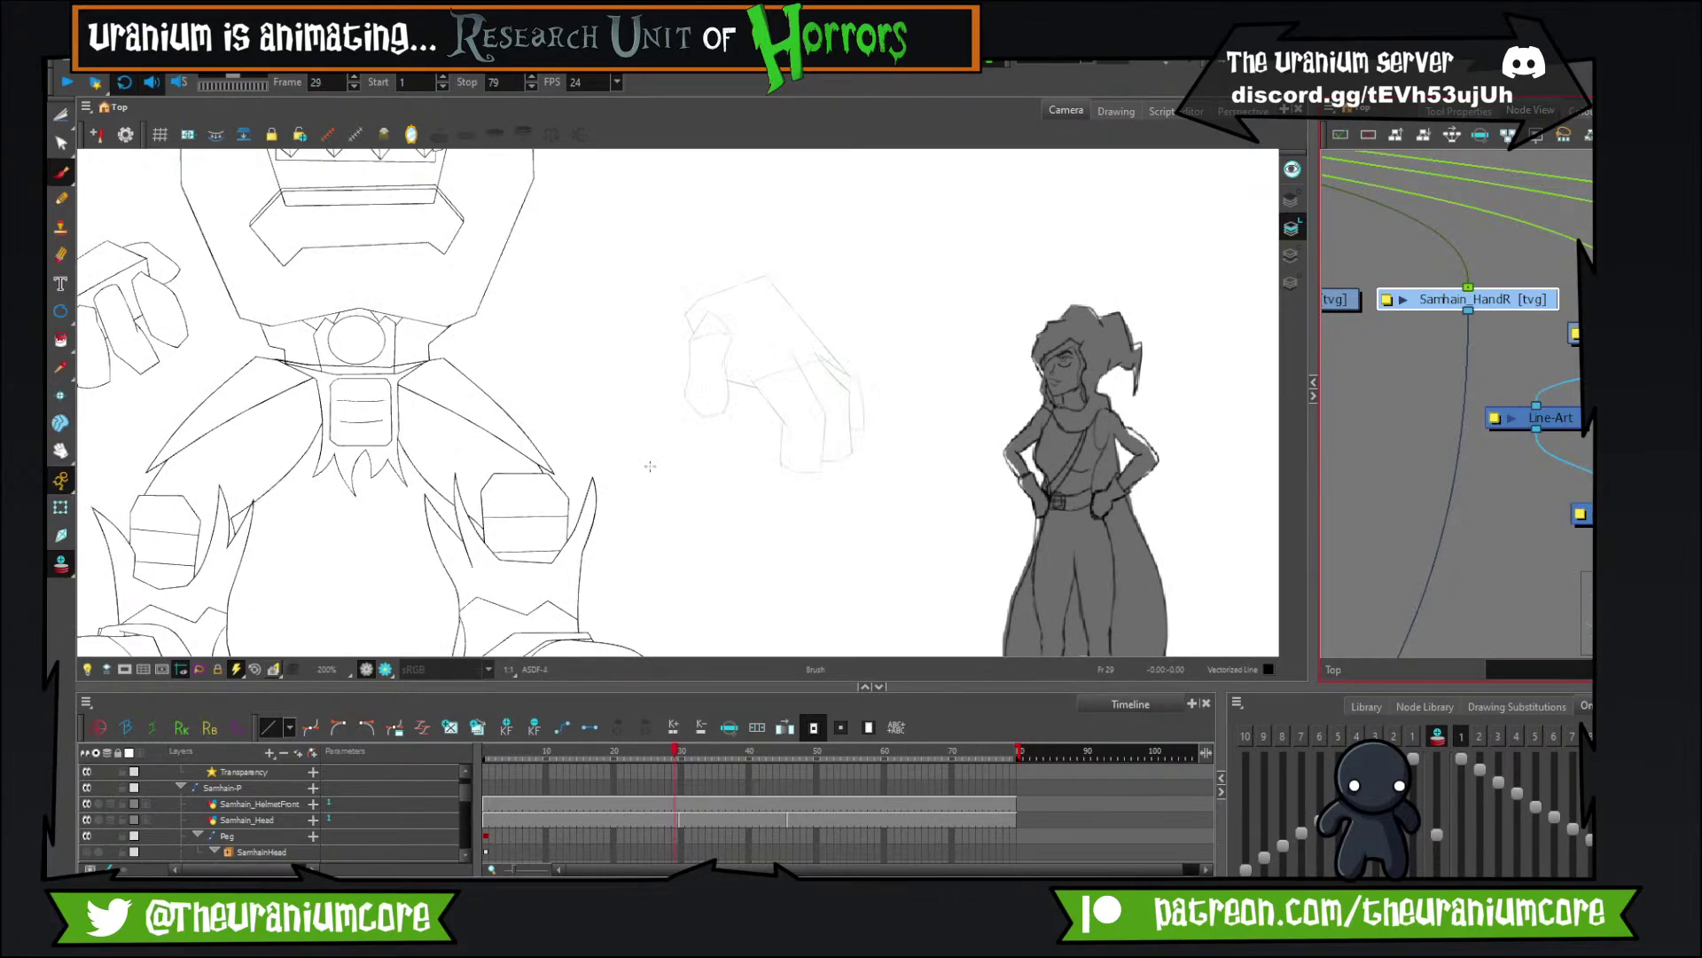
Flip between frames 29 and 30 to compare the empty drawing's onion-skinned reference with the key hand pose.
key("period")
left_click_drag(659, 428, 659, 434)
key("comma")
key("period")
key("comma")
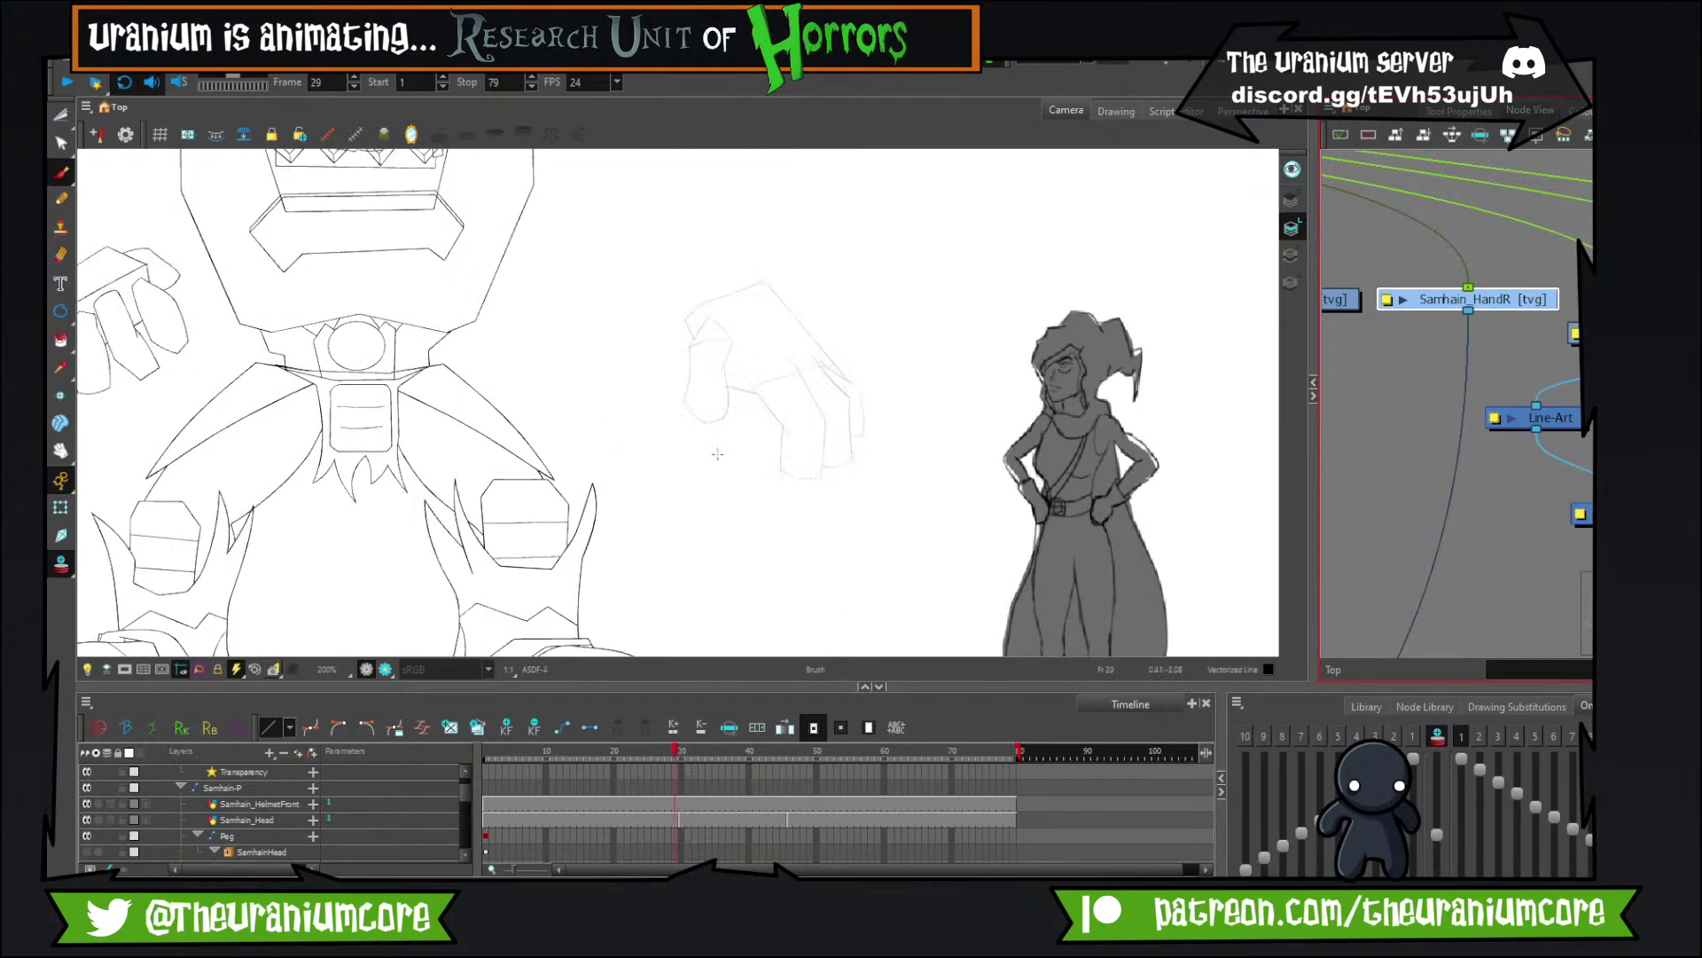
key("period")
key("comma")
Show the previous Samhain_HandR drawing in the onion skin and go to frame 28.
left_click(1461, 737)
left_click(1414, 737)
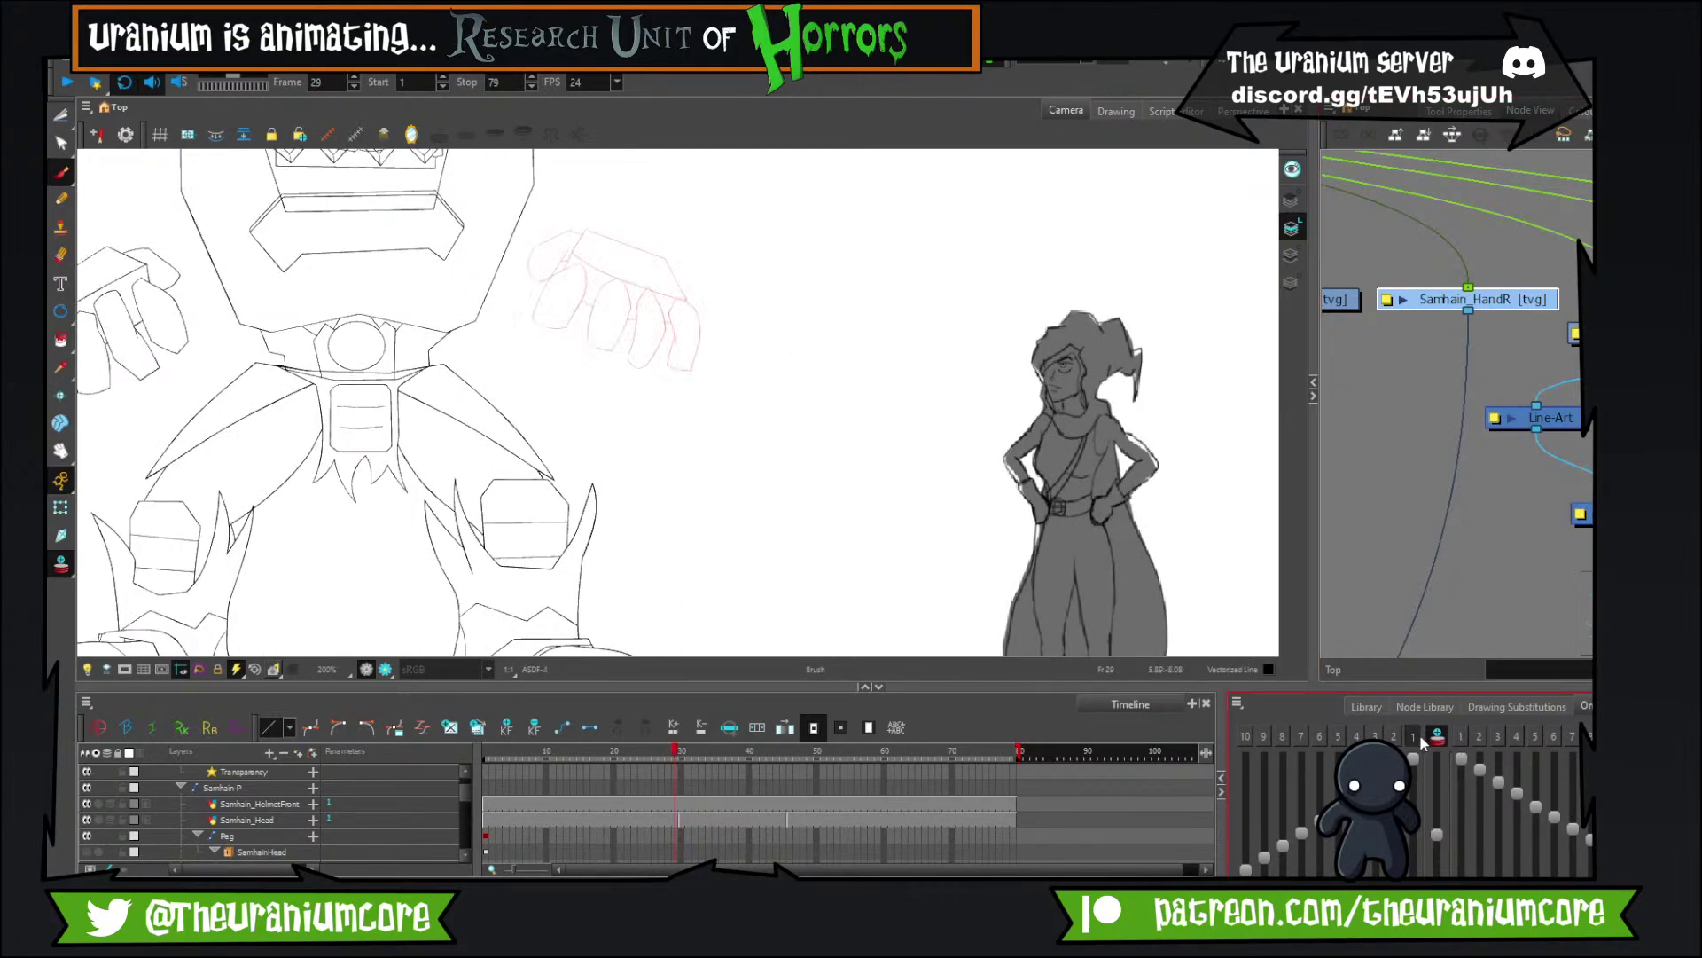
left_click(1461, 737)
key("comma")
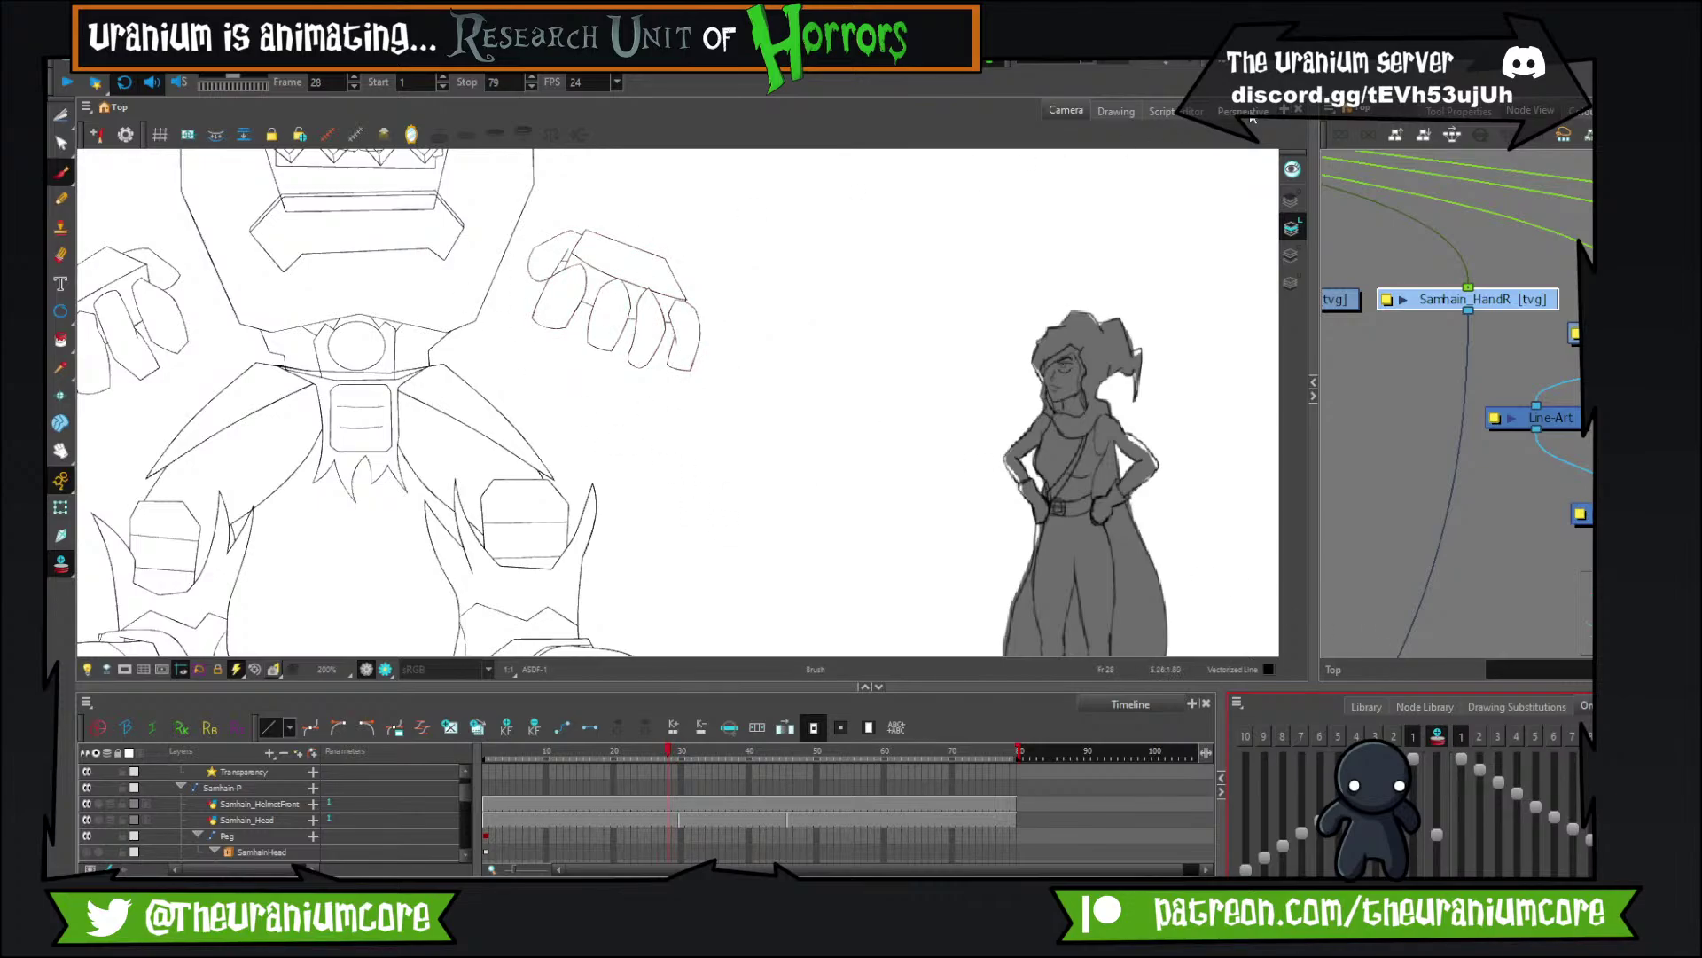
Use Shift and Trace to move the frame 28 hand over the frame 30 hand, and onion-skin both on frame 29.
left_click(315, 62)
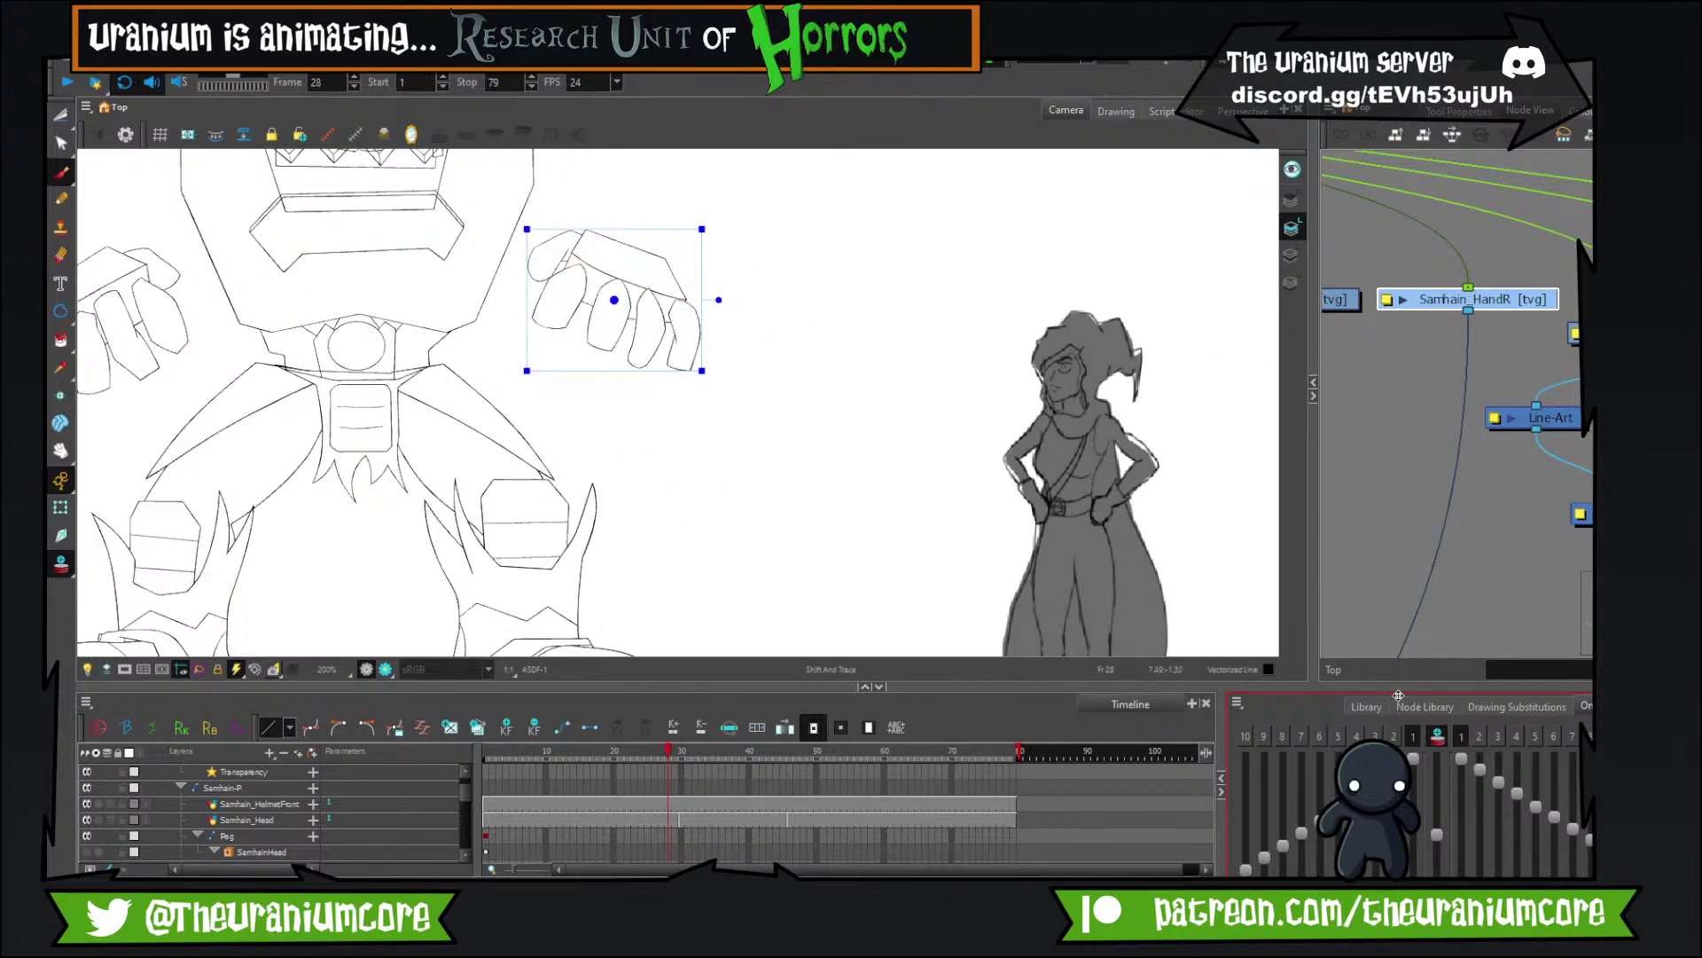
left_click(1479, 737)
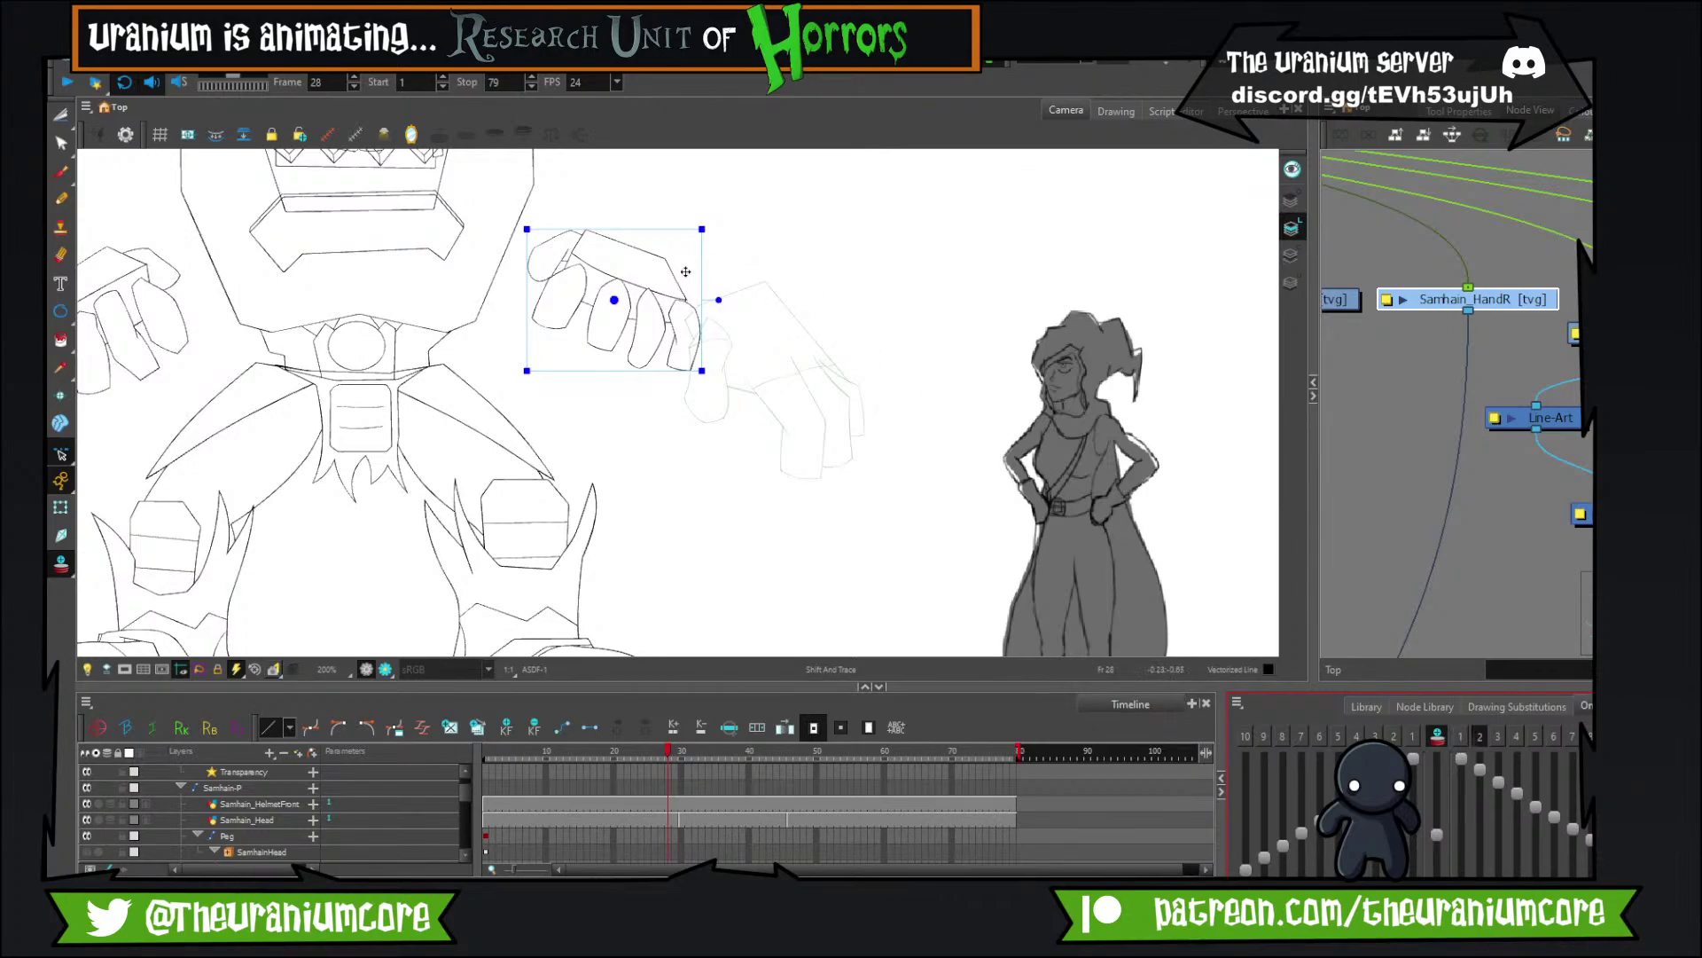
left_click_drag(663, 283, 806, 345)
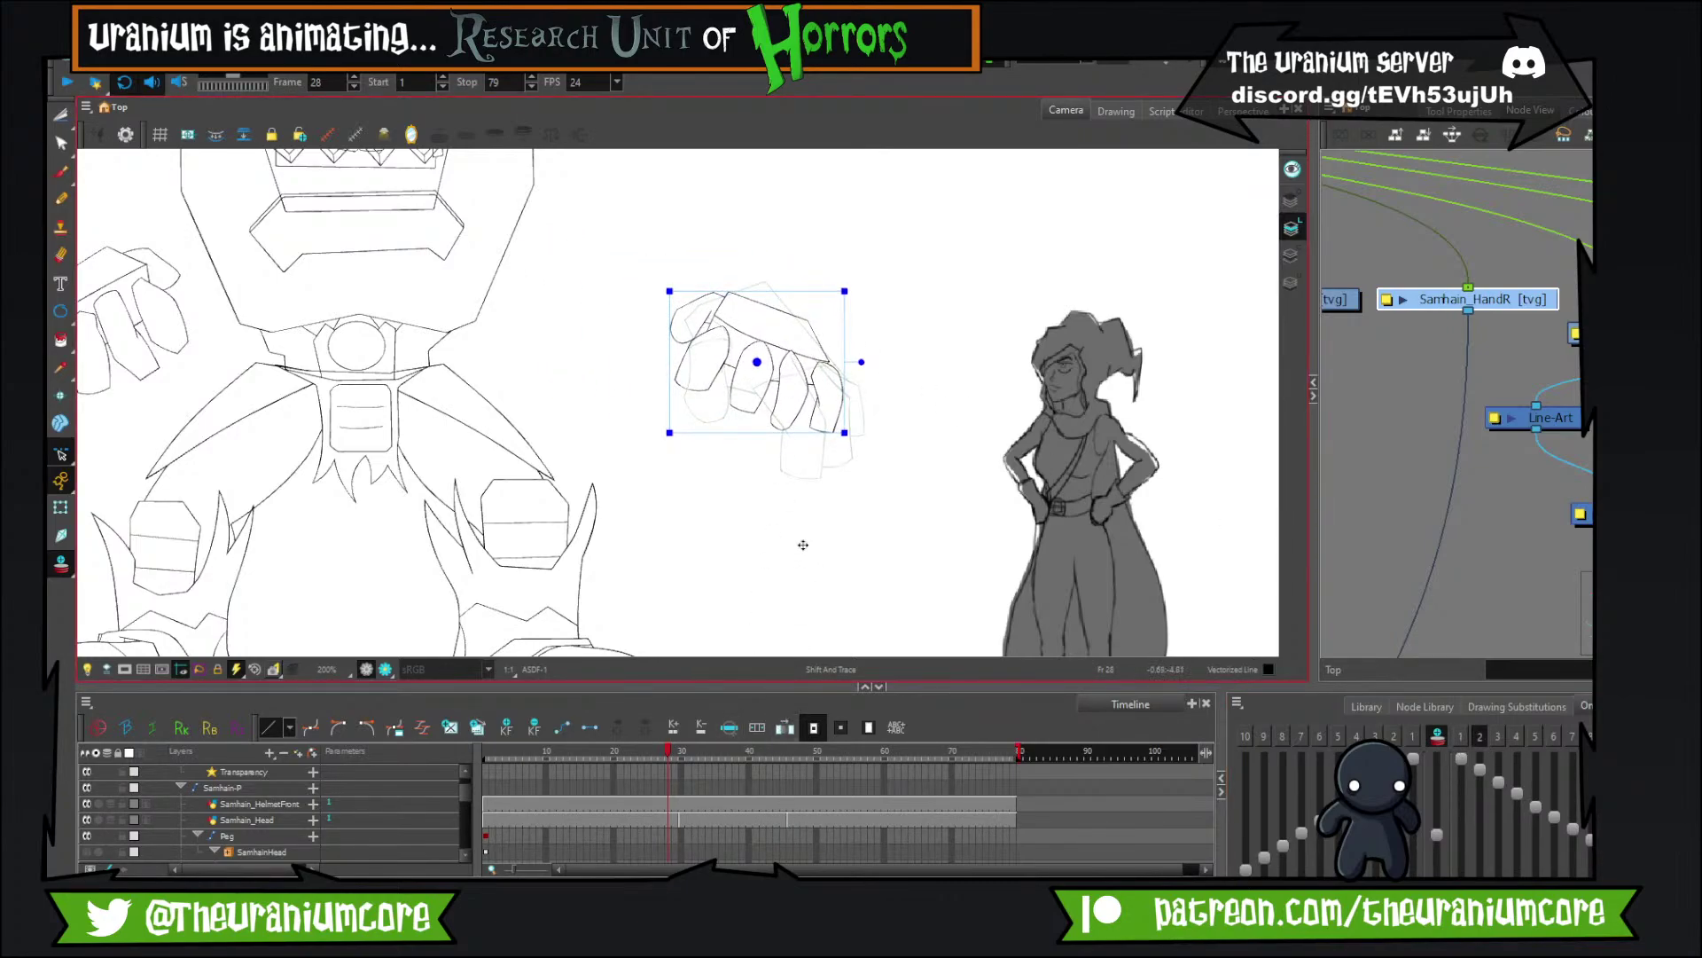
left_click(62, 172)
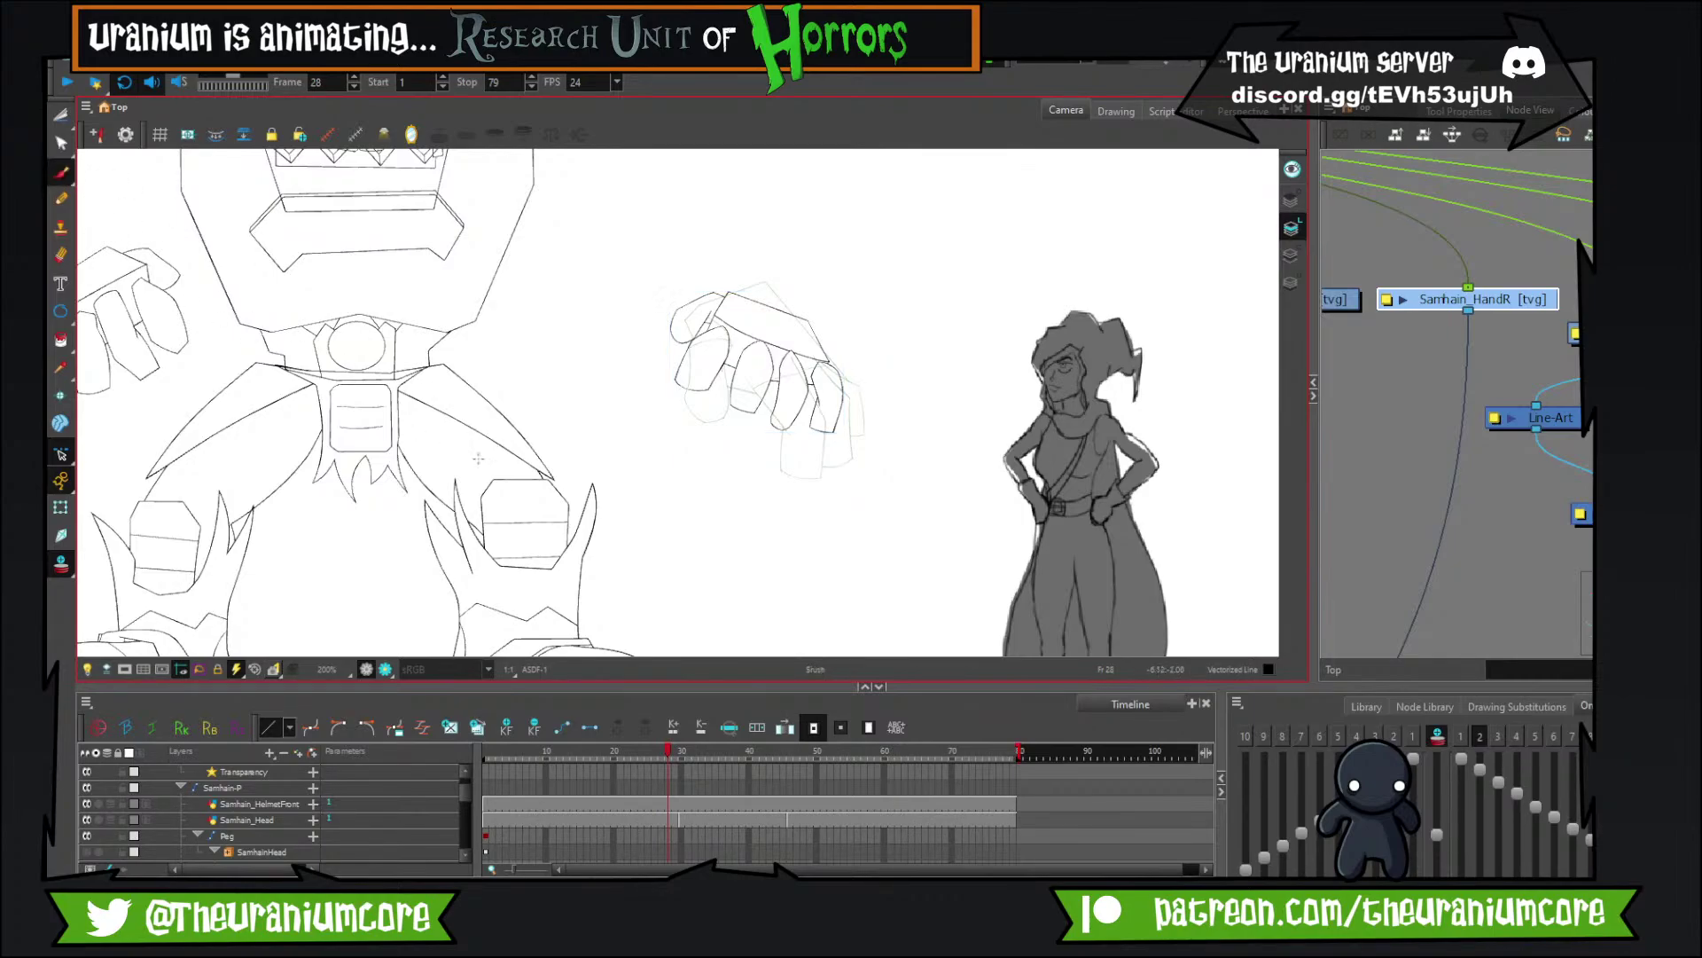
key(".")
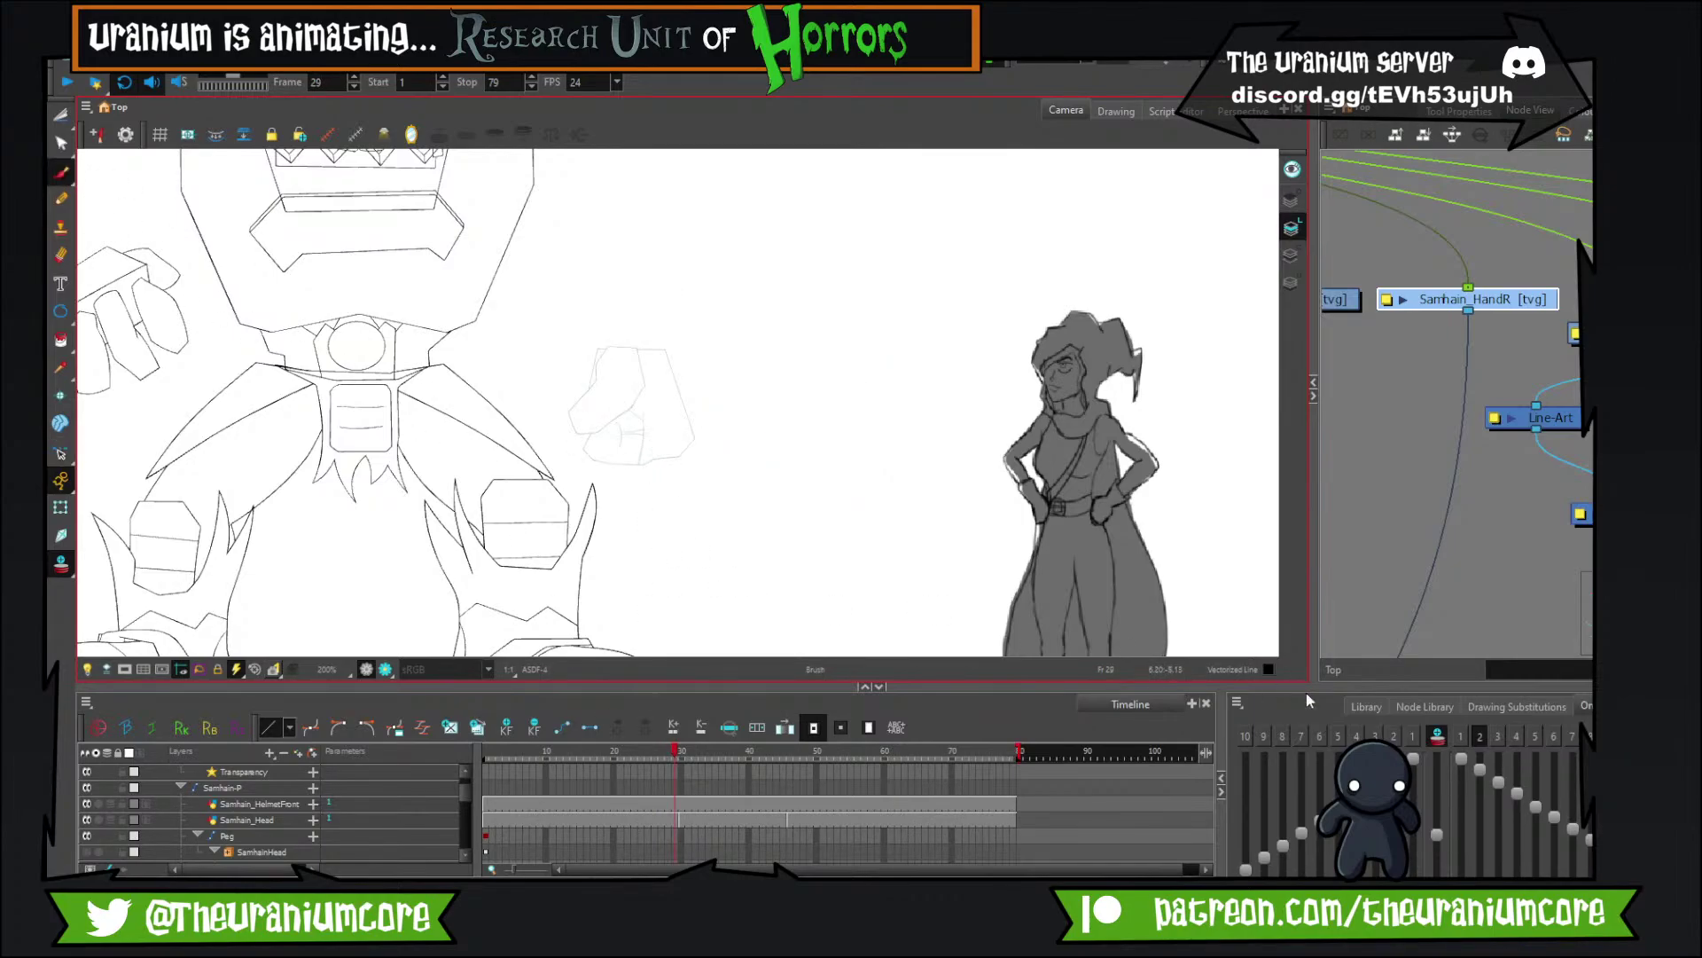
left_click(1461, 736)
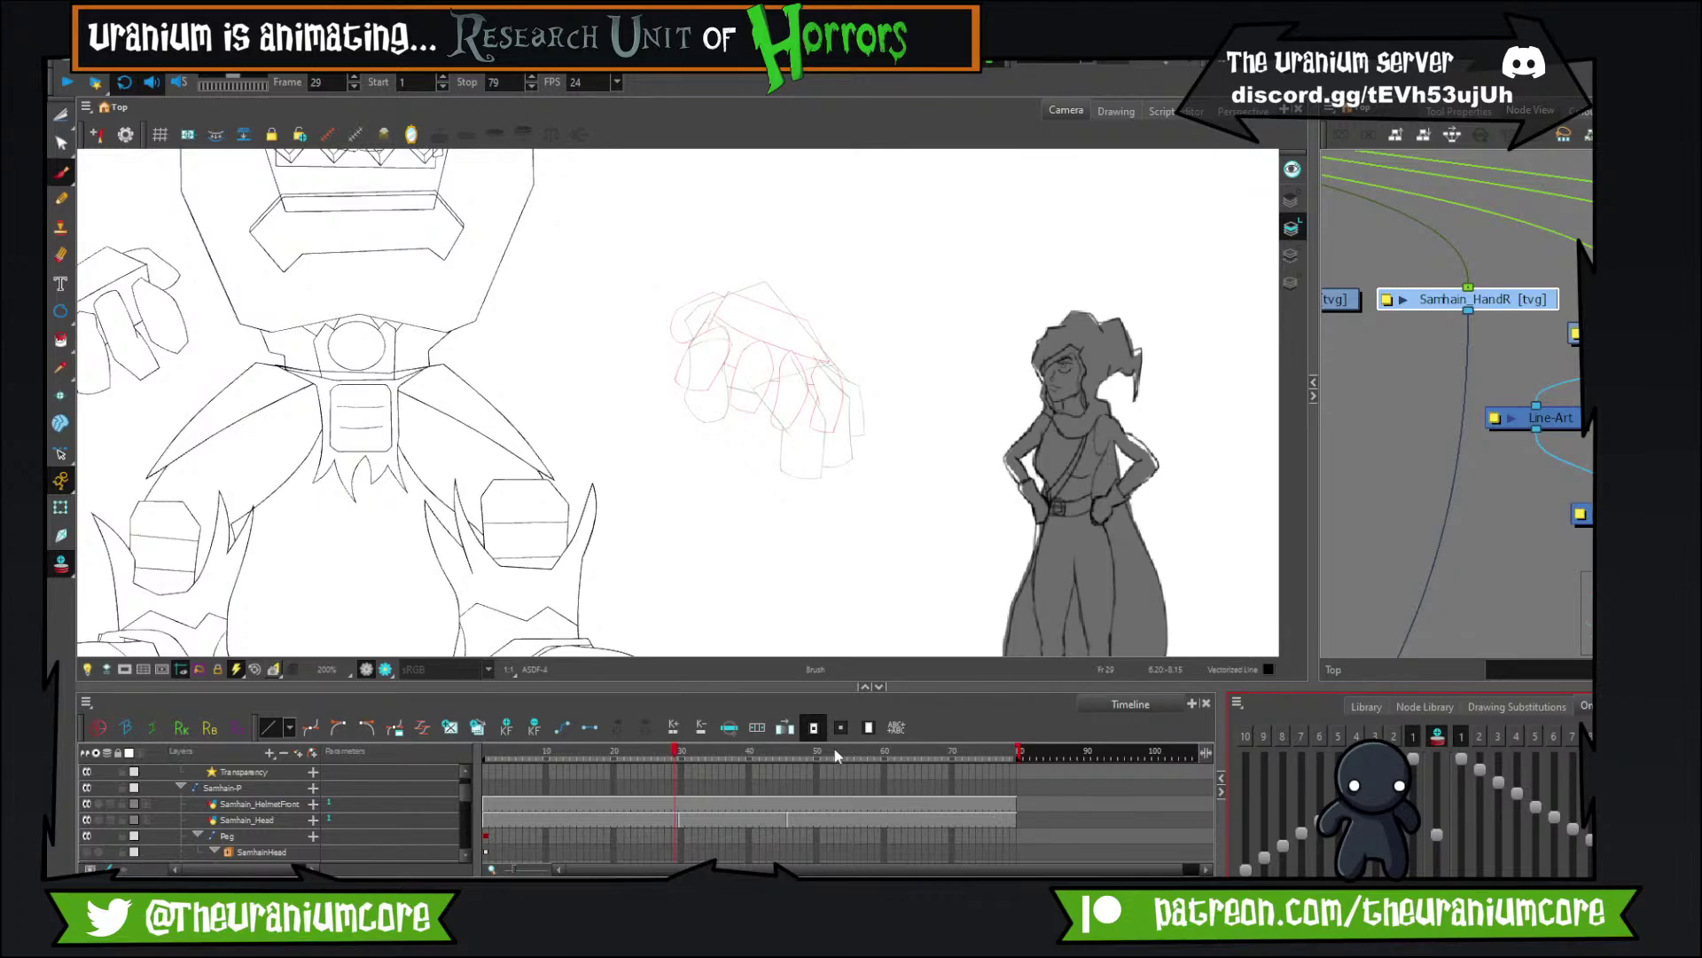
Find the Samhain_HandR layer in the timeline and examine the overlapping hand poses around frames 27 to 30 up close.
scroll(684, 795, "down", 5)
scroll(688, 794, "up", 4)
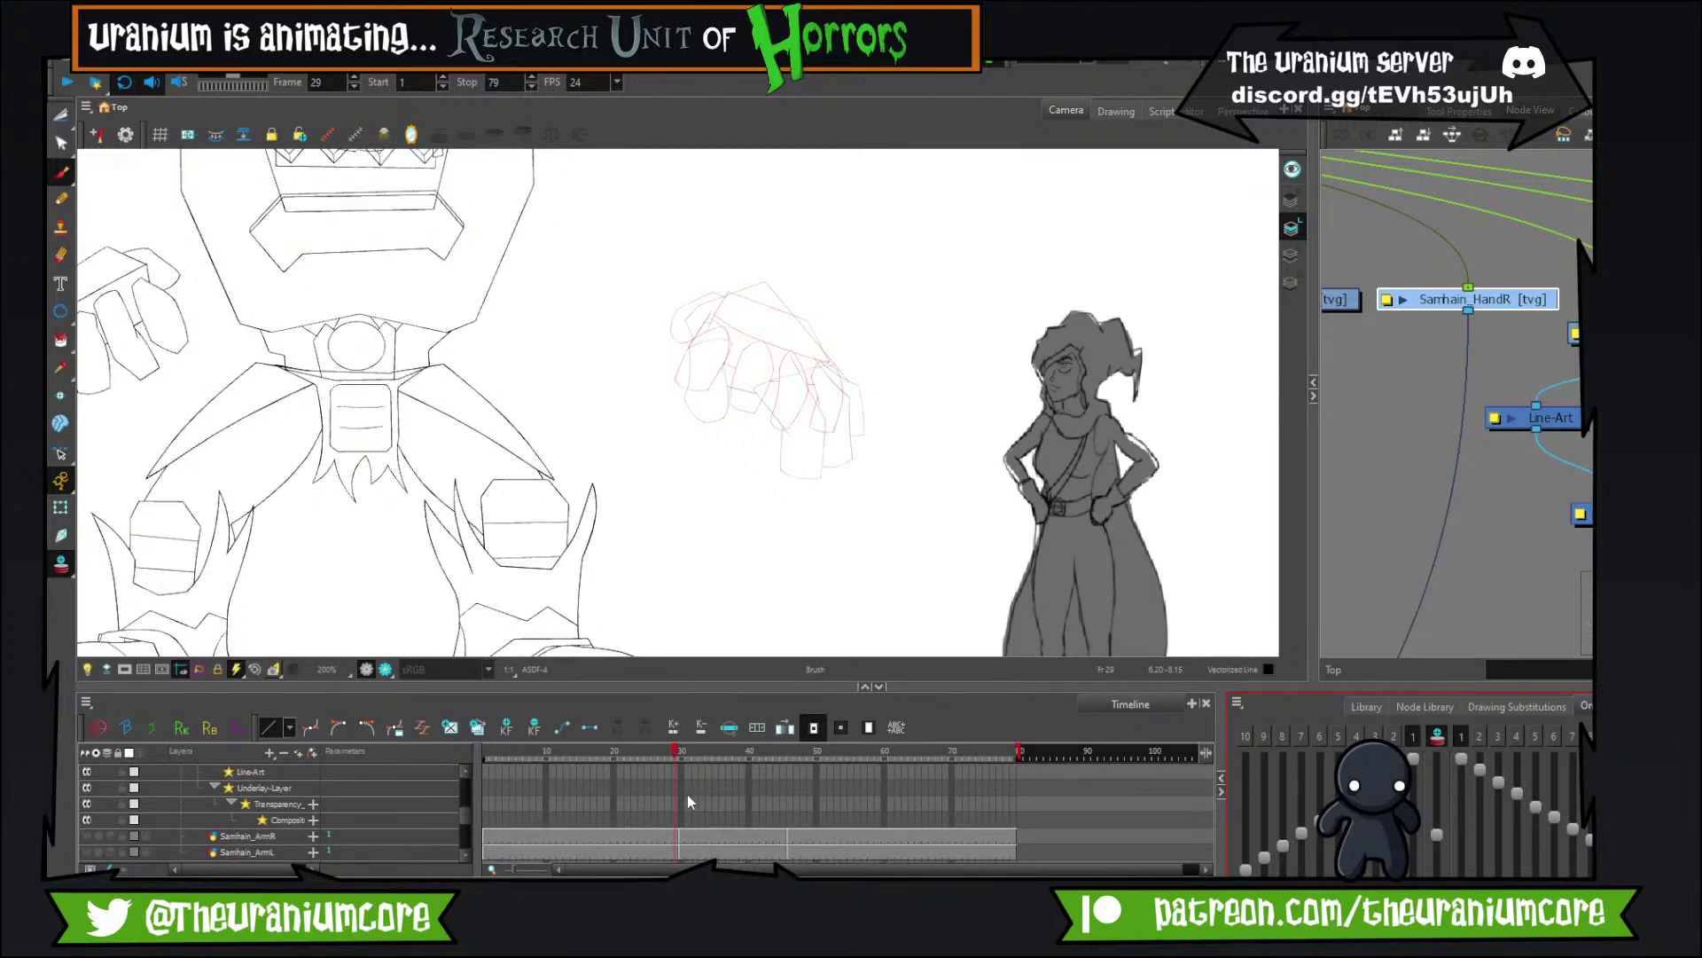
scroll(715, 392, "up", 1)
scroll(720, 391, "up", 4)
scroll(810, 300, "down", 5)
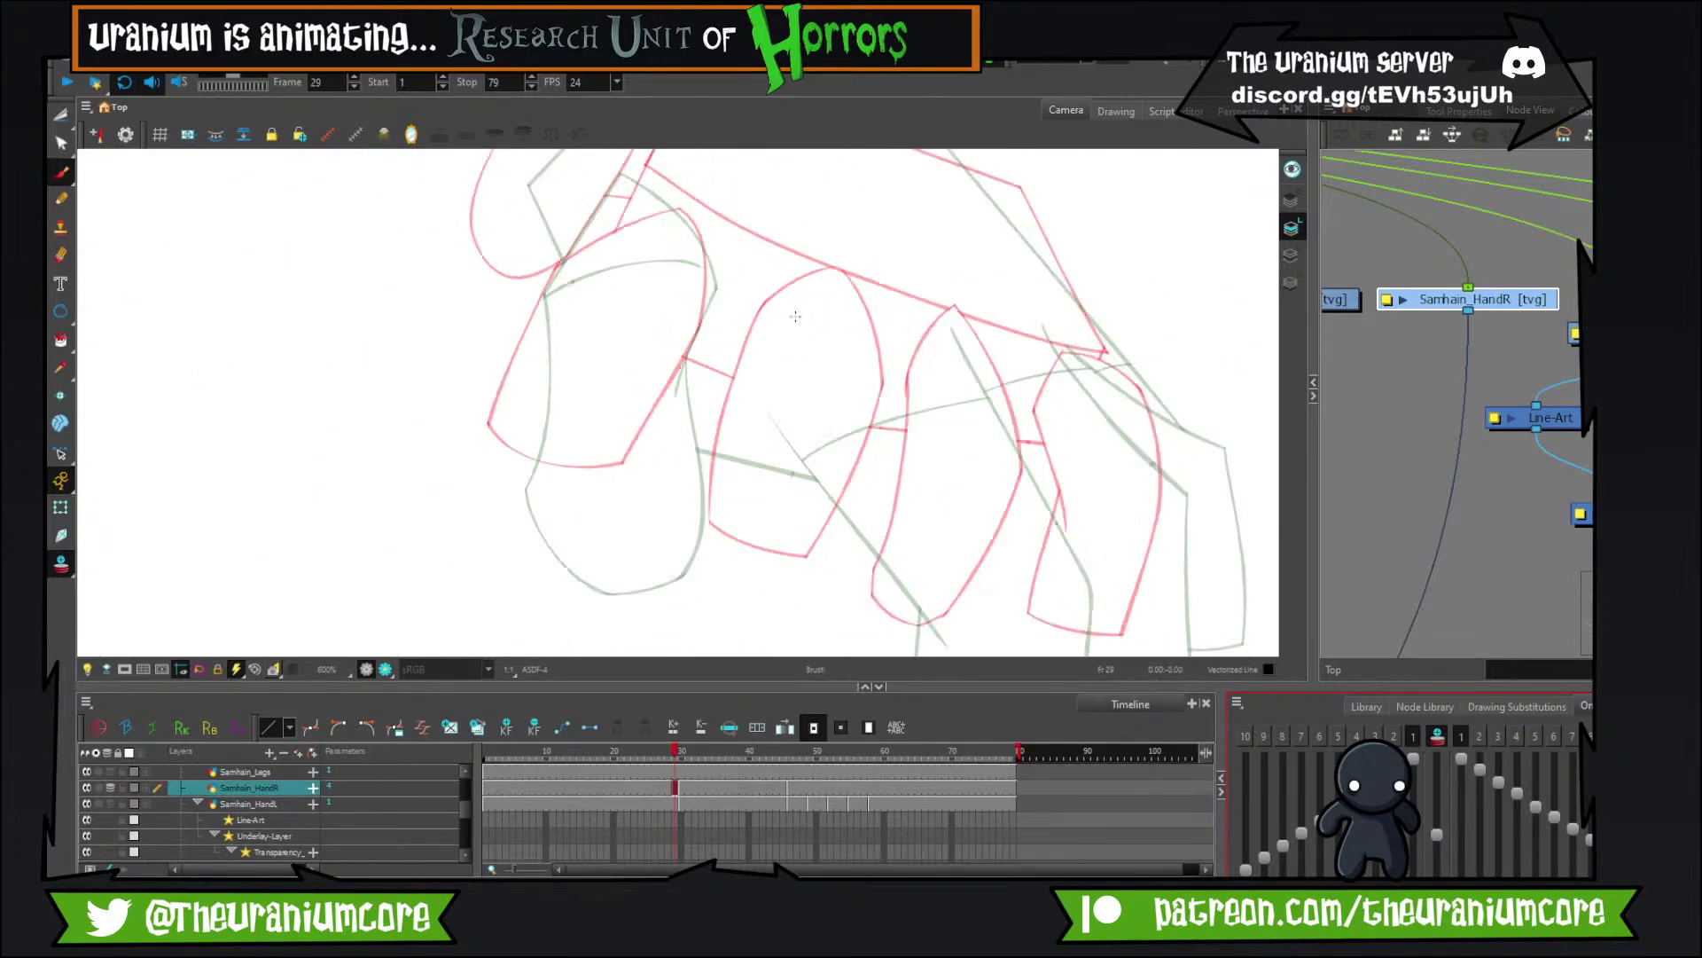
scroll(672, 312, "up", 4)
left_click_drag(592, 283, 571, 234)
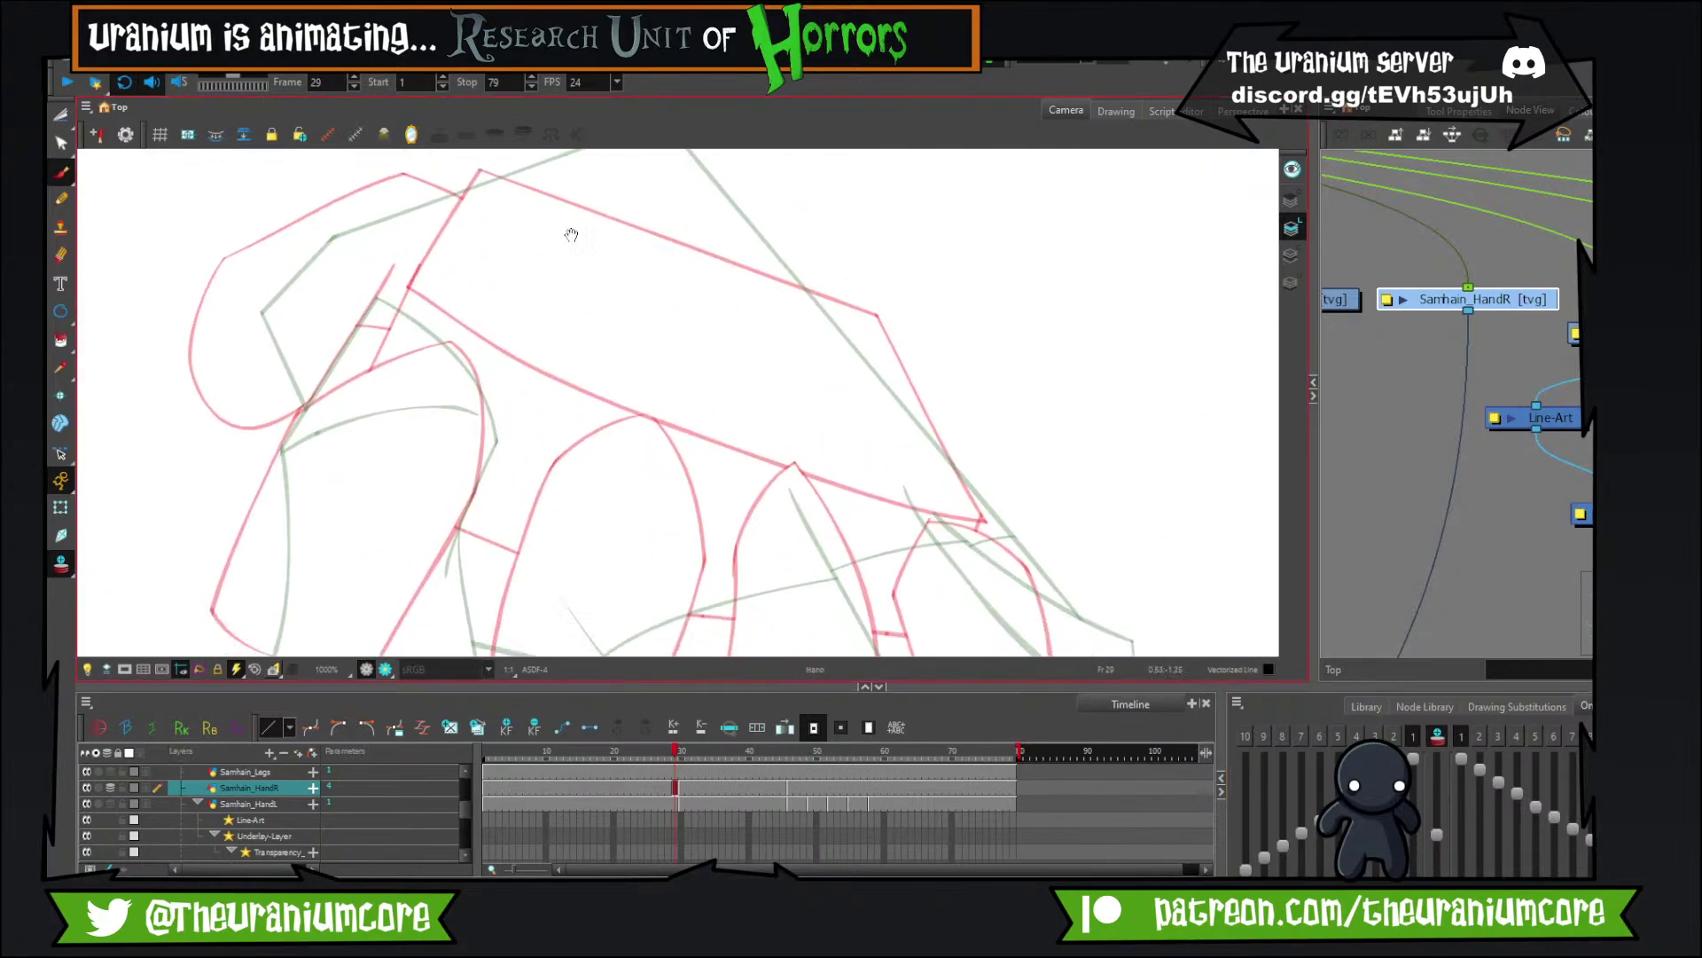
scroll(541, 296, "down", 2)
key("comma")
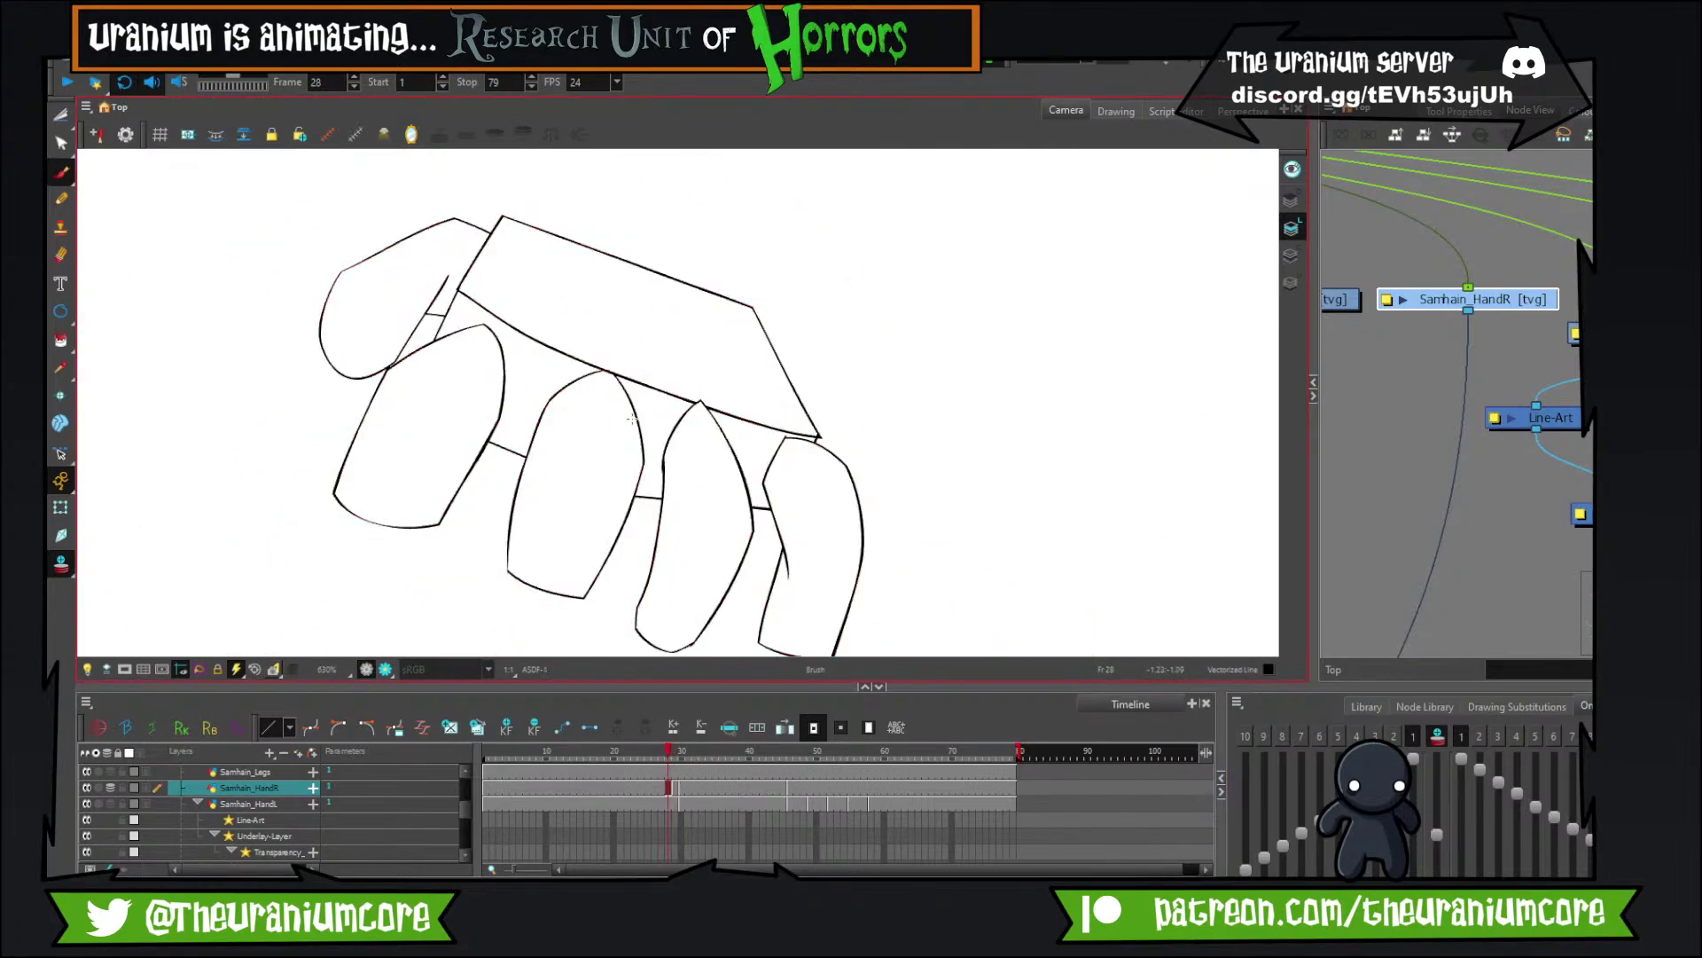
key("period")
key("period")
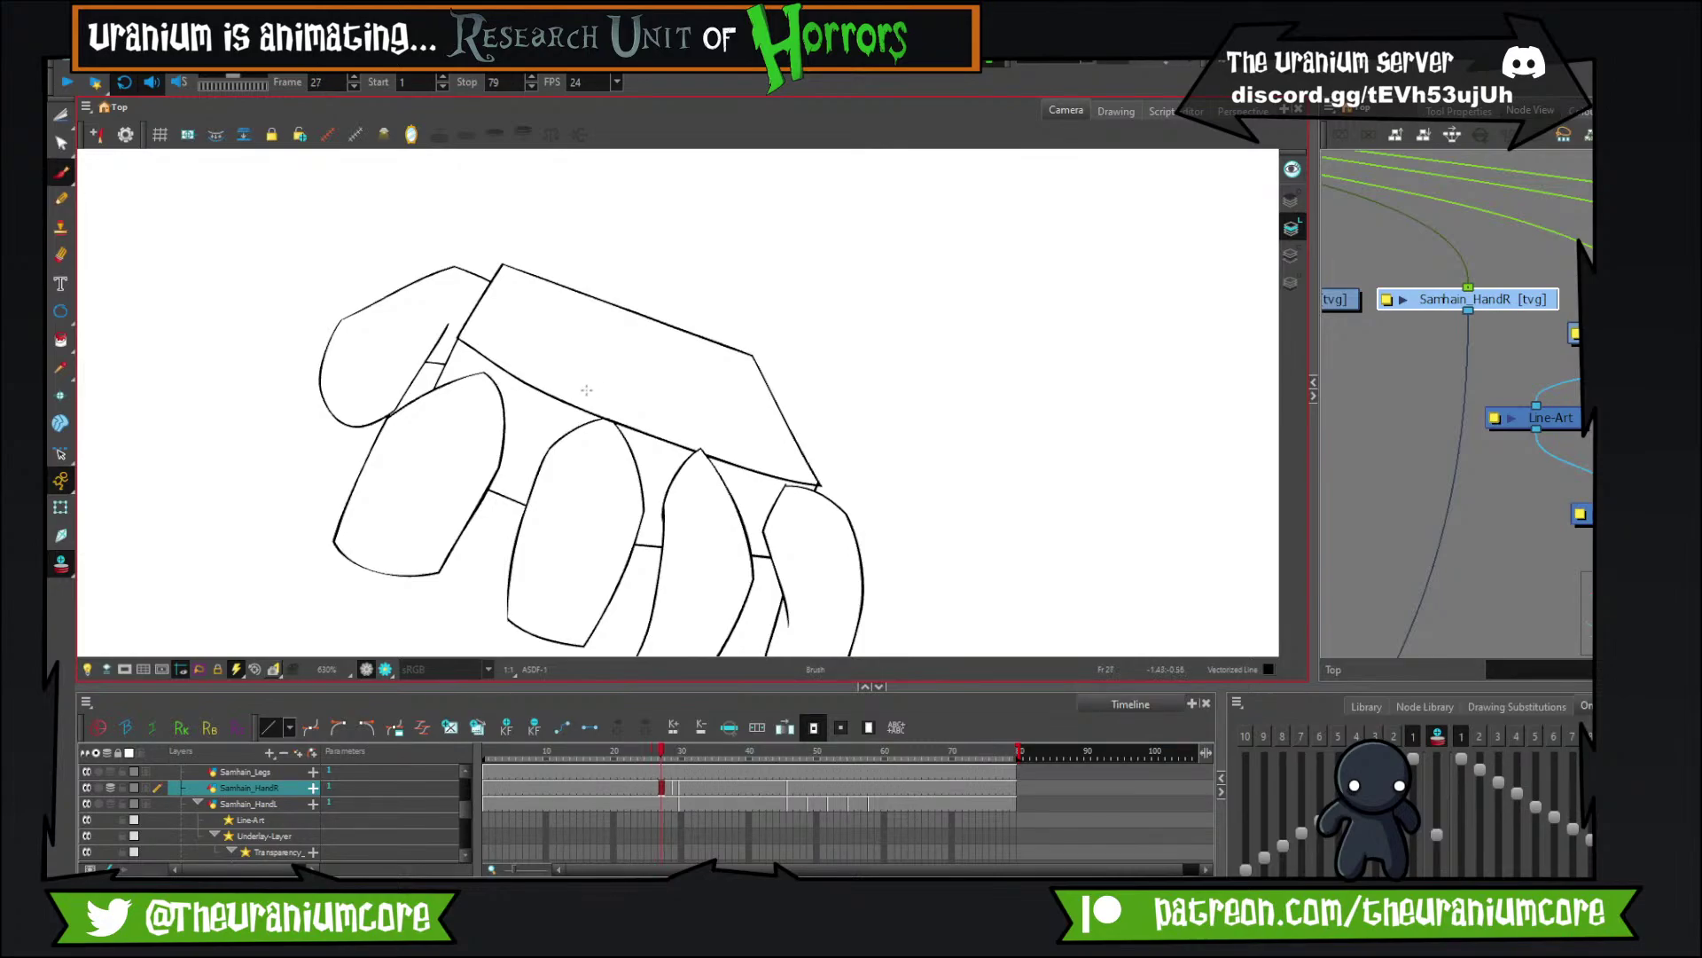
Activate the Overlay art layer, draw a long diagonal guide line down the frame 30 palm and return to frame 29.
left_click(1291, 200)
mouse_move(477, 244)
left_mouse_down()
mouse_move(513, 334)
mouse_move(671, 586)
left_mouse_up()
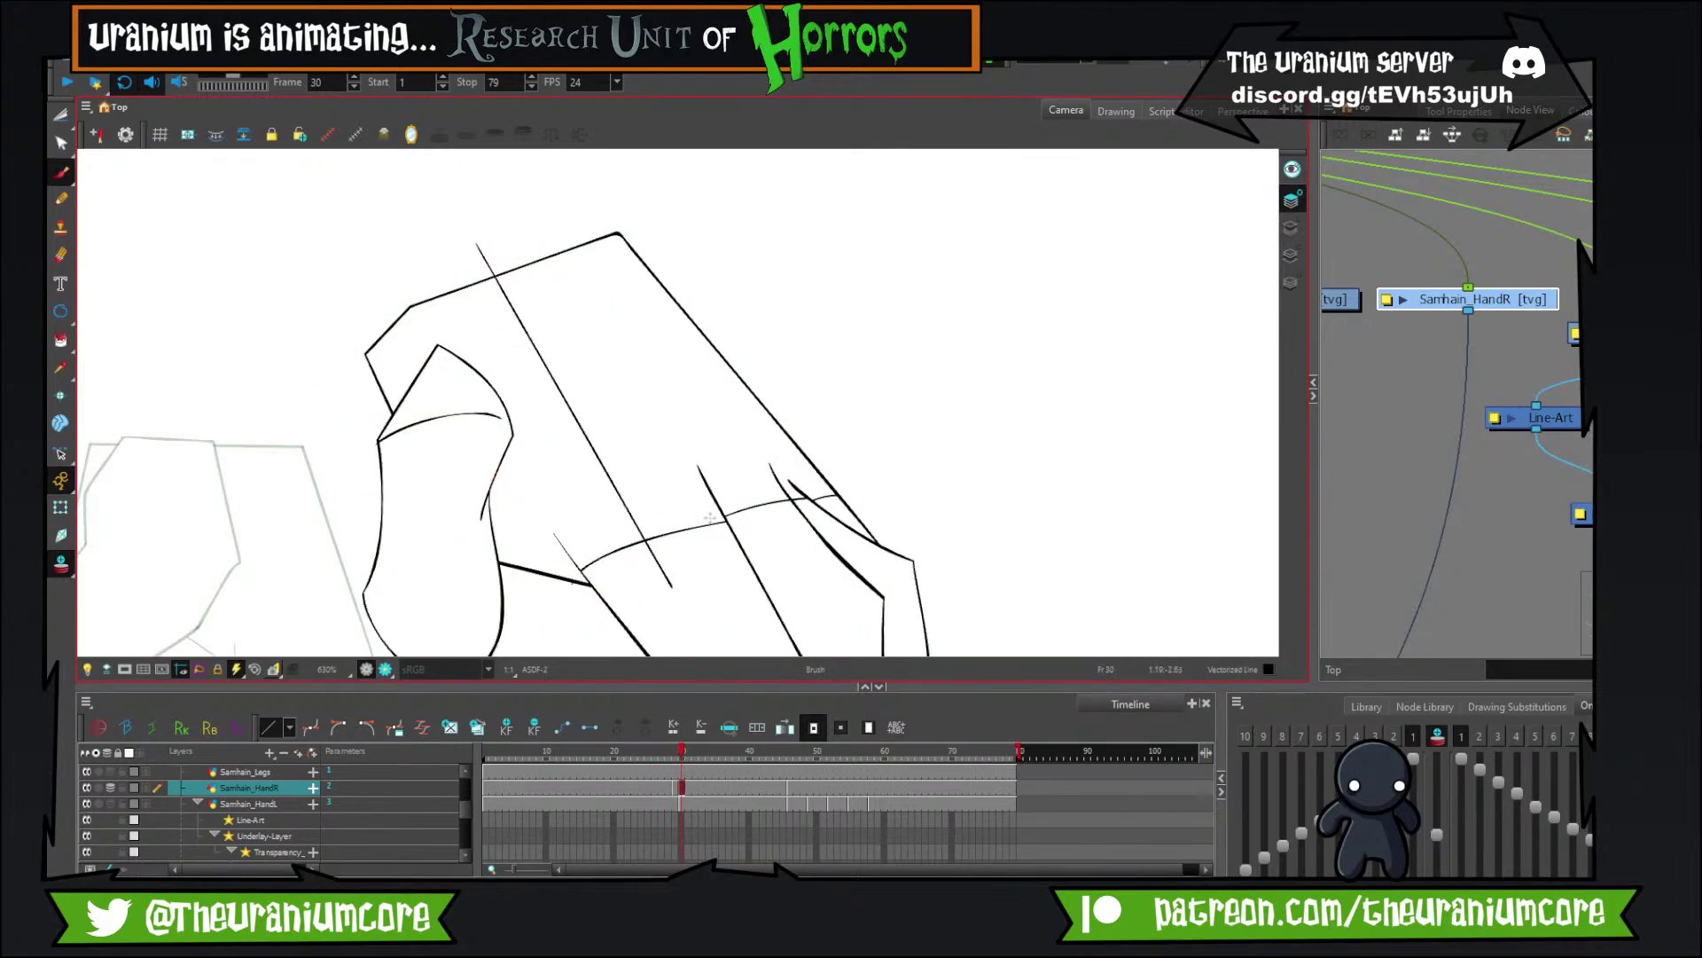
scroll(710, 517, "down", 3)
scroll(719, 499, "up", 3)
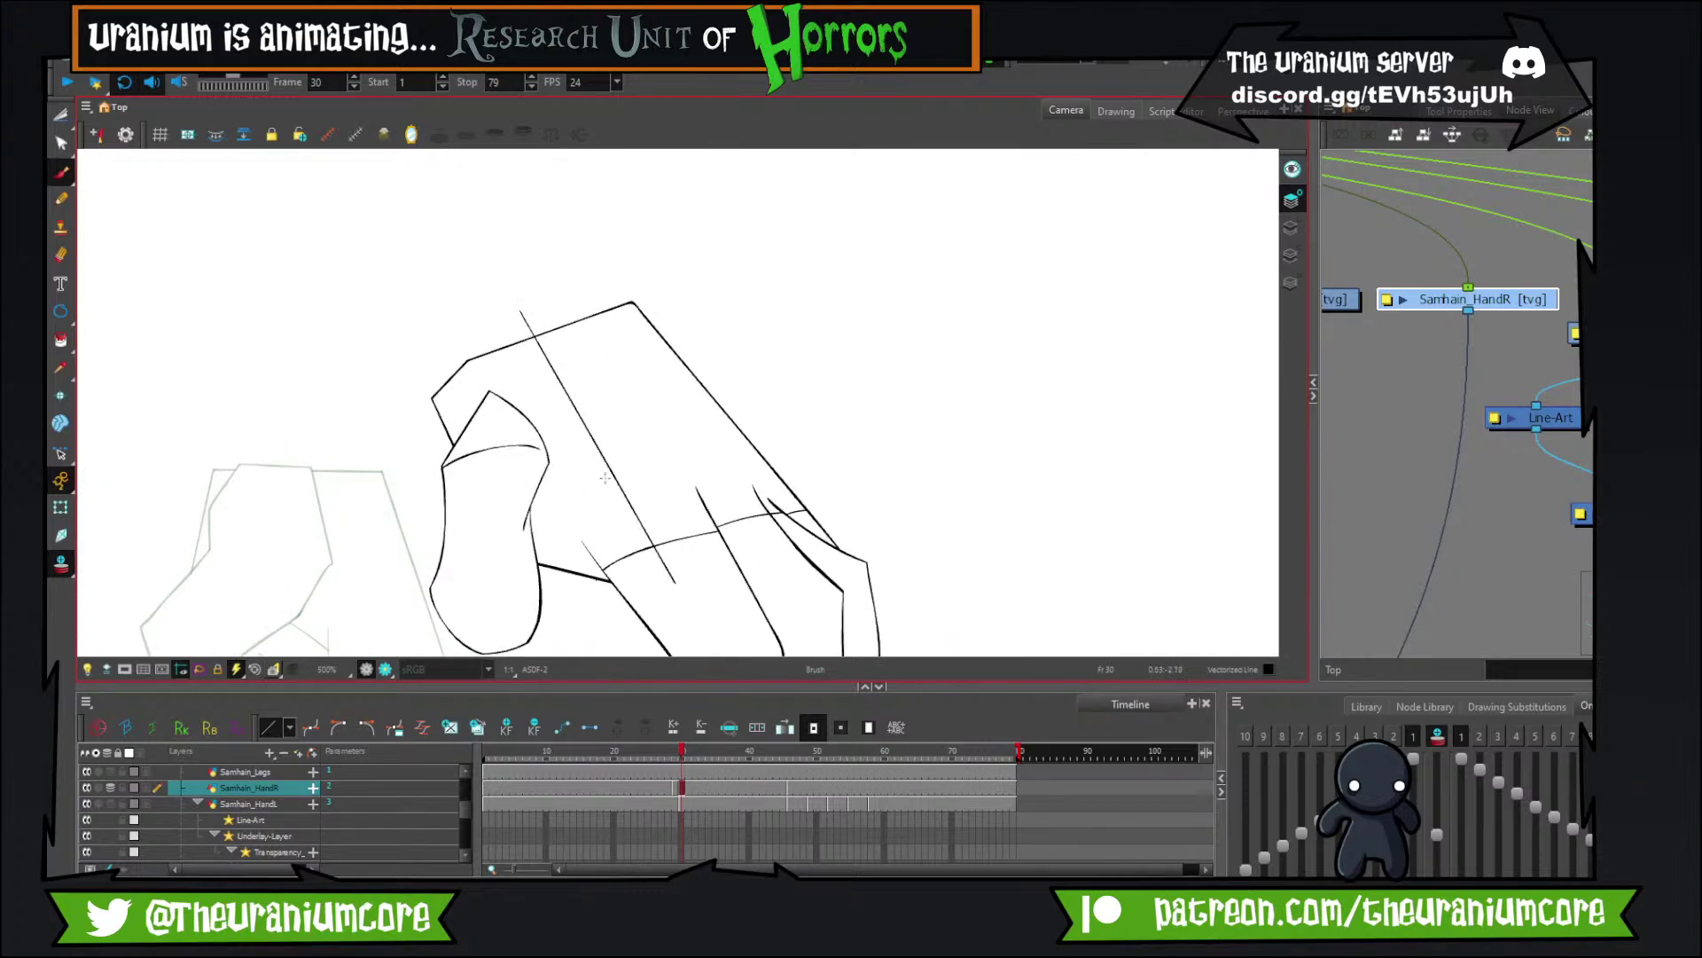
key("comma")
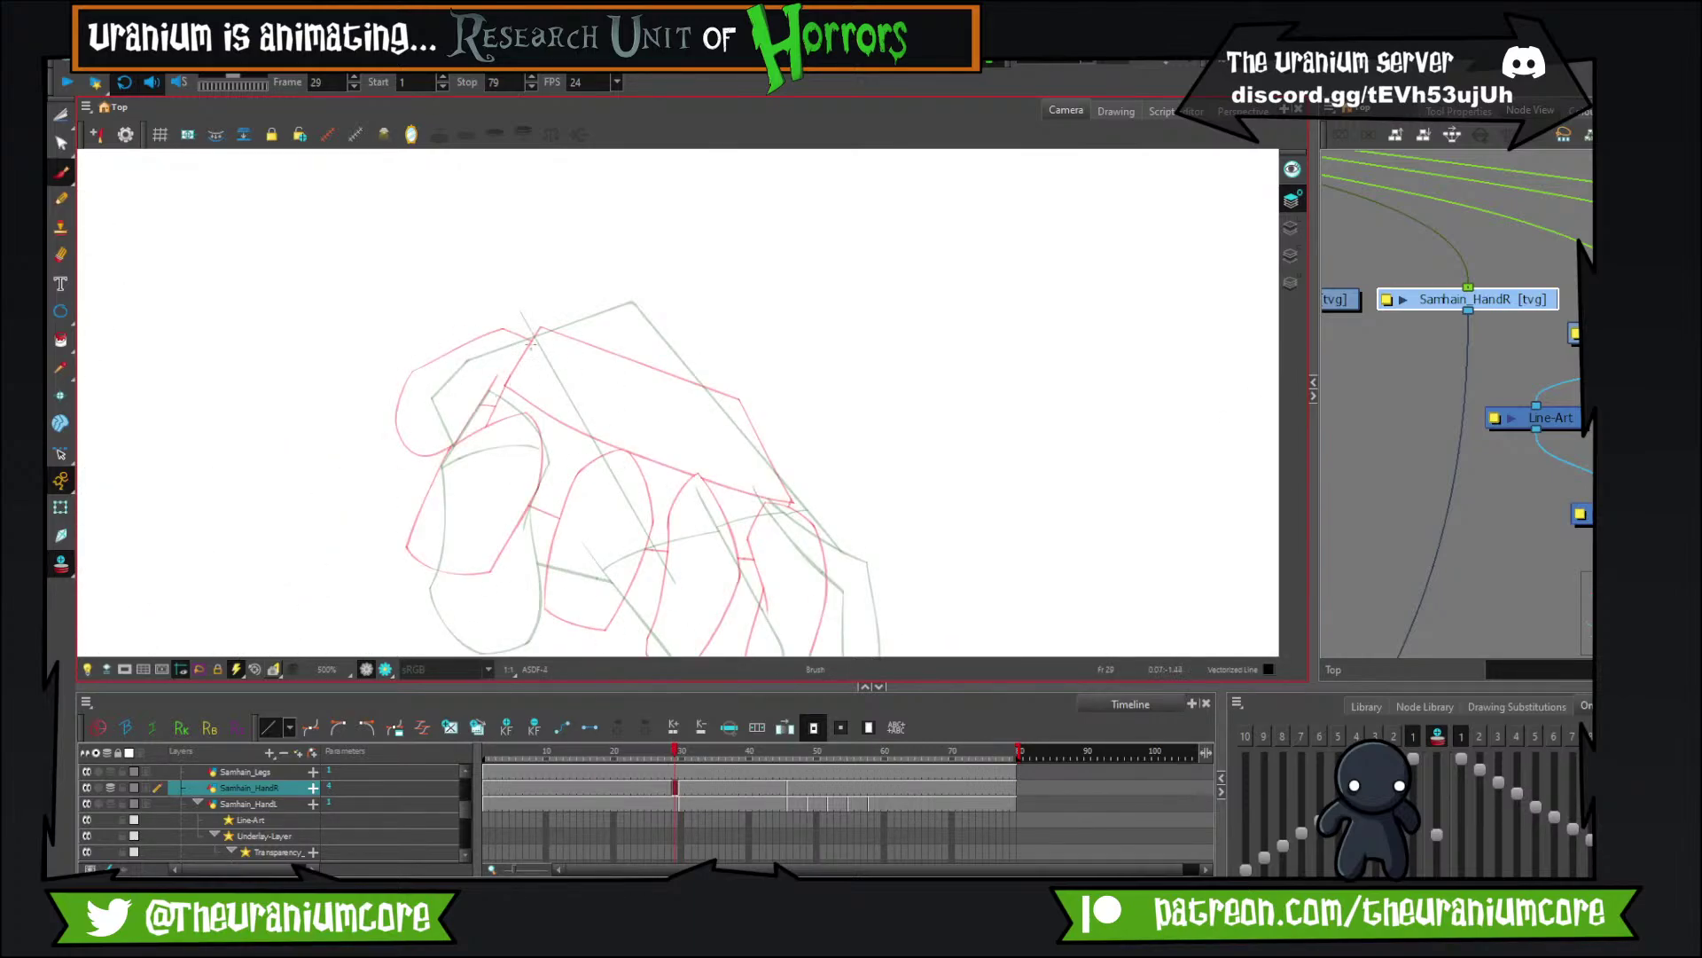
left_click_drag(551, 374, 560, 331)
mouse_move(564, 251)
left_mouse_down()
mouse_move(450, 429)
mouse_move(612, 439)
mouse_move(706, 621)
left_mouse_up()
left_click_drag(540, 270, 505, 620)
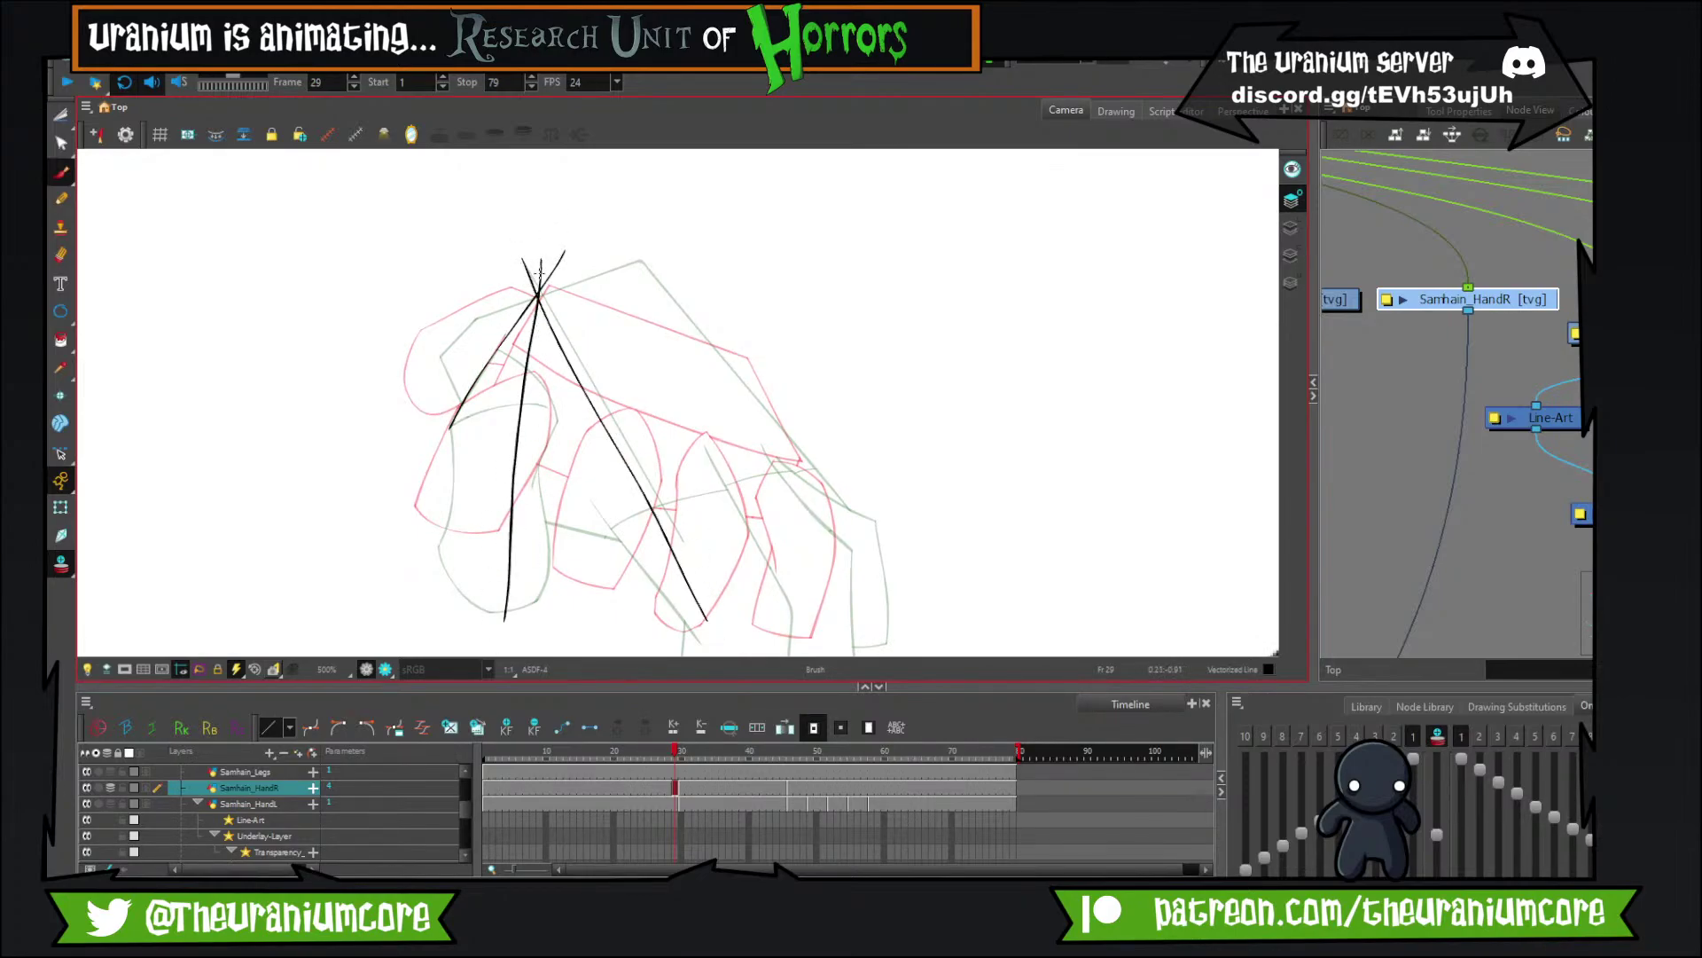
key("ctrl+z")
key("ctrl+z")
key("ctrl+z")
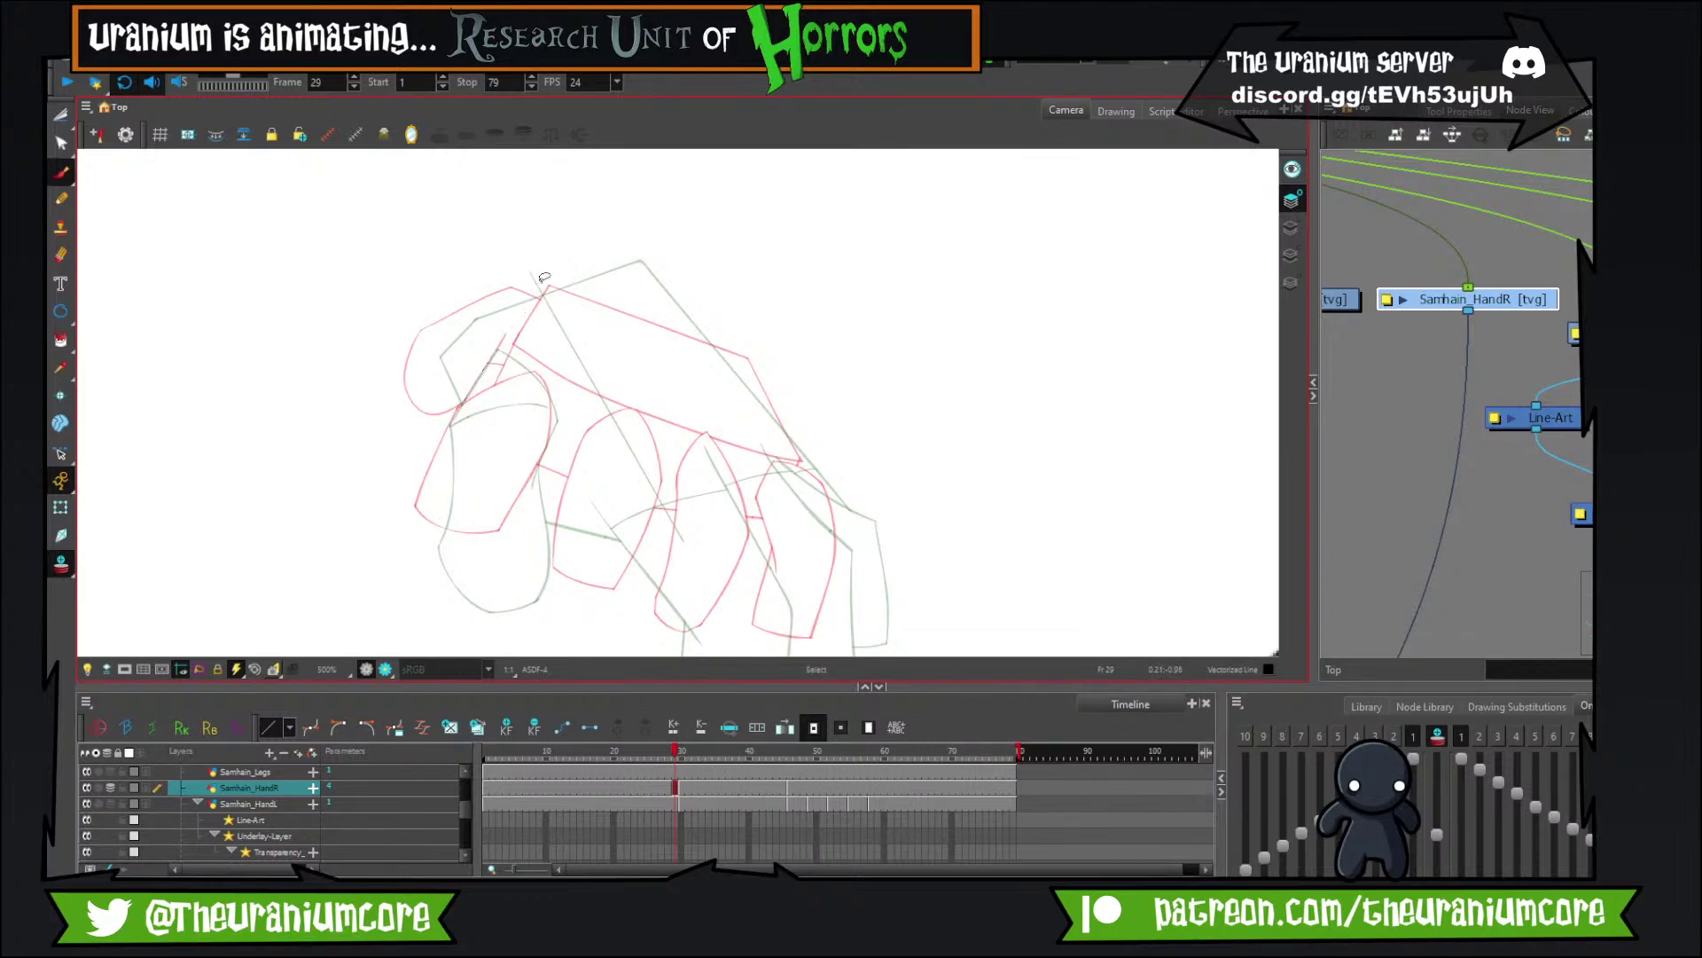
Draw a steep guide line for the palm's thumb-side edge on frame 29 and check it against frames 28 and 30.
left_click_drag(543, 281, 513, 550)
key("period")
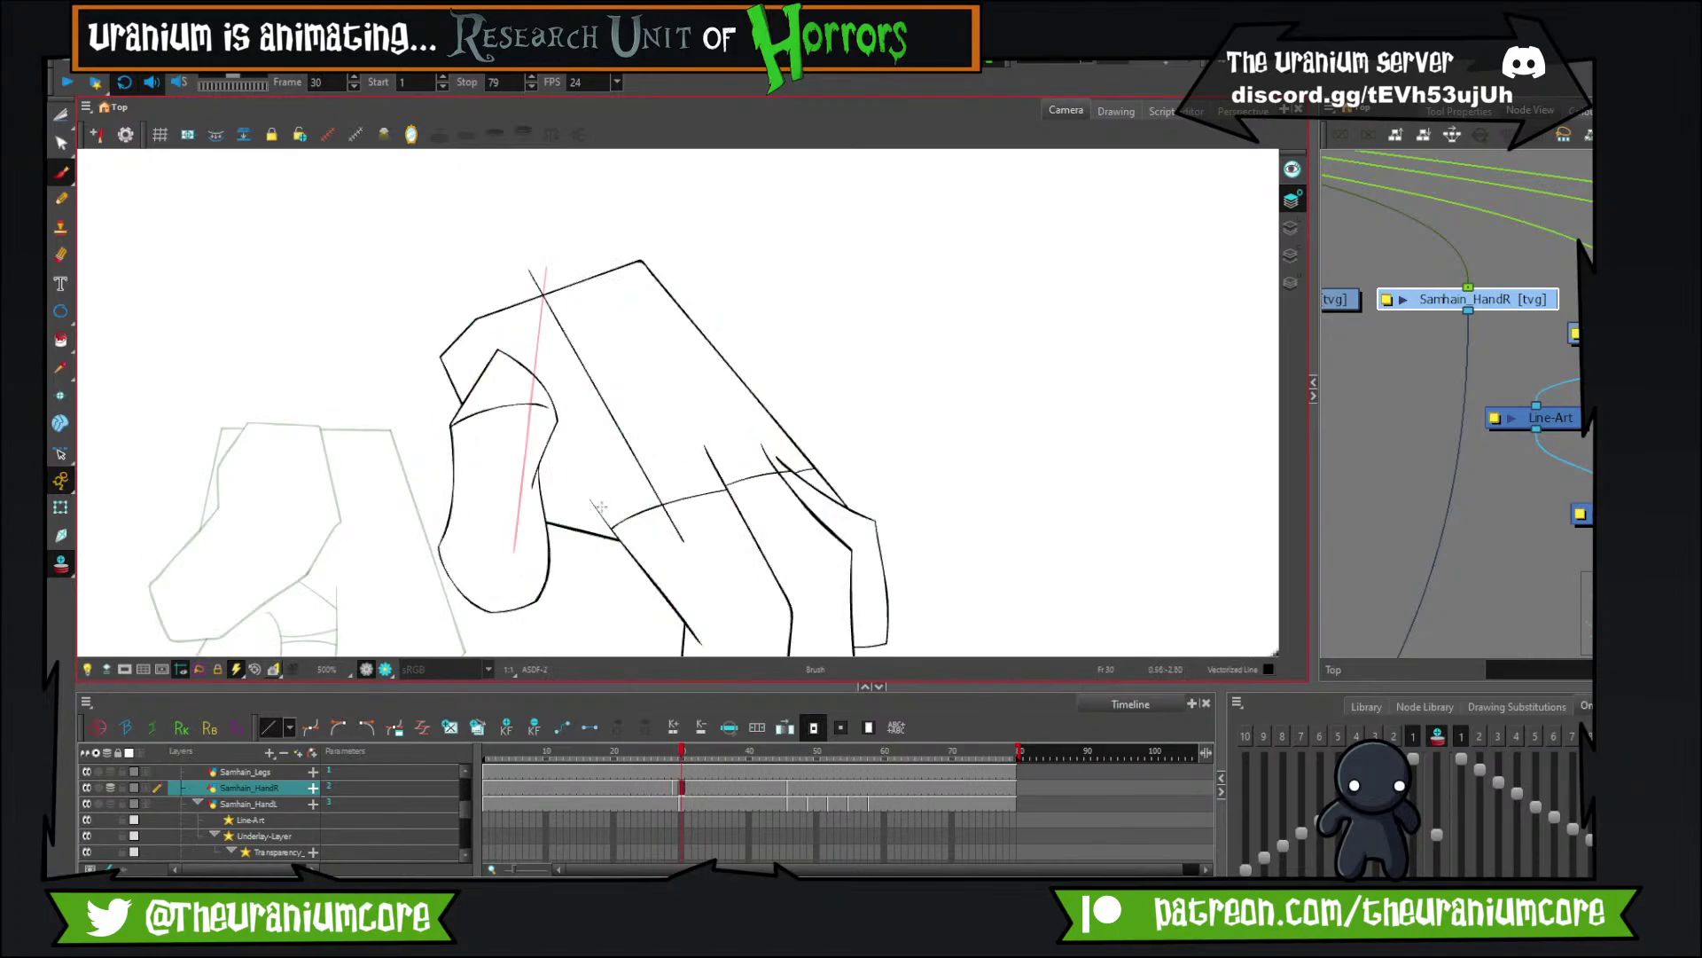
key("comma")
key("comma")
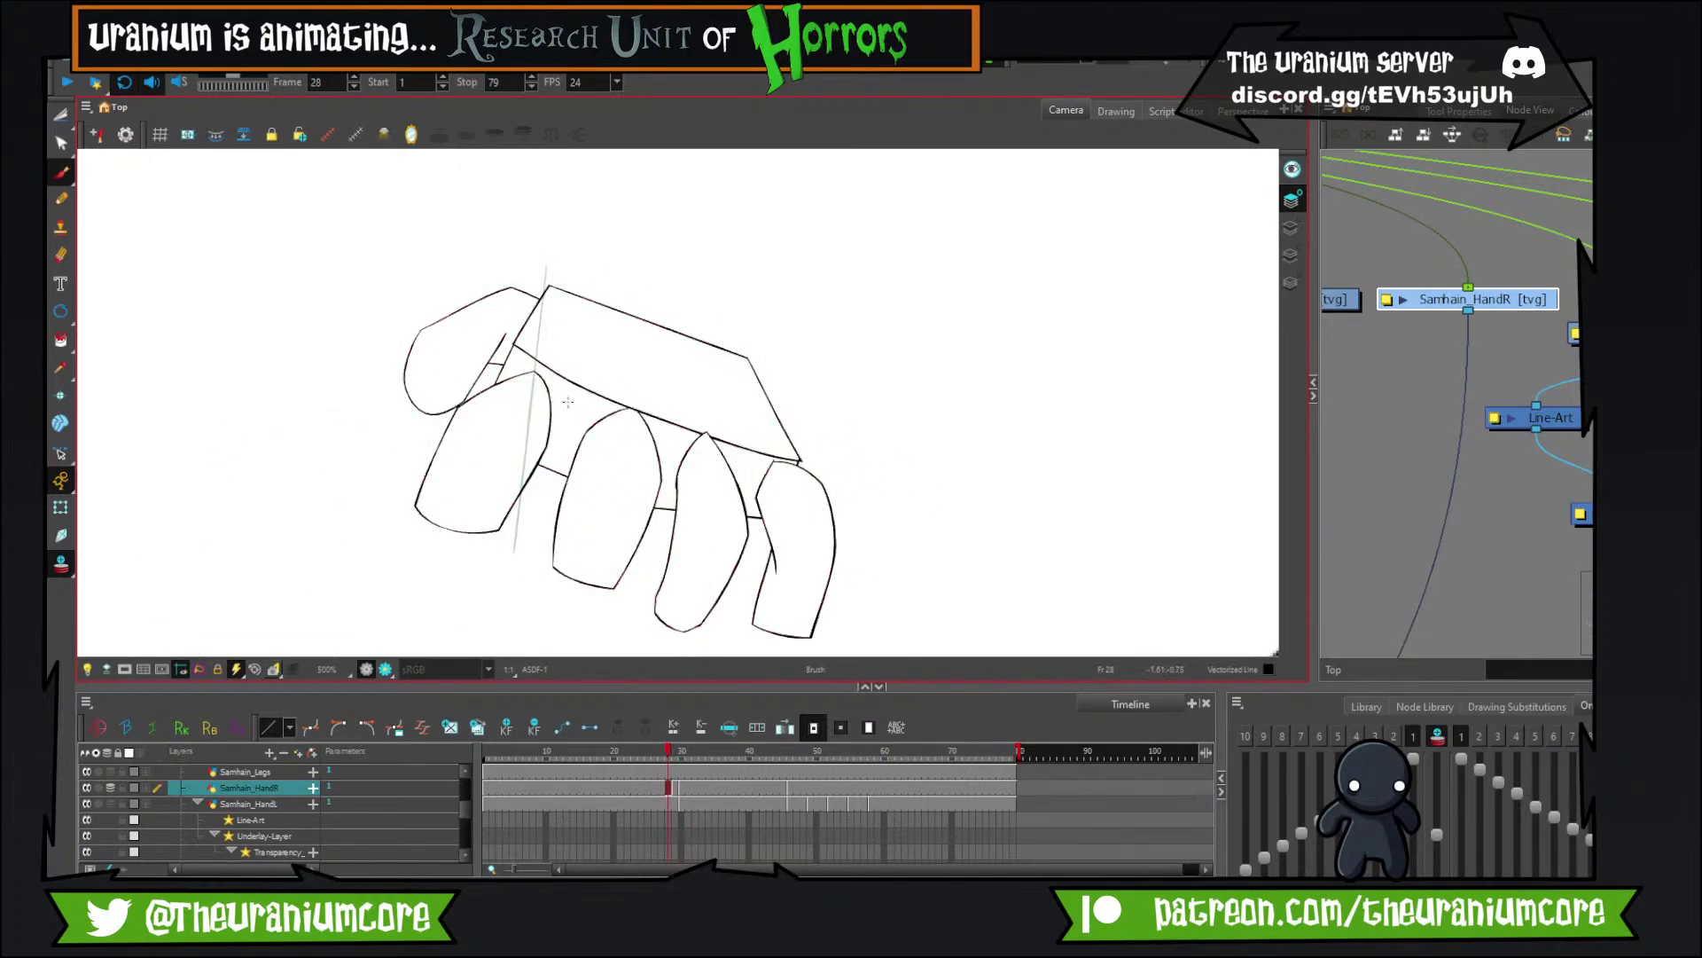
key("period")
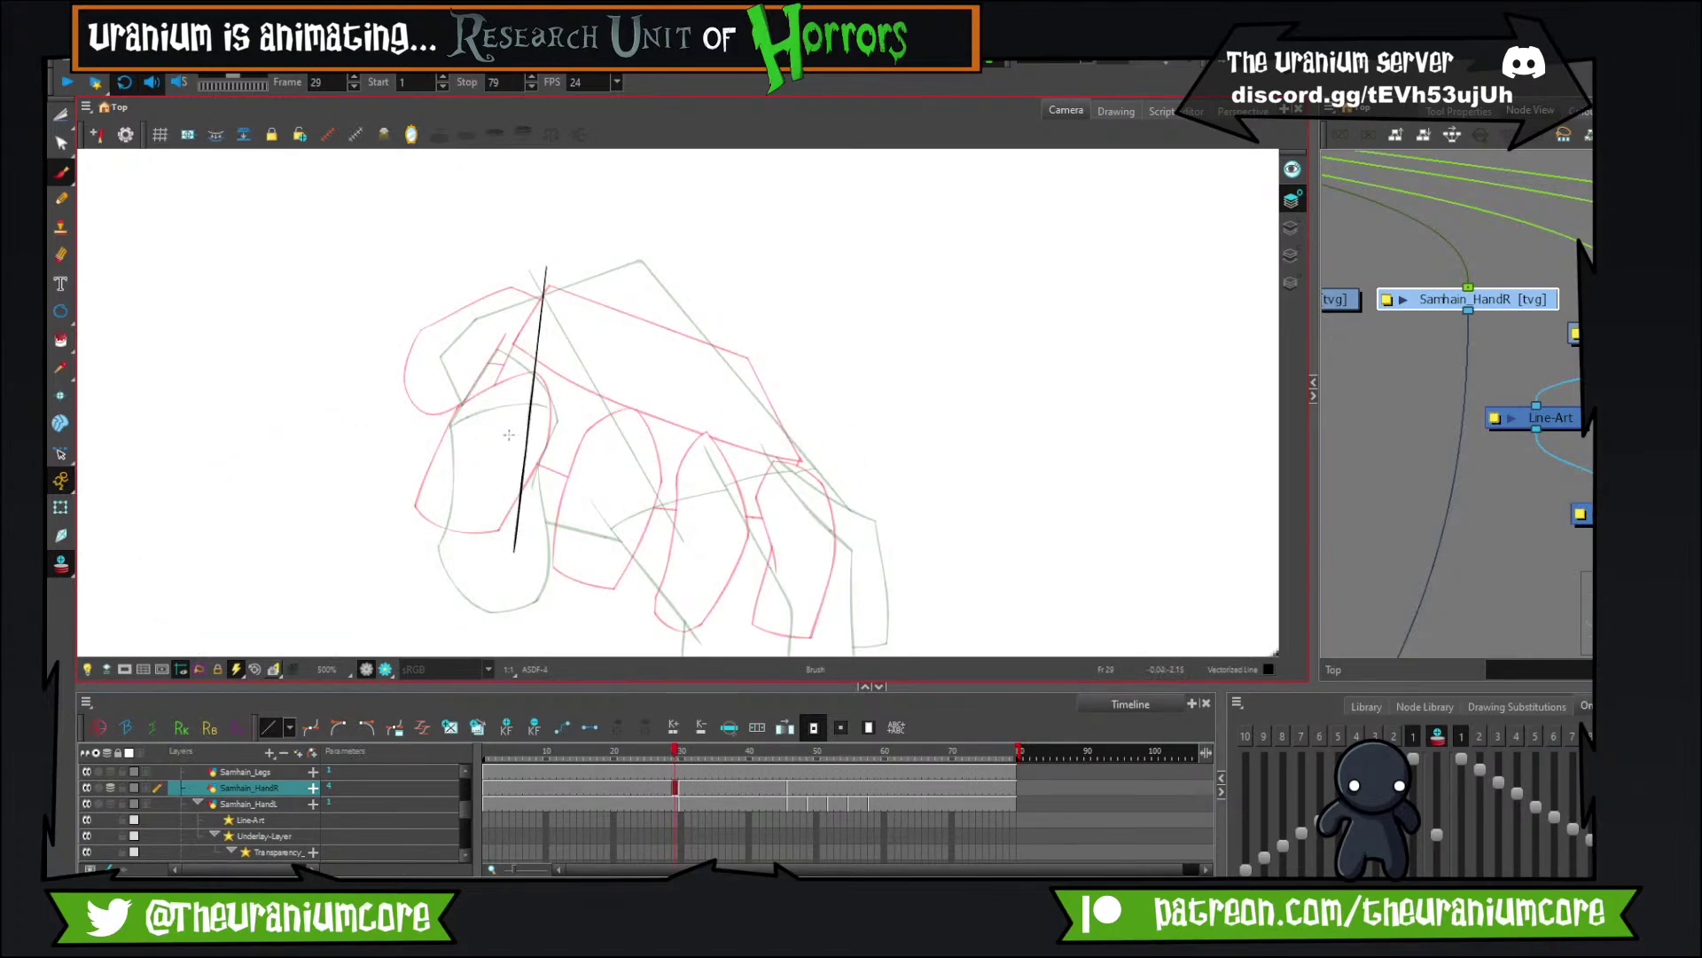
Draw the palm's lower edge as a long, slightly sloping line across the knuckles on frame 29 and compare it with frame 30.
key("ctrl+z")
mouse_move(509, 435)
left_mouse_down()
mouse_move(1022, 485)
mouse_move(1041, 466)
left_mouse_up()
key("ctrl+z")
left_click_drag(465, 430, 1043, 480)
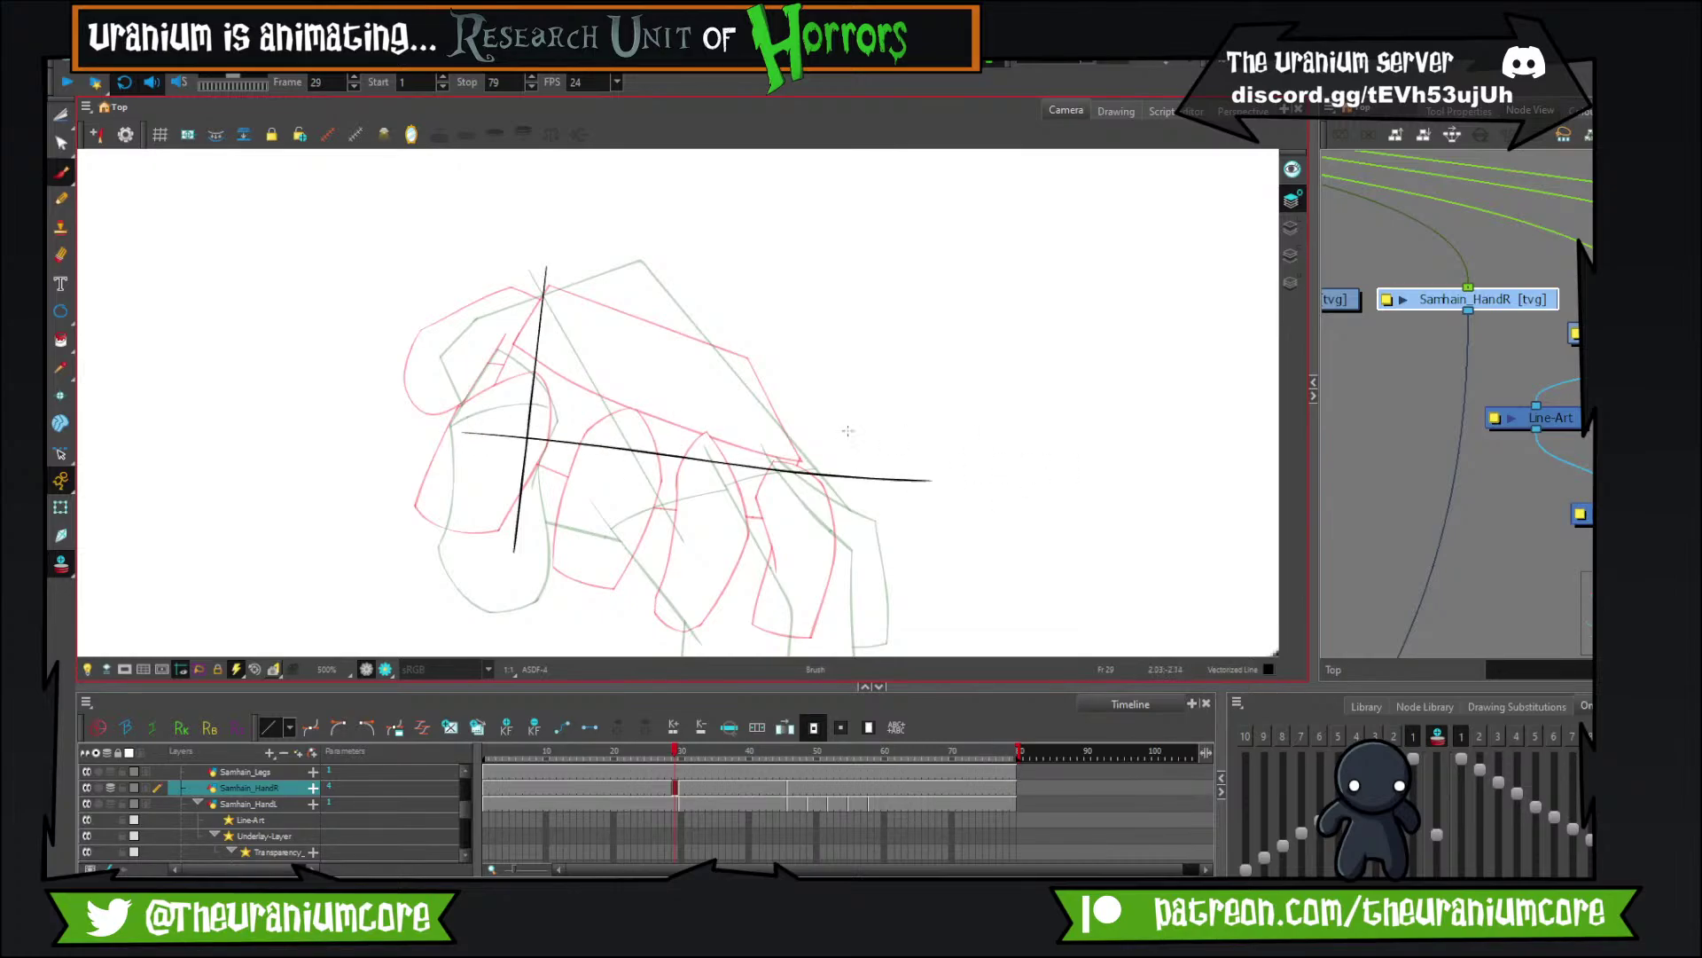
key("period")
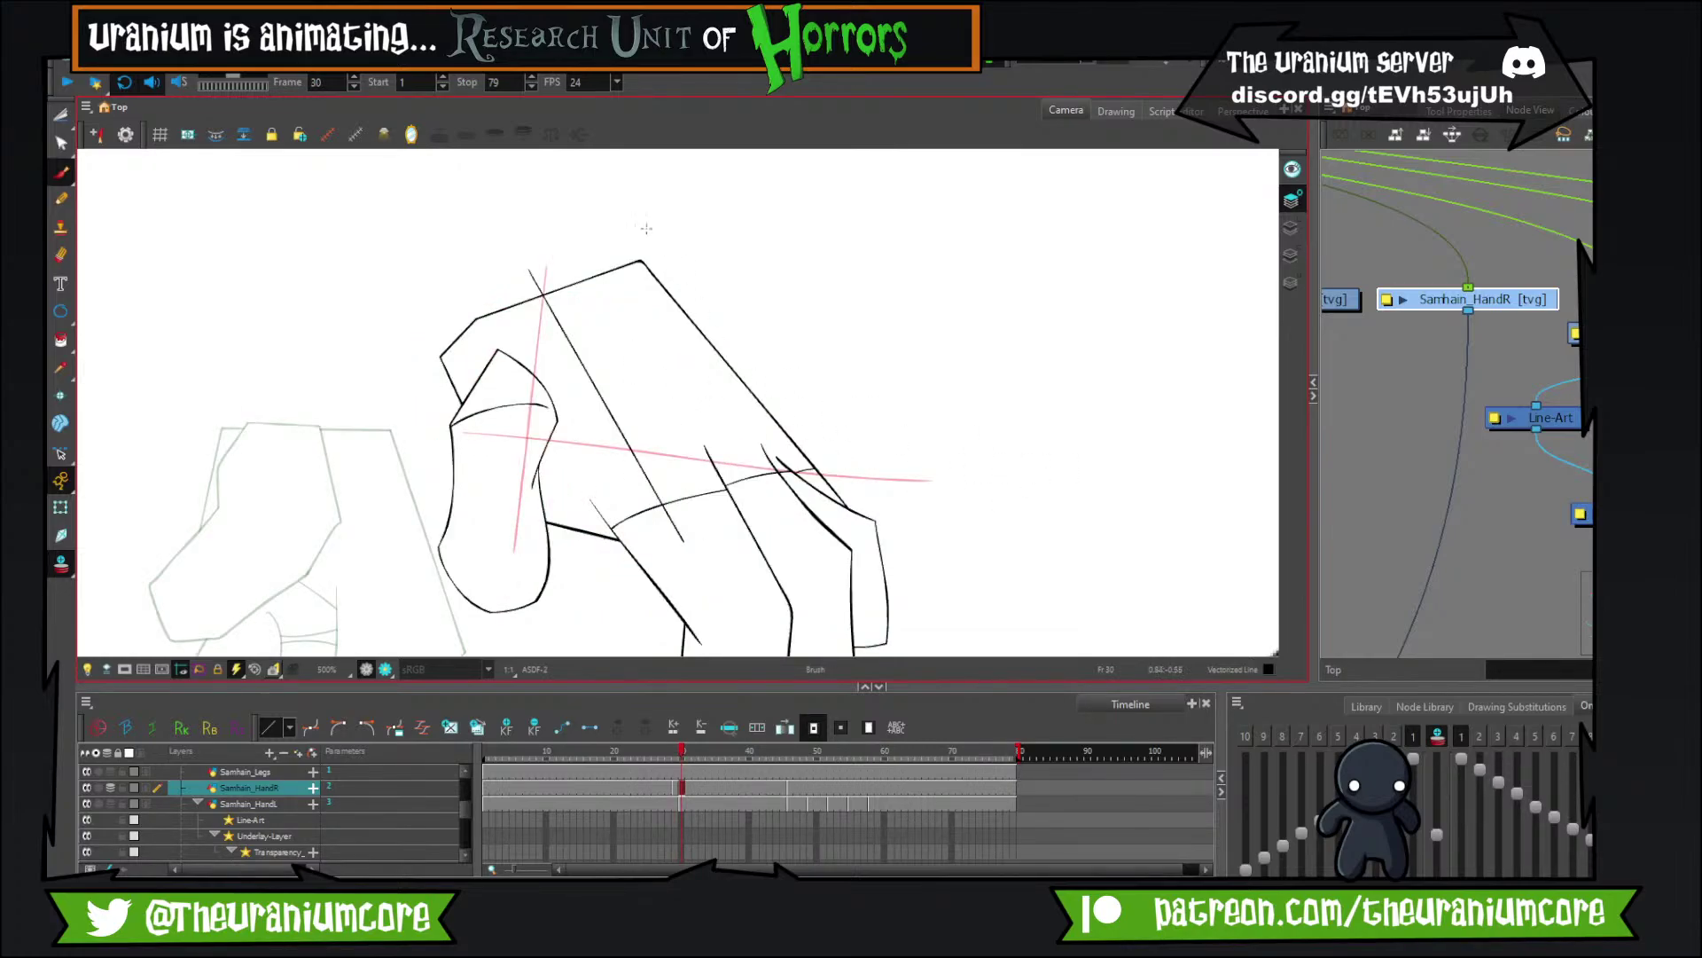
key("comma")
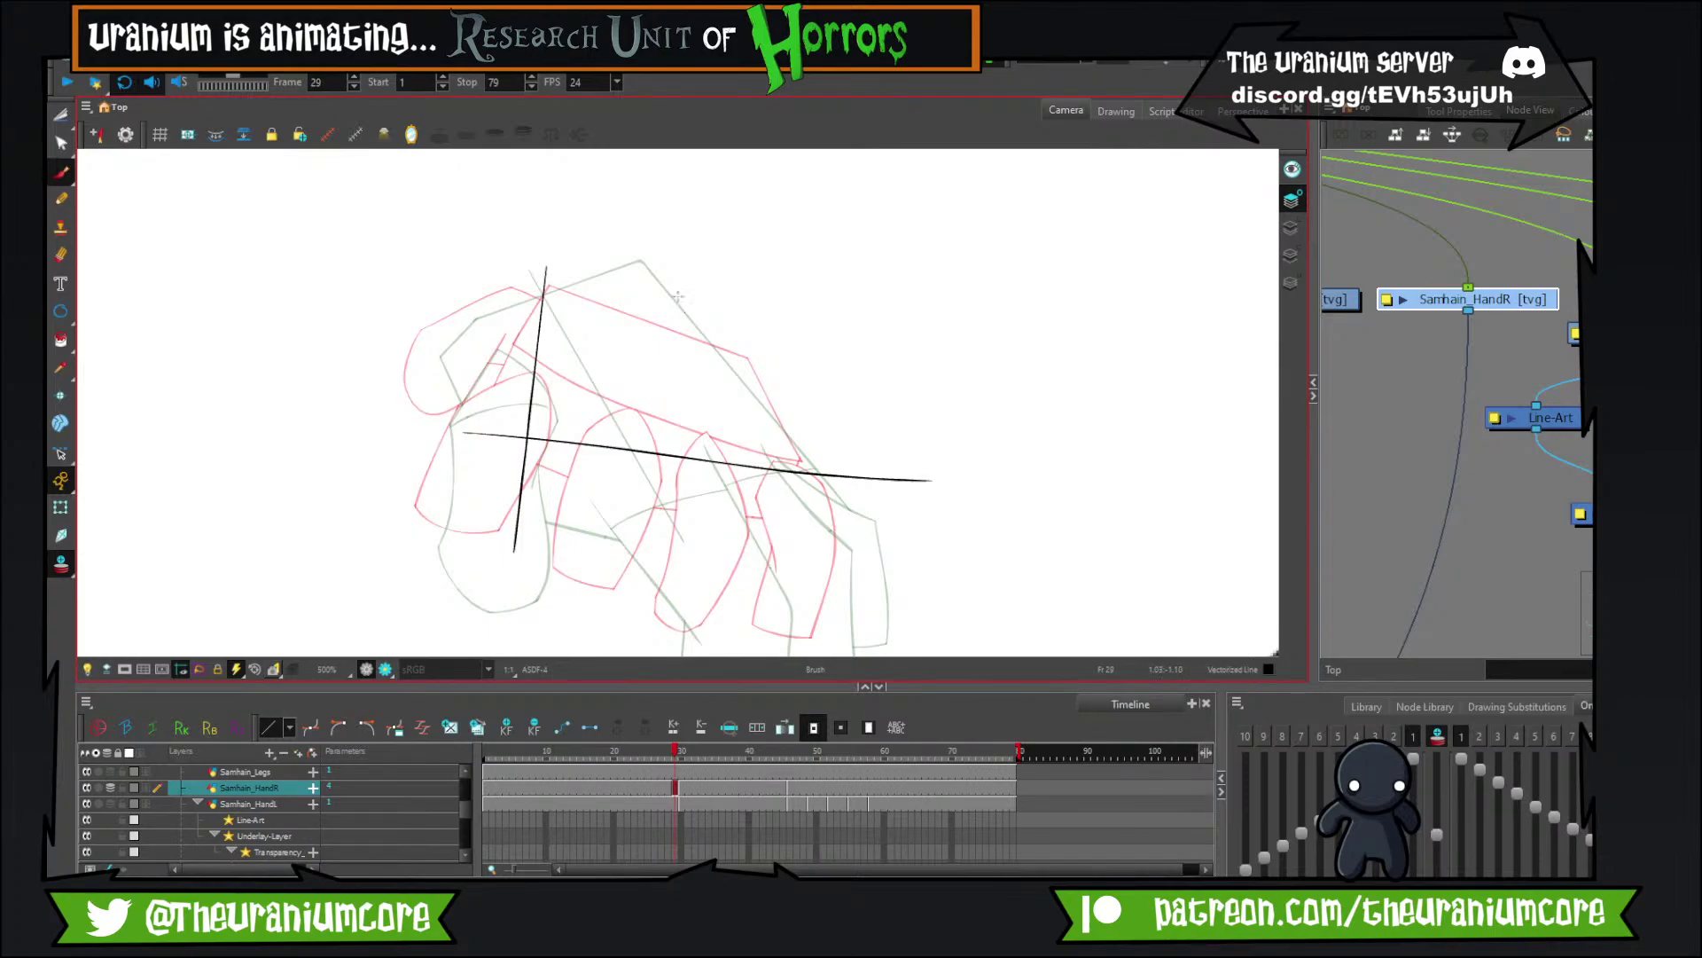
Draw the palm's slanted outer edge and its upper edge on frame 29, between the two onion-skinned hands.
left_click_drag(678, 300, 843, 509)
key("ctrl+z")
mouse_move(710, 306)
left_mouse_down()
mouse_move(763, 394)
mouse_move(832, 512)
left_mouse_up()
key("ctrl+z")
left_click_drag(703, 312, 849, 525)
left_click_drag(536, 284, 775, 338)
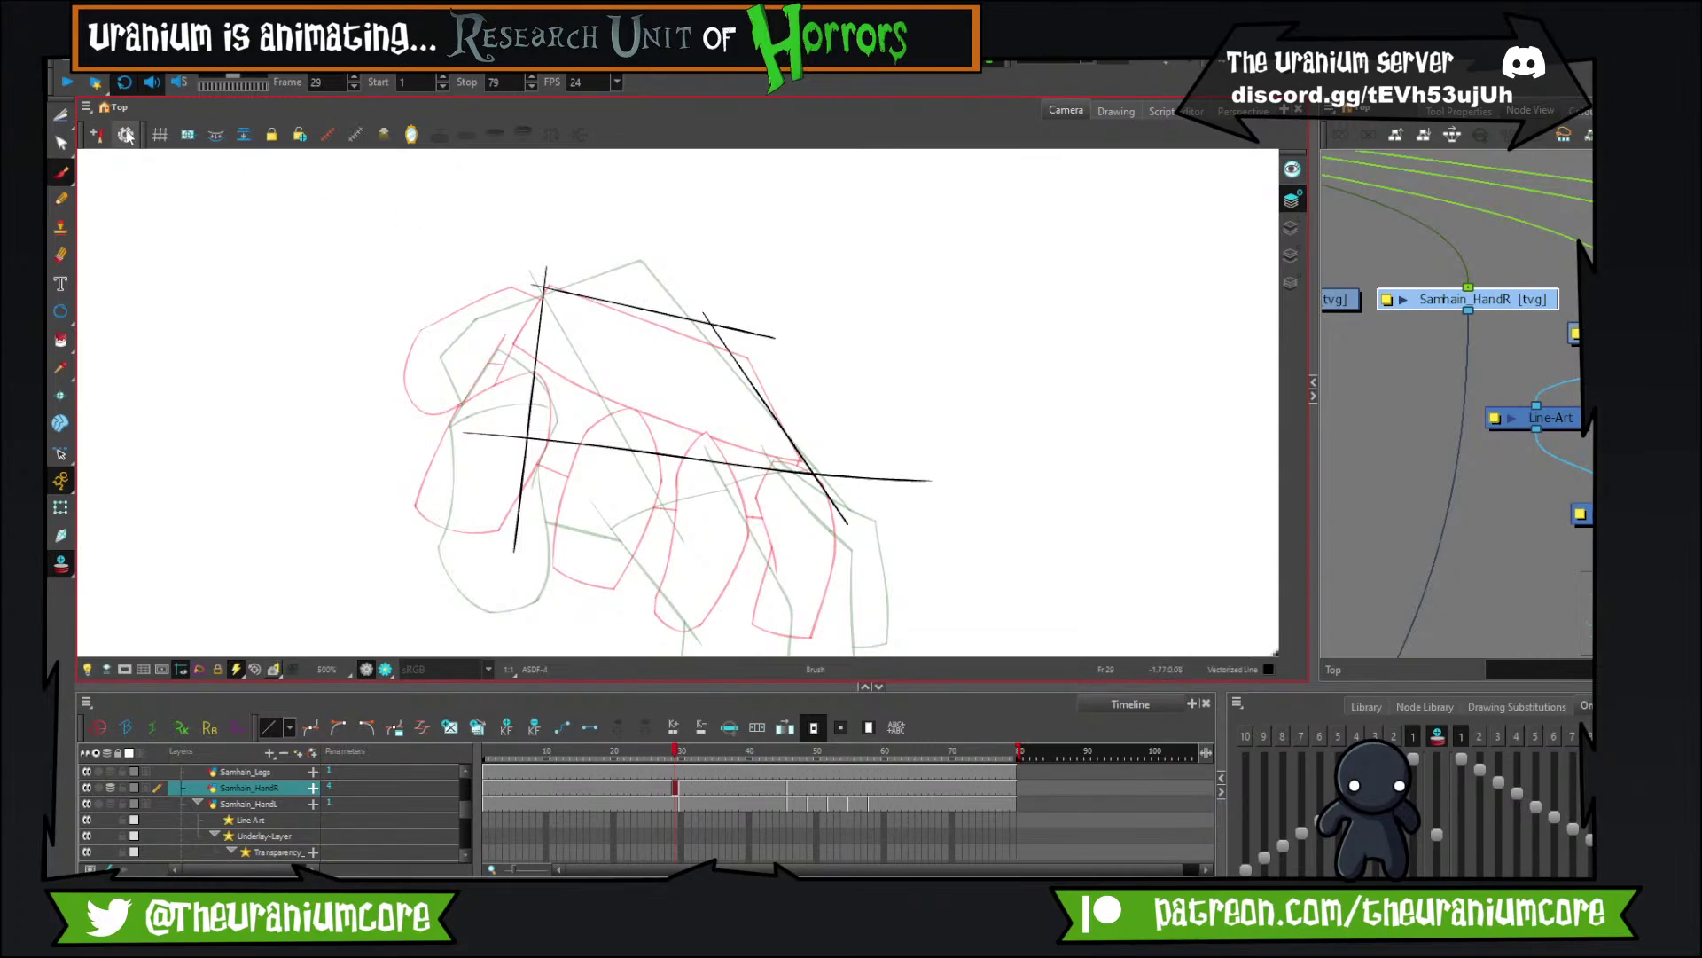
Trim the overshooting line ends at the palm's four corners with the Cutter tool.
left_click(60, 114)
left_click_drag(504, 289, 570, 255)
left_click_drag(683, 306, 791, 355)
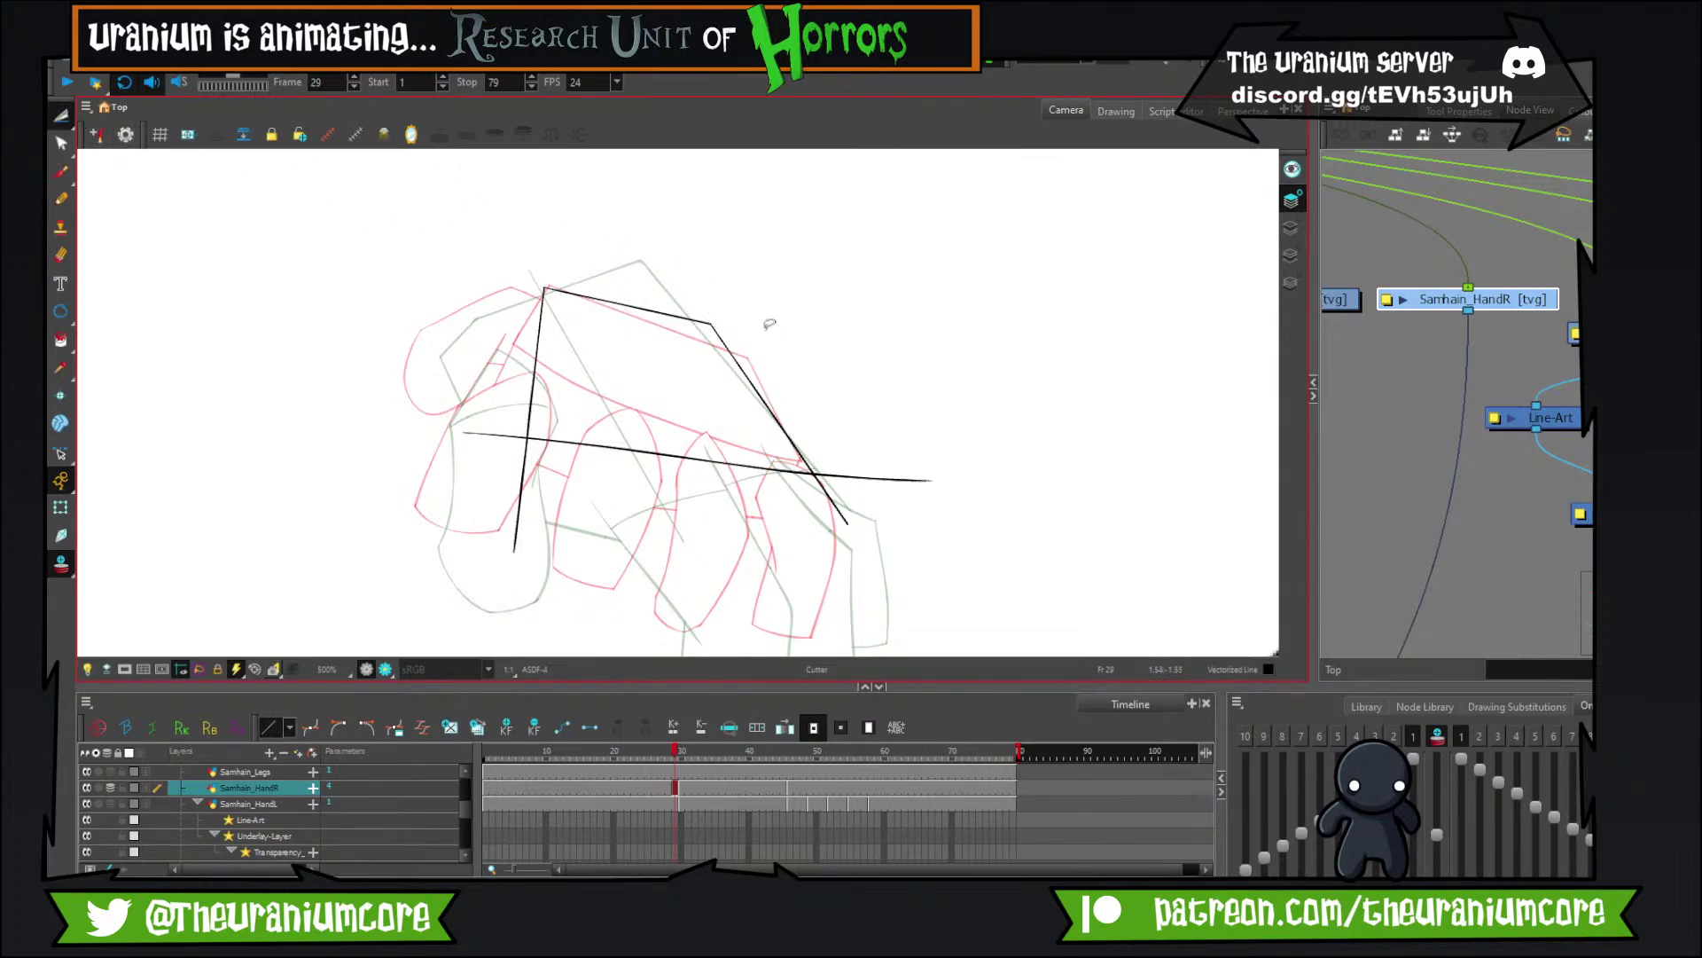
left_click_drag(870, 472, 828, 500)
left_click_drag(470, 422, 569, 537)
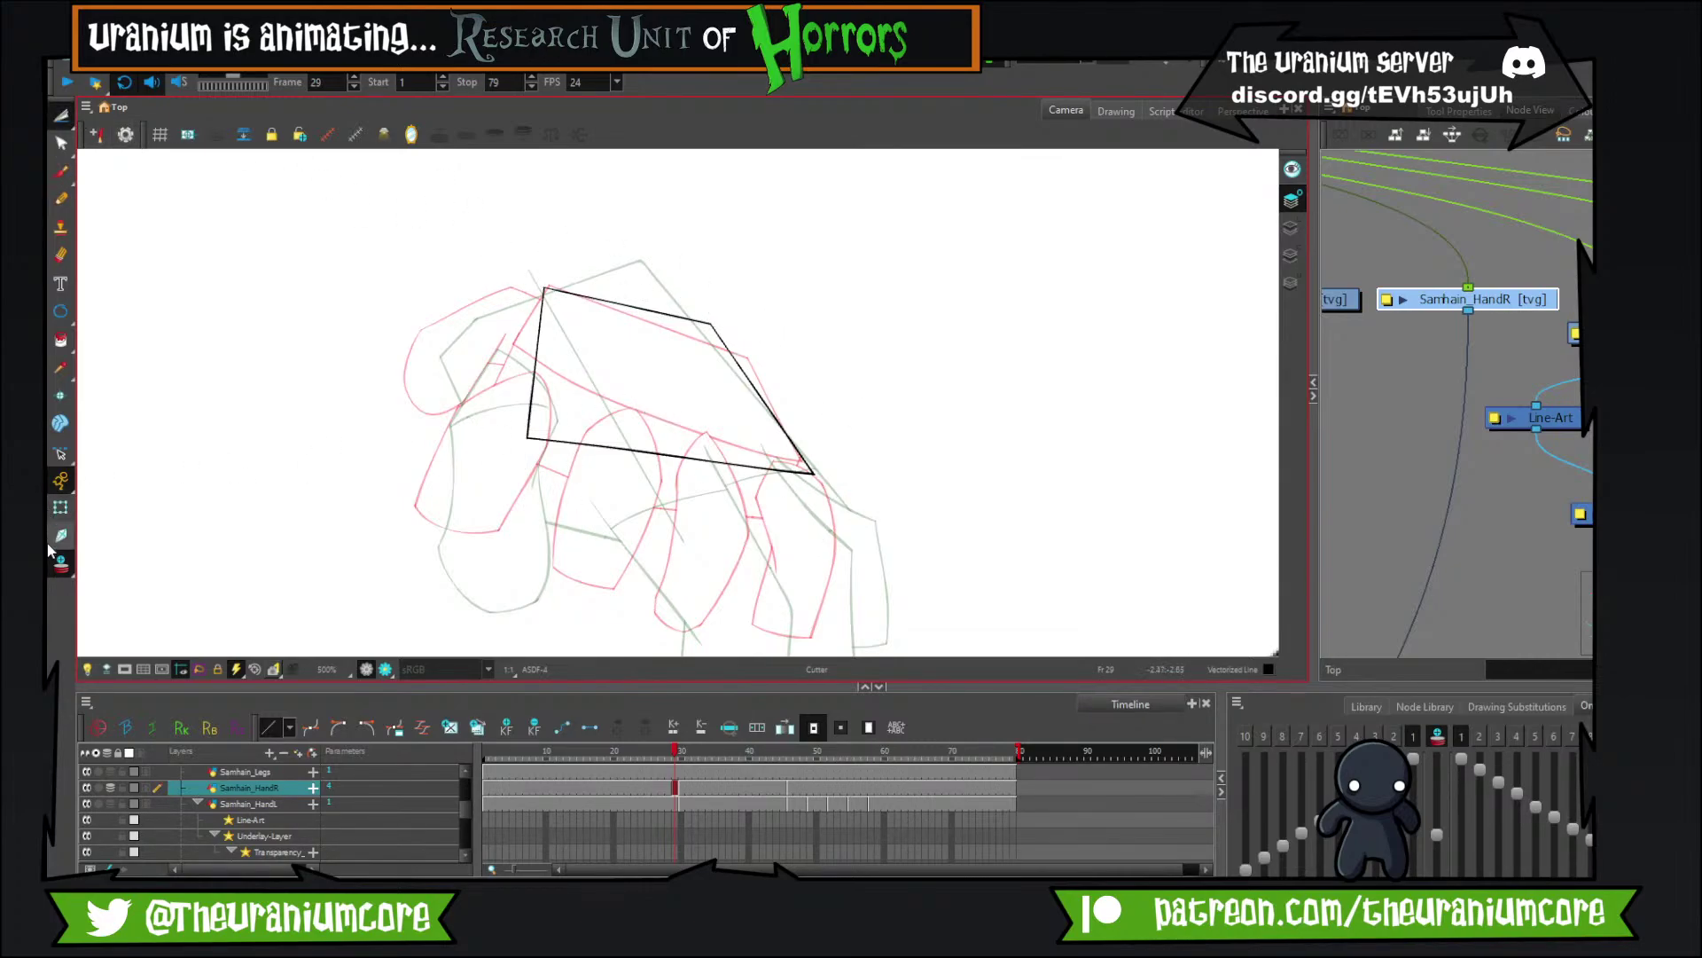
Flip through frames 28 to 30 with onion skin off to check the new palm shape's motion, and turn onion skin back on.
key("alt+o")
scroll(723, 354, "down", 3)
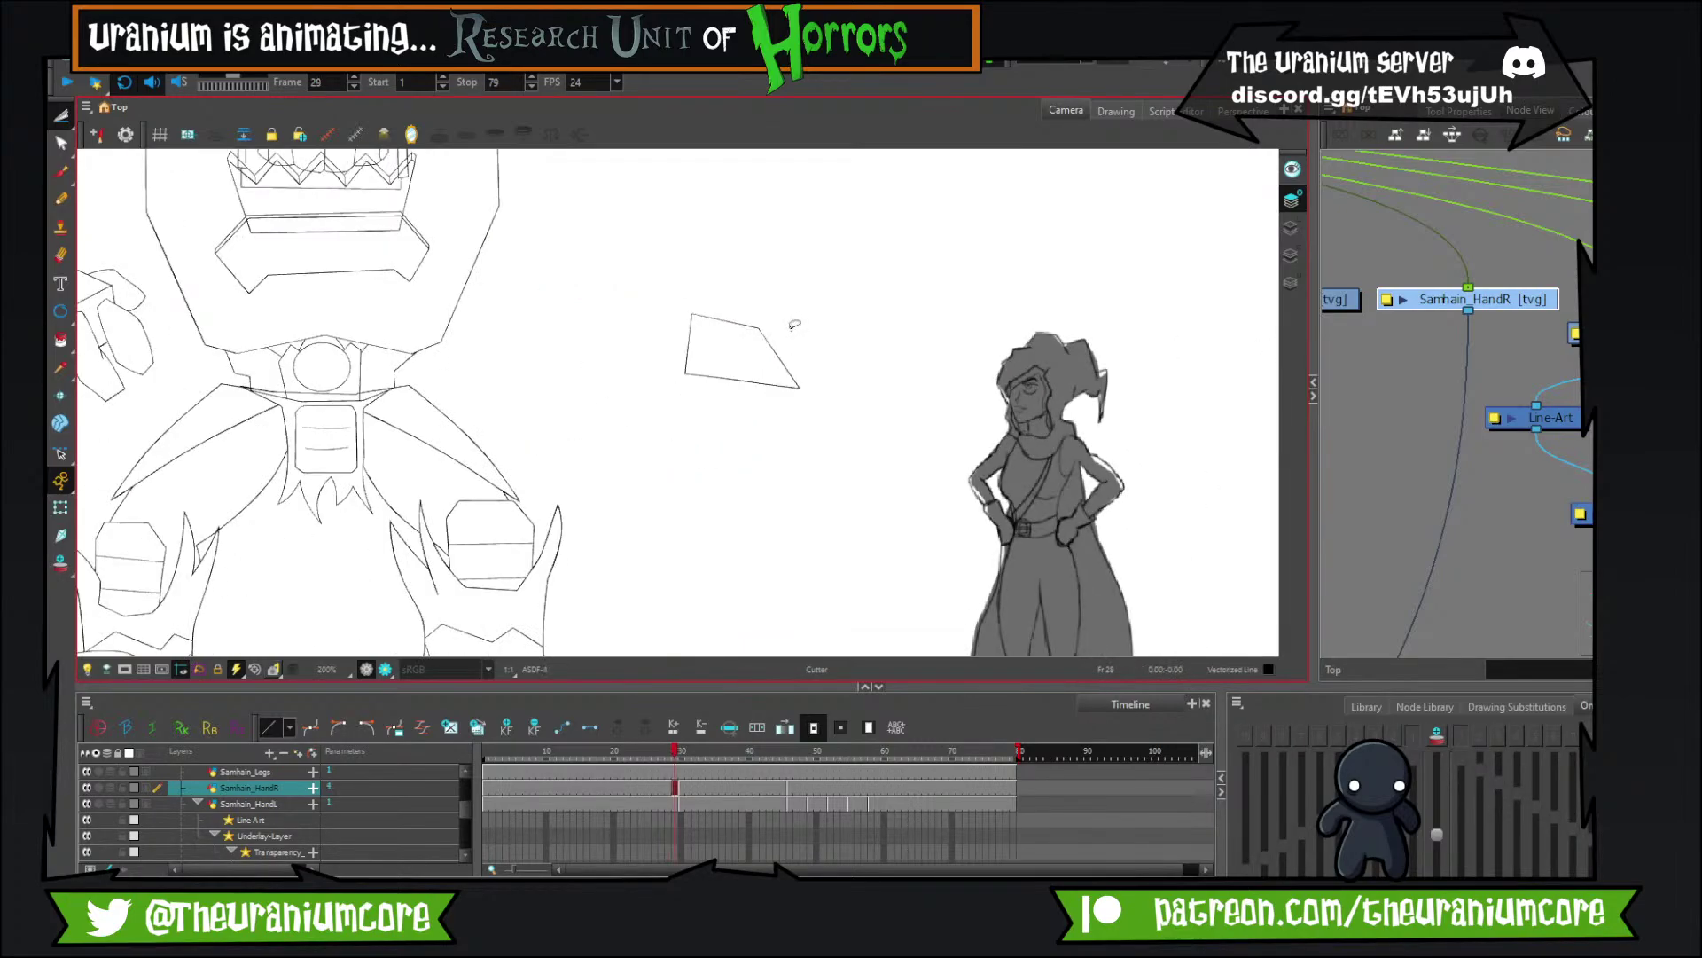
scroll(773, 378, "up", 3)
key("comma")
key("period")
key("period")
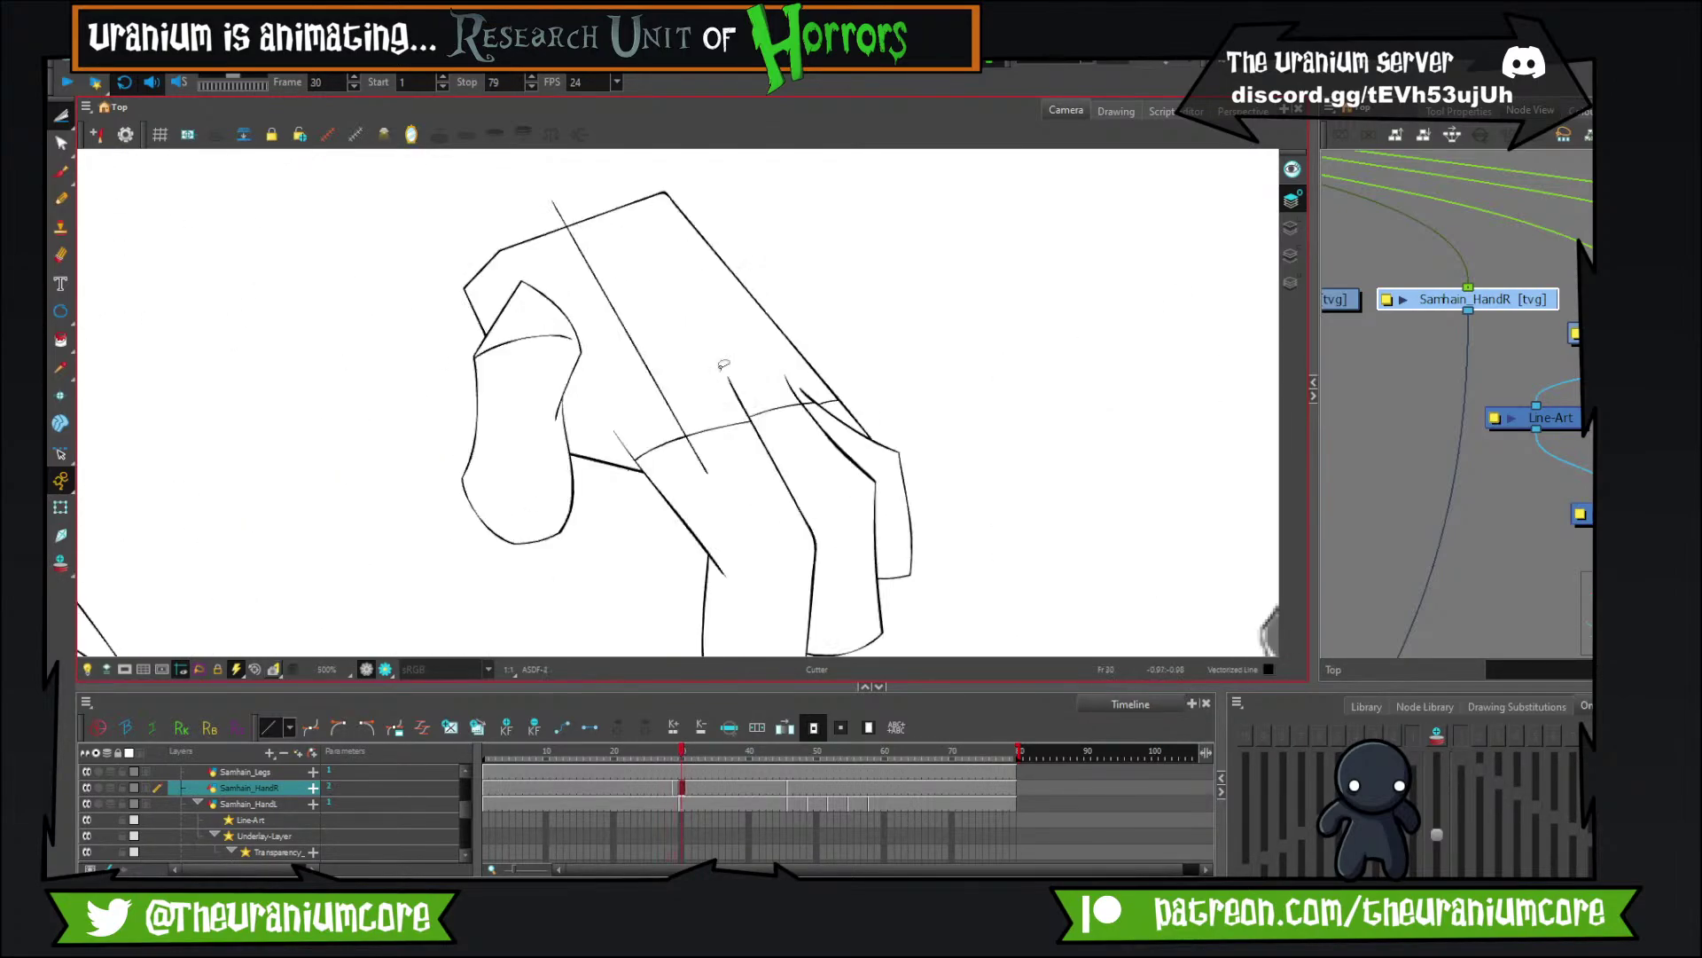
key("comma")
key("period")
key("comma")
key("period")
key("comma")
key("alt+o")
Brush a short diagonal guide line below the palm near the knuckles on the frame 30 hand and return to frame 29.
scroll(584, 362, "up", 1)
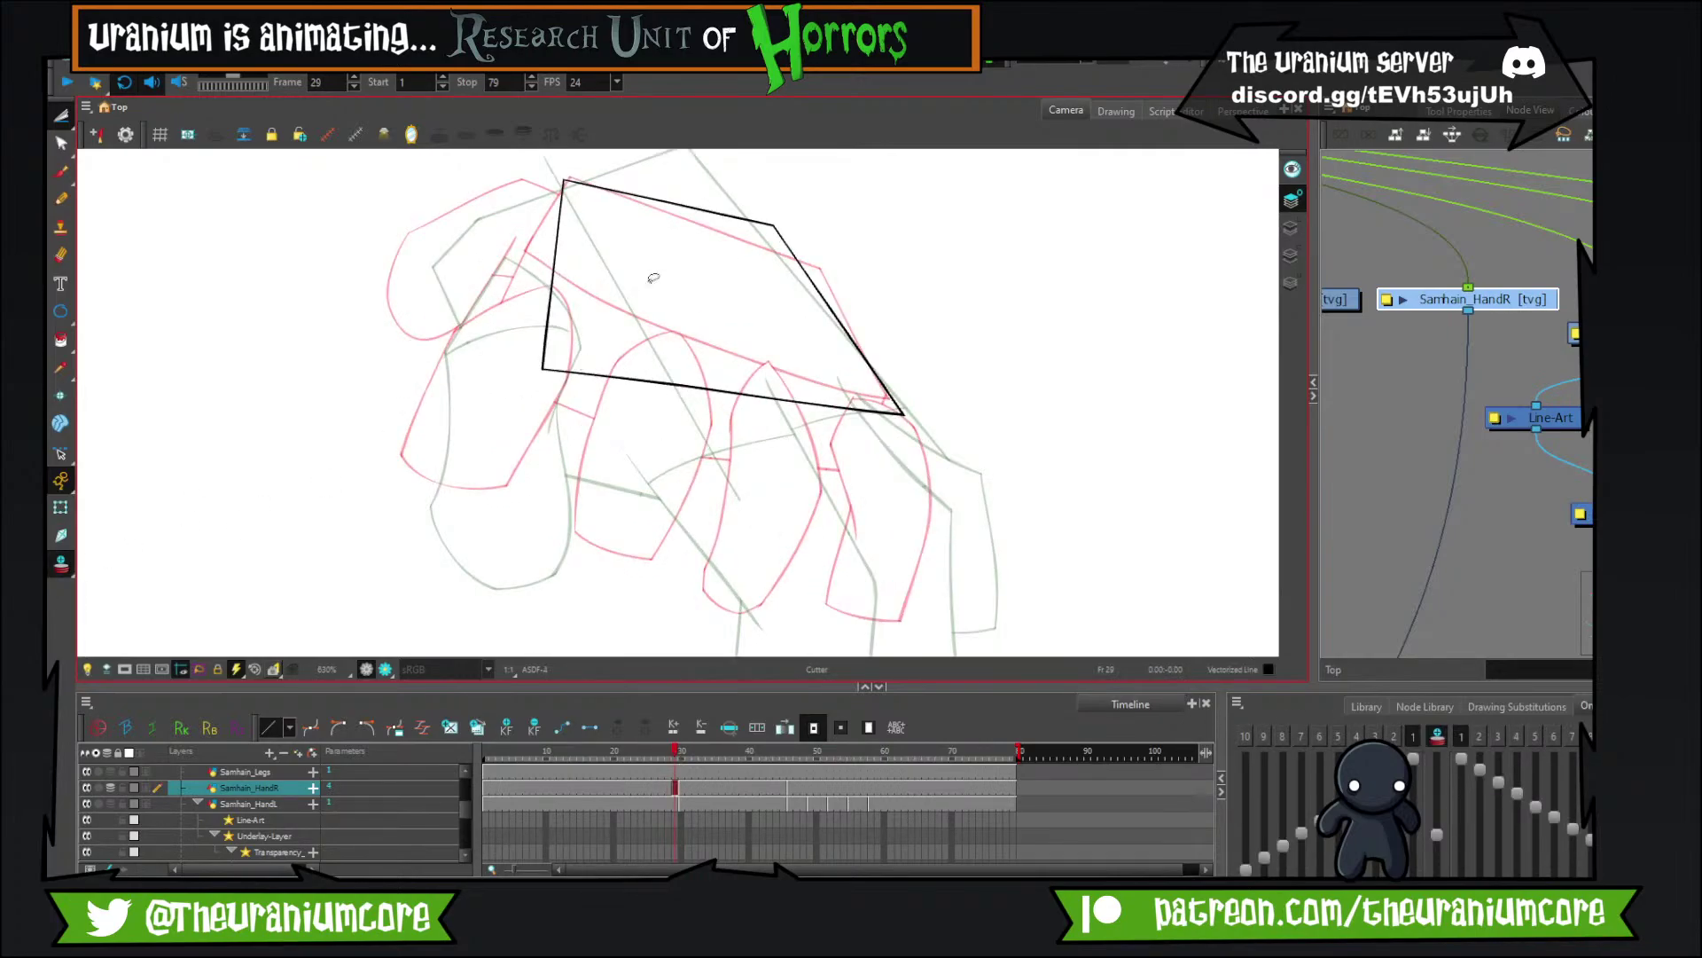
left_click(61, 172)
mouse_move(599, 384)
left_mouse_down()
mouse_move(480, 427)
mouse_move(436, 391)
left_mouse_up()
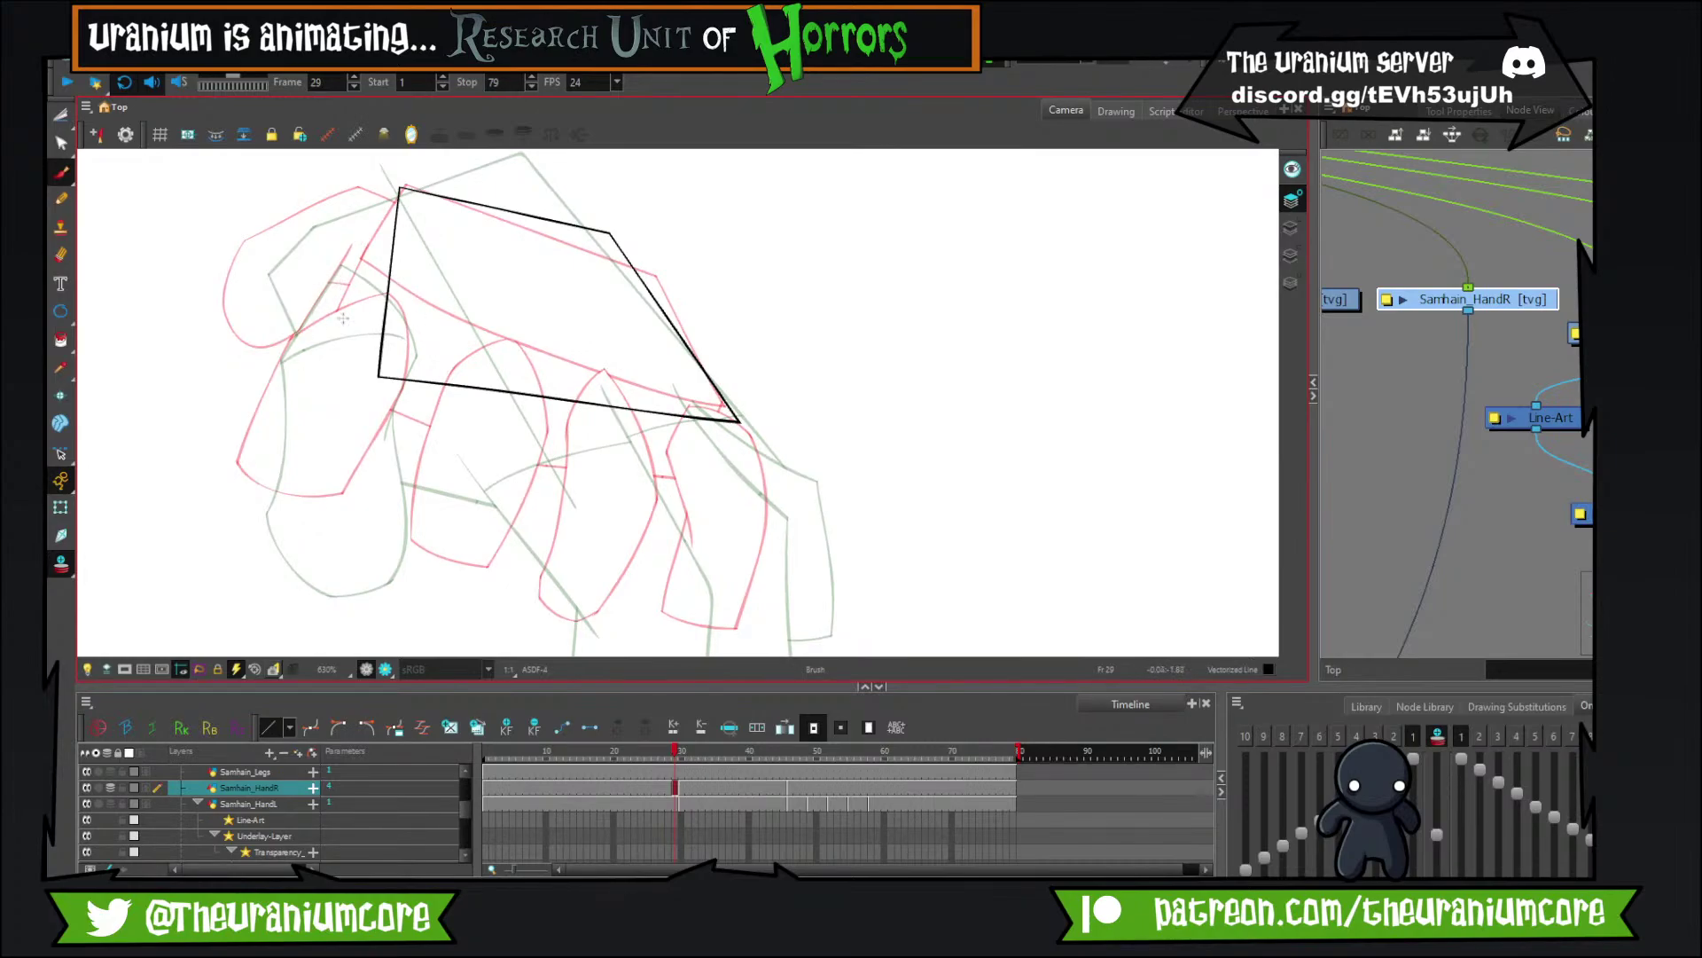
key("period")
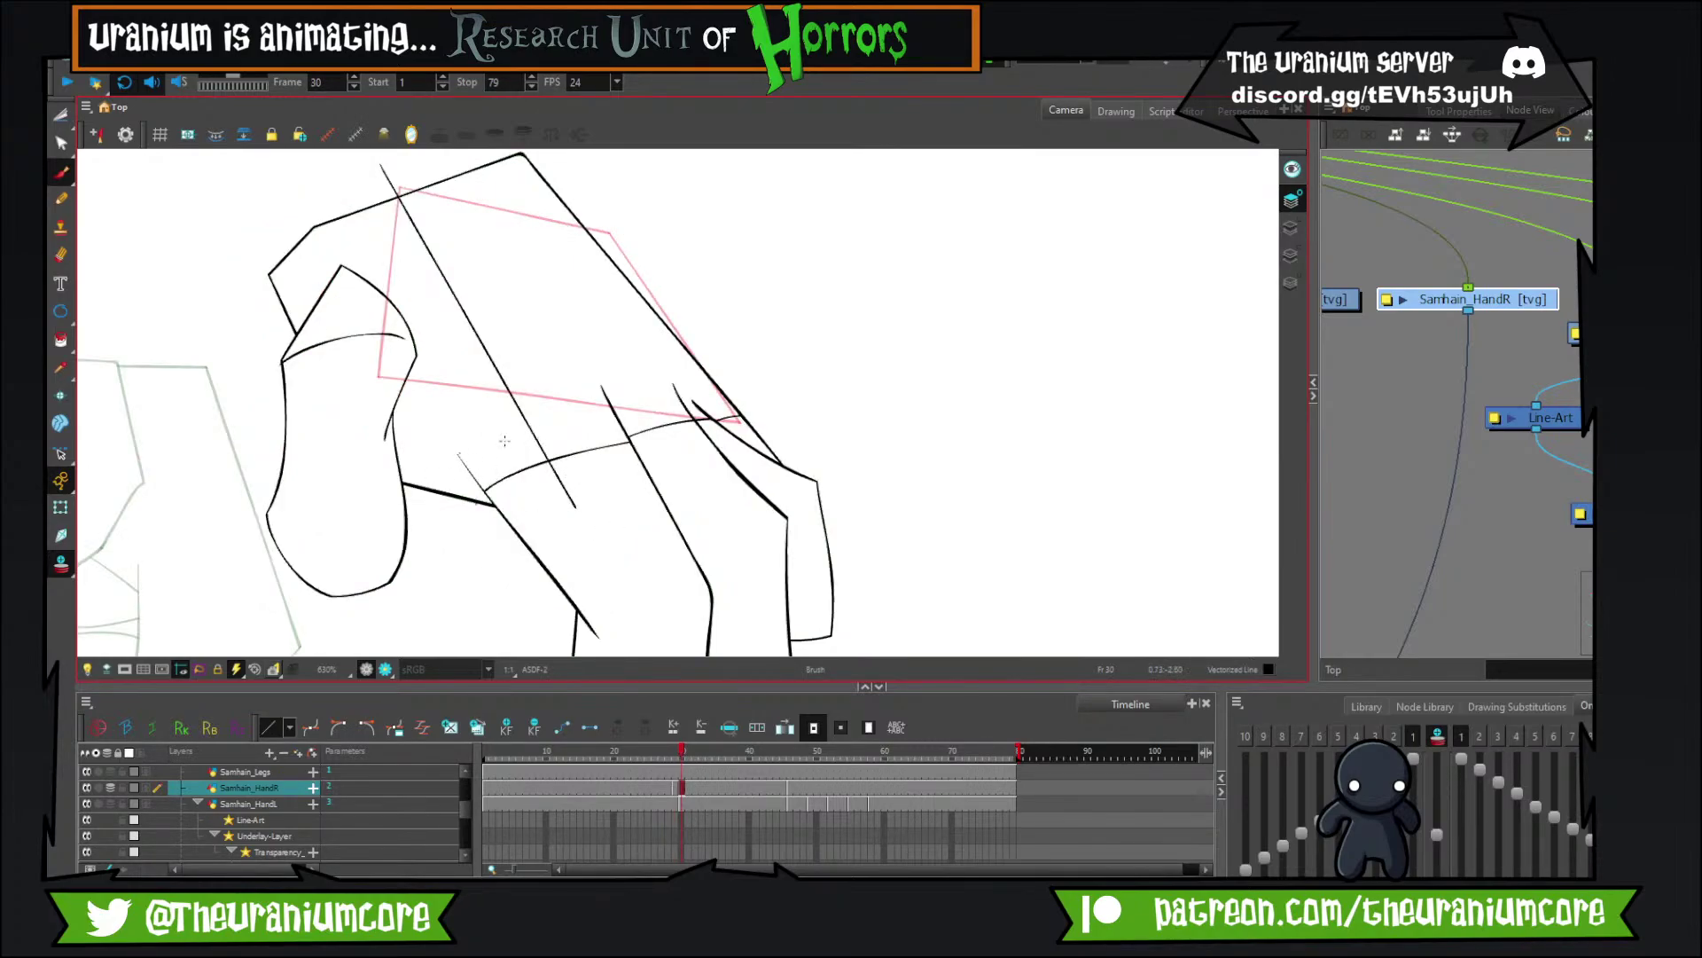
left_click_drag(427, 527, 571, 410)
key("alt+s")
key("ctrl+z")
key("alt+b")
left_click_drag(448, 519, 582, 427)
key("comma")
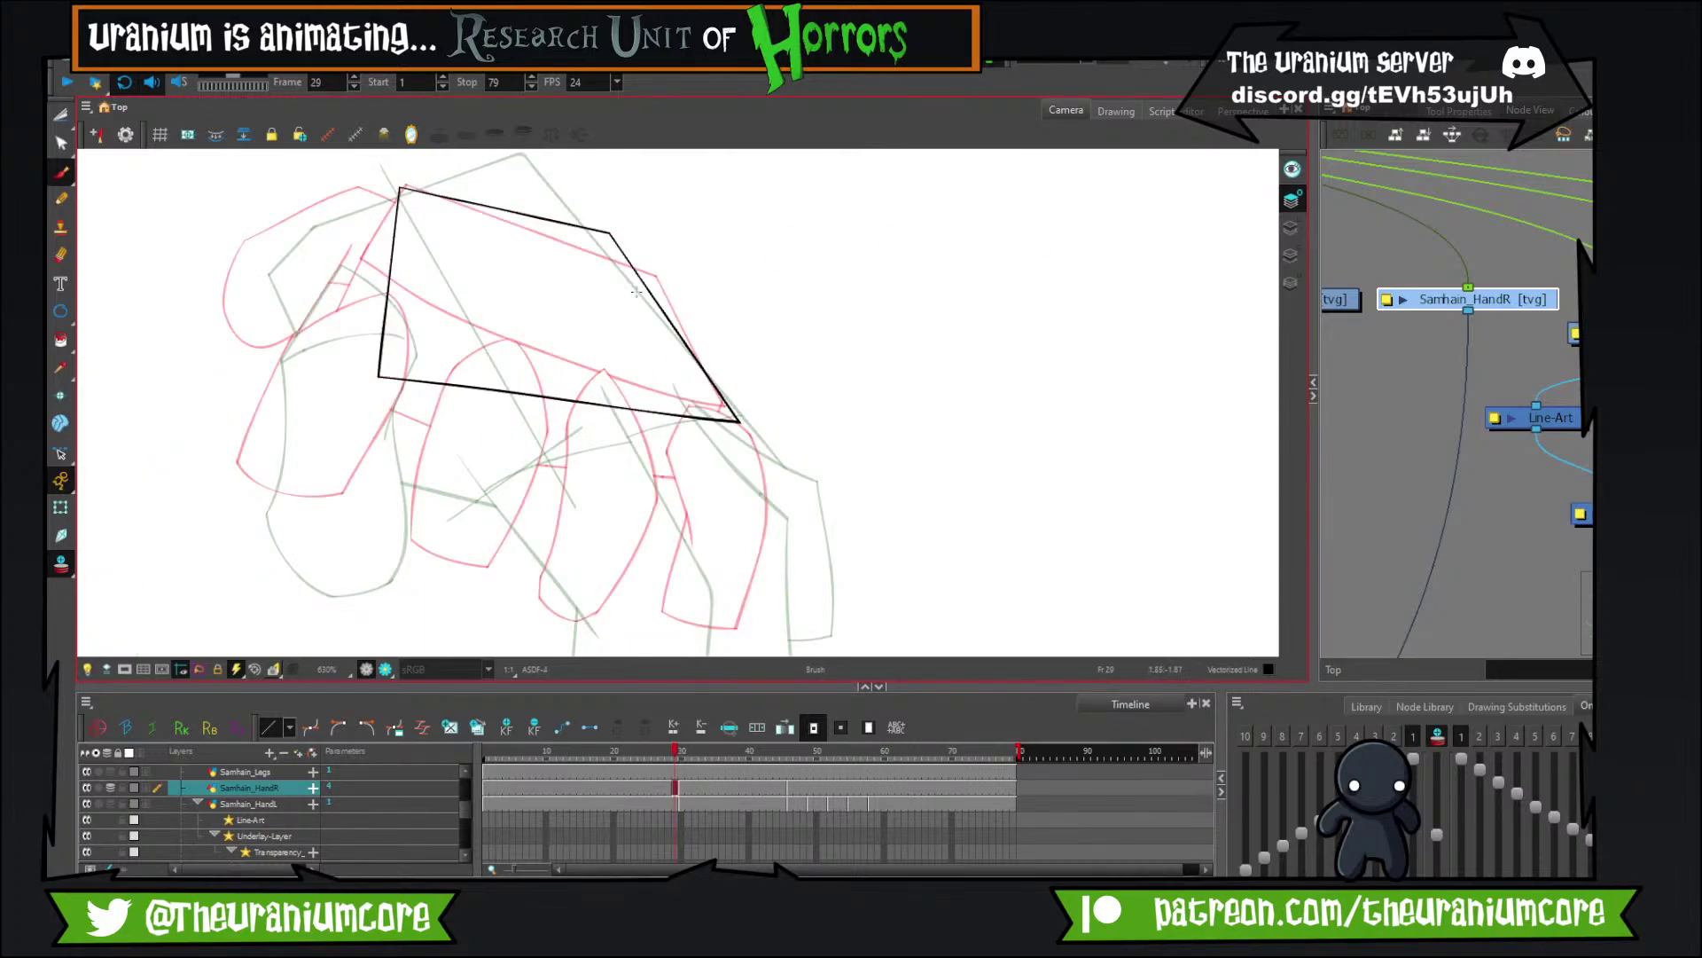
left_click(1290, 227)
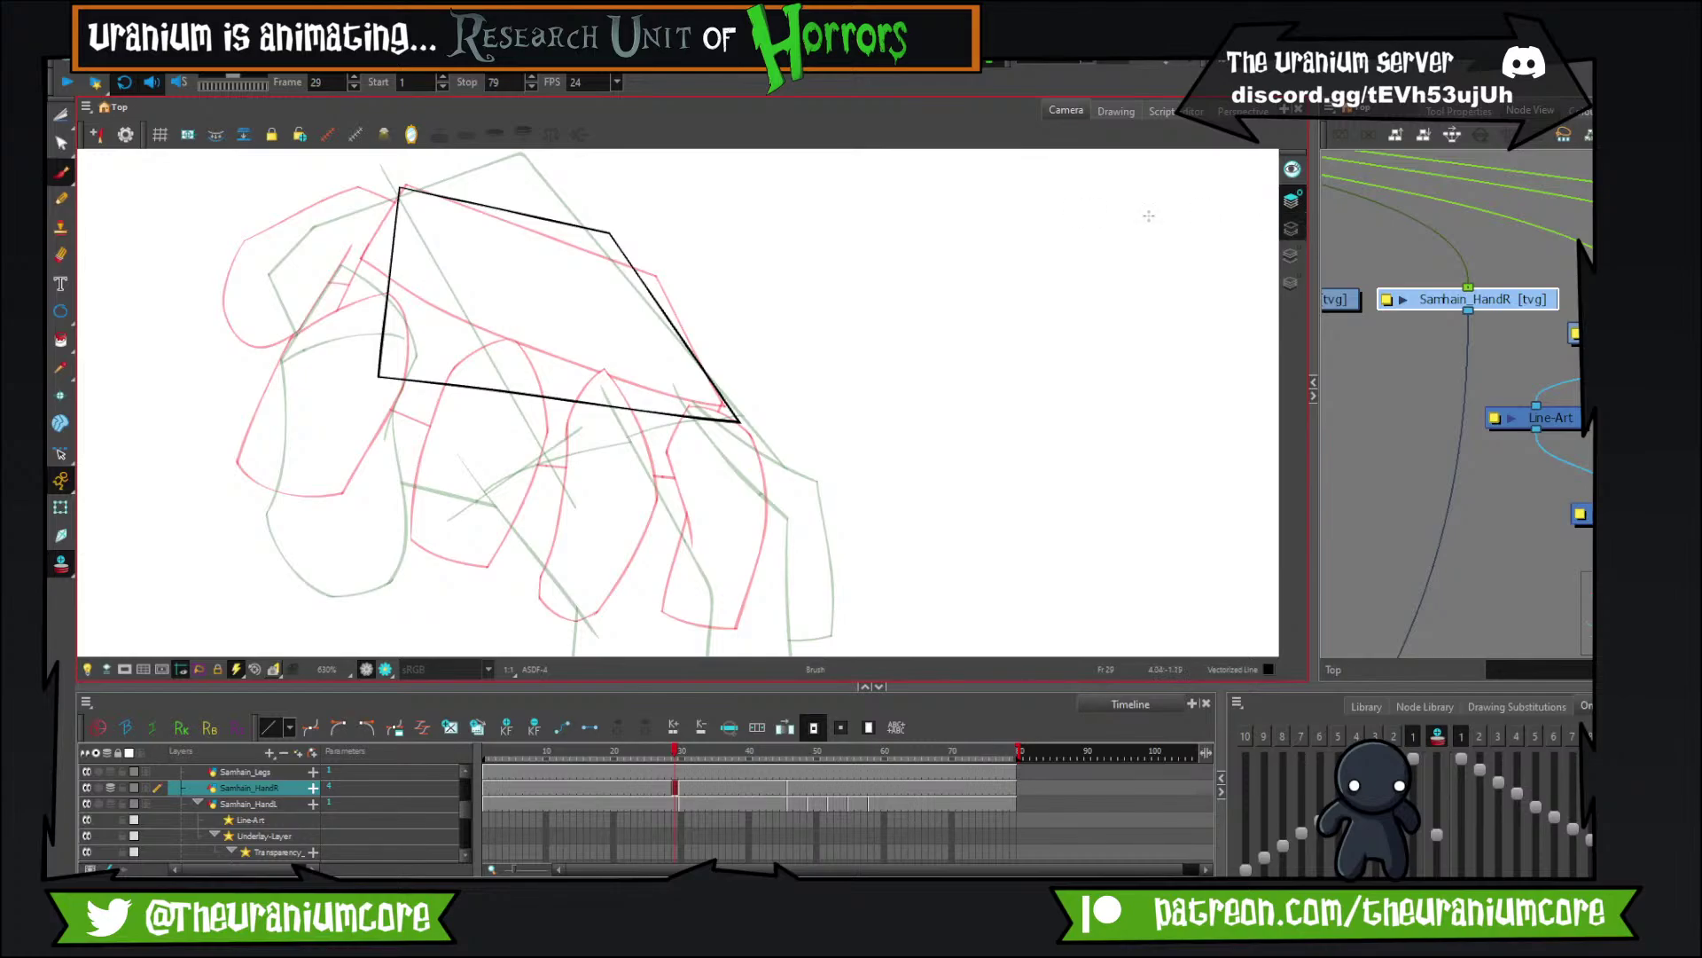
Move the palm outline on frame 29 from the overlay art layer to the line art layer.
left_click(60, 116)
left_click(133, 115)
left_click_drag(197, 179, 1019, 472)
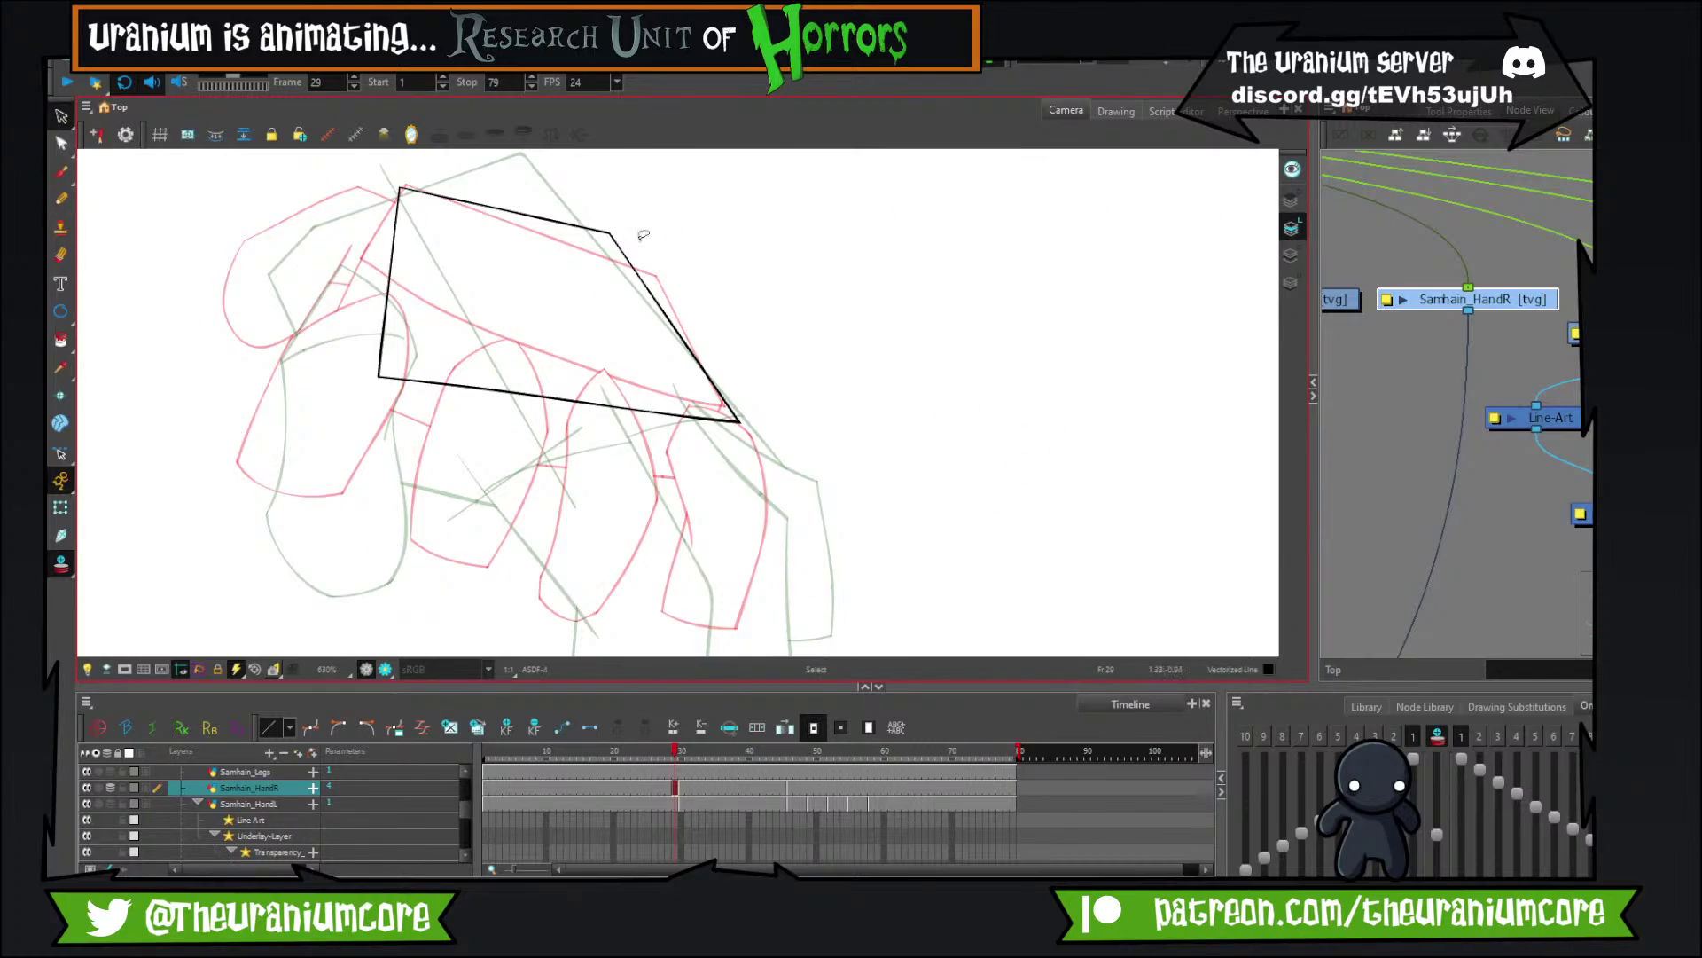
left_click(1292, 199)
mouse_move(1053, 344)
left_mouse_down()
mouse_move(771, 543)
mouse_move(896, 461)
left_mouse_up()
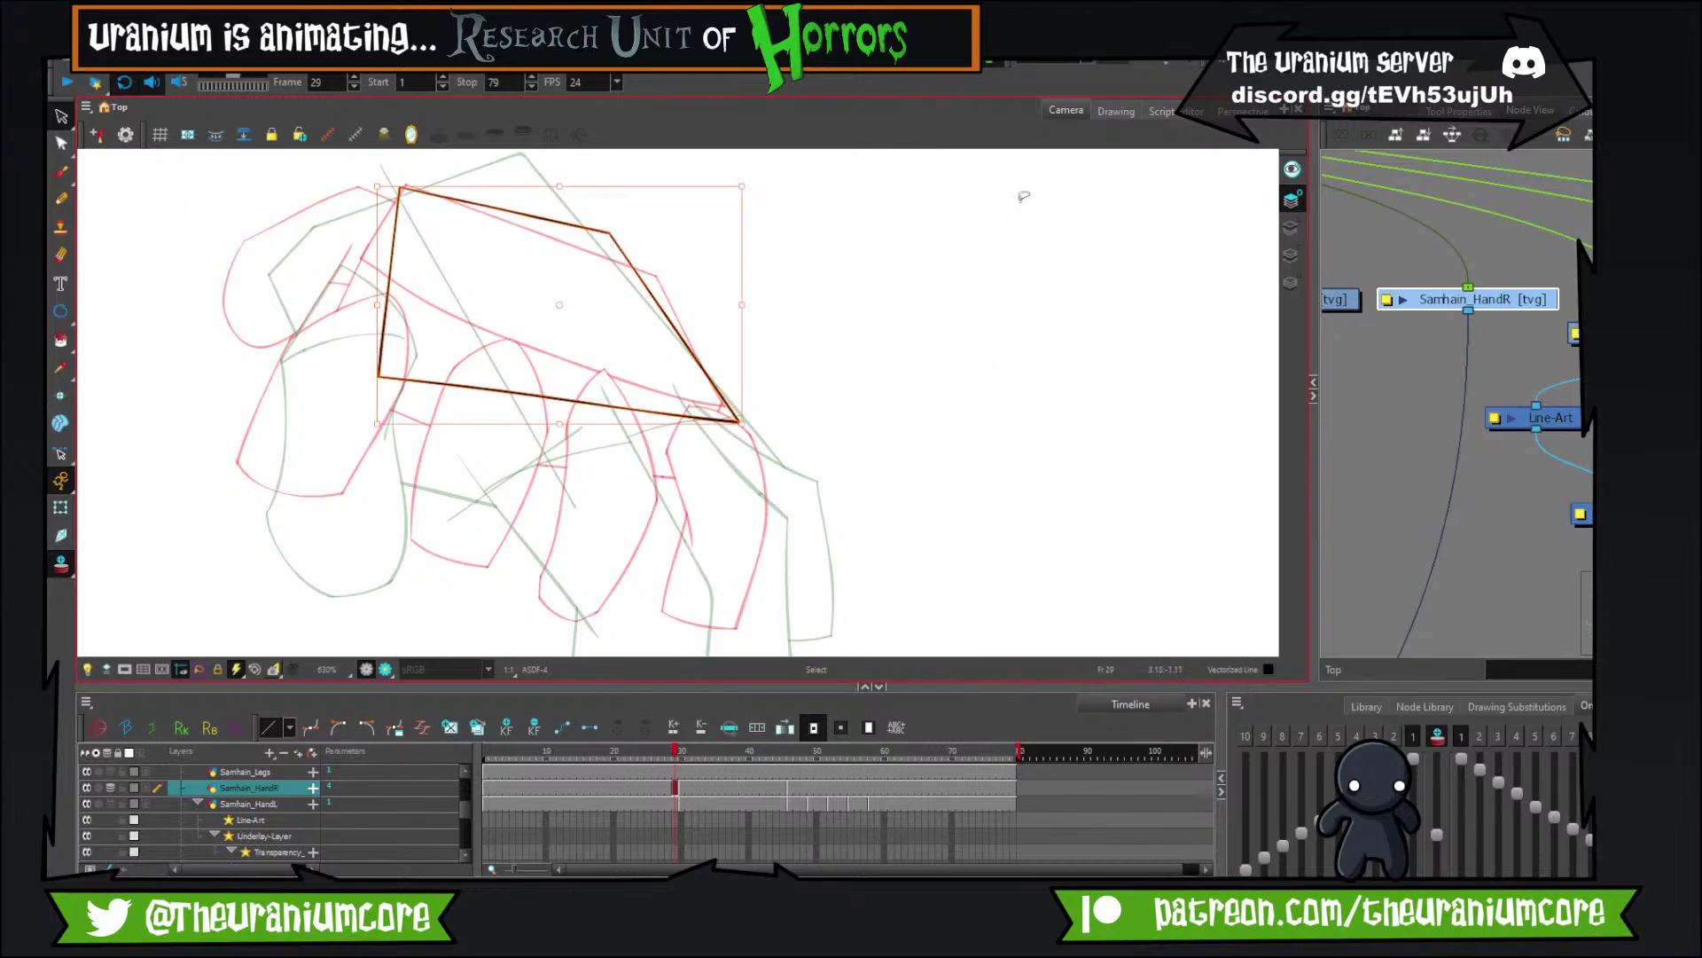
key("ctrl+x")
left_click(1292, 228)
key("ctrl+v")
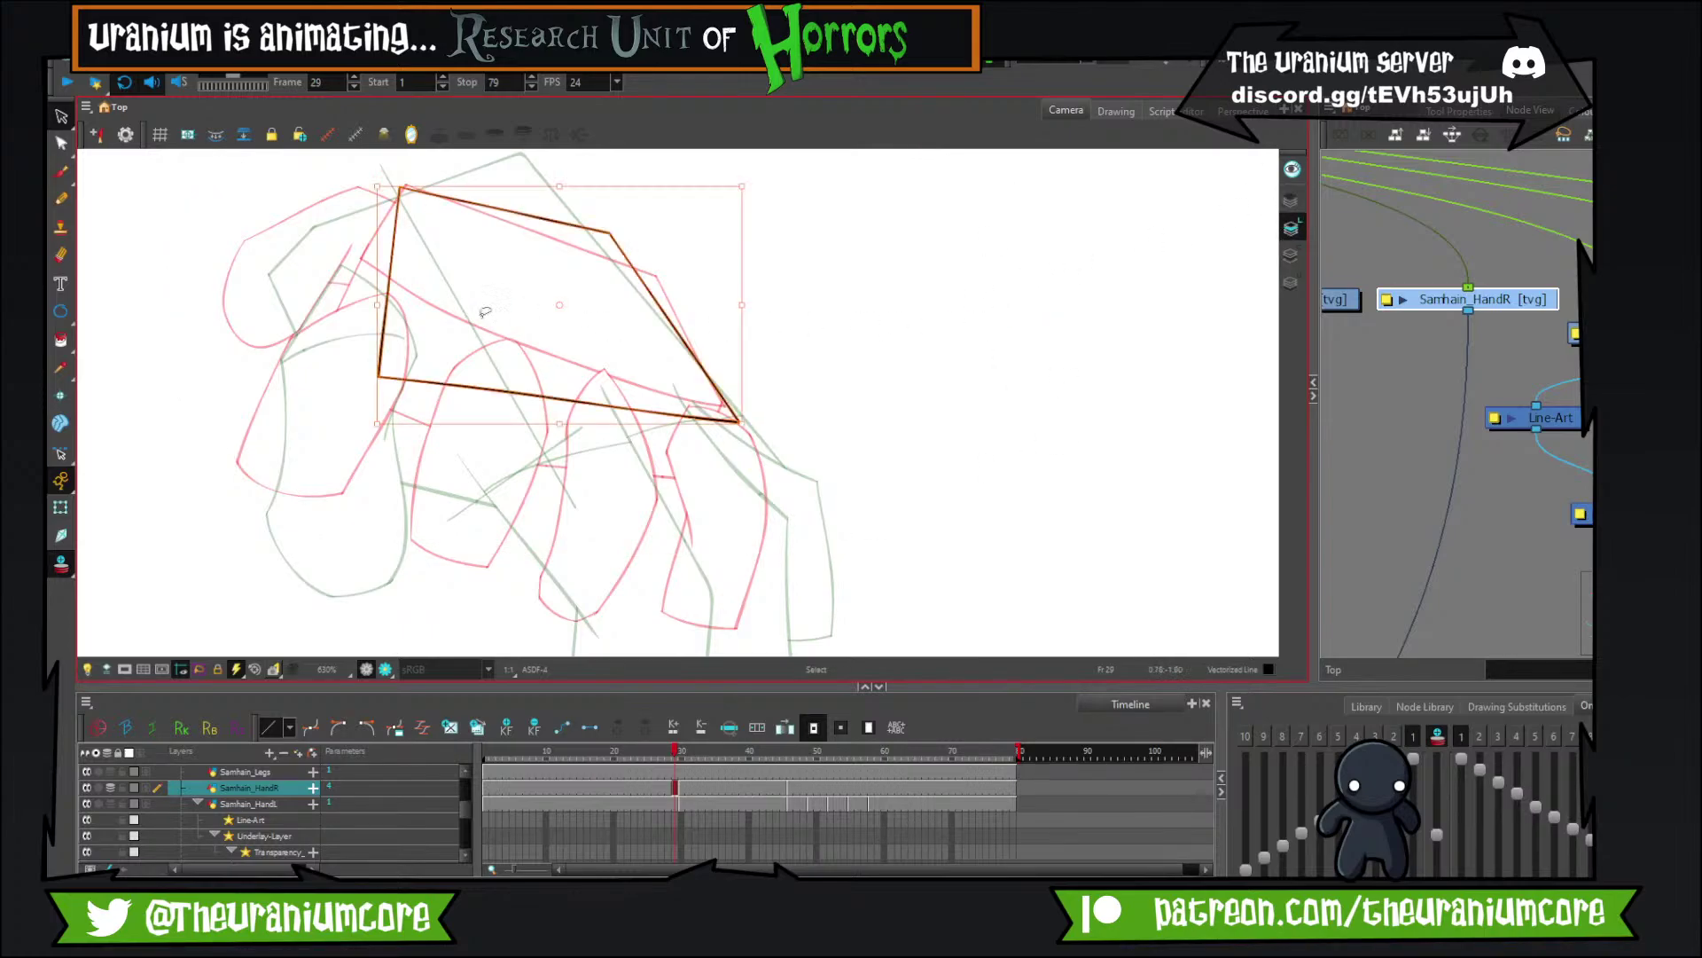
left_click(62, 172)
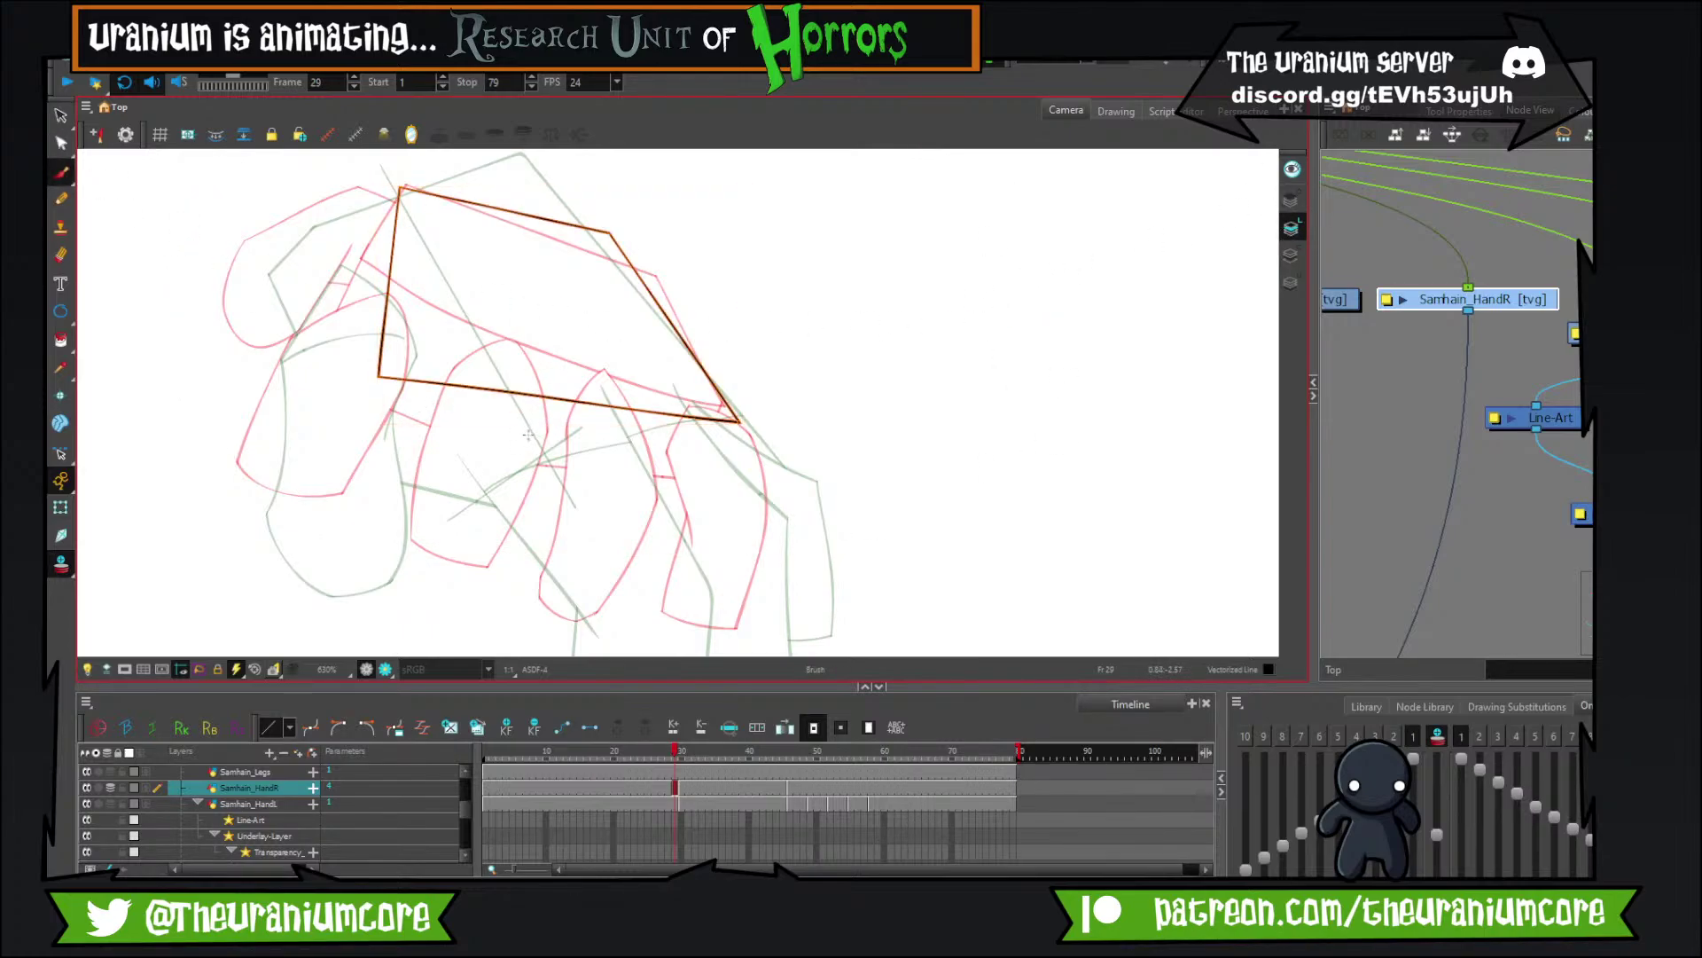
left_click_drag(449, 523, 620, 419)
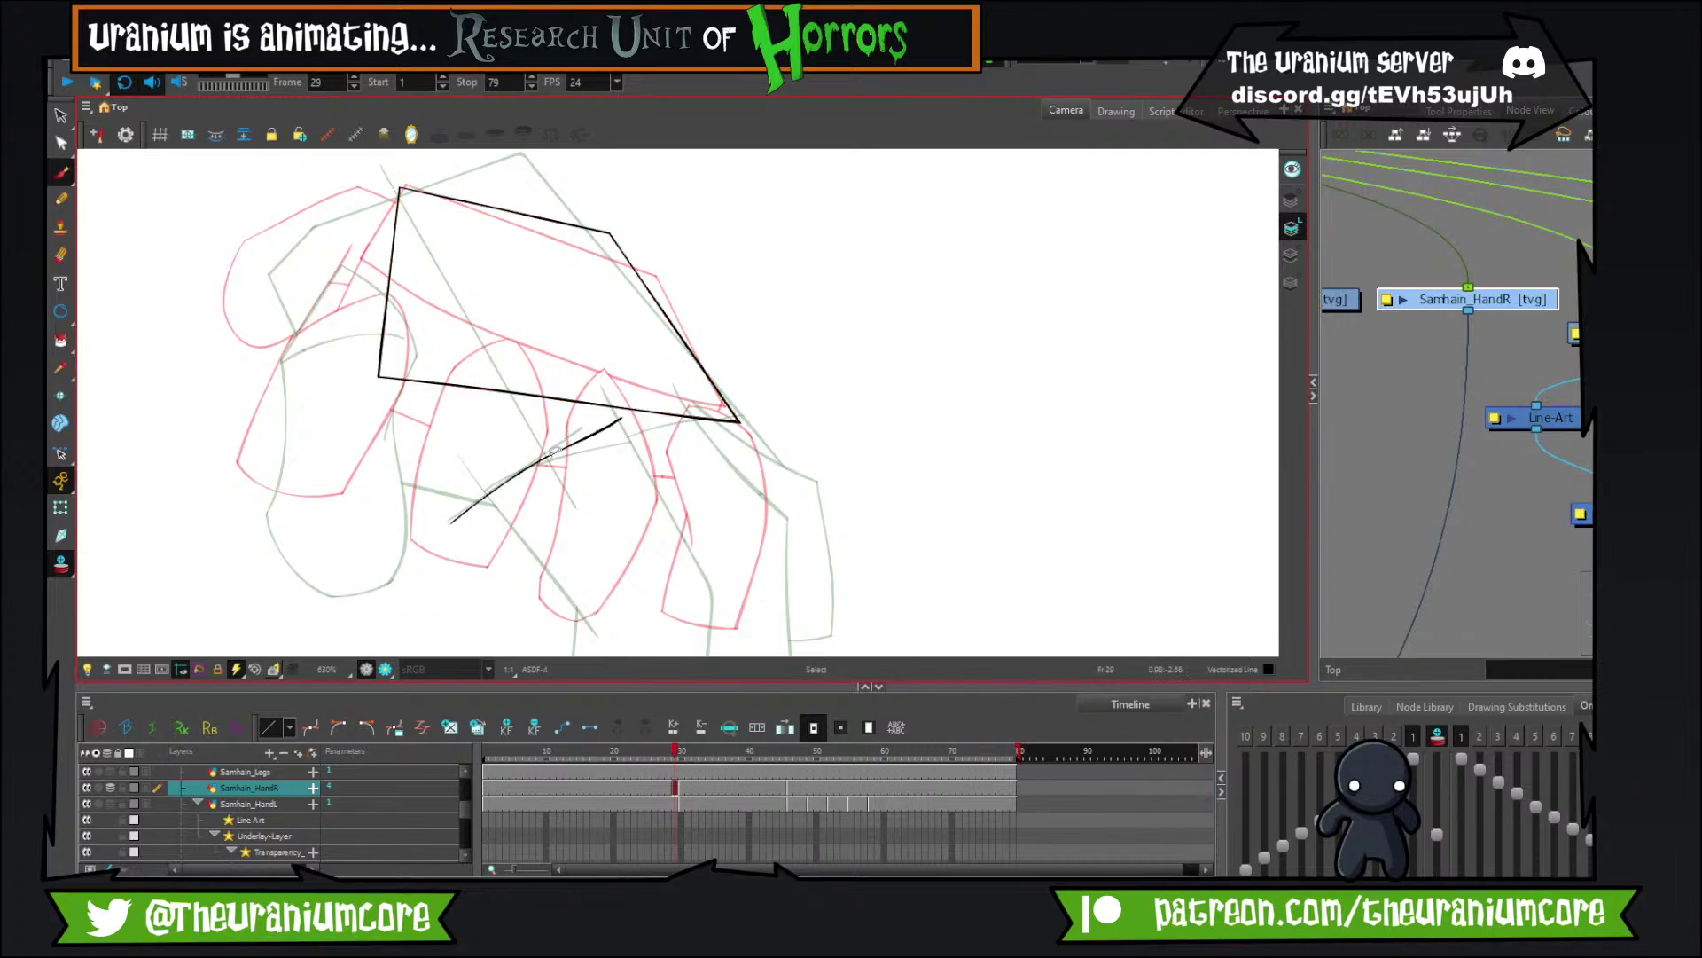
left_click_drag(365, 238, 297, 436)
left_click_drag(380, 359, 377, 475)
key("ctrl+z")
key("ctrl+z")
key("ctrl+z")
Brush the palm block's thickness on frame 29: two short slanted edges, a lower edge parallel to the knuckle line, and the narrow thumb-side face.
left_click_drag(380, 377, 345, 479)
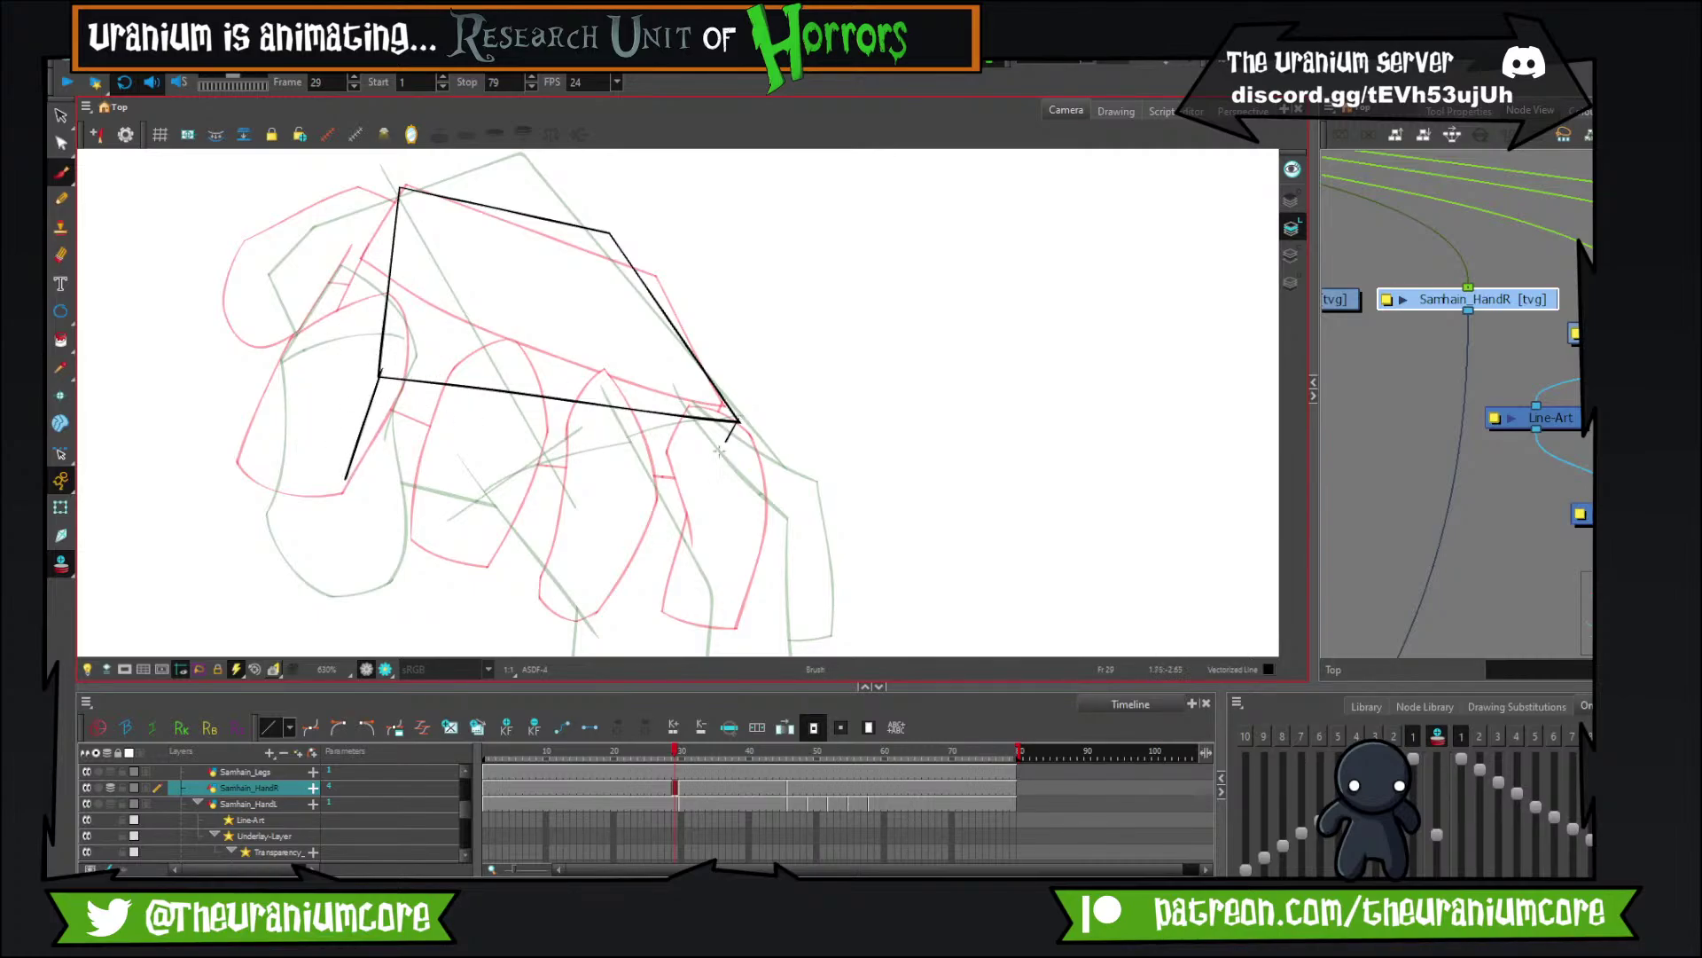
left_click_drag(719, 450, 689, 514)
left_click_drag(343, 438, 773, 497)
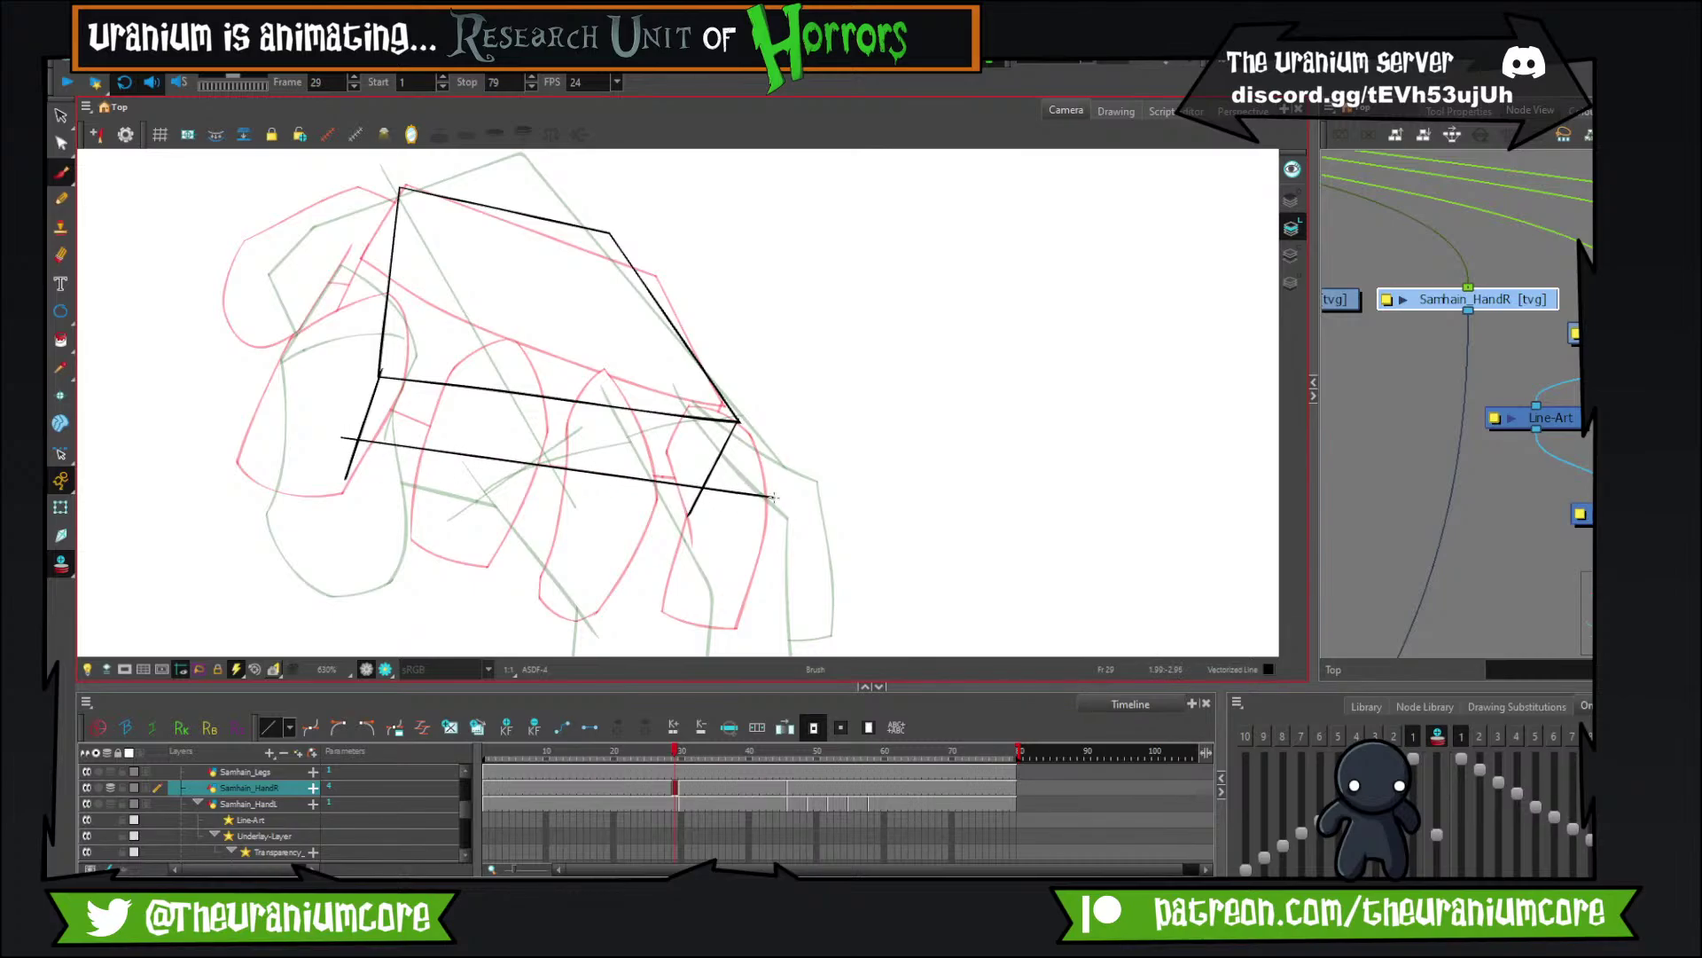
key("ctrl+z")
left_click_drag(332, 446, 738, 486)
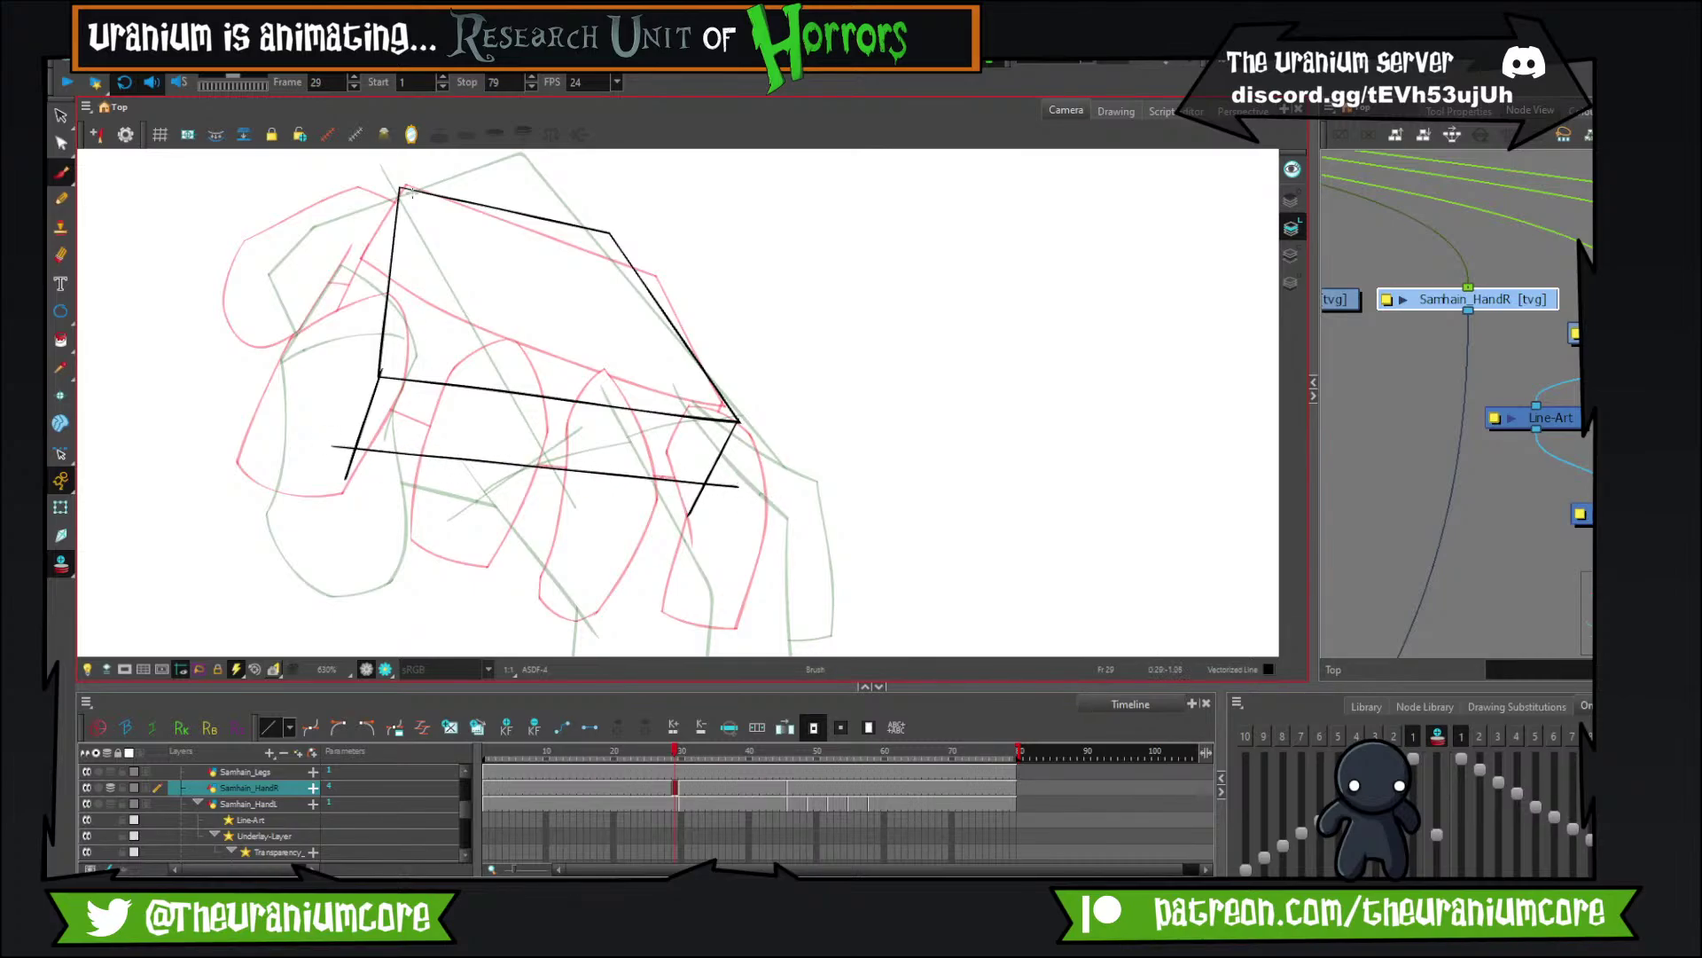
mouse_move(393, 201)
left_mouse_down()
mouse_move(365, 240)
mouse_move(329, 468)
left_mouse_up()
Trim the overshooting line ends at the palm block's lower corners and upper thumb-side corner with the Cutter tool.
left_click(61, 114)
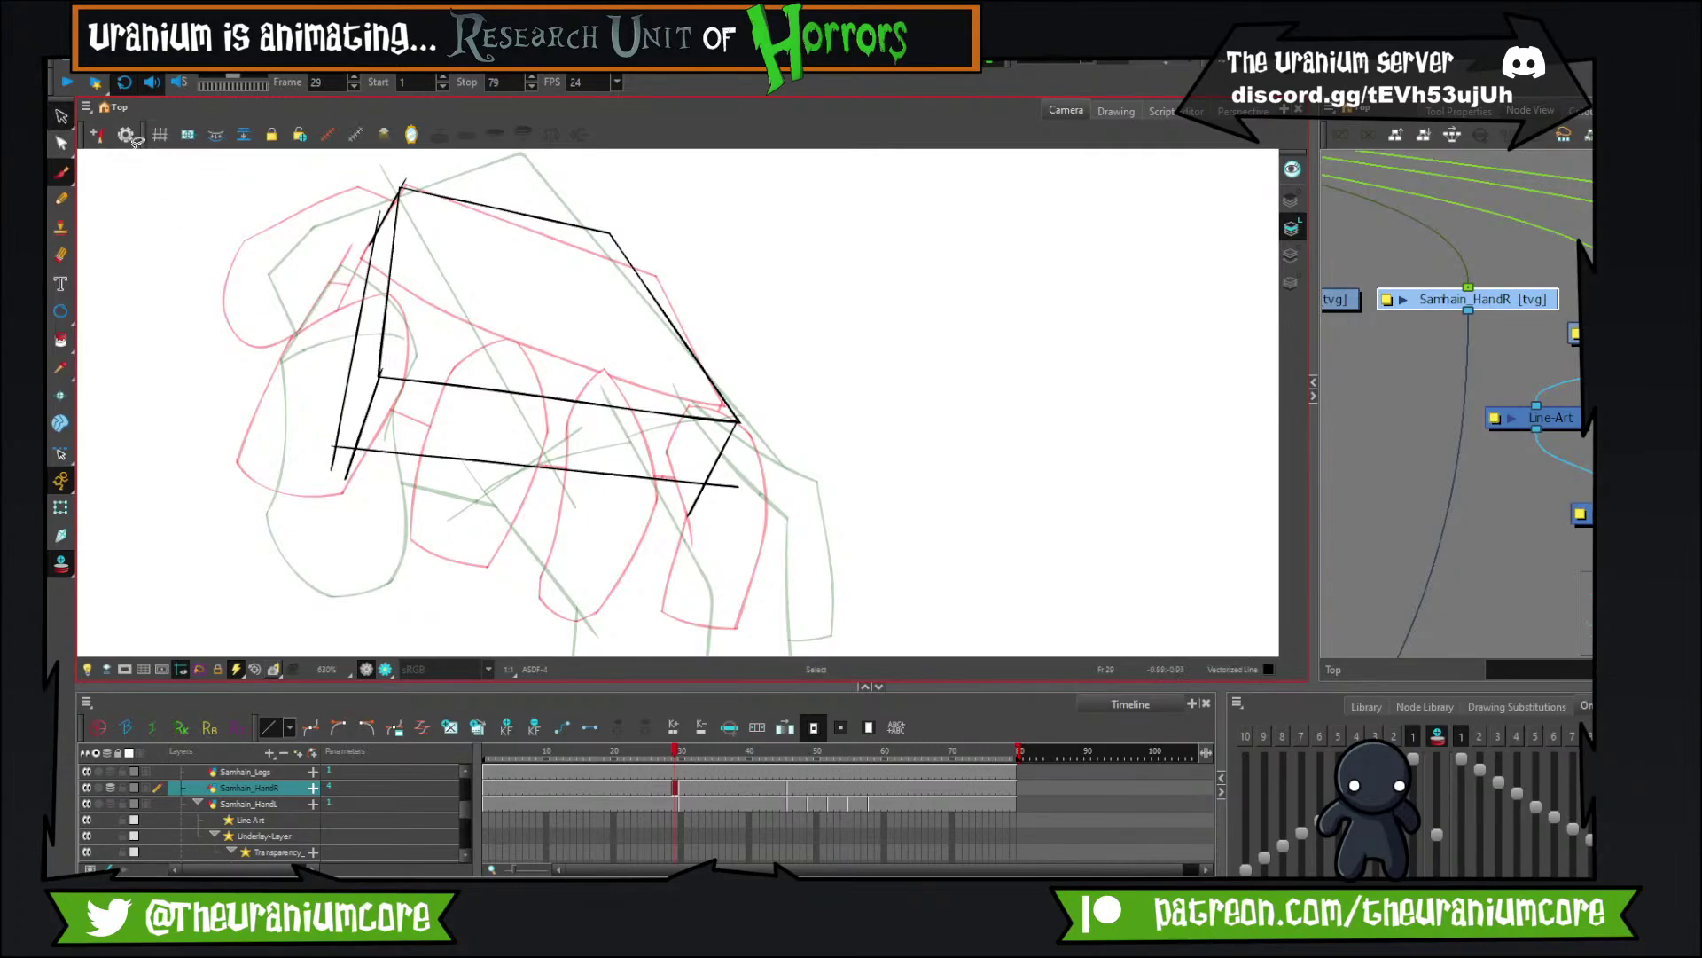
left_click(110, 153)
mouse_move(331, 443)
left_mouse_down()
mouse_move(352, 482)
mouse_move(343, 460)
left_mouse_up()
mouse_move(684, 493)
left_mouse_down()
mouse_move(764, 488)
mouse_move(696, 532)
left_mouse_up()
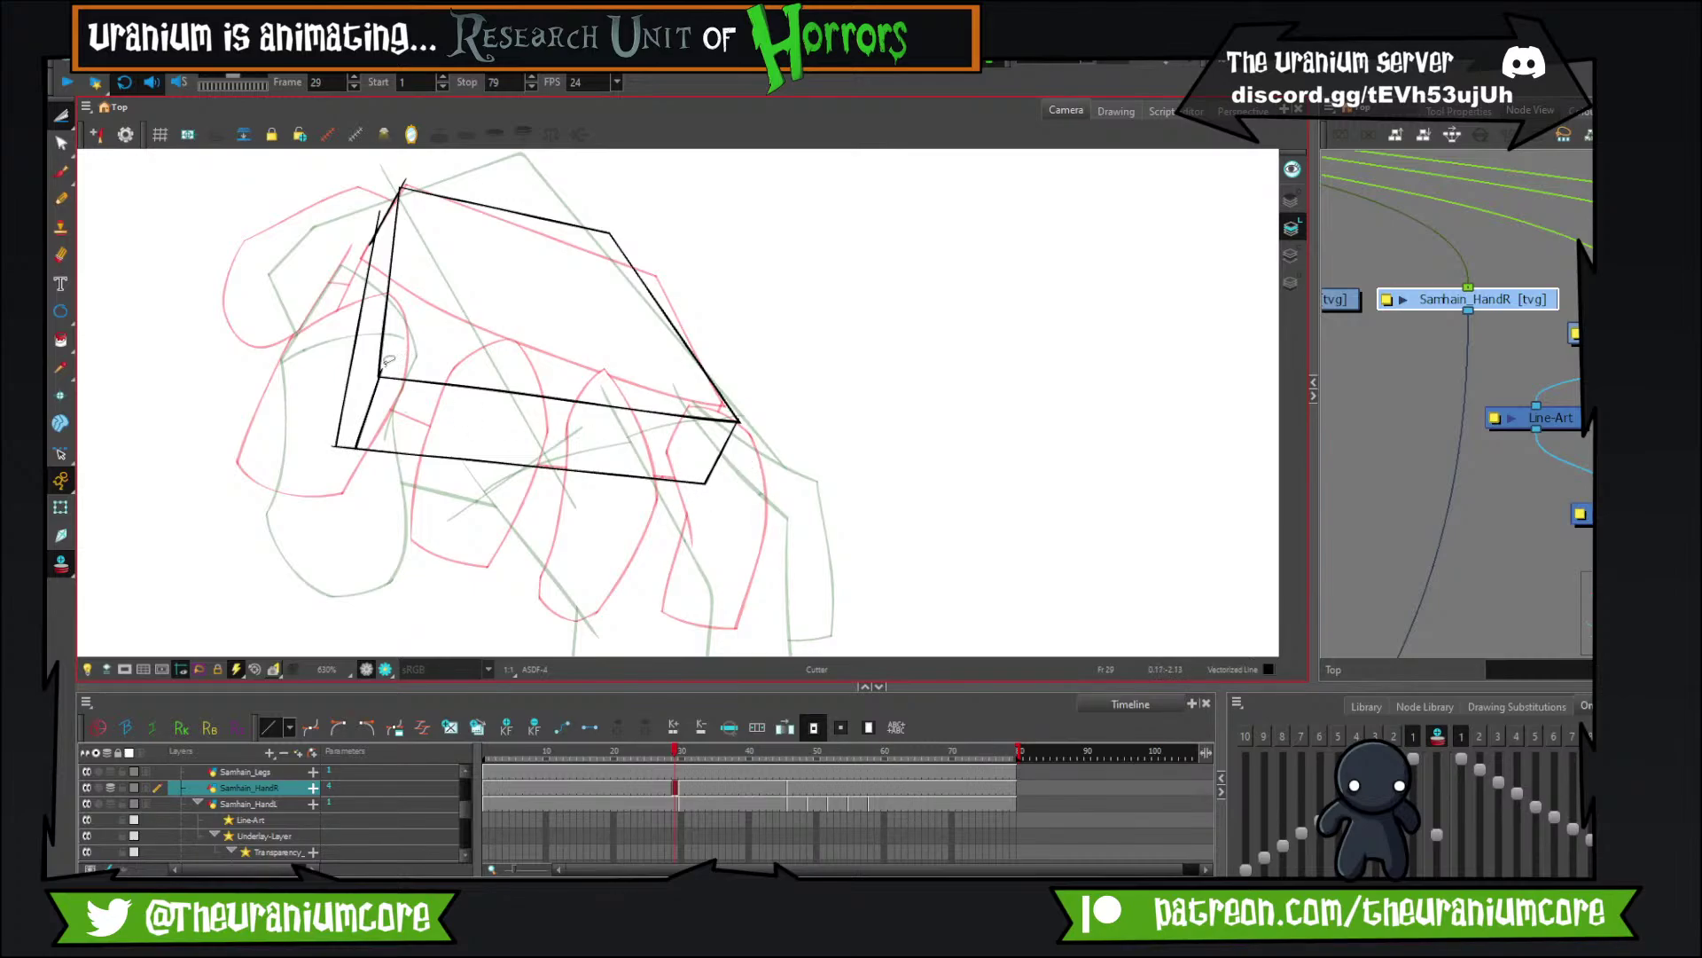
left_click_drag(361, 230, 368, 248)
Flip through frames 28 to 30 with onion skin off to check how the palm block moves.
key("alt+o")
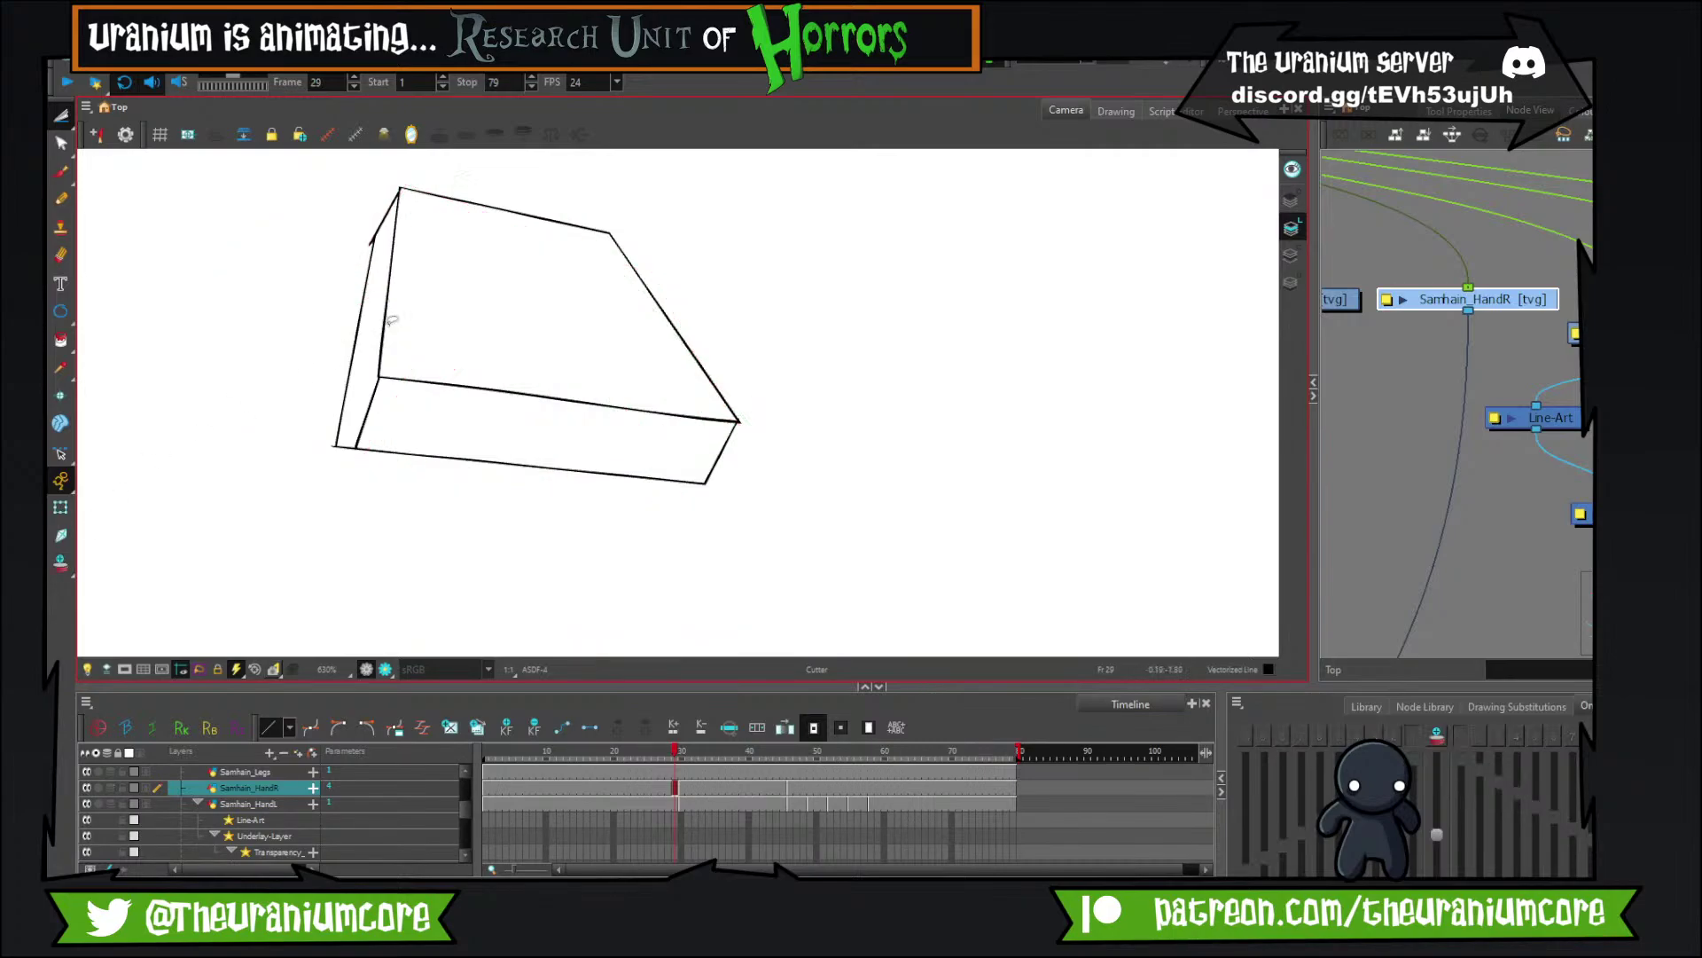
scroll(391, 321, "down", 2)
key("comma")
key("period")
key("comma")
key("period")
key("comma")
key("period")
key("comma")
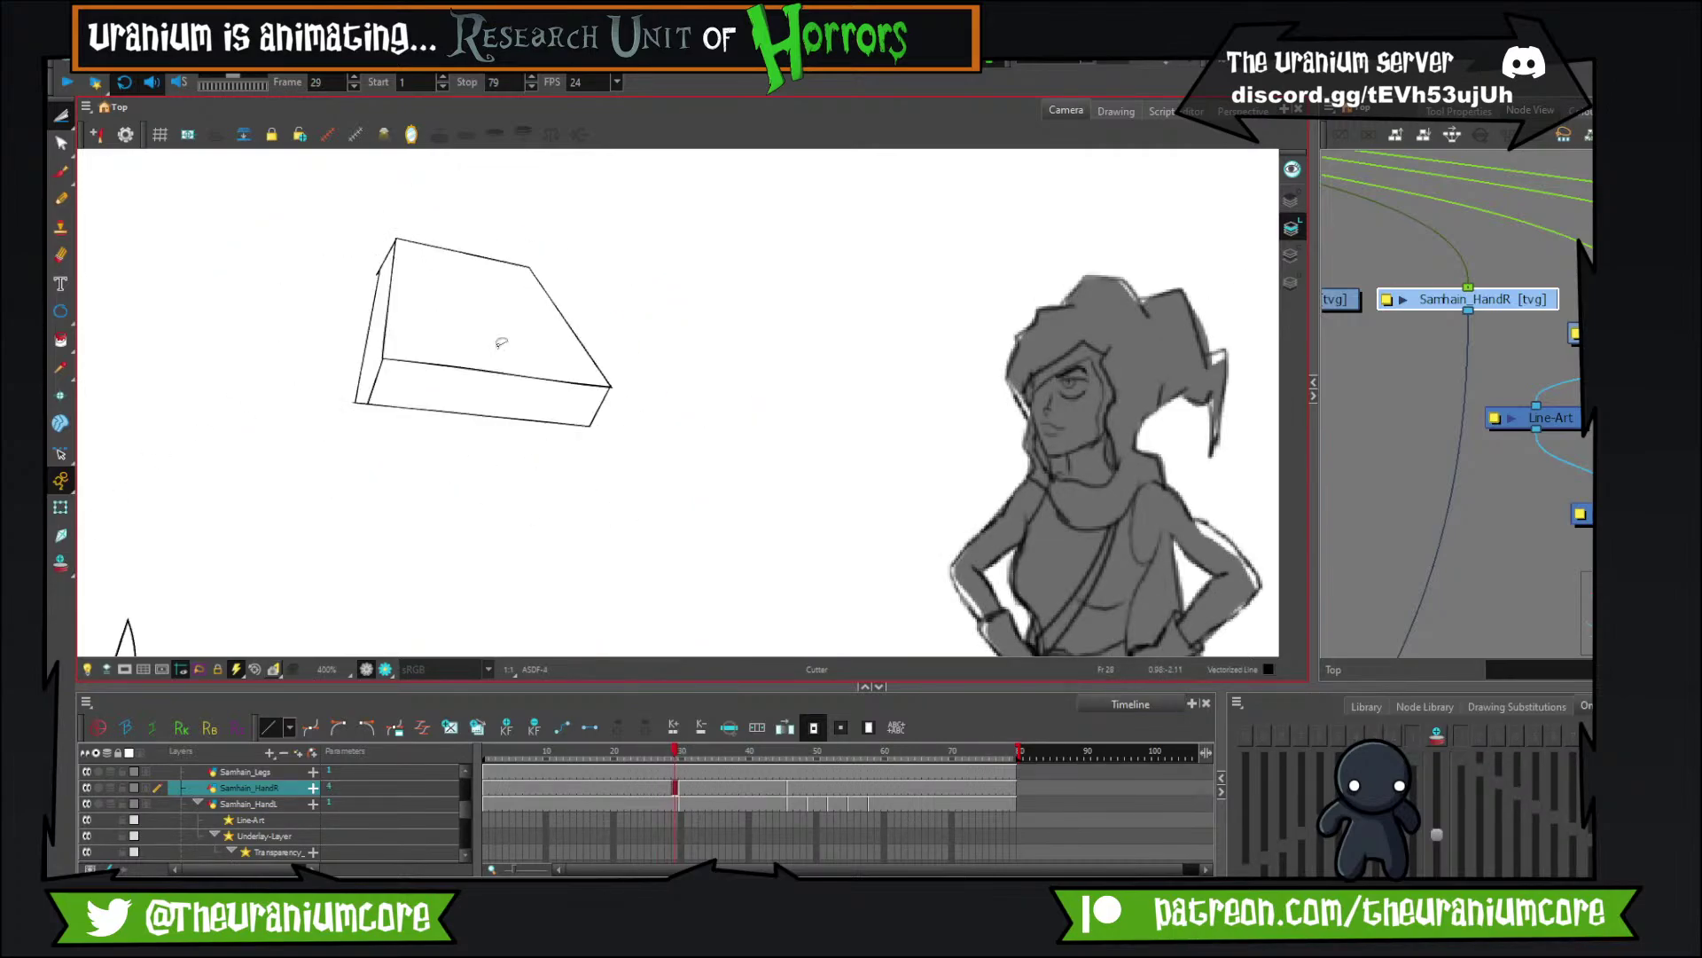
key("period")
key("period")
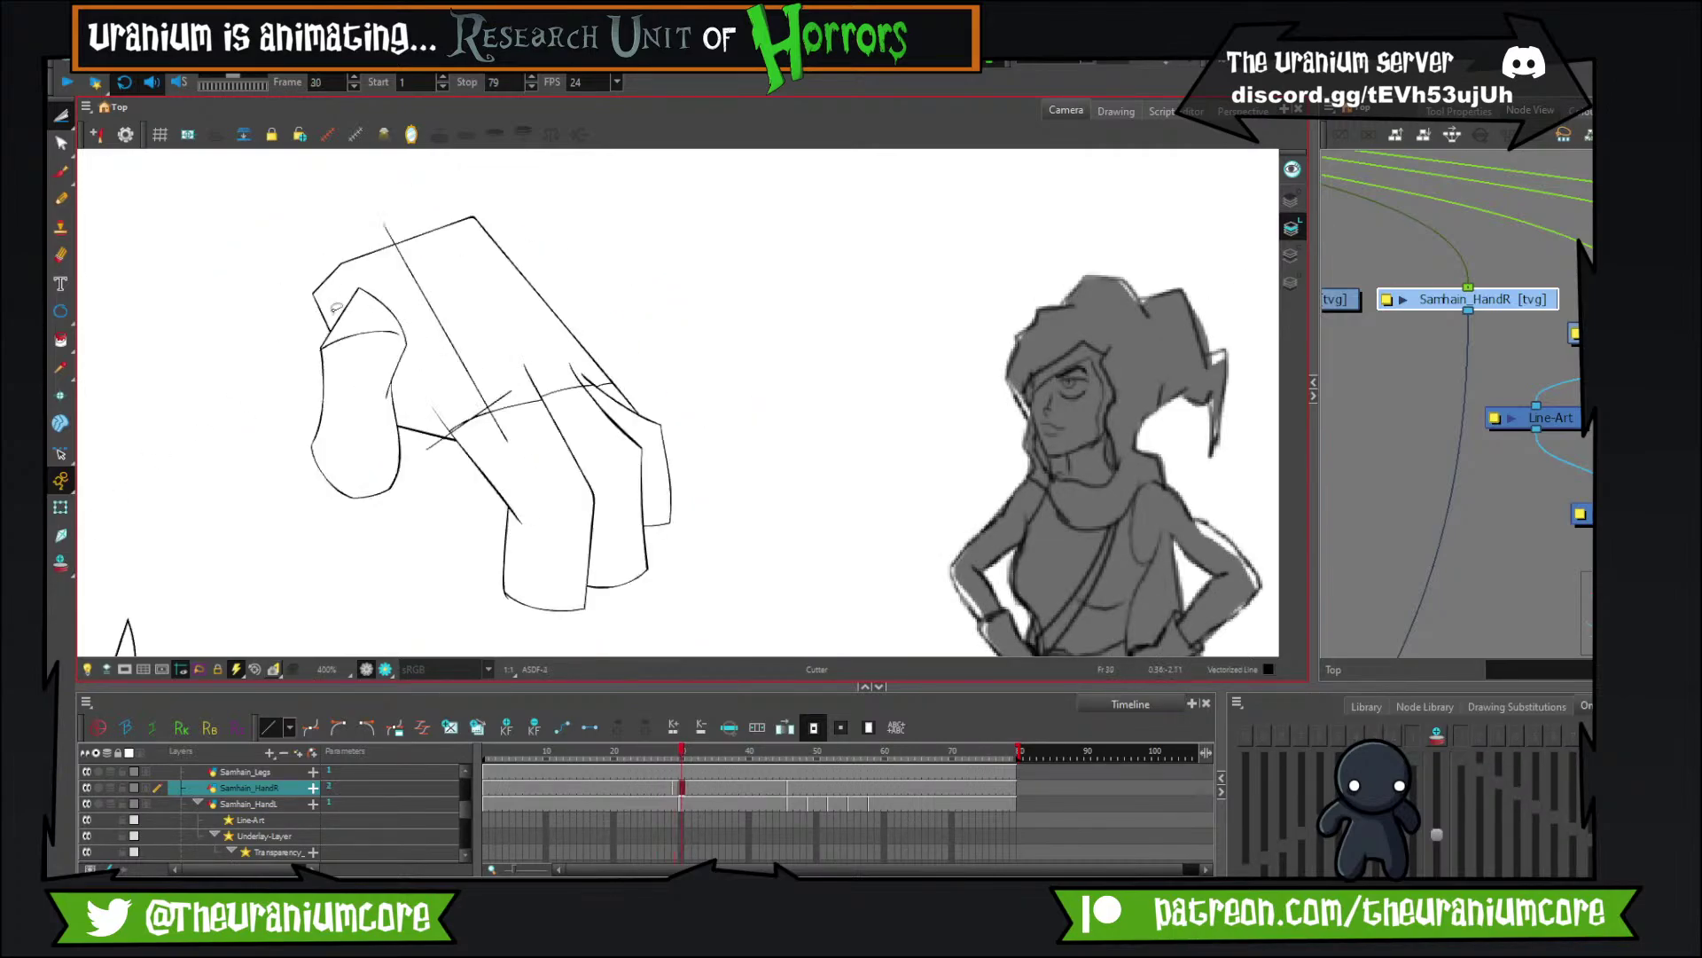
key("comma")
Redraw the outer edge of the palm's thumb-side face as an angular bulge and cut away the old straight segment.
scroll(391, 319, "up", 2)
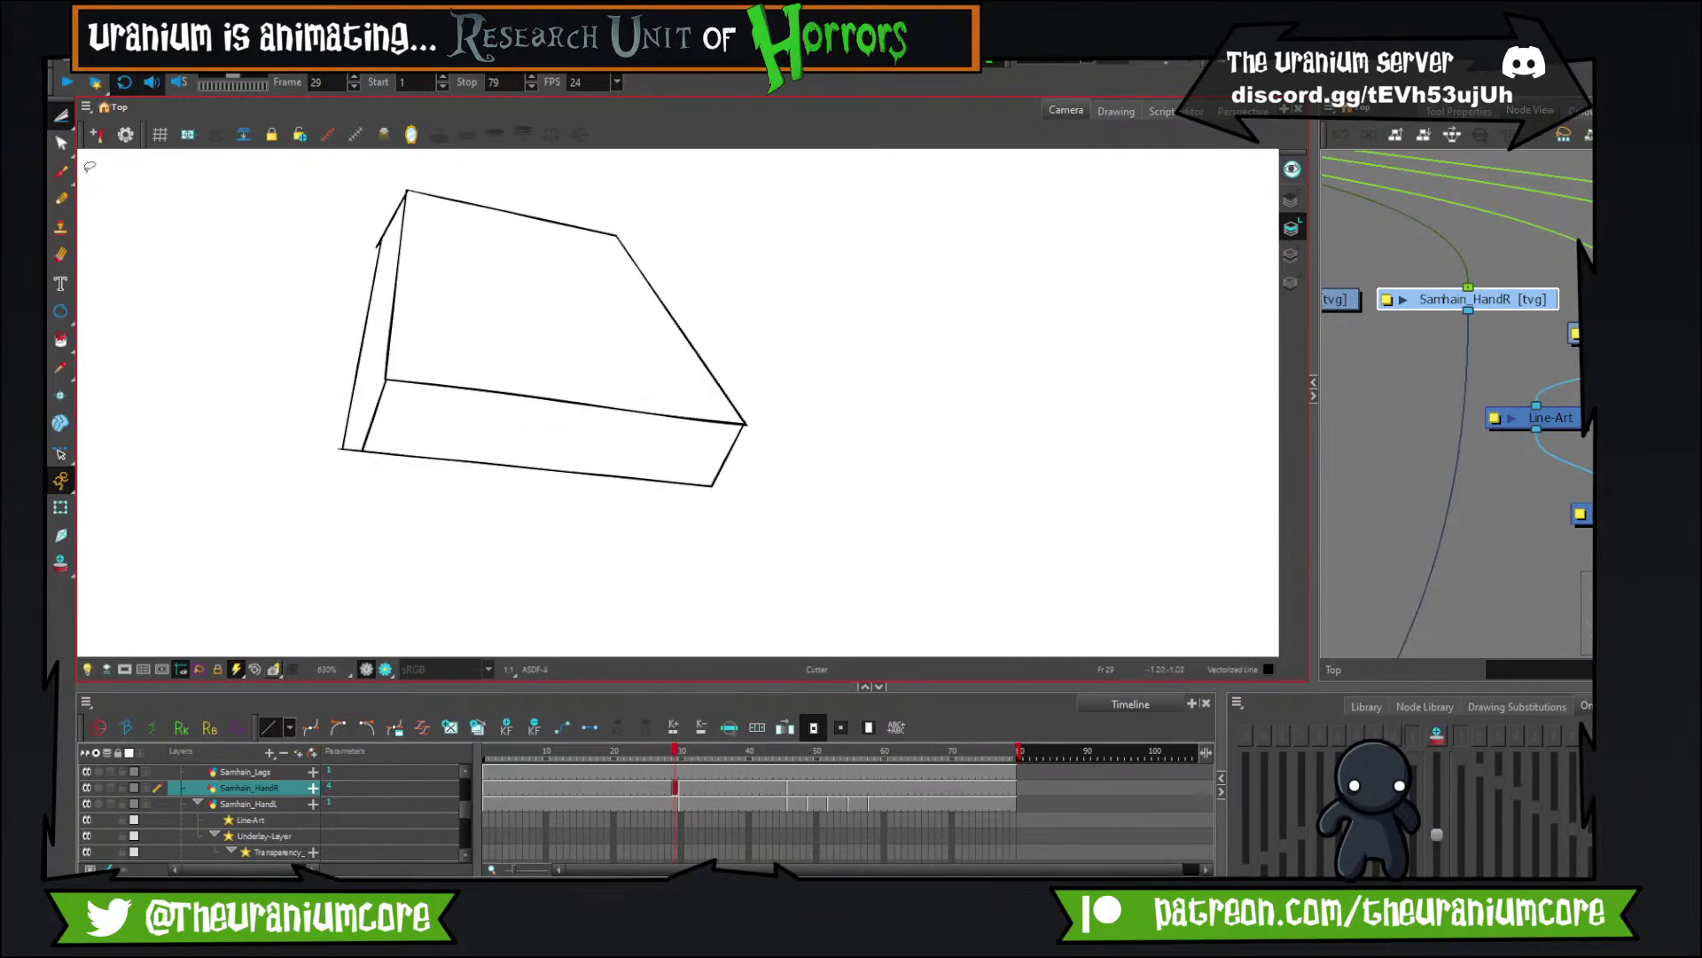
left_click(60, 171)
mouse_move(387, 232)
left_mouse_down()
mouse_move(349, 288)
mouse_move(342, 365)
mouse_move(370, 337)
mouse_move(356, 399)
left_mouse_up()
left_click(61, 116)
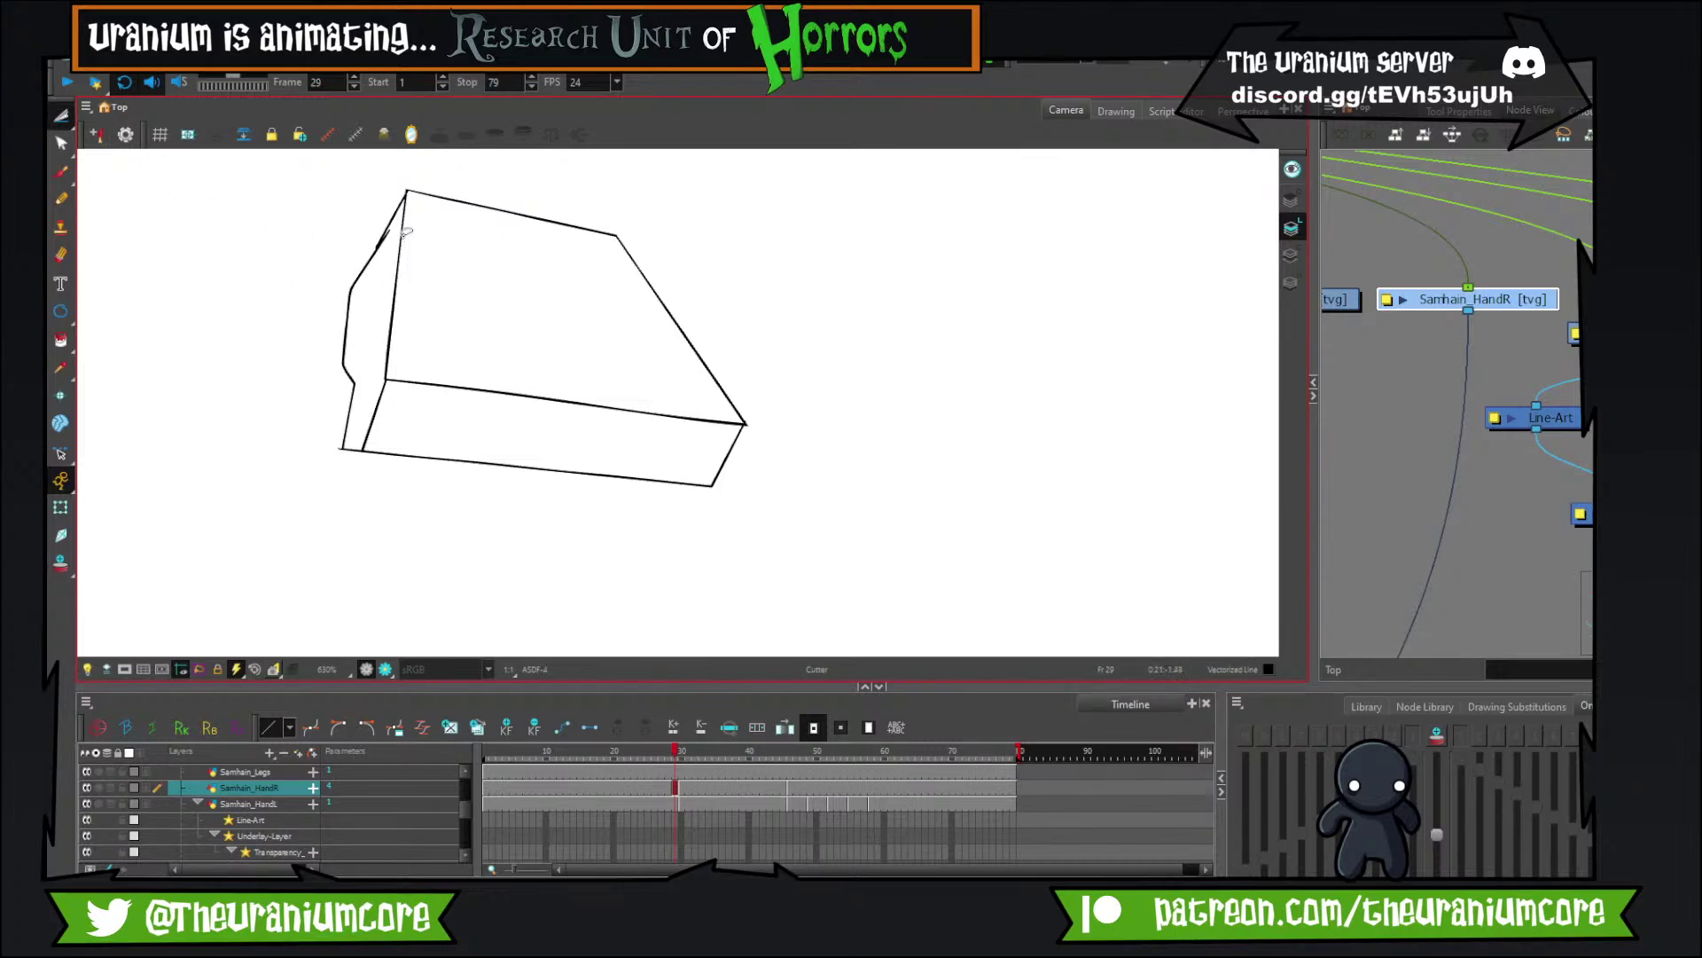
left_click_drag(367, 261, 385, 252)
key("ctrl+z")
Patch the joint where the bulge meets the palm's upper slanted edge with a short brush stroke and cut at the overlap.
scroll(377, 226, "up", 8)
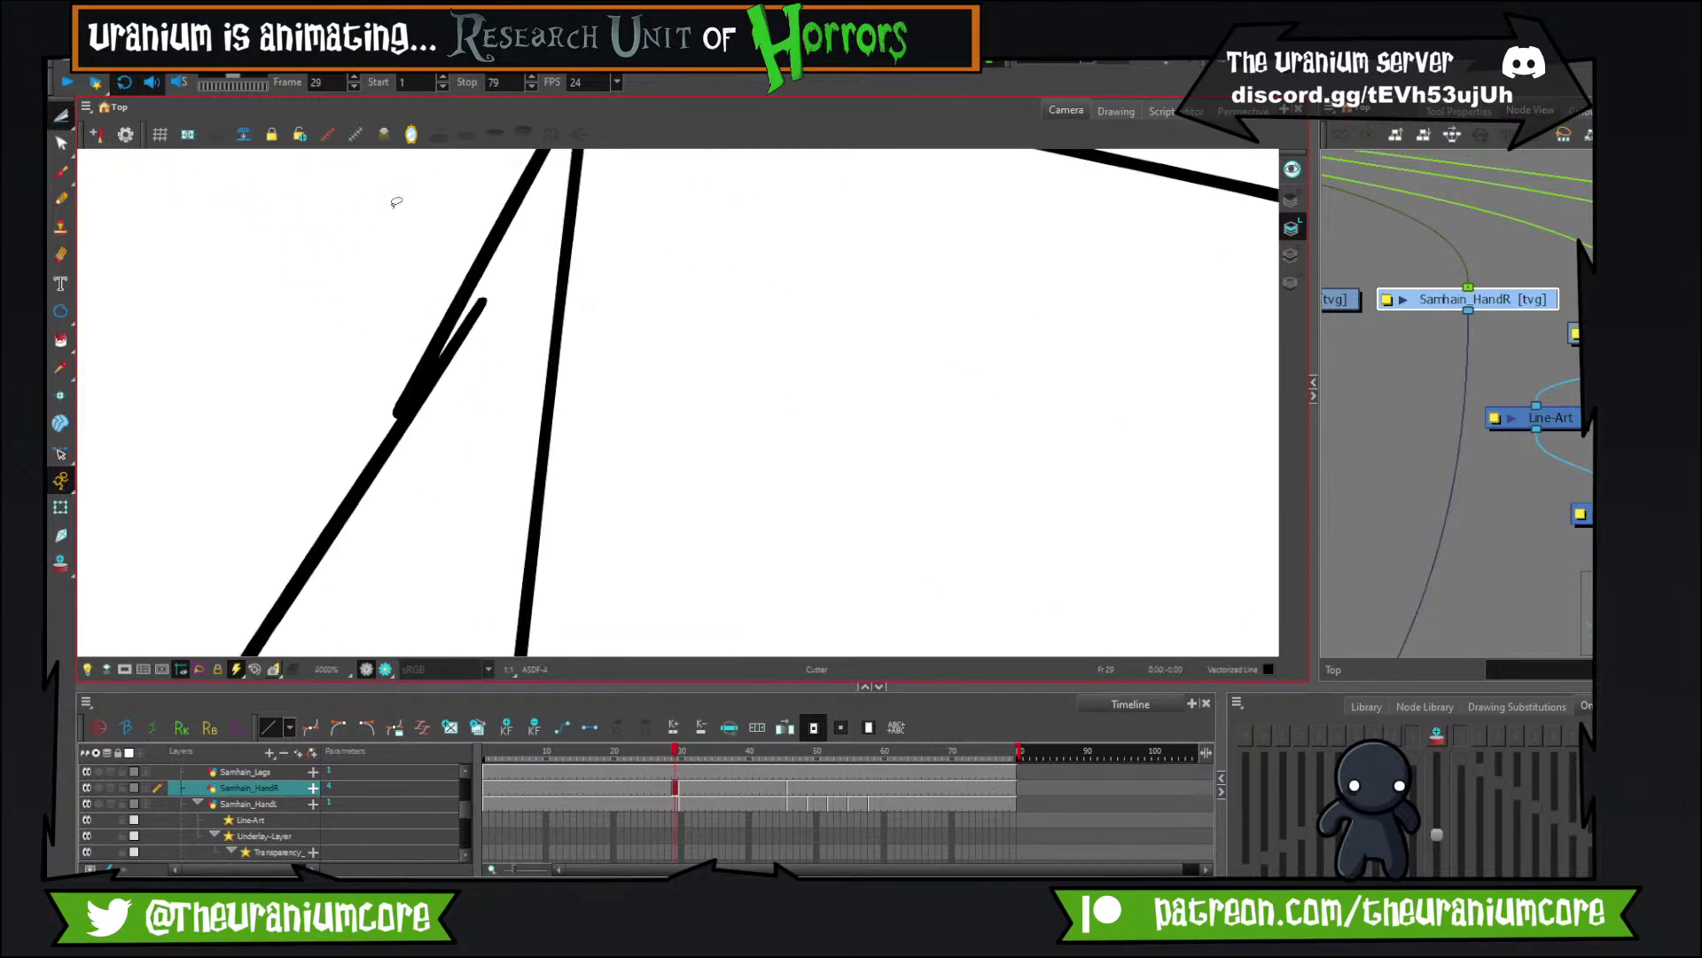
left_click(60, 171)
left_click_drag(395, 415, 376, 499)
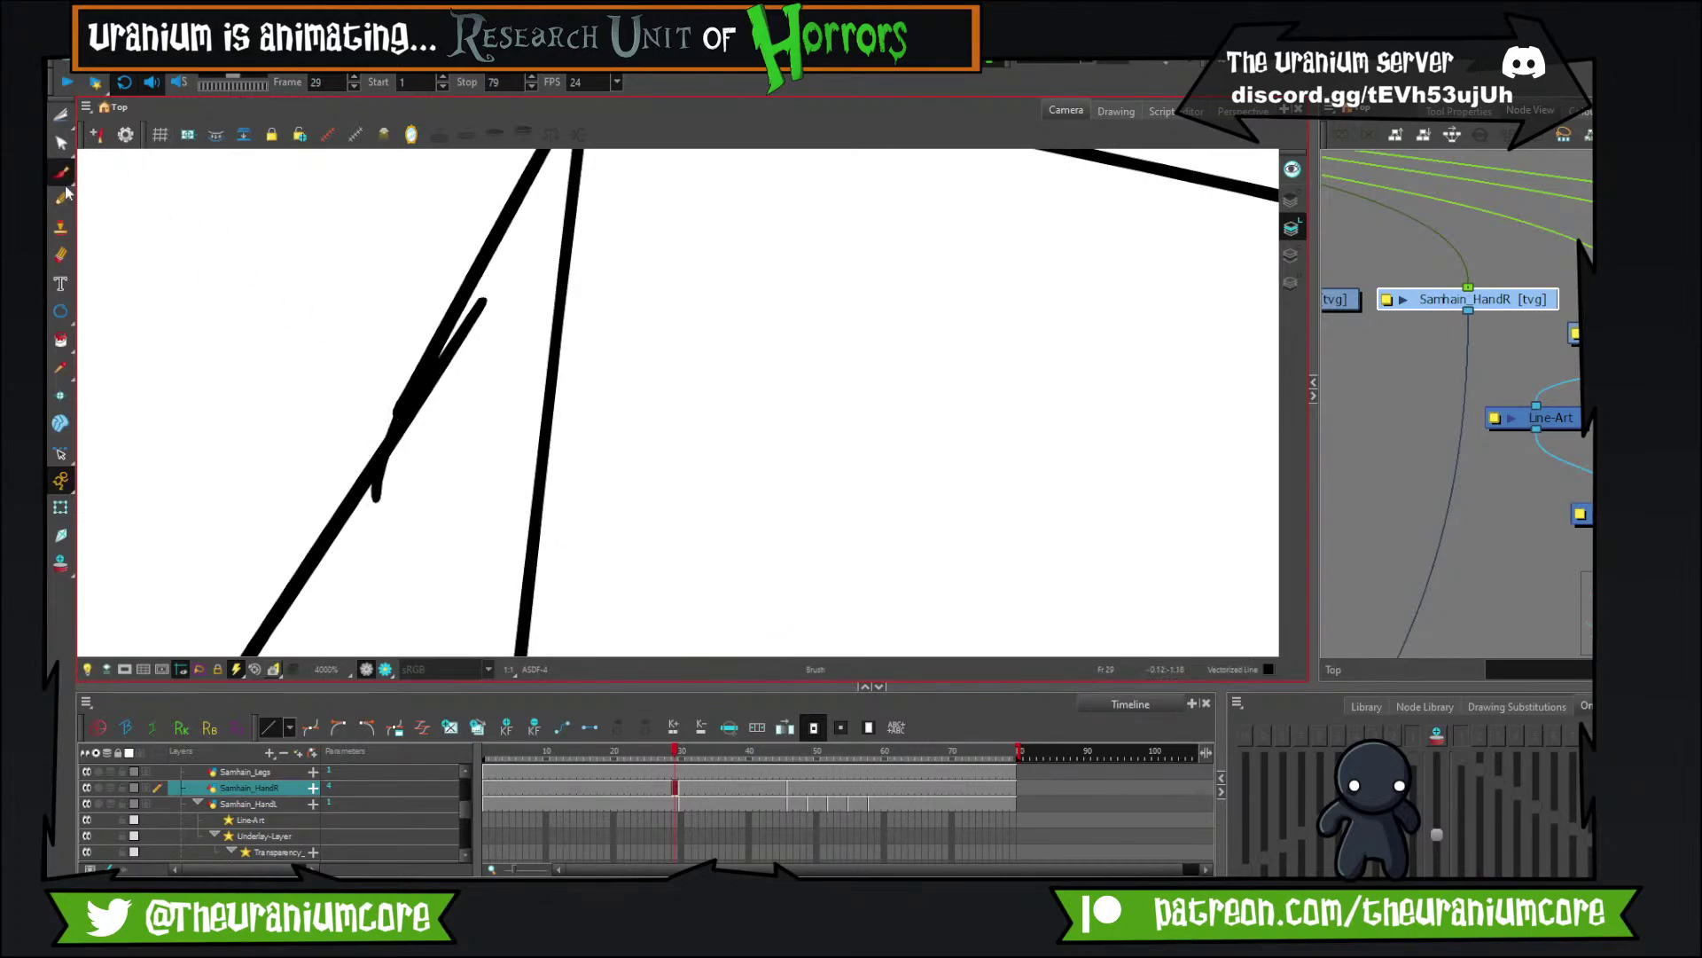
left_click_drag(479, 350, 454, 336)
Check the palm block's shape beside the other characters in normal and mirrored view, leaving the view mirrored.
scroll(432, 415, "down", 12)
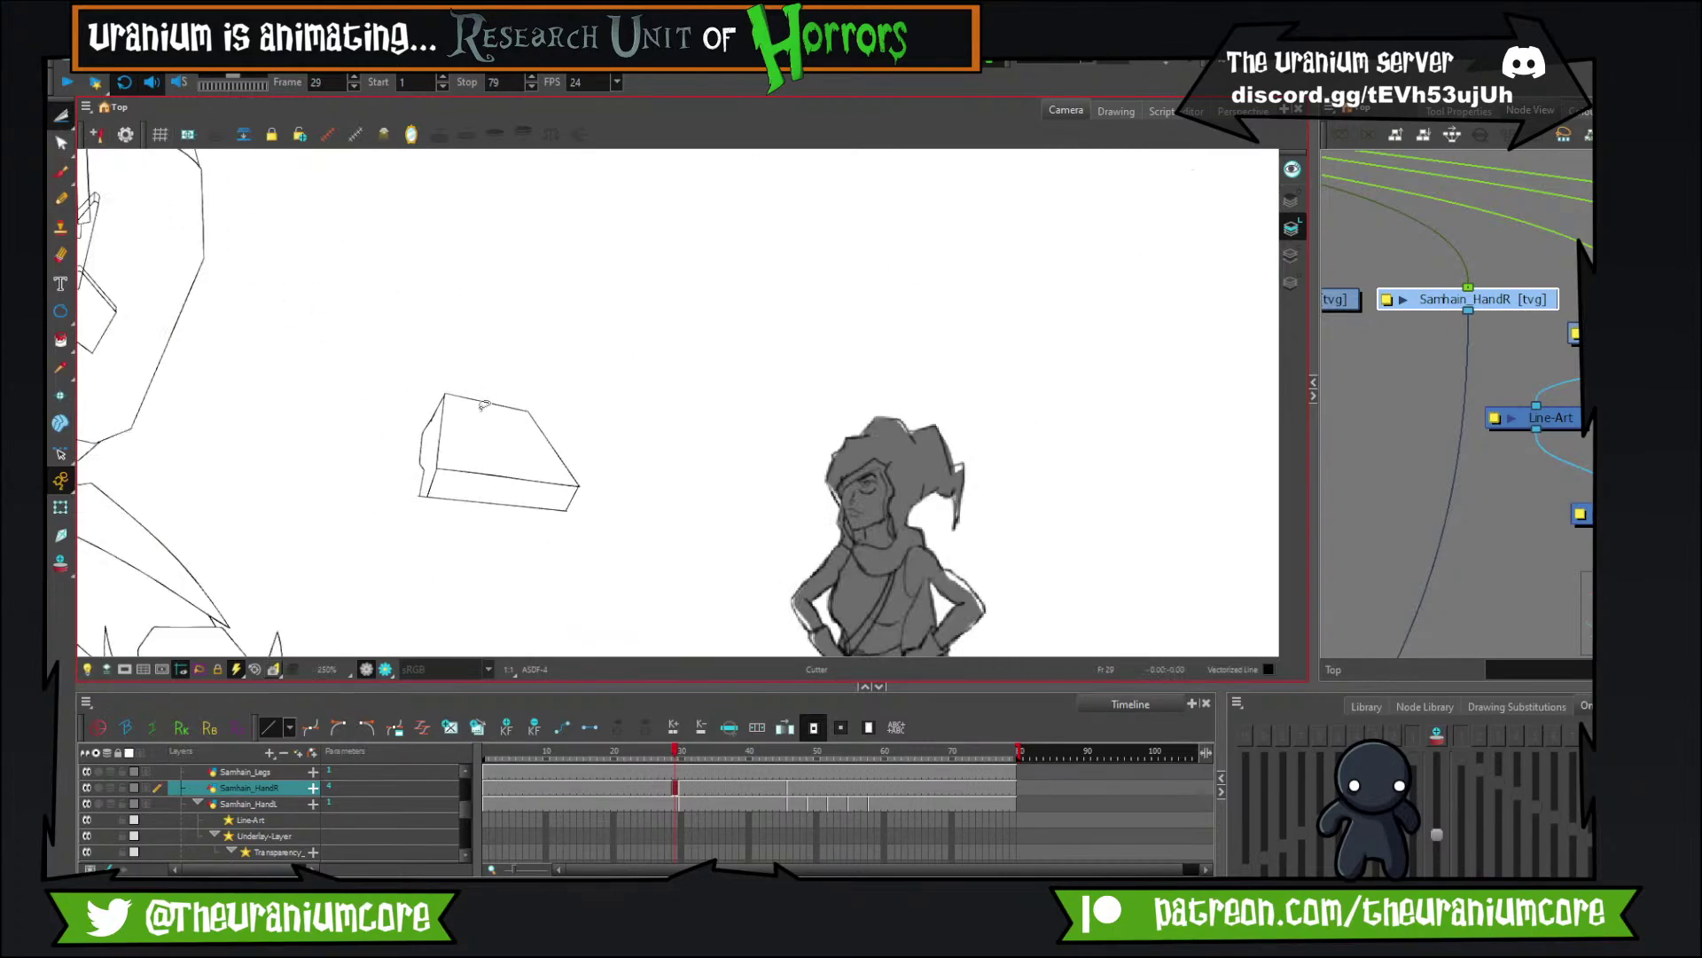
scroll(474, 452, "up", 3)
scroll(345, 353, "down", 4)
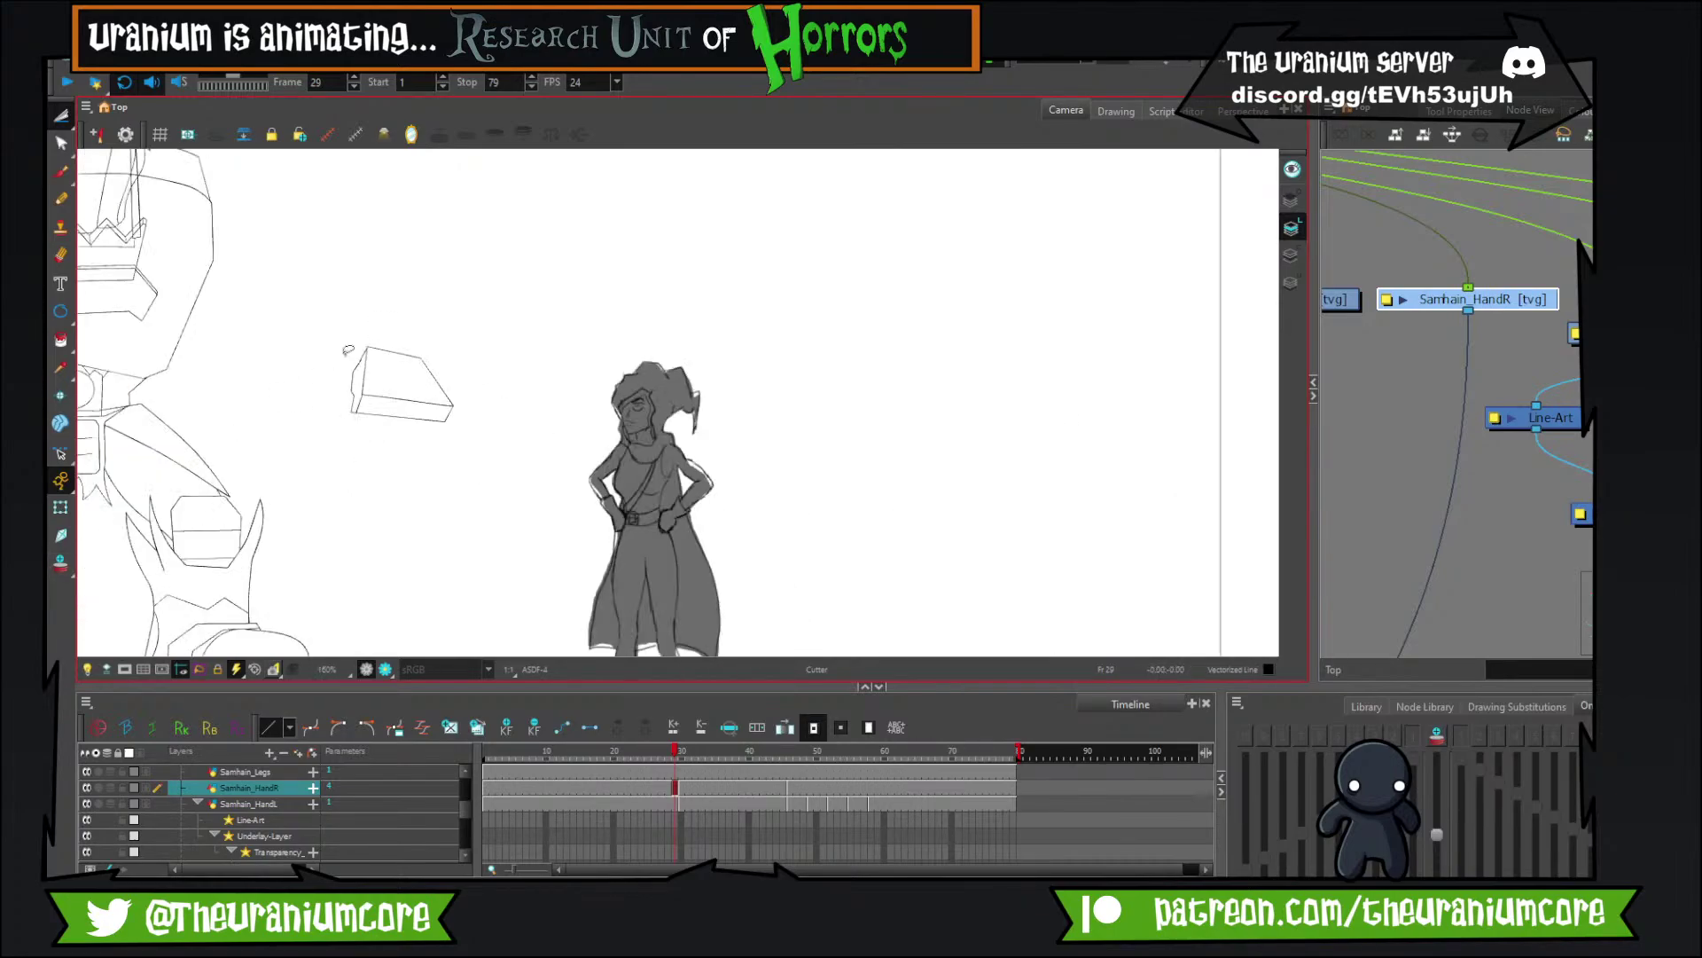
left_click(412, 134)
scroll(1038, 381, "up", 2)
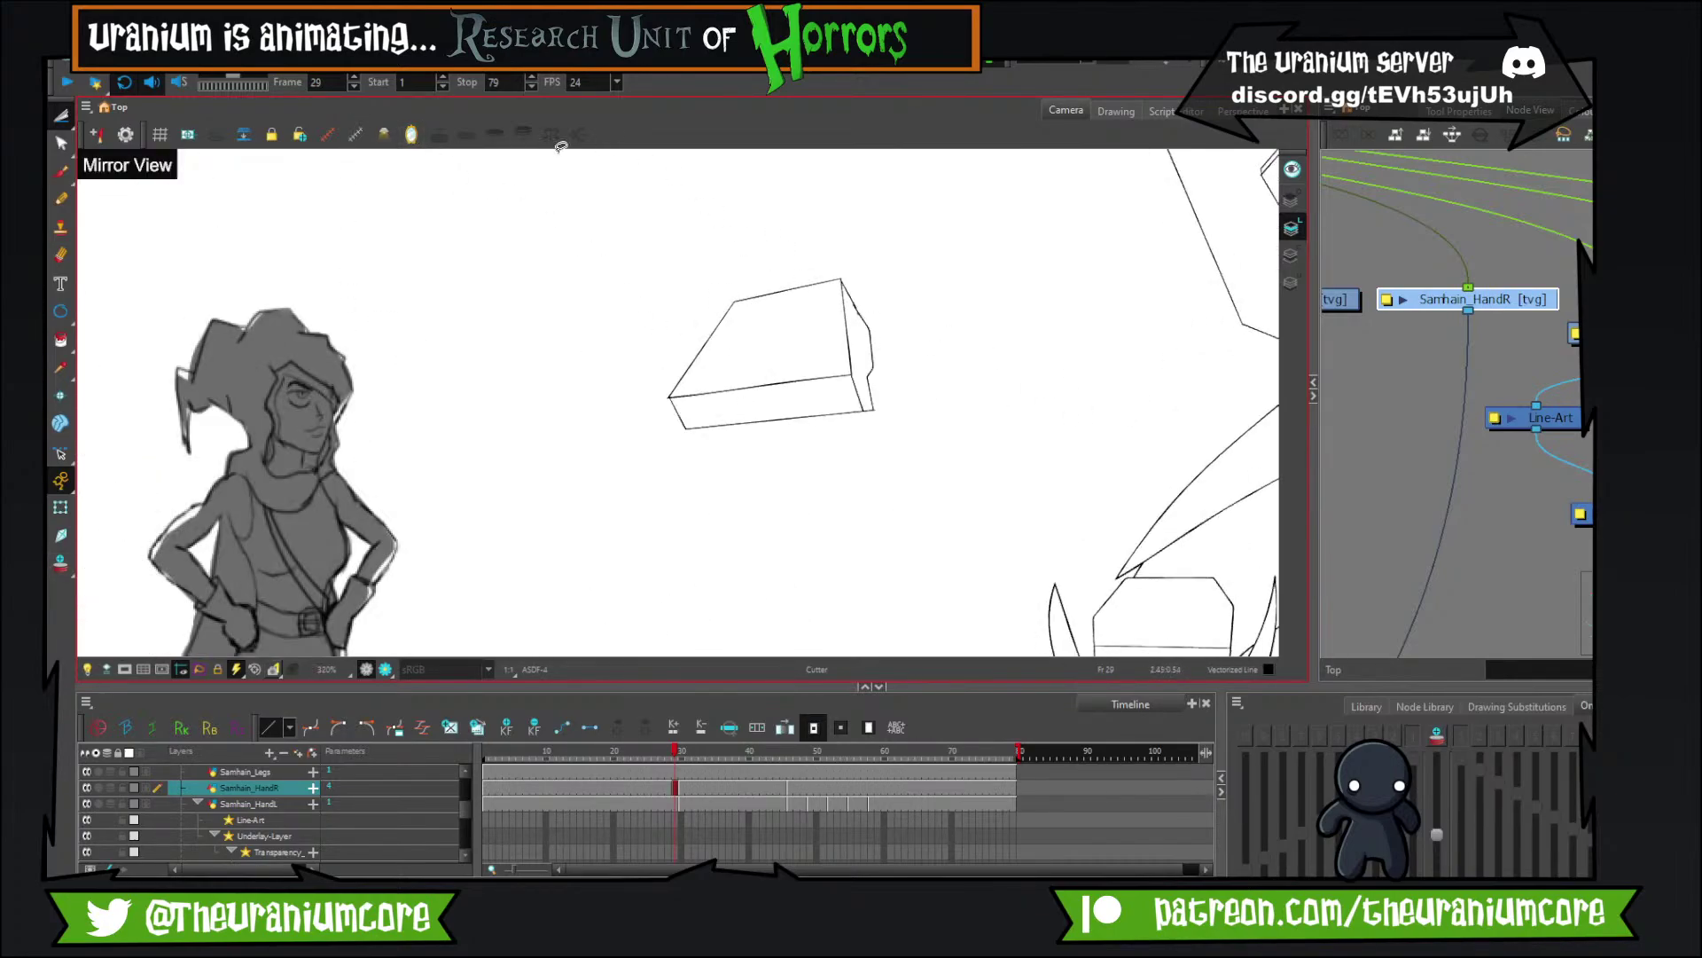
left_click(412, 134)
scroll(693, 292, "down", 1)
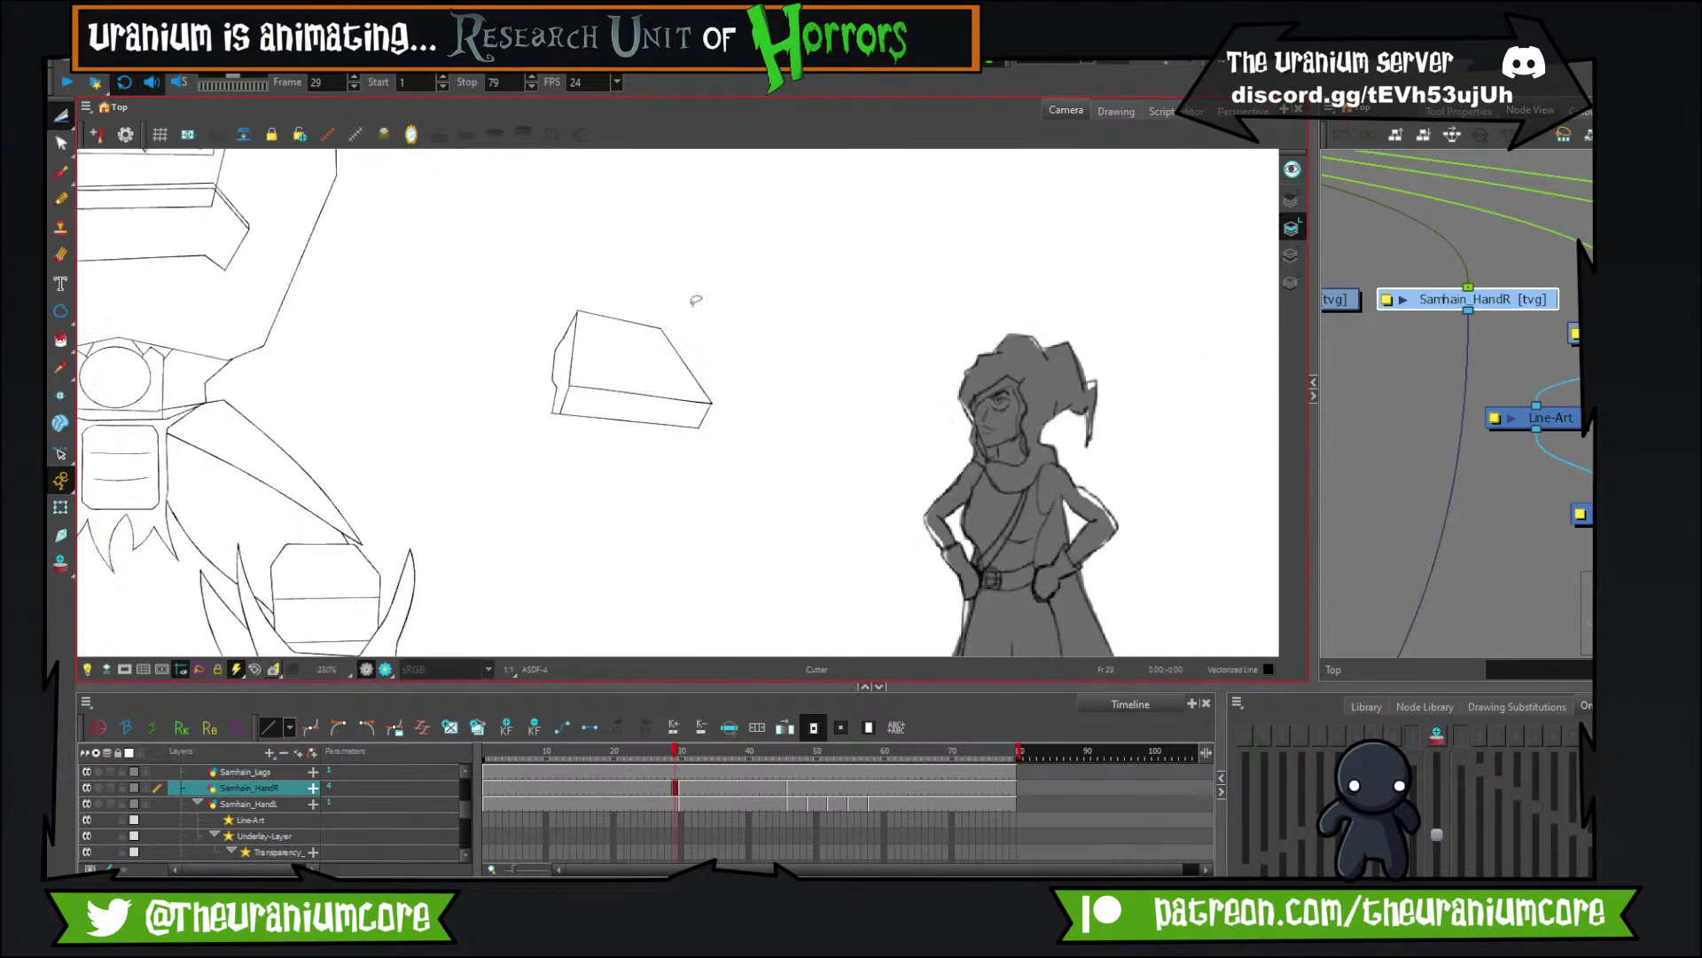
left_click(412, 134)
scroll(676, 258, "up", 2)
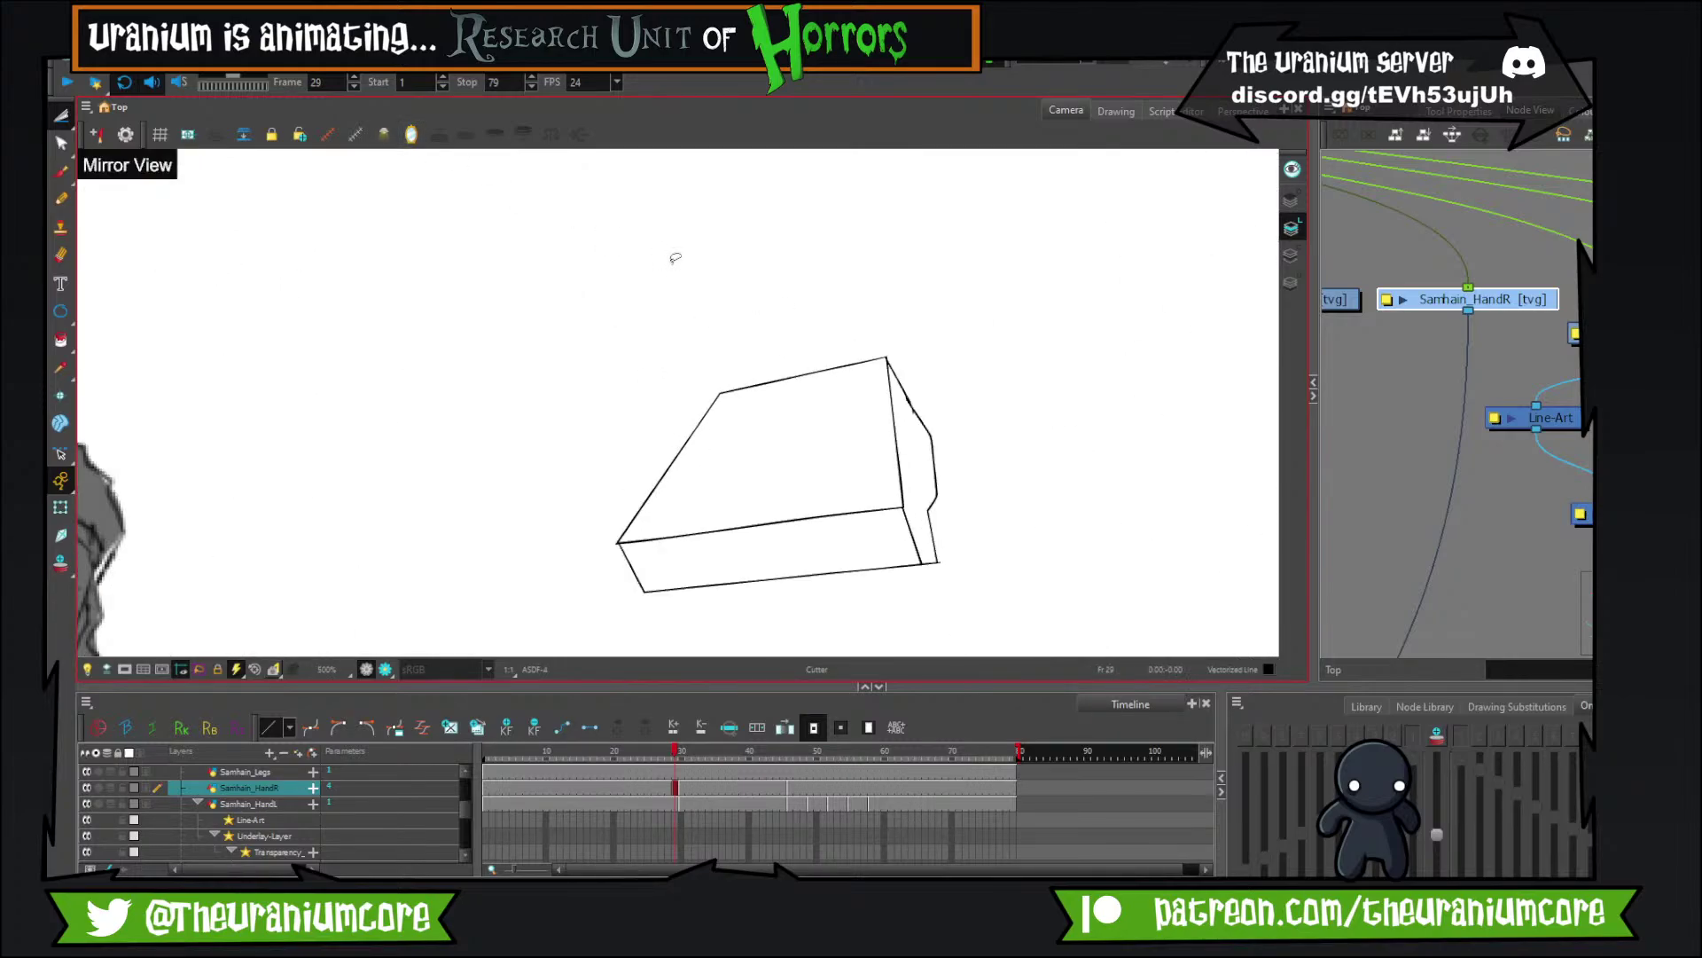
Turn onion skin back on and compare the thumb area across frames 28 to 30, returning to frame 29.
left_click(62, 172)
left_click_drag(596, 441, 431, 275)
scroll(432, 302, "down", 2)
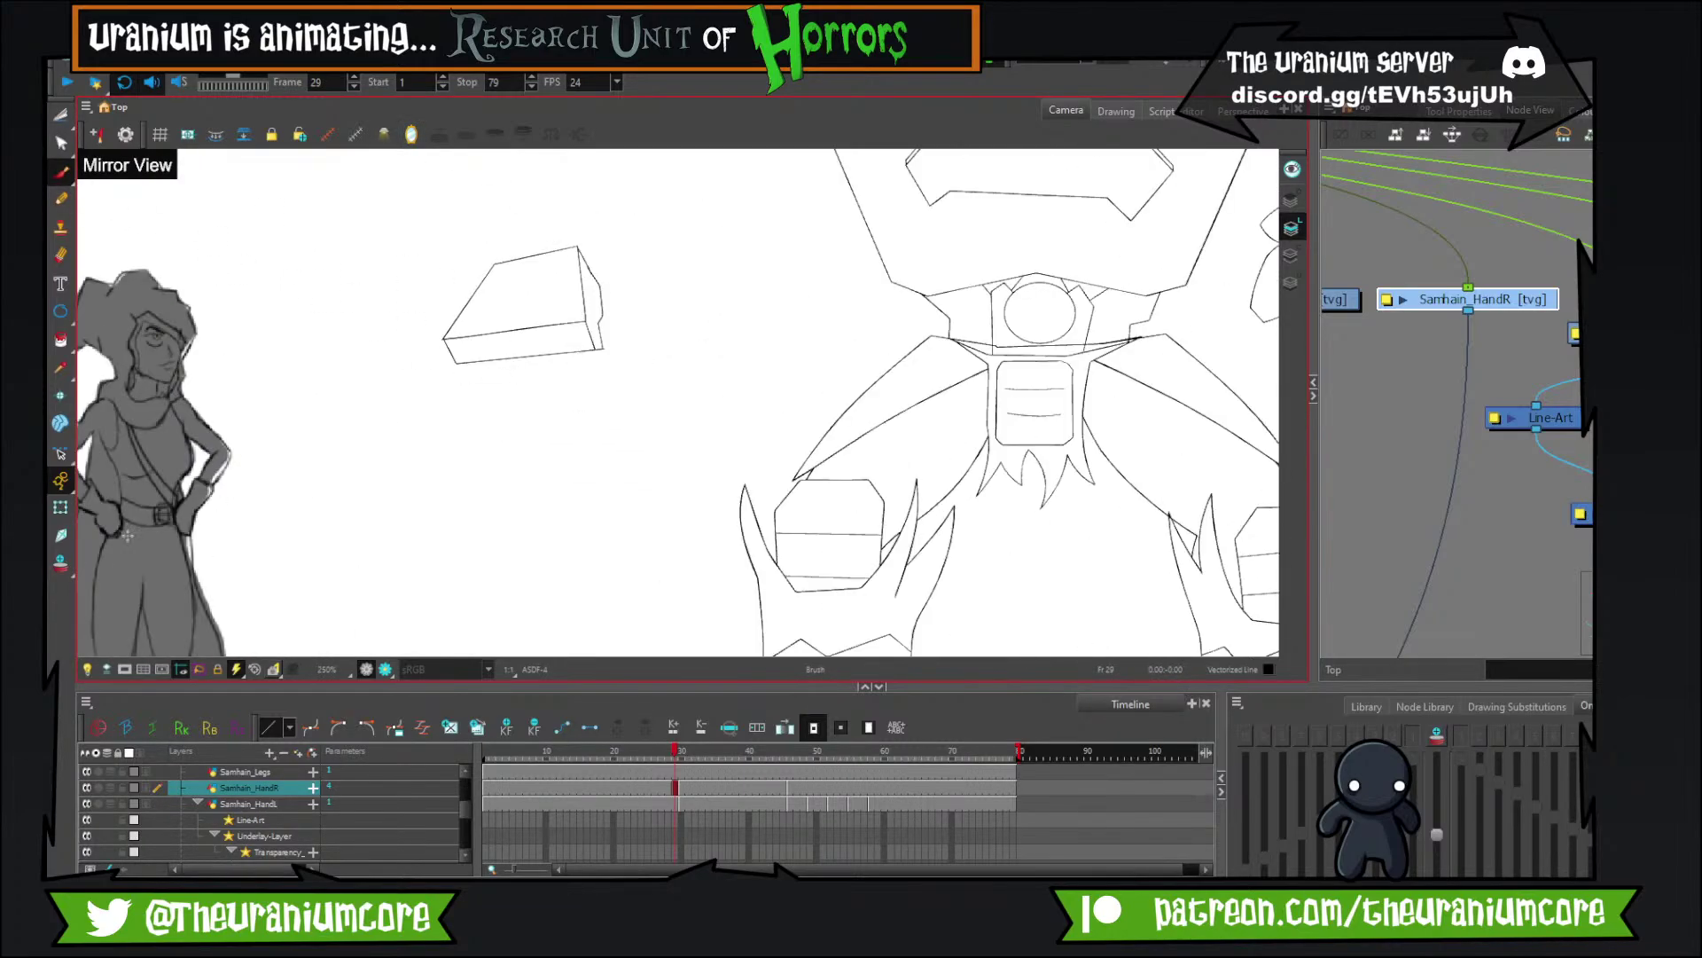
left_click(60, 563)
scroll(620, 284, "up", 4)
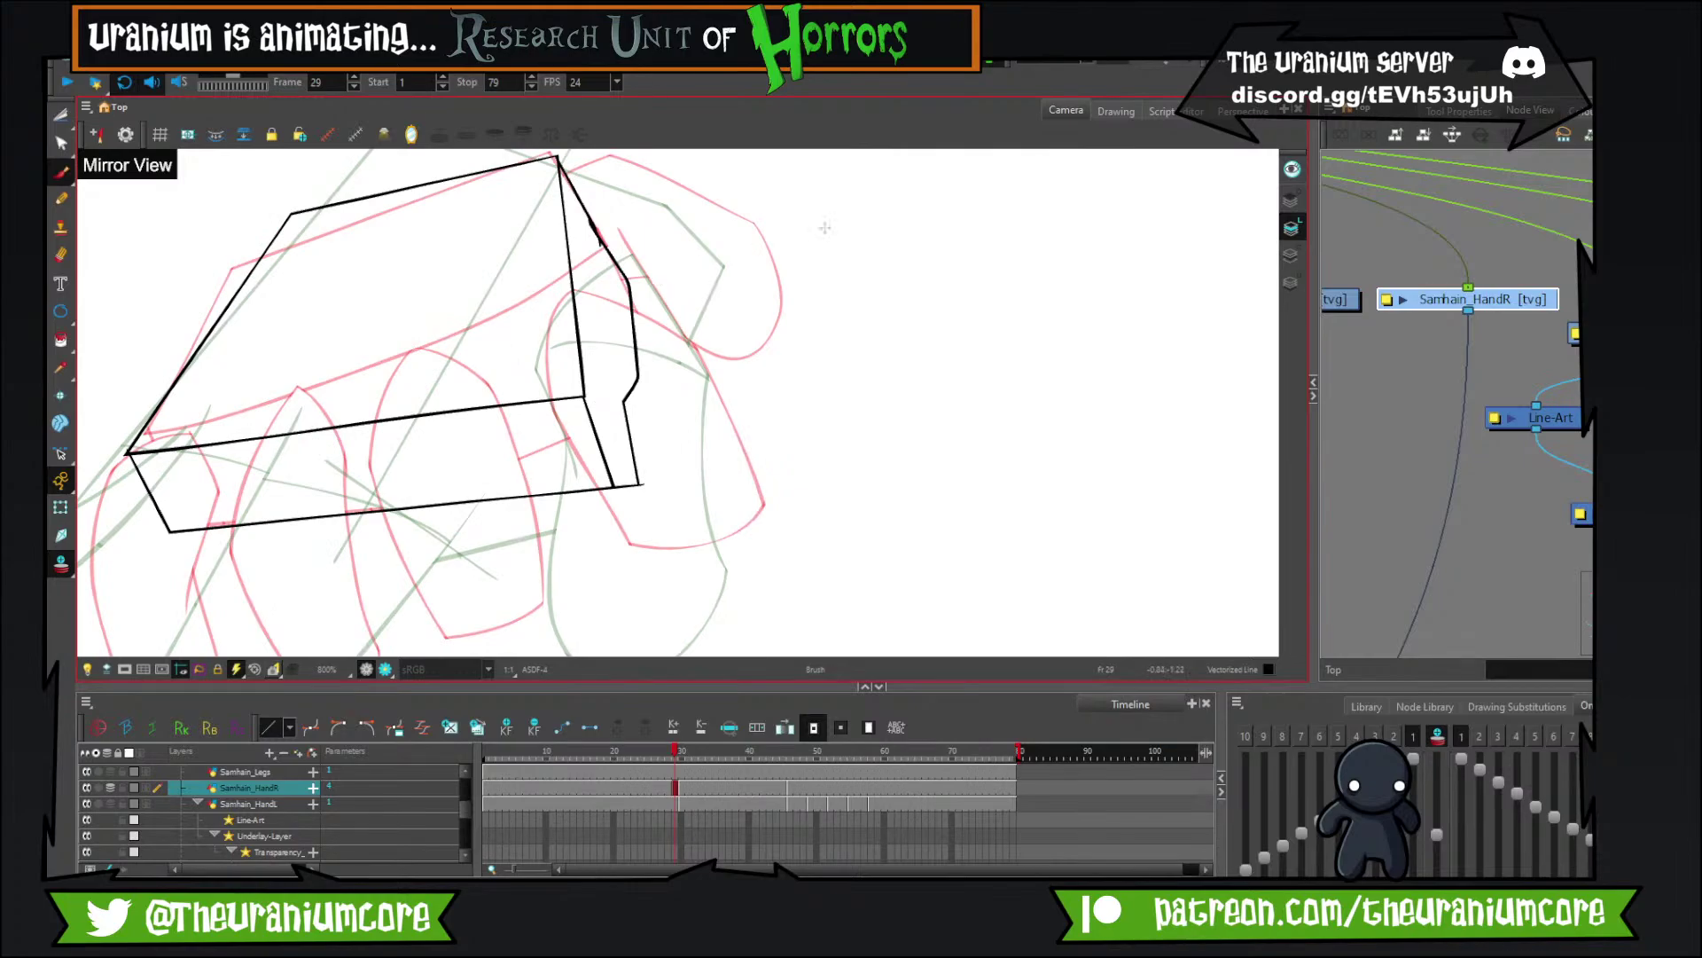
left_click_drag(824, 228, 743, 297)
key("comma")
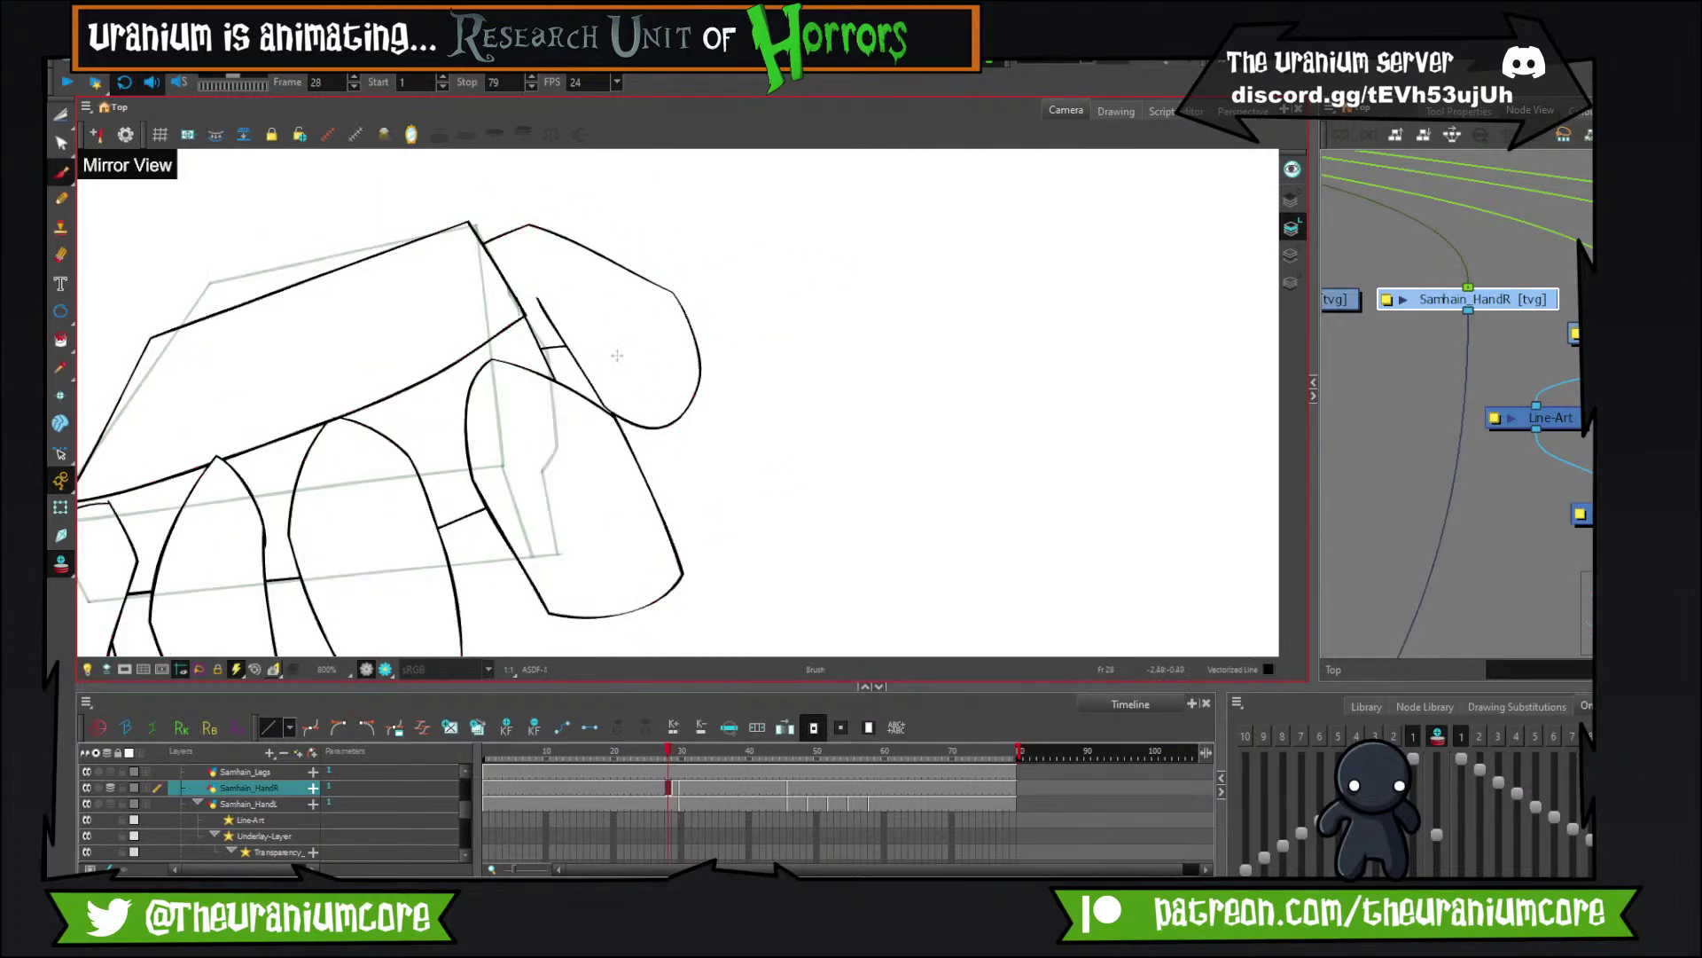
key("period")
key("period")
key("comma")
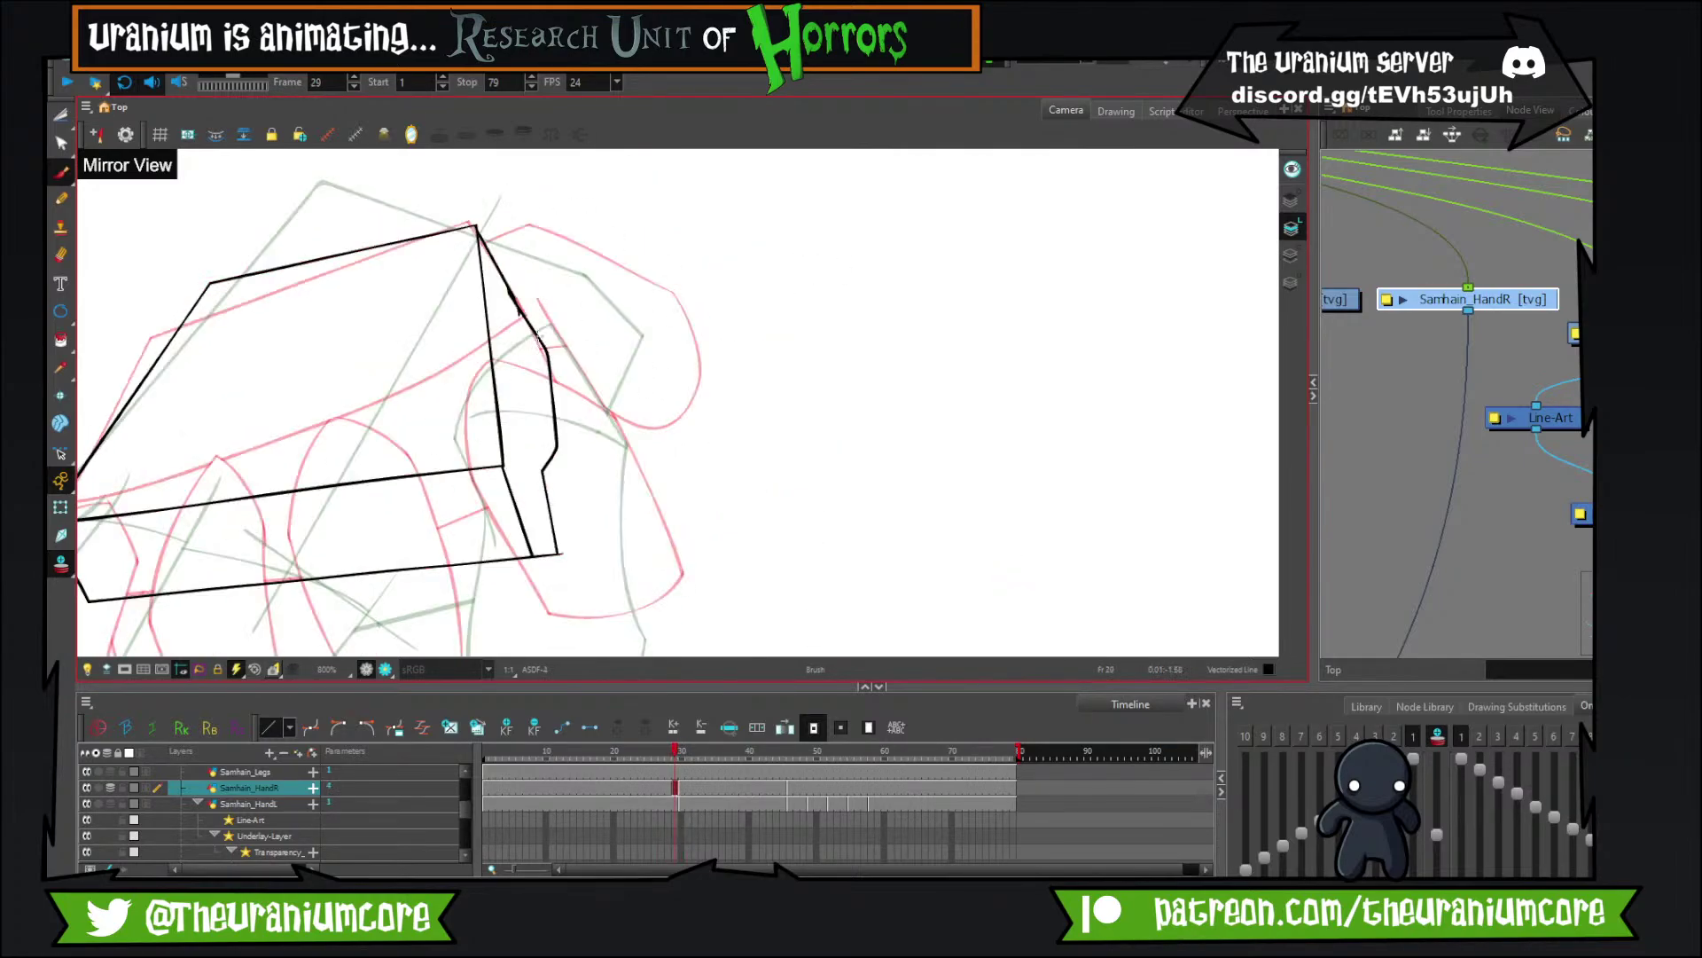
mouse_move(536, 357)
left_mouse_down()
mouse_move(531, 309)
mouse_move(568, 293)
left_mouse_up()
left_click_drag(562, 281, 545, 214)
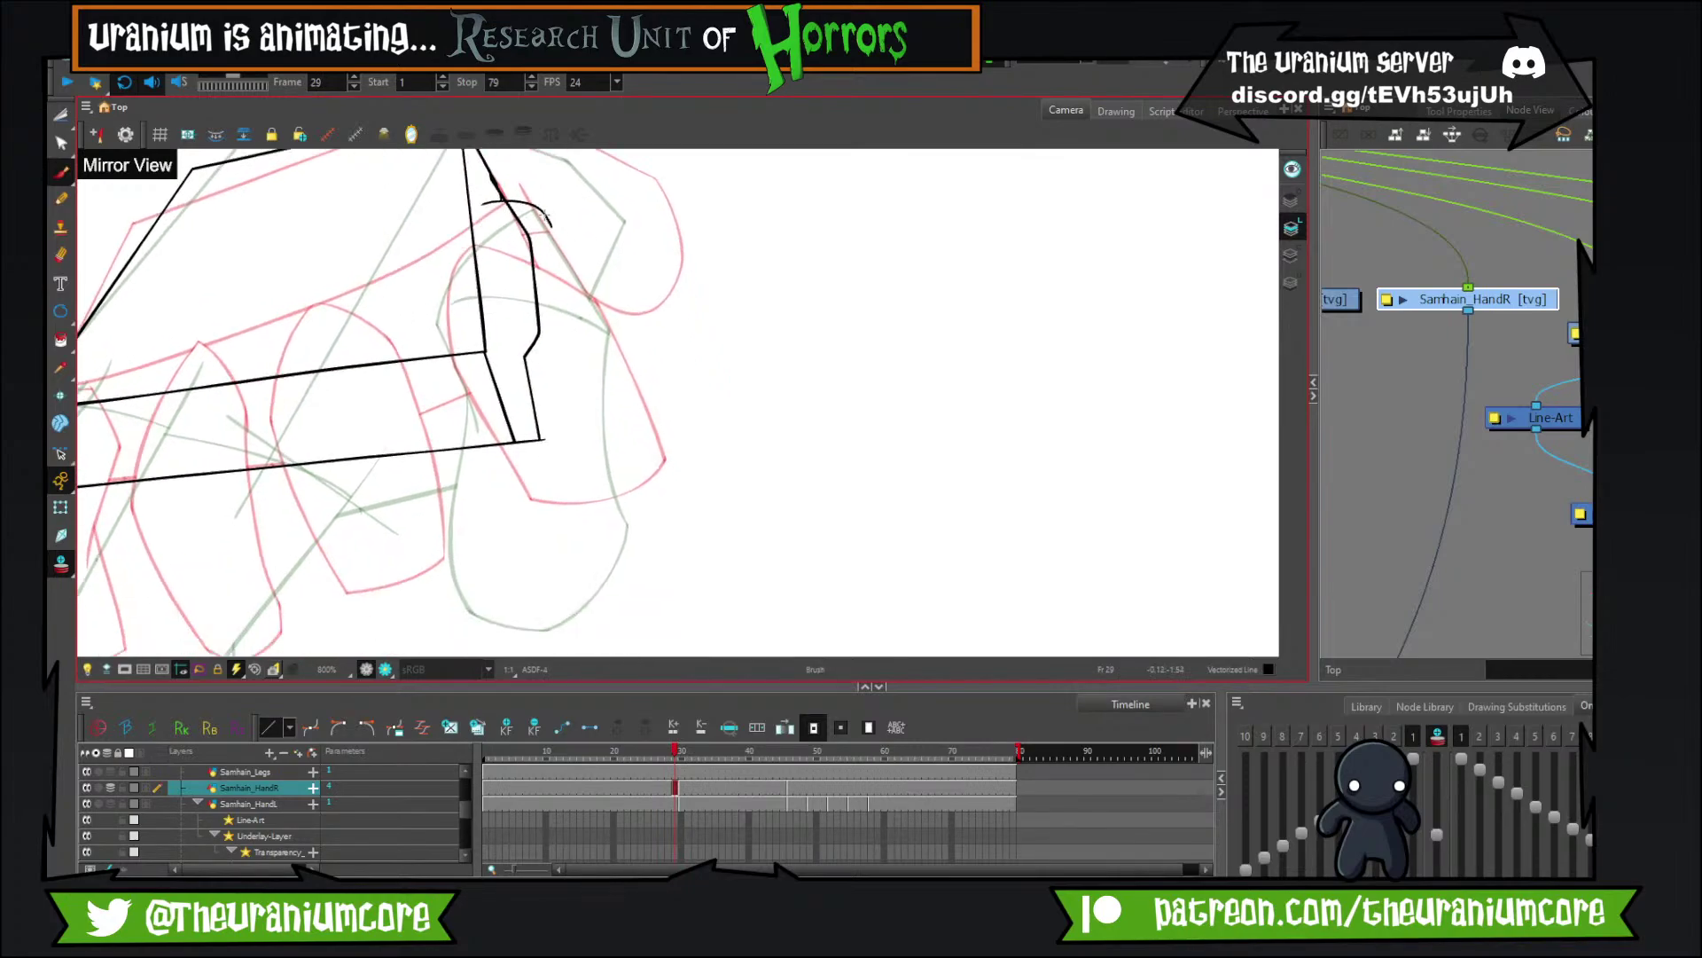
key("ctrl+z")
mouse_move(582, 361)
left_mouse_down()
mouse_move(564, 351)
mouse_move(548, 451)
left_mouse_up()
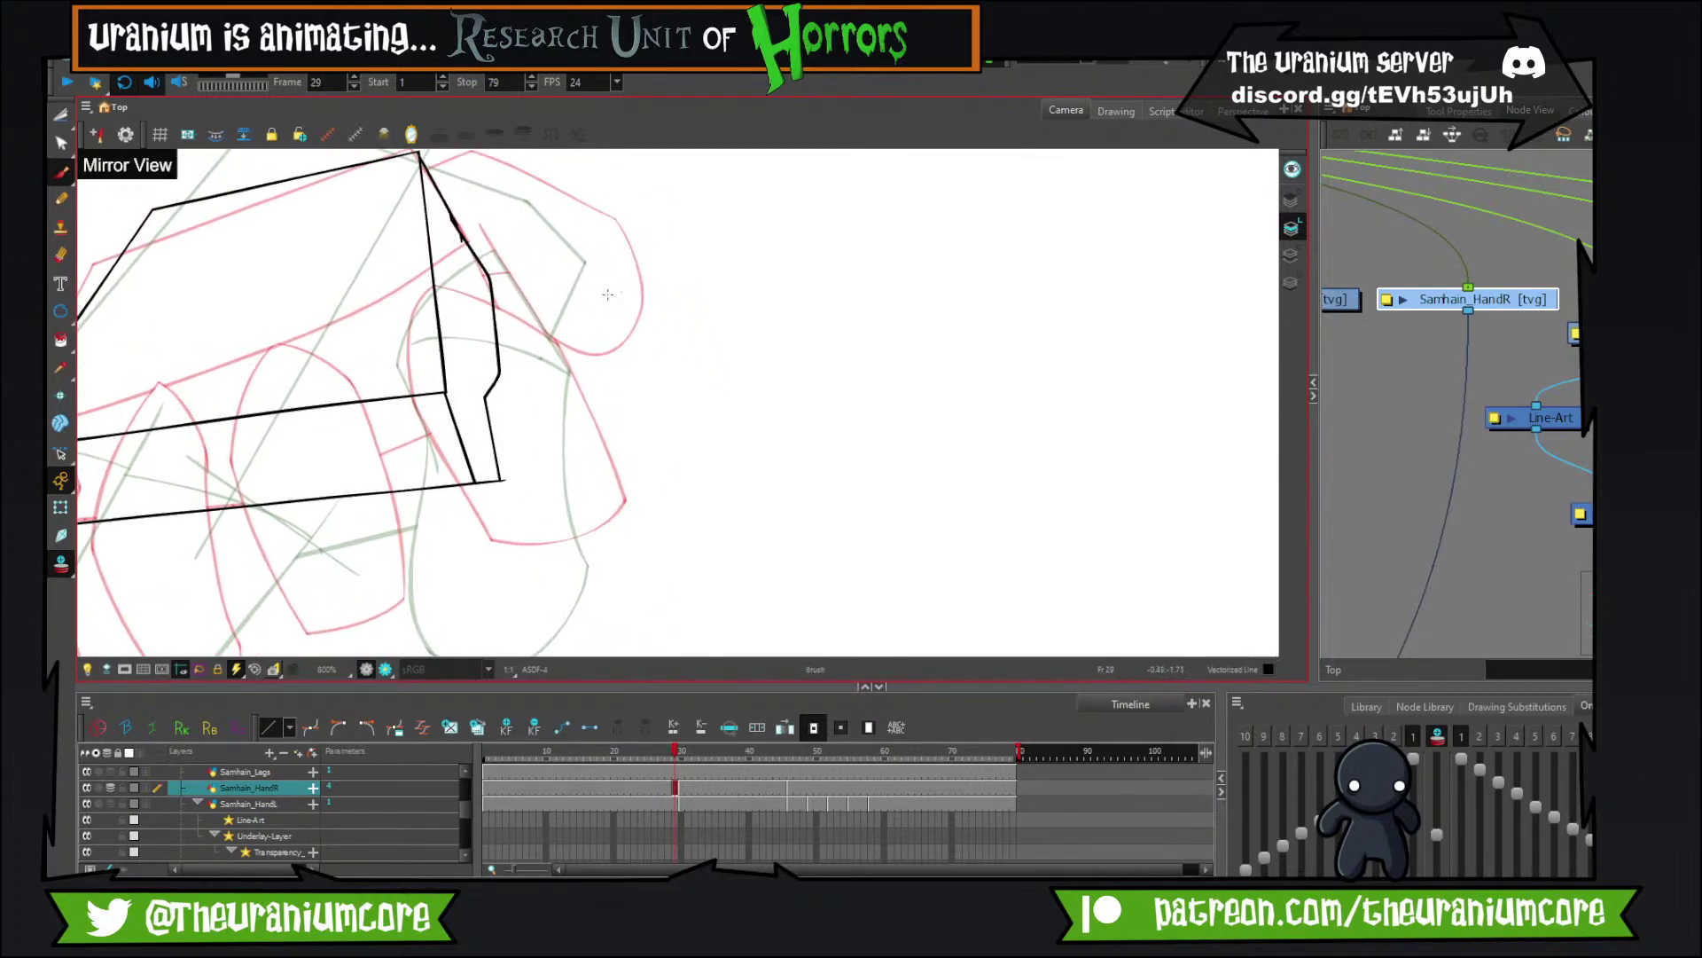
left_click_drag(606, 347, 622, 197)
left_click_drag(556, 462, 569, 377)
mouse_move(429, 462)
left_mouse_down()
mouse_move(458, 568)
mouse_move(626, 474)
left_mouse_up()
key("ctrl+z")
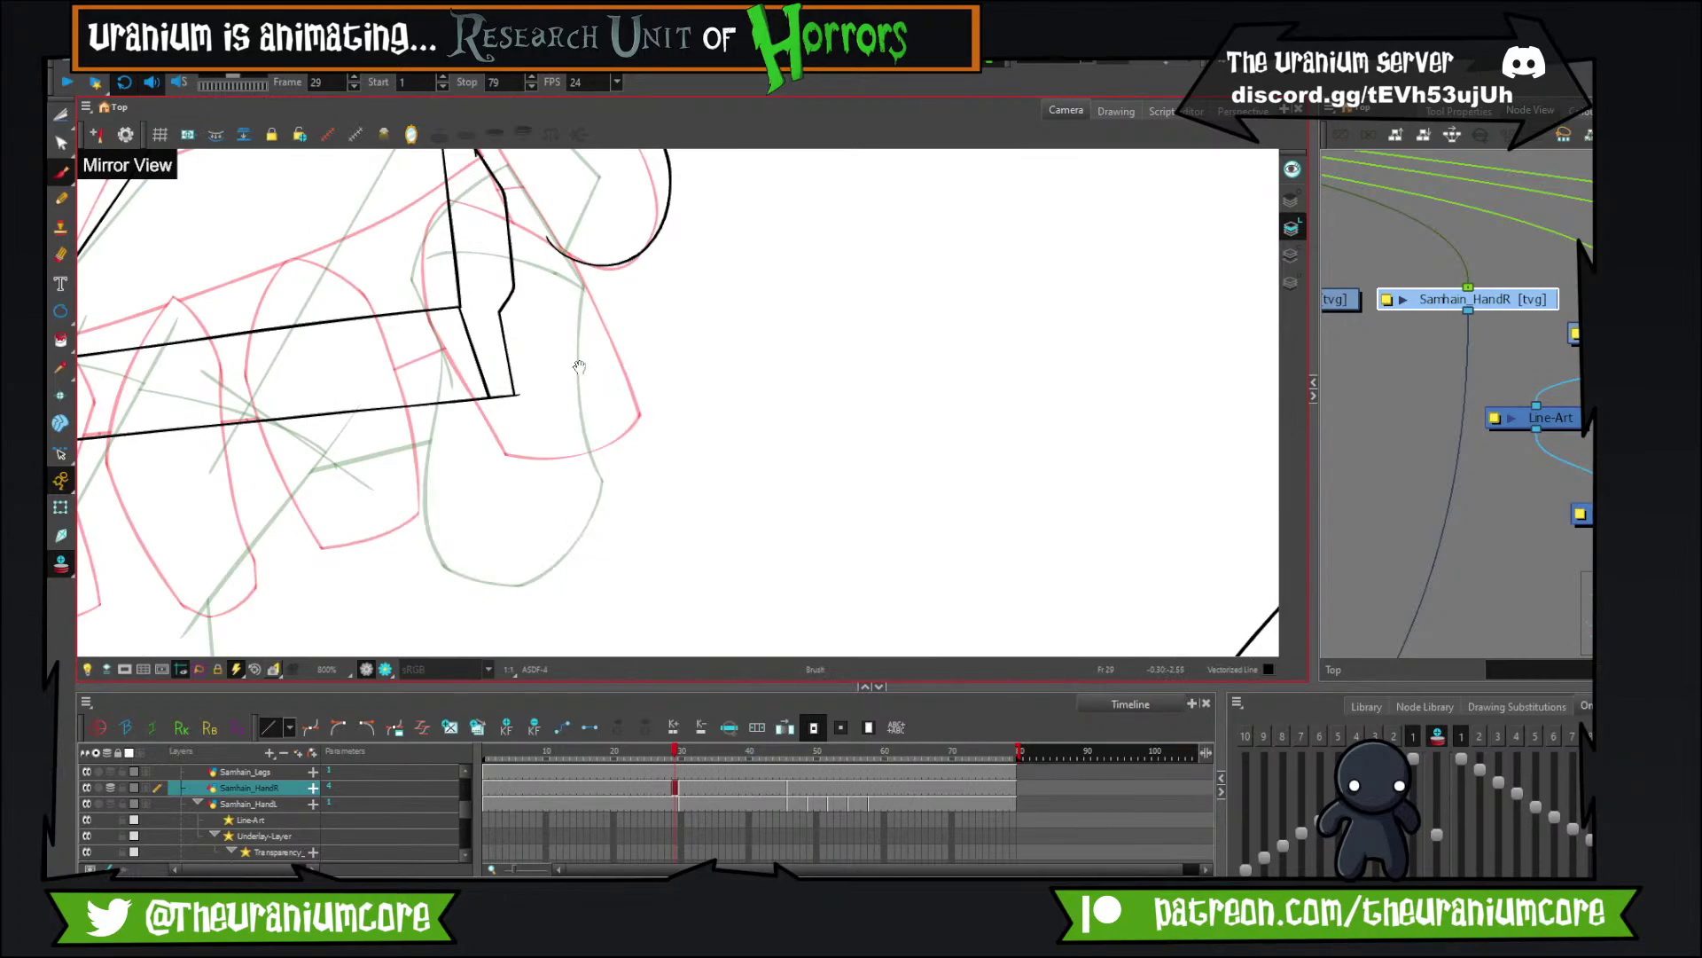
left_click_drag(578, 368, 555, 487)
key("ctrl+z")
Draw the thumb's rounded tip, its upper edge from the palm, and its outer edge down to the tip on frame 29.
mouse_move(490, 535)
left_mouse_down()
mouse_move(602, 545)
mouse_move(642, 387)
left_mouse_up()
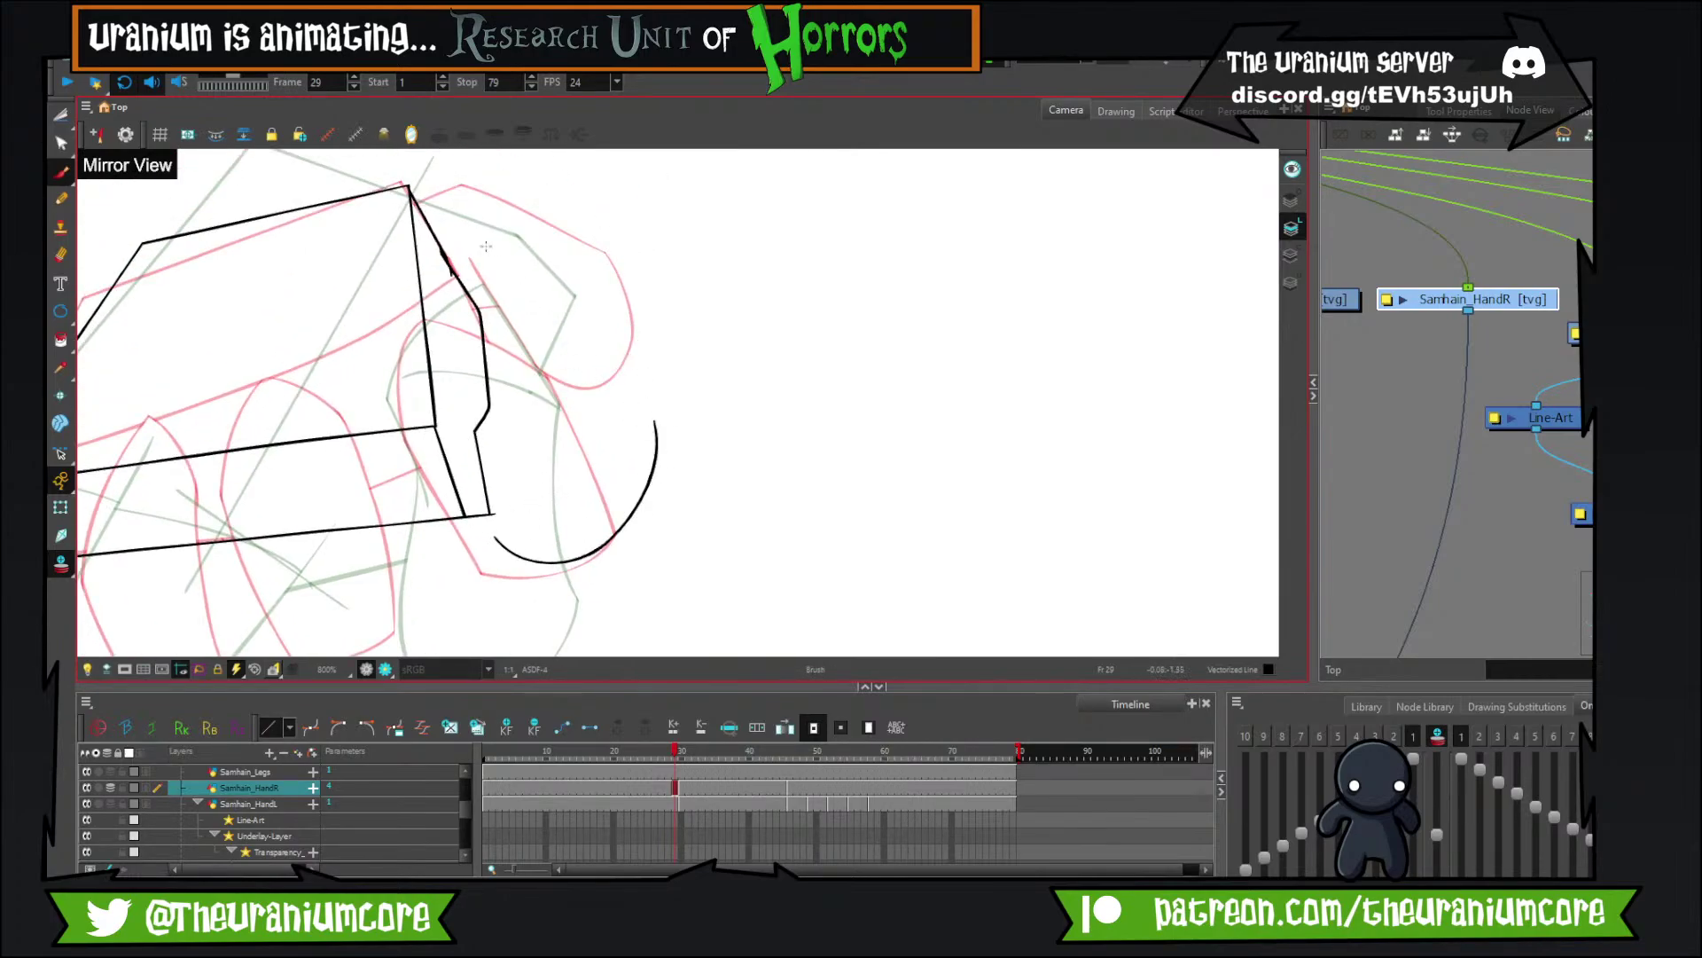
left_click_drag(444, 252, 587, 295)
left_click_drag(568, 285, 678, 449)
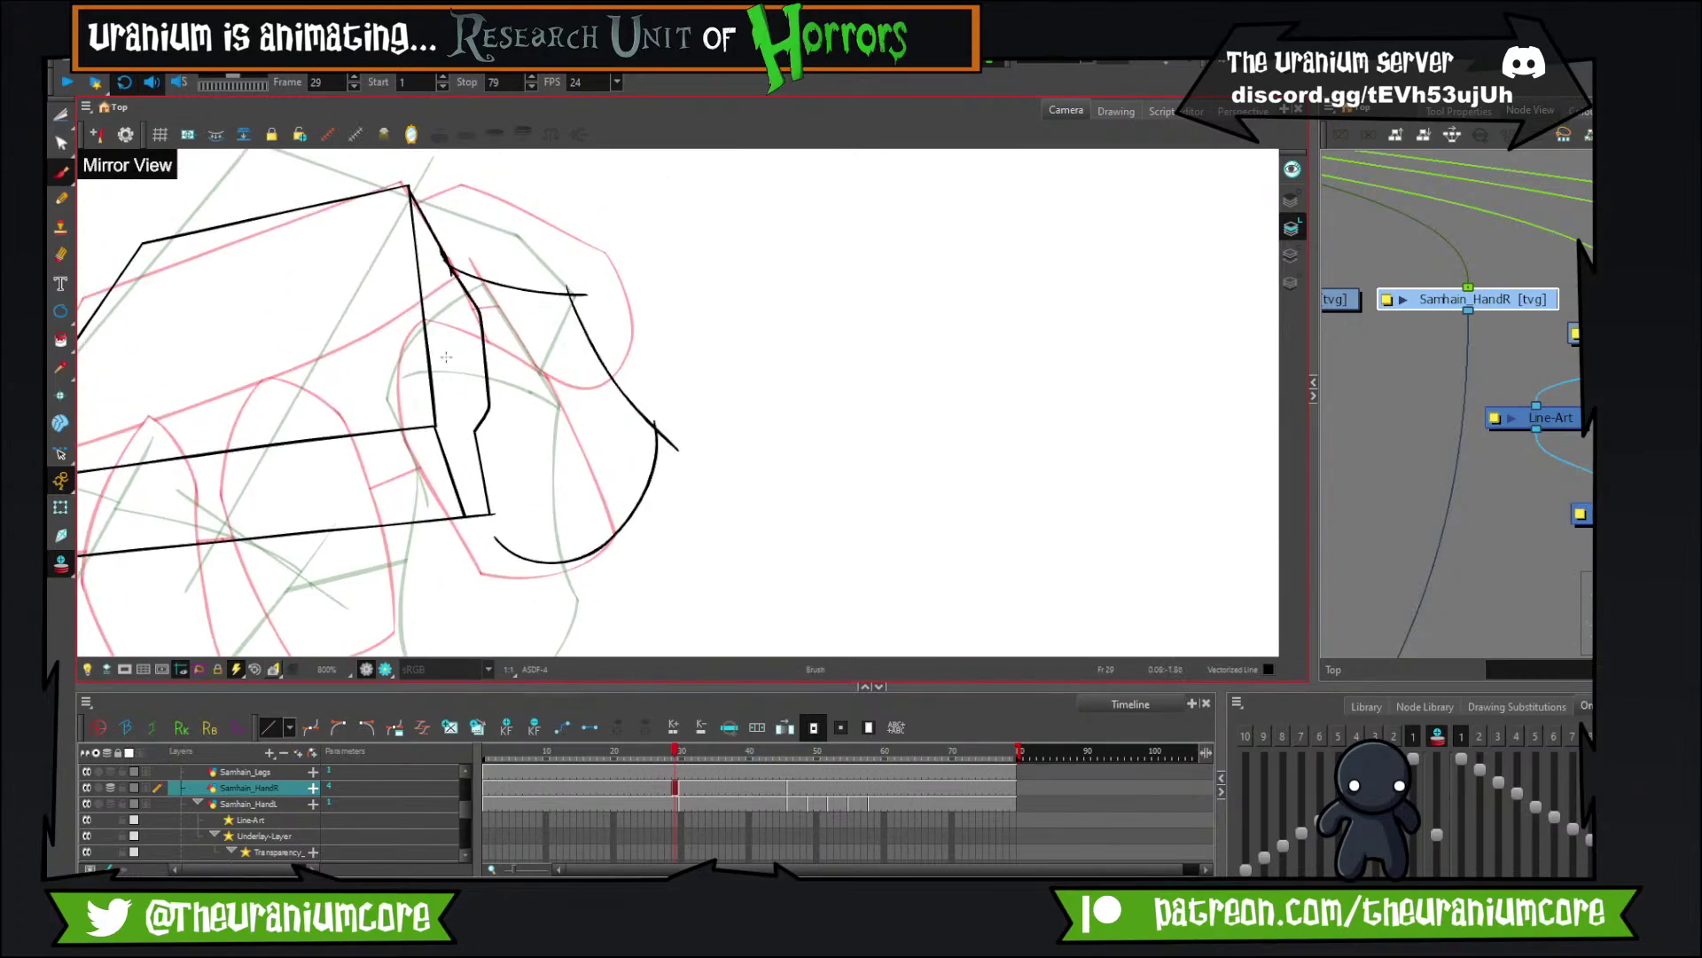
Draw the thumb's inner contour from the palm's upper slanted edge across the bulge and down to the rounded tip.
mouse_move(470, 259)
left_mouse_down()
mouse_move(452, 385)
mouse_move(470, 431)
left_mouse_up()
key("ctrl+z")
mouse_move(437, 369)
left_mouse_down()
mouse_move(494, 420)
mouse_move(512, 570)
left_mouse_up()
key("ctrl+z")
mouse_move(492, 406)
left_mouse_down()
mouse_move(497, 549)
mouse_move(519, 599)
mouse_move(476, 430)
mouse_move(538, 567)
left_mouse_up()
key("ctrl+z")
key("ctrl+z")
mouse_move(444, 380)
left_mouse_down()
mouse_move(529, 452)
mouse_move(527, 575)
left_mouse_up()
key("ctrl+z")
mouse_move(519, 397)
left_mouse_down()
mouse_move(516, 568)
mouse_move(512, 549)
mouse_move(527, 570)
left_mouse_up()
key("ctrl+z")
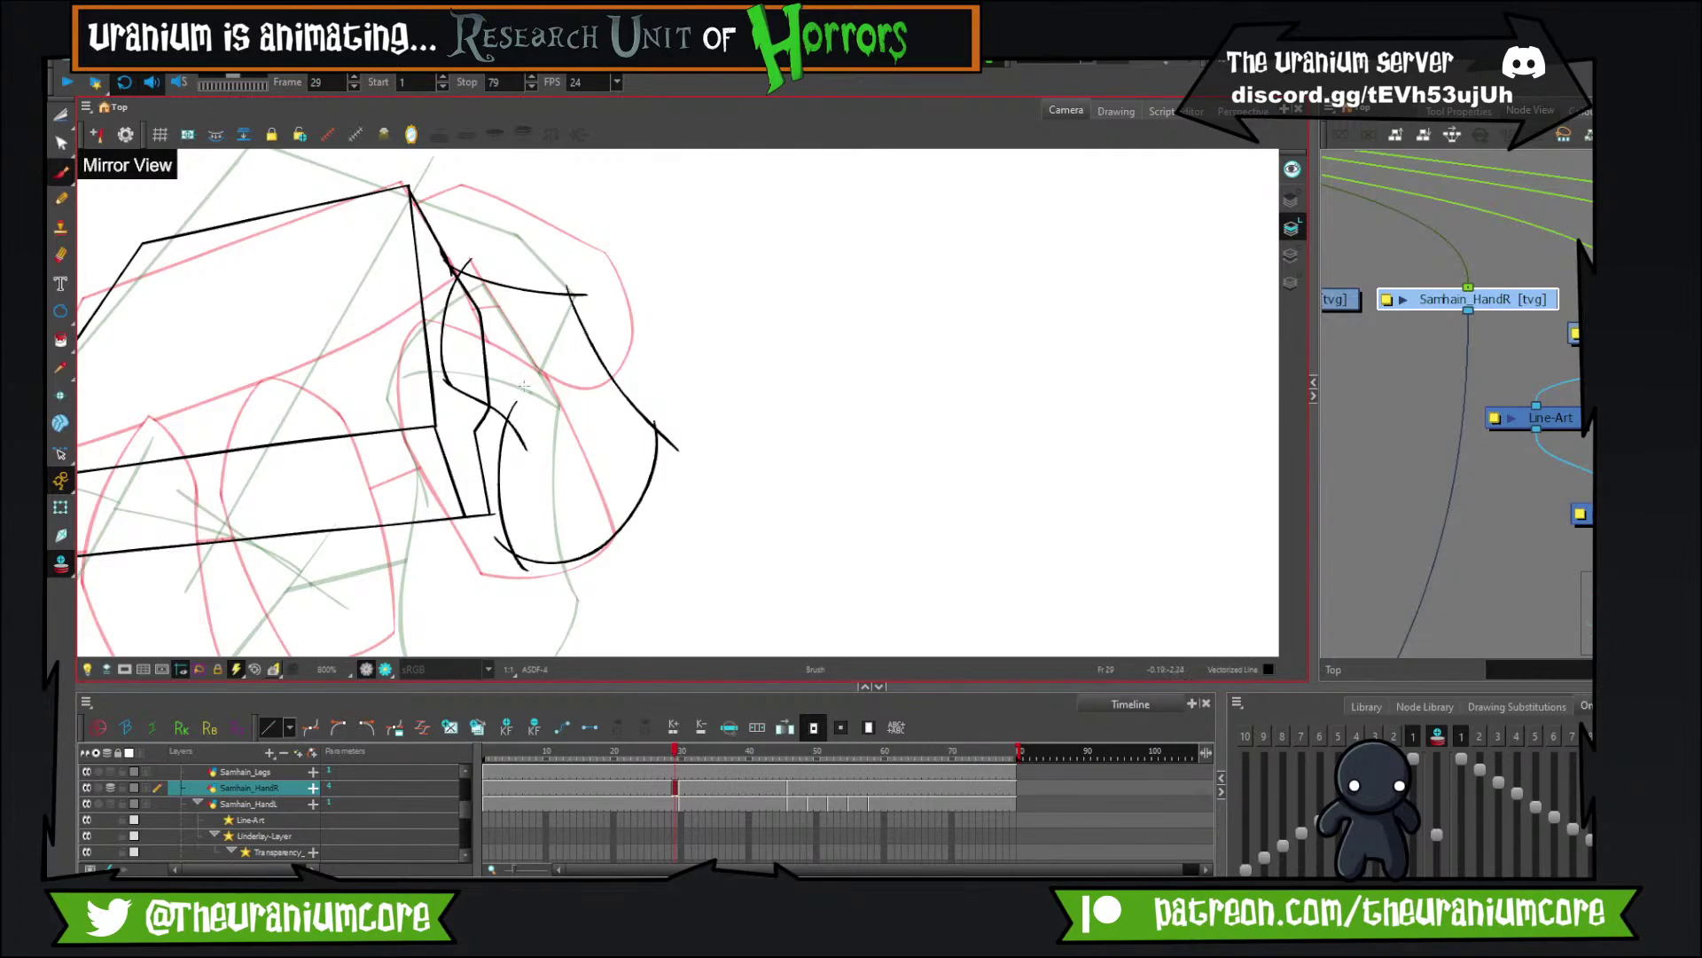
Cut away the palm edge inside the thumb and the line overshoots at the thumb's upper and outer corners.
left_click(60, 115)
left_click(465, 285)
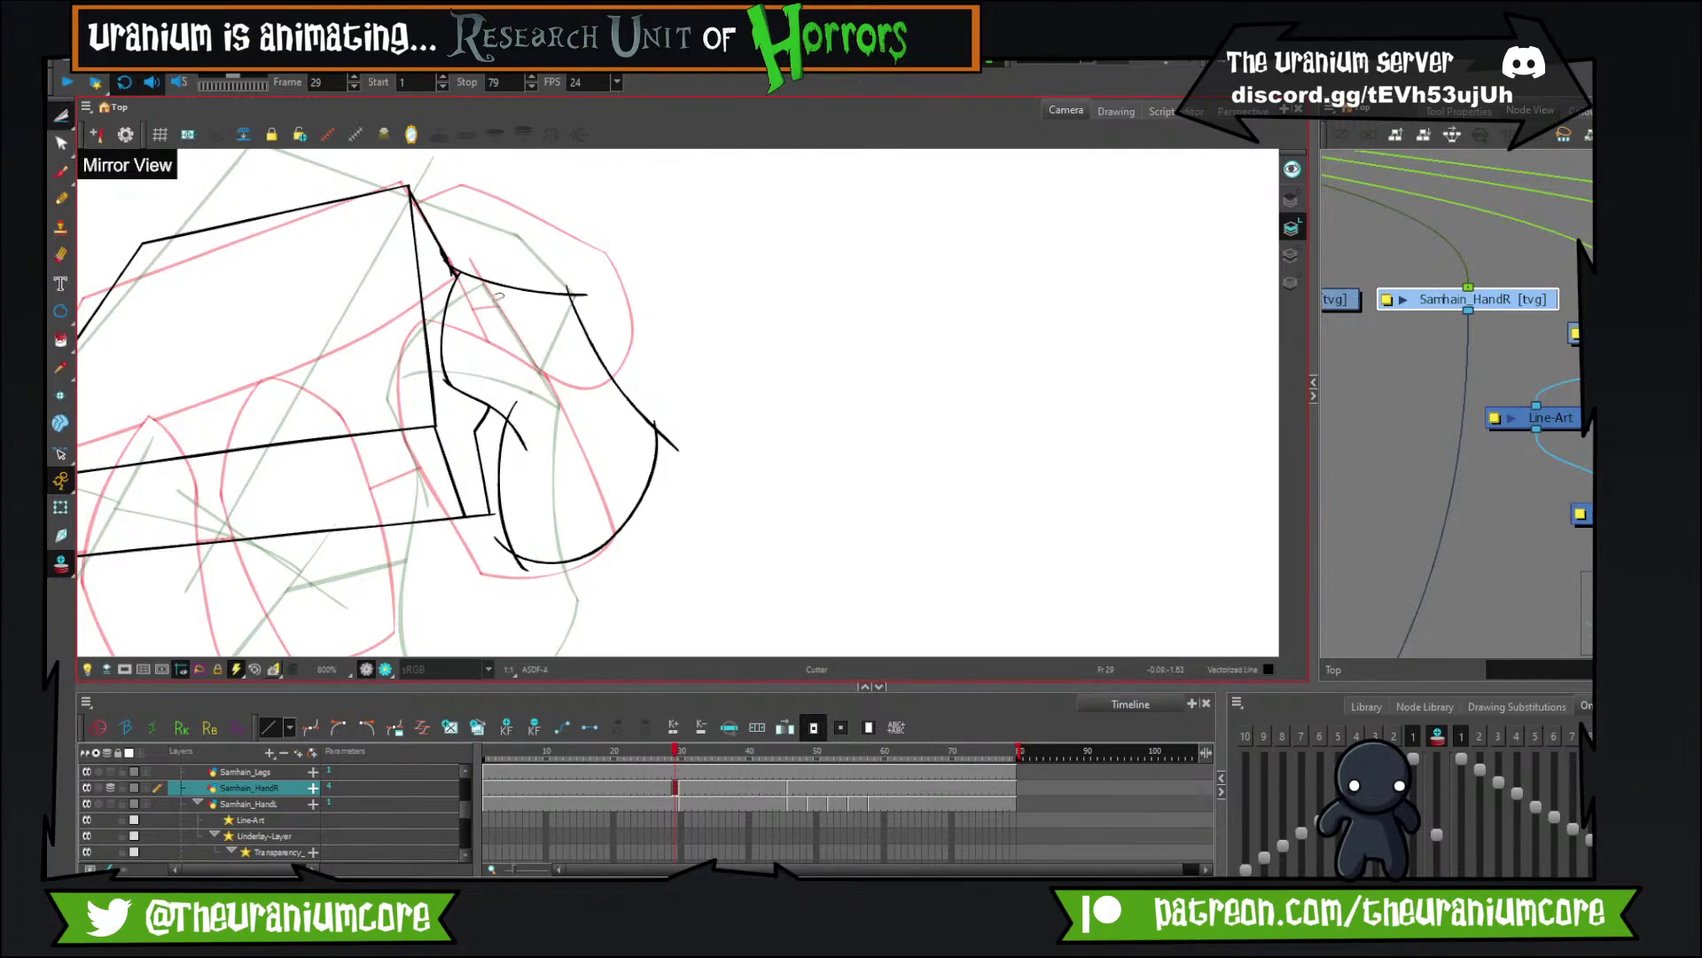
left_click(580, 293)
scroll(657, 368, "up", 3)
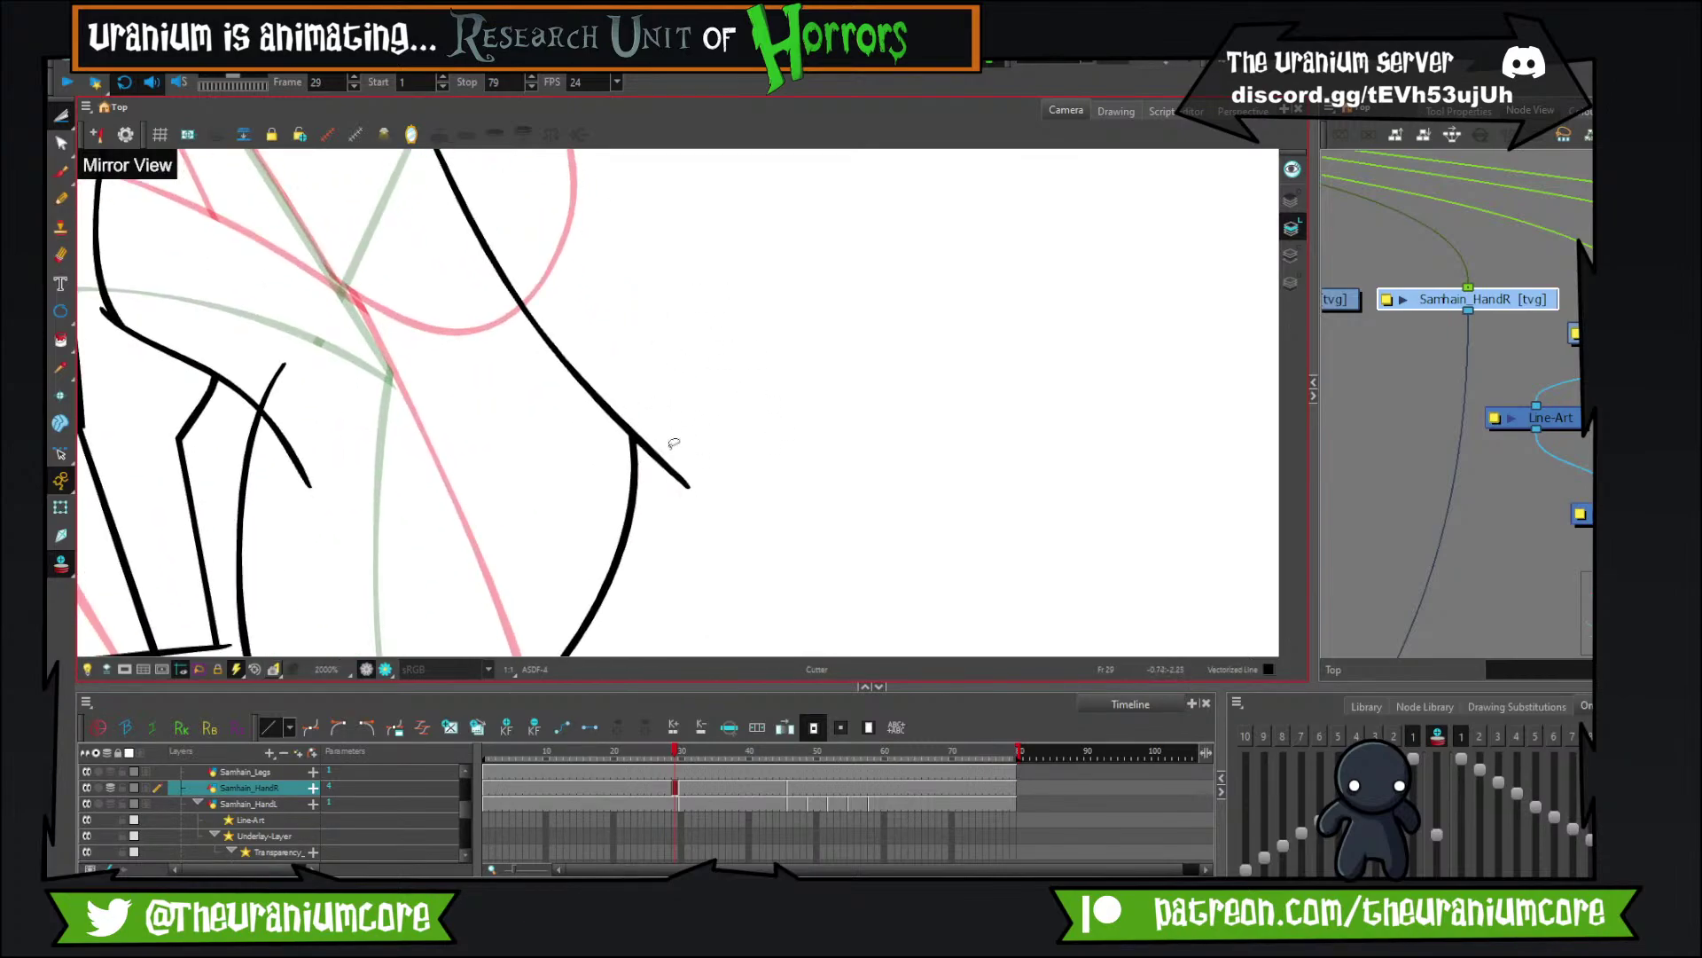
left_click_drag(673, 443, 740, 203)
Trim the crossing line ends where the thumb's inner edge meets the bulge beside the palm.
left_click_drag(377, 302, 417, 587)
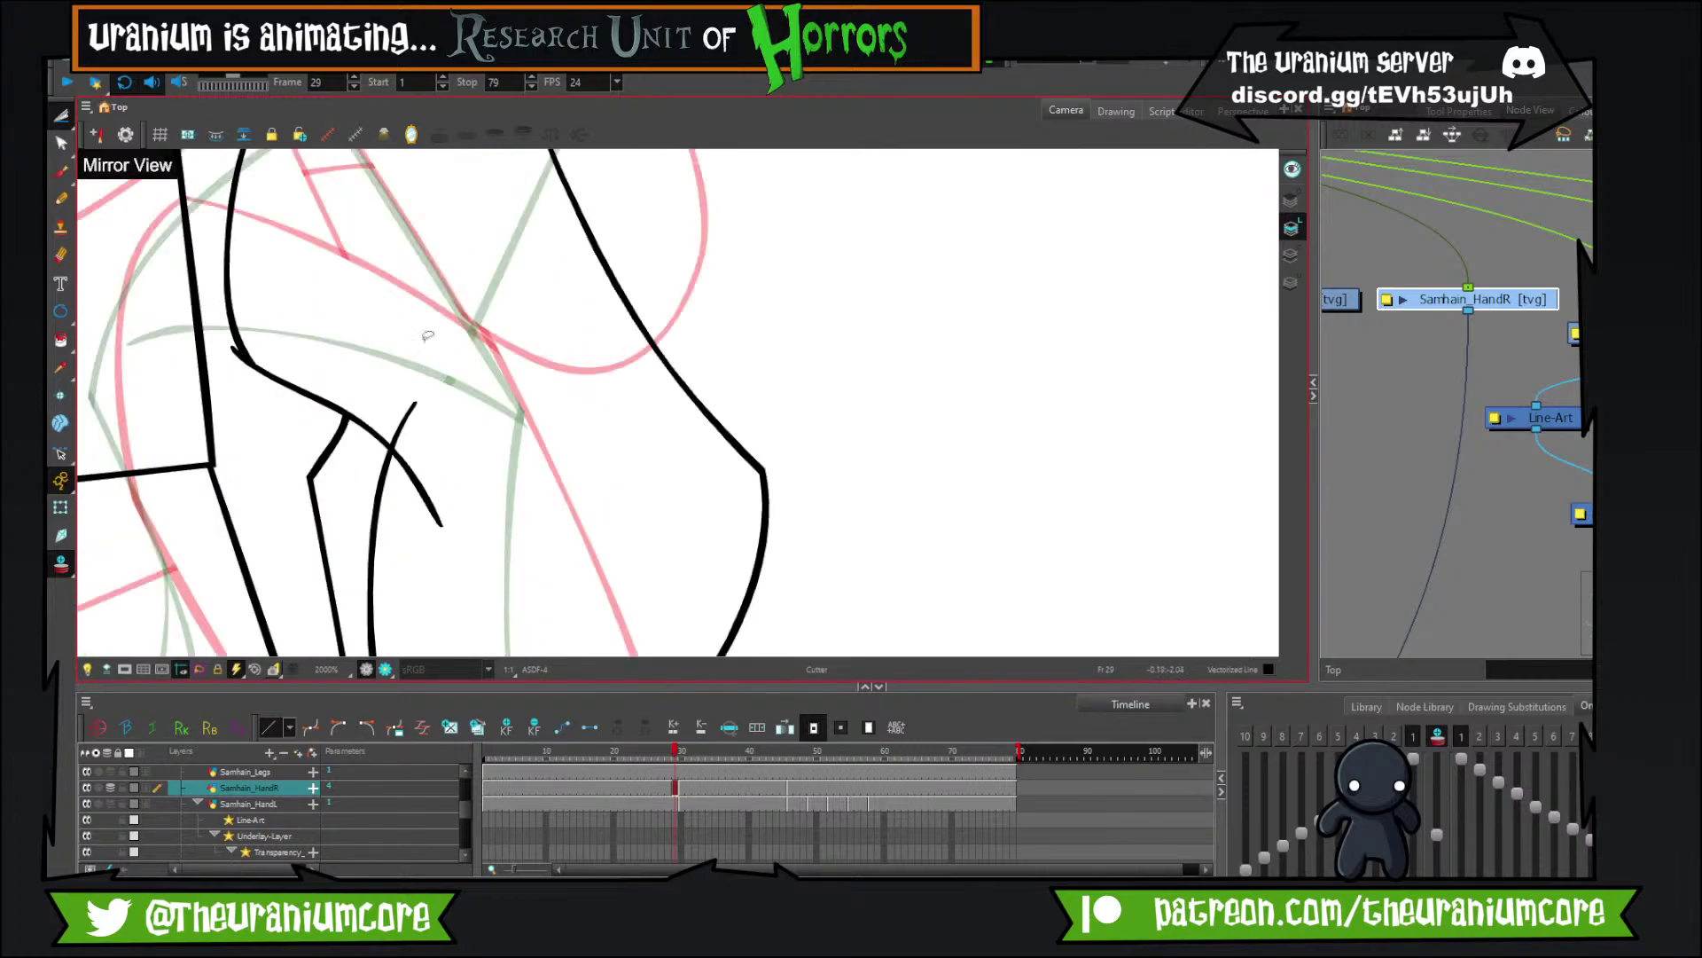
mouse_move(348, 239)
left_mouse_down()
mouse_move(487, 433)
mouse_move(509, 434)
left_mouse_up()
left_click(418, 268)
left_click_drag(400, 565, 403, 450)
left_click_drag(395, 420, 409, 453)
key("ctrl+z")
left_click_drag(561, 477, 596, 545)
scroll(596, 545, "down", 1)
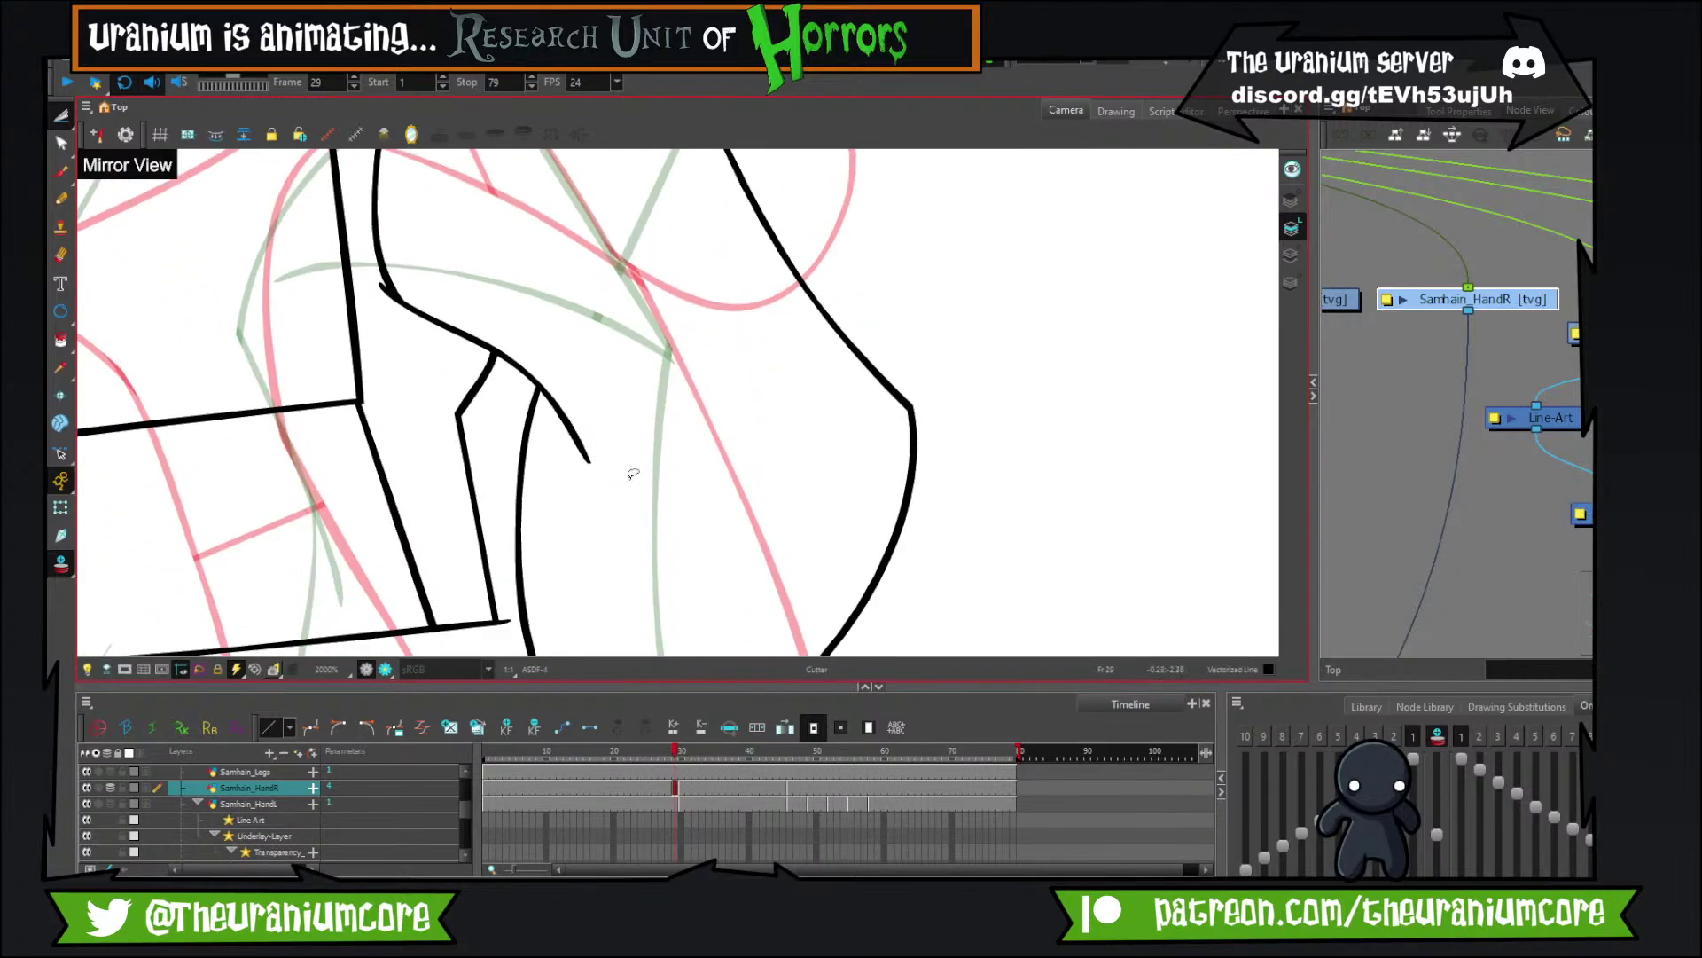
scroll(621, 373, "down", 5)
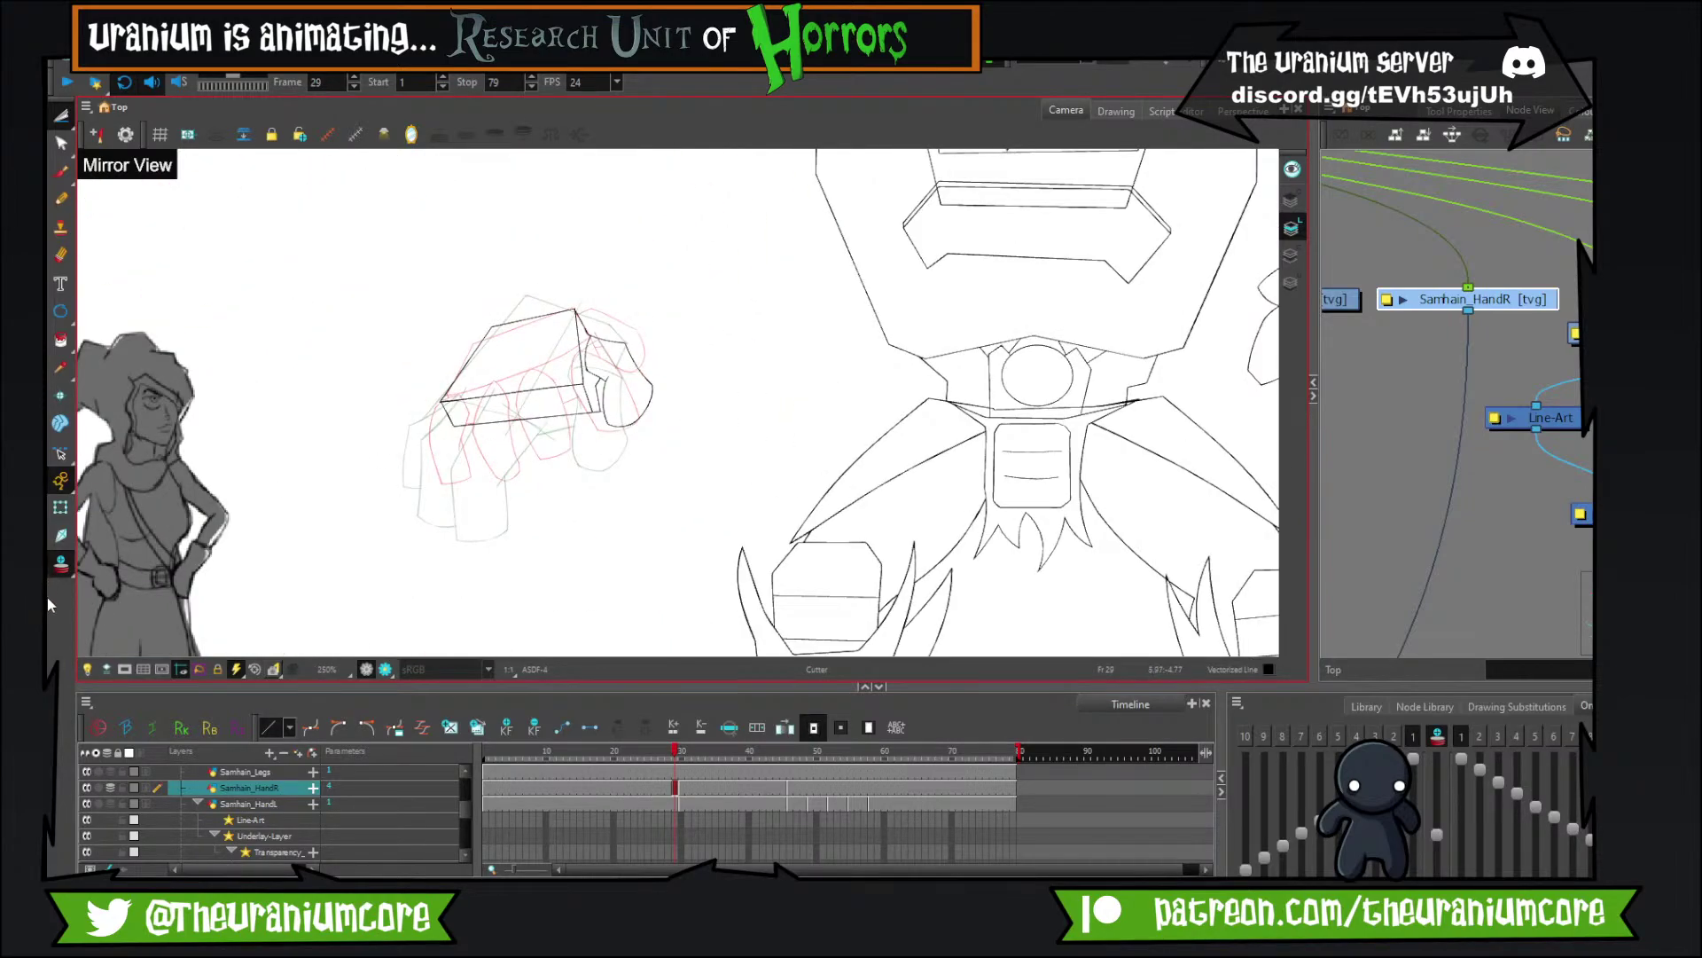
Flip between frames 28 and 30 without onion skin to check the hand's motion, then restore onion skin on frame 29.
left_click(60, 565)
key("comma")
key("period")
key("period")
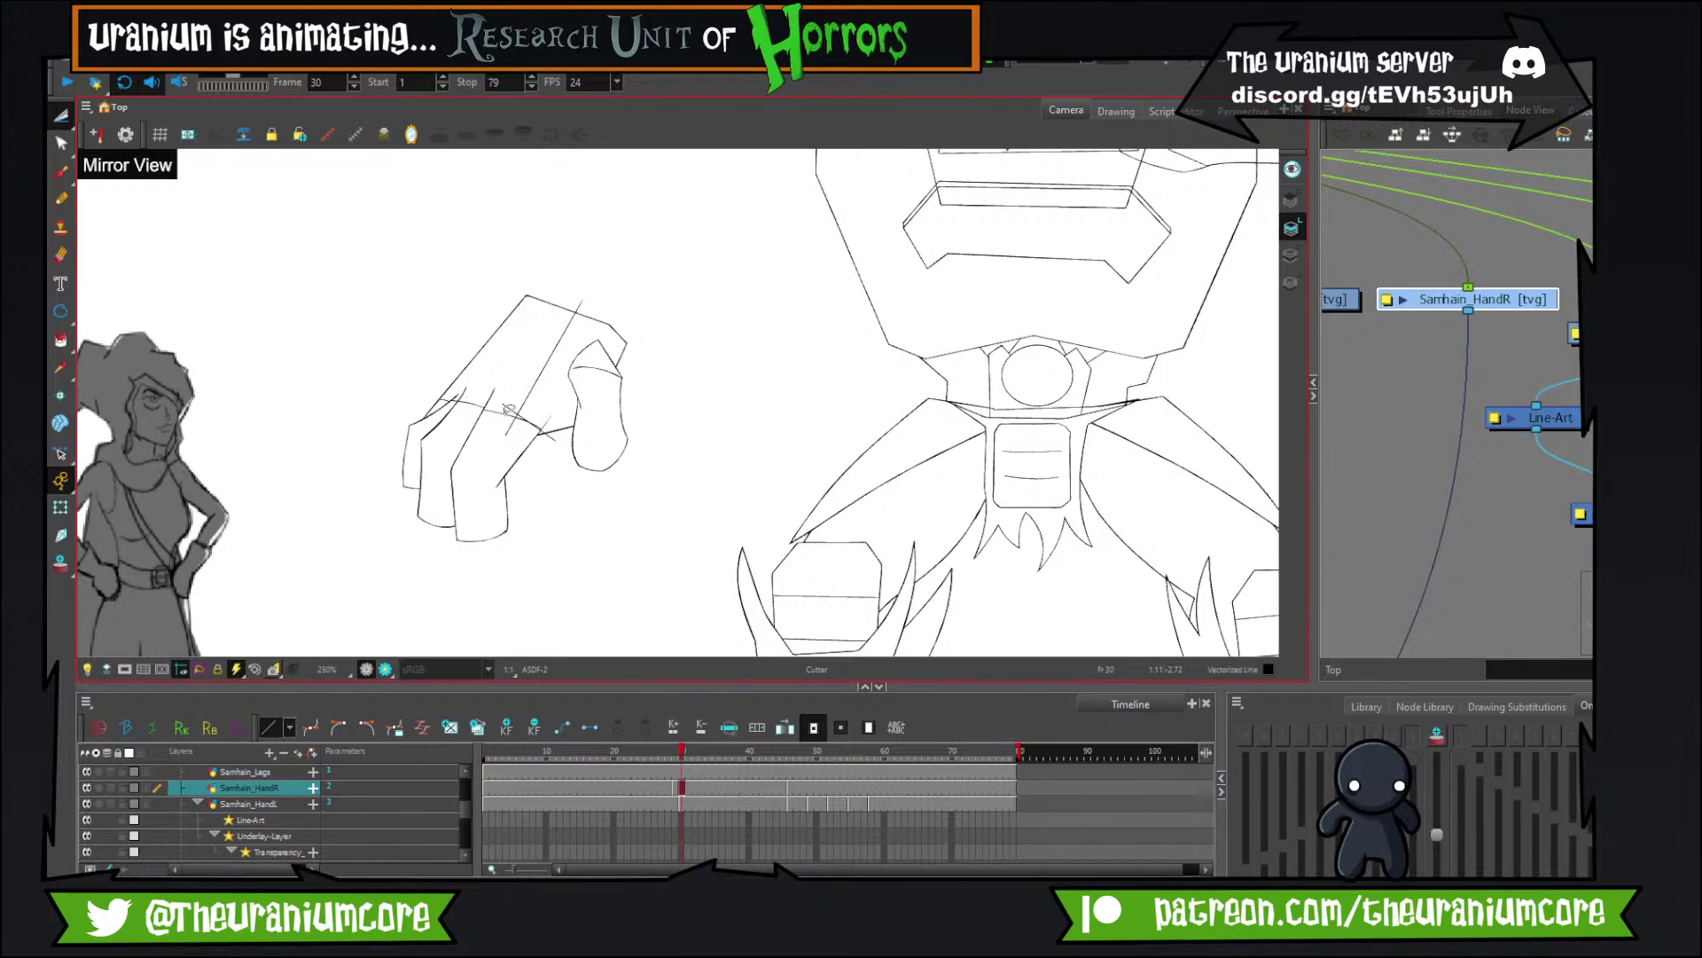
key("comma")
key("comma")
key("period")
key("period")
key("comma")
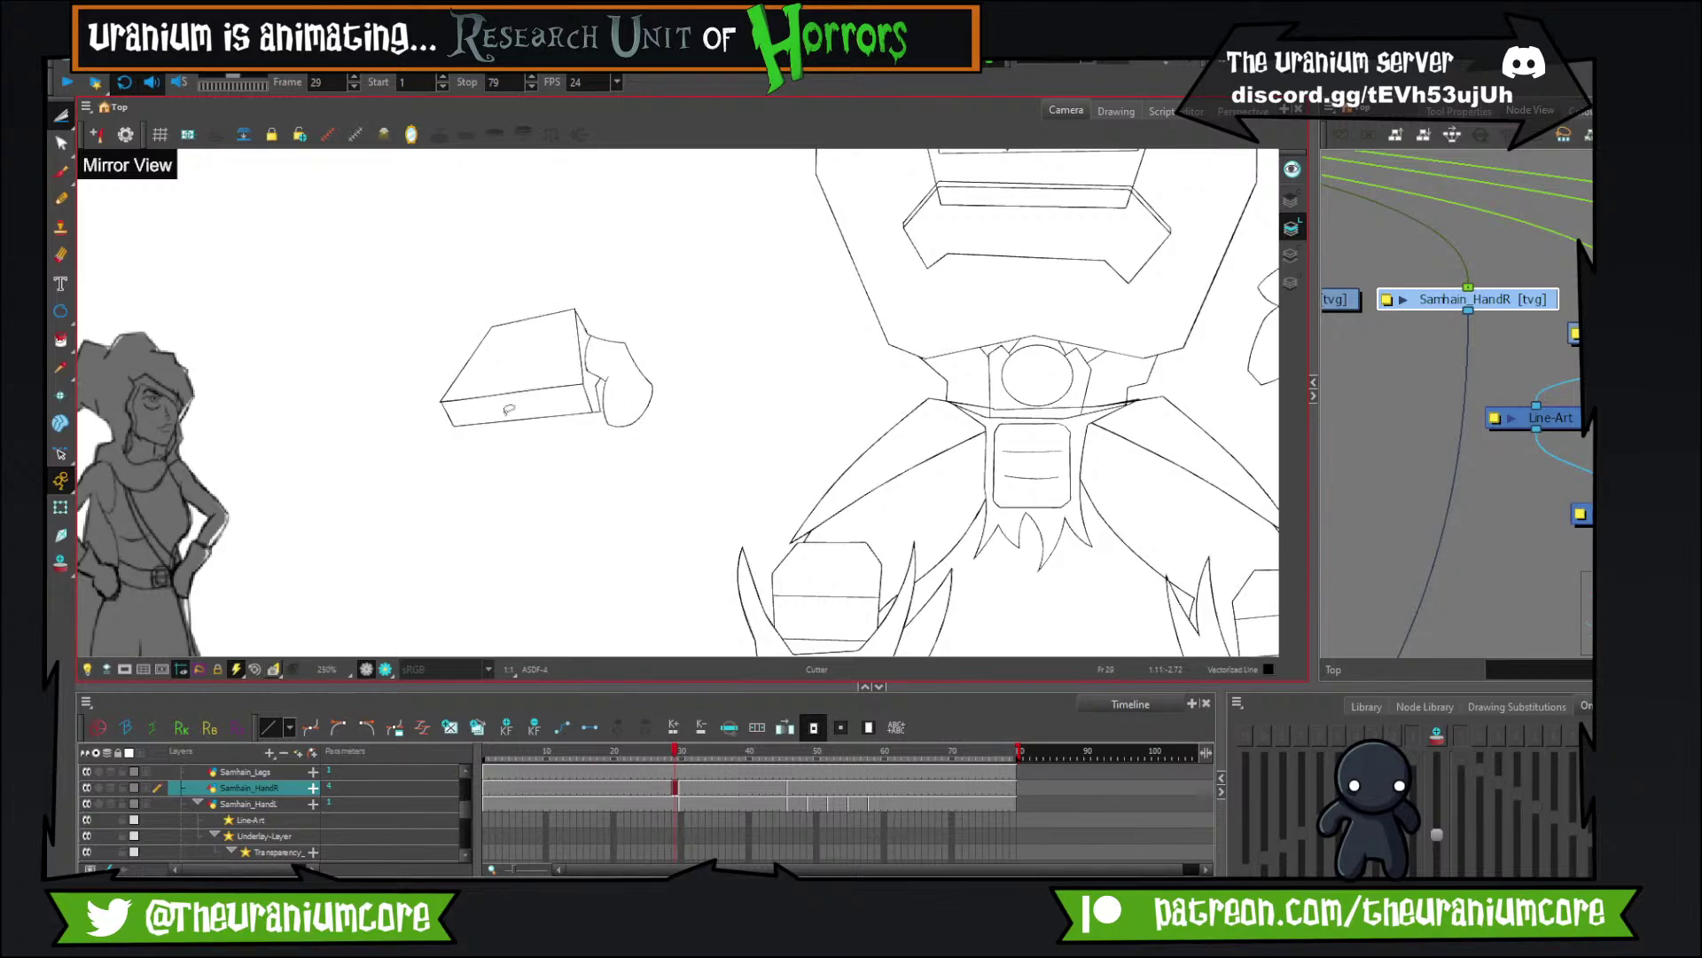
left_click(62, 171)
left_click(60, 563)
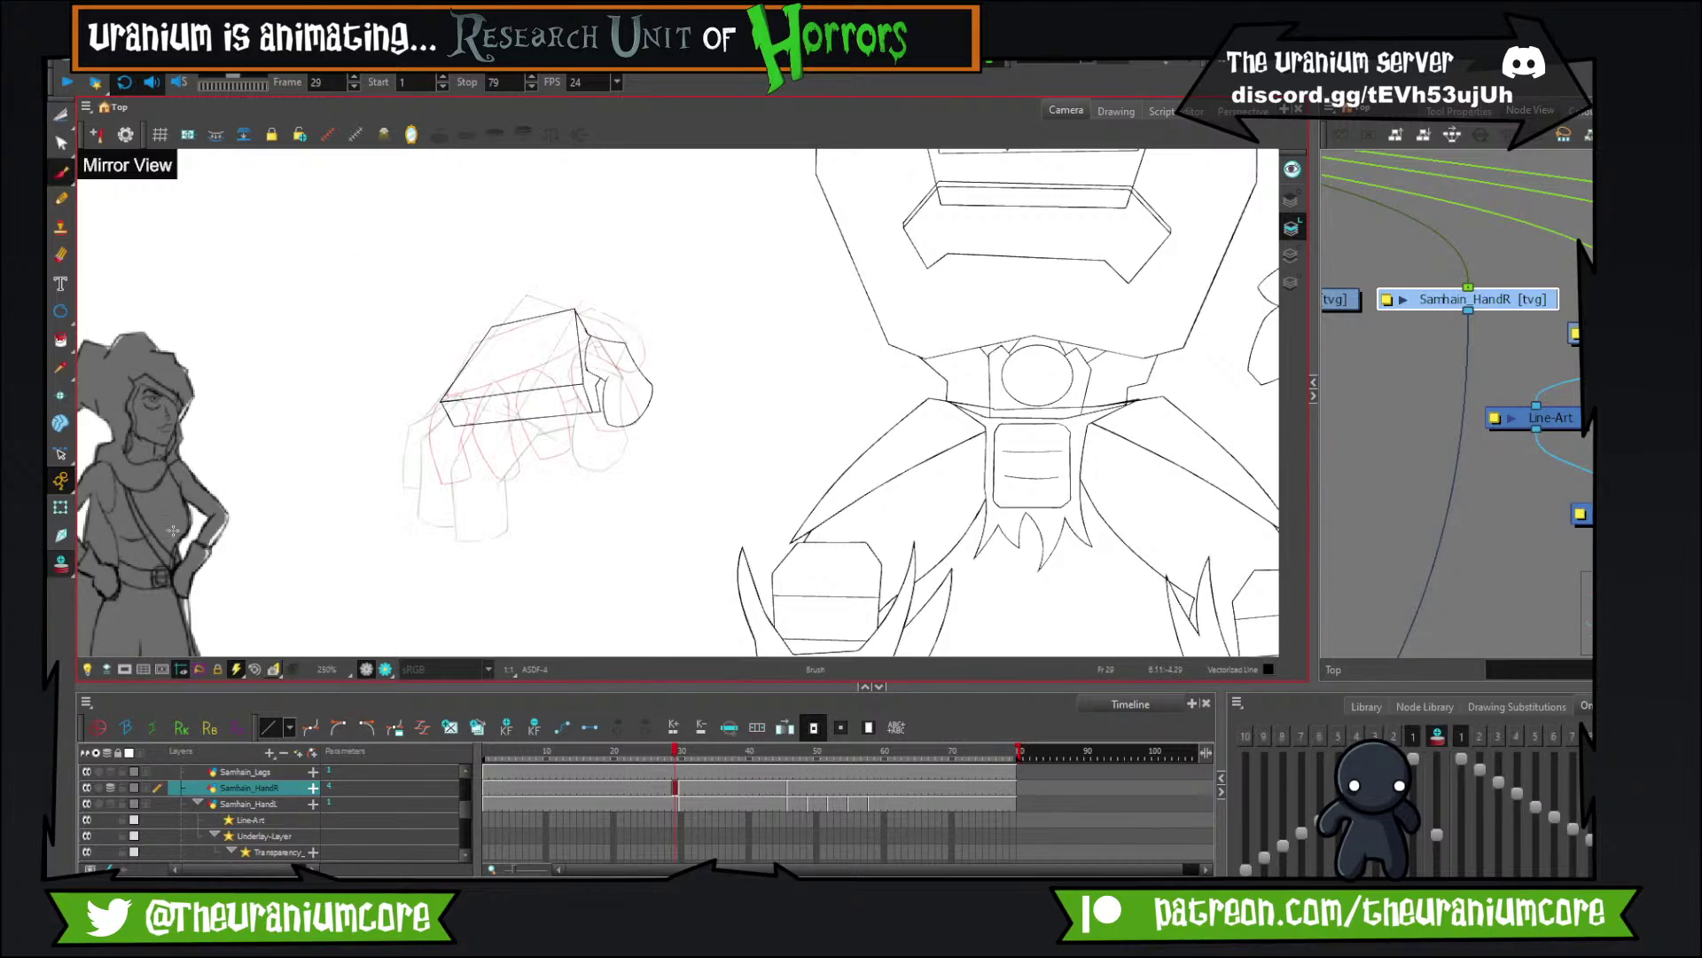
Try to sketch a finger's knuckle arc on the palm block's front face on frame 29.
scroll(576, 442, "up", 5)
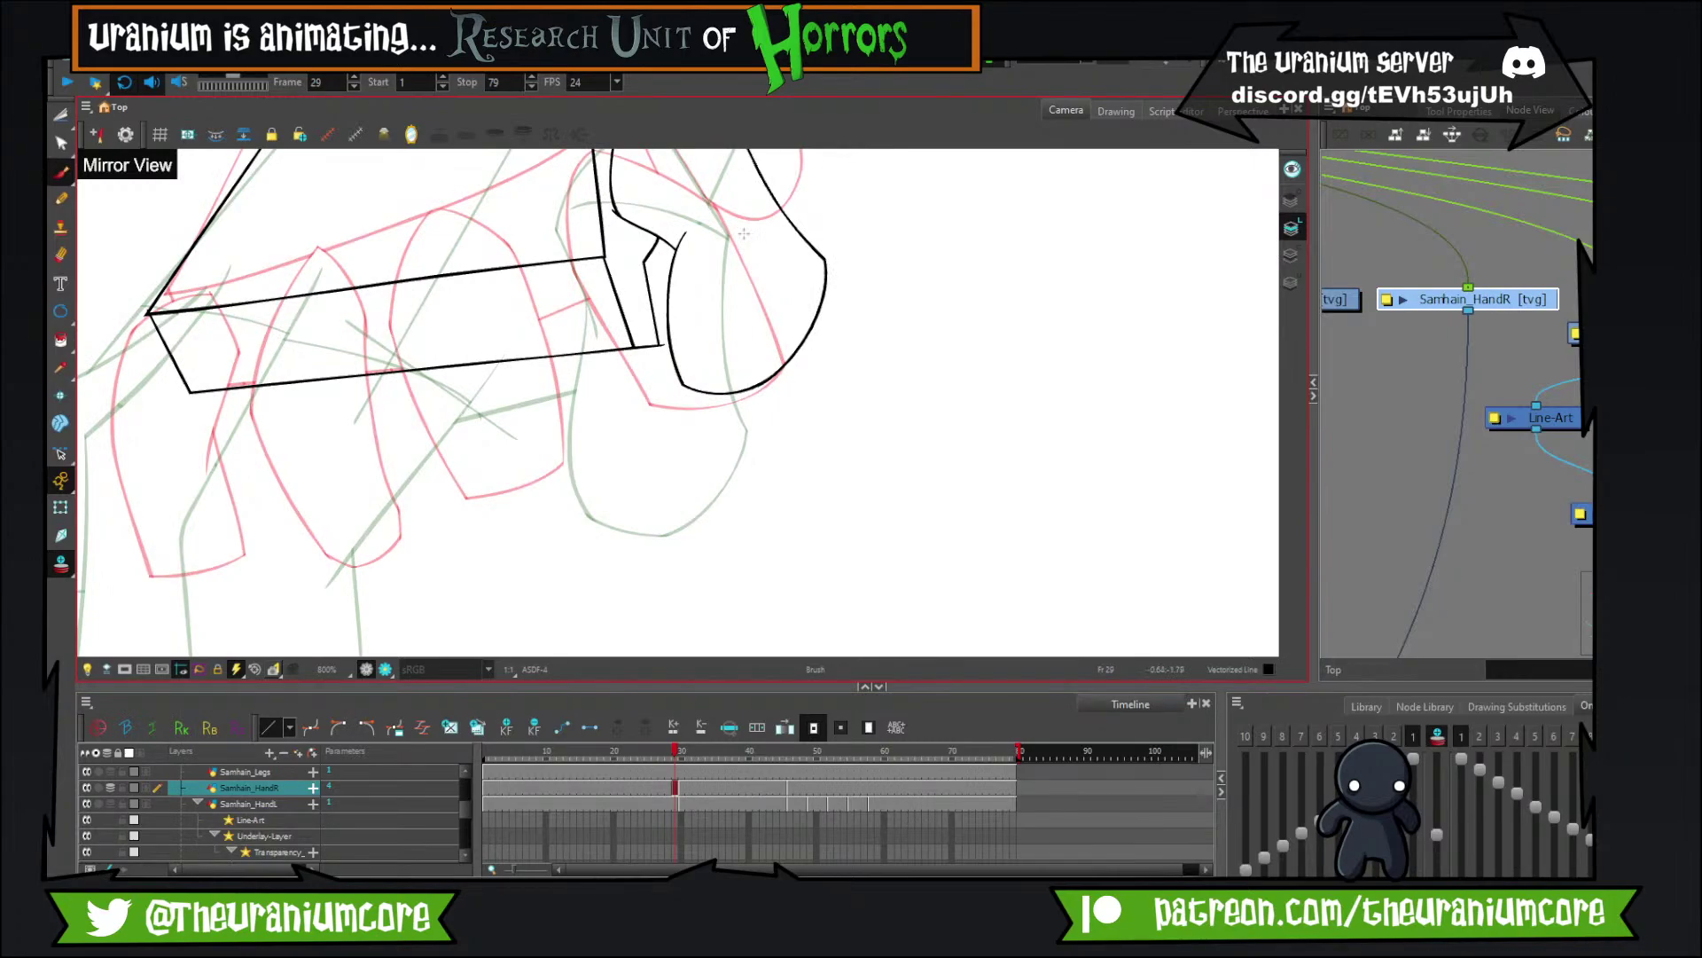
left_click_drag(594, 333, 829, 256)
scroll(698, 293, "down", 2)
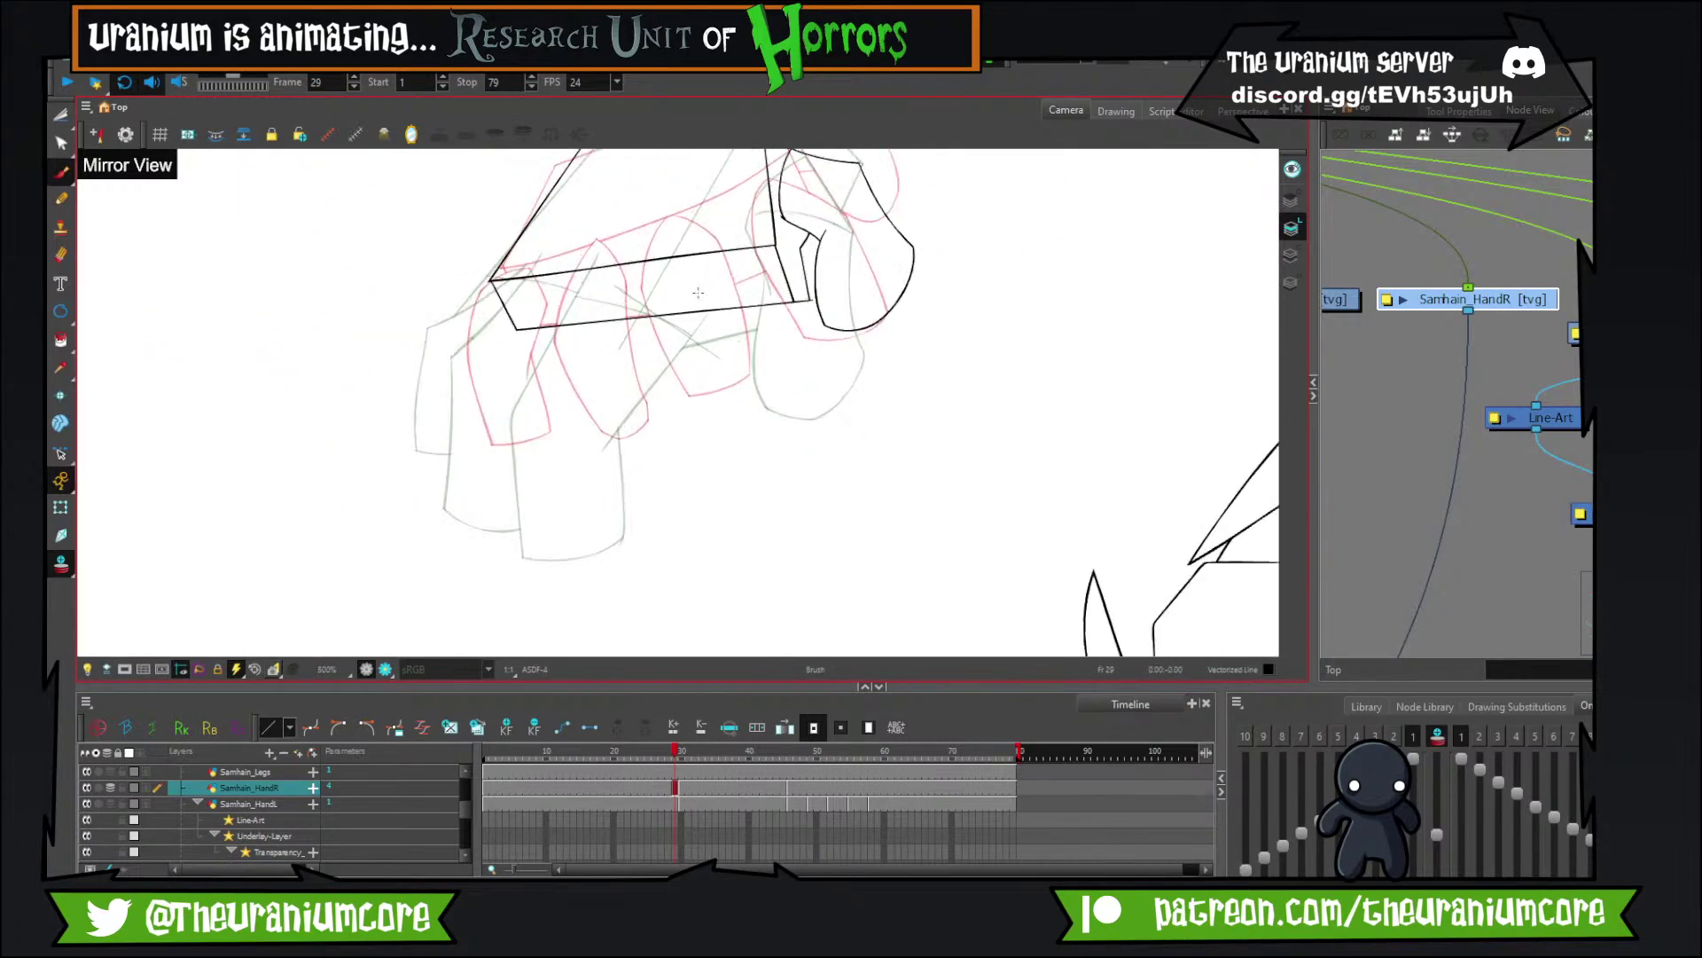
scroll(884, 215, "up", 2)
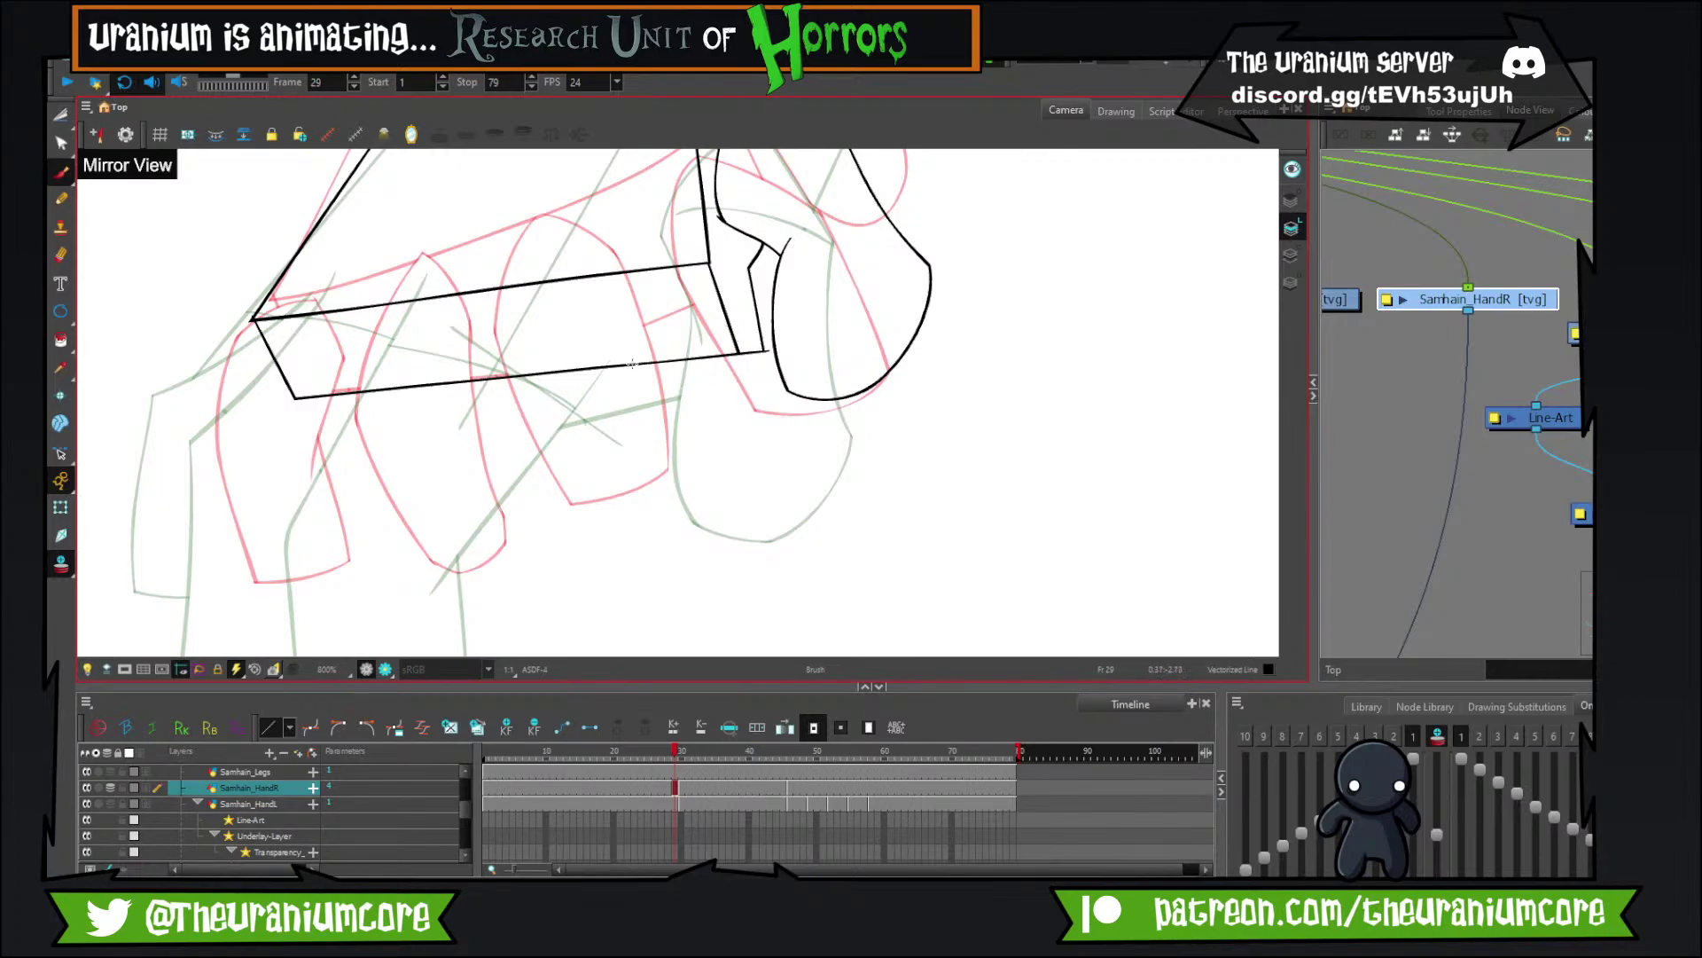
scroll(564, 325, "down", 2)
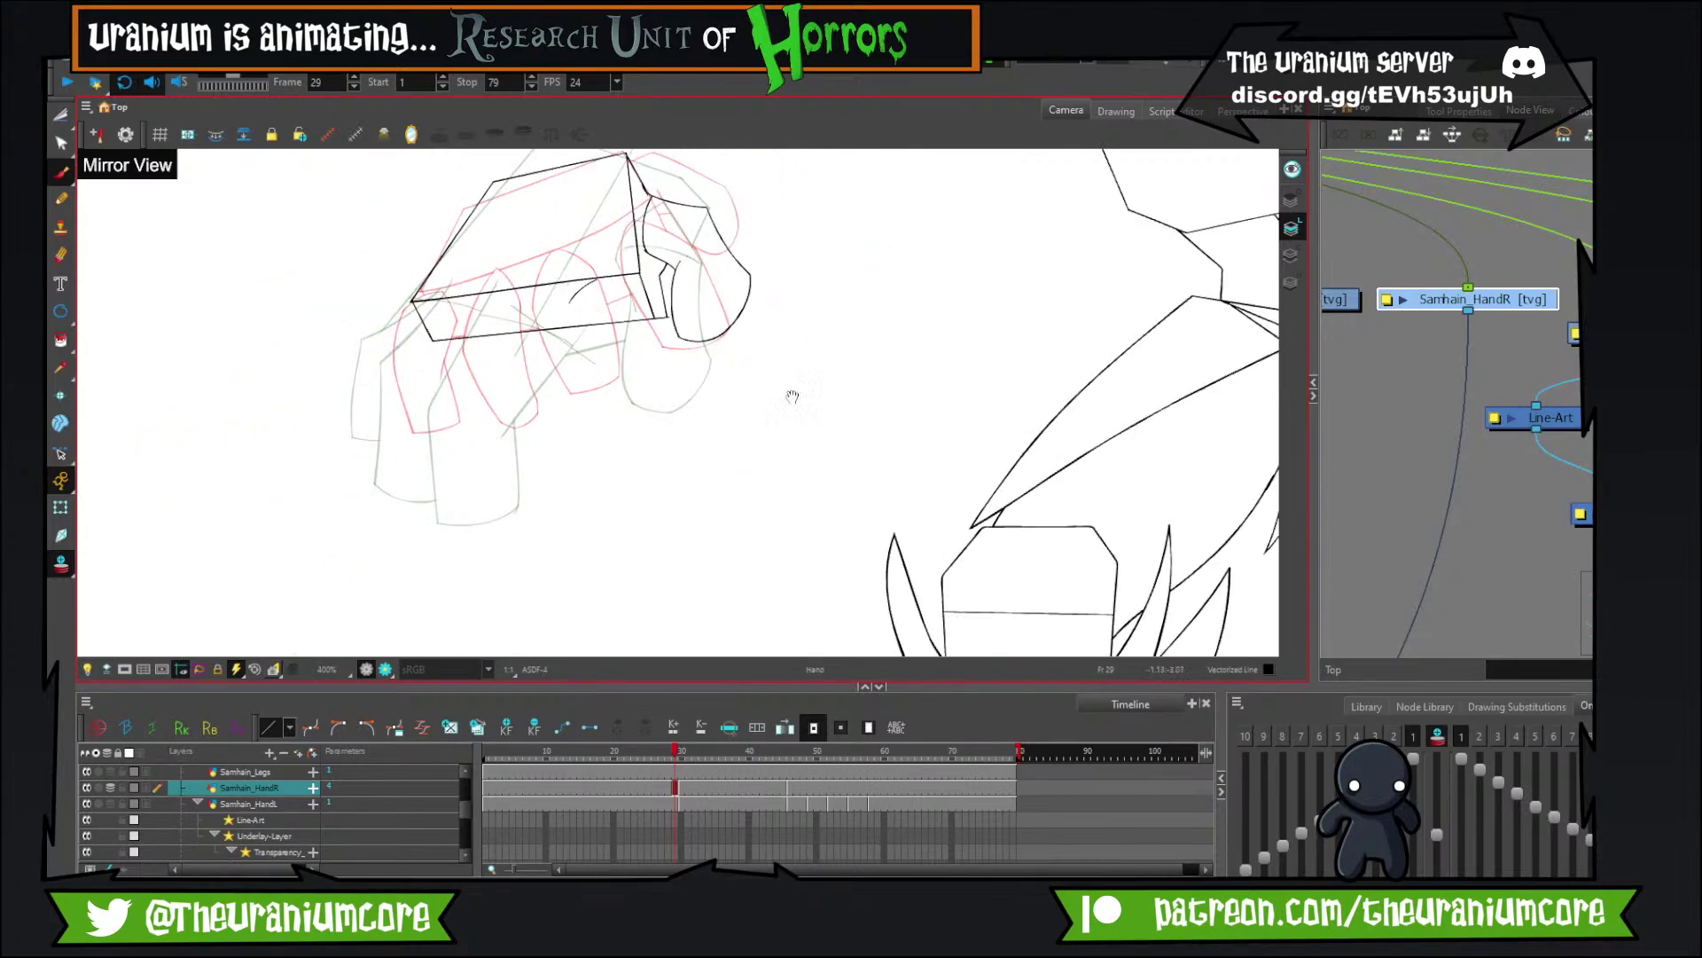
scroll(670, 396, "up", 3)
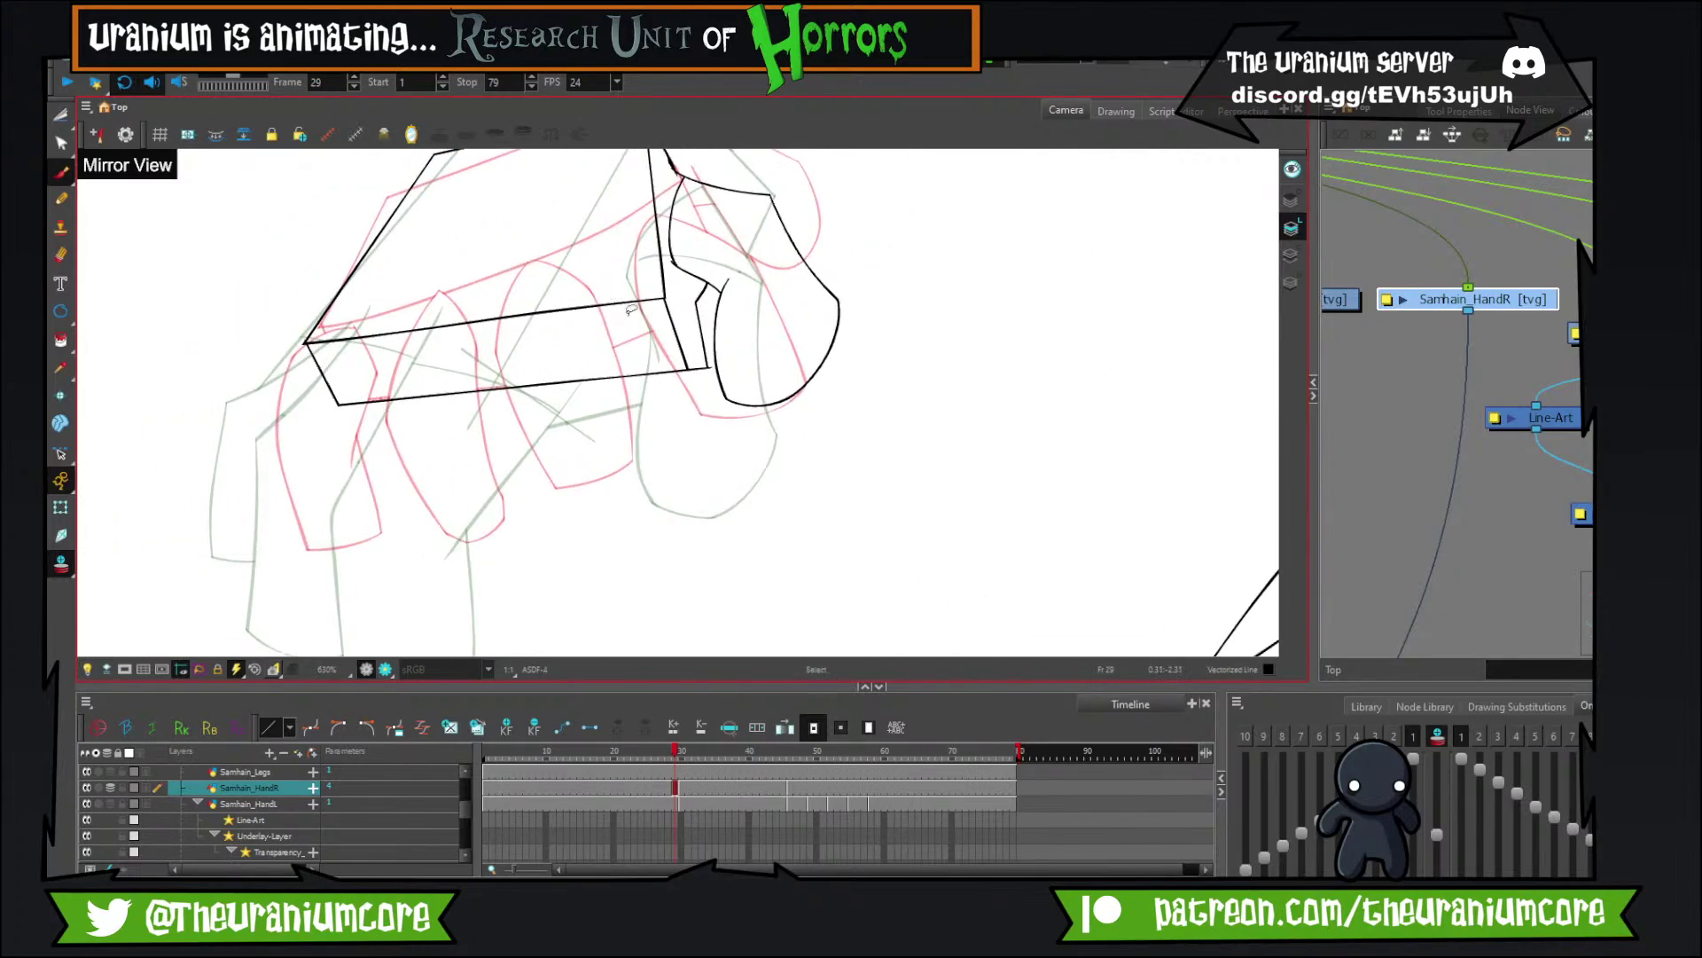
scroll(576, 383, "down", 1)
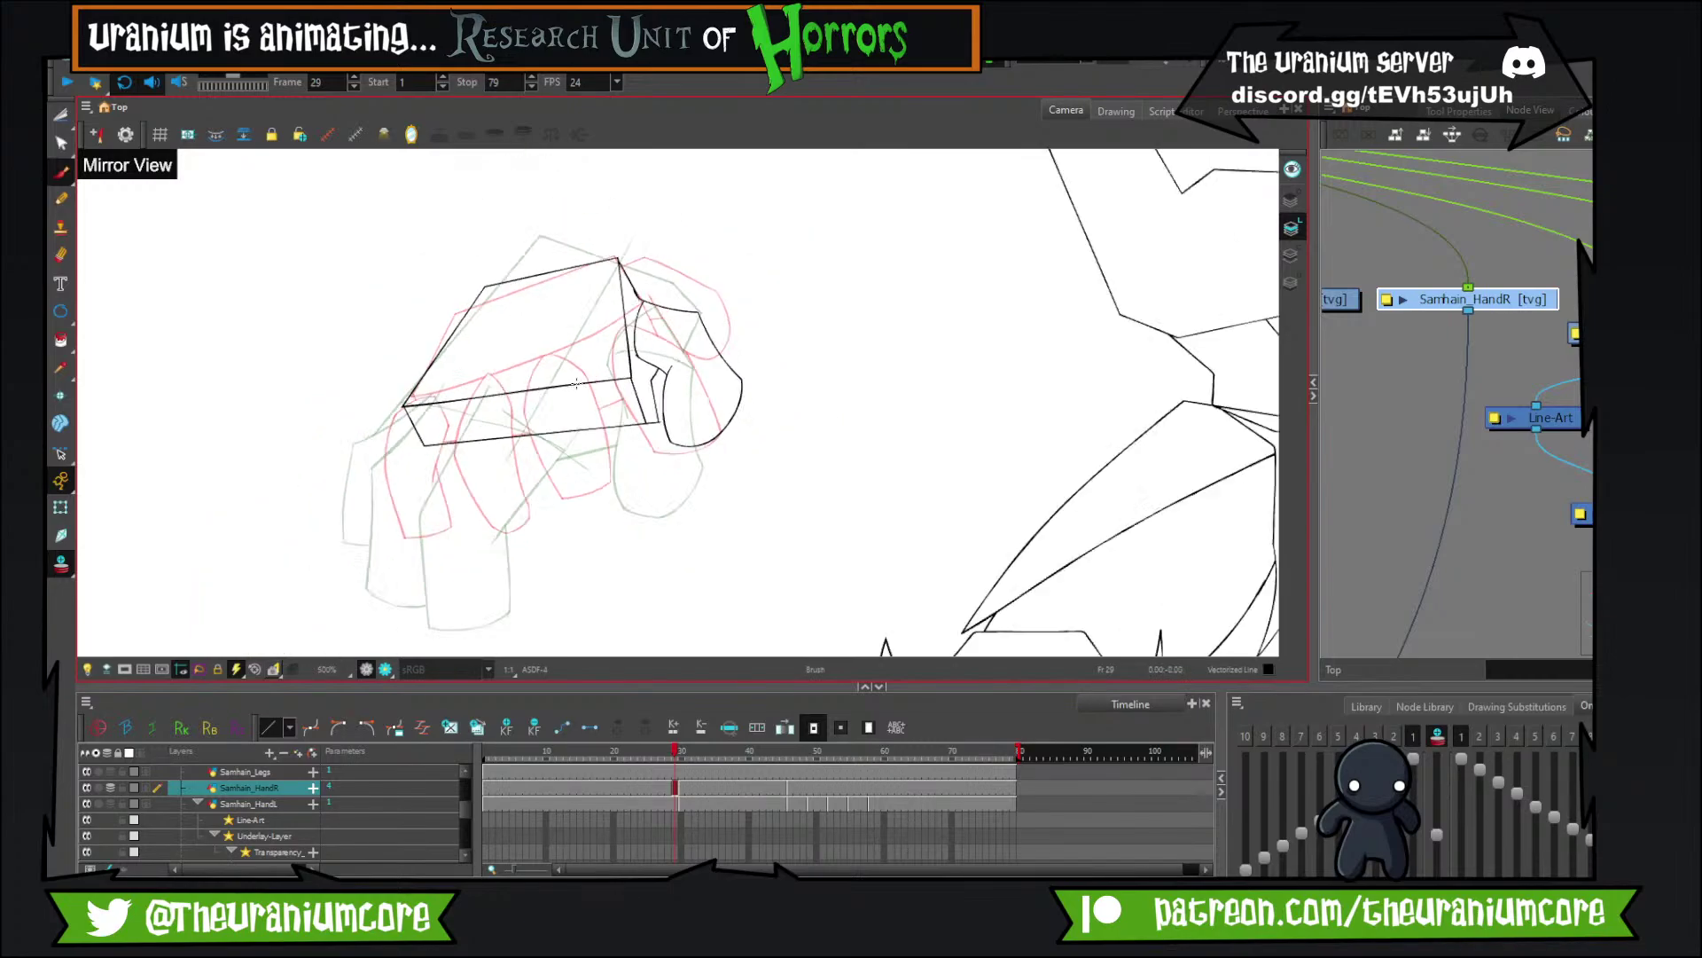
scroll(576, 383, "up", 1)
left_click(62, 566)
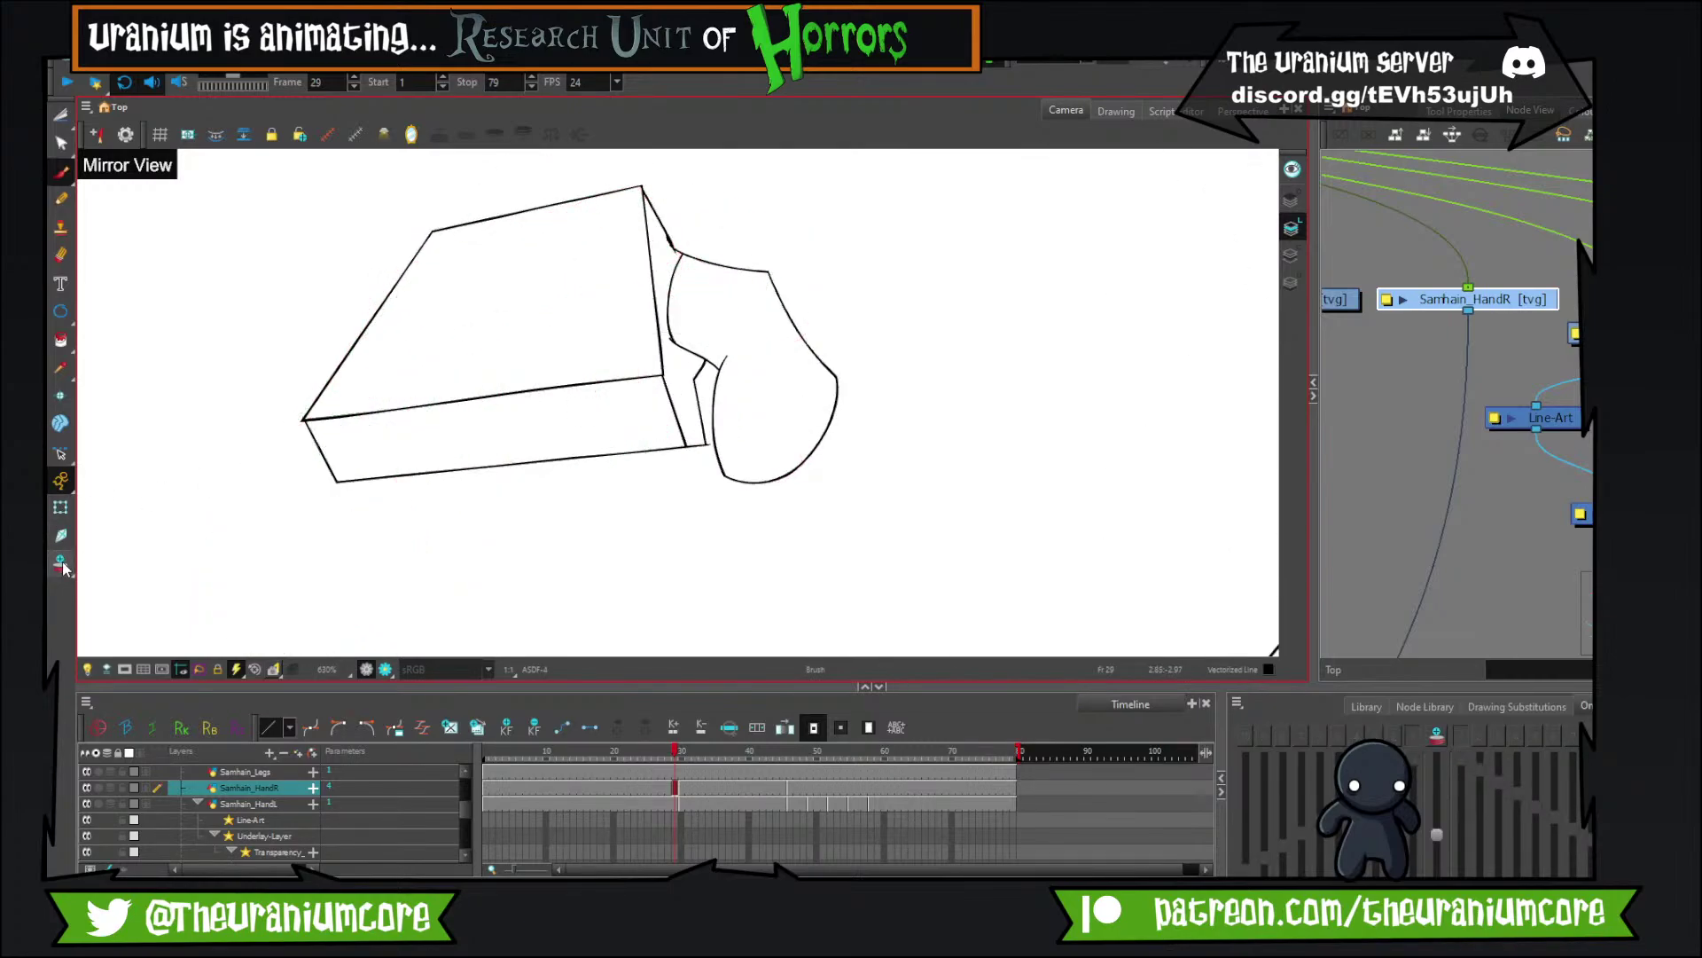
left_click(62, 566)
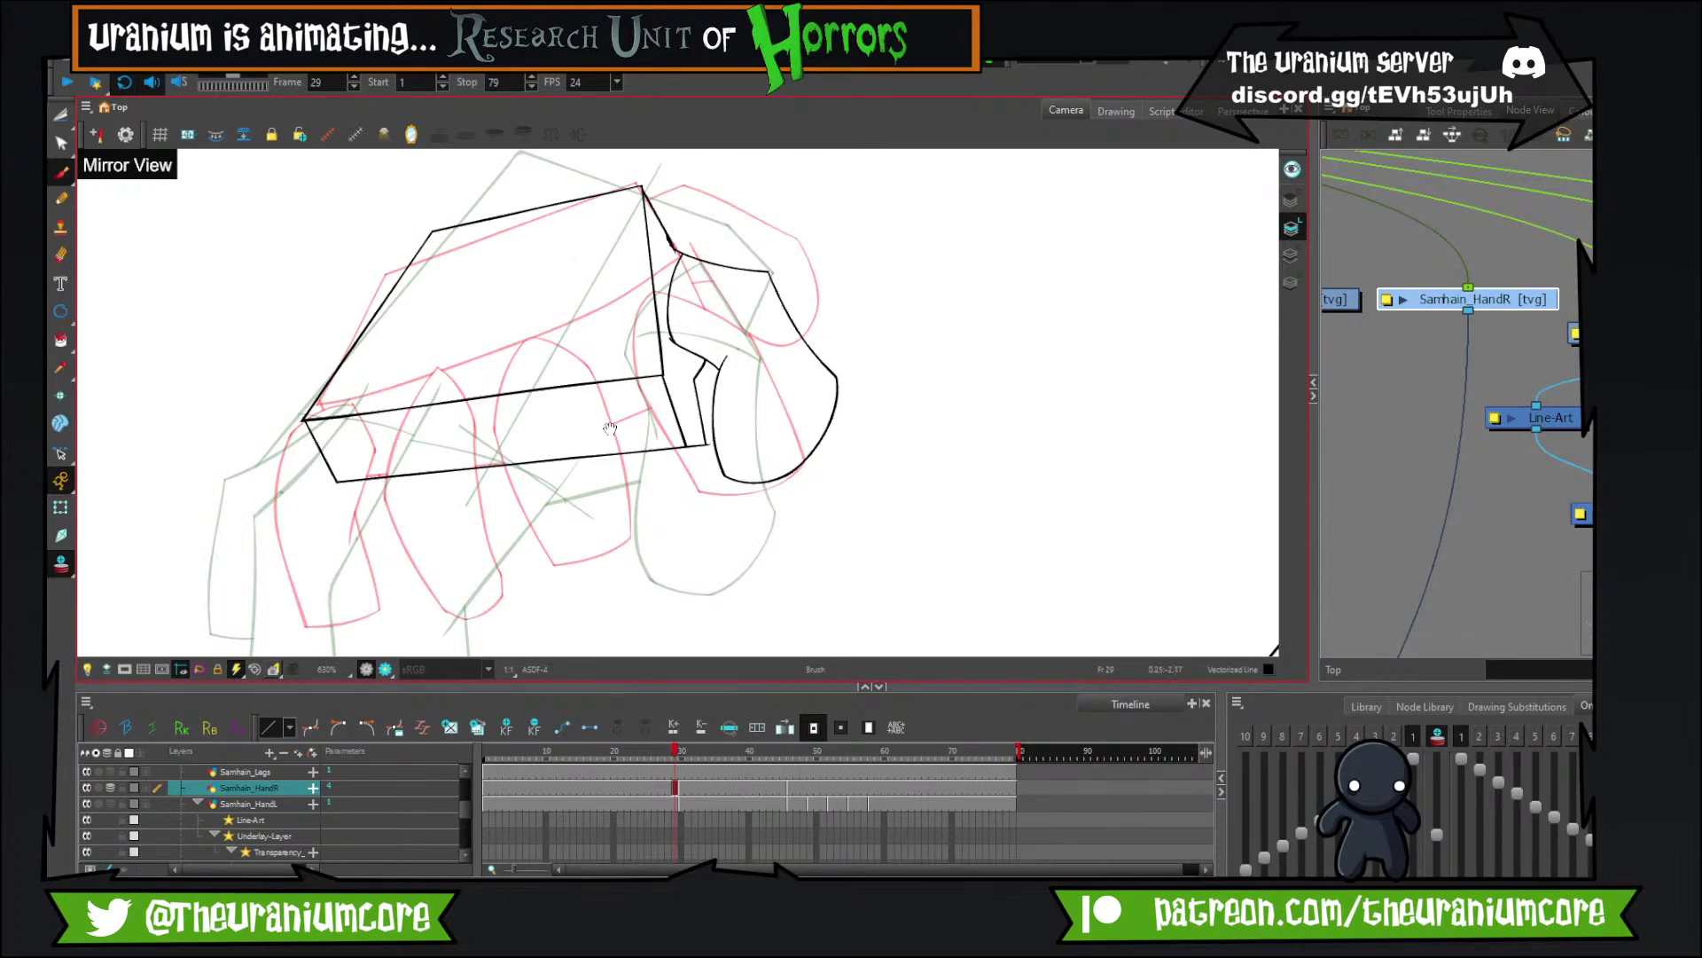
mouse_move(609, 428)
left_mouse_down()
mouse_move(528, 402)
mouse_move(576, 347)
mouse_move(497, 269)
mouse_move(504, 290)
mouse_move(570, 253)
mouse_move(618, 299)
left_mouse_up()
mouse_move(554, 346)
left_mouse_down()
mouse_move(499, 236)
mouse_move(531, 204)
left_mouse_up()
key("ctrl+z")
key("ctrl+z")
mouse_move(508, 209)
left_mouse_down()
mouse_move(581, 268)
mouse_move(567, 331)
mouse_move(526, 337)
mouse_move(521, 415)
left_mouse_up()
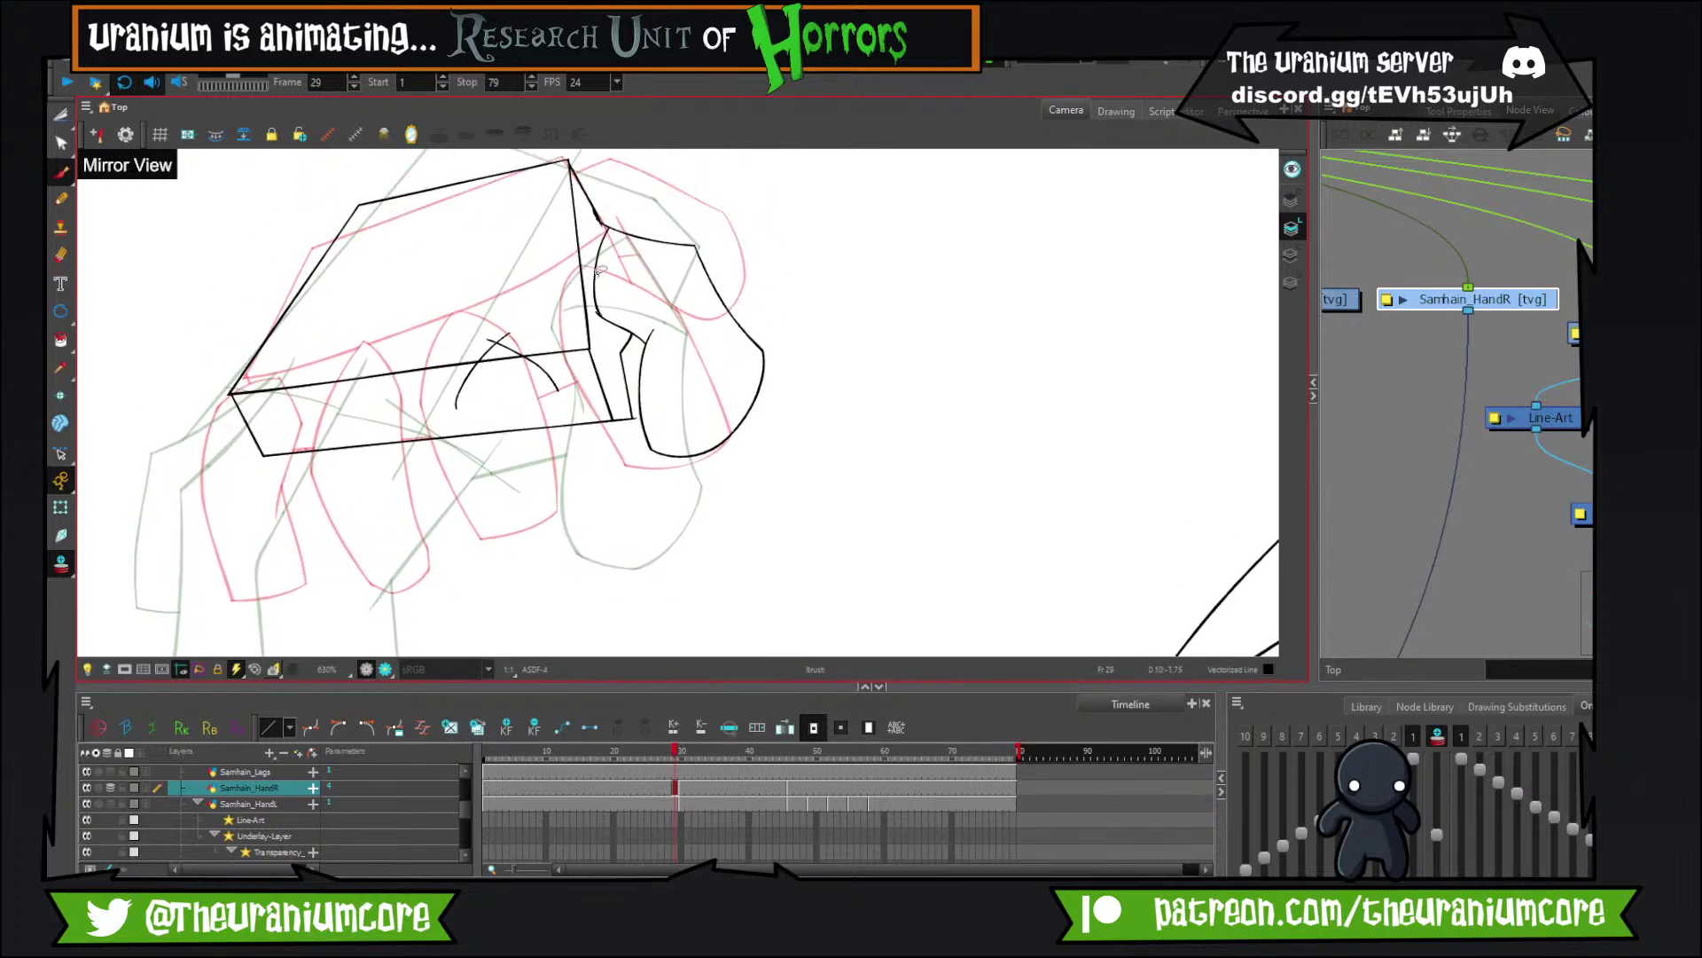
key("ctrl+z")
key("ctrl+z")
Compare the hand's finger positions across frames 27 to 30, returning to frame 29.
scroll(603, 272, "down", 4)
key("comma")
scroll(604, 275, "up", 3)
key("comma")
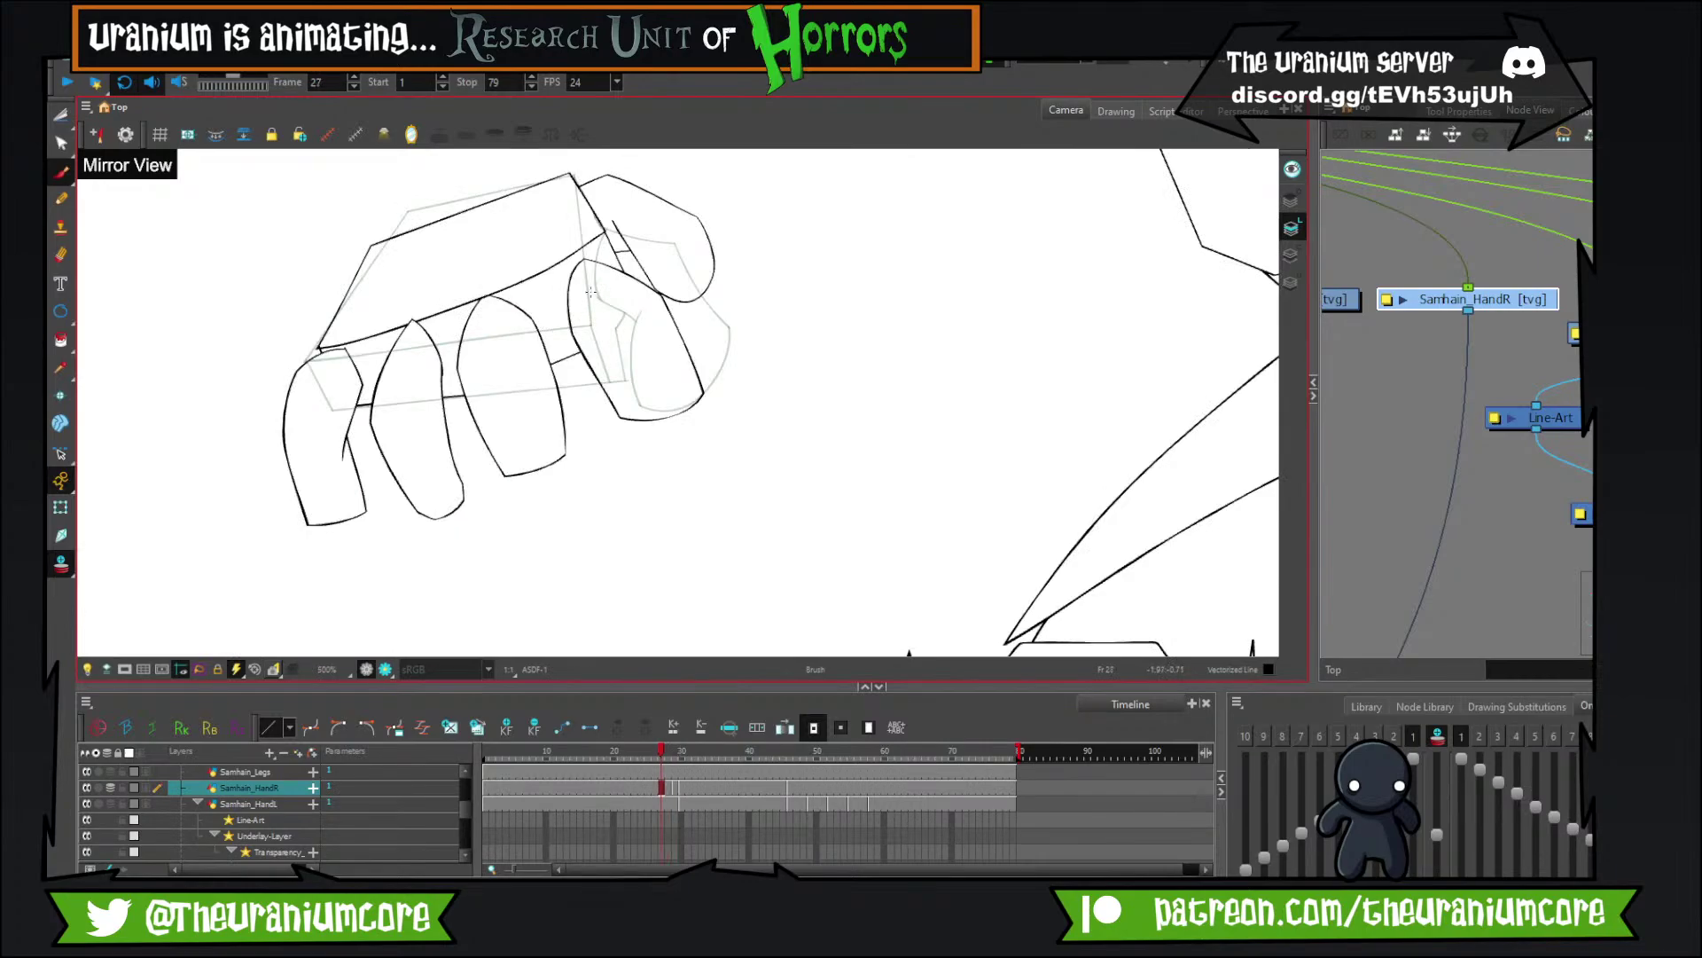
key("period")
key("period")
key("period")
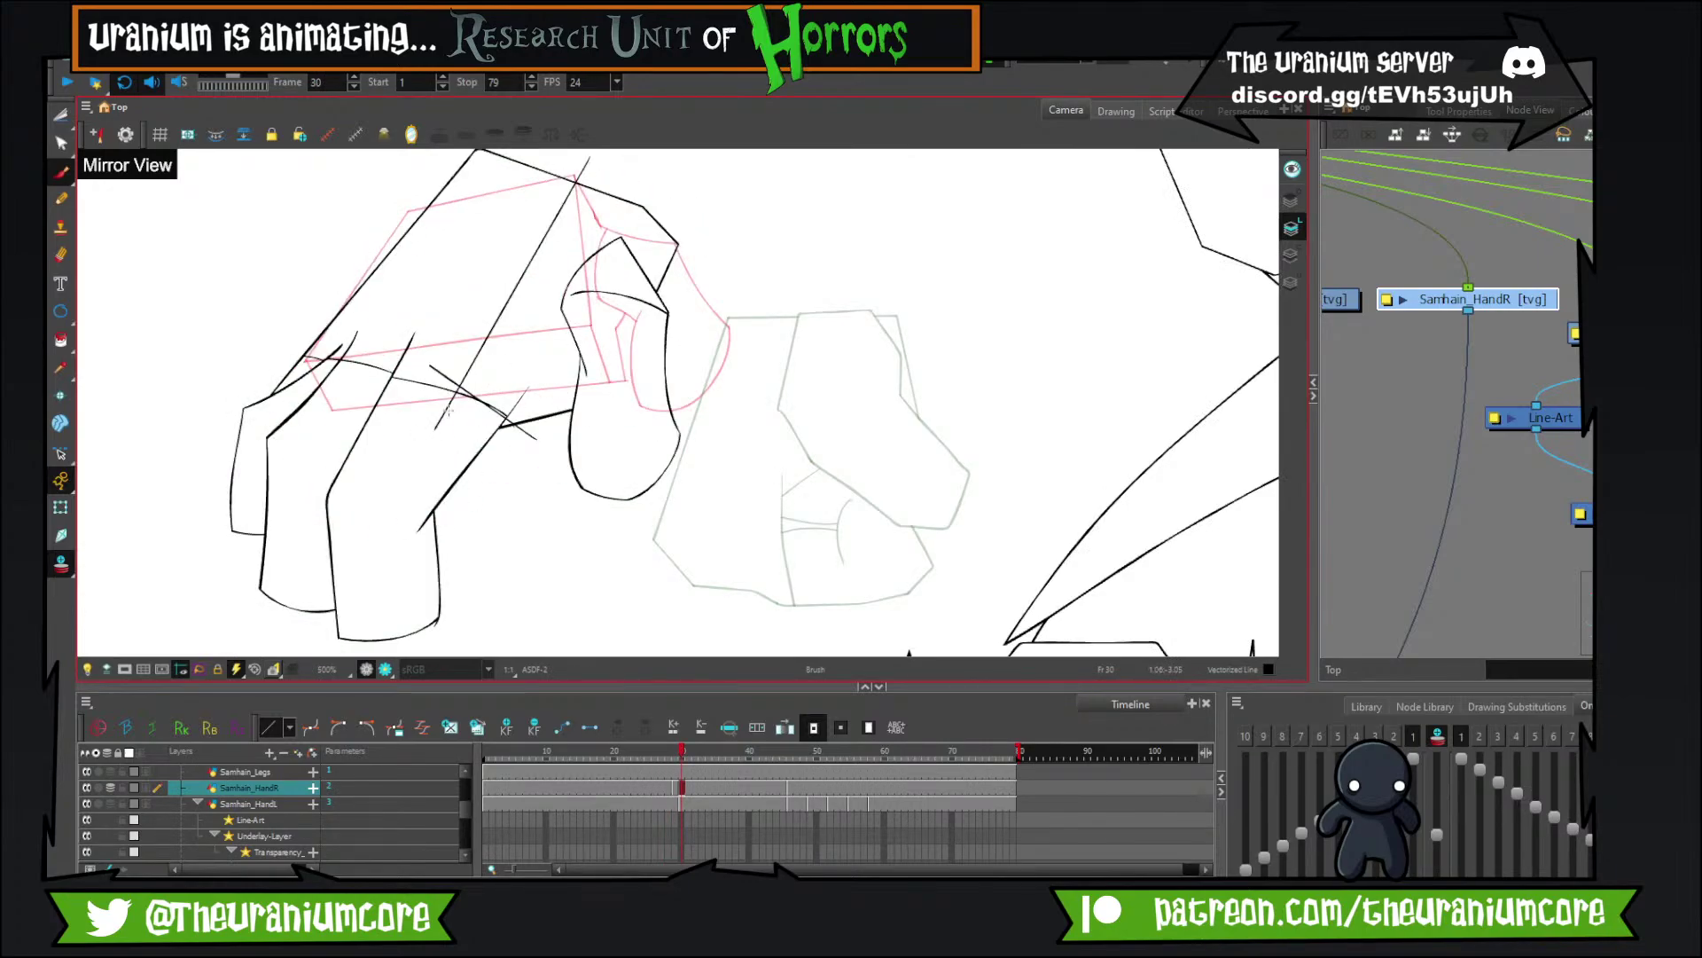
key("comma")
key("comma")
key("period")
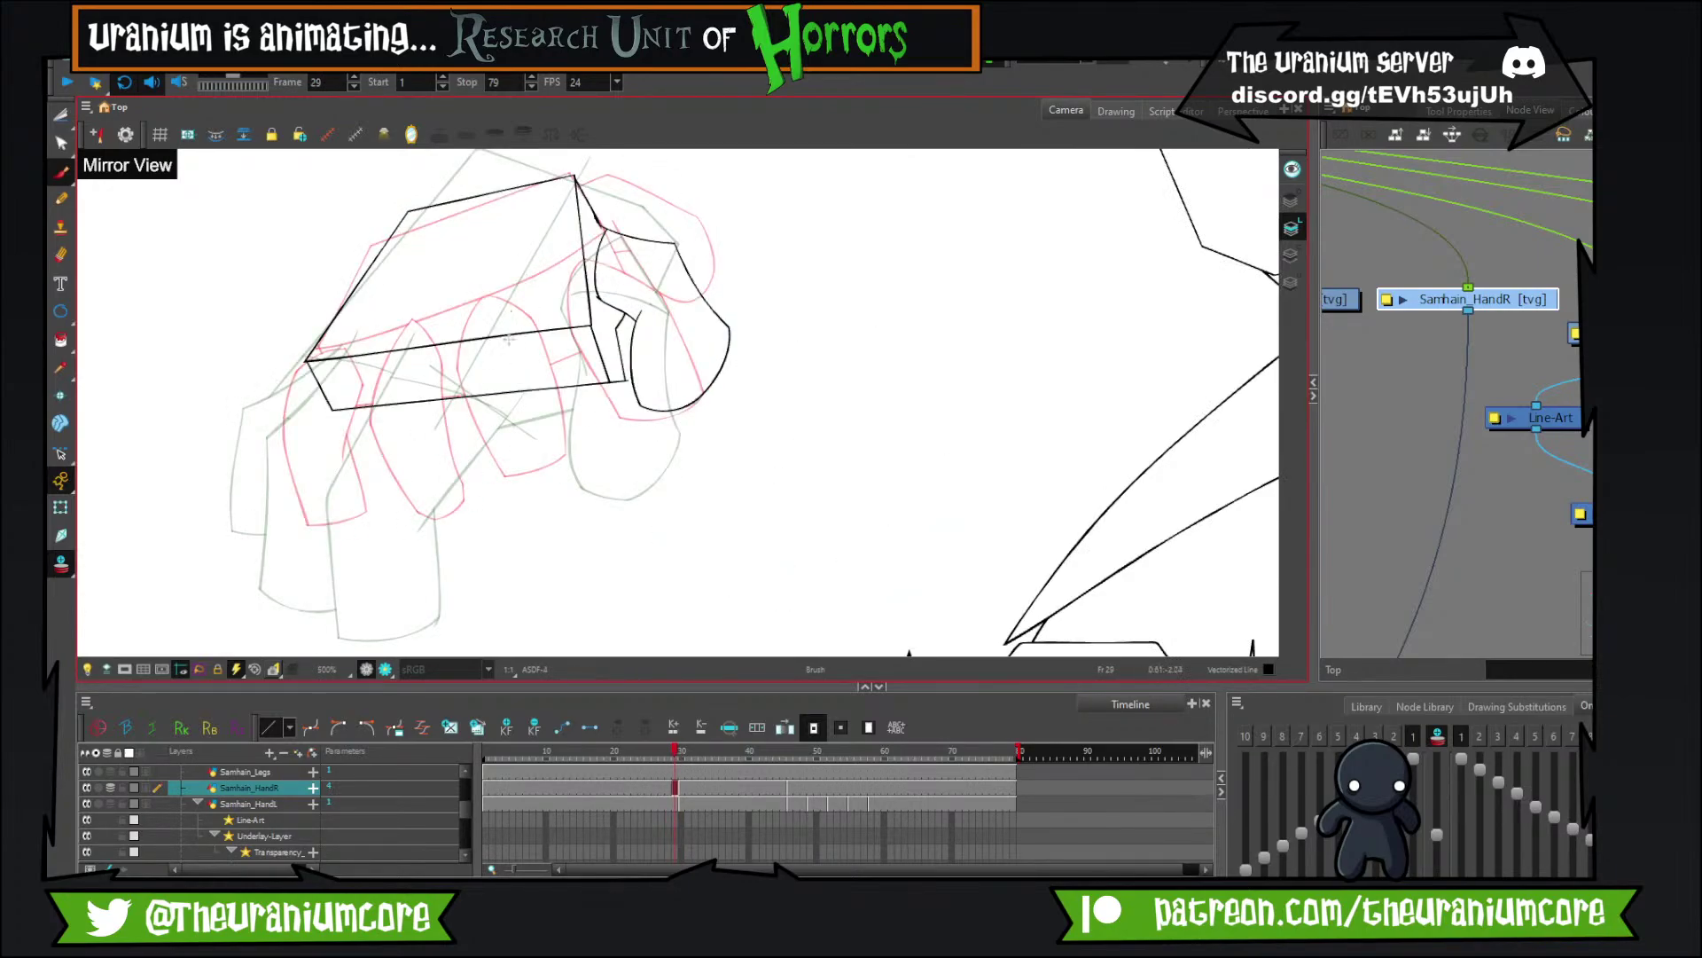
Try to draw the knuckle arc of the finger next to the thumb, ending at the palm's front corner.
left_click_drag(506, 368, 589, 312)
key("ctrl+z")
mouse_move(508, 367)
left_mouse_down()
mouse_move(594, 326)
mouse_move(565, 311)
mouse_move(603, 369)
mouse_move(565, 270)
left_mouse_up()
left_click_drag(510, 321, 494, 484)
key("ctrl+z")
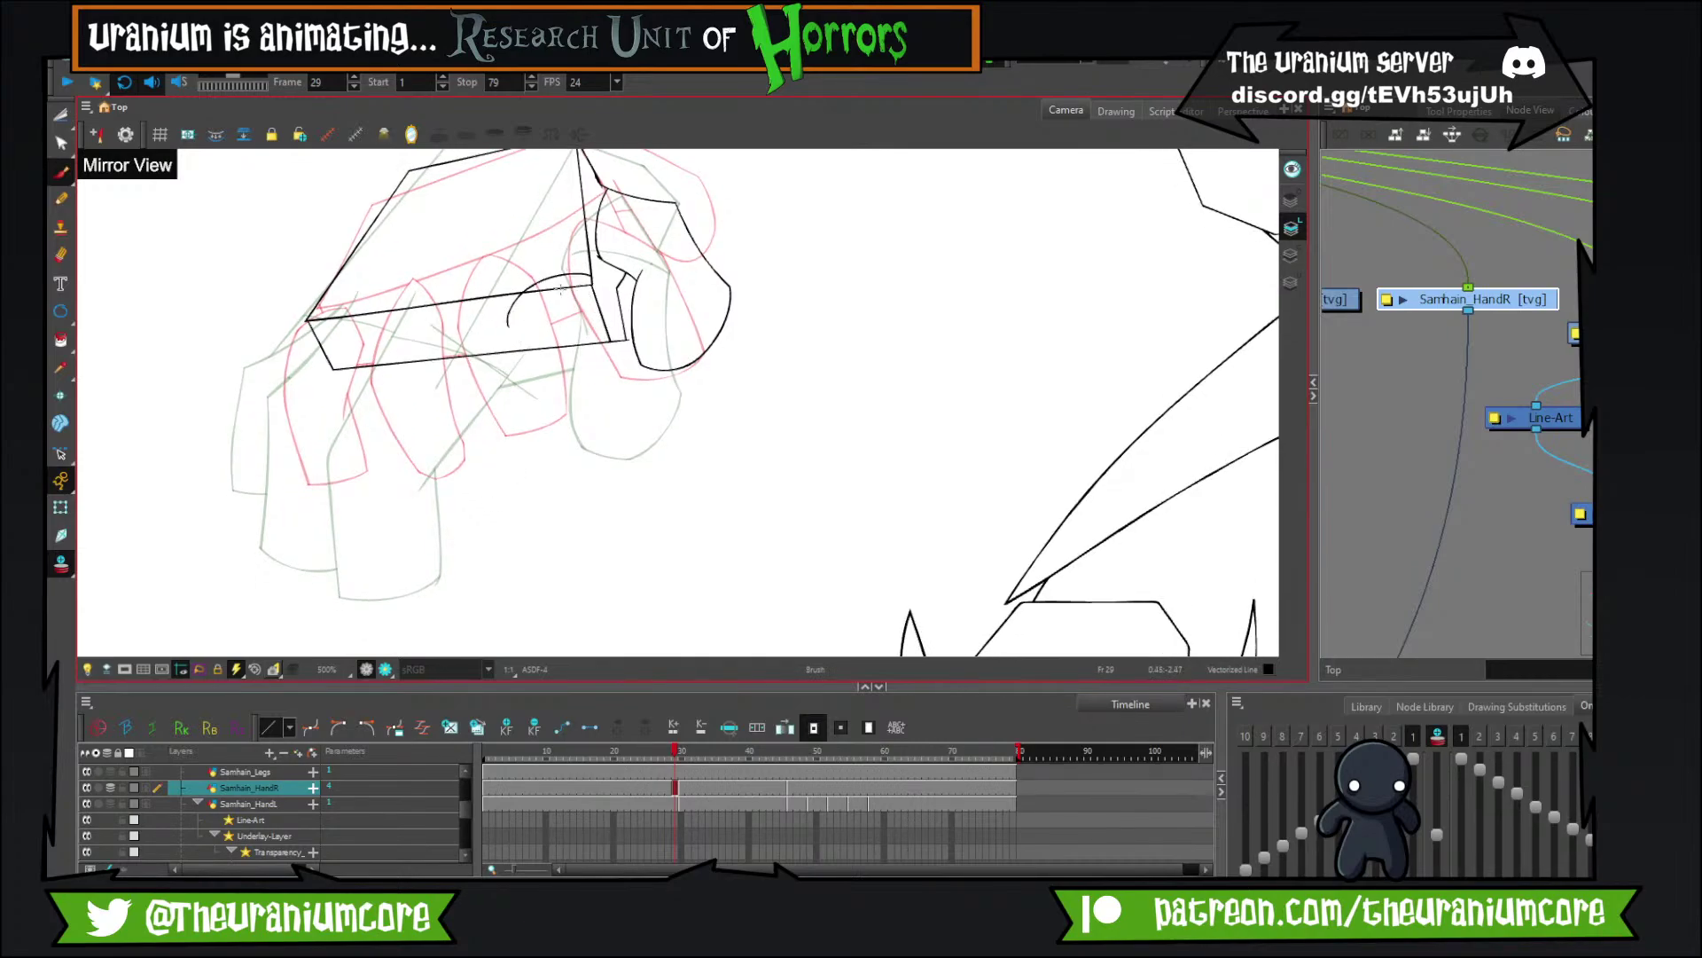
key("ctrl+z")
Change the active art layer, cut away the stray construction lines crossing the hand on frame 30, and return to frame 29.
key("1")
key("1")
key("comma")
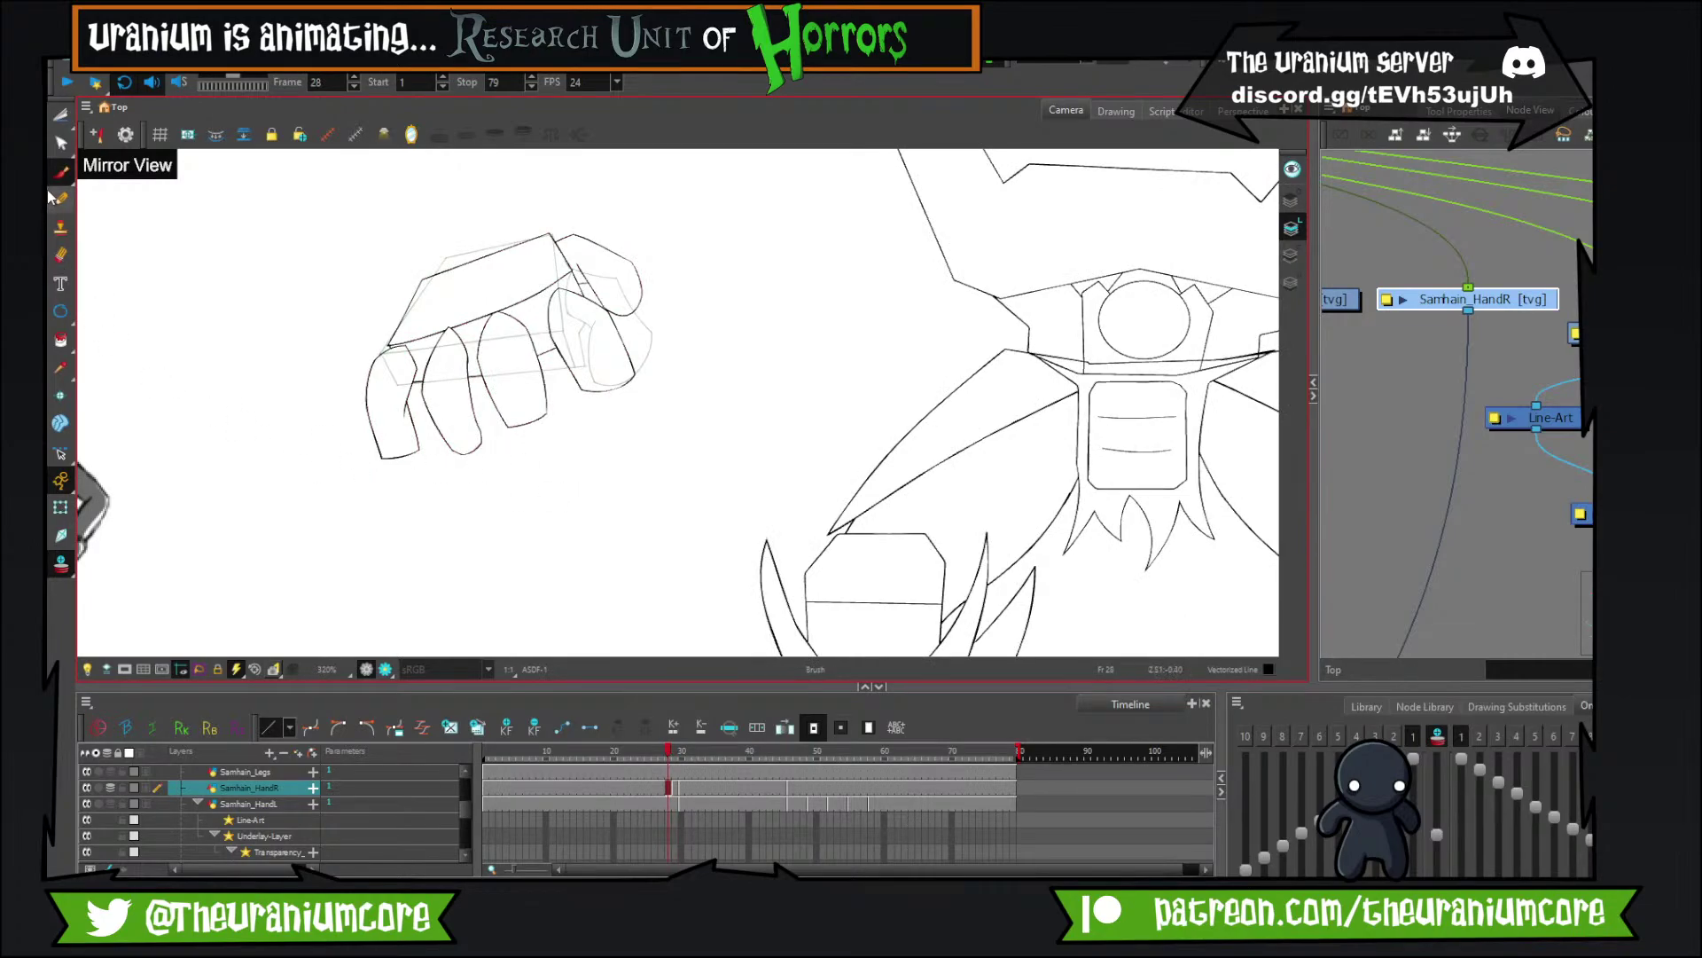
key("period")
key("period")
left_click(61, 115)
left_click(1291, 199)
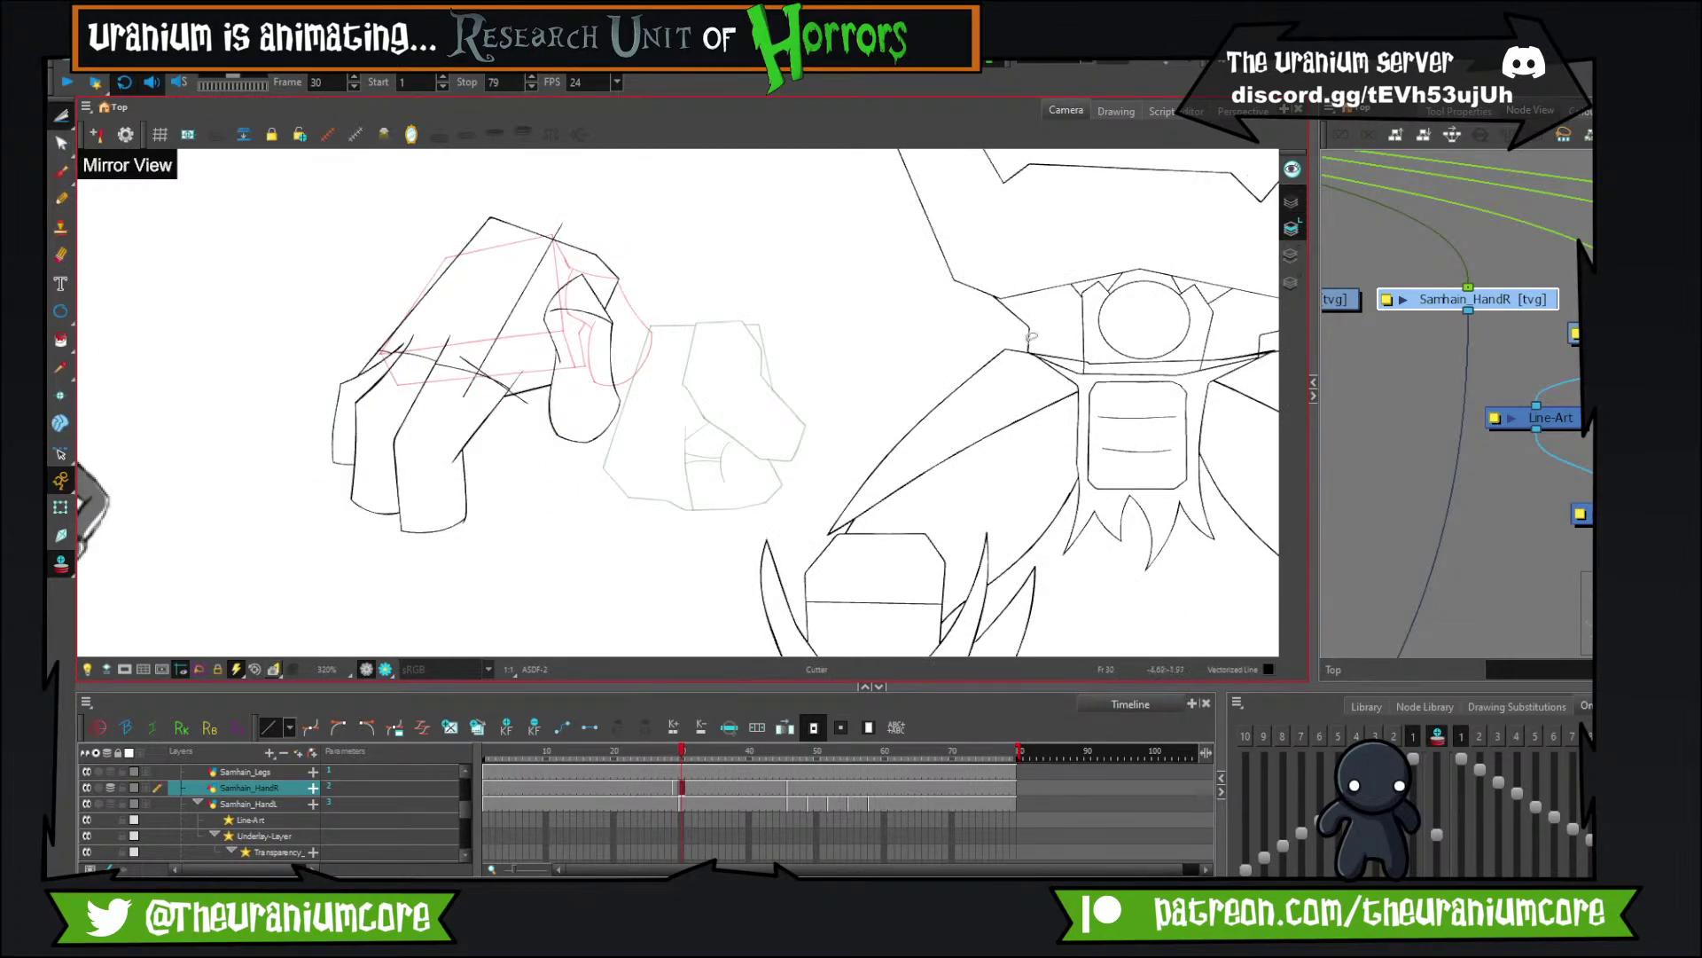
mouse_move(849, 454)
left_mouse_down()
mouse_move(293, 359)
mouse_move(736, 507)
left_mouse_up()
key("Escape")
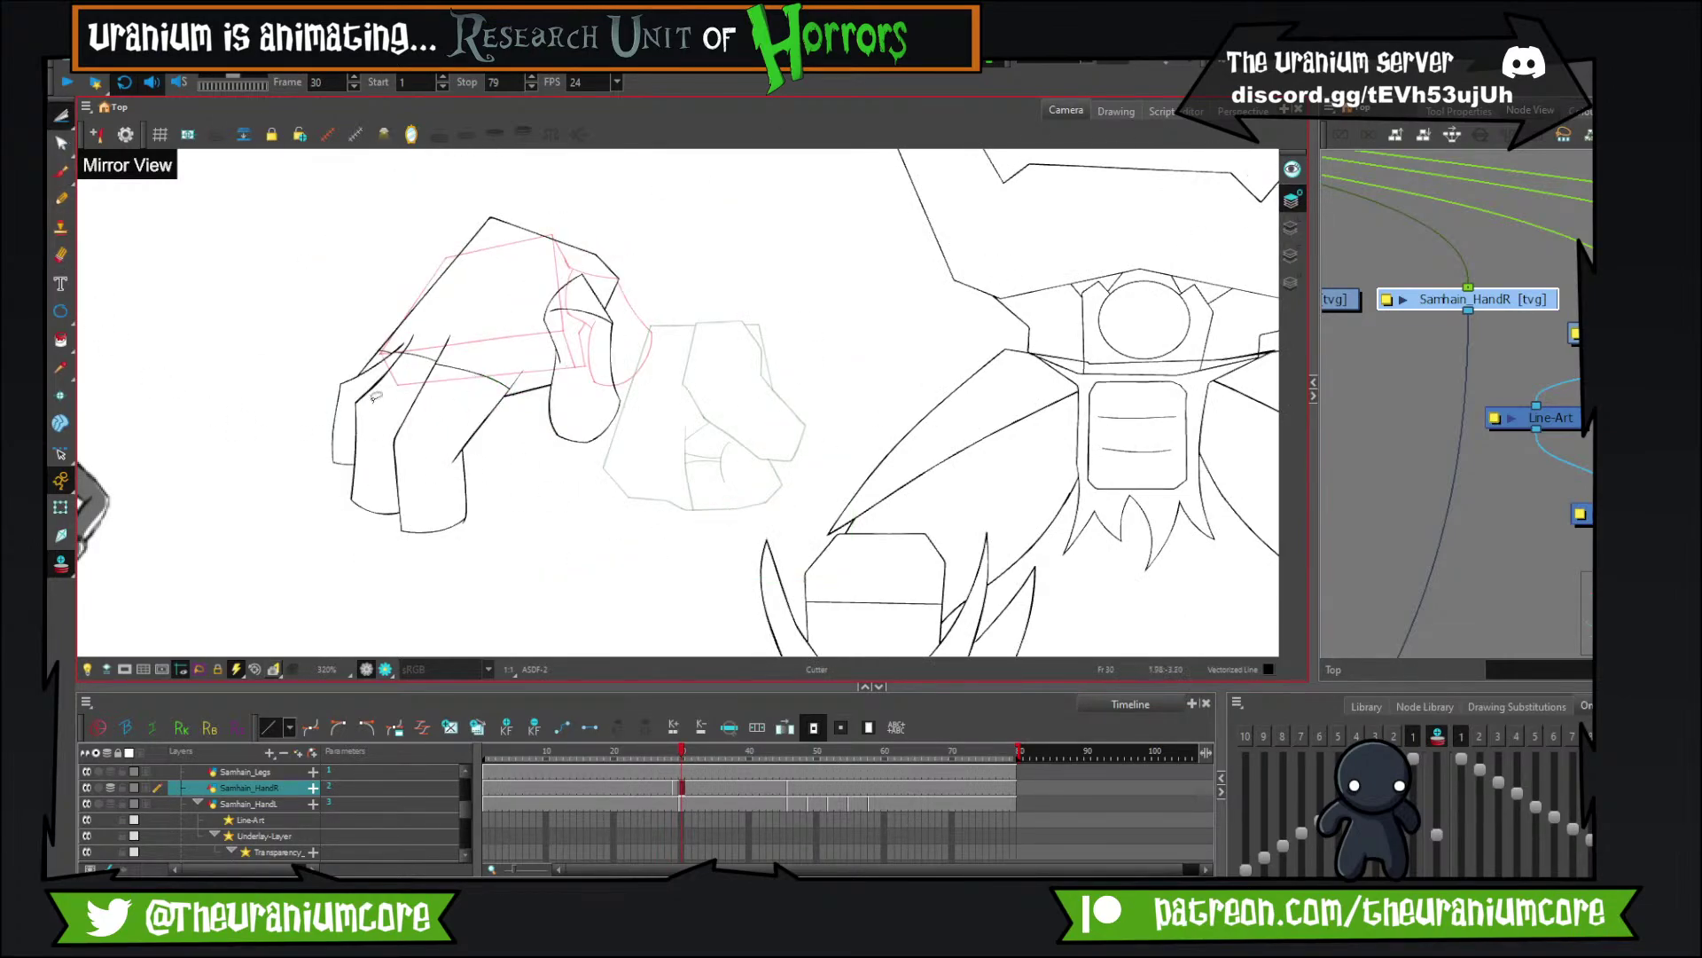
key("alt+b")
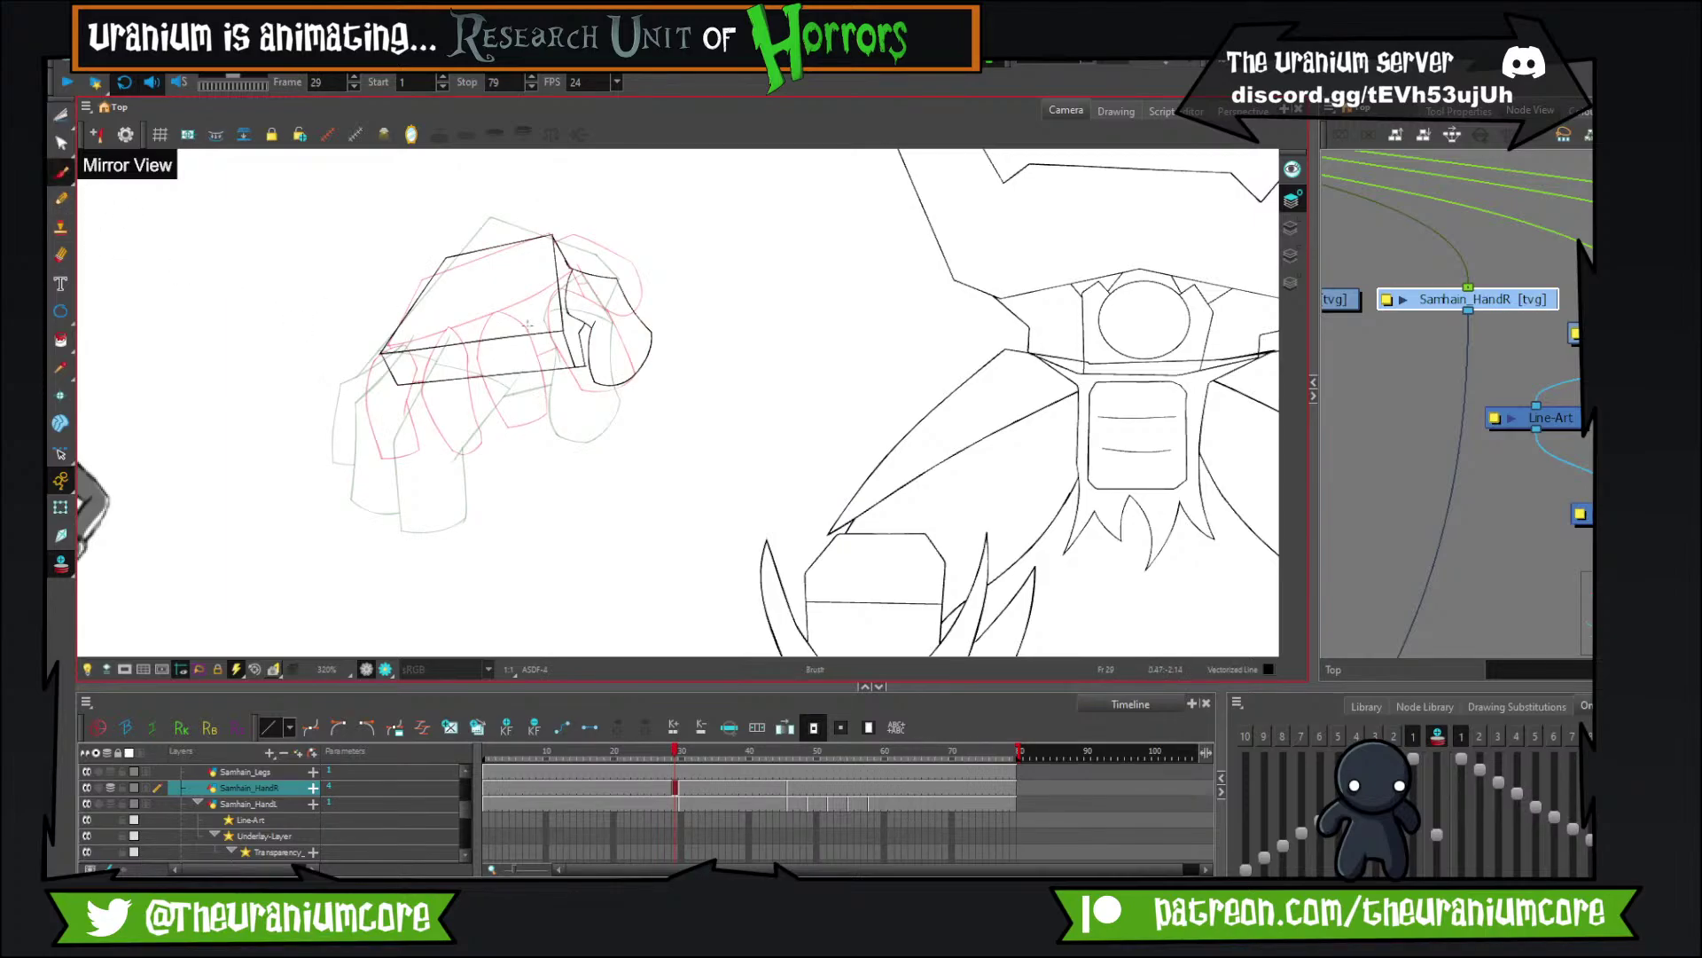
Try to draw full finger outlines over the thumb area and below the palm block on frame 29.
scroll(527, 326, "up", 2)
mouse_move(726, 401)
left_mouse_down()
mouse_move(595, 408)
mouse_move(543, 388)
mouse_move(611, 353)
mouse_move(603, 305)
mouse_move(523, 192)
mouse_move(478, 291)
left_mouse_up()
mouse_move(312, 344)
left_mouse_down()
mouse_move(252, 565)
mouse_move(353, 570)
mouse_move(361, 436)
mouse_move(414, 363)
mouse_move(295, 315)
left_mouse_up()
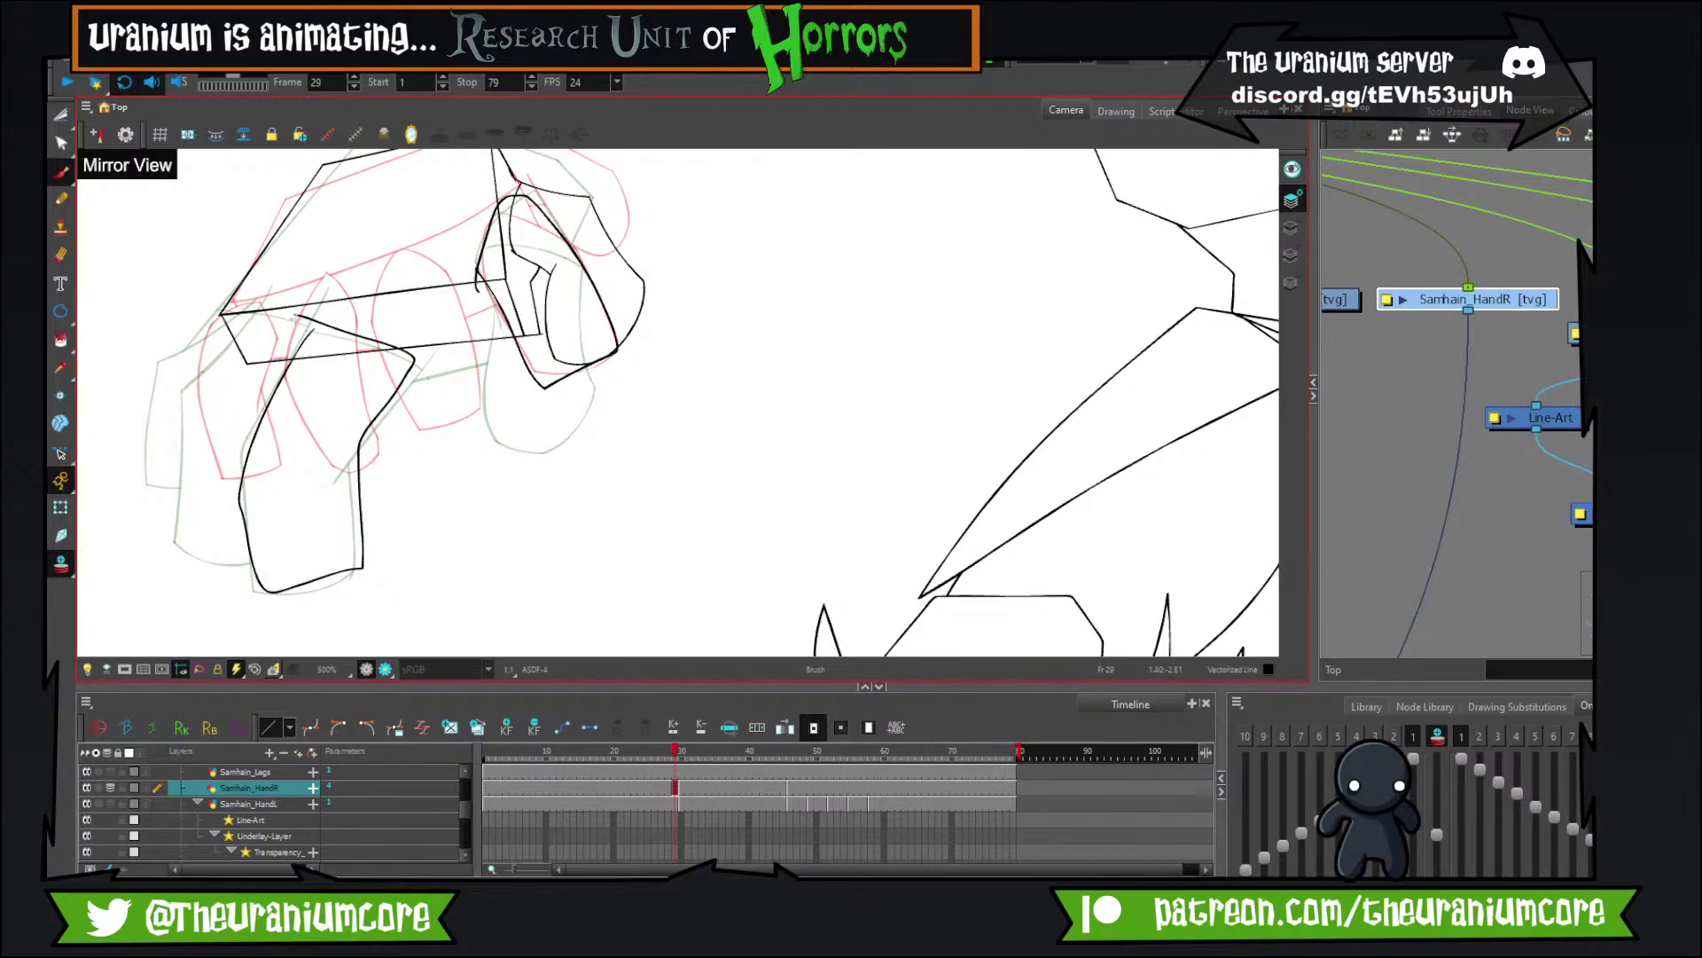
key("ctrl+z")
key("ctrl+z")
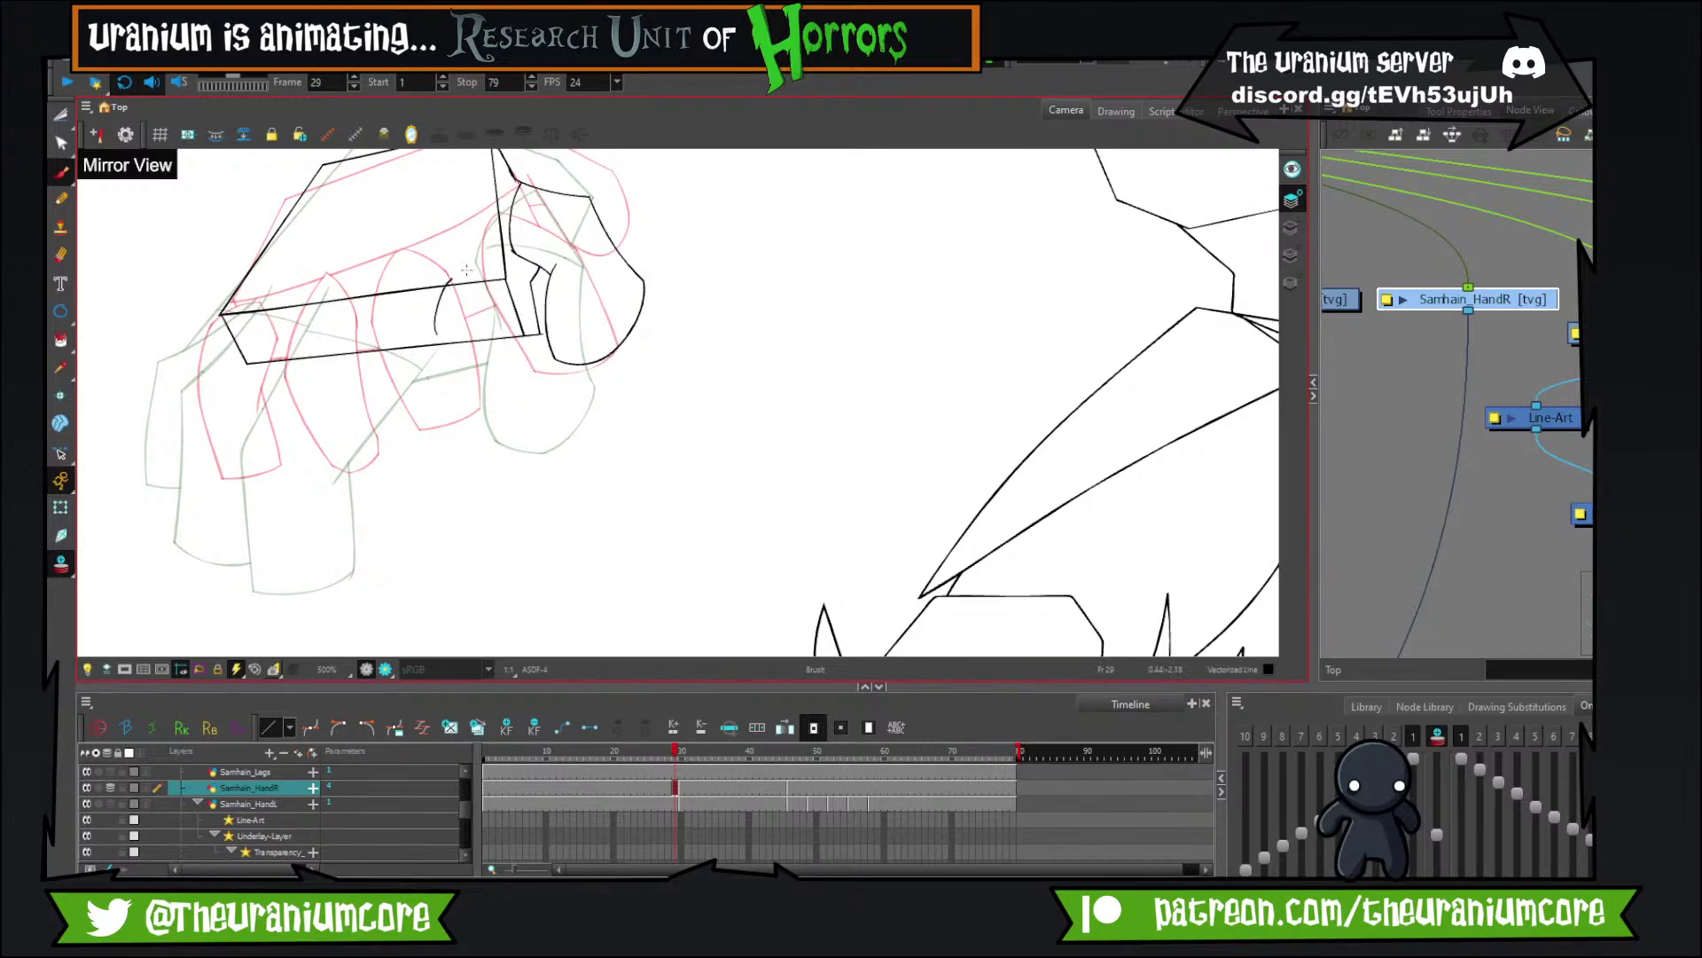
Draw the finger next to the thumb with a rounded knuckle, two long sides and an angled tip.
mouse_move(428, 327)
left_mouse_down()
mouse_move(503, 272)
mouse_move(547, 323)
left_mouse_up()
mouse_move(433, 297)
left_mouse_down()
mouse_move(439, 511)
mouse_move(529, 525)
mouse_move(568, 461)
left_mouse_up()
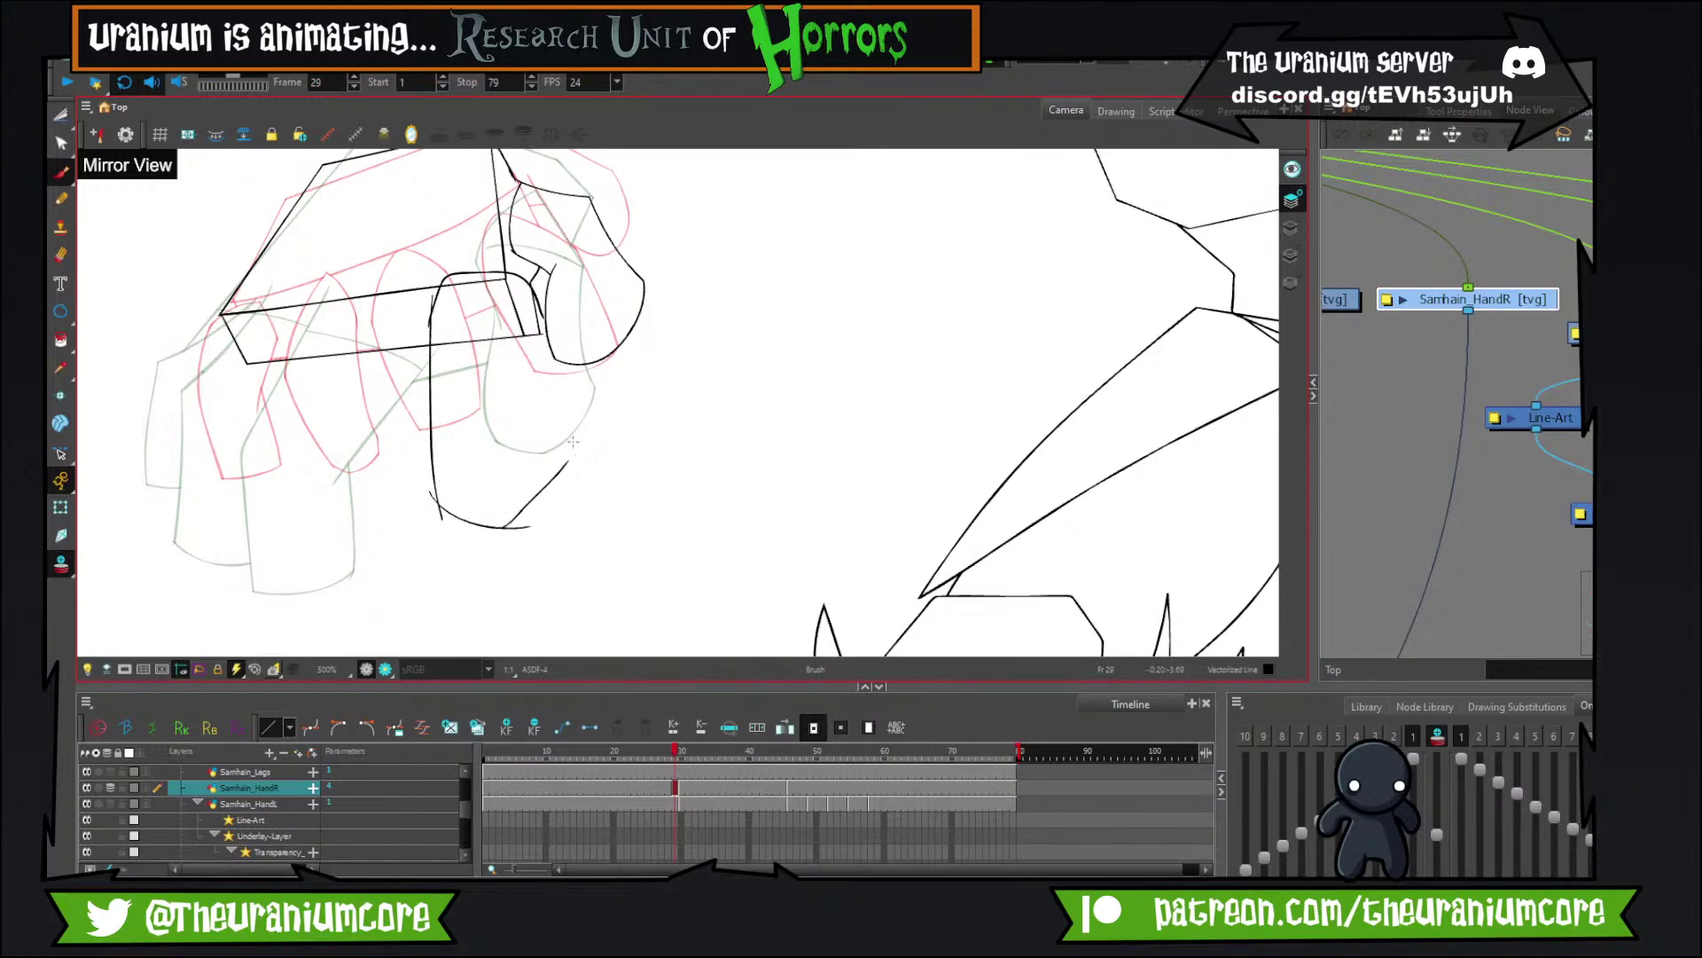
left_click_drag(534, 293, 559, 510)
Trim the overshooting lines at the finger's outer corner where its side meets the slanted tip.
left_click(60, 114)
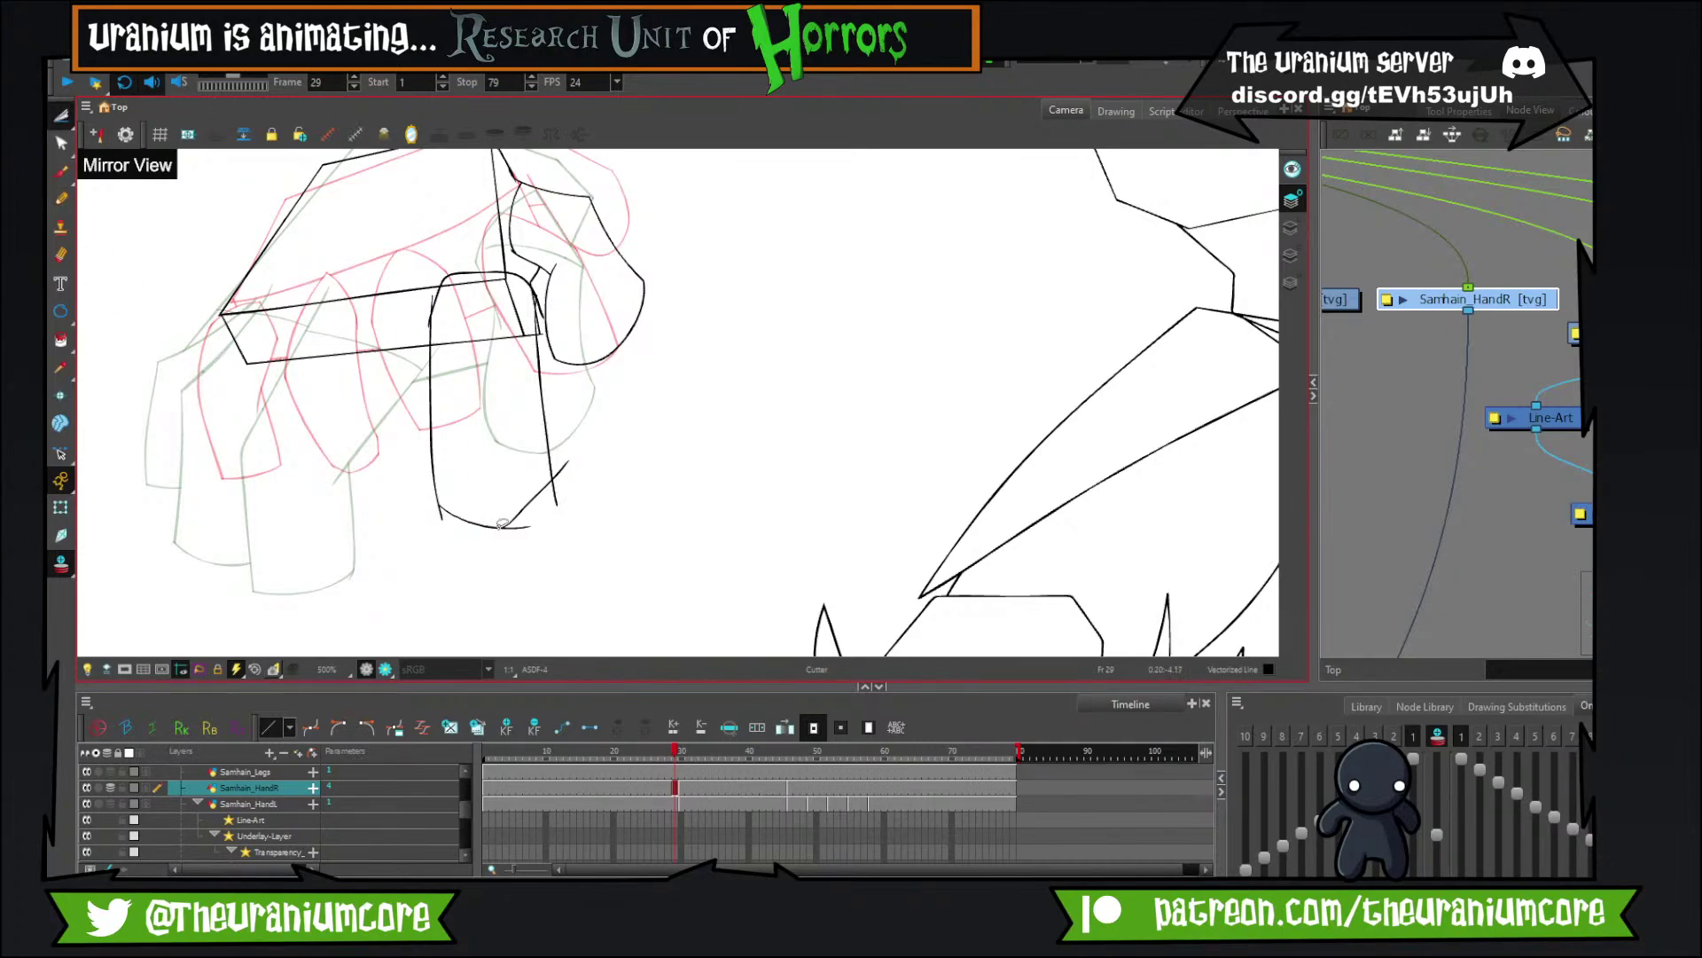
mouse_move(499, 528)
left_mouse_down()
mouse_move(574, 488)
mouse_move(571, 449)
left_mouse_up()
left_click_drag(536, 527, 558, 493)
key("ctrl+z")
scroll(405, 494, "up", 4)
left_click_drag(715, 471, 542, 402)
Try to reshape the junction at the bottom of the fingertip with the Contour Editor.
left_click(64, 146)
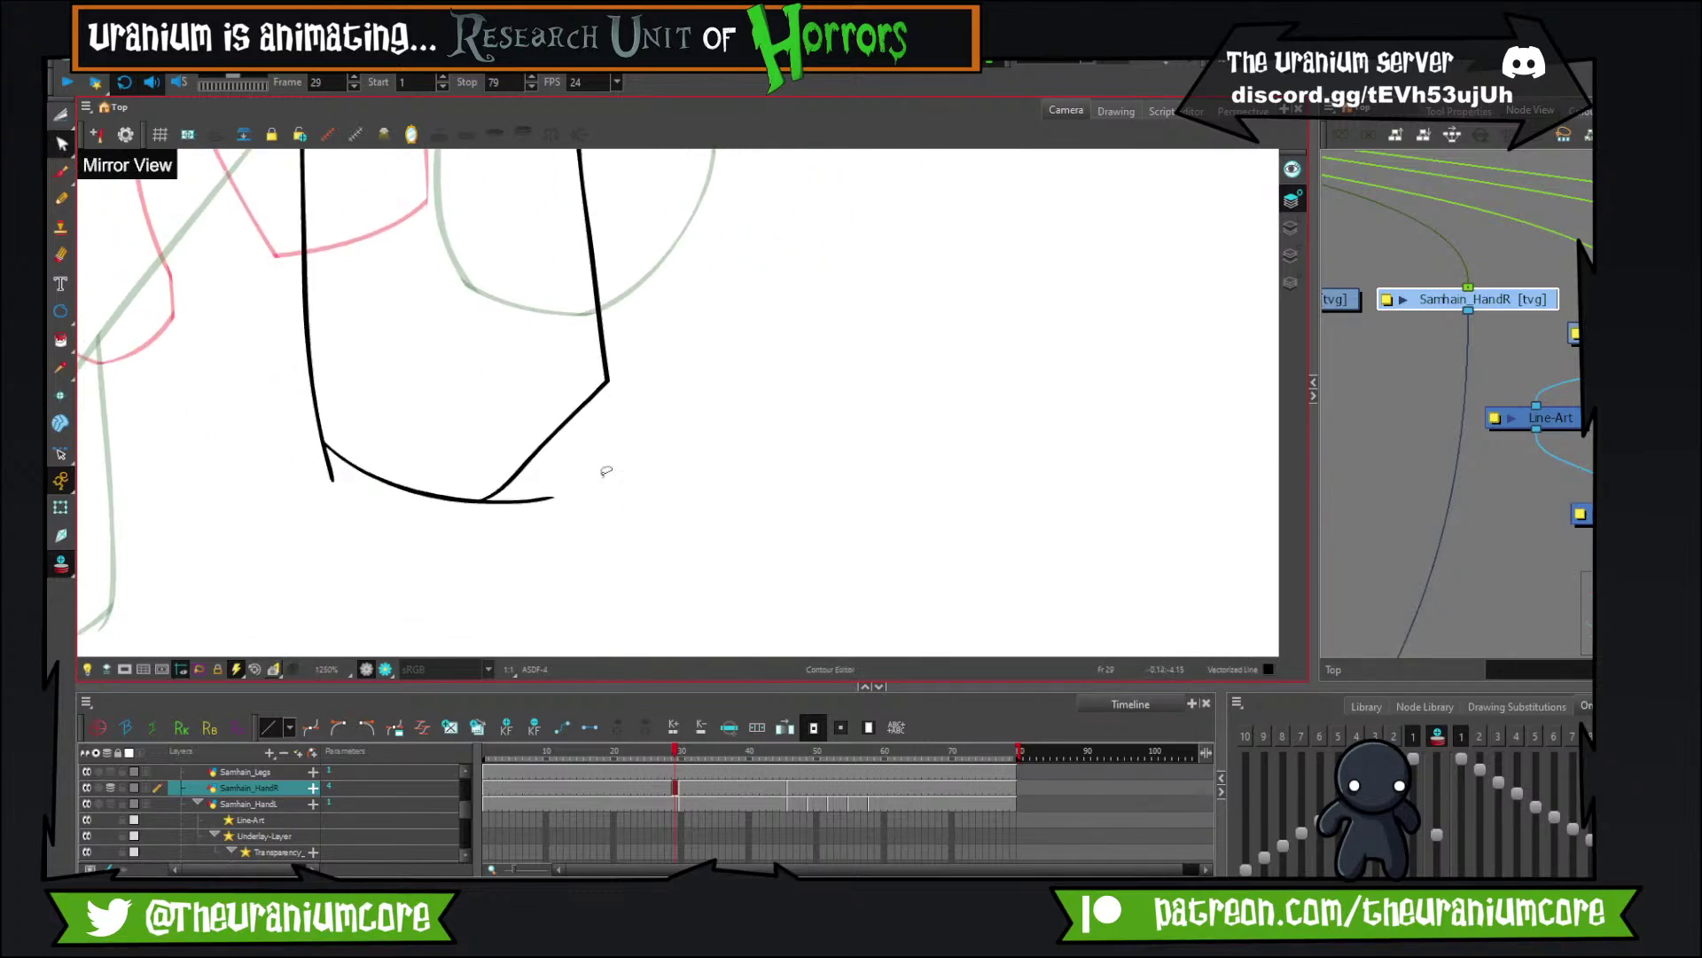
left_click(487, 498)
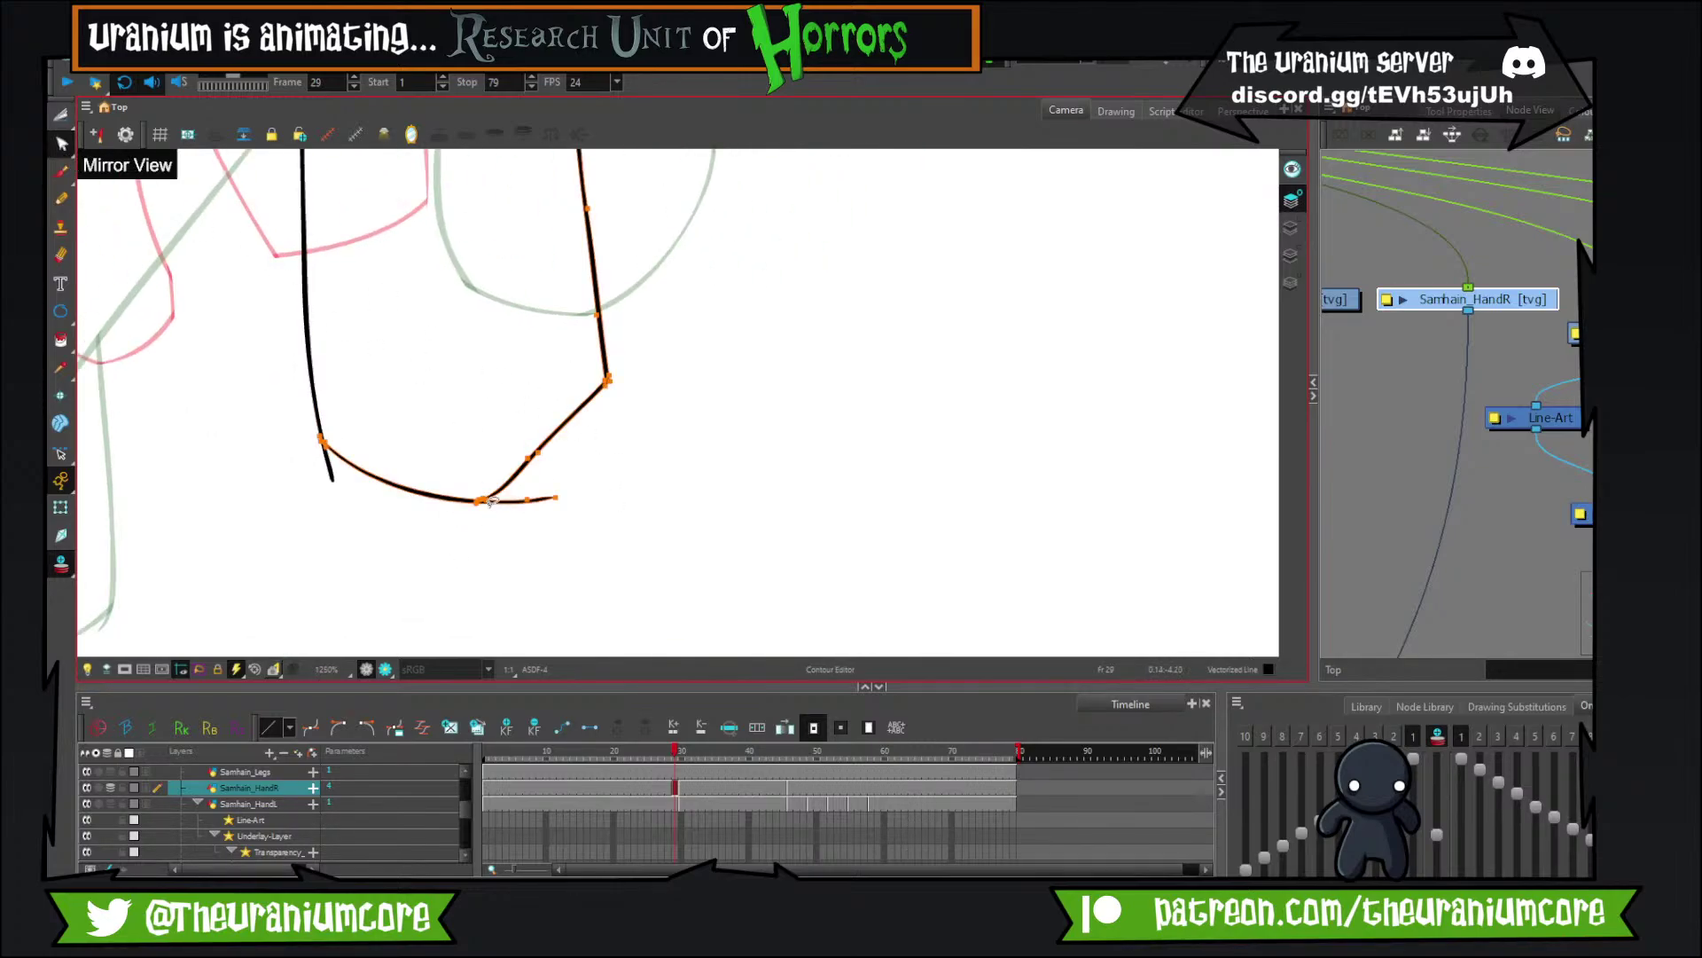
left_click_drag(487, 502, 455, 540)
key("ctrl+z")
scroll(471, 518, "up", 3)
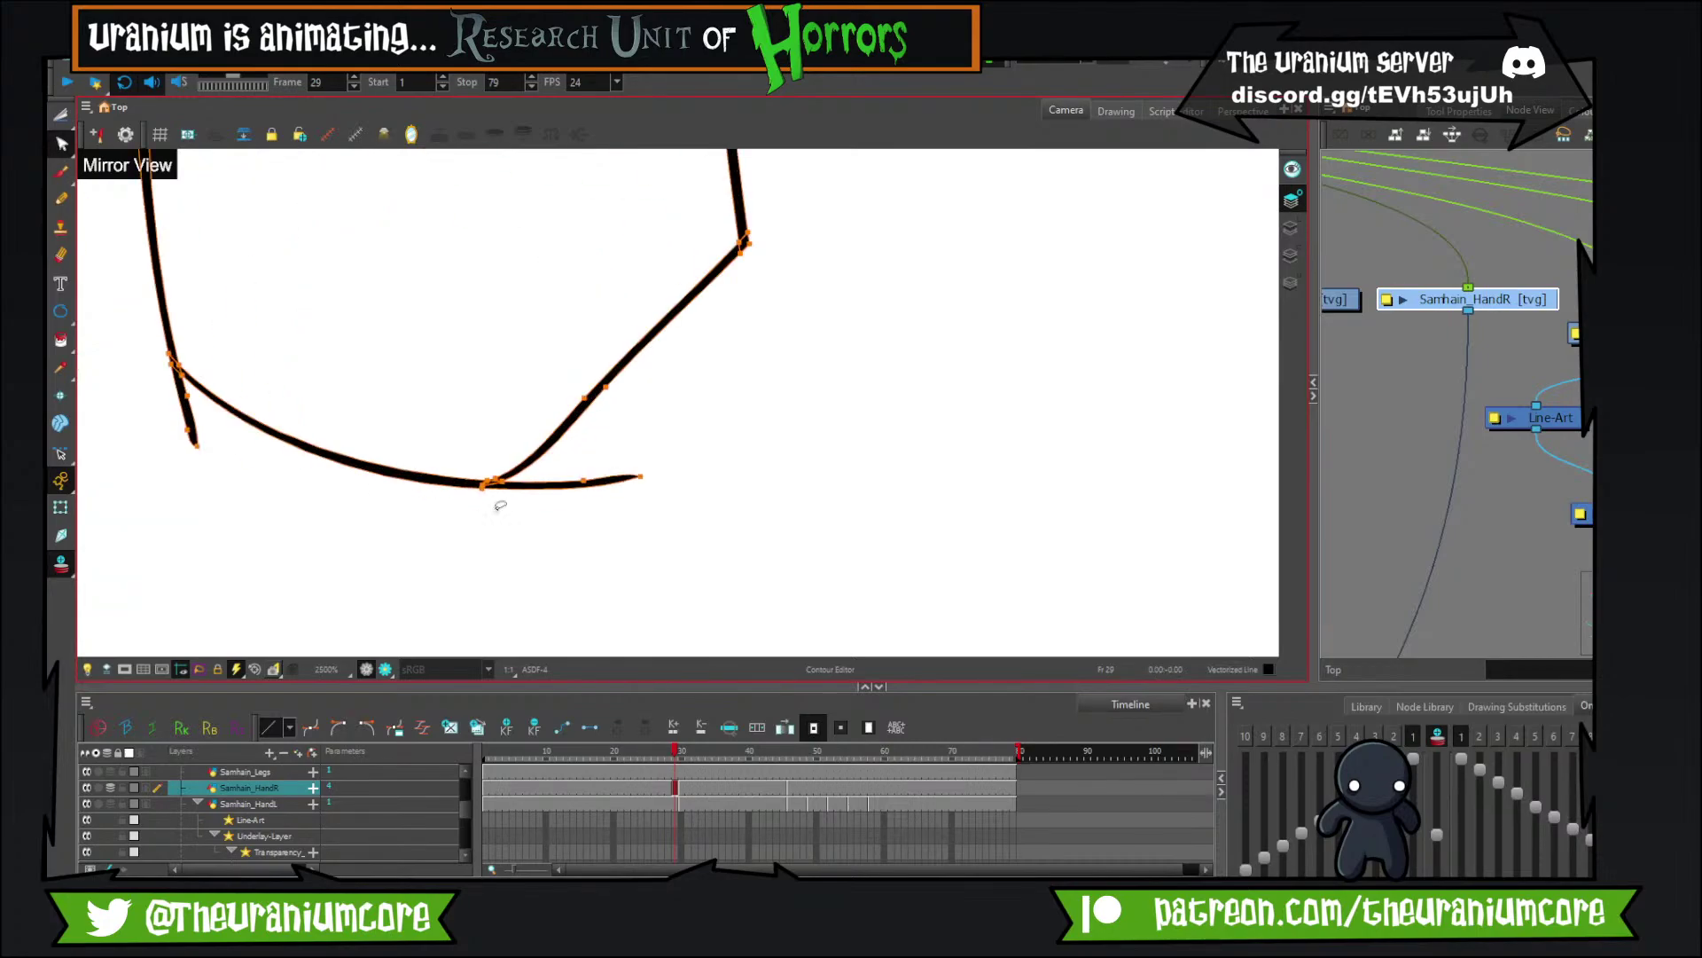
scroll(500, 506, "up", 3)
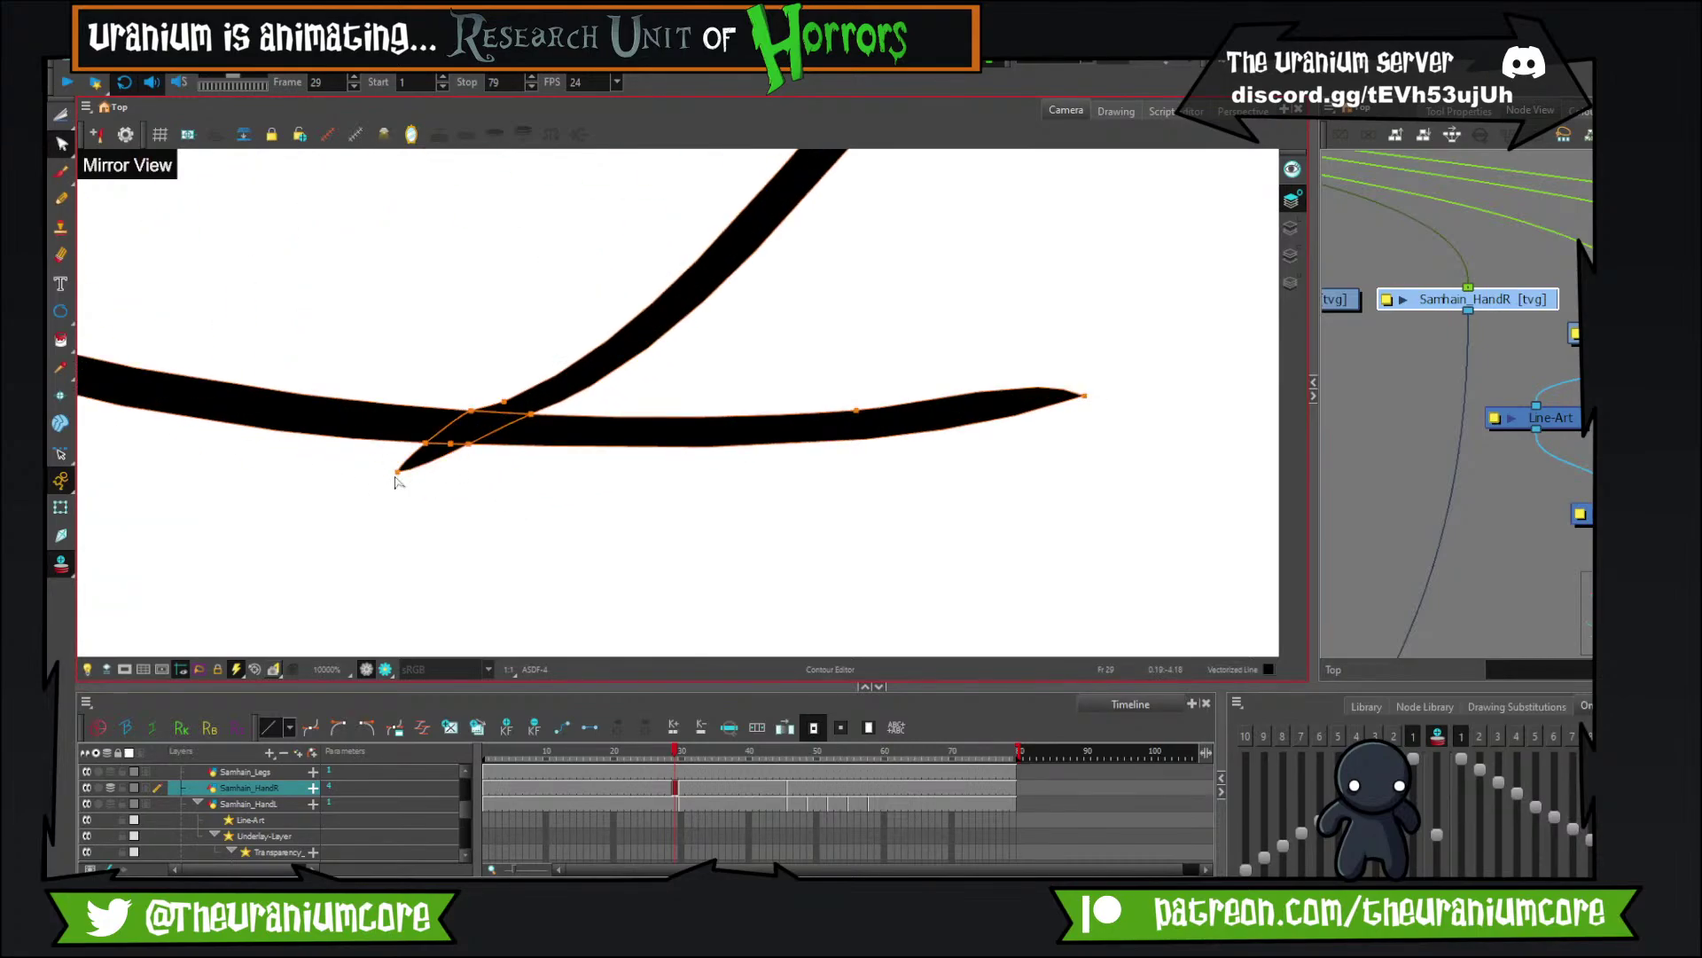
Cut away both overshooting line ends at the bottom of the fingertip to leave a clean joint.
left_click(61, 116)
left_click_drag(399, 461, 741, 396)
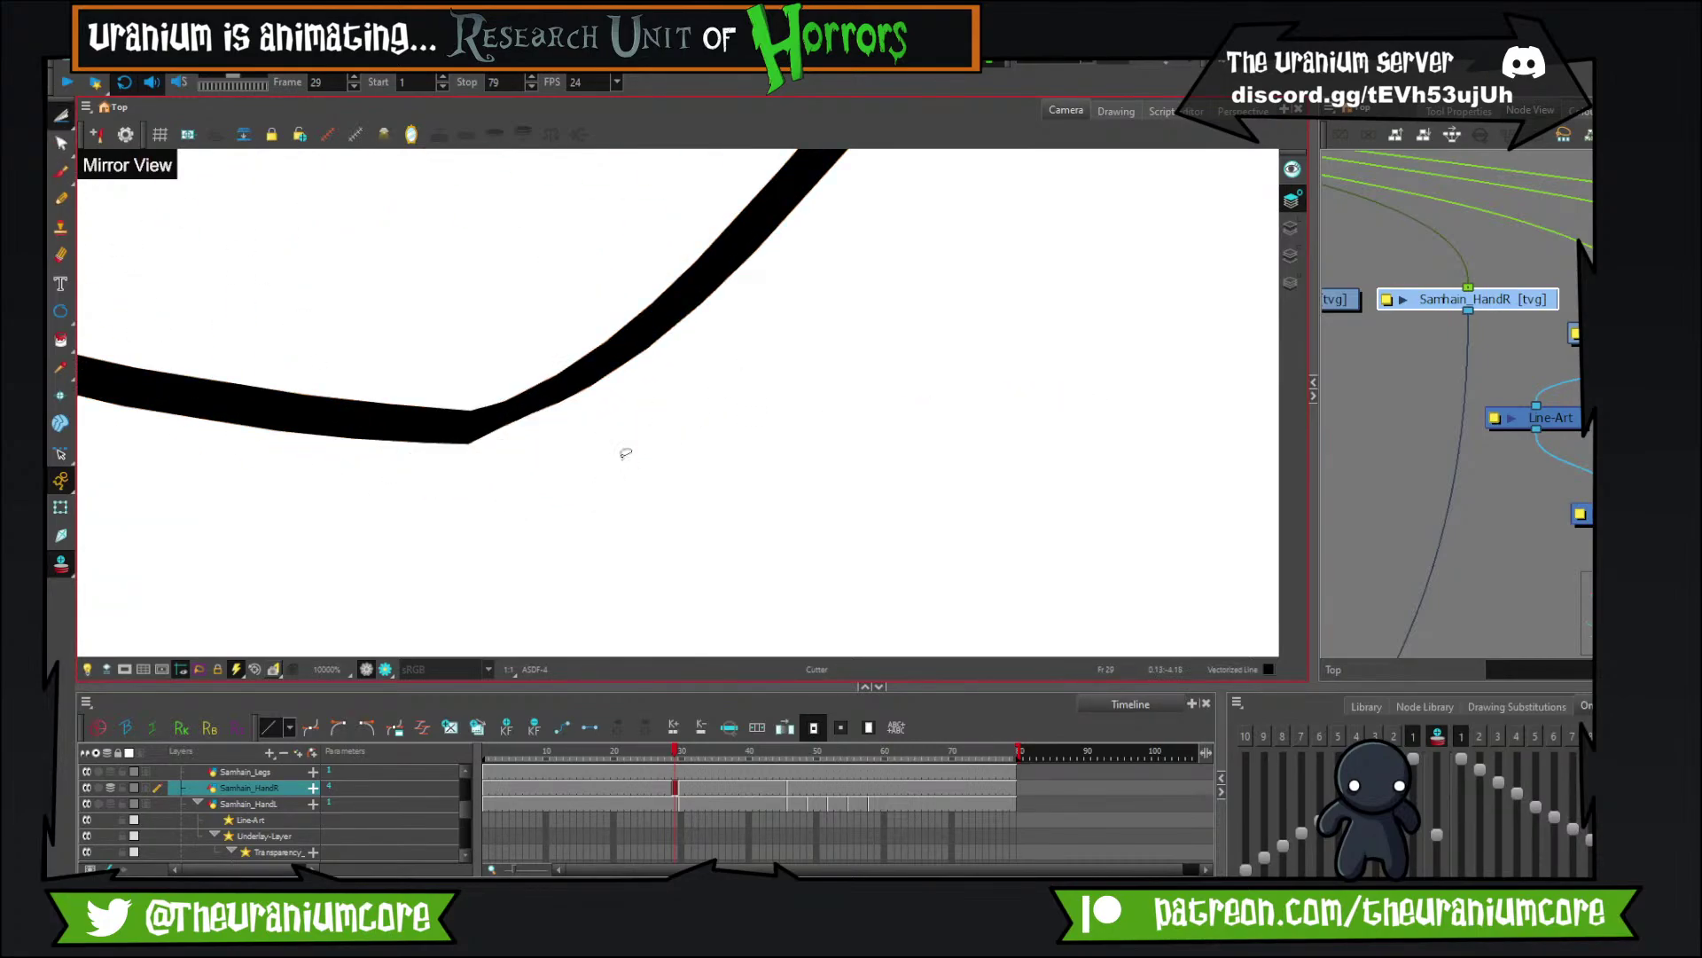
scroll(625, 453, "down", 10)
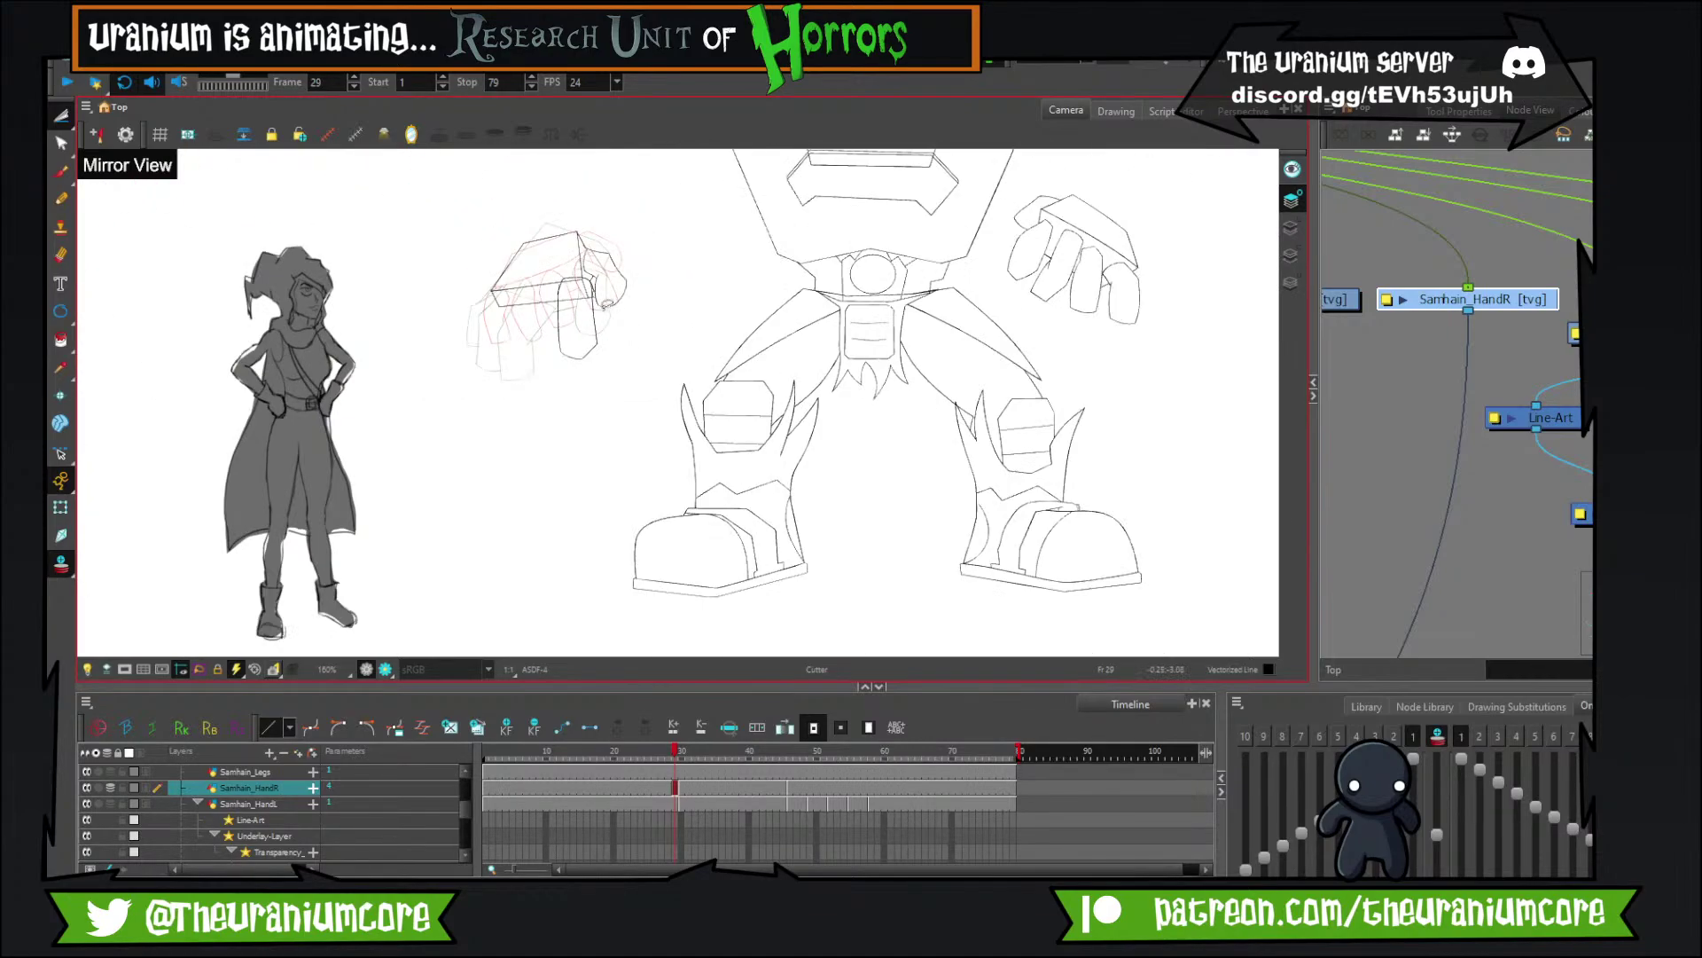
Flip between frame 29 and its neighbours with onion skin off to examine how the right hand's new finger moves.
scroll(607, 304, "up", 2)
scroll(538, 302, "down", 3)
scroll(548, 287, "up", 3)
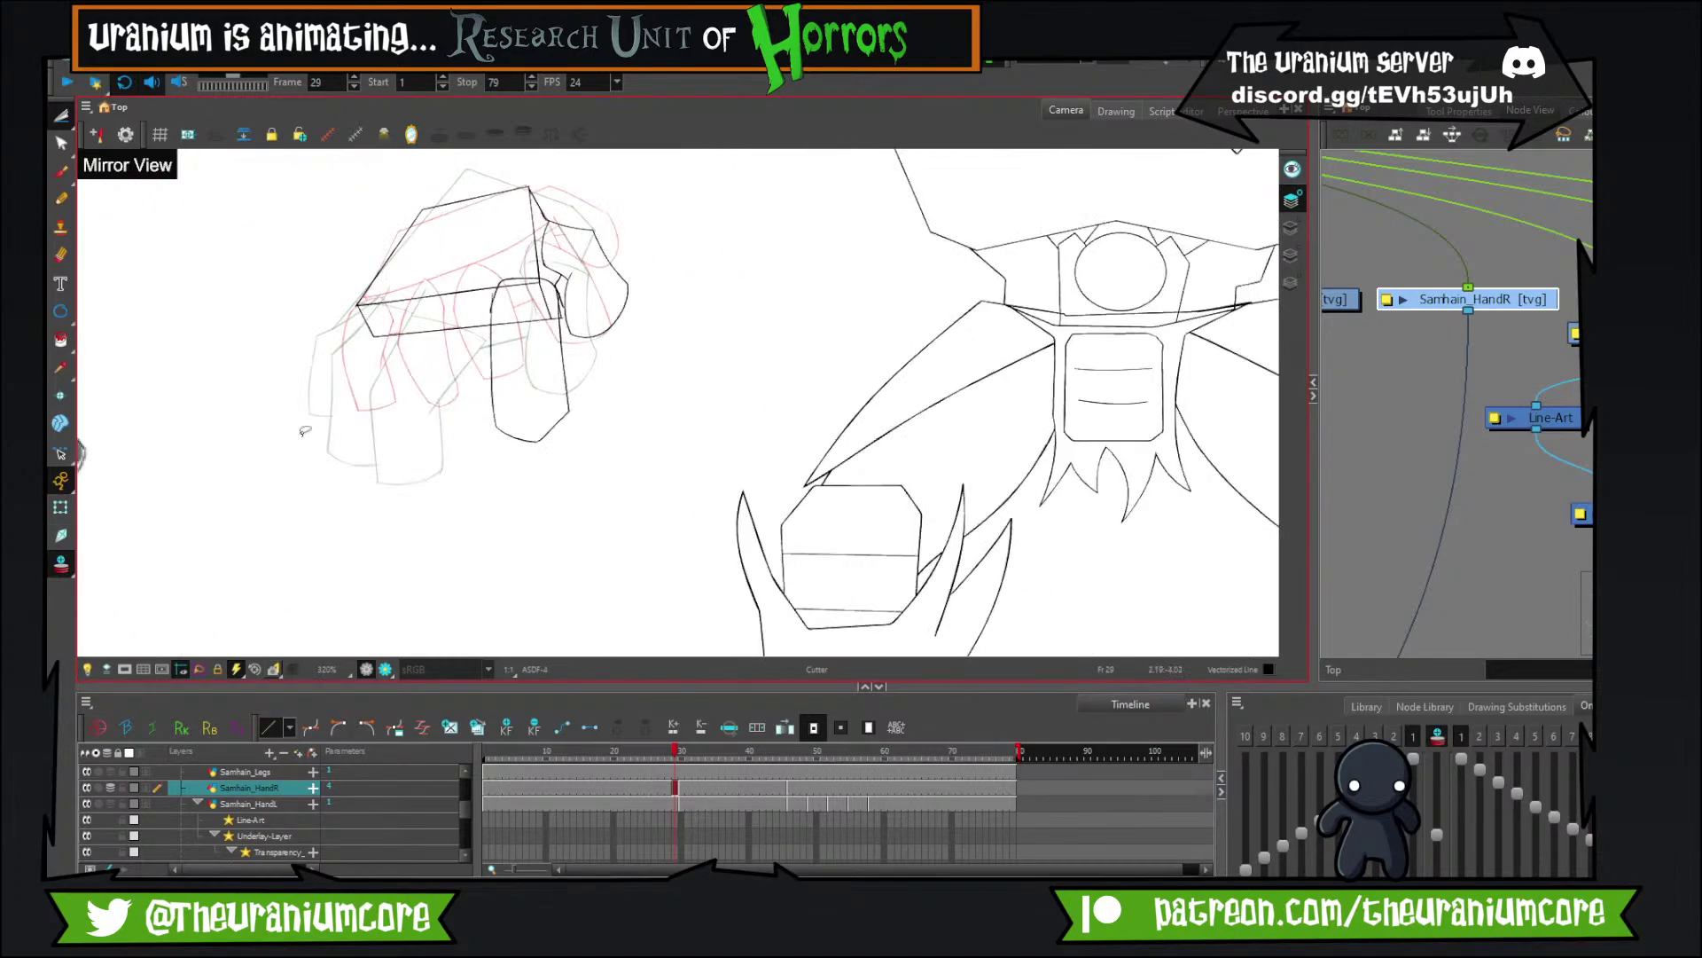
left_click(61, 564)
key("1")
key("1")
key("comma")
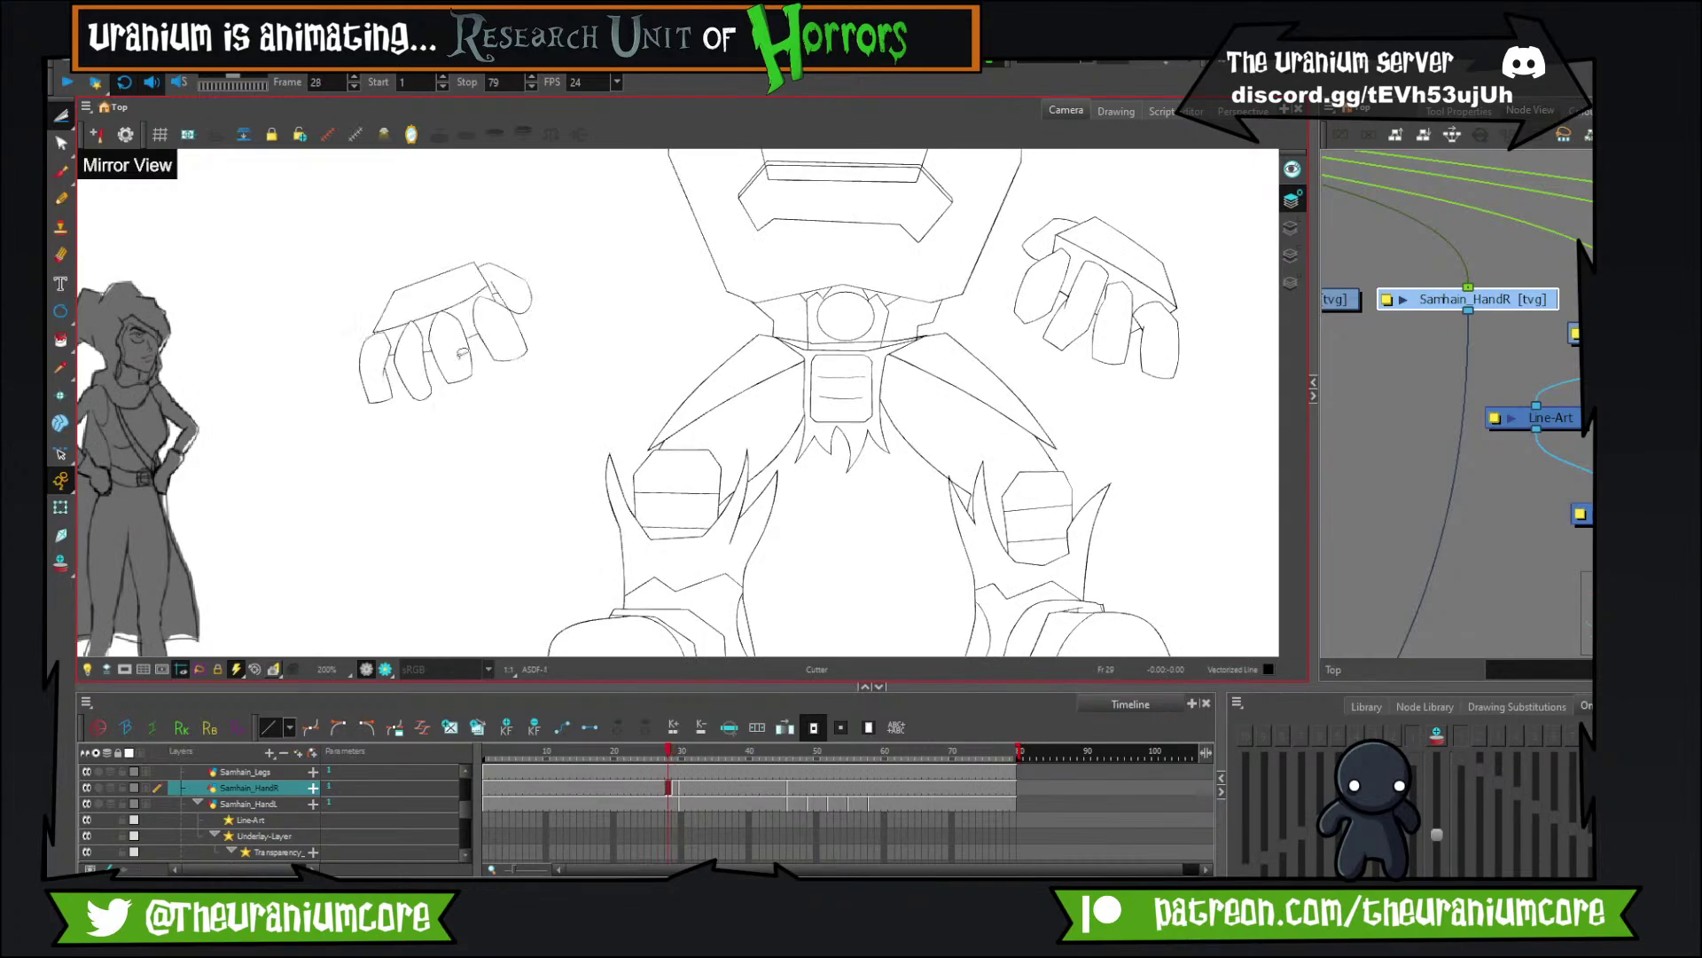
key("period")
key("comma")
key("period")
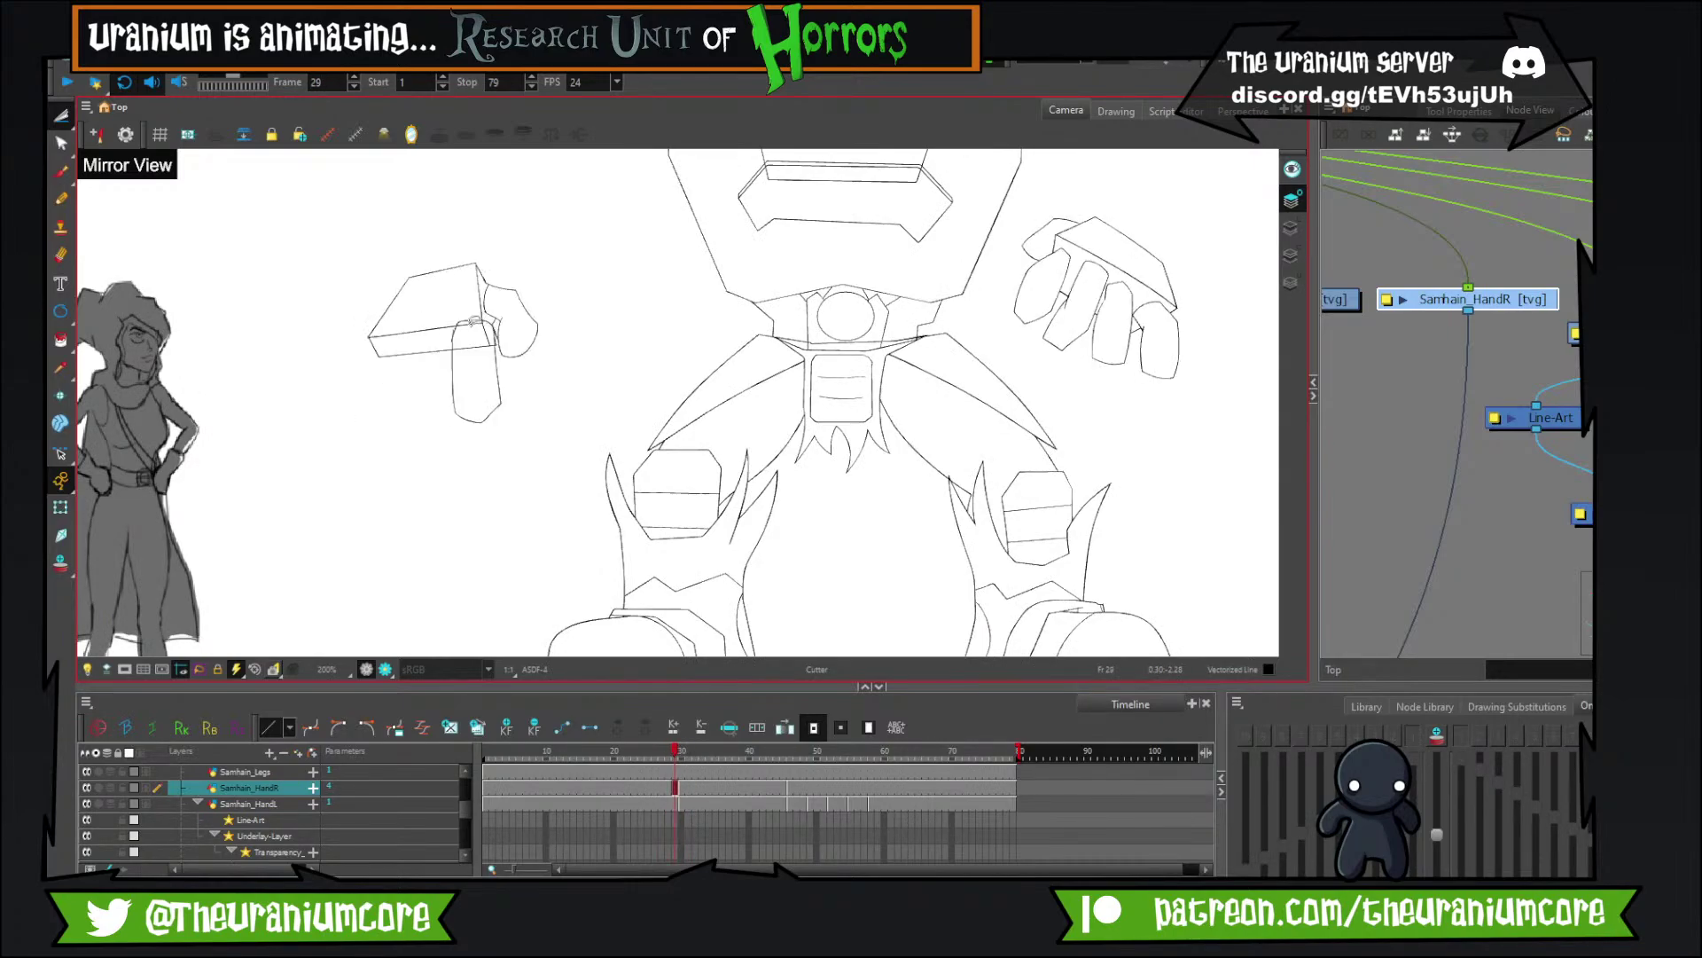
key("comma")
key("period")
scroll(484, 323, "up", 6)
scroll(497, 325, "down", 3)
key("comma")
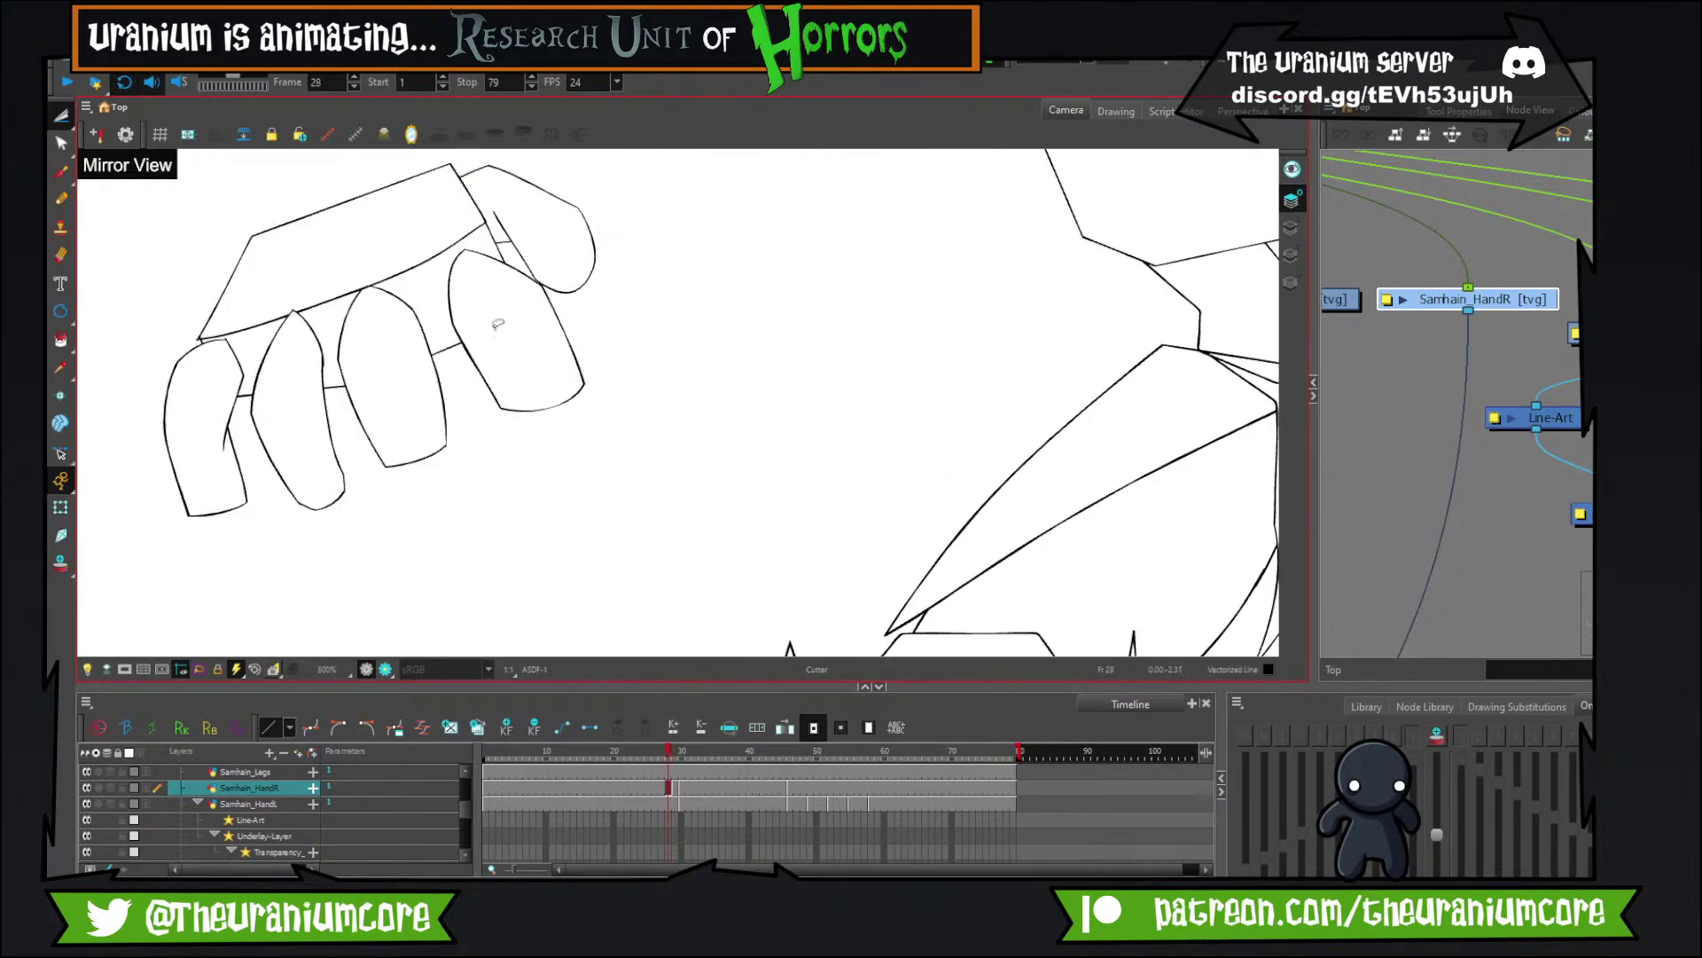
scroll(498, 323, "down", 1)
key("period")
key("period")
key("comma")
scroll(502, 319, "up", 2)
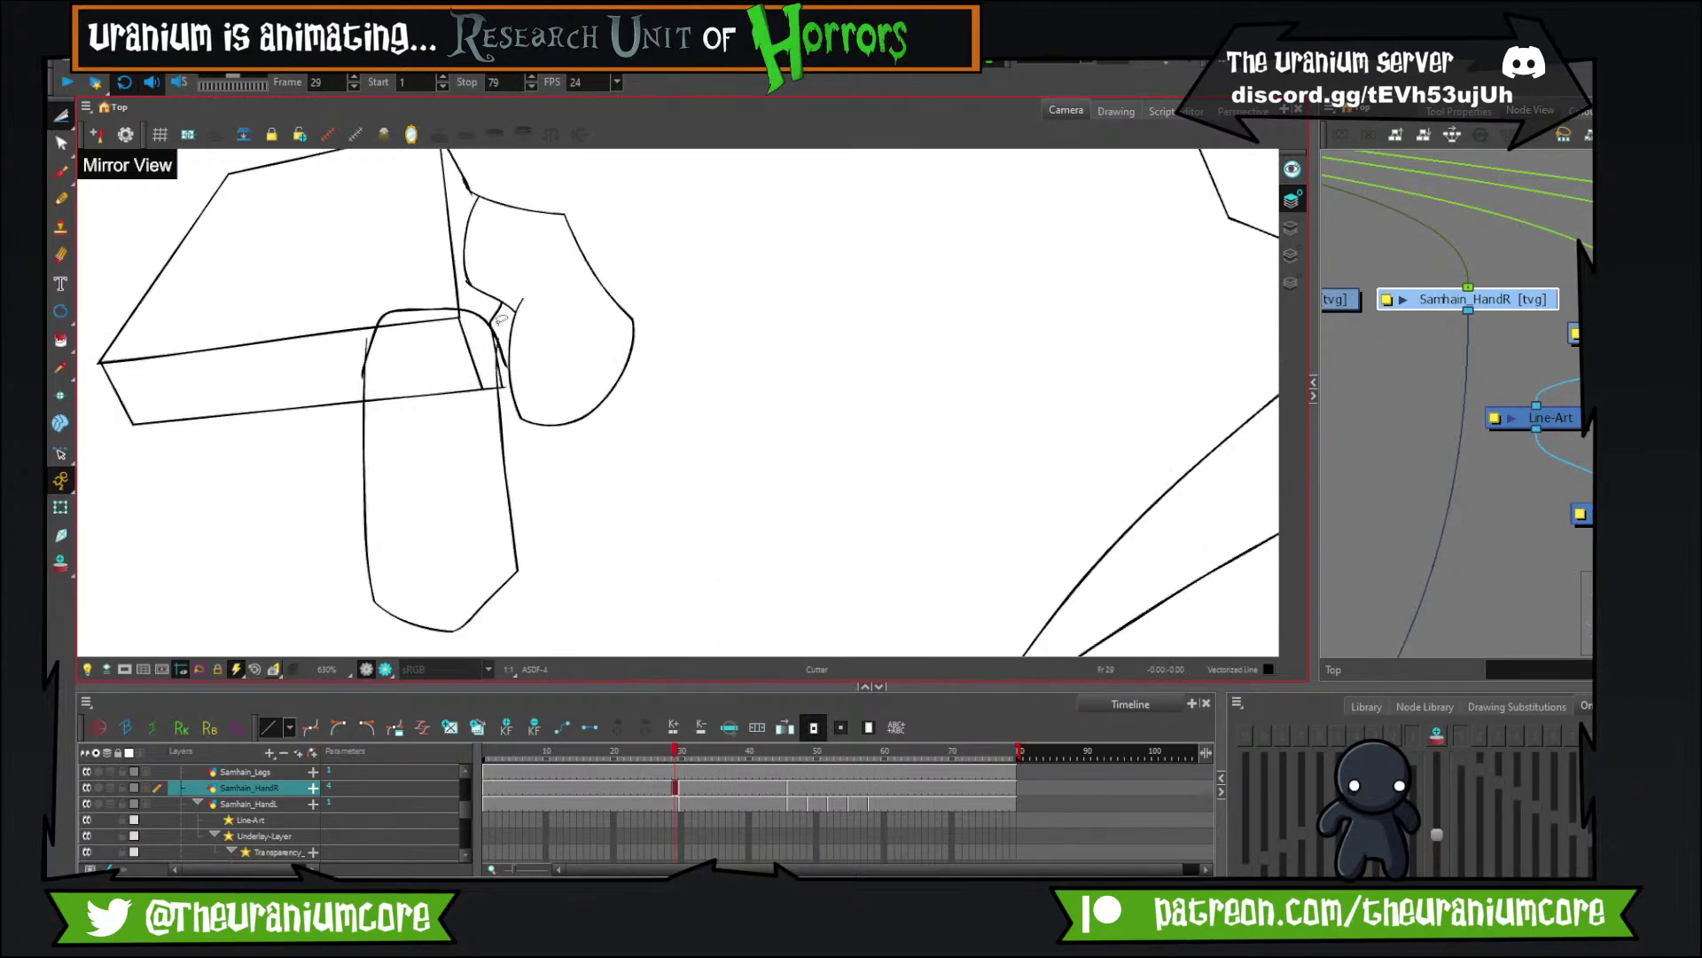
Delete all lines of the finger beside the thumb on the frame 29 right hand, including its knuckle and leftover stub.
left_click(62, 117)
left_click(105, 118)
left_click_drag(606, 577, 650, 536)
key("Delete")
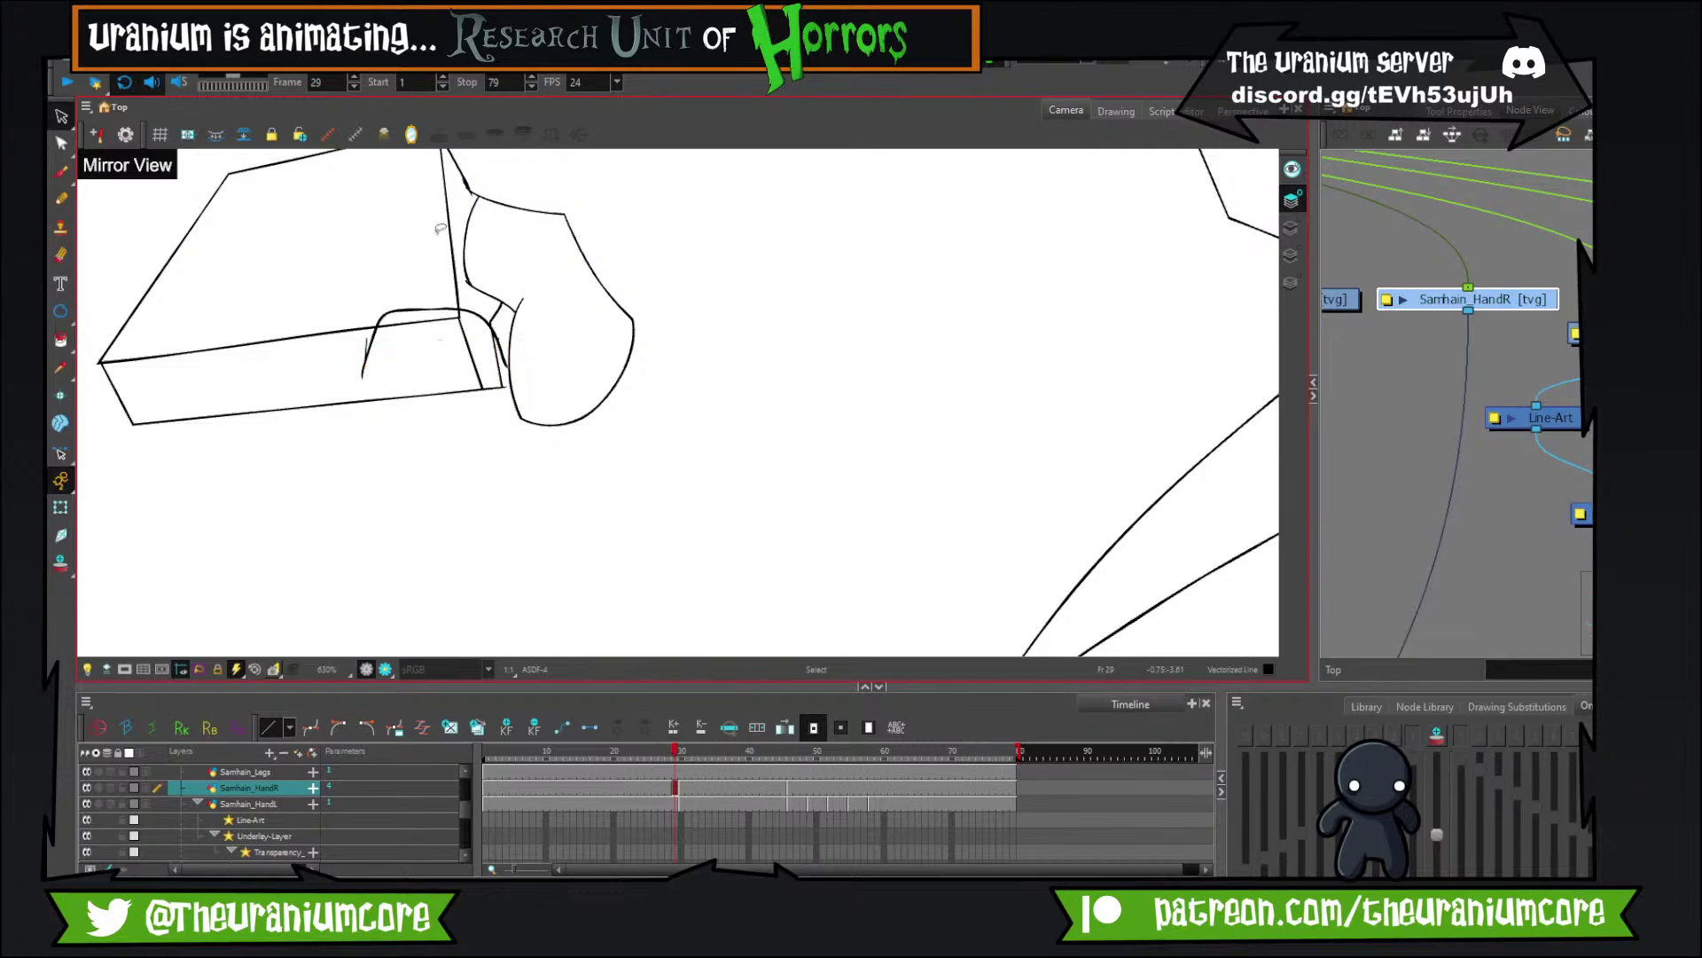
left_click(342, 358)
key("Delete")
scroll(487, 339, "up", 3)
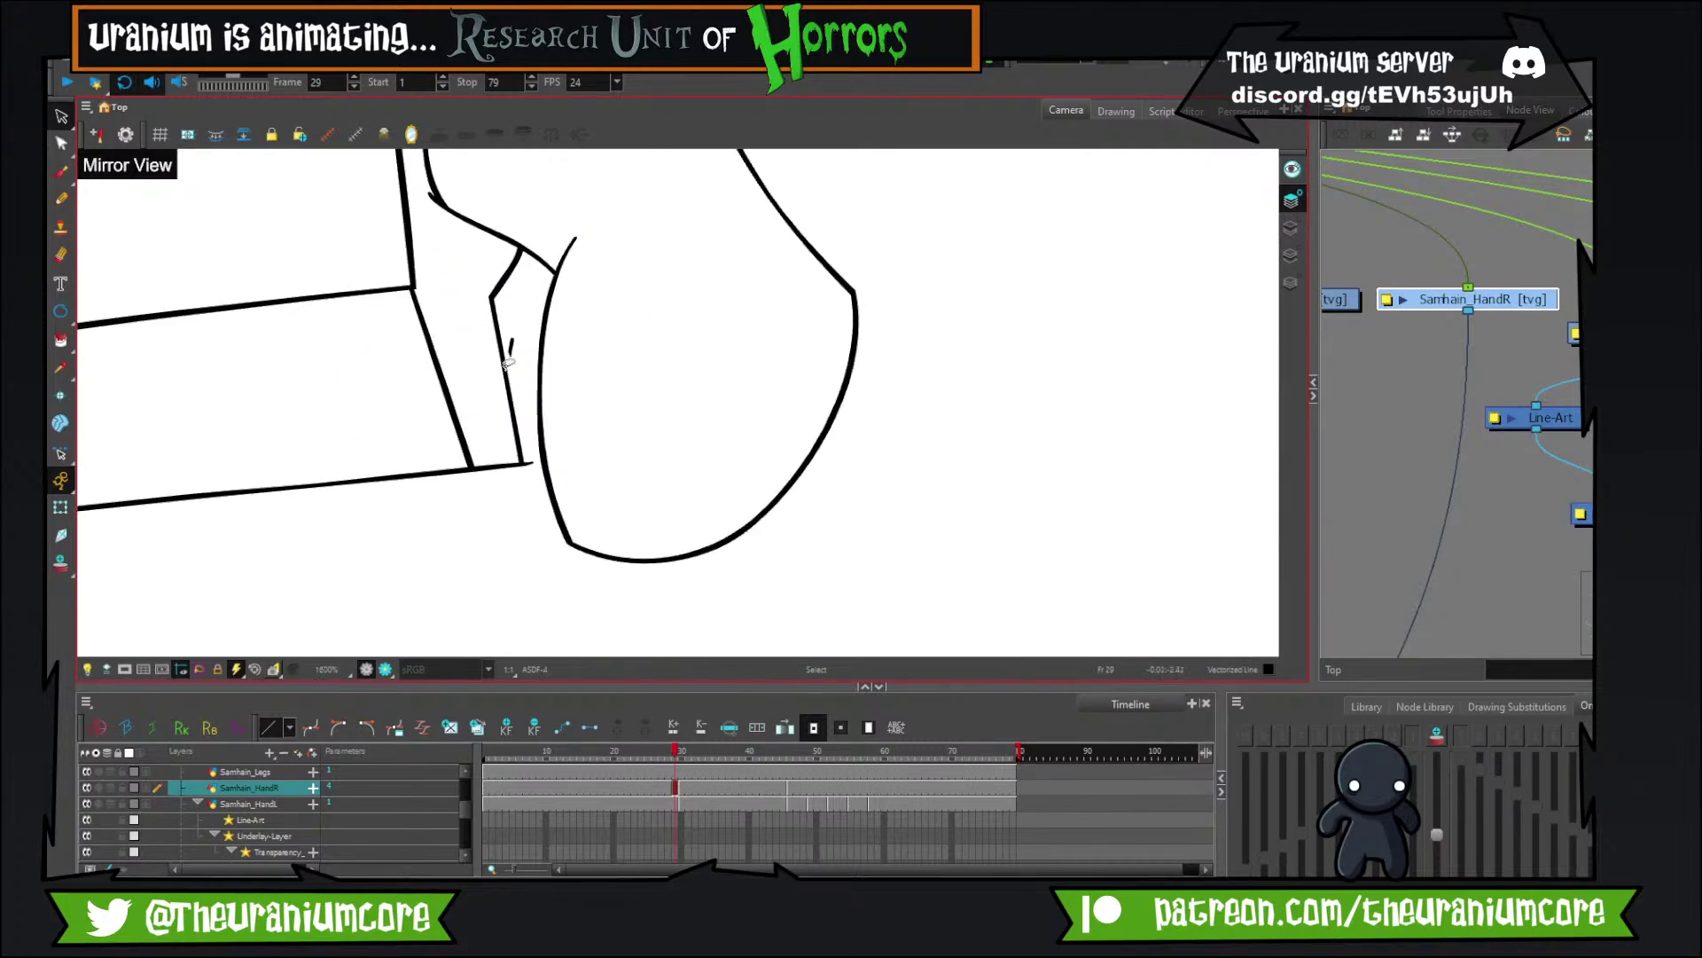
left_click(511, 346)
key("Delete")
Draw a new rounded knuckle arc for the finger beside the thumb, overlapping the palm's front face.
left_click(60, 172)
left_click(60, 563)
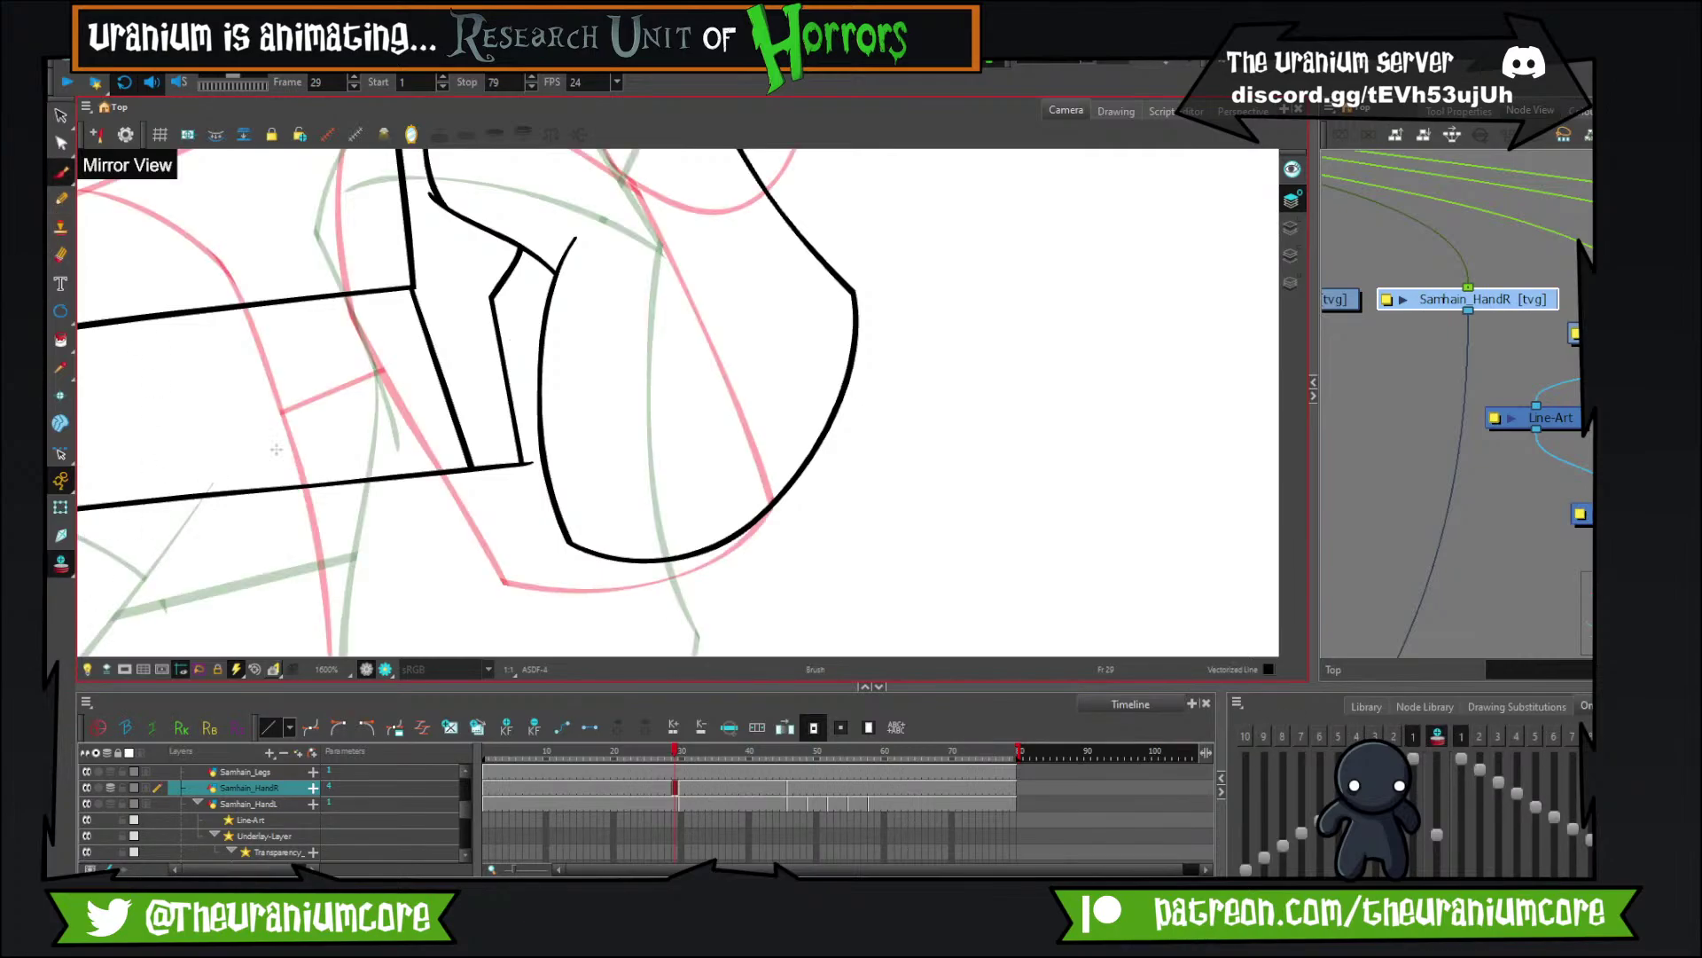
scroll(382, 378, "down", 5)
scroll(388, 376, "up", 1)
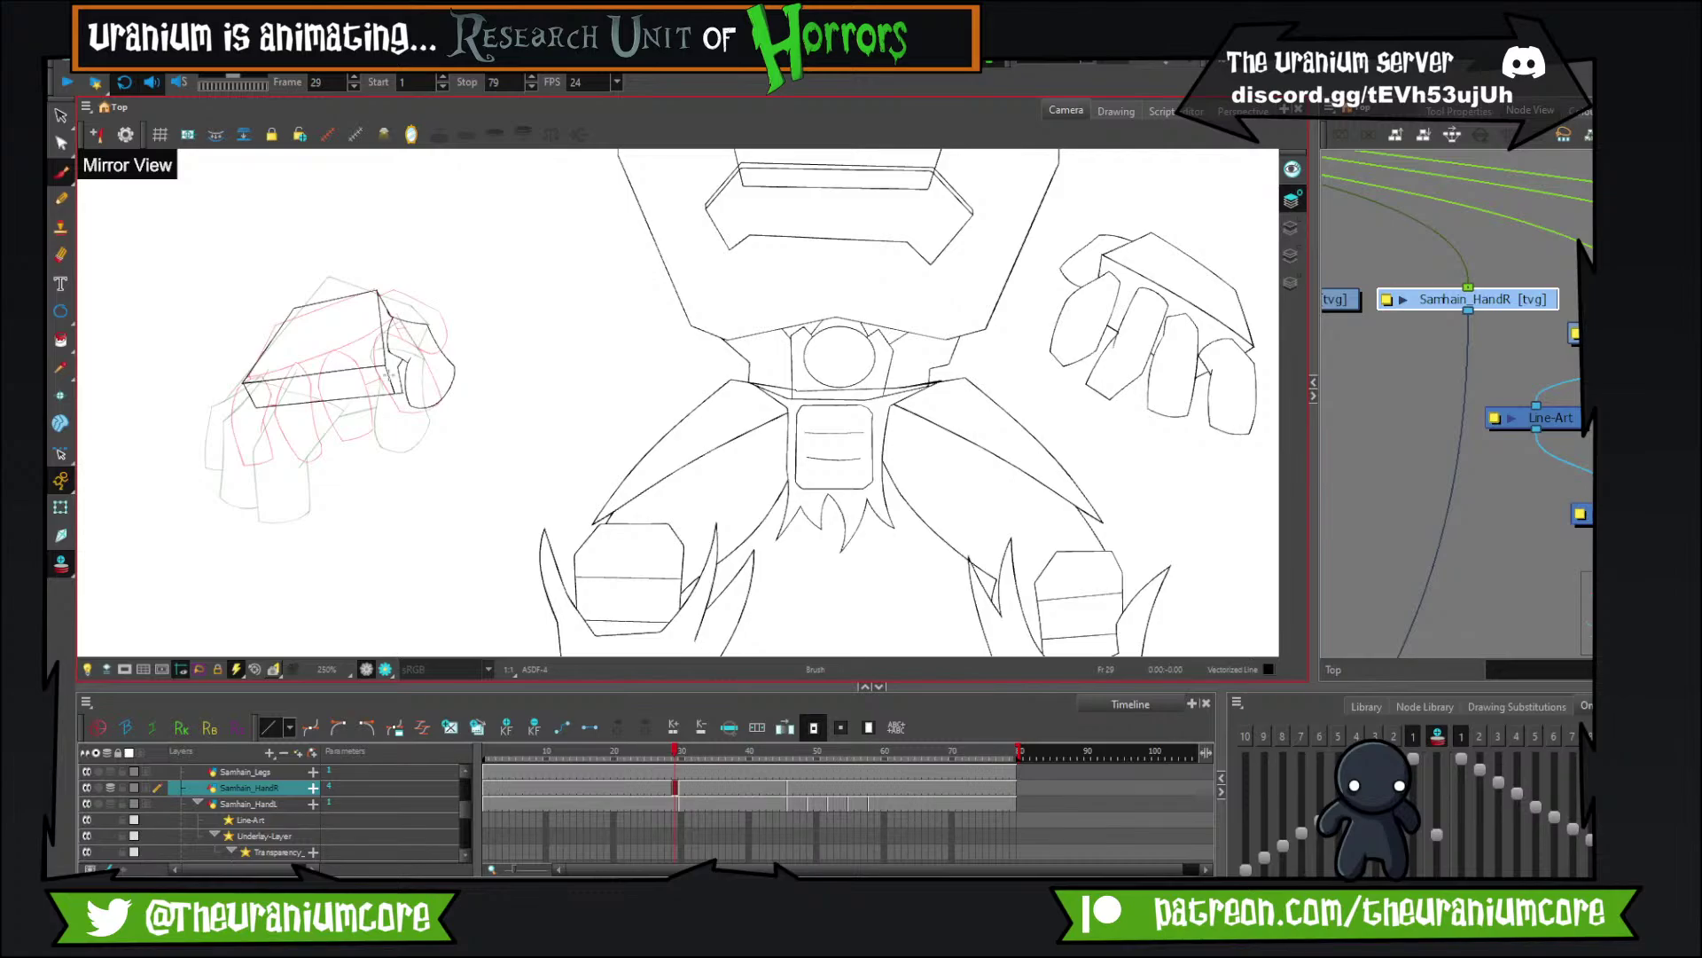
key("2")
key("2")
left_click_drag(371, 405, 442, 372)
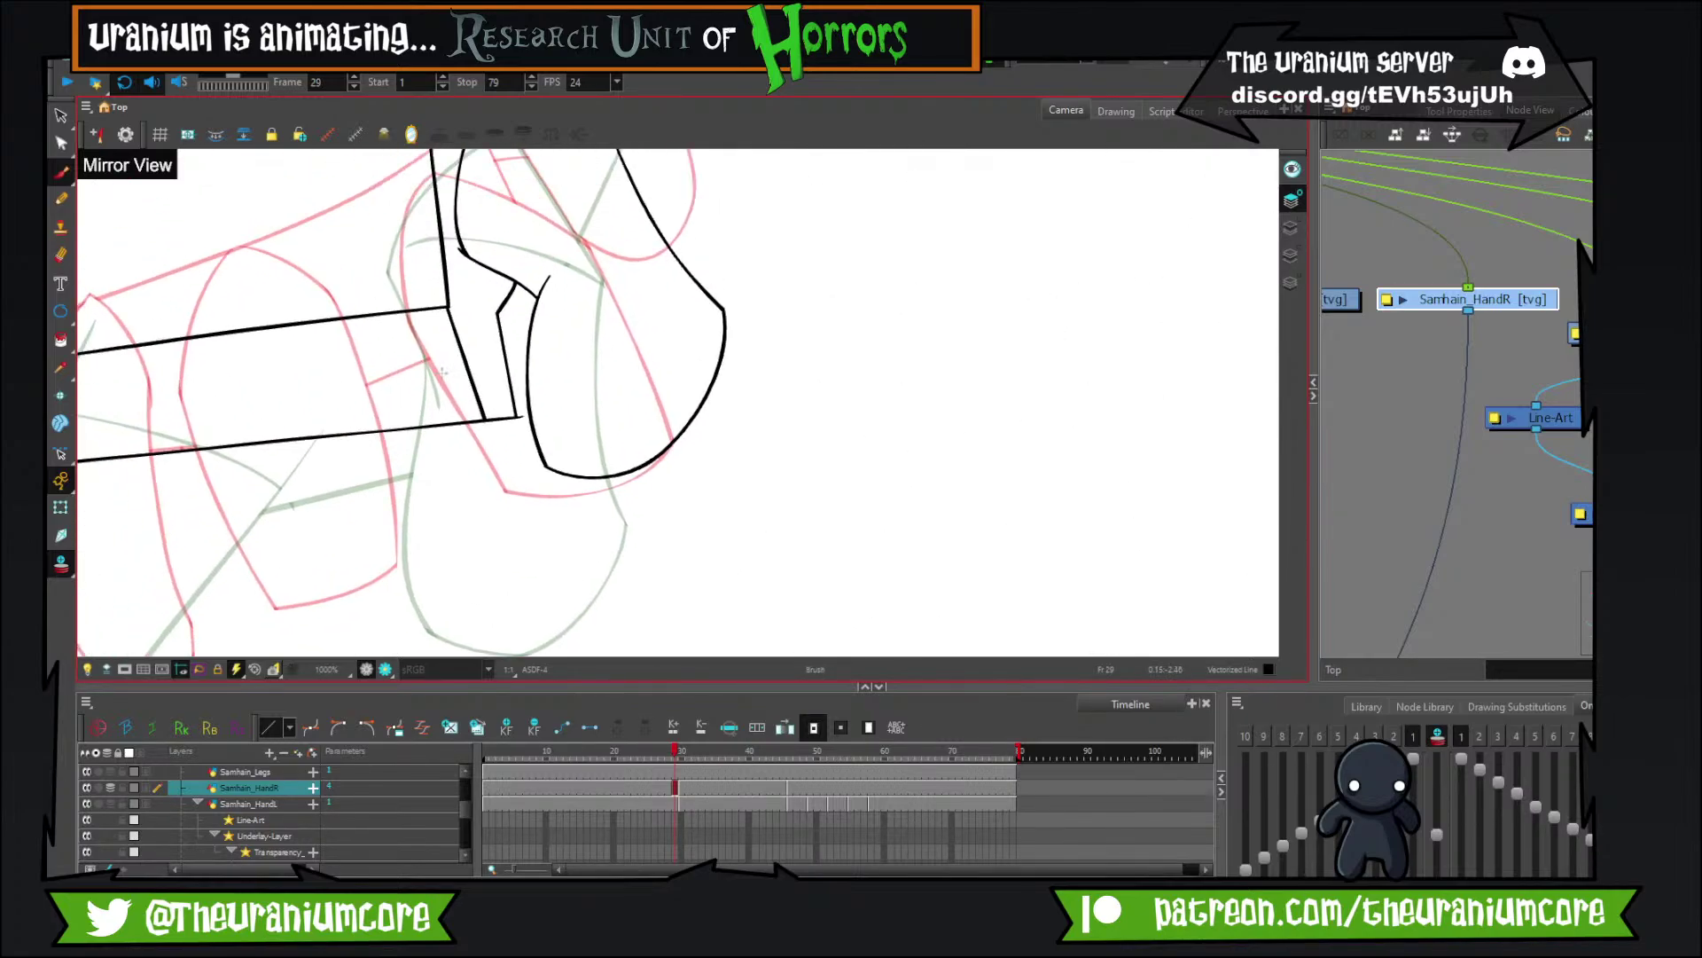
key("1")
left_click(61, 564)
key("1")
key("2")
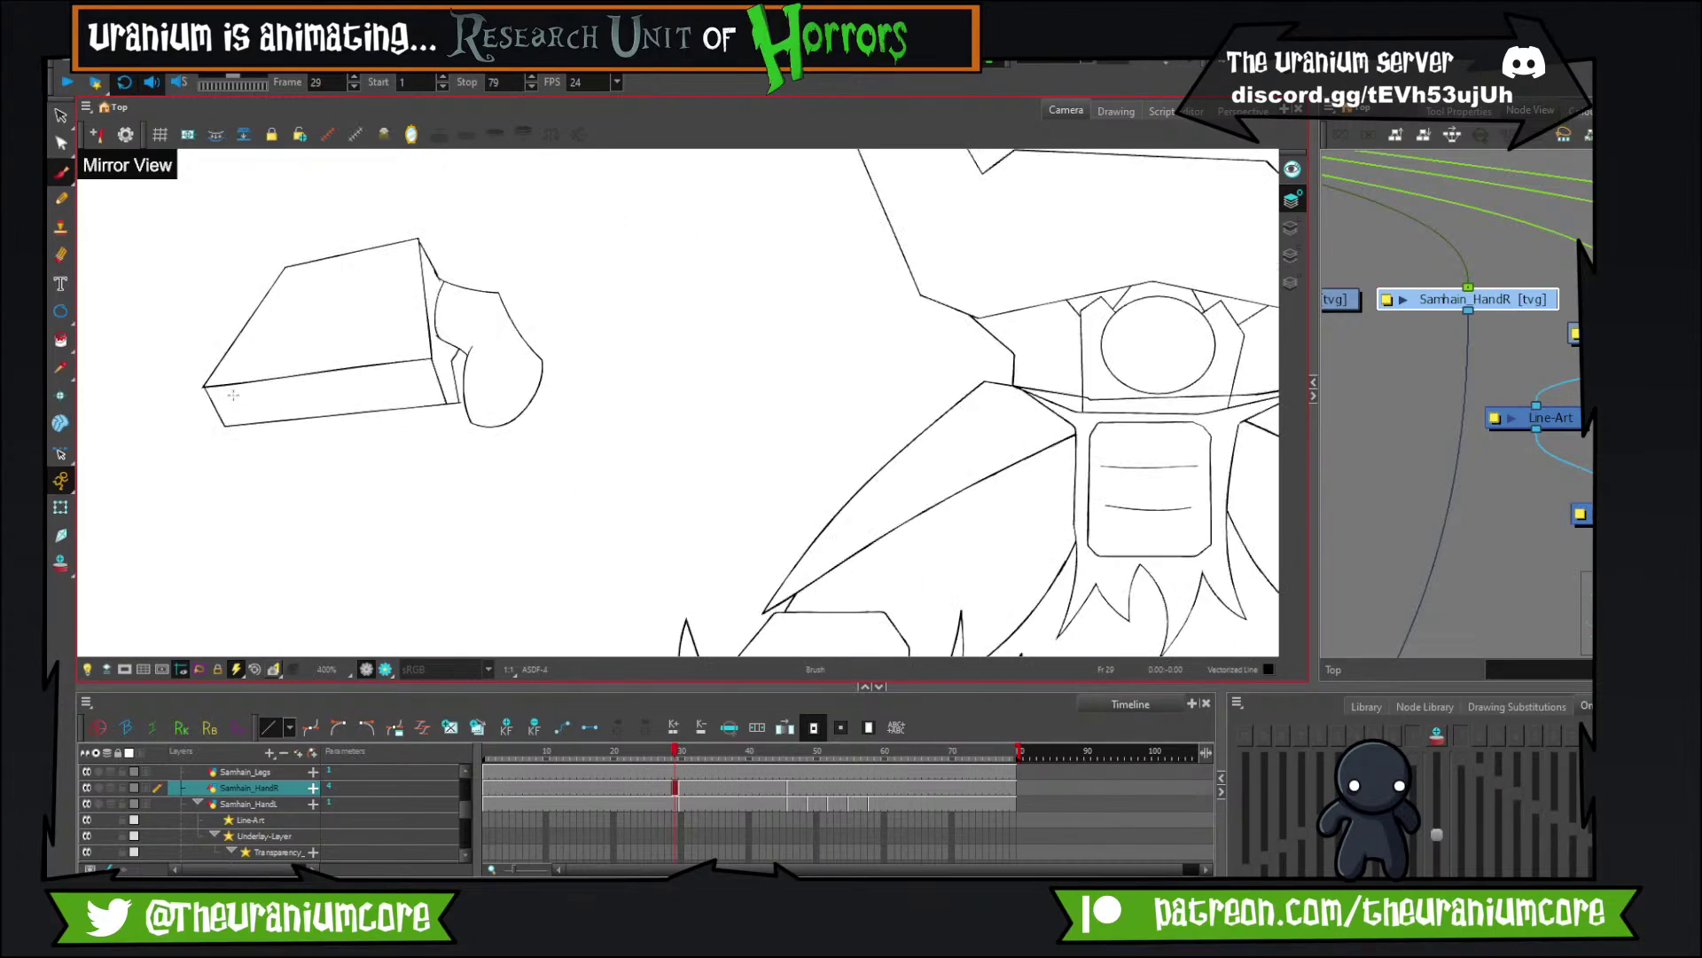
scroll(302, 387, "up", 2)
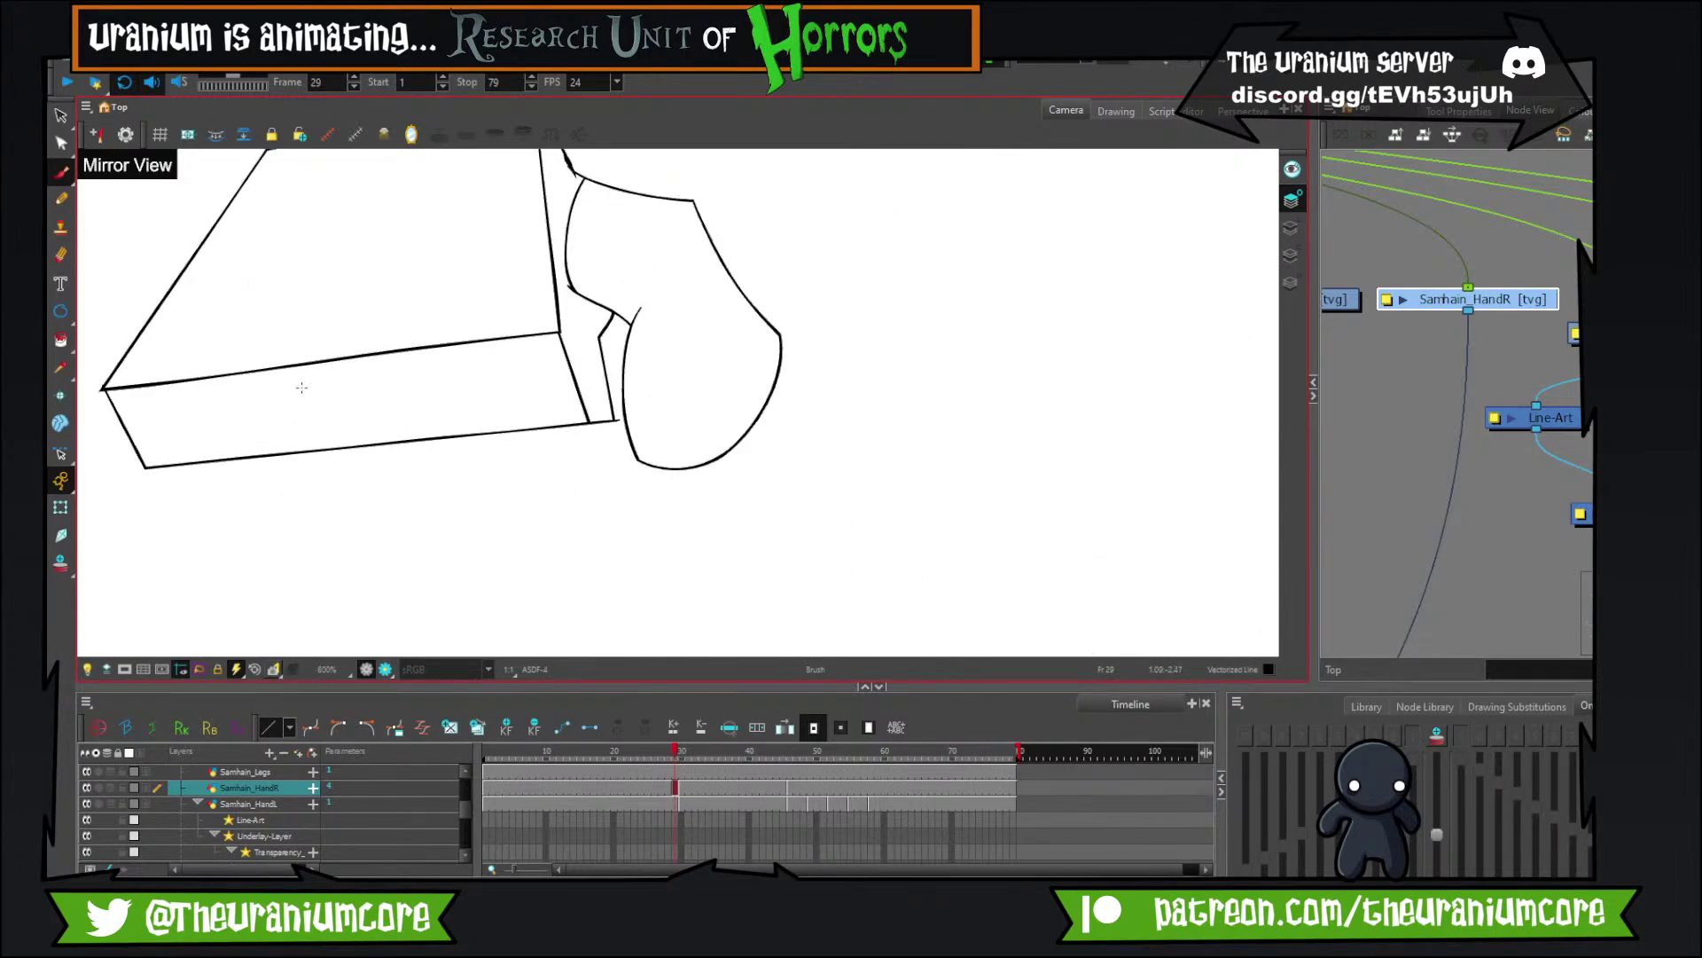
left_click_drag(444, 408, 555, 329)
key("ctrl+z")
mouse_move(443, 406)
left_mouse_down()
mouse_move(545, 332)
mouse_move(580, 393)
mouse_move(481, 264)
left_mouse_up()
key("ctrl+z")
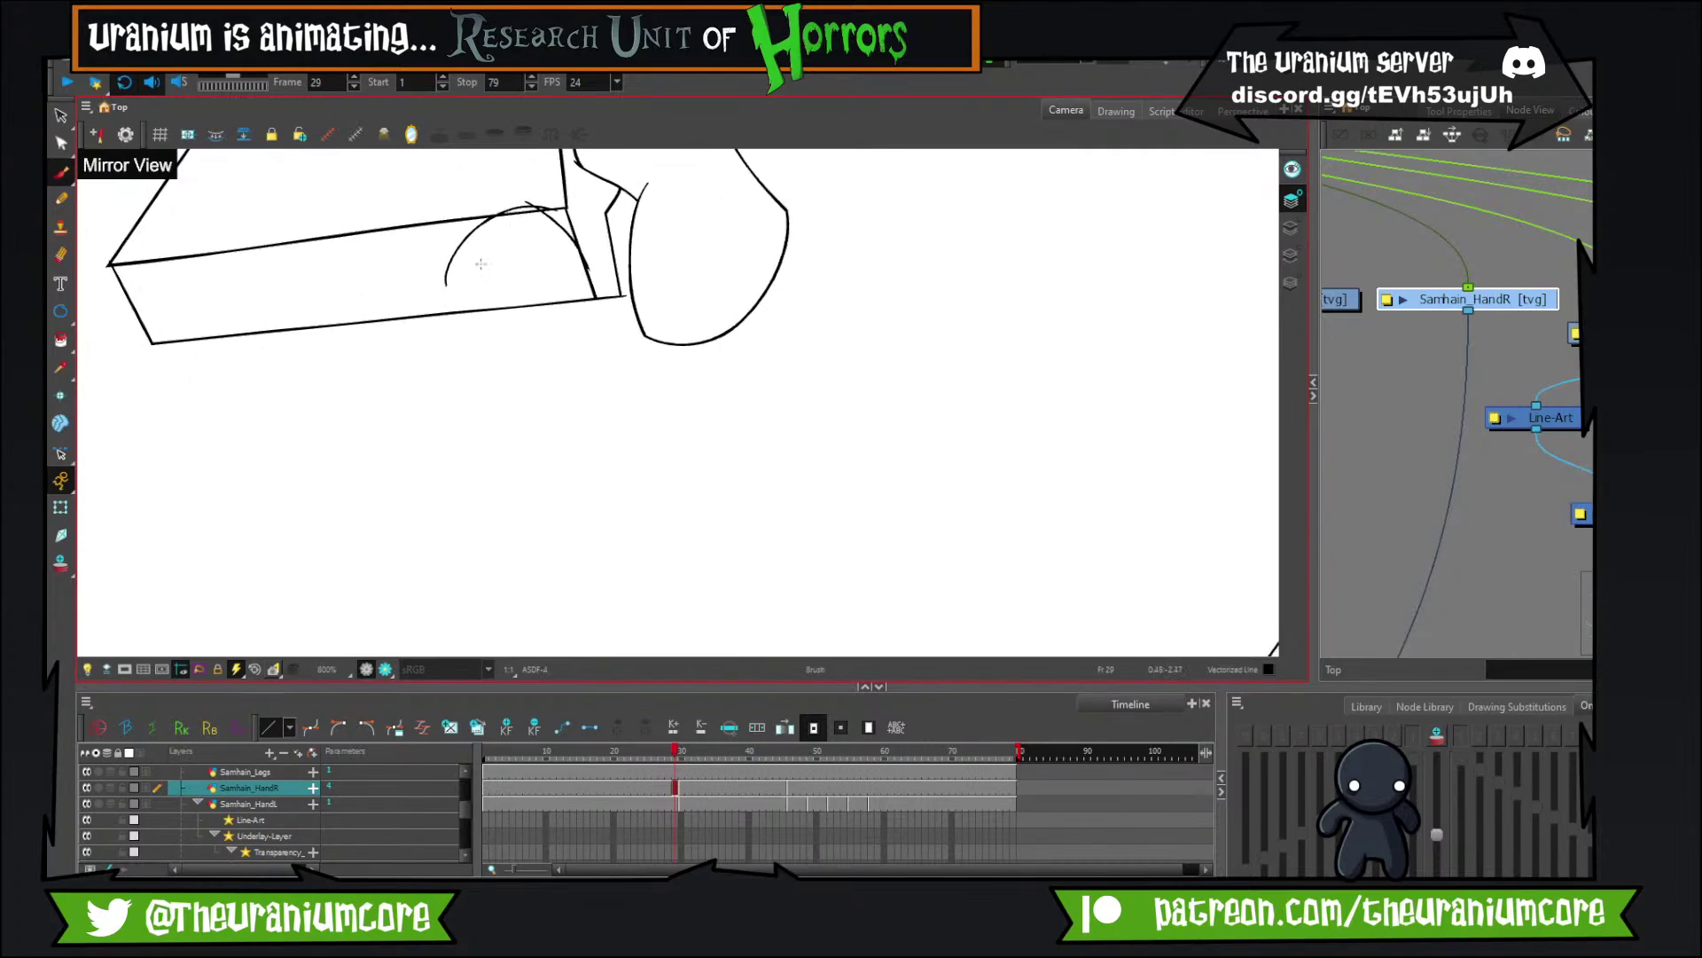
Draw the finger's outer long side down from the knuckle, with a slanted corner and a curved end forming the fingertip.
scroll(139, 493, "down", 2)
left_click_drag(446, 374, 439, 527)
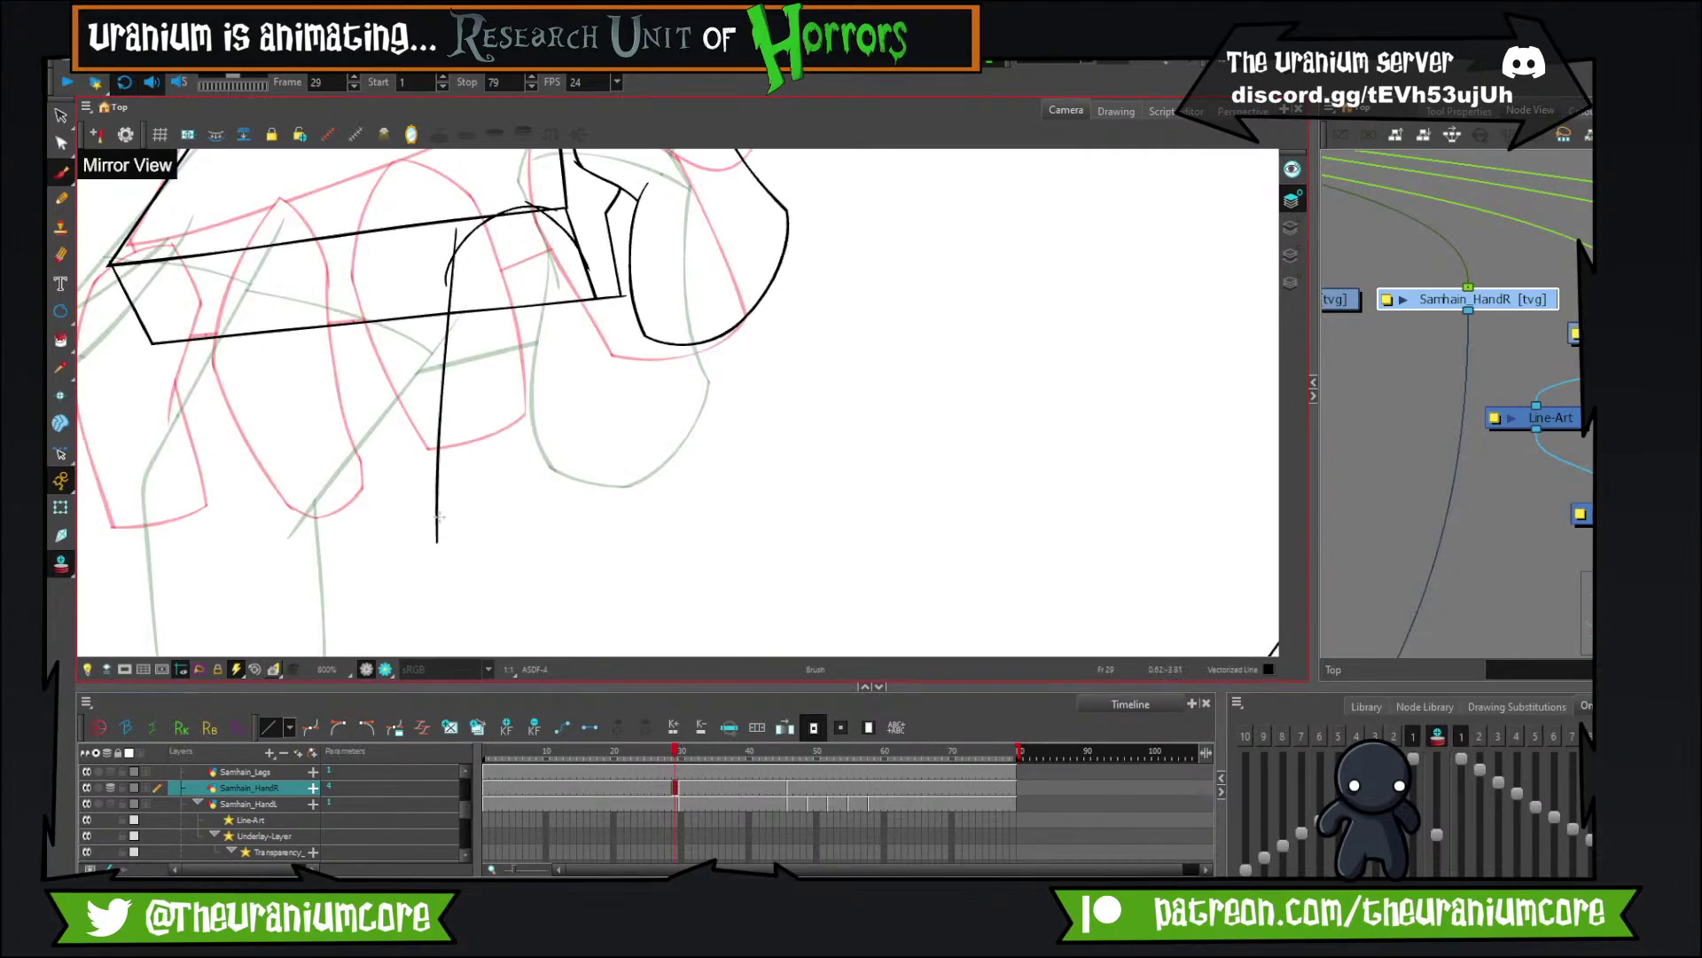
key("ctrl+z")
mouse_move(452, 388)
left_mouse_down()
mouse_move(468, 353)
mouse_move(460, 468)
left_mouse_up()
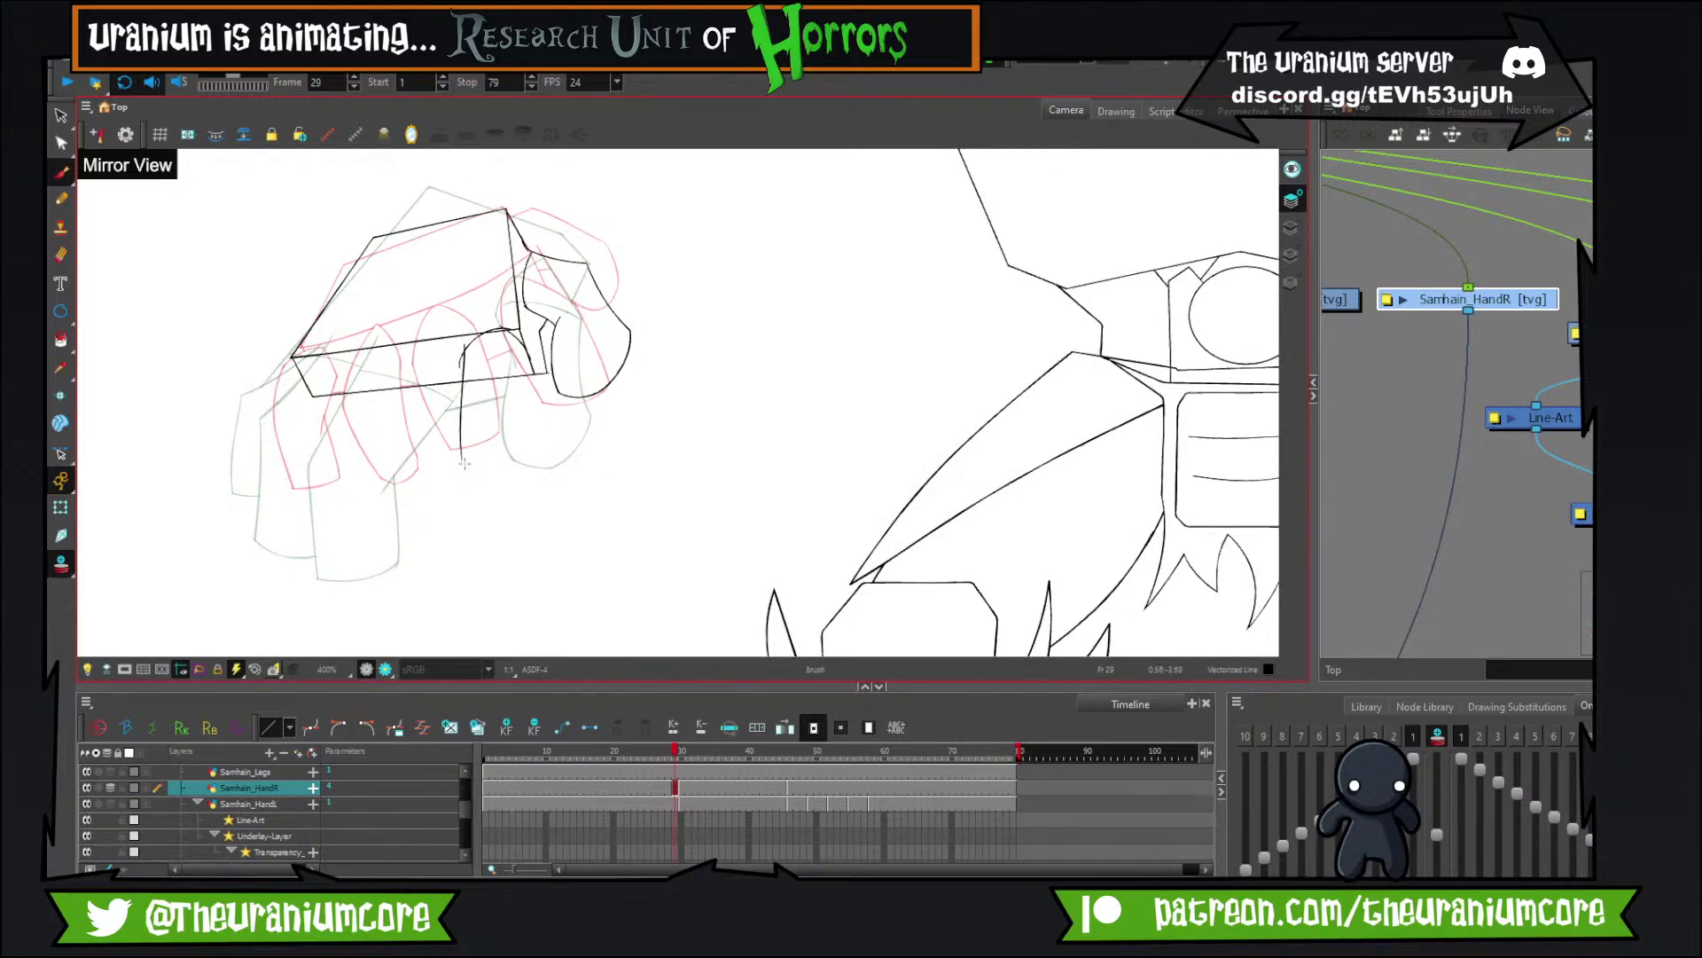
key("ctrl+z")
mouse_move(459, 352)
left_mouse_down()
mouse_move(442, 490)
mouse_move(491, 569)
left_mouse_up()
mouse_move(460, 505)
left_mouse_down()
mouse_move(578, 472)
mouse_move(560, 495)
mouse_move(563, 445)
left_mouse_up()
key("ctrl+z")
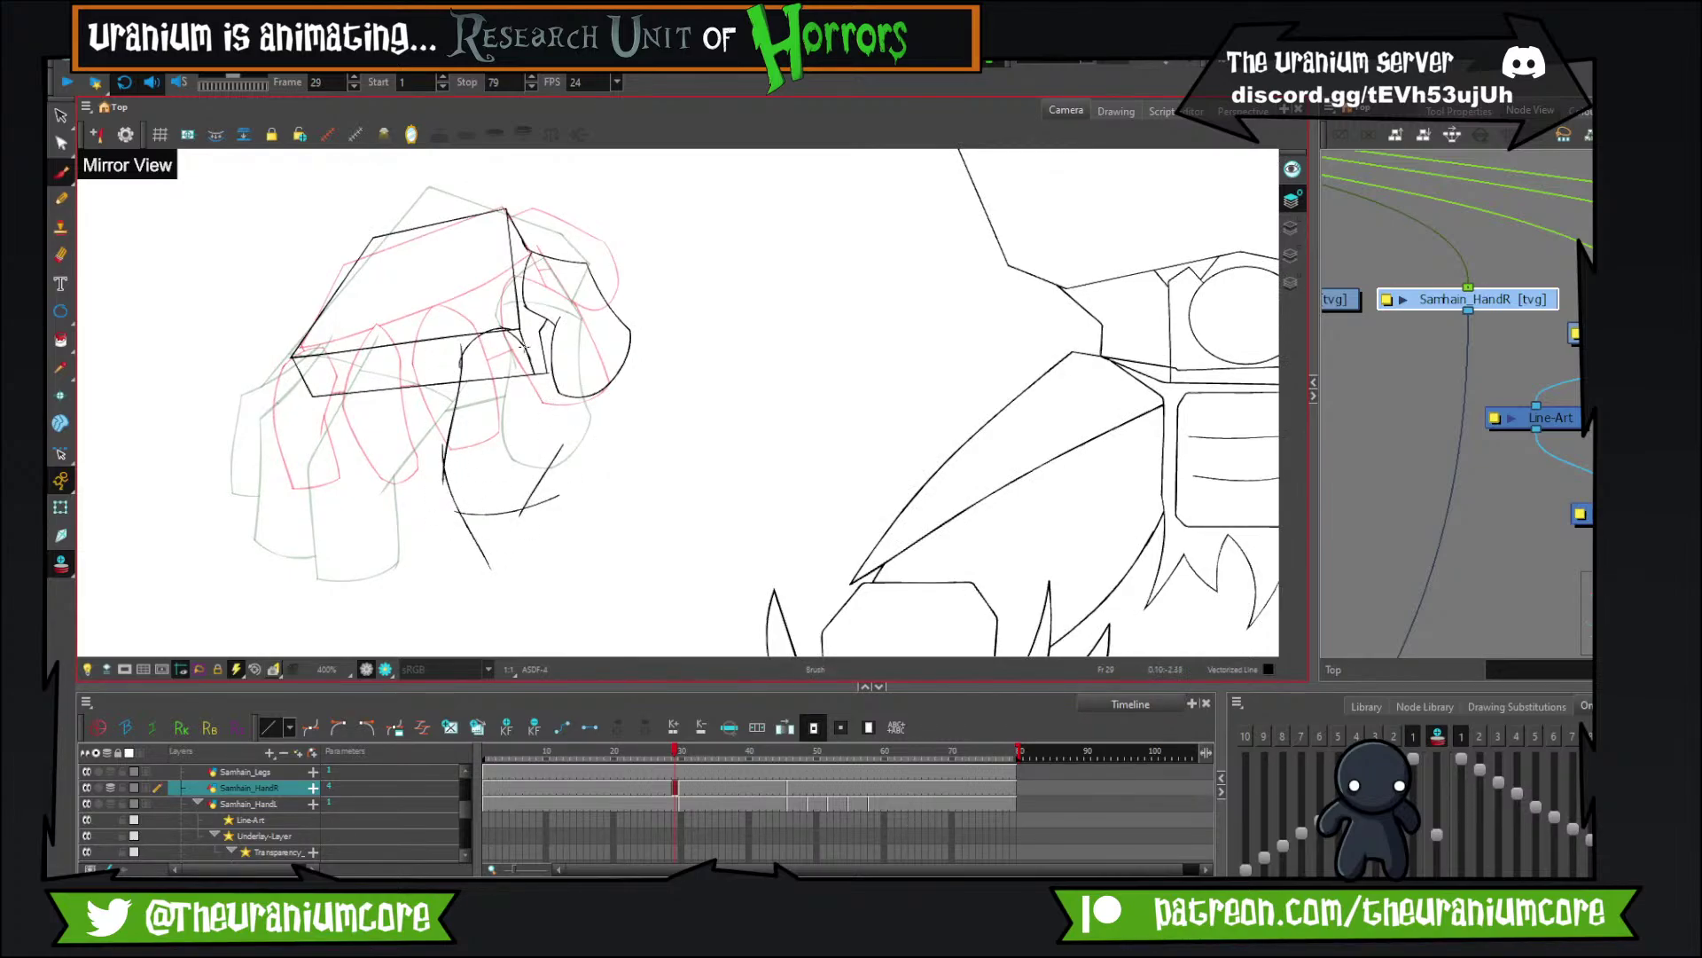
Draw the finger's thumb-side edge from the knuckle down to the slanted corner of the fingertip.
left_click_drag(522, 341, 565, 469)
key("ctrl+z")
left_click_drag(528, 347, 567, 484)
scroll(530, 438, "up", 2)
left_click_drag(554, 373, 674, 342)
key("ctrl+z")
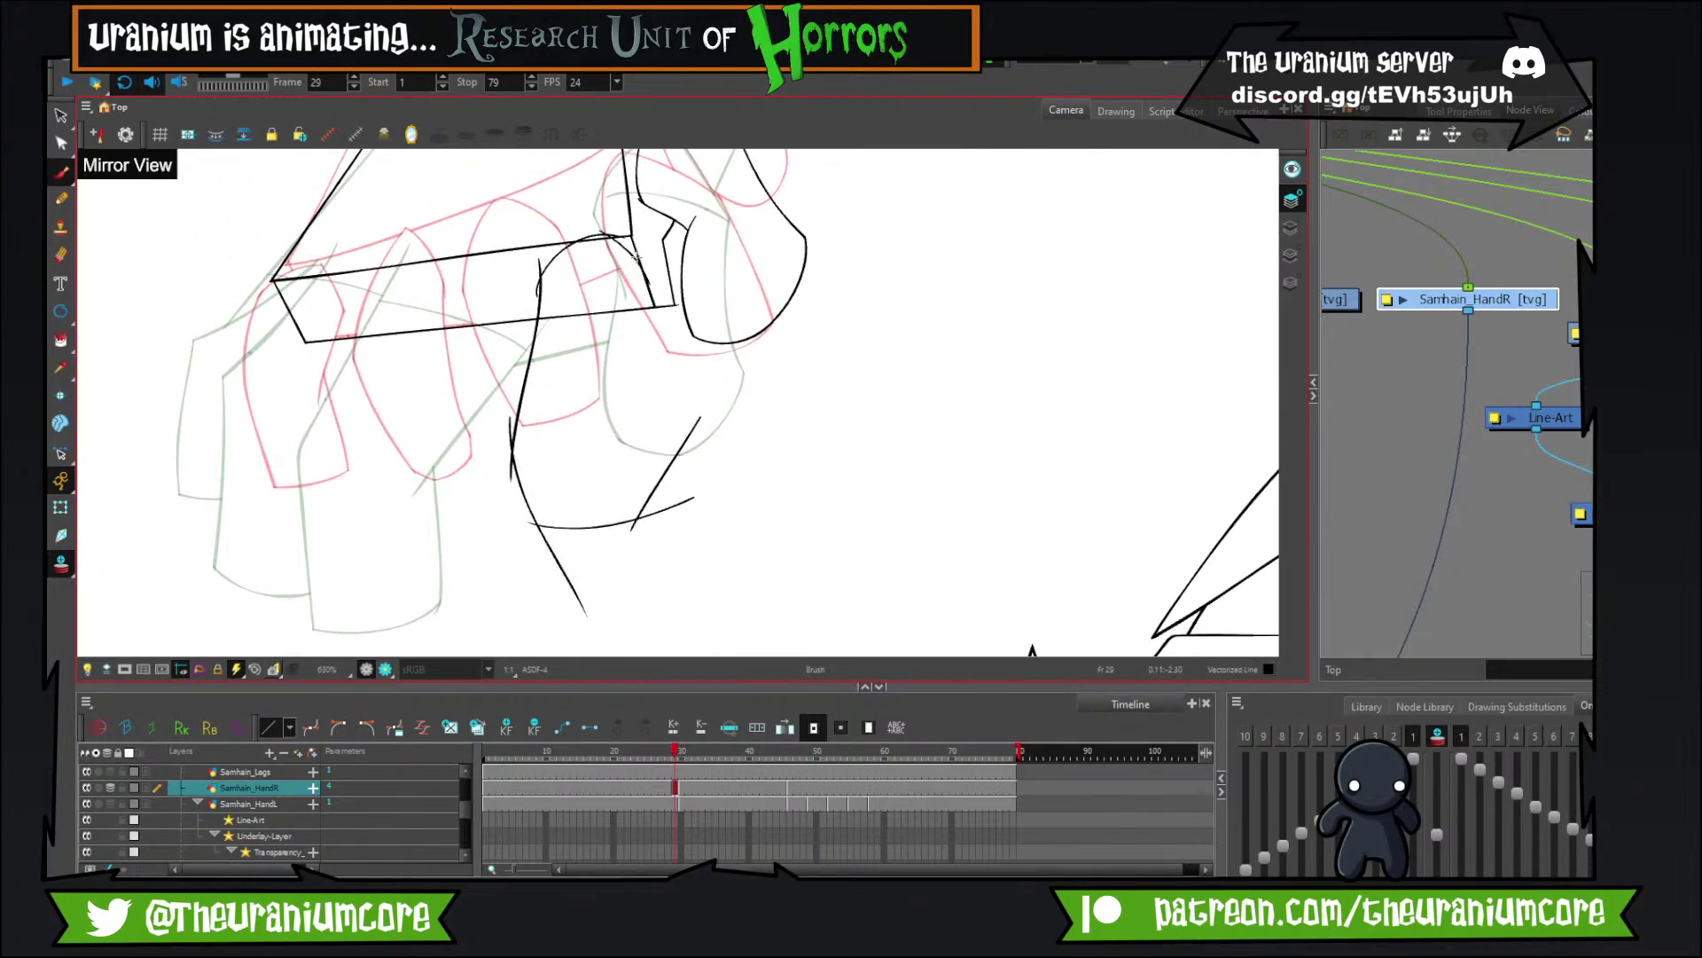
left_click_drag(635, 258, 707, 450)
left_click_drag(635, 254, 679, 473)
Cut off the overshooting line ends around the fingertip's outer corner and bottom edge.
left_click(62, 119)
left_click(105, 156)
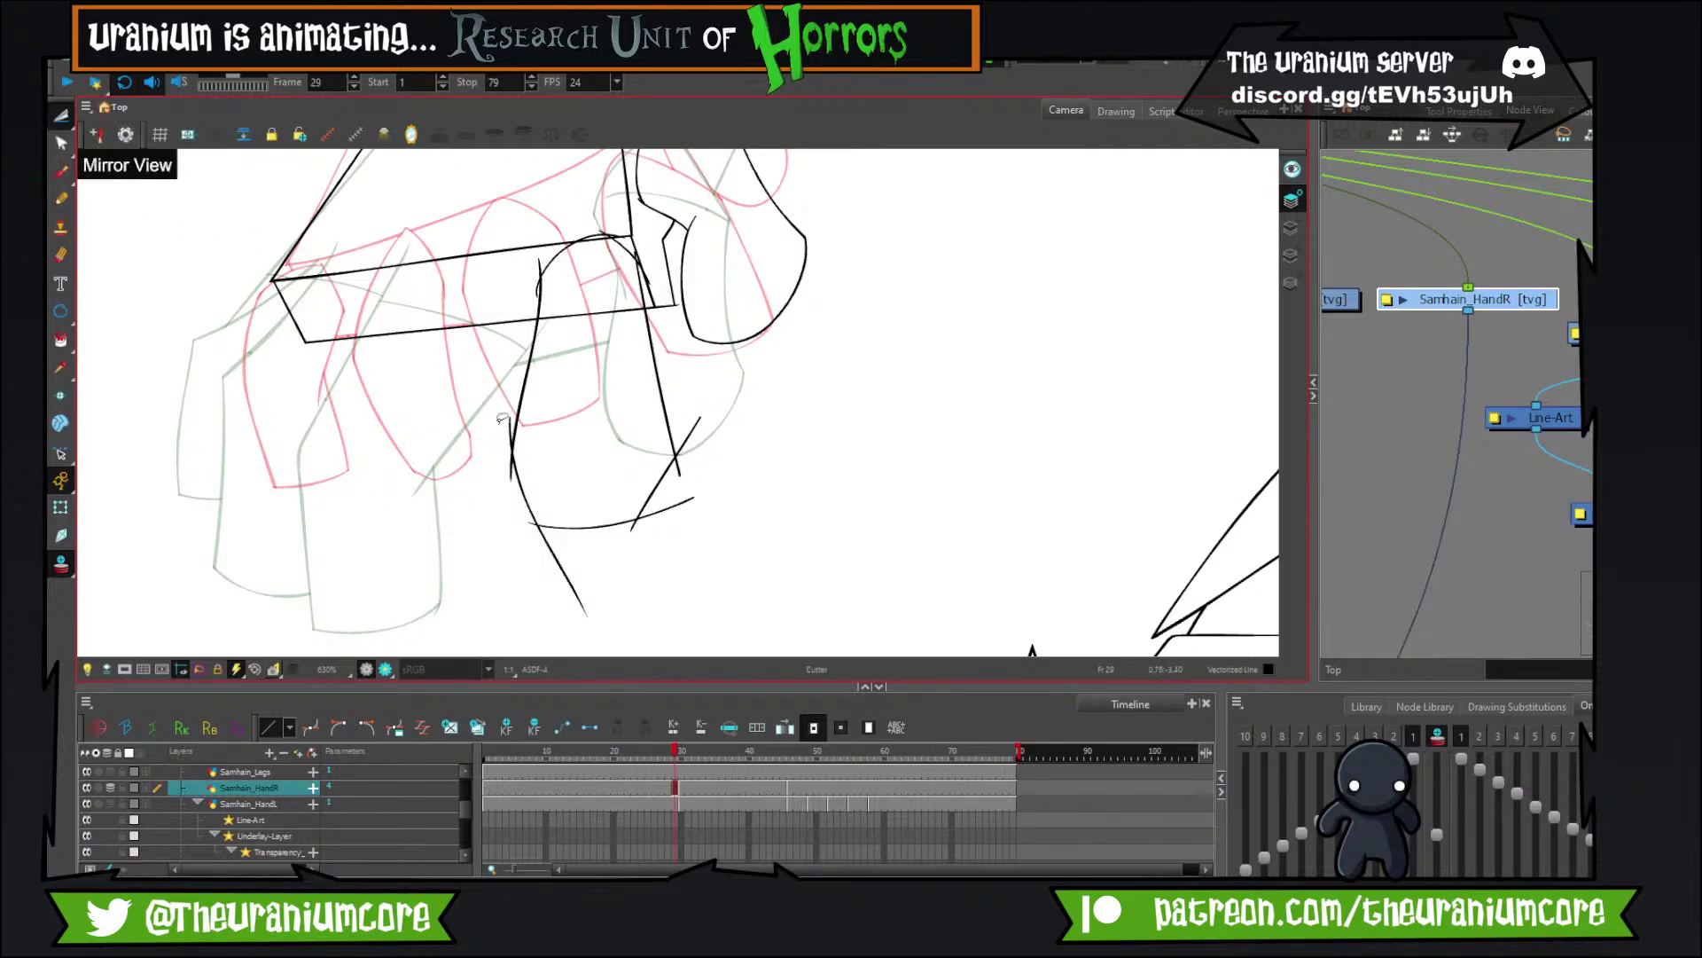
mouse_move(524, 514)
left_mouse_down()
mouse_move(590, 560)
mouse_move(692, 480)
left_mouse_up()
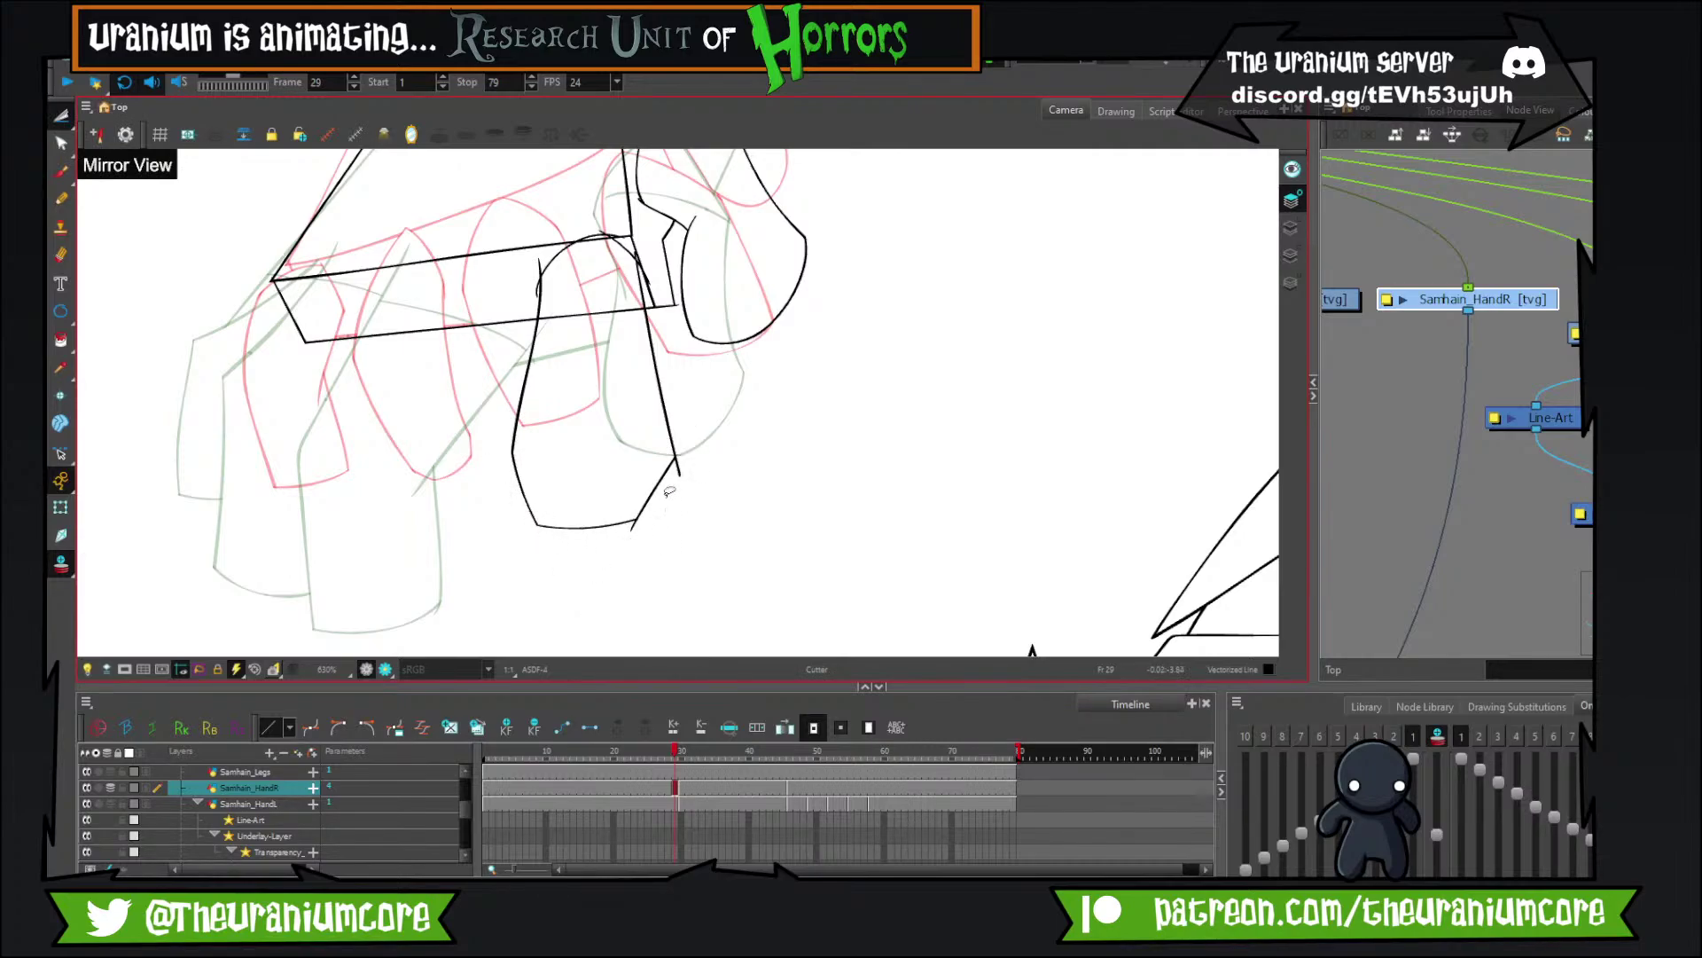
Trim the remaining overshoots around the finger's knuckle and at the fingertip's thumb-side corners to close the outline cleanly.
scroll(553, 238, "up", 5)
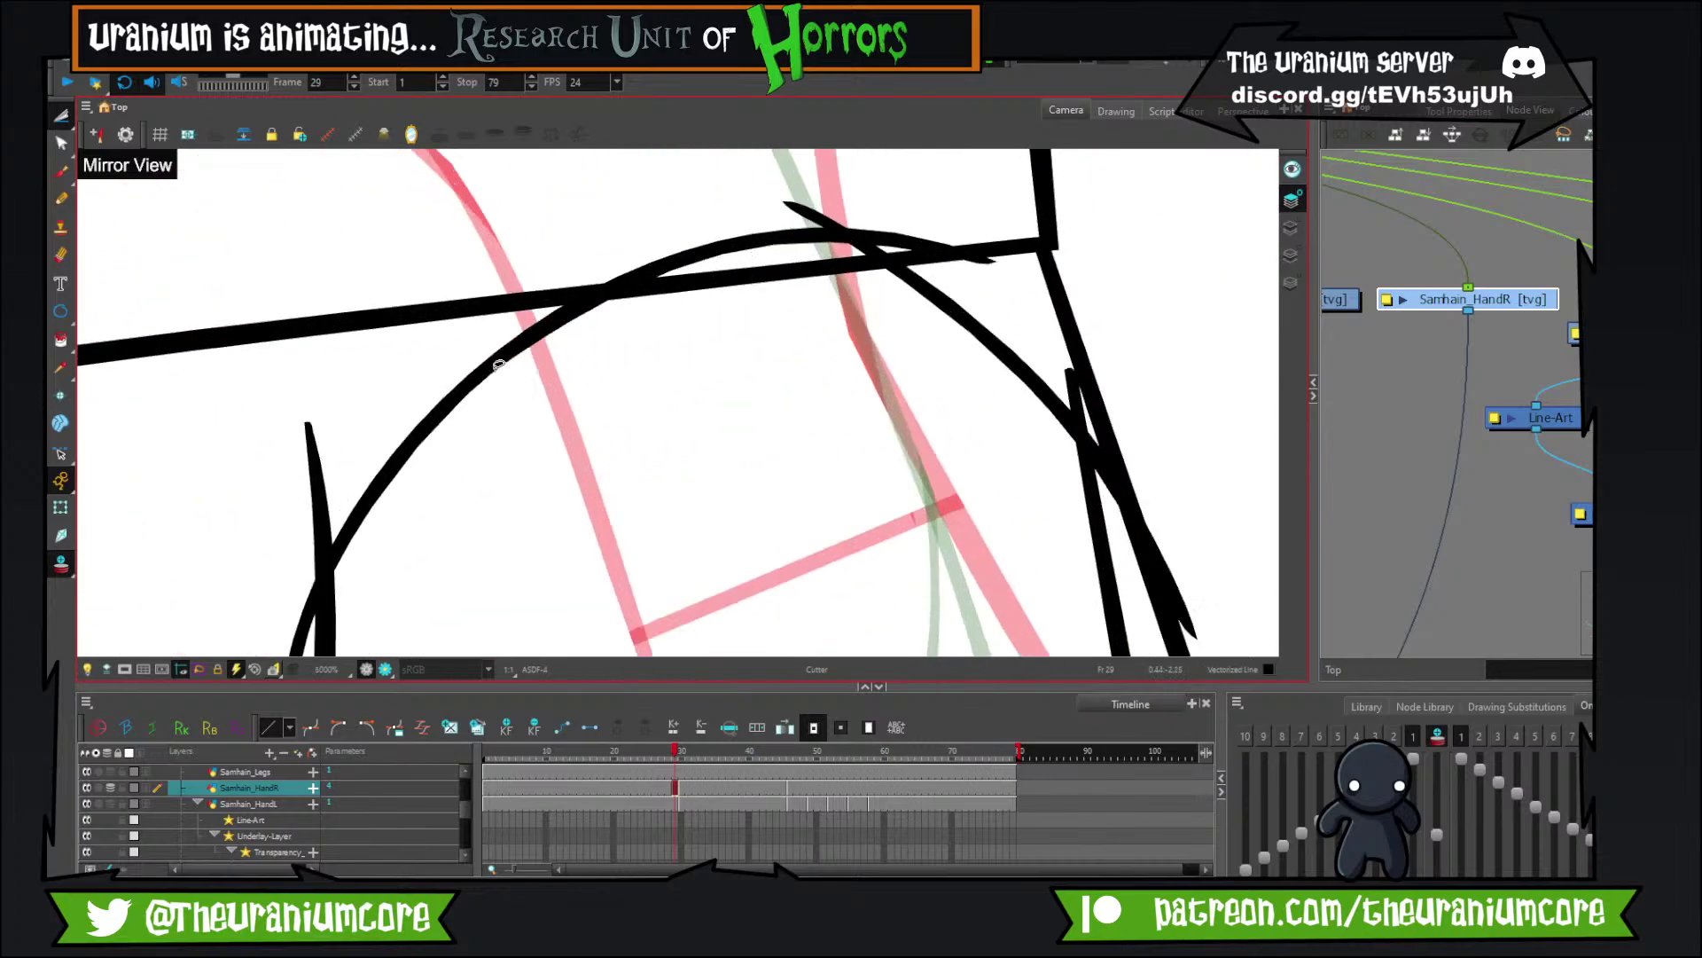
scroll(239, 514, "down", 5)
scroll(189, 427, "up", 6)
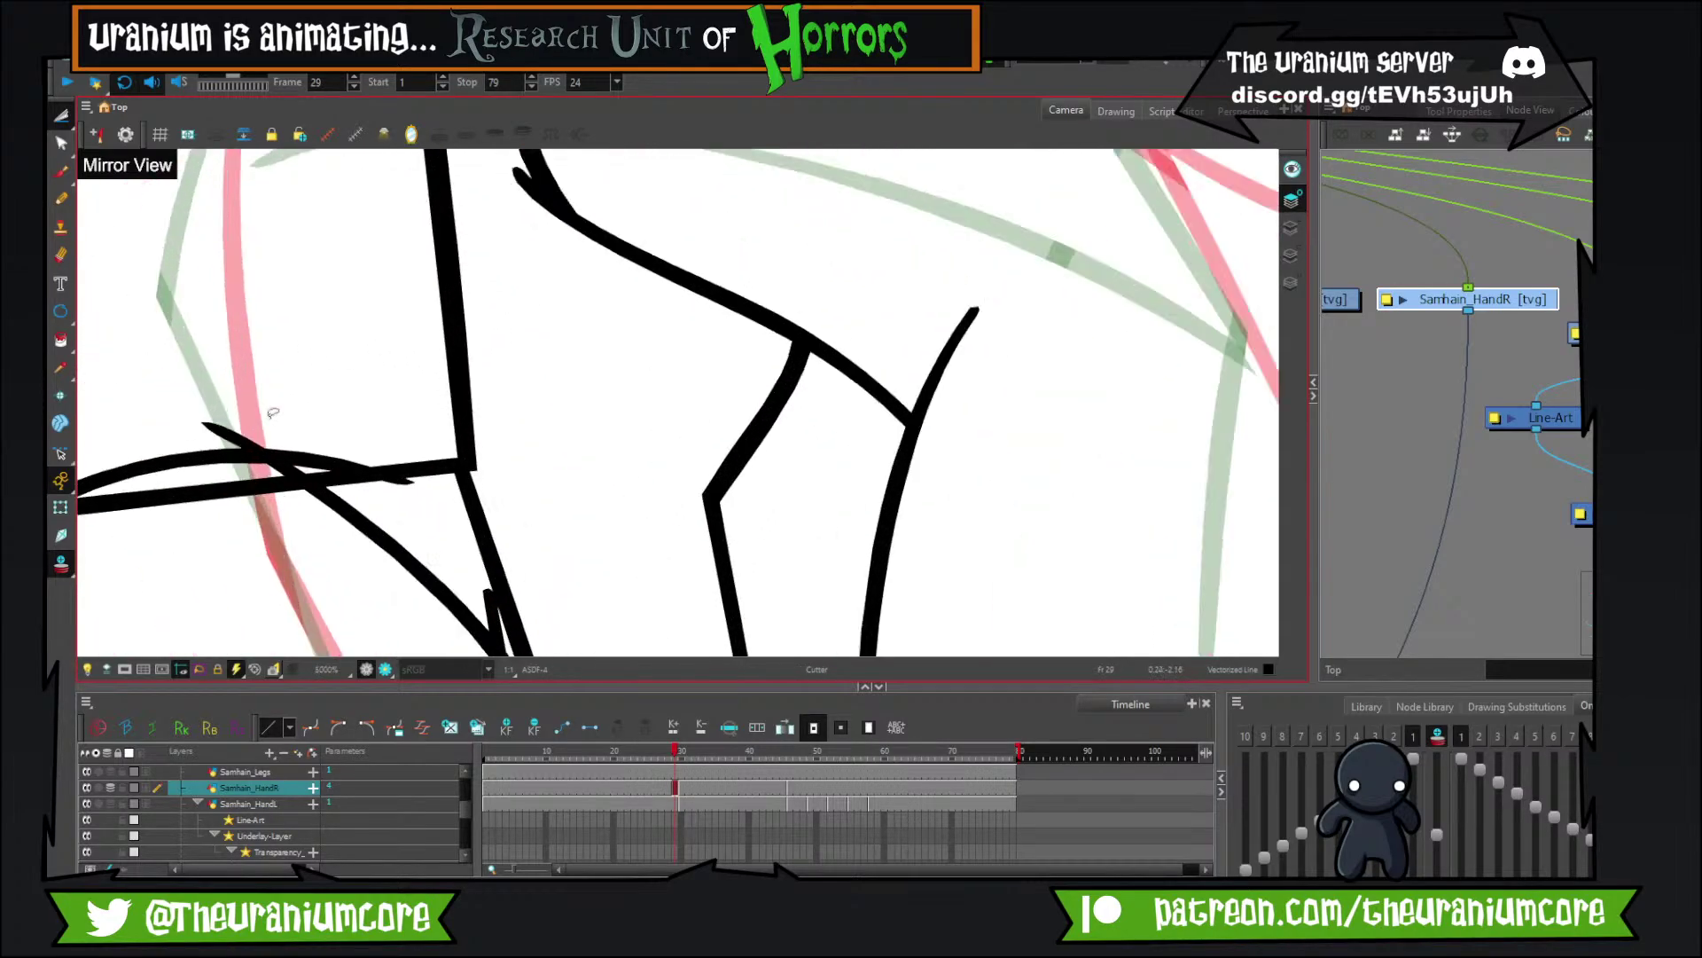
scroll(188, 427, "down", 5)
scroll(310, 470, "up", 5)
scroll(448, 494, "down", 6)
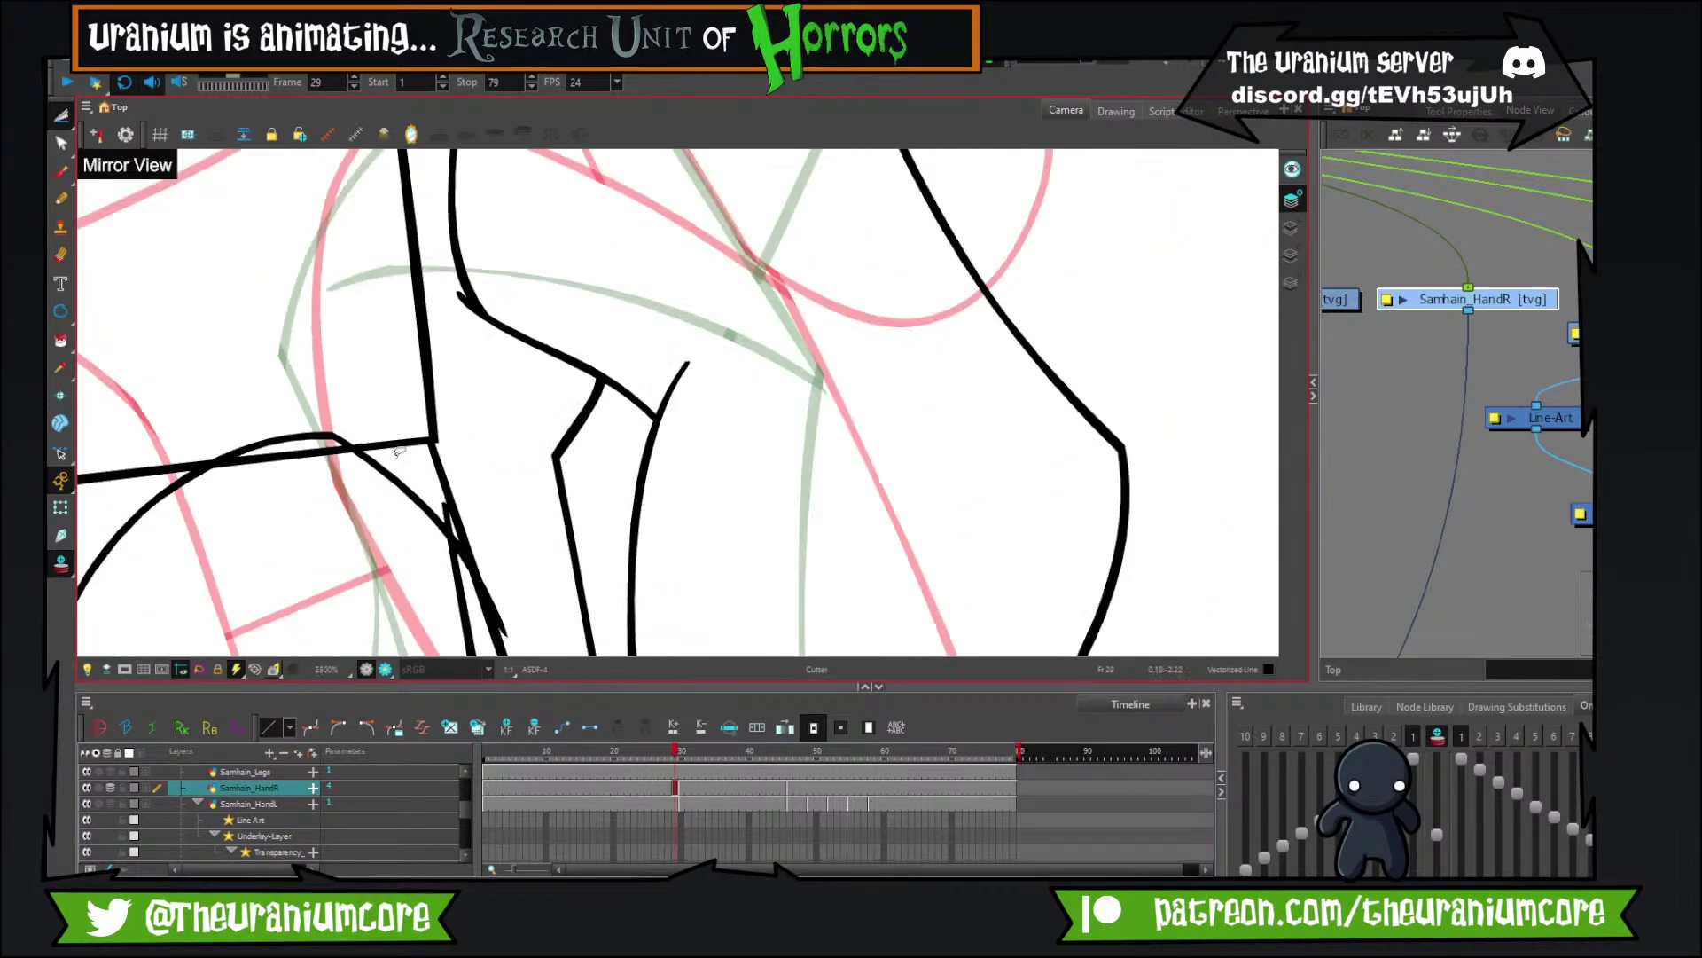
scroll(447, 494, "up", 5)
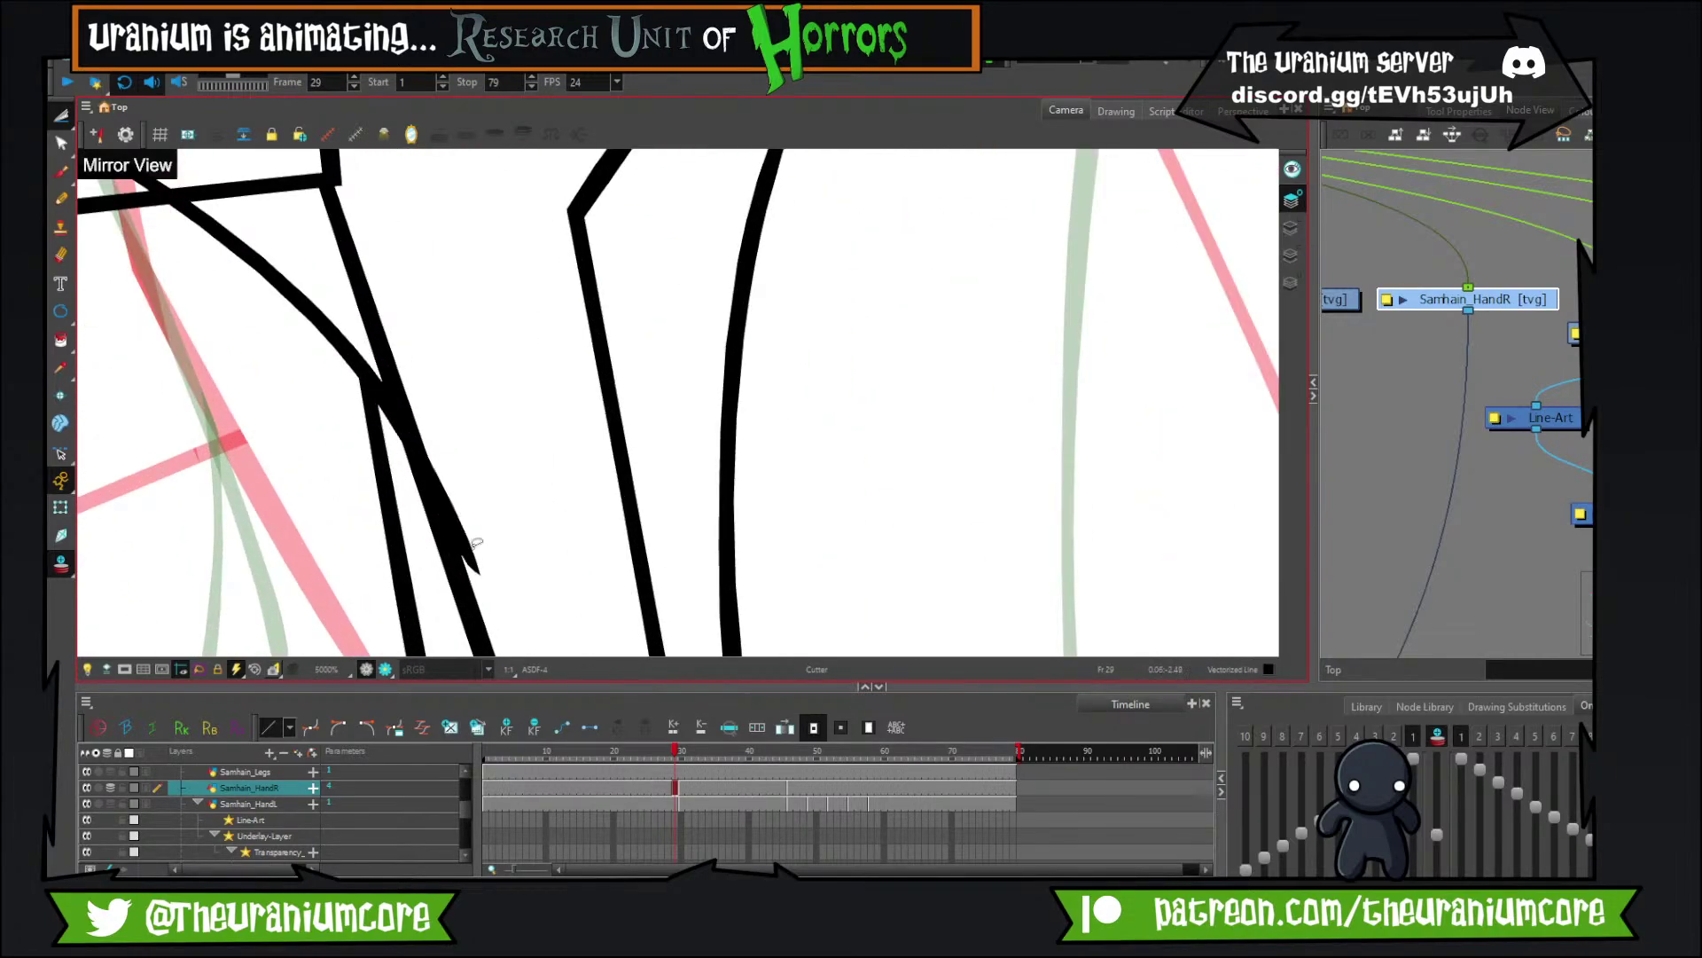
scroll(476, 543, "down", 5)
scroll(389, 447, "down", 4)
scroll(422, 412, "up", 3)
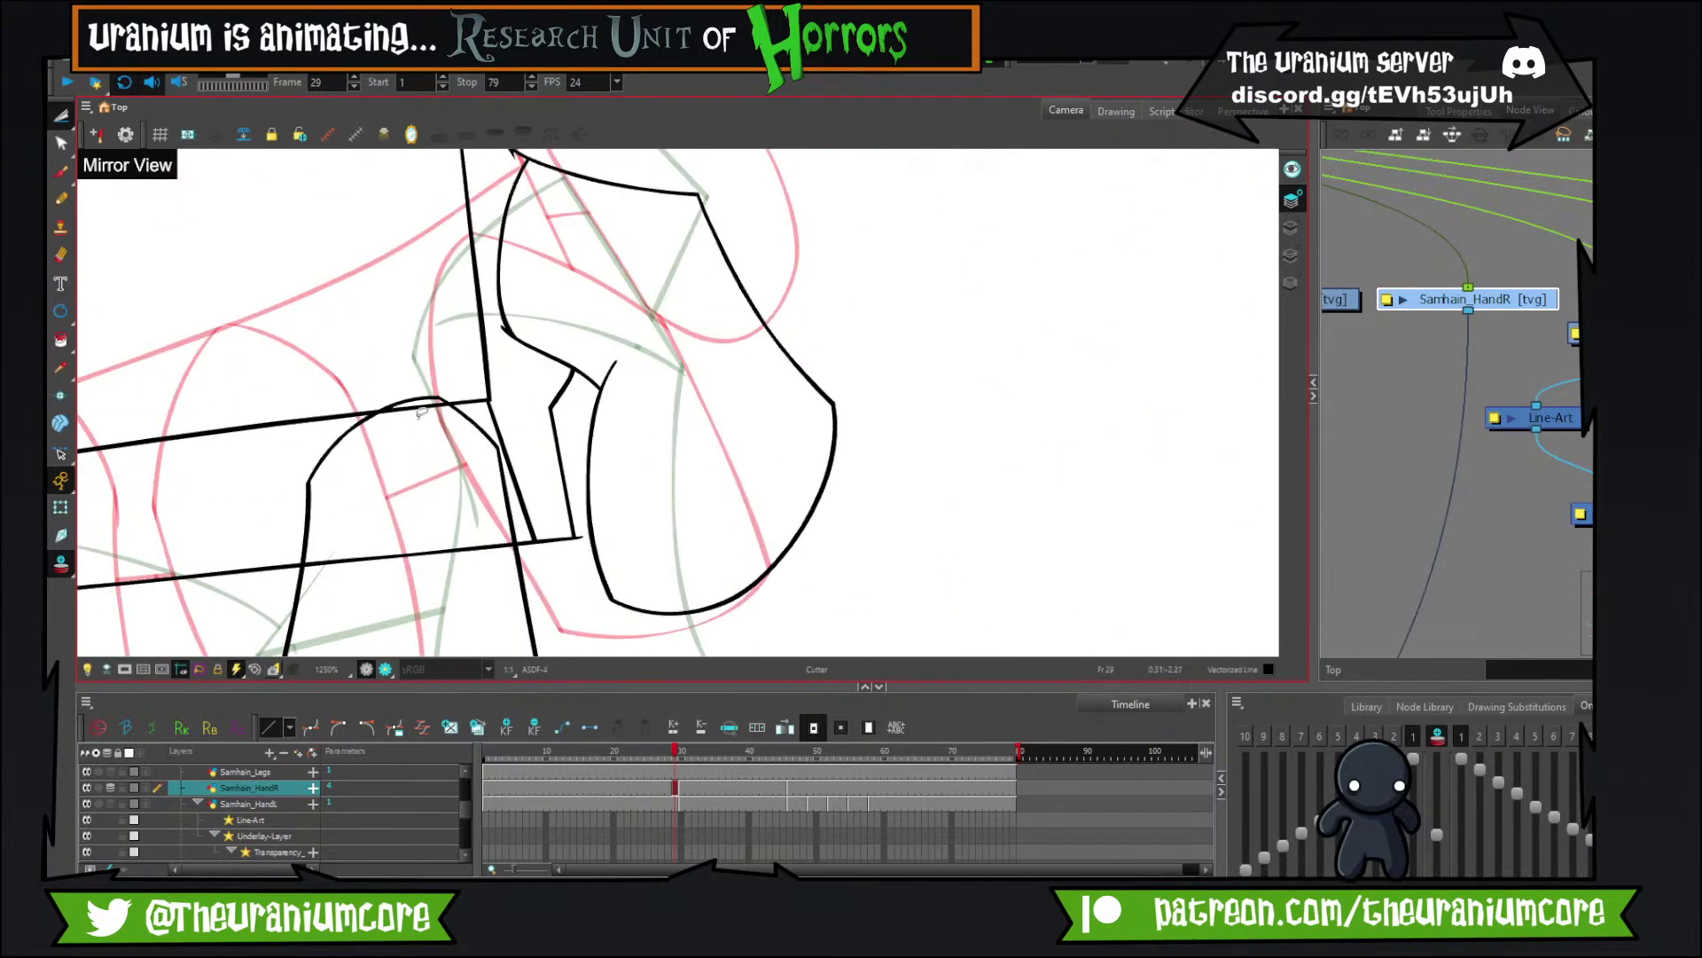
left_click_drag(425, 401, 414, 613)
scroll(436, 527, "down", 3)
scroll(436, 541, "up", 3)
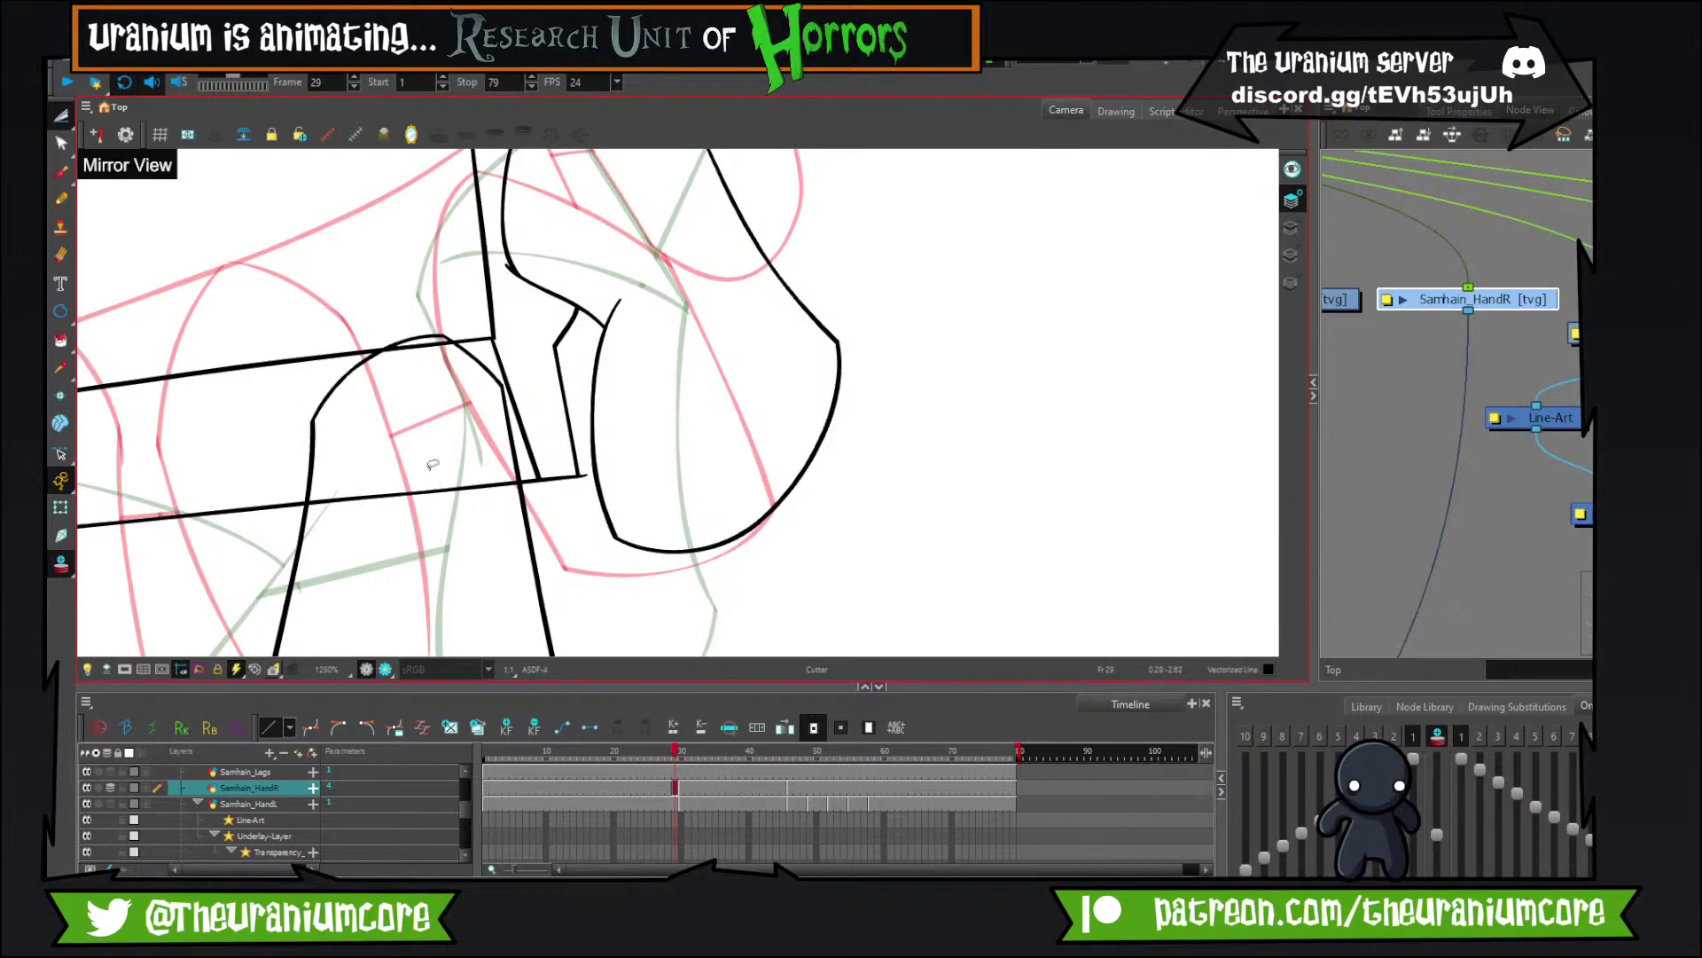
left_click_drag(571, 360, 611, 331)
scroll(609, 333, "down", 2)
left_click_drag(464, 315, 556, 234)
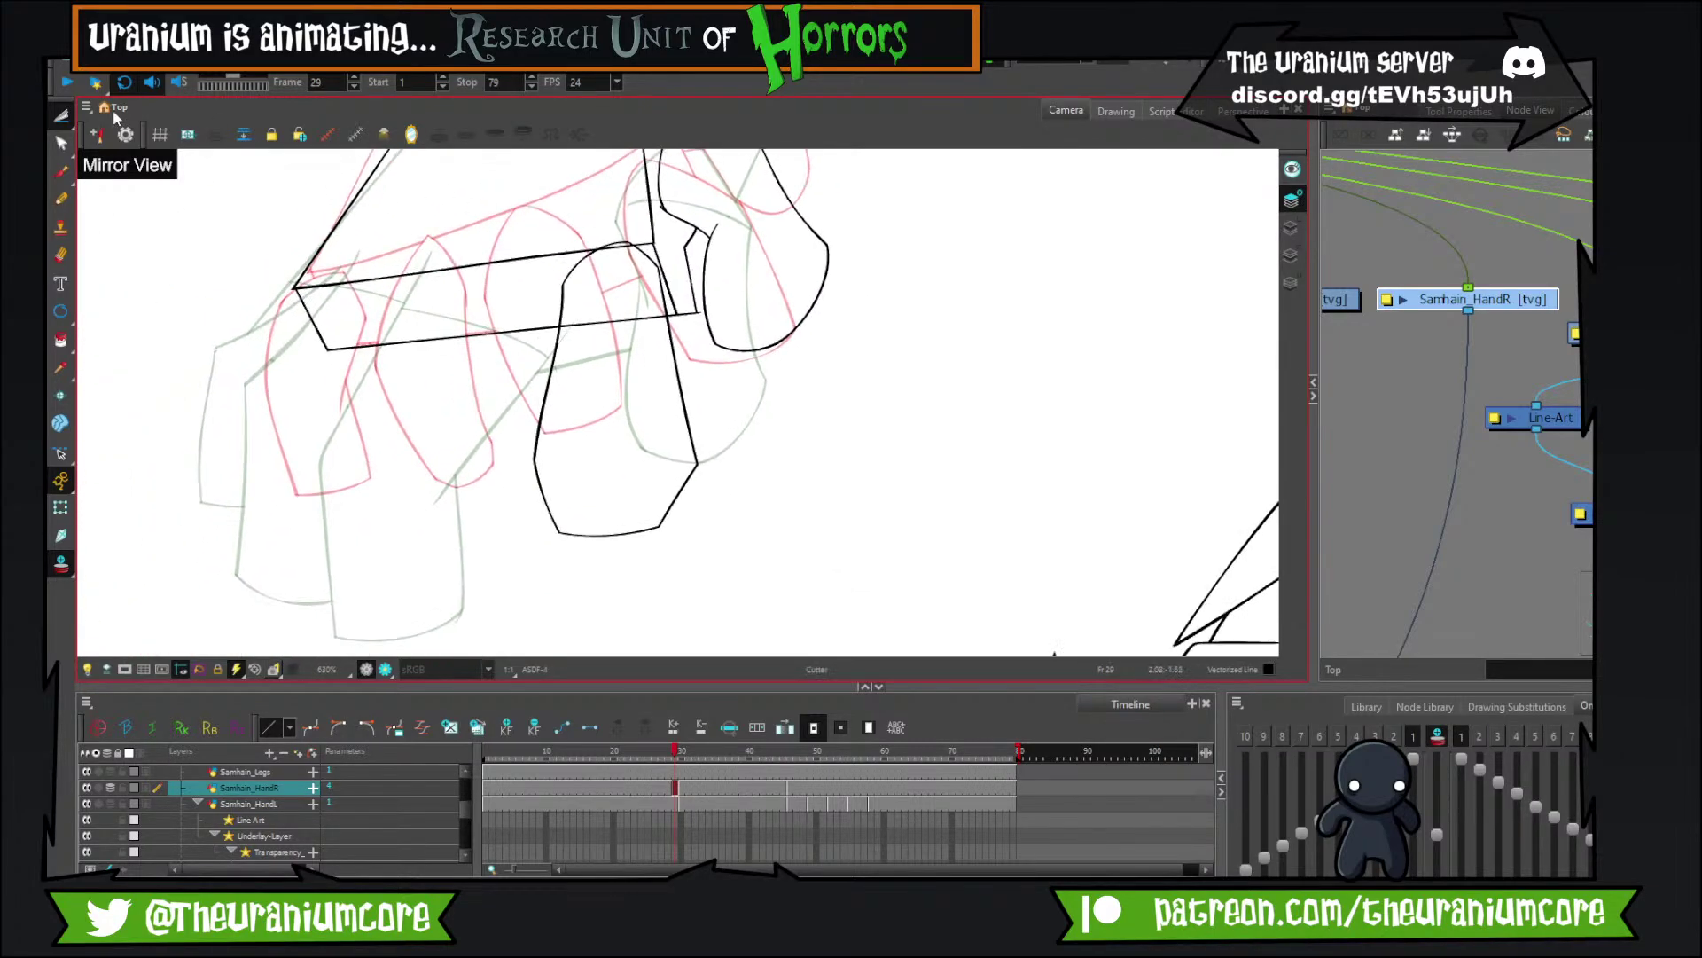
Move the complete finger outline onto a separate art layer of the same drawing, apart from the palm lines.
left_click(63, 116)
left_click(109, 114)
mouse_move(851, 324)
left_mouse_down()
mouse_move(406, 435)
mouse_move(860, 445)
left_mouse_up()
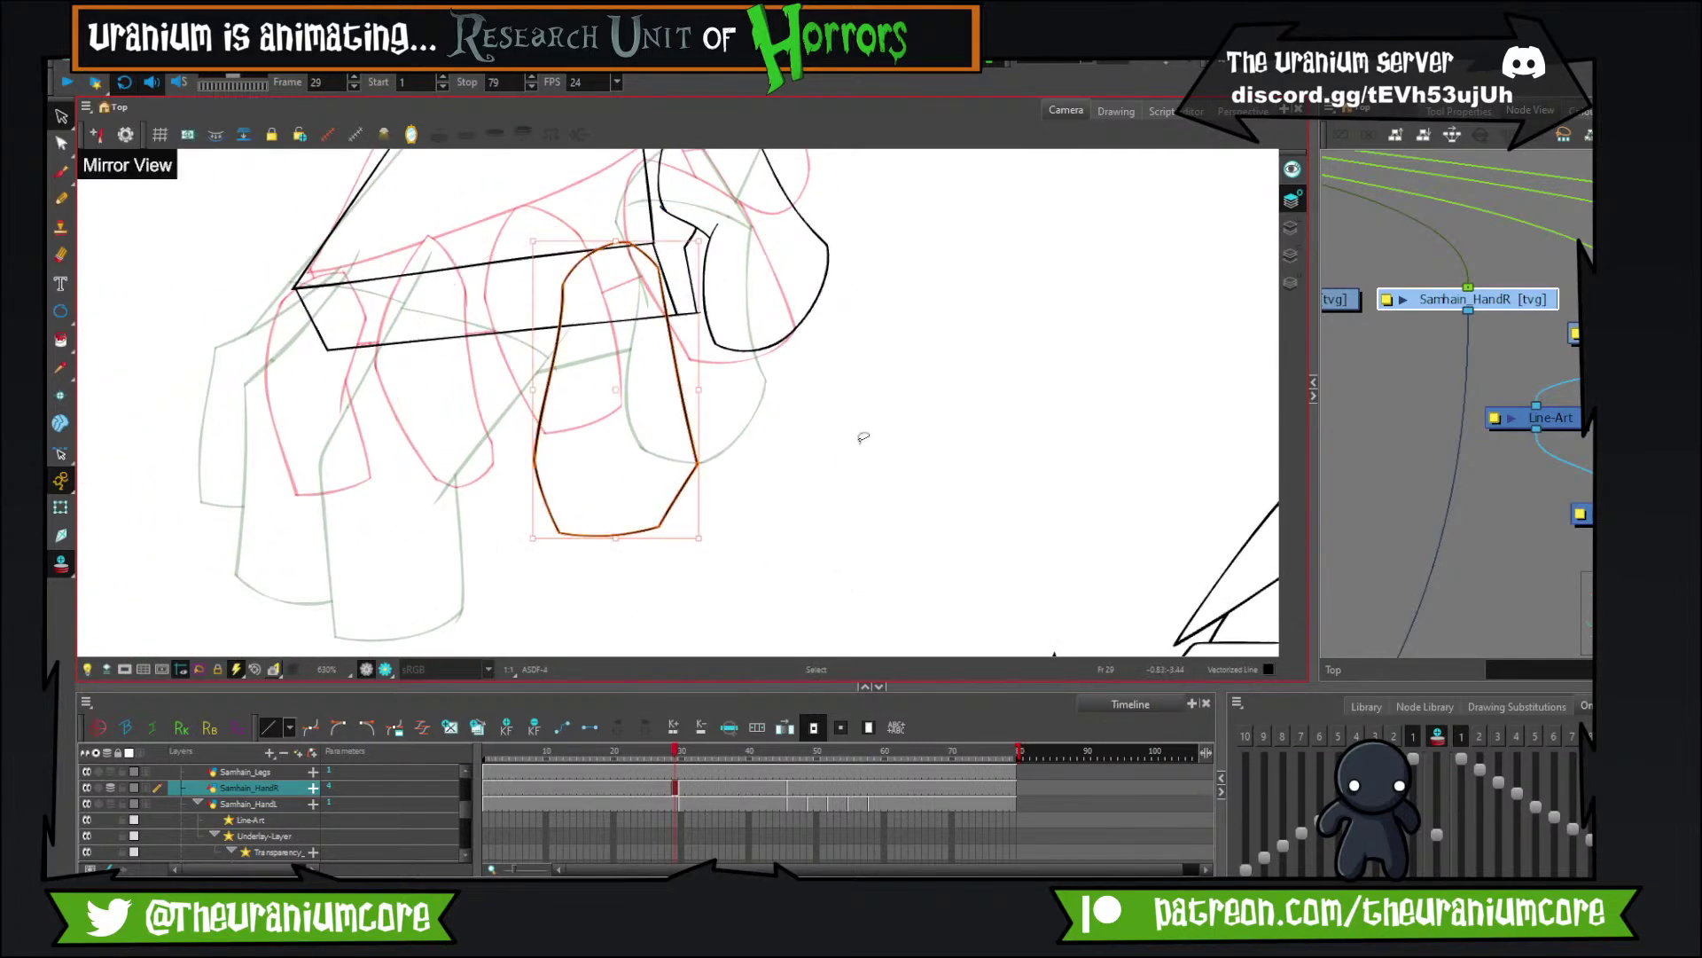
left_click(1291, 228)
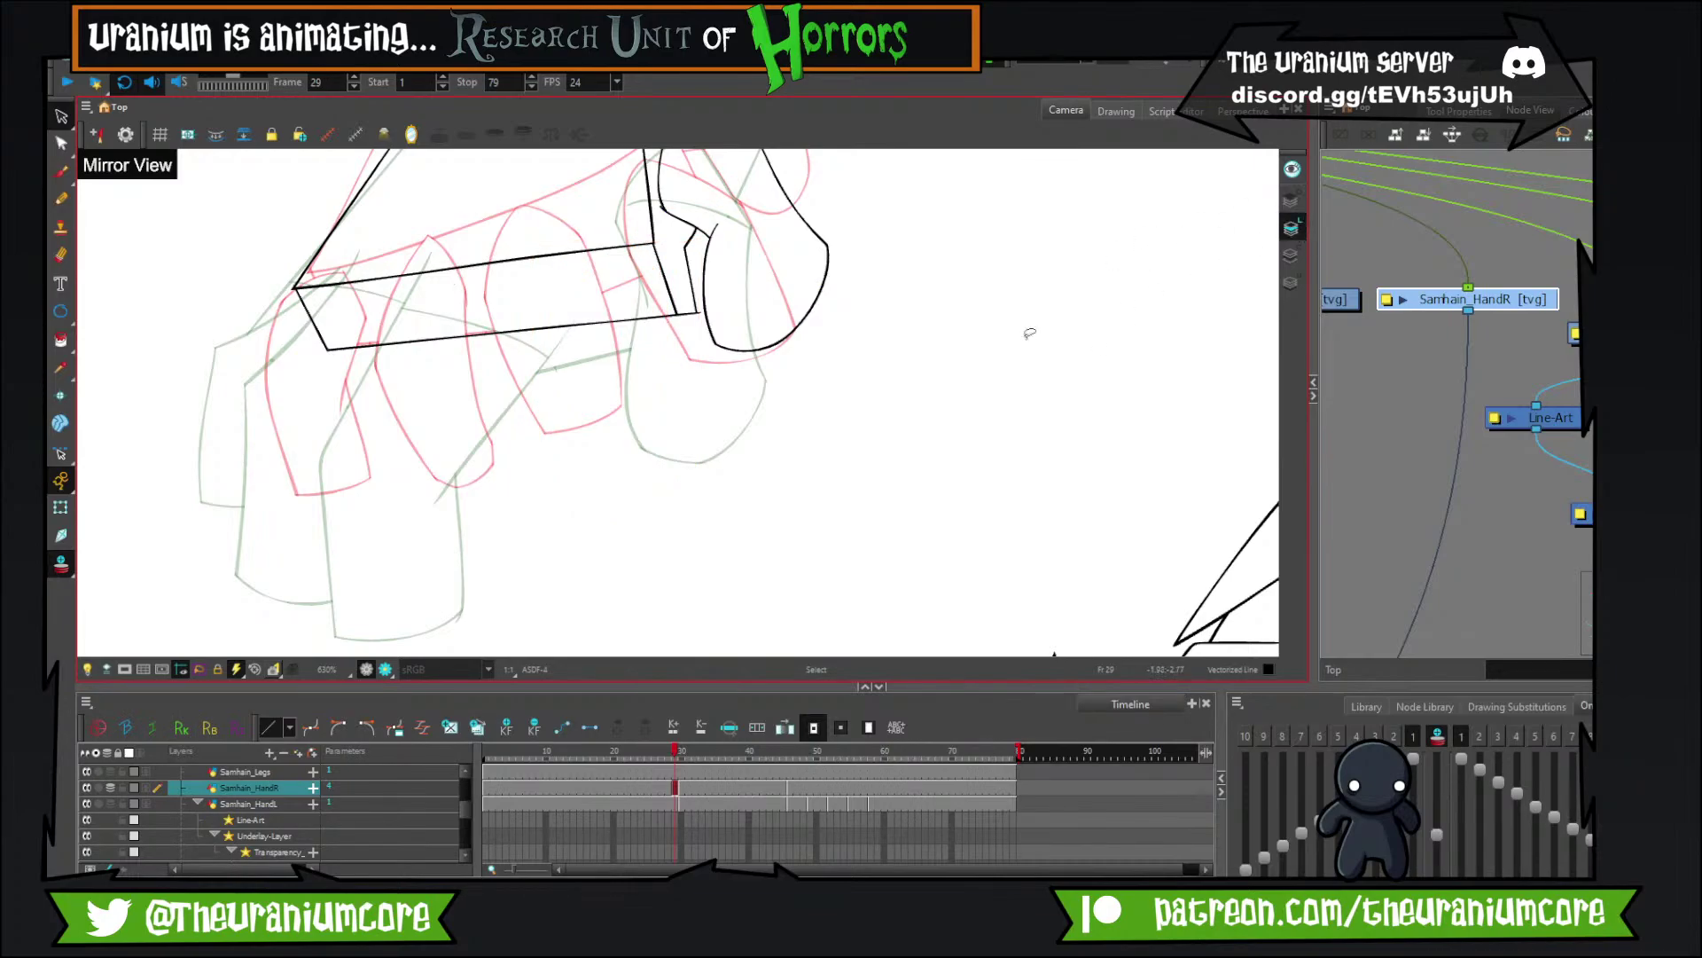
Cut away the palm lines that run through the inside of the finger so it sits in front of the palm.
left_click(62, 115)
left_click(111, 132)
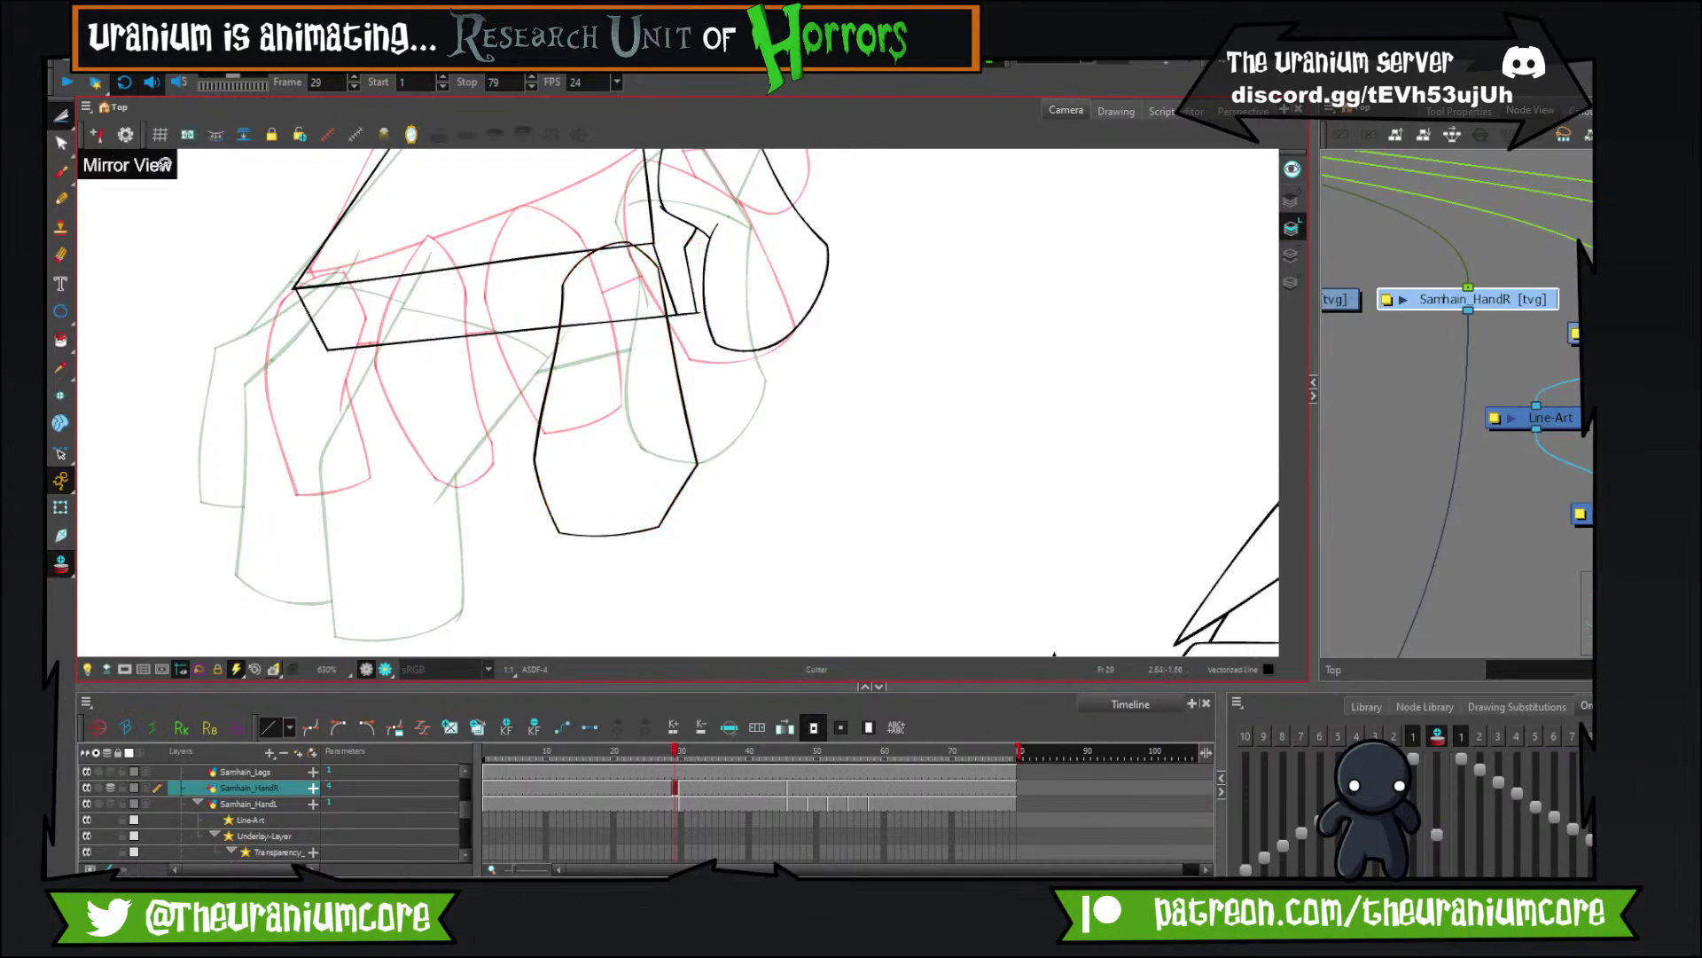
left_click_drag(600, 348, 623, 244)
scroll(612, 284, "up", 3)
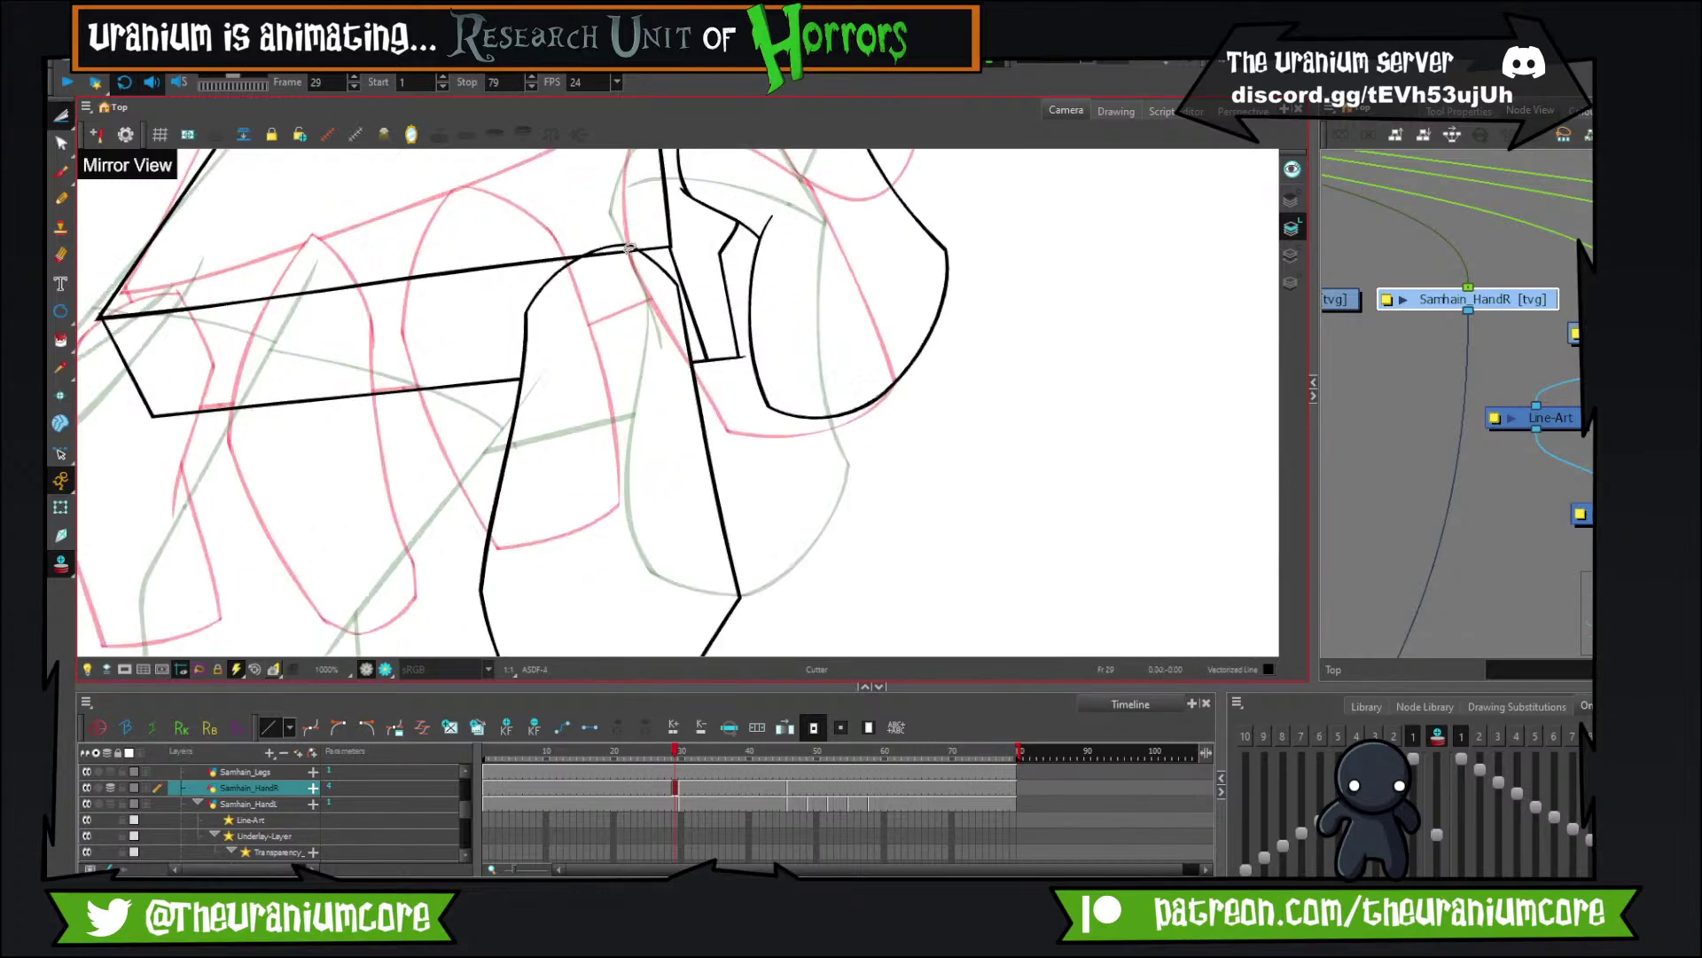
scroll(601, 274, "down", 4)
scroll(621, 338, "up", 3)
key("space")
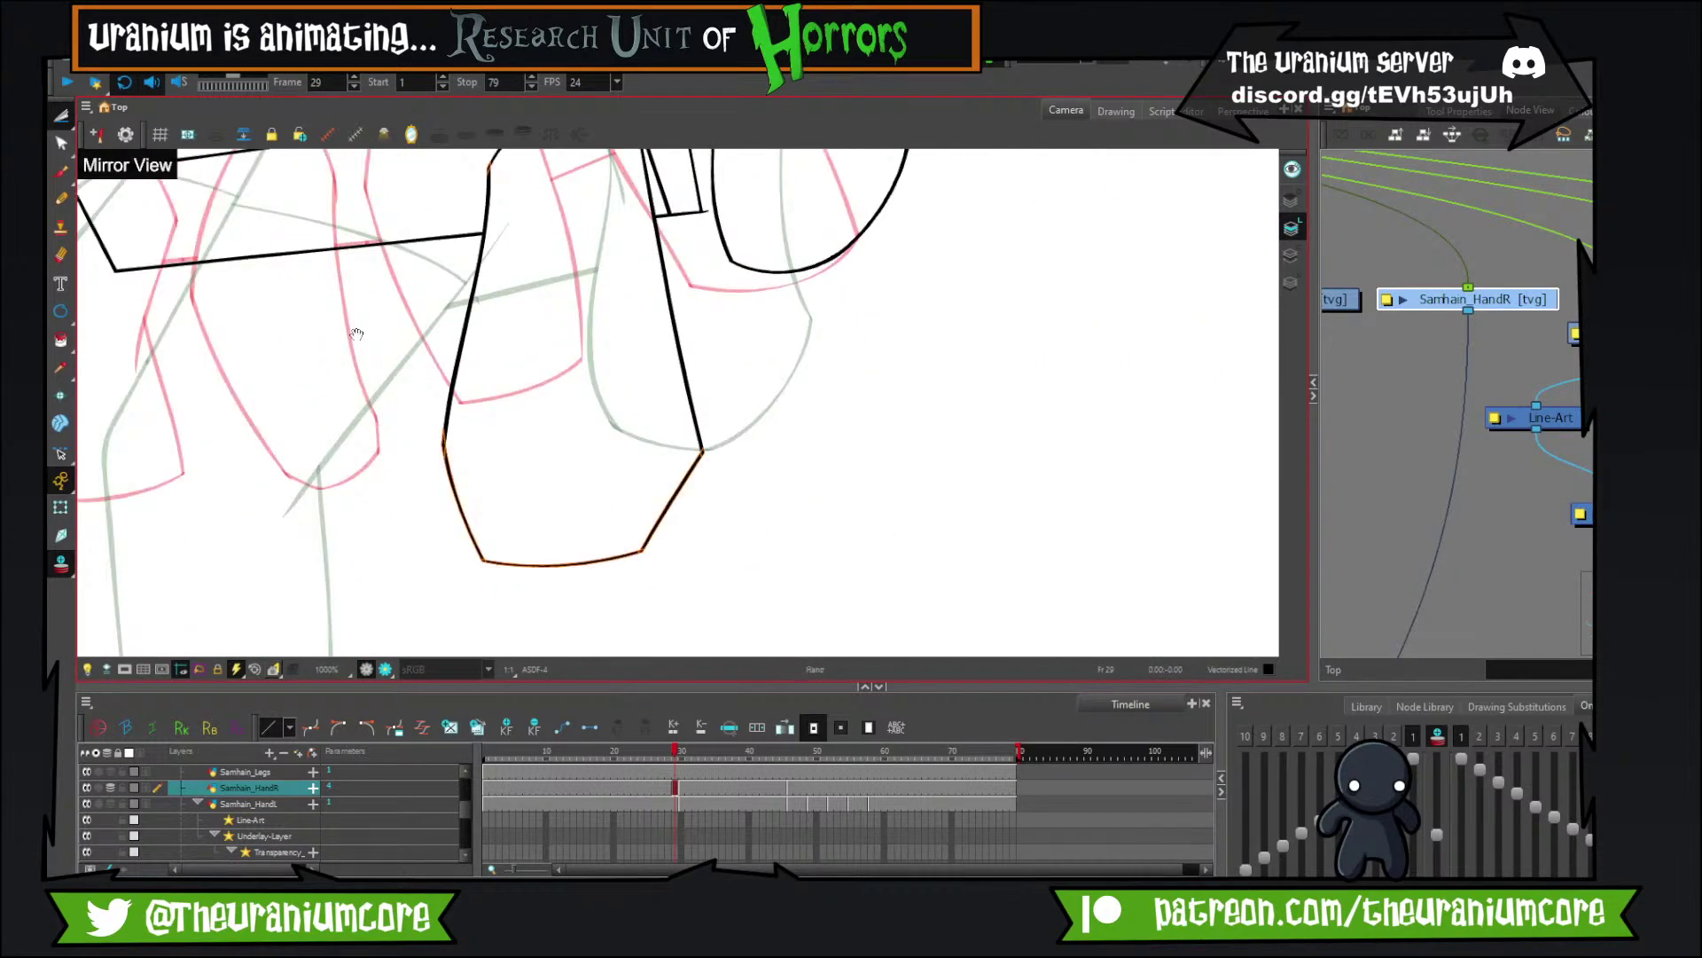
left_click_drag(357, 331, 608, 338)
Flip repeatedly through frames 28 to 30 without onion skin to check the redrawn finger against the neighbouring hand poses.
left_click(60, 172)
scroll(163, 224, "down", 5)
scroll(266, 416, "down", 4)
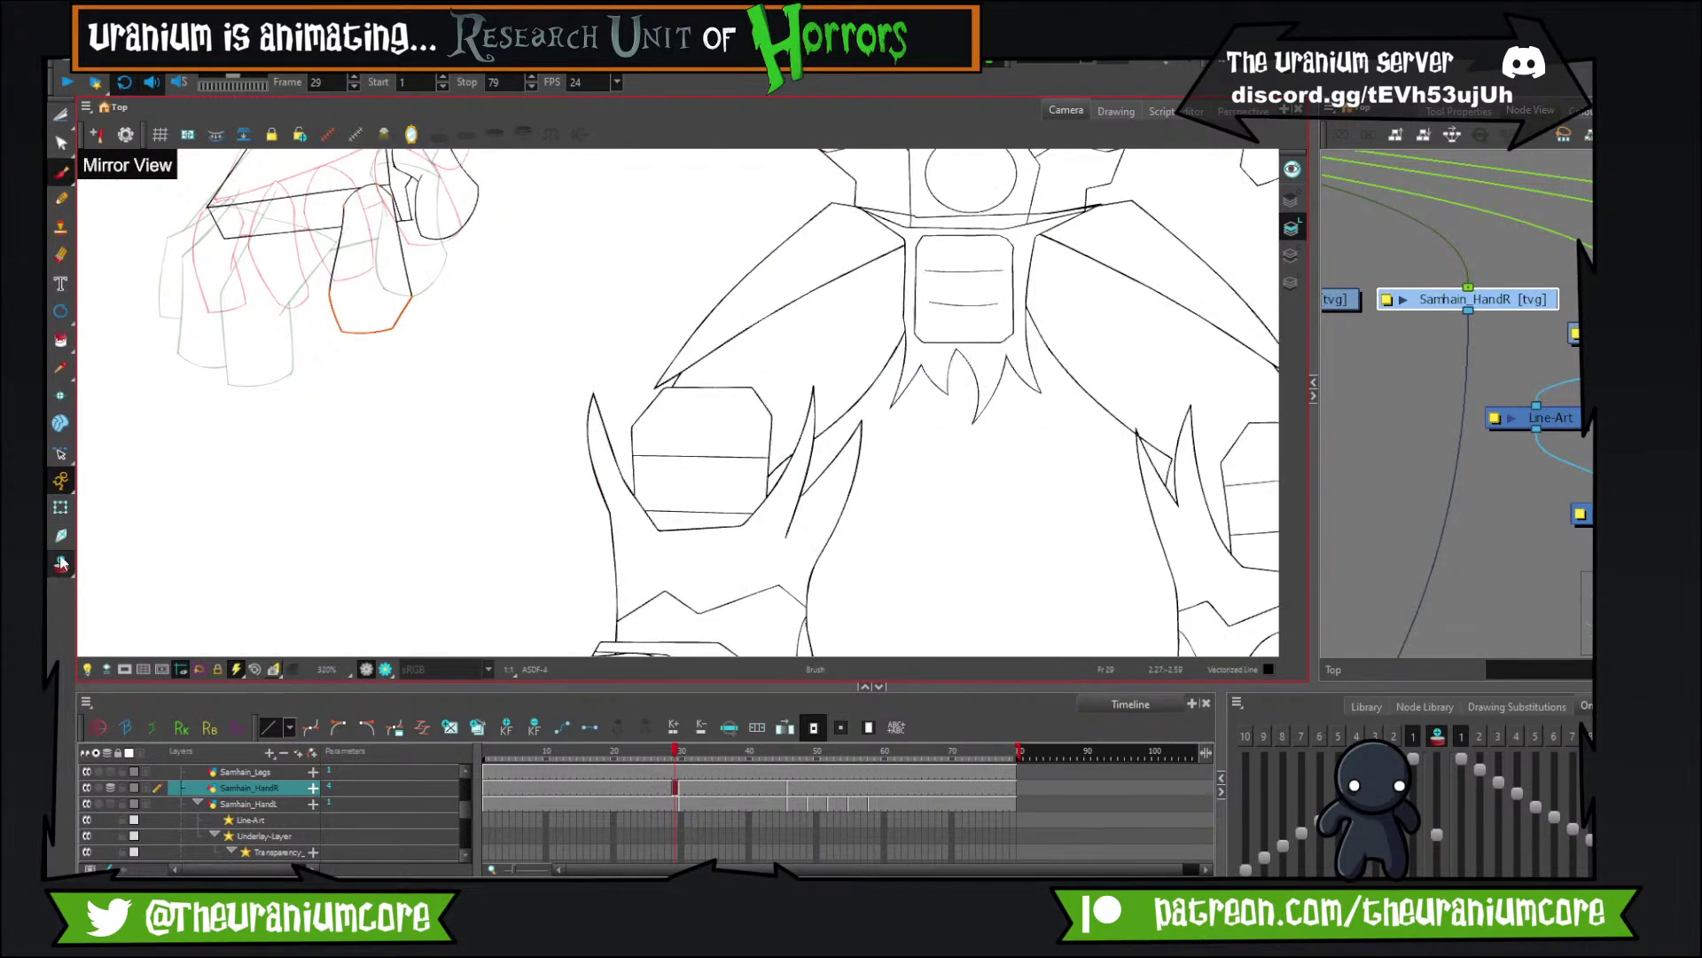
scroll(270, 420, "up", 3)
scroll(270, 419, "up", 1)
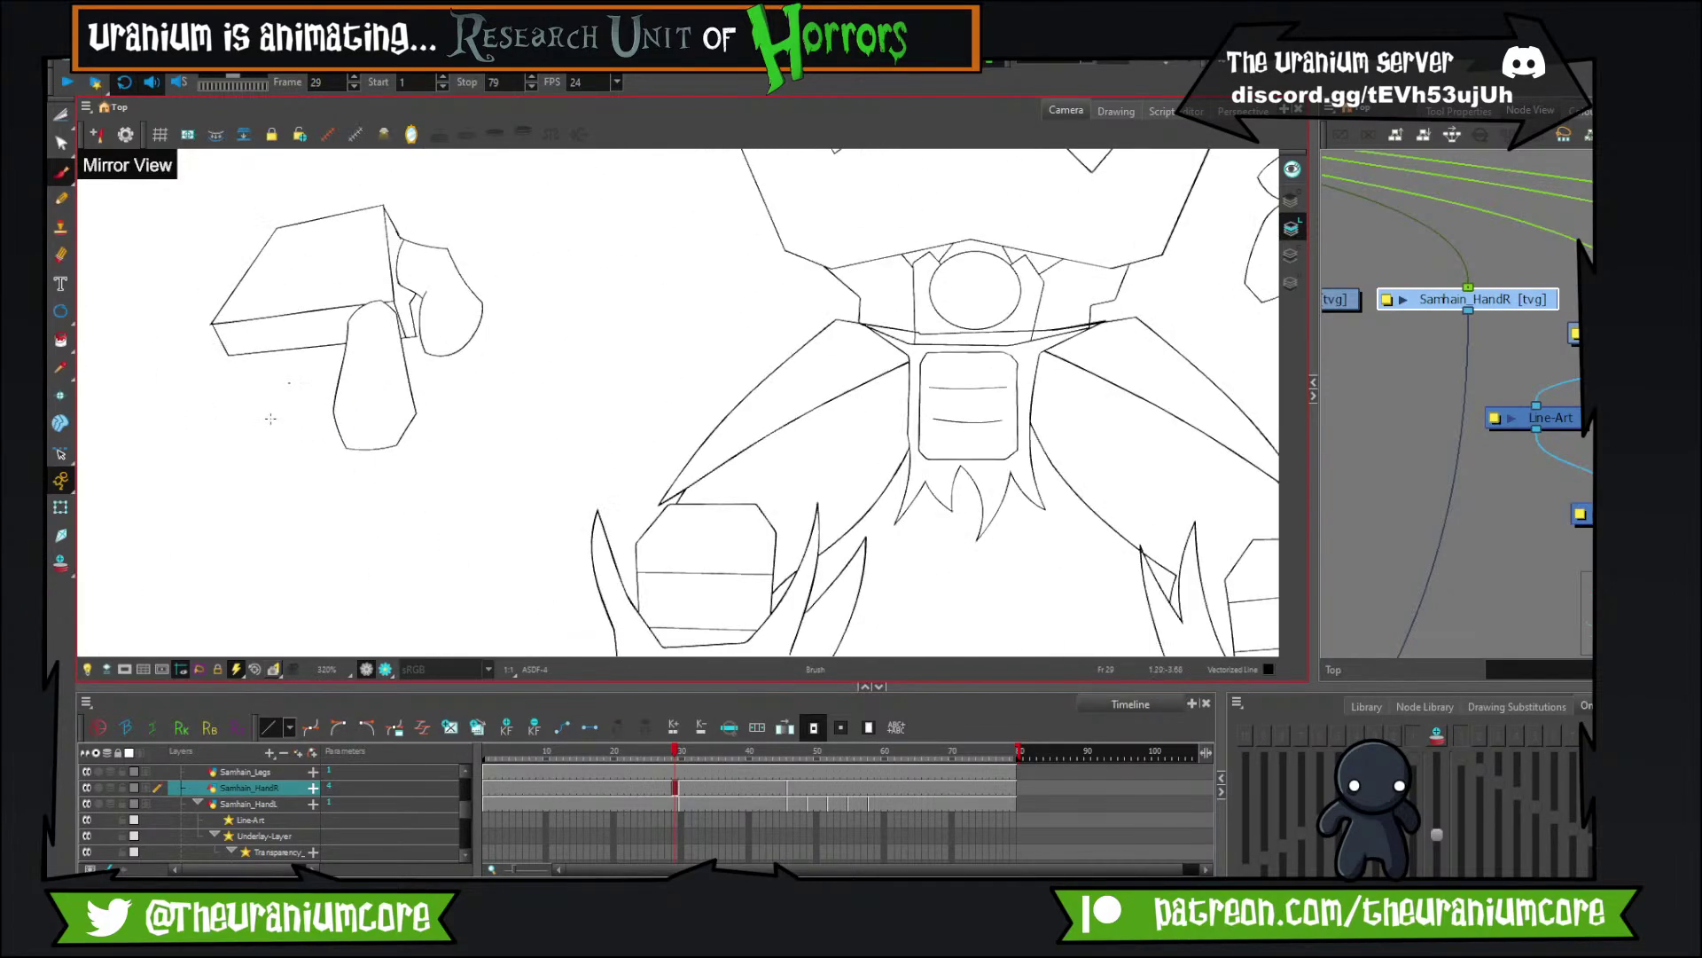
scroll(273, 417, "down", 1)
key("comma")
key("period")
key("period")
key("comma")
key("comma")
key("period")
key("period")
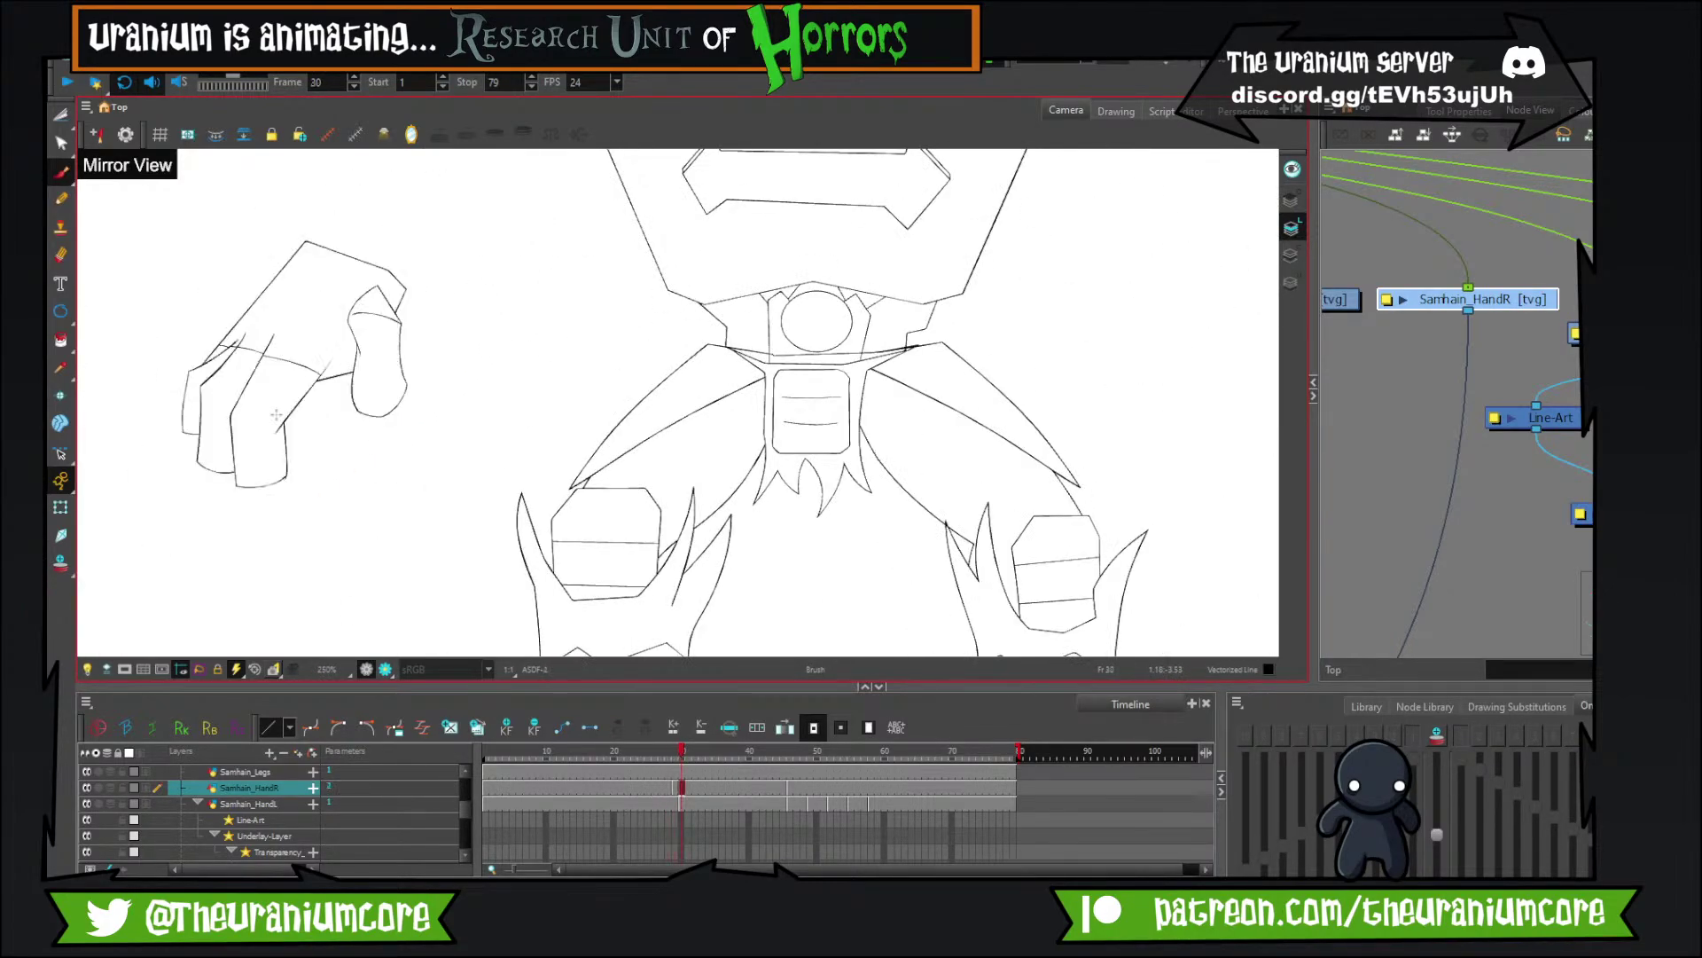
key("comma")
key("comma")
key("period")
key("period")
key("comma")
key("comma")
key("period")
key("period")
key("comma")
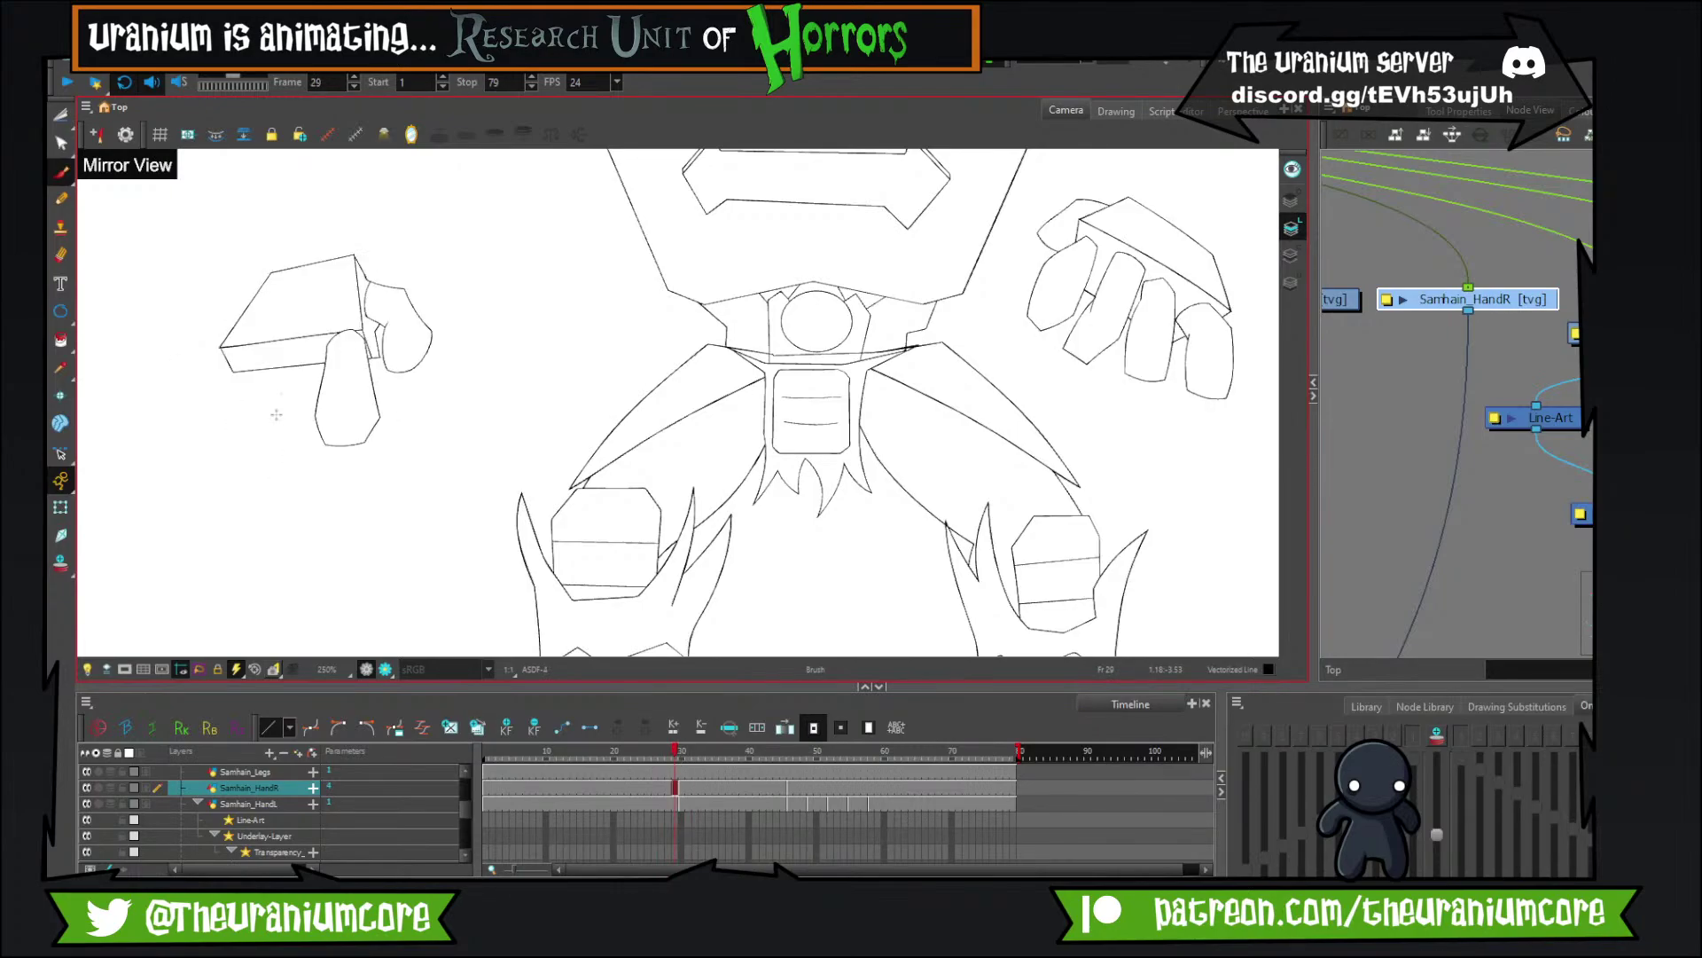
With onion skin on, draw the little finger's knuckle, sides and tip at the palm's outer corner on frame 29.
key("comma")
key("period")
scroll(209, 335, "up", 4)
left_click(61, 563)
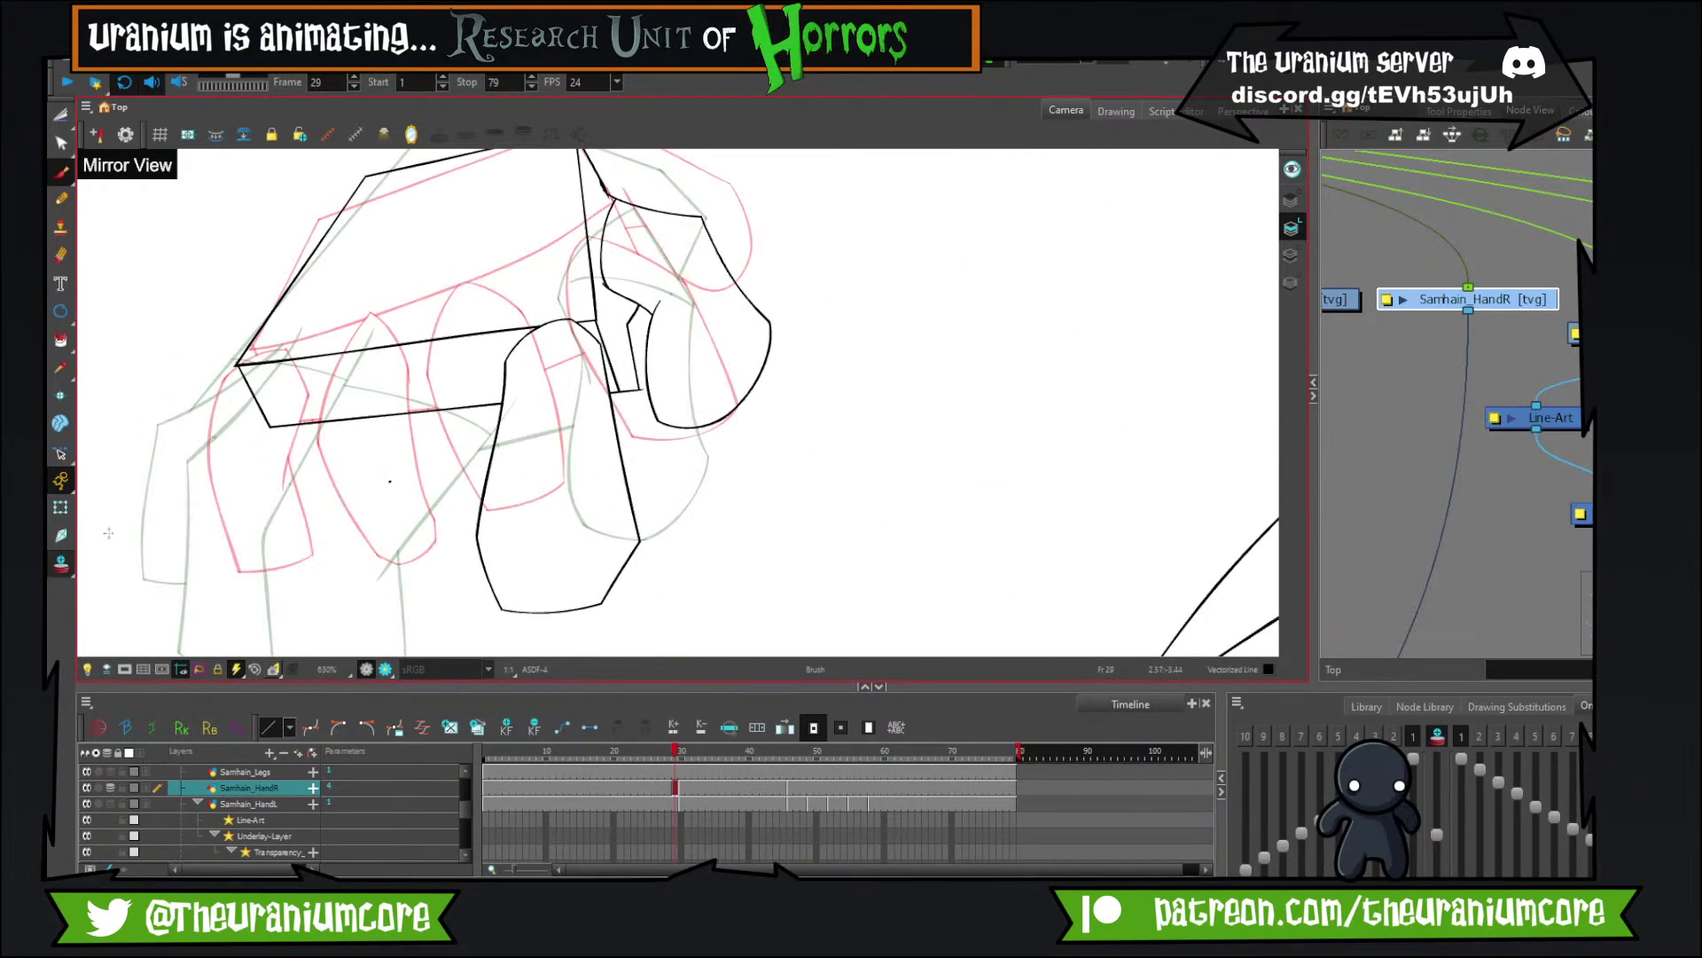
left_click_drag(440, 312, 606, 187)
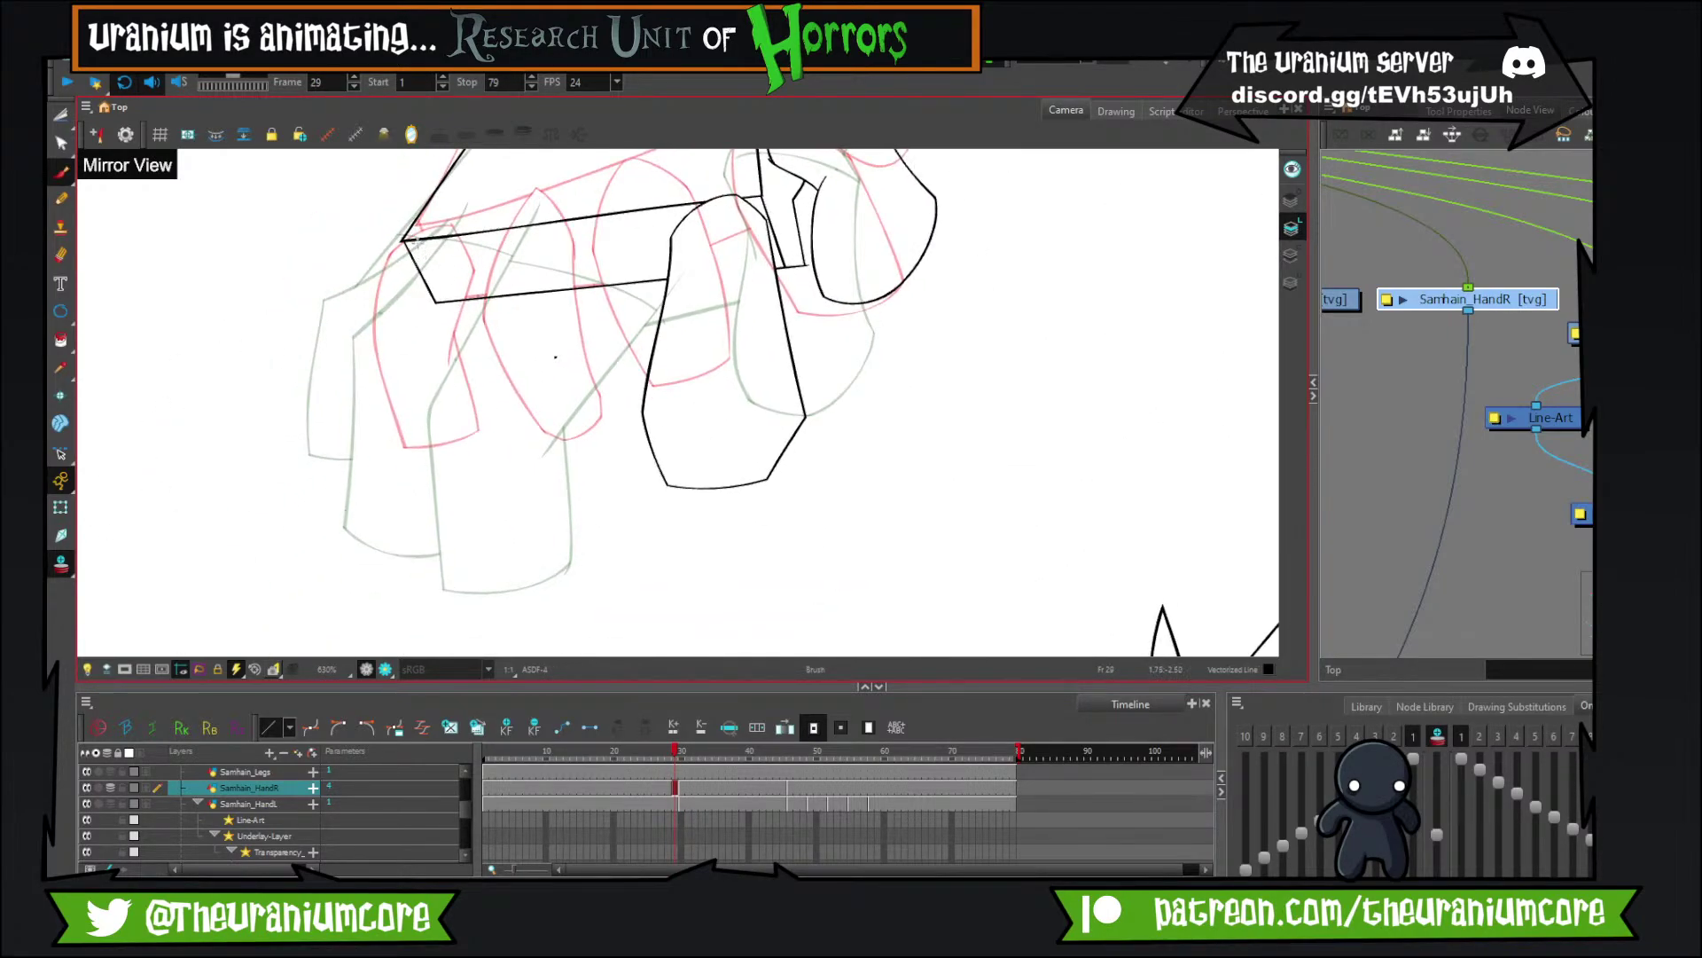
mouse_move(417, 242)
left_mouse_down()
mouse_move(316, 393)
mouse_move(293, 570)
left_mouse_up()
key("ctrl+z")
mouse_move(321, 371)
left_mouse_down()
mouse_move(316, 508)
mouse_move(445, 483)
left_mouse_up()
left_click_drag(394, 372, 390, 550)
left_click_drag(396, 417, 460, 302)
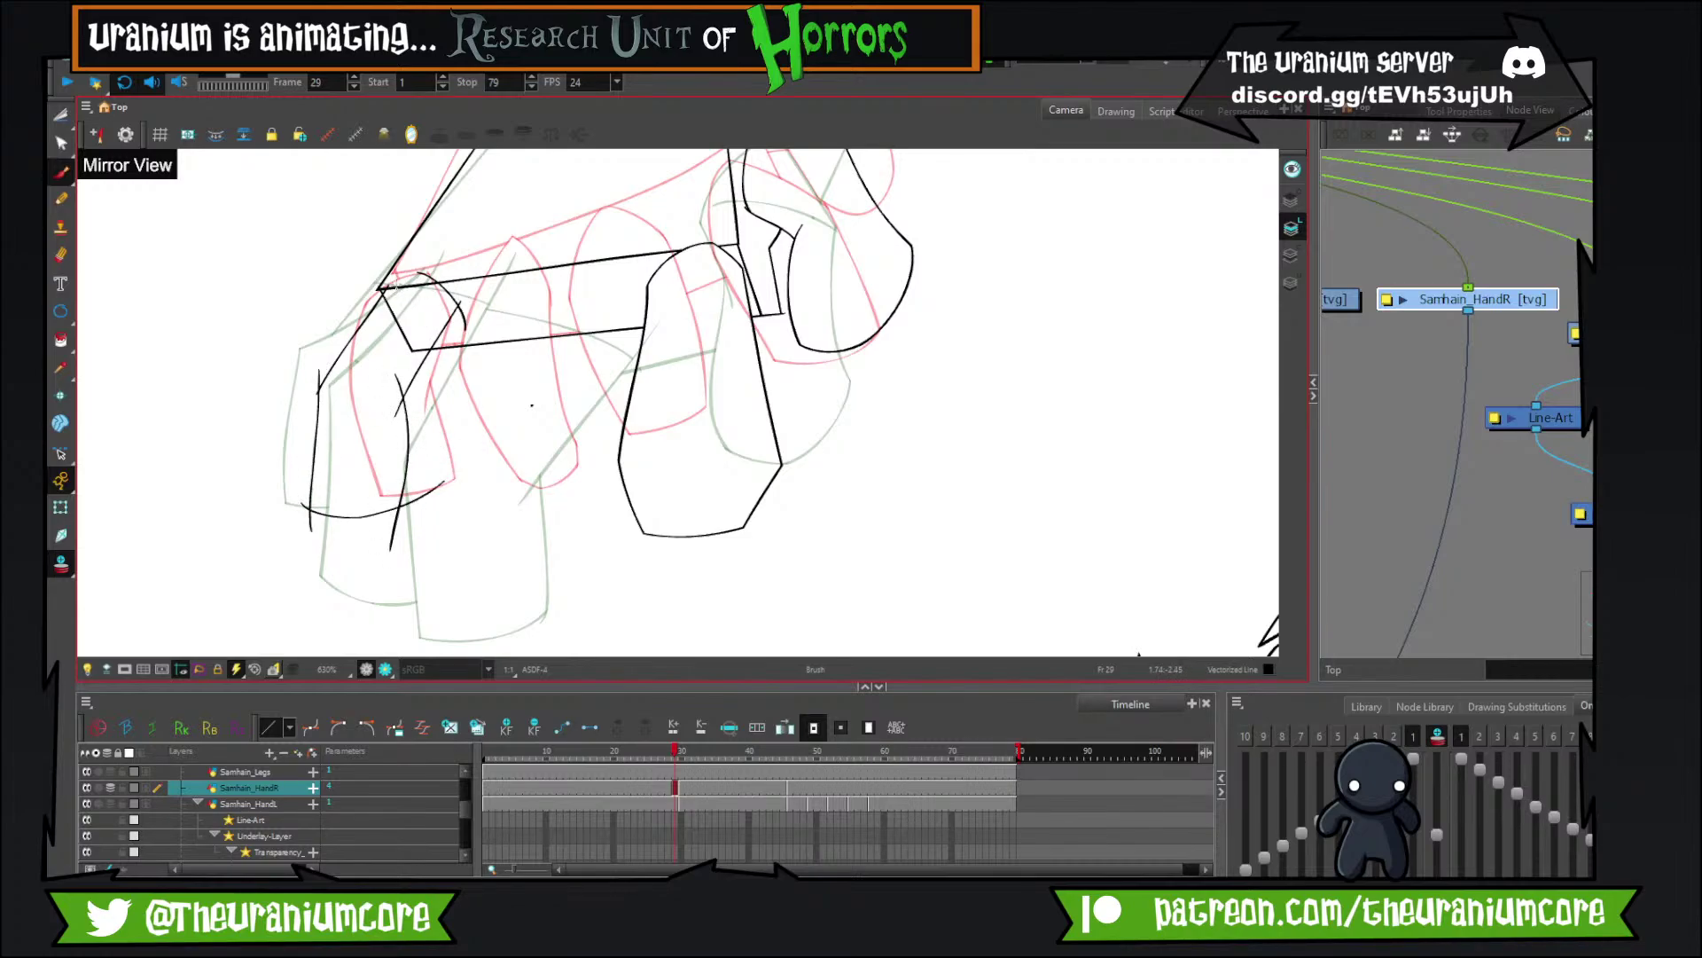
scroll(398, 285, "up", 2)
mouse_move(356, 299)
left_mouse_down()
mouse_move(472, 242)
mouse_move(459, 260)
mouse_move(529, 353)
left_mouse_up()
key("ctrl+z")
Delete the stray dot below the palm and cut off the overshooting line ends around the little finger's knuckle.
left_click(61, 116)
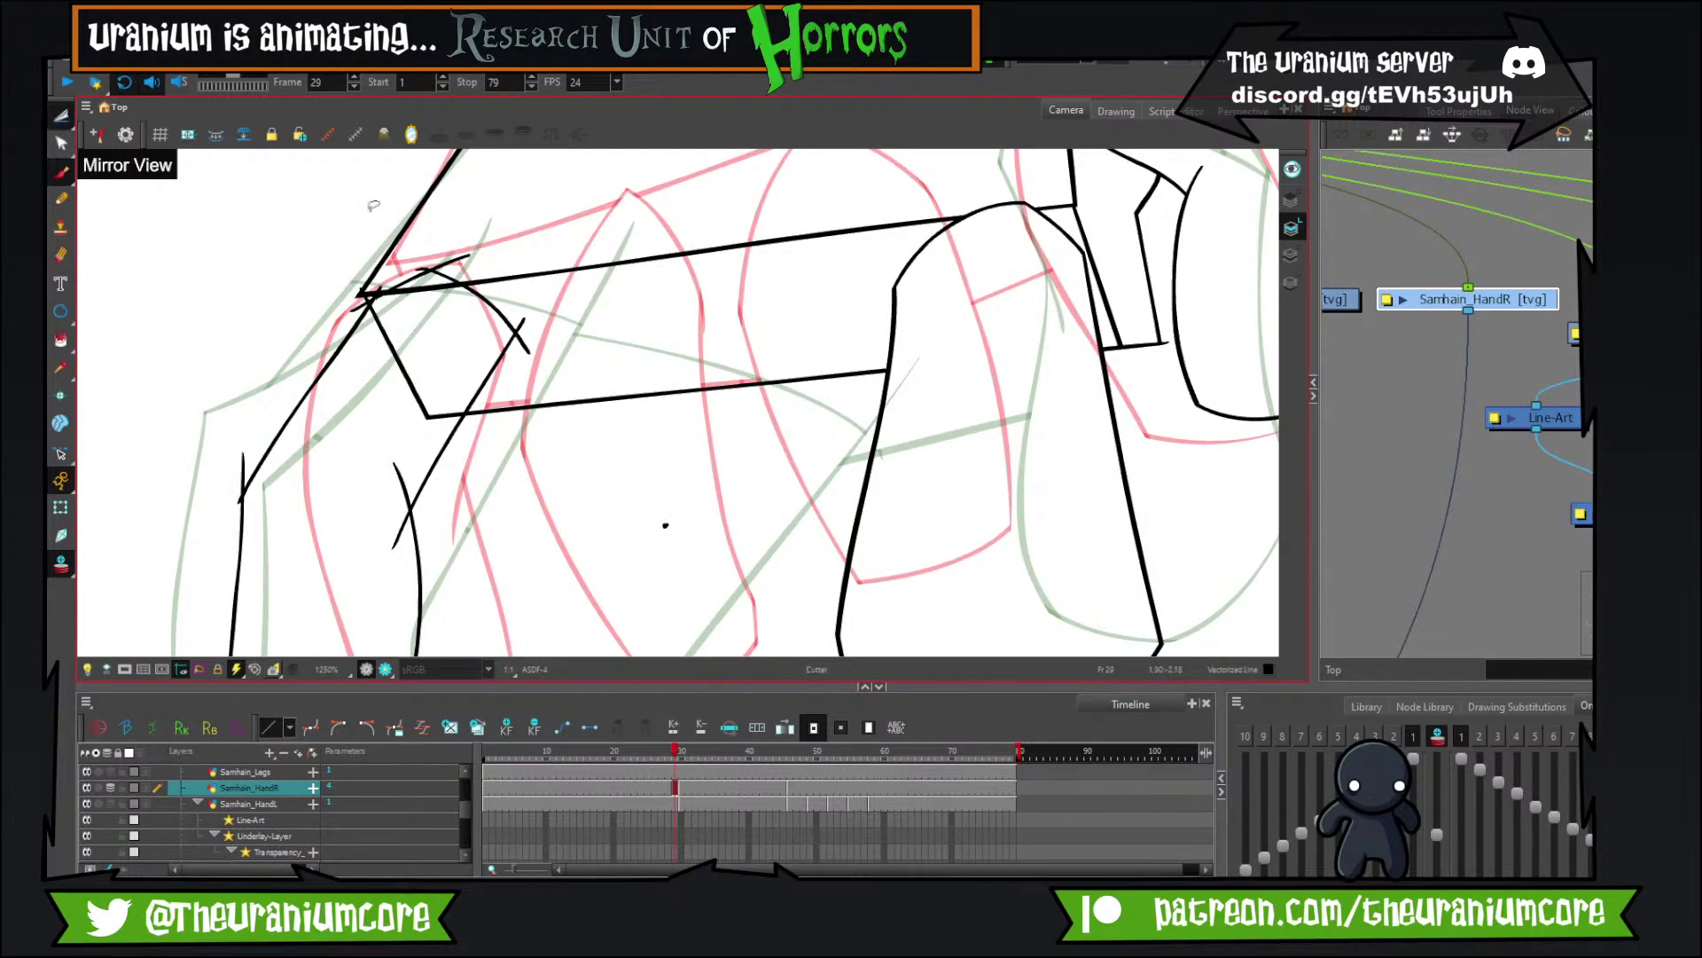
mouse_move(459, 248)
left_mouse_down()
mouse_move(476, 291)
mouse_move(428, 291)
left_mouse_up()
key("ctrl+z")
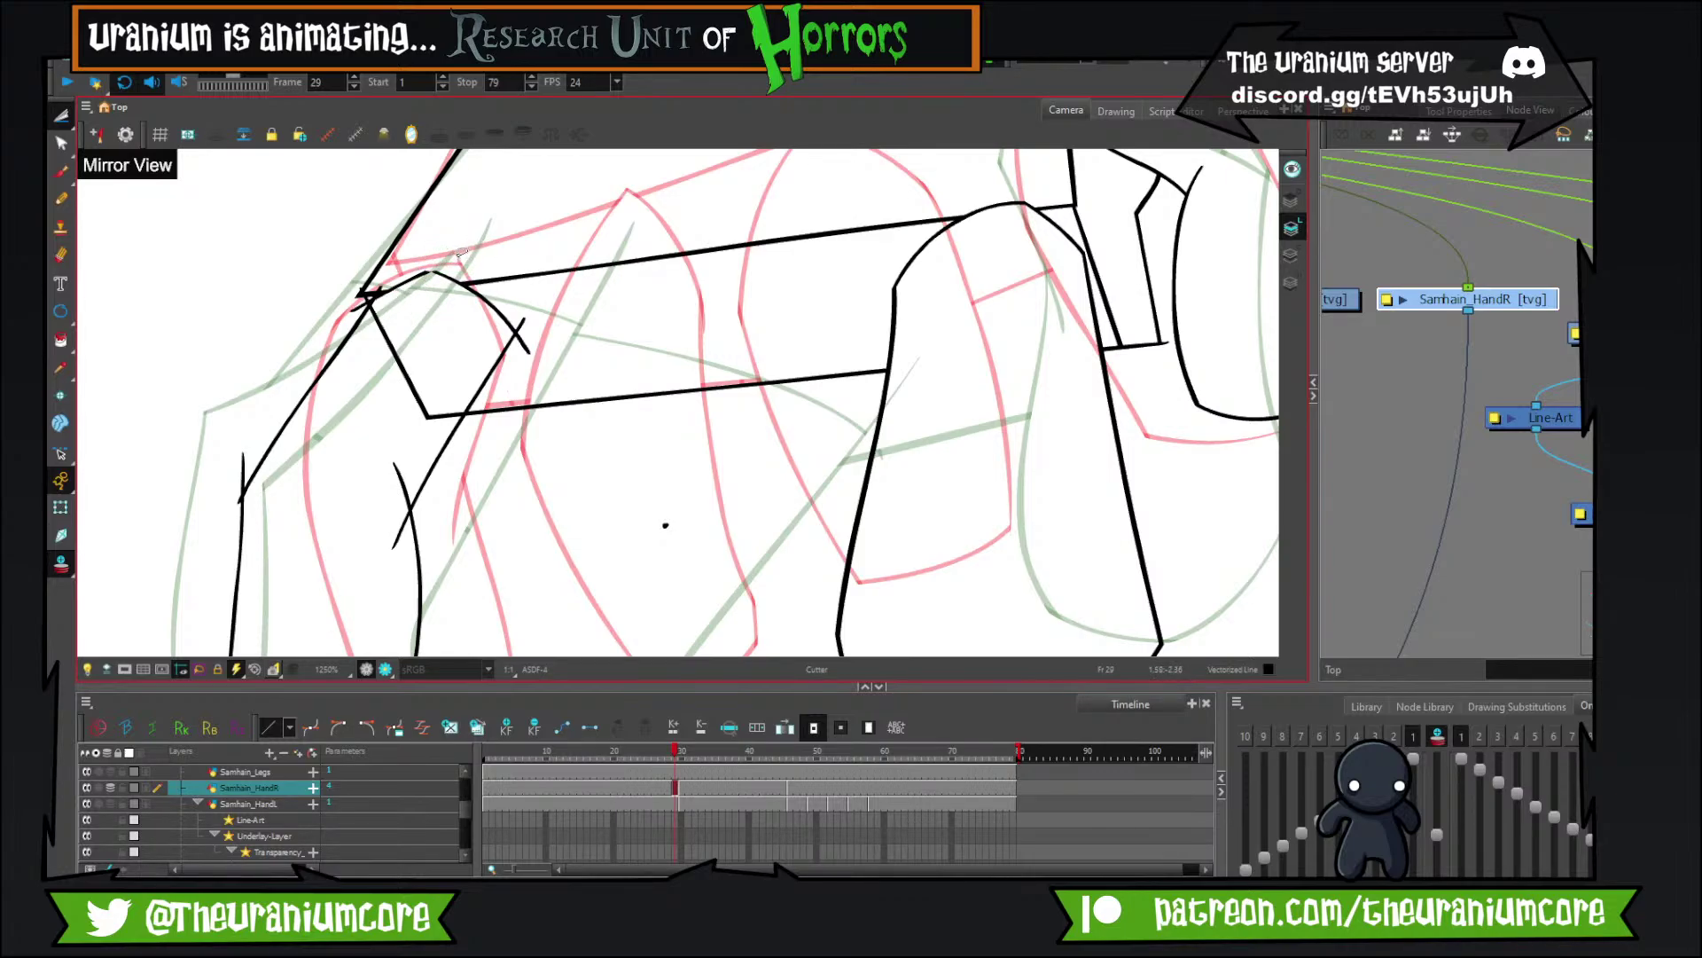
key("ctrl+z")
left_click_drag(683, 472, 716, 510)
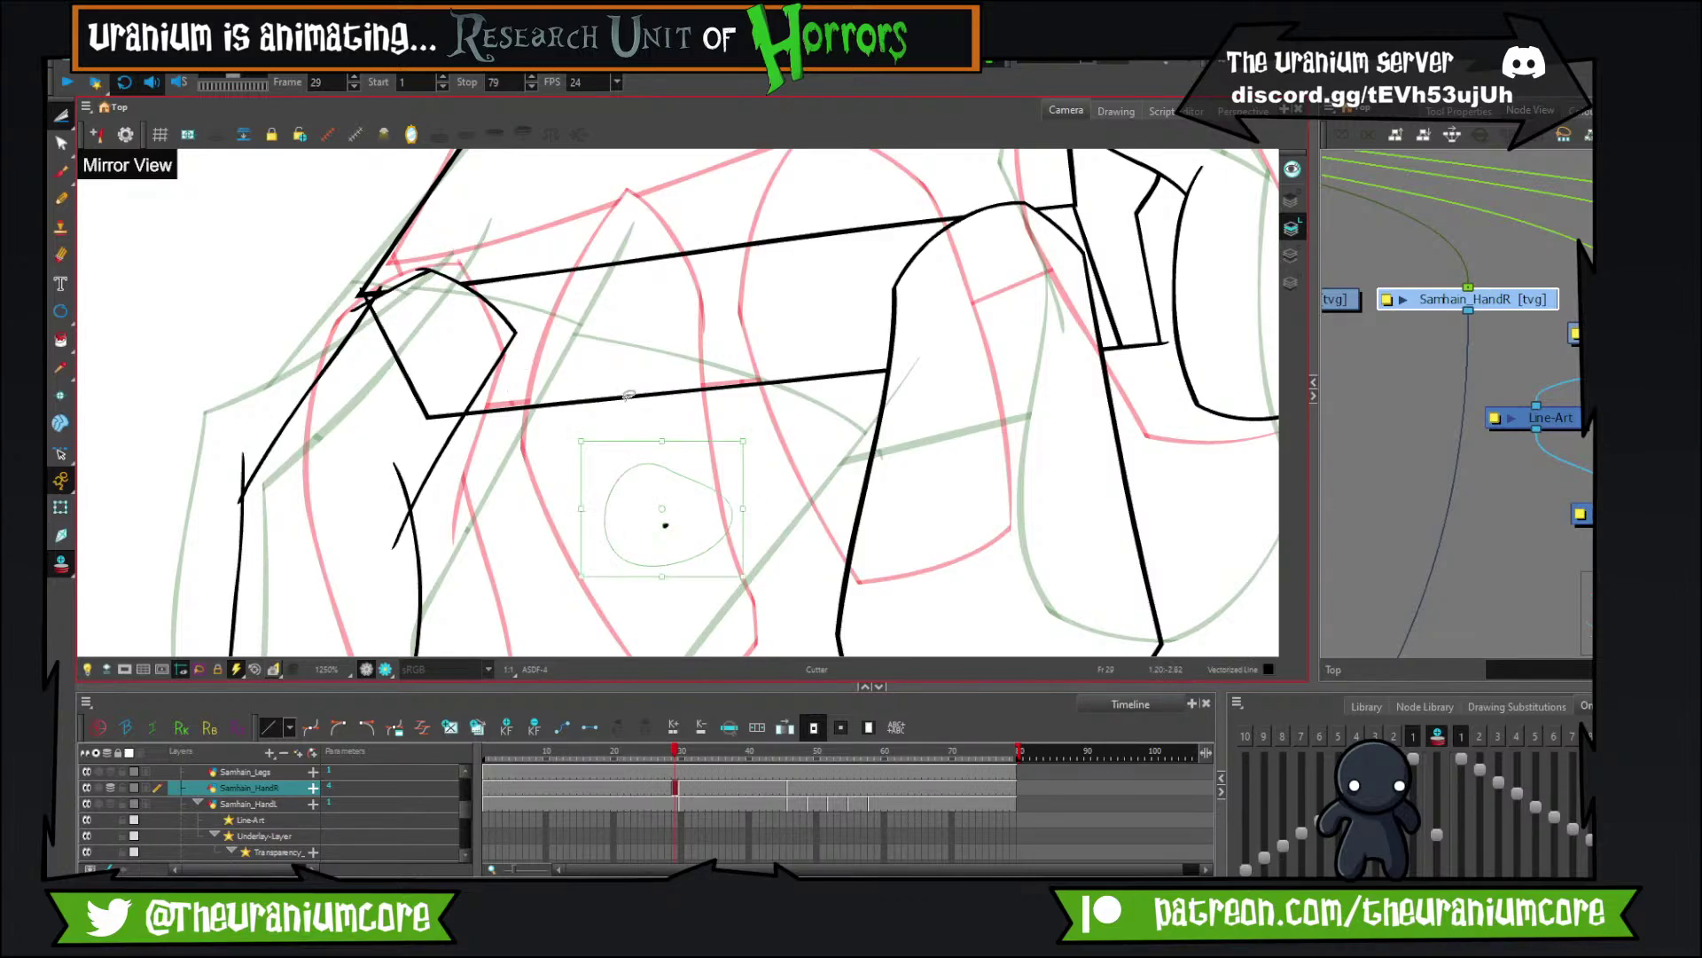
key("Delete")
scroll(627, 396, "up", 4)
left_click_drag(356, 337, 702, 578)
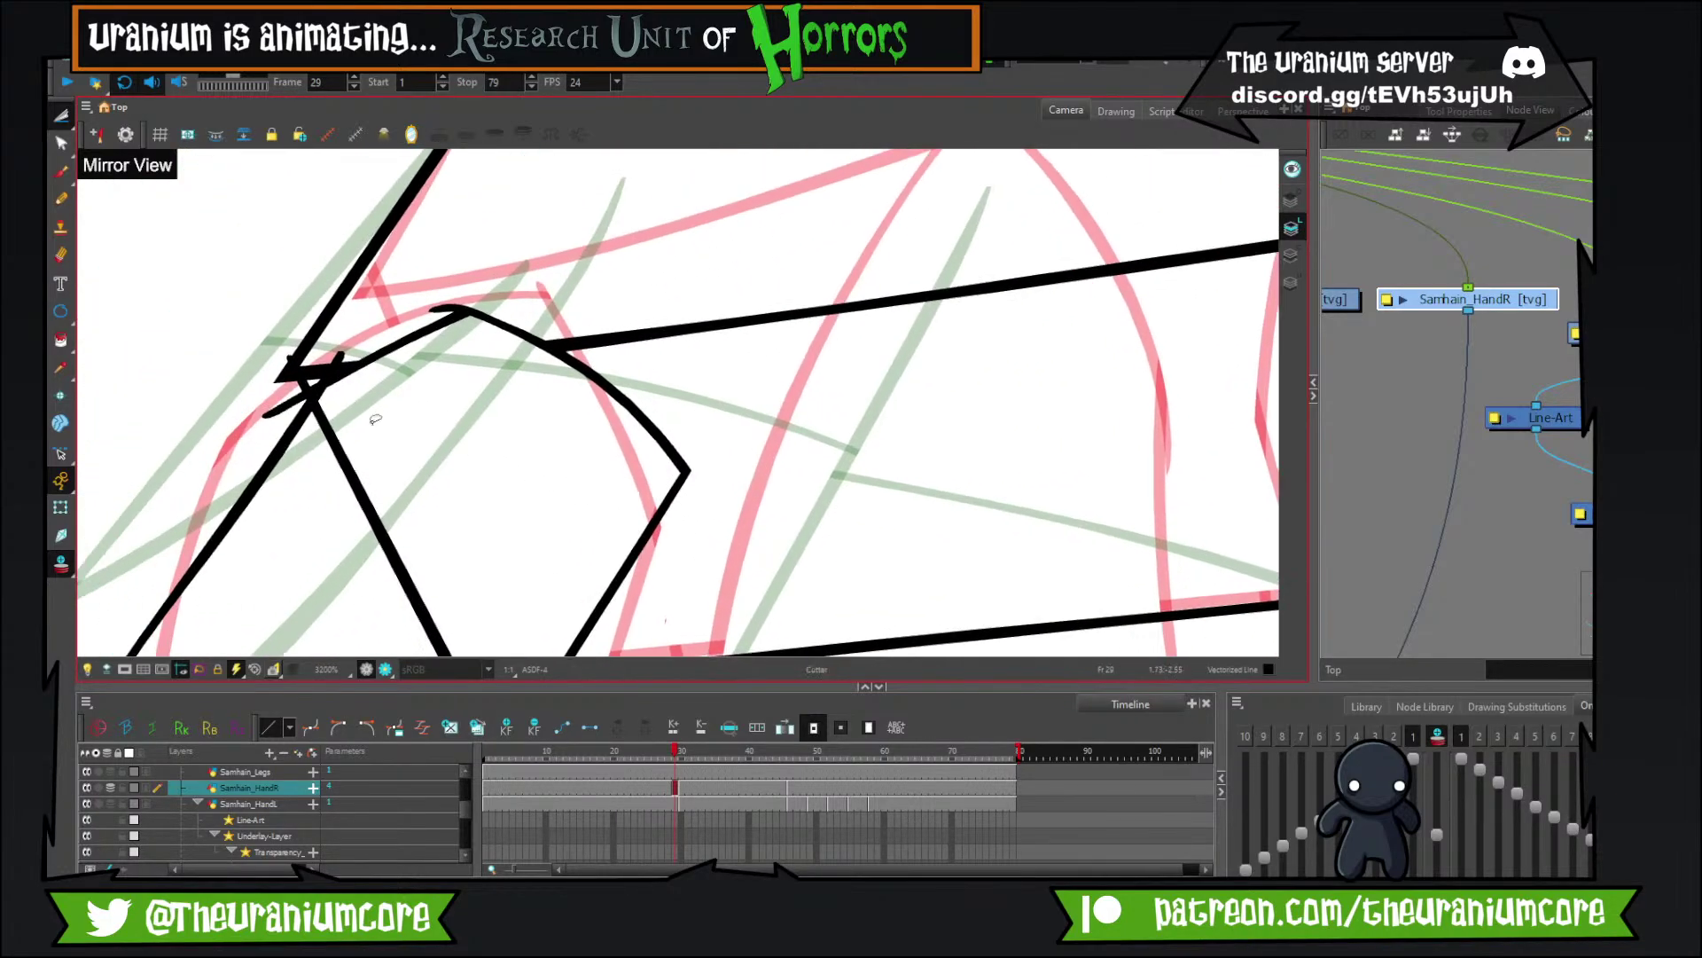
left_click_drag(267, 408, 335, 348)
scroll(452, 299, "down", 3)
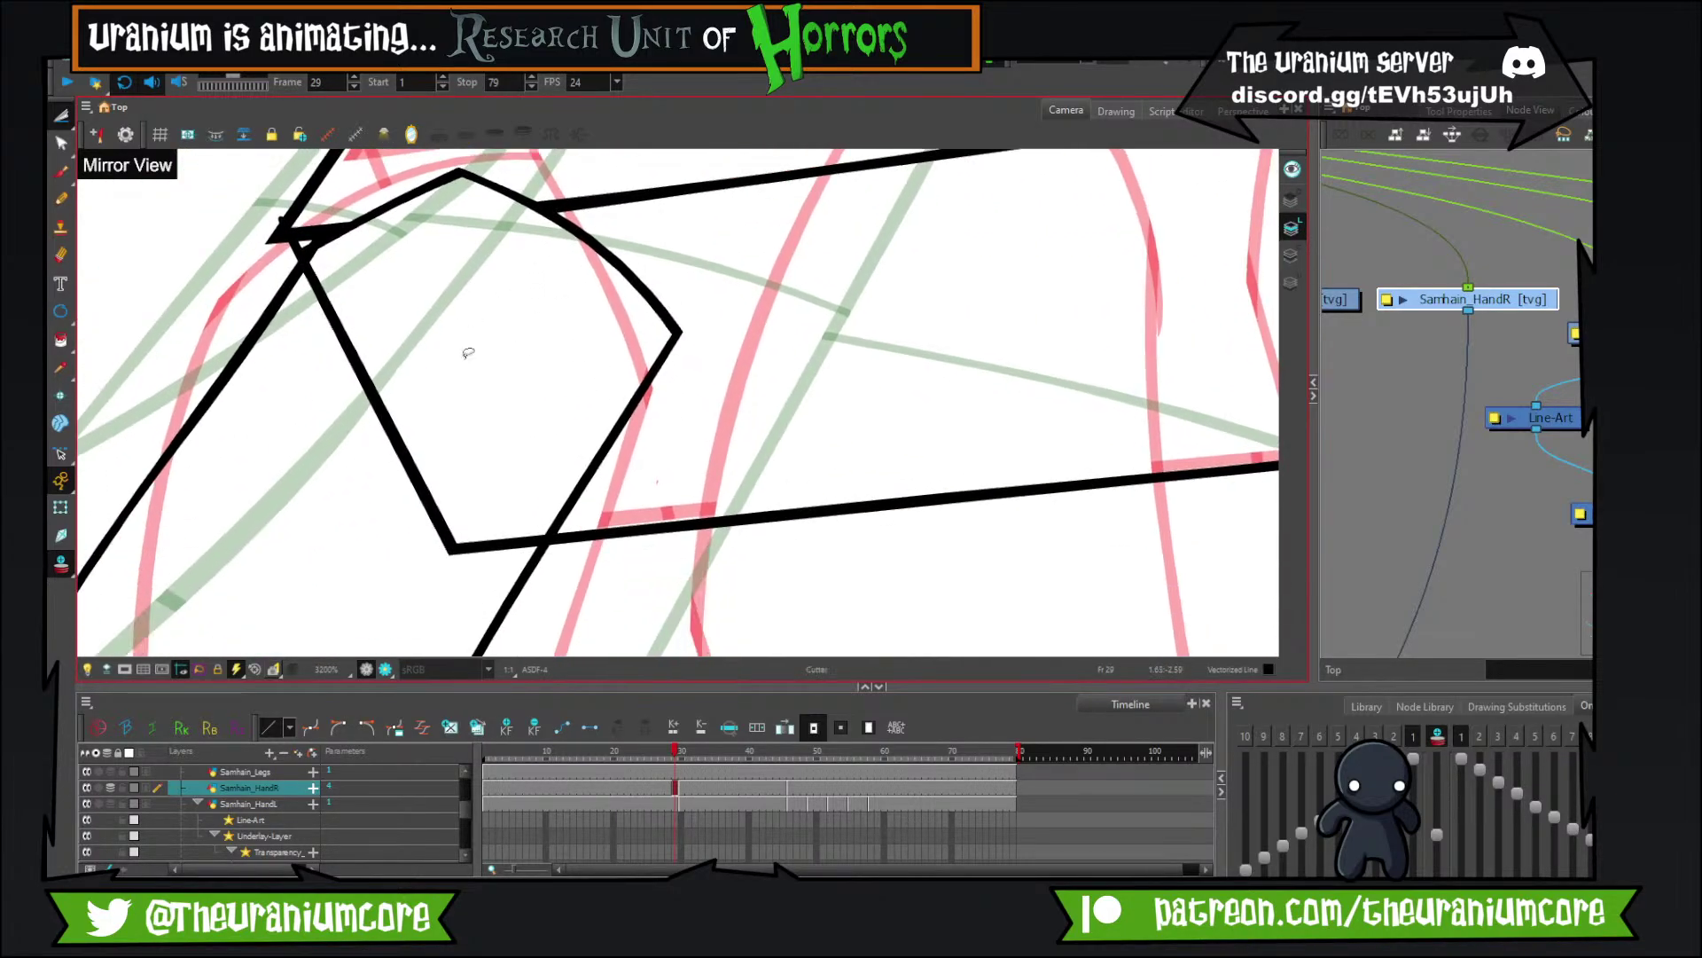
Cut away the palm lines that run through the inside of the little finger.
scroll(451, 490, "down", 2)
scroll(450, 489, "up", 1)
left_click_drag(461, 525, 523, 309)
scroll(503, 399, "down", 1)
scroll(448, 528, "up", 1)
scroll(536, 301, "up", 2)
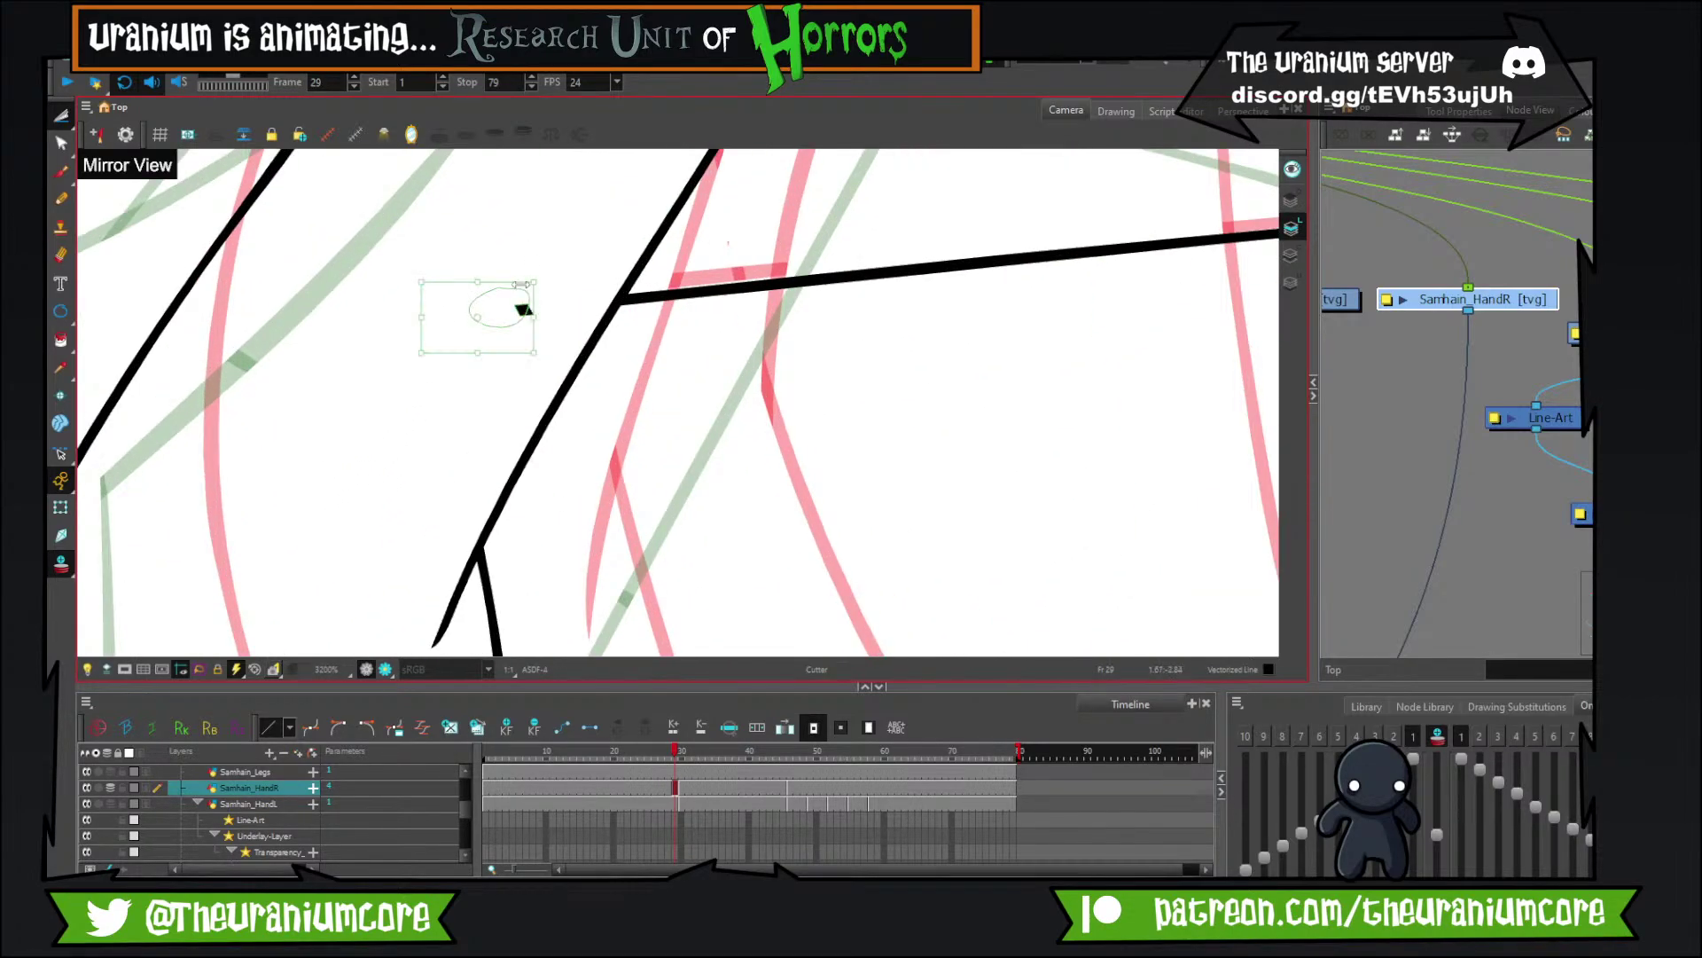
mouse_move(477, 222)
left_mouse_down()
mouse_move(543, 213)
mouse_move(493, 222)
left_mouse_up()
key("Delete")
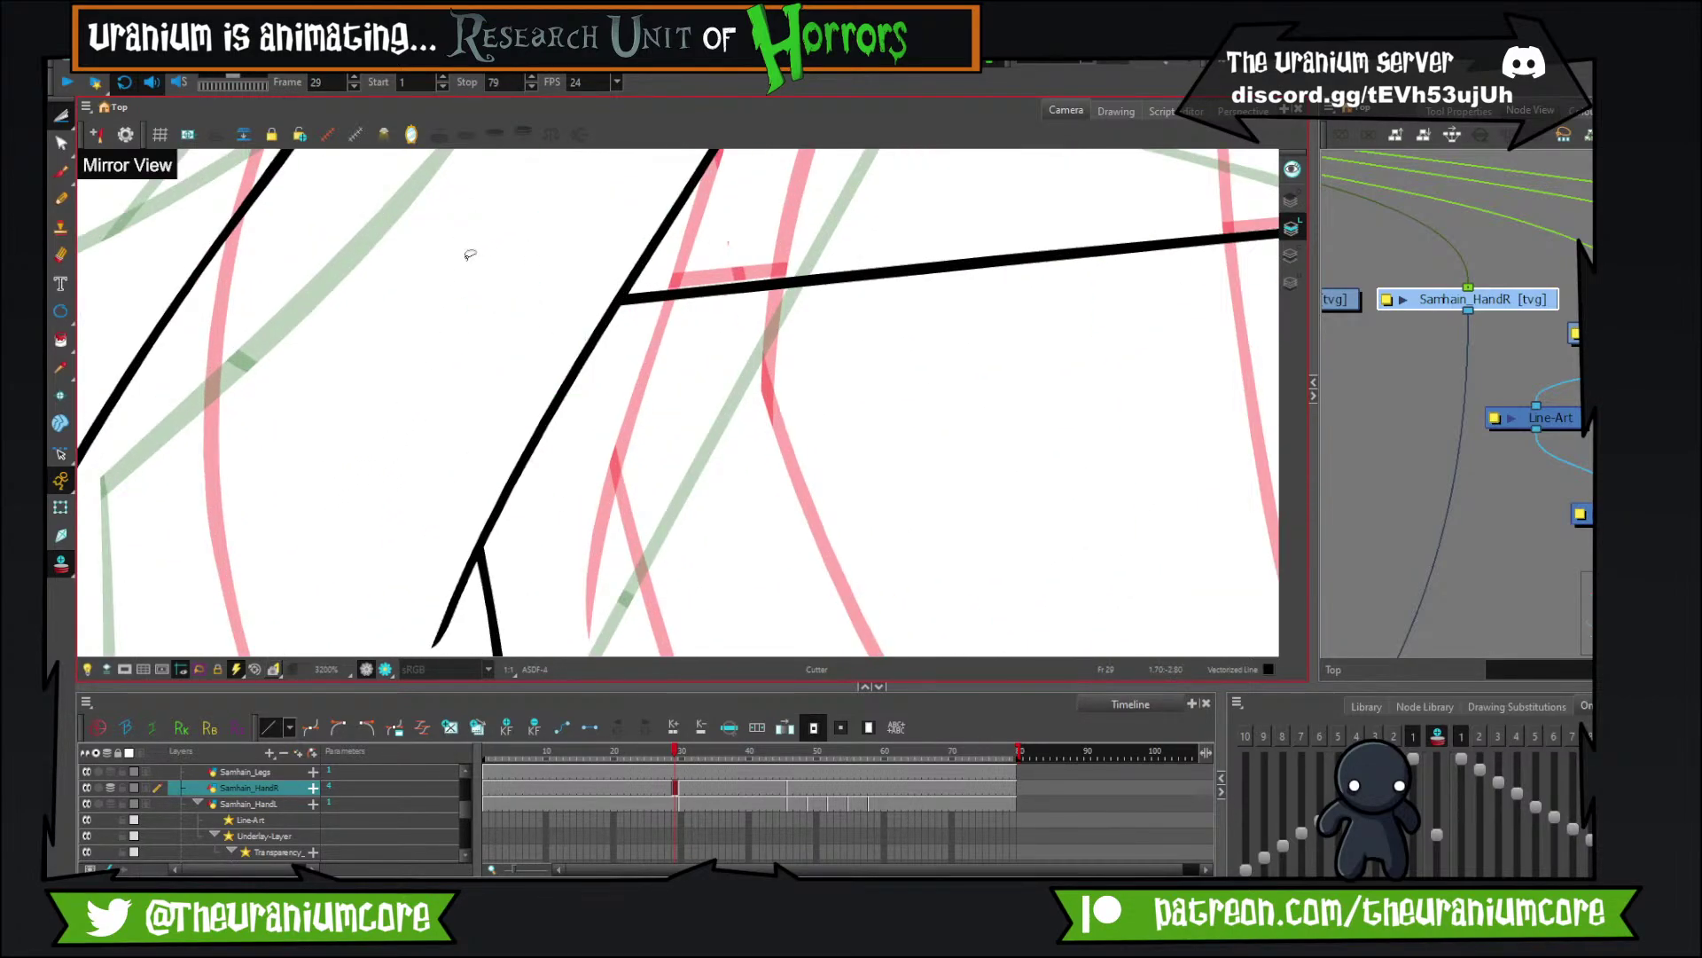
scroll(464, 260, "down", 3)
scroll(263, 322, "up", 2)
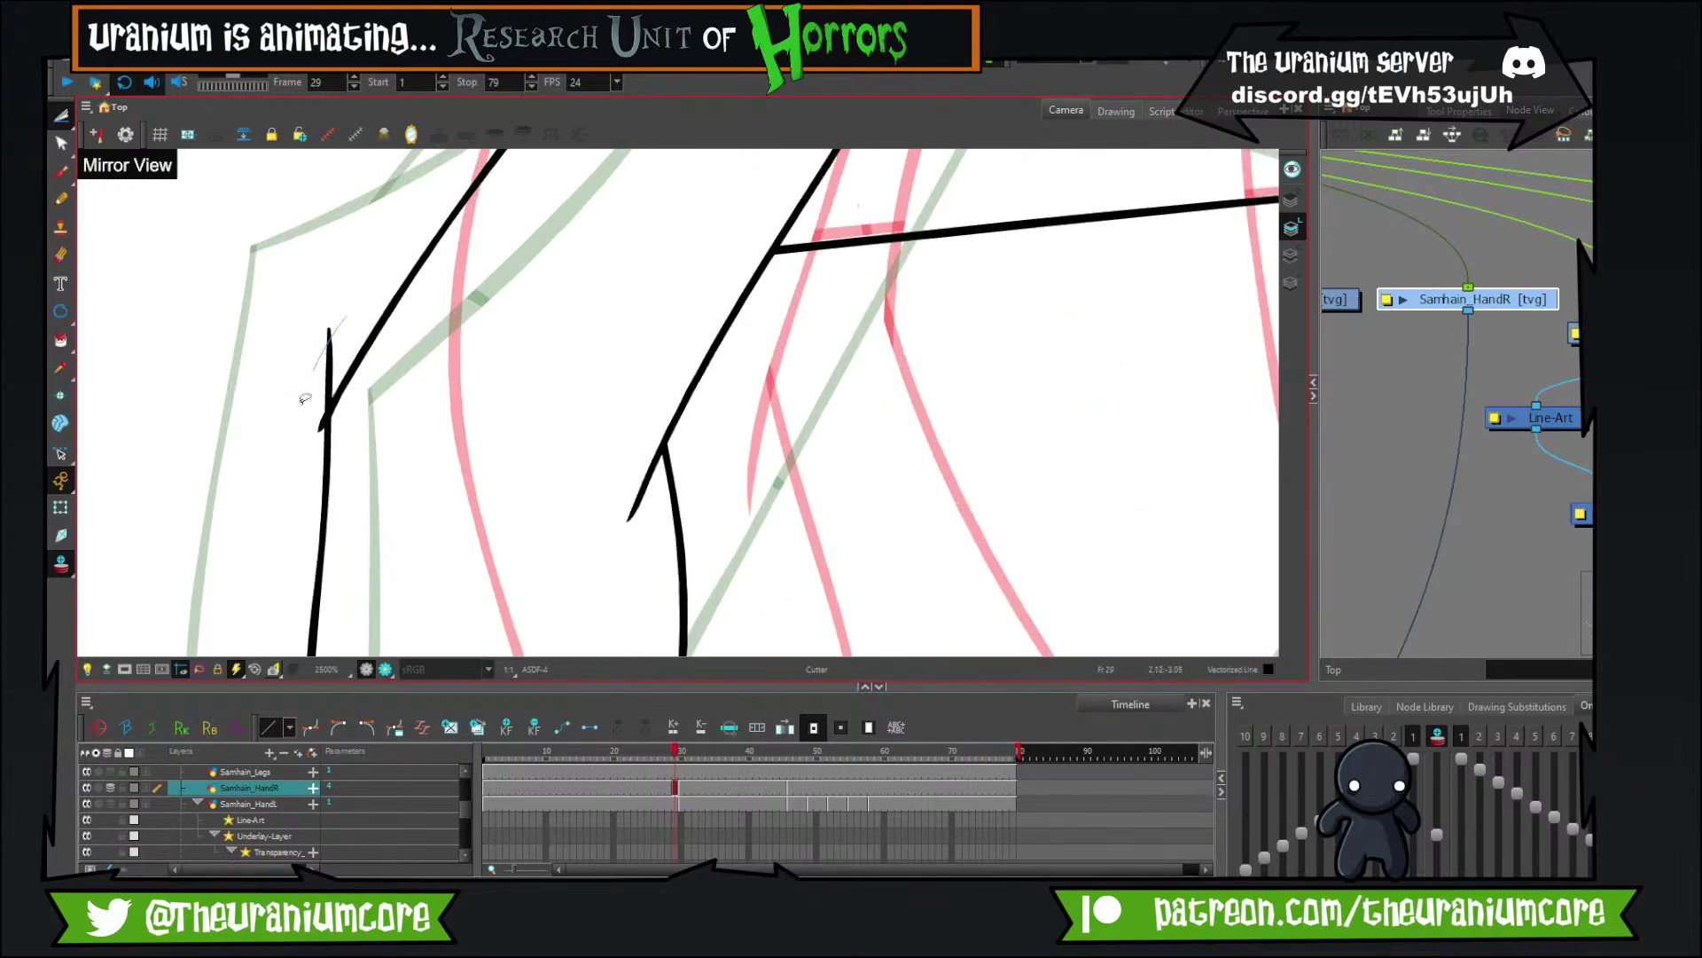
Trim the overshoots at the little finger's outer bend and at both corners of its tip.
left_click_drag(302, 400, 312, 441)
left_click_drag(337, 612, 309, 250)
left_click_drag(241, 450, 277, 612)
left_click_drag(559, 625, 652, 558)
left_click_drag(696, 437, 729, 532)
left_click_drag(649, 441, 687, 612)
left_click_drag(340, 202, 434, 483)
Flip between frames 28 and 30 without onion skin to check the new little finger against the neighbouring poses.
scroll(425, 547, "down", 6)
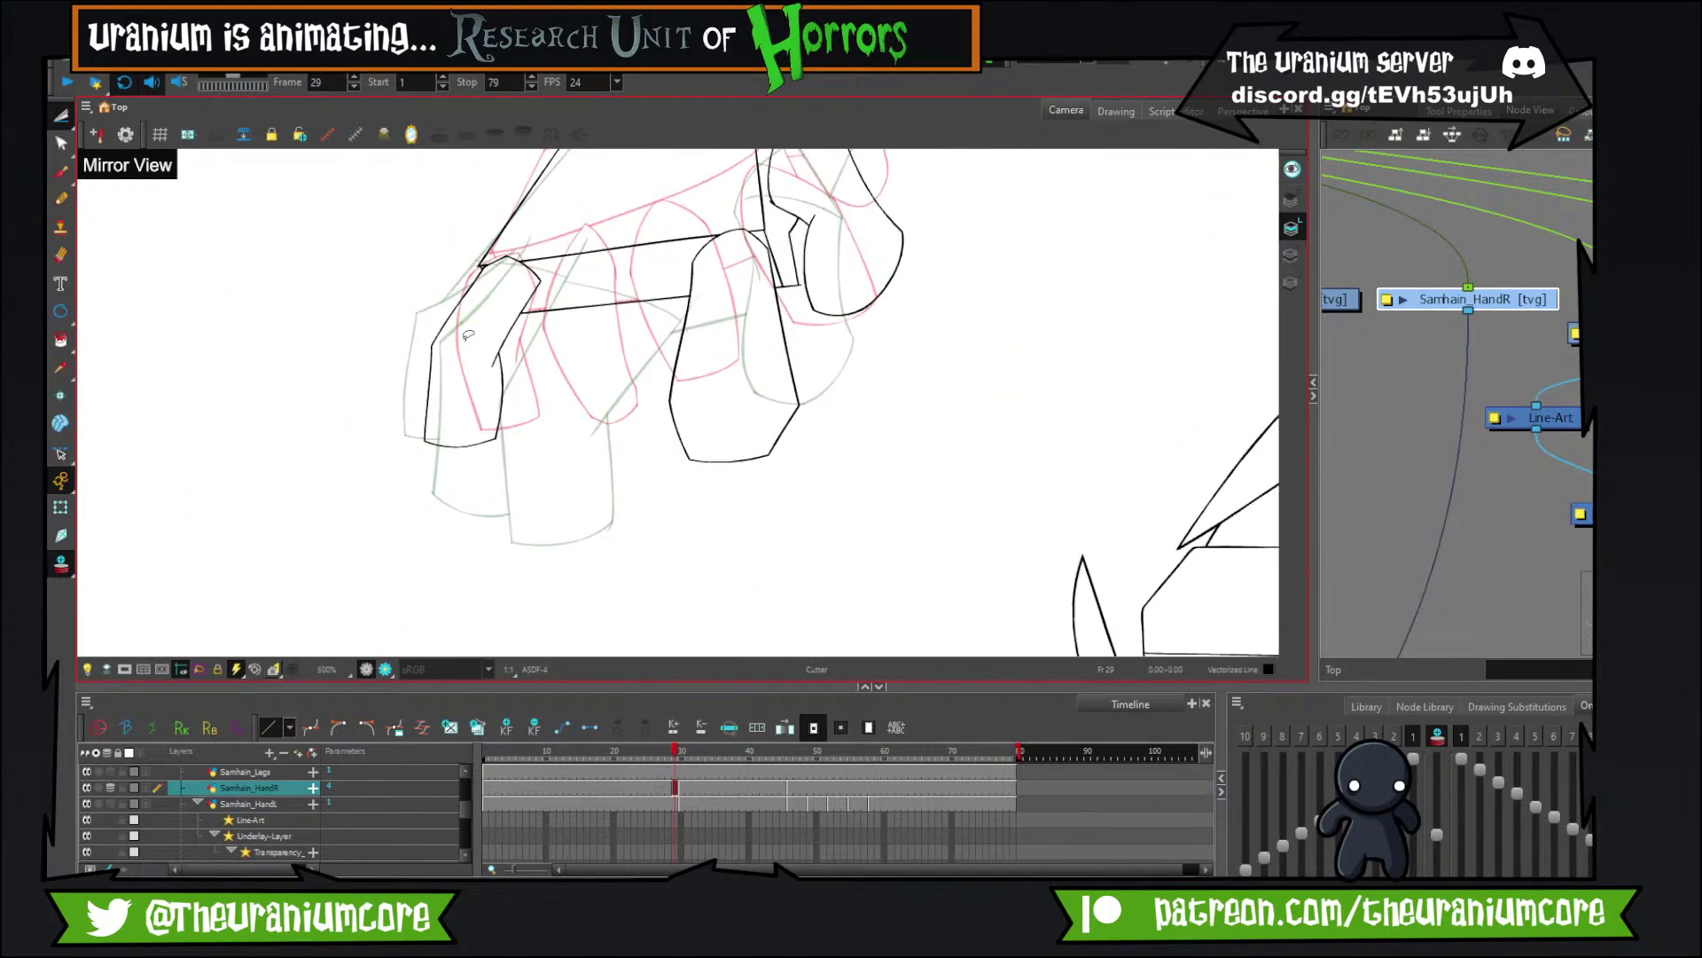
scroll(517, 318, "down", 1)
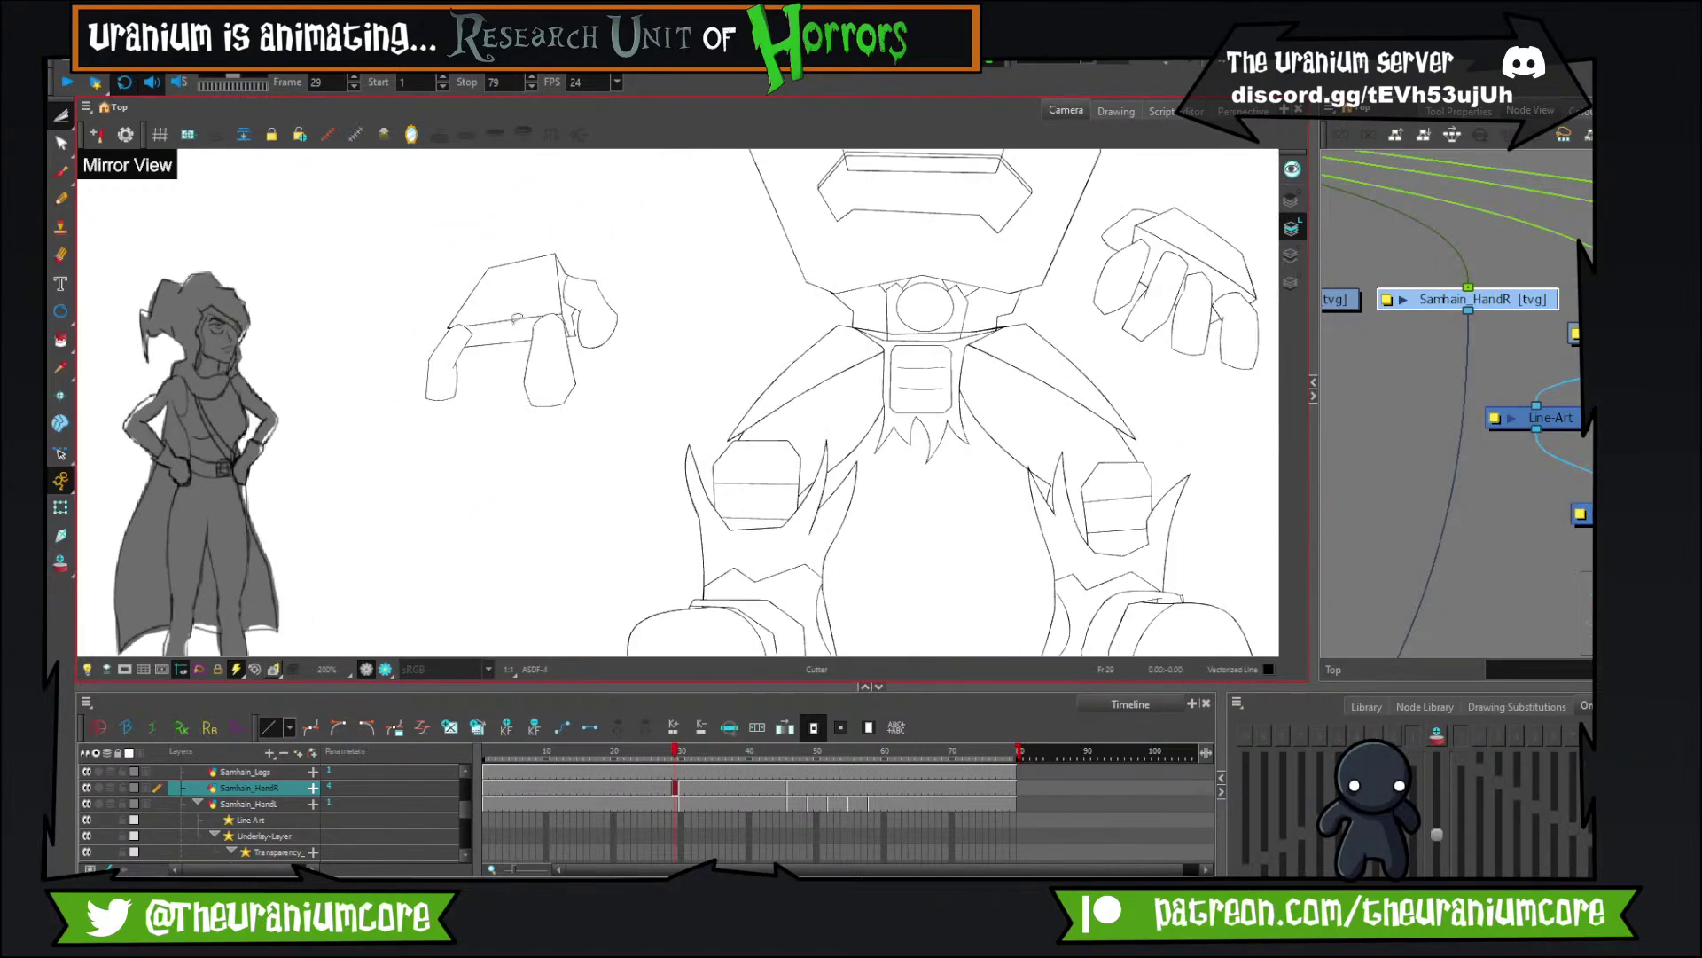
key("comma")
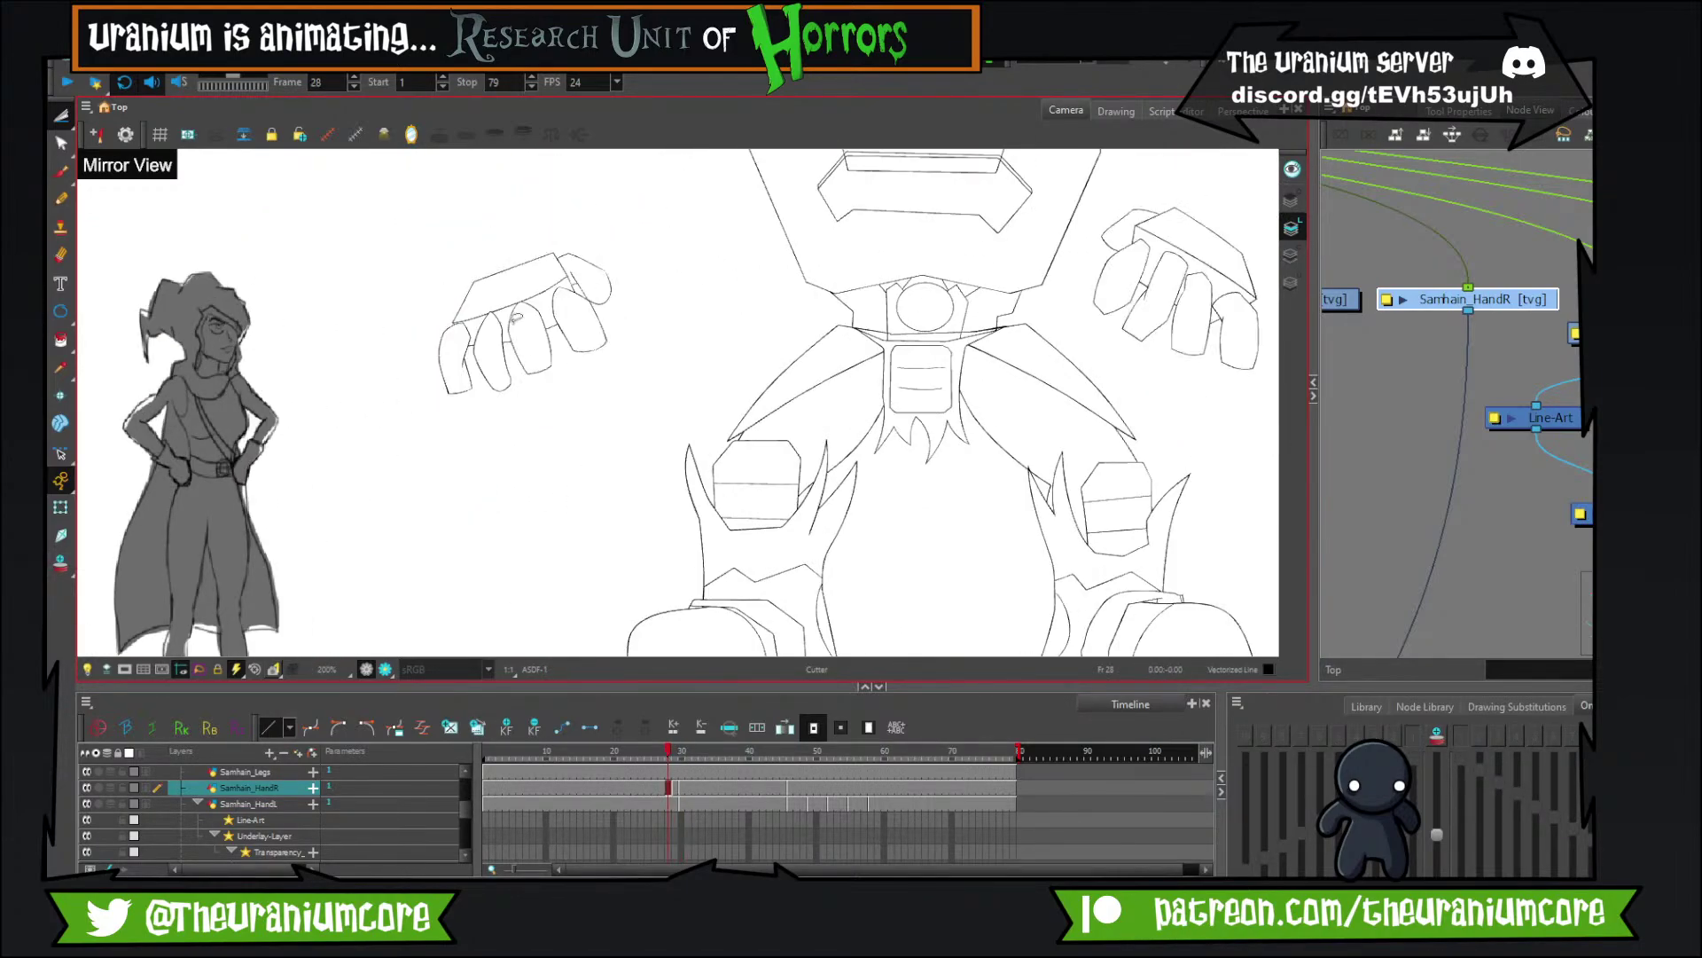
key("period")
key("period")
key("comma")
scroll(517, 317, "up", 3)
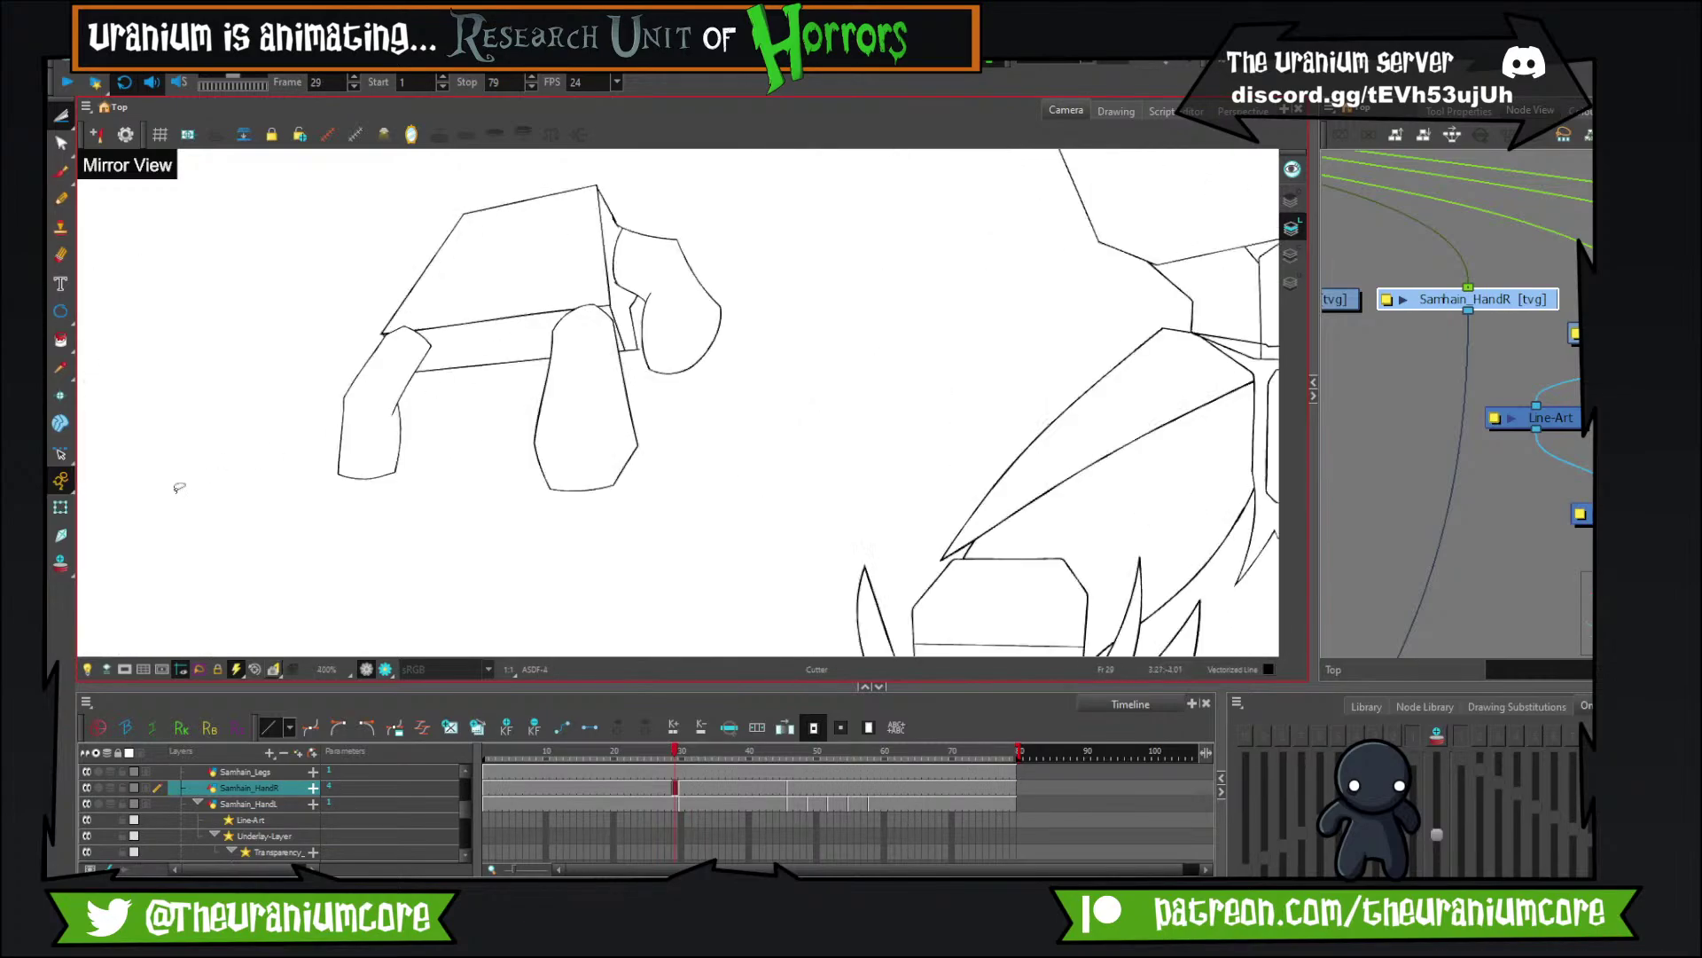
With onion skin on, draw the middle finger beside the index finger, with a rounded knuckle, both sides and a flat tip.
scroll(565, 320, "up", 3)
left_click(63, 566)
scroll(352, 390, "down", 4)
scroll(352, 390, "up", 3)
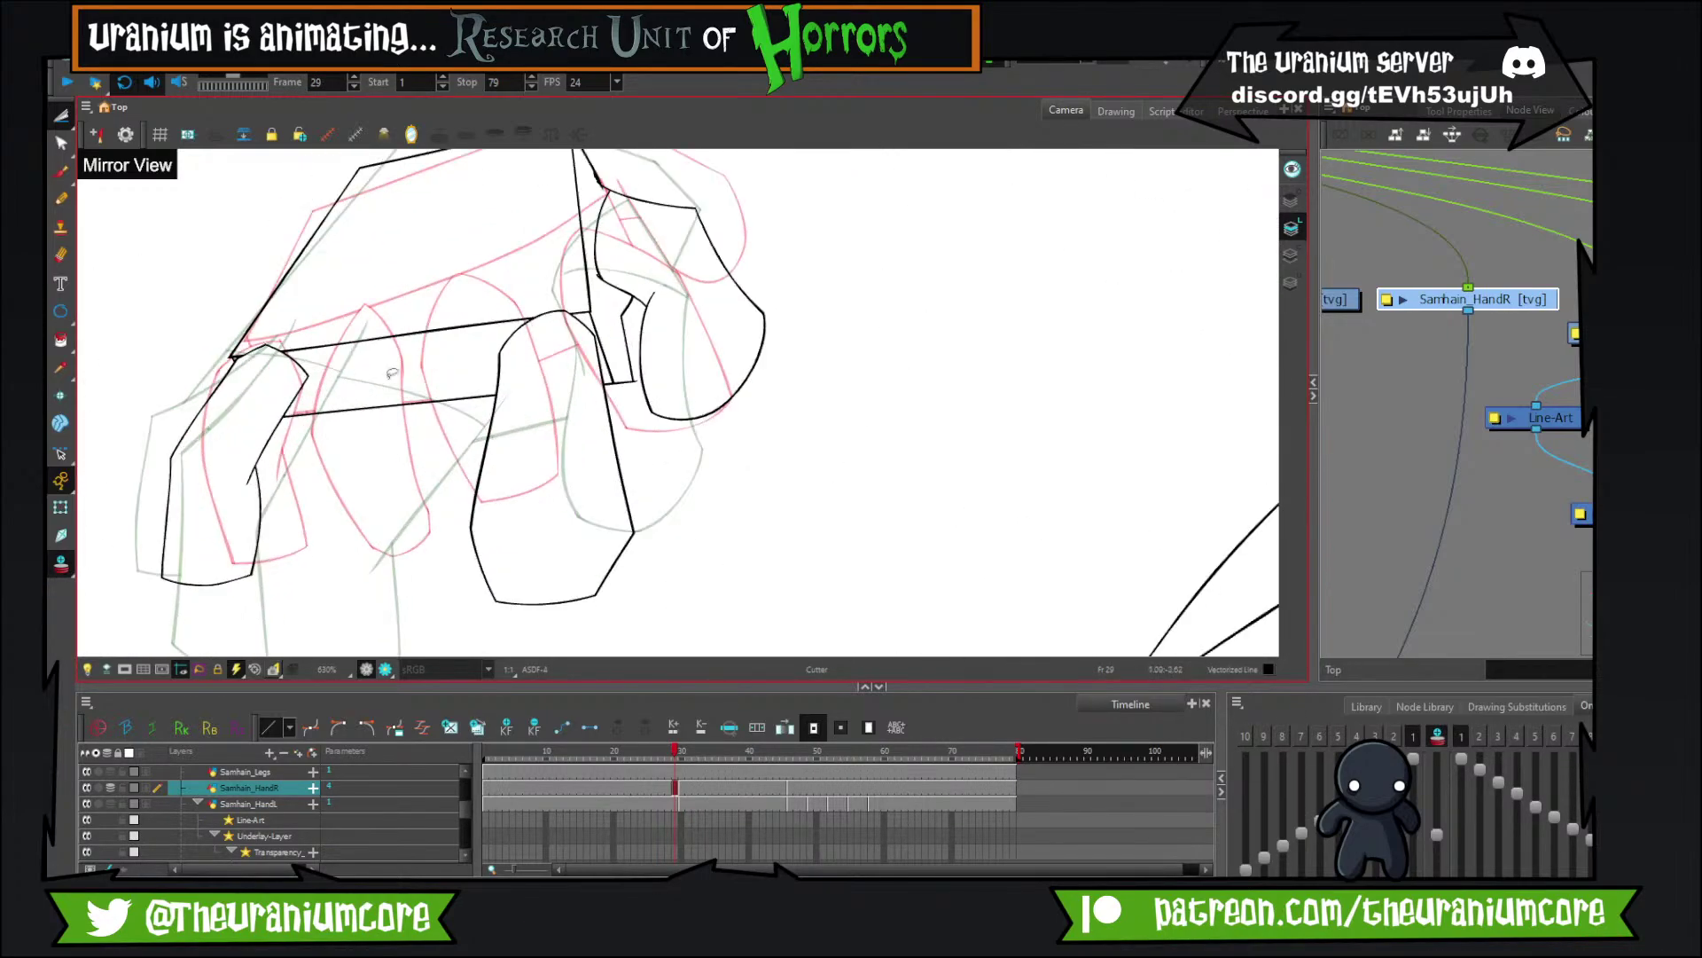
left_click_drag(392, 373, 444, 303)
left_click(62, 171)
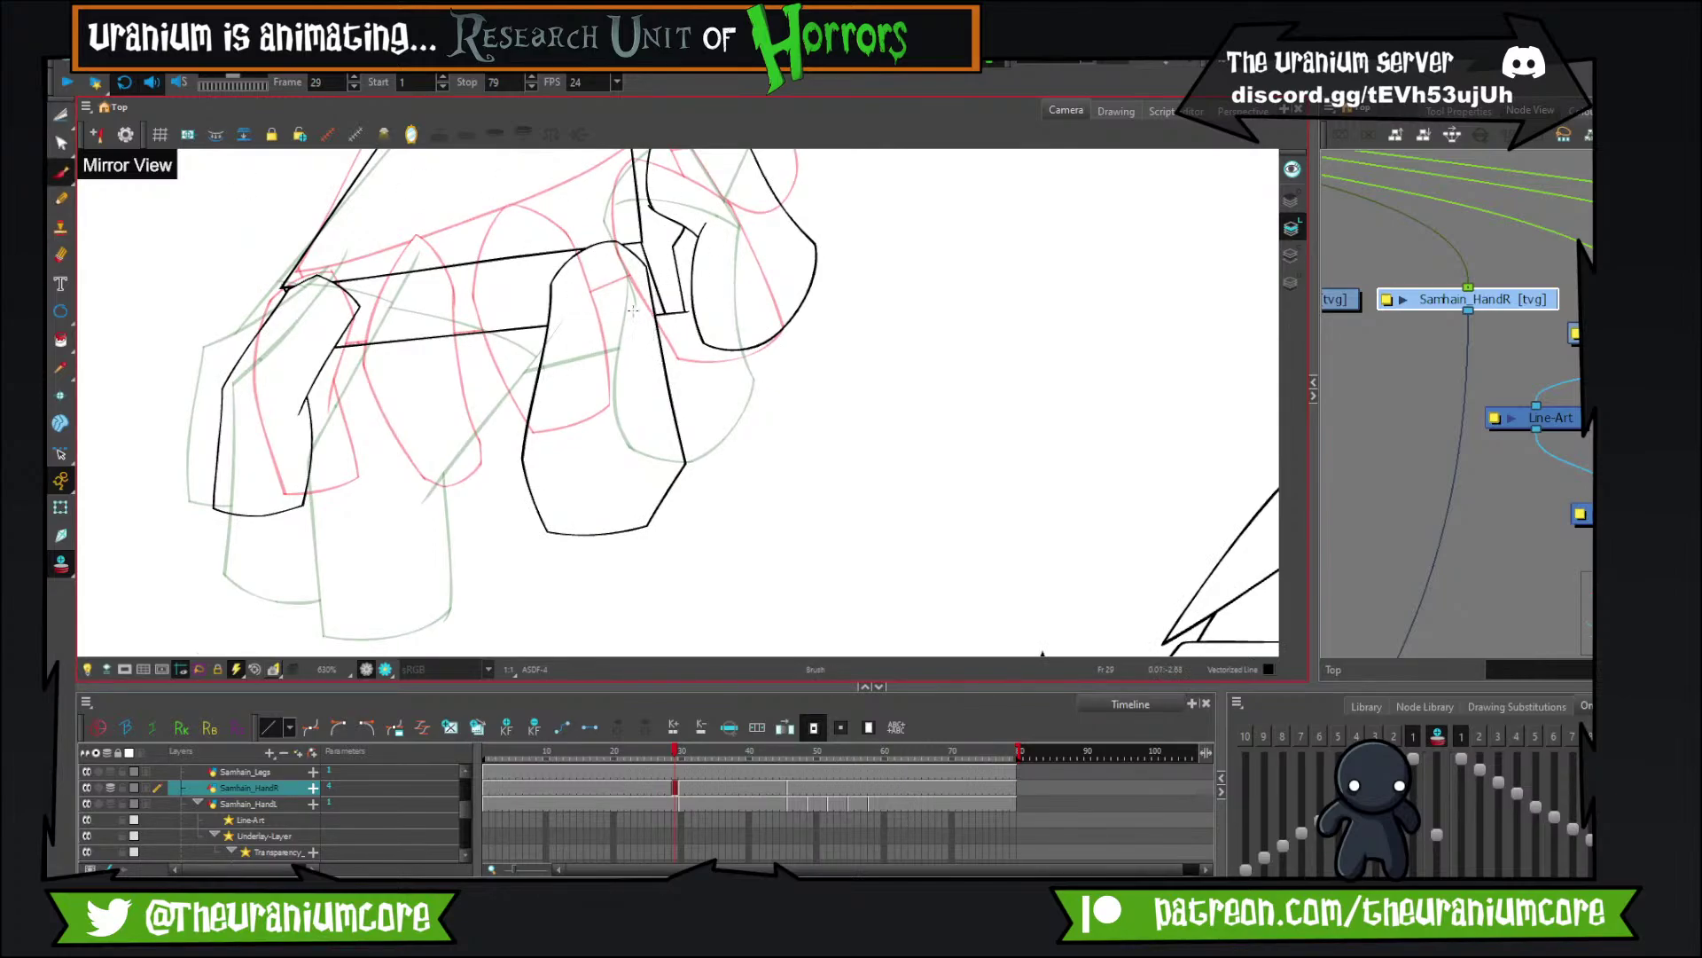
mouse_move(458, 315)
left_mouse_down()
mouse_move(550, 302)
mouse_move(653, 426)
left_mouse_up()
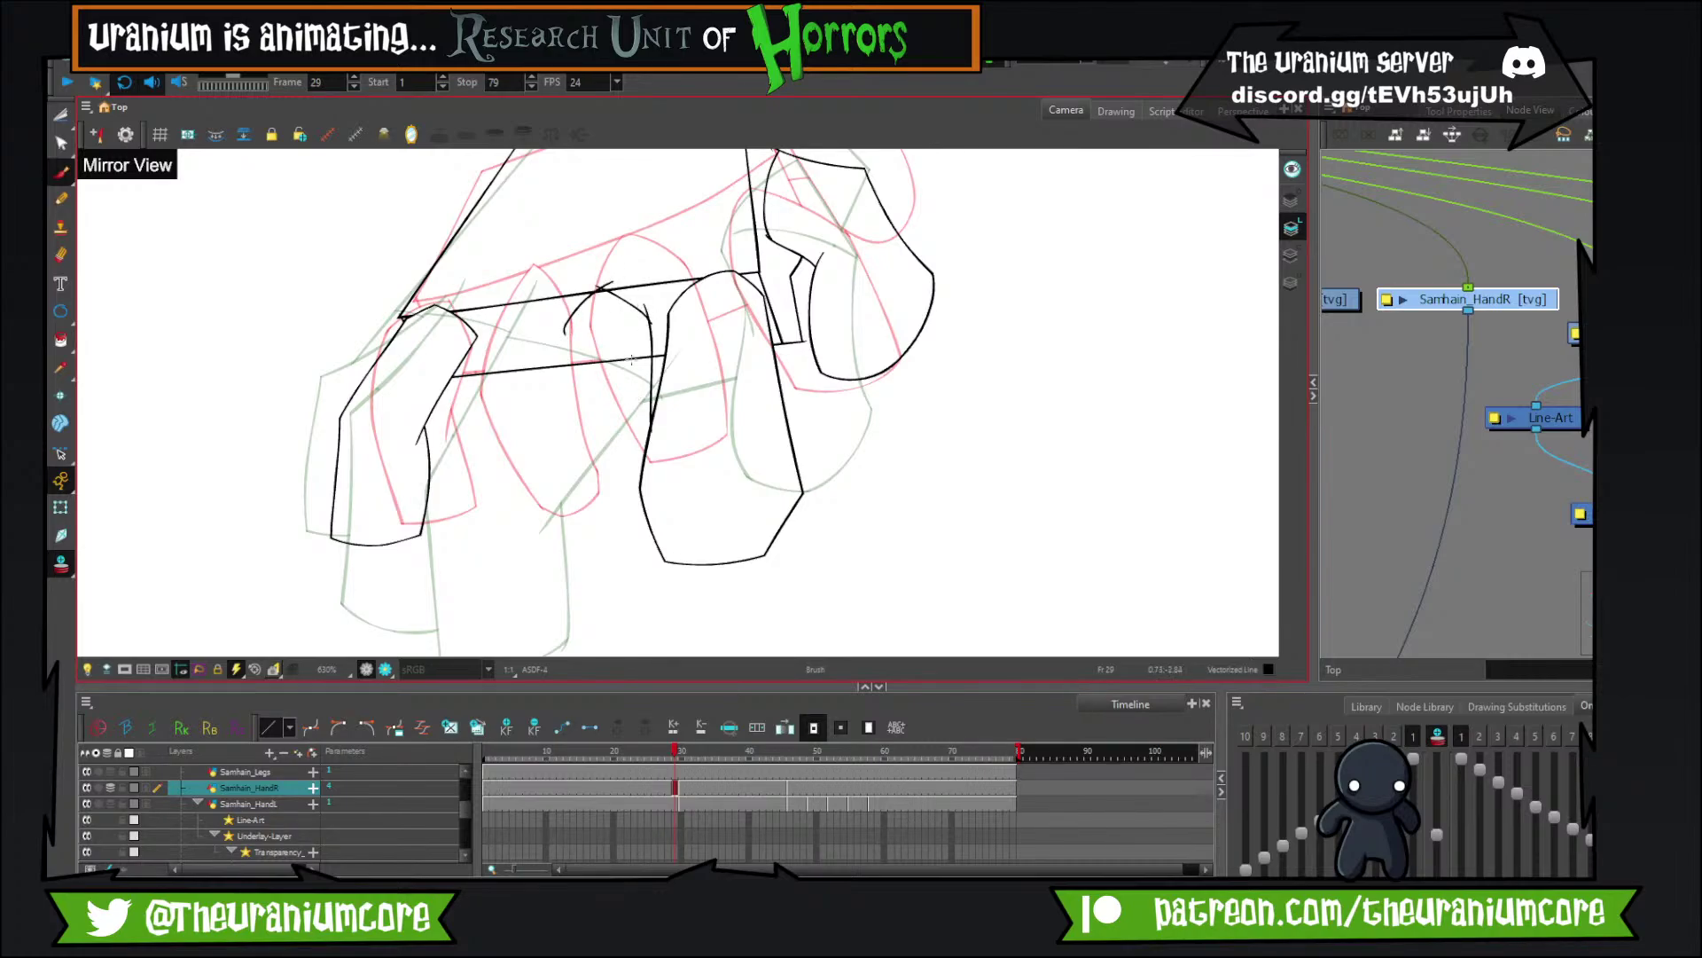
key("ctrl+z")
mouse_move(592, 291)
left_mouse_down()
mouse_move(655, 333)
mouse_move(657, 363)
mouse_move(508, 512)
mouse_move(531, 585)
mouse_move(619, 574)
mouse_move(657, 430)
left_mouse_up()
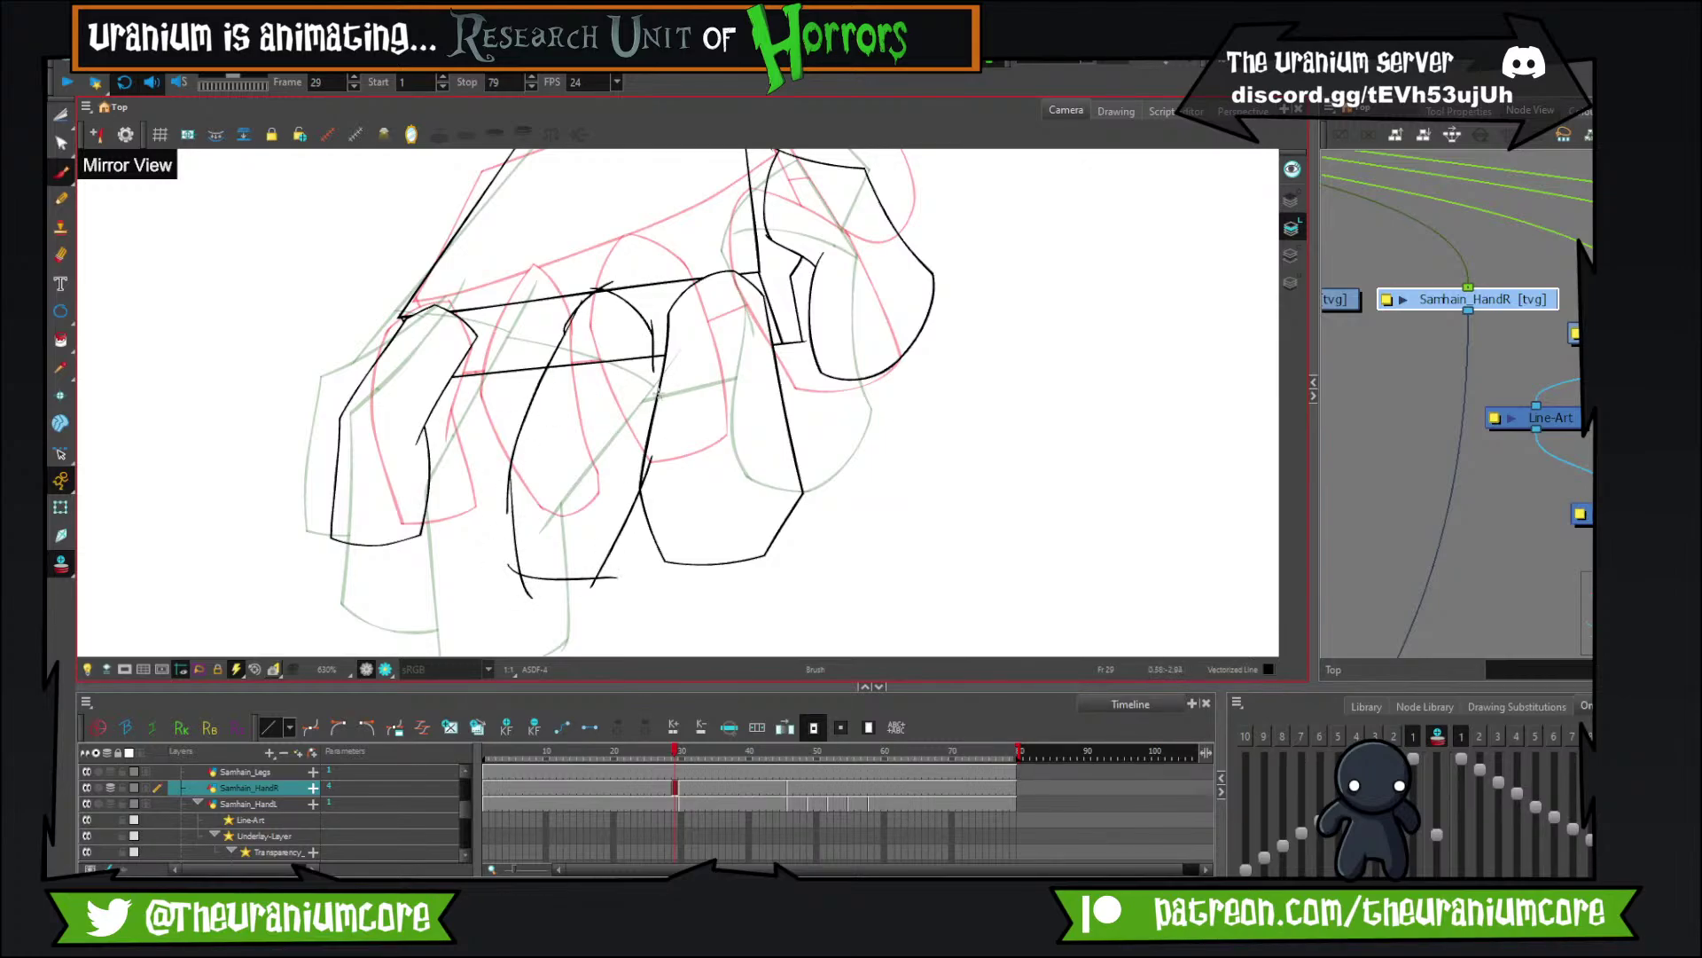
left_click_drag(653, 348, 620, 542)
key("ctrl+z")
left_click_drag(655, 343, 637, 560)
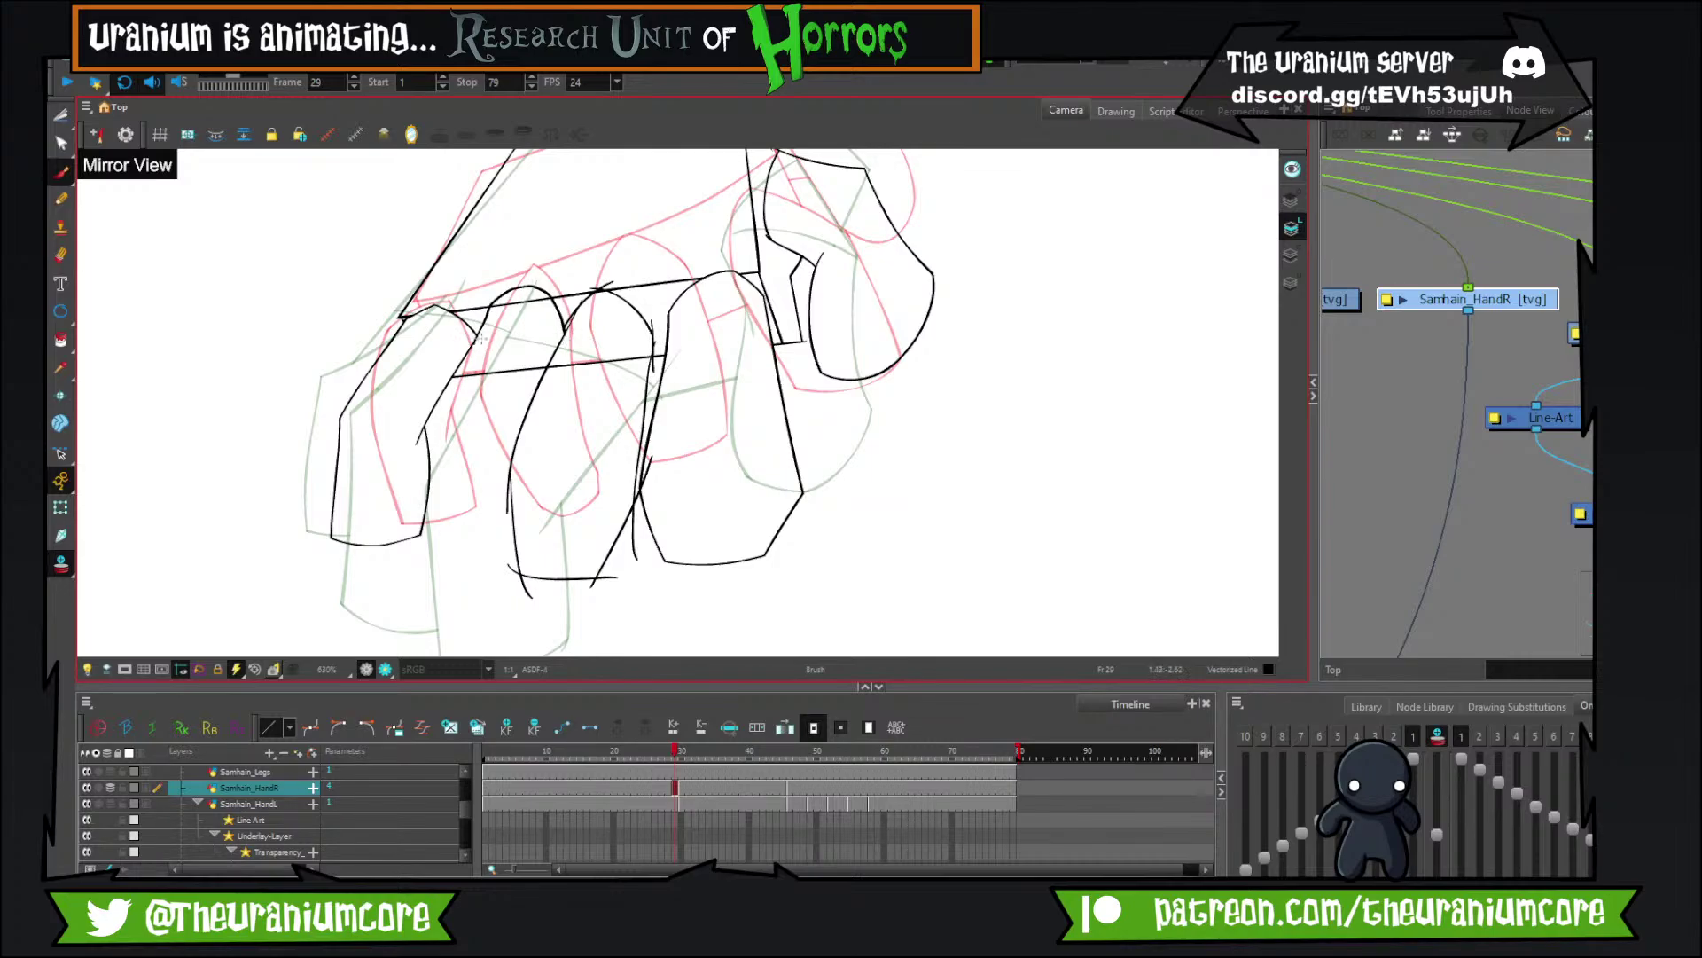
Draw the ring finger's knuckle and sides in the gap between the little and middle fingers.
left_click_drag(486, 311, 432, 487)
key("ctrl+z")
mouse_move(483, 312)
left_mouse_down()
mouse_move(415, 520)
mouse_move(510, 553)
mouse_move(544, 493)
left_mouse_up()
key("ctrl+z")
Turn off onion skin and flip through frames 28 to 30 to check the rough middle and ring fingers in motion.
scroll(547, 464, "down", 5)
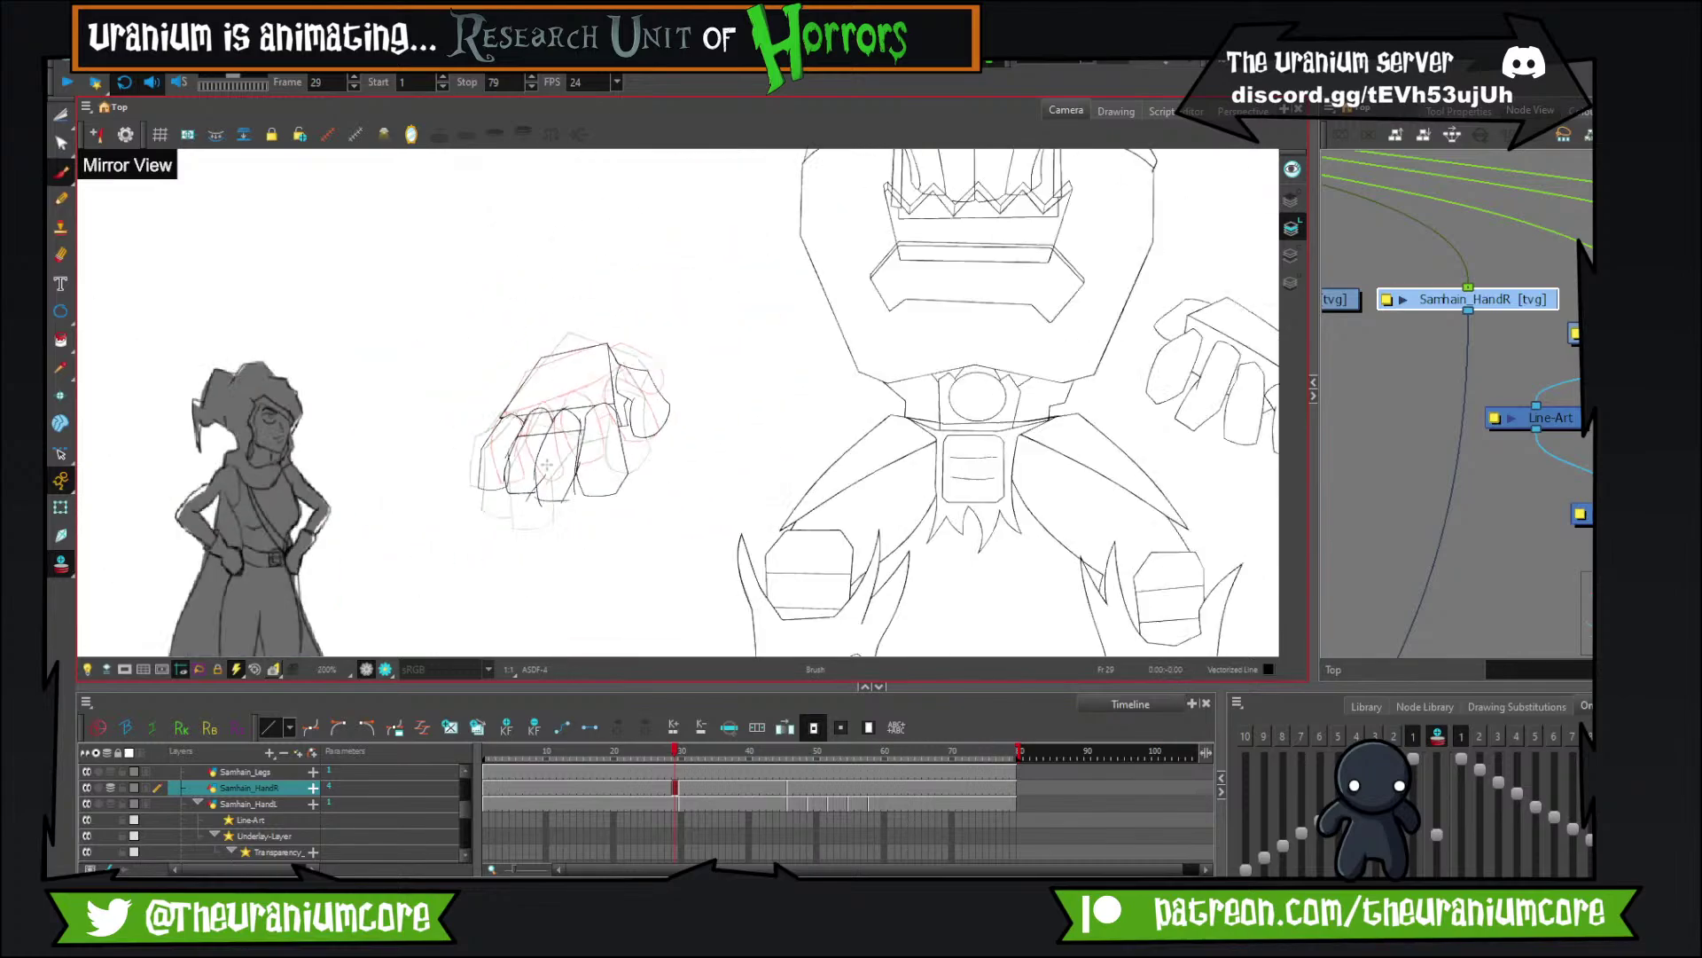
left_click(59, 570)
key("4")
key("4")
key("comma")
key("period")
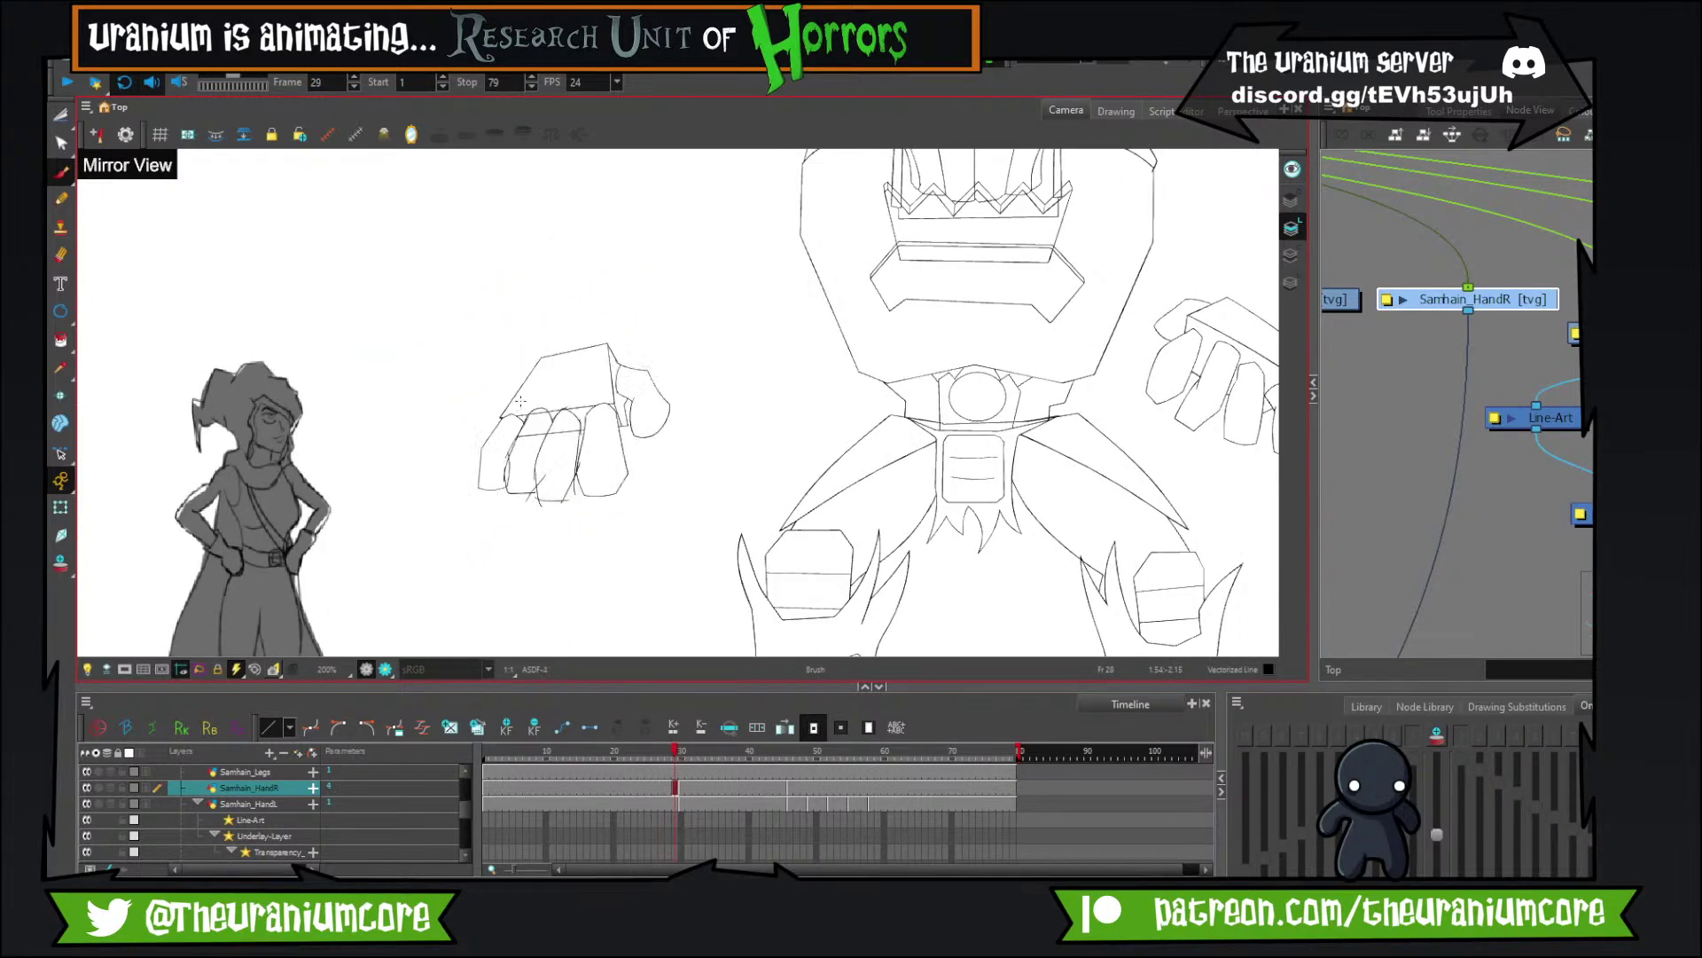
key("period")
key("period")
key("comma")
key("comma")
key("comma")
key("period")
key("period")
key("comma")
Cut away the palm lines inside the ring finger and the overlapping line ends beside its knuckle.
scroll(545, 421, "up", 4)
scroll(530, 393, "up", 2)
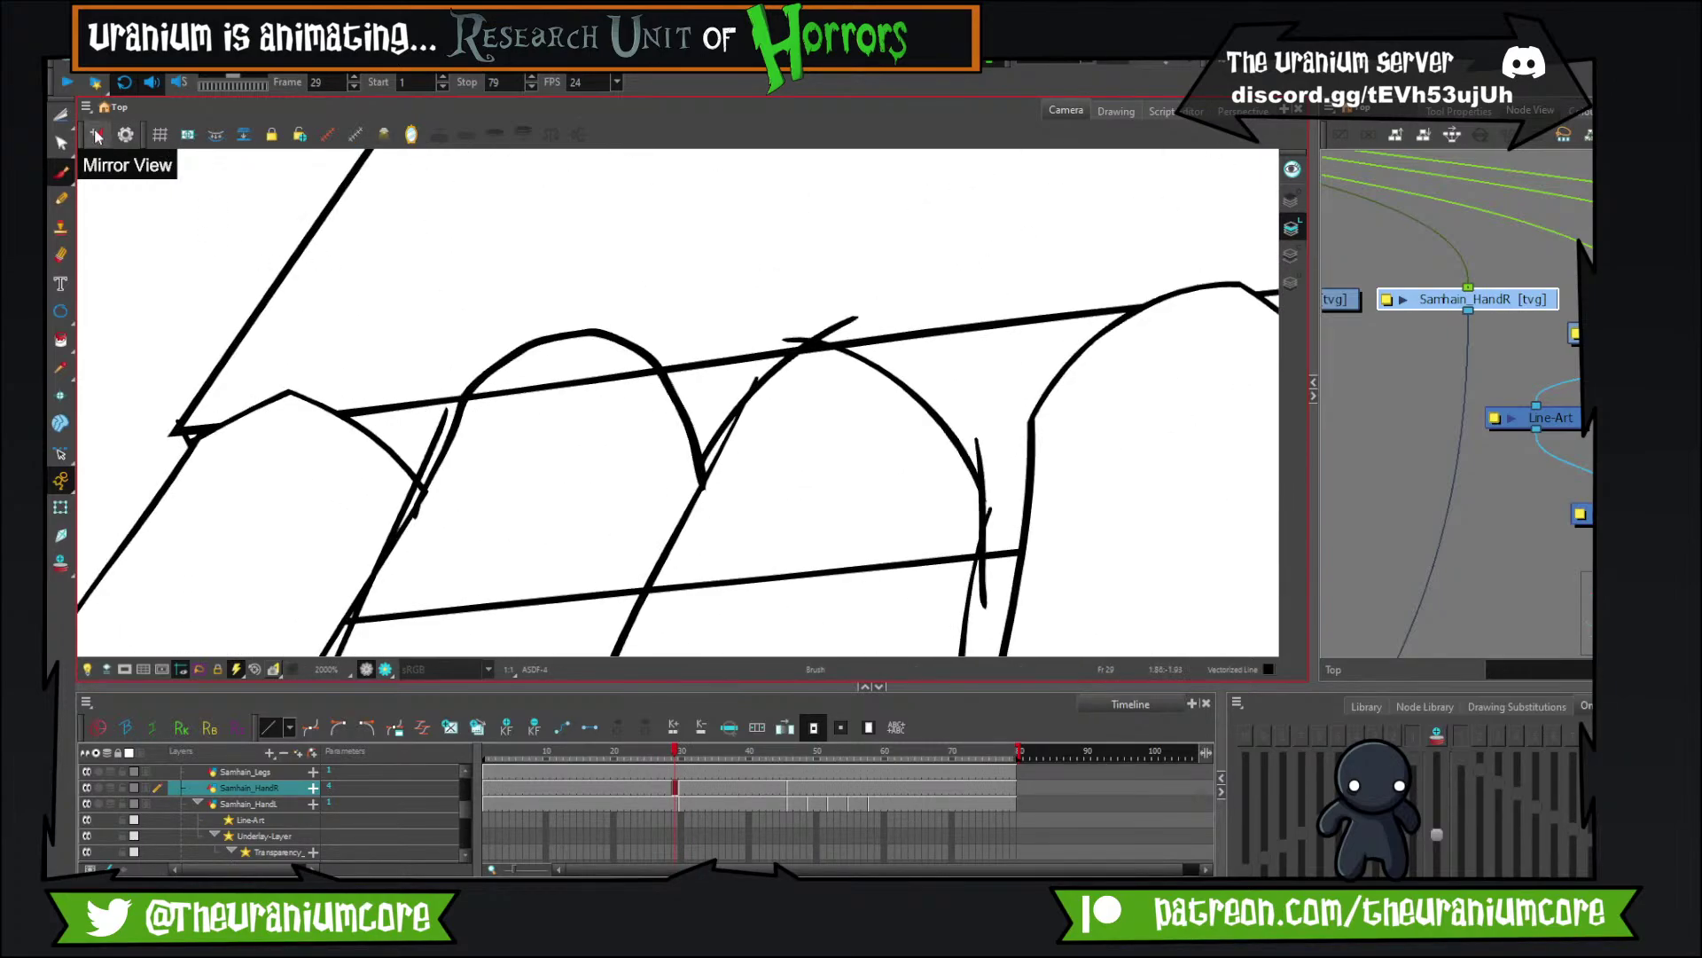
left_click(61, 116)
mouse_move(500, 358)
left_mouse_down()
mouse_move(501, 434)
mouse_move(441, 455)
mouse_move(436, 418)
mouse_move(452, 454)
left_mouse_up()
mouse_move(407, 487)
left_mouse_down()
mouse_move(414, 418)
mouse_move(373, 461)
left_mouse_up()
mouse_move(487, 496)
left_mouse_down()
mouse_move(432, 603)
mouse_move(404, 407)
mouse_move(476, 270)
mouse_move(491, 365)
left_mouse_up()
left_click_drag(381, 443, 415, 501)
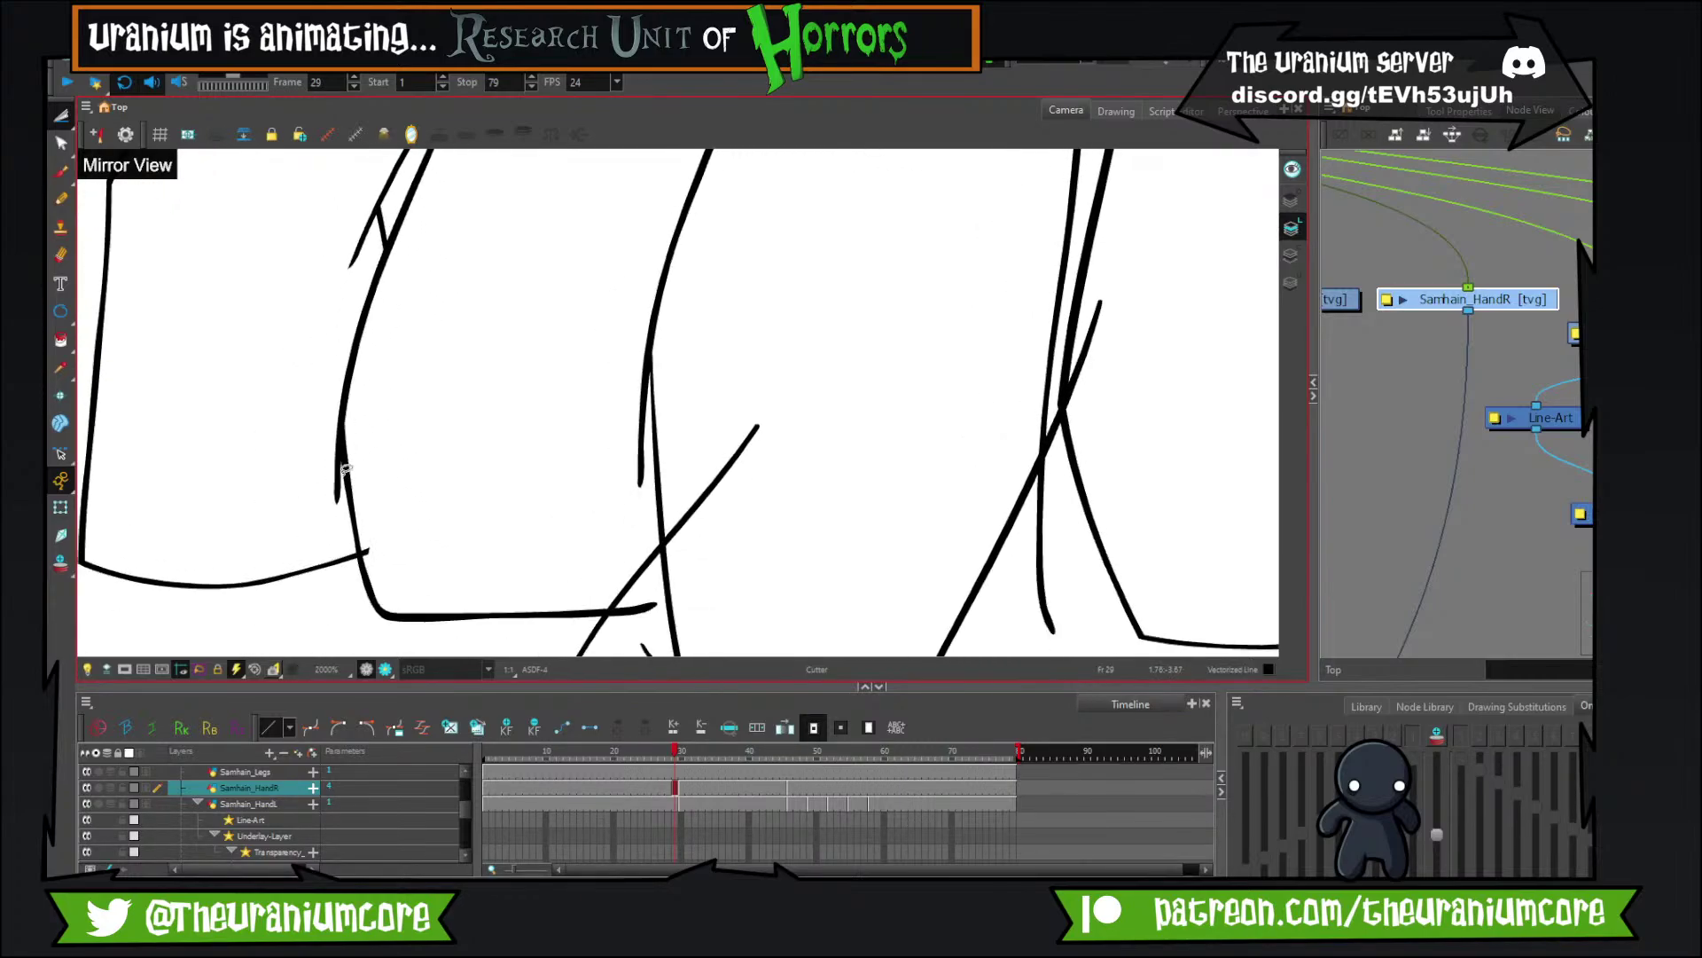
Trim the ring finger's side and tip so its outline ends cleanly against the middle finger.
scroll(335, 510, "down", 3)
left_click_drag(521, 509, 559, 537)
left_click_drag(583, 501, 624, 436)
left_click_drag(648, 320, 662, 449)
left_click_drag(605, 286, 572, 550)
scroll(554, 349, "down", 4)
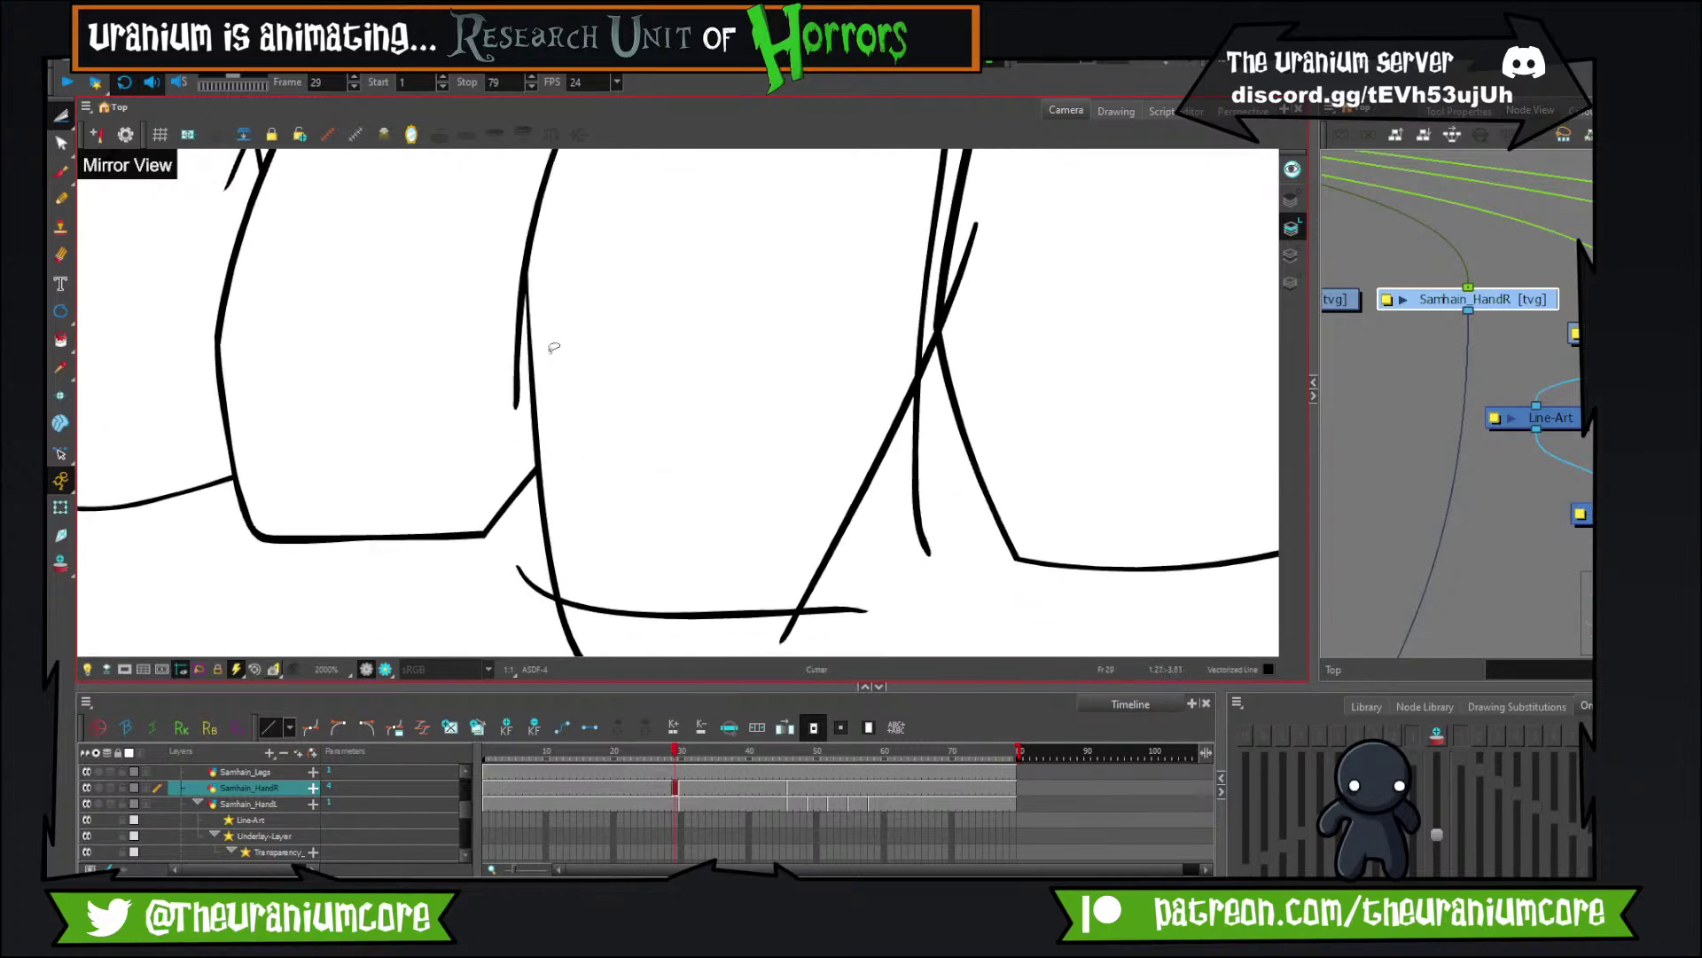
Cut off the overshooting lines at the middle finger's tip and along its side facing the index finger.
left_click_drag(823, 454, 783, 547)
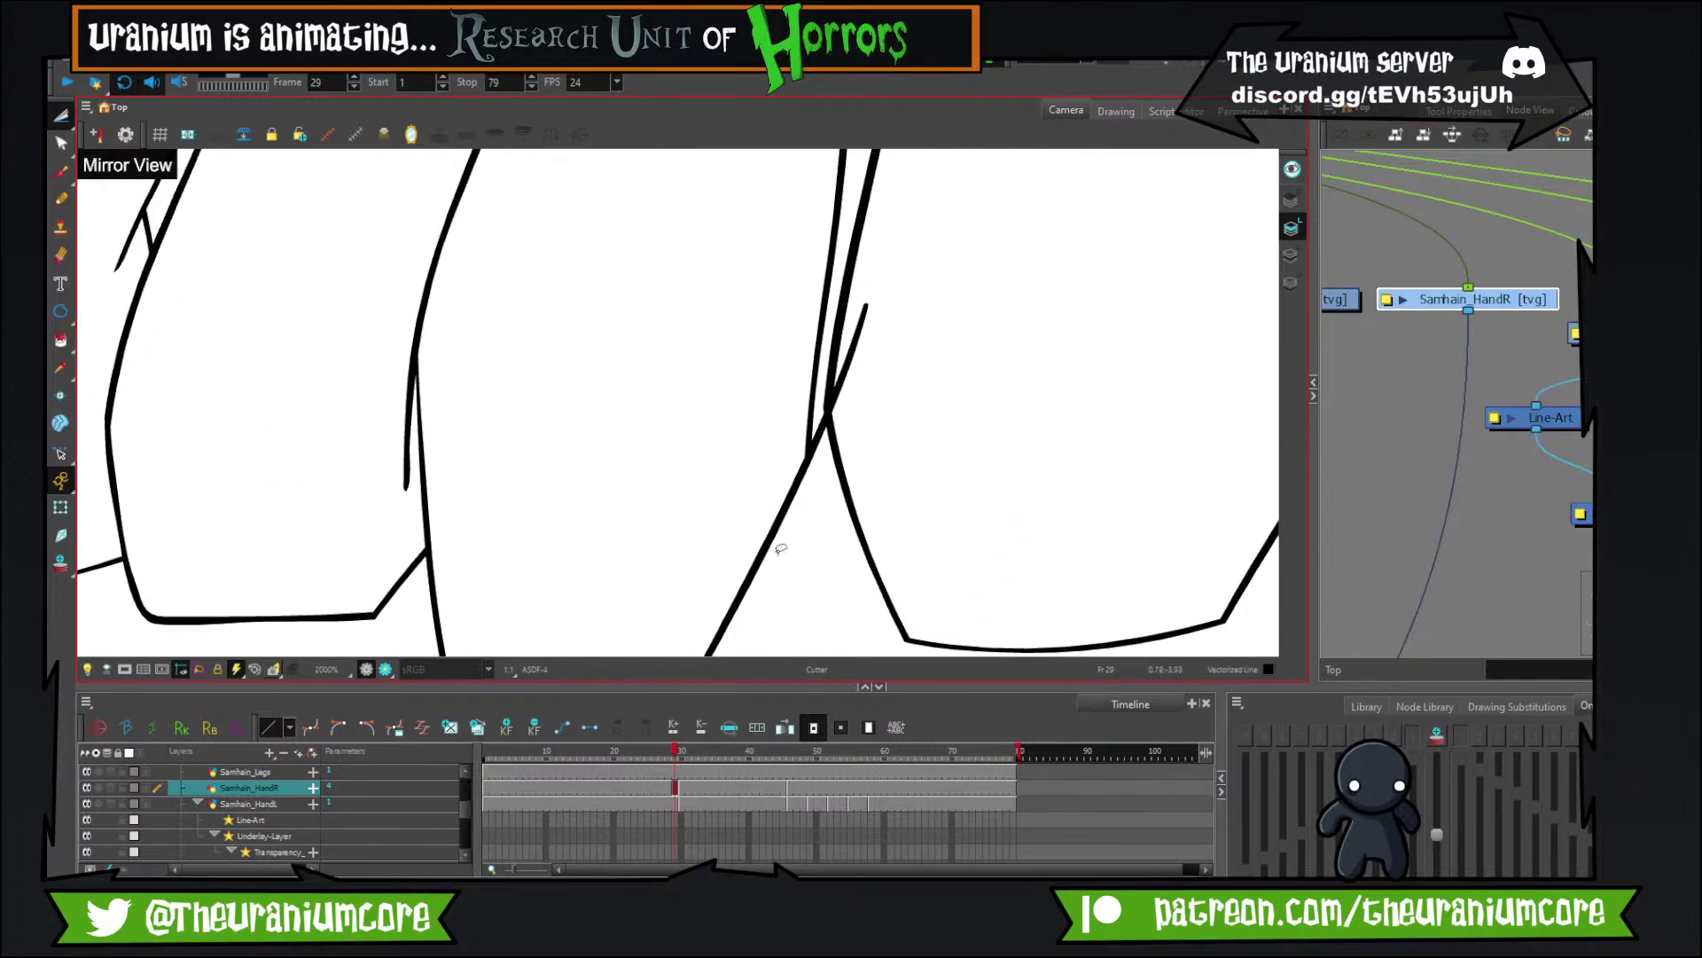
scroll(795, 444, "down", 5)
scroll(827, 416, "up", 5)
left_click_drag(697, 414, 733, 494)
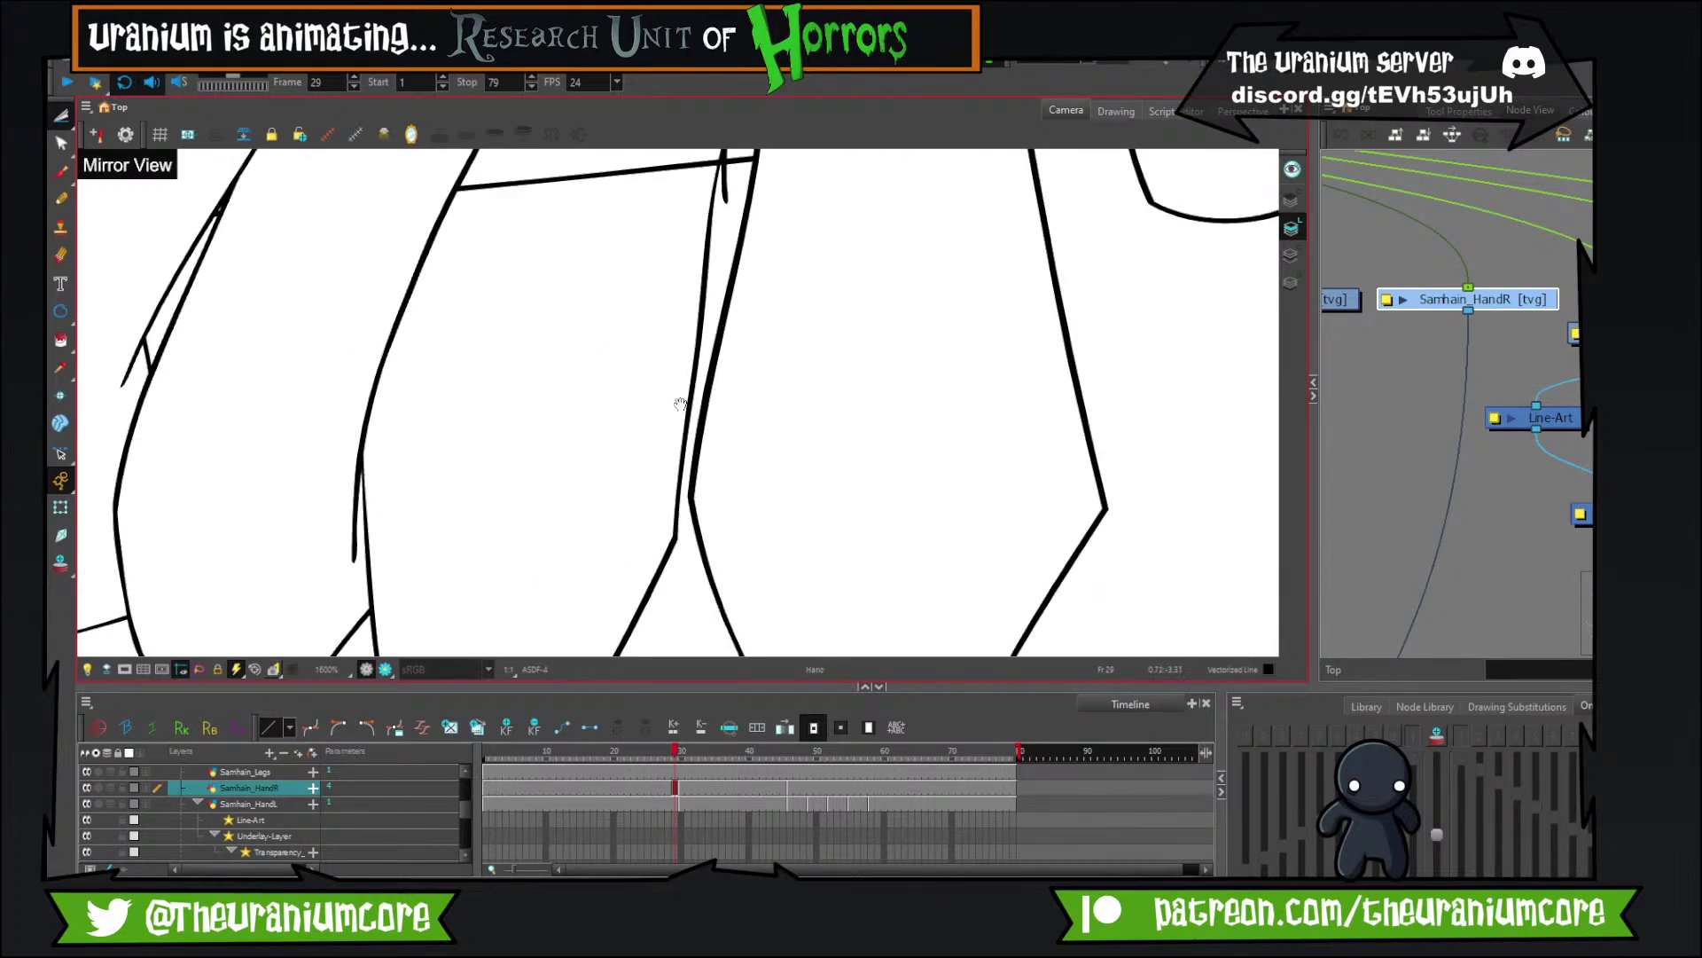
Remove the palm line inside the middle finger and trim the overshoots around its knuckle.
scroll(681, 425, "up", 3)
left_click_drag(710, 494, 690, 401)
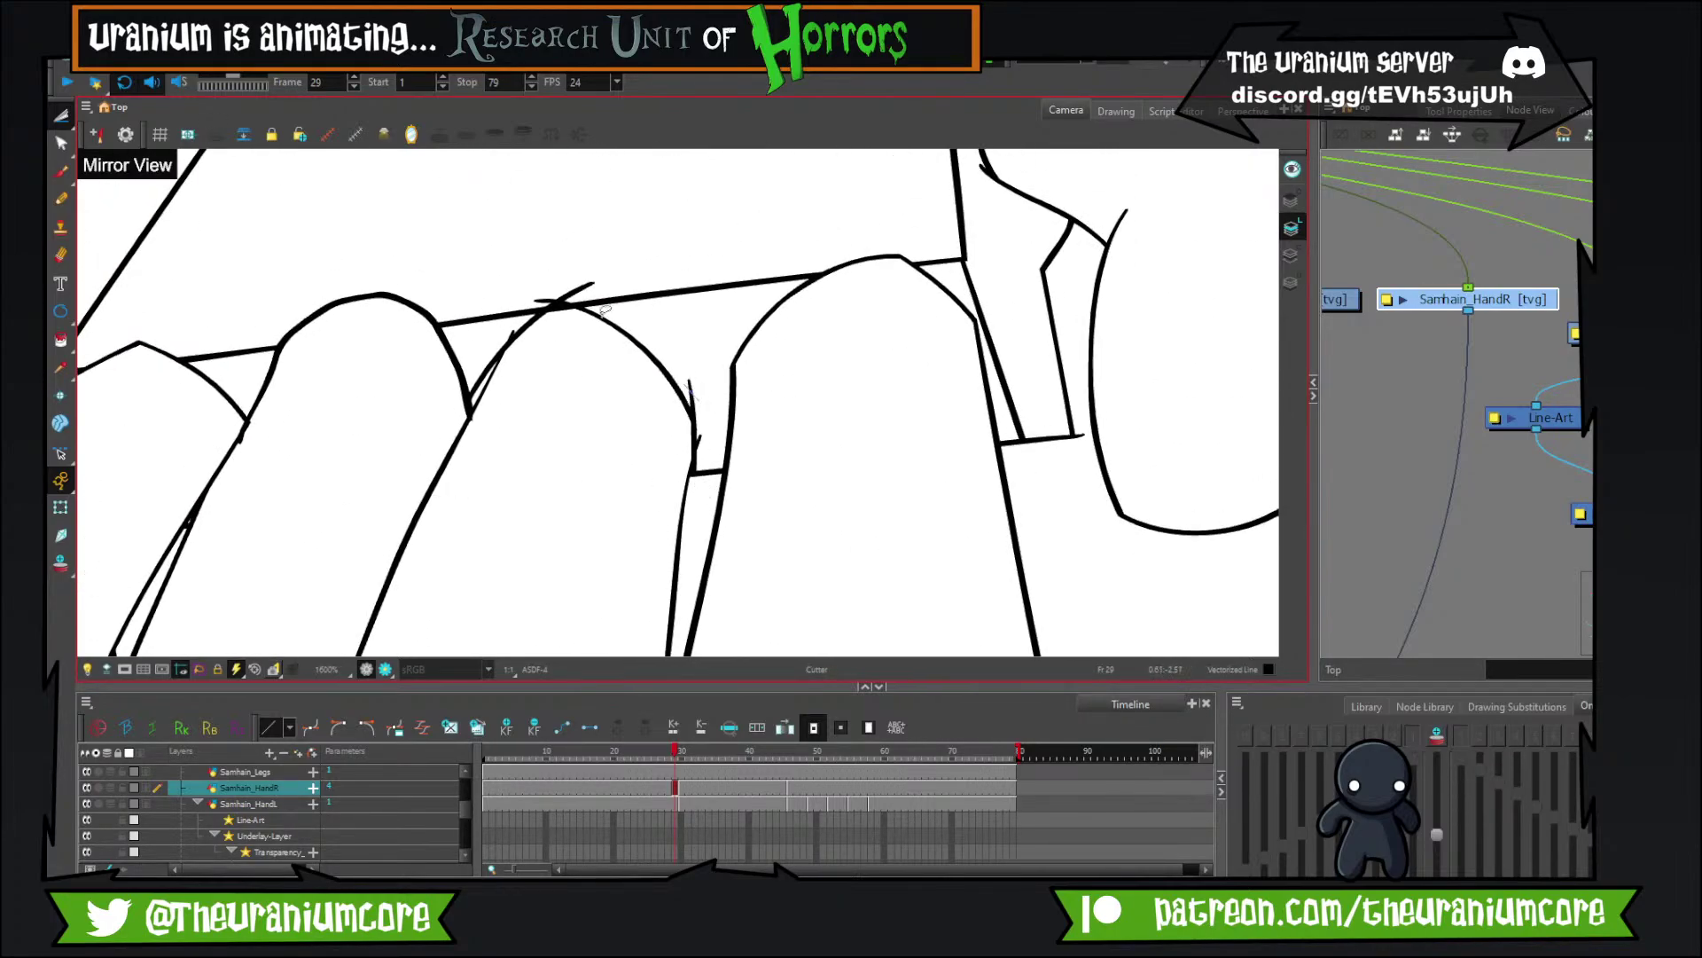
mouse_move(572, 286)
left_mouse_down()
mouse_move(667, 372)
mouse_move(742, 350)
left_mouse_up()
left_click_drag(592, 456, 576, 440)
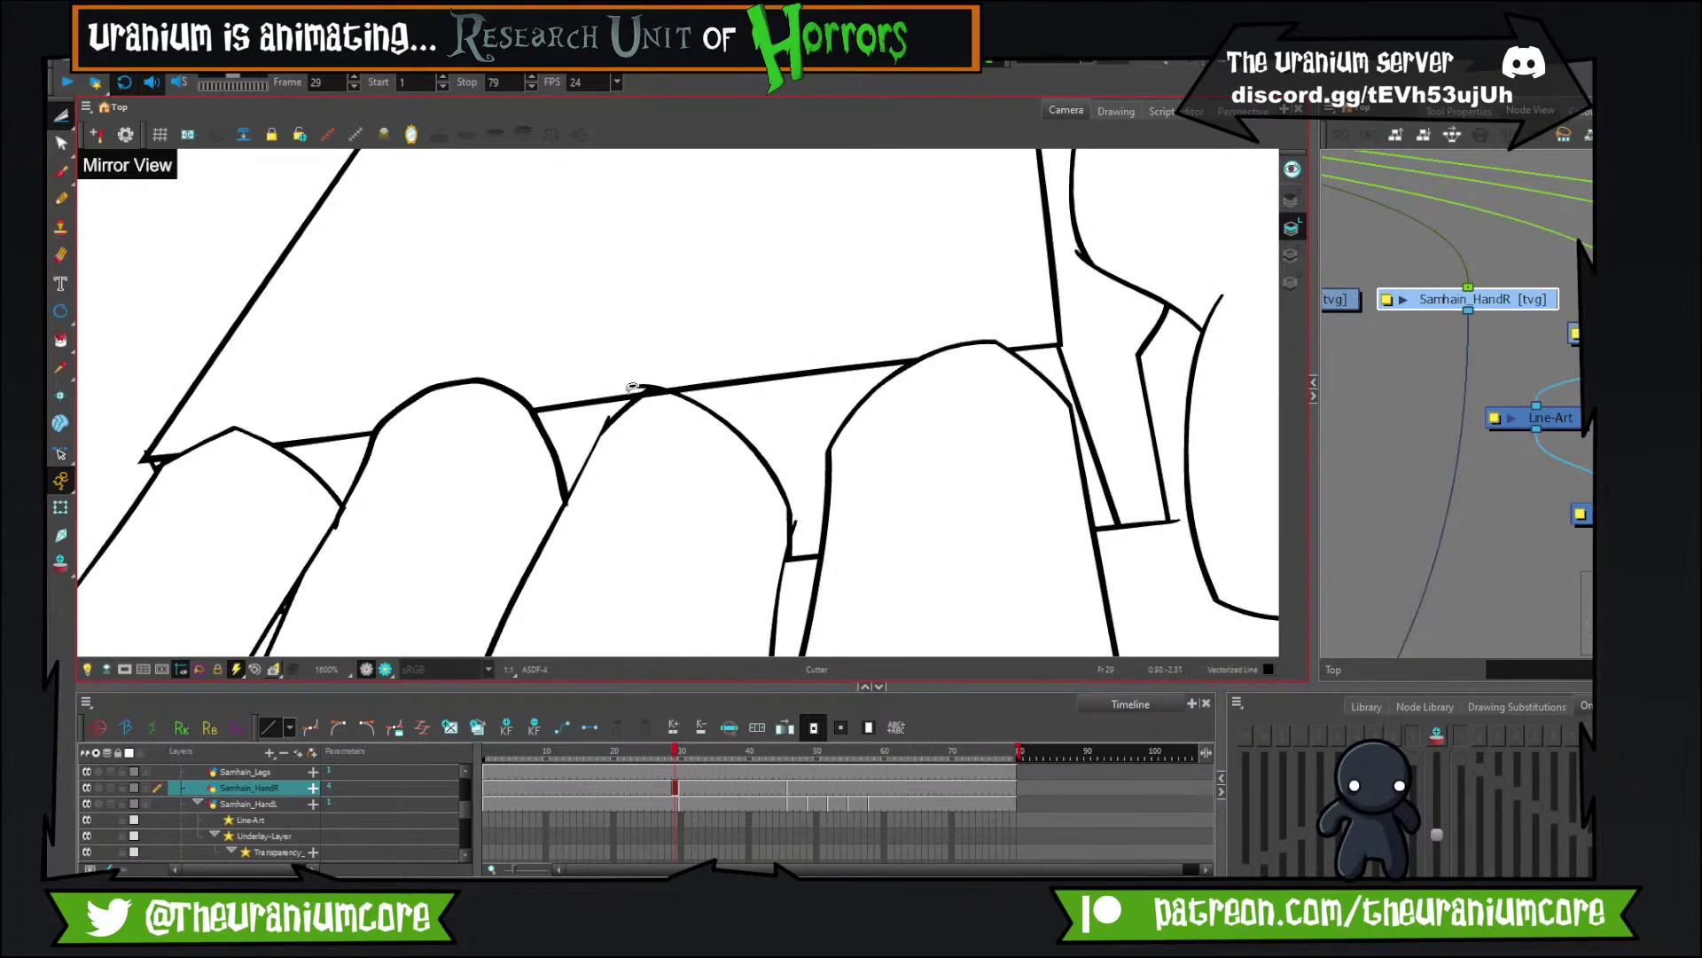
scroll(694, 357, "down", 5)
scroll(693, 359, "up", 1)
scroll(697, 379, "down", 2)
scroll(751, 383, "up", 2)
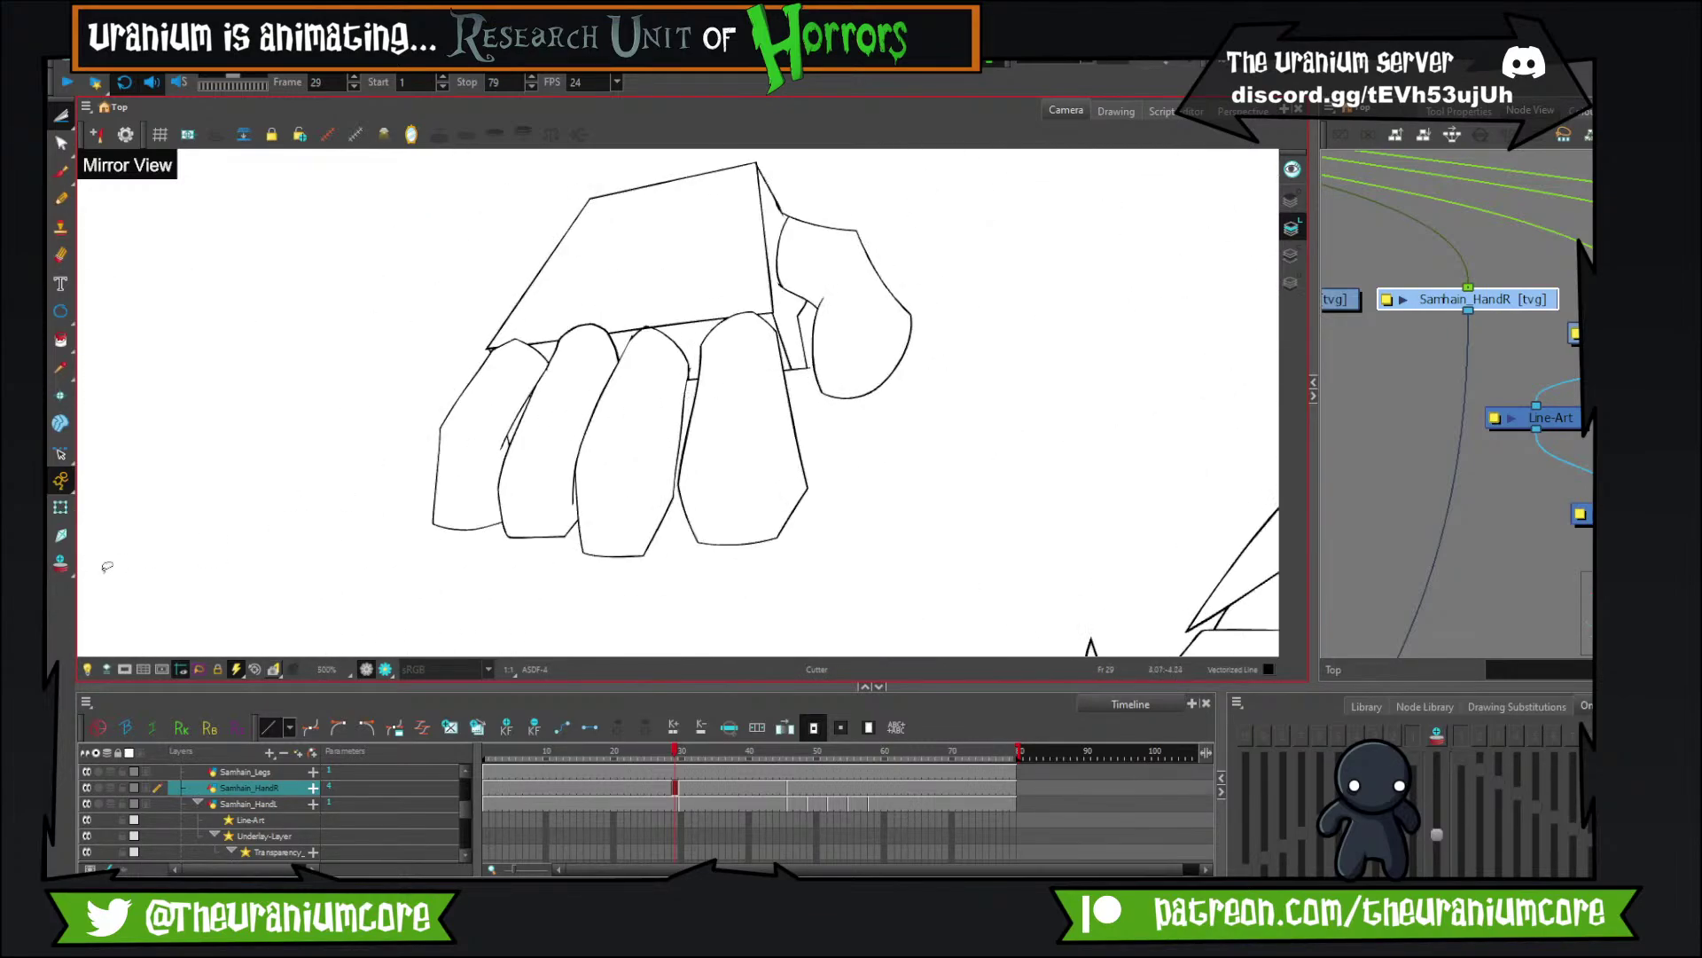
Compare the finished frame 29 hand with its neighbours by toggling onion skin and flipping repeatedly through the surrounding frames.
left_click(60, 564)
scroll(437, 463, "down", 4)
scroll(447, 468, "up", 4)
left_click(60, 564)
scroll(413, 431, "down", 3)
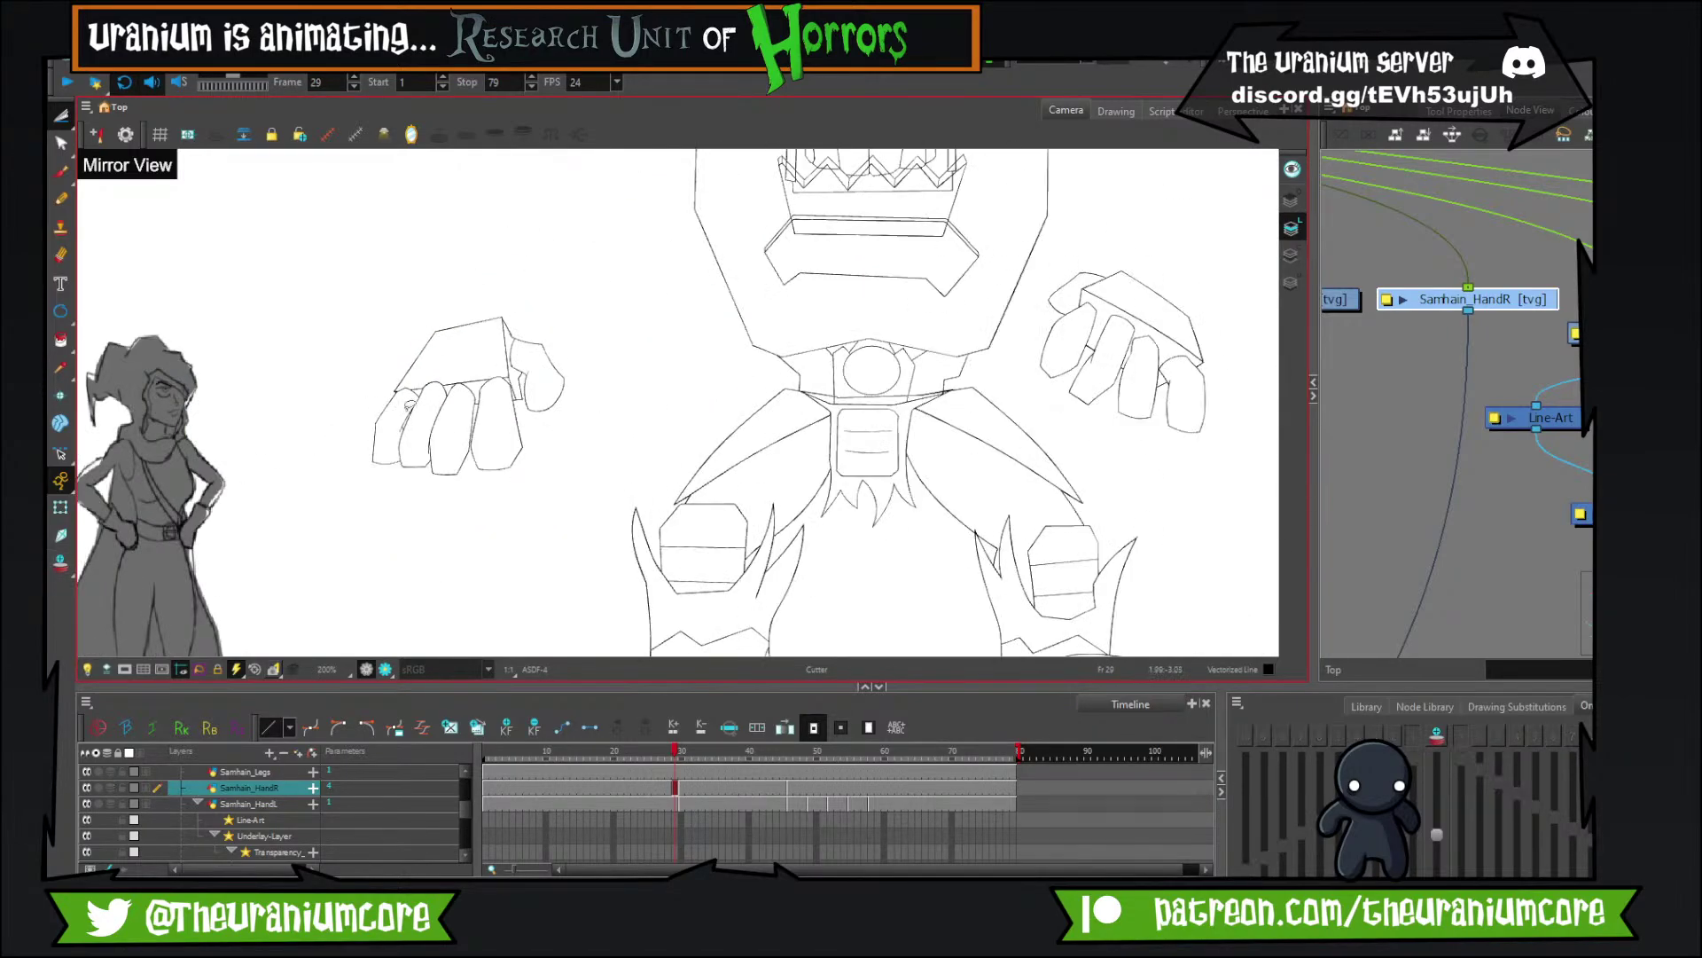
scroll(443, 394, "up", 2)
key("comma")
scroll(432, 388, "down", 3)
key("period")
scroll(510, 397, "up", 3)
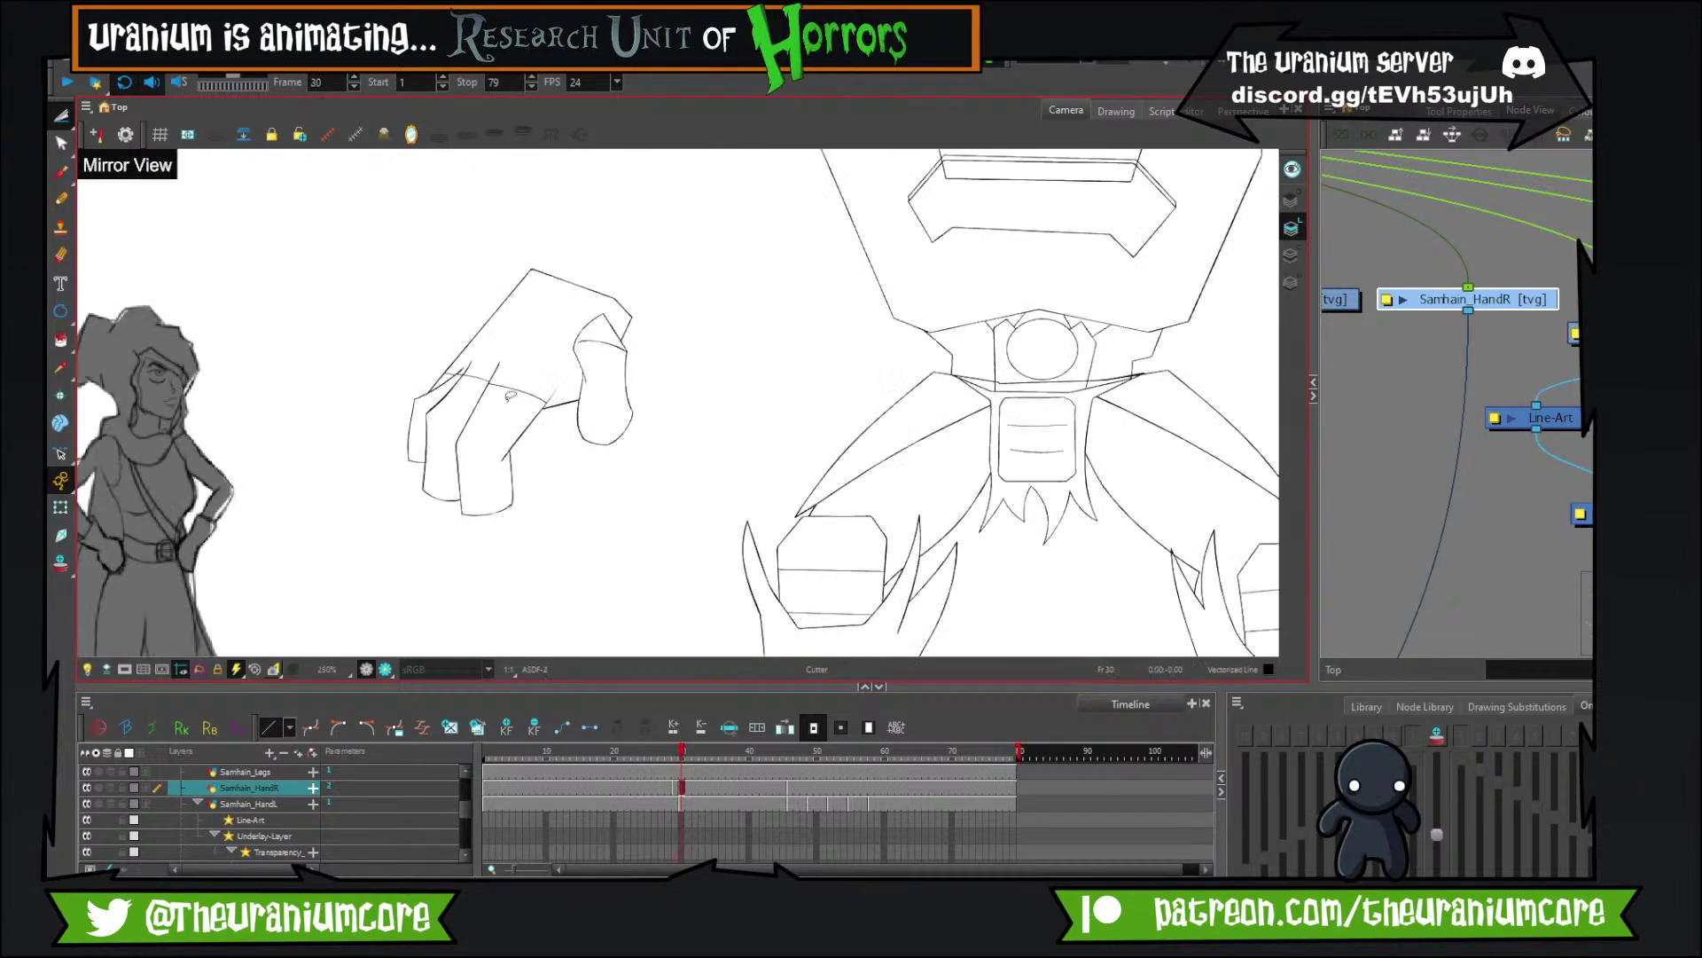
key("period")
key("comma")
key("comma")
key("period")
key("period")
key("period")
key("comma")
key("comma")
key("comma")
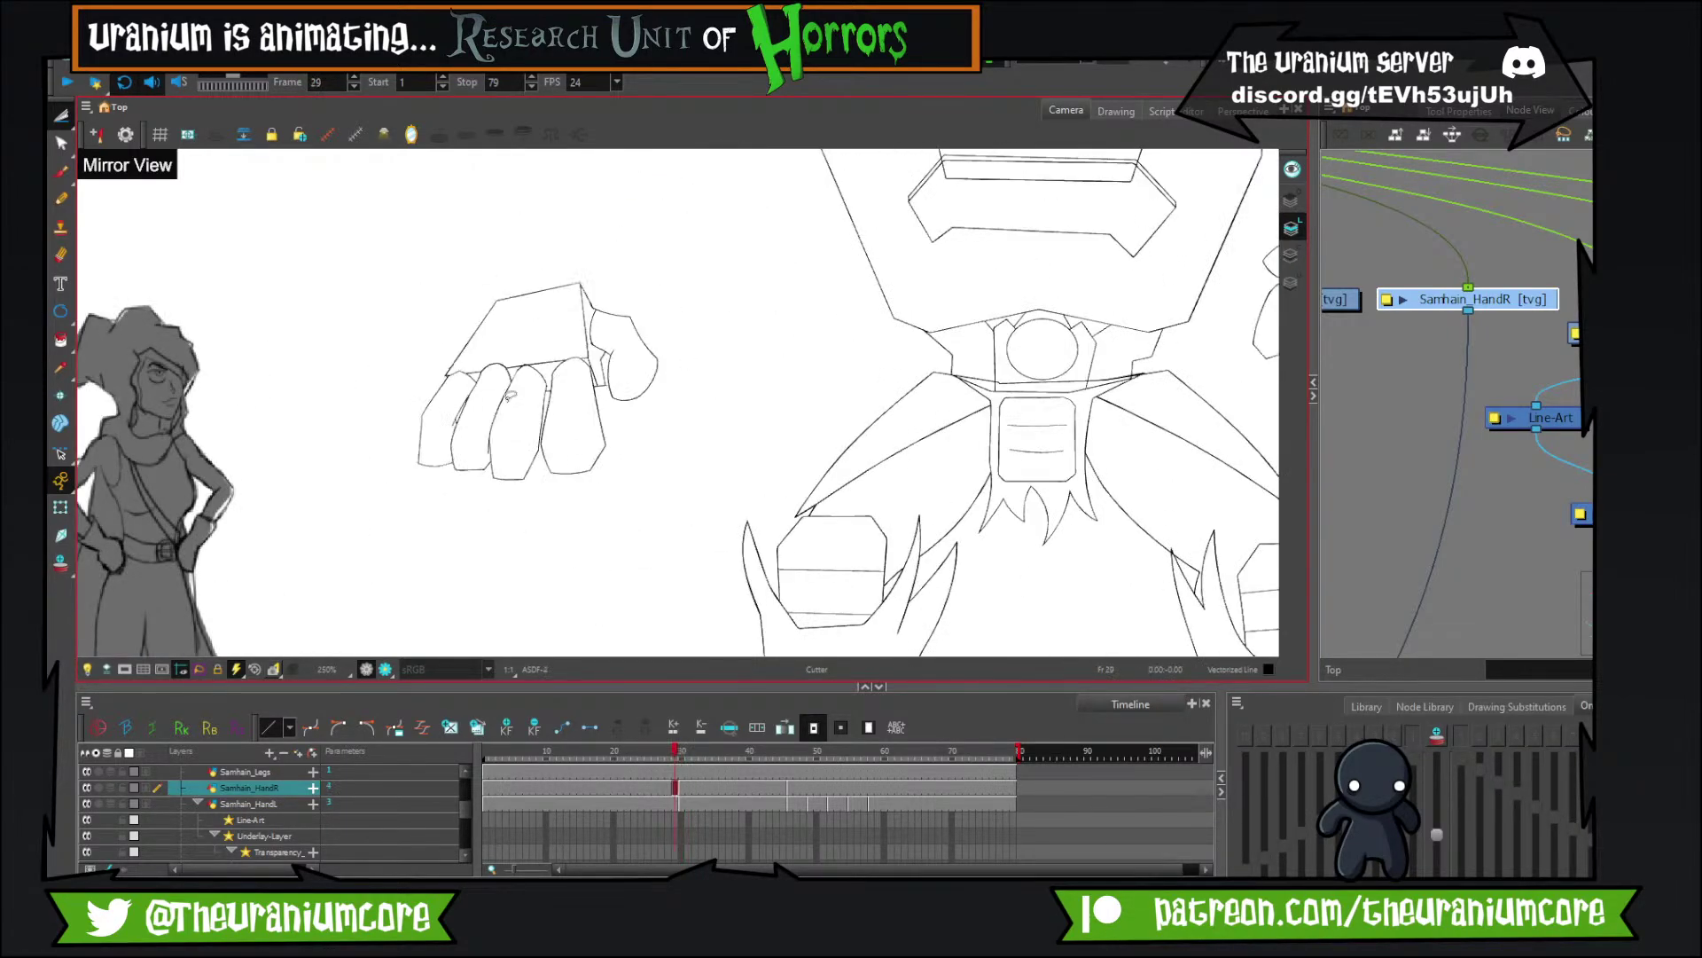
key("period")
key("period")
key("comma")
scroll(523, 385, "up", 2)
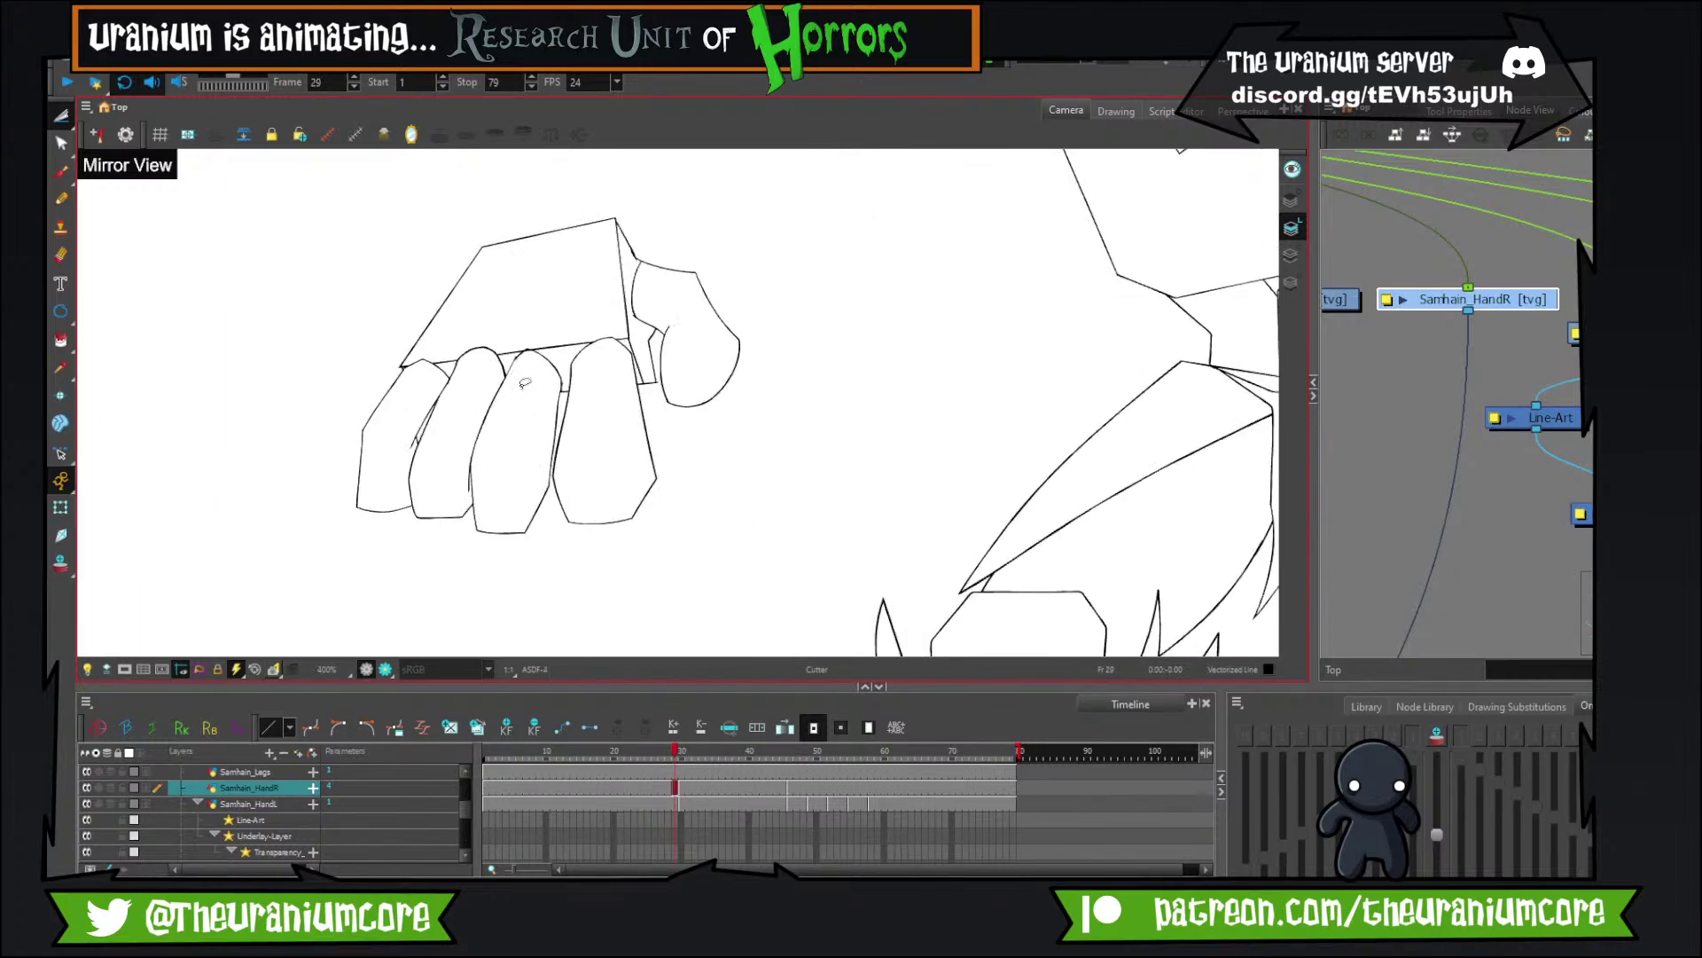
scroll(525, 383, "down", 4)
key("comma")
scroll(525, 383, "up", 4)
scroll(477, 357, "up", 2)
scroll(466, 376, "down", 4)
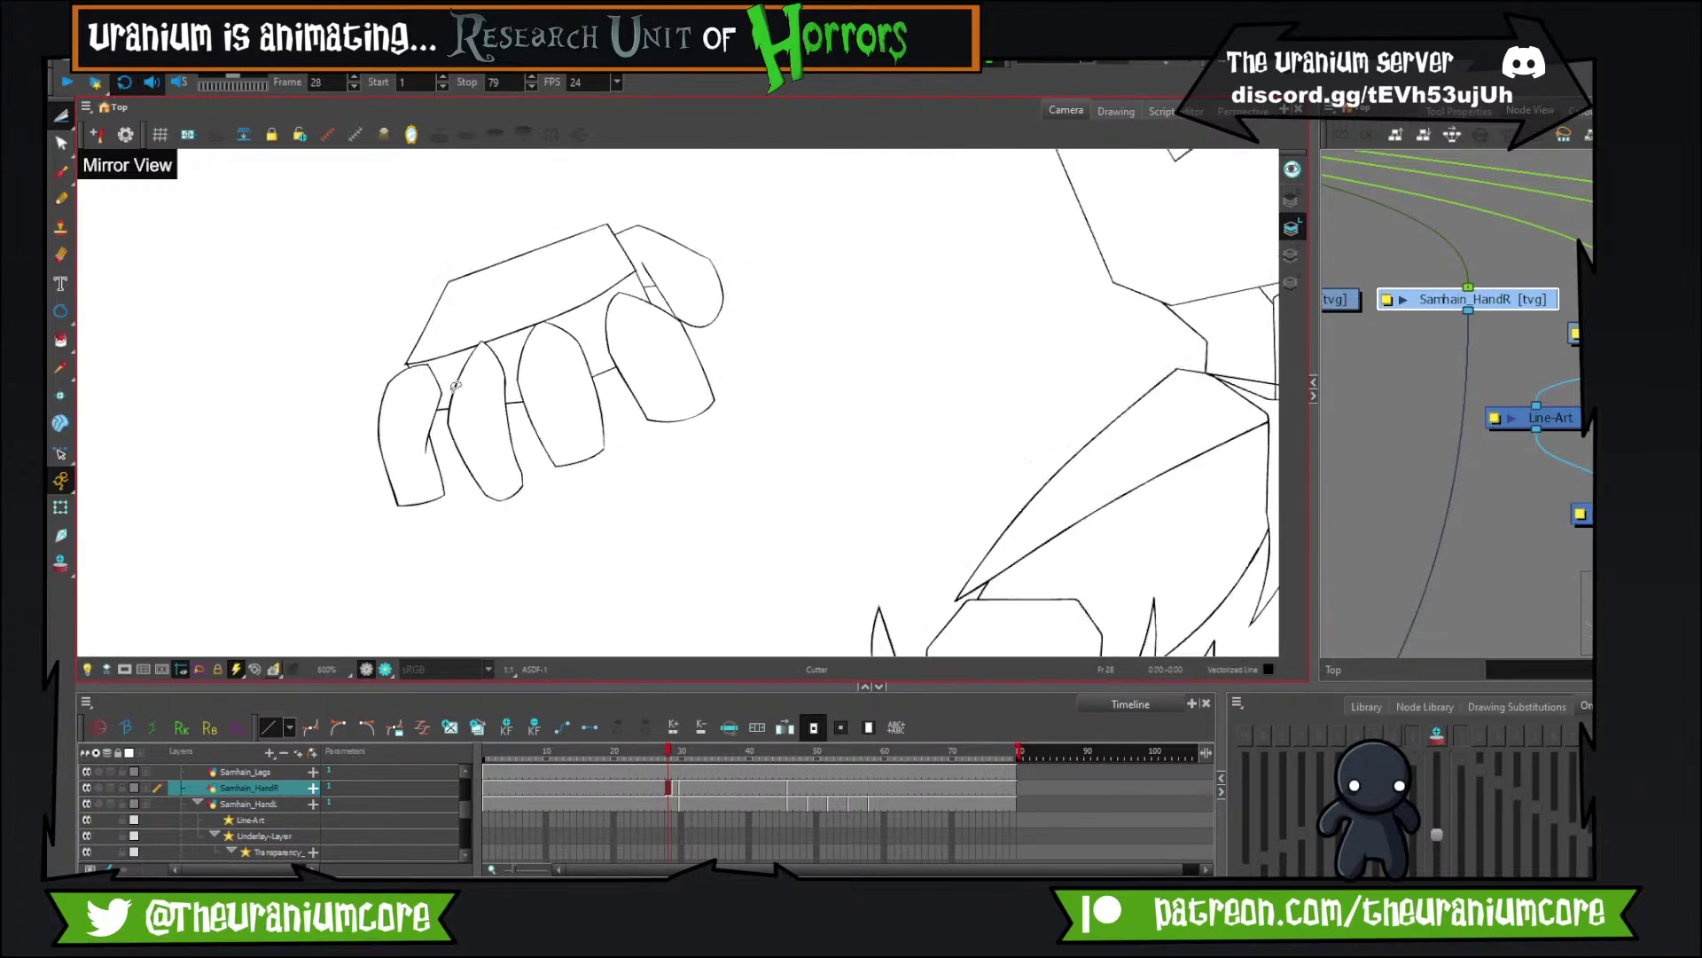
Draw a new, wider inner edge for the little finger on frame 28, from its knuckle down to the fingertip beside the ring finger.
key("period")
key("period")
key("comma")
key("period")
key("comma")
key("comma")
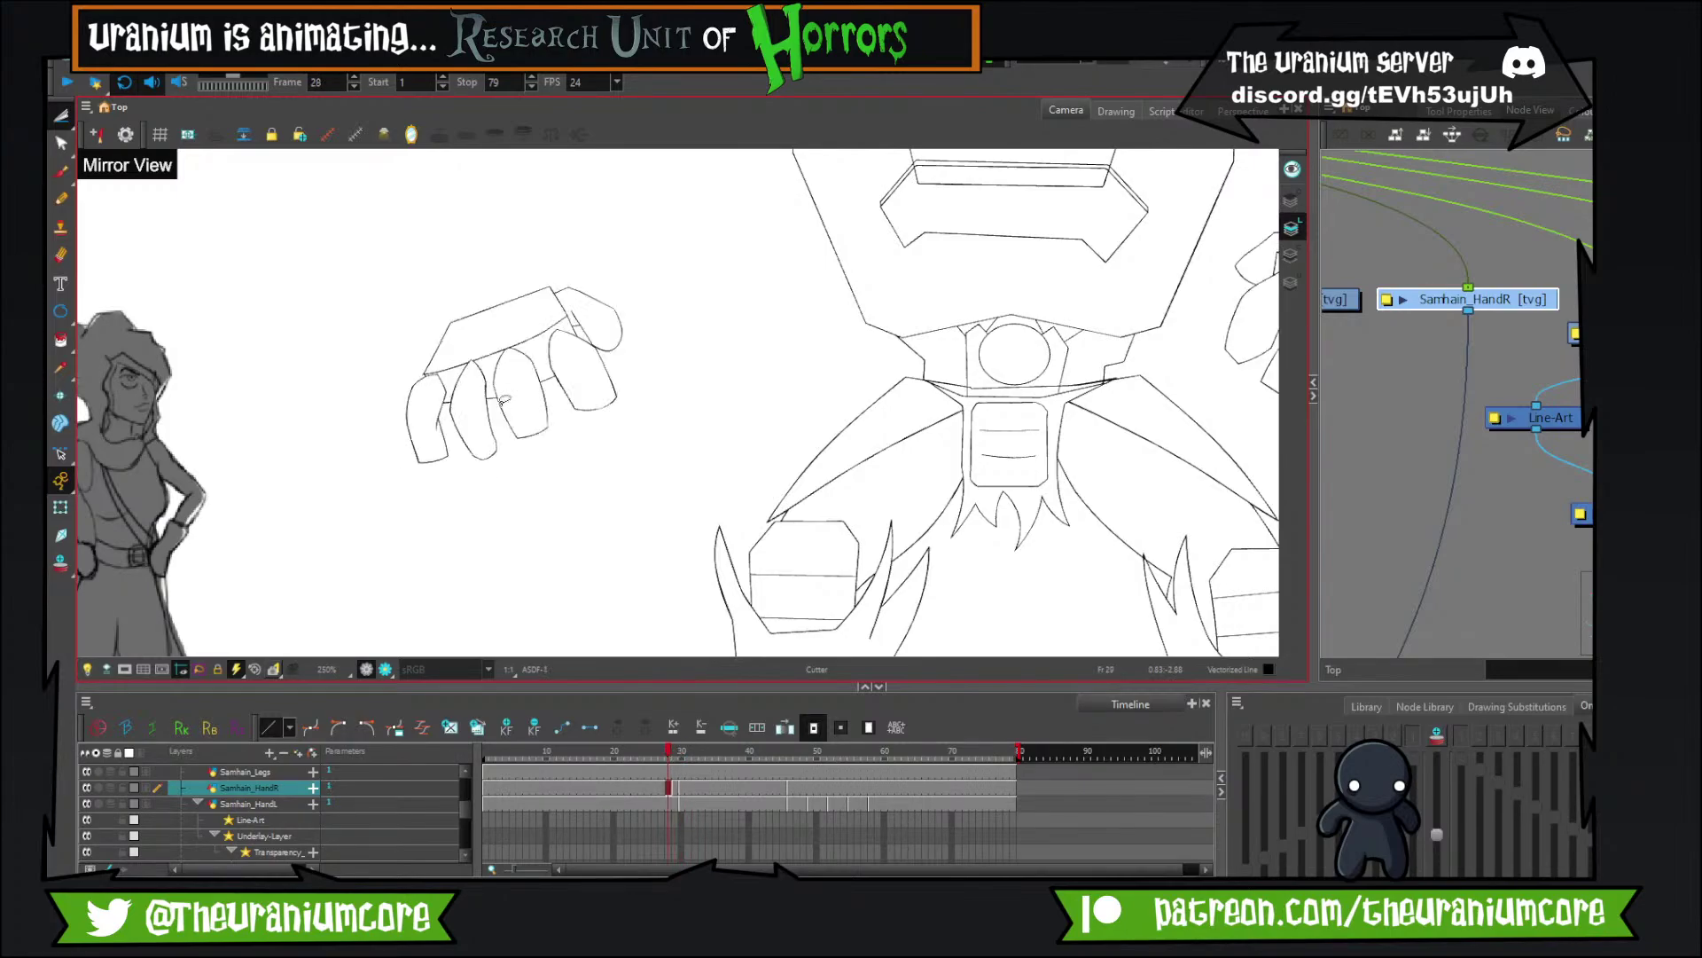
scroll(510, 361, "up", 4)
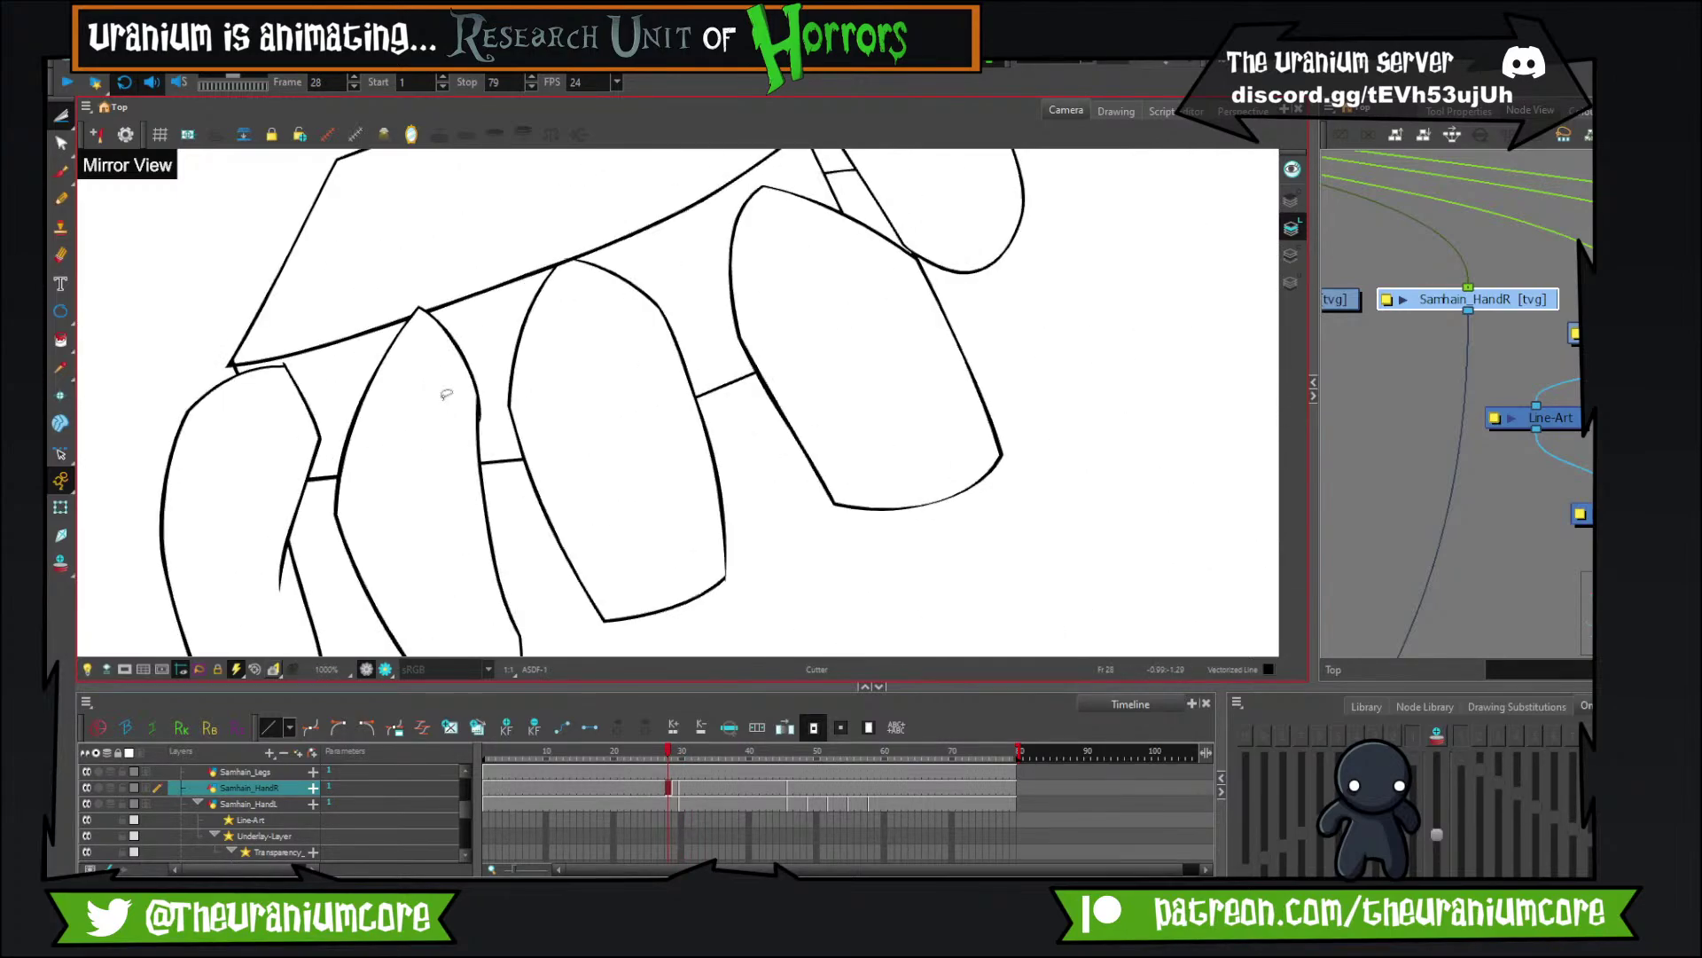
left_click(60, 170)
mouse_move(280, 378)
left_mouse_down()
mouse_move(362, 267)
mouse_move(416, 342)
mouse_move(362, 470)
left_mouse_up()
key("ctrl+z")
left_click_drag(414, 328, 371, 493)
key("ctrl+z")
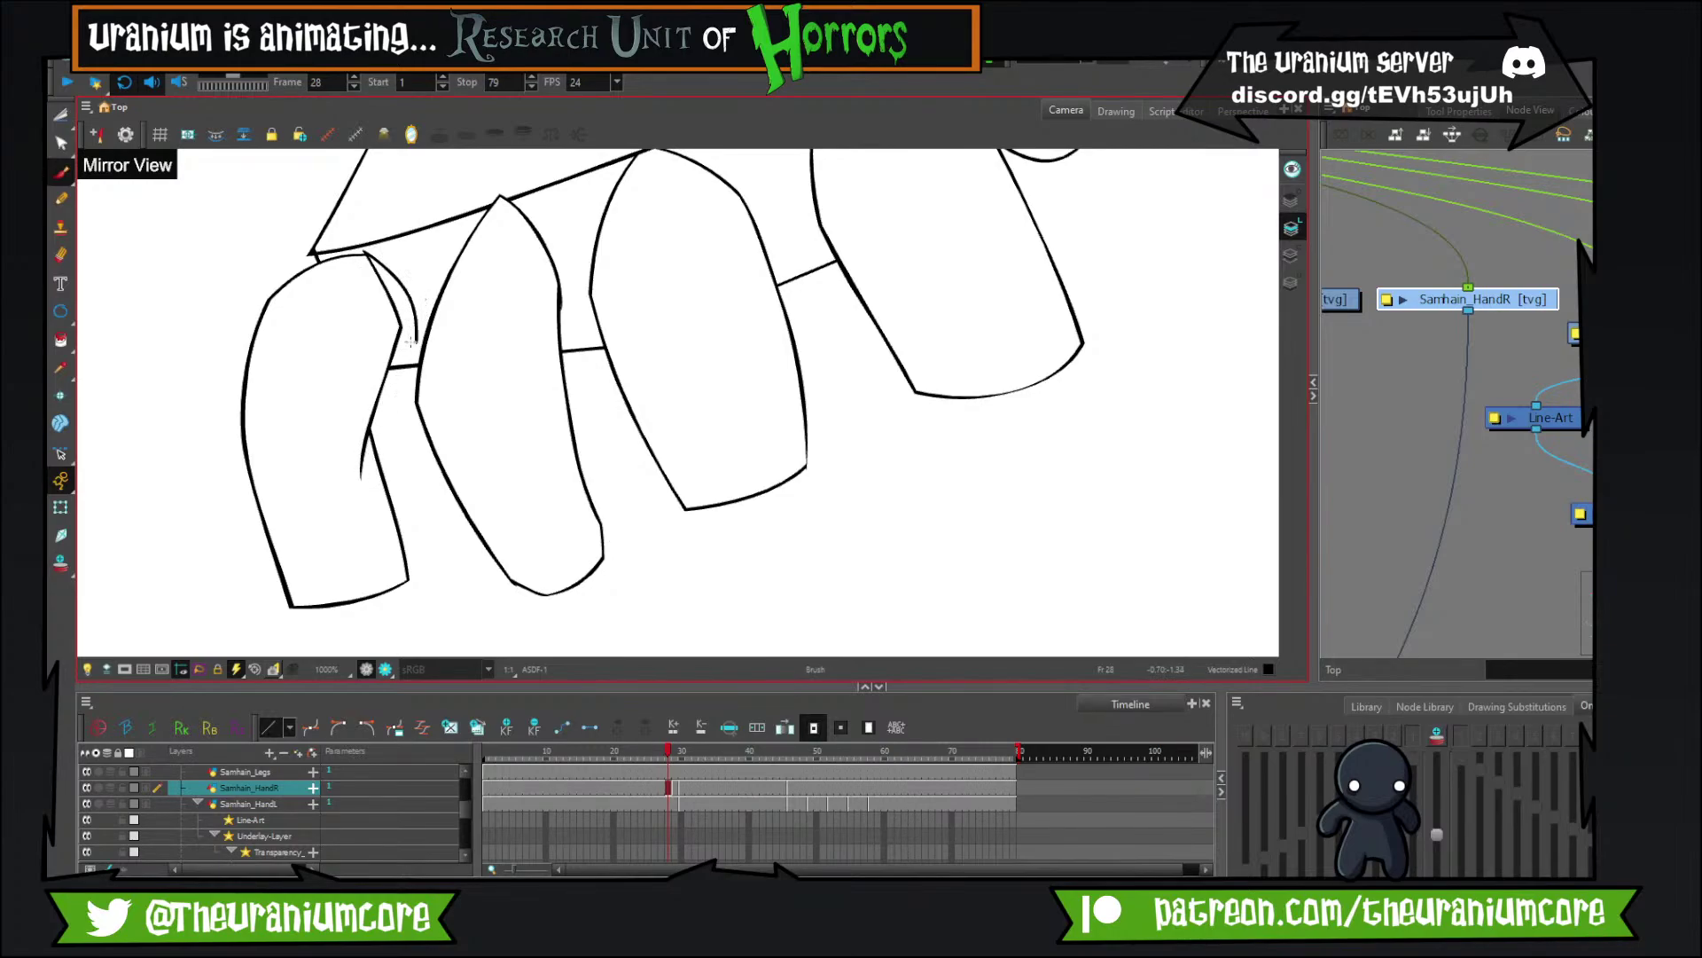
left_click_drag(426, 300, 368, 501)
left_click_drag(380, 413, 415, 582)
key("ctrl+z")
left_click_drag(382, 409, 425, 569)
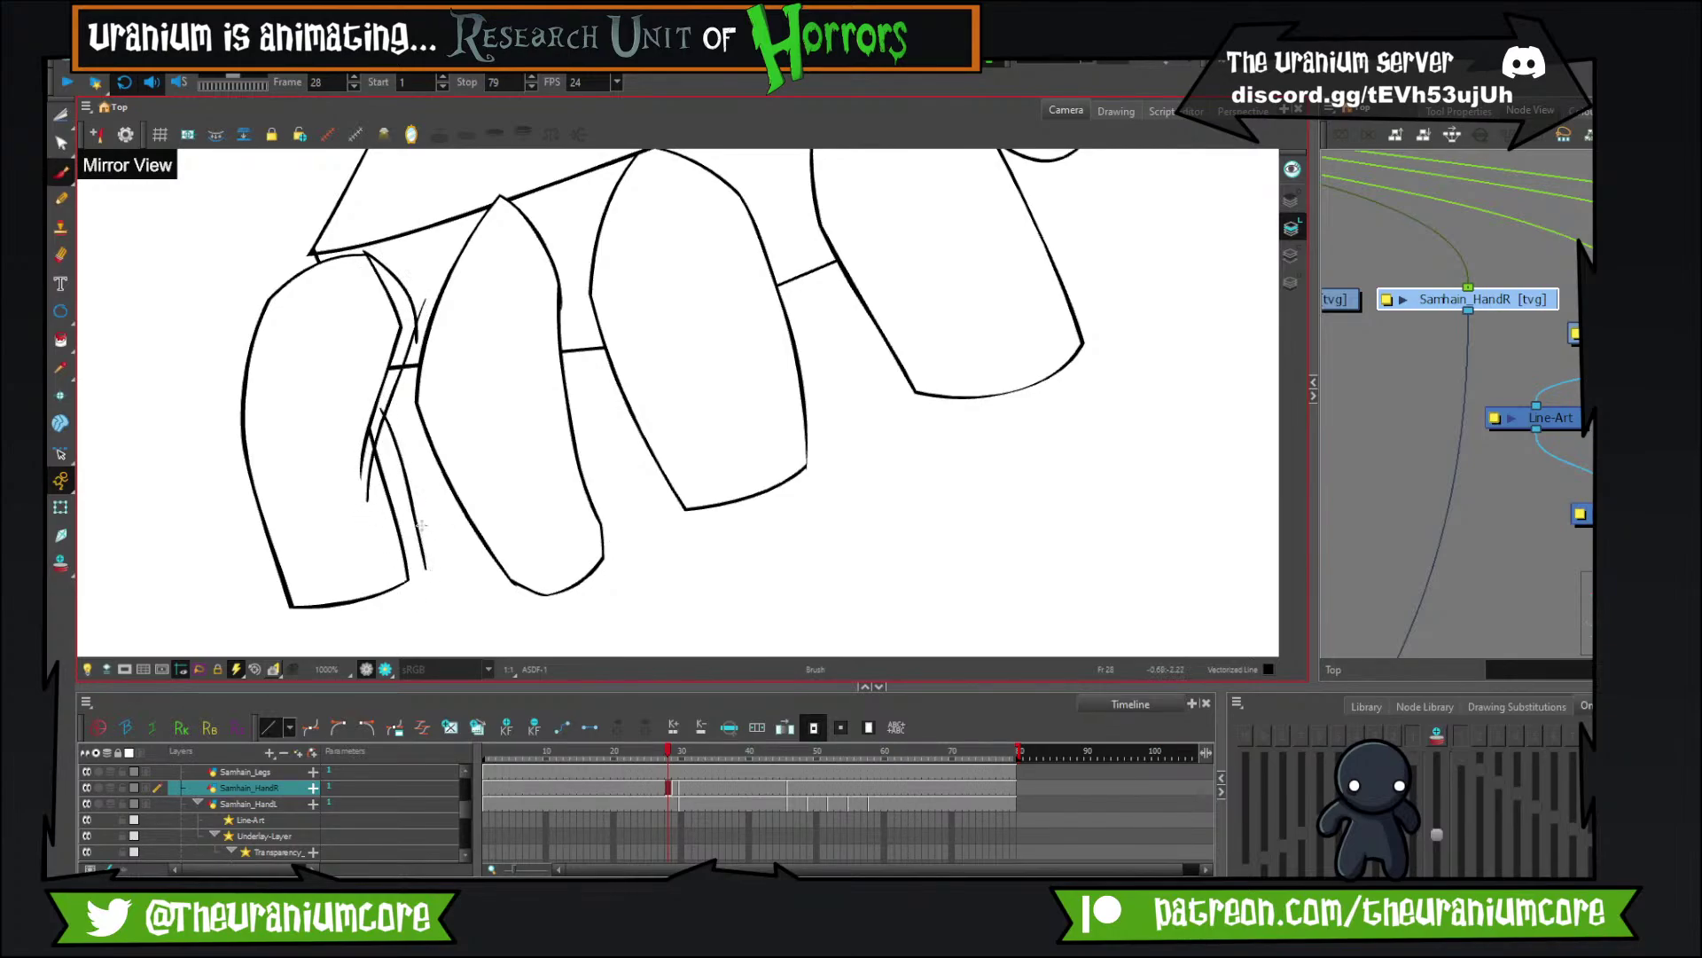
Cut away the little finger's old inner edge and the leftover line pieces inside and below its new outline.
left_click(60, 115)
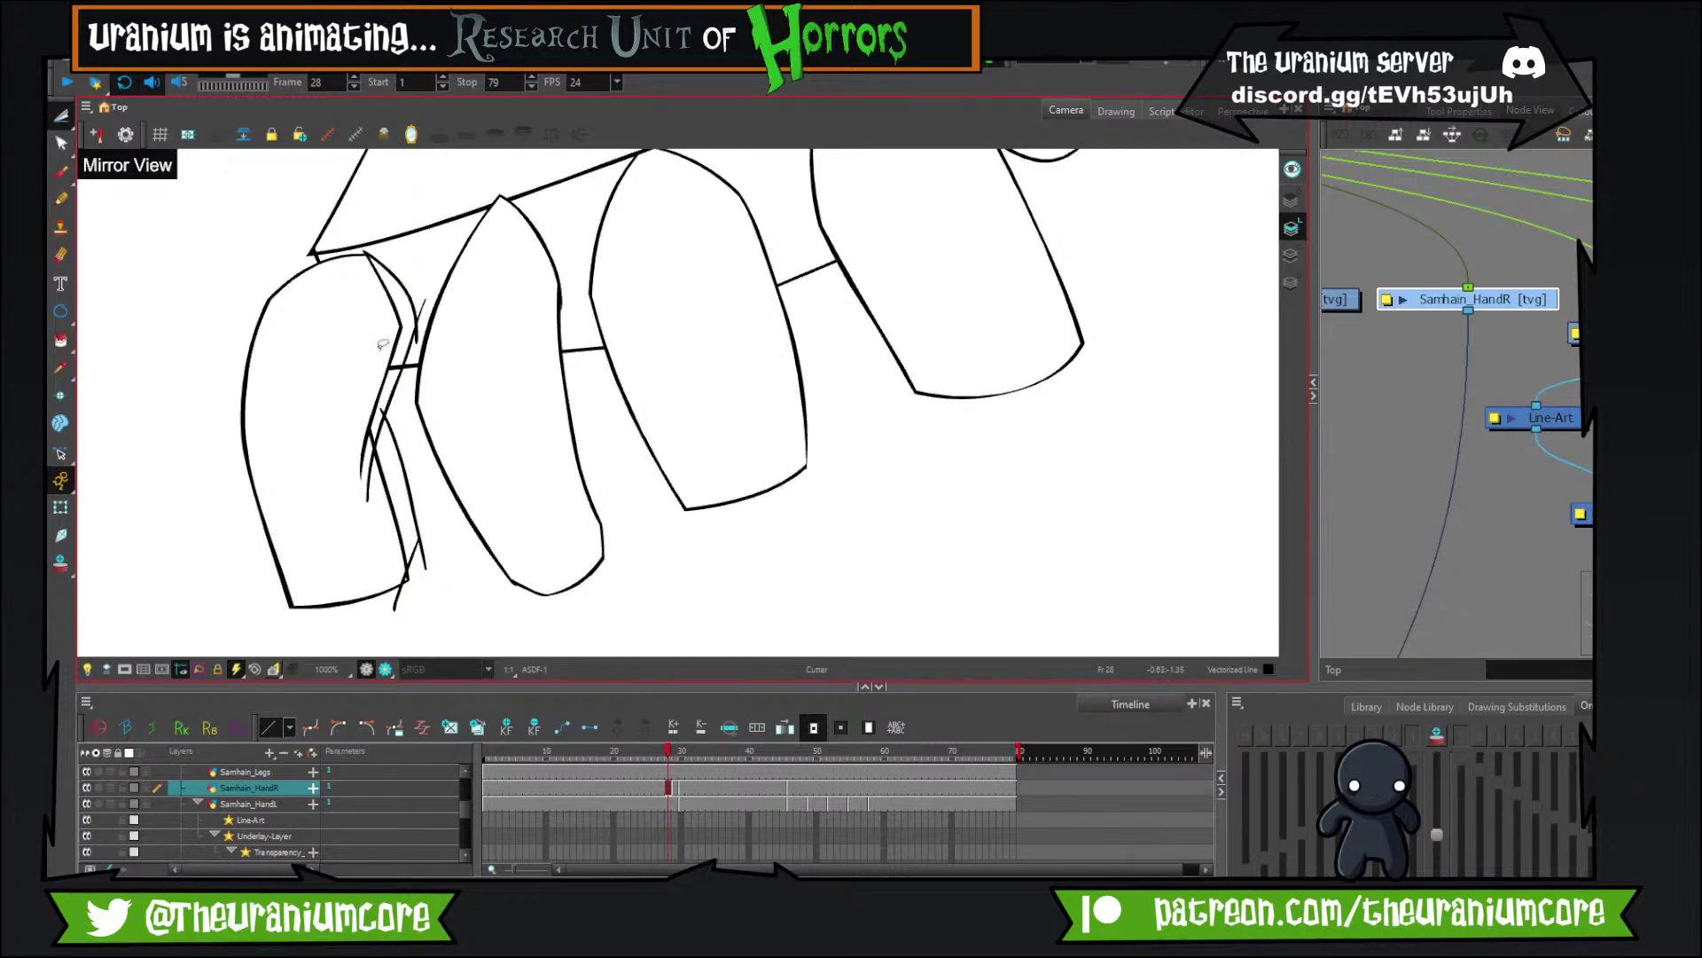
left_click_drag(381, 320, 398, 291)
mouse_move(404, 335)
left_mouse_down()
mouse_move(372, 444)
mouse_move(388, 381)
mouse_move(366, 417)
mouse_move(384, 514)
mouse_move(378, 429)
left_mouse_up()
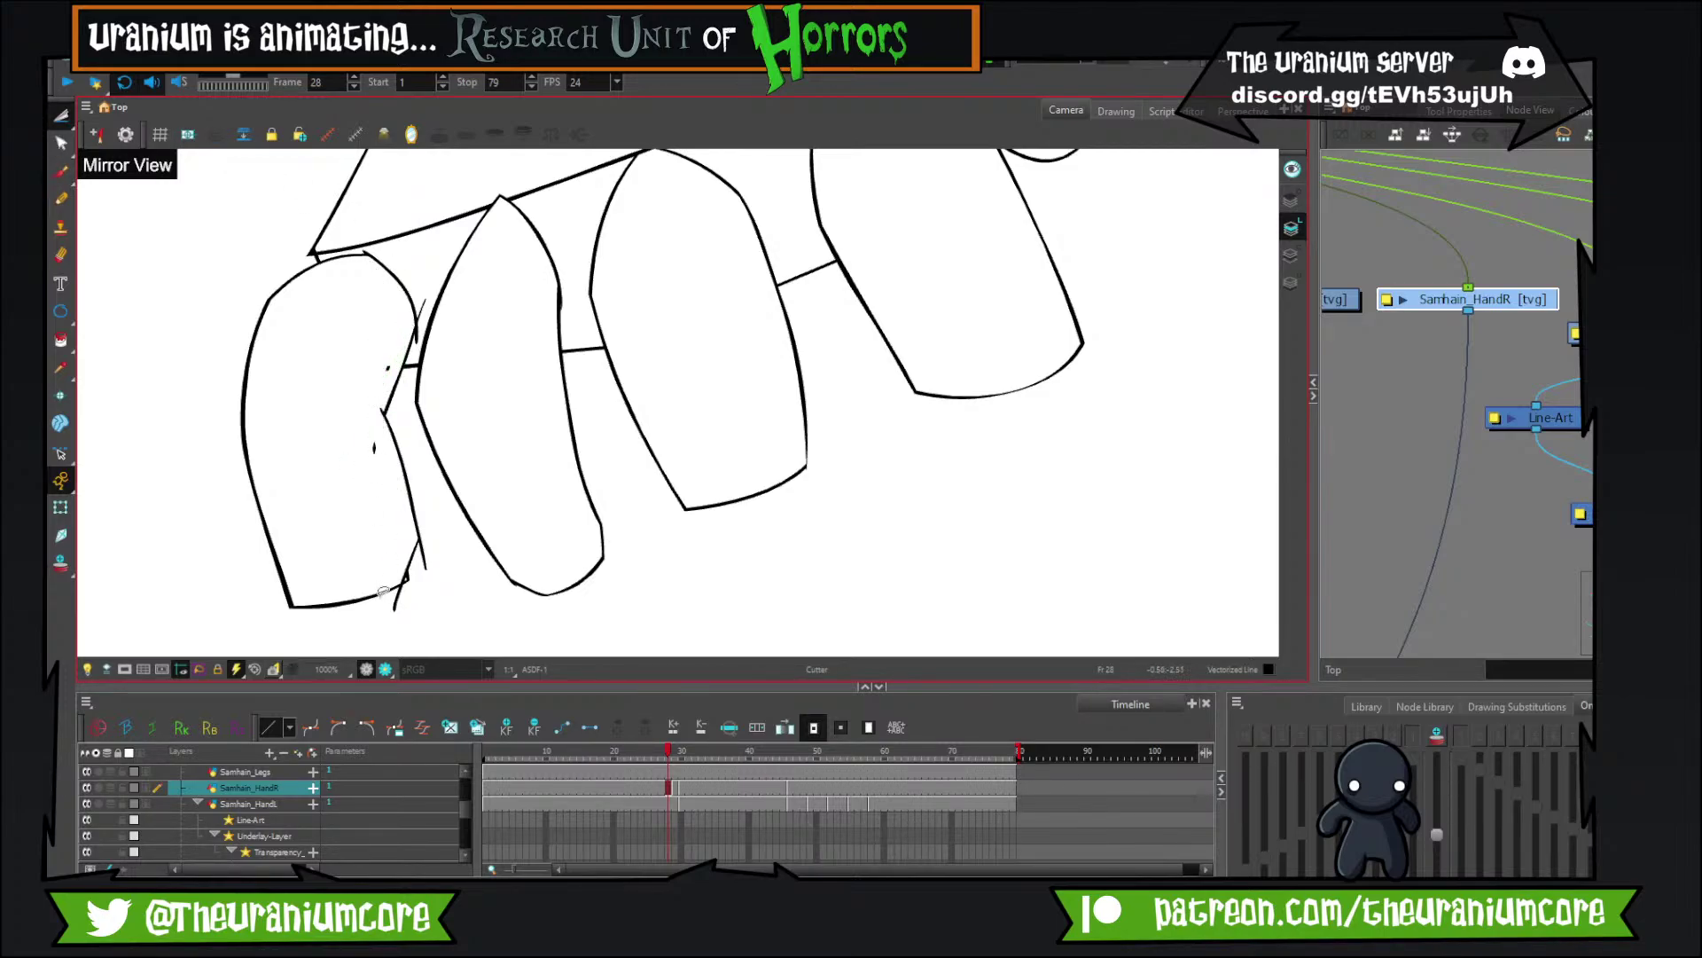
left_click_drag(418, 568, 411, 594)
key("ctrl+z")
mouse_move(376, 432)
left_mouse_down()
mouse_move(374, 458)
mouse_move(385, 346)
left_mouse_up()
key("Delete")
Compare the widened little finger on frame 28 with the hand on frames 29 and 30.
key("1")
key("1")
key("period")
key("period")
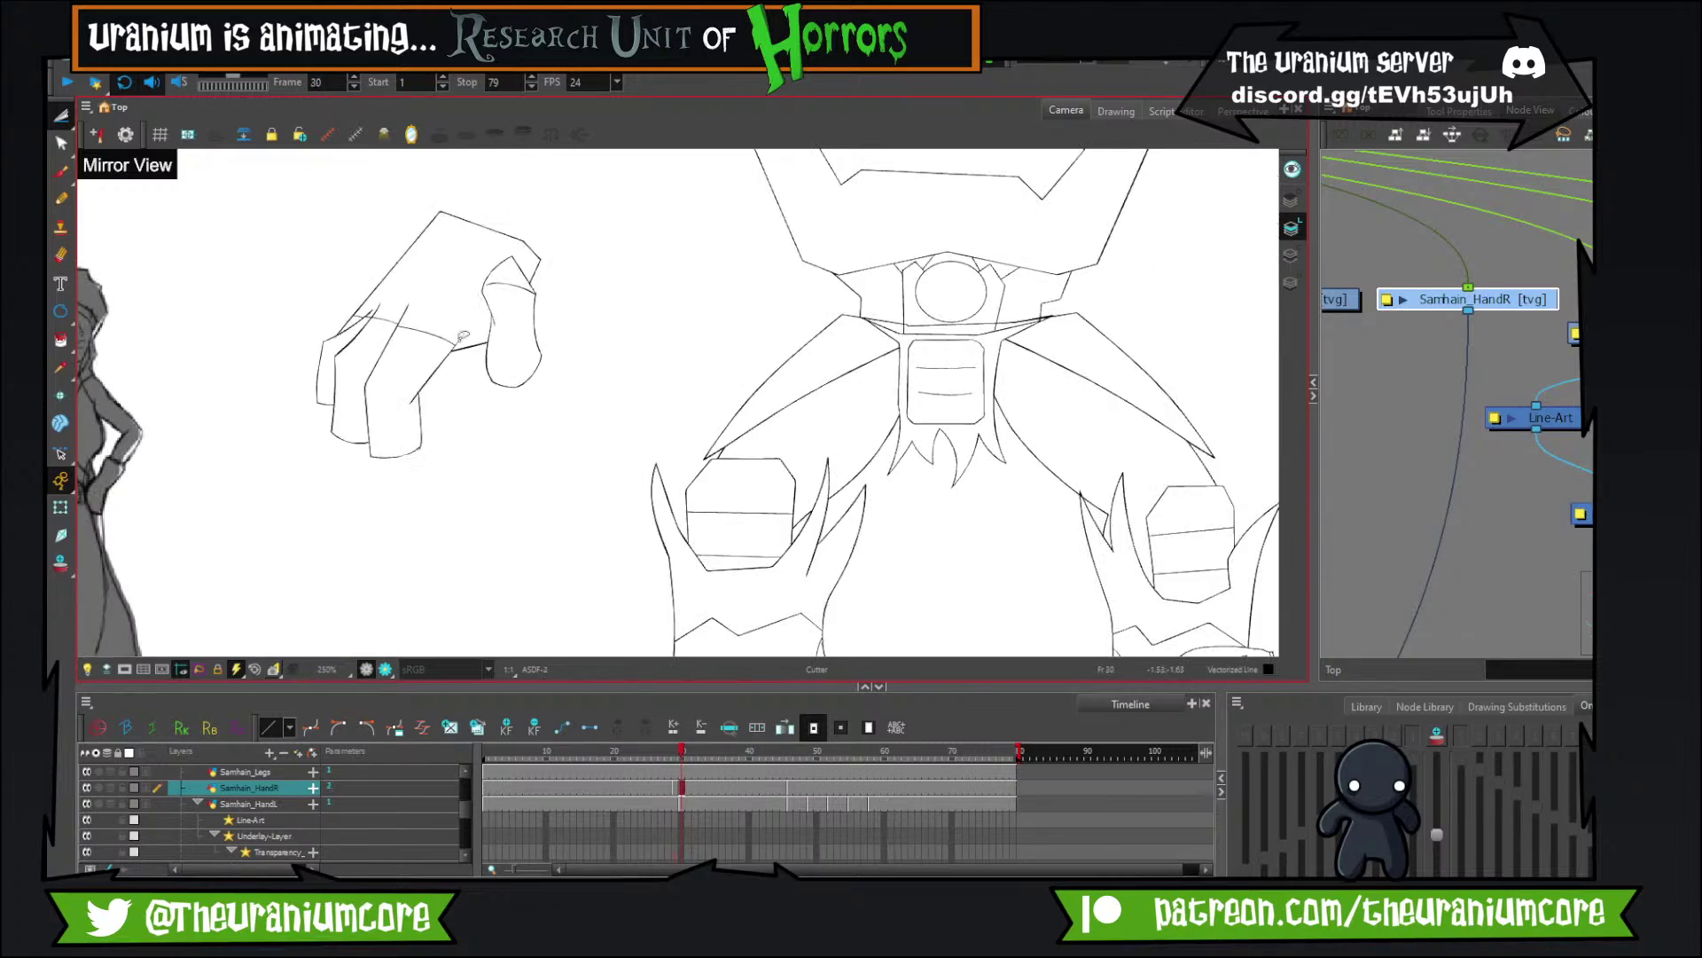
key("comma")
key("comma")
key("period")
key("period")
key("comma")
key("comma")
key("2")
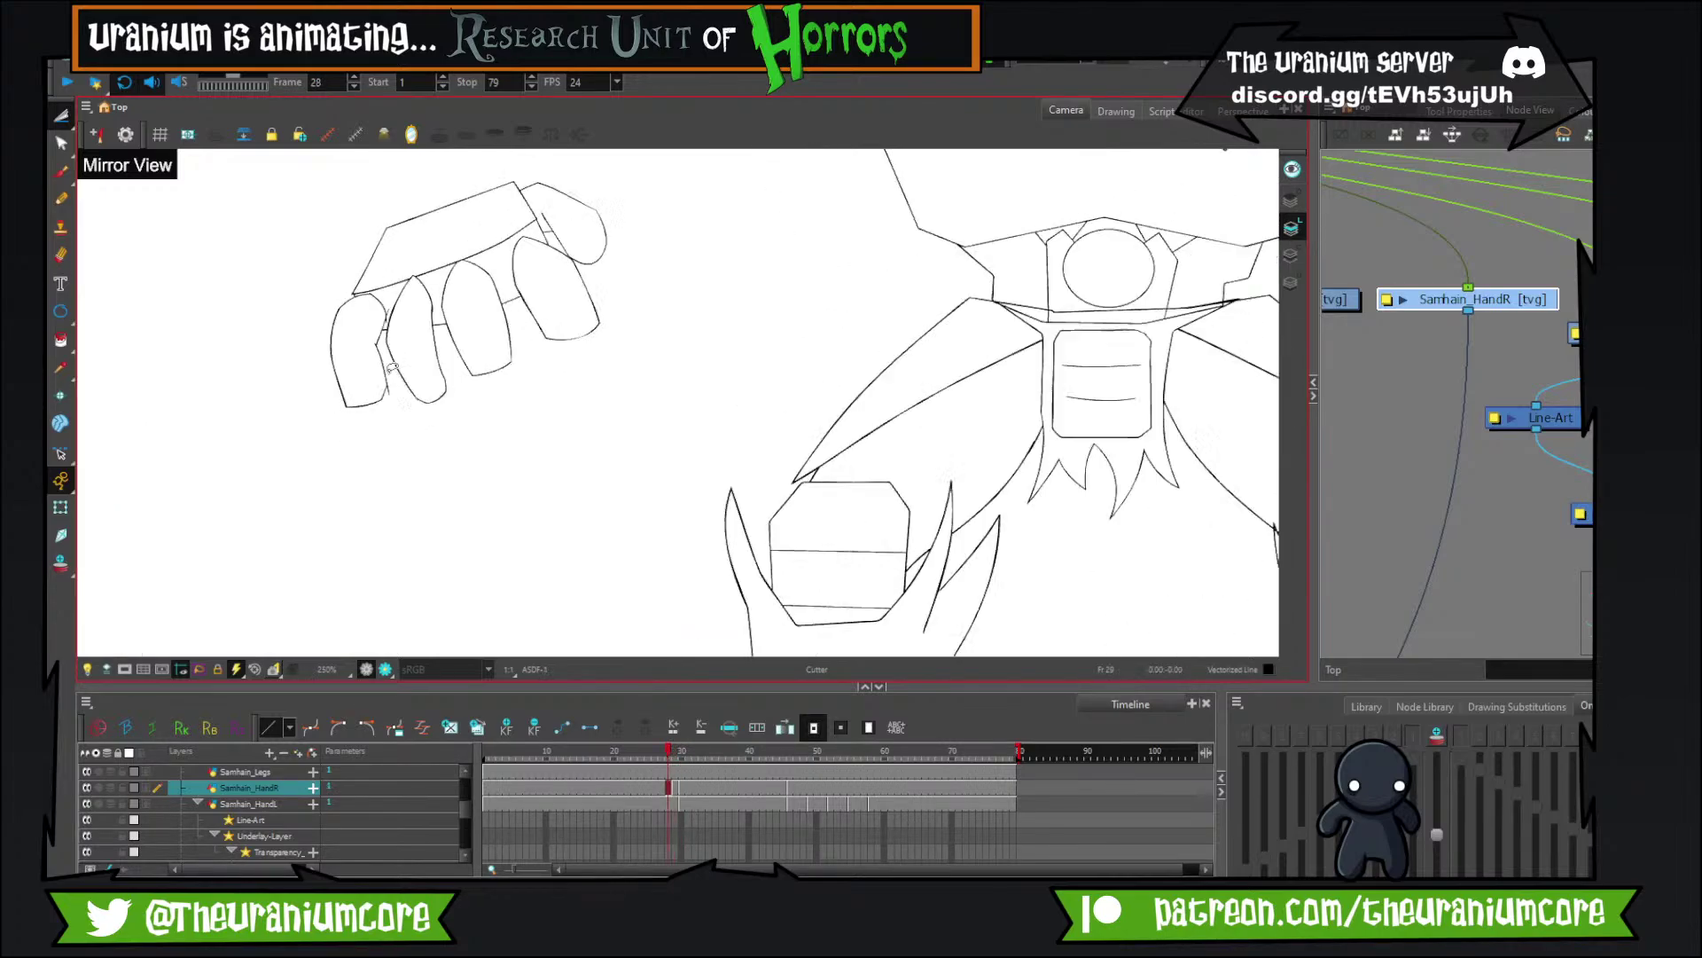
Extend the little finger's tip line up across its inner edge and trim the overshooting ends at that corner.
scroll(393, 366, "up", 7)
left_click(60, 172)
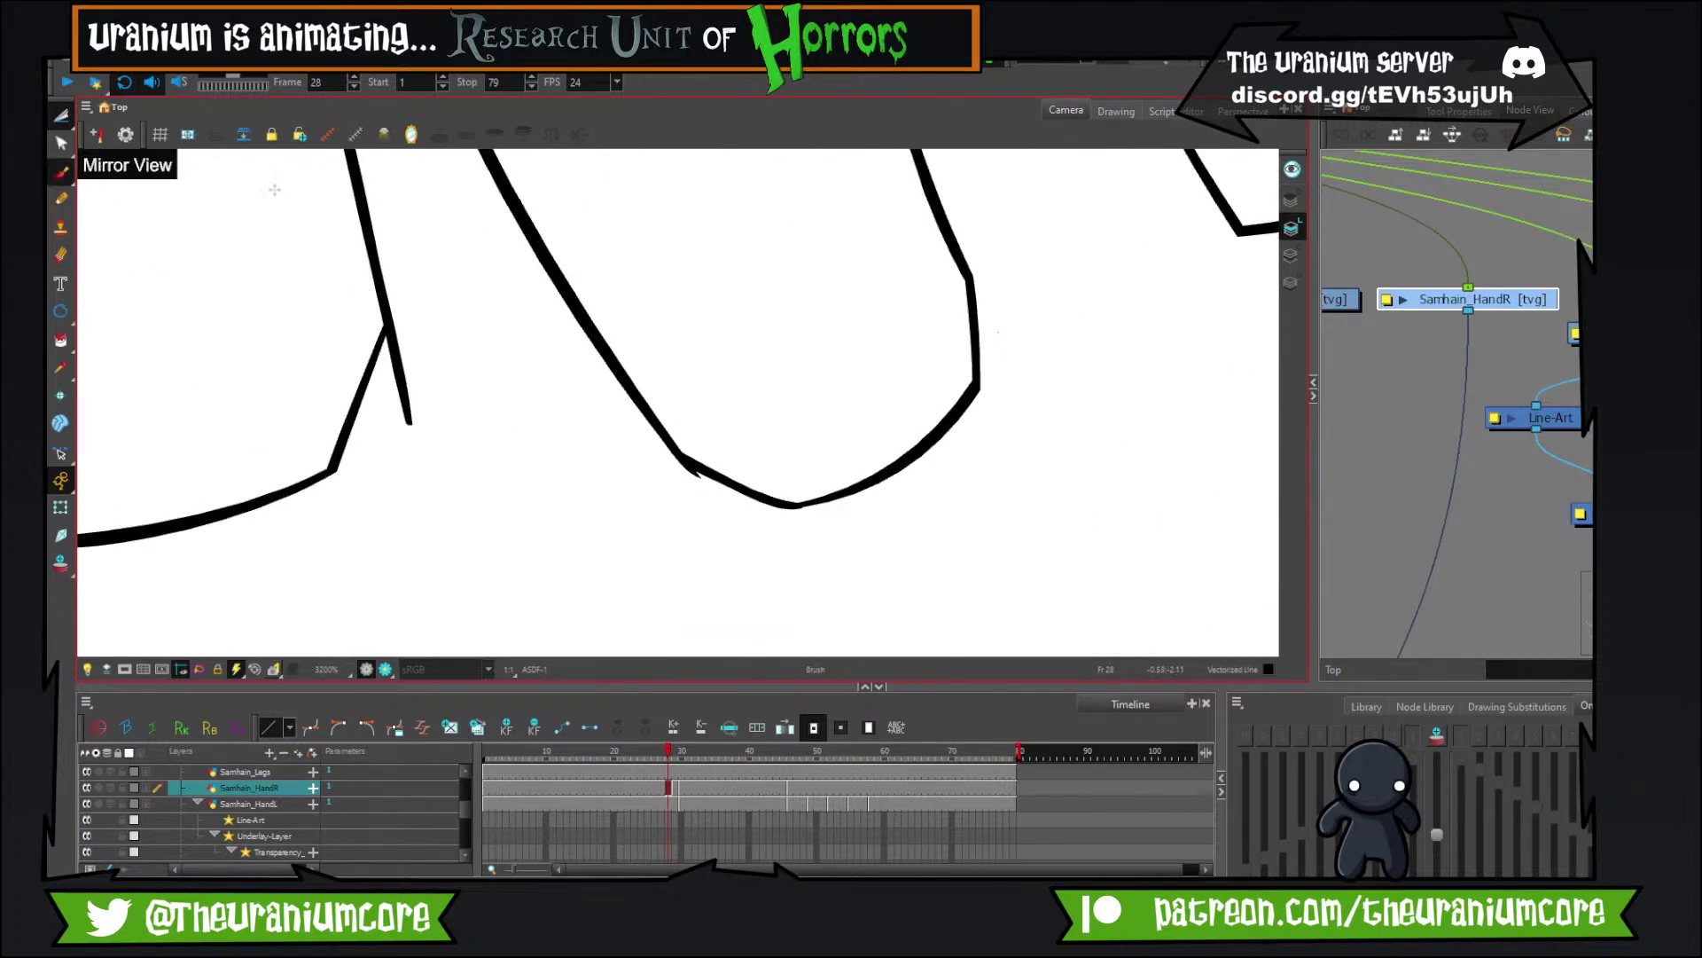
left_click_drag(377, 346, 428, 274)
left_click(62, 113)
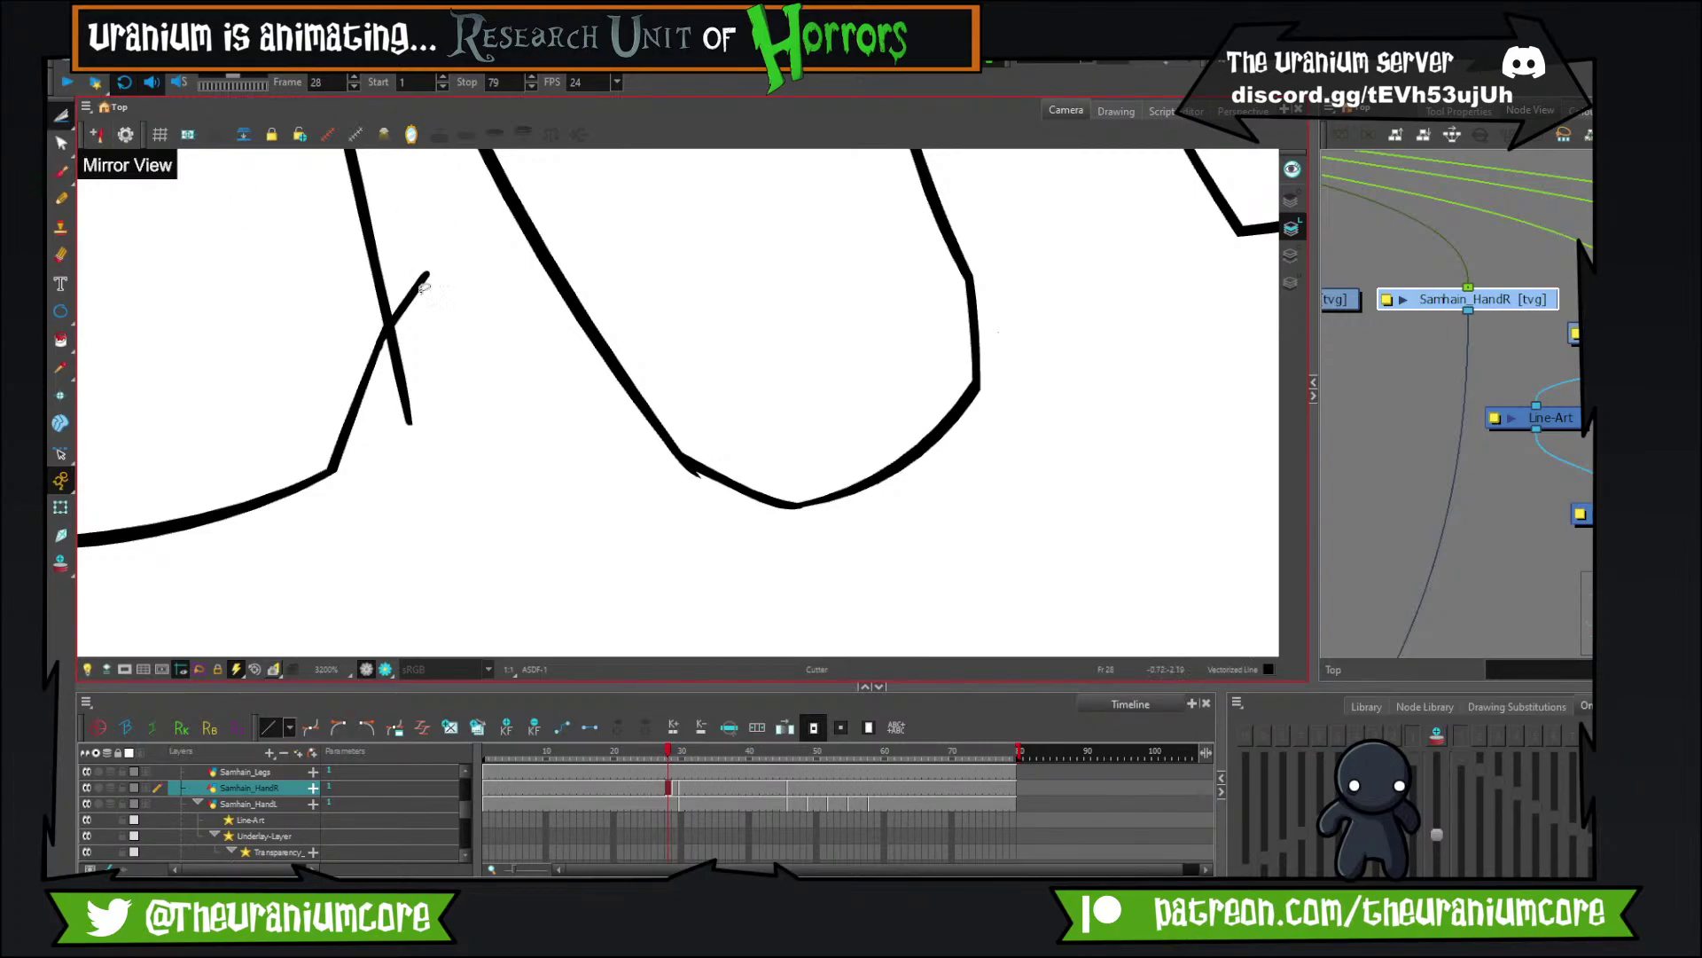
left_click_drag(395, 390, 430, 296)
scroll(493, 309, "down", 7)
scroll(493, 309, "up", 4)
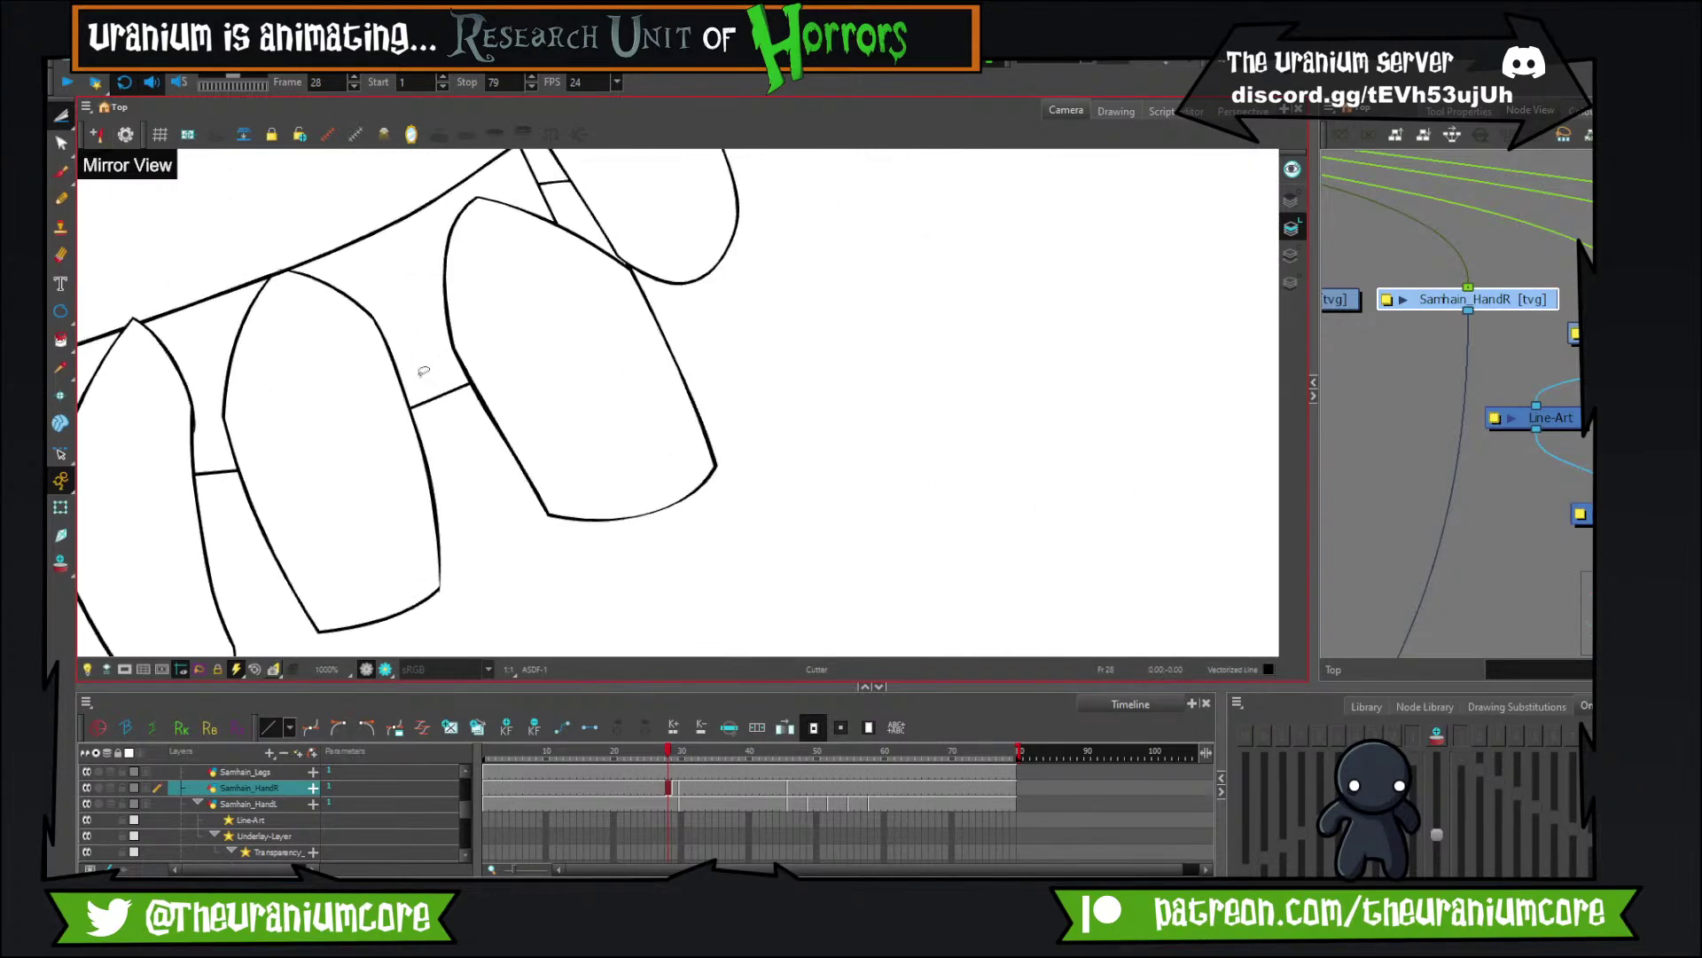
Draw a new, wider edge on the ring finger's side facing the middle finger, from the knuckle to the tip.
left_click(60, 171)
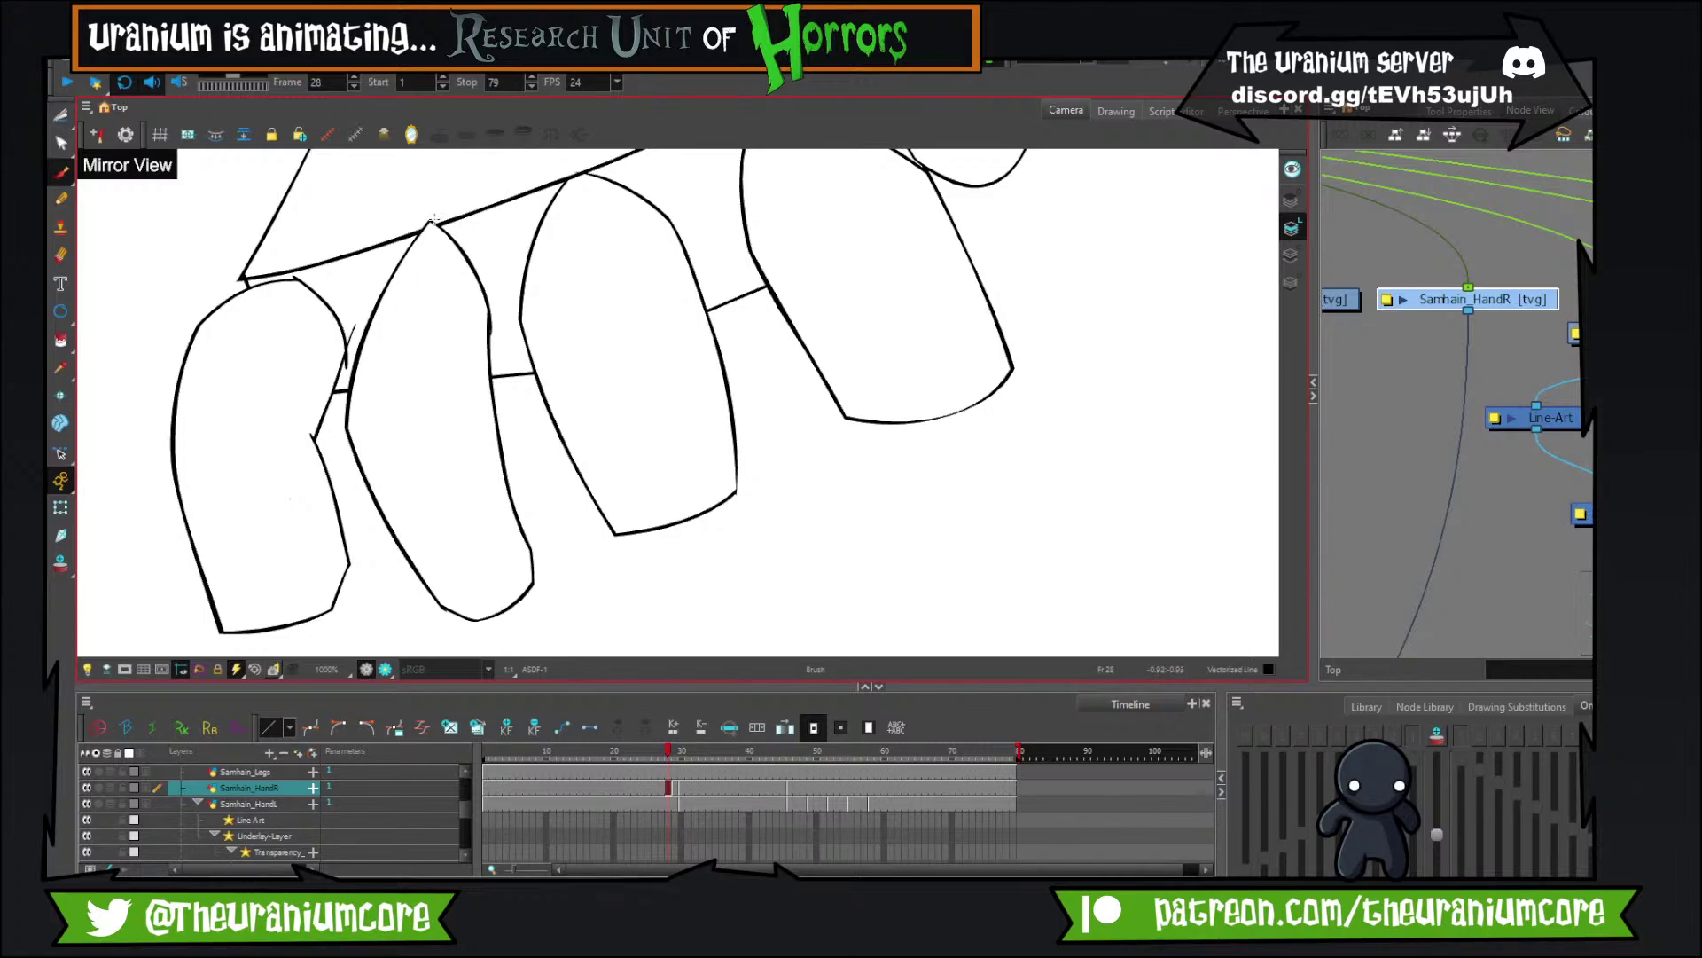
mouse_move(441, 213)
left_mouse_down()
mouse_move(505, 324)
mouse_move(562, 532)
left_mouse_up()
key("ctrl+z")
left_click_drag(502, 302, 568, 564)
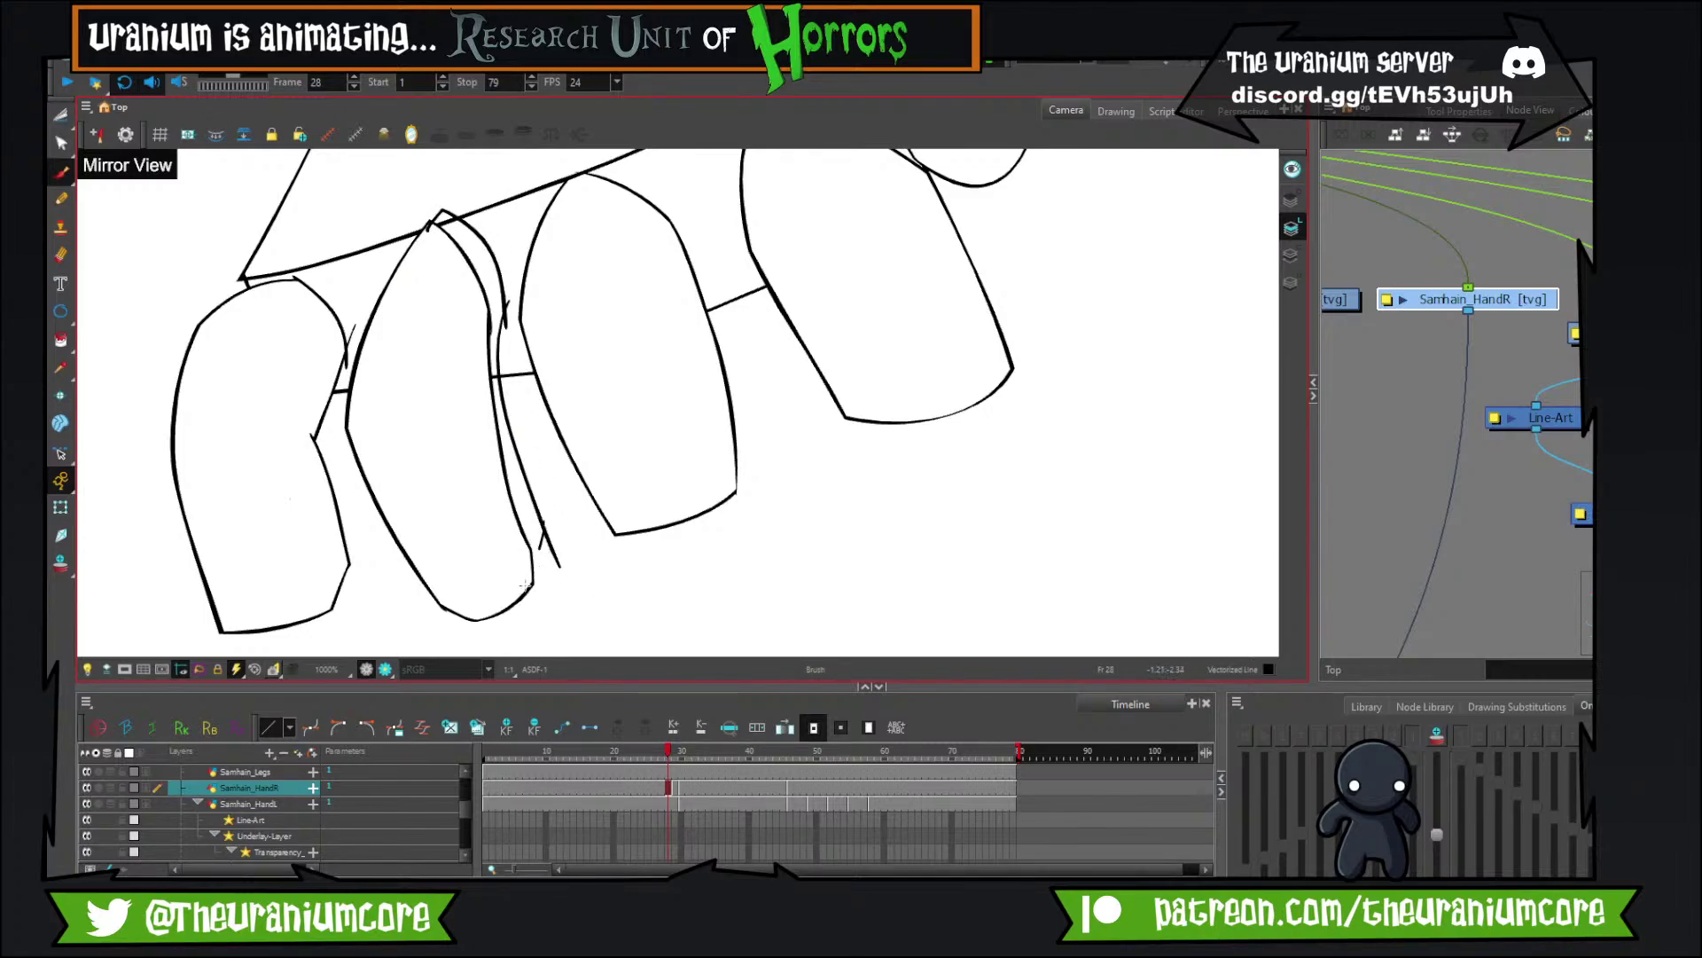
Cut away the ring finger's old edge, its overshoots and the palm line stub inside the new outline.
left_click(60, 114)
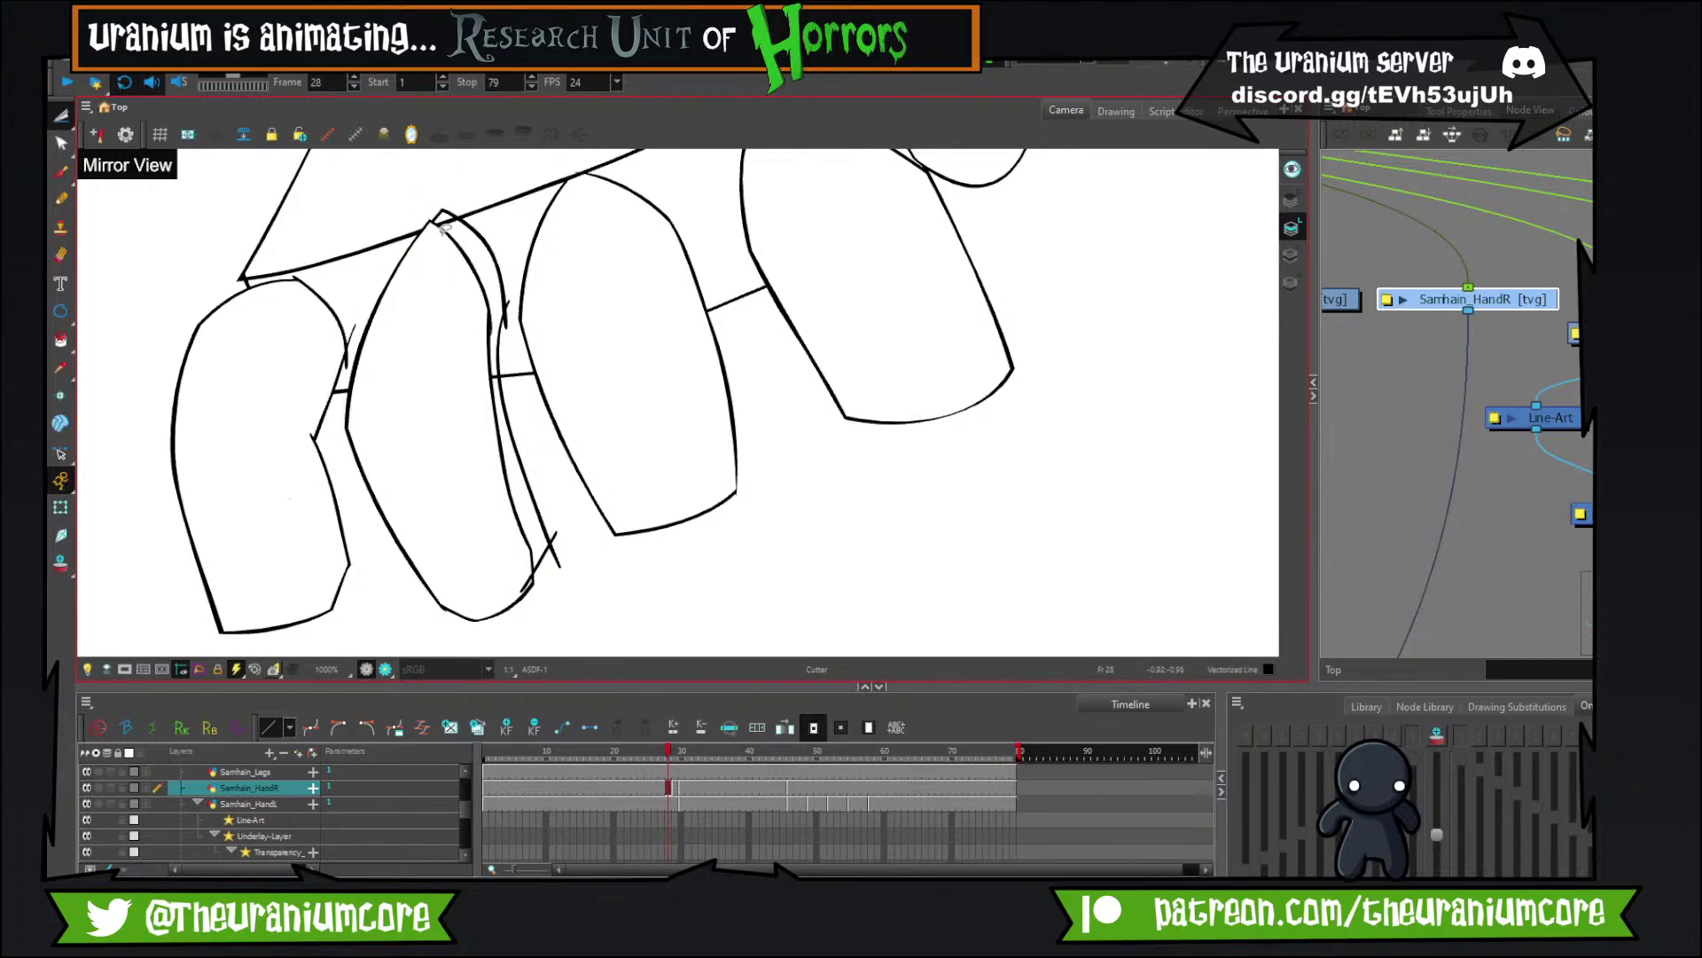
left_click_drag(444, 228, 449, 215)
left_click_drag(497, 293, 500, 471)
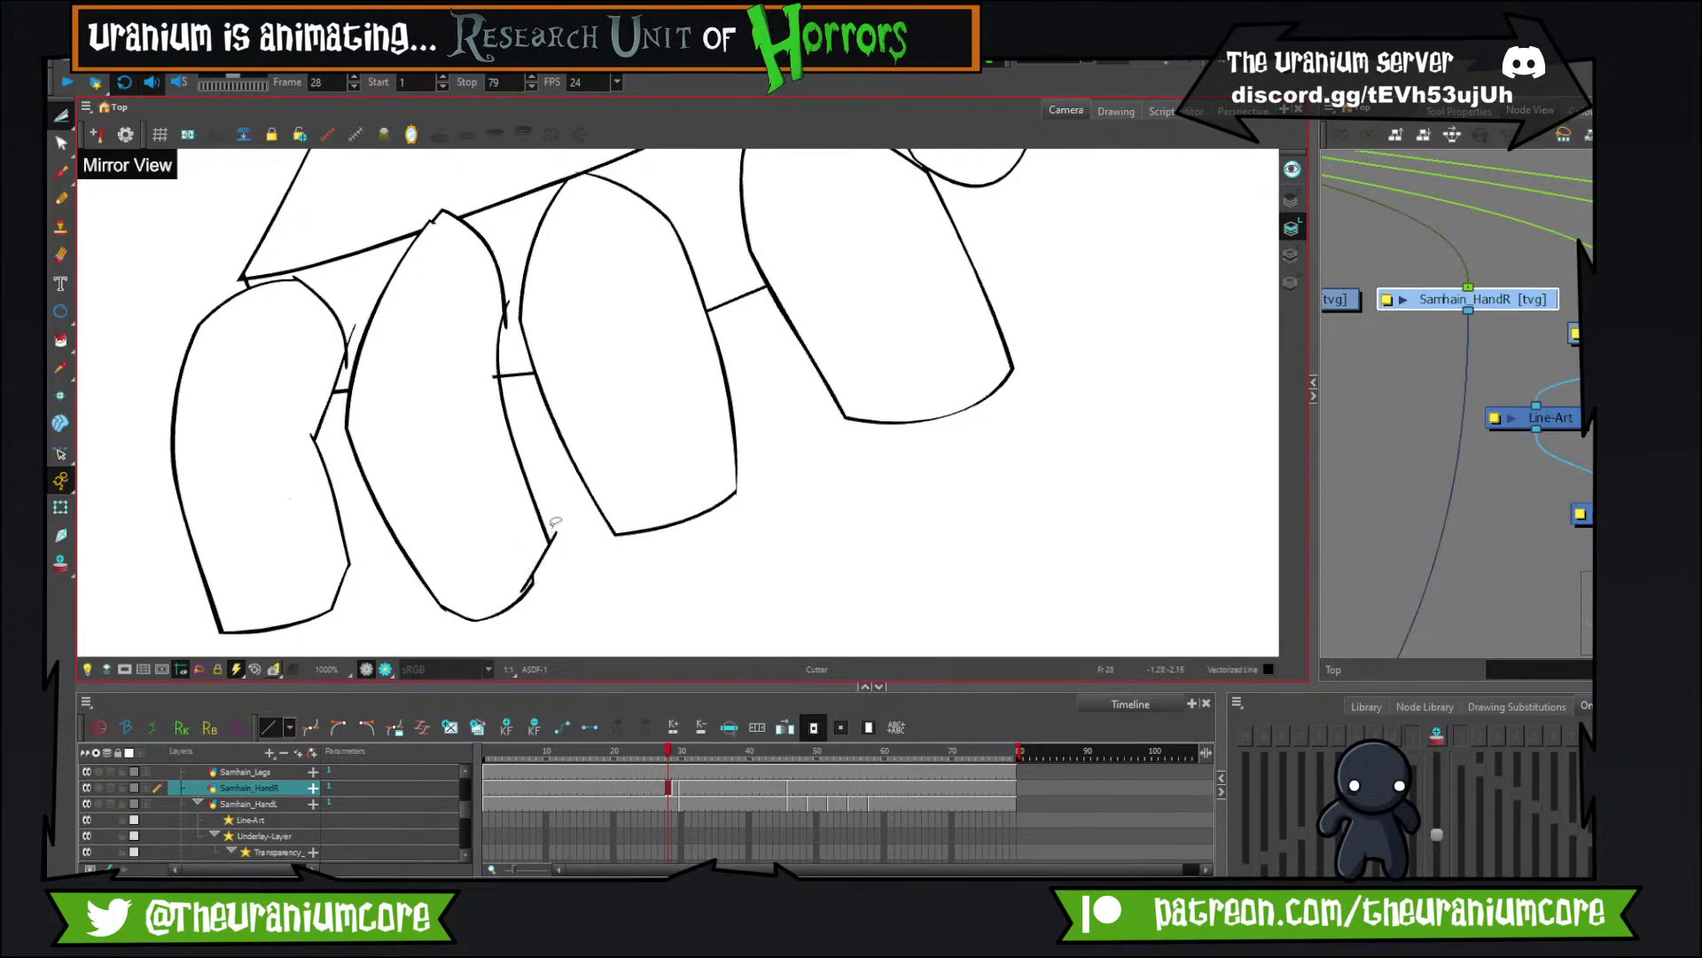
left_click_drag(495, 366, 516, 450)
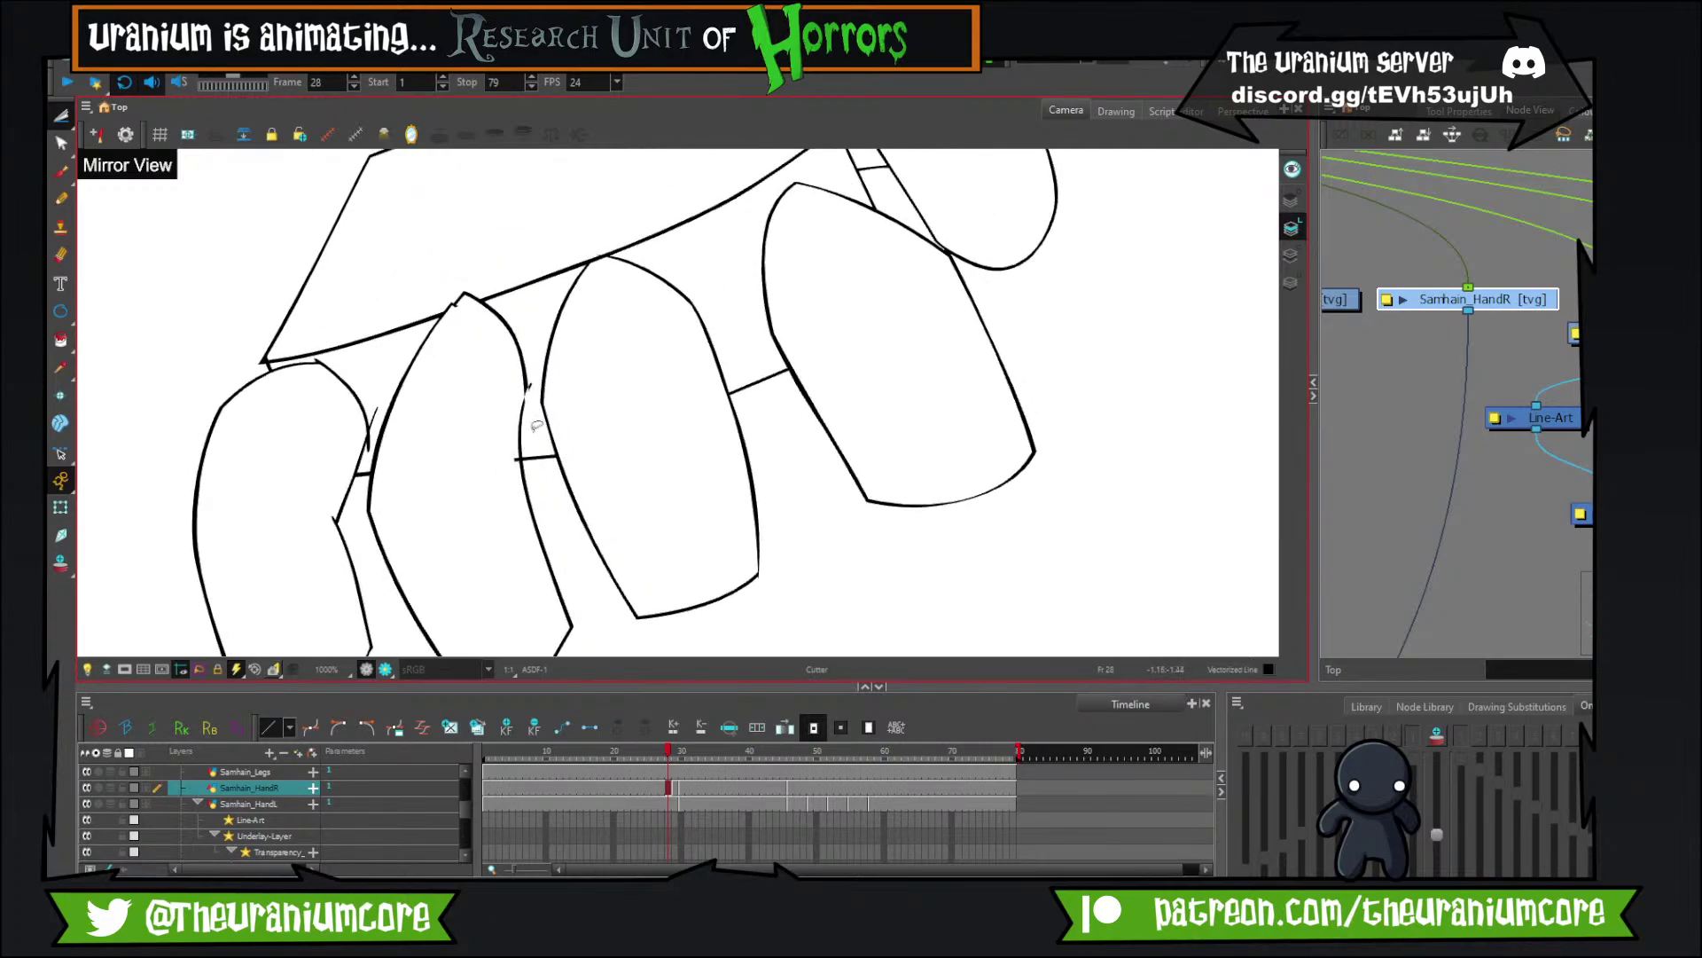
scroll(535, 410, "down", 2)
scroll(529, 426, "up", 5)
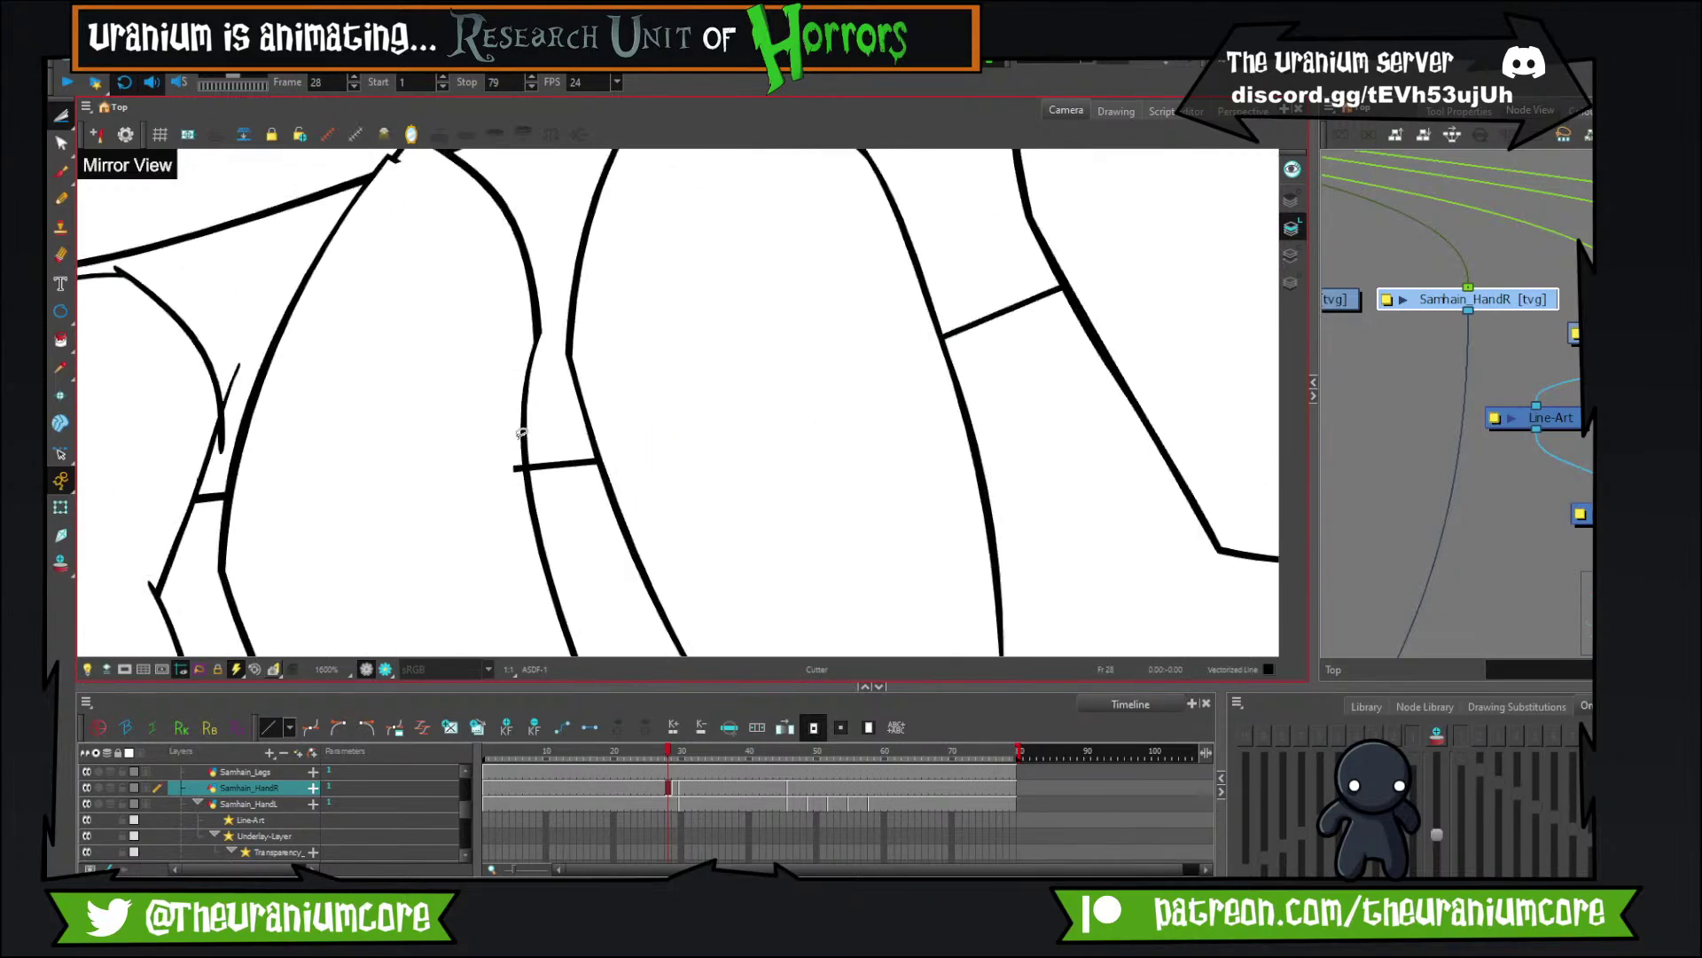
left_click_drag(517, 454, 524, 500)
Trim the overshooting line above the little finger's bend, next to the ring finger.
scroll(532, 450, "down", 5)
key("comma")
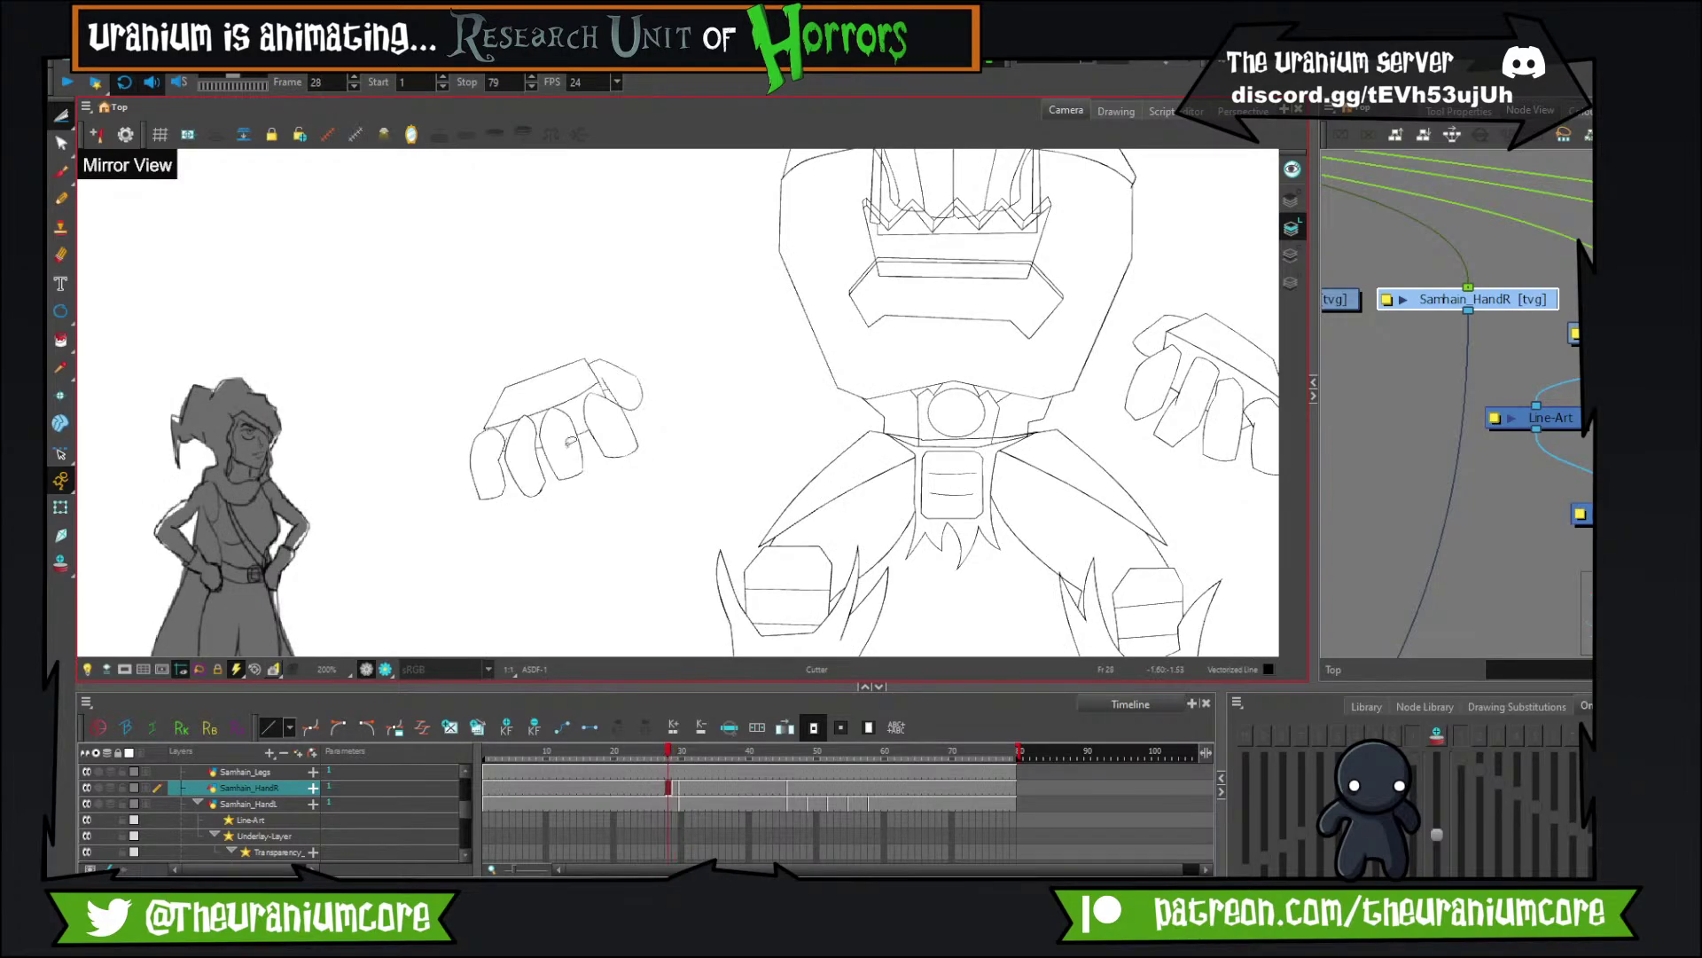
scroll(519, 465, "up", 3)
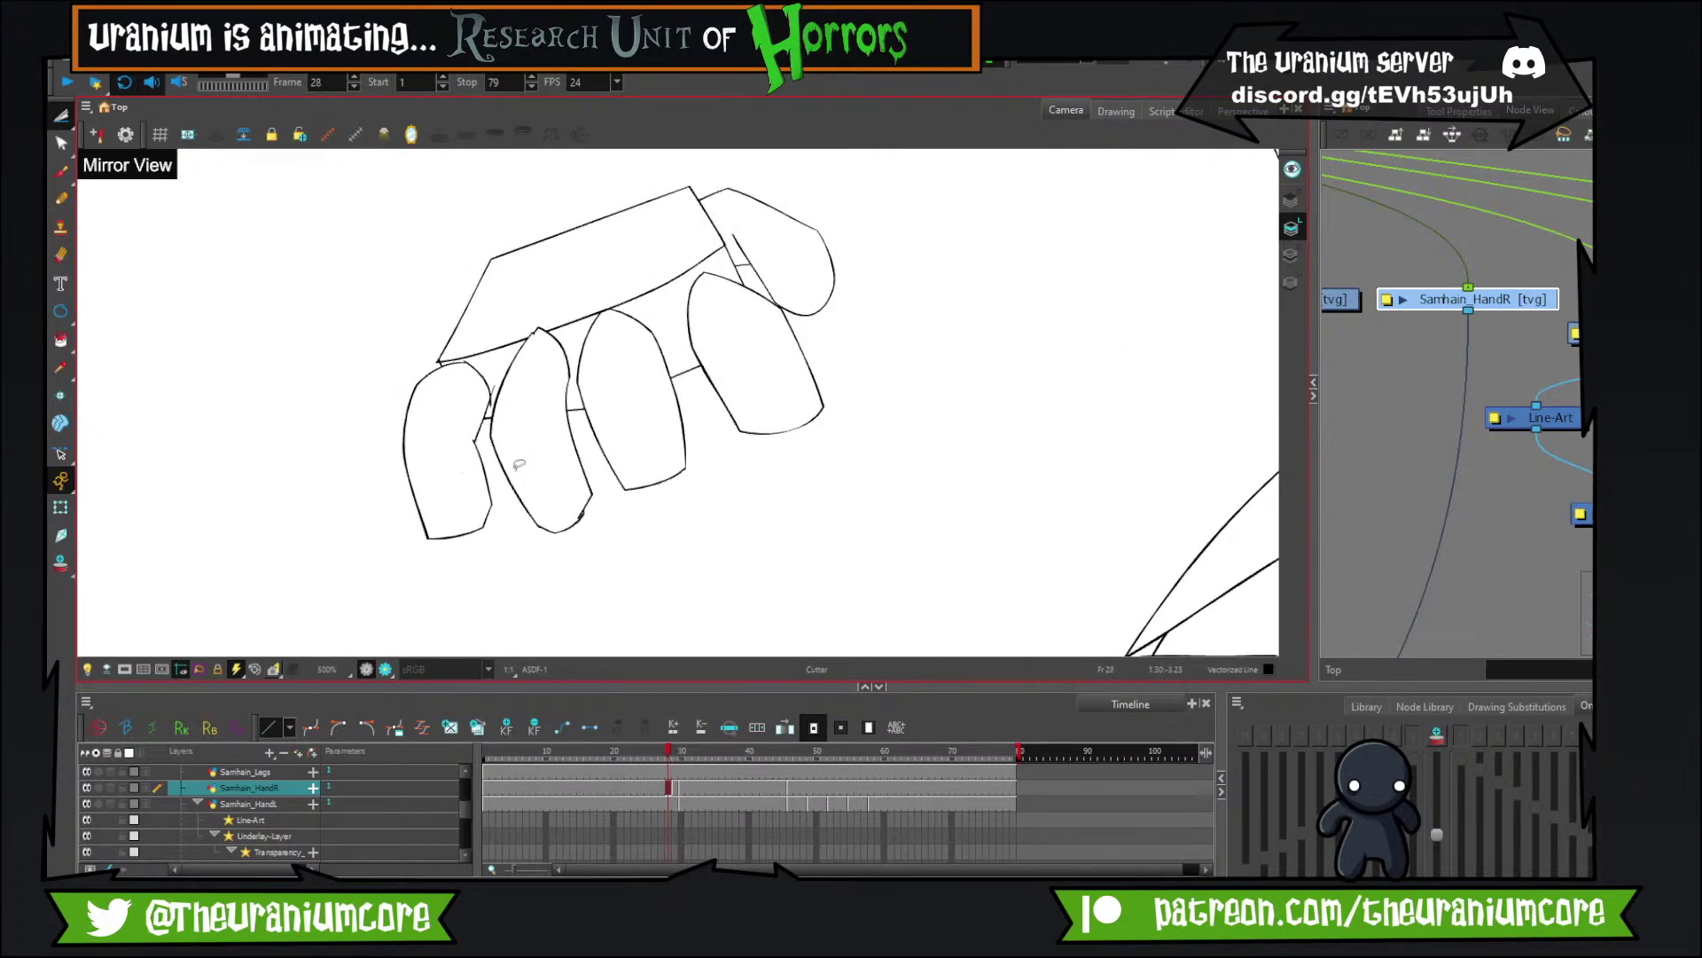
key("period")
scroll(519, 465, "down", 3)
scroll(513, 433, "up", 3)
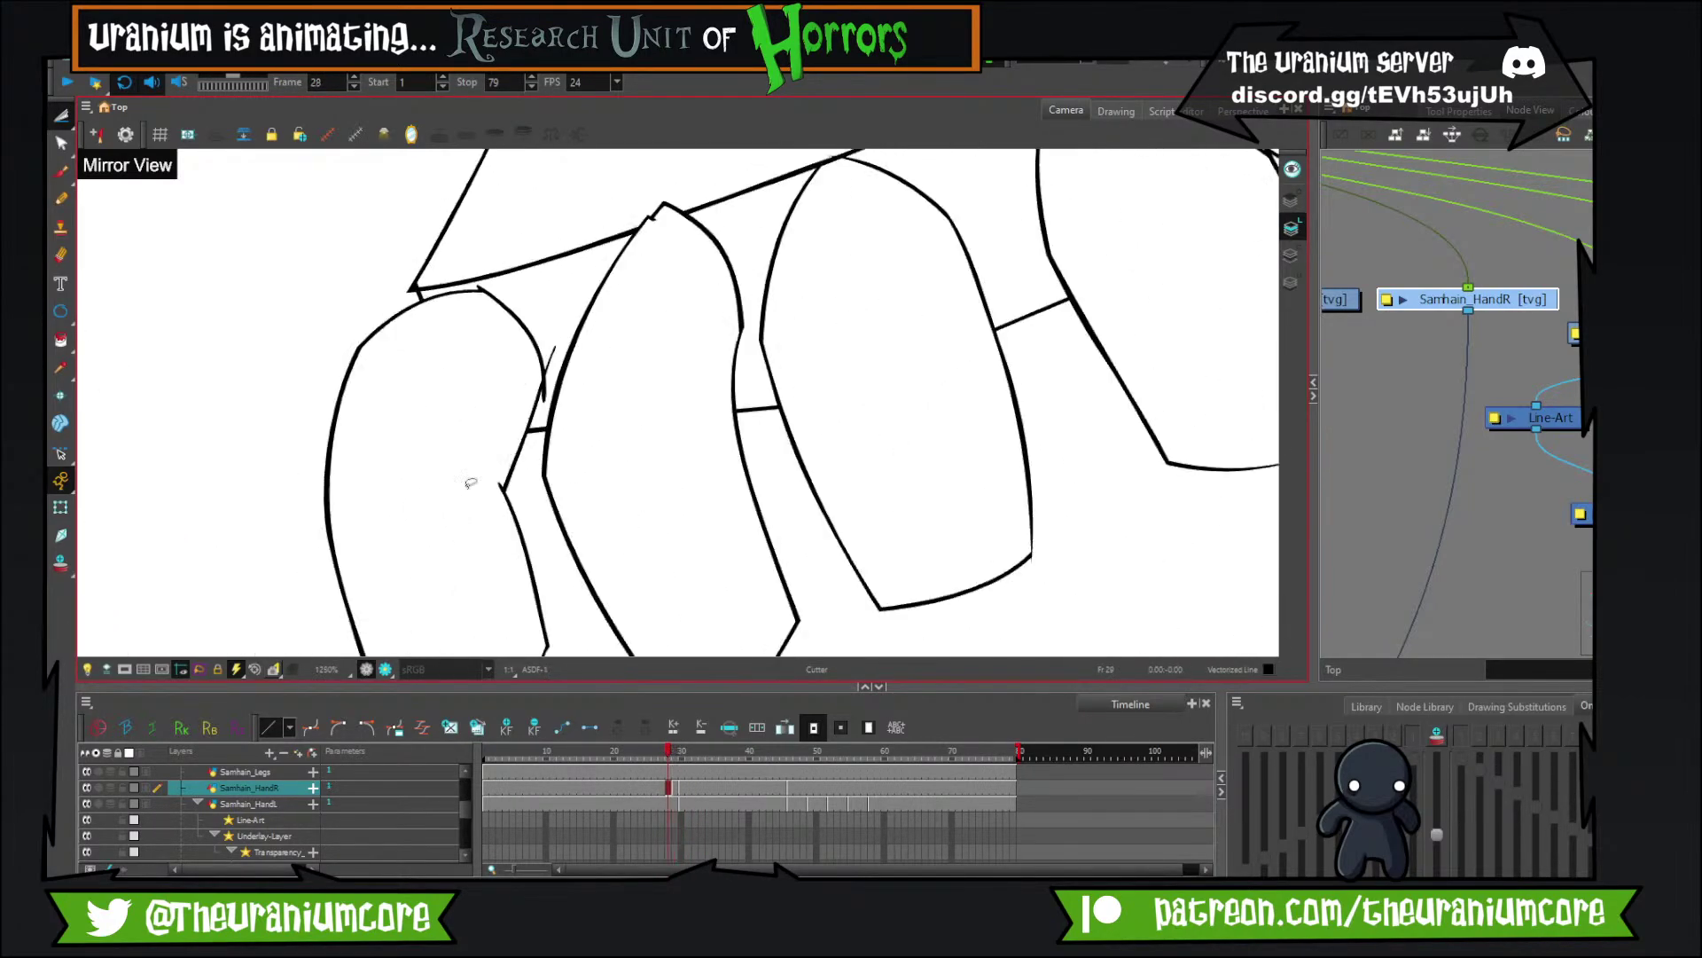
key("comma")
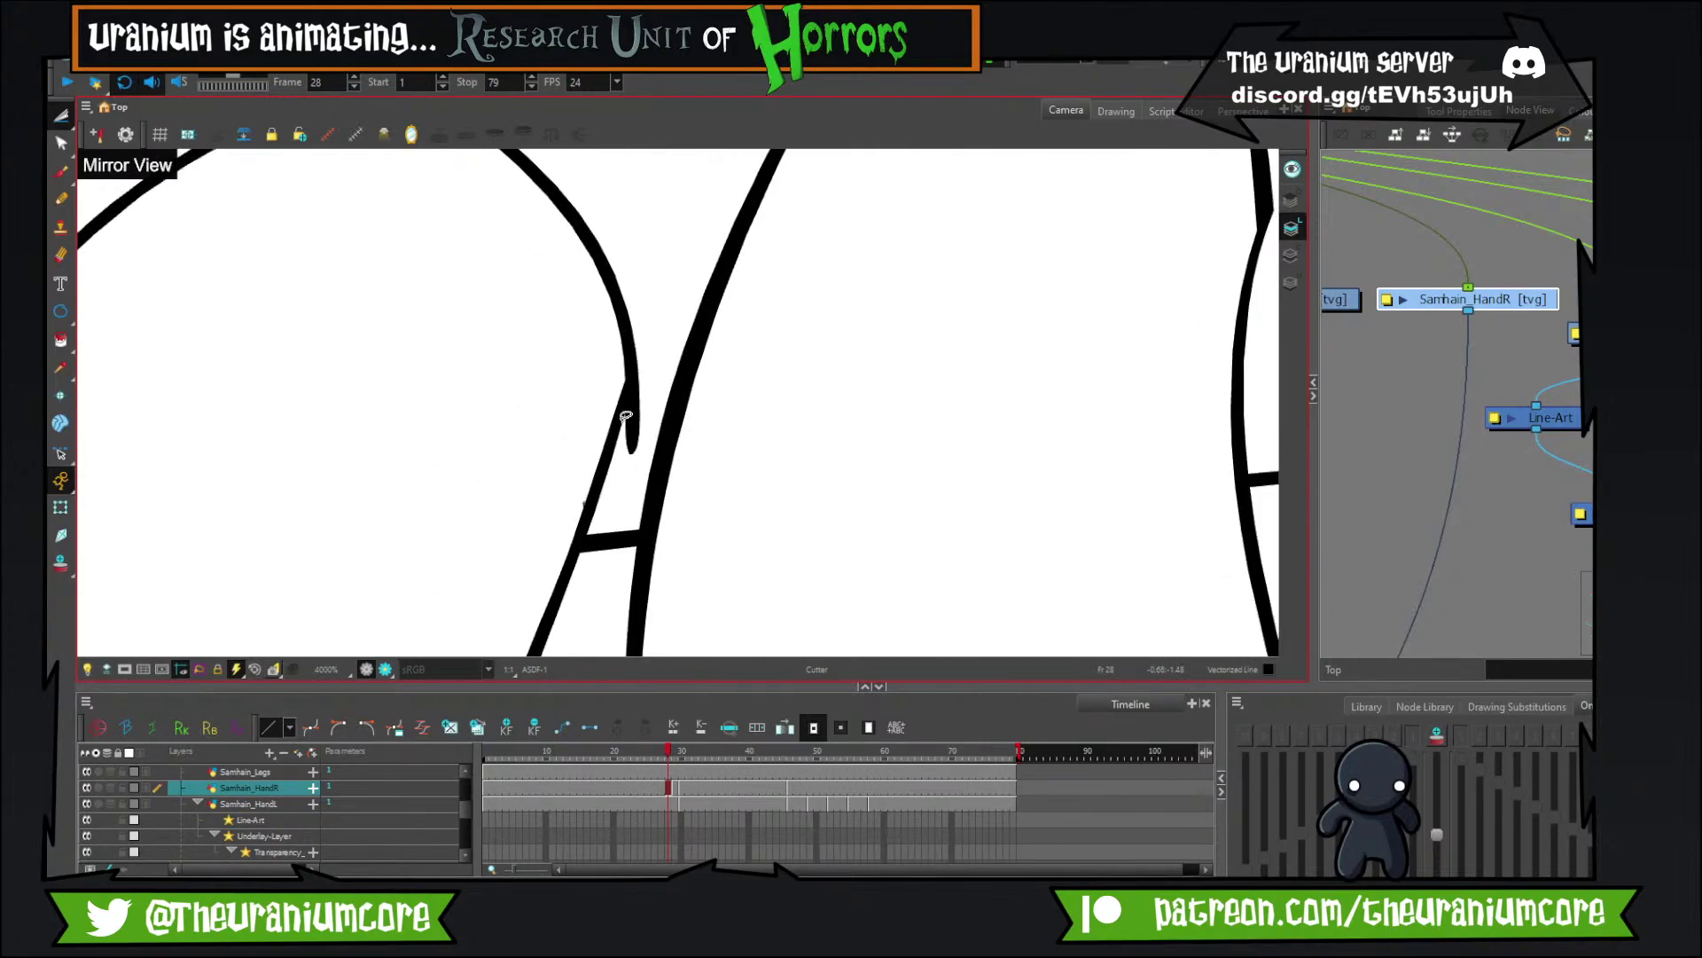
scroll(649, 330, "down", 5)
Check the right hand's turn by flipping back and forth between frames 28 and 31 at different zoom levels.
key("period")
key("comma")
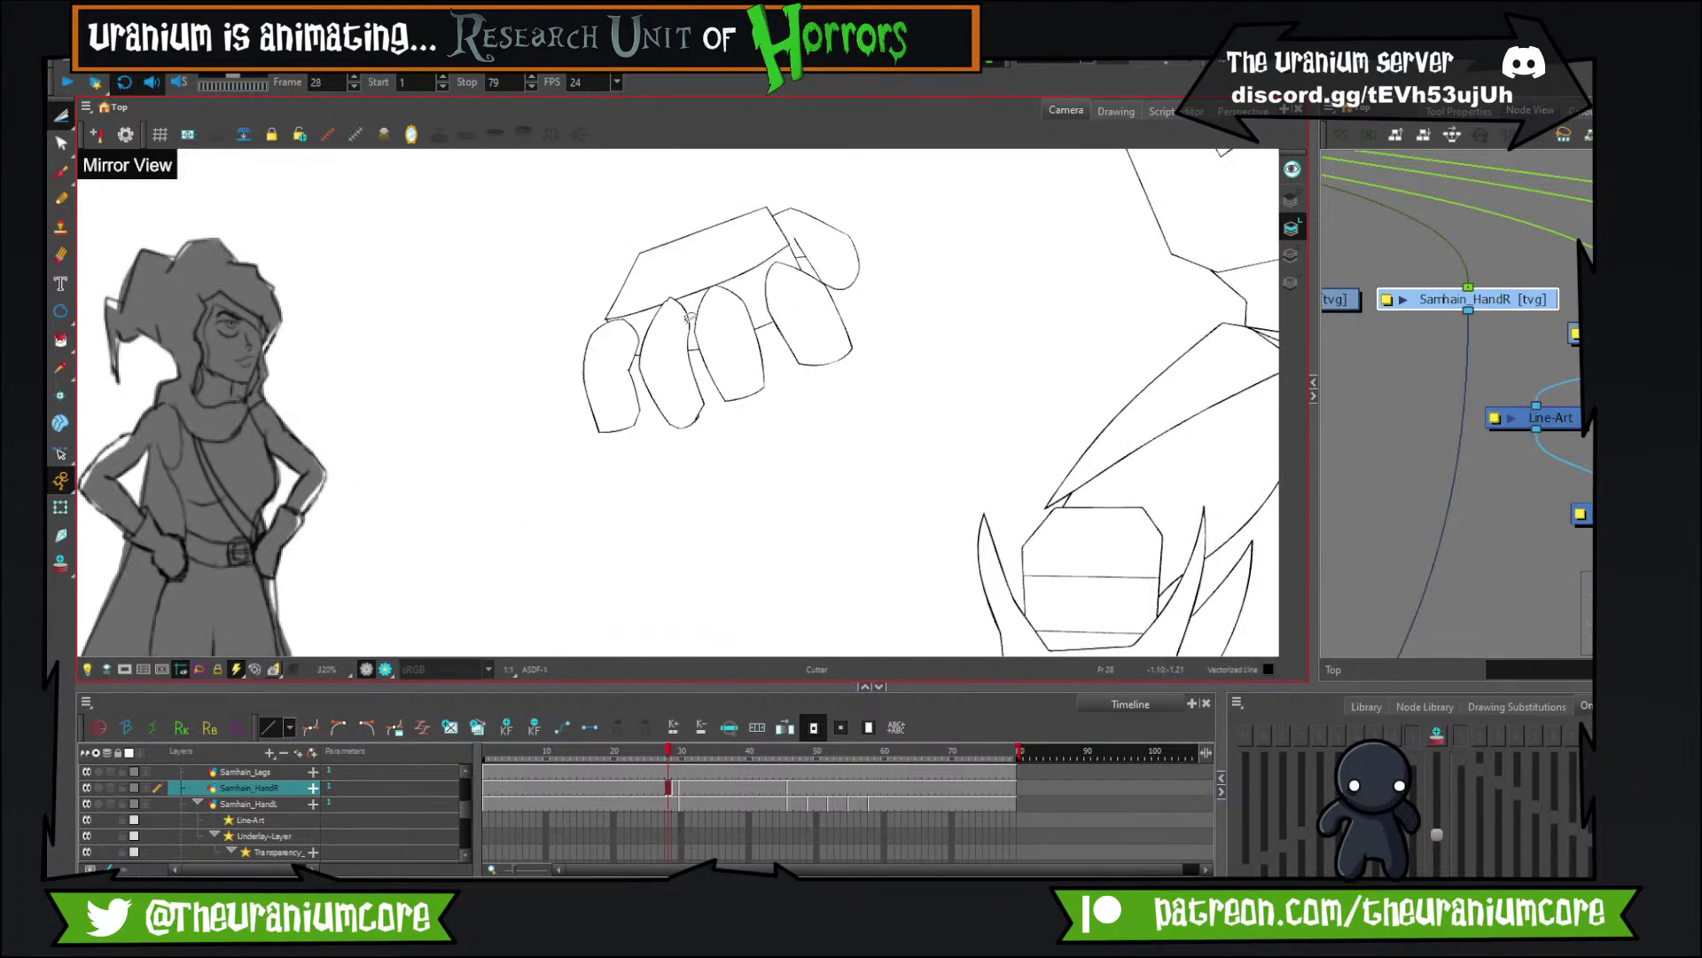
key("period")
key("period")
scroll(691, 306, "down", 3)
scroll(707, 333, "up", 2)
key("comma")
key("comma")
key("period")
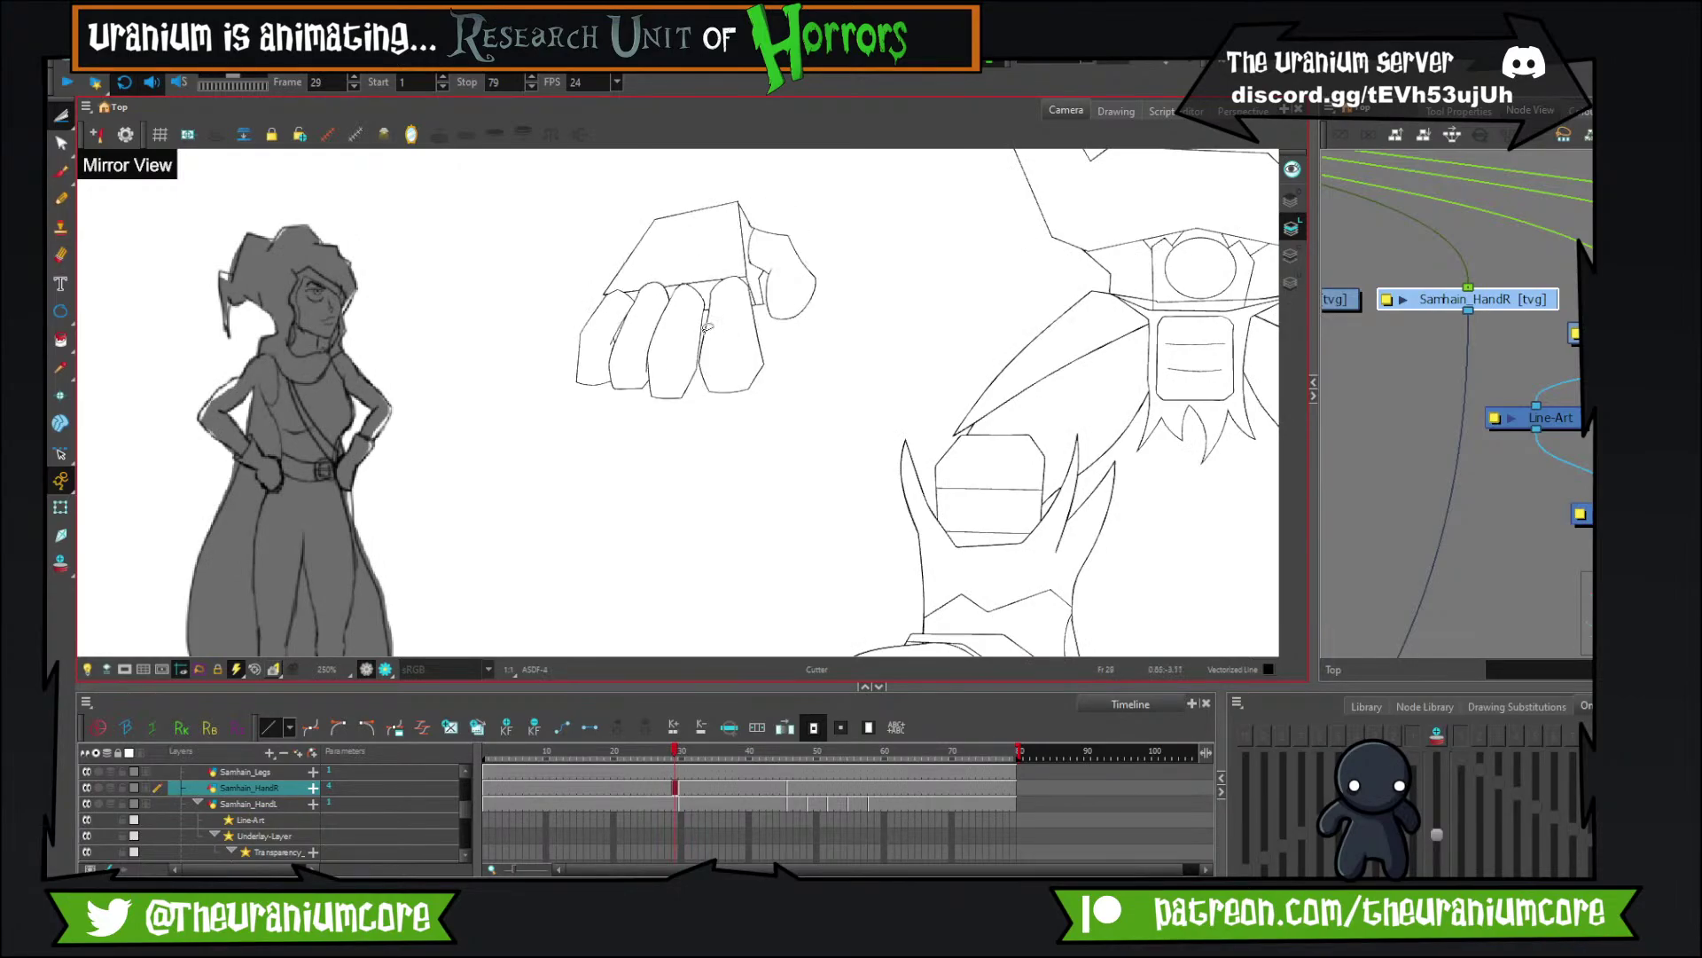
key("comma")
scroll(708, 326, "down", 2)
scroll(743, 293, "down", 1)
scroll(743, 292, "up", 1)
key("period")
key("period")
key("period")
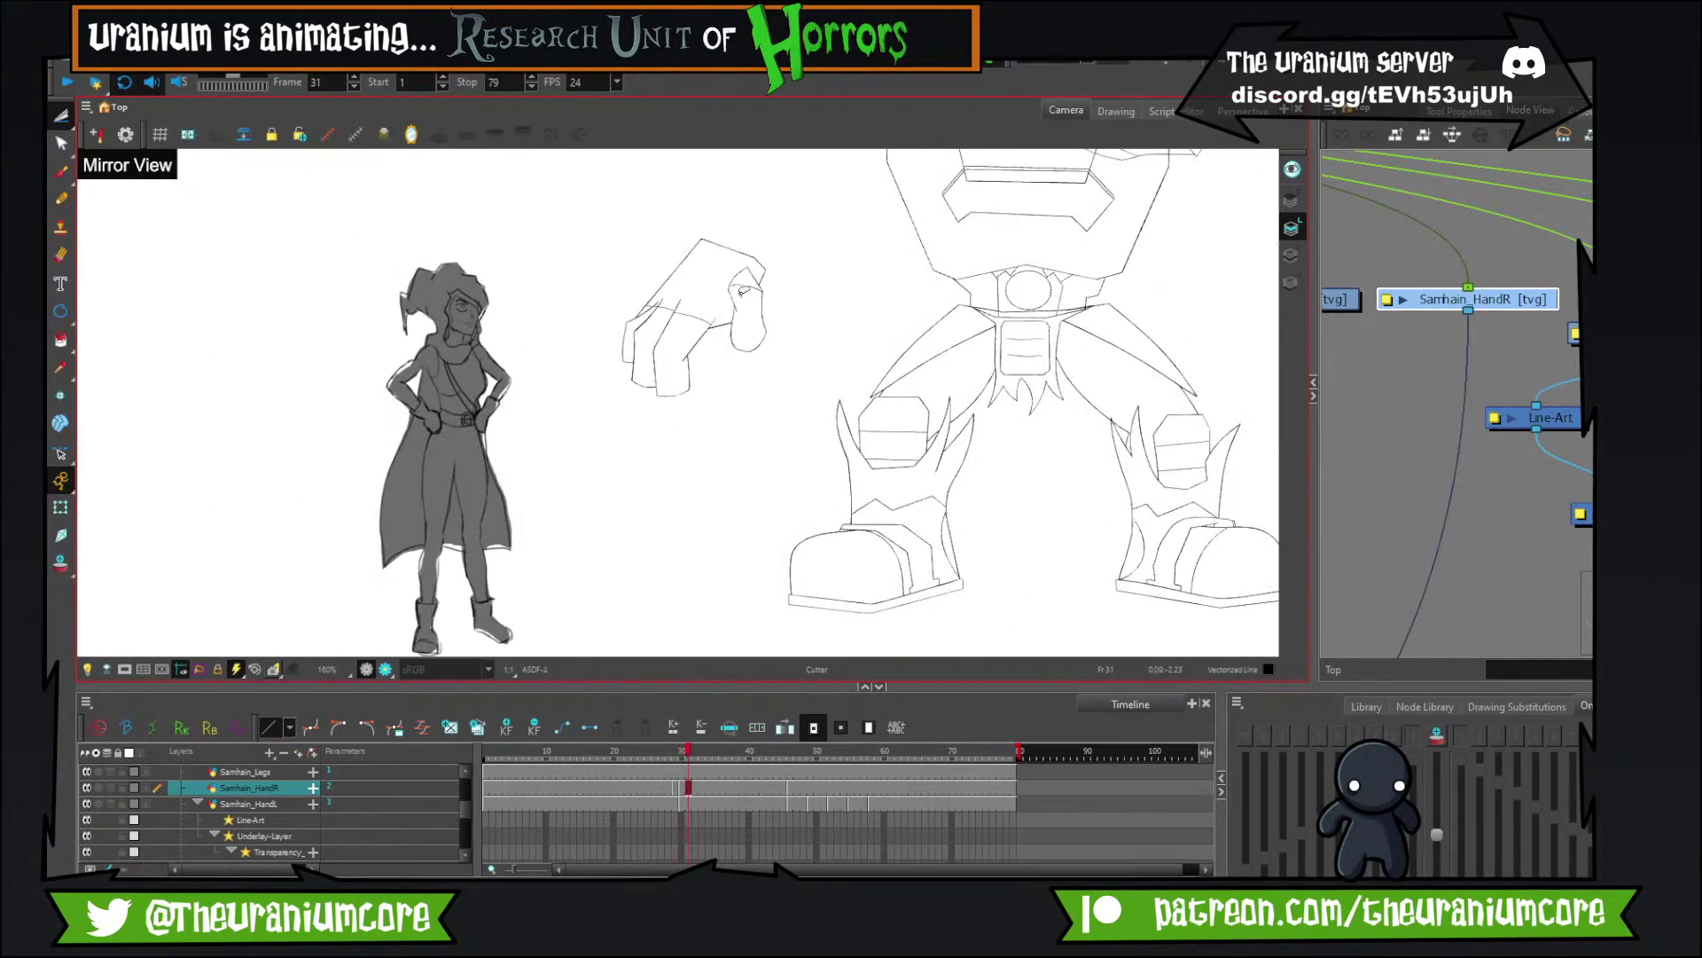
key("comma")
key("comma")
key("comma")
key("comma")
key("comma")
Review the right hand's motion by stepping forward past frame 40 and back to frame 28.
key("period")
key("period")
key("period")
key("period")
key("period")
key("period")
key("period")
key("period")
key("period")
key("period")
key("period")
key("period")
key("period")
key("period")
key("period")
key("period")
left_click_drag(849, 236, 771, 317)
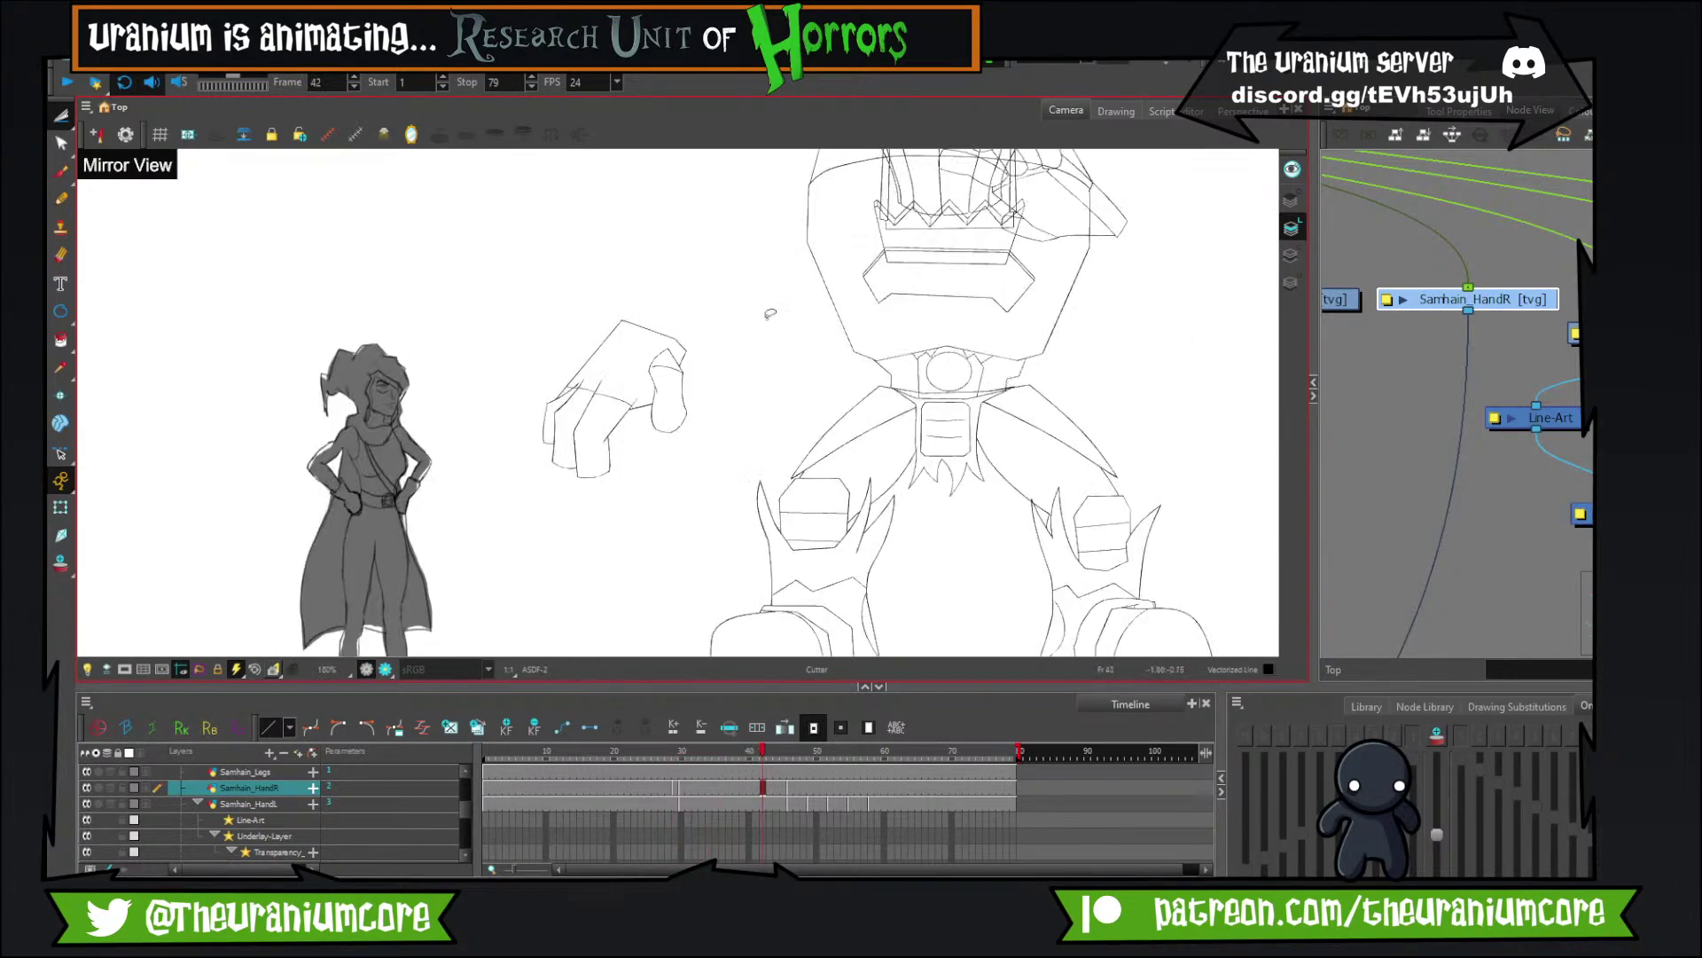
key("comma")
key("comma")
key("comma")
key("comma")
key("comma")
key("comma")
key("comma")
key("comma")
key("comma")
key("comma")
key("comma")
key("comma")
key("comma")
key("comma")
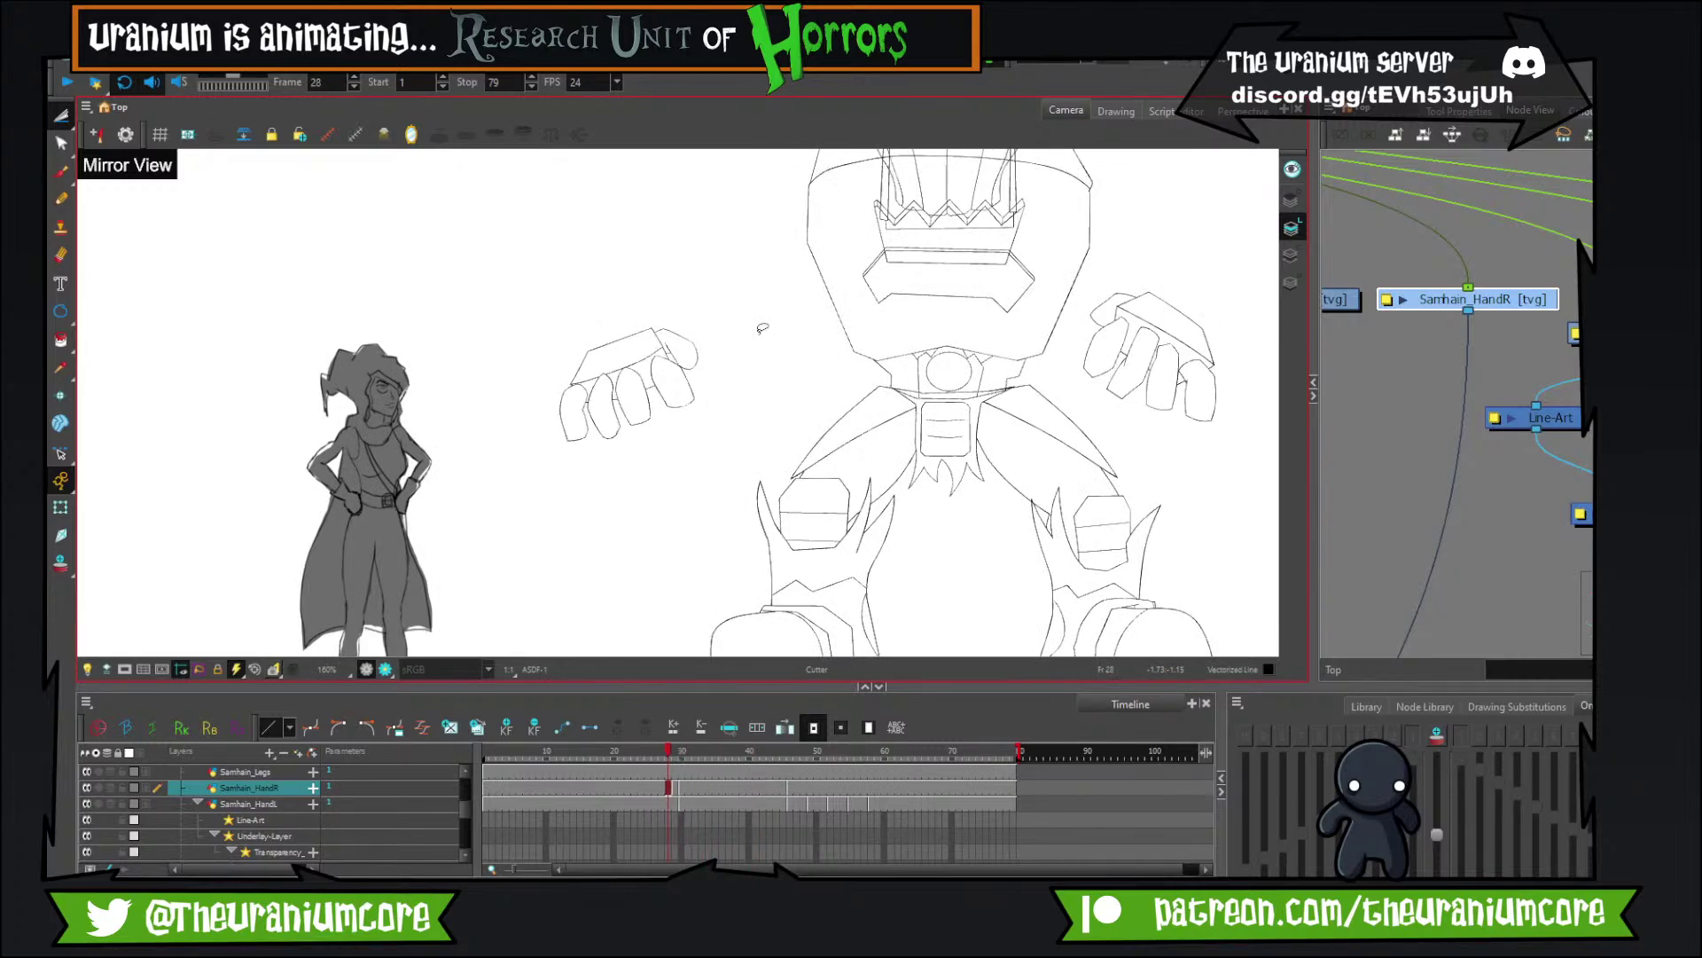
key("period")
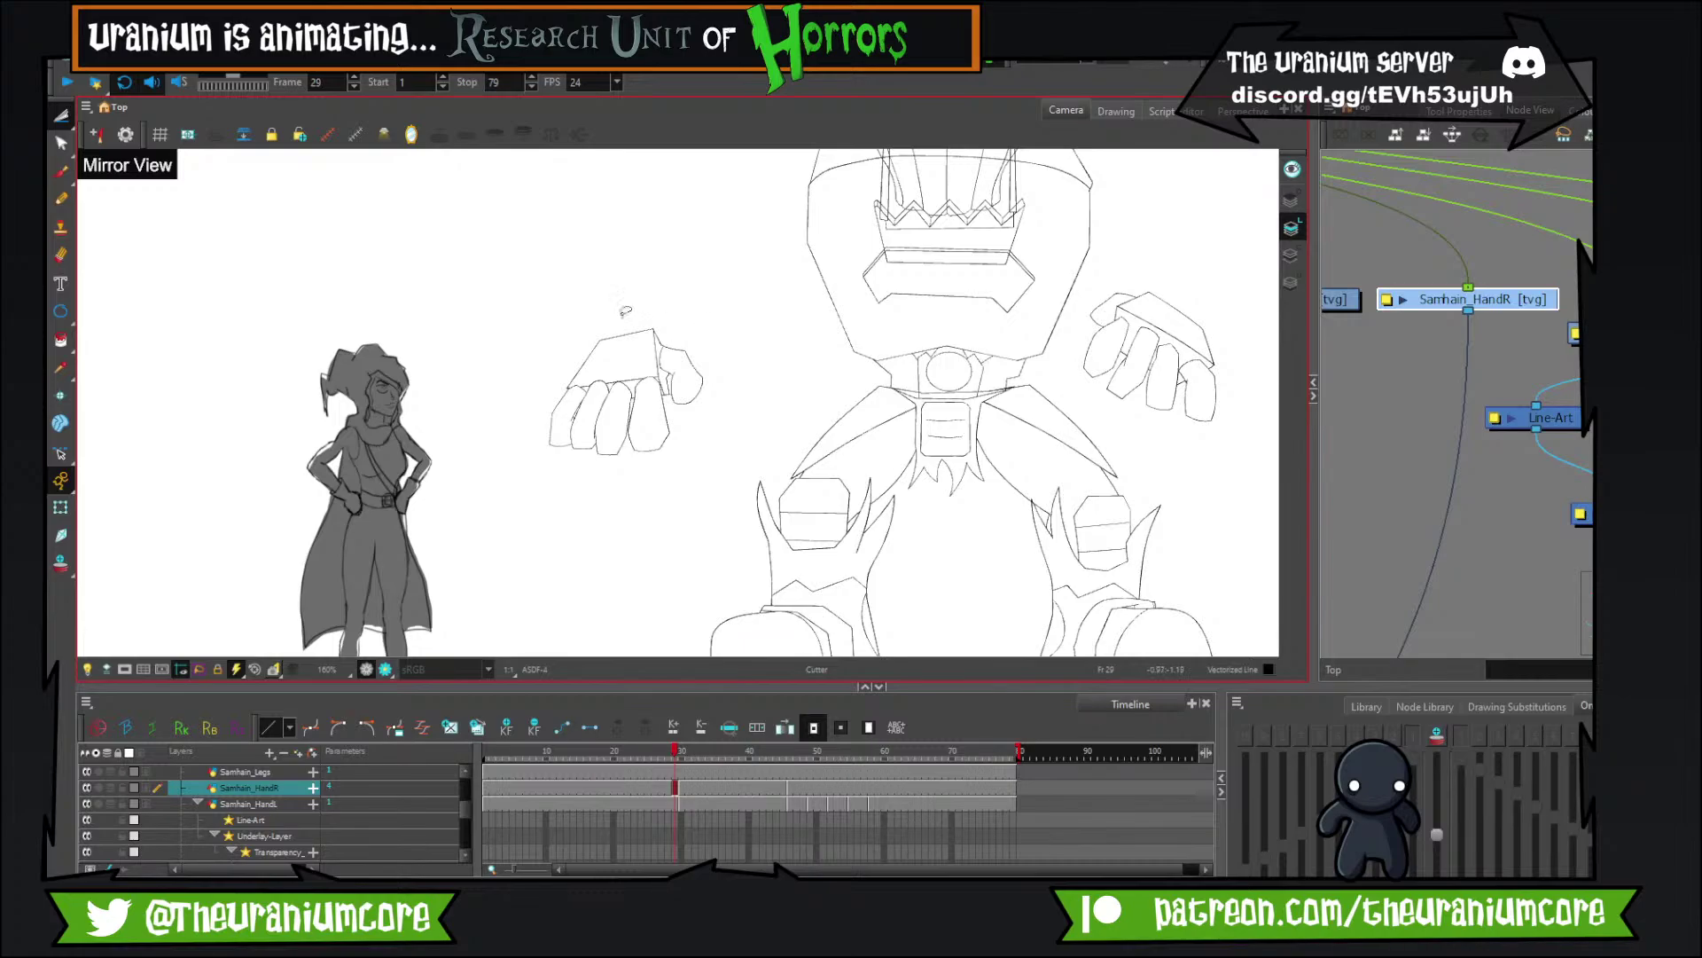
left_click(64, 37)
left_click(105, 129)
scroll(682, 509, "down", 1)
left_click_drag(683, 517, 686, 441)
mouse_move(607, 891)
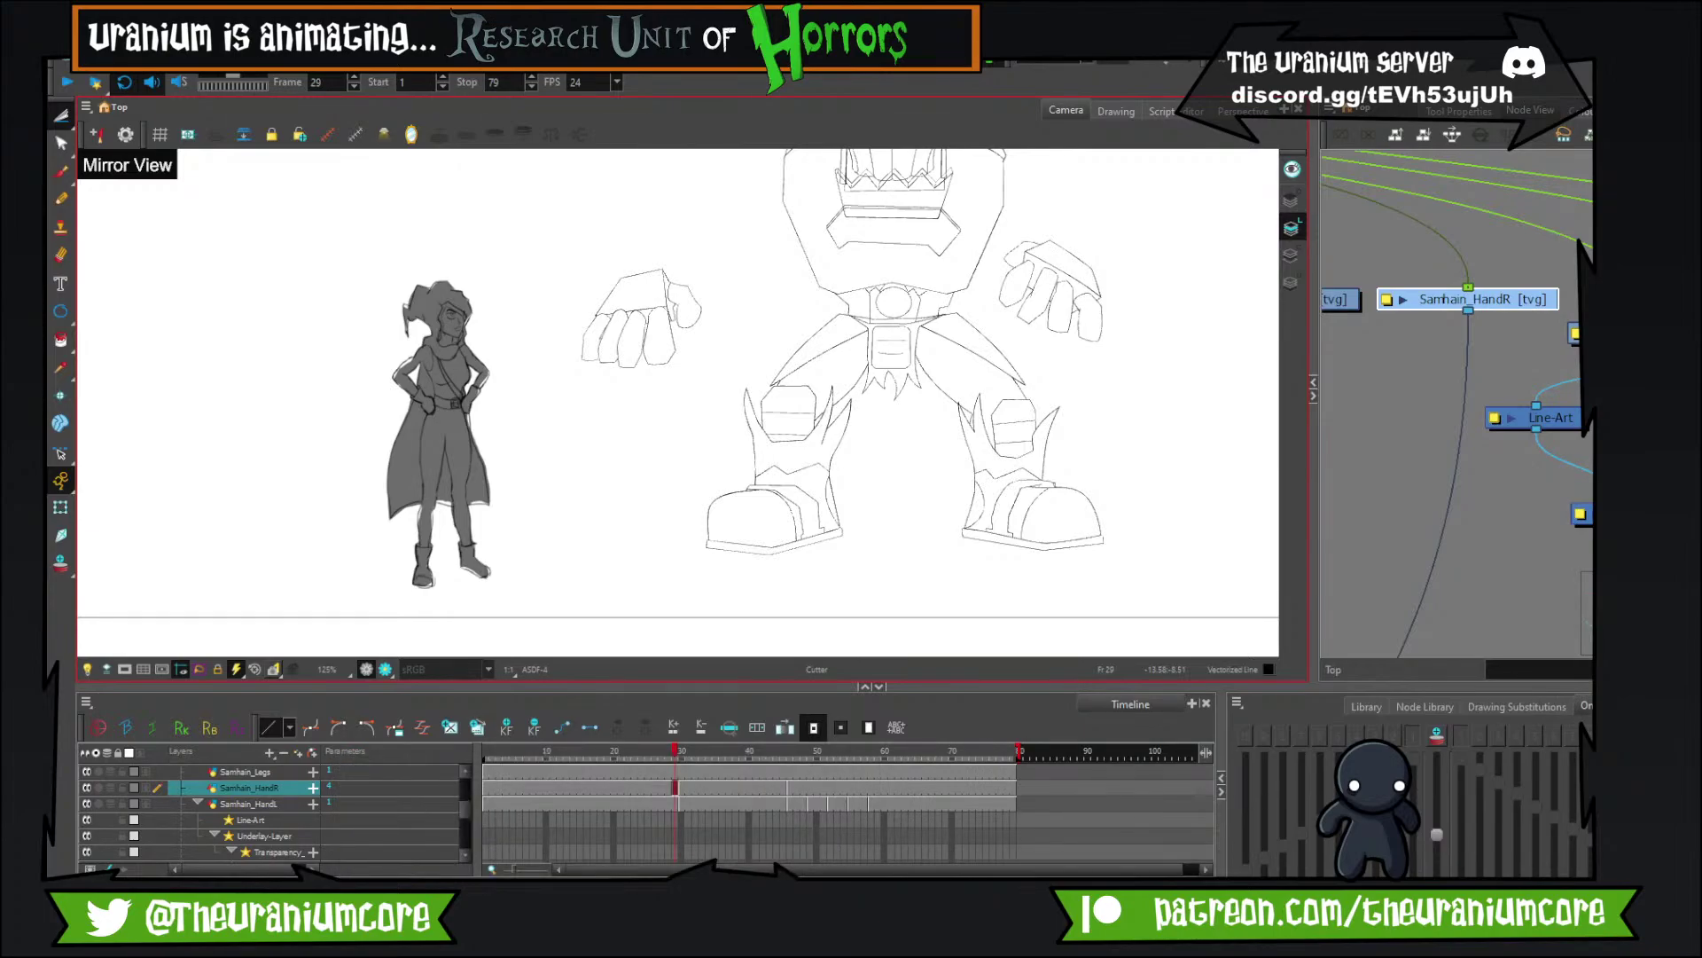
scroll(949, 426, "down", 2)
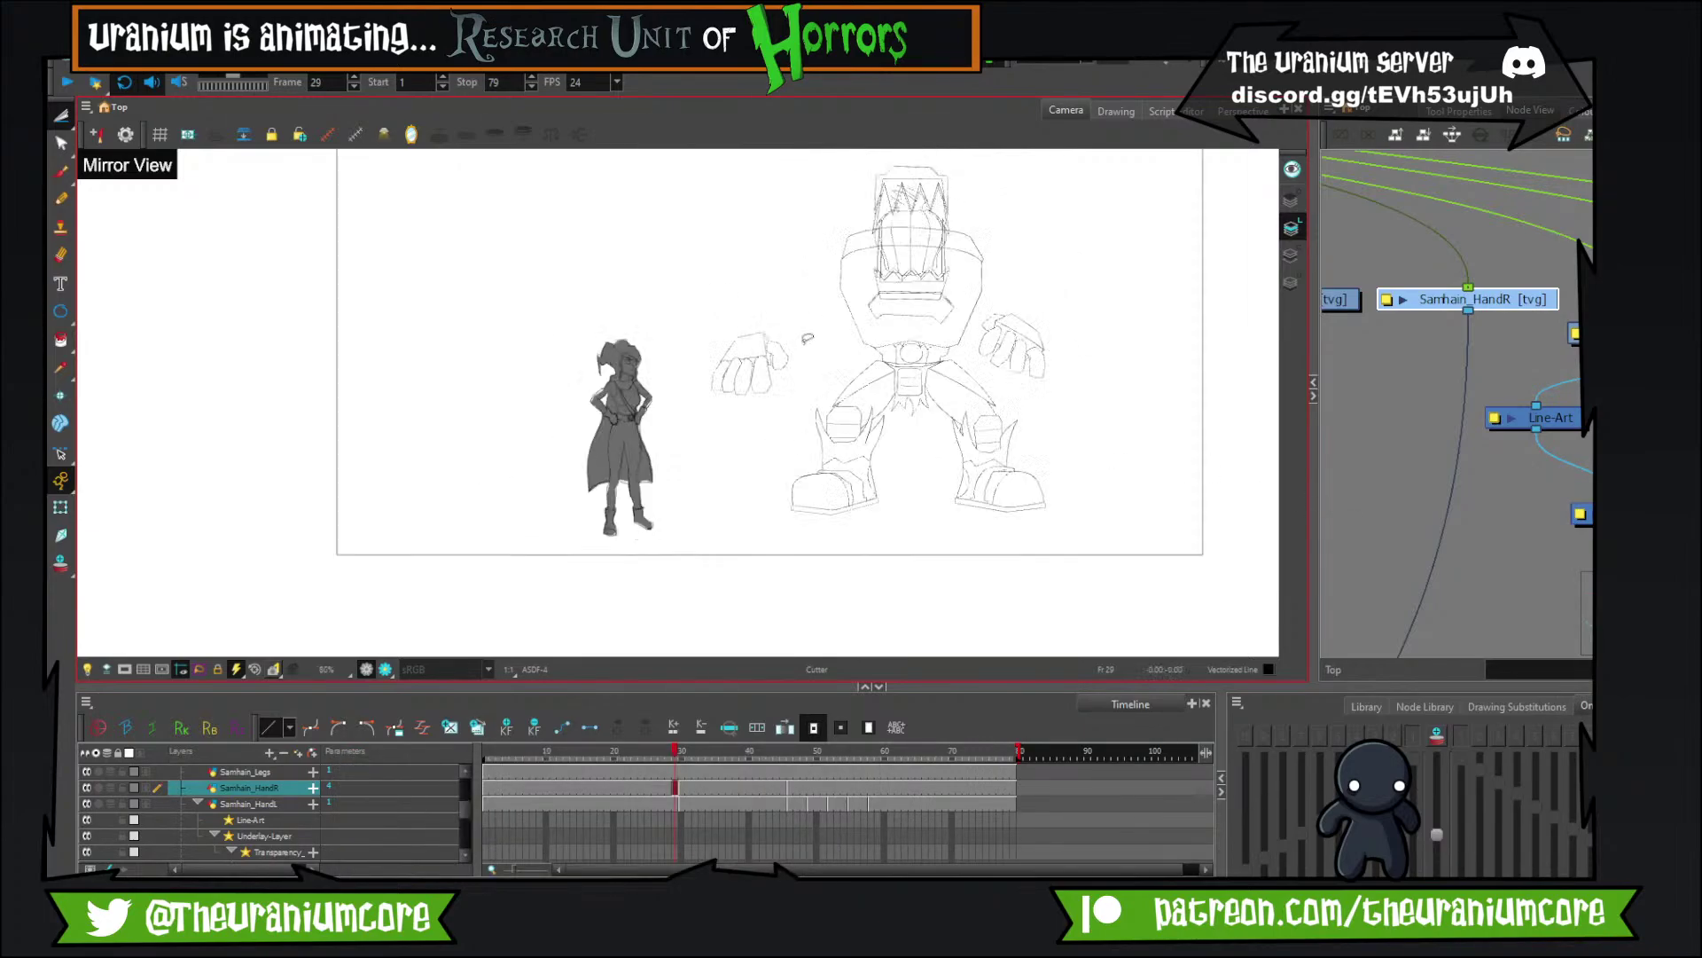
scroll(817, 344, "up", 2)
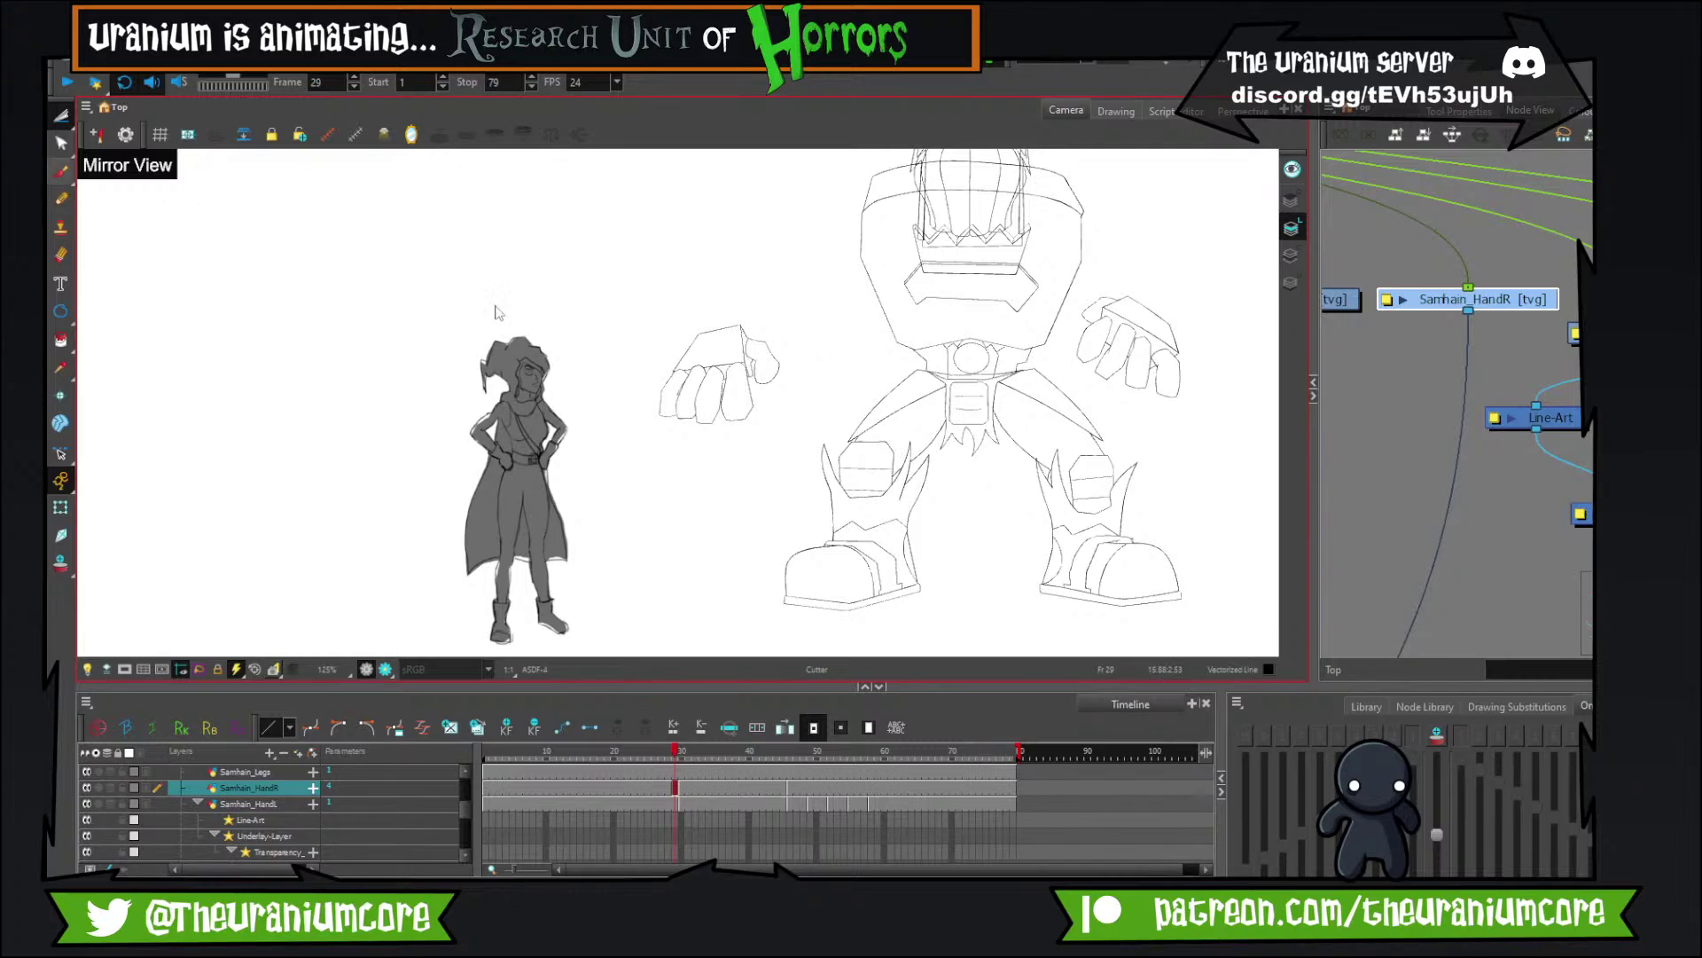
Examine the right hand up close while flipping between frames 28, 29 and 30 to judge the finger movement.
left_click(60, 177)
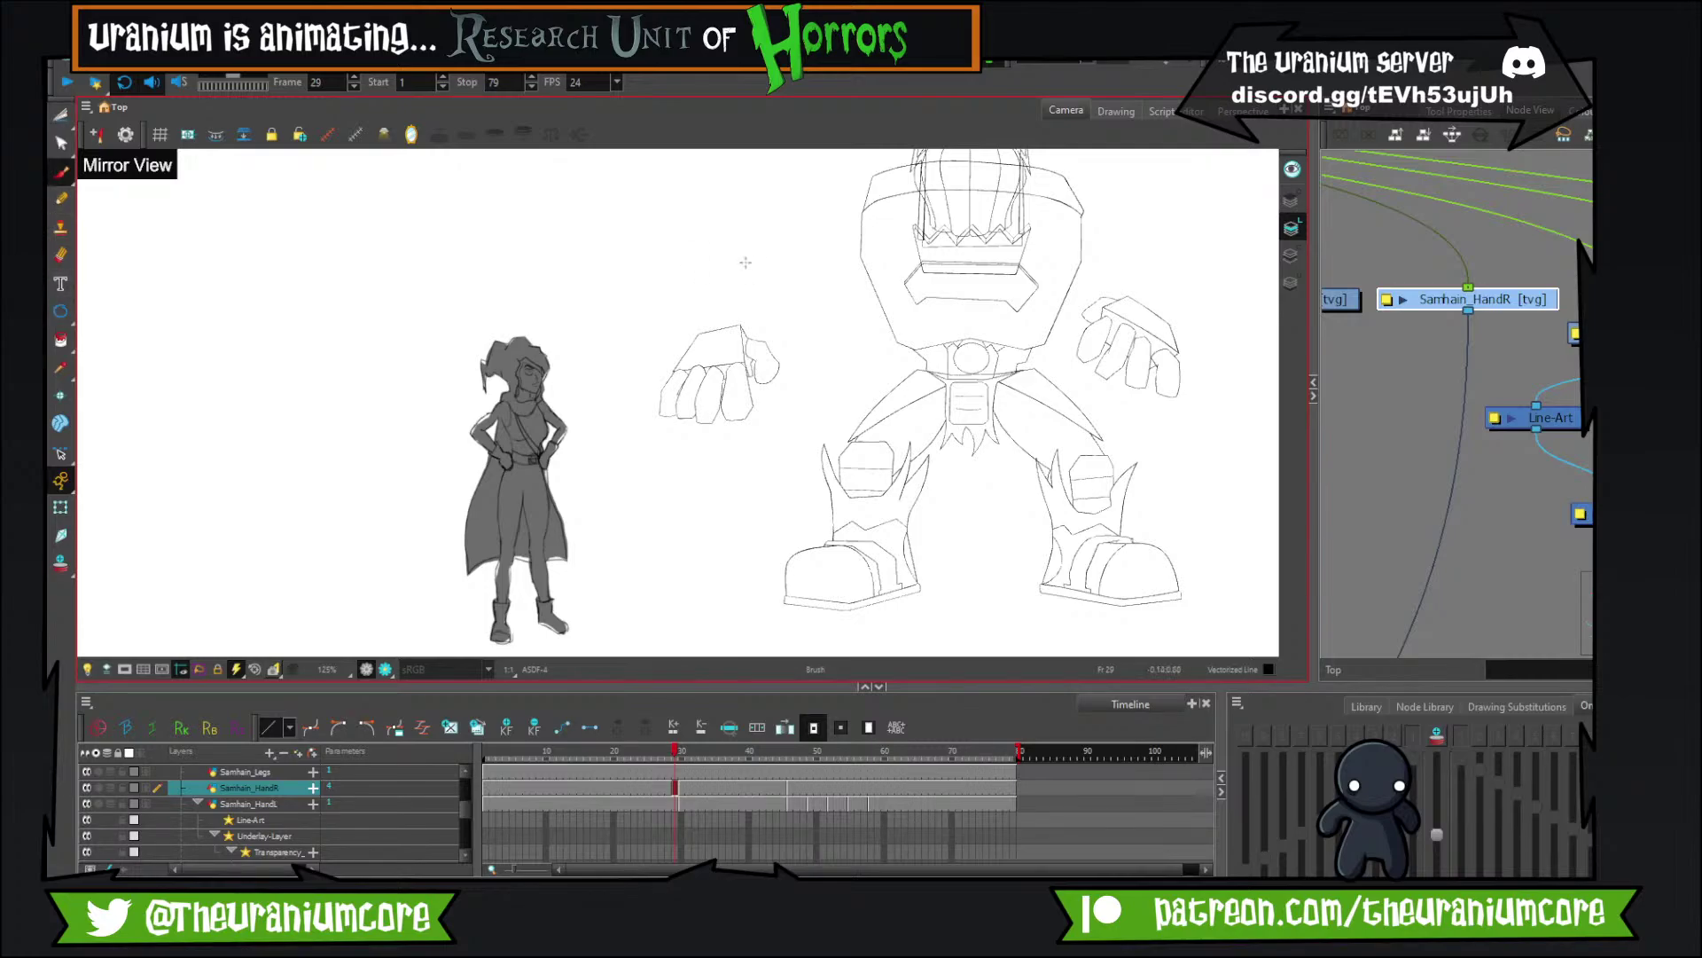
scroll(757, 344, "up", 5)
key("comma")
key("period")
key("comma")
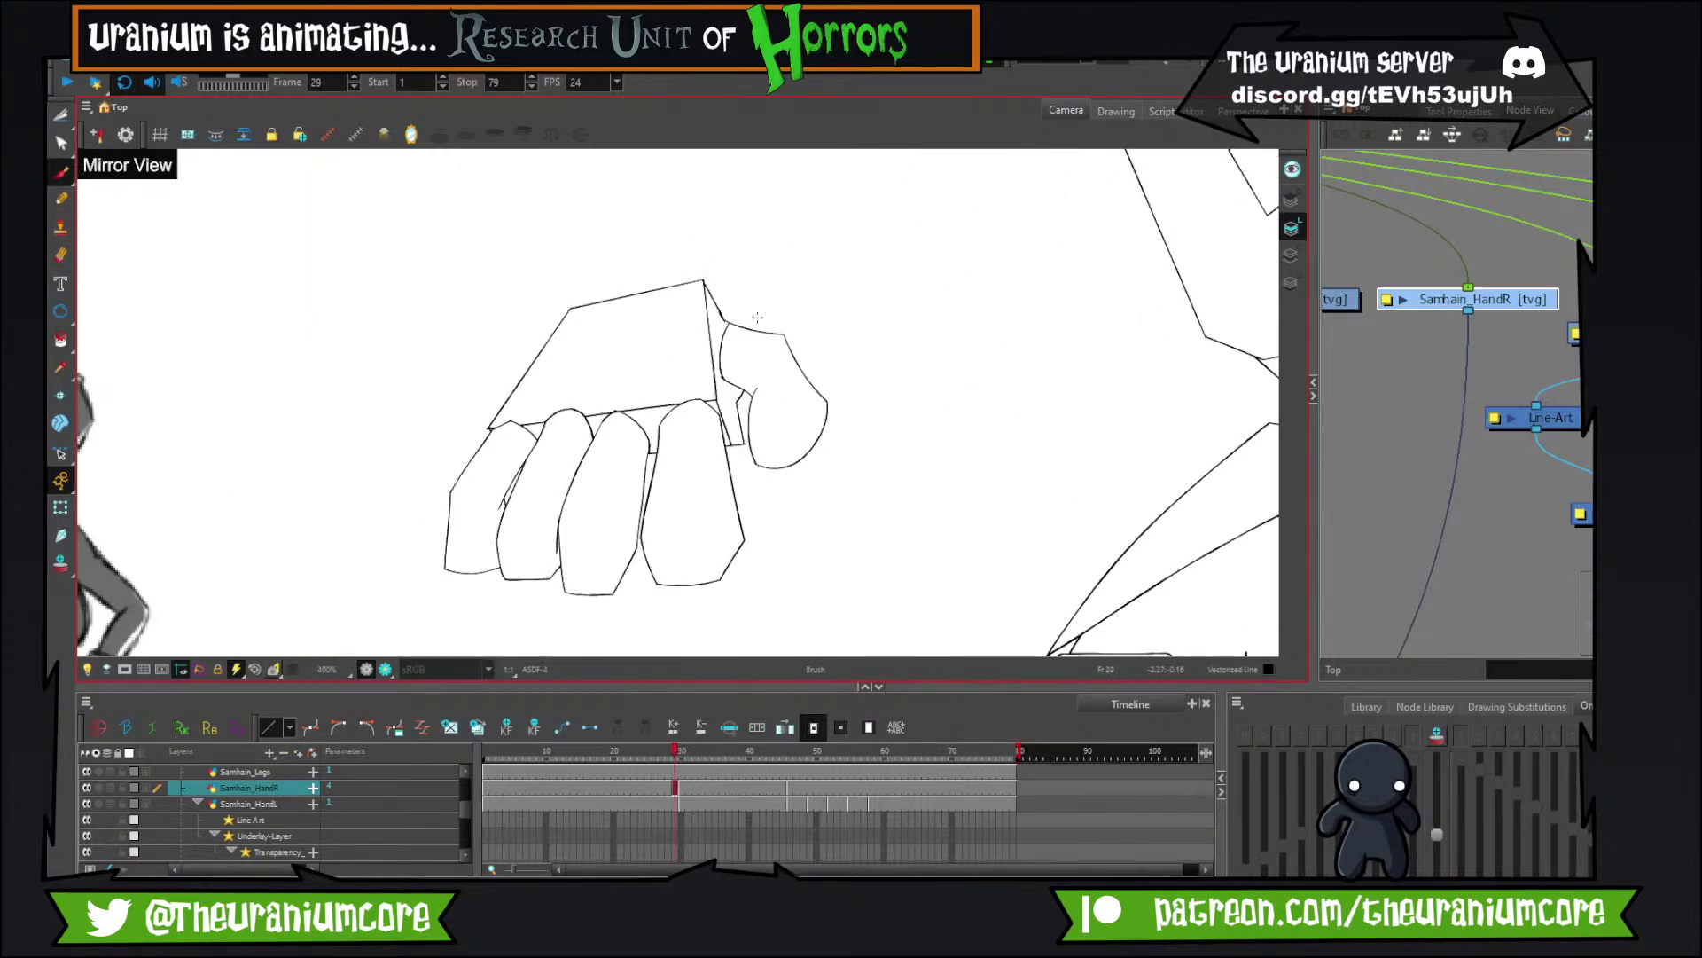
key("period")
key("period")
key("comma")
key("comma")
key("period")
key("comma")
key("period")
key("period")
key("comma")
key("comma")
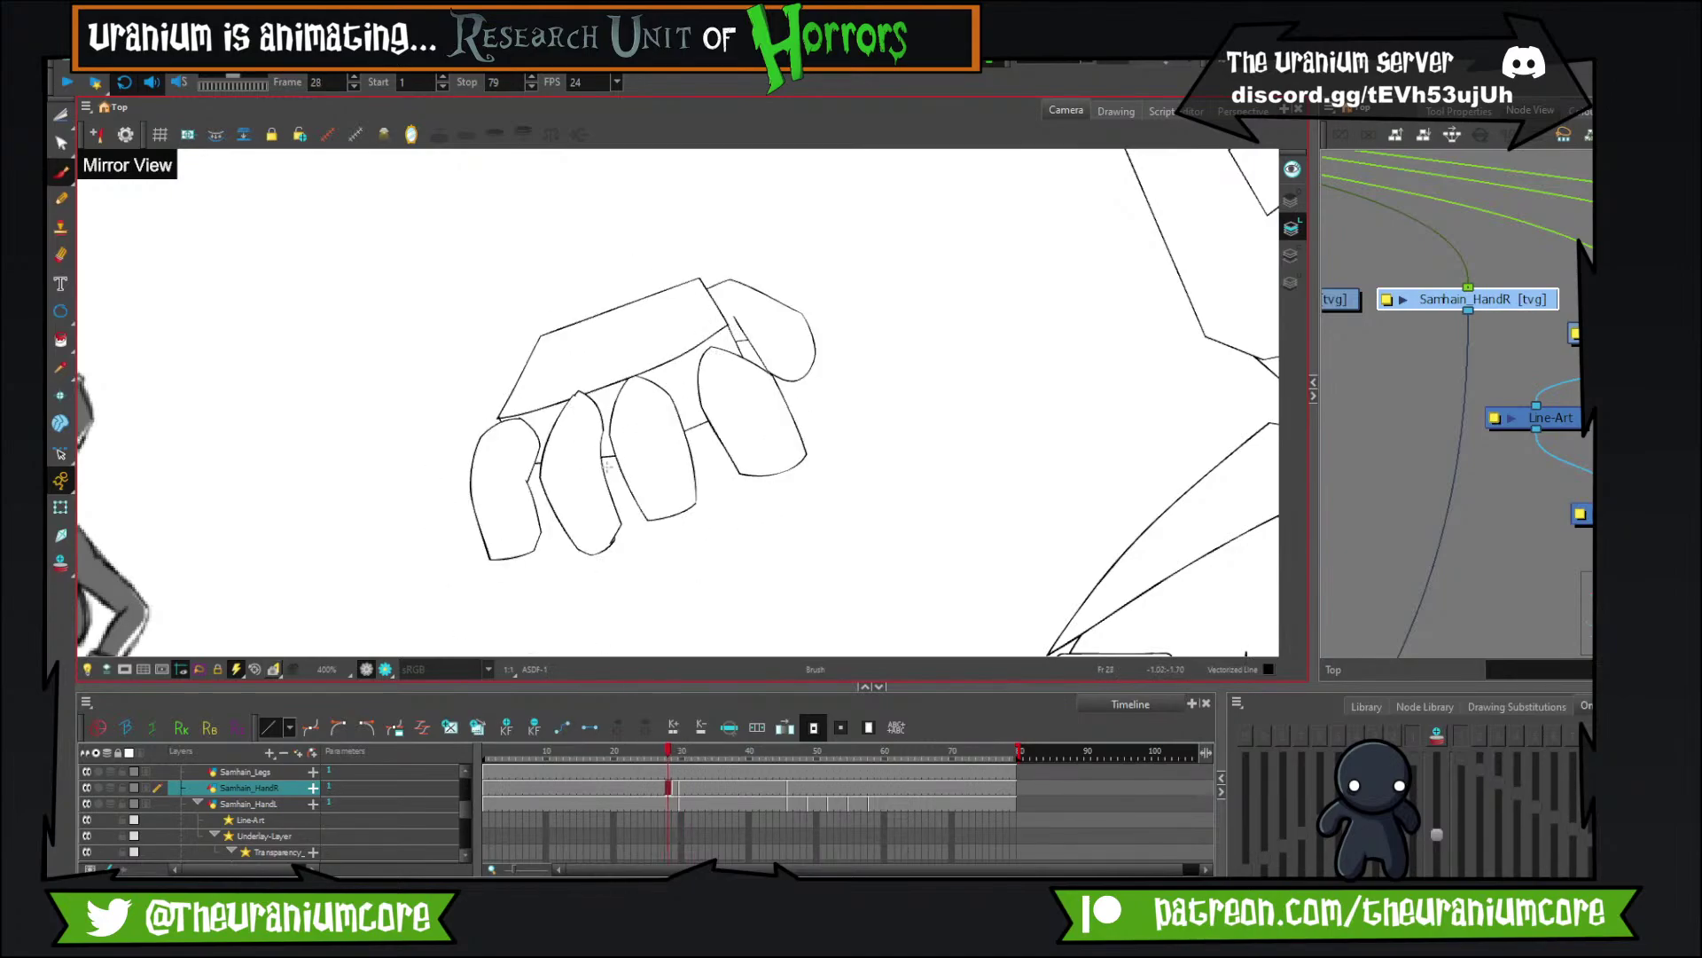
Create a new blank drawing on frame 27 of the Samhain_HandR layer.
left_click(674, 785)
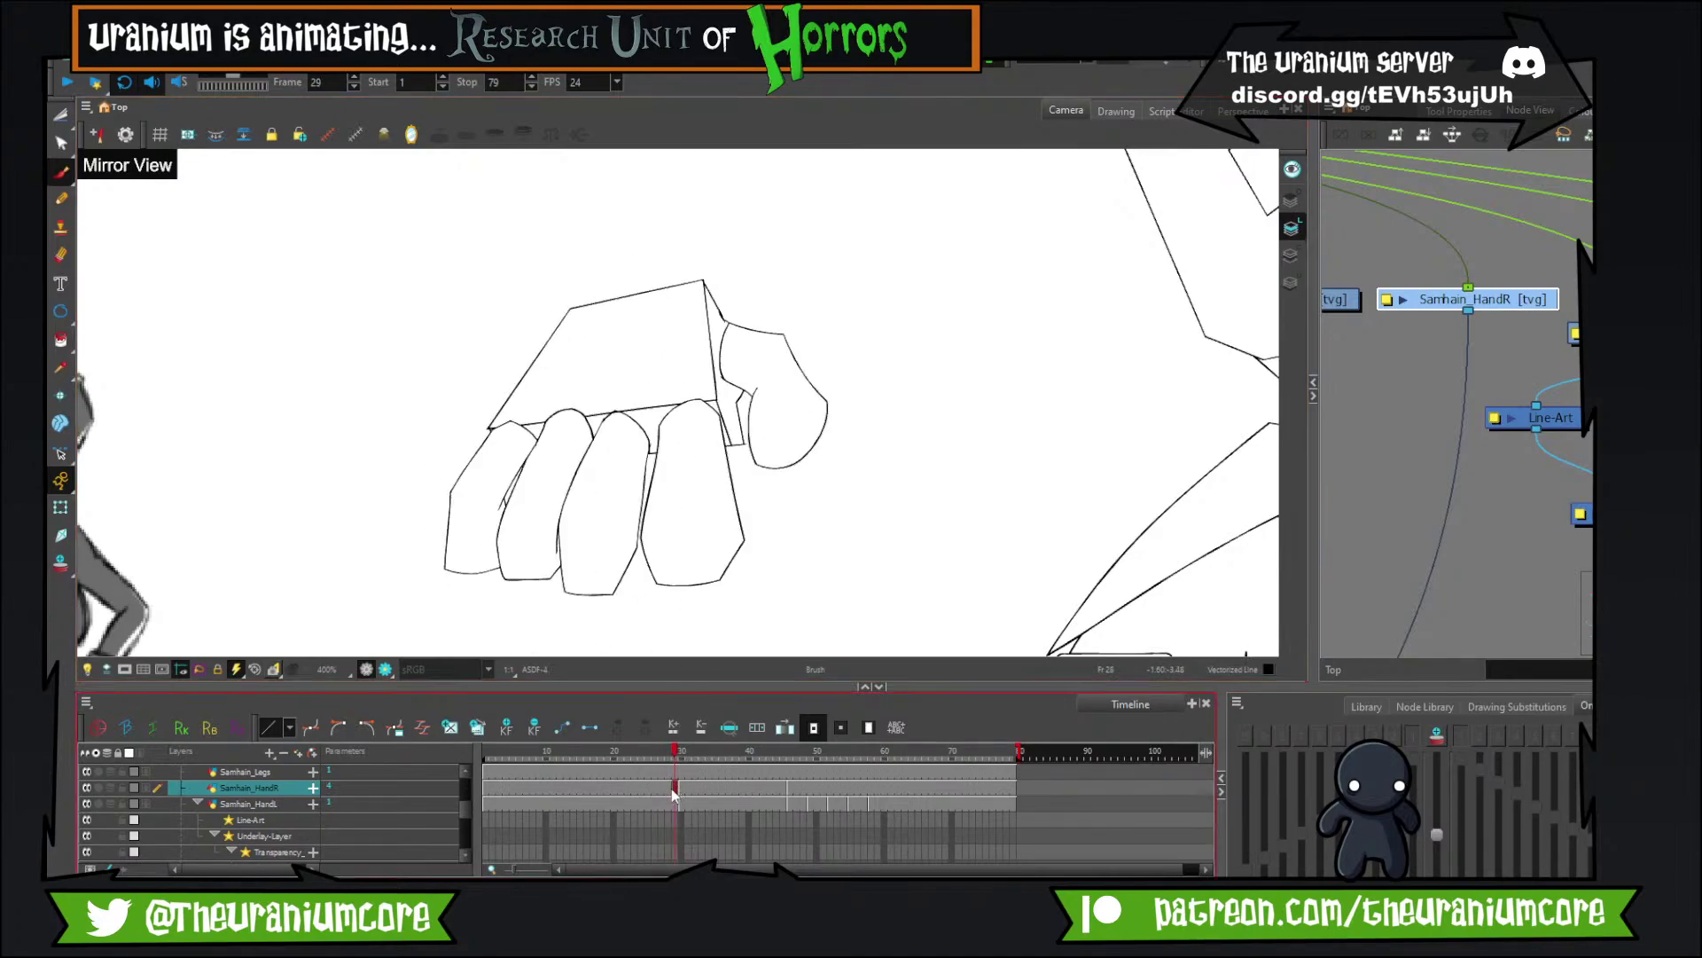
left_click(663, 788)
left_click(457, 725)
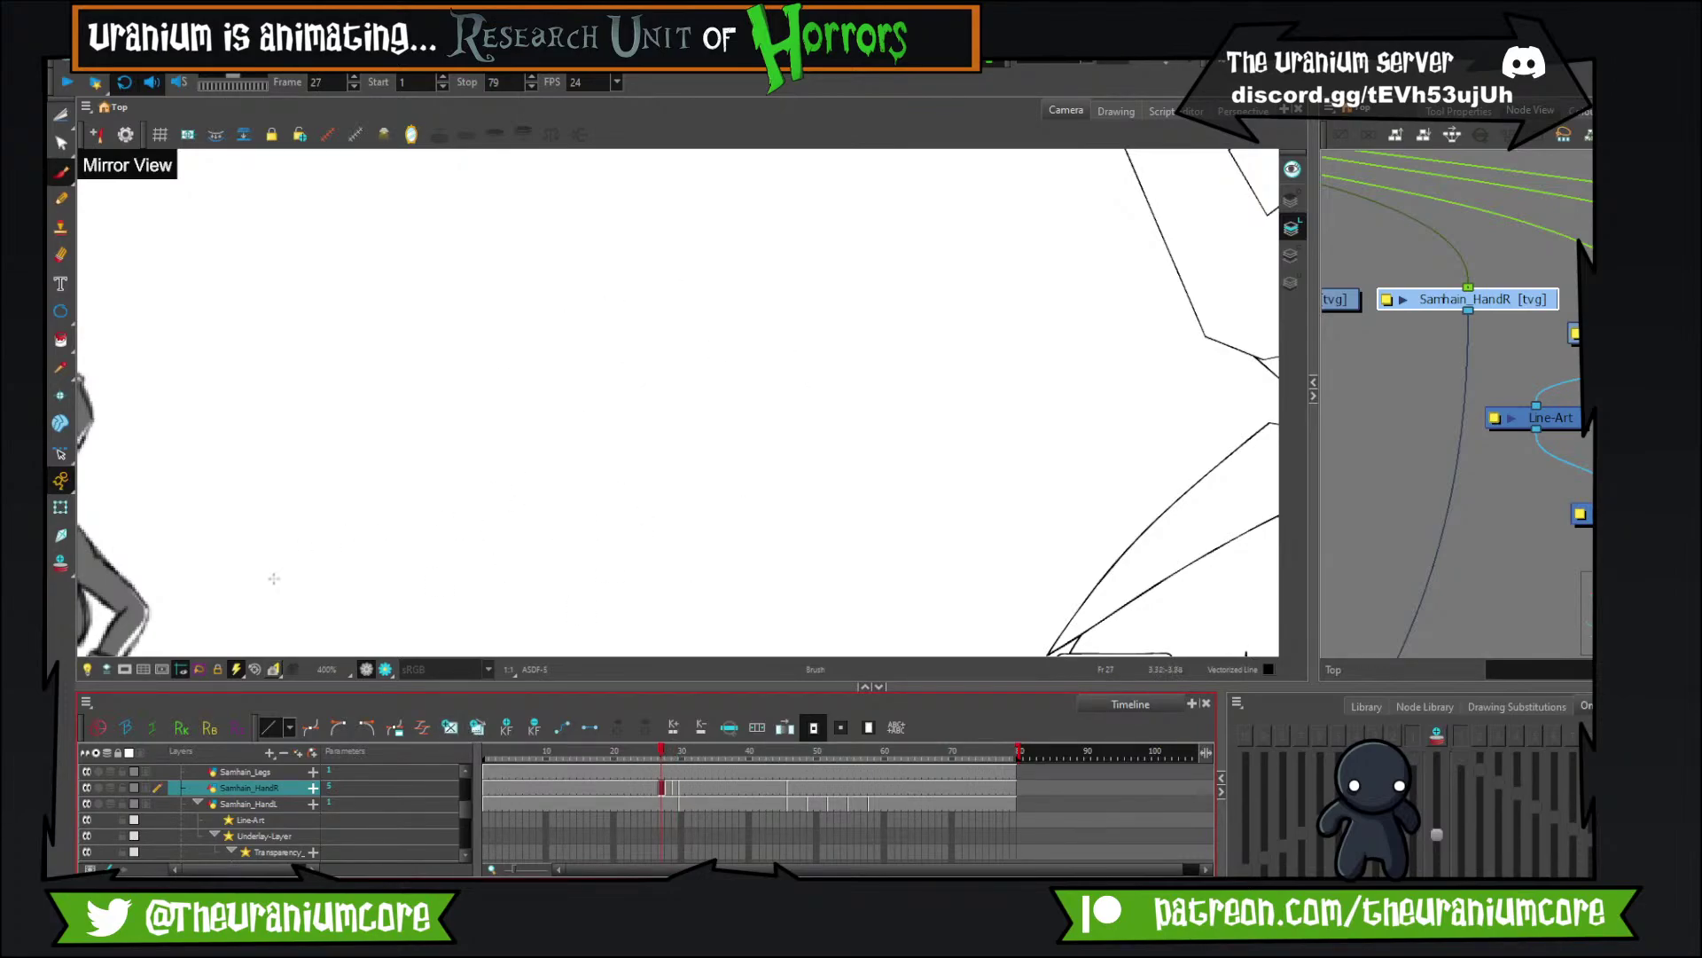
Turn on onion skin and draw straight lines for the palm's upper and side edges on frame 27, between the neighbouring poses.
left_click(61, 564)
scroll(644, 373, "up", 1)
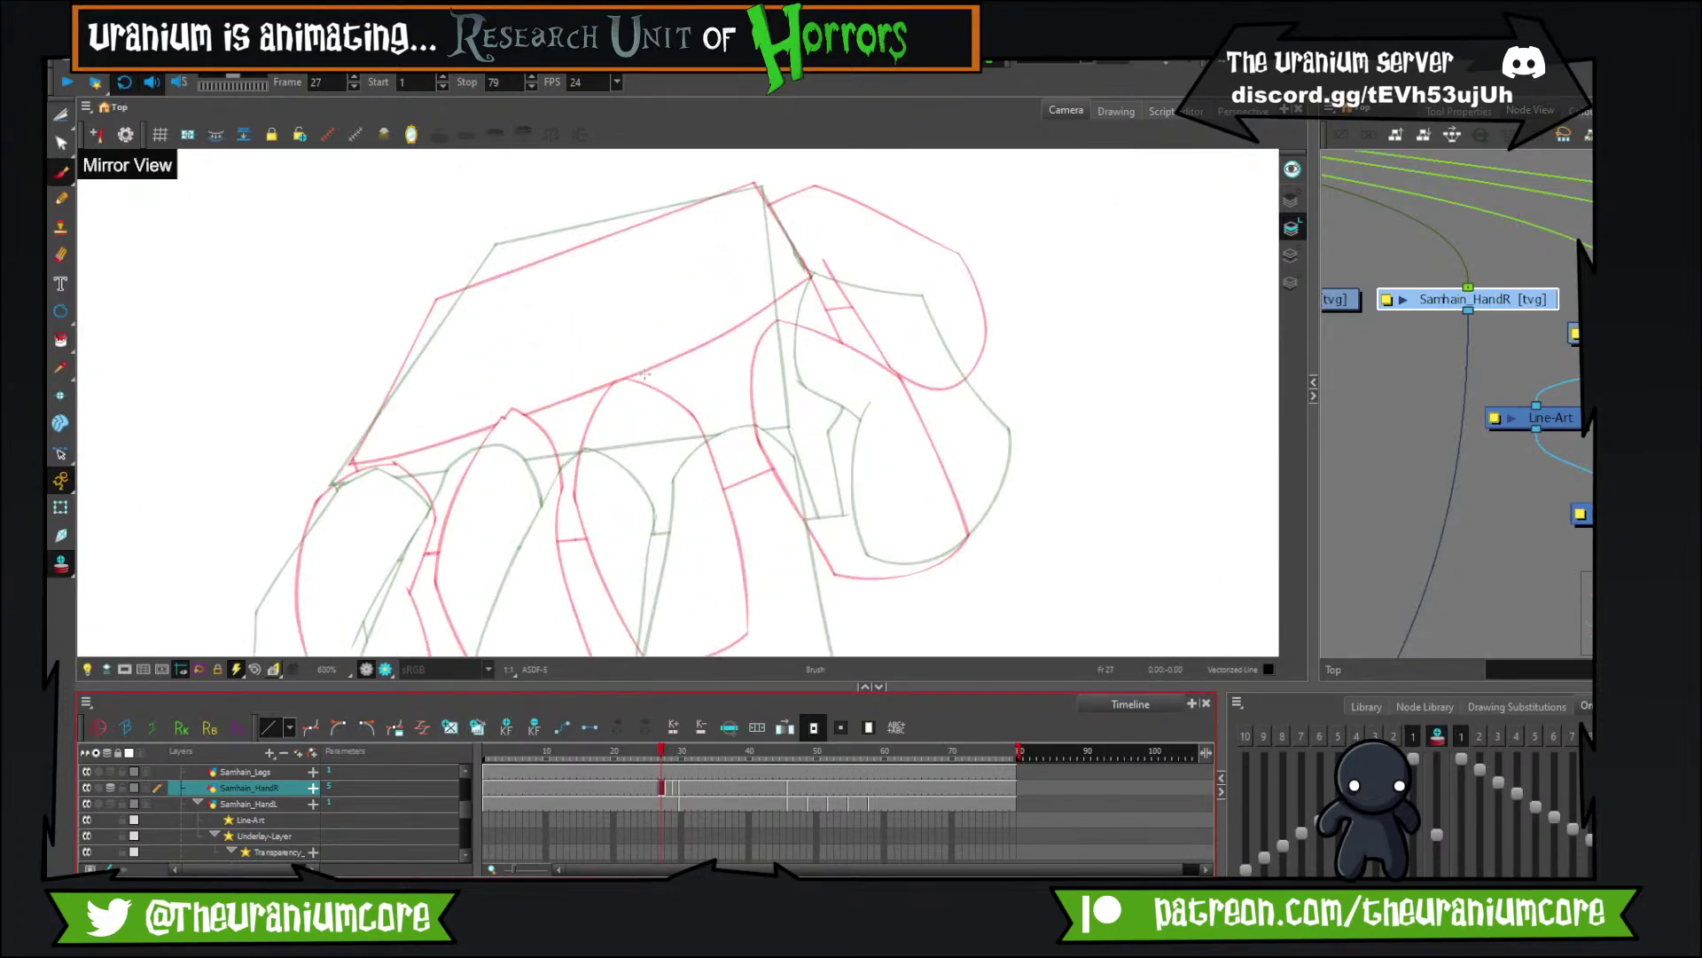
left_click(61, 172)
left_click(358, 445)
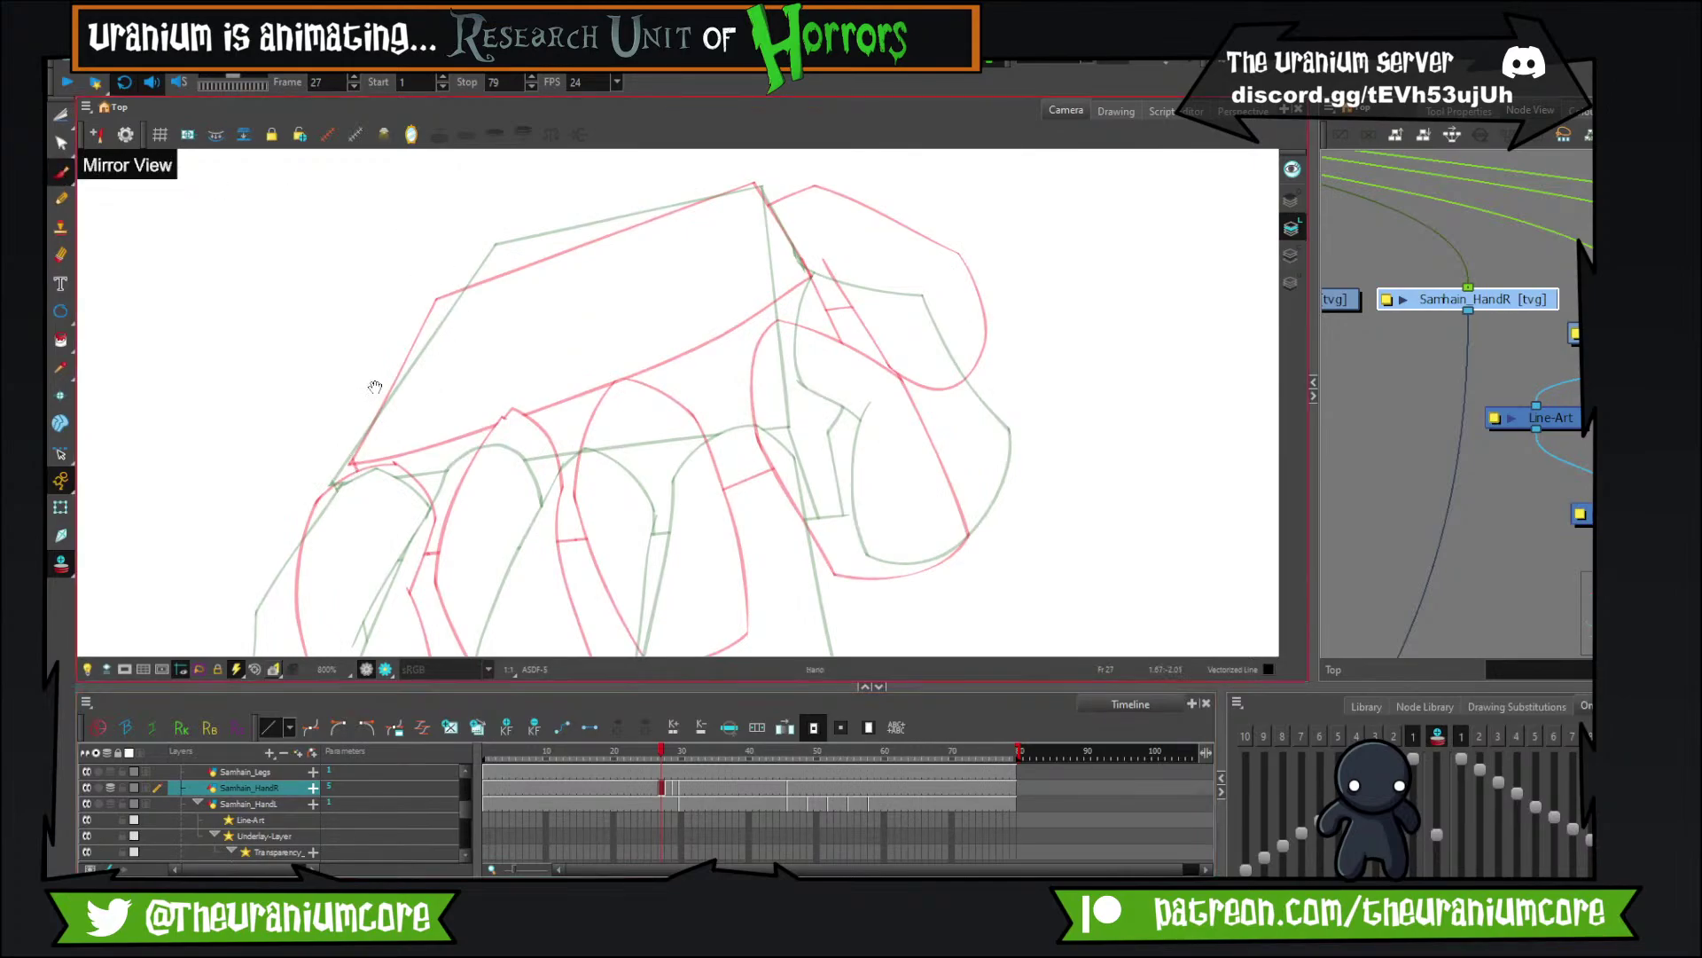
left_click_drag(373, 358, 381, 379)
mouse_move(341, 507)
left_mouse_down()
mouse_move(492, 263)
mouse_move(532, 277)
mouse_move(795, 195)
mouse_move(769, 210)
mouse_move(811, 417)
mouse_move(836, 446)
left_mouse_up()
Compare the palm edges with frames 26 and 28, and draw the bent knuckle line along the palm's lower side on frame 27.
key("comma")
scroll(679, 337, "down", 5)
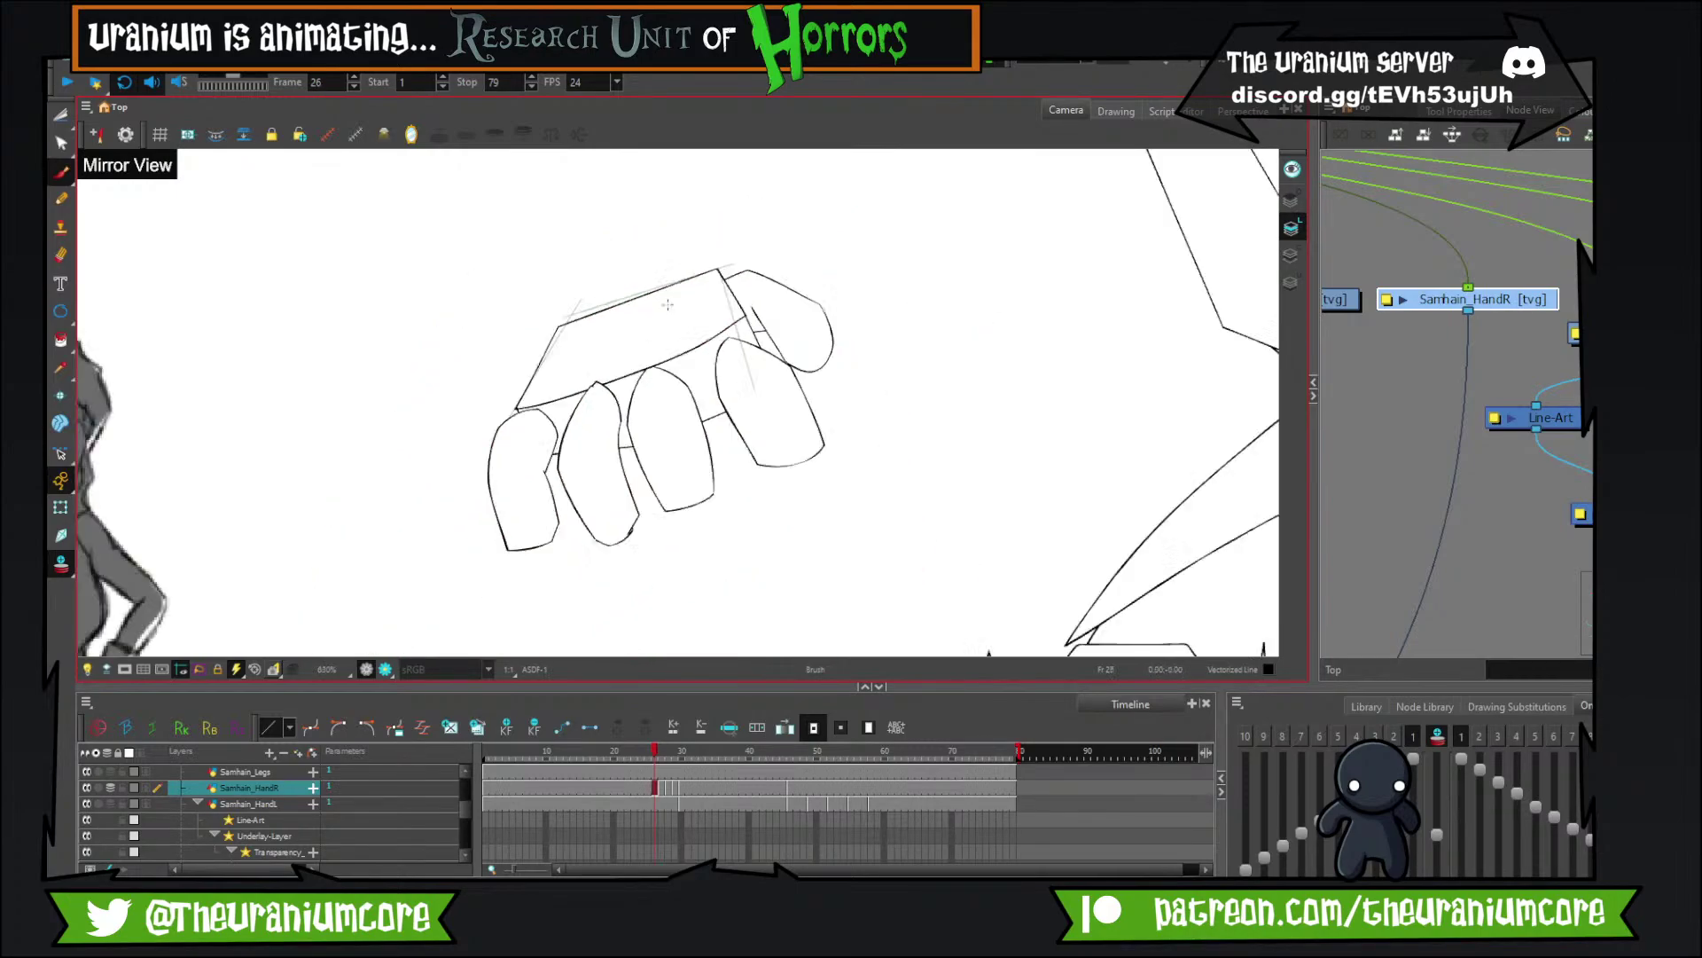
key("period")
key("period")
key("comma")
scroll(693, 306, "up", 6)
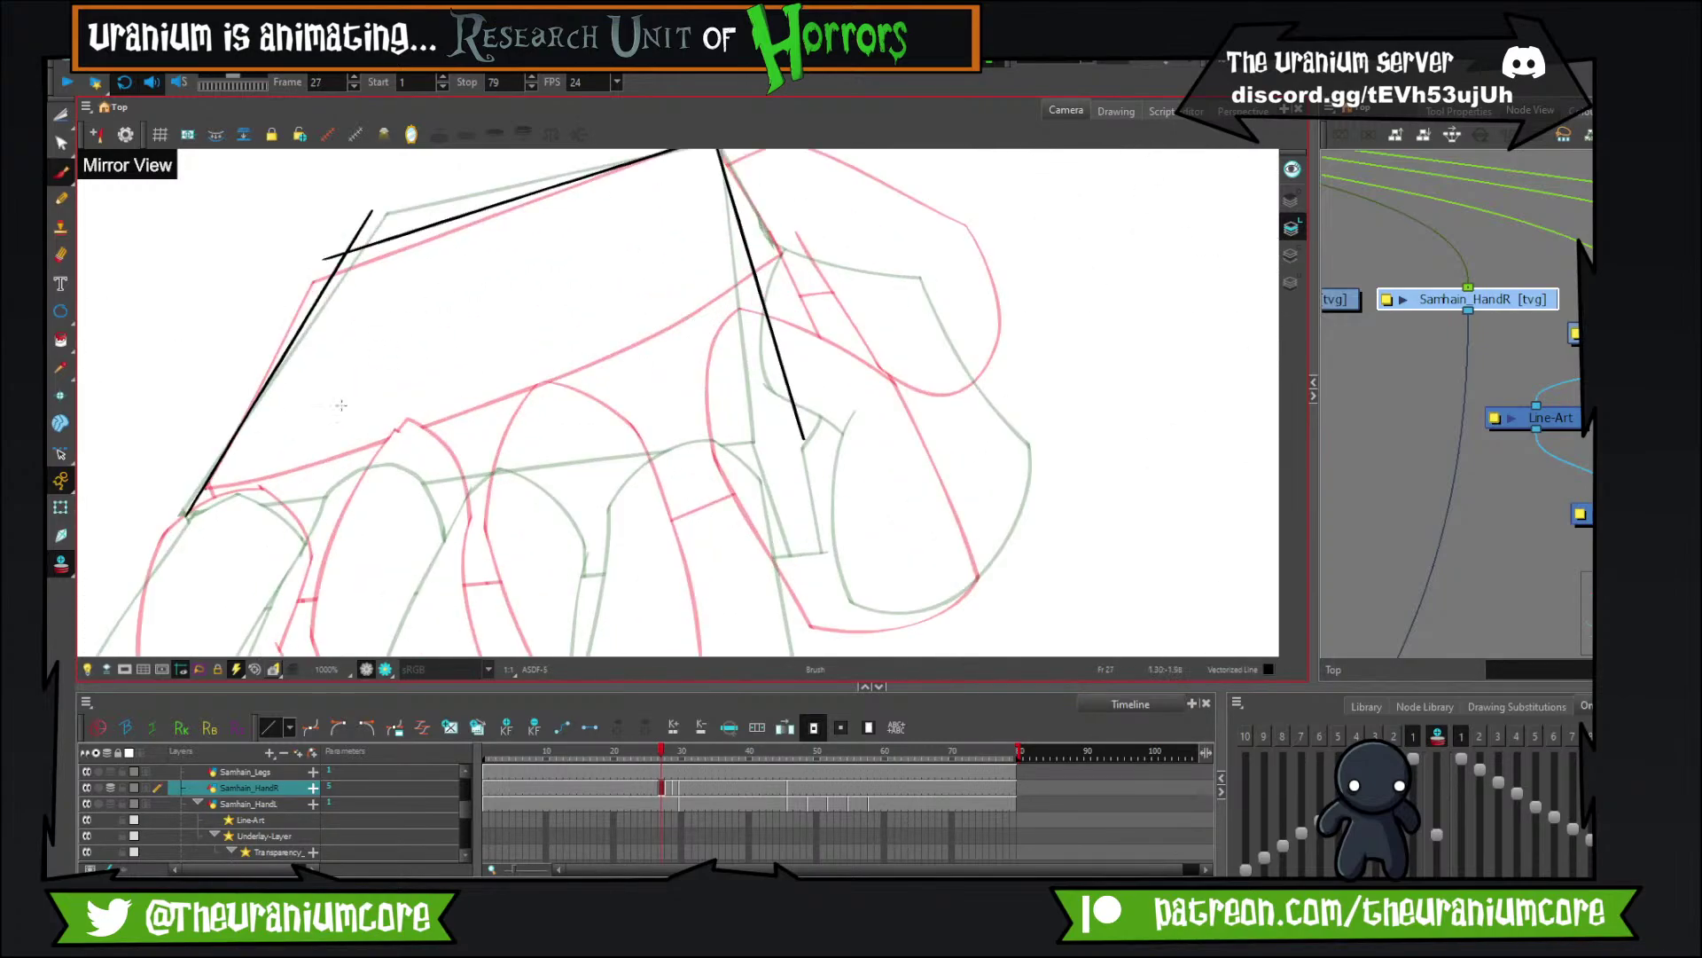
mouse_move(180, 508)
left_mouse_down()
mouse_move(616, 419)
mouse_move(884, 293)
left_mouse_up()
Trim the overshooting line ends at the corners of the frame 27 palm outline with the Cutter.
left_click(60, 115)
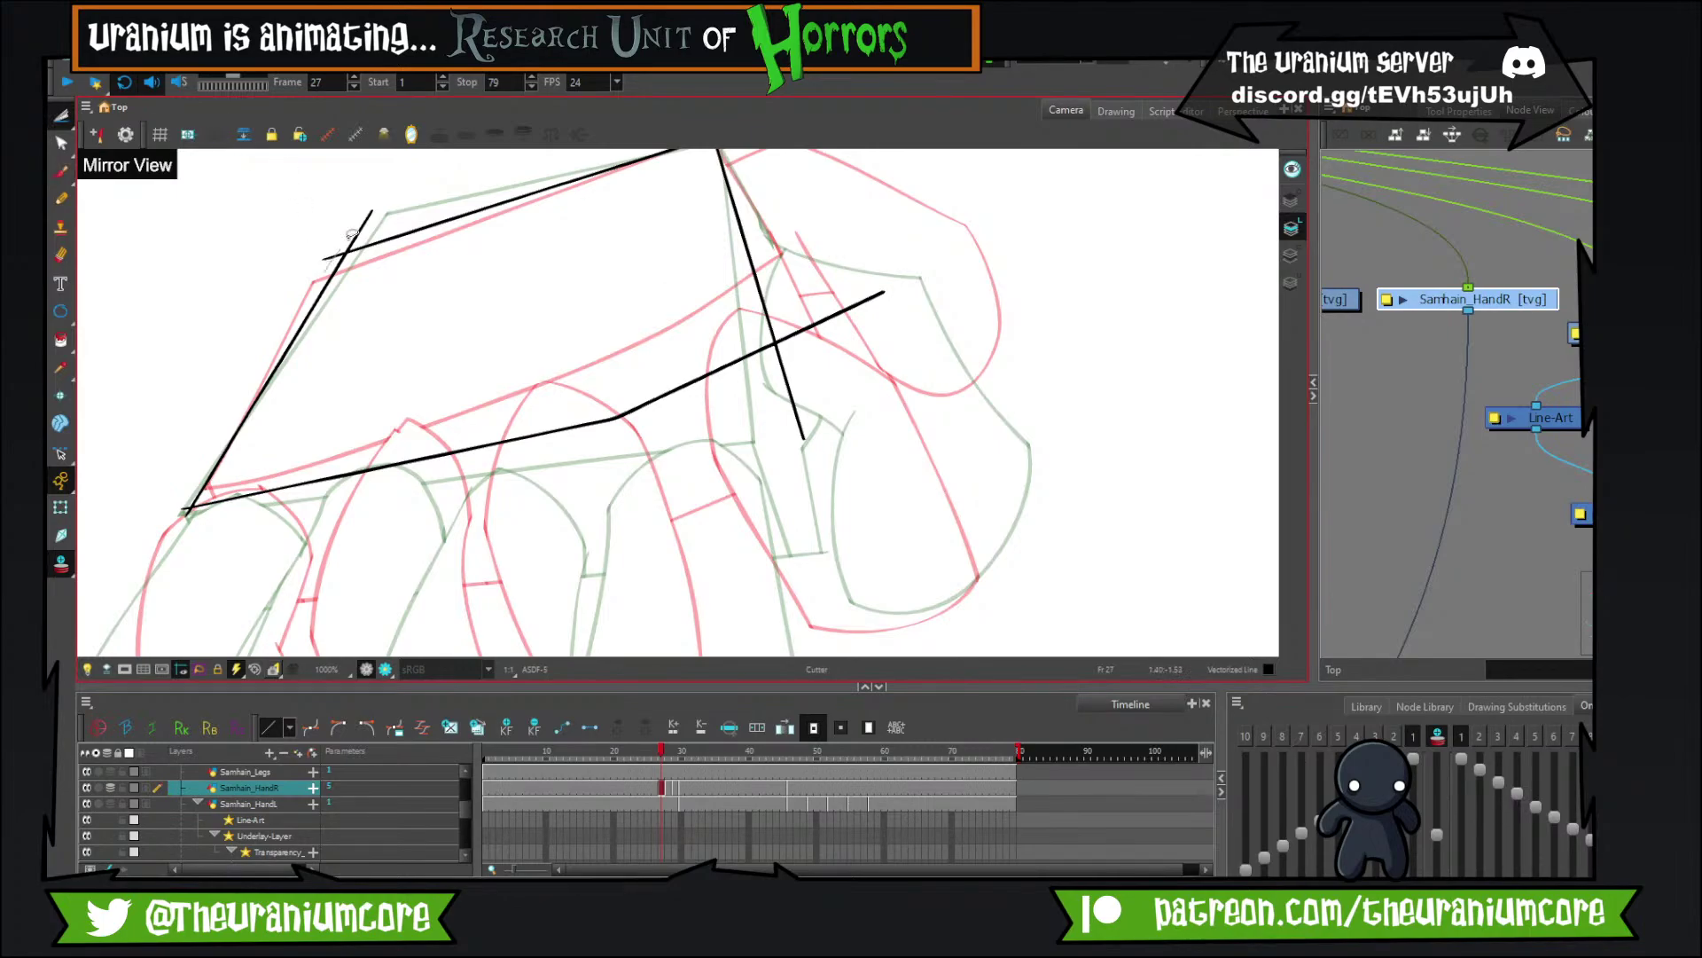
left_click_drag(325, 248, 371, 225)
left_click_drag(825, 345, 840, 311)
left_click_drag(790, 364, 815, 545)
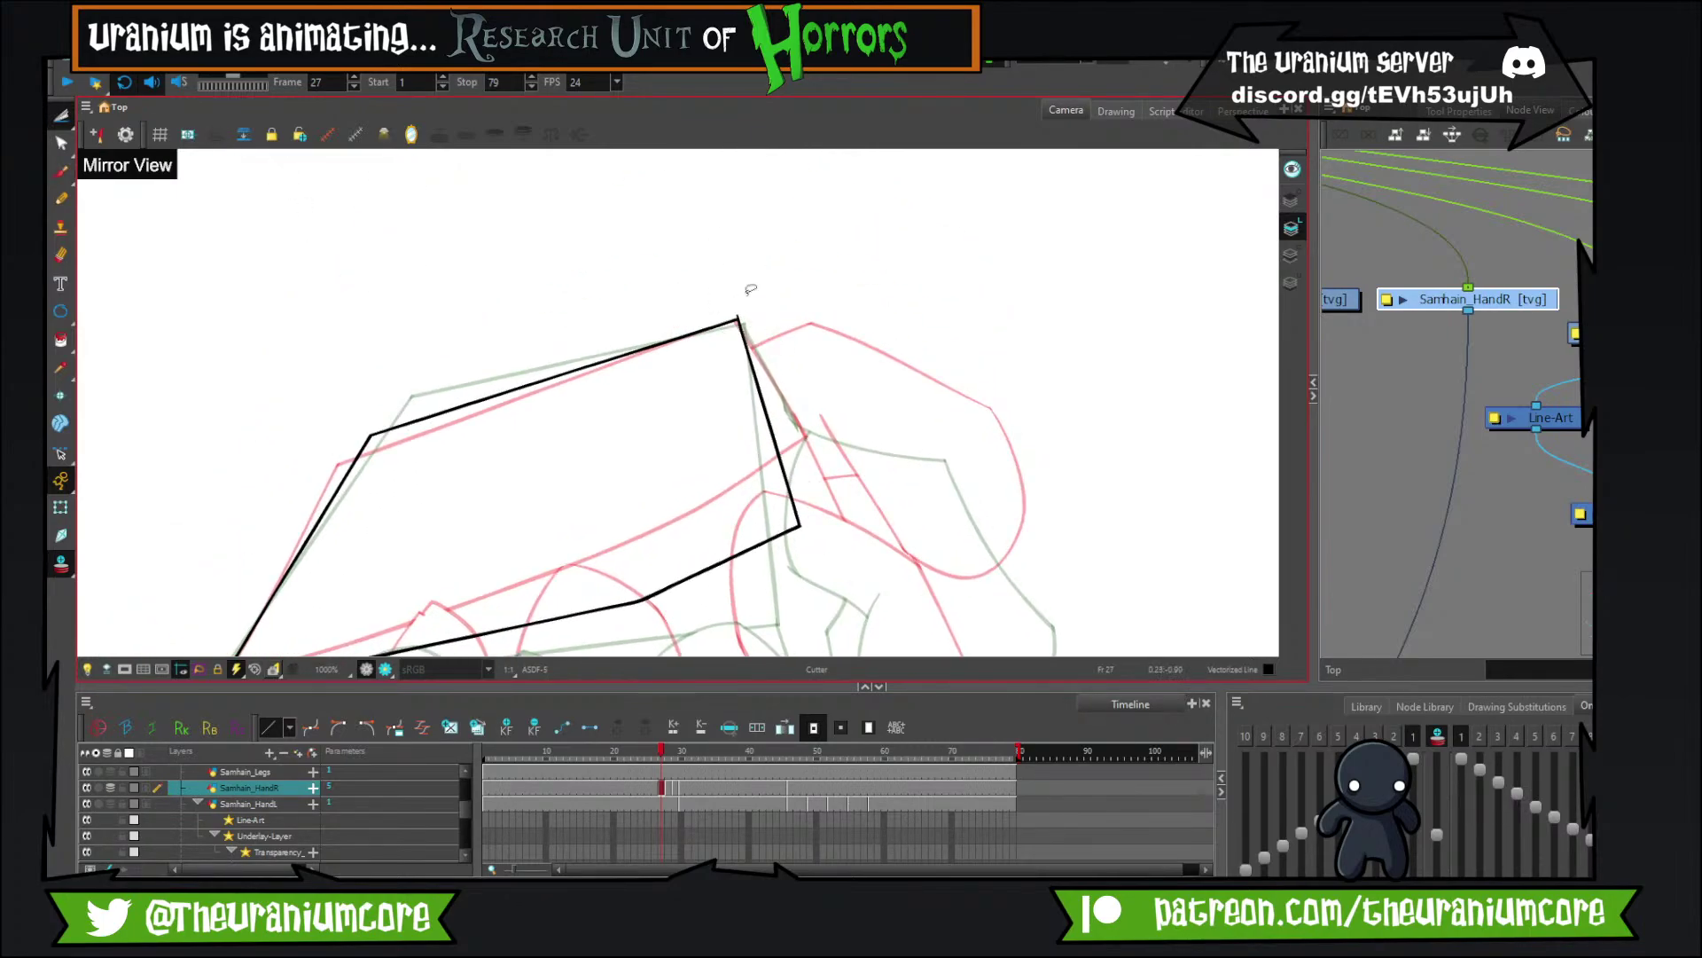
scroll(751, 289, "up", 2)
scroll(779, 333, "down", 1)
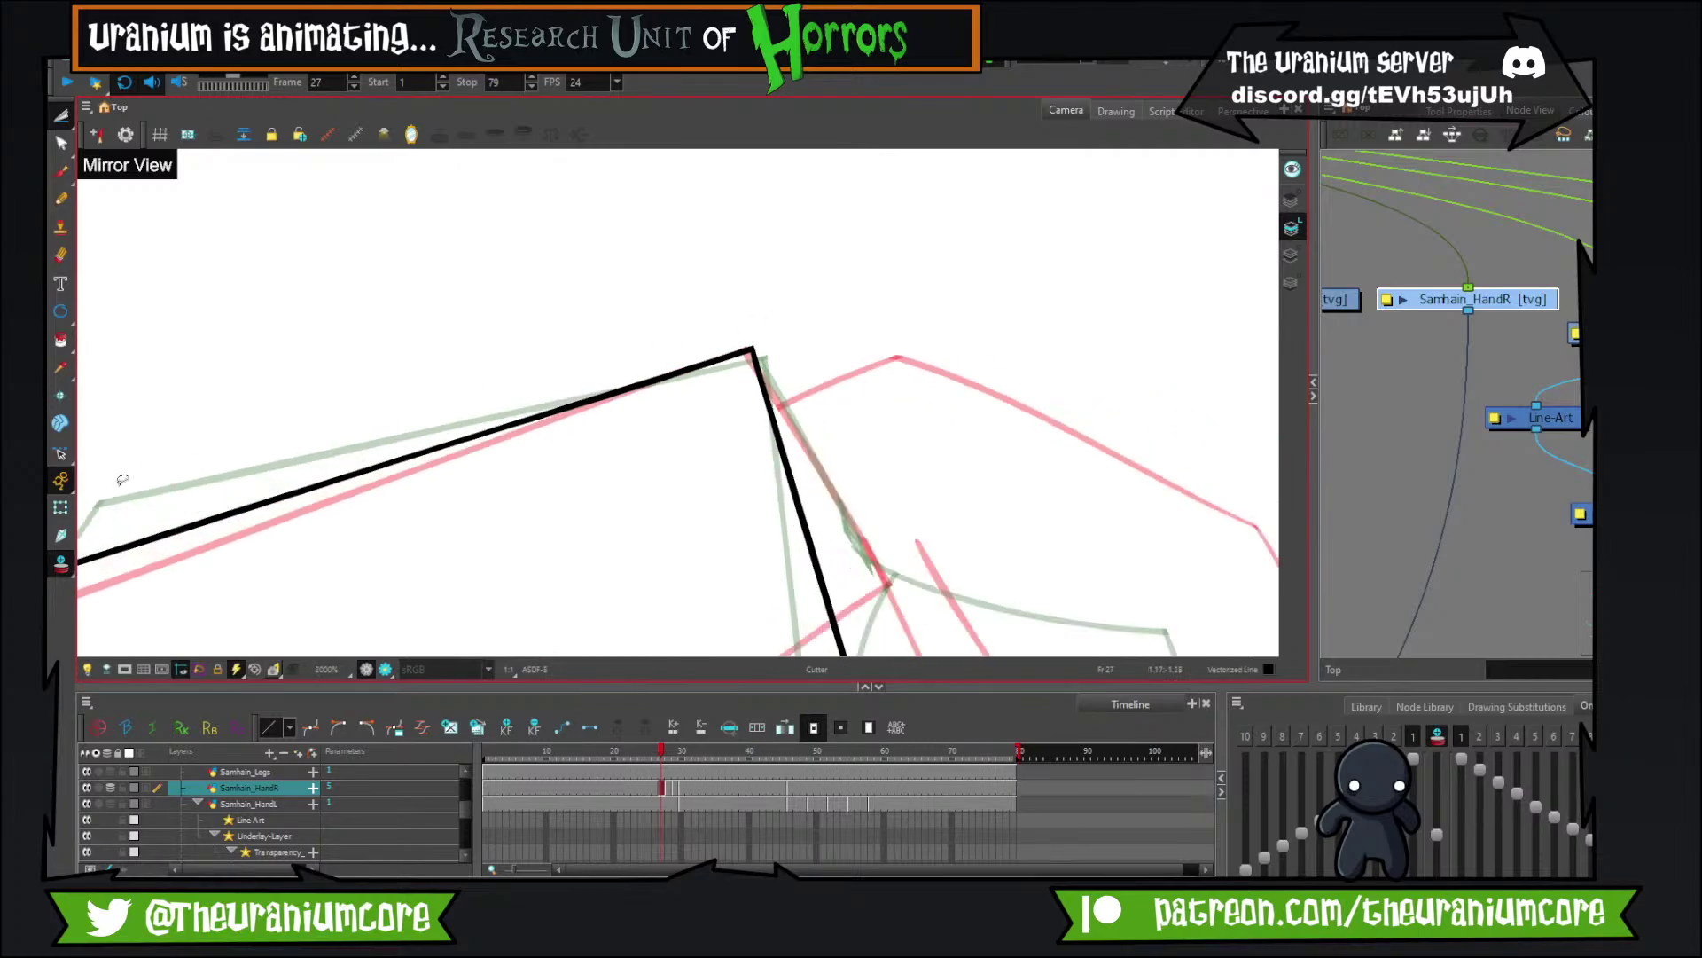
Hide the onion skin and flip between frames 26, 27 and 28 to check how the palm shape moves.
left_click(62, 562)
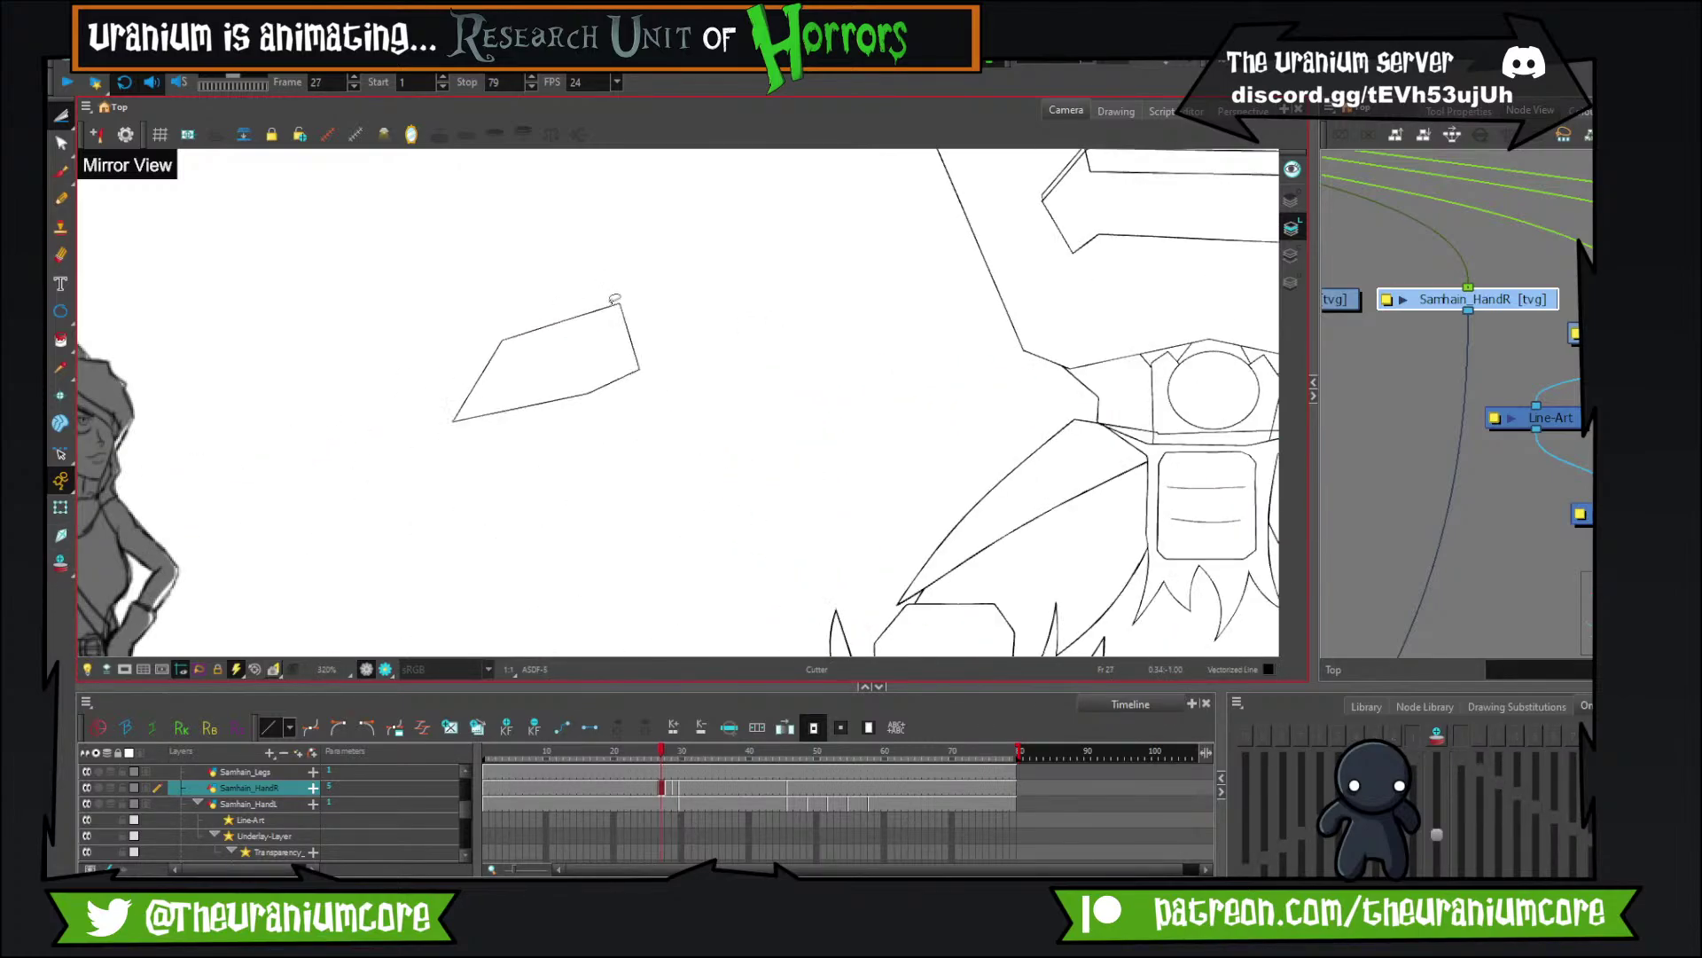
key("period")
key("comma")
key("comma")
key("period")
key("period")
key("comma")
key("period")
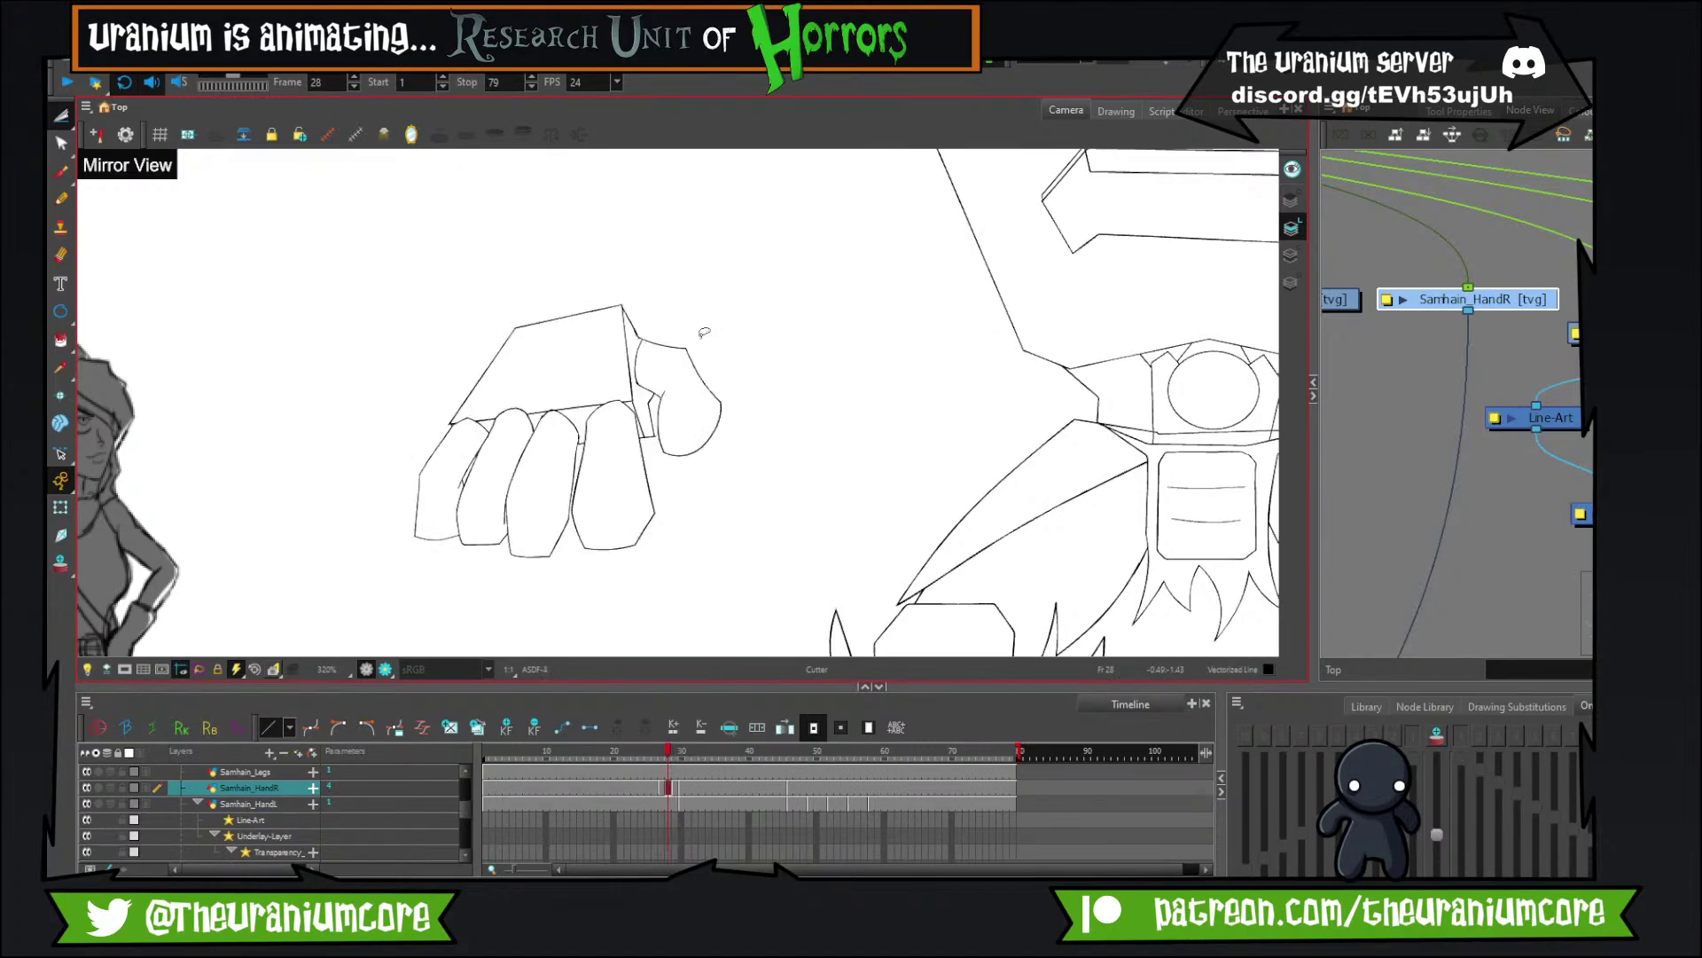
Enable onion skinning and pick the Brush for drawing on frame 29 of the Samhain_HandR layer.
key("comma")
key("period")
key("period")
key("comma")
key("period")
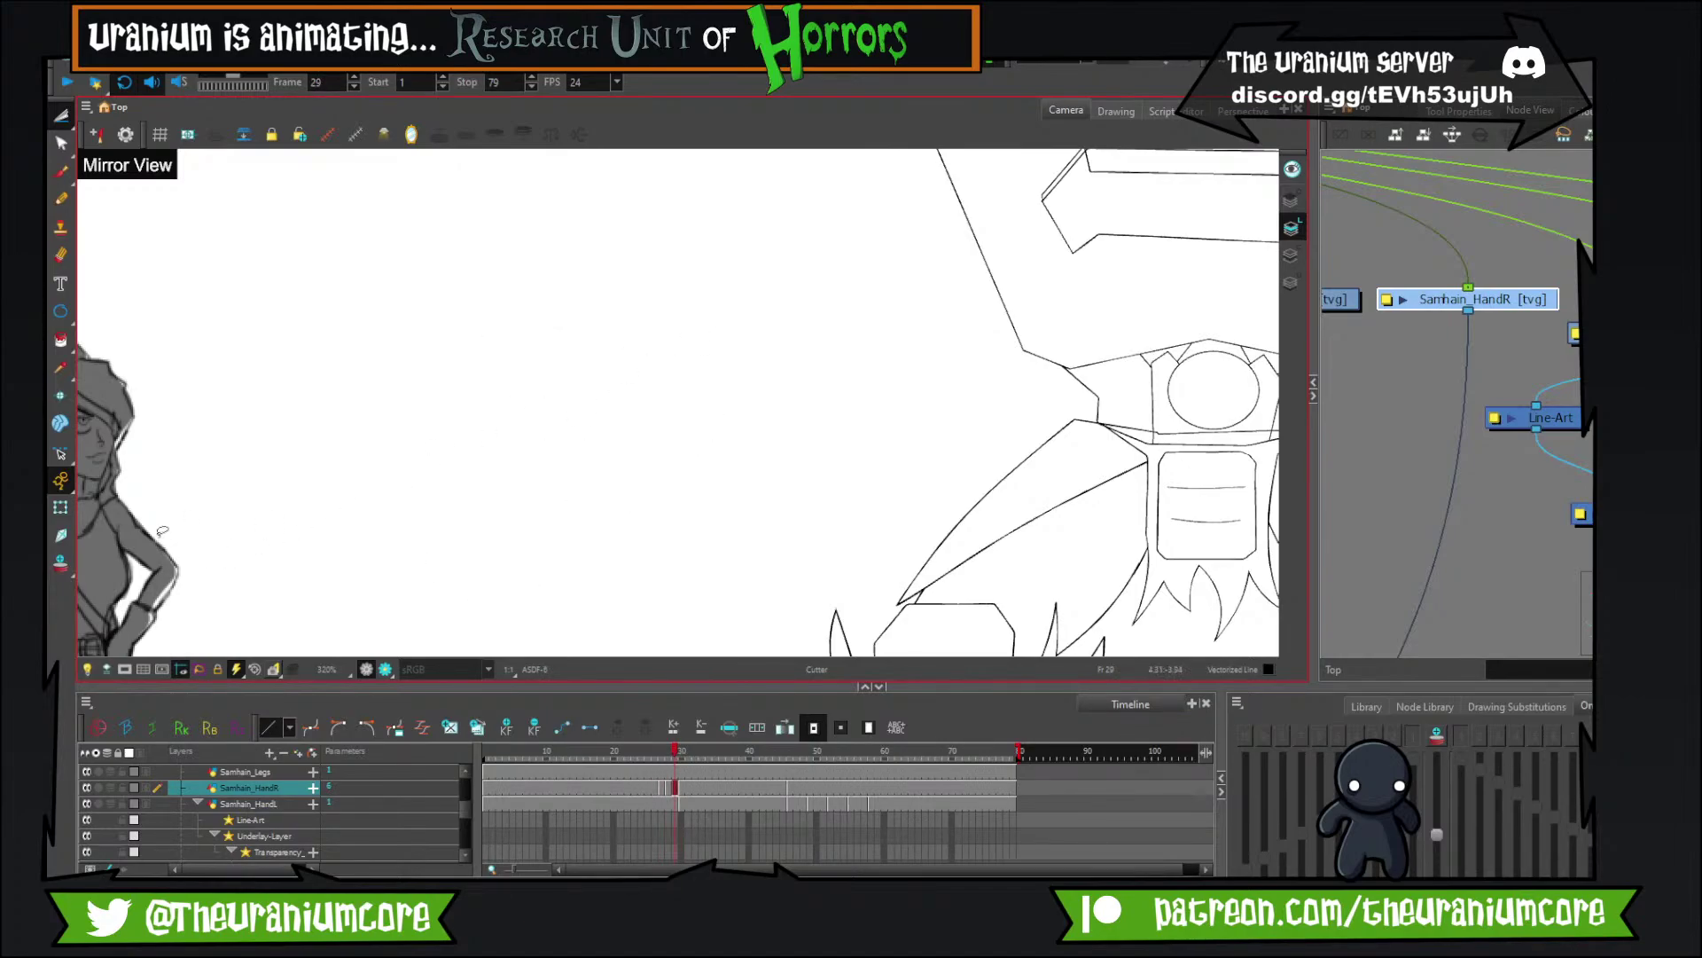
left_click(61, 564)
left_click(61, 171)
scroll(612, 366, "up", 3)
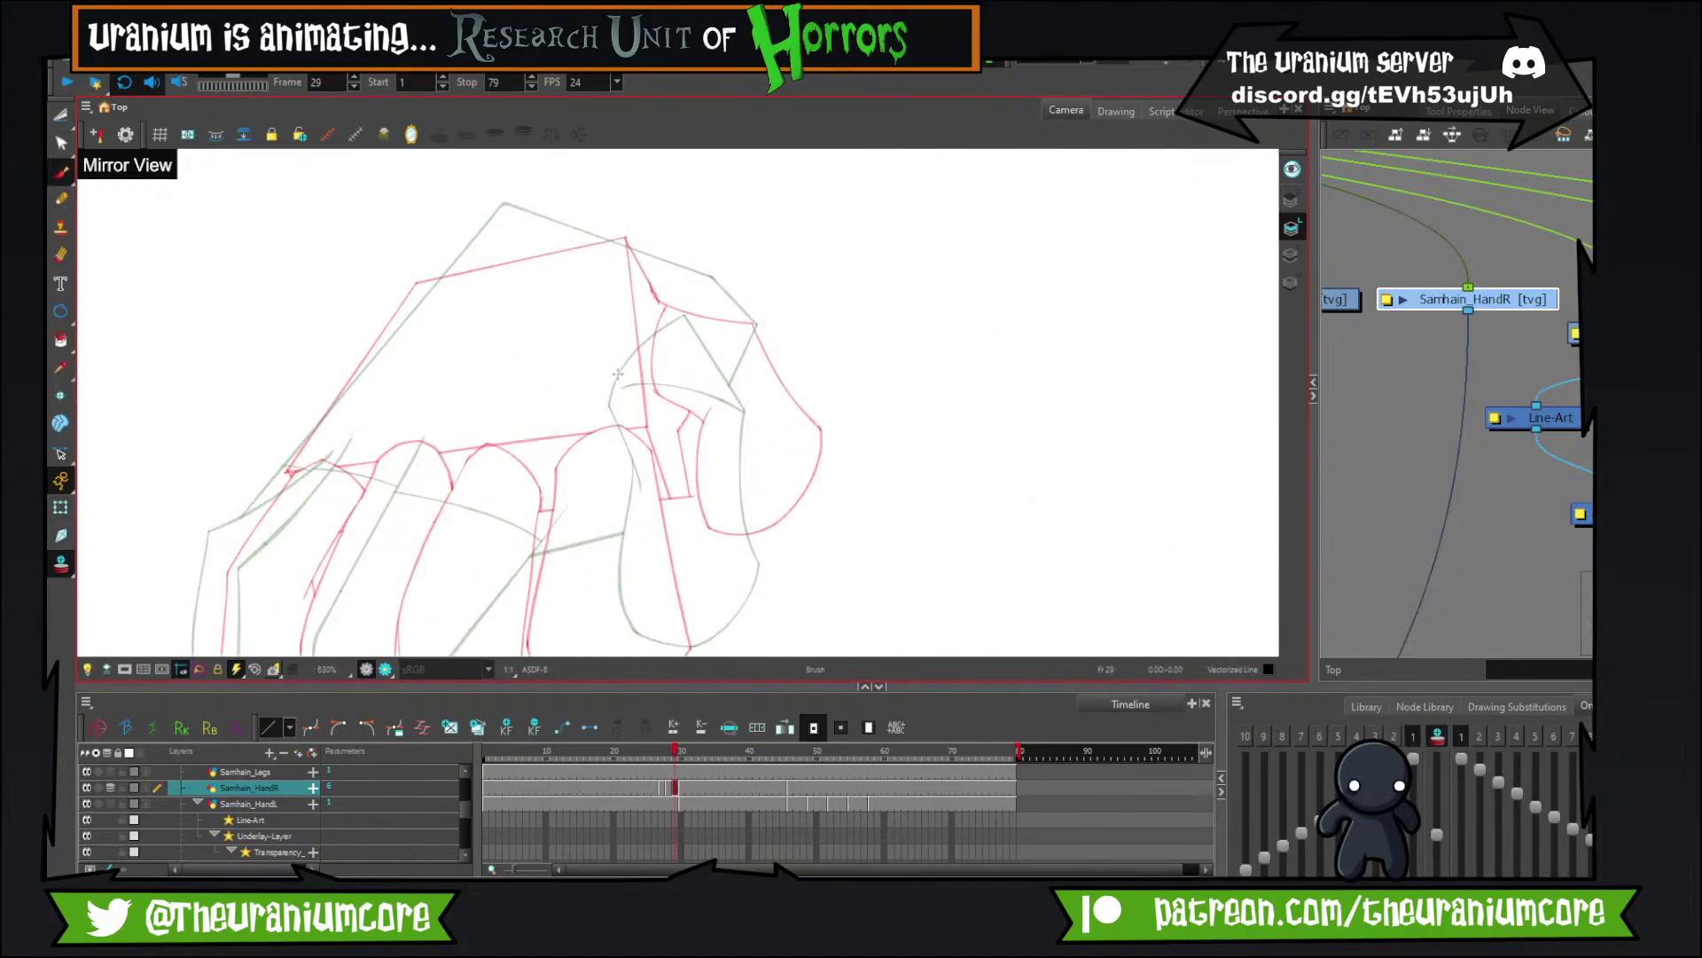
left_click_drag(348, 325, 433, 326)
mouse_move(373, 470)
left_mouse_down()
mouse_move(578, 241)
mouse_move(565, 213)
mouse_move(753, 228)
mouse_move(801, 257)
mouse_move(786, 247)
mouse_move(756, 437)
left_mouse_up()
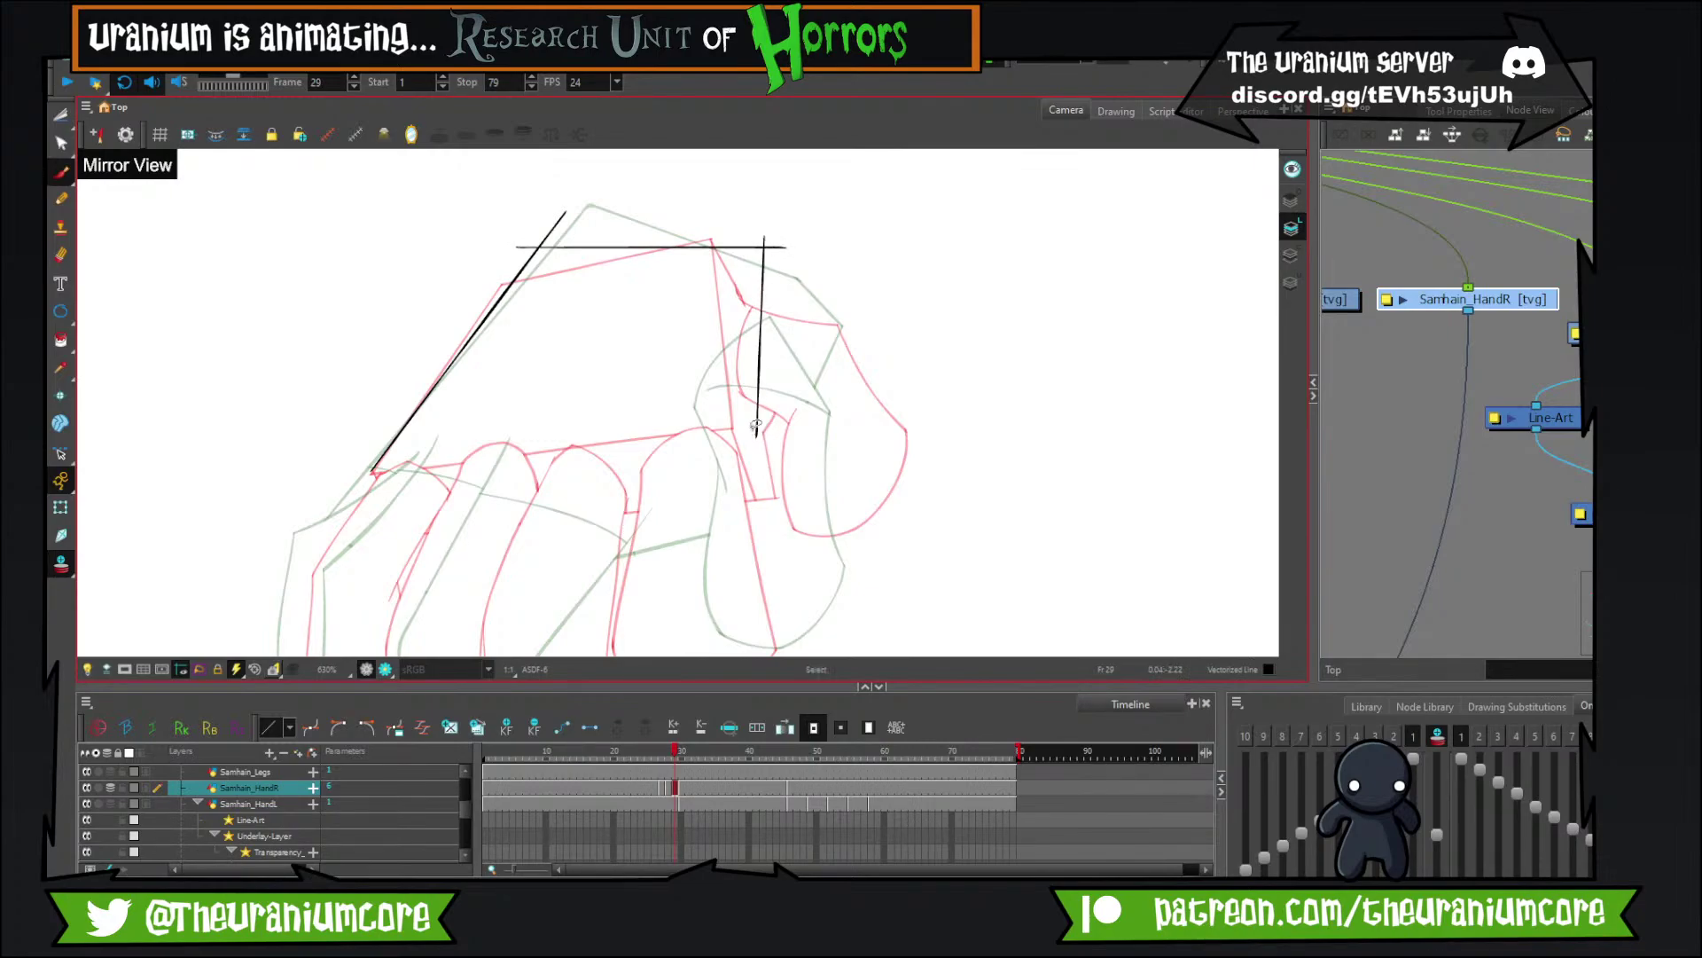
key("ctrl+z")
scroll(753, 420, "down", 1)
scroll(741, 392, "down", 4)
key("ctrl+z")
scroll(724, 347, "up", 3)
Draw two crossing diagonal guide lines over the hand on frame 30, on a separate art layer.
key("period")
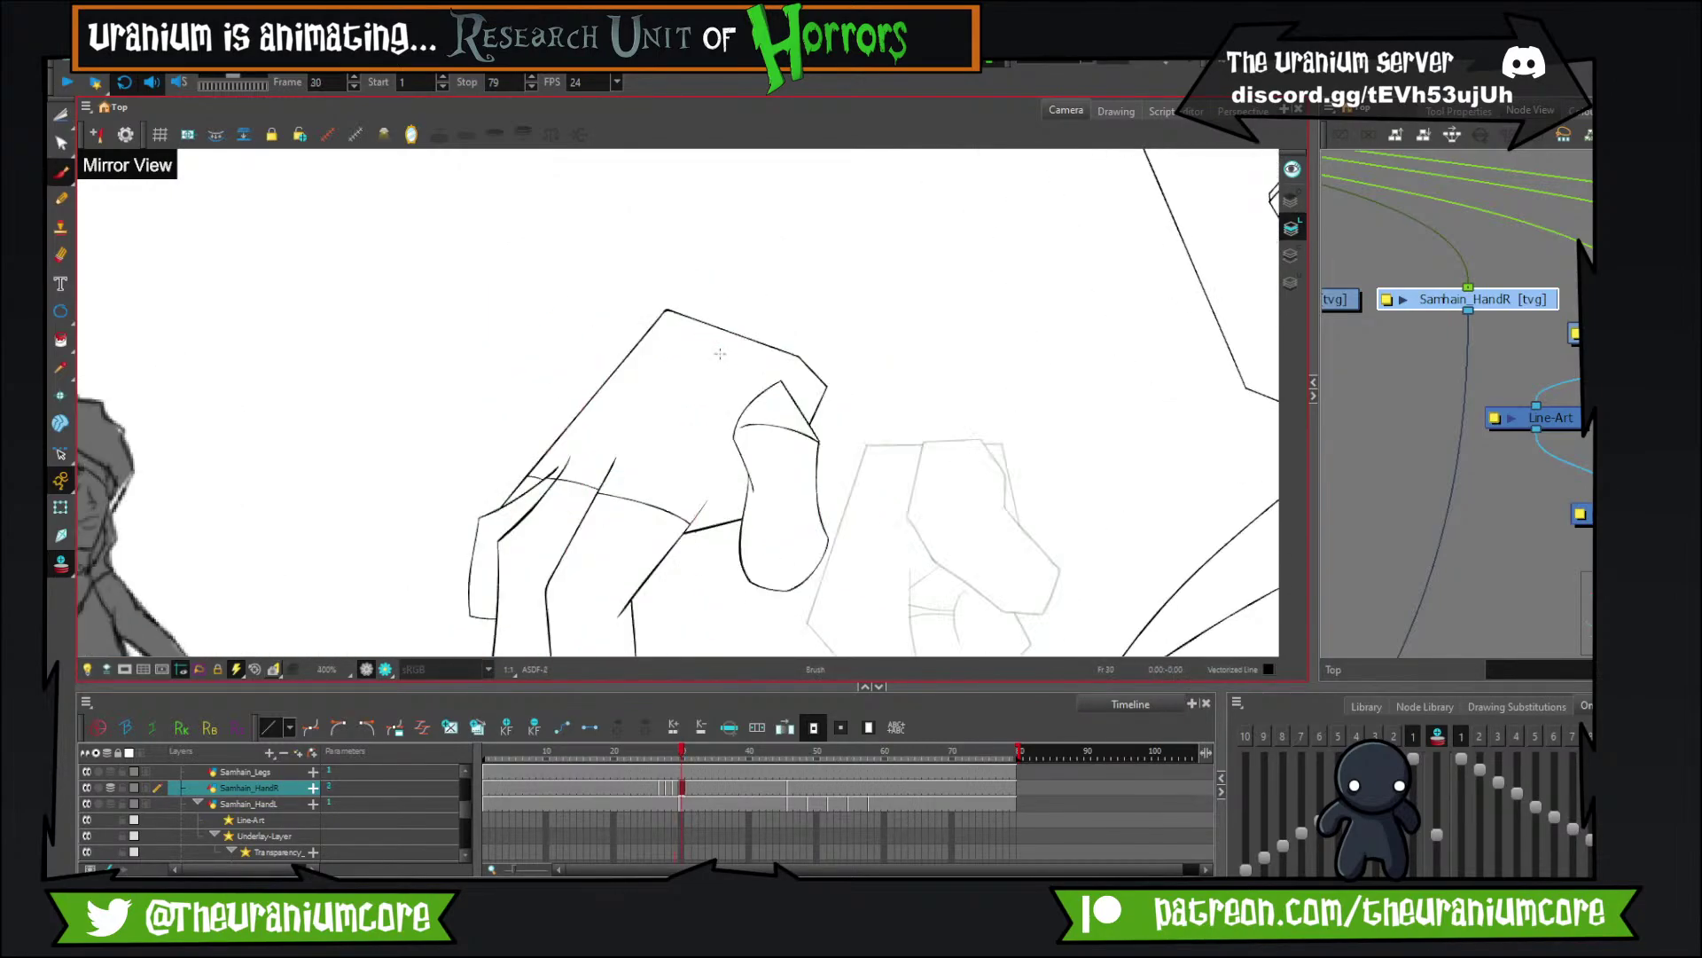
left_click(1292, 199)
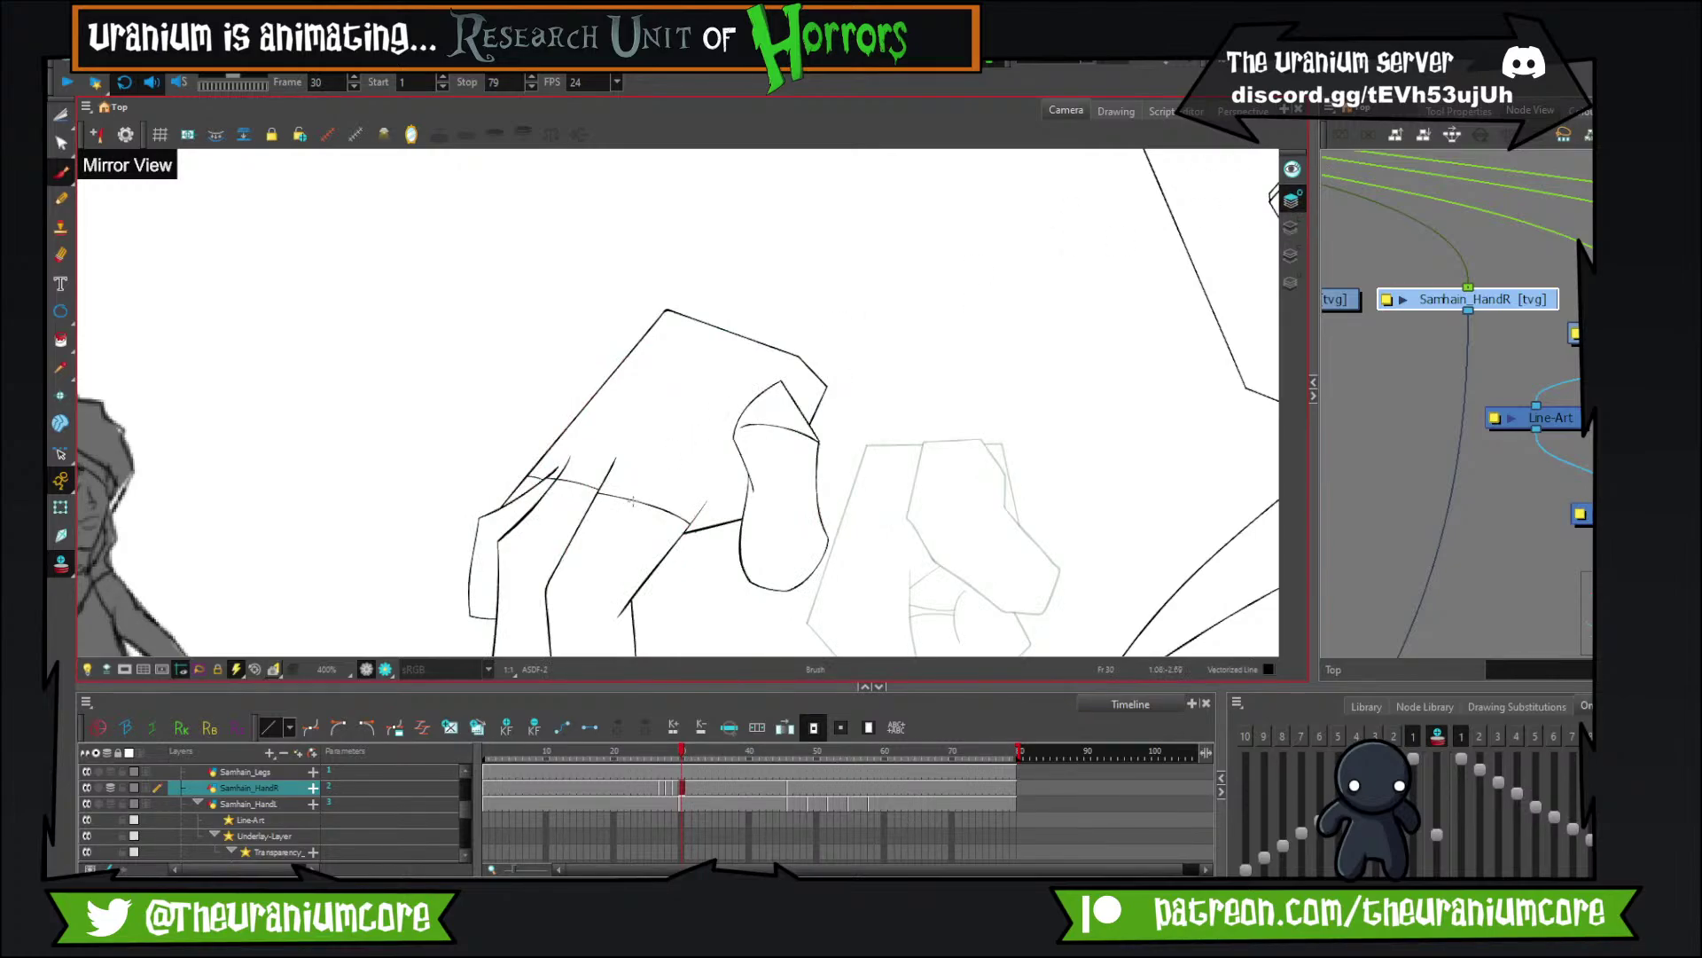
mouse_move(637, 511)
left_mouse_down()
mouse_move(794, 304)
mouse_move(821, 327)
left_mouse_up()
mouse_move(663, 465)
left_mouse_down()
mouse_move(735, 560)
mouse_move(754, 546)
mouse_move(733, 557)
left_mouse_up()
key("ctrl+z")
Return to the line drawing on frame 29 and sketch four straight edges forming the slanted back of the hand.
key("comma")
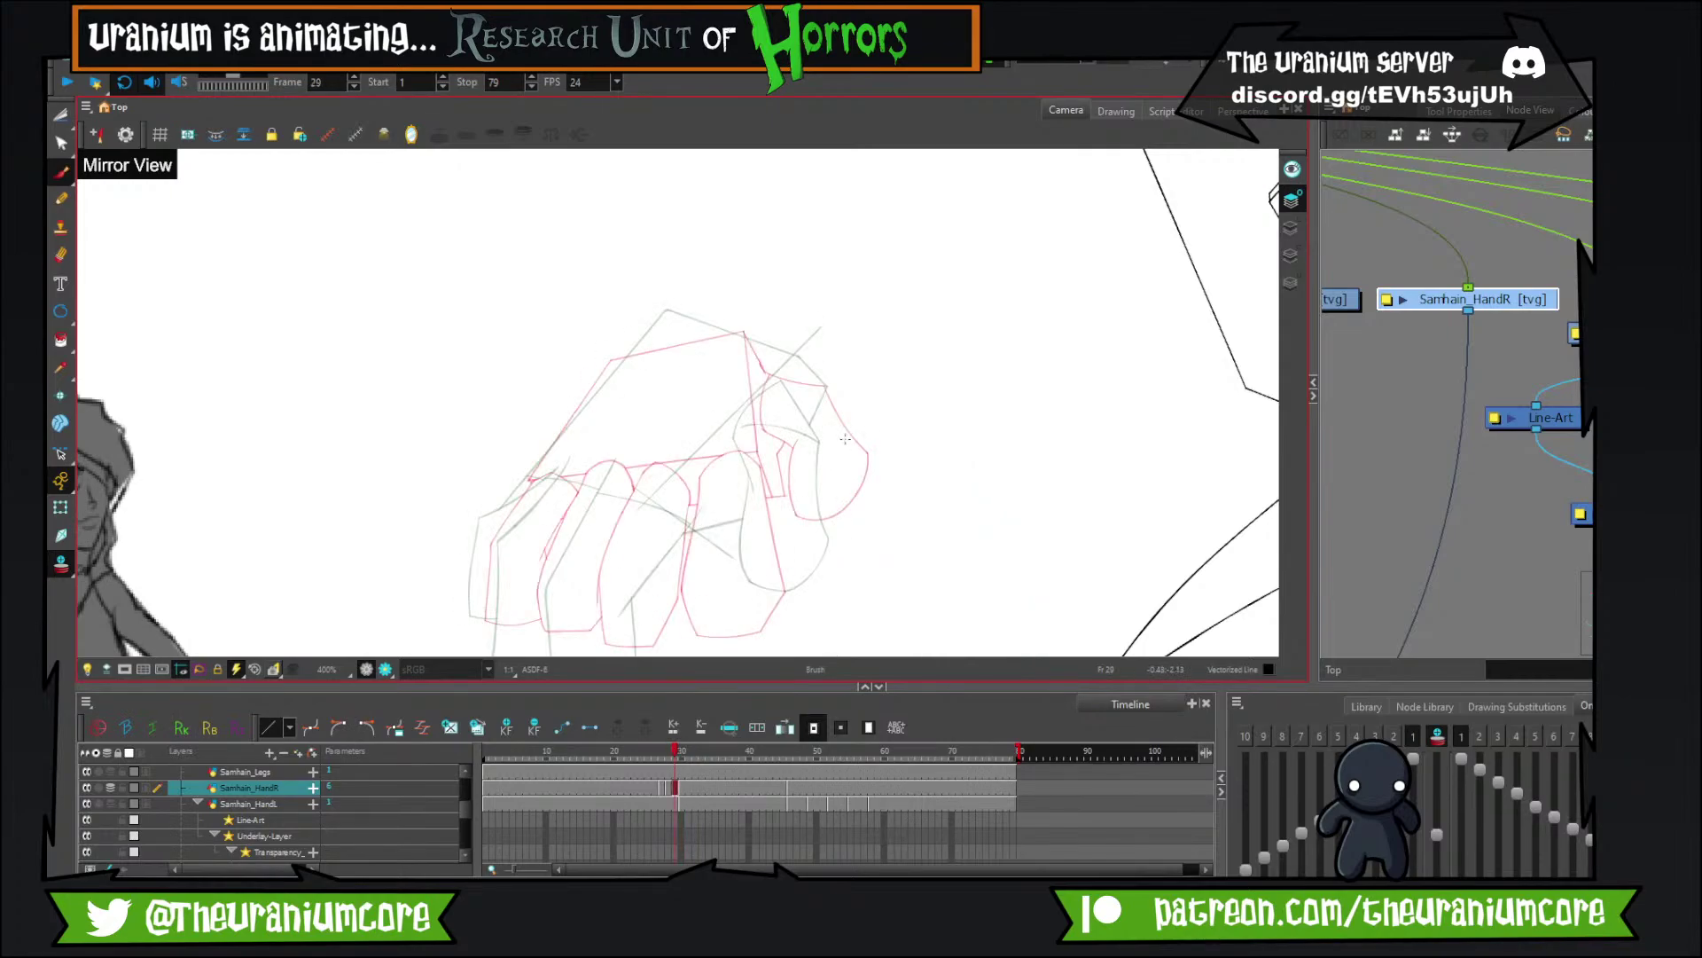
left_click(1292, 227)
scroll(644, 401, "up", 2)
left_click_drag(767, 393, 749, 343)
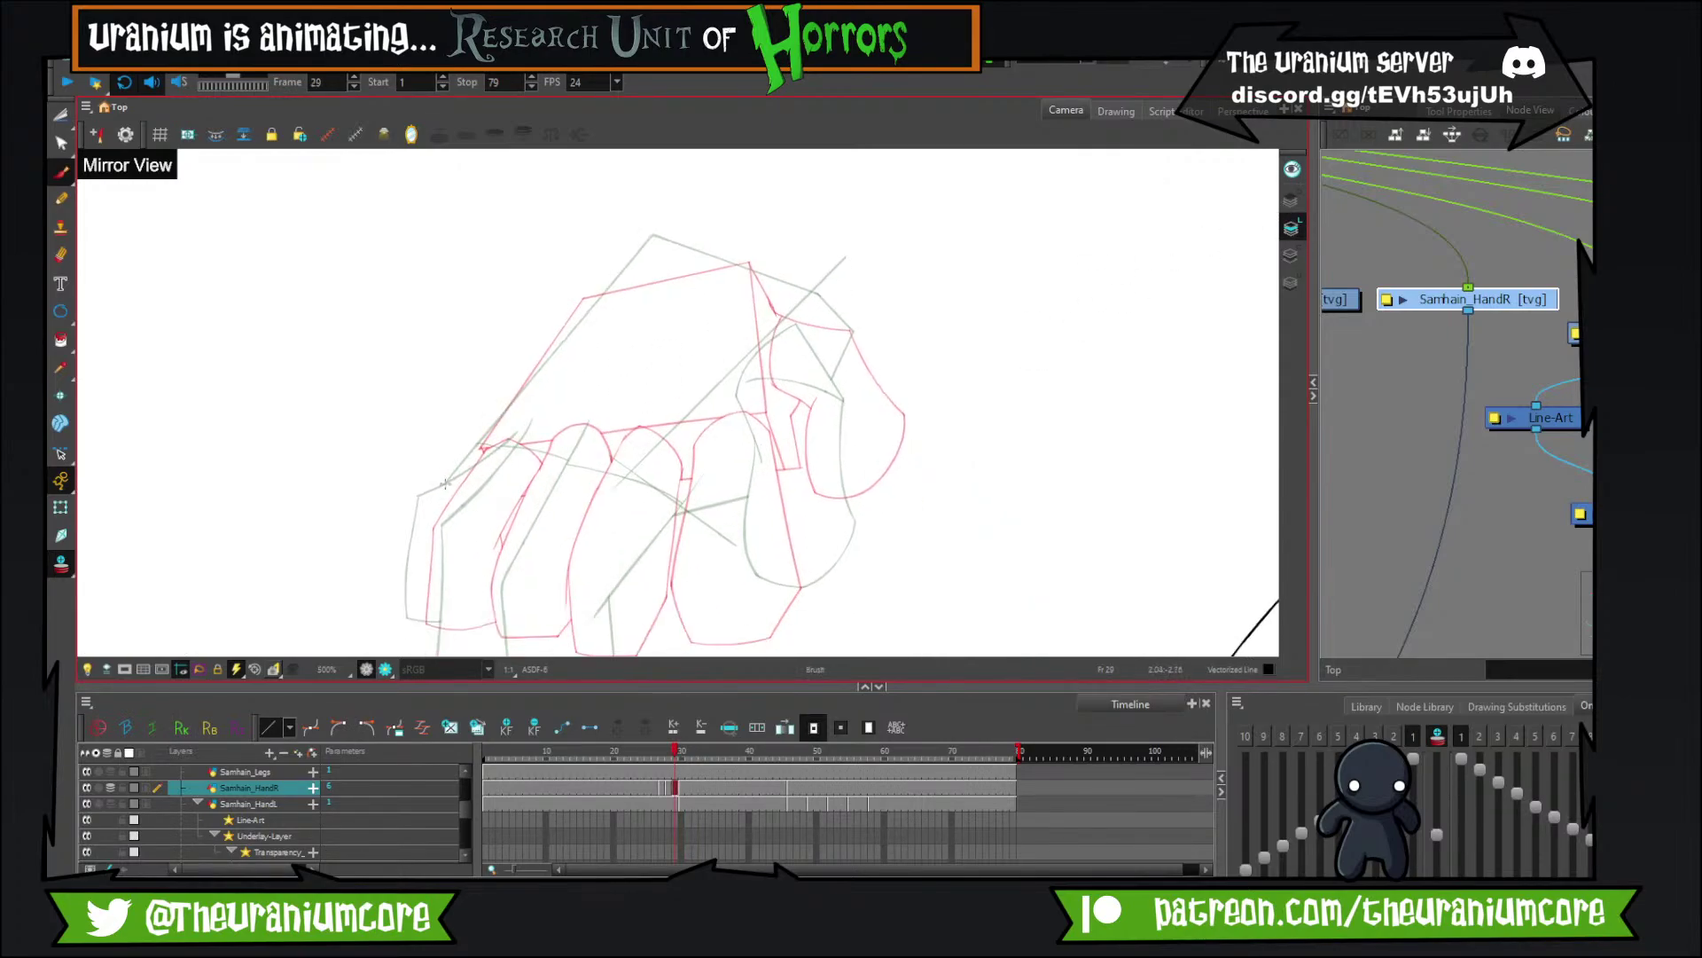
left_click_drag(457, 456, 774, 437)
mouse_move(460, 468)
left_mouse_down()
mouse_move(623, 256)
mouse_move(849, 285)
mouse_move(699, 471)
left_mouse_up()
key("ctrl+z")
key("ctrl+z")
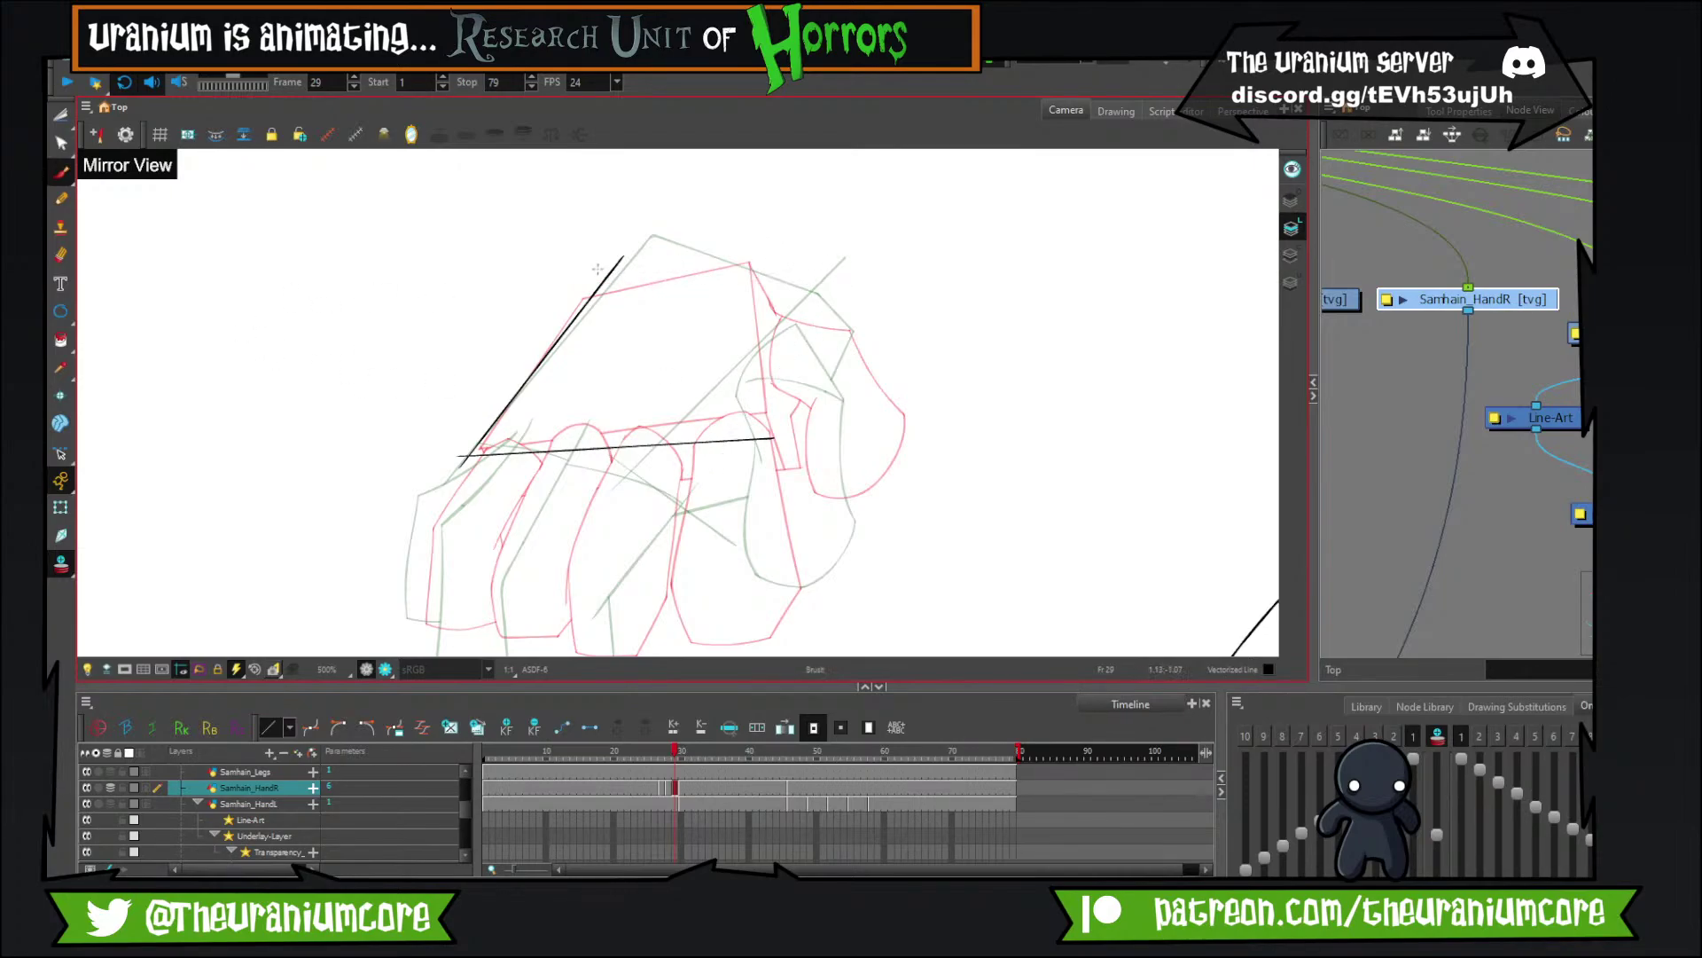
left_click_drag(591, 280, 849, 281)
left_click_drag(790, 330, 710, 498)
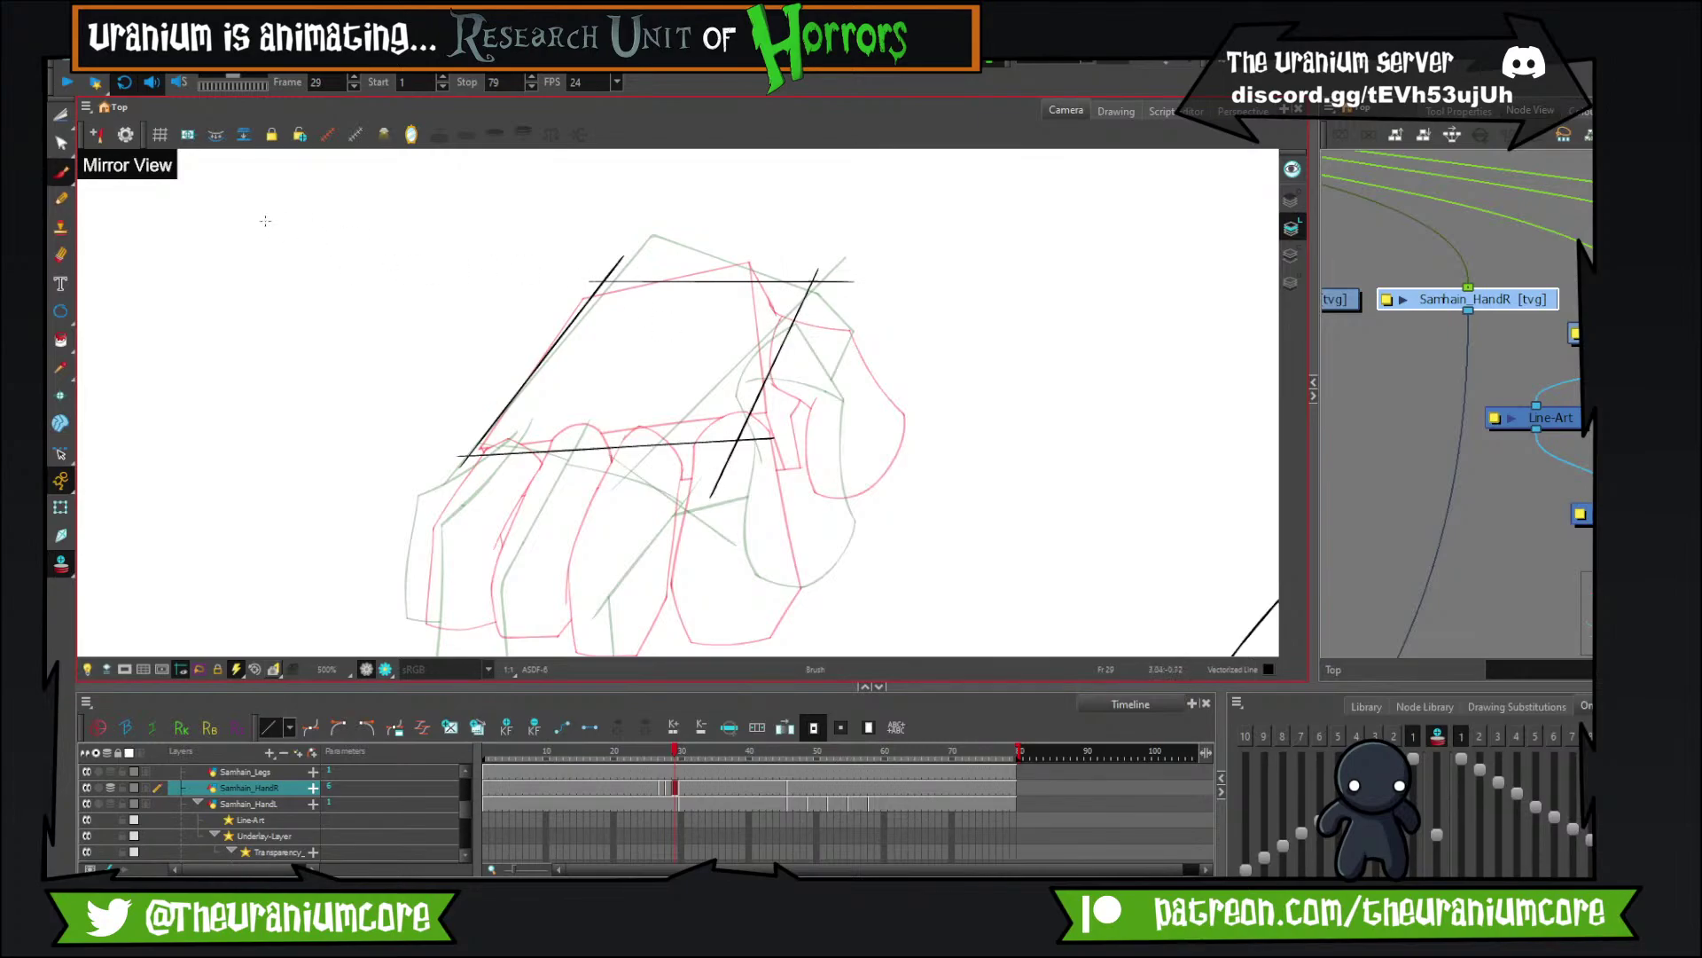
Cut off the overshooting line ends at the upper-right and lower-right corners of the hand's top face.
left_click(60, 115)
left_click_drag(821, 256, 852, 288)
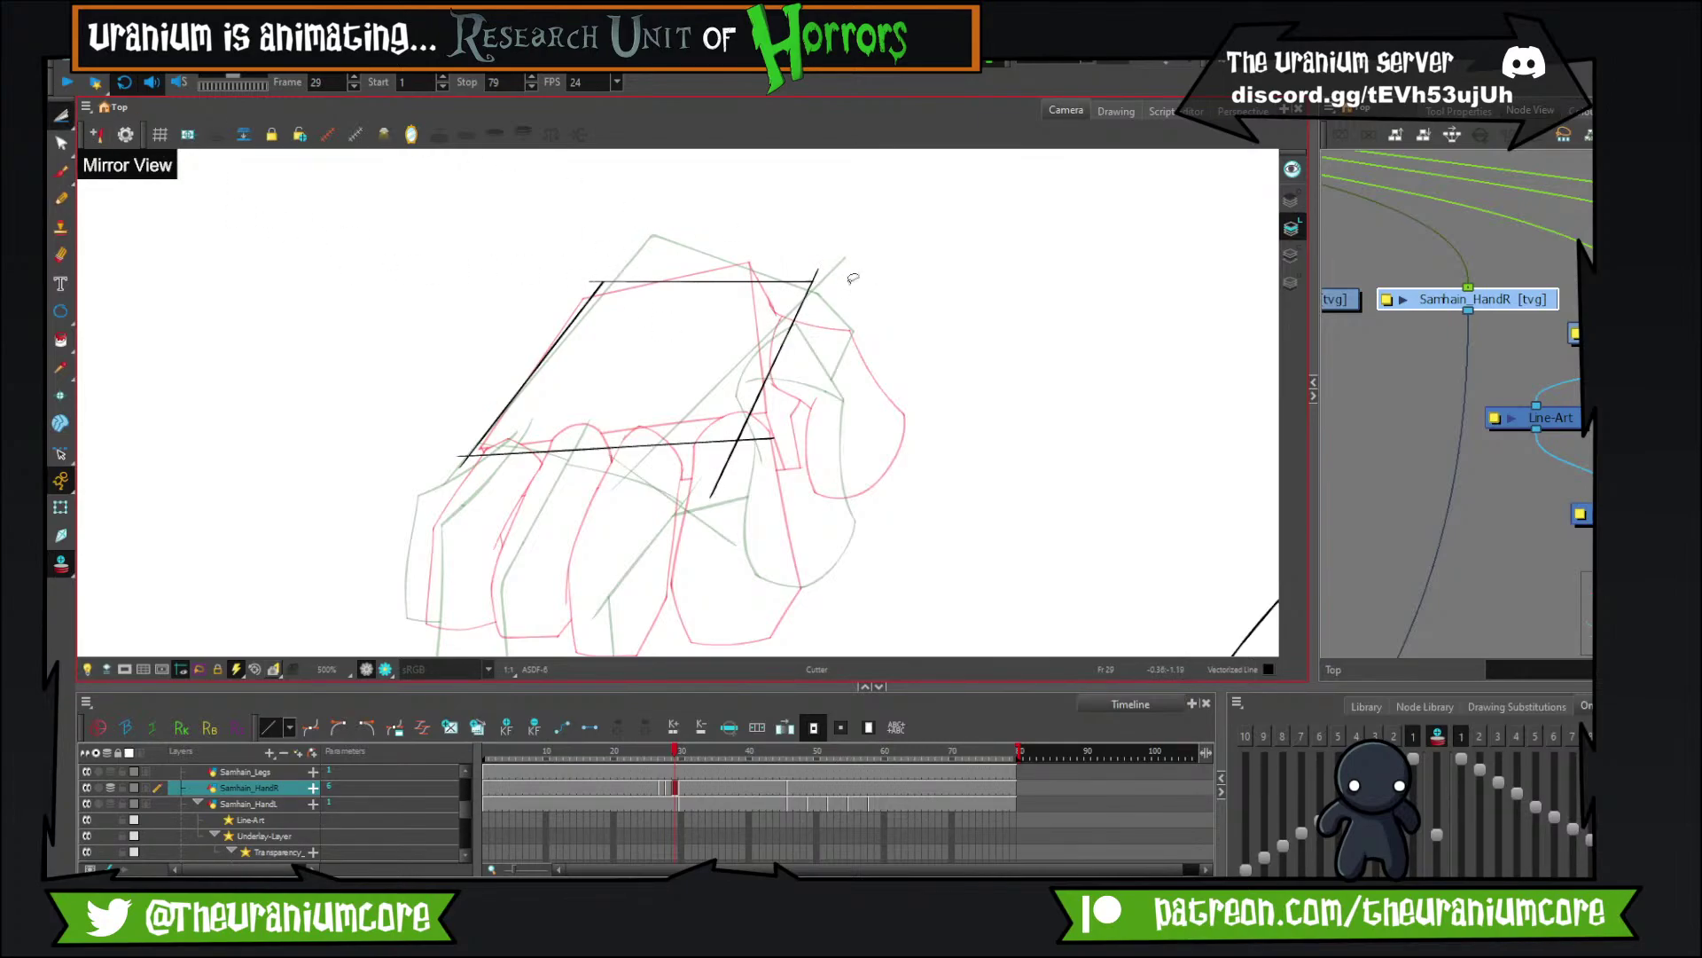
scroll(839, 281, "up", 5)
left_click_drag(733, 248, 814, 263)
scroll(816, 263, "down", 5)
scroll(680, 488, "up", 3)
left_click_drag(685, 459, 771, 430)
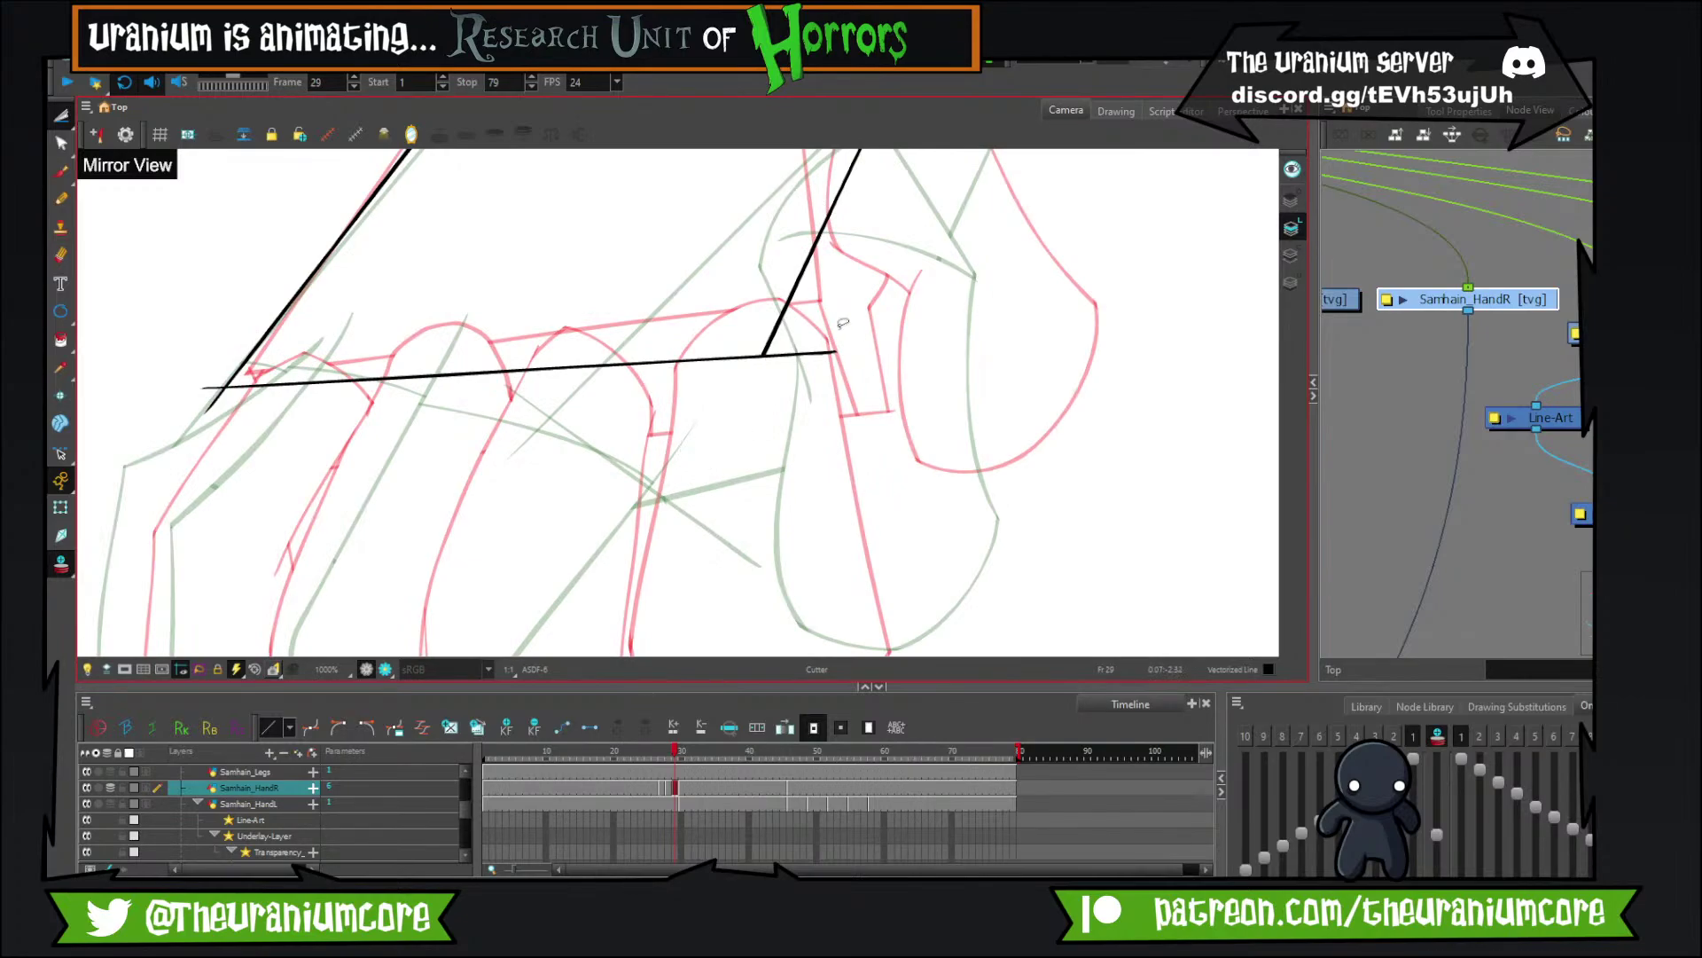
left_click_drag(843, 323, 794, 382)
scroll(625, 436, "down", 4)
Cut off the overshooting line ends at the lower-left and upper-left corners of the hand's top face.
scroll(435, 430, "up", 6)
left_click_drag(493, 373, 484, 452)
scroll(466, 483, "down", 5)
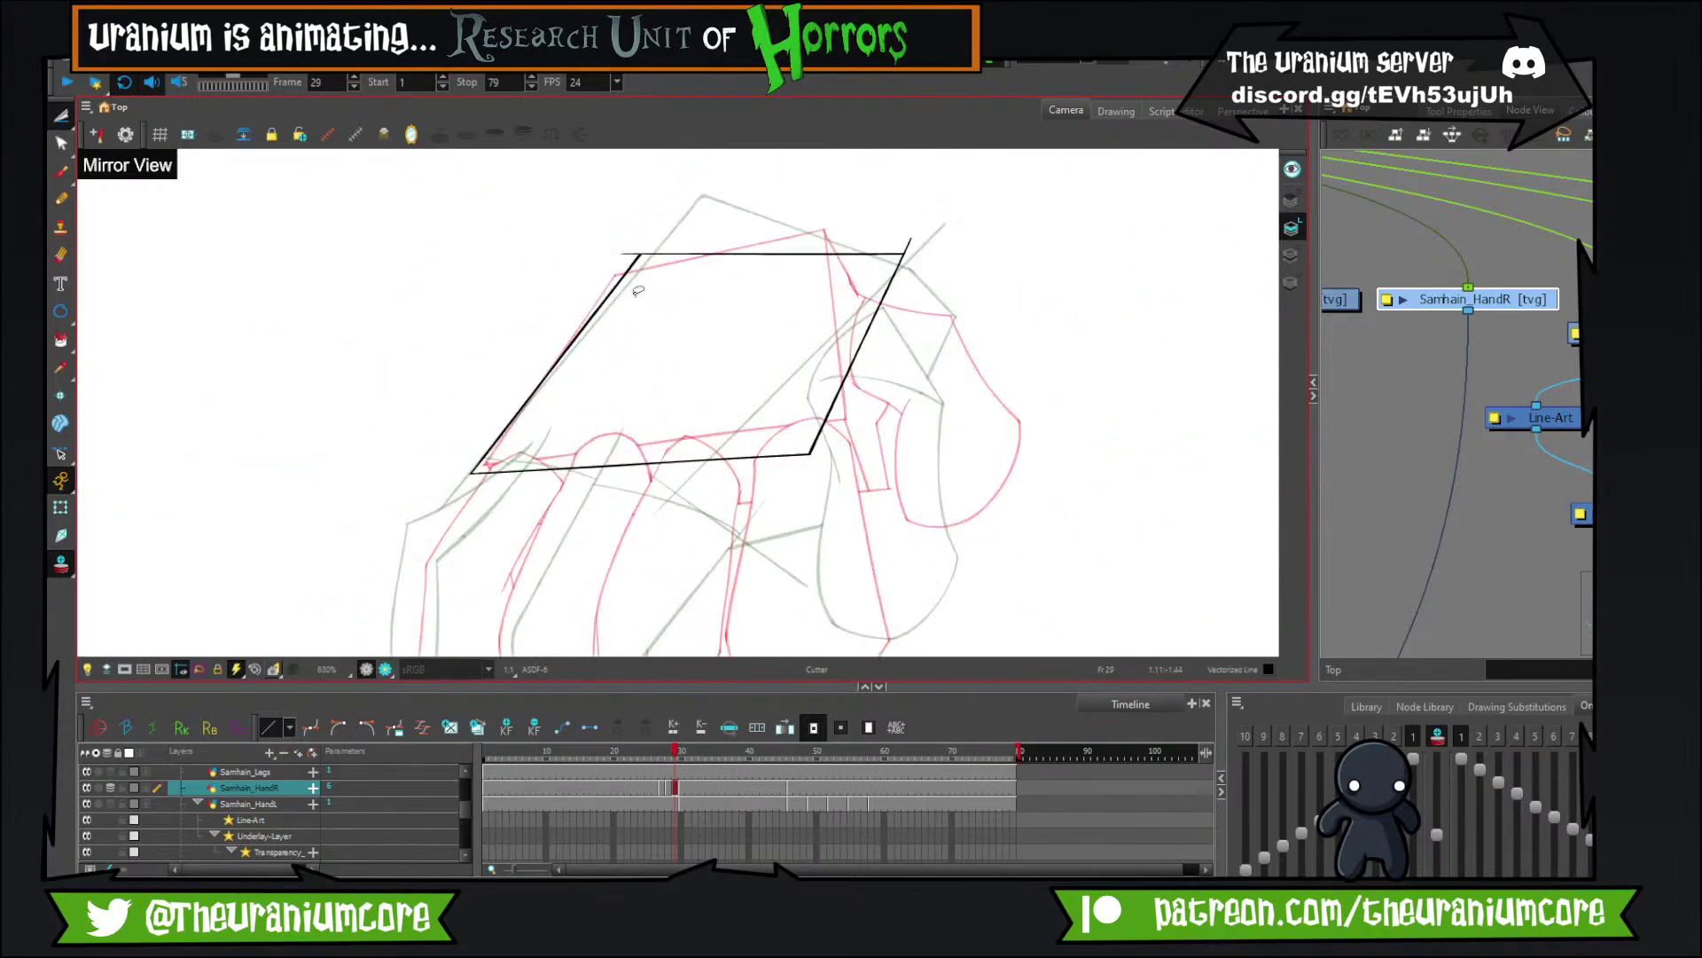
scroll(628, 249, "up", 3)
left_click_drag(656, 193, 613, 273)
scroll(616, 266, "down", 3)
scroll(949, 235, "up", 3)
scroll(877, 282, "down", 4)
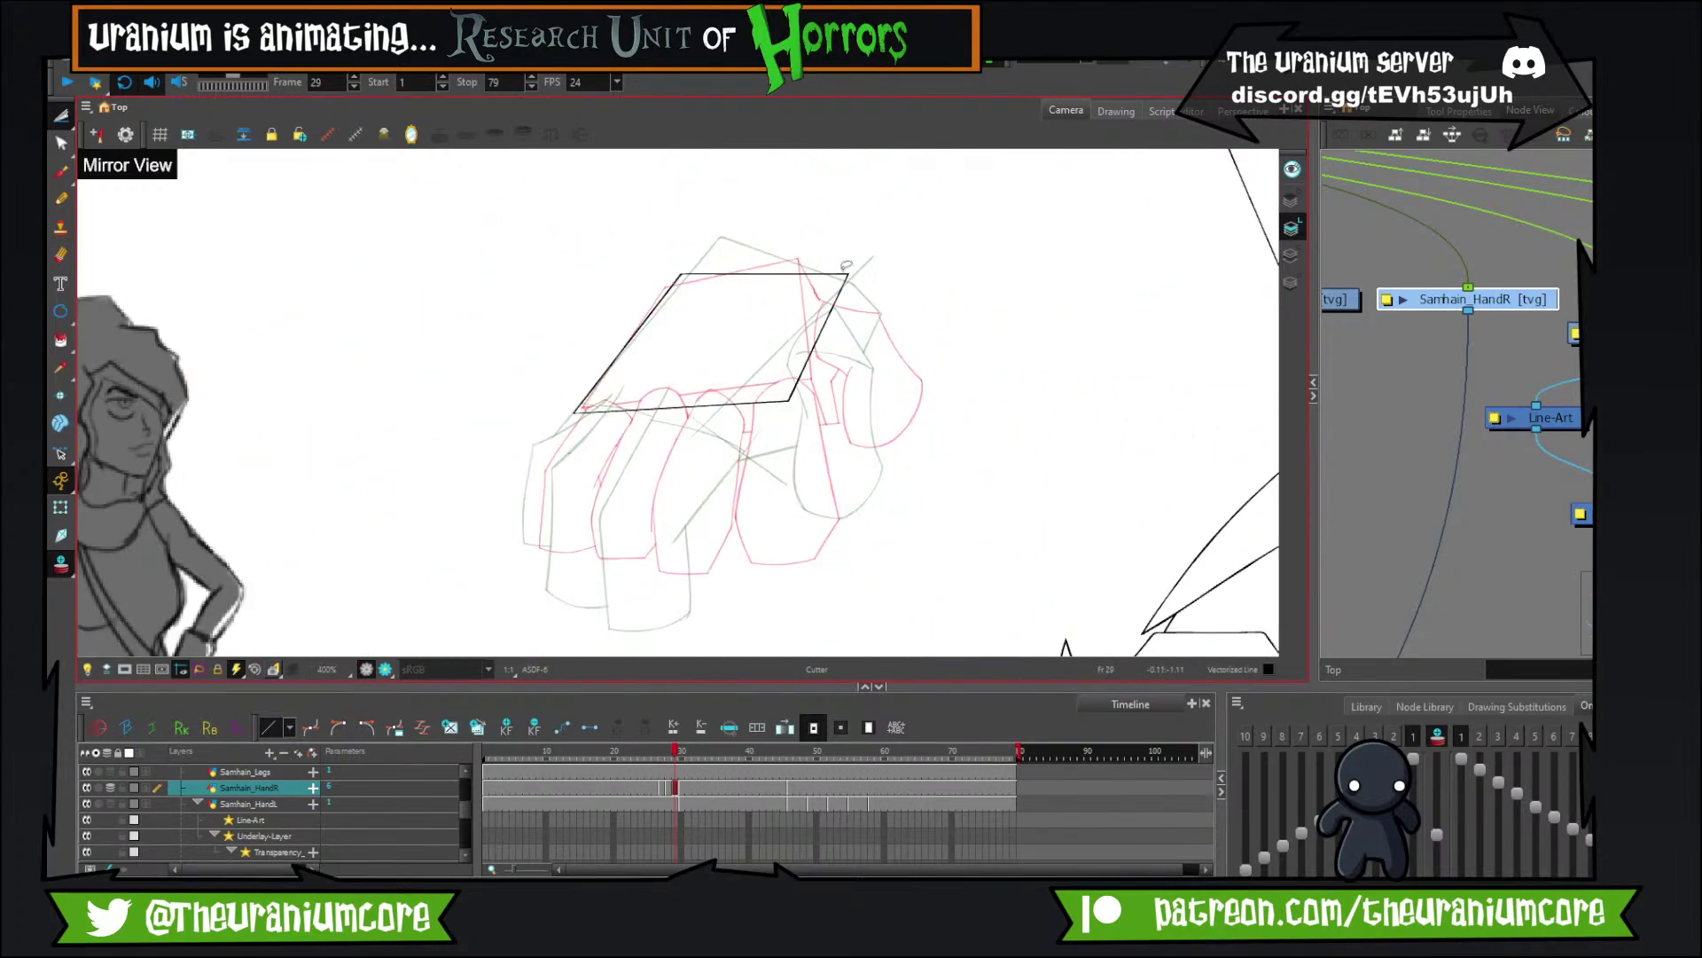
Draw the front and right side faces with the Brush to turn the hand's top face into a thick slab.
scroll(837, 287, "up", 2)
scroll(532, 235, "up", 2)
left_click(64, 172)
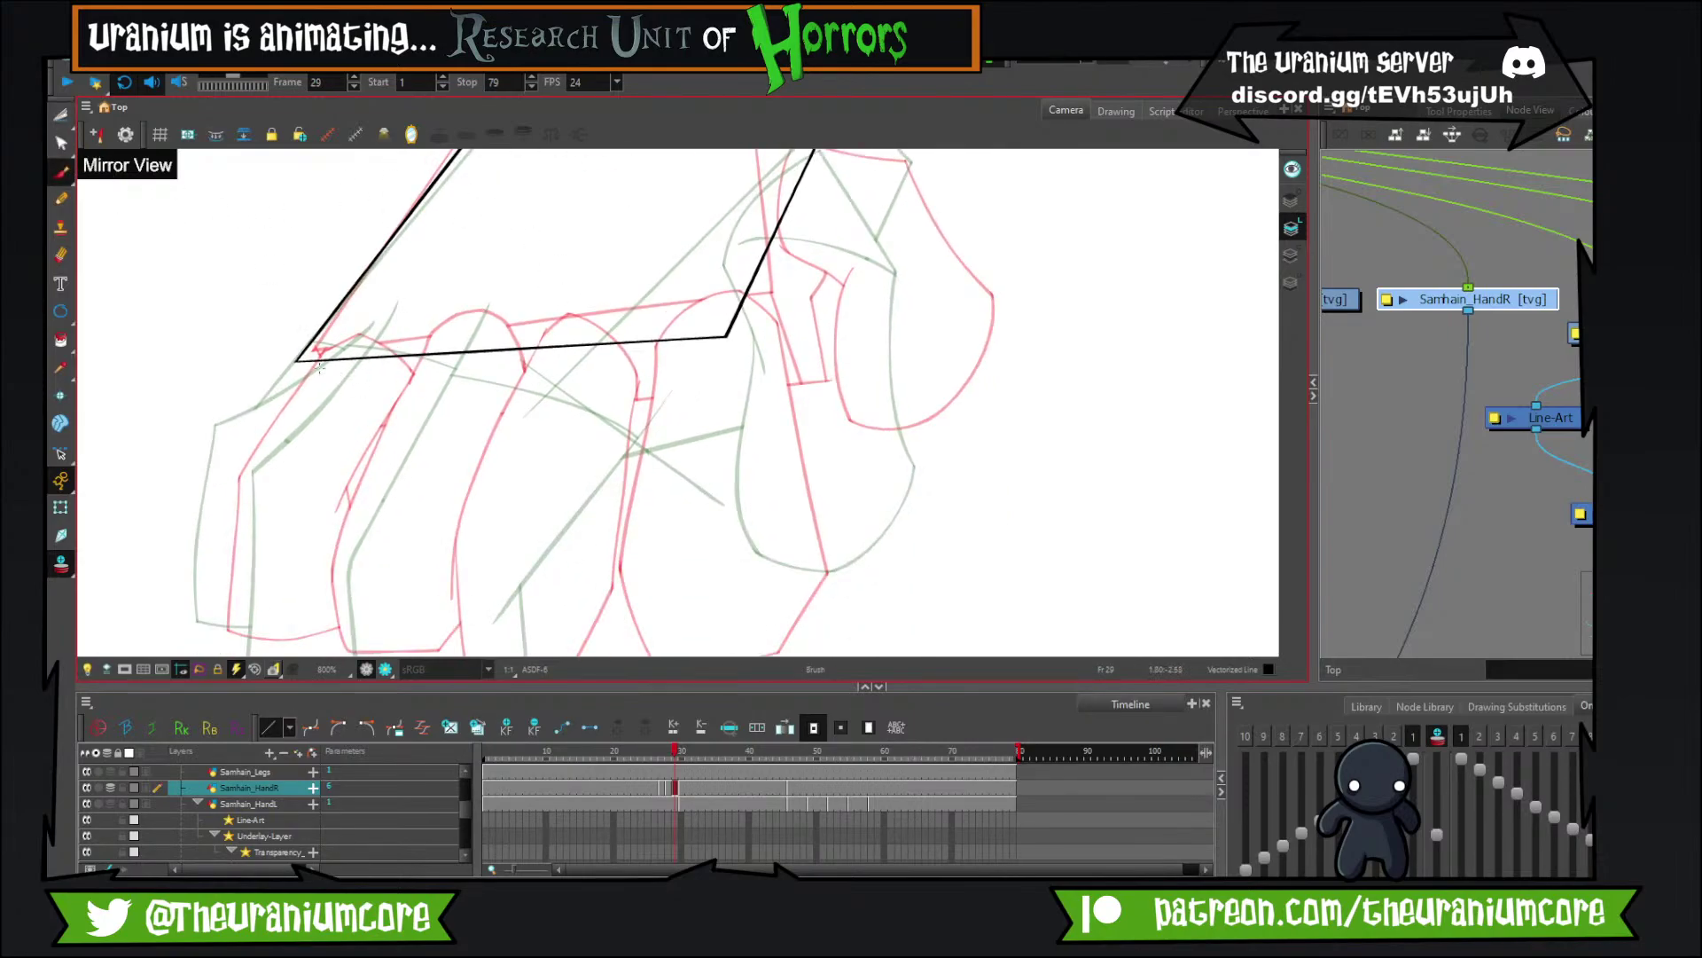
mouse_move(294, 355)
left_mouse_down()
mouse_move(334, 407)
mouse_move(343, 456)
mouse_move(730, 384)
mouse_move(749, 423)
left_mouse_up()
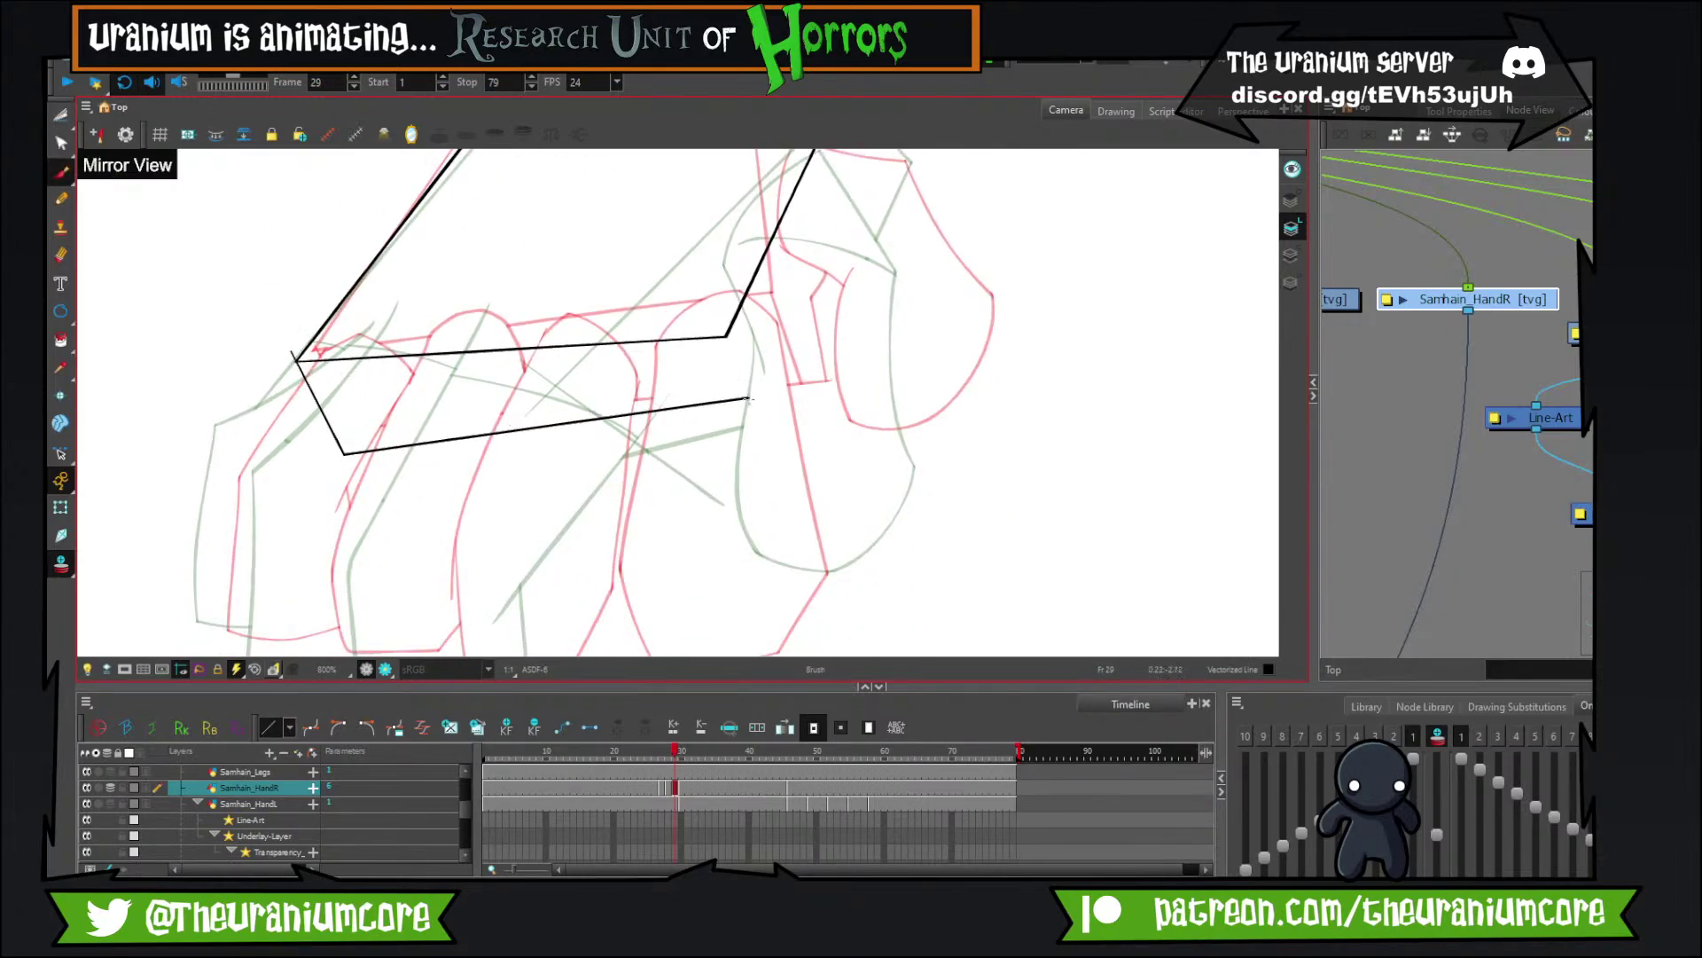
mouse_move(723, 314)
left_mouse_down()
mouse_move(734, 451)
mouse_move(653, 572)
mouse_move(763, 302)
left_mouse_up()
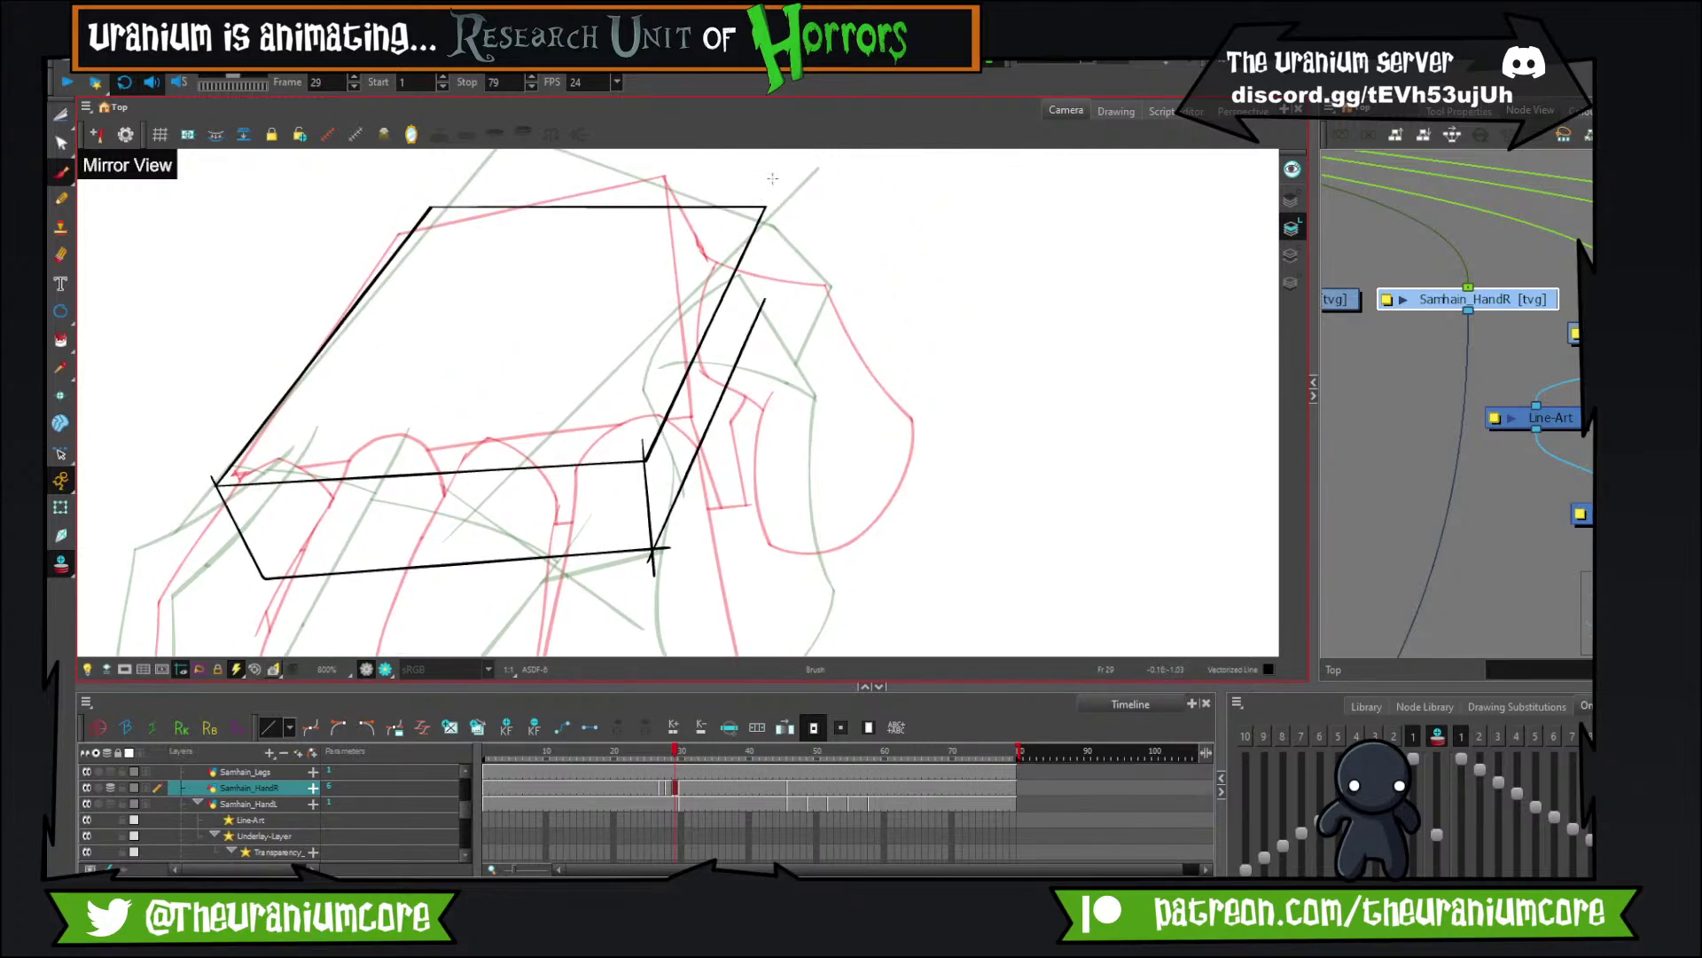
left_click_drag(767, 210, 769, 339)
key("ctrl+z")
left_click_drag(760, 207, 765, 330)
Hide the onion skin and flip between frame 29 and its neighbours to check the slab's motion.
left_click(61, 564)
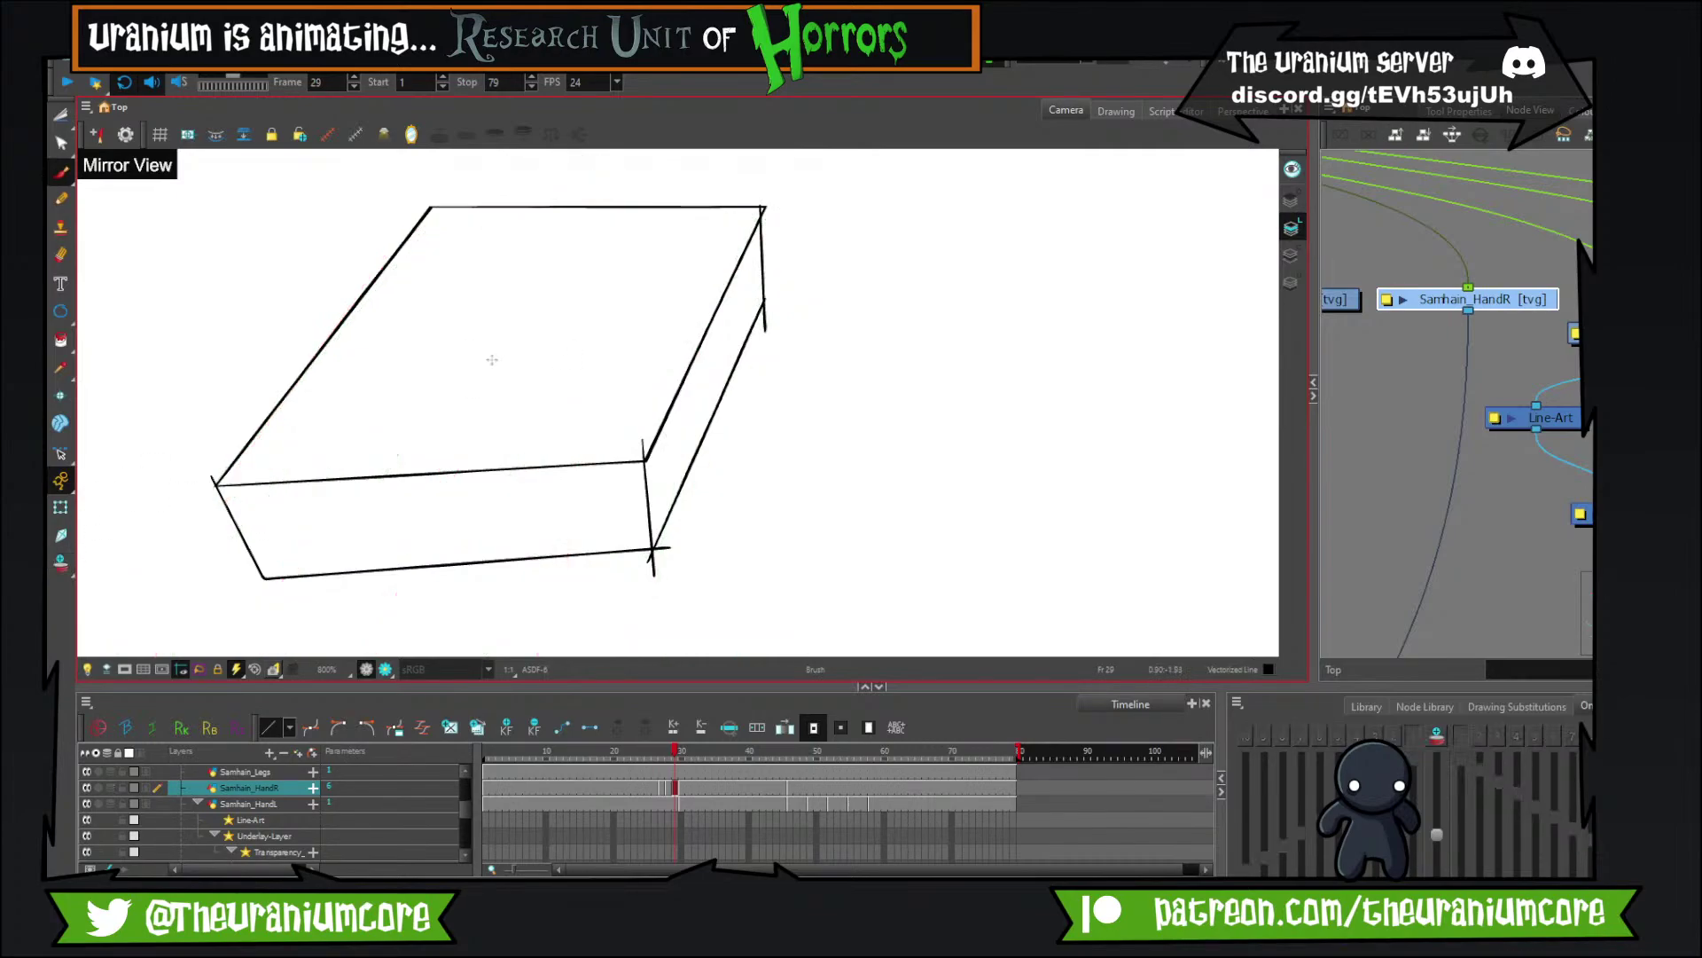
scroll(491, 360, "down", 5)
key("comma")
key("period")
key("period")
key("comma")
key("comma")
key("period")
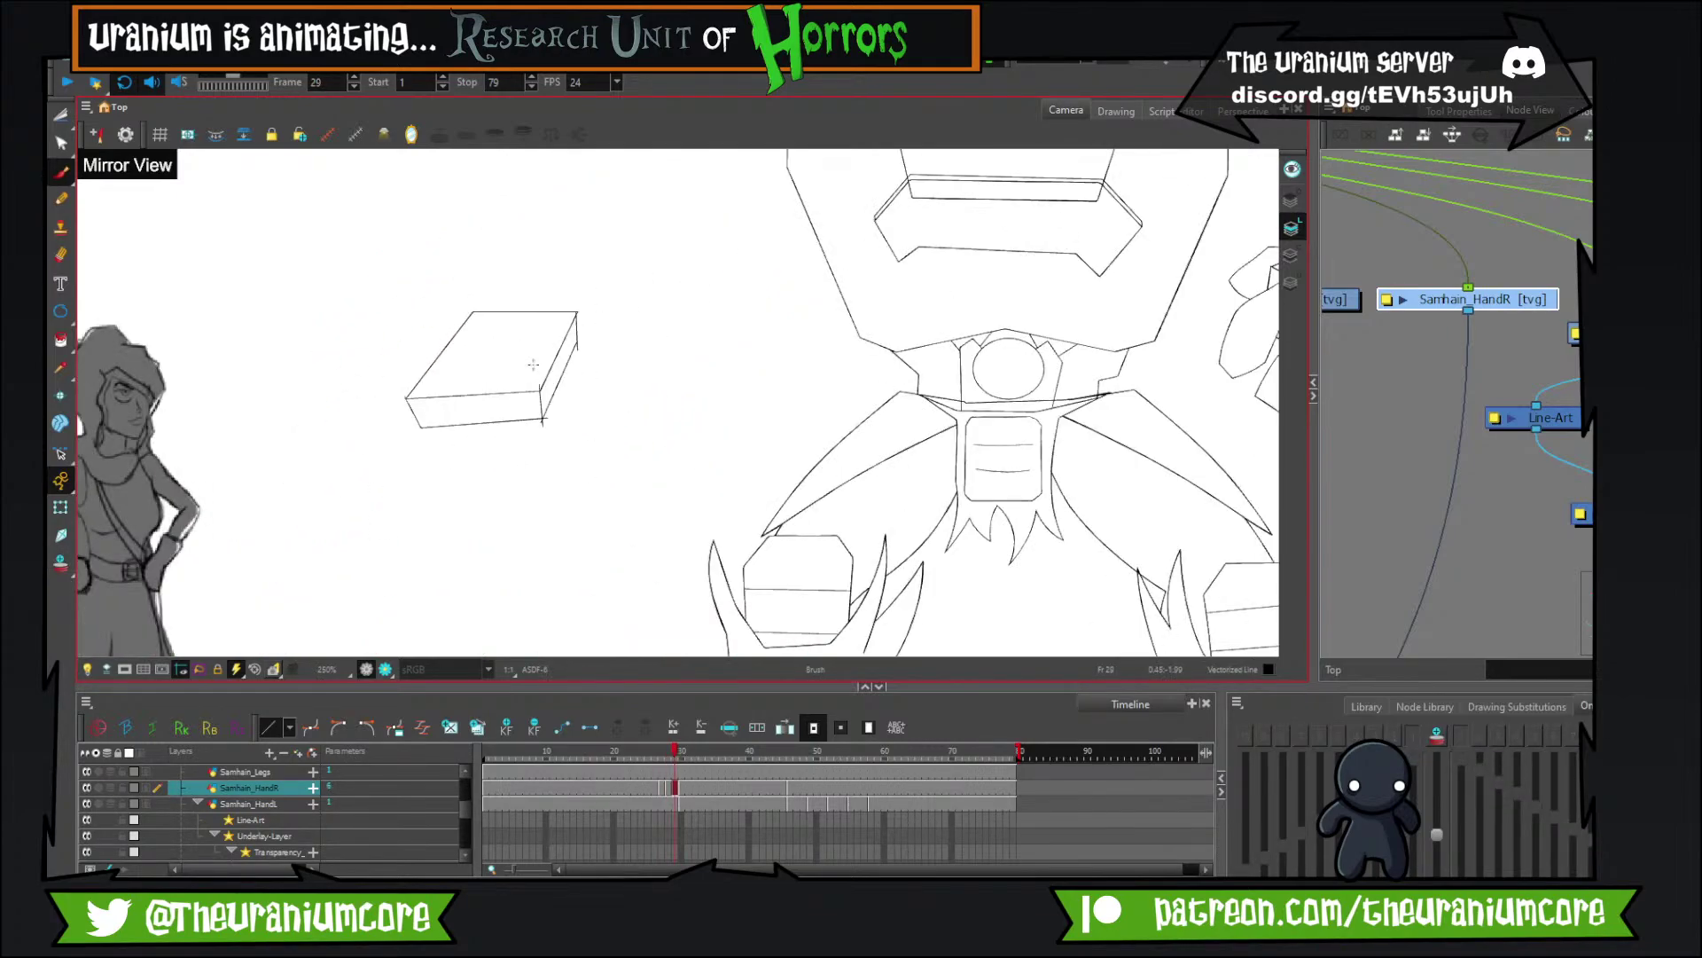
key("period")
key("comma")
key("comma")
key("period")
key("period")
key("comma")
key("comma")
key("period")
key("period")
scroll(565, 361, "up", 3)
key("comma")
scroll(565, 361, "up", 2)
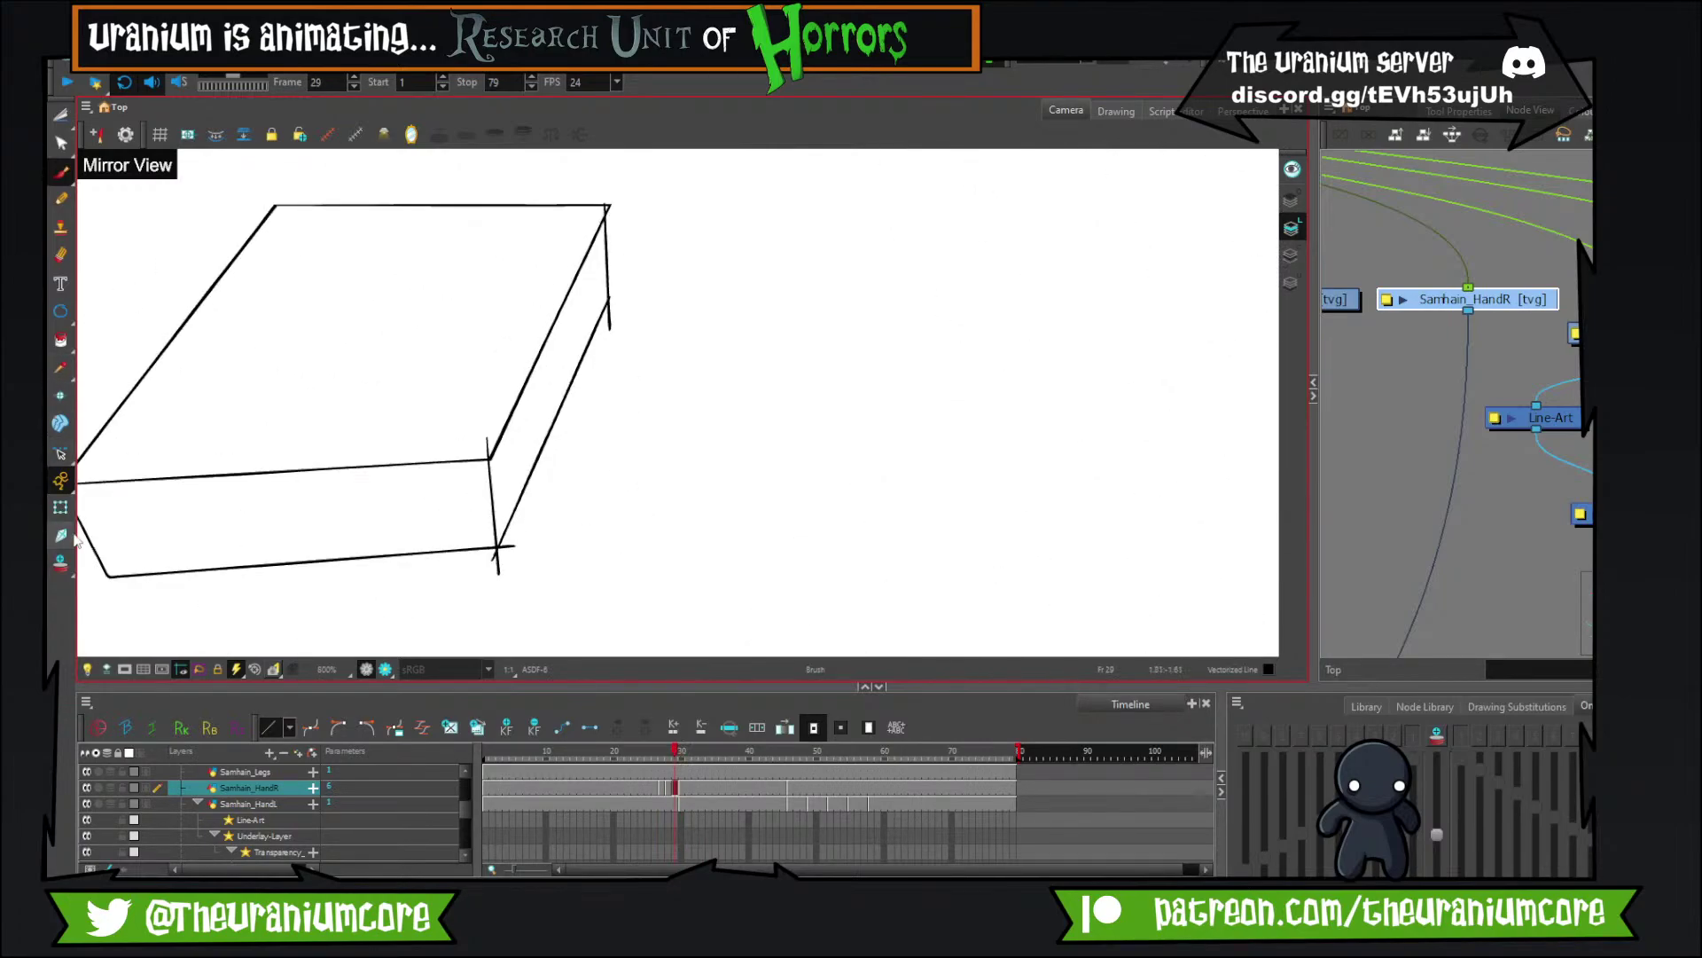
Show the onion skin, draw the angular thumb base on the slab's right side, and cut away the overlapping lines.
left_click(61, 564)
mouse_move(562, 474)
left_mouse_down()
mouse_move(609, 415)
mouse_move(608, 266)
left_mouse_up()
key("alt+t")
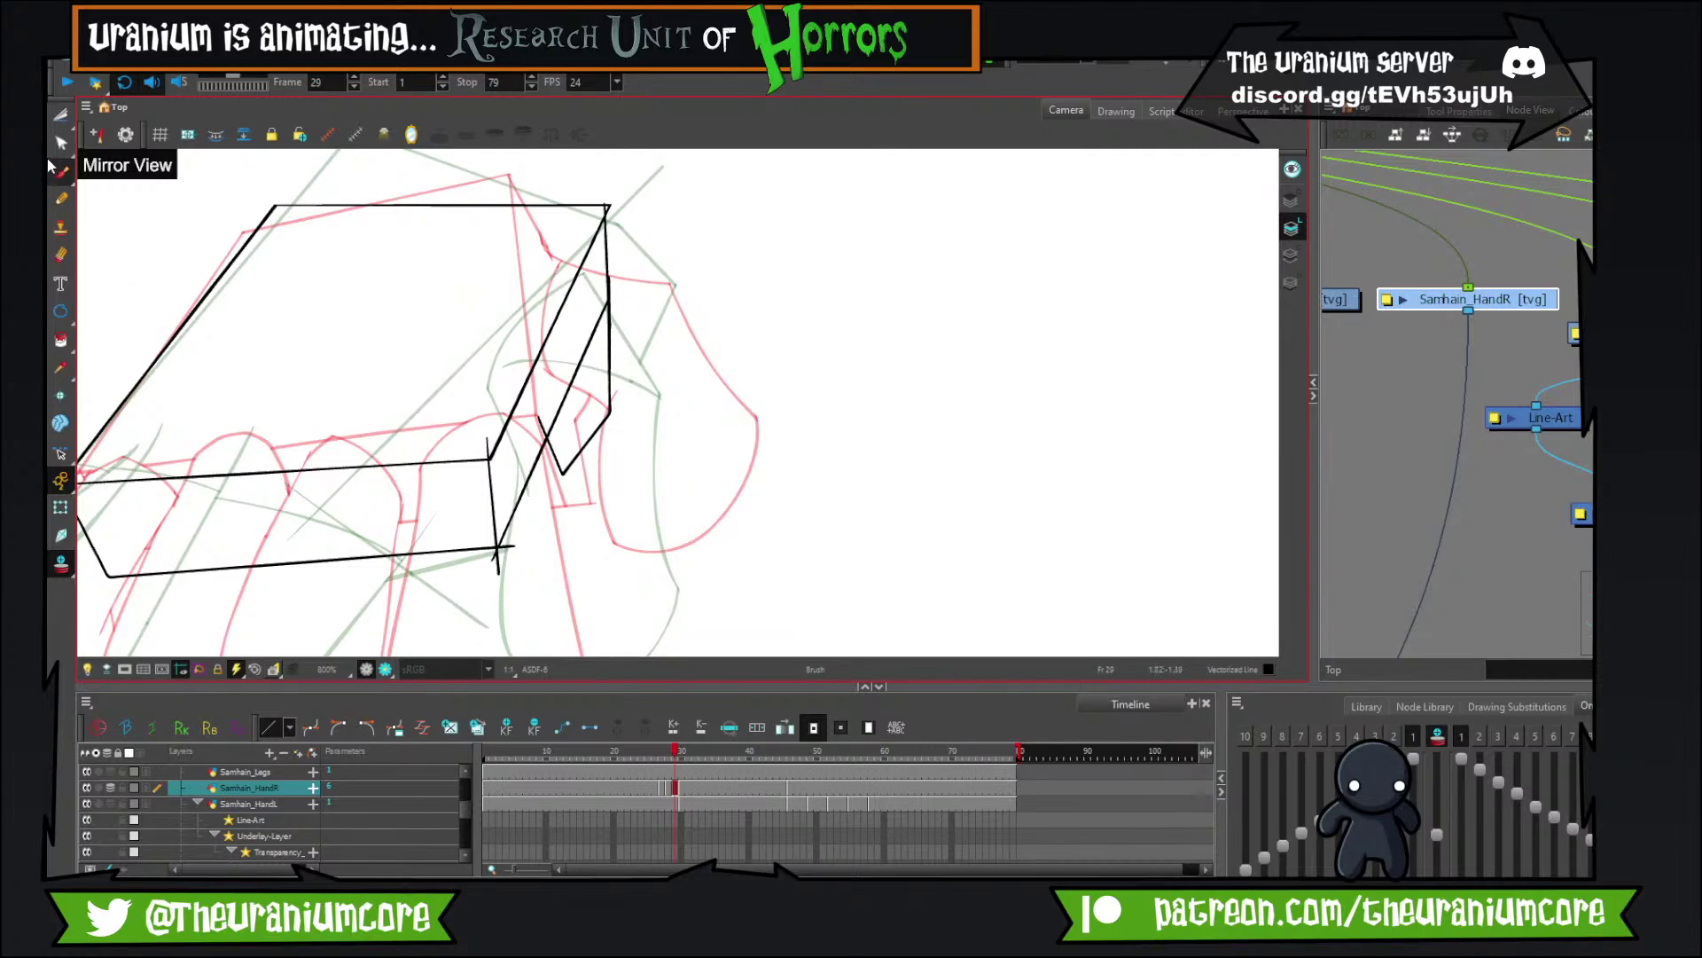
left_click_drag(565, 348, 599, 374)
mouse_move(524, 443)
left_mouse_down()
mouse_move(567, 394)
mouse_move(568, 336)
left_mouse_up()
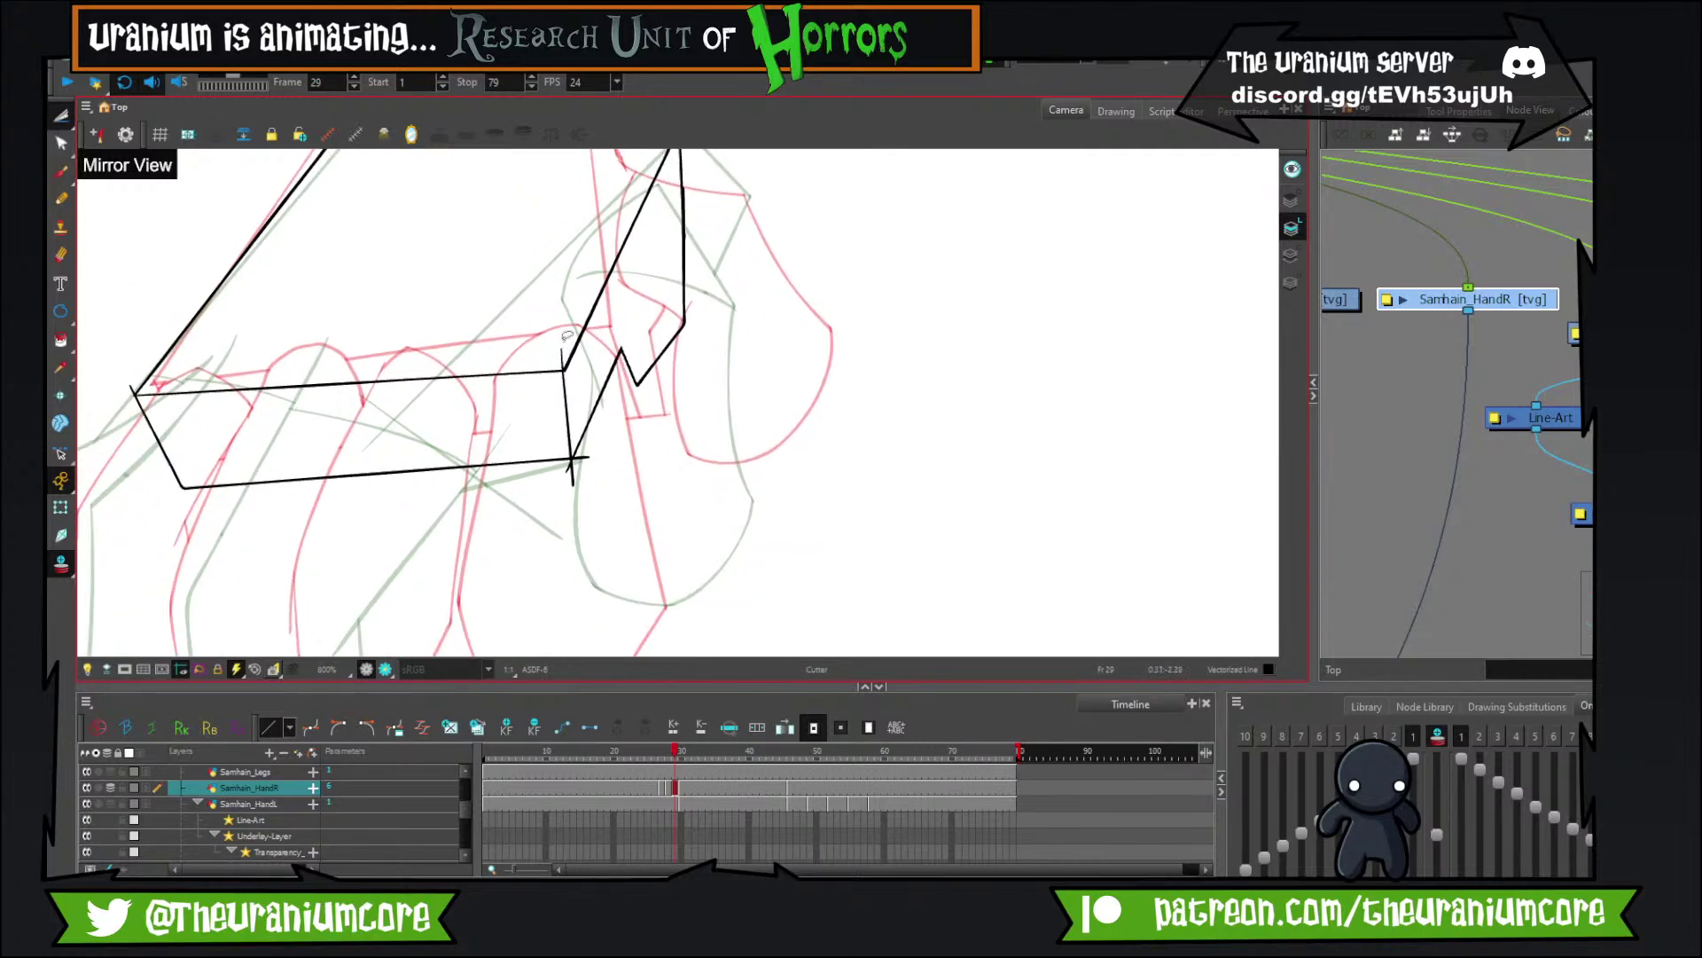
Trim the stray line ends at the slab's front corners and upper-right corner.
left_click_drag(200, 389, 410, 419)
mouse_move(391, 339)
left_mouse_down()
mouse_move(226, 637)
mouse_move(230, 490)
left_mouse_up()
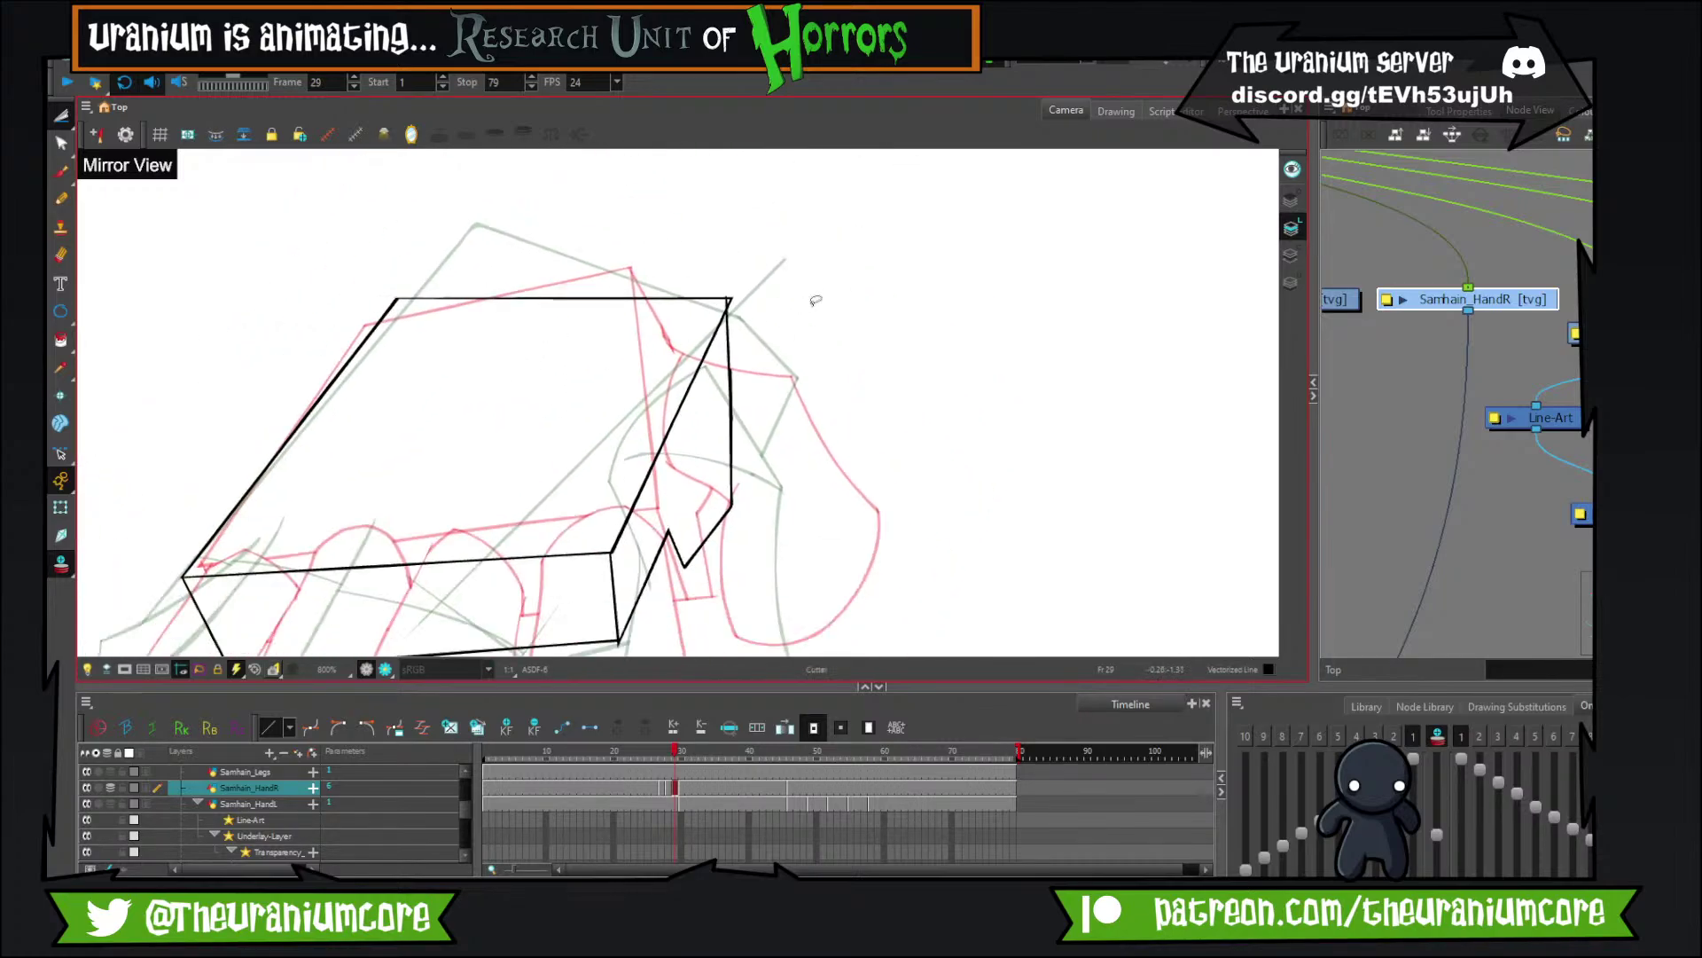
scroll(723, 276, "up", 4)
scroll(737, 287, "up", 3)
mouse_move(741, 302)
left_mouse_down()
mouse_move(724, 320)
mouse_move(719, 280)
left_mouse_up()
scroll(719, 279, "down", 5)
scroll(748, 445, "up", 3)
scroll(743, 480, "down", 3)
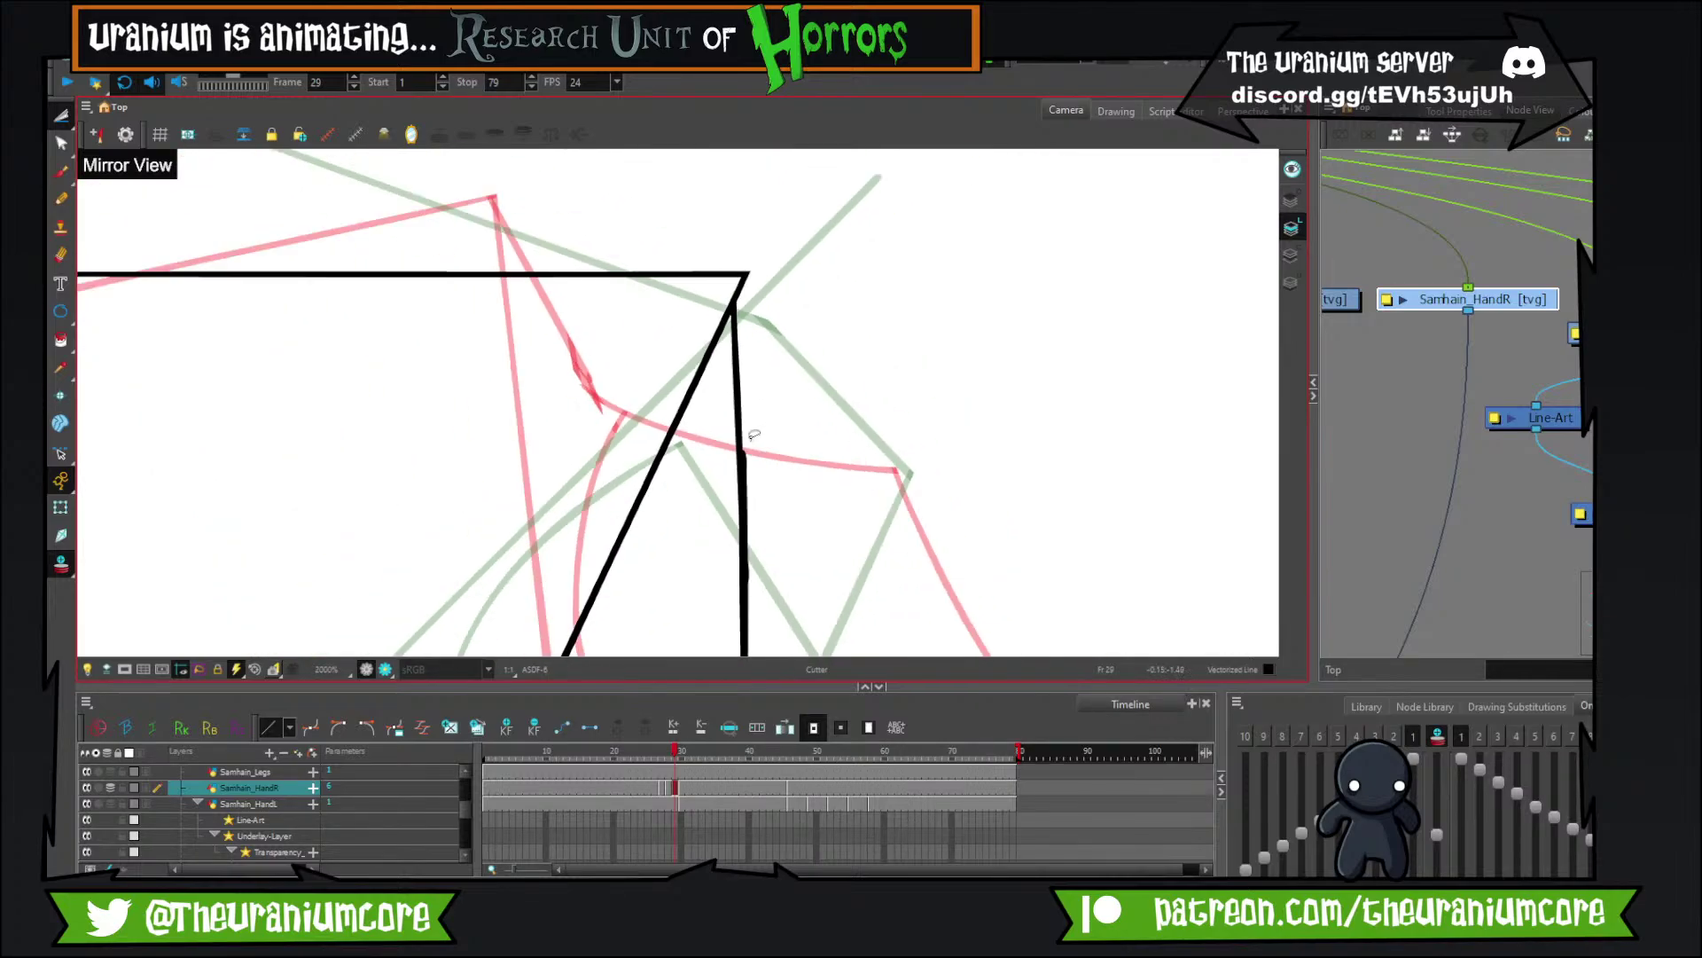
scroll(749, 448, "up", 3)
scroll(829, 359, "down", 3)
scroll(837, 353, "up", 4)
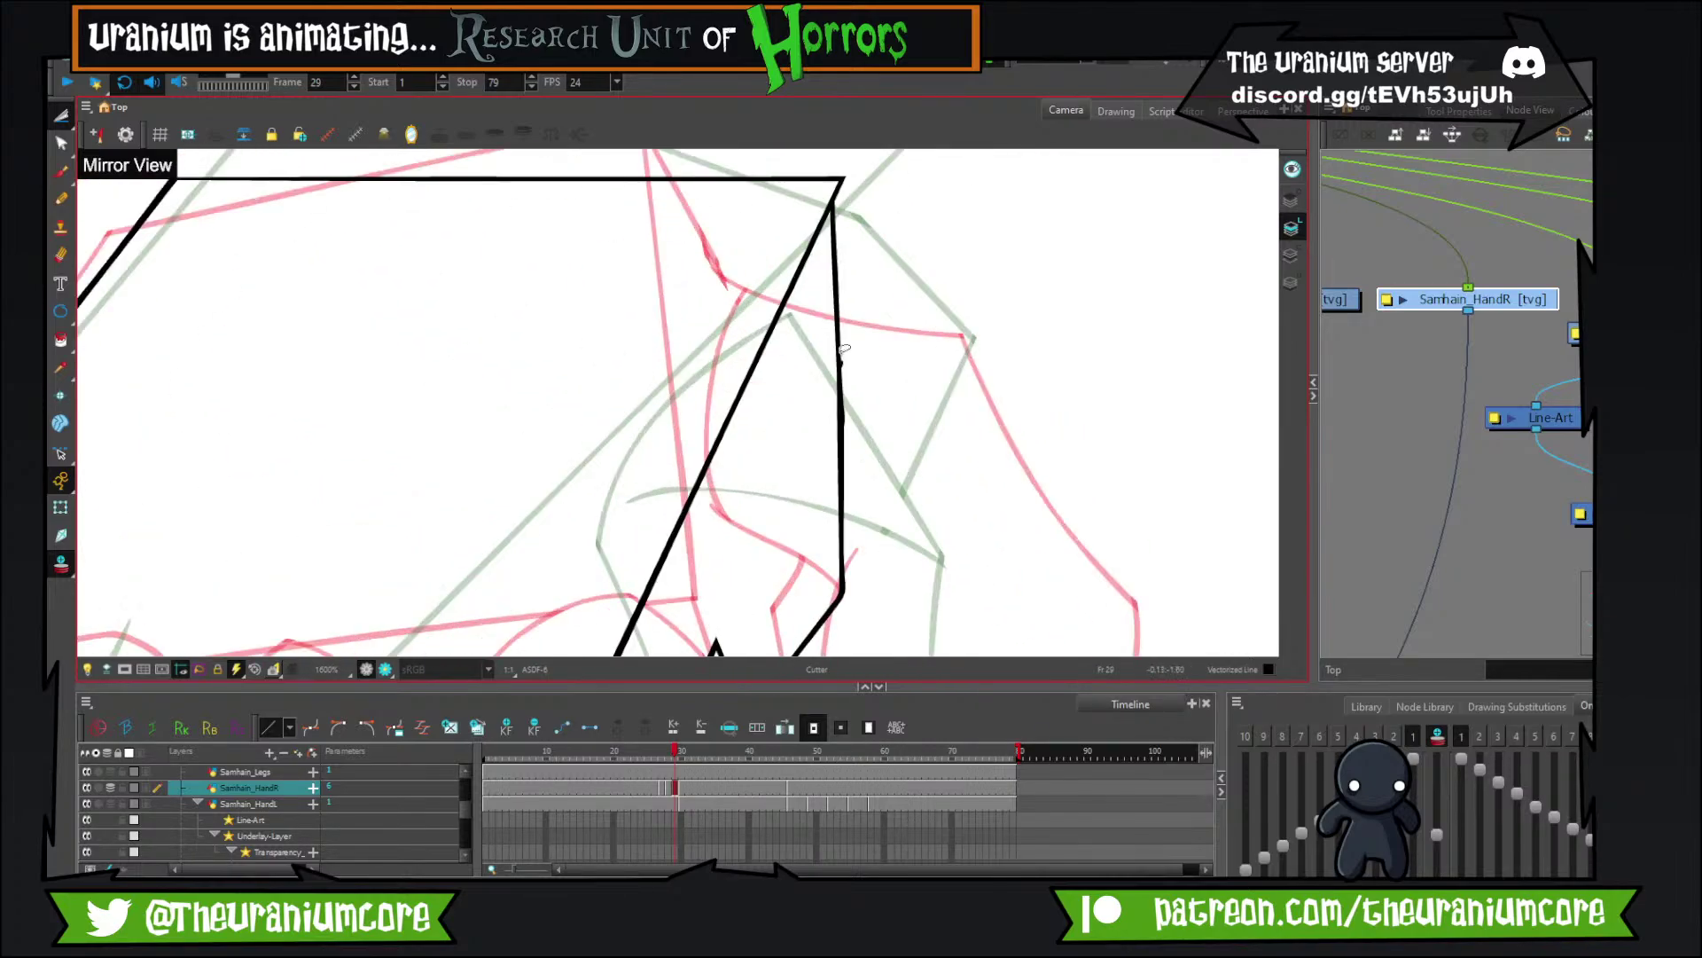
scroll(851, 392, "down", 2)
scroll(852, 397, "up", 3)
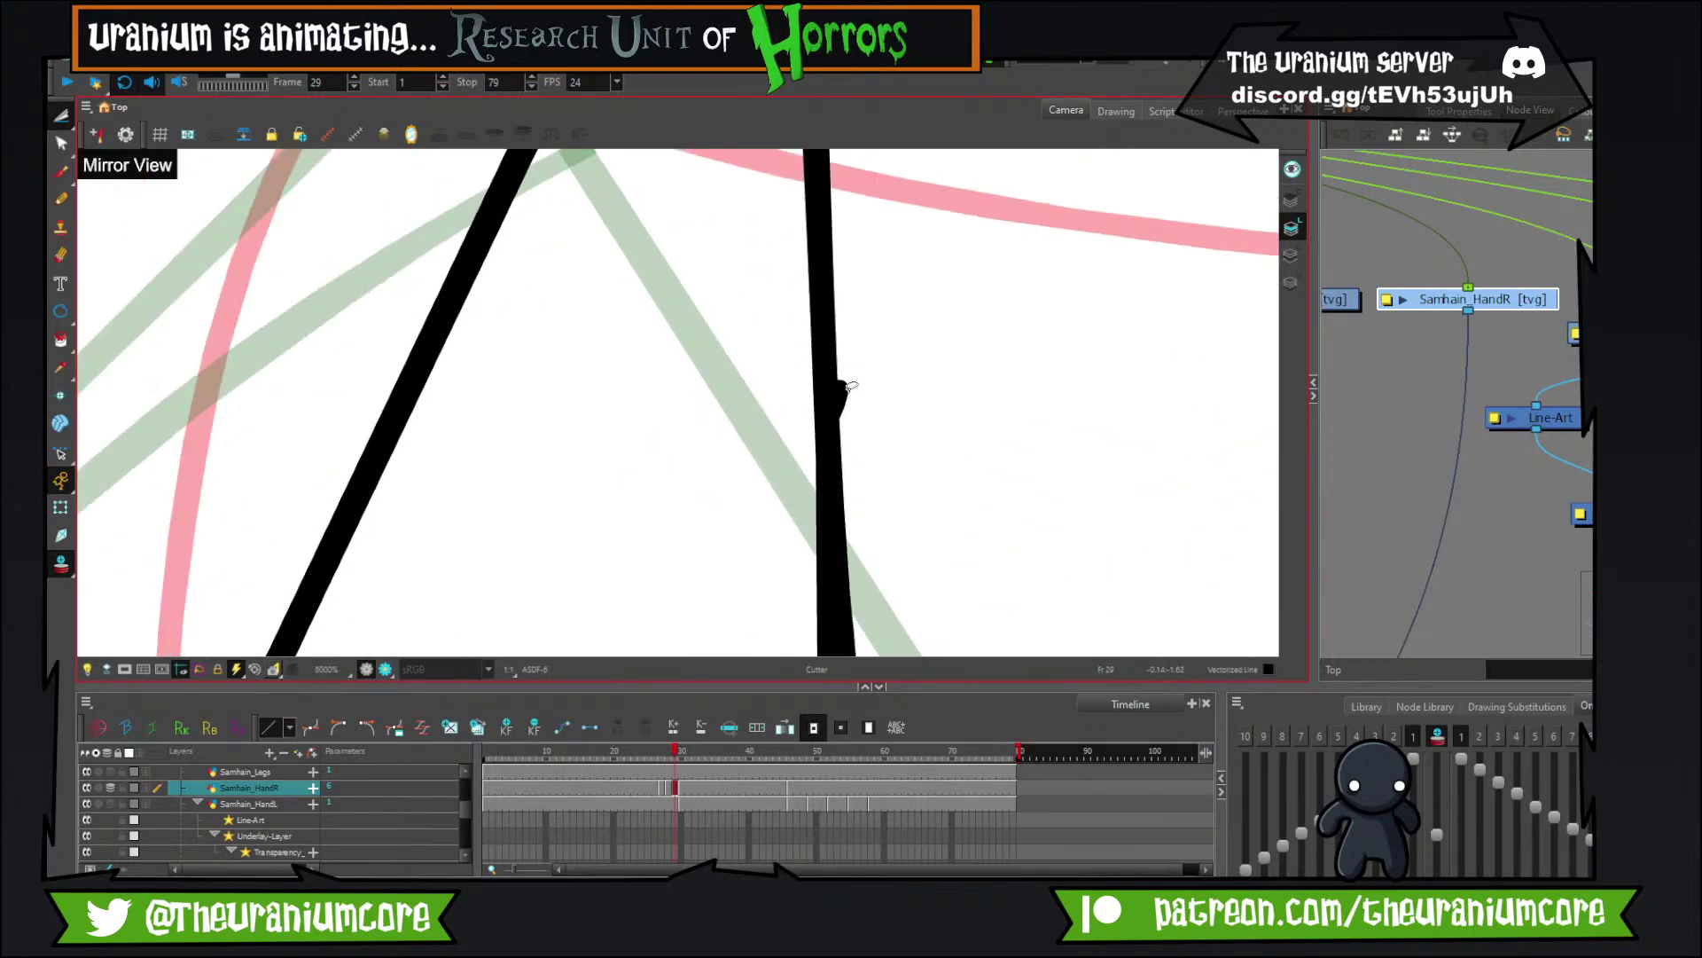
scroll(851, 355, "down", 10)
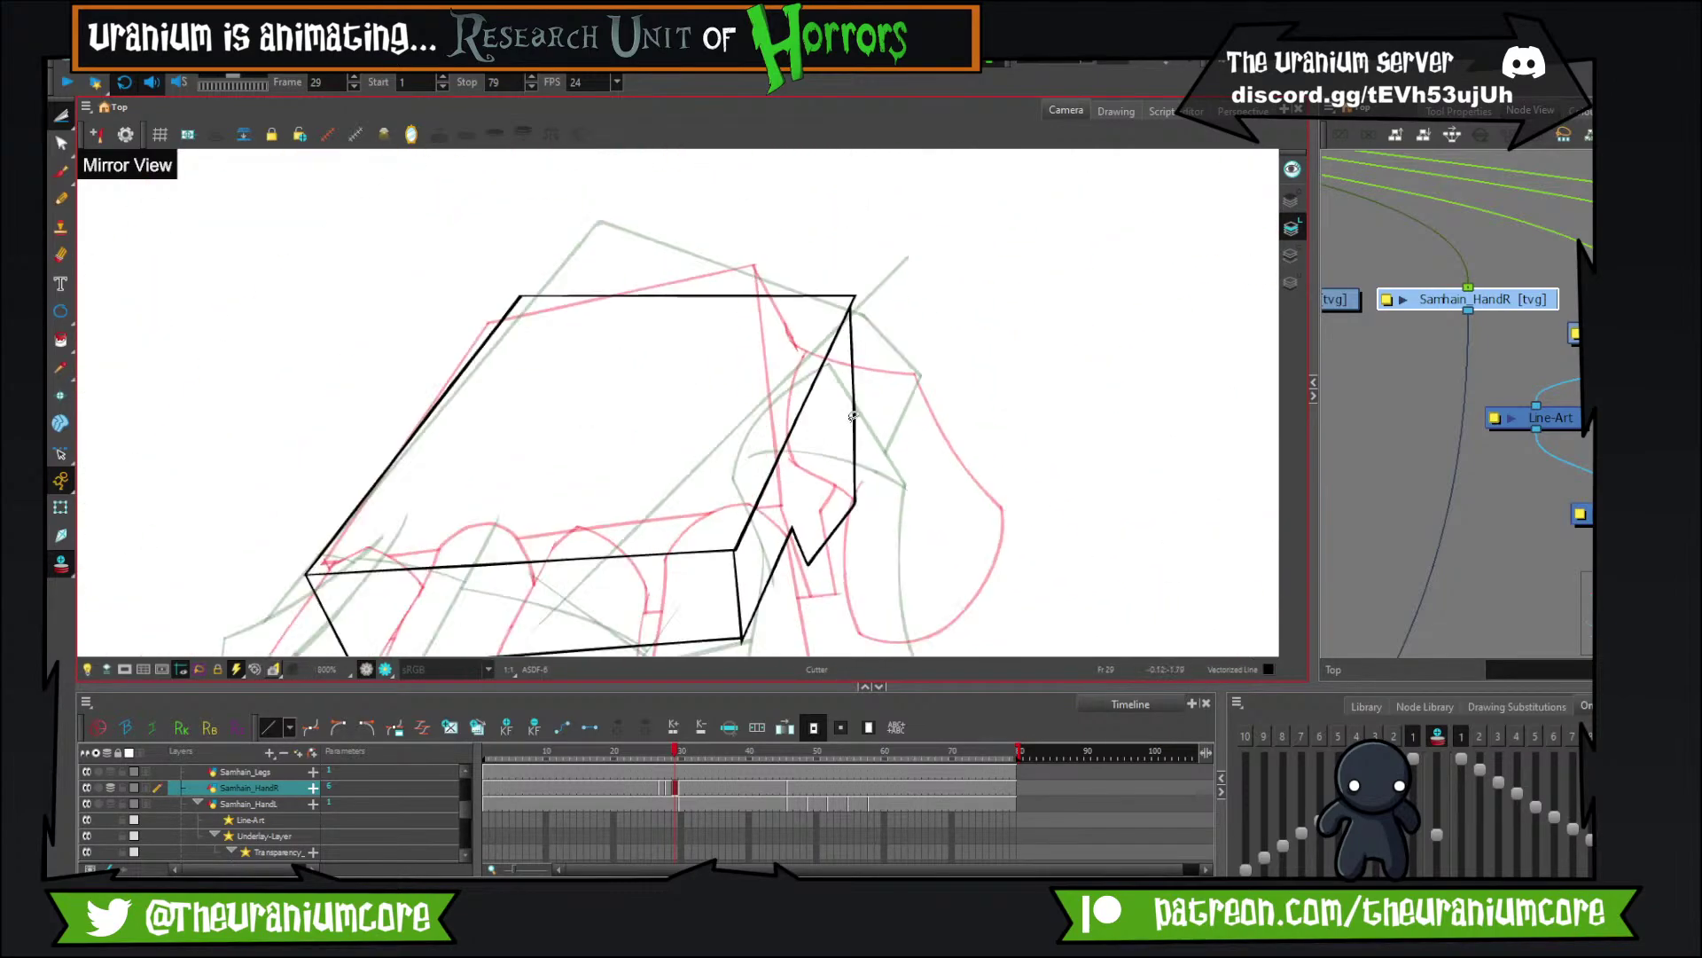
Hide the onion skin and flip through the neighbouring frames to compare the slab with the hand poses.
left_click(68, 566)
scroll(647, 419, "down", 2)
scroll(667, 421, "up", 2)
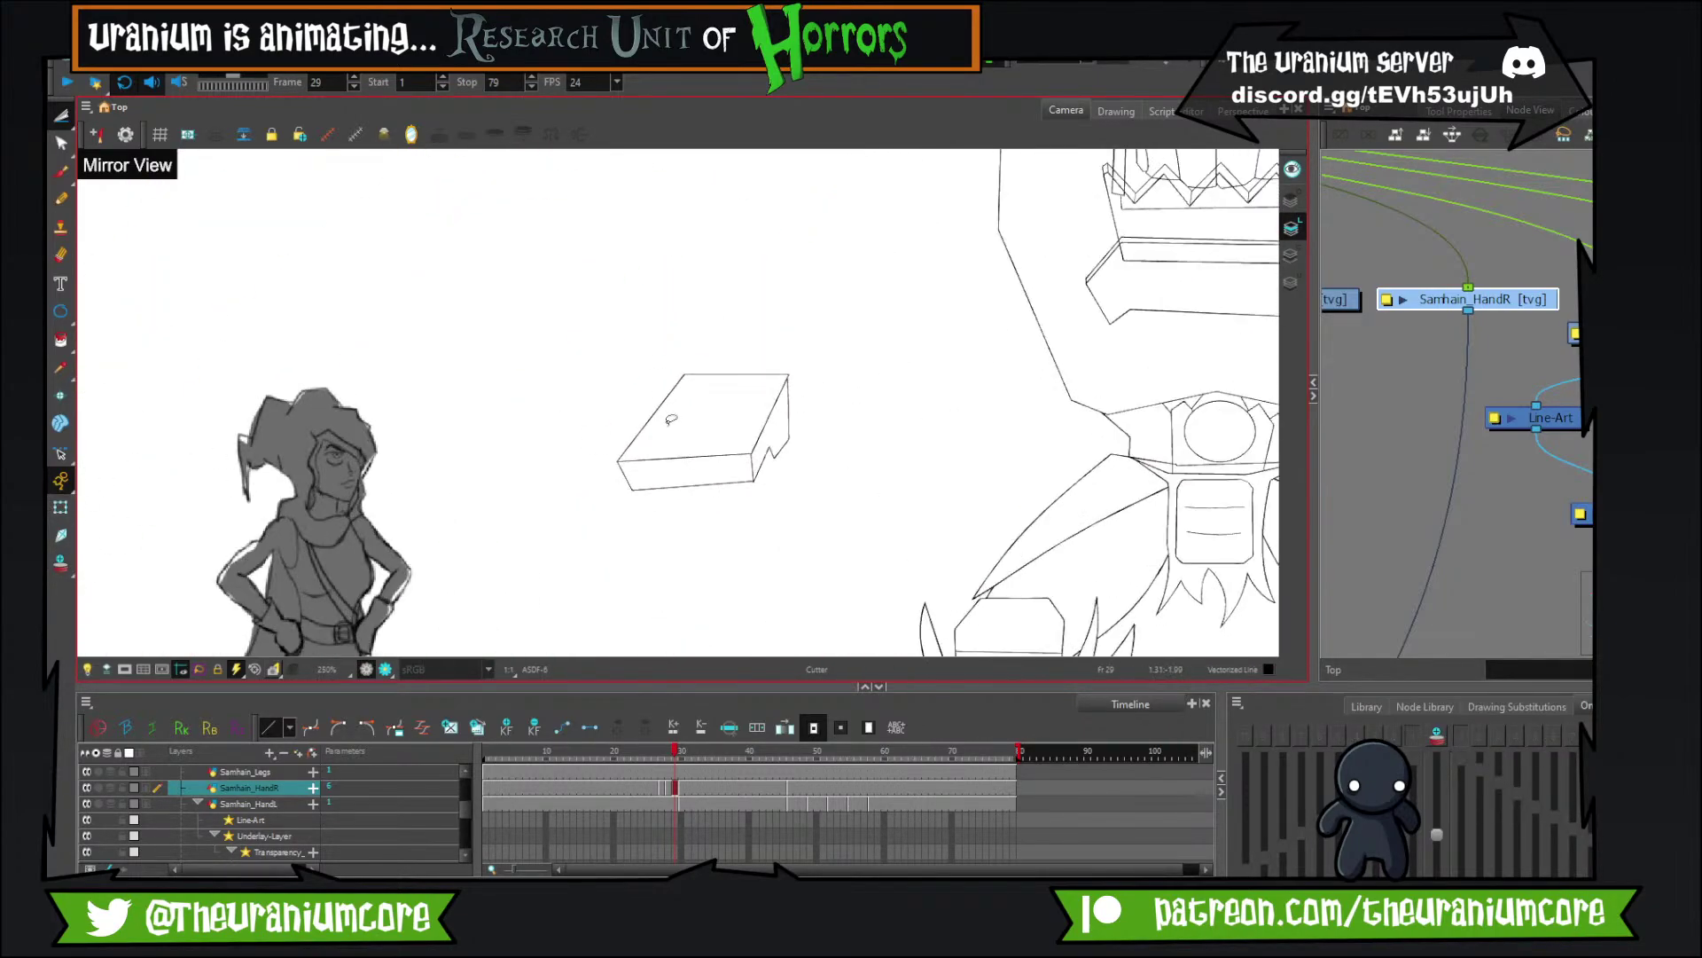
key("comma")
key("period")
key("period")
key("comma")
key("period")
key("comma")
key("period")
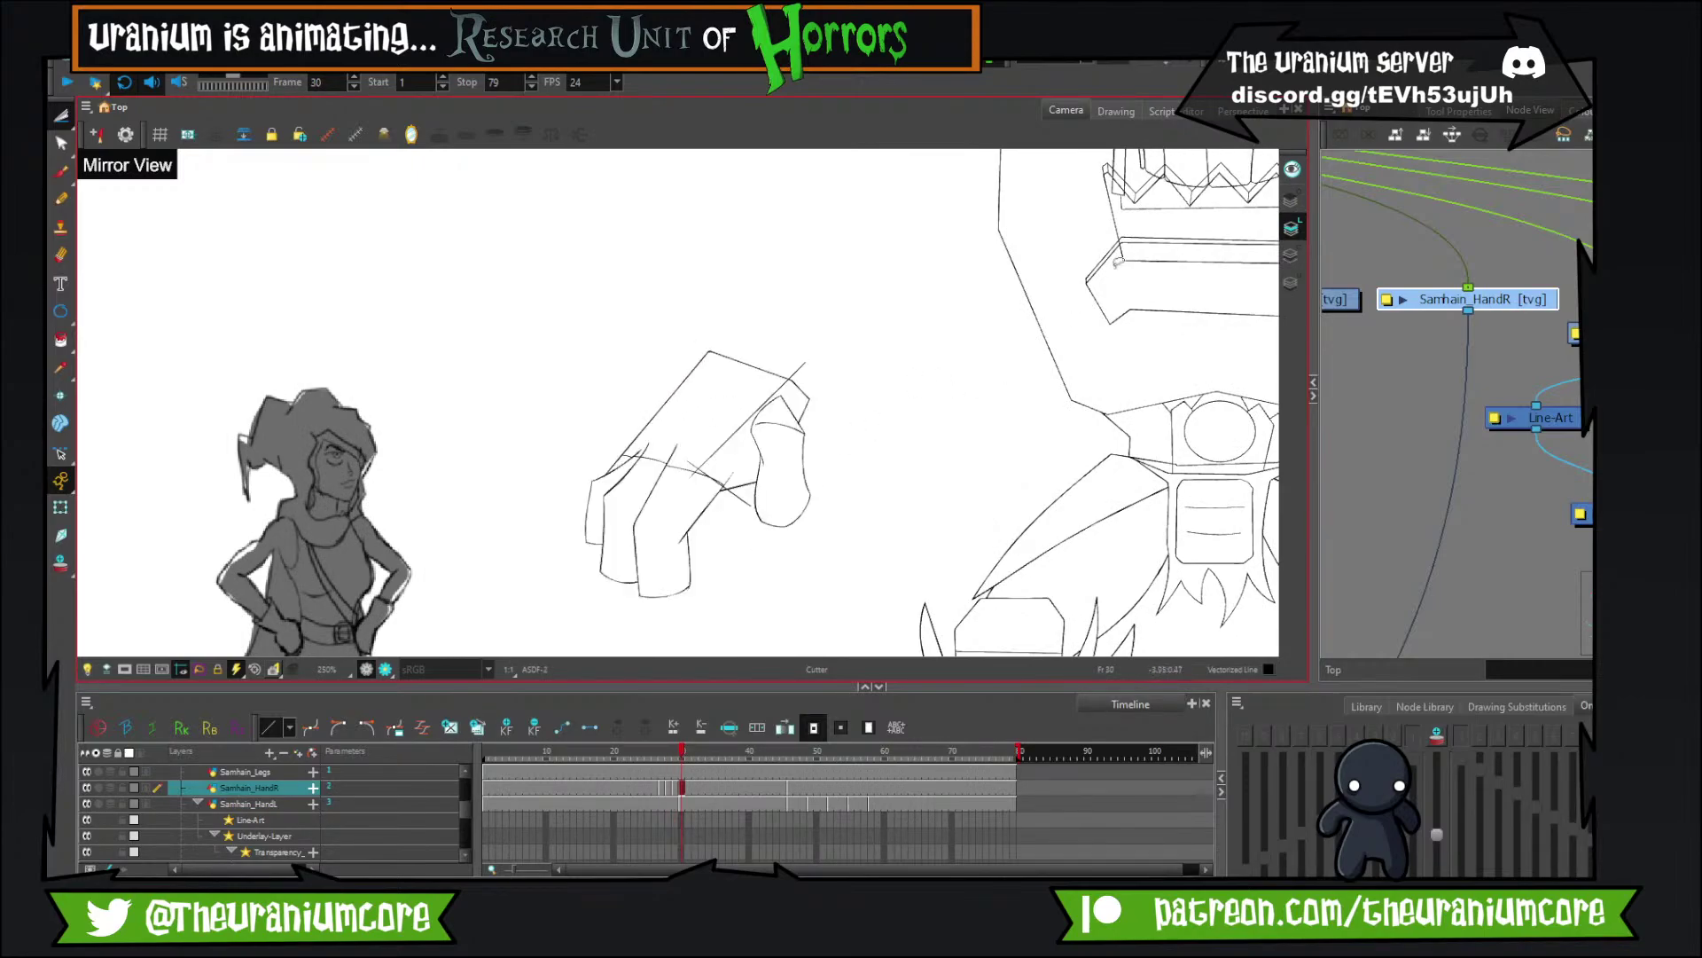
Select the two diagonal guide lines over the hand on frame 30 and delete them.
key("comma")
key("comma")
key("comma")
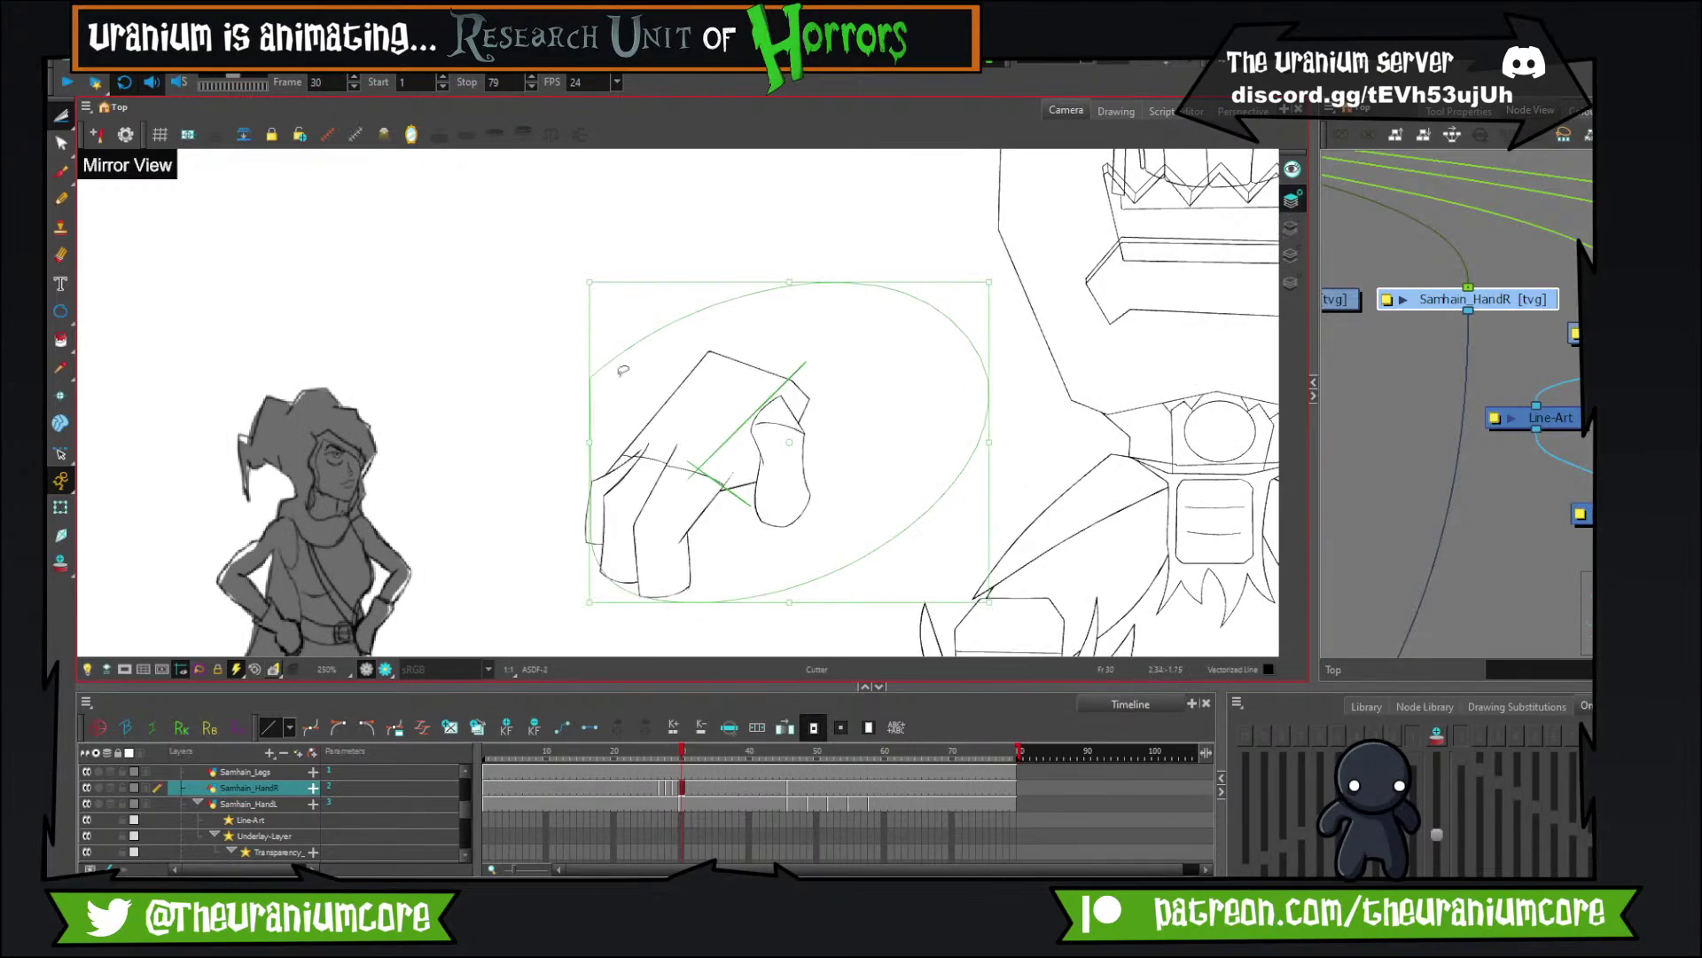
key("comma")
key("comma")
Flip through the hand drawings back to frame 26 to check how the poses flow together.
key("period")
key("period")
key("period")
key("period")
key("period")
key("period")
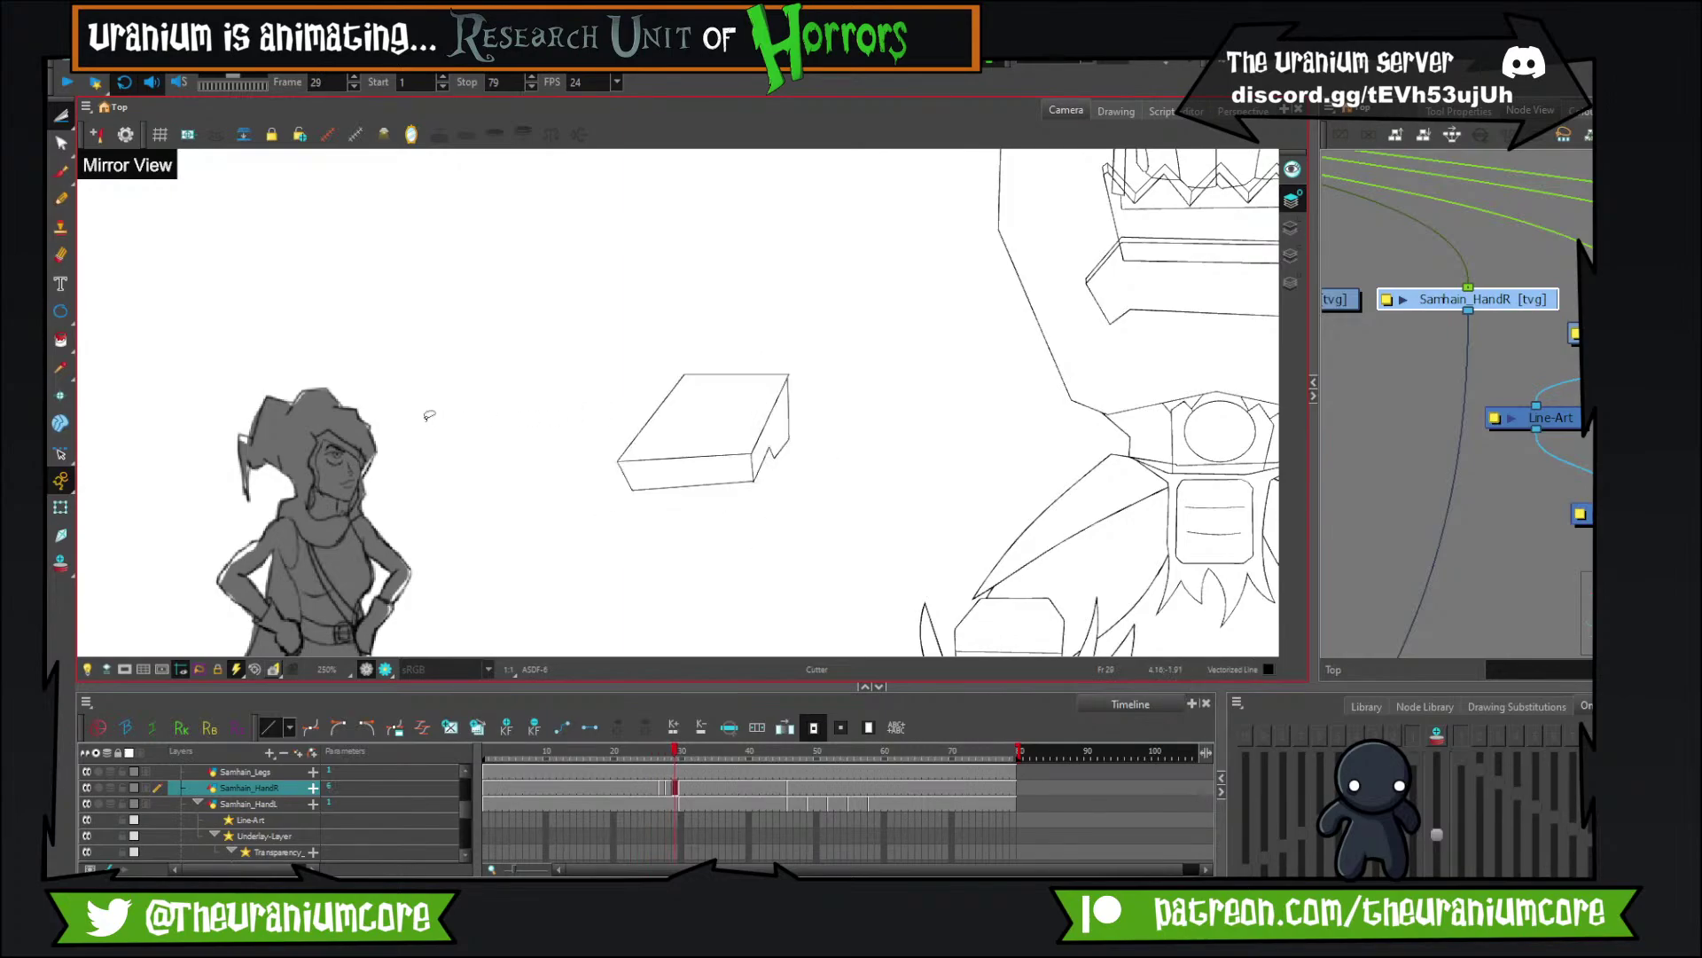
key("comma")
key("comma")
key("comma")
key("comma")
key("comma")
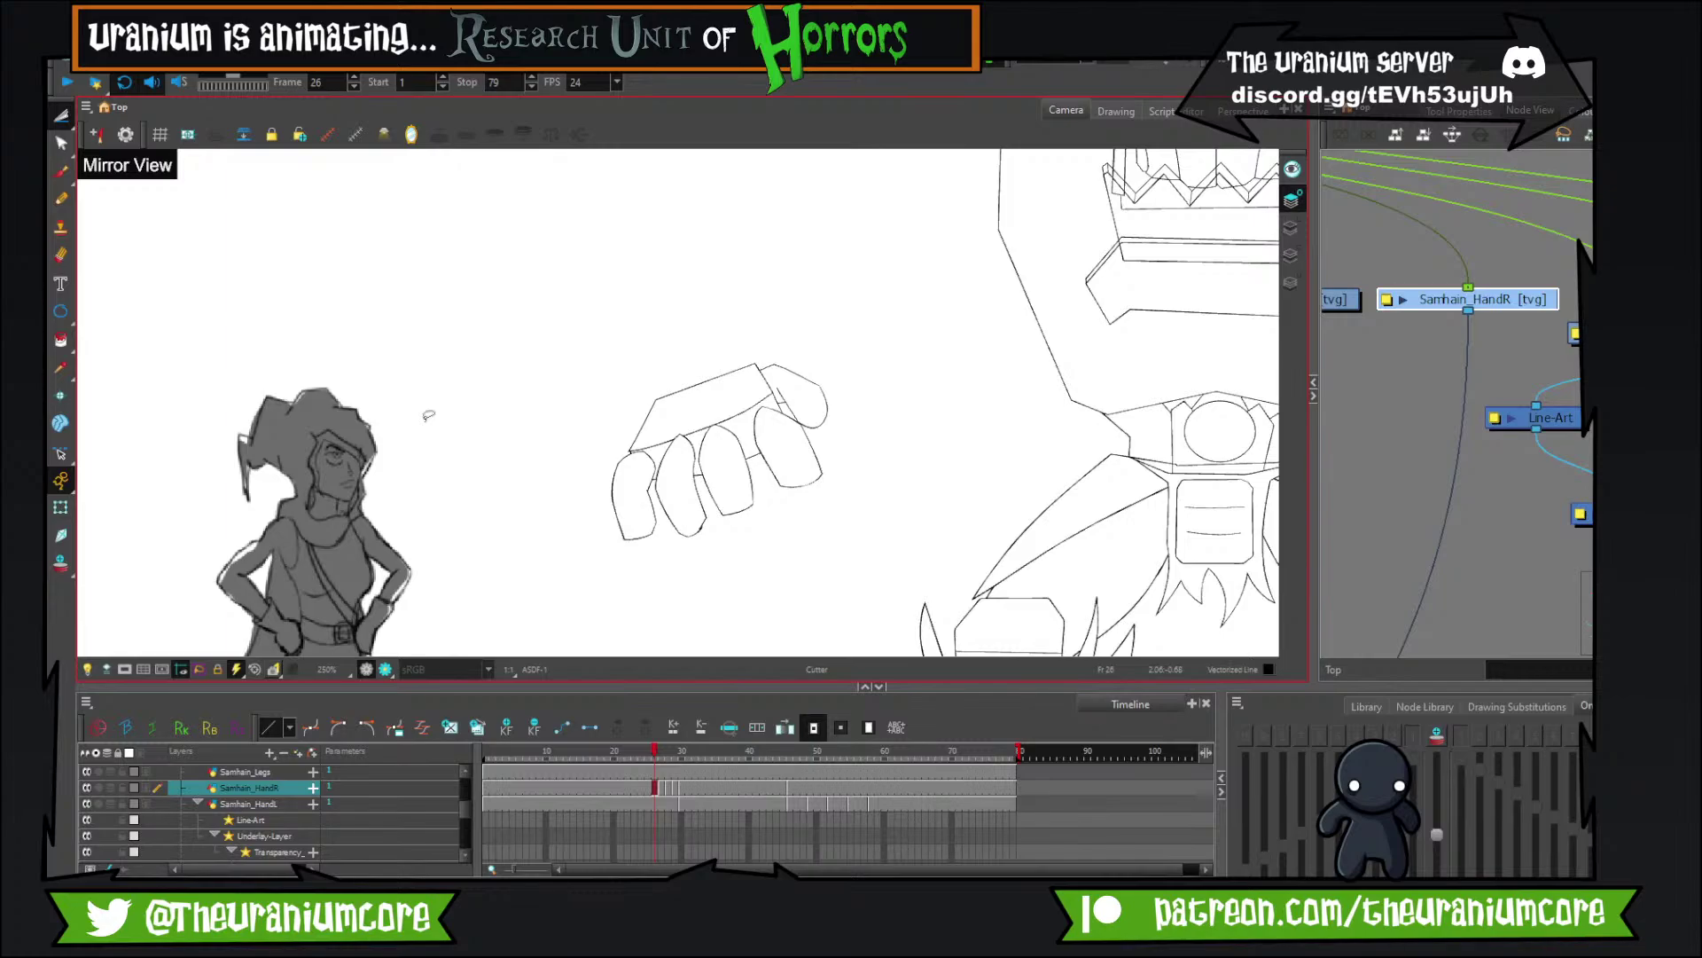
Flip through the right-hand drawings to frame 27 and turn on the onion skin with the Brush ready.
left_click(60, 171)
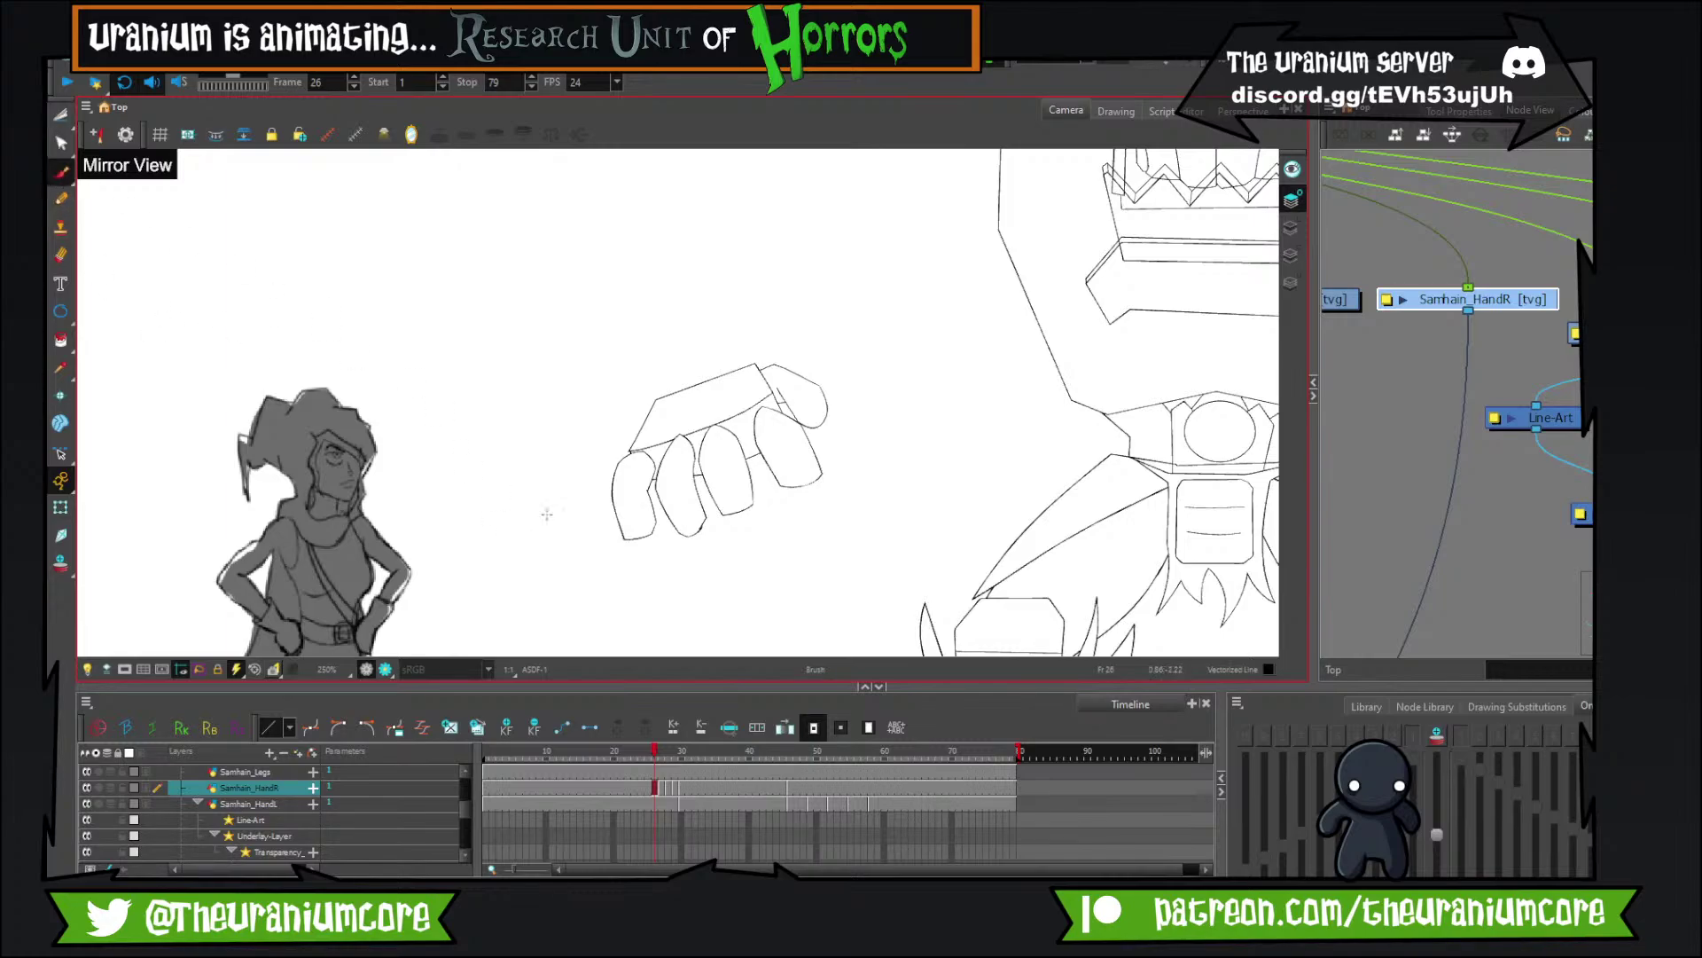
key("period")
key("period")
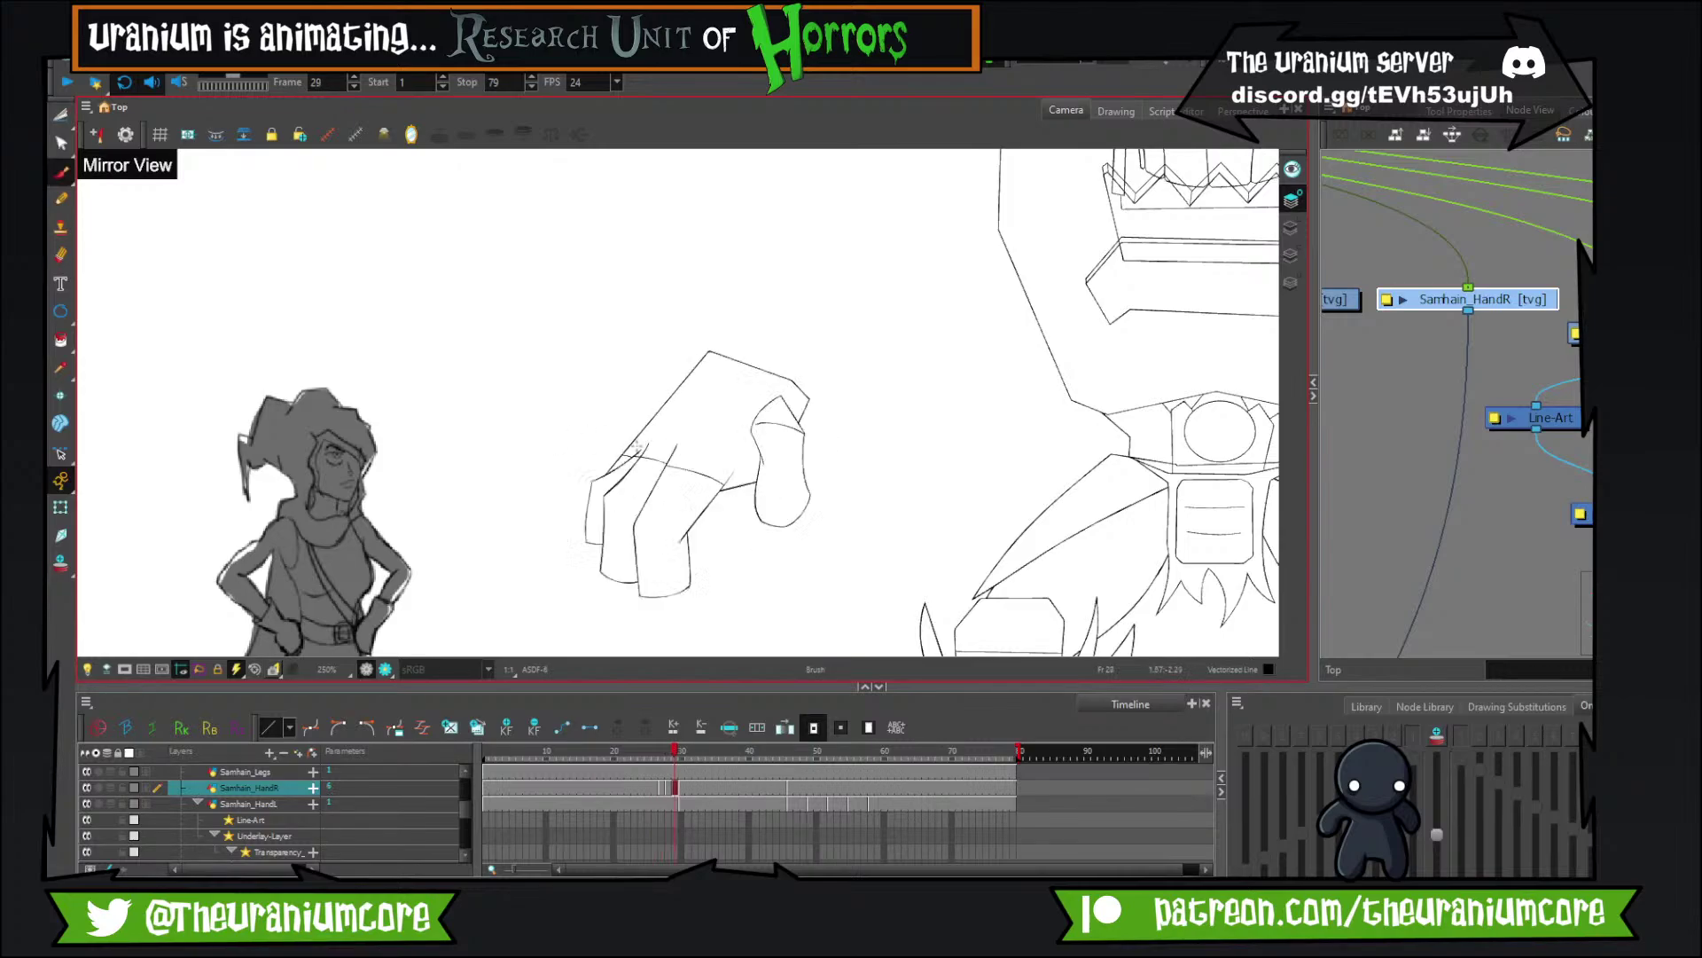
key("comma")
left_click(60, 563)
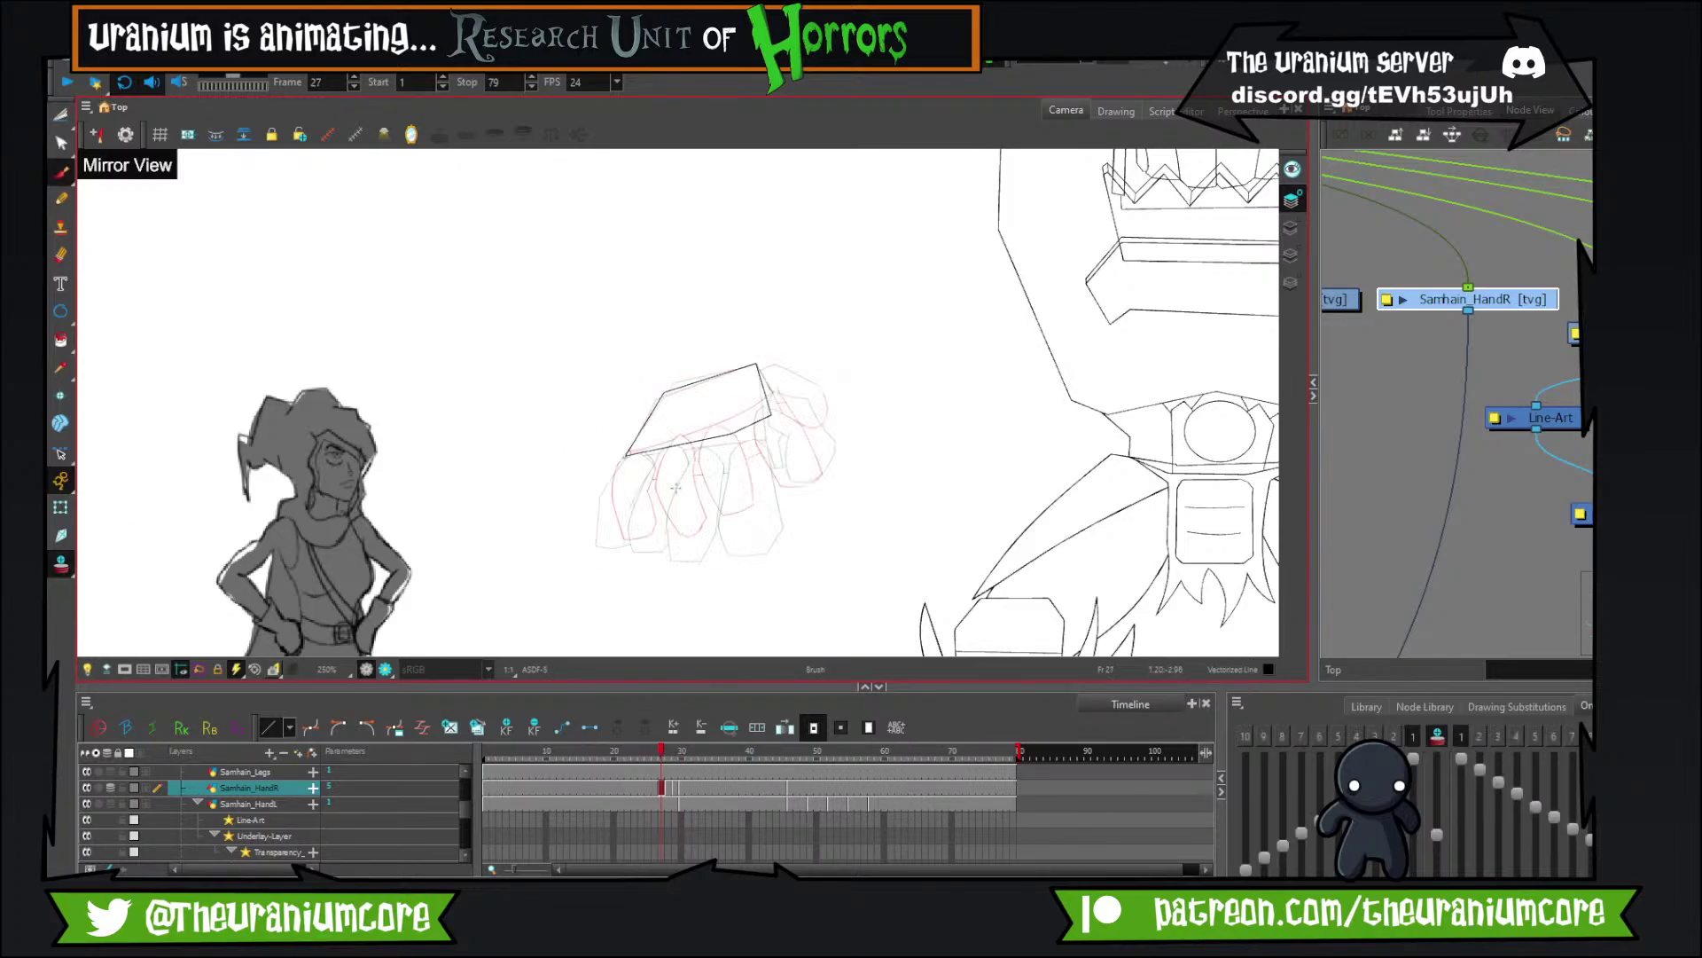
Draw the side and lower edges of the slab's front face below the palm on frame 27.
key("2")
key("2")
left_click_drag(510, 327, 486, 301)
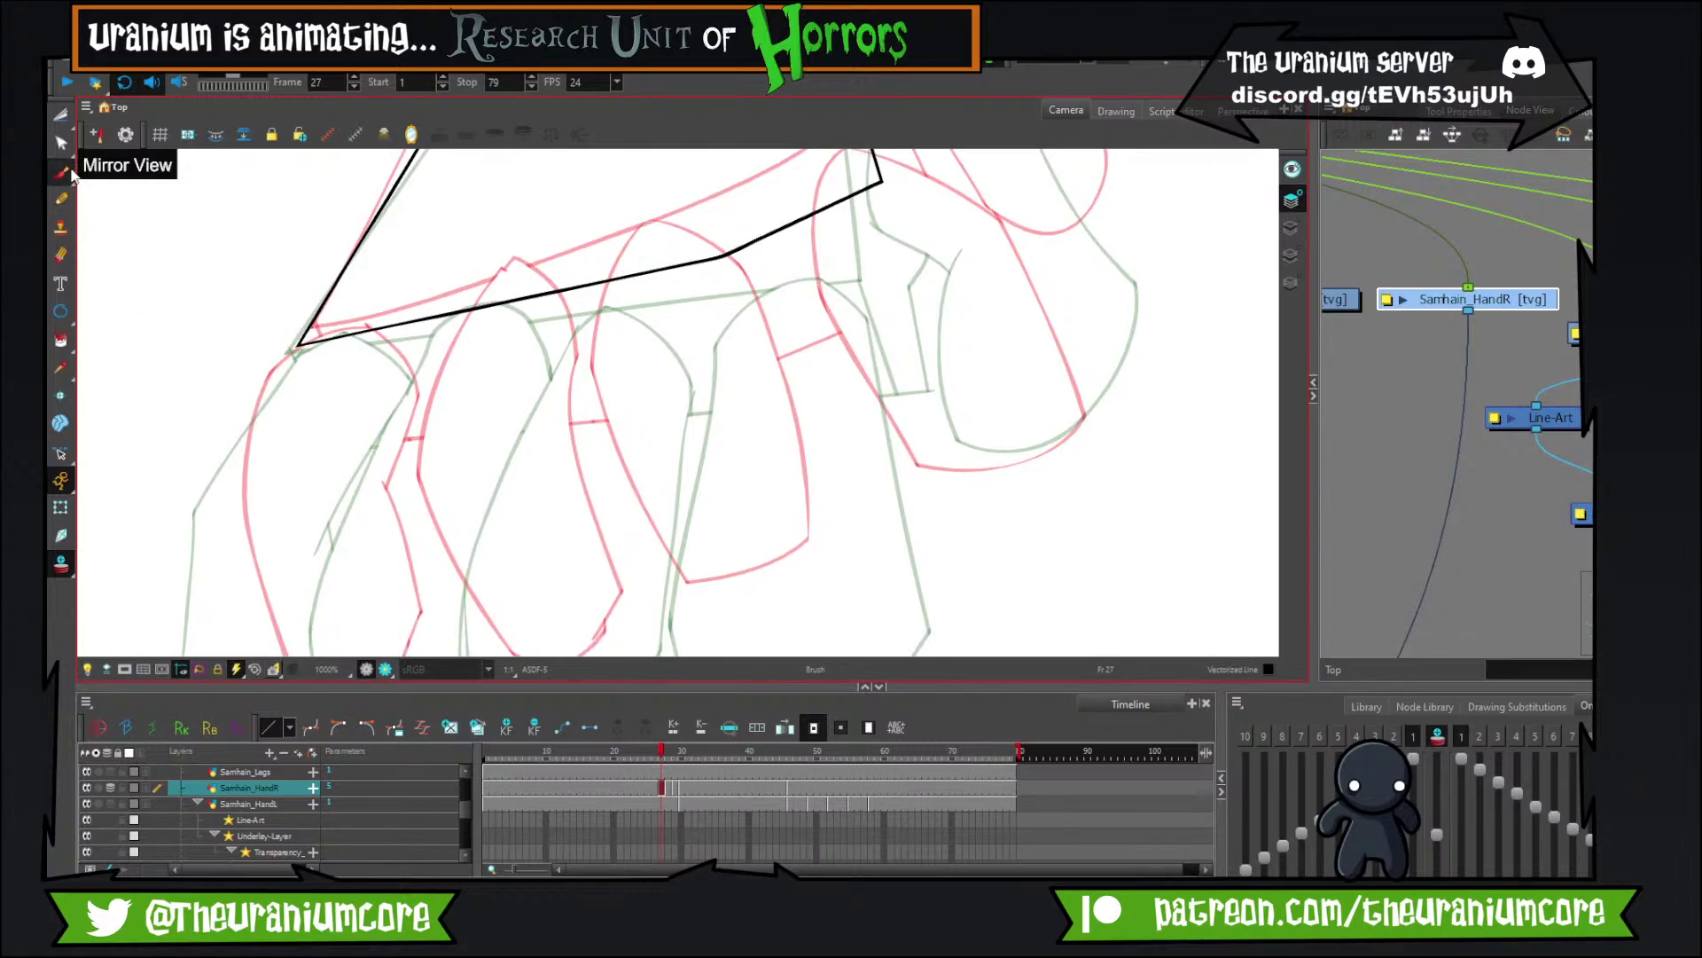
mouse_move(298, 344)
left_mouse_down()
mouse_move(320, 442)
mouse_move(889, 364)
mouse_move(877, 149)
left_mouse_up()
Try to trim the overshooting line ends at the upper corners of the slab's front face with the Cutter.
key("alt+t")
scroll(292, 337, "up", 5)
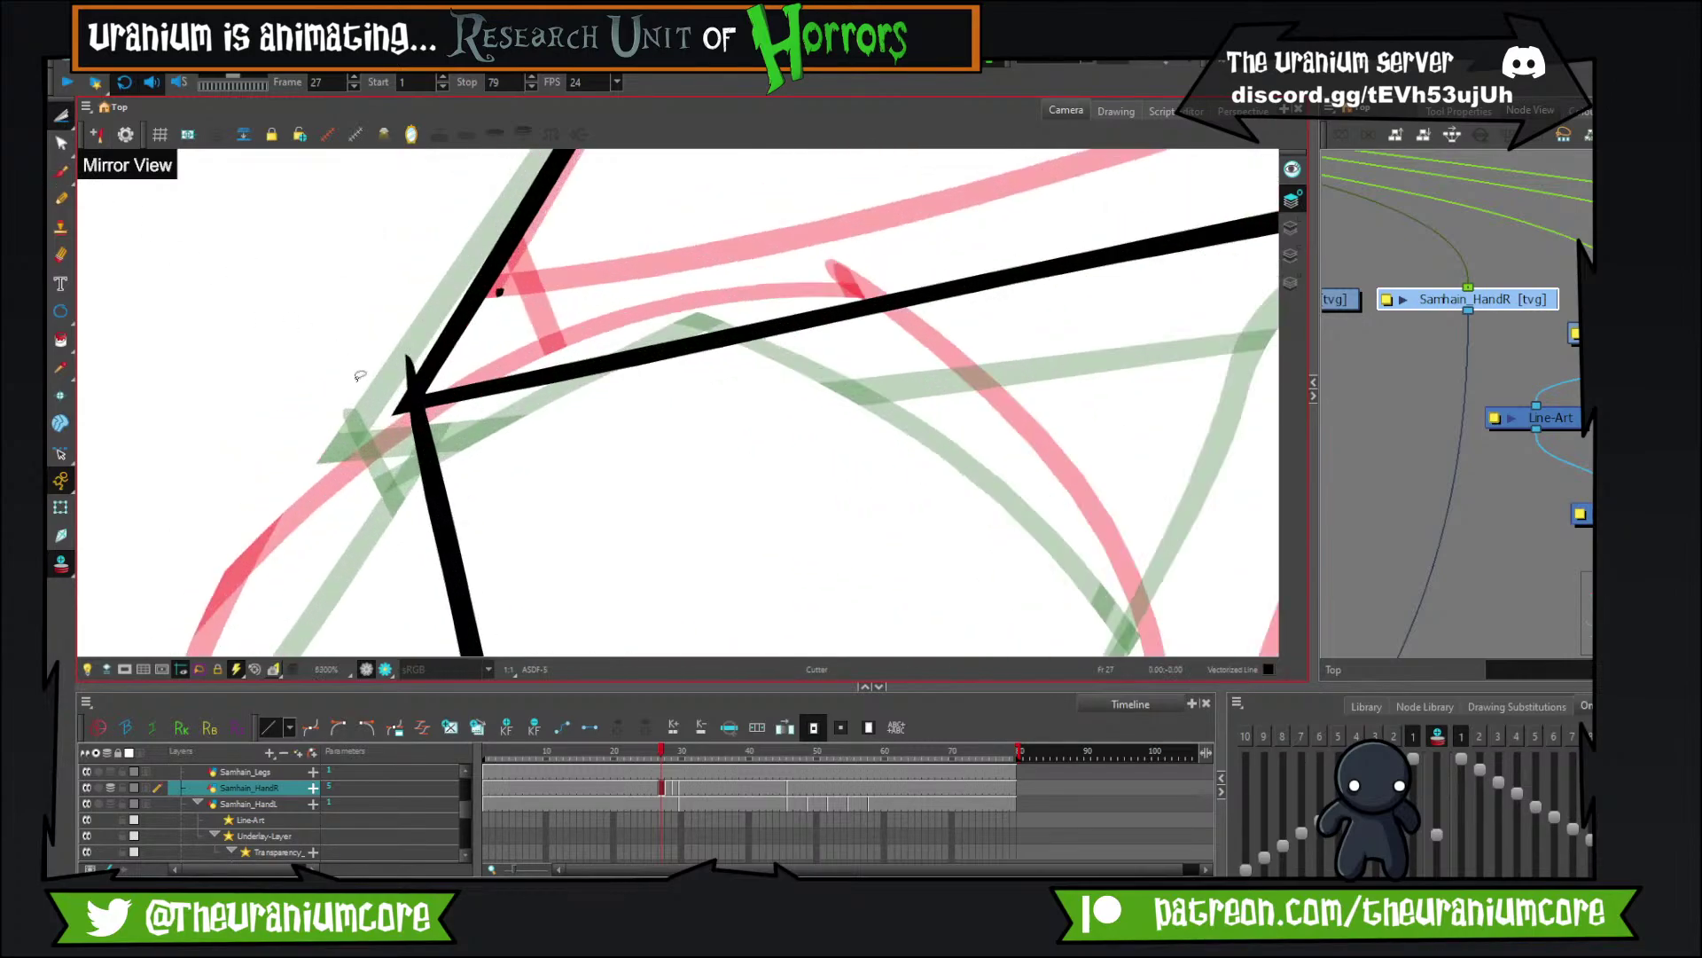
scroll(406, 363, "up", 2)
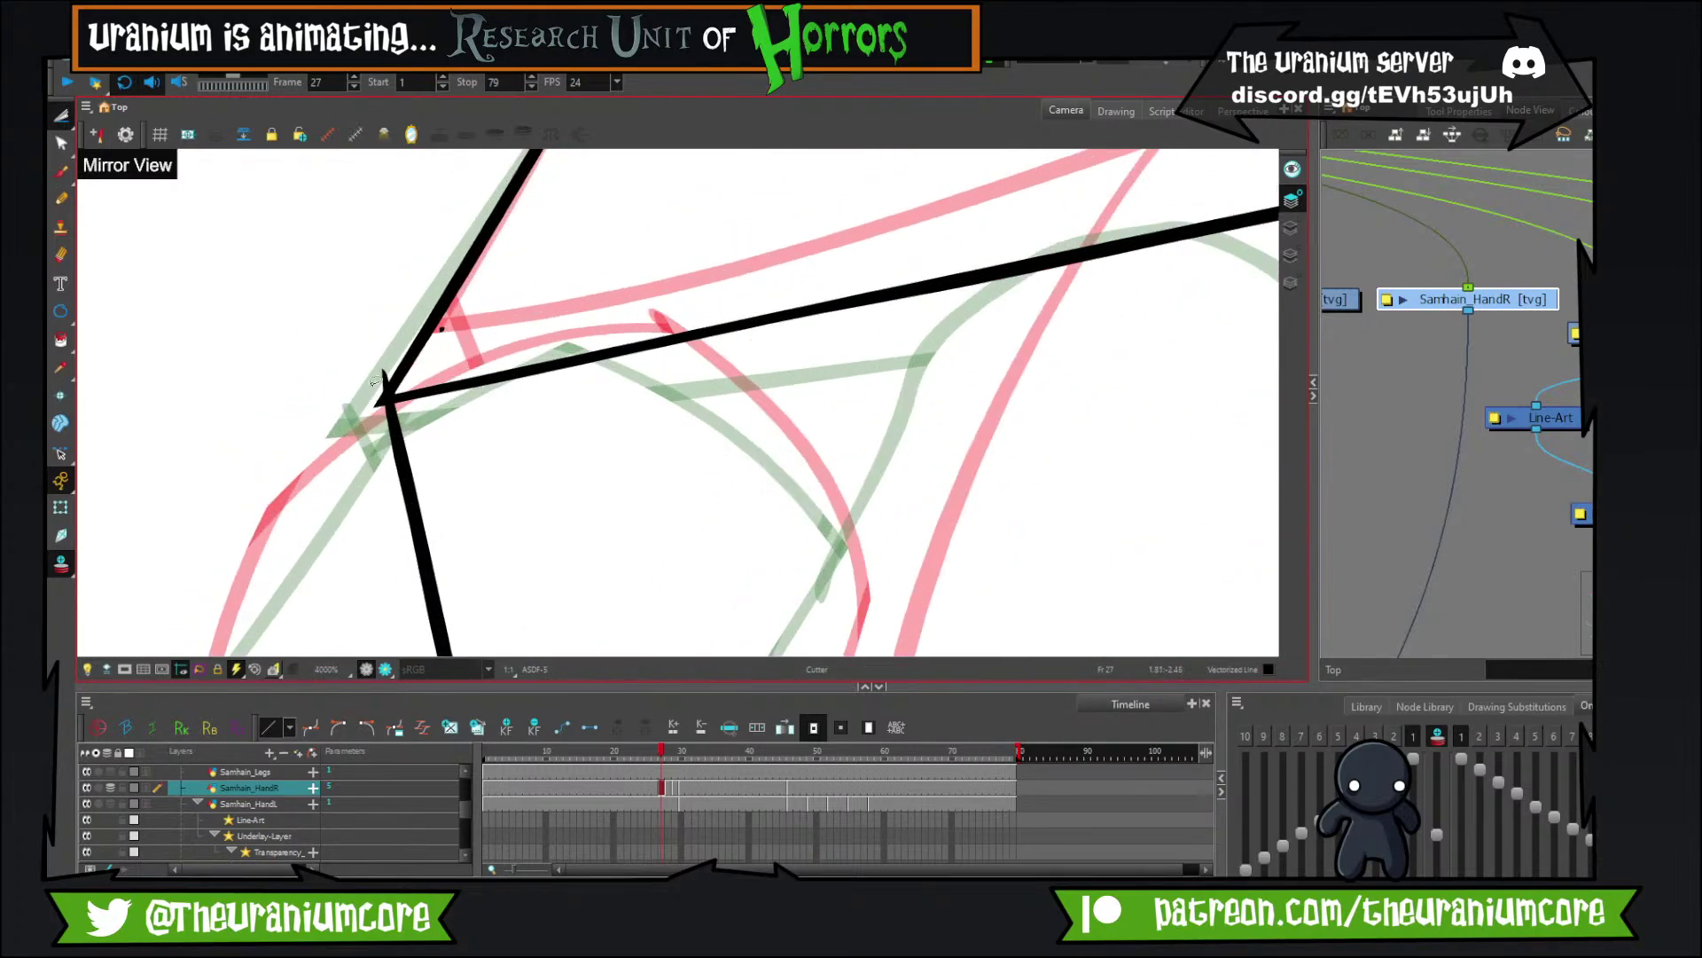
scroll(384, 362, "up", 1)
scroll(390, 399, "down", 3)
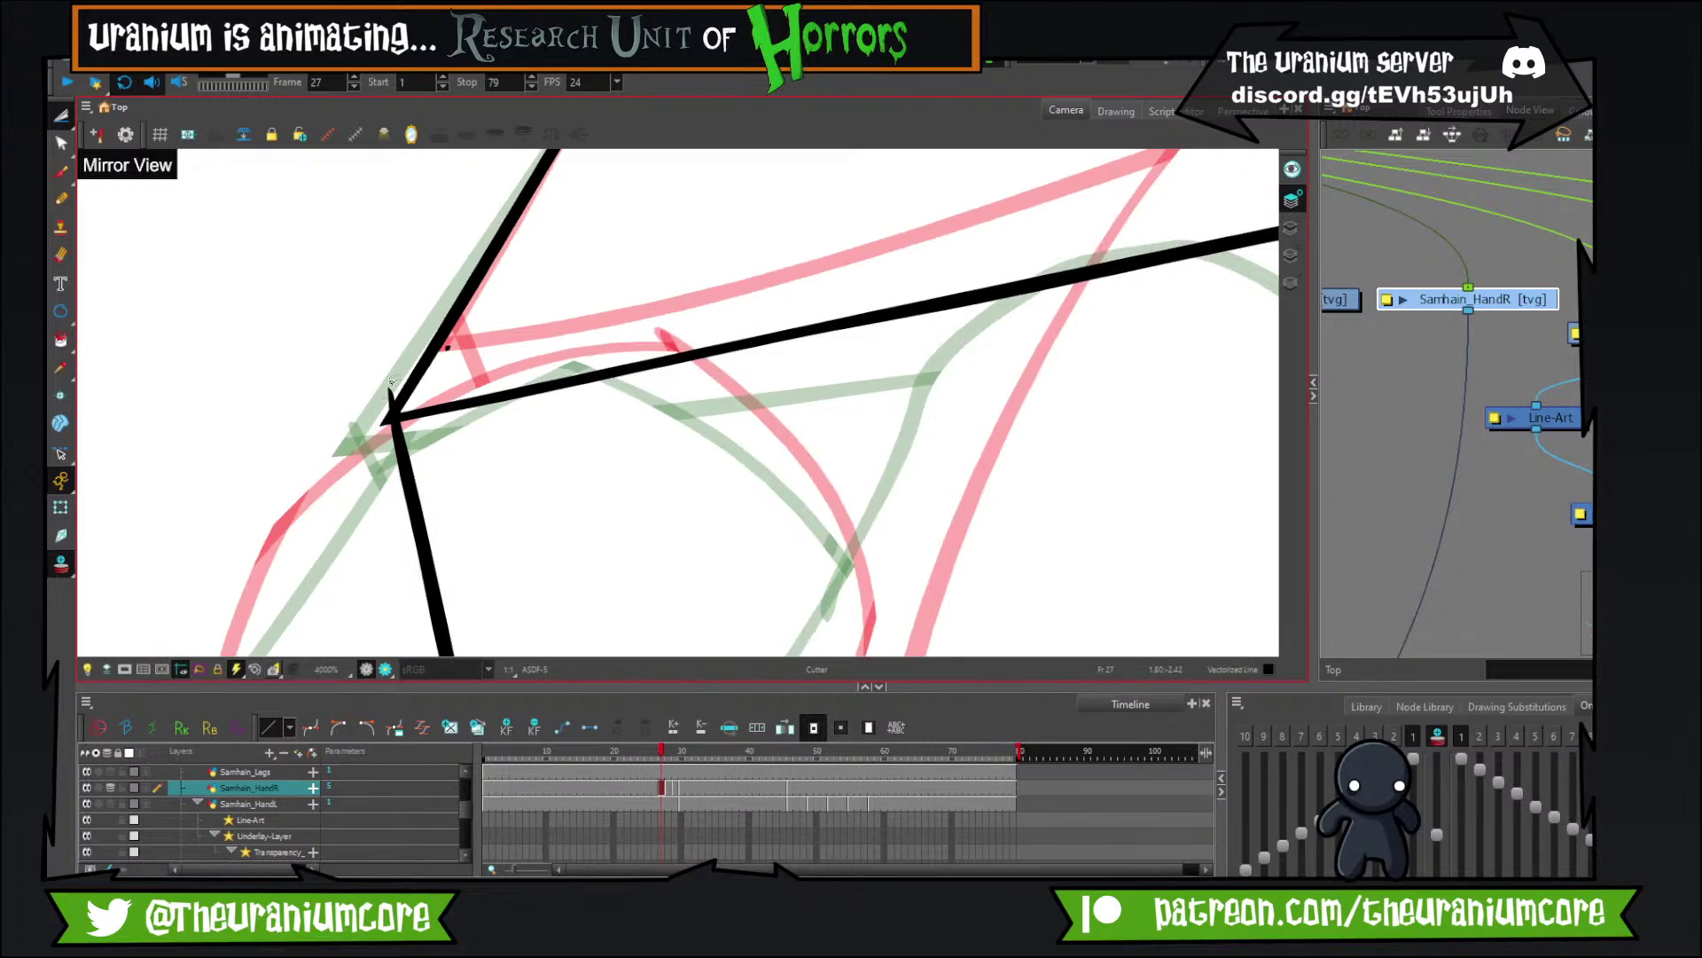
scroll(397, 389, "up", 1)
scroll(396, 388, "down", 9)
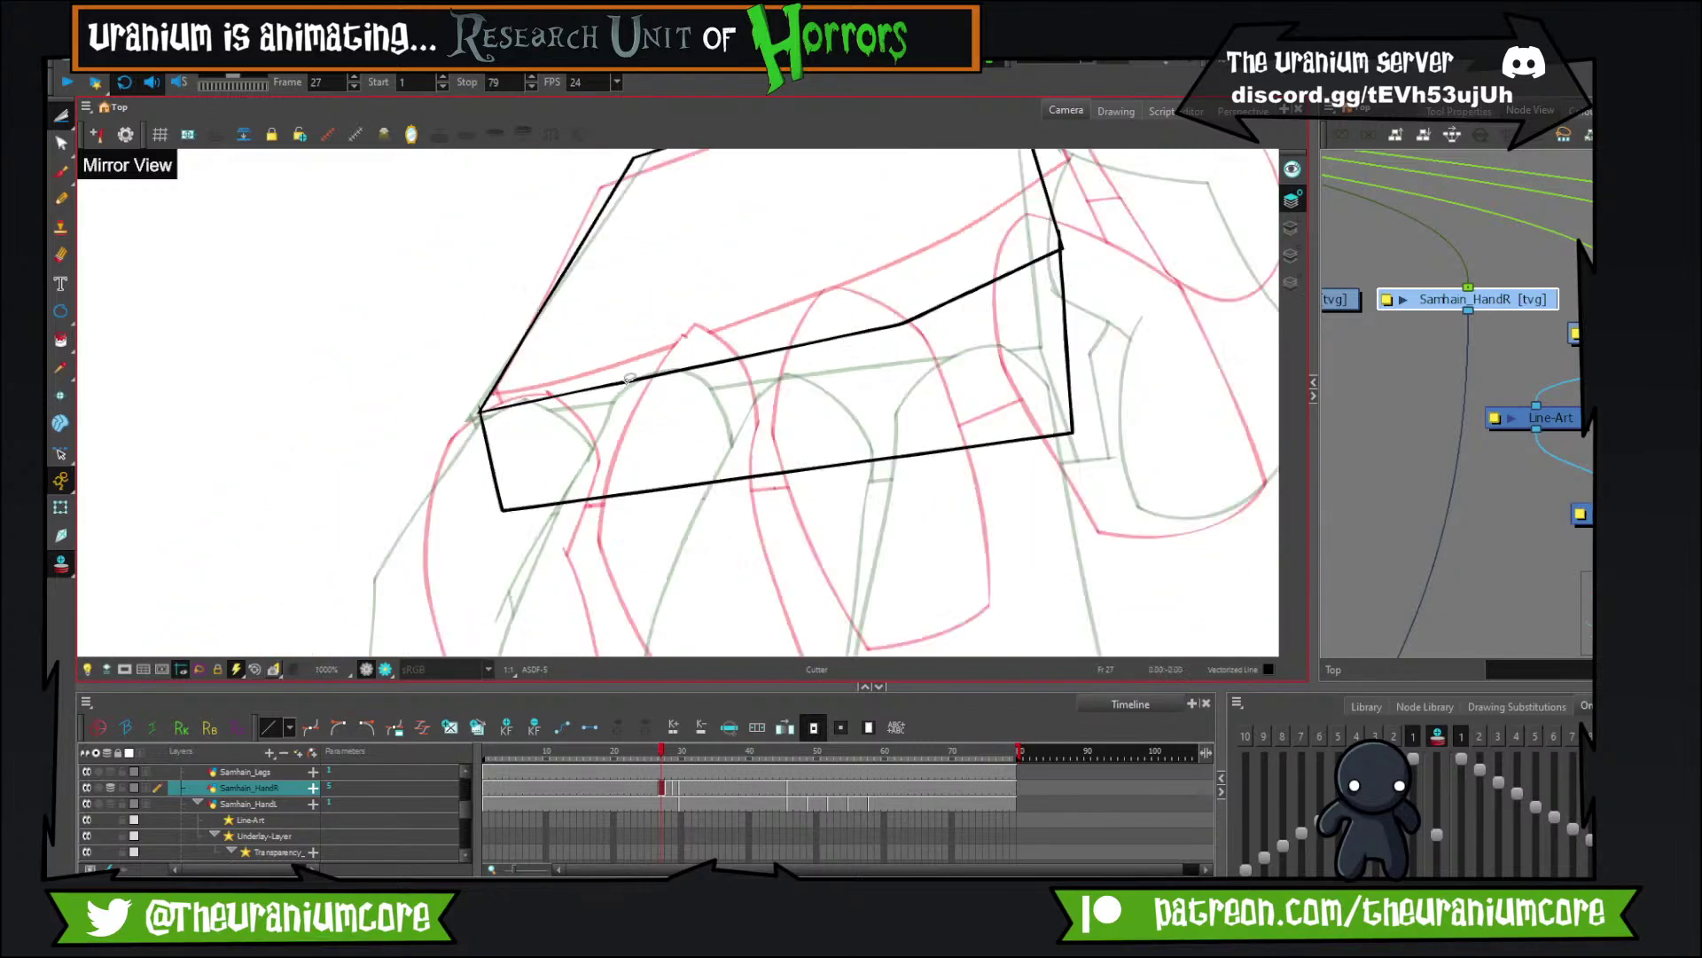
scroll(788, 328, "up", 10)
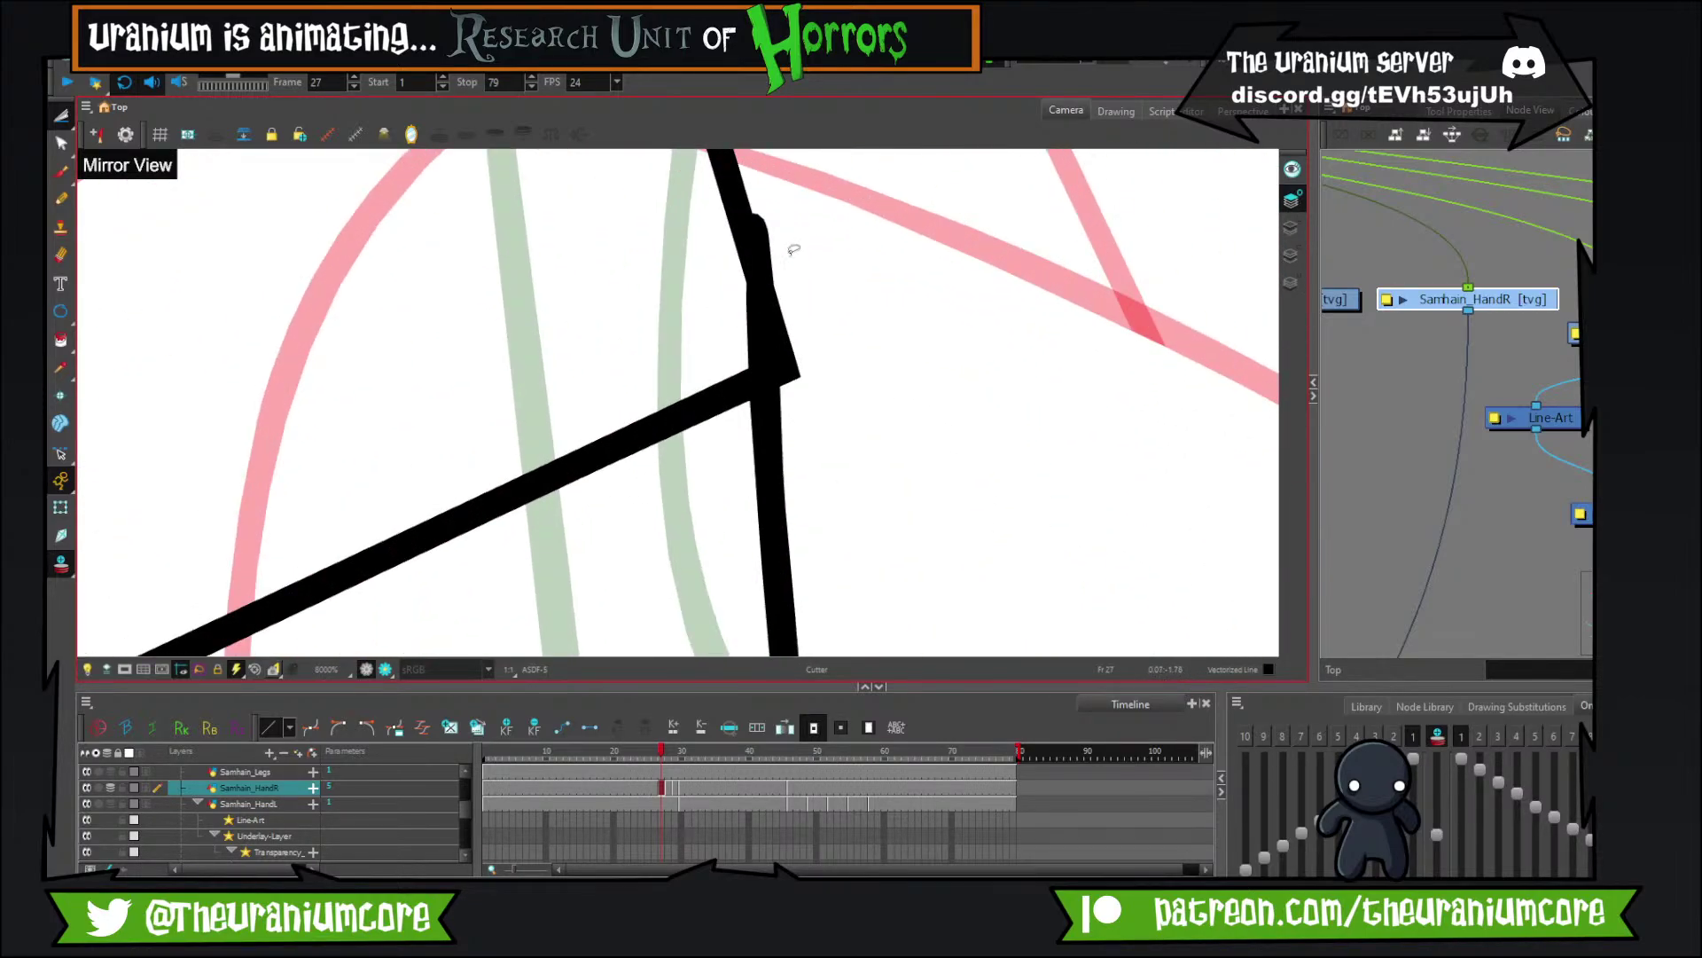
scroll(830, 293, "down", 6)
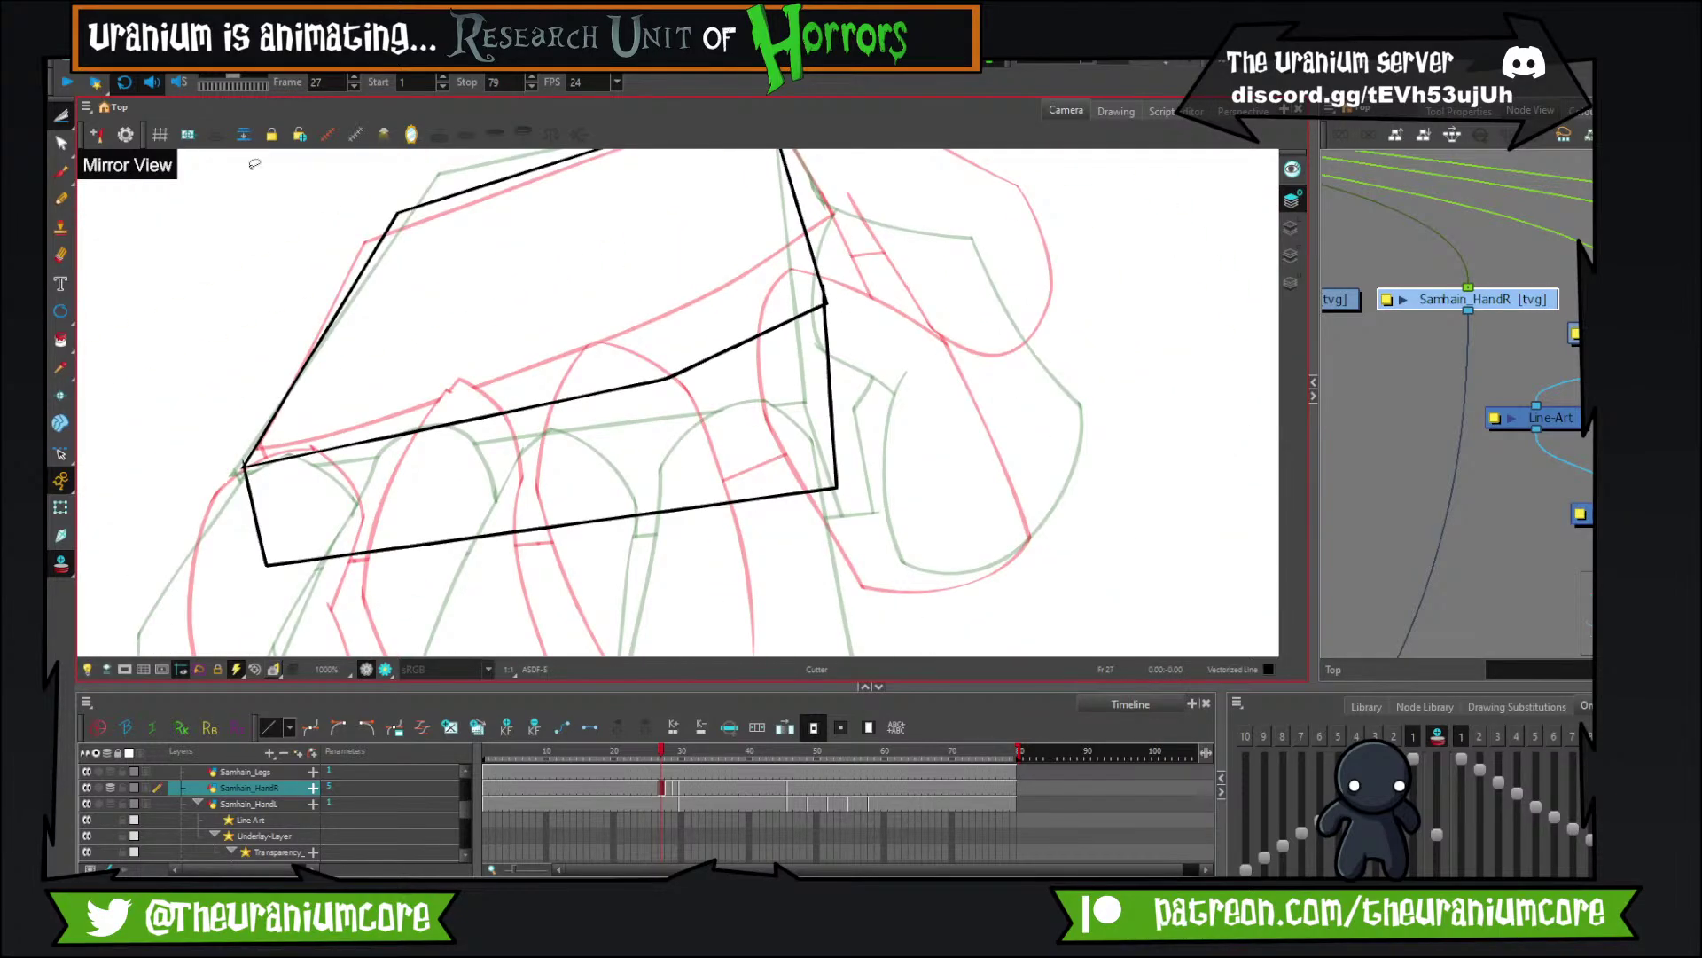
Cut the newly drawn front-face lines and paste them in place onto the next art layer down.
left_click(62, 118)
left_click(92, 116)
mouse_move(252, 504)
left_mouse_down()
mouse_move(963, 502)
mouse_move(755, 468)
left_mouse_up()
key("Delete")
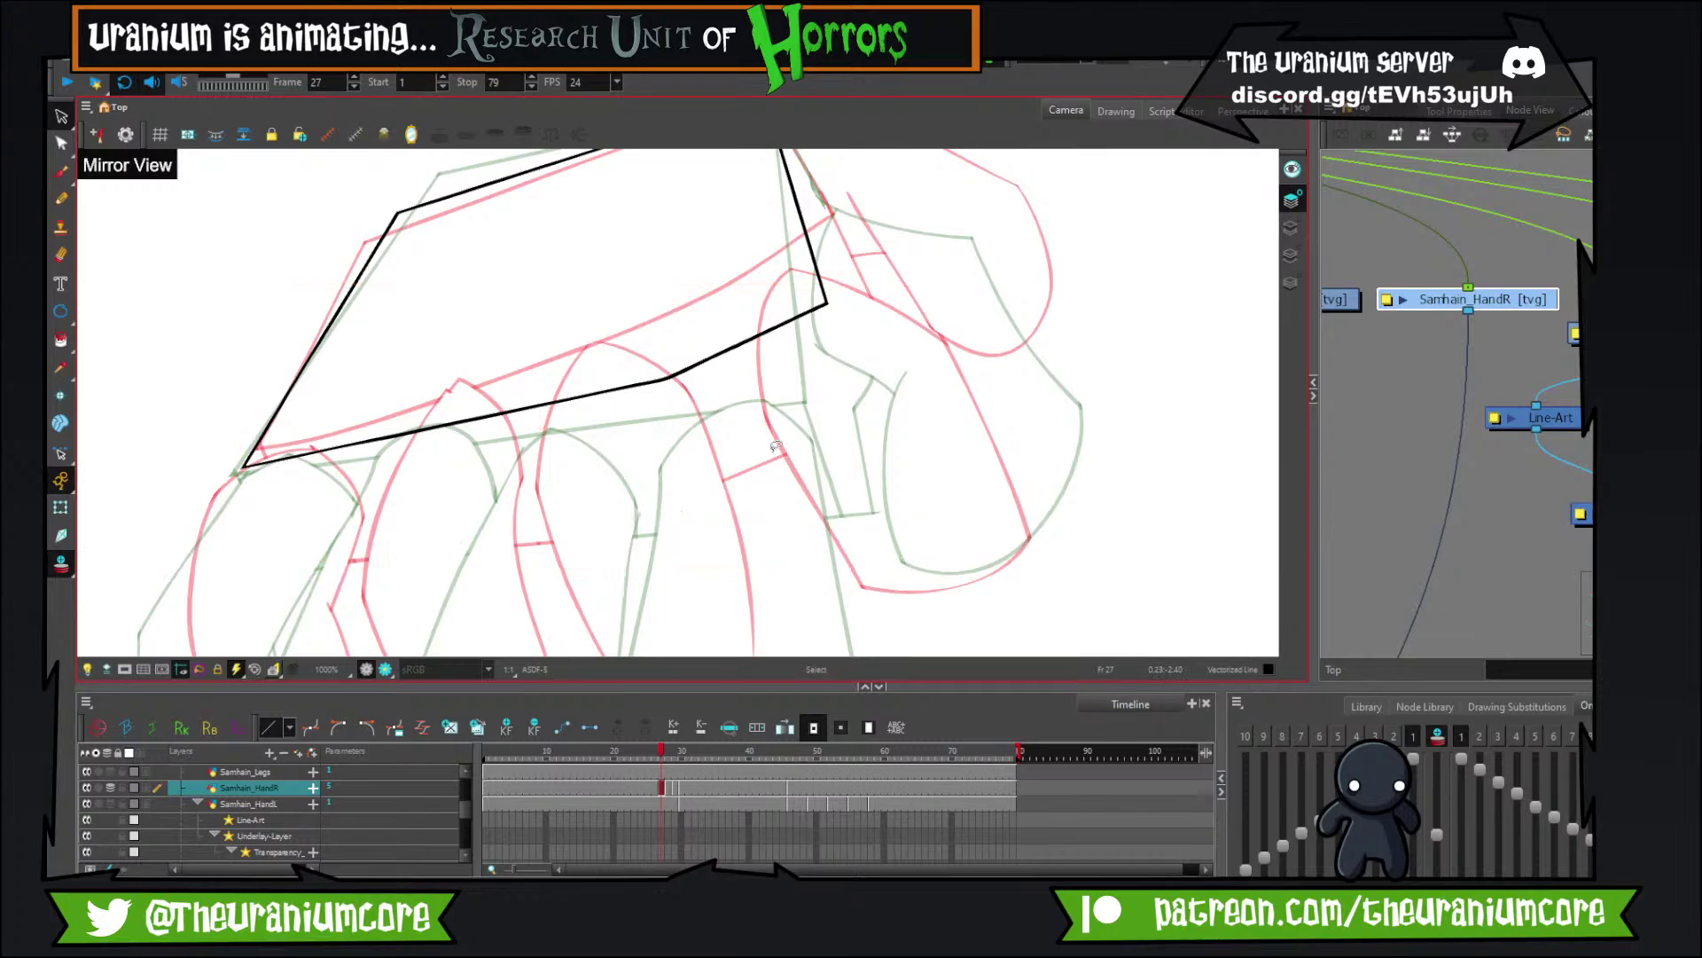
left_click(1288, 231)
key("ctrl+v")
Trim the overshooting line ends at the upper corners of the slab's front face with the Cutter.
left_click(62, 118)
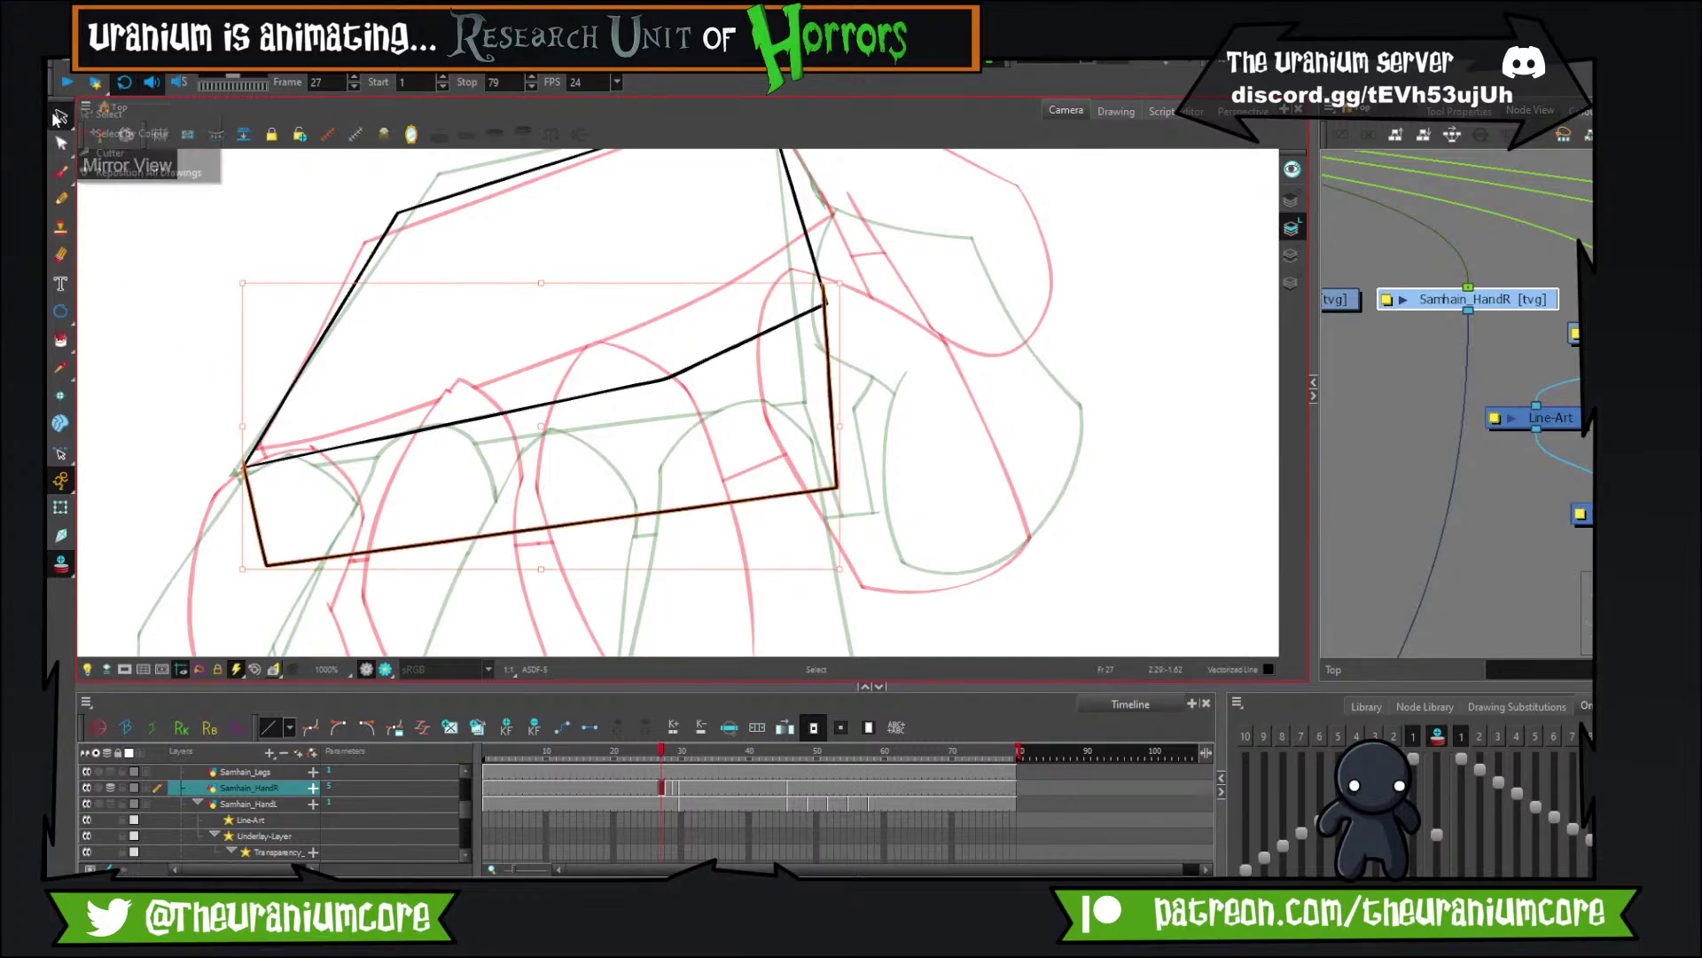
left_click(99, 157)
scroll(258, 377, "up", 10)
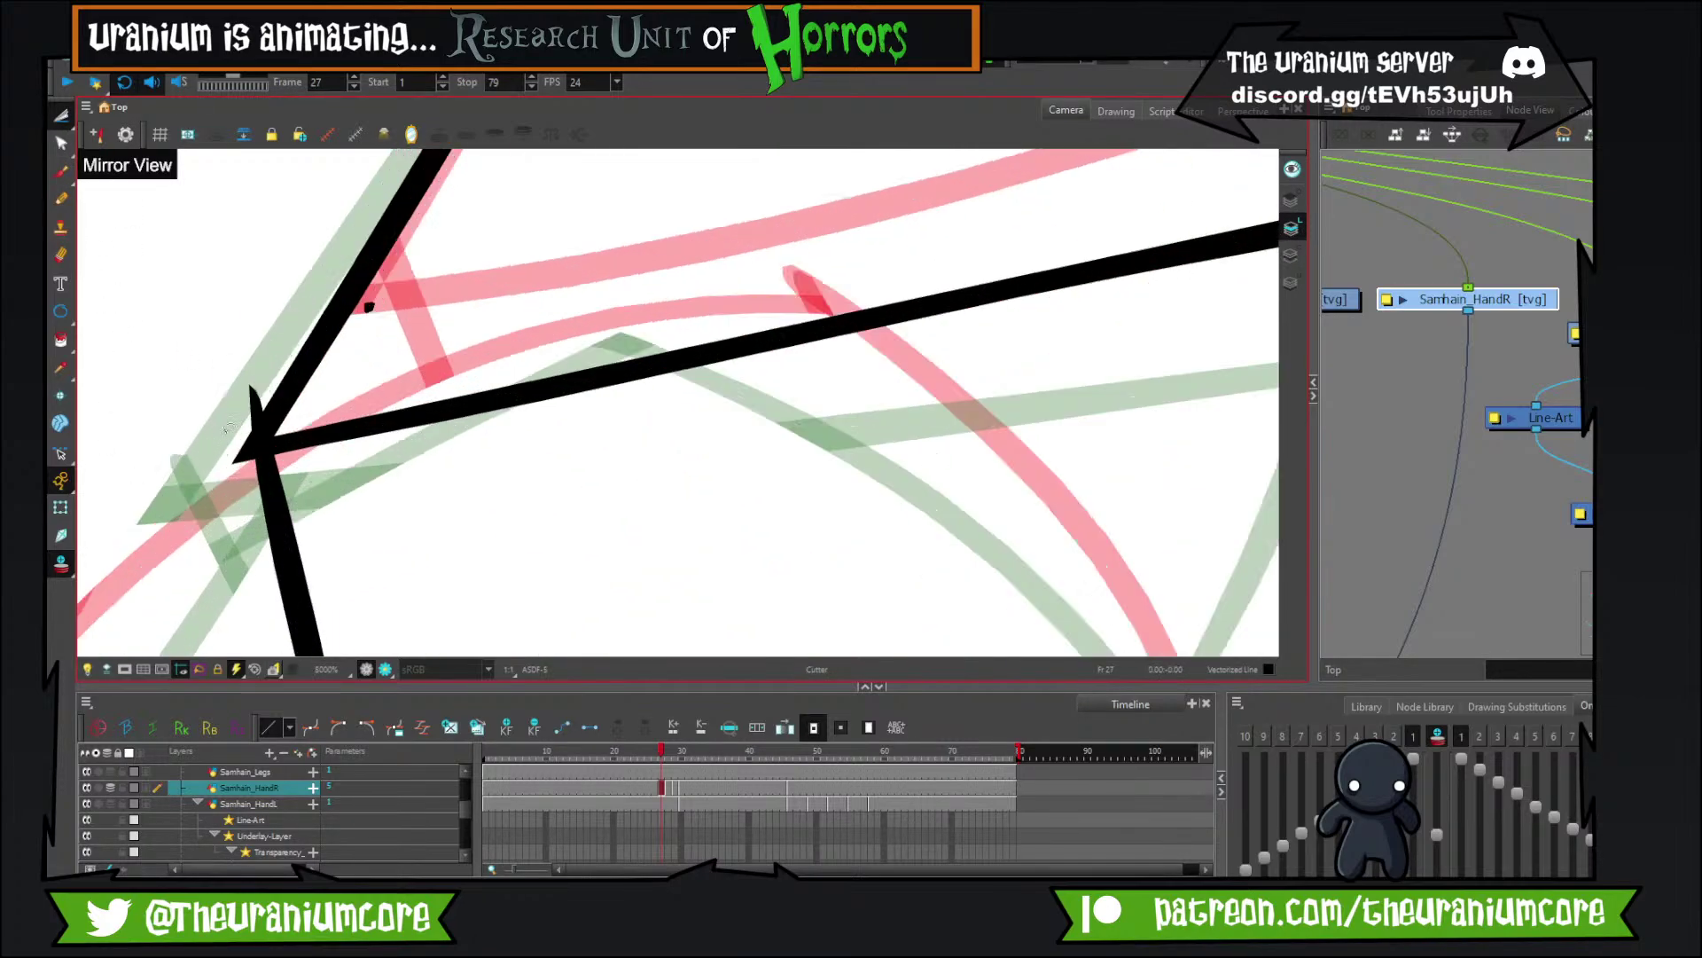
scroll(258, 376, "down", 6)
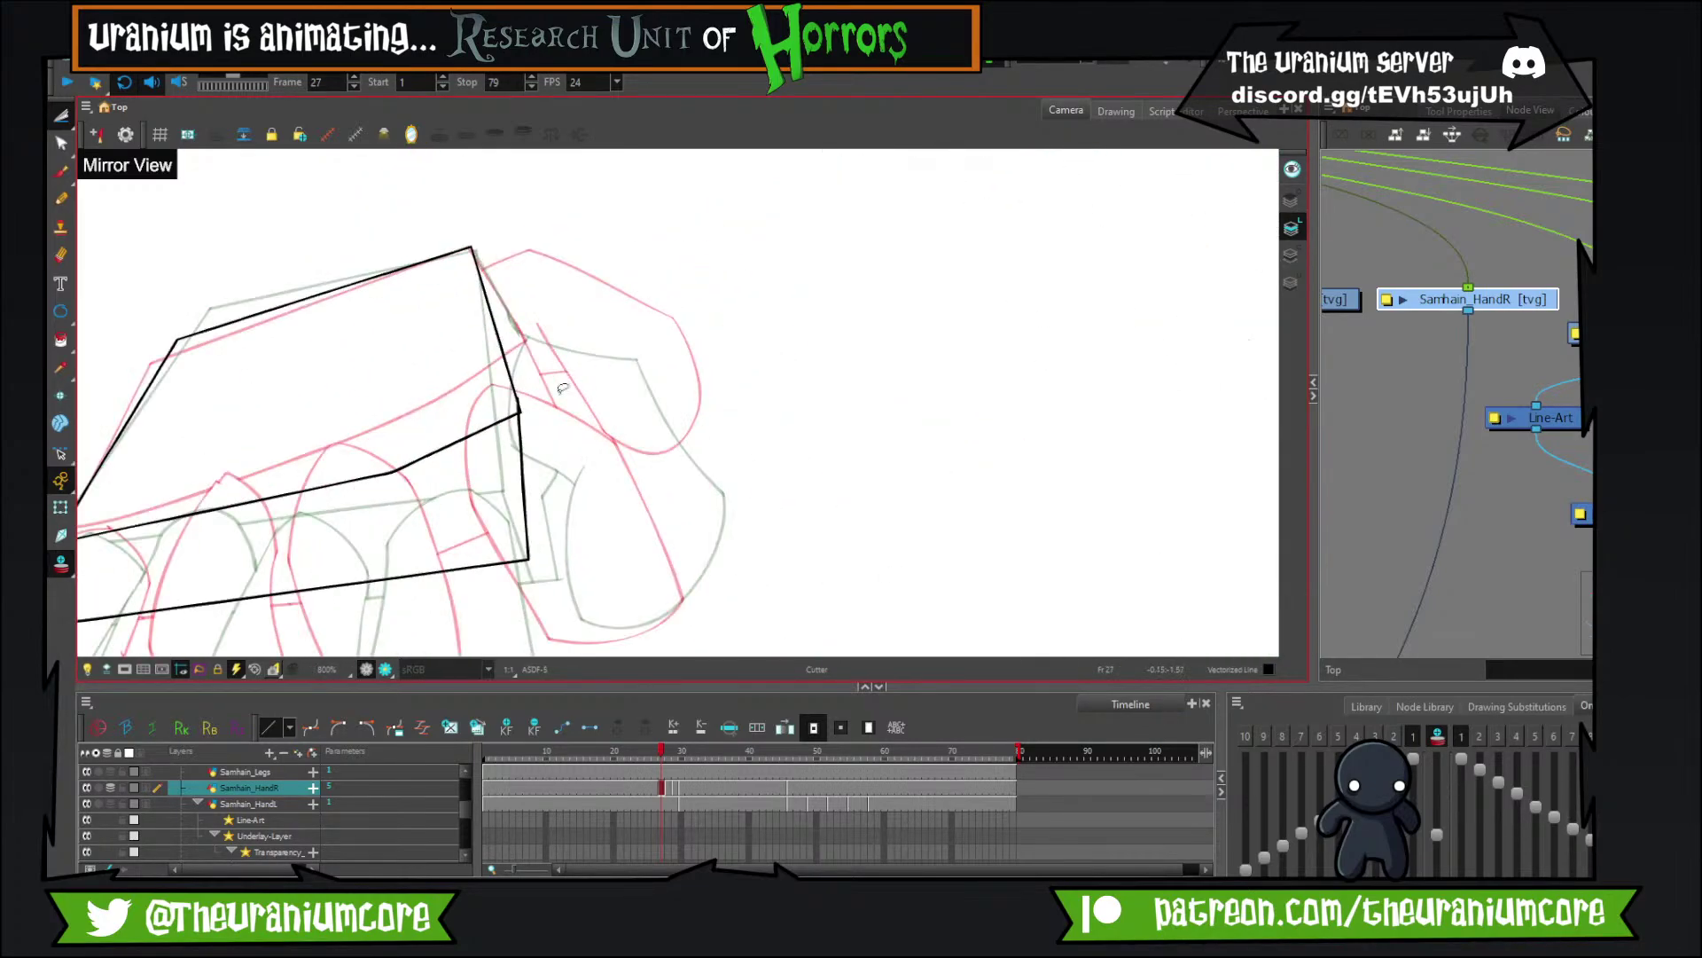
scroll(468, 413, "up", 3)
scroll(439, 419, "up", 2)
left_click(402, 407)
left_click(510, 366)
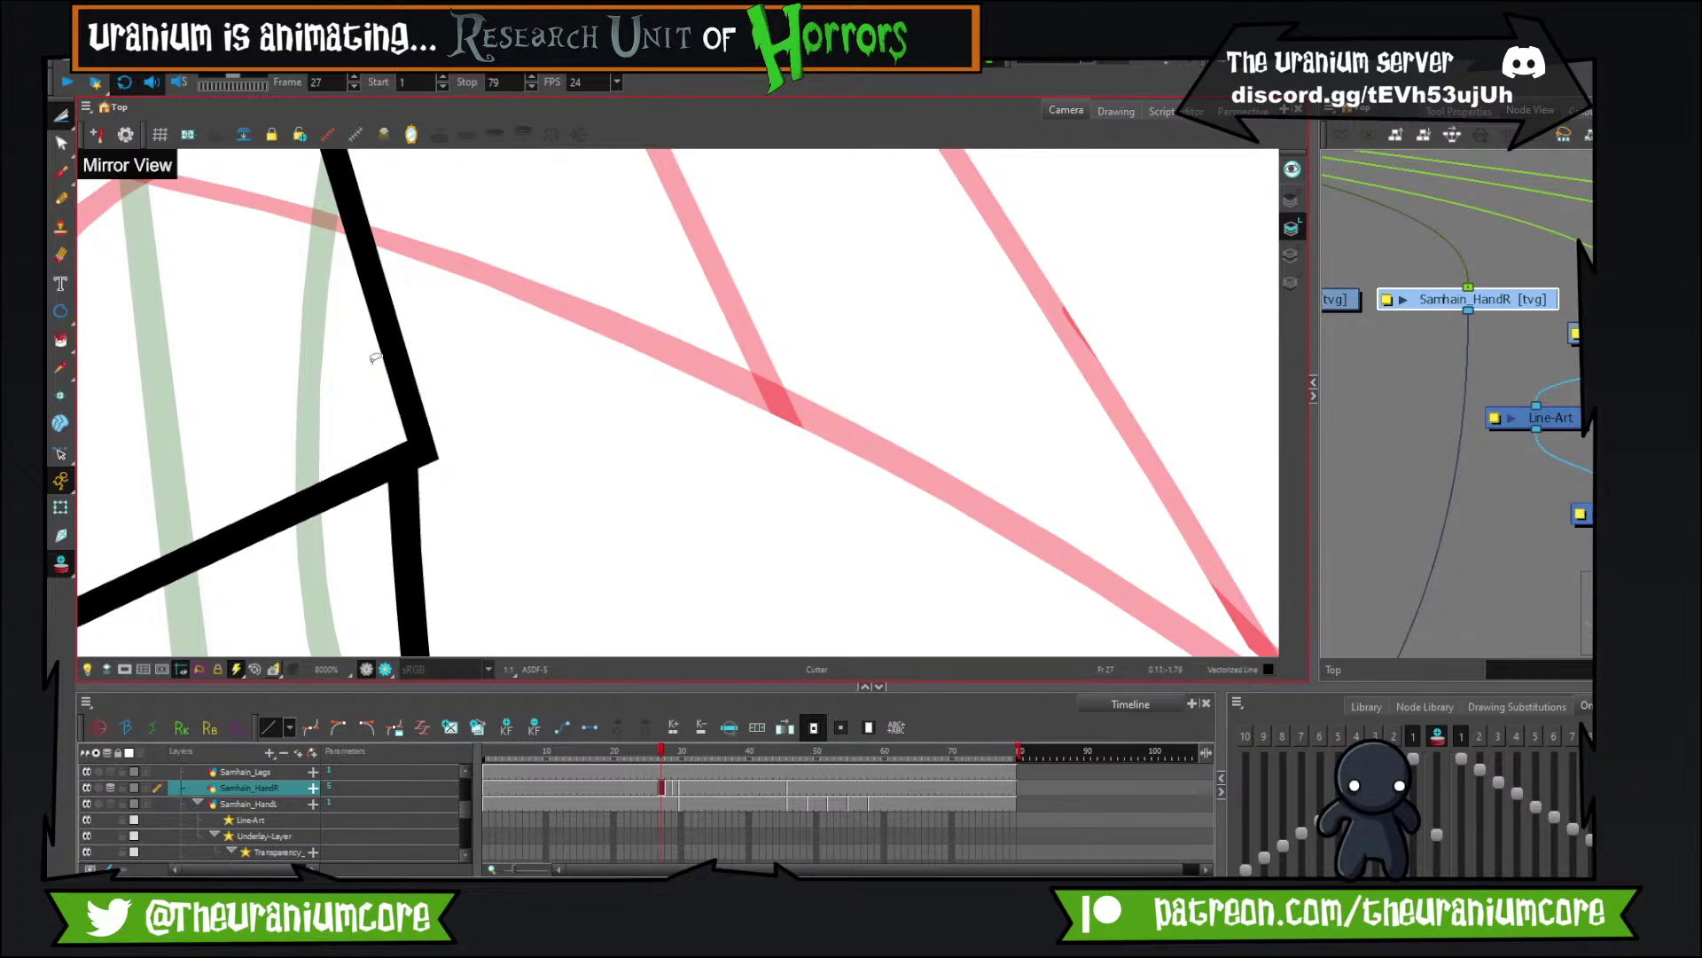
Compare the slab on frame 27 with the hand pose on frame 26, ending on frame 27 with the Brush active.
scroll(467, 350, "down", 5)
scroll(468, 350, "down", 2)
scroll(441, 365, "down", 2)
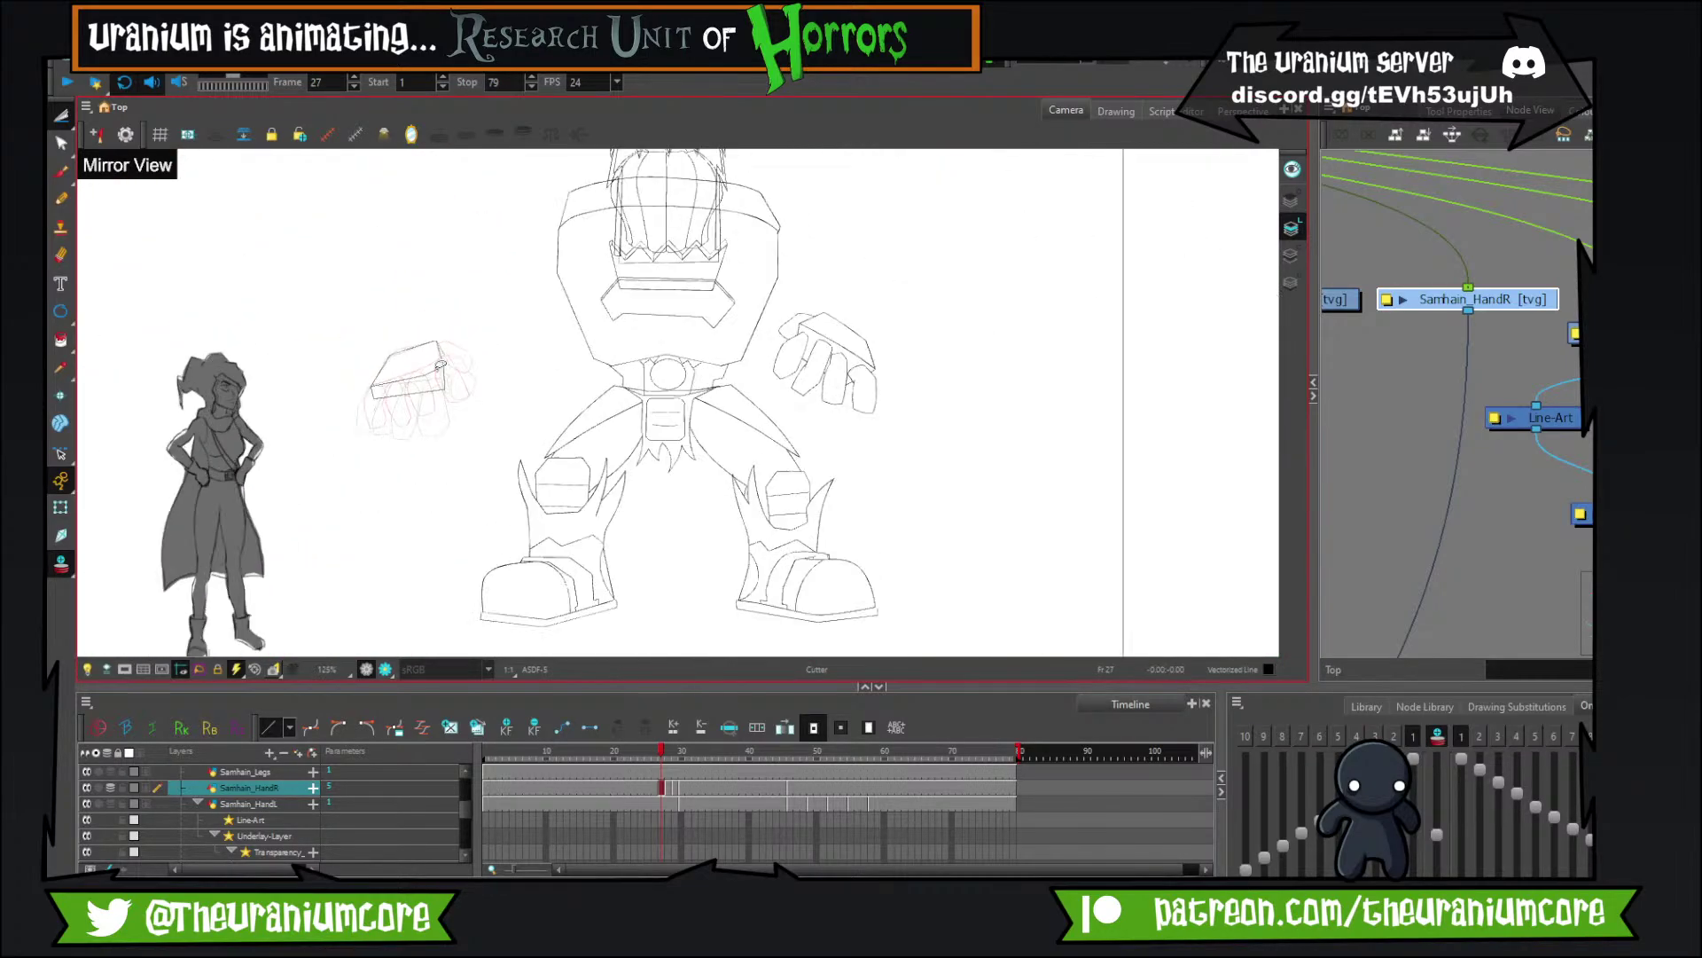
scroll(443, 364, "up", 3)
scroll(448, 360, "down", 3)
scroll(445, 363, "up", 4)
key("comma")
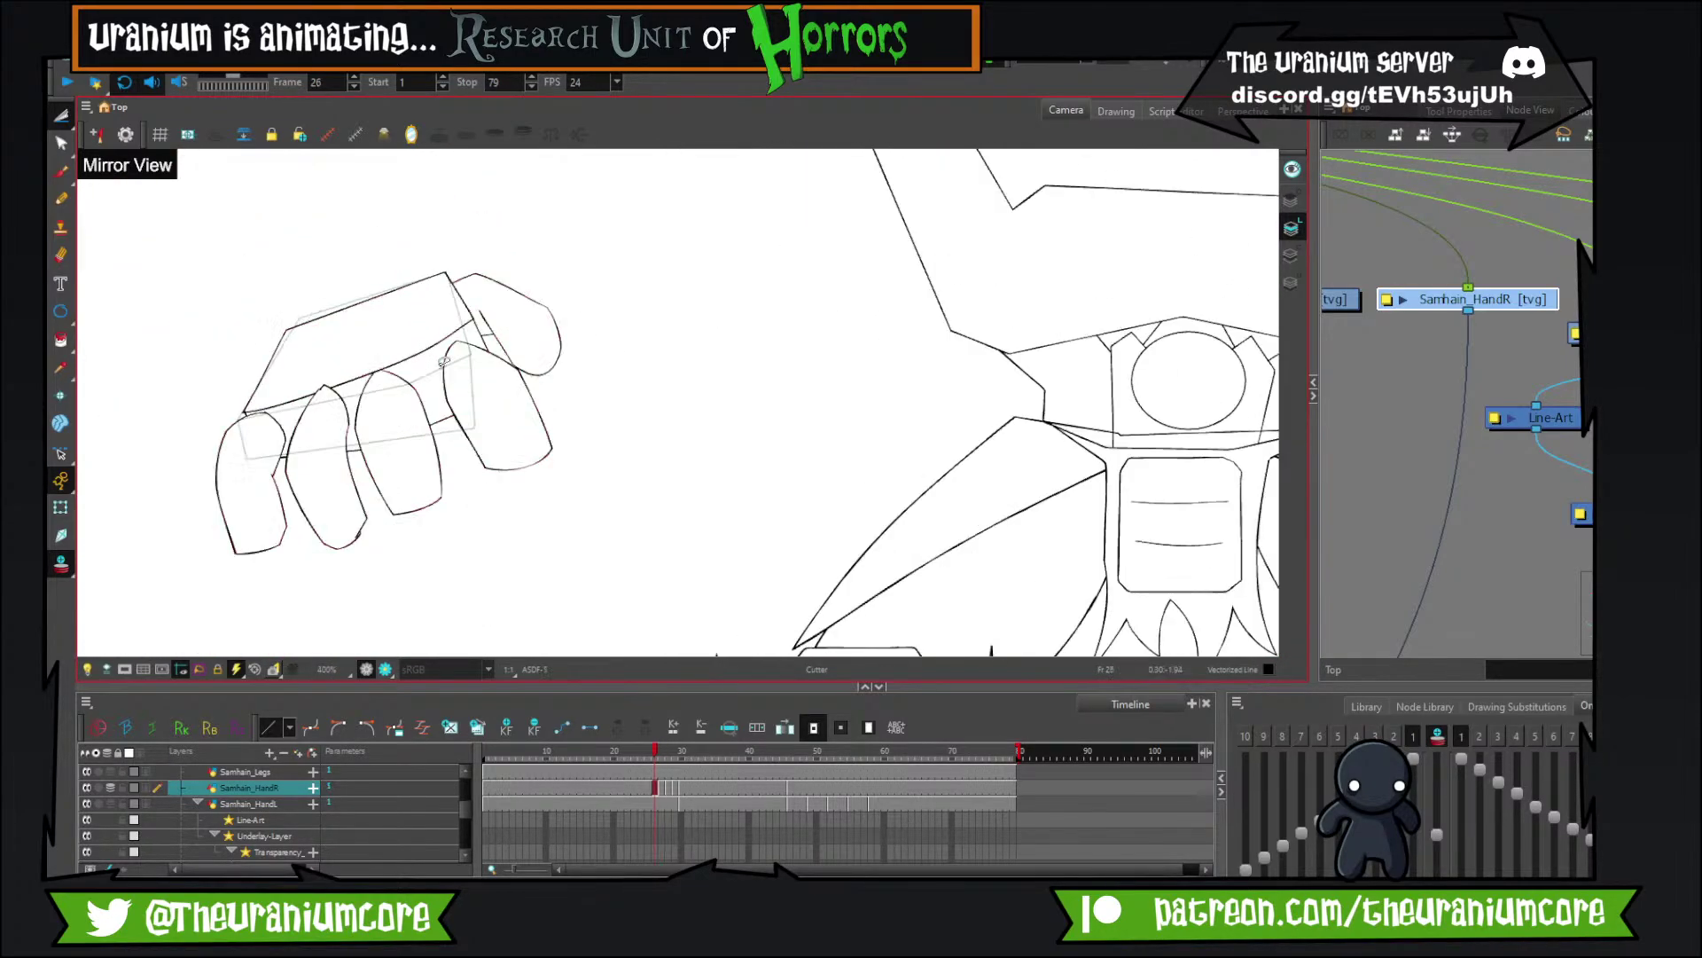
key("period")
scroll(407, 356, "up", 4)
scroll(407, 356, "down", 3)
key("comma")
scroll(406, 357, "down", 1)
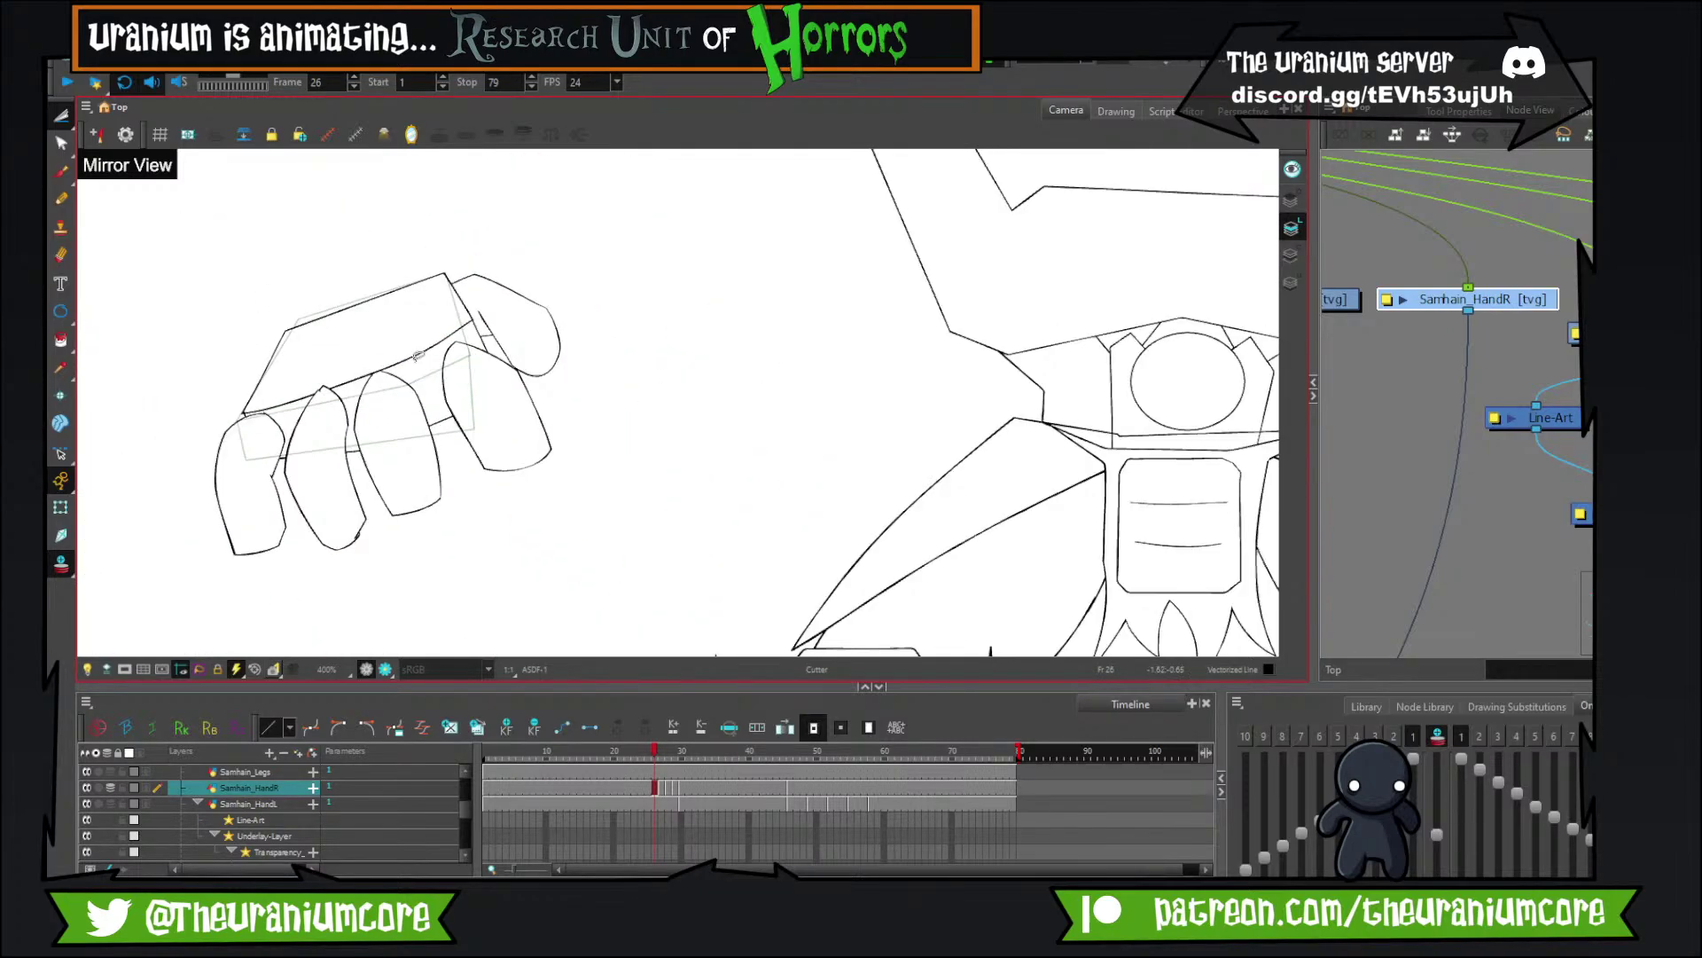
key("alt+b")
key("period")
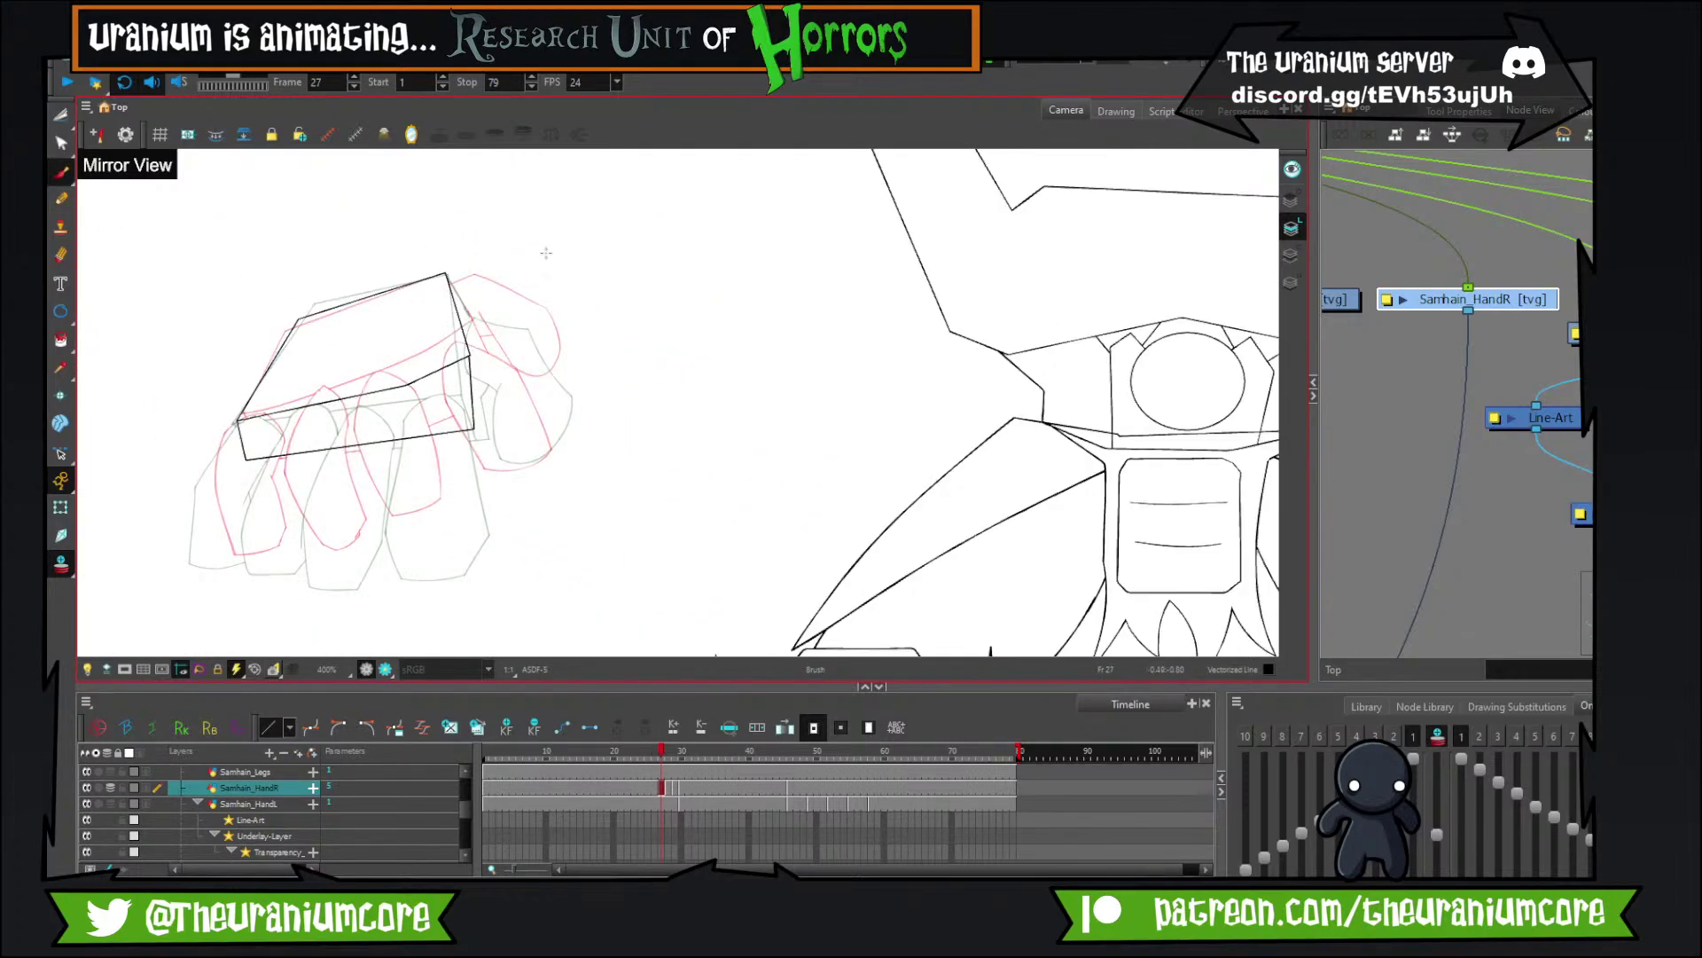
scroll(546, 252, "up", 3)
mouse_move(296, 355)
left_mouse_down()
mouse_move(498, 374)
mouse_move(582, 343)
left_mouse_up()
key("ctrl+z")
left_click_drag(305, 272, 517, 300)
key("ctrl+z")
left_click_drag(305, 279, 489, 306)
left_click_drag(556, 315, 586, 284)
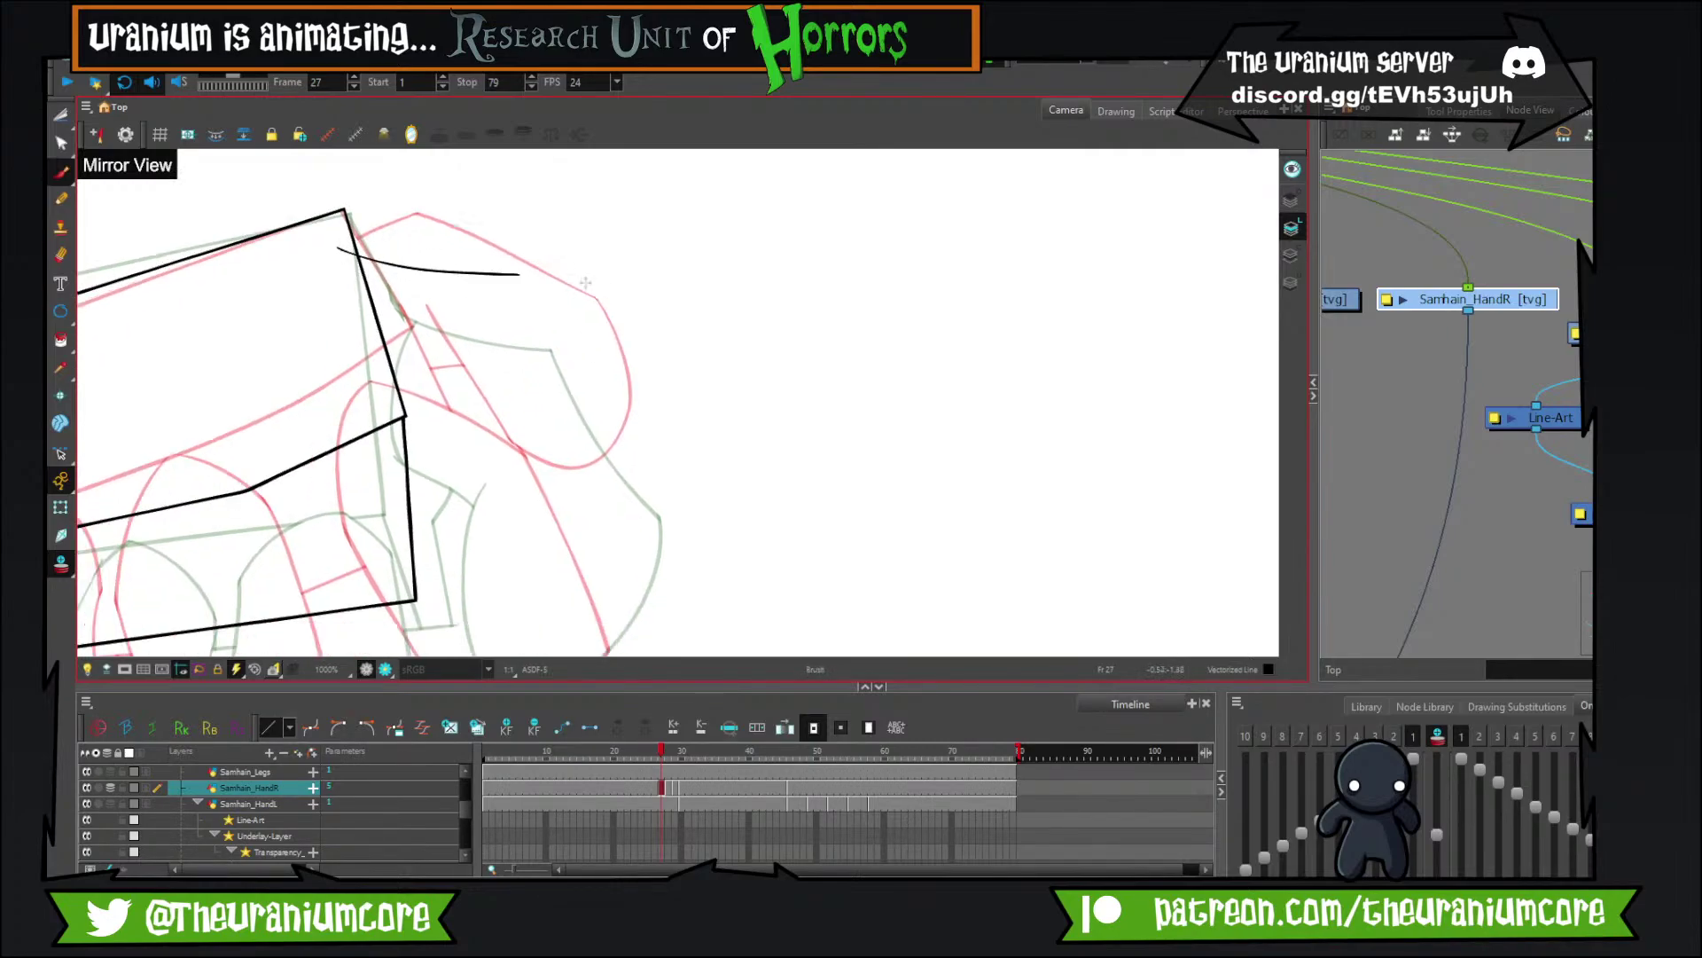
key("ctrl+z")
left_click_drag(346, 261, 475, 277)
left_click_drag(591, 286, 603, 248)
key("ctrl+z")
mouse_move(330, 233)
left_mouse_down()
mouse_move(523, 246)
mouse_move(586, 295)
left_mouse_up()
key("ctrl+z")
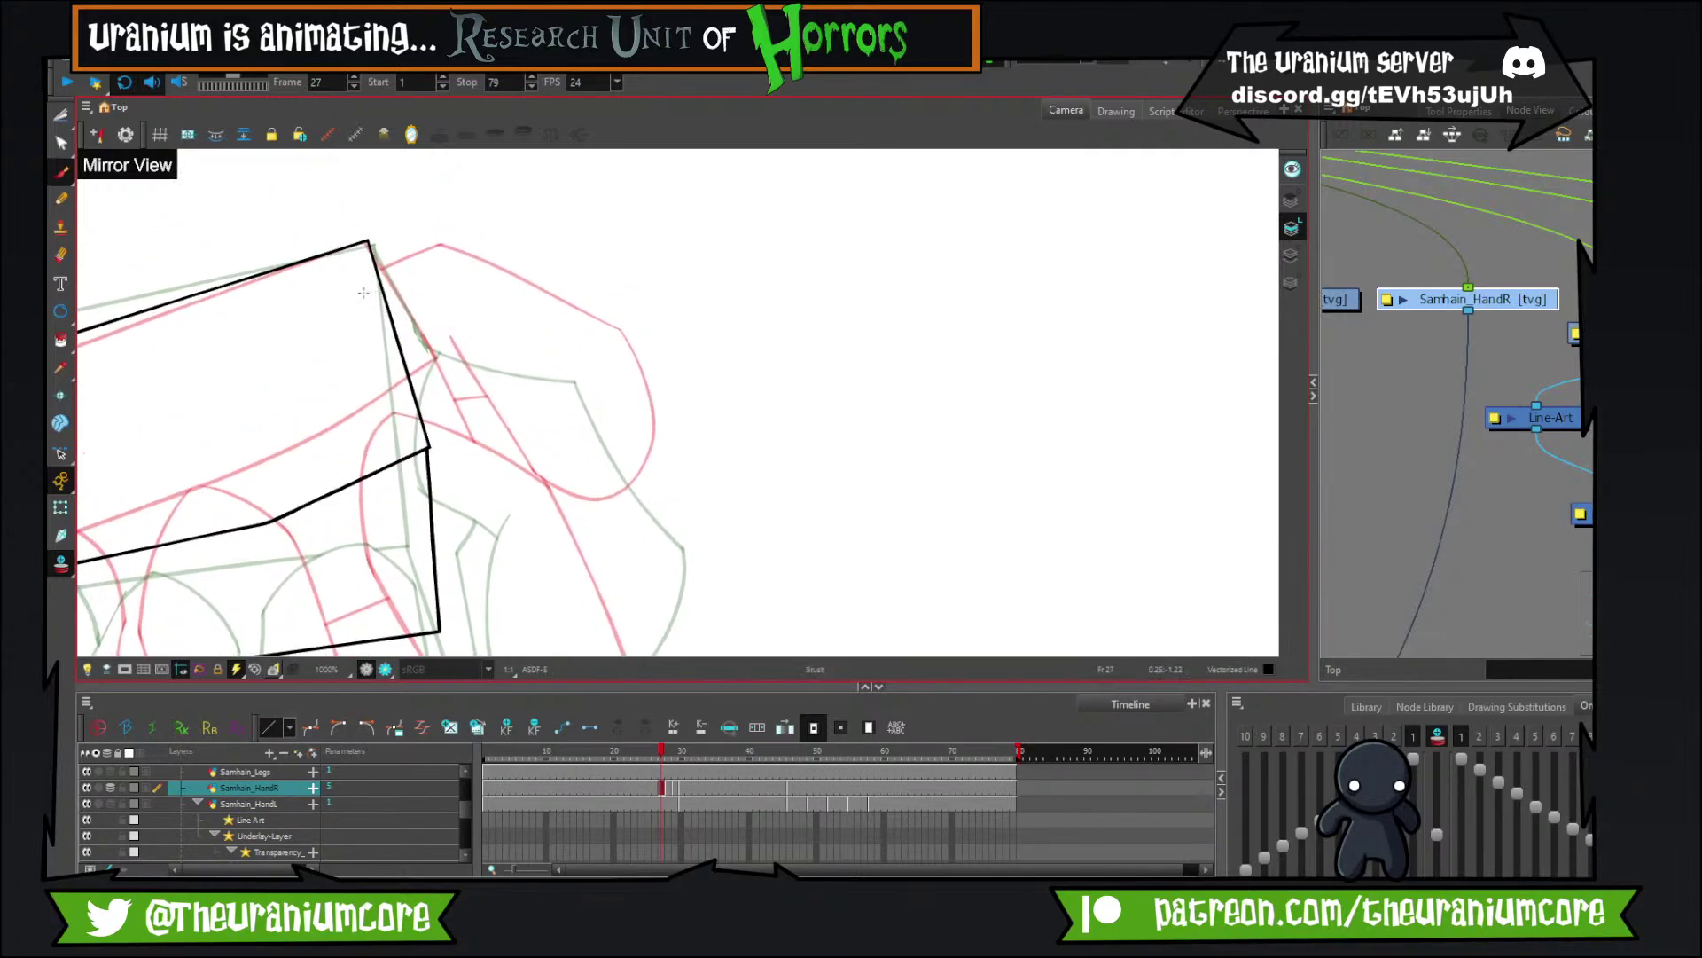
Draw the thumb's upper edge and sloping outer edge beside the slab, between the two onion skin poses.
mouse_move(364, 299)
left_mouse_down()
mouse_move(562, 312)
mouse_move(709, 507)
mouse_move(691, 415)
left_mouse_up()
key("ctrl+z")
mouse_move(538, 242)
left_mouse_down()
mouse_move(669, 417)
mouse_move(678, 364)
mouse_move(680, 467)
left_mouse_up()
key("ctrl+z")
left_click_drag(546, 355, 580, 301)
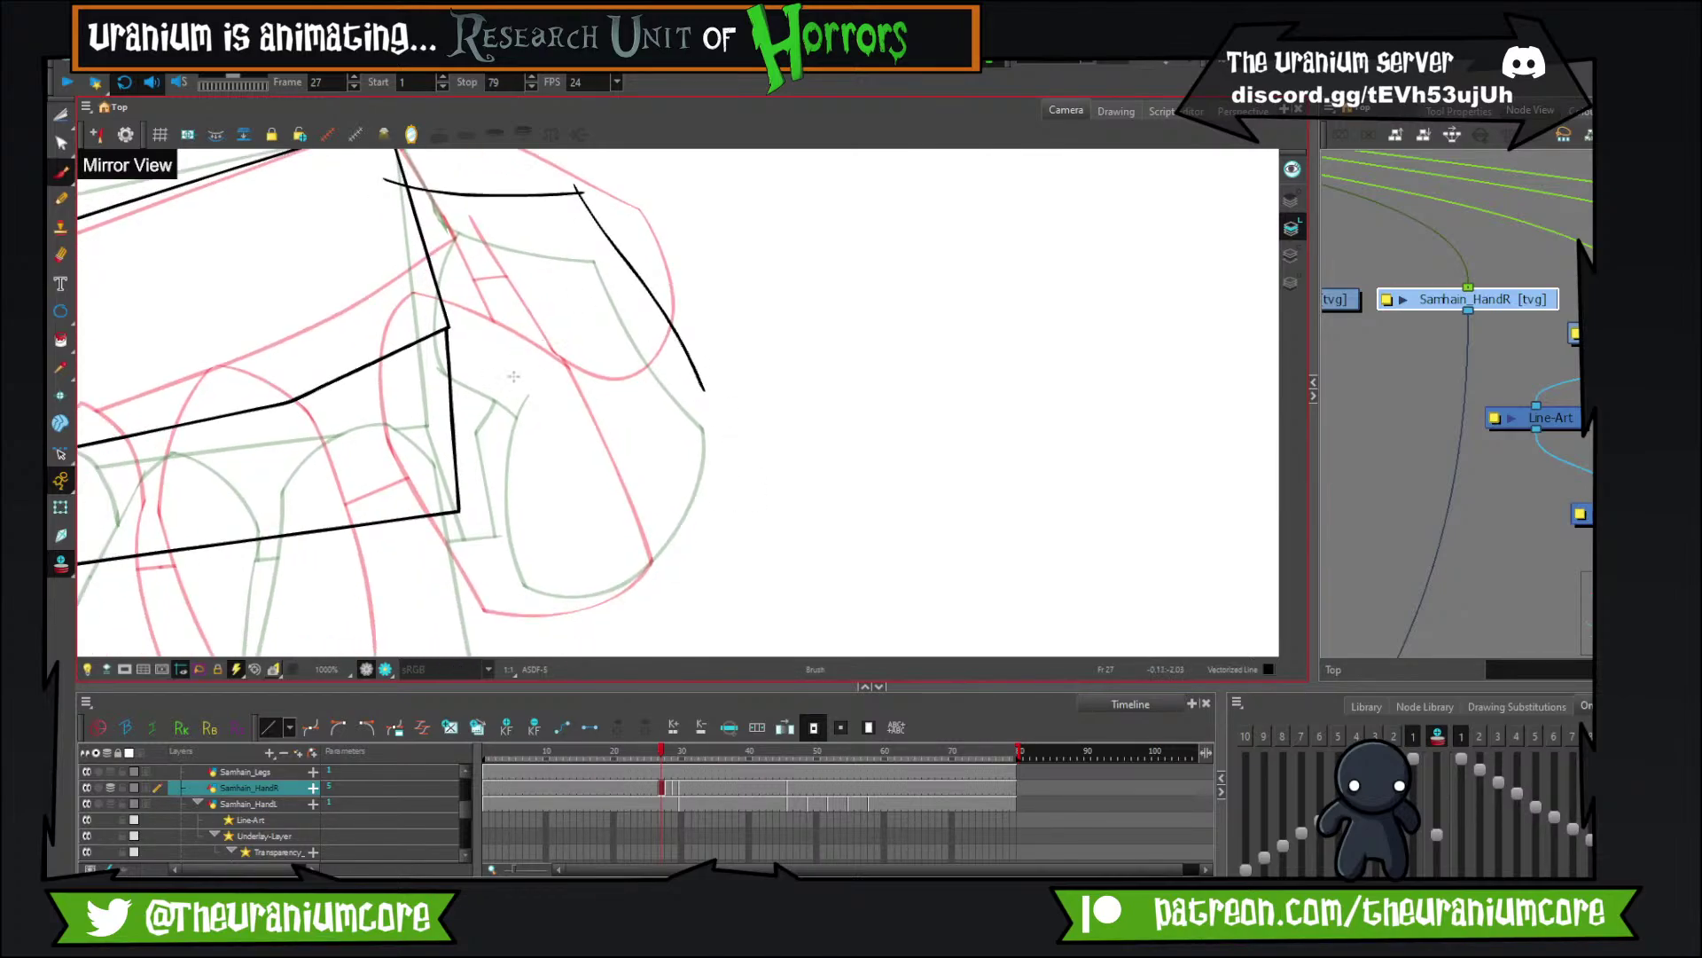
key("ctrl+z")
mouse_move(514, 378)
left_mouse_down()
mouse_move(716, 372)
mouse_move(731, 324)
left_mouse_up()
key("ctrl+z")
key("ctrl+z")
mouse_move(523, 377)
left_mouse_down()
mouse_move(726, 351)
mouse_move(722, 326)
left_mouse_up()
key("ctrl+z")
key("ctrl+z")
mouse_move(525, 380)
left_mouse_down()
mouse_move(725, 335)
mouse_move(693, 304)
mouse_move(493, 379)
mouse_move(717, 322)
mouse_move(679, 435)
mouse_move(692, 321)
mouse_move(713, 324)
left_mouse_up()
key("ctrl+z")
key("ctrl+z")
key("ctrl+z")
key("ctrl+z")
Complete the thumb outline with a rounded tip, an inner edge and a short curve from the slab's front corner.
left_click_drag(513, 389, 689, 308)
mouse_move(452, 329)
left_mouse_down()
mouse_move(521, 450)
mouse_move(609, 483)
left_mouse_up()
key("ctrl+z")
mouse_move(490, 427)
left_mouse_down()
mouse_move(619, 480)
mouse_move(585, 486)
mouse_move(602, 504)
mouse_move(576, 572)
left_mouse_up()
key("ctrl+z")
key("ctrl+z")
mouse_move(590, 469)
left_mouse_down()
mouse_move(593, 577)
mouse_move(597, 513)
mouse_move(595, 564)
left_mouse_up()
key("ctrl+z")
key("ctrl+z")
key("ctrl+z")
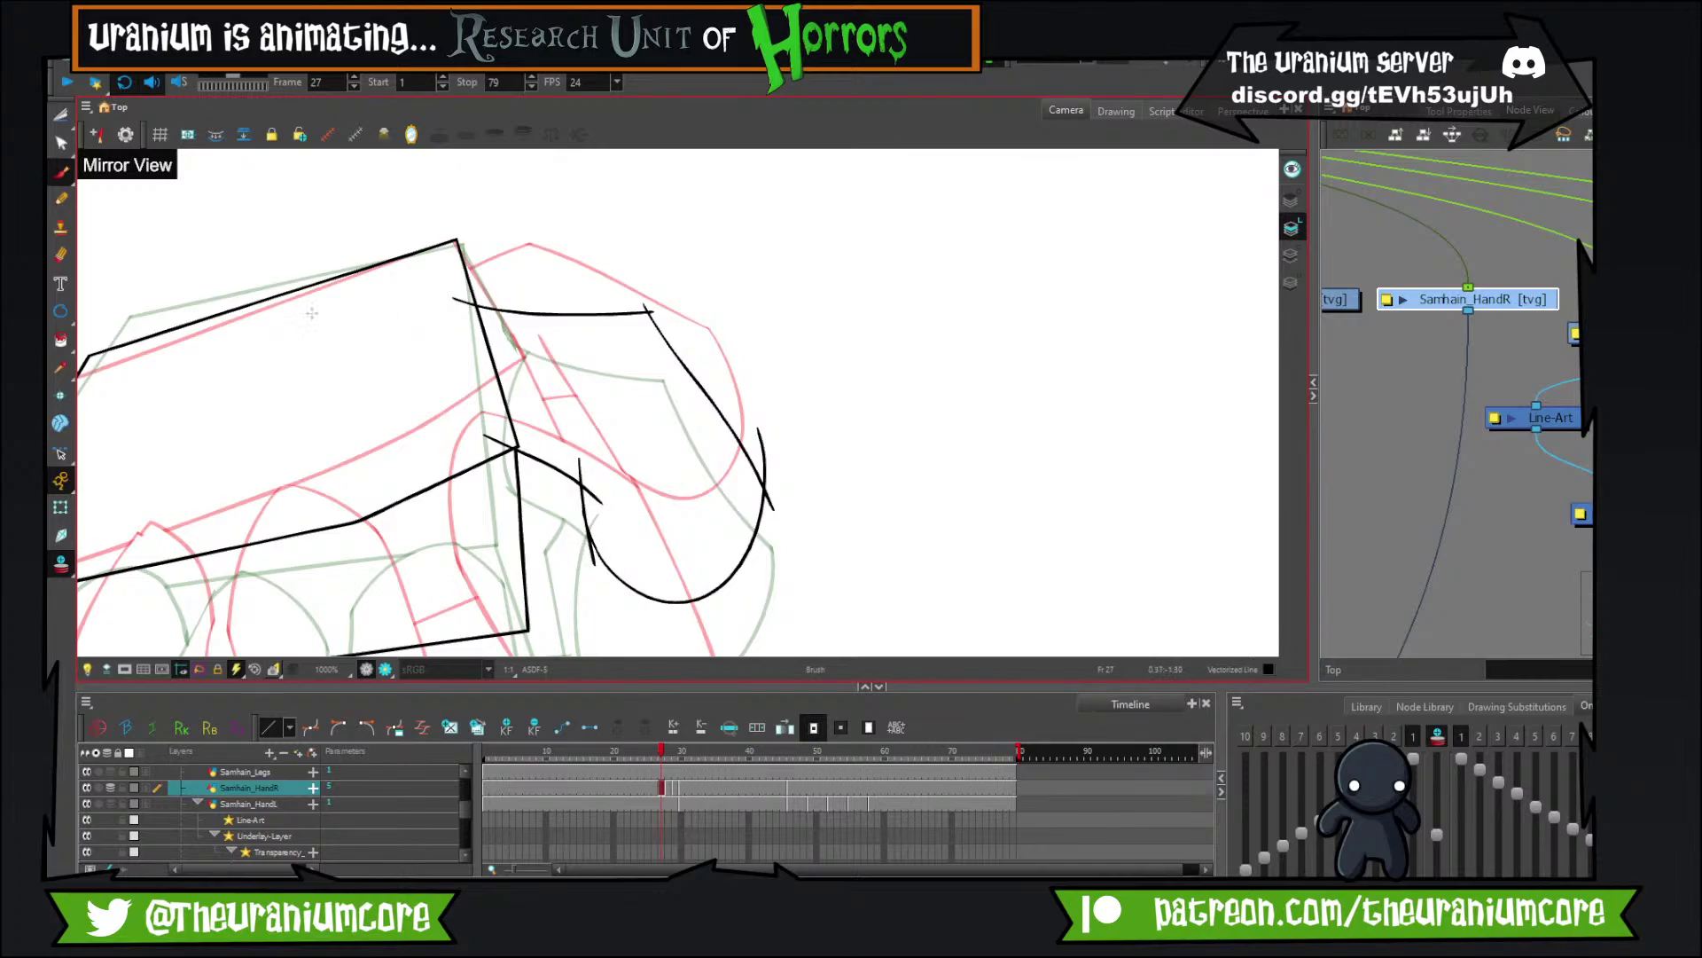
Trim the overshooting line ends around the thumb outline and where it meets the slab.
left_click(61, 116)
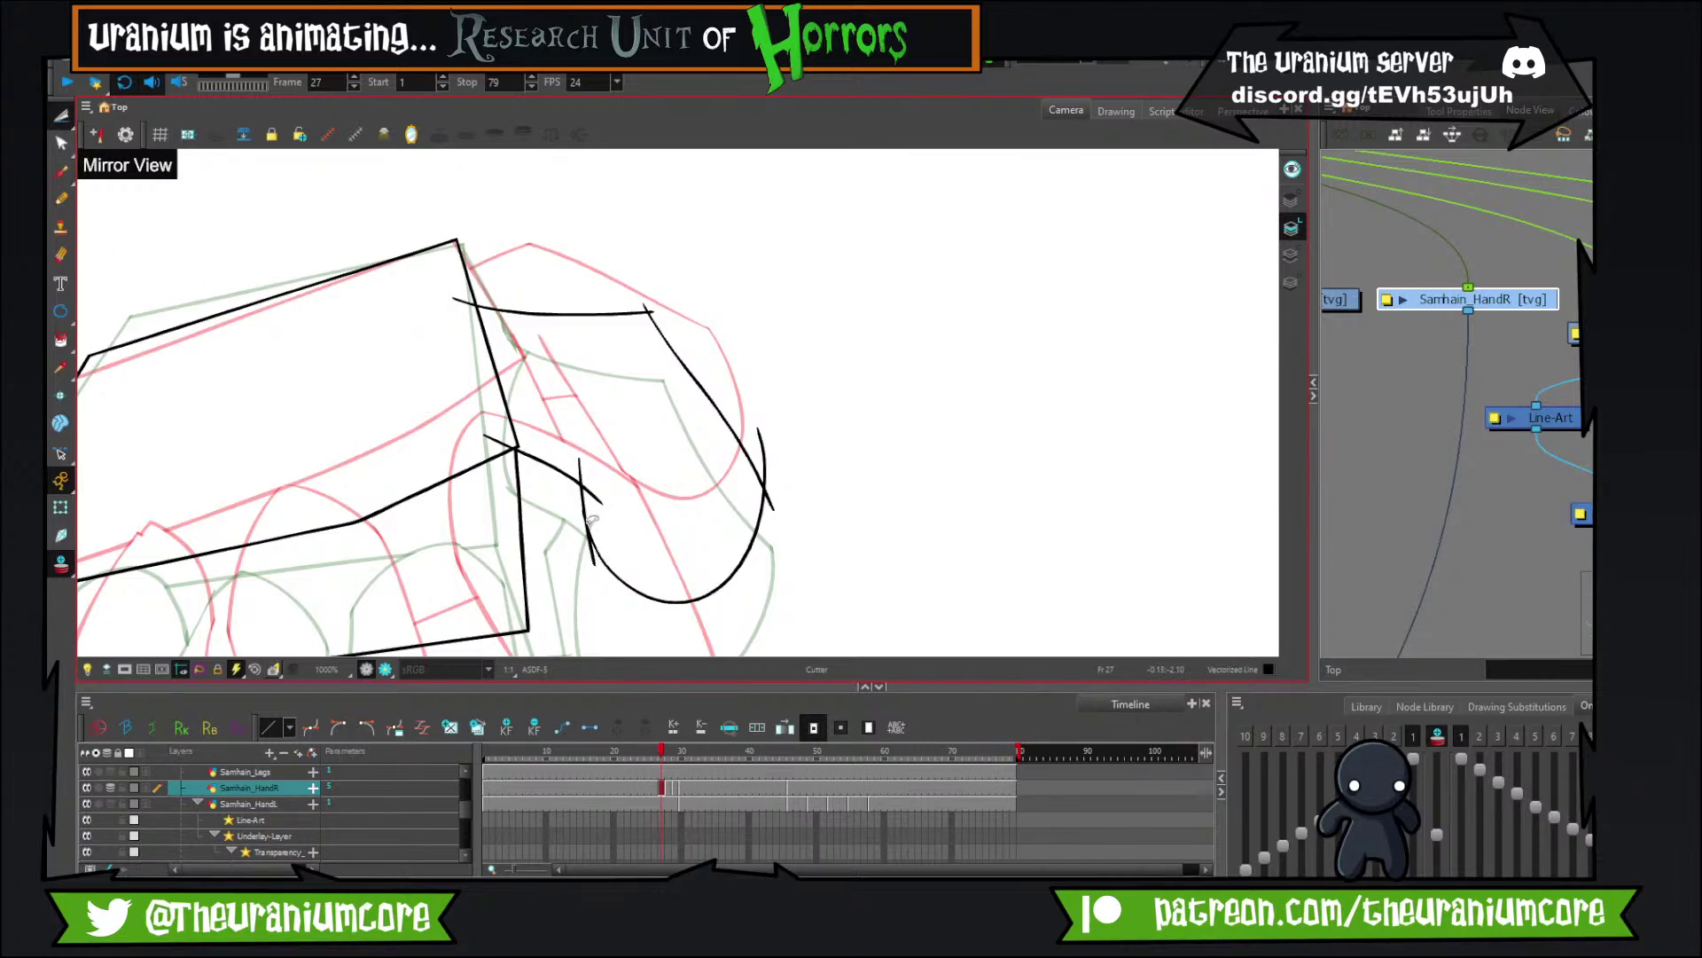
left_click_drag(588, 524, 600, 576)
left_click_drag(579, 470, 599, 481)
mouse_move(780, 452)
left_mouse_down()
mouse_move(754, 460)
mouse_move(763, 501)
left_mouse_up()
left_click_drag(667, 313, 732, 409)
scroll(750, 373, "up", 4)
mouse_move(604, 403)
left_mouse_down()
mouse_move(655, 433)
mouse_move(639, 445)
left_mouse_up()
scroll(687, 435, "down", 7)
scroll(568, 509, "up", 5)
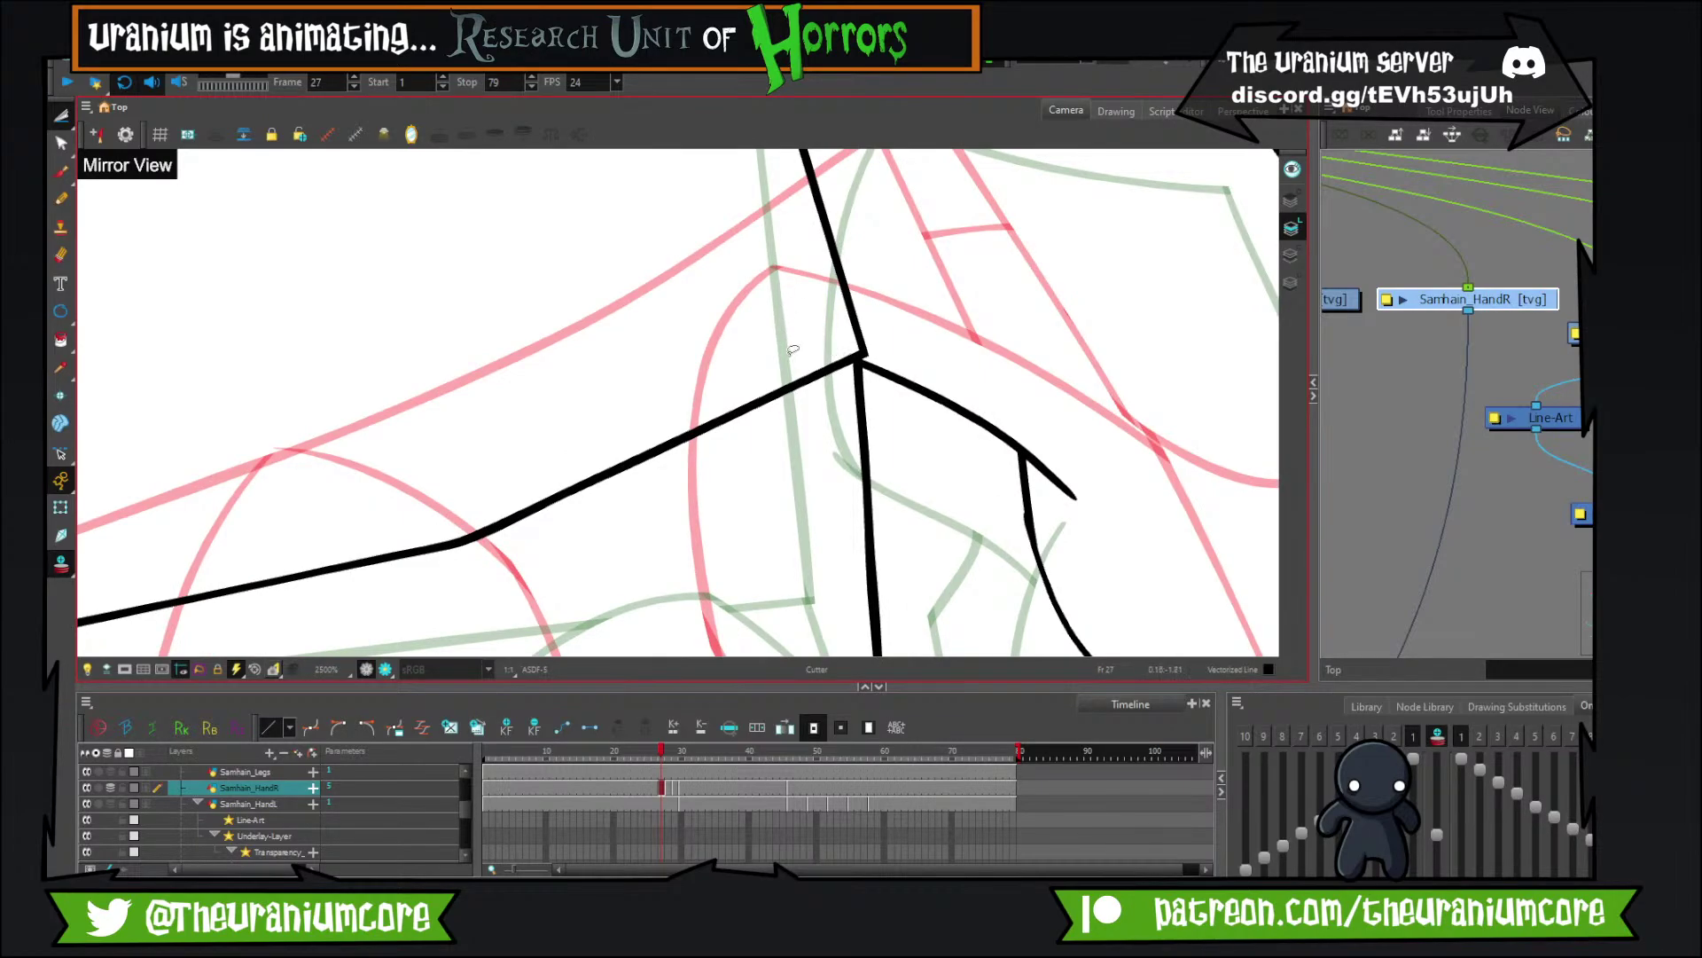
scroll(812, 268, "down", 1)
scroll(812, 268, "down", 5)
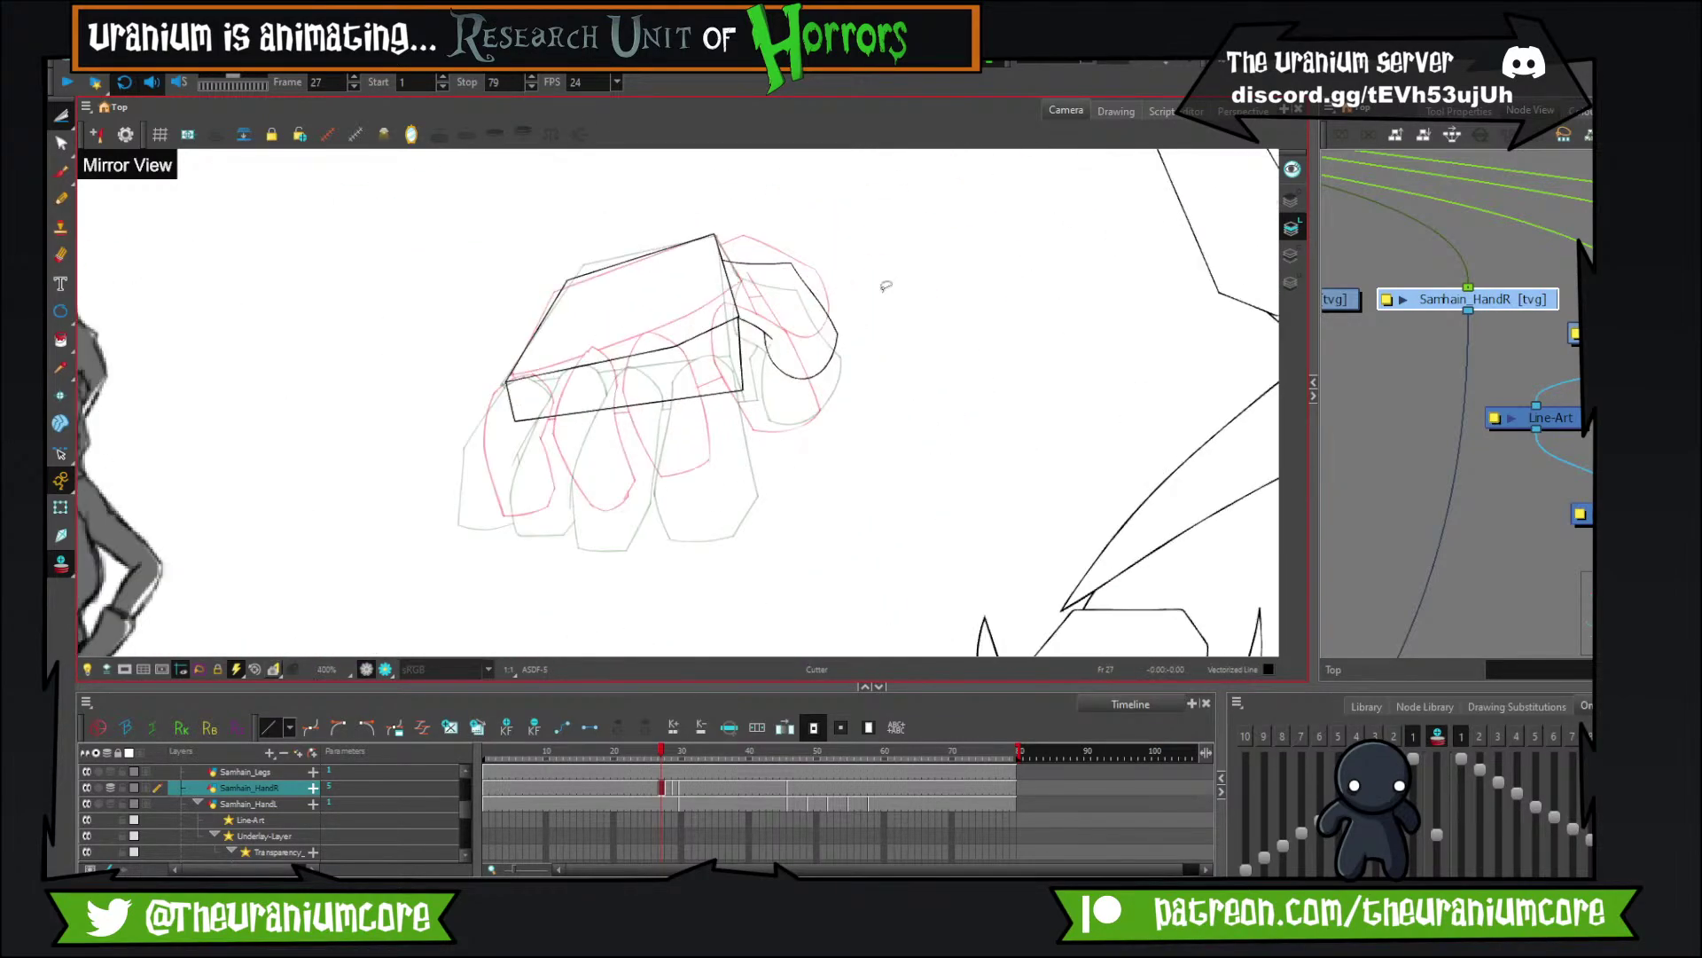
scroll(886, 285, "up", 2)
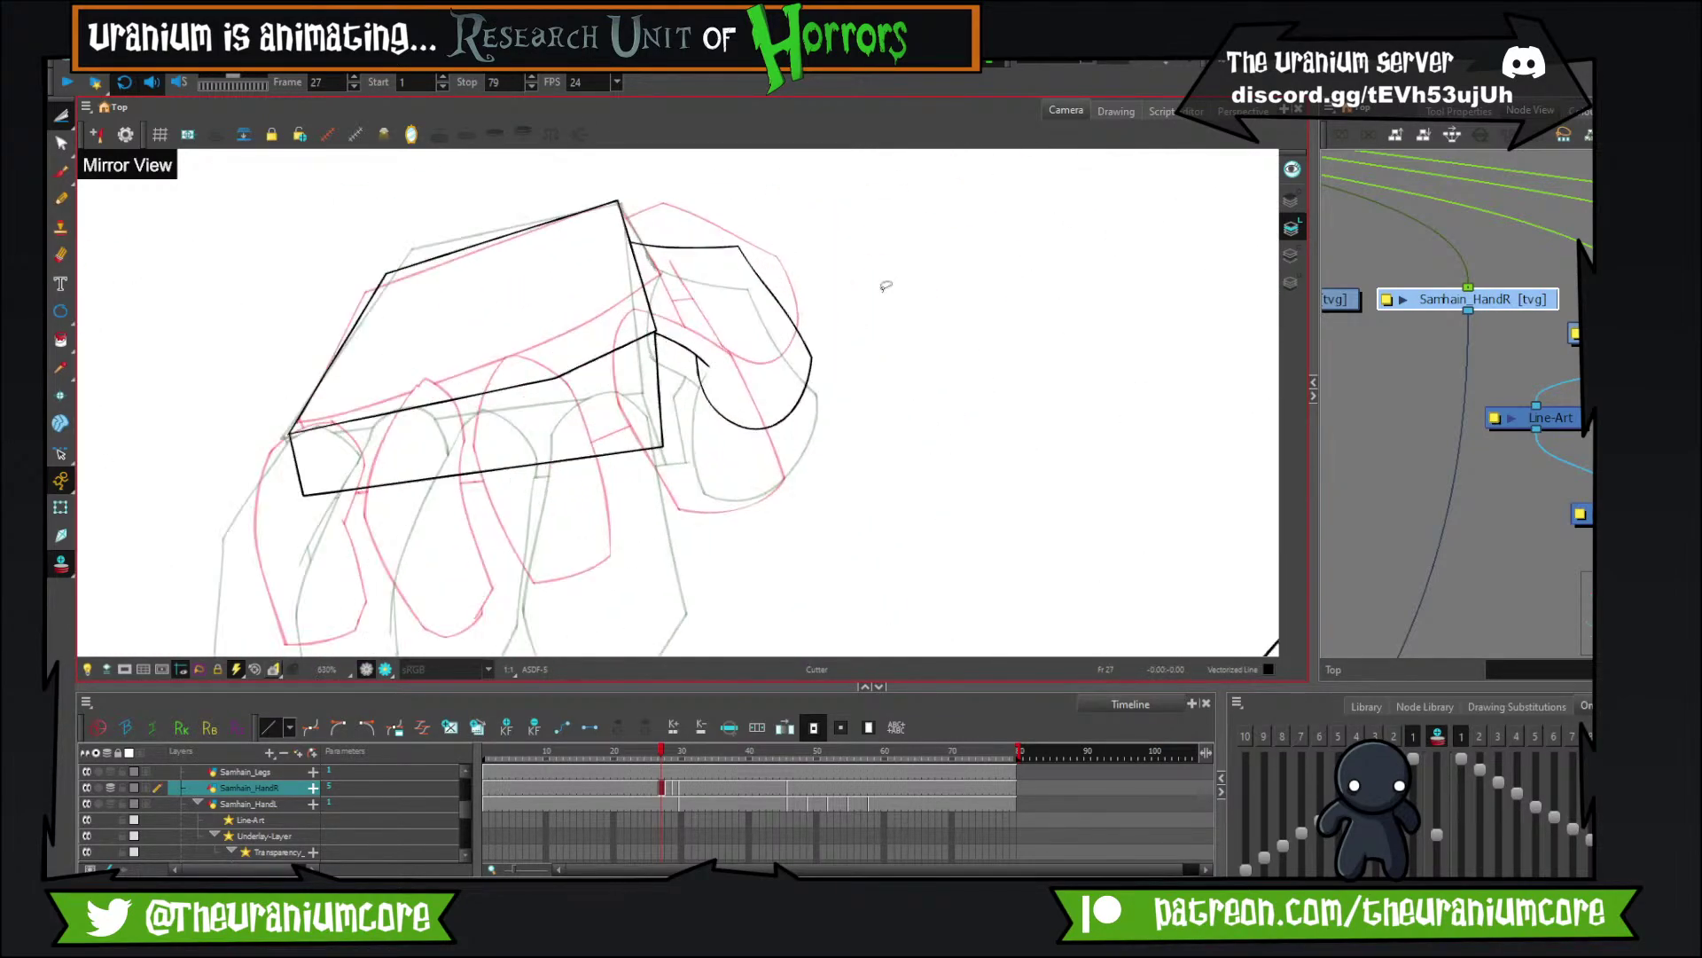
Draw the outer side of the outermost finger, running down from the slab's far corner opposite the thumb.
left_click(61, 173)
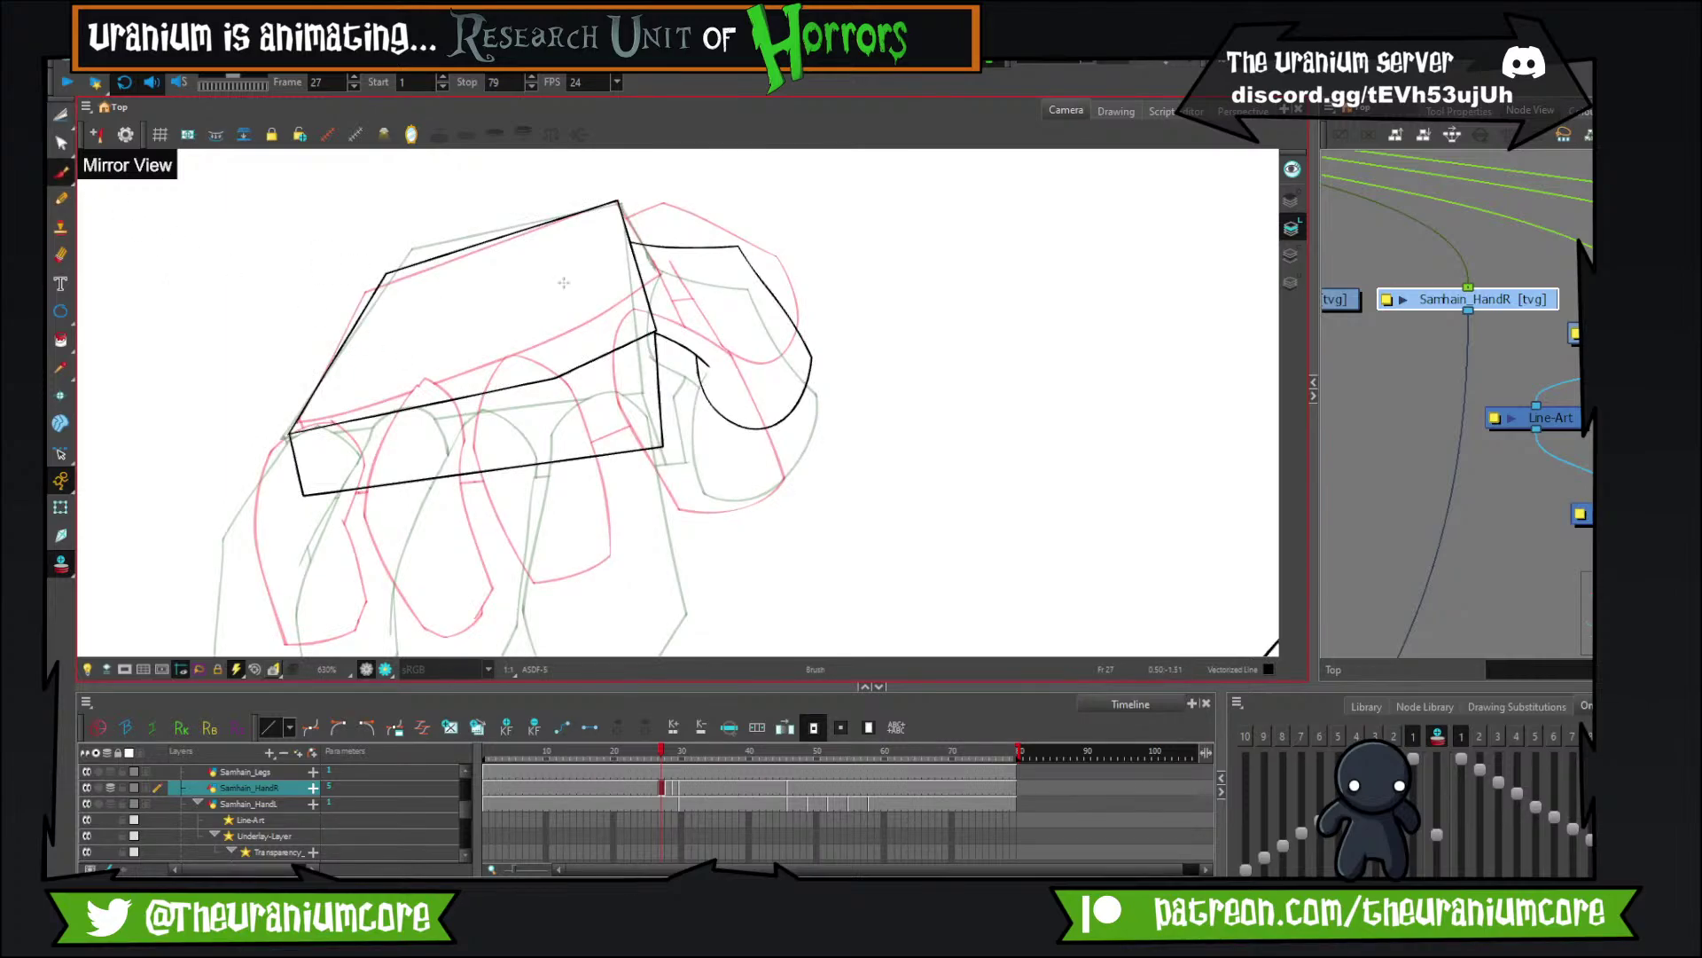
scroll(570, 282, "down", 2)
scroll(568, 304, "up", 3)
left_click_drag(237, 530, 398, 329)
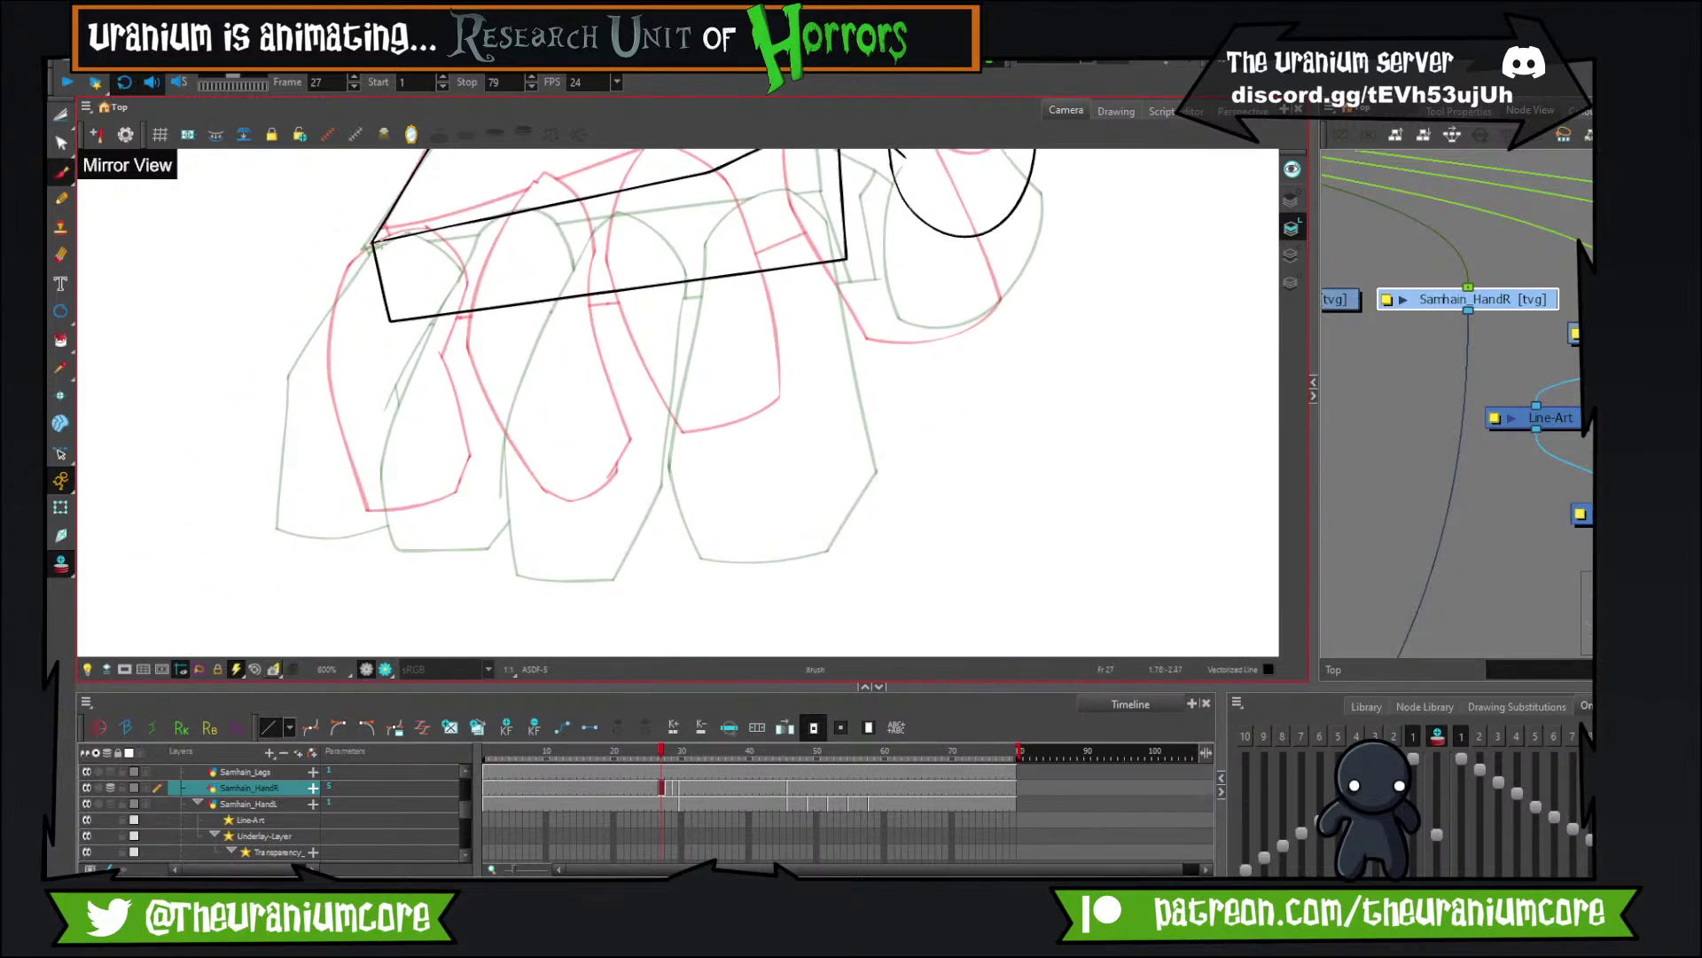
mouse_move(390, 230)
left_mouse_down()
mouse_move(293, 413)
mouse_move(305, 403)
left_mouse_up()
key("ctrl+z")
key("ctrl+z")
key("ctrl+z")
mouse_move(391, 222)
left_mouse_down()
mouse_move(291, 430)
mouse_move(291, 399)
mouse_move(315, 574)
mouse_move(456, 501)
left_mouse_up()
key("ctrl+z")
key("ctrl+z")
key("ctrl+z")
Draw the outermost finger's curved tip and the two strokes of its inner side.
left_click_drag(294, 523, 472, 499)
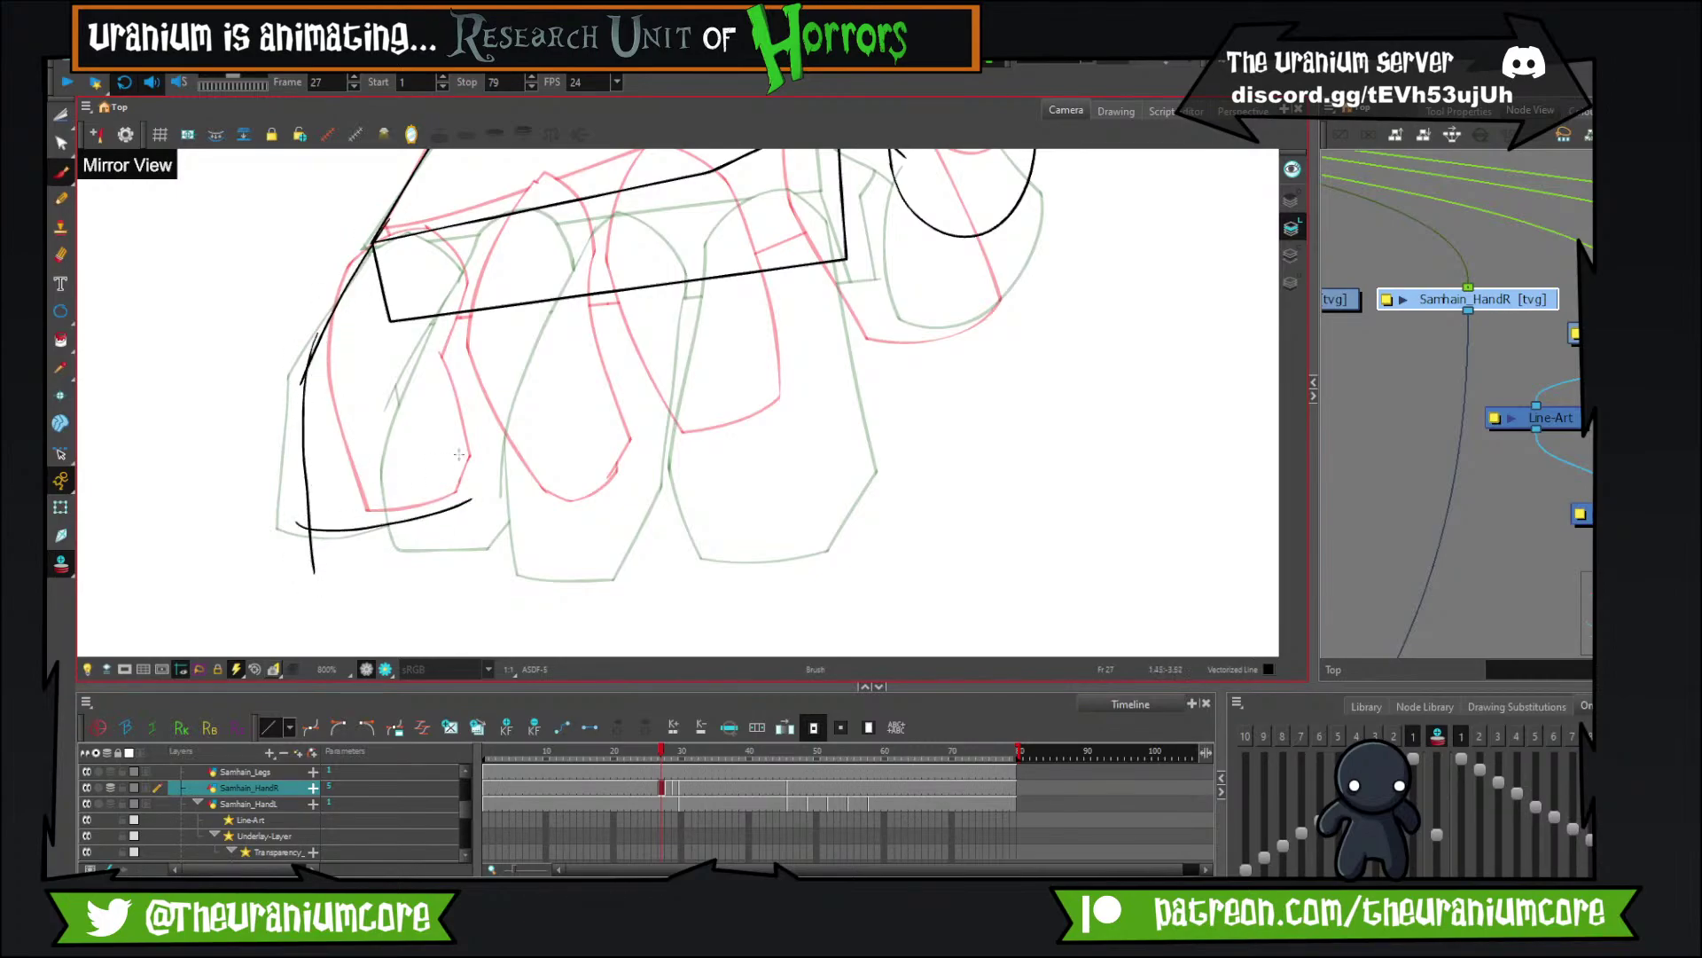
key("ctrl+z")
key("ctrl+z")
mouse_move(303, 523)
left_mouse_down()
mouse_move(468, 504)
mouse_move(477, 488)
left_mouse_up()
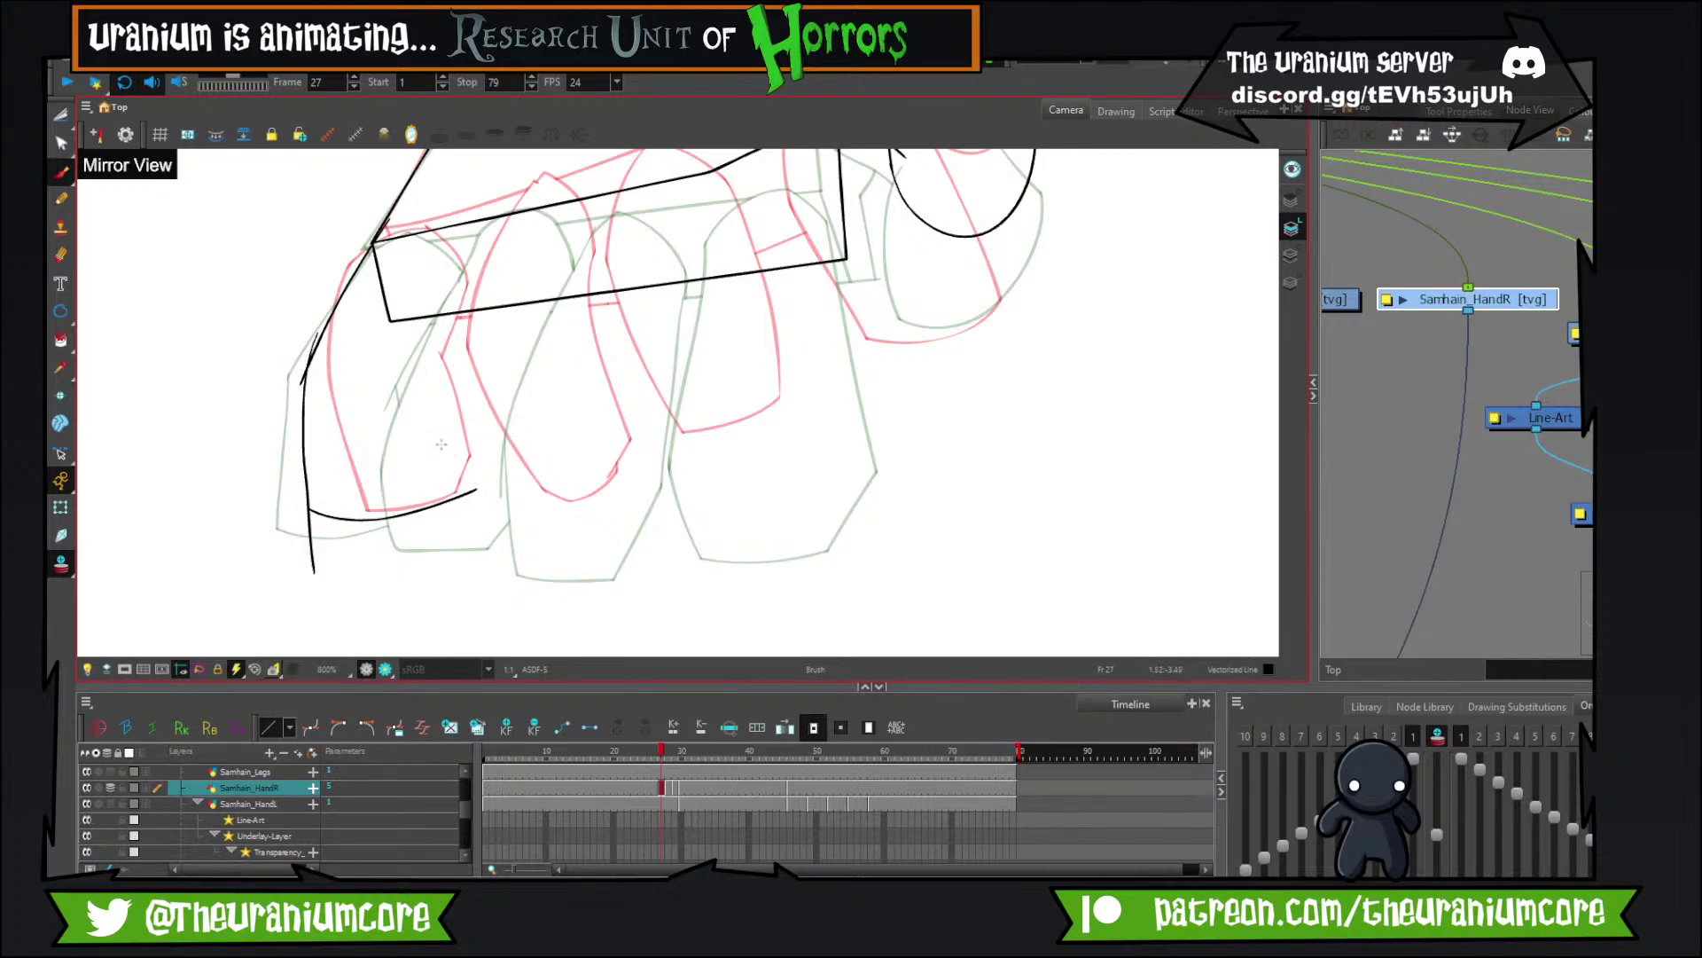
left_click_drag(413, 359, 438, 563)
scroll(439, 304, "up", 3)
left_click_drag(410, 483, 469, 358)
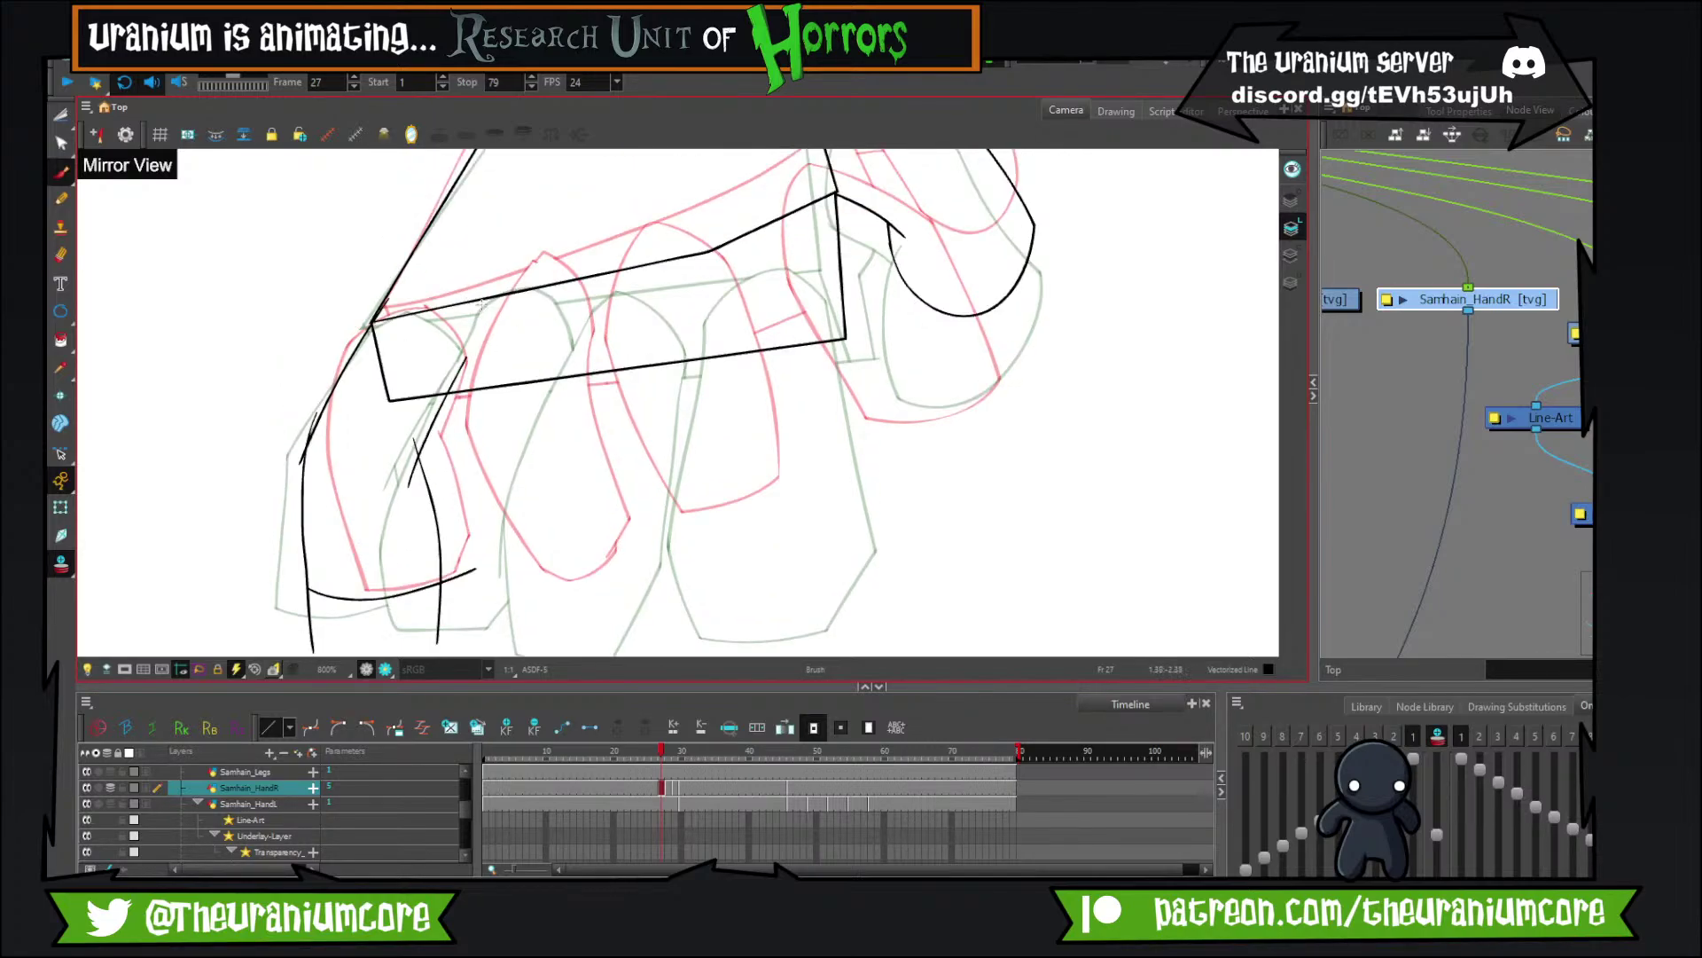
Draw the outermost finger's rounded knuckle from the slab's corner down to the finger's inner side.
key("2")
mouse_move(326, 313)
left_mouse_down()
mouse_move(445, 386)
mouse_move(458, 363)
mouse_move(433, 377)
mouse_move(469, 404)
mouse_move(467, 440)
left_mouse_up()
key("ctrl+z")
key("ctrl+z")
key("ctrl+z")
mouse_move(228, 373)
left_mouse_down()
mouse_move(335, 321)
mouse_move(401, 315)
left_mouse_up()
key("ctrl+z")
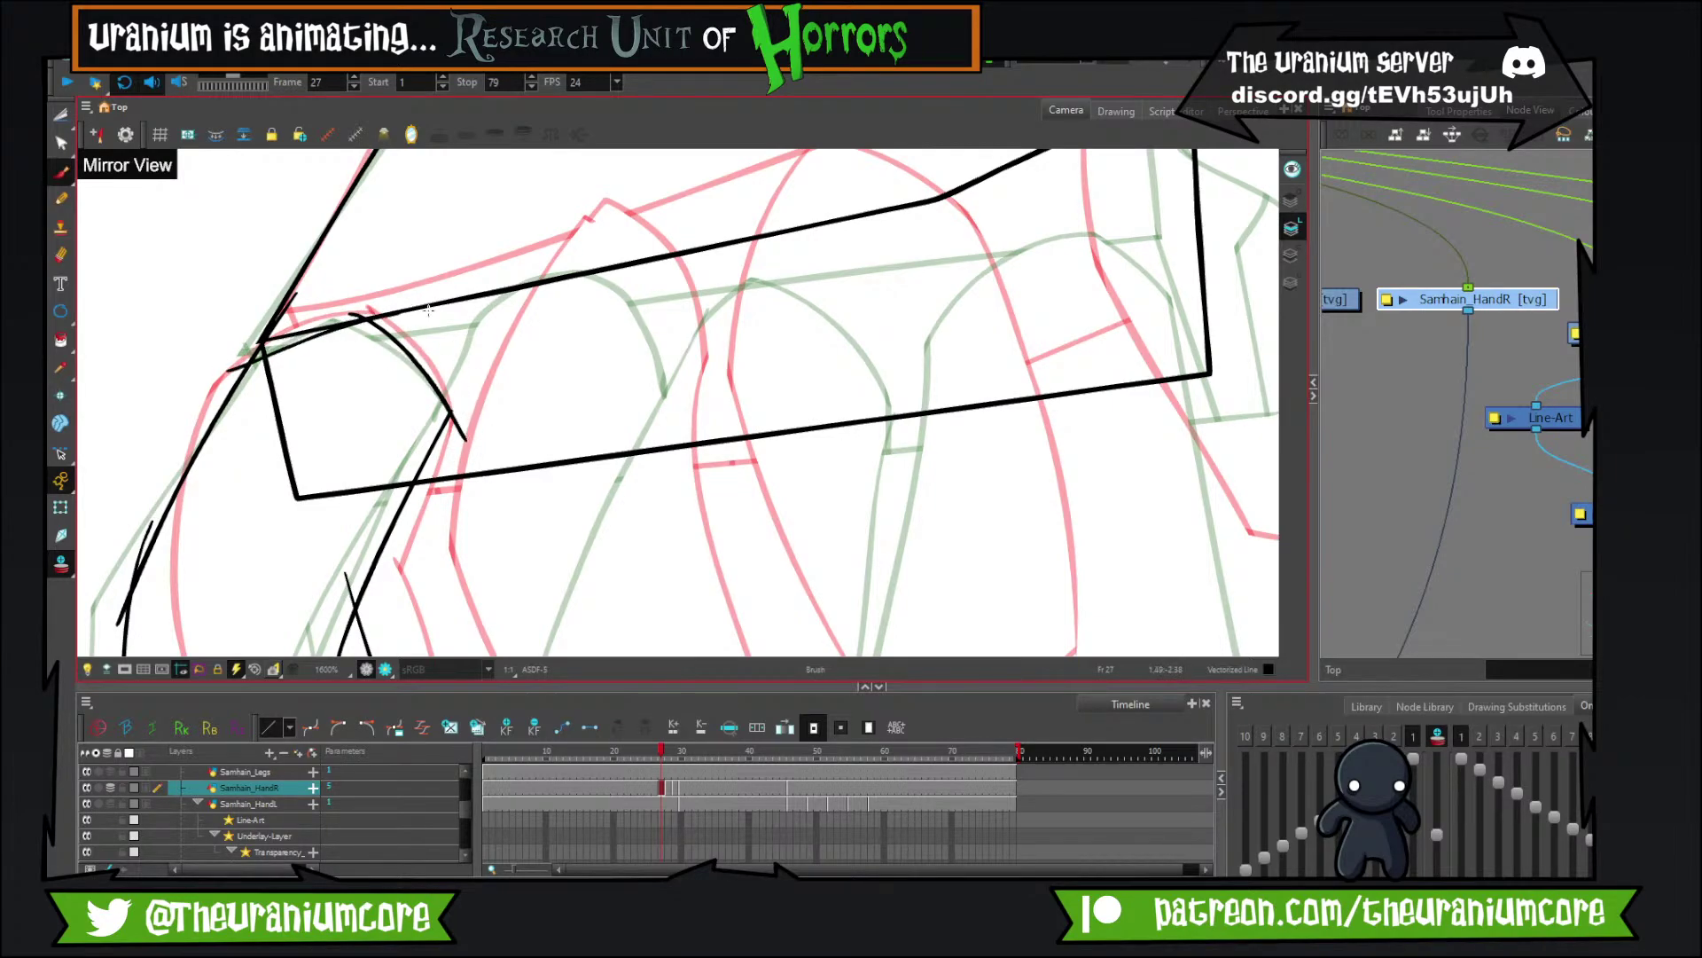
key("2")
key("ctrl+z")
left_click_drag(304, 291, 571, 282)
left_click_drag(181, 464, 596, 272)
key("ctrl+z")
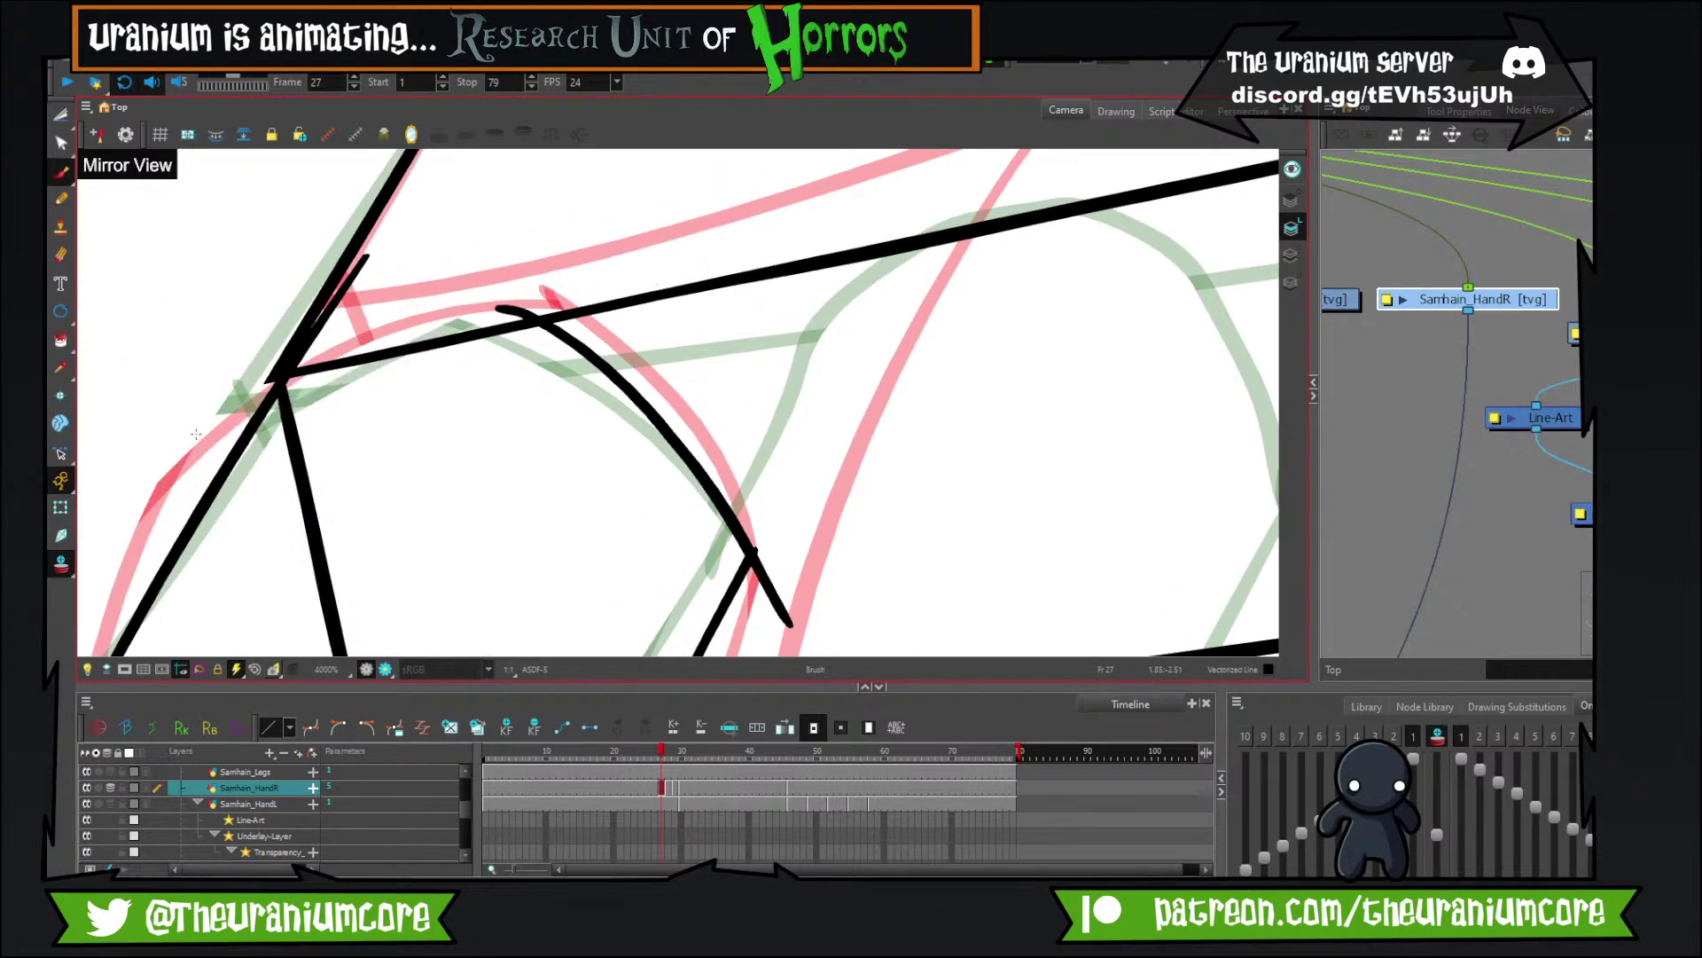
left_click_drag(200, 432, 635, 290)
Trim the stray line ends where the outermost finger's knuckle meets the slab's corner and front edge.
left_click(61, 115)
left_click_drag(369, 263, 346, 276)
left_click_drag(570, 310, 600, 274)
left_click_drag(223, 389, 241, 433)
key("1")
key("1")
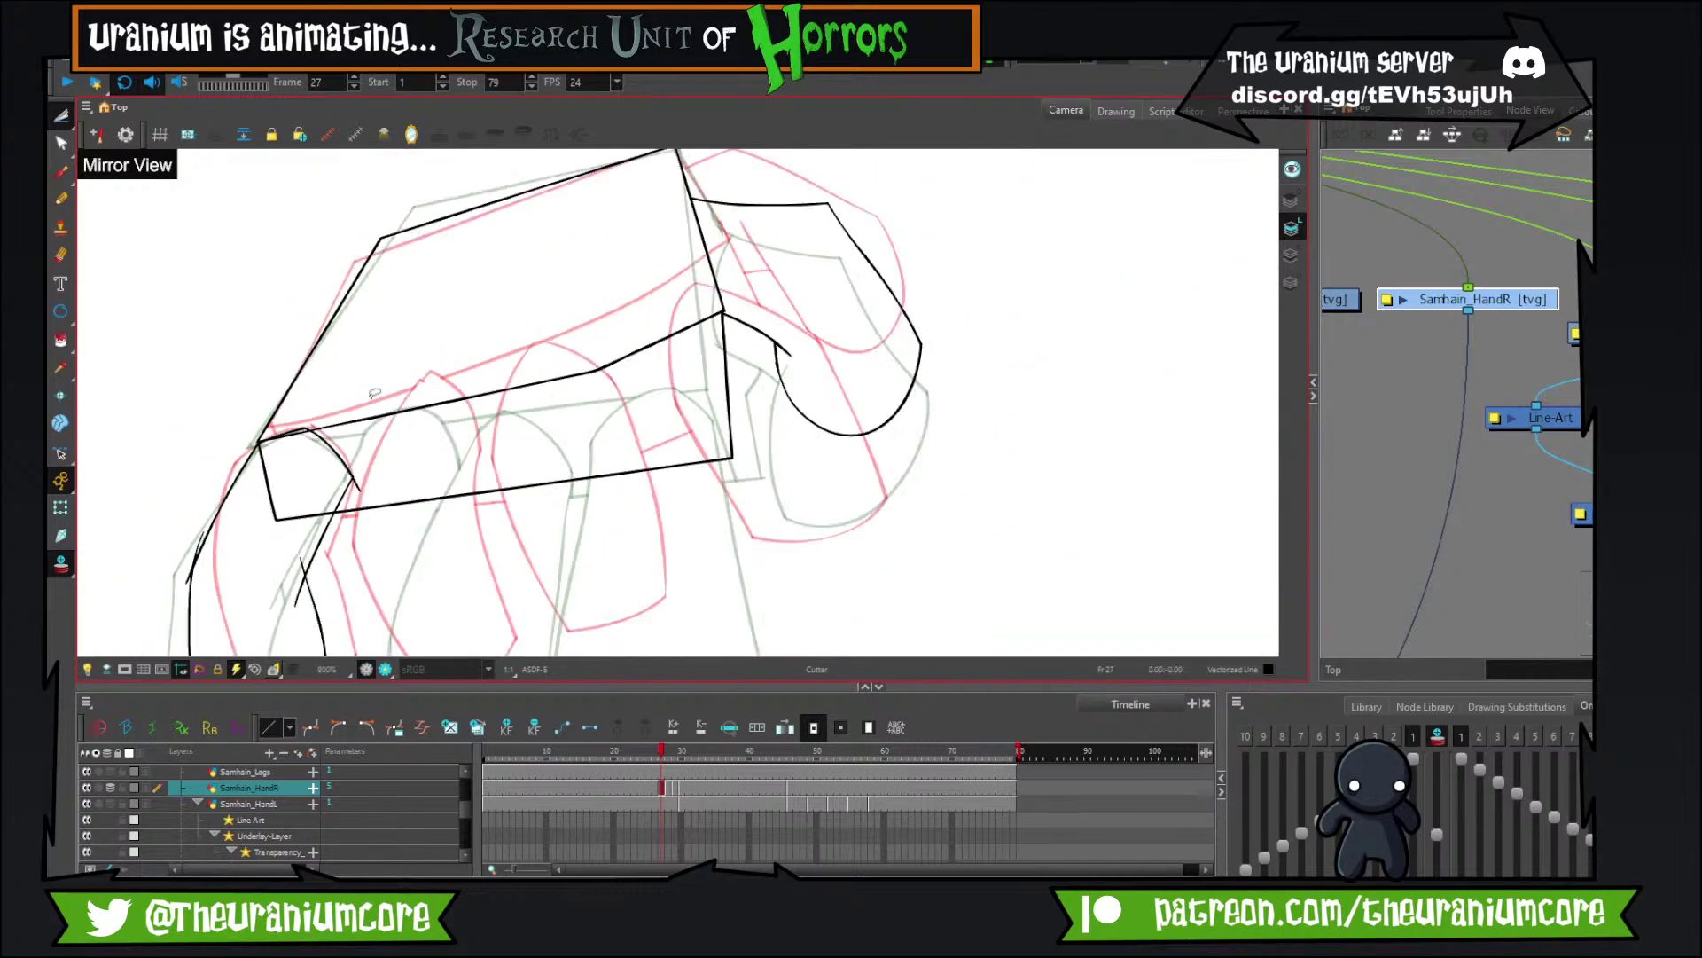
Trim the stray line ends where the two strokes of the outermost finger's outer side cross.
key("space")
left_click_drag(373, 417, 590, 252)
key("2")
key("space")
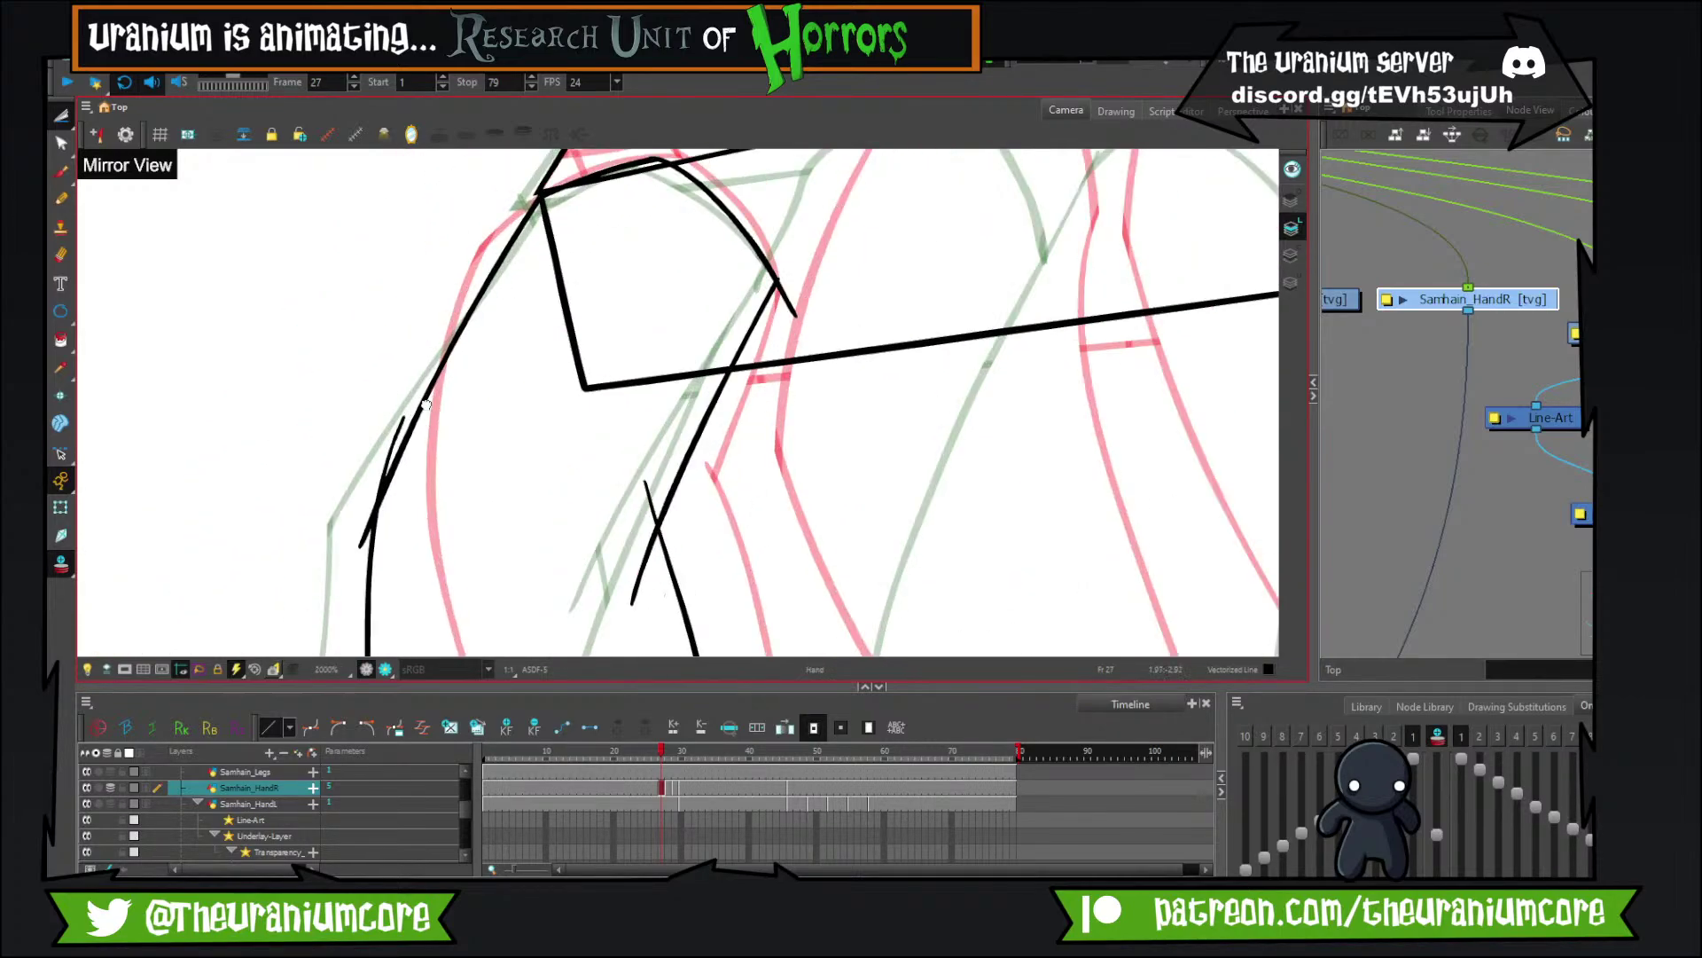
left_click_drag(426, 405, 434, 347)
left_click_drag(414, 368, 371, 428)
left_click_drag(363, 450, 383, 477)
key("space")
Reshape the outermost finger's tip stroke by pulling its end point down along the finger's outer side.
left_click_drag(408, 652, 412, 346)
left_click_drag(371, 519, 435, 554)
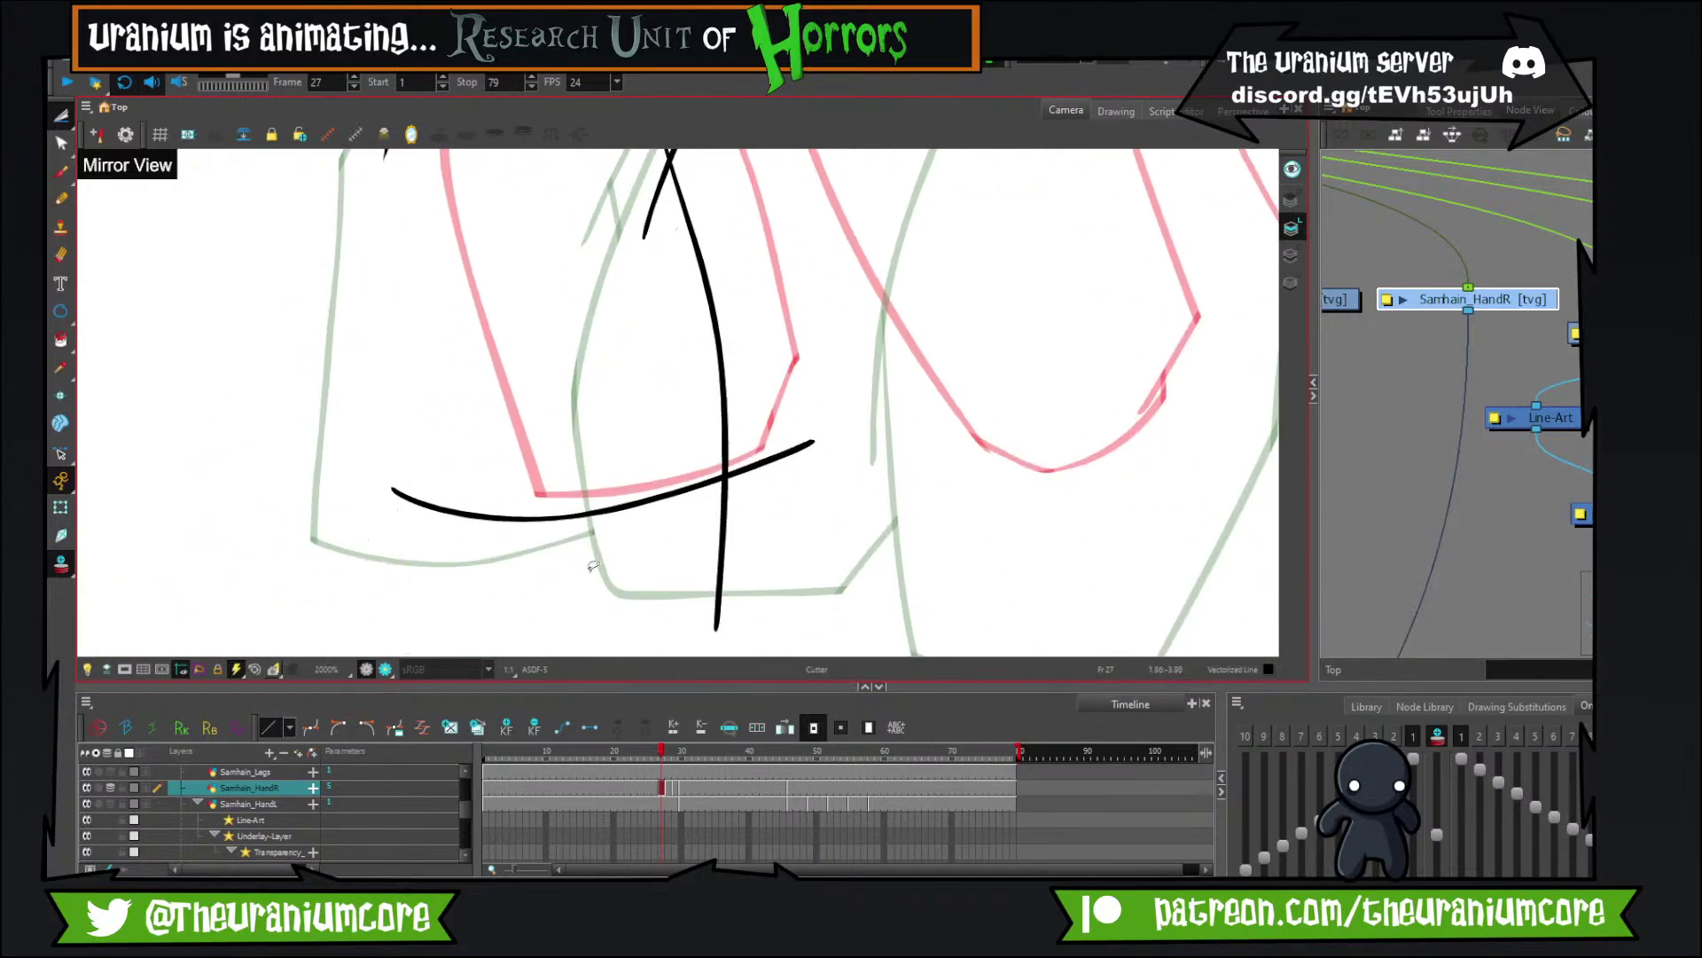
key("ctrl+z")
key("alt+q")
left_click(443, 512)
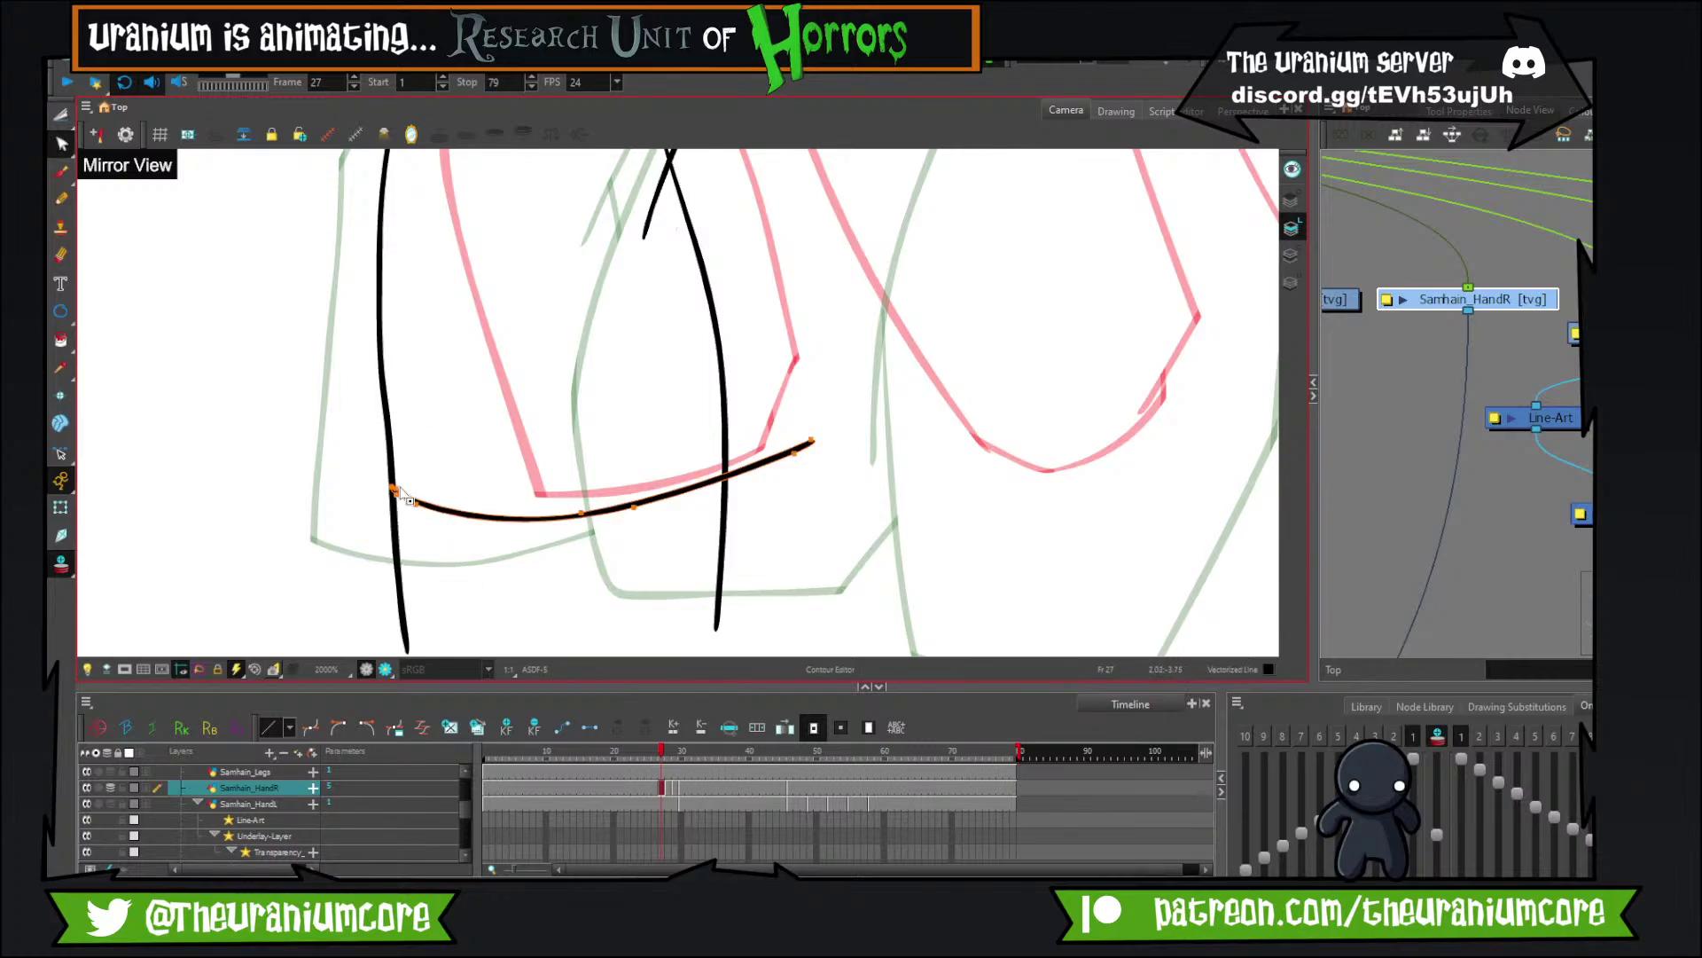
mouse_move(396, 490)
left_mouse_down()
mouse_move(337, 459)
mouse_move(405, 592)
left_mouse_up()
left_click(234, 340)
Trim the overshooting line ends at both corners of the outermost finger's tip.
left_click(61, 116)
left_click_drag(608, 564, 773, 524)
left_click_drag(788, 421, 760, 565)
left_click_drag(743, 450, 733, 548)
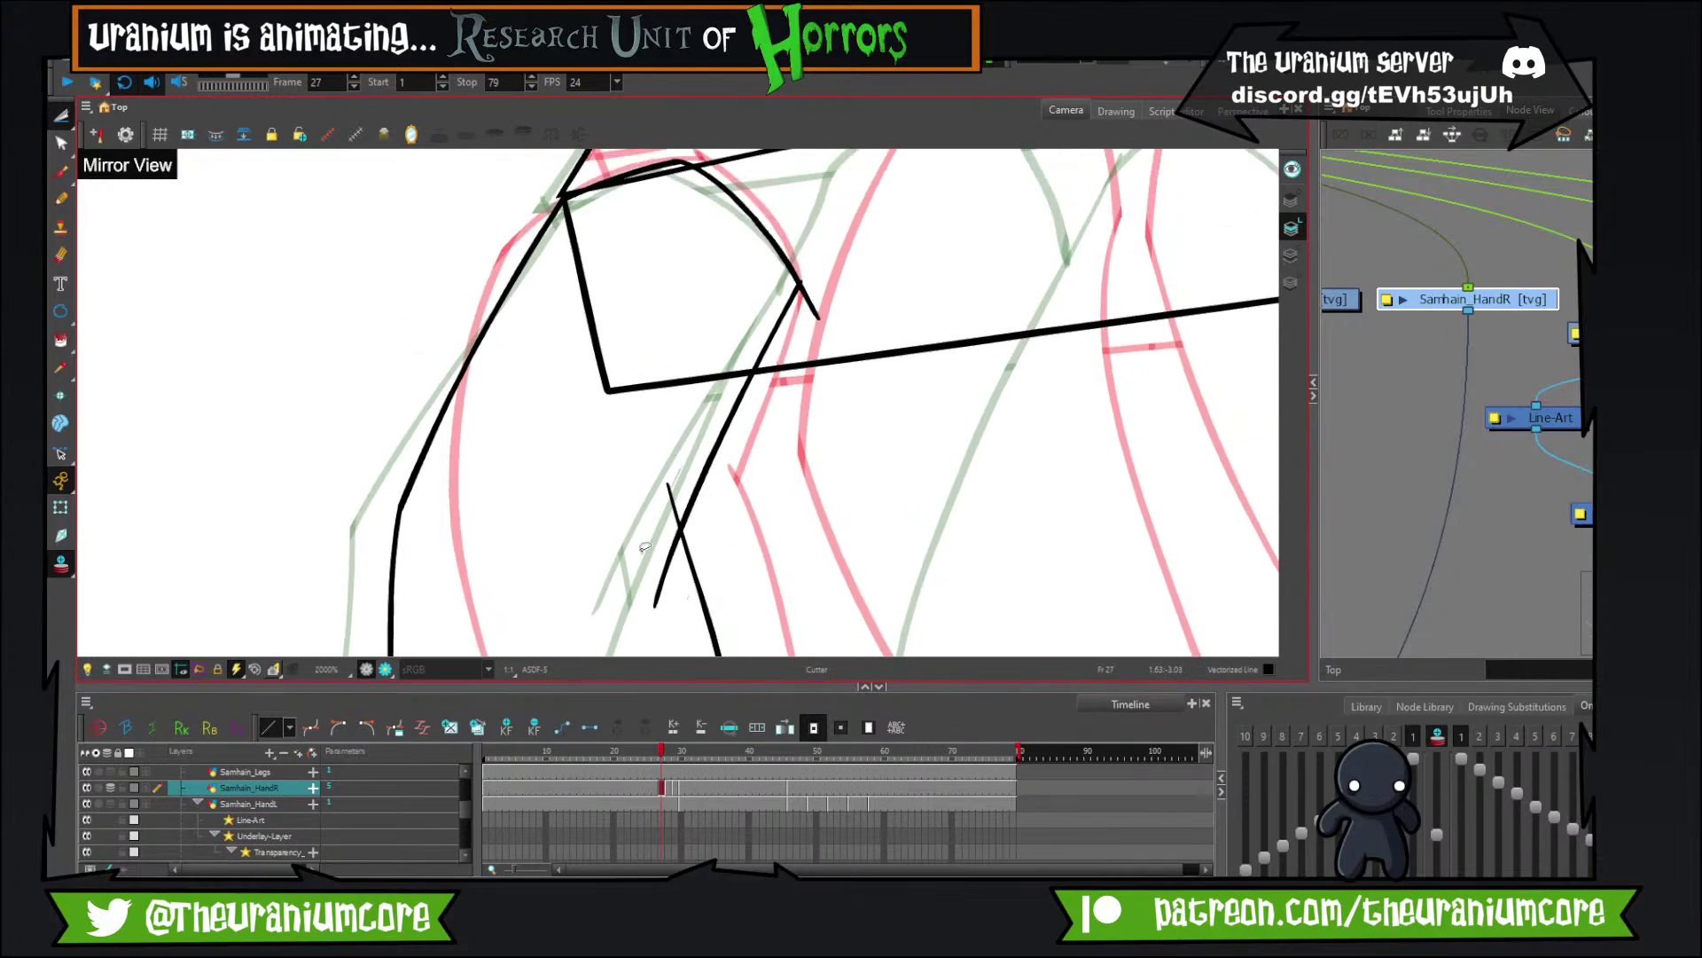
Trim the stray line ends along the outermost finger's inner side and at its knuckle.
left_click_drag(673, 463, 595, 639)
mouse_move(498, 472)
left_mouse_down()
mouse_move(578, 523)
mouse_move(570, 582)
left_mouse_up()
left_click_drag(600, 494, 533, 524)
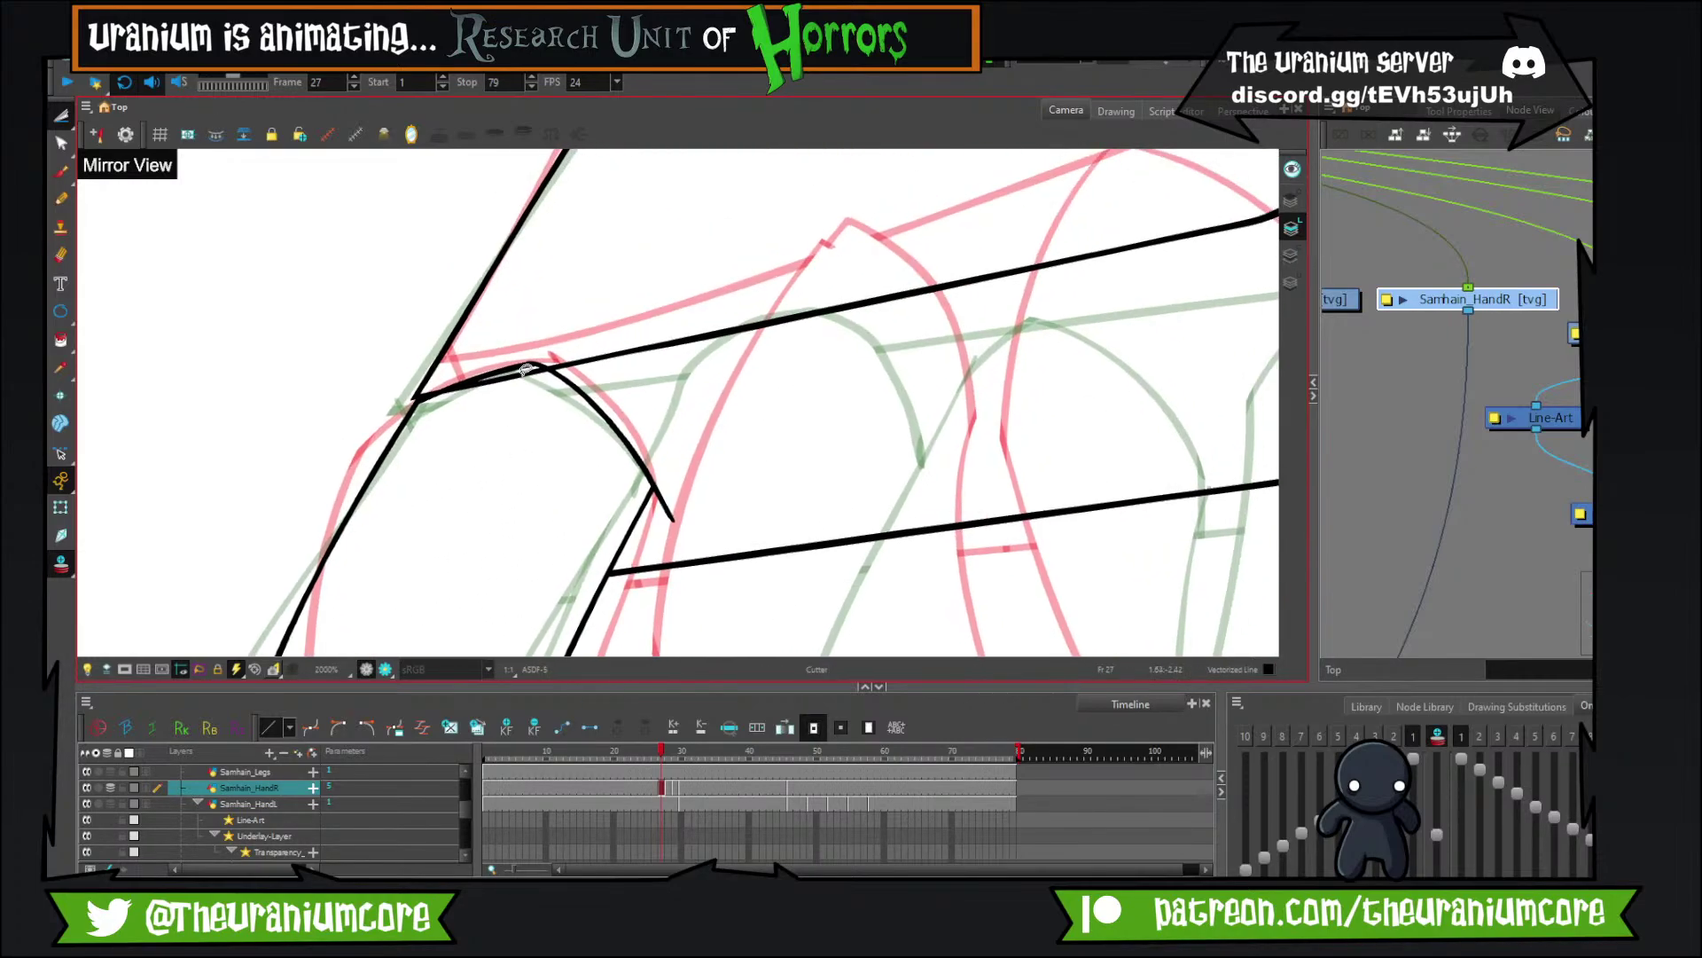
left_click_drag(532, 365, 502, 419)
mouse_move(659, 517)
left_mouse_down()
mouse_move(702, 468)
mouse_move(628, 441)
left_mouse_up()
key("1")
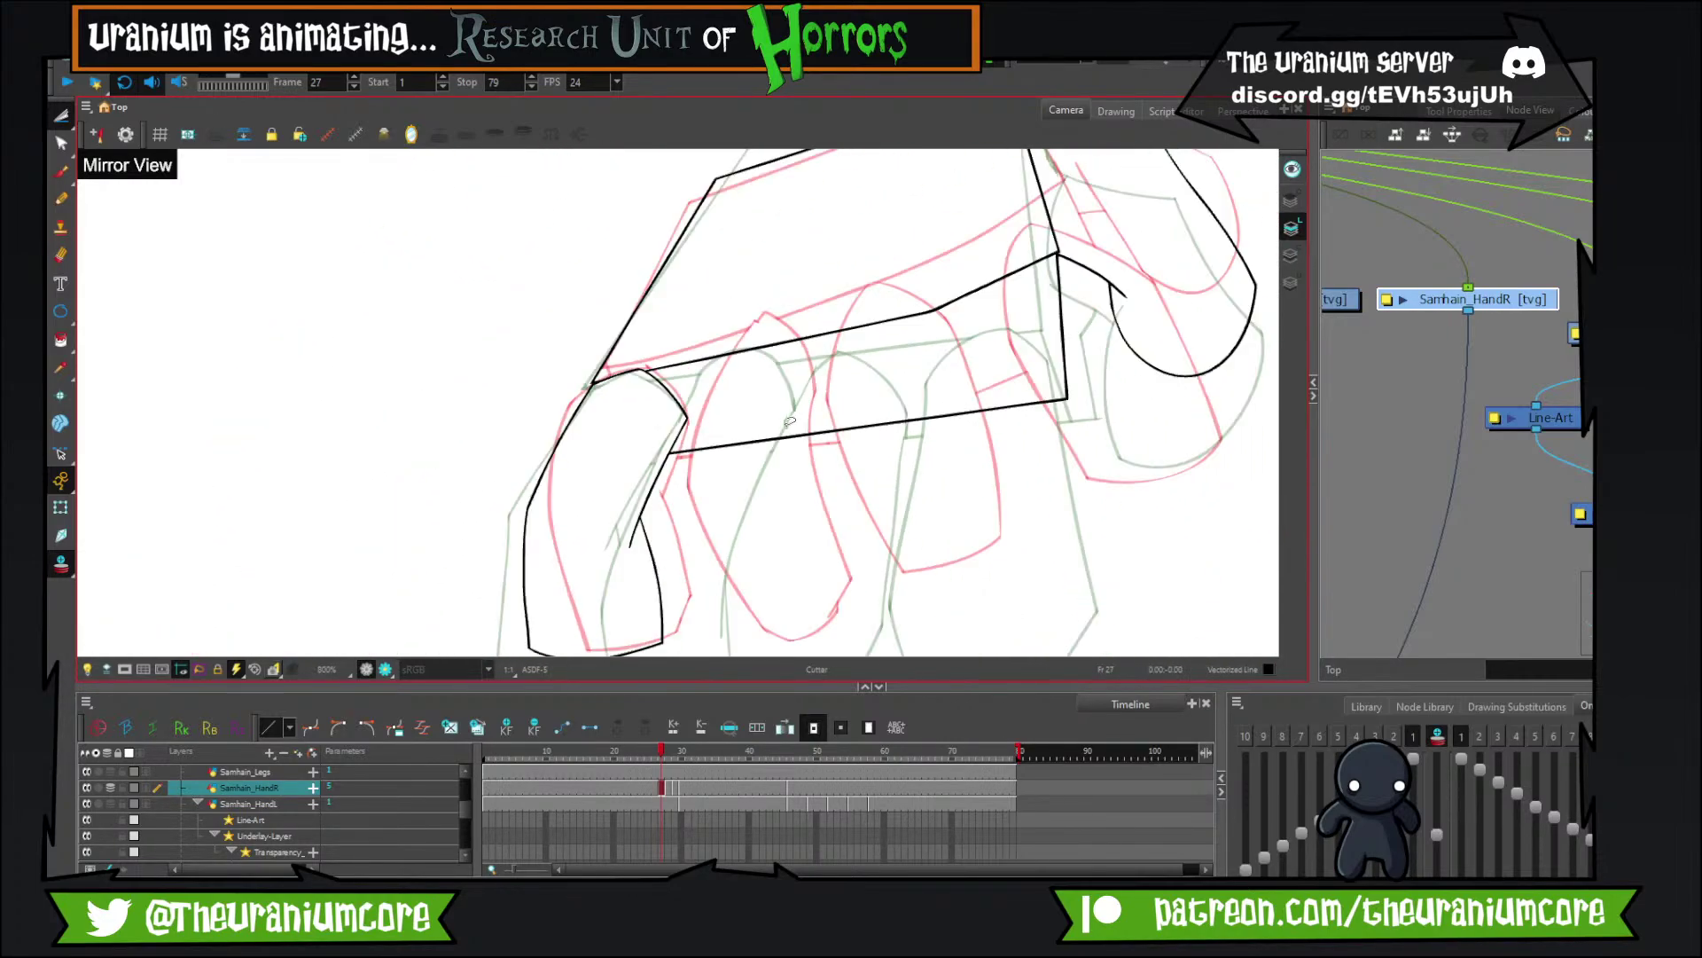
key("1")
key("2")
left_click_drag(786, 452, 514, 375)
key("alt+b")
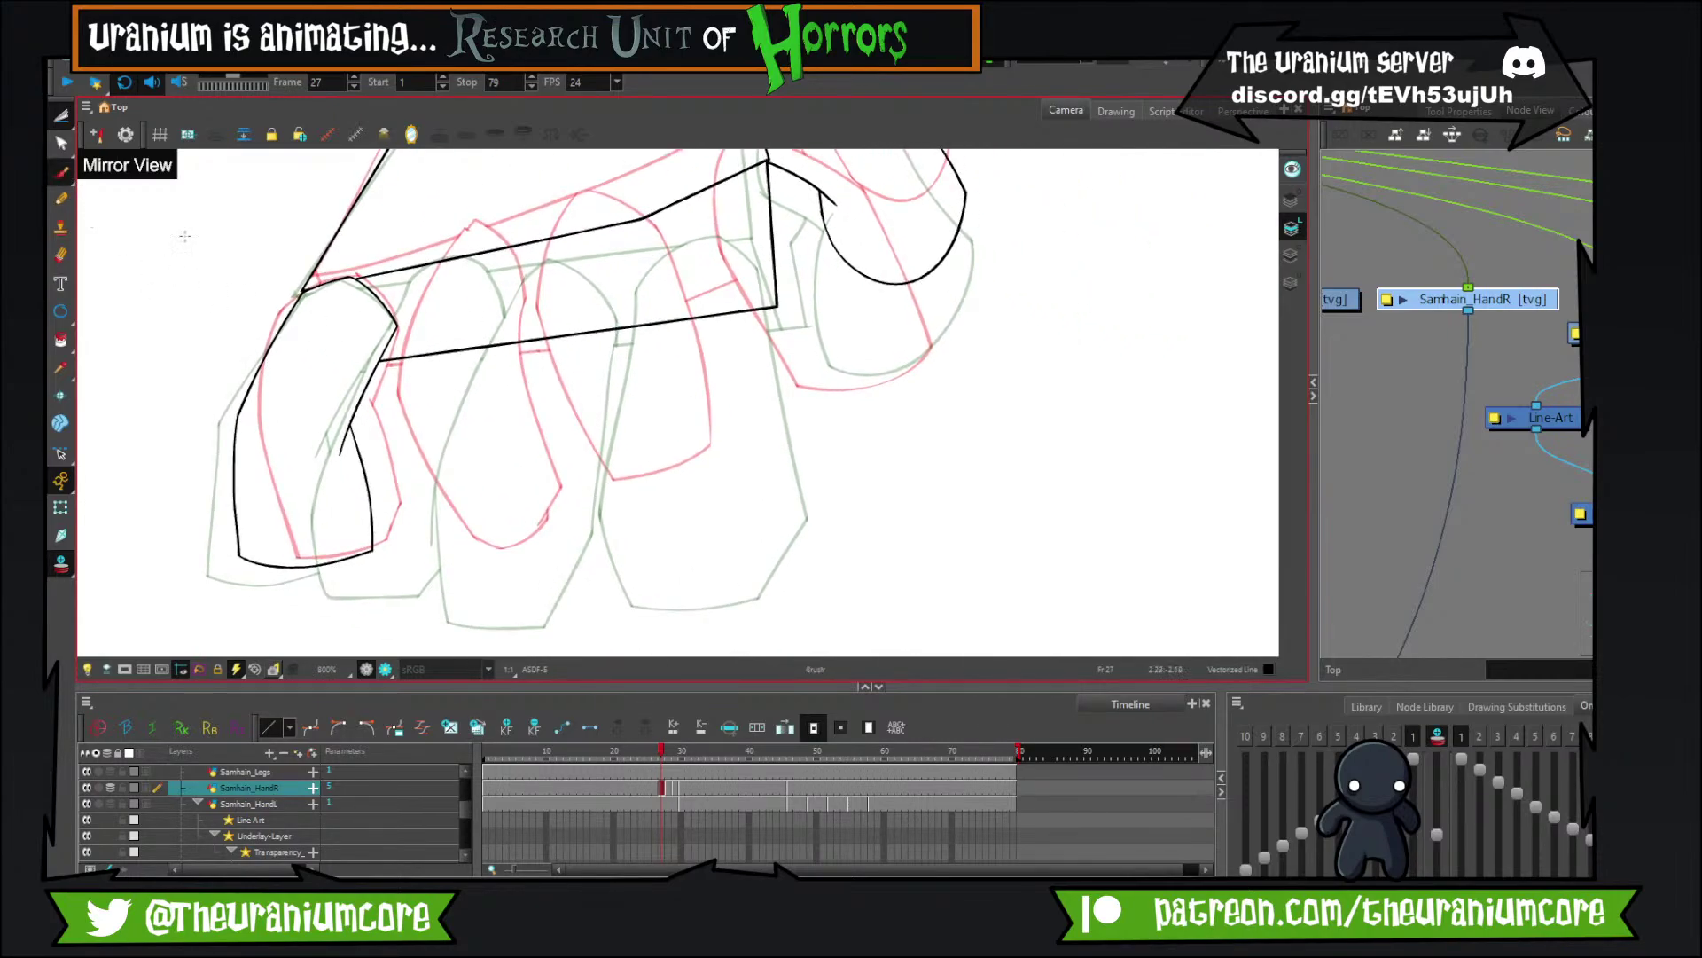
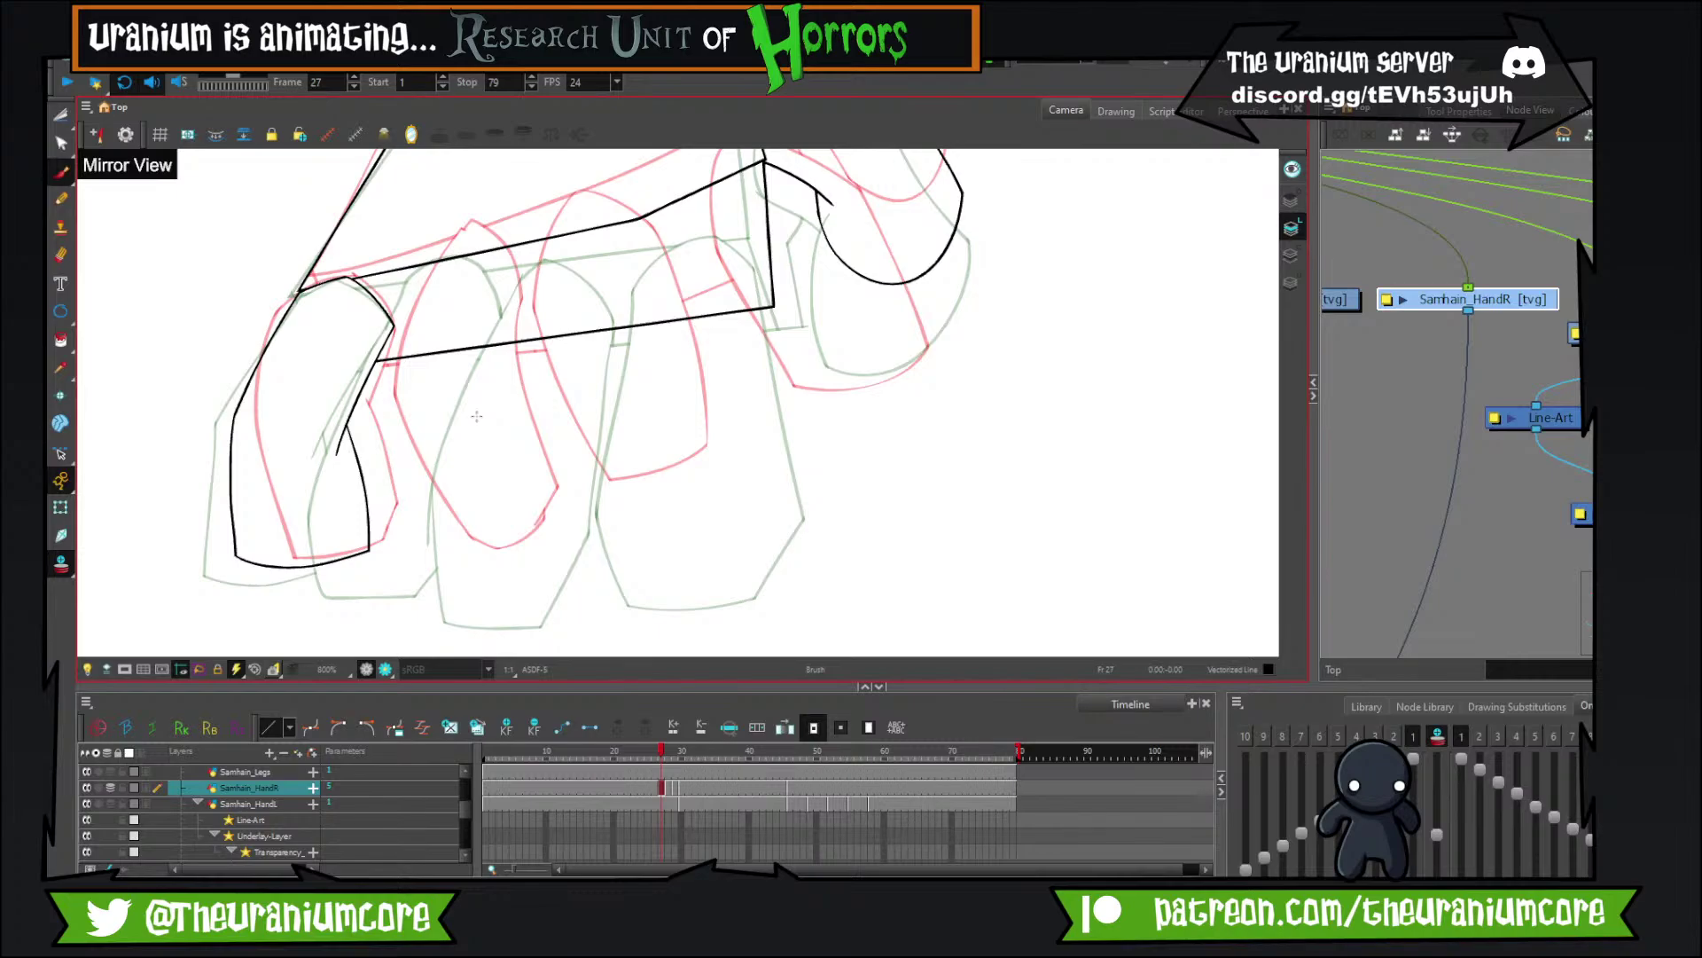
left_click_drag(675, 362, 528, 457)
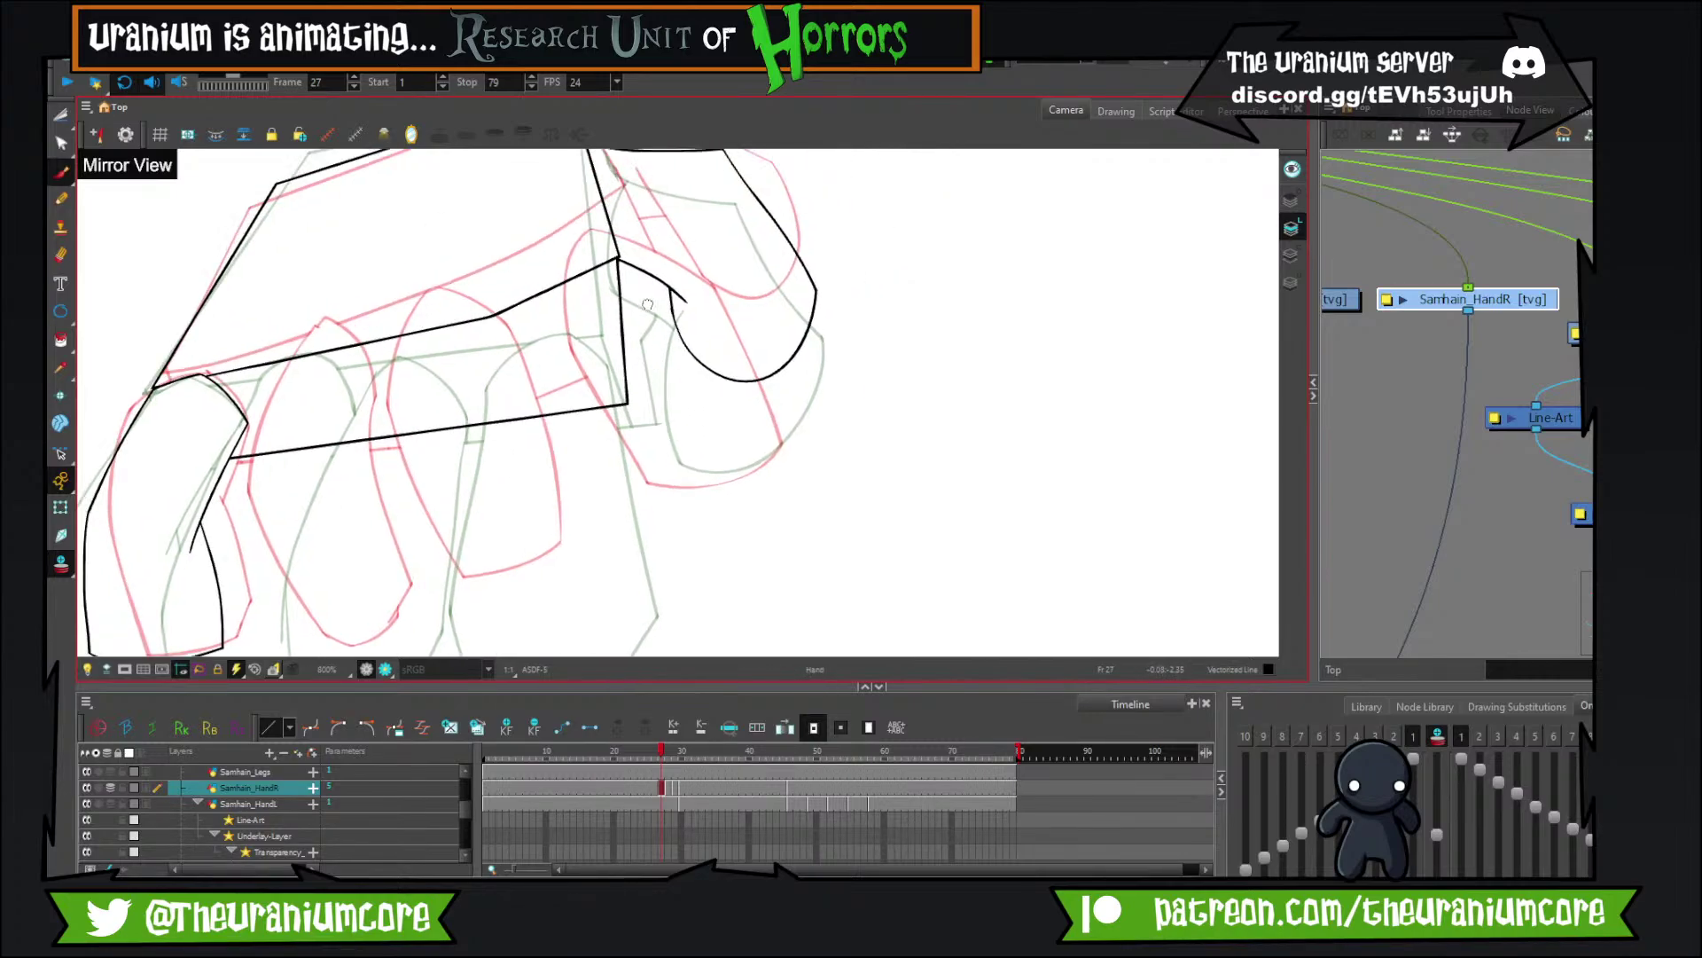
mouse_move(648, 304)
left_mouse_down()
mouse_move(632, 336)
mouse_move(779, 153)
left_mouse_up()
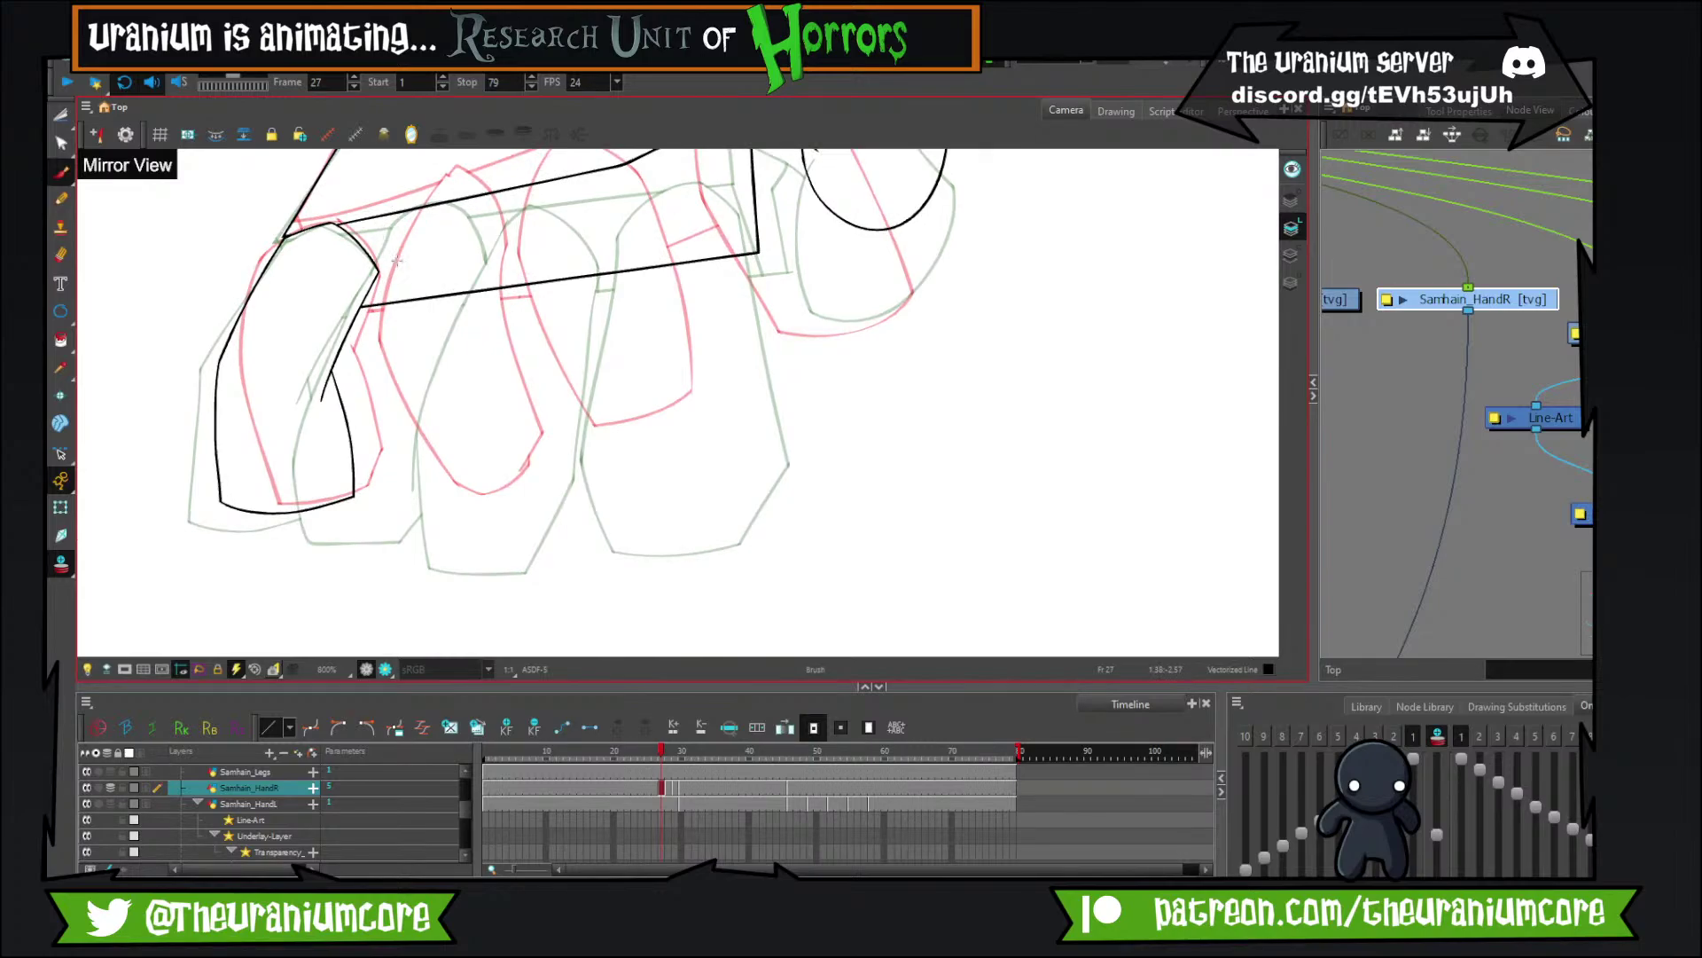
left_click_drag(404, 232, 298, 467)
key("ctrl+z")
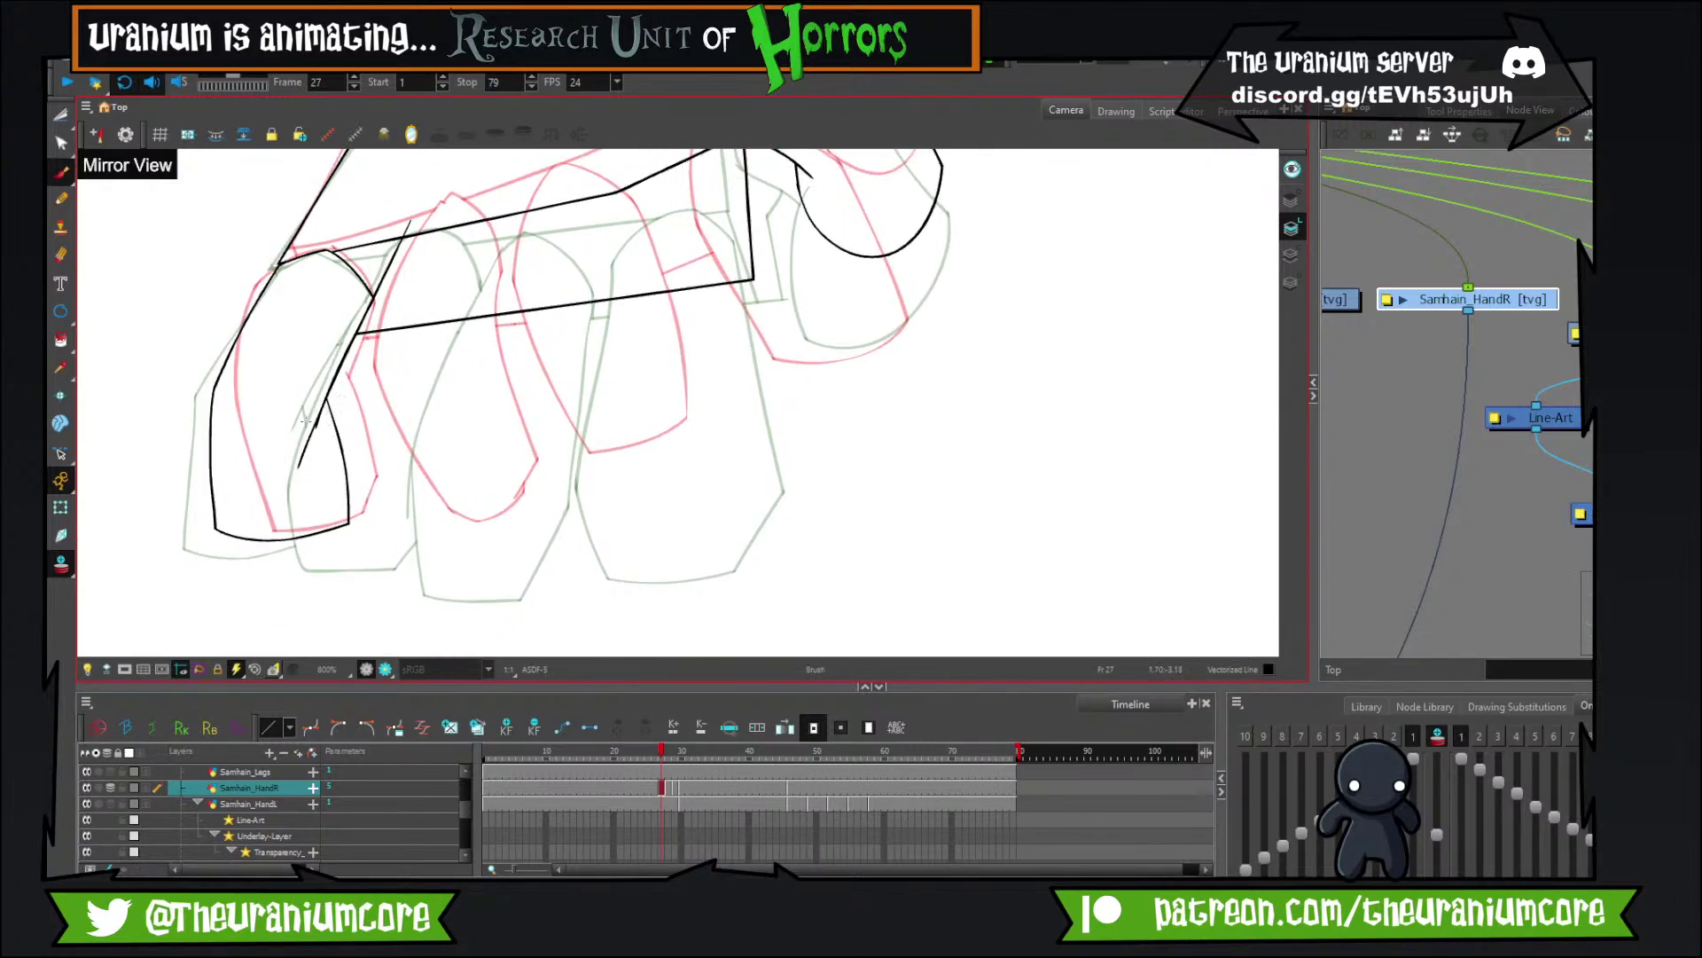
left_click_drag(306, 406, 334, 598)
key("ctrl+z")
key("ctrl+z")
left_click_drag(412, 222, 295, 486)
left_click_drag(382, 293, 357, 338)
key("ctrl+z")
left_click_drag(400, 265, 302, 467)
key("ctrl+z")
left_click_drag(403, 228, 305, 483)
key("ctrl+z")
left_click_drag(404, 251, 320, 456)
key("ctrl+z")
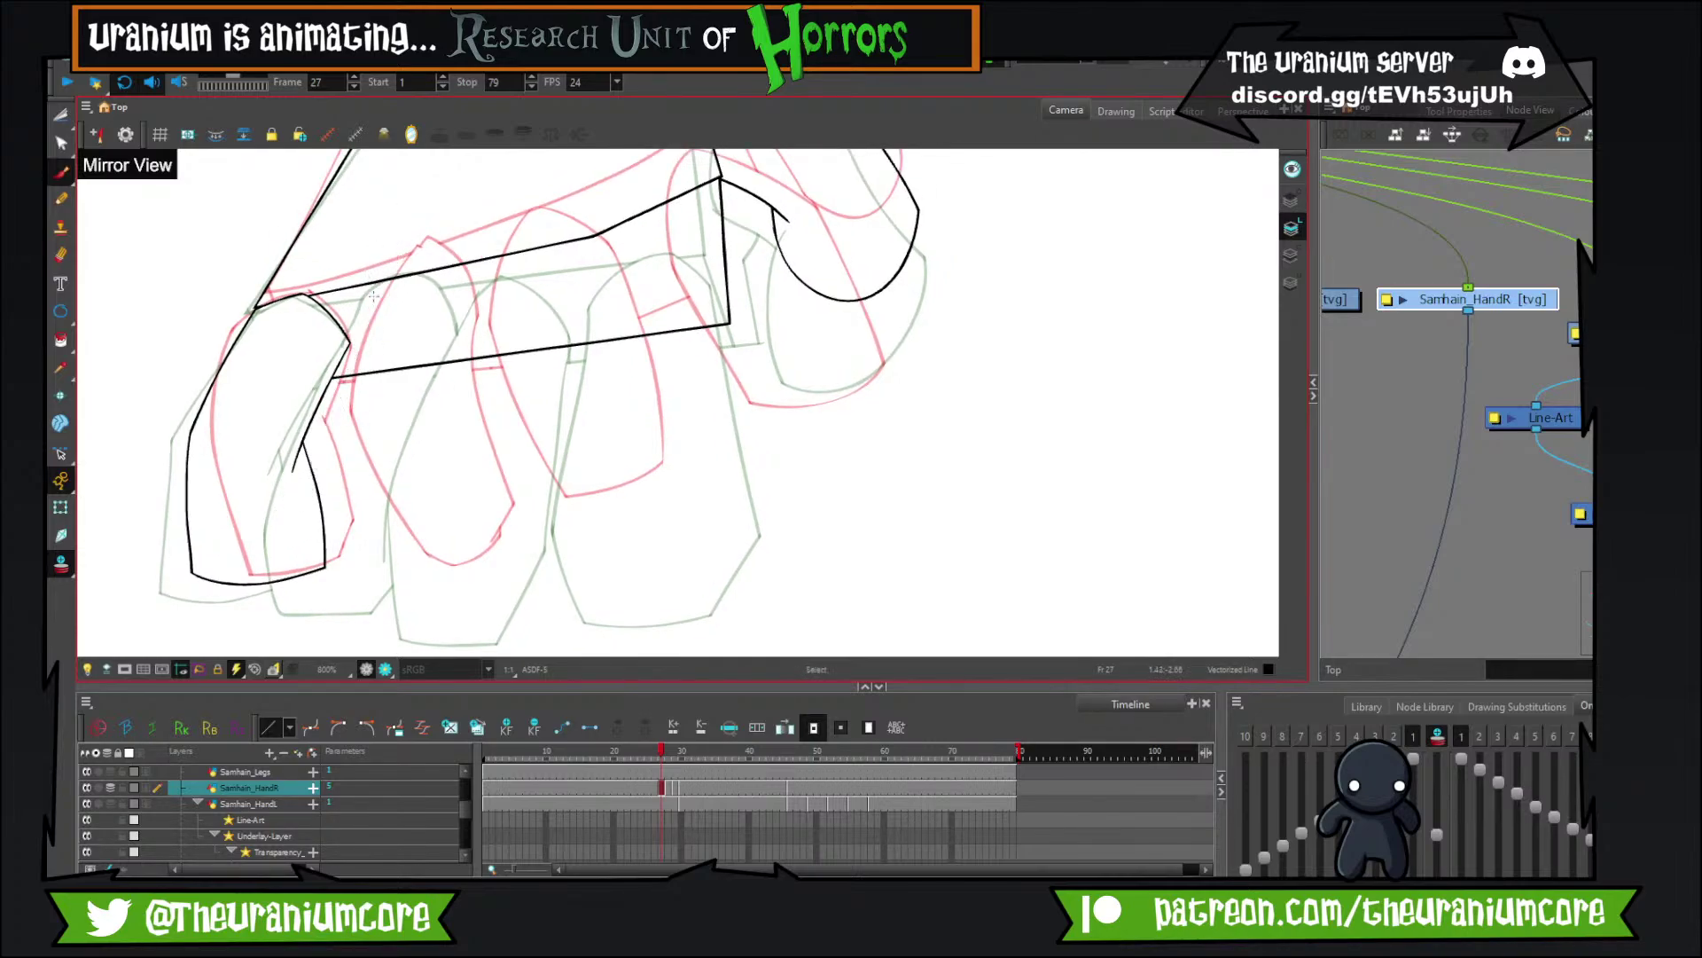
Draw the second finger's outer side in two strokes and its curved tip beside the outermost finger.
mouse_move(381, 280)
left_mouse_down()
mouse_move(282, 515)
mouse_move(289, 502)
mouse_move(344, 629)
left_mouse_up()
key("ctrl+z")
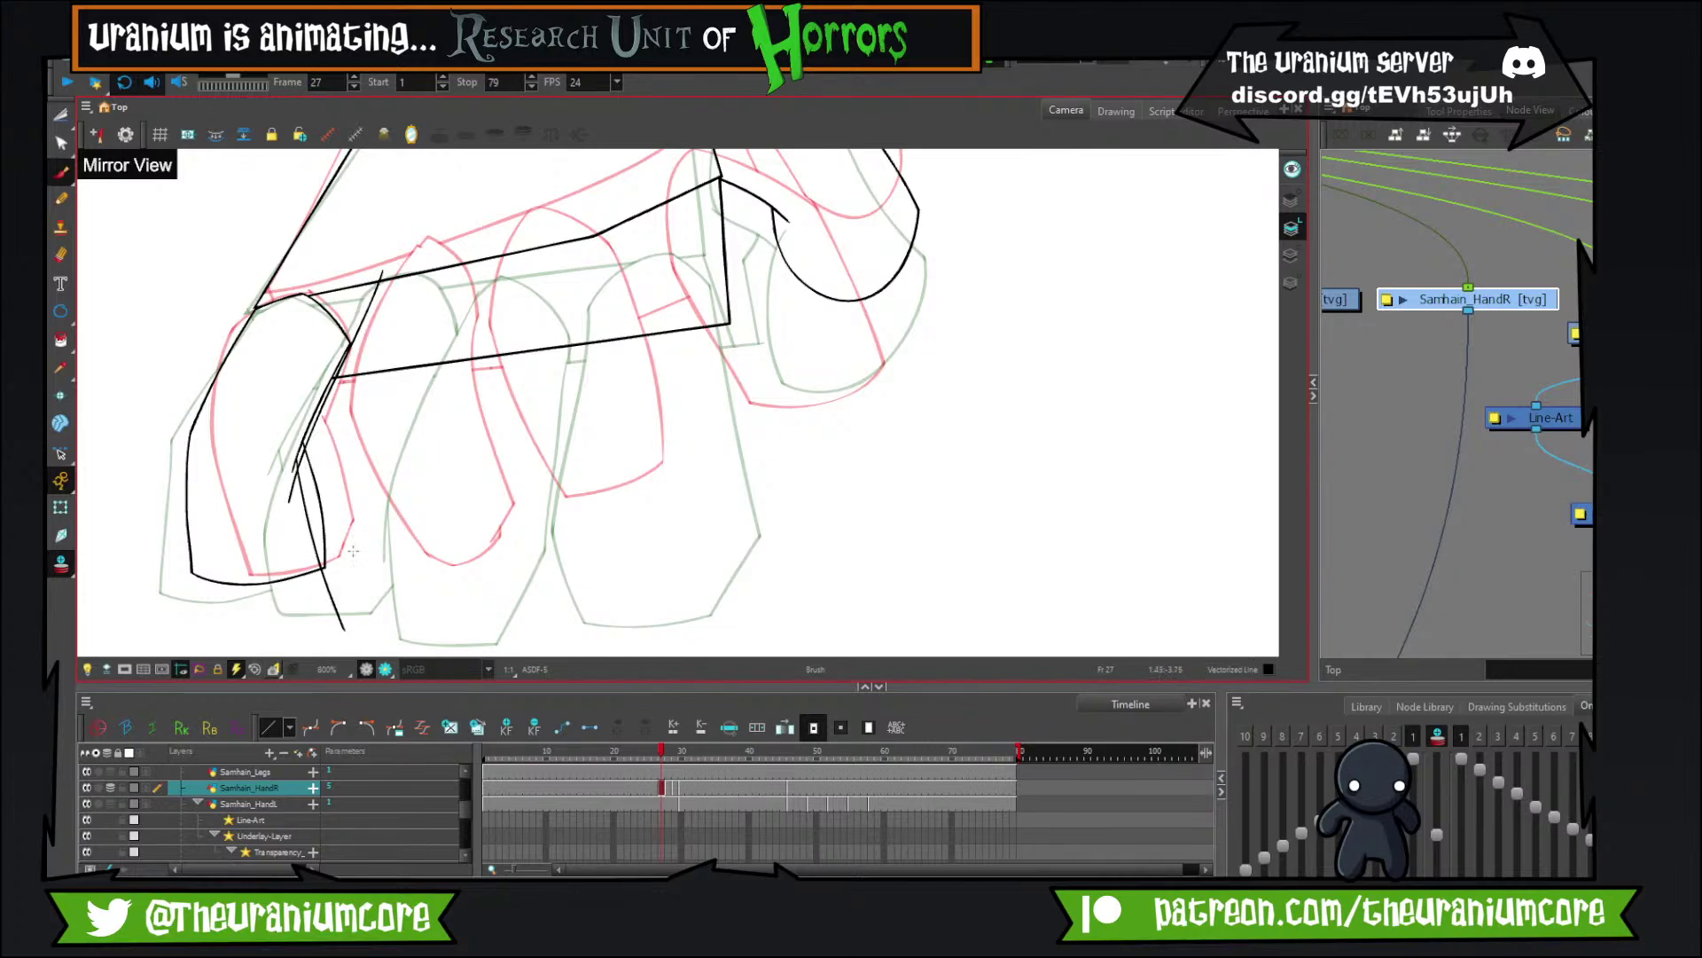
key("ctrl+z")
mouse_move(294, 449)
left_mouse_down()
mouse_move(344, 636)
mouse_move(479, 533)
left_mouse_up()
key("ctrl+z")
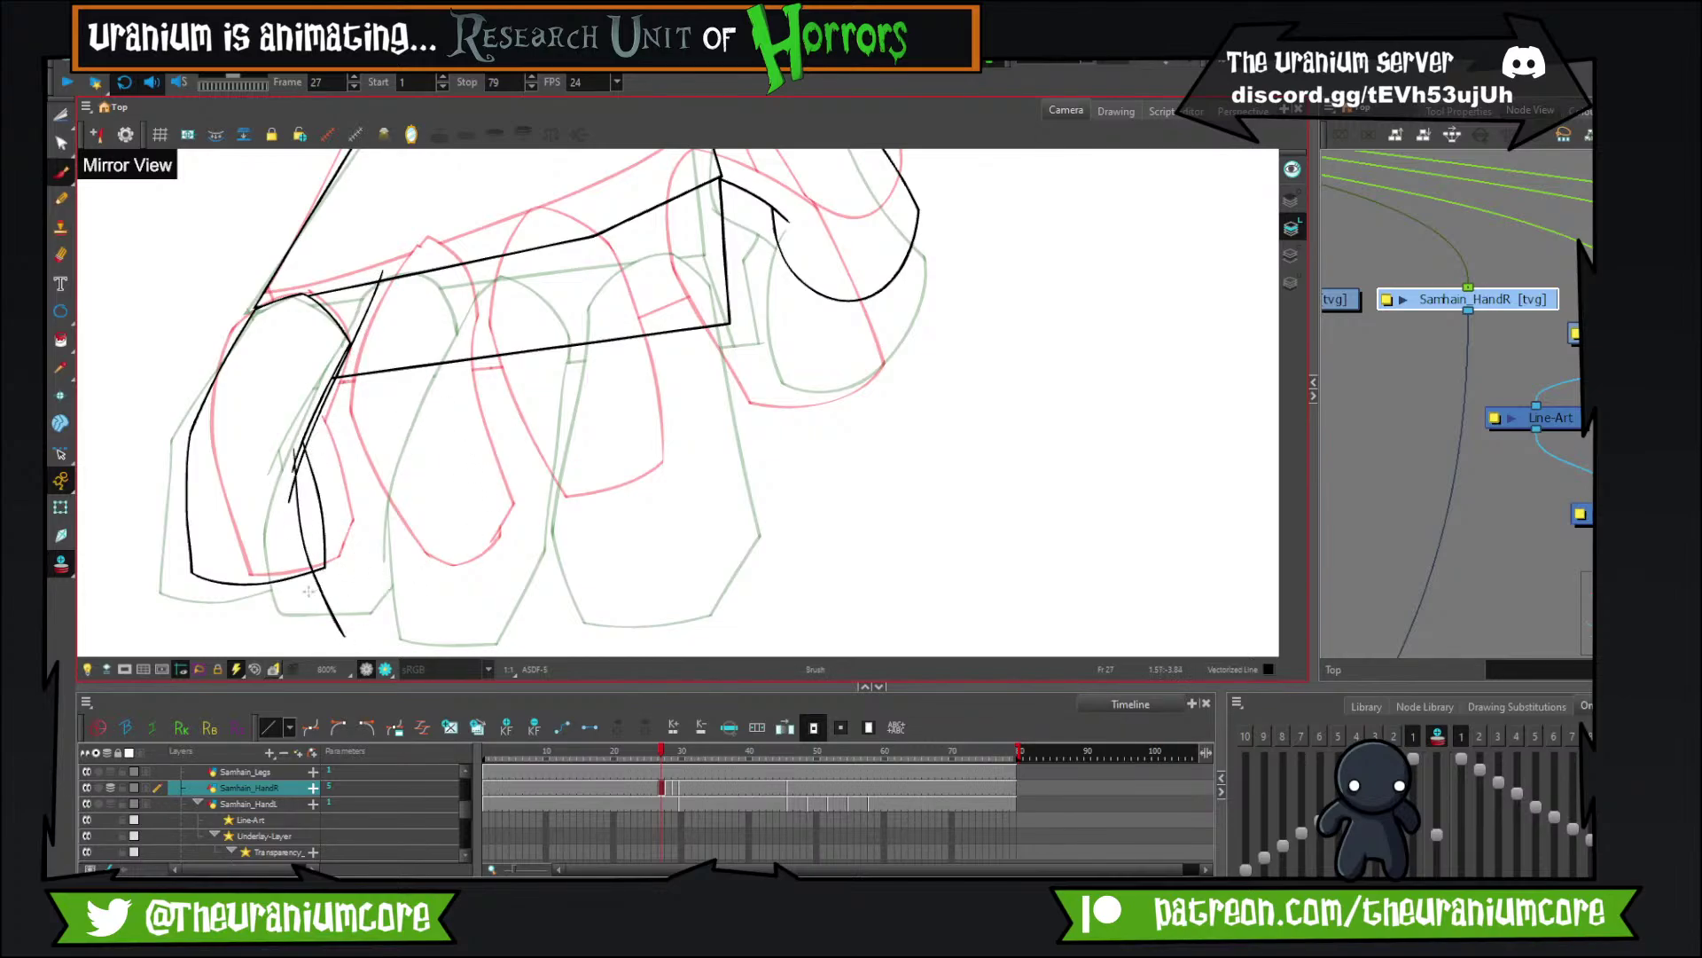
left_click_drag(308, 592, 466, 579)
key("ctrl+z")
Draw the second finger's rounded knuckle above the slab's edge and the upper stroke of its inner side.
mouse_move(359, 292)
left_mouse_down()
mouse_move(450, 336)
mouse_move(488, 312)
left_mouse_up()
key("ctrl+z")
mouse_move(372, 282)
left_mouse_down()
mouse_move(462, 311)
mouse_move(414, 453)
left_mouse_up()
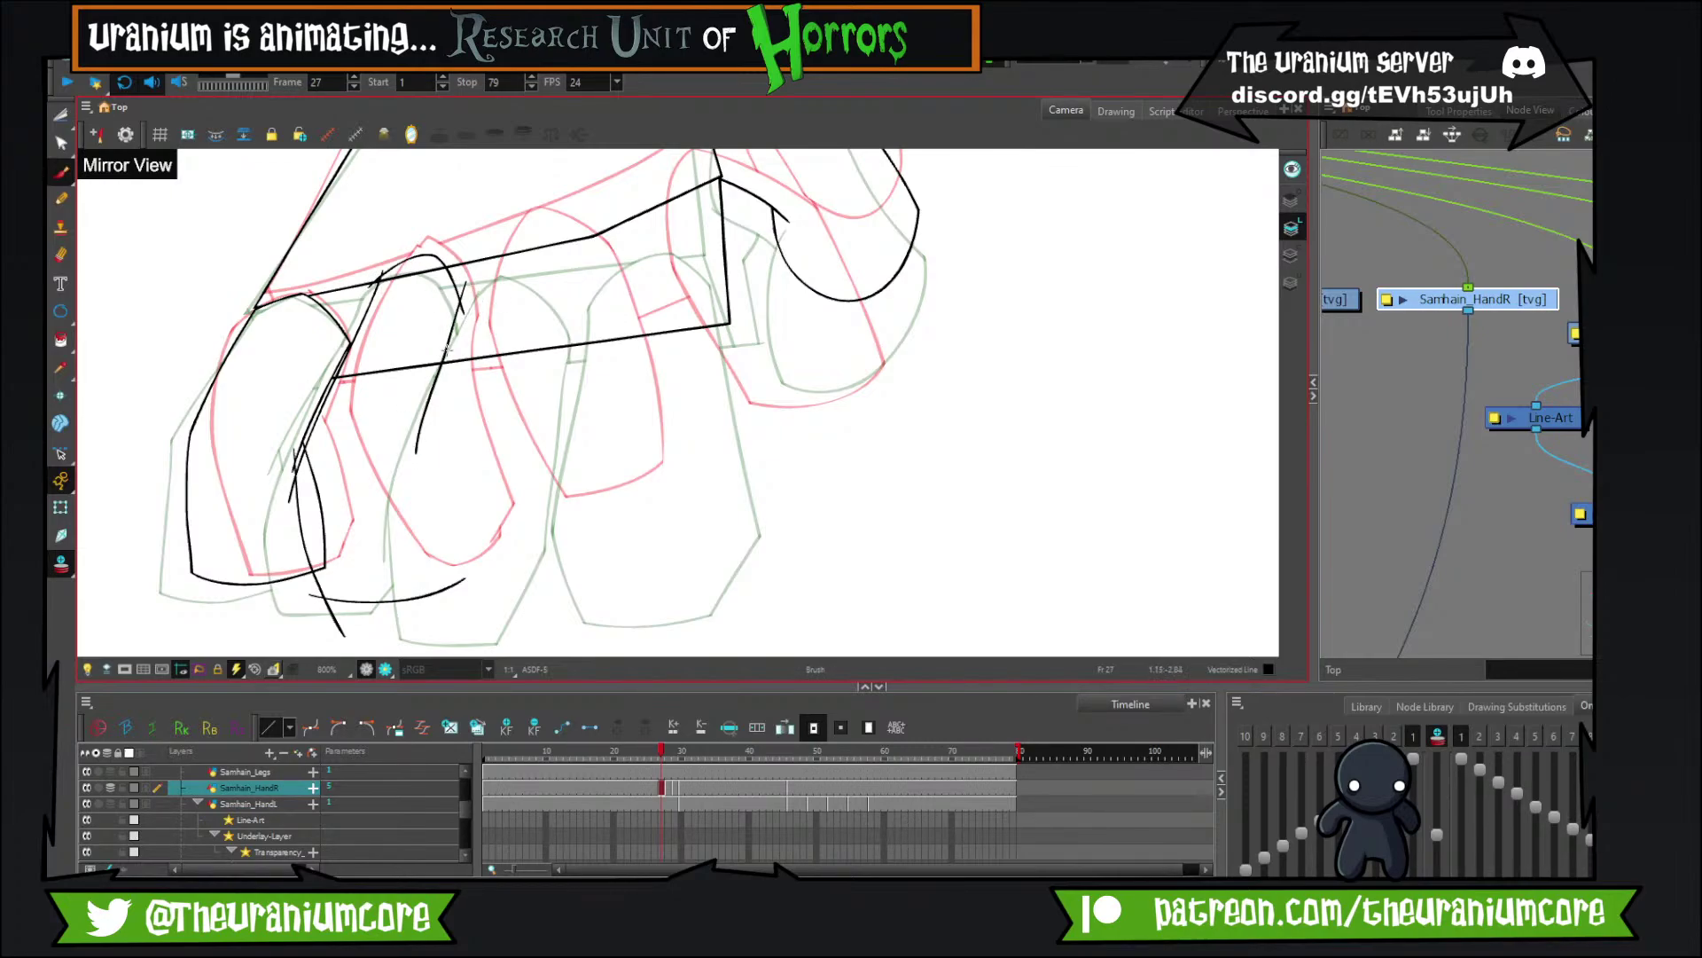
key("ctrl+z")
mouse_move(470, 280)
left_mouse_down()
mouse_move(410, 509)
mouse_move(431, 461)
mouse_move(444, 510)
left_mouse_up()
key("ctrl+z")
key("ctrl+z")
Draw the lower stroke of the second finger's inner side down past the tip curve.
key("alt+b")
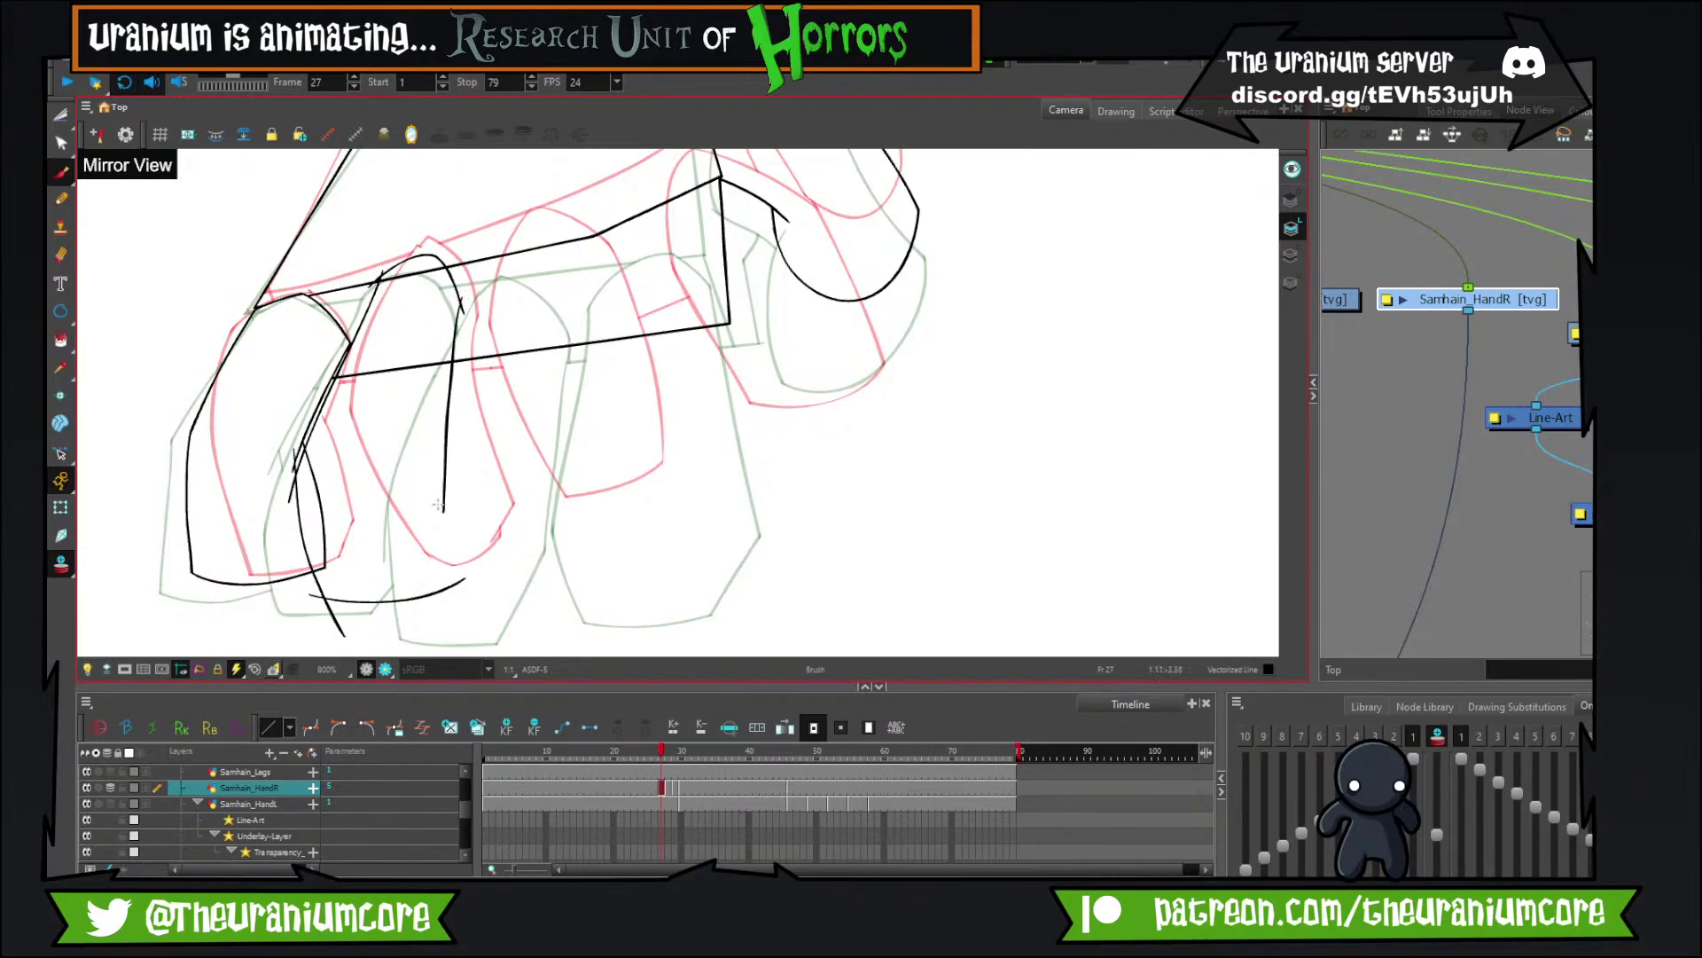
left_click_drag(453, 617, 462, 648)
key("ctrl+z")
left_click_drag(441, 381, 468, 626)
key("ctrl+z")
left_click_drag(438, 429, 462, 613)
Cut away the slab edges inside the second finger and the stray line ends at its knuckle.
key("alt+t")
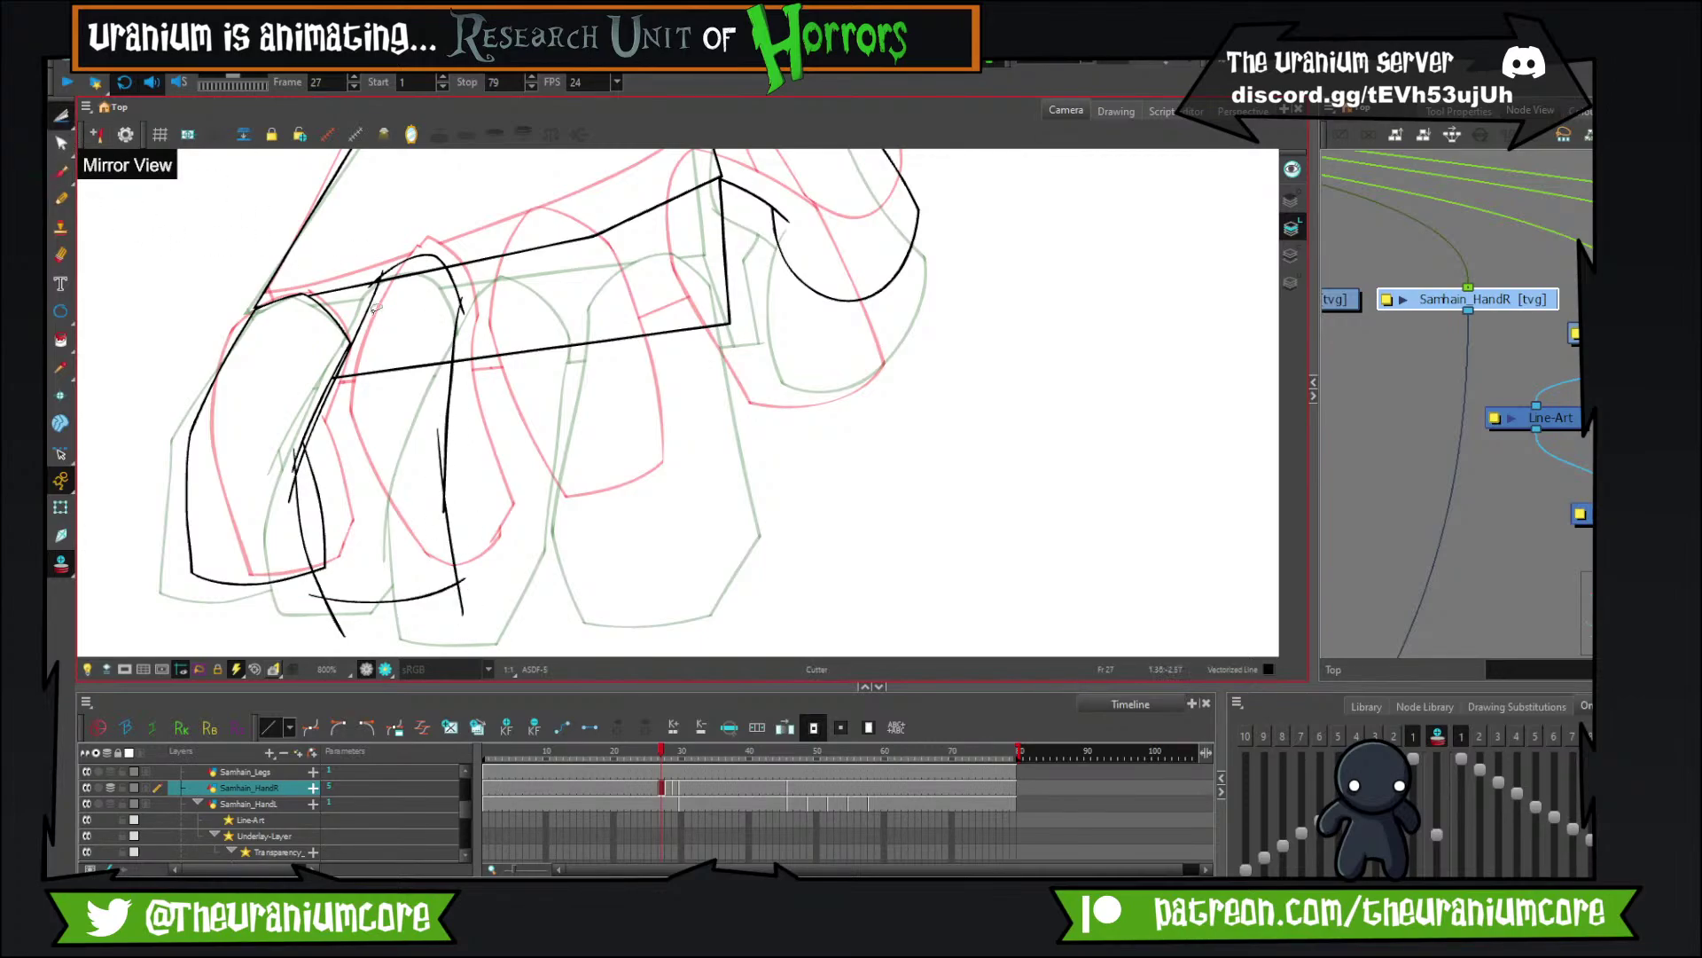
mouse_move(390, 390)
left_mouse_down()
mouse_move(381, 355)
mouse_move(543, 381)
left_mouse_up()
scroll(379, 356, "up", 3)
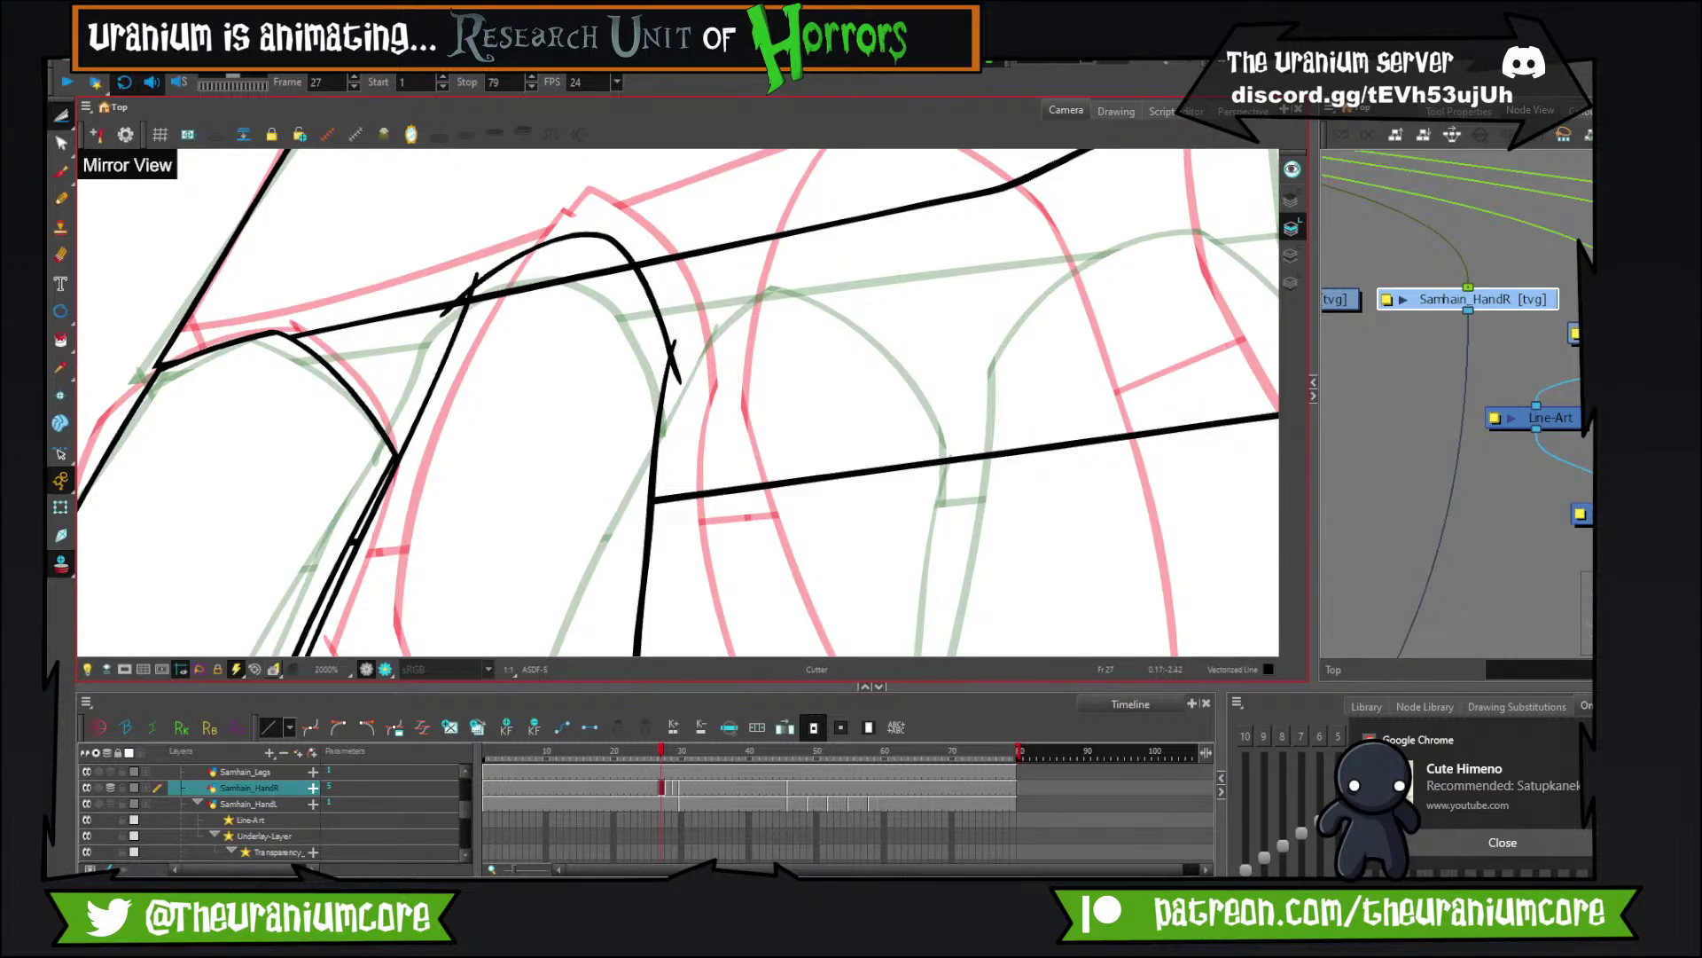
left_click_drag(517, 297, 381, 232)
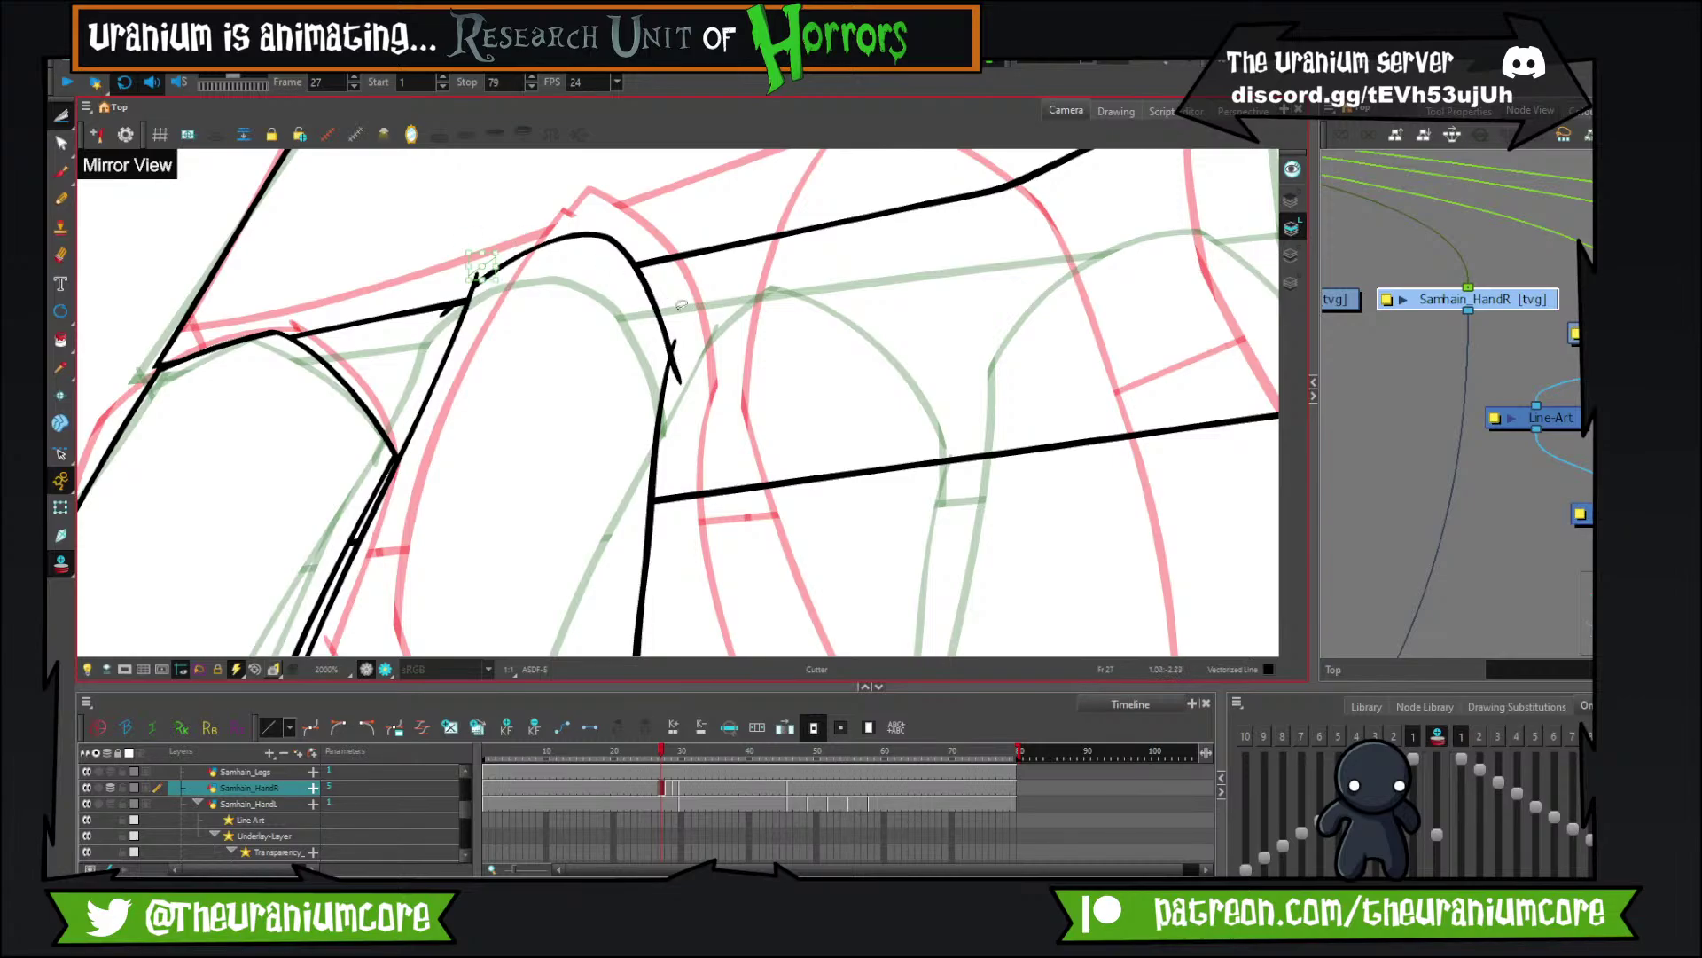
left_click_drag(683, 305, 681, 423)
left_click_drag(501, 401, 561, 382)
Trim the stray line ends midway down the second finger's outer side and at both corners of its tip.
mouse_move(533, 649)
left_mouse_down()
mouse_move(494, 247)
mouse_move(555, 297)
left_mouse_up()
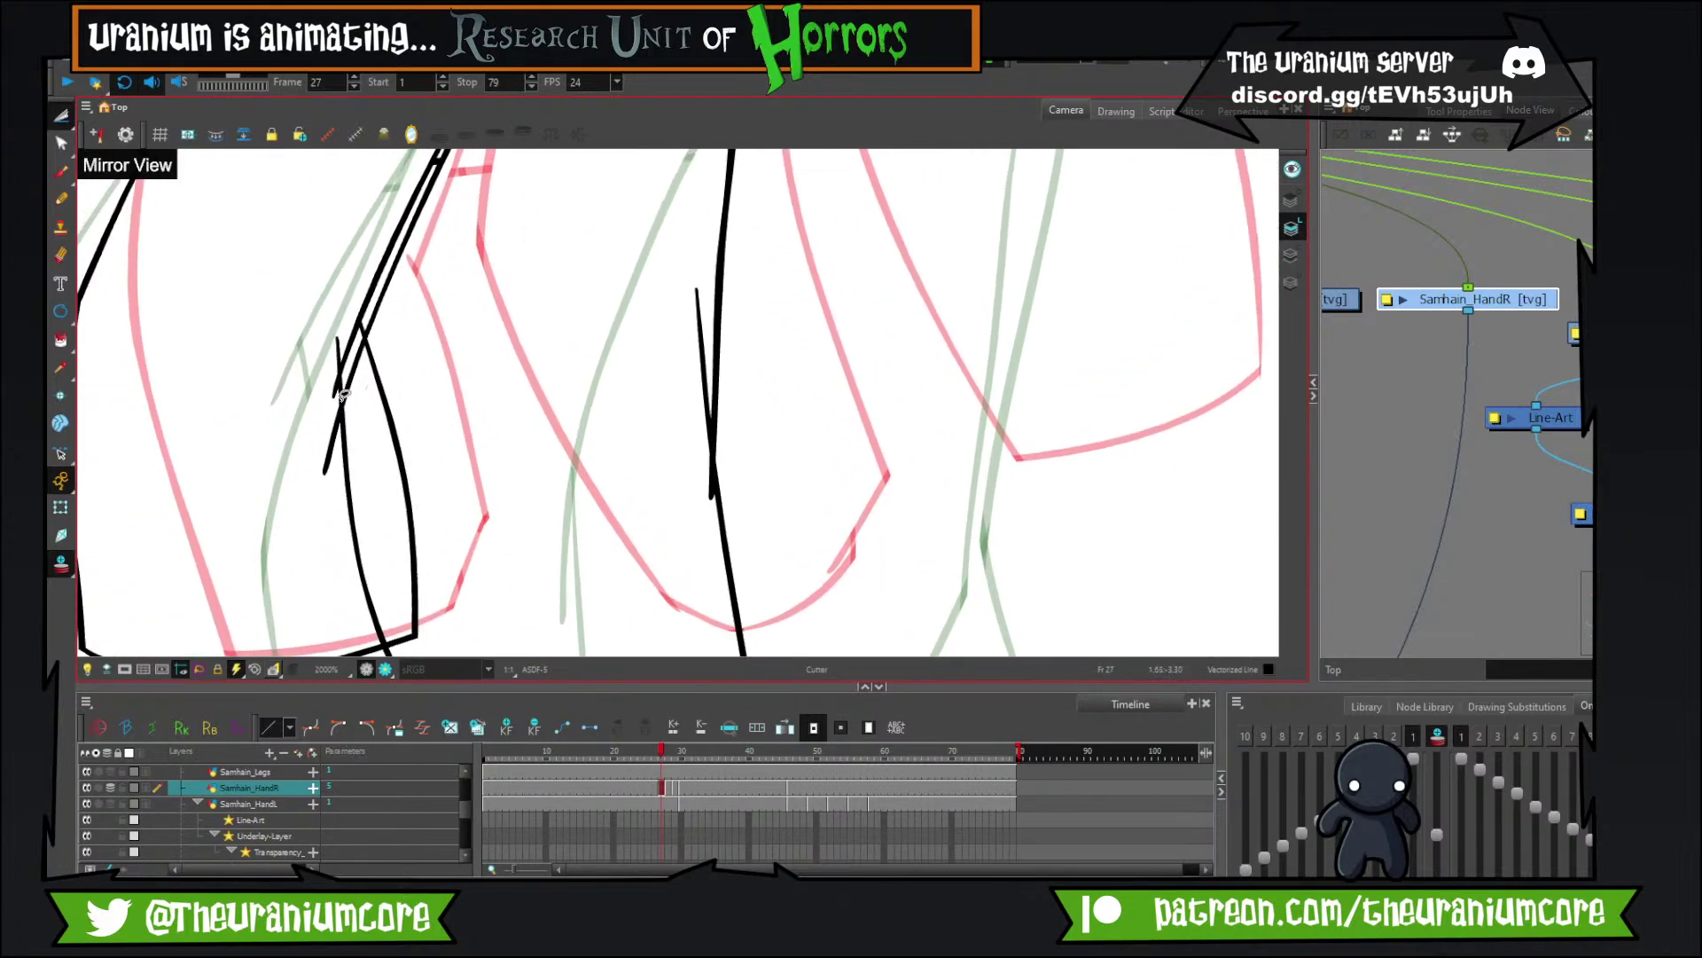
left_click_drag(345, 395, 399, 448)
left_click_drag(386, 508, 395, 490)
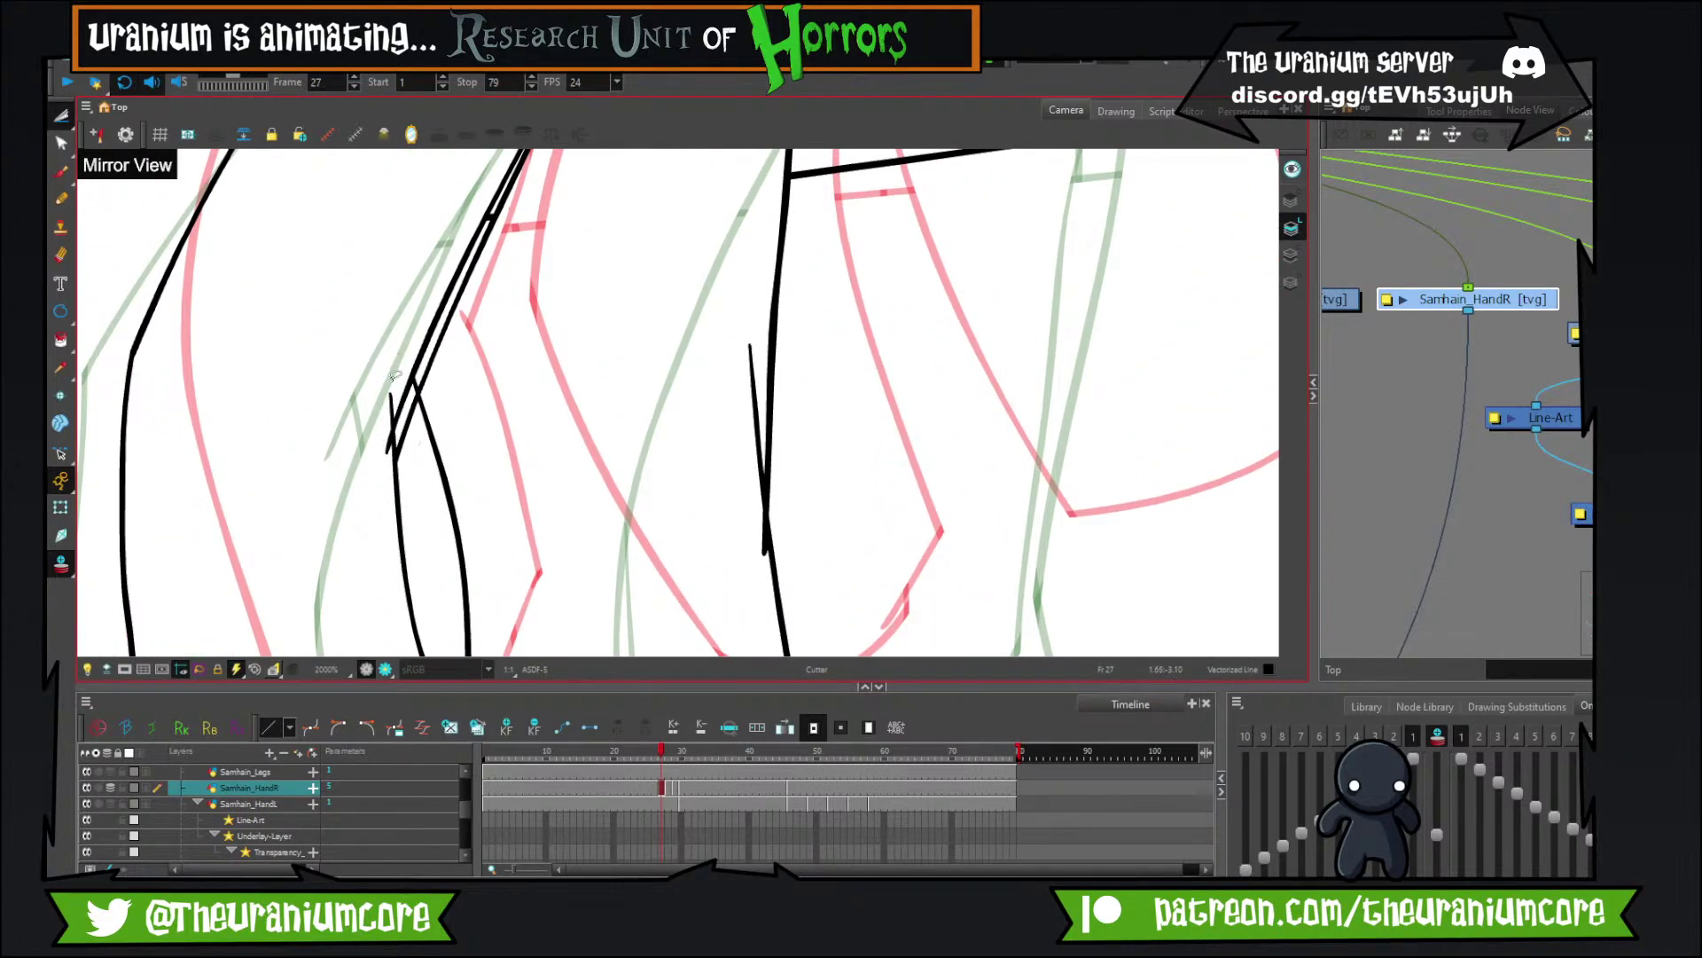
scroll(390, 377, "down", 4)
scroll(320, 447, "up", 4)
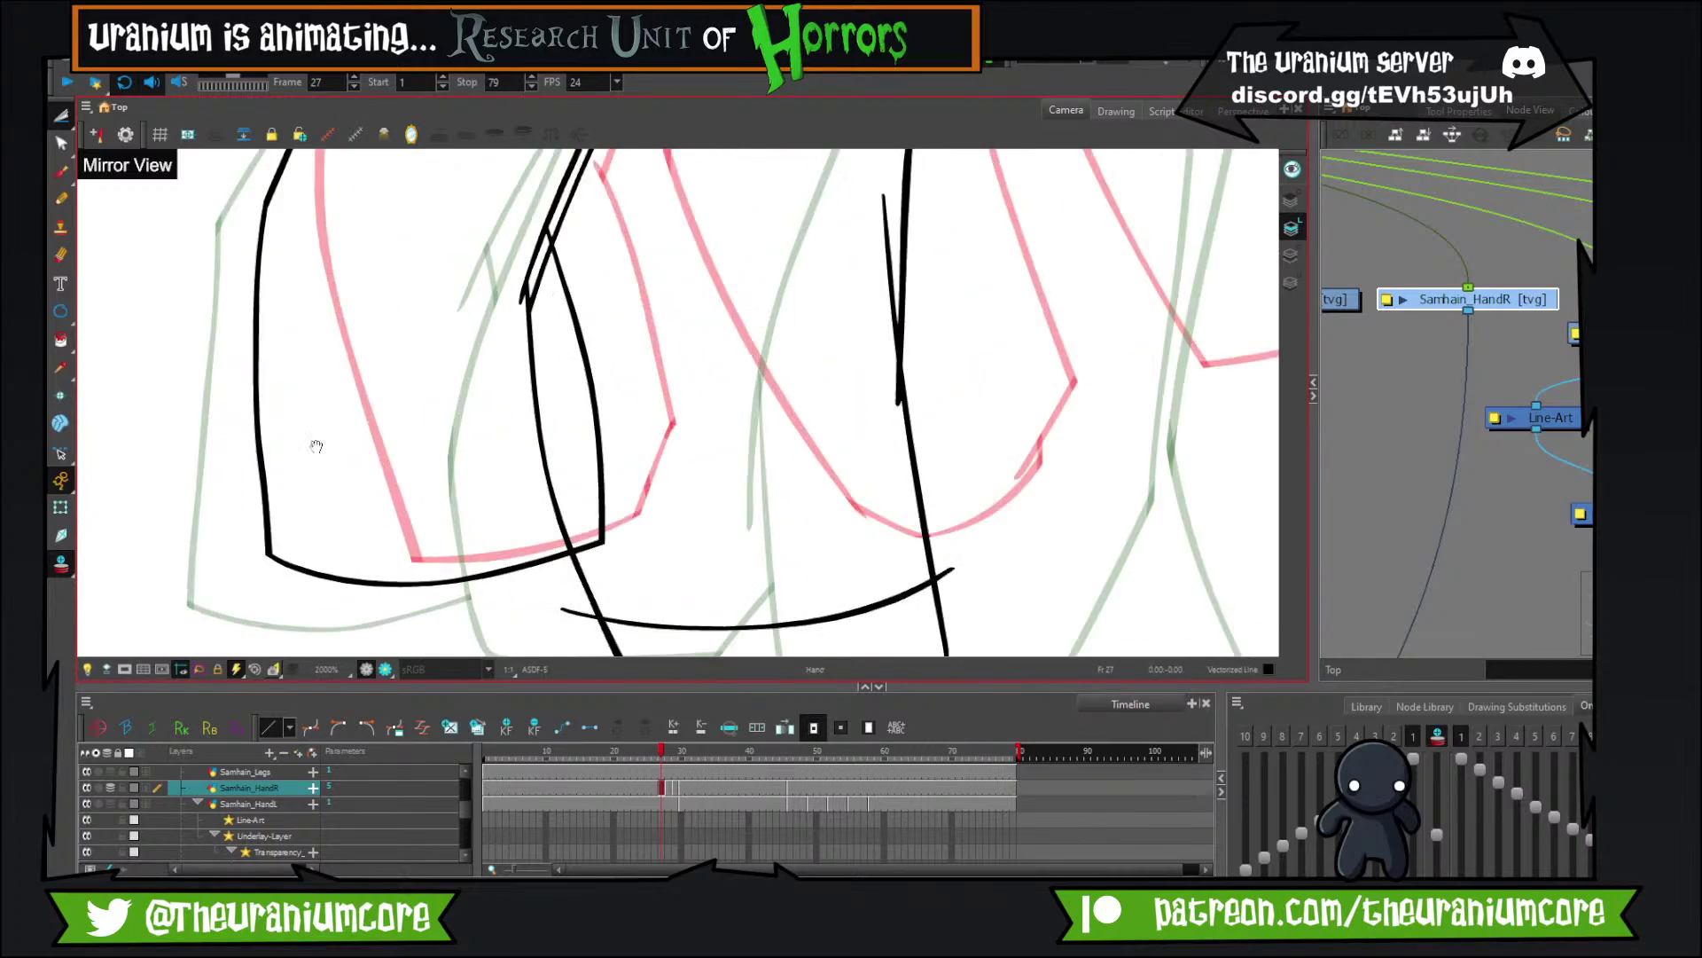
left_click_drag(534, 370, 393, 228)
left_click_drag(443, 465, 514, 538)
left_click_drag(808, 491, 821, 460)
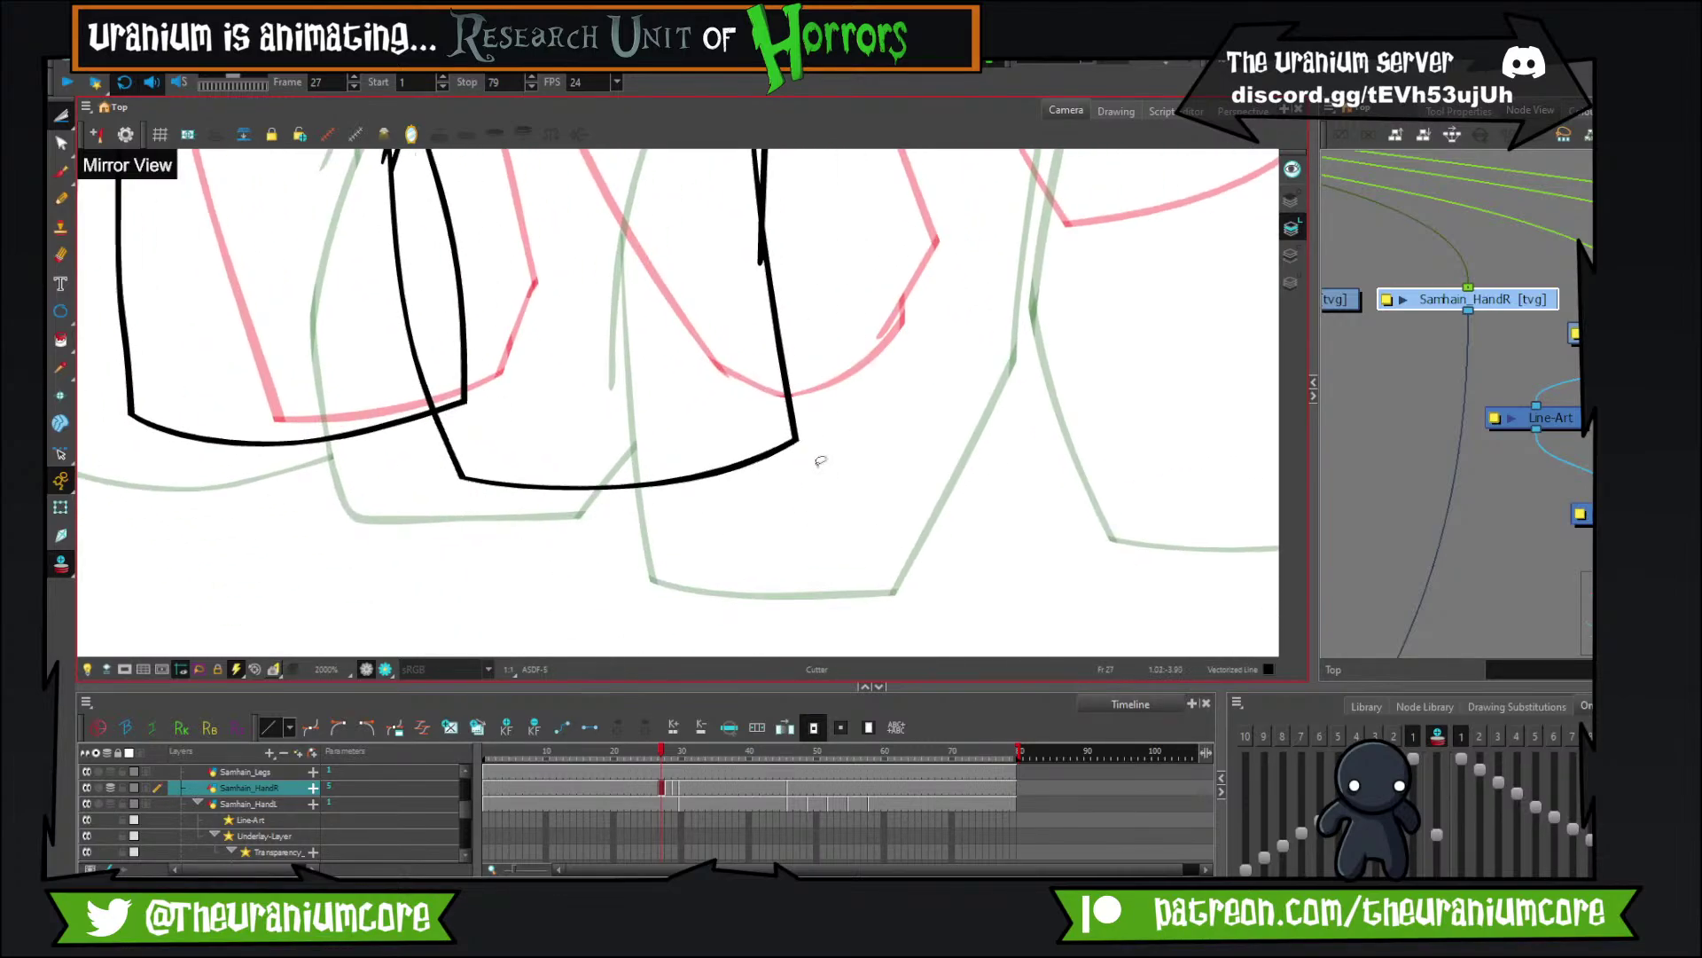
Trim the stray upper end where the two strokes of the second finger's inner side meet.
left_click_drag(774, 189, 772, 423)
left_click_drag(750, 345, 755, 372)
left_click_drag(756, 523, 749, 416)
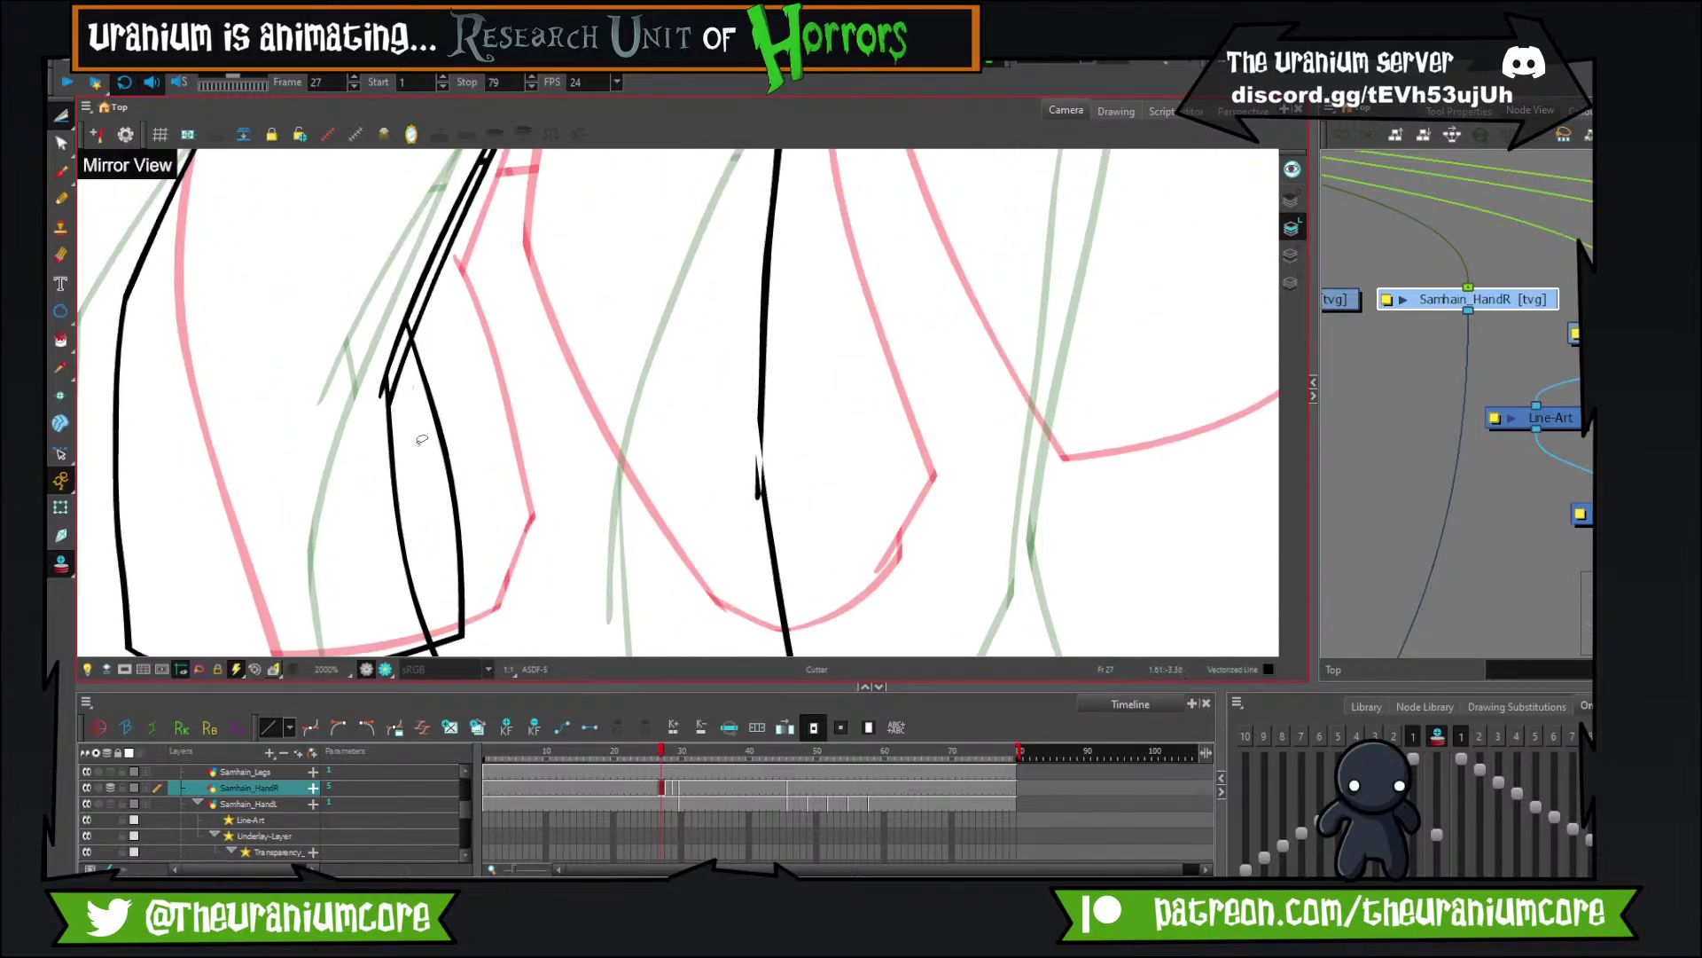
Cut away the lower part of the outermost finger's inner side where the second finger overlaps it.
left_click_drag(421, 440, 505, 456)
mouse_move(508, 427)
left_mouse_down()
mouse_move(553, 486)
mouse_move(513, 514)
left_mouse_up()
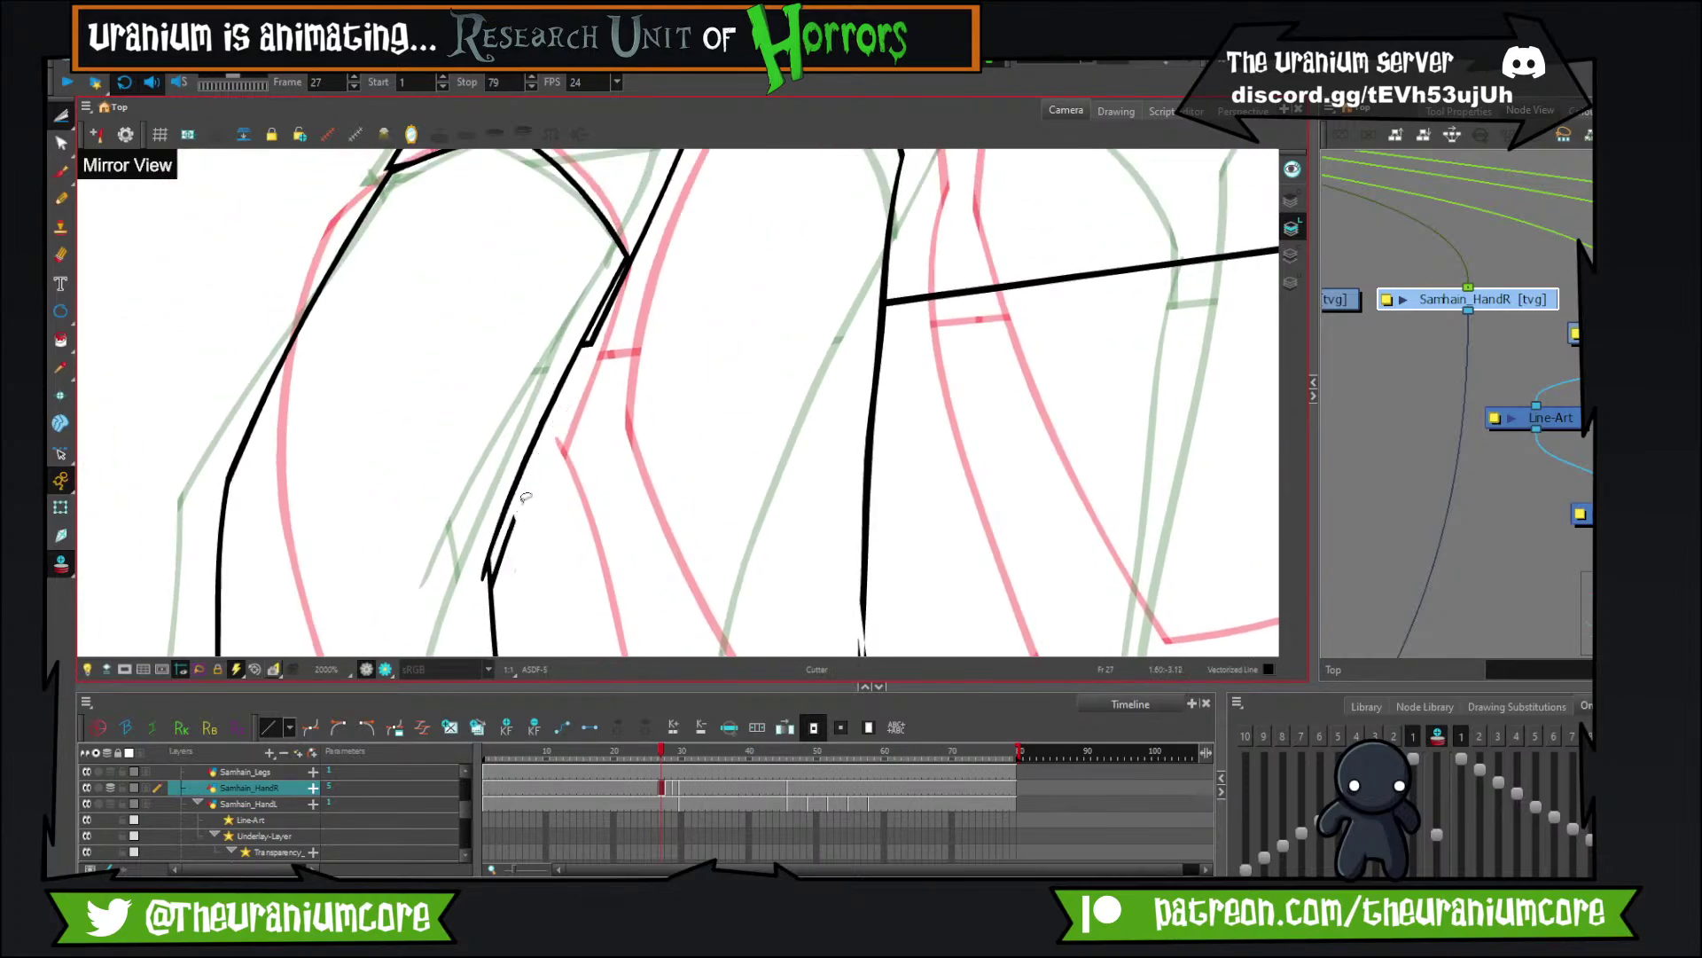
key("ctrl+z")
left_click_drag(625, 297, 566, 455)
left_click_drag(480, 352, 505, 403)
key("1")
key("1")
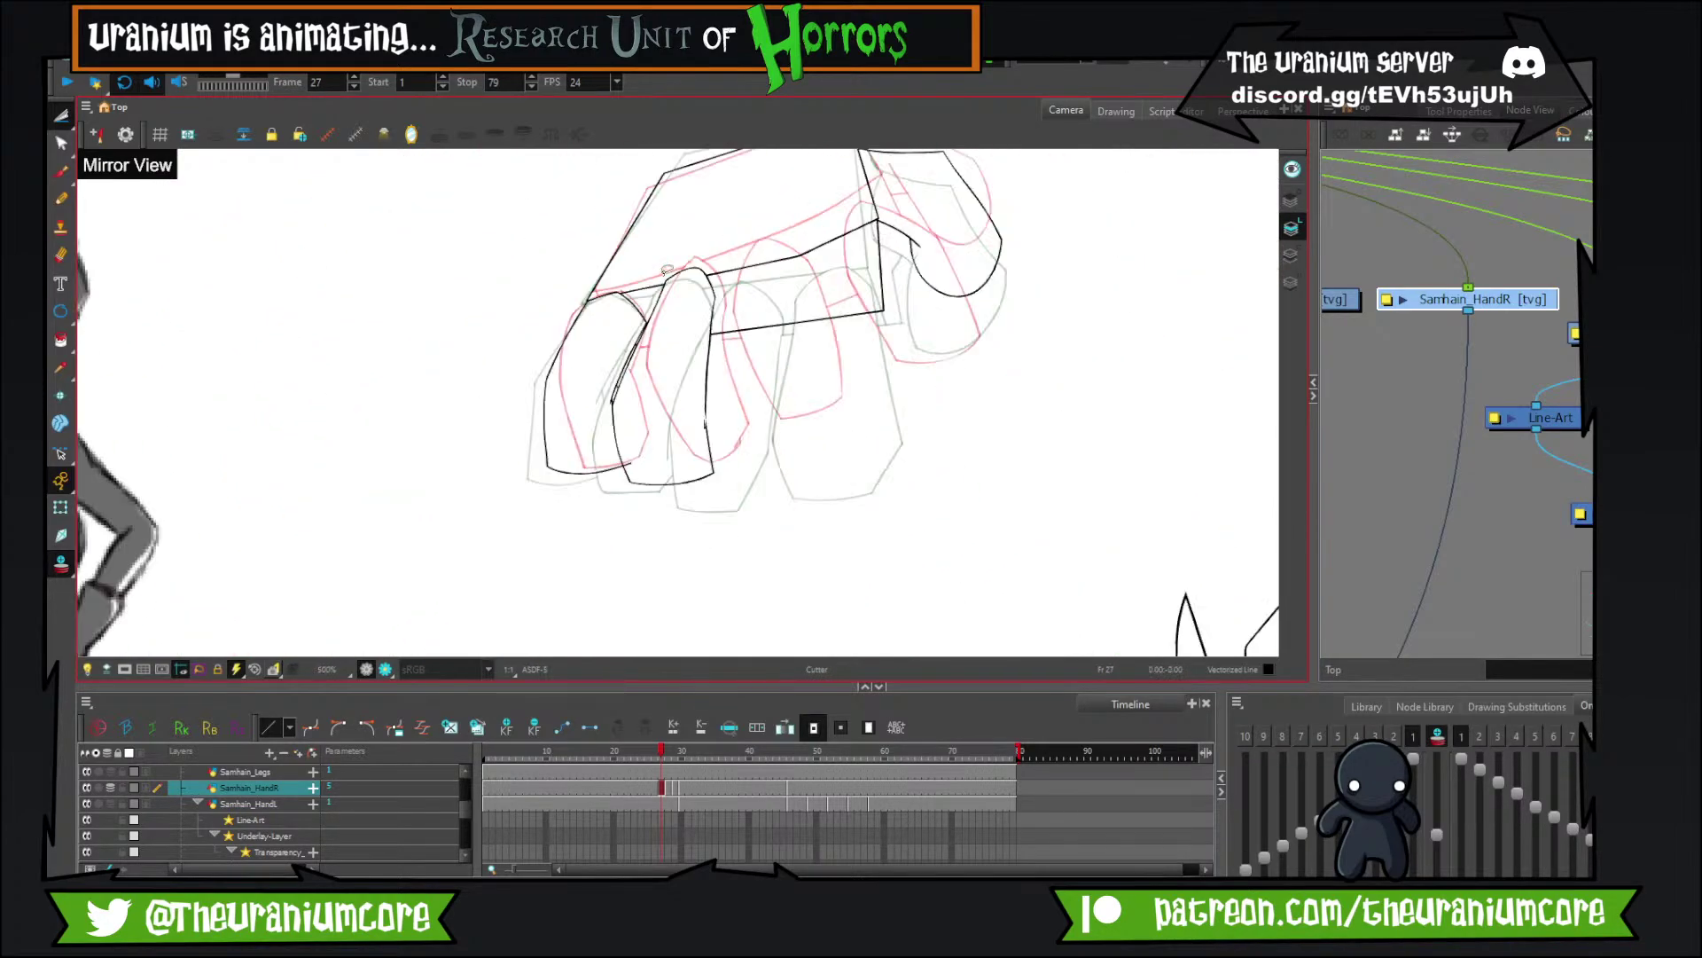
key("2")
Trim the last stray end on the second finger's inner side and delete the outermost finger's leftover tip line inside the second finger.
left_click_drag(800, 291, 750, 286)
key("ctrl+z")
scroll(750, 466, "up", 4)
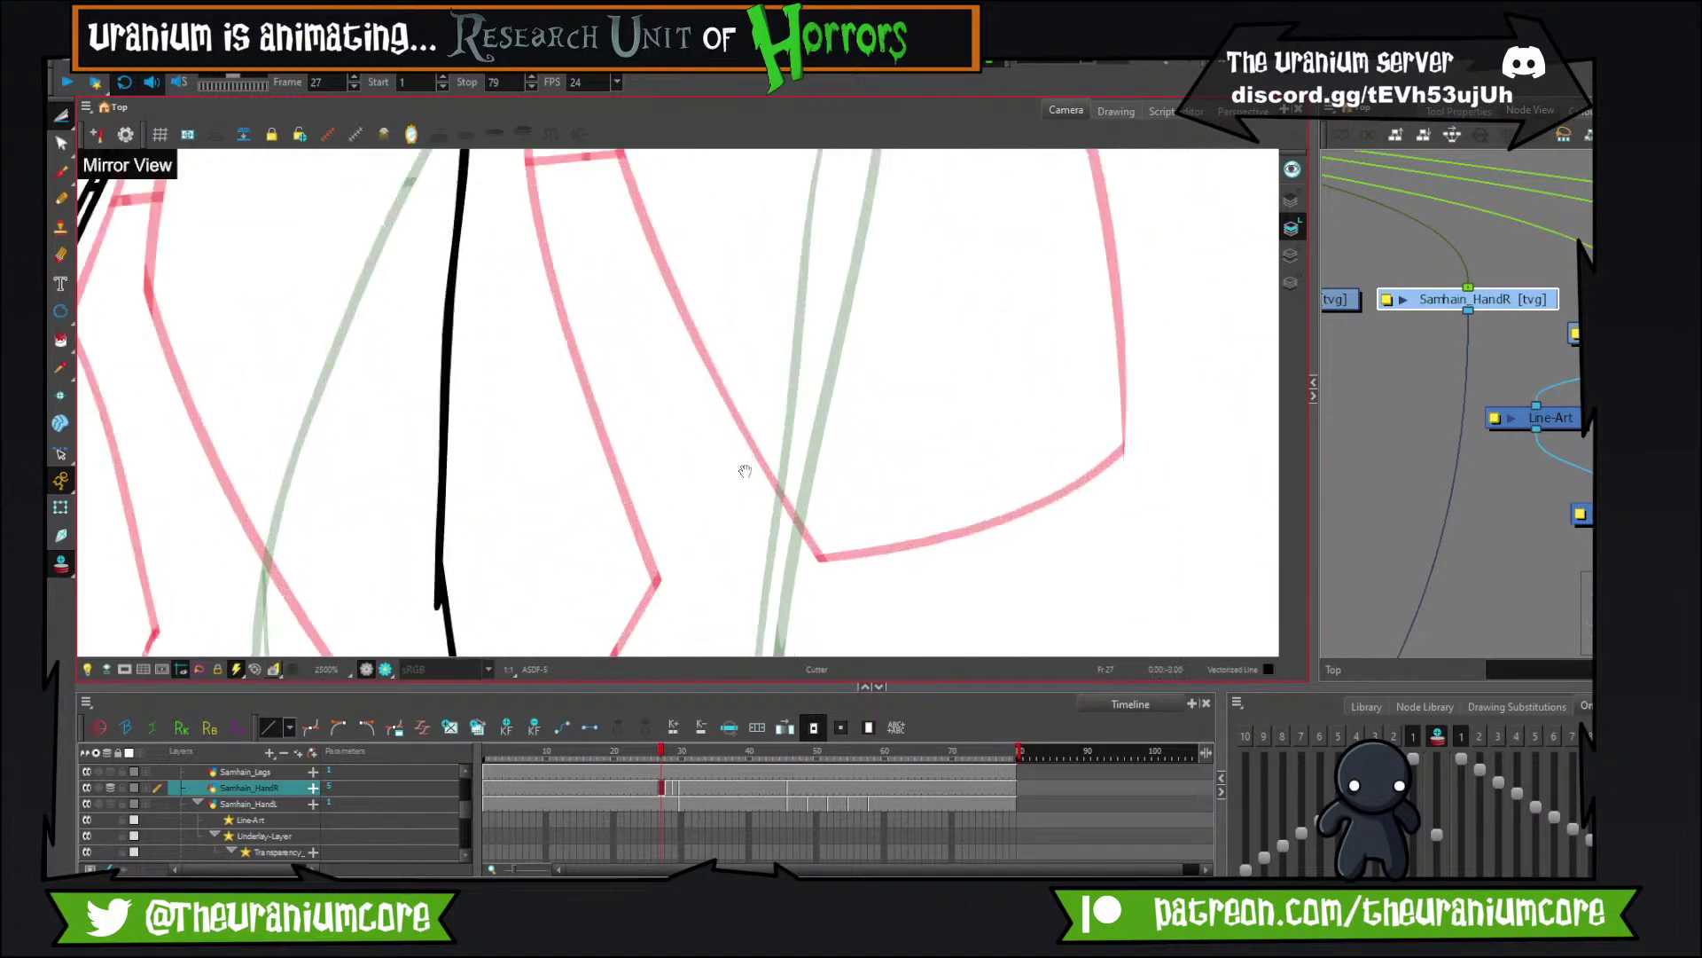
left_click_drag(583, 501, 585, 498)
mouse_move(226, 561)
left_mouse_down()
mouse_move(519, 390)
mouse_move(490, 503)
left_mouse_up()
left_click_drag(484, 587, 495, 605)
left_click_drag(516, 404, 522, 443)
left_click_drag(515, 304, 508, 251)
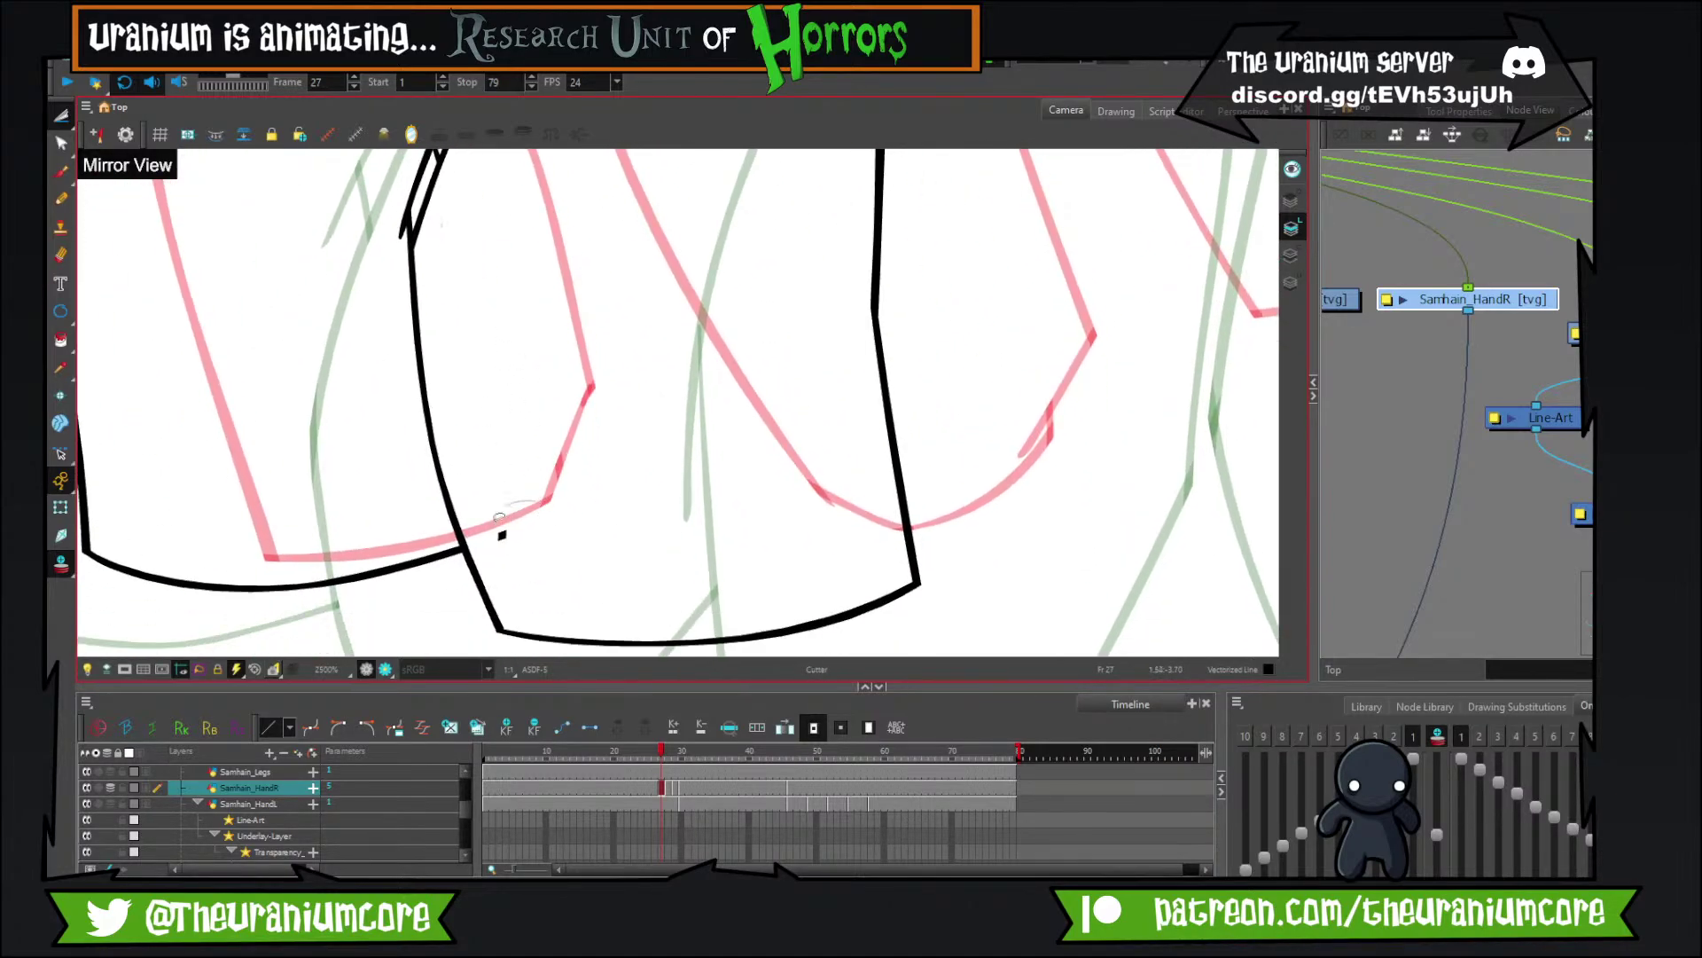
left_click_drag(514, 505, 559, 490)
key("Delete")
scroll(595, 301, "down", 3)
scroll(567, 275, "up", 5)
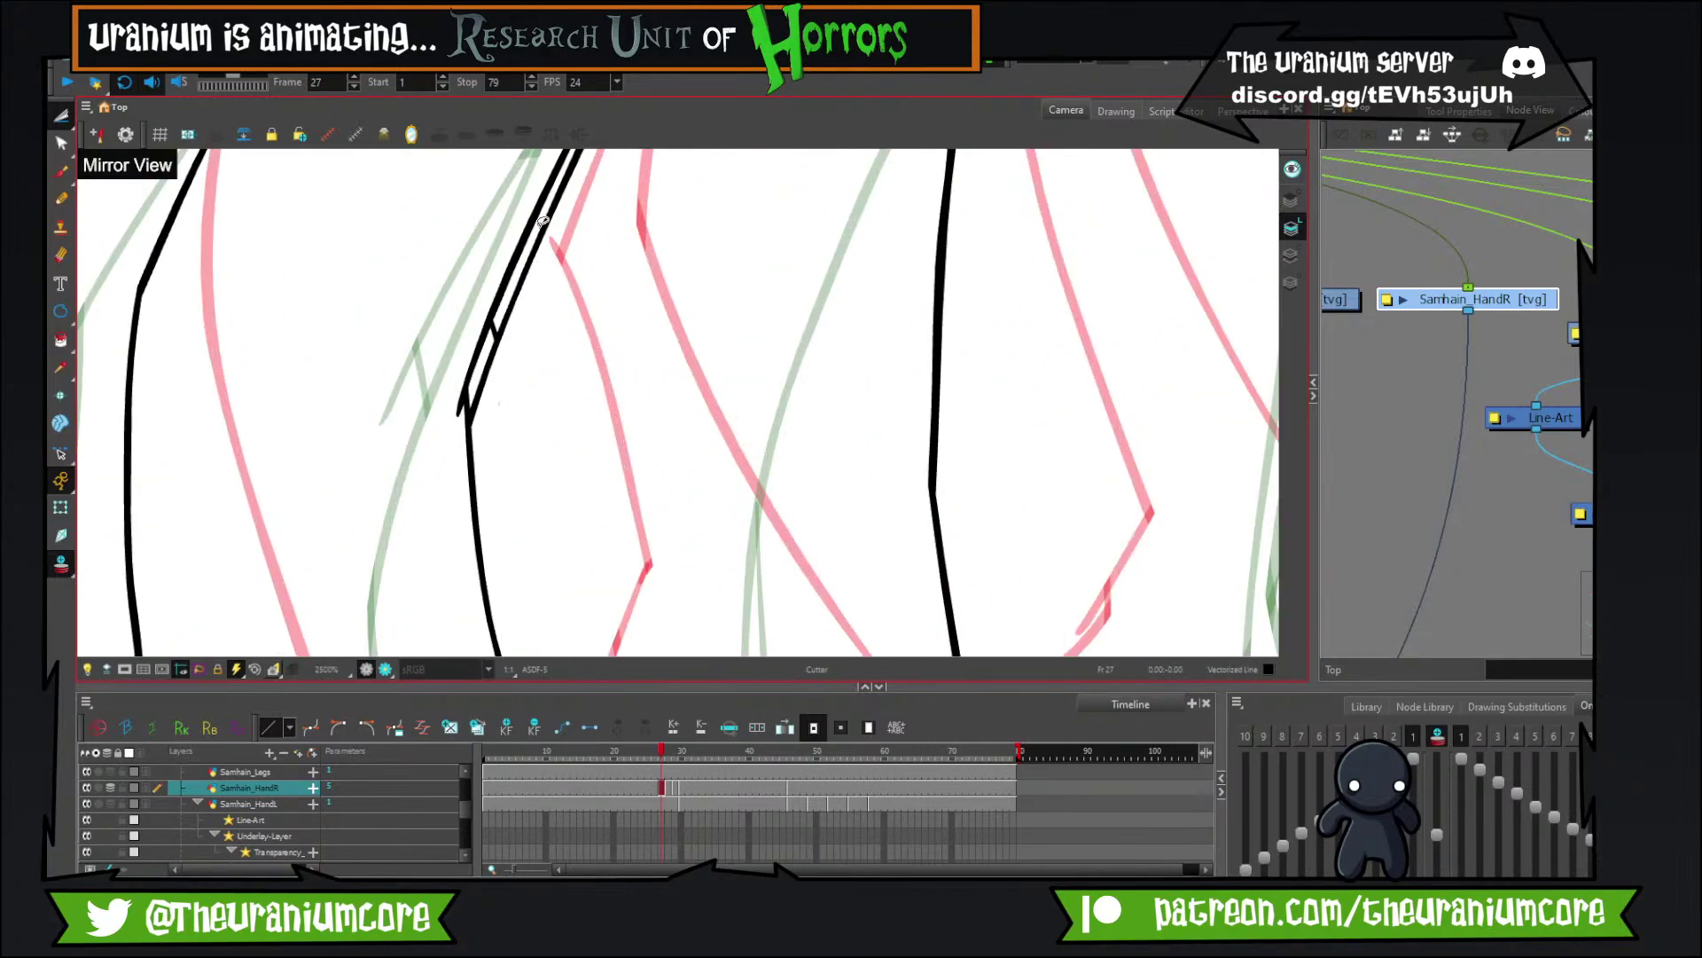
left_click_drag(466, 415, 453, 454)
mouse_move(590, 160)
left_mouse_down()
mouse_move(479, 436)
mouse_move(498, 442)
left_mouse_up()
key("ctrl+z")
scroll(481, 410, "up", 3)
key("ctrl+z")
key("ctrl+z")
scroll(496, 441, "up", 1)
Draw the third finger's rounded knuckle in two crossing strokes over the slab's upper front edge.
scroll(507, 427, "down", 9)
scroll(686, 385, "up", 3)
left_click_drag(686, 374, 439, 534)
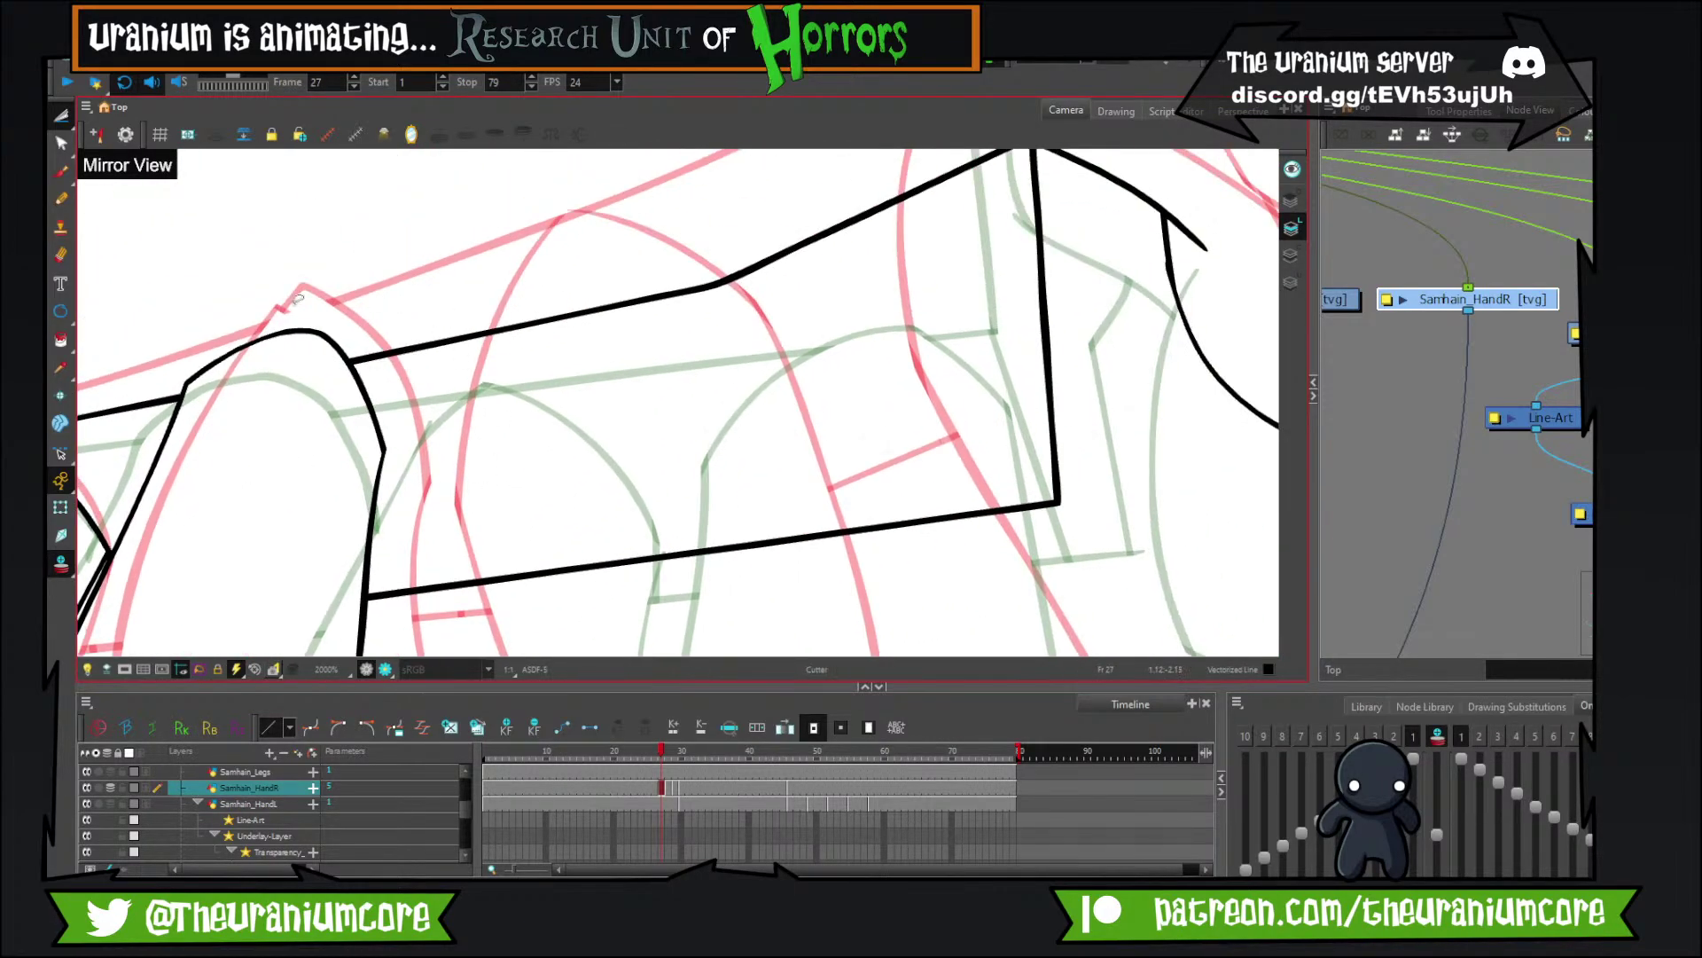
left_click(62, 171)
mouse_move(400, 372)
left_mouse_down()
mouse_move(547, 217)
mouse_move(729, 377)
left_mouse_up()
left_click_drag(715, 401, 688, 279)
scroll(645, 323, "down", 4)
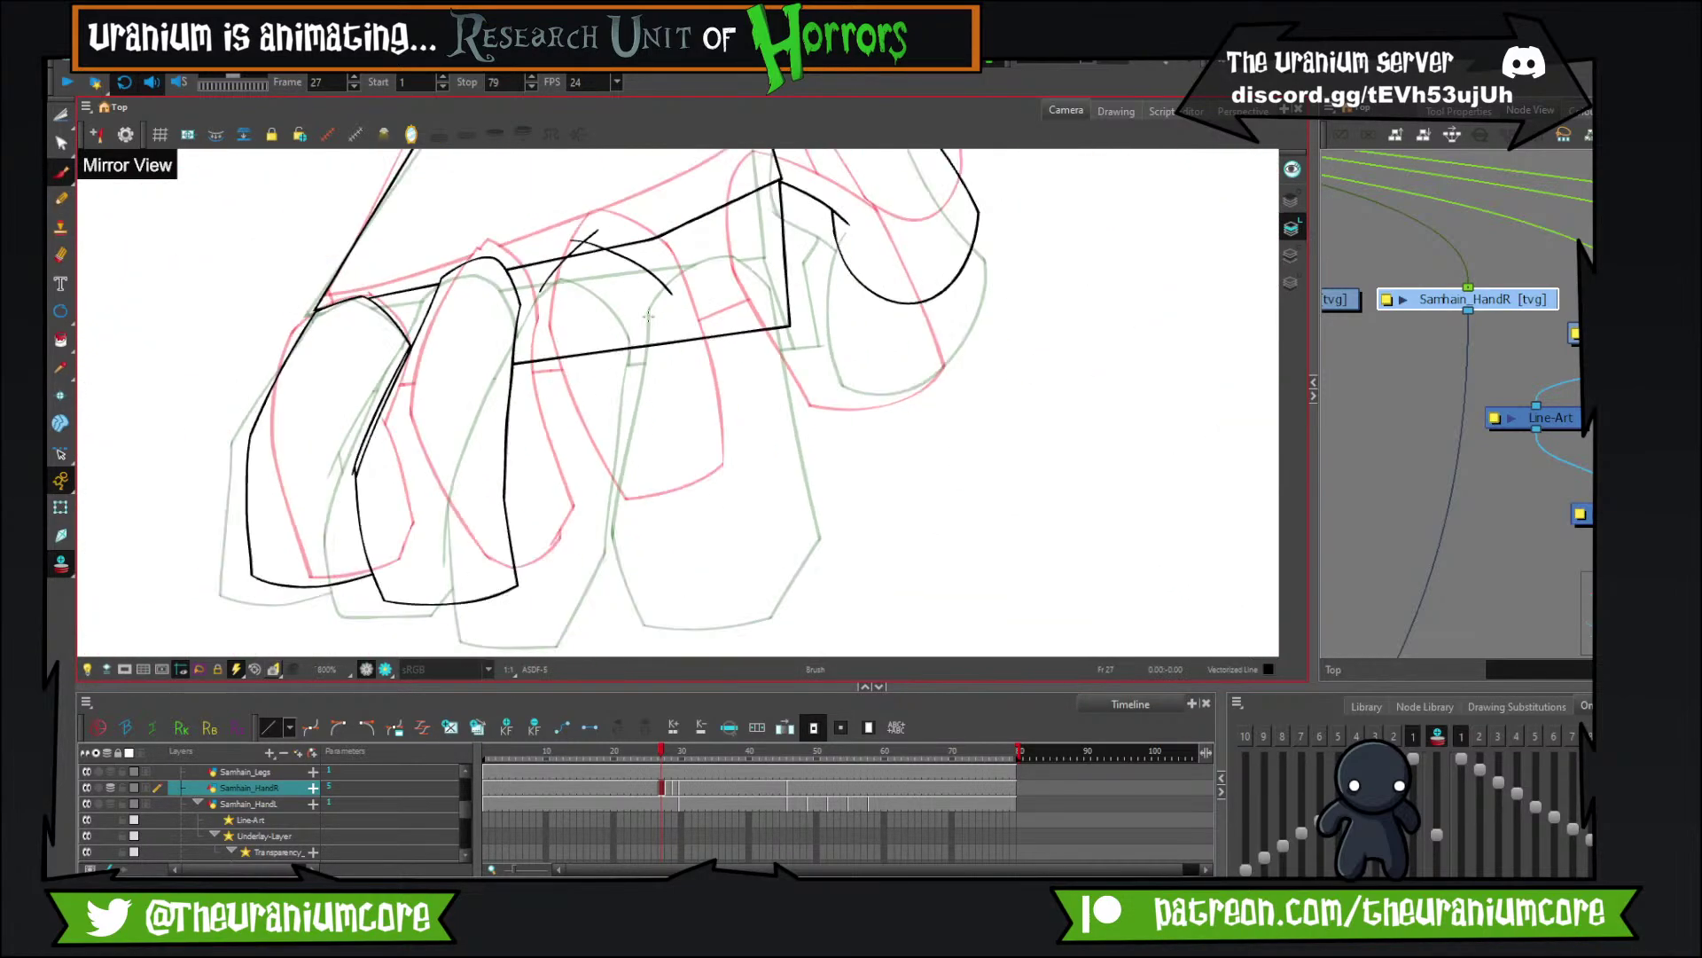
Draw the third finger's outer side in two strokes and a nearly straight tip line below.
mouse_move(547, 311)
left_mouse_down()
mouse_move(517, 258)
mouse_move(536, 523)
left_mouse_up()
key("ctrl+z")
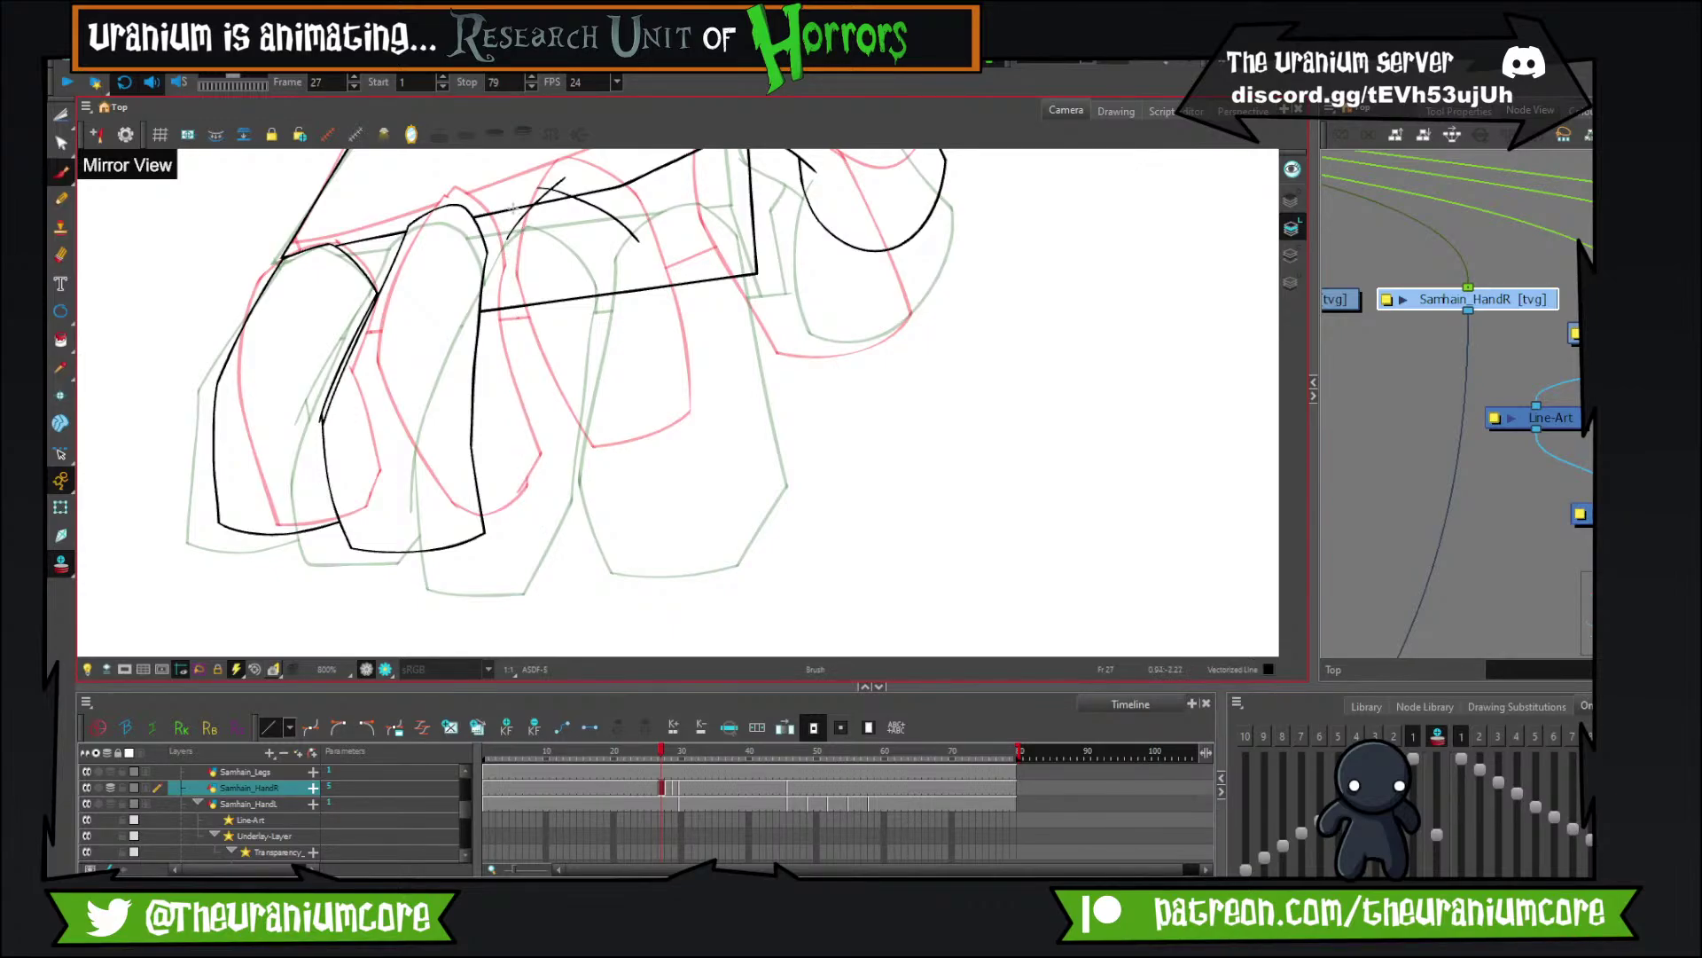
mouse_move(512, 209)
left_mouse_down()
mouse_move(499, 516)
mouse_move(578, 570)
left_mouse_up()
key("ctrl+z")
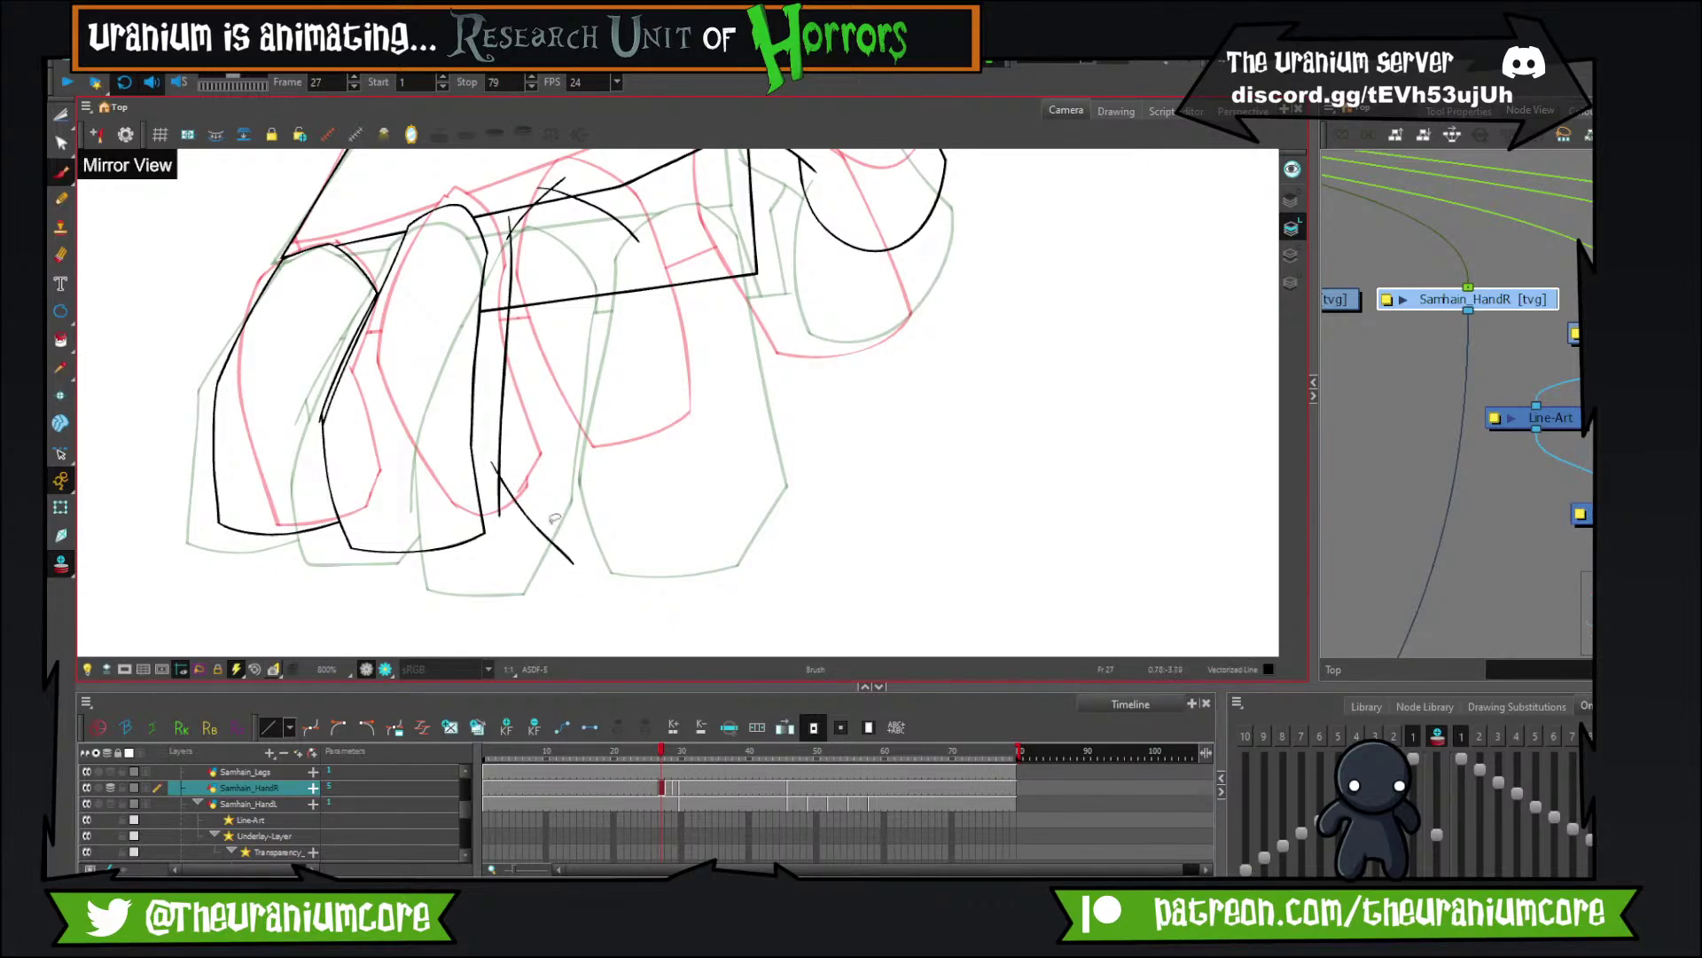
key("ctrl+z")
left_click_drag(492, 462, 592, 536)
left_click_drag(542, 523, 742, 484)
scroll(689, 416, "up", 3)
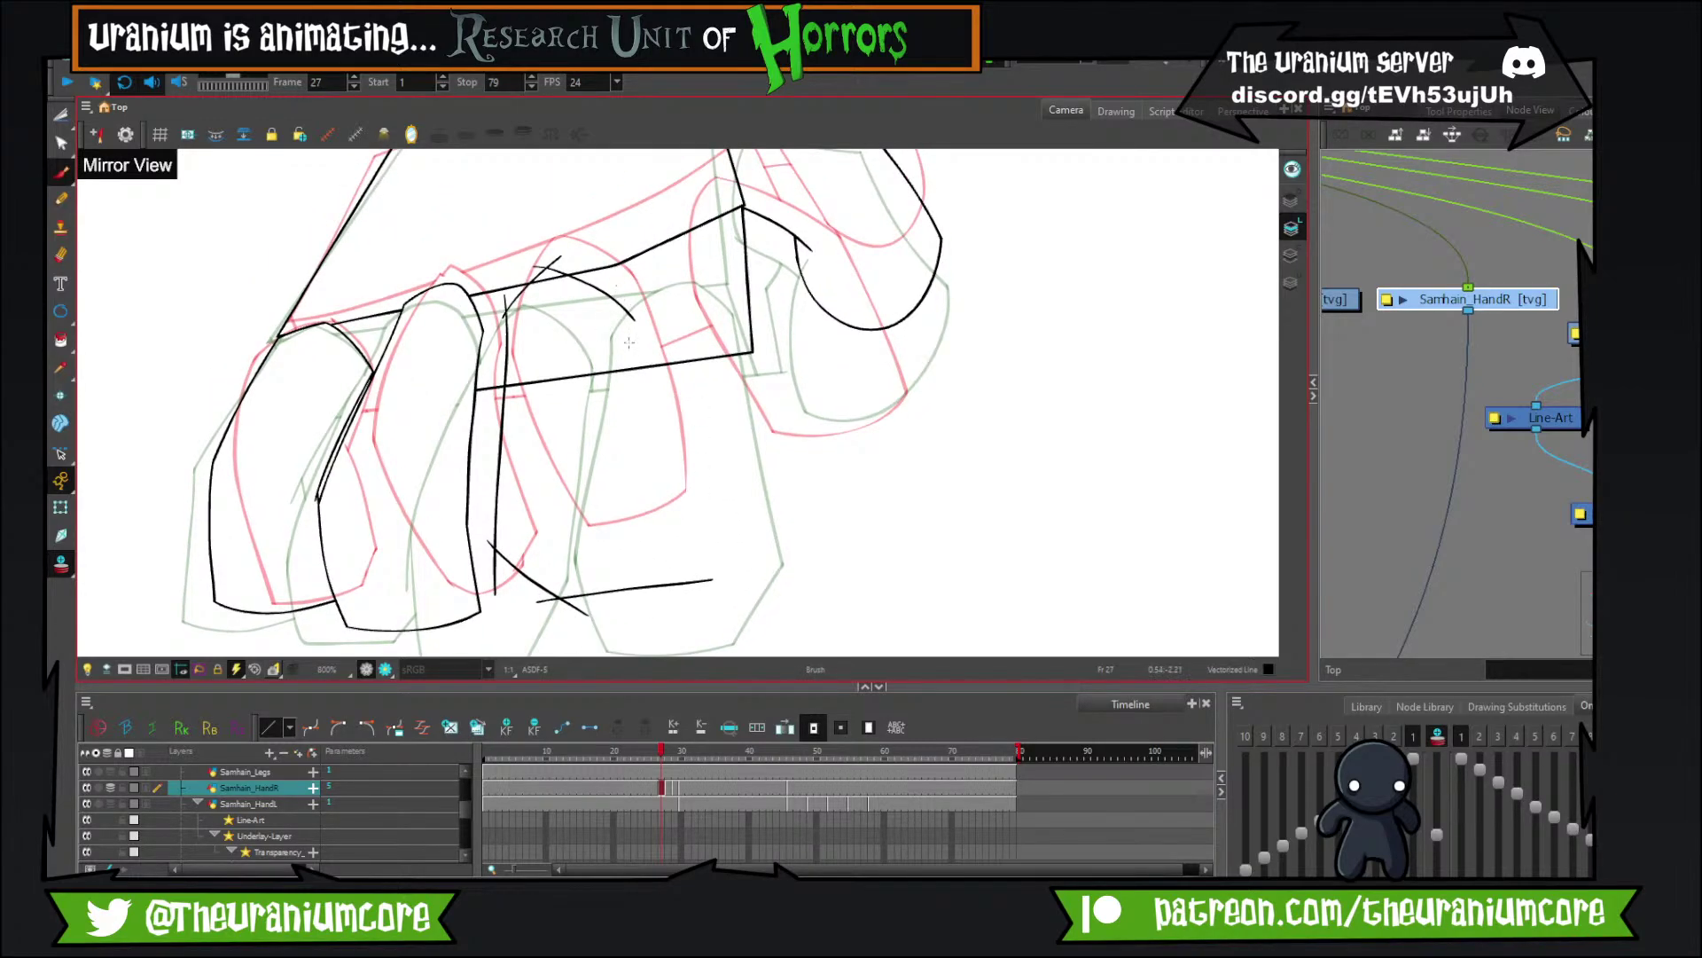
Draw the third finger's inner side running from its knuckle down to the tip line.
left_click_drag(628, 343, 671, 610)
key("ctrl+z")
left_click_drag(617, 292, 655, 615)
left_click_drag(667, 425, 688, 382)
key("ctrl+z")
mouse_move(647, 248)
left_mouse_down()
mouse_move(675, 602)
mouse_move(665, 411)
mouse_move(685, 541)
left_mouse_up()
key("ctrl+z")
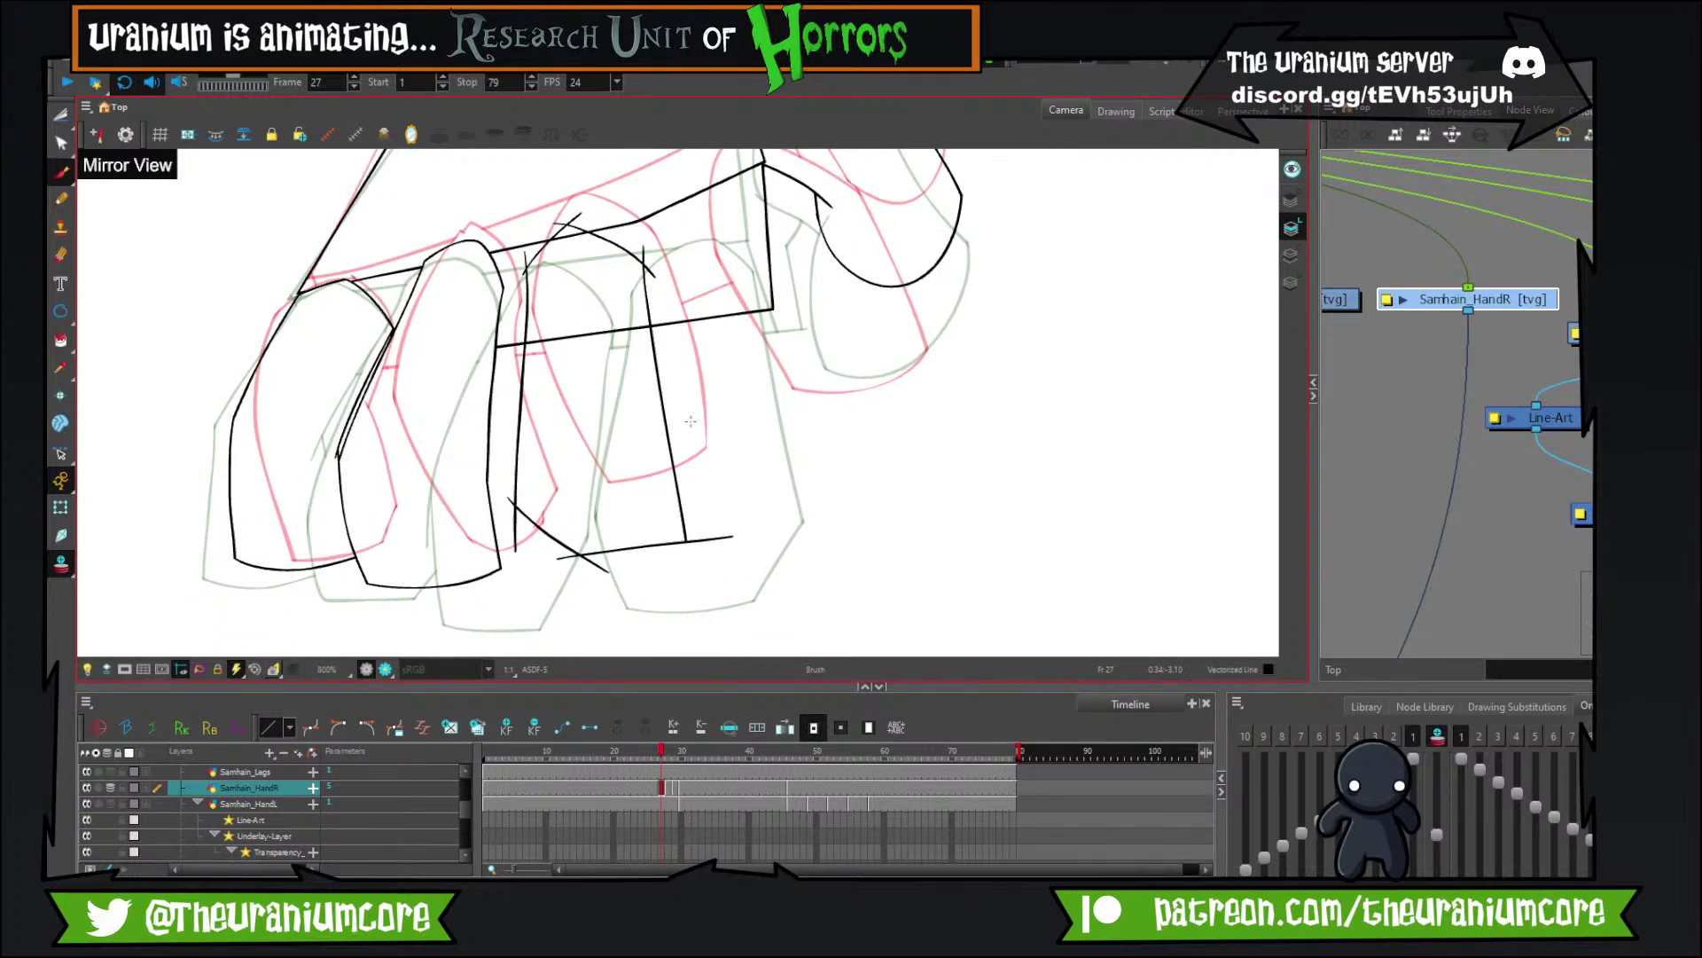
Redraw the third finger's inner side as one gently curved stroke running from the knuckle down past the tip line.
key("ctrl+z")
left_click_drag(644, 249, 662, 414)
key("ctrl+z")
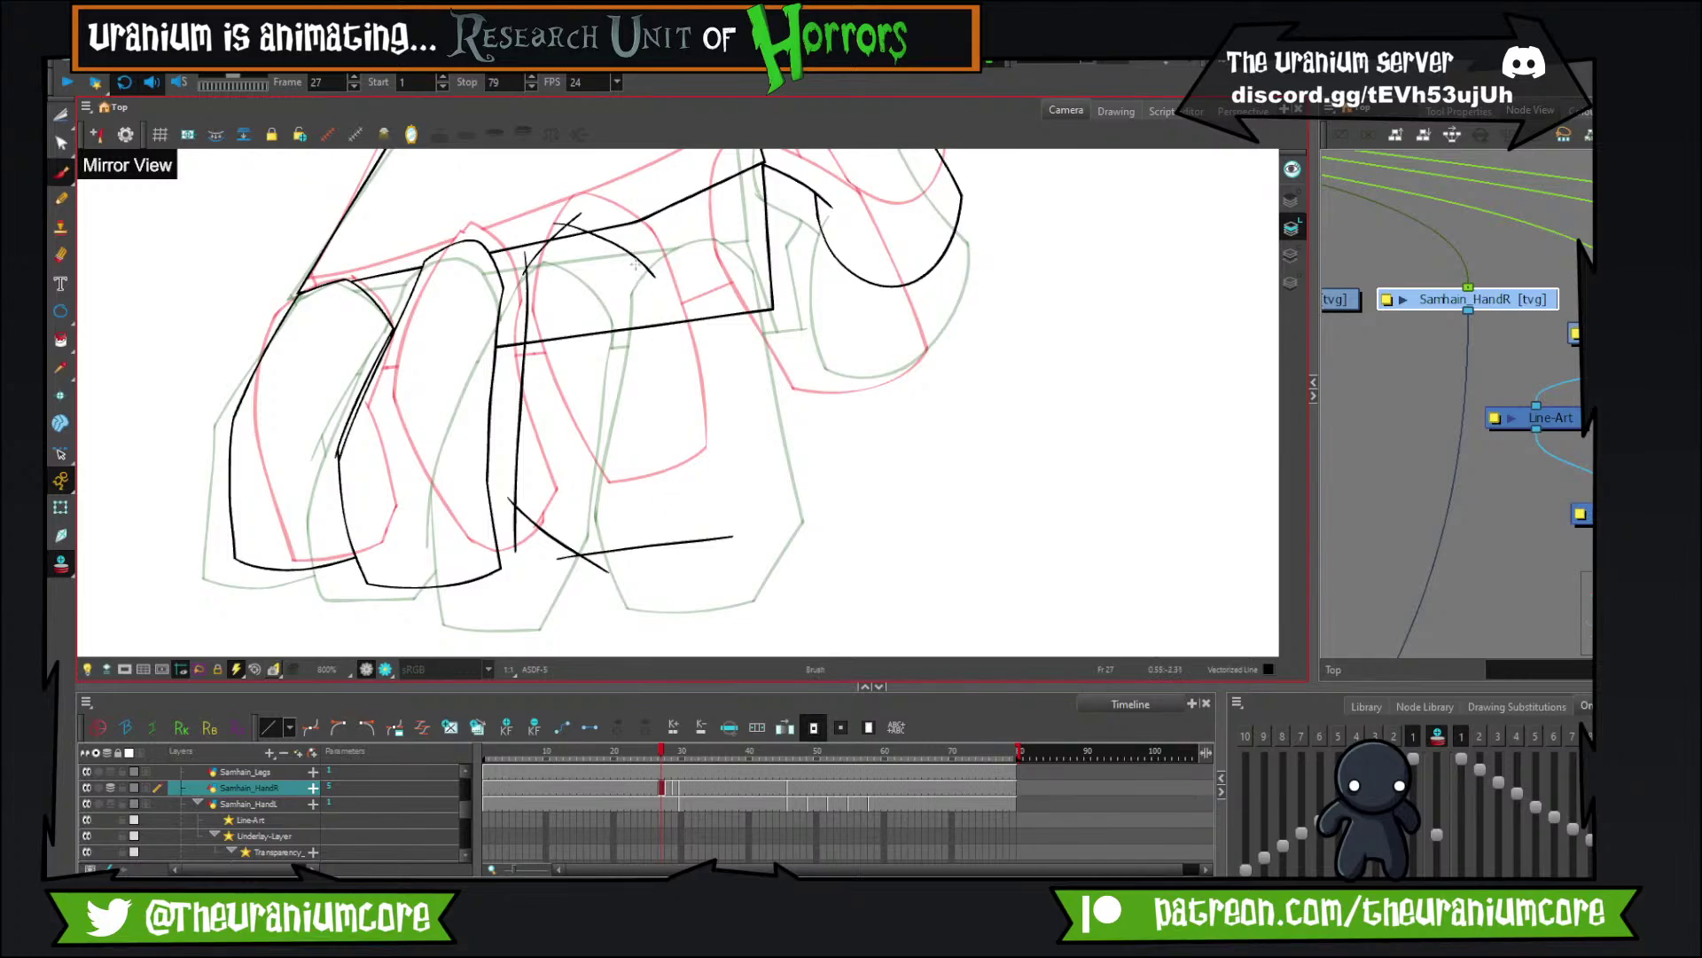
left_click_drag(645, 248, 678, 614)
key("ctrl+z")
left_click_drag(644, 249, 678, 599)
key("ctrl+z")
left_click_drag(647, 251, 683, 599)
key("ctrl+z")
left_click_drag(649, 247, 686, 572)
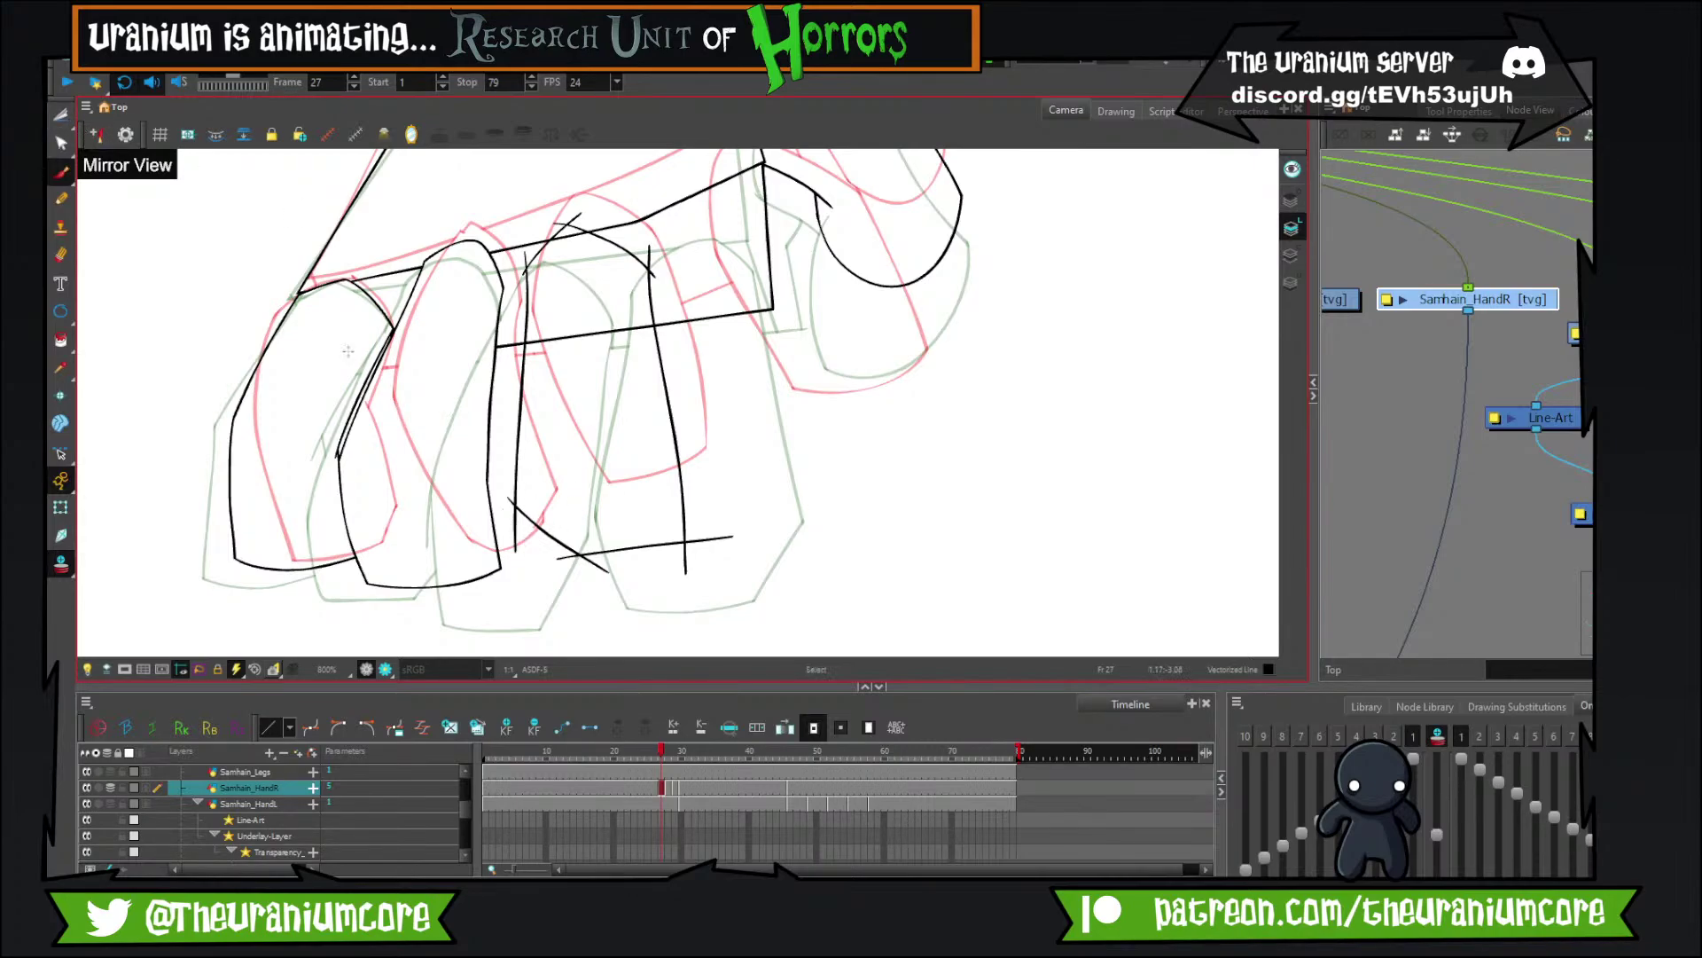
Trim the stray line ends that overshoot the corners of the third finger's tip.
key("alt+t")
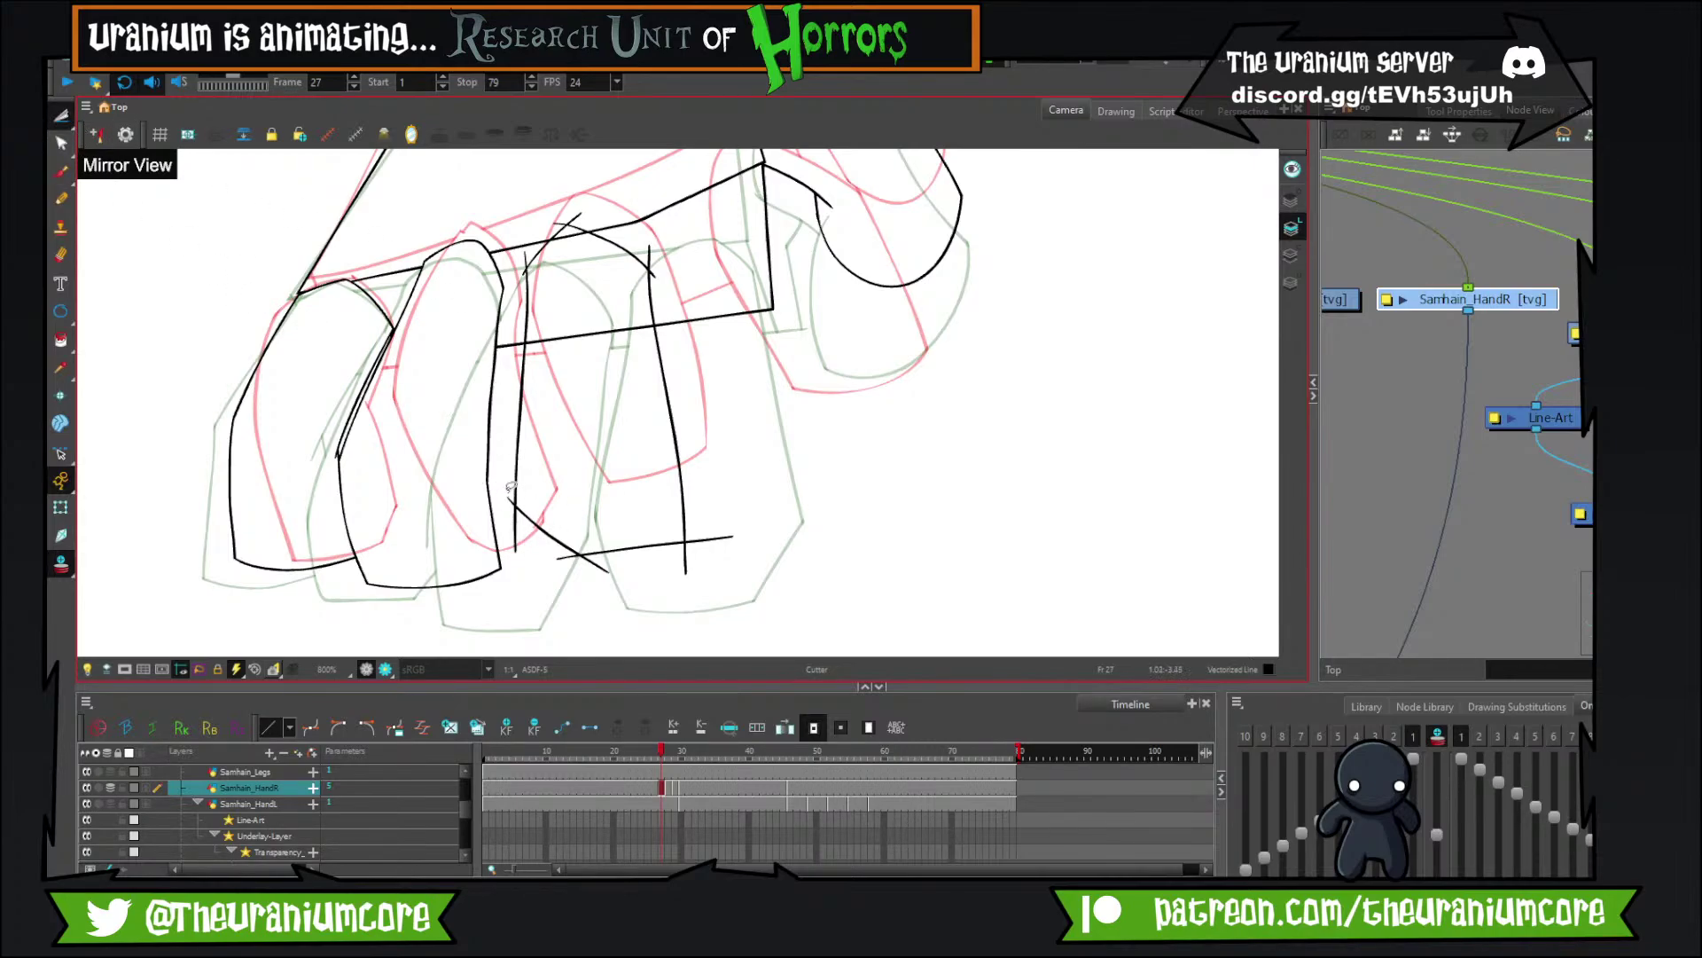
mouse_move(511, 486)
left_mouse_down()
mouse_move(572, 555)
mouse_move(743, 558)
mouse_move(752, 469)
left_mouse_up()
left_click_drag(742, 414, 805, 541)
key("2")
left_click_drag(778, 400, 825, 373)
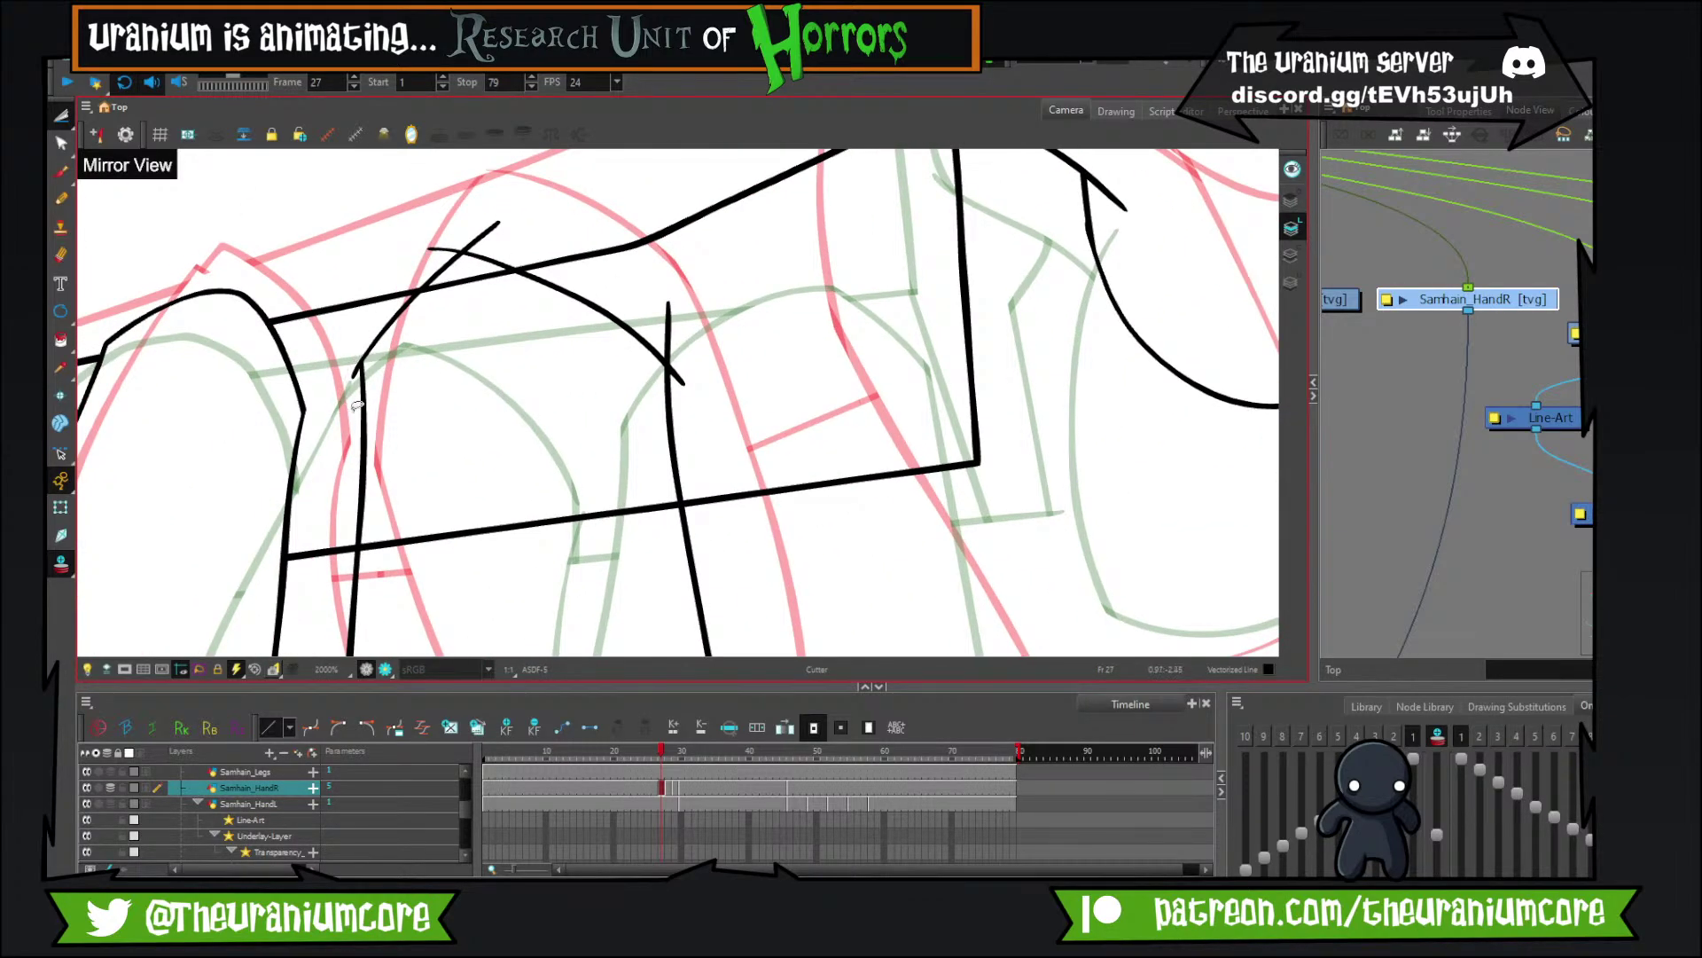
Trim the third finger's overshooting knuckle ends and remove the slab's edge lines that run inside the finger.
mouse_move(449, 237)
left_mouse_down()
mouse_move(518, 225)
mouse_move(469, 297)
left_mouse_up()
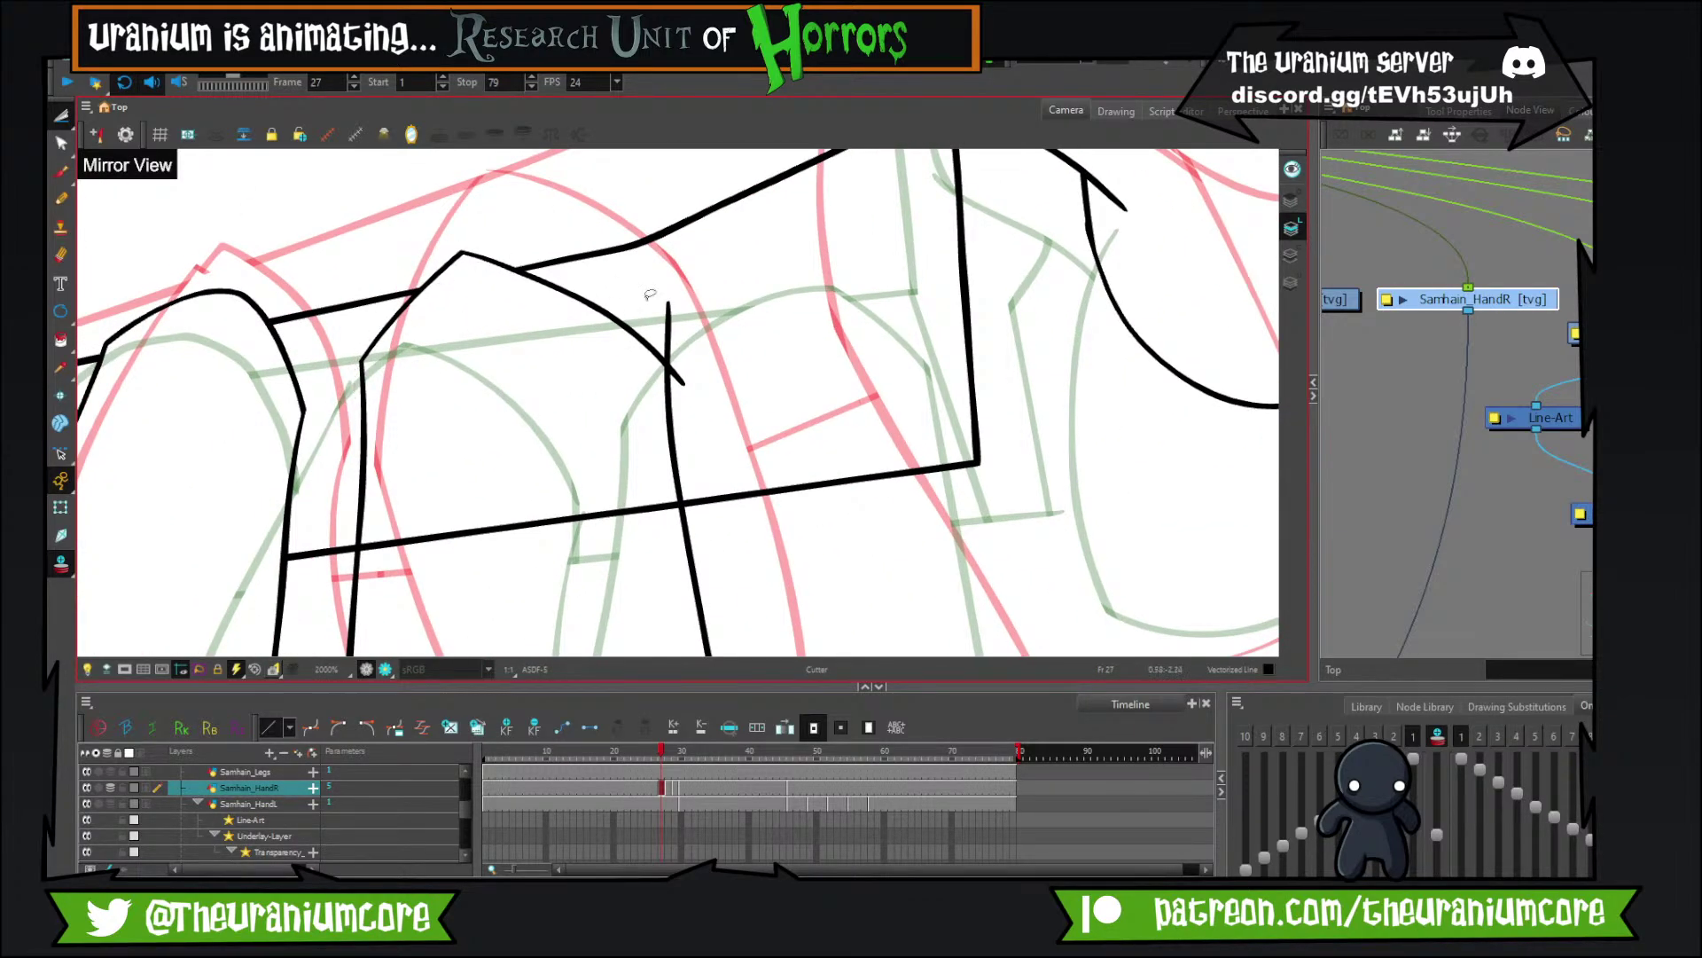
left_click_drag(663, 300, 695, 348)
left_click_drag(754, 453, 770, 336)
left_click_drag(656, 349, 596, 442)
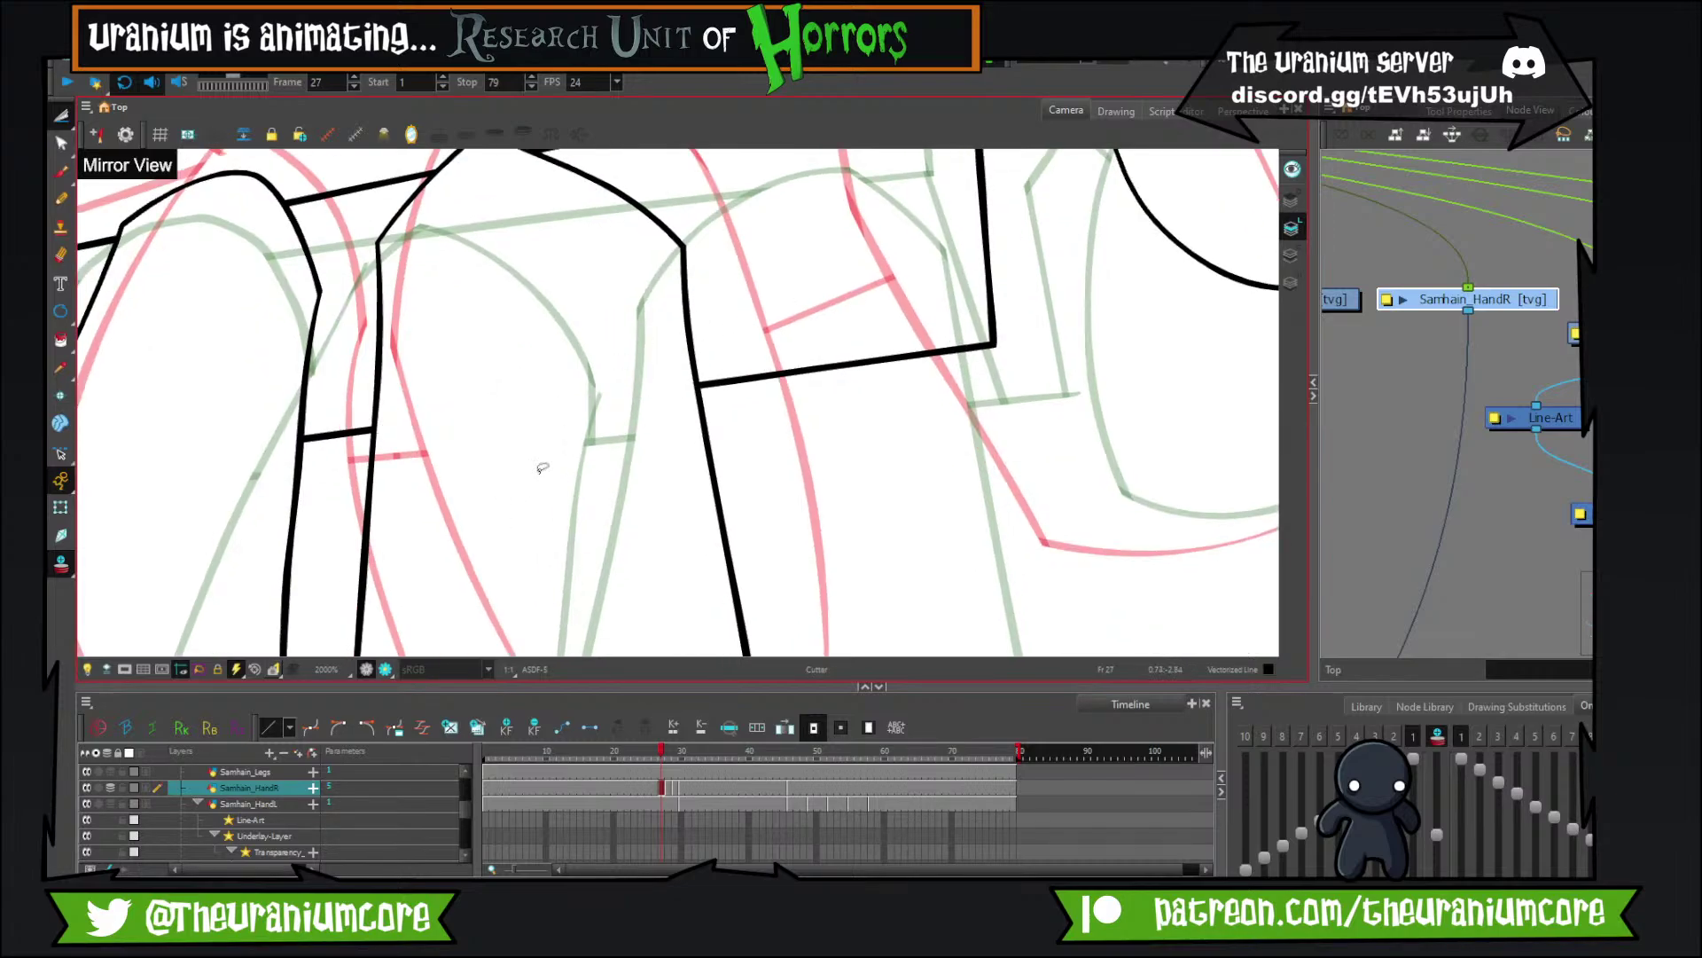
Draw the fourth finger's knuckle curve rising from beside the third finger to the slab's front corner.
key("1")
key("1")
key("1")
key("1")
key("1")
key("1")
key("2")
key("2")
key("2")
left_click_drag(626, 385, 591, 233)
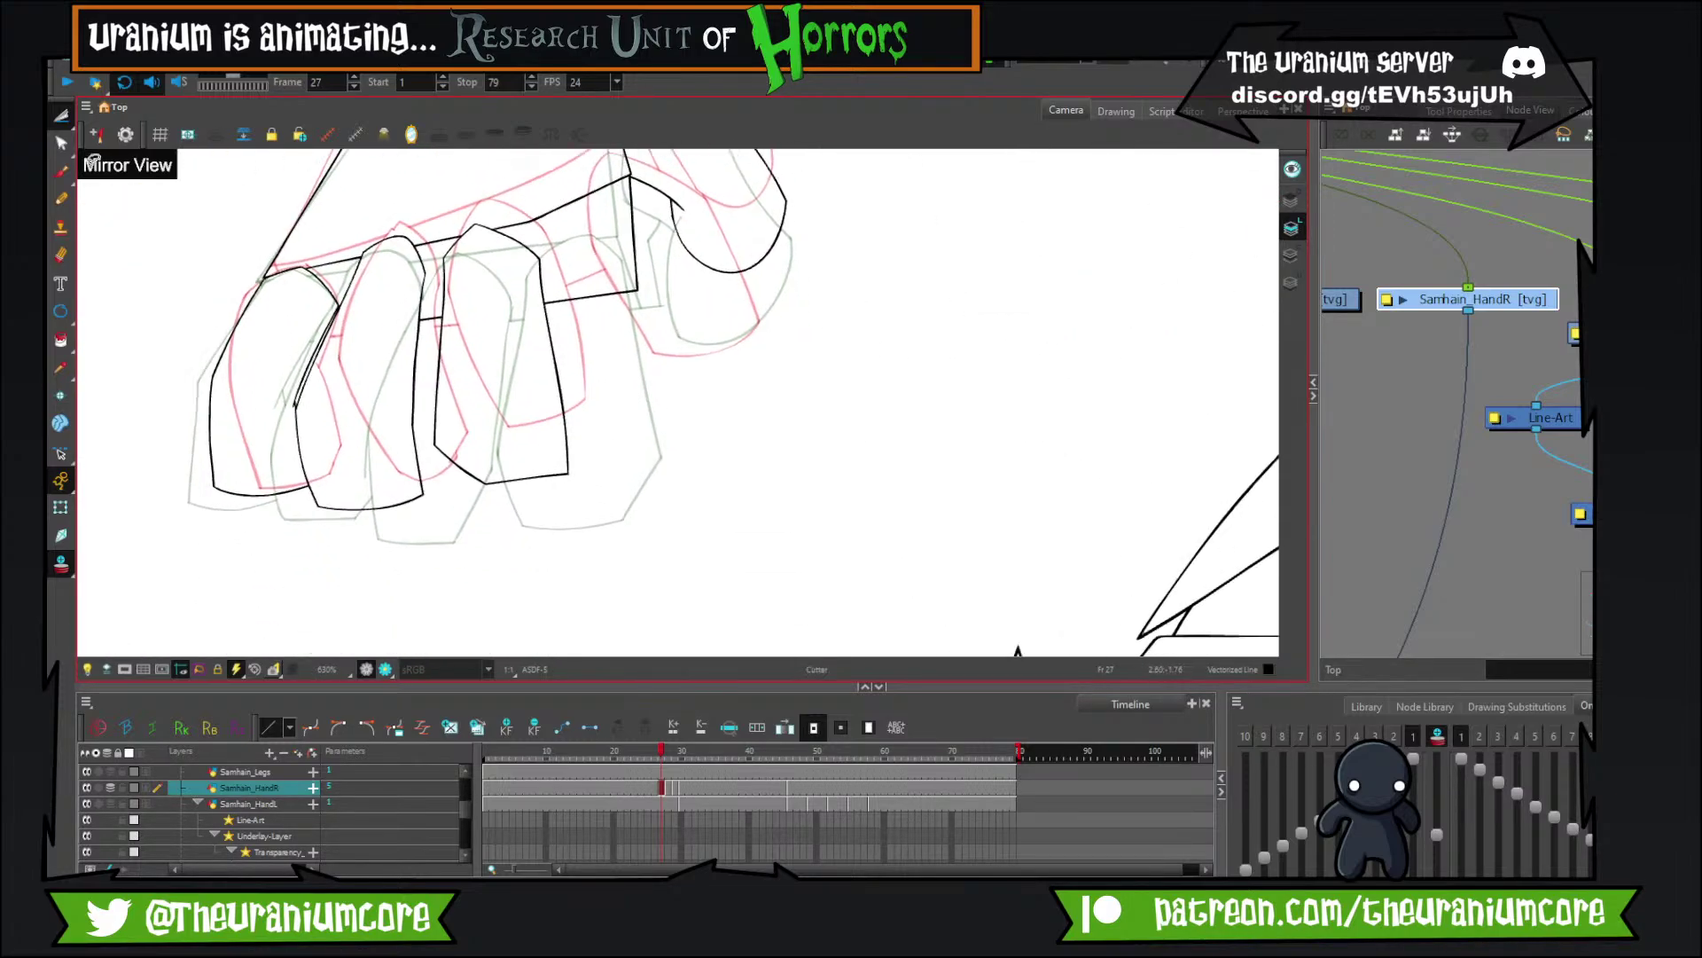
left_click(62, 144)
left_click(62, 173)
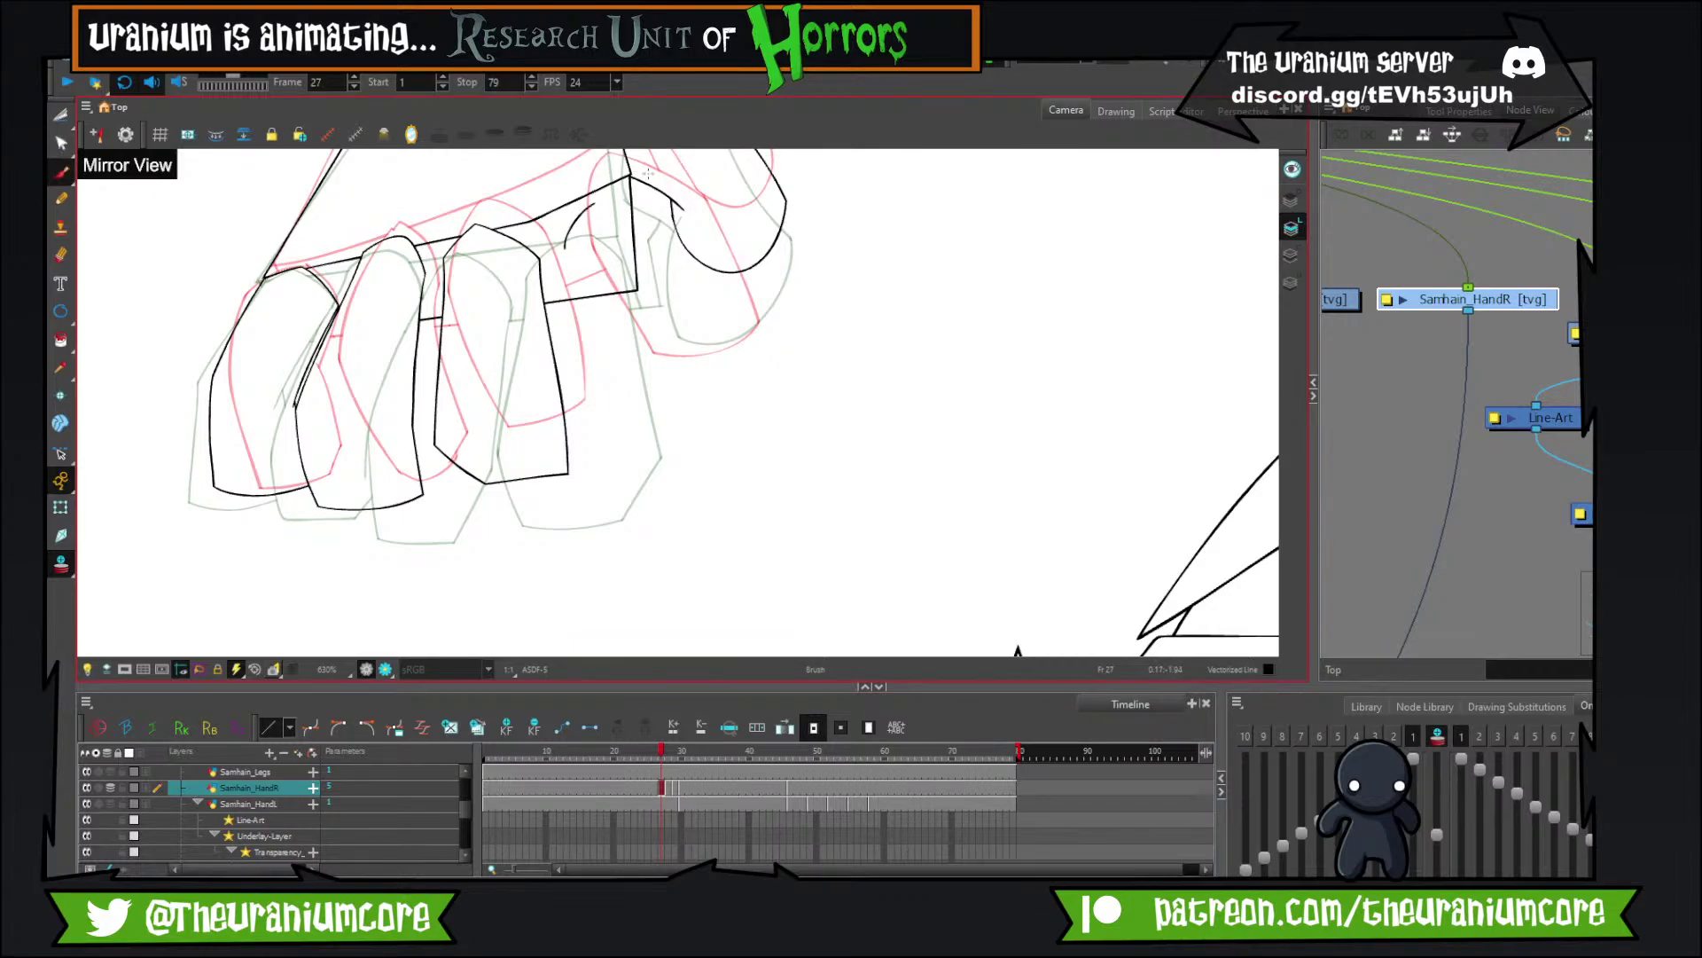
scroll(649, 172, "up", 2)
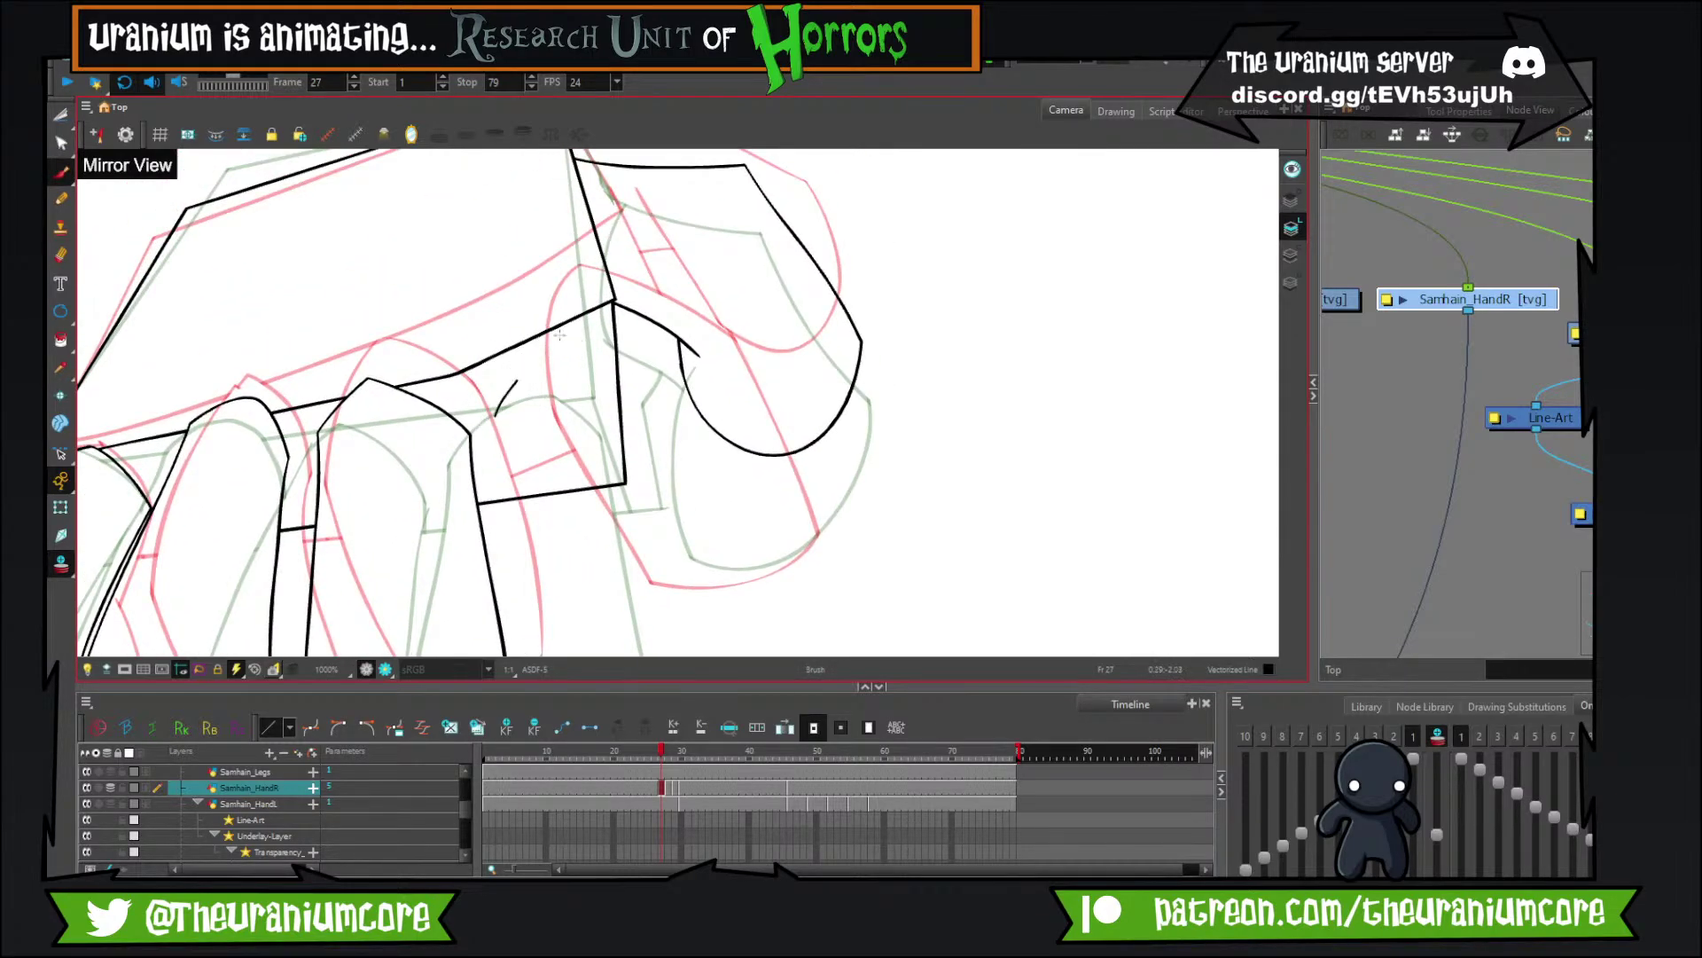
left_click_drag(559, 334, 585, 317)
mouse_move(609, 423)
left_mouse_down()
mouse_move(570, 284)
mouse_move(576, 200)
left_mouse_up()
Draw the fourth finger's outer side as a long stroke running down from the knuckle curve.
left_click_drag(469, 174, 562, 618)
key("ctrl+z")
left_click_drag(515, 310, 518, 368)
left_click_drag(466, 203, 523, 623)
Draw the fourth finger's pointed tip with two strokes crossing below the sides.
mouse_move(543, 522)
left_mouse_down()
mouse_move(525, 448)
mouse_move(655, 569)
left_mouse_up()
key("ctrl+z")
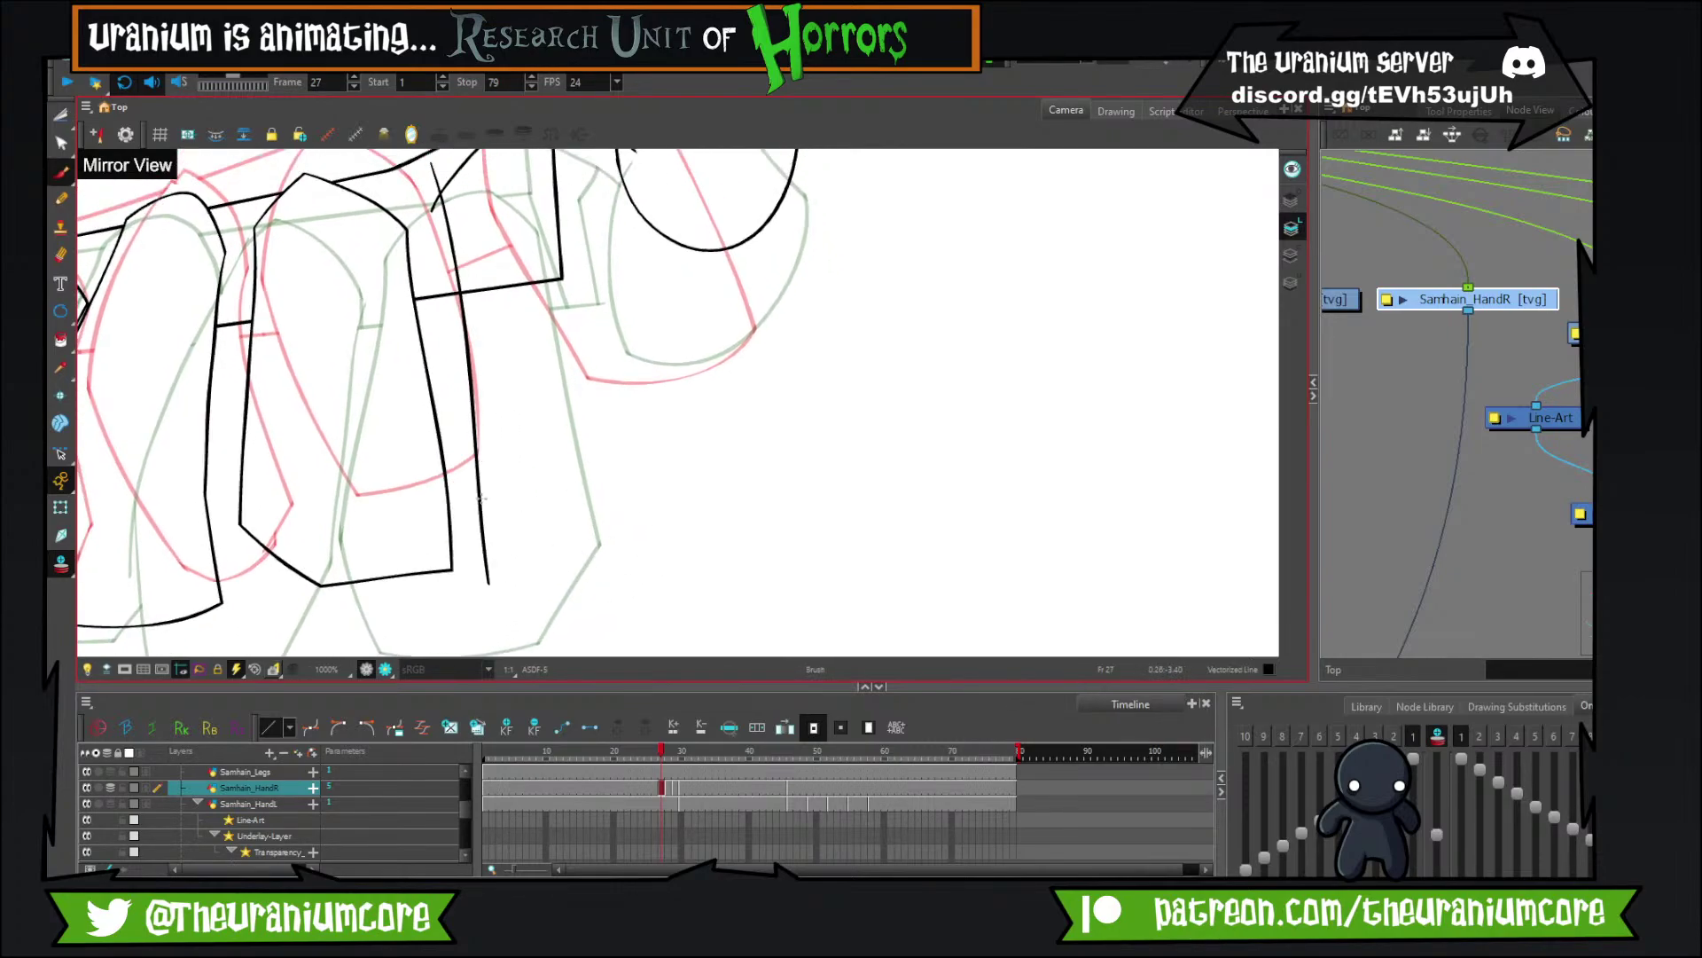
key("ctrl+z")
mouse_move(479, 496)
left_mouse_down()
mouse_move(628, 571)
mouse_move(758, 467)
left_mouse_up()
left_click_drag(689, 414, 723, 470)
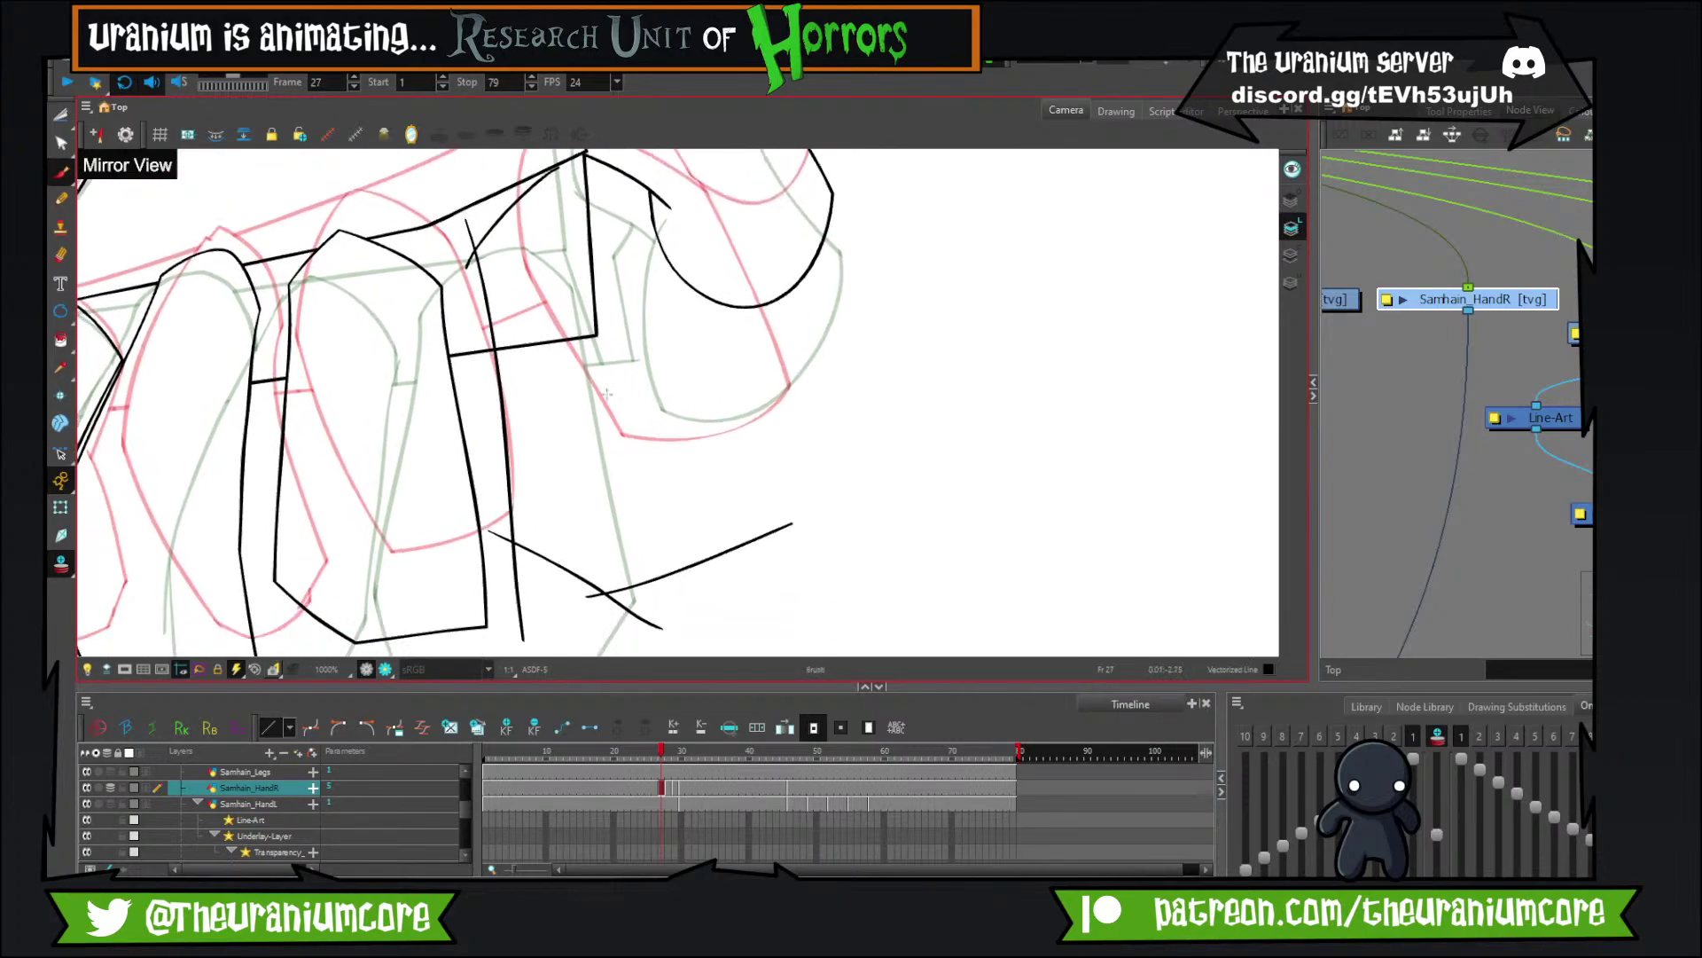
key("ctrl+z")
left_click_drag(589, 598, 735, 530)
Draw the fourth finger's inner side in two strokes from the slab's front corner down past the tip.
left_click_drag(629, 204, 638, 278)
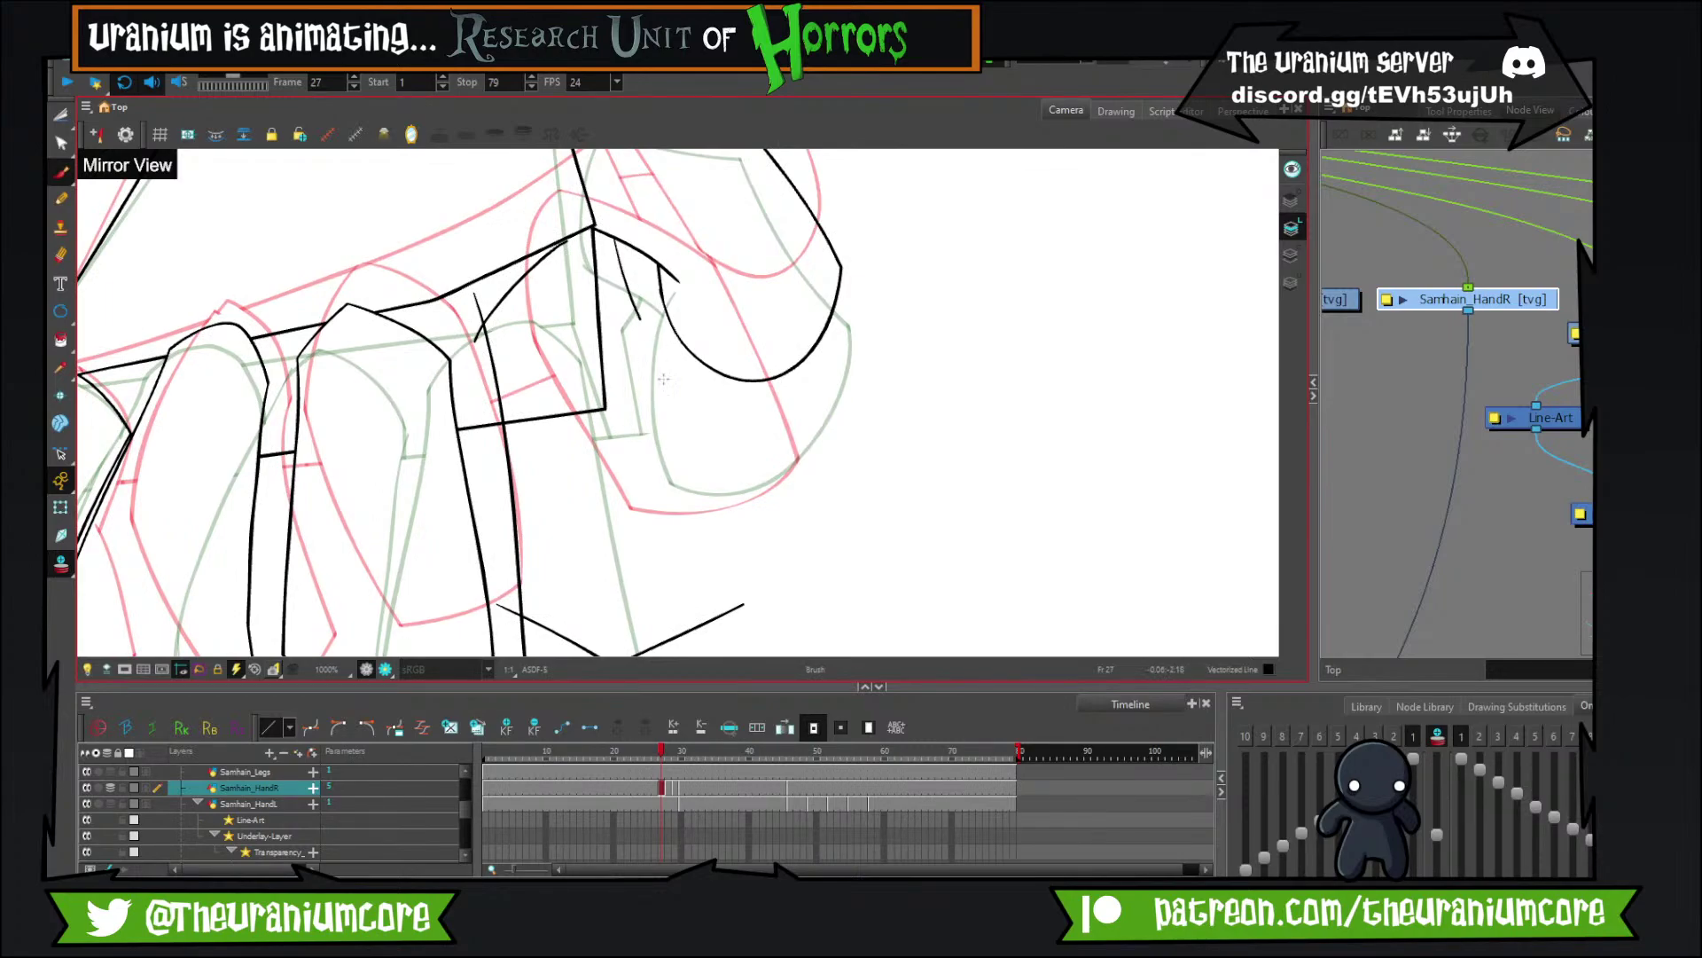
key("ctrl+z")
mouse_move(556, 229)
left_mouse_down()
mouse_move(722, 525)
mouse_move(708, 415)
mouse_move(718, 583)
left_mouse_up()
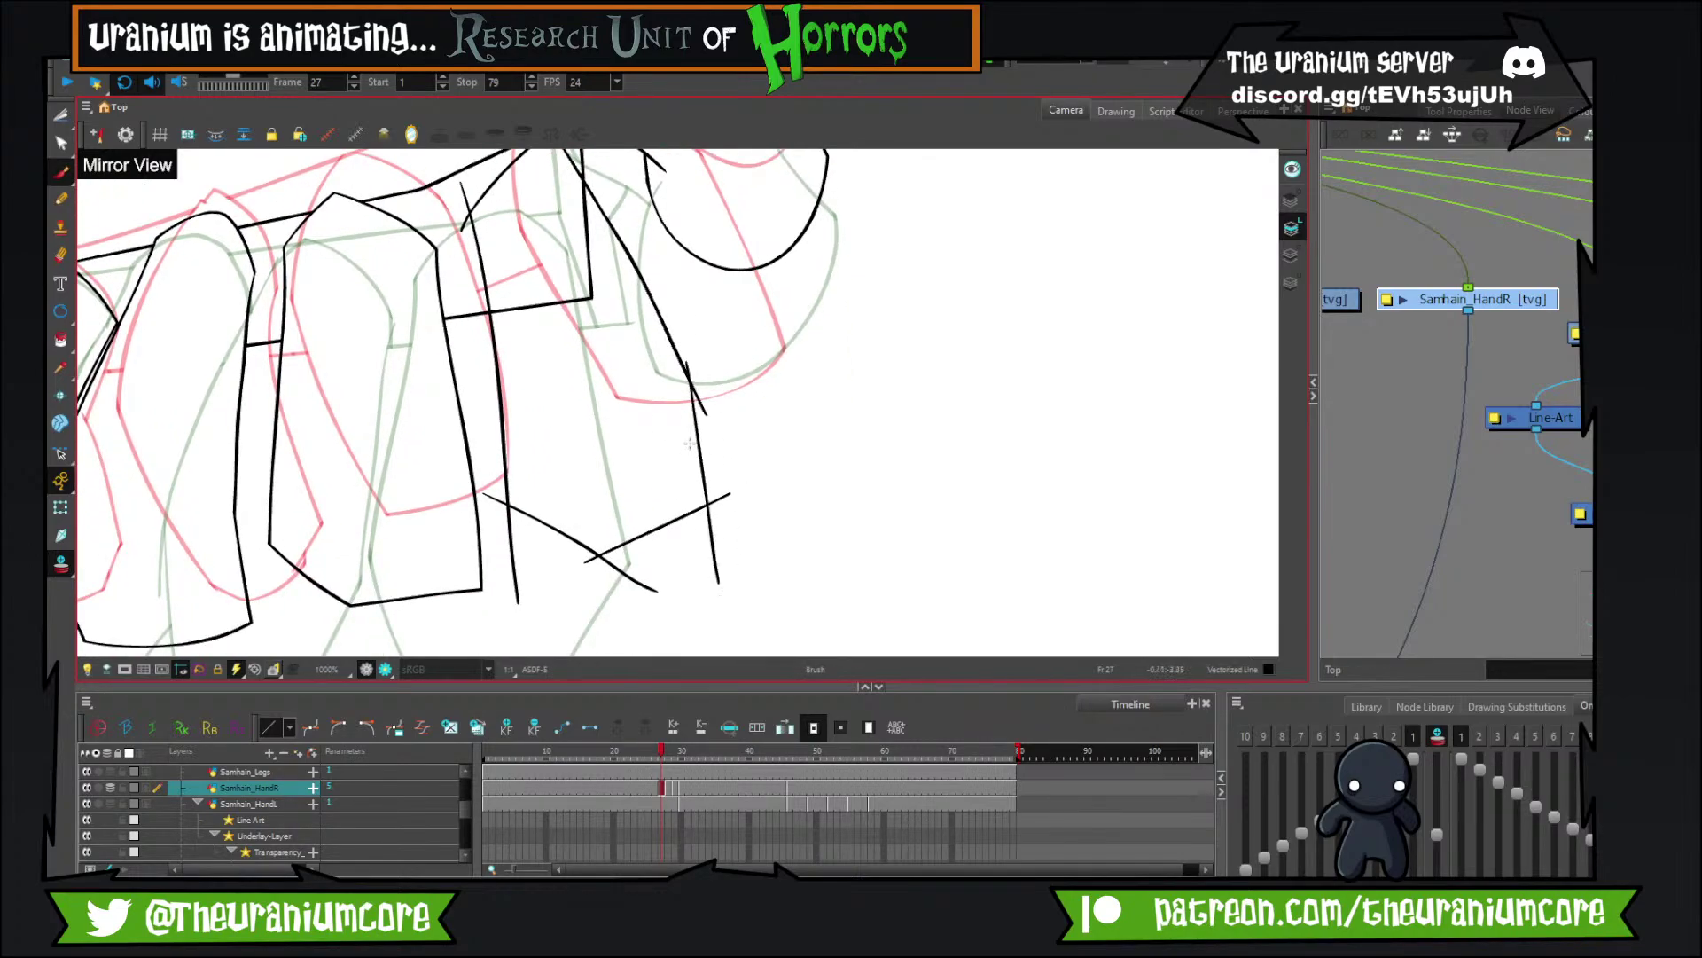
Trim the overshooting ends at the fourth finger's tip corners and at the bend of its inner side.
left_click(60, 115)
mouse_move(487, 472)
left_mouse_down()
mouse_move(550, 596)
mouse_move(636, 569)
left_mouse_up()
mouse_move(658, 567)
left_mouse_down()
mouse_move(780, 521)
mouse_move(605, 559)
left_mouse_up()
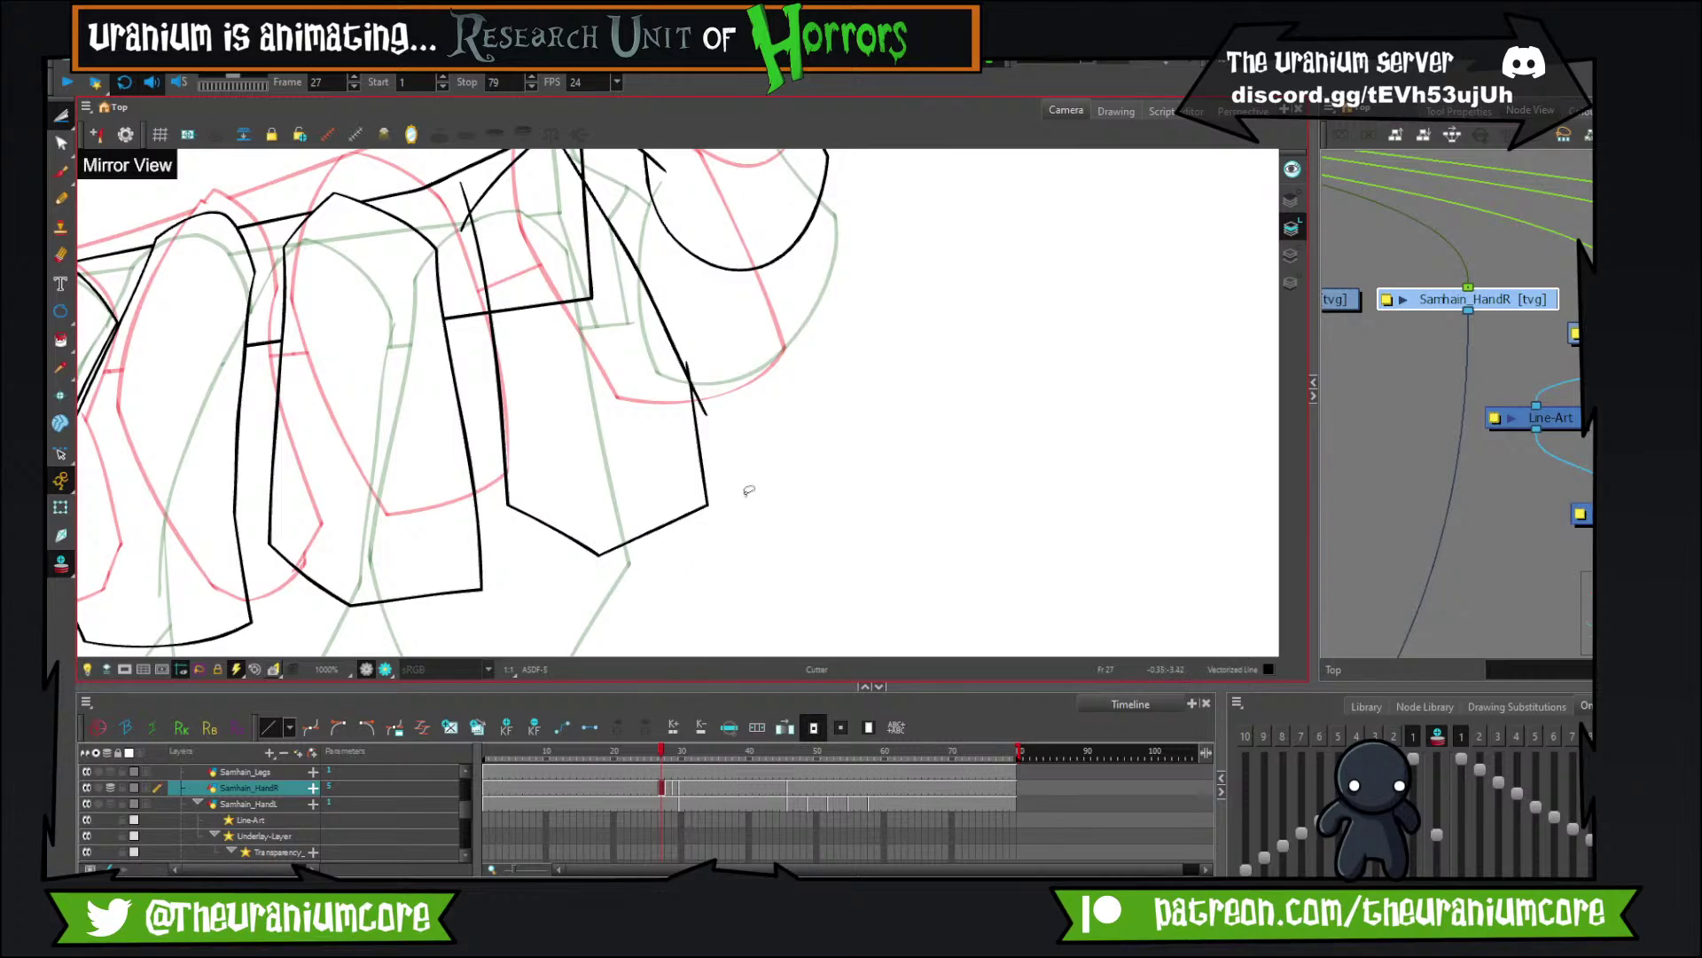
scroll(749, 492, "down", 4)
scroll(722, 438, "up", 9)
left_click_drag(721, 463, 743, 523)
scroll(760, 503, "down", 5)
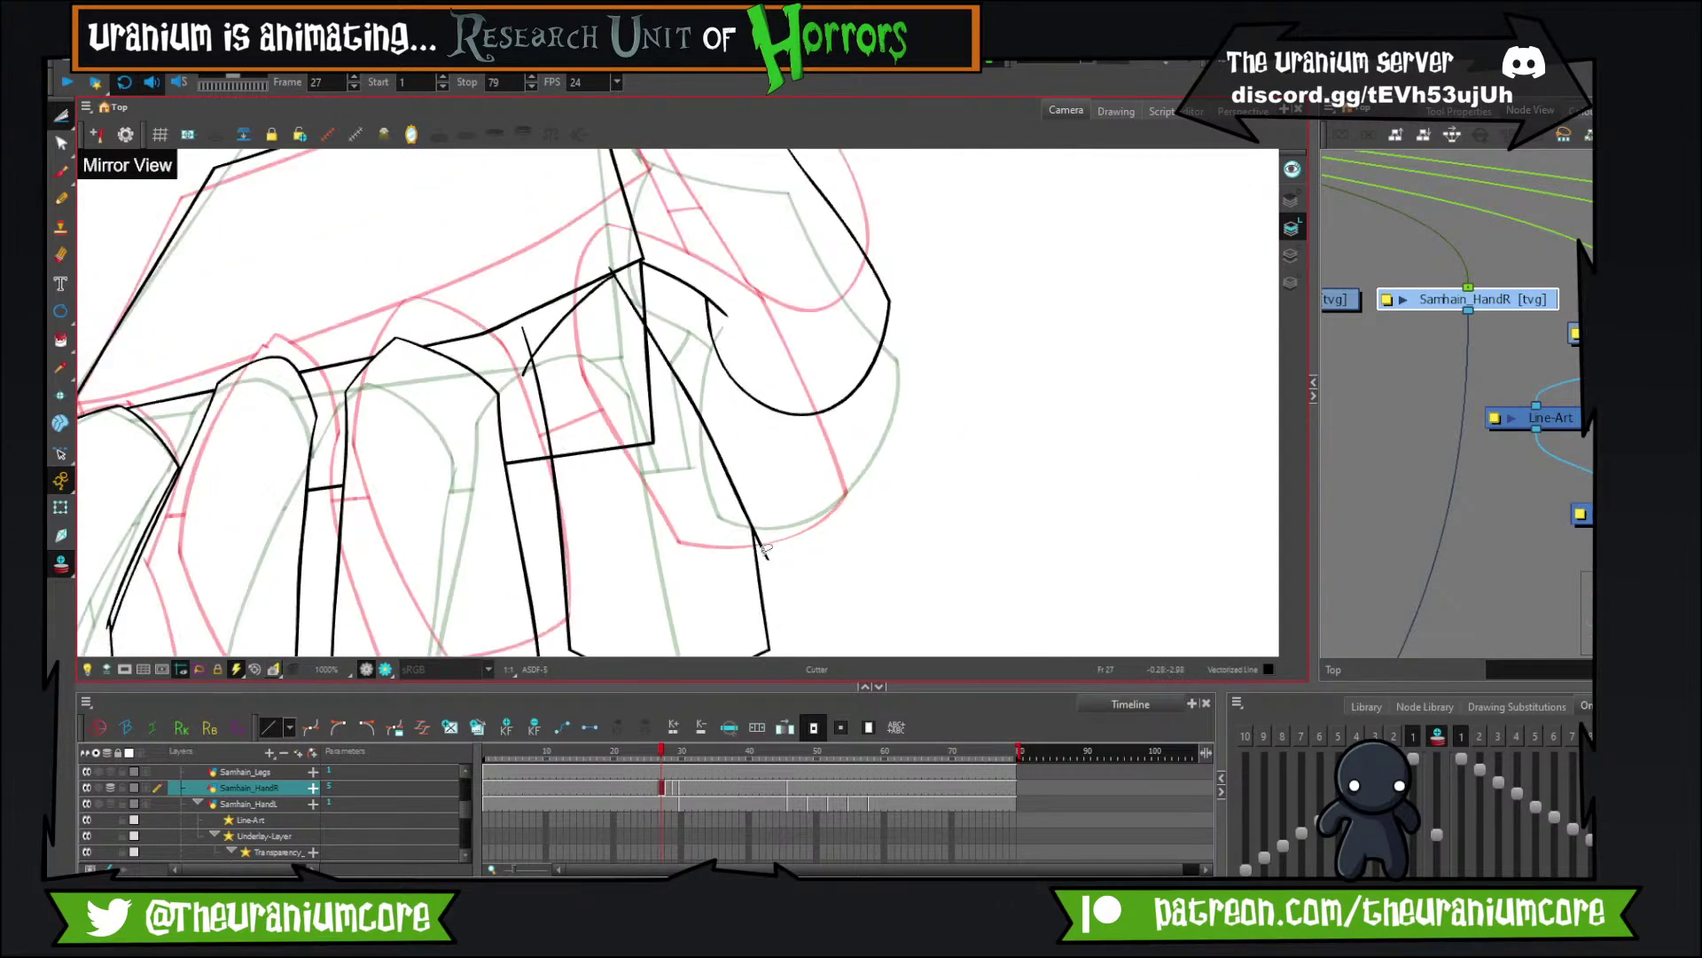
Trim the crossing ends around the fourth finger's knuckle and remove the slab's edge lines inside the finger.
scroll(766, 549, "down", 2)
scroll(532, 425, "up", 6)
scroll(454, 452, "up", 1)
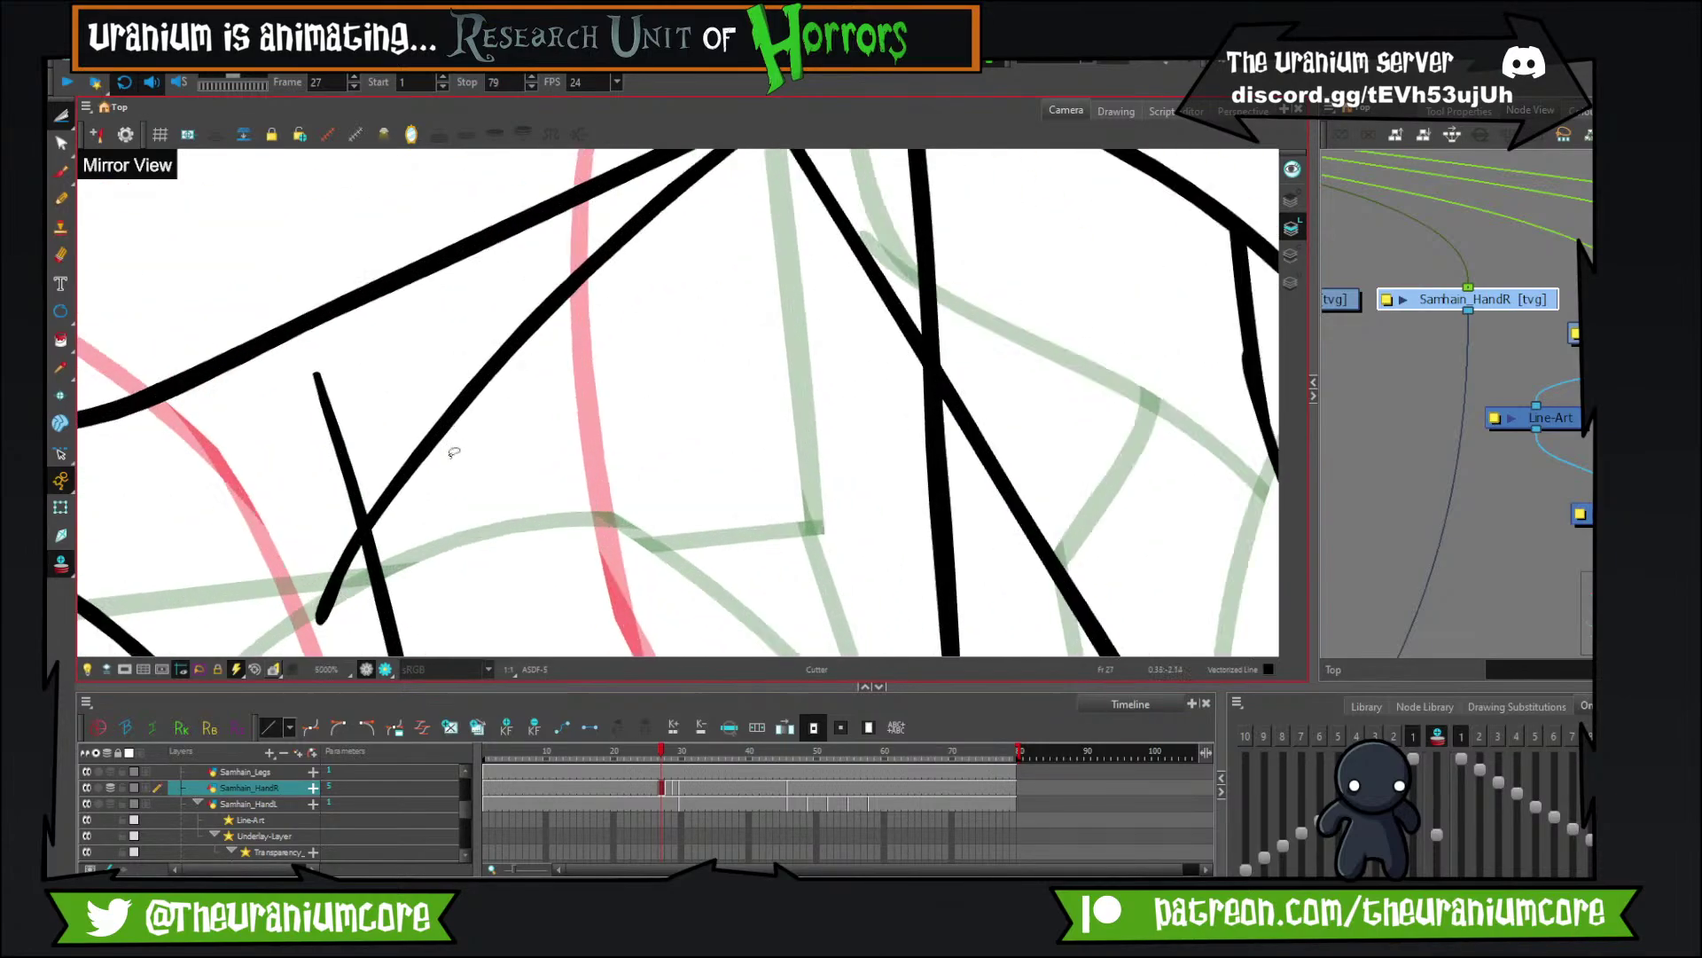
scroll(454, 452, "down", 2)
scroll(515, 345, "up", 1)
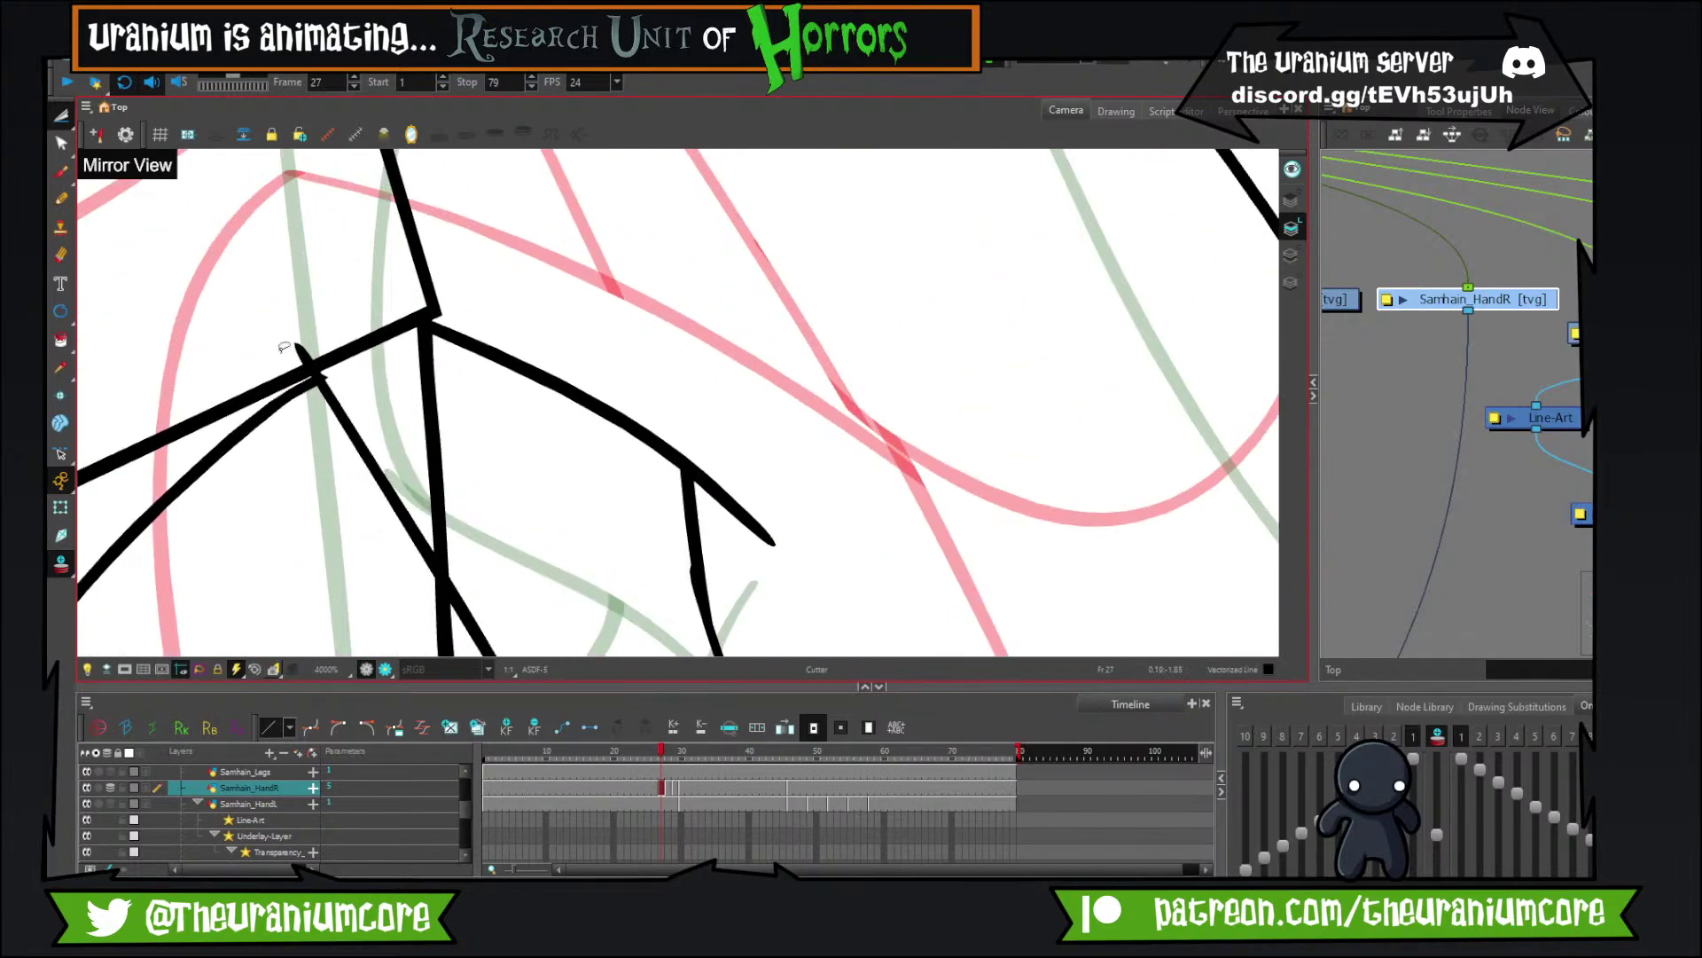
scroll(283, 348, "down", 3)
scroll(355, 319, "up", 3)
scroll(350, 428, "down", 3)
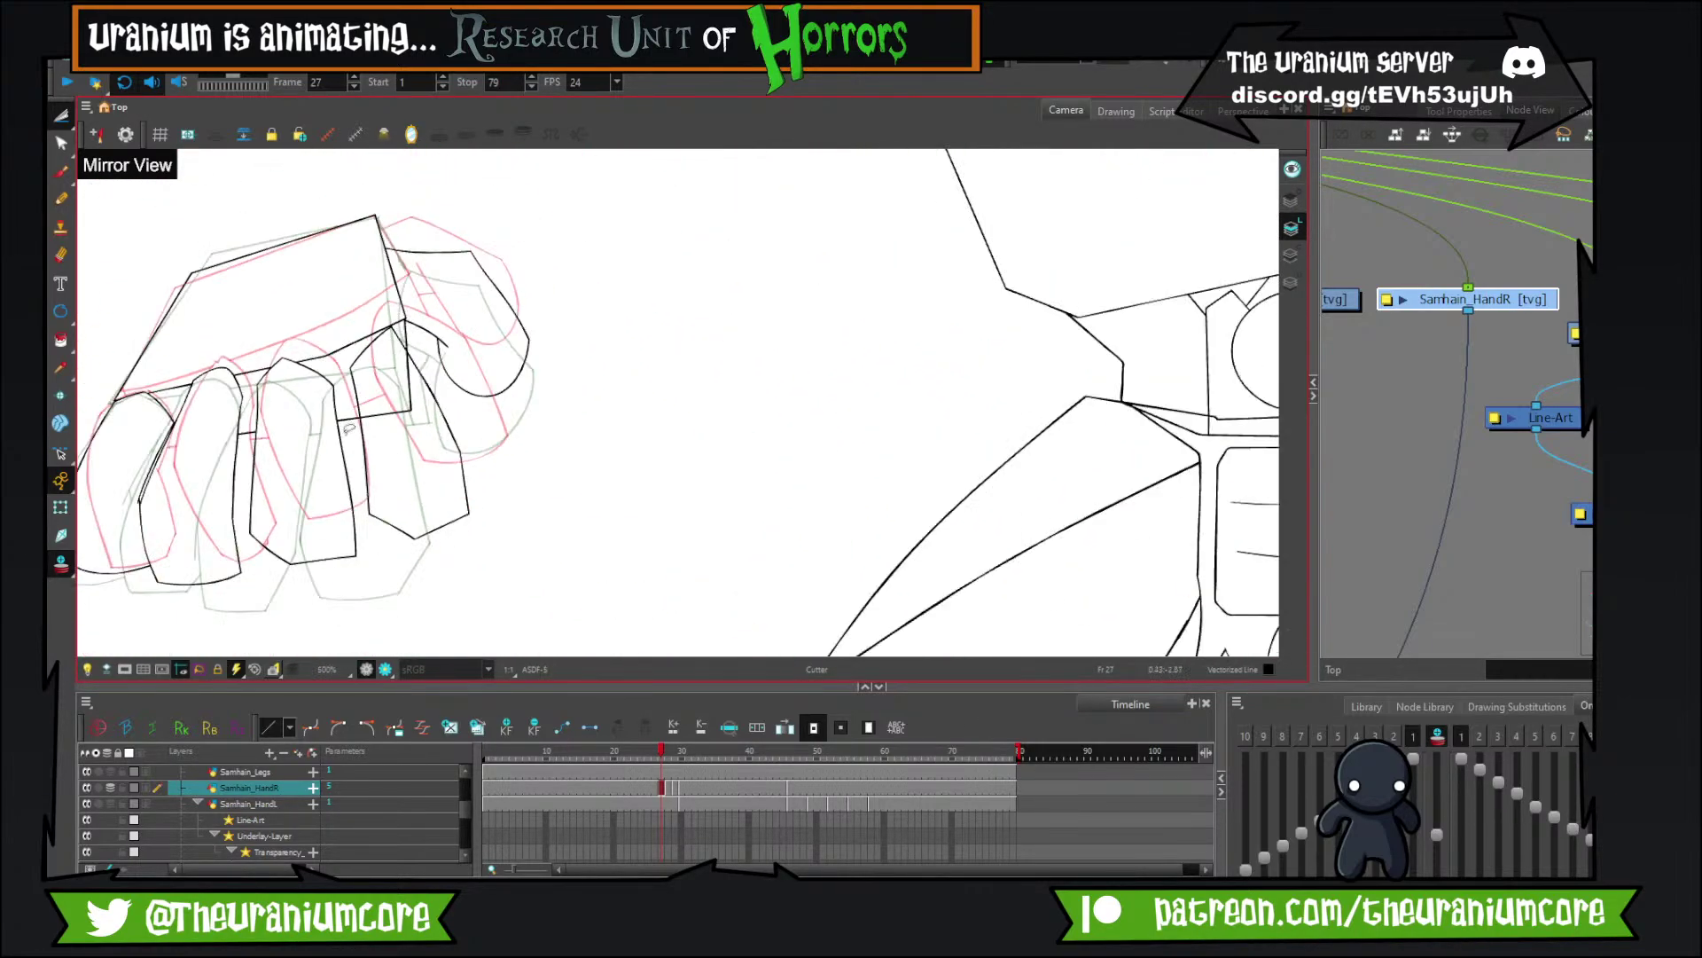
scroll(350, 430, "up", 2)
scroll(562, 304, "down", 4)
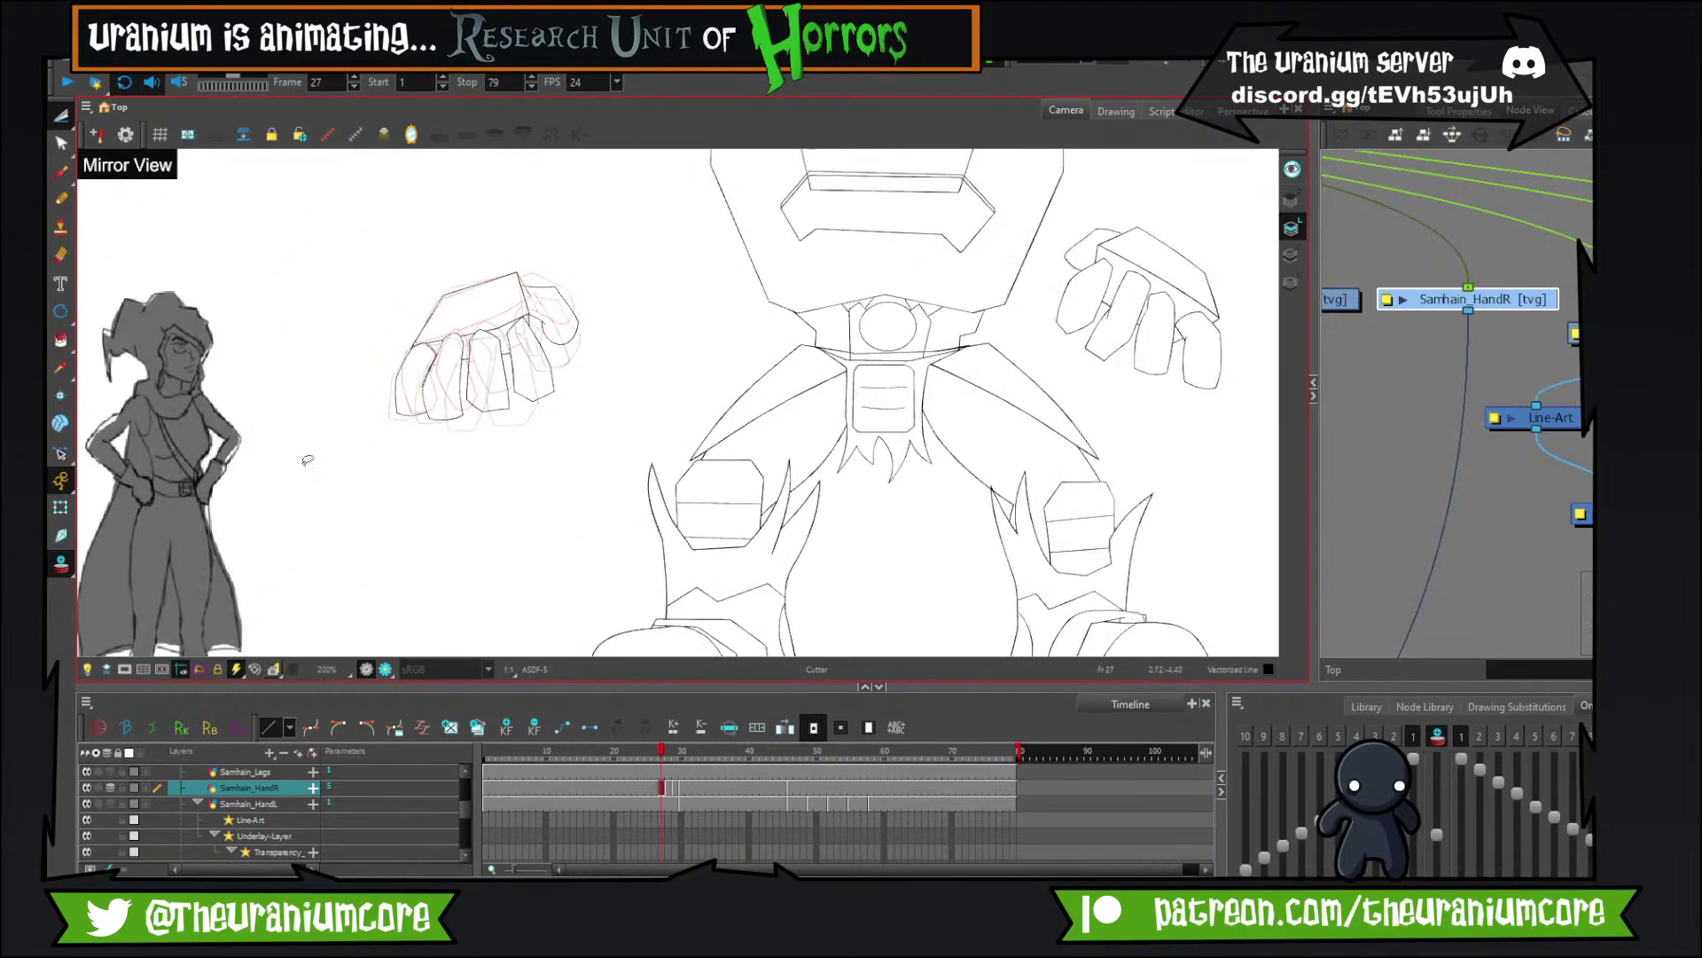
Hide the onion skin and flip back and forth through the frames around 27 to examine the hand's motion.
left_click(60, 565)
scroll(532, 330, "down", 4)
scroll(532, 330, "up", 3)
key("comma")
key("comma")
key("period")
key("period")
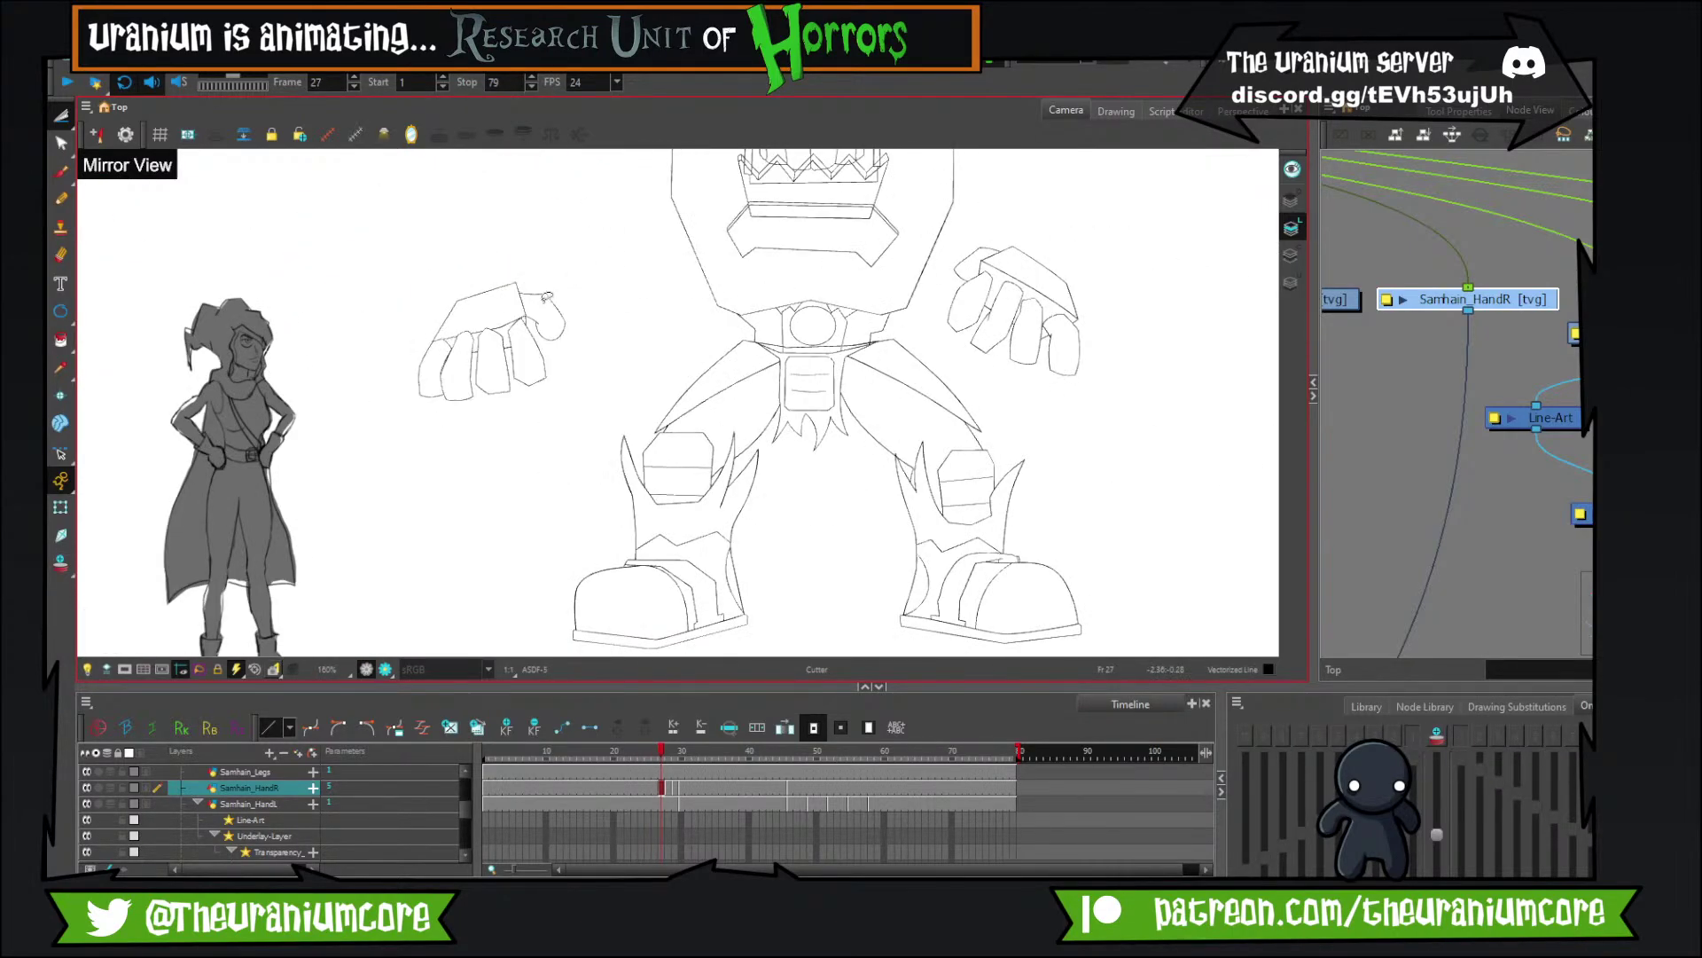
key("period")
key("period")
key("comma")
key("comma")
key("period")
key("comma")
key("comma")
key("period")
key("period")
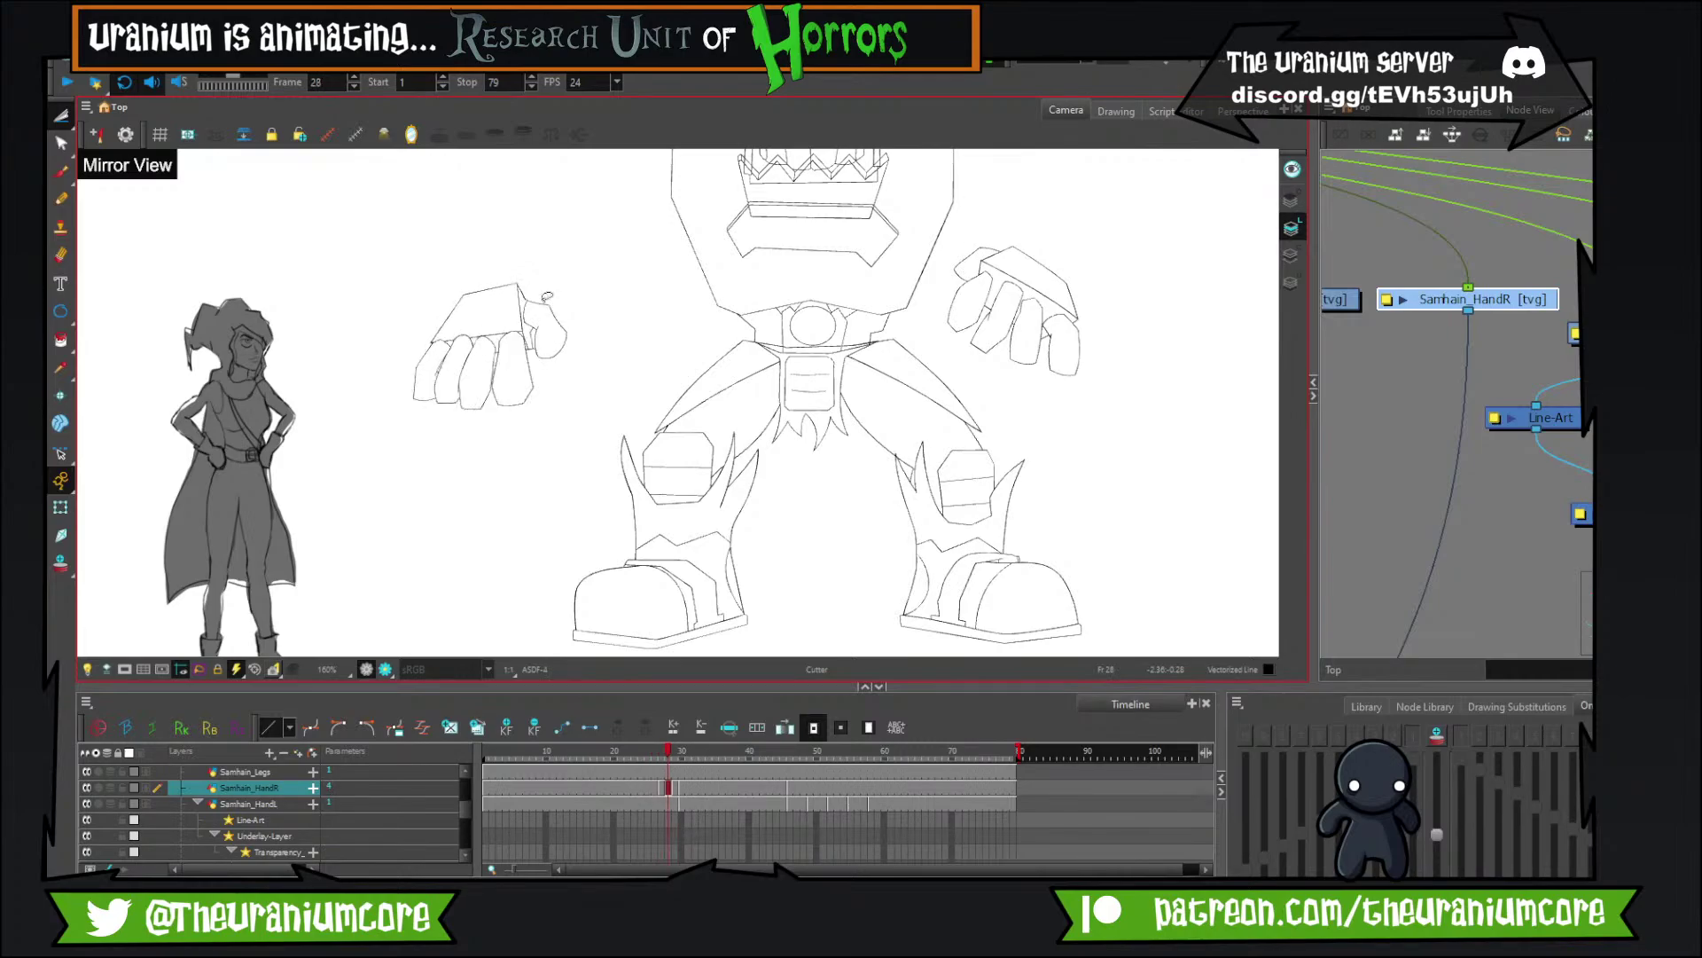
Delete the fourth finger's tip and side lines on frame 27, leaving its knuckle curve in place.
scroll(547, 296, "up", 4)
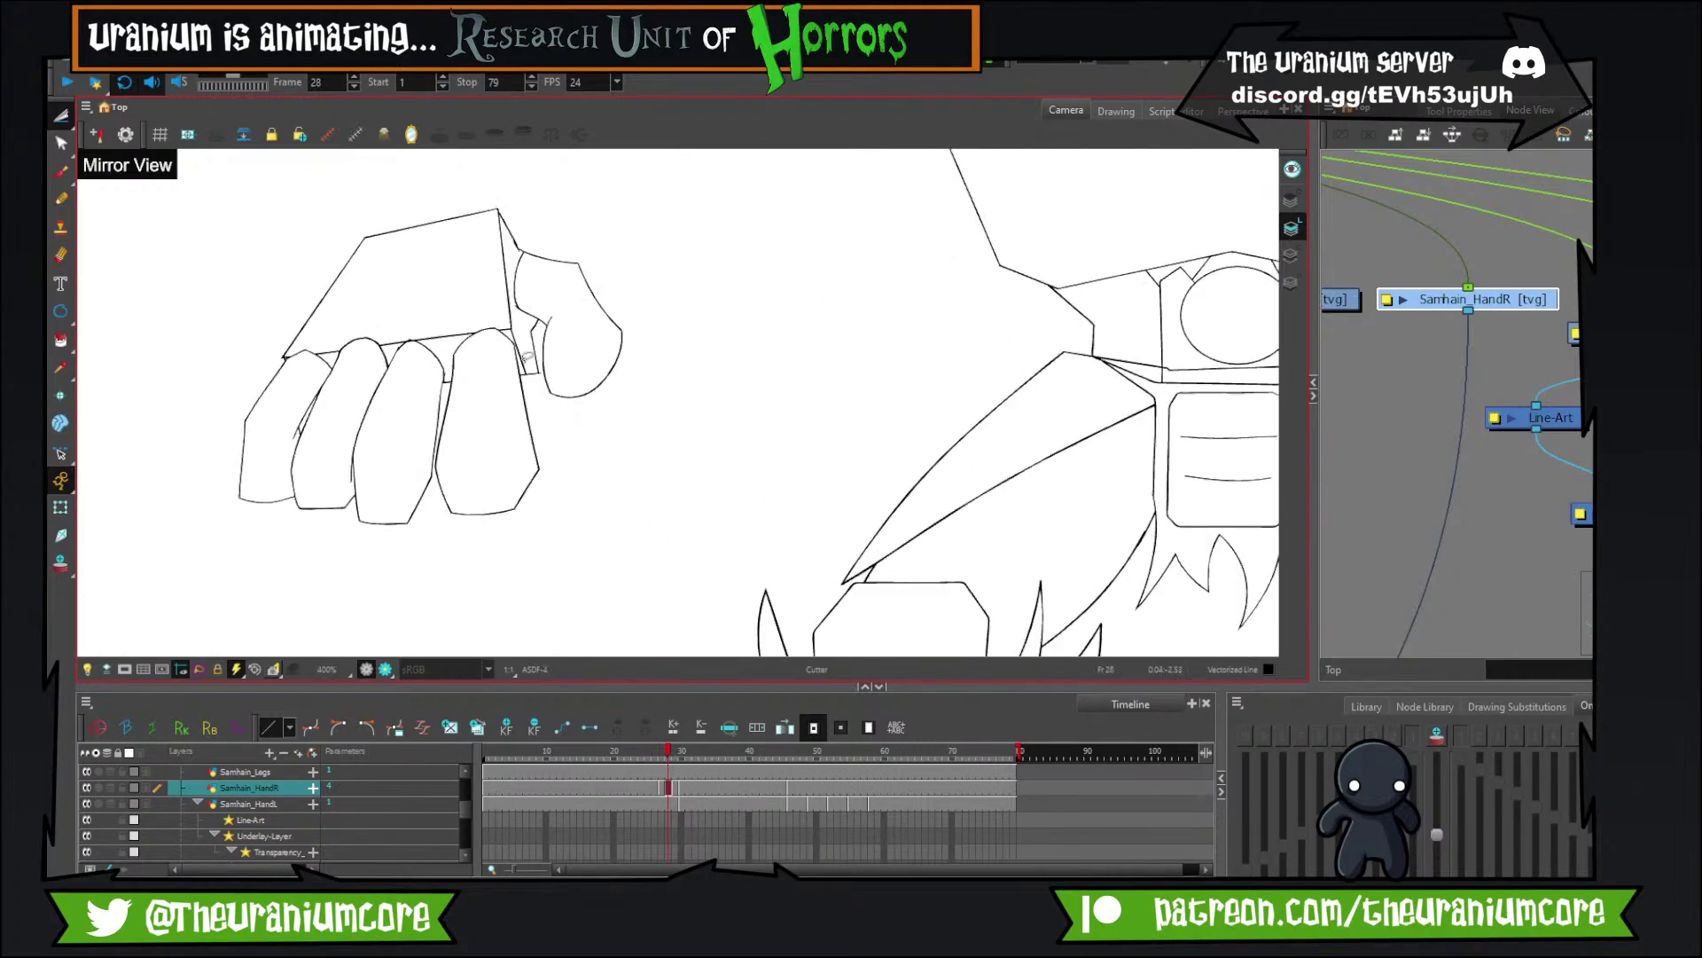
key("comma")
scroll(516, 366, "up", 4)
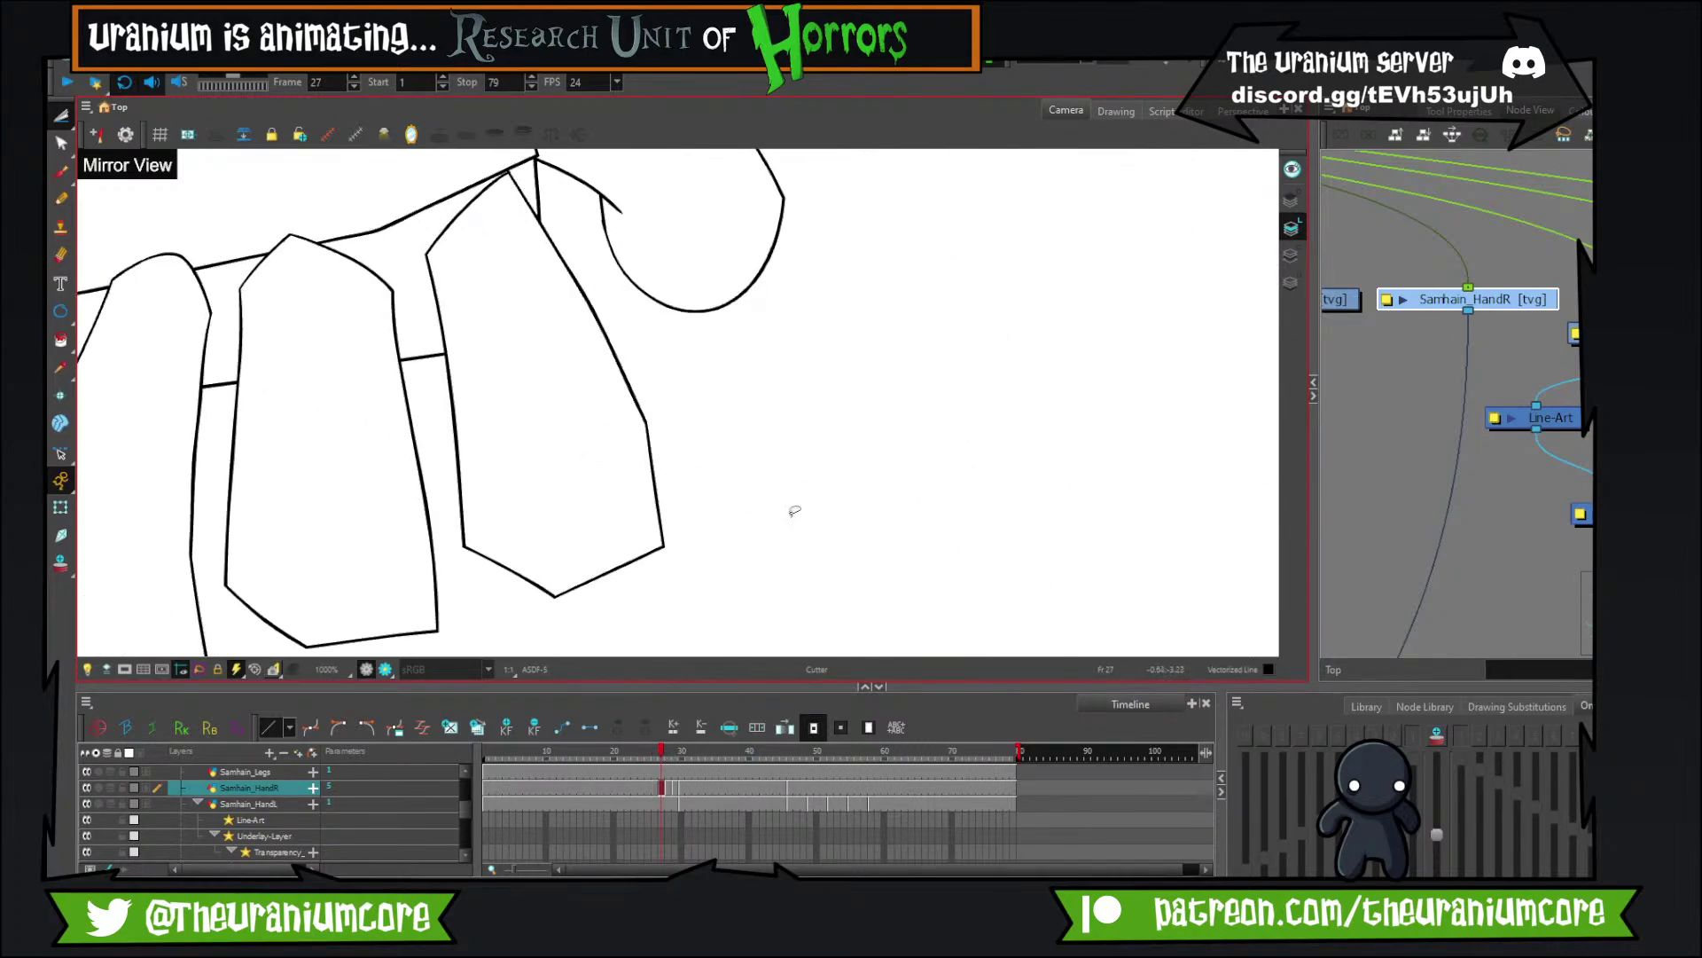
mouse_move(795, 512)
left_mouse_down()
mouse_move(475, 417)
mouse_move(788, 514)
left_mouse_up()
key("Delete")
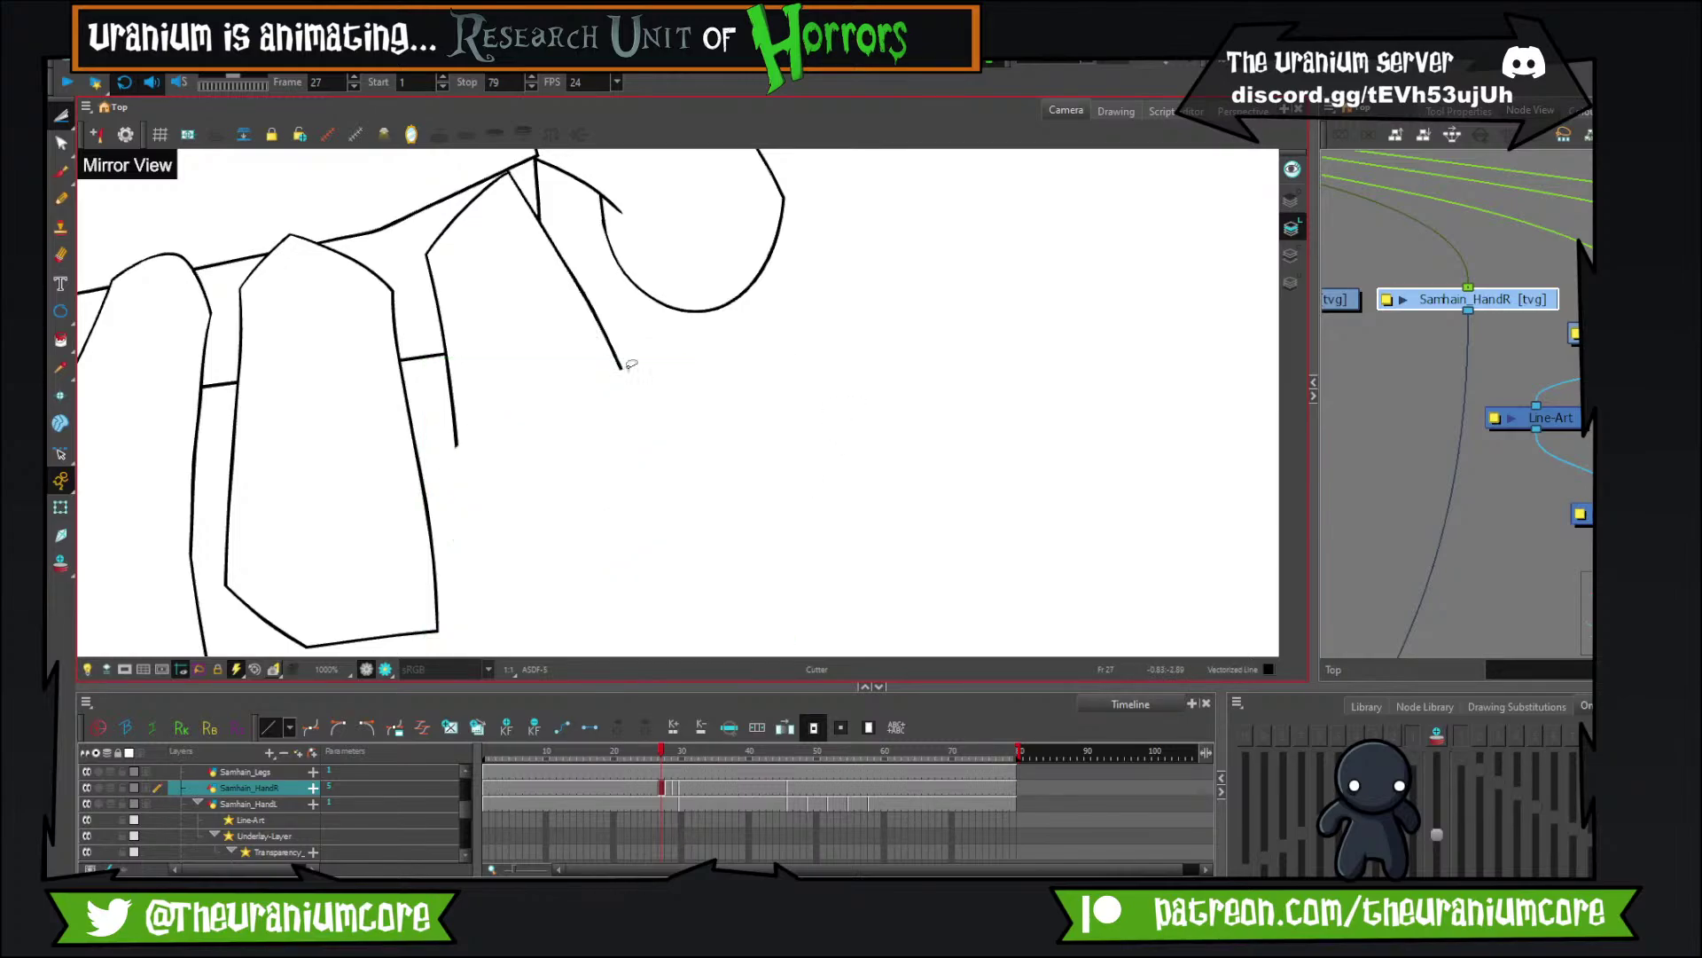
mouse_move(491, 365)
left_mouse_down()
mouse_move(669, 317)
mouse_move(628, 337)
left_mouse_up()
key("Delete")
left_click_drag(421, 294, 452, 299)
left_click_drag(433, 382, 465, 374)
left_click_drag(586, 265, 537, 400)
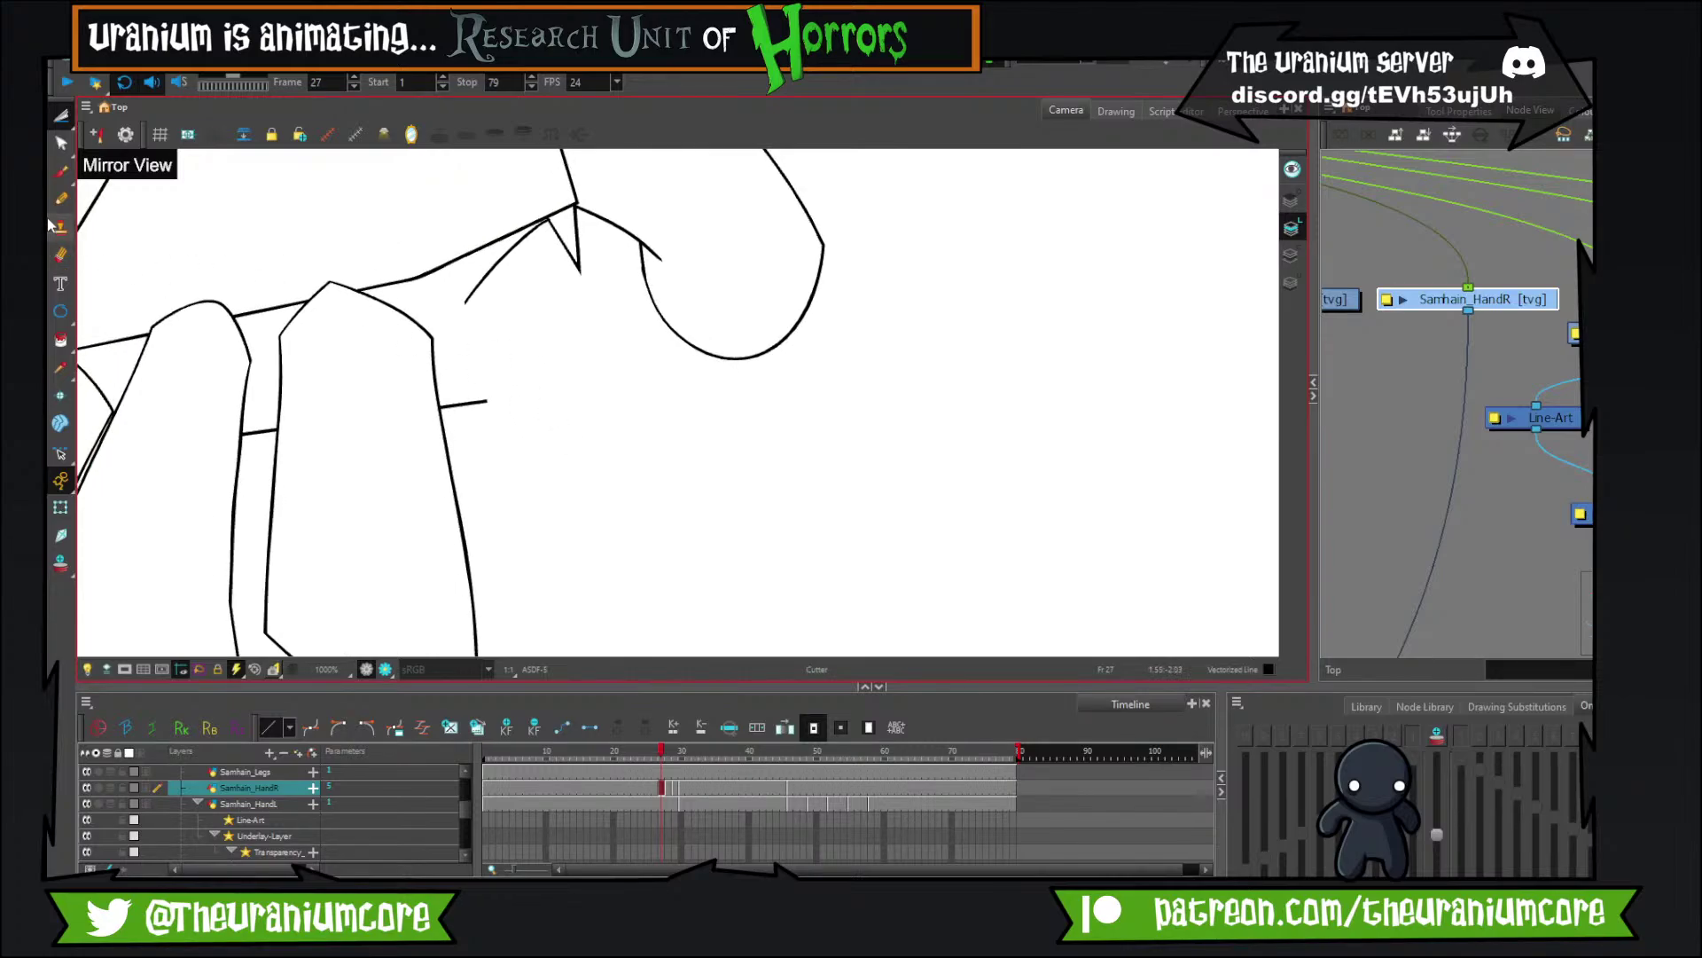
Show the onion skin again and redraw the fourth finger's outer side, slanting toward the thumb, with a curved tip line.
left_click(61, 172)
left_click(61, 563)
left_click_drag(395, 543, 376, 408)
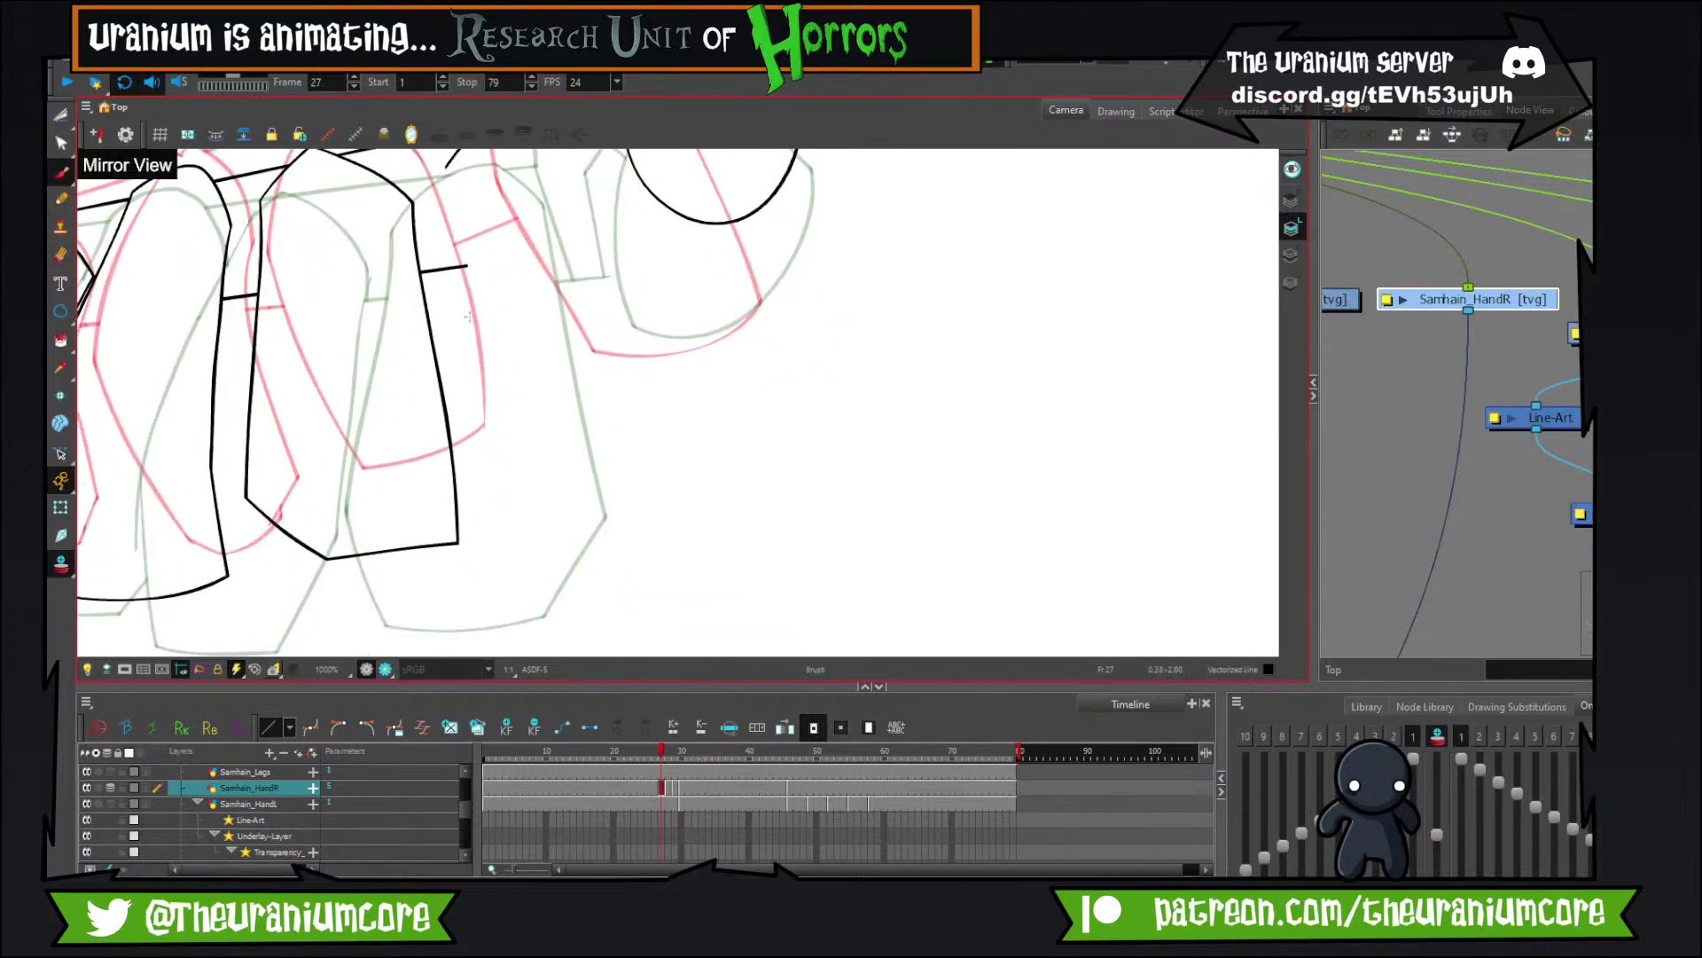
scroll(468, 317, "down", 3)
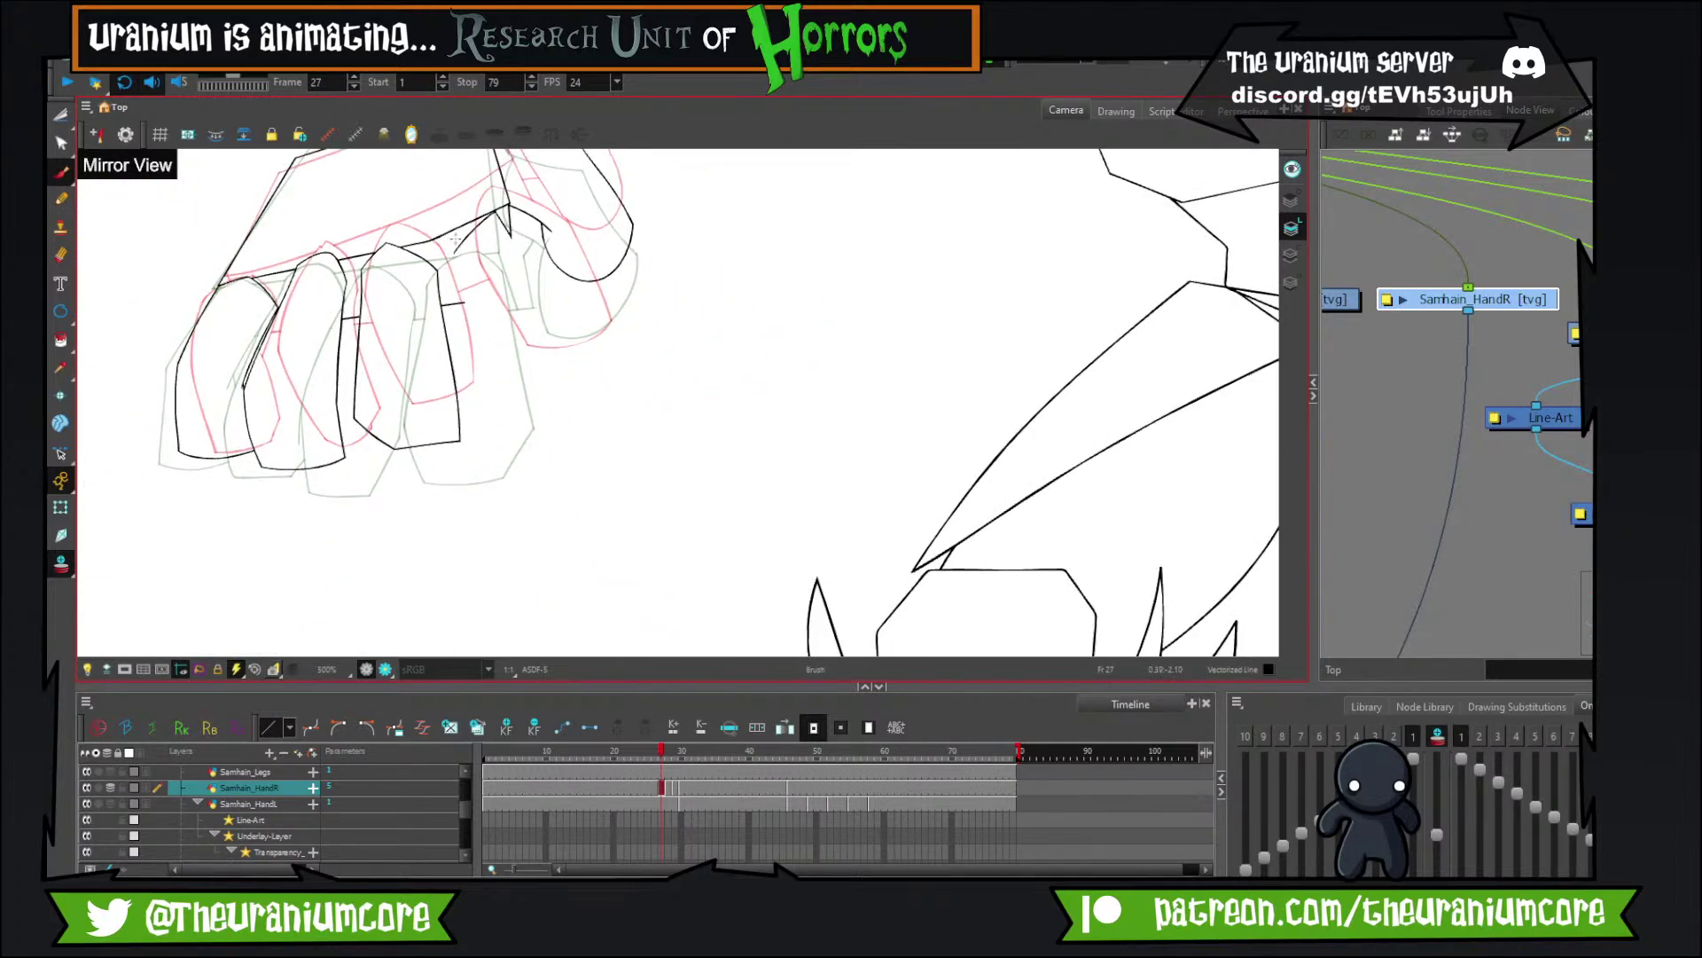
left_click_drag(455, 237, 530, 473)
key("ctrl+z")
mouse_move(457, 248)
left_mouse_down()
mouse_move(530, 438)
mouse_move(630, 372)
left_mouse_up()
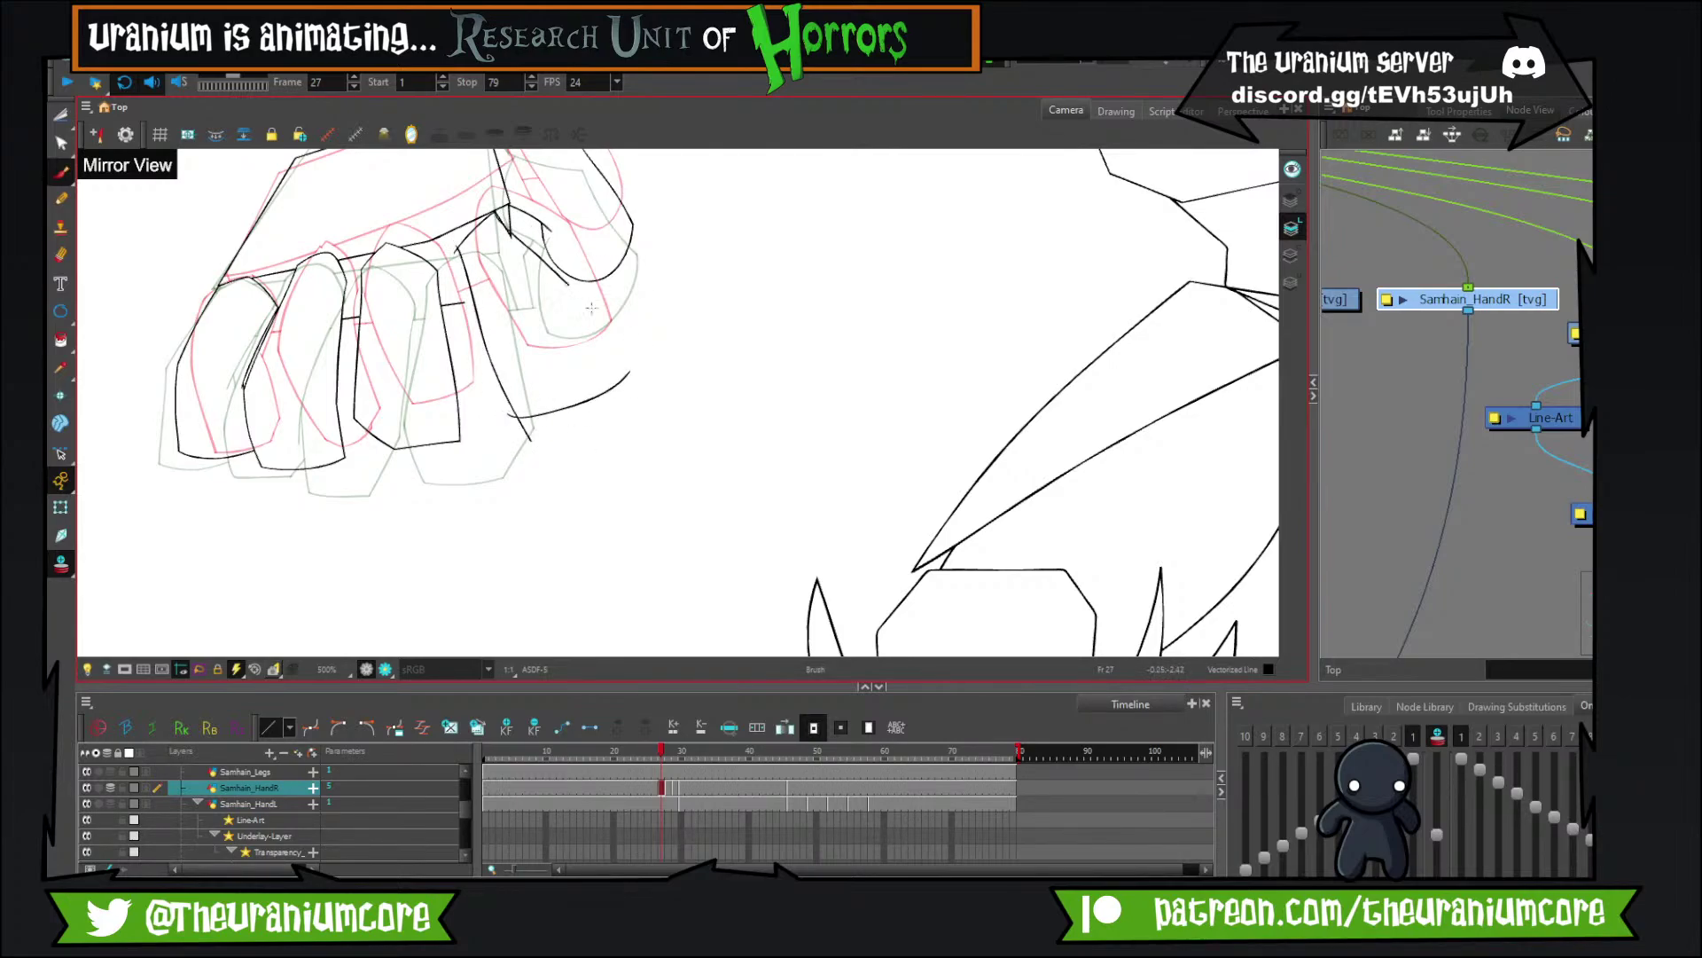
Redraw the fourth finger's inner side as one curved stroke from the knuckle down across the tip line.
left_click_drag(591, 307, 631, 250)
left_click_drag(507, 208, 632, 414)
key("ctrl+z")
left_click_drag(543, 226, 625, 409)
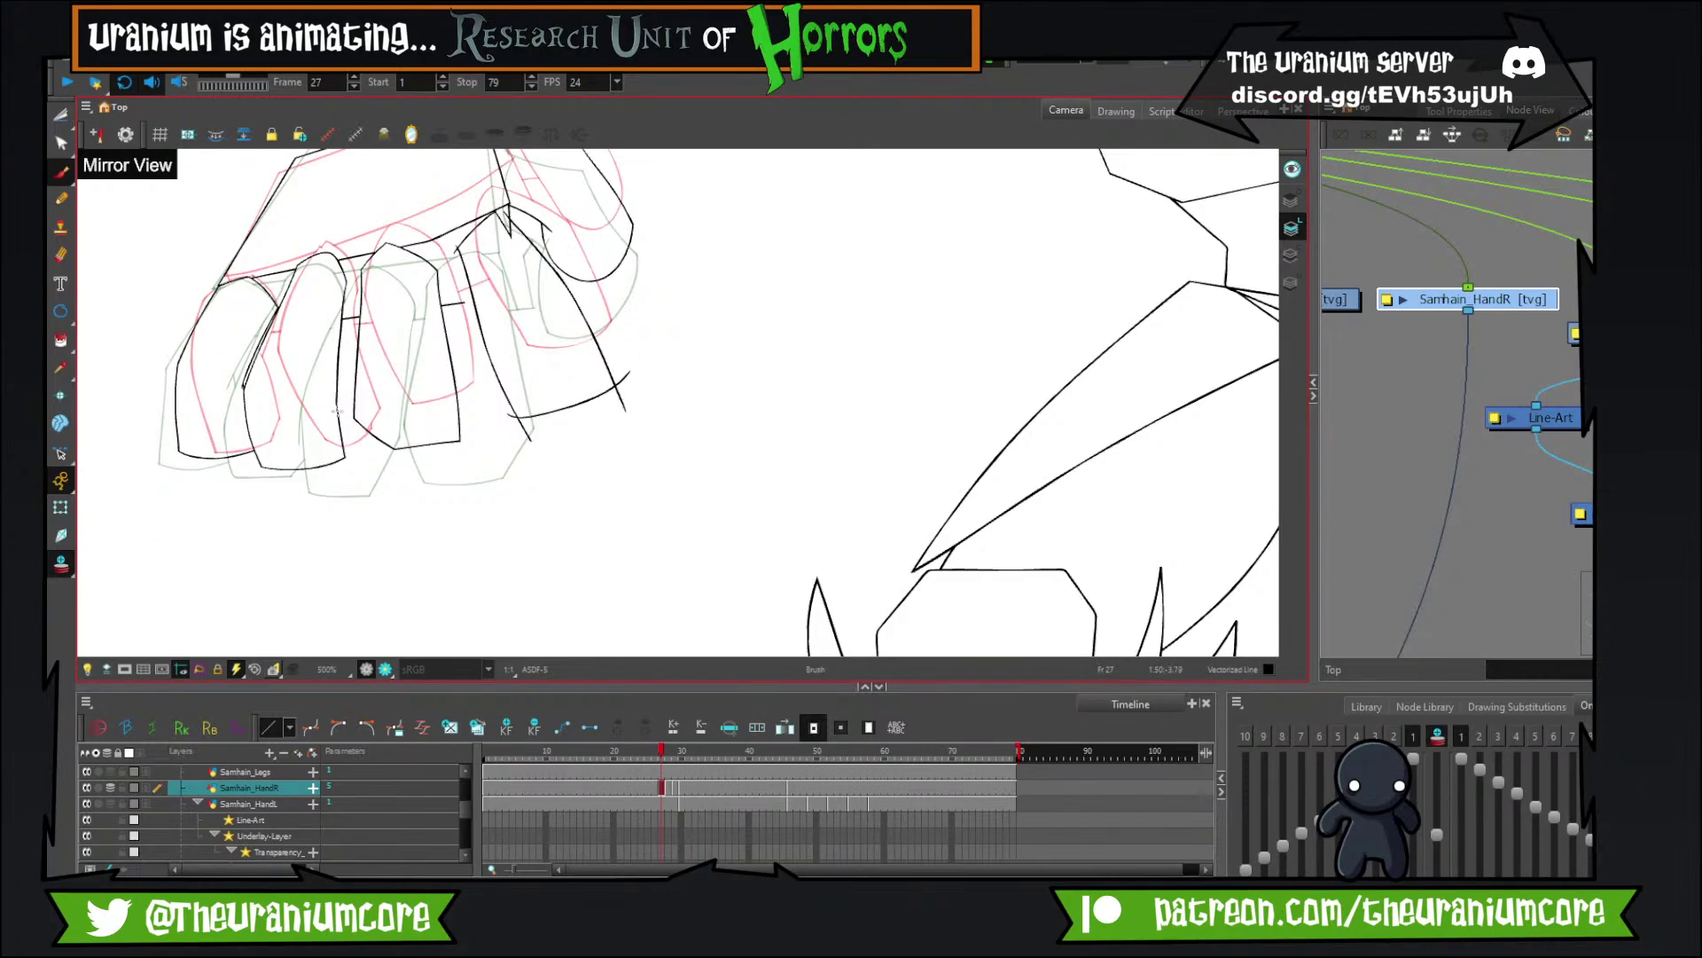
Hide the onion skin and compare the redrawn fourth finger on frame 27 with frame 26.
left_click(60, 564)
scroll(432, 434, "down", 3)
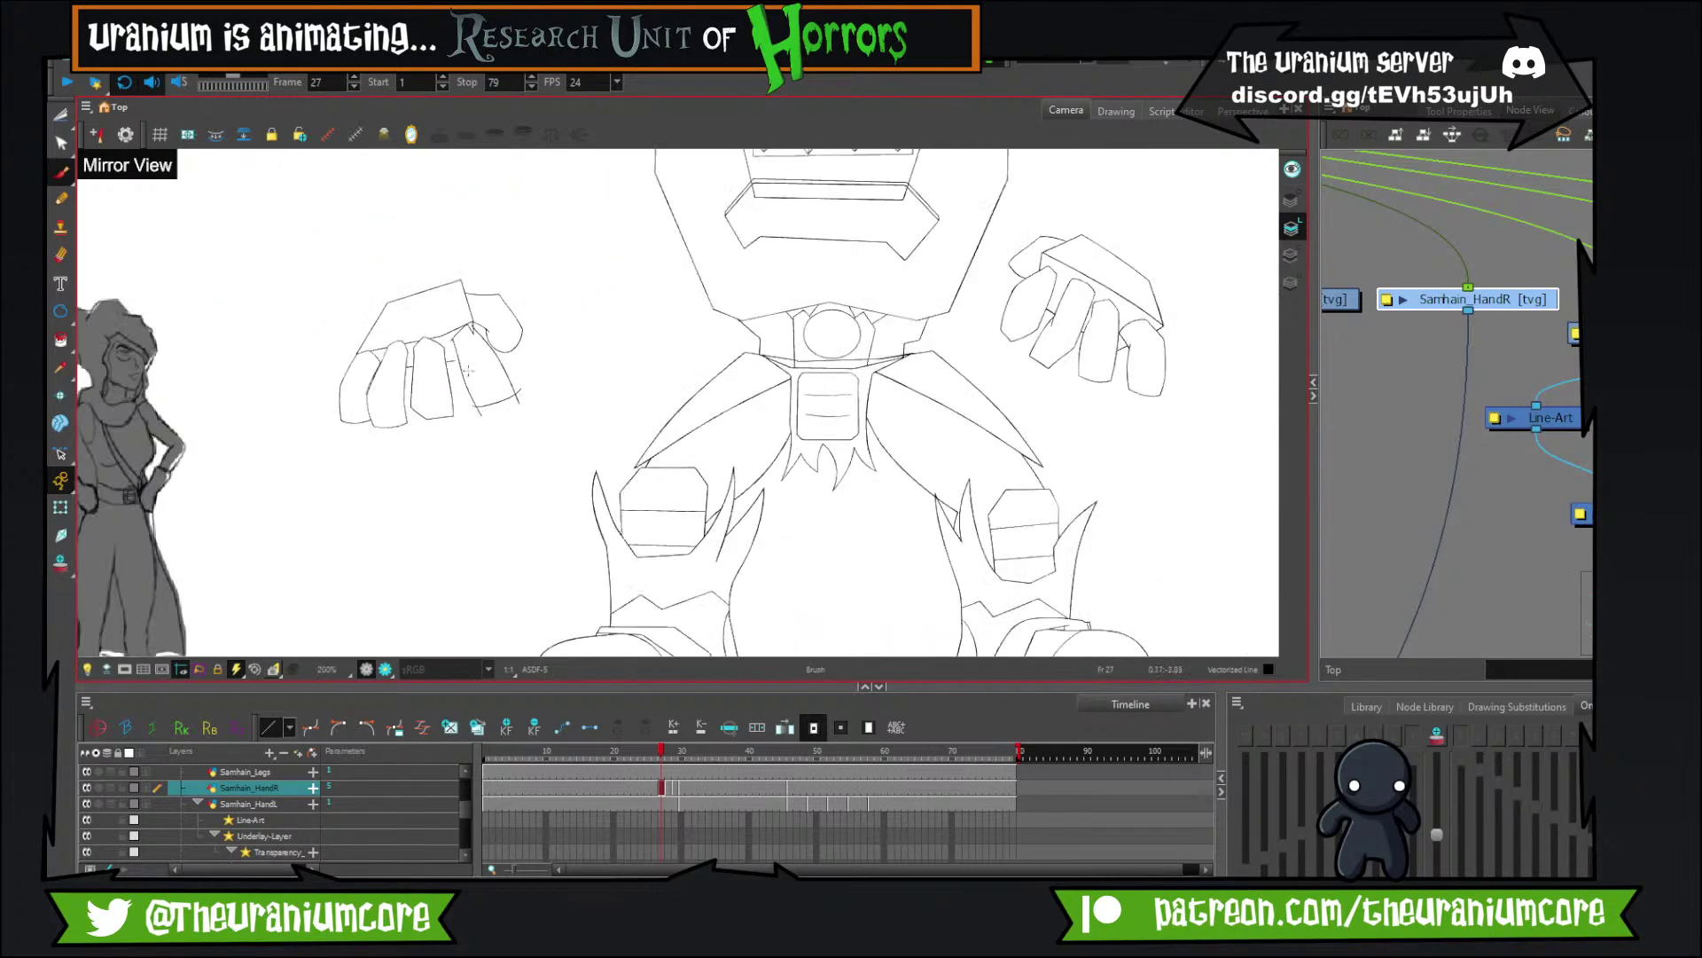
scroll(446, 417, "up", 2)
key("comma")
key("period")
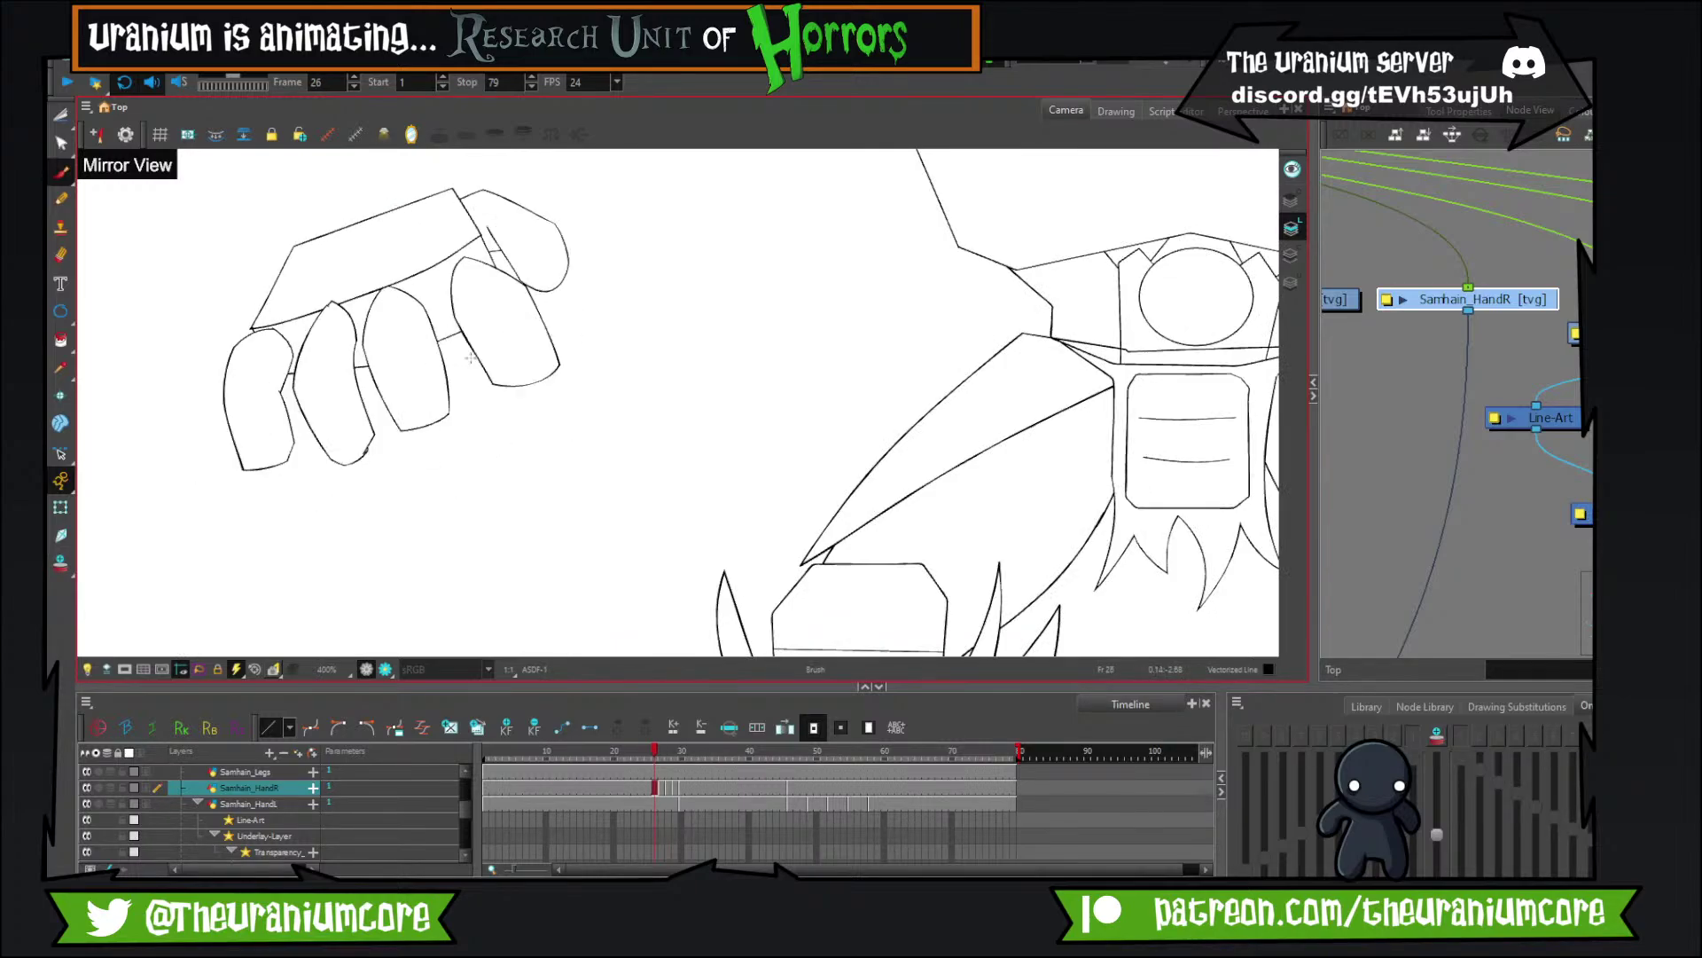
scroll(461, 365, "up", 1)
scroll(474, 352, "down", 2)
scroll(473, 353, "up", 4)
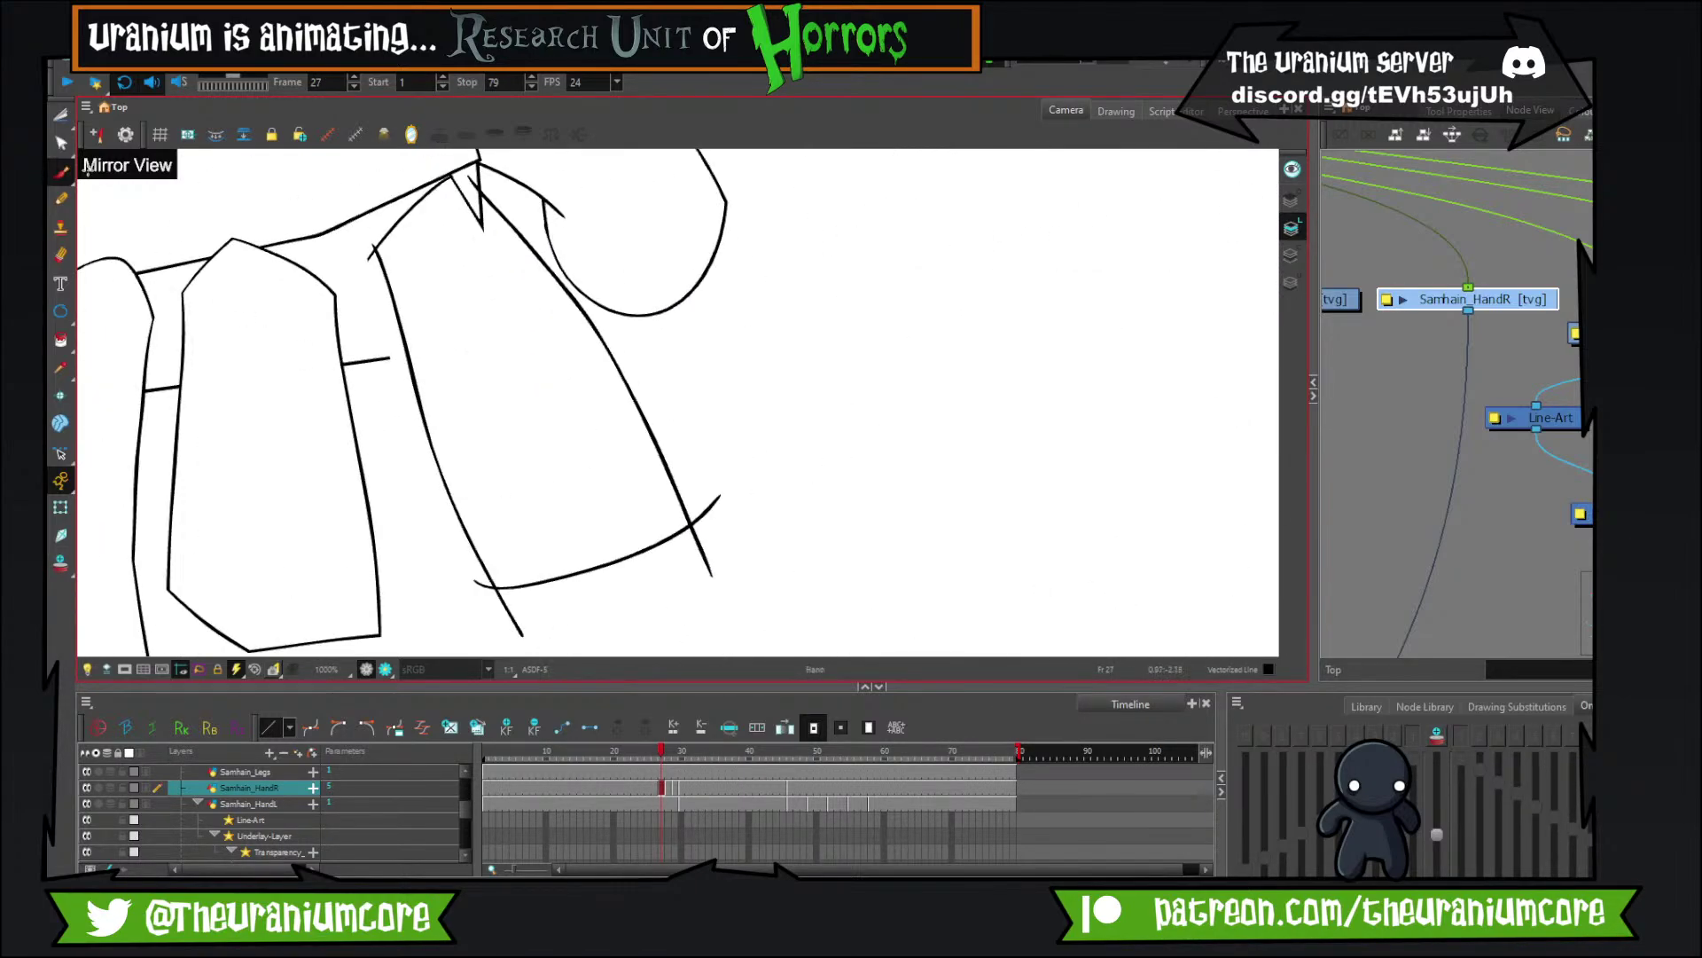
Select the fourth finger's lines and move them slightly toward the third finger to meet the slab's lower edge line.
left_click(61, 118)
left_click(104, 113)
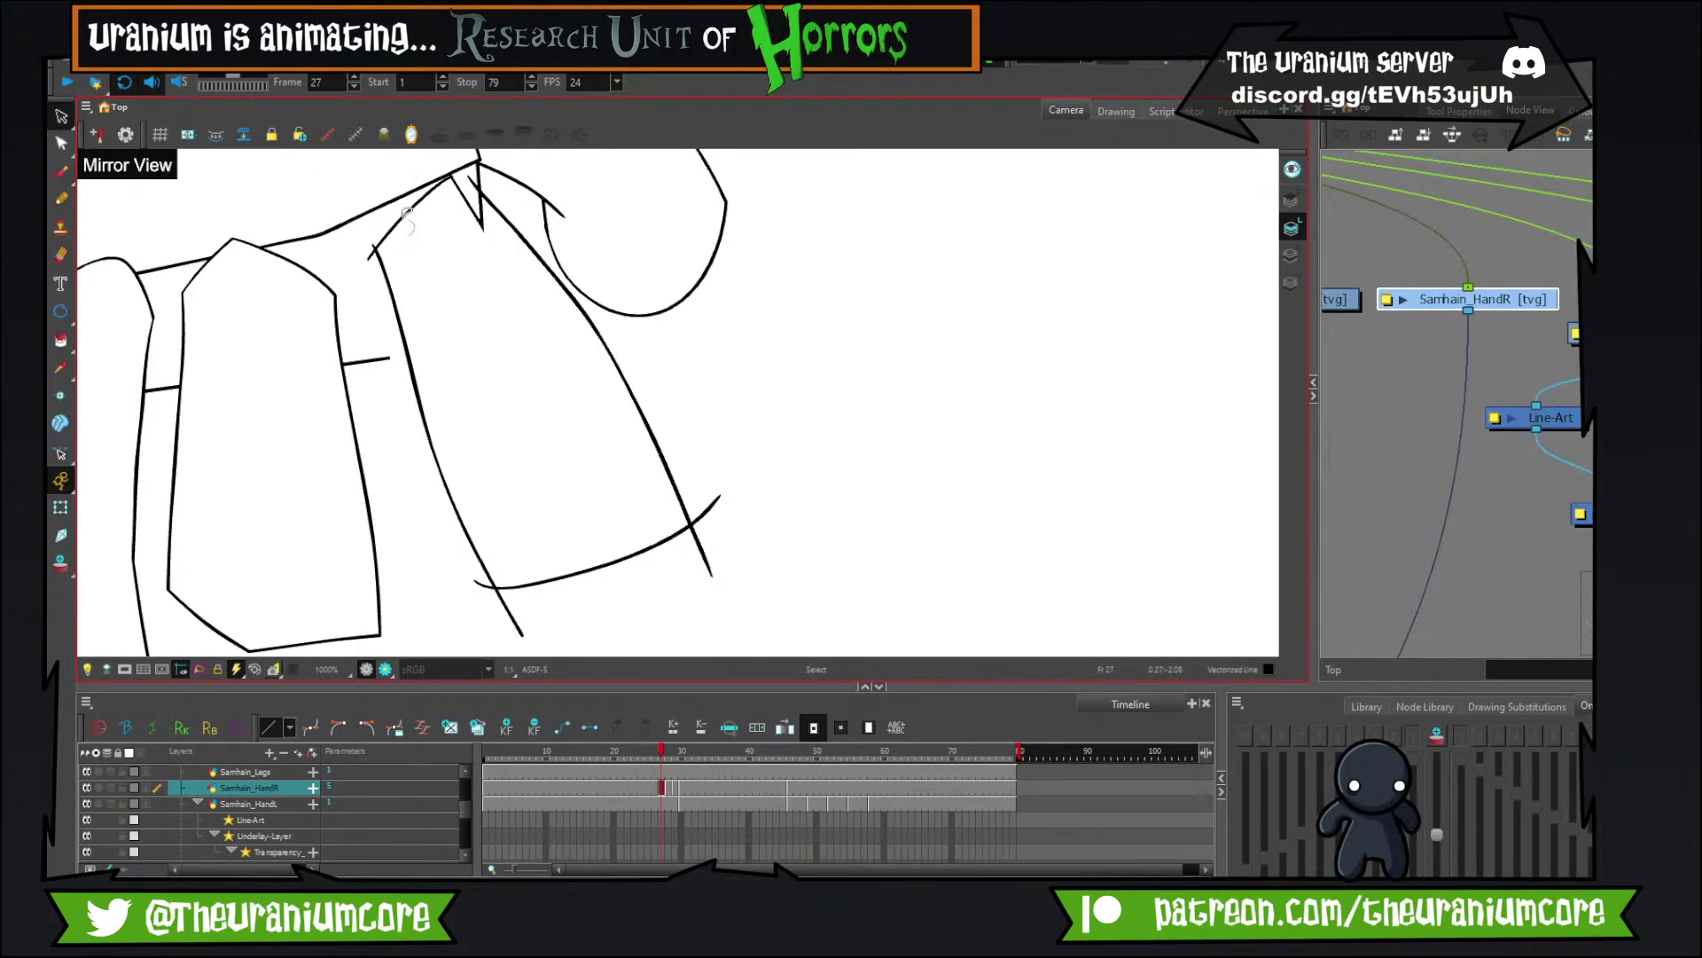
mouse_move(401, 331)
left_mouse_down()
mouse_move(552, 653)
mouse_move(827, 497)
left_mouse_up()
left_click_drag(552, 479, 606, 443)
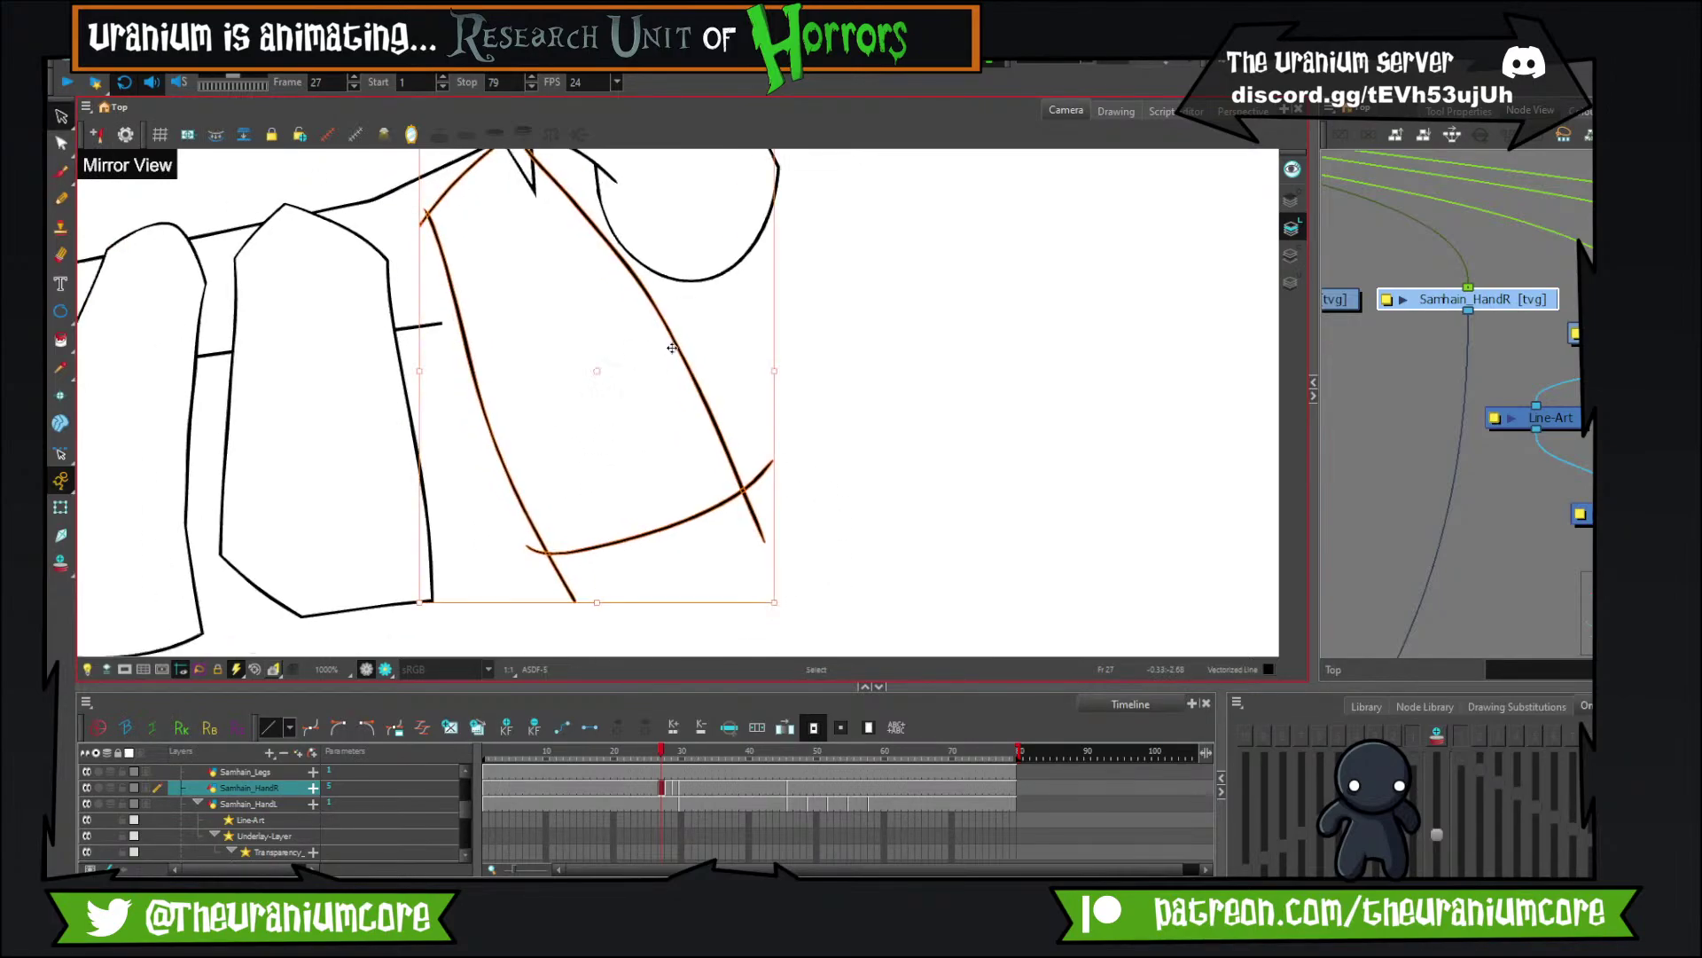
left_click_drag(684, 350, 670, 362)
left_click(811, 299)
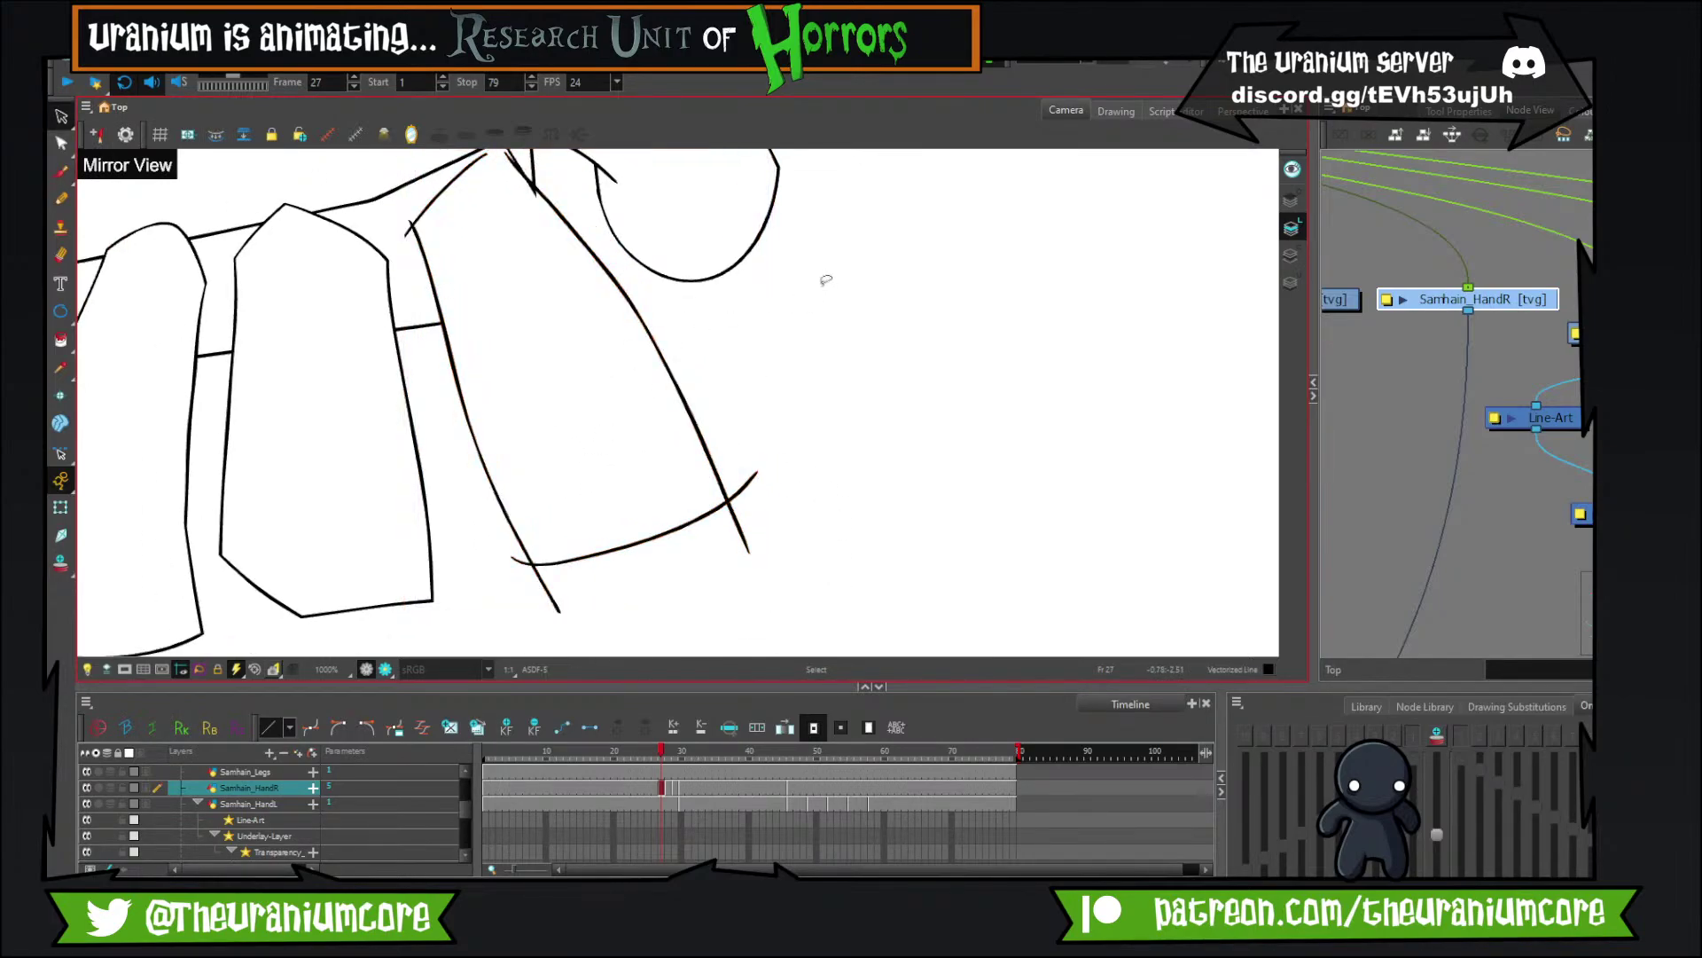
Compare frame 27 with frame 26 and draw two short curved strokes rounding both corners of the fourth finger's tip.
scroll(819, 285, "down", 3)
scroll(792, 316, "down", 3)
key("period")
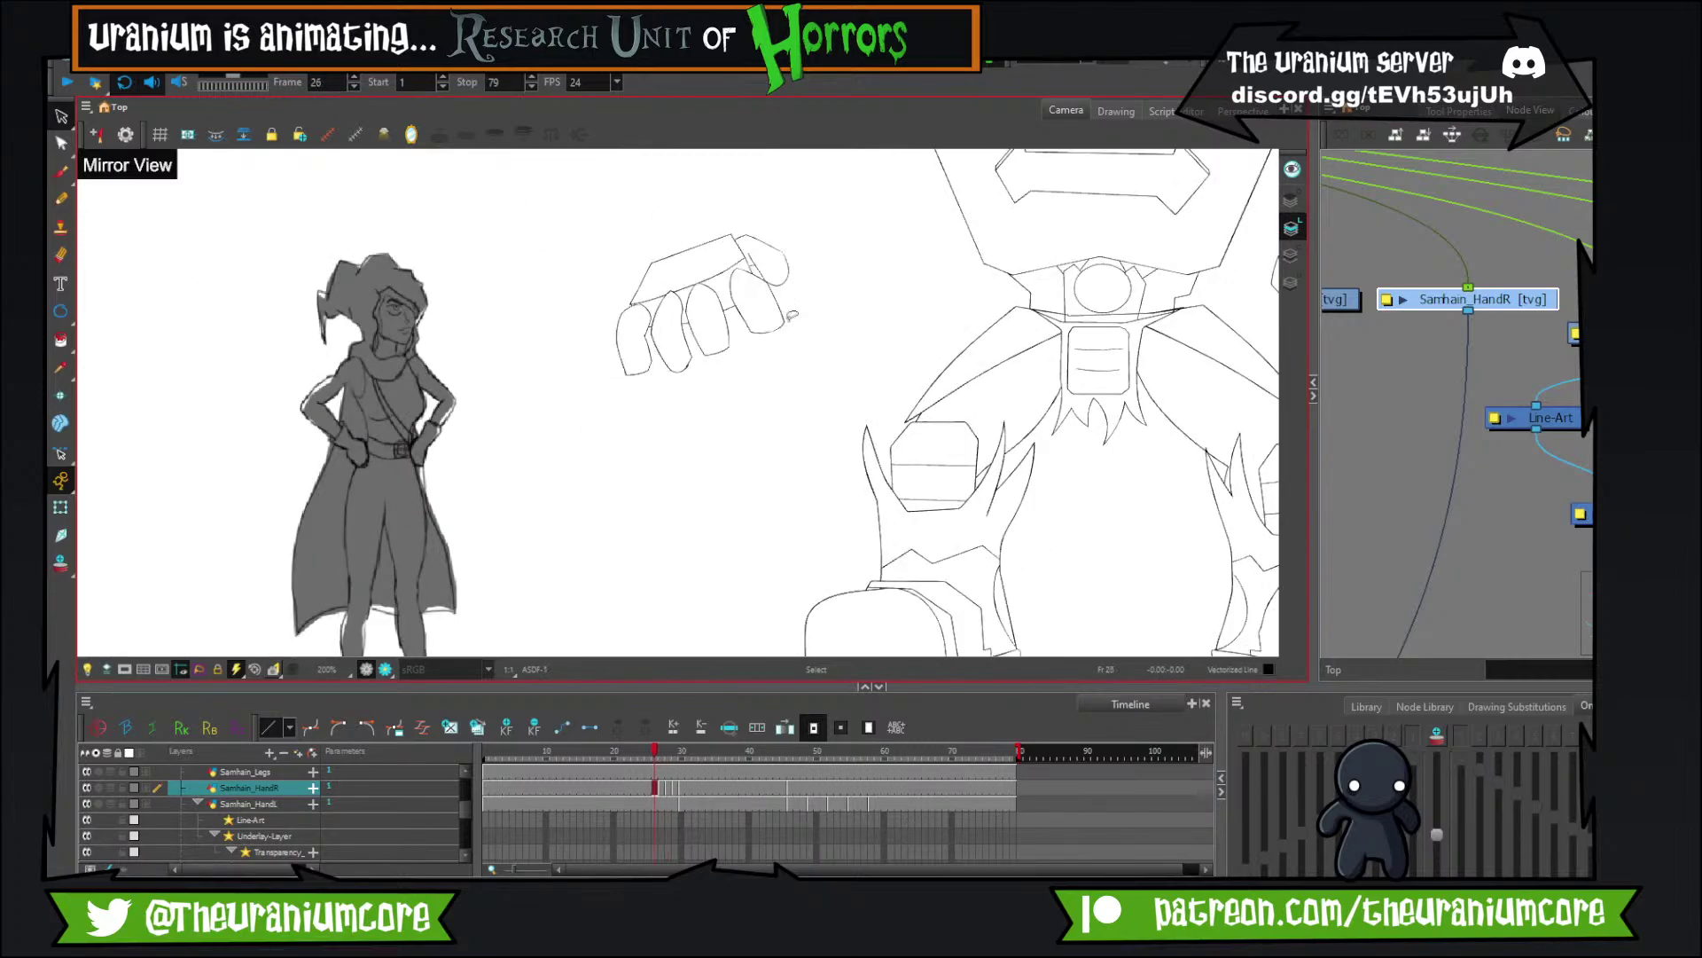
key("comma")
scroll(763, 350, "up", 6)
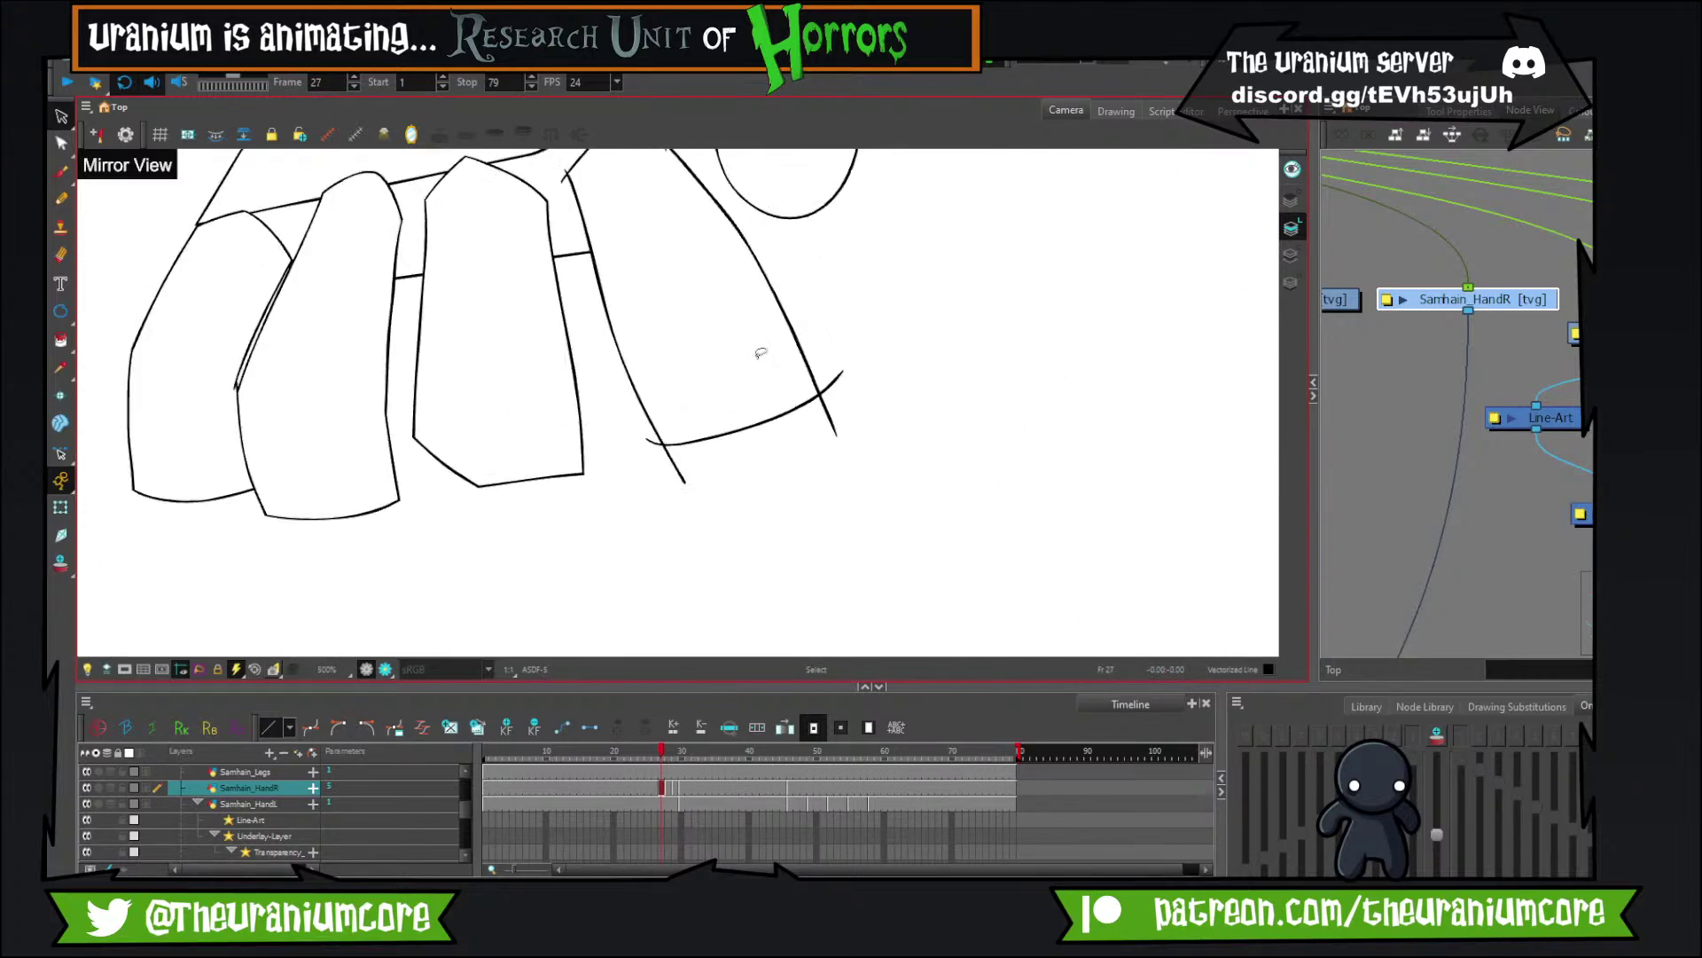
left_click_drag(761, 352, 675, 314)
left_click(61, 172)
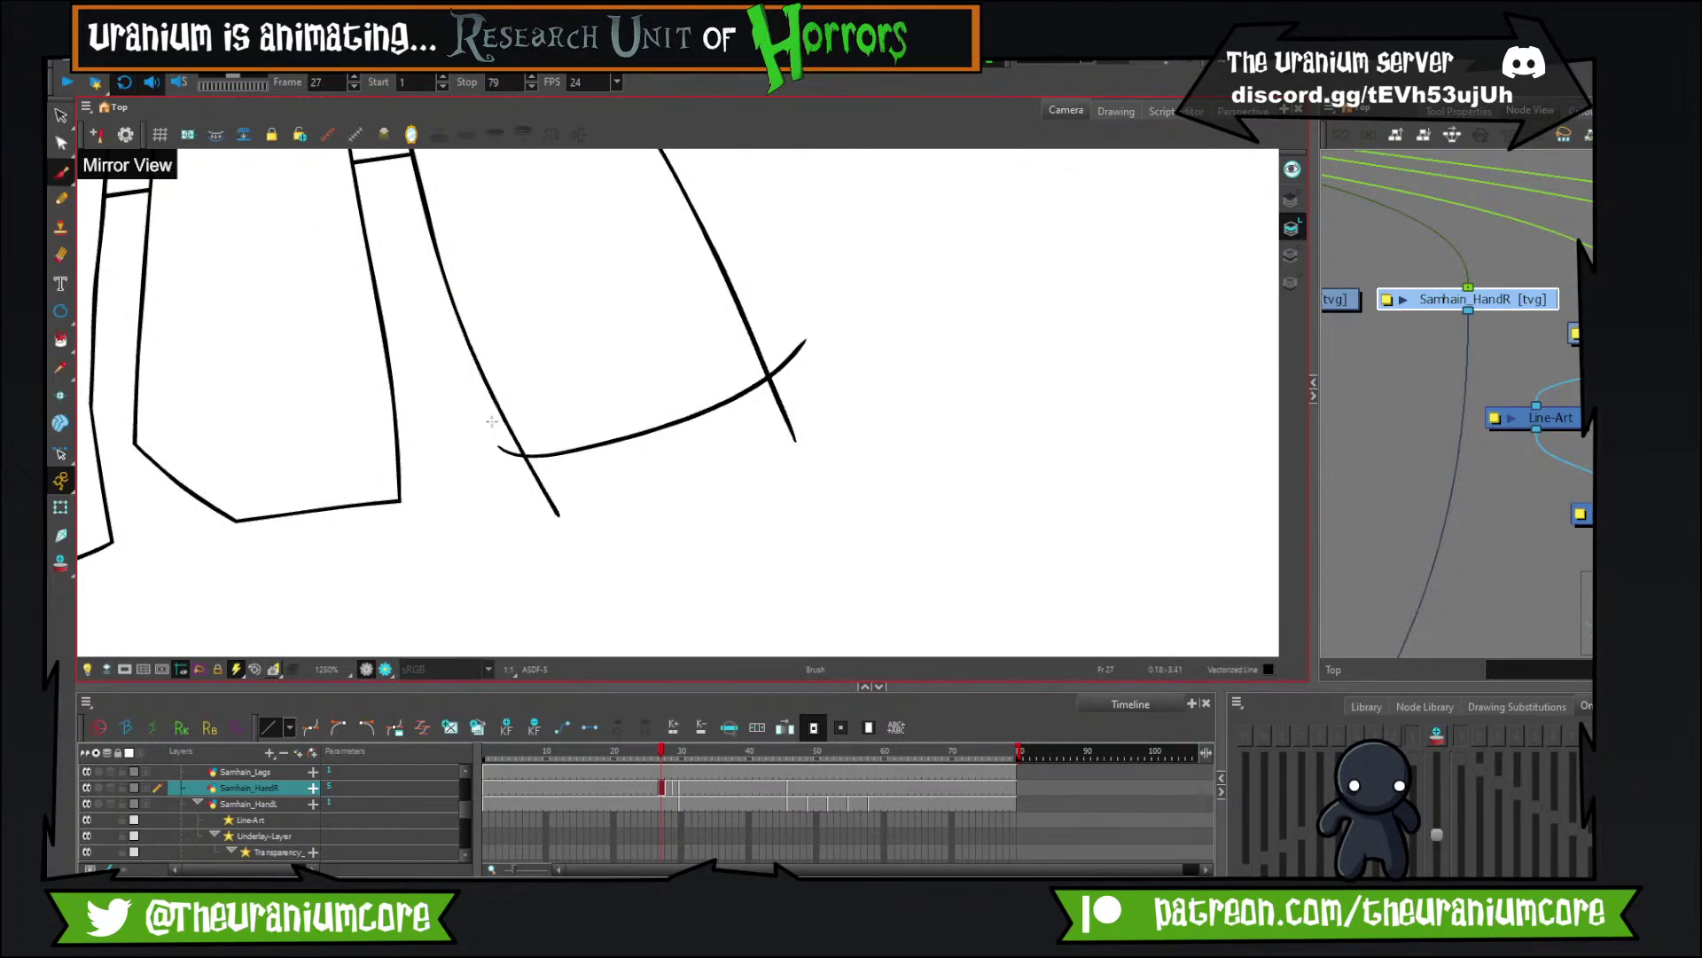
left_click_drag(479, 414, 679, 446)
left_click_drag(770, 323, 676, 453)
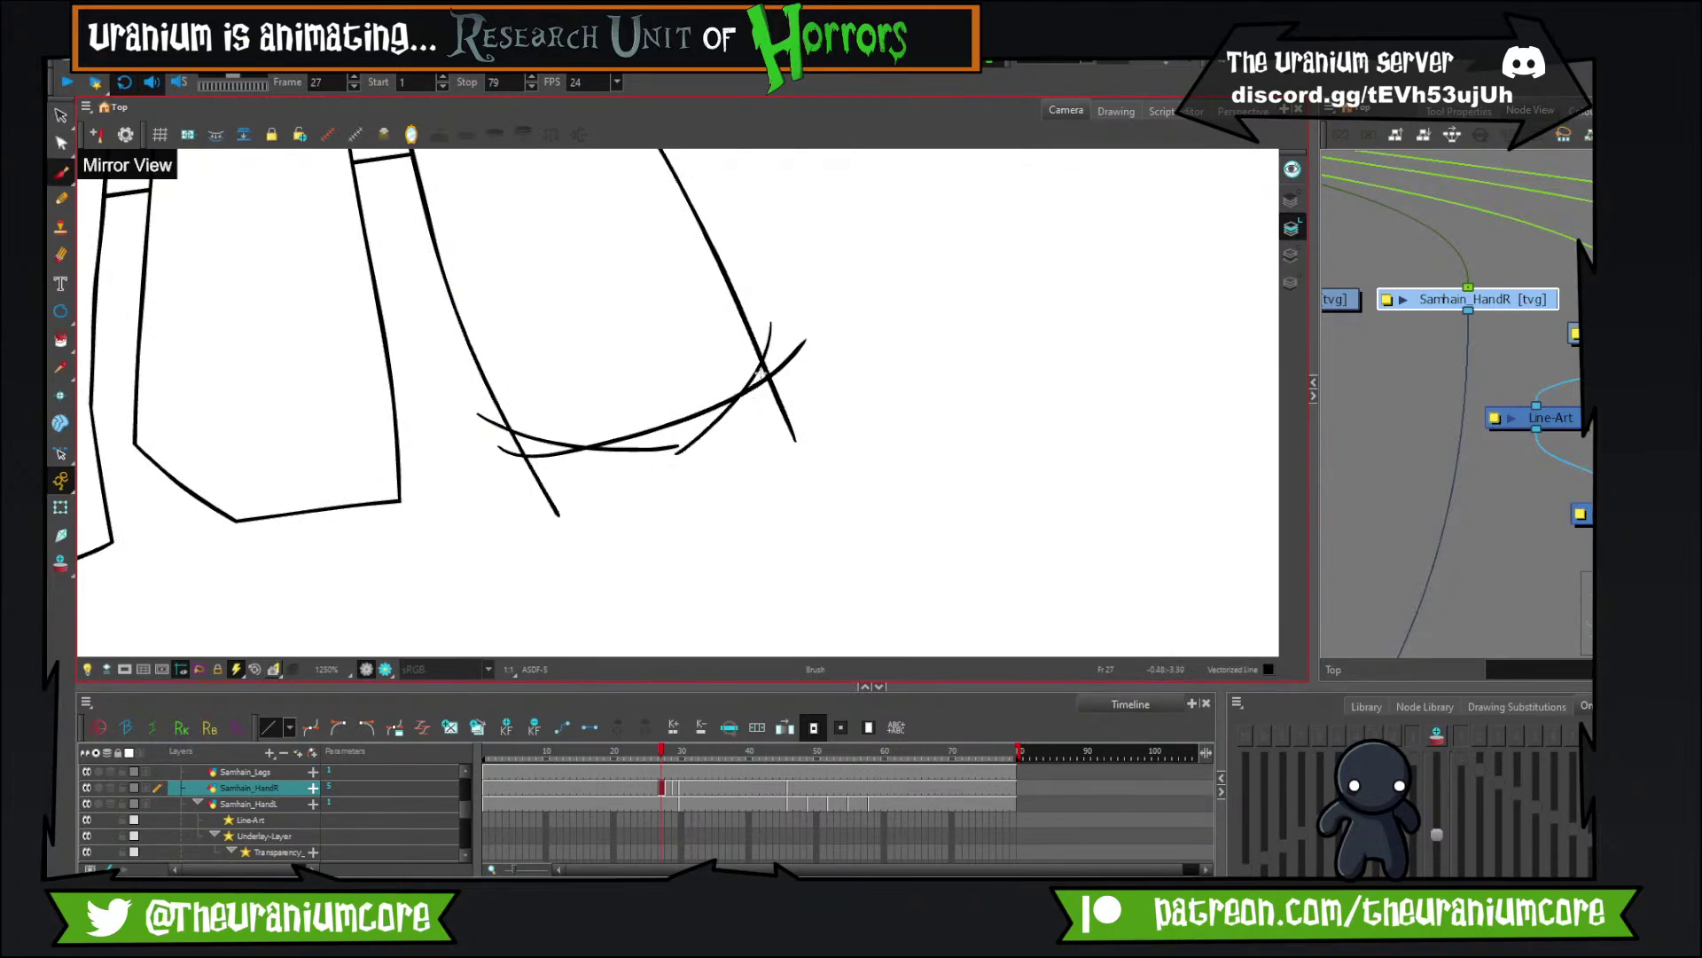
Cut away the overshooting line ends and old corners around frame 27's fourth fingertip.
left_click(66, 120)
left_click(103, 151)
left_click_drag(456, 396, 631, 545)
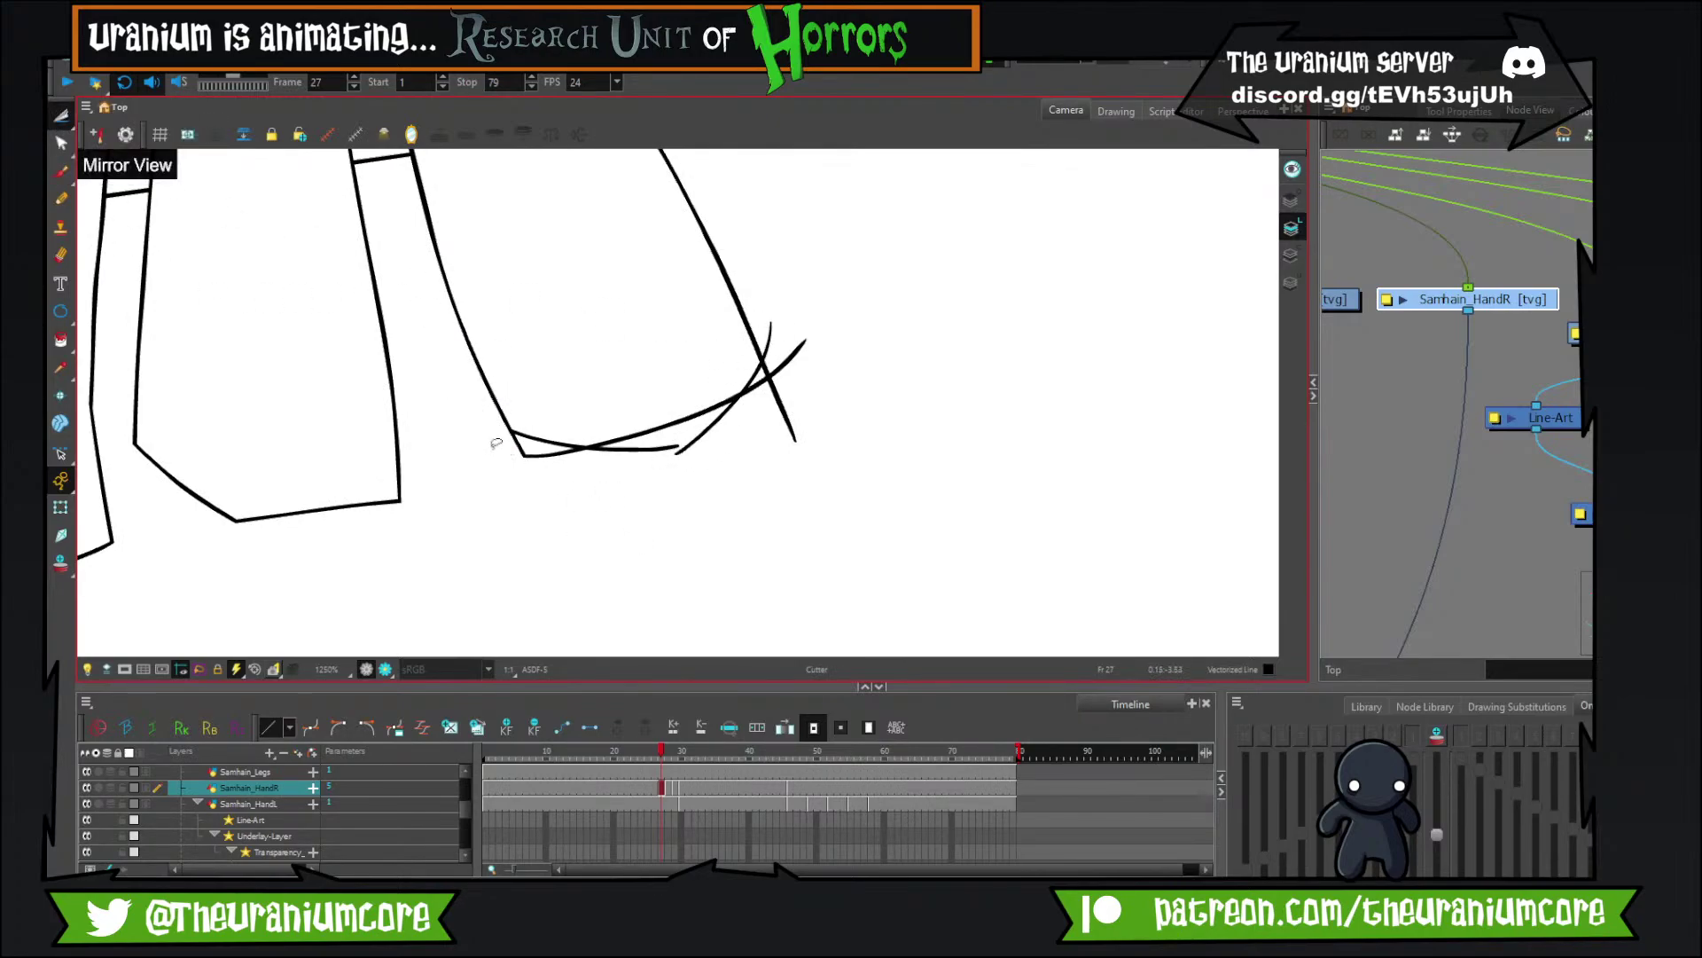
mouse_move(496, 443)
left_mouse_down()
mouse_move(588, 472)
mouse_move(508, 453)
left_mouse_up()
key("Delete")
mouse_move(633, 482)
left_mouse_down()
mouse_move(803, 394)
mouse_move(775, 409)
left_mouse_up()
mouse_move(760, 330)
left_mouse_down()
mouse_move(784, 339)
mouse_move(769, 405)
mouse_move(782, 368)
left_mouse_up()
key("Delete")
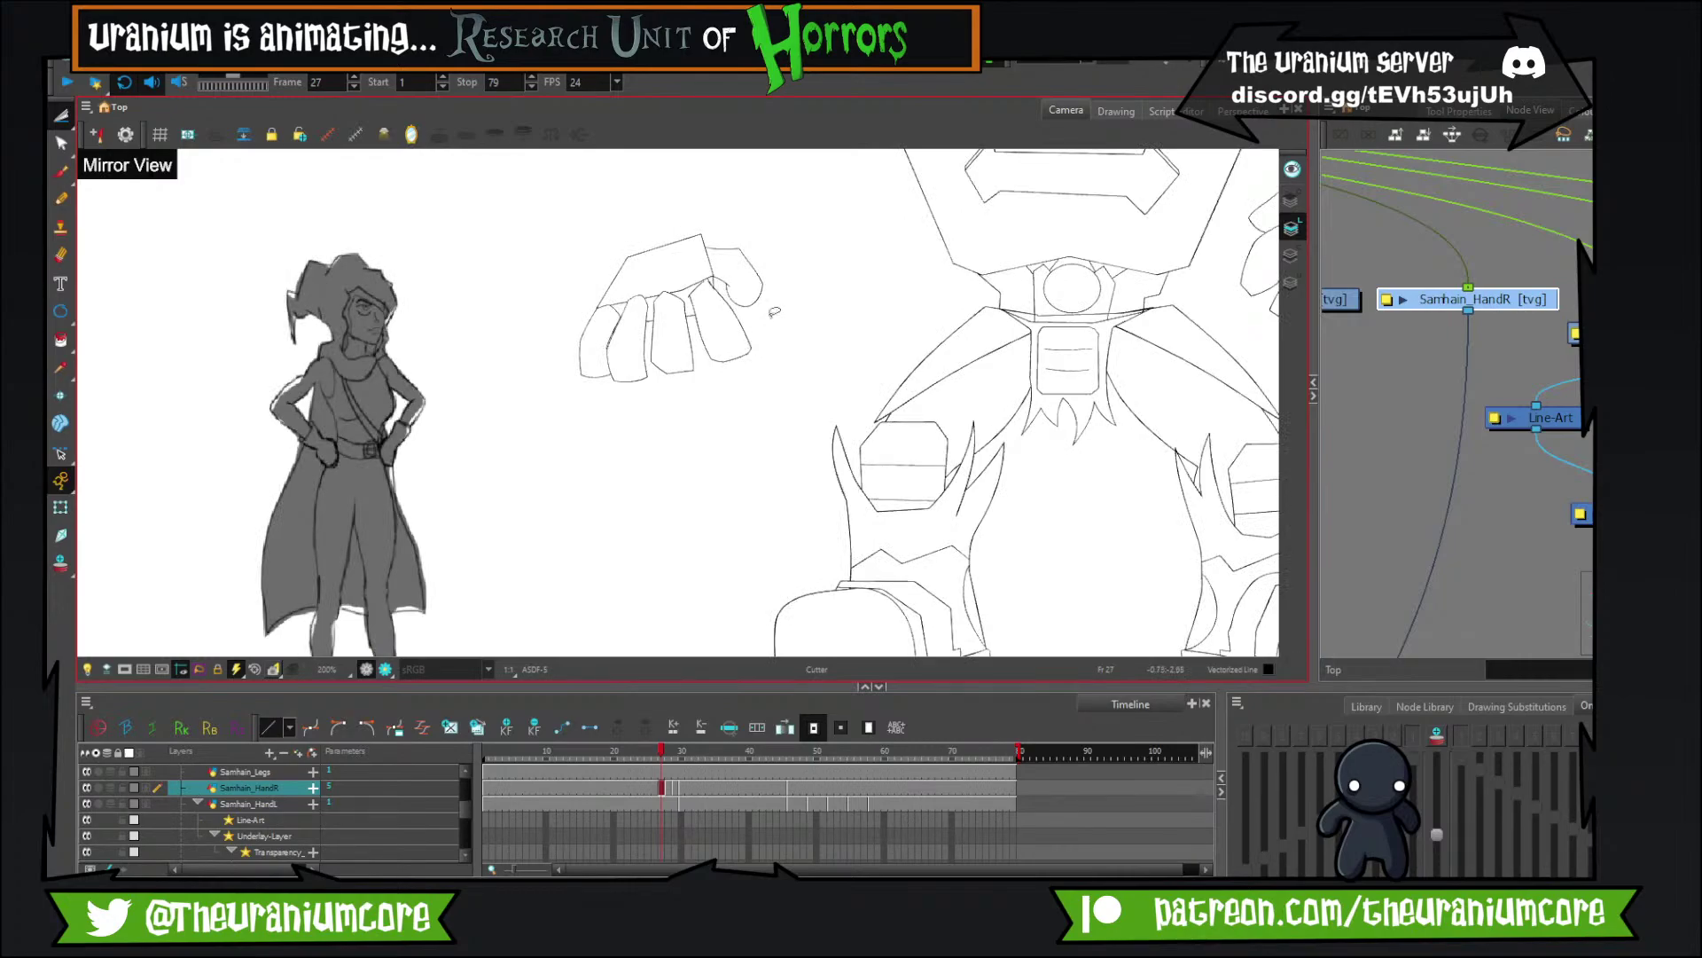
Compare the trimmed fourth finger on frame 27 with its shape in the neighbouring frame.
scroll(754, 337, "up", 1)
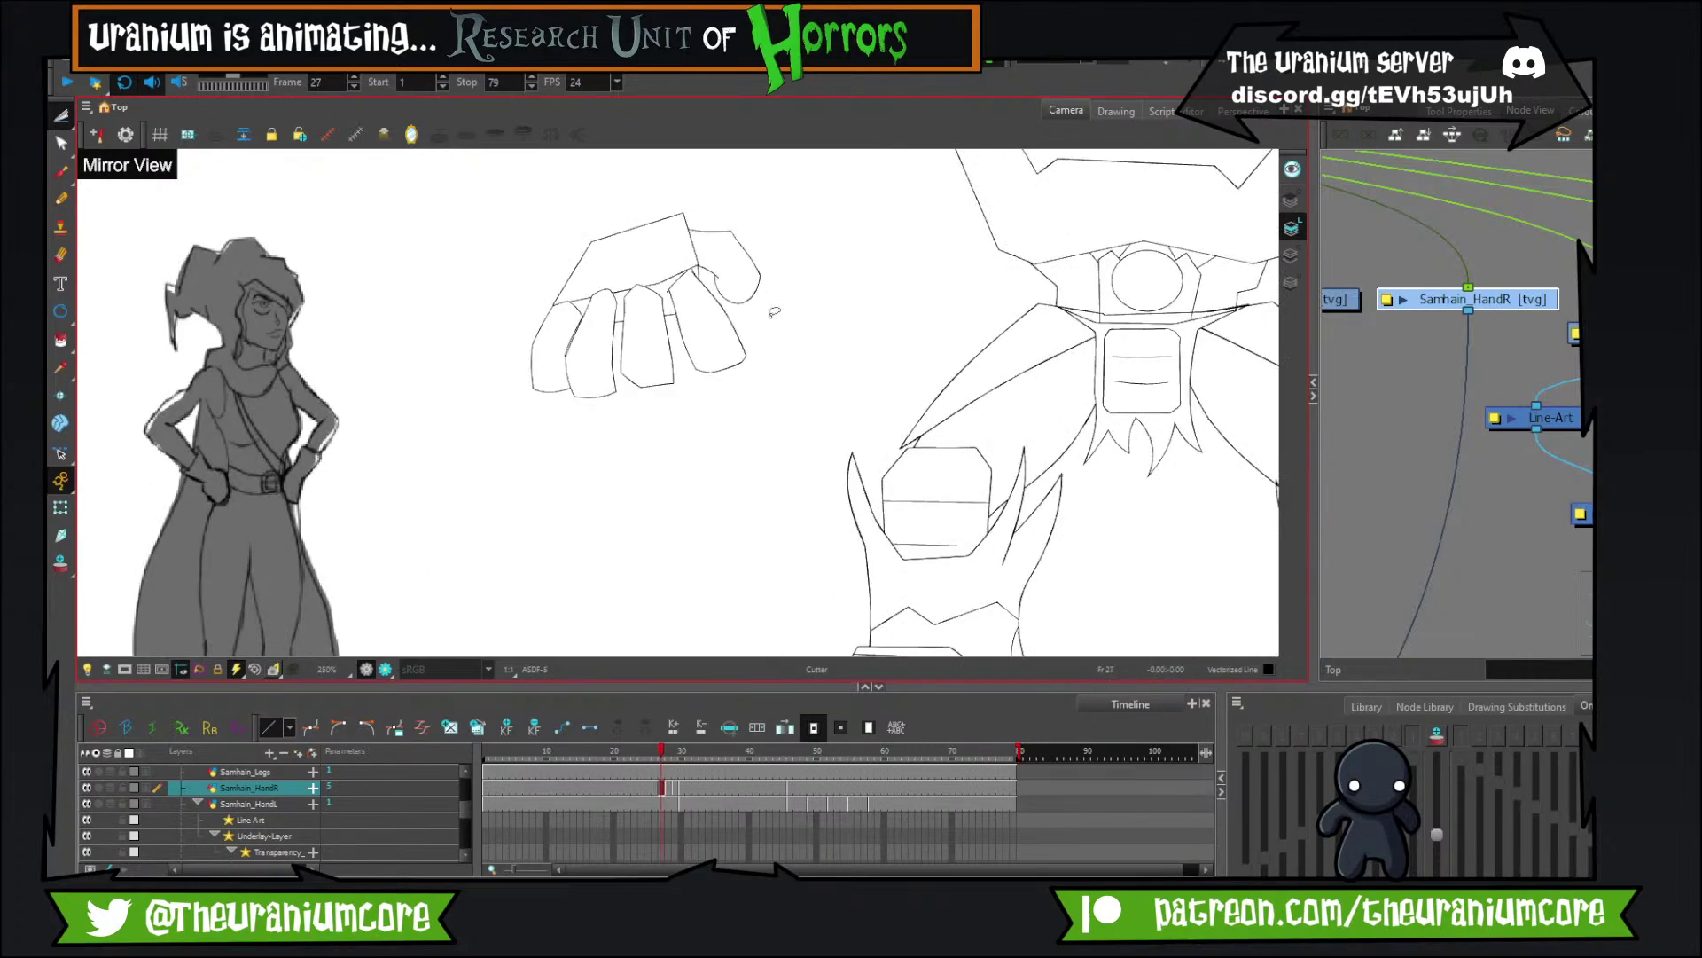
scroll(738, 277, "up", 4)
scroll(738, 277, "up", 2)
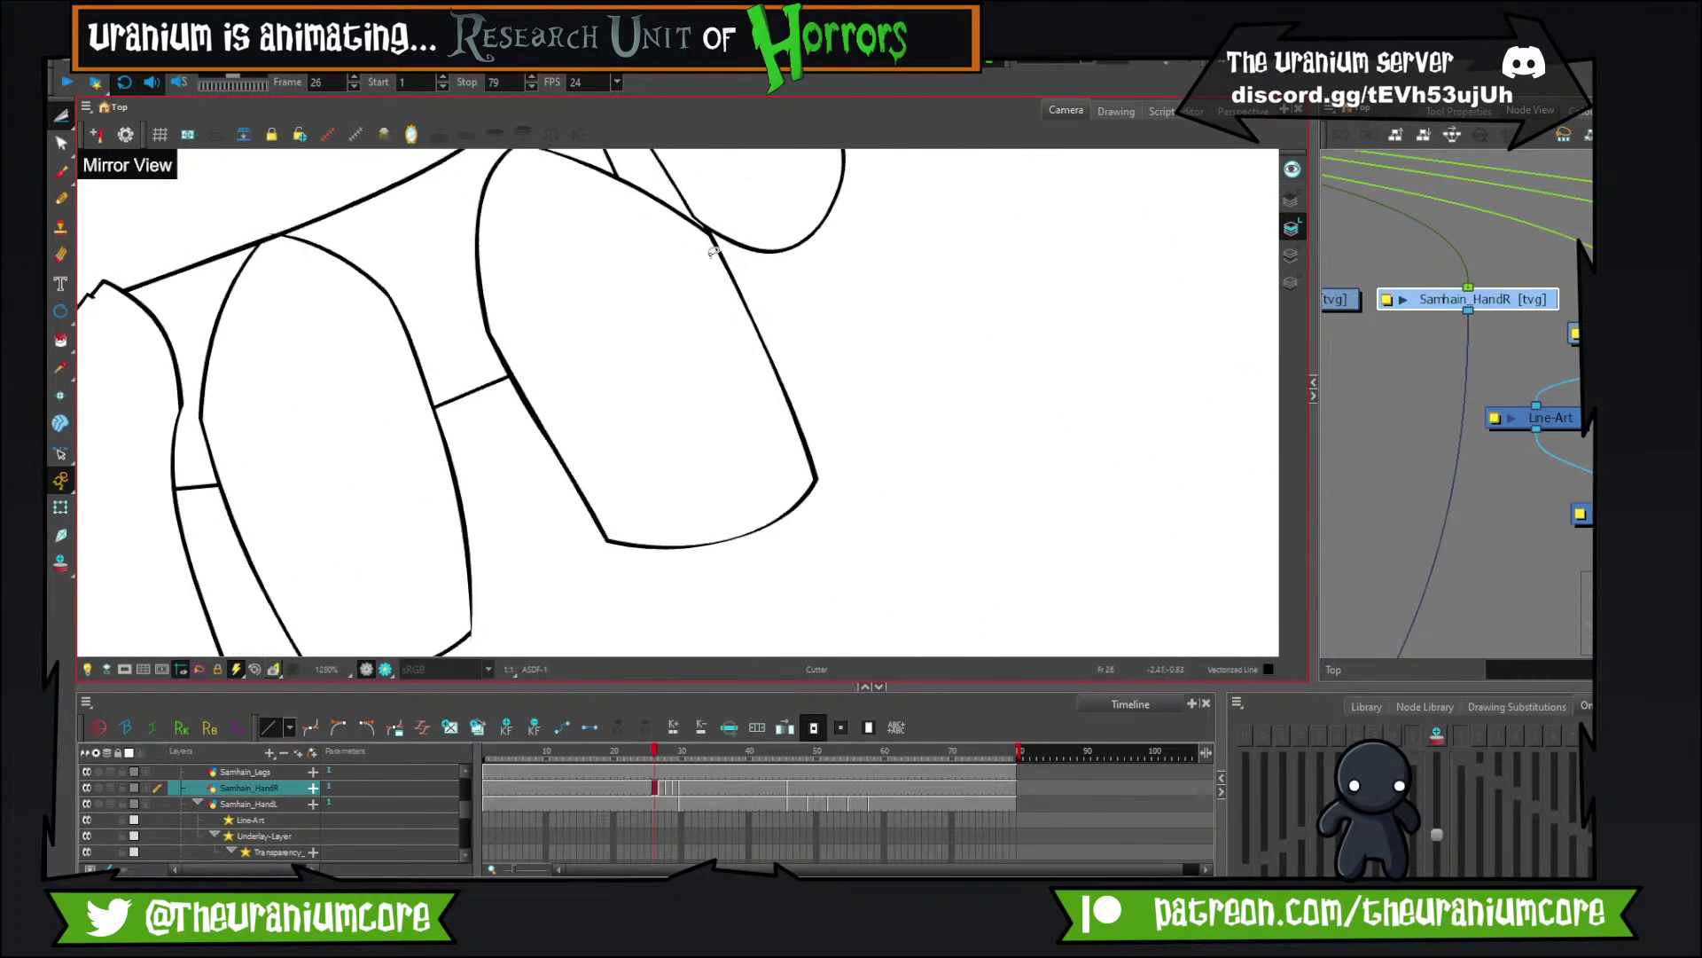
scroll(714, 275, "down", 4)
scroll(715, 275, "up", 1)
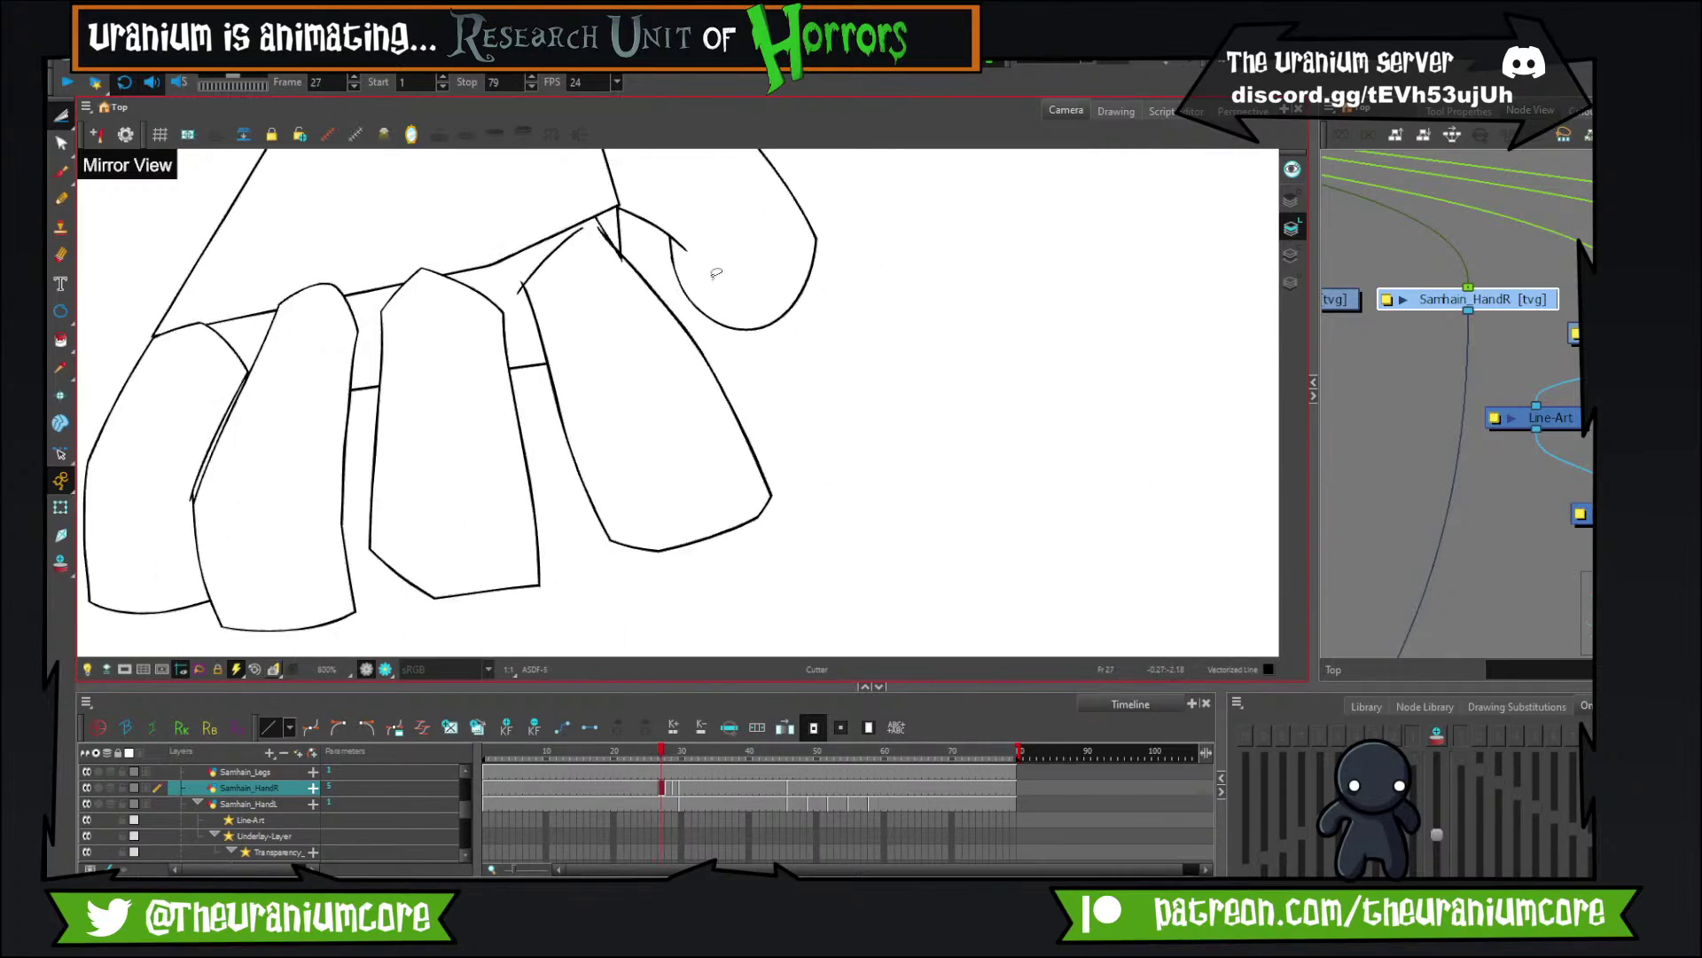
key(".")
scroll(716, 273, "down", 2)
key(".")
key("comma")
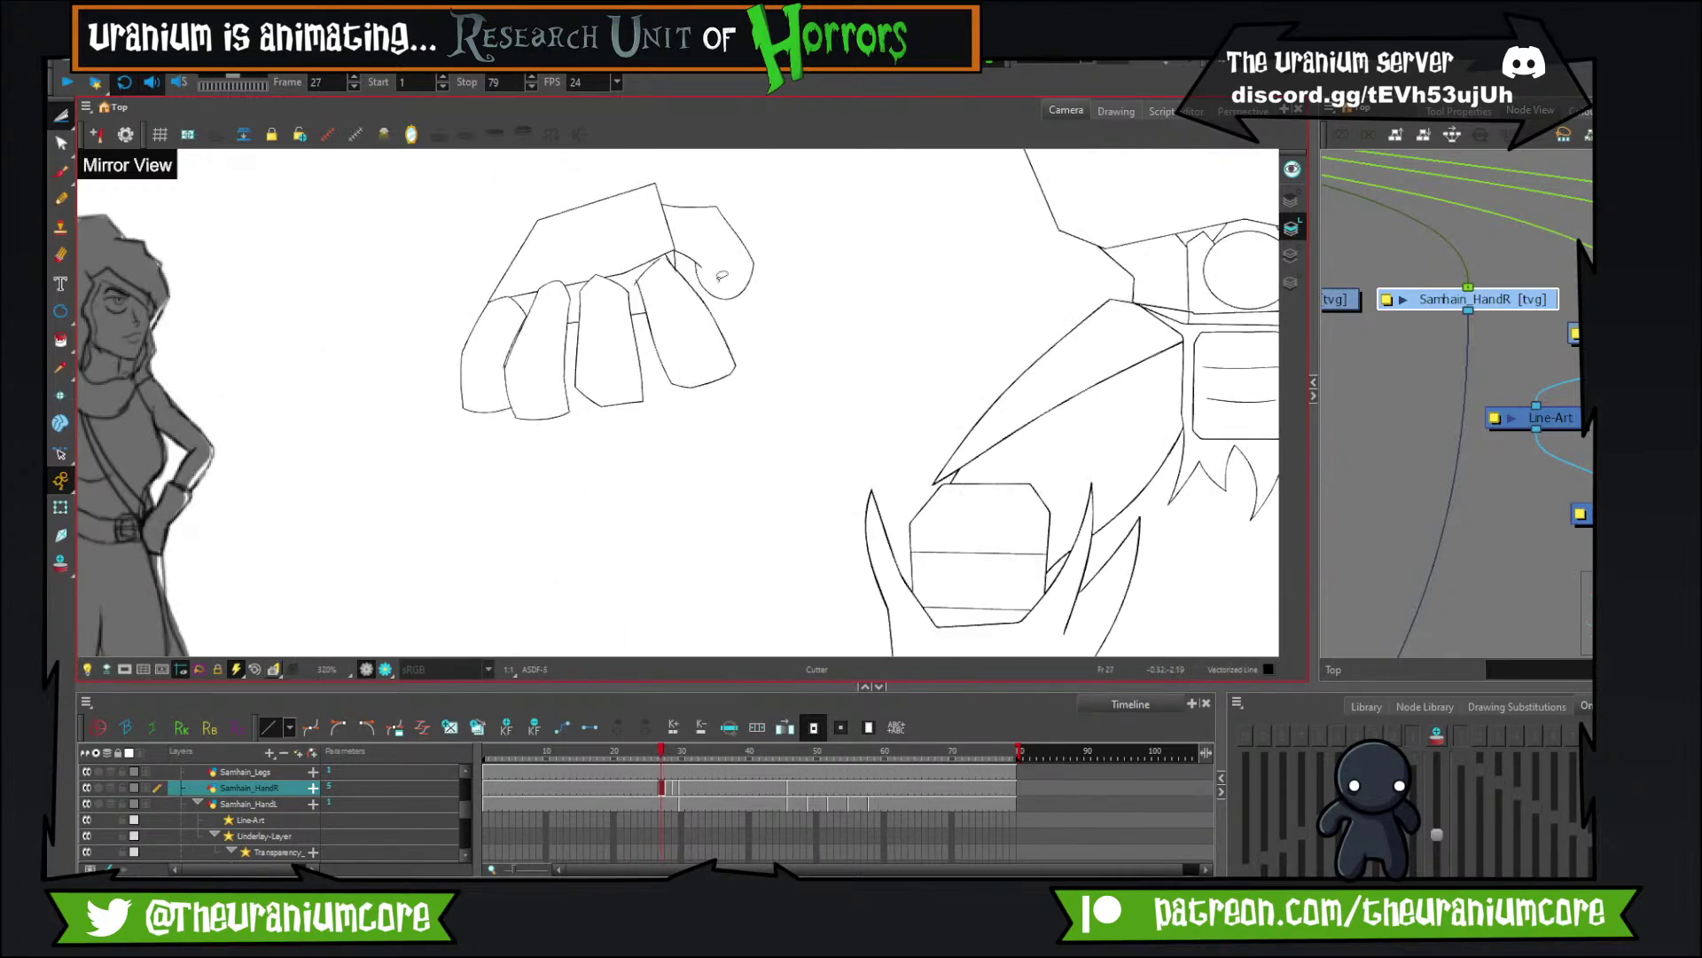
key("period")
key("comma")
Draw a short, nearly flat curve closing the top of frame 27's fourth-finger knuckle.
scroll(657, 259, "up", 8)
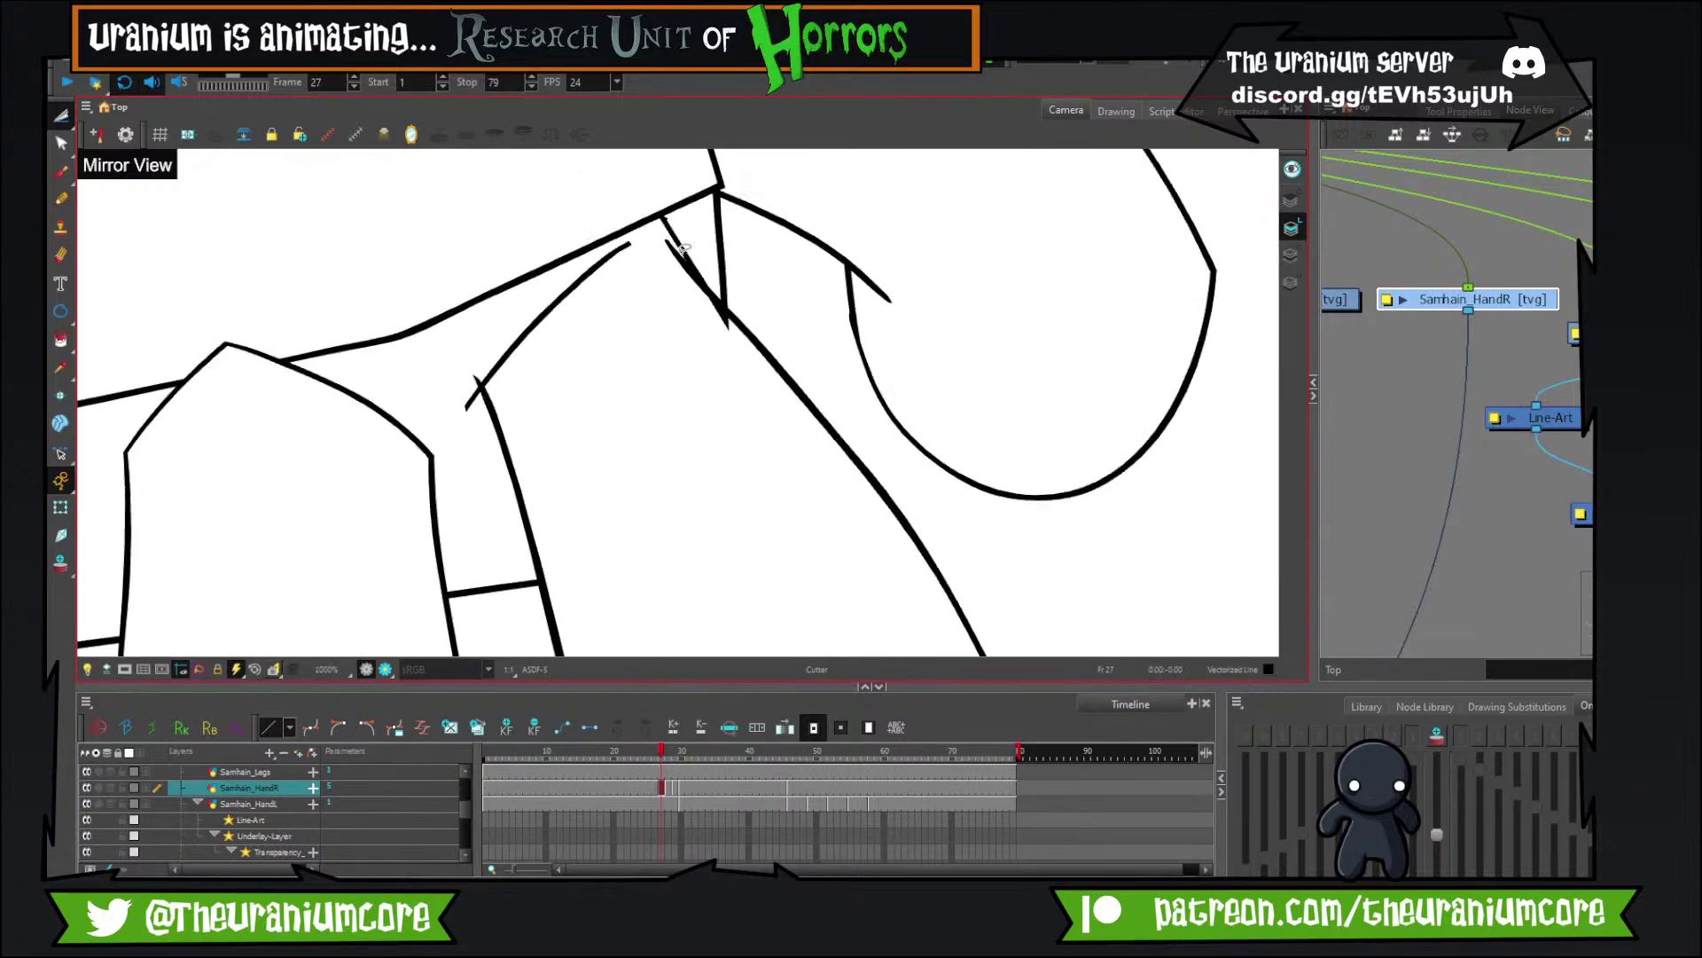
key("alt+b")
left_click_drag(560, 275, 712, 267)
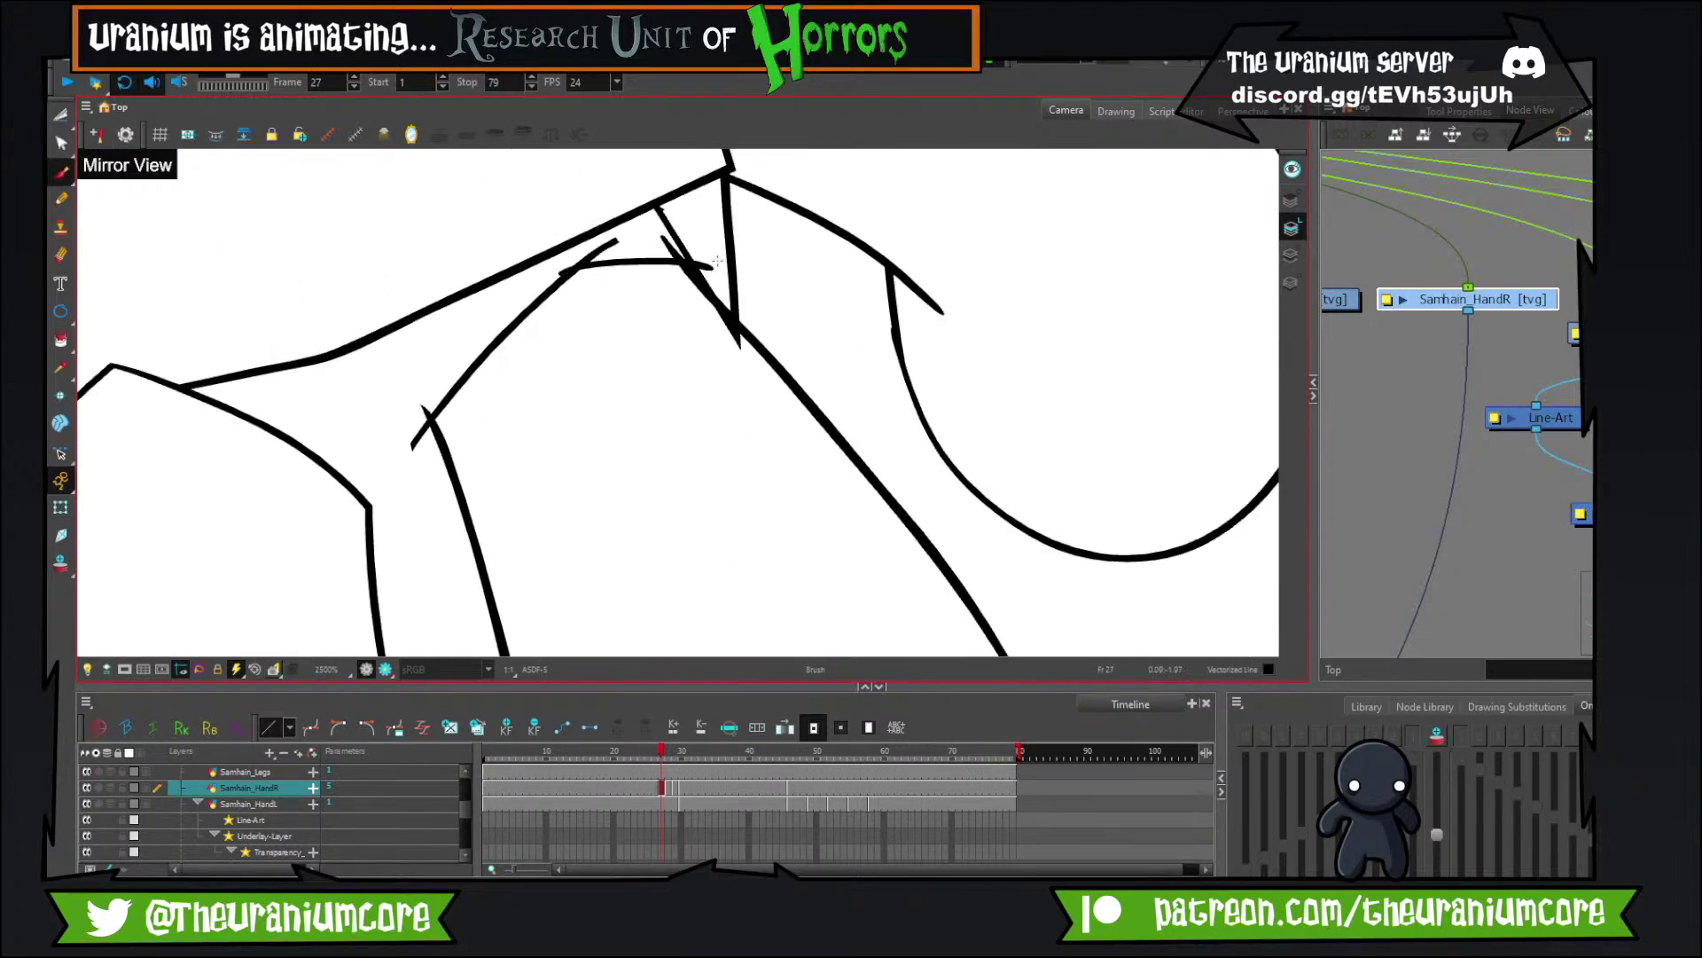
Cut away the overshooting line ends around frame 27's fourth-finger knuckle, including the leftover speck at its inner side.
left_click(61, 115)
left_click_drag(429, 383, 431, 491)
left_click_drag(598, 241, 567, 280)
mouse_move(709, 258)
left_mouse_down()
mouse_move(696, 269)
mouse_move(676, 242)
left_mouse_up()
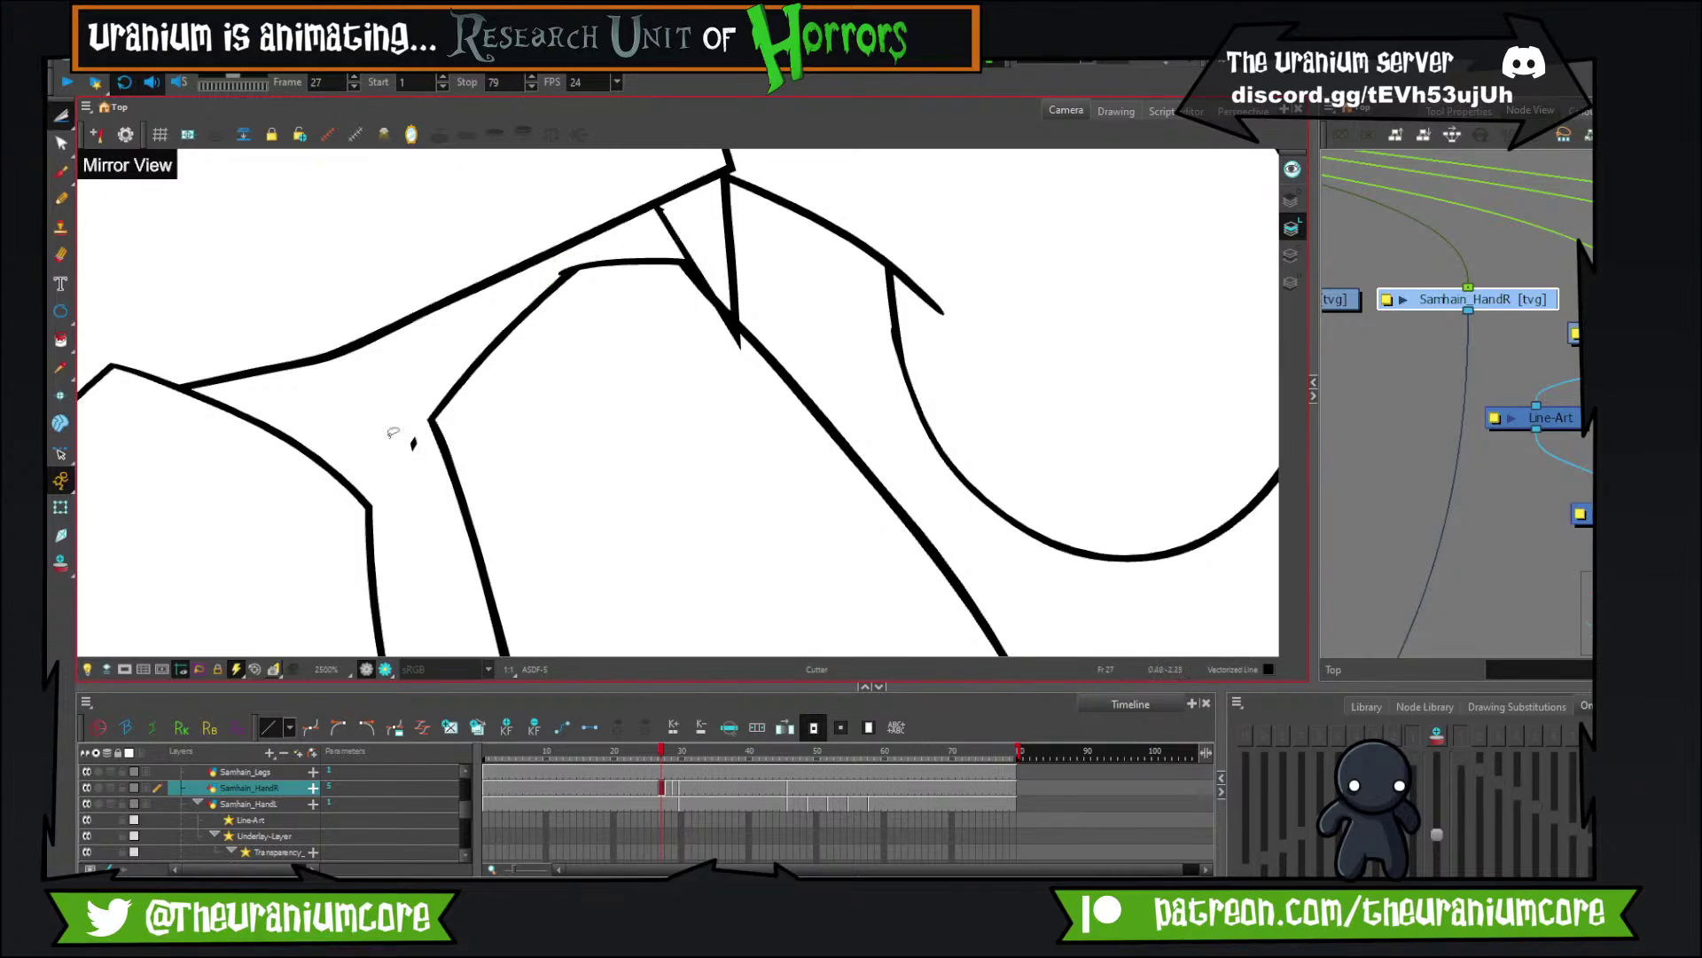
left_click_drag(393, 431, 386, 447)
key("Delete")
Flip through frames 26 to 28 to check the right hand's motion and the thumb area on frame 28.
scroll(390, 447, "down", 3)
scroll(406, 435, "down", 5)
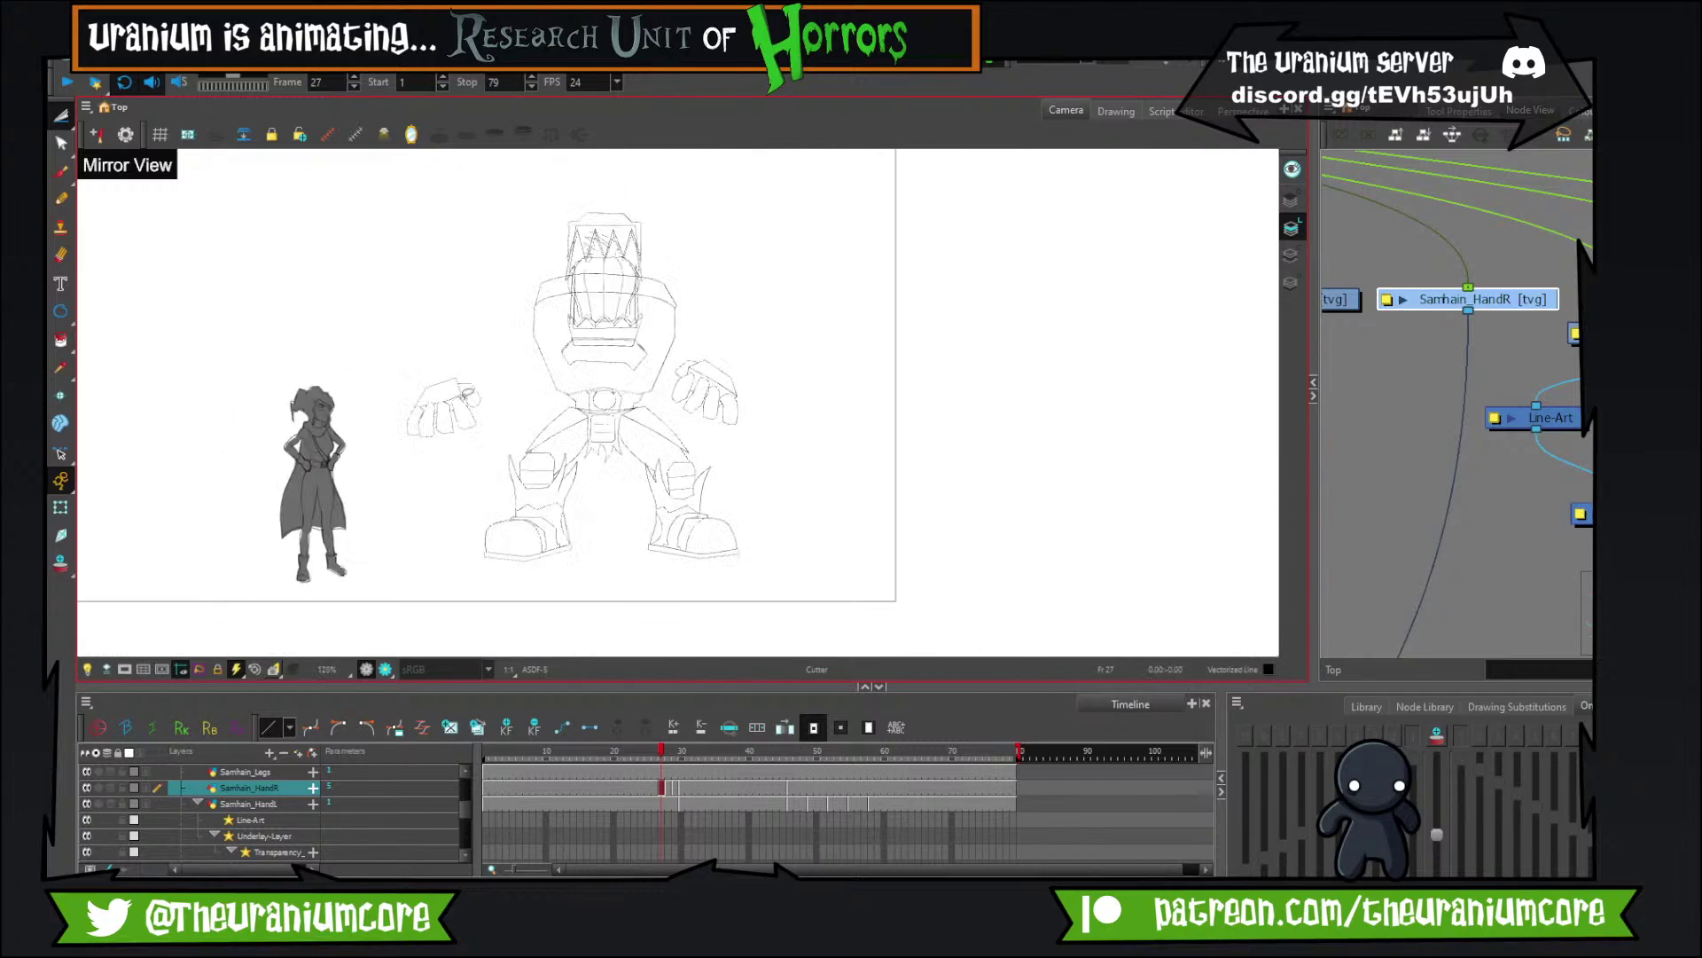
scroll(443, 407, "up", 3)
key("period")
key("period")
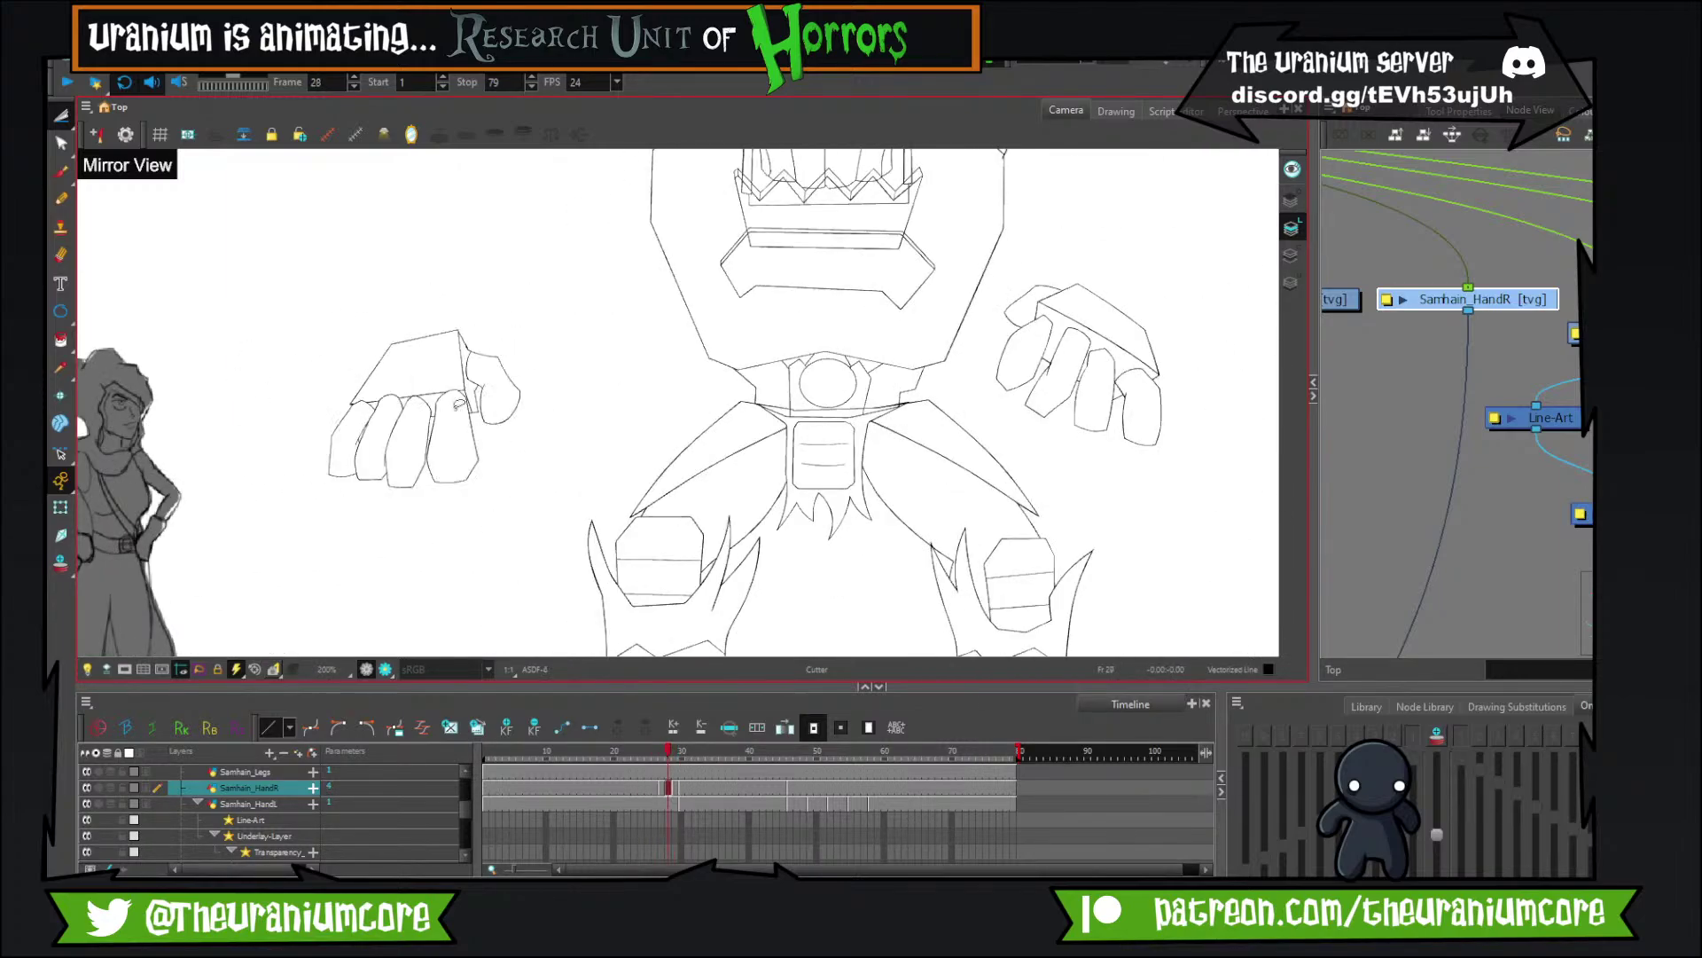
key("comma")
key("comma")
key("comma")
key("comma")
key("period")
key("period")
key("period")
key("comma")
key("comma")
key("period")
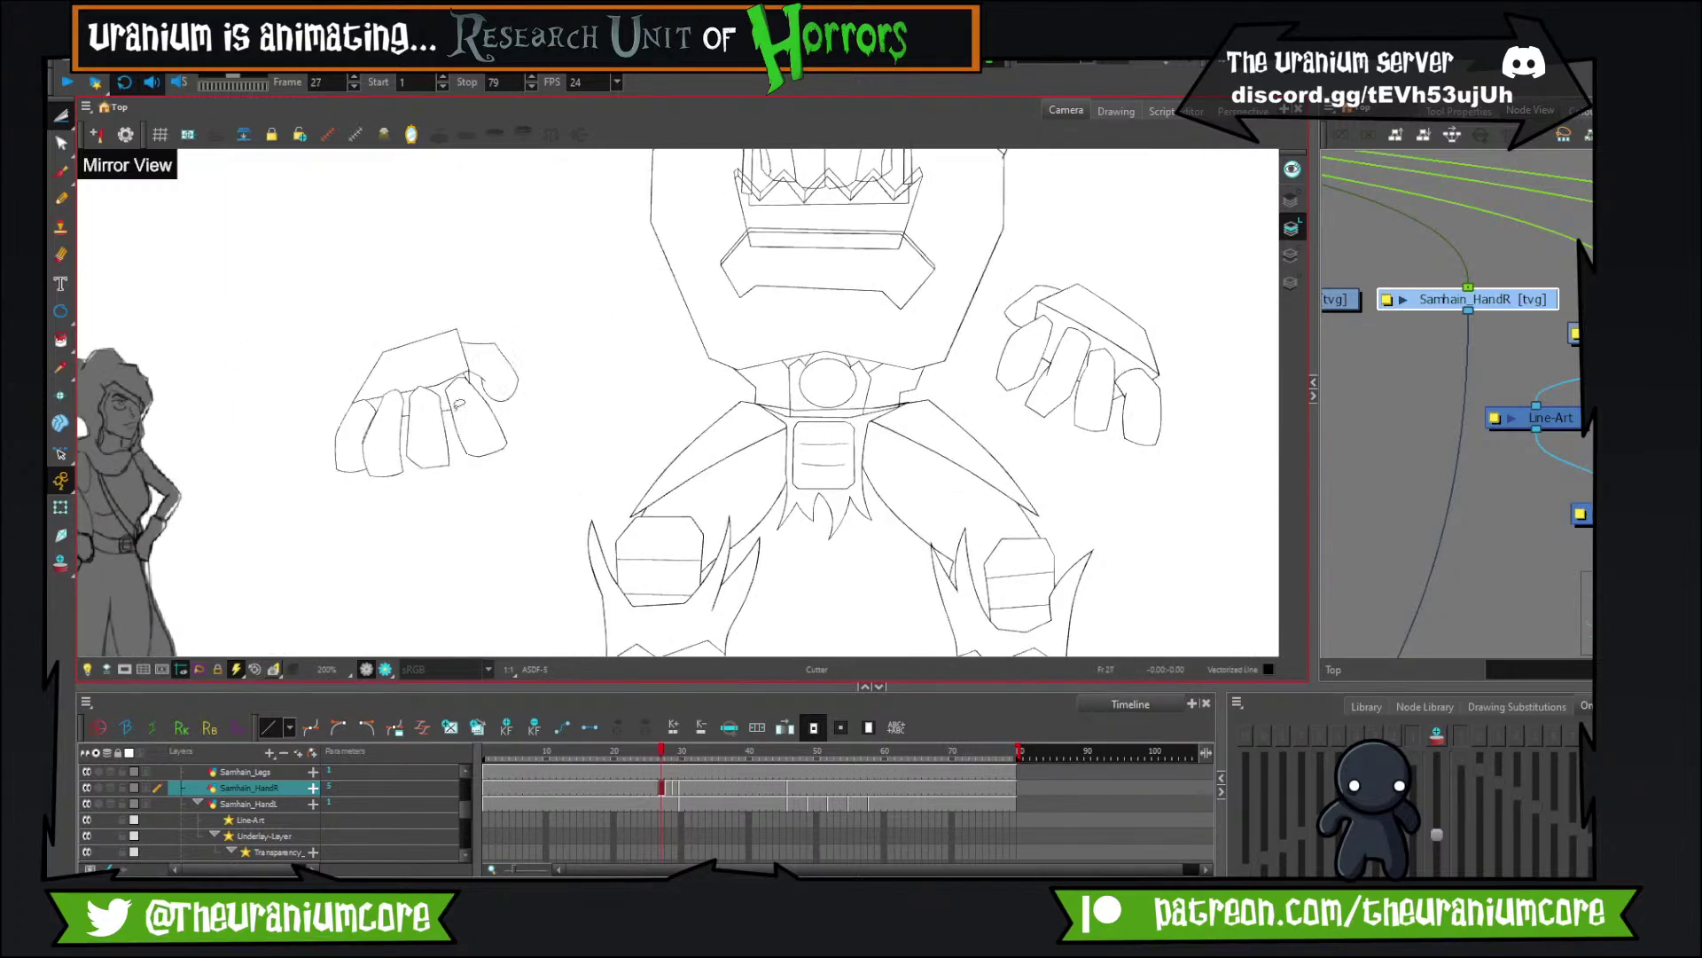
key("period")
key("comma")
key("period")
key("comma")
key("comma")
key("period")
key("period")
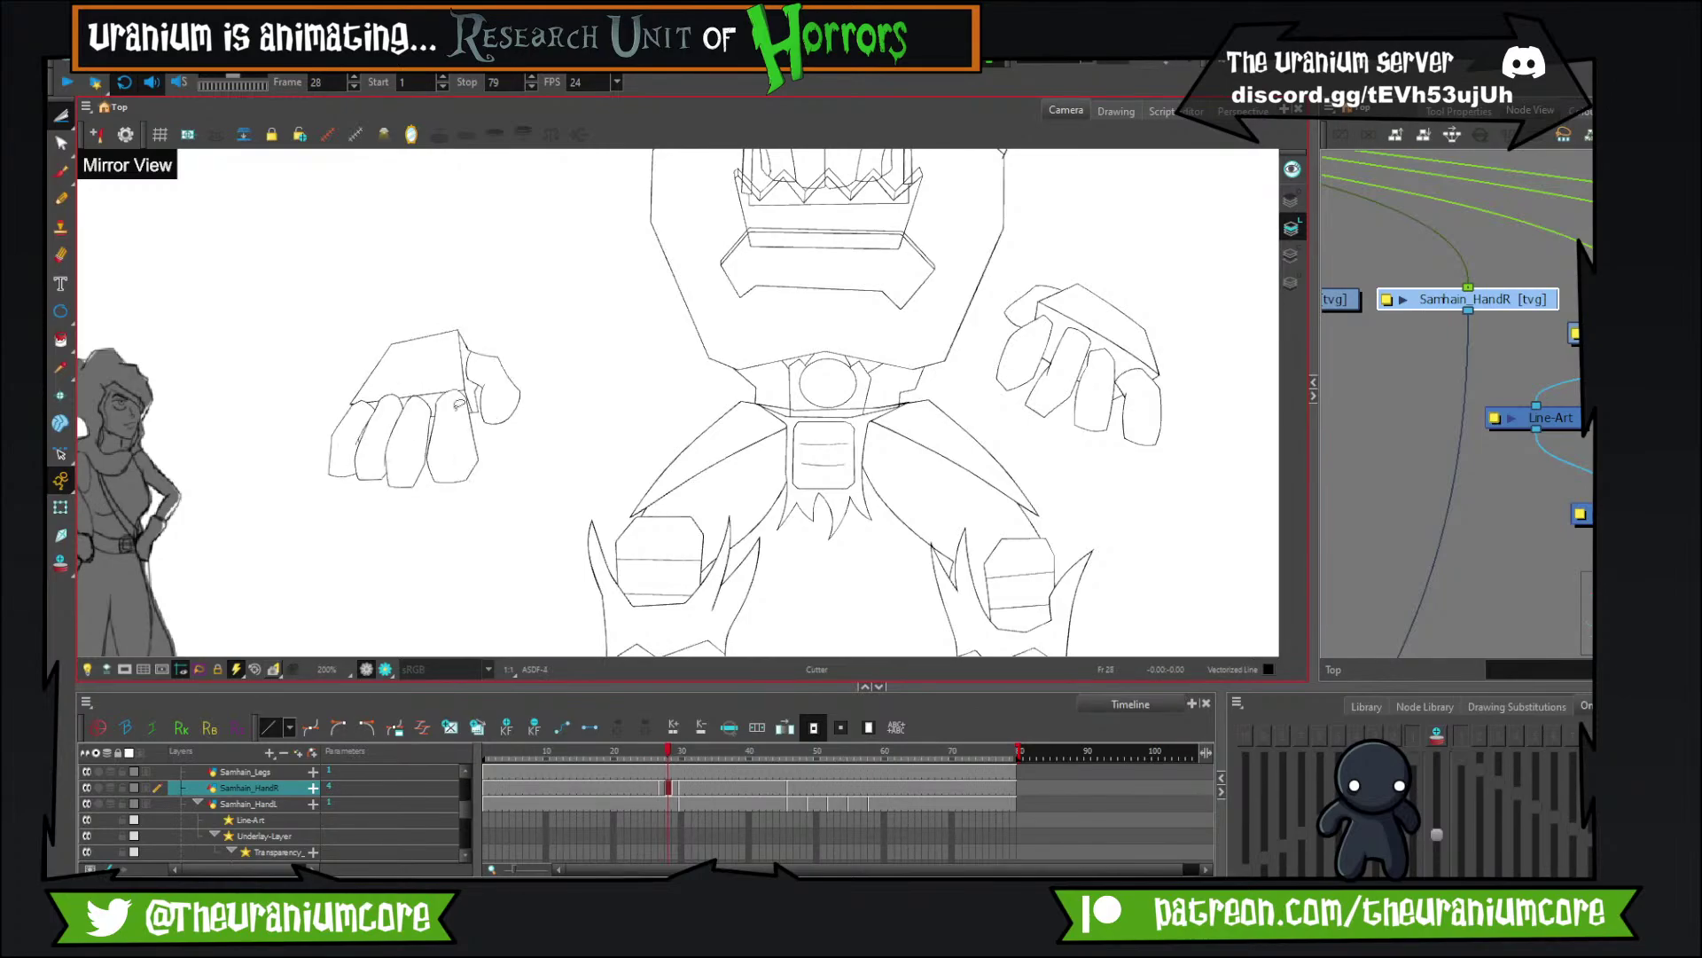
key("comma")
key("period")
key("comma")
key("period")
scroll(482, 374, "up", 8)
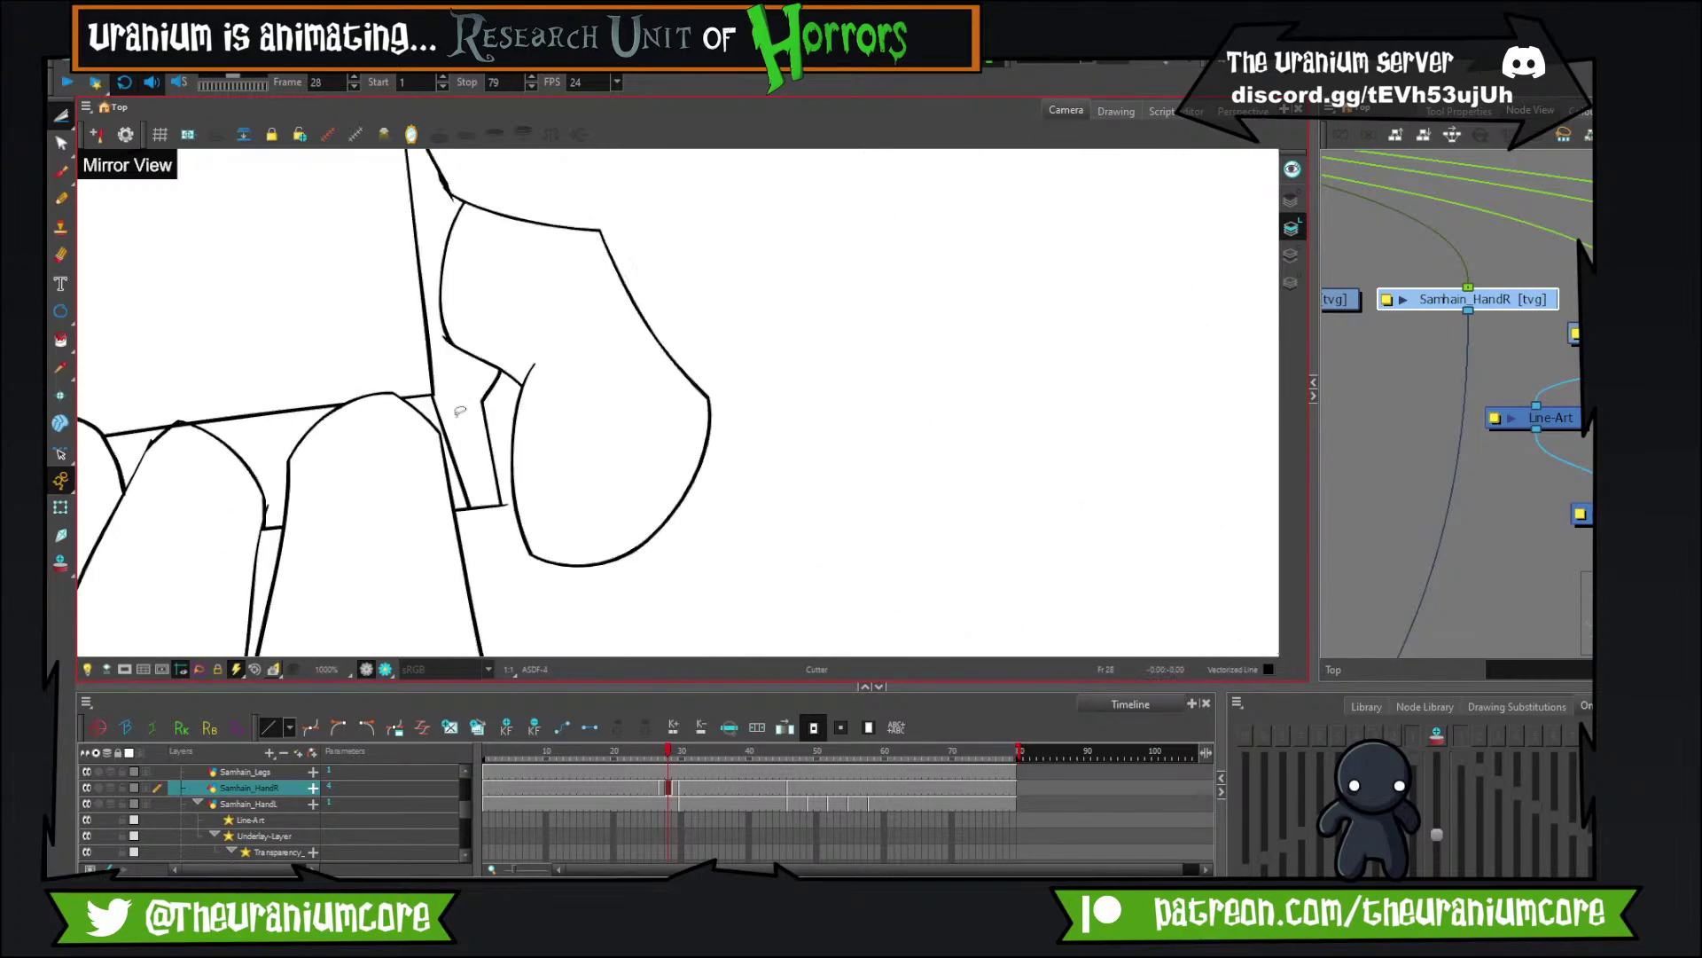
scroll(523, 344, "down", 5)
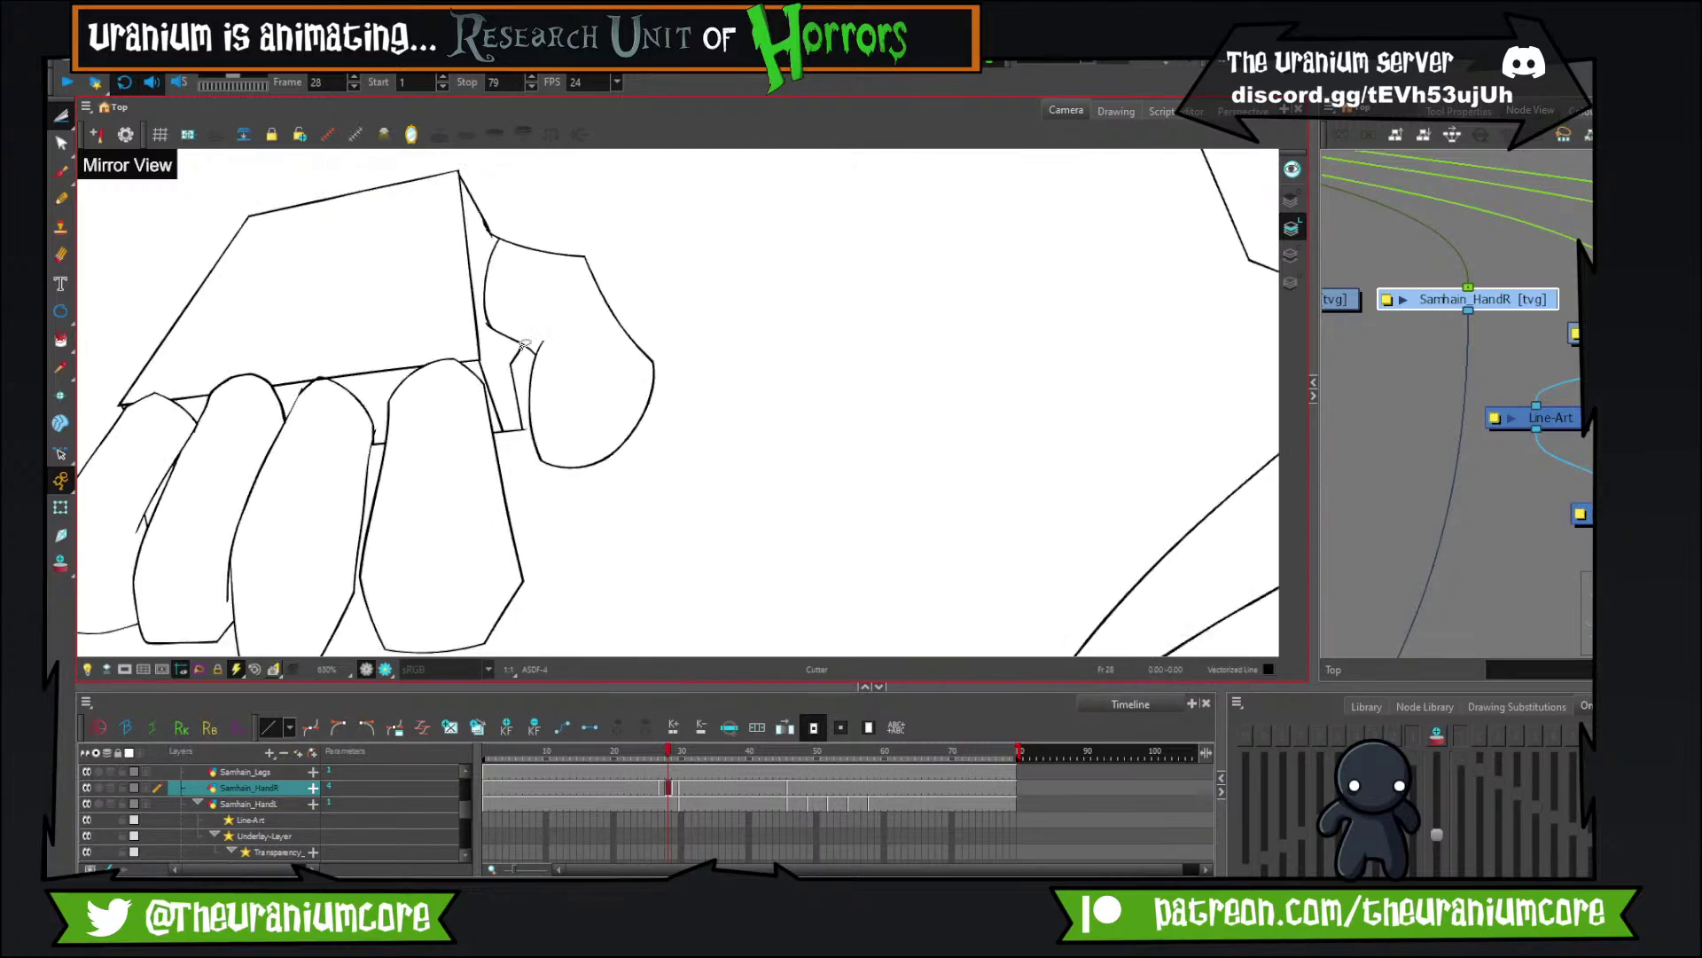
key("period")
key("comma")
key("comma")
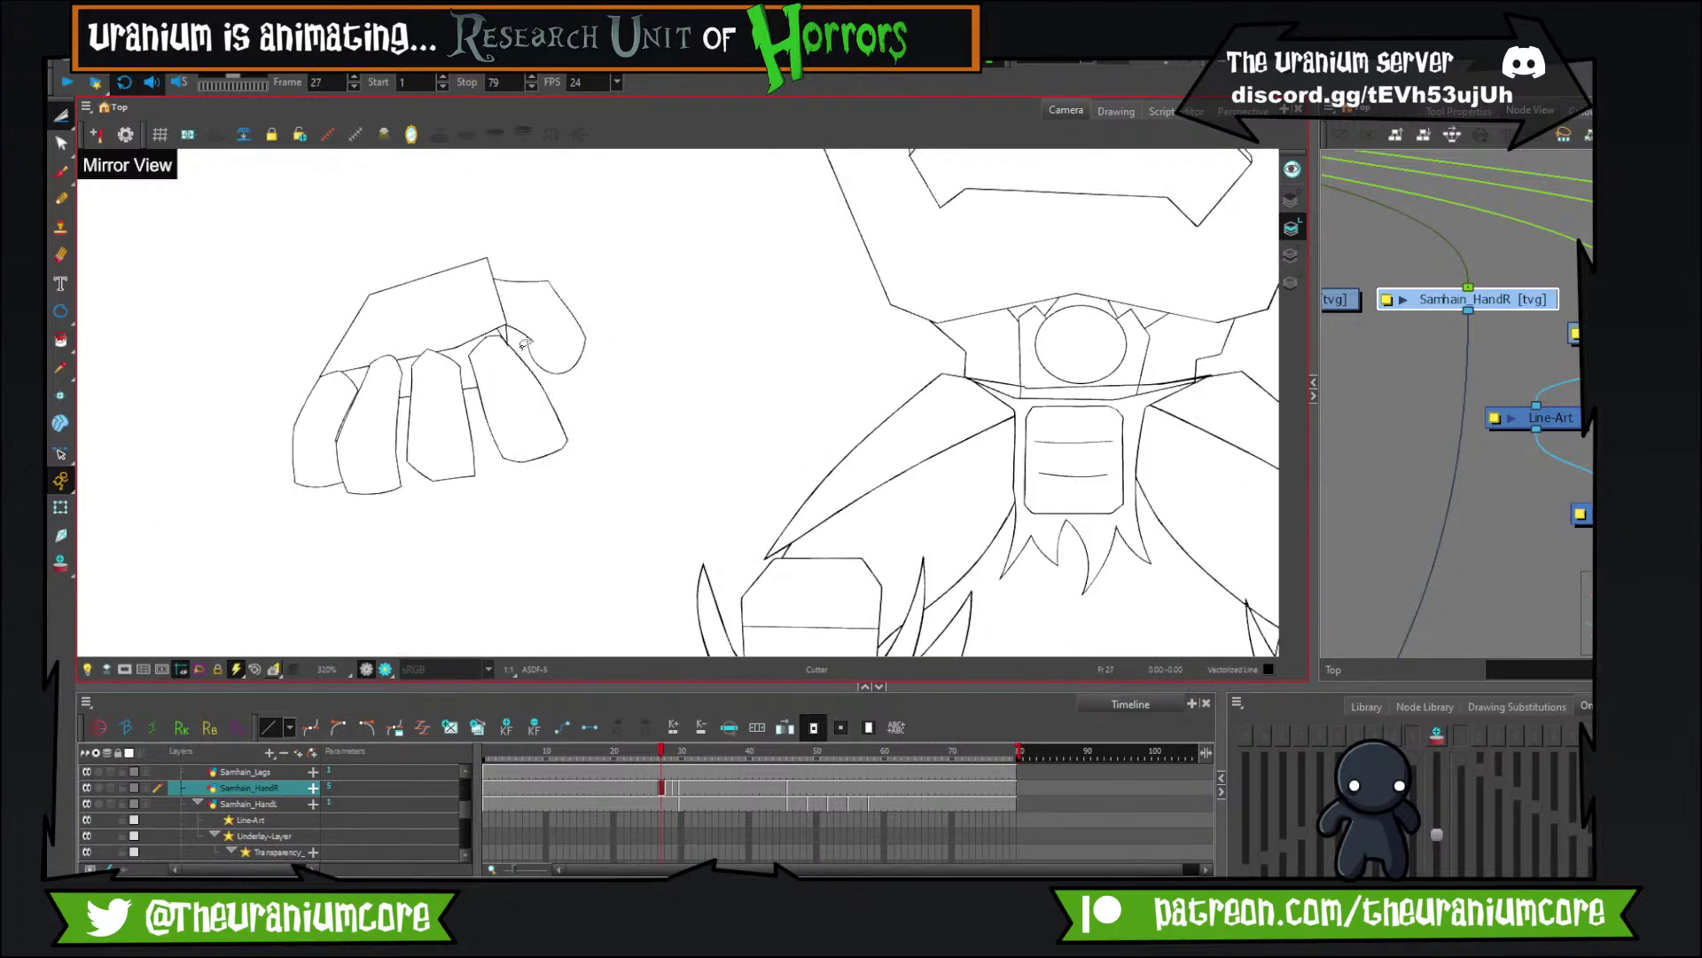
key("comma")
key("period")
key("period")
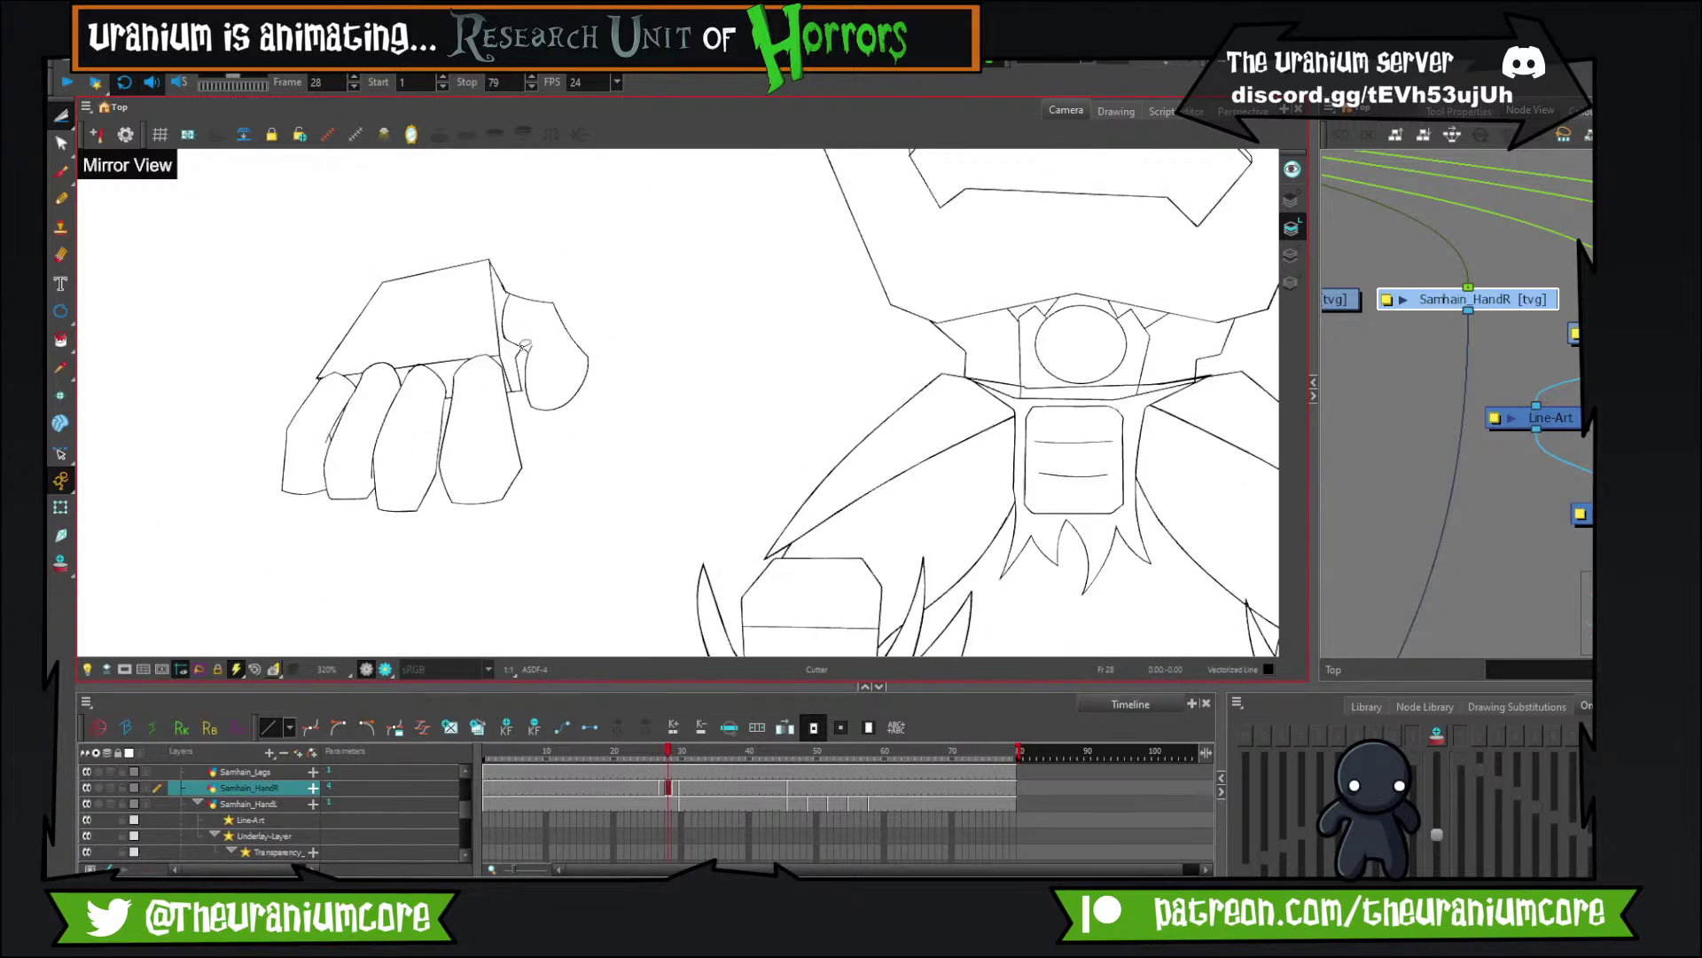
Draw a near-vertical line in the palm's notched side between the fourth finger and the thumb on frame 28.
scroll(525, 344, "up", 3)
key("alt+b")
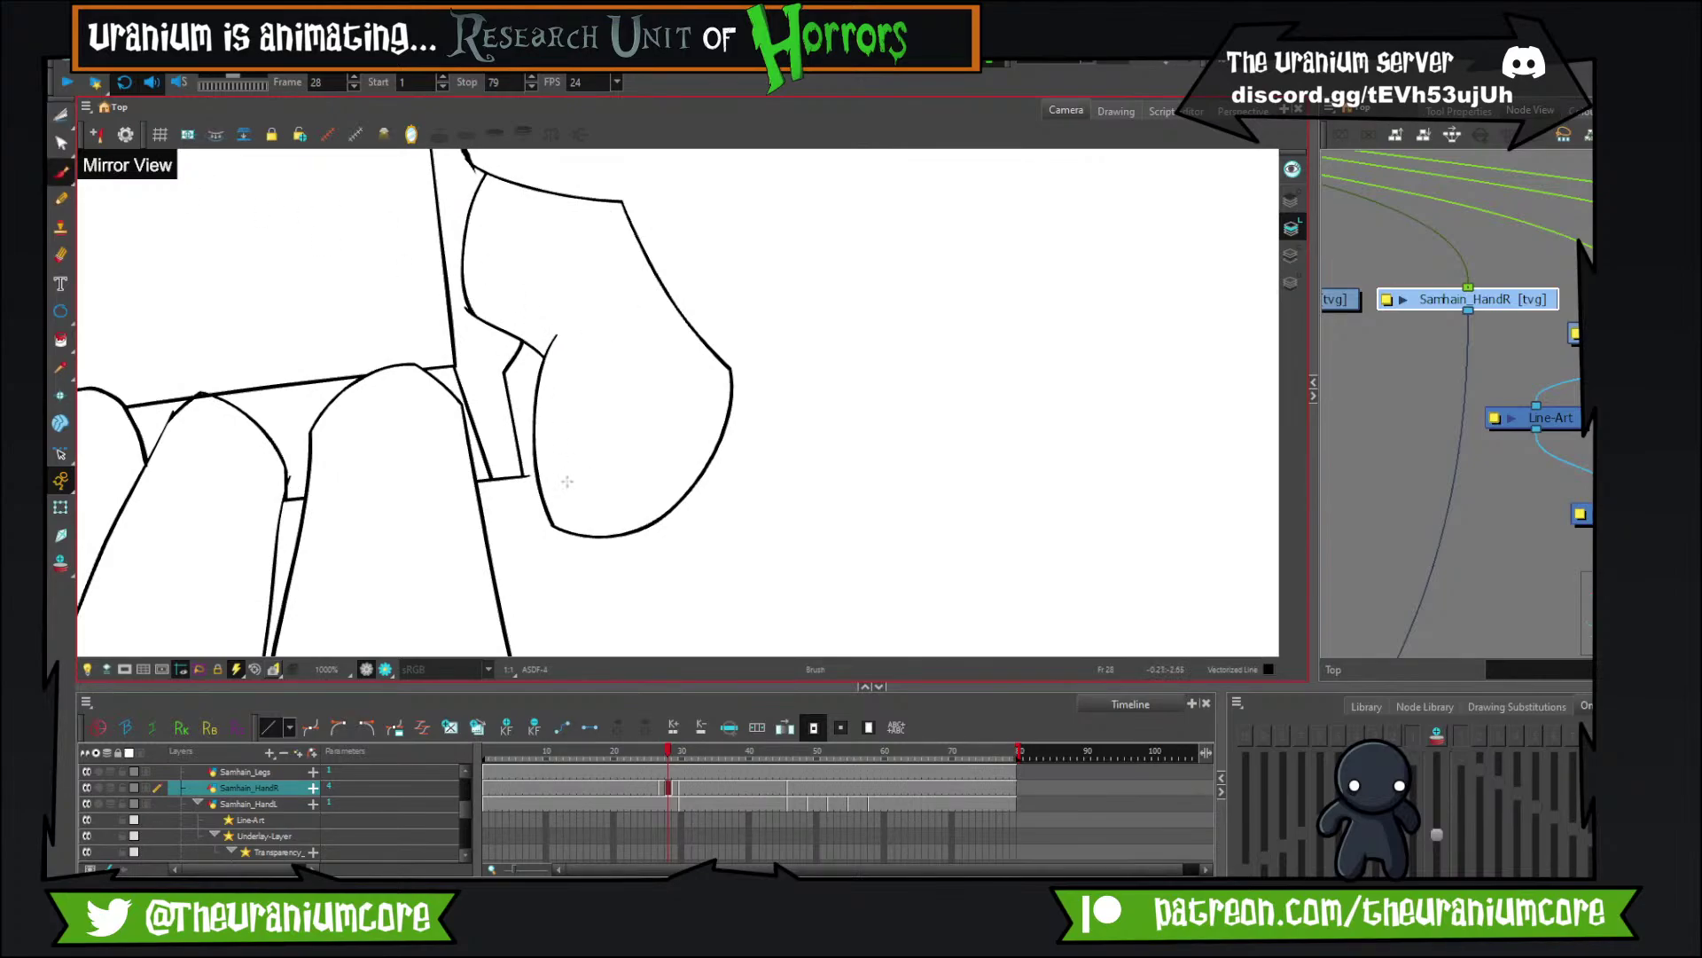
mouse_move(494, 494)
left_mouse_down()
mouse_move(500, 299)
mouse_move(489, 312)
left_mouse_up()
Cut away the old notch lines near the thumb and the new line's overshooting end on frame 28.
left_click(61, 116)
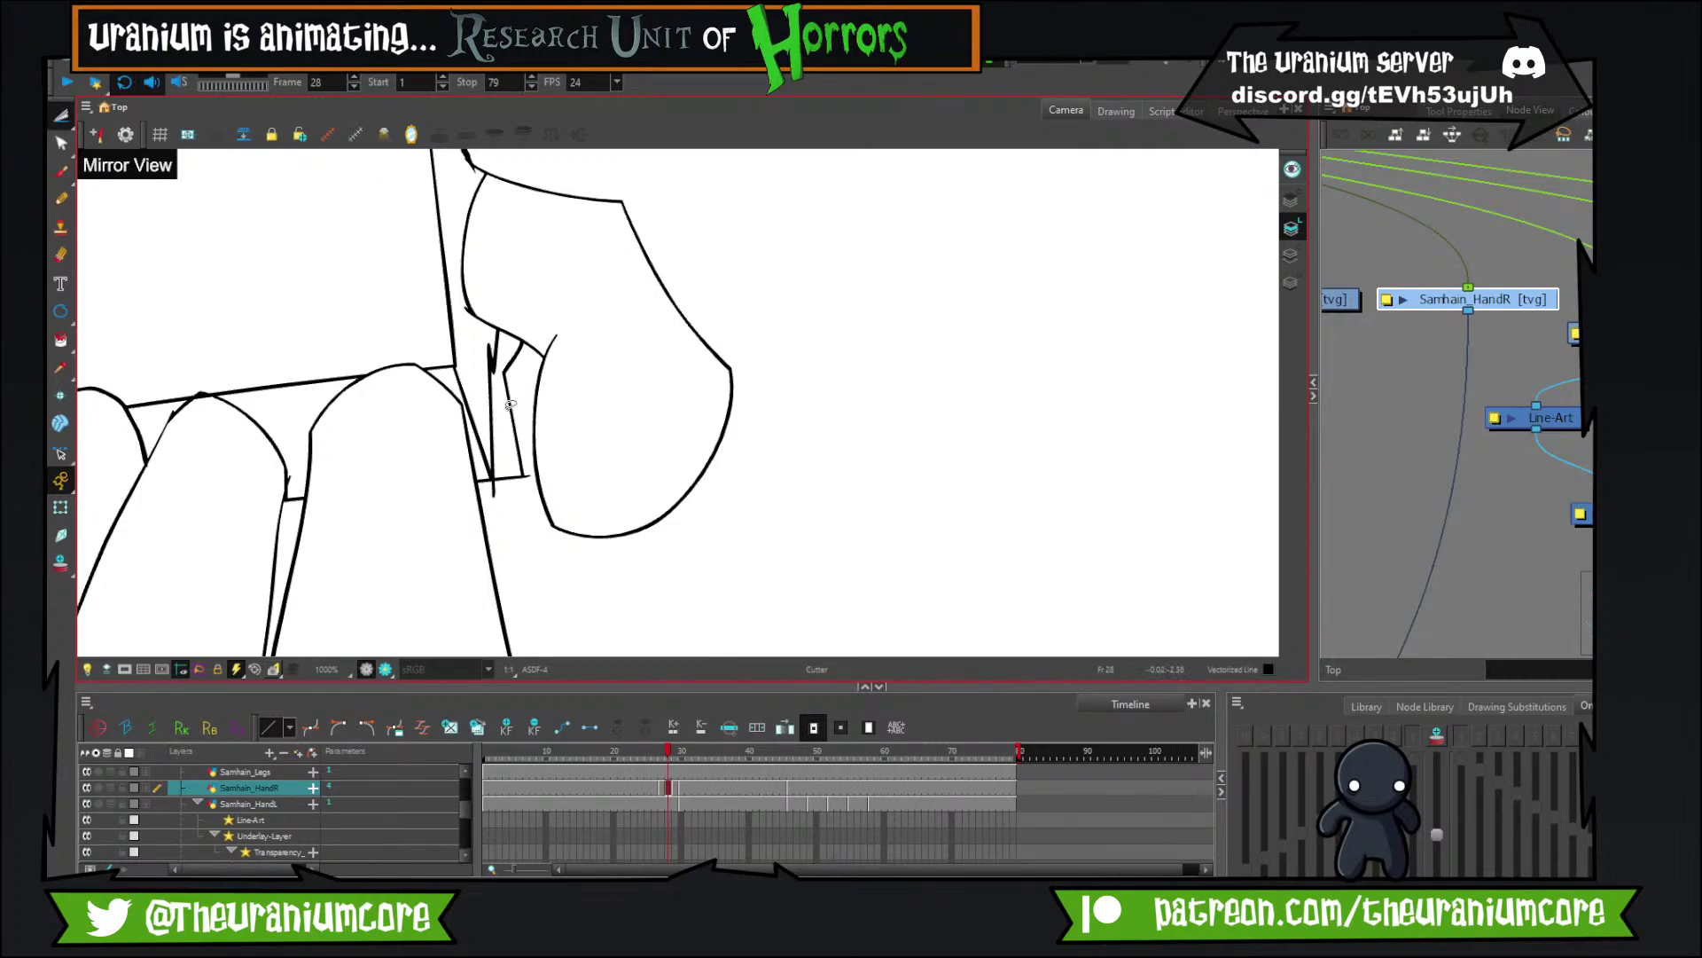
left_click_drag(502, 485, 487, 489)
mouse_move(506, 436)
left_mouse_down()
mouse_move(509, 486)
mouse_move(524, 433)
left_mouse_up()
left_click_drag(508, 349, 523, 365)
mouse_move(509, 429)
left_mouse_down()
mouse_move(534, 462)
mouse_move(502, 356)
left_mouse_up()
key("Delete")
Step between frames 27 and 30 to check the edited notch against the following drawings.
scroll(517, 394, "down", 5)
key("period")
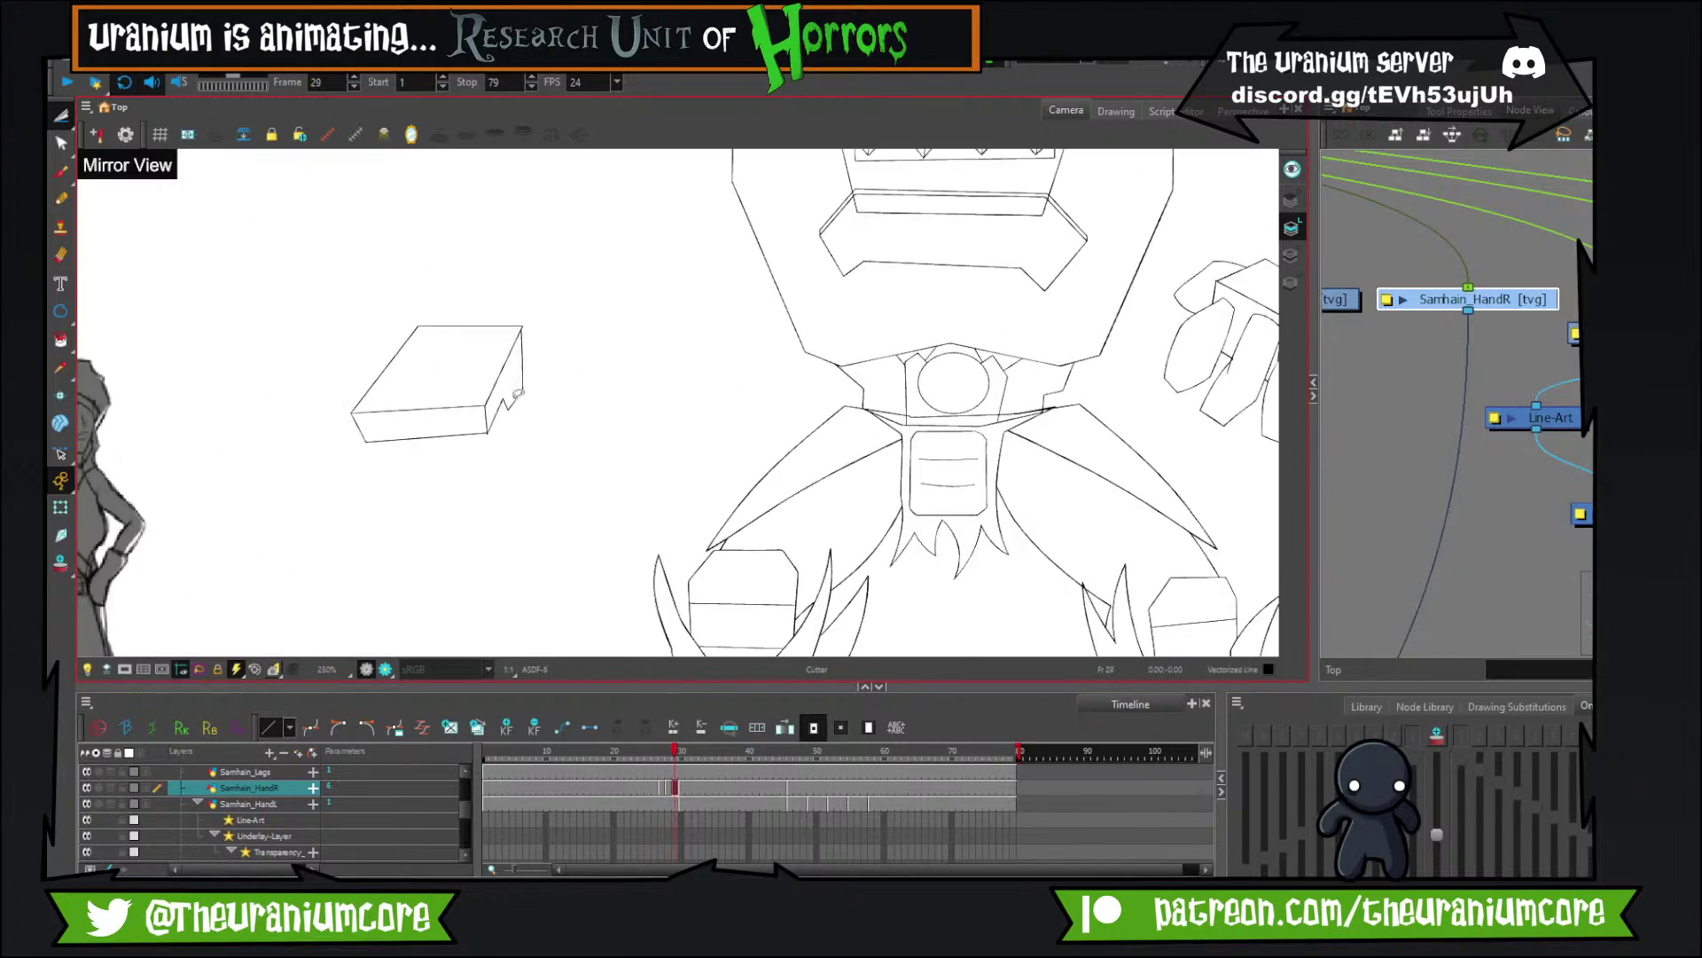
key("comma")
key("period")
key("period")
key("comma")
key("comma")
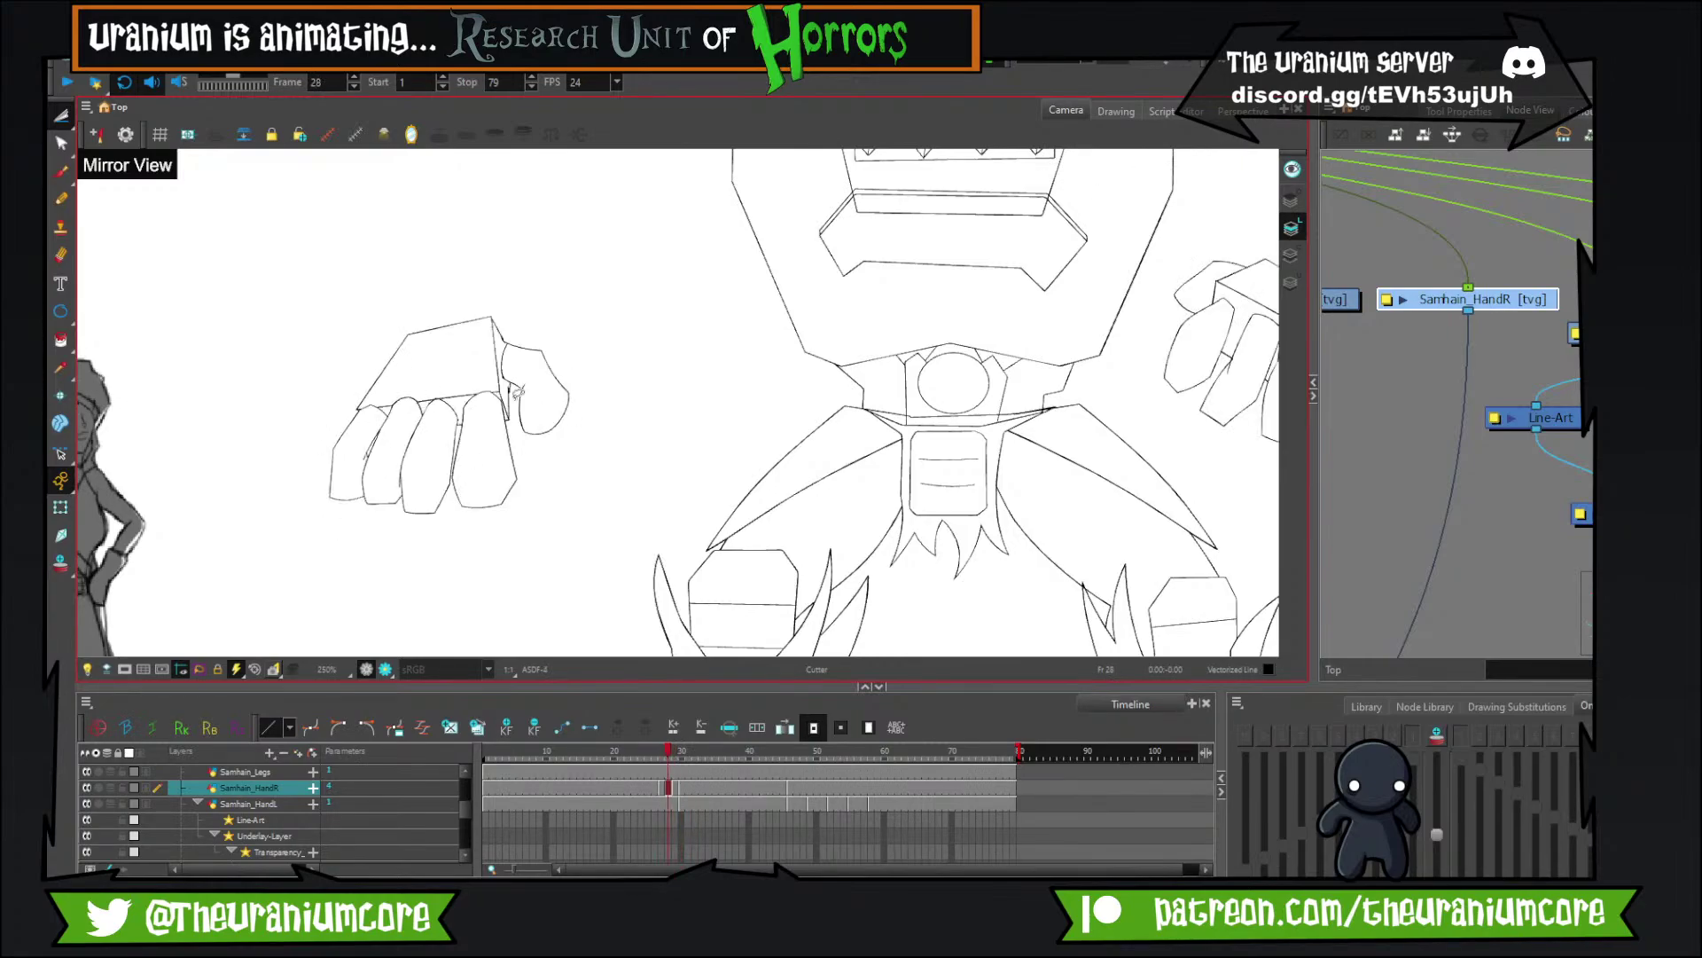
key("comma")
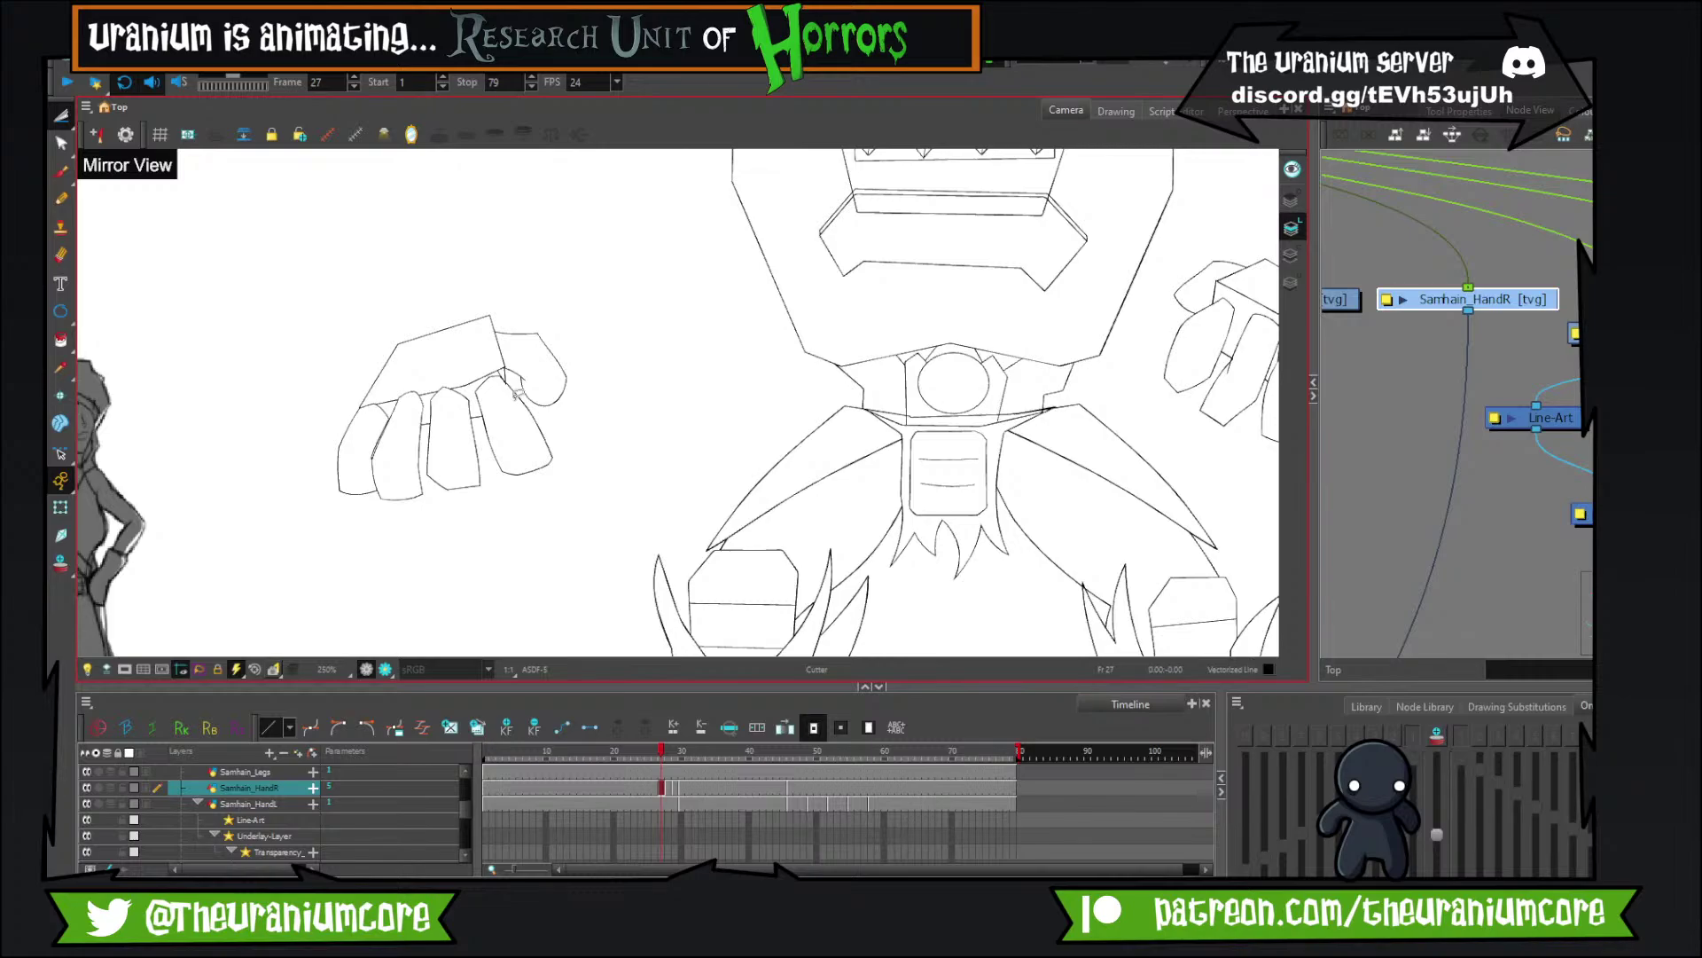
Flip through frames 26 to 29 to check how the right hand's fingers and palm move.
scroll(446, 381, "up", 2)
key("comma")
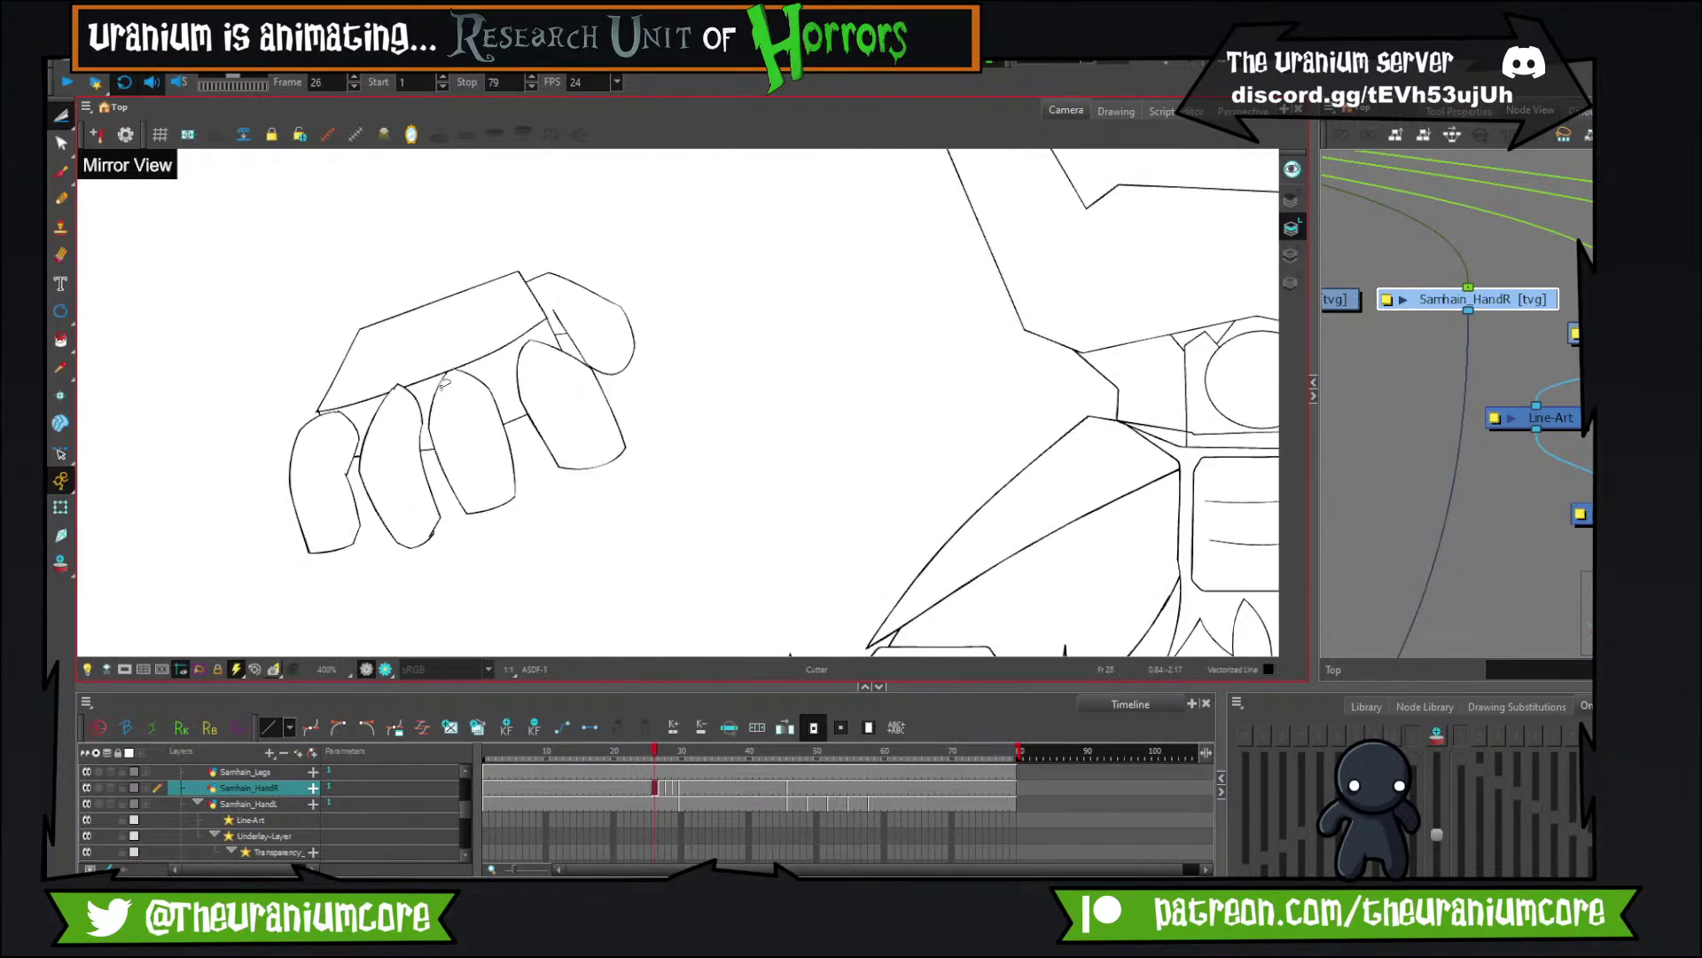
key("period")
key("period")
key("period")
key("comma")
key("comma")
key("comma")
key("period")
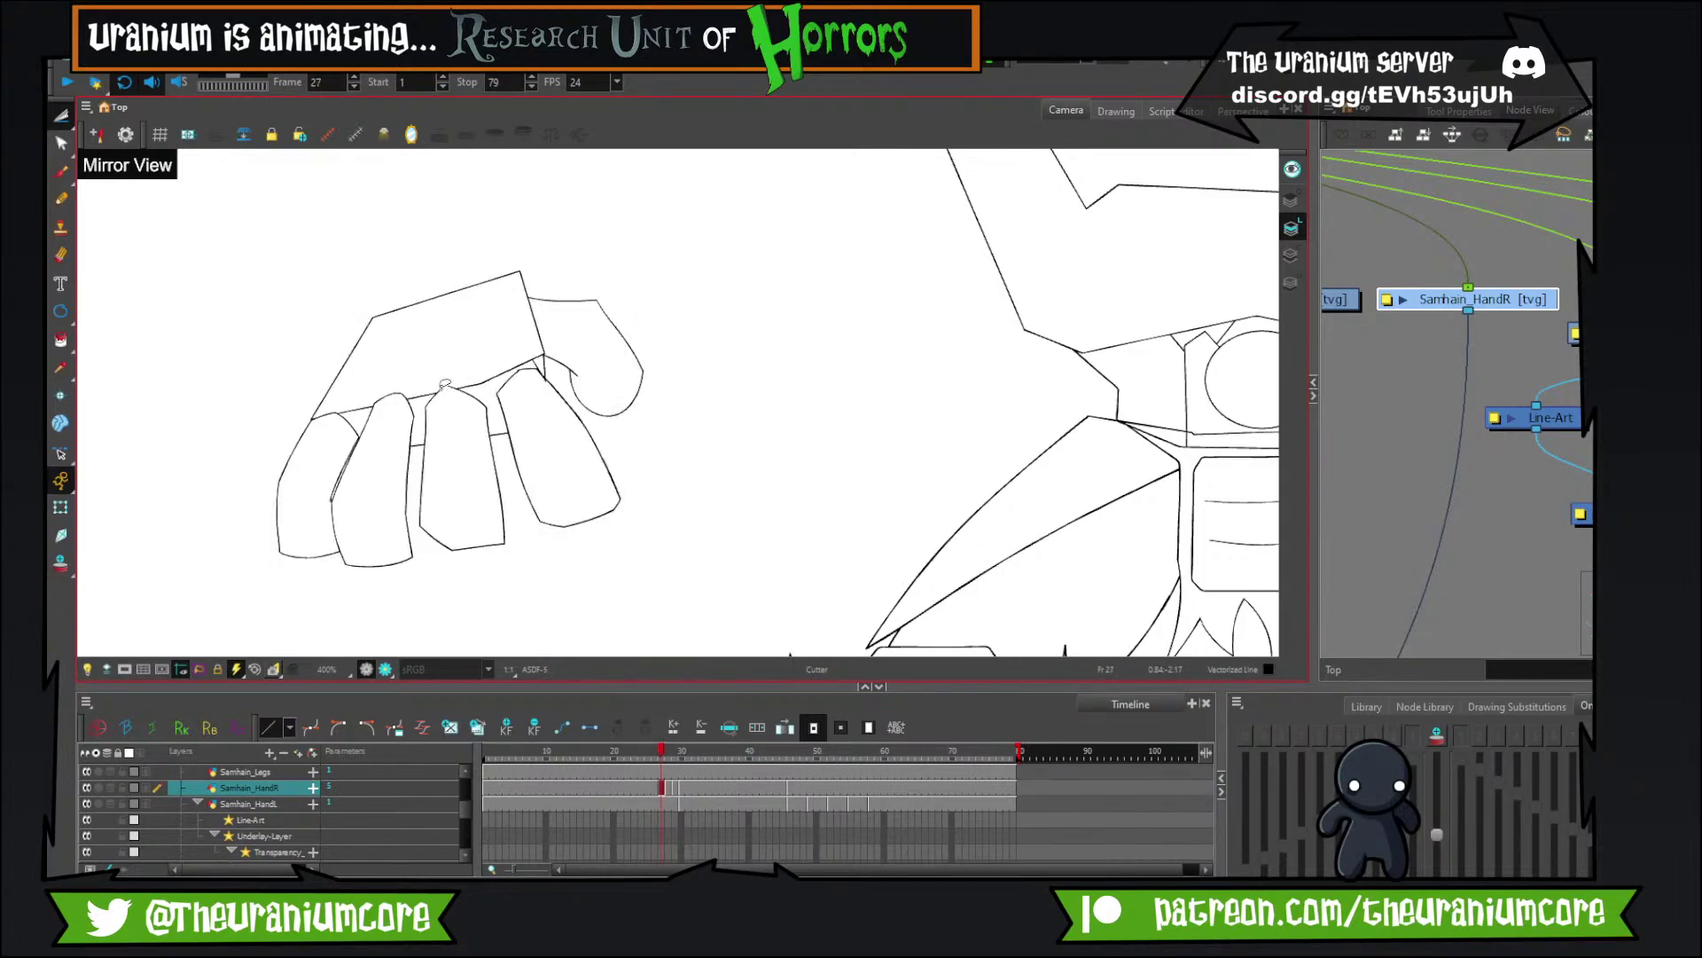
key("period")
key("comma")
key("comma")
key("period")
key("period")
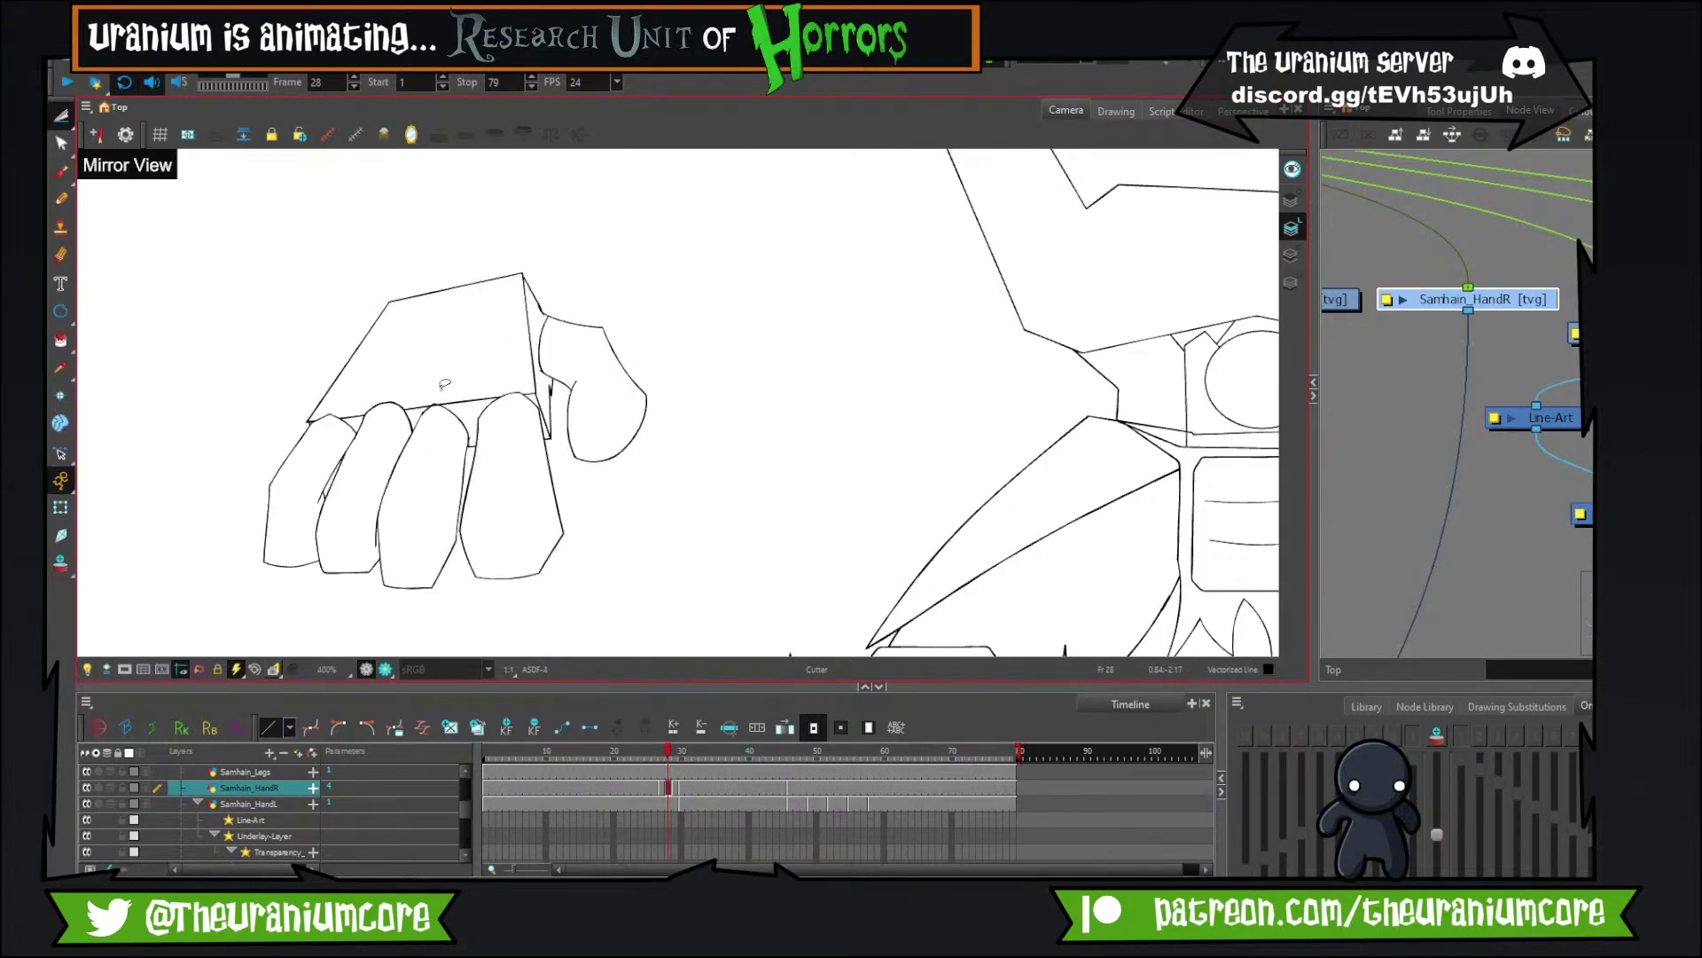
key("period")
key("comma")
key("comma")
key("period")
key("period")
key("comma")
Go to frame 29, show the onion skin and ready the Brush over the palm slab's finger edge.
key("period")
scroll(444, 385, "down", 4)
scroll(388, 423, "up", 3)
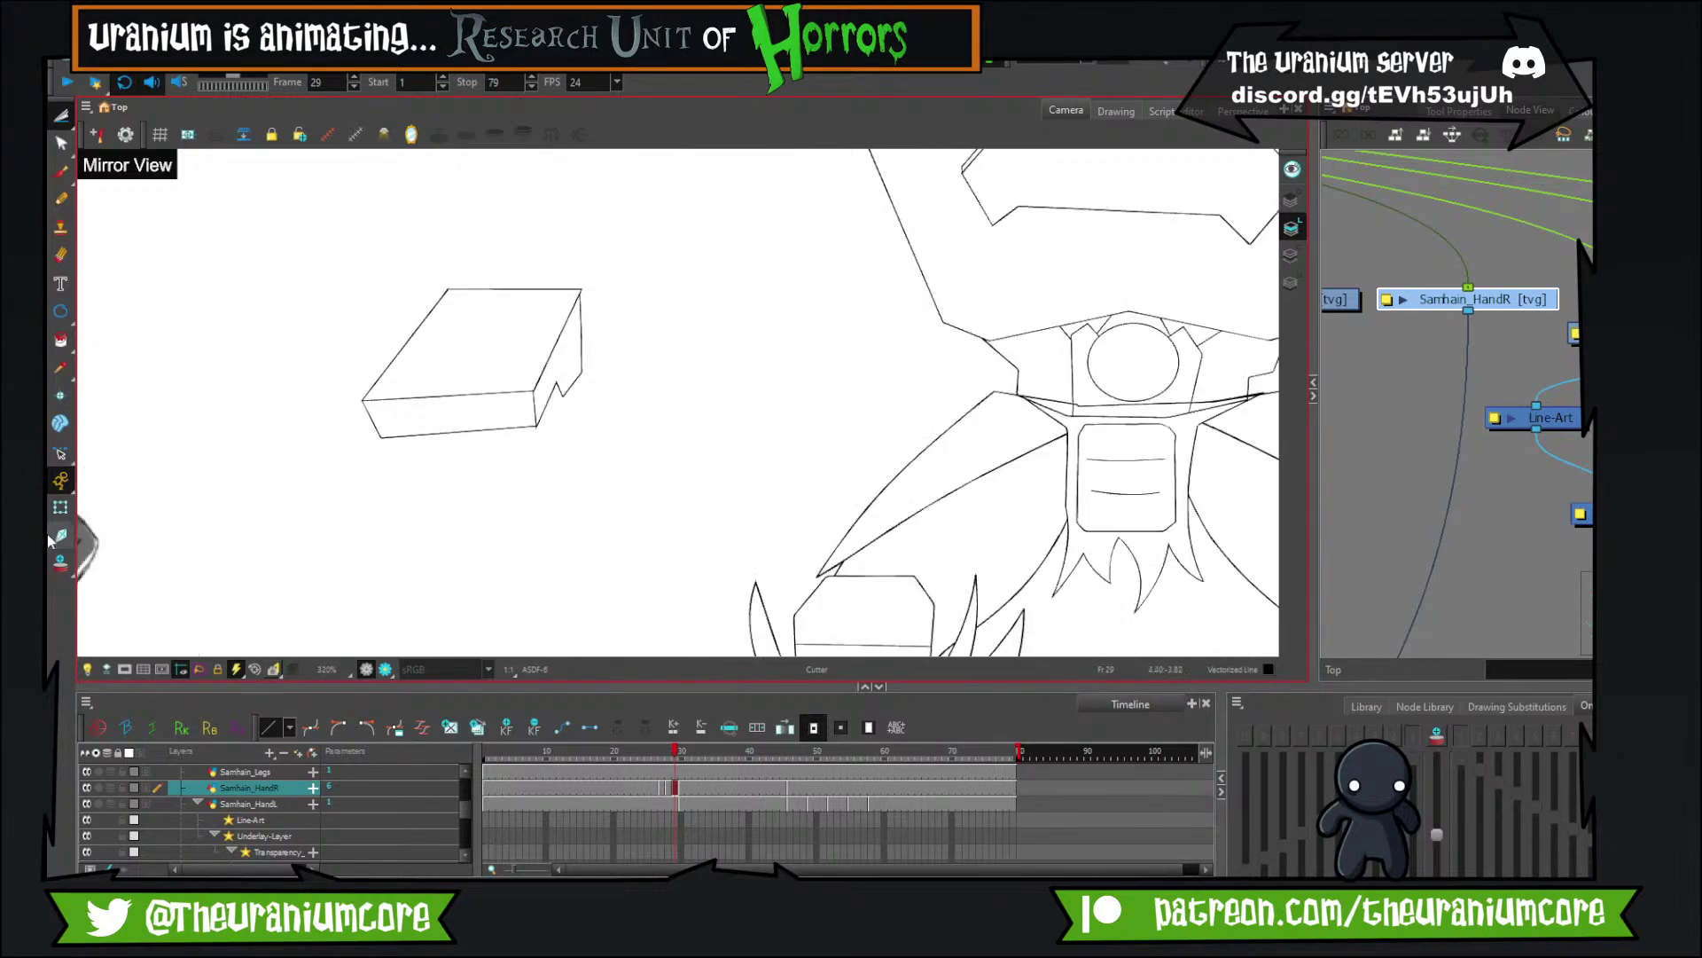
left_click(60, 563)
left_click(60, 171)
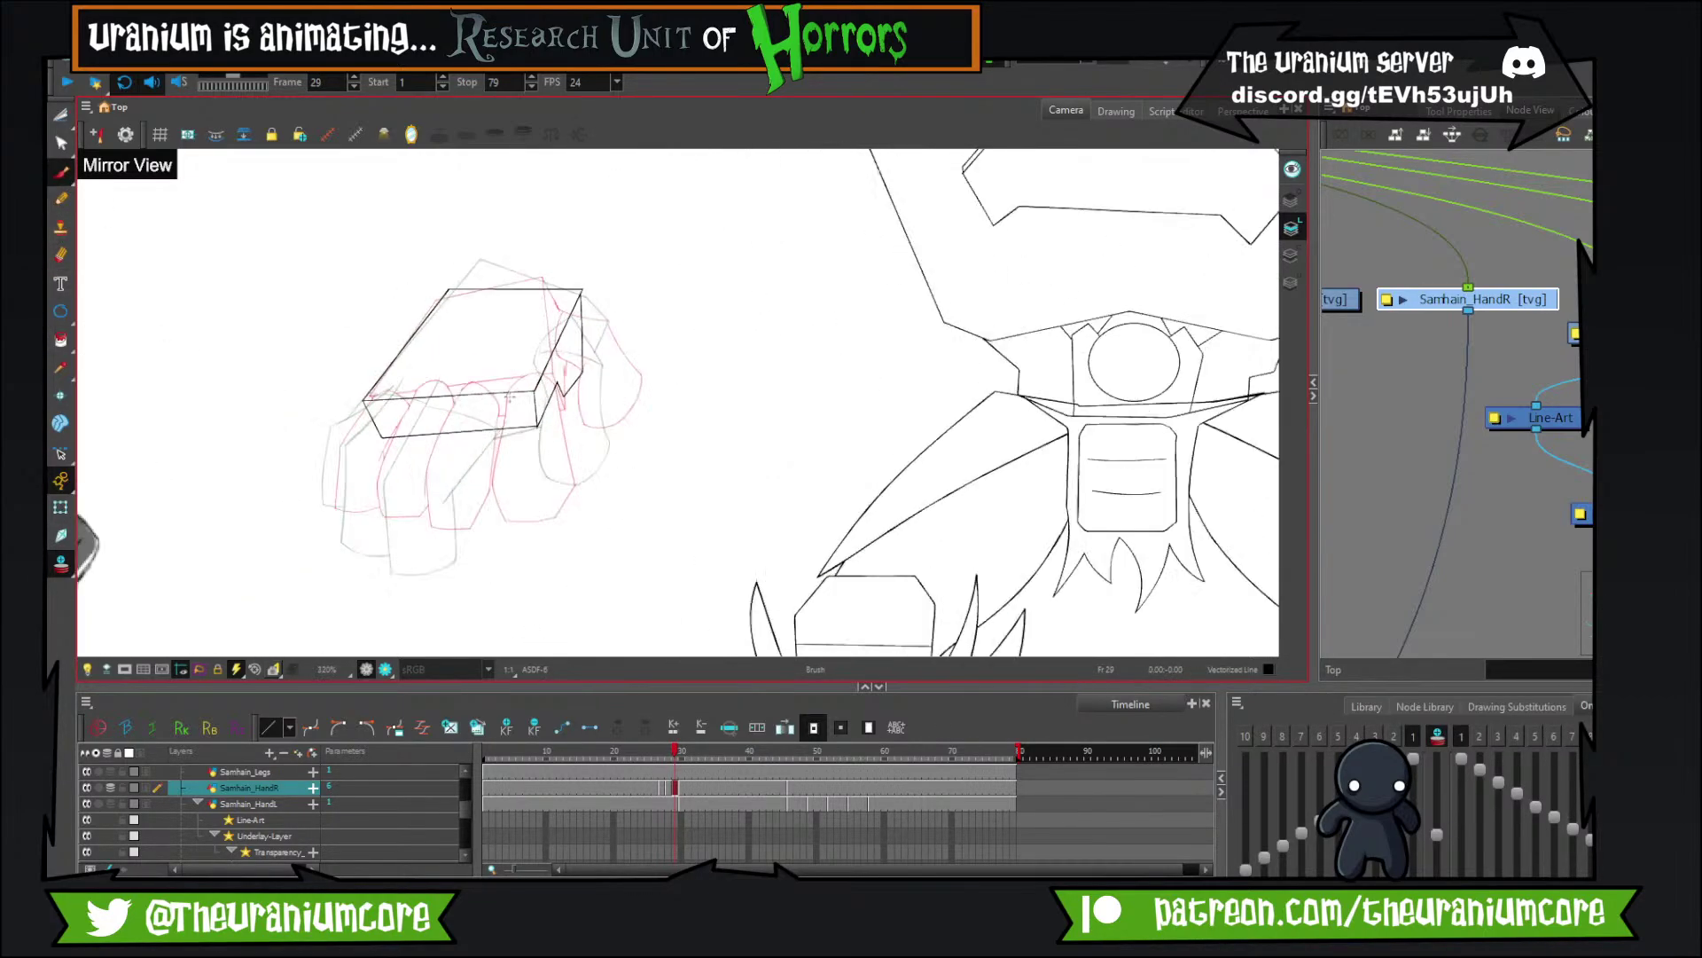
scroll(510, 394, "down", 5)
scroll(509, 395, "up", 5)
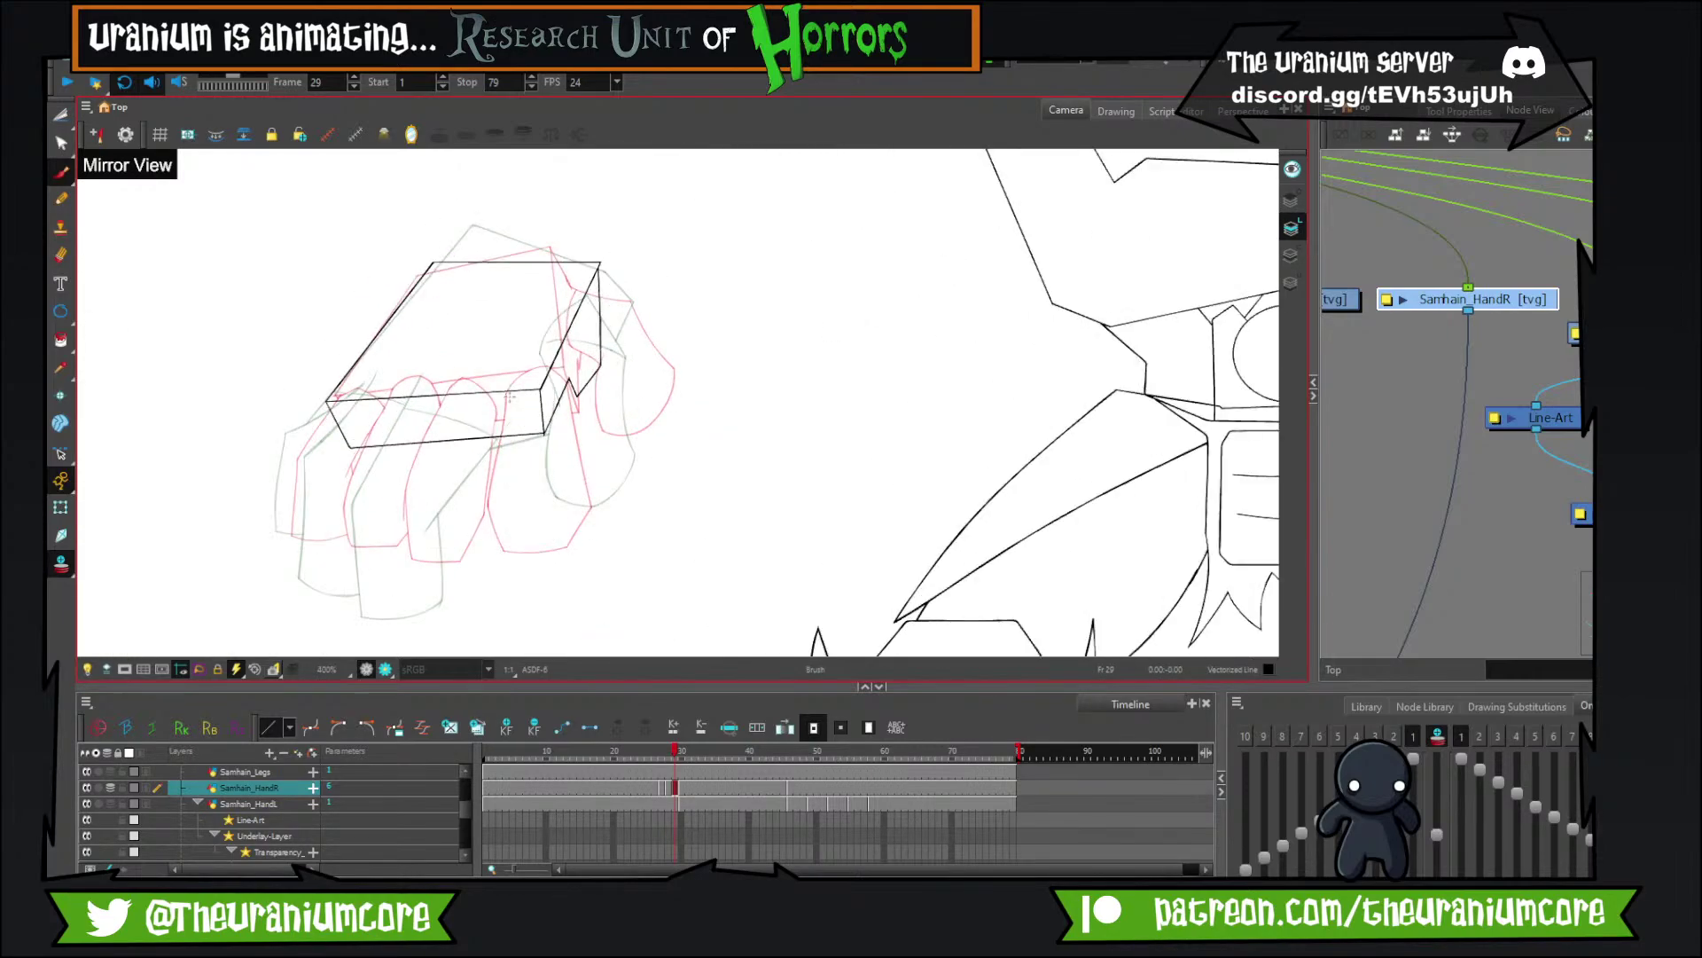
scroll(510, 395, "down", 2)
scroll(509, 397, "up", 4)
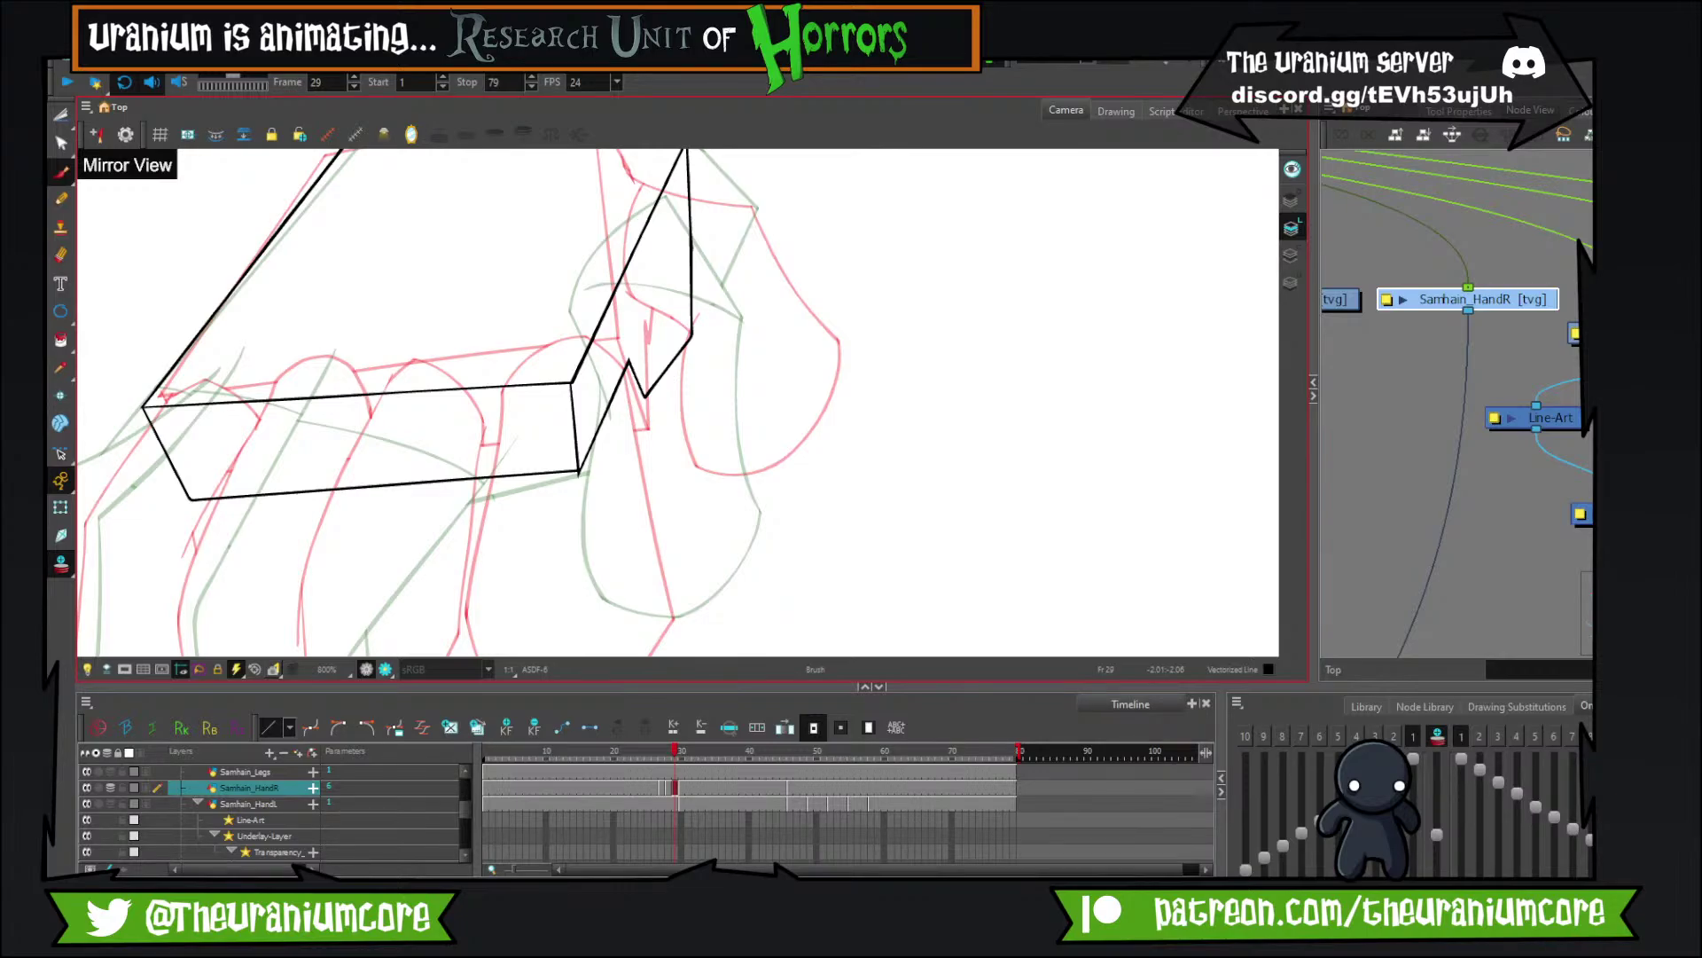
scroll(893, 535, "down", 4)
scroll(893, 536, "up", 4)
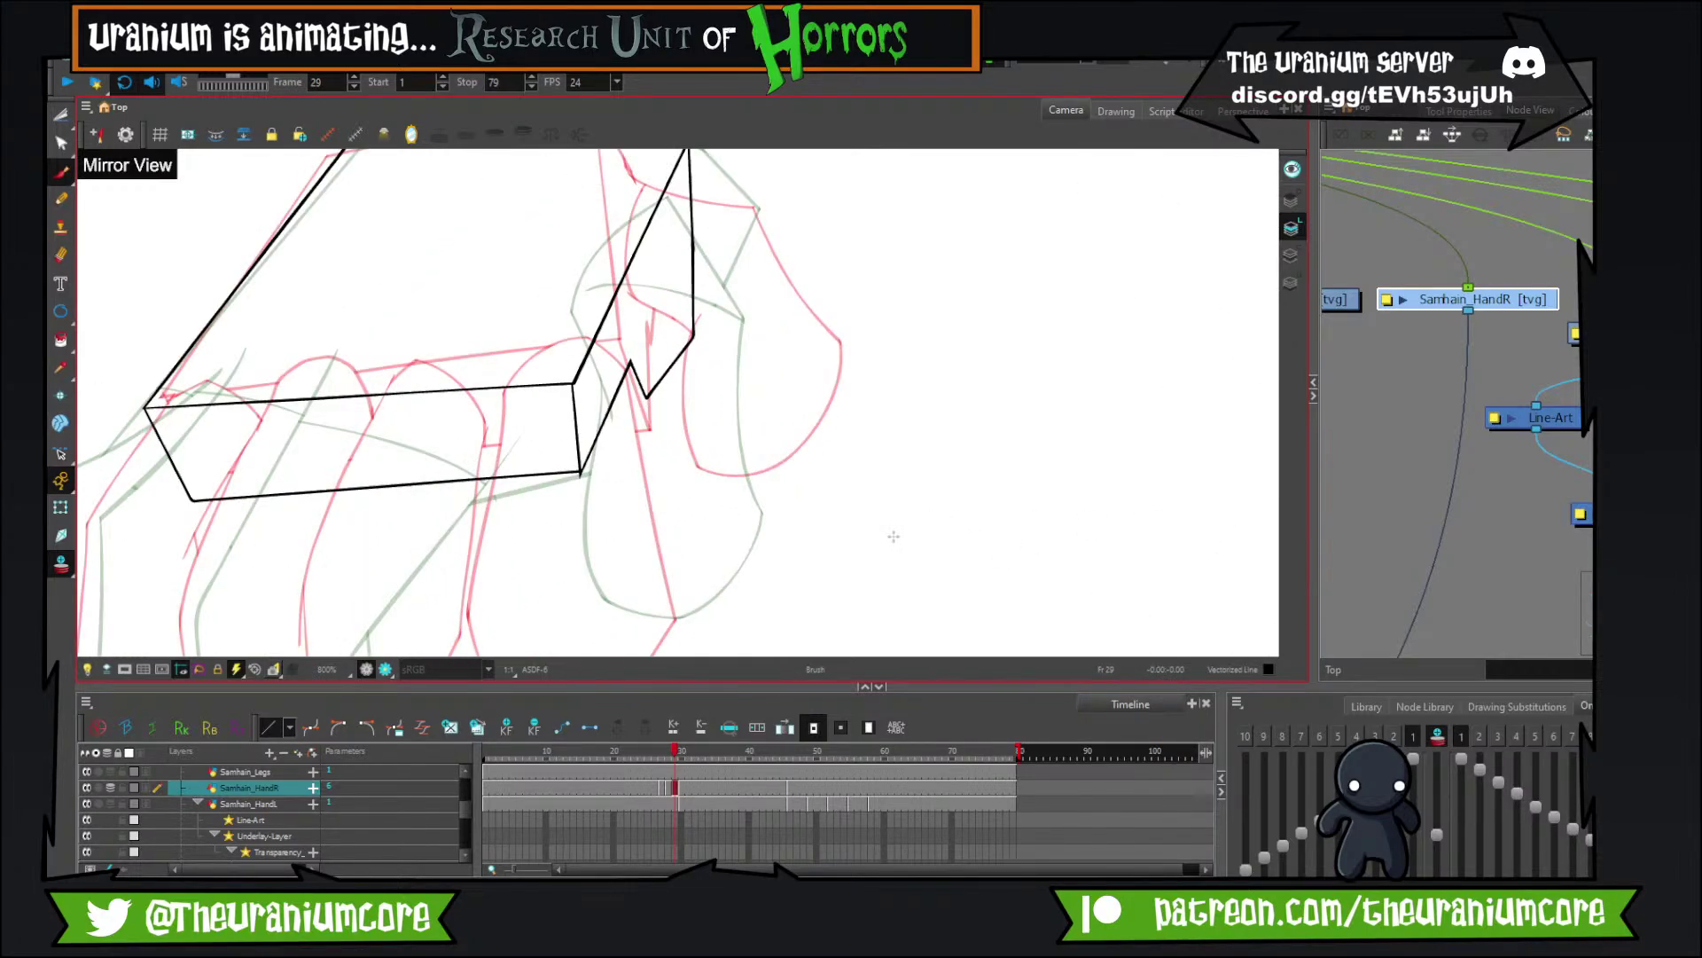
left_click_drag(503, 384, 427, 606)
left_click_drag(426, 487, 525, 349)
key("ctrl+z")
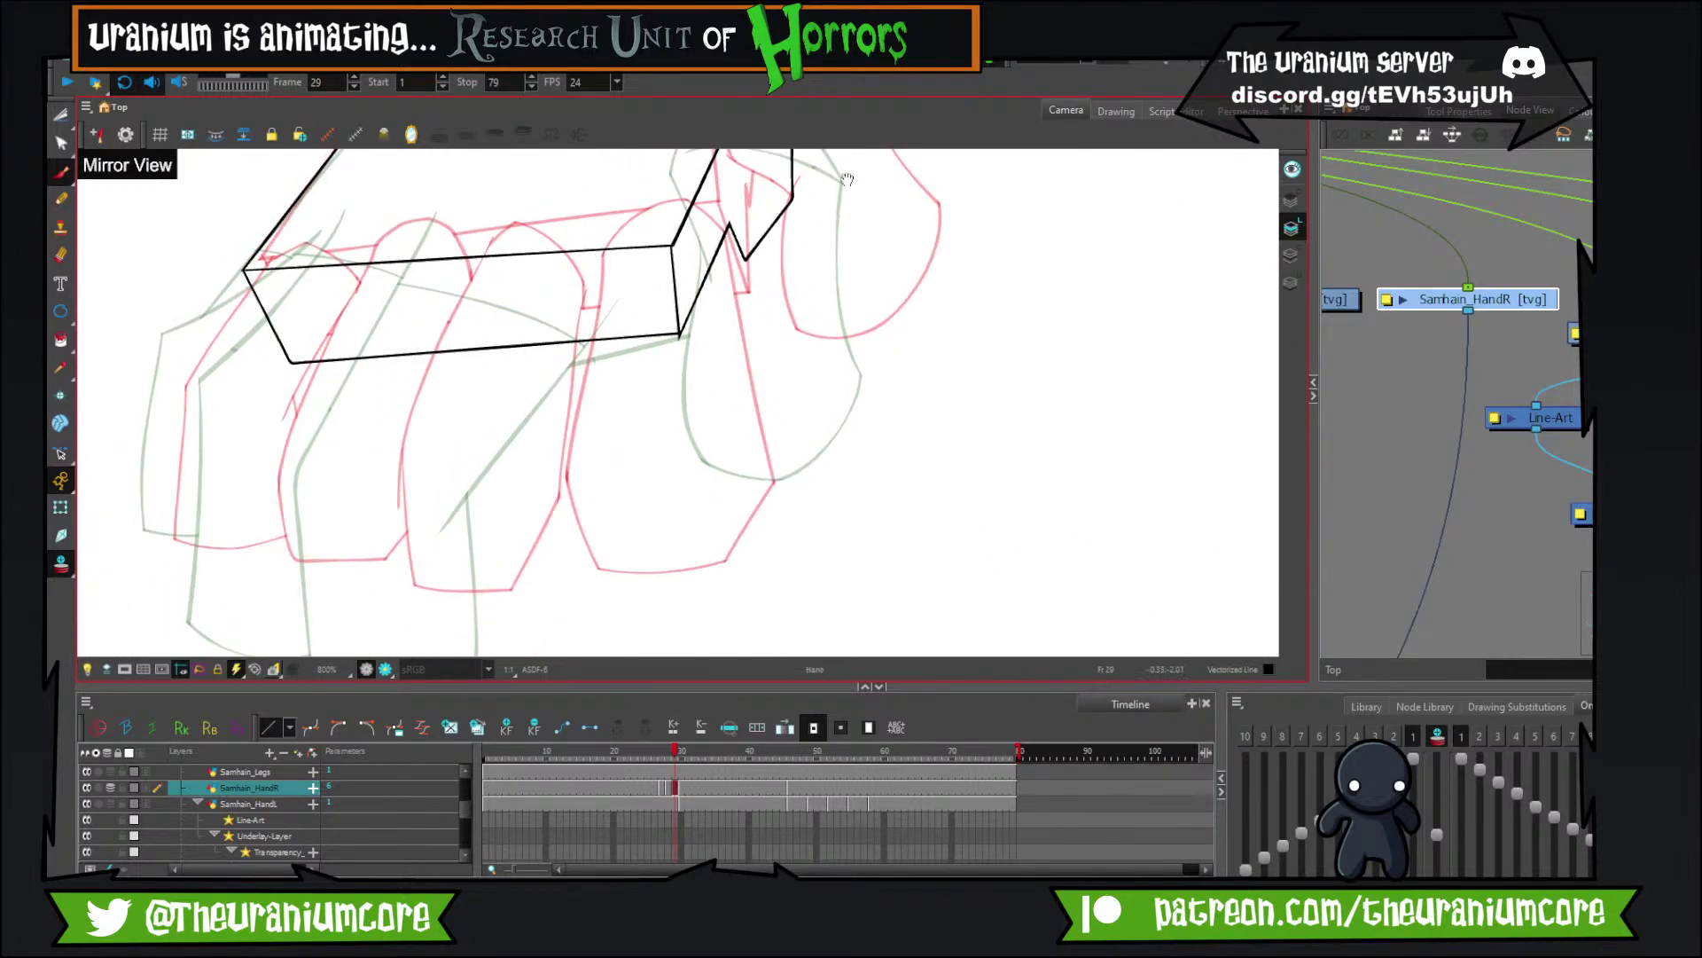
left_click_drag(847, 180, 717, 444)
left_click_drag(601, 439, 687, 269)
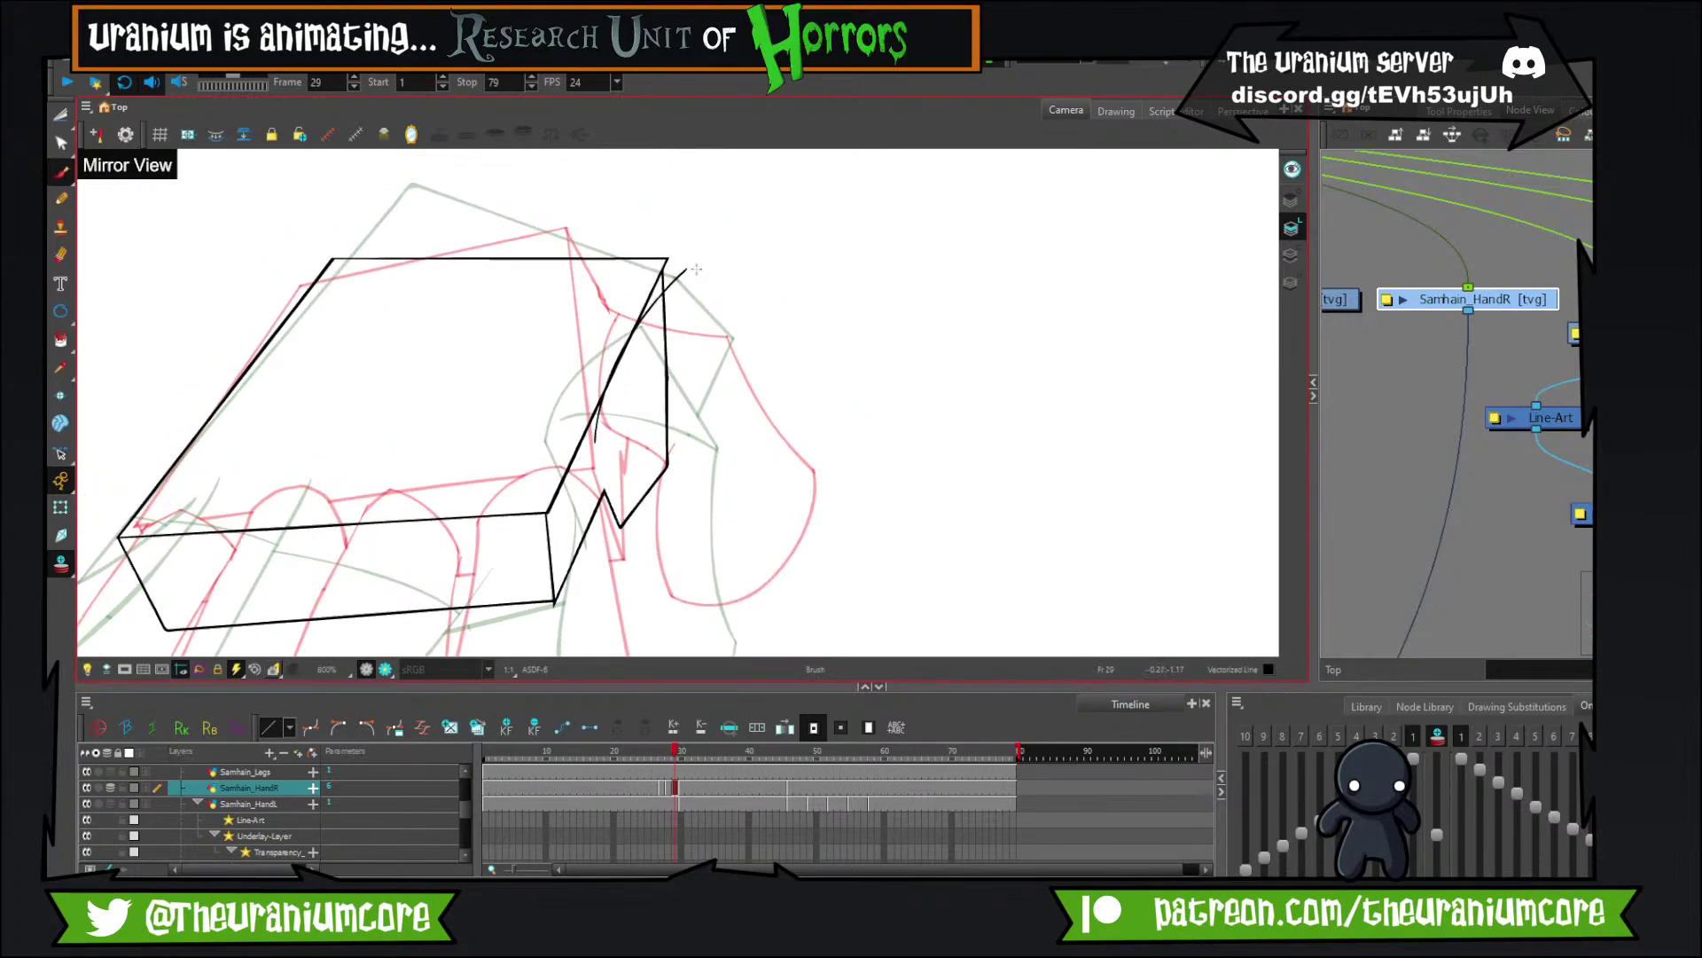
key("ctrl+z")
Switch to YouTube in the browser to check the title of the playing music video.
left_click_drag(1594, 585, 600, 302)
left_click(560, 523)
left_click(892, 287)
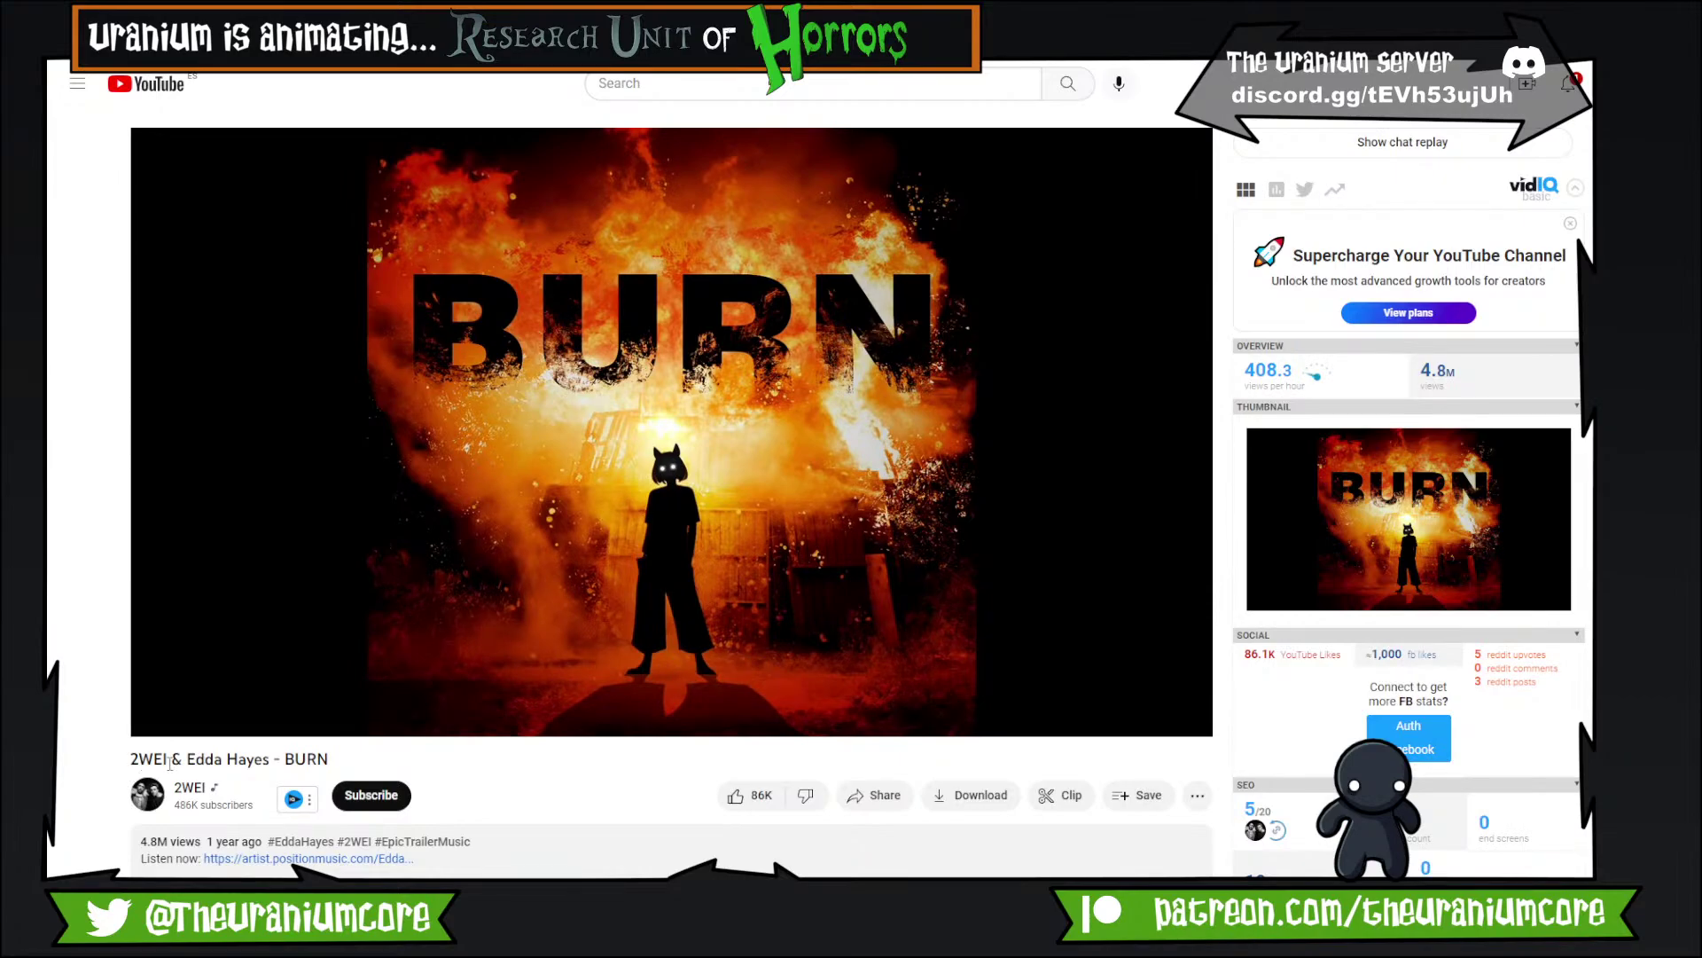
left_click_drag(189, 759, 282, 759)
left_click(335, 762)
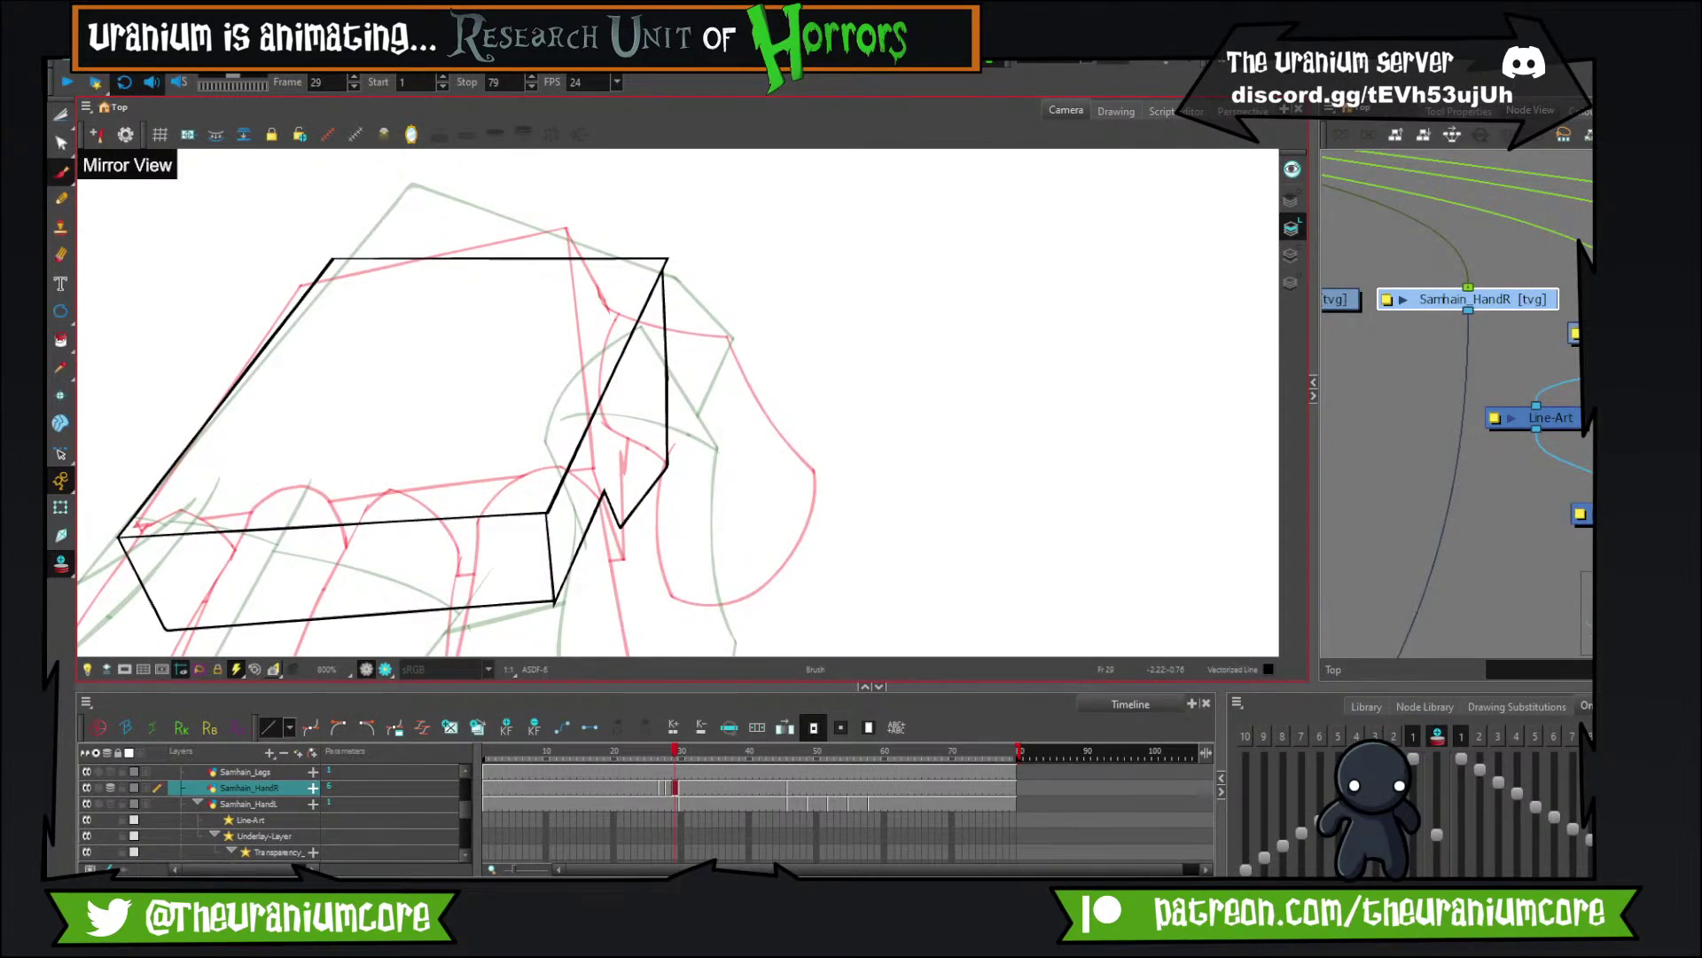
Return to frame 29 and draw the little finger's outer edge and curved tip beyond the palm slab's corner with the Brush.
scroll(967, 409, "down", 3)
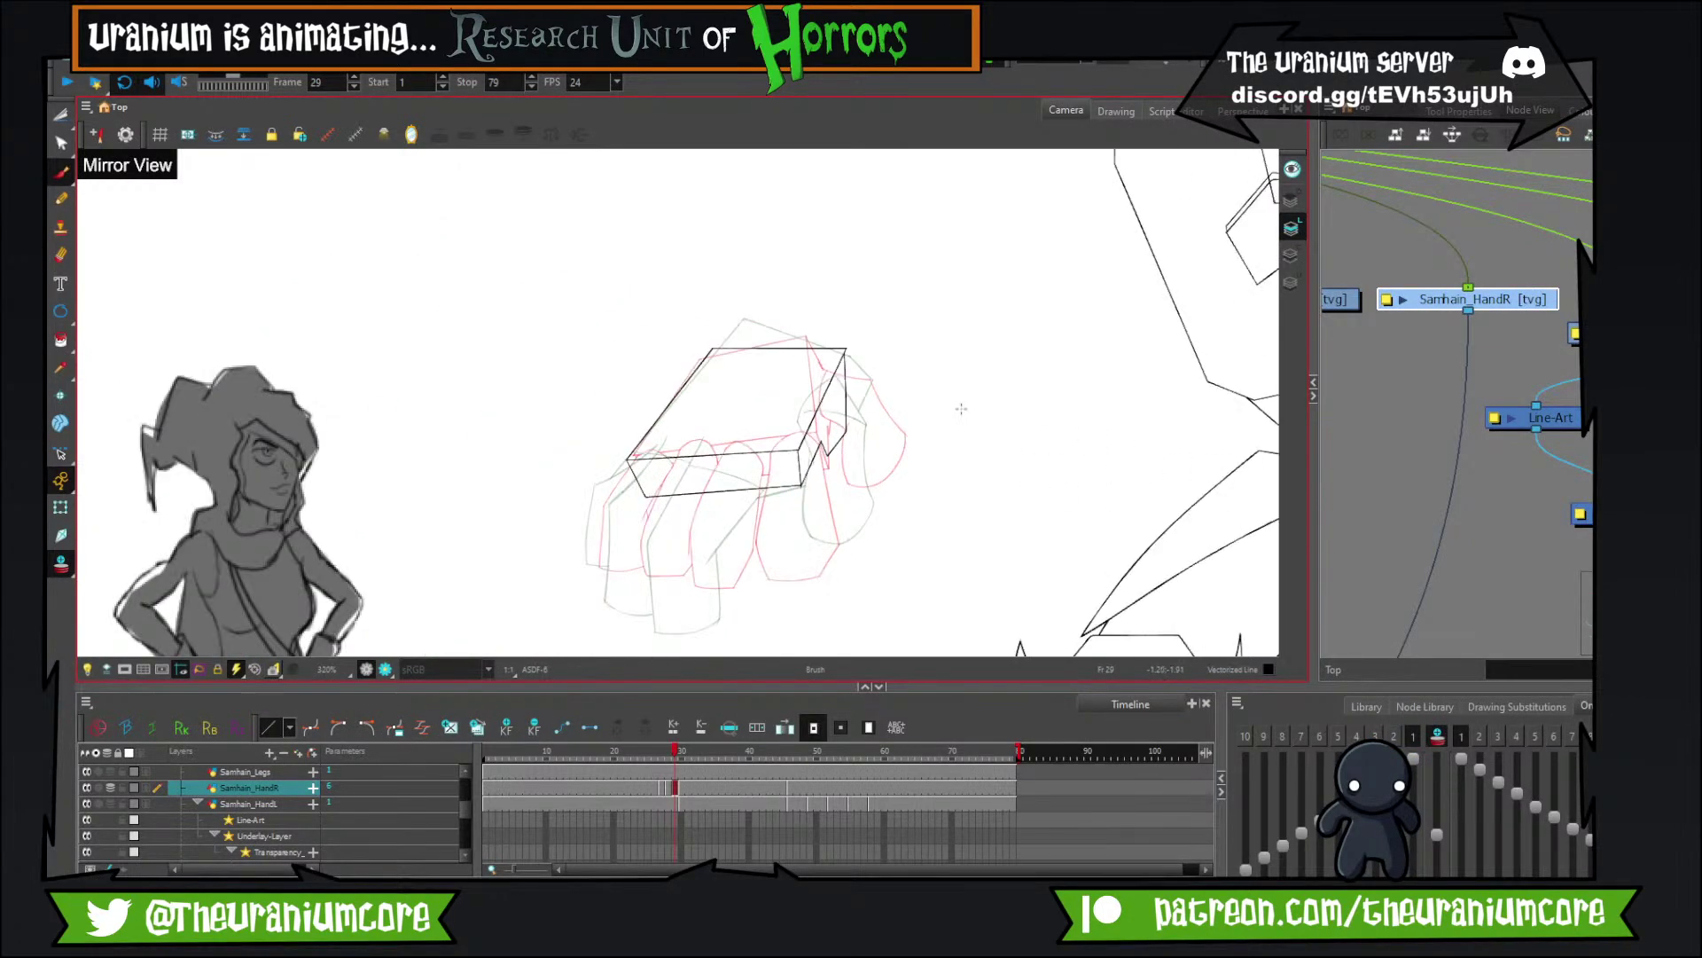
scroll(962, 408, "up", 3)
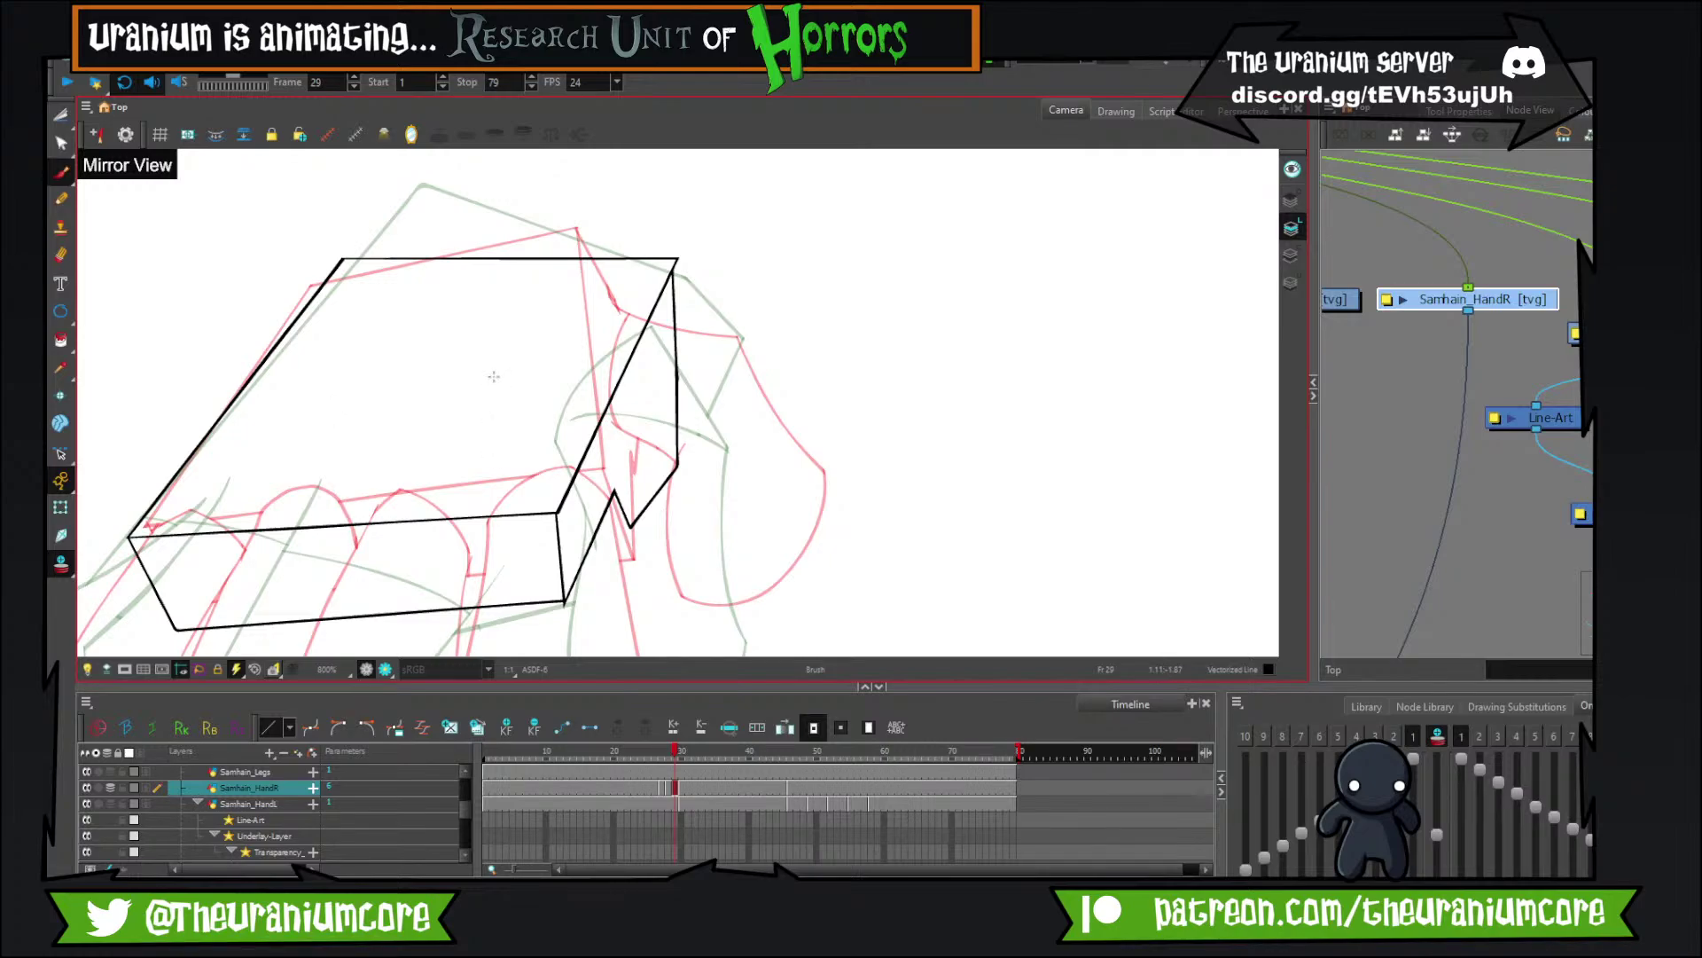
mouse_move(482, 446)
left_mouse_down()
mouse_move(589, 391)
mouse_move(751, 159)
left_mouse_up()
left_click_drag(536, 394, 441, 405)
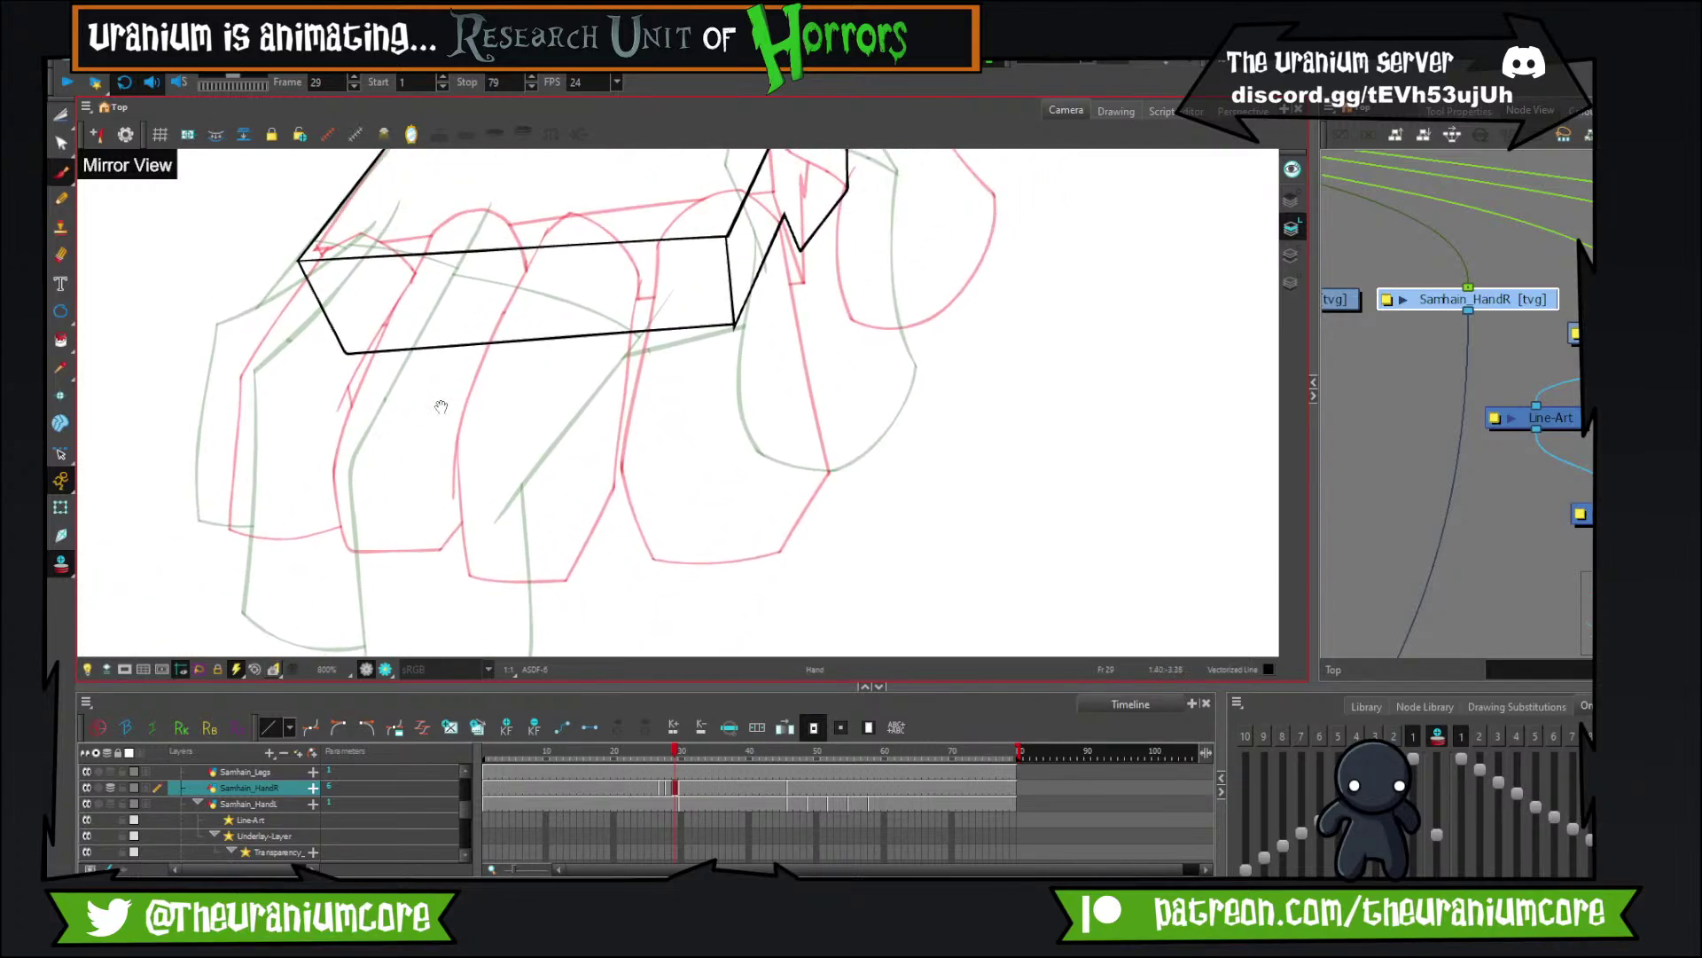
left_click_drag(353, 349, 465, 346)
left_click_drag(447, 240, 324, 382)
left_click_drag(372, 295, 302, 591)
key("ctrl+z")
left_click_drag(354, 332, 329, 600)
key("ctrl+z")
left_click_drag(320, 522, 474, 522)
Draw the little finger's knuckle lines and its bent inner edge down to the fingertip on frame 29.
mouse_move(487, 303)
left_mouse_down()
mouse_move(450, 344)
mouse_move(502, 282)
left_mouse_up()
key("ctrl+z")
left_click_drag(380, 316, 473, 281)
key("ctrl+z")
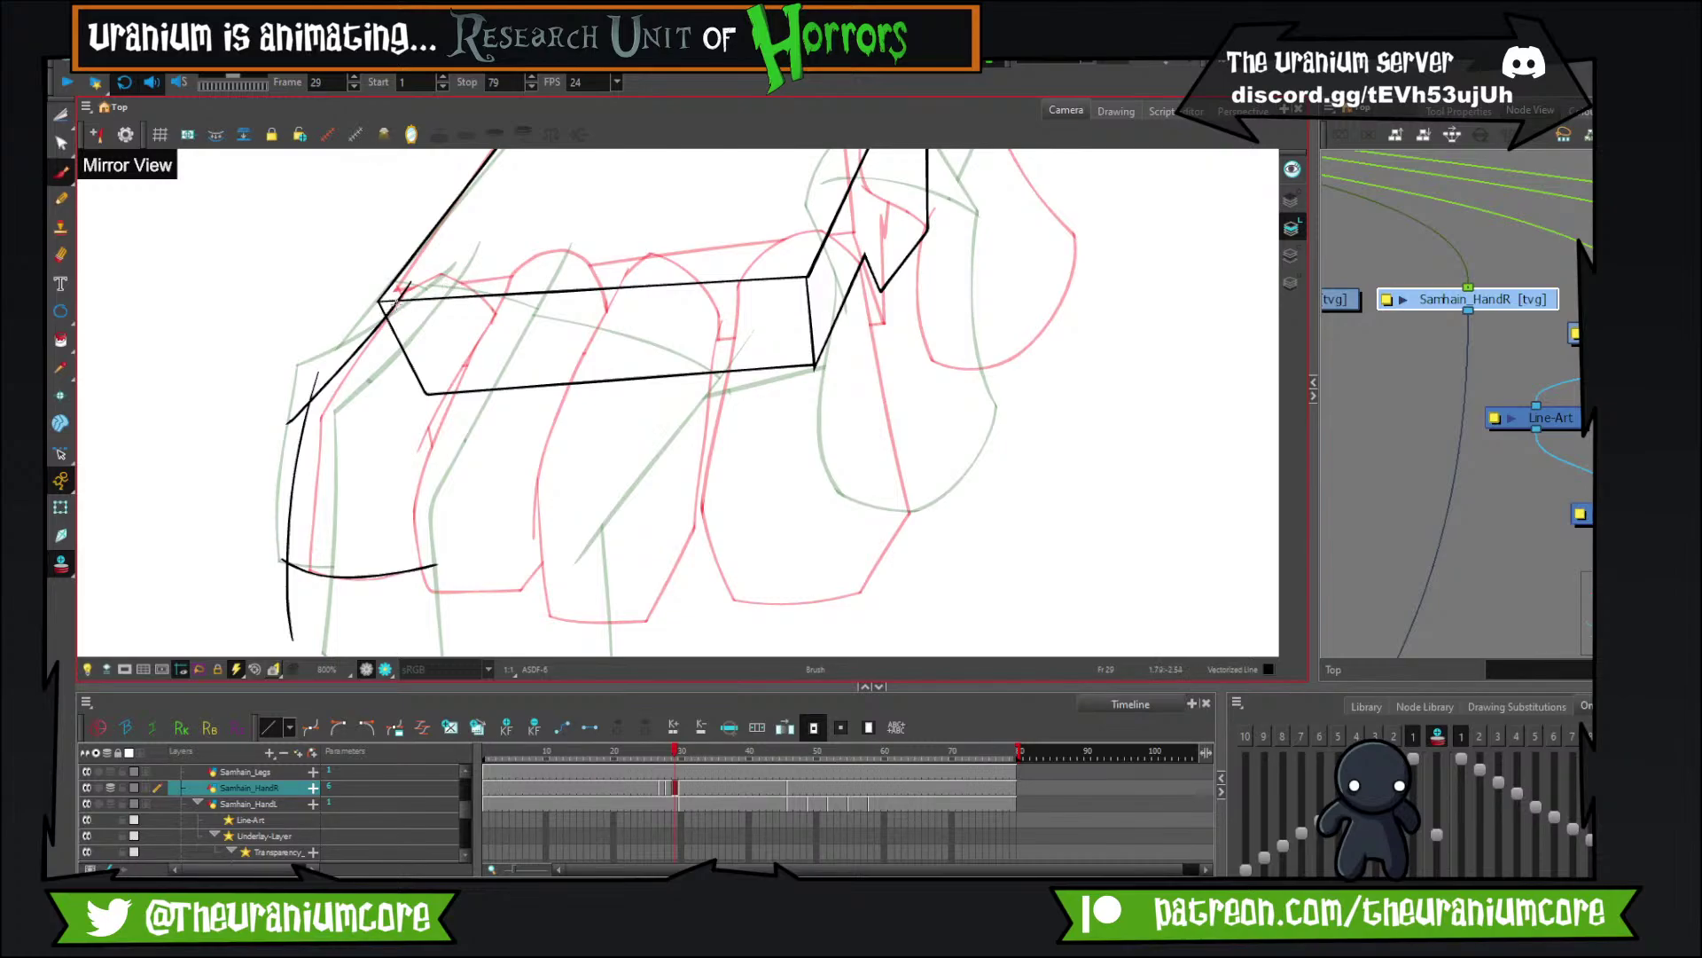
mouse_move(384, 311)
left_mouse_down()
mouse_move(461, 277)
mouse_move(505, 317)
mouse_move(484, 285)
mouse_move(392, 468)
left_mouse_up()
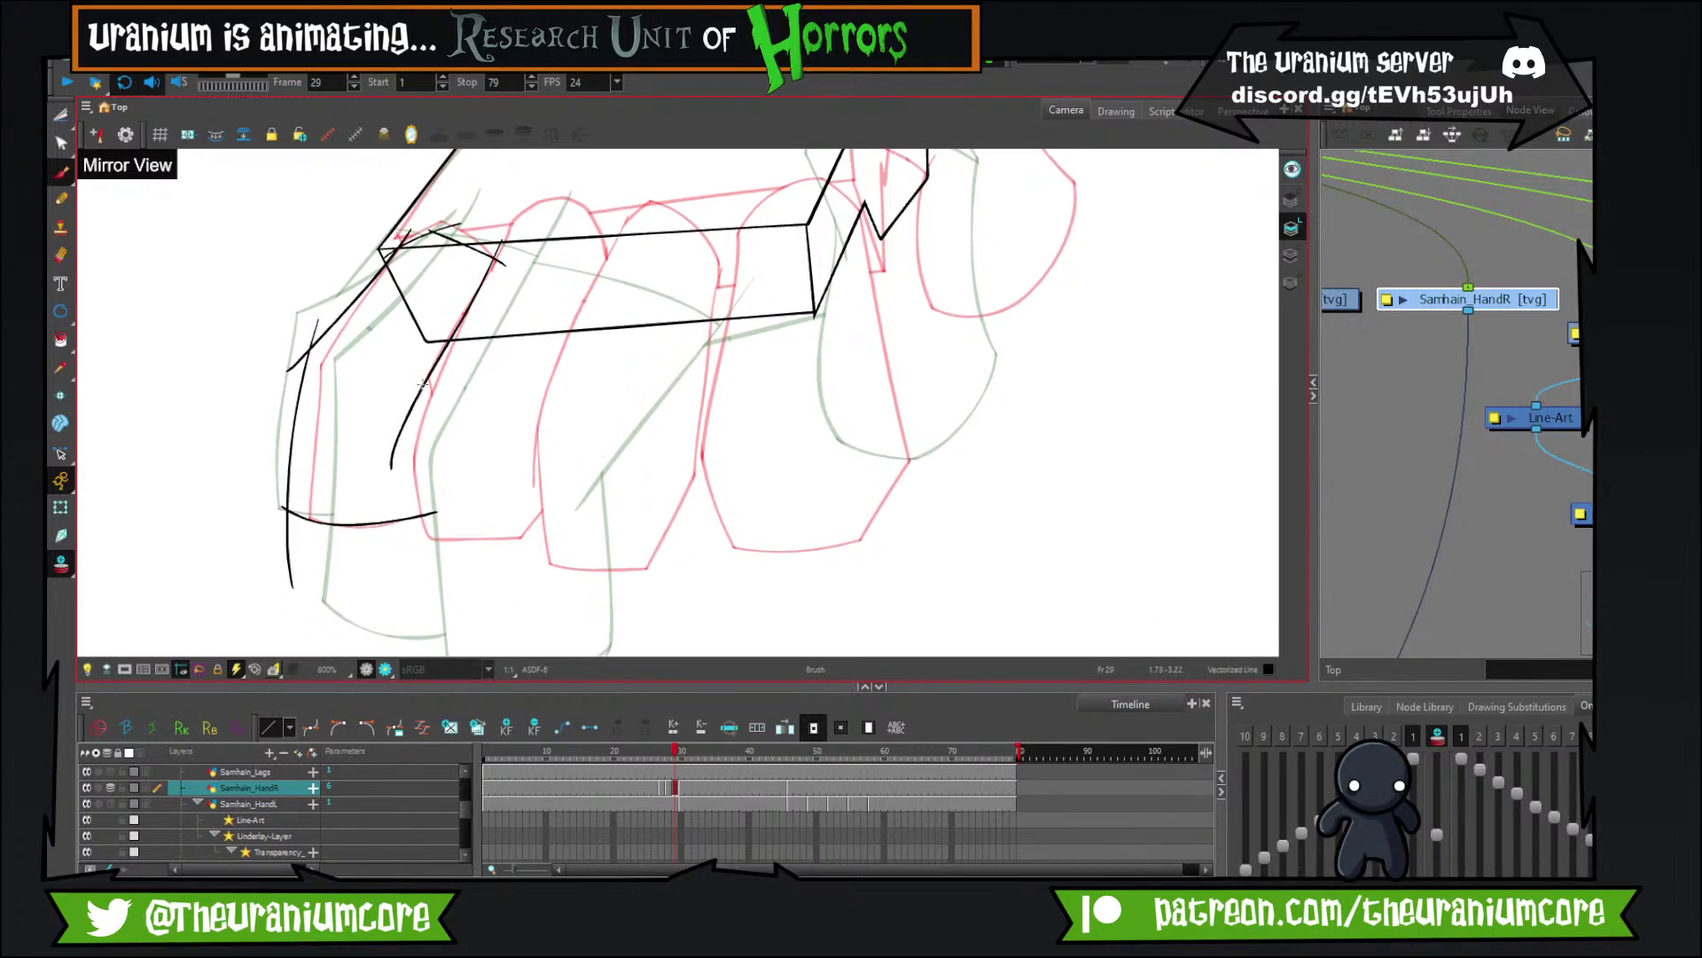
key("ctrl+z")
left_click_drag(501, 232, 418, 458)
left_click_drag(441, 342, 427, 562)
key("ctrl+z")
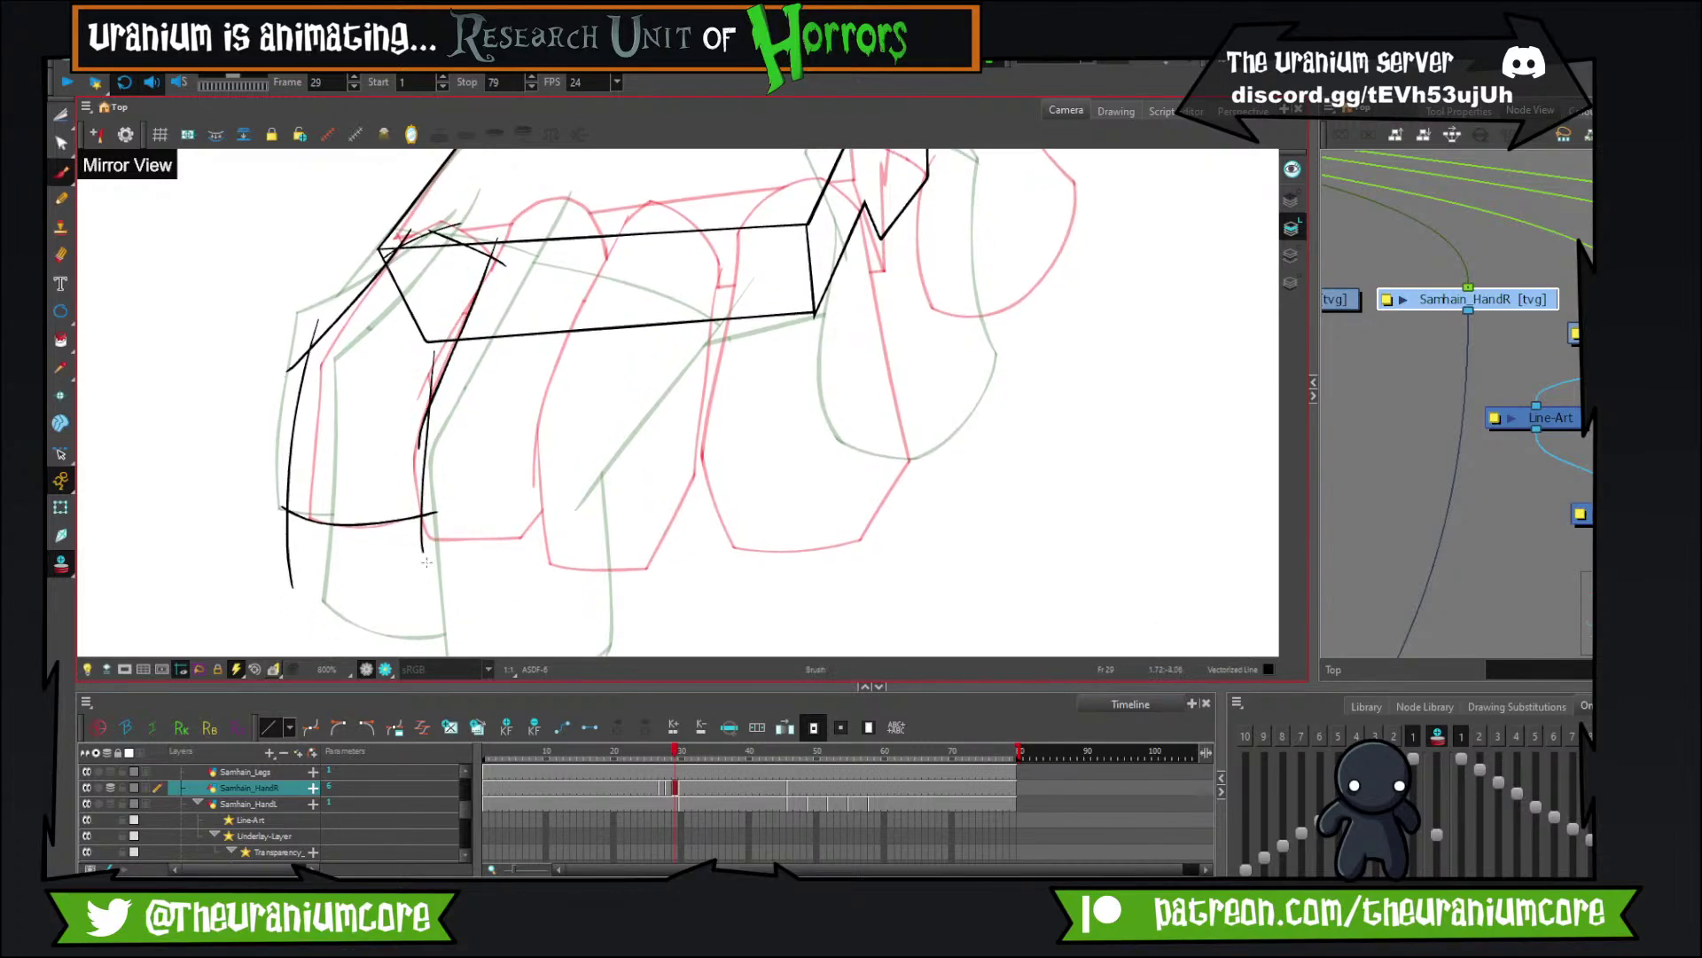
left_click_drag(434, 352, 427, 563)
Cut away the overshooting line ends along the little finger's outer edge, tip and inner edge.
left_click(61, 116)
left_click_drag(286, 380, 330, 297)
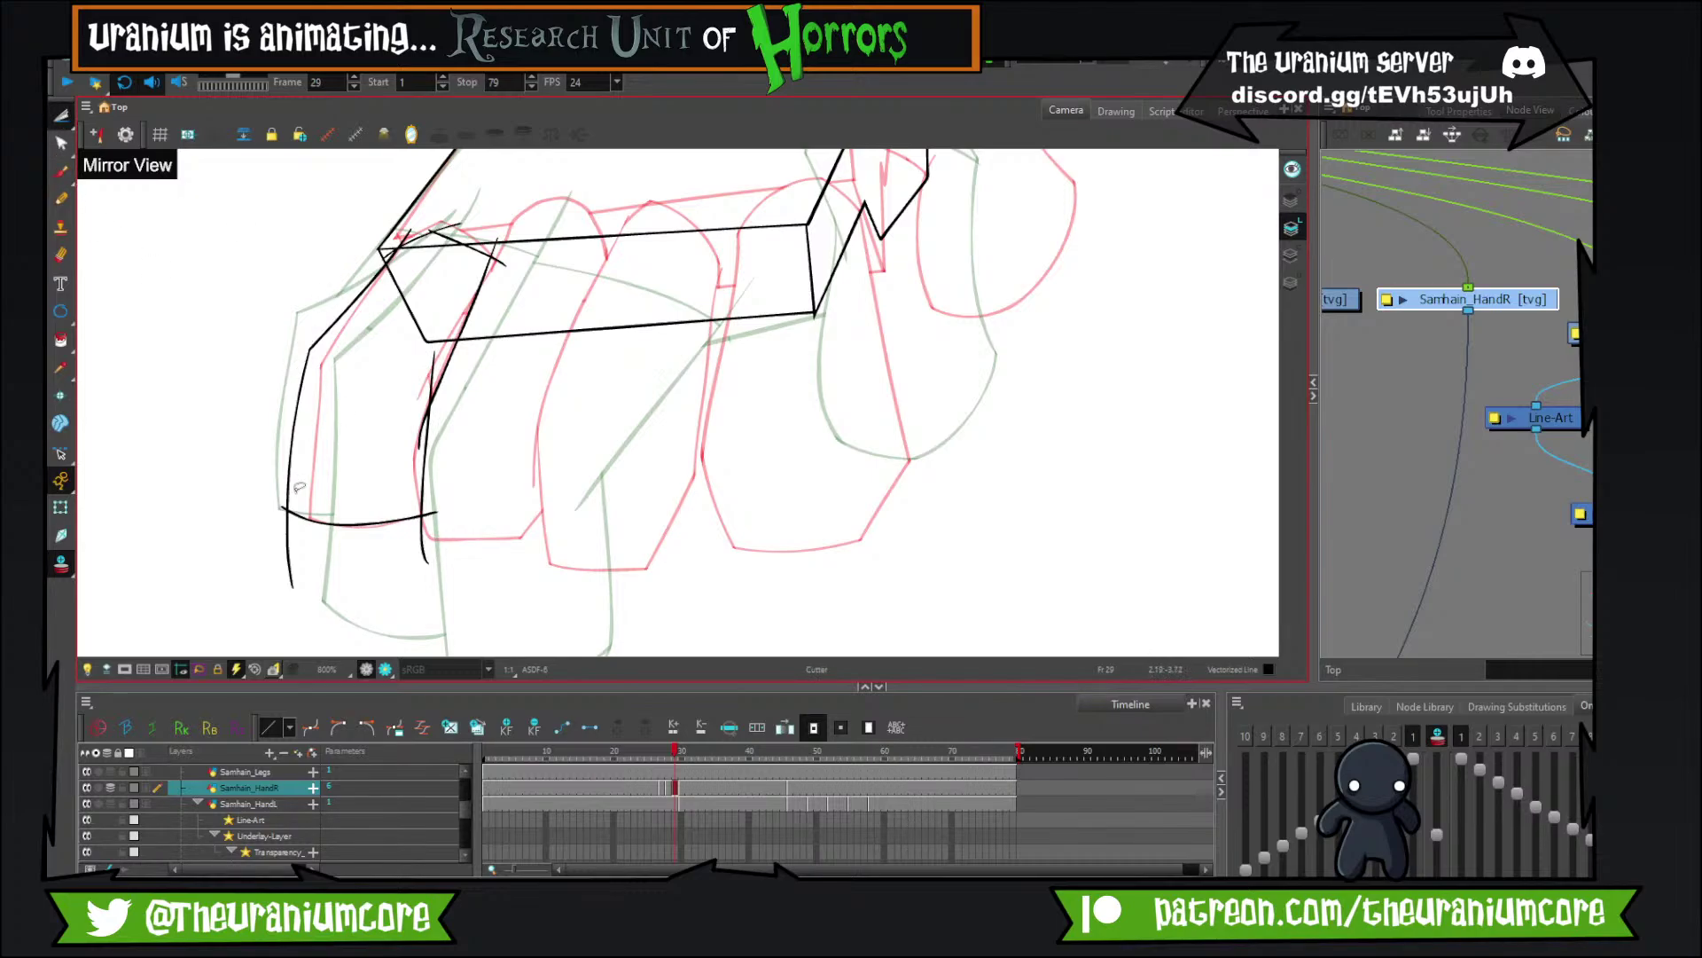
left_click_drag(286, 498, 295, 576)
left_click_drag(419, 554, 436, 532)
left_click_drag(444, 490, 412, 563)
left_click_drag(441, 369, 422, 387)
left_click_drag(413, 448, 428, 427)
left_click_drag(453, 321, 434, 424)
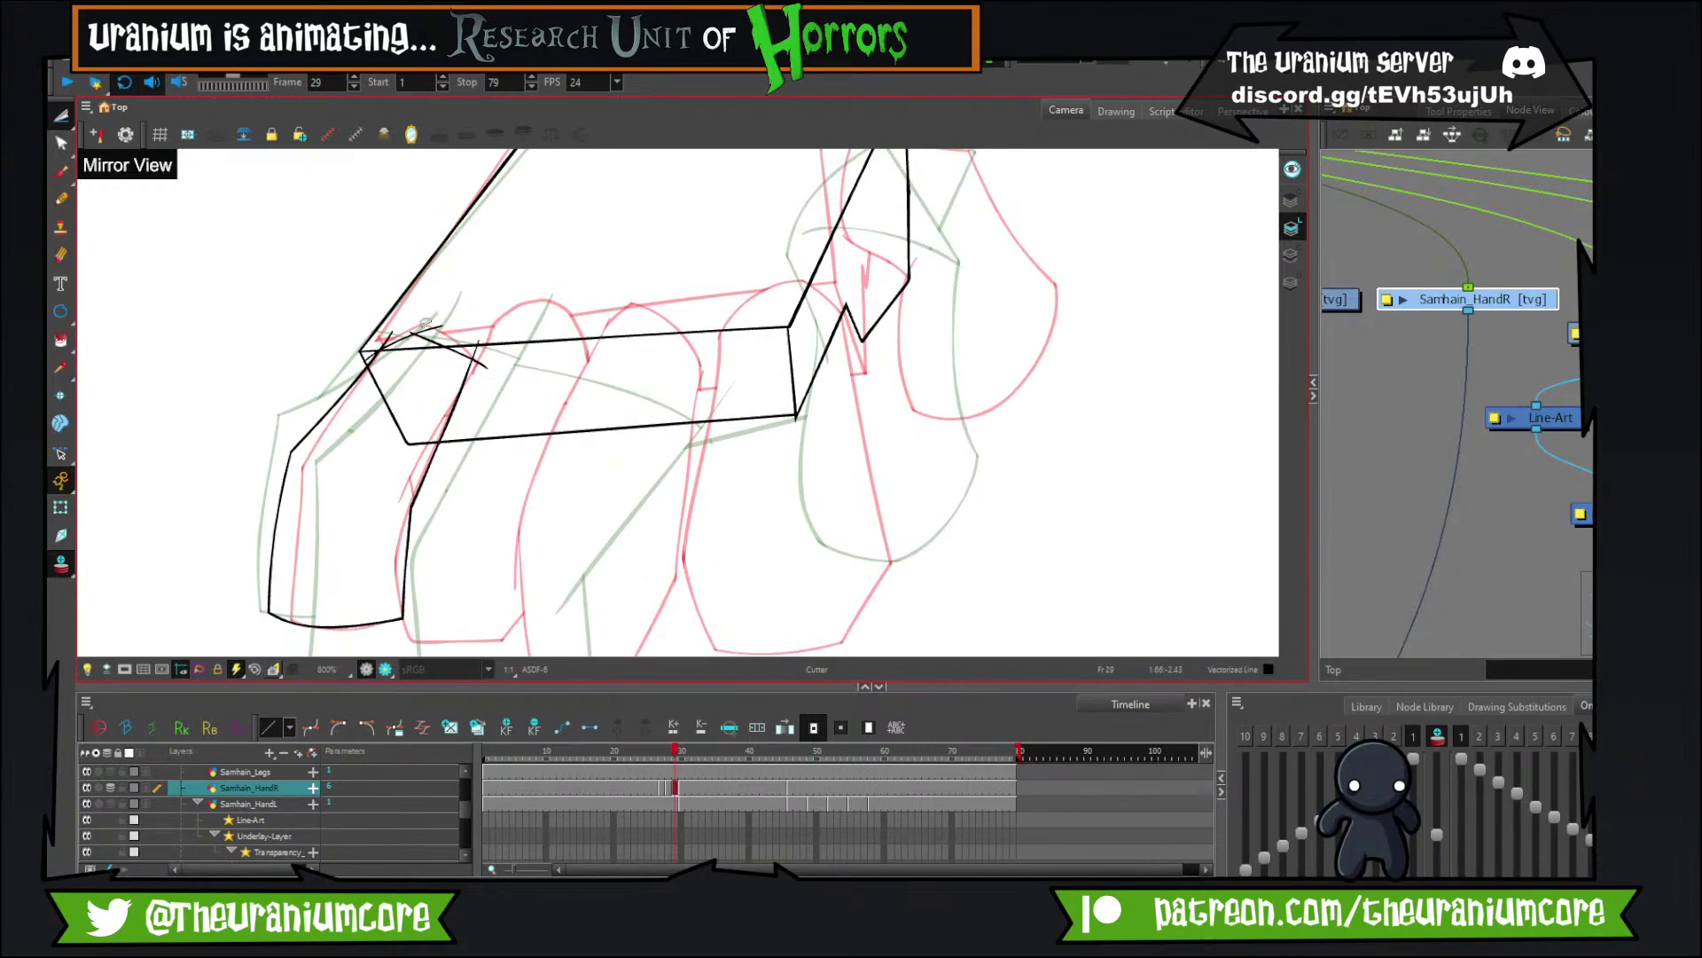
Cut away the knuckle's overshooting ends and the palm slab lines running through the little finger.
scroll(385, 336, "up", 2)
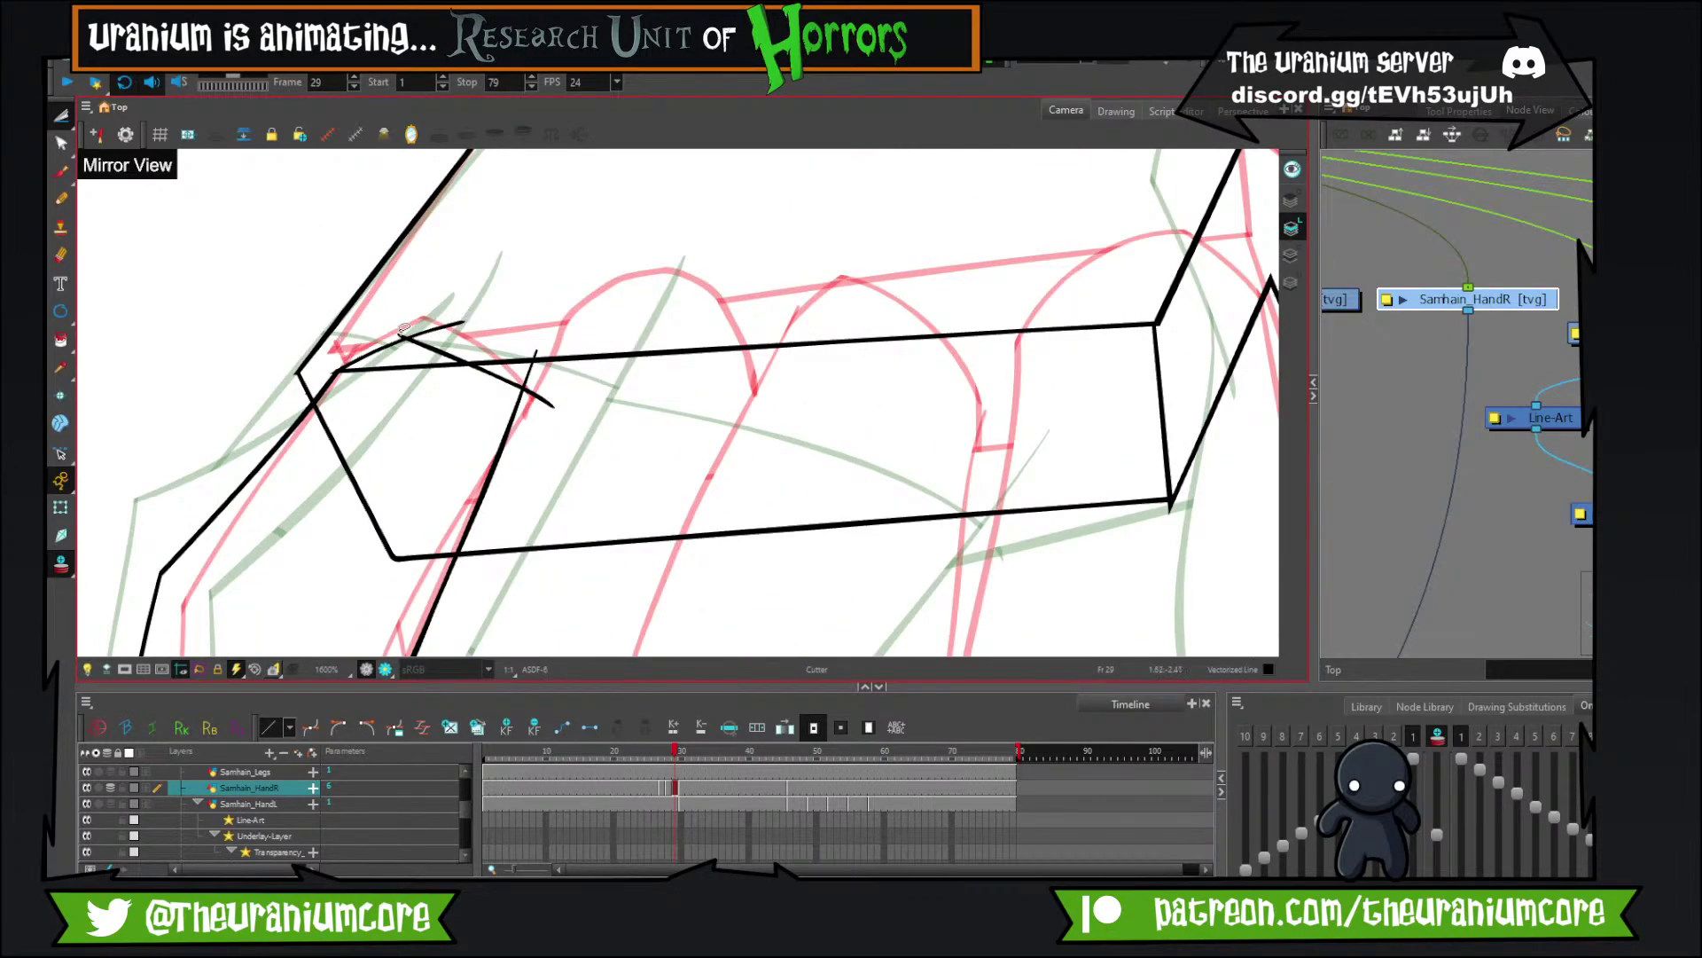
key("ctrl+z")
mouse_move(345, 340)
left_mouse_down()
mouse_move(464, 313)
mouse_move(402, 331)
mouse_move(483, 326)
mouse_move(402, 344)
left_mouse_up()
left_click_drag(437, 337, 409, 405)
mouse_move(529, 364)
left_mouse_down()
mouse_move(540, 401)
mouse_move(522, 244)
left_mouse_up()
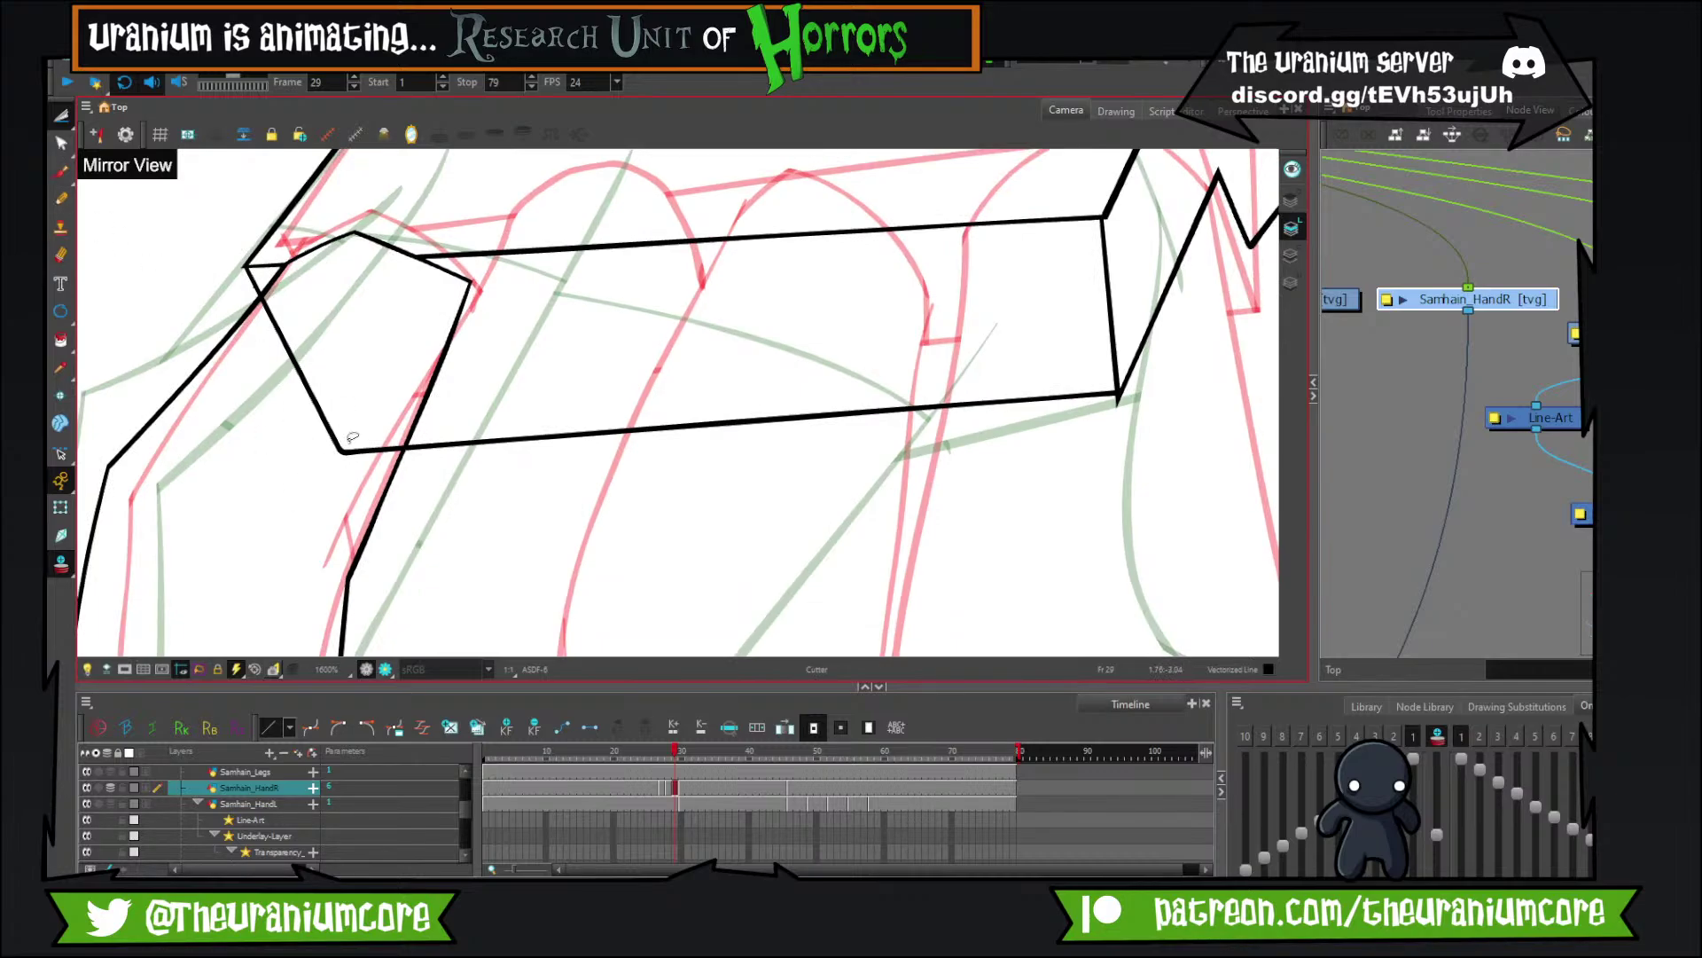
left_click_drag(350, 436, 346, 495)
scroll(383, 340, "down", 1)
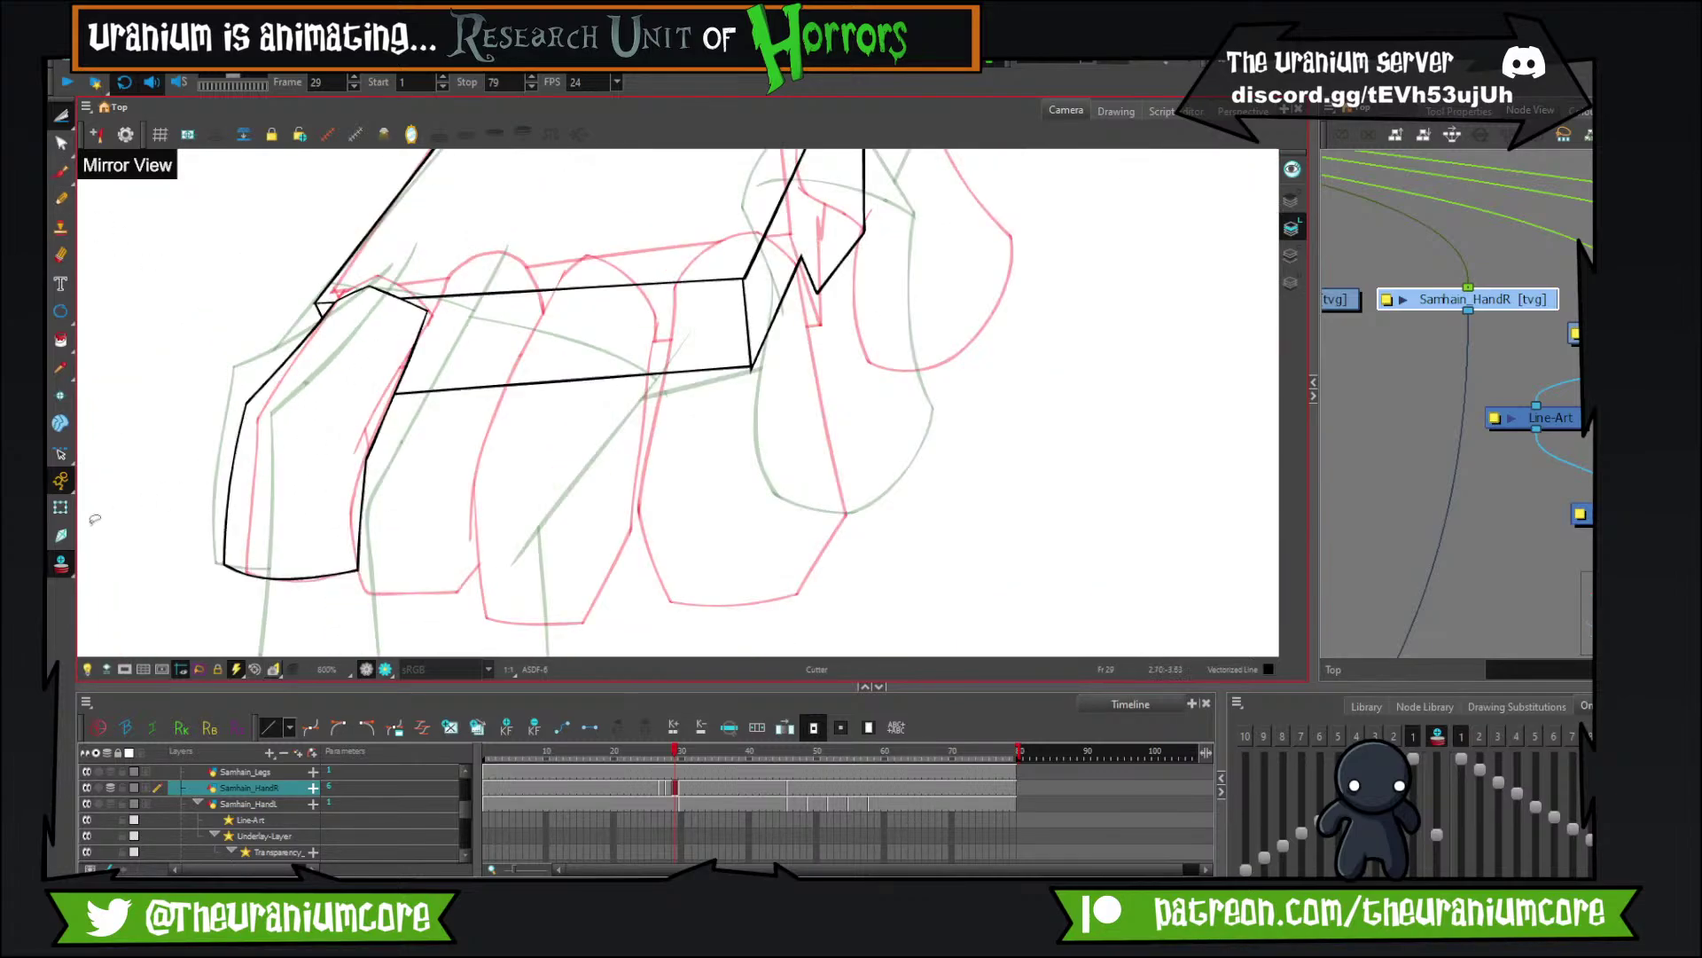
Hide the onion skin and flip through frame 29 and its neighbours to check the little finger's movement.
left_click(61, 564)
scroll(414, 374, "down", 2)
scroll(421, 365, "up", 1)
key("comma")
key("period")
key("period")
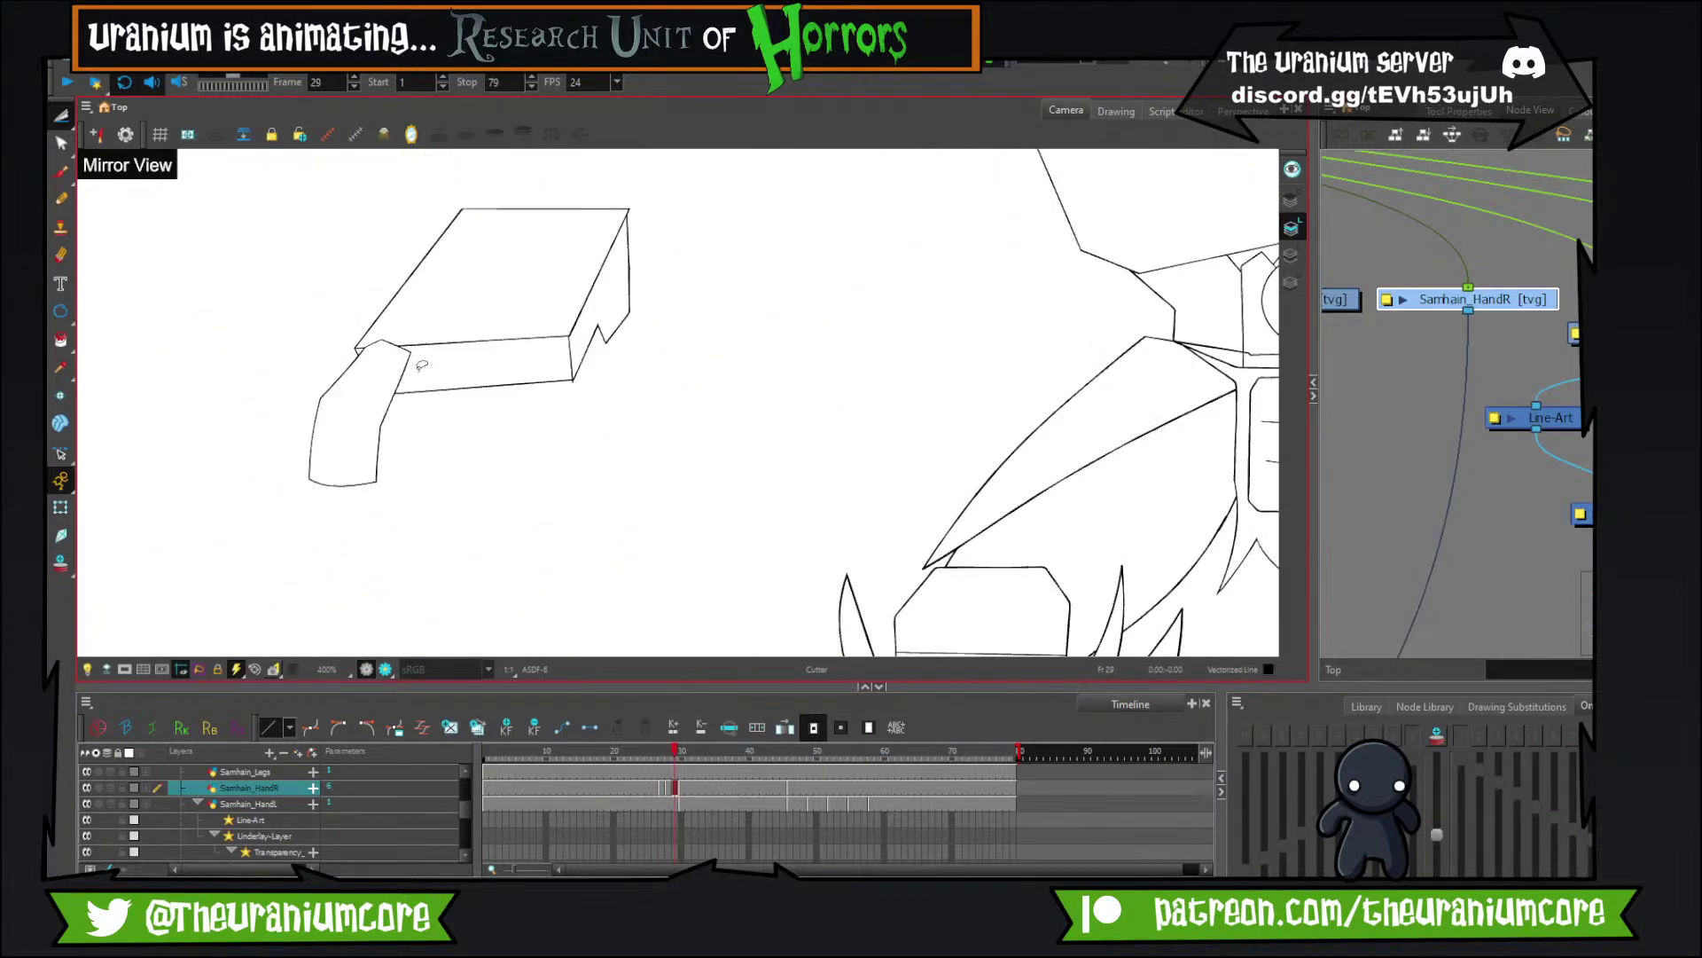
key("comma")
key("comma")
key("period")
key("period")
key("period")
key("comma")
key("comma")
key("comma")
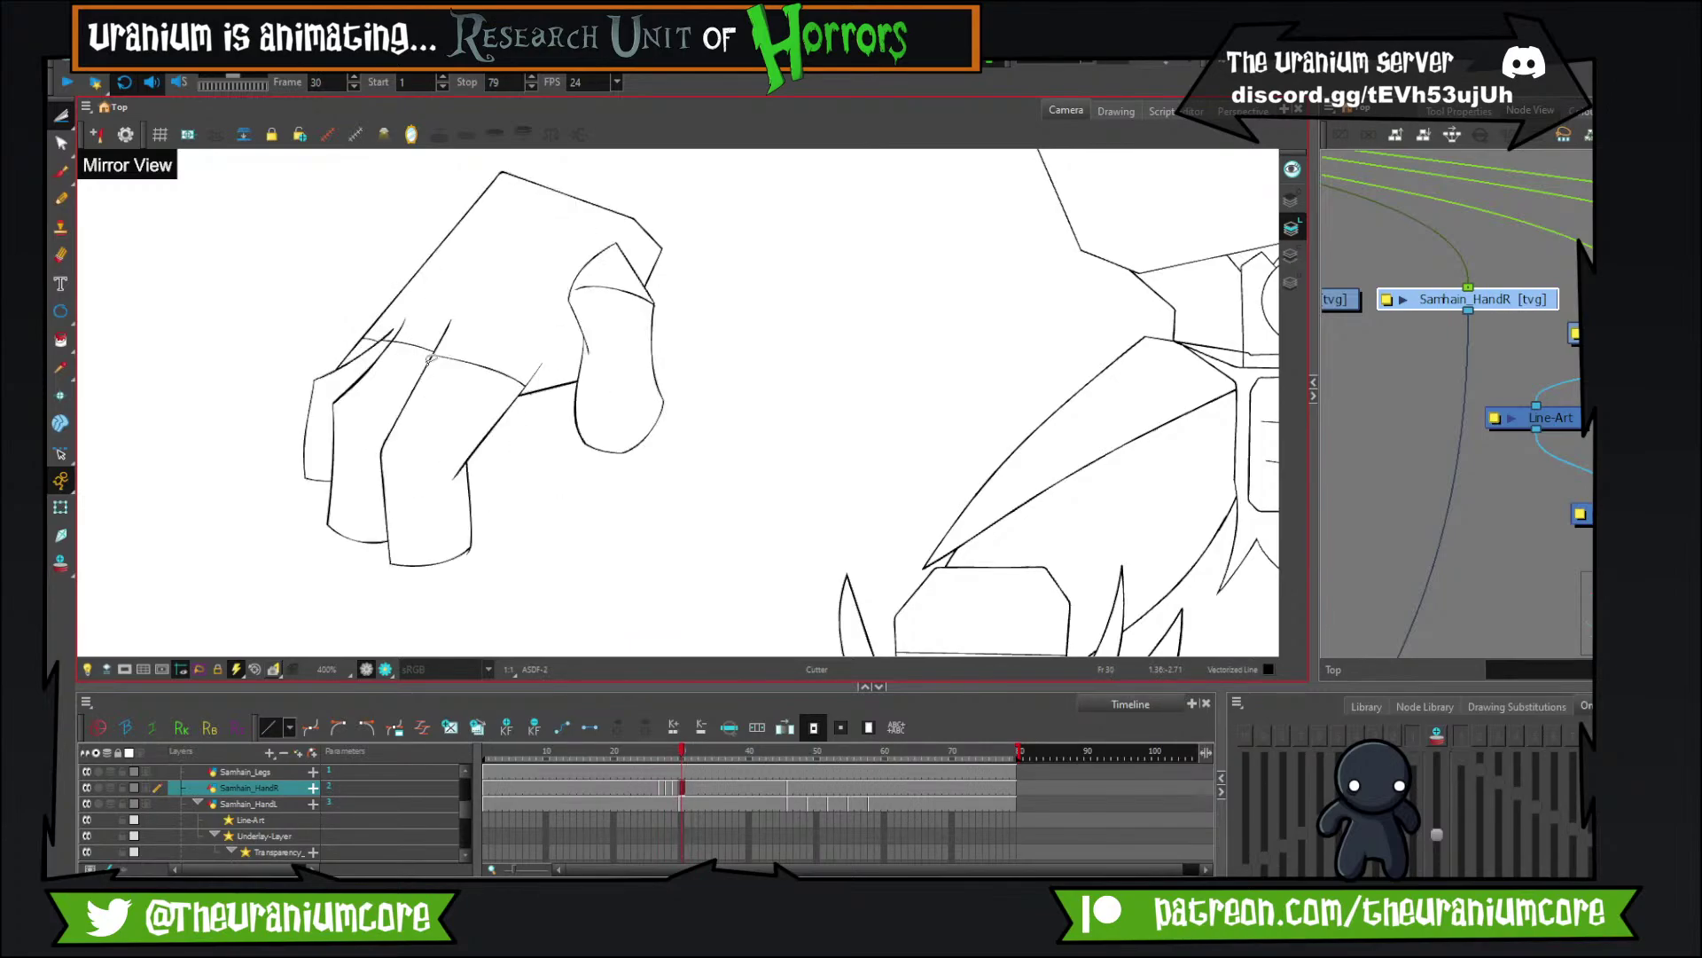
key("period")
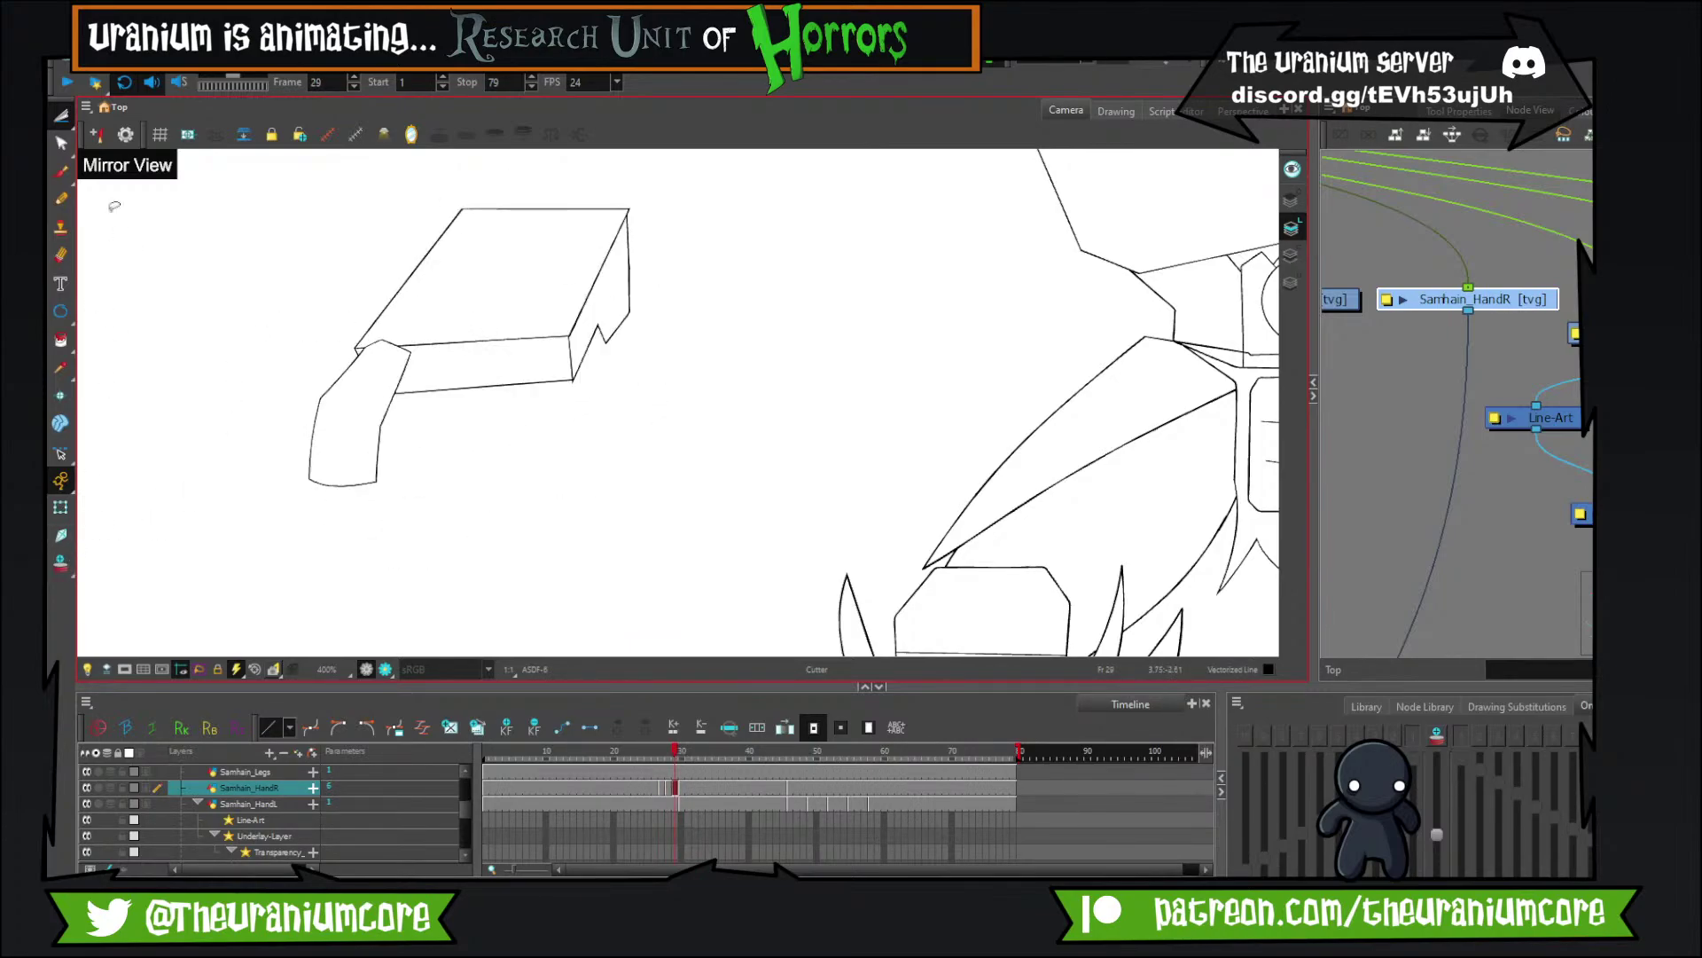
Show the onion skin again and draw the thumb's upper inner curve and top line beside the palm slab with the Brush.
left_click(60, 171)
left_click(62, 559)
scroll(682, 223, "up", 5)
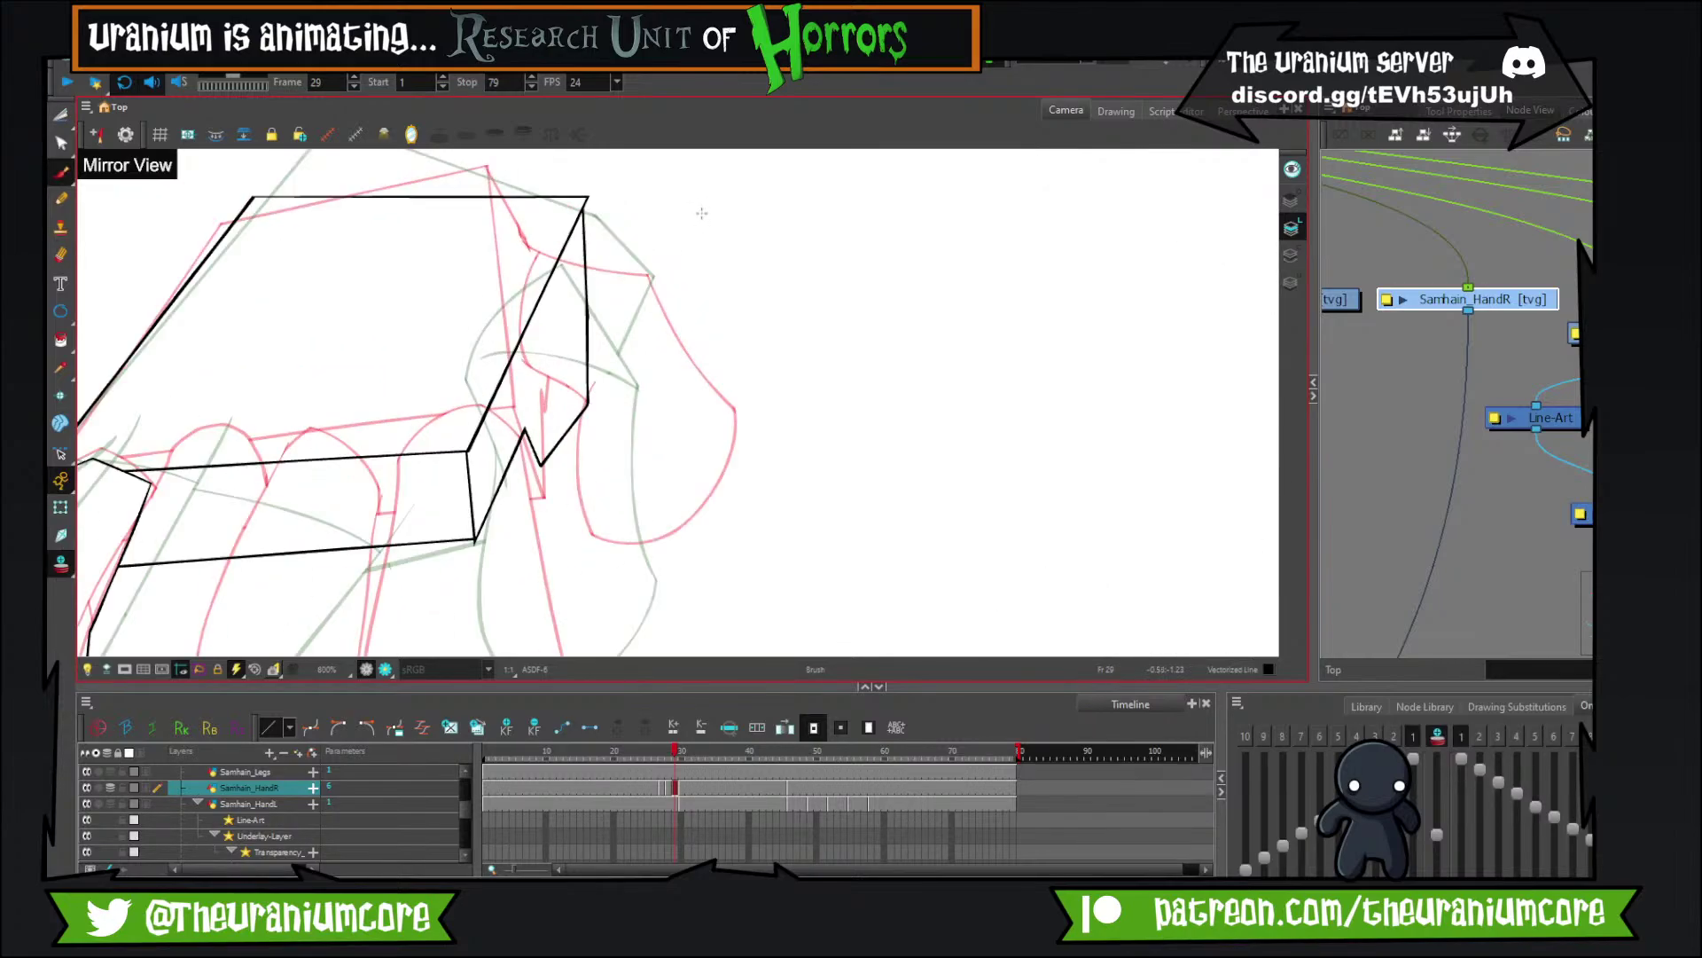
key("space")
left_click_drag(465, 333, 498, 363)
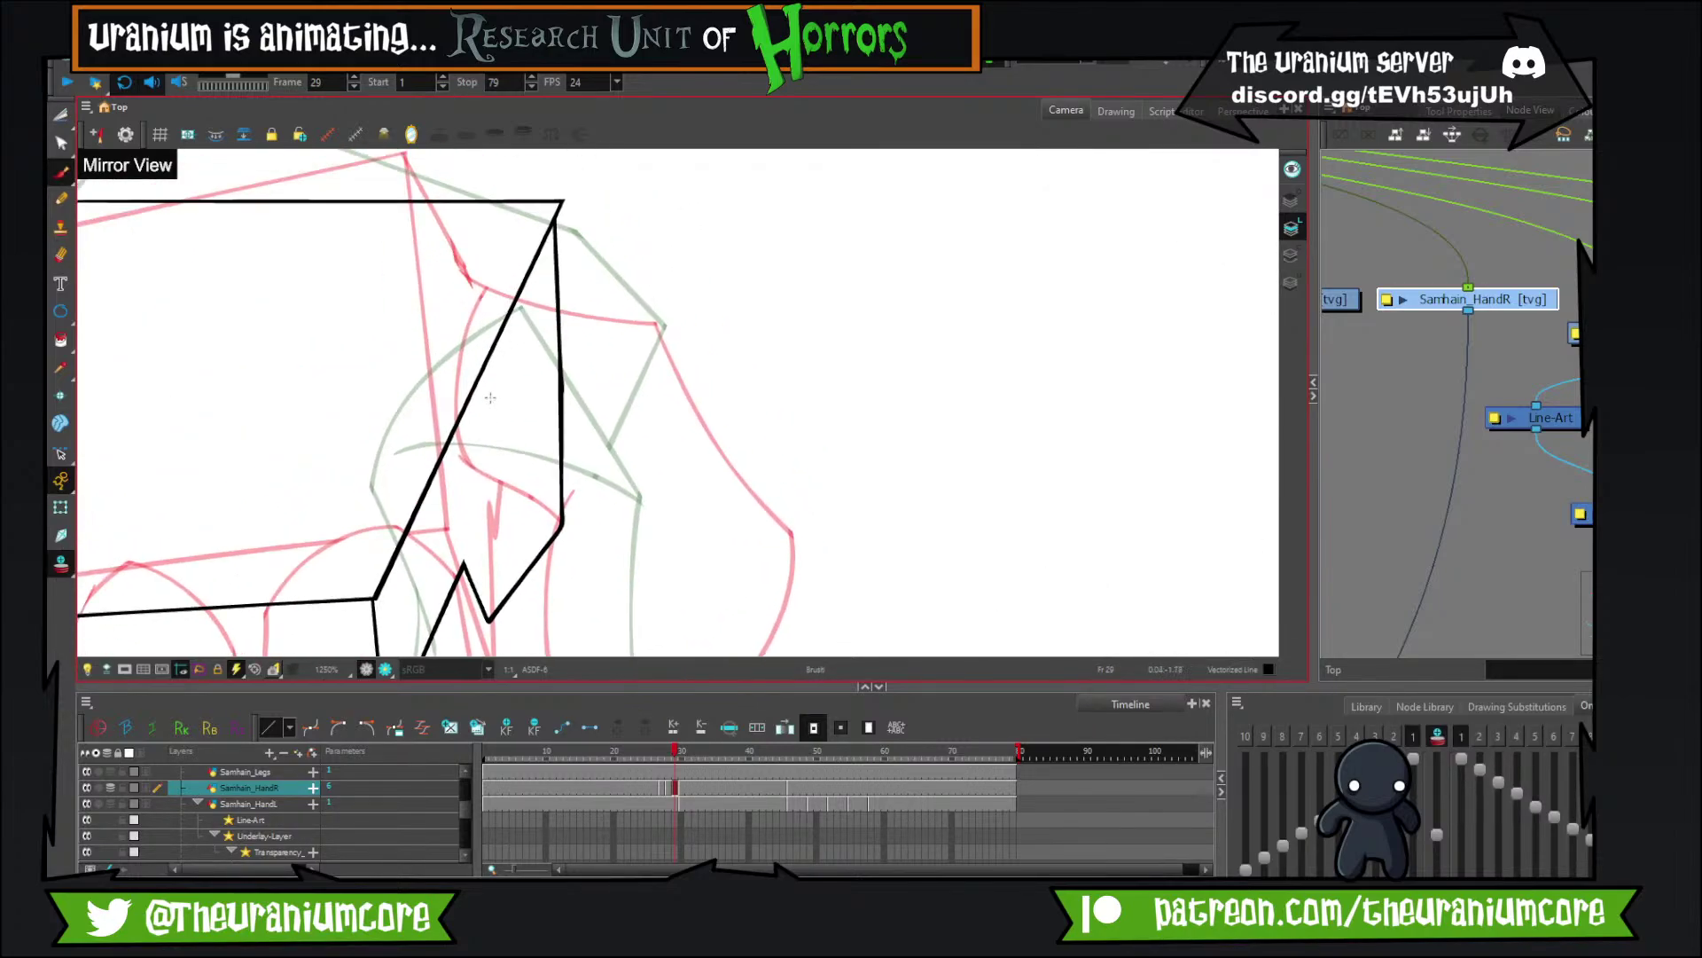
mouse_move(441, 478)
left_mouse_down()
mouse_move(549, 255)
mouse_move(692, 391)
mouse_move(601, 239)
mouse_move(656, 568)
mouse_move(729, 441)
left_mouse_up()
key("space")
scroll(701, 571, "down", 4)
scroll(700, 565, "up", 2)
key("ctrl+z")
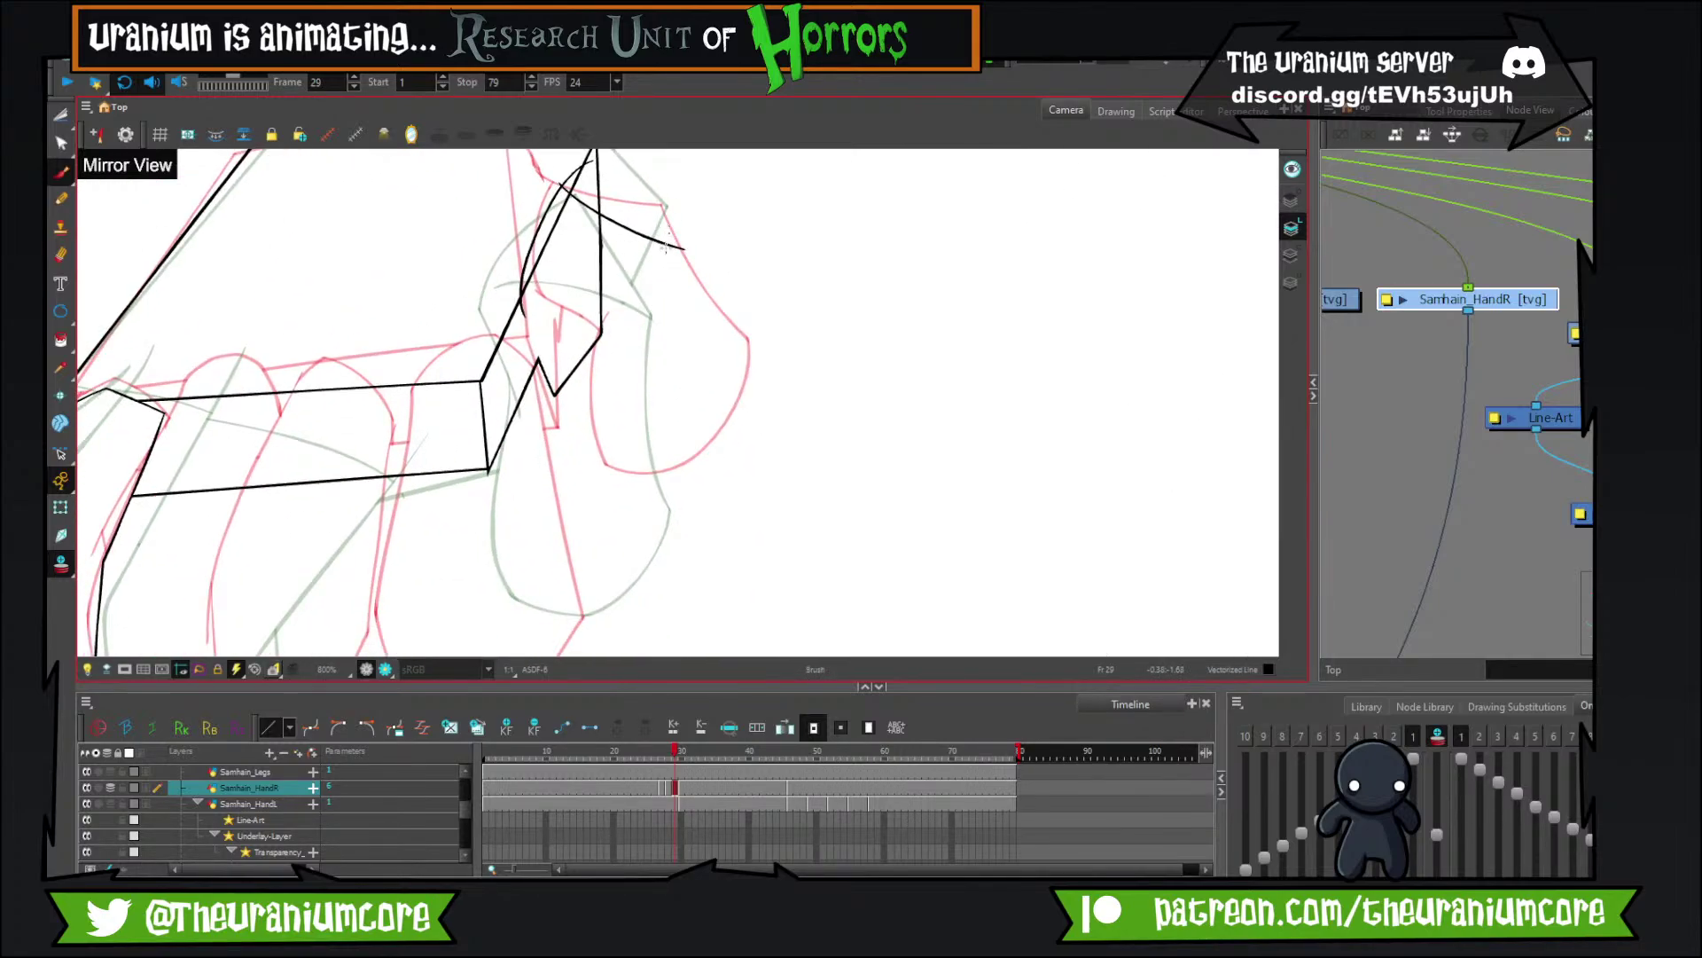
Draw the thumb's outer edge and the curve from its outer corner down toward the tip.
left_click_drag(668, 235, 730, 437)
left_click_drag(714, 459, 719, 420)
key("ctrl+z")
left_click_drag(668, 202, 729, 410)
key("ctrl+z")
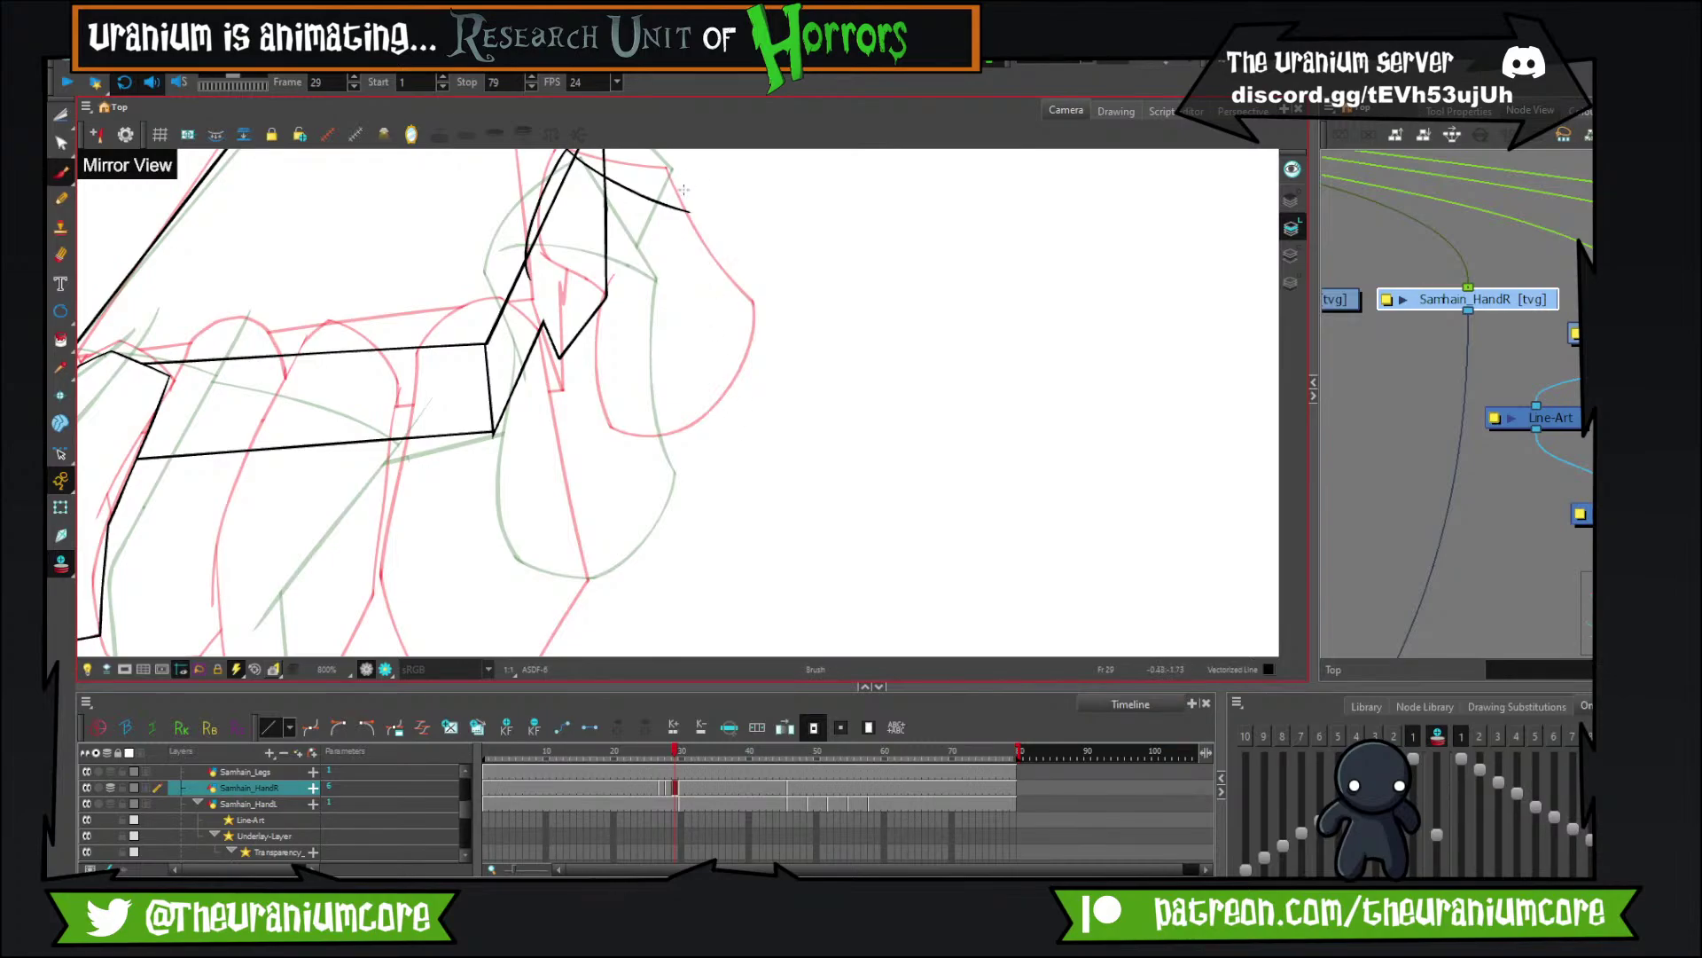
mouse_move(669, 202)
left_mouse_down()
mouse_move(750, 391)
mouse_move(614, 508)
left_mouse_up()
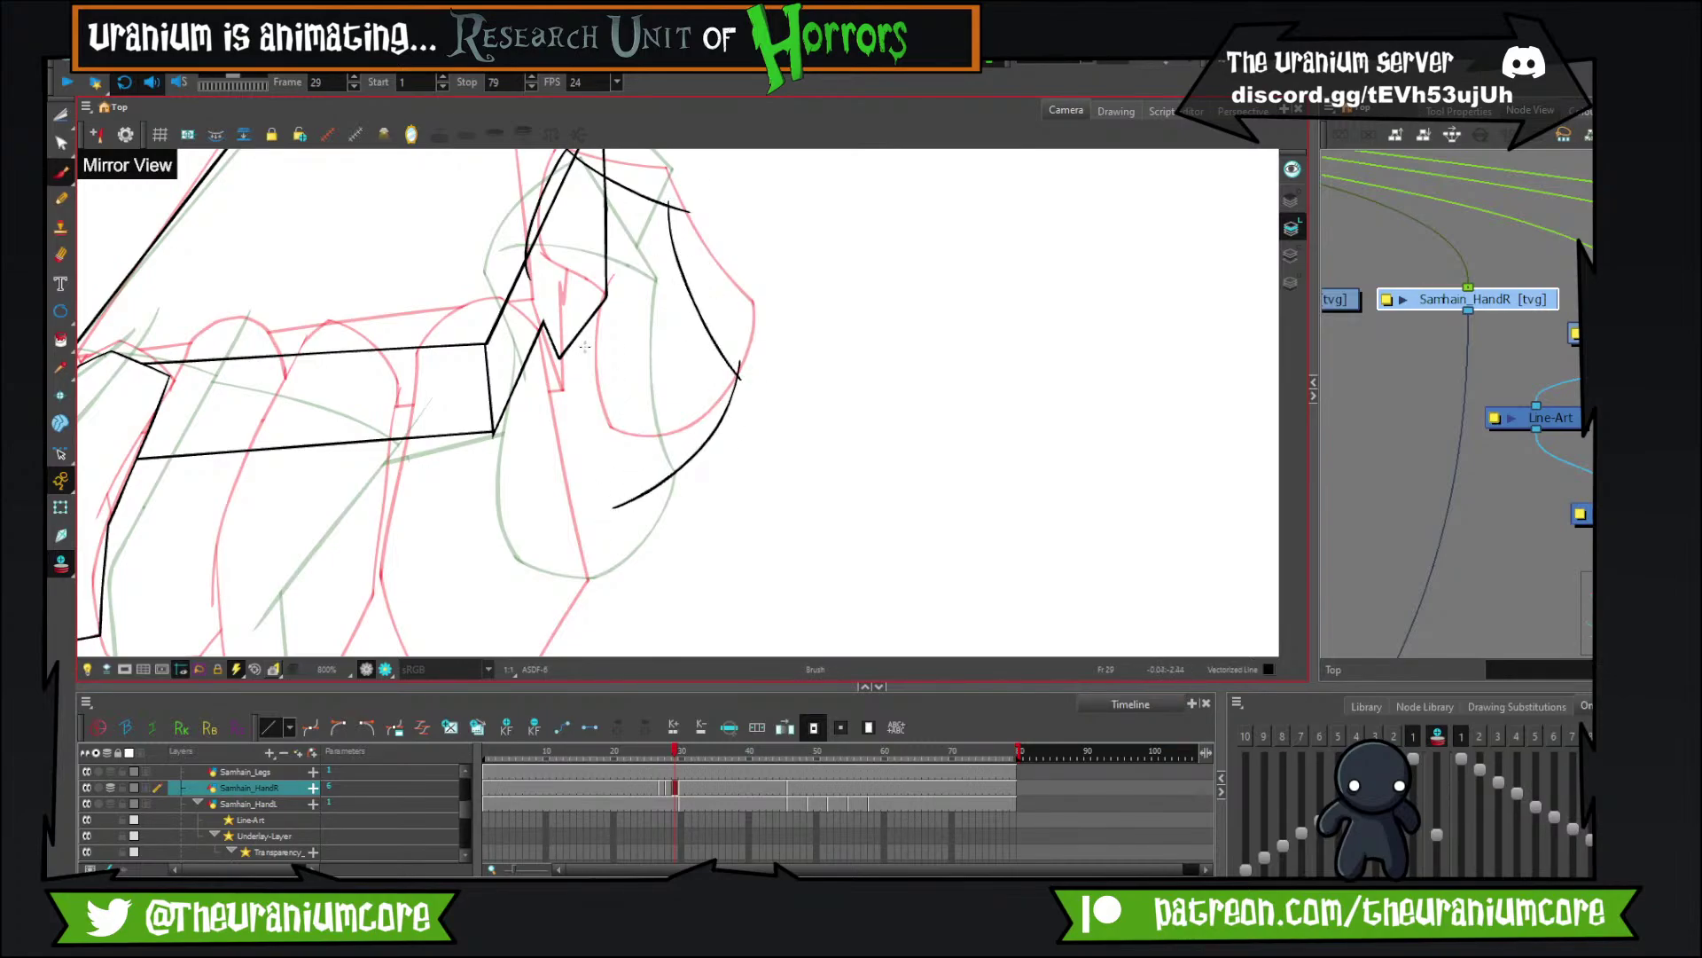
Draw the thumb's lower inner edge from the notch and close the rounded tip.
left_click_drag(585, 347, 667, 478)
key("ctrl+z")
mouse_move(585, 337)
left_mouse_down()
mouse_move(603, 442)
mouse_move(723, 478)
mouse_move(567, 455)
mouse_move(558, 401)
mouse_move(676, 501)
left_mouse_up()
key("ctrl+z")
key("ctrl+z")
key("ctrl+z")
left_click_drag(571, 426, 673, 493)
key("ctrl+z")
left_click_drag(555, 422, 656, 499)
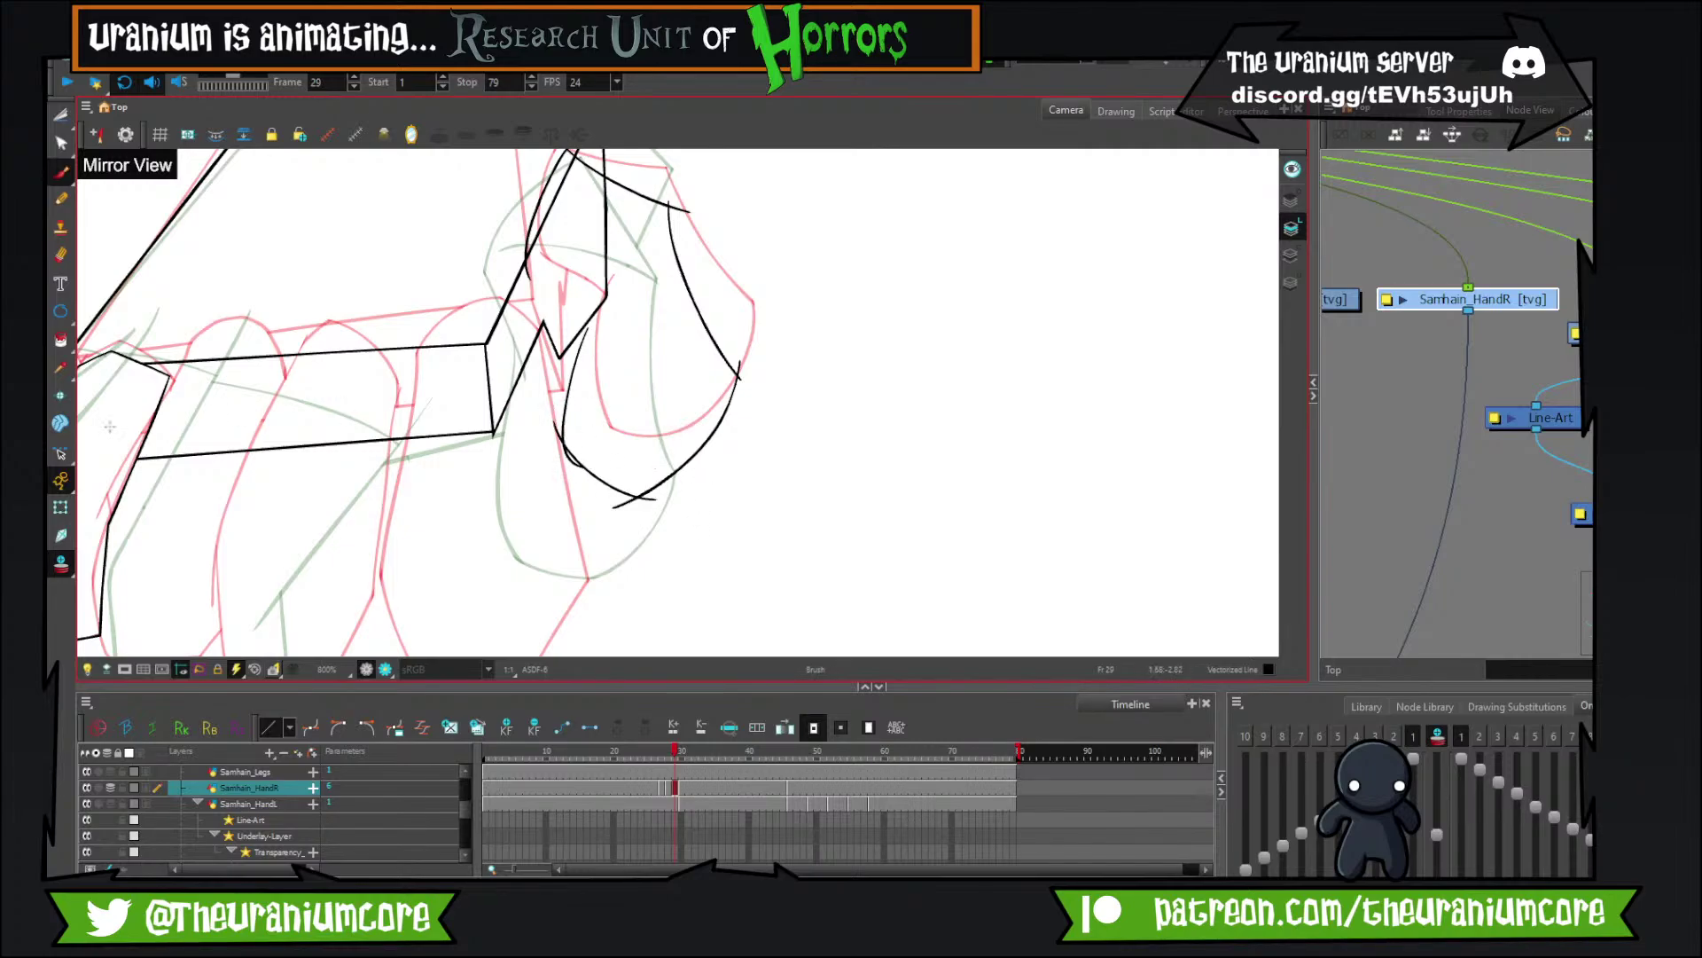
Hide the onion skin and flip between frame 29 and its neighbours to check the rough thumb's movement.
left_click(60, 563)
scroll(502, 369, "down", 5)
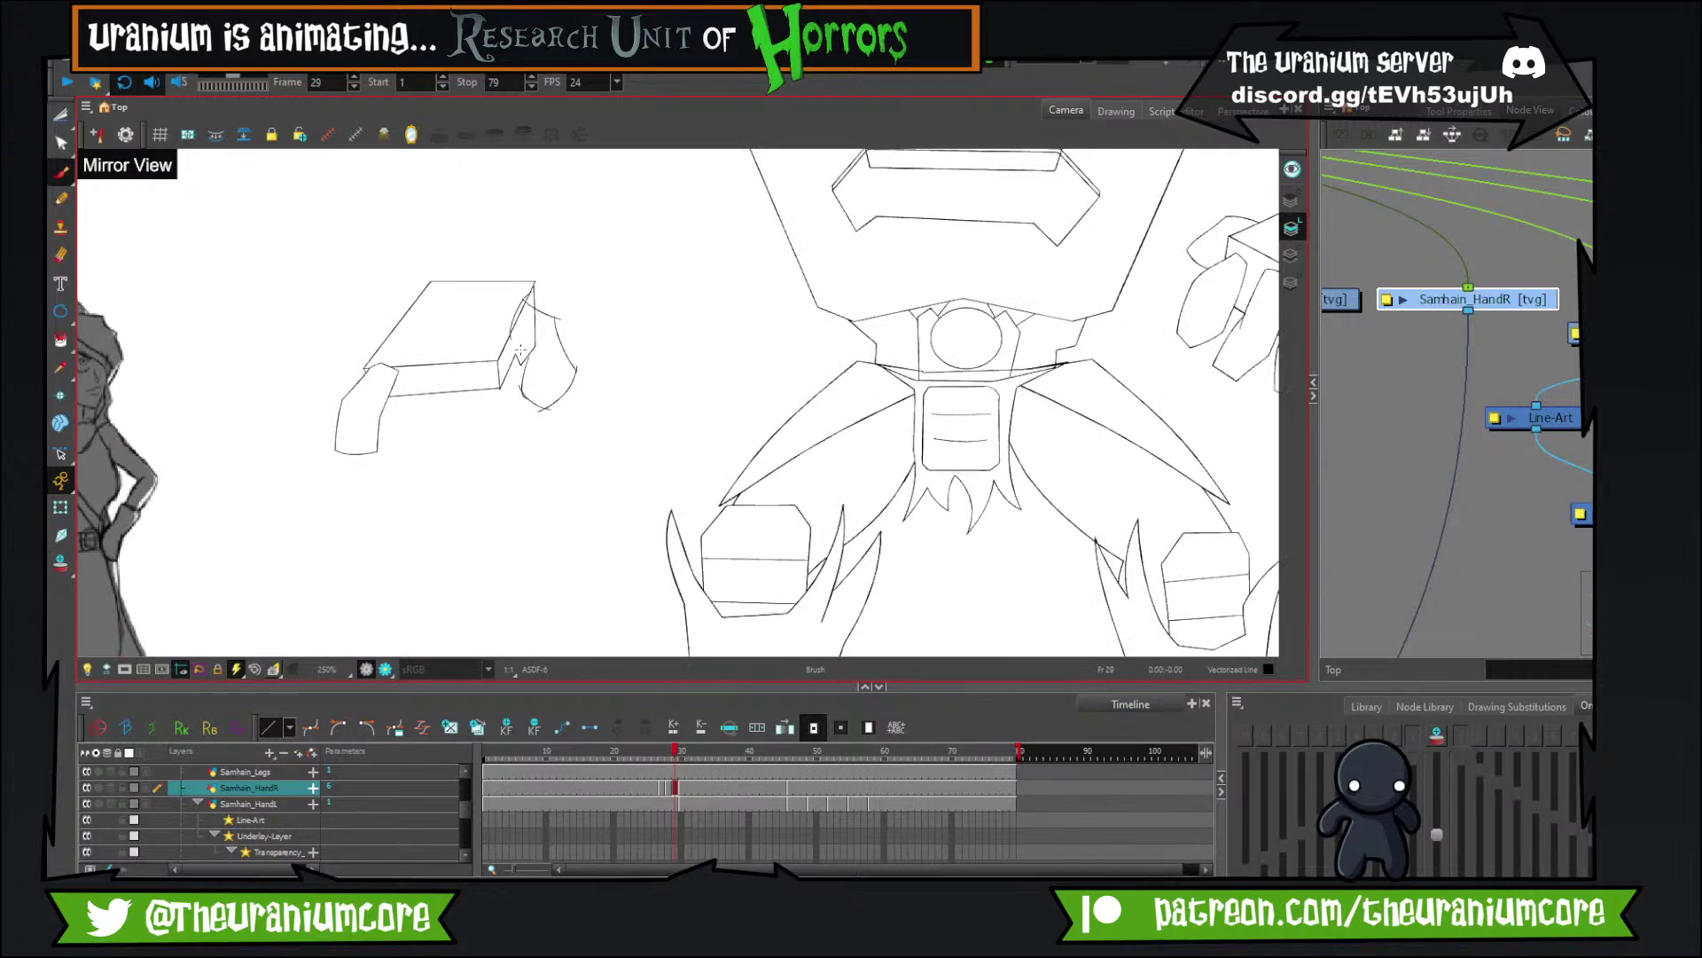
key("comma")
key("period")
key("period")
key("comma")
key("comma")
key("period")
key("period")
key("comma")
Show the onion skin and compare the thumb's base with the drawings on frames 28 and 30.
scroll(568, 340, "up", 6)
key("alt+o")
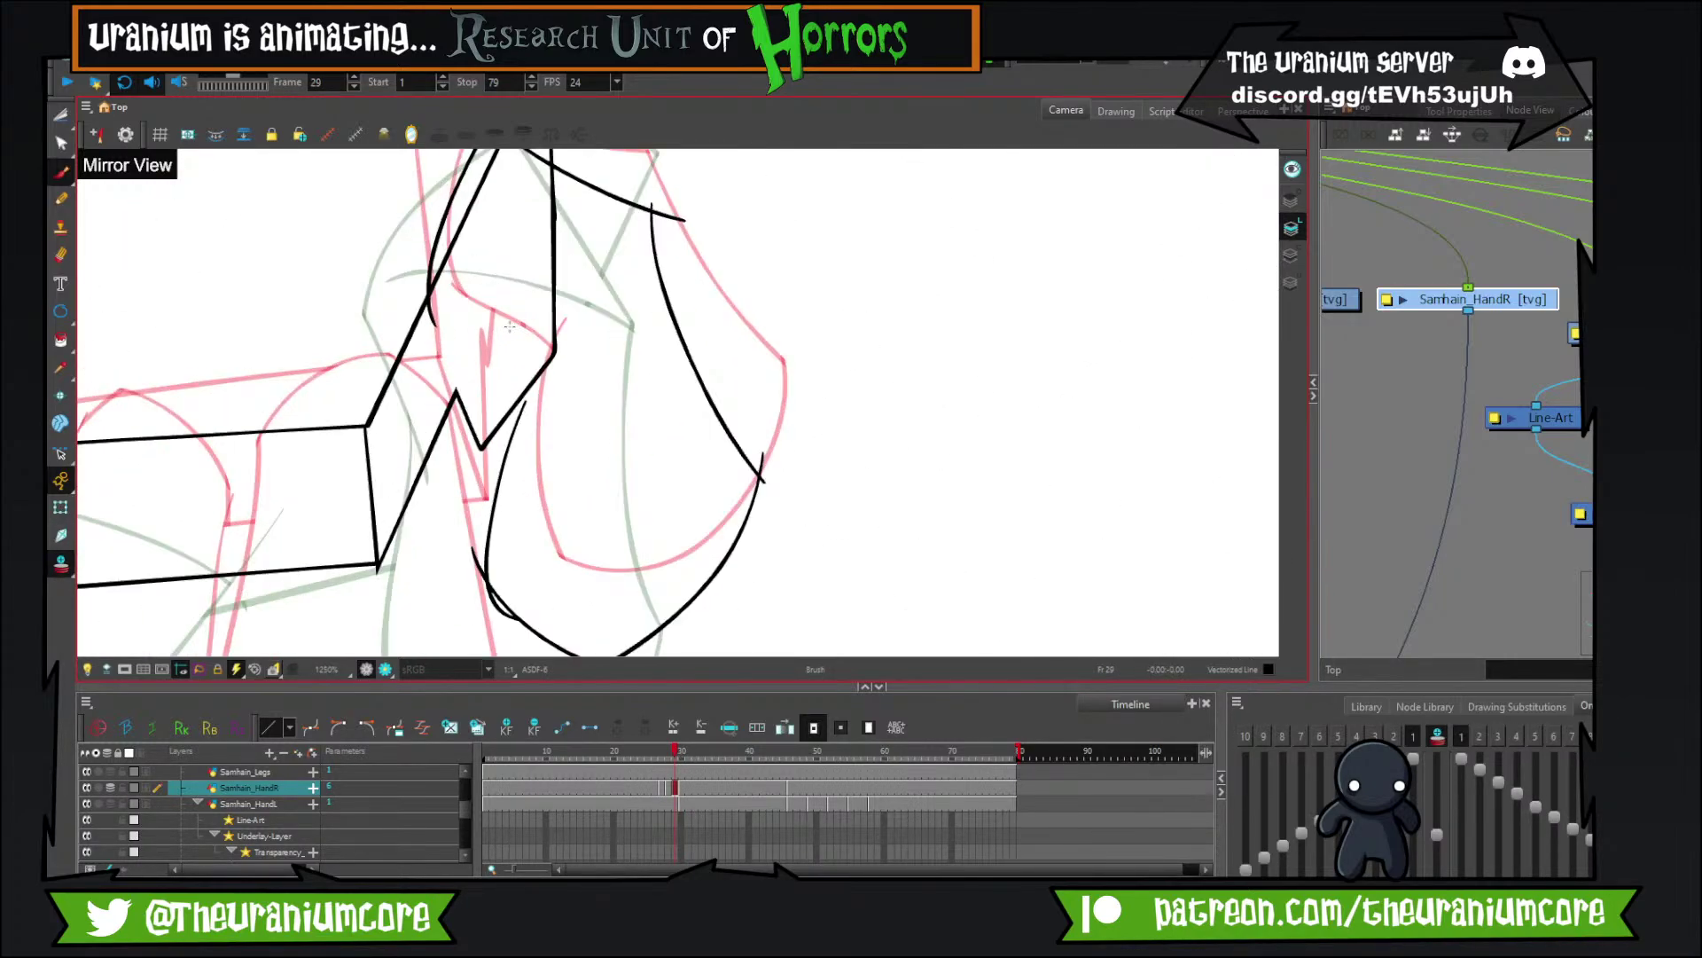
left_click_drag(503, 311, 581, 346)
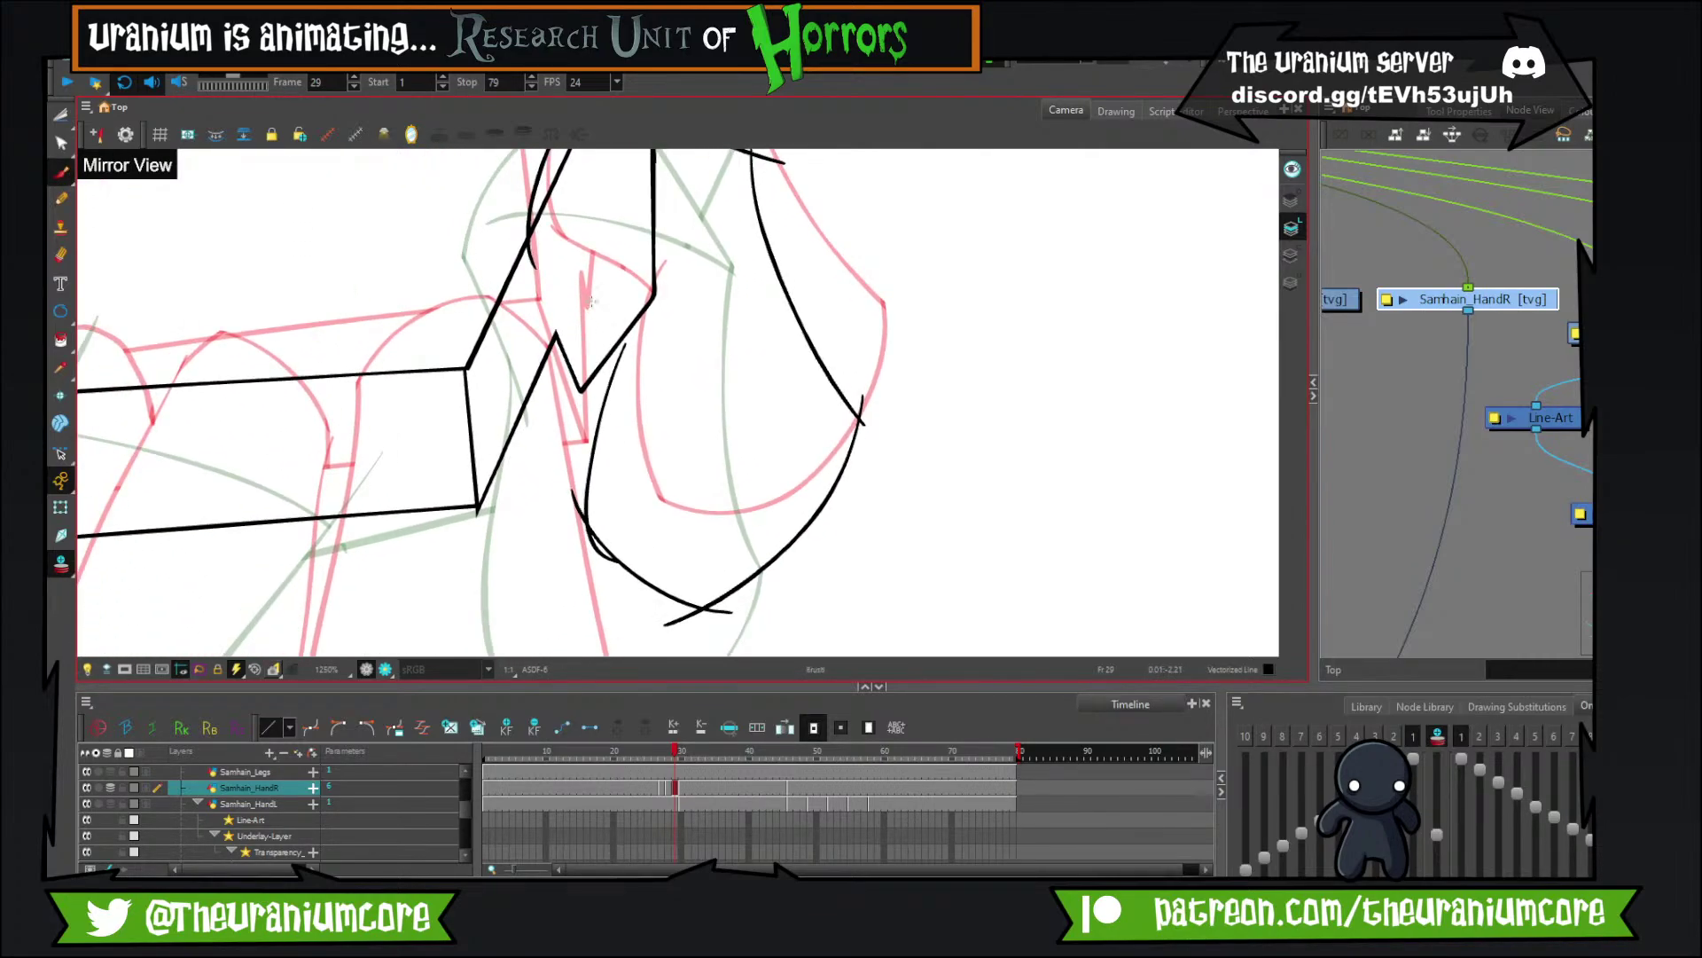
scroll(591, 301, "down", 3)
key("comma")
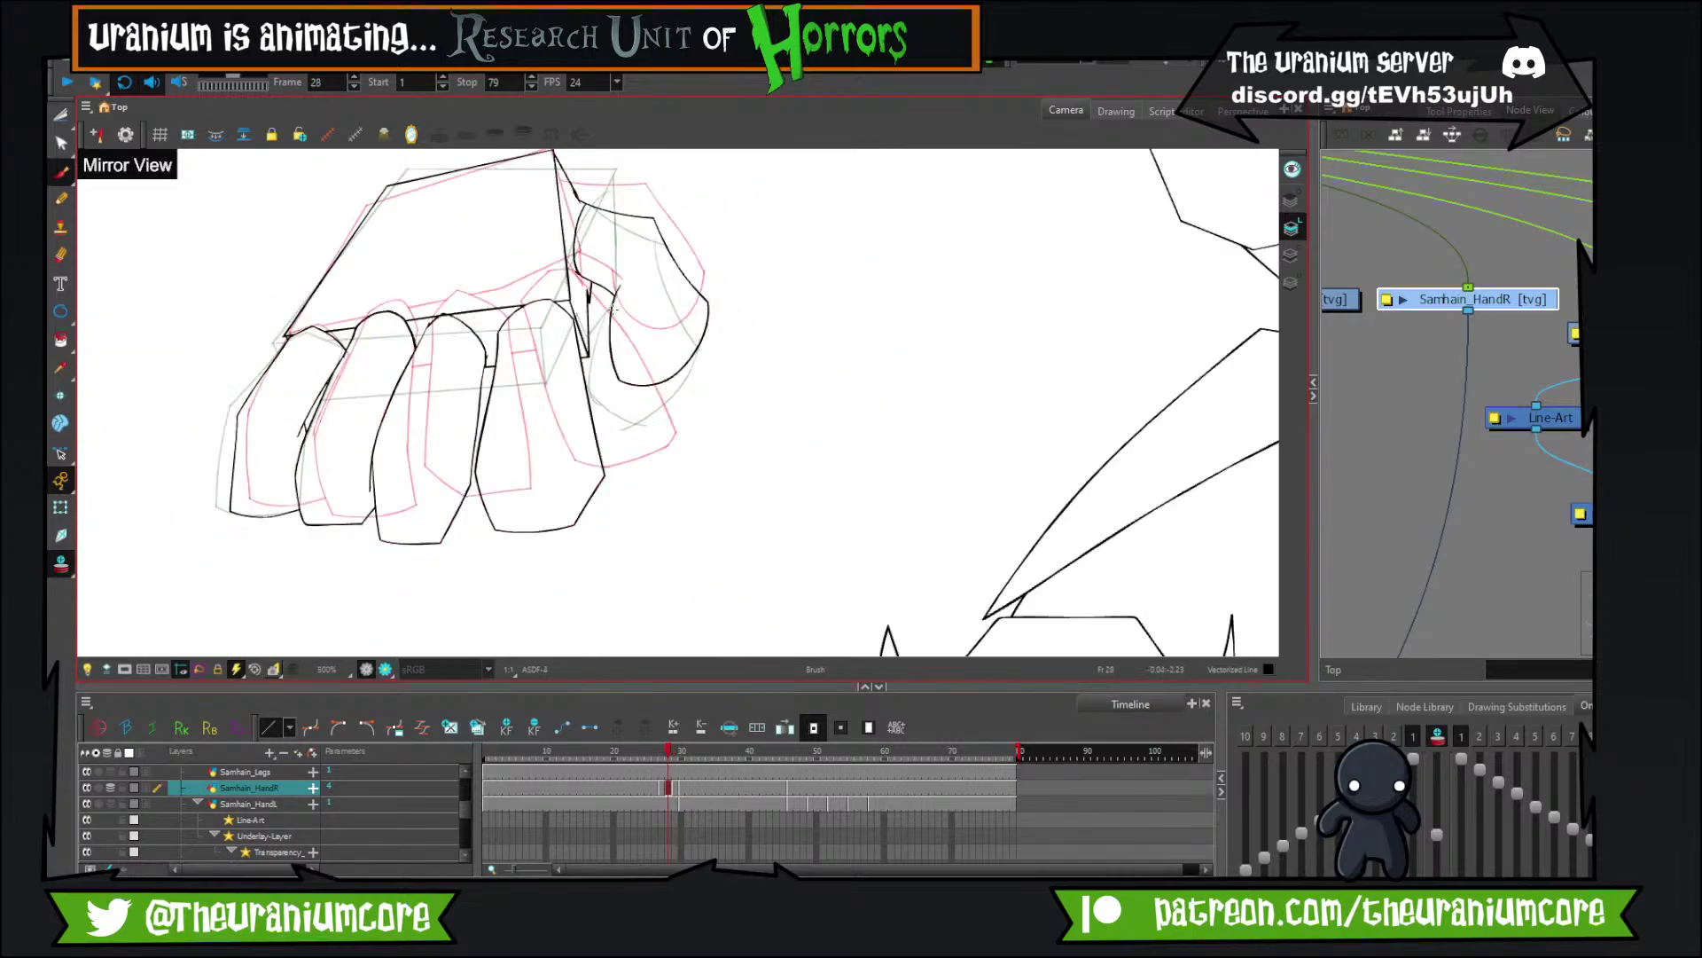
scroll(599, 285, "up", 3)
key("period")
key("period")
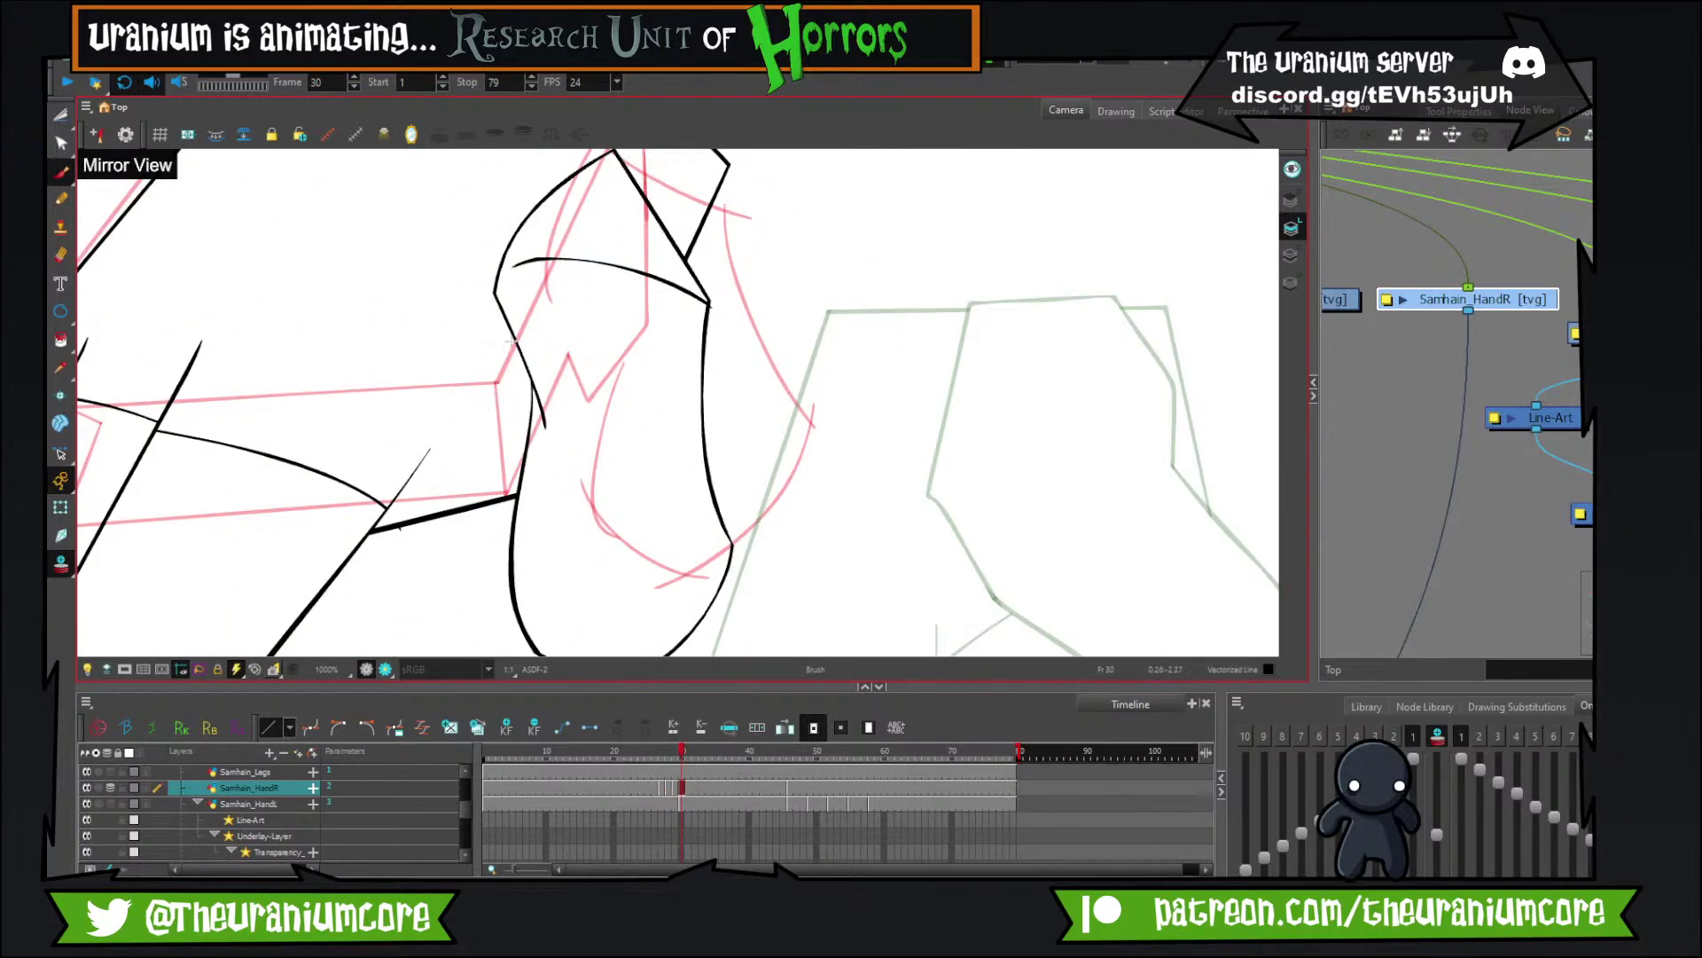
key("comma")
key("comma")
key("period")
key("comma")
key("period")
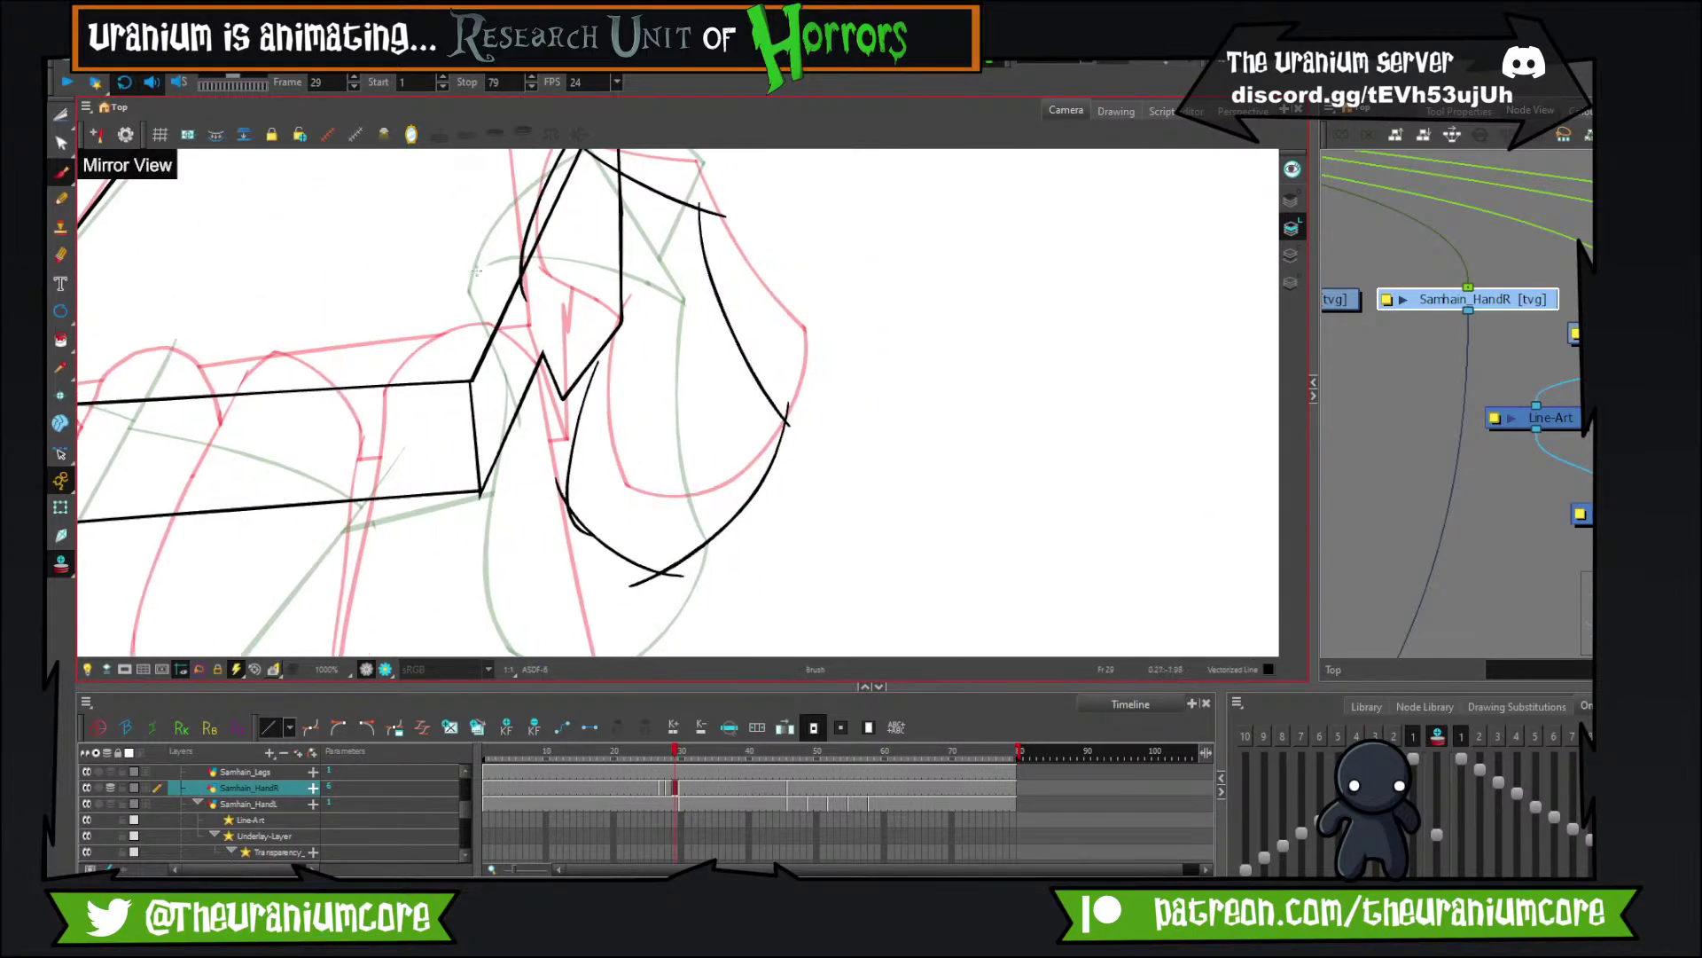
Draw the thumb's inner base line down past the notch and cut away the slab edge behind the thumb.
left_click_drag(516, 274, 631, 468)
mouse_move(602, 314)
left_mouse_down()
mouse_move(583, 357)
mouse_move(602, 424)
left_mouse_up()
left_click(60, 115)
scroll(606, 422, "up", 5)
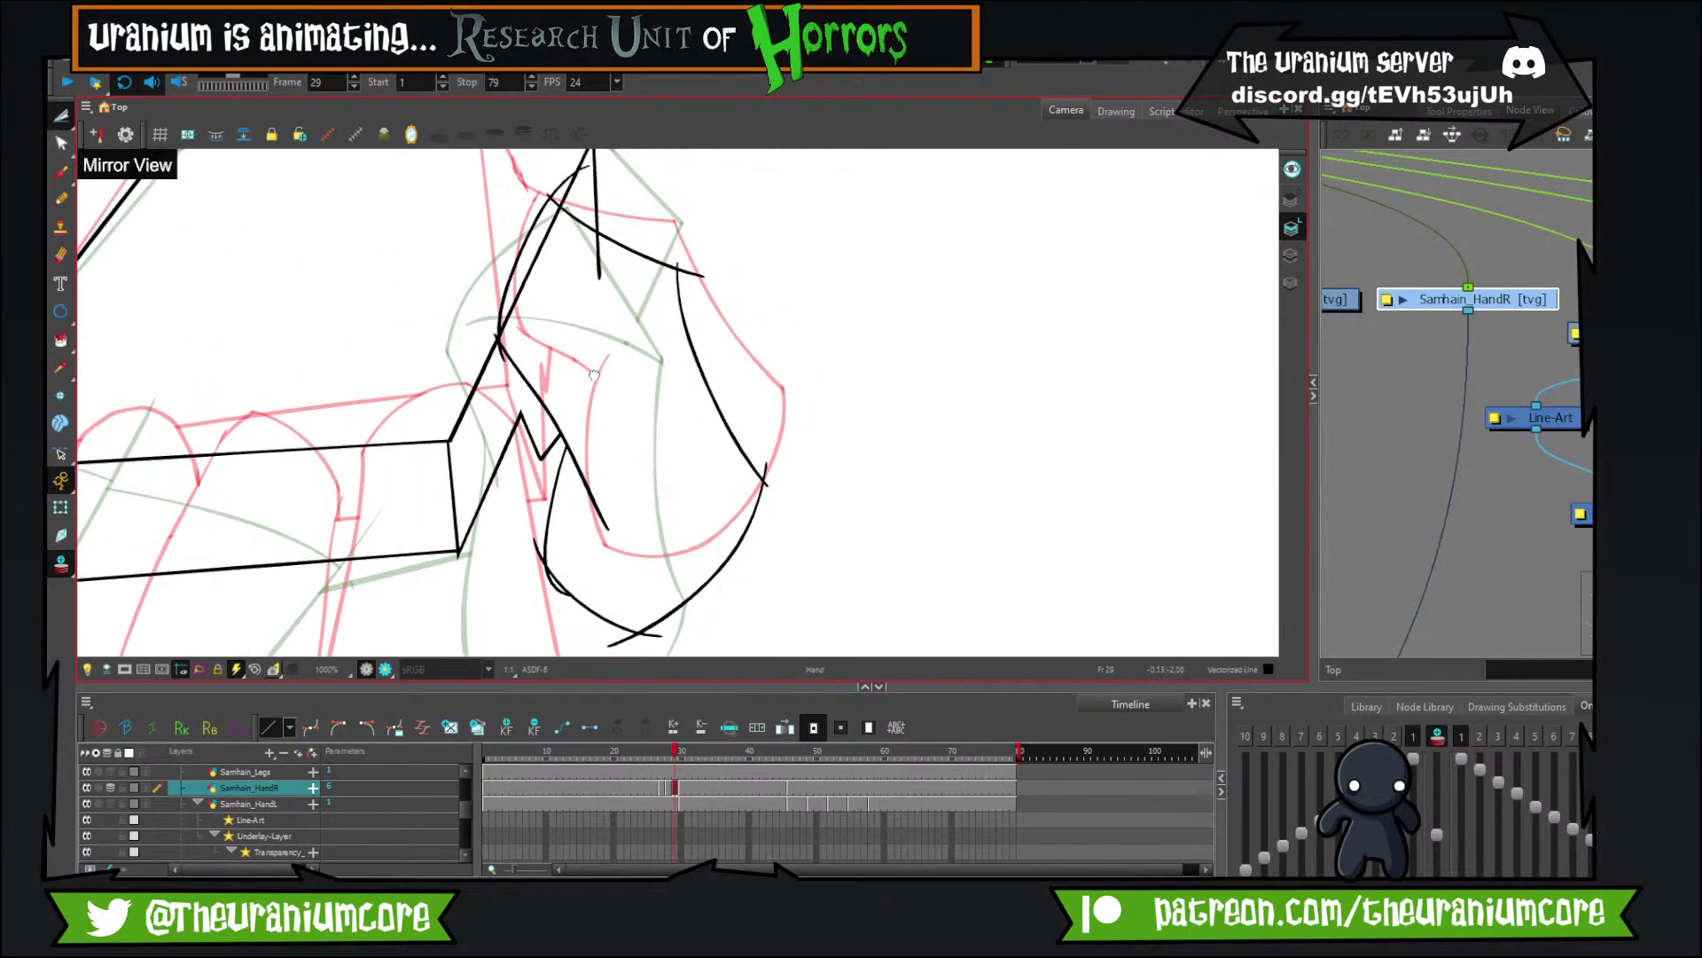
Trim the overshooting line ends at the thumb's top corners and inner base on frame 29.
left_click_drag(701, 353, 699, 376)
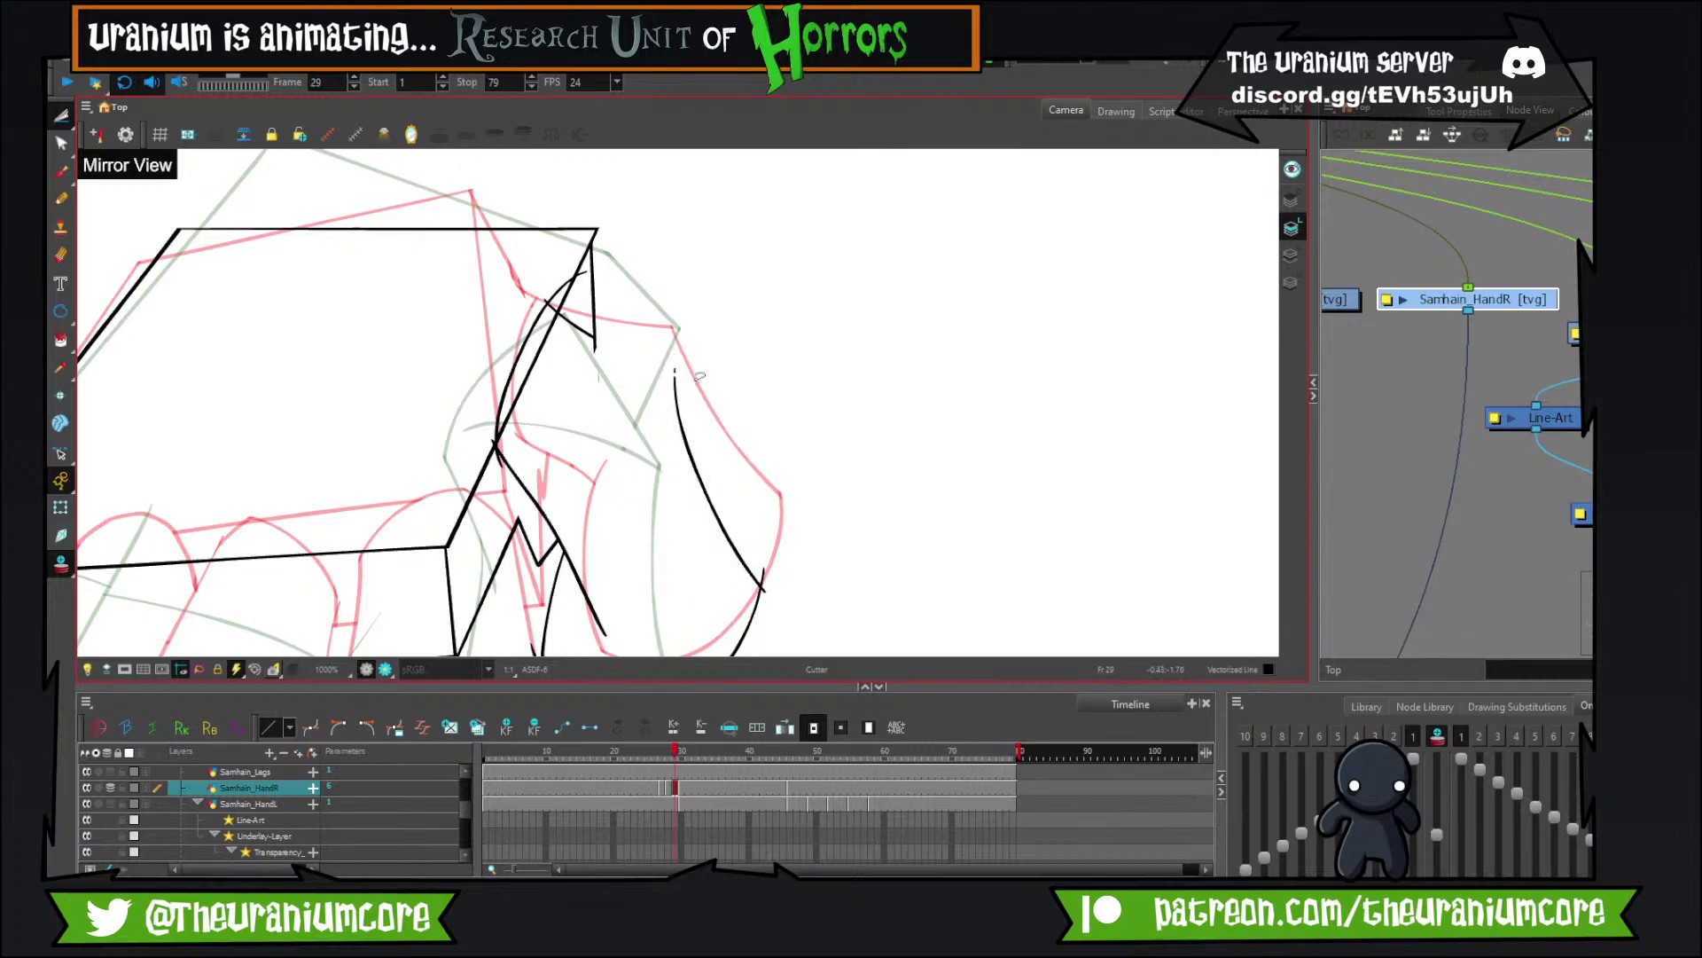
key("ctrl+z")
scroll(525, 509, "up", 2)
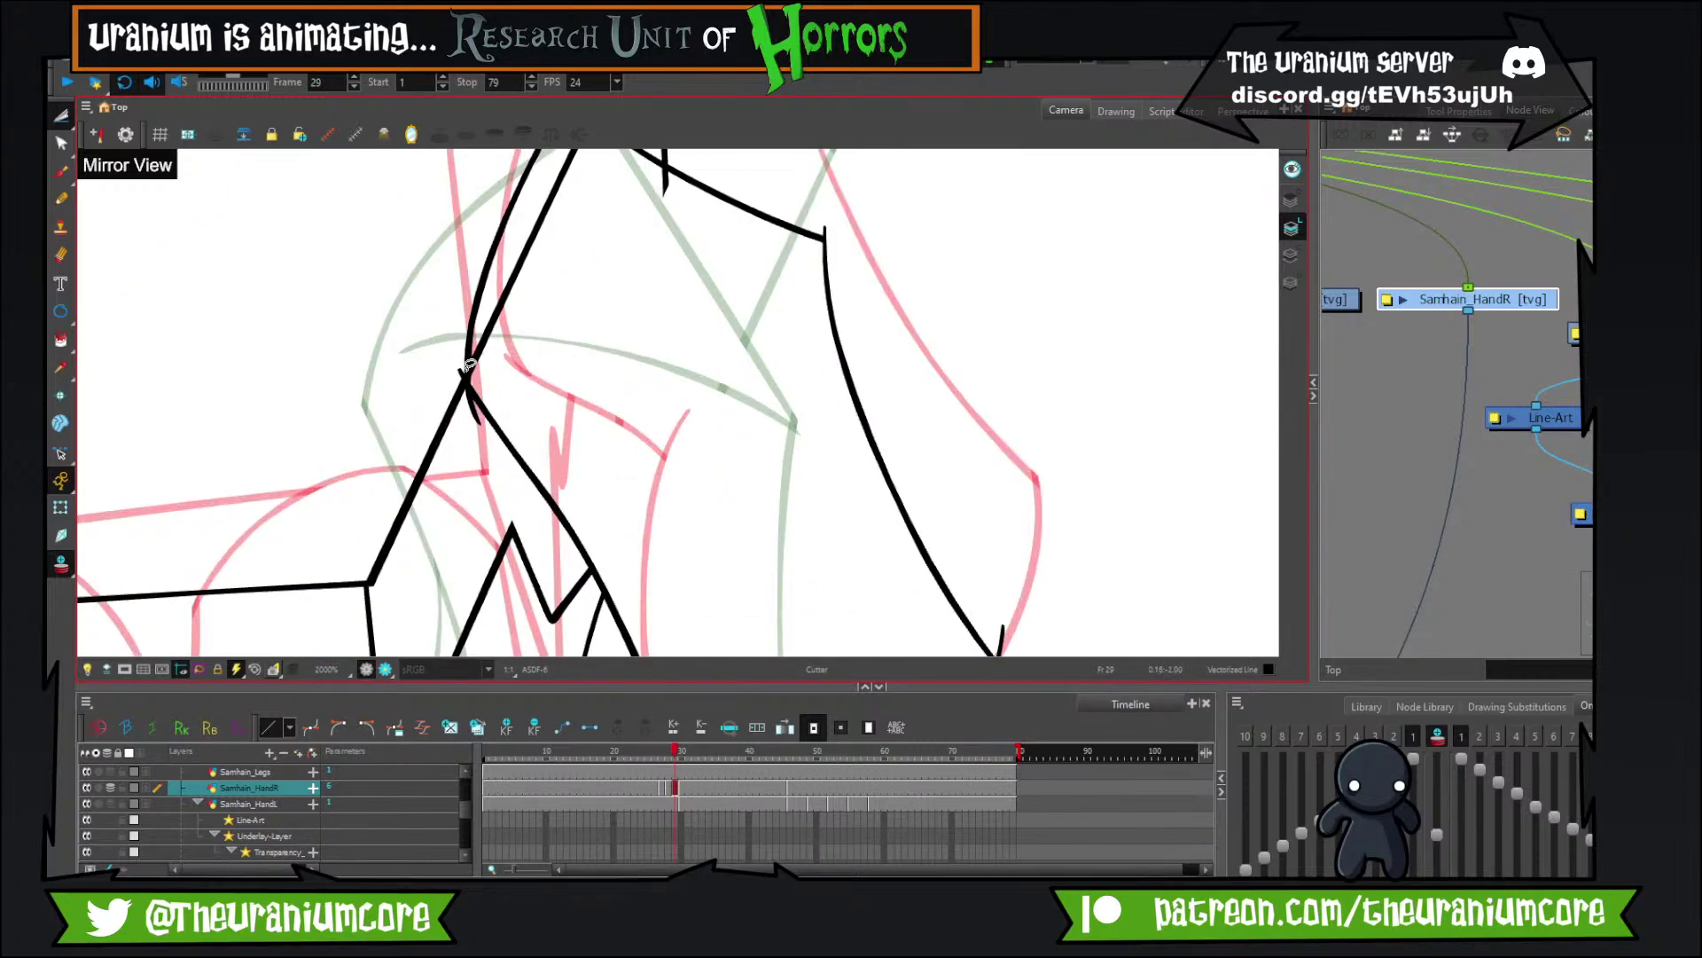
left_click_drag(465, 395, 488, 413)
left_click(62, 567)
scroll(307, 457, "down", 1)
left_click_drag(581, 298, 531, 503)
left_click_drag(462, 369, 489, 283)
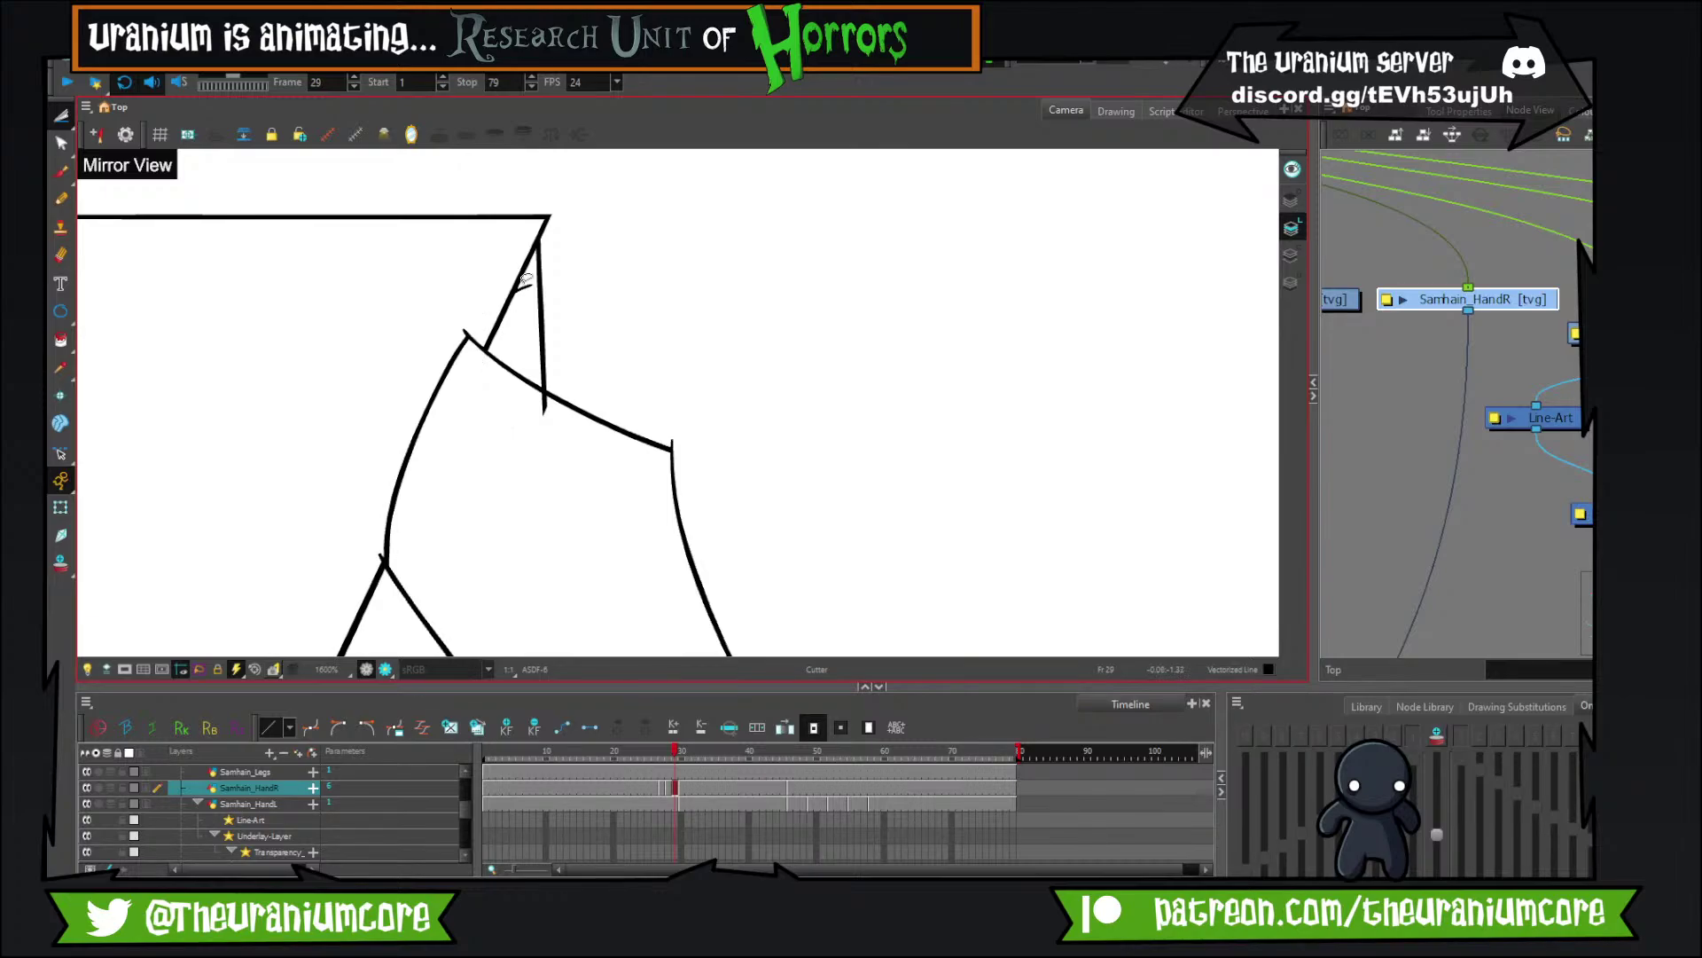
Cut away the overshooting ends around the thumb's lower inner edge, tip and outer corner.
mouse_move(625, 586)
left_mouse_down()
mouse_move(497, 269)
mouse_move(558, 202)
left_mouse_up()
left_click_drag(460, 473, 512, 364)
left_click_drag(378, 509, 374, 523)
left_click_drag(392, 563, 418, 582)
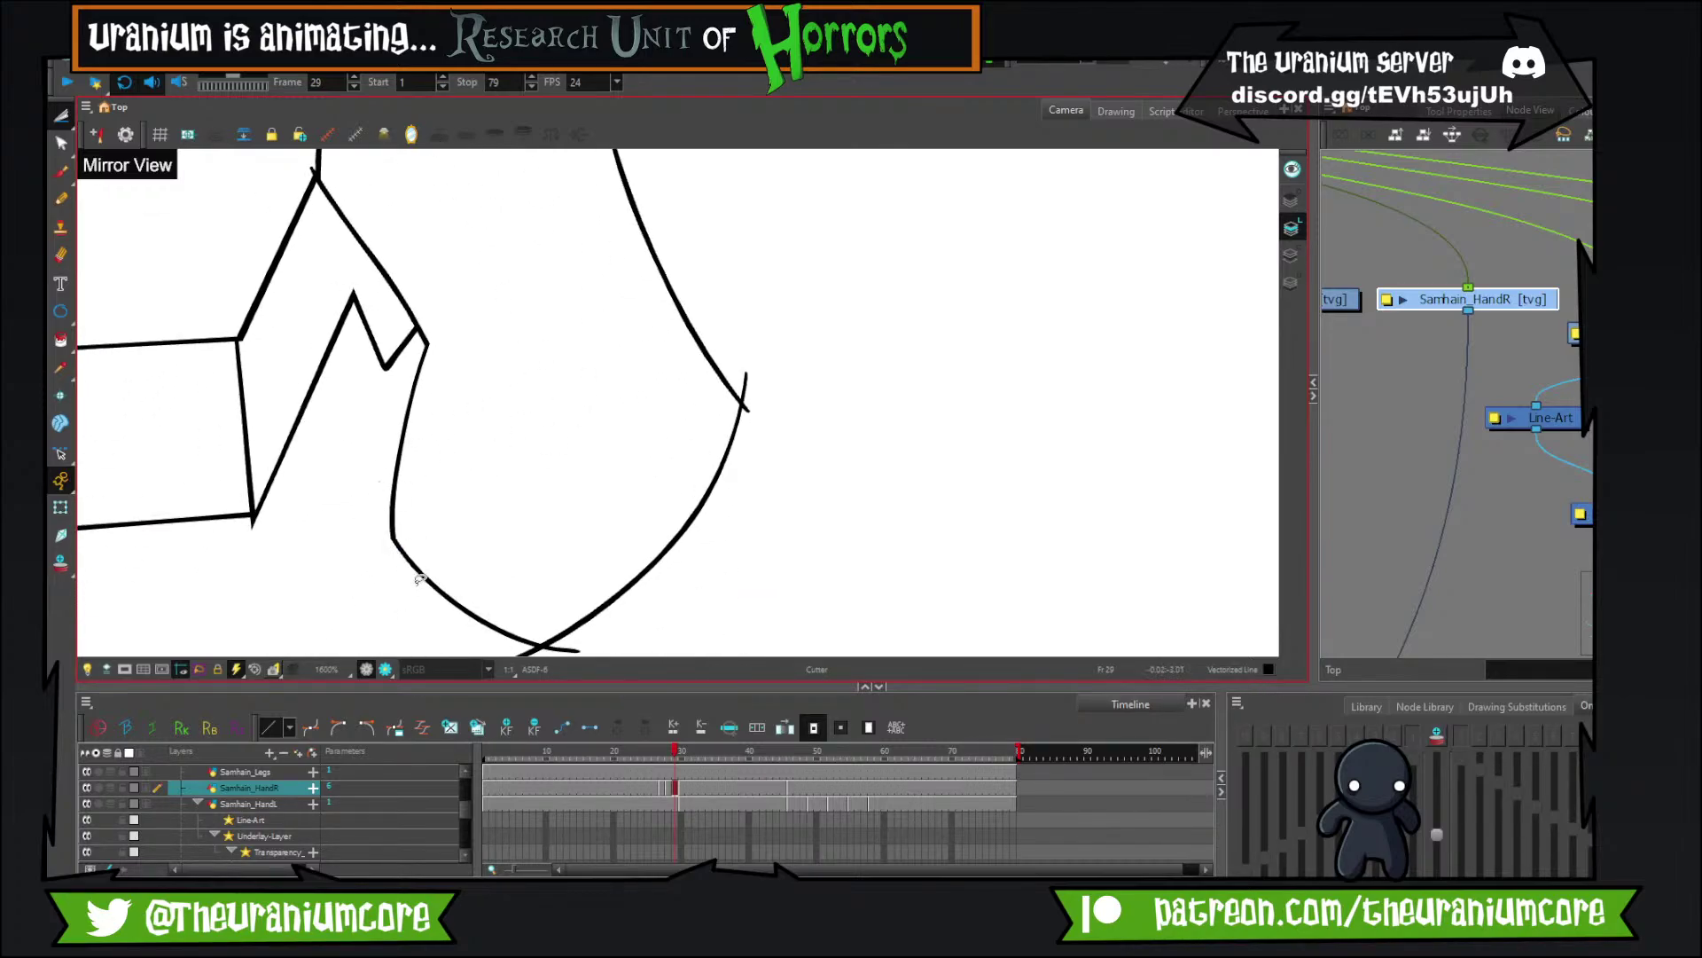
left_click_drag(514, 648, 580, 651)
left_click_drag(750, 346, 766, 447)
scroll(748, 354, "down", 4)
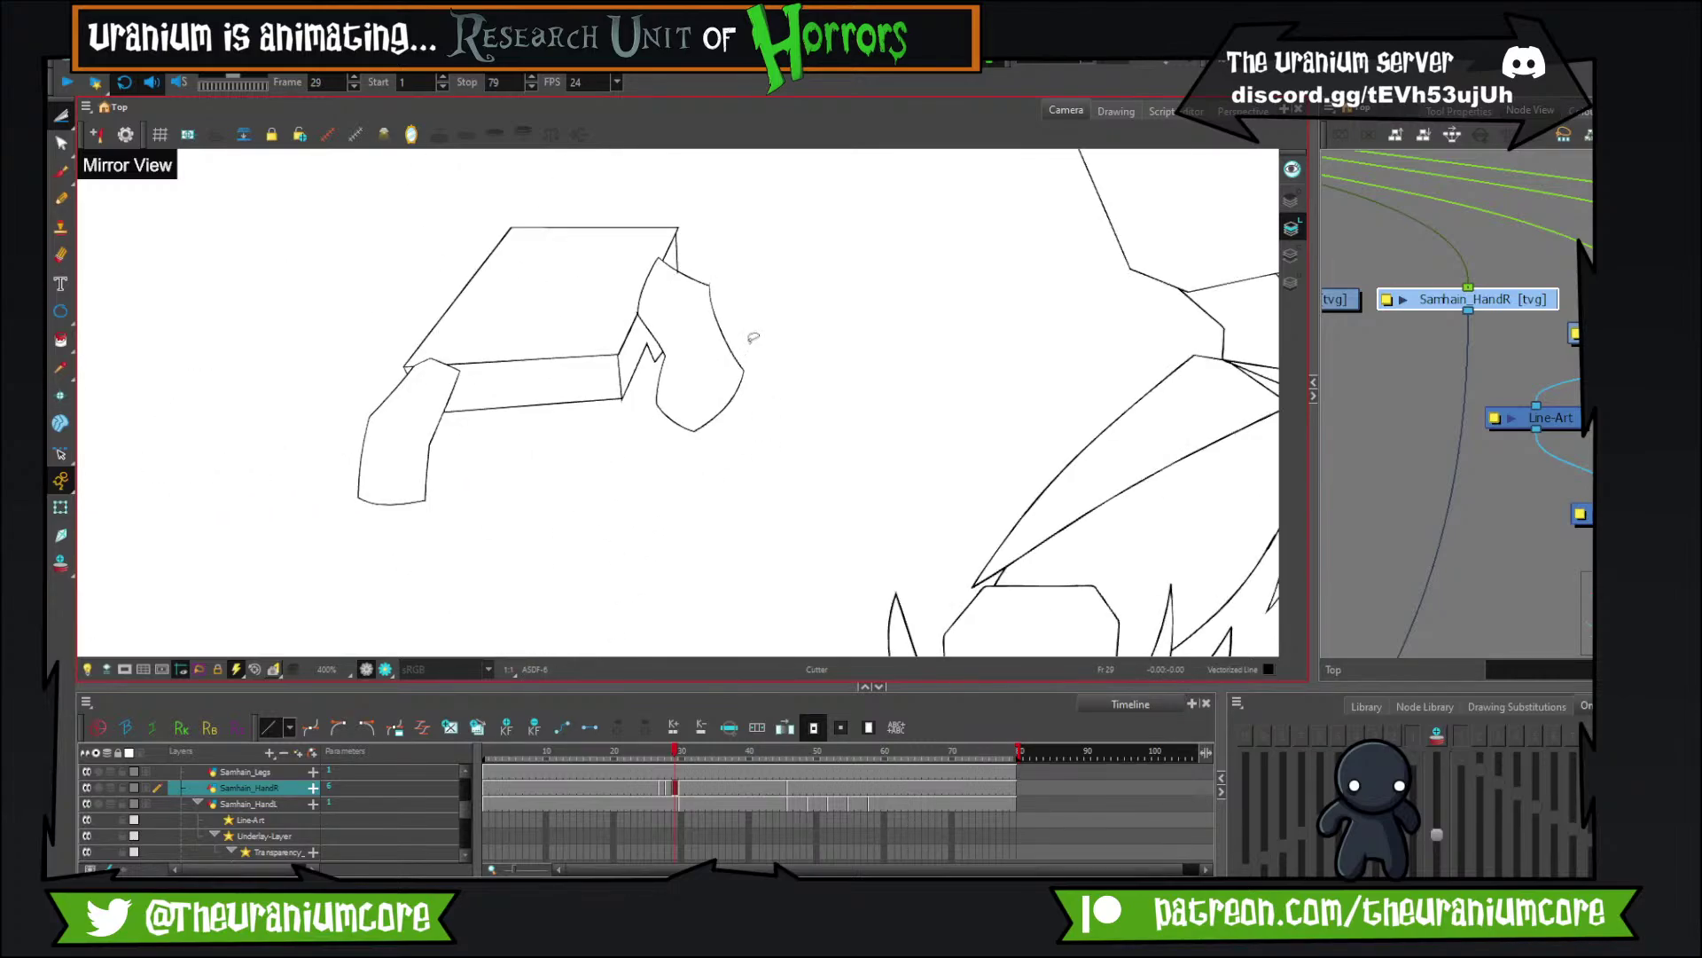
Cut away the stray line end poking below the thumb's top edge on frame 29.
key("comma")
key("period")
key("period")
key("comma")
scroll(712, 289, "up", 5)
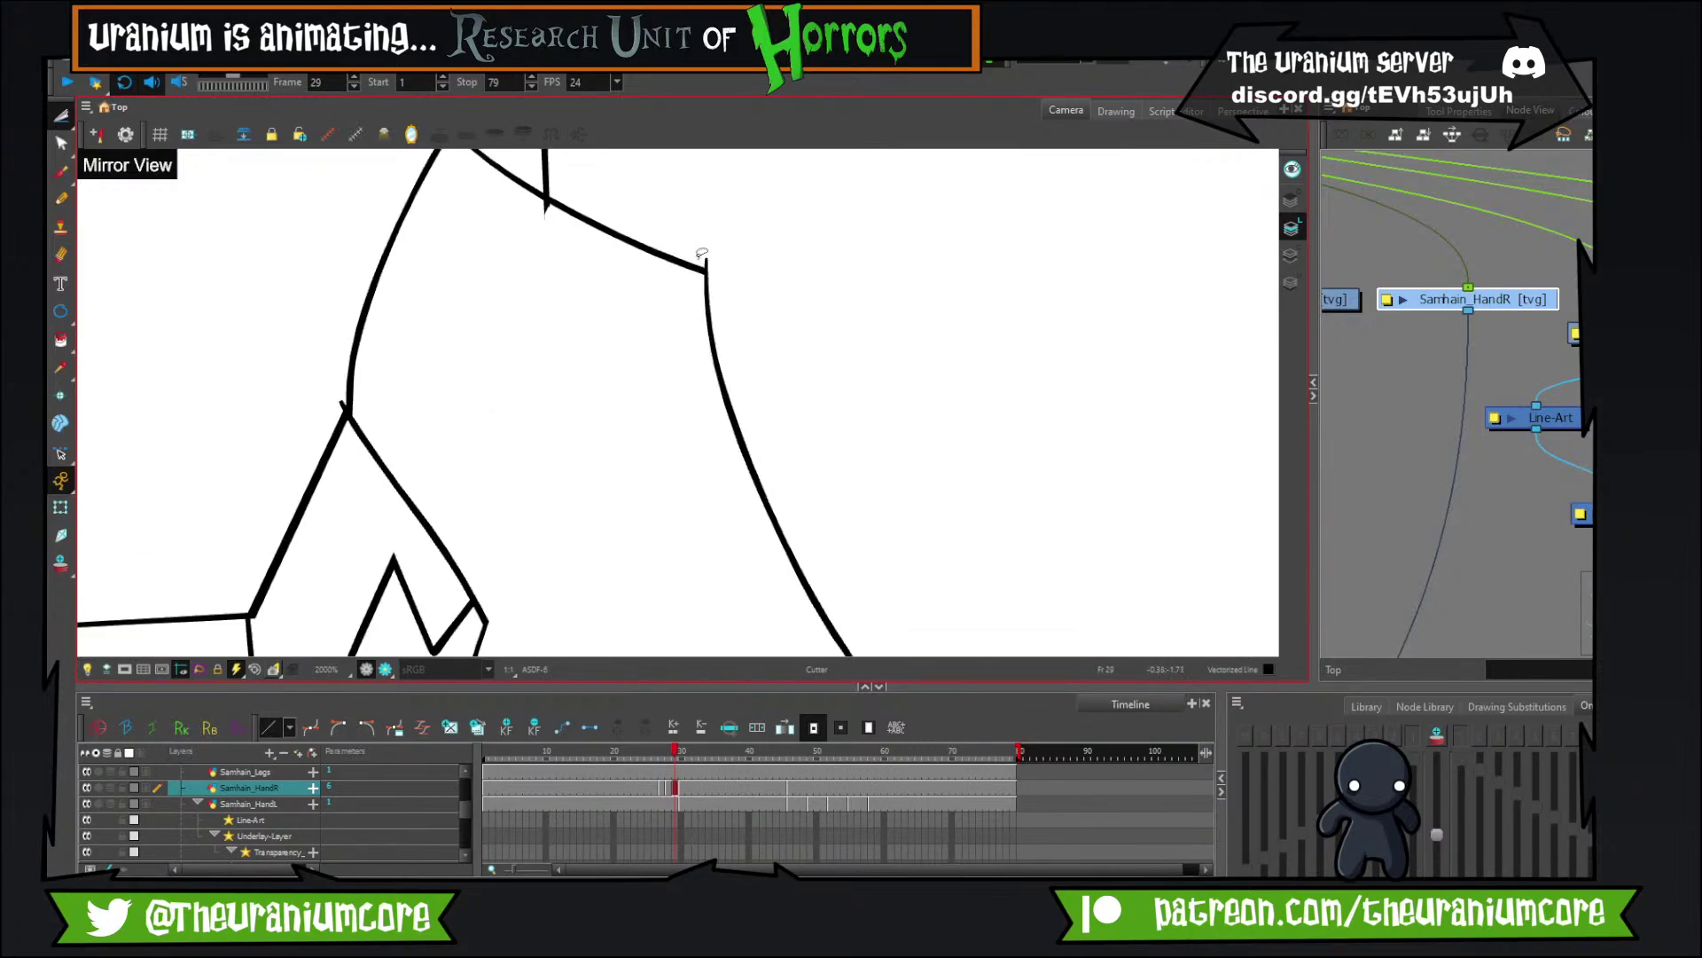
scroll(701, 254, "up", 2)
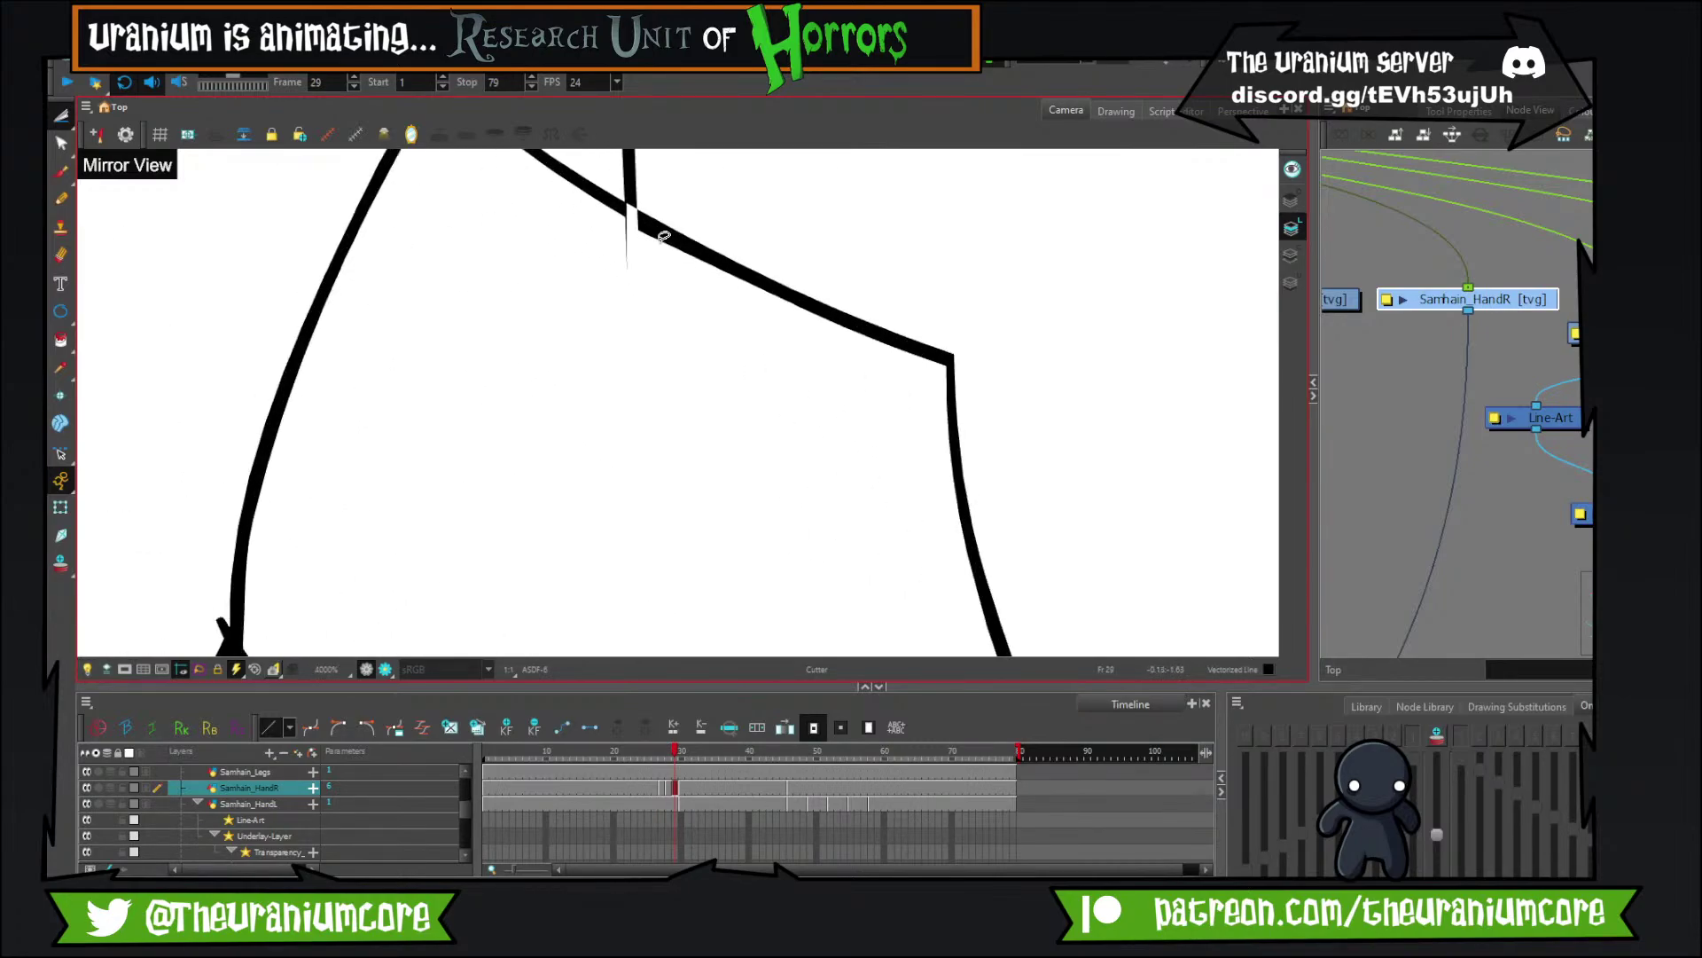
scroll(661, 237, "up", 2)
mouse_move(657, 234)
left_mouse_down()
mouse_move(618, 219)
mouse_move(658, 253)
mouse_move(669, 310)
left_mouse_up()
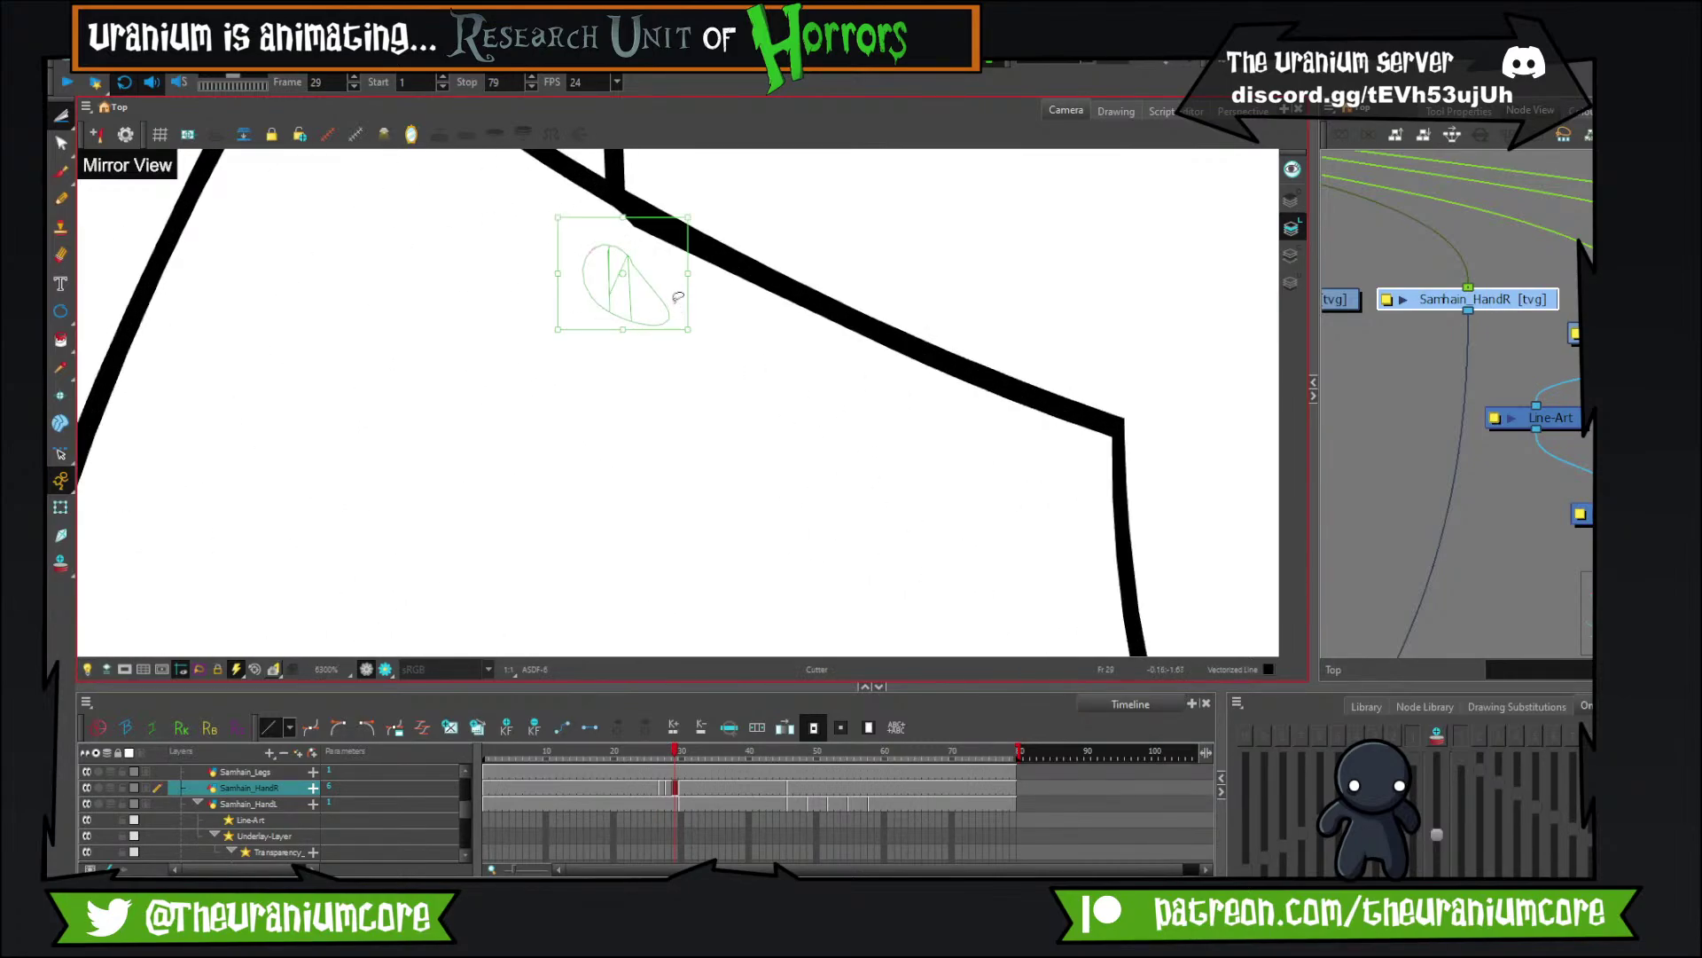
key("Delete")
Flip back and forth through the drawings around frames 25 to 33 to check the right hand's motion.
scroll(682, 275, "down", 11)
key("comma")
key("comma")
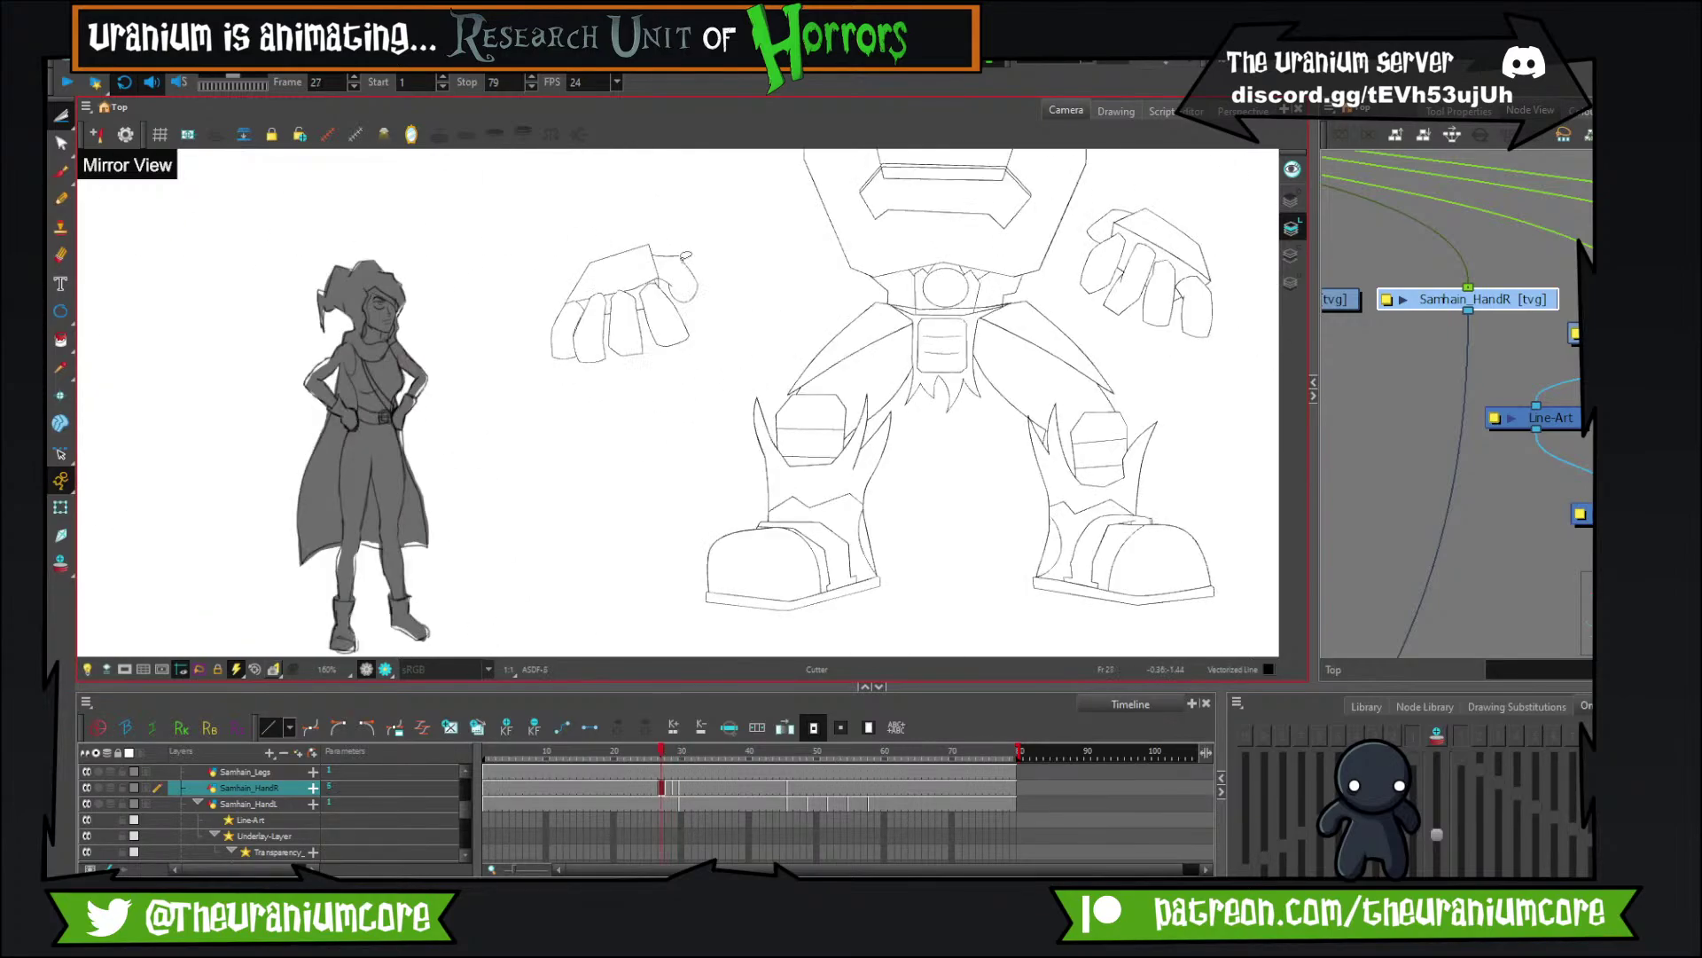
key("period")
key("period")
key("period")
key("comma")
key("comma")
key("comma")
key("comma")
key("comma")
key("comma")
key("comma")
key("comma")
key("period")
key("period")
key("period")
key("period")
key("period")
key("period")
key("period")
key("period")
key("period")
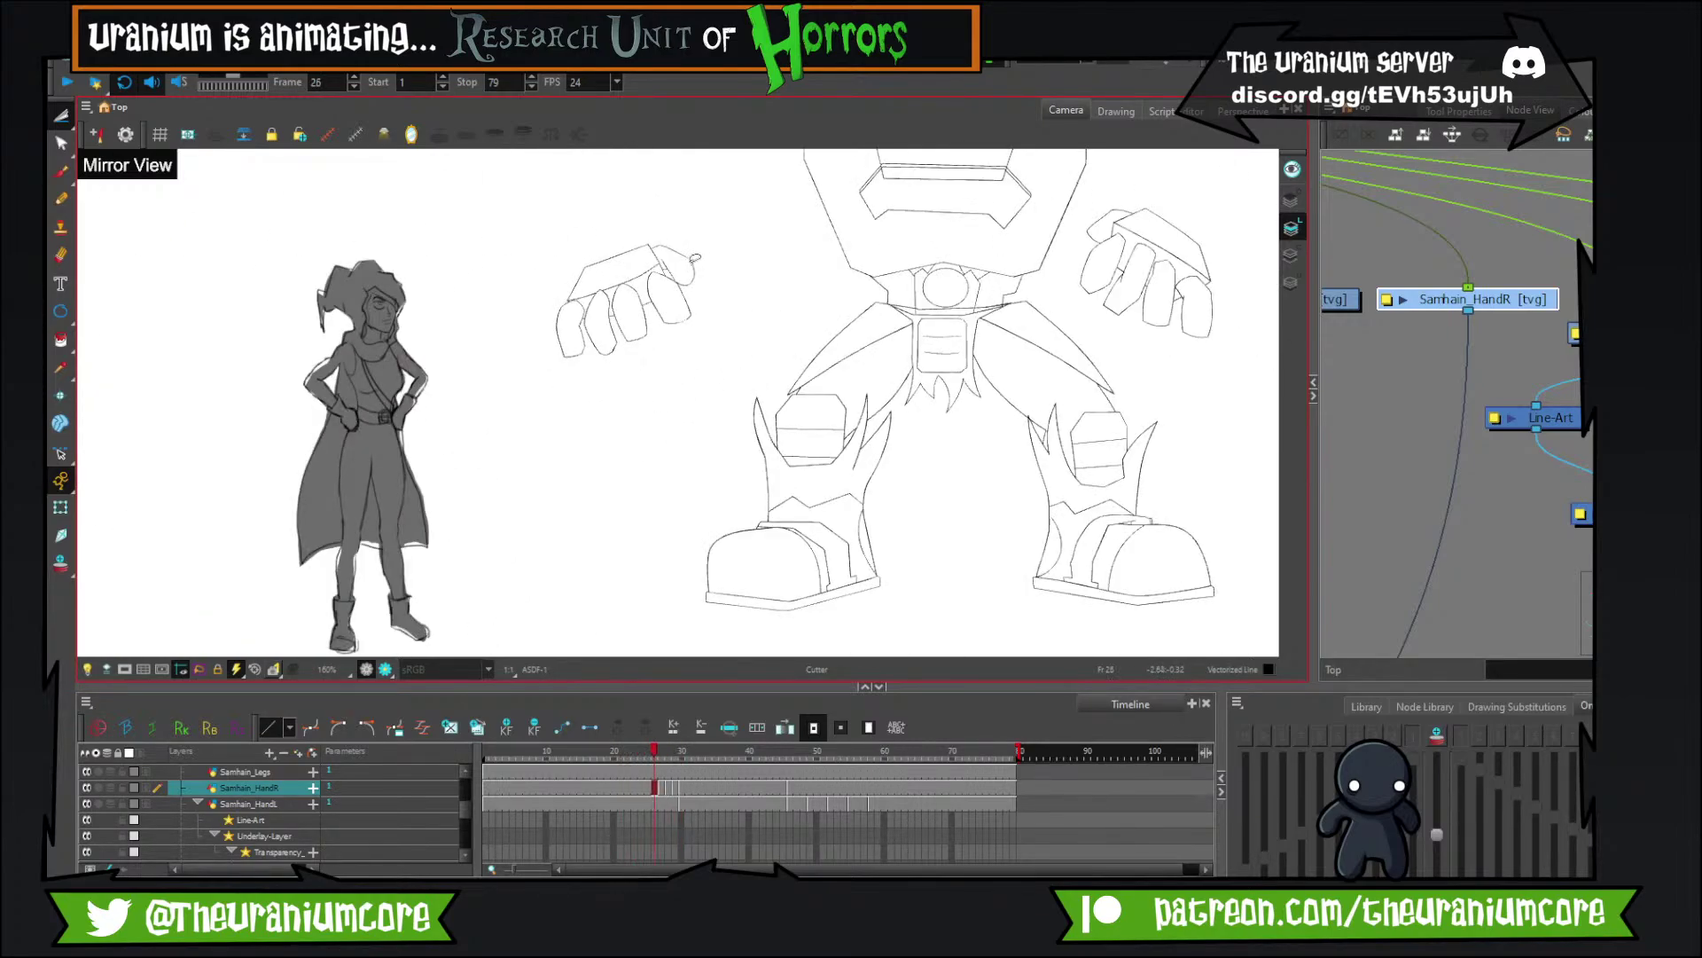
key("period")
key("period")
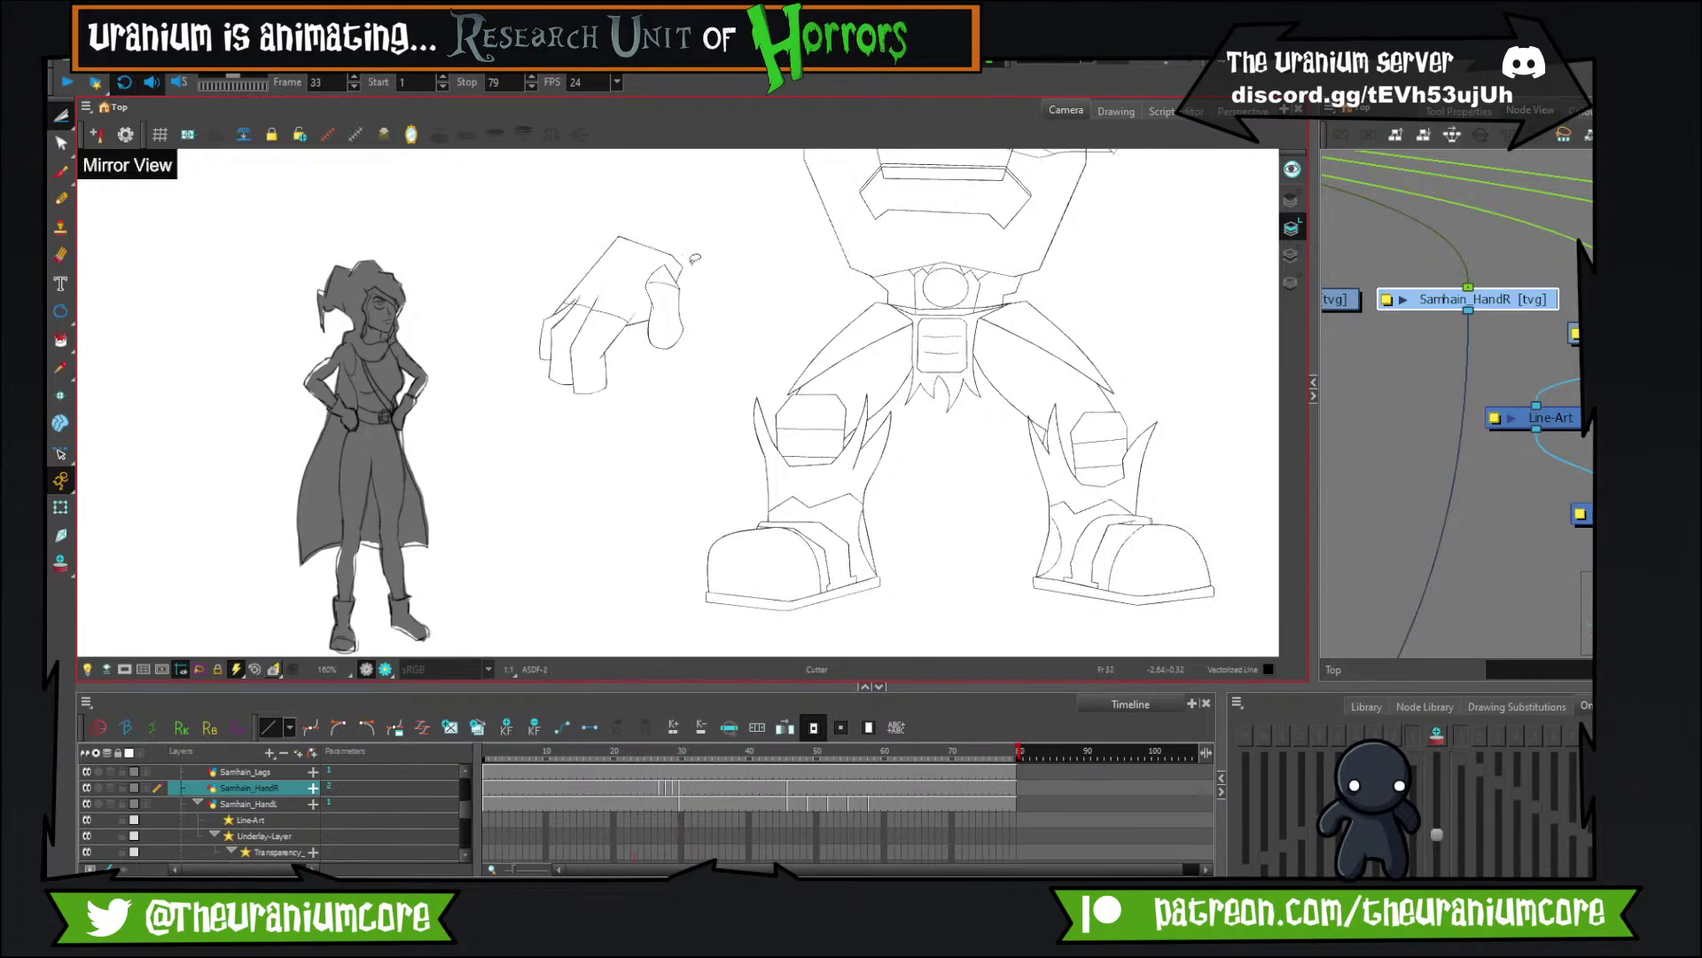
key("comma")
key("comma")
key("comma")
key("comma")
key("comma")
key("comma")
key("comma")
key("comma")
key("comma")
key("period")
key("period")
key("period")
key("period")
key("period")
key("period")
key("period")
key("period")
key("period")
key("period")
key("period")
key("comma")
key("comma")
key("comma")
key("comma")
key("comma")
key("comma")
key("comma")
key("comma")
key("comma")
key("comma")
key("comma")
key("comma")
key("period")
key("period")
key("period")
key("period")
key("period")
key("period")
key("period")
key("period")
key("period")
key("period")
key("period")
key("period")
key("comma")
key("comma")
key("comma")
key("comma")
key("comma")
key("comma")
key("comma")
key("comma")
key("comma")
key("comma")
key("comma")
key("comma")
key("period")
key("period")
key("period")
key("period")
key("period")
key("period")
key("period")
key("period")
key("period")
key("period")
key("period")
key("period")
key("comma")
key("comma")
key("comma")
key("comma")
key("comma")
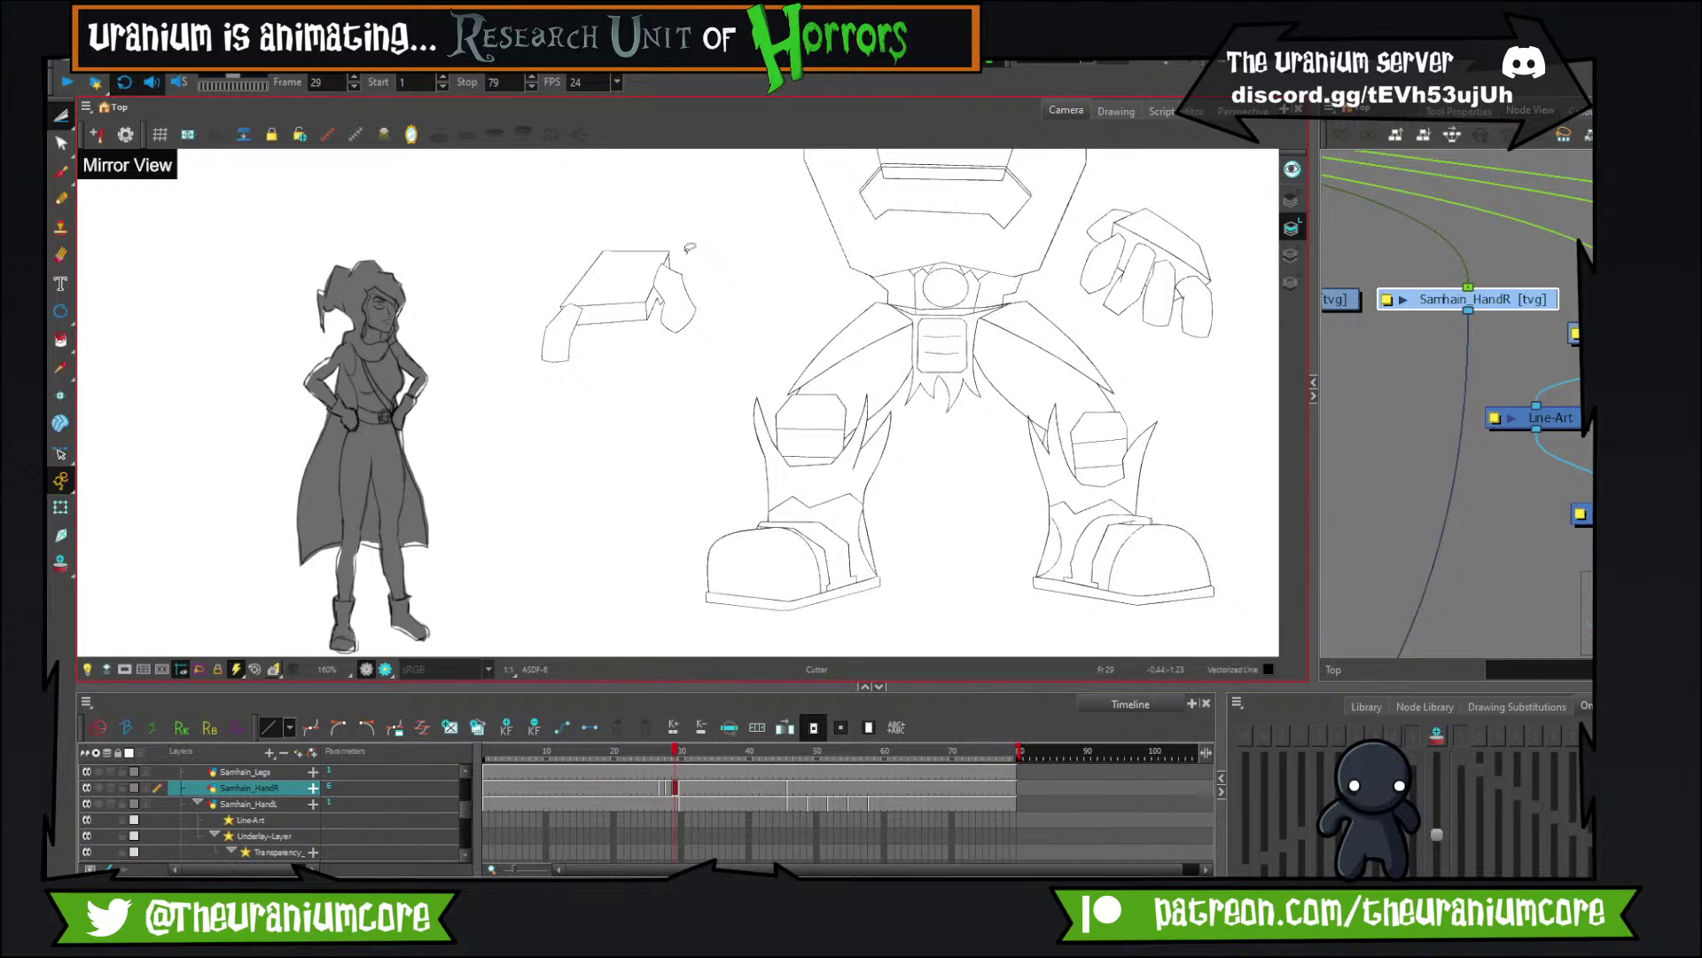
Show the onion skin around frame 29 and ready the Brush for drawing the finger beside the thumb.
left_click(61, 172)
scroll(605, 324, "up", 2)
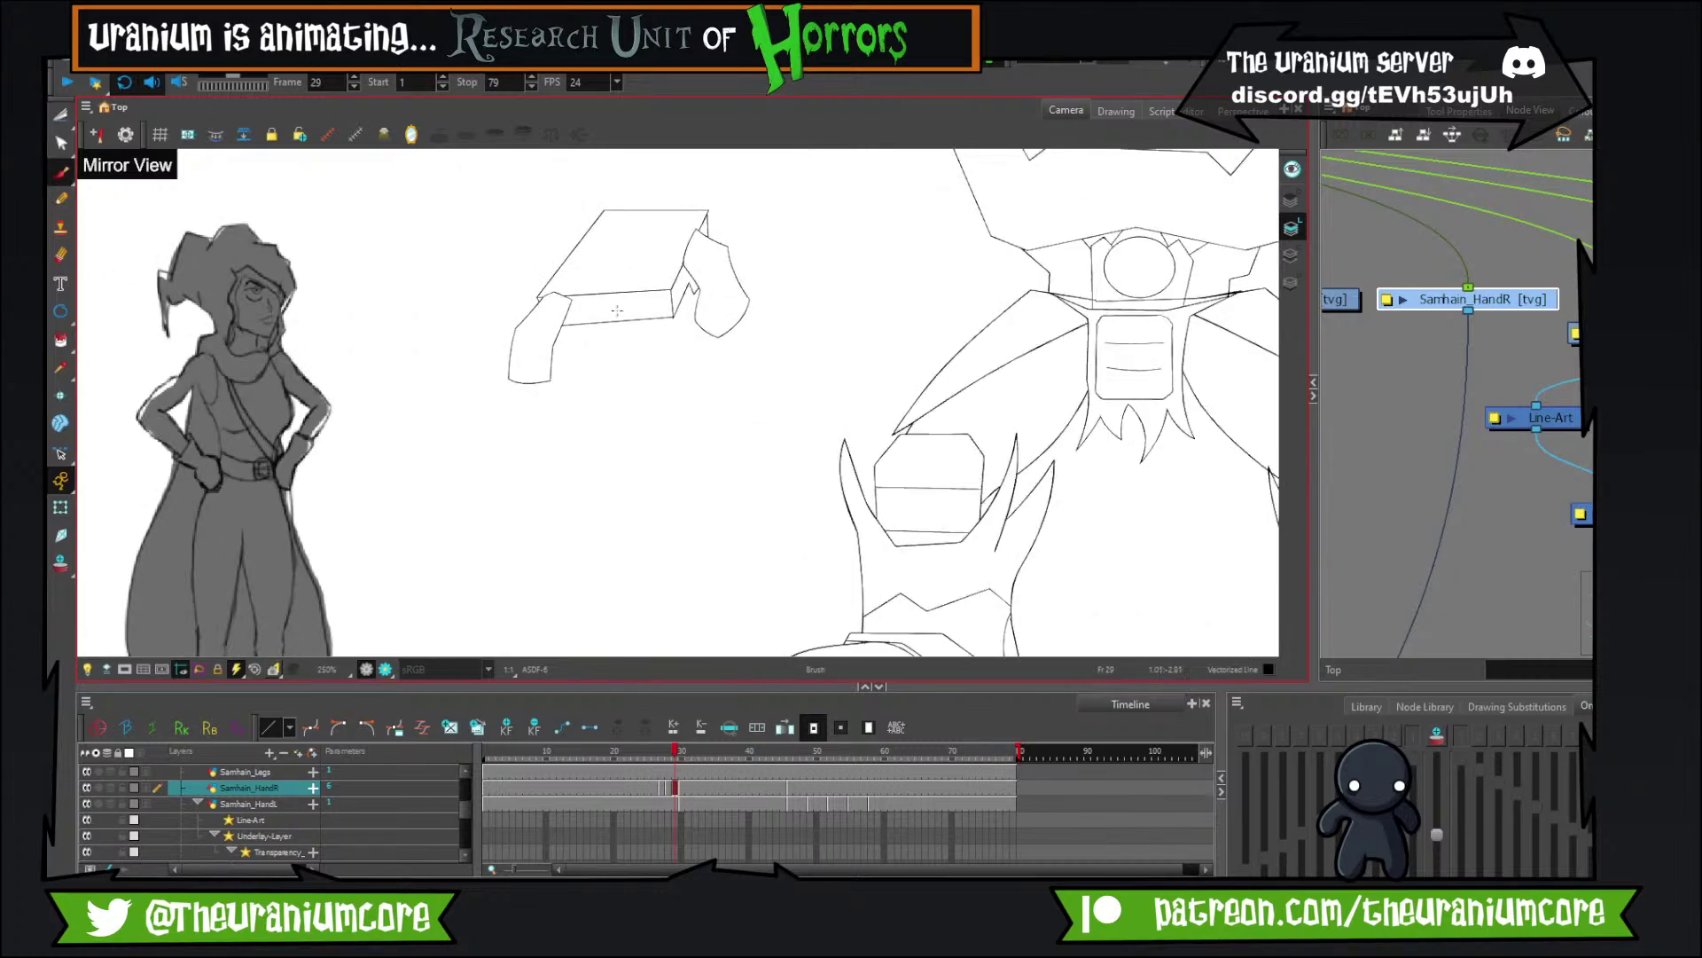
scroll(623, 312, "up", 2)
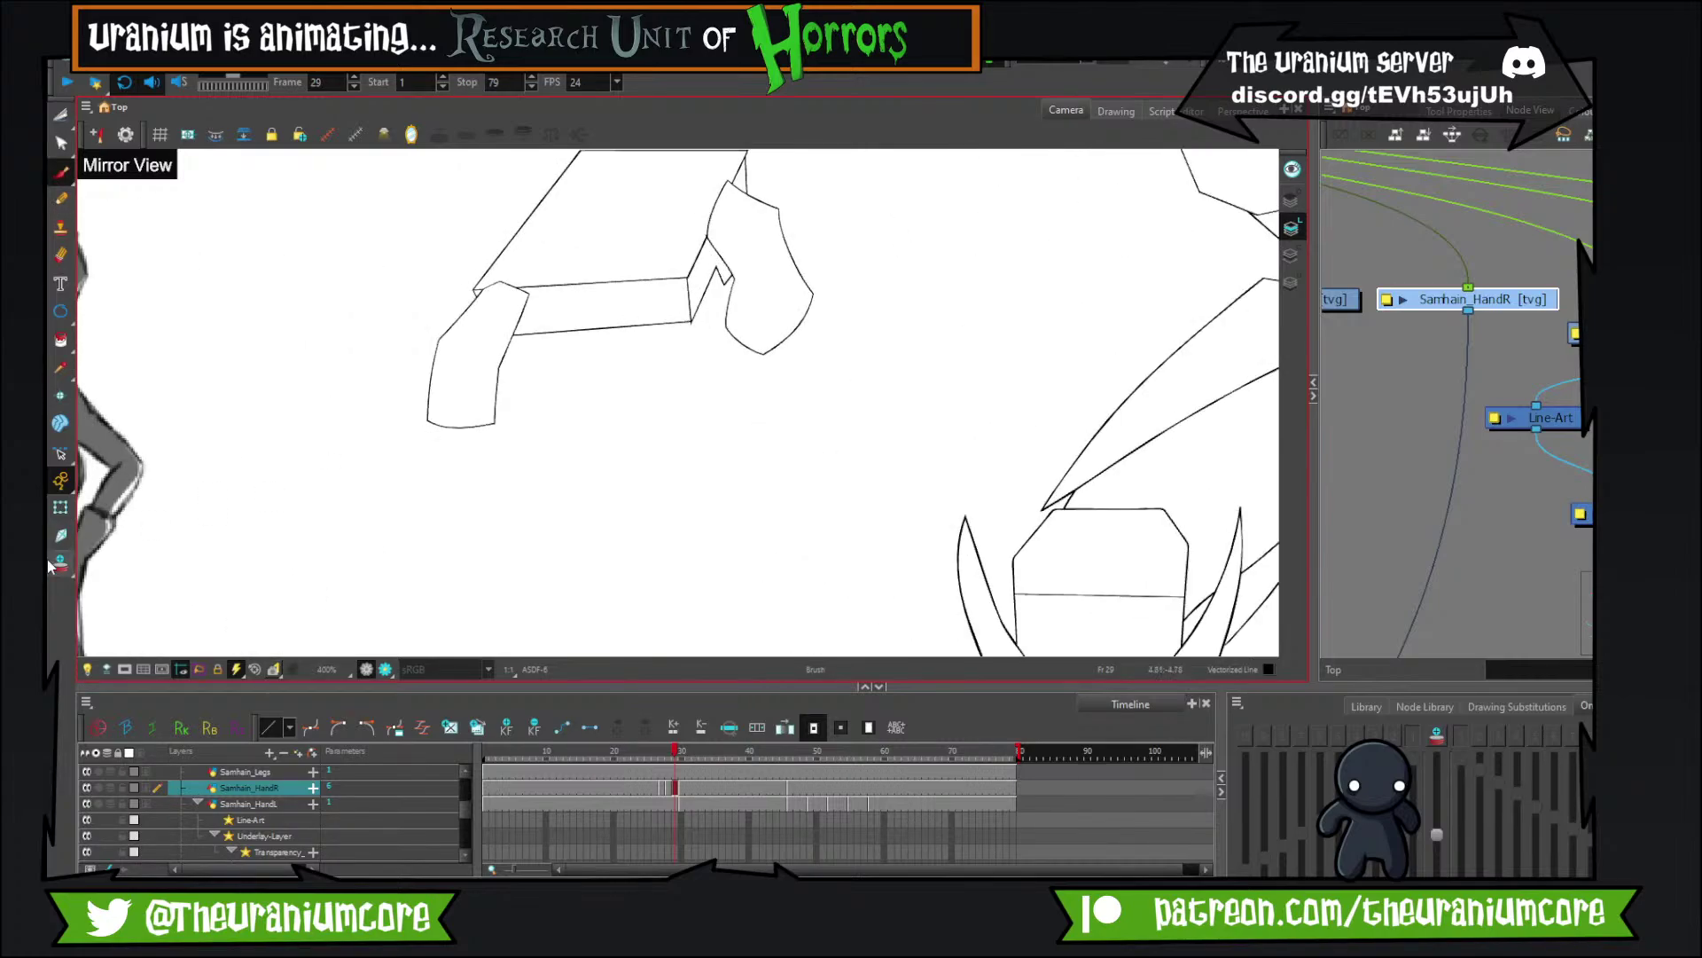
left_click(61, 563)
scroll(726, 261, "up", 2)
scroll(726, 260, "up", 1)
scroll(683, 275, "down", 3)
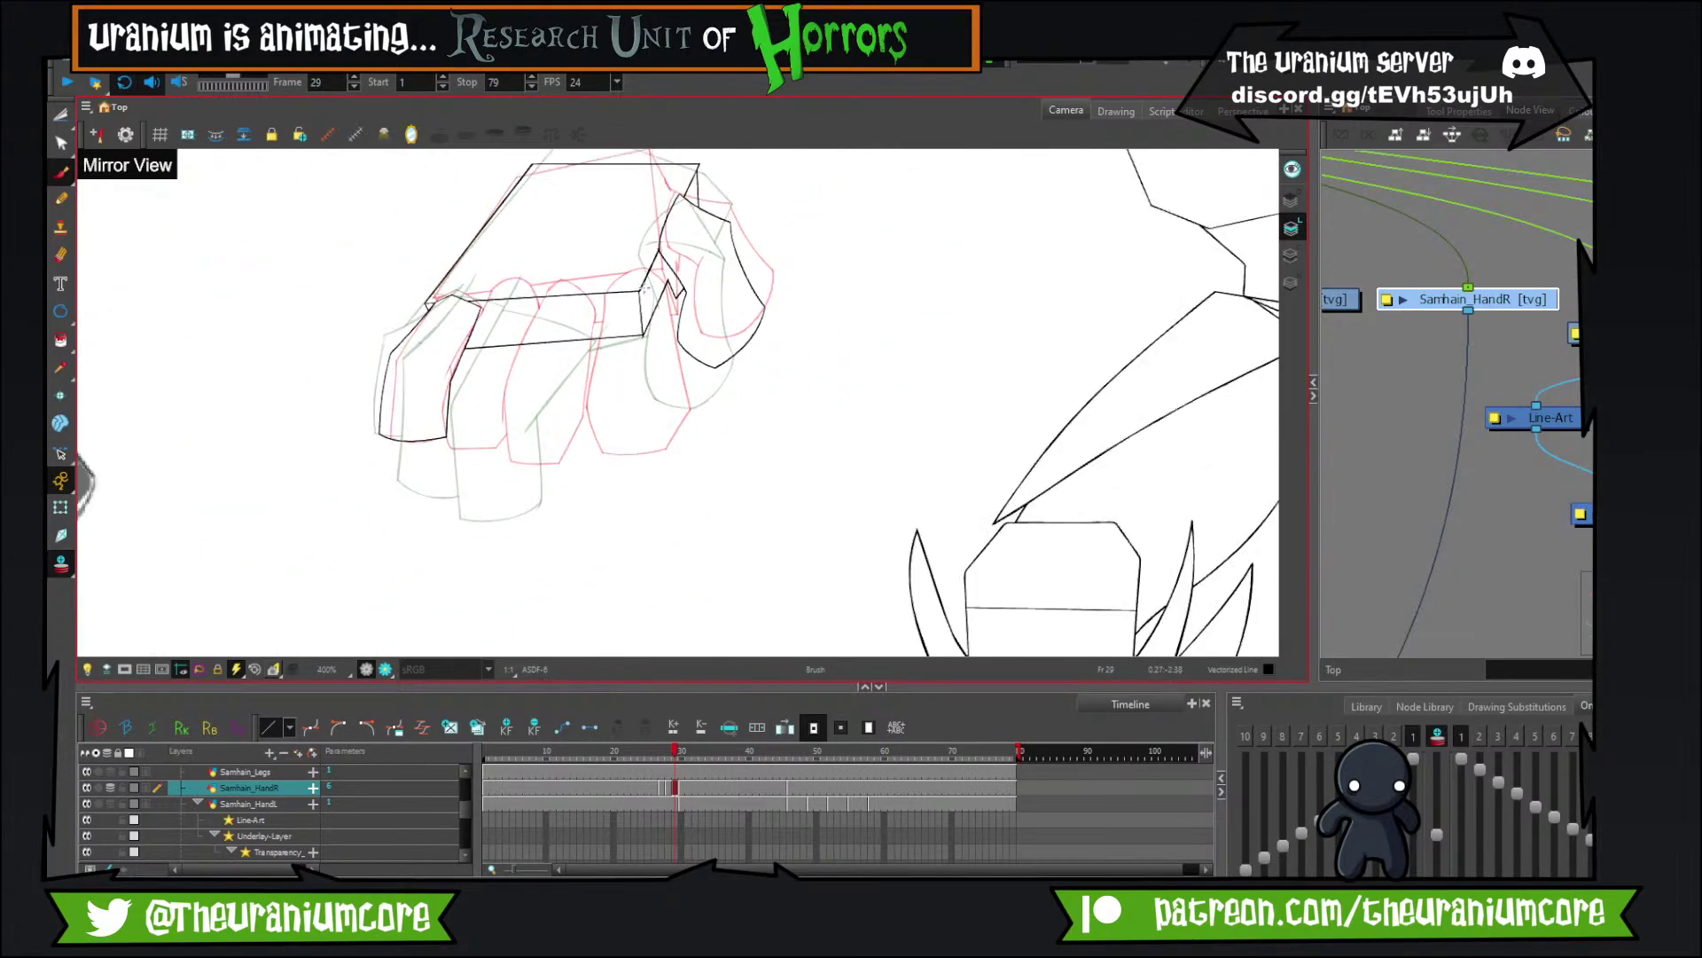
scroll(645, 288, "up", 2)
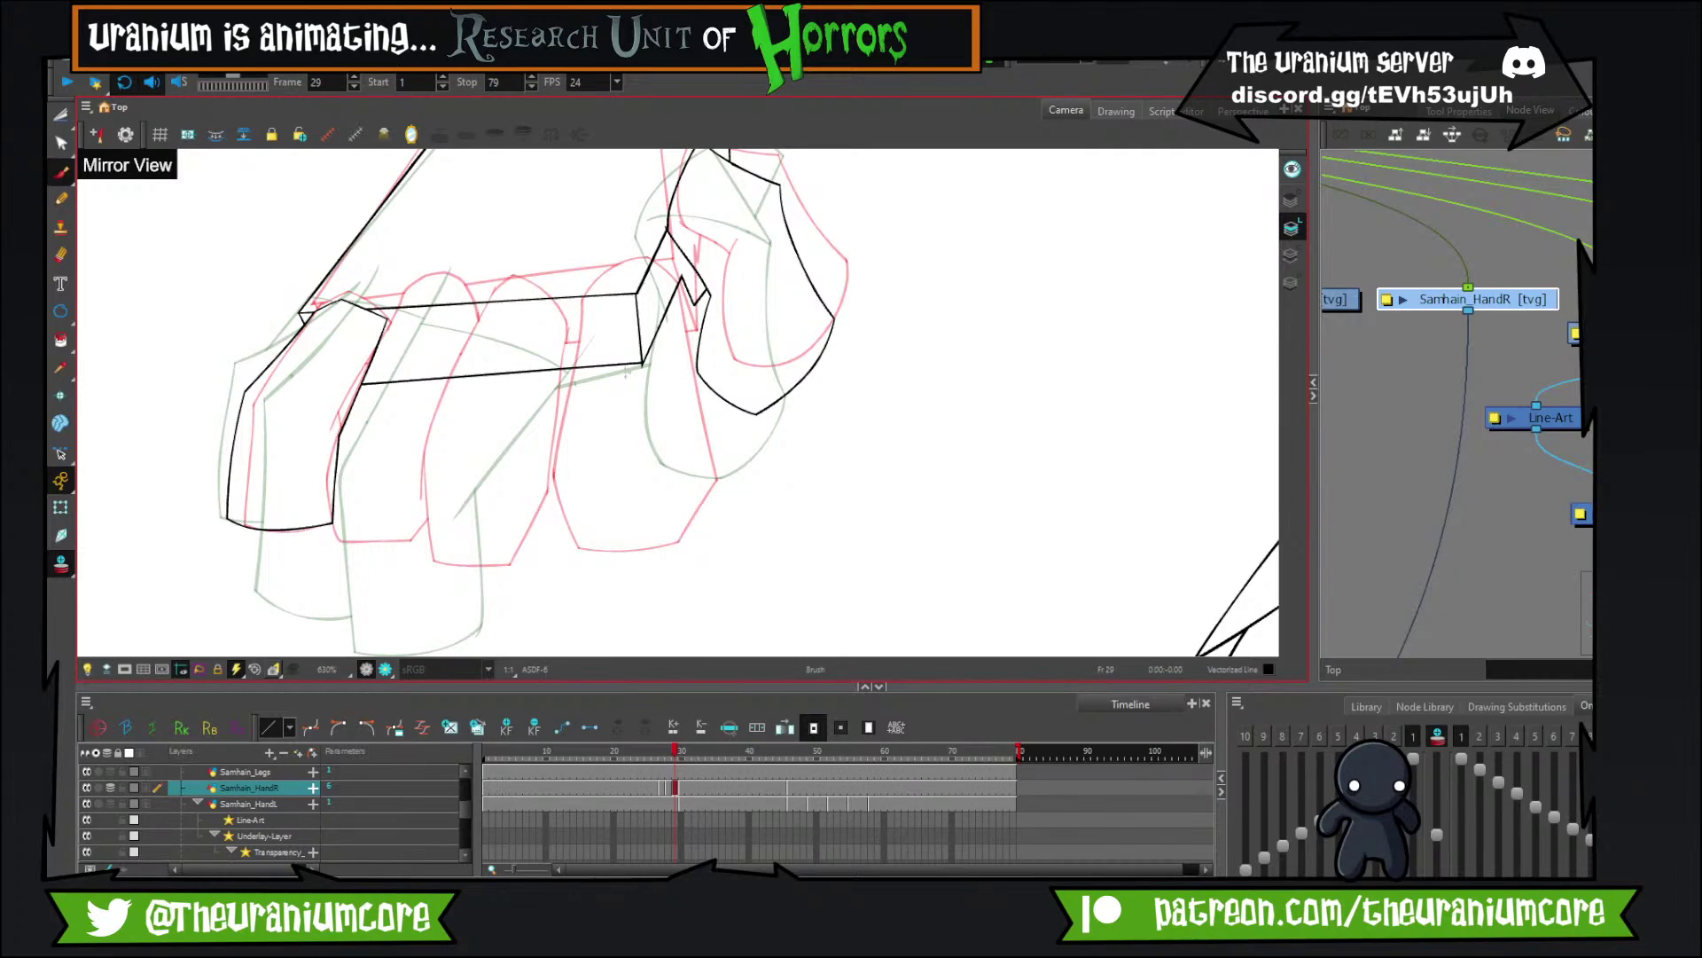
mouse_move(547, 348)
left_mouse_down()
mouse_move(587, 275)
mouse_move(633, 257)
left_mouse_up()
key("ctrl+z")
key("ctrl+z")
mouse_move(536, 339)
left_mouse_down()
mouse_move(629, 287)
mouse_move(613, 282)
mouse_move(647, 354)
left_mouse_up()
key("ctrl+z")
key("ctrl+z")
Draw the knuckle arc of the finger beside the thumb and its upper side line facing the little finger.
mouse_move(507, 340)
left_mouse_down()
mouse_move(620, 290)
mouse_move(639, 330)
left_mouse_up()
scroll(522, 276, "down", 2)
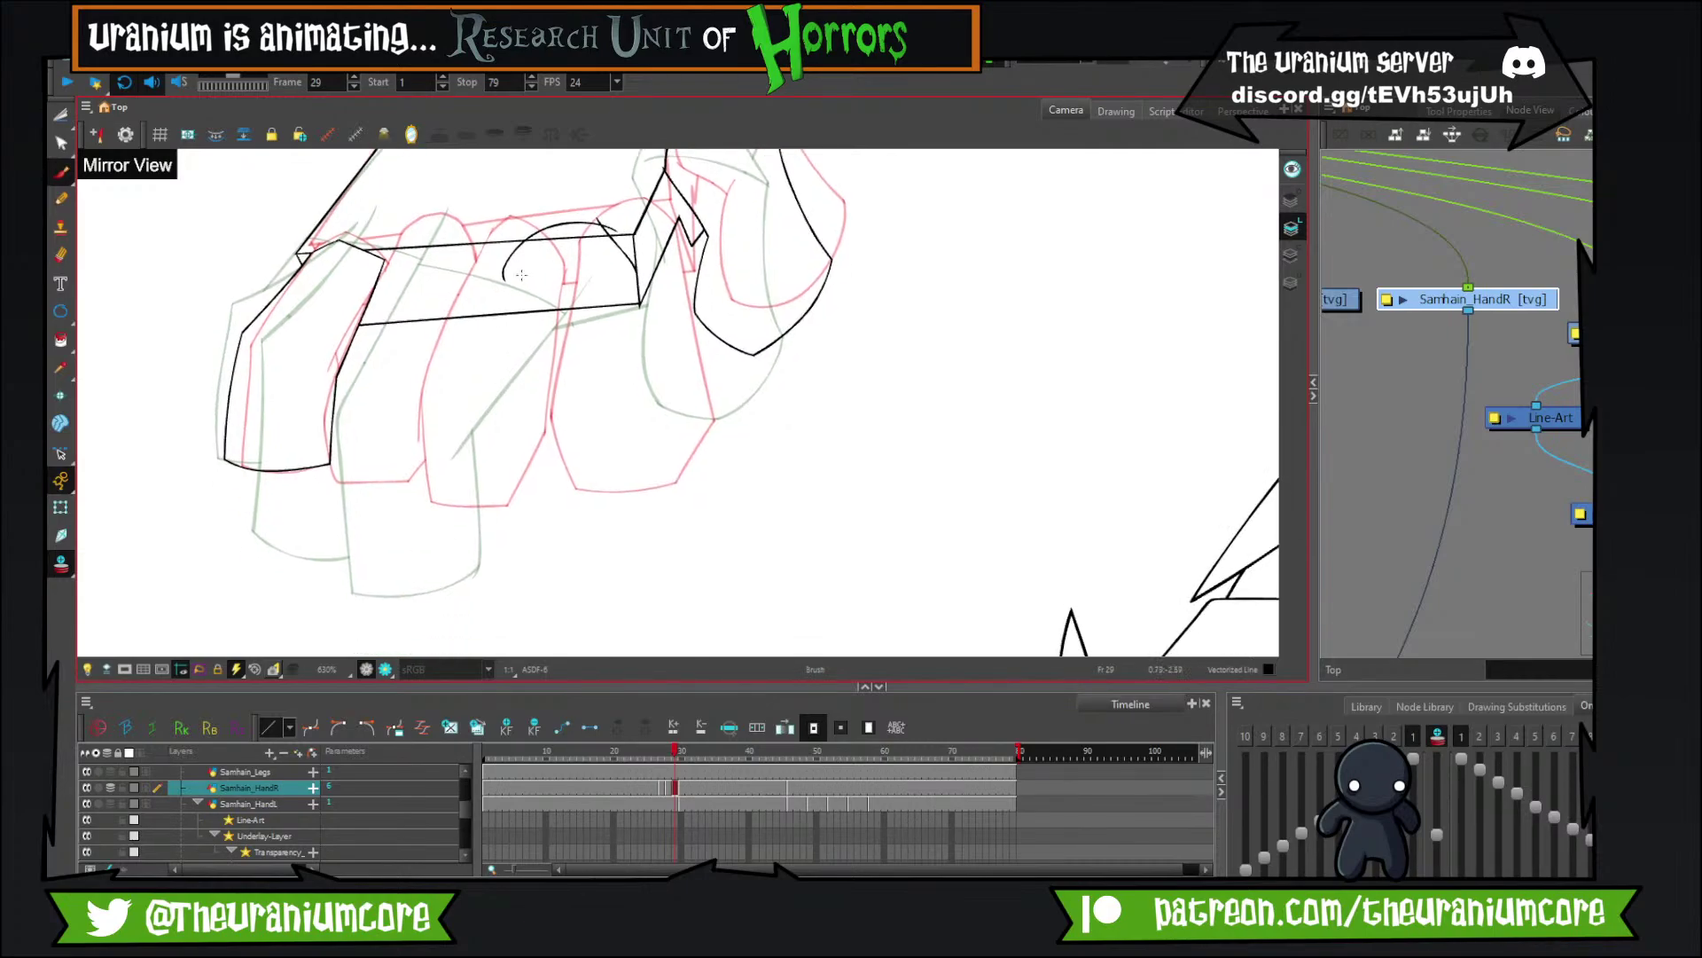
left_click_drag(508, 264, 479, 481)
key("ctrl+z")
left_click_drag(509, 248, 461, 510)
key("ctrl+z")
left_click_drag(510, 259, 450, 416)
Draw the lower side line, curved tip and slanted tip corner of the finger beside the thumb.
left_click_drag(457, 330, 470, 575)
key("ctrl+z")
mouse_move(447, 363)
left_mouse_down()
mouse_move(470, 590)
mouse_move(606, 554)
left_mouse_up()
key("ctrl+z")
key("ctrl+z")
mouse_move(446, 552)
left_mouse_down()
mouse_move(622, 547)
mouse_move(657, 418)
left_mouse_up()
mouse_move(654, 390)
left_mouse_down()
mouse_move(646, 449)
mouse_move(681, 415)
left_mouse_up()
Draw the finger's thumb-side edge in two strokes from the knuckle down to the tip.
left_click_drag(629, 253, 676, 556)
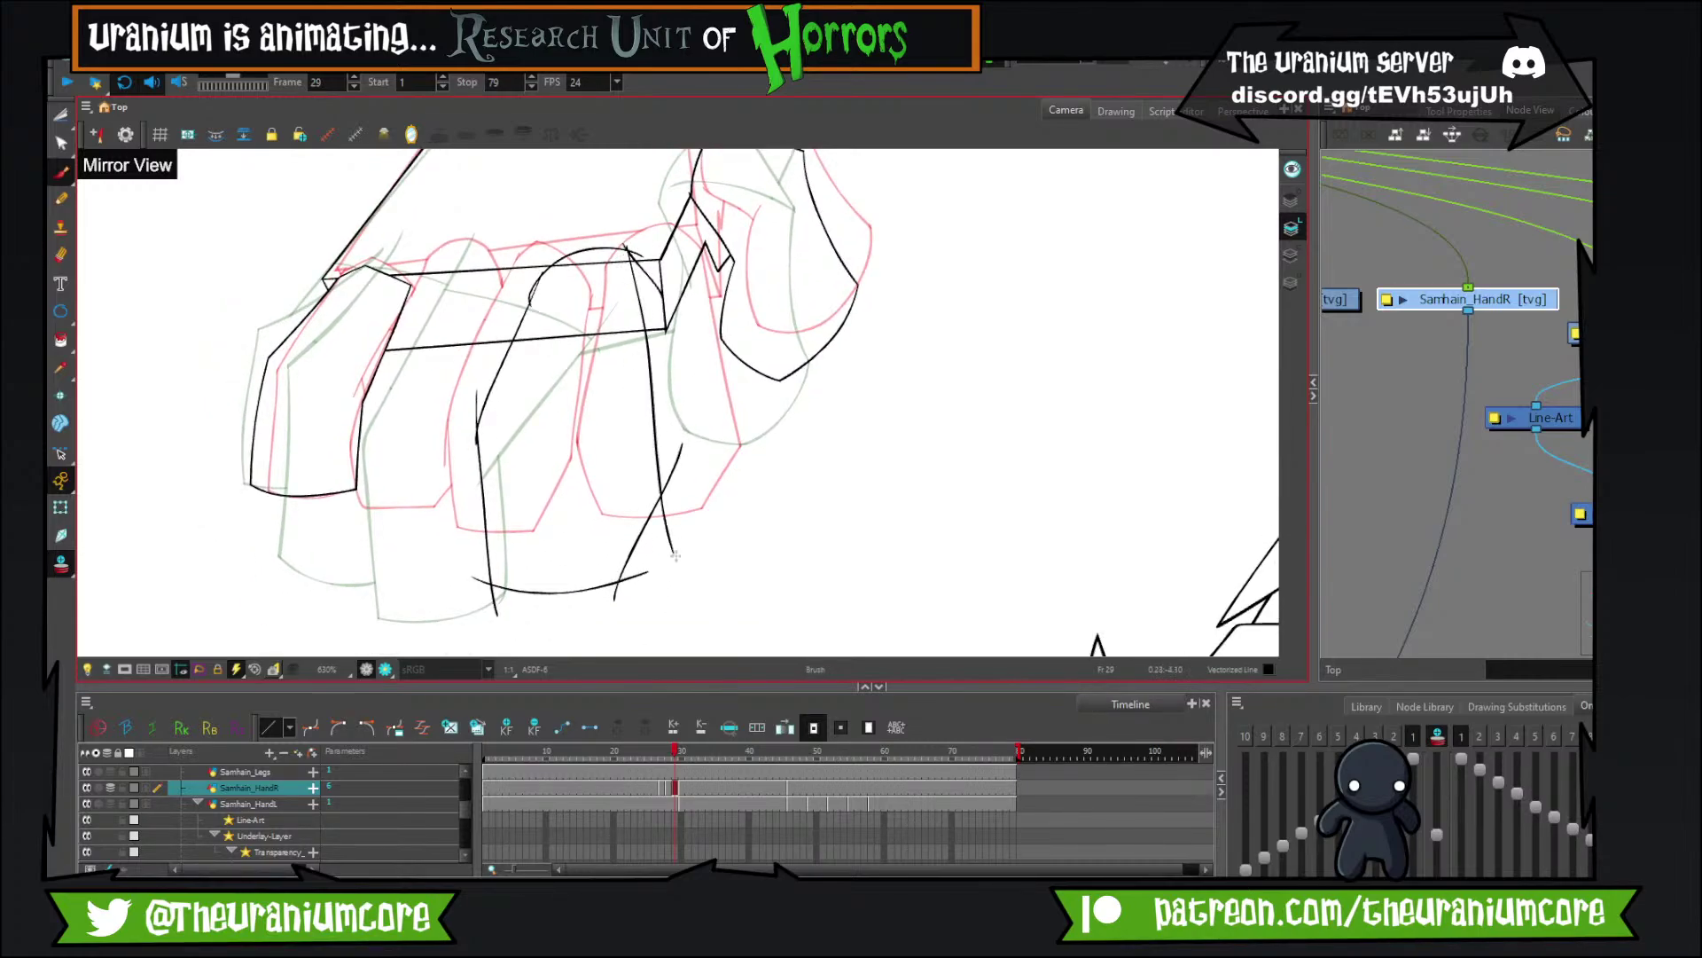
key("ctrl+z")
key("ctrl+z")
mouse_move(635, 241)
left_mouse_down()
mouse_move(639, 462)
mouse_move(623, 437)
mouse_move(614, 494)
left_mouse_up()
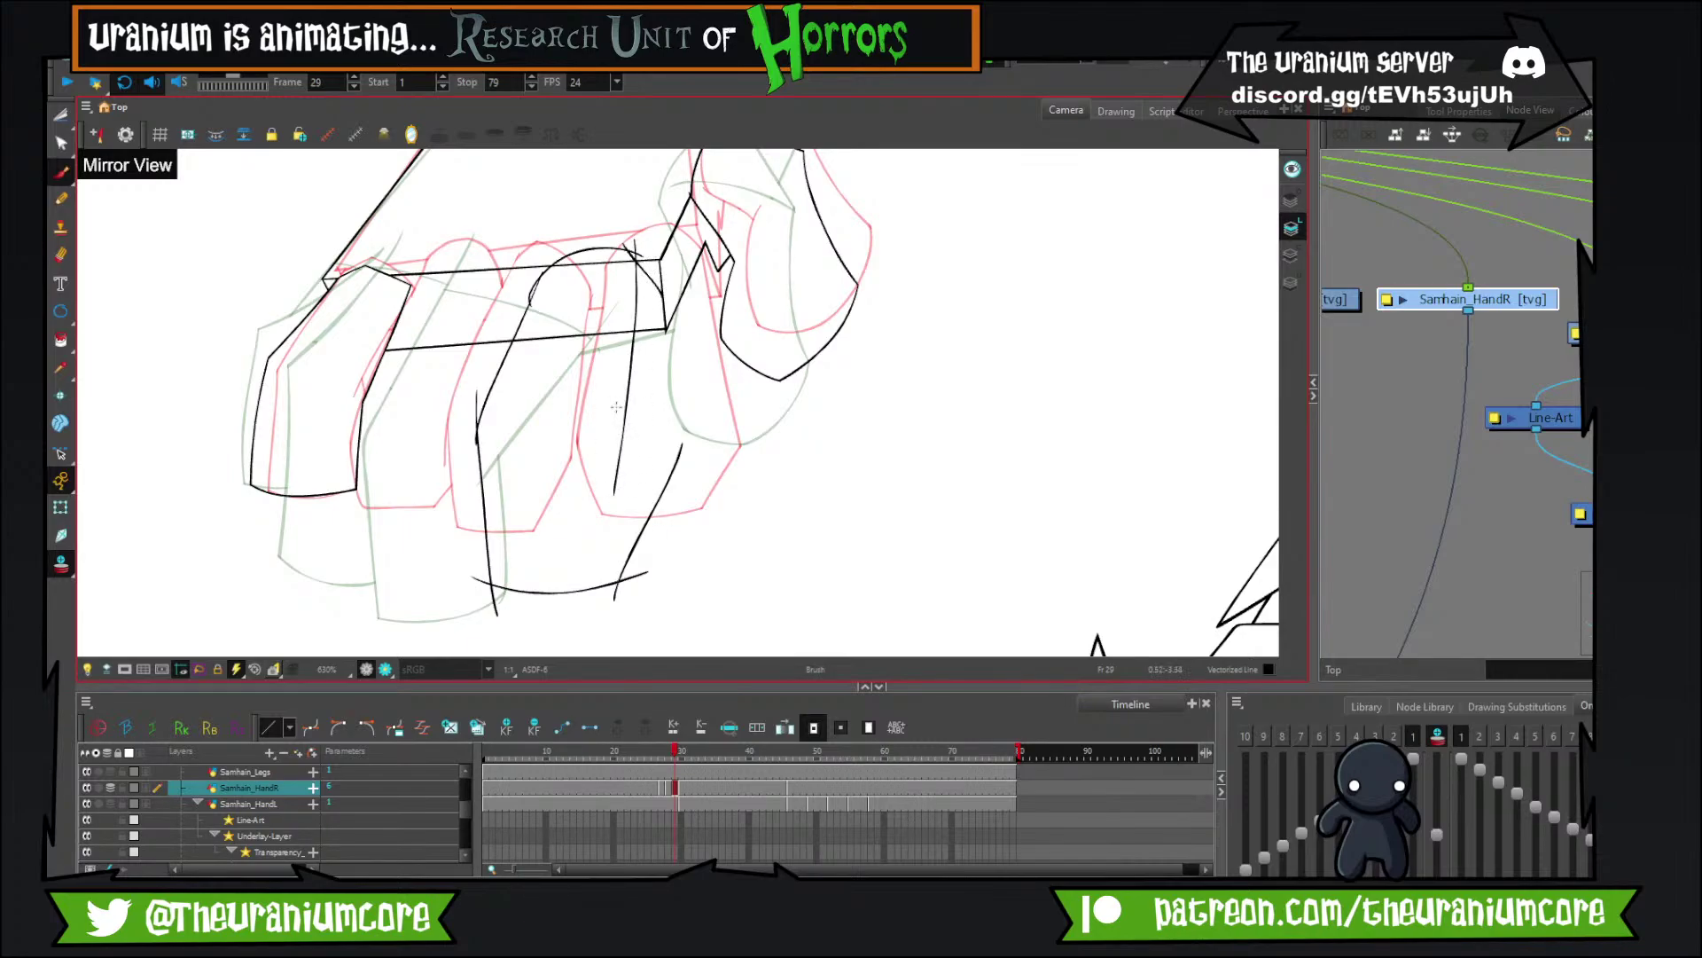
left_click_drag(620, 392, 660, 553)
key("ctrl+z")
left_click_drag(614, 386, 639, 574)
Cut away the slab edges inside the new finger and the overshooting line ends at its knuckle.
left_click(61, 116)
scroll(656, 299, "up", 4)
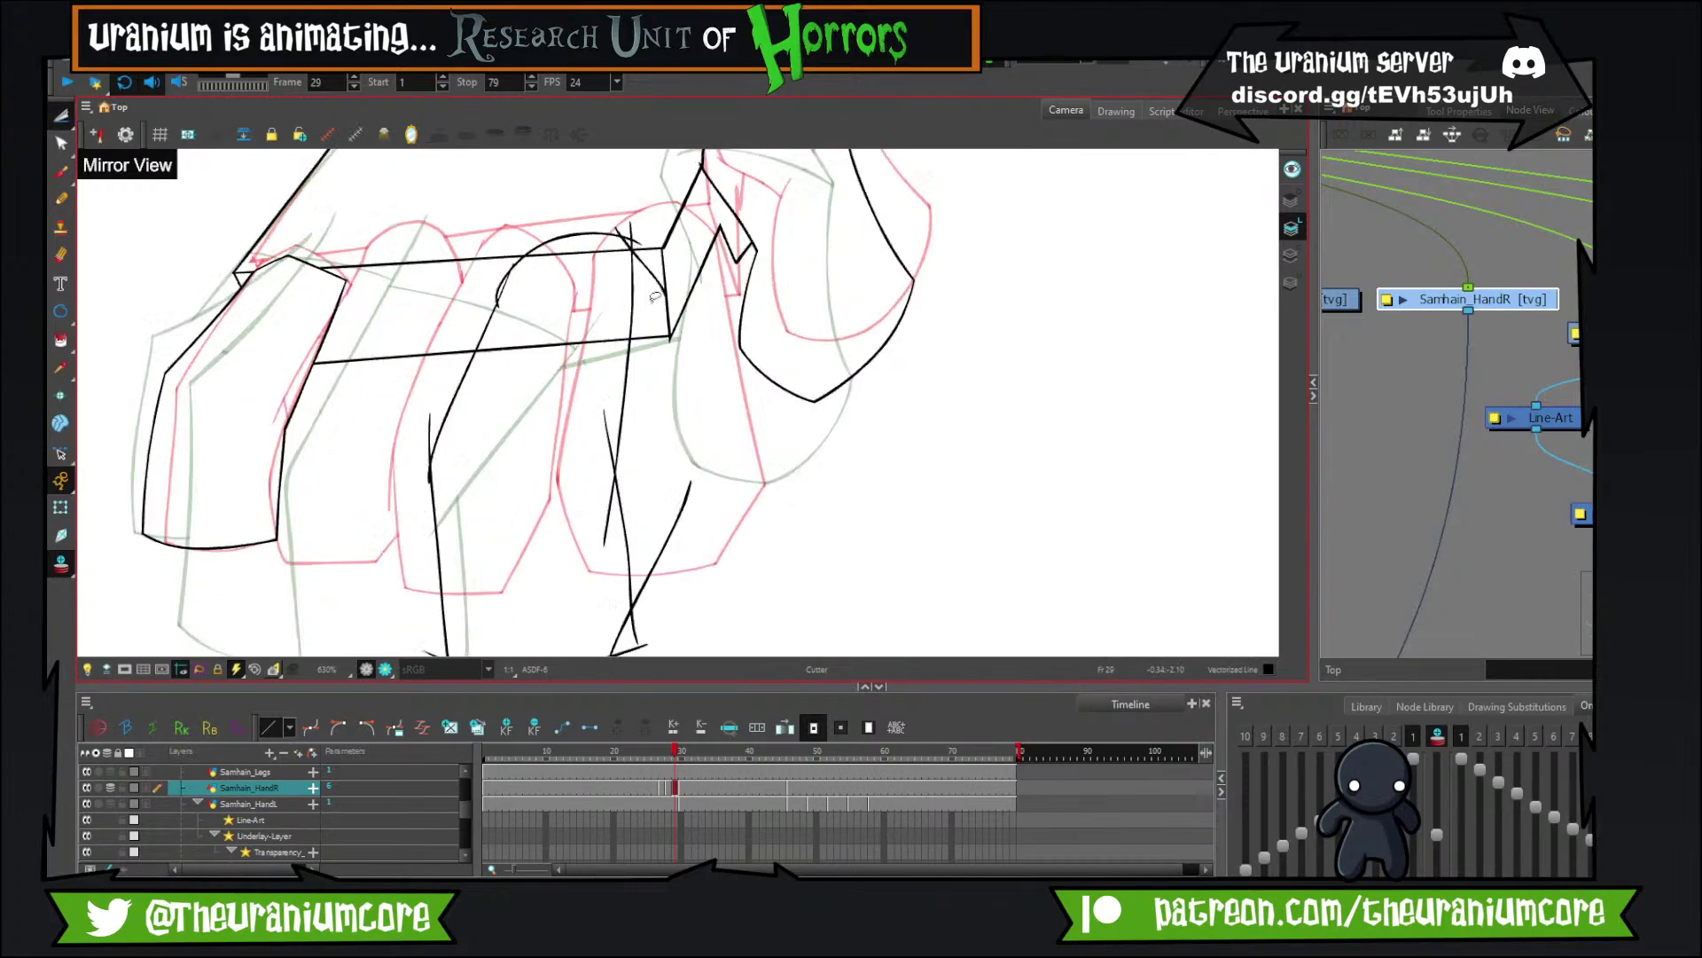
mouse_move(368, 304)
left_mouse_down()
mouse_move(385, 399)
mouse_move(351, 422)
mouse_move(358, 395)
mouse_move(402, 496)
left_mouse_up()
mouse_move(457, 366)
left_mouse_down()
mouse_move(443, 447)
mouse_move(493, 391)
left_mouse_up()
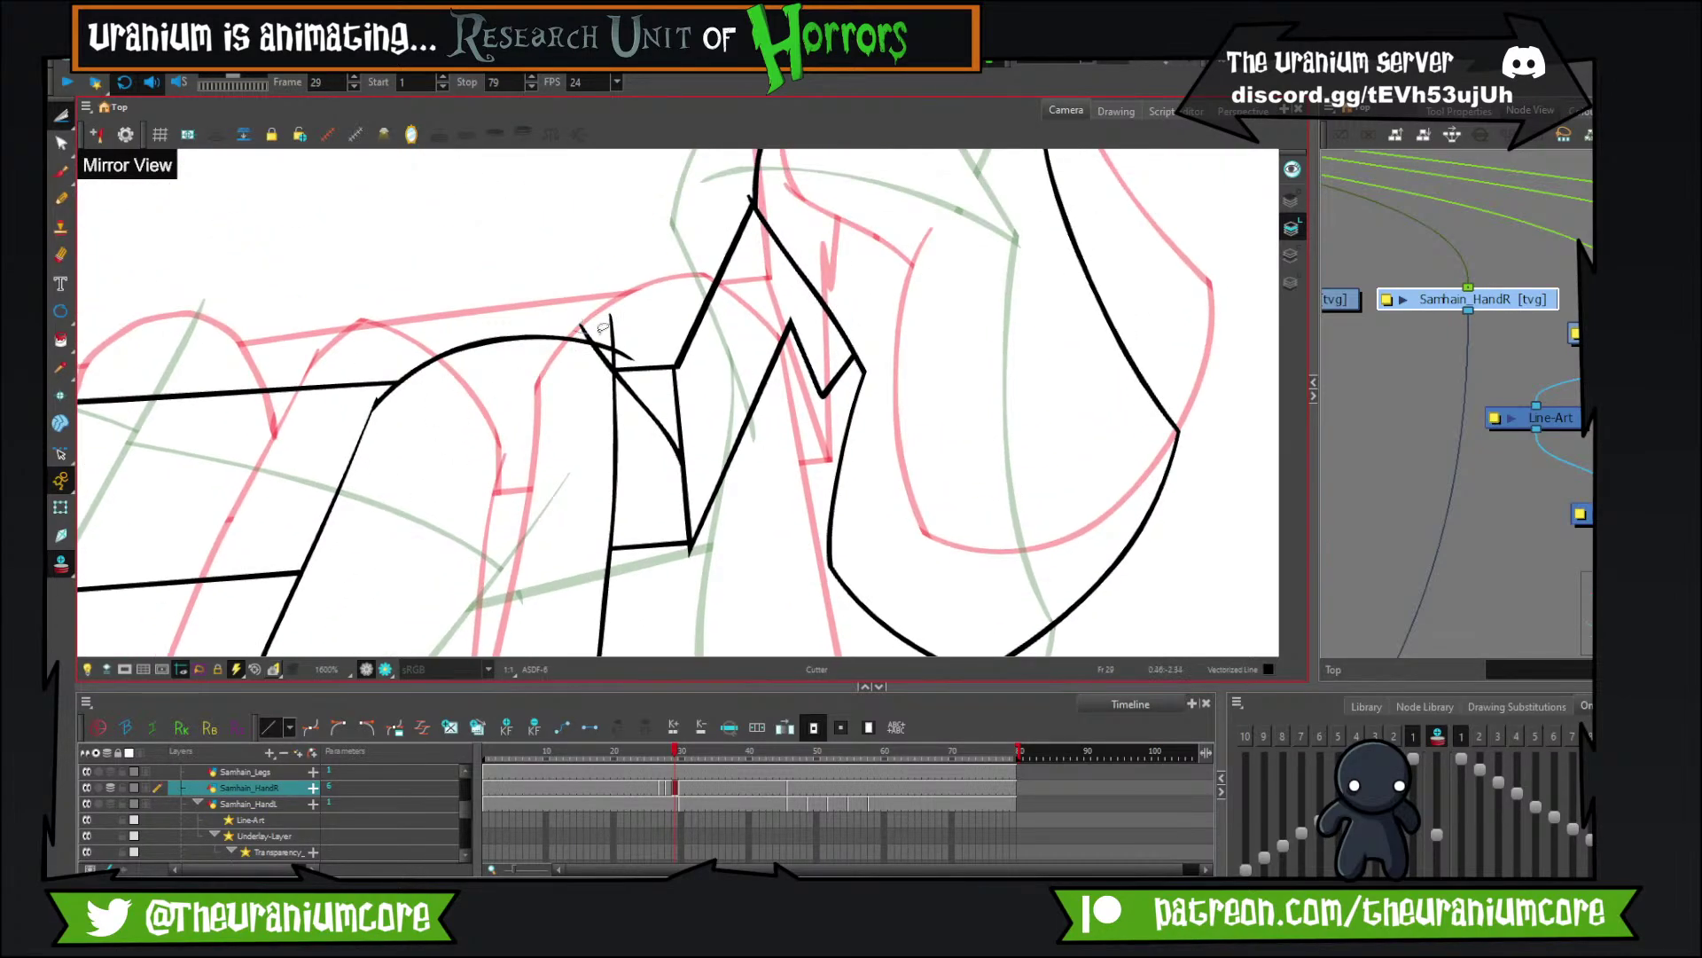
left_click_drag(598, 332, 603, 335)
left_click_drag(604, 331, 628, 352)
key("ctrl+z")
mouse_move(617, 335)
left_mouse_down()
mouse_move(727, 474)
mouse_move(670, 389)
mouse_move(650, 432)
left_mouse_up()
key("ctrl+z")
key("ctrl+z")
Cut away the overshooting line ends around the new finger's tip and its corners.
scroll(661, 463, "down", 8)
scroll(654, 525, "up", 6)
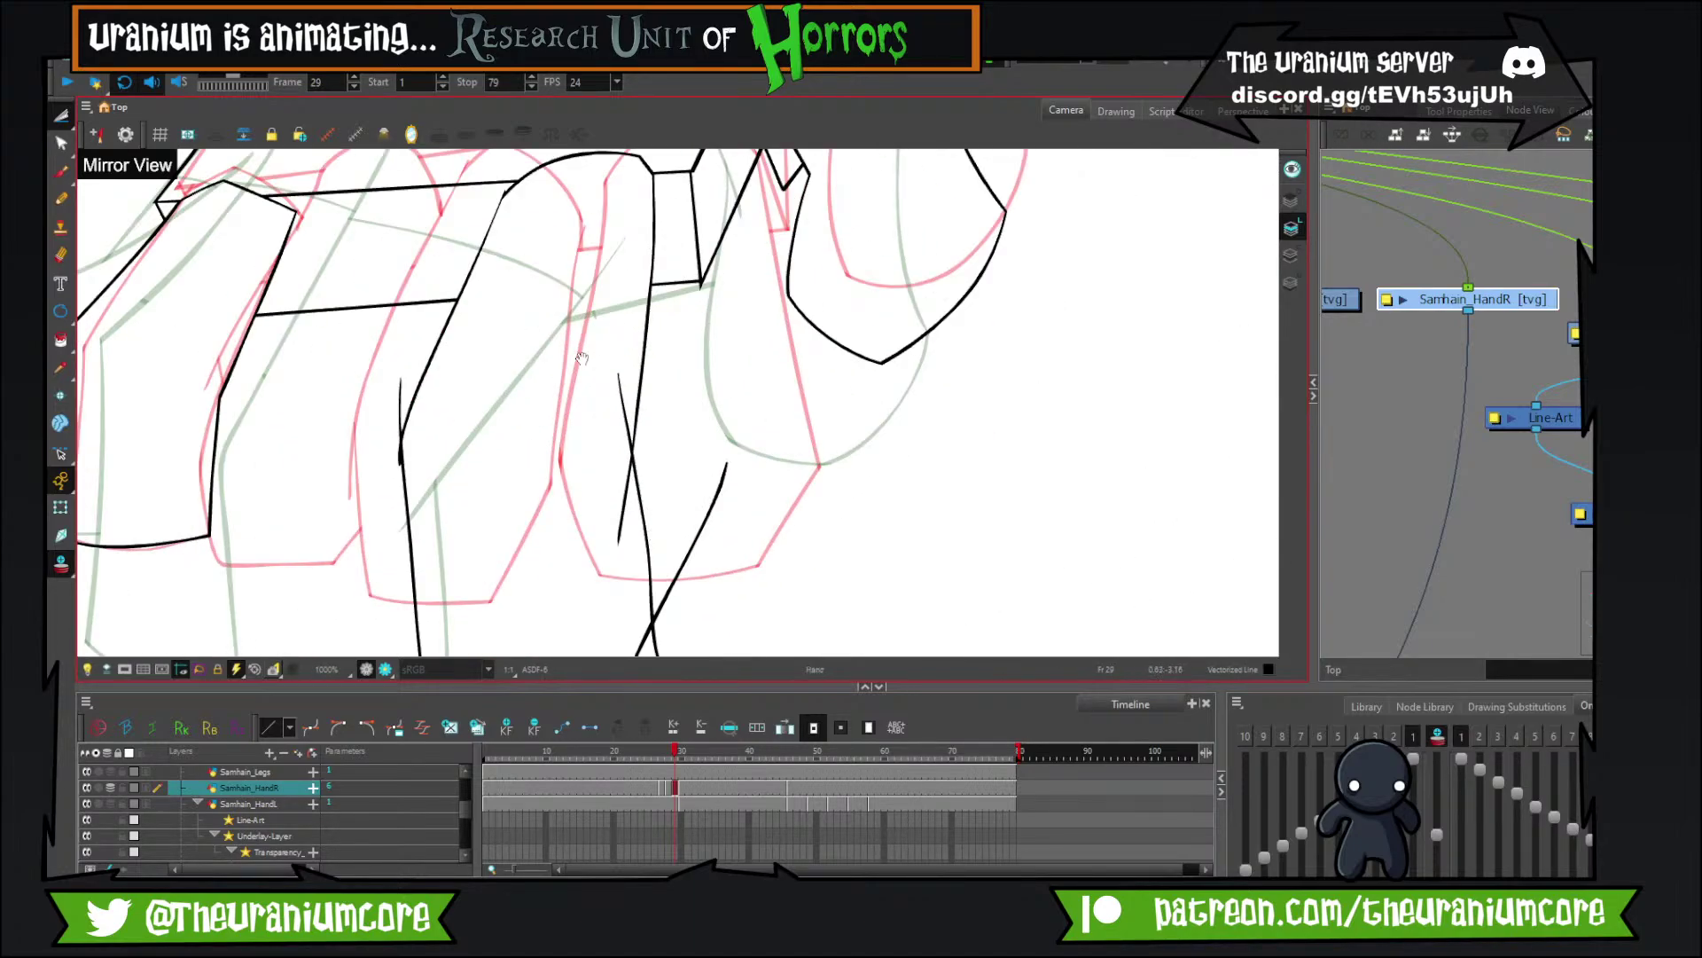
left_click_drag(582, 358, 621, 262)
left_click_drag(458, 302, 431, 341)
mouse_move(667, 281)
left_mouse_down()
mouse_move(643, 399)
mouse_move(701, 369)
mouse_move(717, 540)
mouse_move(690, 592)
left_mouse_up()
left_click_drag(719, 523, 772, 415)
left_click_drag(734, 493, 704, 505)
left_click_drag(554, 509, 491, 473)
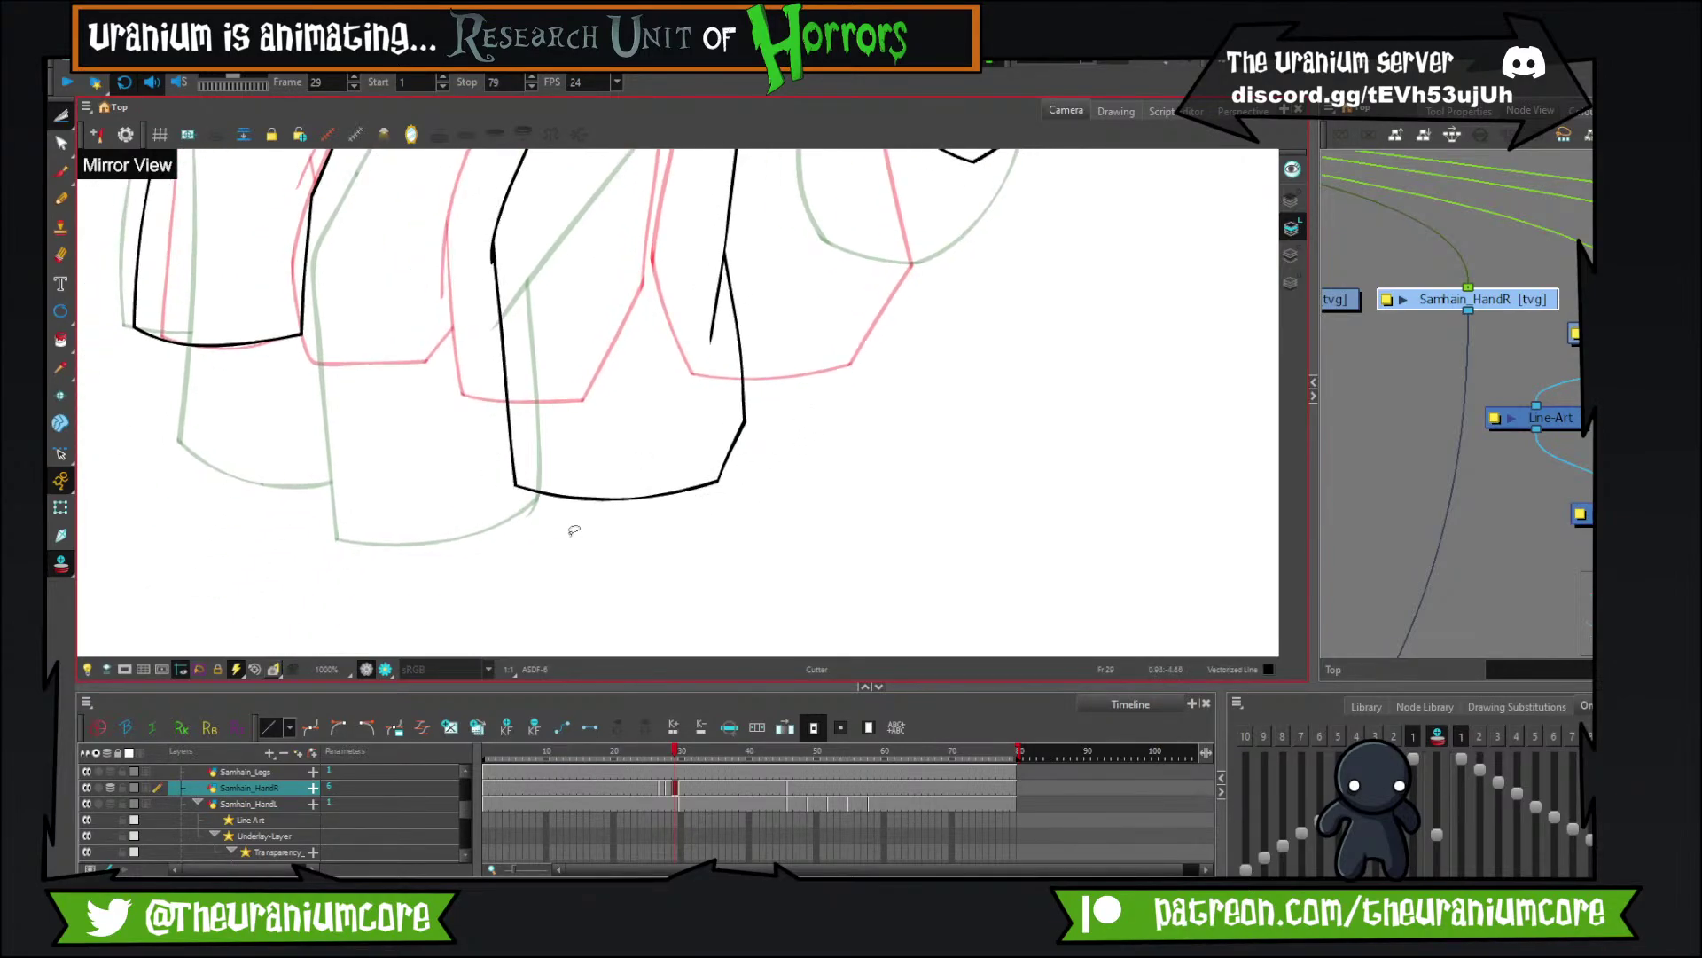
Draw the knuckle arc, side edge and a first curved tip of the second finger from the thumb on frame 29.
scroll(574, 530, "down", 6)
scroll(611, 401, "up", 5)
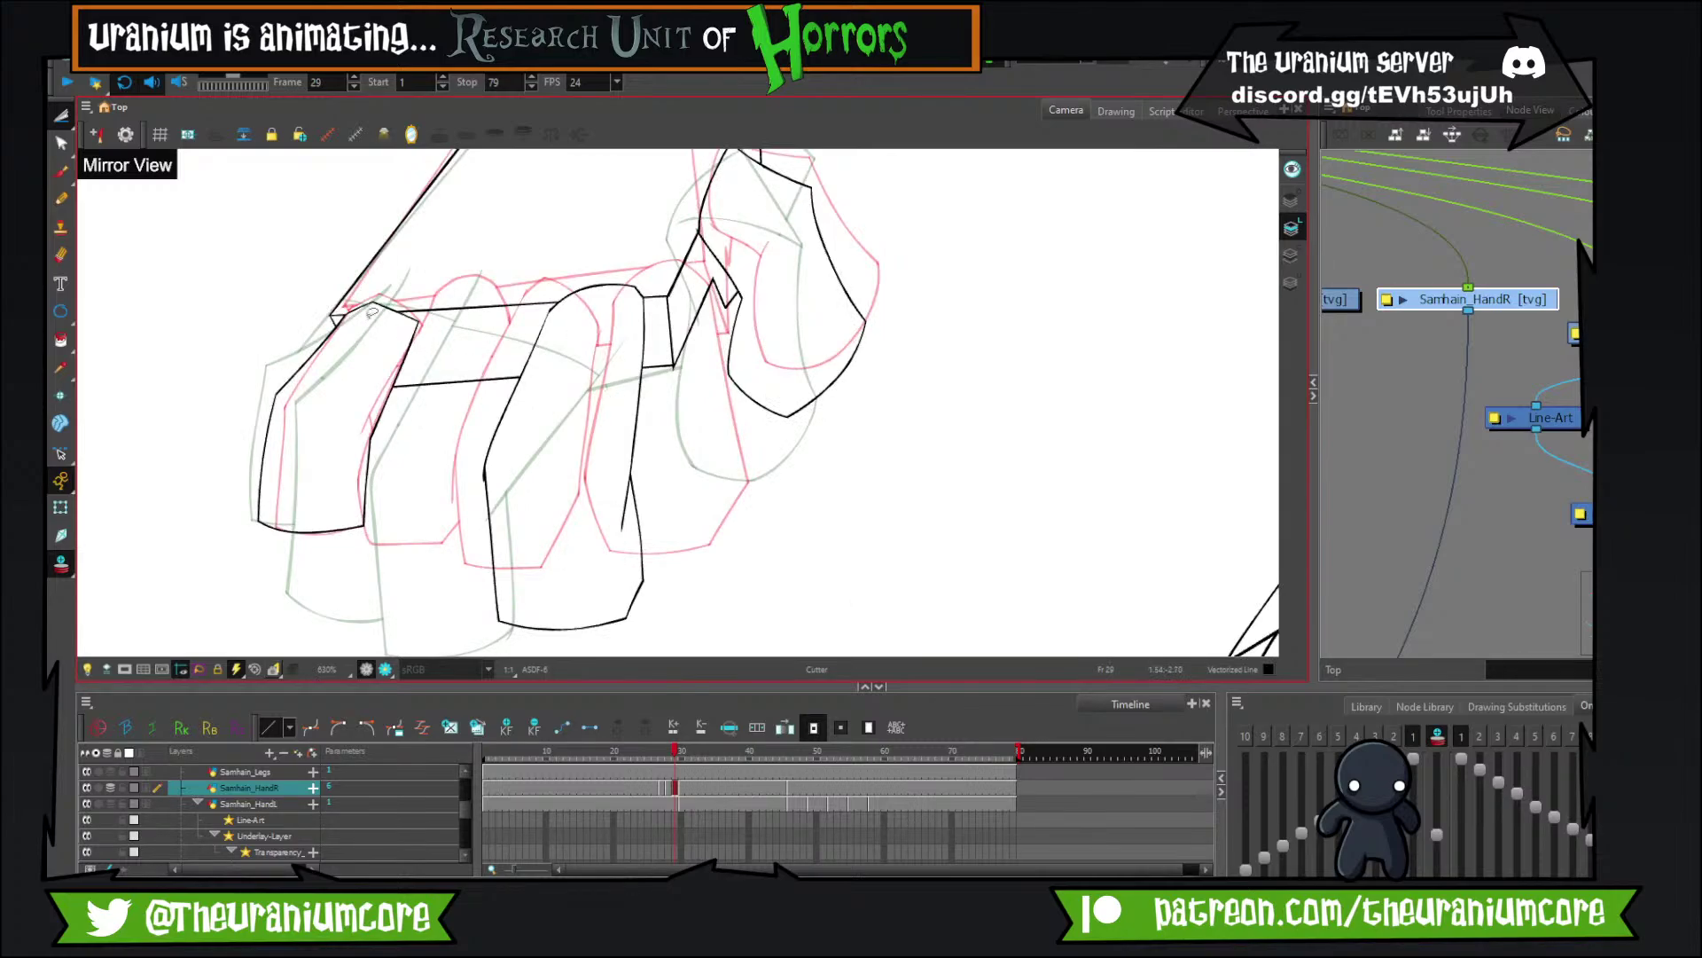
left_click(60, 171)
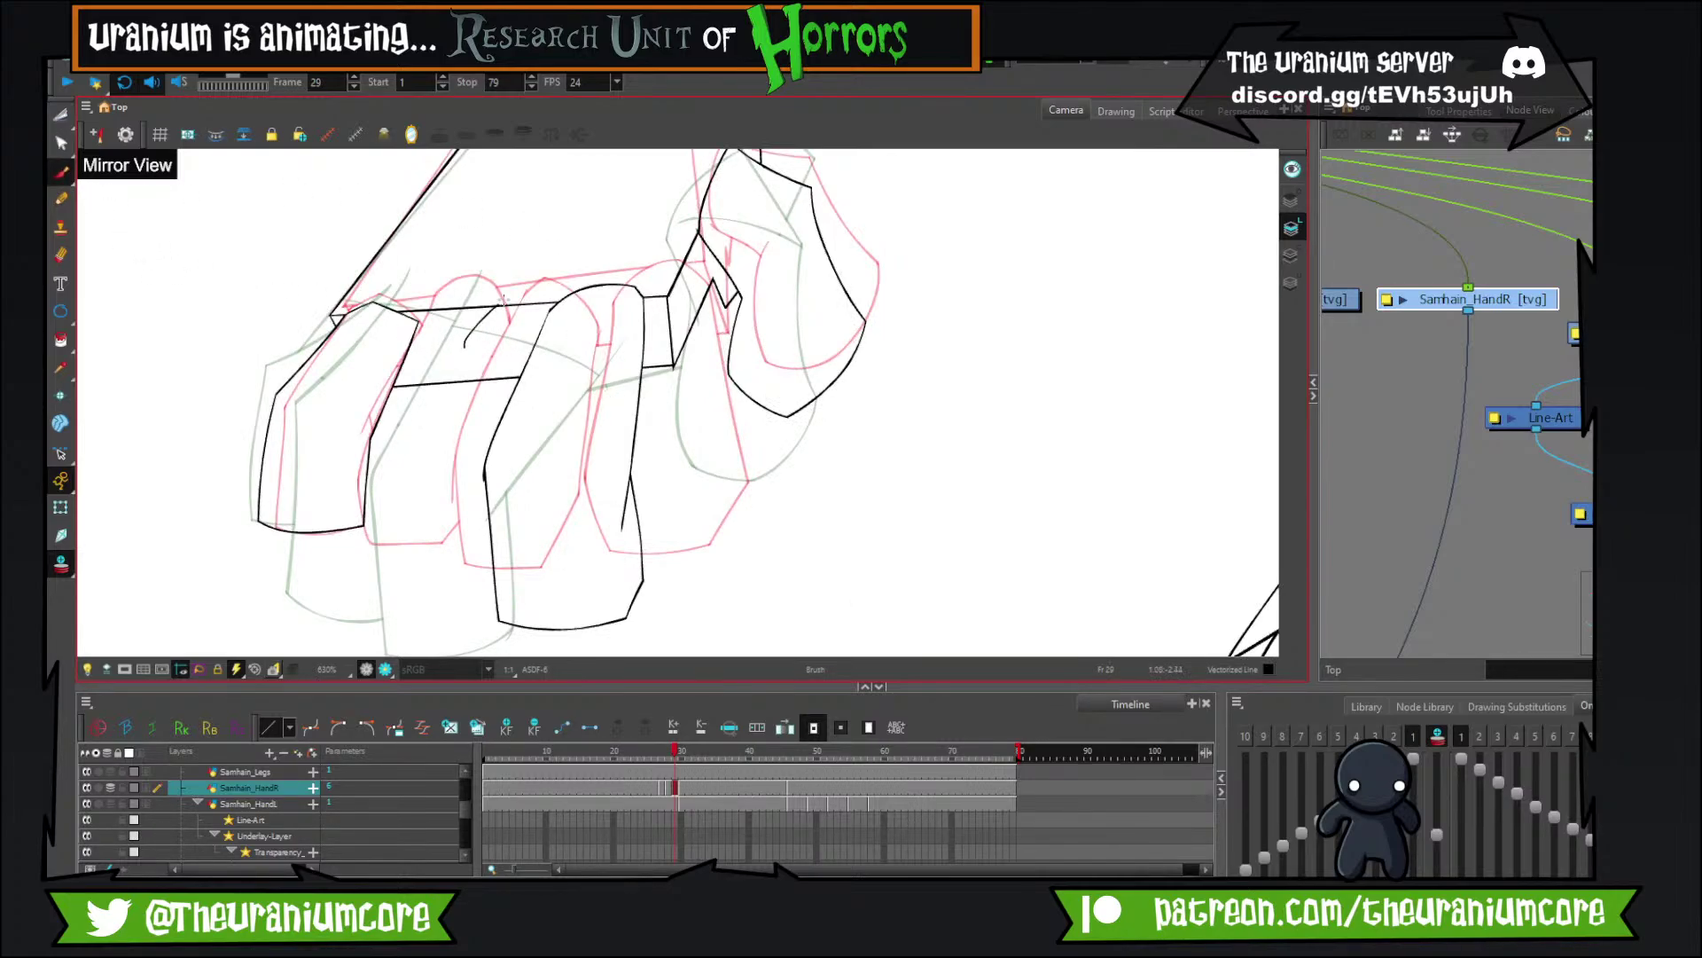
left_click_drag(499, 306, 575, 333)
mouse_move(468, 352)
left_mouse_down()
mouse_move(504, 263)
mouse_move(424, 437)
mouse_move(436, 569)
left_mouse_up()
key("ctrl+z")
mouse_move(441, 380)
left_mouse_down()
mouse_move(445, 558)
mouse_move(558, 513)
left_mouse_up()
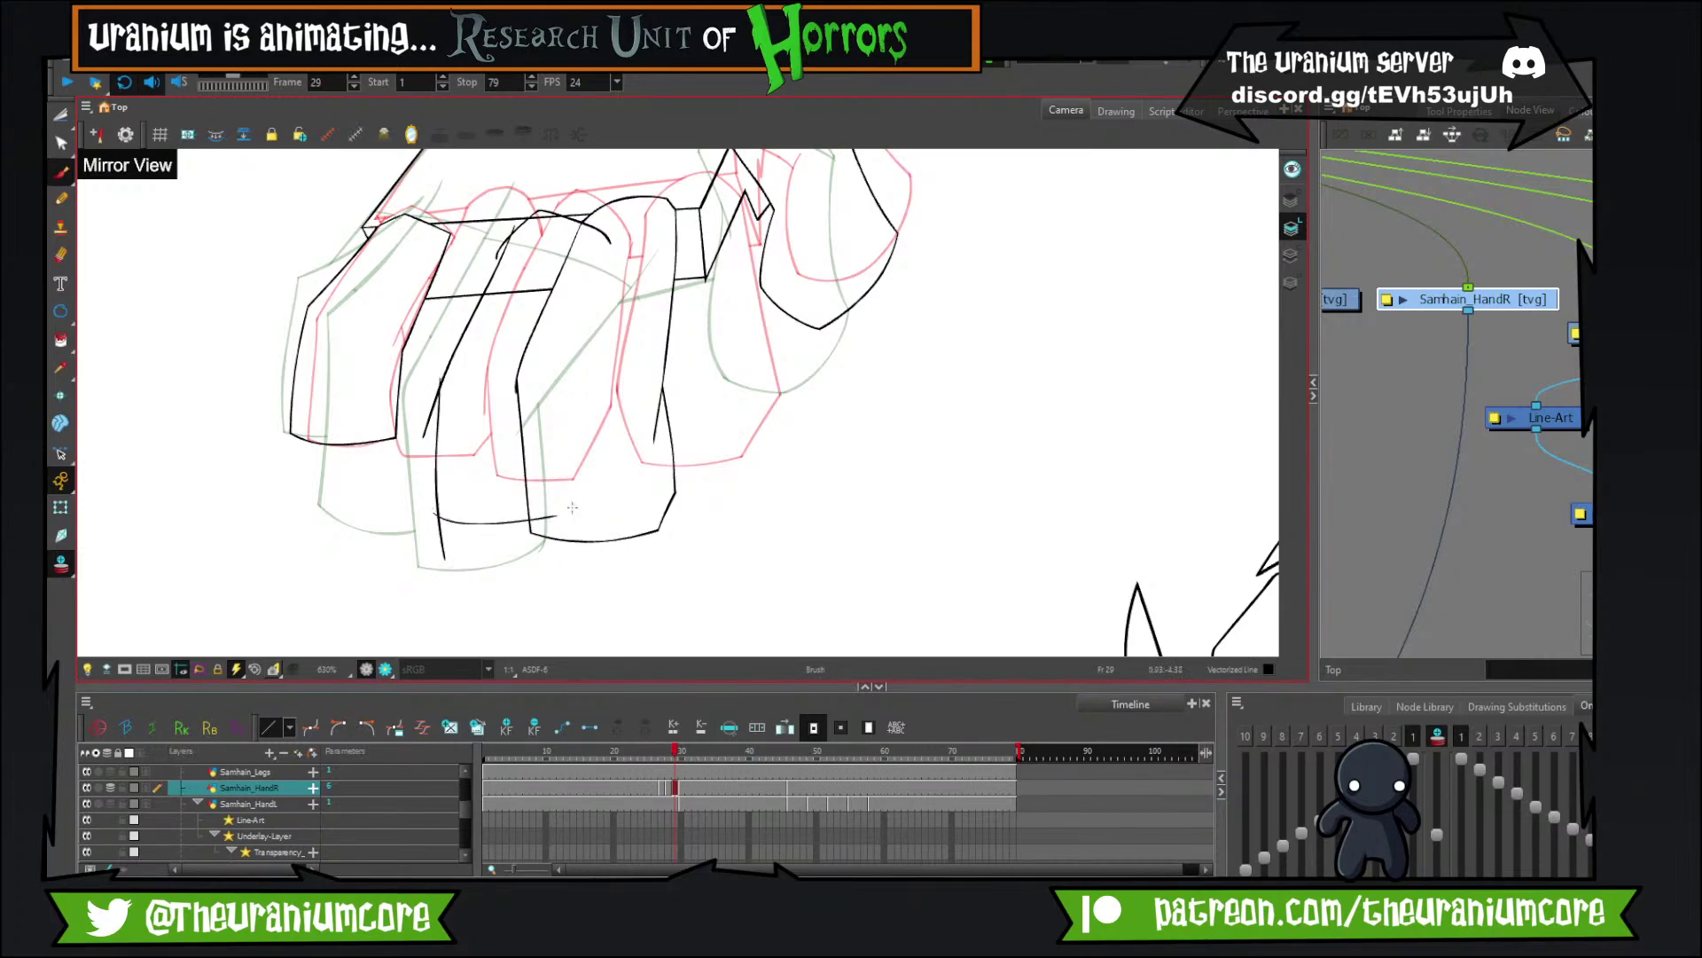
Redraw the second finger's curved tip line slightly higher, so it reaches across to the finger beside the thumb.
key("ctrl+z")
key("ctrl+z")
mouse_move(434, 498)
left_mouse_down()
mouse_move(509, 532)
mouse_move(569, 495)
left_mouse_up()
key("ctrl+z")
left_click_drag(436, 498, 568, 483)
key("ctrl+z")
left_click_drag(429, 485, 557, 498)
Cut away the overshooting line ends at the second finger's tip and at the bend in its side edge.
left_click(61, 116)
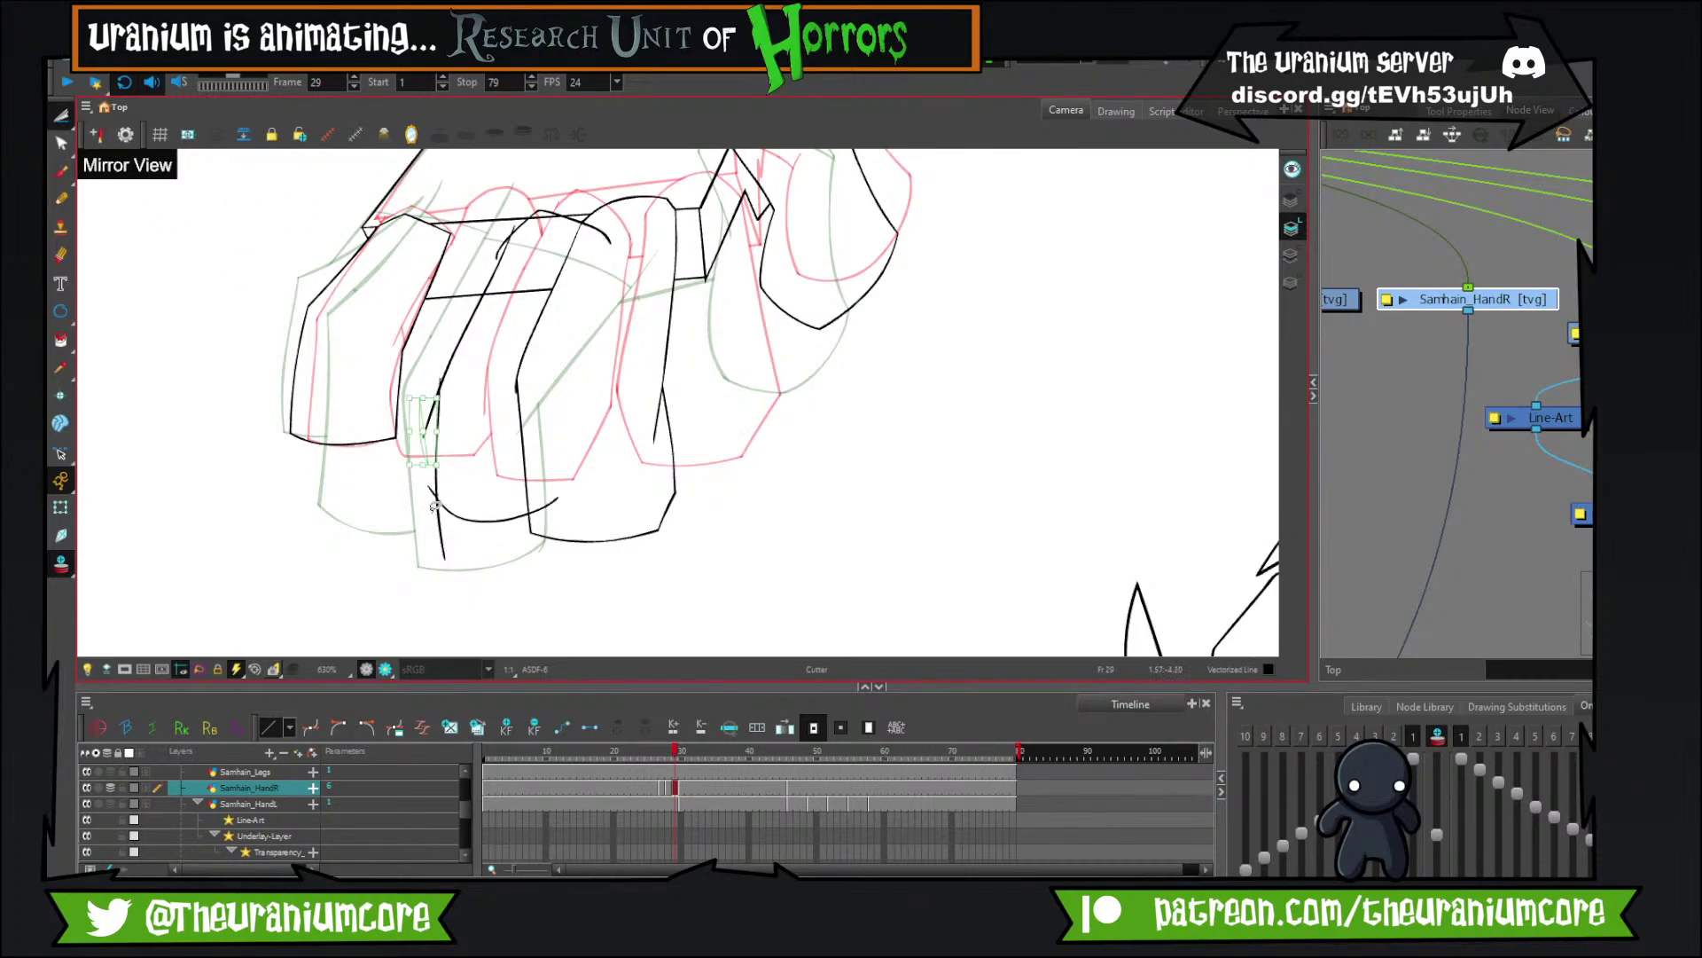
left_click_drag(431, 510, 464, 546)
left_click_drag(436, 469, 434, 480)
key("ctrl+z")
left_click_drag(431, 400, 430, 429)
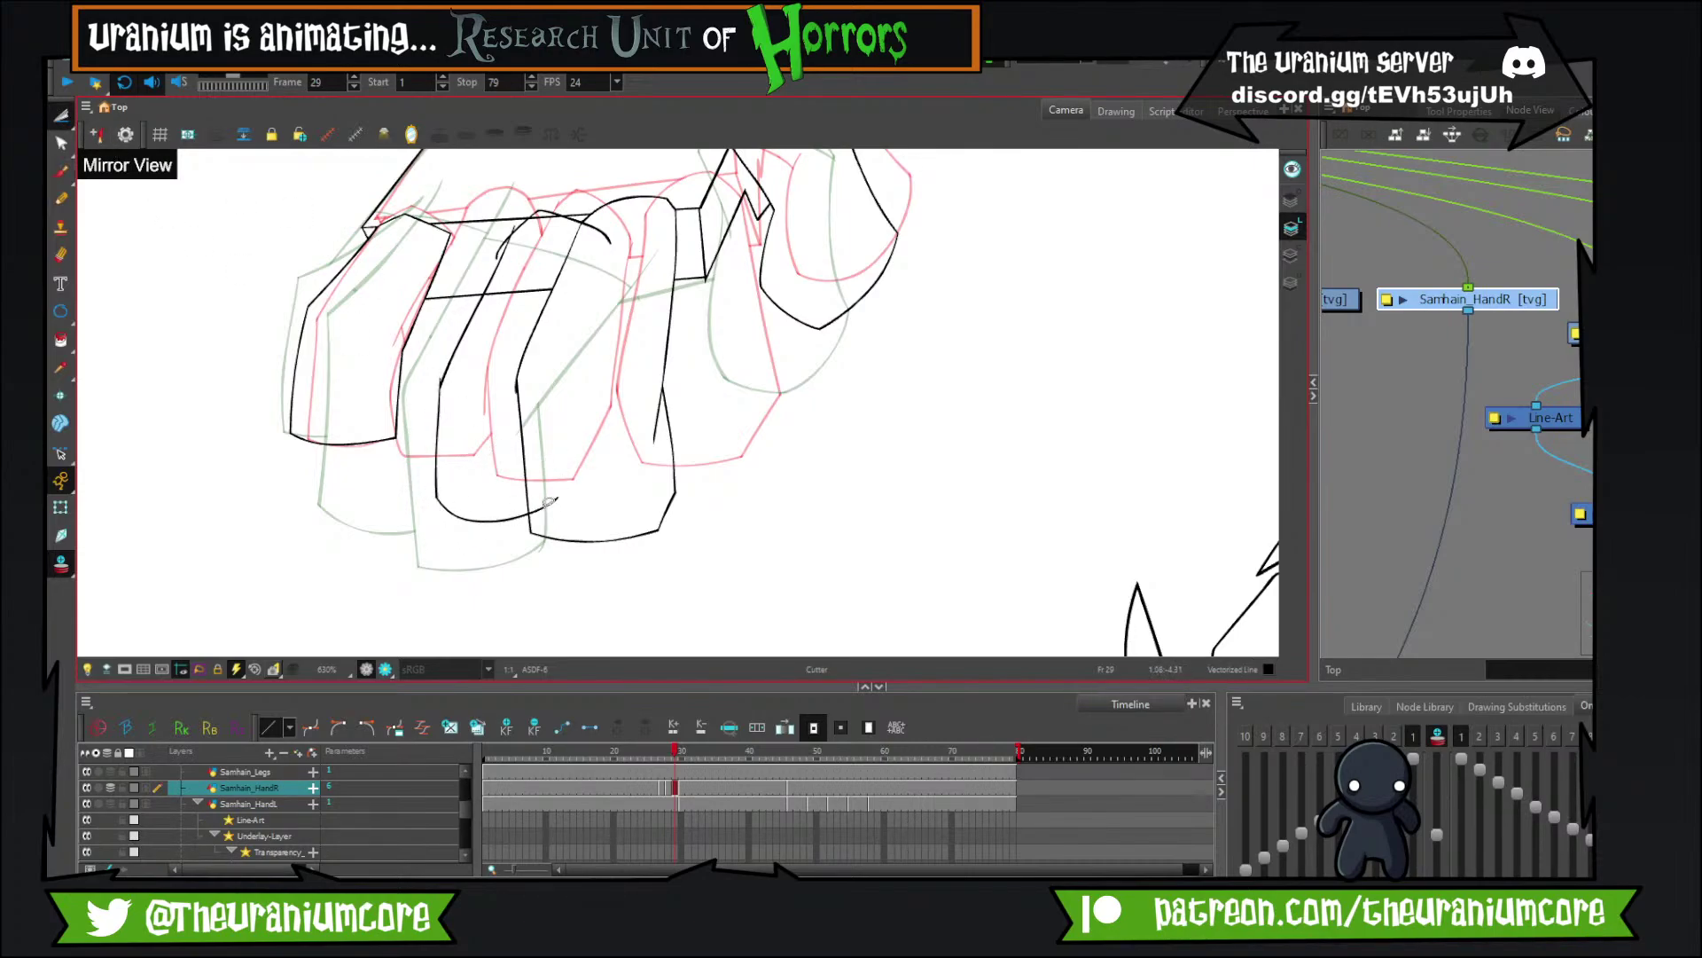
scroll(505, 373, "up", 4)
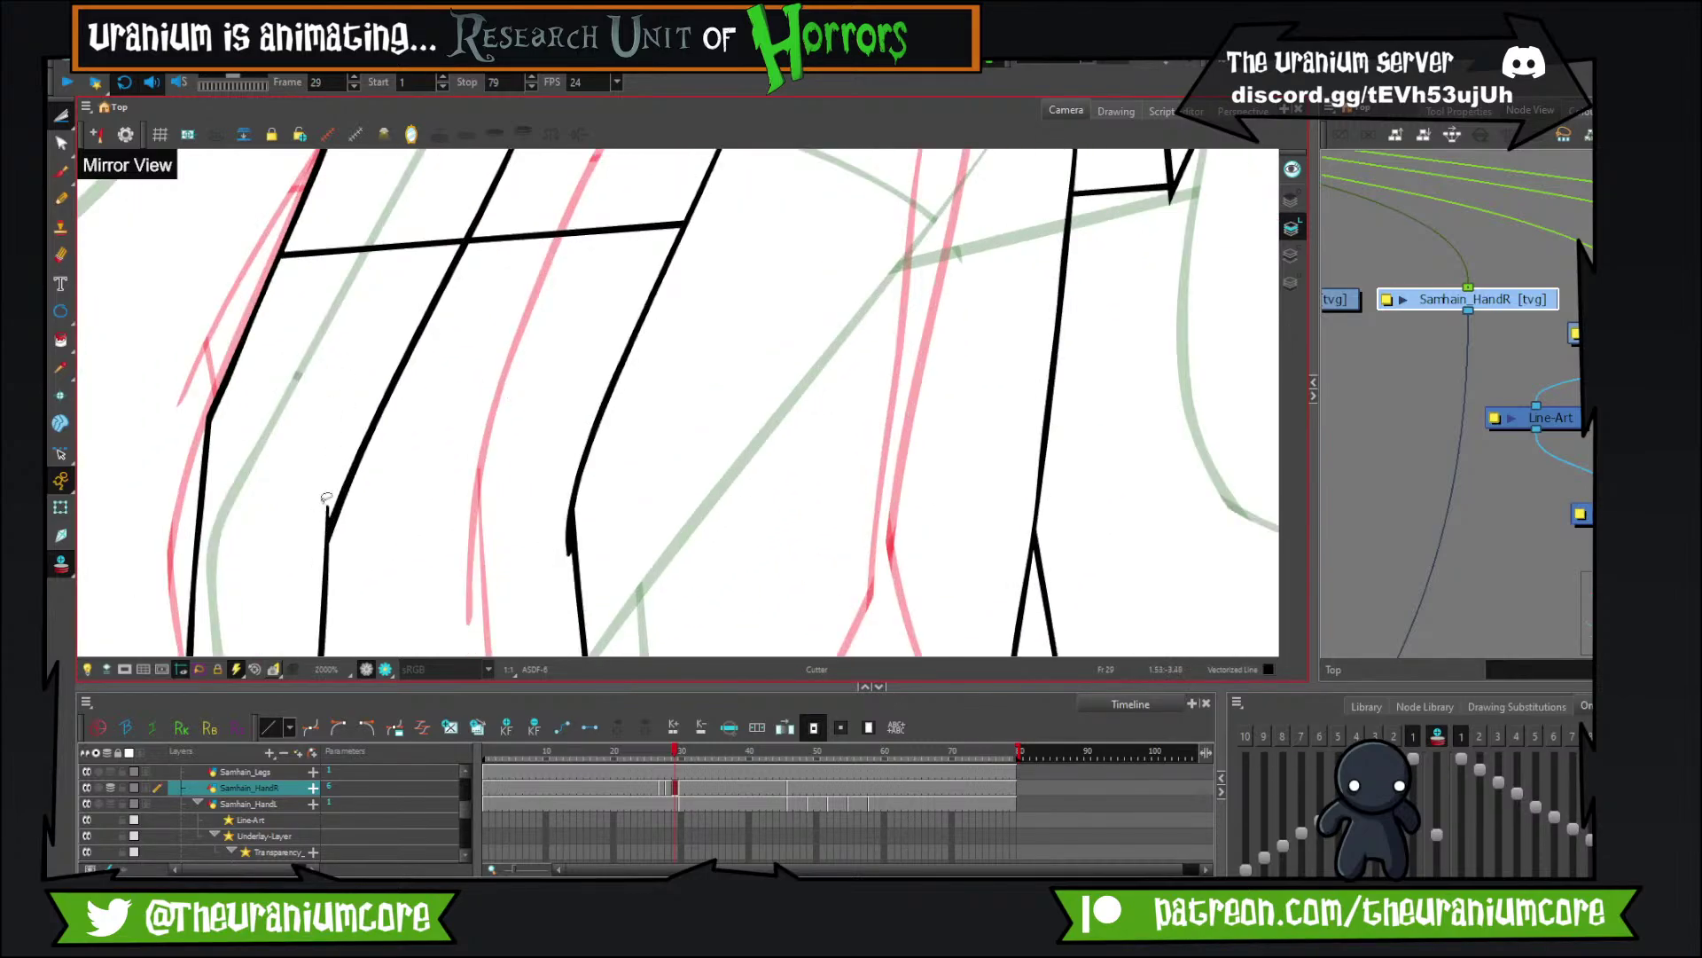
left_click_drag(343, 483, 326, 502)
left_click_drag(348, 409, 350, 425)
key("ctrl+z")
left_click_drag(329, 521, 318, 541)
Cut away the slab edges inside the second finger and the overshooting ends of its knuckle arc.
left_click_drag(437, 337, 305, 638)
left_click_drag(386, 572, 401, 515)
left_click_drag(404, 385, 389, 409)
left_click_drag(432, 337, 419, 352)
left_click_drag(498, 307, 495, 348)
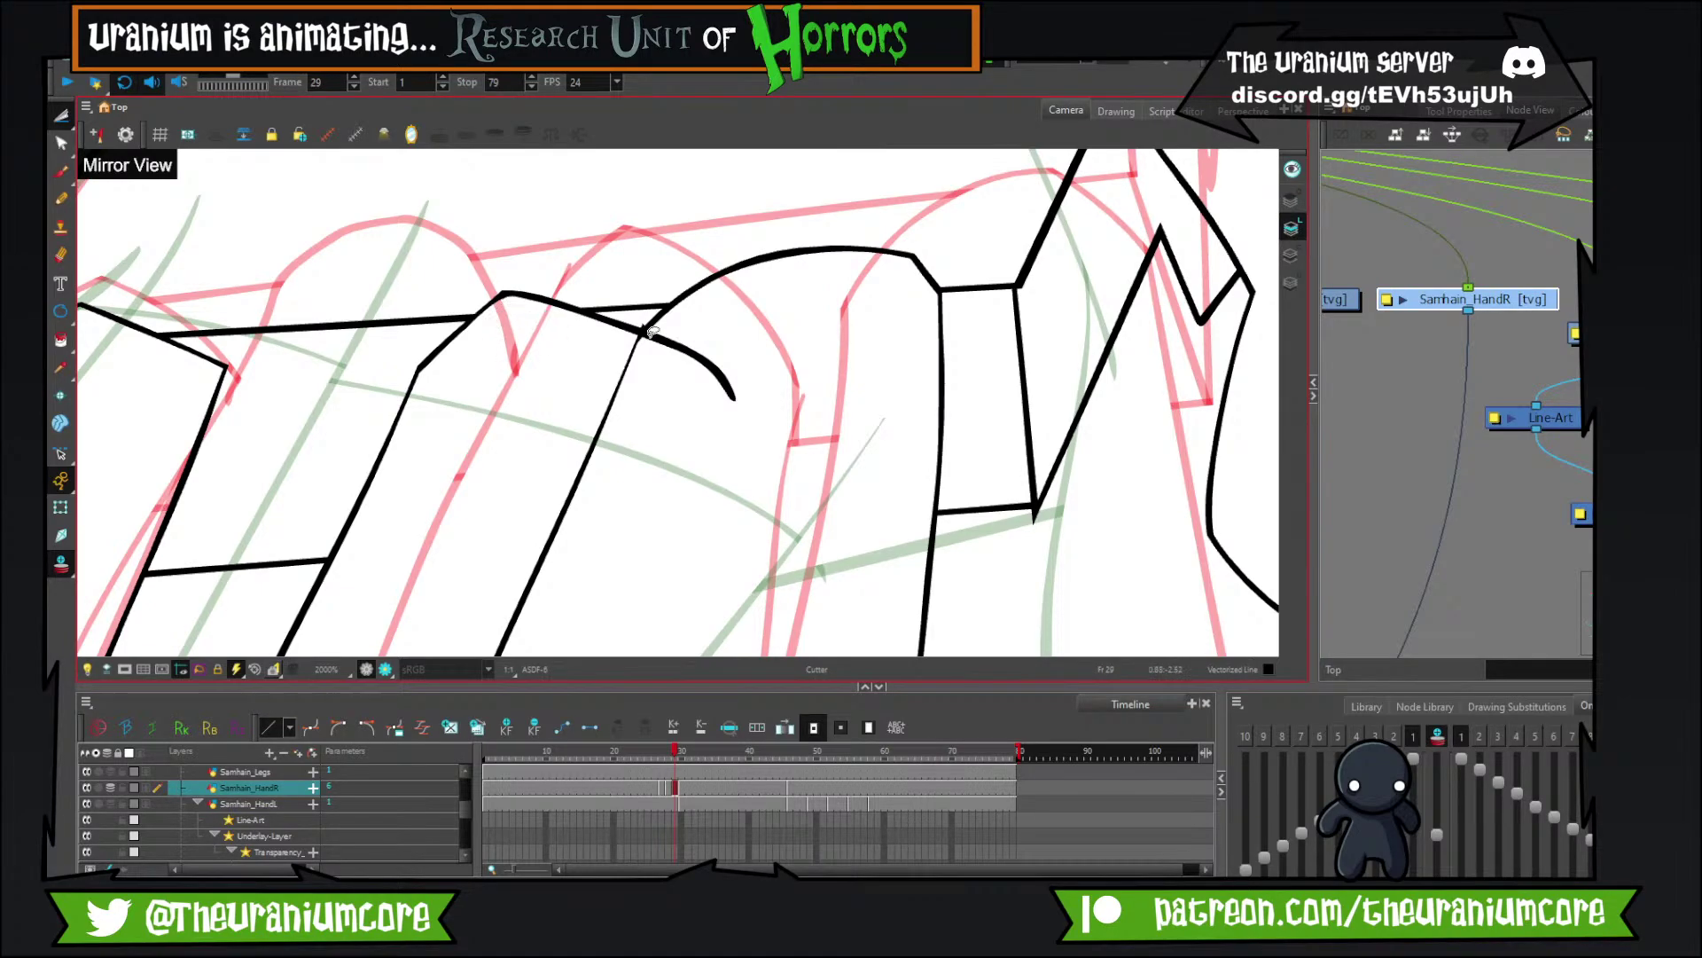
left_click_drag(705, 346, 701, 370)
scroll(751, 307, "down", 4)
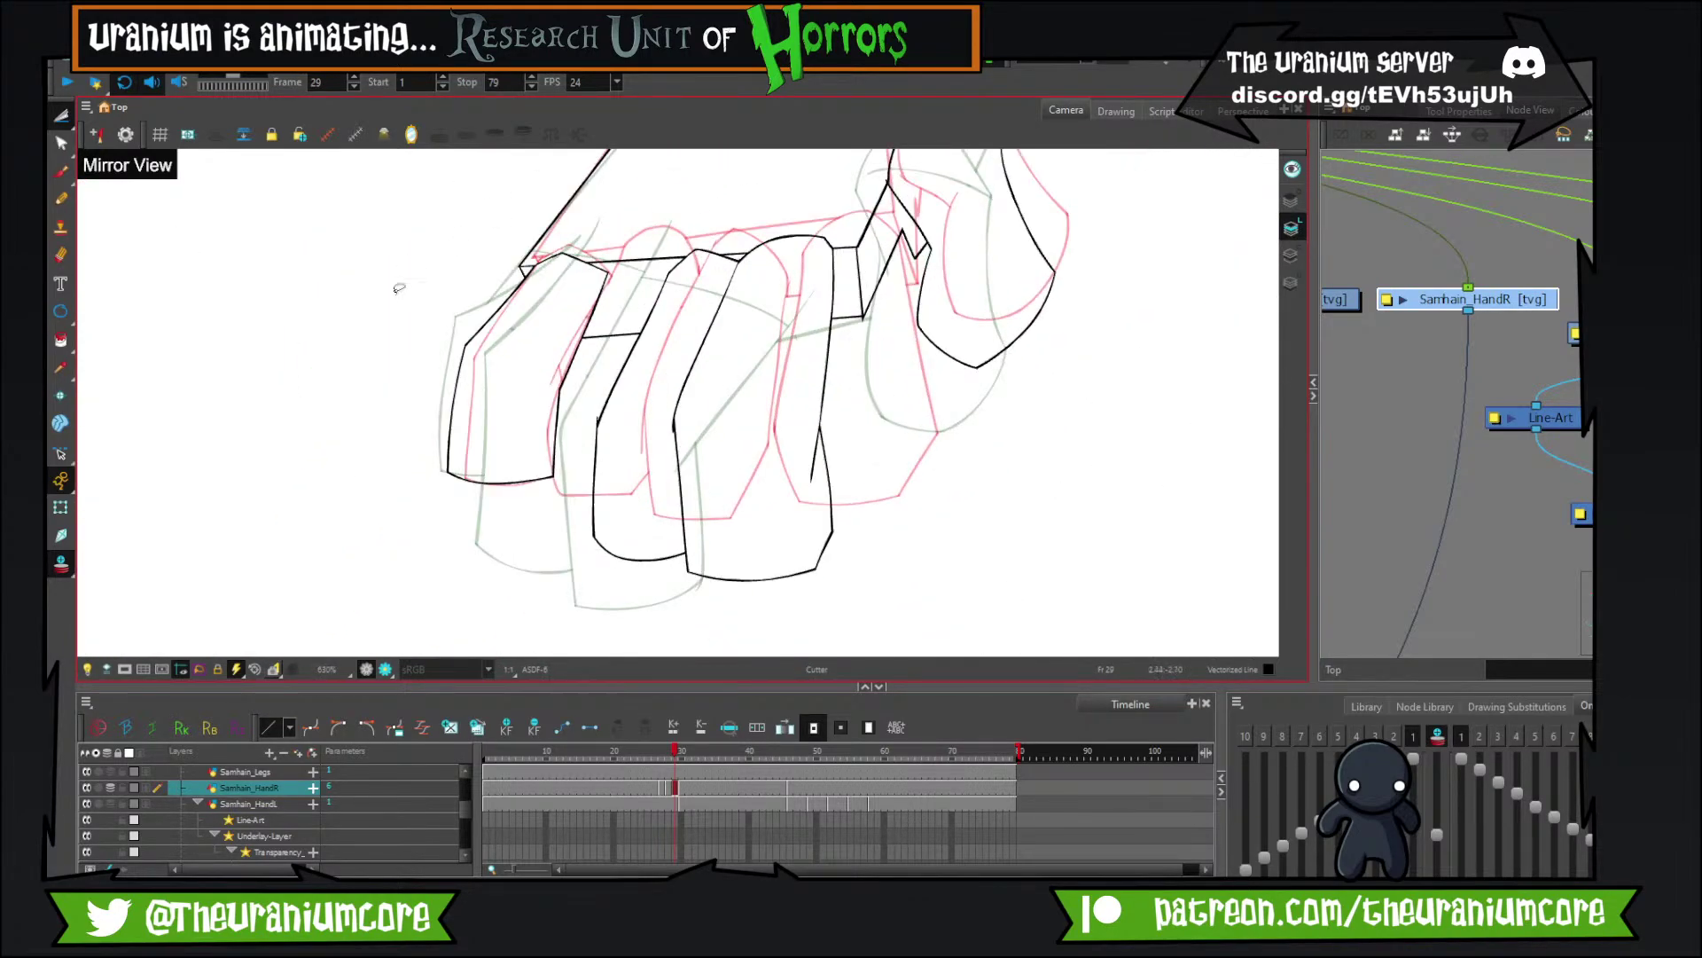
Draw the knuckle arc and upper side edge of the third finger from the thumb, beside the outermost finger.
left_click(62, 171)
mouse_move(588, 285)
left_mouse_down()
mouse_move(712, 284)
mouse_move(679, 252)
mouse_move(693, 279)
mouse_move(487, 515)
mouse_move(520, 450)
mouse_move(513, 470)
left_mouse_up()
key("ctrl+z")
key("ctrl+z")
key("ctrl+z")
mouse_move(535, 399)
left_mouse_down()
mouse_move(537, 543)
mouse_move(628, 509)
left_mouse_up()
key("ctrl+z")
key("ctrl+z")
Draw the third finger's lower side line and its curved tip line.
mouse_move(541, 372)
left_mouse_down()
mouse_move(524, 530)
mouse_move(605, 521)
left_mouse_up()
key("ctrl+z")
key("ctrl+z")
left_click_drag(542, 382, 532, 558)
key("ctrl+z")
mouse_move(521, 498)
left_mouse_down()
mouse_move(623, 503)
mouse_move(615, 534)
mouse_move(628, 517)
left_mouse_up()
key("ctrl+z")
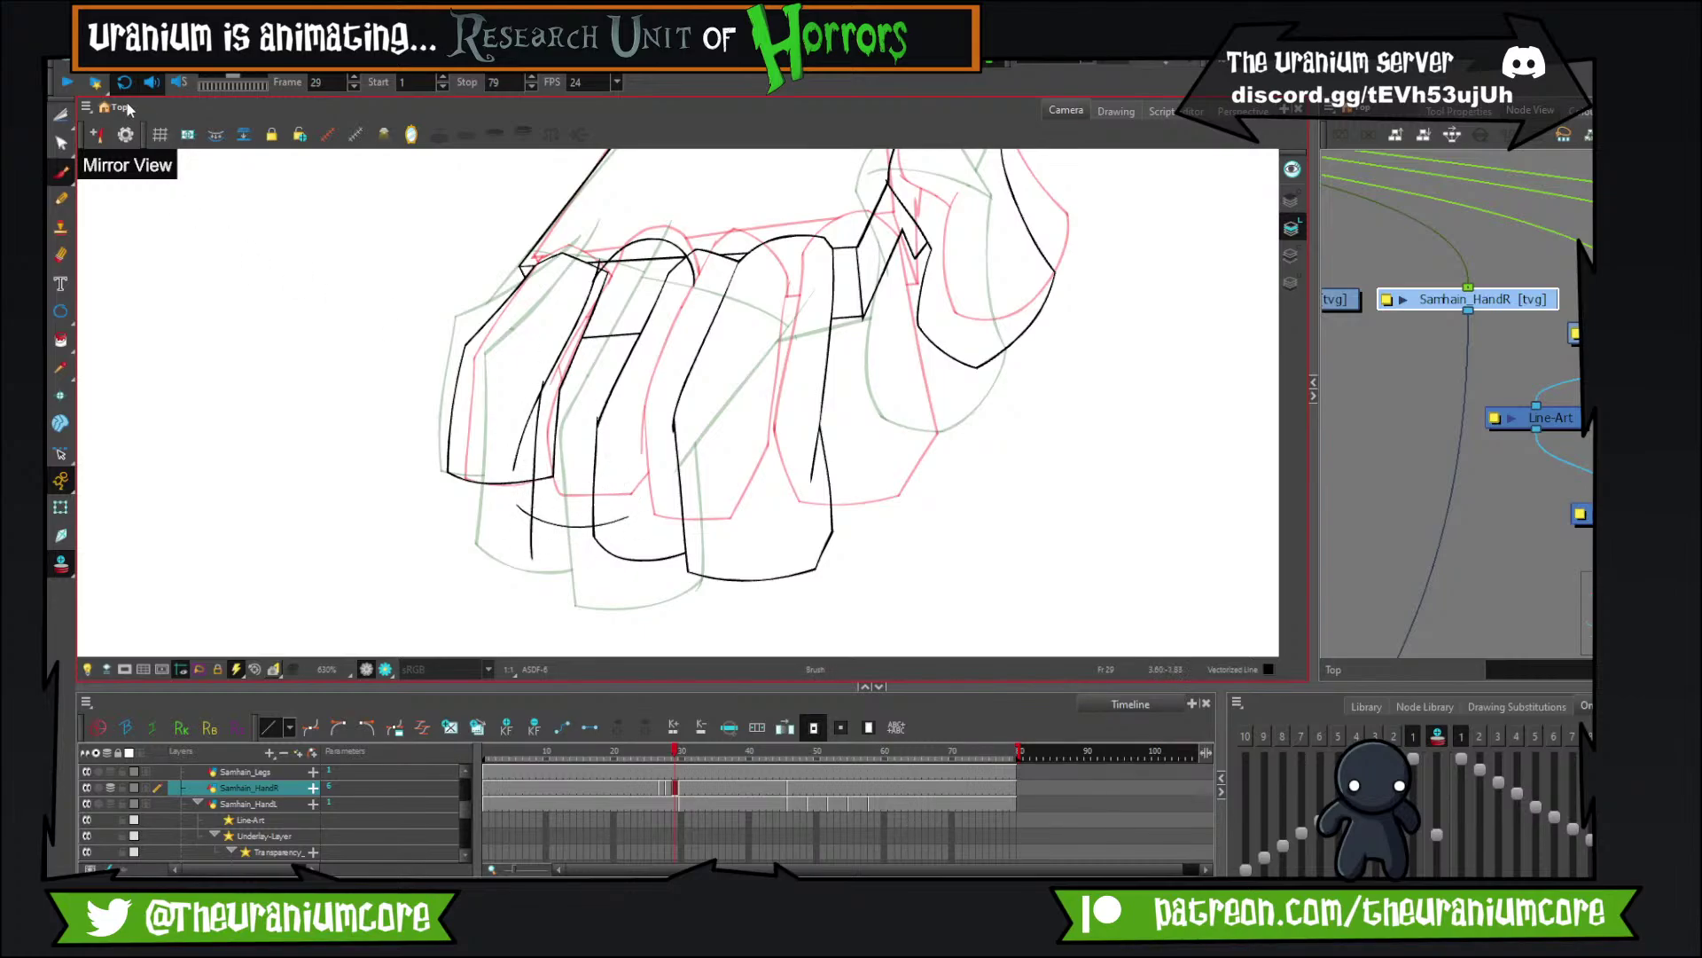
Cut away the overshooting line ends around the third finger's tip and the outermost finger's tip line inside it.
left_click(62, 116)
key("2")
left_click_drag(564, 452, 535, 436)
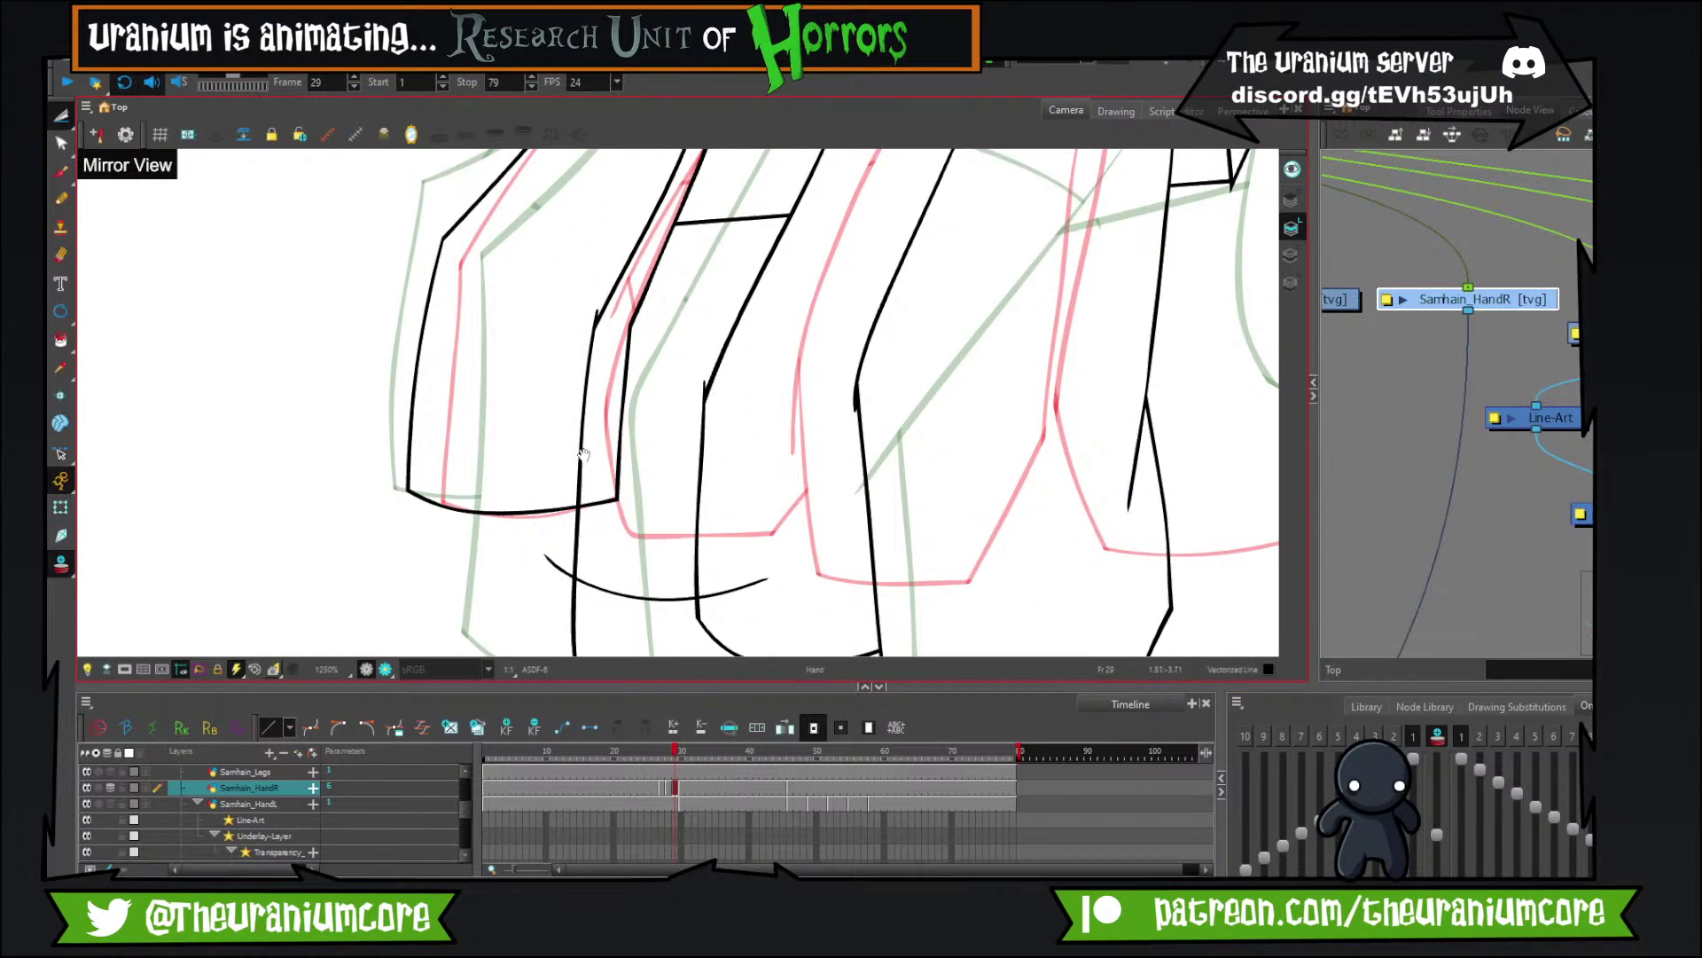
left_click_drag(581, 572, 565, 461)
mouse_move(554, 437)
left_mouse_down()
mouse_move(550, 502)
mouse_move(587, 518)
left_mouse_up()
left_click_drag(711, 439, 713, 504)
left_click_drag(649, 329, 634, 446)
left_click_drag(571, 497, 567, 530)
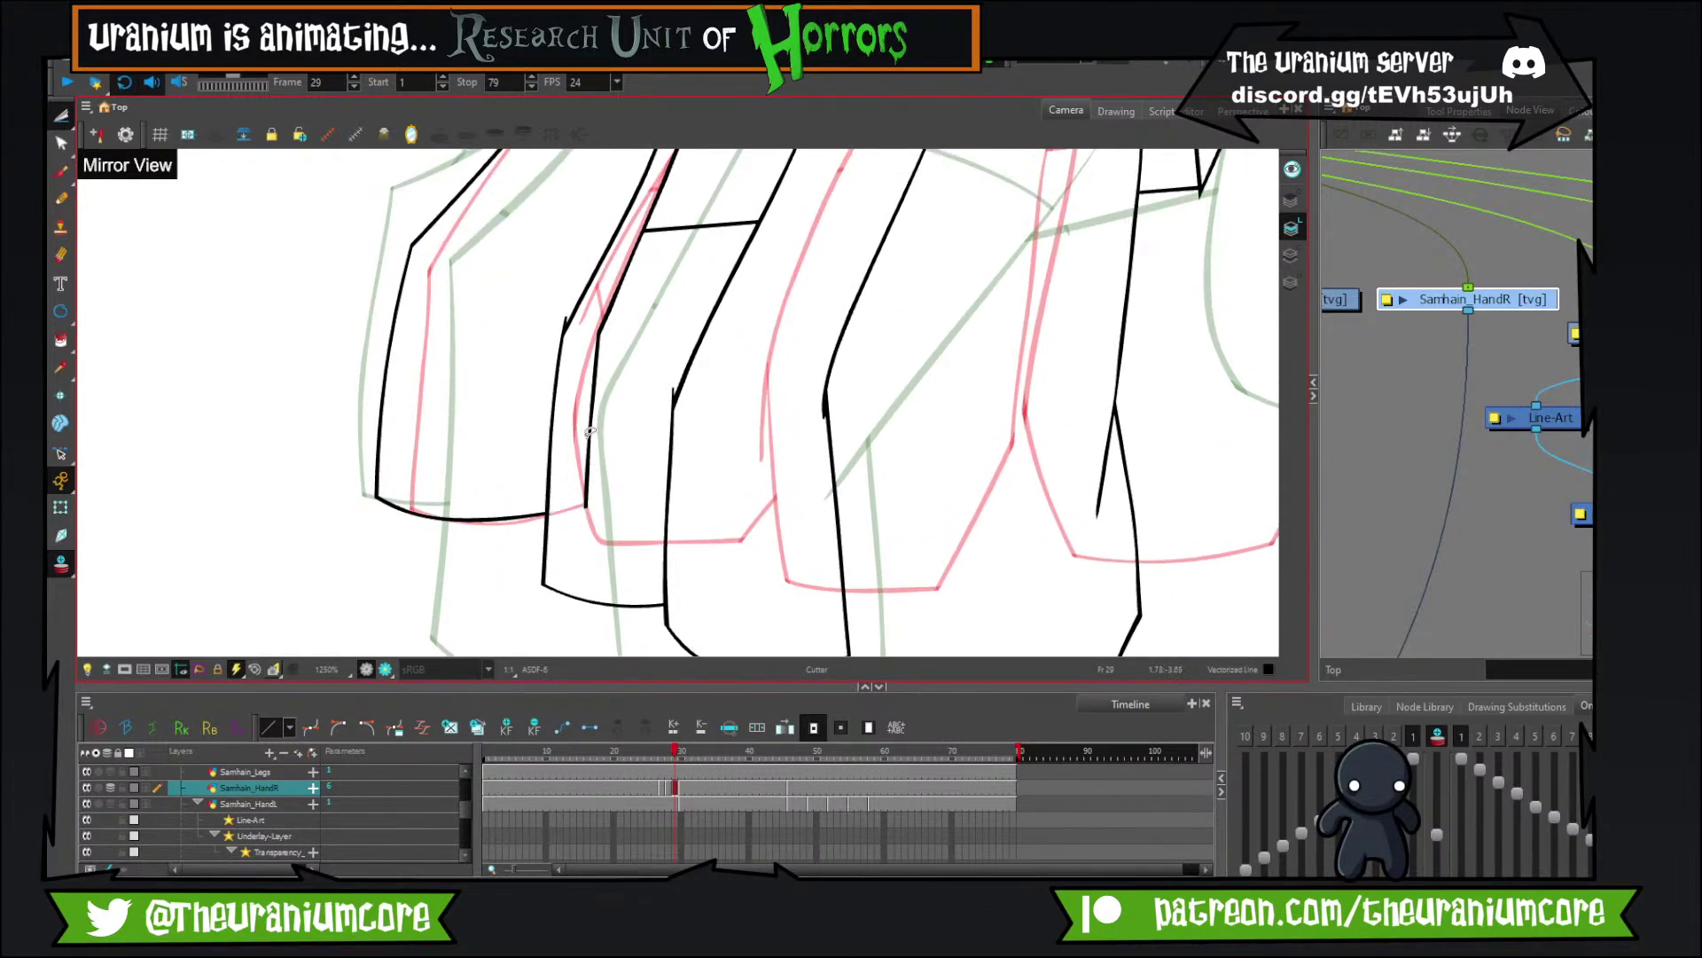
Cut away the lower part of the outermost finger's side edge where the third finger overlaps it.
left_click_drag(591, 431, 619, 448)
left_click_drag(643, 473, 646, 576)
left_click_drag(609, 415, 605, 442)
scroll(671, 165, "up", 2)
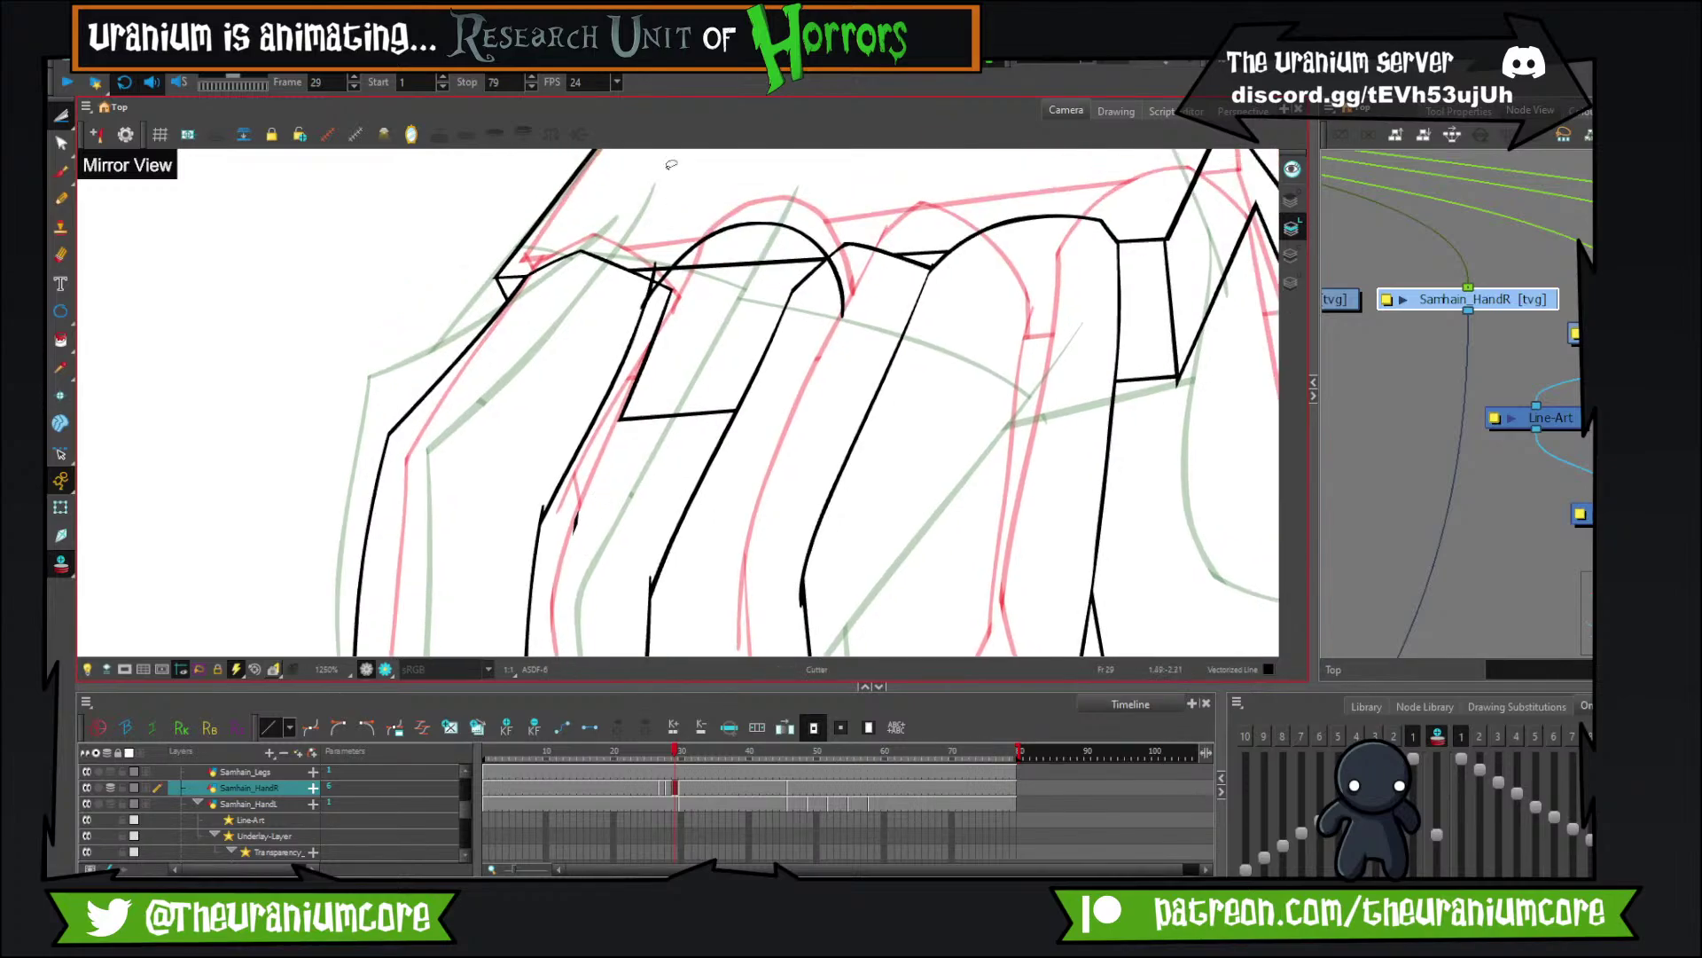
left_click_drag(654, 266, 665, 310)
key("ctrl+z")
key("ctrl+z")
Cut away the slab edges and remaining outer finger line that run through the third finger's knuckle.
left_click_drag(658, 427, 663, 369)
left_click_drag(674, 328, 656, 373)
left_click_drag(654, 427, 657, 343)
mouse_move(567, 477)
left_mouse_down()
mouse_move(554, 579)
mouse_move(669, 301)
mouse_move(625, 257)
mouse_move(574, 424)
left_mouse_up()
key("Delete")
mouse_move(752, 199)
left_mouse_down()
mouse_move(700, 367)
mouse_move(656, 439)
left_mouse_up()
mouse_move(648, 339)
left_mouse_down()
mouse_move(661, 375)
mouse_move(787, 381)
left_mouse_up()
scroll(668, 298, "up", 5)
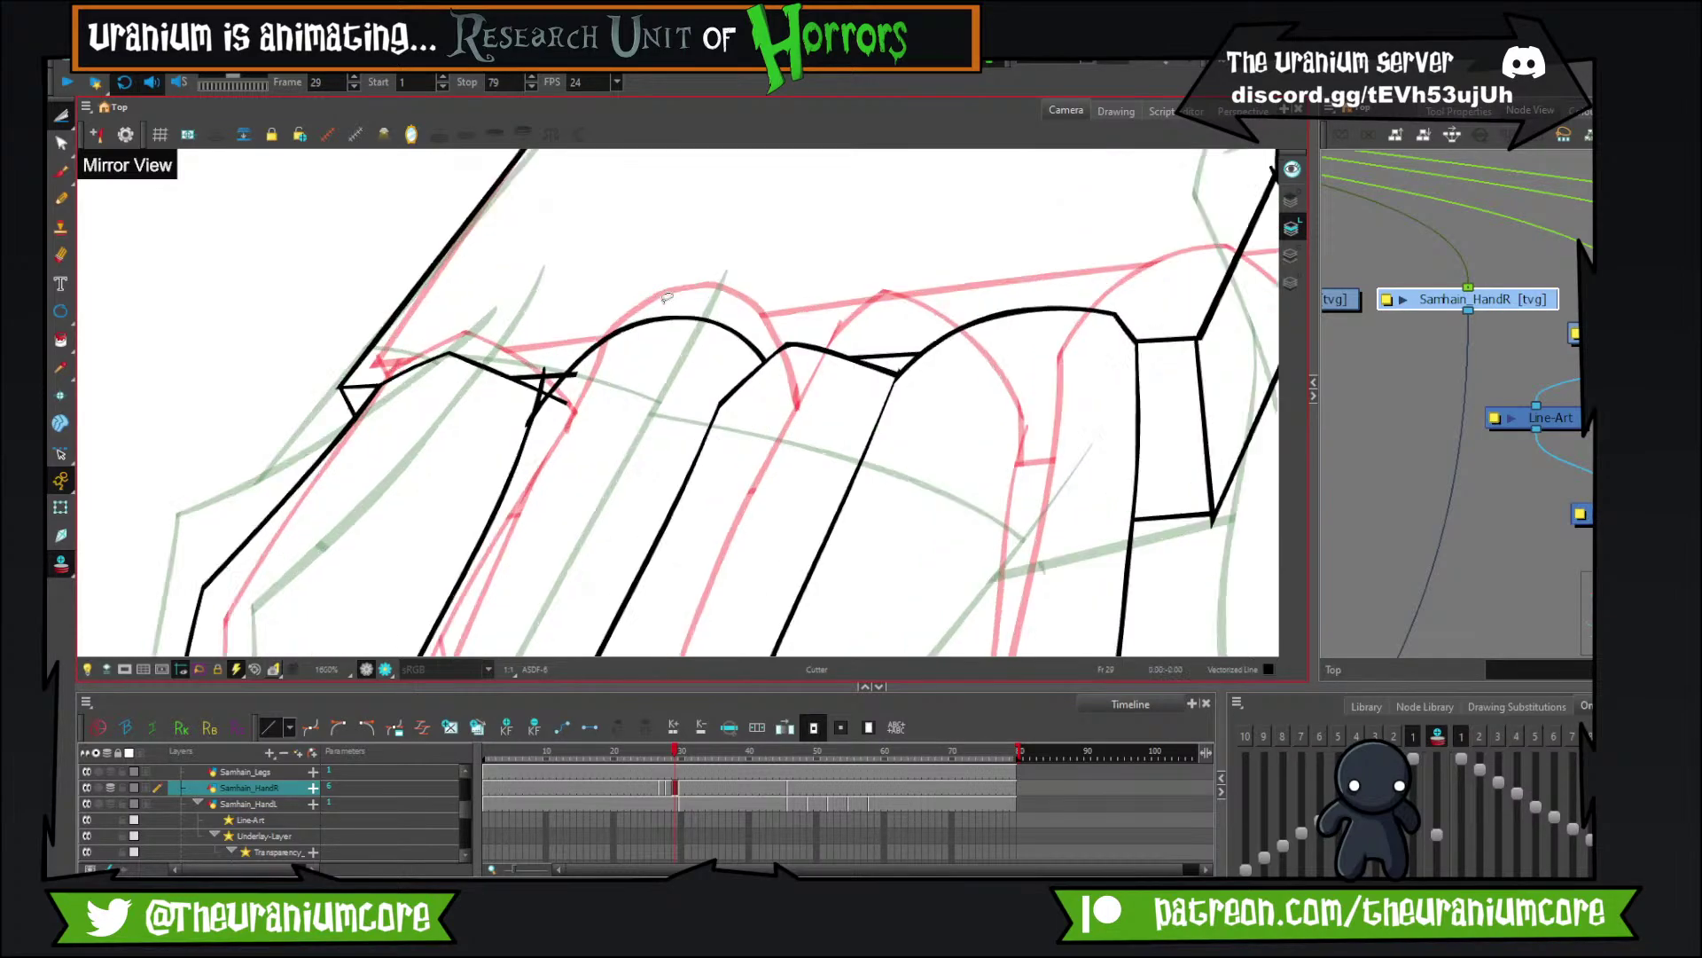
Trim the crossing line ends between the outermost and third fingers' knuckles and delete the stray fragment left there.
mouse_move(363, 488)
left_mouse_down()
mouse_move(447, 411)
mouse_move(427, 474)
mouse_move(493, 385)
left_mouse_up()
left_click_drag(515, 440, 520, 371)
mouse_move(498, 380)
left_mouse_down()
mouse_move(524, 413)
mouse_move(483, 362)
left_mouse_up()
scroll(521, 413, "down", 6)
scroll(512, 415, "up", 5)
scroll(562, 330, "up", 4)
scroll(472, 431, "up", 2)
left_click_drag(329, 540, 560, 512)
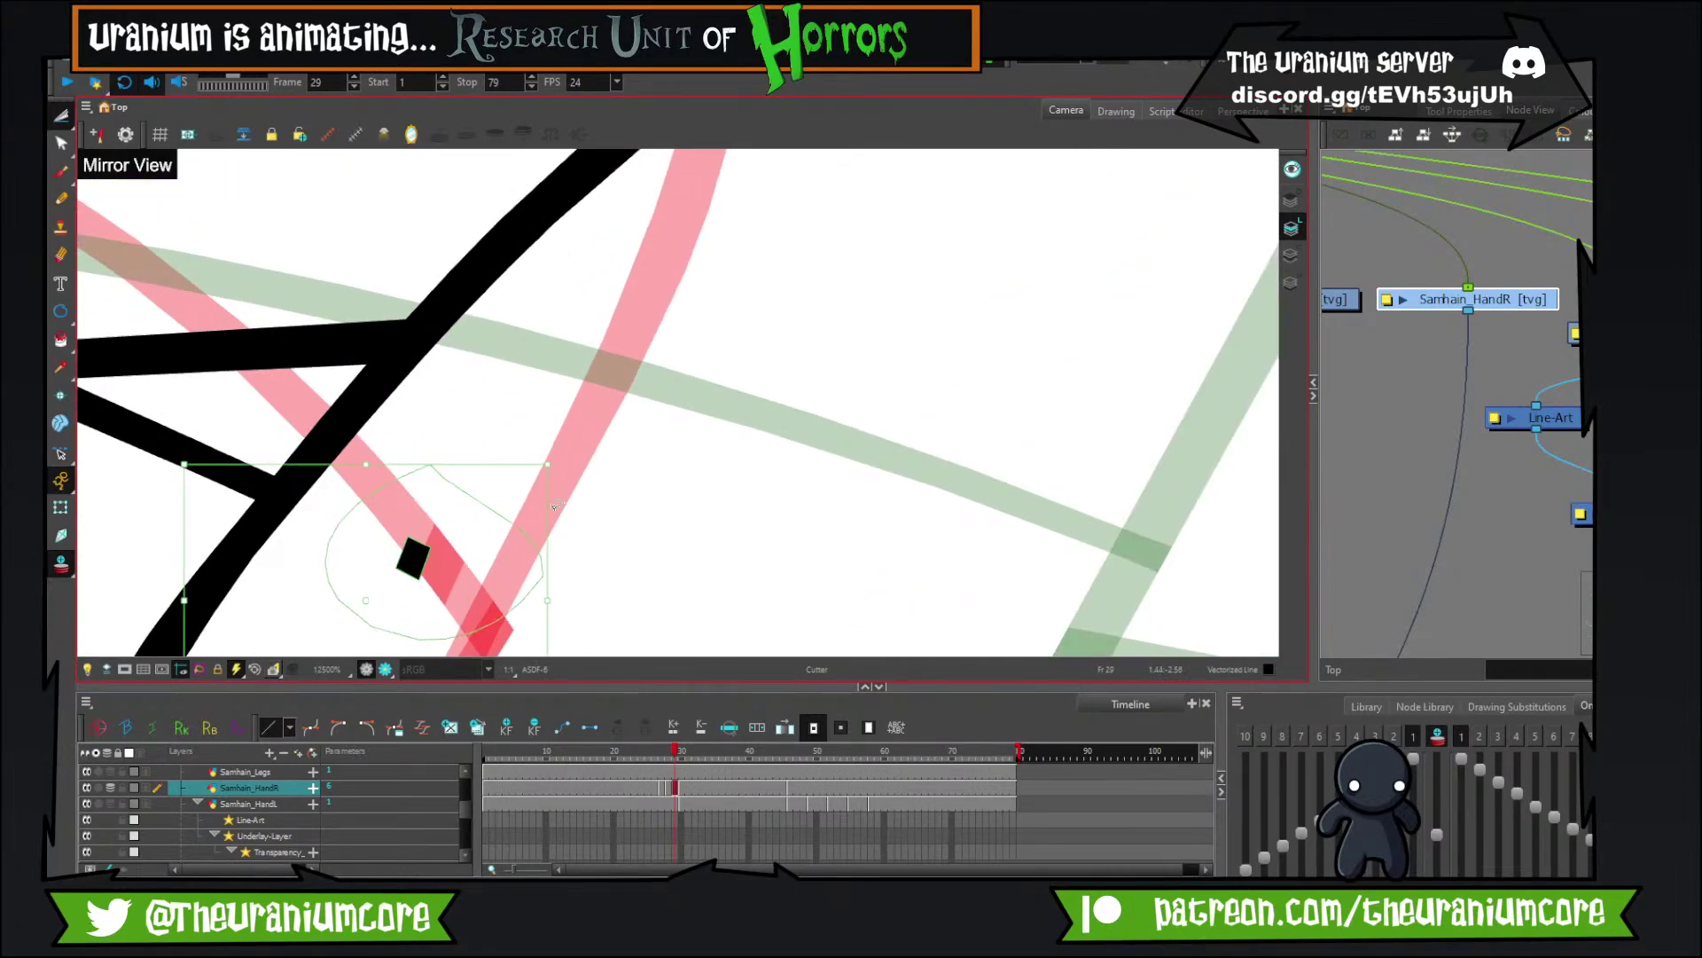
key("Delete")
Trim the overshooting line end at the bend of the third finger's side edge.
scroll(535, 429, "down", 5)
scroll(537, 428, "down", 4)
scroll(539, 503, "up", 4)
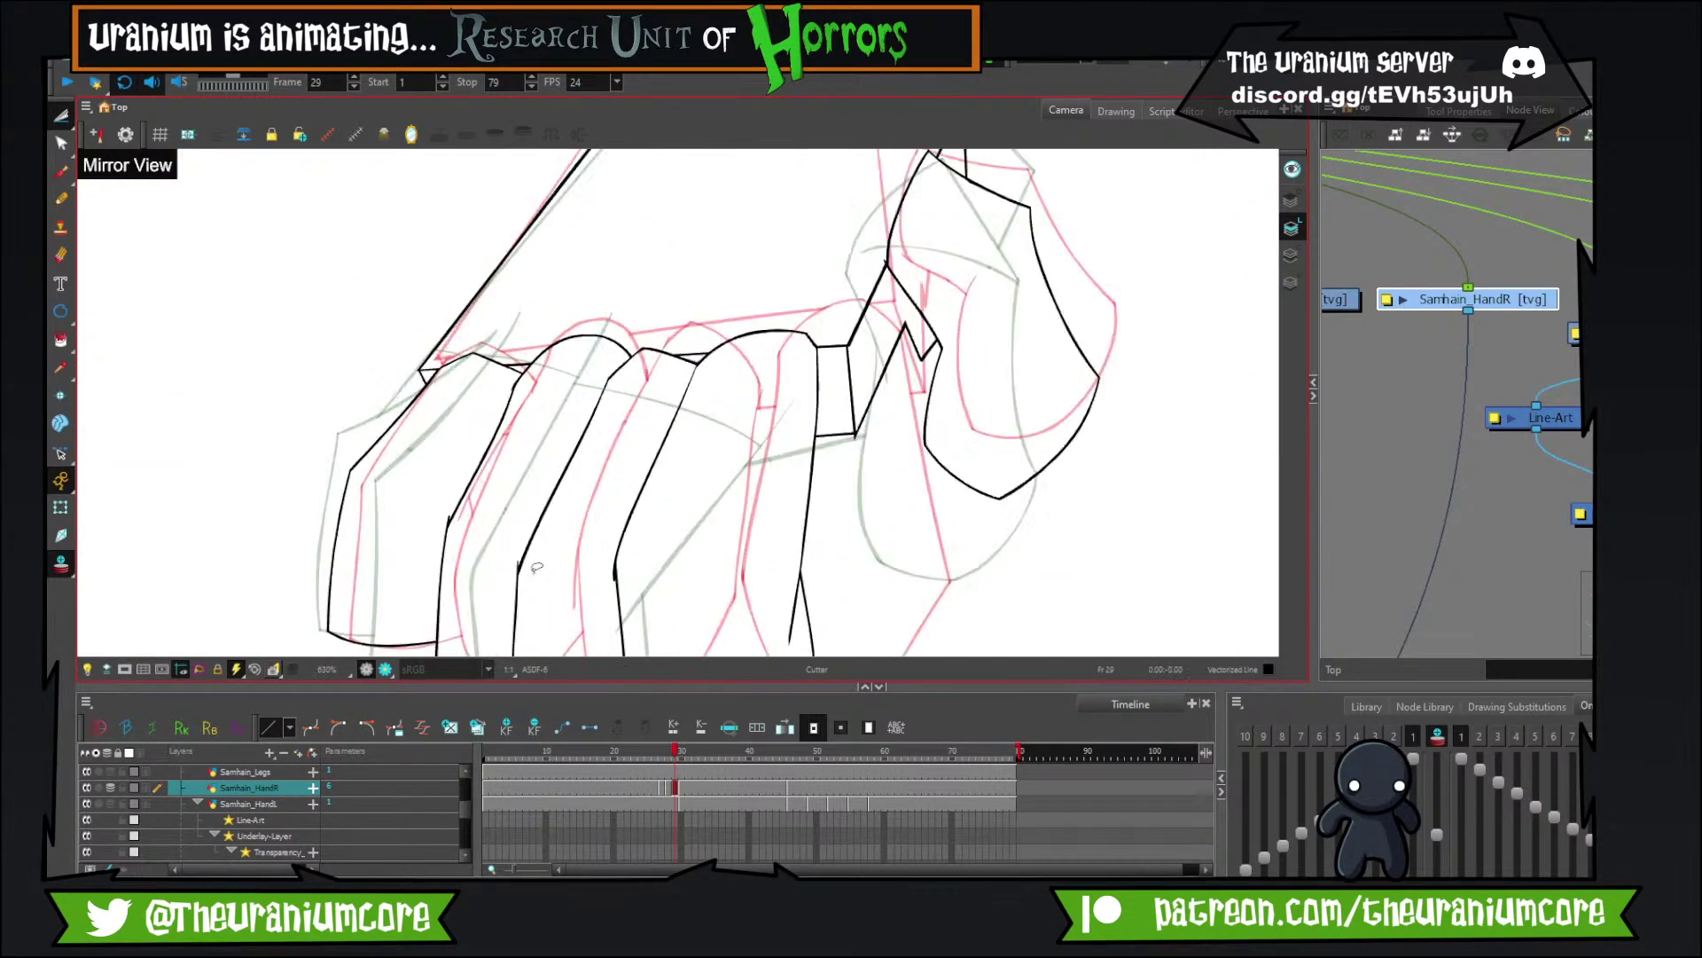
scroll(574, 454, "up", 4)
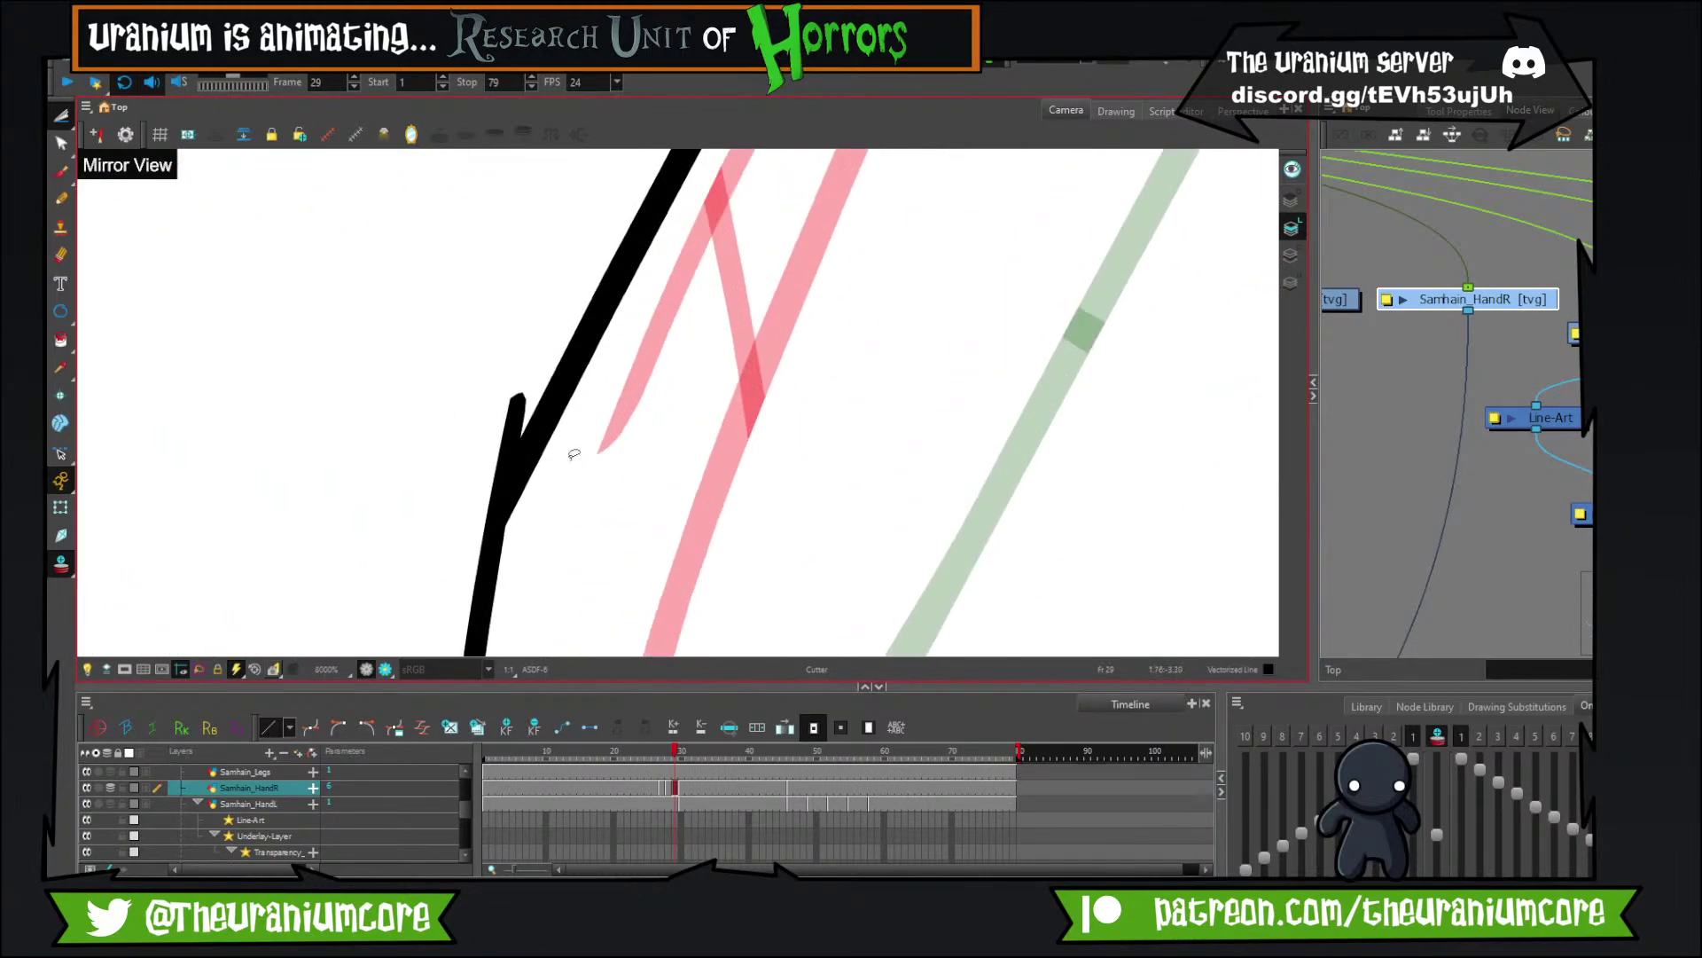
scroll(508, 435, "down", 6)
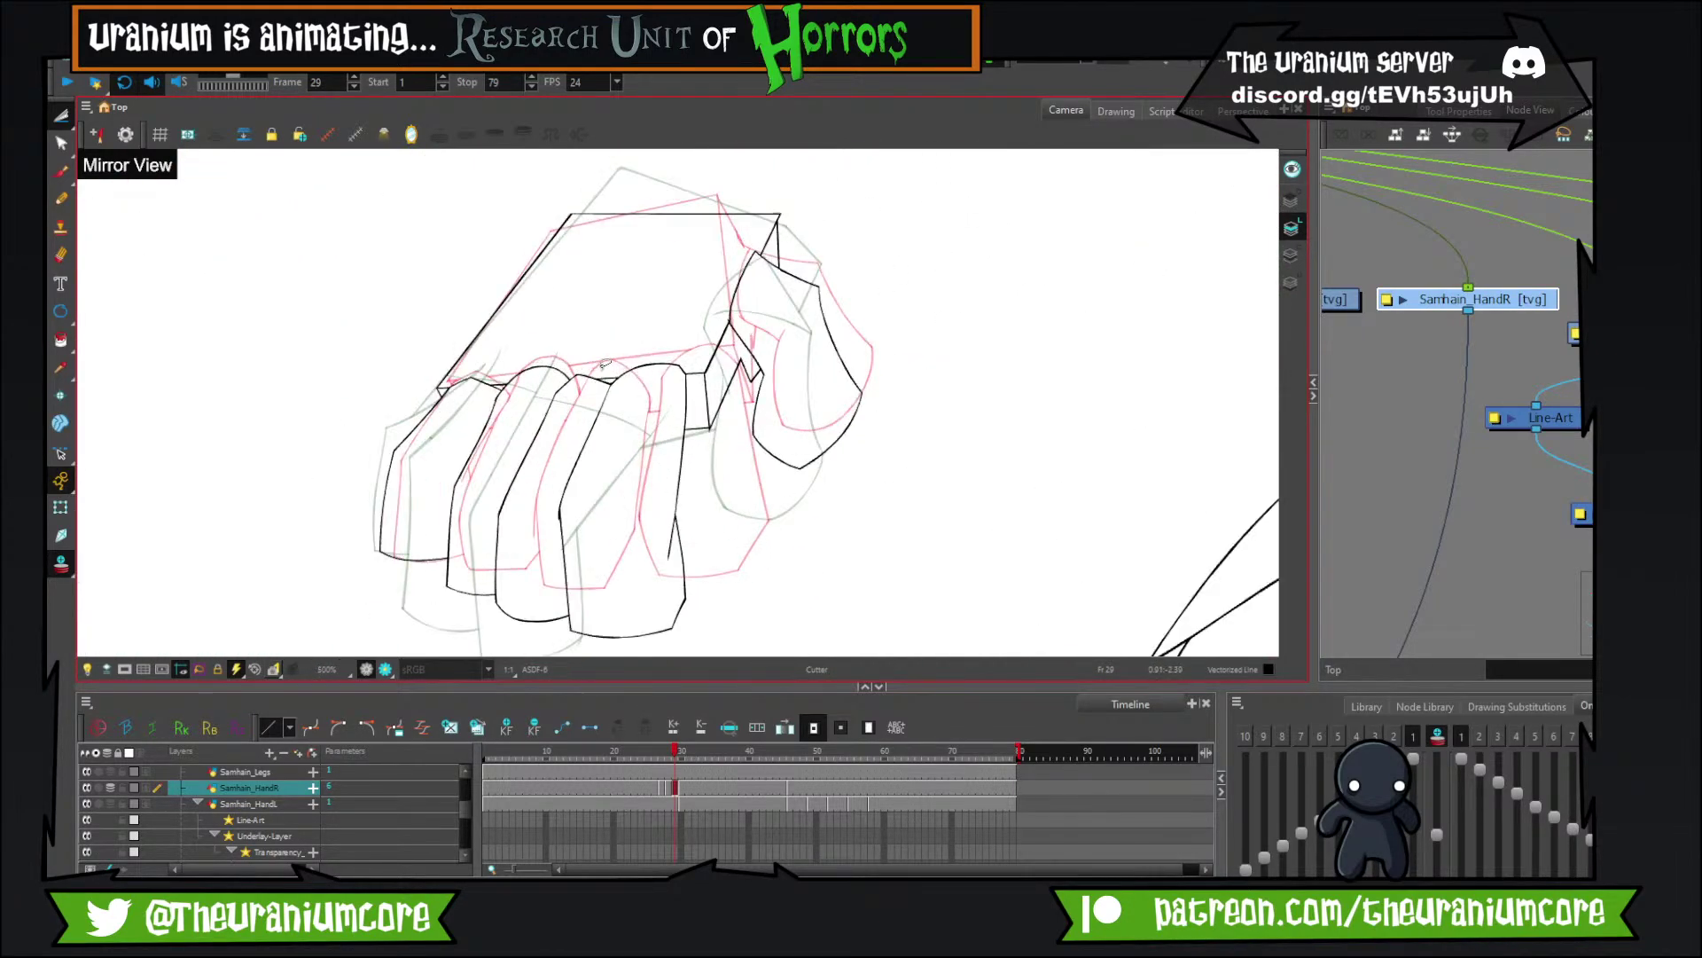
Turn off onion skin and flip through the frames around 29 to check the hand's motion.
left_click(57, 569)
scroll(576, 399, "down", 3)
scroll(598, 397, "up", 2)
key("comma")
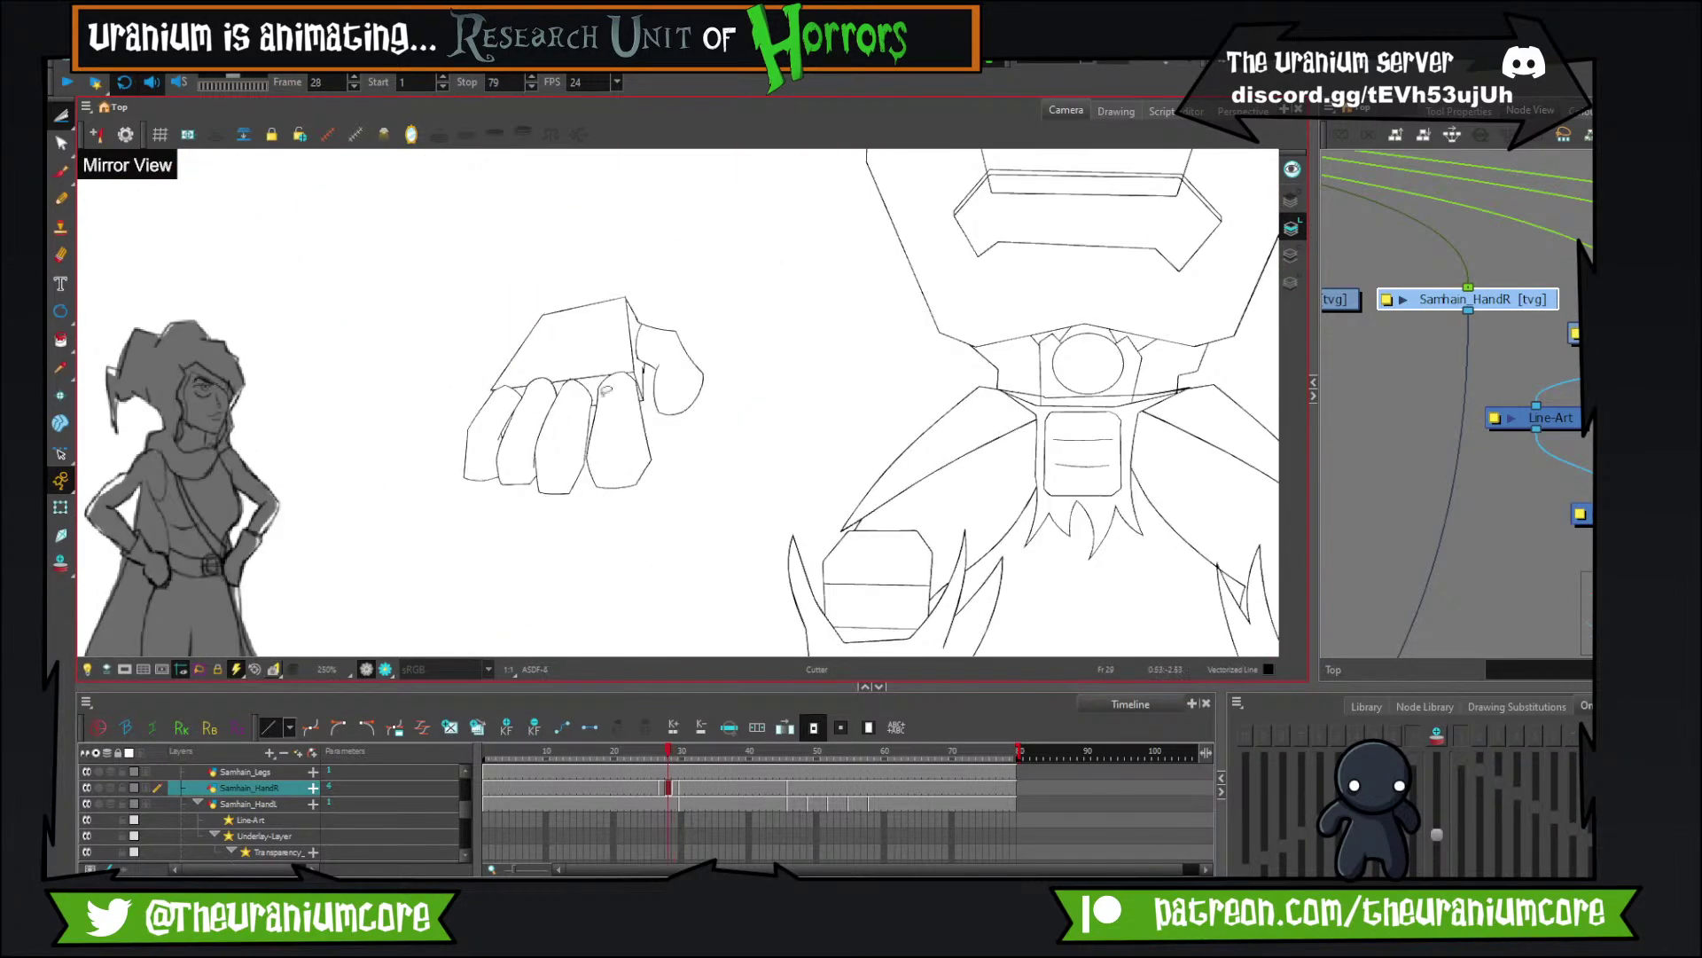
key("period")
key("period")
key("period")
key("comma")
key("comma")
key("comma")
key("comma")
key("period")
key("period")
key("period")
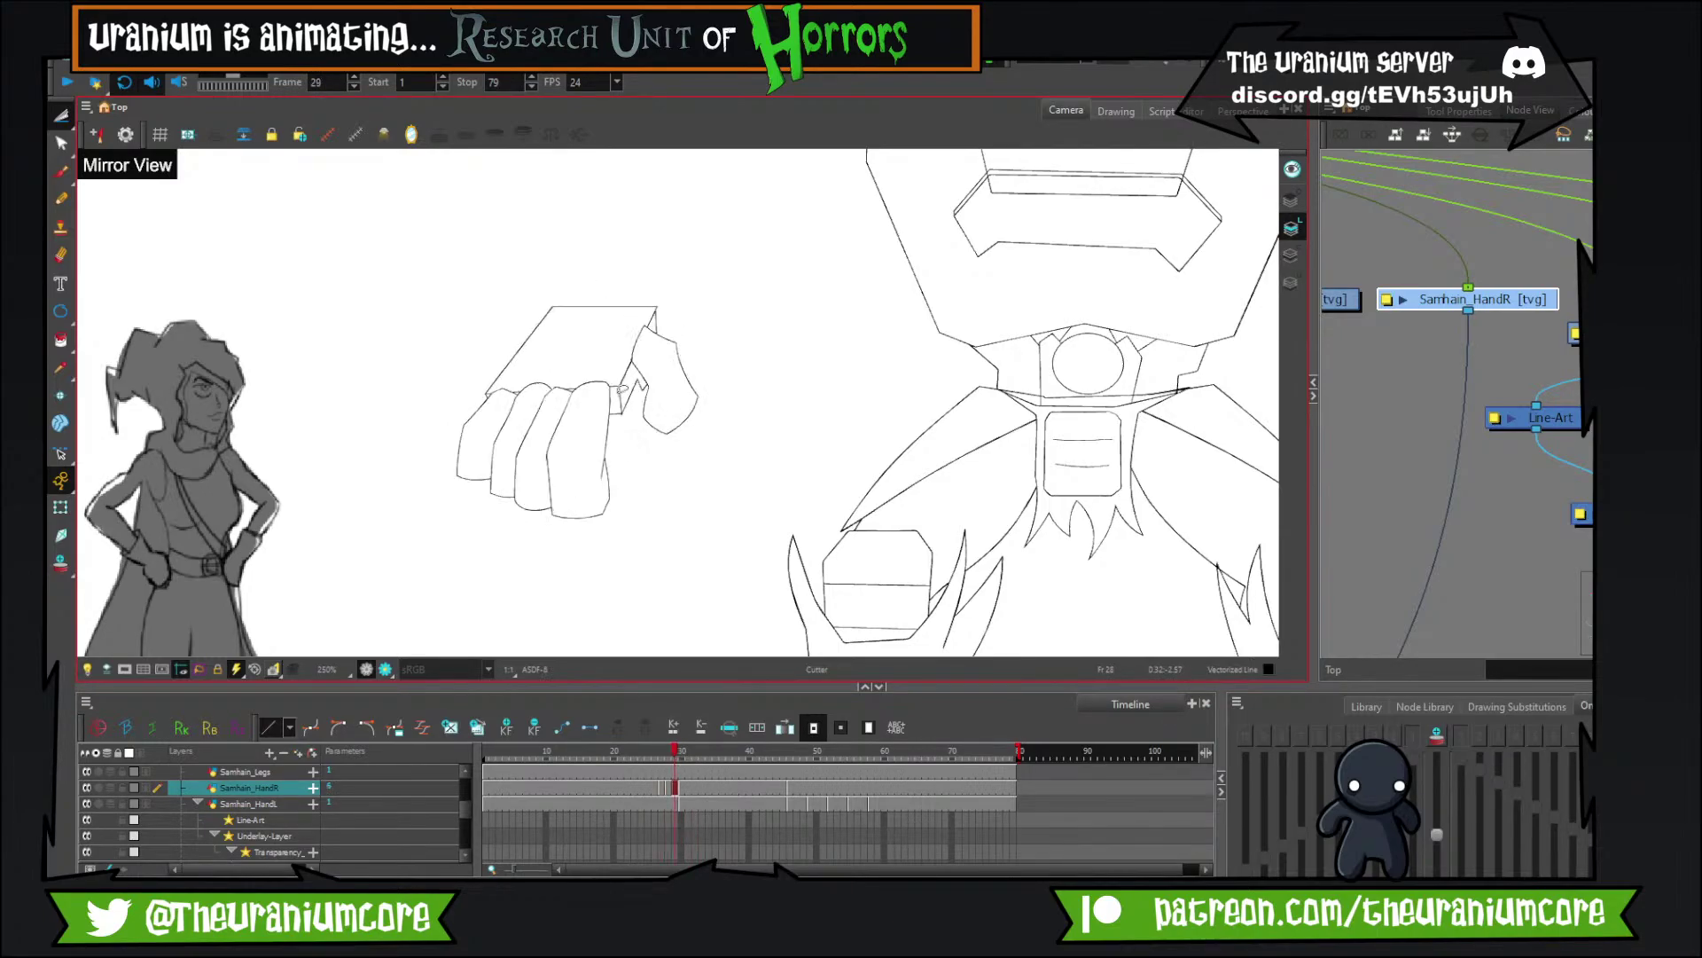
key("period")
key("comma")
key("comma")
key("comma")
key("period")
key("period")
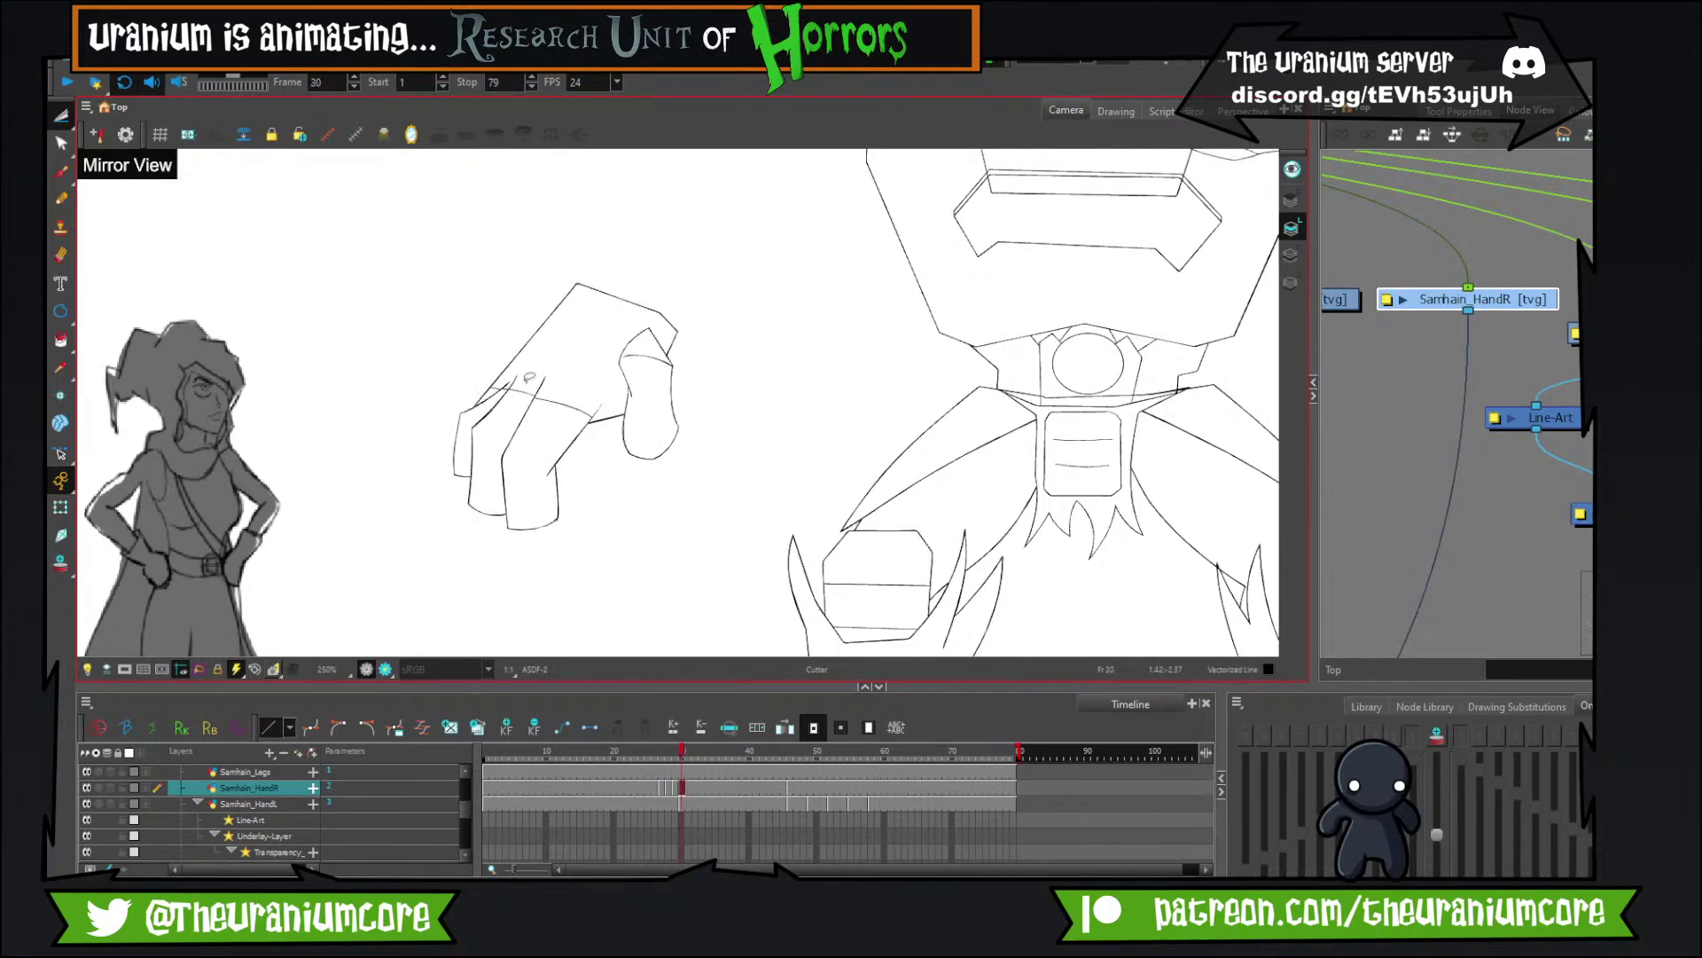
key("comma")
key("period")
With onion skin on, redraw the edge between the outermost and third fingers on frame 29 as a curve with a new bend.
scroll(521, 409, "up", 2)
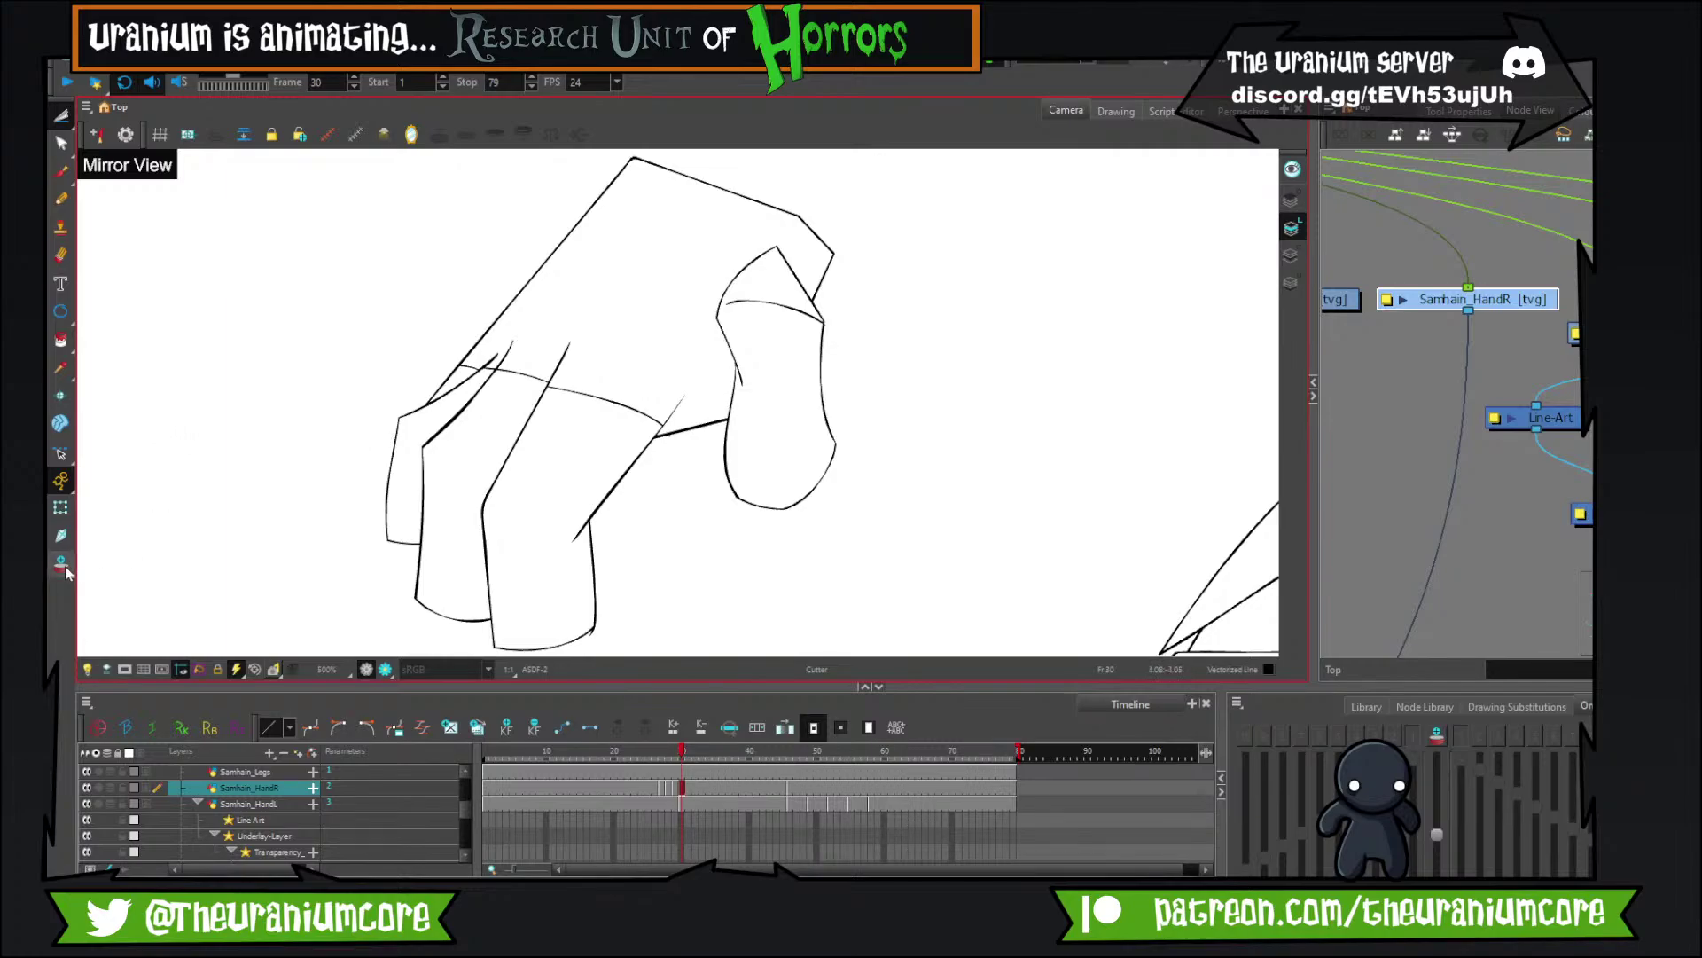
key("comma")
scroll(530, 404, "up", 2)
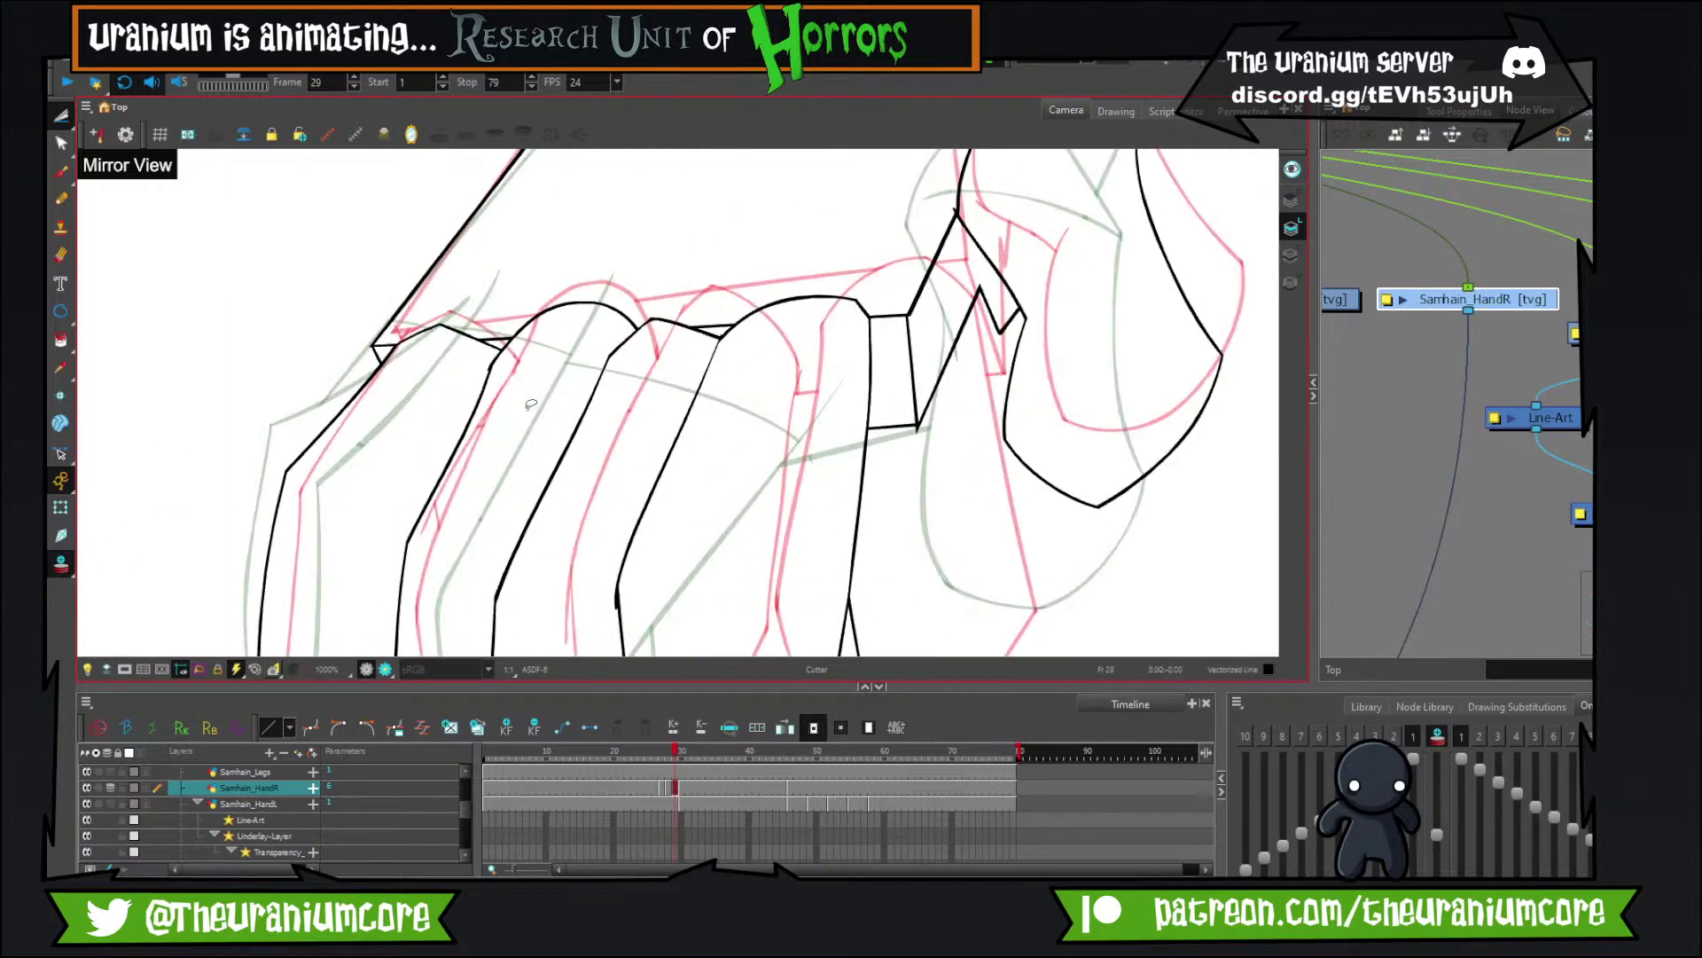
left_click(62, 172)
mouse_move(456, 364)
left_mouse_down()
mouse_move(492, 301)
mouse_move(408, 465)
left_mouse_up()
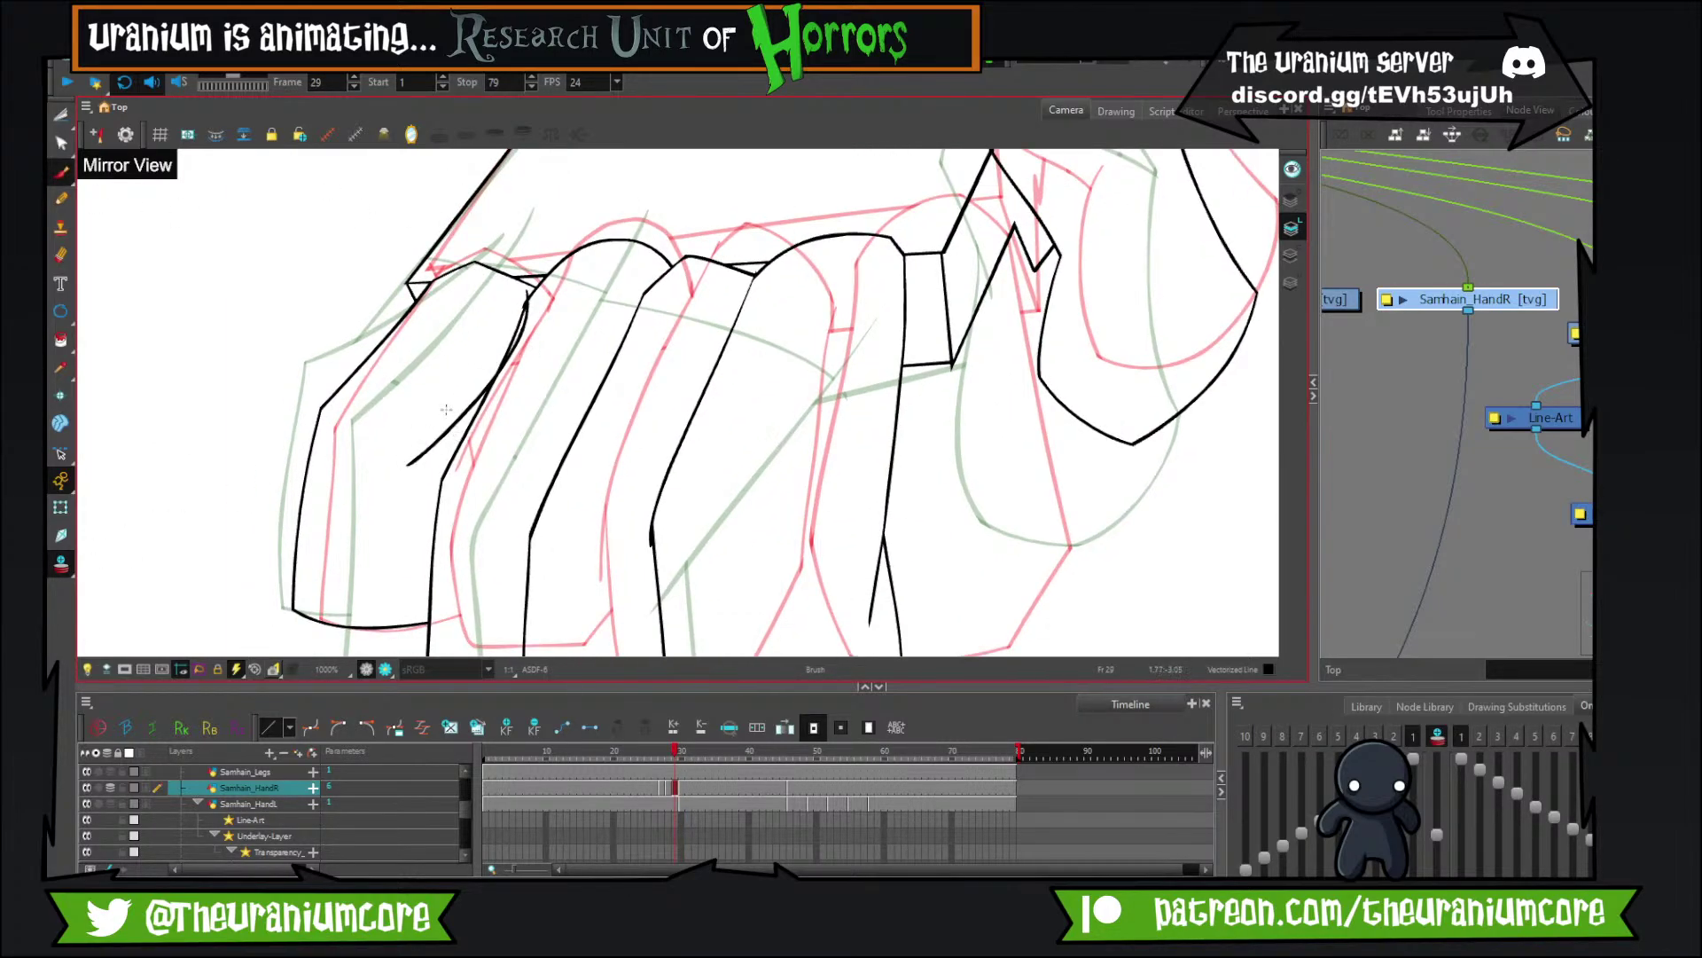
left_click_drag(446, 408, 434, 594)
Cut away the old straight edge and the overshooting ends of the new curve between the outermost and third fingers.
left_click(62, 117)
left_click_drag(409, 479, 448, 393)
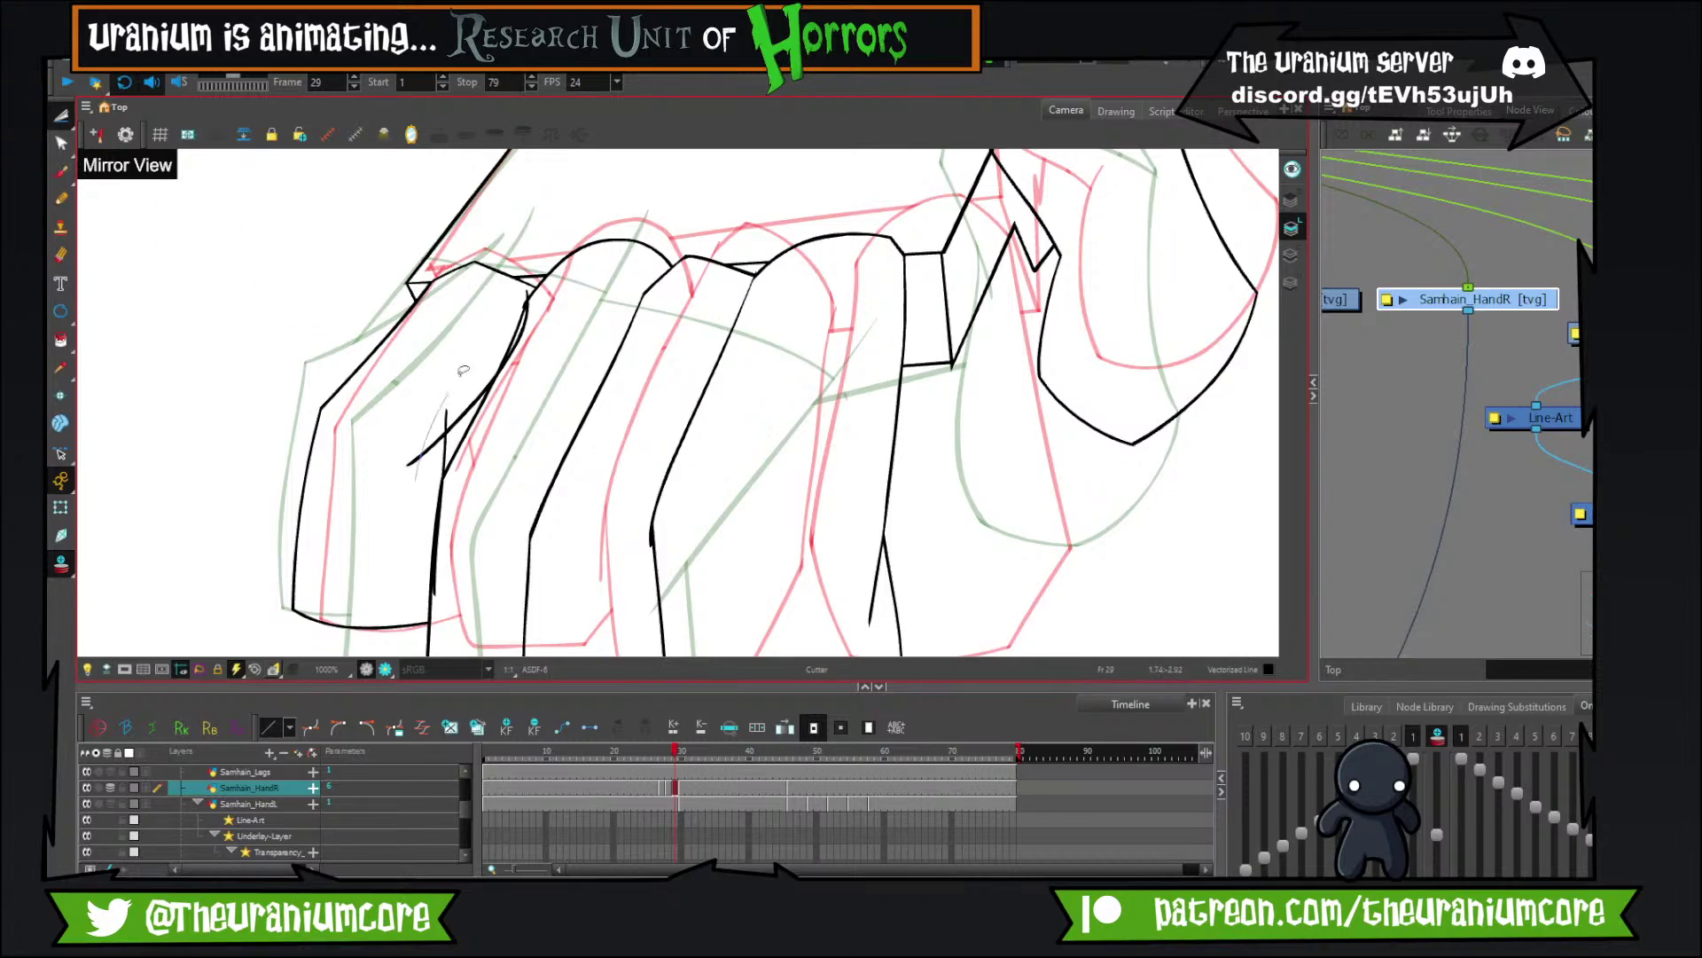
scroll(475, 461, "down", 2)
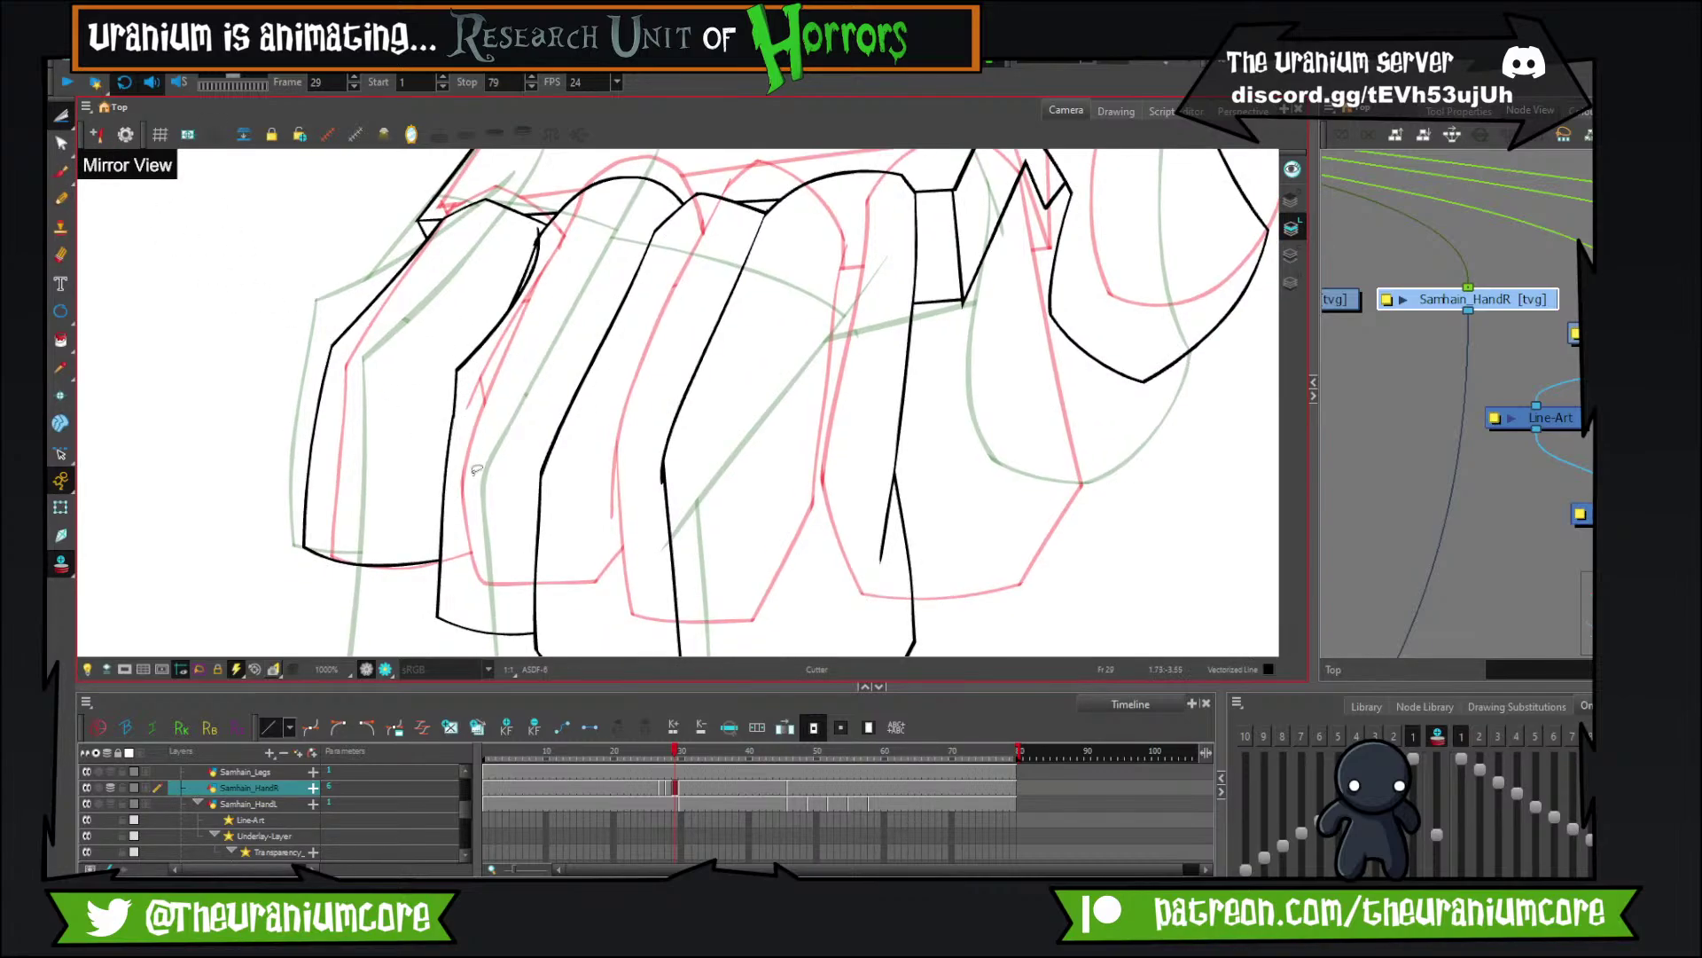
scroll(480, 375, "up", 4)
scroll(461, 266, "down", 3)
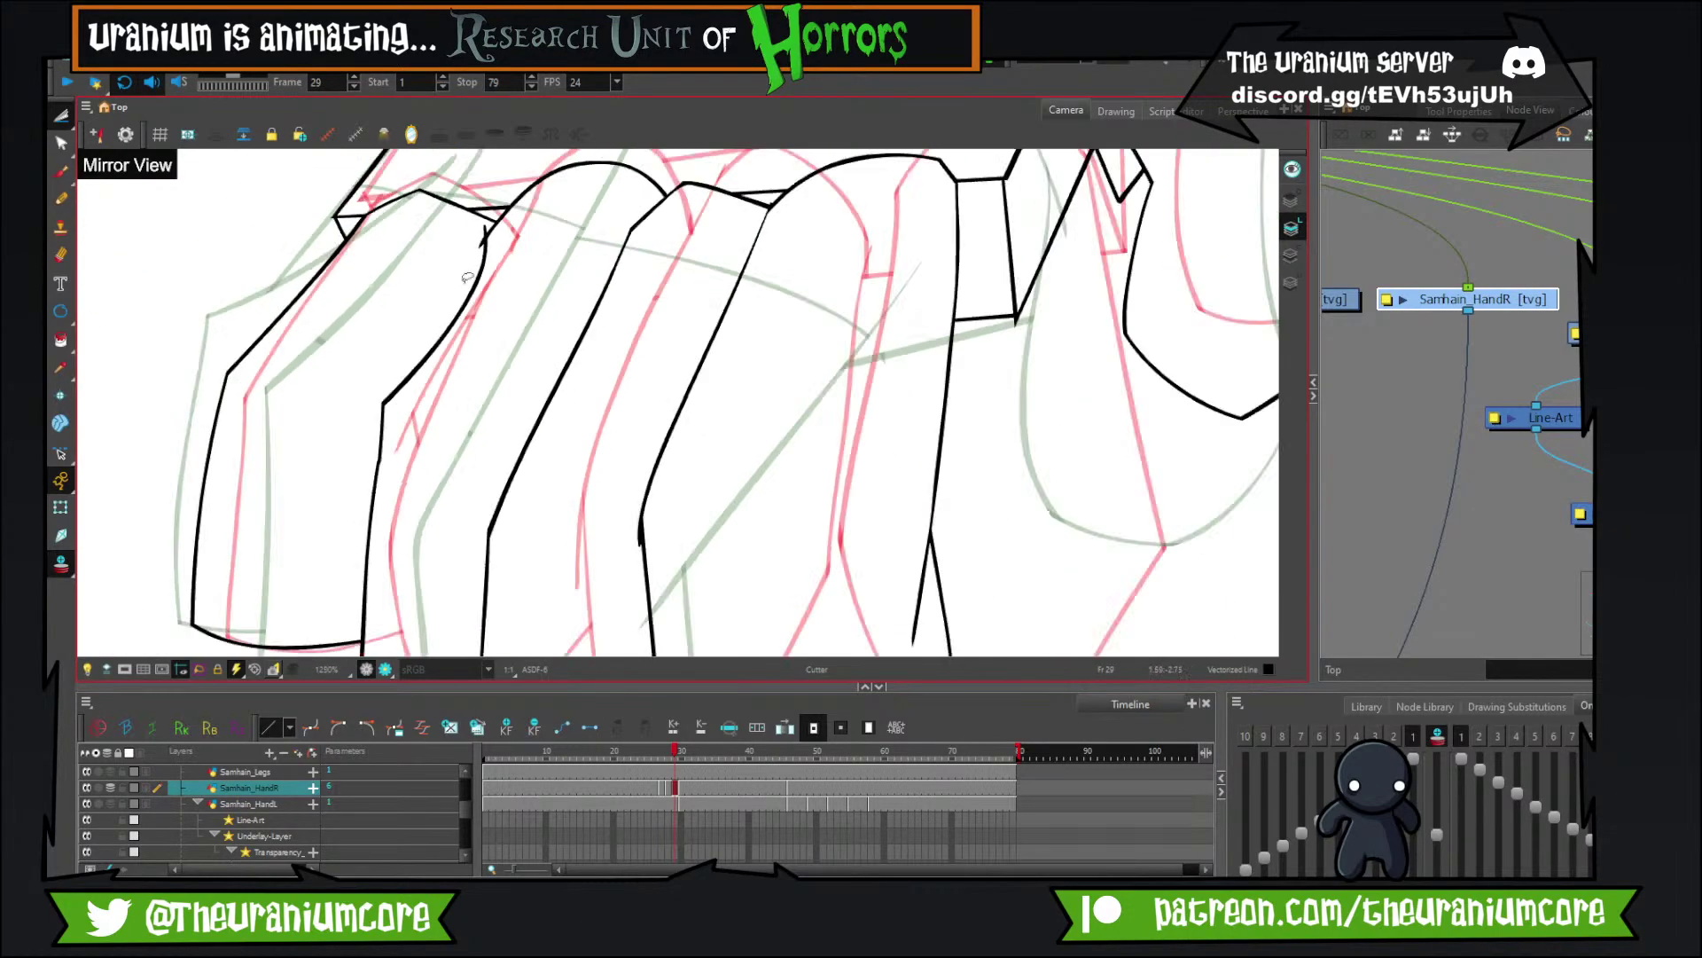
scroll(439, 235, "up", 3)
scroll(421, 282, "down", 5)
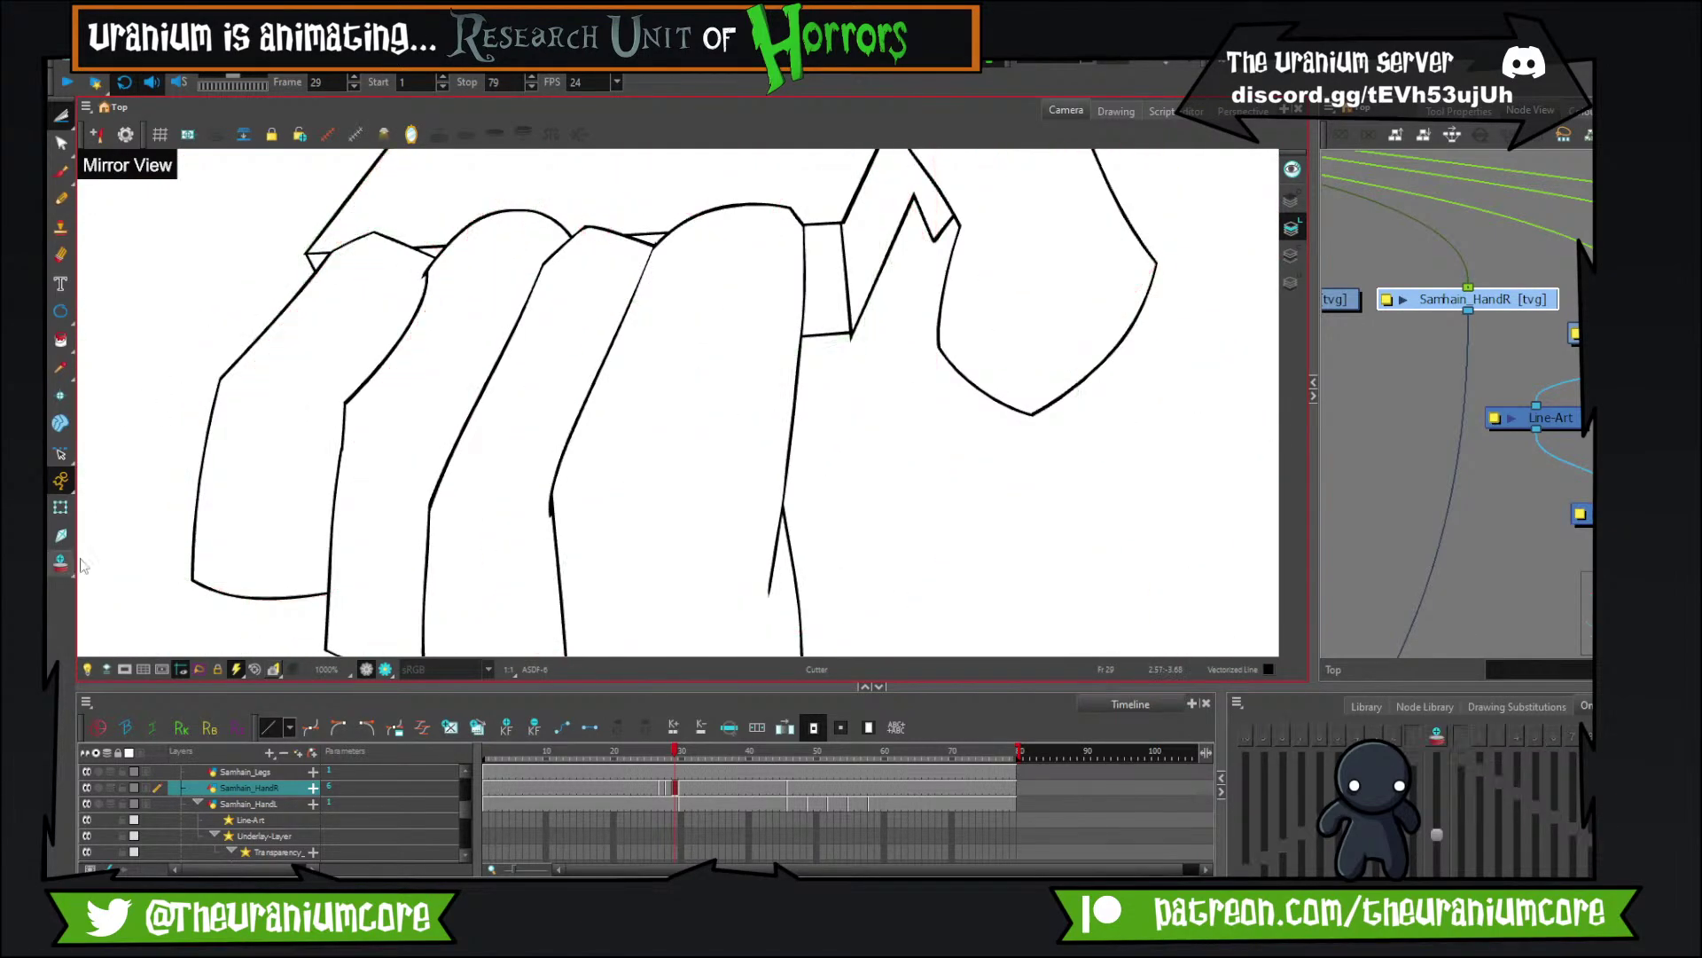
Flip between frames 28, 29 and 30 without onion skin to check the hand's reshaped fingers in motion.
scroll(506, 302, "down", 2)
key("comma")
key("period")
key("comma")
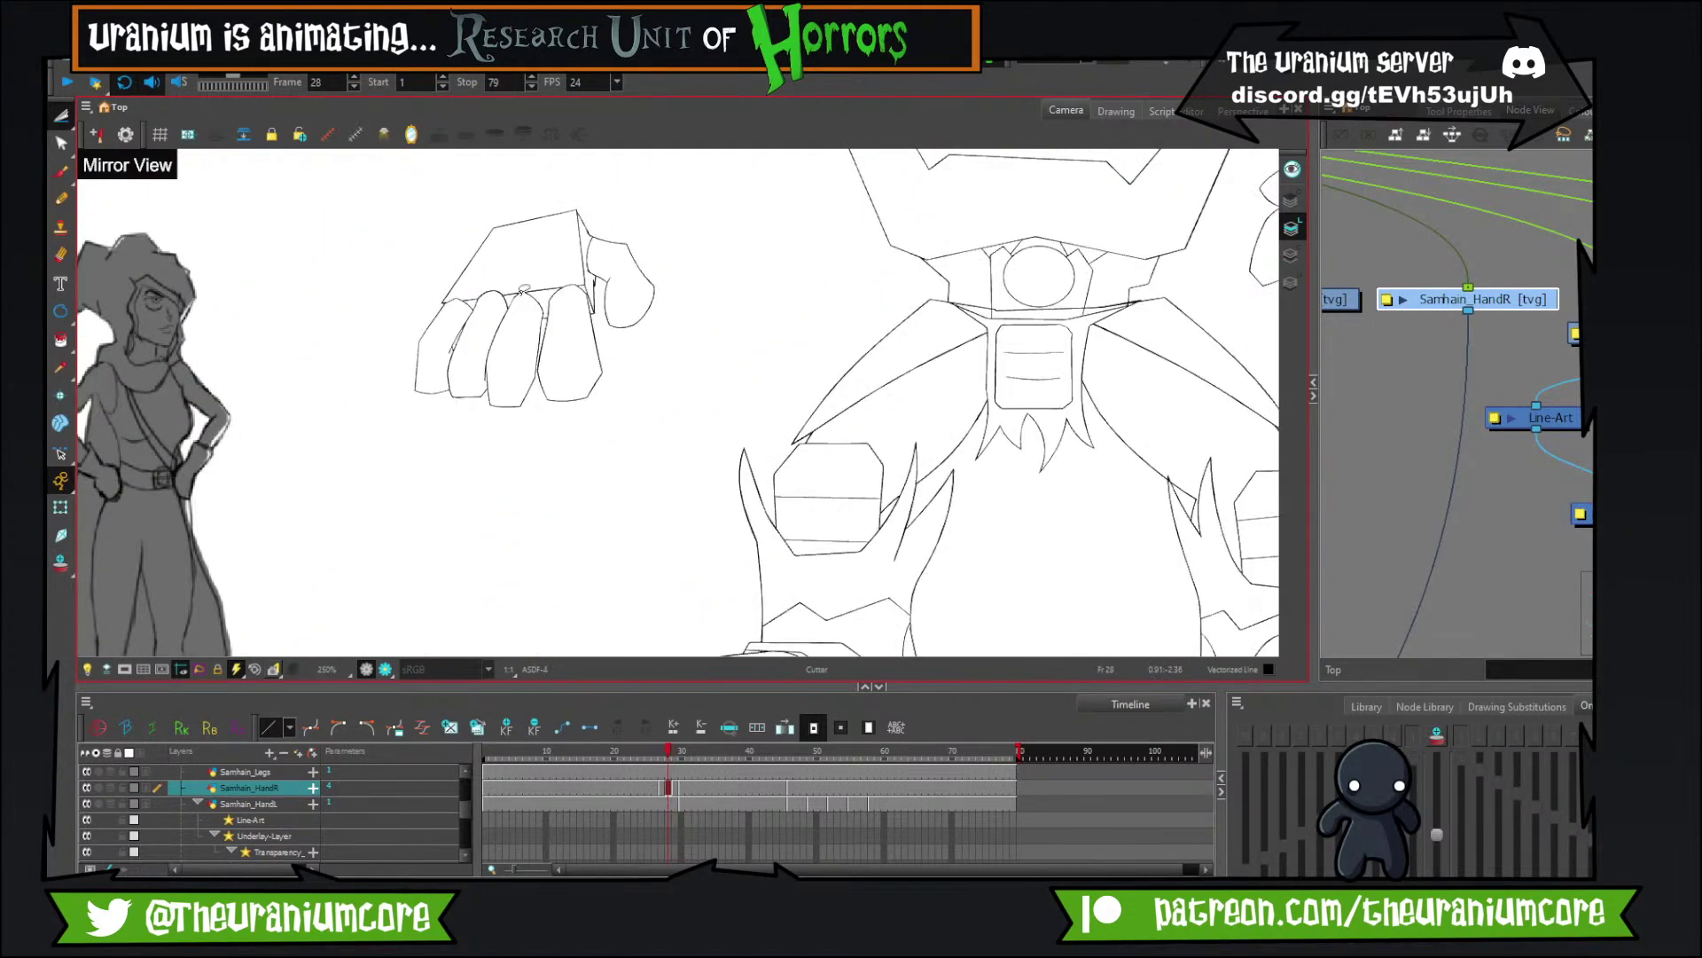
key("period")
key("period")
key("comma")
key("comma")
key("period")
key("period")
key("comma")
key("period")
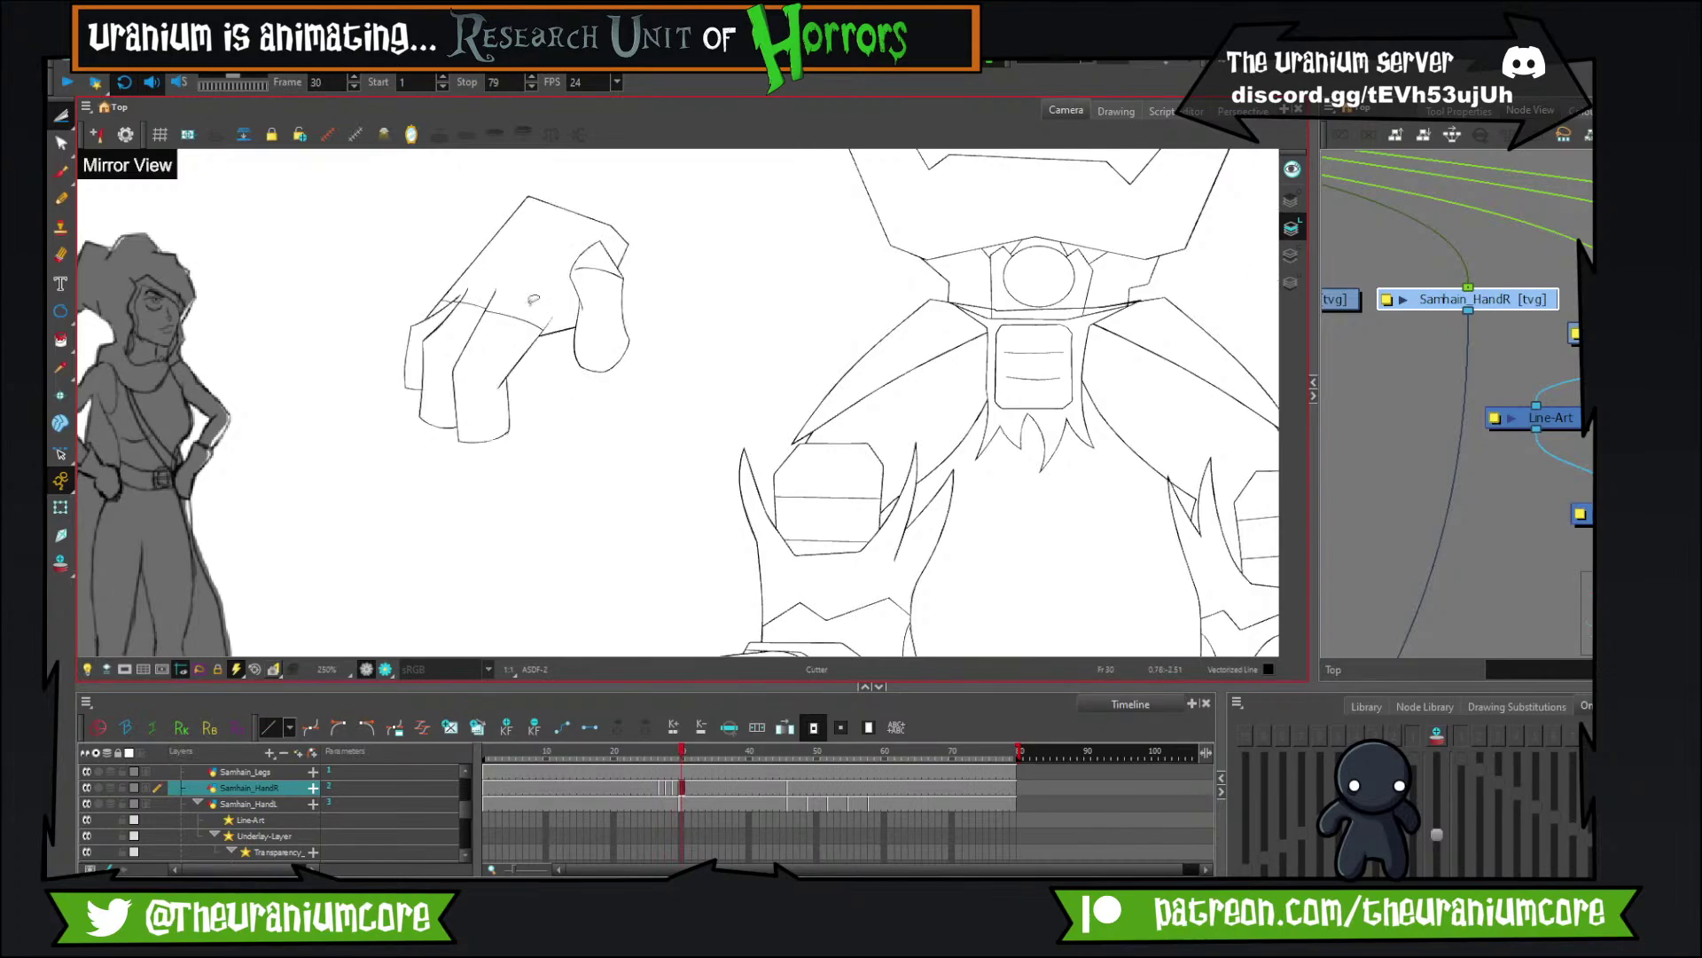
key("comma")
key("period")
Draw a more curved upper side edge on frame 29 between the finger beside the thumb and the second finger.
scroll(479, 324, "up", 3)
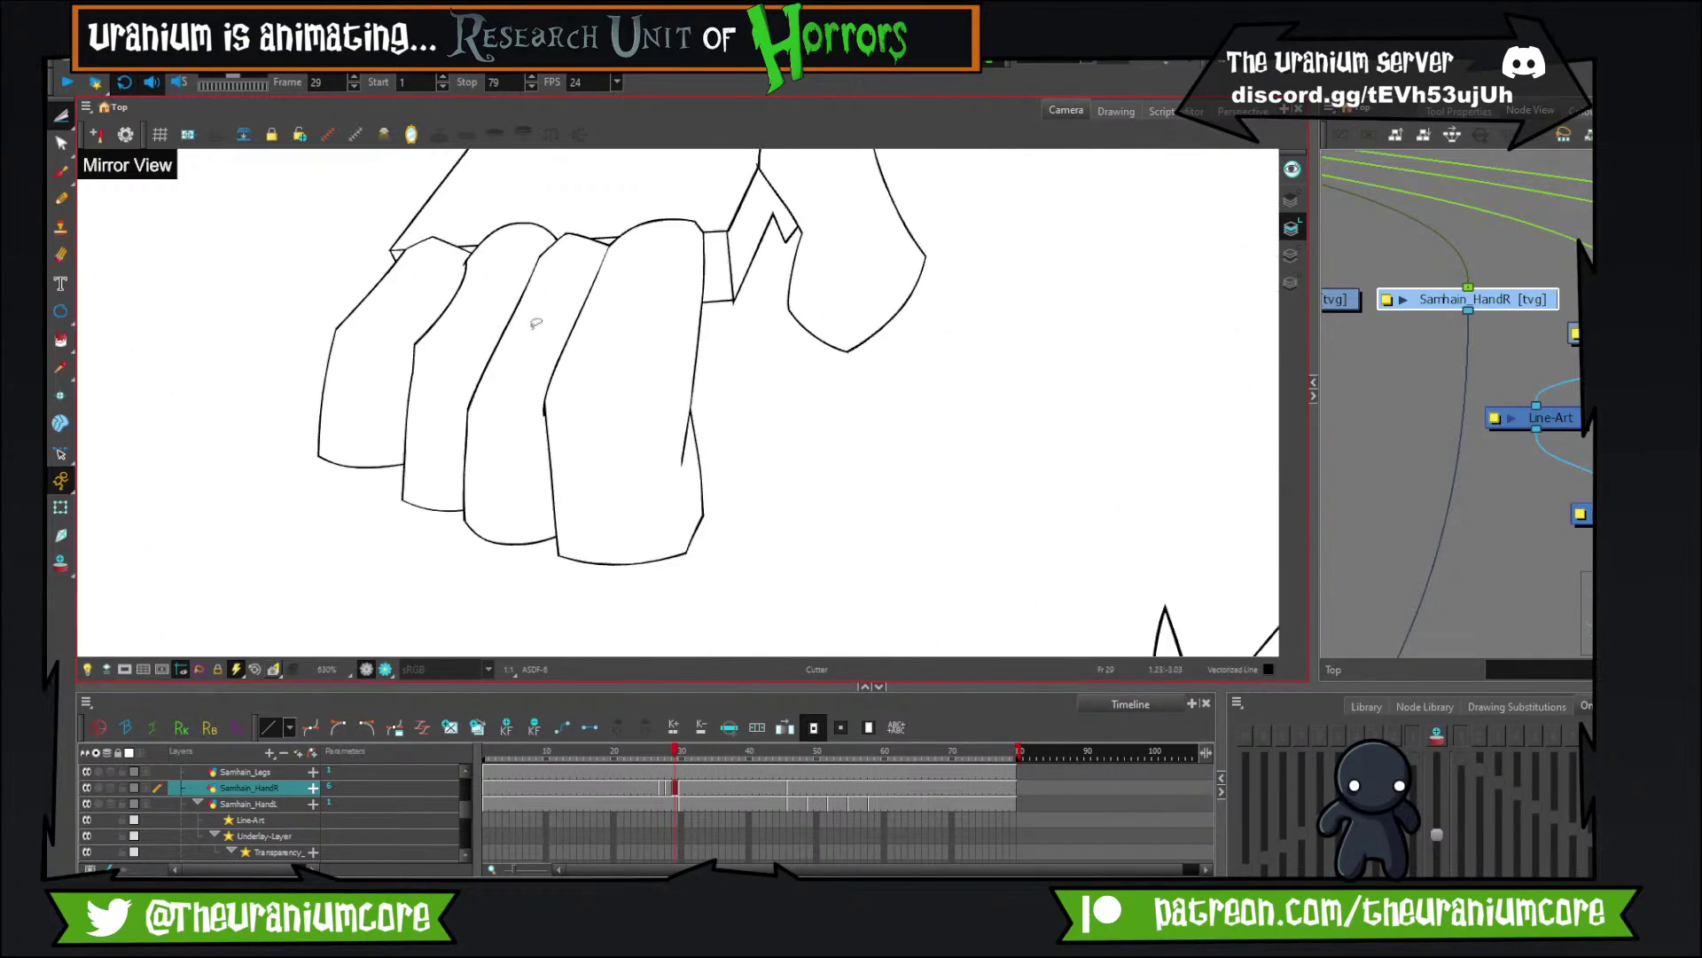
key("comma")
left_click_drag(117, 211, 126, 329)
left_click(61, 172)
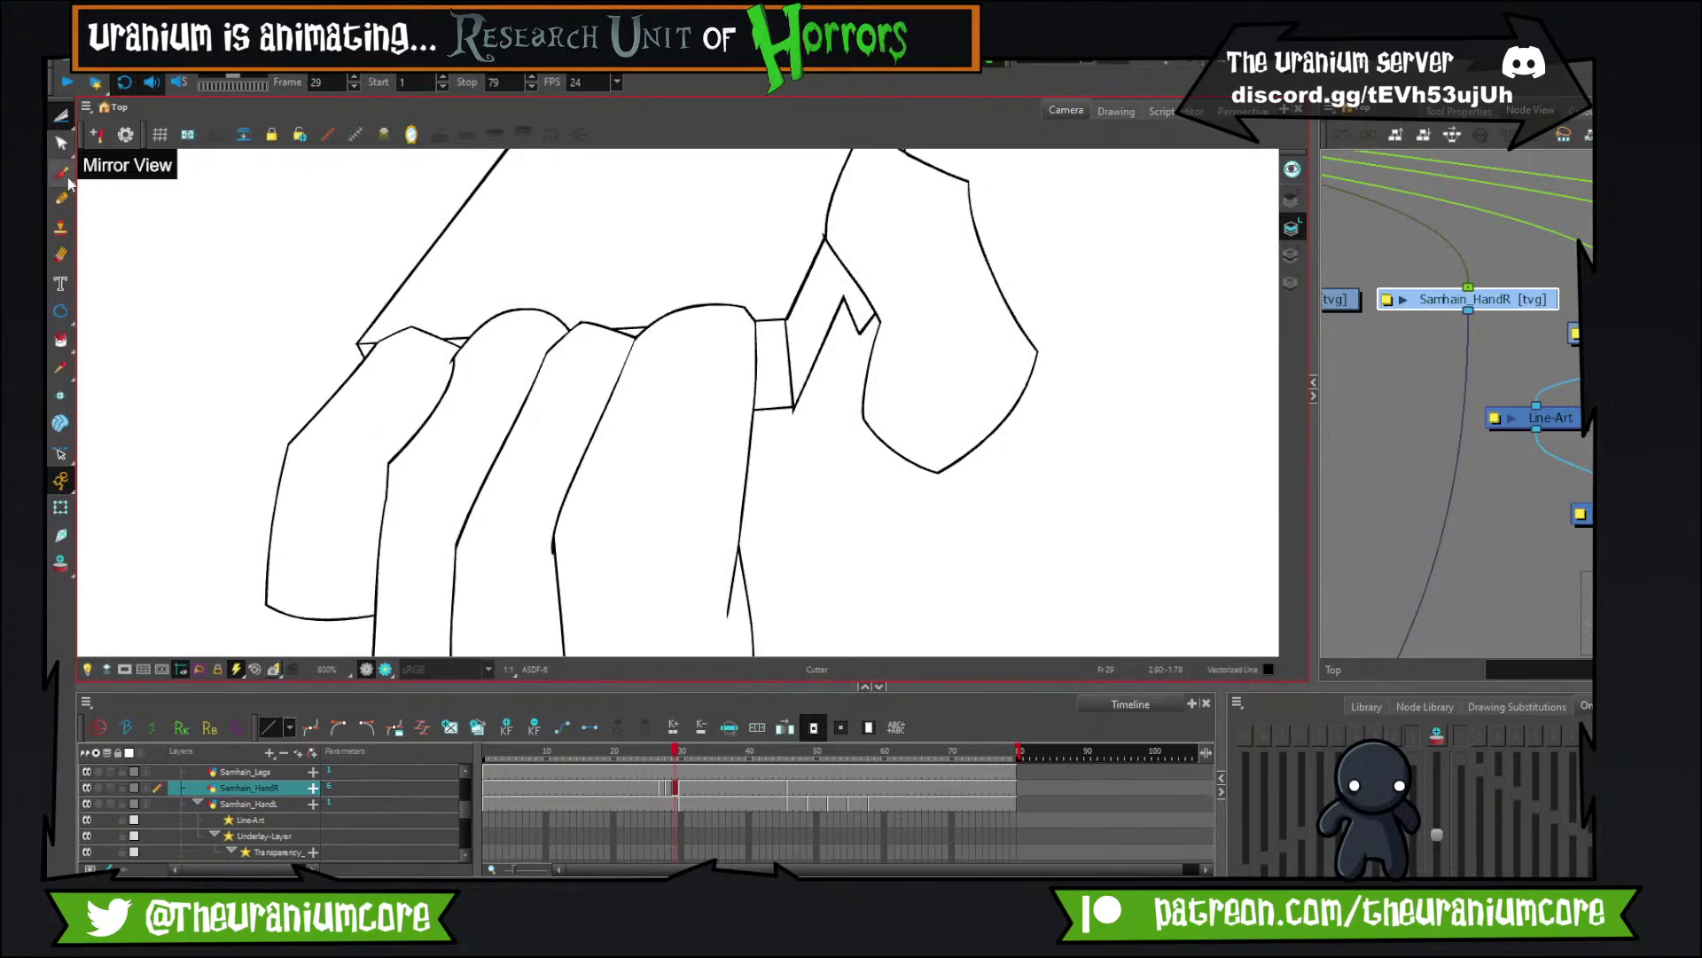
left_click_drag(612, 388, 617, 312)
key("period")
key("comma")
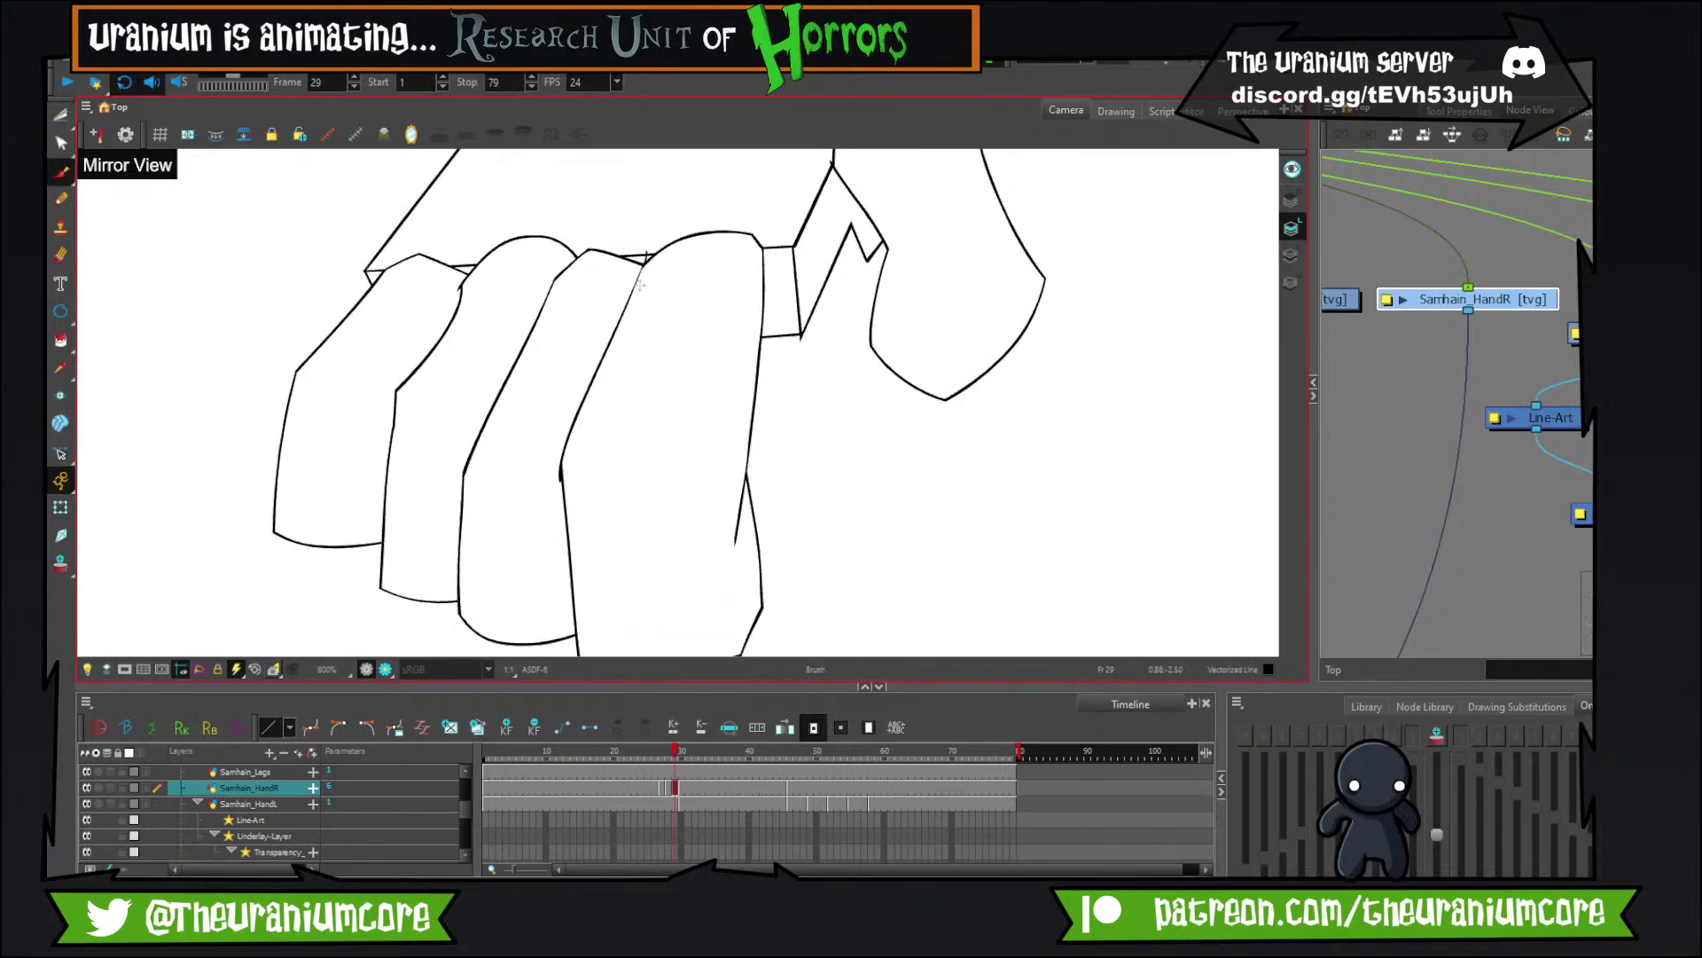
key("period")
key("comma")
left_click_drag(641, 266, 532, 503)
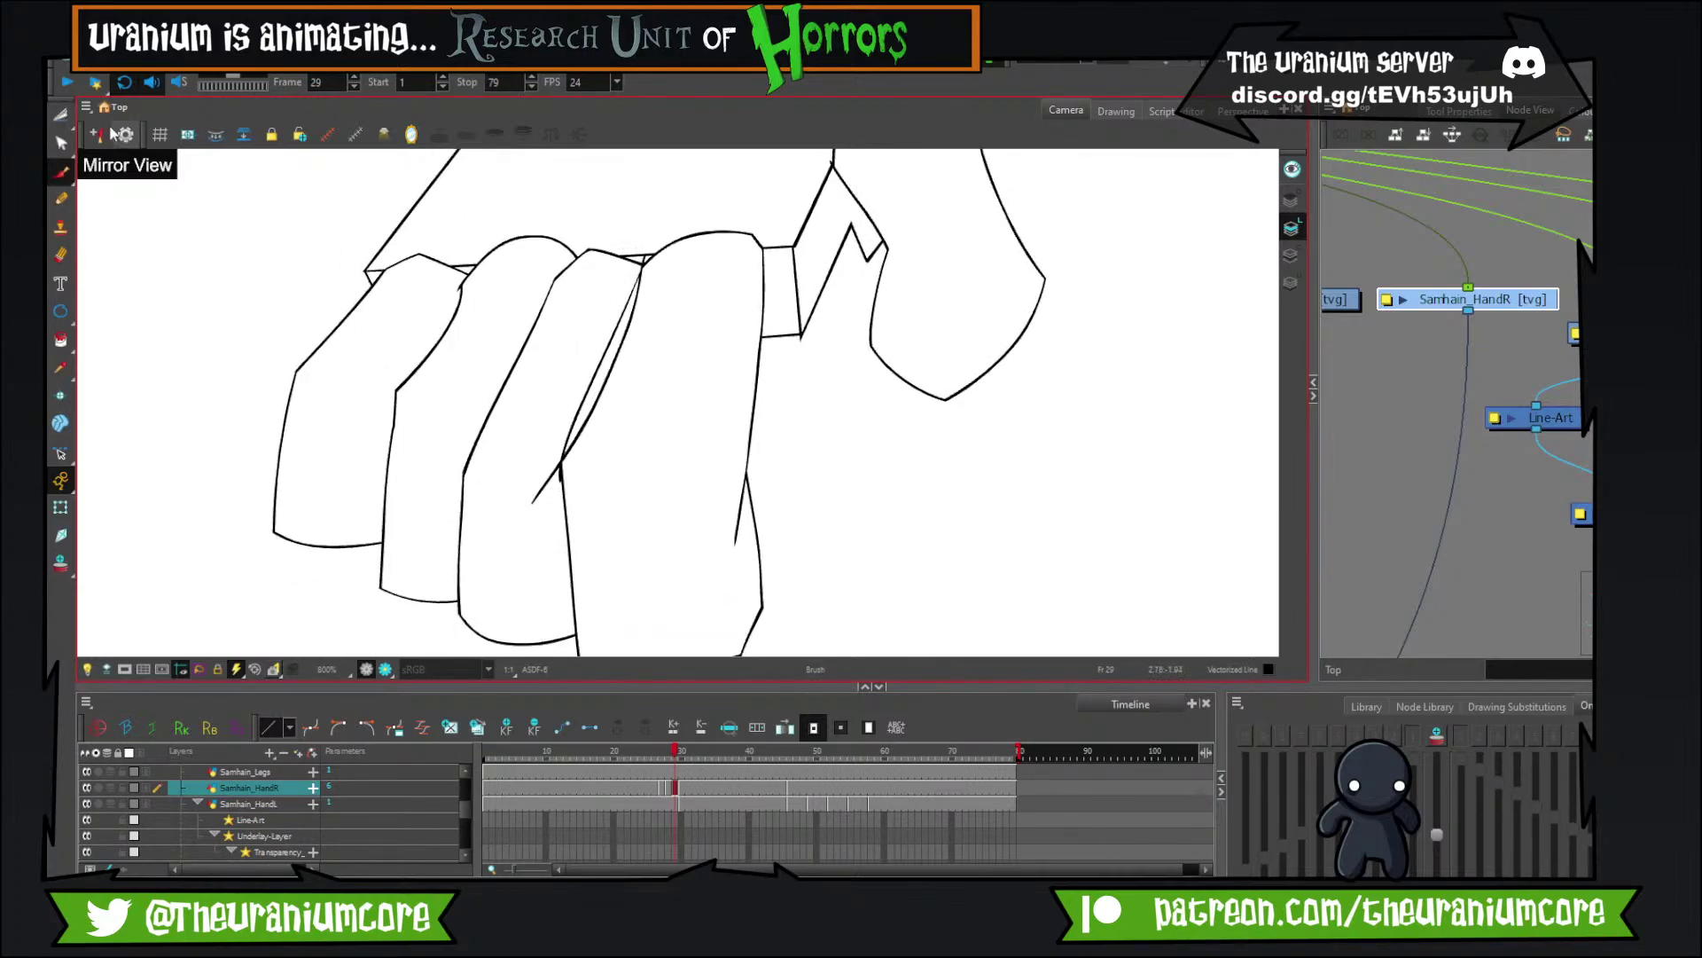
On frame 29, cut away the old straight edge and its leftover slivers between the second finger and the finger beside the thumb.
left_click(60, 115)
mouse_move(597, 390)
left_mouse_down()
mouse_move(537, 502)
mouse_move(669, 542)
mouse_move(638, 525)
left_mouse_up()
key("2")
key("2")
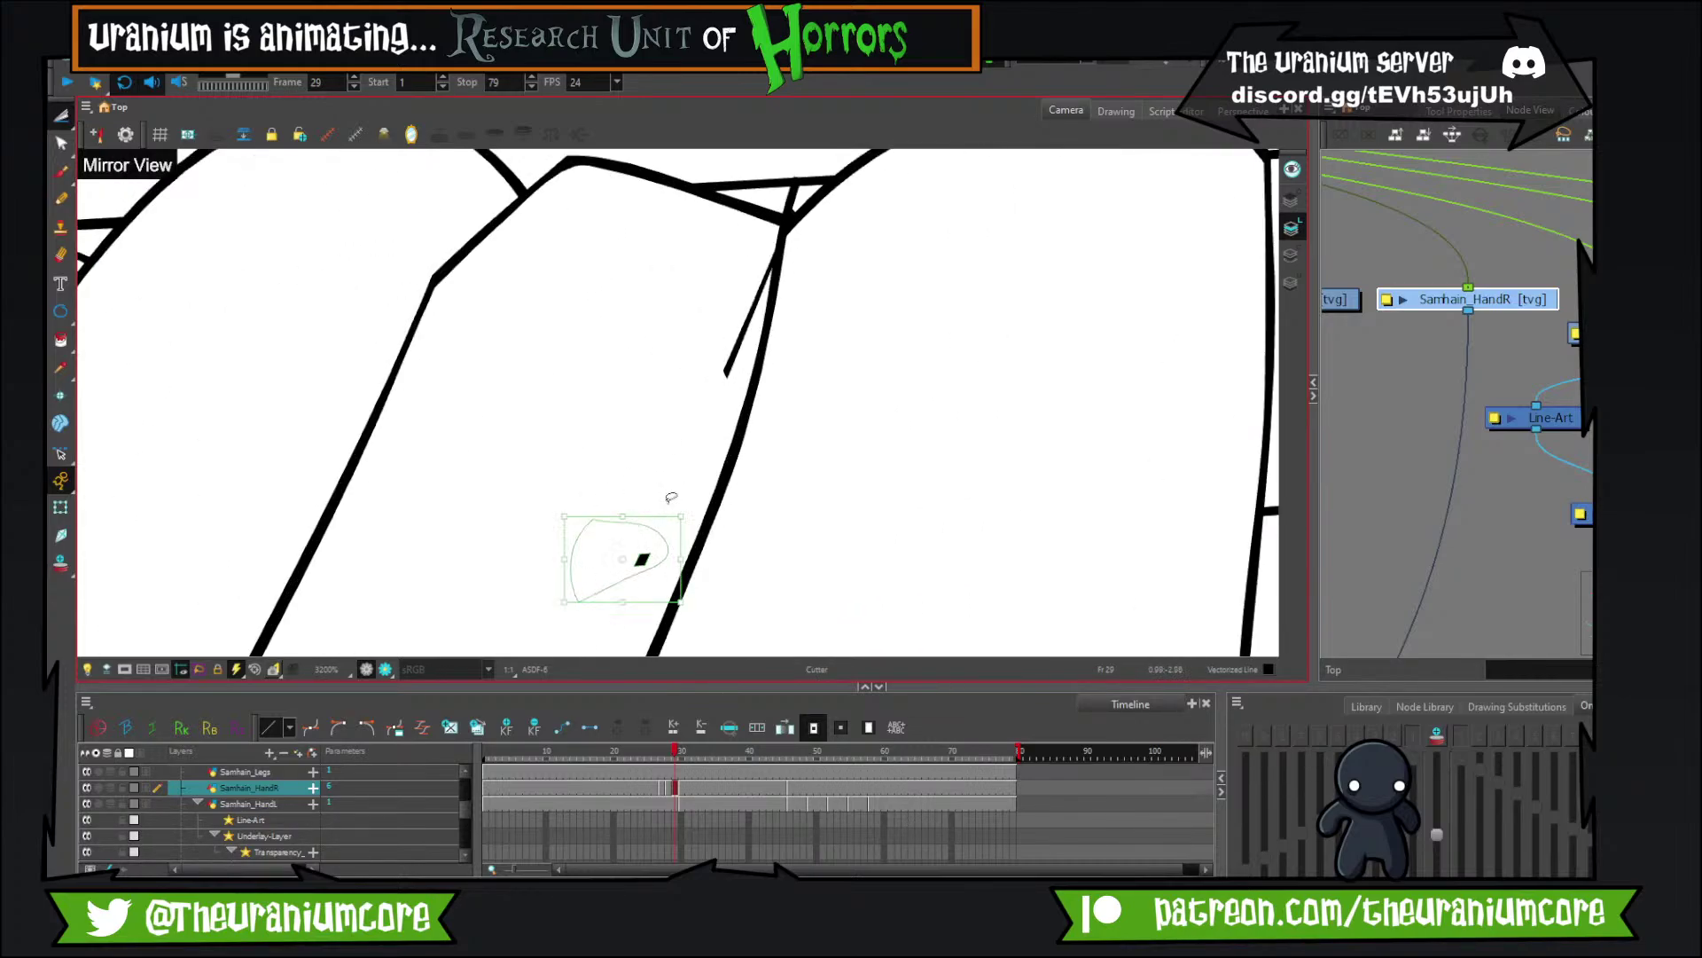
key("Delete")
left_click_drag(756, 343, 673, 352)
left_click_drag(765, 264, 688, 373)
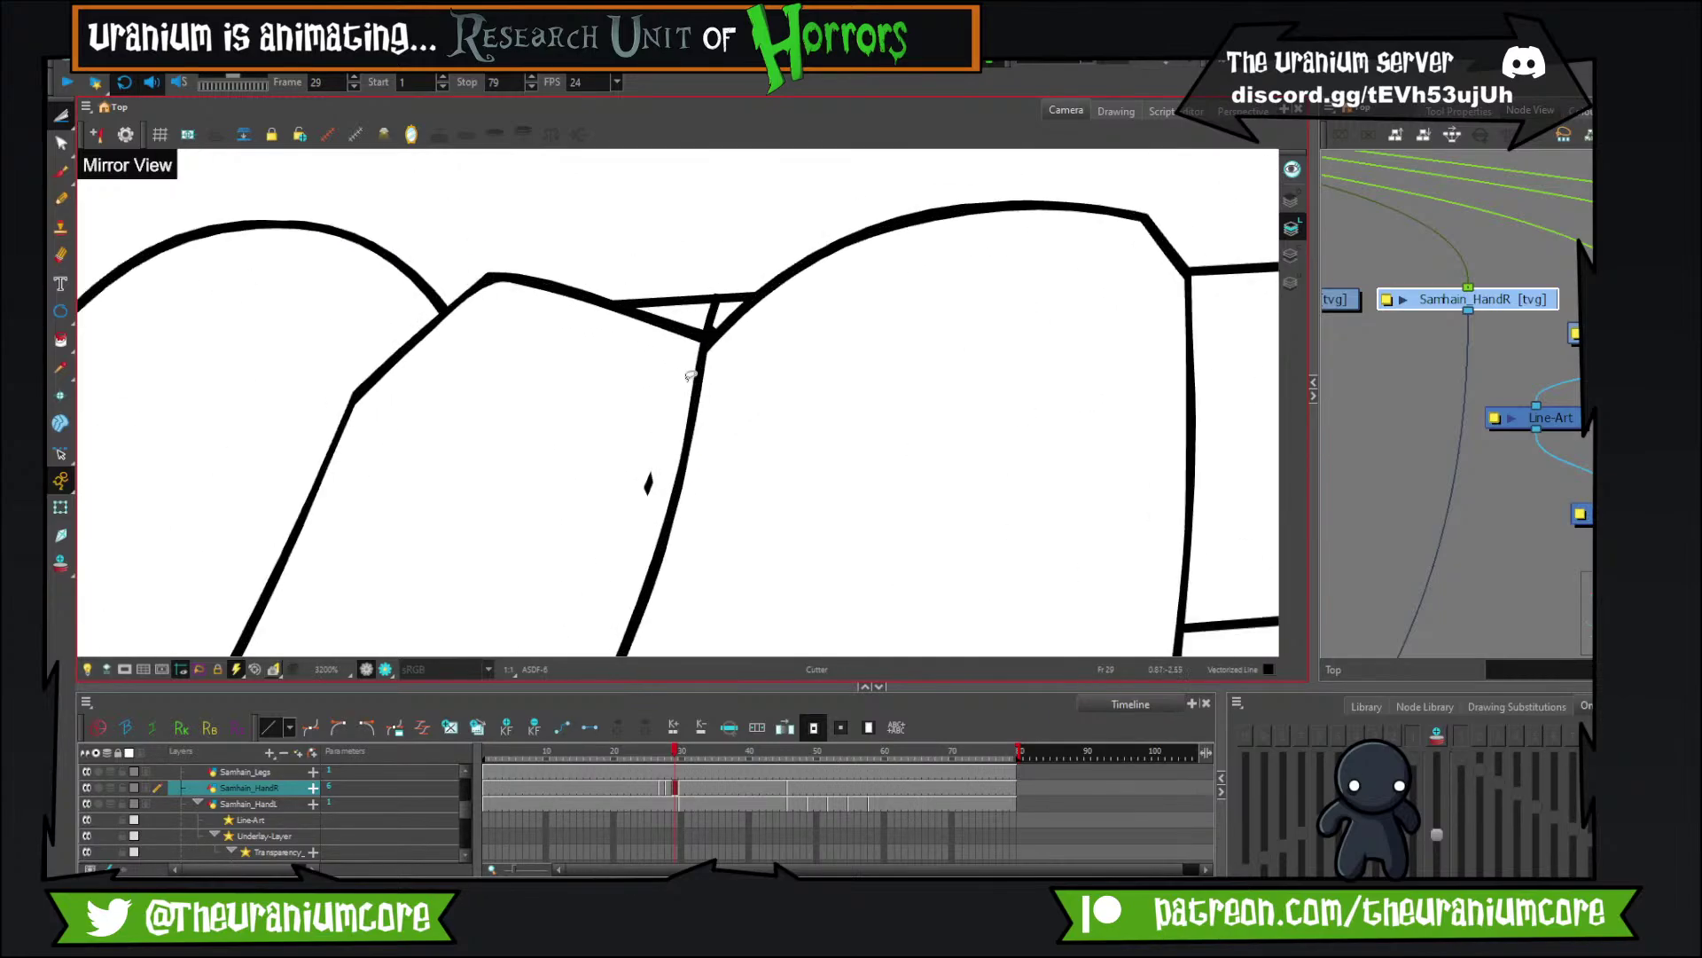
key("2")
mouse_move(646, 441)
left_mouse_down()
mouse_move(593, 551)
mouse_move(664, 493)
left_mouse_up()
mouse_move(559, 581)
left_mouse_down()
mouse_move(645, 565)
mouse_move(652, 520)
left_mouse_up()
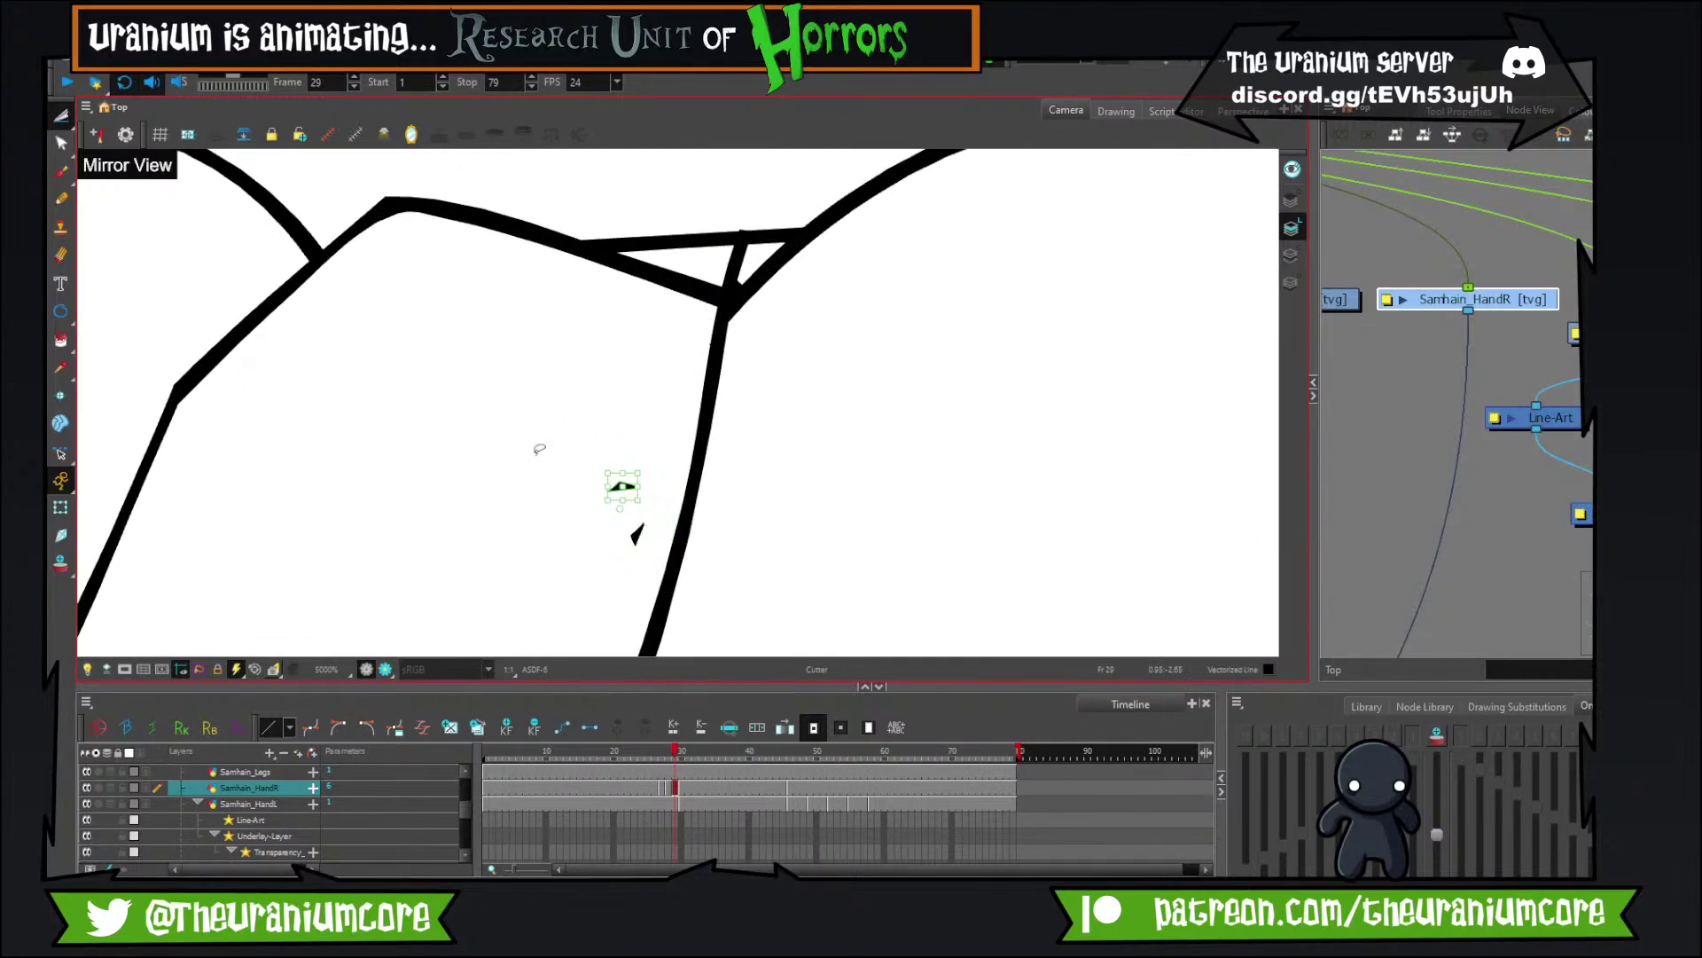
mouse_move(585, 563)
left_mouse_down()
mouse_move(658, 502)
mouse_move(576, 492)
left_mouse_up()
key("Delete")
Flip back and forth between about frames 18 and 33 with the whole character in view to check the right hand's motion.
key("1")
key("1")
key("1")
key("1")
key("1")
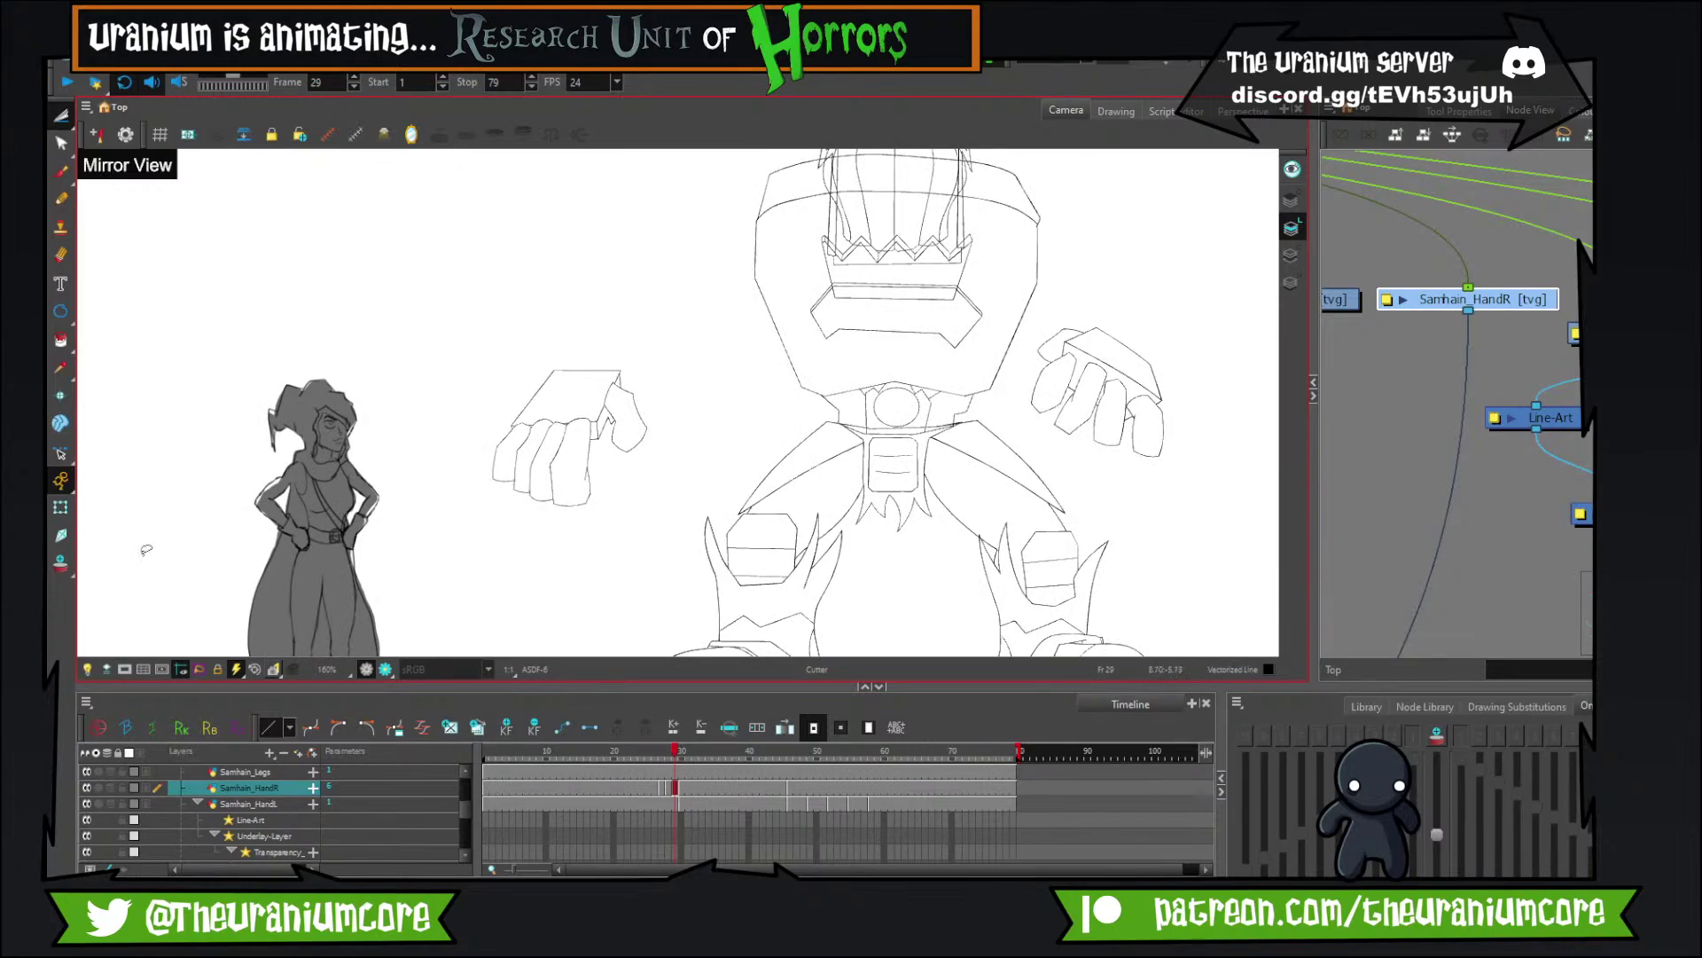
scroll(583, 493, "up", 6)
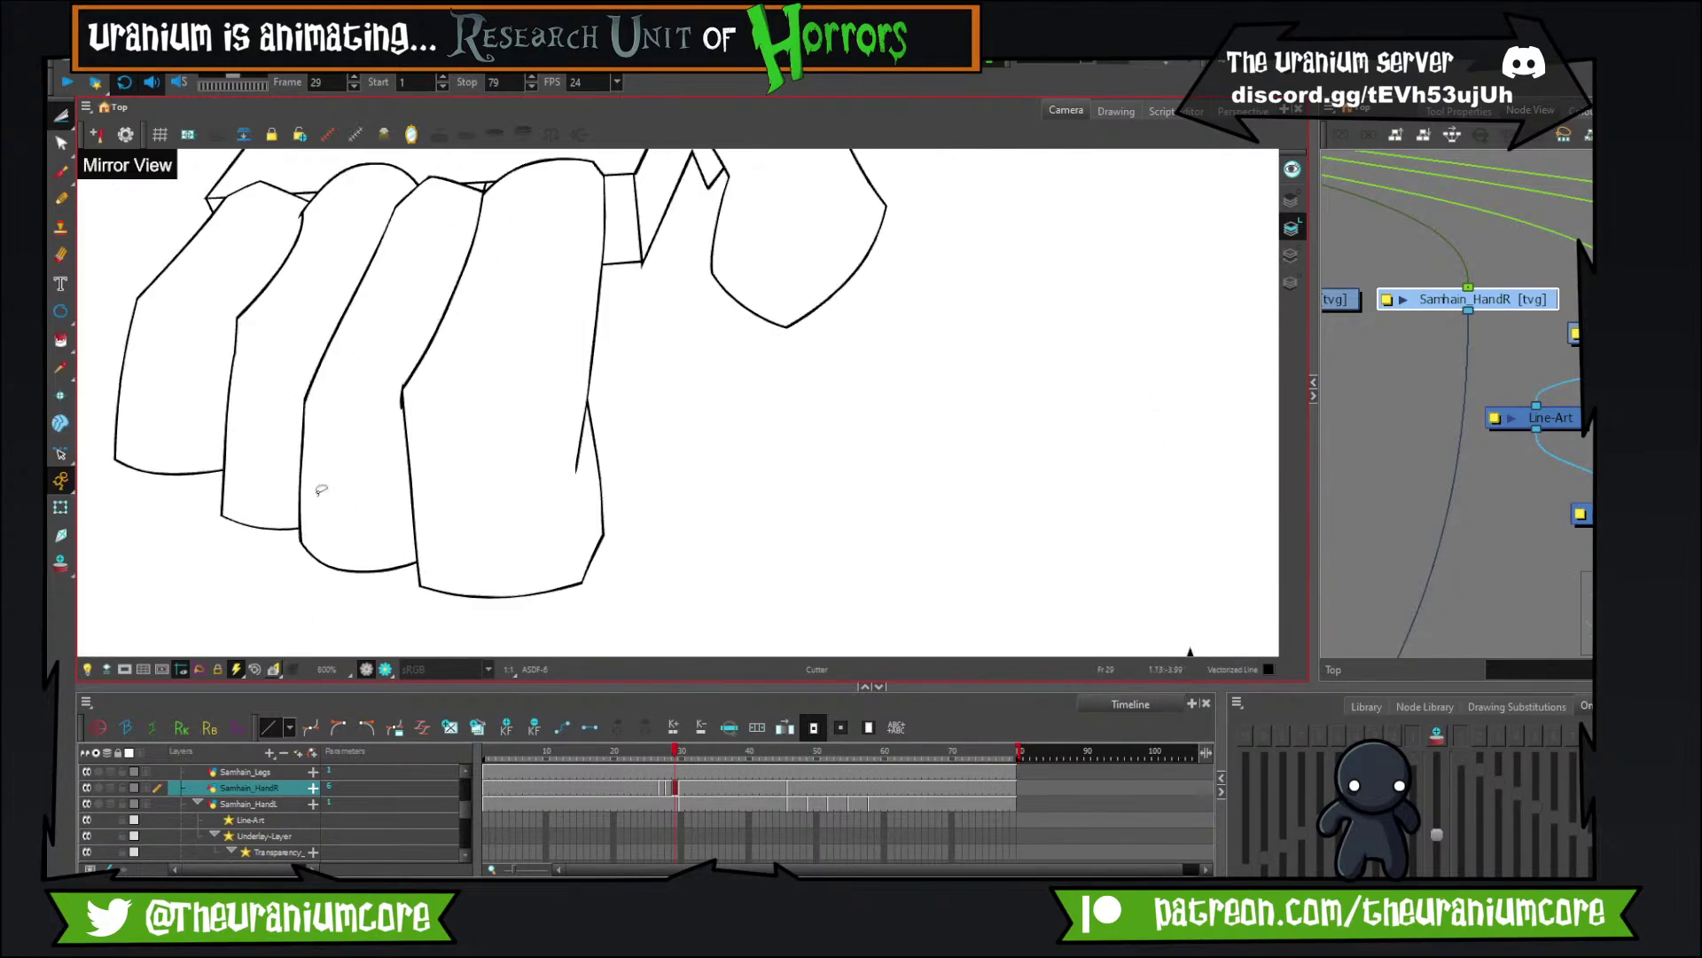
scroll(651, 303, "down", 5)
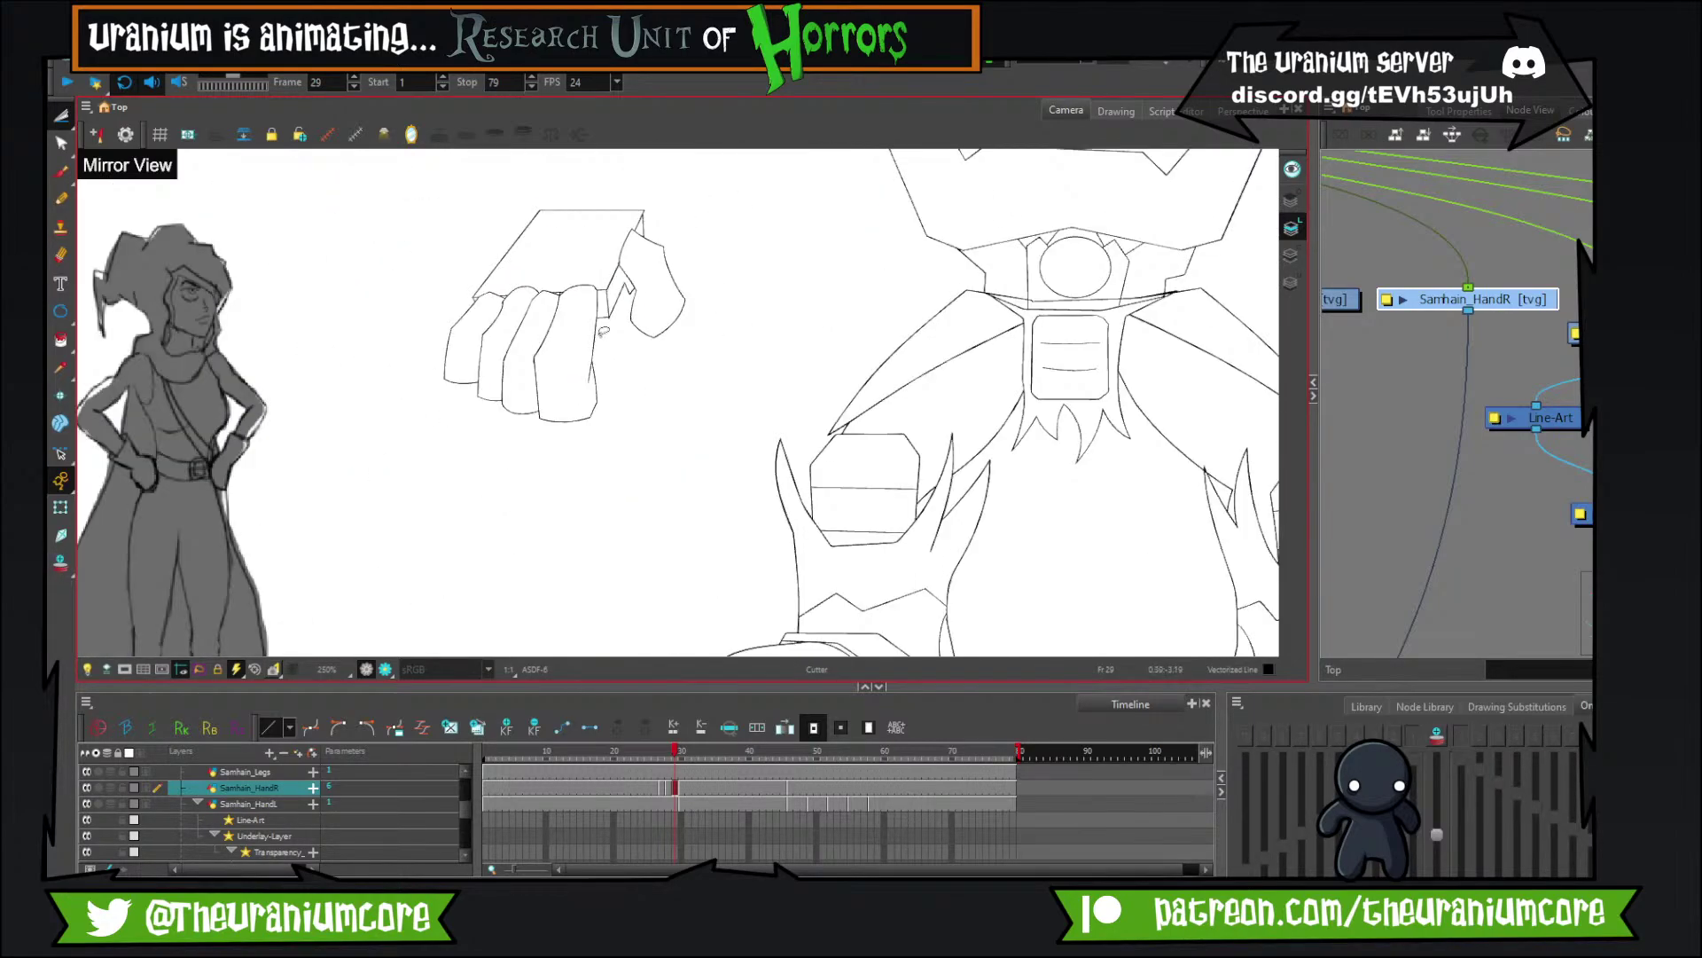
scroll(652, 303, "down", 4)
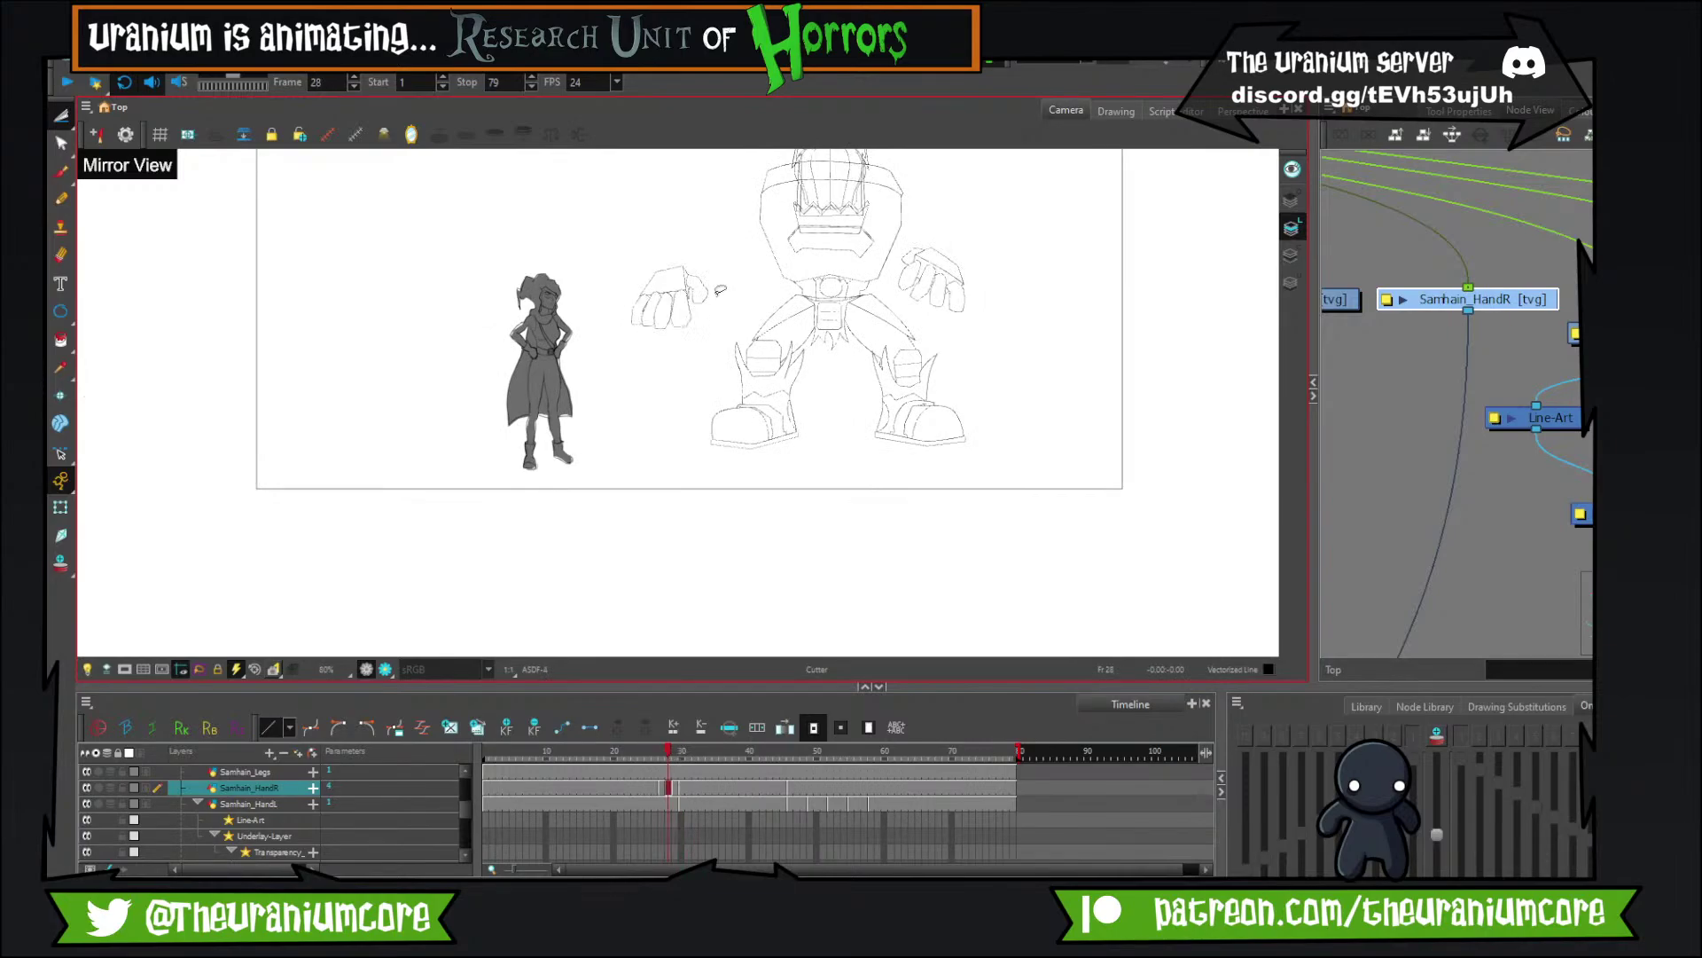
key("period")
key("period")
key("period")
key("period")
key("period")
key("comma")
key("comma")
key("comma")
key("comma")
key("comma")
key("comma")
key("comma")
key("comma")
key("comma")
key("comma")
key("comma")
key("comma")
key("comma")
key("comma")
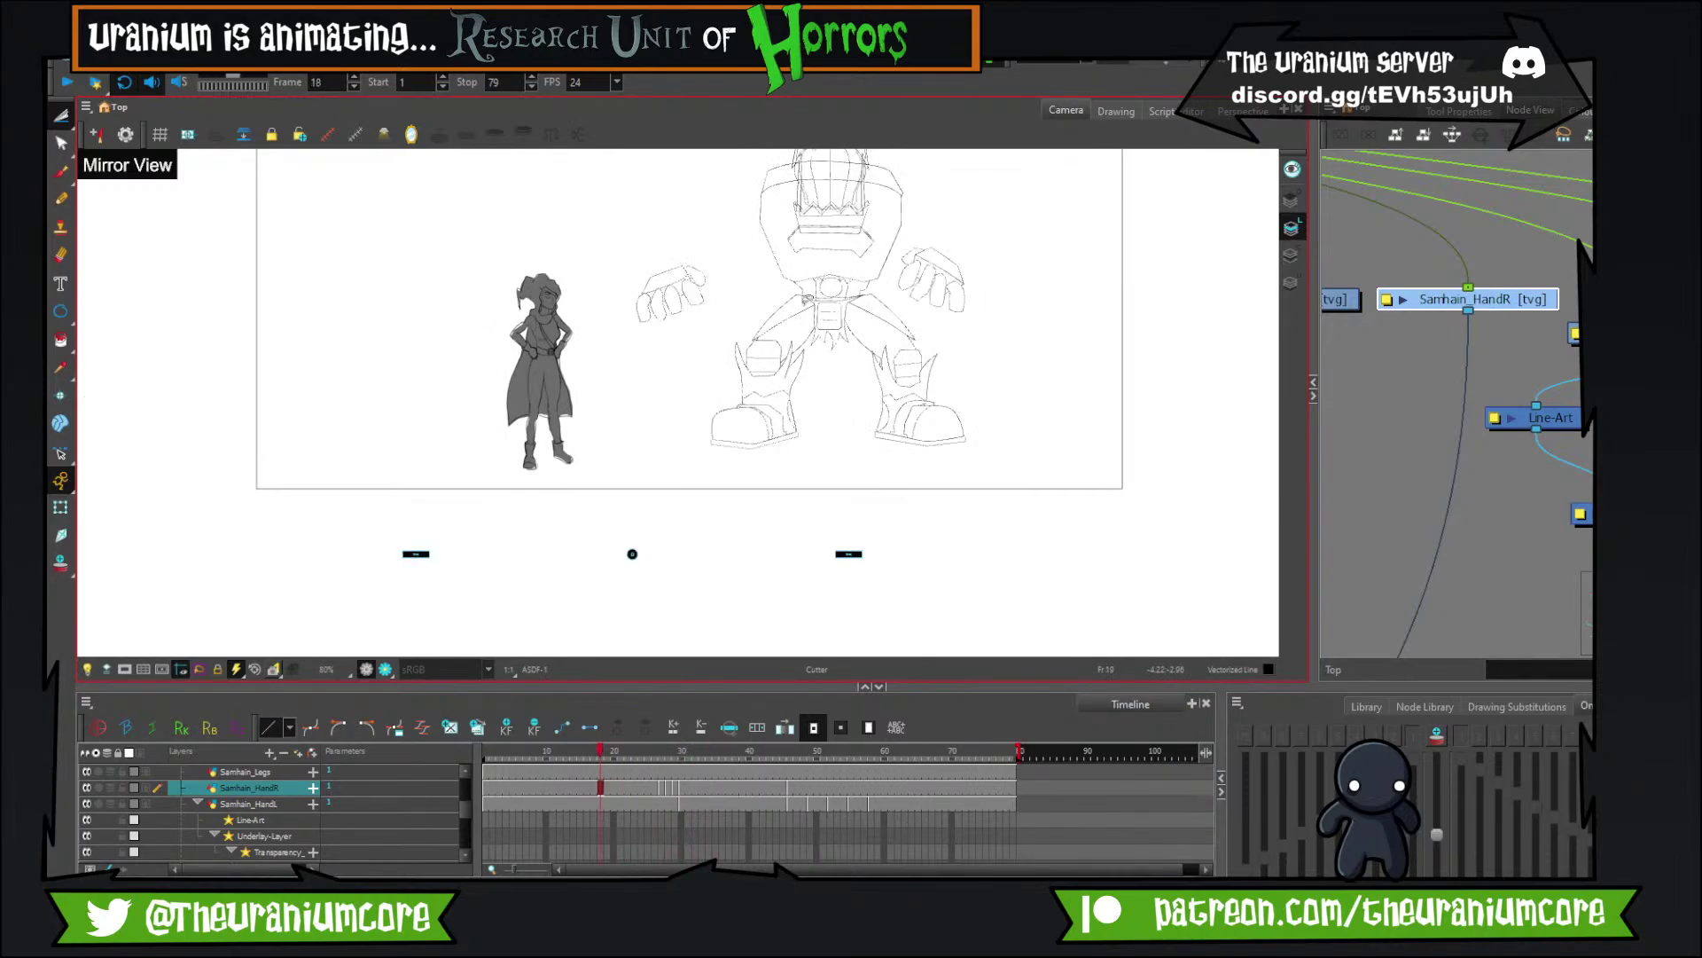
key("period")
key("period")
key("period")
key("period")
key("period")
key("period")
key("period")
key("period")
key("period")
key("period")
key("period")
key("period")
key("period")
key("period")
key("period")
key("period")
key("period")
Examine the right hand's position and spacing more closely by flipping repeatedly between about frames 20 and 31.
scroll(666, 264, "up", 3)
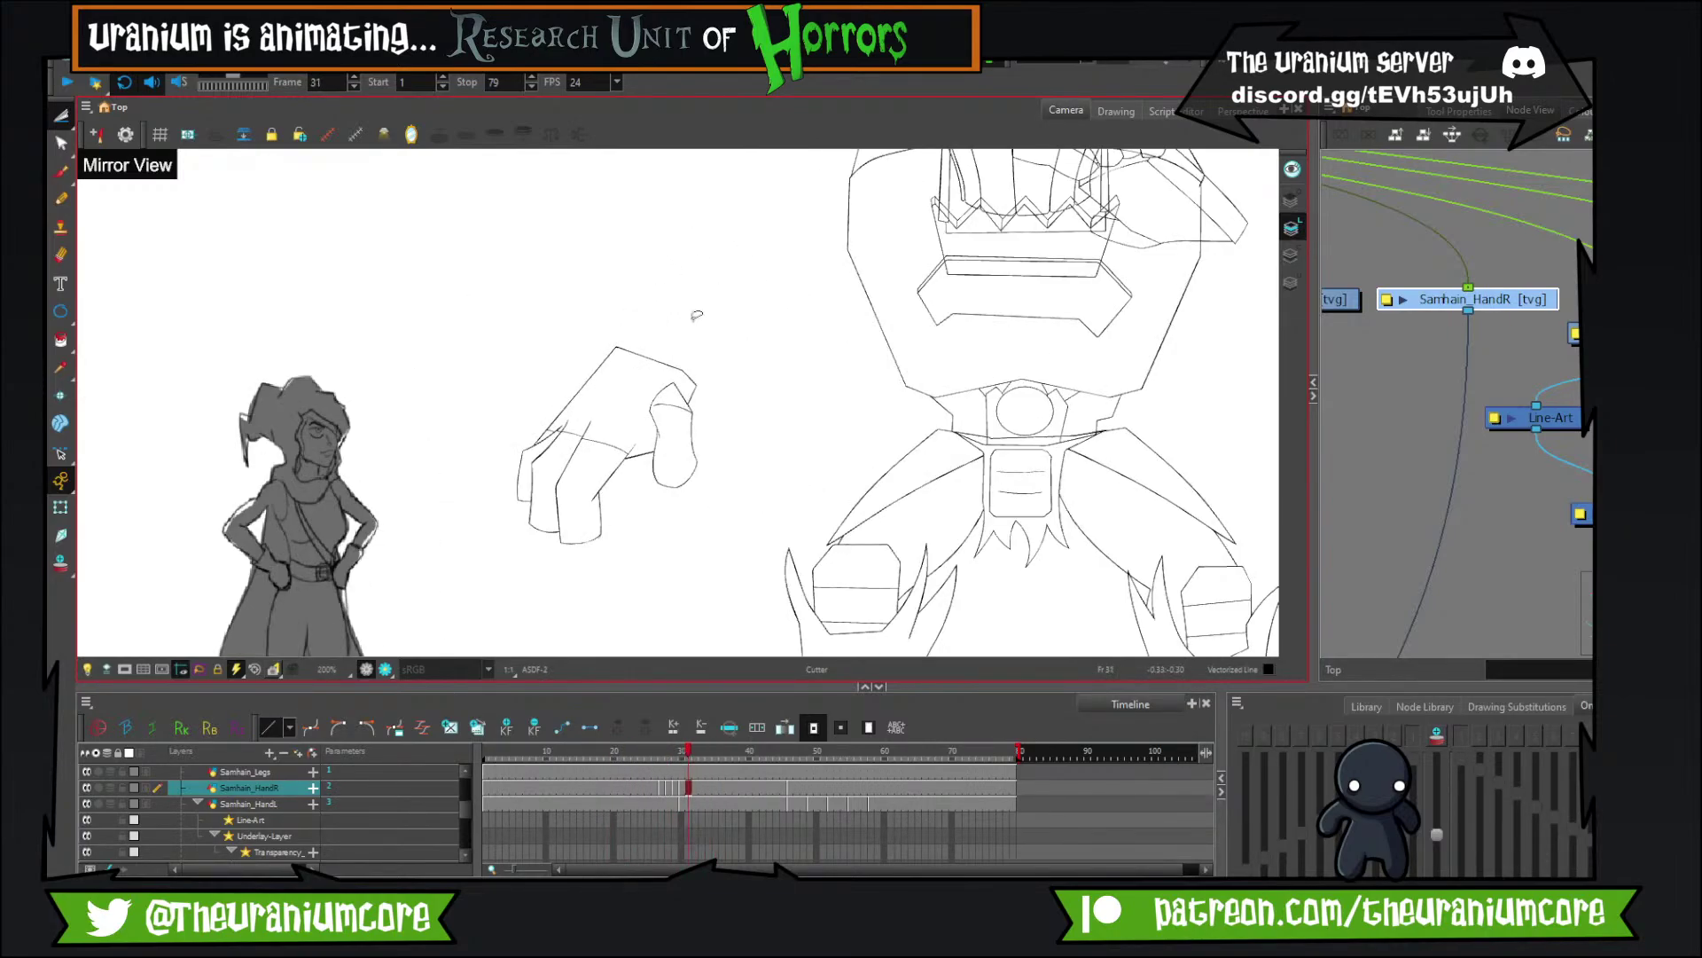
key("comma")
key("comma")
key("comma")
key("comma")
key("comma")
key("comma")
key("comma")
key("comma")
key("period")
key("period")
key("period")
key("period")
key("period")
key("period")
key("period")
key("period")
key("period")
key("period")
key("period")
key("period")
key("comma")
key("comma")
key("comma")
key("comma")
key("comma")
key("comma")
key("comma")
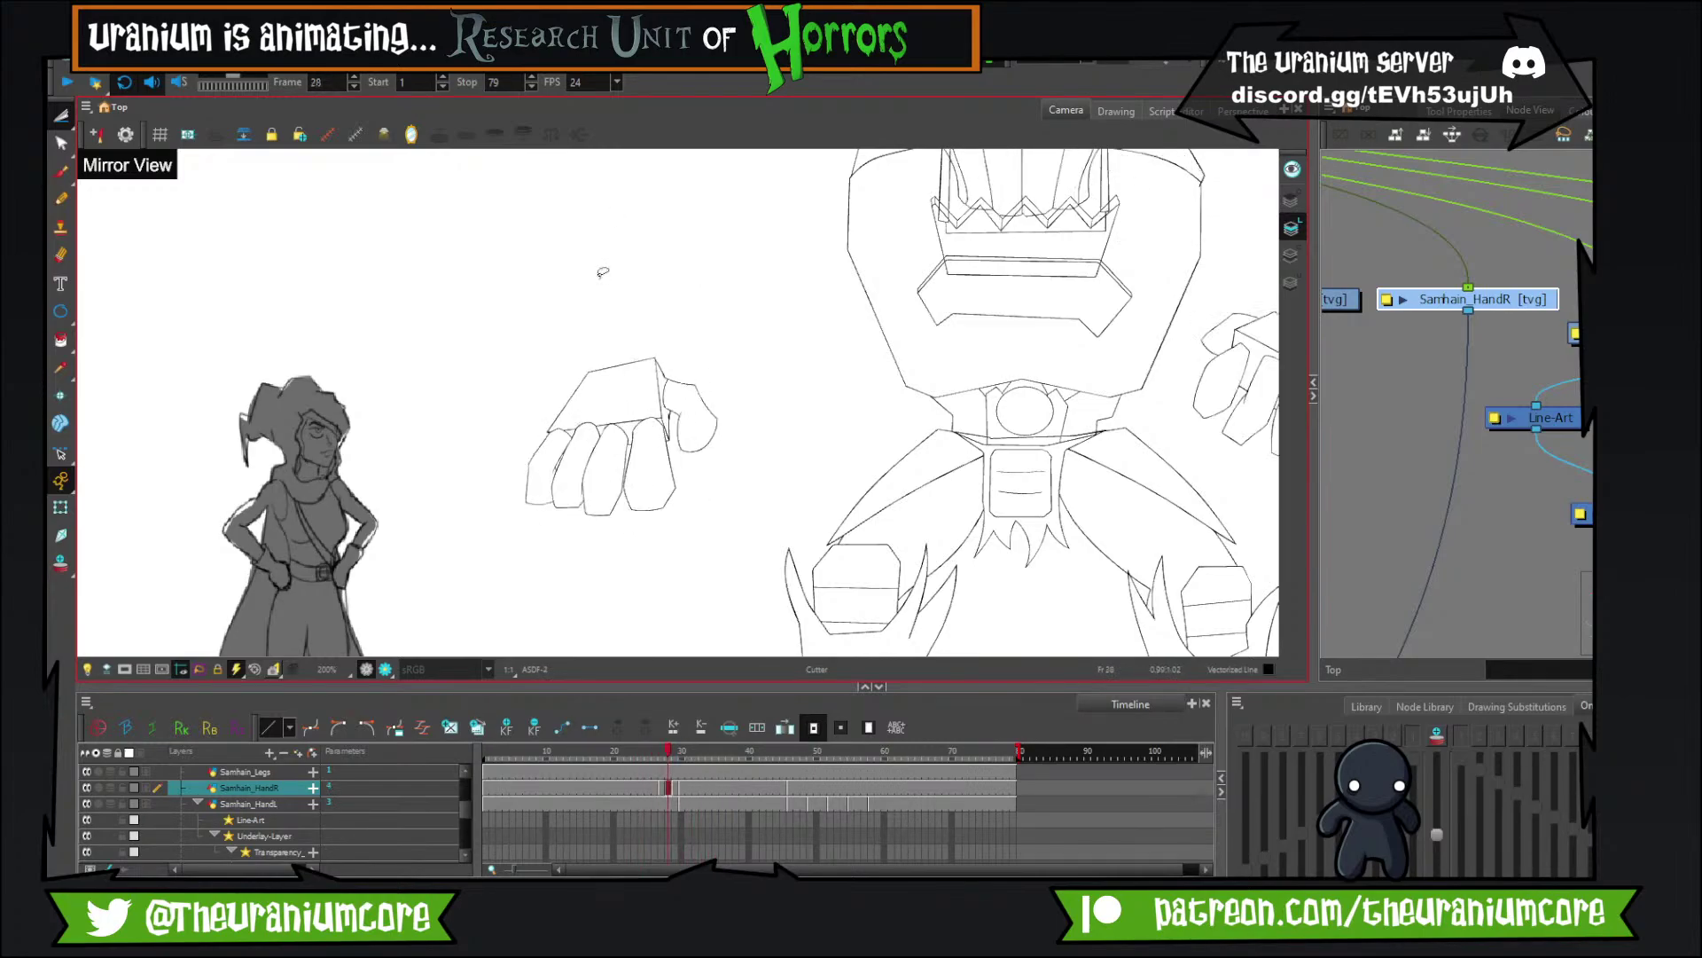
key("comma")
key("comma")
key("comma")
key("comma")
key("comma")
key("comma")
key("comma")
key("comma")
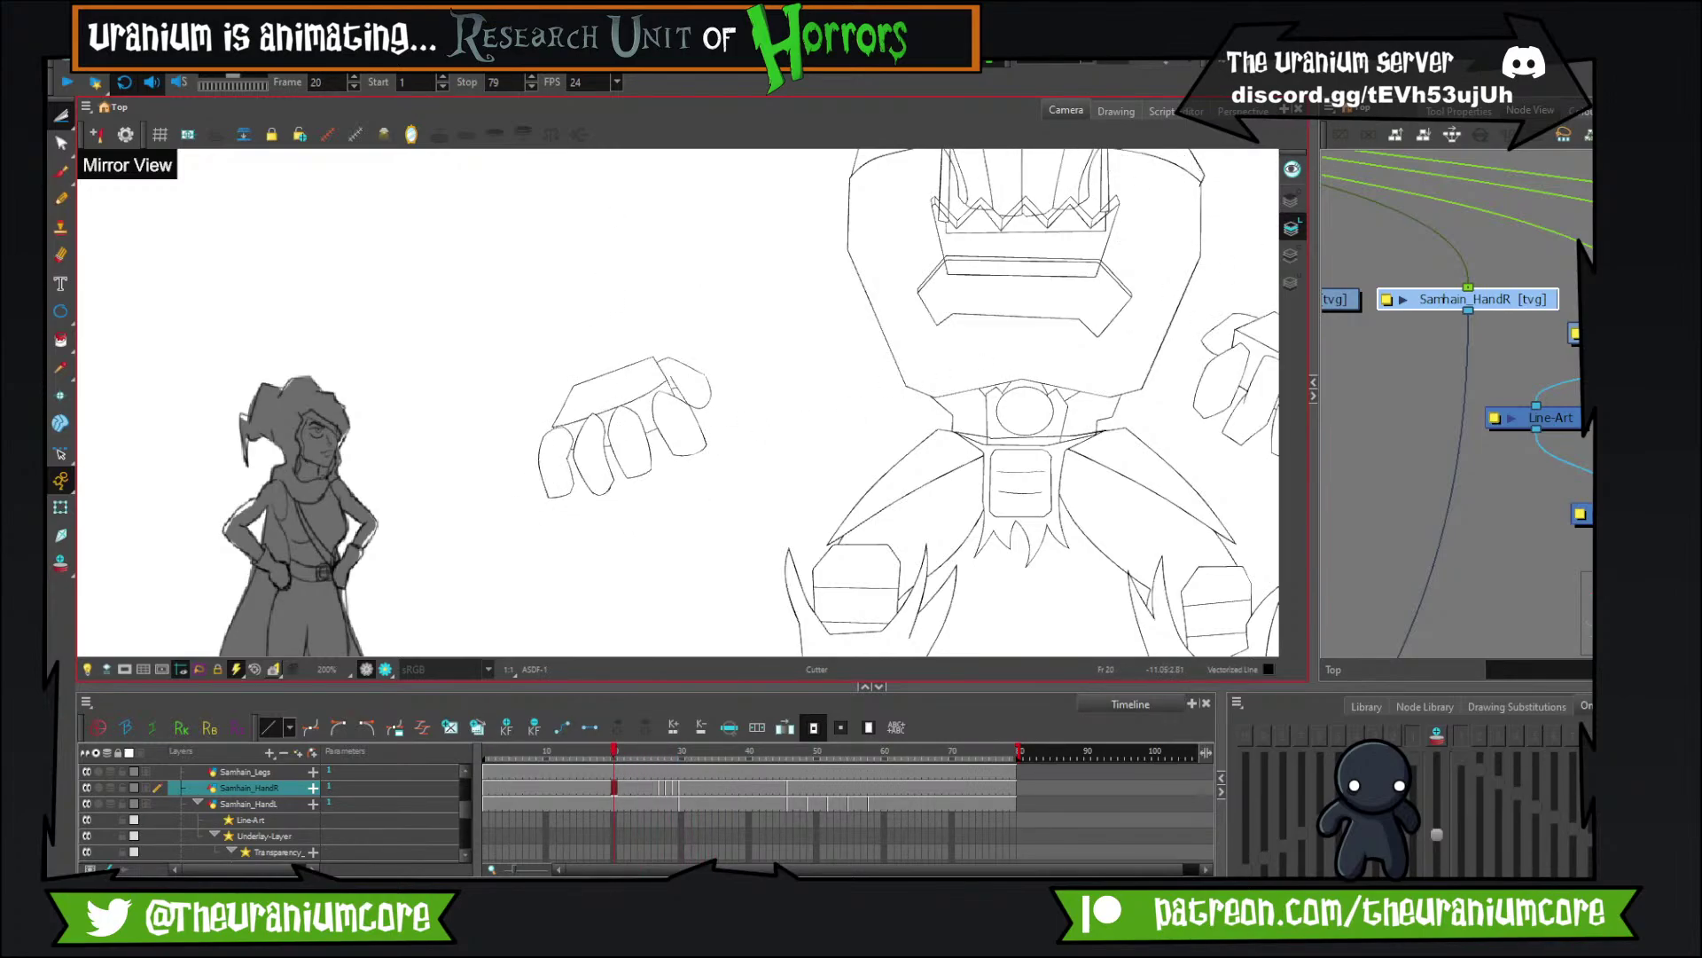
Bring the right-hand drawing held around frame 20 inwards and up, closer to Samhain's body.
key("ctrl+z")
key("period")
key("period")
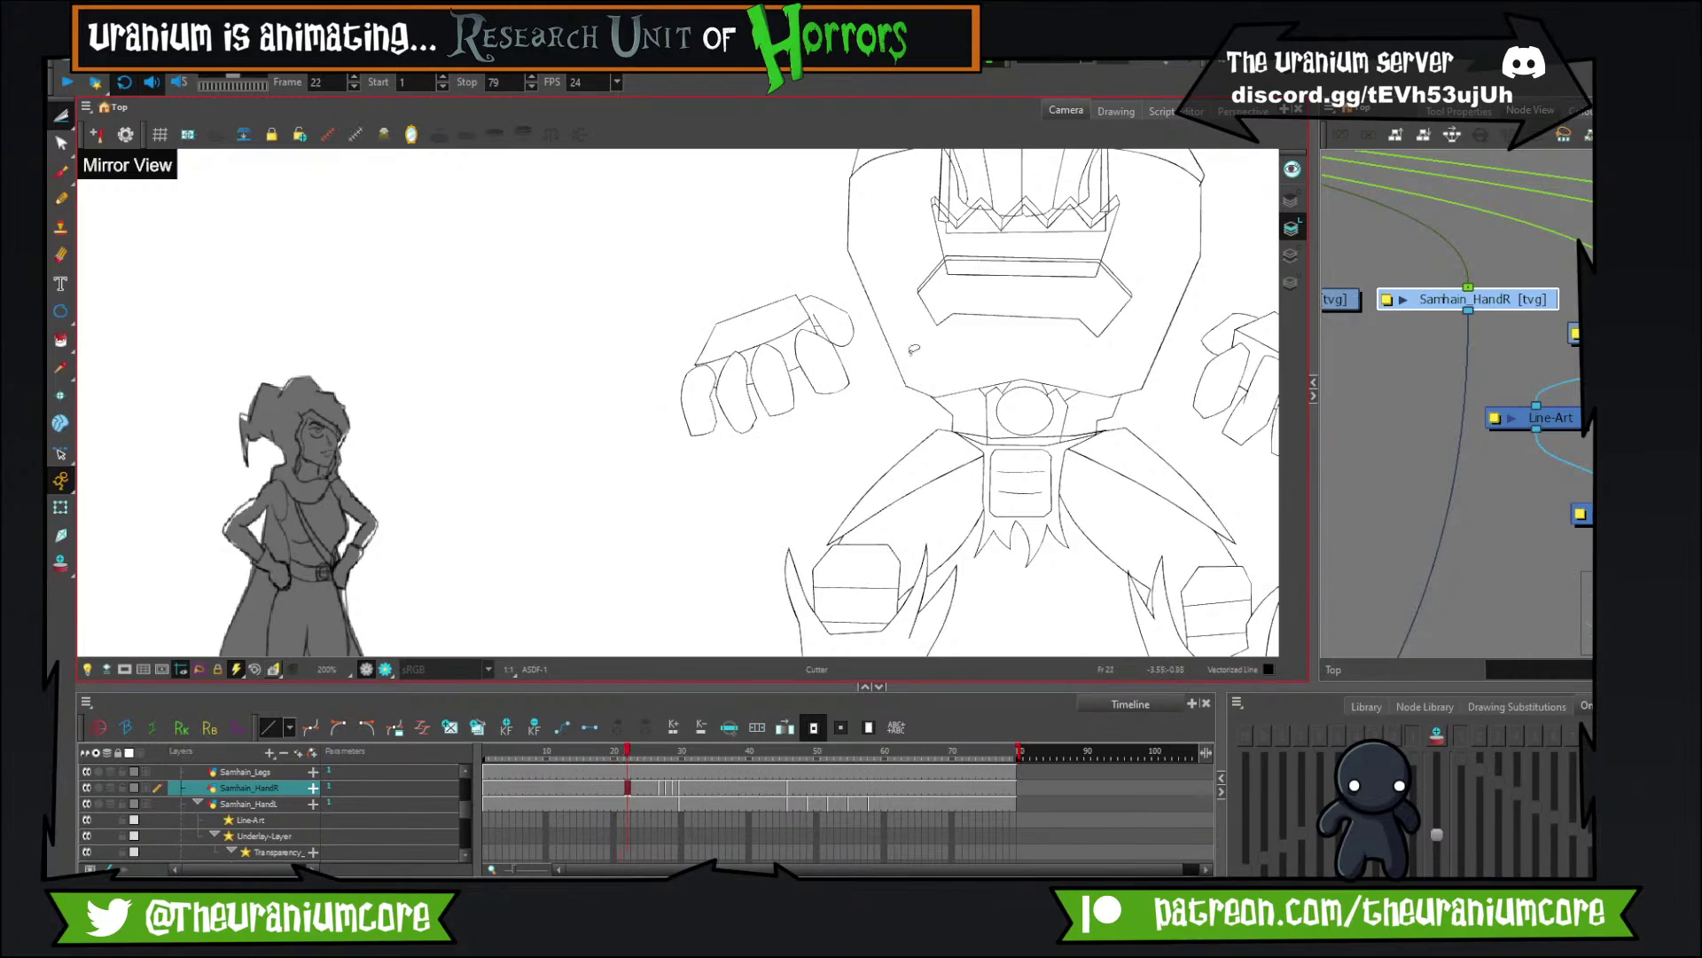
Turn on onion skin at frame 28, showing only the drawings two frames before and two frames after.
left_click(681, 786)
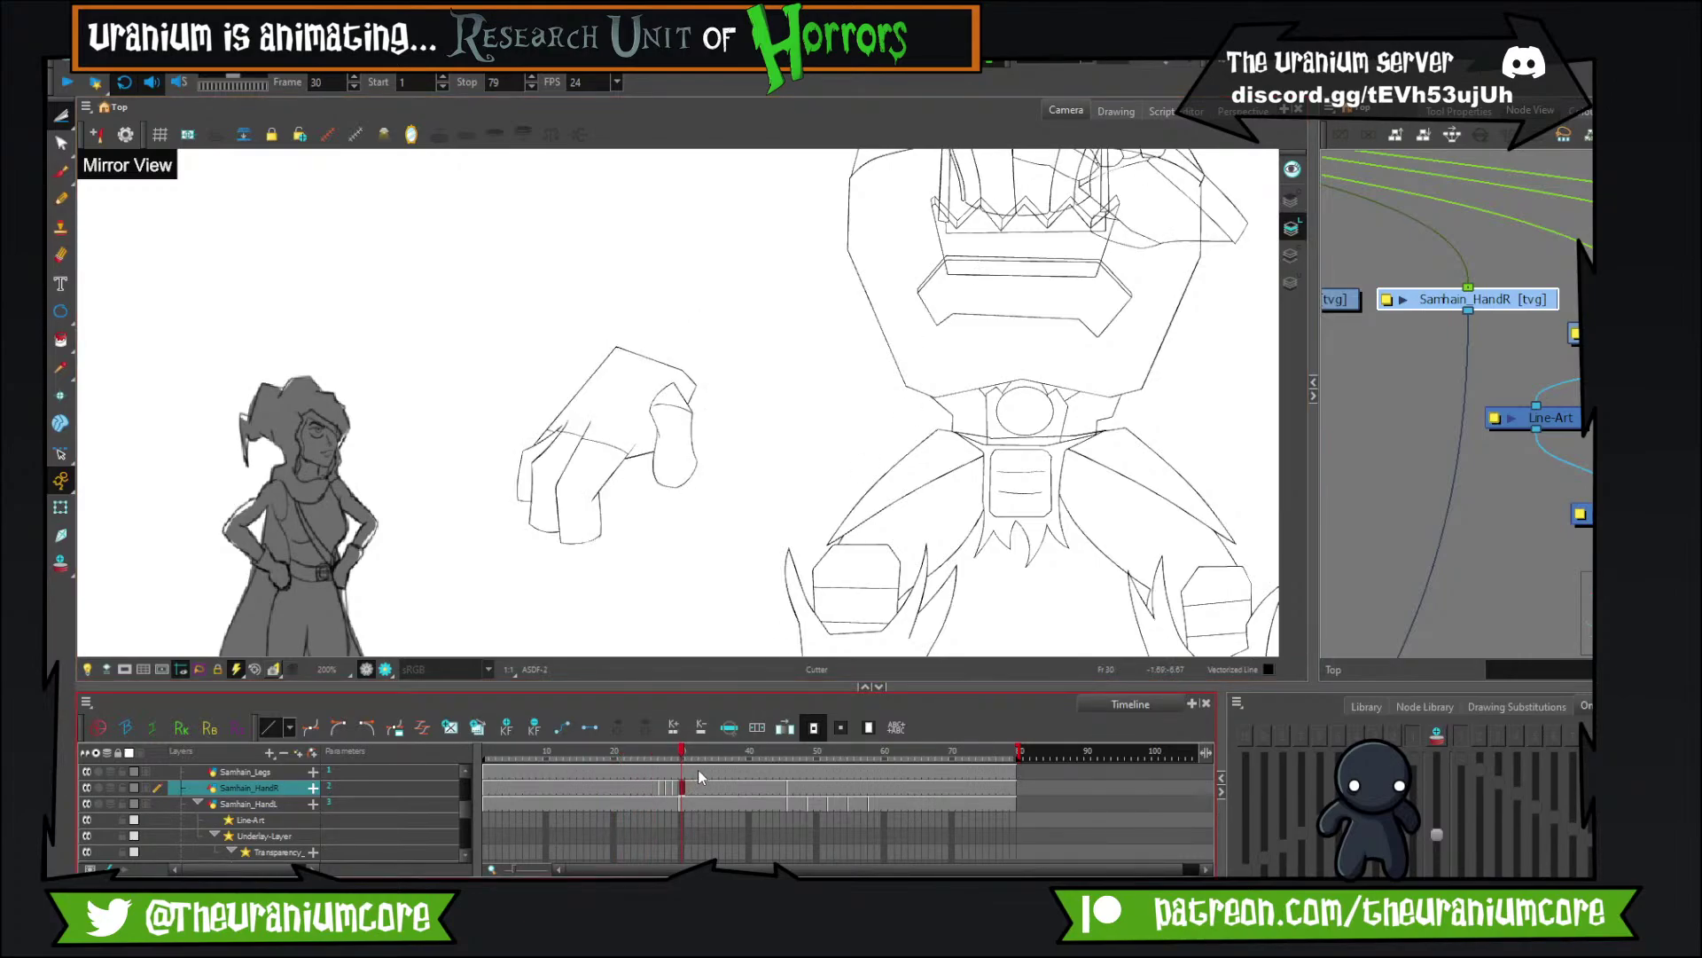
key("comma")
key("comma")
left_click(1481, 727)
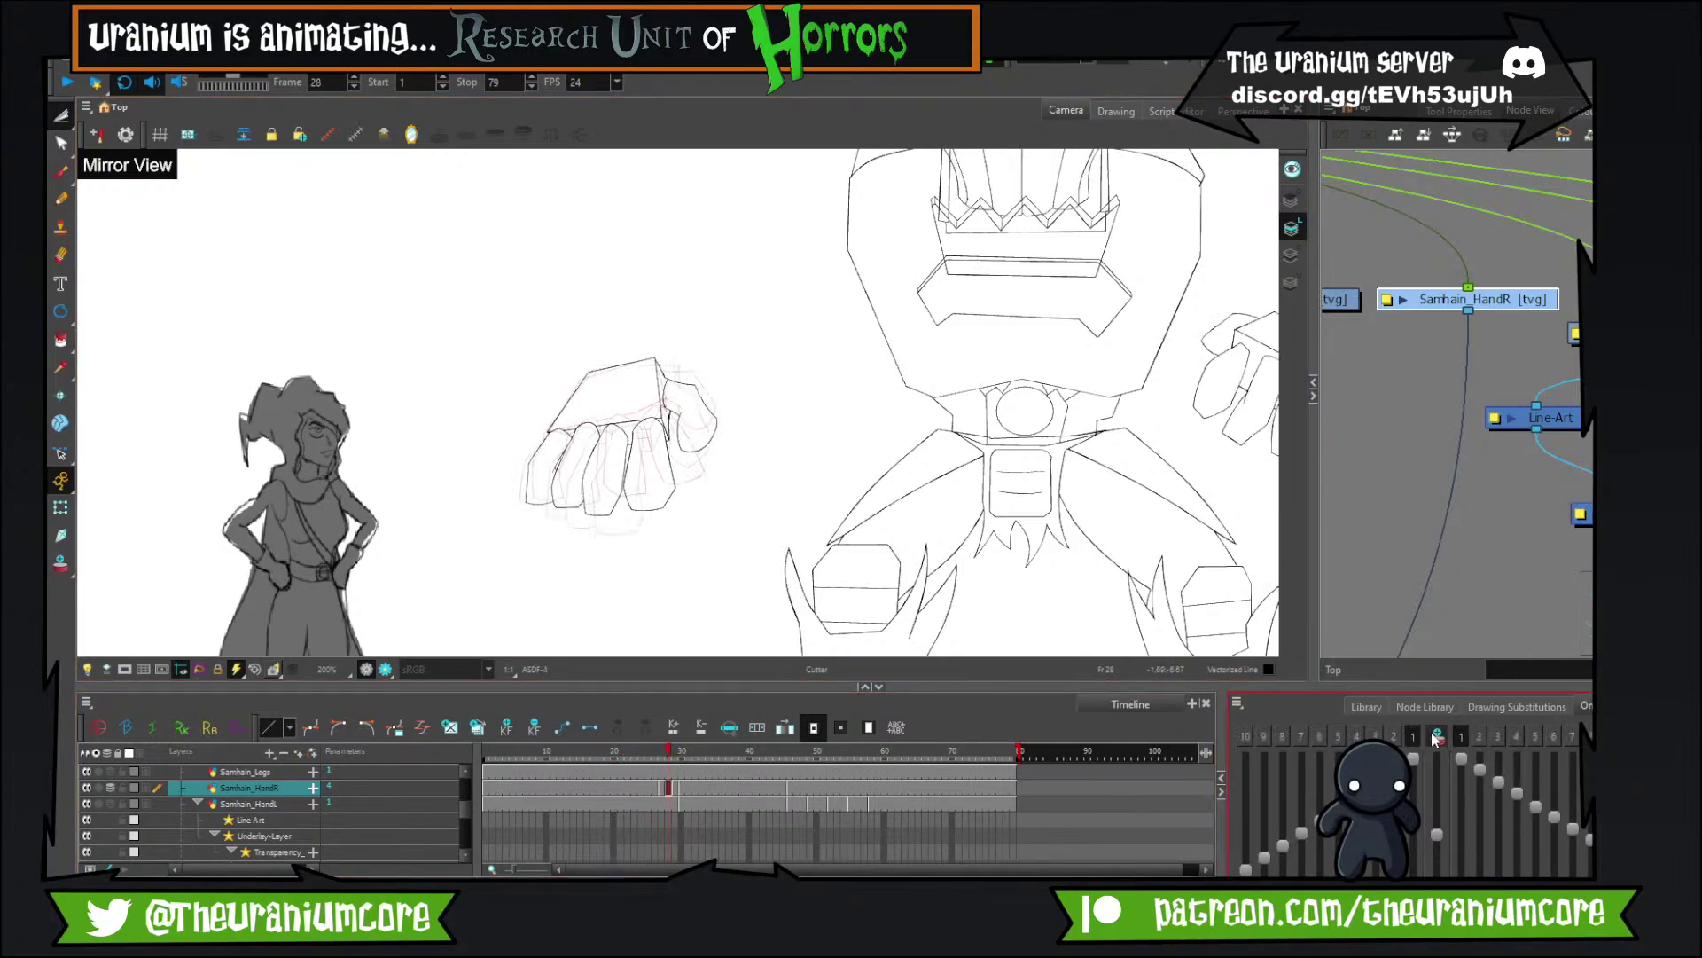
left_click(1480, 736)
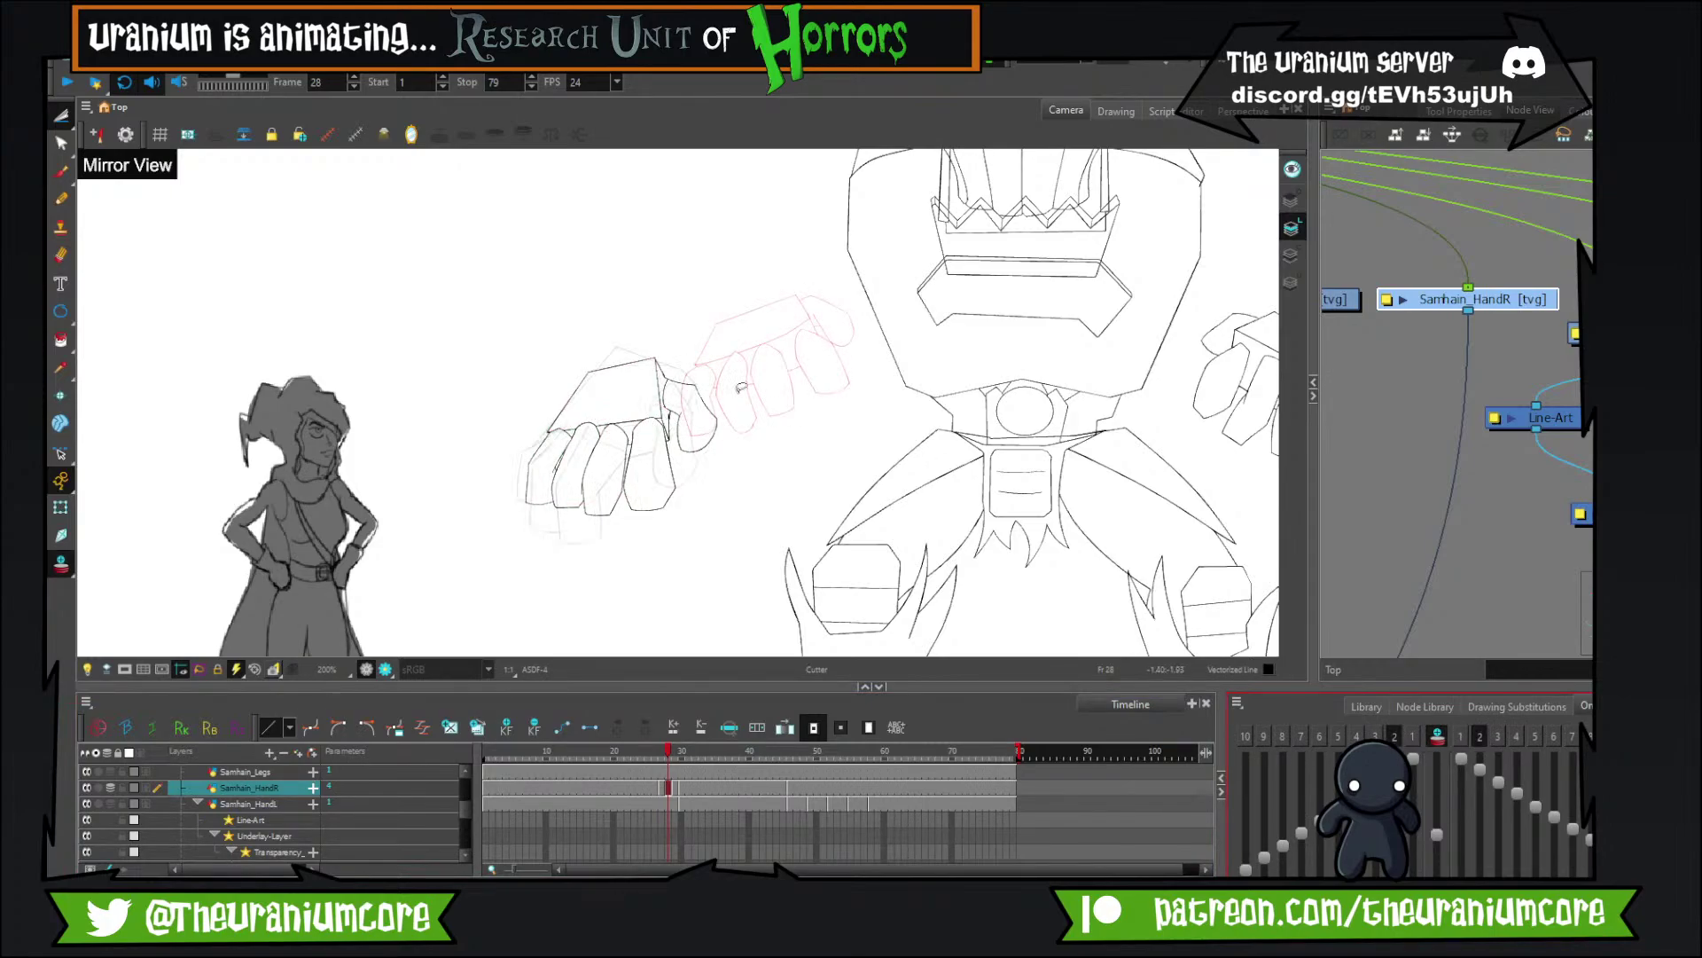
Move the whole hand on frame 28 up and towards the body, between the onion-skinned hands of frames 26 and 30.
left_click(61, 116)
left_click(104, 114)
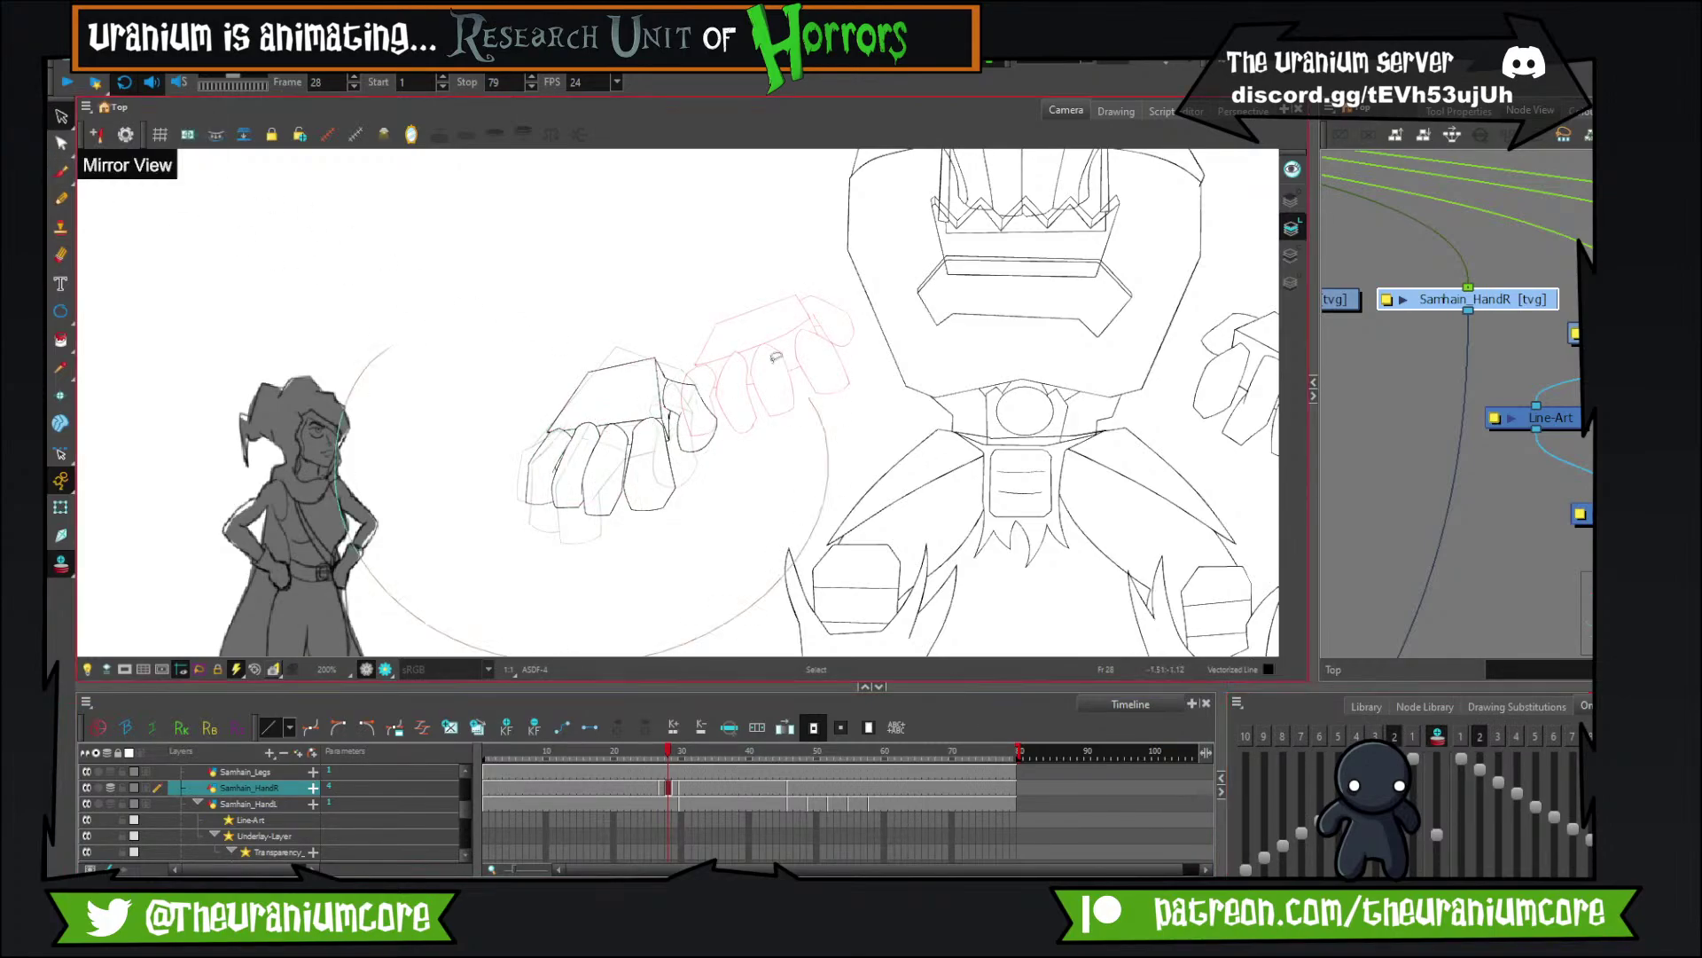
left_click(660, 428)
left_click_drag(663, 419, 719, 390)
left_click(791, 440)
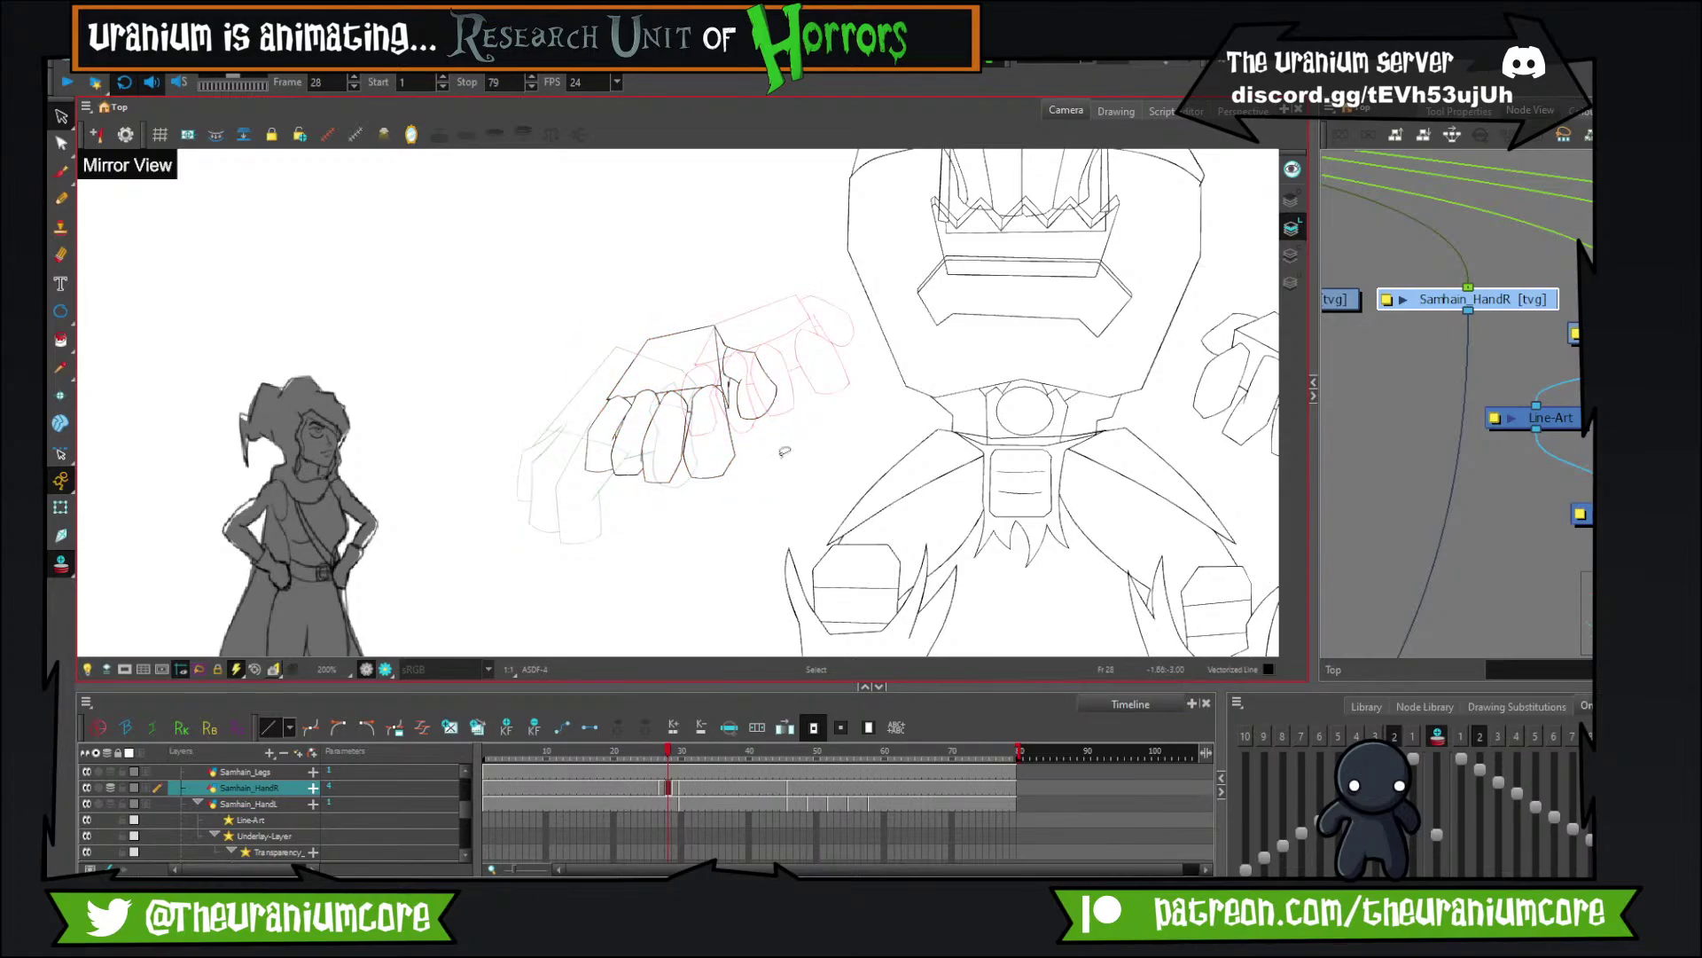
key("comma")
left_click(689, 421)
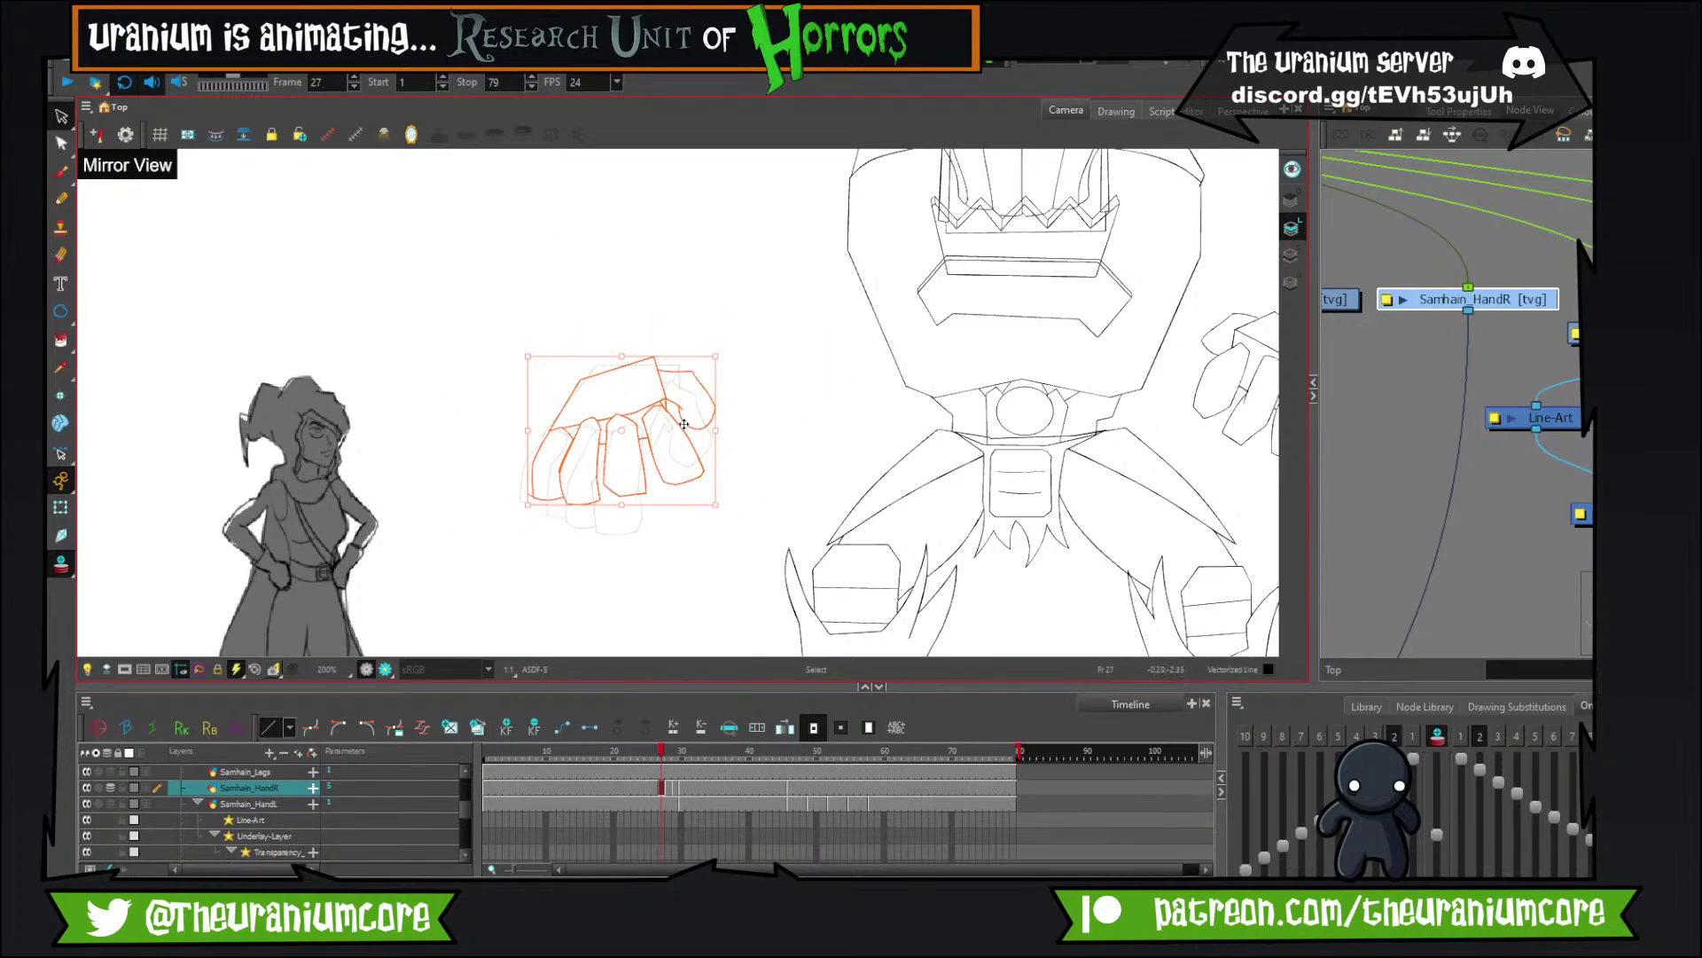
left_click(845, 544)
key("period")
key("period")
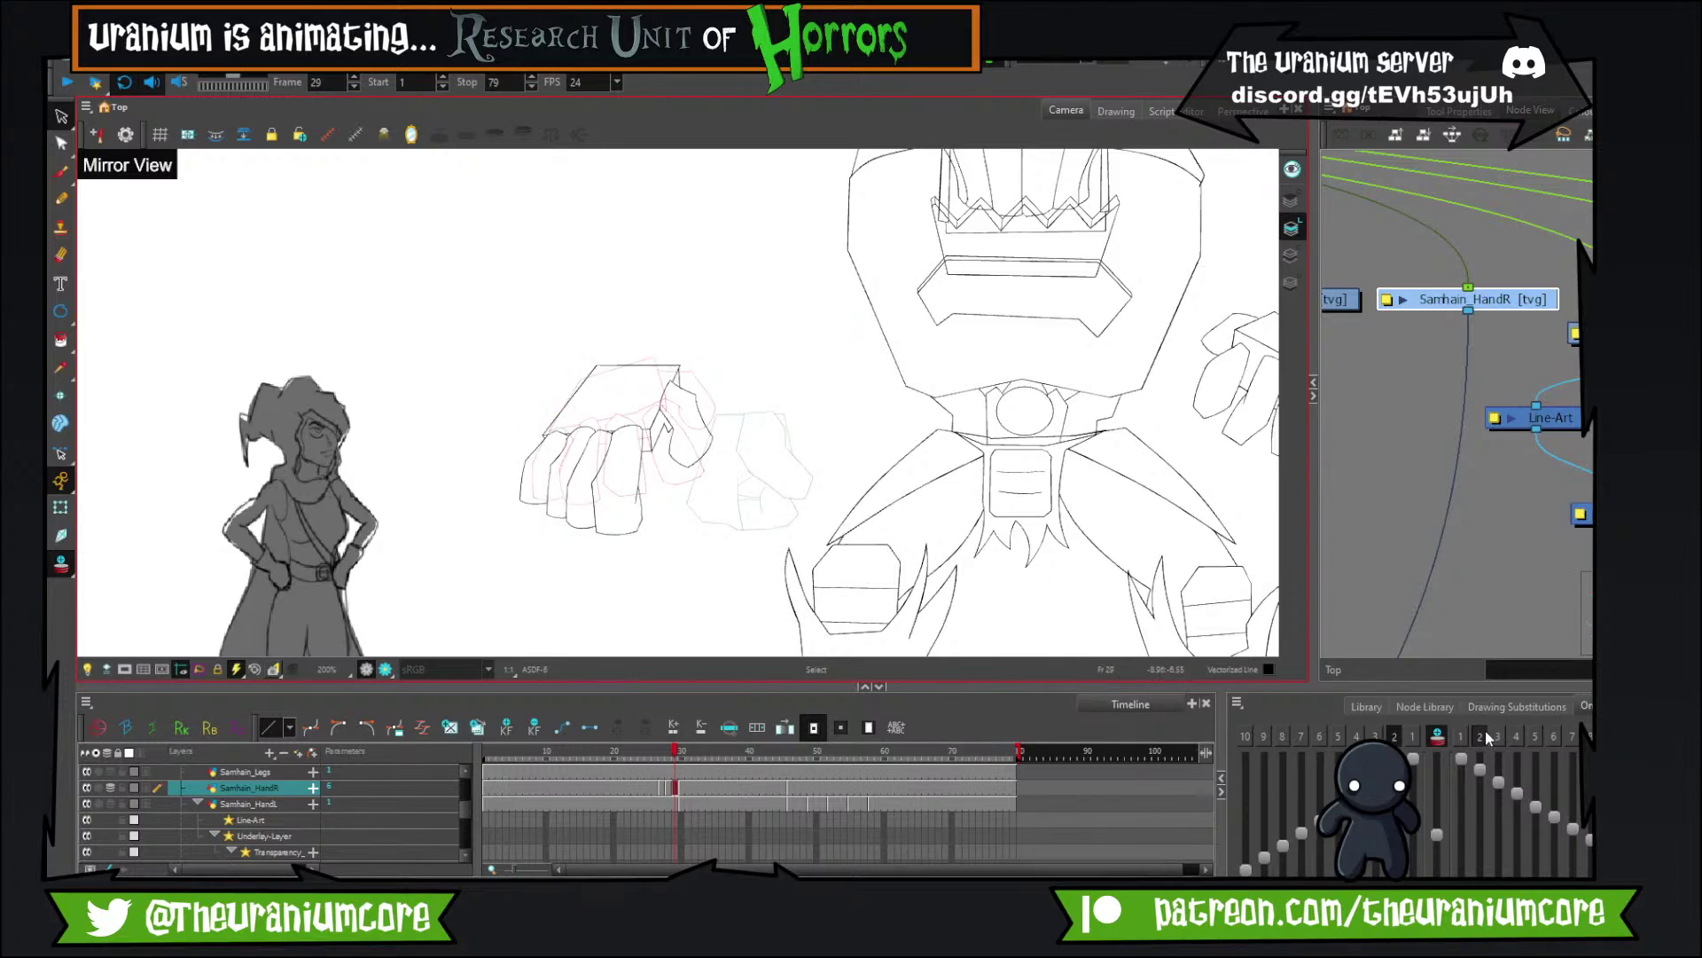
Change the onion skin to show only one frame before and one frame after the current drawing.
left_click(1483, 734)
left_click(1396, 736)
left_click(1412, 735)
left_click(1461, 736)
Move the whole hand on frame 27 up and towards the body, between the onion-skinned hands of frames 26 and 28.
key("comma")
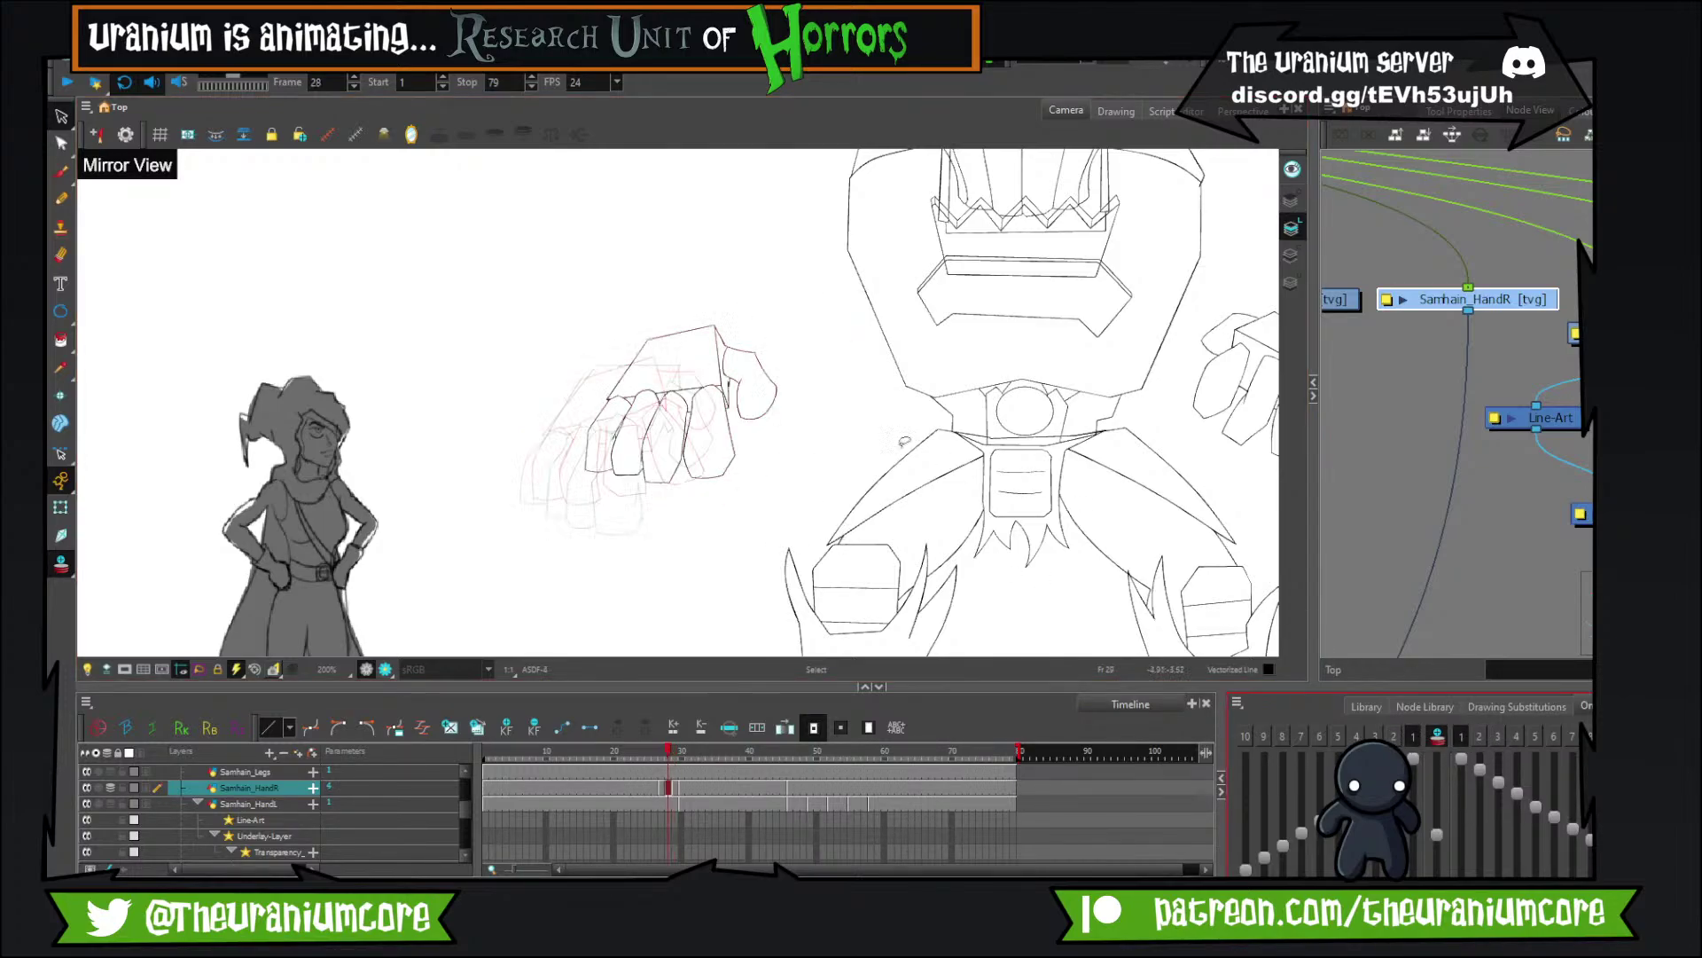
key("comma")
key("comma")
key("period")
mouse_move(608, 551)
left_mouse_down()
mouse_move(475, 543)
mouse_move(505, 554)
left_mouse_up()
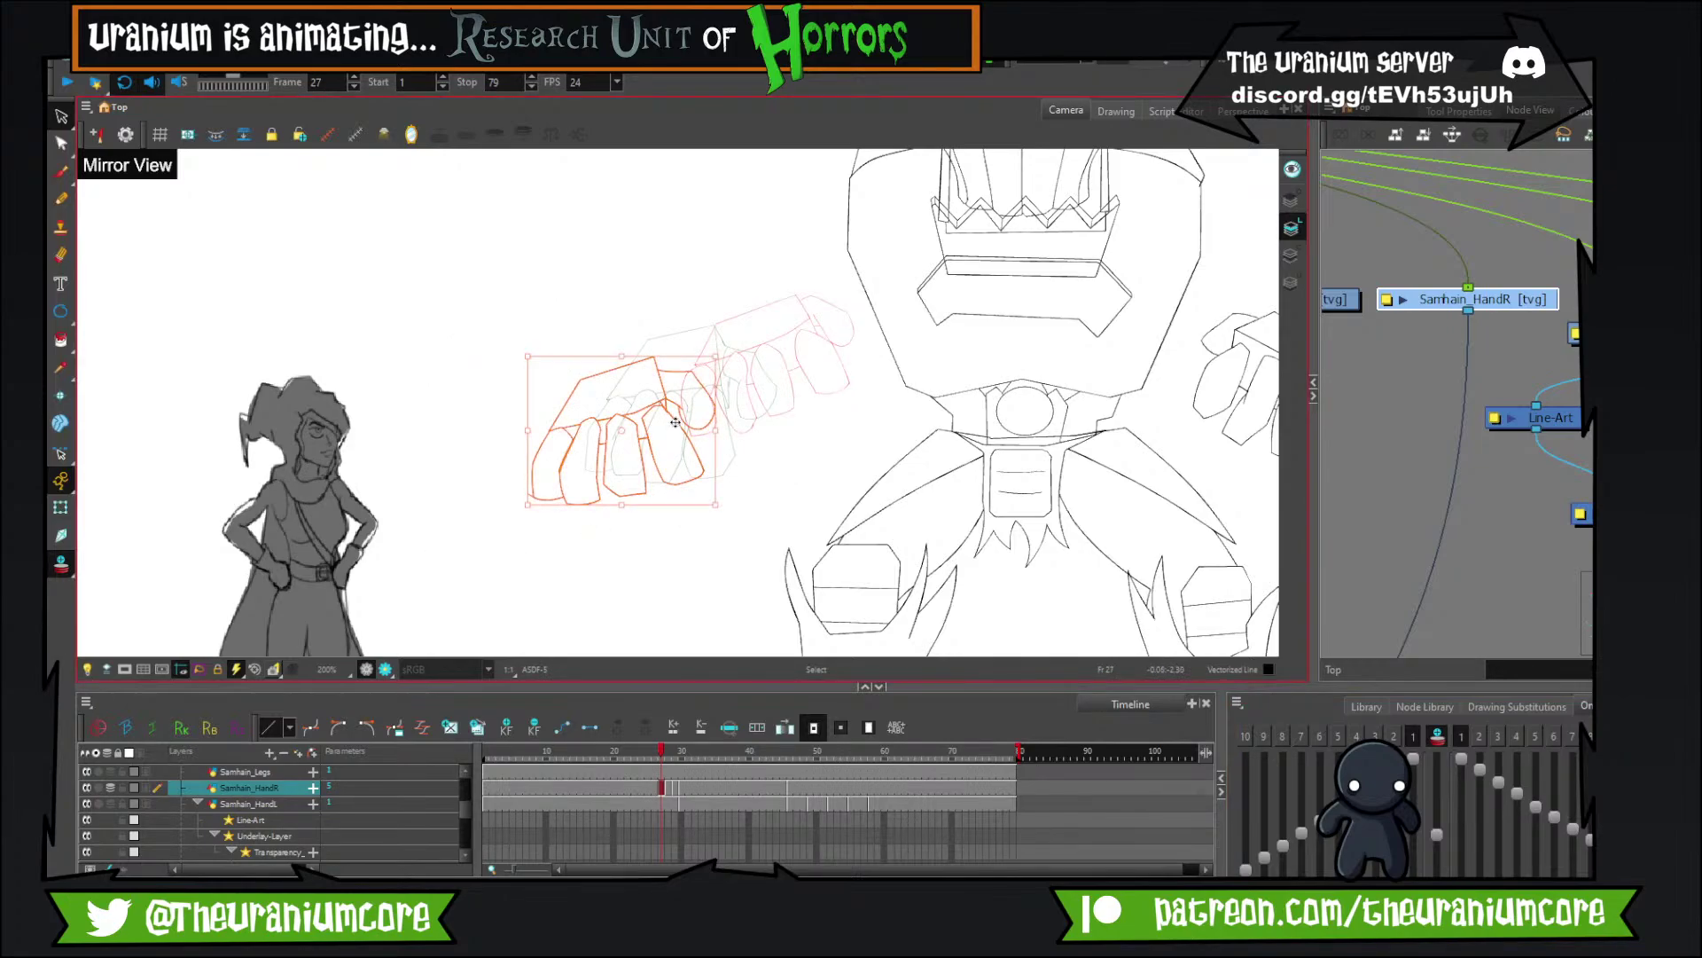
left_click_drag(676, 420, 771, 374)
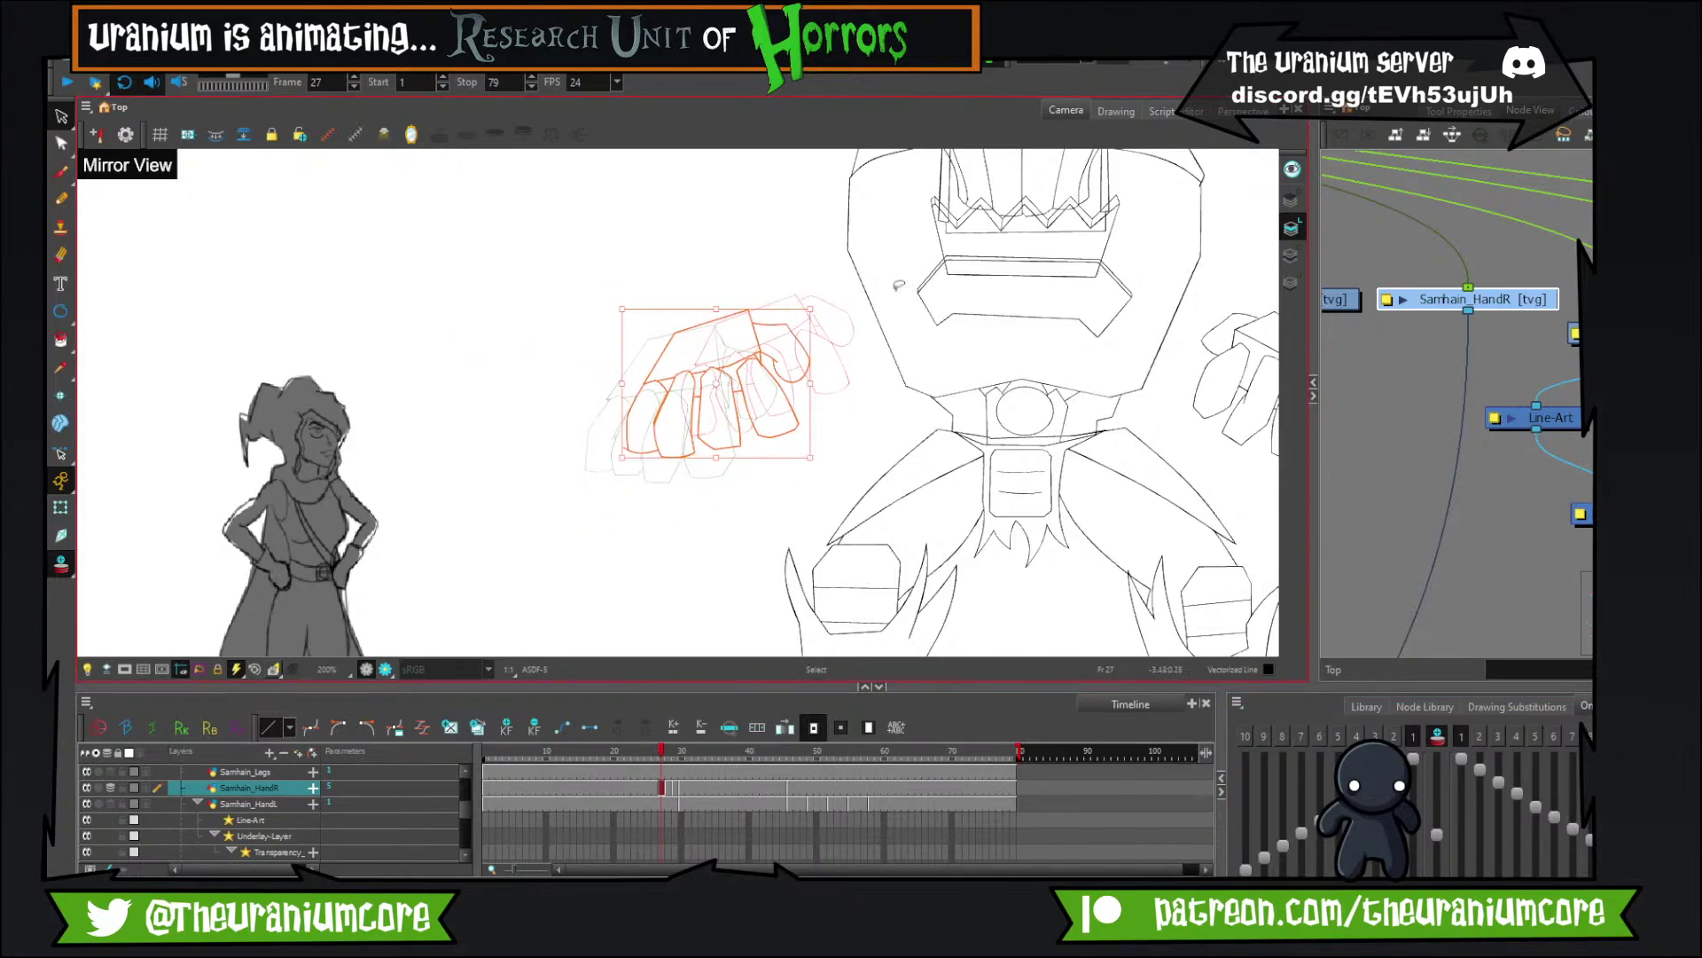
left_click(826, 484)
Move the whole hand on frame 29 up and slightly inwards, between the onion-skinned hands of frames 28 and 30.
key("period")
key("period")
mouse_move(825, 484)
left_mouse_down()
mouse_move(396, 409)
mouse_move(687, 403)
mouse_move(685, 421)
mouse_move(707, 401)
left_mouse_up()
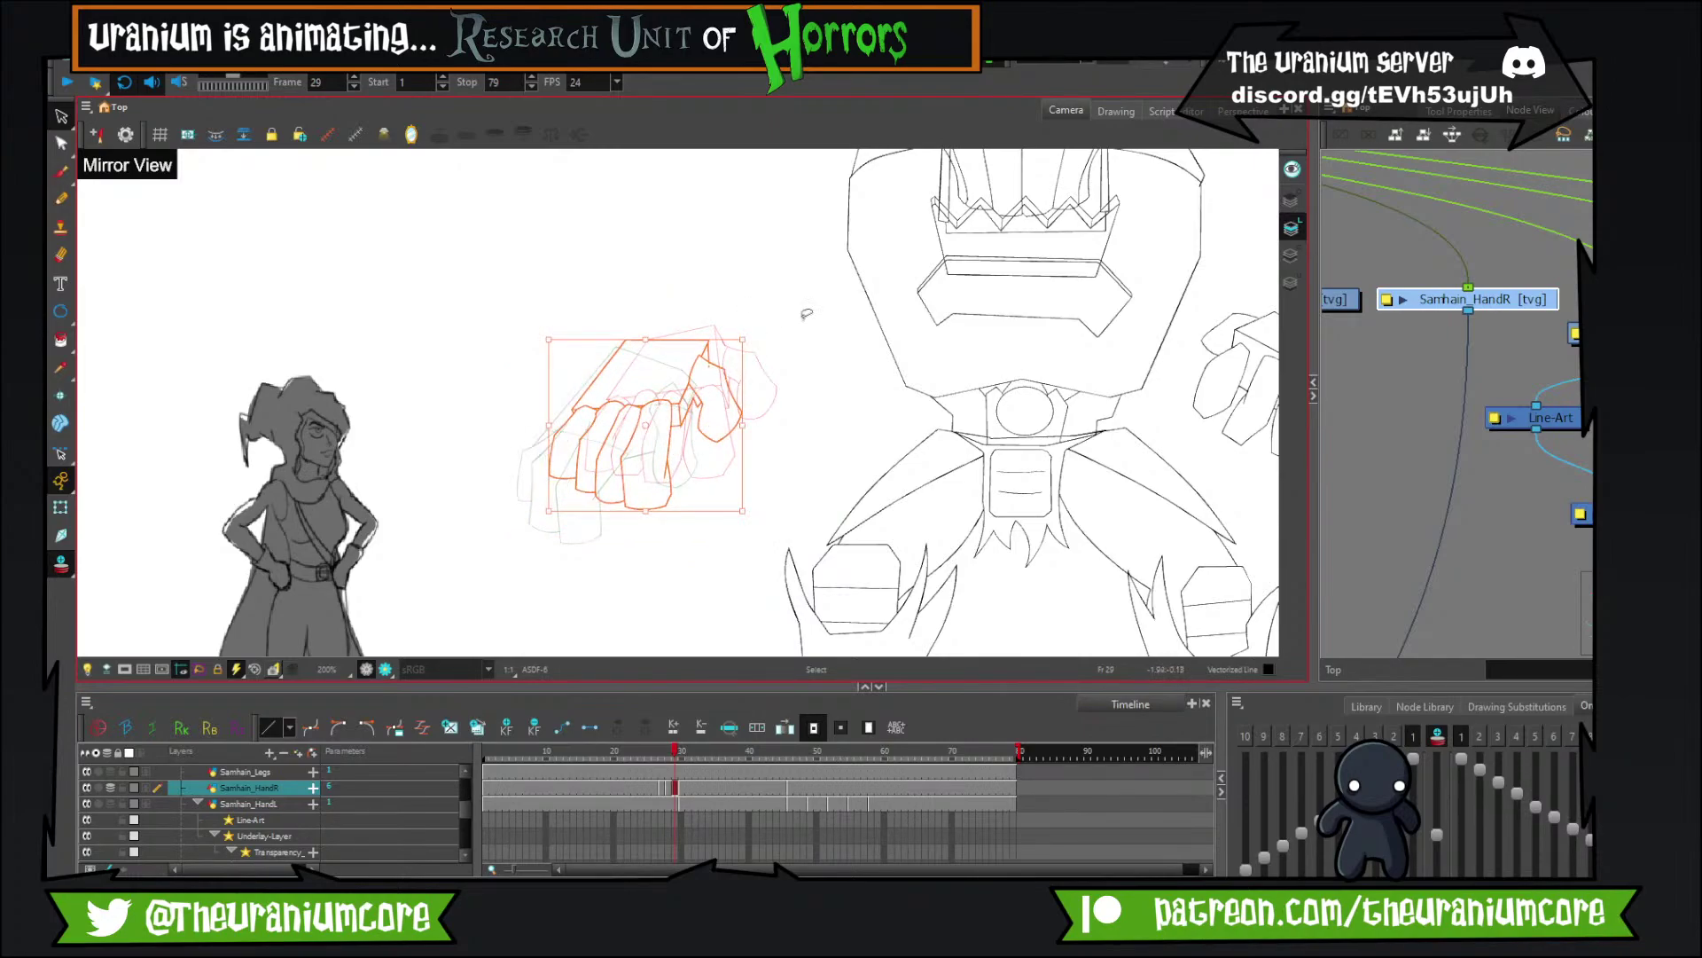
left_click(762, 365)
mouse_move(671, 562)
left_mouse_down()
mouse_move(517, 344)
mouse_move(576, 551)
left_mouse_up()
left_click_drag(685, 422, 690, 423)
left_click(794, 295)
Turn off onion skin and step back from frame 29 to frame 25 to check the repositioned hands in motion.
left_click(61, 565)
key("comma")
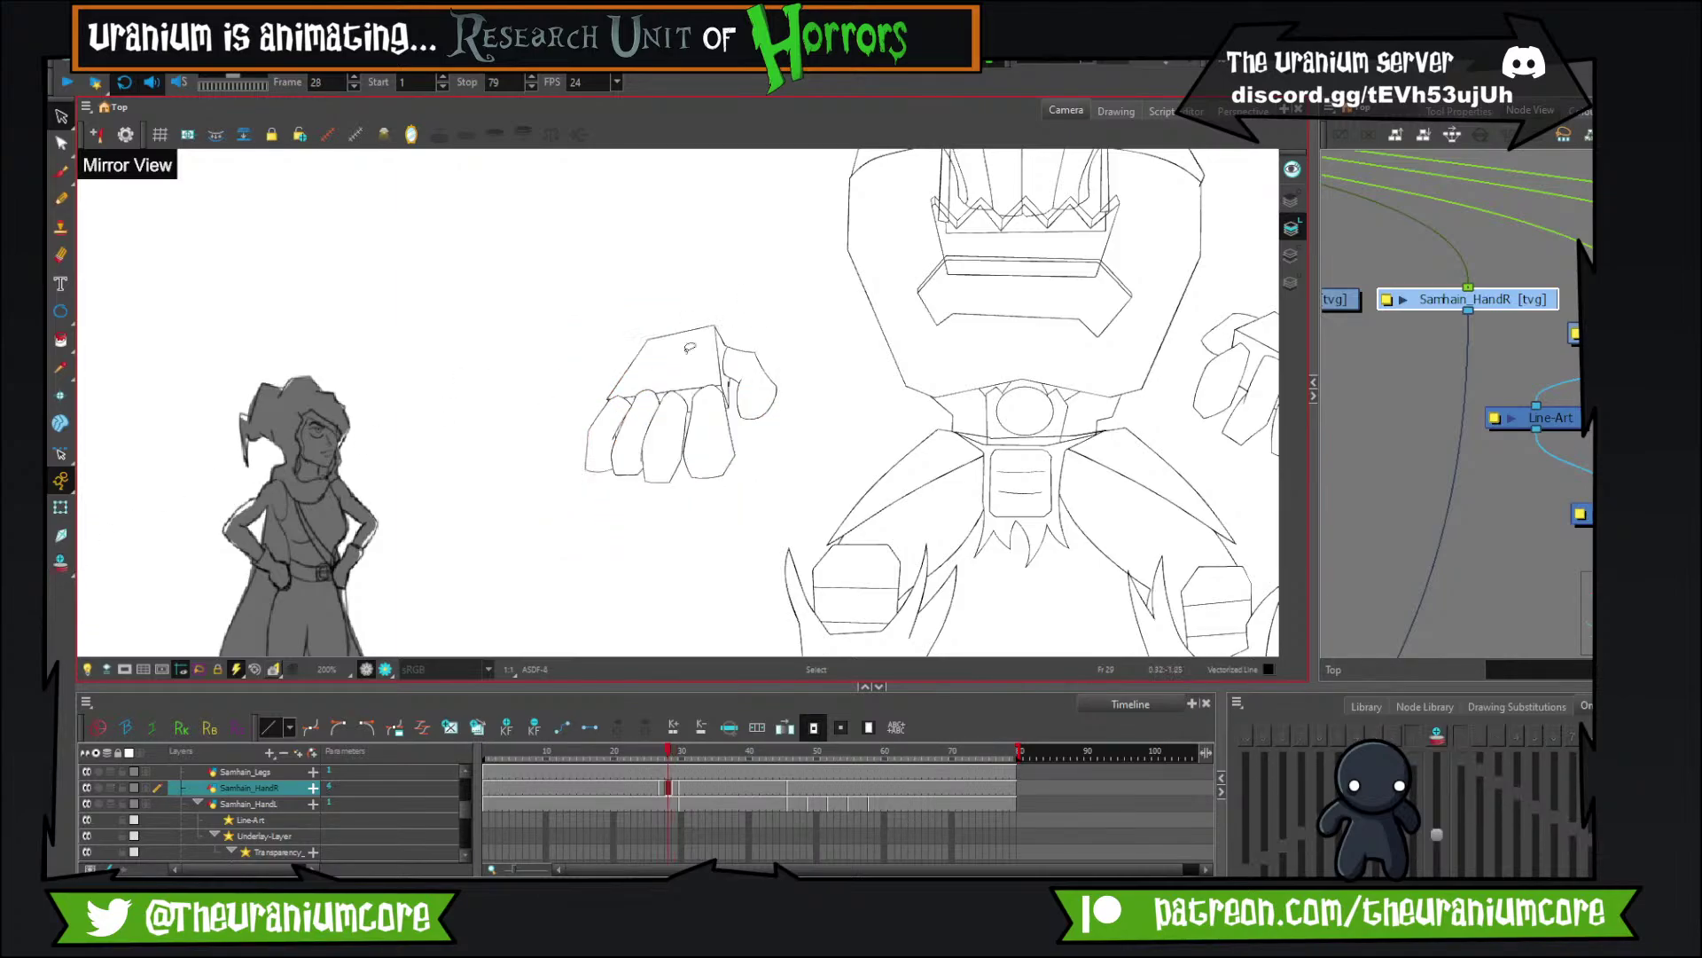
key("comma")
scroll(754, 304, "down", 5)
scroll(842, 275, "up", 3)
key("comma")
key("comma")
scroll(851, 275, "down", 2)
scroll(842, 274, "up", 2)
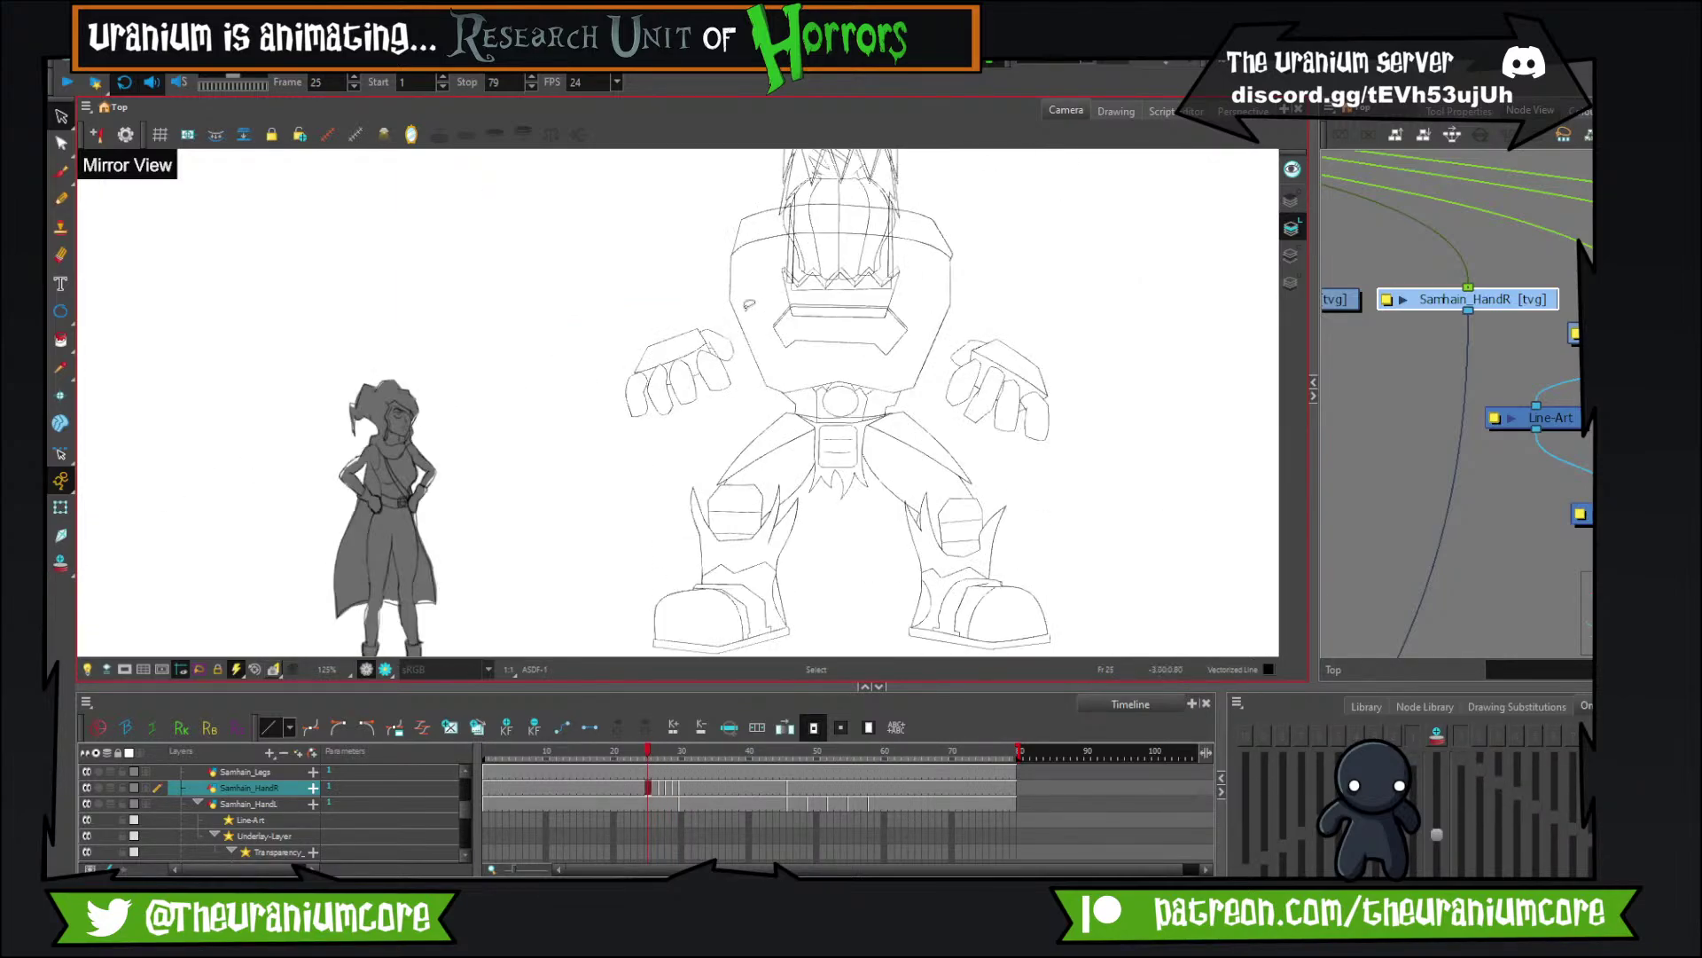
Step back and forth through frames 25 to 30 to check the motion of Samhain's repositioned right hand.
key("period")
key("period")
key("period")
key("period")
key("period")
key("period")
key("period")
key("period")
key("period")
key("period")
key("comma")
key("comma")
key("comma")
key("comma")
key("comma")
key("comma")
key("comma")
key("comma")
key("comma")
key("comma")
key("comma")
key("period")
key("period")
key("period")
key("period")
key("period")
key("period")
key("period")
key("period")
key("period")
key("period")
key("period")
key("comma")
key("comma")
key("comma")
key("comma")
key("comma")
key("comma")
key("comma")
key("comma")
key("period")
key("period")
key("period")
key("period")
key("period")
key("period")
key("period")
key("period")
key("period")
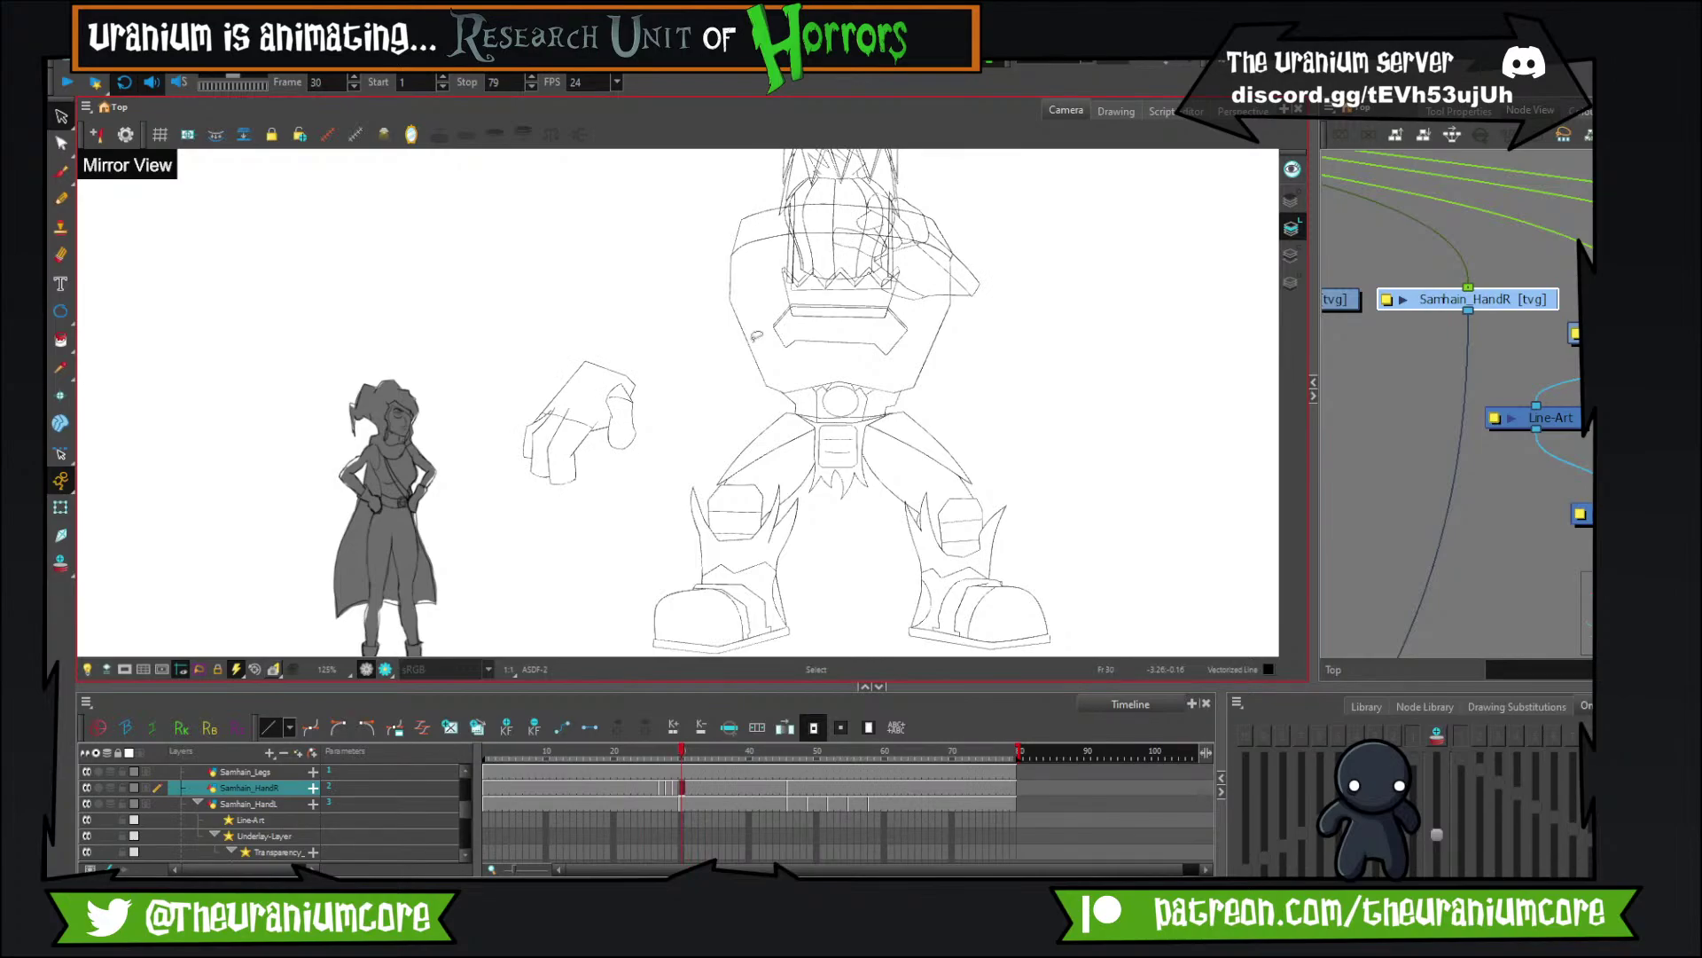
key("comma")
key("comma")
key("comma")
key("comma")
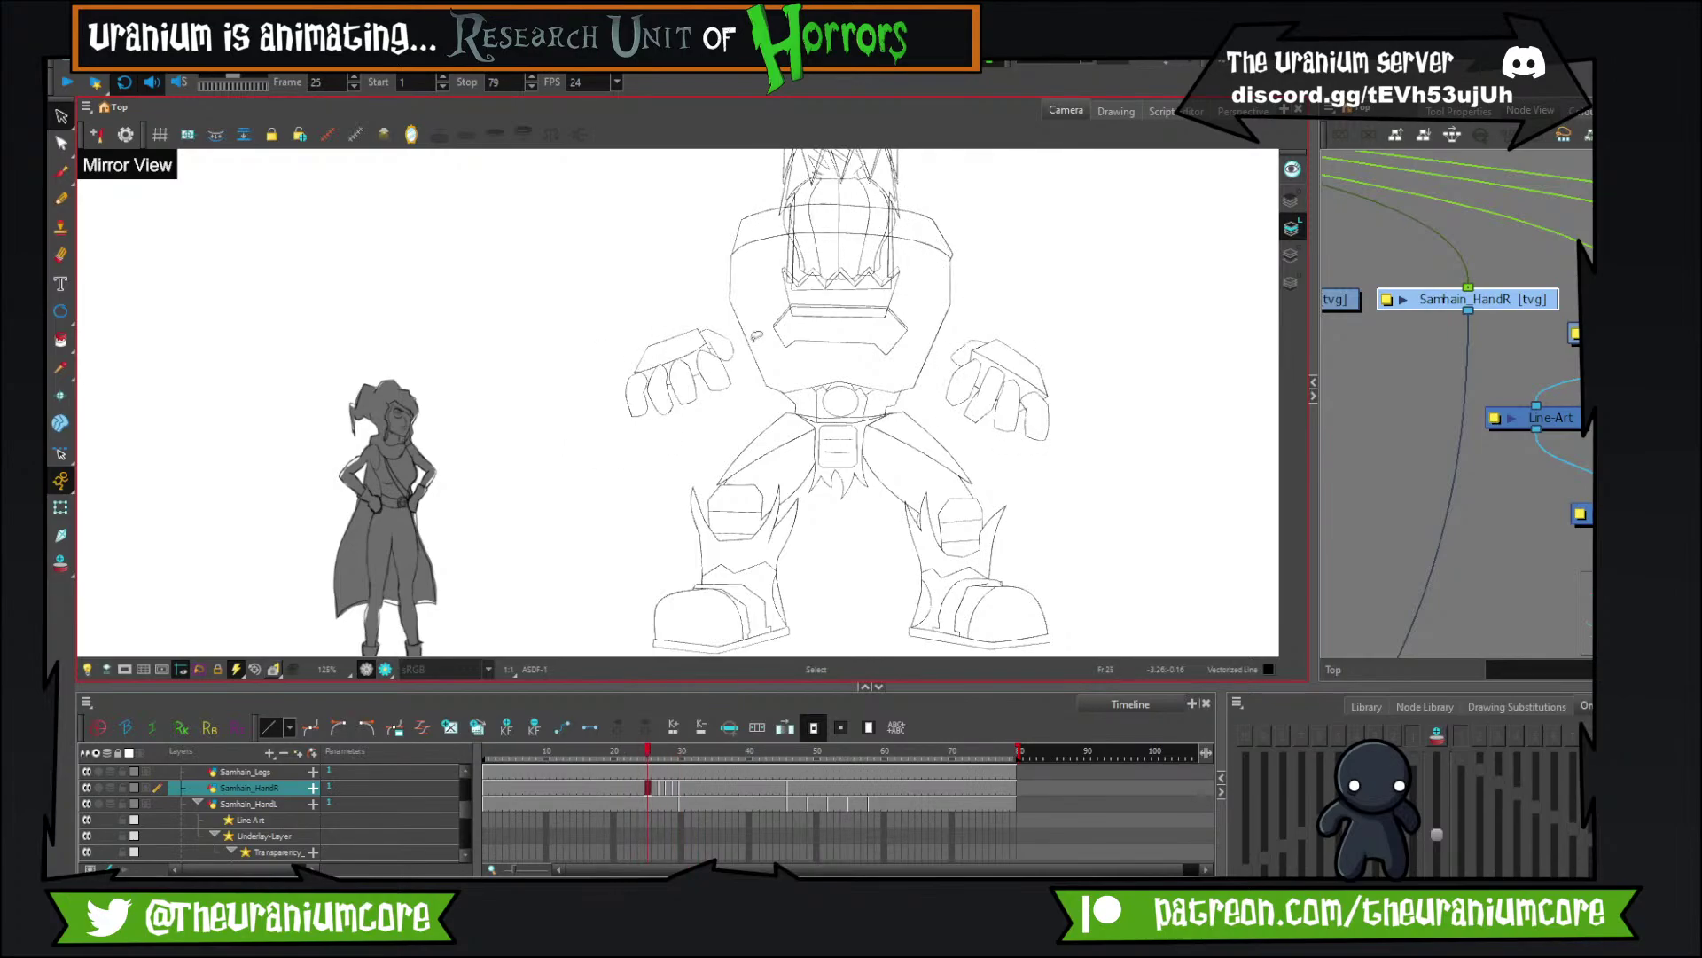
key("period")
key("period")
key("period")
key("period")
key("period")
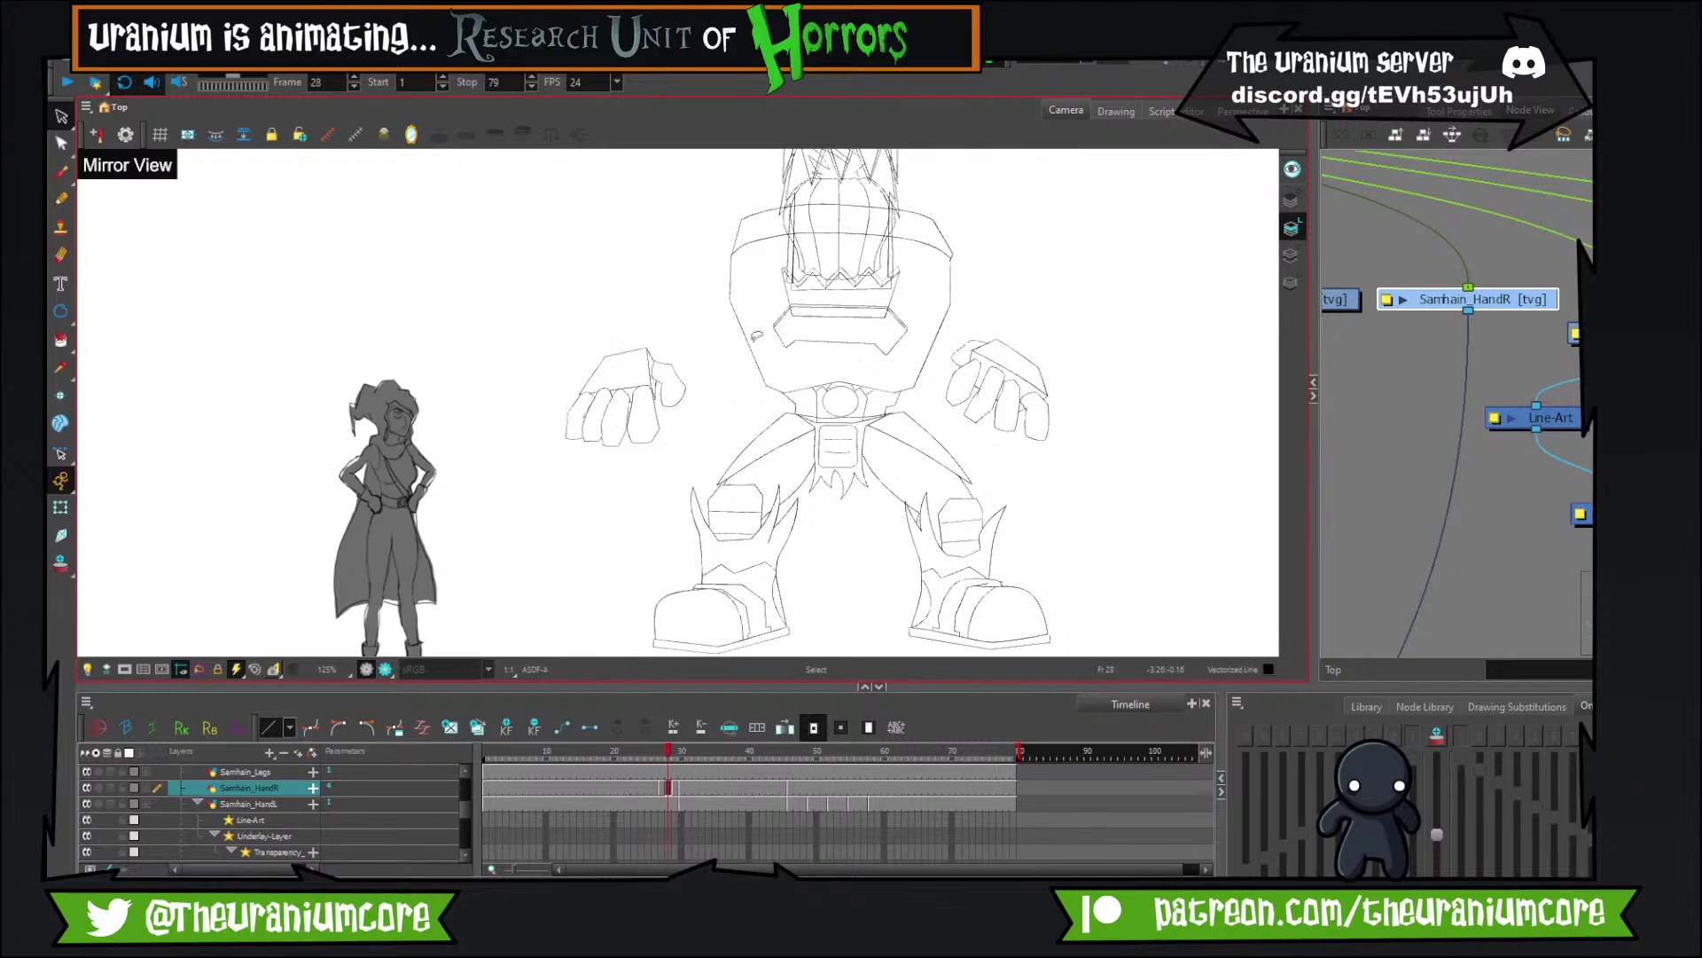
key("comma")
key("comma")
key("comma")
key("comma")
key("comma")
key("period")
key("period")
key("period")
key("period")
key("period")
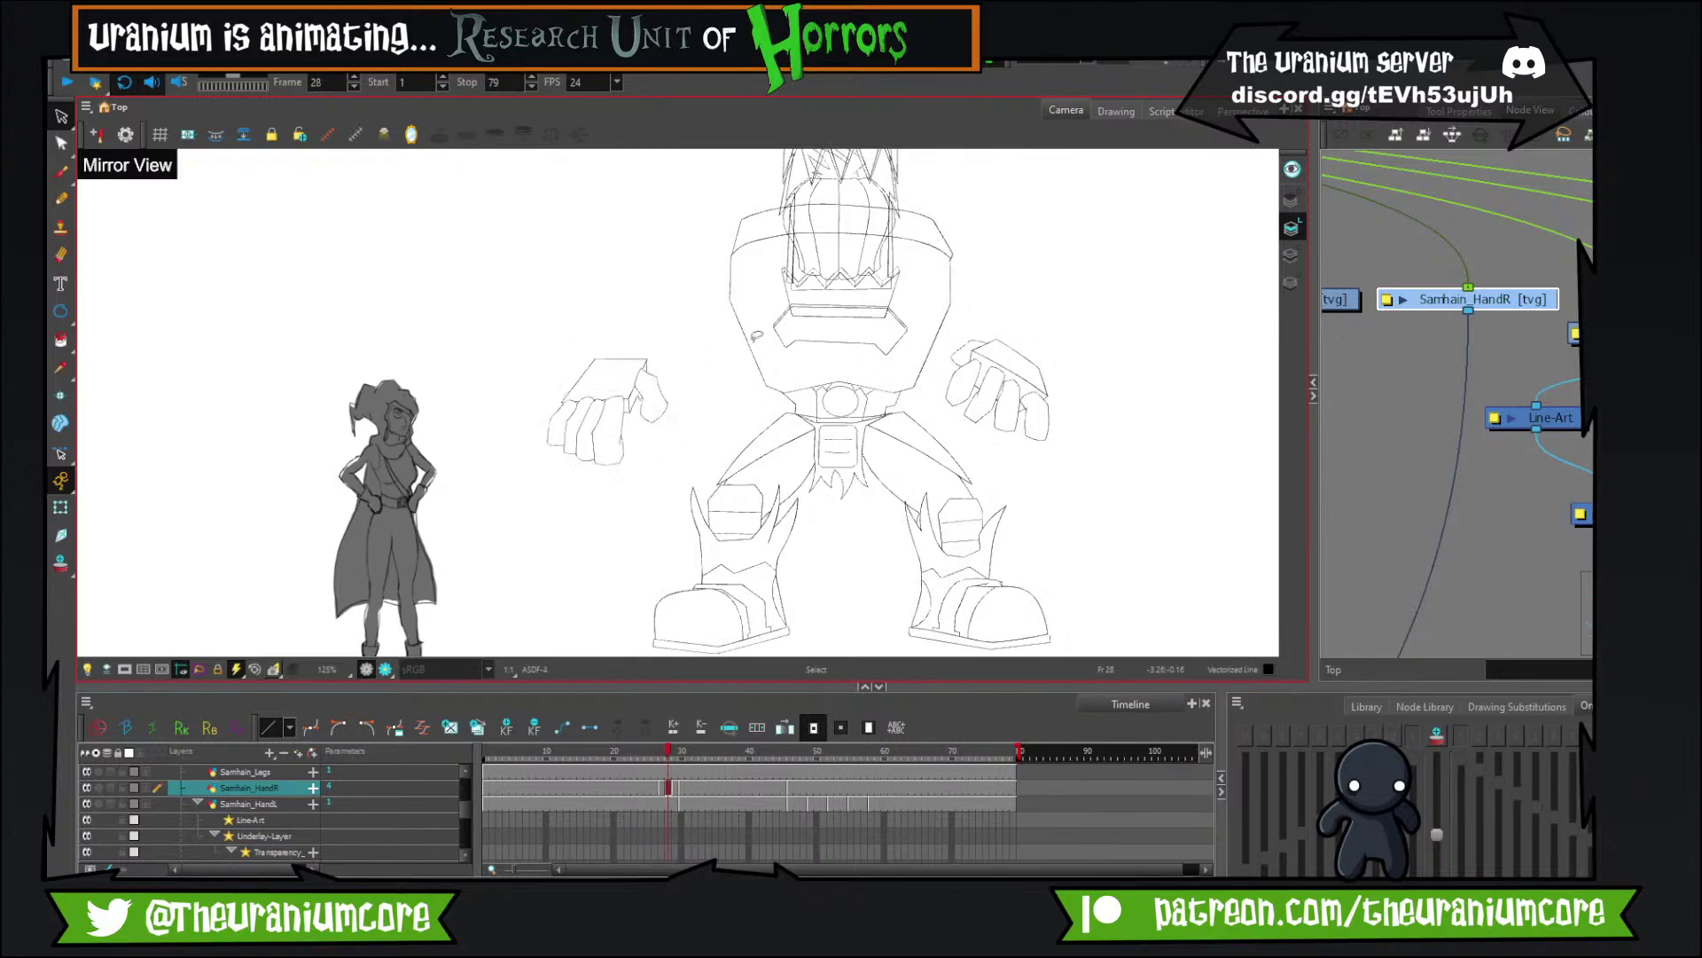
key("comma")
key("comma")
key("comma")
key("comma")
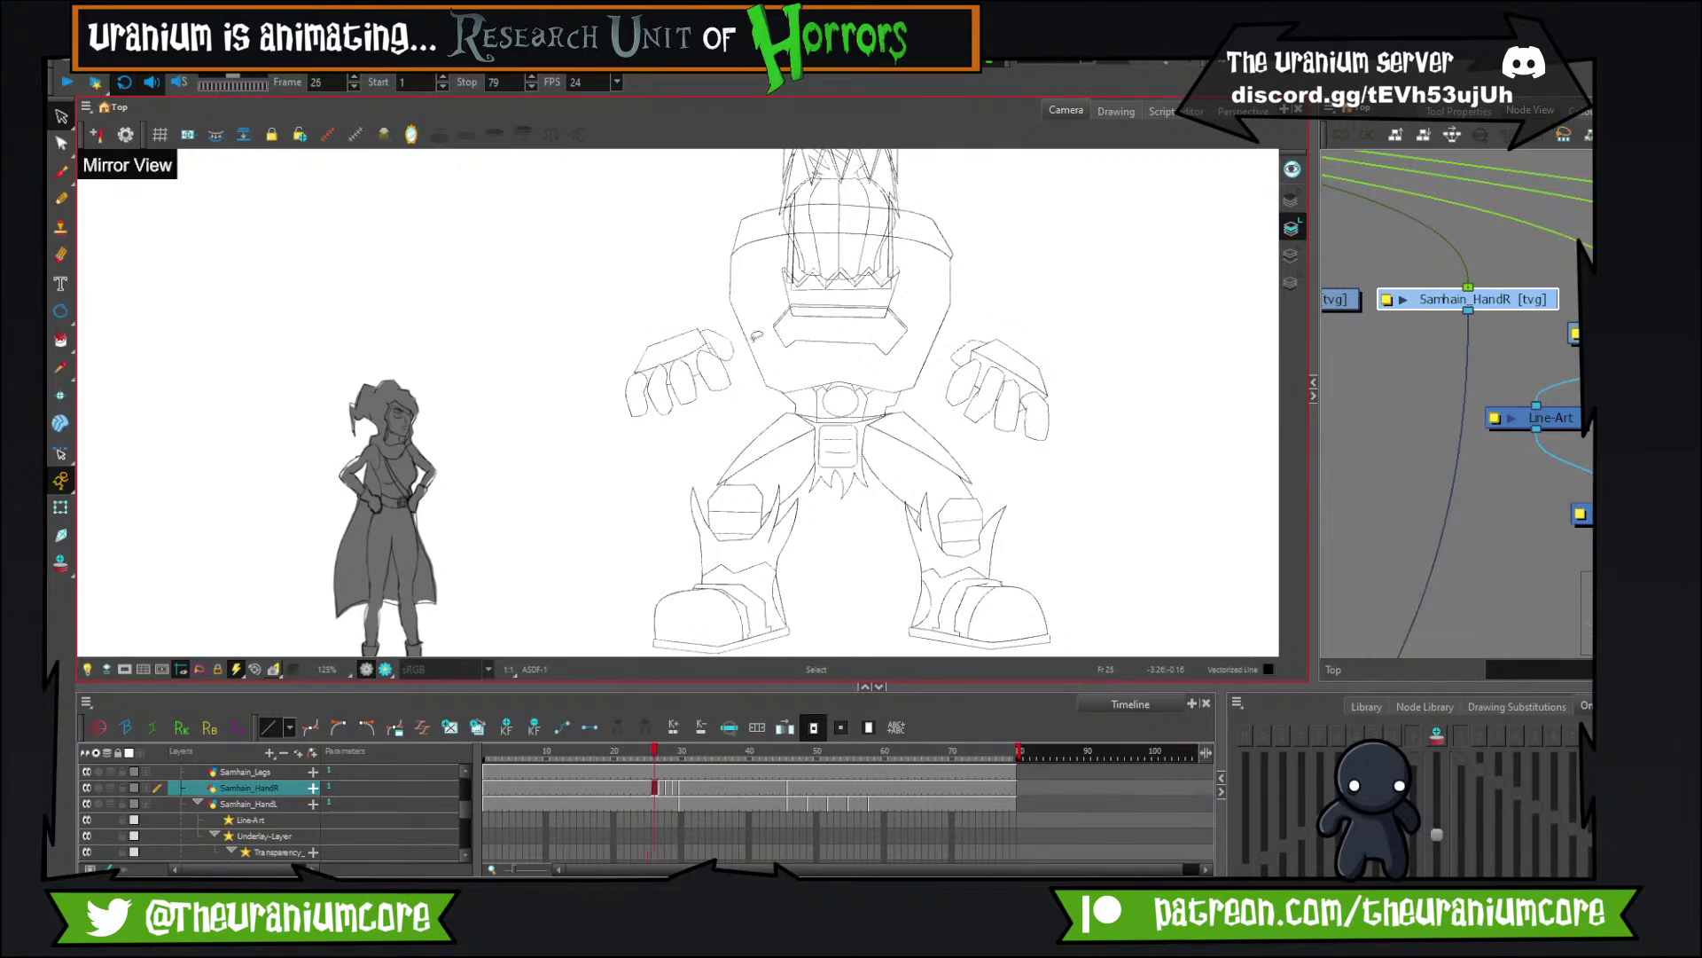
key("period")
key("period")
key("period")
Switch to the Cutter tool with the right hand on frame 29 as the current drawing.
scroll(620, 347, "up", 5)
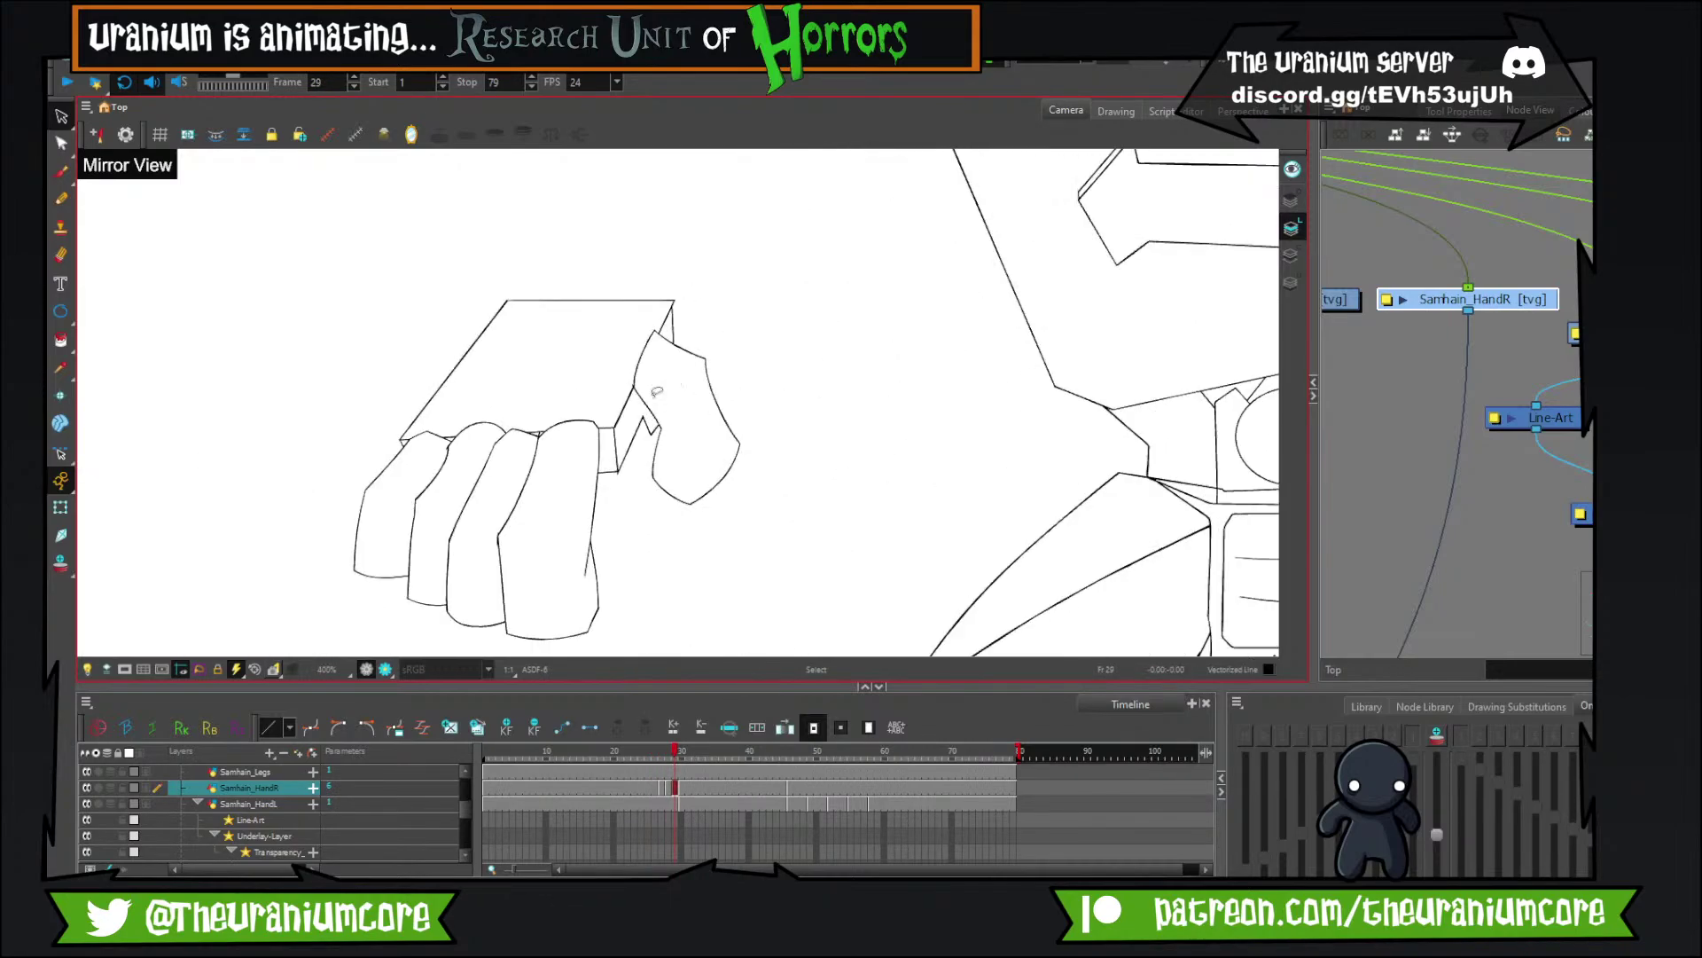
scroll(622, 373, "down", 2)
scroll(623, 384, "up", 2)
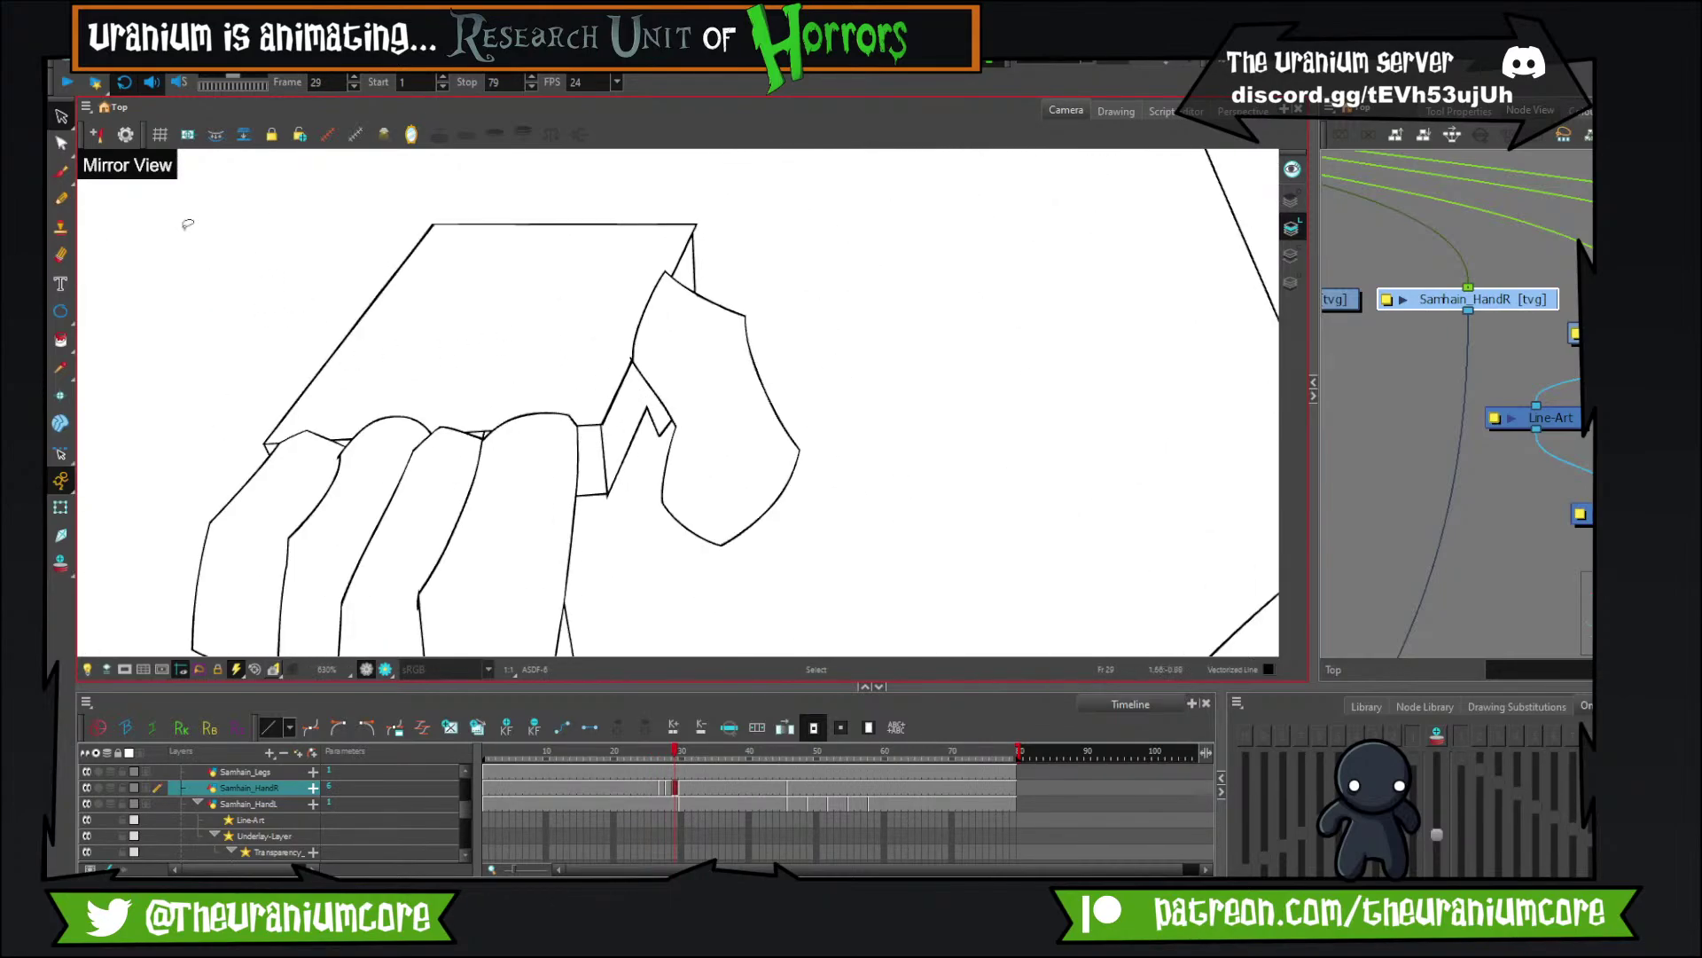
left_click(66, 122)
left_click(108, 153)
scroll(623, 358, "down", 2)
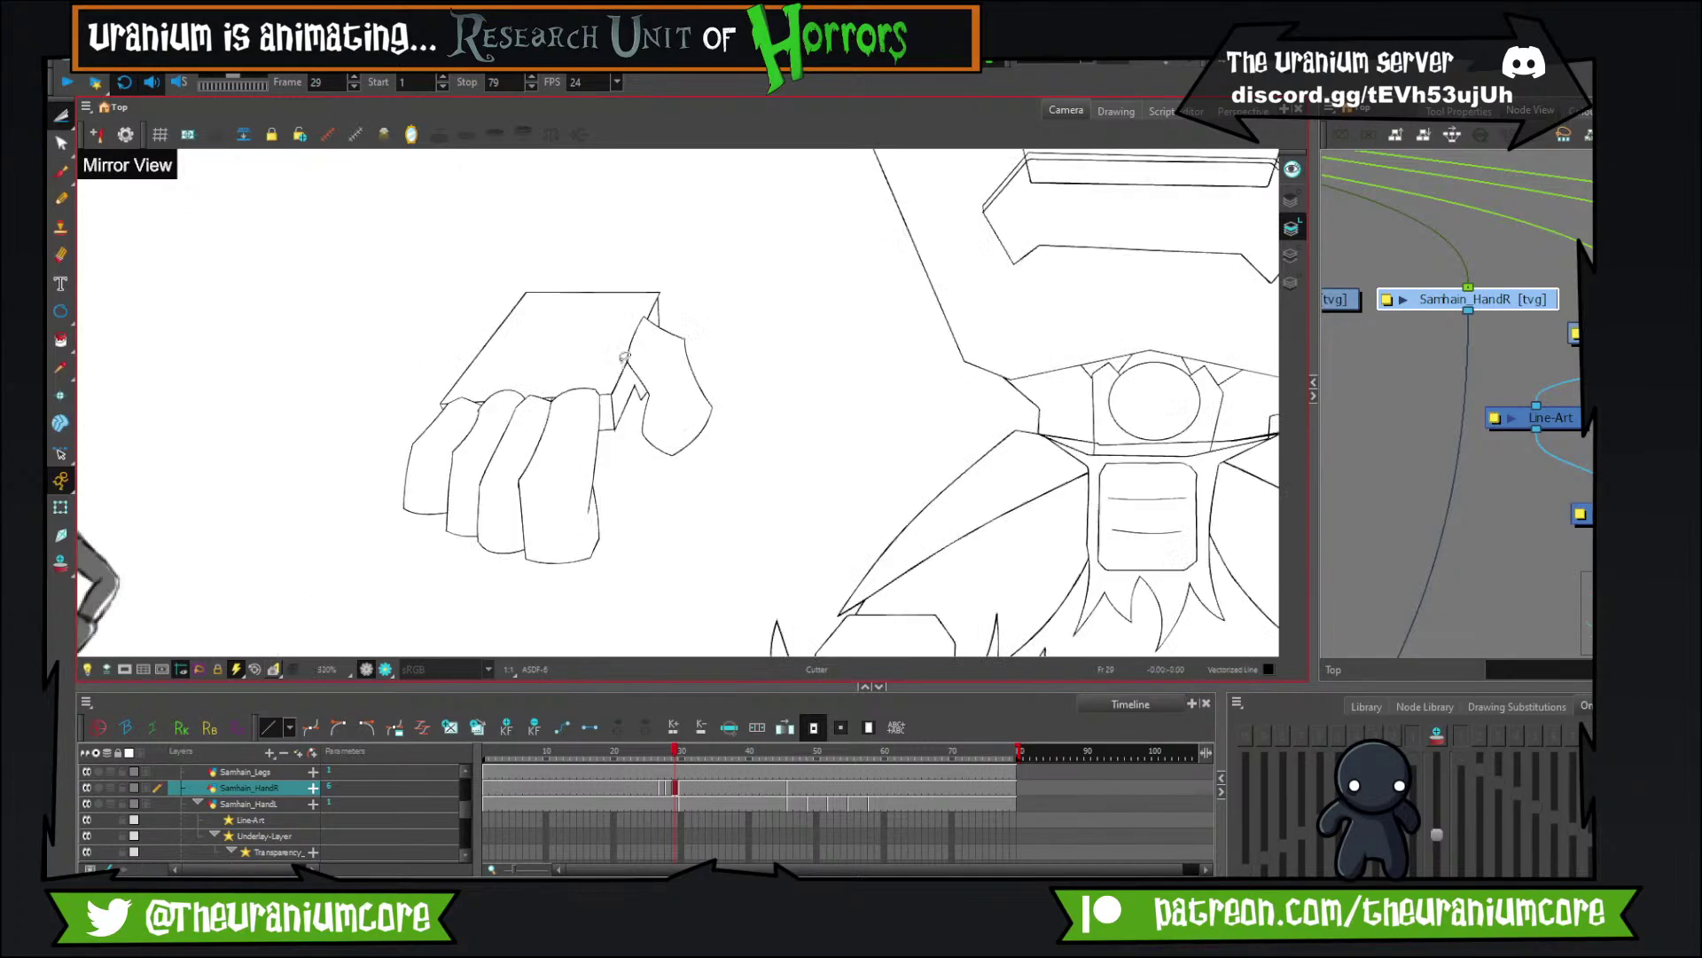
Compare the right hand on frame 29 with its neighbouring frames and examine where the thumb lines meet the palm.
scroll(624, 358, "down", 1)
key("comma")
key("period")
key("period")
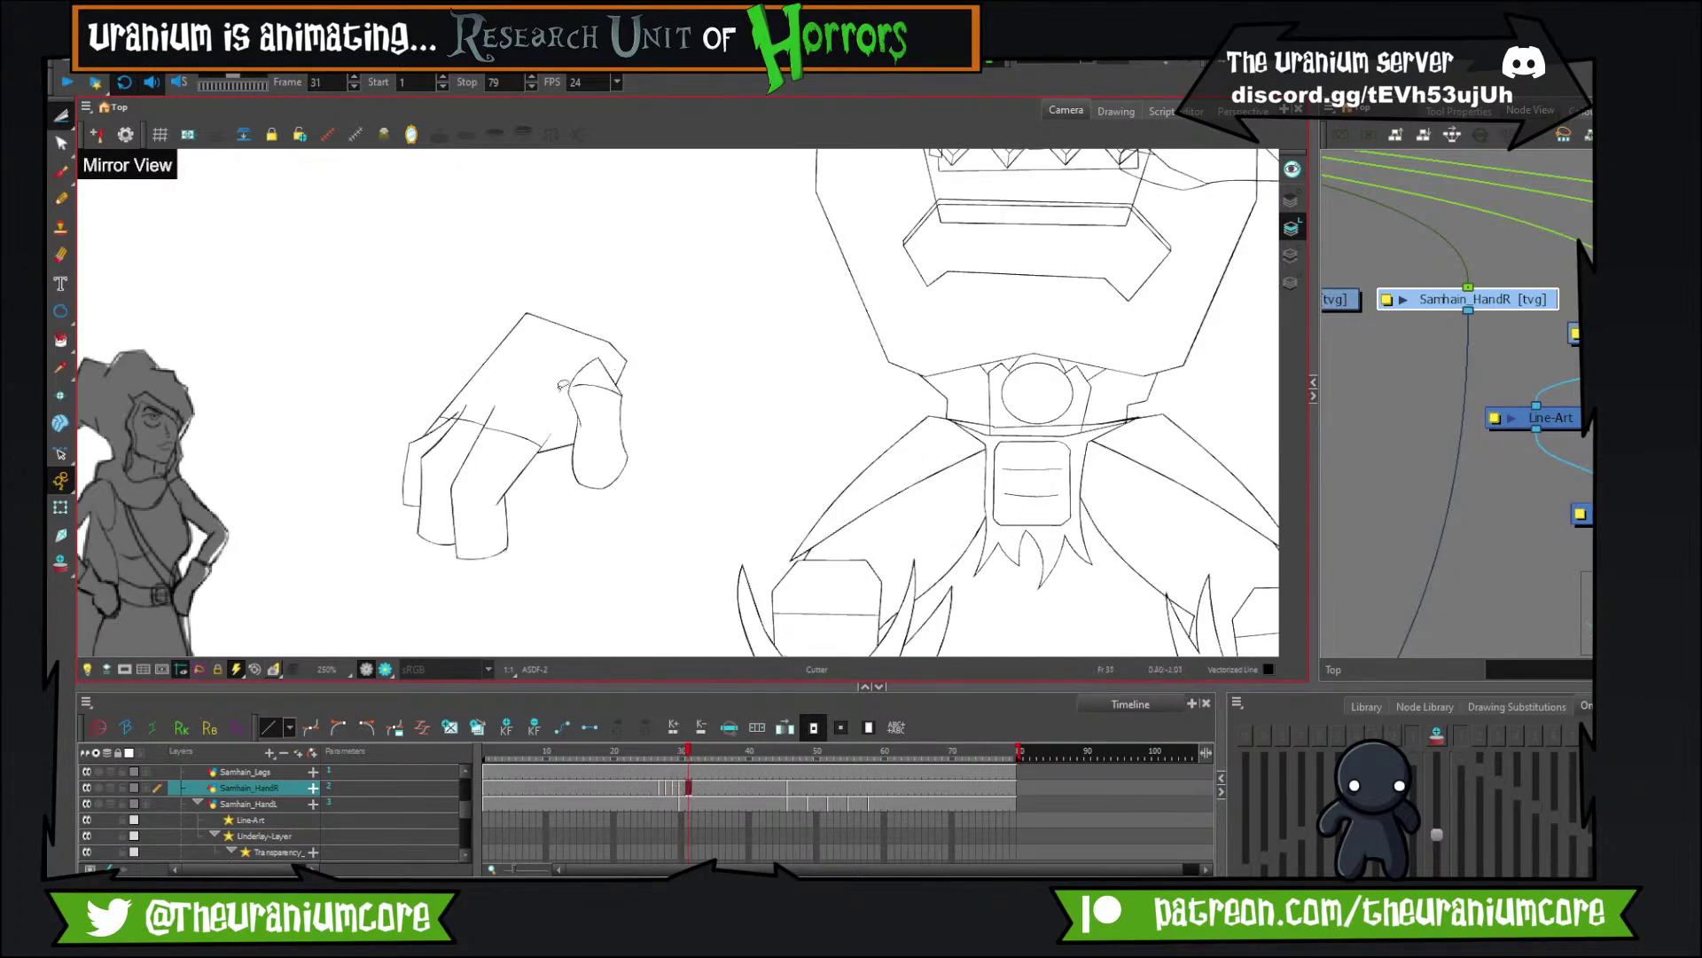
key("comma")
key("comma")
scroll(630, 362, "up", 3)
scroll(649, 311, "up", 3)
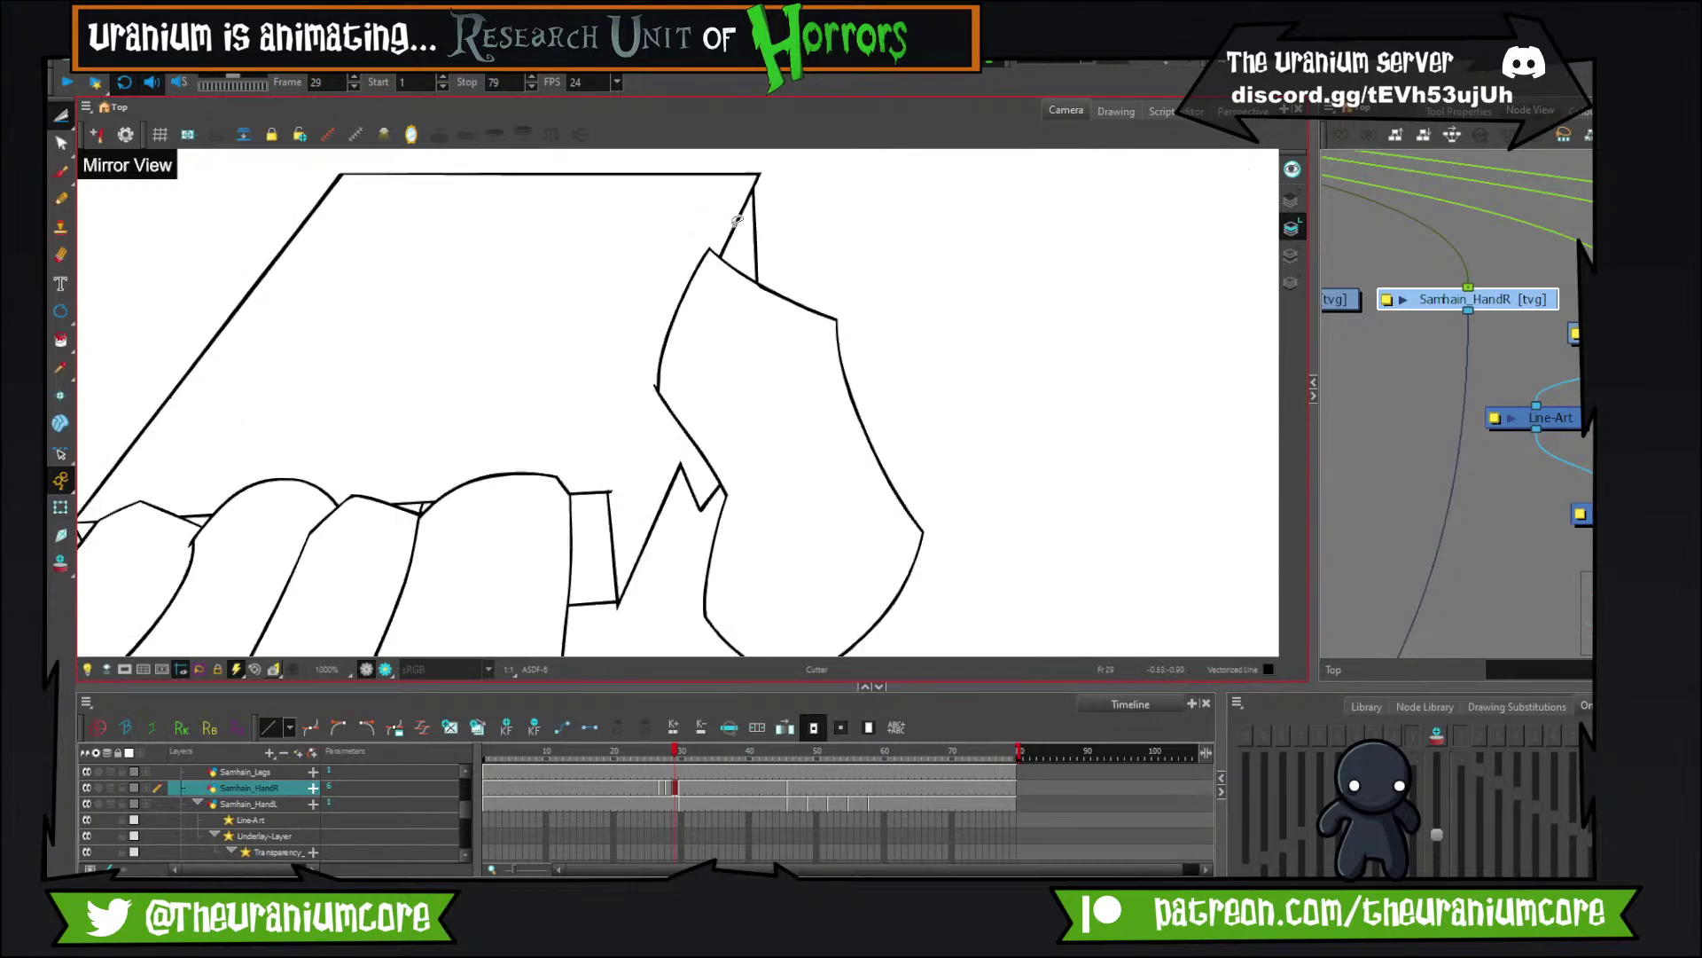
scroll(701, 275, "down", 4)
scroll(749, 239, "up", 3)
scroll(750, 239, "down", 4)
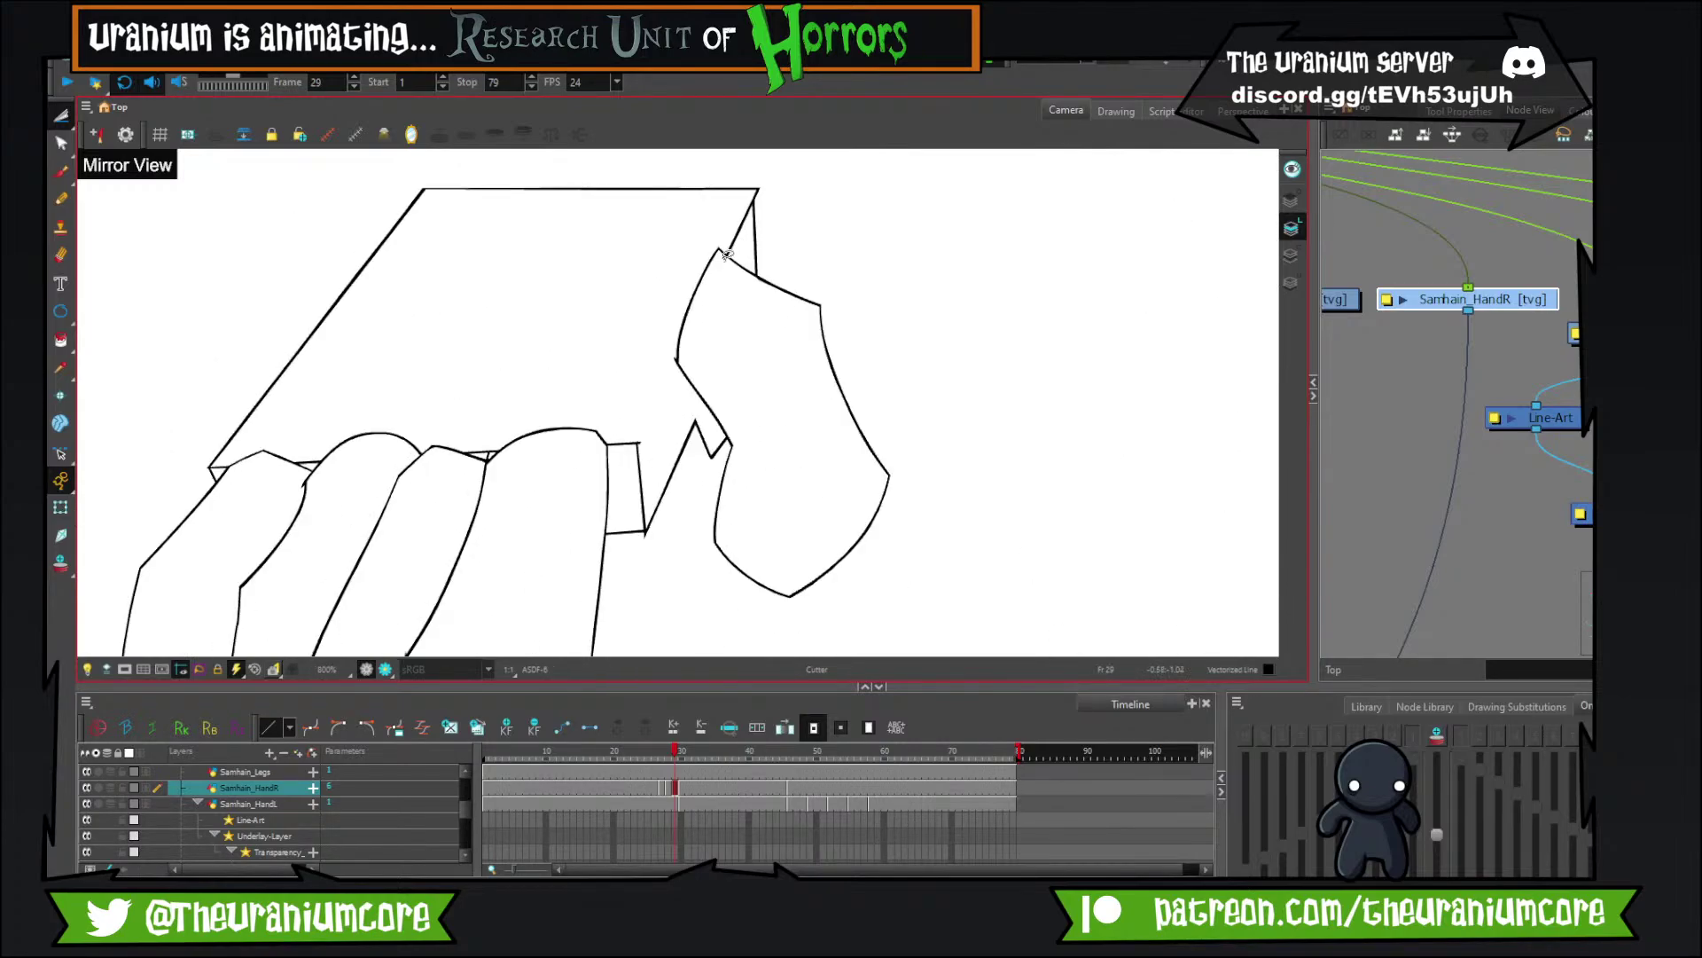
Flip through the drawings on either side of frame 29 to examine how the right hand turns.
key("comma")
key("comma")
key("period")
key("period")
key("period")
key("period")
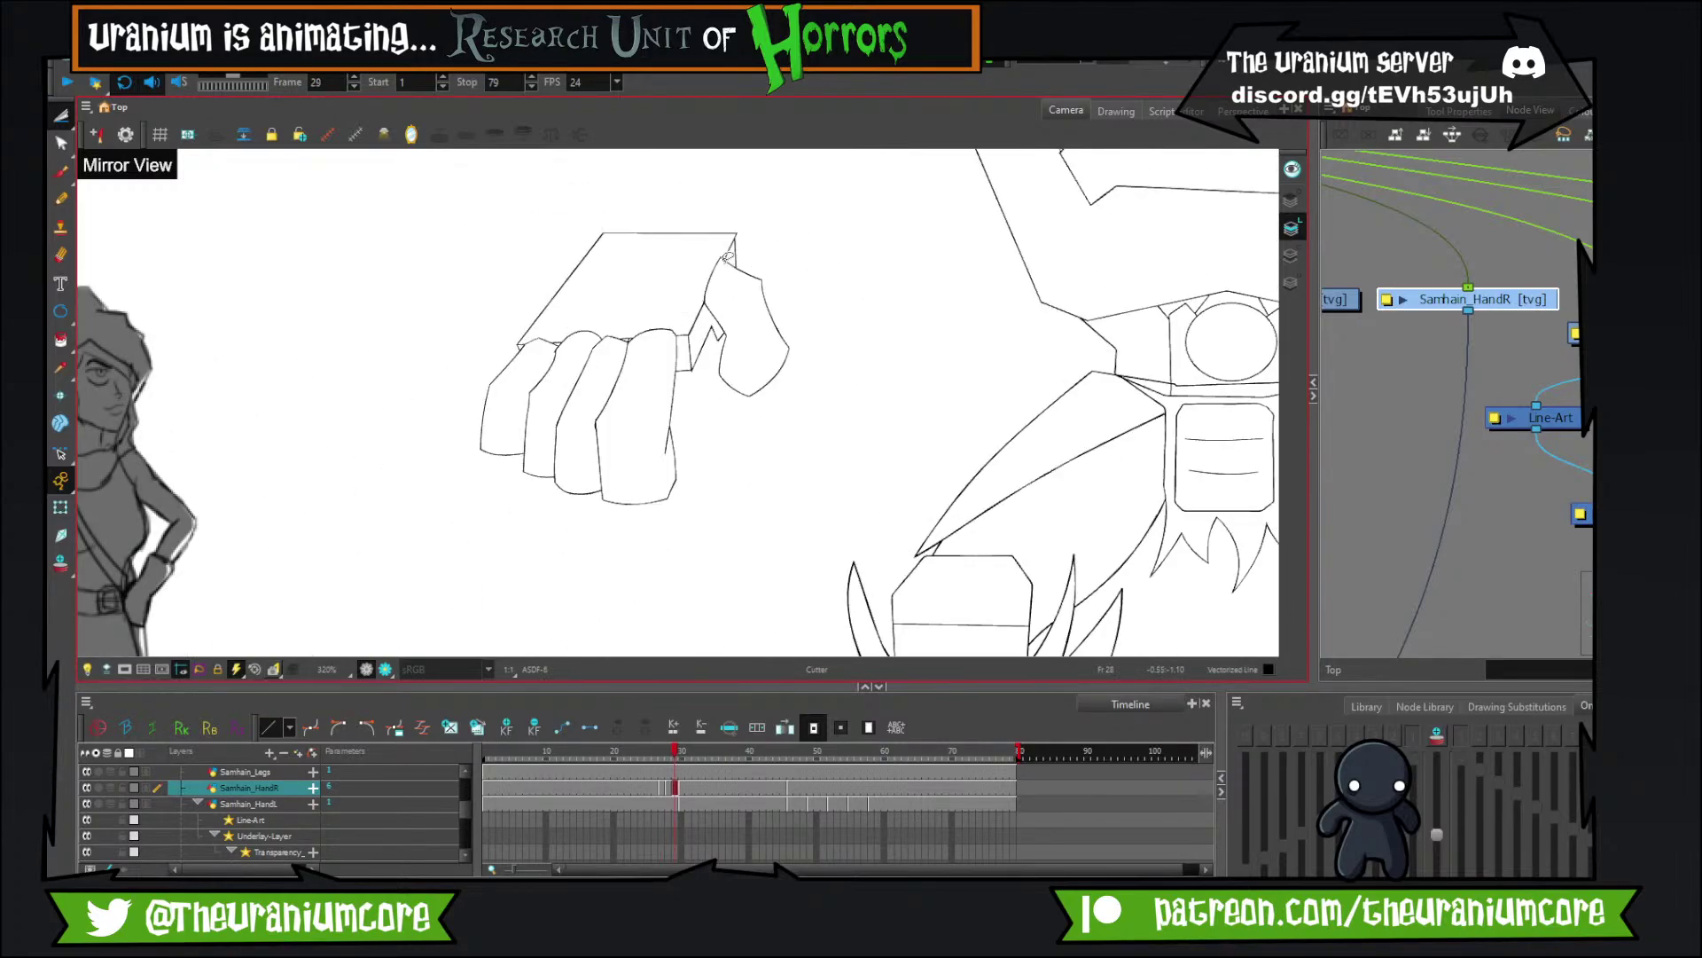
key("comma")
key("comma")
key("comma")
key("comma")
key("comma")
key("comma")
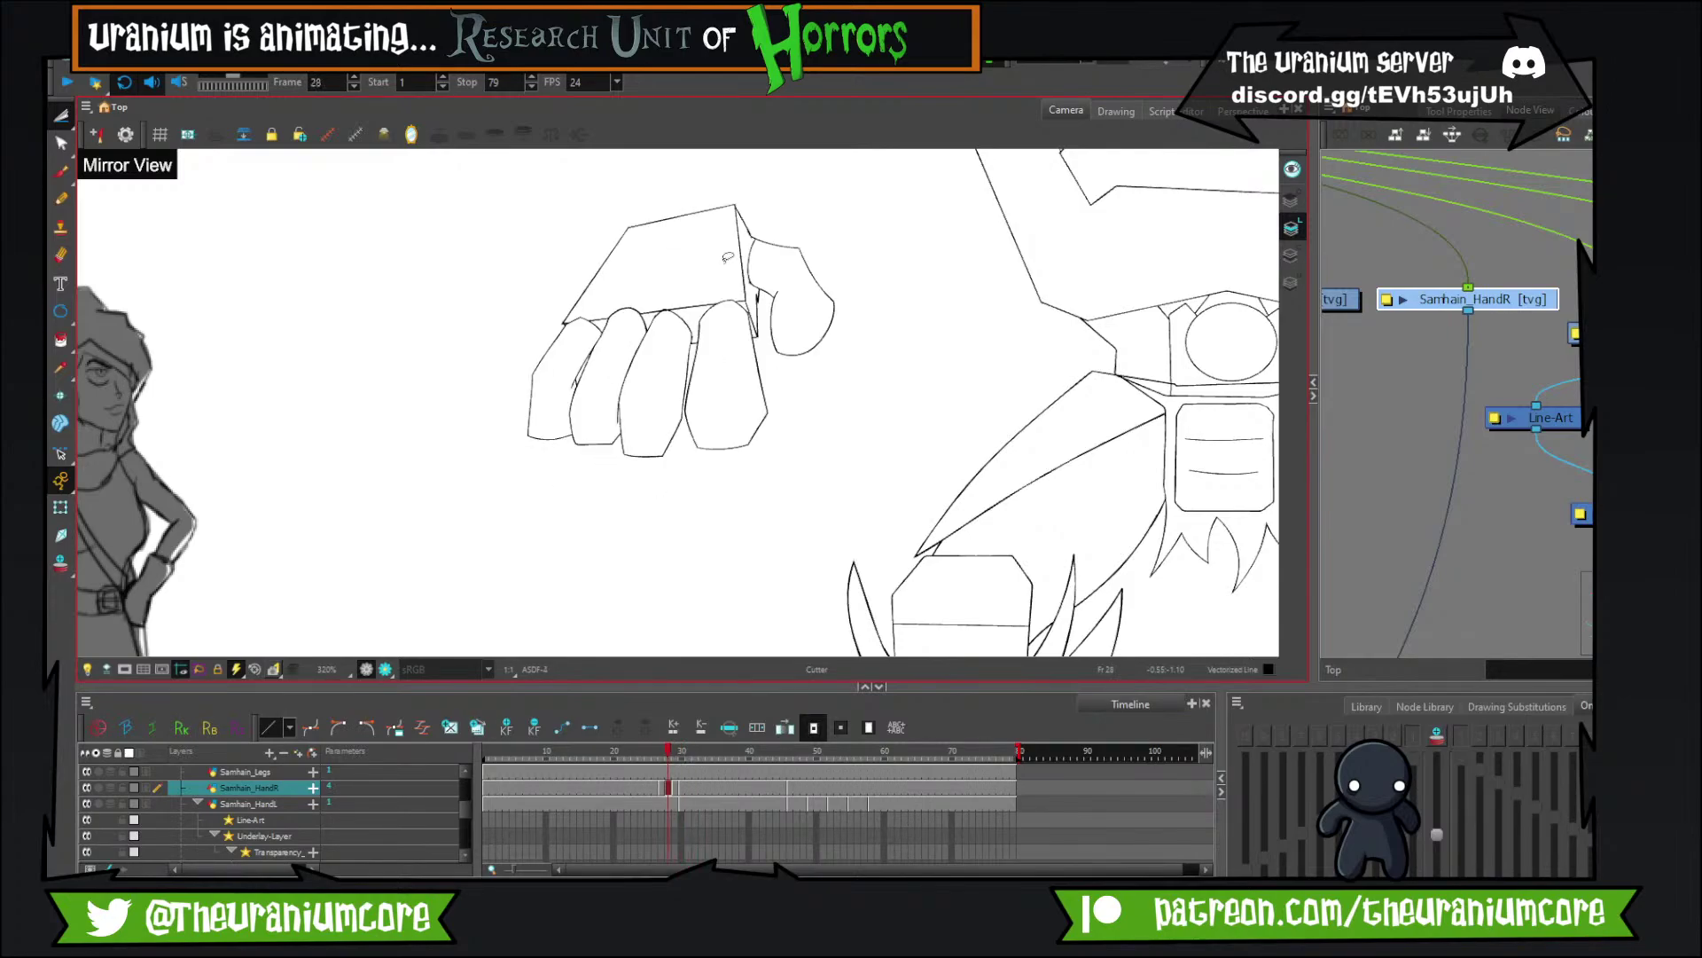
Examine the finger outlines on frame 25 up close and compare them with the right hand on frames 28 and 29.
scroll(736, 266, "down", 4)
scroll(749, 278, "up", 5)
scroll(749, 277, "down", 3)
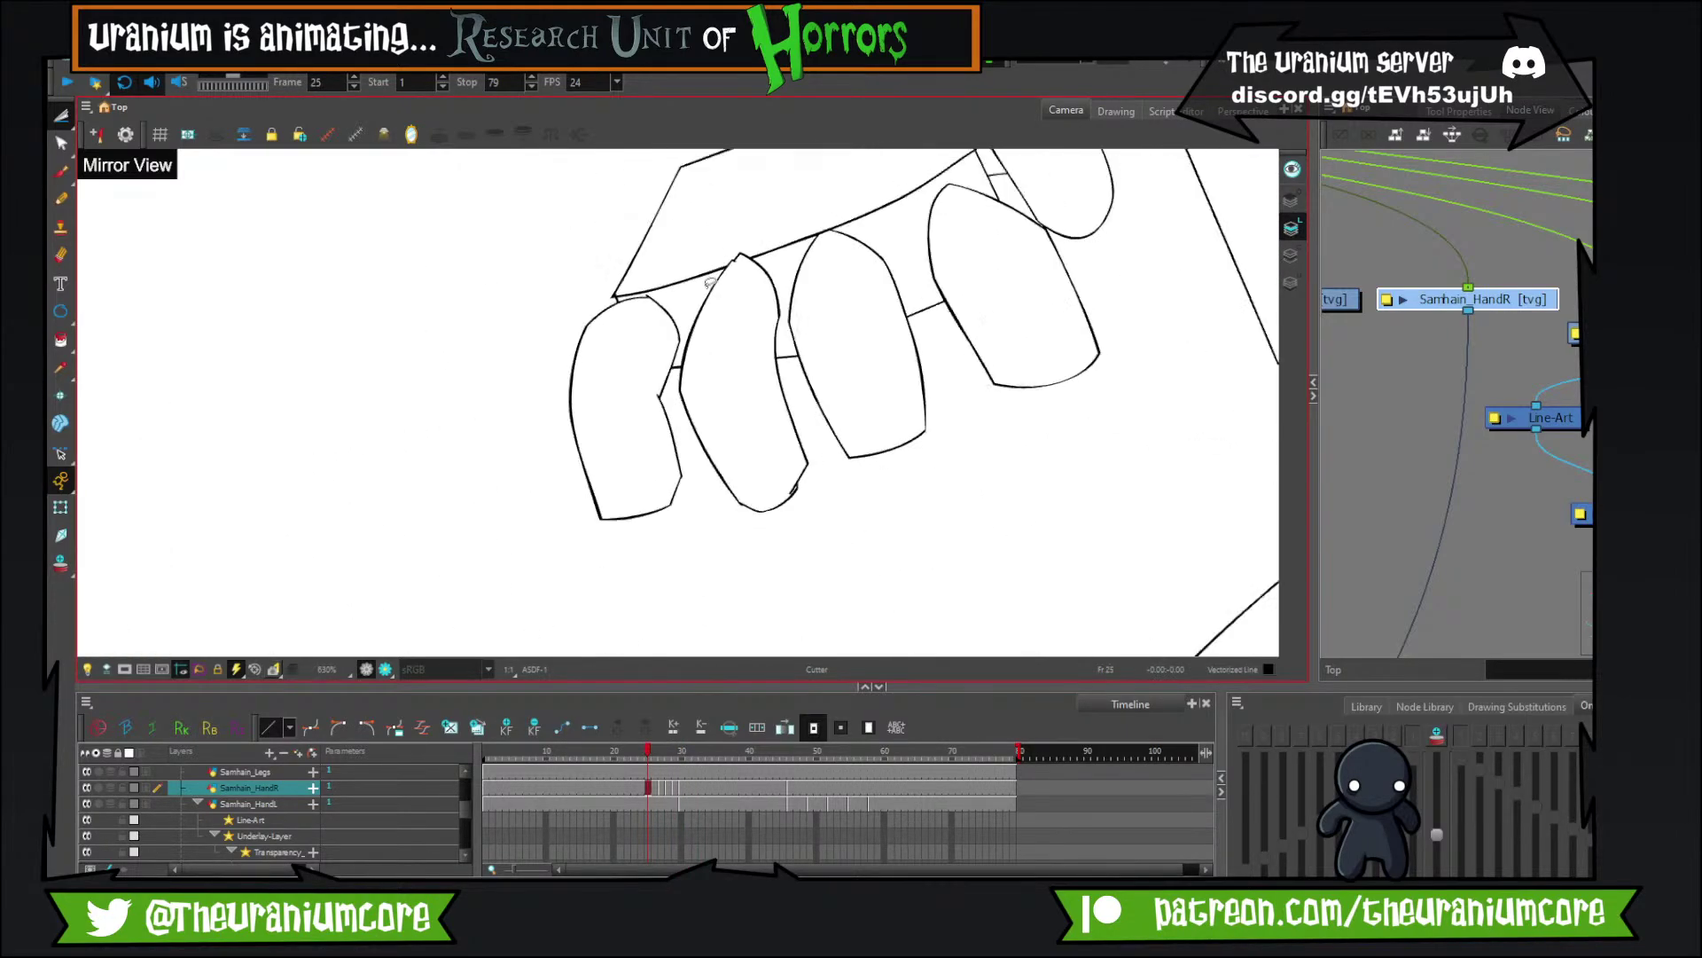
key("period")
key("period")
key("period")
key("period")
key("period")
scroll(710, 282, "down", 4)
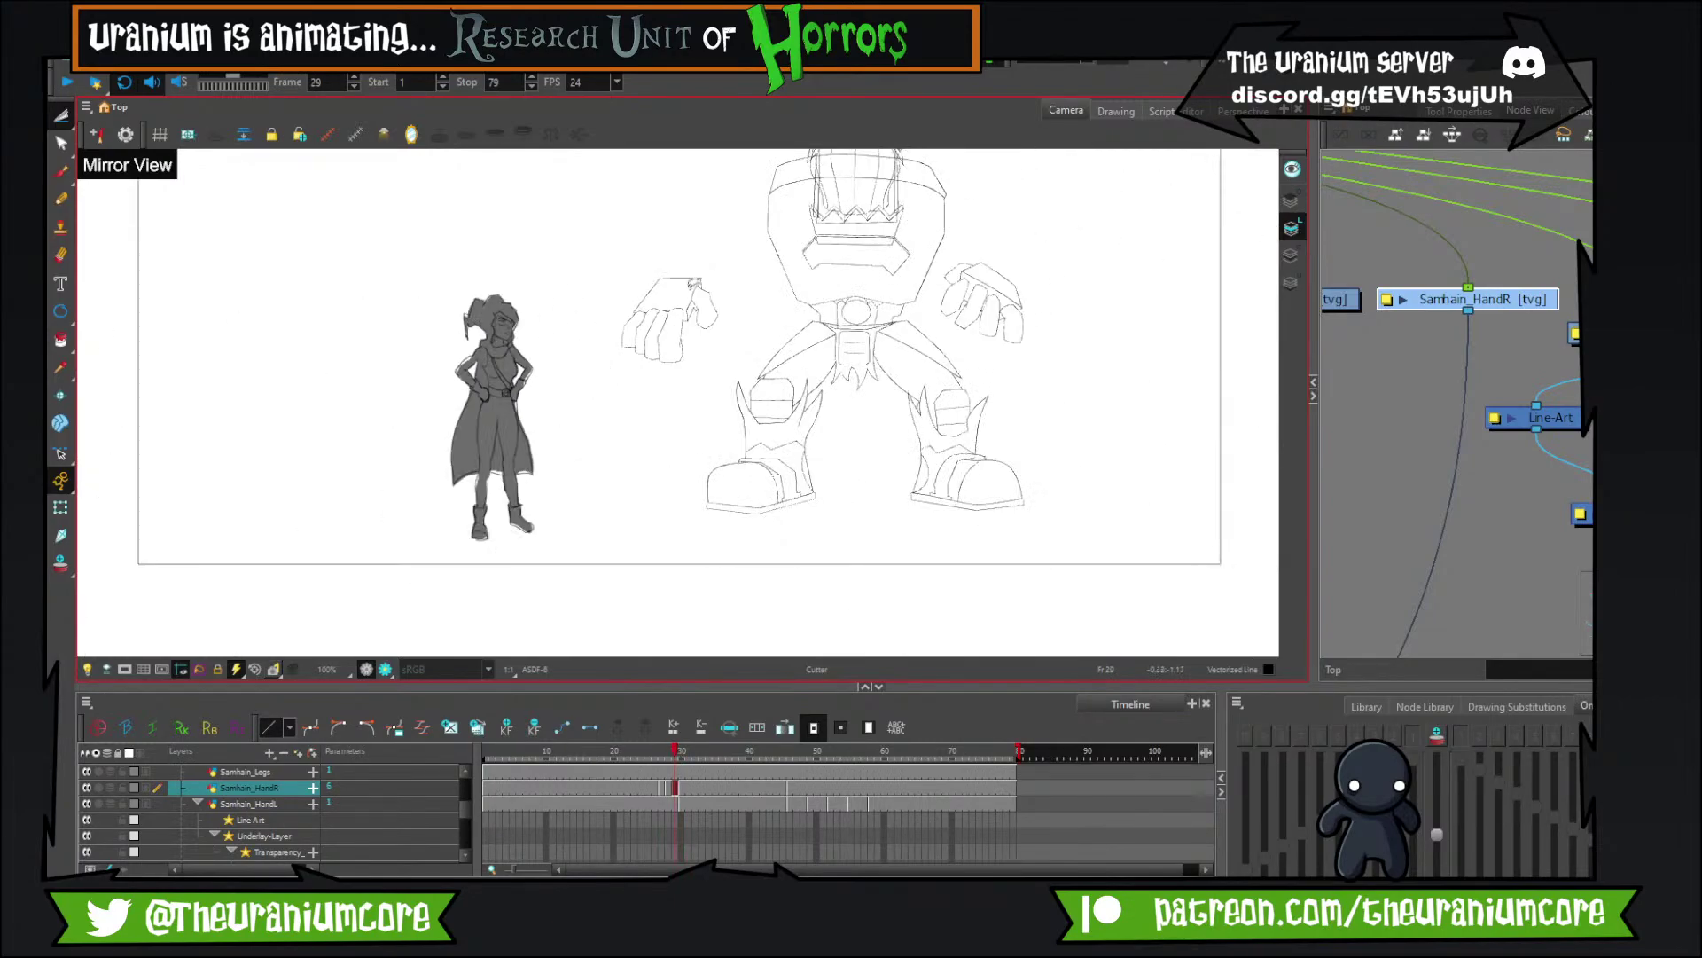
scroll(673, 297, "up", 4)
key("comma")
key("comma")
key("period")
key("period")
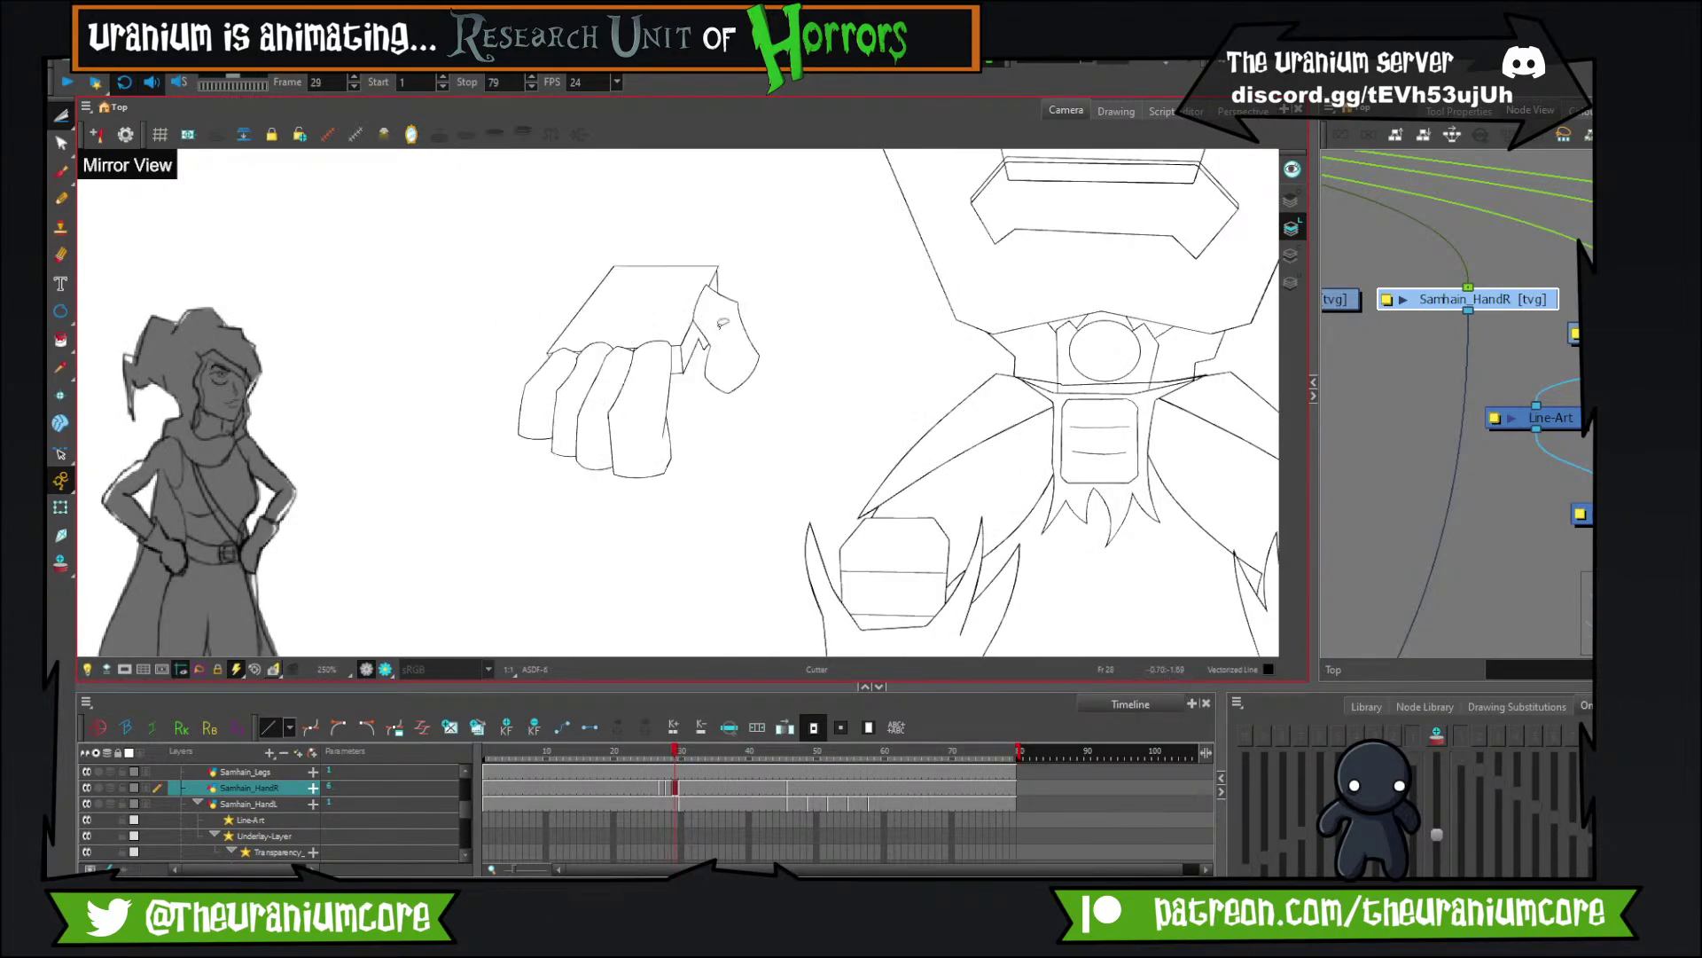
Compare the knuckle and finger lines of the right hand across frames 27 to 32.
scroll(551, 383, "up", 3)
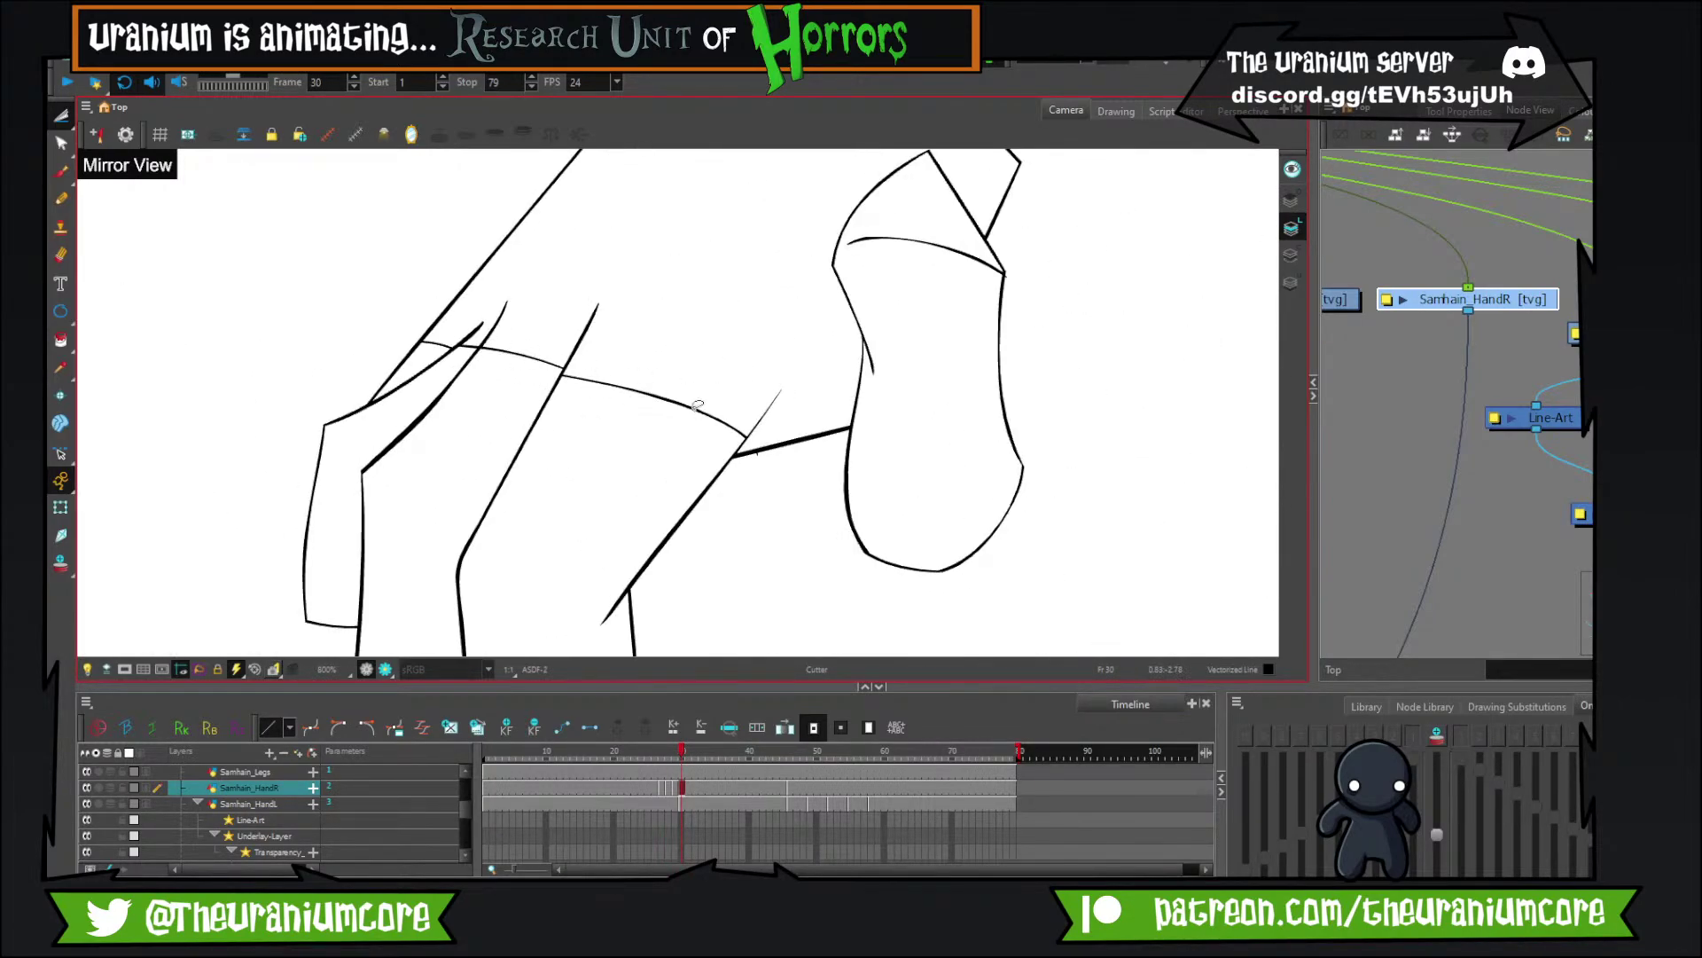
key("comma")
key("comma")
scroll(754, 381, "down", 4)
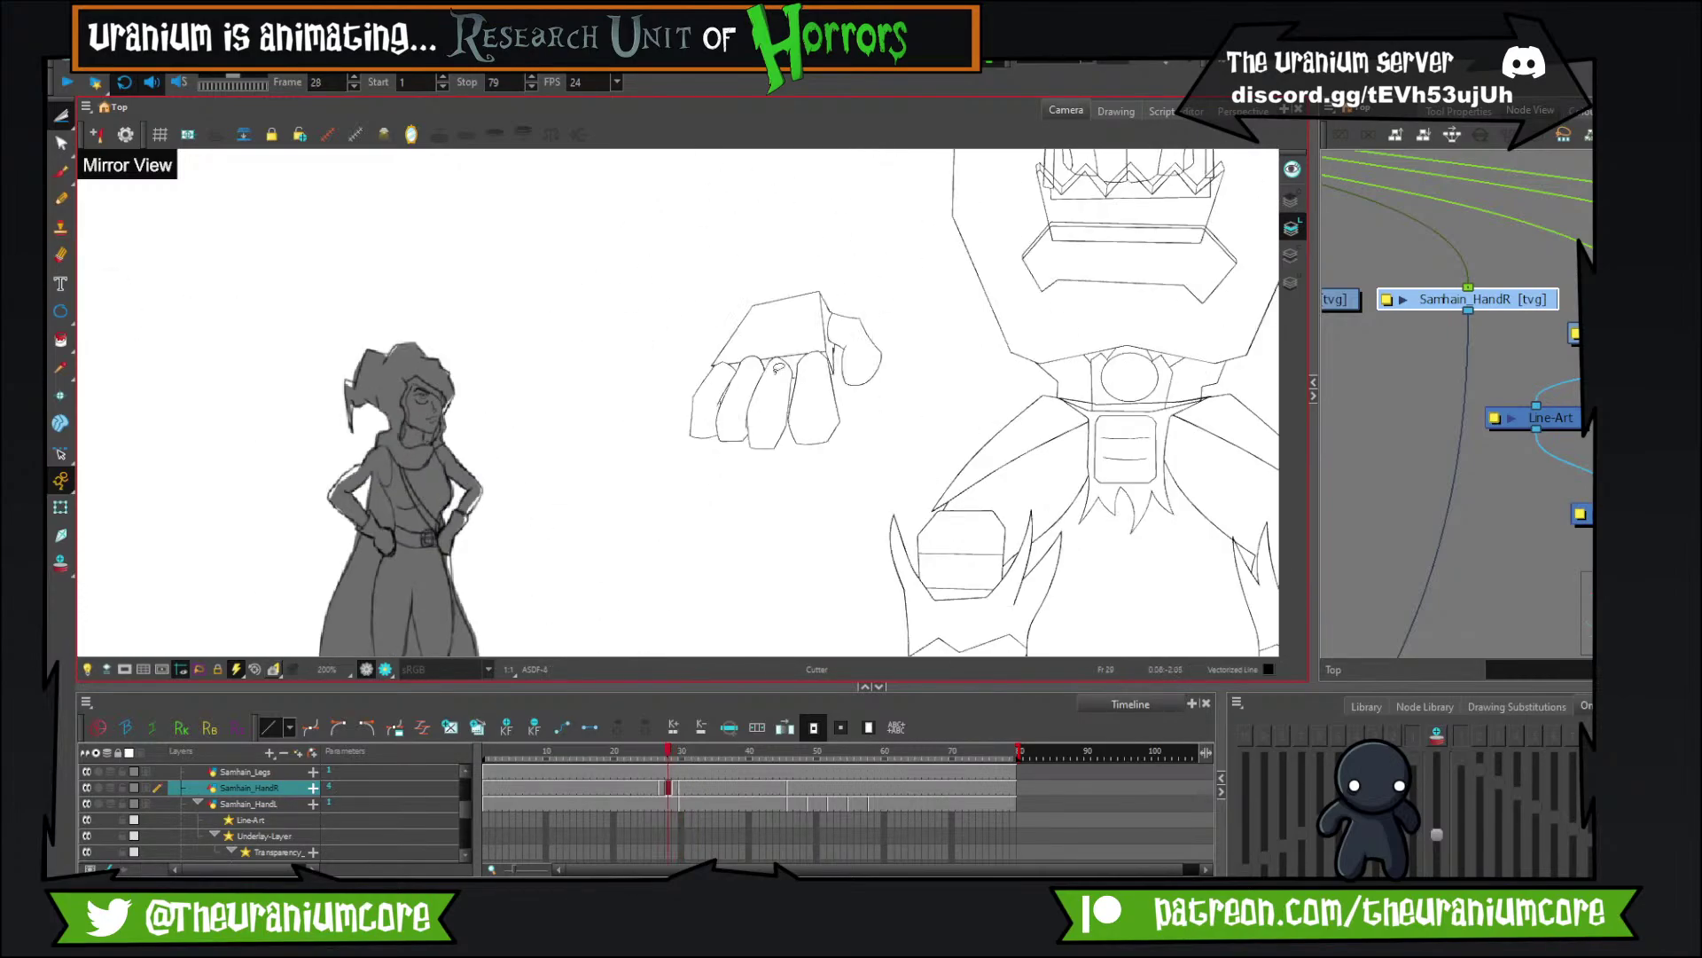
key("comma")
key("period")
key("period")
scroll(716, 376, "up", 5)
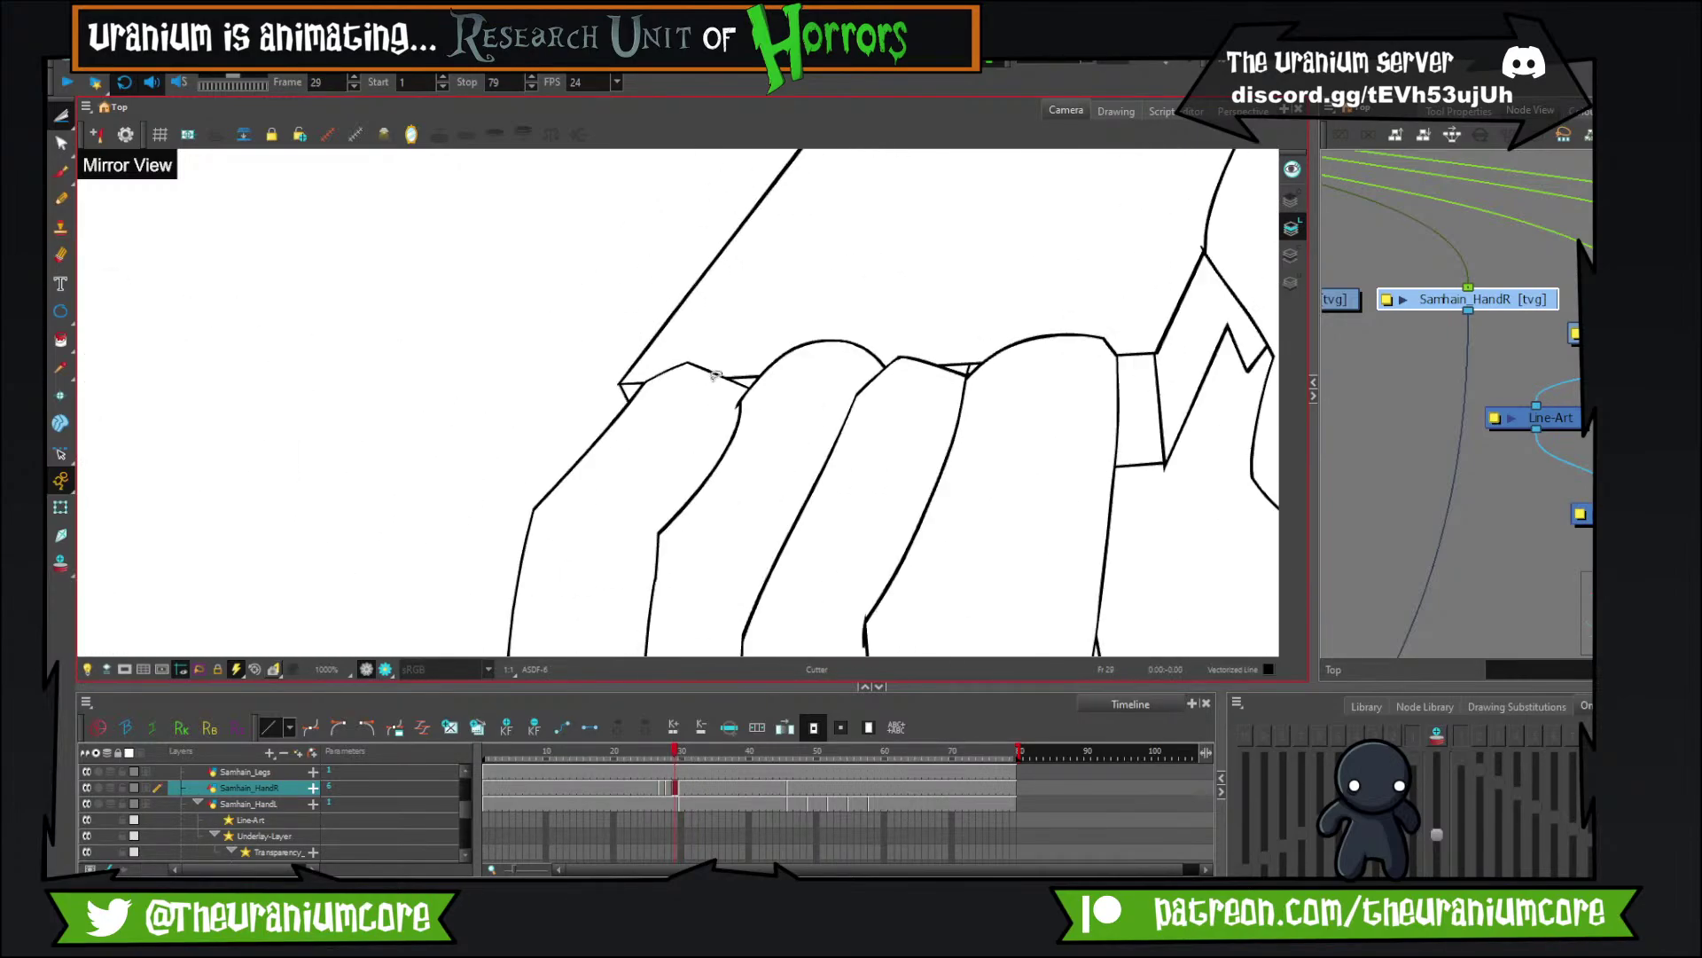
key("comma")
scroll(716, 376, "down", 5)
key("comma")
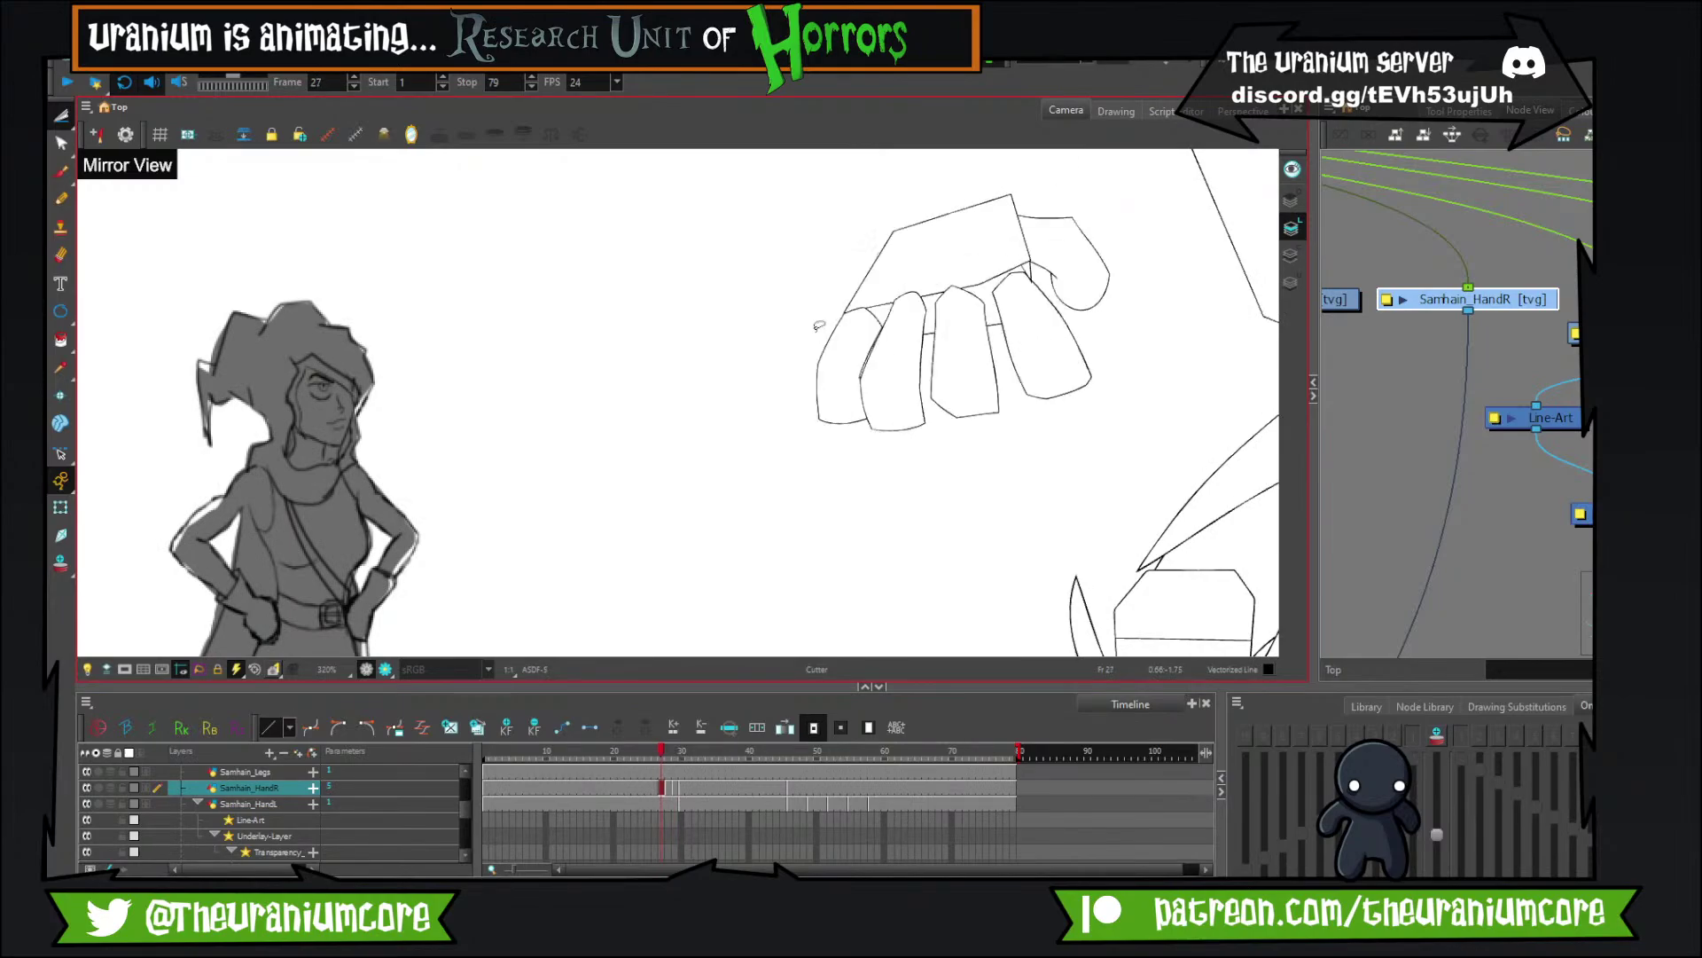
key("period")
key("period")
key("period")
key("period")
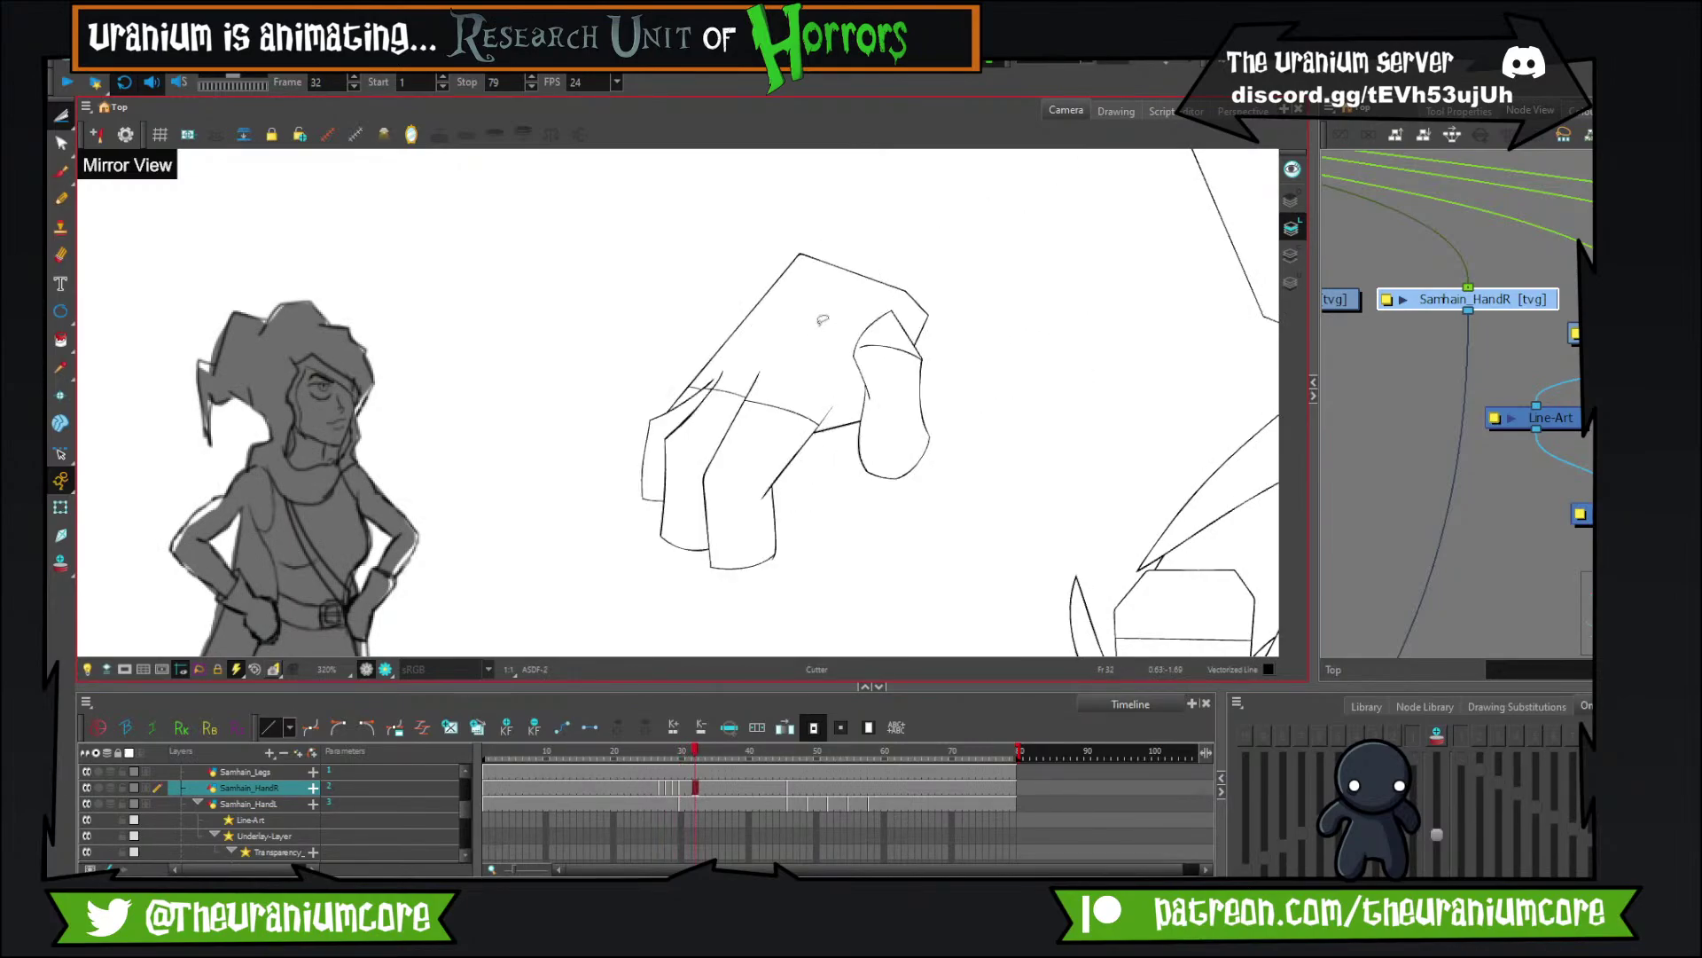
Inspect the overlapping knuckle lines on frame 32 and the finger and thumb joins on frames 29 and 30.
scroll(837, 349, "up", 4)
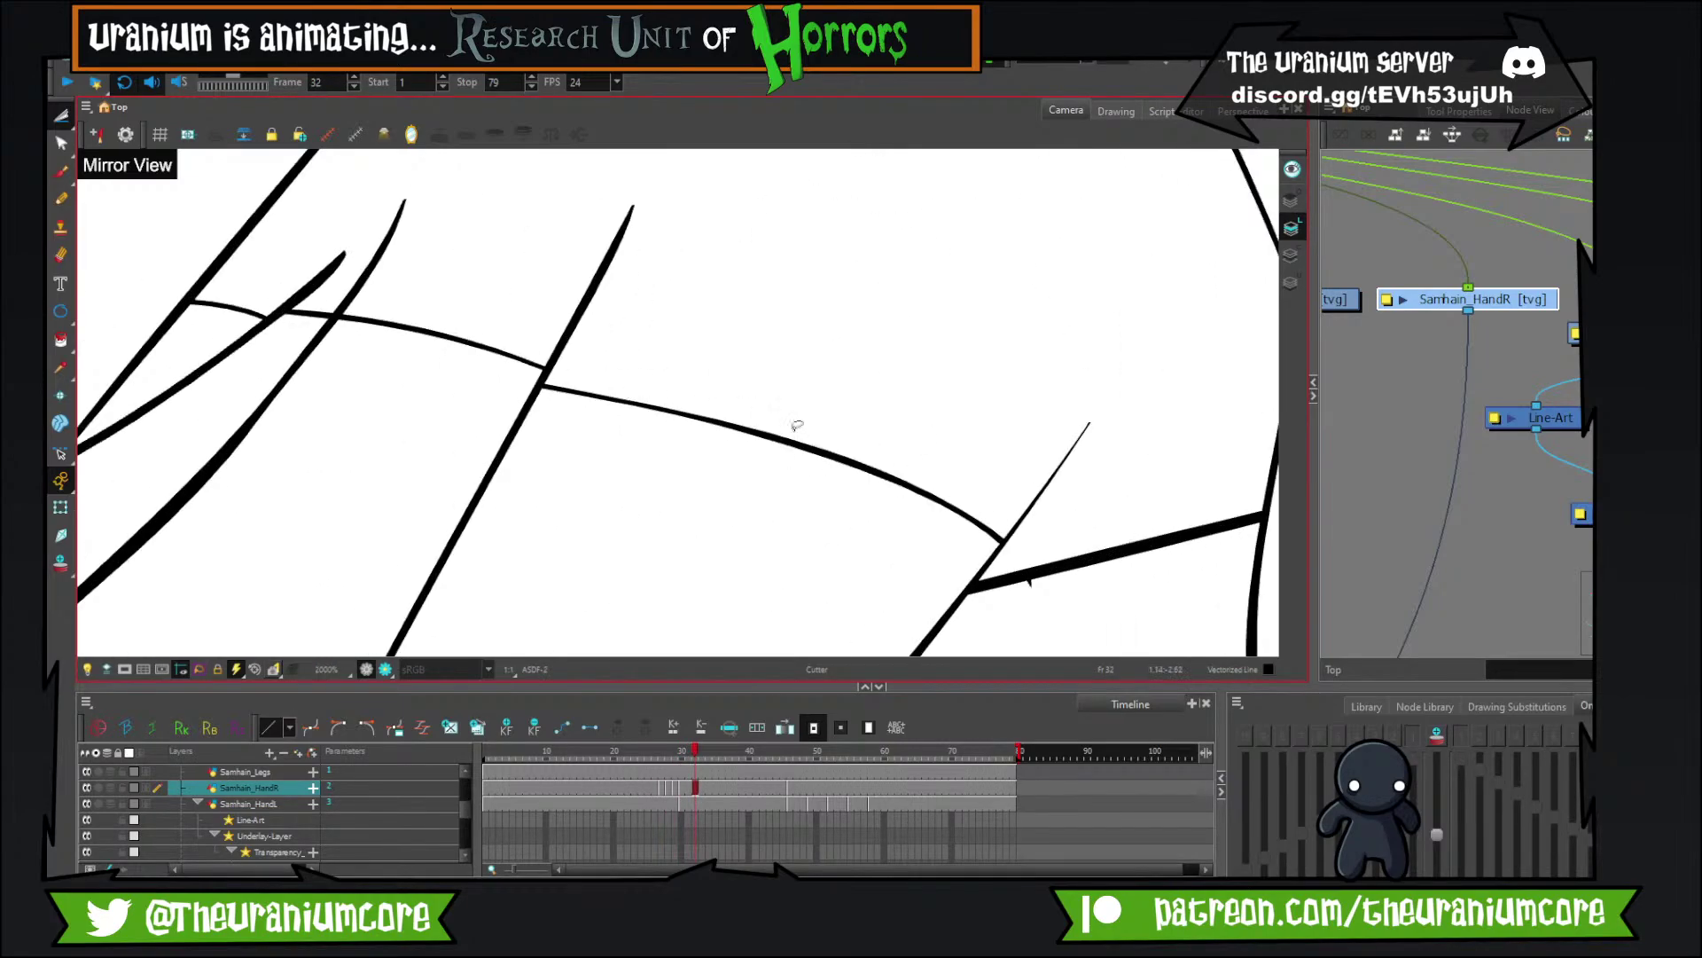
scroll(798, 417, "down", 4)
scroll(587, 415, "up", 2)
key("comma")
key("comma")
key("comma")
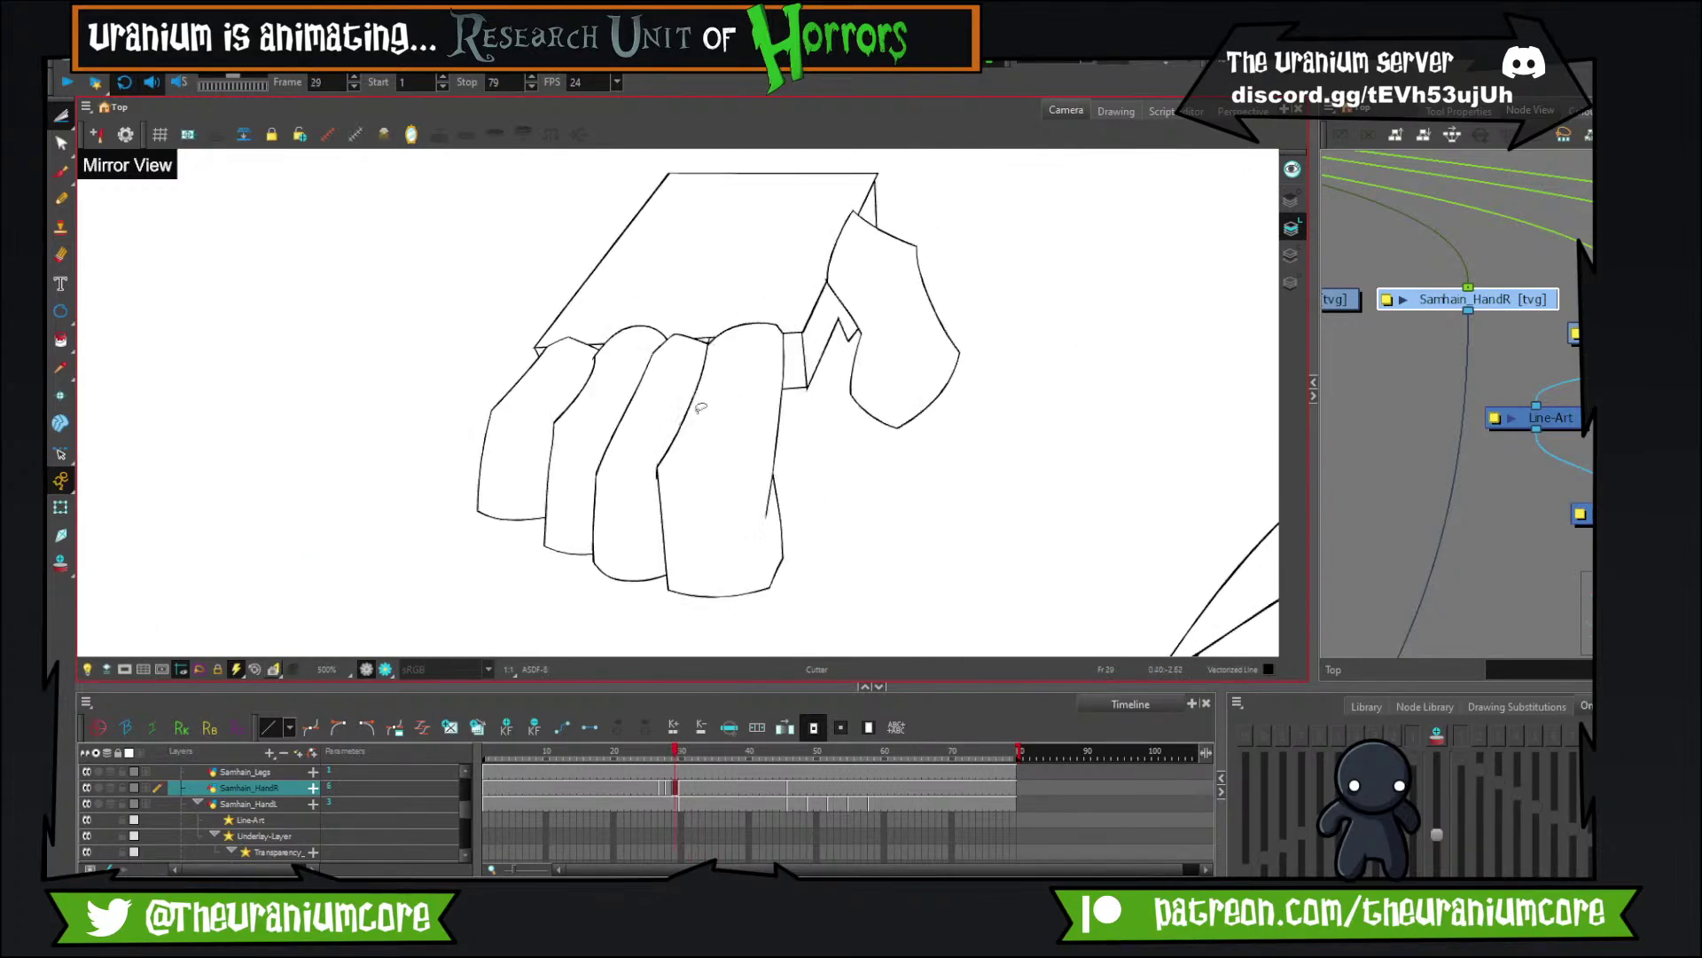
scroll(648, 322, "up", 2)
scroll(823, 333, "down", 3)
scroll(756, 330, "up", 3)
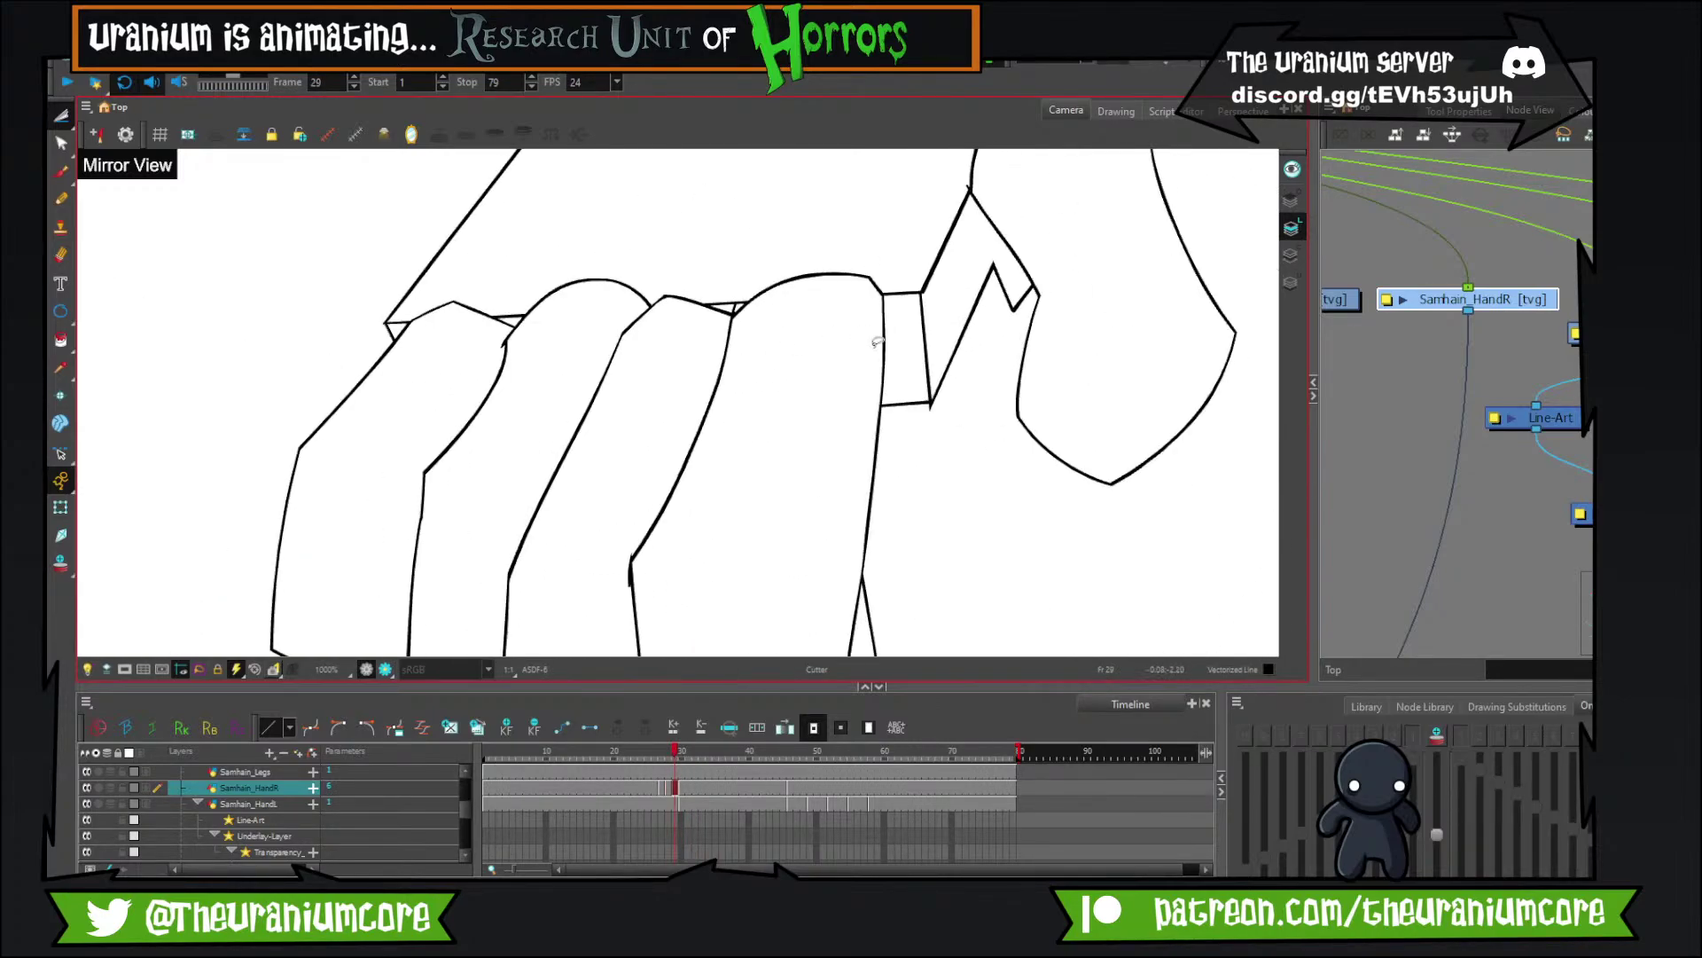
scroll(878, 341, "down", 2)
scroll(838, 328, "up", 1)
key("period")
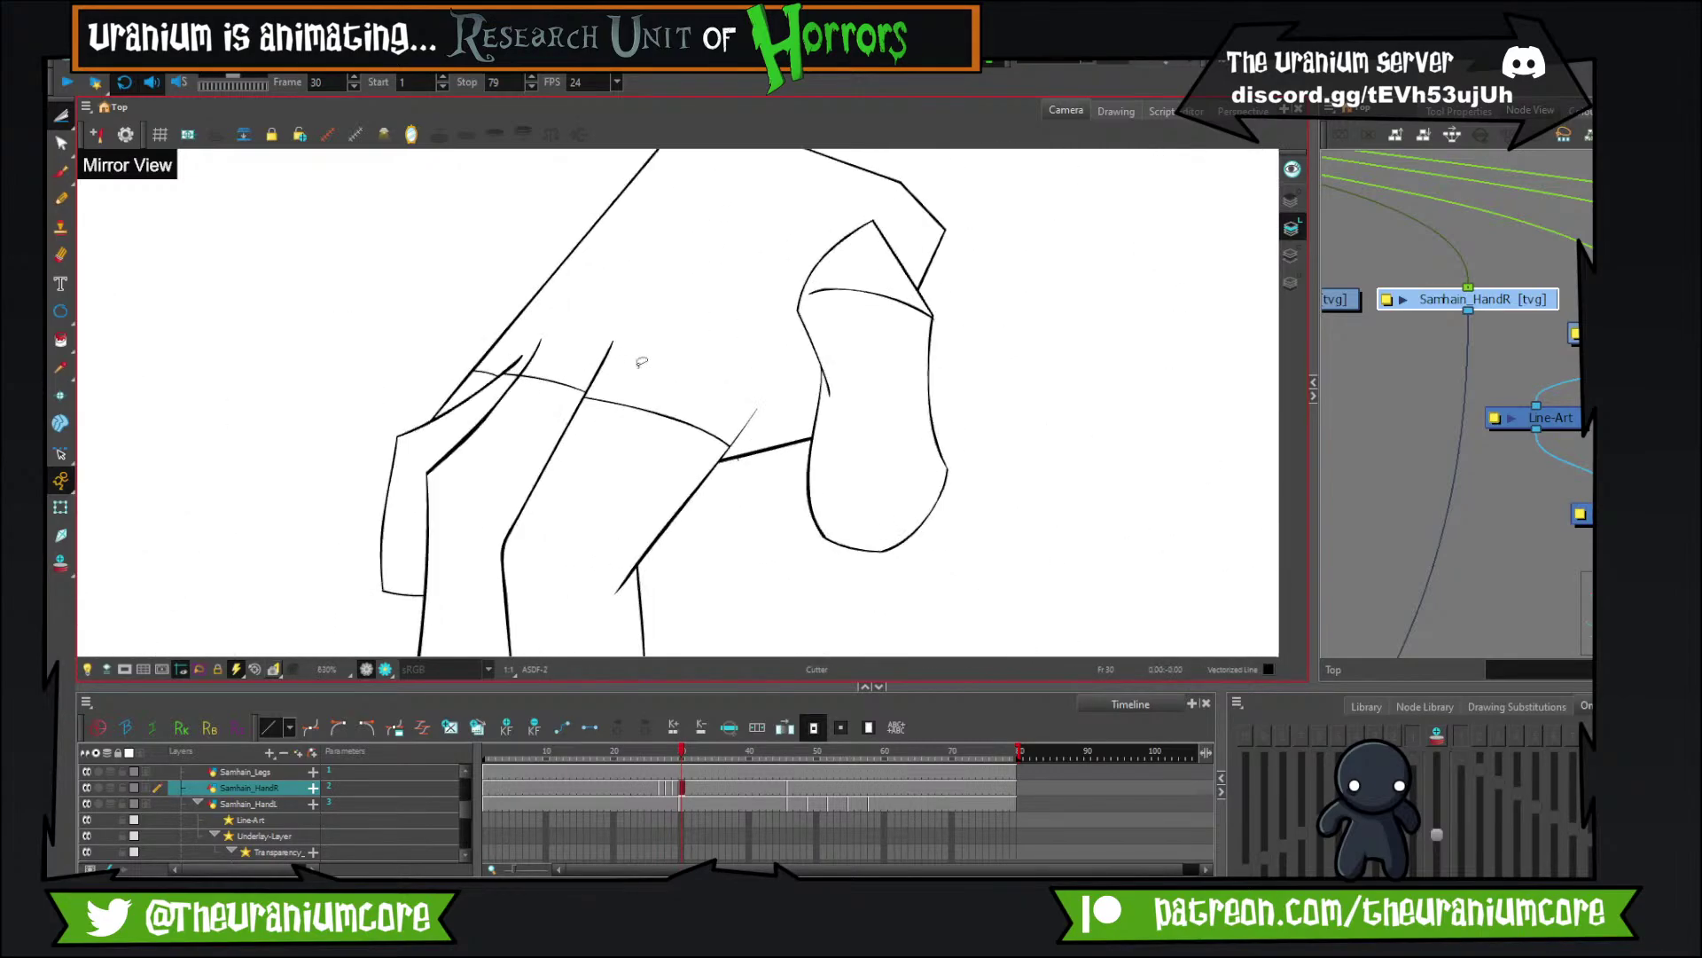
scroll(641, 361, "down", 3)
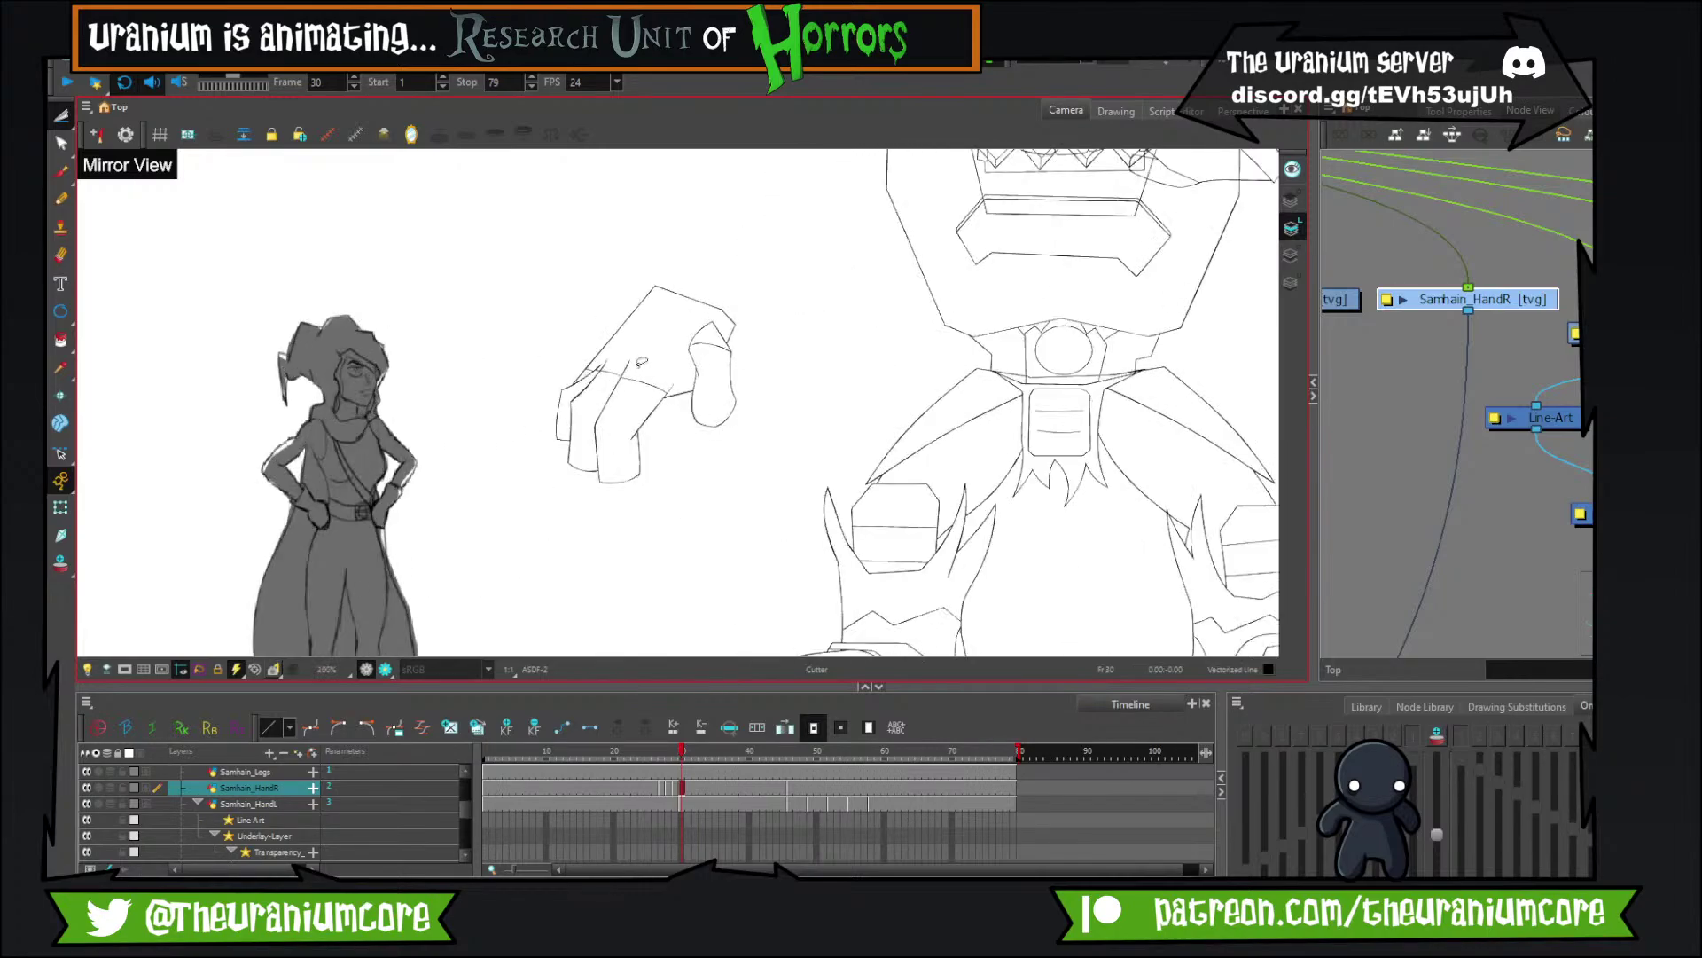
Cut away the curved line across the base of the right hand's thumb on frame 30.
key("comma")
key("period")
key("comma")
key("comma")
key("comma")
key("period")
key("period")
key("period")
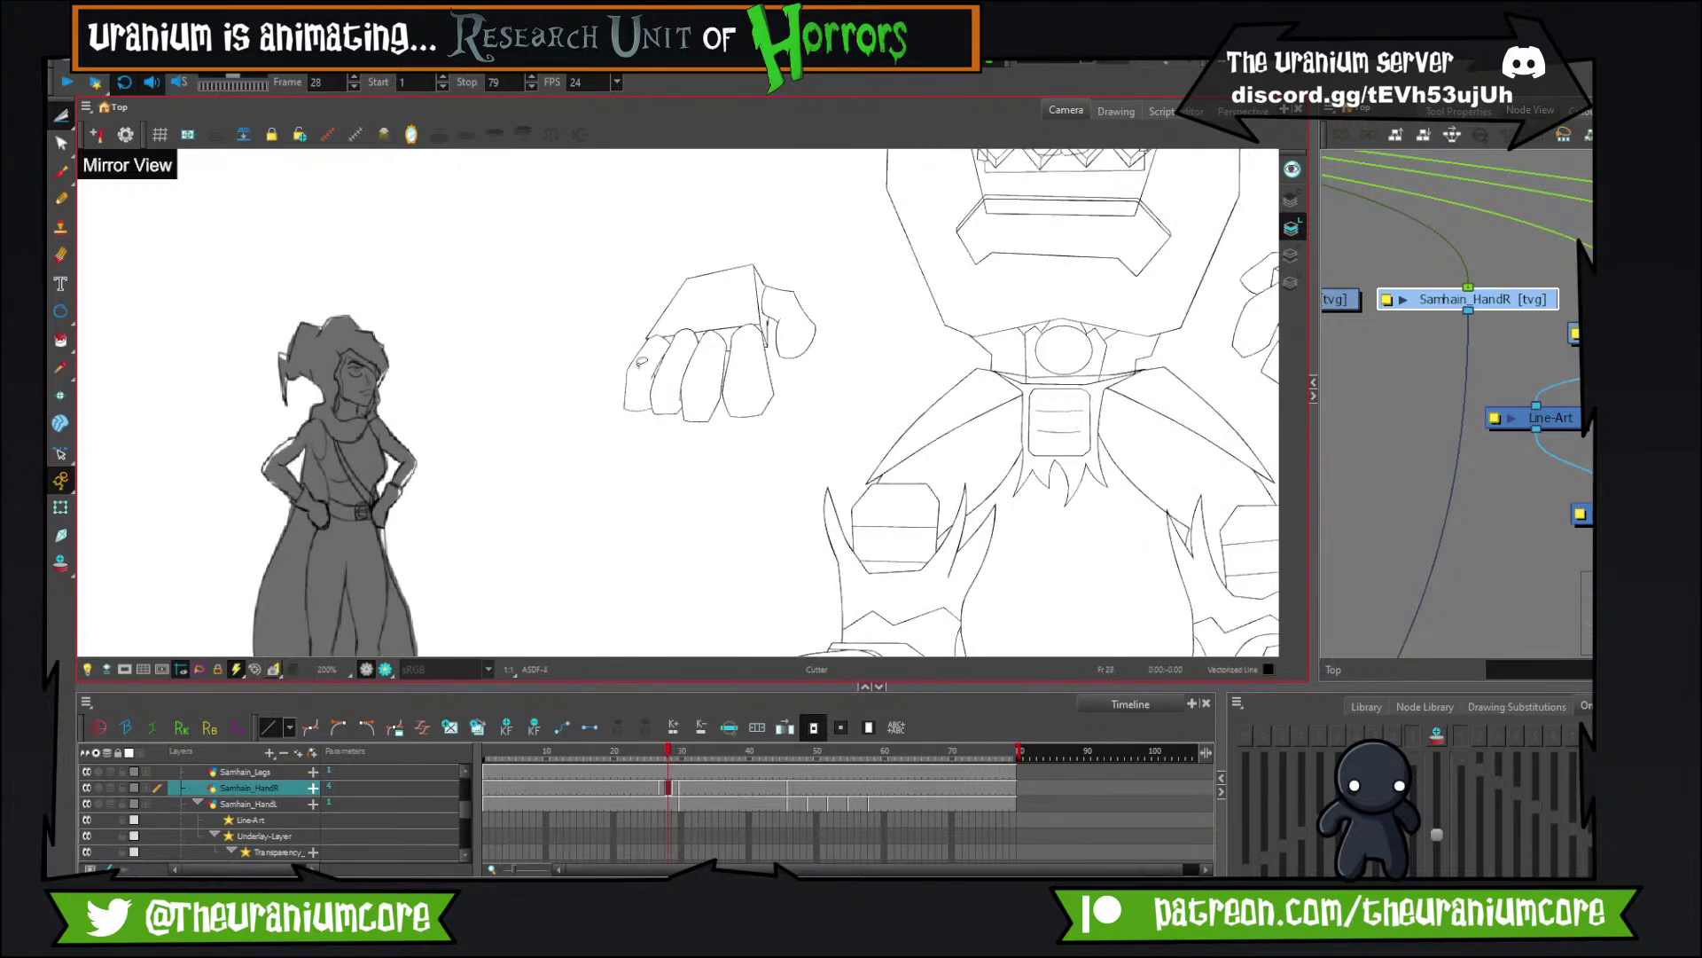
scroll(747, 339, "up", 5)
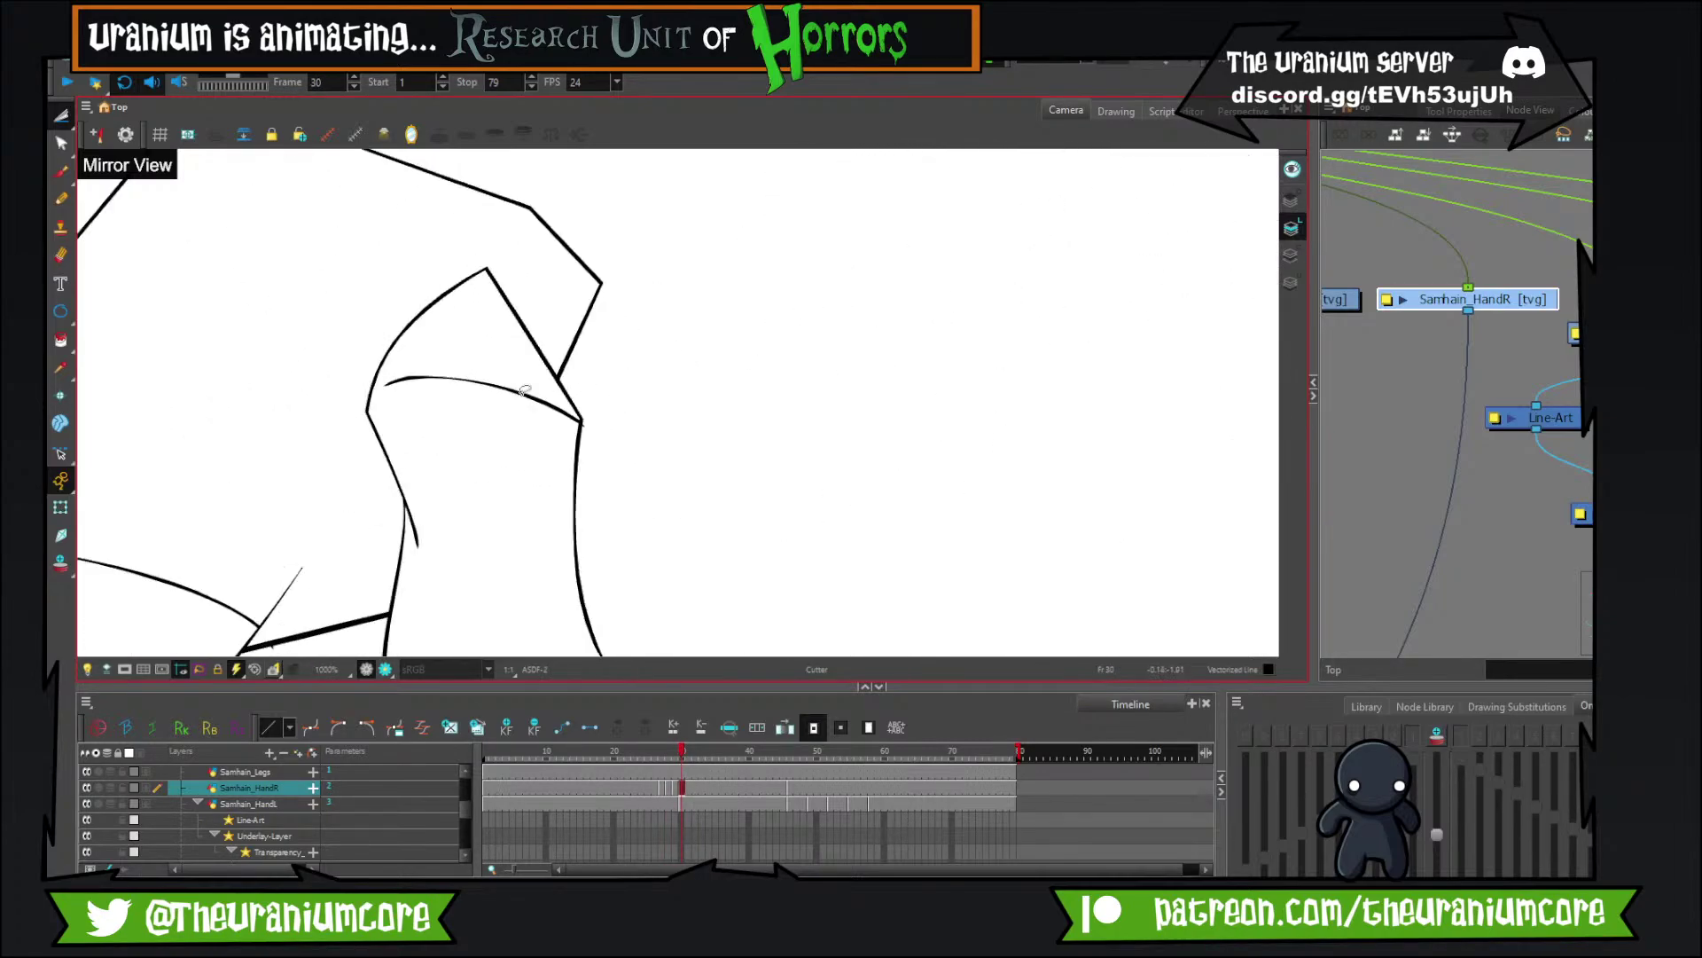
scroll(524, 390, "down", 5)
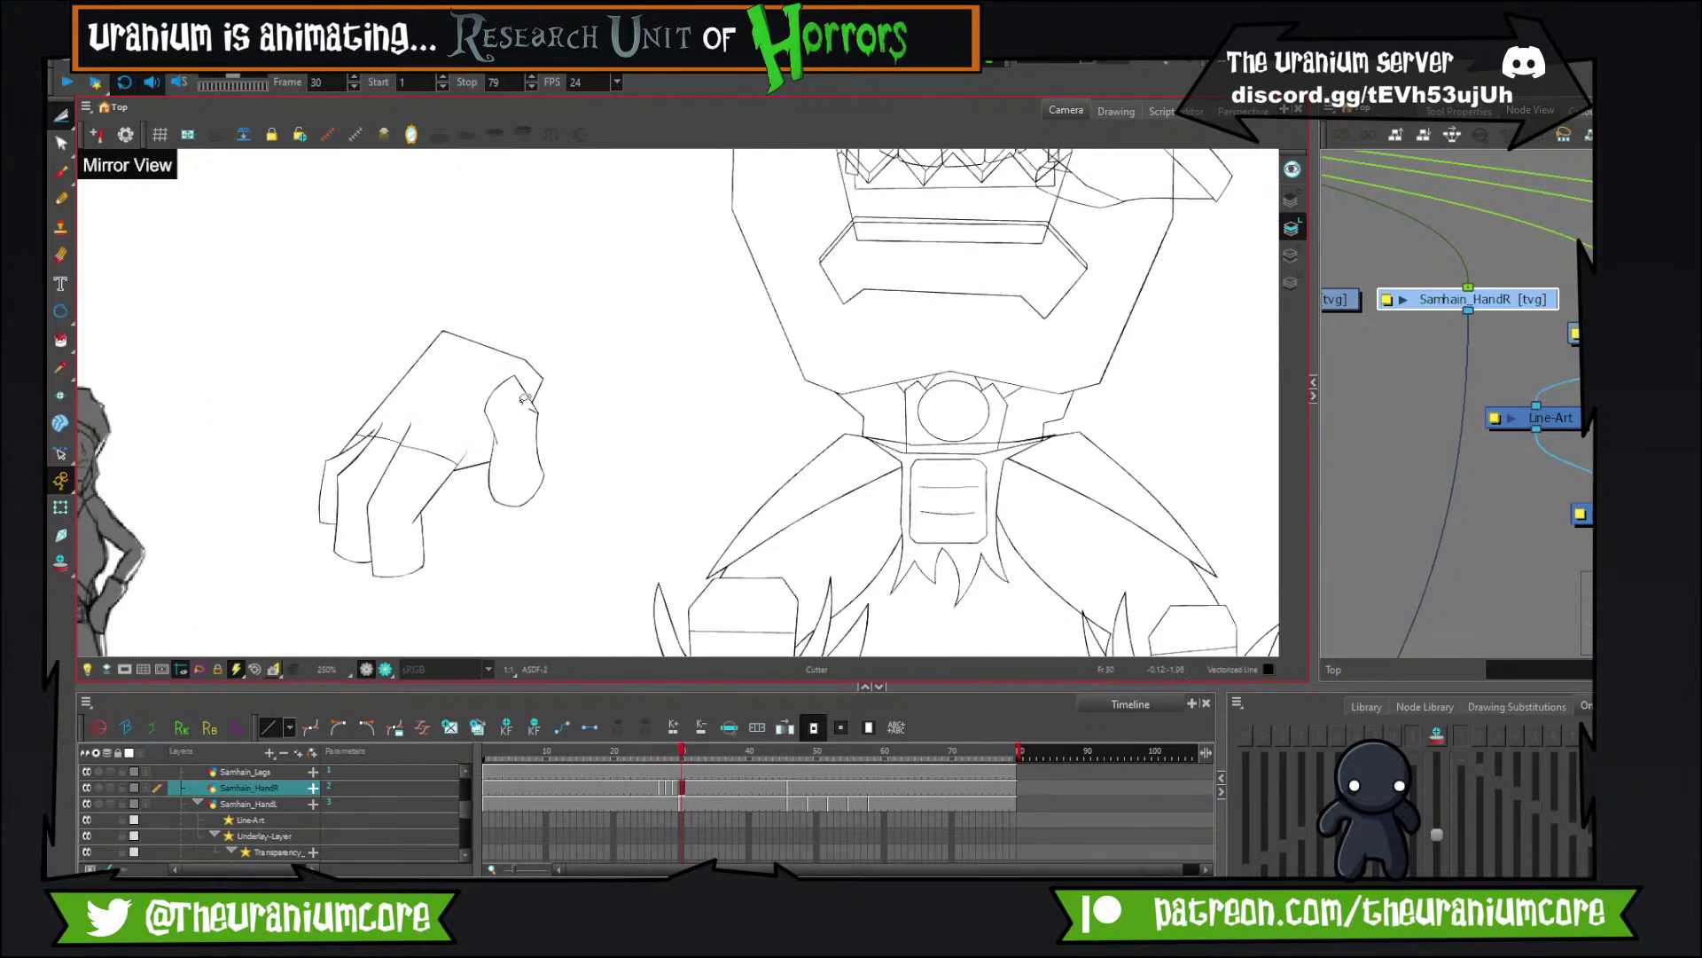
Check the motion of Samhain's right hand between frames 25 and 30, both up close and with the whole scene in view.
scroll(532, 392, "up", 2)
scroll(541, 392, "down", 2)
key("comma")
key("comma")
key("comma")
key("comma")
key("comma")
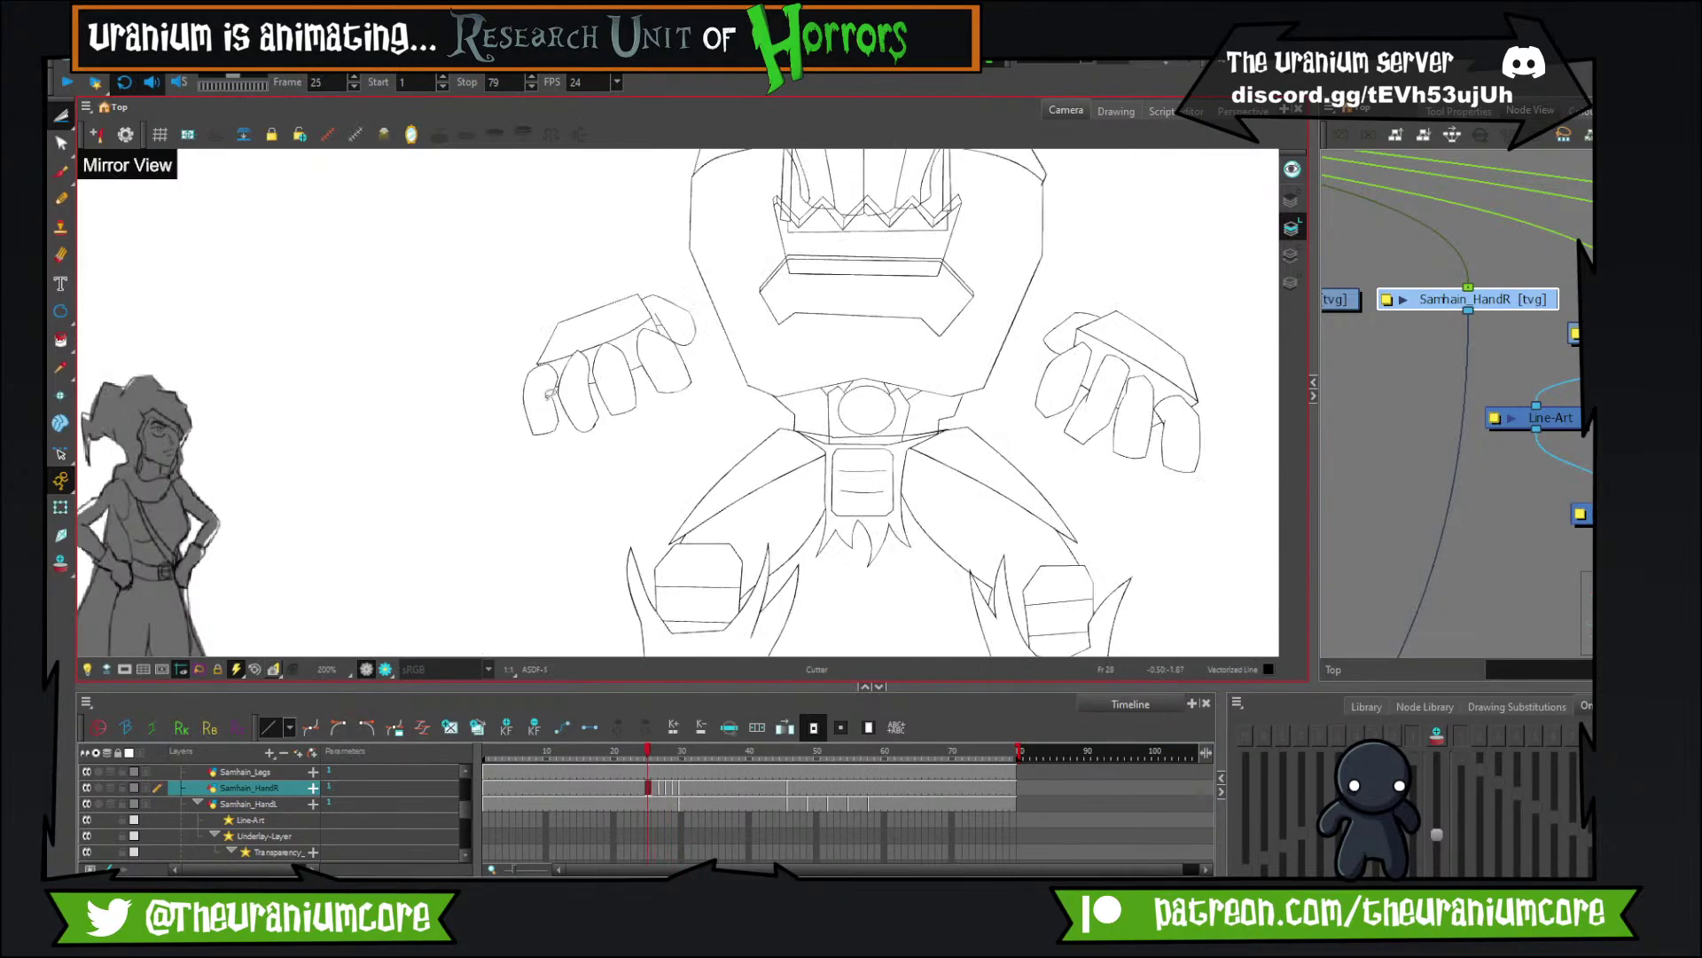
key("period")
key("period")
key("period")
key("period")
key("period")
key("period")
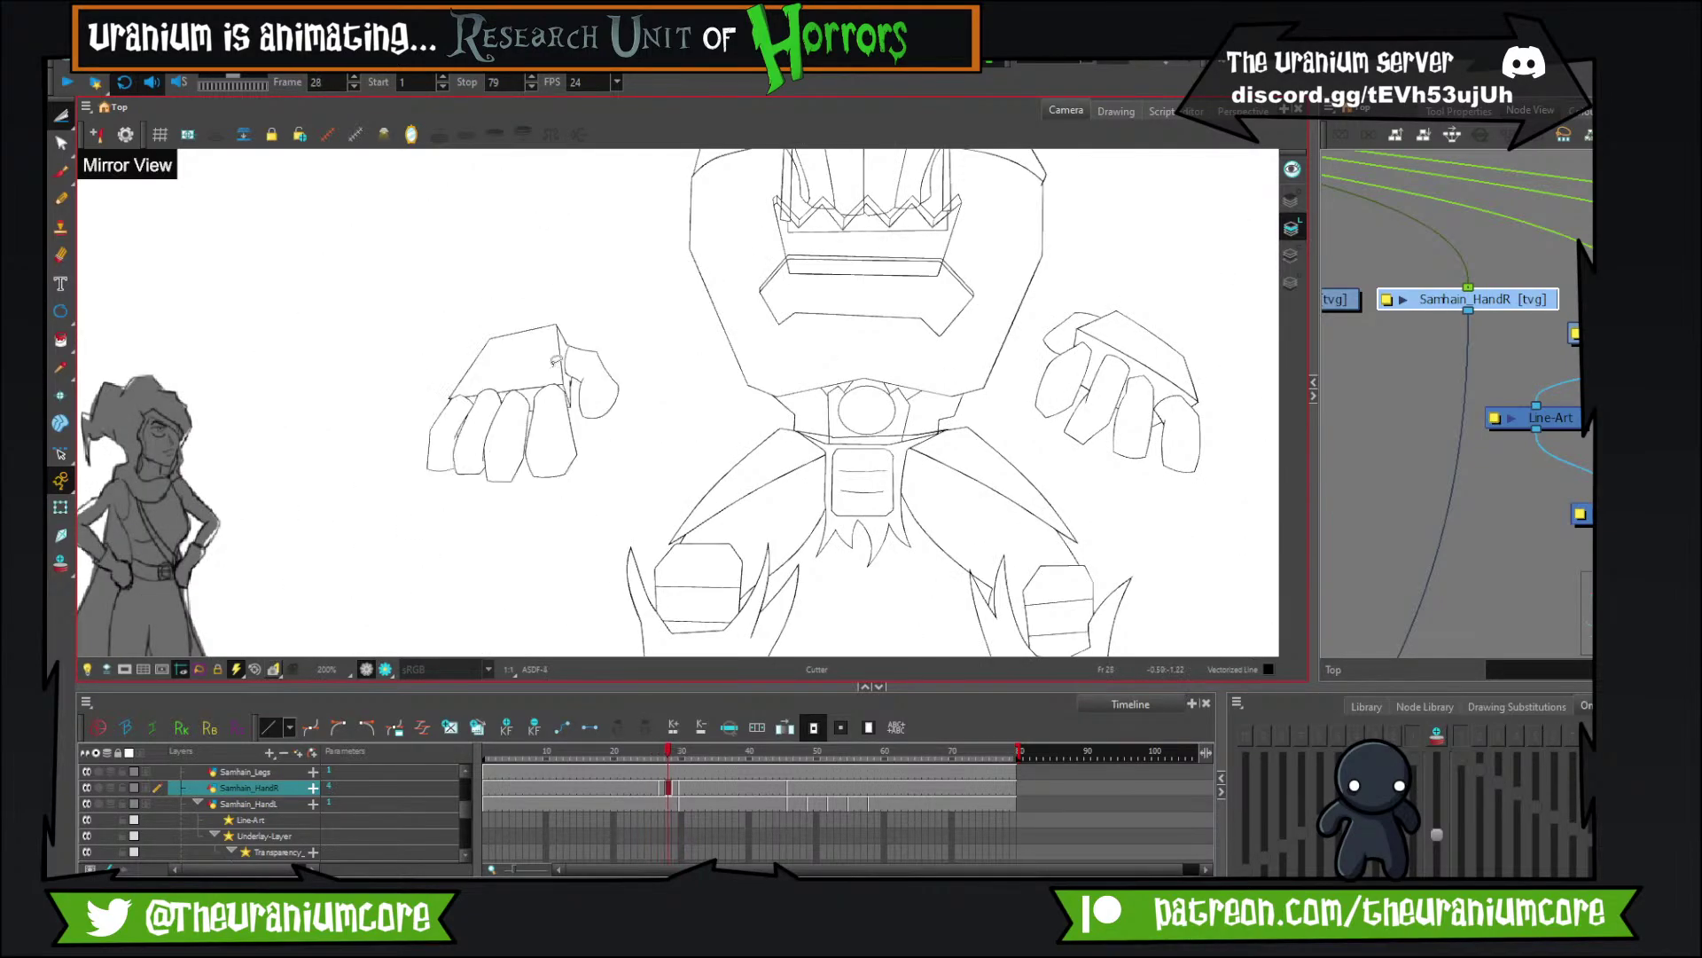
scroll(559, 363, "down", 4)
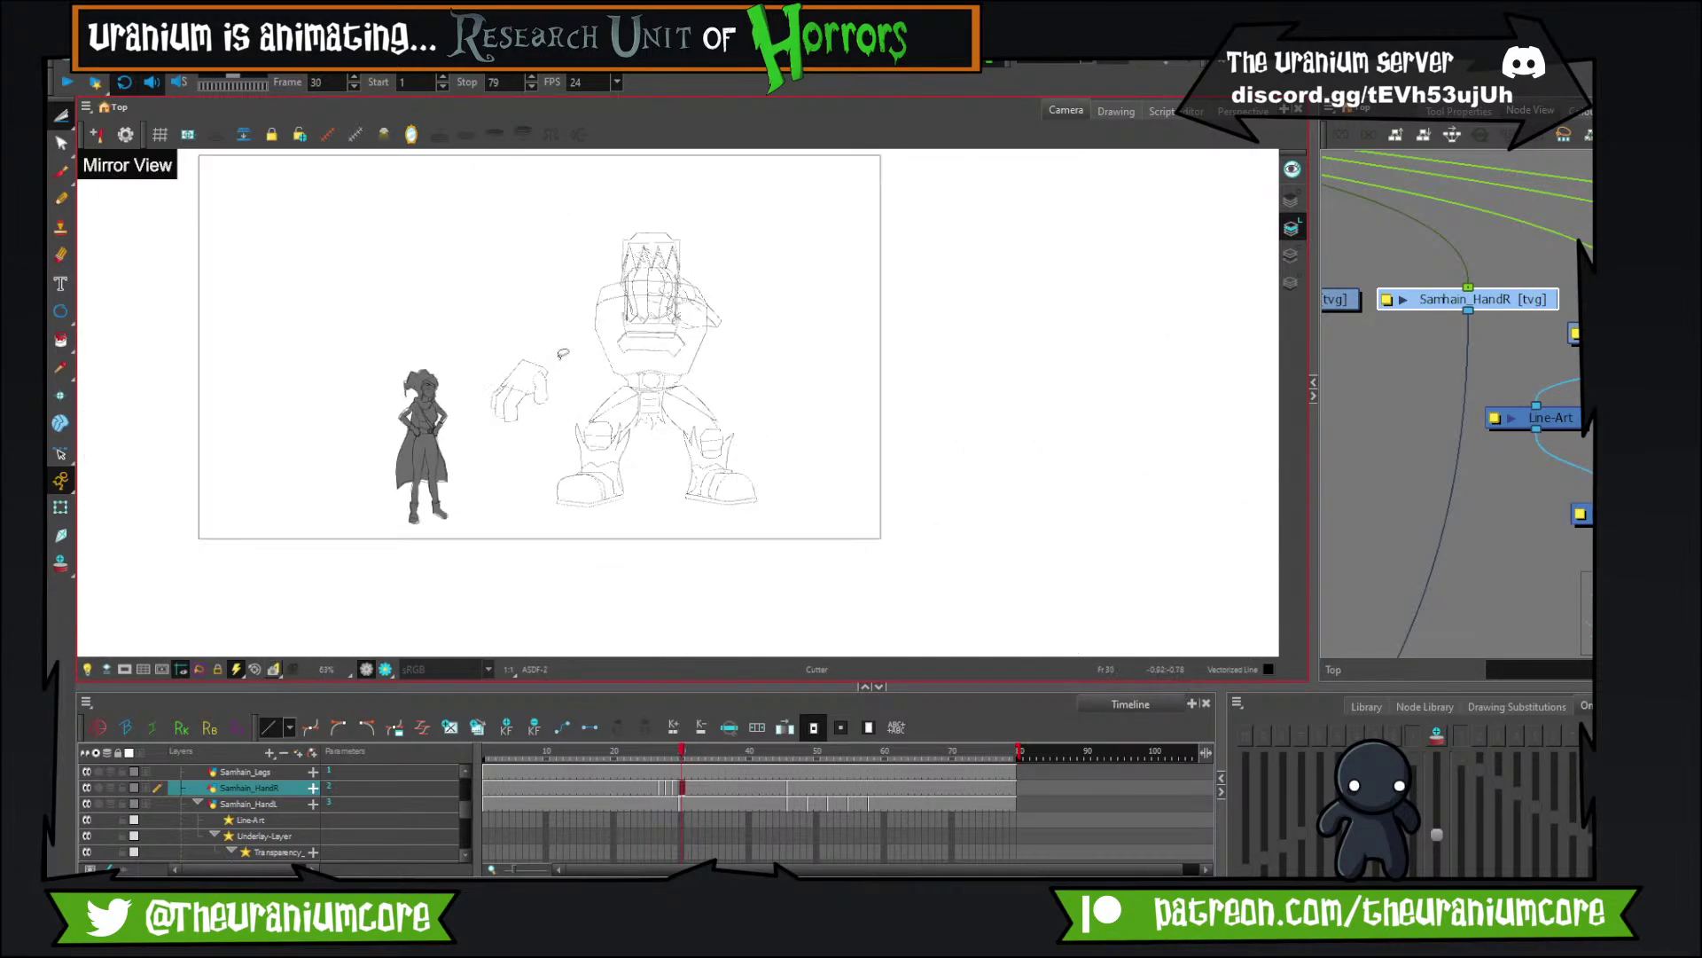
key("comma")
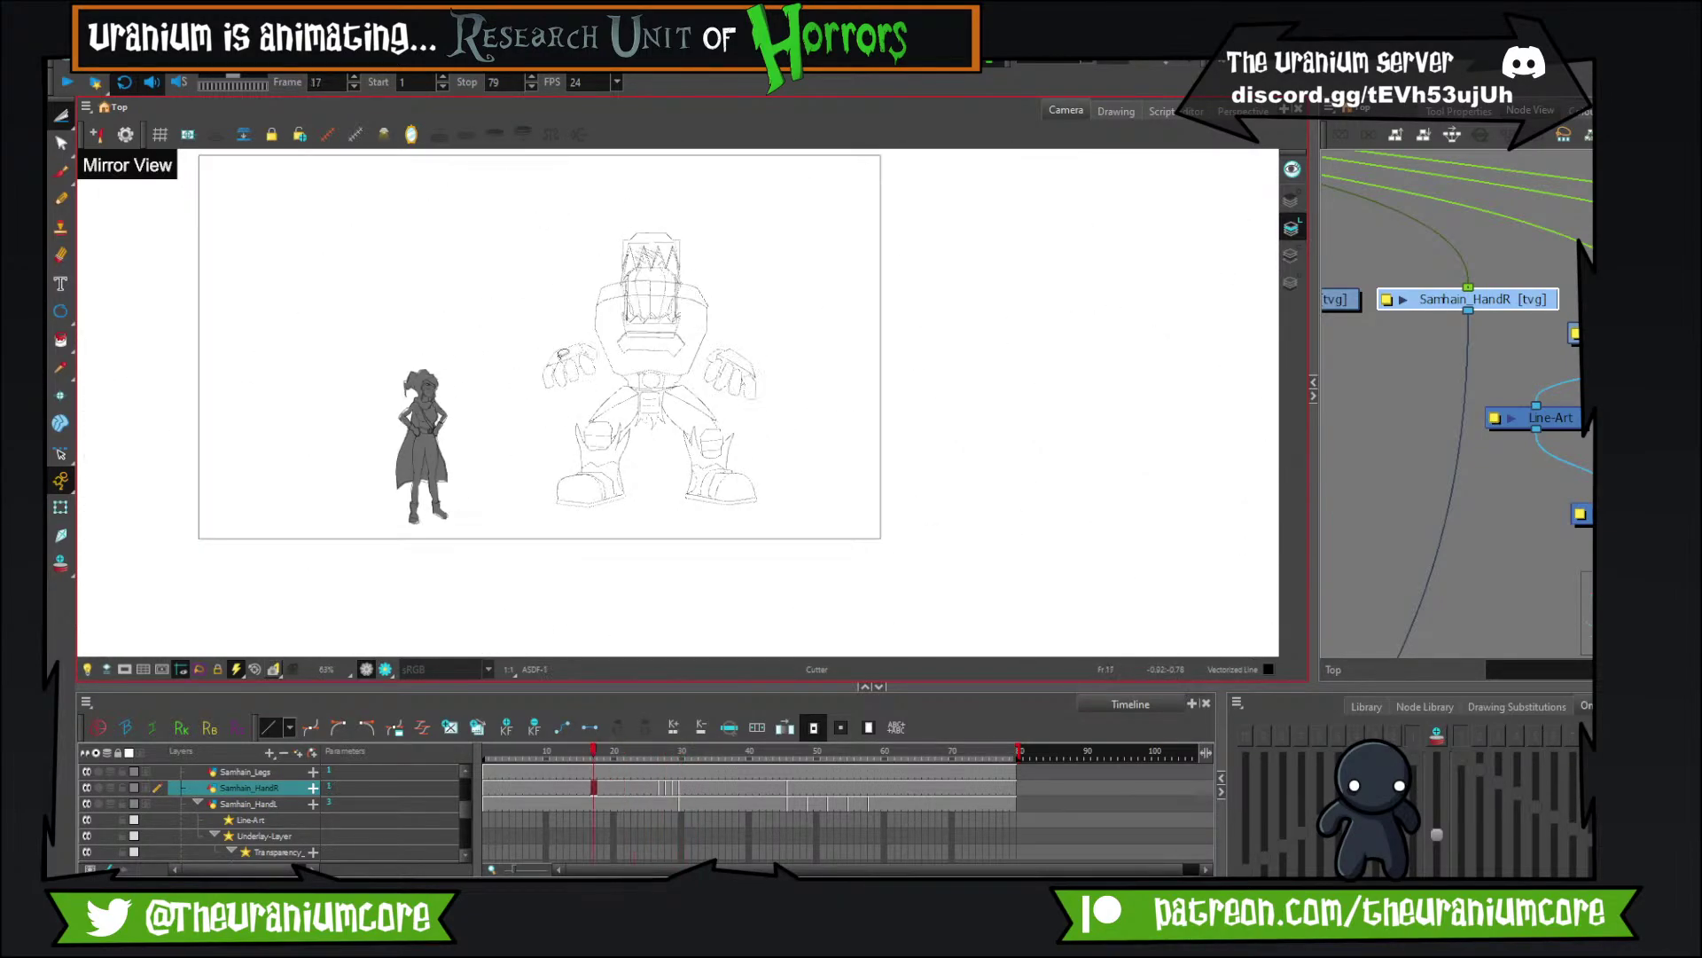
Review the right hand's poses from frame 27 back through the earlier frames and on frame 46.
scroll(572, 336, "up", 3)
key("comma")
key("comma")
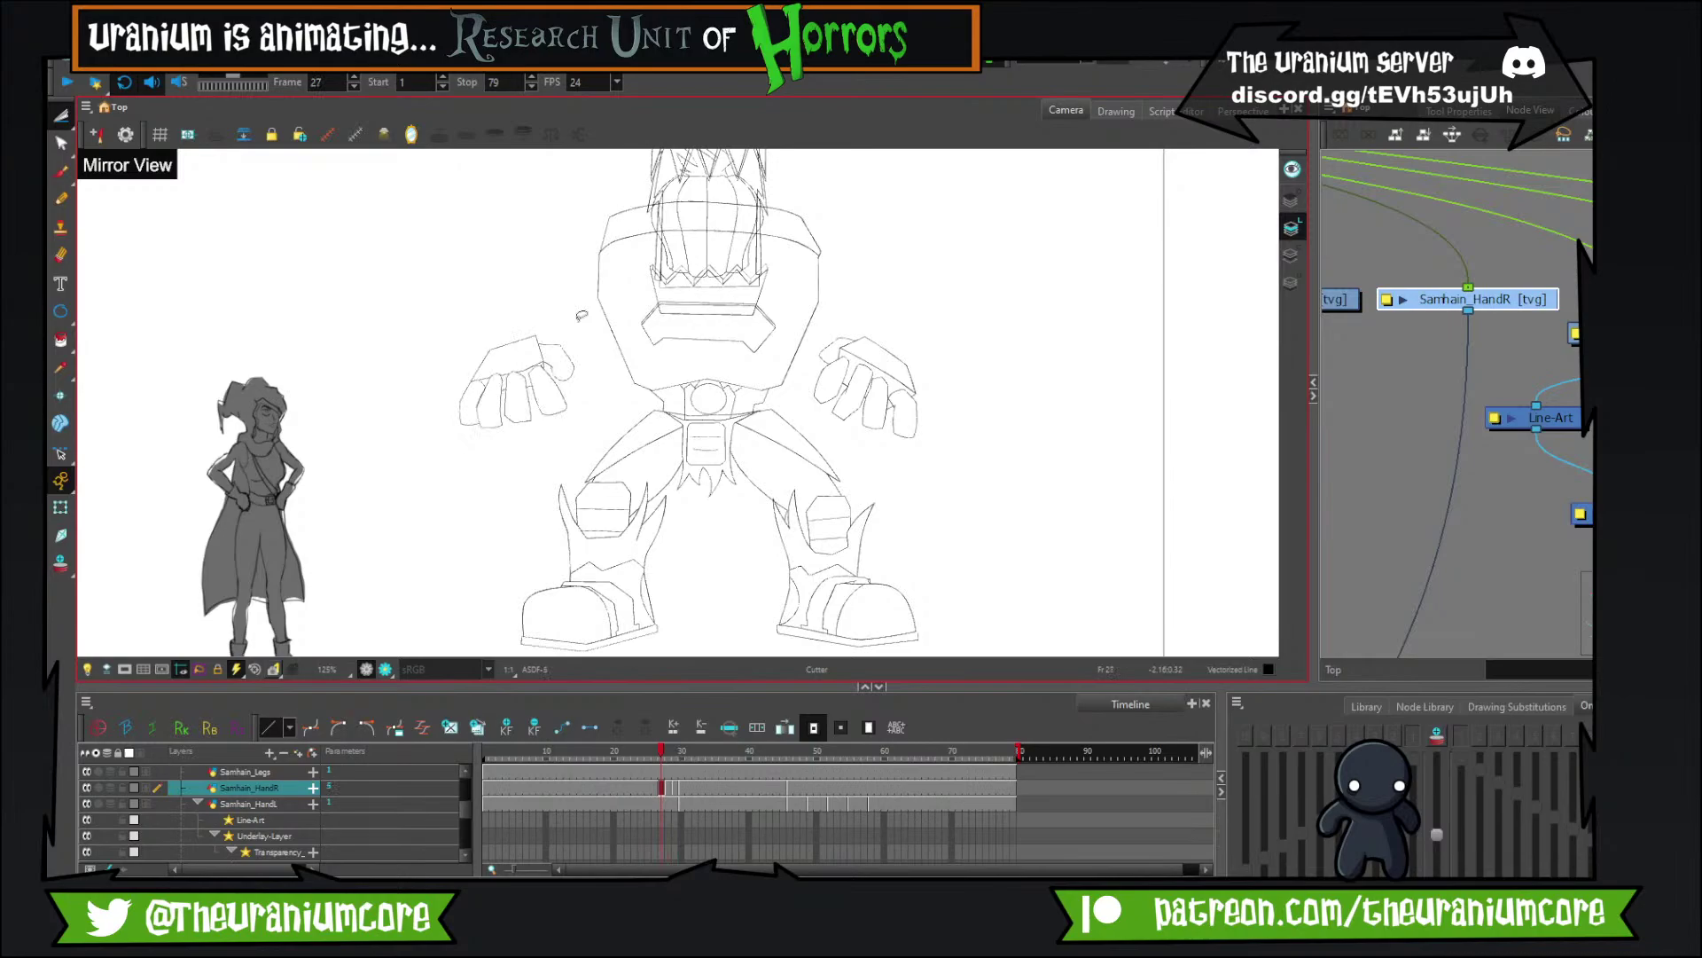
key("comma")
key("comma")
key("comma")
key("comma")
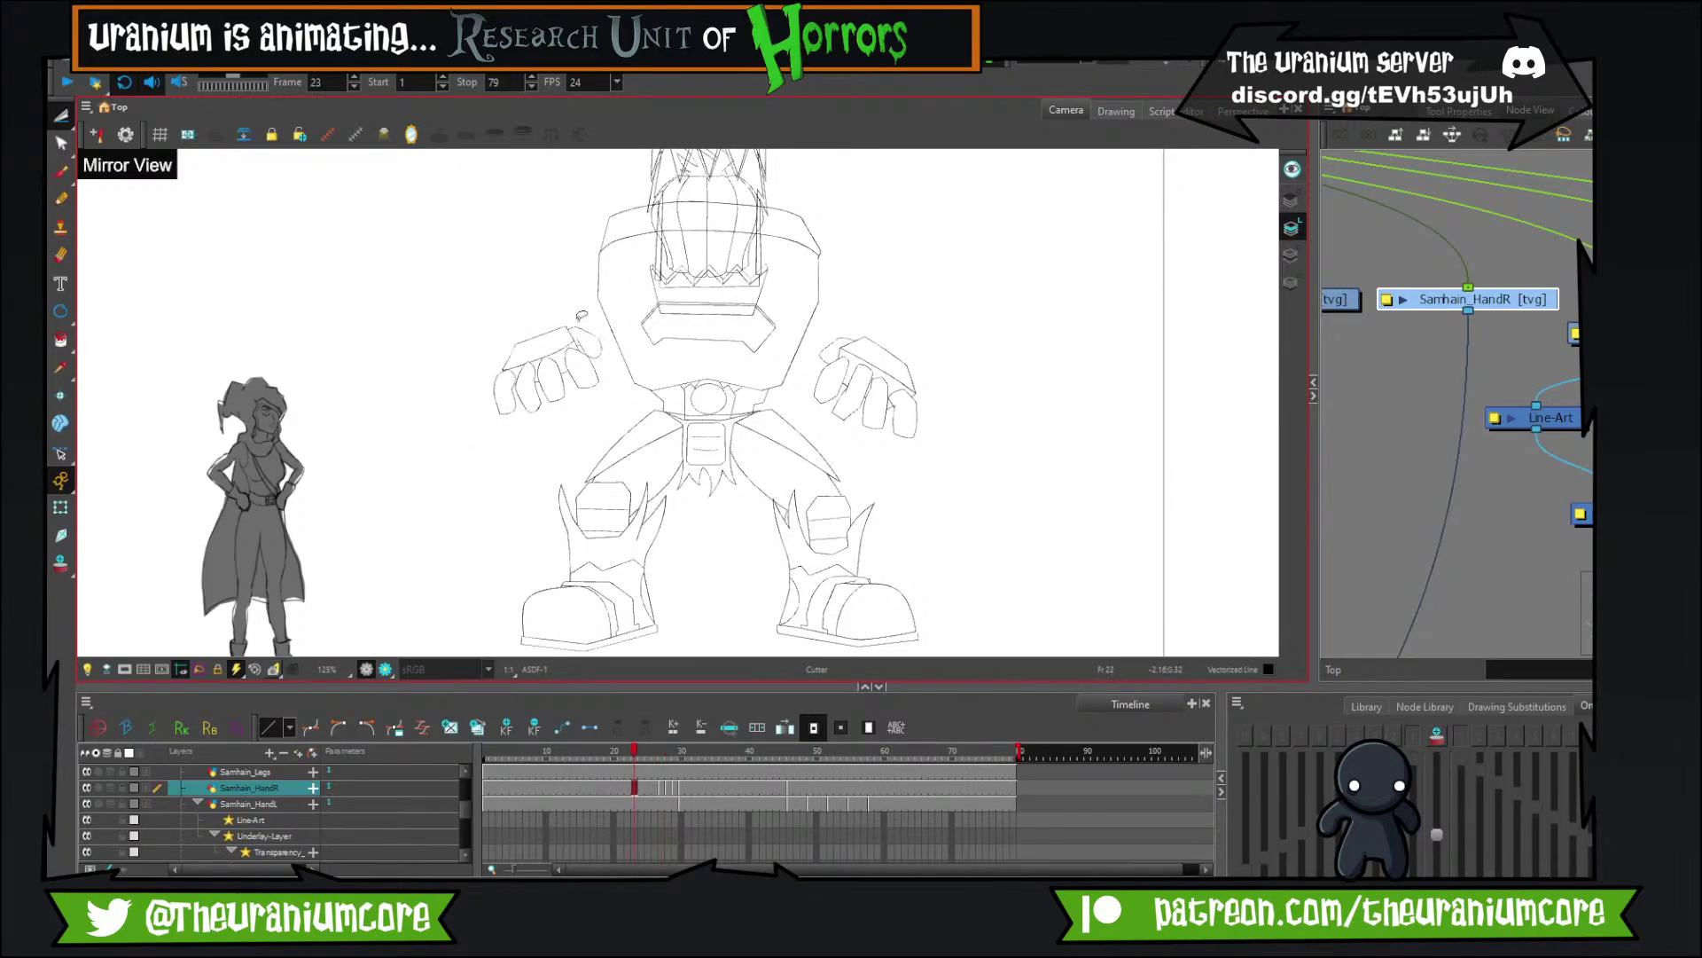
key("comma")
key("comma")
key("comma")
key("comma")
key("comma")
key("comma")
key("comma")
key("comma")
key("comma")
key("comma")
key("comma")
key("comma")
key("period")
key("period")
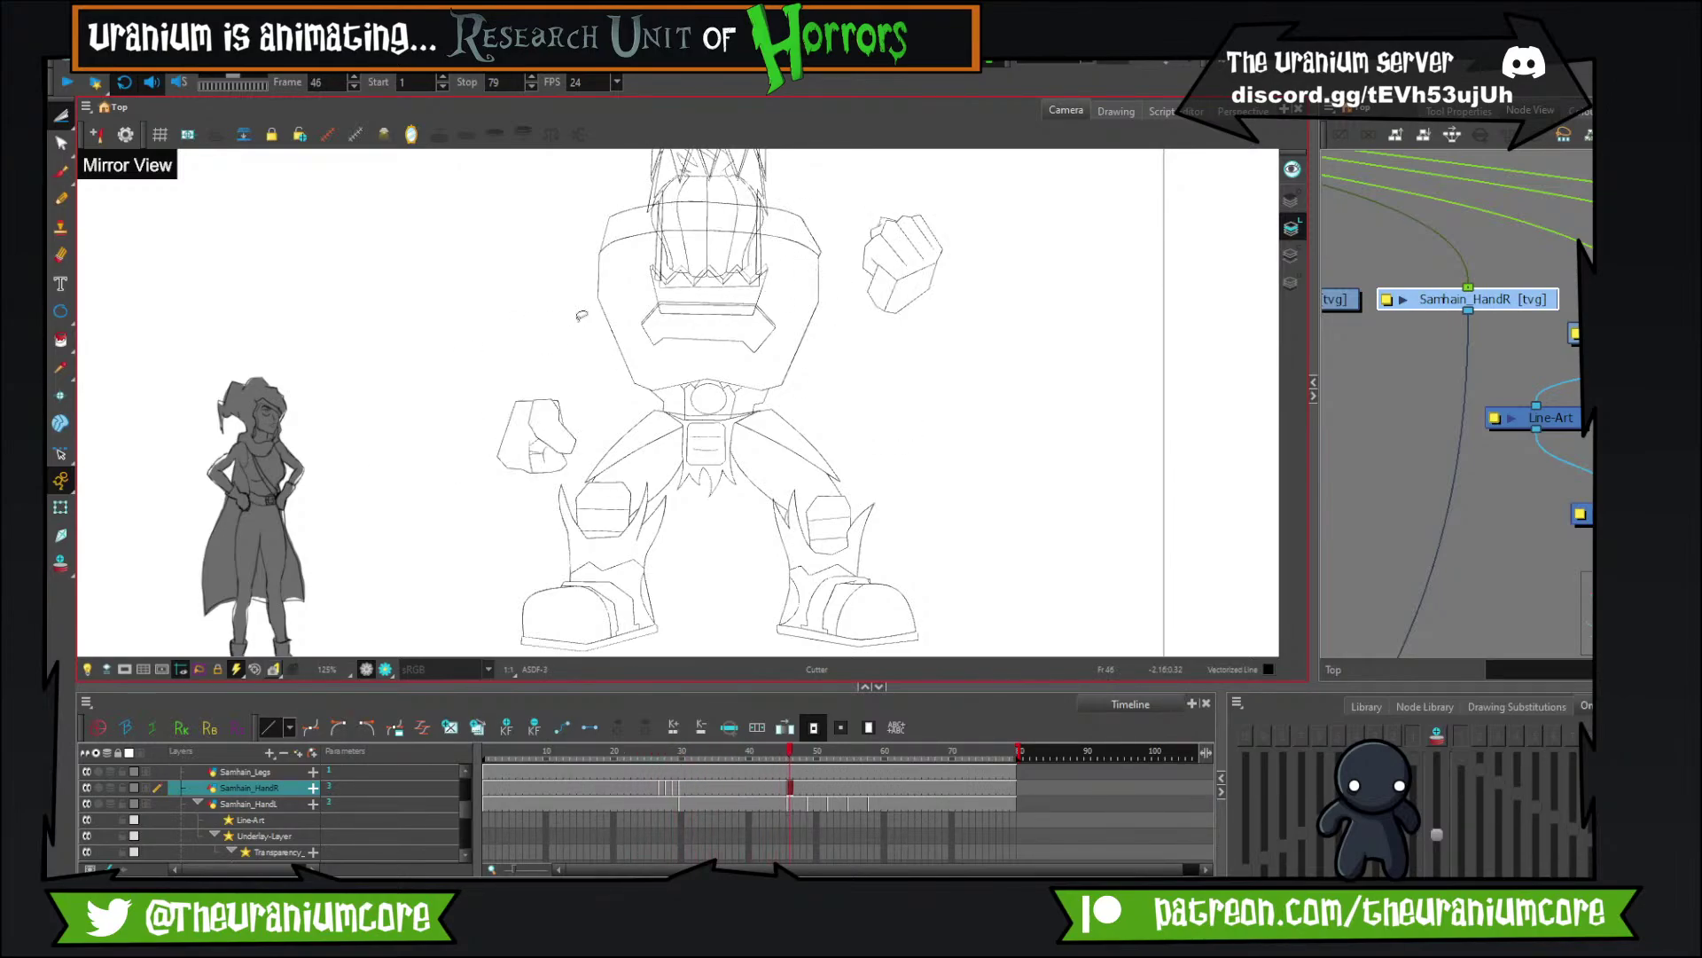
Compare the open right hand on frame 45 with the closed fist on frame 46.
key("comma")
key("period")
key("comma")
key("period")
key("comma")
key("period")
key("2")
key("comma")
key("period")
key("comma")
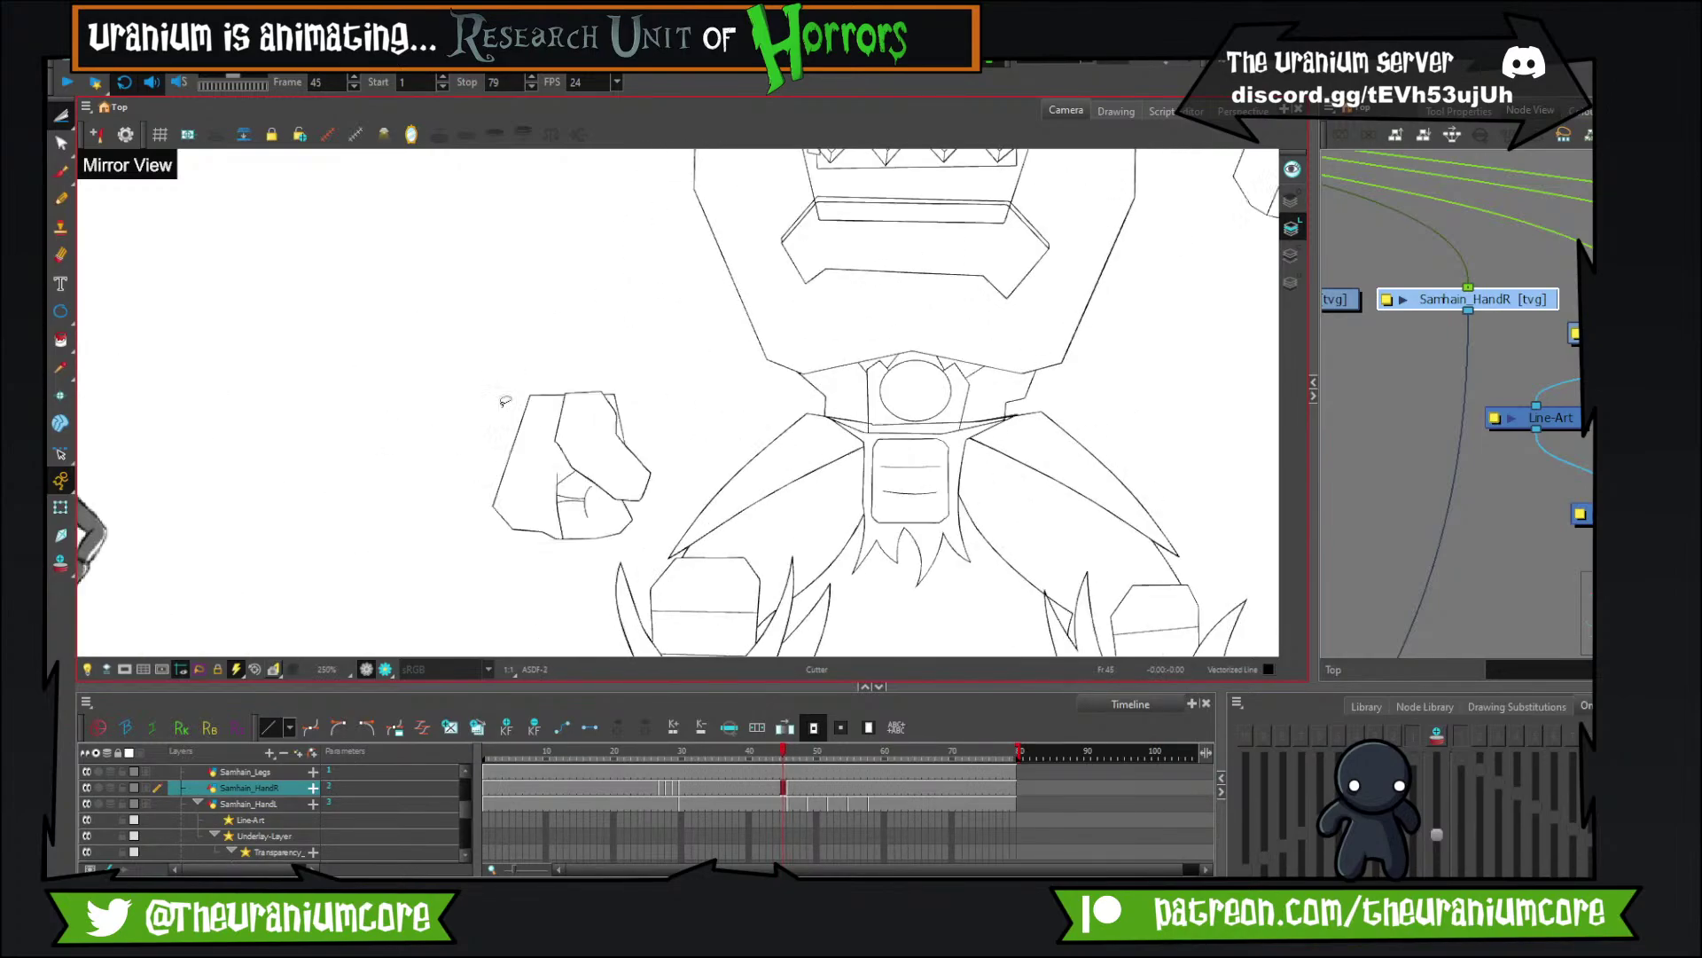
key("period")
key("comma")
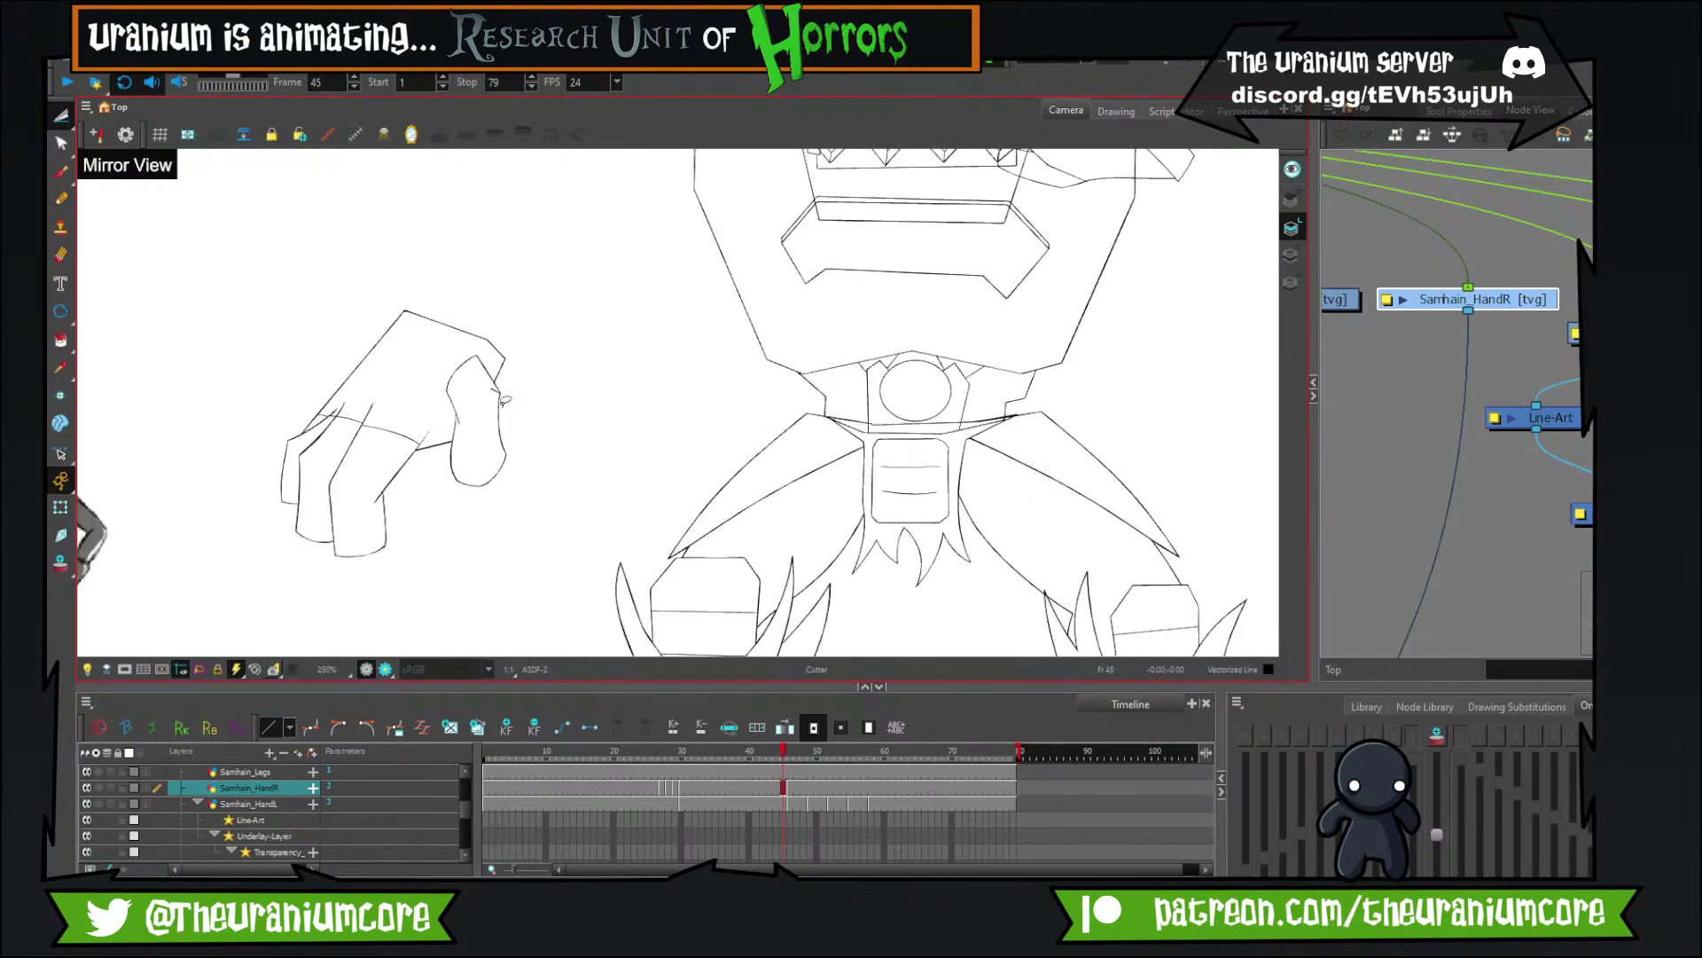
key("period")
key("comma")
Turn on onion skinning with Shift and Trace for the right hand and examine its overlaid drawings between frames 45 and 29.
key("alt+o")
key("ctrl+alt+x")
scroll(795, 293, "down", 1)
key("comma")
key("comma")
key("comma")
key("comma")
key("comma")
key("comma")
key("comma")
key("comma")
key("comma")
key("comma")
key("comma")
key("comma")
key("comma")
key("comma")
key("comma")
key("comma")
key("comma")
key("comma")
key("comma")
key("comma")
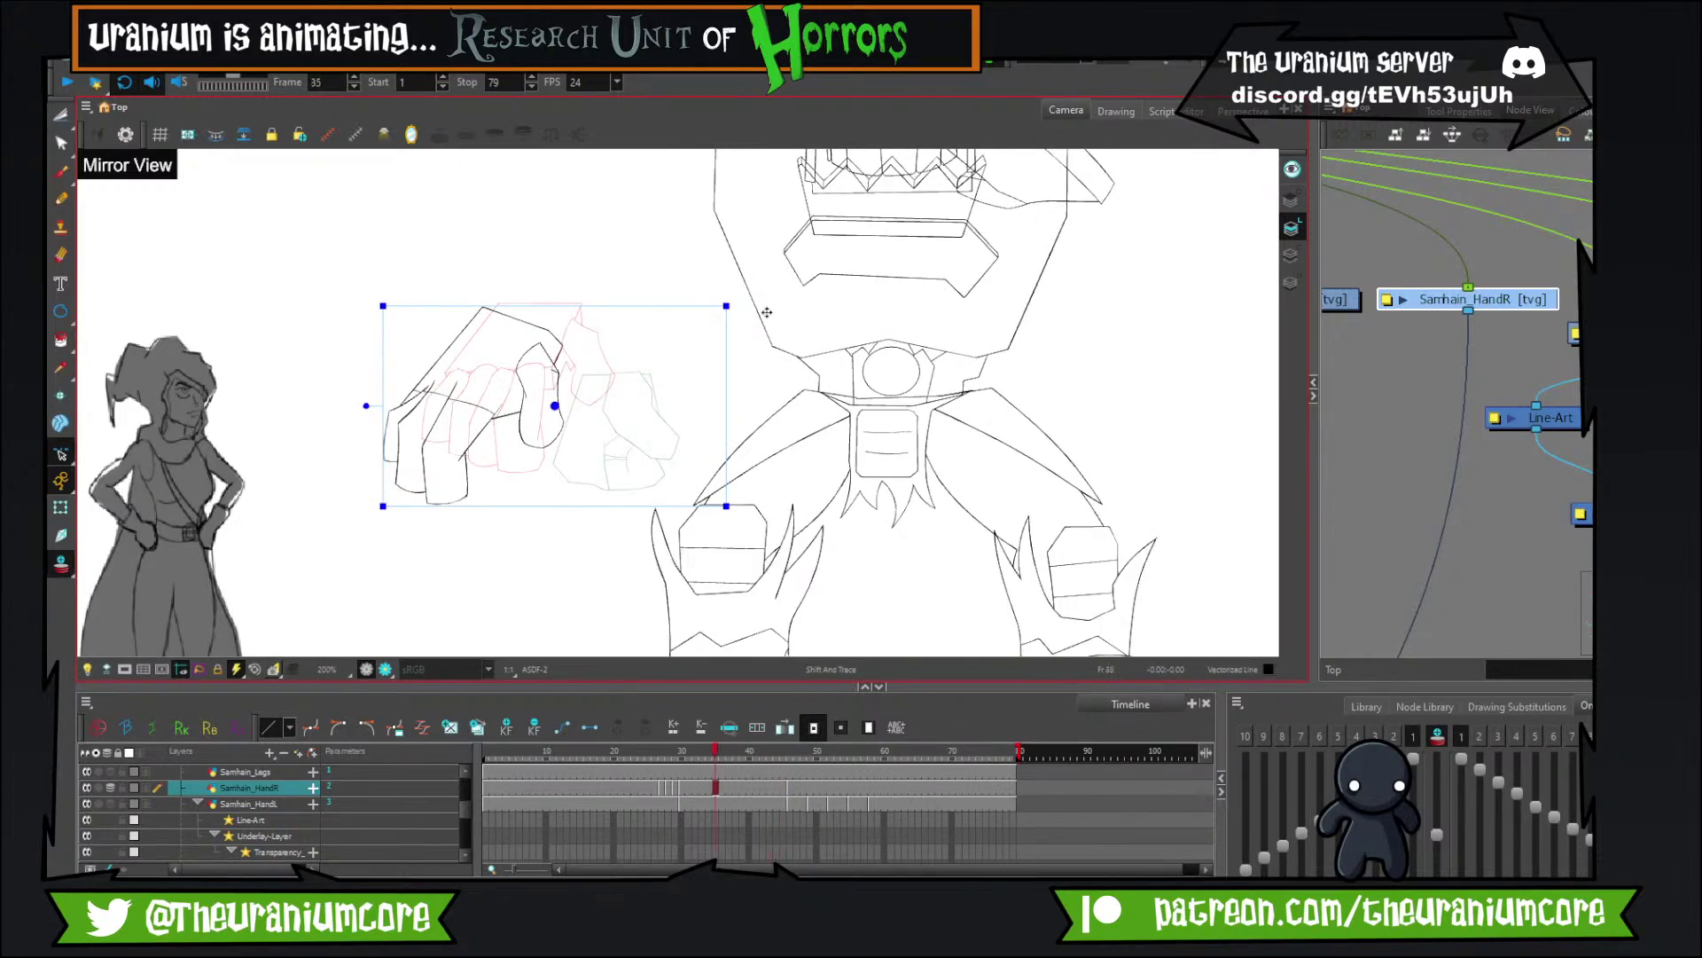
key("period")
key("period")
key("period")
key("period")
key("period")
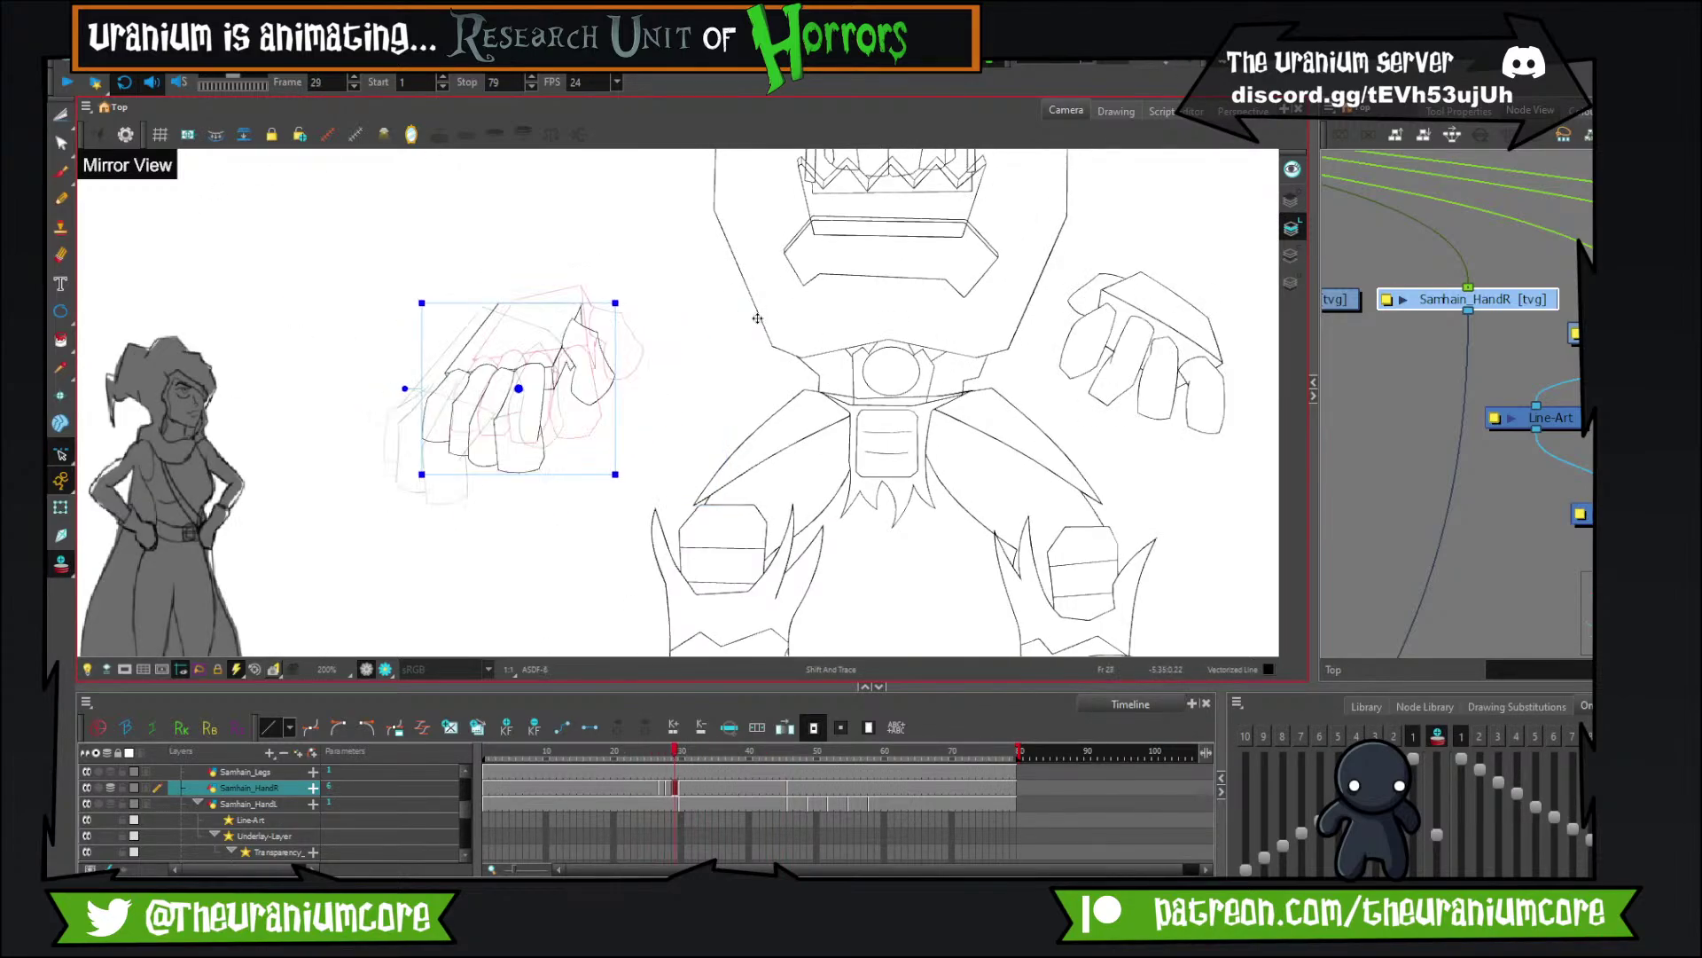
Reset the Shift and Trace position of the right hand drawing on frame 25 to 0, 0.
key("comma")
key("comma")
key("comma")
key("comma")
key("comma")
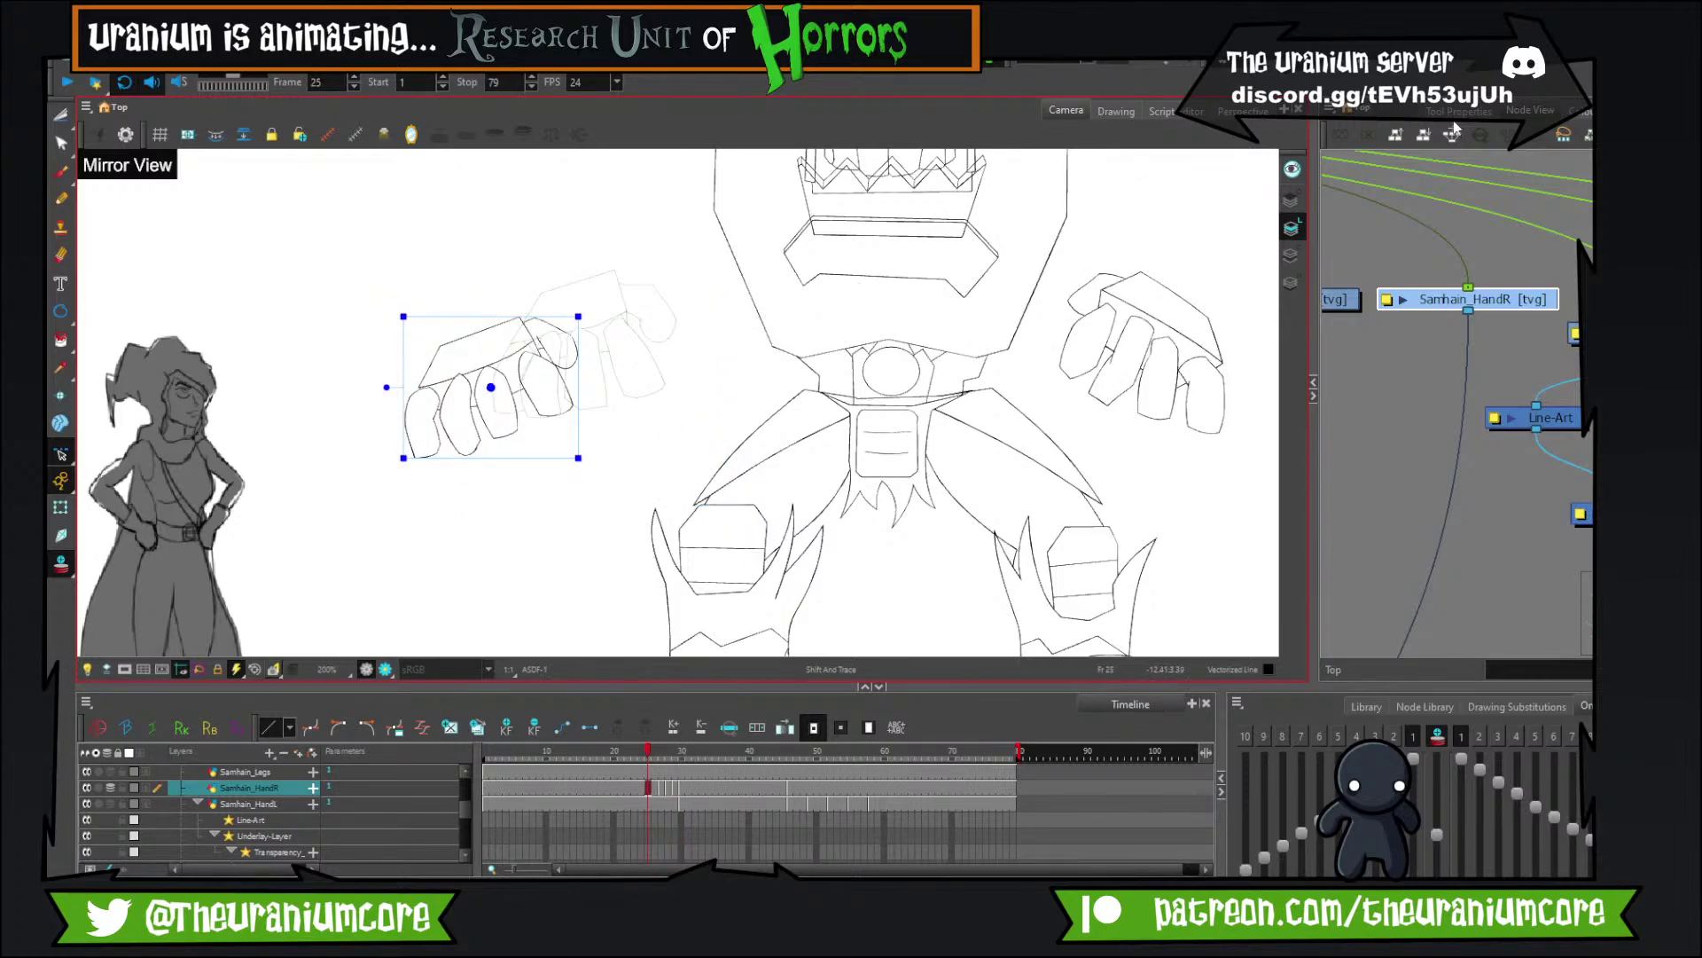
left_click(1479, 115)
left_click(1440, 304)
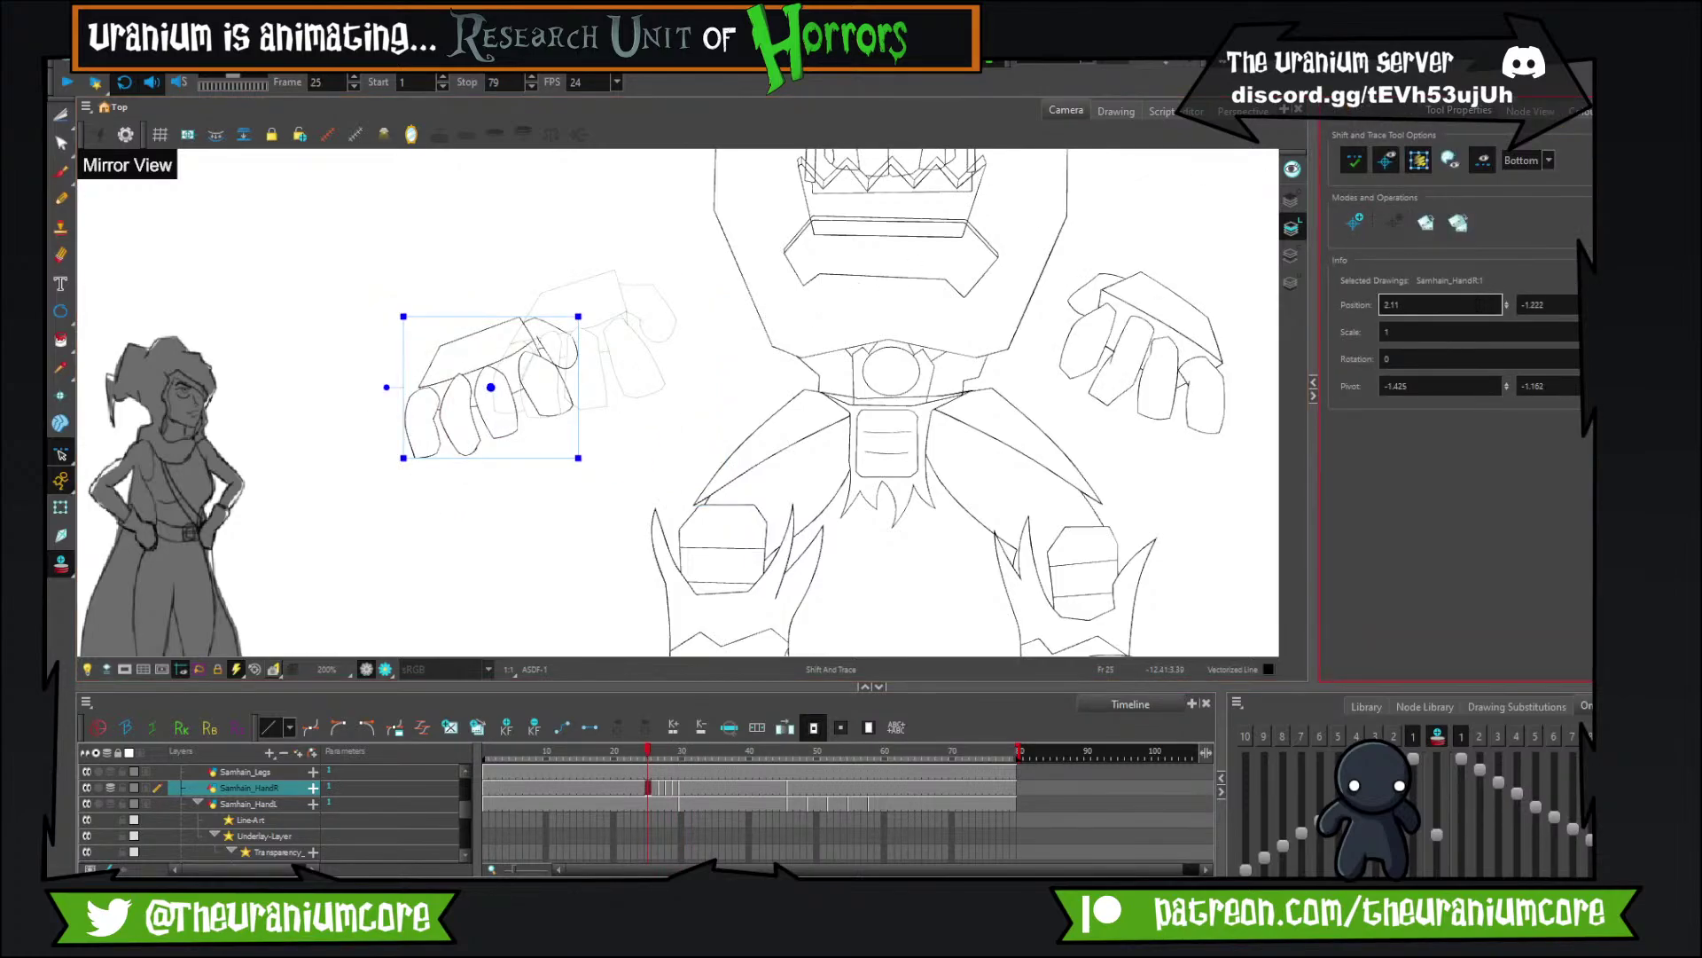
double_click(1476, 308)
type("0")
key("Tab")
type("0")
key("Return")
scroll(960, 401, "down", 1)
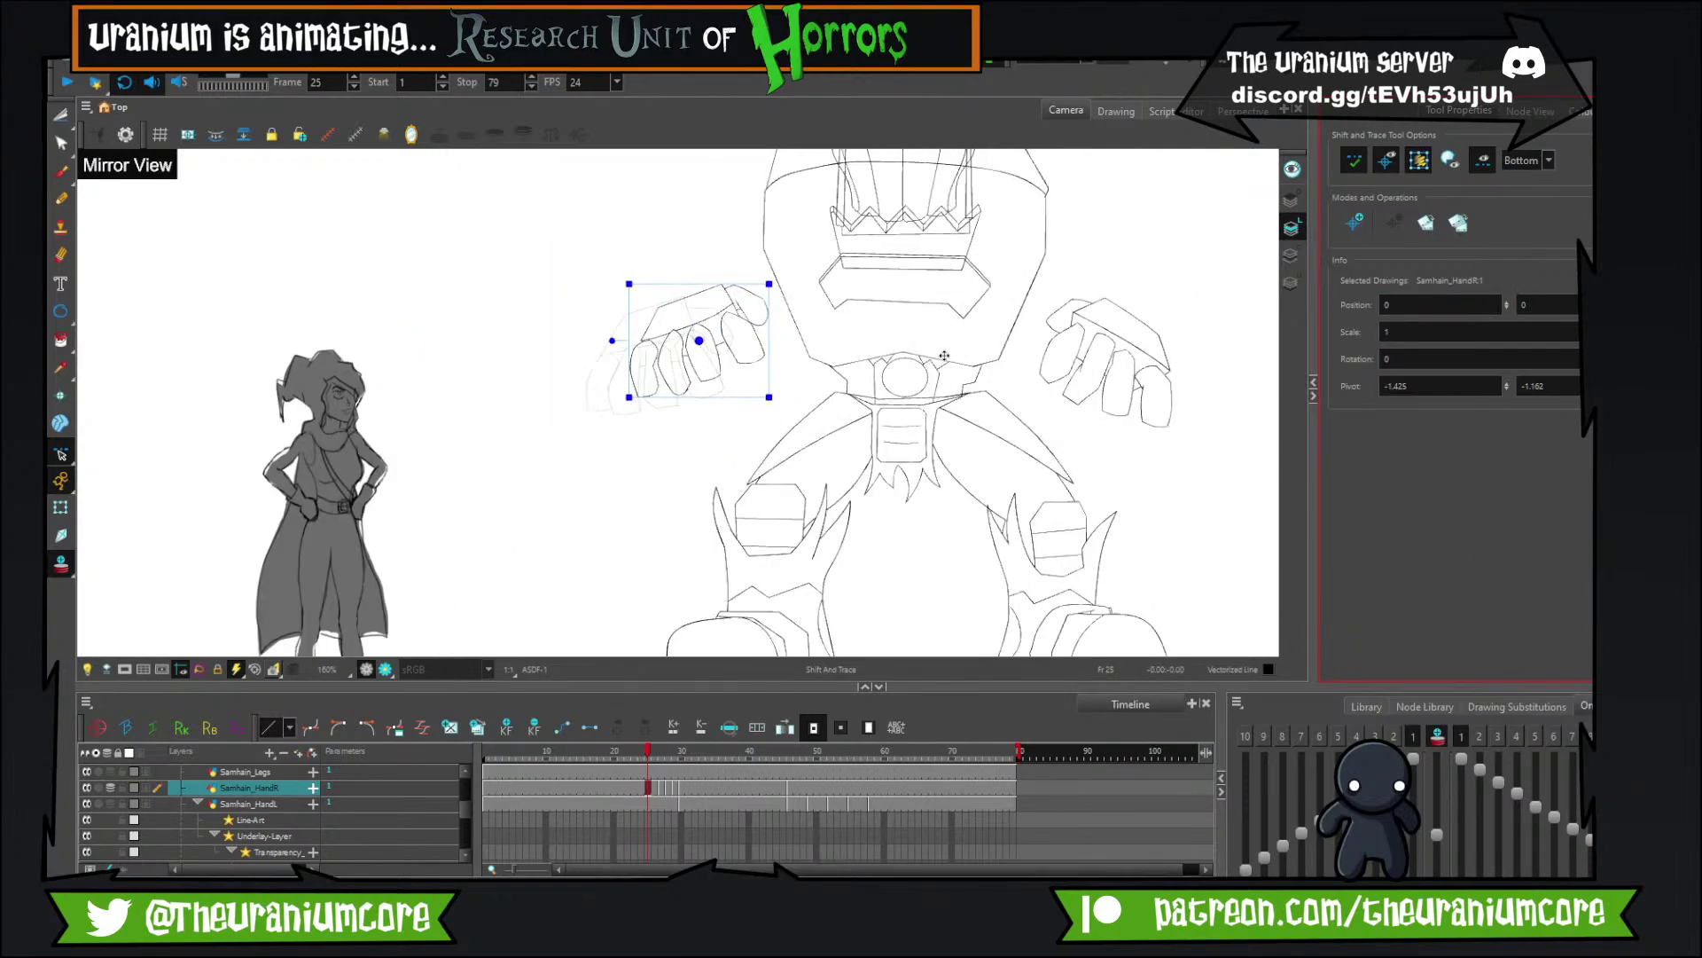
Examine the onion-skinned right hand drawings from frame 25 through frame 45.
key("period")
key("period")
key("period")
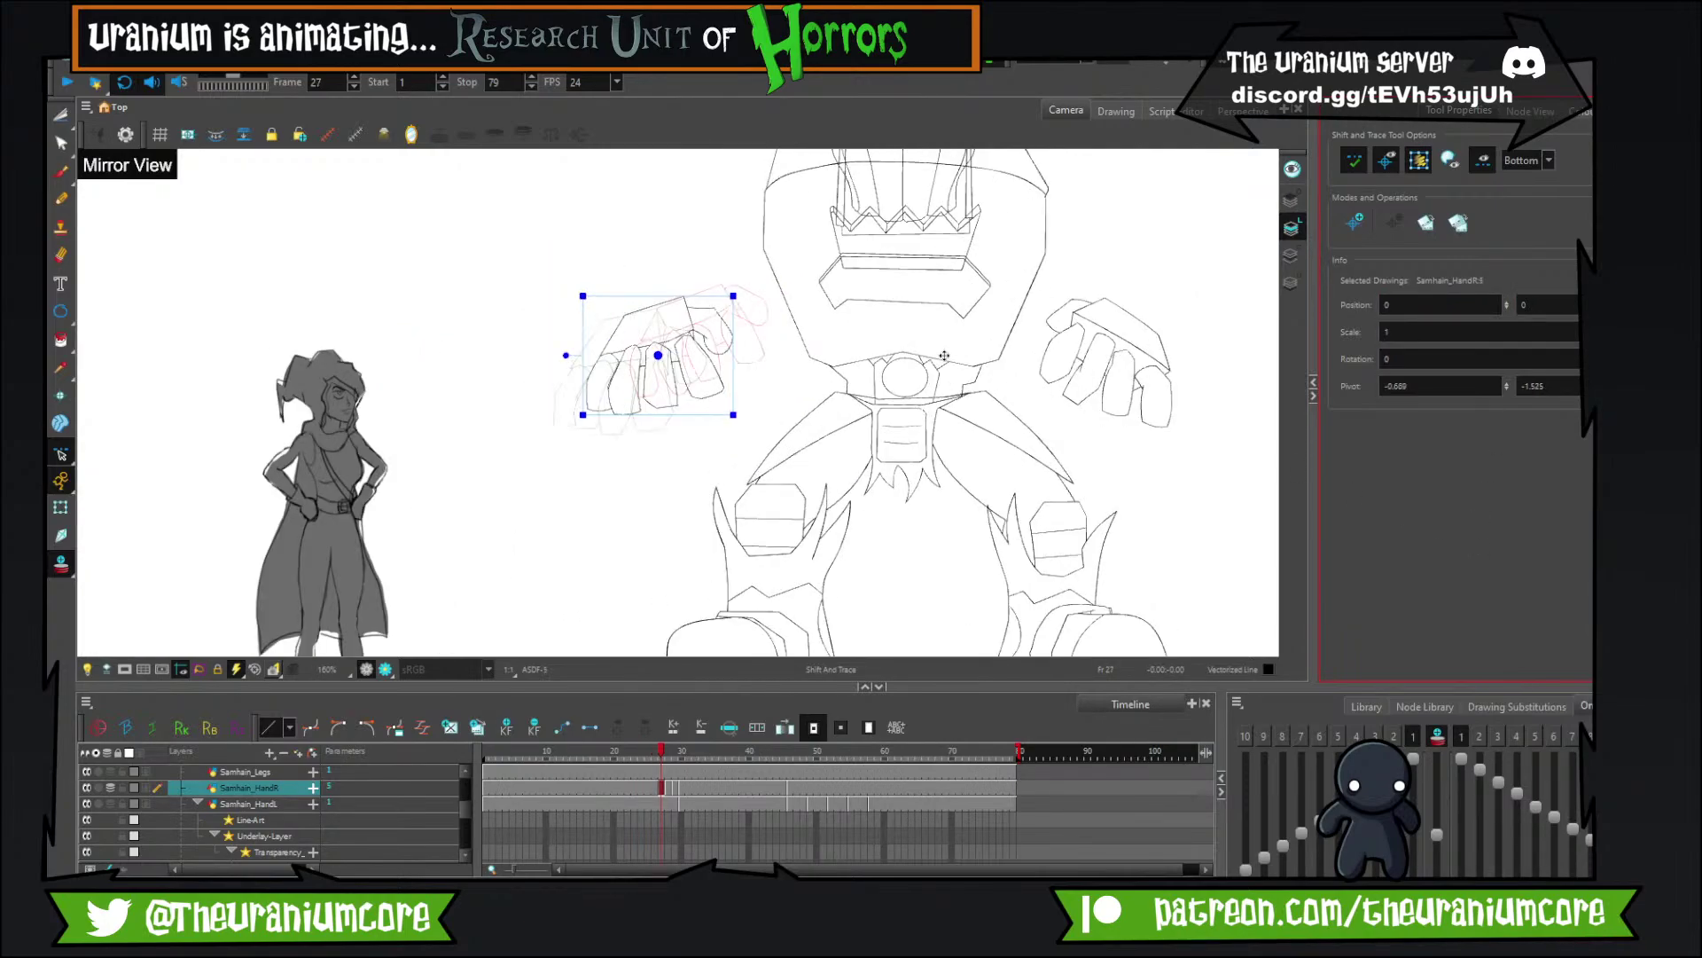
key("period")
key("period")
key("period")
key("period")
key("period")
key("period")
key("period")
key("period")
key("period")
key("period")
key("period")
key("period")
key("period")
key("period")
key("period")
key("period")
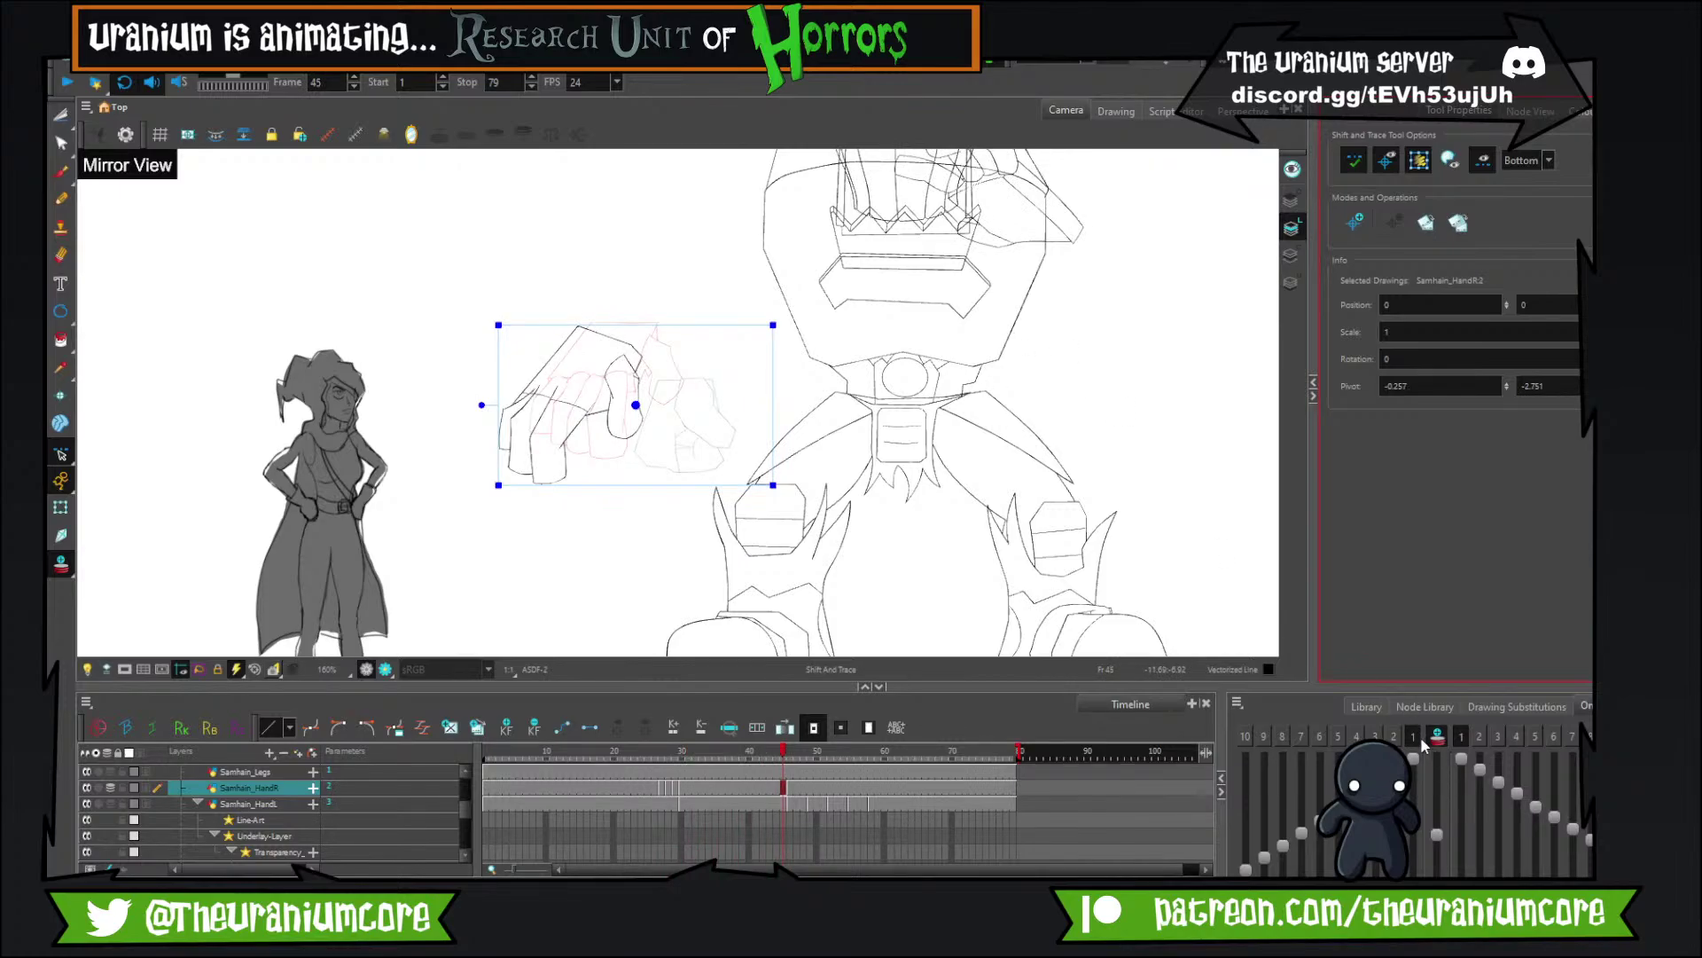
Change which neighbouring drawings the onion skin shows around the right hand on frames 44 and 45.
left_click(1463, 736)
left_click(1414, 737)
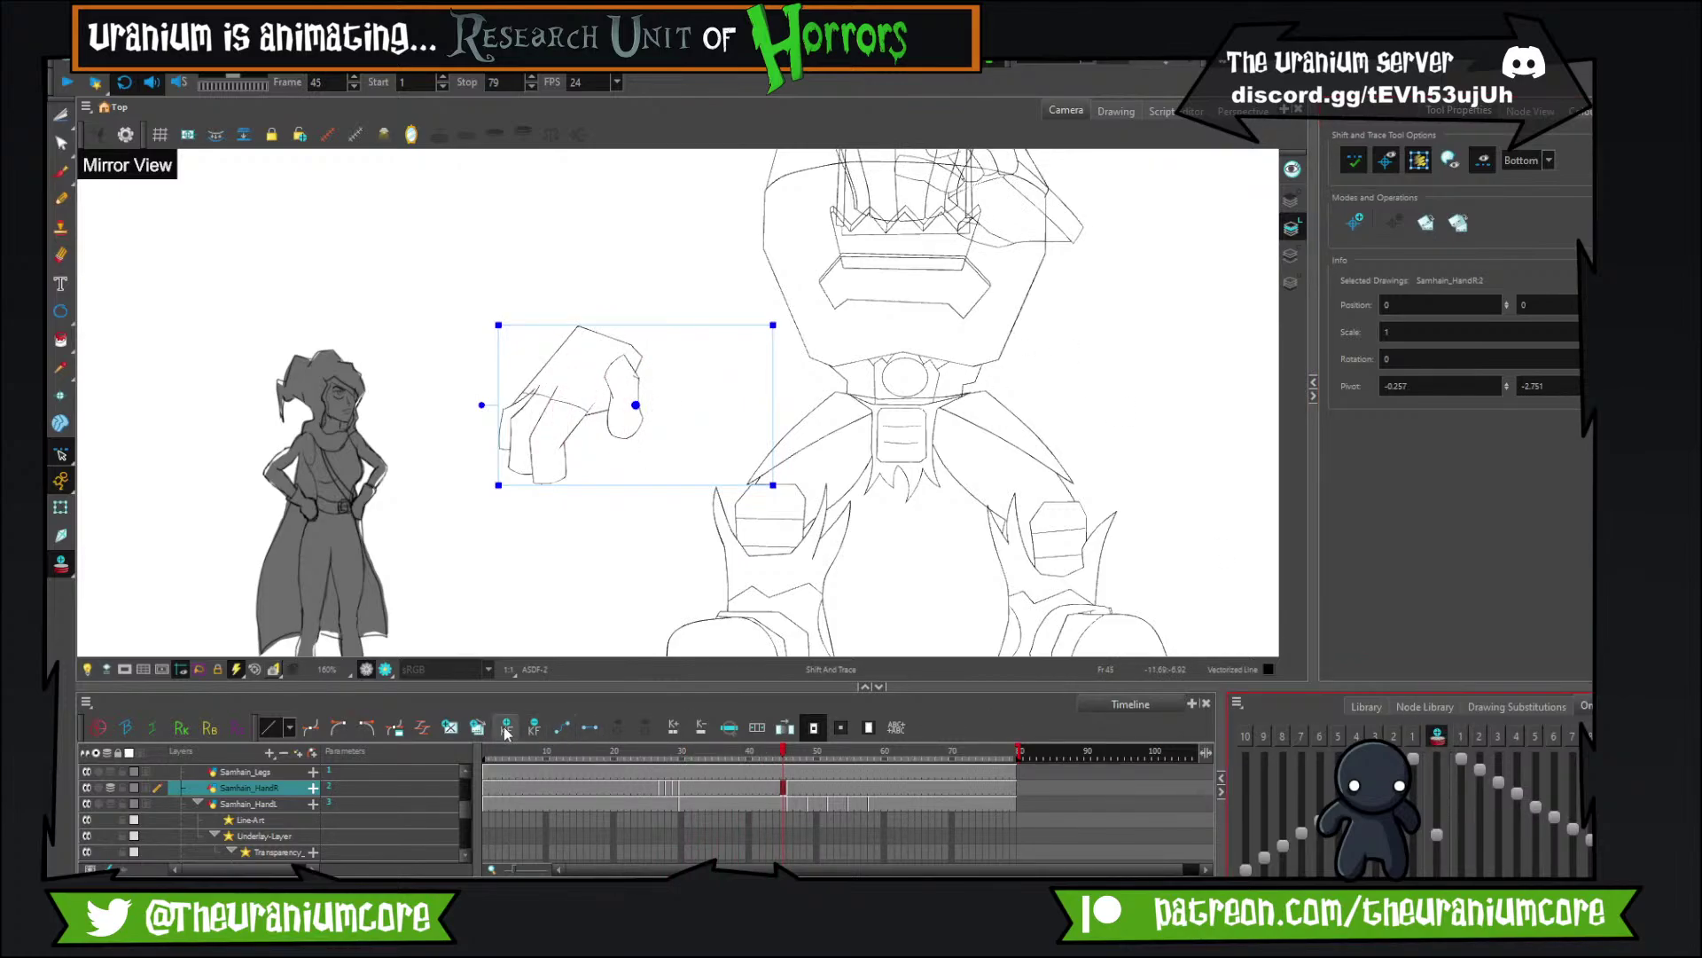
left_click(454, 728)
left_click(1414, 741)
left_click(1479, 736)
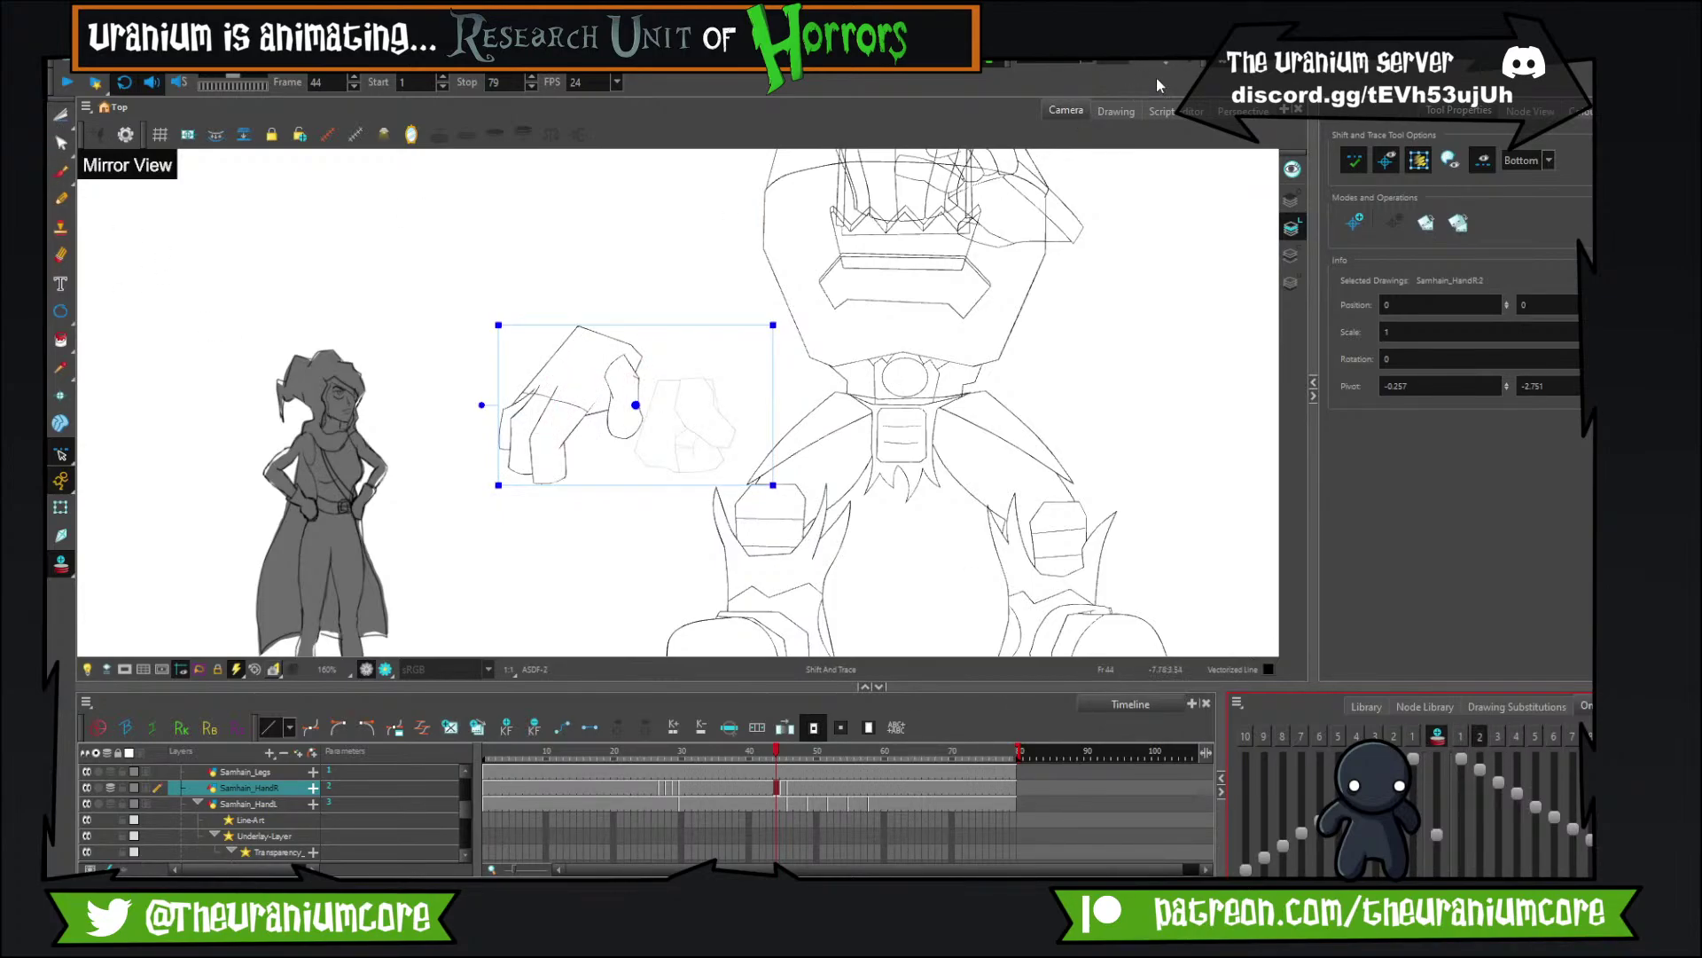
Select the whole right fist drawing on frame 46 and scale it up slightly.
scroll(683, 384, "up", 3)
left_click_drag(601, 445, 778, 522)
key("period")
key("period")
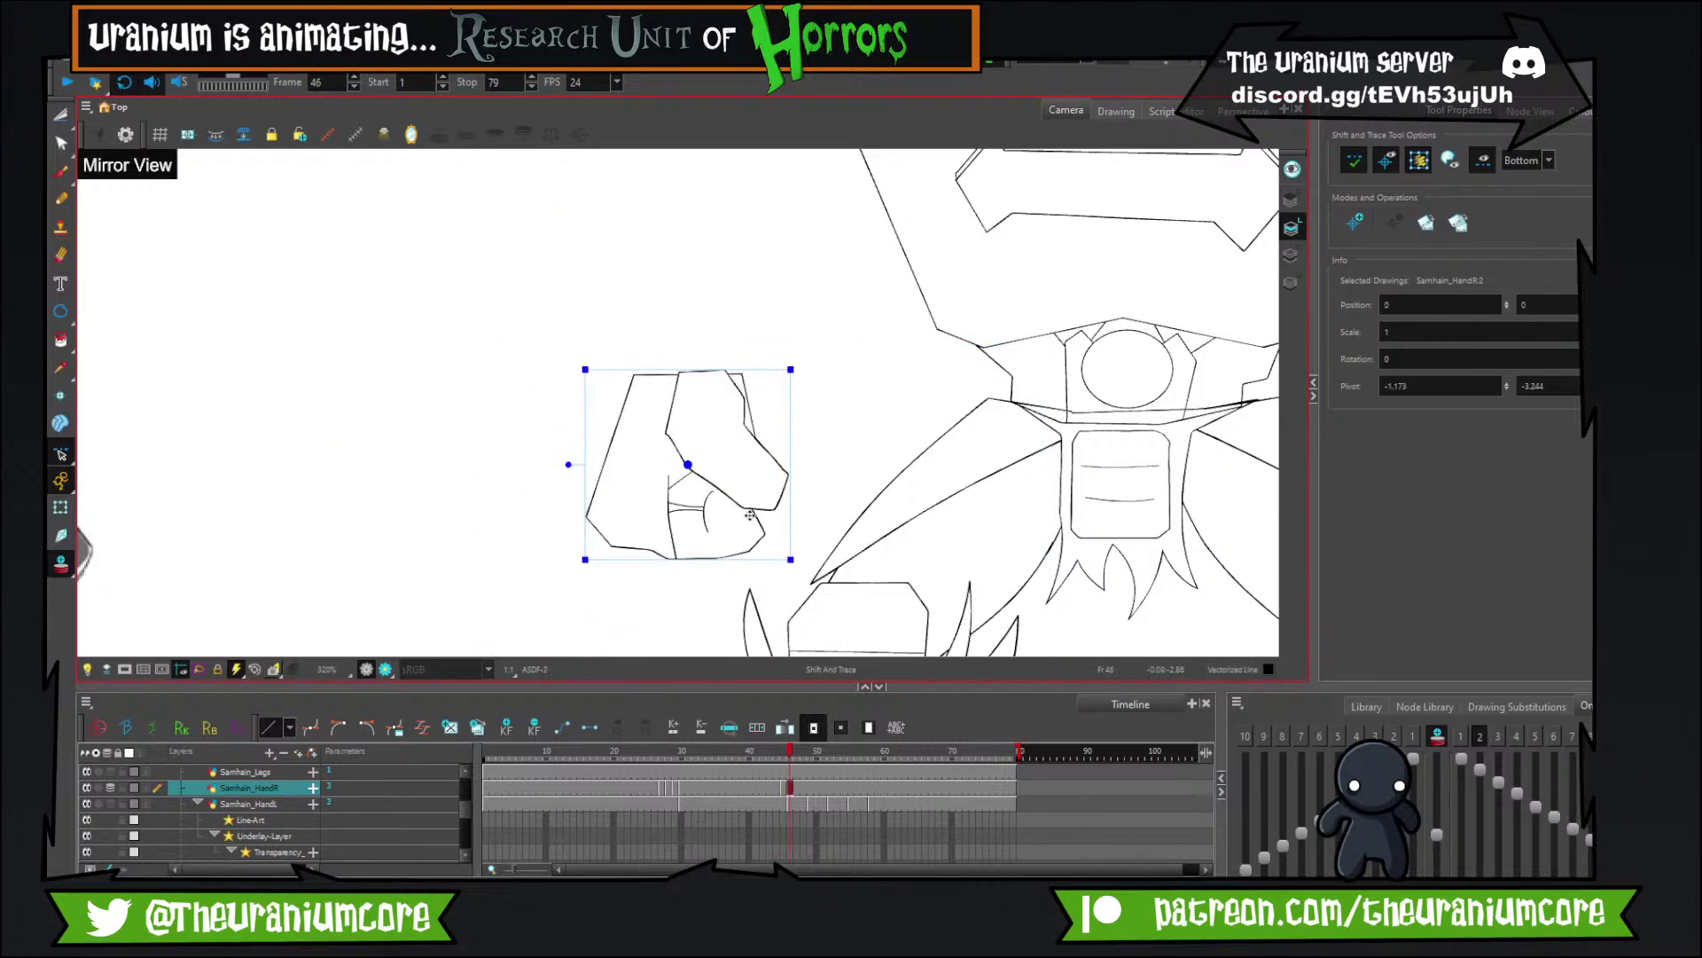
left_click(66, 116)
left_click(100, 117)
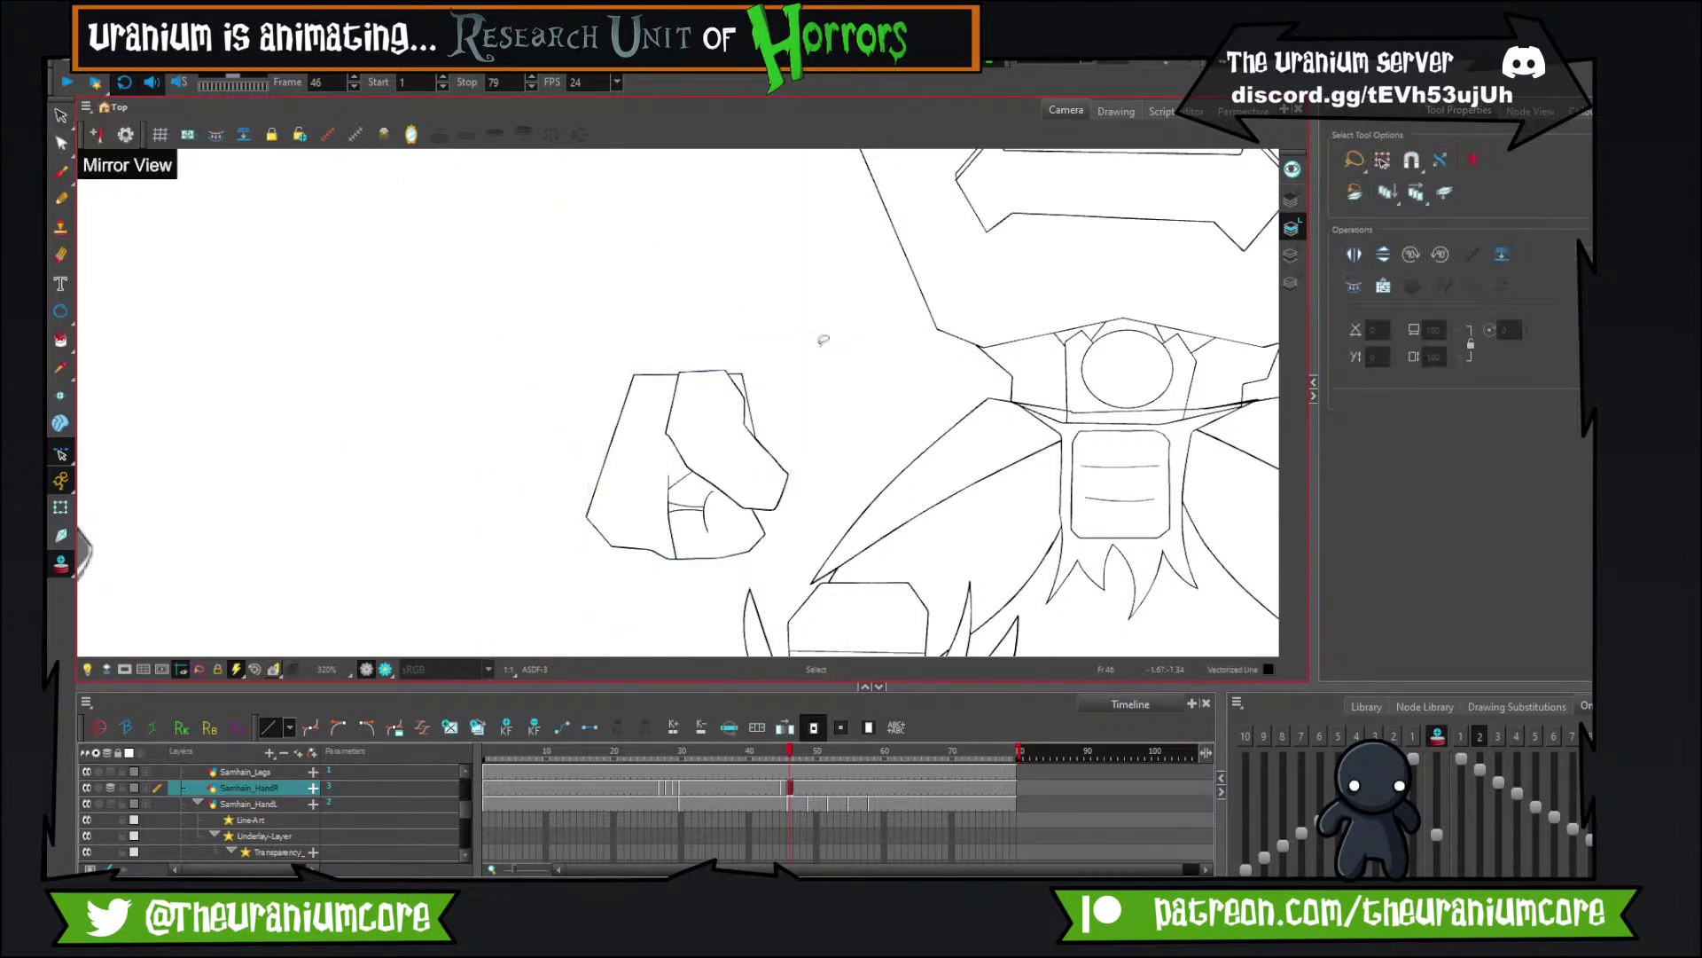
mouse_move(965, 377)
left_mouse_down()
mouse_move(733, 657)
mouse_move(864, 519)
left_mouse_up()
left_click_drag(791, 370, 750, 403)
left_click(798, 328)
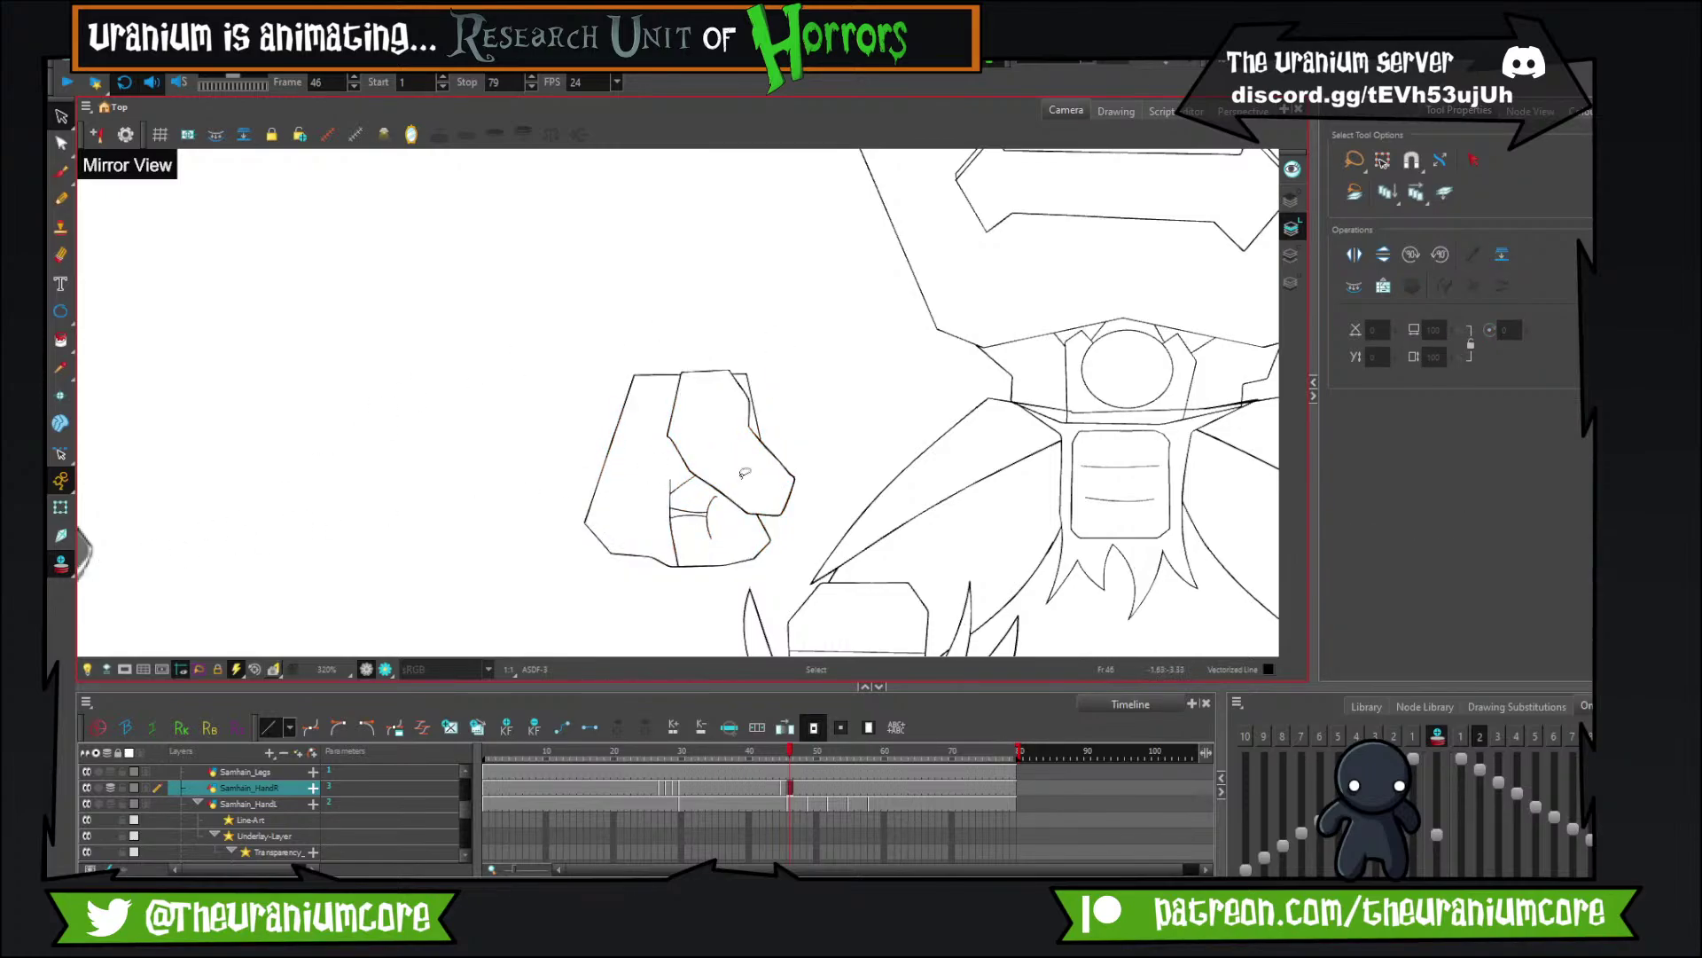
Add an empty right hand drawing on frame 45 and onion-skin one drawing before and one after it.
key("f")
key("g")
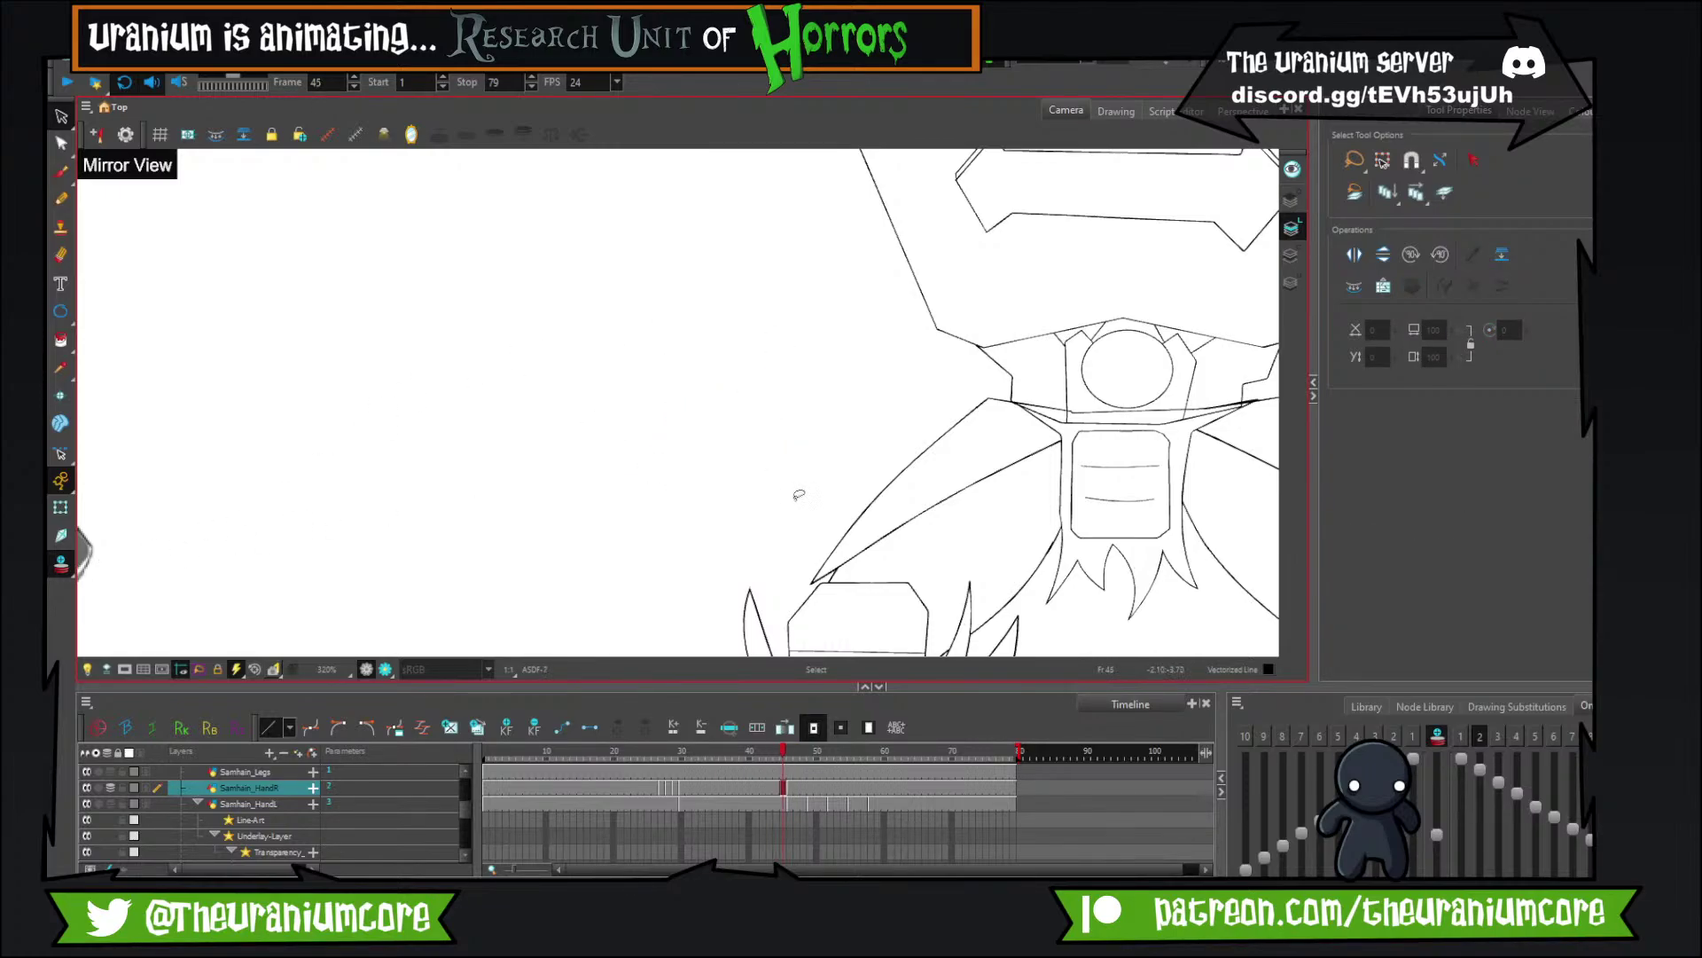
left_click(1414, 737)
left_click(1463, 737)
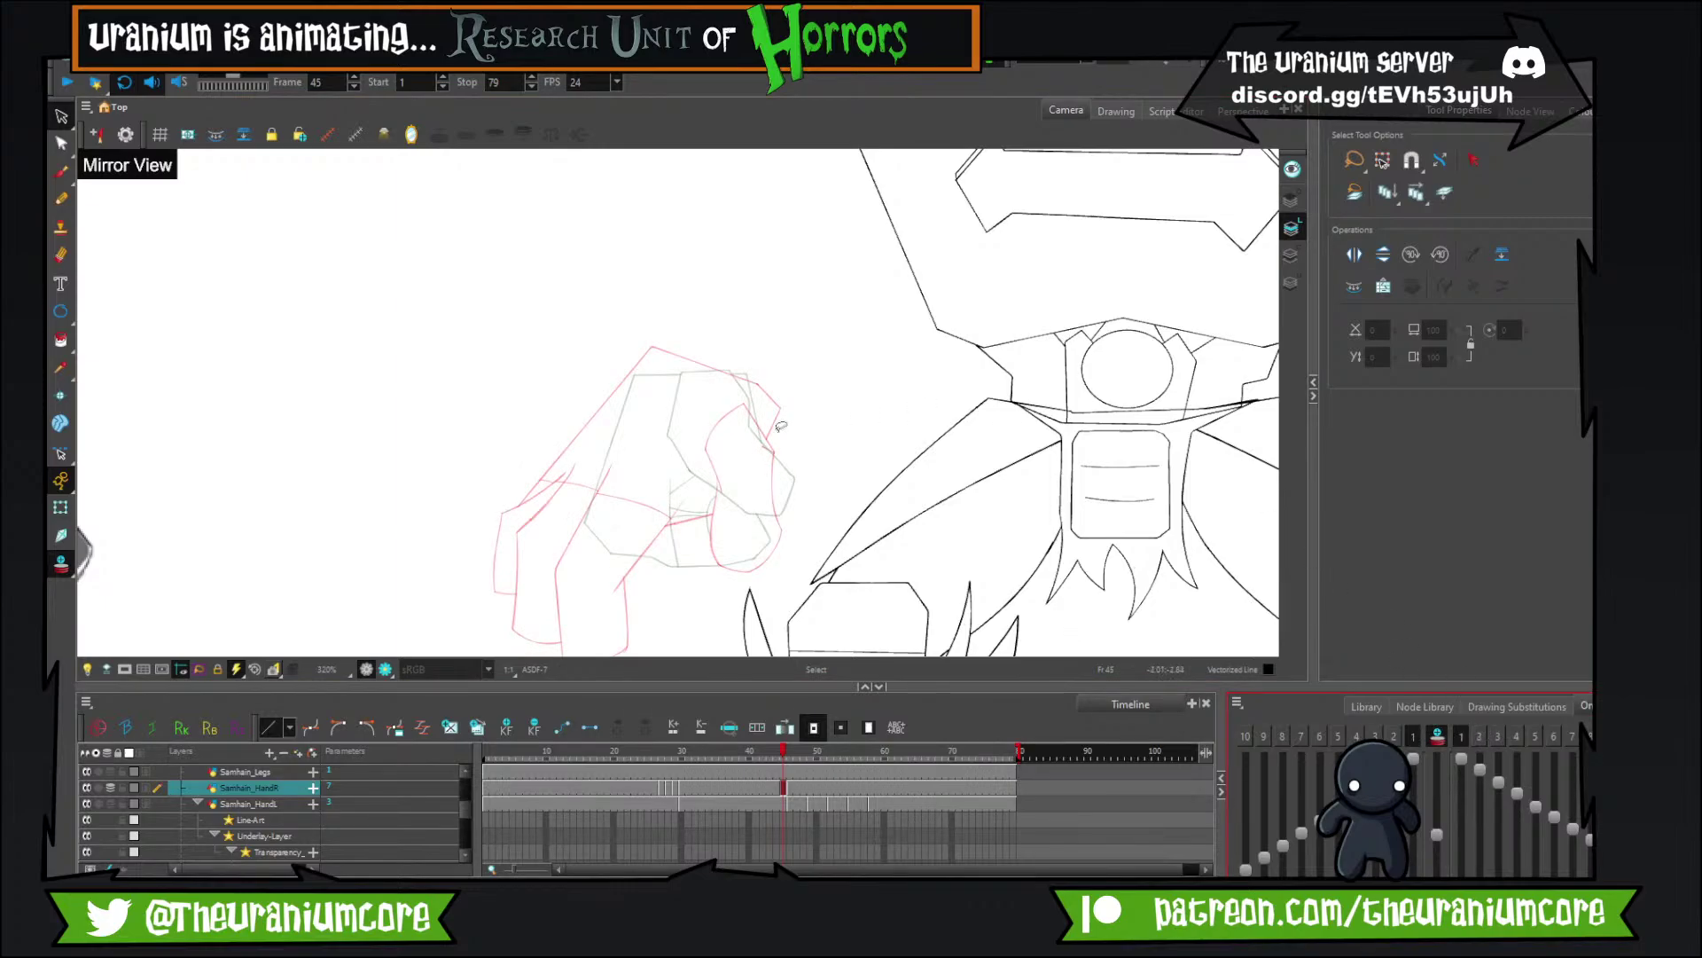
scroll(780, 426, "down", 2)
scroll(778, 444, "up", 2)
scroll(741, 446, "up", 2)
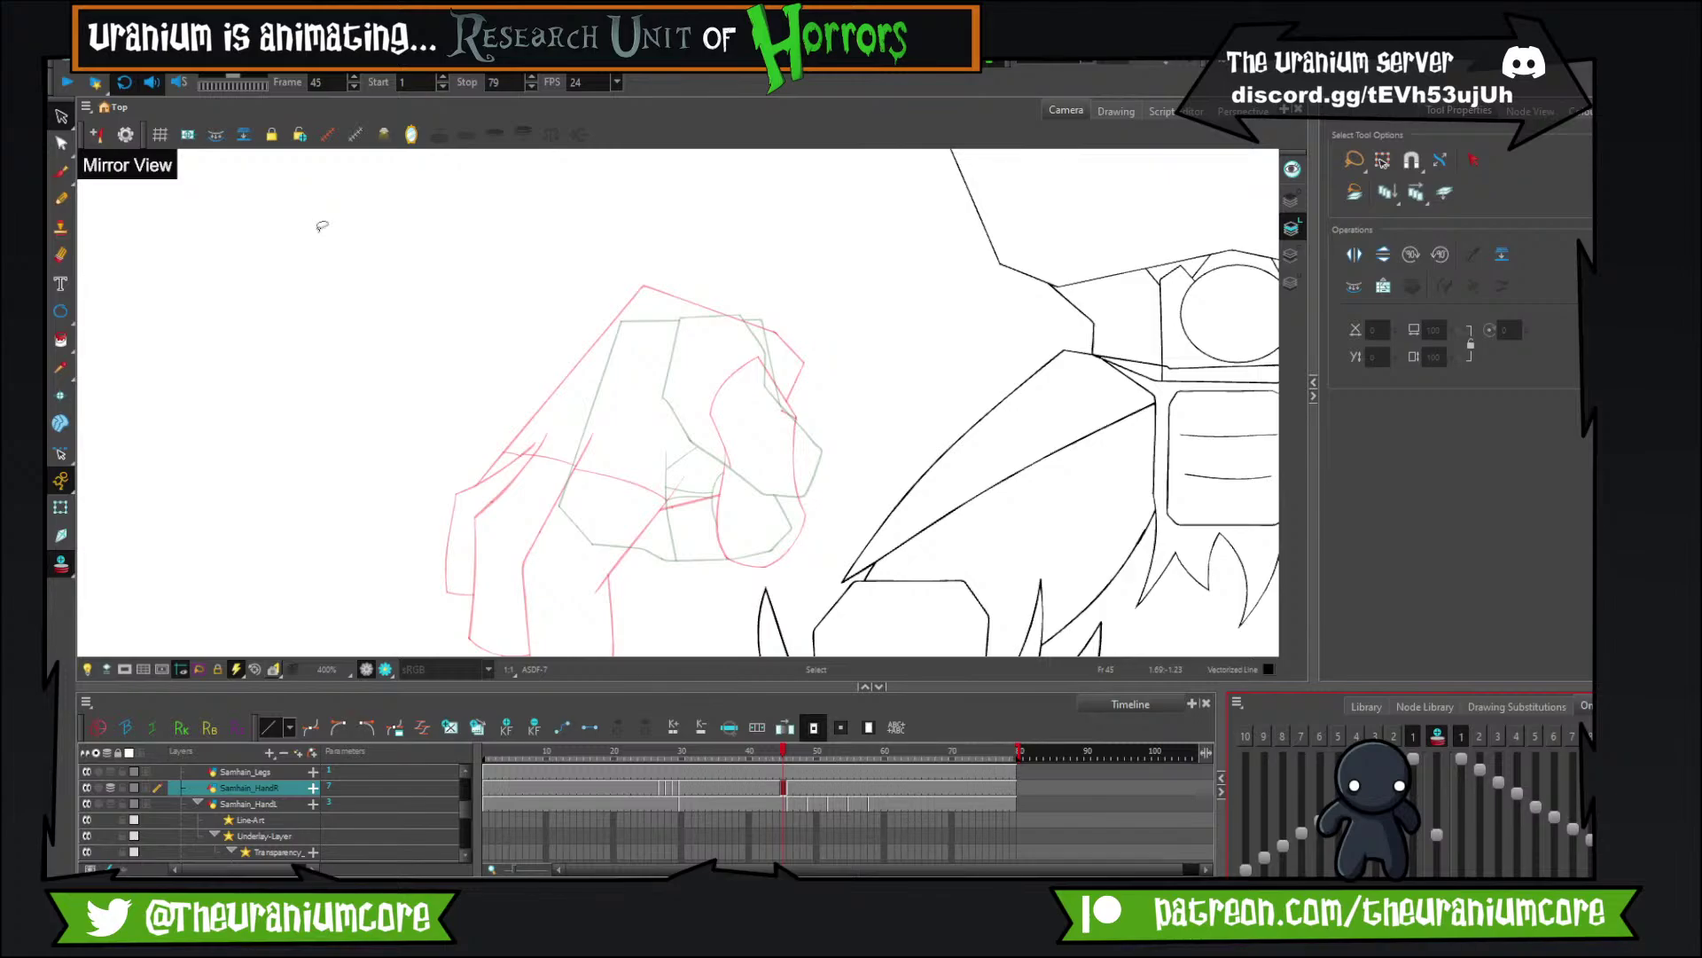
Draw the angular palm outline of the in-between hand on frame 45 with the Thin brush, between the onion-skinned poses.
left_click(61, 172)
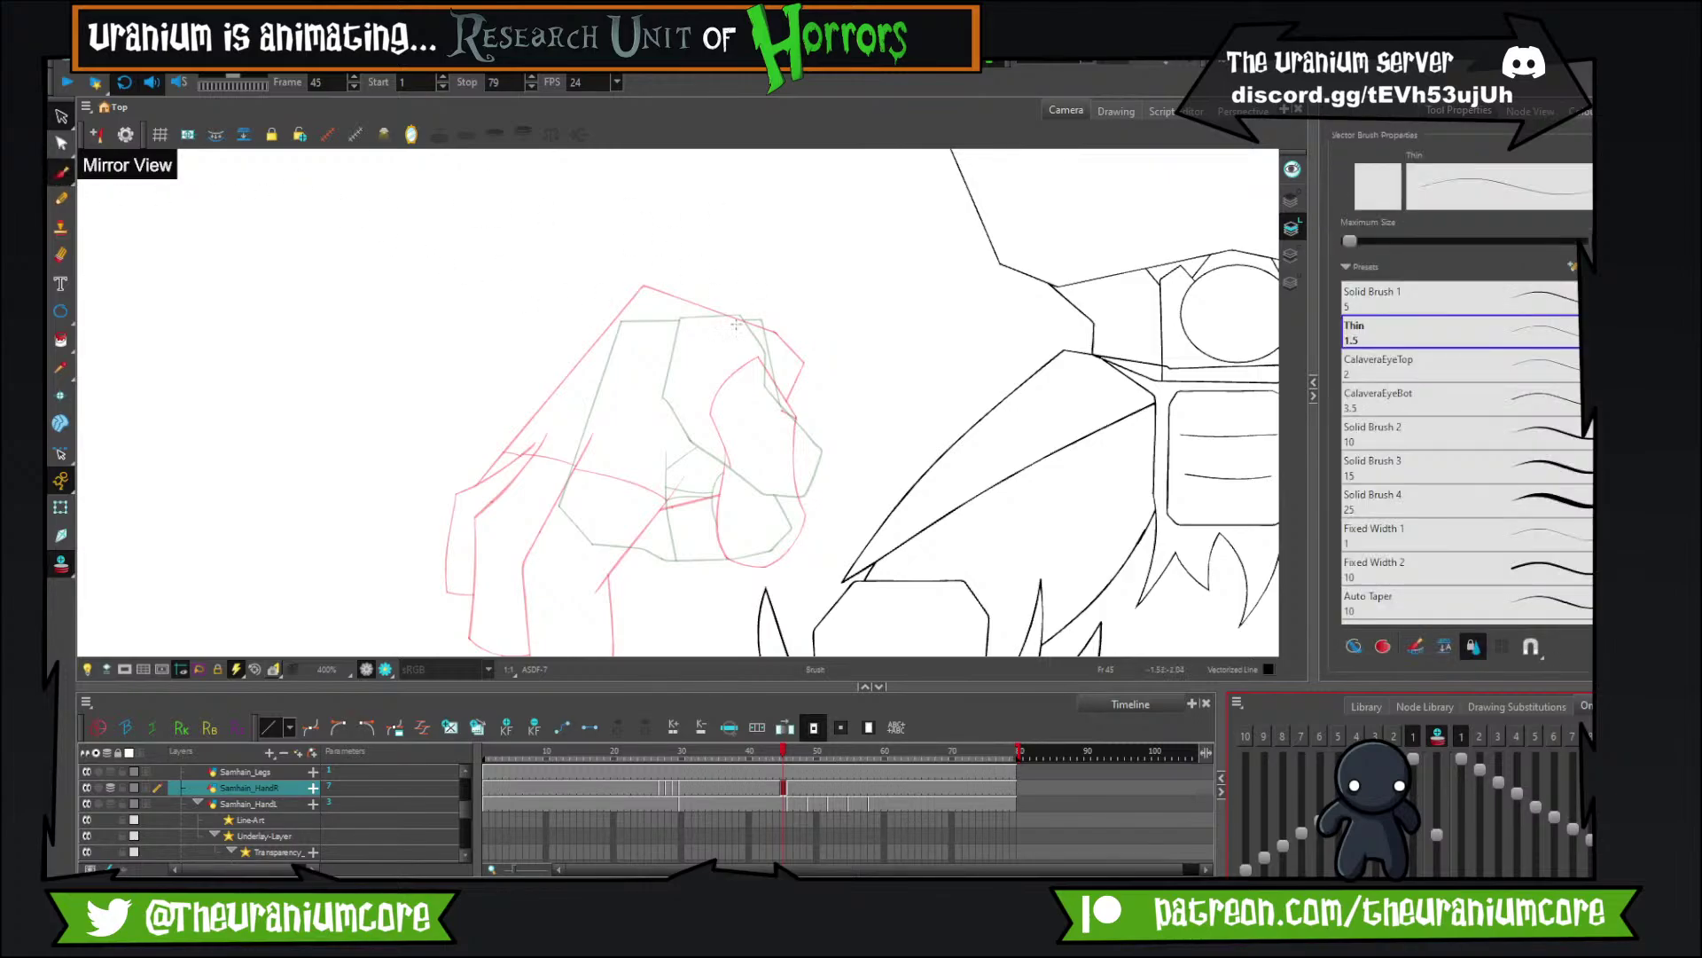
mouse_move(626, 304)
left_mouse_down()
mouse_move(774, 323)
mouse_move(745, 509)
mouse_move(761, 517)
mouse_move(546, 522)
mouse_move(624, 538)
mouse_move(531, 499)
mouse_move(647, 300)
mouse_move(614, 328)
mouse_move(605, 351)
mouse_move(648, 297)
left_mouse_up()
key("ctrl+z")
scroll(646, 292, "up", 3)
key("ctrl+z")
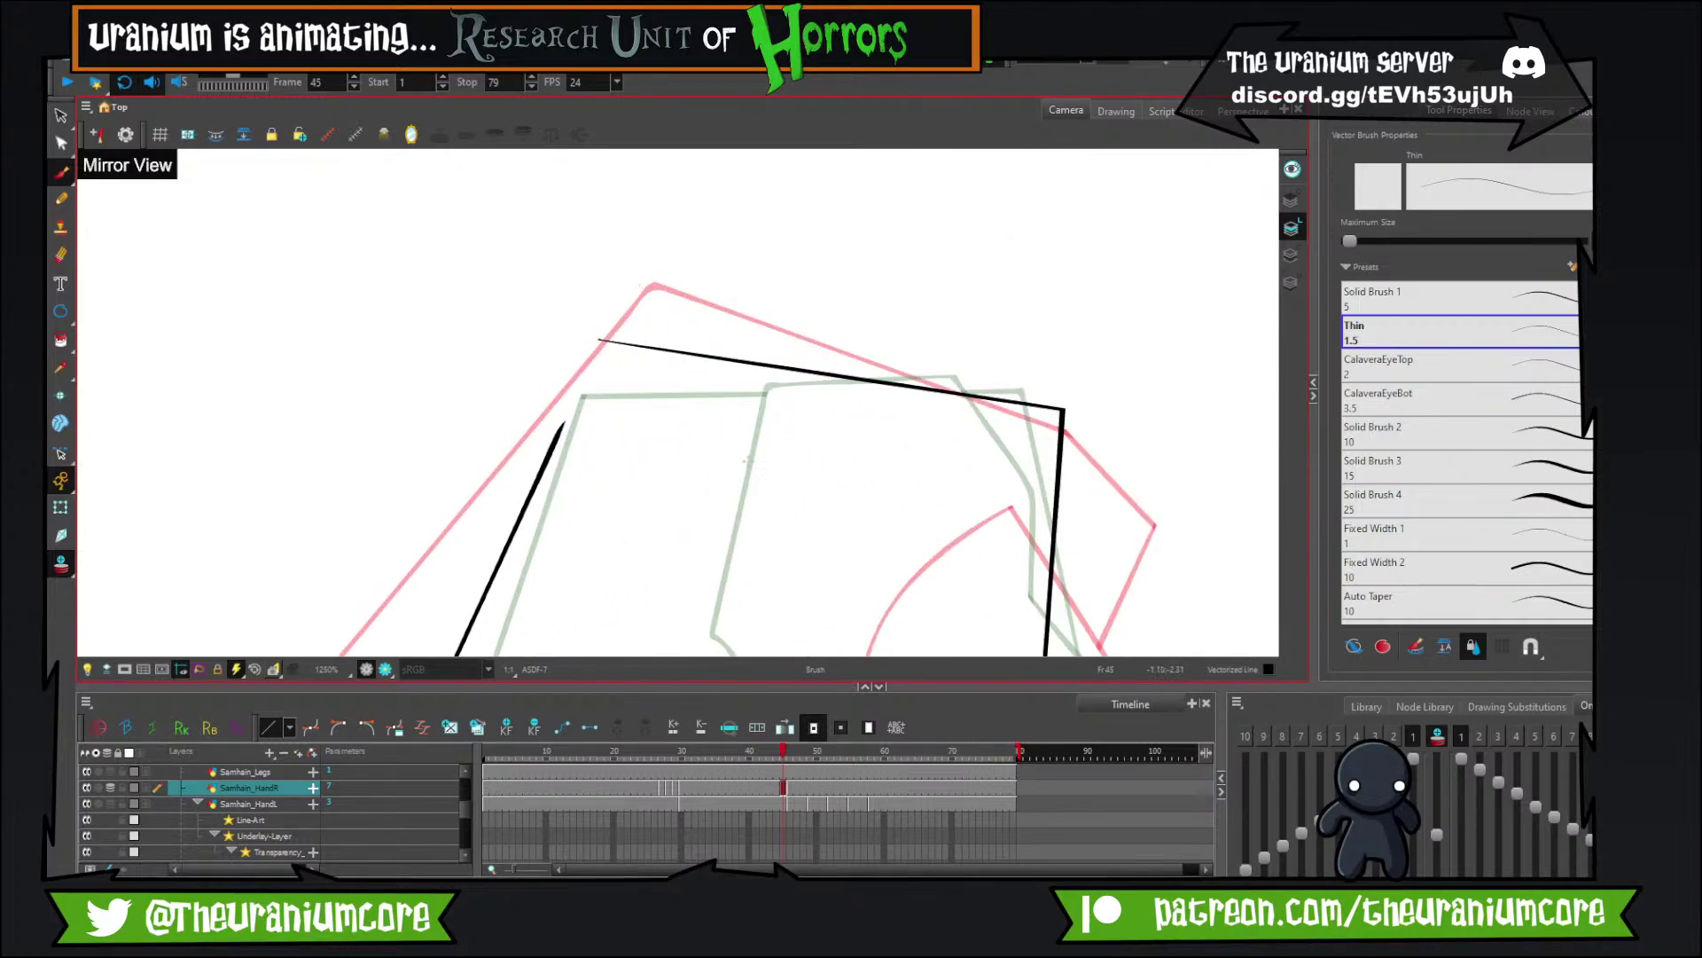
left_click_drag(517, 498, 643, 307)
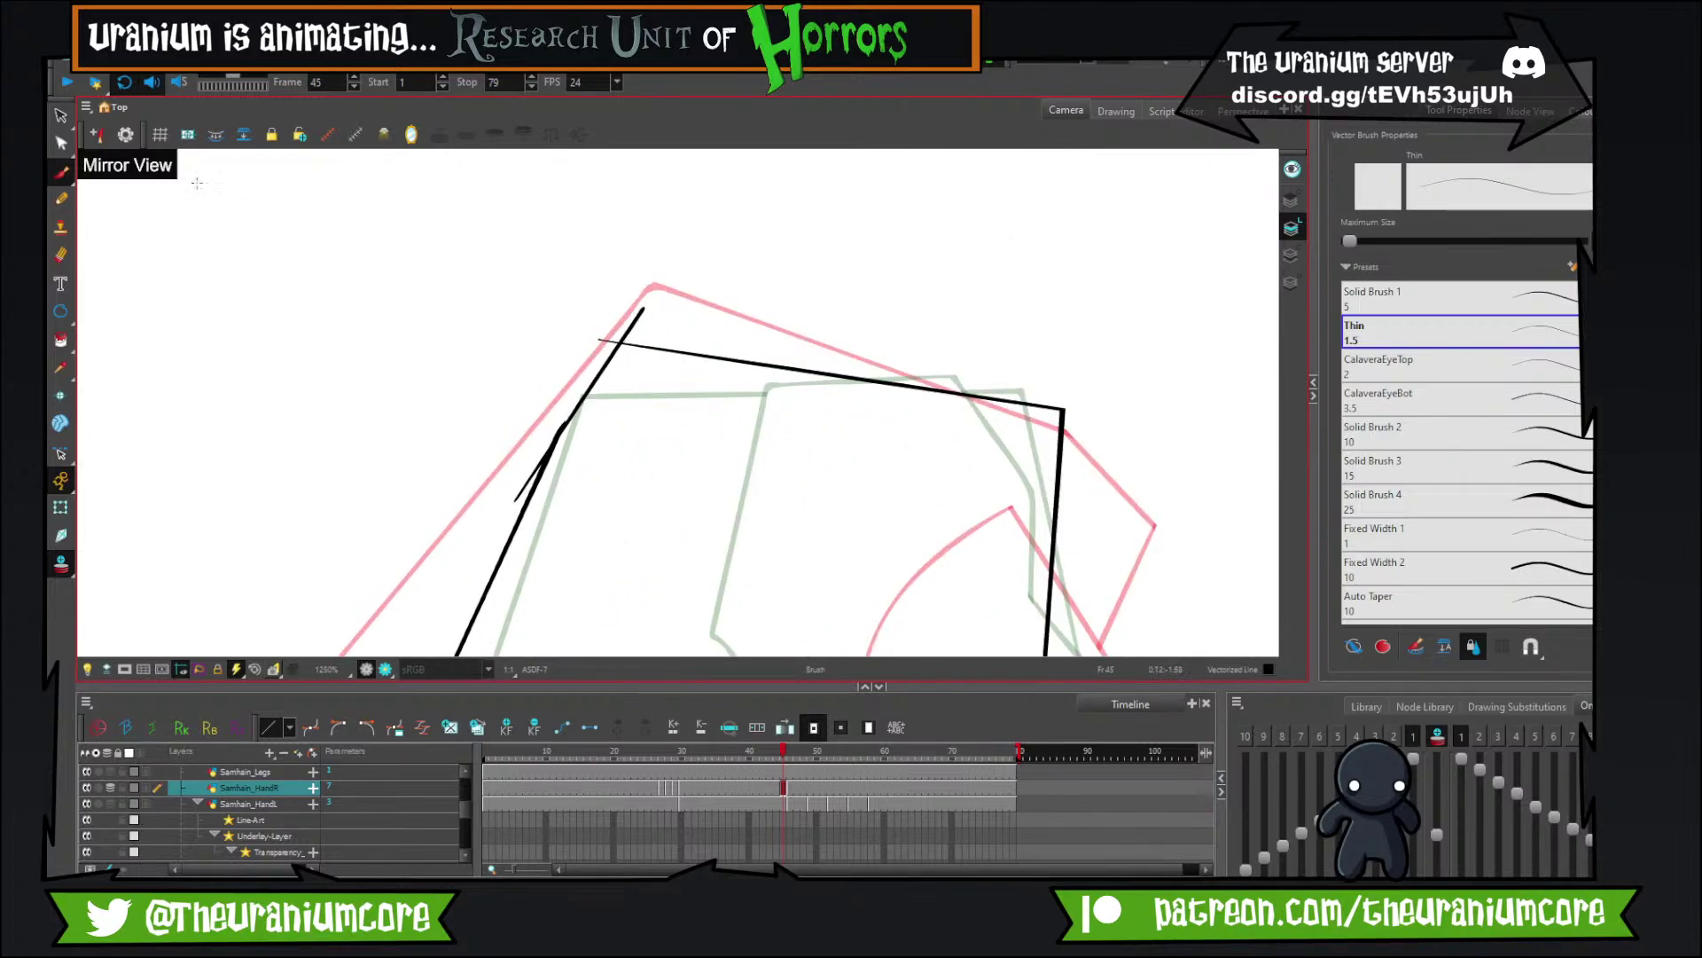
Cut off the stray line ends at the upper and lower corners of the palm outline on frame 45.
left_click_drag(67, 122, 116, 152)
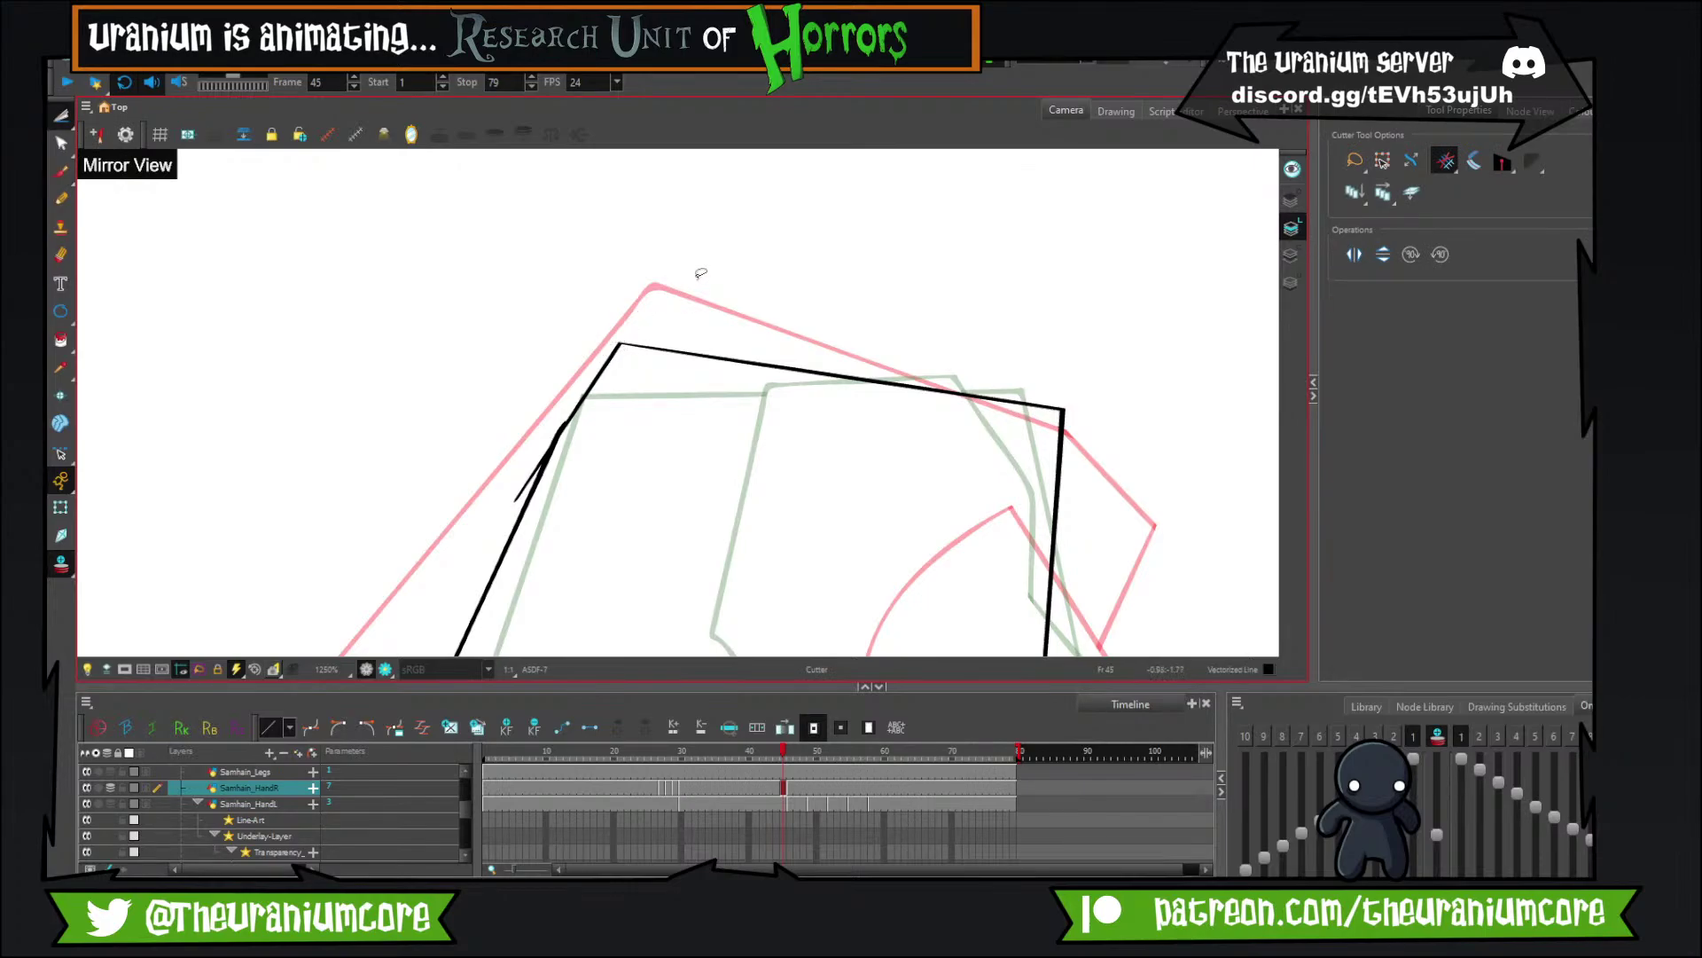
left_click_drag(534, 473, 543, 451)
left_click_drag(510, 612, 526, 253)
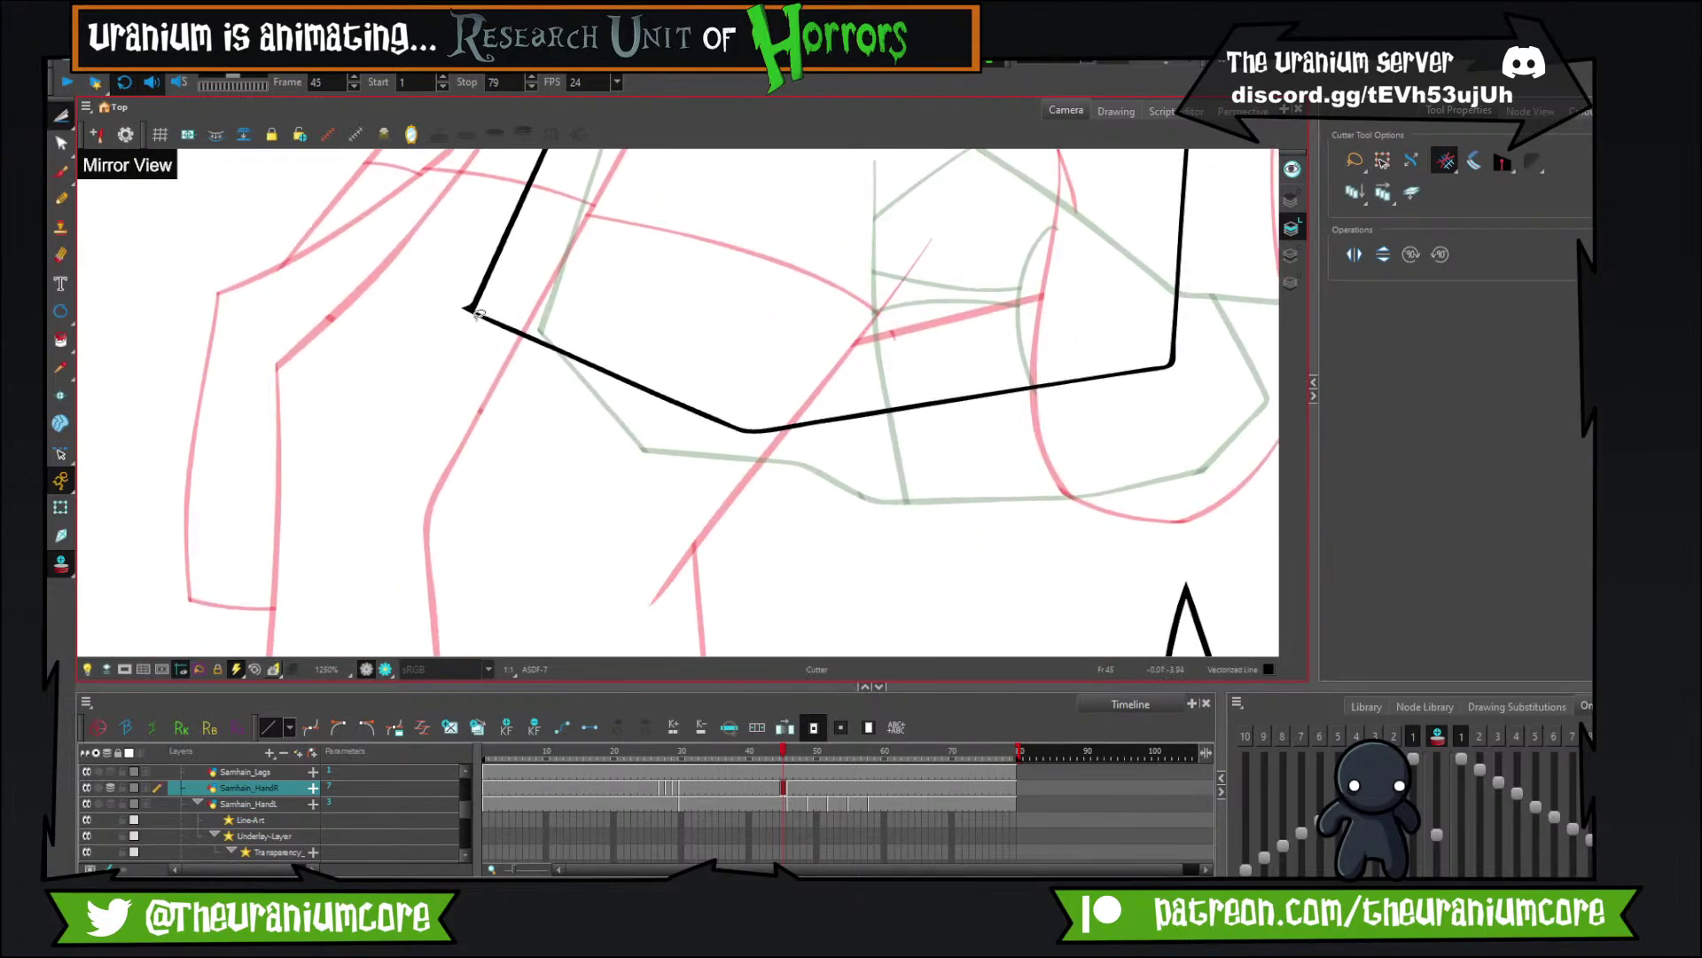
left_click_drag(479, 315, 469, 344)
key("1")
key("1")
key("2")
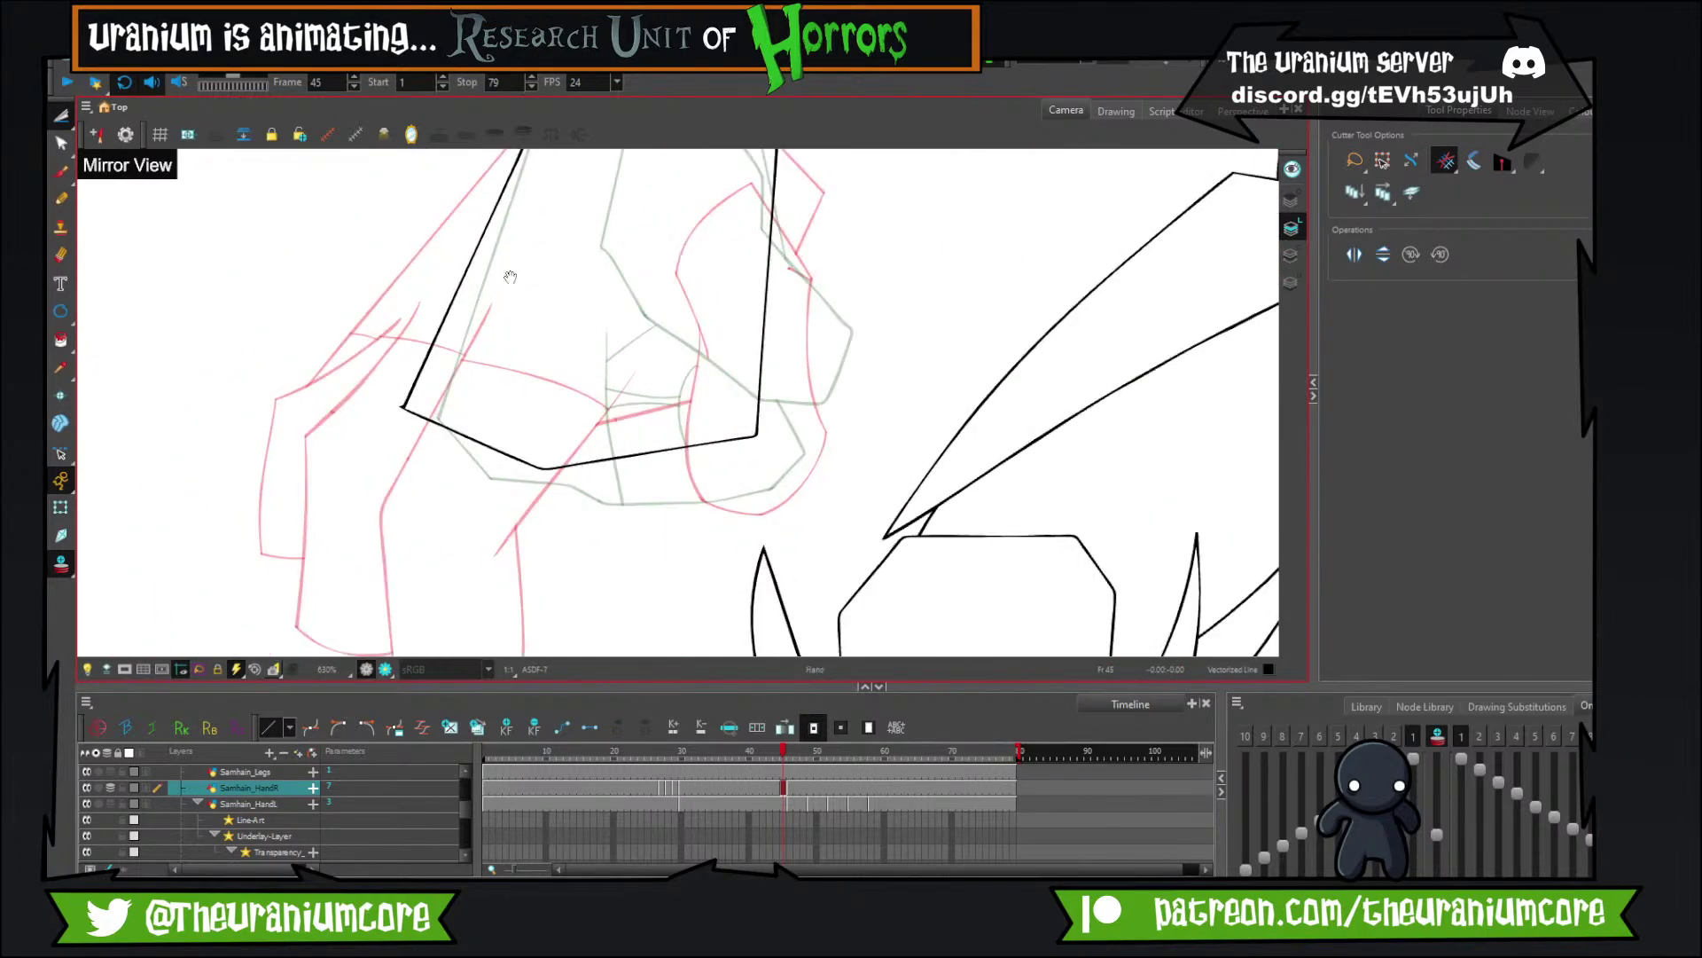
left_click_drag(446, 226, 374, 322)
Turn off the onion skin and compare the palm outline on frame 45 with the hands on frames 44 and 46.
left_click(61, 170)
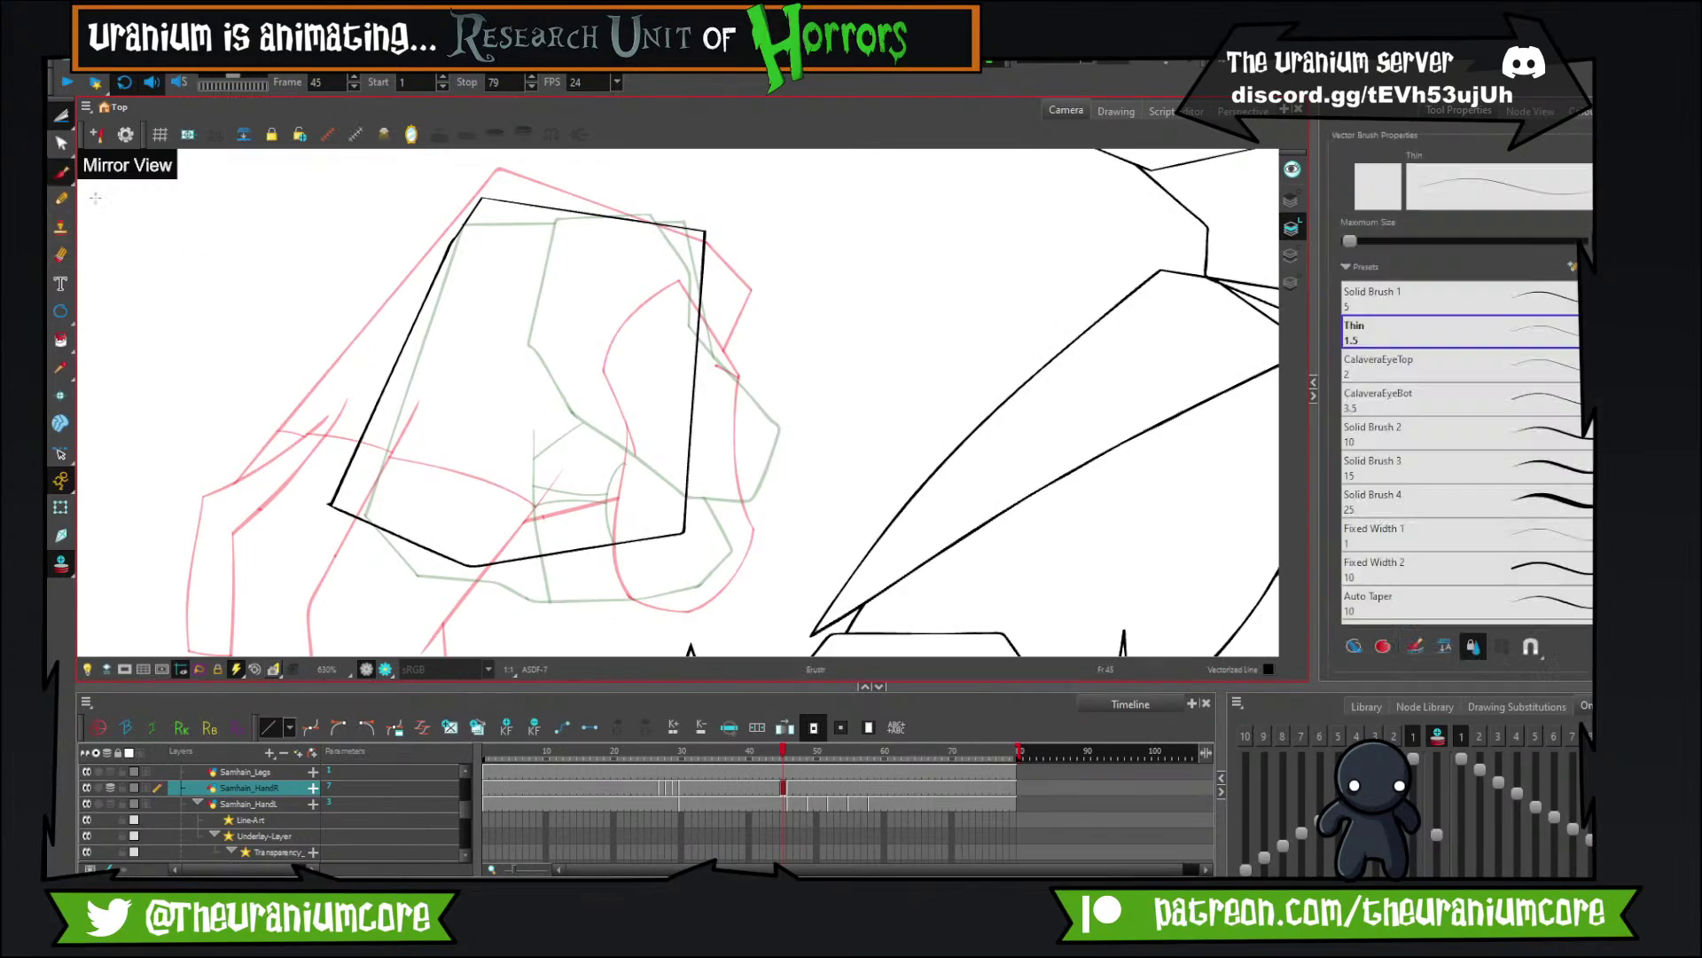
left_click(61, 563)
scroll(546, 427, "down", 5)
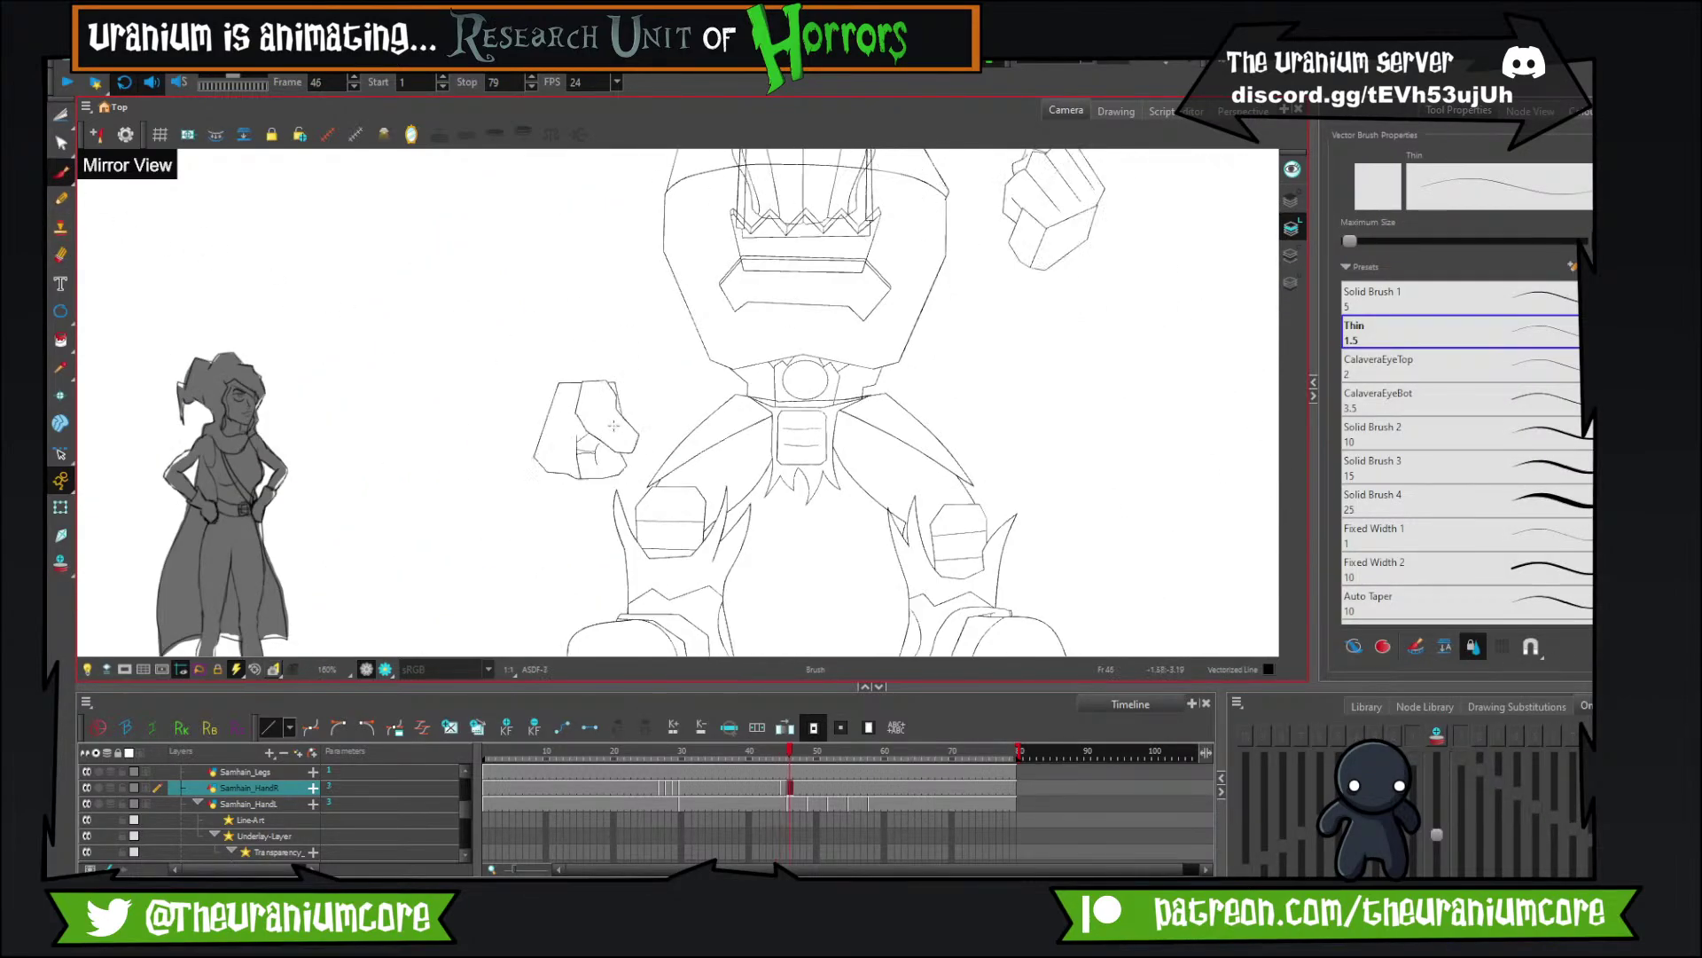
scroll(624, 428, "up", 4)
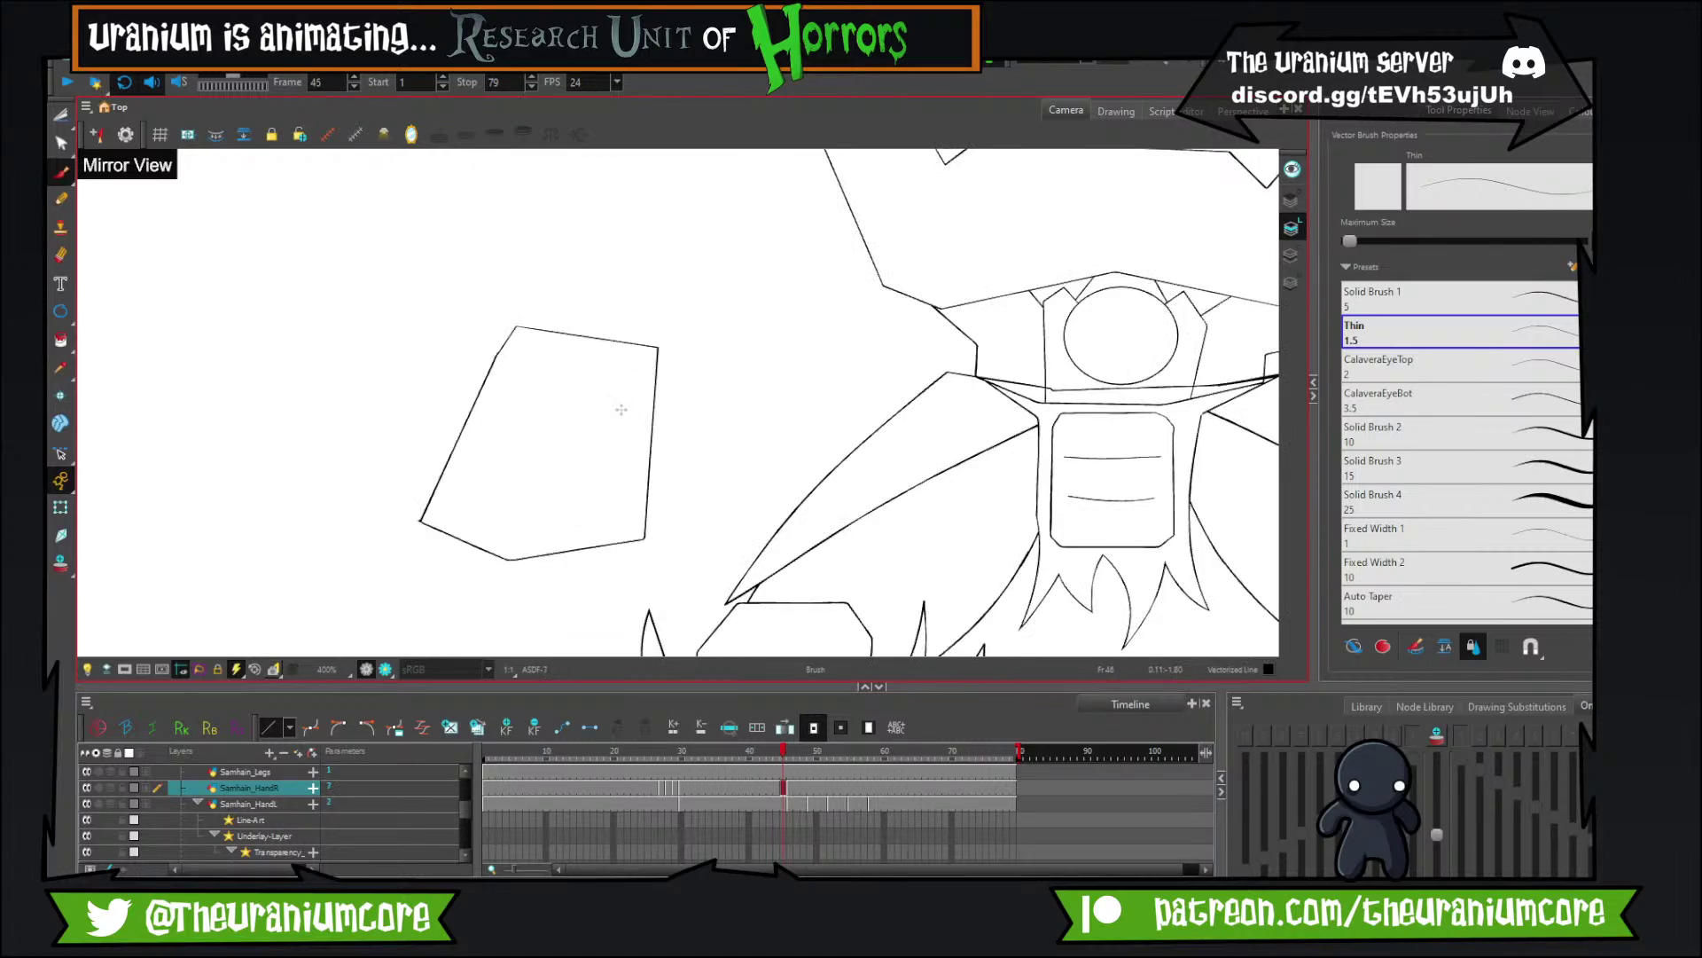
key("comma")
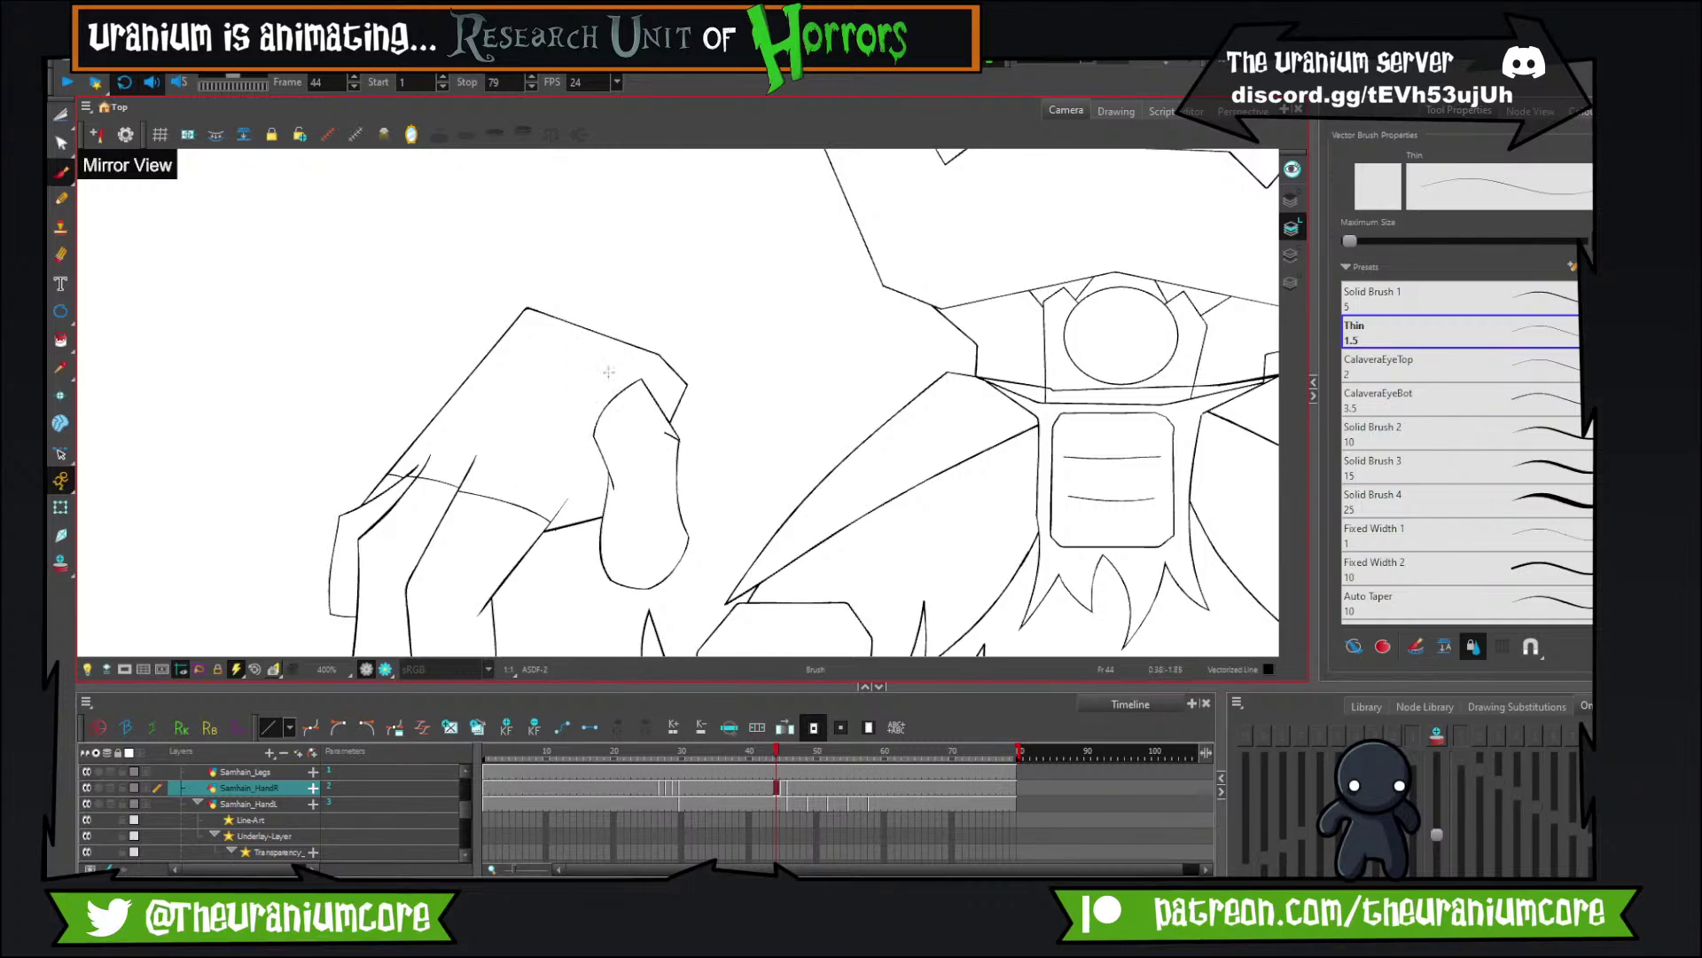
Sketch a curved stroke over the top of the right fist on frame 46.
key("period")
key("period")
left_click_drag(562, 341, 679, 364)
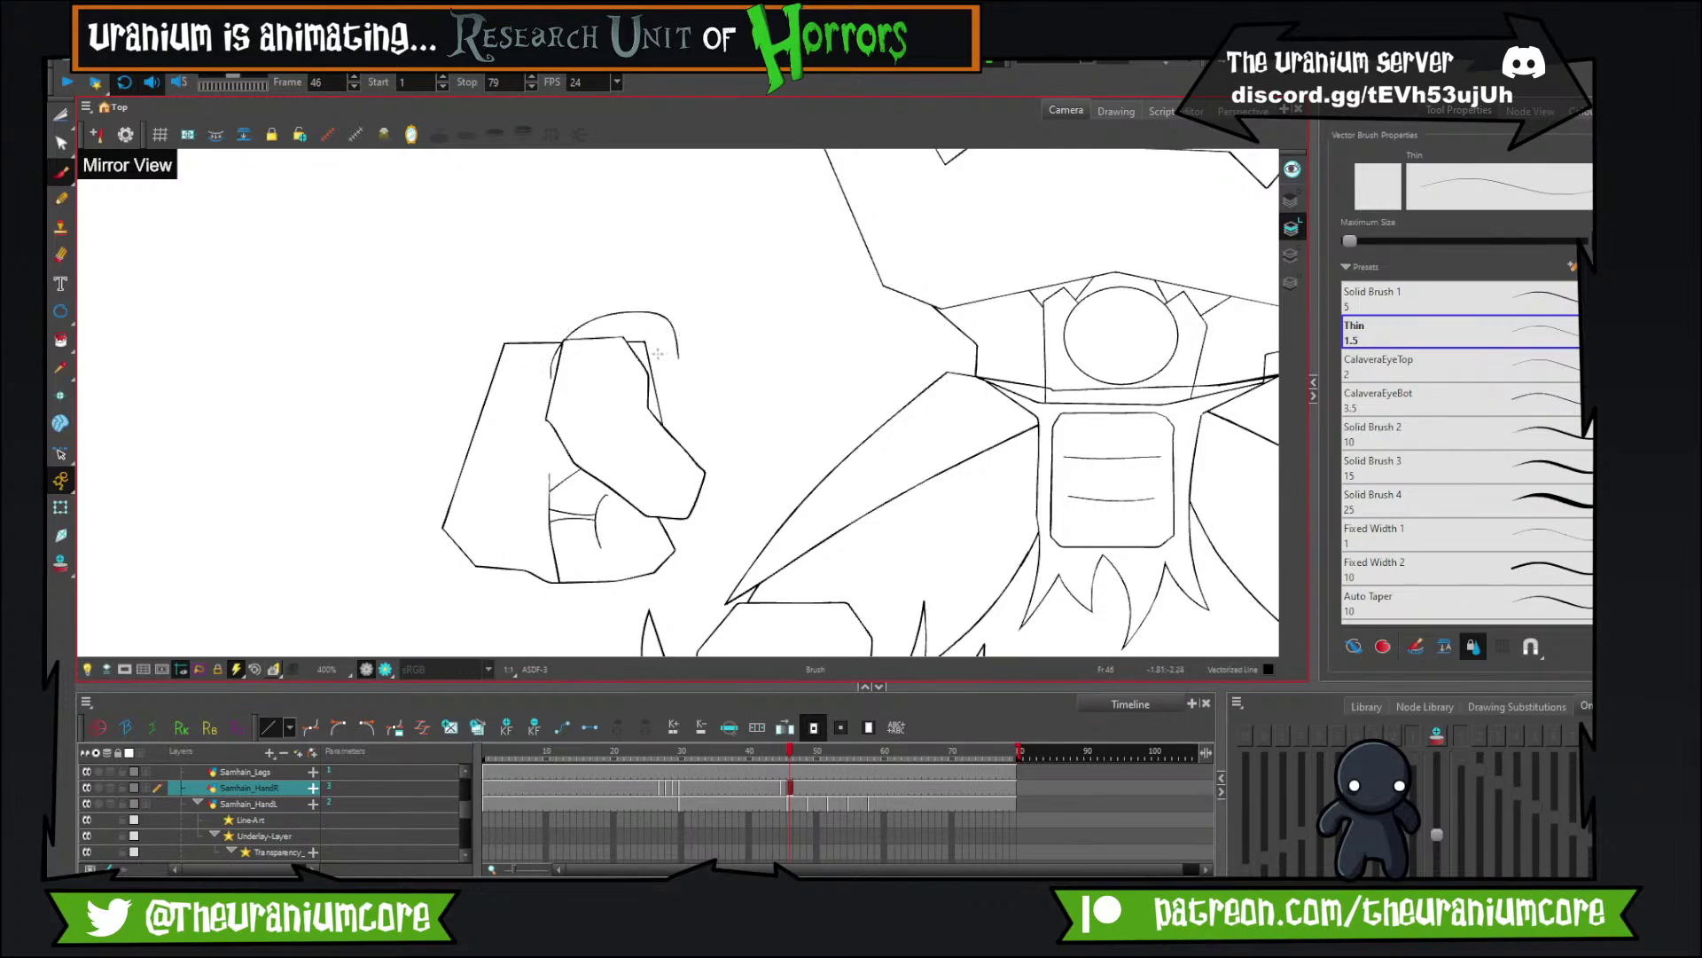
Undo the curved stroke over the right fist and compare frame 46 with the hands on frames 44 and 45.
key("ctrl+z")
key("comma")
key("comma")
key("period")
key("period")
Draw a curved stroke for the thumb's upper left edge on the frame 46 fist with the Thin brush.
scroll(624, 336, "up", 1)
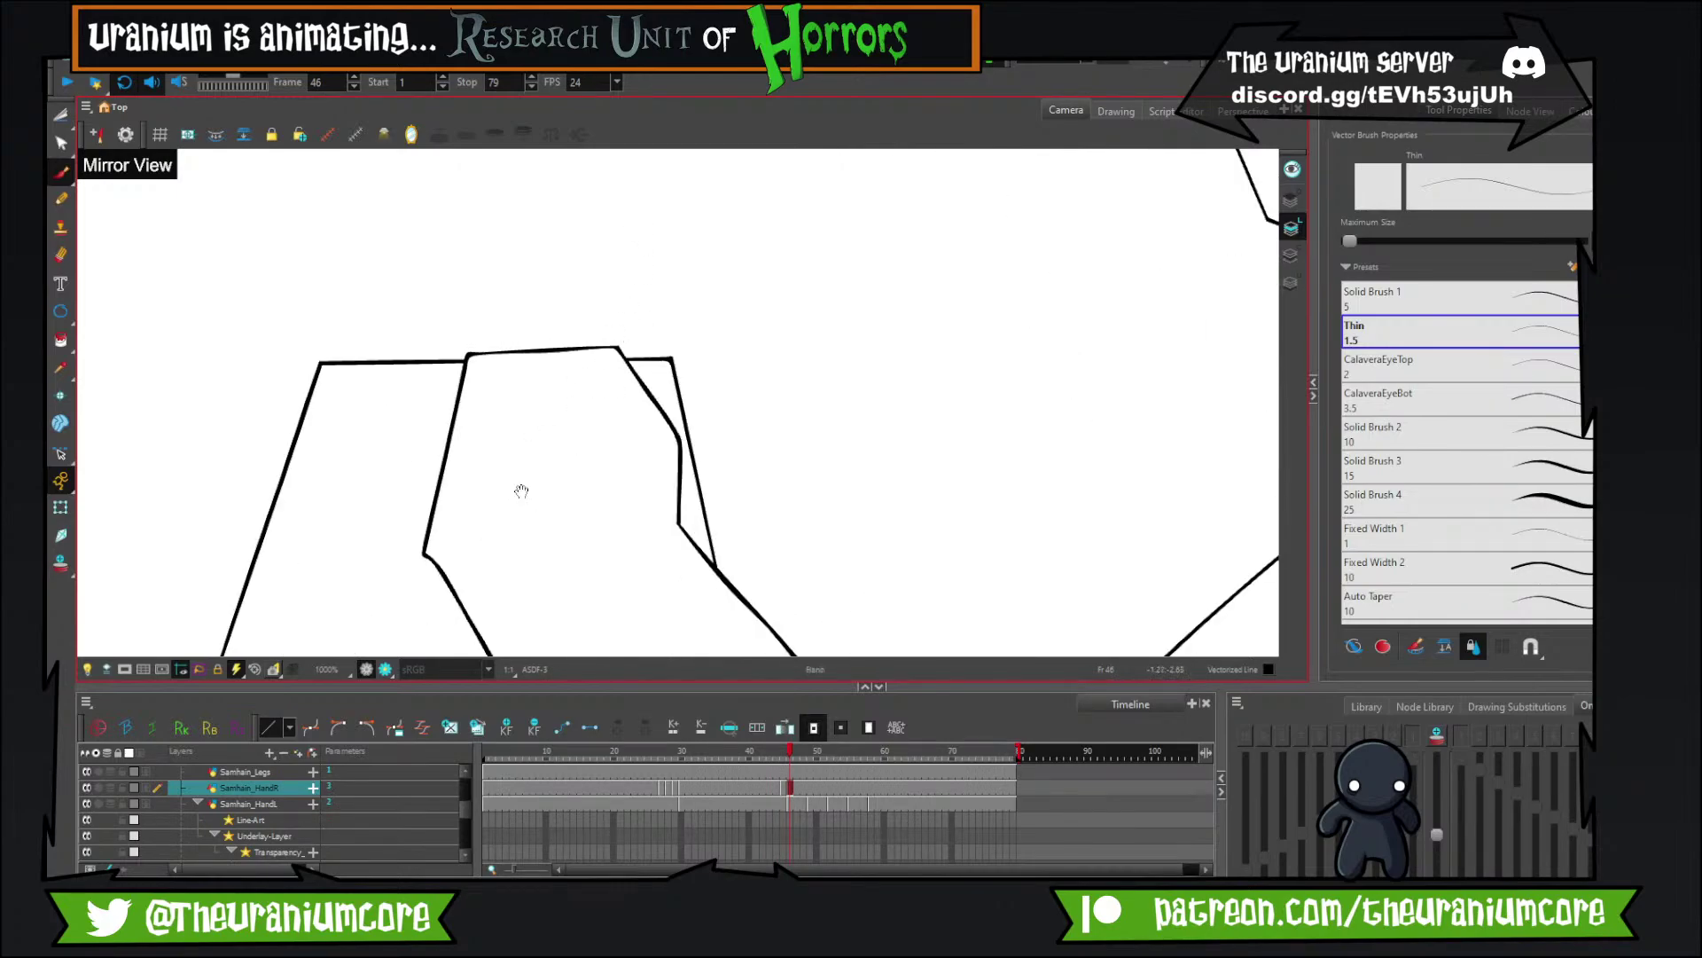
scroll(521, 487, "up", 2)
left_click_drag(417, 434, 524, 226)
left_click_drag(464, 274, 668, 263)
key("ctrl+z")
left_click(60, 115)
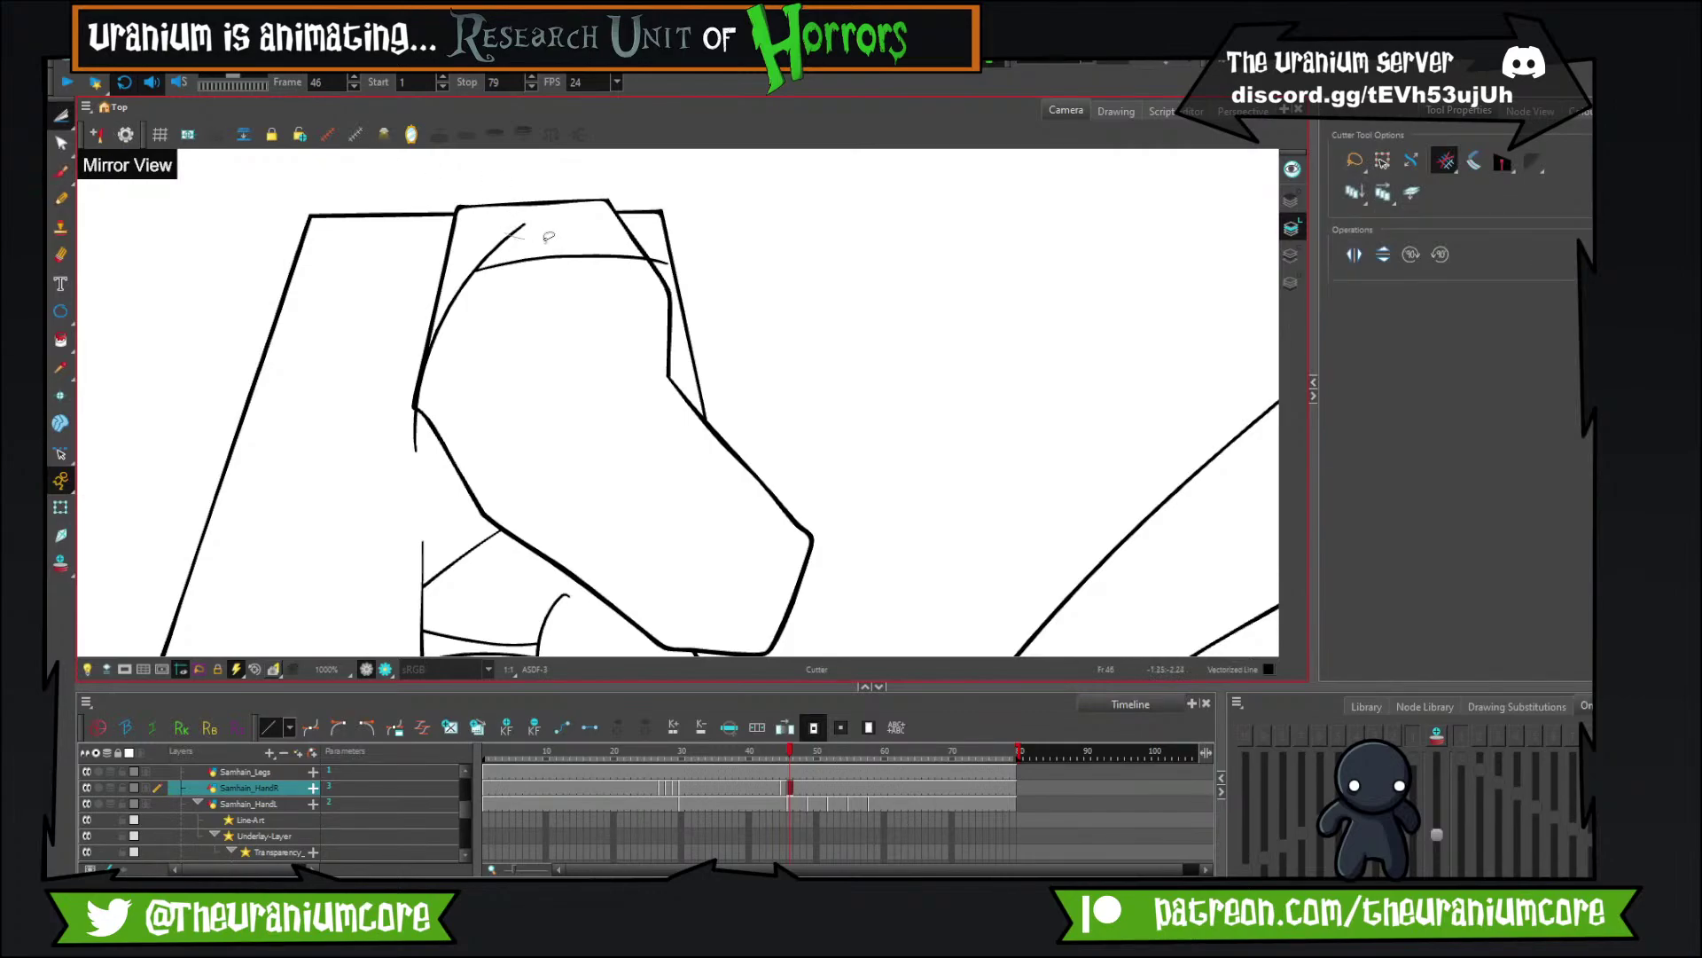
left_click_drag(545, 238, 564, 232)
key("ctrl+z")
key("ctrl+z")
Draw a shallow arc across the thumb, below its old top edge, on frame 46 with the Thin brush.
left_click(61, 172)
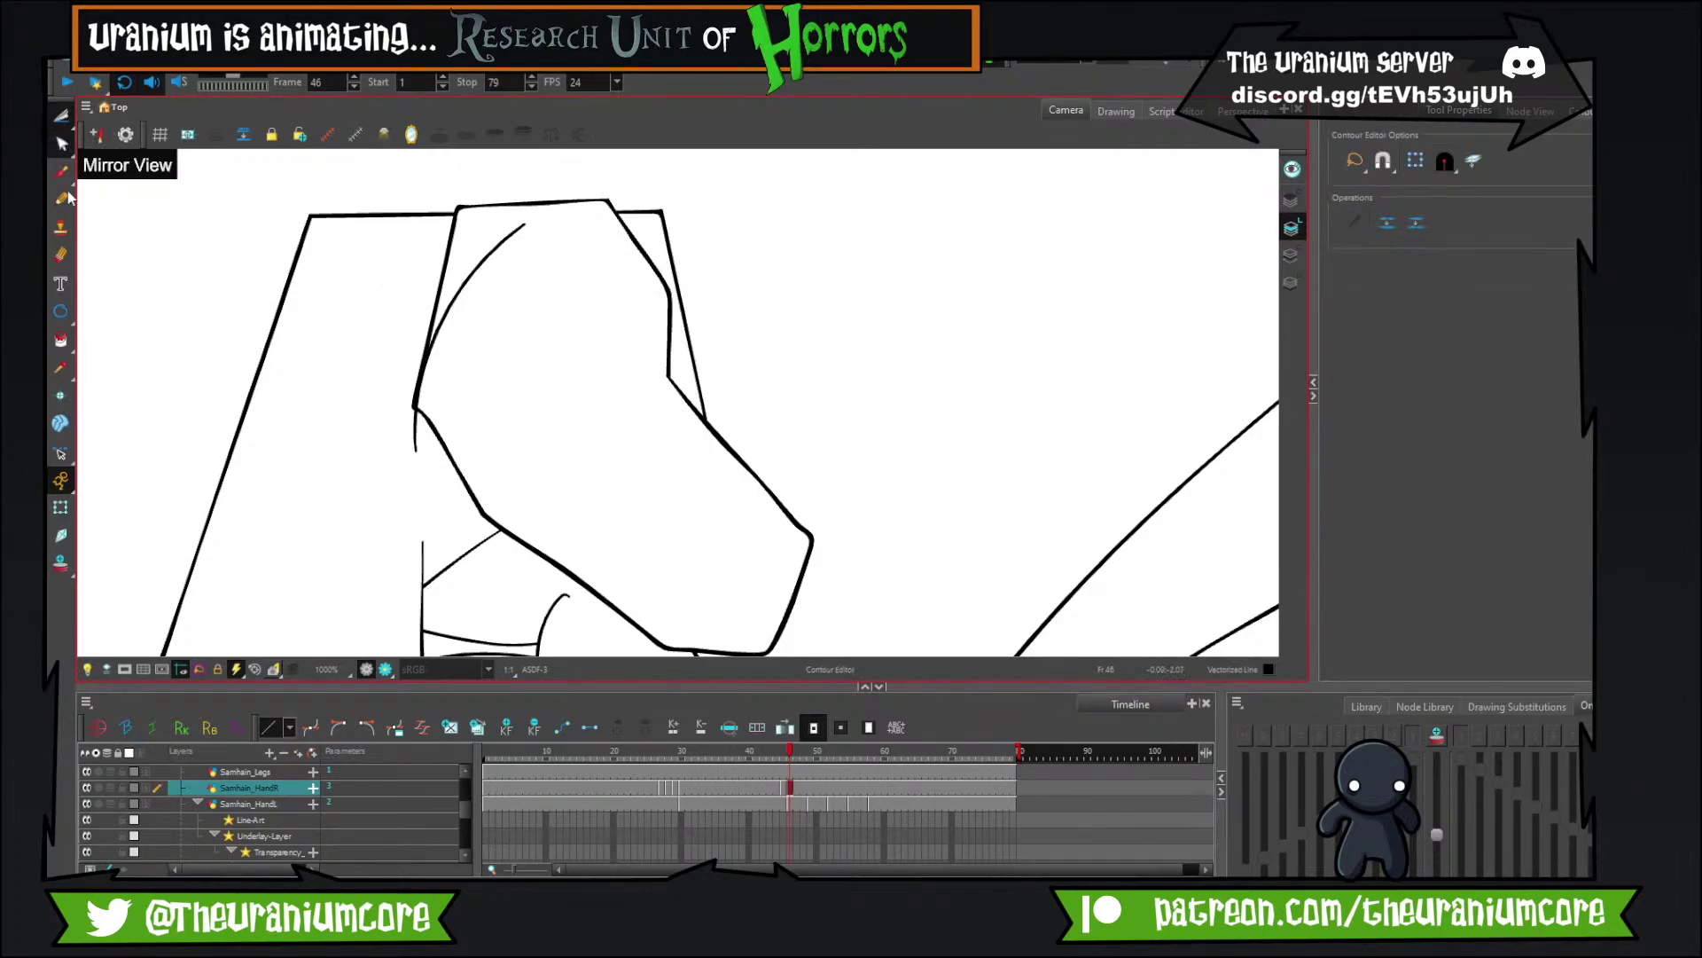
left_click_drag(445, 278, 666, 284)
key("ctrl+z")
left_click_drag(464, 273, 661, 264)
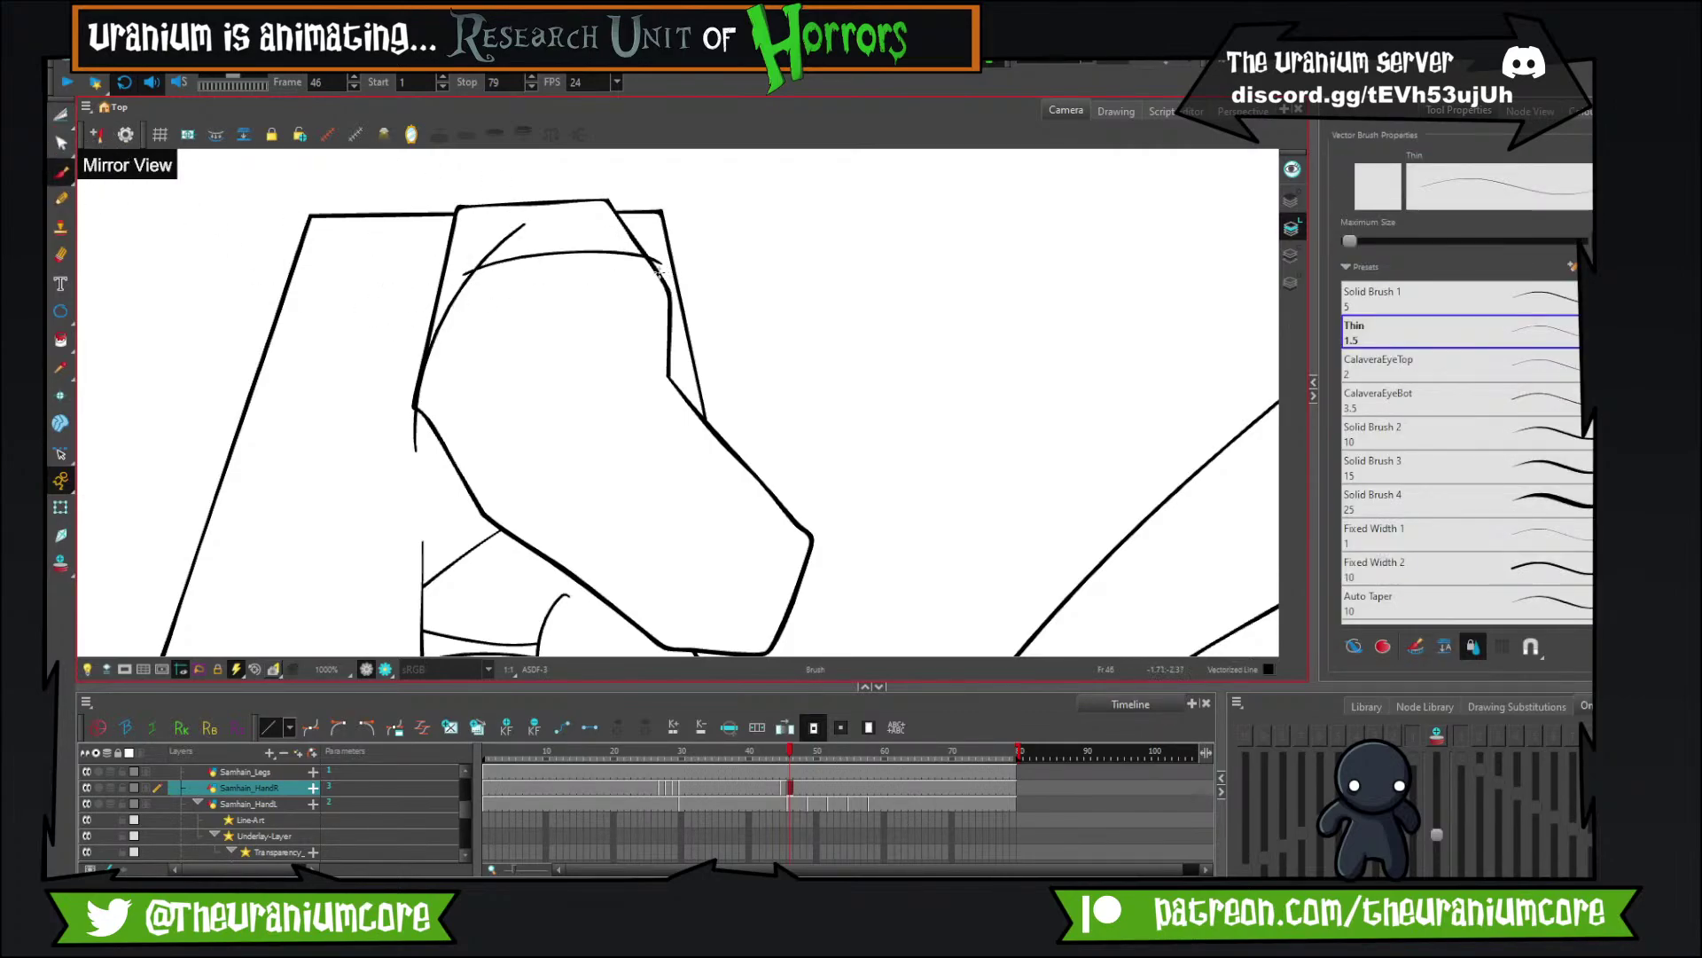
Cut away the thumb's old upper left edge and the overshooting ends of the new curves on frame 46.
key("alt+t")
left_click_drag(450, 276, 407, 348)
left_click_drag(403, 434, 429, 414)
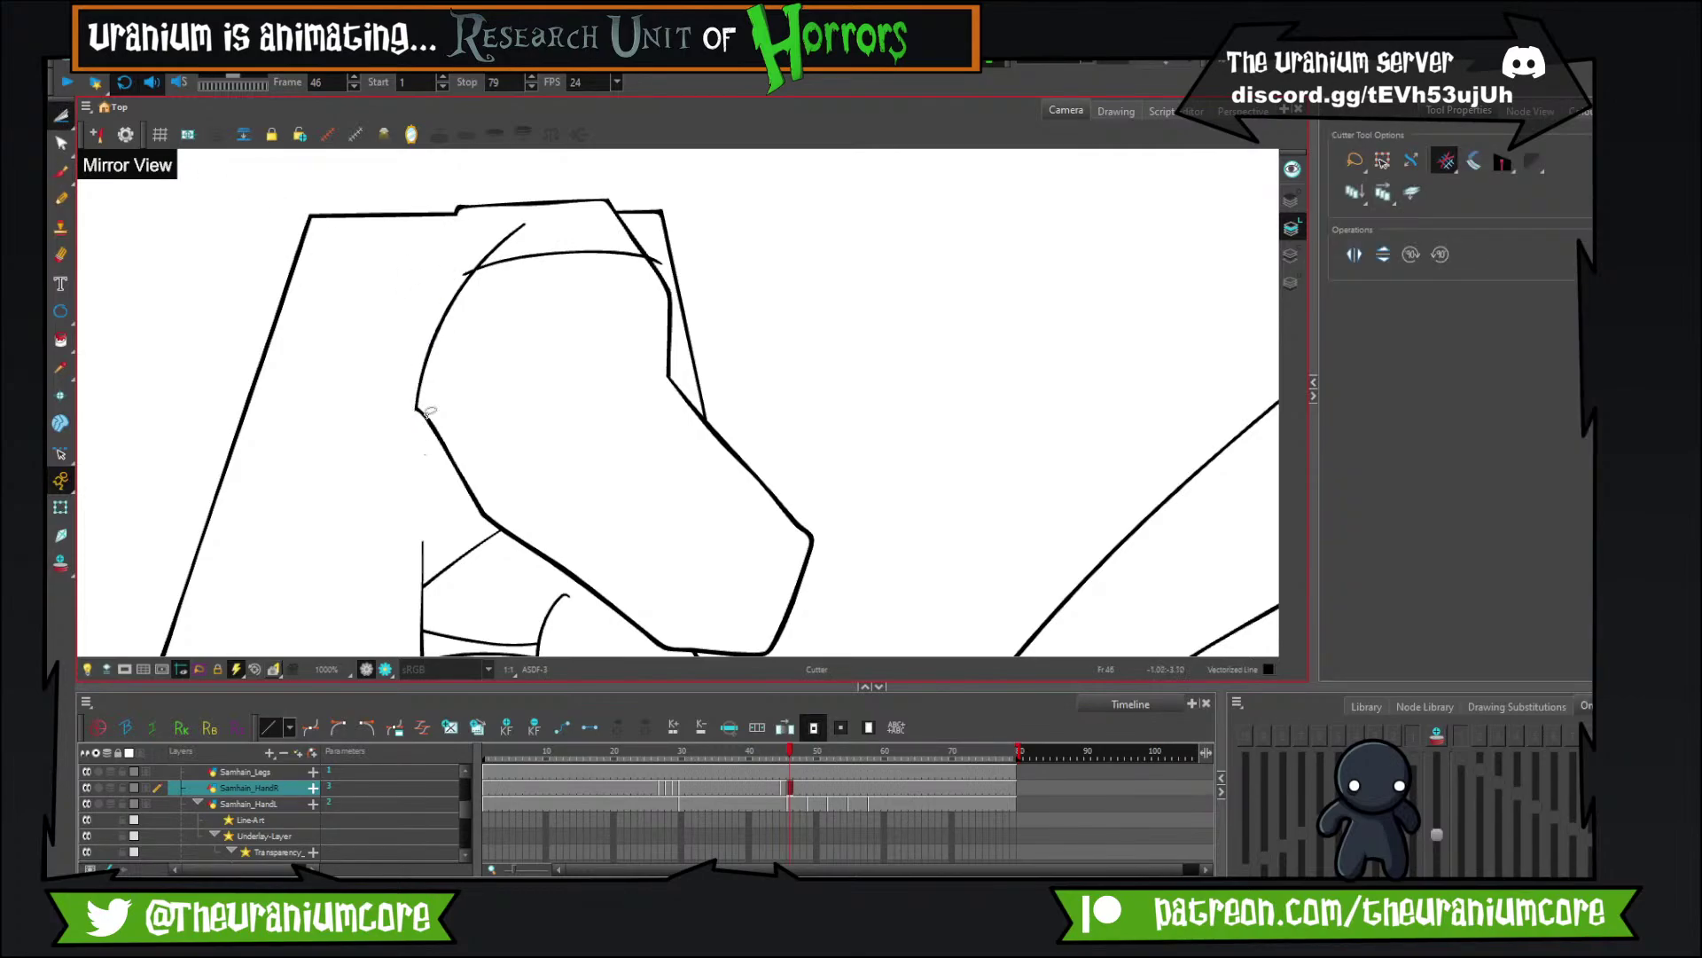
left_click_drag(499, 230, 510, 240)
left_click_drag(449, 290, 479, 258)
left_click_drag(657, 251, 668, 268)
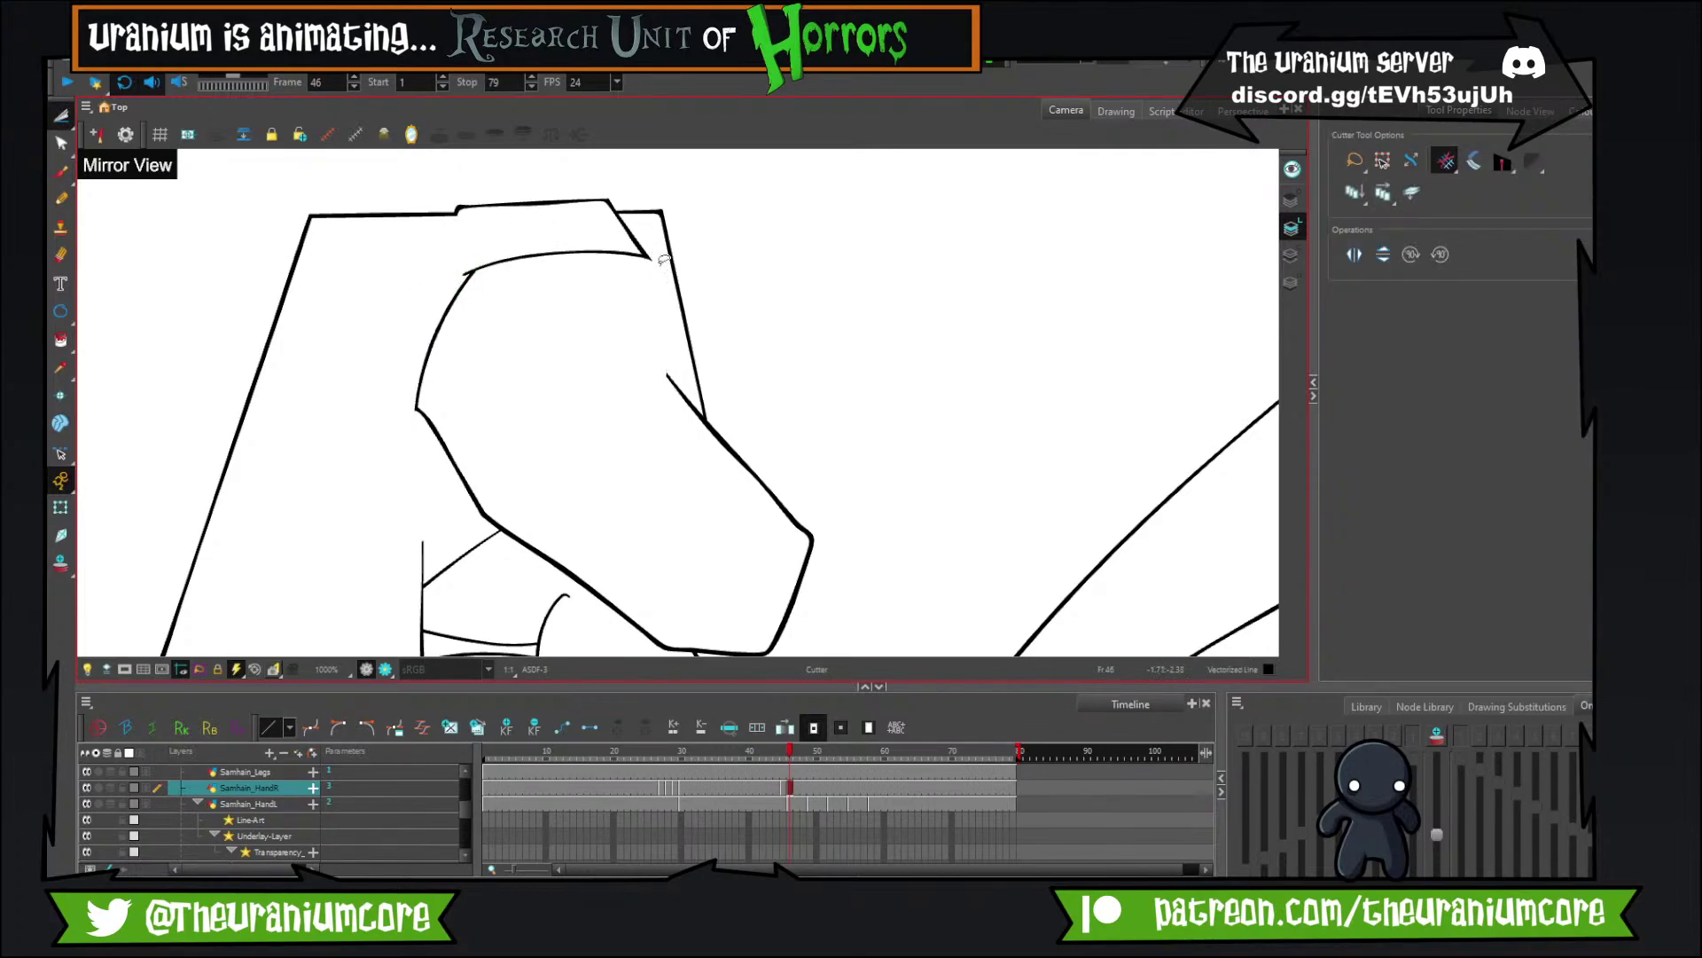
key("ctrl+z")
scroll(662, 264, "up", 4)
scroll(688, 280, "down", 3)
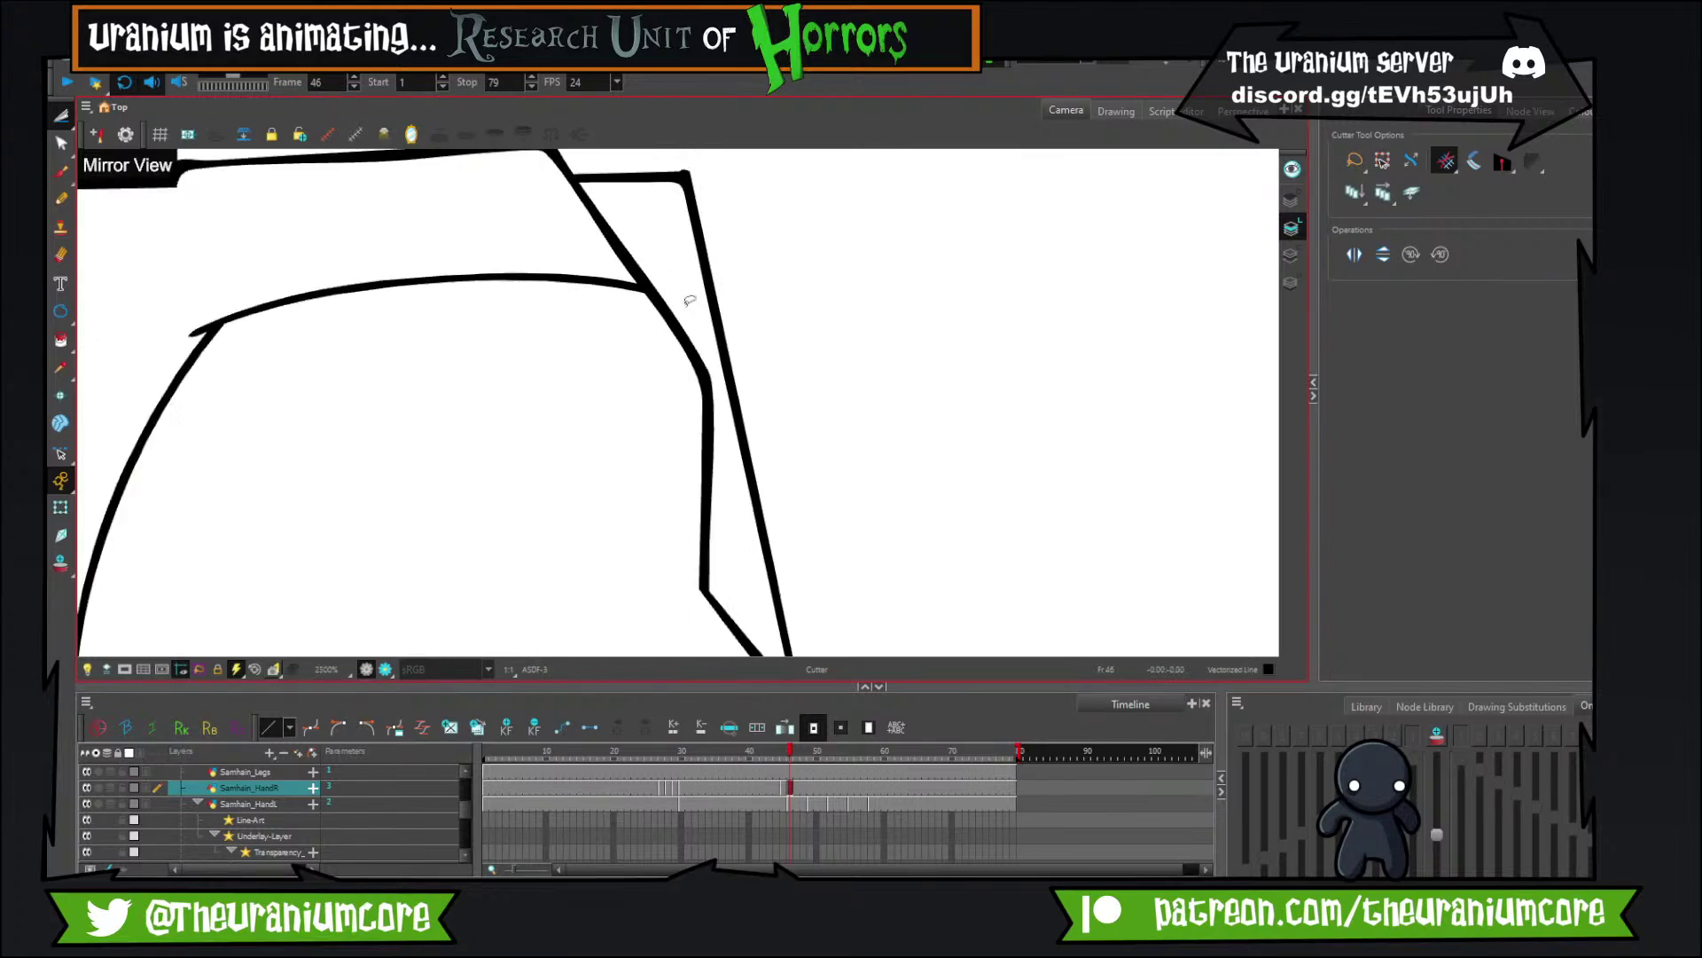
Flip between frames 44, 45 and 46 to examine how the rounded thumb top moves between poses.
scroll(608, 242, "down", 3)
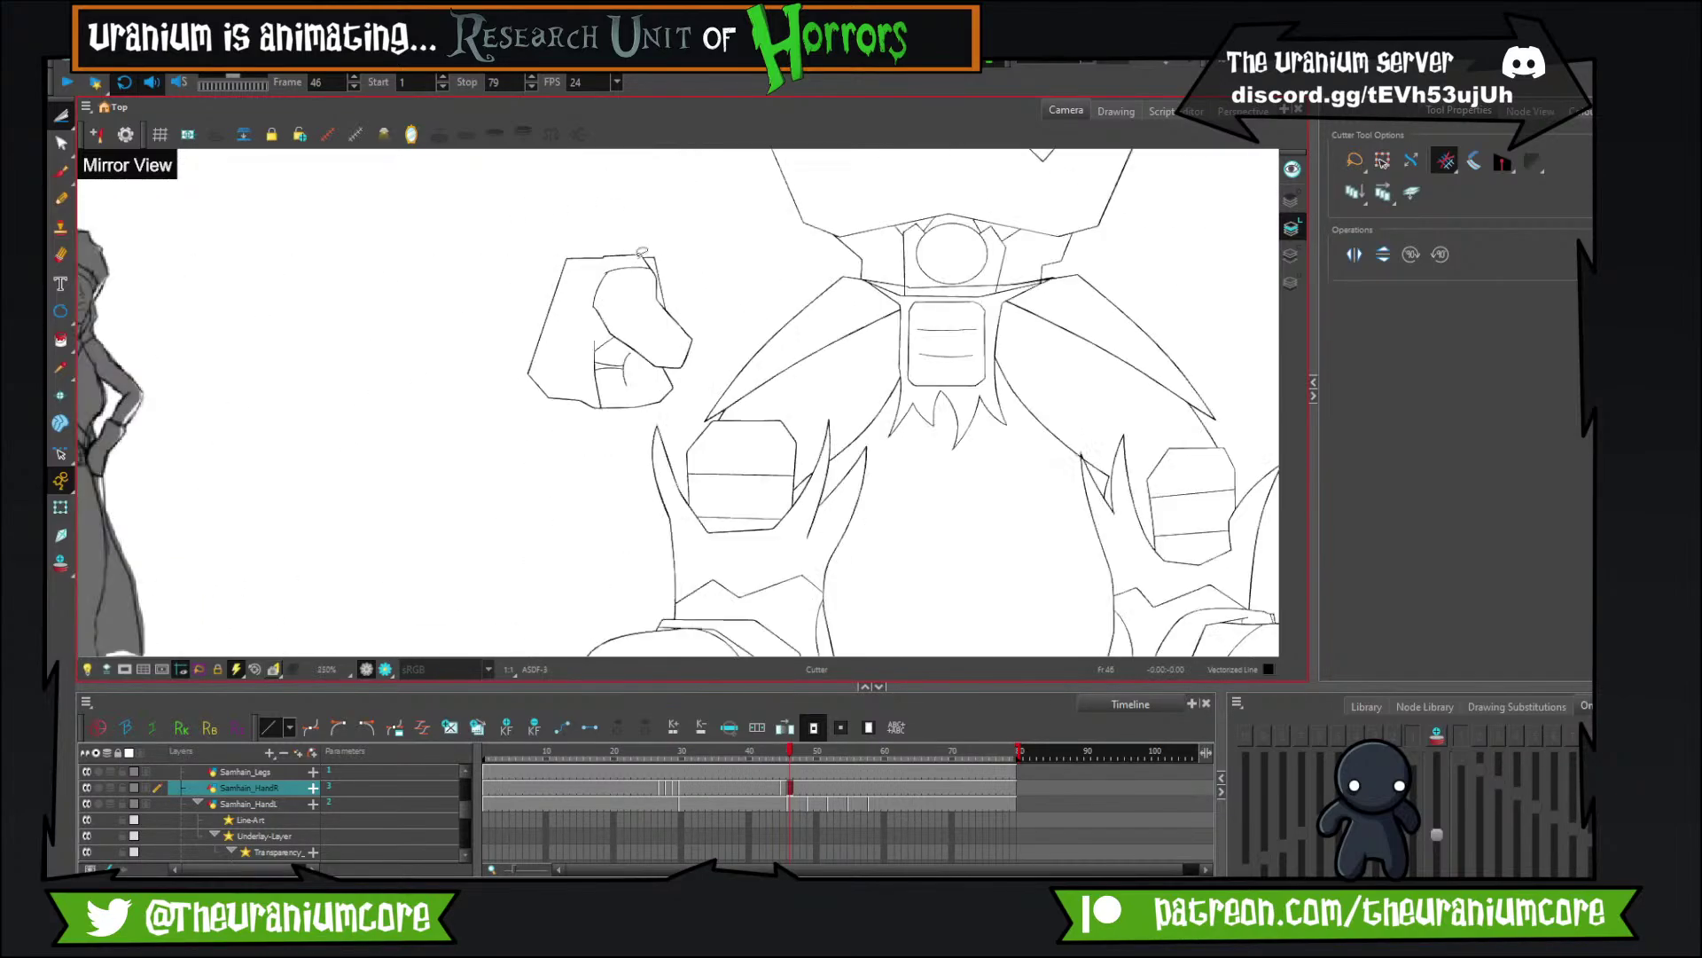
key("comma")
key("period")
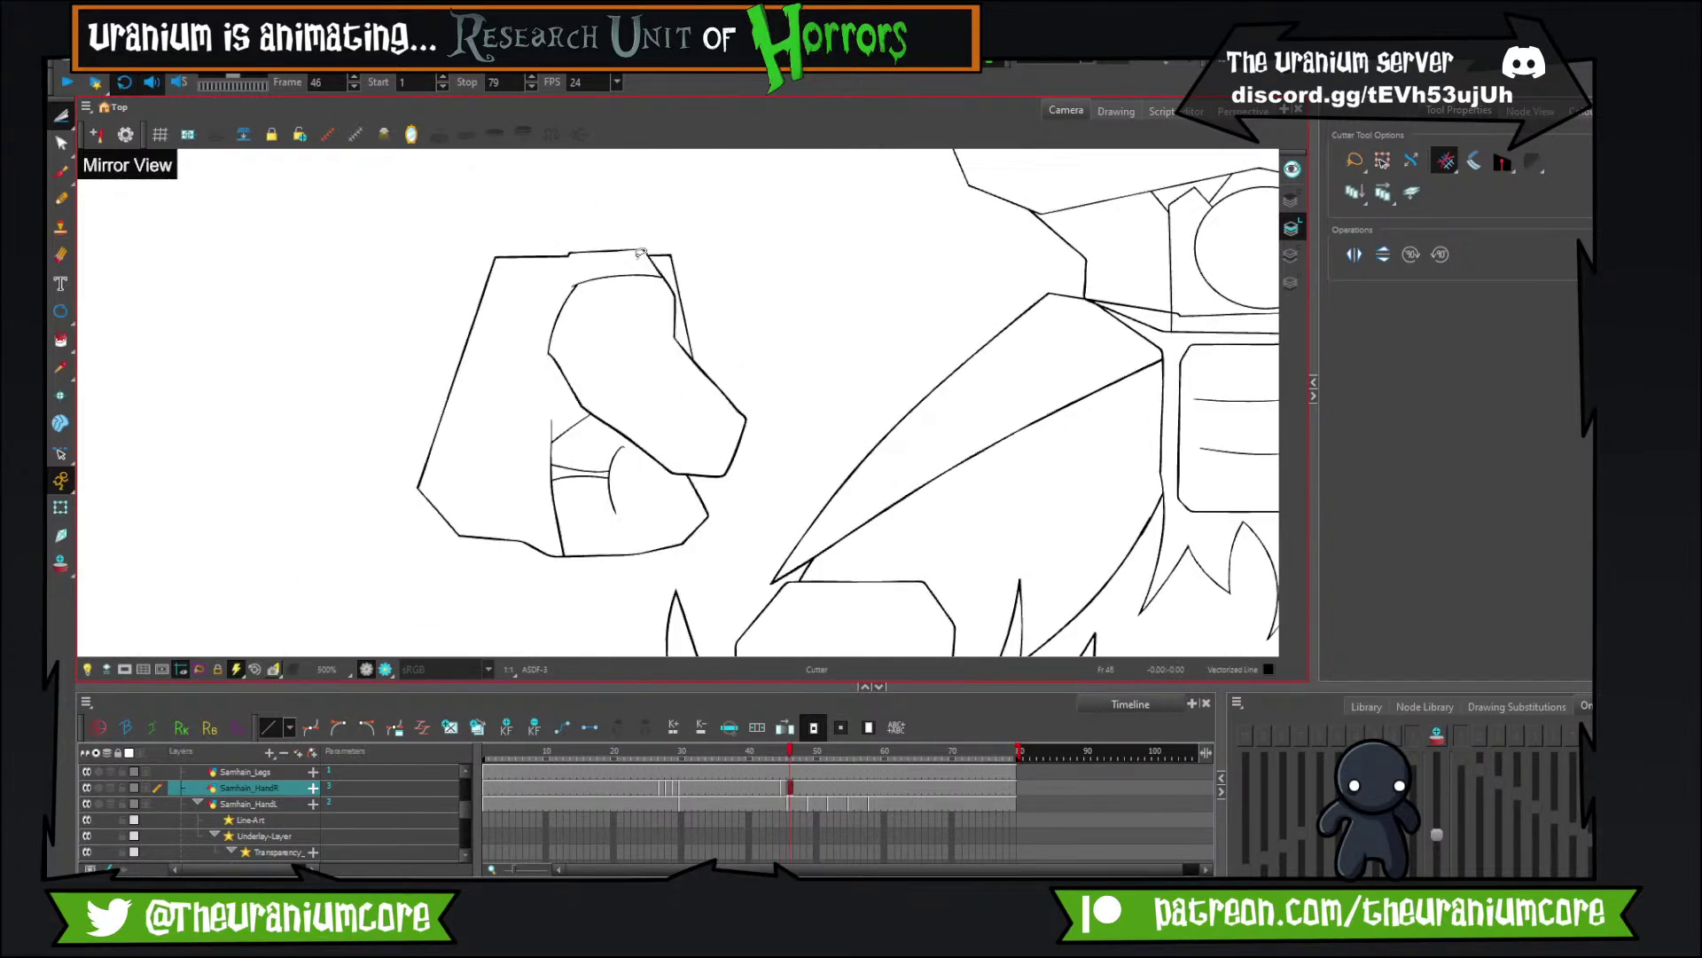
key("comma")
key("comma")
key("period")
key("period")
key("comma")
key("comma")
key("period")
key("period")
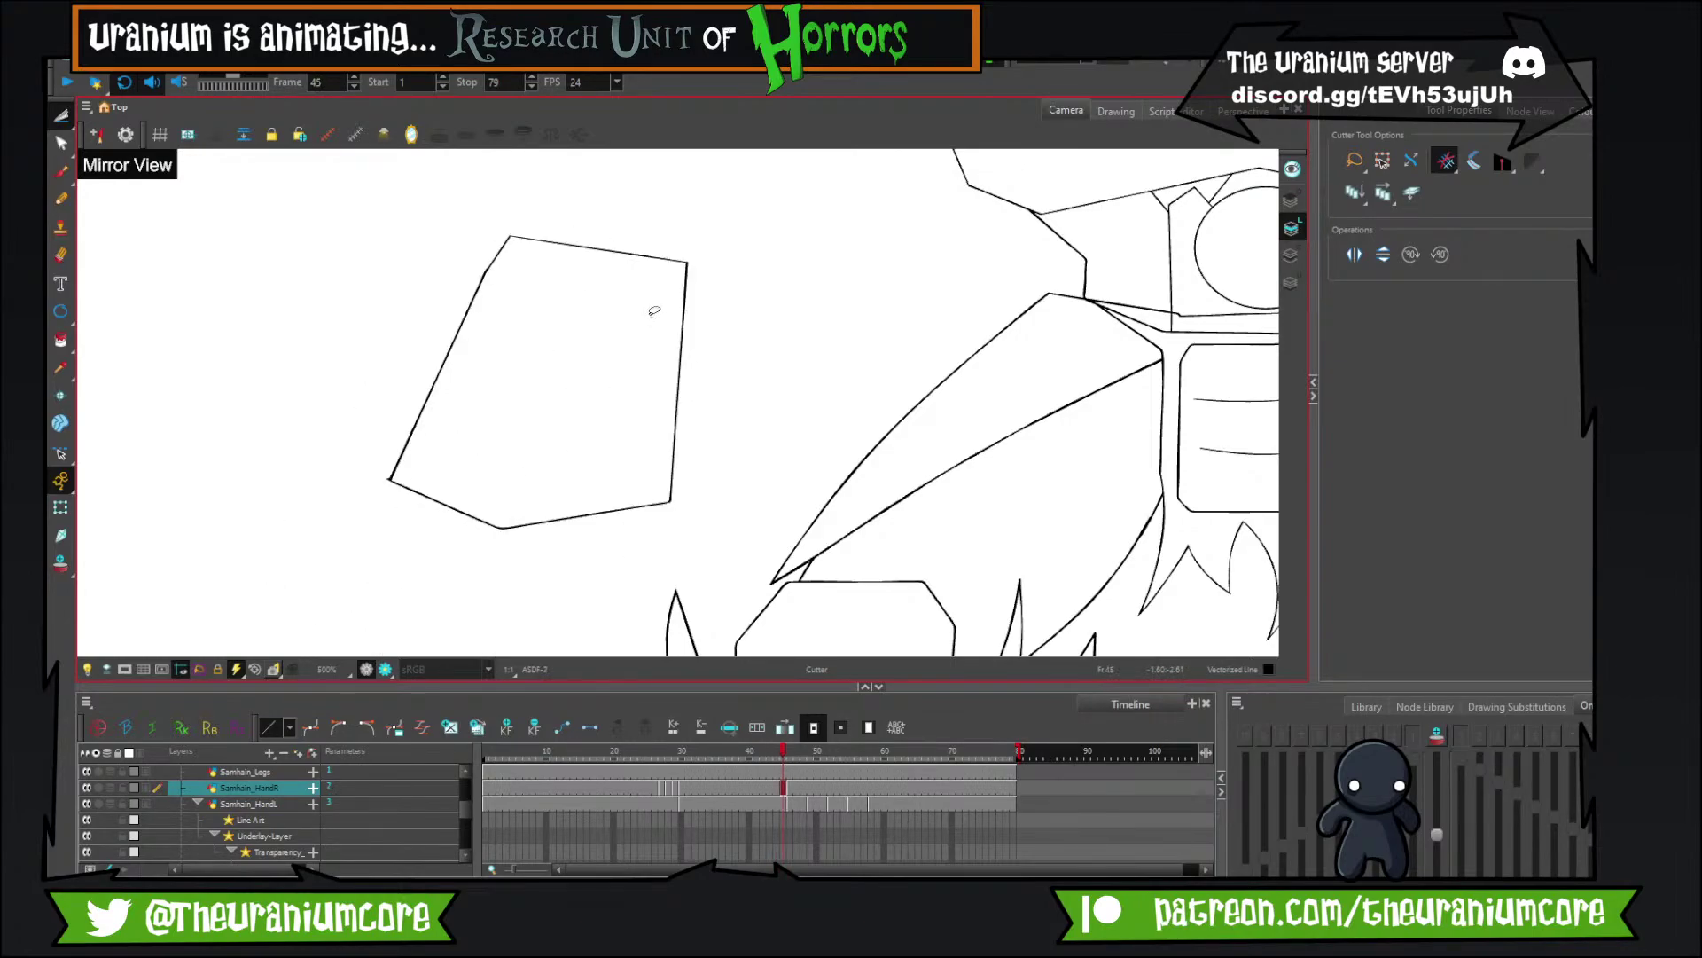
Redraw the thumb's lower left edge as a straighter line on frame 46 and cut away the old edge.
scroll(652, 310, "up", 2)
left_click(61, 173)
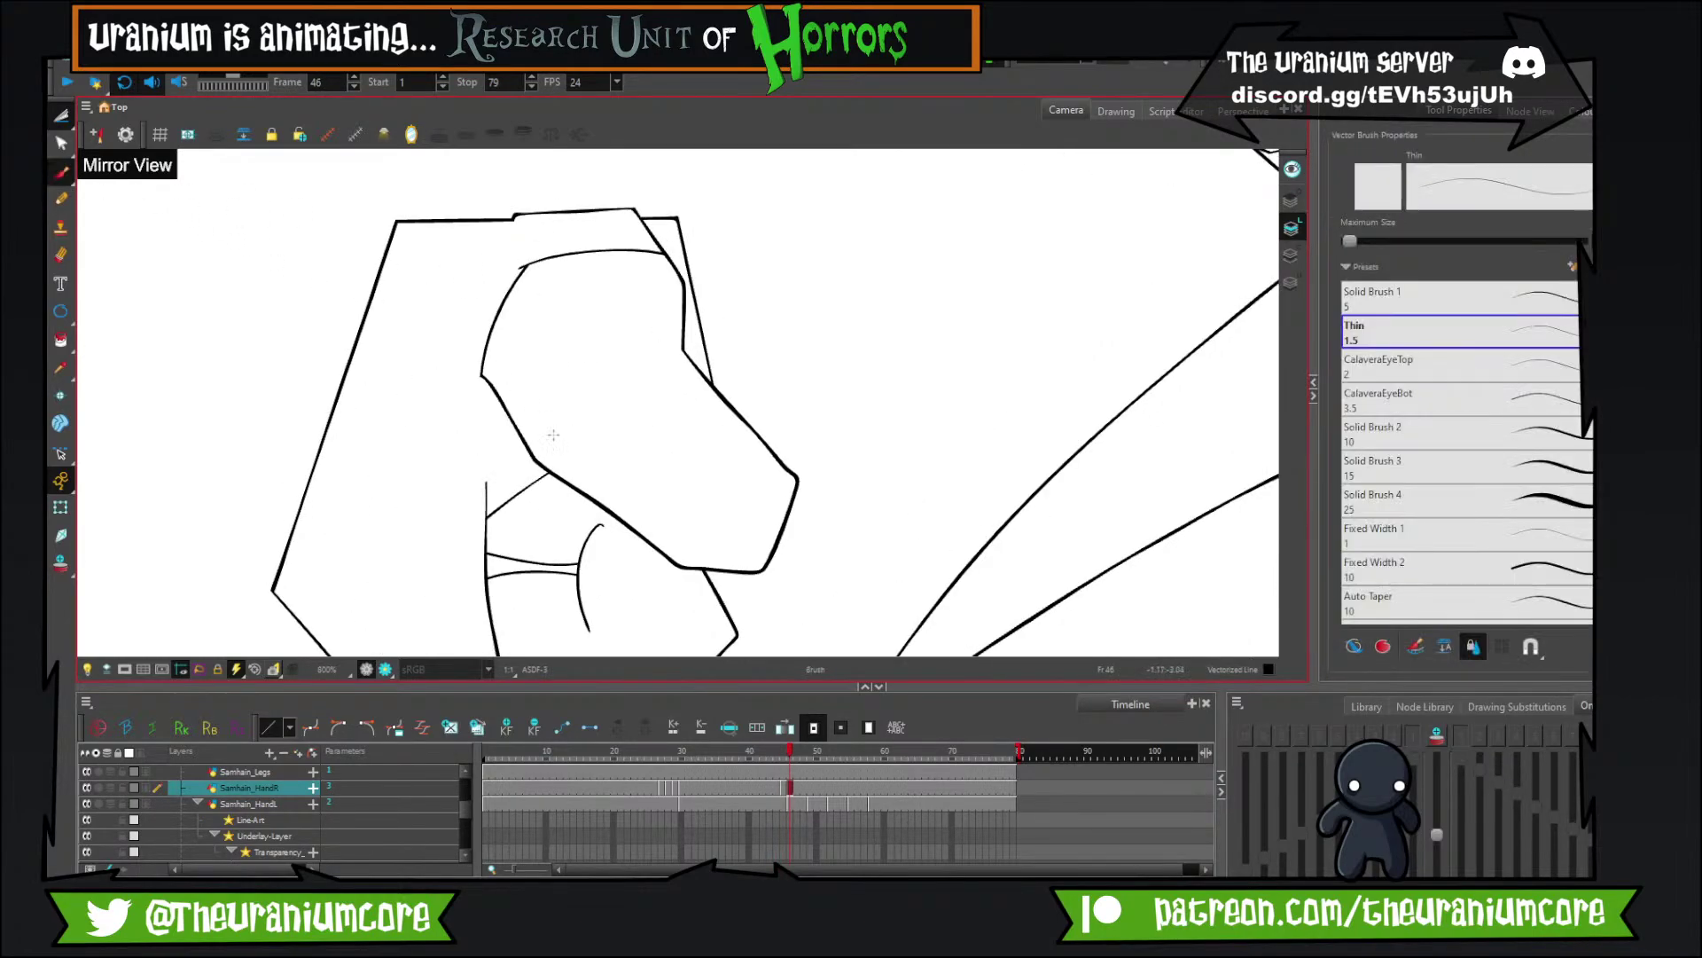
mouse_move(543, 463)
left_mouse_down()
mouse_move(467, 264)
mouse_move(500, 390)
mouse_move(559, 454)
mouse_move(580, 450)
left_mouse_up()
left_click(62, 117)
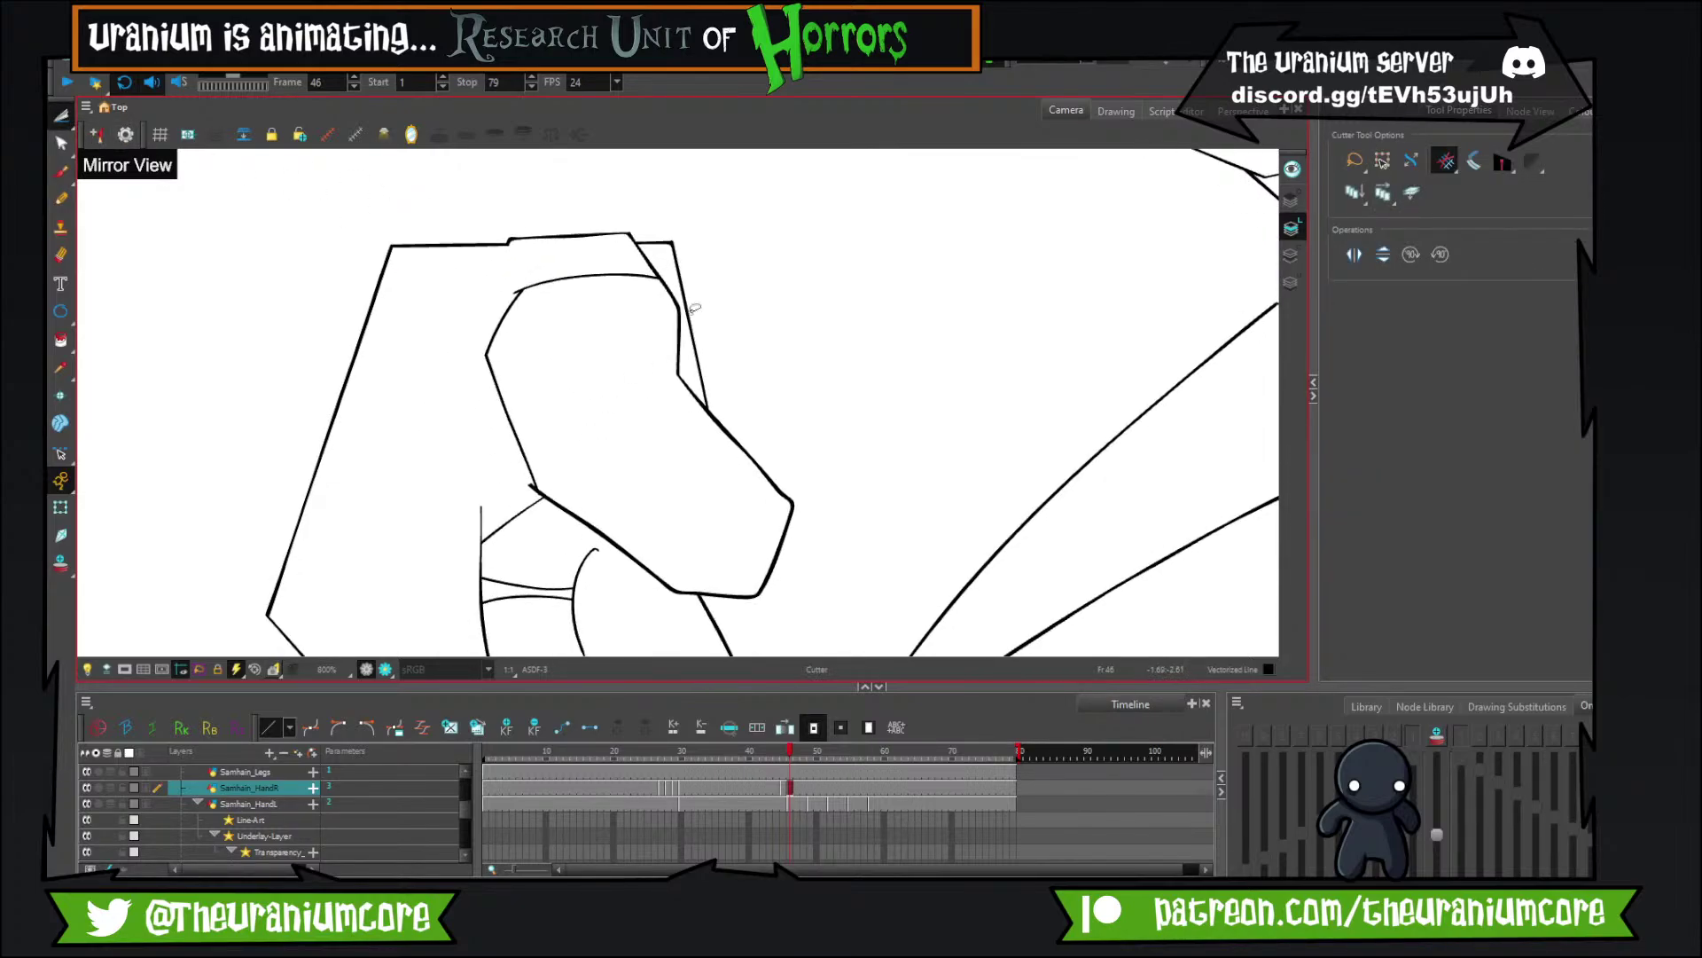
Flip repeatedly through frames 44 to 46 to check the fist with the redrawn lower left thumb edge.
scroll(693, 308, "down", 3)
key("comma")
key("comma")
key("period")
key("period")
key("comma")
key("comma")
key("period")
key("period")
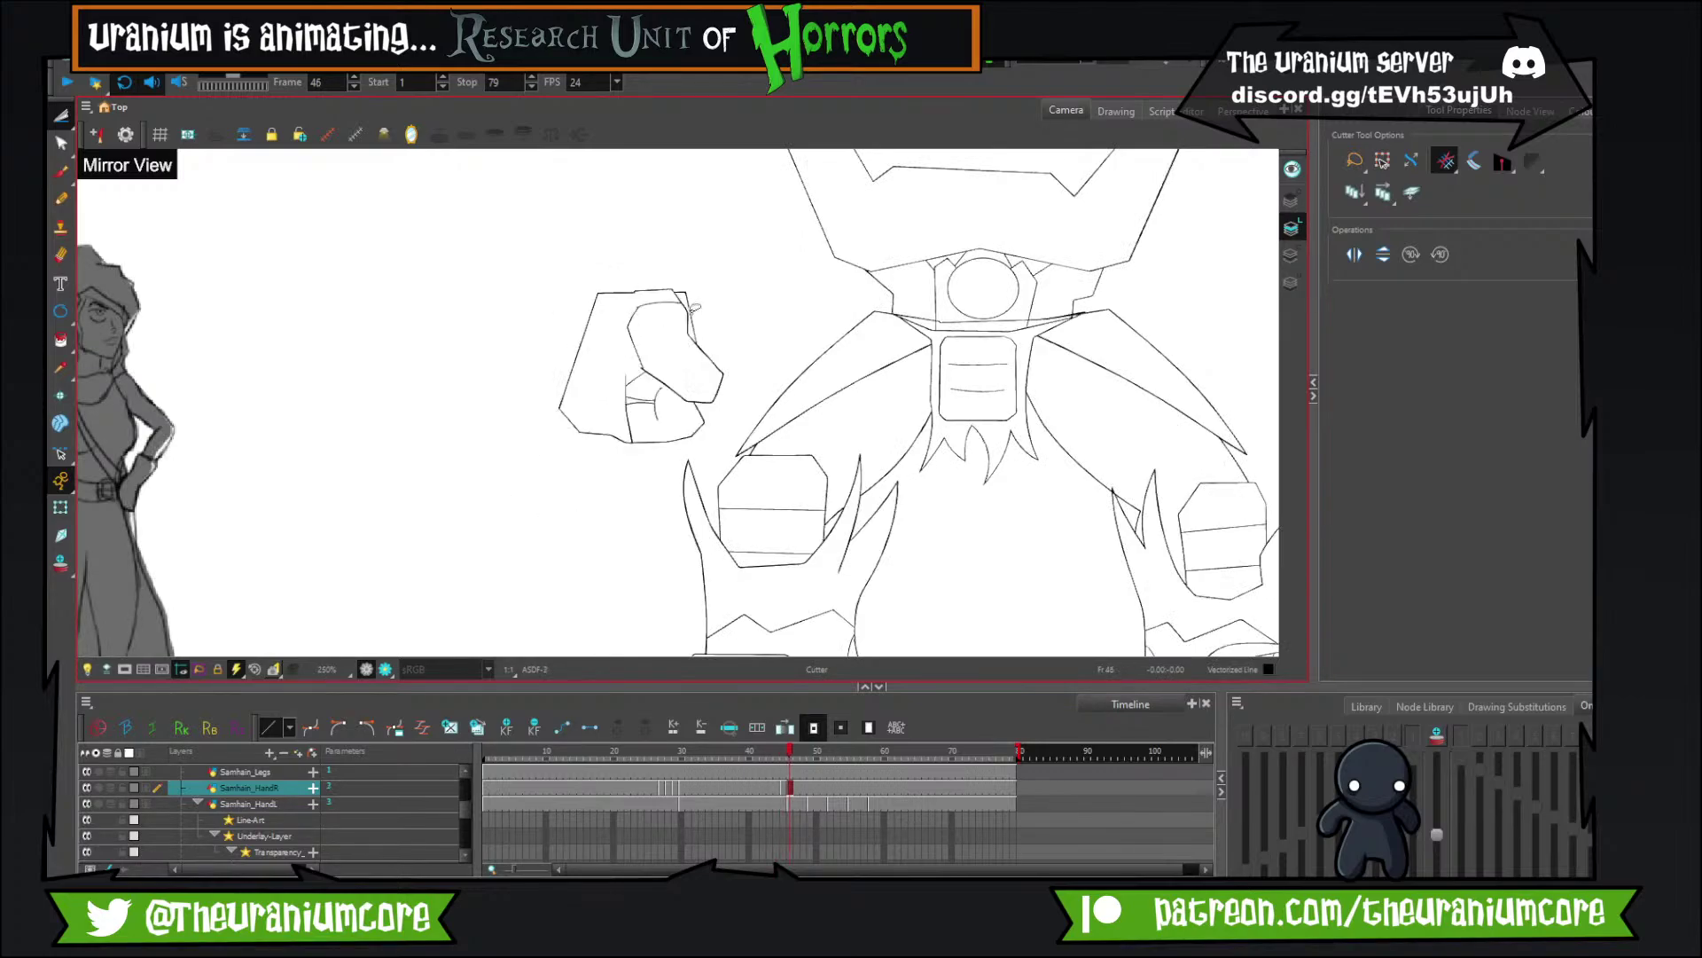
key("comma")
key("comma")
key("period")
key("period")
key("comma")
key("comma")
key("period")
key("period")
scroll(694, 308, "up", 5)
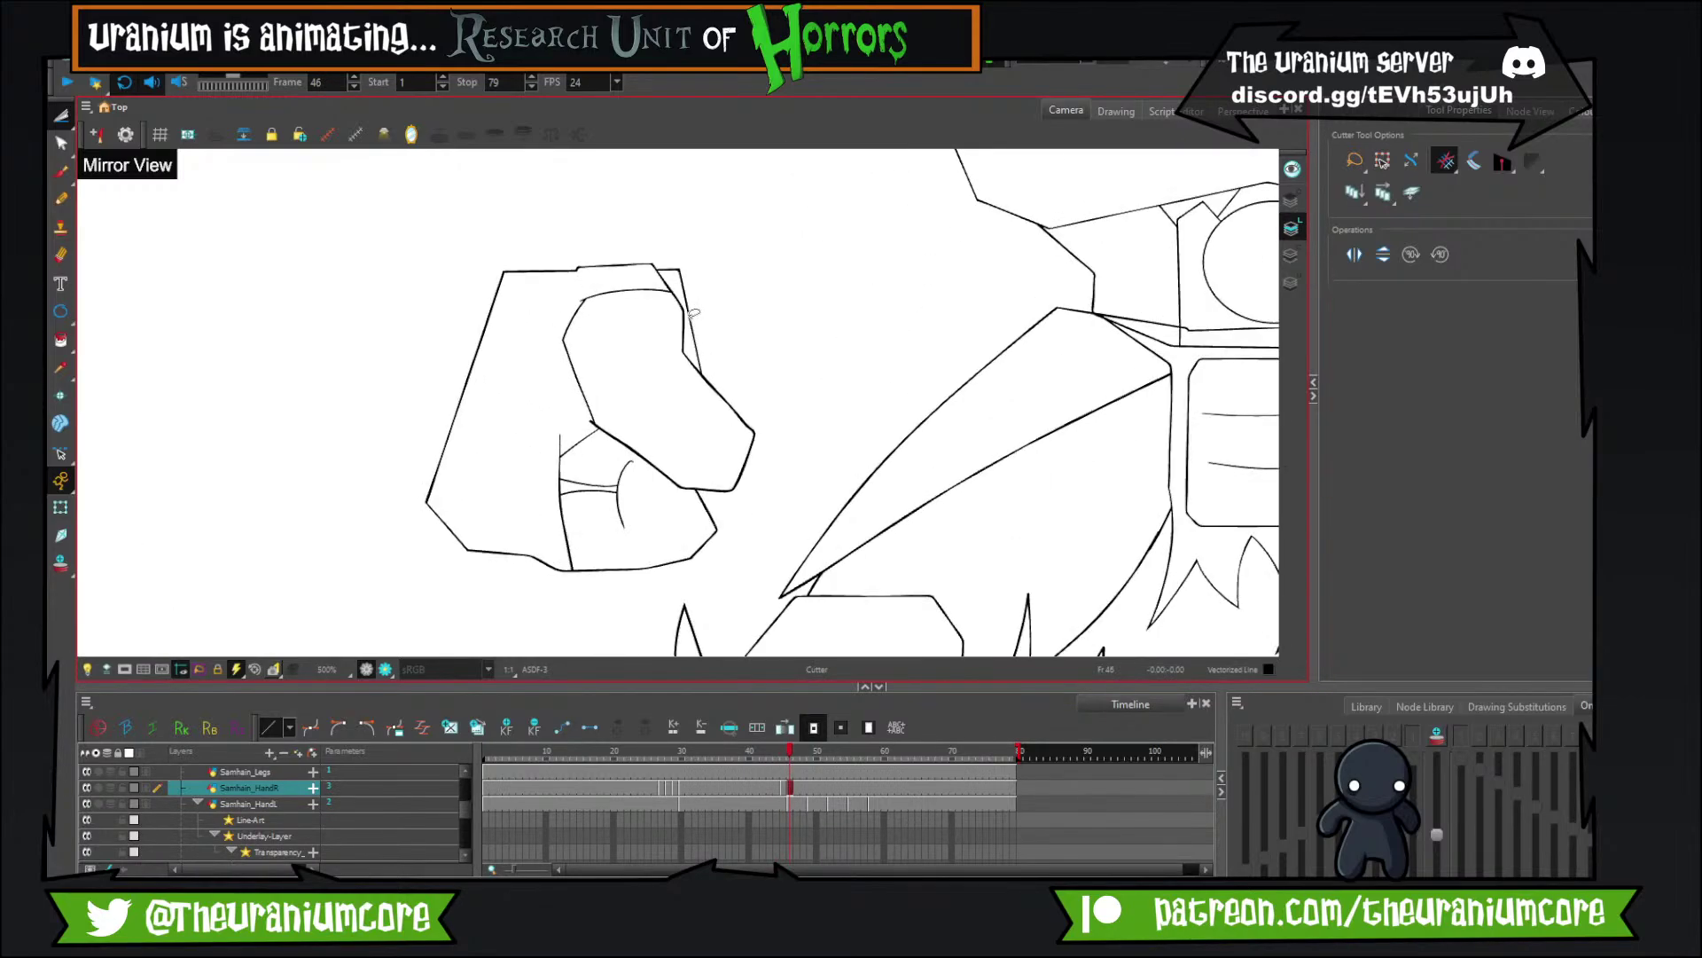
Draw a curved upper right edge and a straight diagonal edge for the thumb on frame 46 with the Thin brush.
left_click(61, 171)
left_click_drag(498, 370, 416, 373)
mouse_move(561, 251)
left_mouse_down()
mouse_move(575, 319)
mouse_move(551, 414)
mouse_move(744, 586)
mouse_move(722, 529)
left_mouse_up()
key("ctrl+z")
left_click_drag(494, 286, 722, 507)
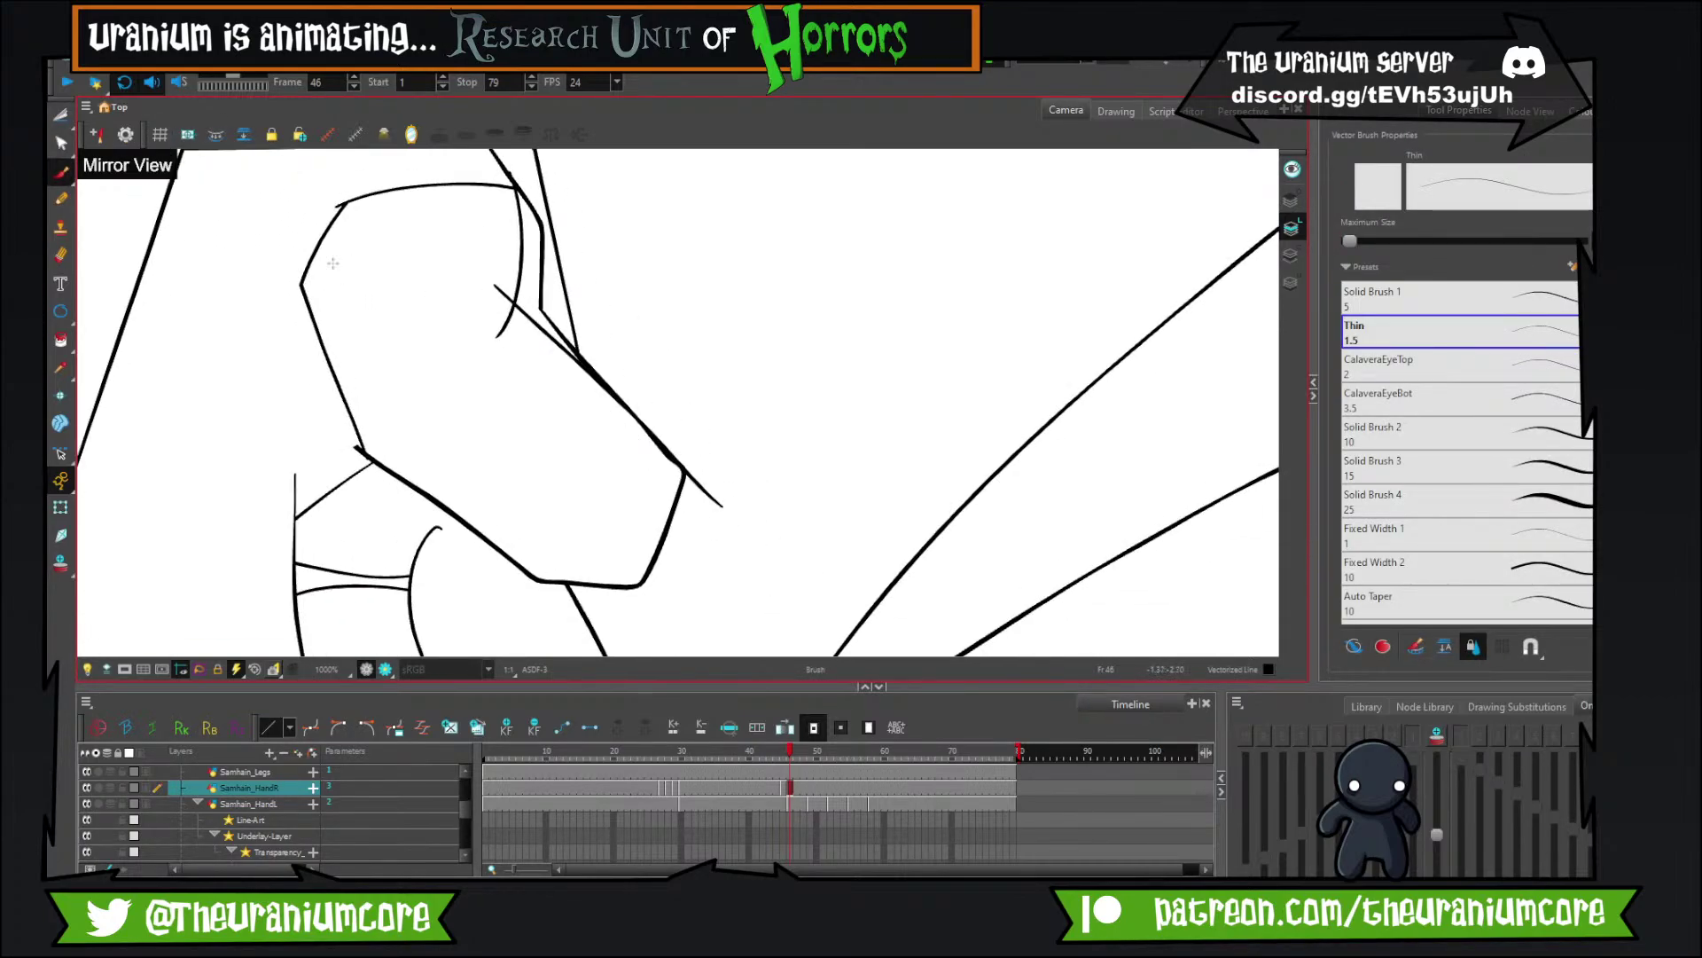
Cut away the thumb's old right edge and the overshooting end of the new diagonal line on frame 46.
left_click(61, 115)
left_click_drag(348, 261, 422, 403)
left_click_drag(561, 461, 600, 505)
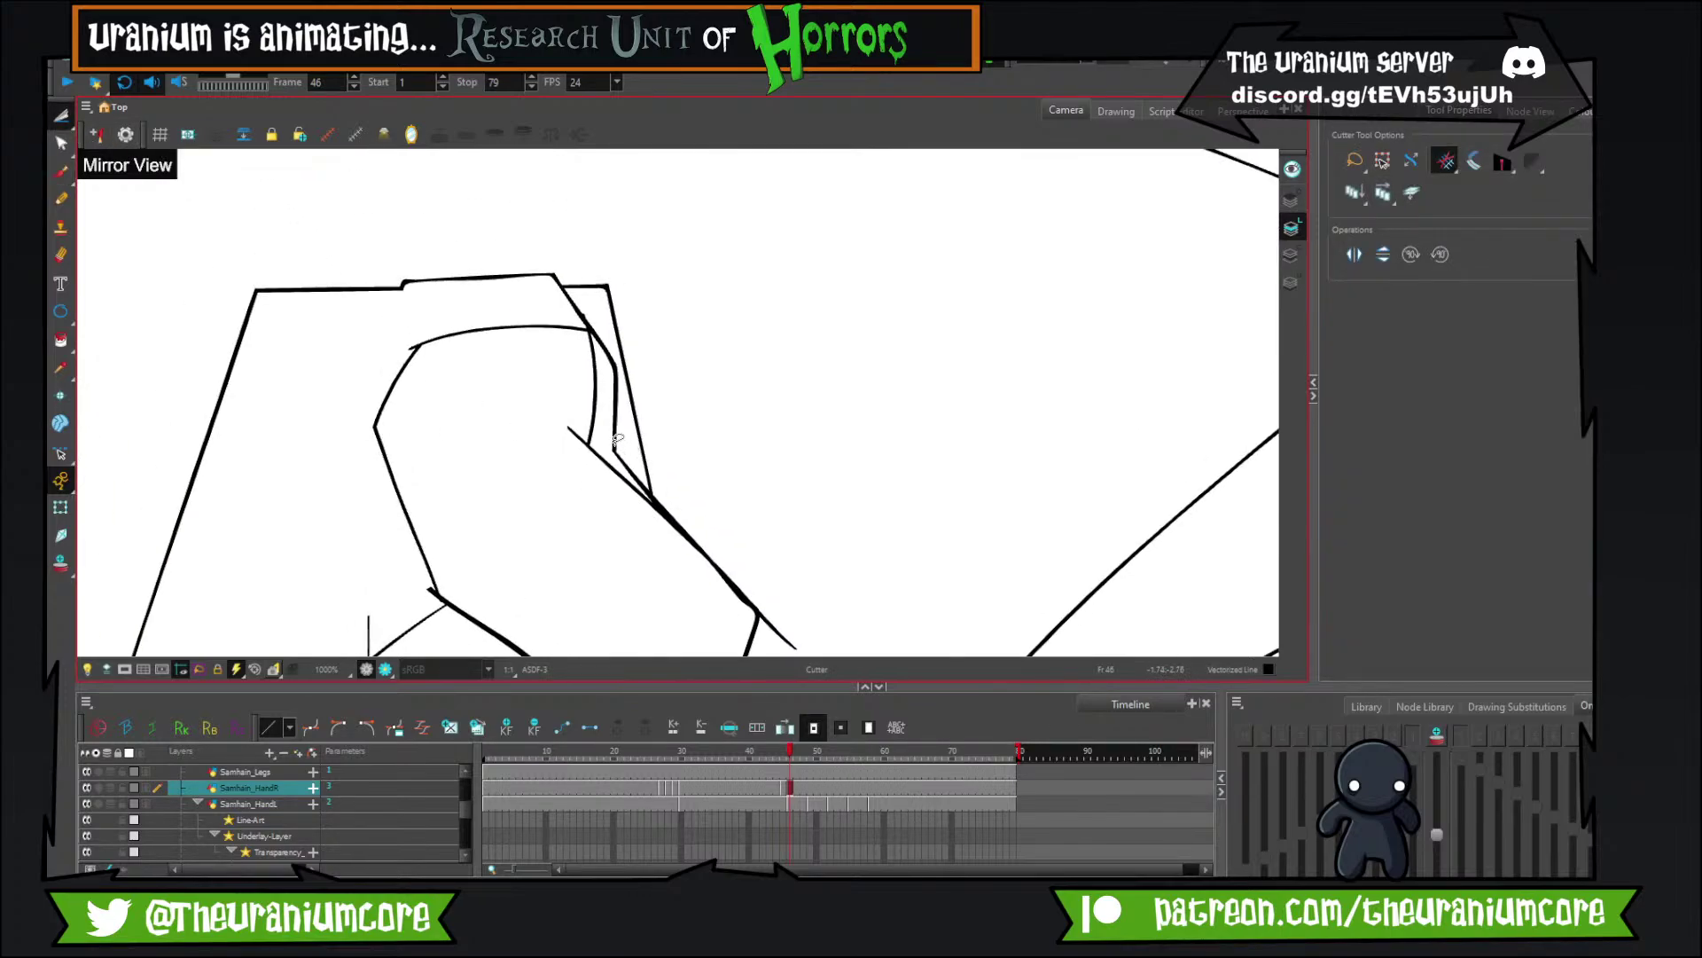
left_click_drag(603, 413, 658, 466)
left_click_drag(778, 652, 742, 498)
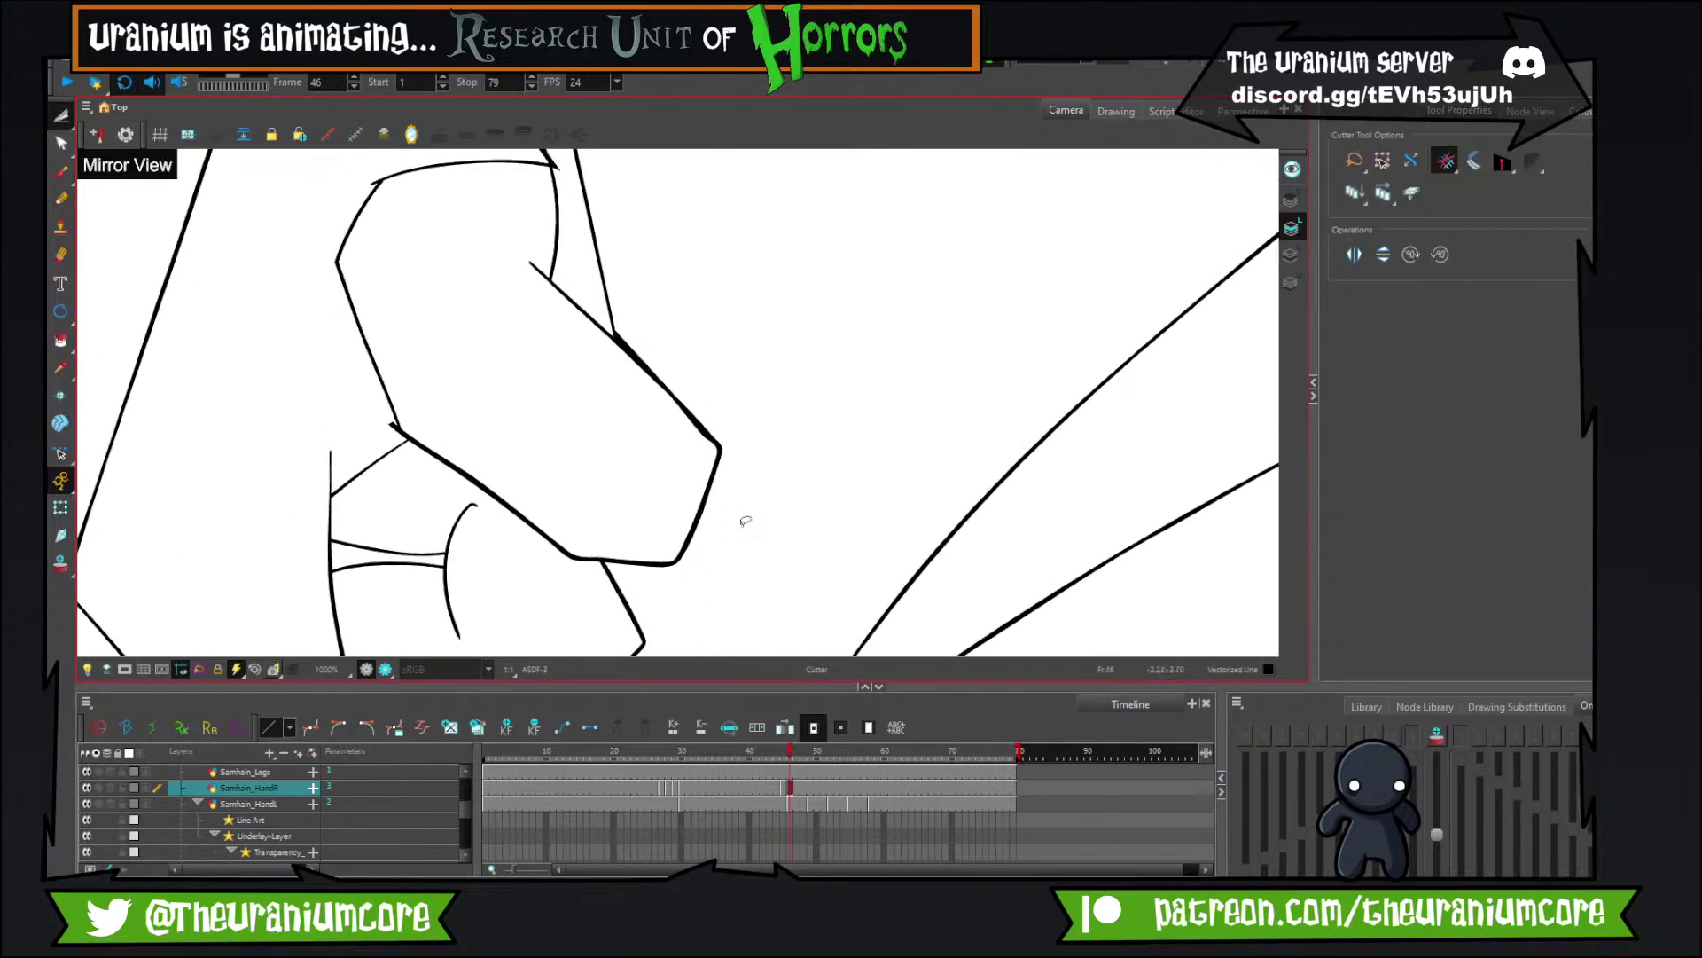
left_click_drag(641, 331, 666, 409)
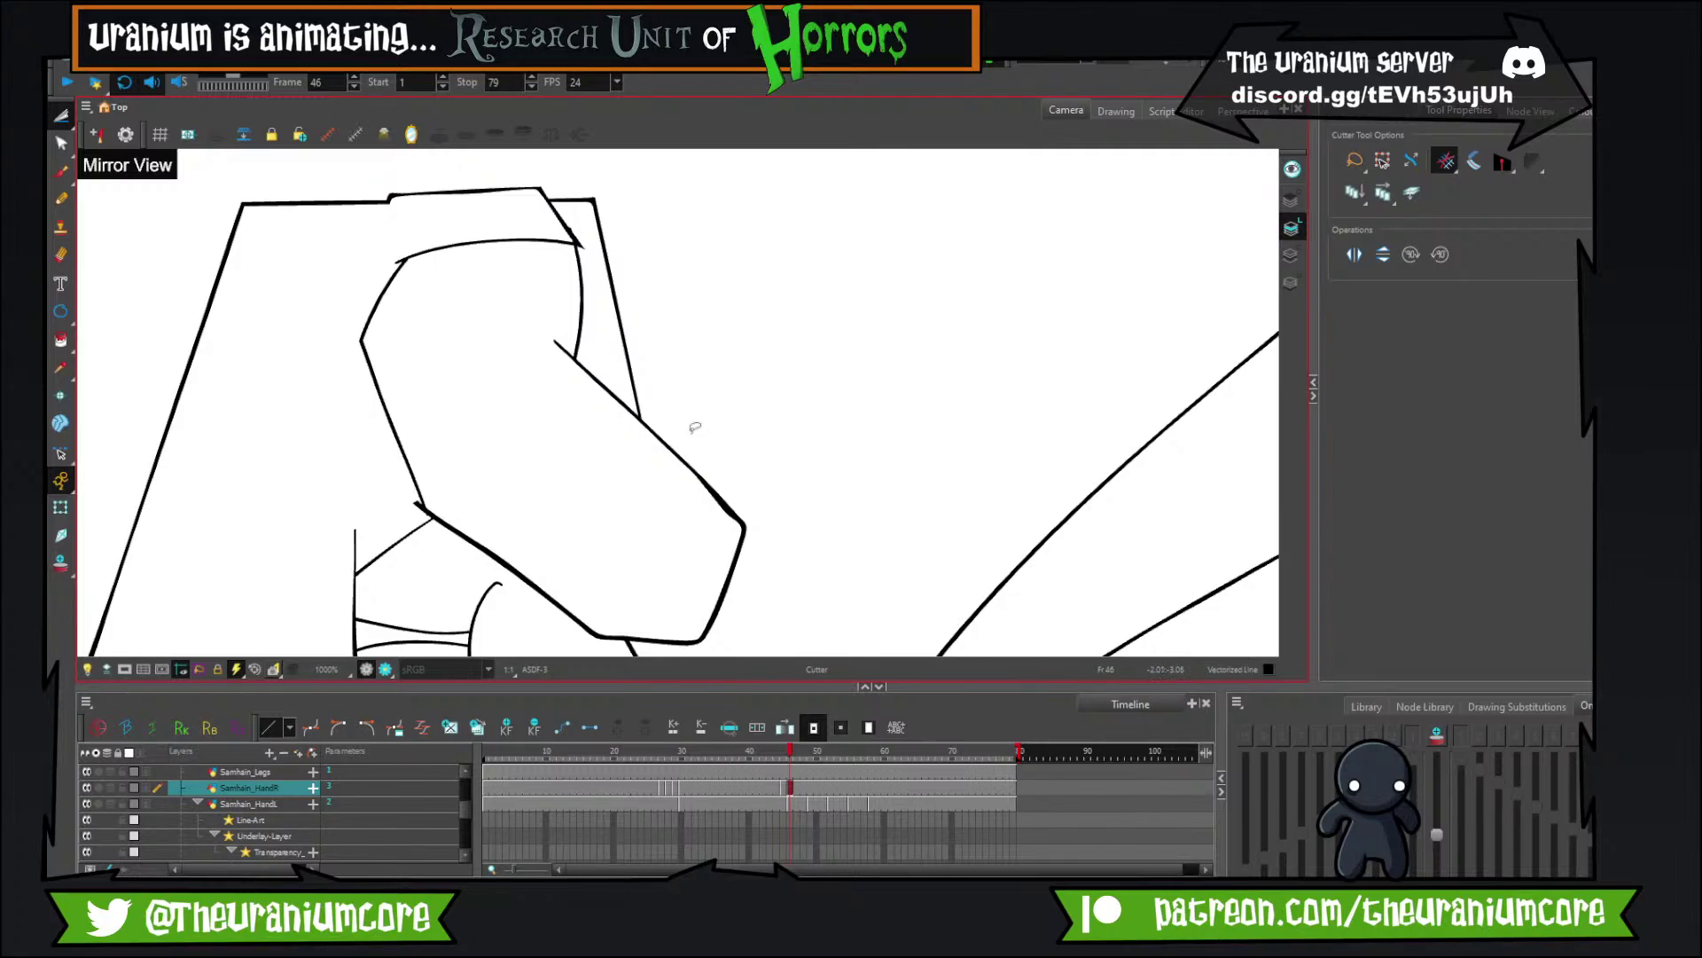
left_click_drag(732, 508, 725, 517)
key("ctrl+z")
Draw a curved stroke across the thumb's pointed tip on frame 46 with the Thin brush.
scroll(806, 412, "down", 5)
scroll(833, 476, "up", 4)
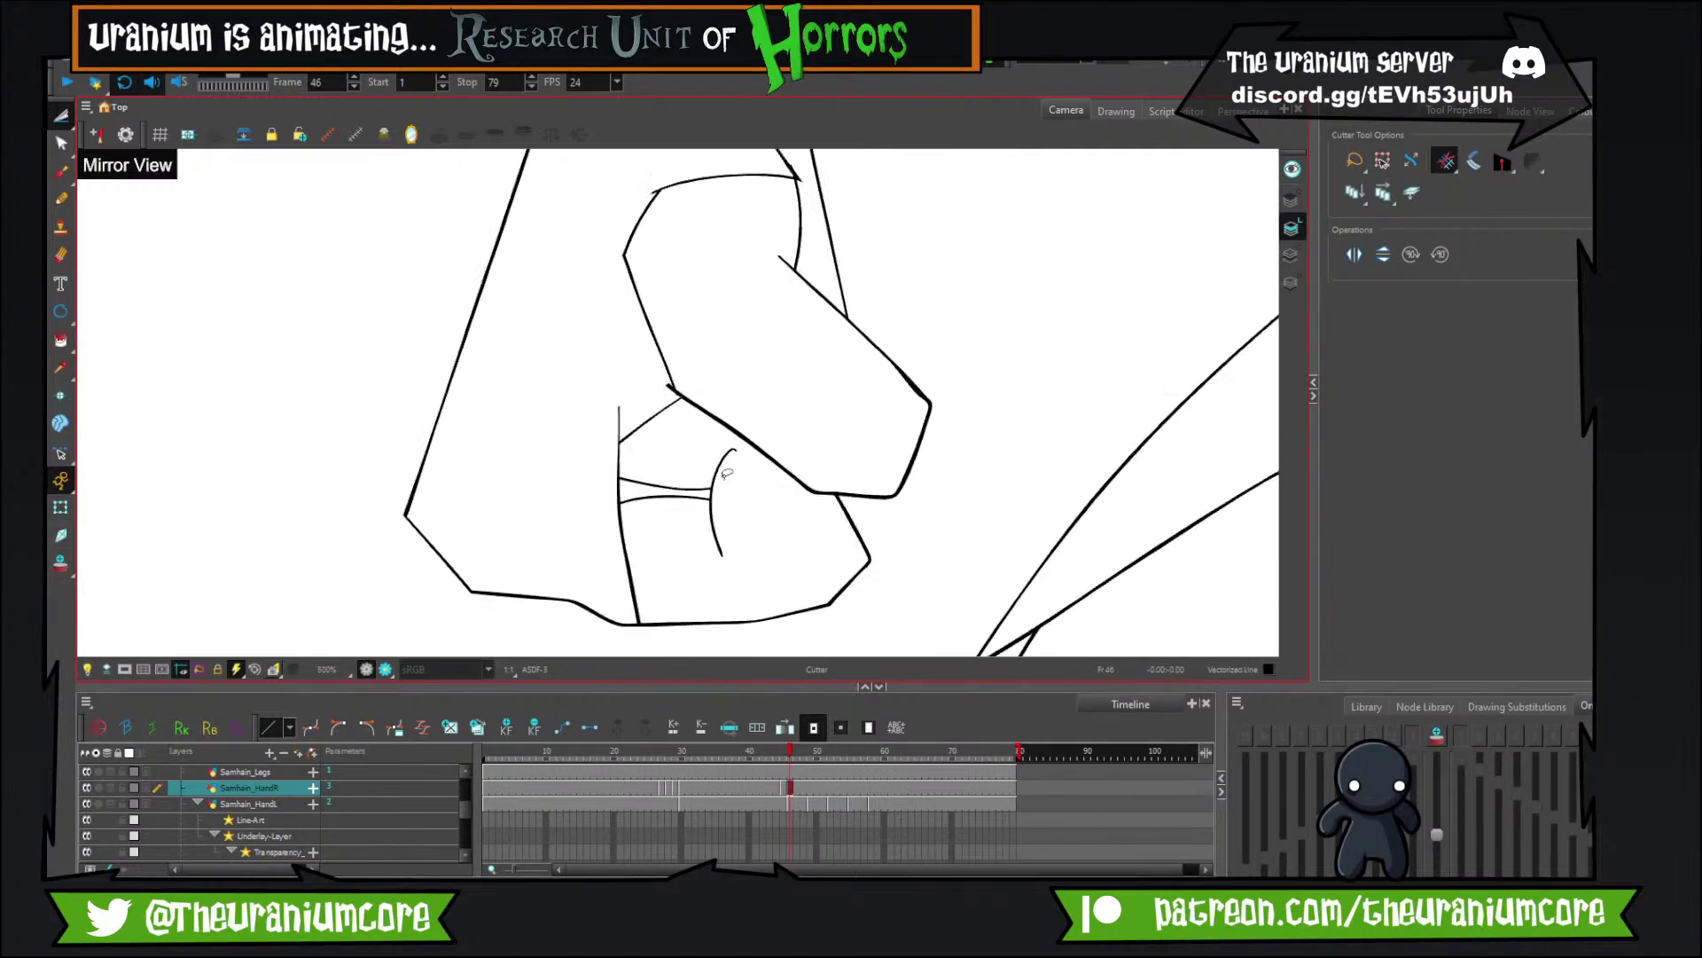
left_click(62, 172)
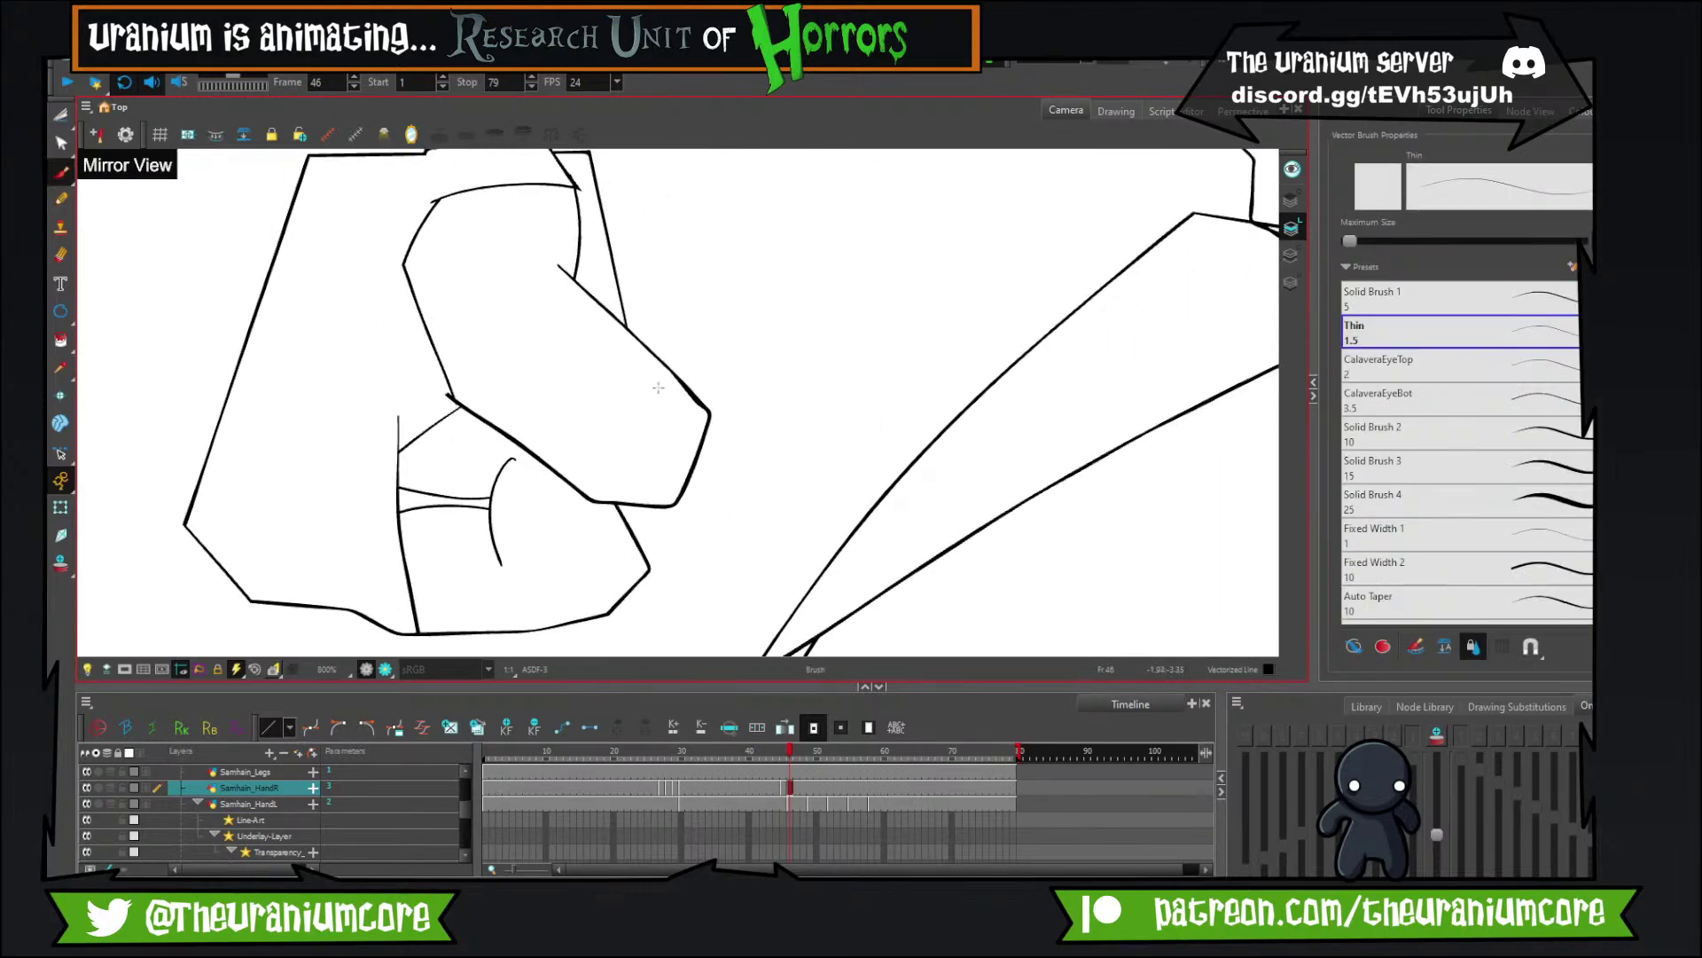
left_click_drag(665, 344, 645, 575)
key("ctrl+z")
left_click_drag(667, 350, 671, 554)
Cut off the thumb's old pointed corner and the stray ends of the new tip curve on frame 46.
left_click(60, 114)
left_click_drag(662, 353, 682, 360)
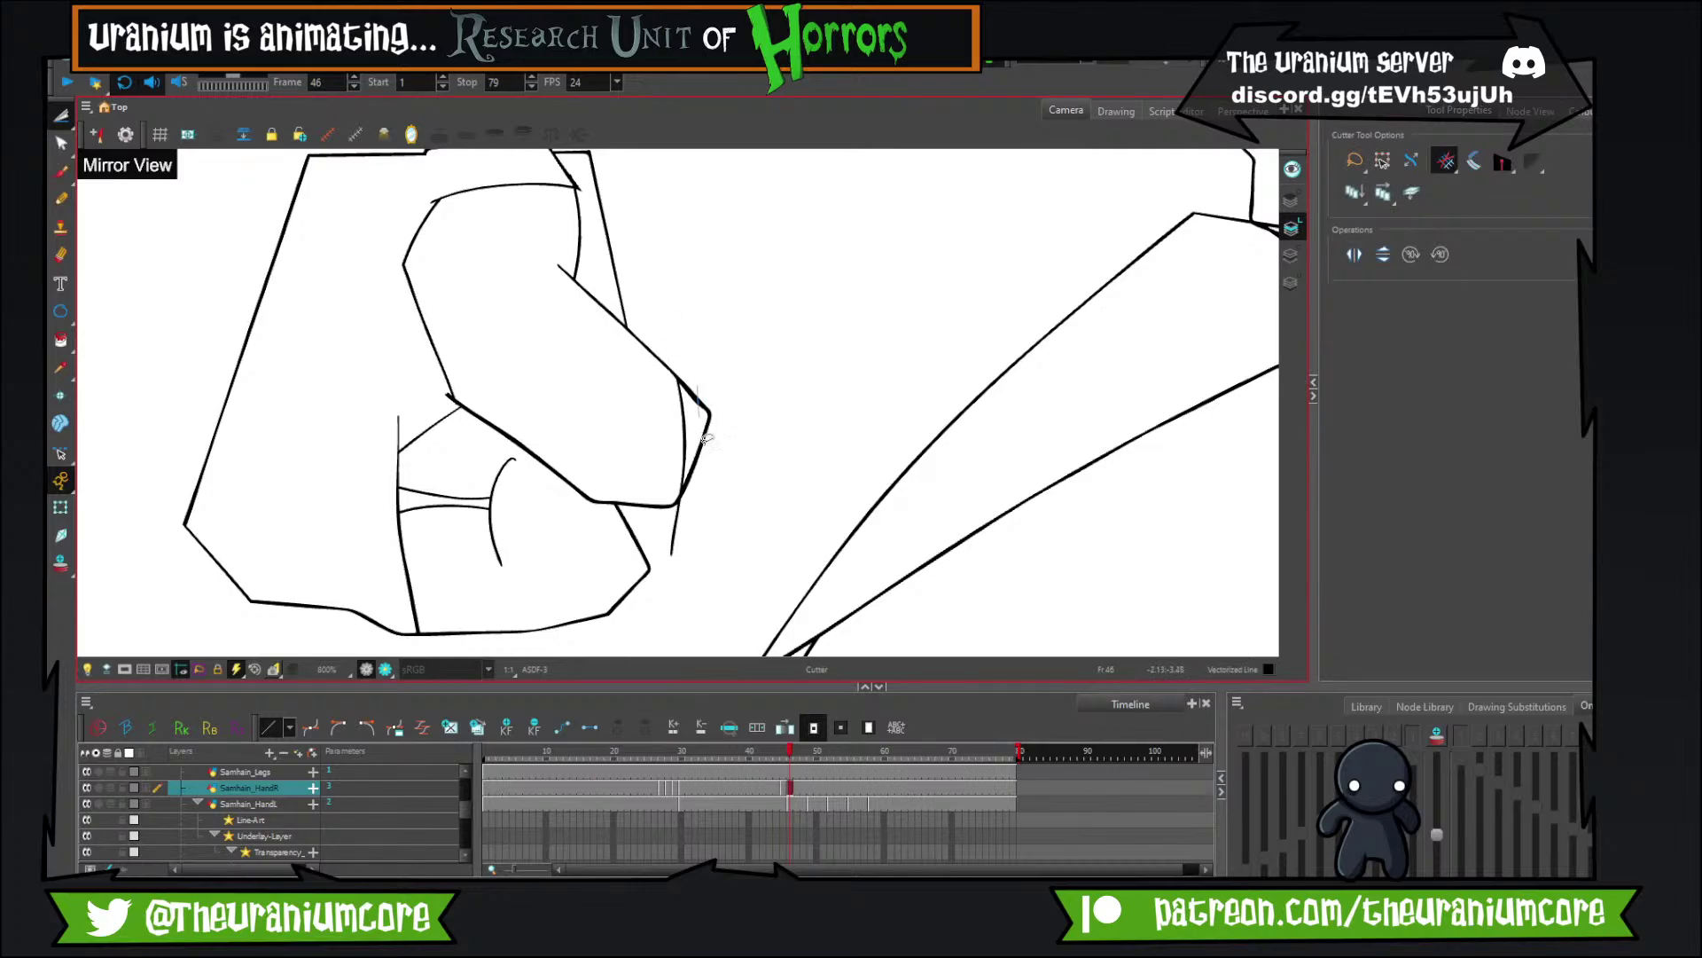
left_click_drag(705, 443, 693, 458)
left_click_drag(671, 523, 687, 522)
left_click_drag(717, 374, 768, 410)
key("Delete")
Flip through frames 44 to 46 to examine the motion into the fist with the rounded thumb tip.
scroll(776, 330, "down", 7)
scroll(774, 333, "up", 6)
scroll(712, 377, "down", 3)
key("comma")
key("comma")
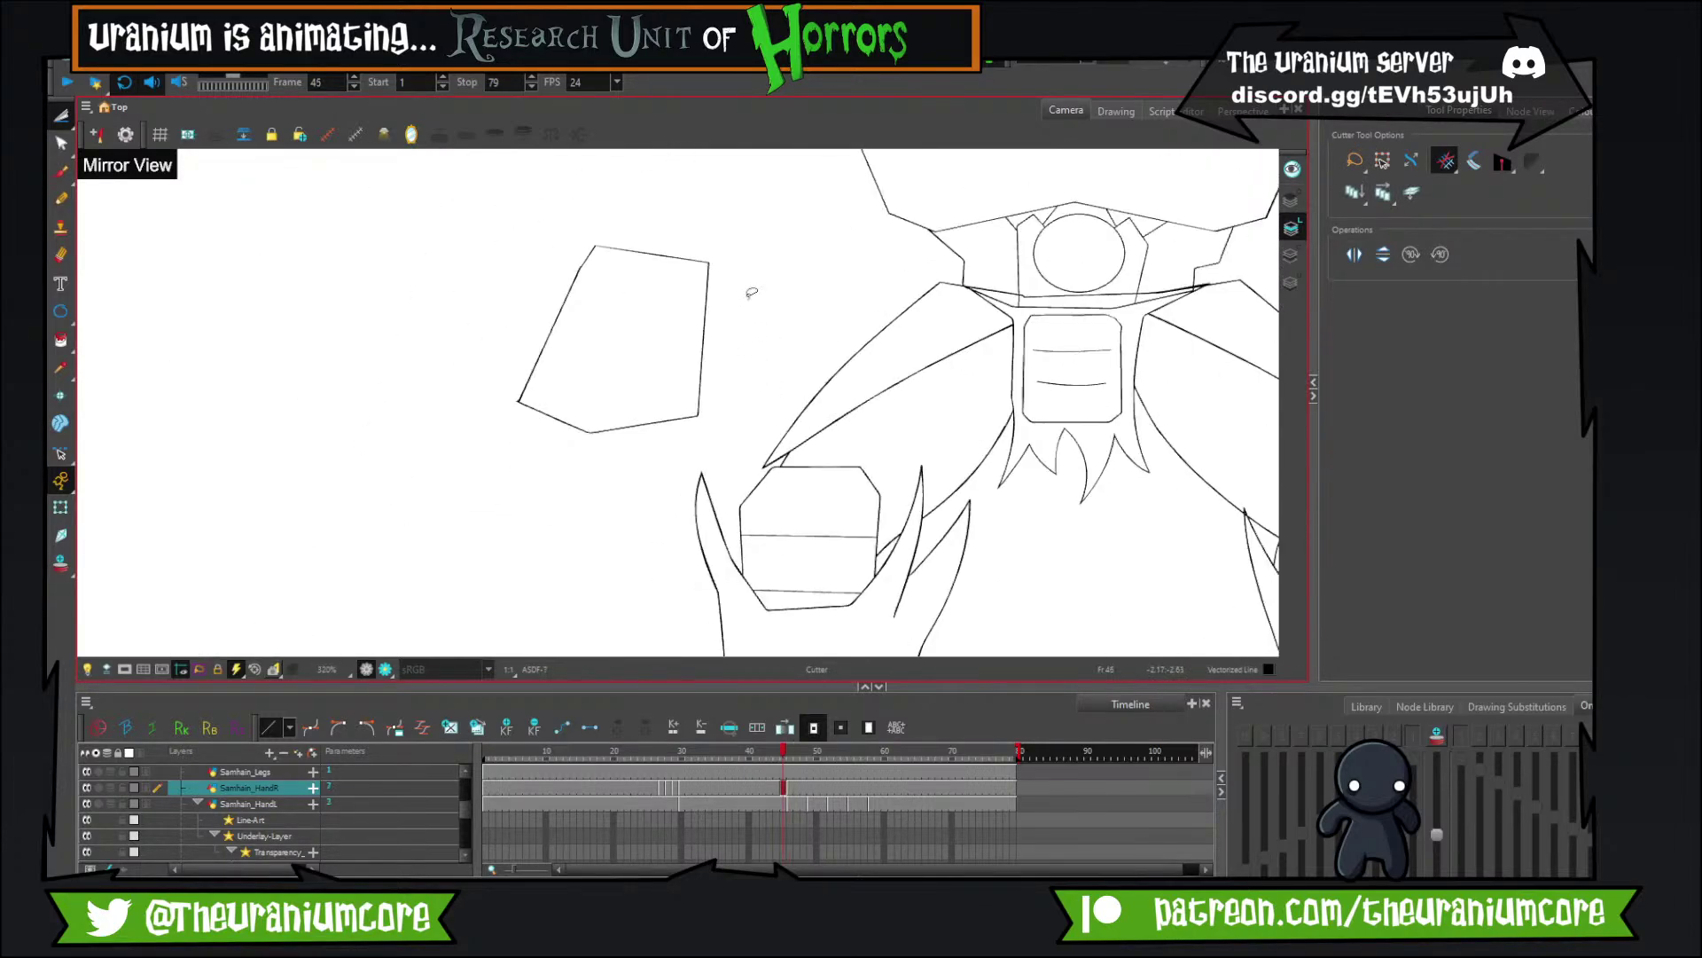
key("period")
key("period")
key("comma")
key("comma")
key("period")
key("period")
key("comma")
key("comma")
key("period")
key("period")
Turn the onion skin back on at frame 45 and select the Thin brush for the in-between hand.
key("comma")
left_click(58, 563)
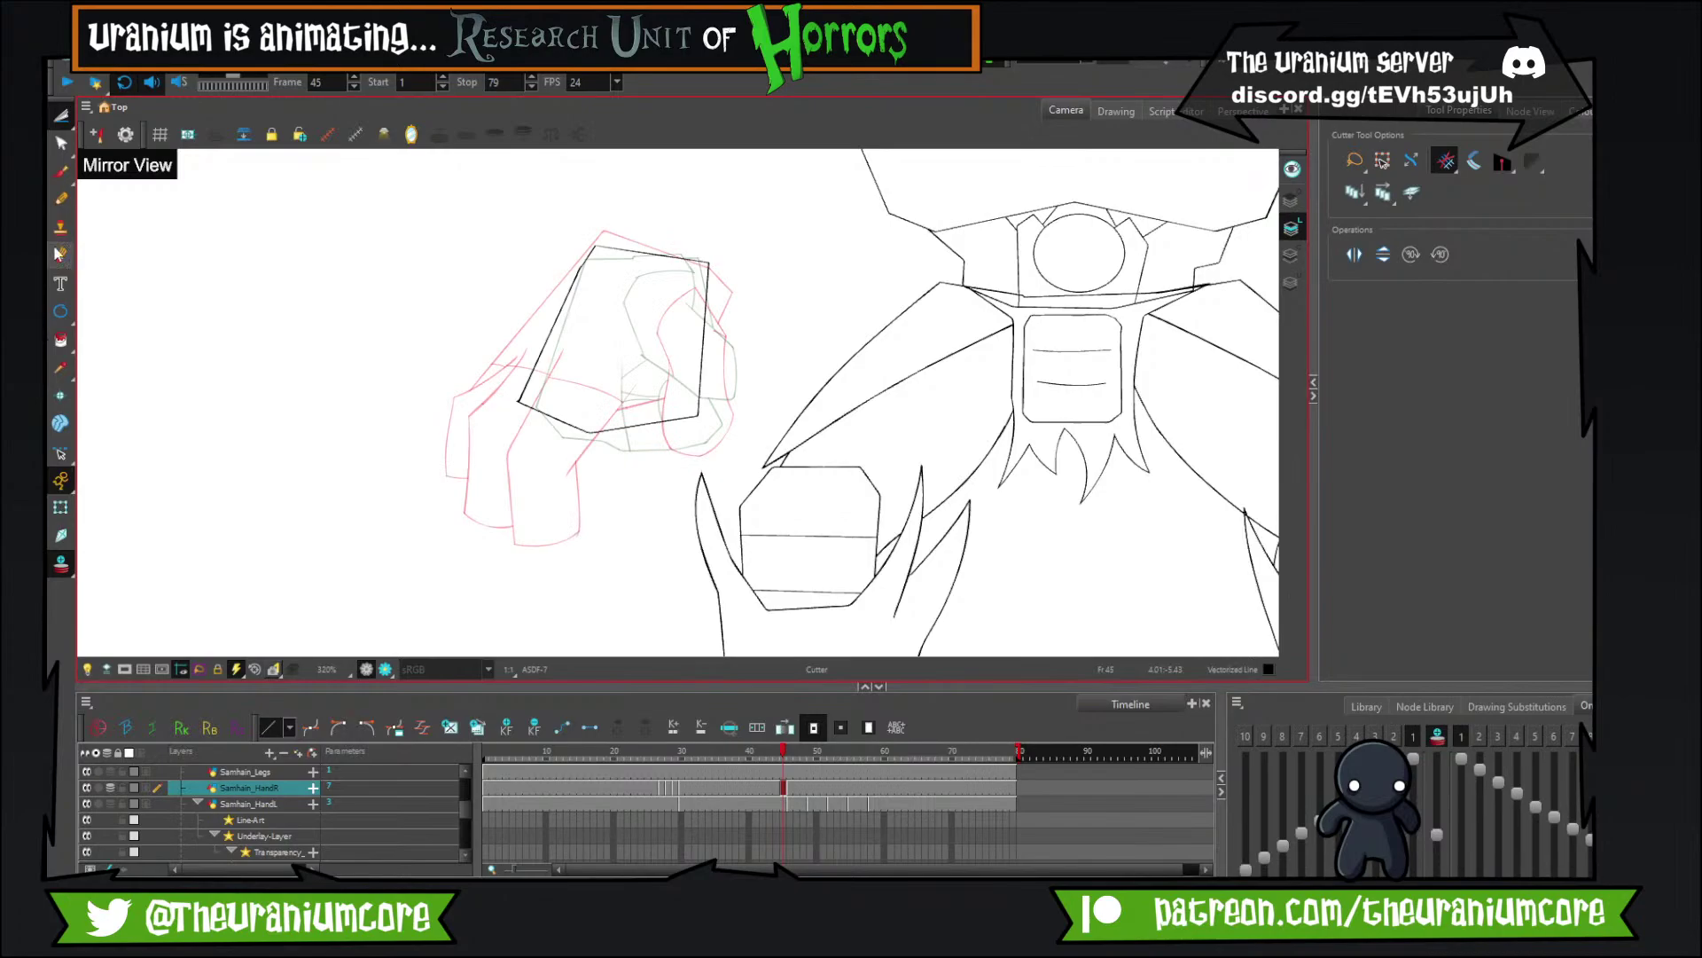
left_click(62, 172)
scroll(651, 380, "up", 4)
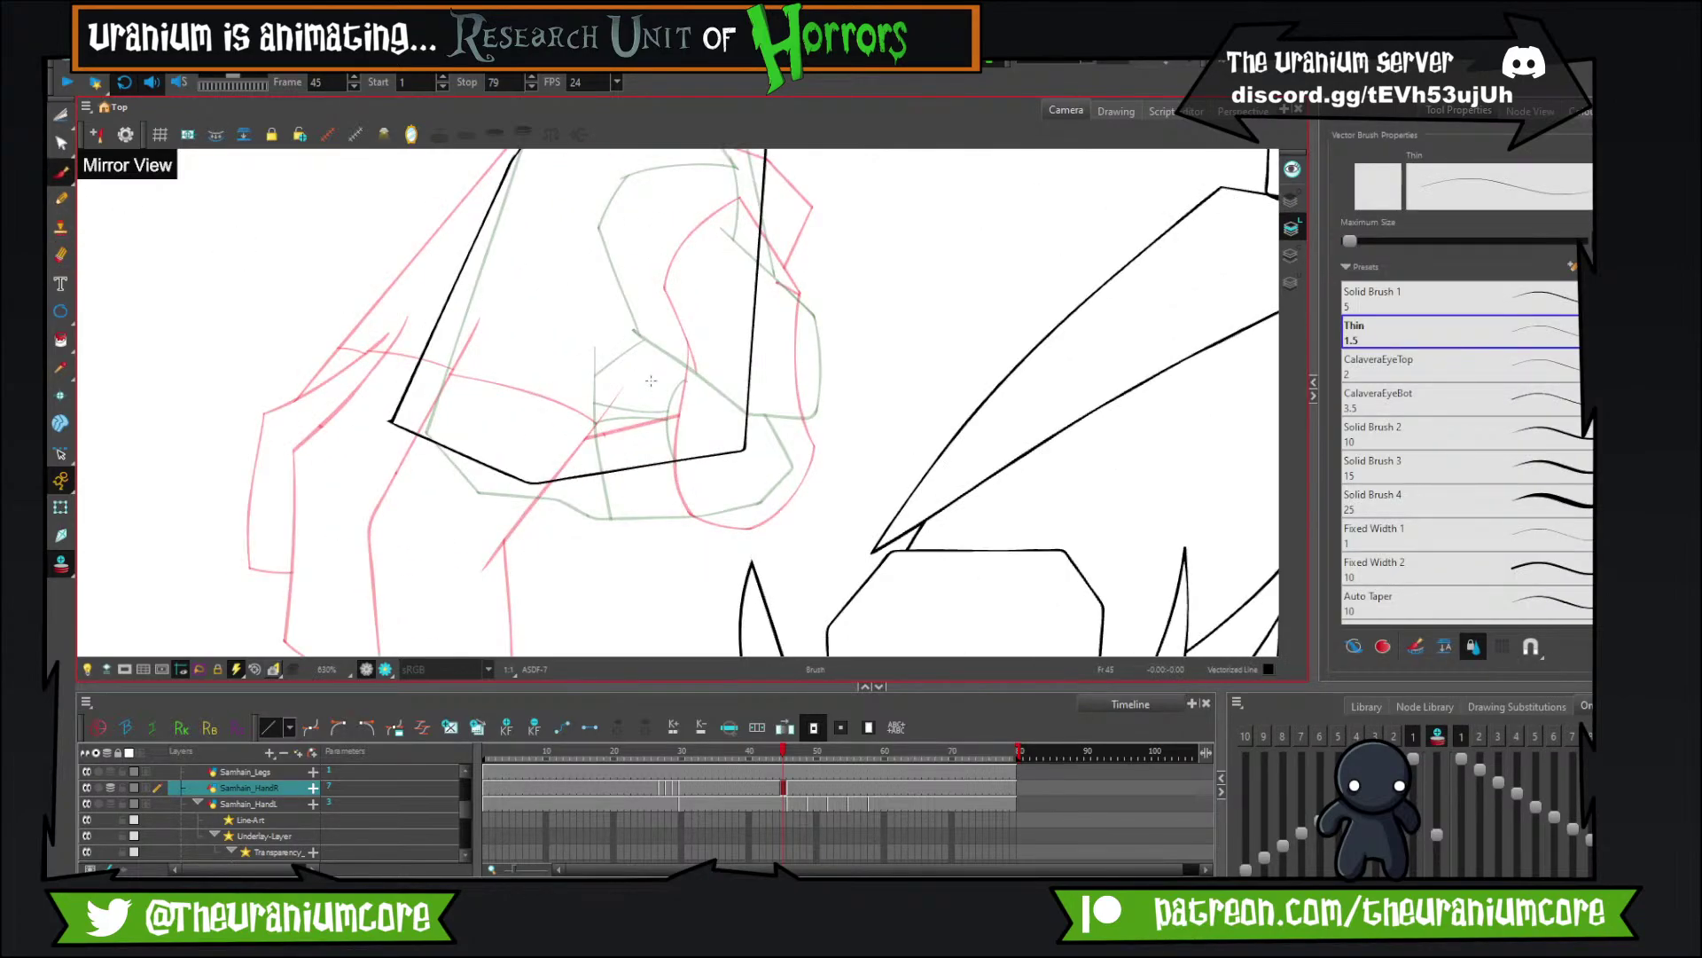